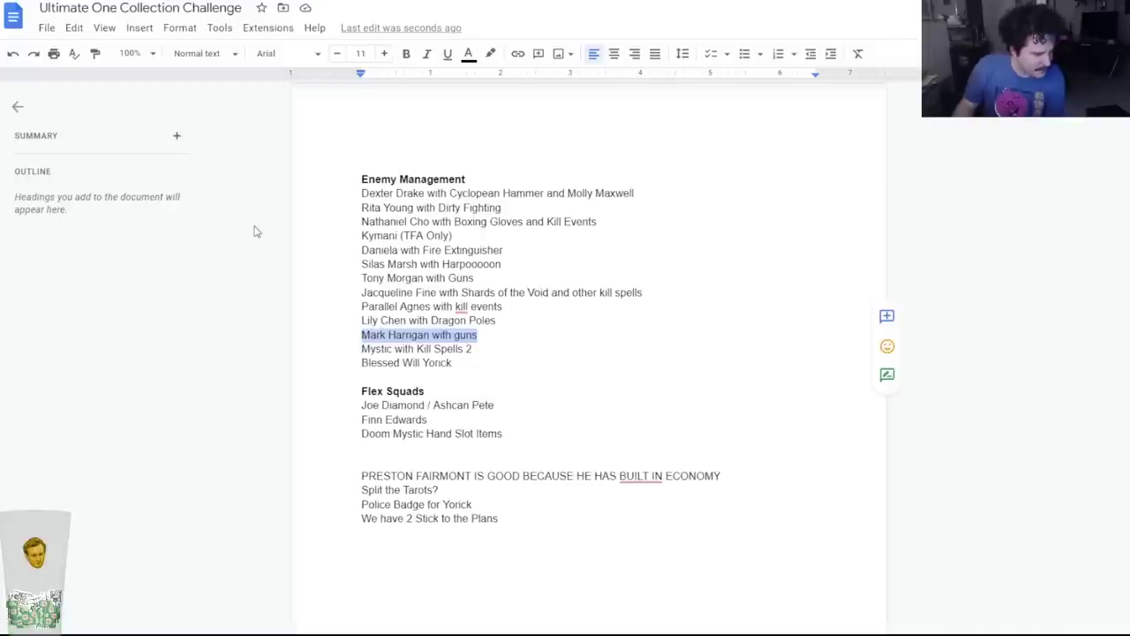
left_click(475, 263)
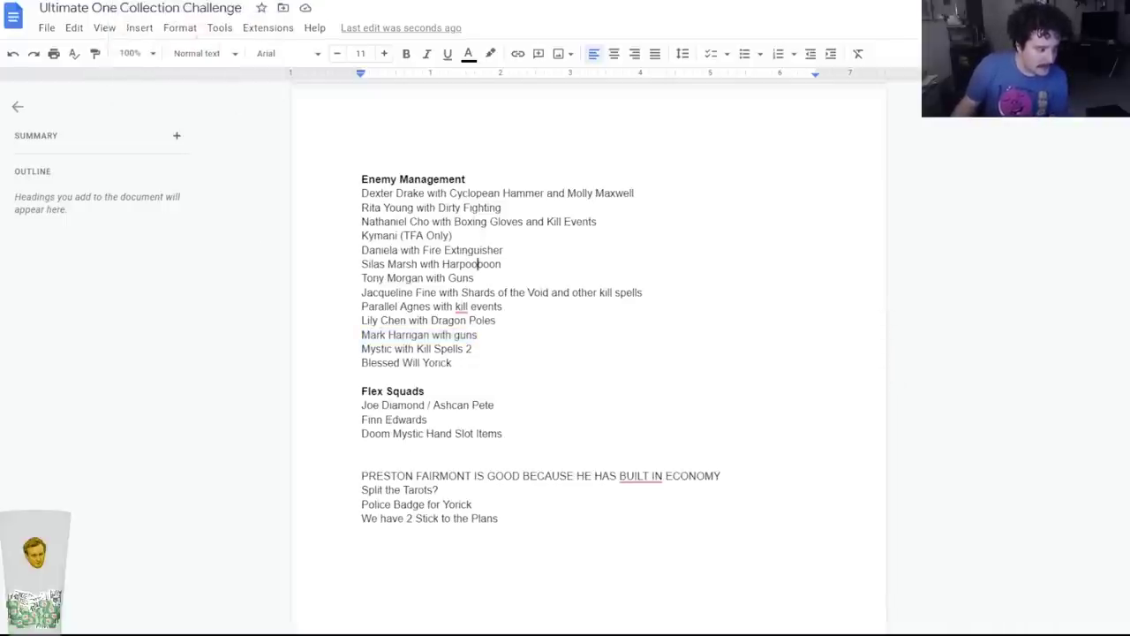
left_click_drag(358, 405, 502, 407)
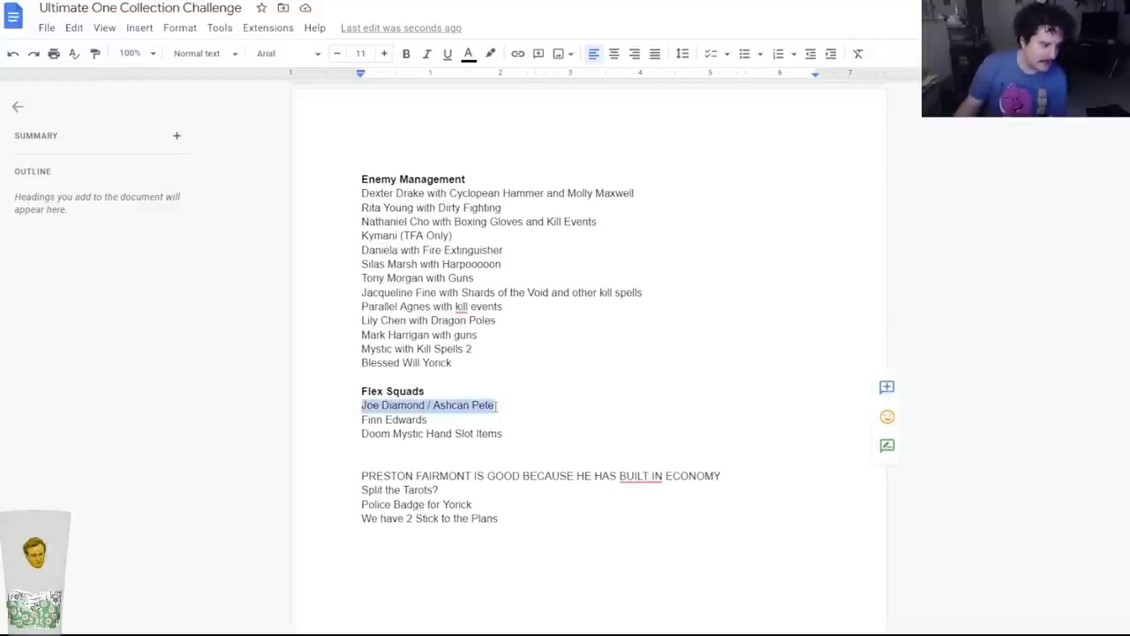
left_click(440, 433)
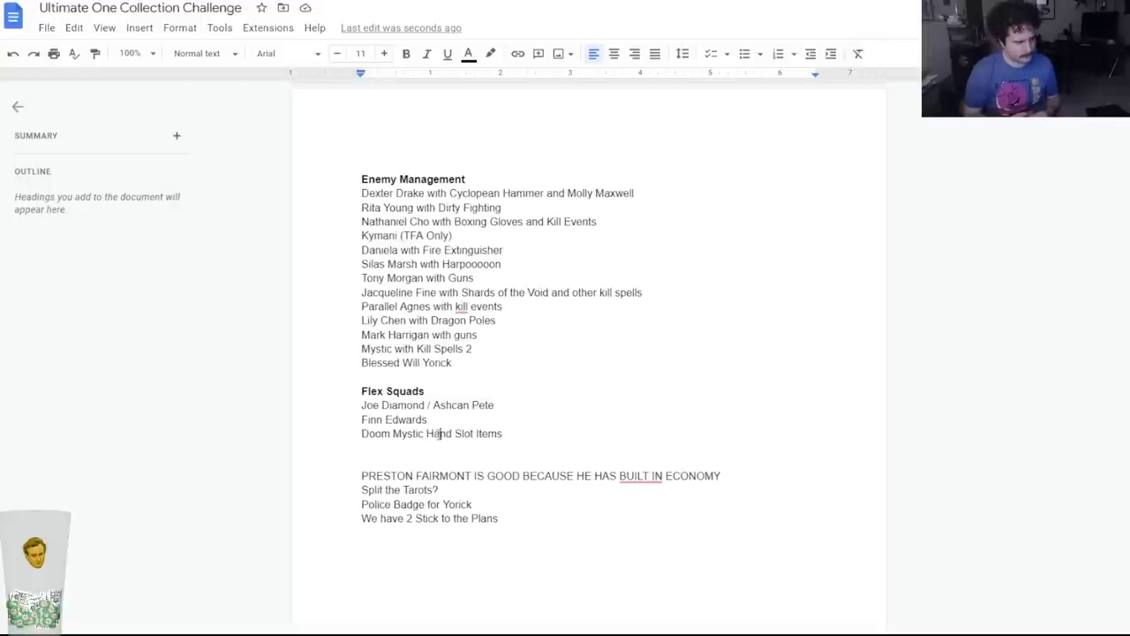
Switch to ArkhamDB and create a new deck for the investigator Silas Marsh.
key("ctrl+Tab")
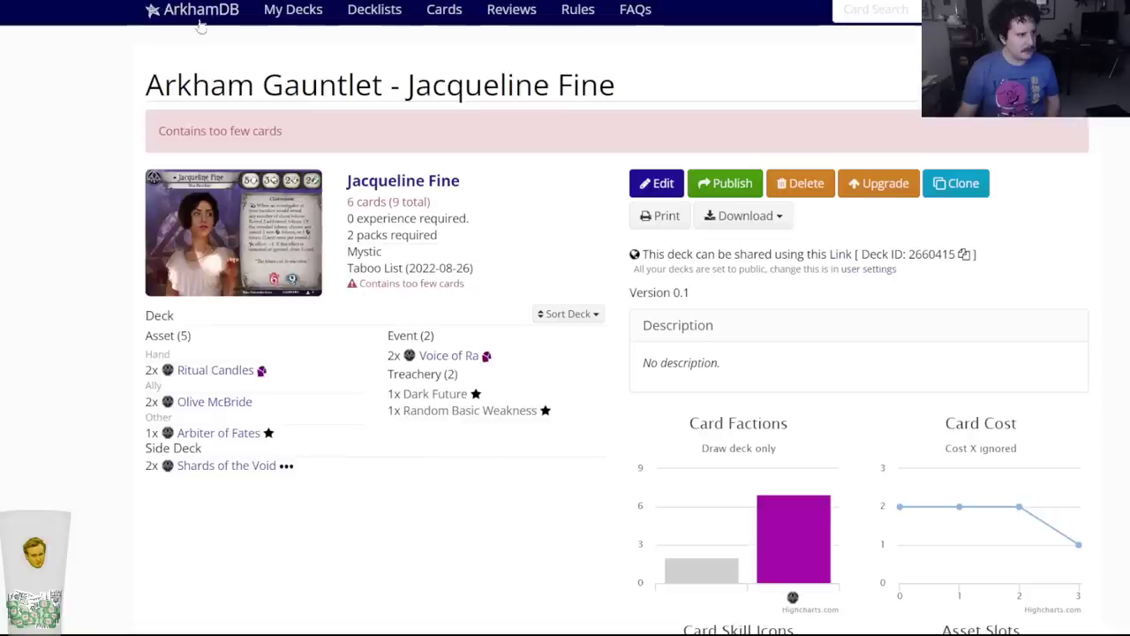
right_click(291, 10)
key("Escape")
left_click(291, 9)
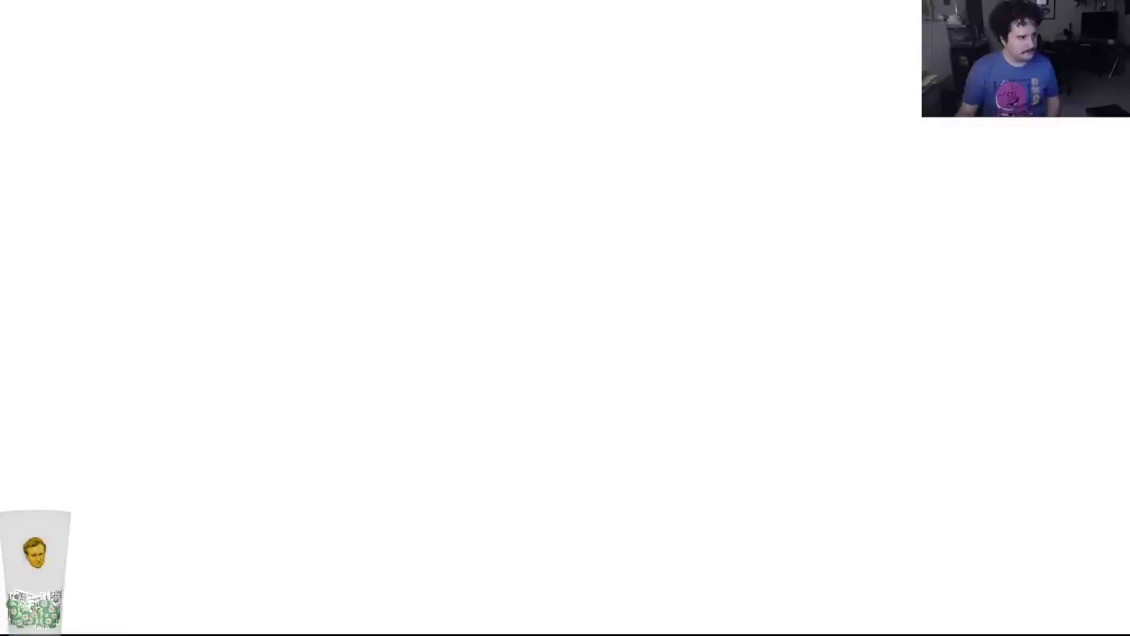
left_click(803, 63)
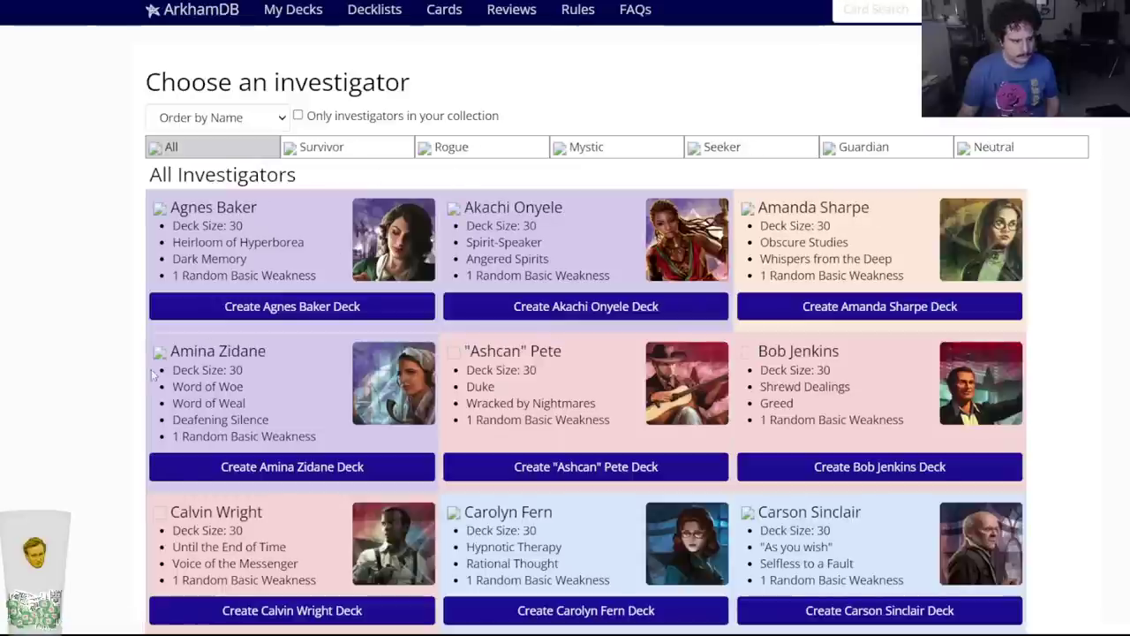
key("ctrl+f")
type("silas")
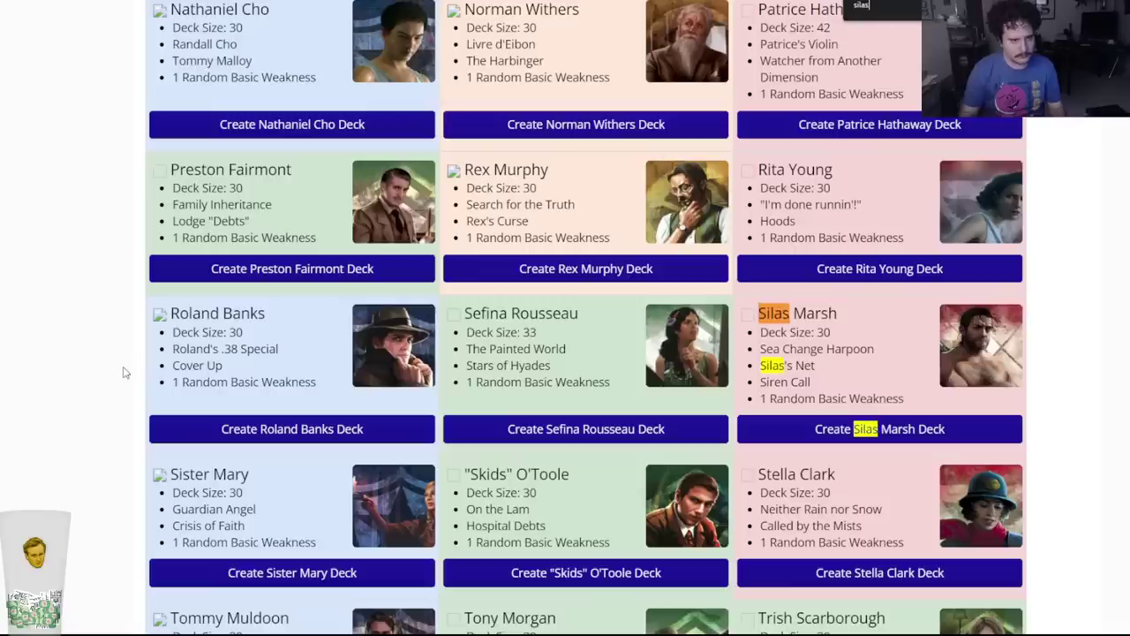
left_click(852, 436)
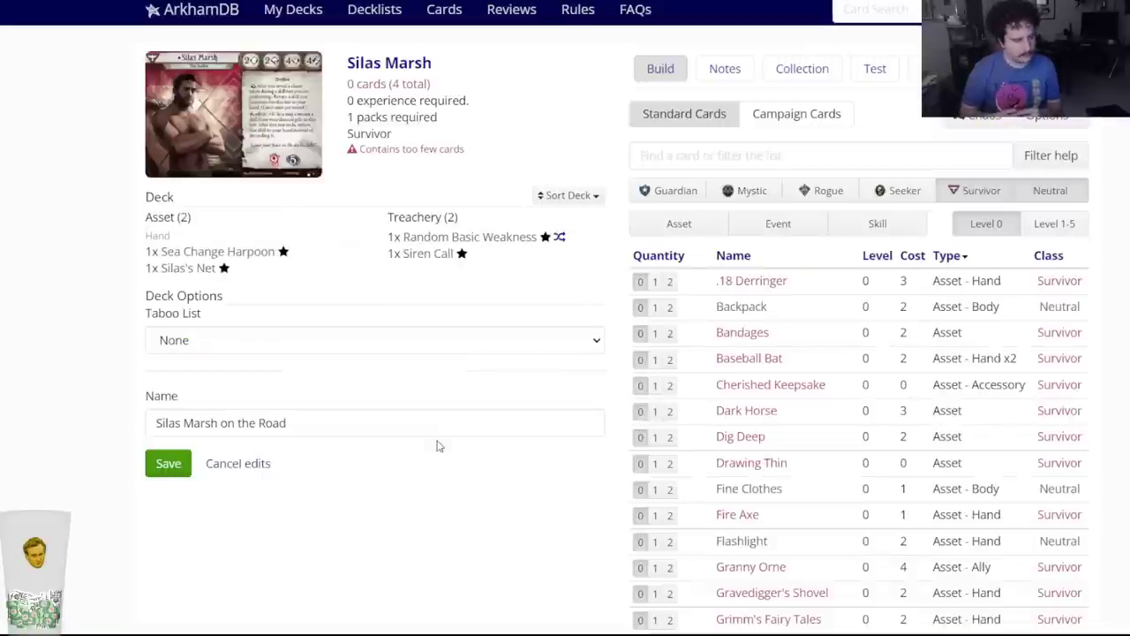
Apply the 2022-08-26 taboo list and name the deck "Arkham Gauntlet - Silas Marsh".
left_click(391, 348)
left_click(327, 362)
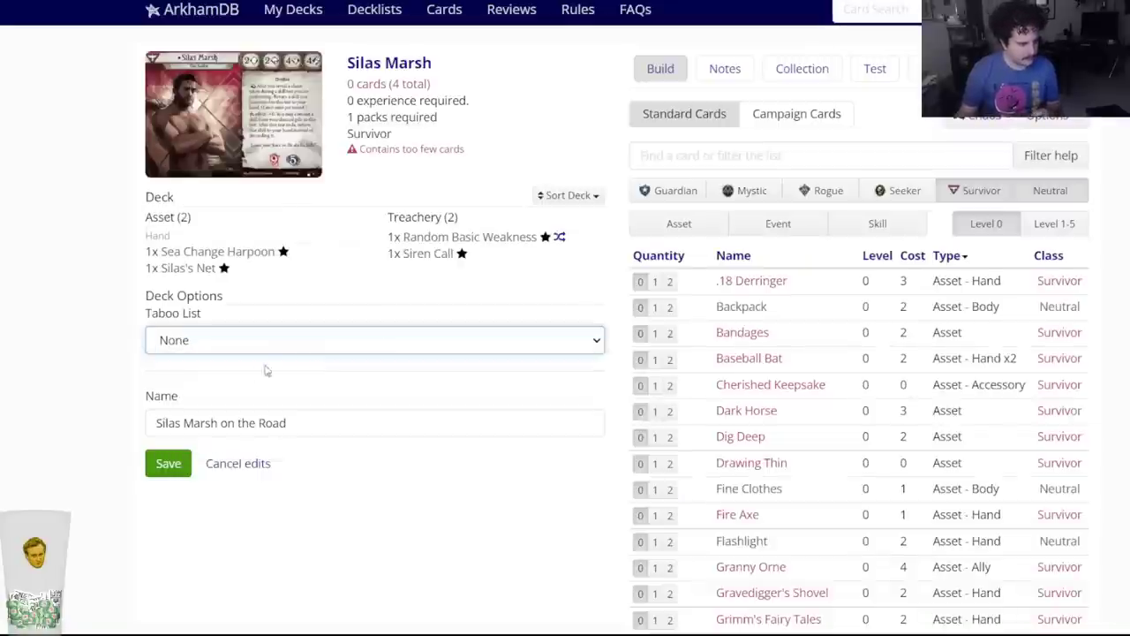
triple_click(264, 415)
type("Arkham")
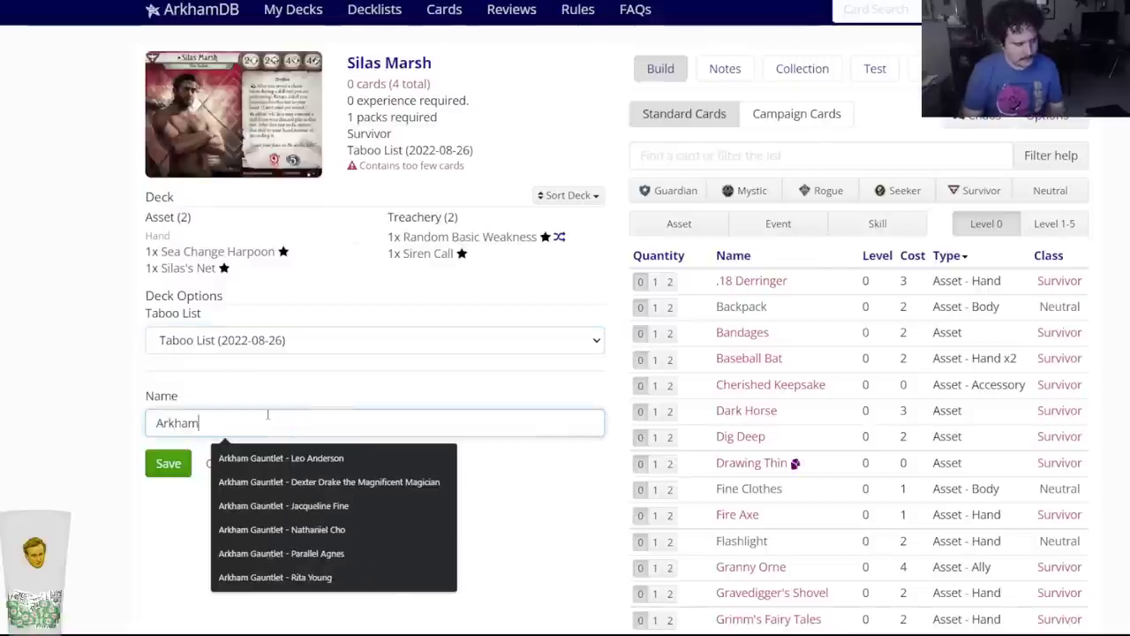
type(" Gauntlet - Silas")
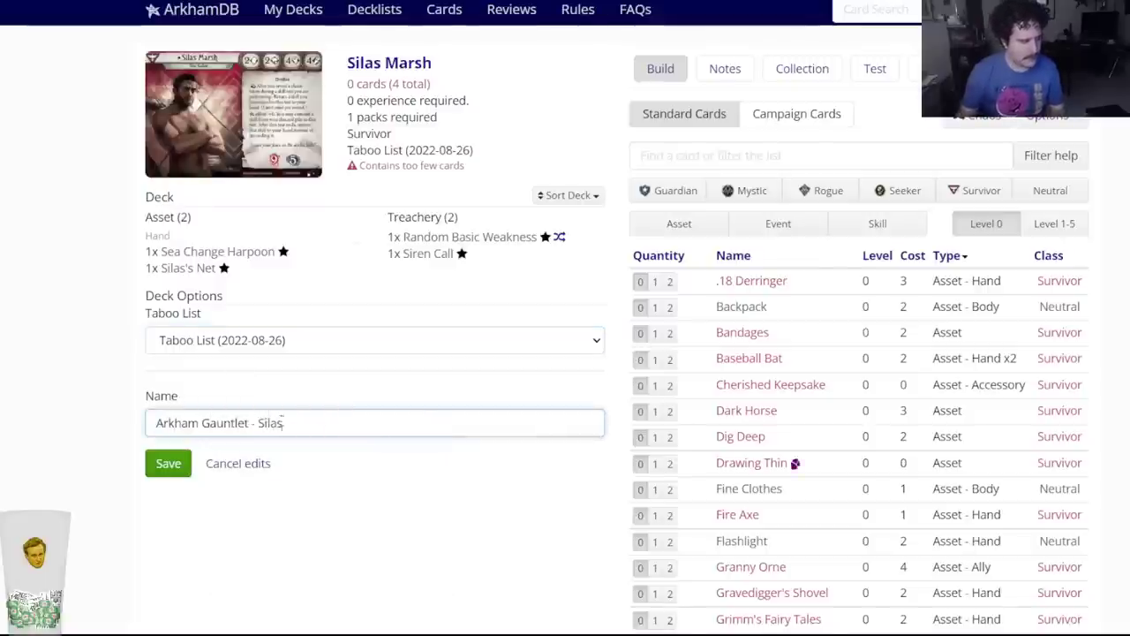
type(" Marsh")
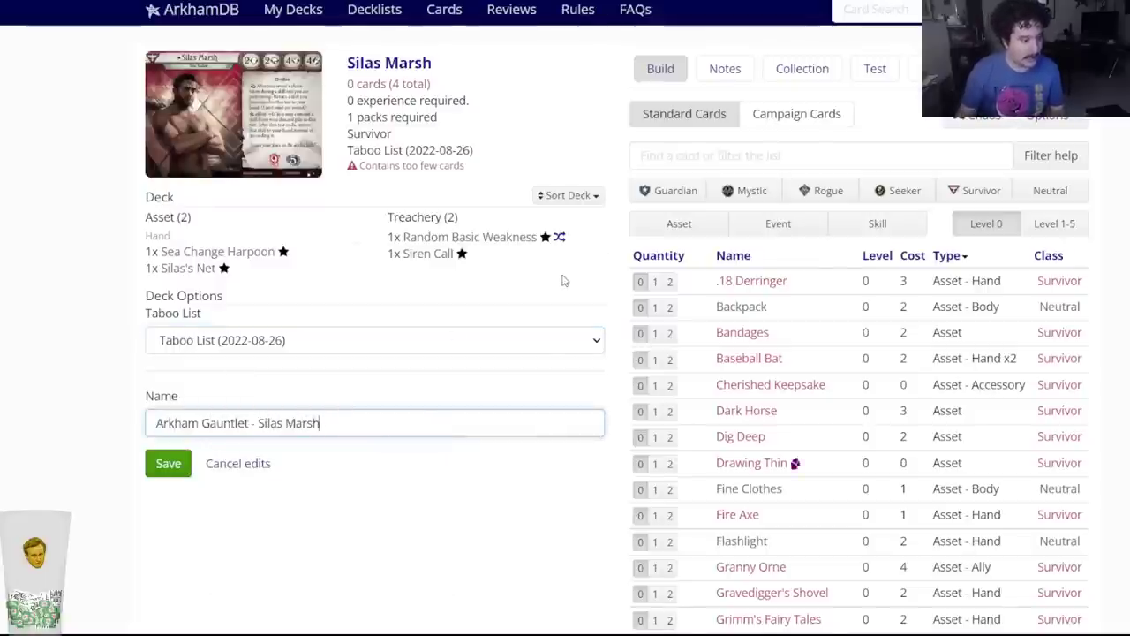
Filter the available cards with k:innate and examine the level 0 innate skills, including the card texts of several candidates.
left_click(654, 156)
type("k")
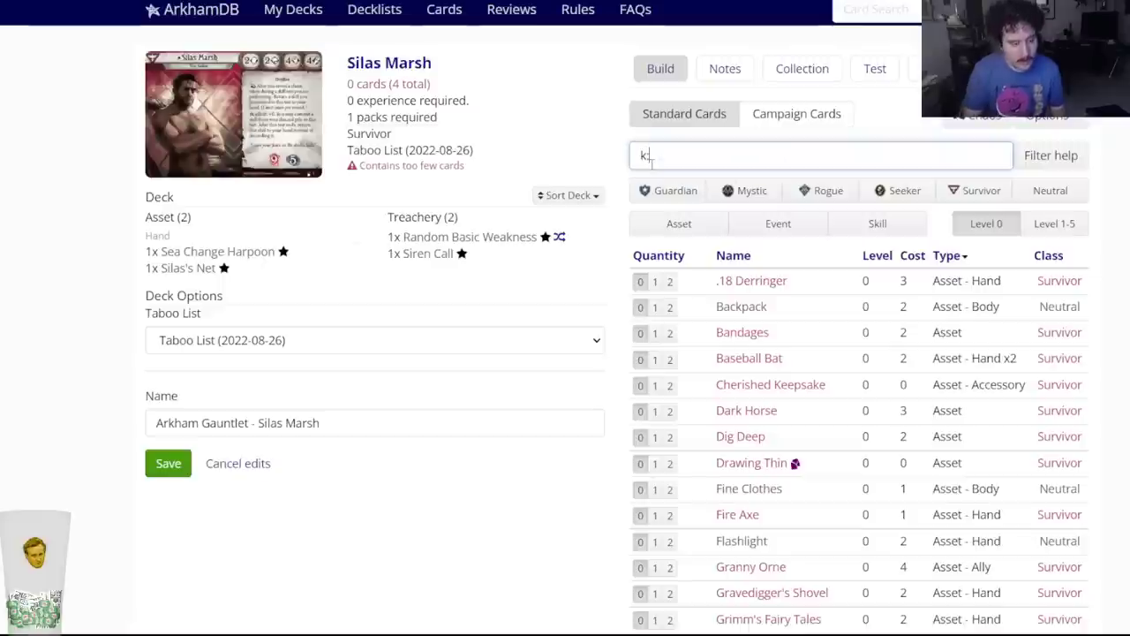
type(":innate")
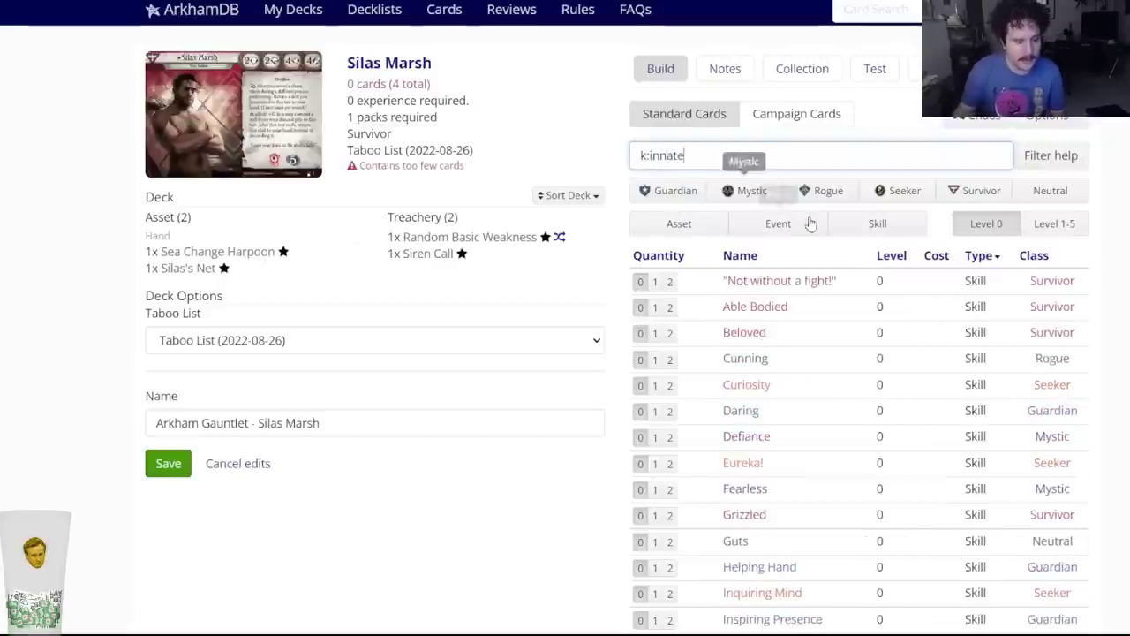
scroll(802, 266, "down", 1)
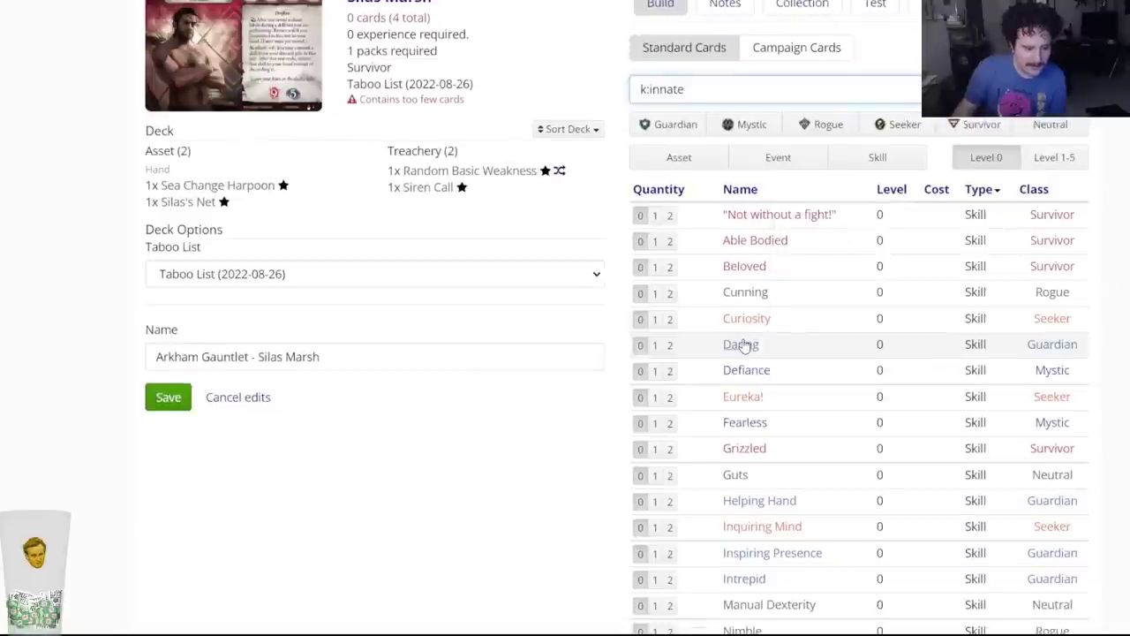
mouse_move(746, 345)
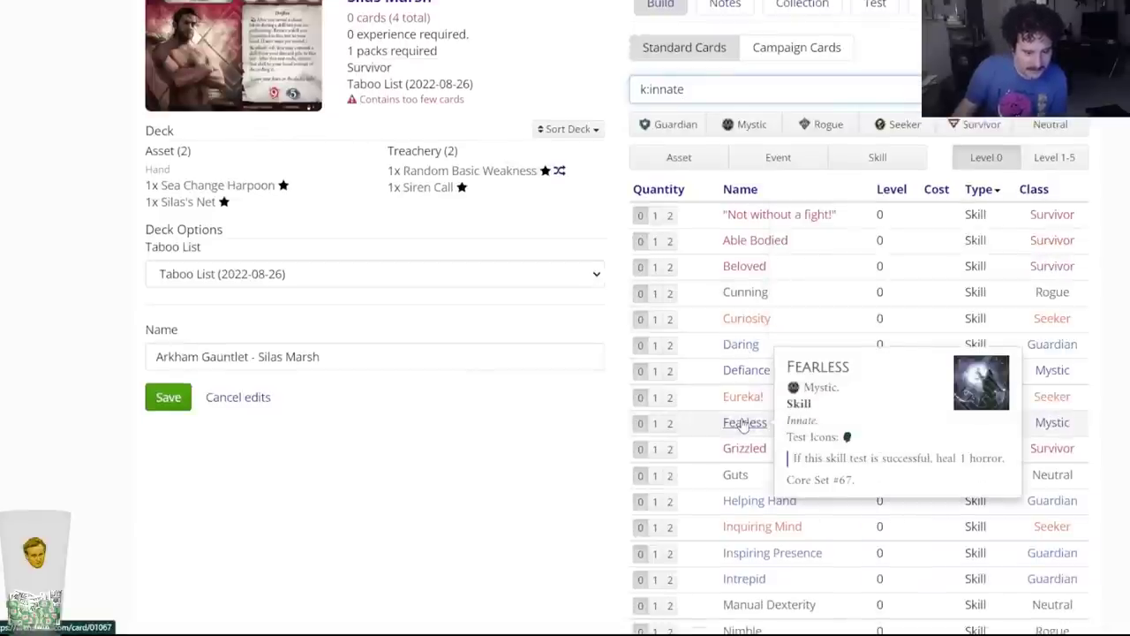
mouse_move(737, 449)
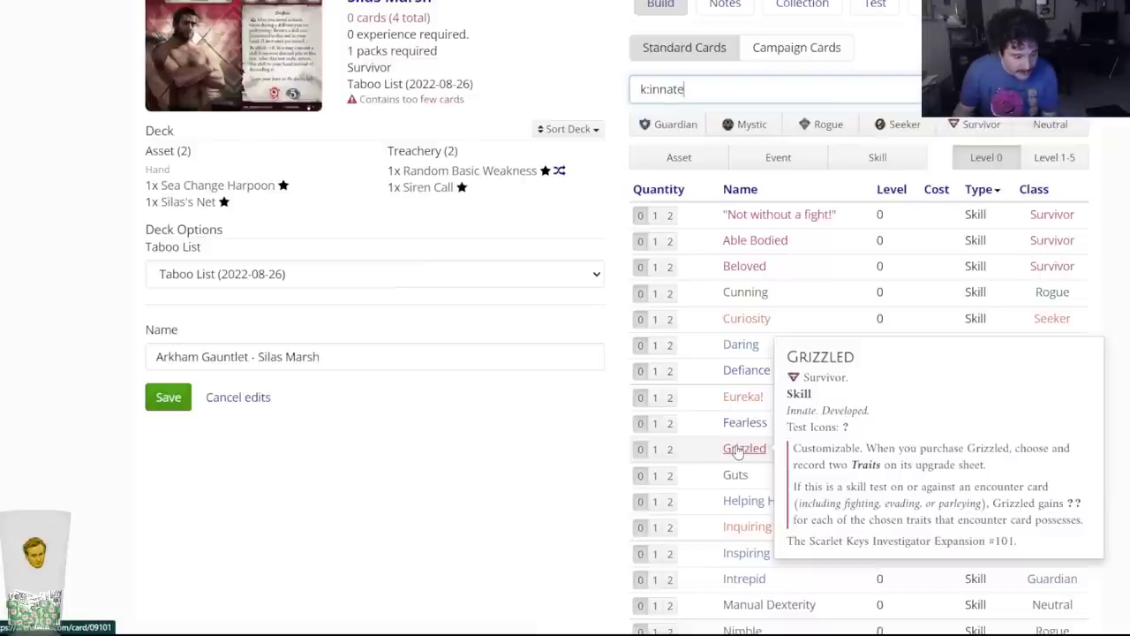
mouse_move(738, 502)
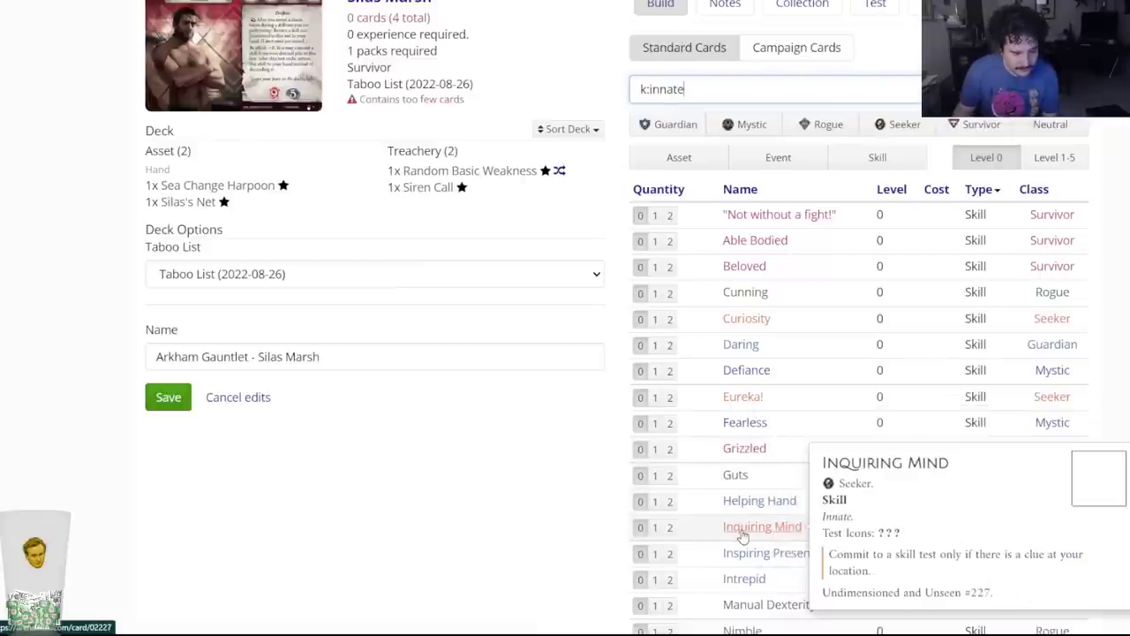
scroll(740, 532, "down", 3)
scroll(718, 453, "down", 2)
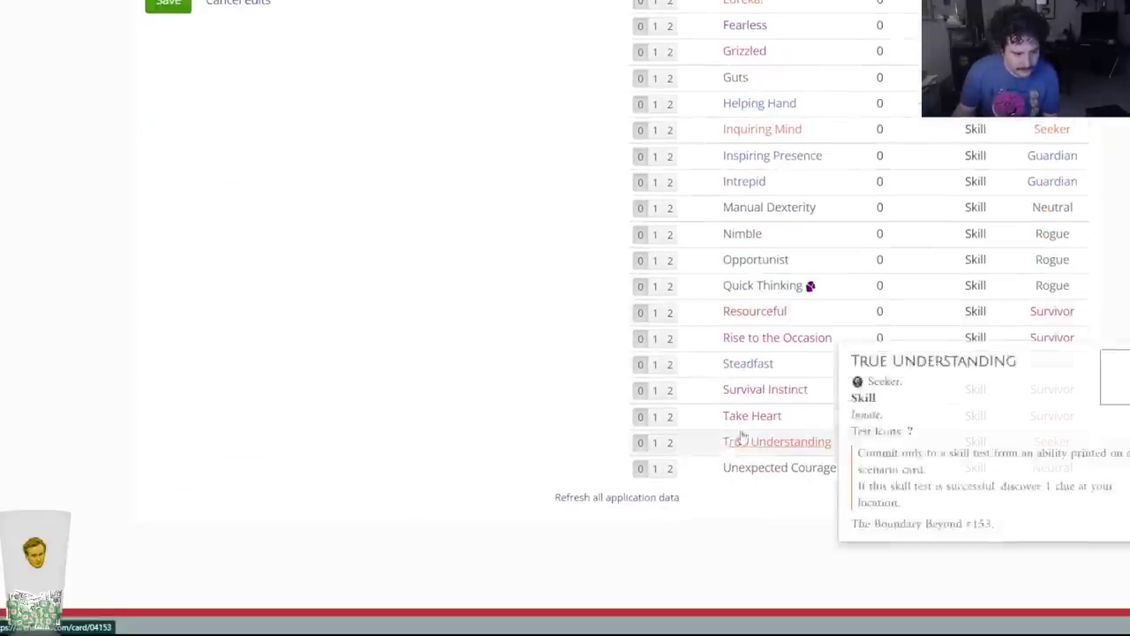
mouse_move(777, 394)
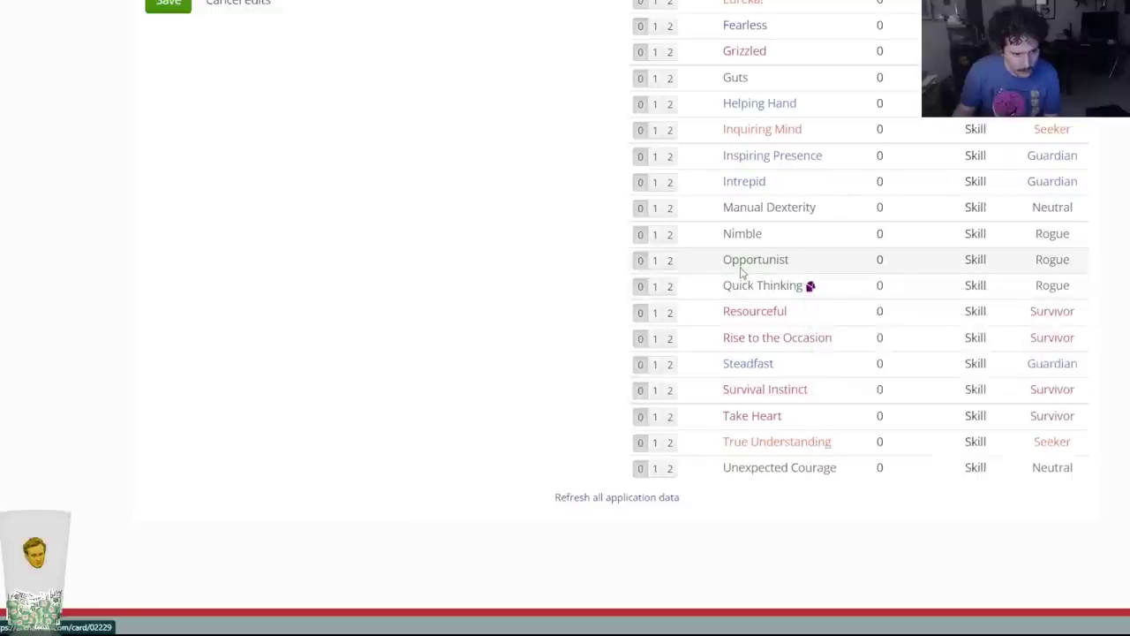
mouse_move(740, 269)
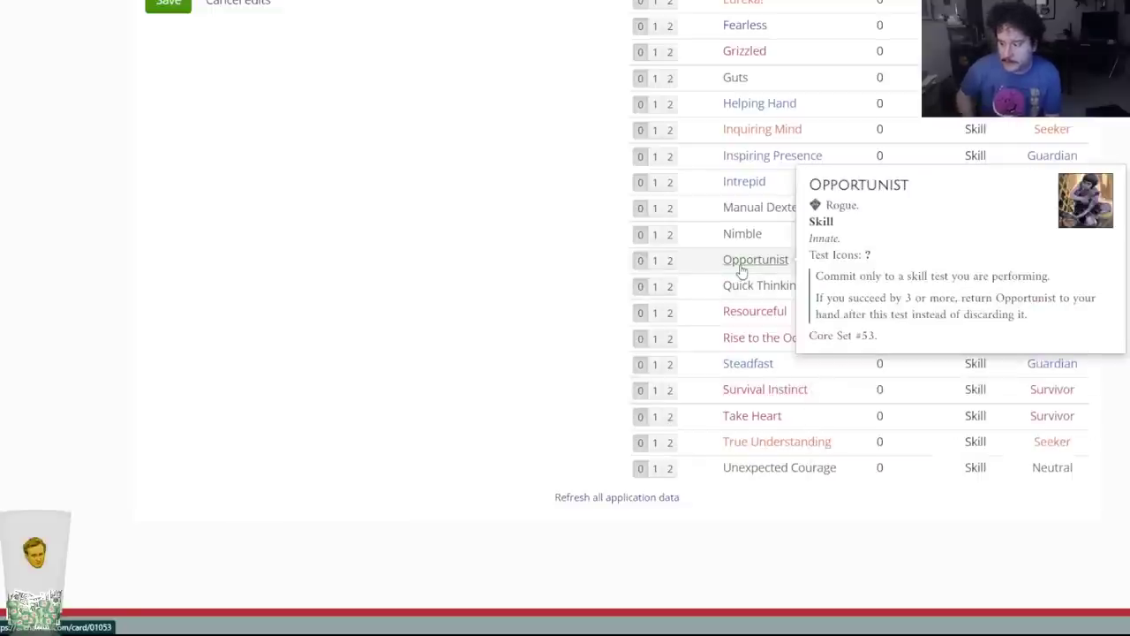
mouse_move(745, 183)
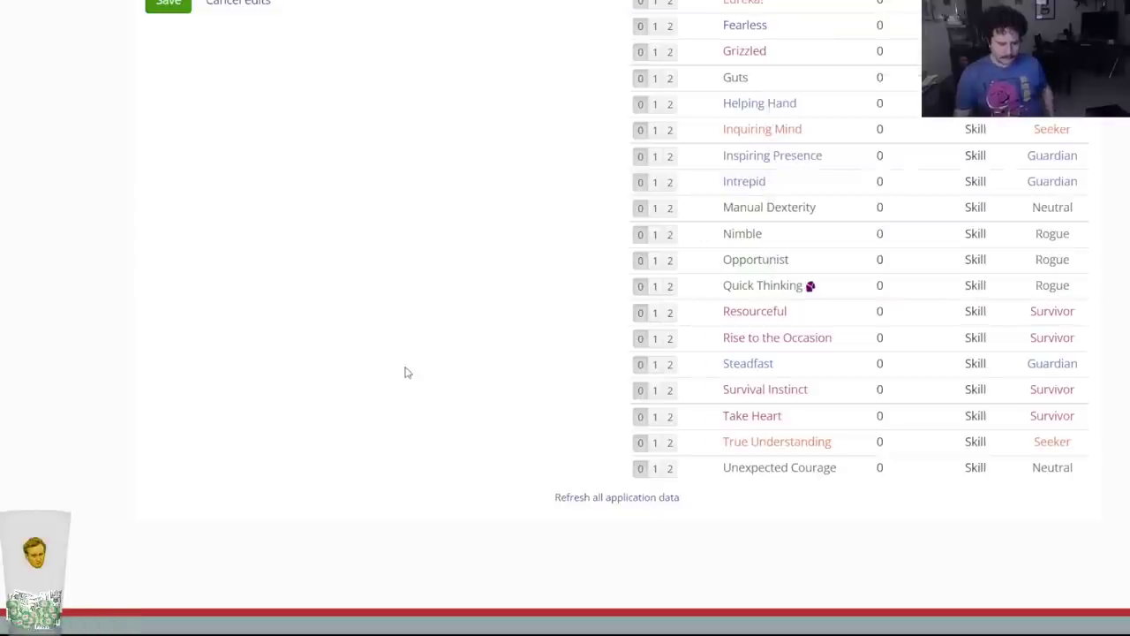
Replace the innate filter with a search for Dark Horse and add two copies to the deck.
scroll(449, 345, "up", 3)
scroll(450, 345, "up", 2)
scroll(445, 383, "up", 1)
triple_click(700, 161)
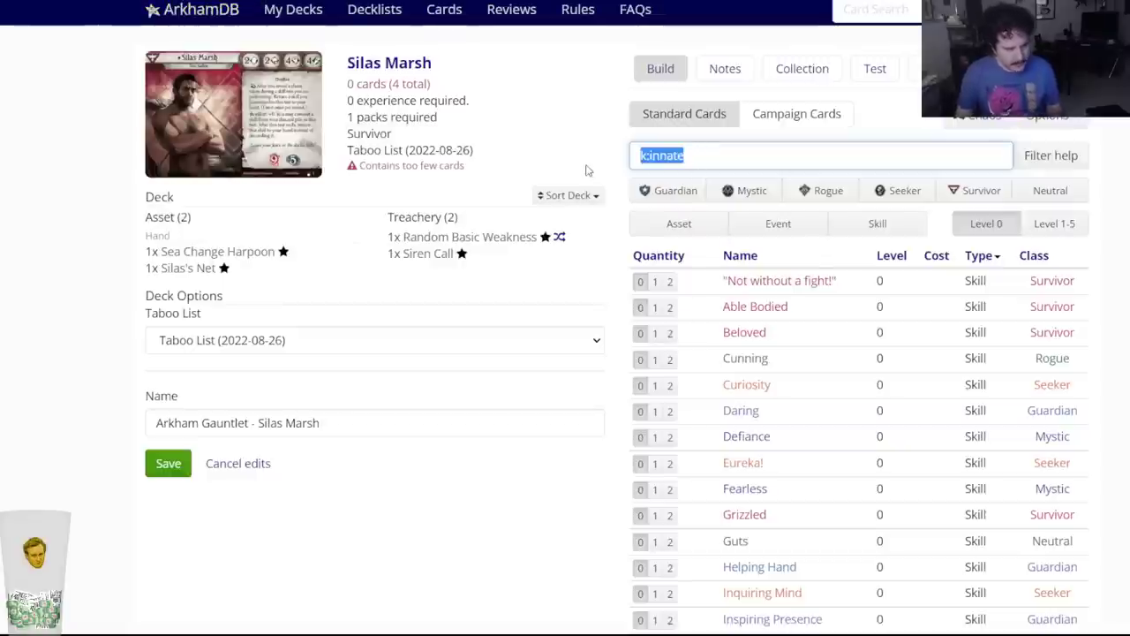
type("dark hor")
key("Down")
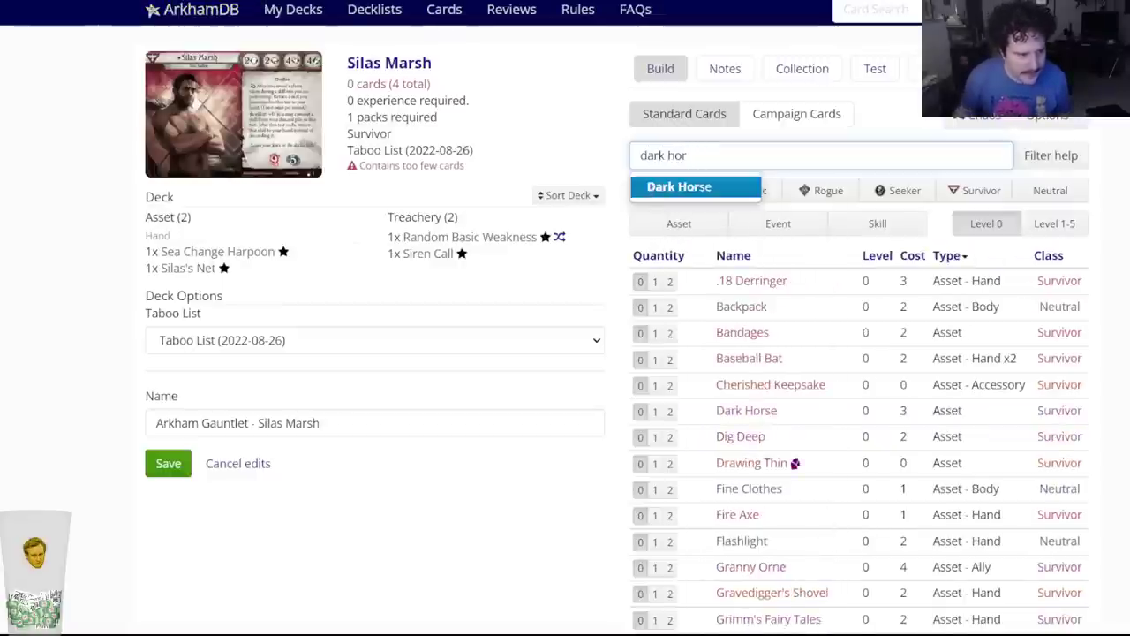
key("Return")
left_click(472, 87)
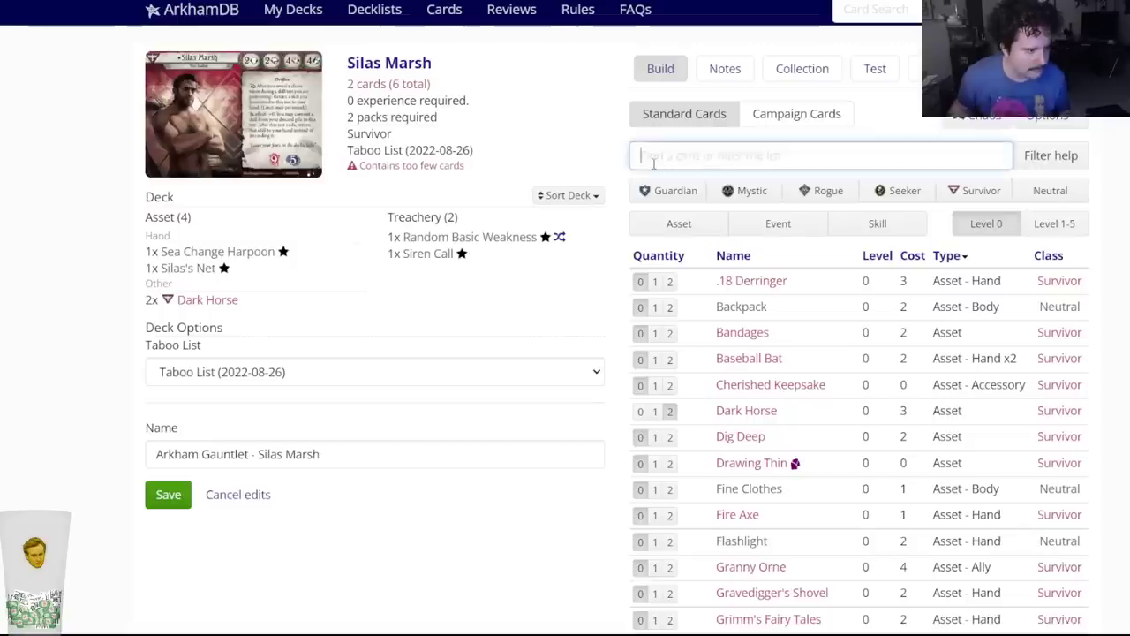
Find the Fire Axe card and add two copies to the deck.
left_click(653, 159)
type("fire axe")
key("Down")
key("Return")
left_click(475, 91)
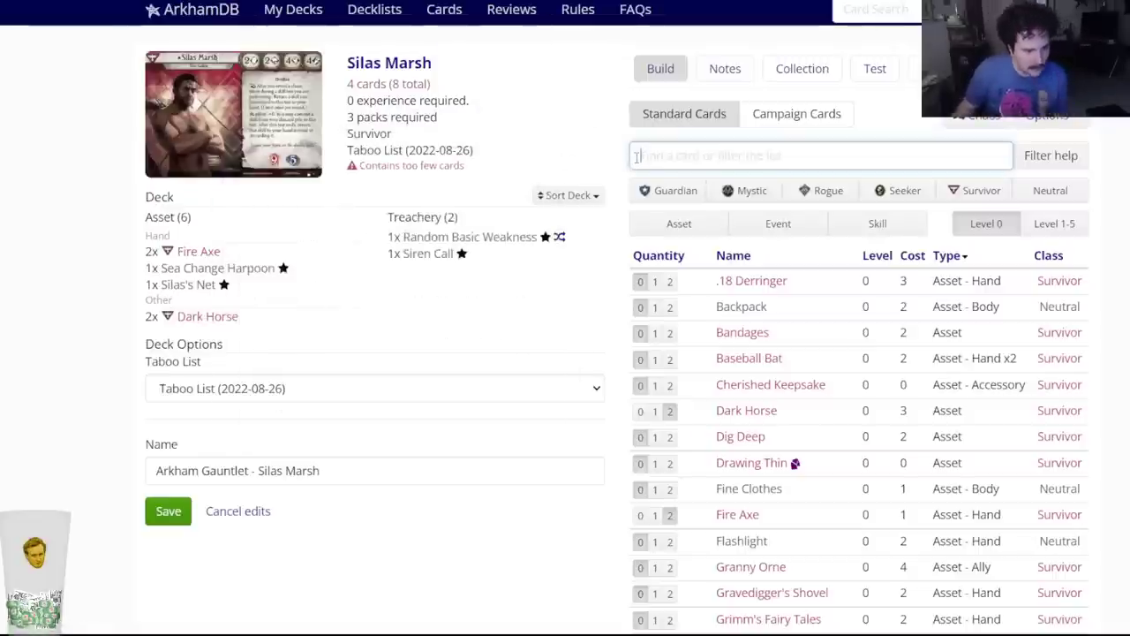
Search for "madame" and add two copies of Madame Labranche to the deck.
type("madame")
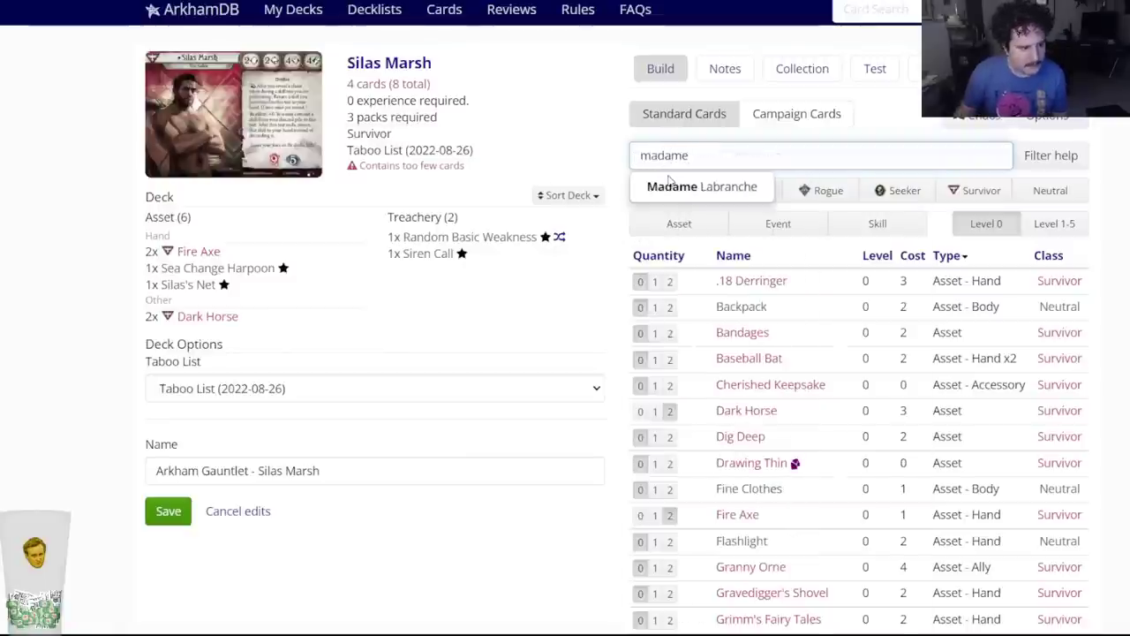
left_click(669, 184)
left_click(471, 102)
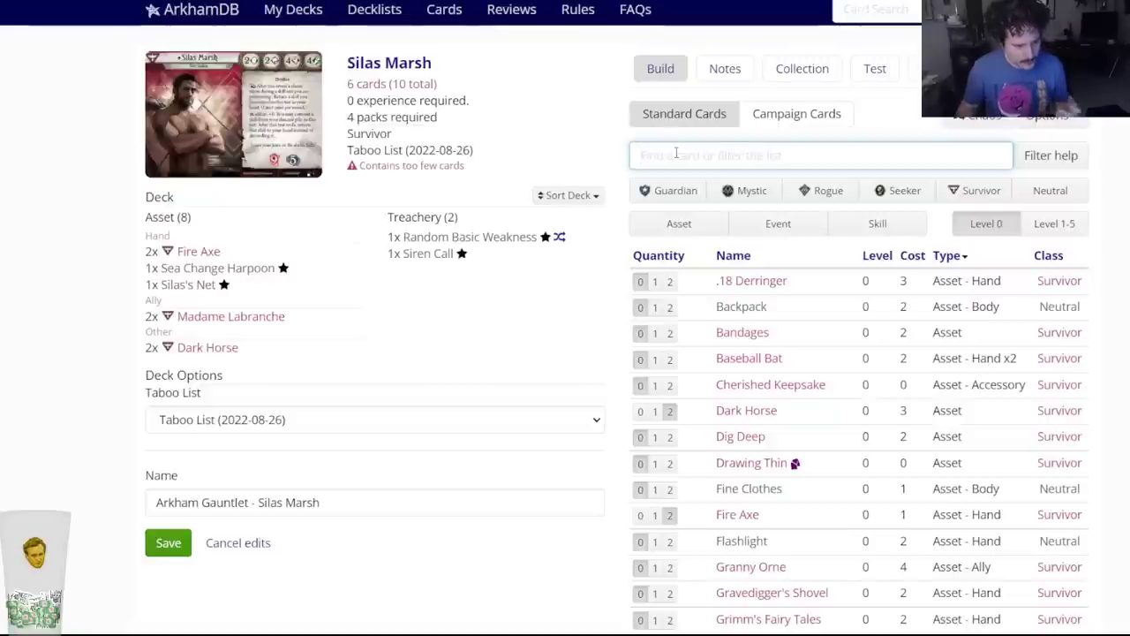
Filter the cards with k:innate and add one "Not without a fight!", two Beloved and two Grizzled to the deck.
type("k:innate")
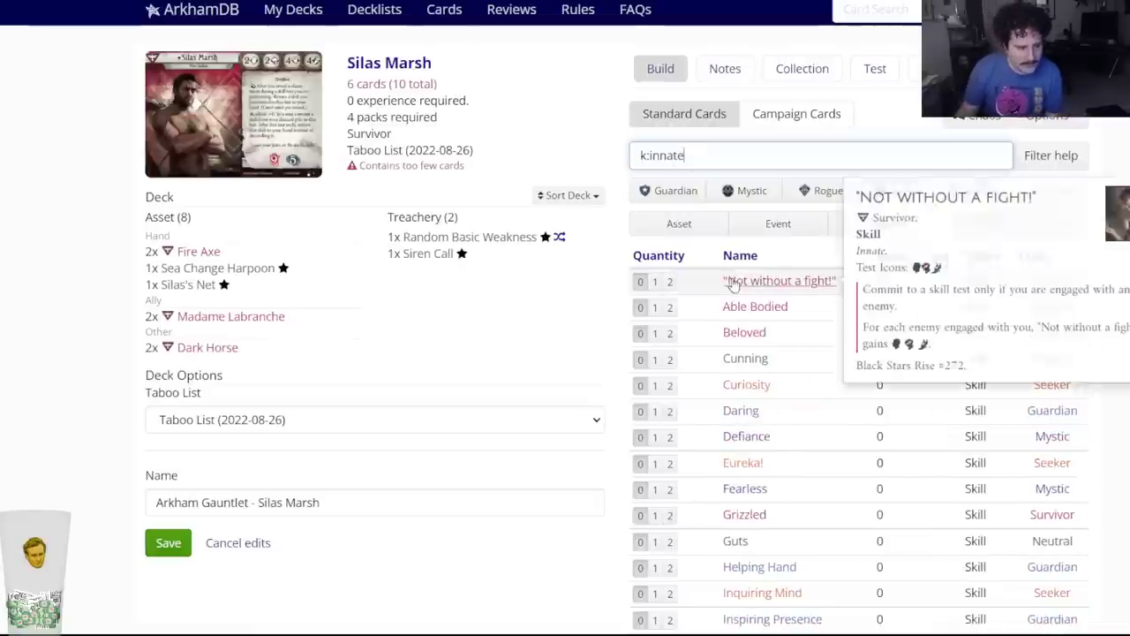
left_click(655, 281)
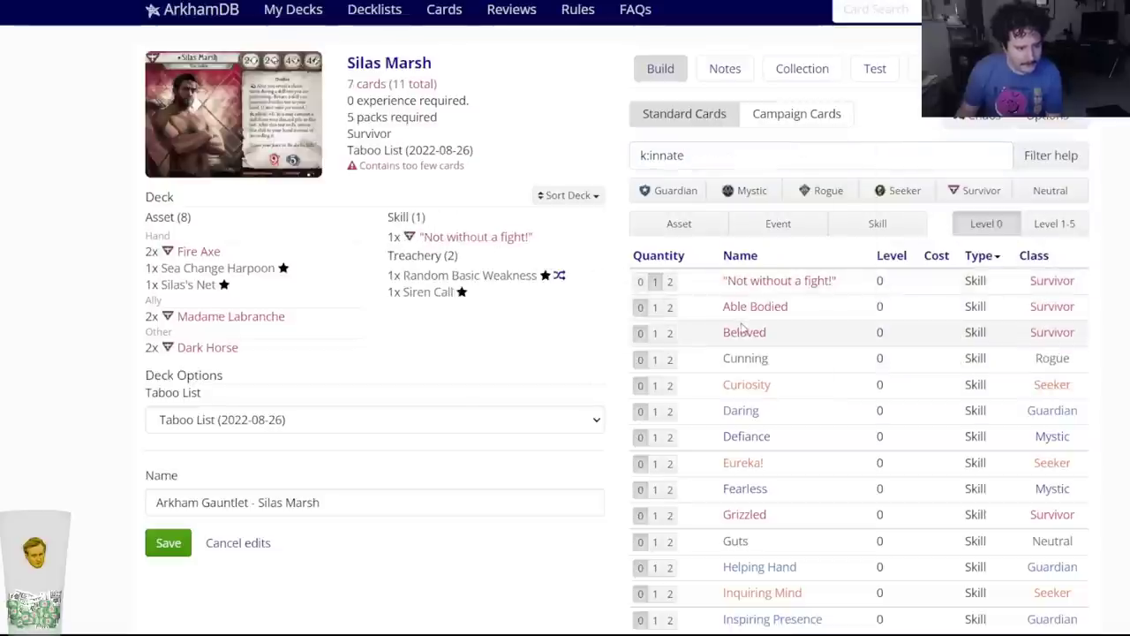
mouse_move(724, 338)
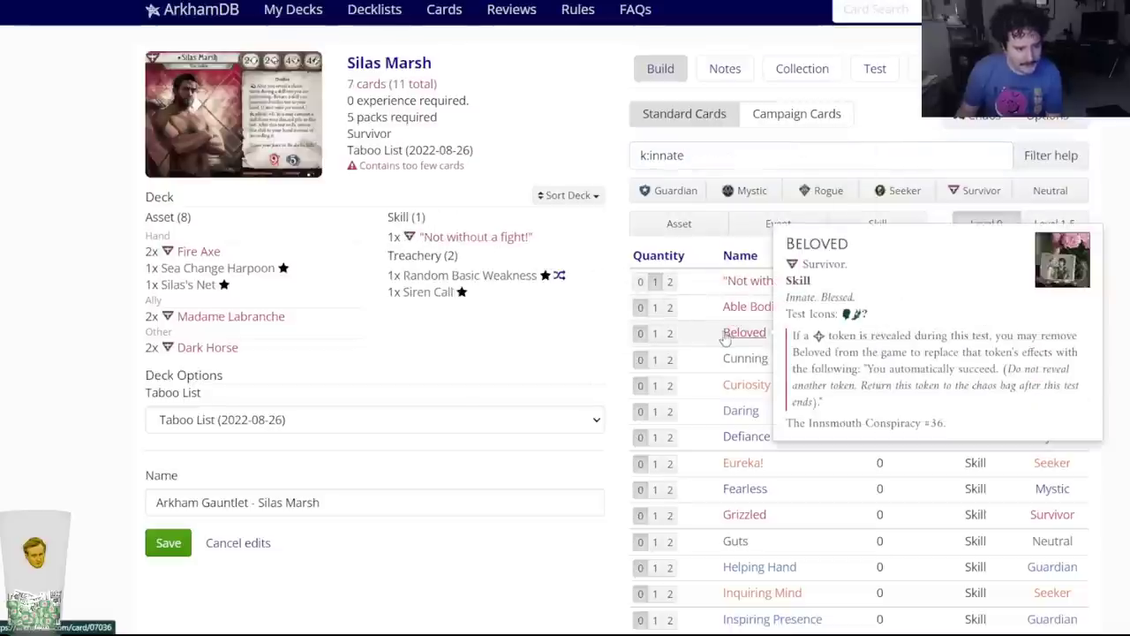
left_click(670, 333)
scroll(812, 371, "down", 2)
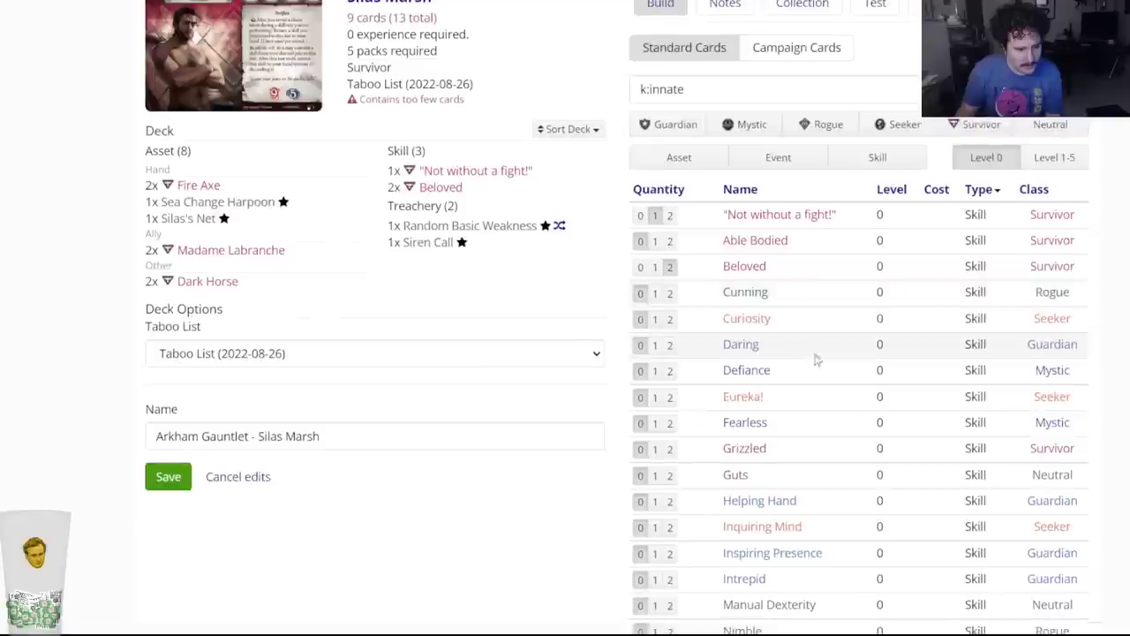
left_click(669, 382)
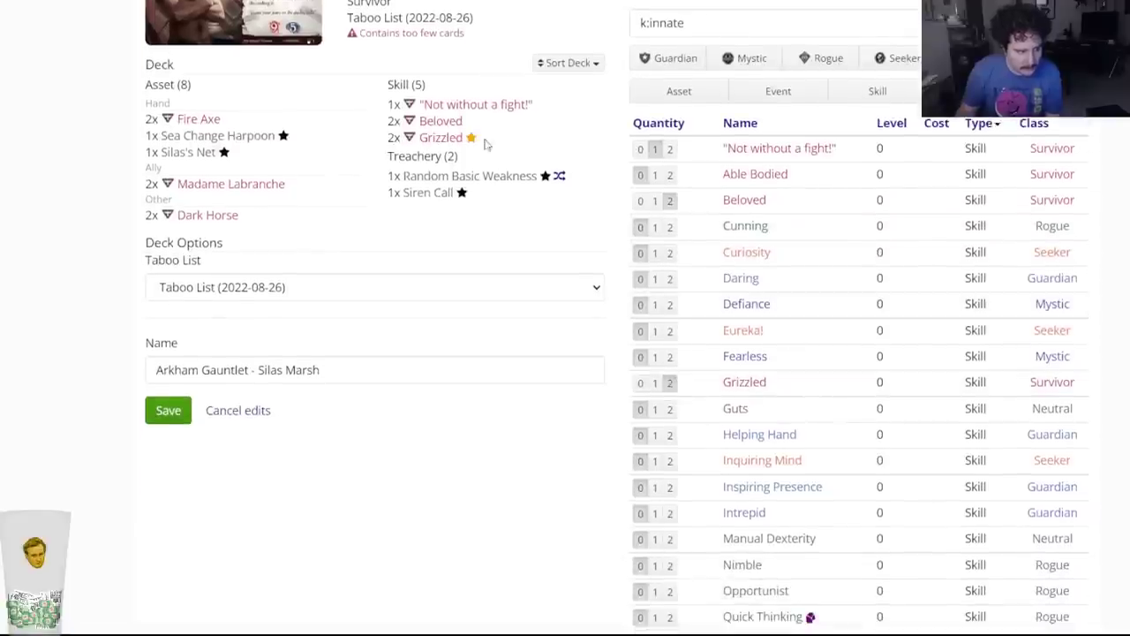
mouse_move(454, 141)
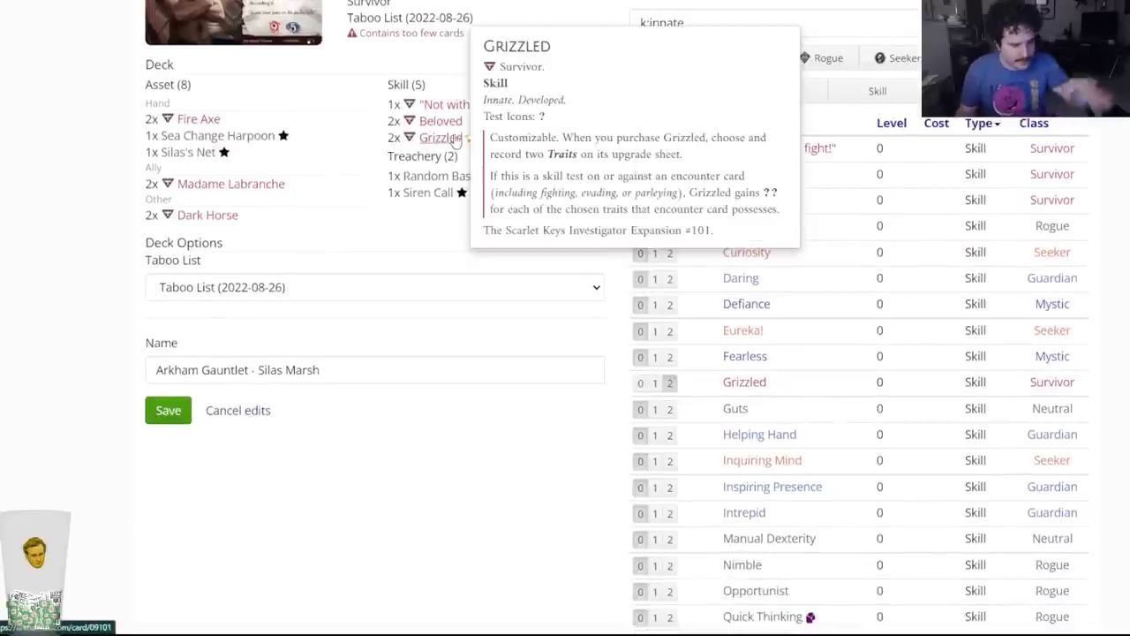
scroll(715, 292, "down", 1)
scroll(714, 292, "down", 2)
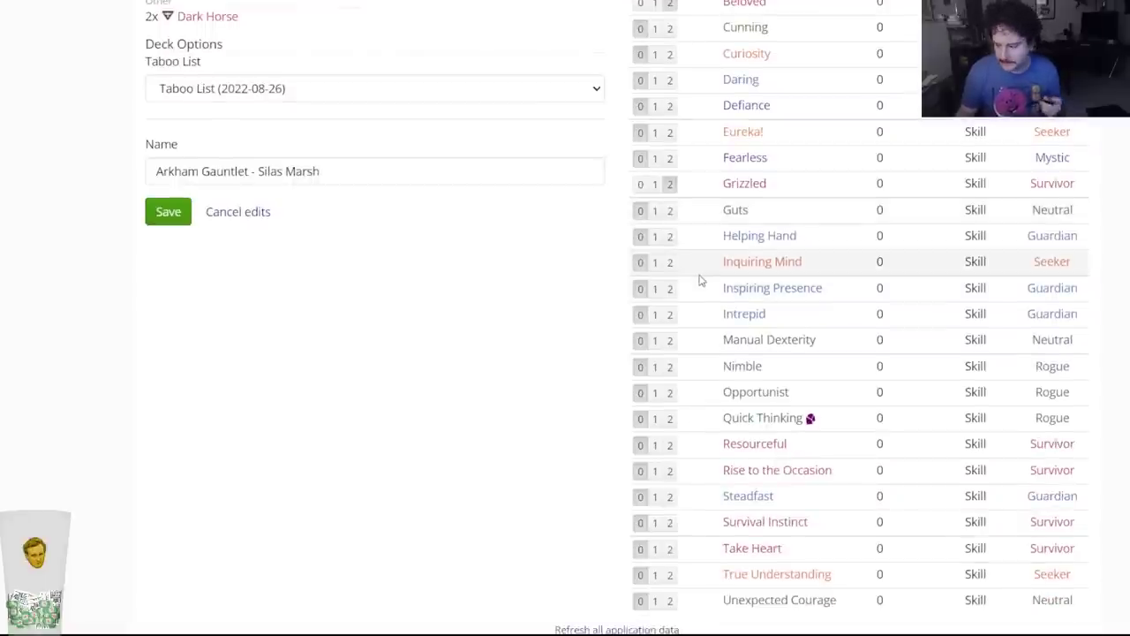
Show the level 1-5 innate skills and add two copies of Brute Force to the side deck.
scroll(699, 280, "up", 3)
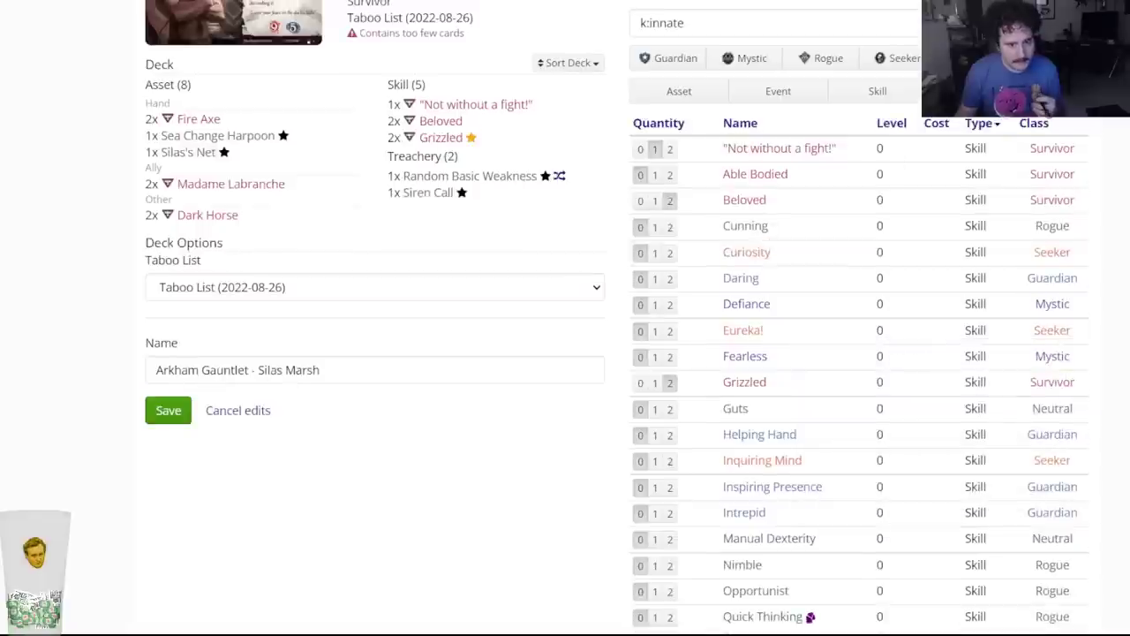
scroll(751, 265, "down", 5)
mouse_move(748, 232)
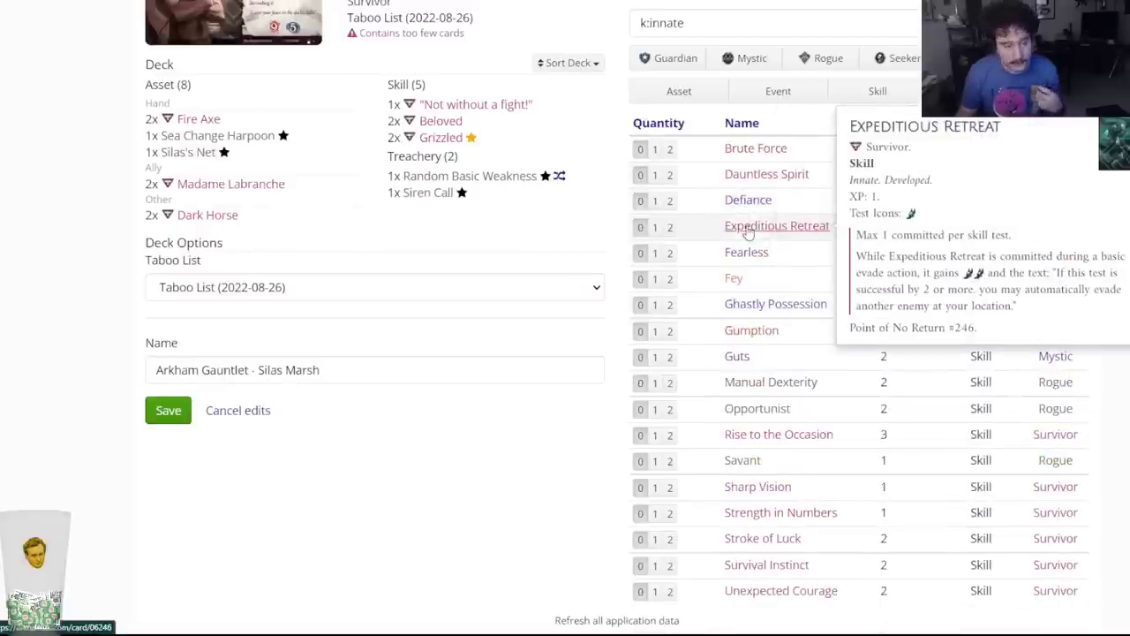
left_click(752, 149)
left_click(629, 90)
left_click(212, 297)
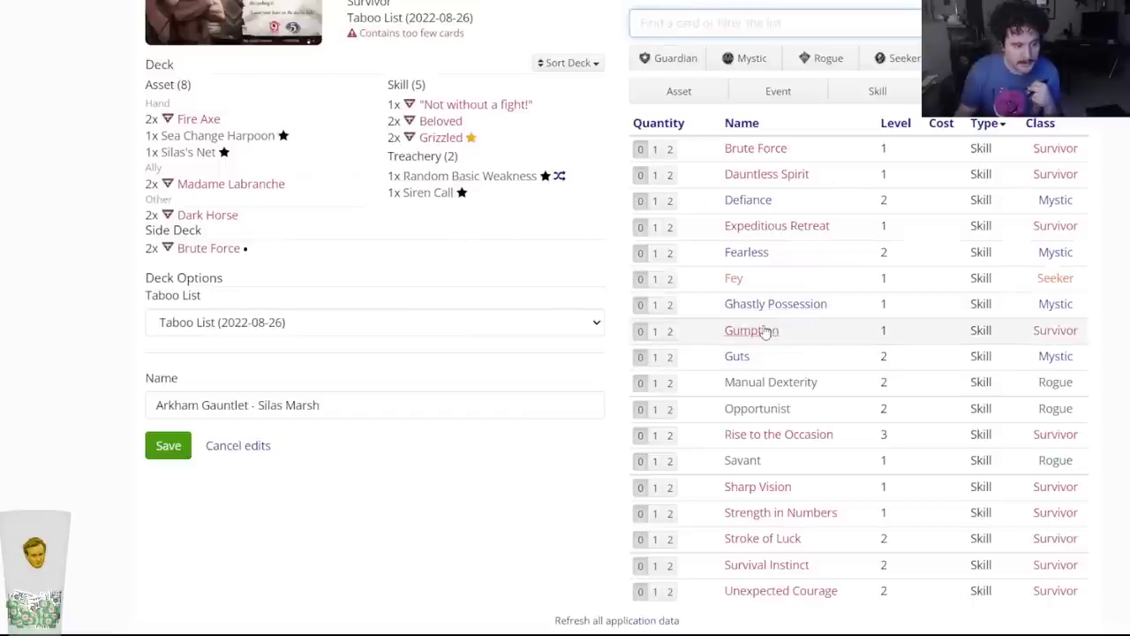
Examine the level 1-5 innate skills, reading the details of Survival Instinct, Stroke of Luck and Fey.
mouse_move(814, 447)
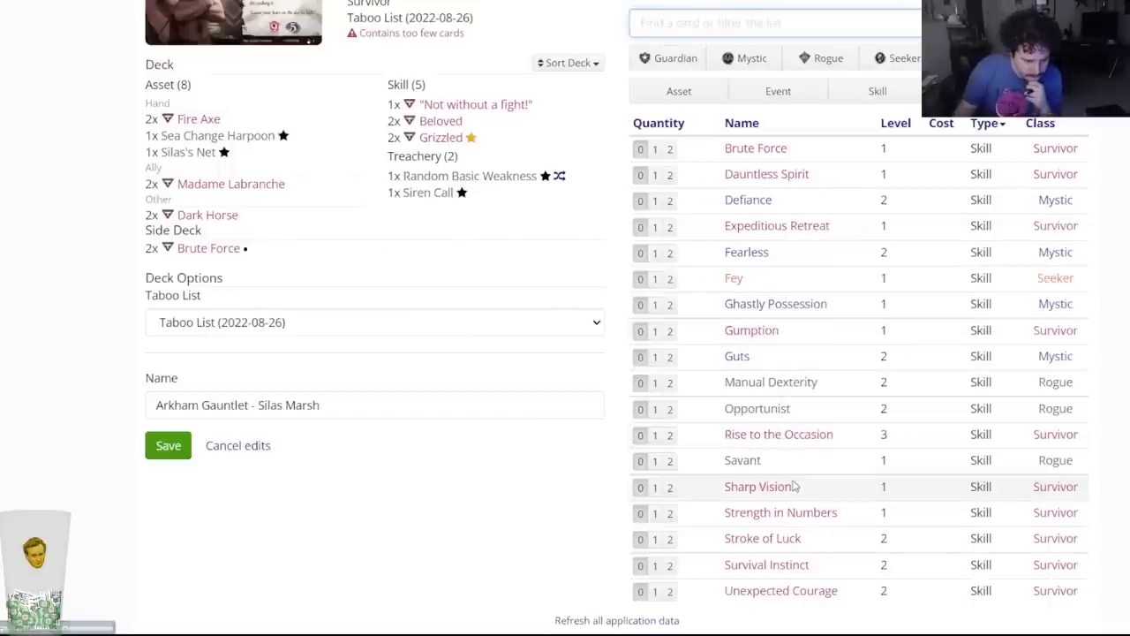
mouse_move(763, 575)
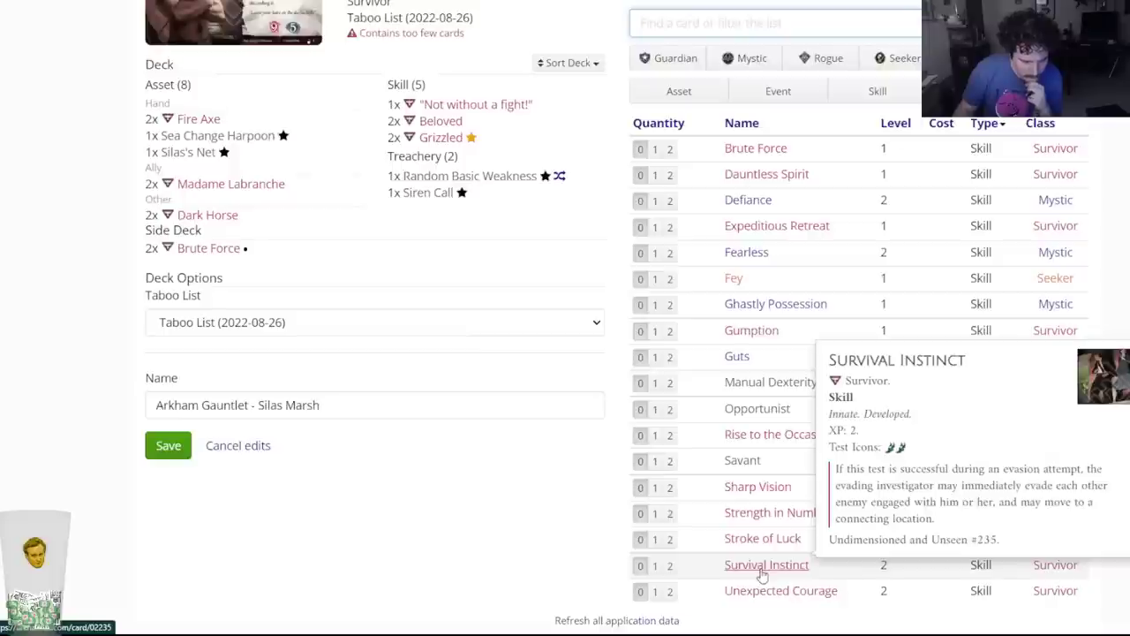
mouse_move(748, 547)
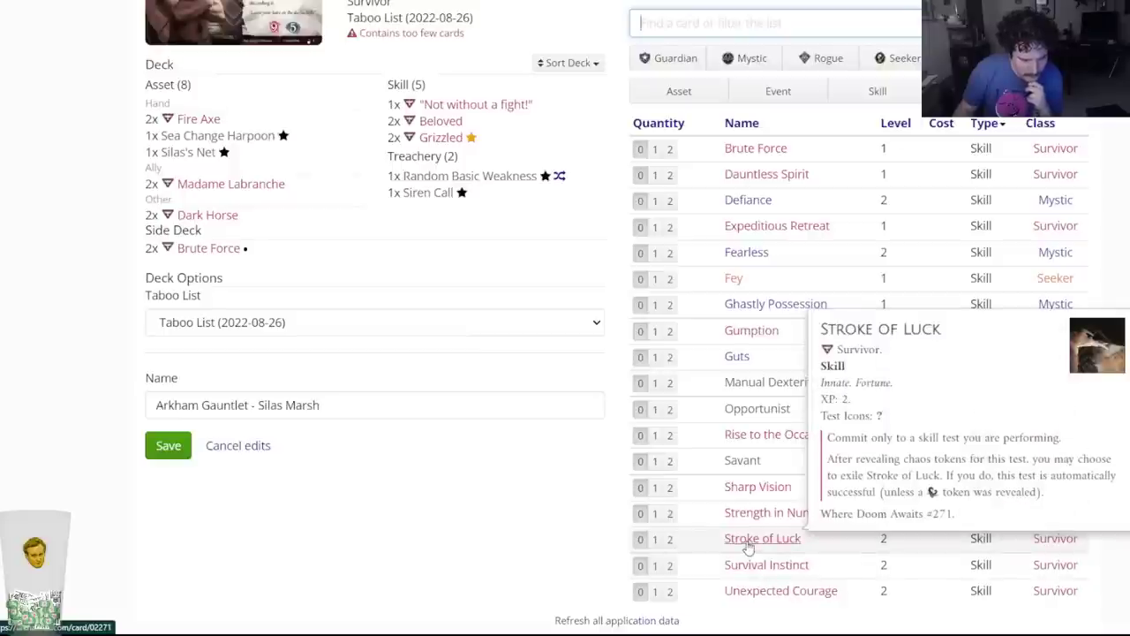
left_click(748, 541)
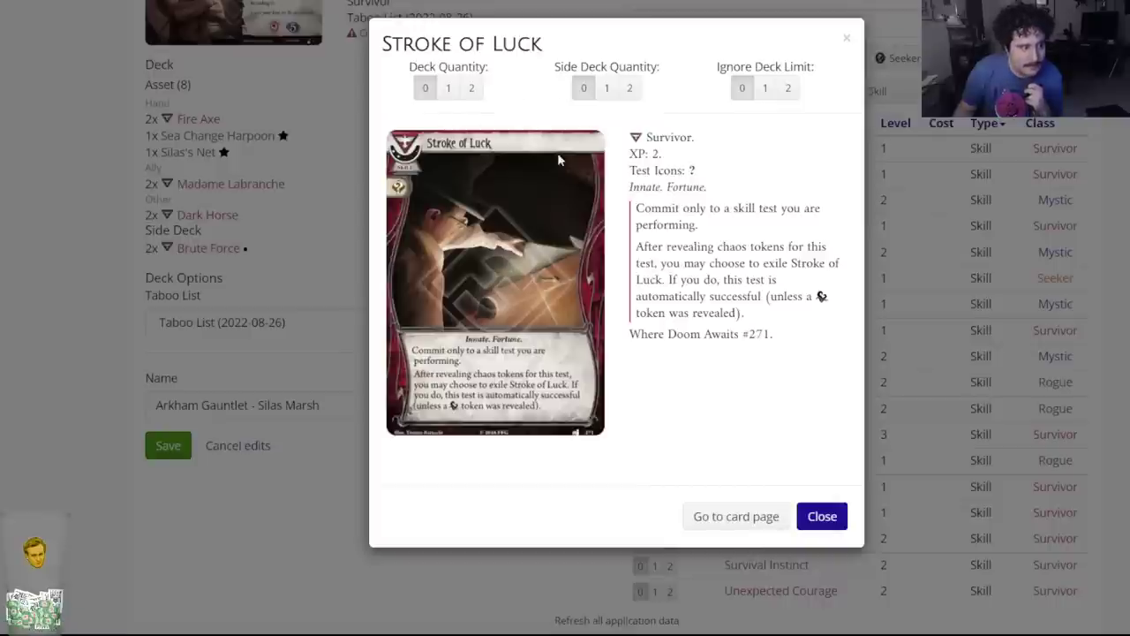
left_click(822, 517)
left_click(733, 279)
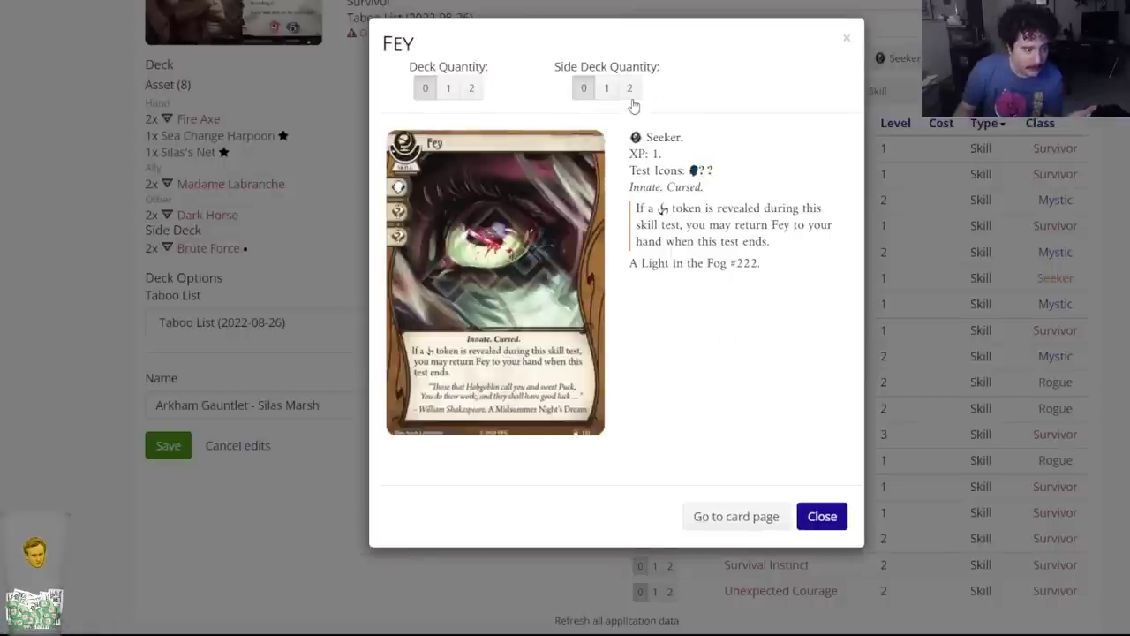
left_click(822, 515)
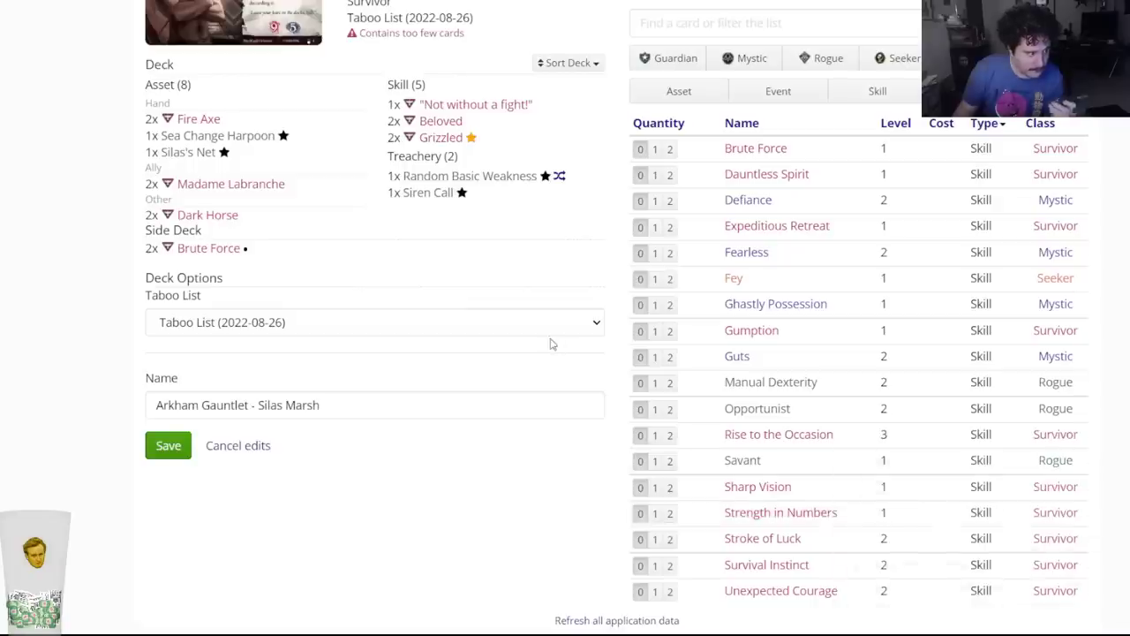
Switch the innate list back to level 0 and review skills such as Daring, Quick Thinking and Resourceful.
scroll(550, 343, "up", 1)
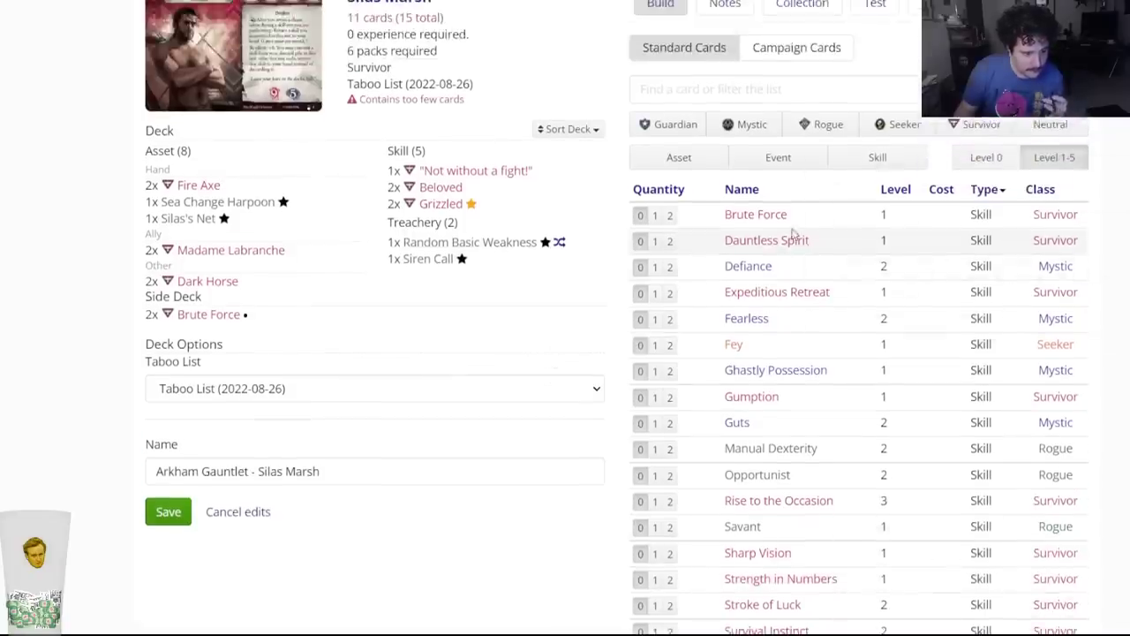
mouse_move(782, 242)
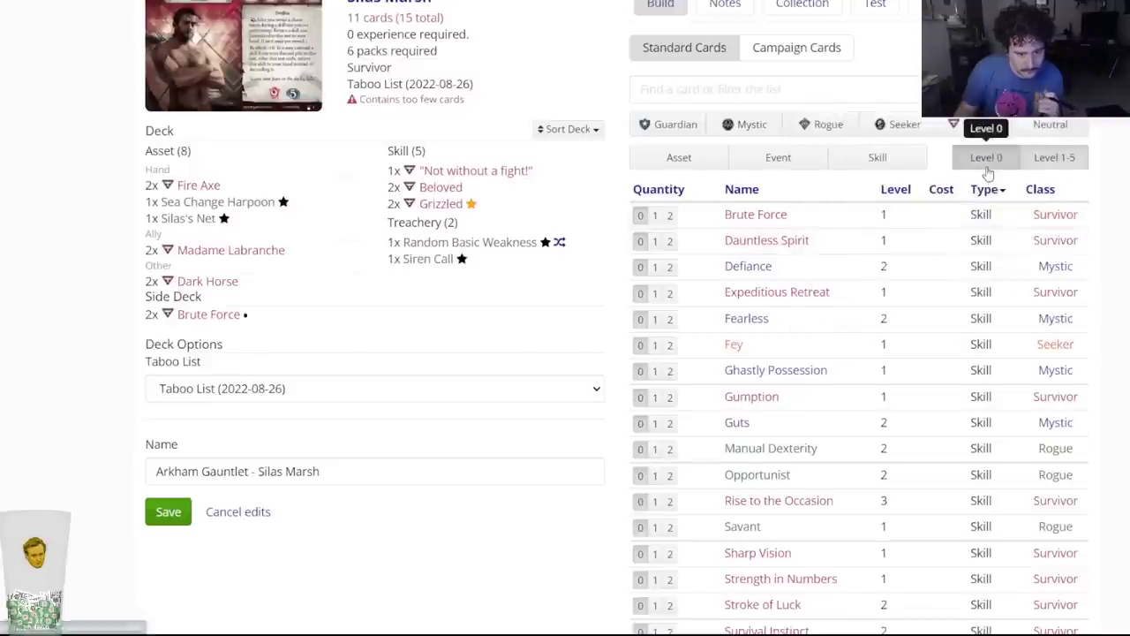
left_click(986, 159)
mouse_move(755, 356)
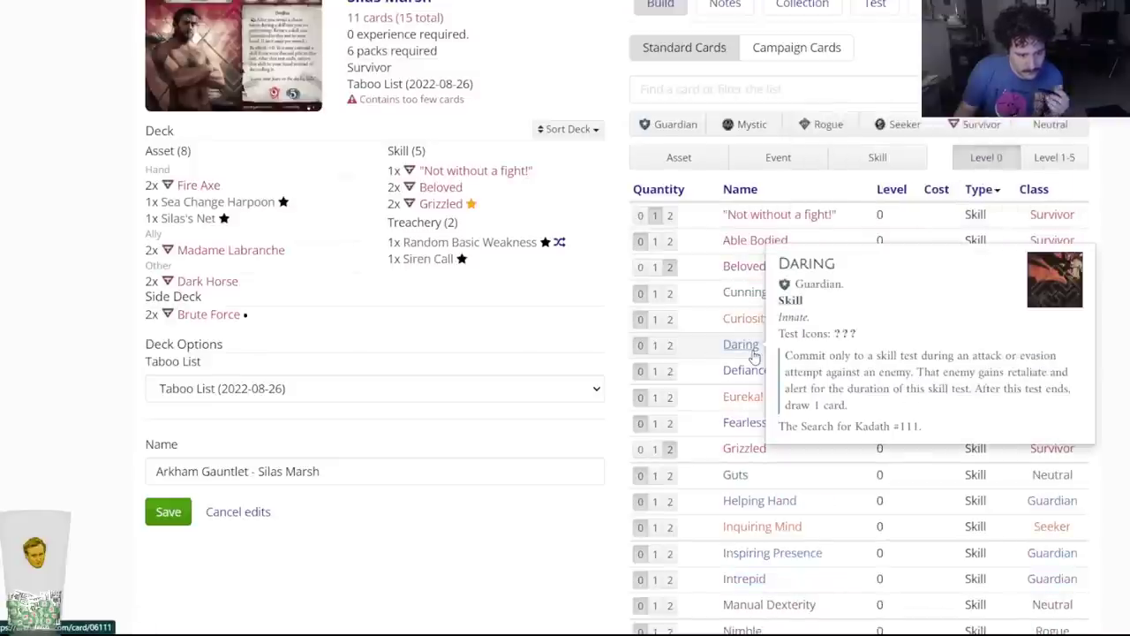
scroll(744, 296, "down", 3)
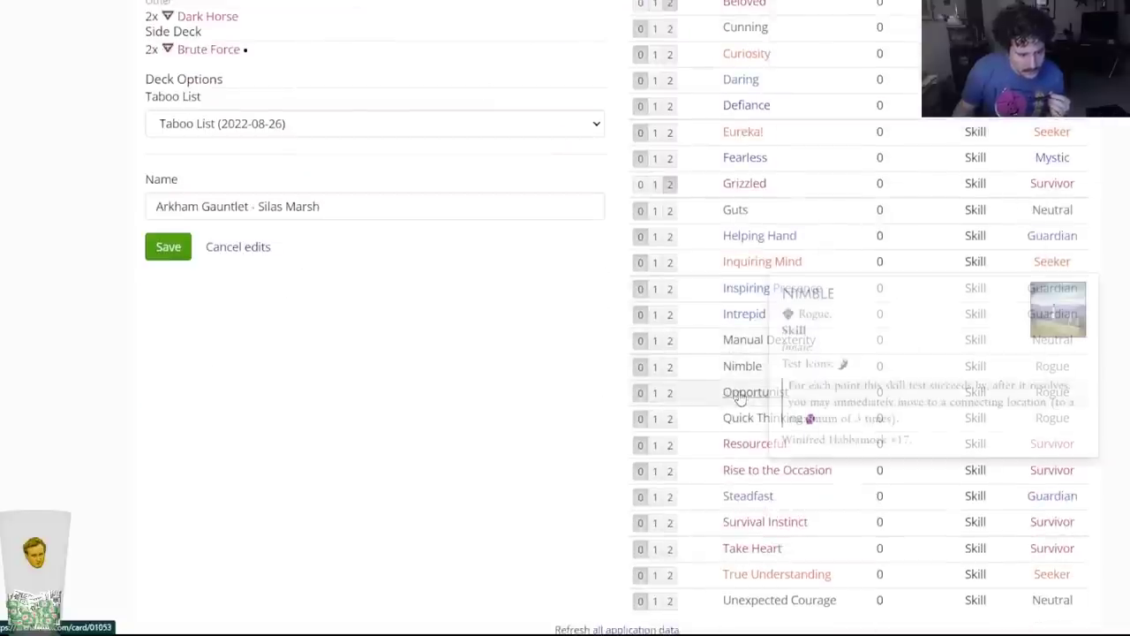
mouse_move(764, 427)
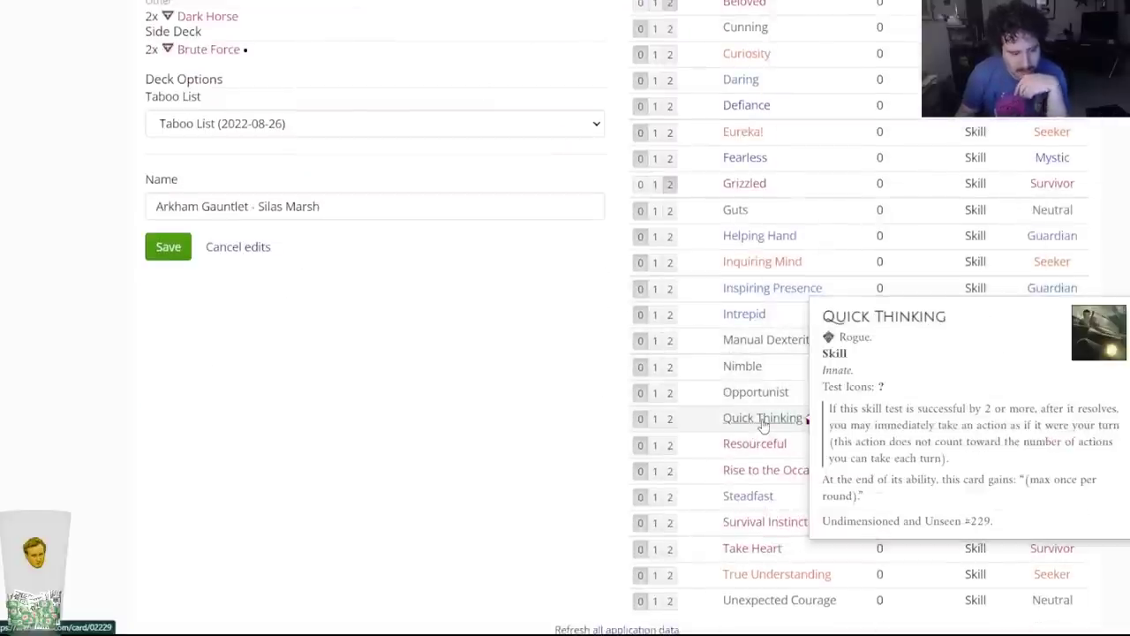
scroll(764, 426, "down", 1)
mouse_move(766, 376)
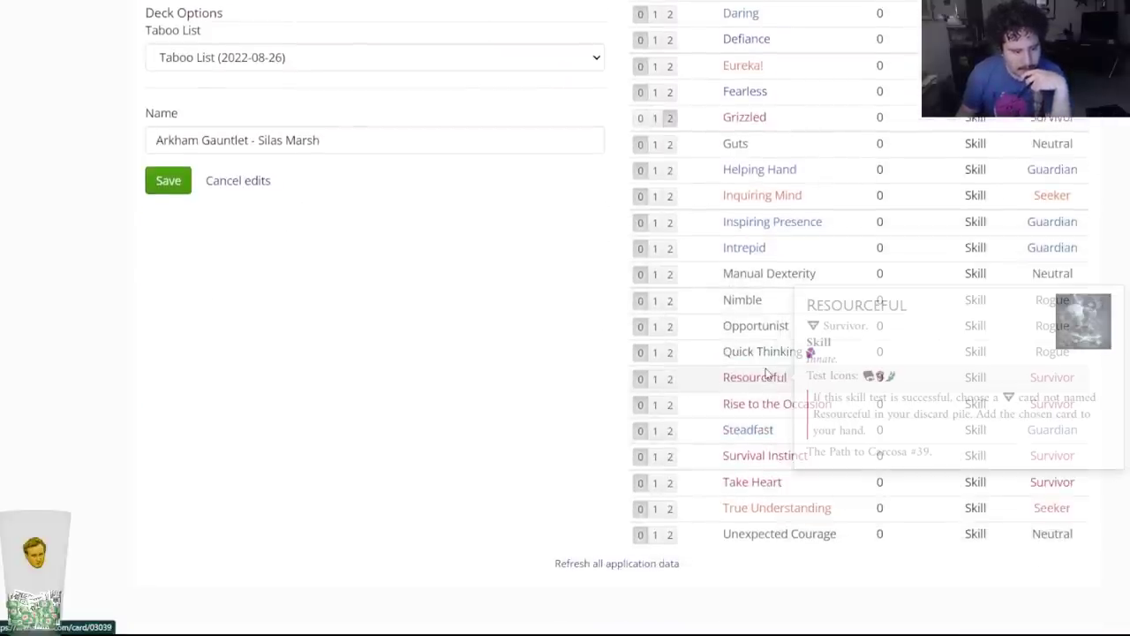
mouse_move(775, 506)
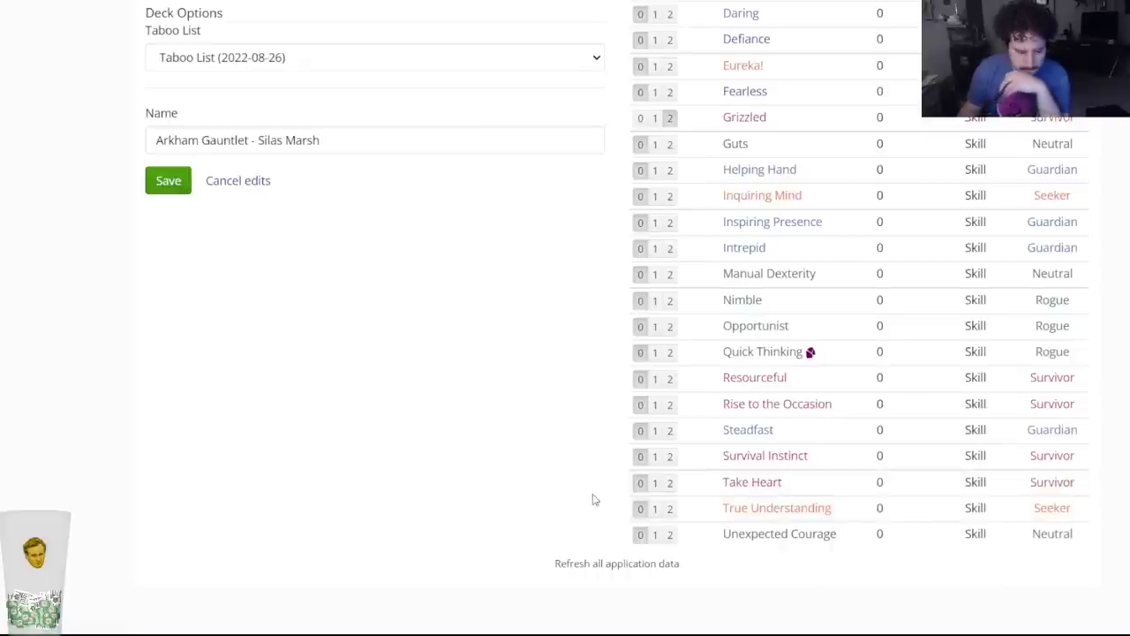
scroll(533, 473, "up", 3)
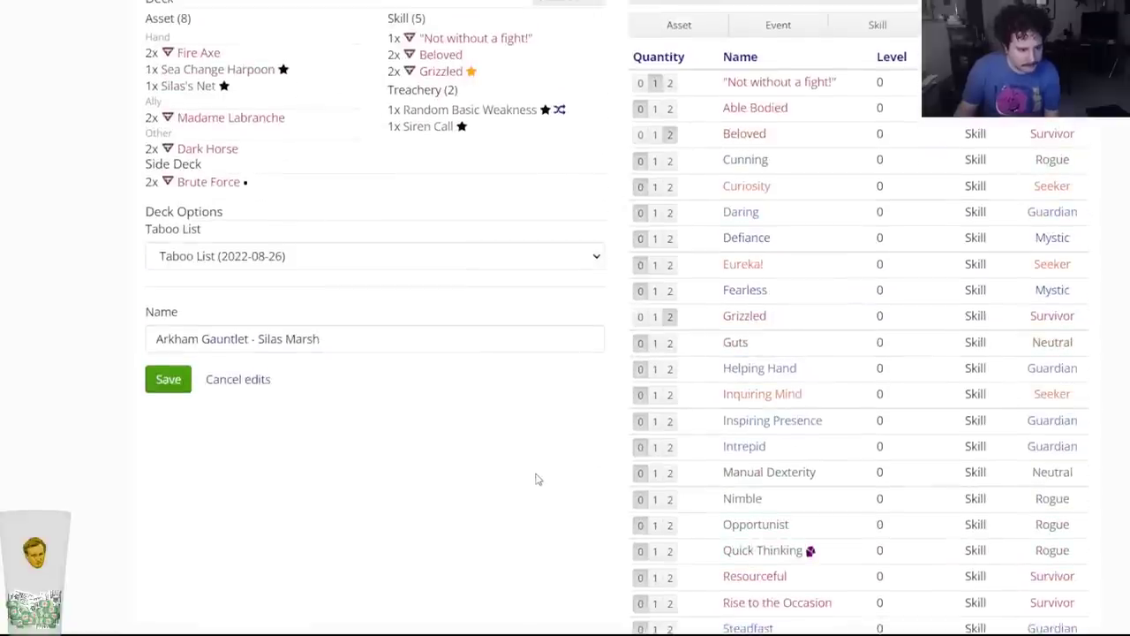
Try adding two copies of Intrepid to the deck, and set its deck quantity back to 0.
left_click(671, 447)
left_click(455, 89)
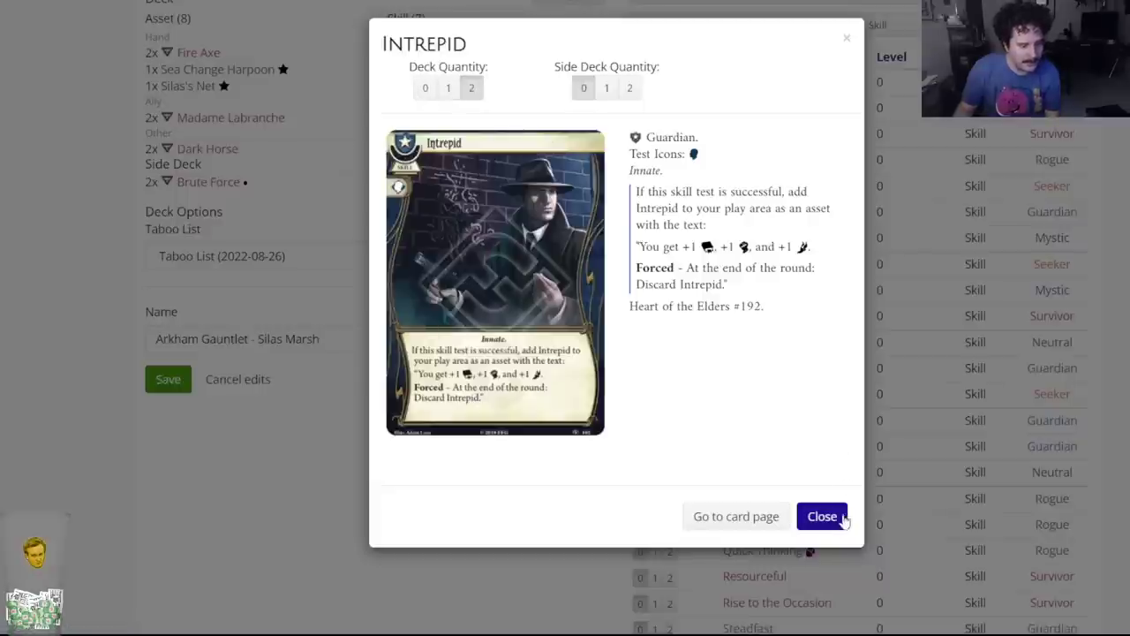
left_click(426, 88)
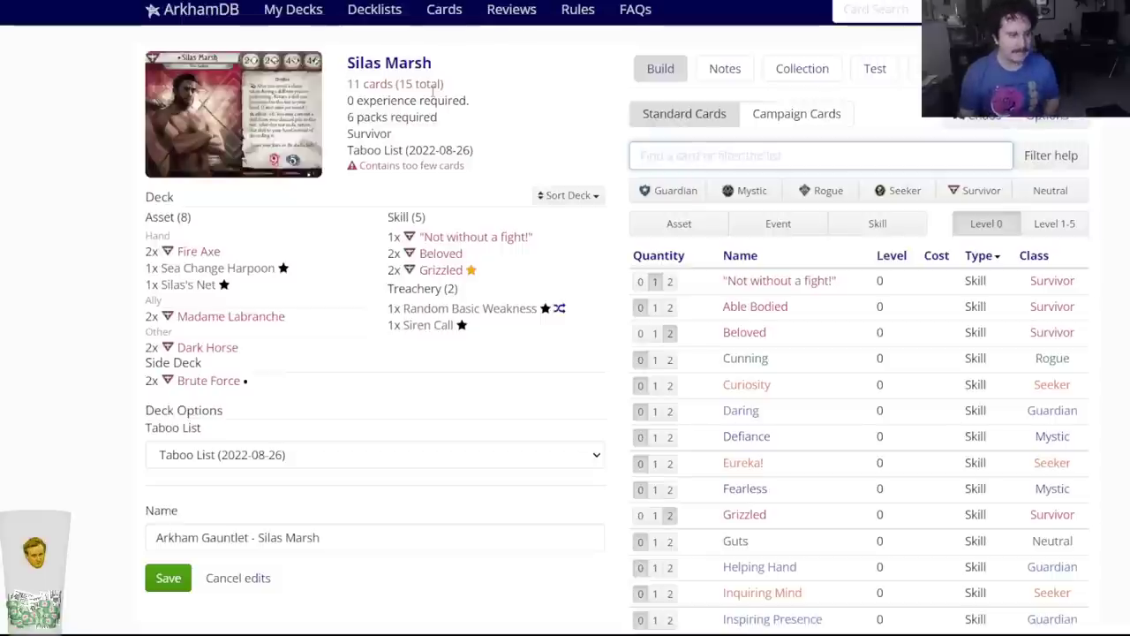
Add two copies of Defiance to the deck from the level 0 innate skills.
scroll(436, 379, "down", 2)
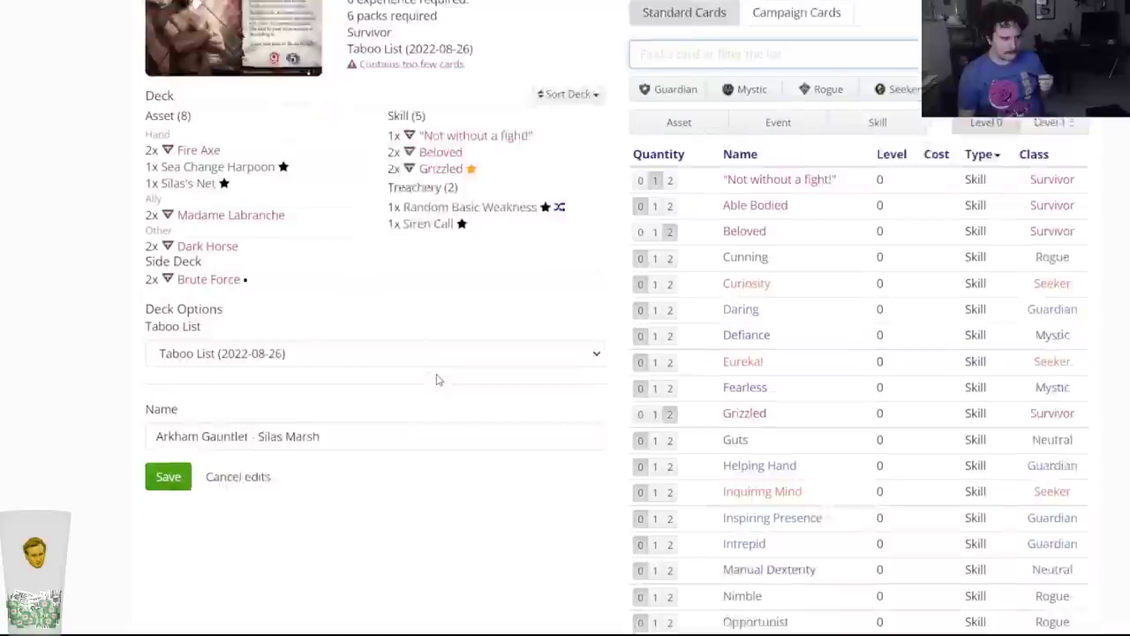
scroll(436, 379, "up", 1)
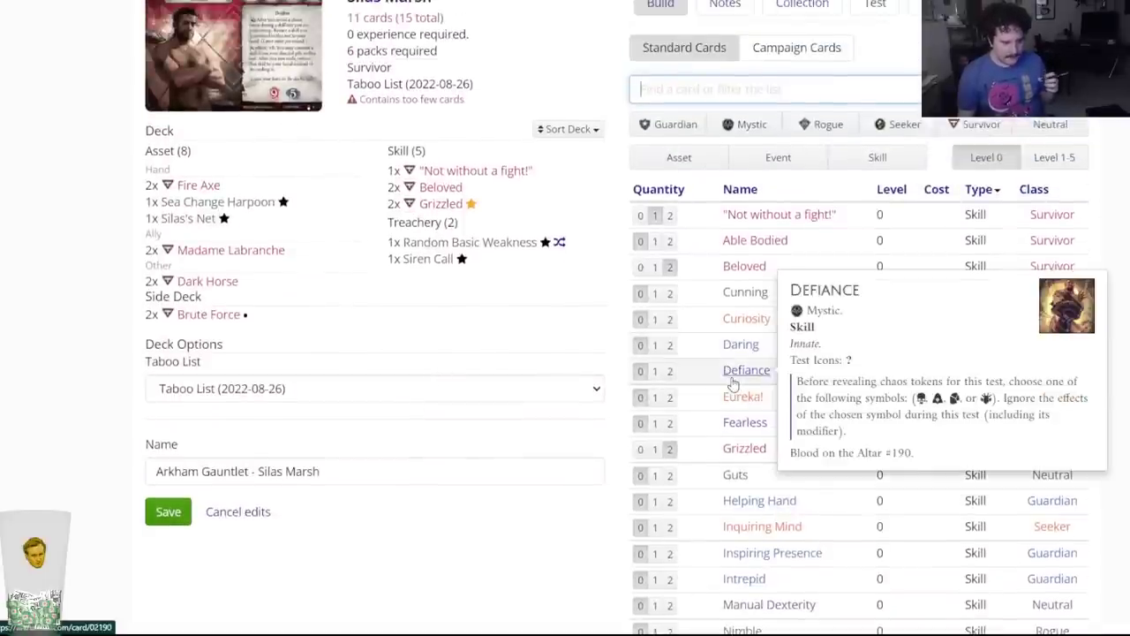
left_click(670, 370)
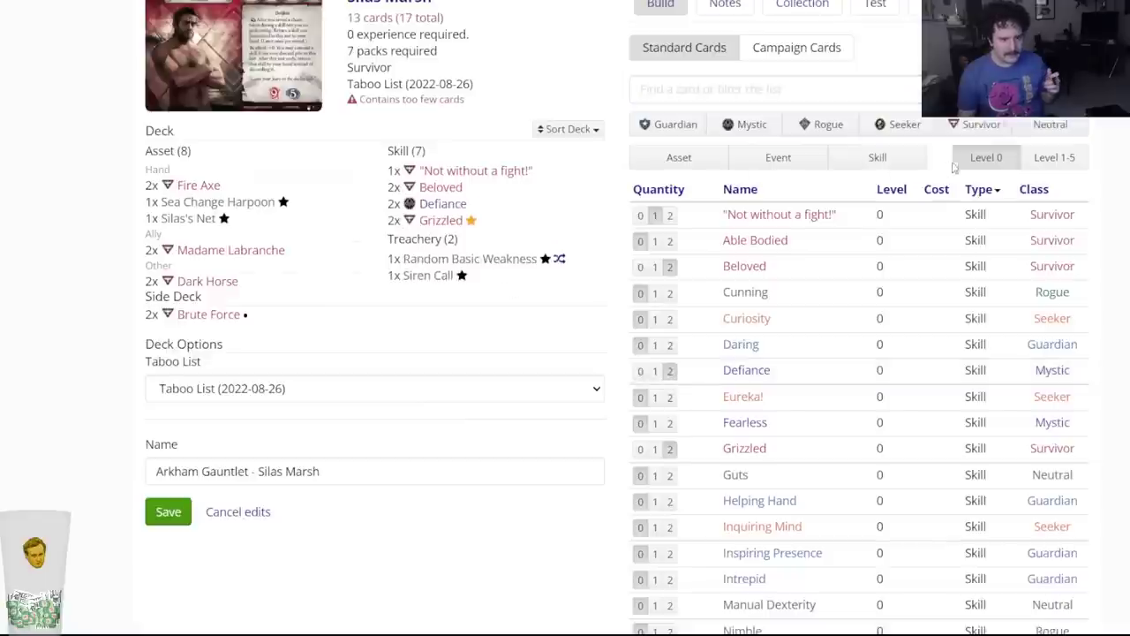
left_click(1034, 158)
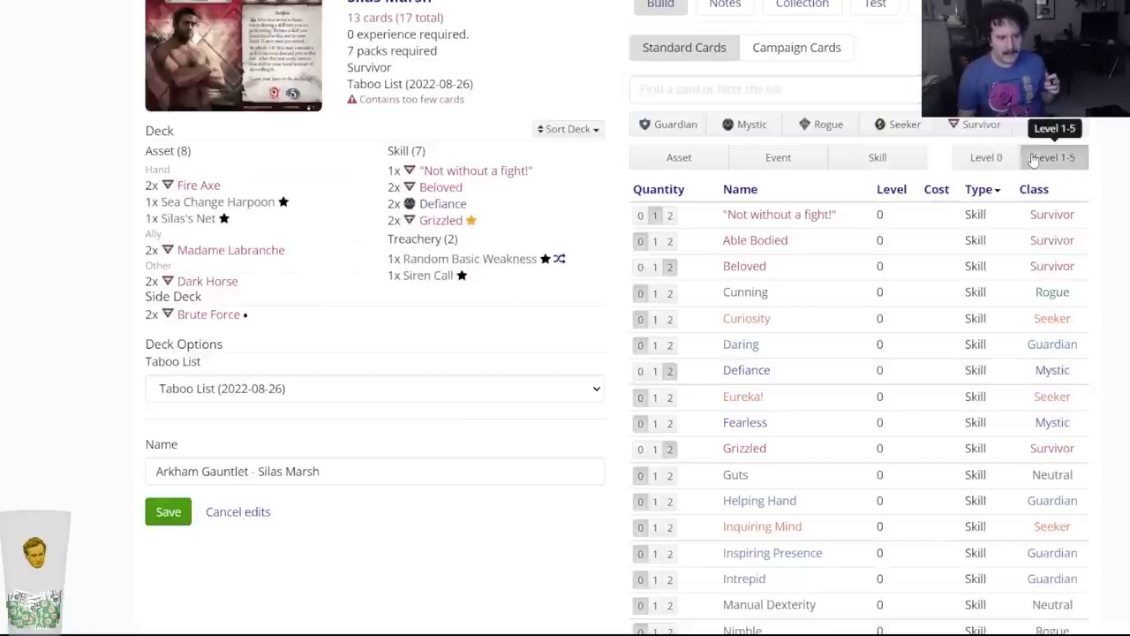
left_click(985, 158)
left_click(714, 90)
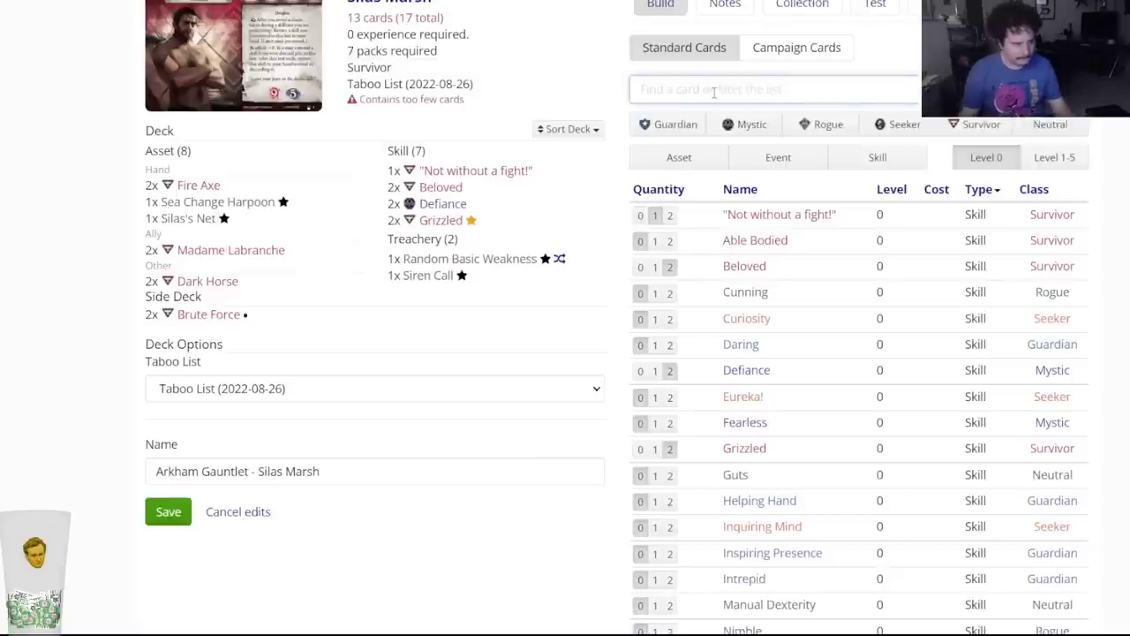
mouse_move(205, 203)
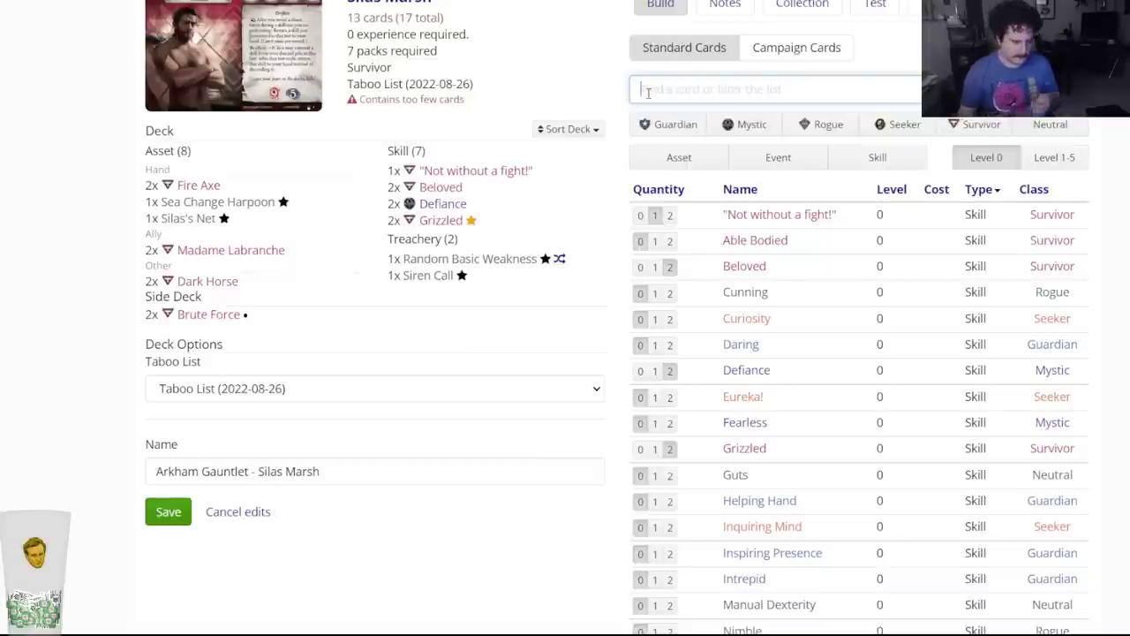
scroll(766, 318, "down", 3)
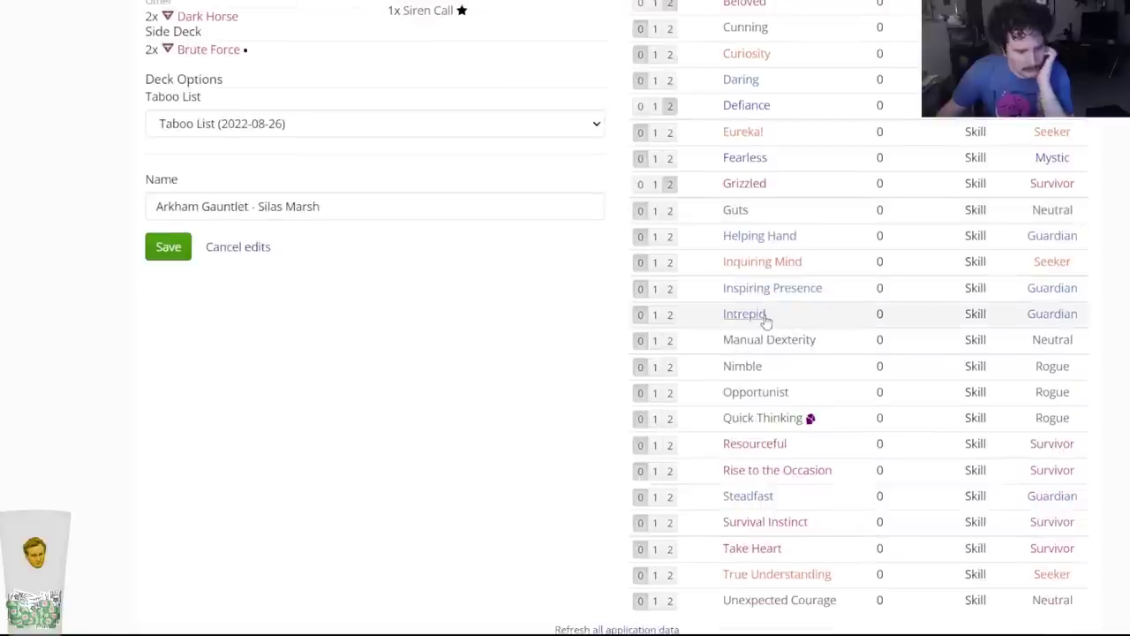
scroll(574, 281, "up", 3)
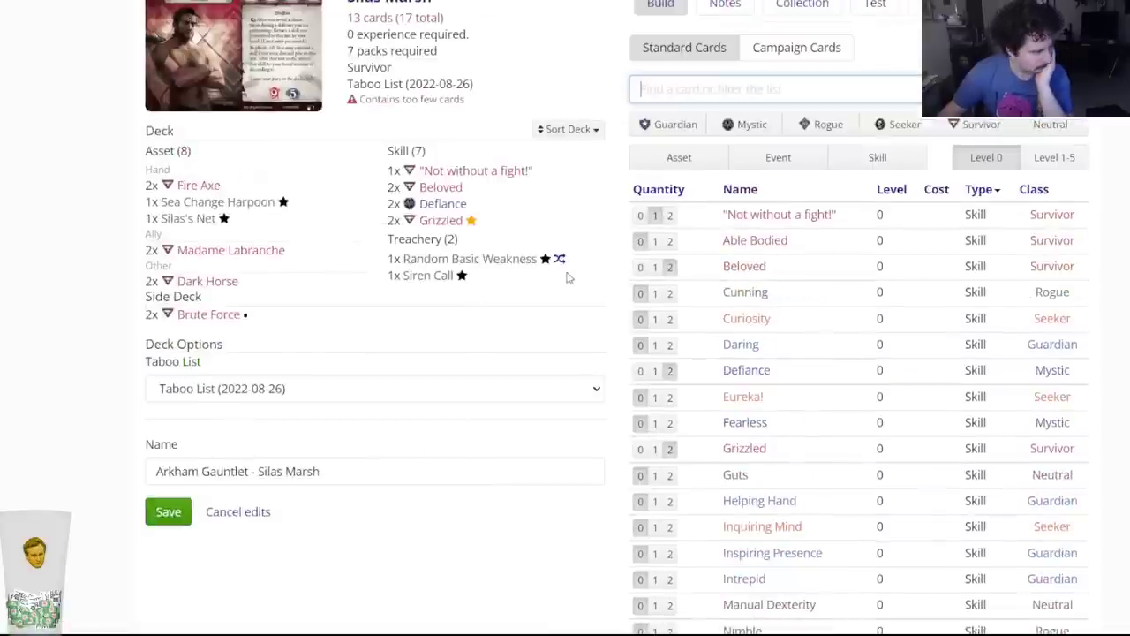
Search for "chains" and add two copies of Chainsaw (4) to the side deck.
left_click(702, 91)
type("chains")
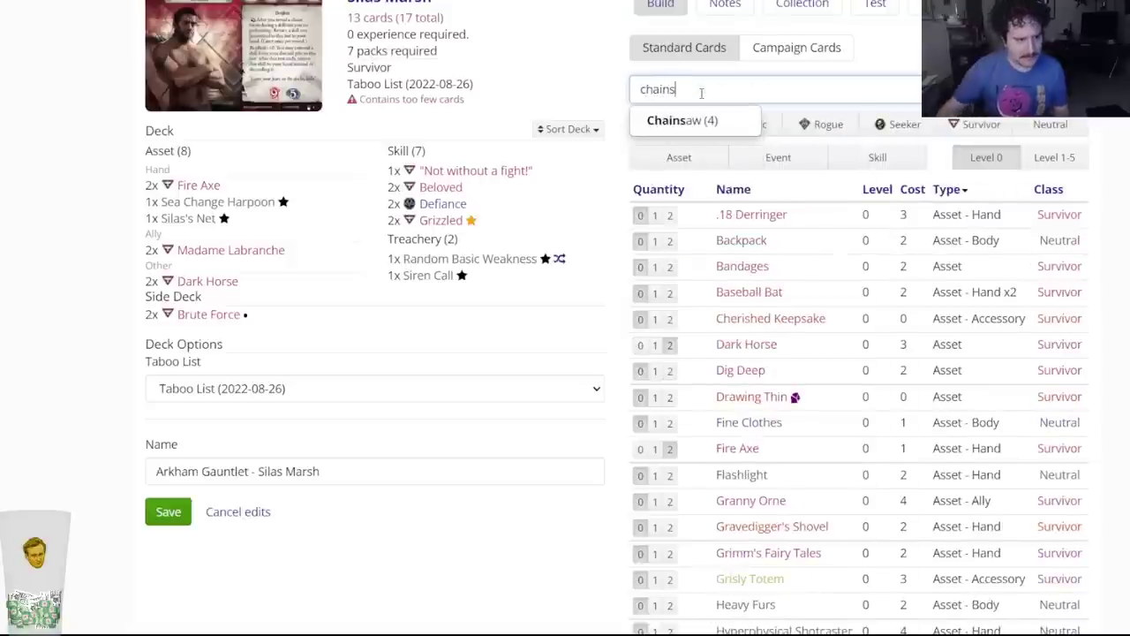
key("Return")
left_click(634, 87)
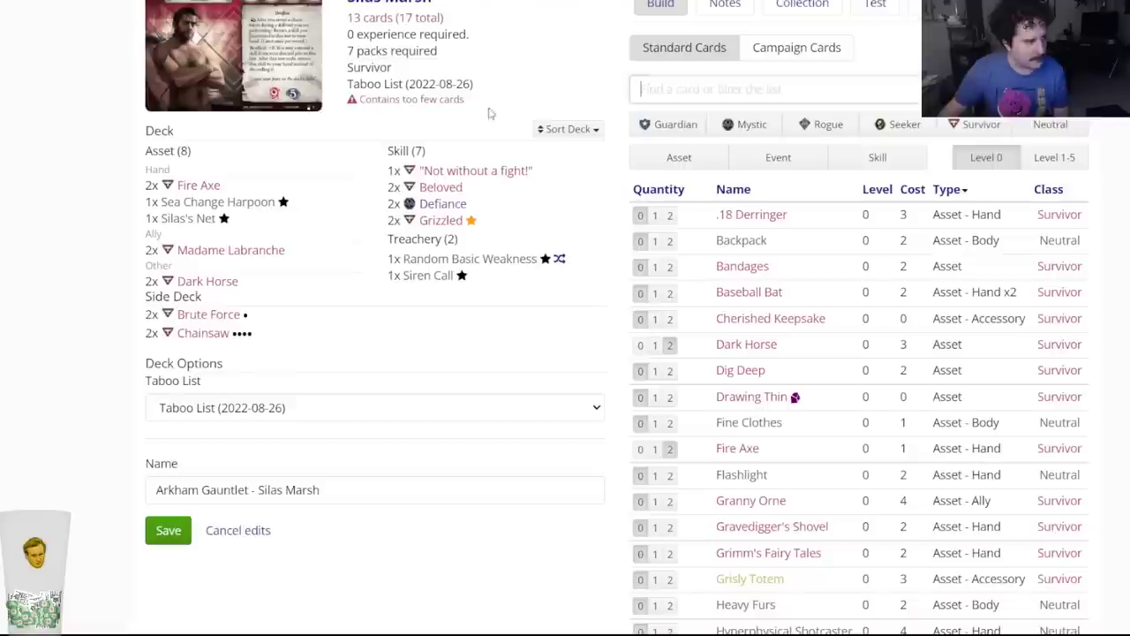
Search for "ghastl" and add two copies of Ghastly Possession (1) to the side deck.
type("ghastl")
key("Down")
key("Down")
key("Down")
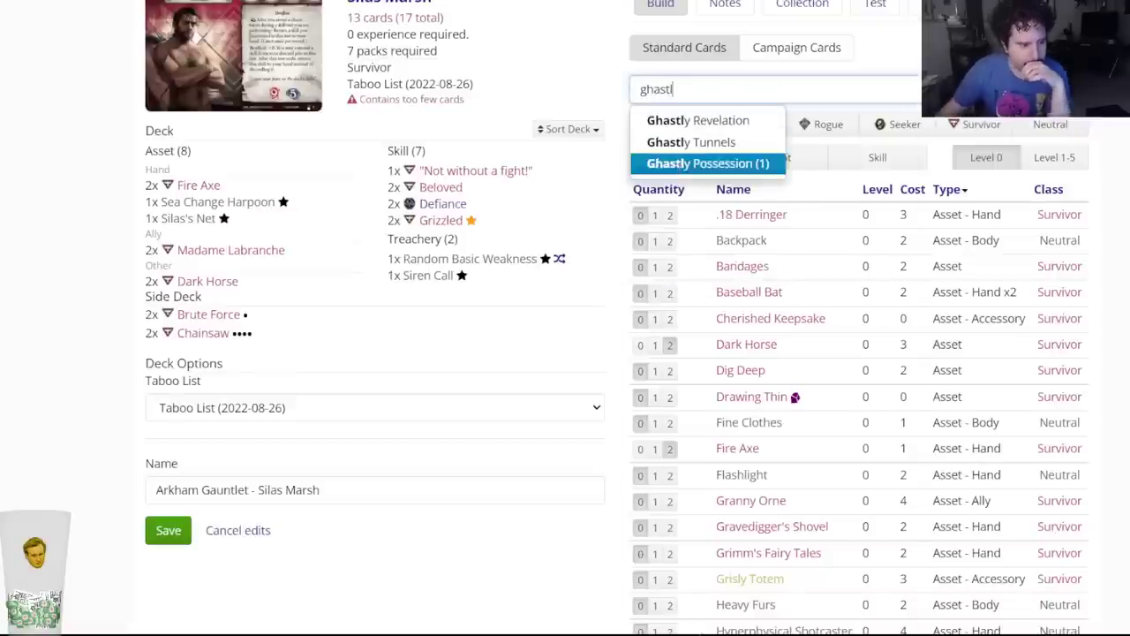
key("Return")
left_click(630, 87)
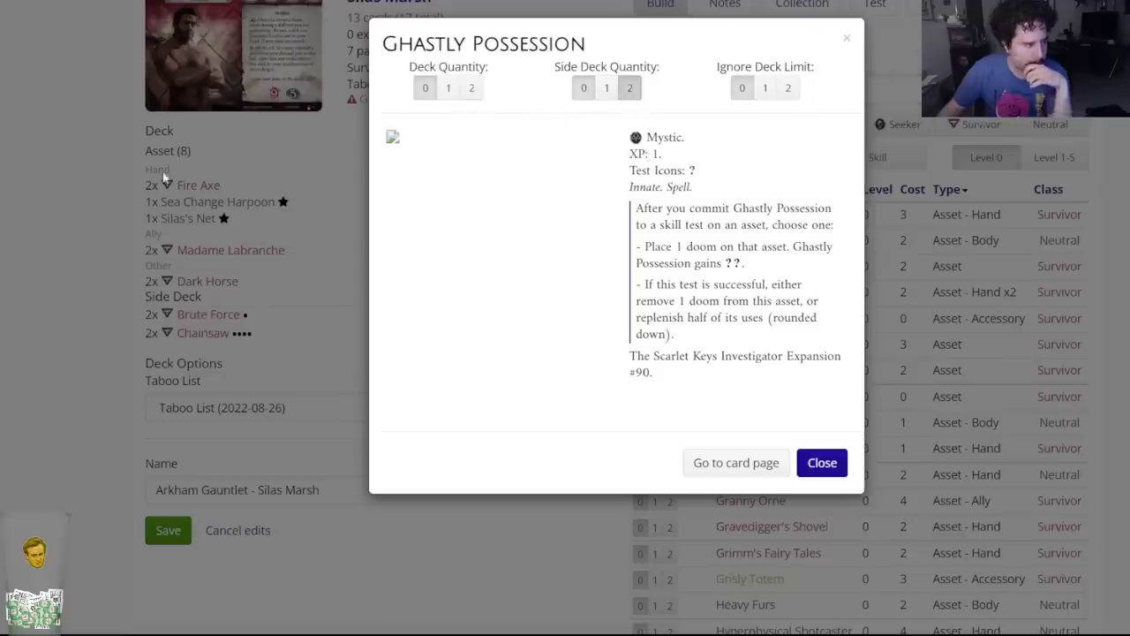
key("Escape")
Filter the card list with "k:innate" and look through the level 0 innate skills for further candidates.
scroll(71, 254, "up", 1)
scroll(70, 254, "up", 1)
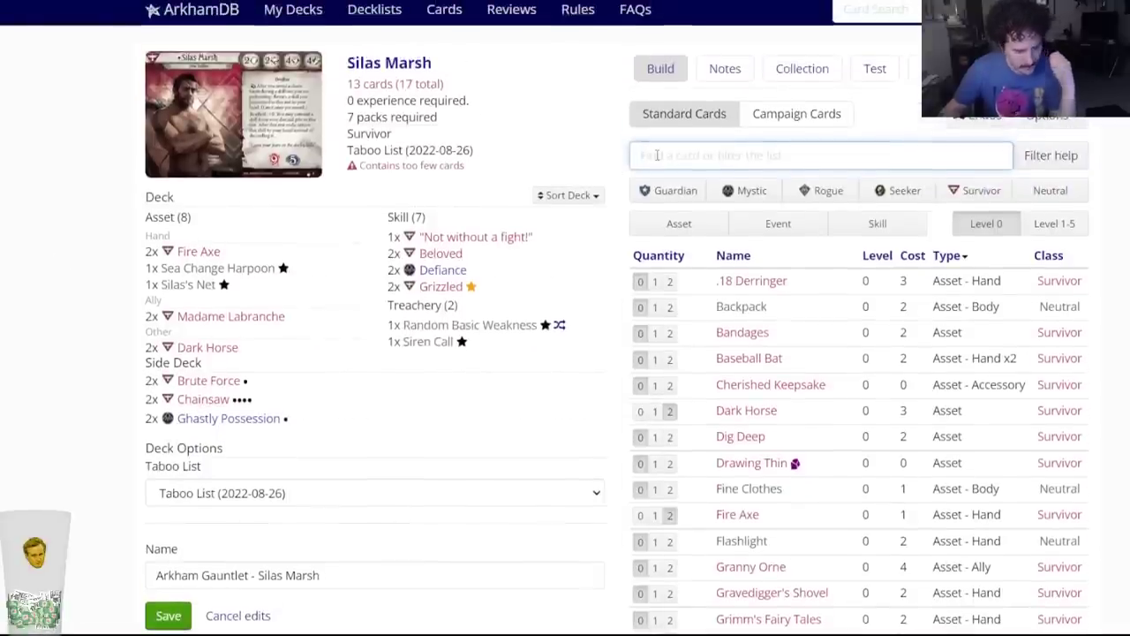
type("u")
key("BackSpace")
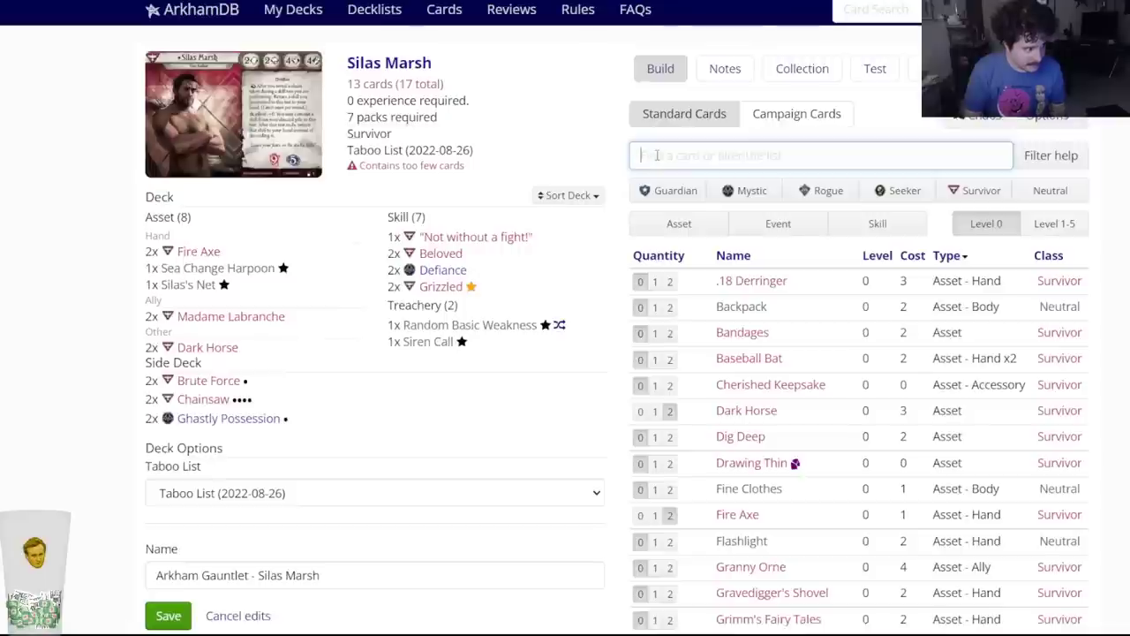
type("k:innate")
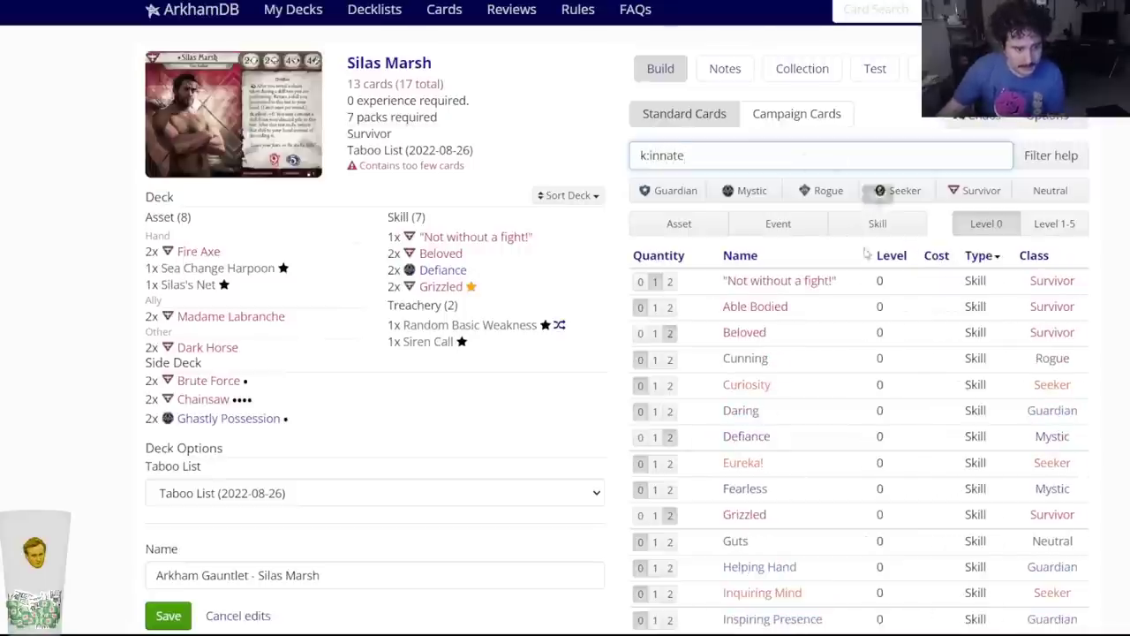
scroll(750, 374, "down", 4)
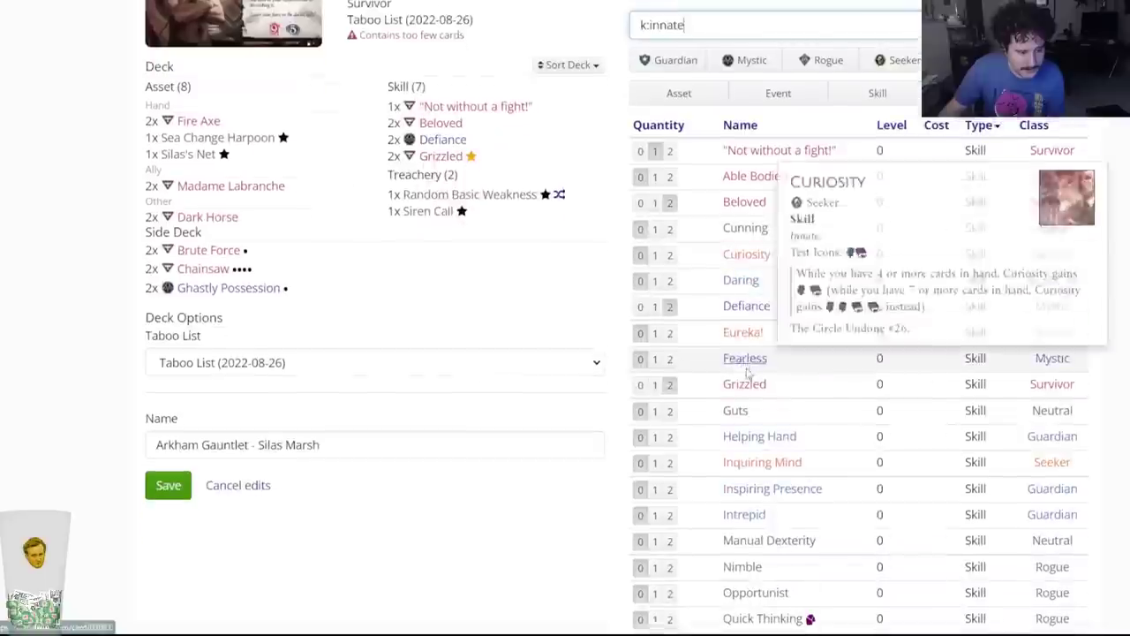
scroll(292, 457, "down", 1)
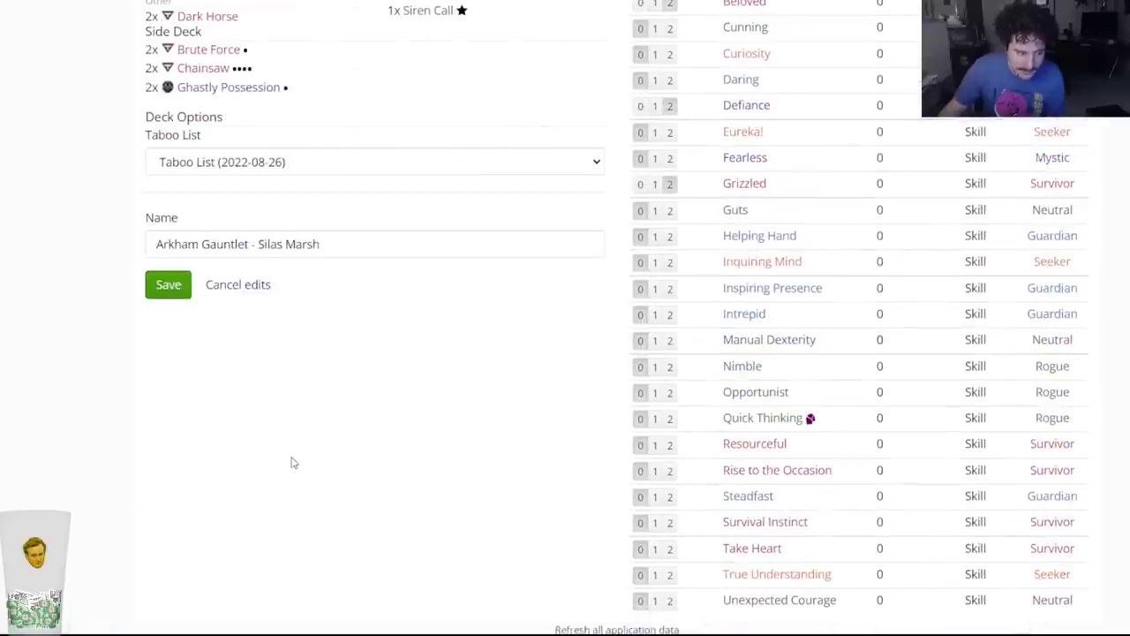
scroll(292, 462, "up", 3)
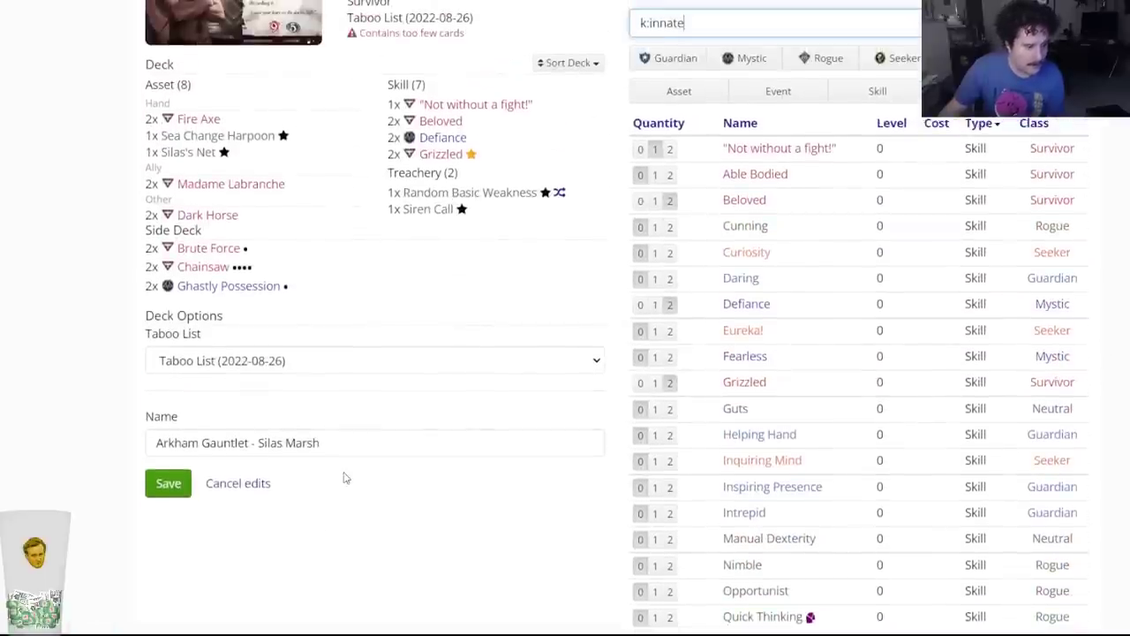
scroll(346, 478, "down", 4)
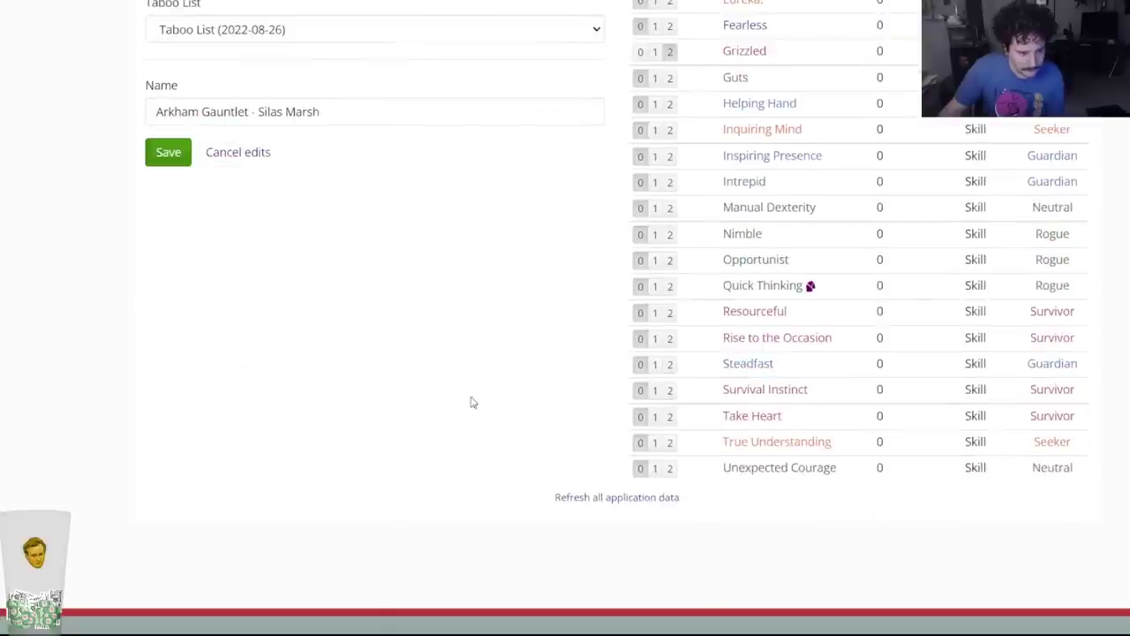
scroll(468, 406, "up", 5)
Search for "cherish" and add two copies of Cherished Keepsake (1) to the side deck.
left_click(691, 156)
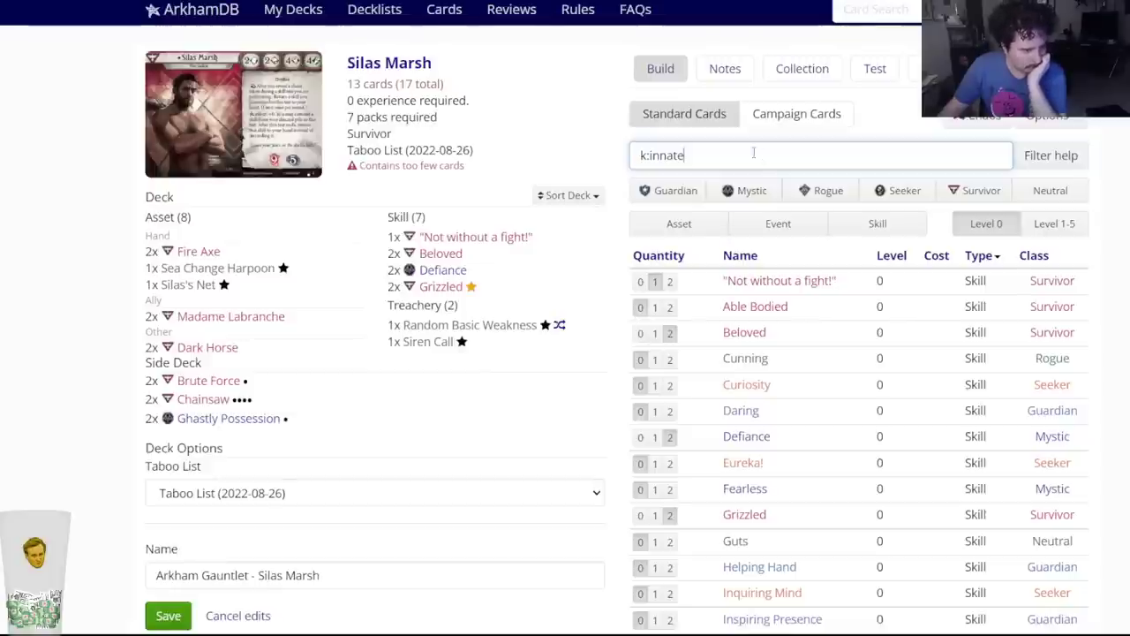
key("ctrl+a")
type("cherish")
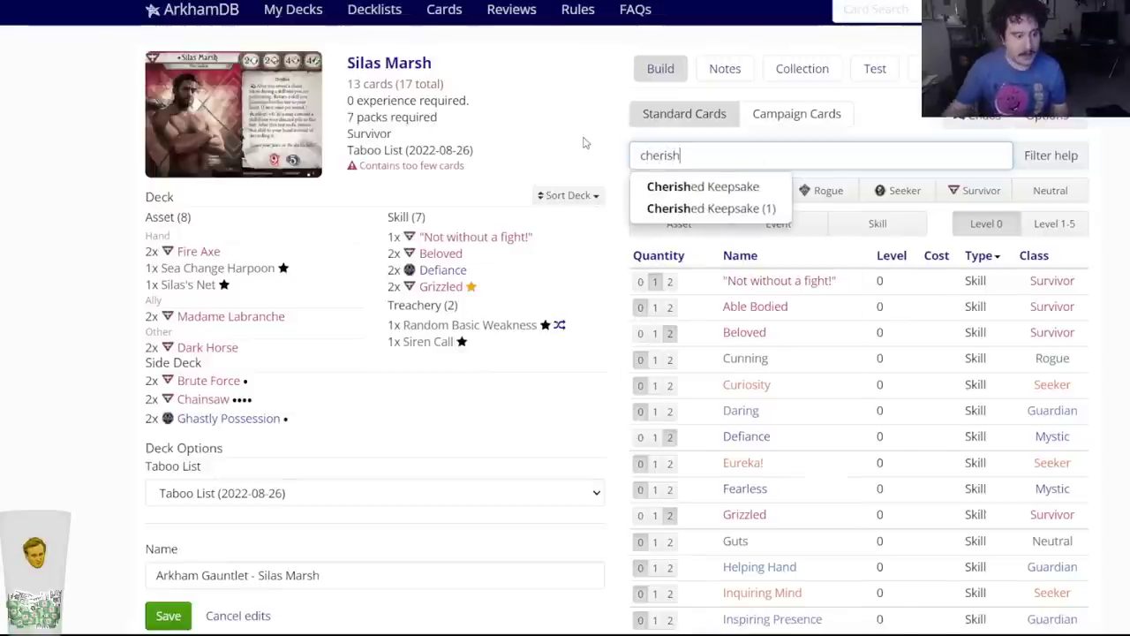
left_click(650, 196)
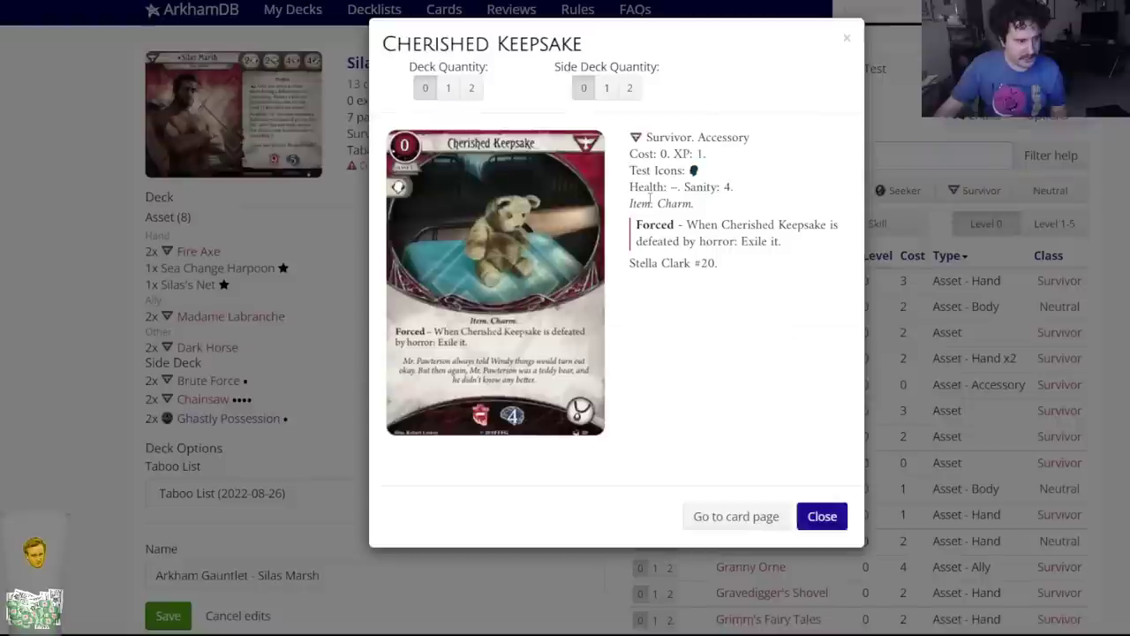
left_click(629, 87)
mouse_move(262, 427)
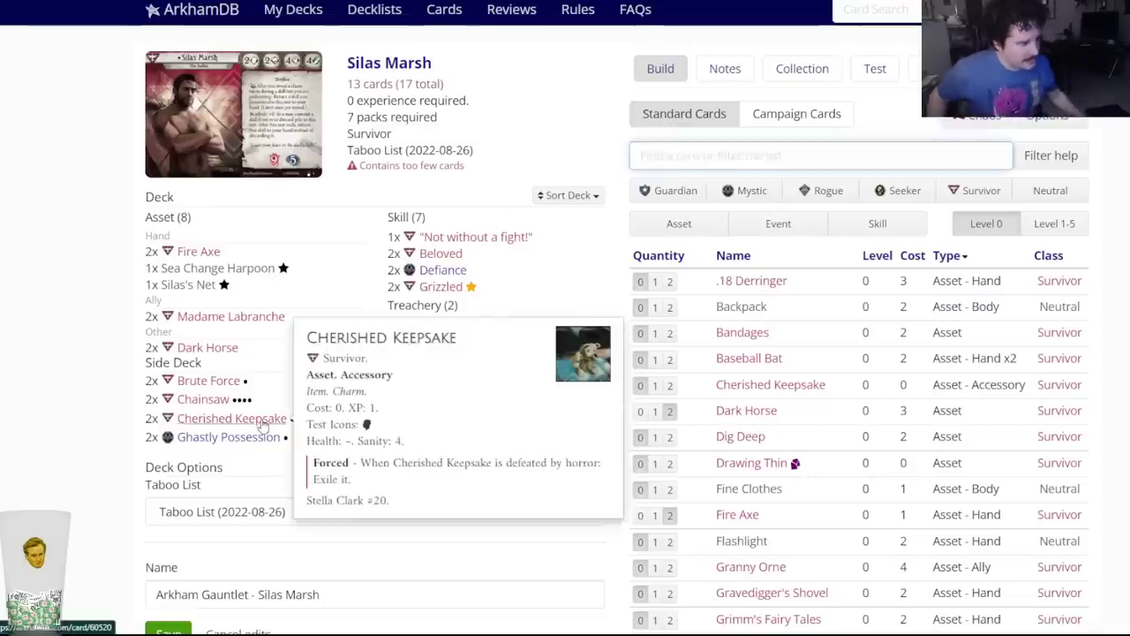
Search for "unrelent" and add two copies of Unrelenting (1) to the side deck.
left_click(813, 155)
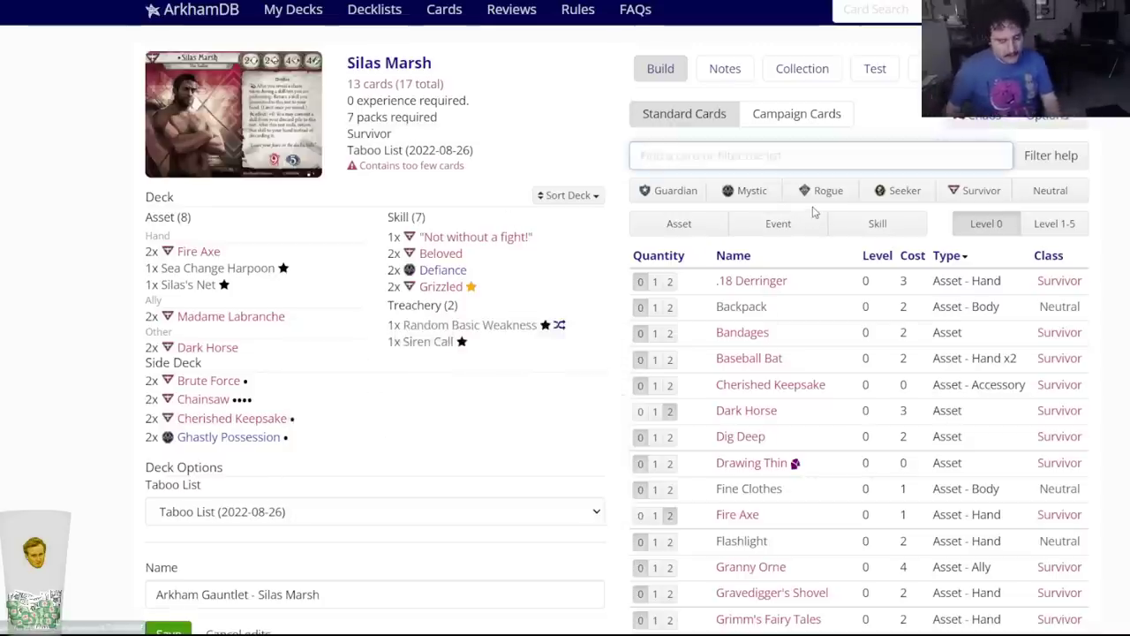
type("unrelent")
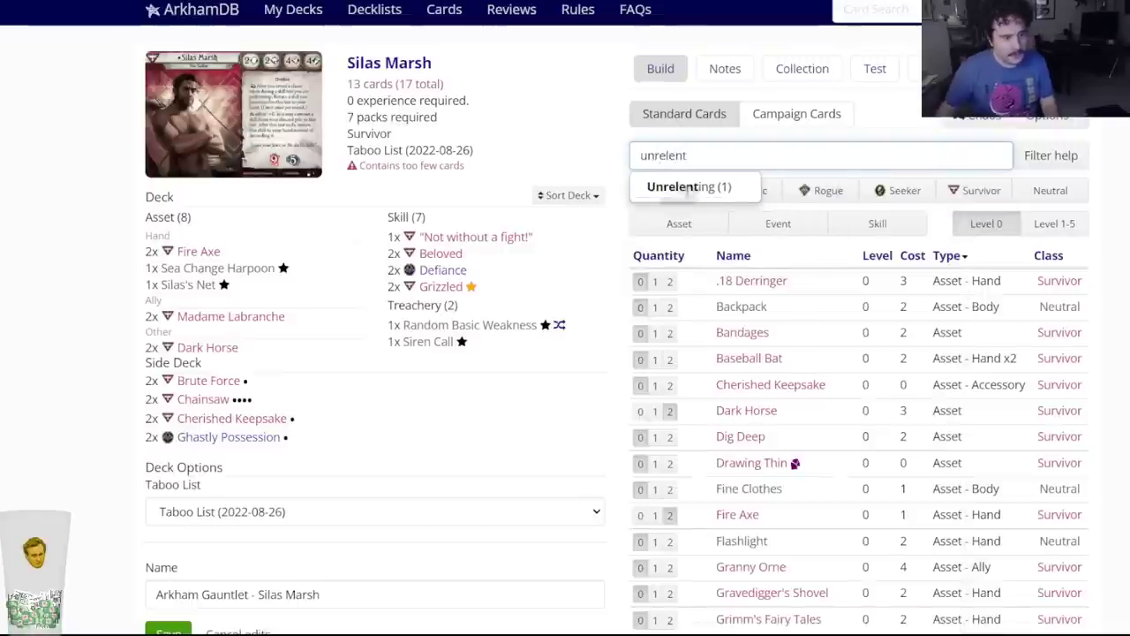
left_click(671, 187)
left_click(630, 87)
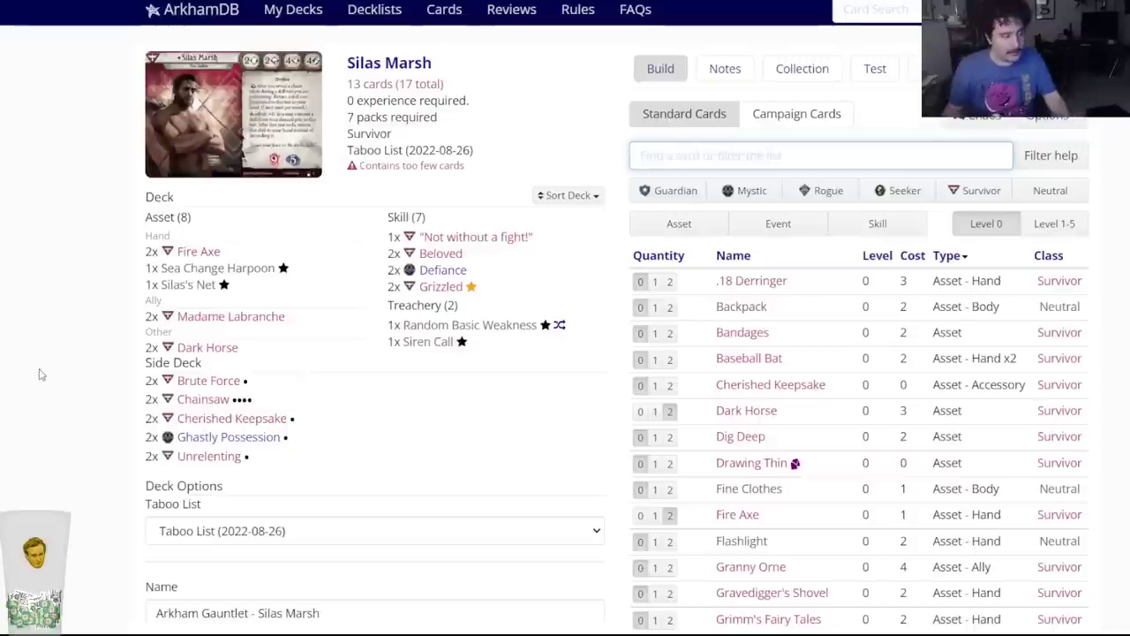
Search for "daring" and add two copies of the Daring skill to the main deck.
type("daring")
key("Down")
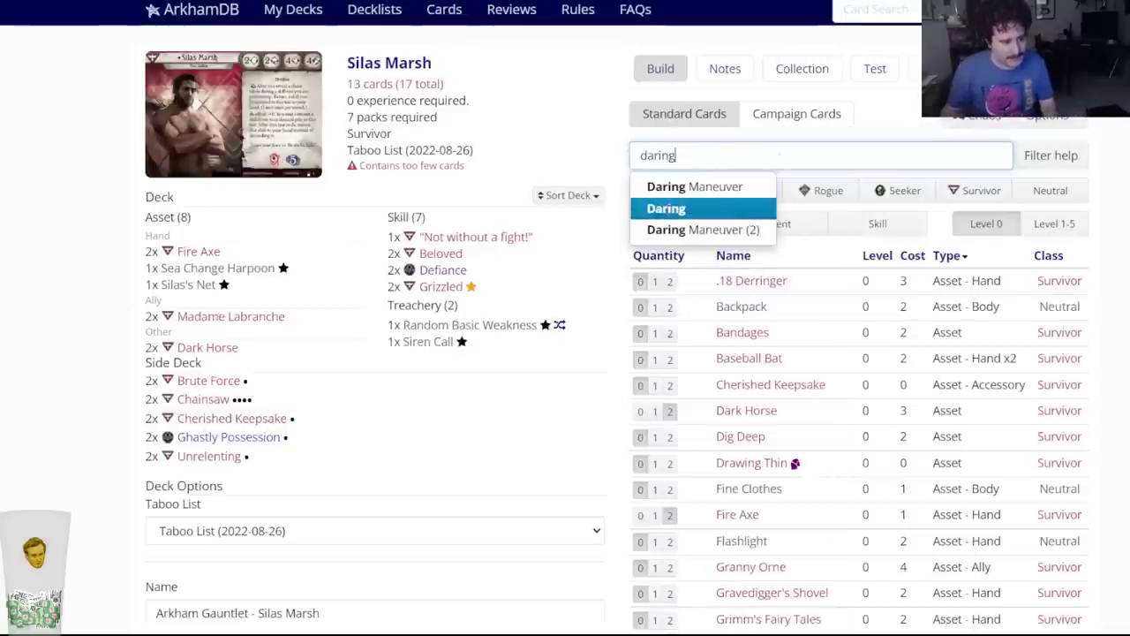
key("Return")
left_click(472, 89)
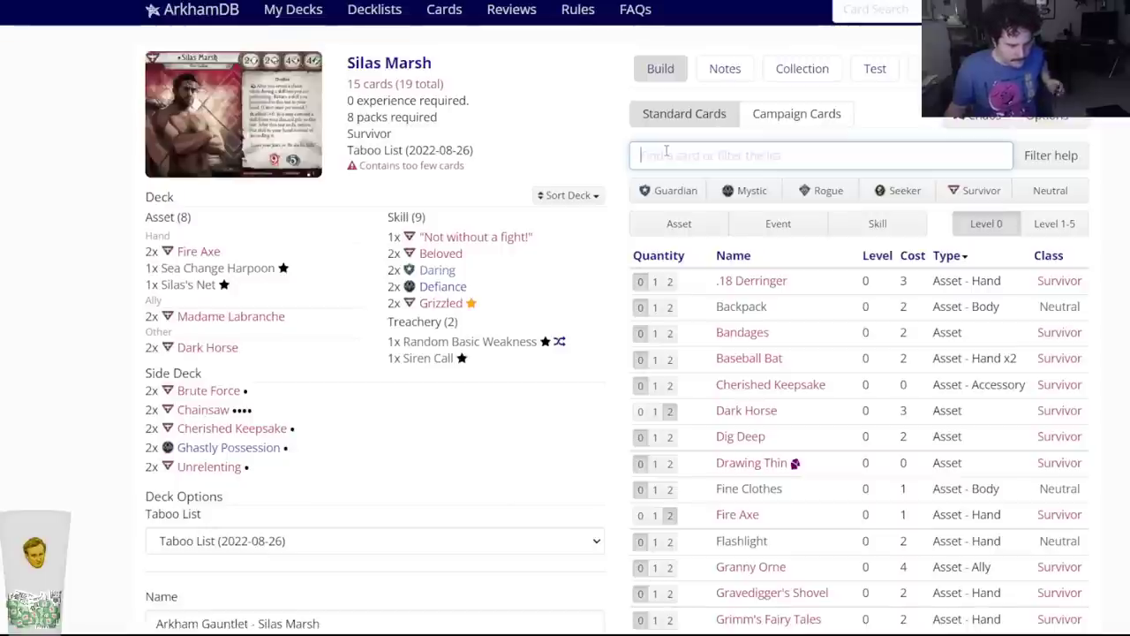
Look over the Silas Marsh deck list and save the deck.
scroll(361, 371, "down", 3)
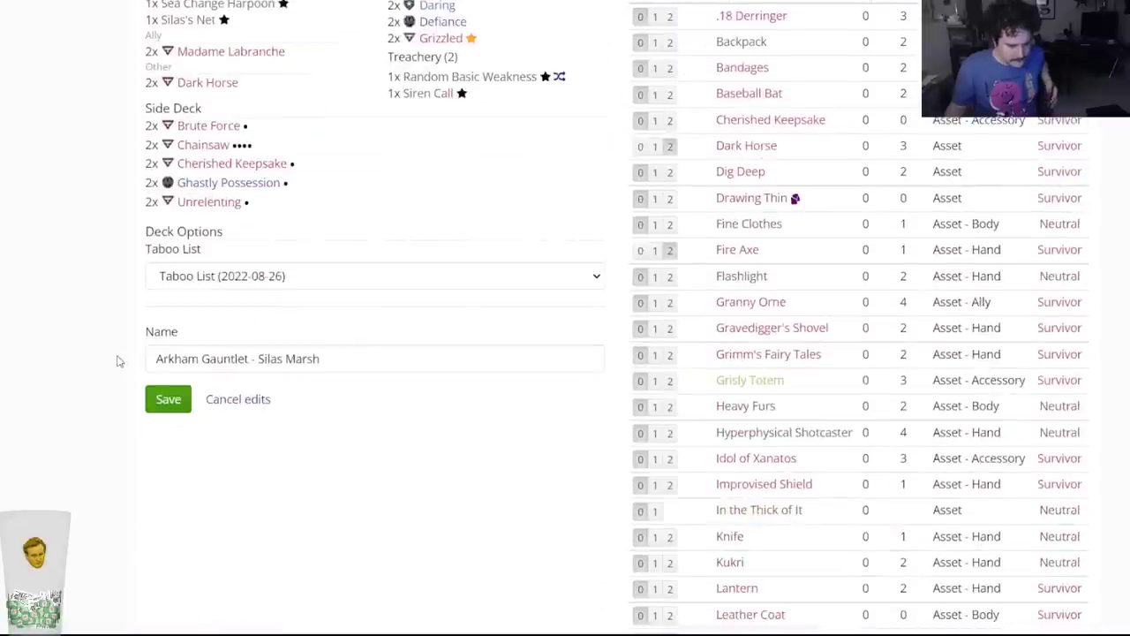
scroll(119, 360, "down", 2)
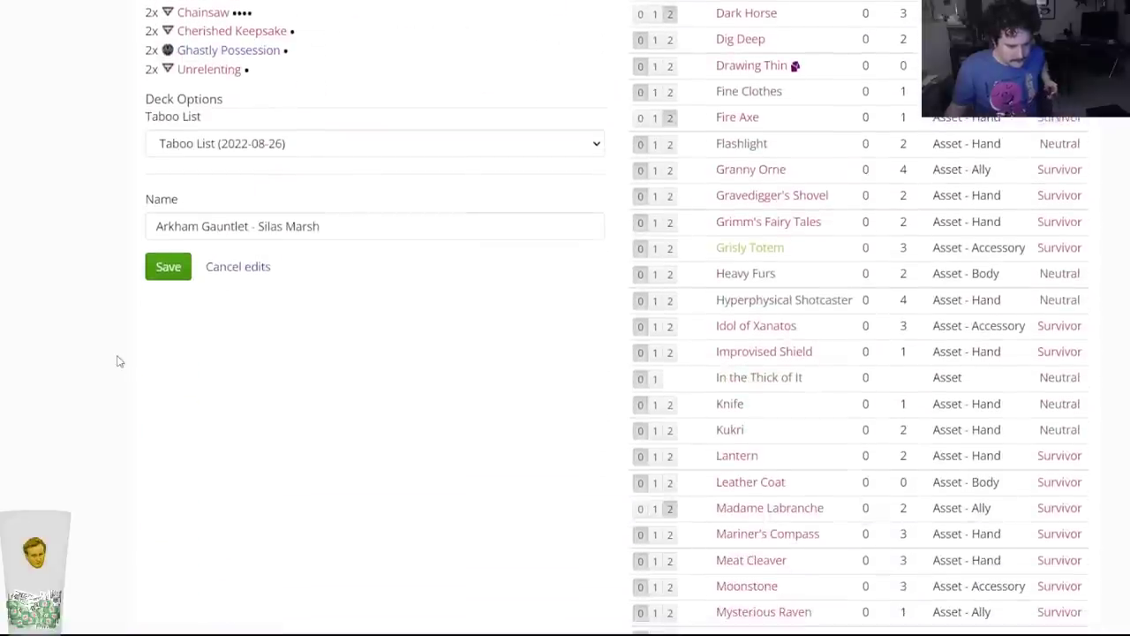
scroll(120, 360, "up", 4)
scroll(119, 357, "down", 3)
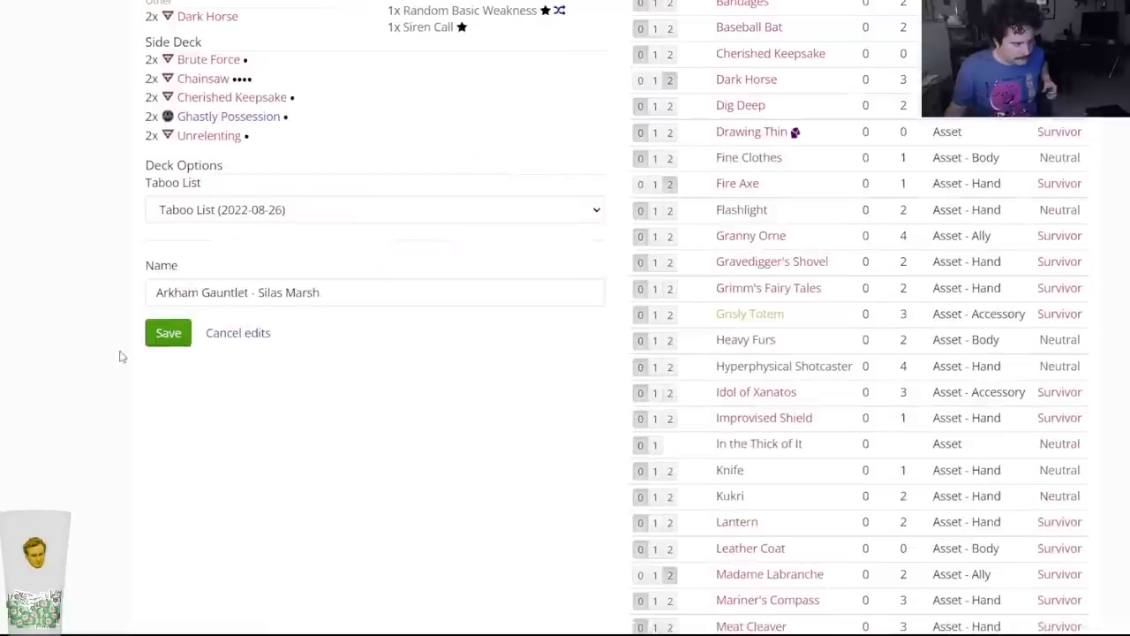
left_click(166, 336)
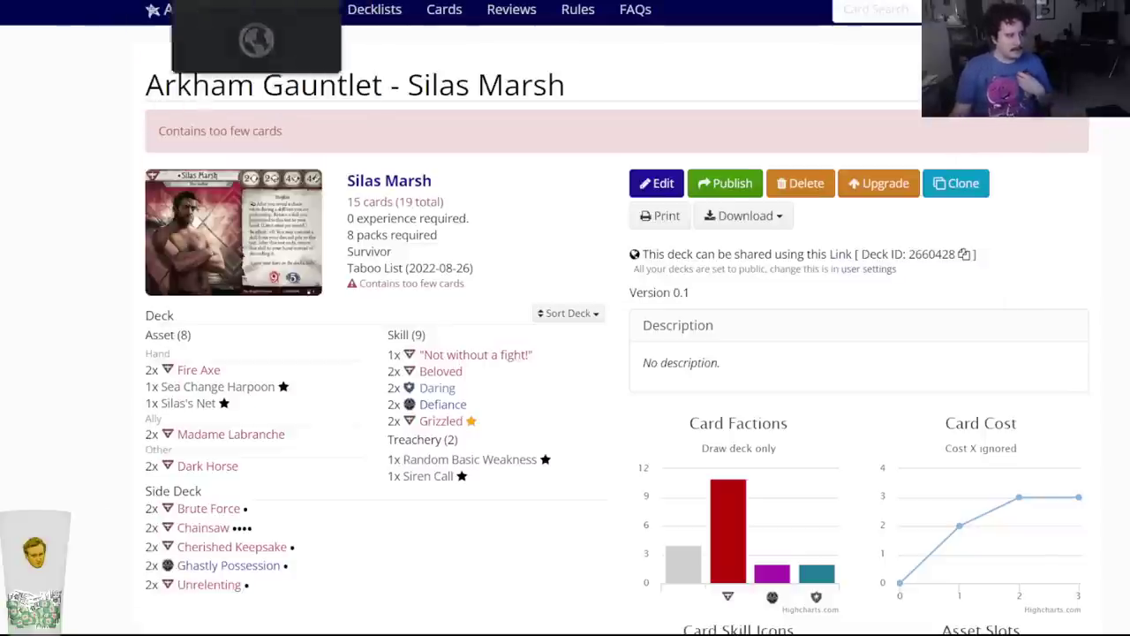
Review the other open Arkham Gauntlet decks and the squad plans in the Ultimate One Collection Challenge document.
key("ctrl+Tab")
key("ctrl+Tab")
key("ctrl+Tab")
key("ctrl+Tab")
key("ctrl+Tab")
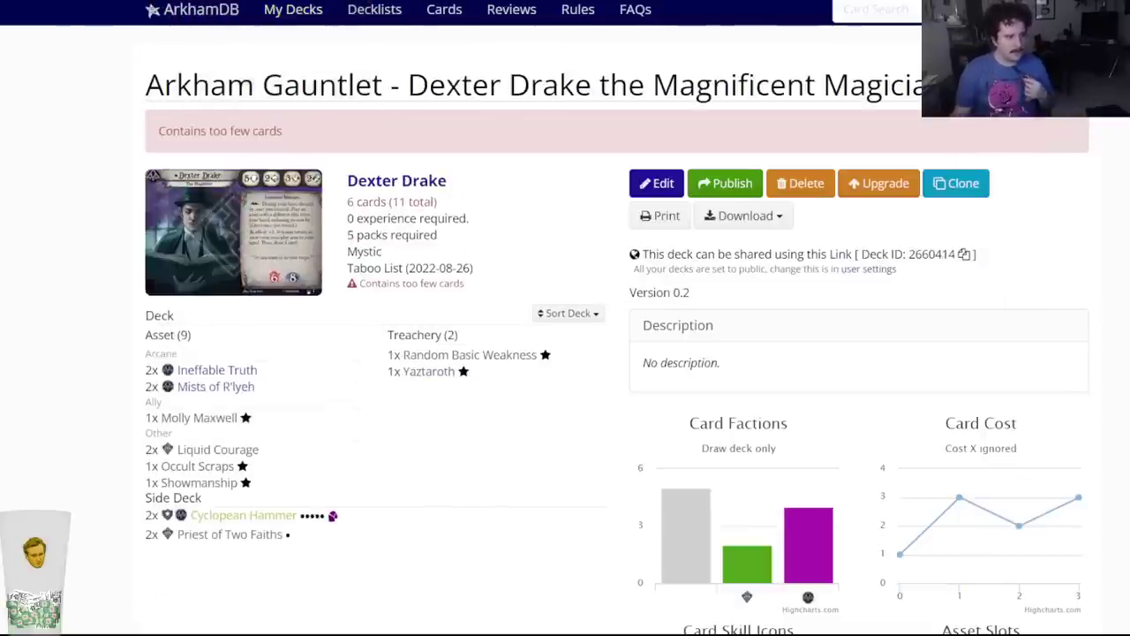
key("ctrl+Tab")
key("ctrl+Tab")
key("ctrl+Tab")
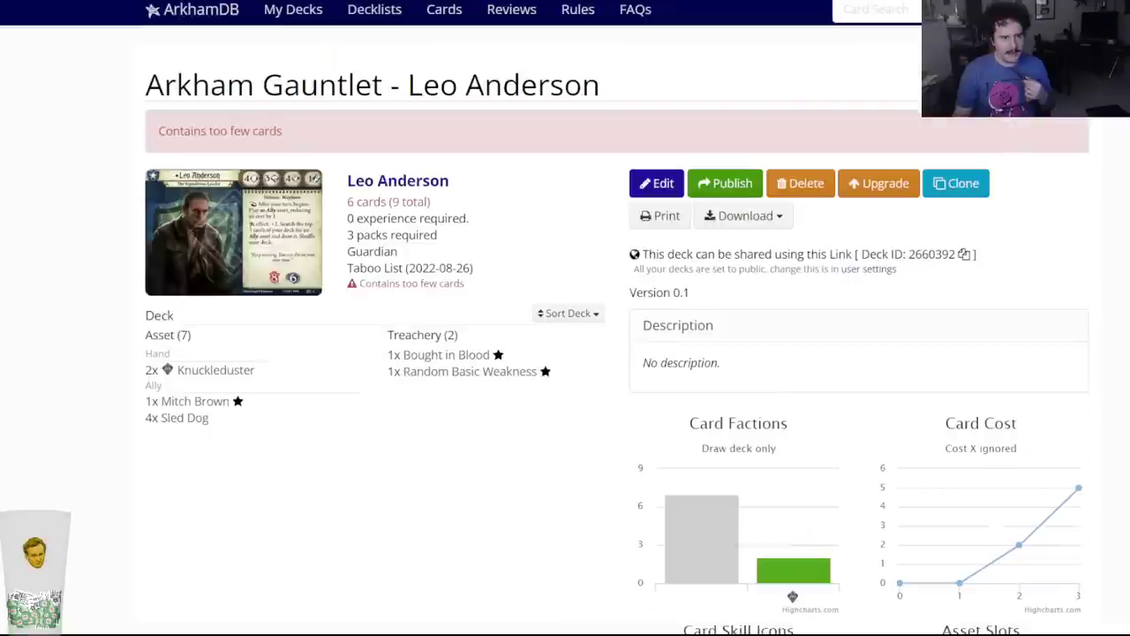
key("ctrl+shift+Tab")
left_click(168, 567)
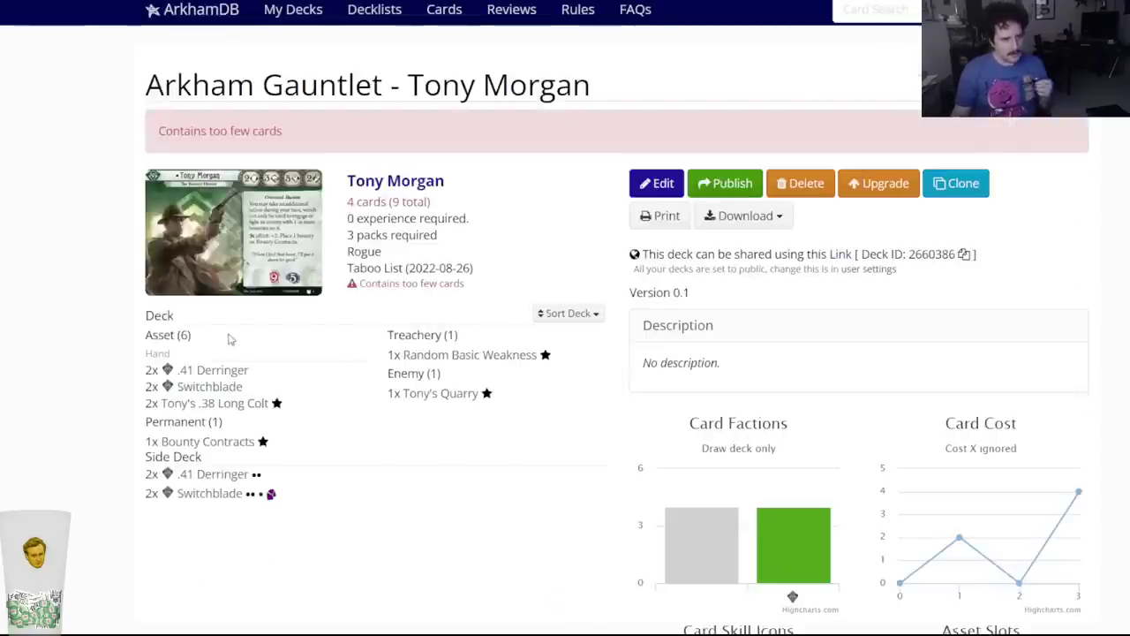
key("ctrl+Tab")
key("ctrl+Tab")
key("ctrl+Tab")
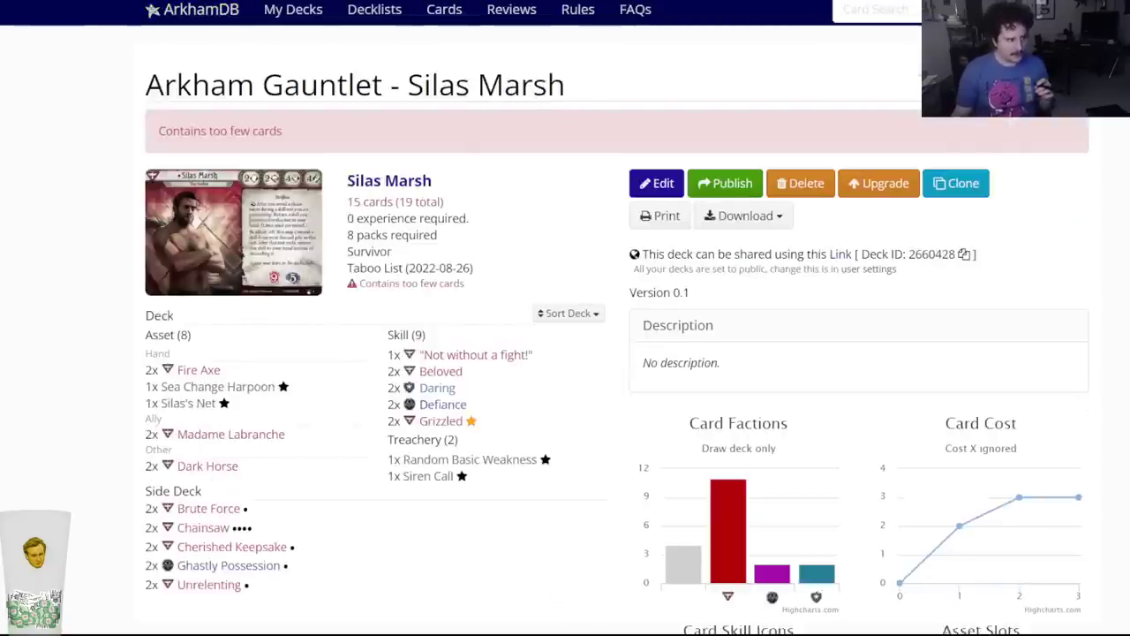
key("ctrl+Tab")
key("ctrl+Tab")
key("ctrl+Tab")
key("ctrl+Tab")
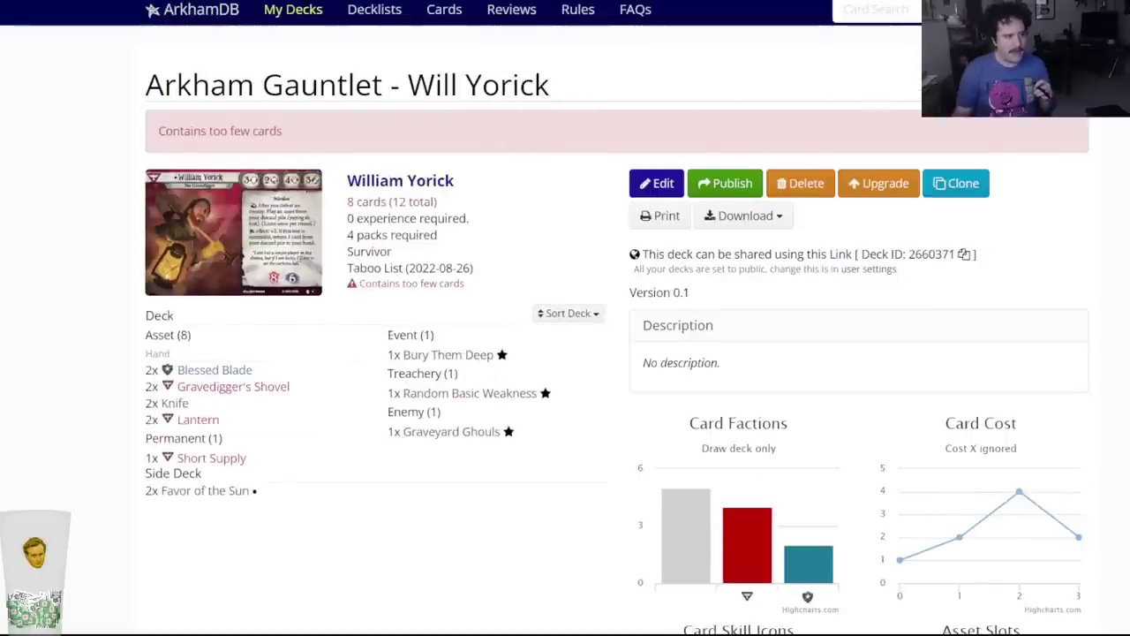
key("ctrl+Tab")
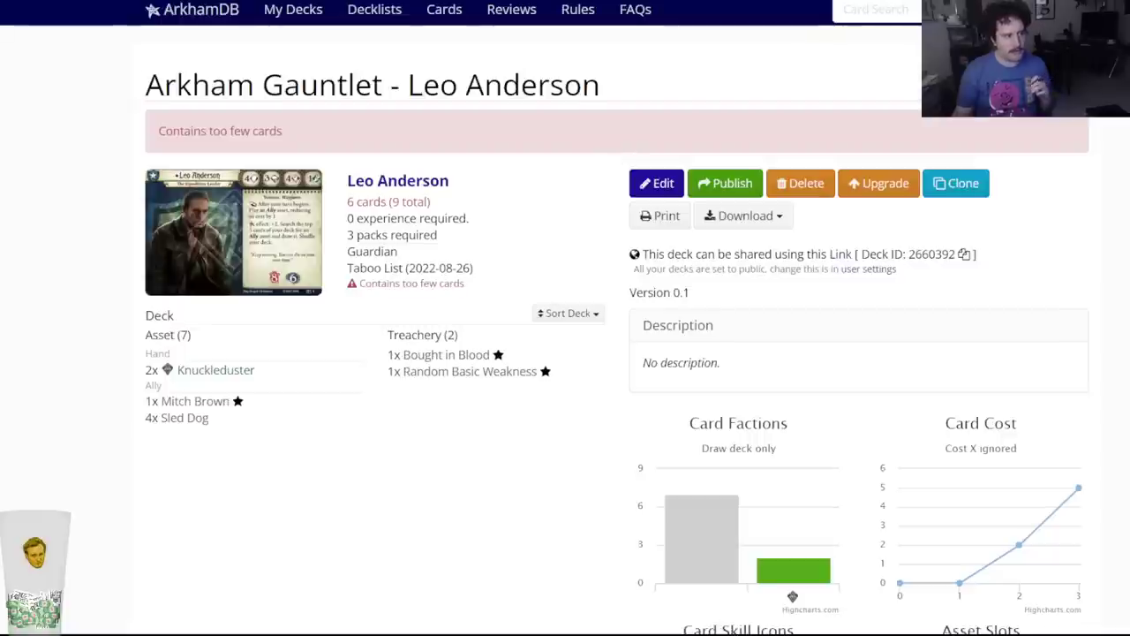
key("ctrl+Tab")
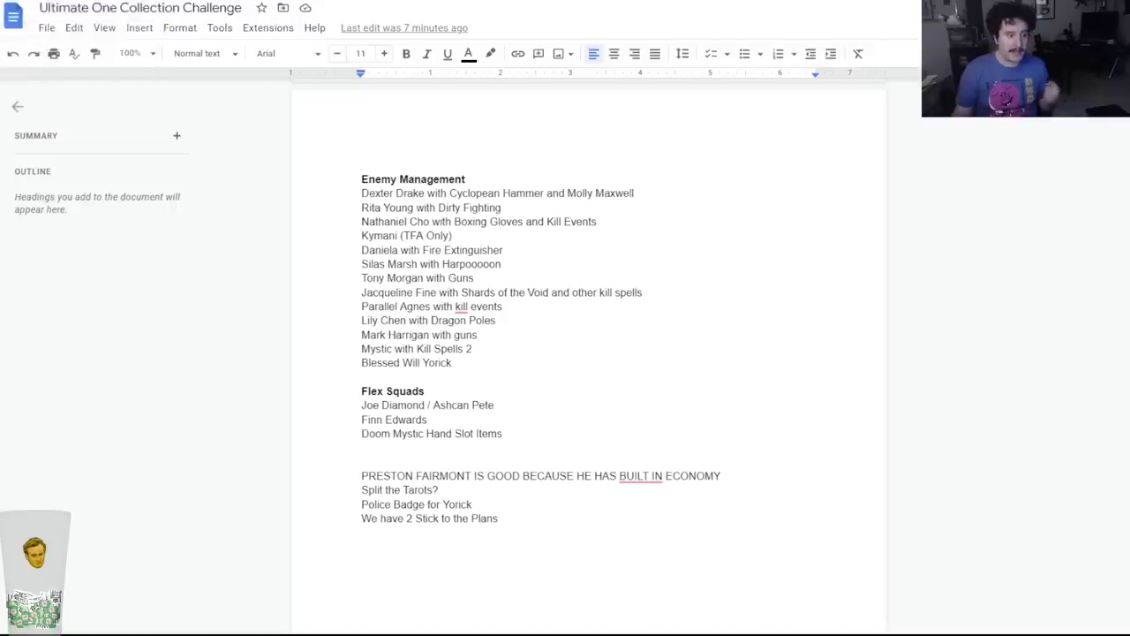
Open the list of private decks on ArkhamDB and start a new deck.
key("ctrl+Tab")
right_click(300, 12)
left_click(331, 28)
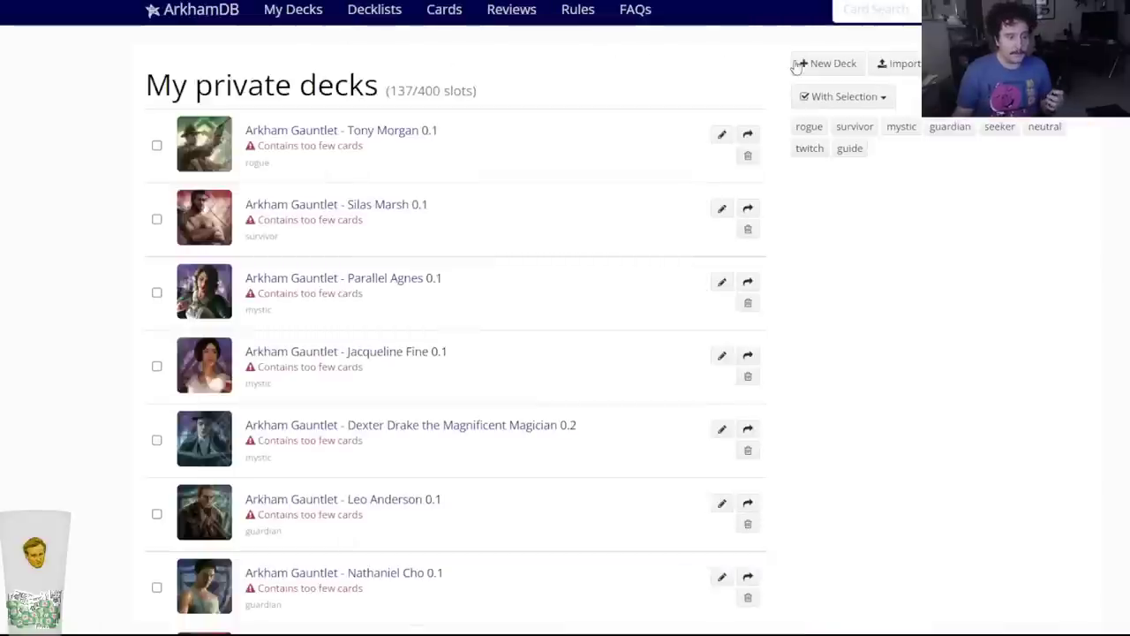
left_click(798, 67)
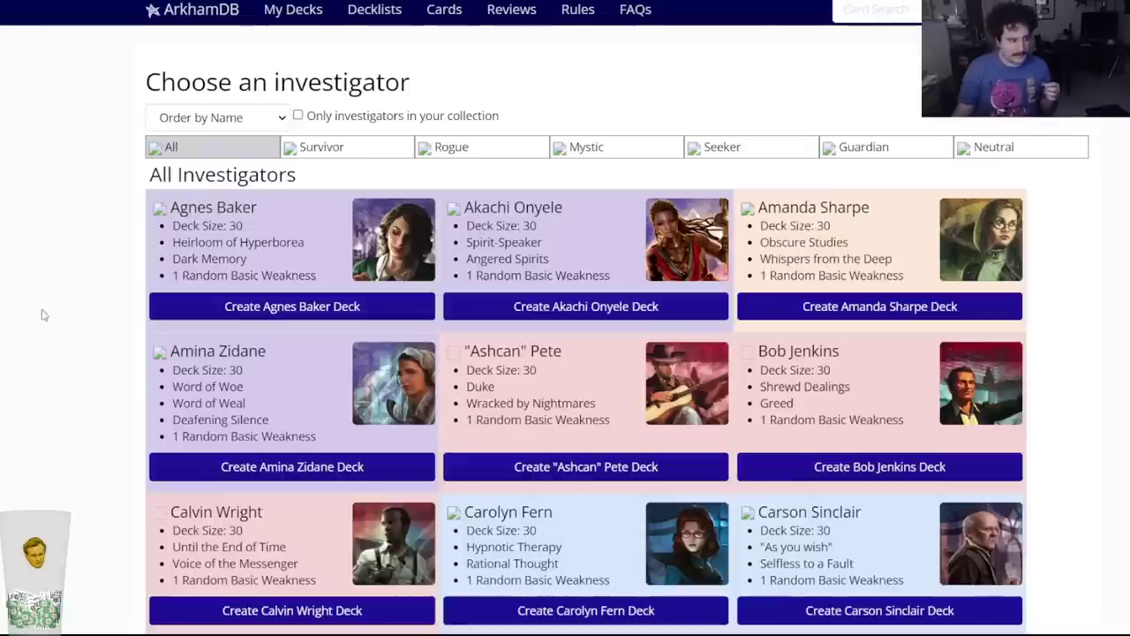
Browse the available investigators and create a deck for Joe Diamond.
scroll(42, 326, "down", 4)
scroll(42, 338, "up", 2)
scroll(46, 342, "down", 1)
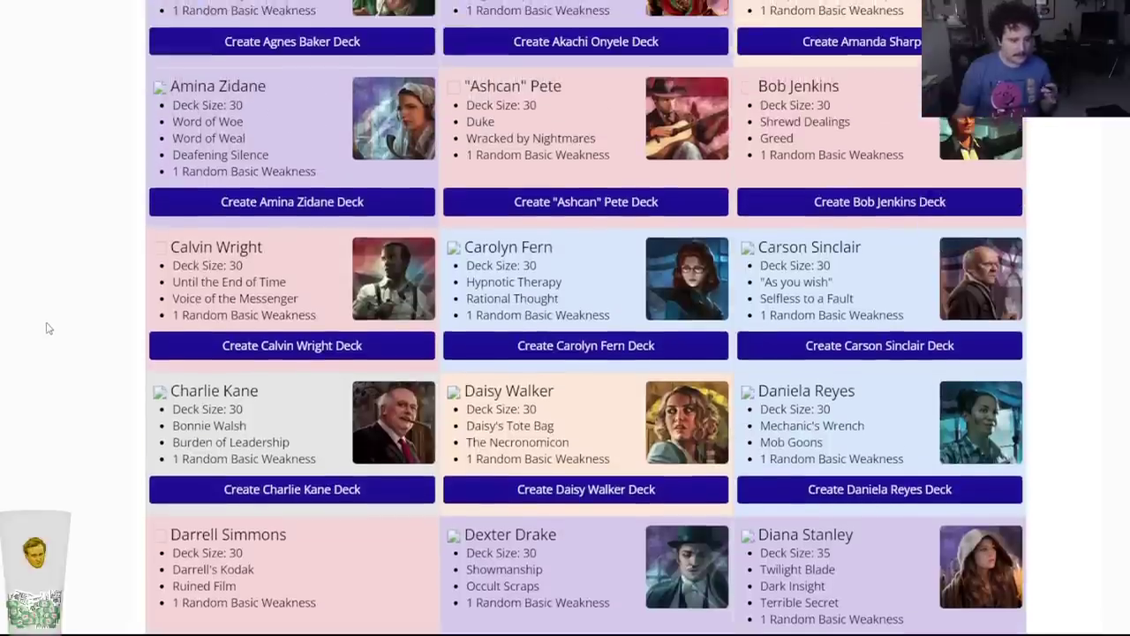
scroll(48, 310, "down", 1)
scroll(48, 310, "down", 4)
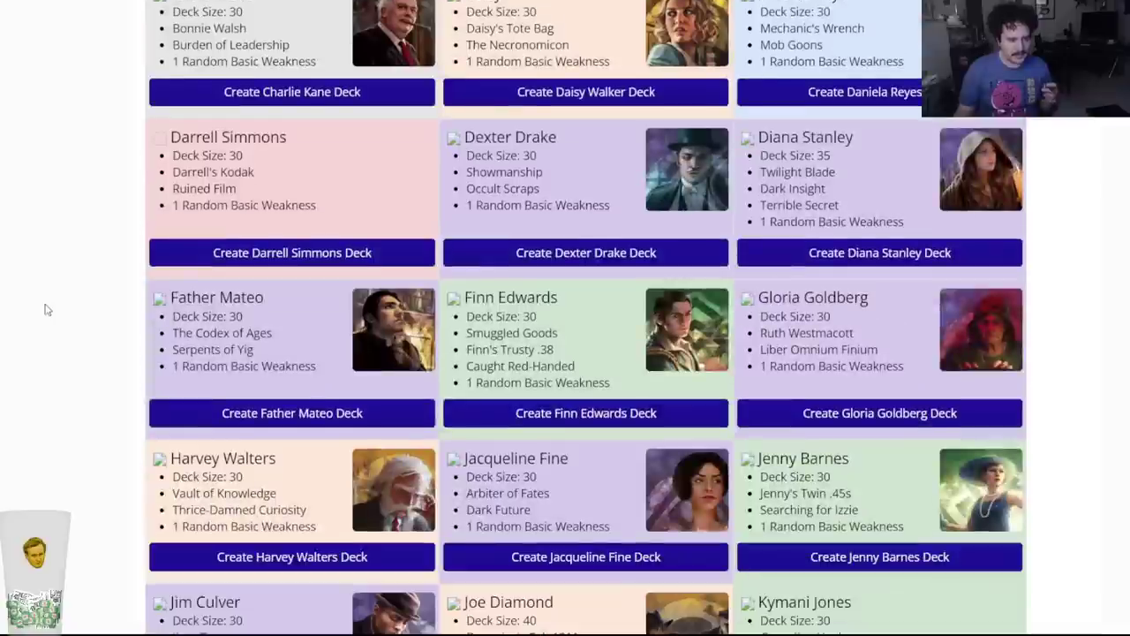
scroll(48, 310, "down", 4)
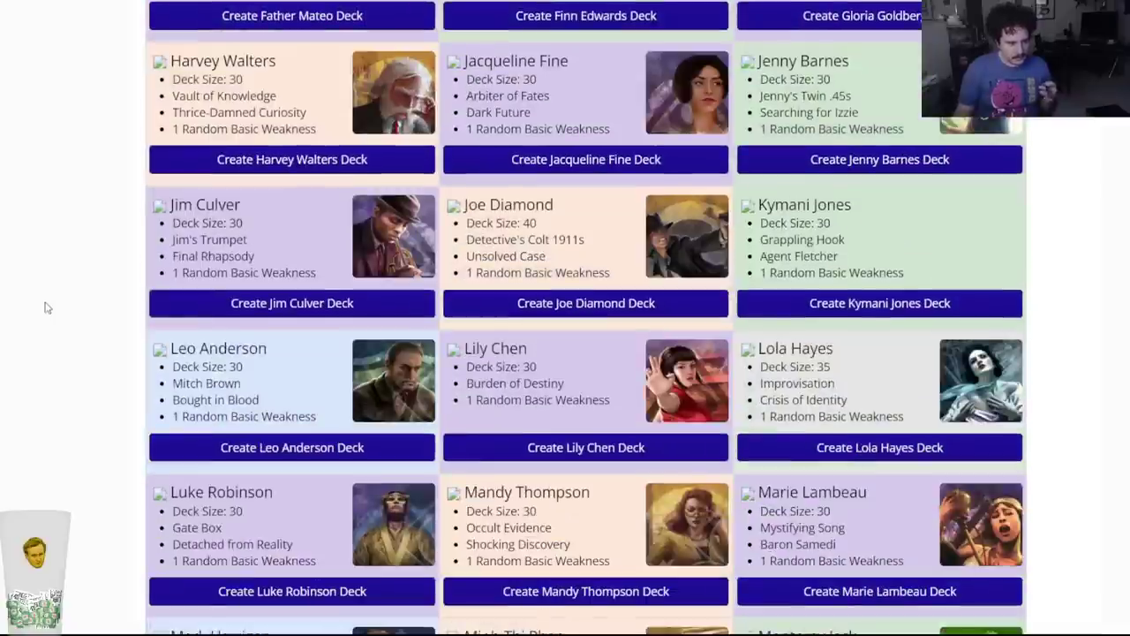
scroll(47, 288, "down", 5)
scroll(48, 289, "down", 5)
scroll(47, 287, "up", 10)
scroll(47, 287, "up", 1)
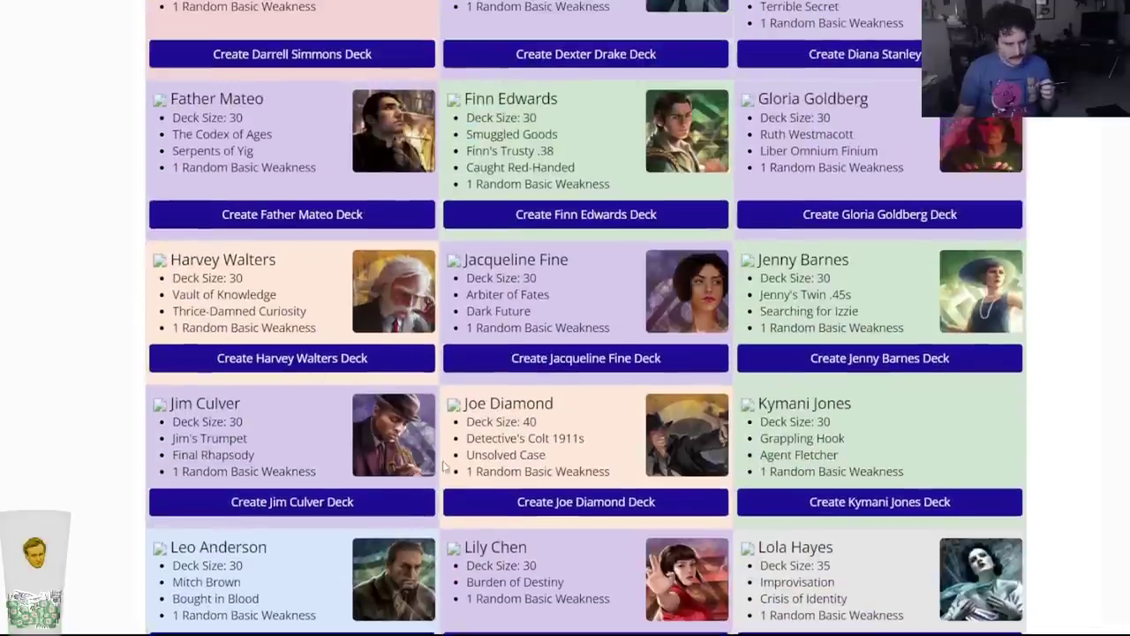
left_click(503, 501)
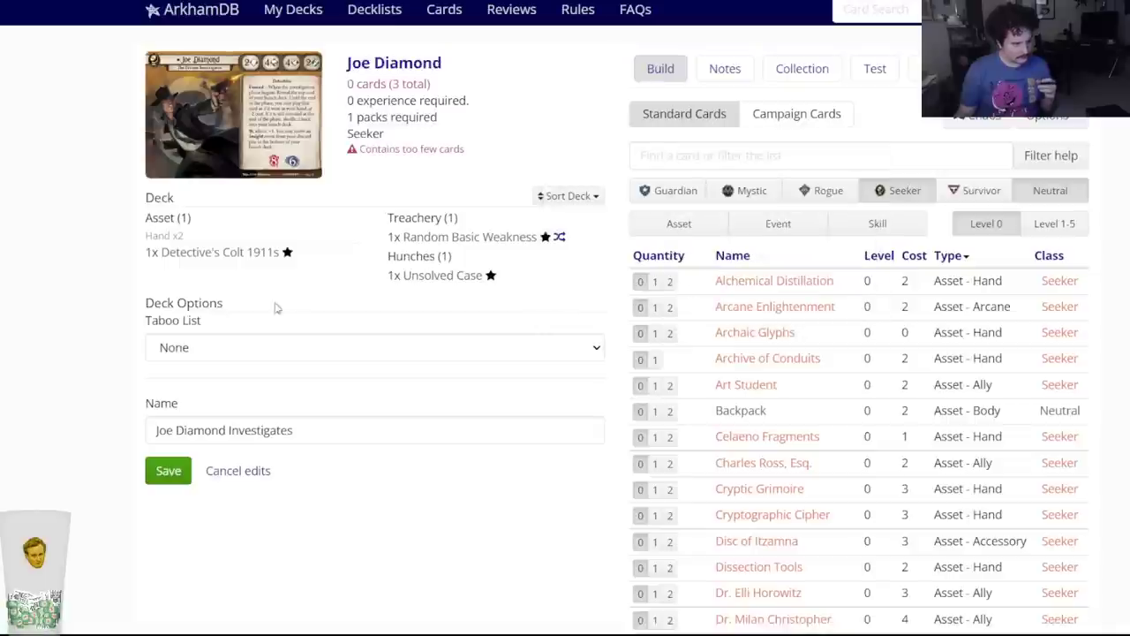
Apply the 2022-08-26 taboo list to the Joe Diamond deck and name it "Arkham Gauntlet - Joe Diamond".
left_click(223, 343)
left_click(223, 370)
triple_click(256, 439)
type("Arkham")
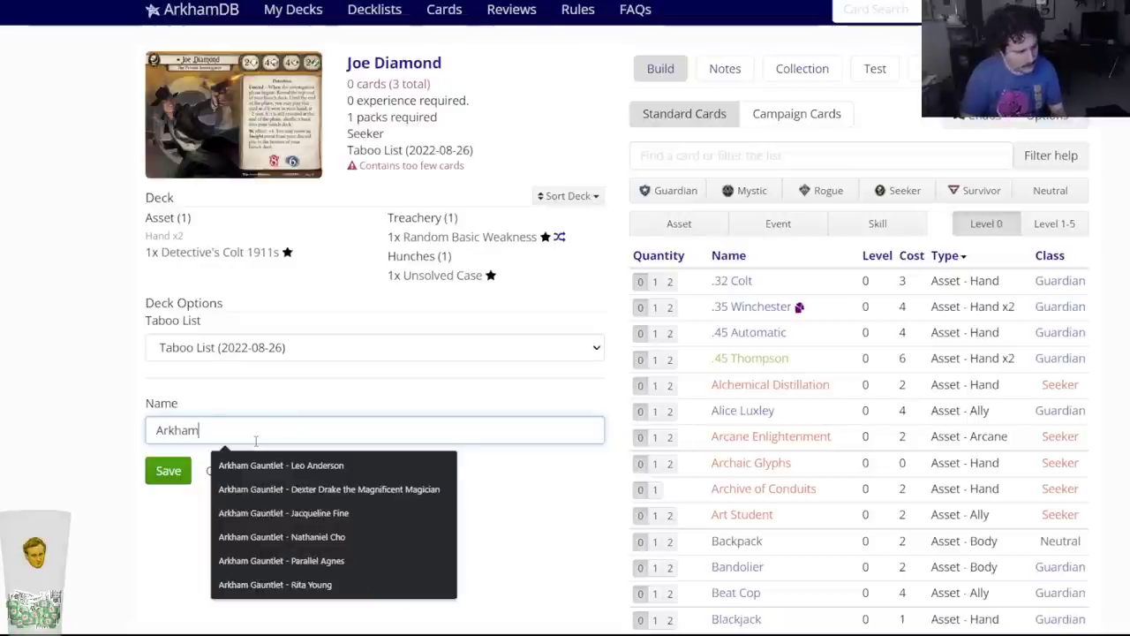
type(" Gauntlet - Joe Di")
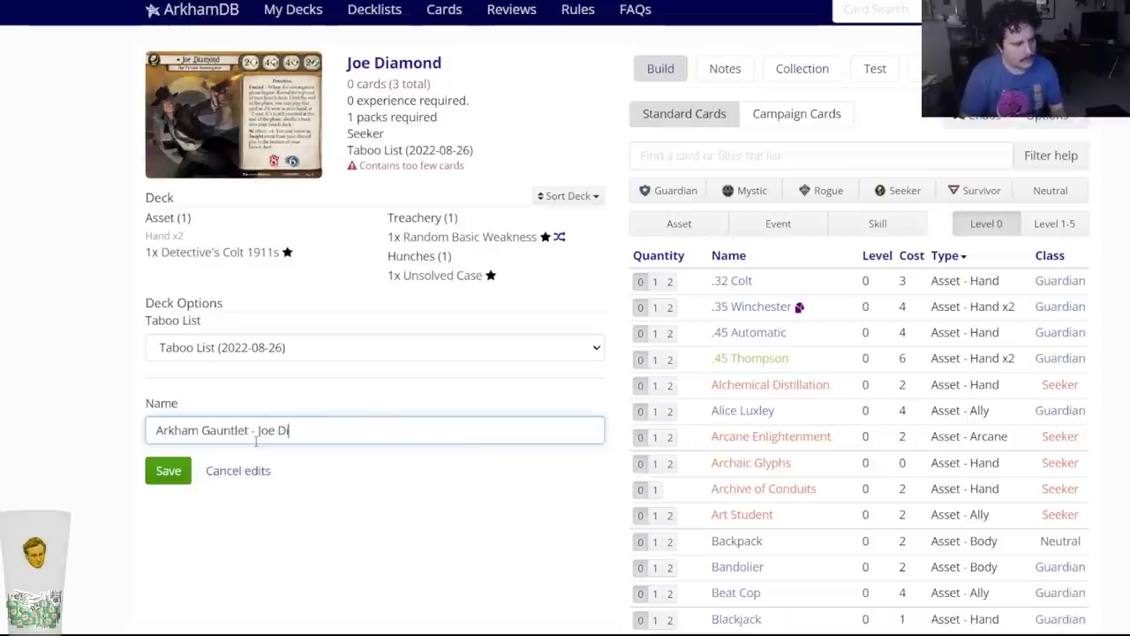
type("amond")
Find the Machete card and add two copies to the Joe Diamond deck.
left_click(707, 156)
type("m")
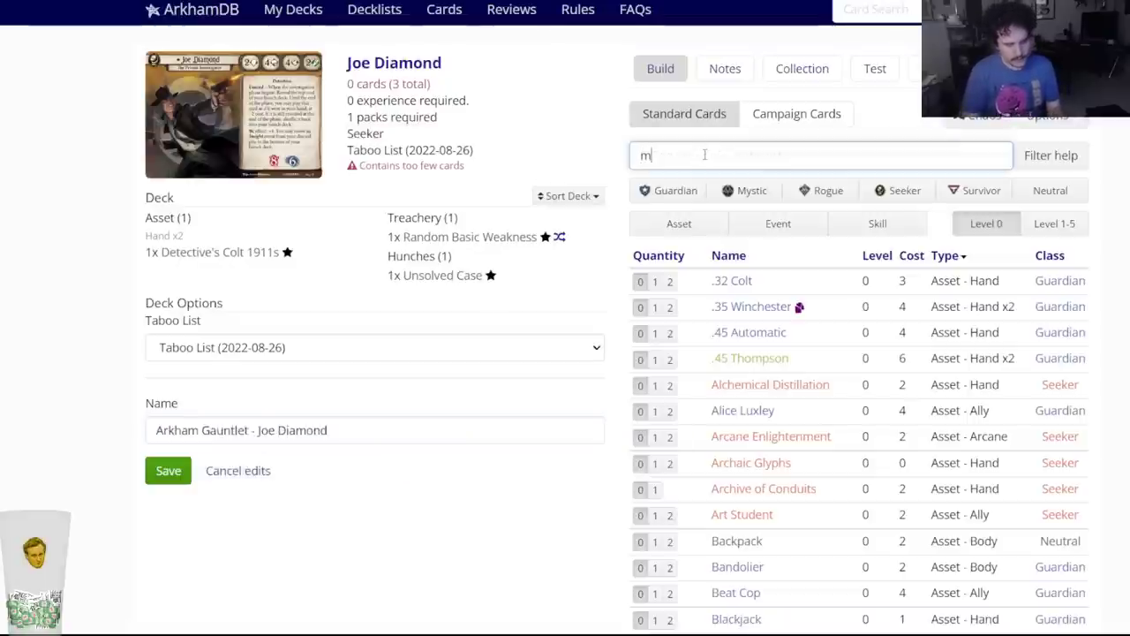
type("achete")
key("Return")
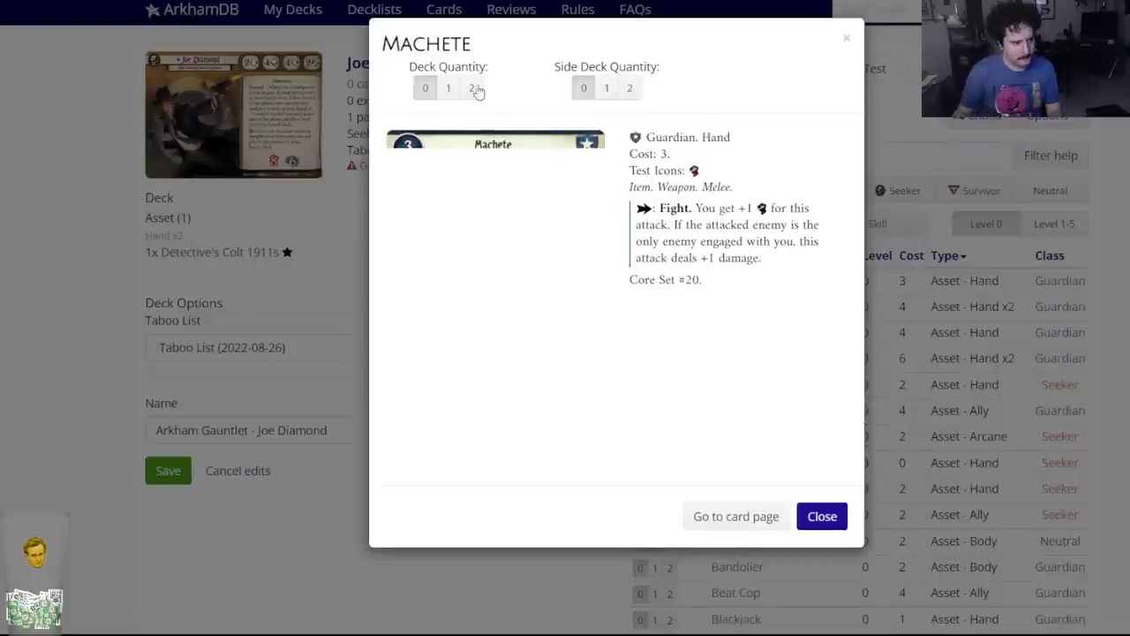
left_click(474, 91)
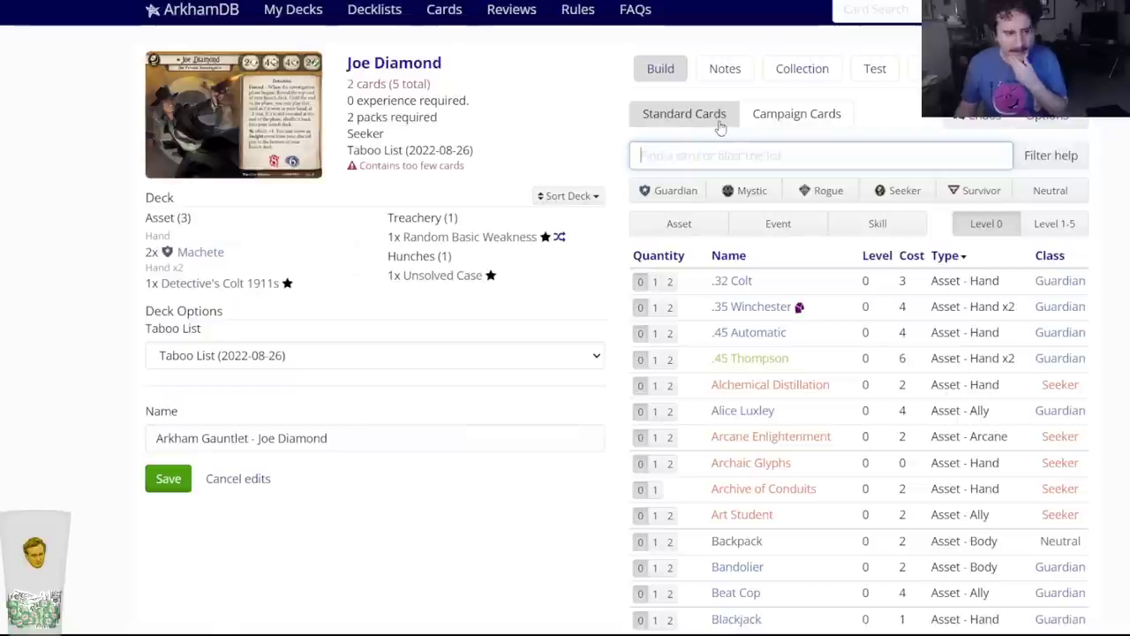
Add two copies of Tool Belt and two copies of the level 0 Magnifying Glass to the deck.
type("tool be")
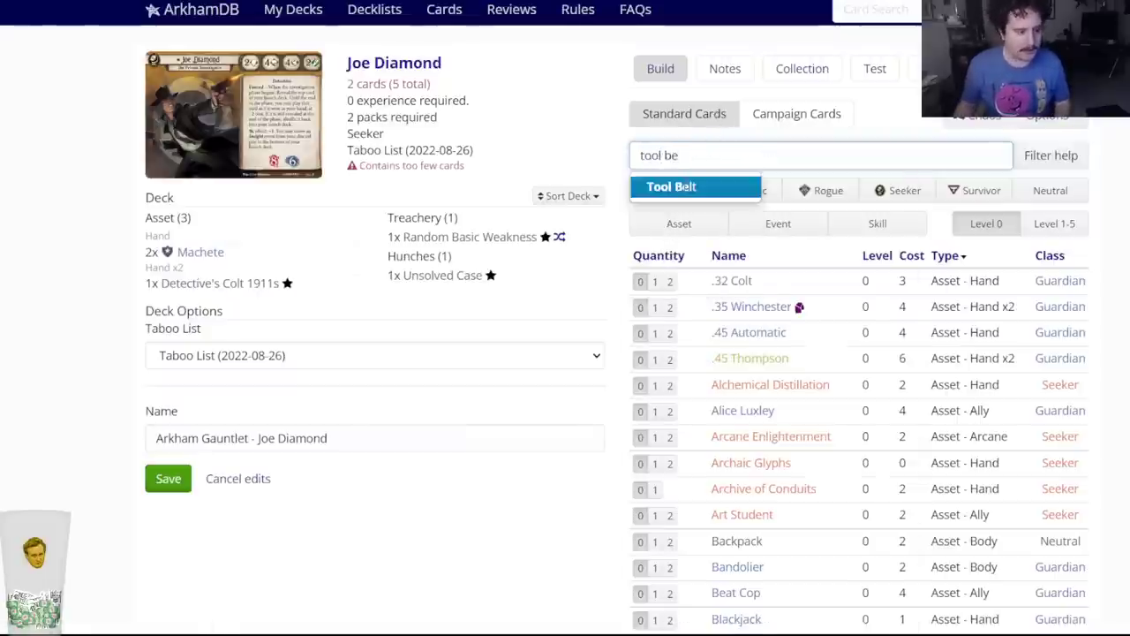
key("Return")
type("2")
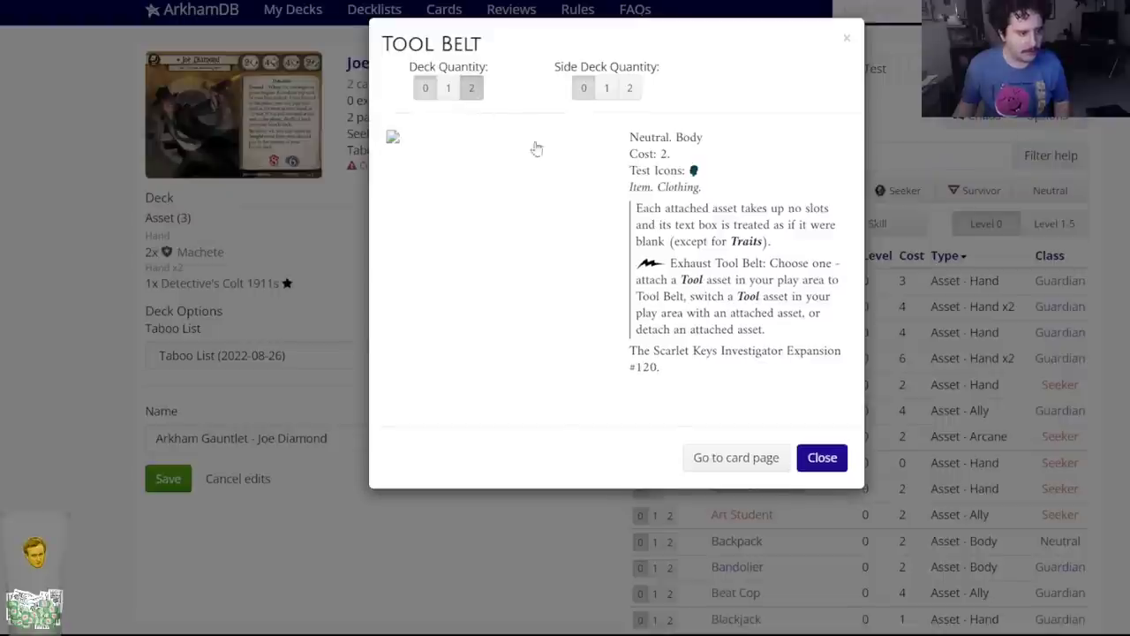
type("magnify")
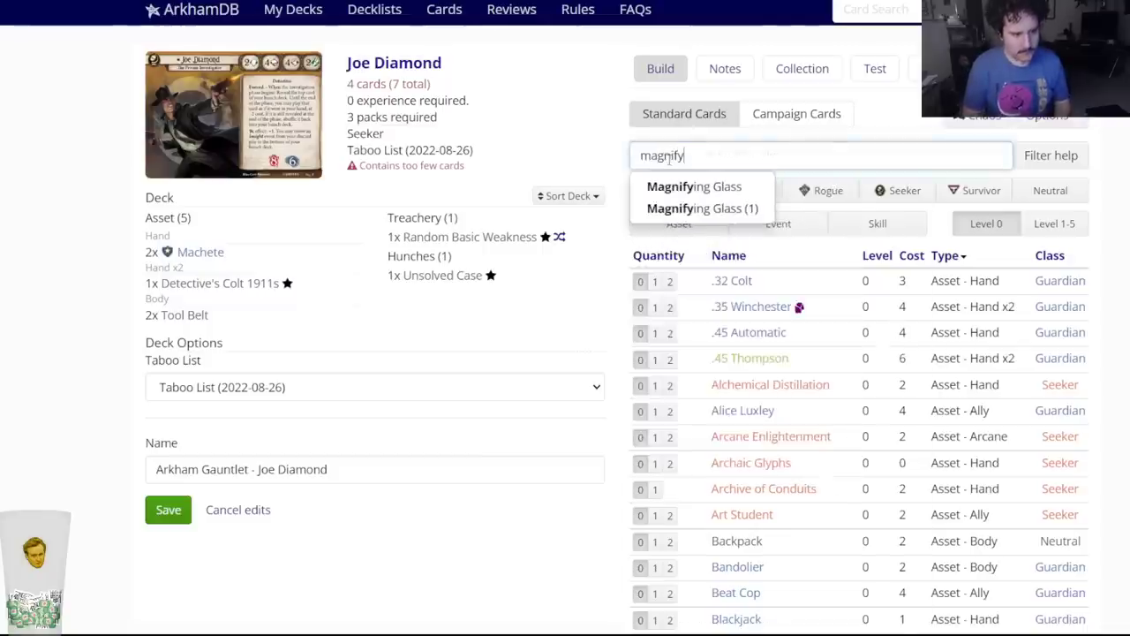
key("Return")
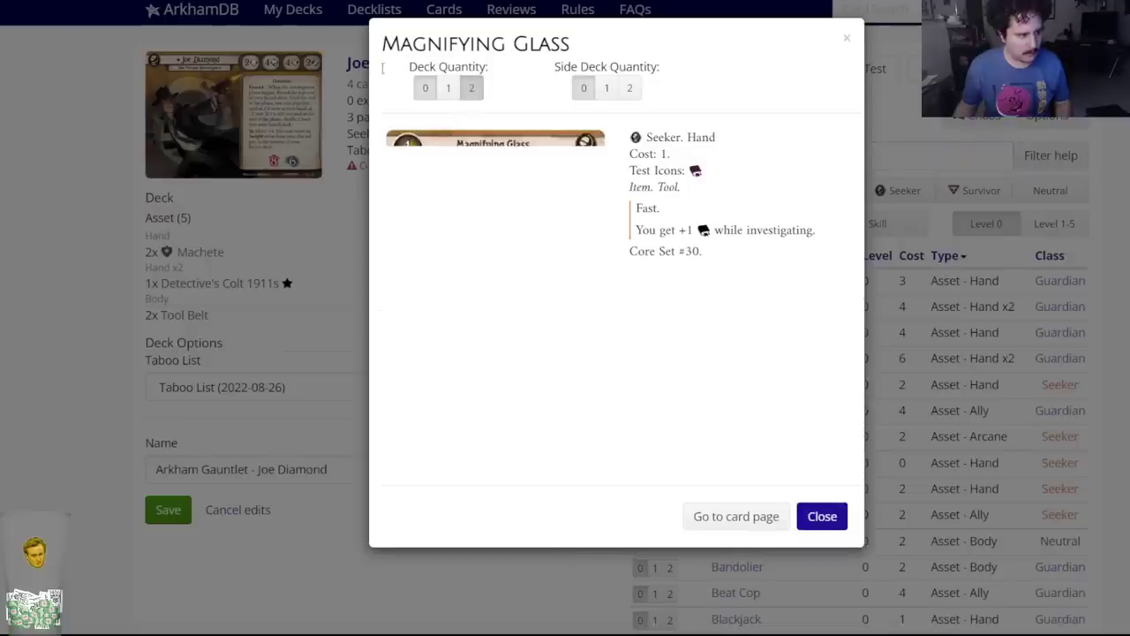
key("2")
Check the challenge document, and put two Michael Leigh (5) and two Scientific Theory (3) in Joe Diamond's side deck.
key("ctrl+Tab")
scroll(473, 274, "up", 7)
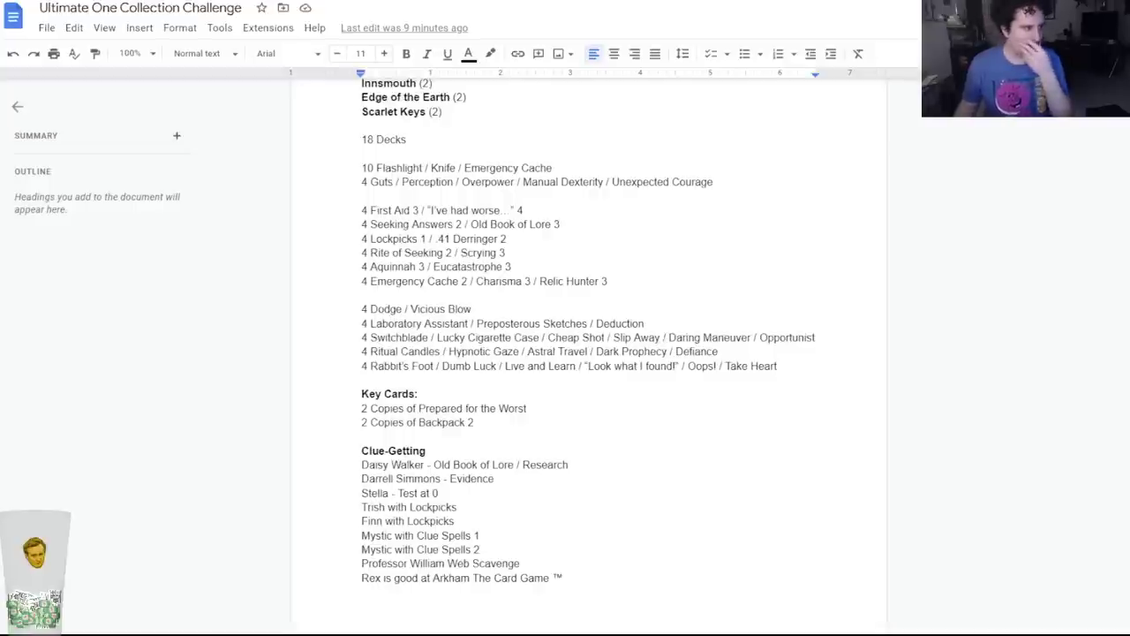
key("alt+Tab")
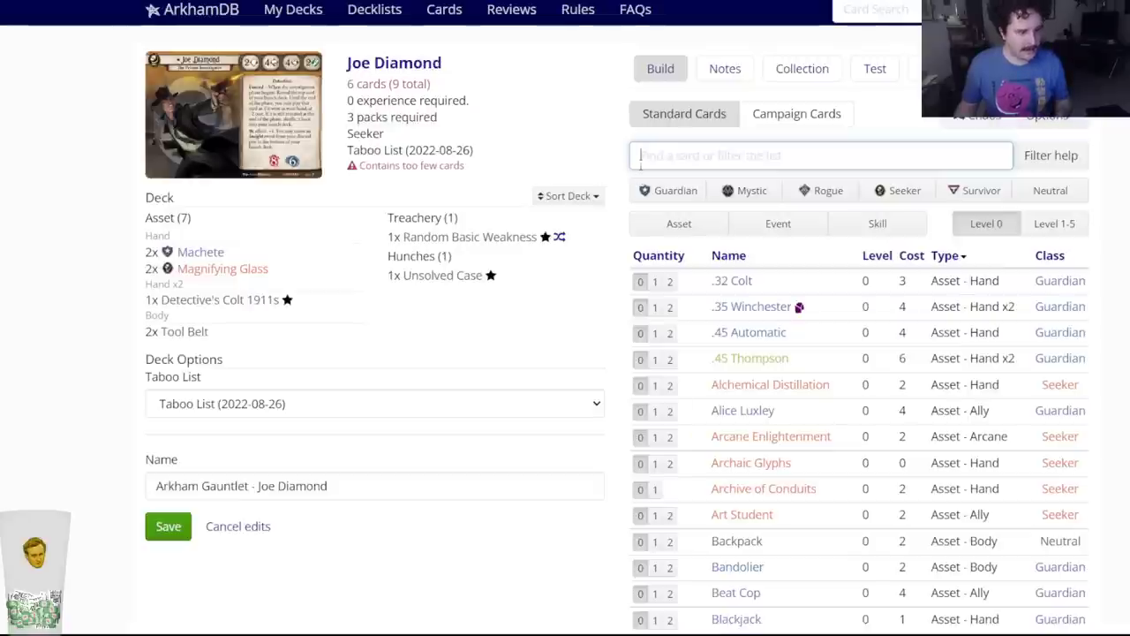
left_click(641, 159)
type("michae")
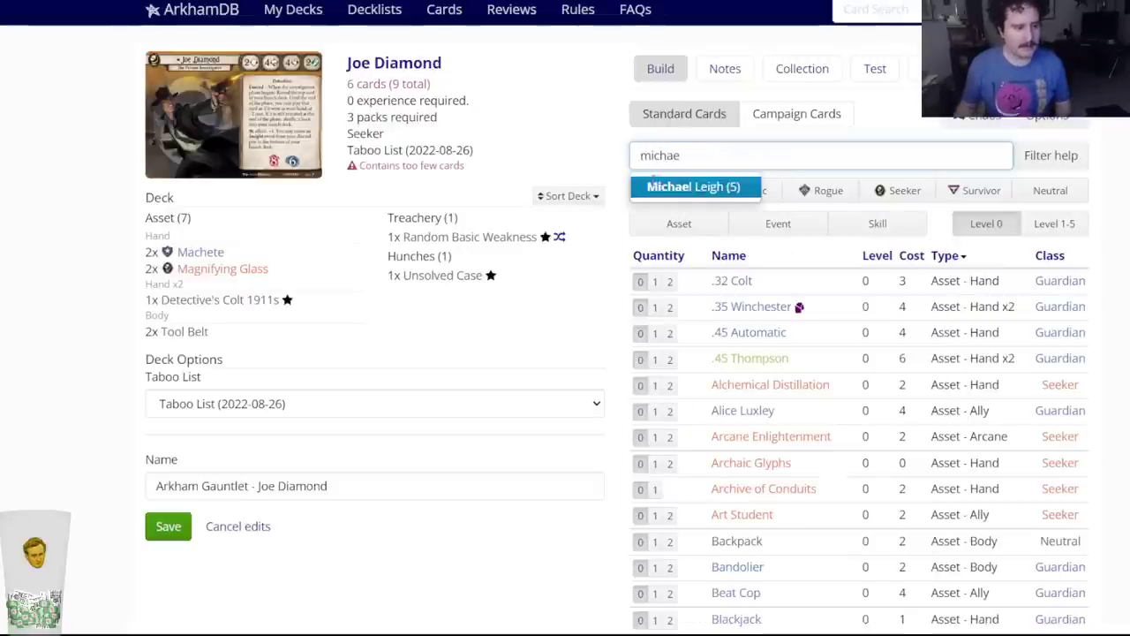
left_click(693, 186)
left_click(631, 104)
left_click(644, 153)
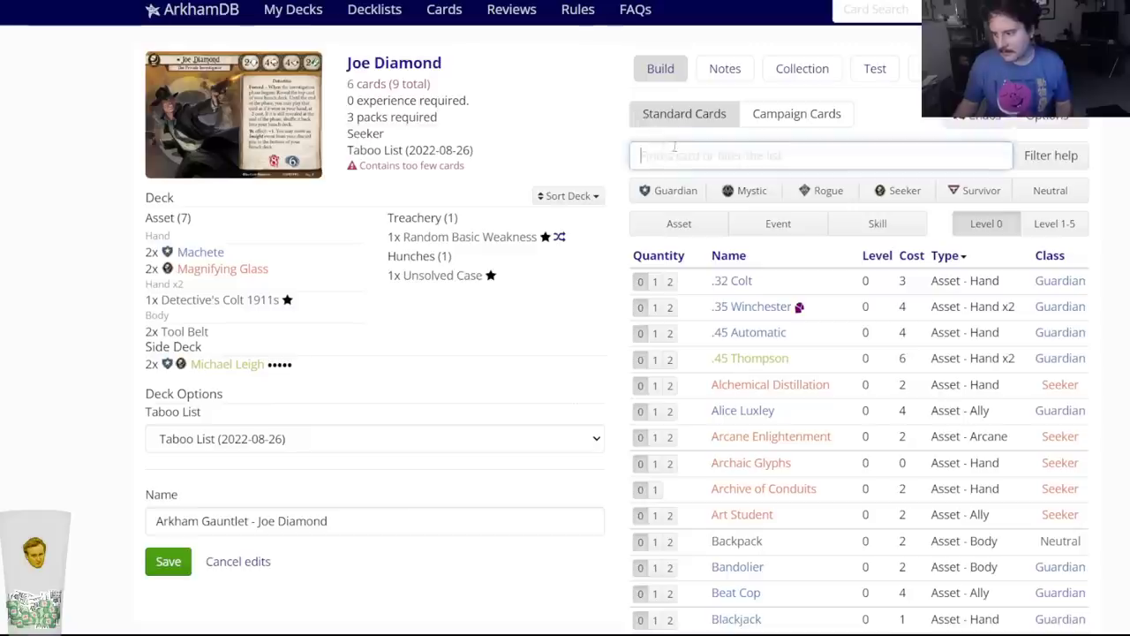
type("scienti")
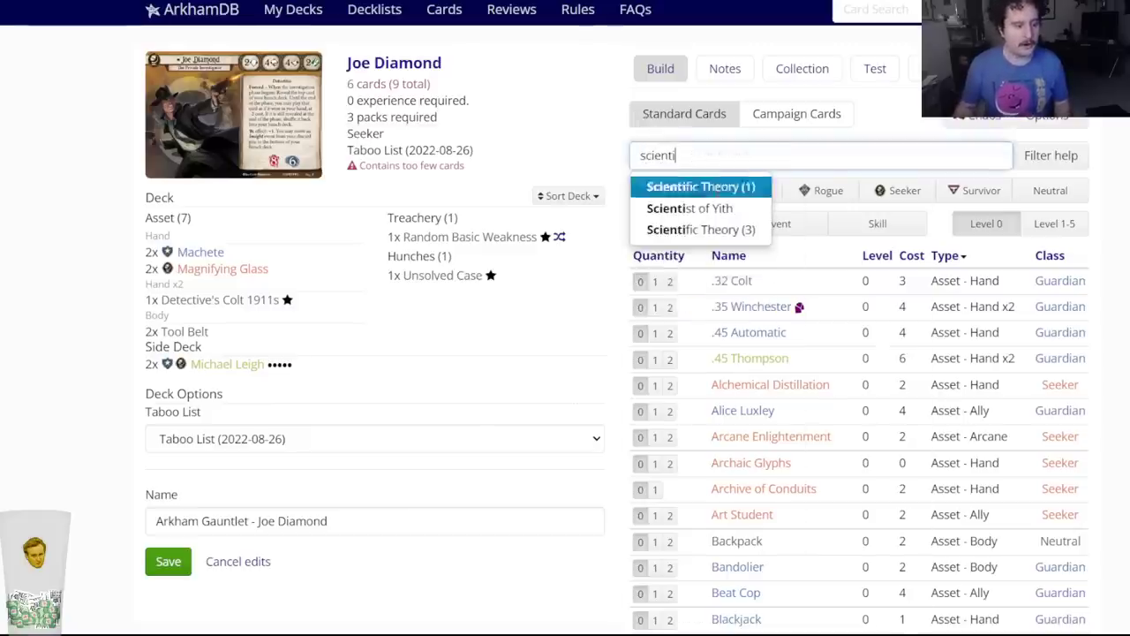
left_click(698, 229)
left_click(632, 101)
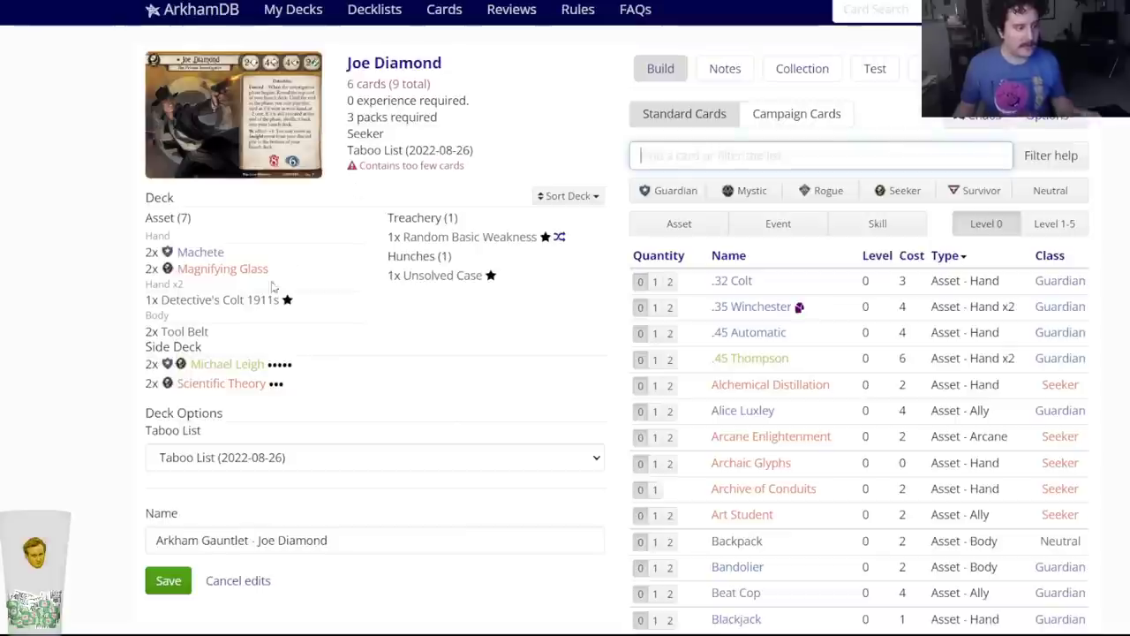
Check Joe Diamond's deckbuilding rules, discard the deck edits and delete the deck from the private decks.
mouse_move(201, 363)
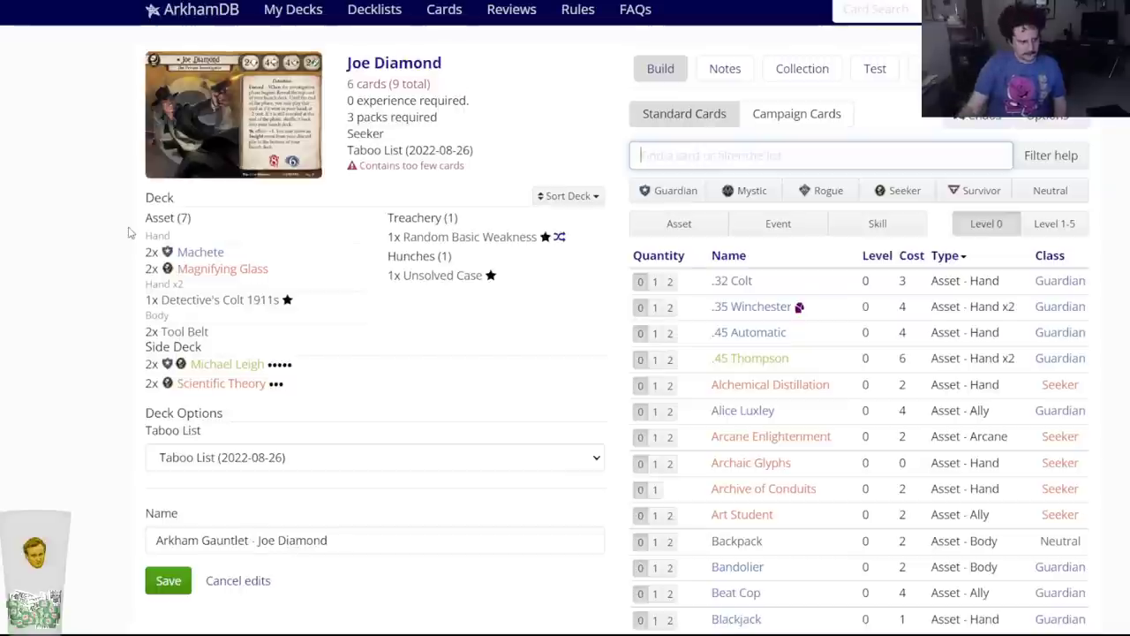
scroll(593, 378, "down", 3)
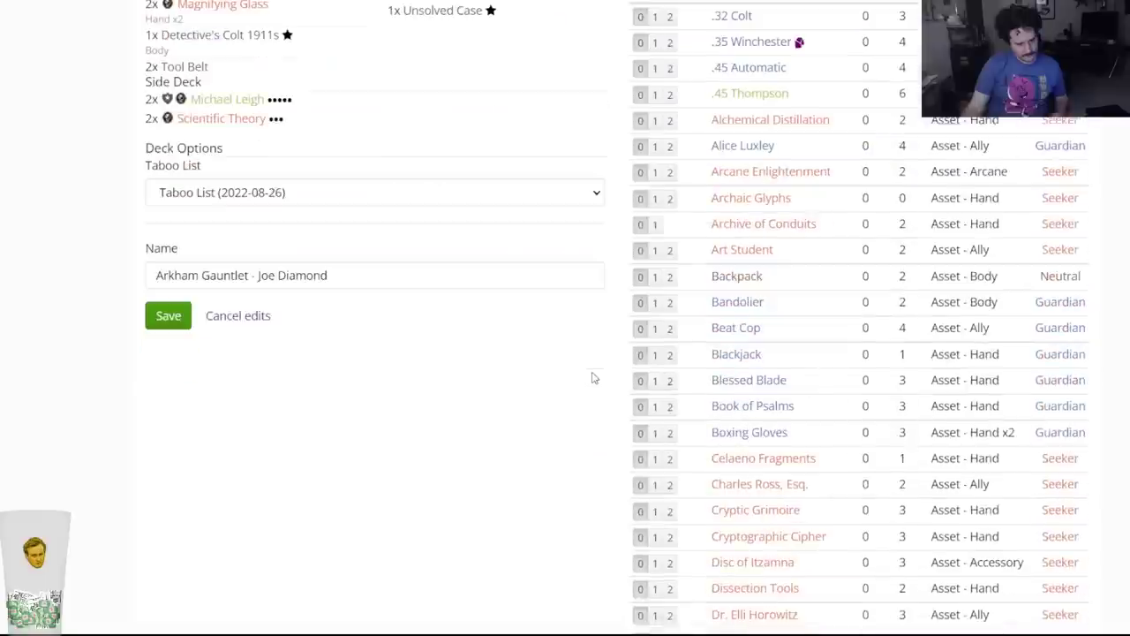
scroll(594, 378, "up", 3)
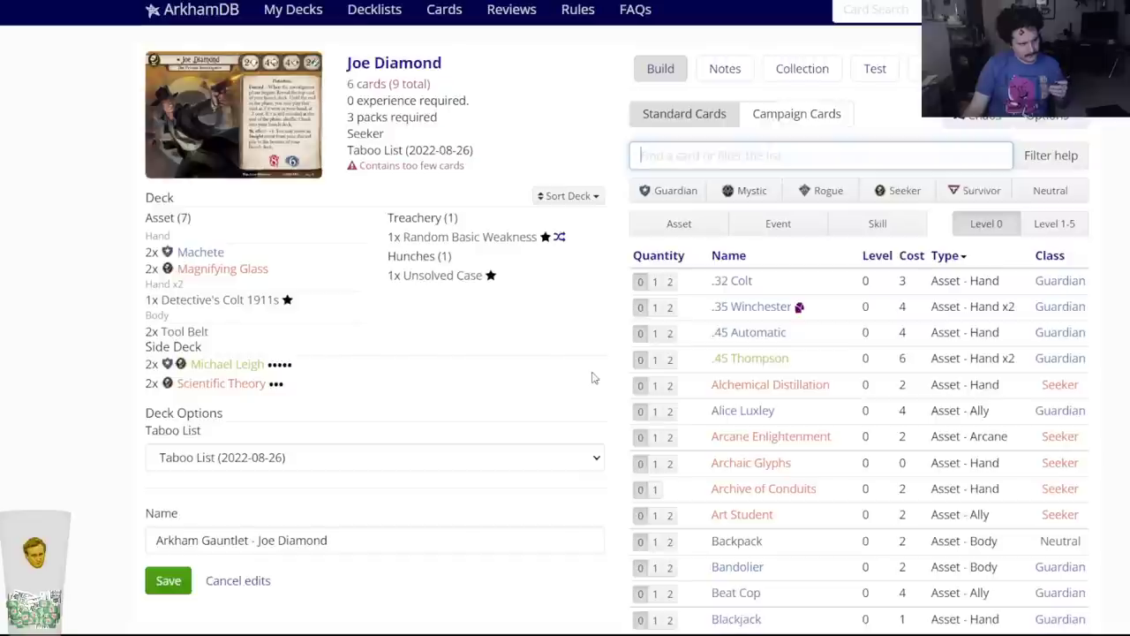
mouse_move(364, 60)
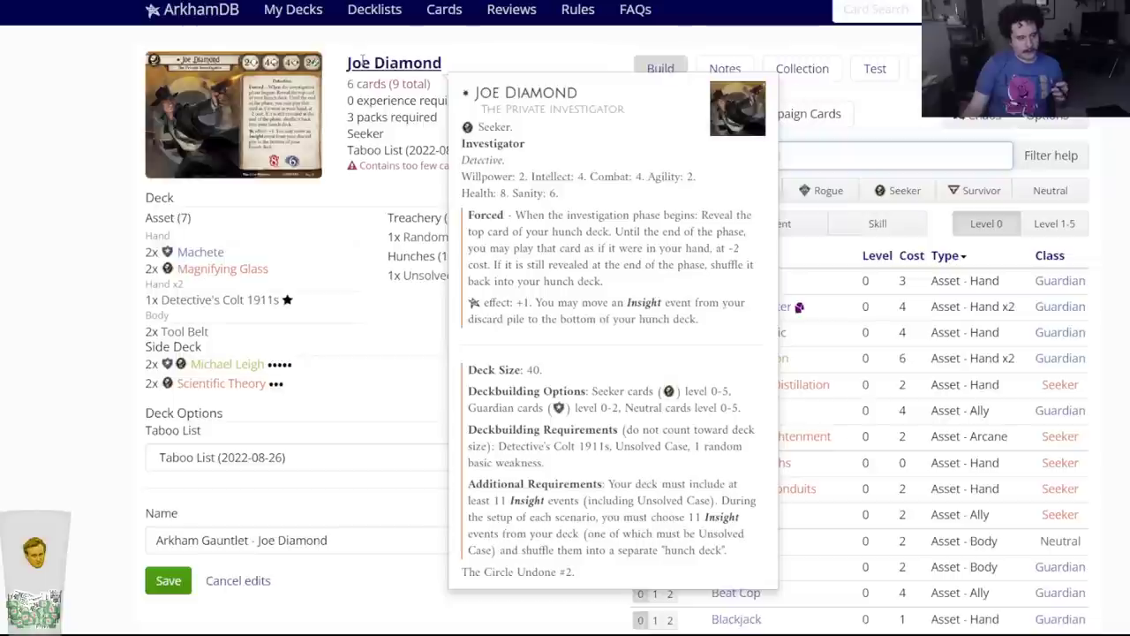
left_click(248, 588)
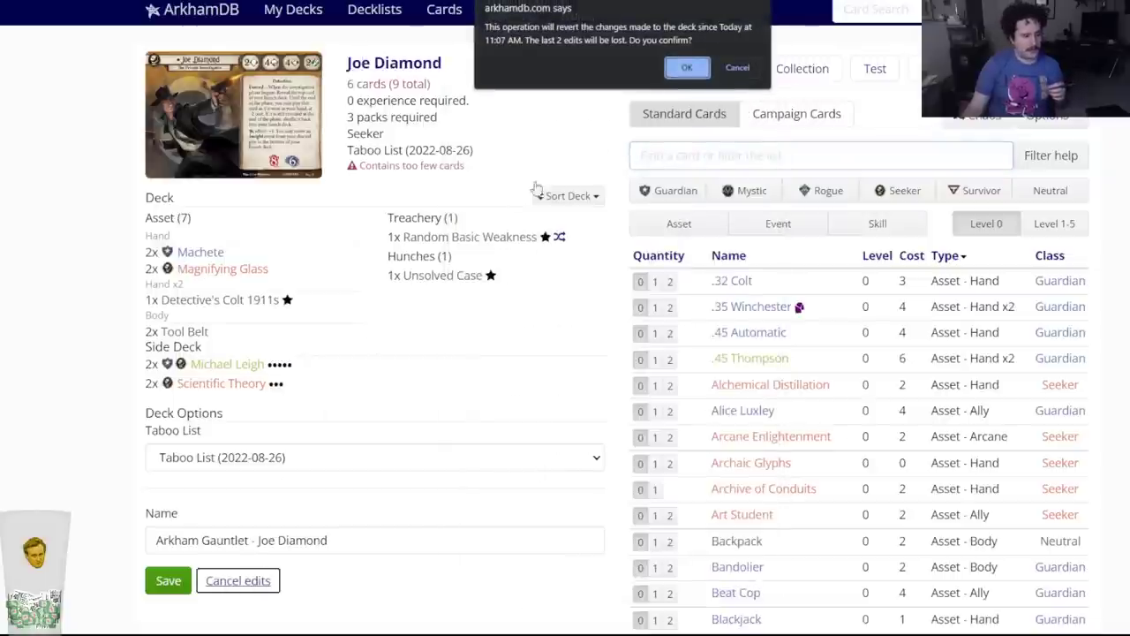
left_click(687, 68)
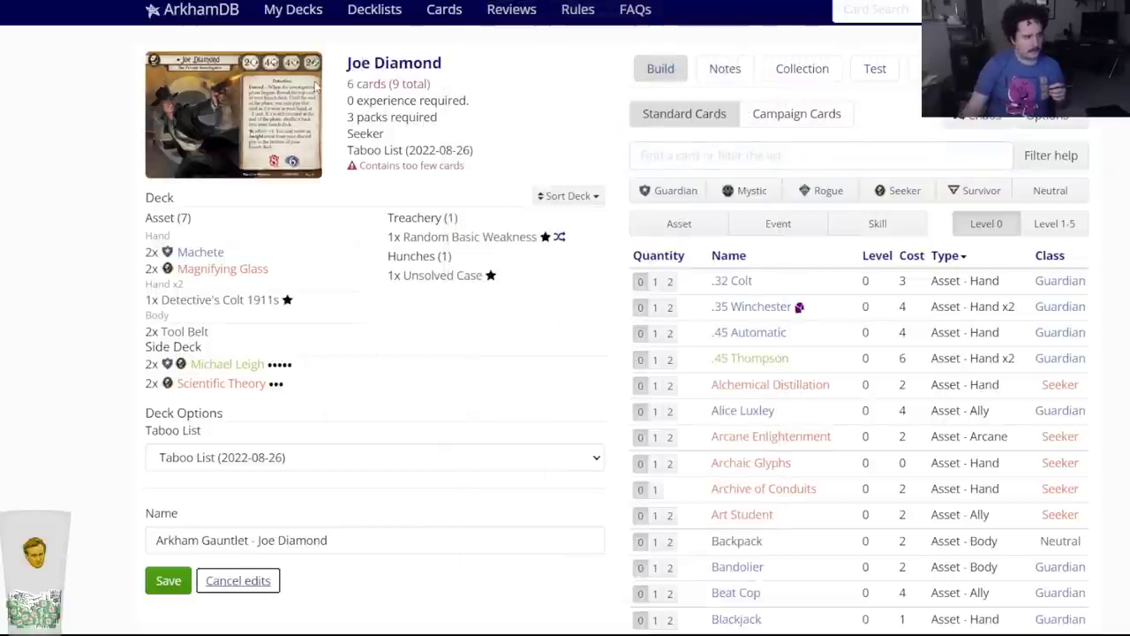
left_click(748, 159)
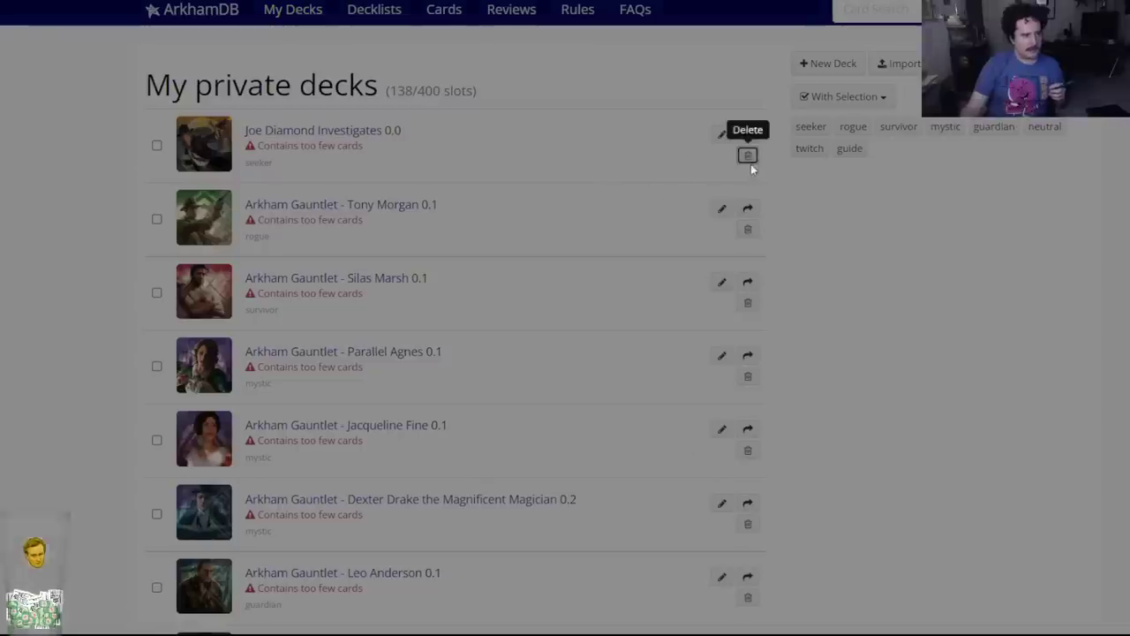
left_click(733, 132)
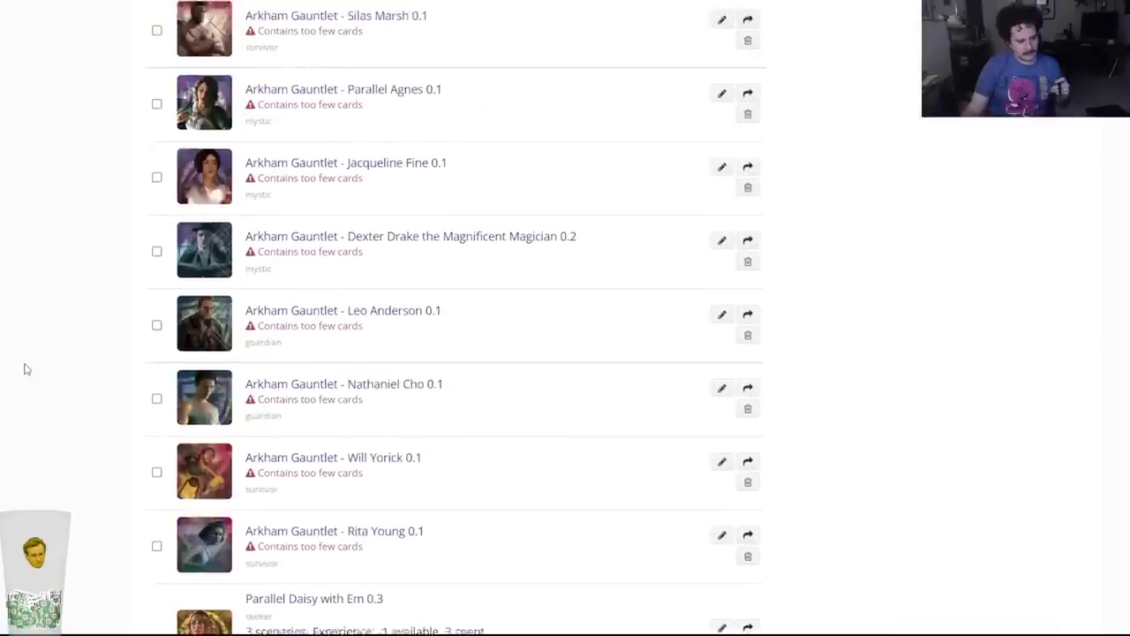
Start a new deck, find Mark Harrigan among the investigators and create his deck.
key("ctrl+Tab")
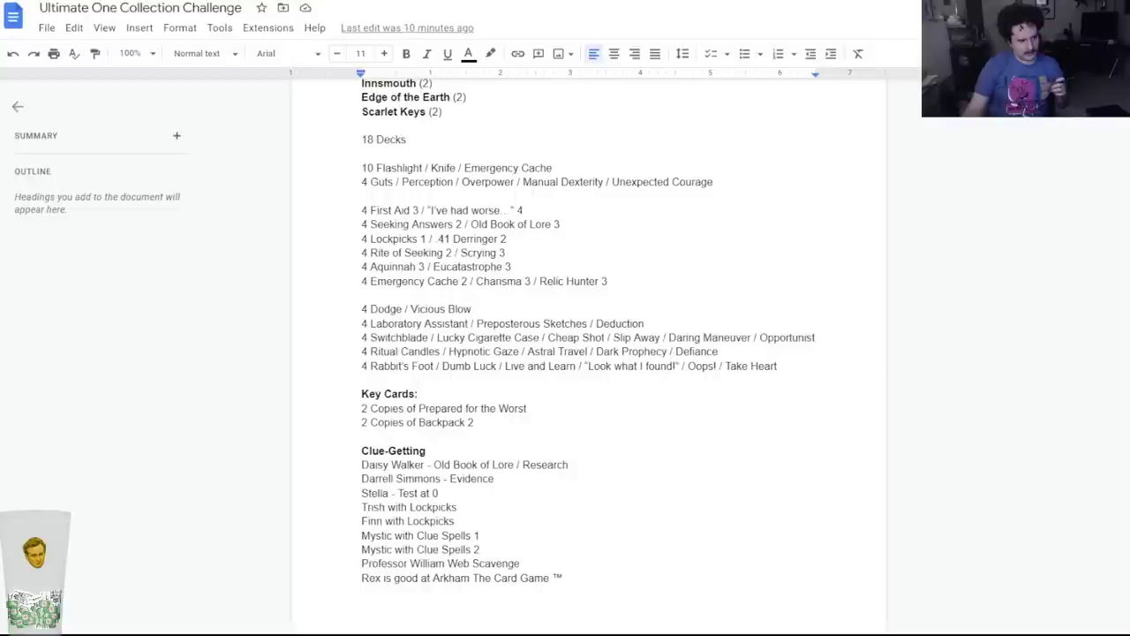
key("ctrl+shift+Tab")
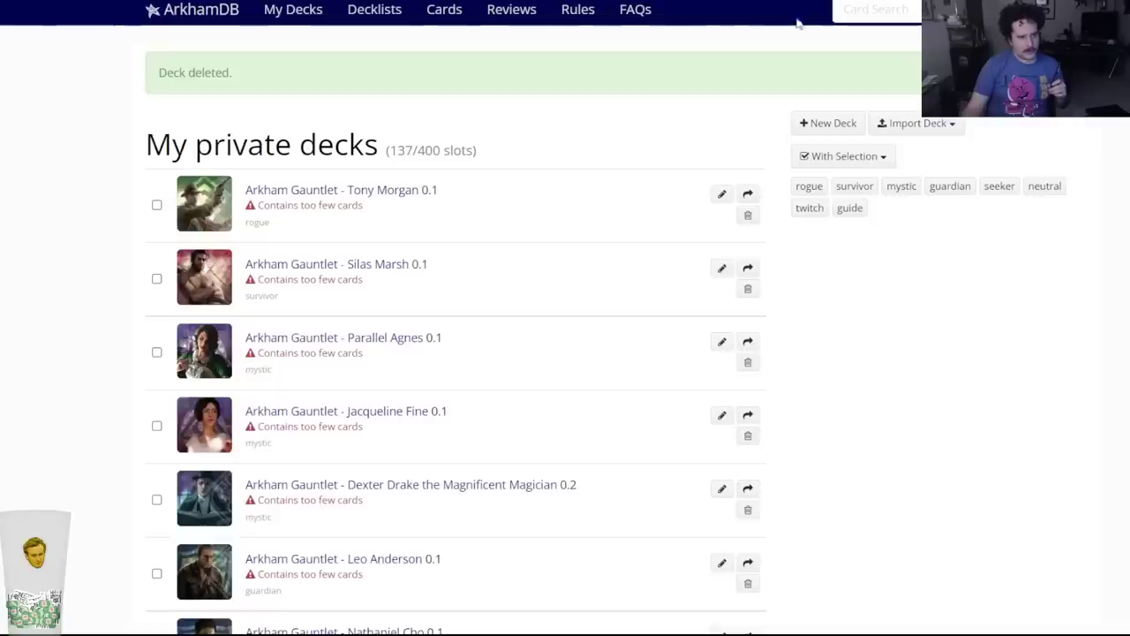
left_click(802, 131)
type("mar")
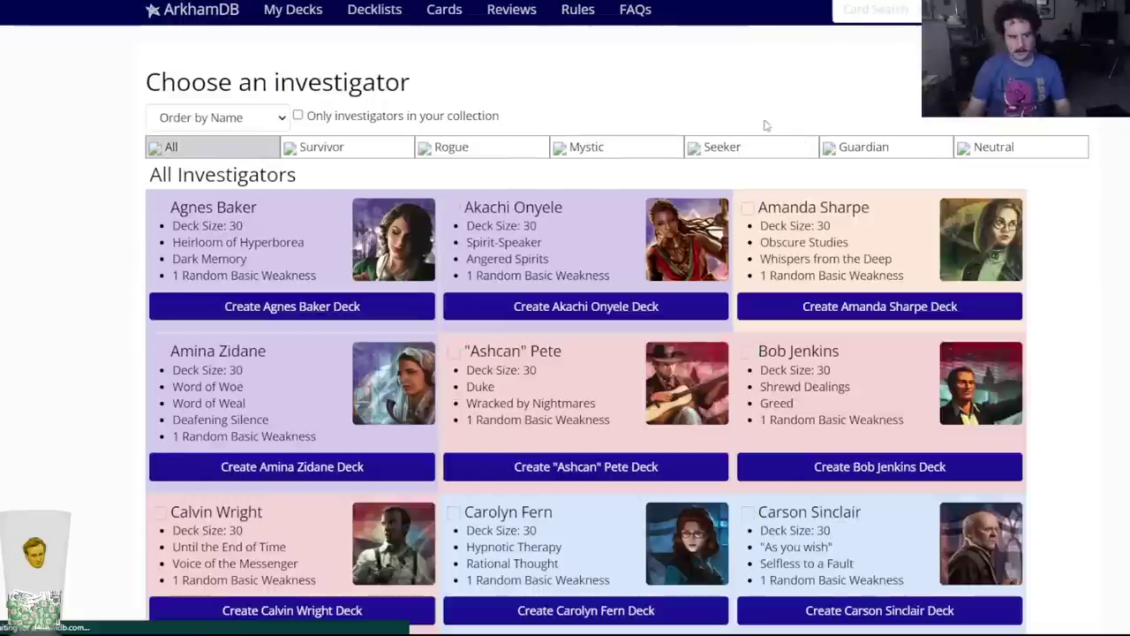
type("k")
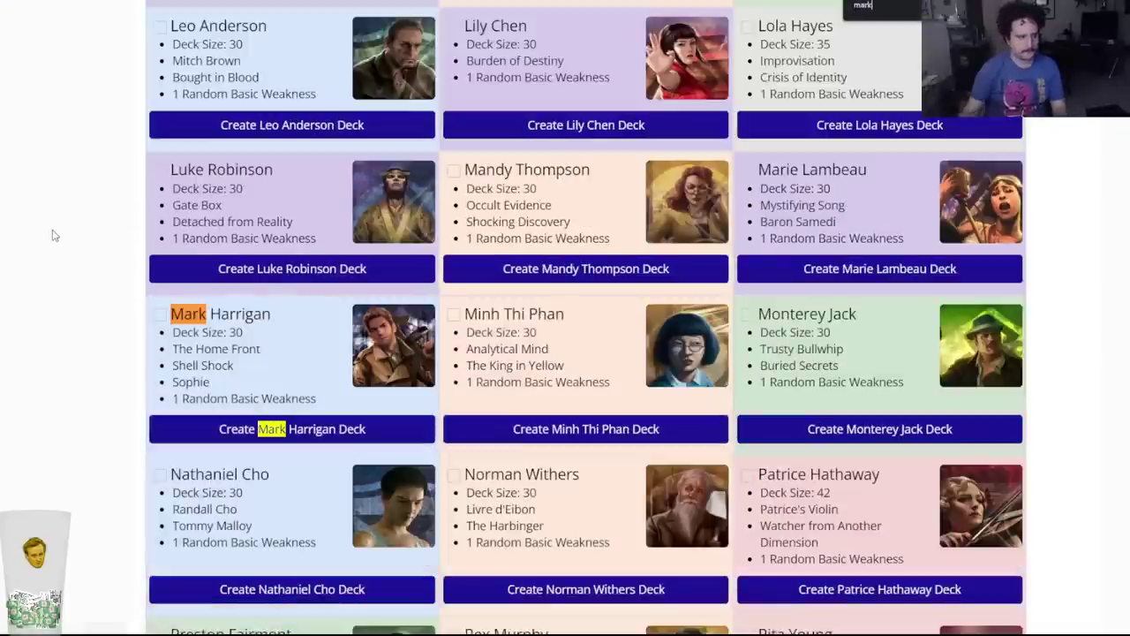
left_click(209, 428)
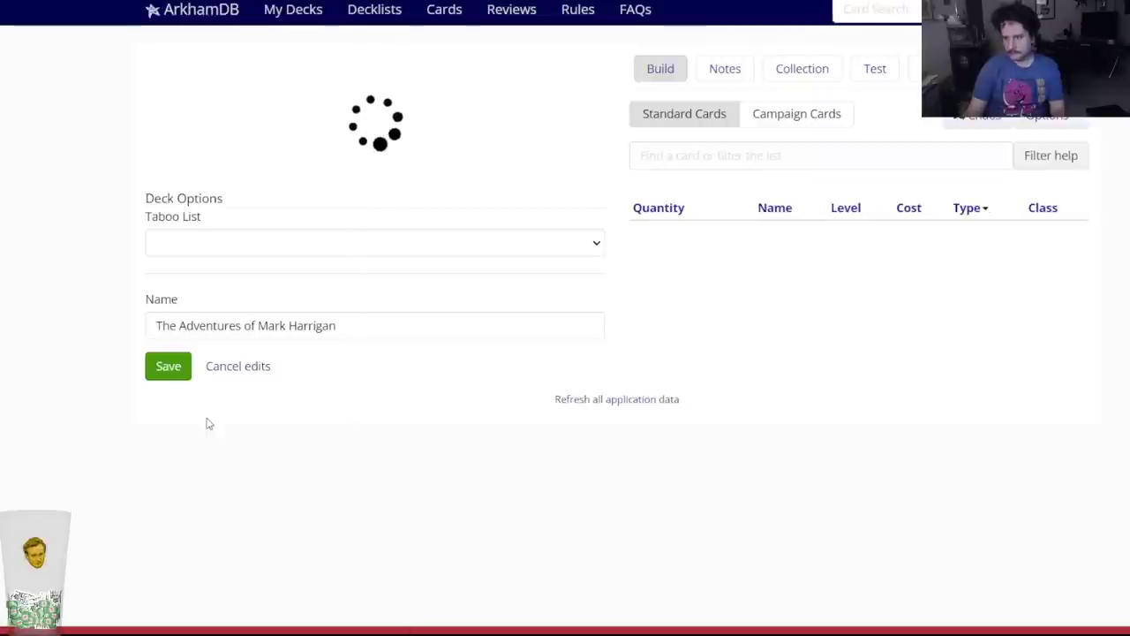
Apply the 2022-08-26 taboo list to the Mark Harrigan deck and name it "Arkham Gauntlet - Sexy Mark Harrigan".
left_click(265, 363)
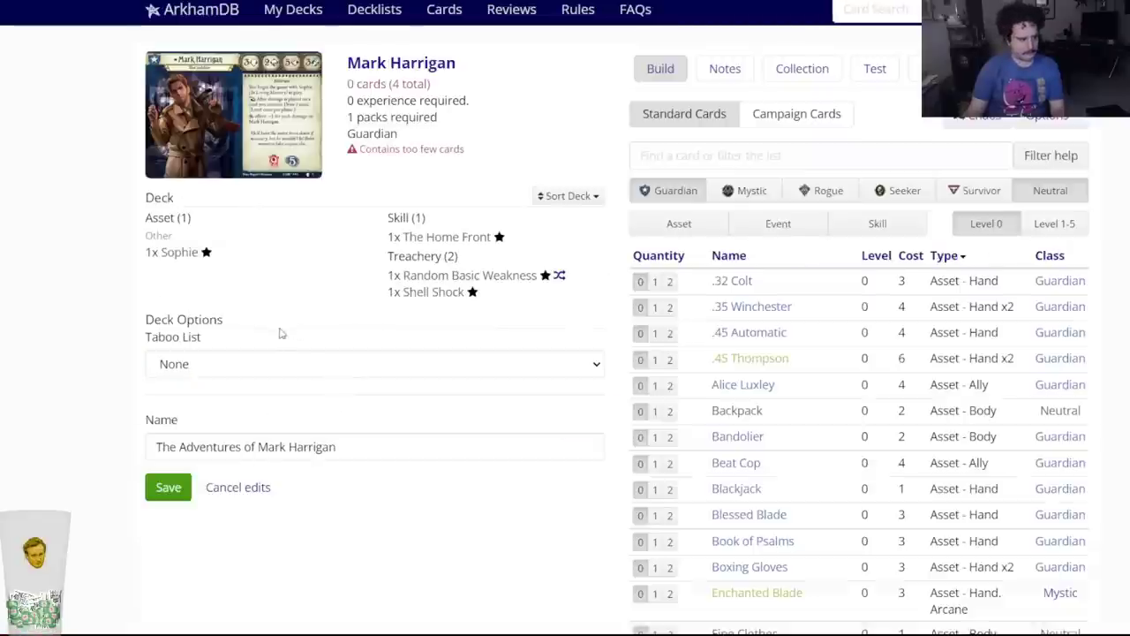
left_click(225, 385)
triple_click(253, 446)
type("Arham")
key("BackSpace")
key("BackSpace")
key("BackSpace")
type("k")
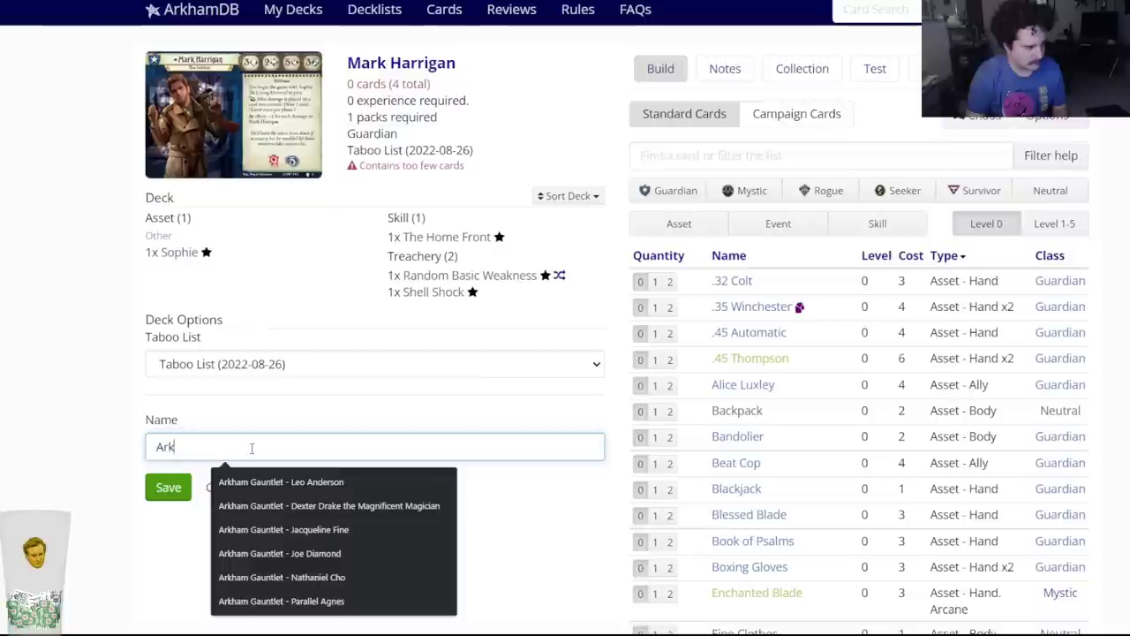
type("ham Gauntlet - Se")
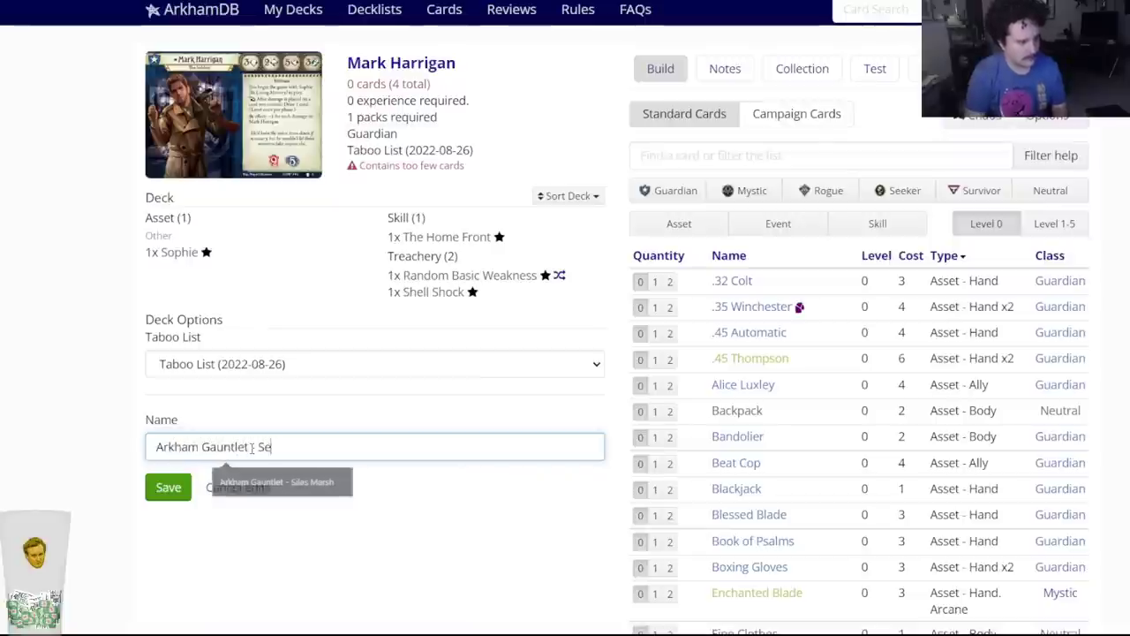
type("xy Mark Harrigan")
left_click(254, 447)
type("-")
Add two copies of .32 Colt and two copies of .45 Thompson to the Mark Harrigan deck.
left_click(669, 281)
left_click(691, 159)
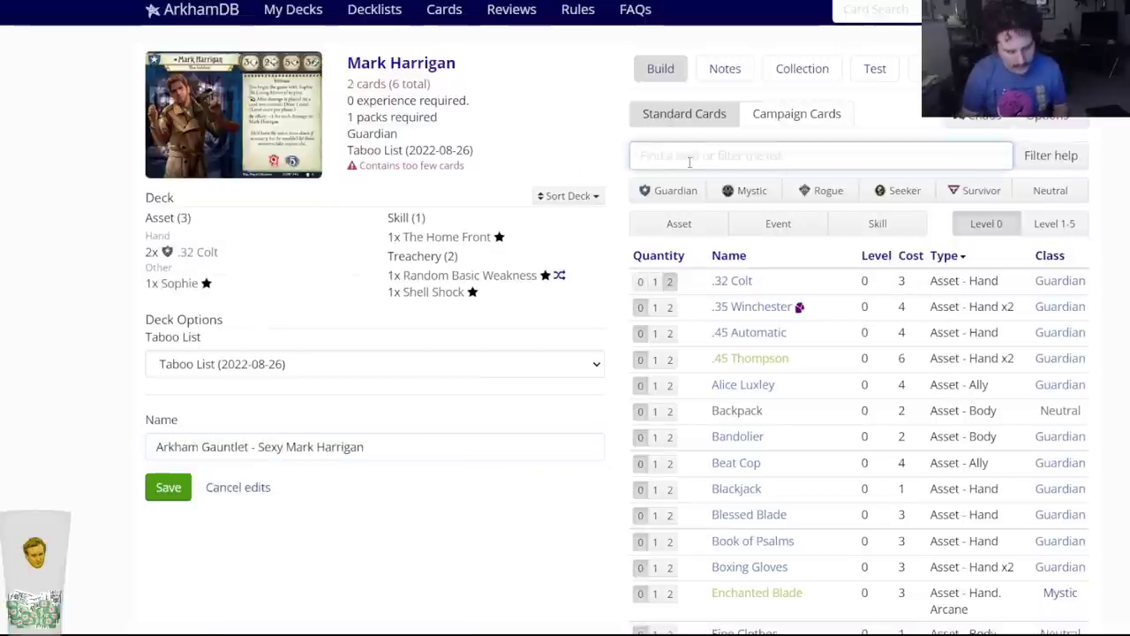
left_click(670, 358)
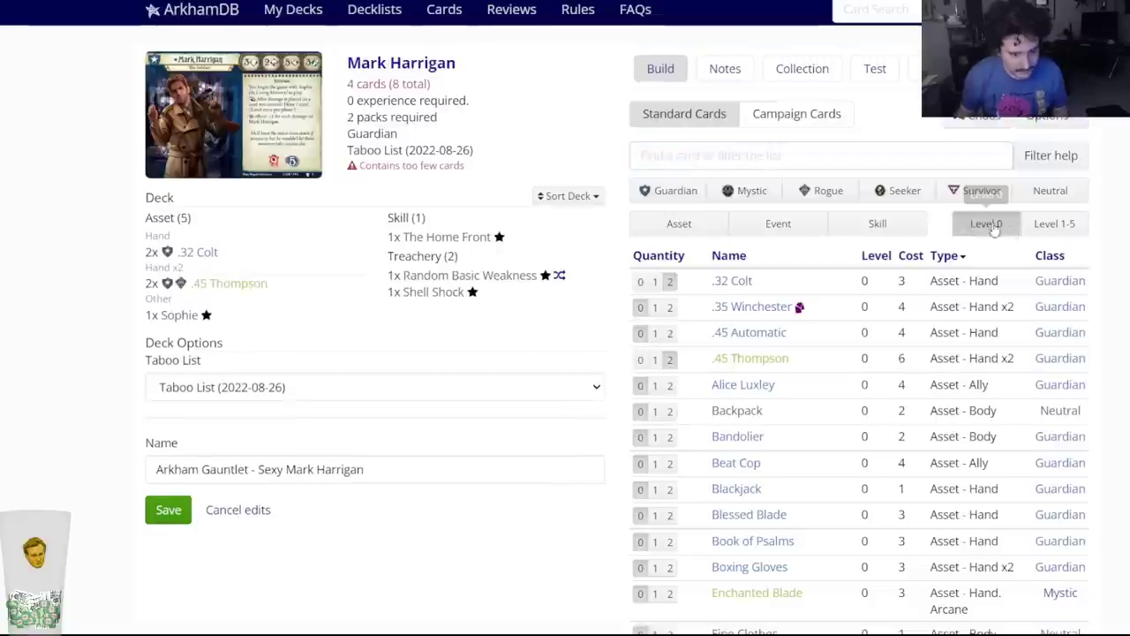
Among the level 1-5 cards, find .45 Thompson (level 3) and add two copies to Mark Harrigan's side deck.
left_click(1054, 225)
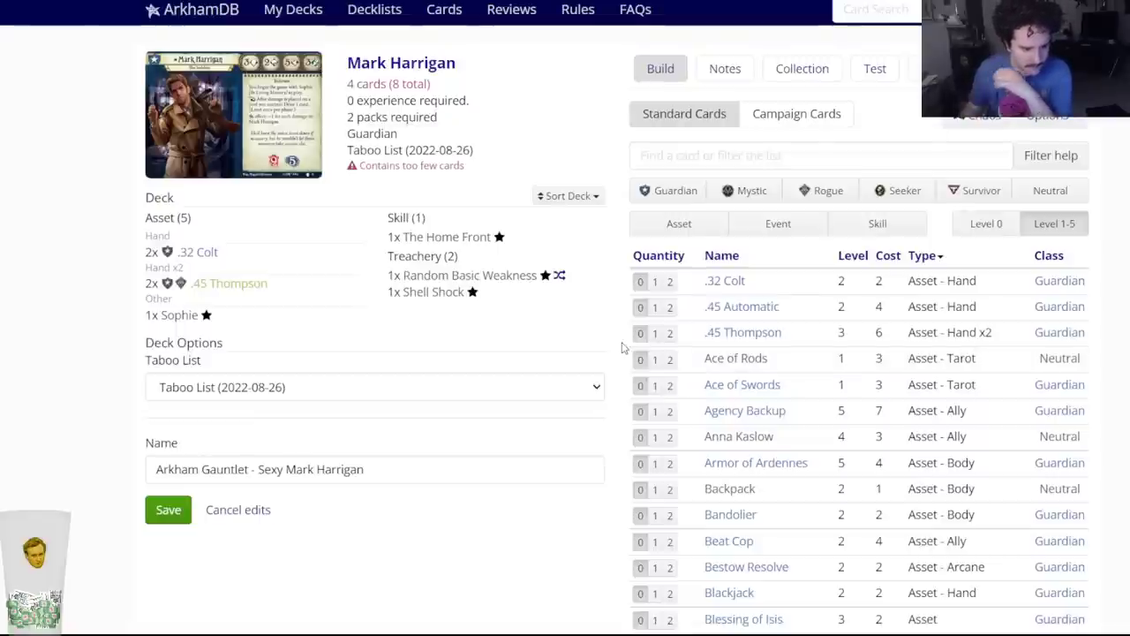
scroll(569, 347, "down", 7)
scroll(588, 345, "down", 2)
scroll(589, 345, "up", 9)
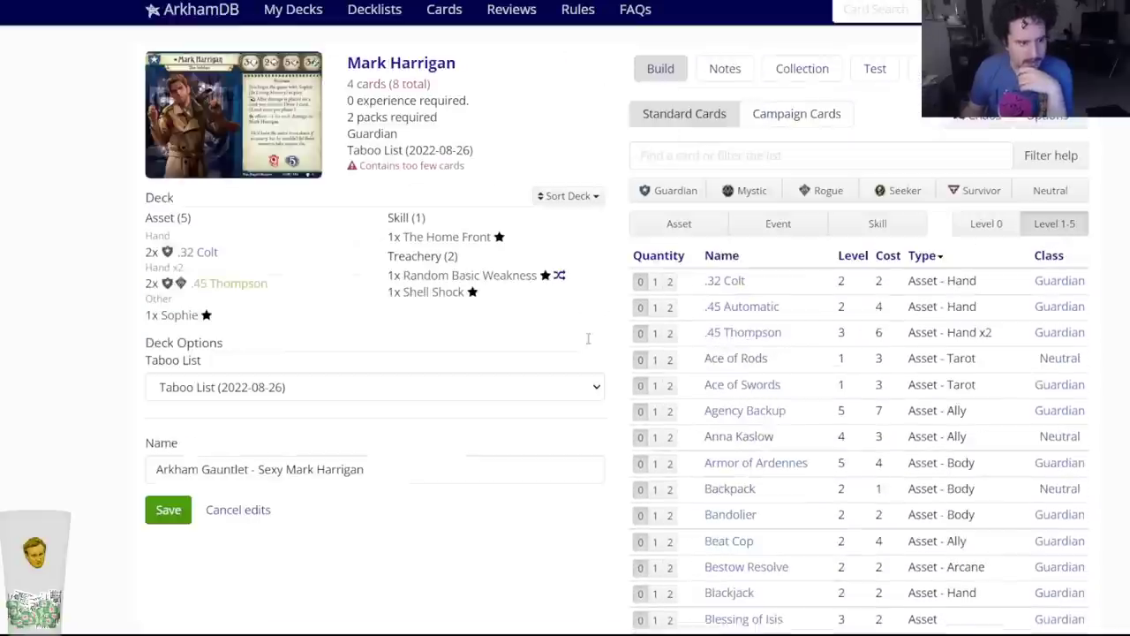
left_click(722, 330)
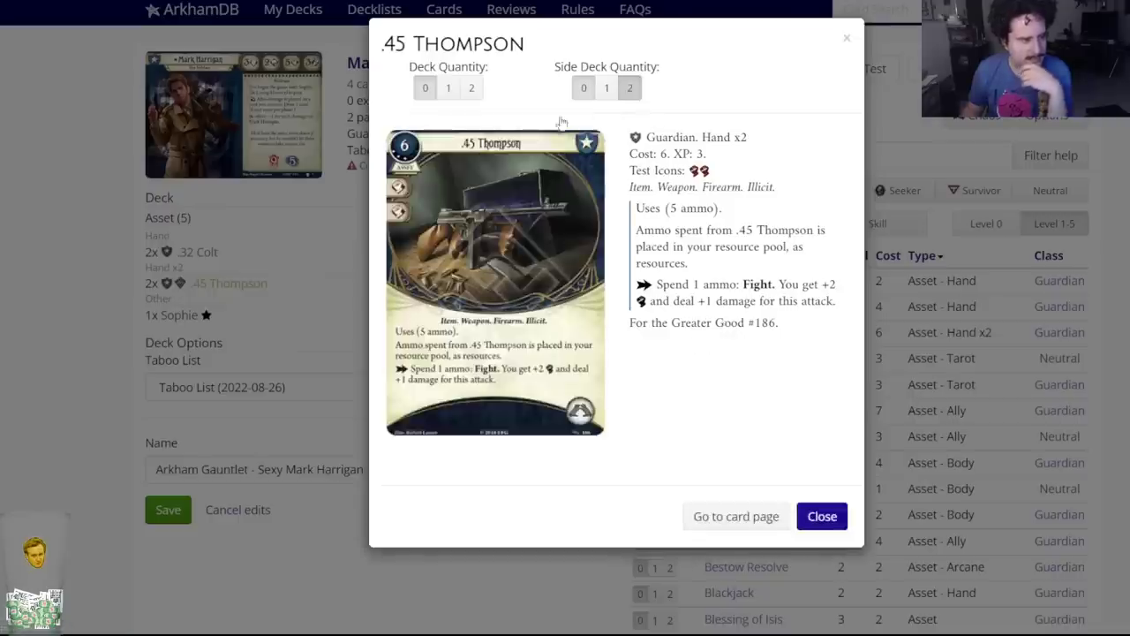
left_click(290, 263)
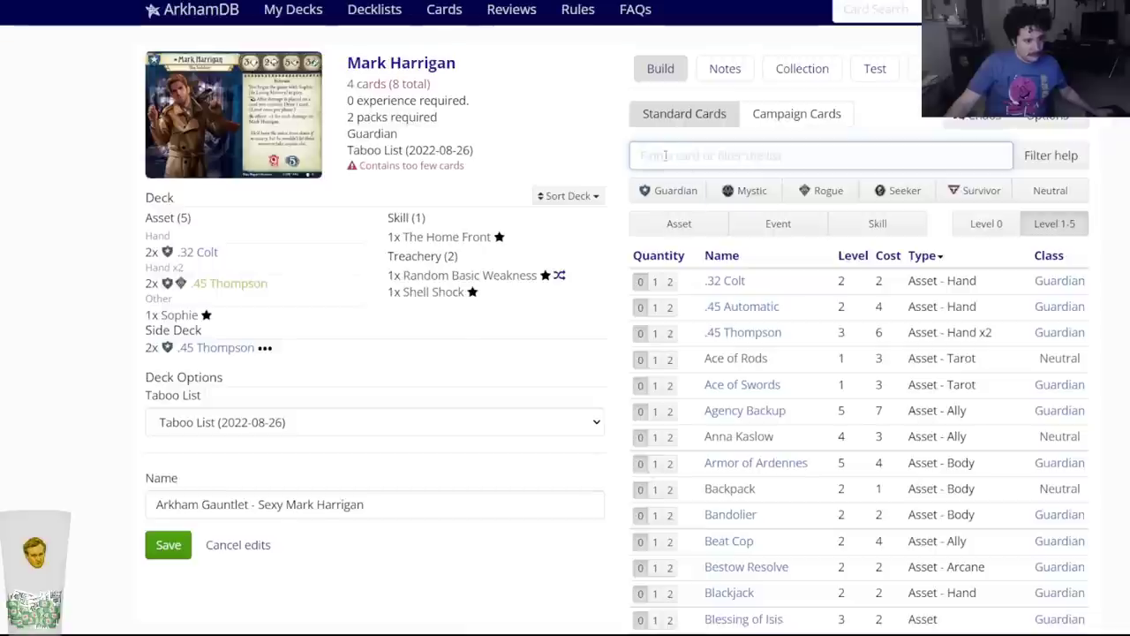
Save the Mark Harrigan deck and go back to the list of private decks.
mouse_move(248, 286)
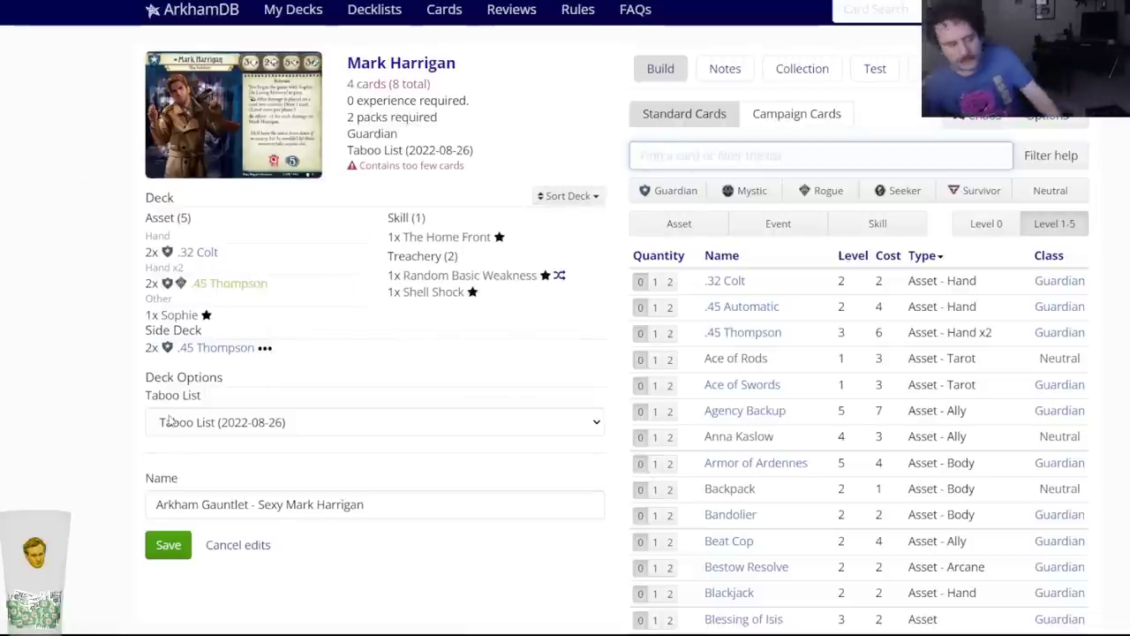
left_click(166, 544)
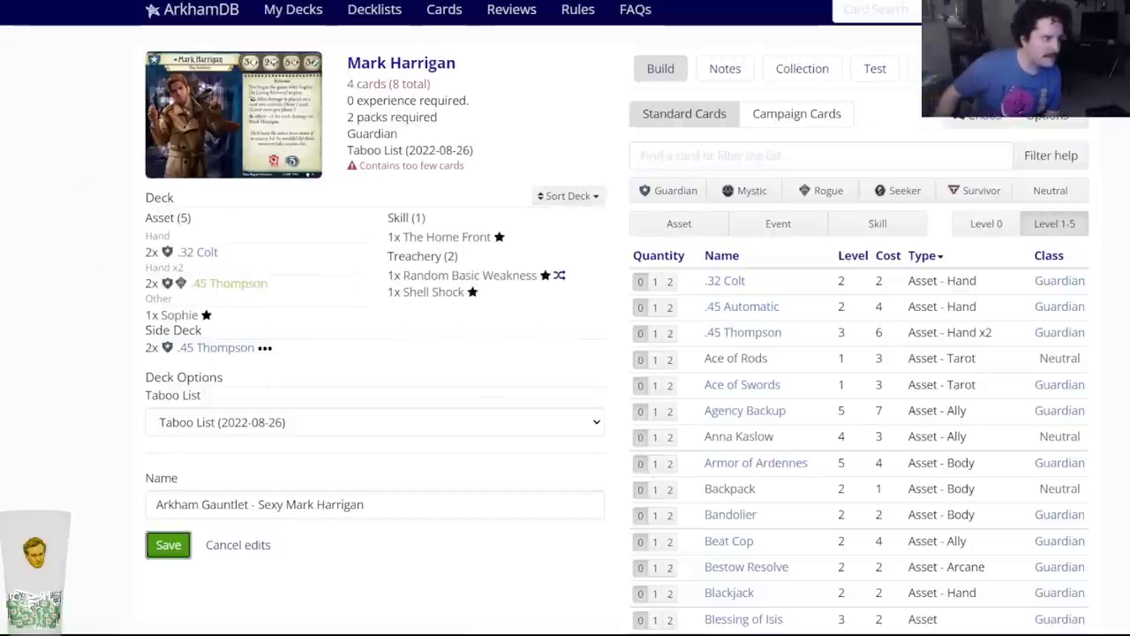
right_click(281, 9)
key("Escape")
left_click(292, 9)
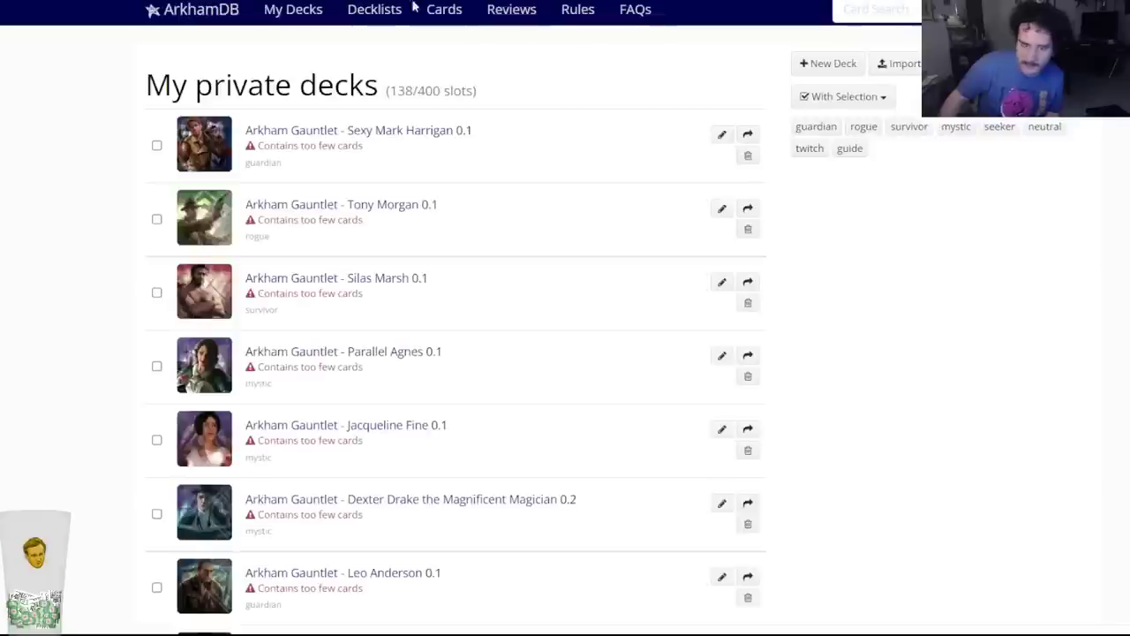
Start a new deck, find Lily Chen among the investigators and create her deck.
left_click(809, 67)
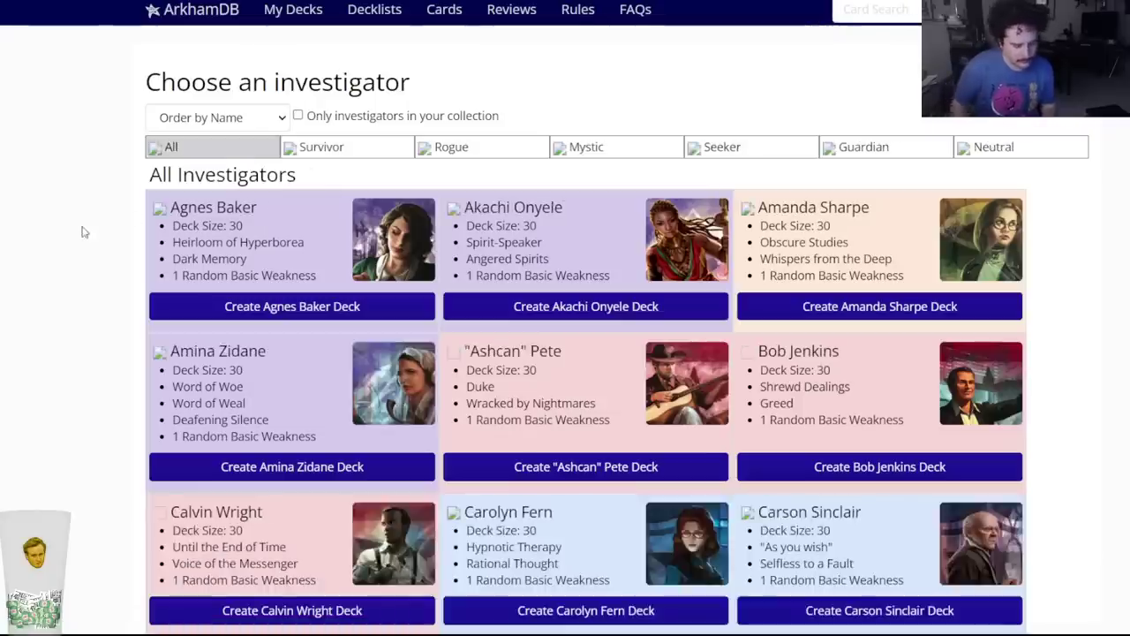
key("ctrl+f")
type("arkh")
key("BackSpace")
key("BackSpace")
key("BackSpace")
key("BackSpace")
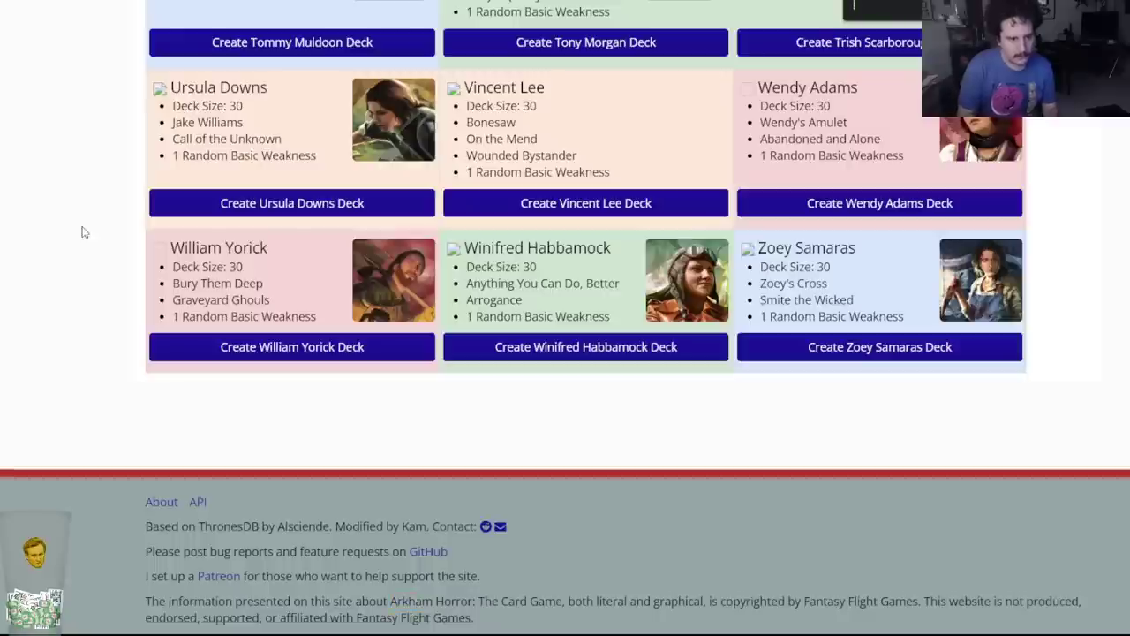
type("lily")
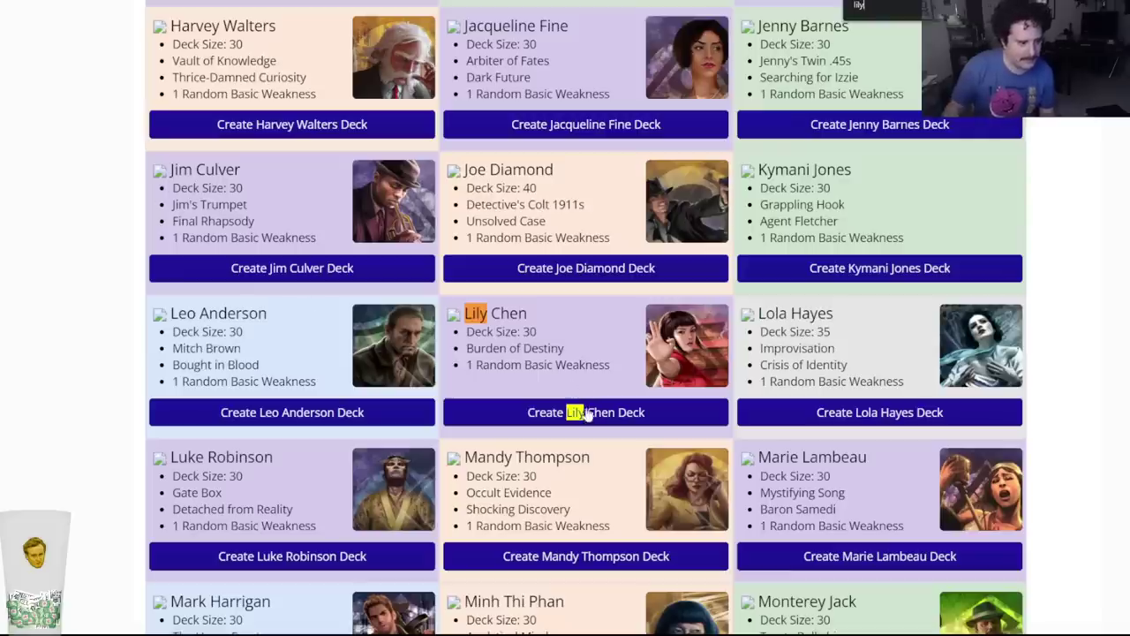
left_click(586, 413)
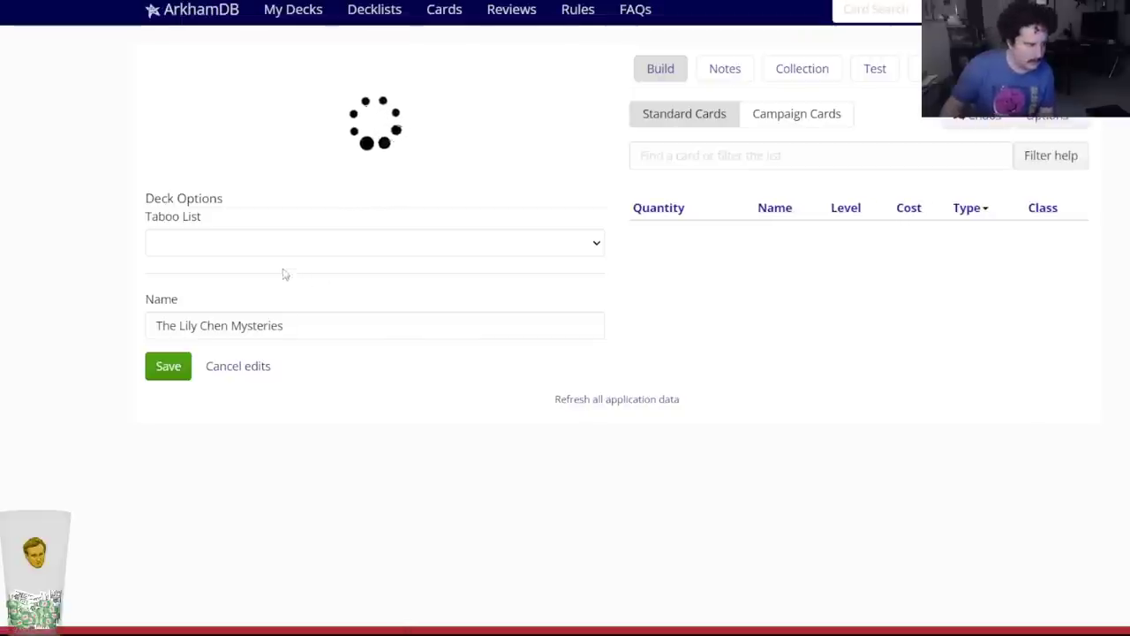
Name the new deck "Arkham Gauntlet - Lily Chen".
left_click(220, 328)
left_click(212, 329)
left_click(209, 350)
triple_click(257, 408)
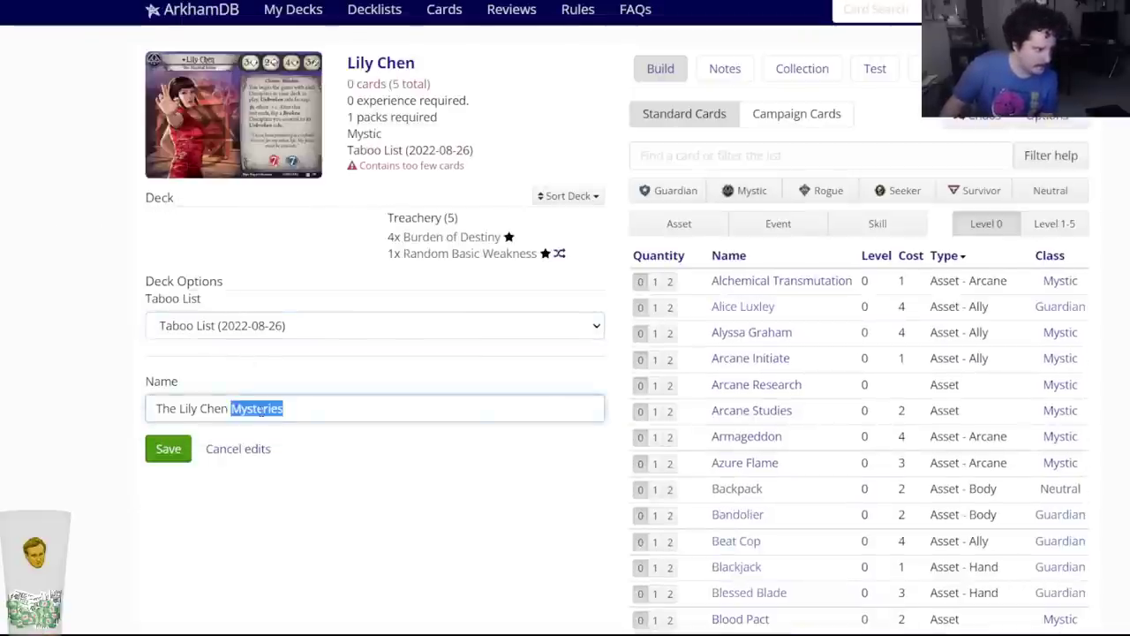
type("Arkham Gauntl")
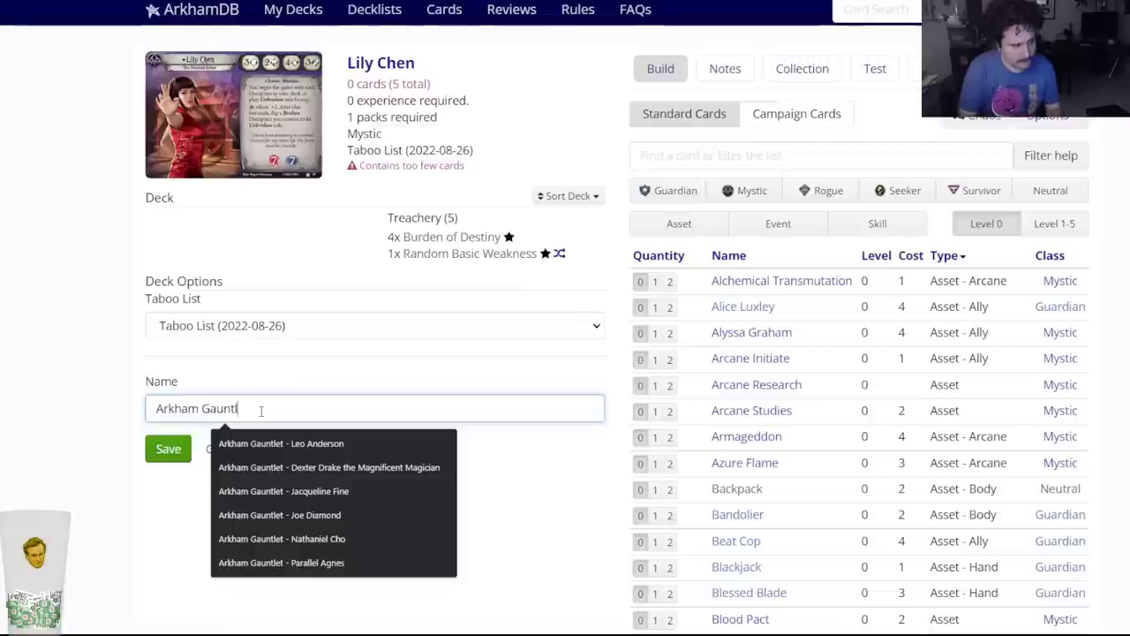
type("et - Lily Chen")
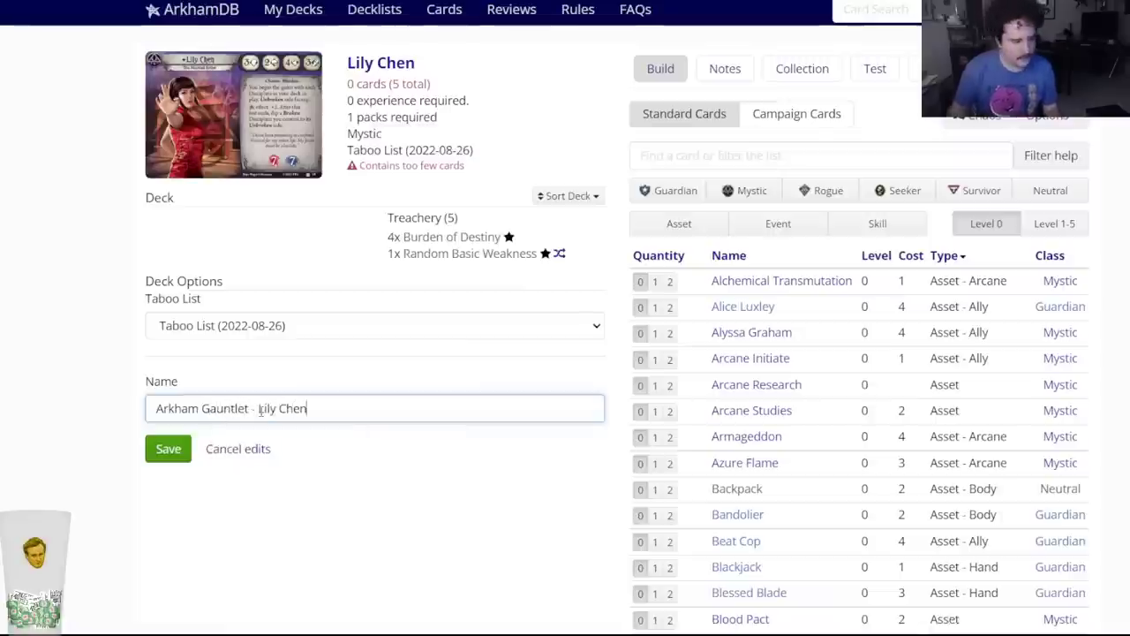
Find the Knife card and add two copies to the Lily Chen deck.
left_click(654, 154)
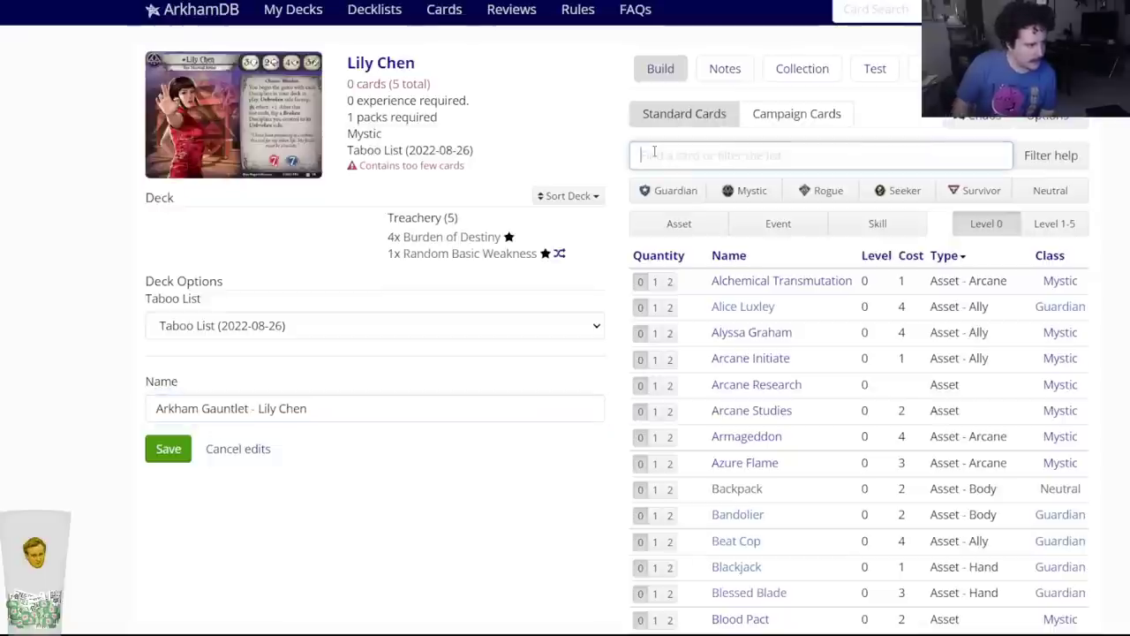
type("knife")
key("Return")
left_click(470, 89)
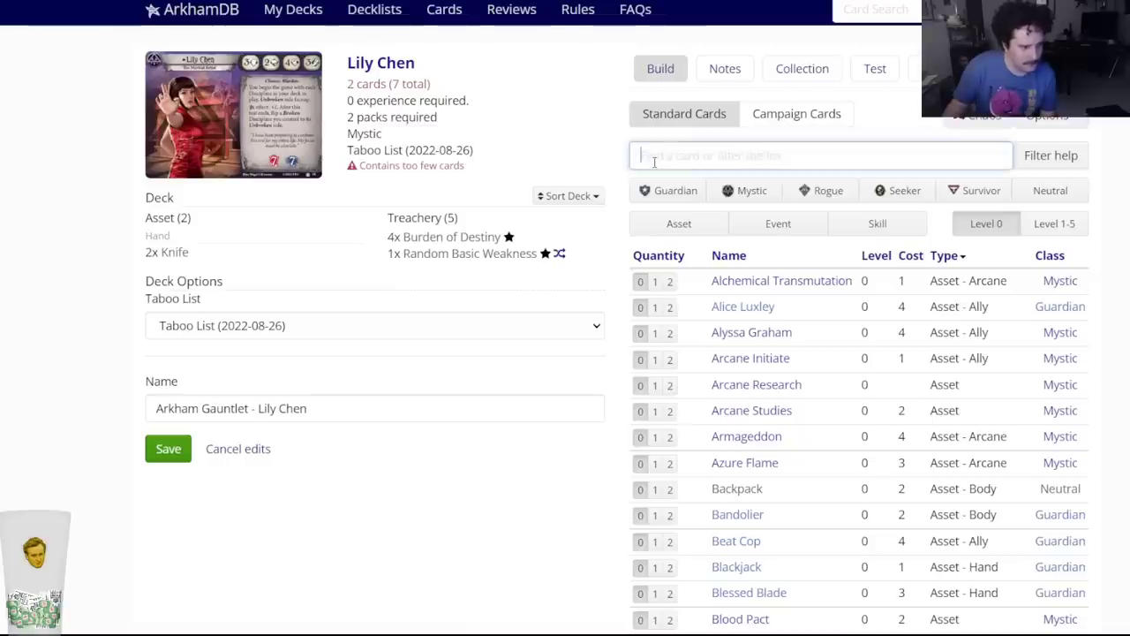
type("runic")
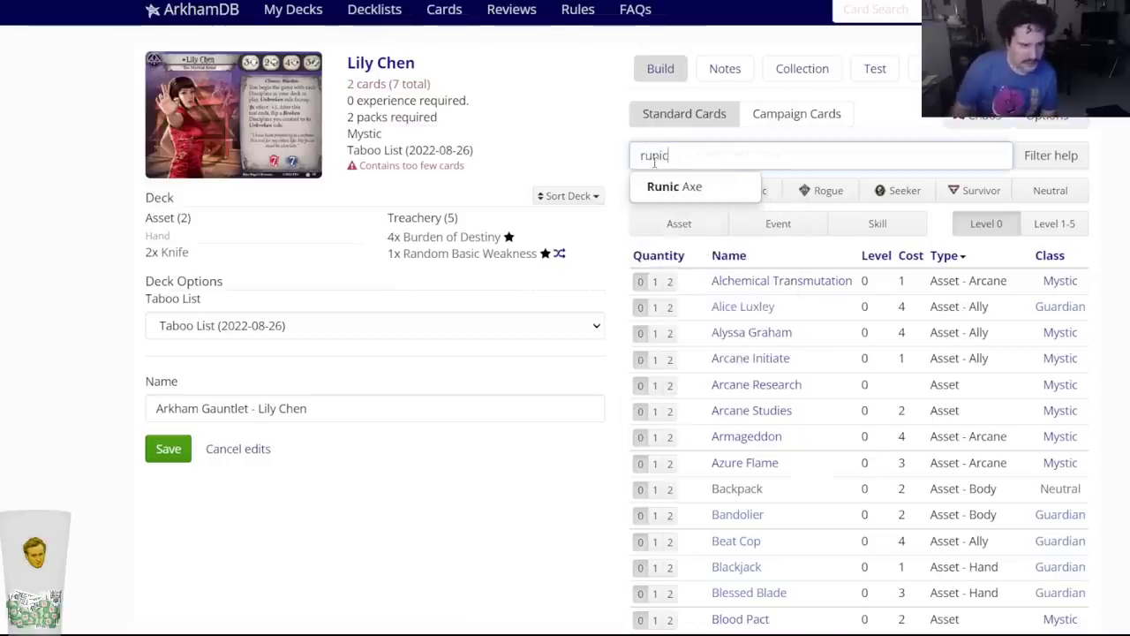
left_click_drag(669, 161, 600, 160)
key("BackSpace")
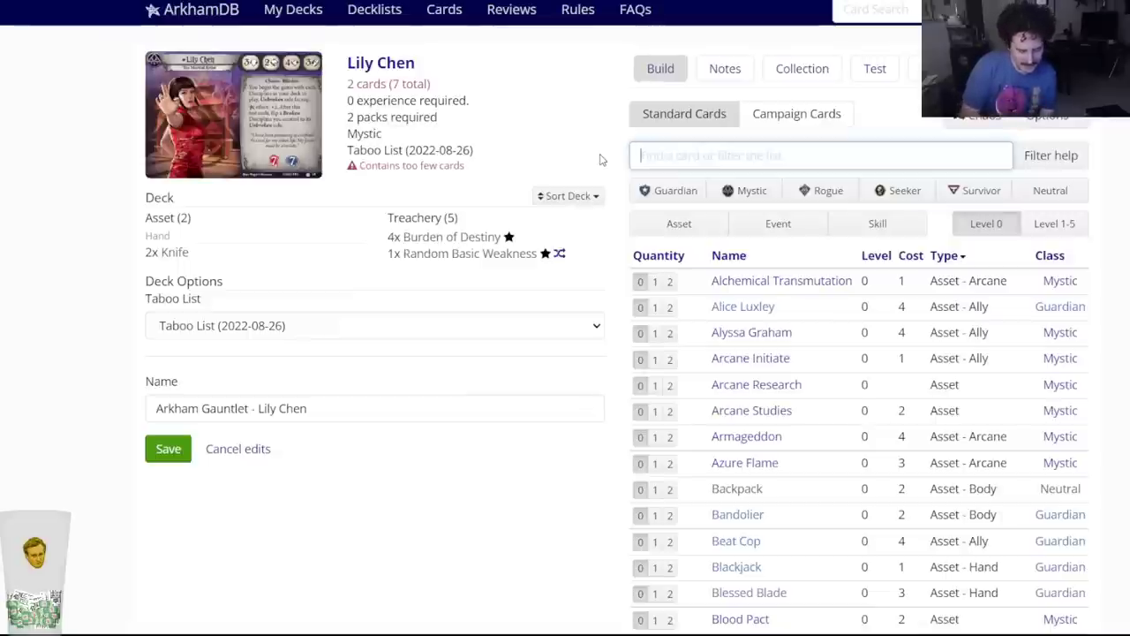
Add two copies of Butterfly Swords level 2 and two copies of Butterfly Swords level 5 to Lily Chen's side deck.
type("butter")
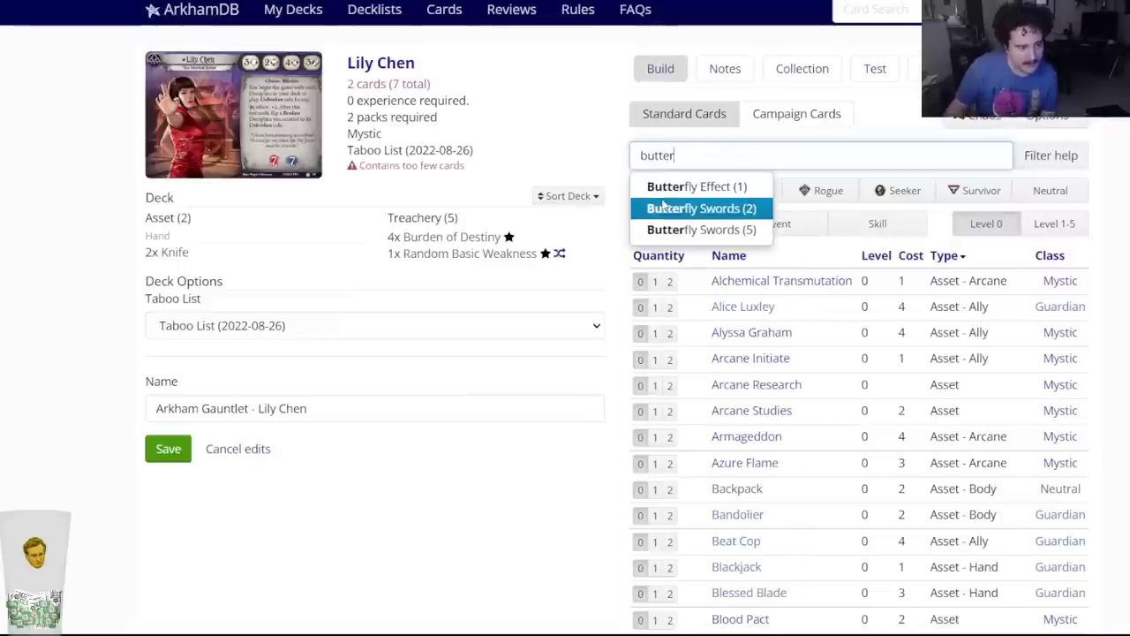
left_click(664, 207)
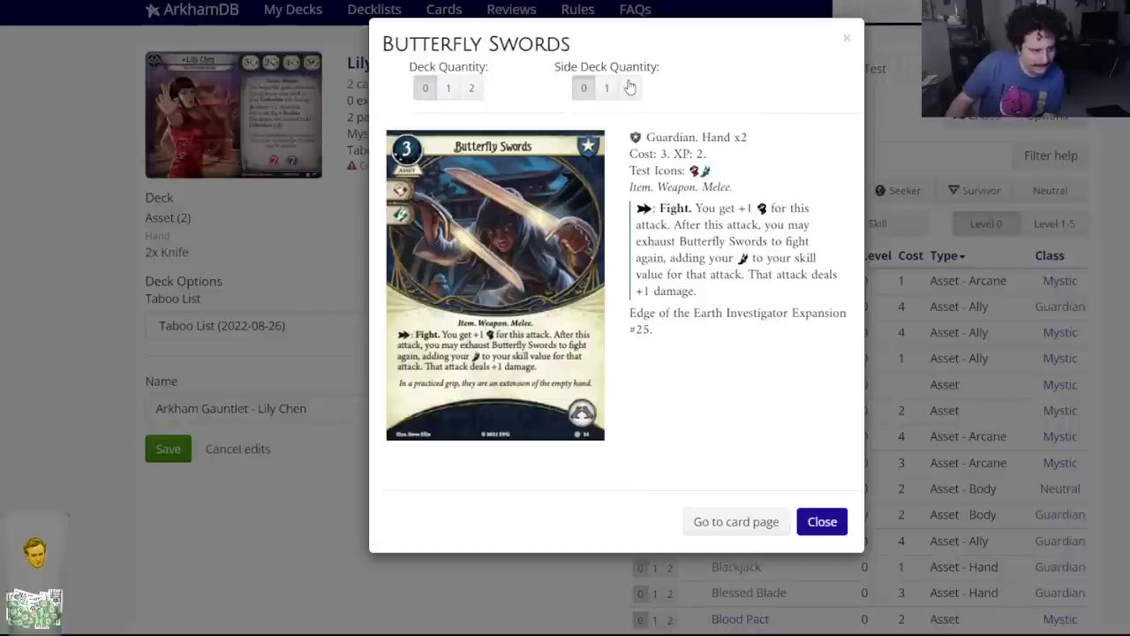
left_click(629, 87)
left_click(685, 145)
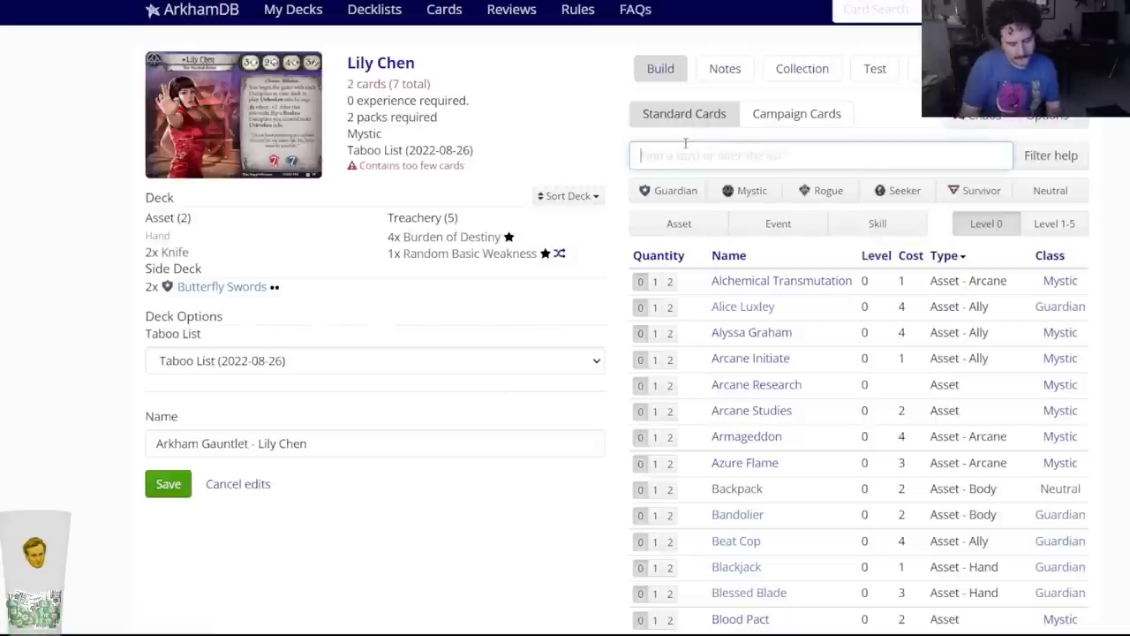
type("butterf")
left_click(701, 230)
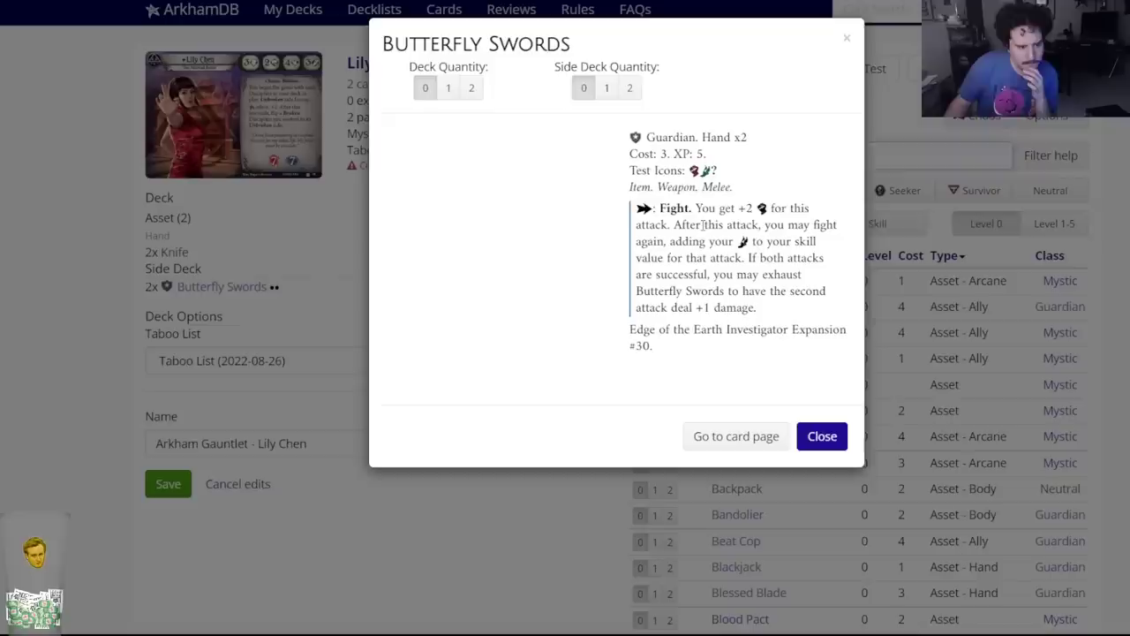
left_click(640, 90)
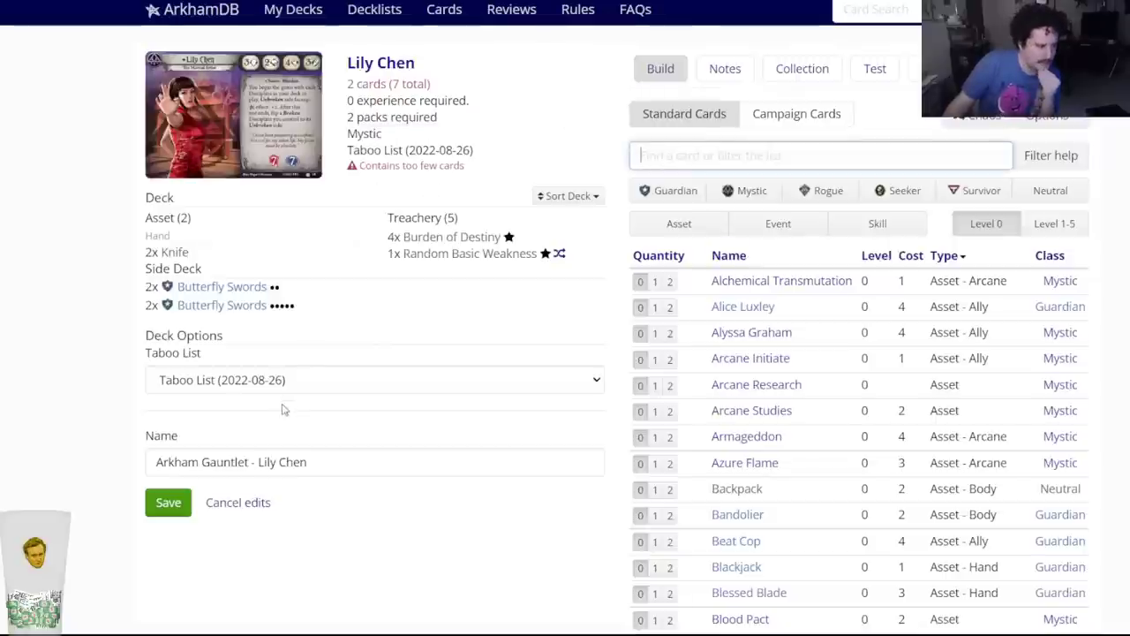
Look through the different Discipline cards and read the broken side of Discipline: Alignment of Spirit.
type("disci")
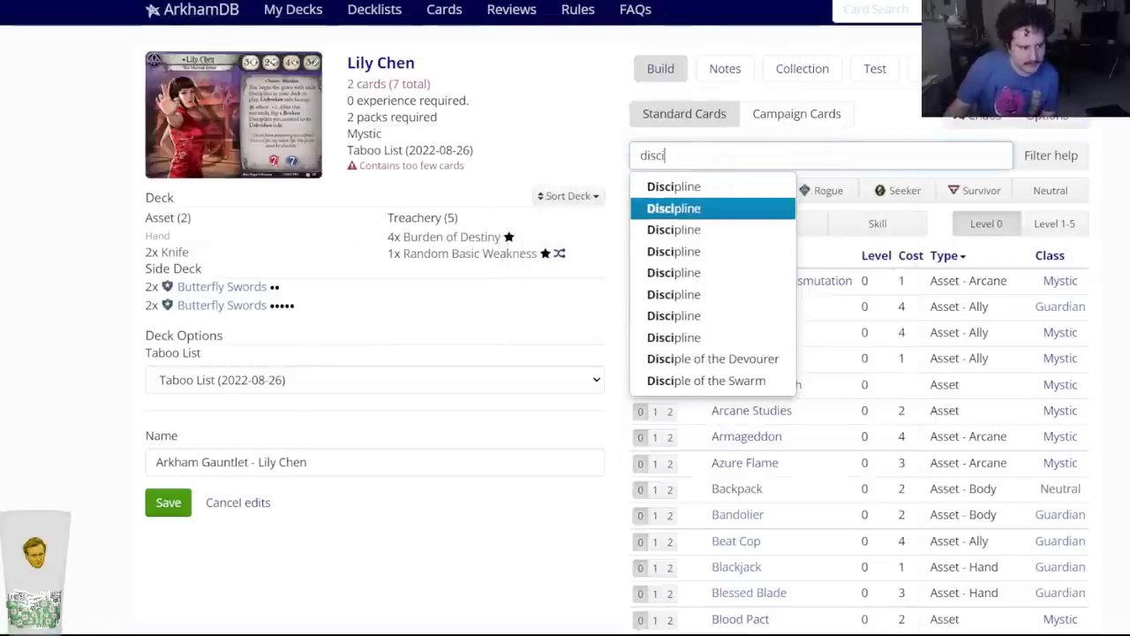
left_click(679, 227)
left_click(822, 537)
left_click(705, 154)
key("BackSpace")
key("Down")
key("Down")
key("Down")
key("Up")
key("Up")
key("Up")
key("Up")
key("Down")
key("Return")
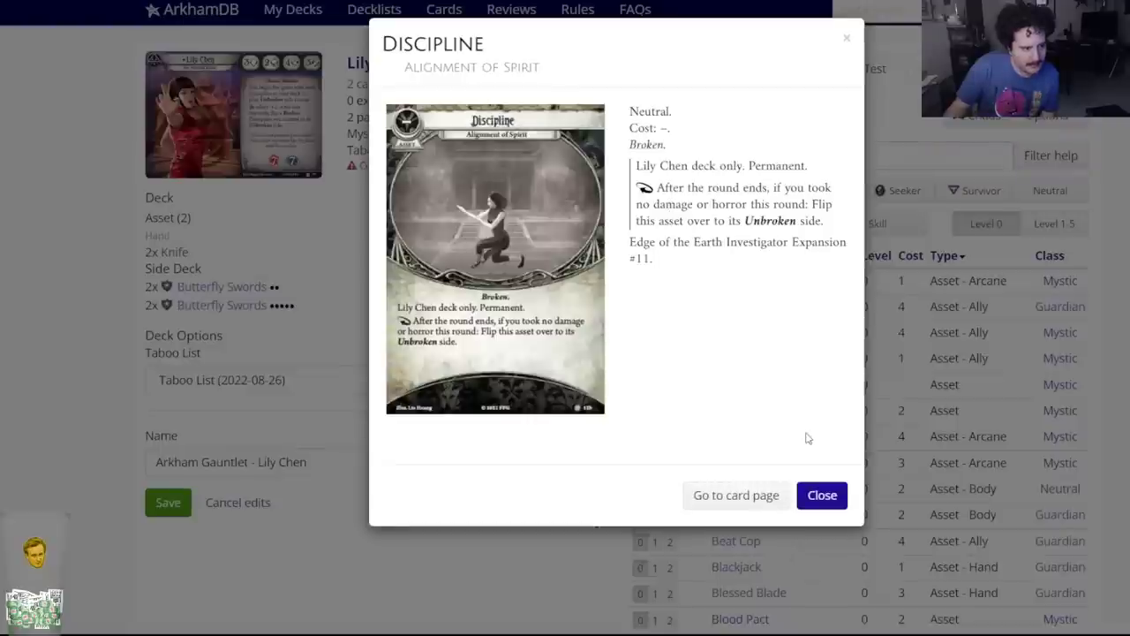
left_click(820, 494)
Choose a Discipline card that can be included and add one copy to the Lily Chen deck.
left_click(714, 155)
key("BackSpace")
key("Down")
key("Down")
key("Down")
key("Down")
key("Down")
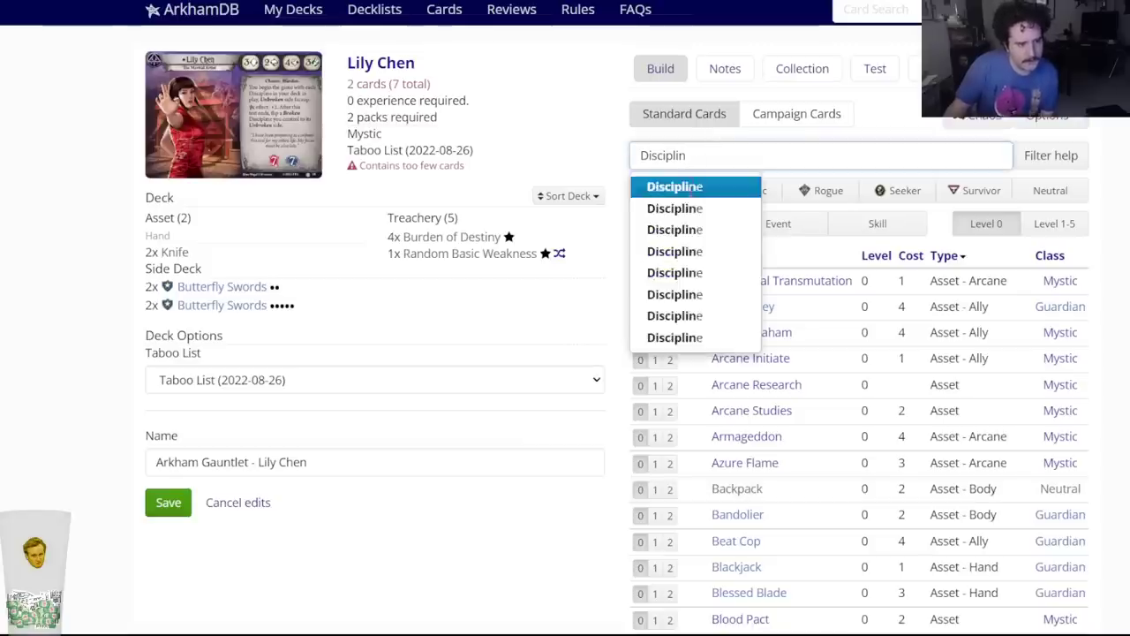
key("Return")
key("1")
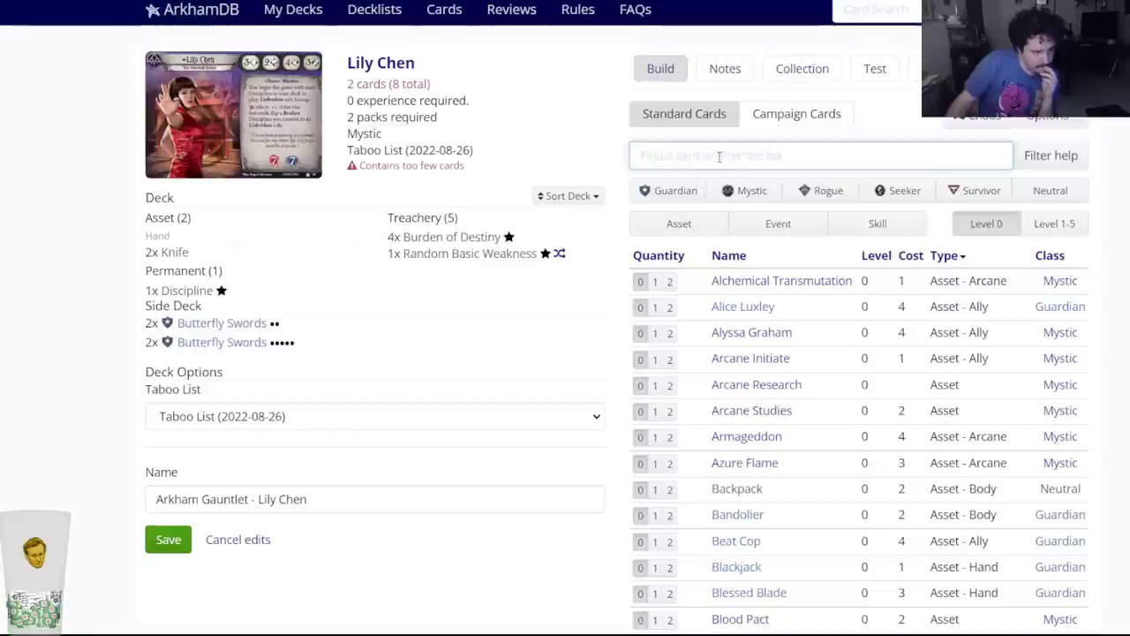
Find the Dragon Pole card and add two copies to the Lily Chen deck.
type("dragon")
key("Down")
key("Return")
left_click(475, 90)
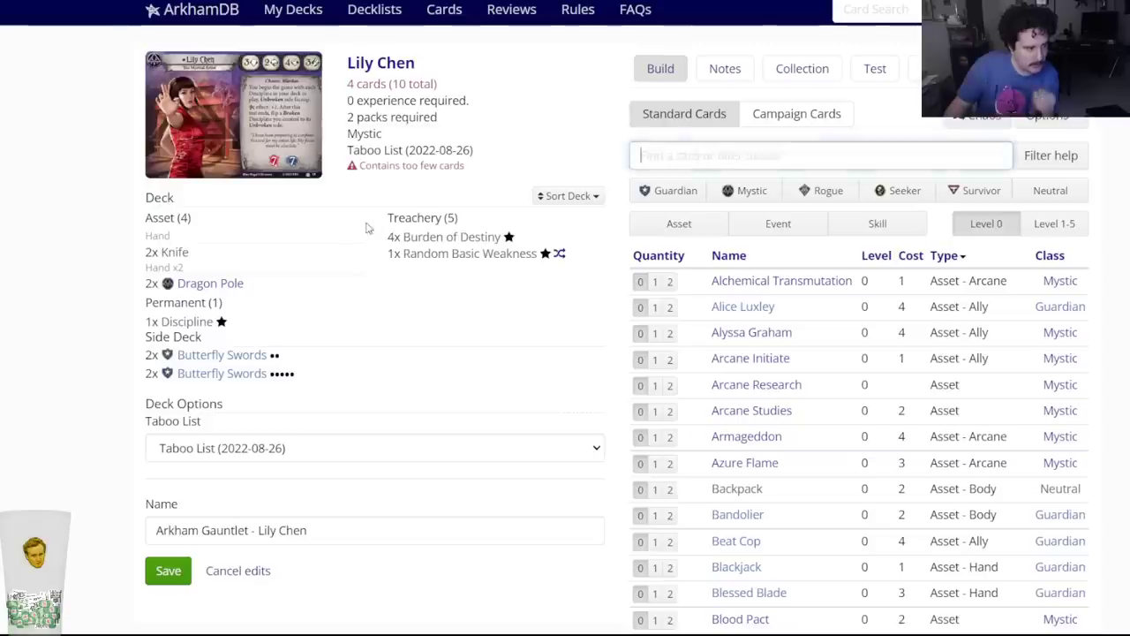
Check the text of the Dragon Pole card and the level 0 Scrying card as options for the Lily Chen deck.
mouse_move(196, 282)
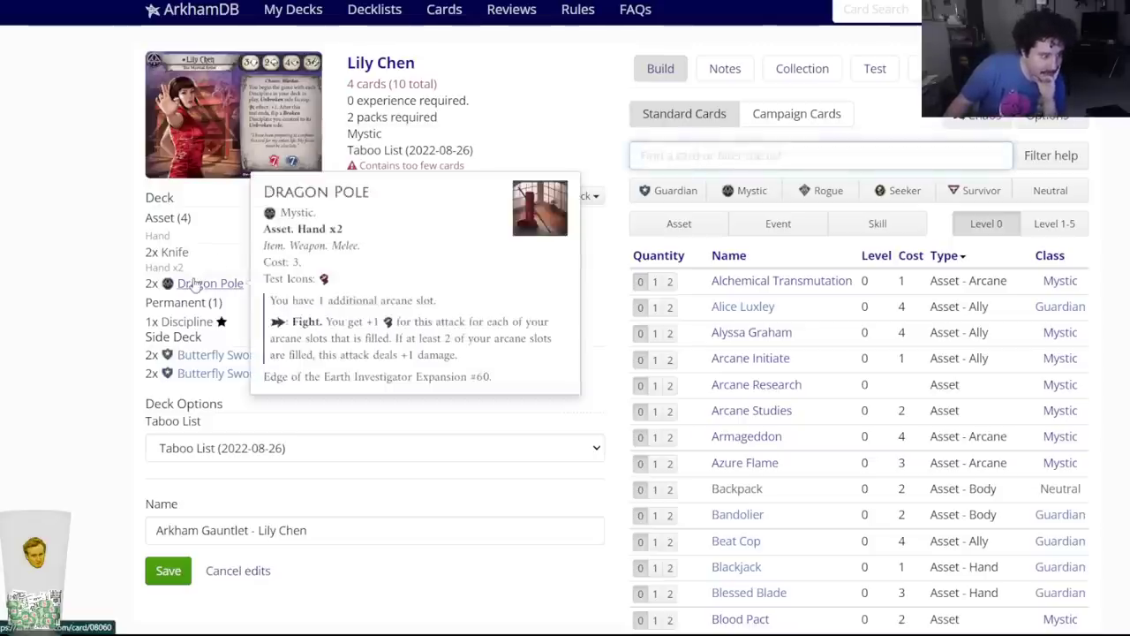
left_click(644, 159)
type("s")
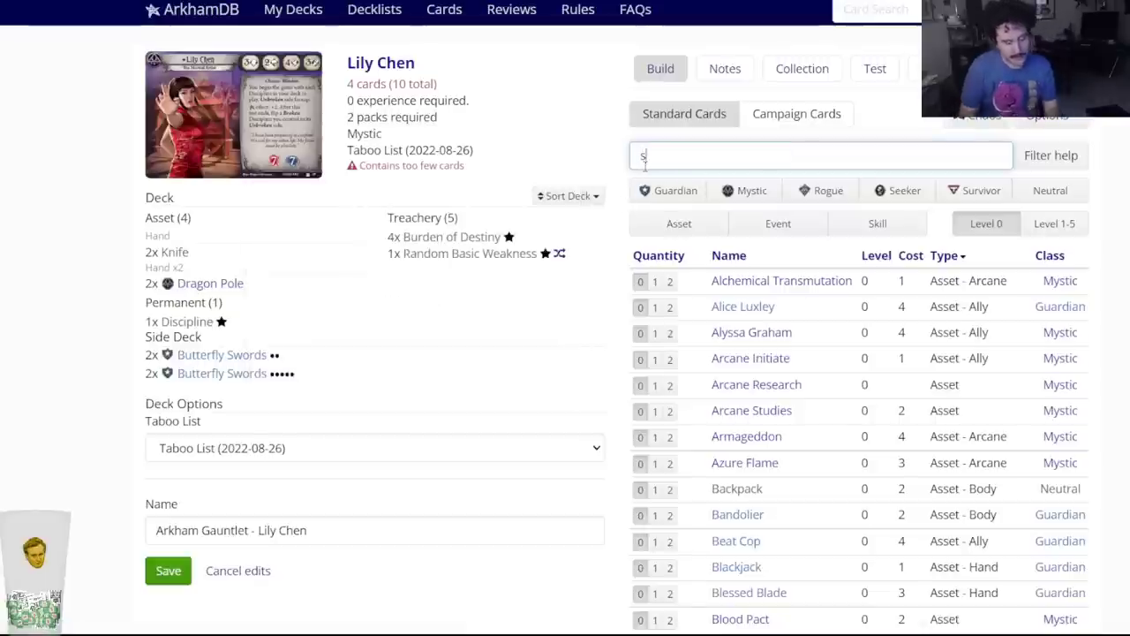
type("cry")
key("Down")
key("Return")
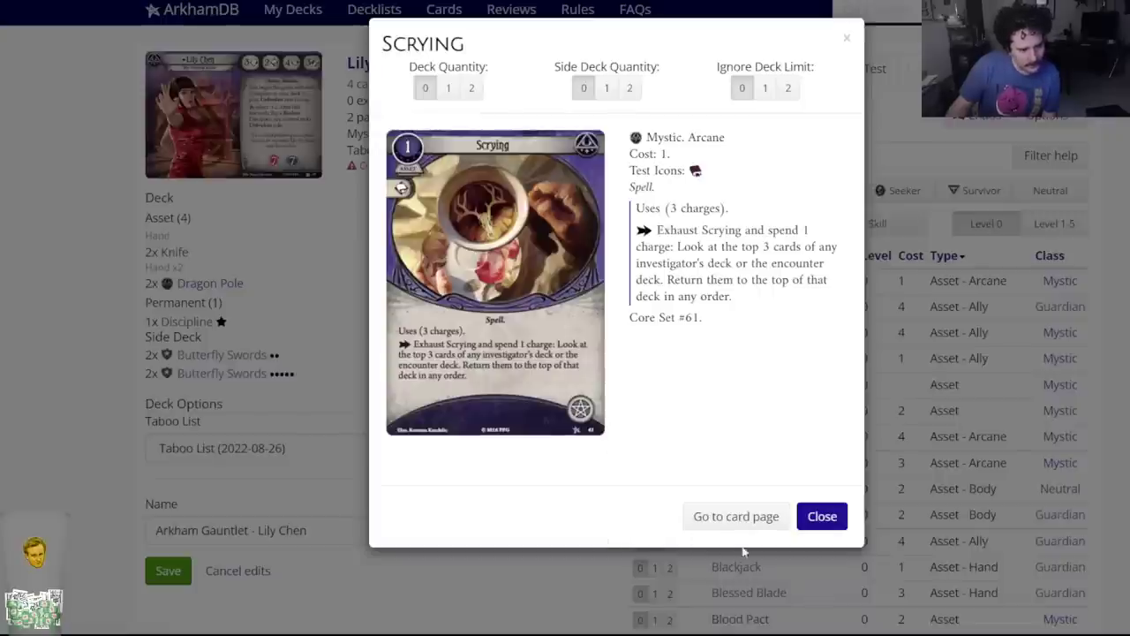
left_click(820, 517)
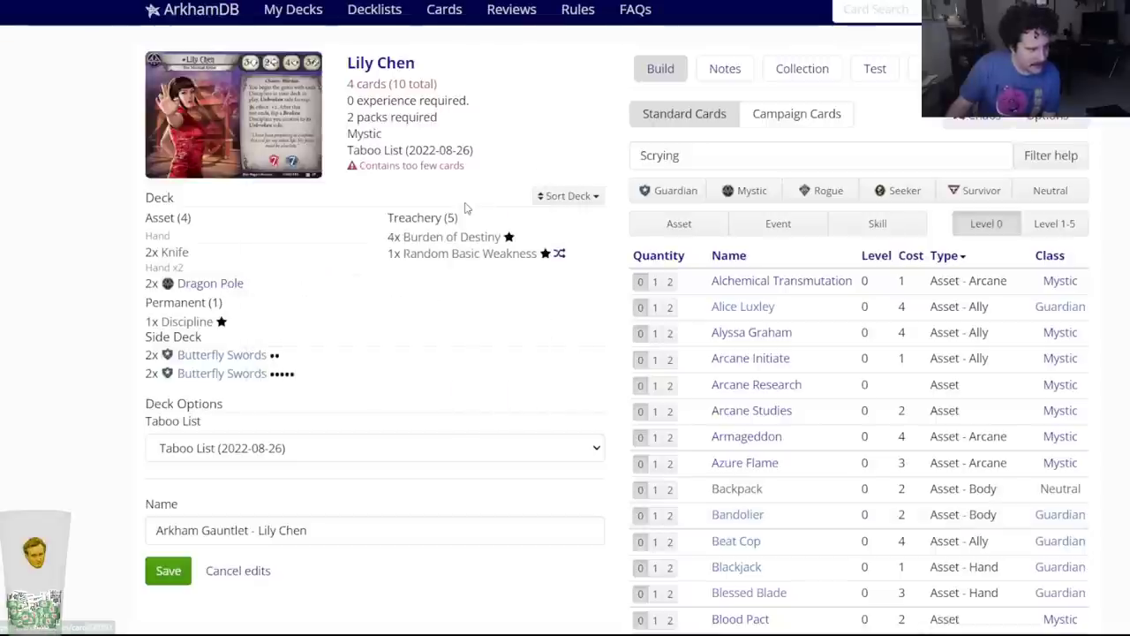
mouse_move(234, 361)
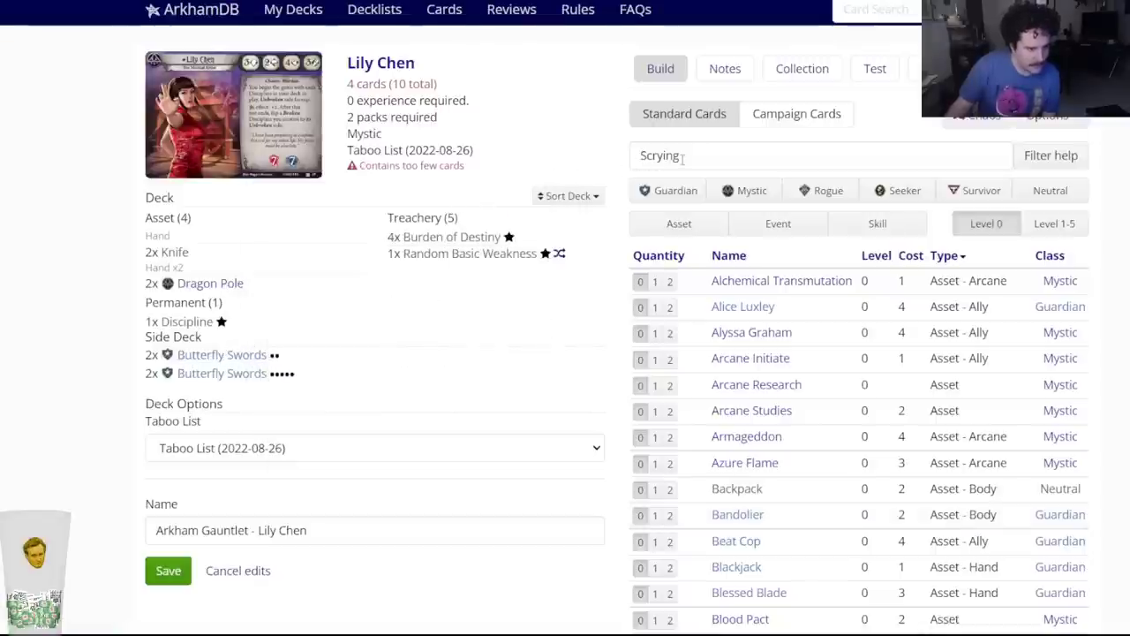
mouse_move(378, 74)
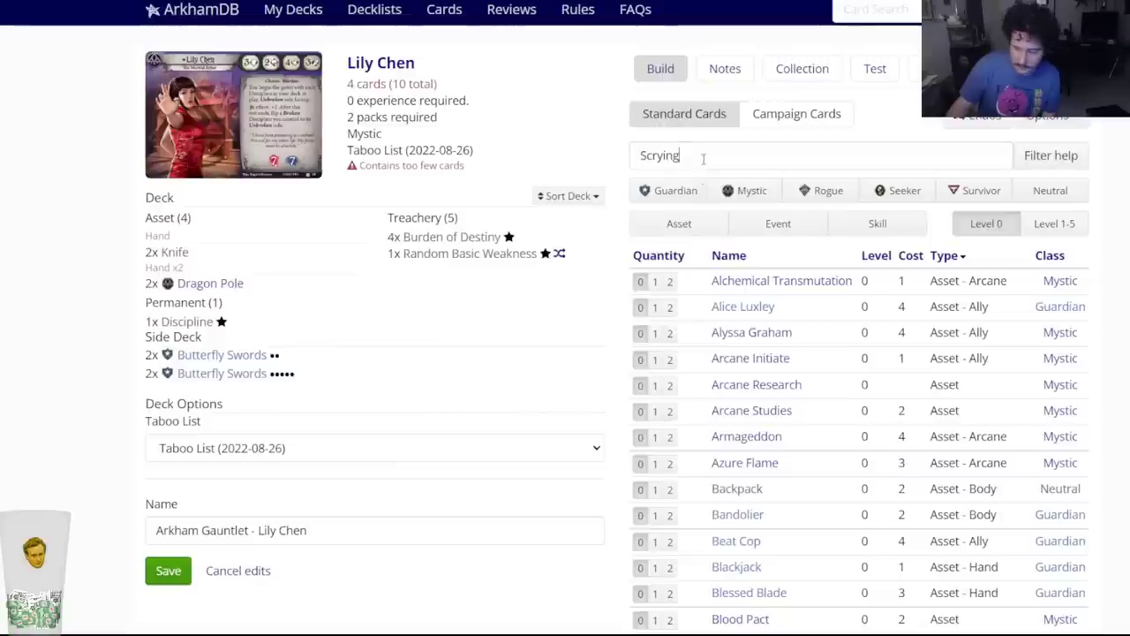
triple_click(703, 158)
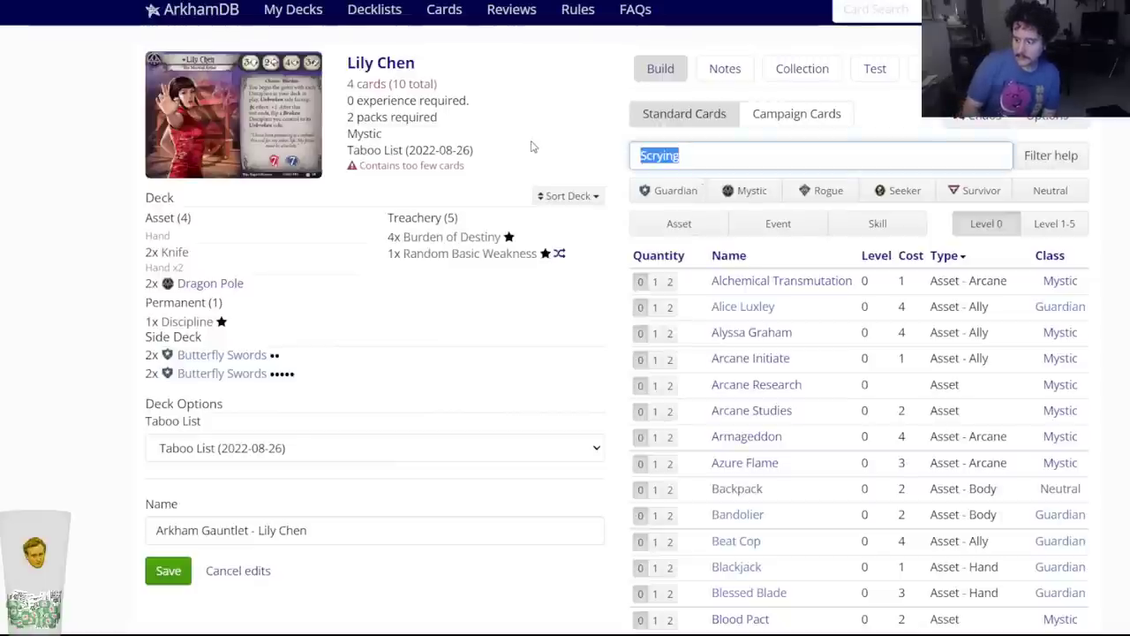
Find the Intrepid skill card and include one copy in the Lily Chen deck.
key("BackSpace")
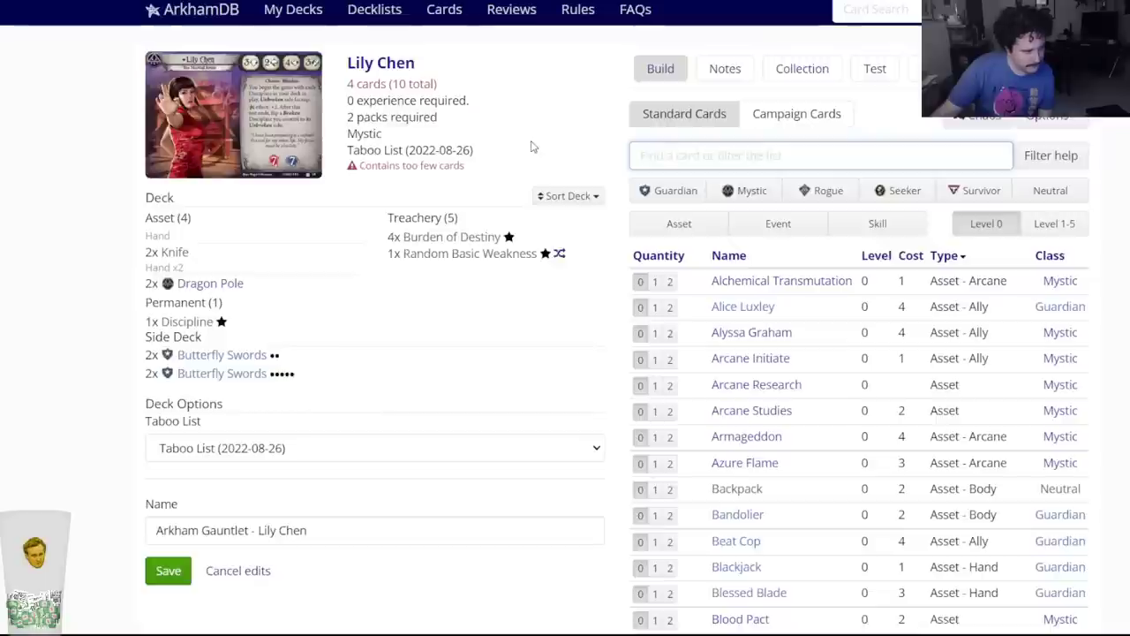
type("intre")
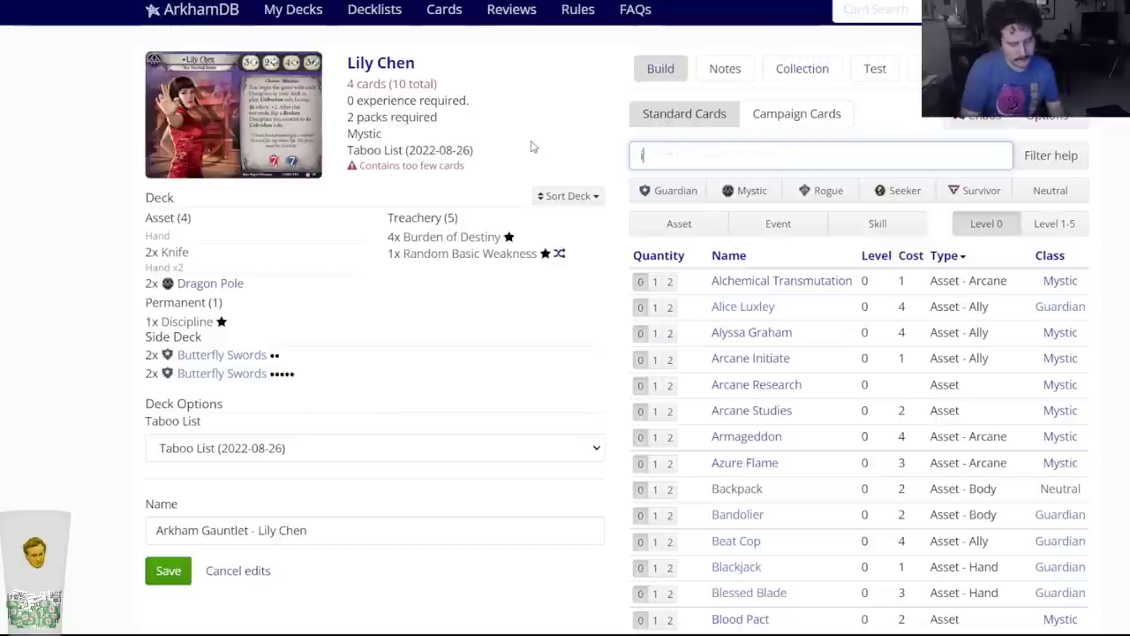
left_click(675, 188)
left_click(467, 86)
left_click(440, 237)
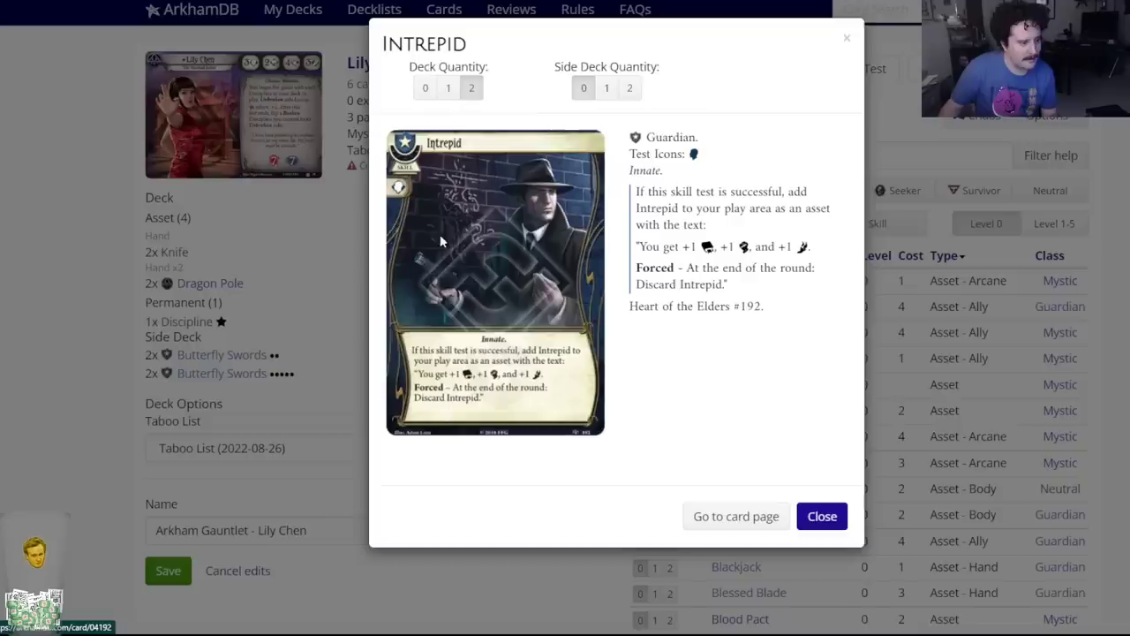
left_click(447, 86)
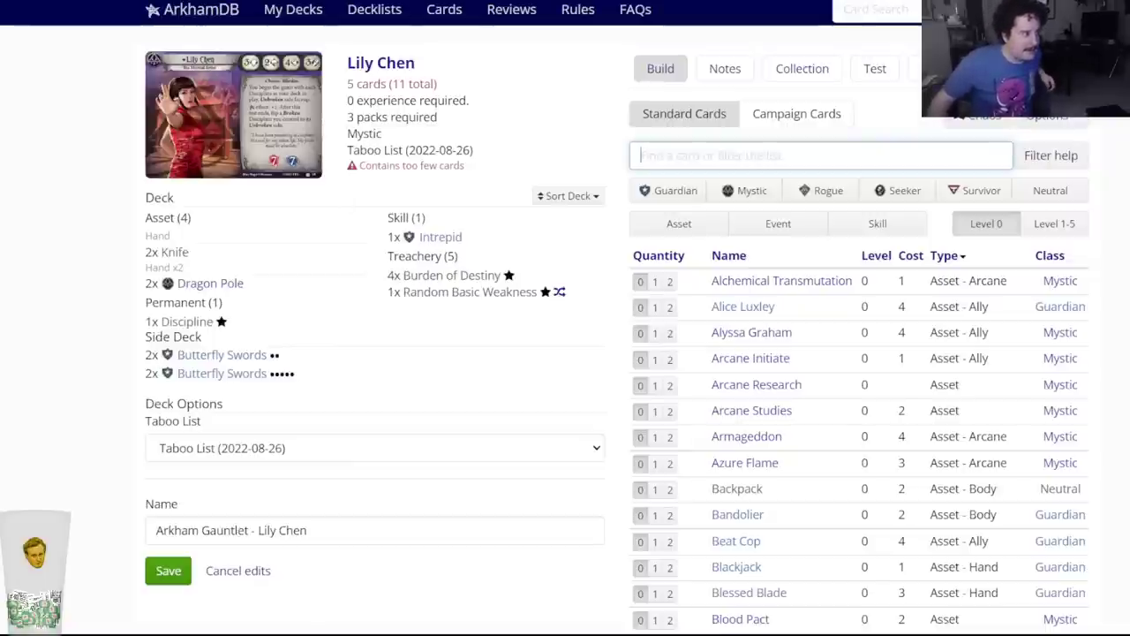
Check the Arkham Gauntlet list in the Ultimate One Collection Challenge document, then save the Lily Chen deck on ArkhamDB.
key("ctrl+Tab")
scroll(429, 212, "up", 3)
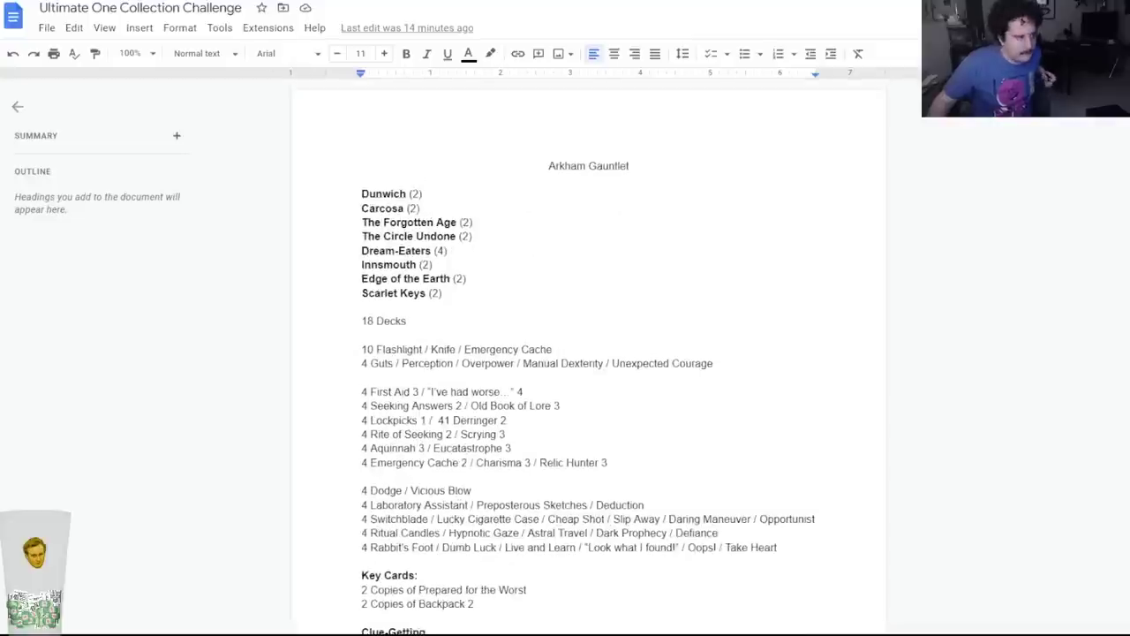
key("ctrl+shift+Tab")
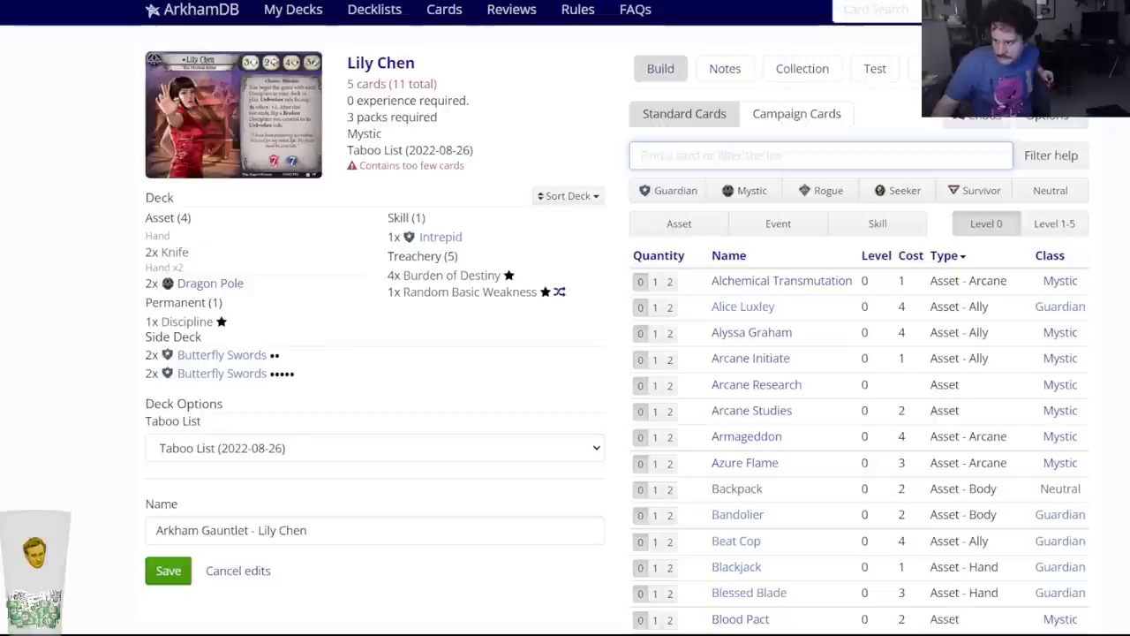
left_click(166, 573)
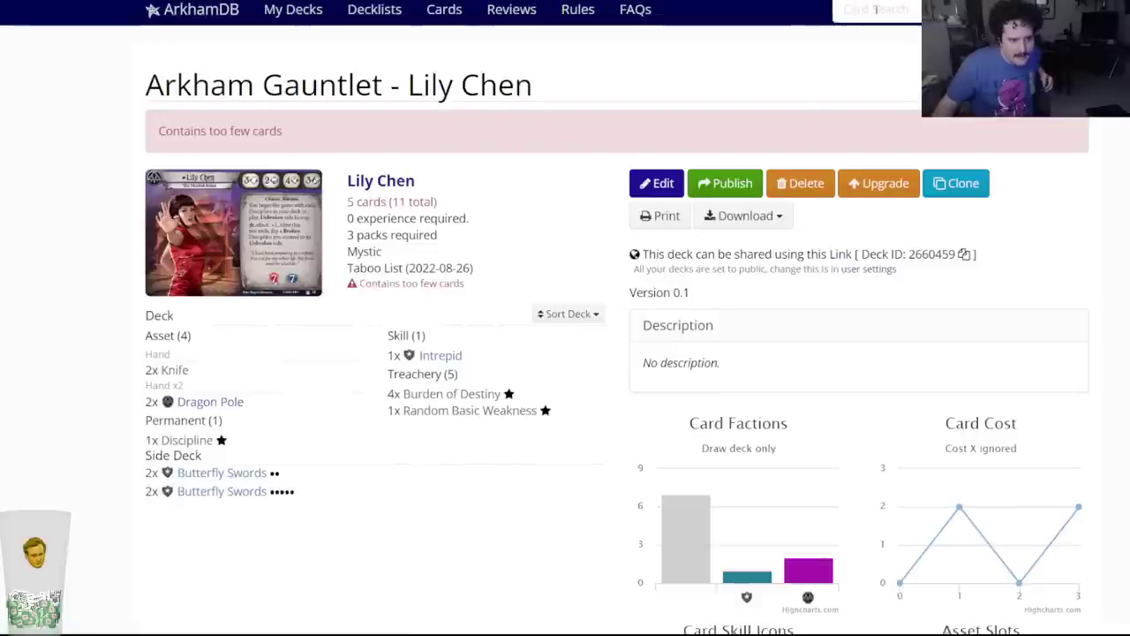
Look back through the saved Gauntlet decks, comparing the card lists of Mark Harrigan and Tony Morgan.
key("alt+Left")
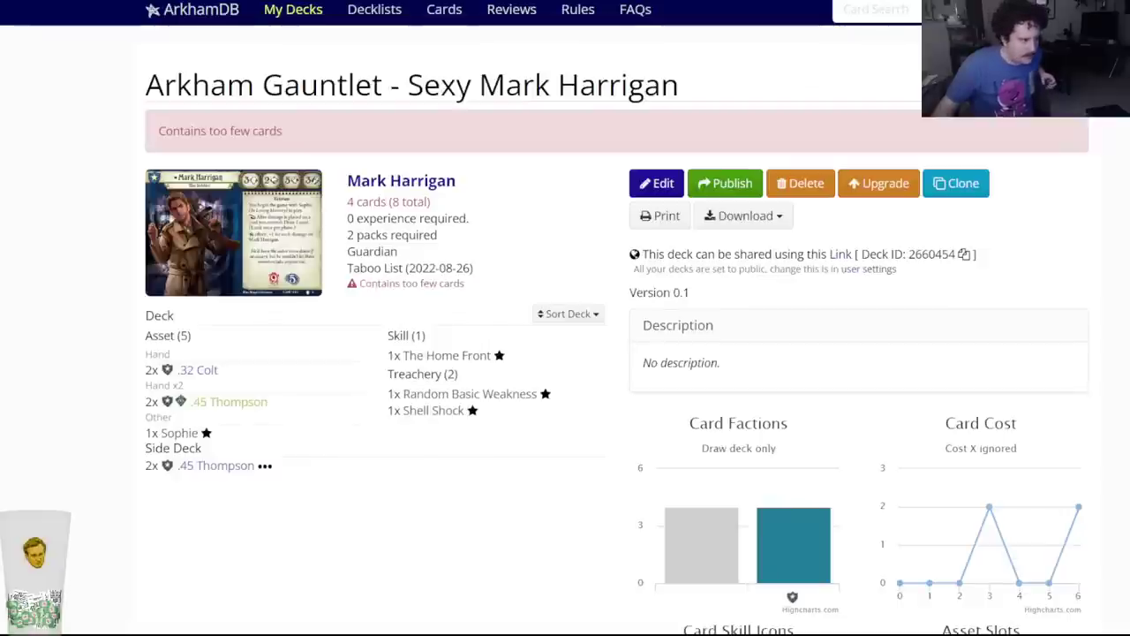
key("alt+Left")
key("alt+Left")
key("alt+Left")
key("alt+Left")
key("alt+Left")
key("alt+Left")
key("alt+Left")
key("alt+Left")
key("alt+Left")
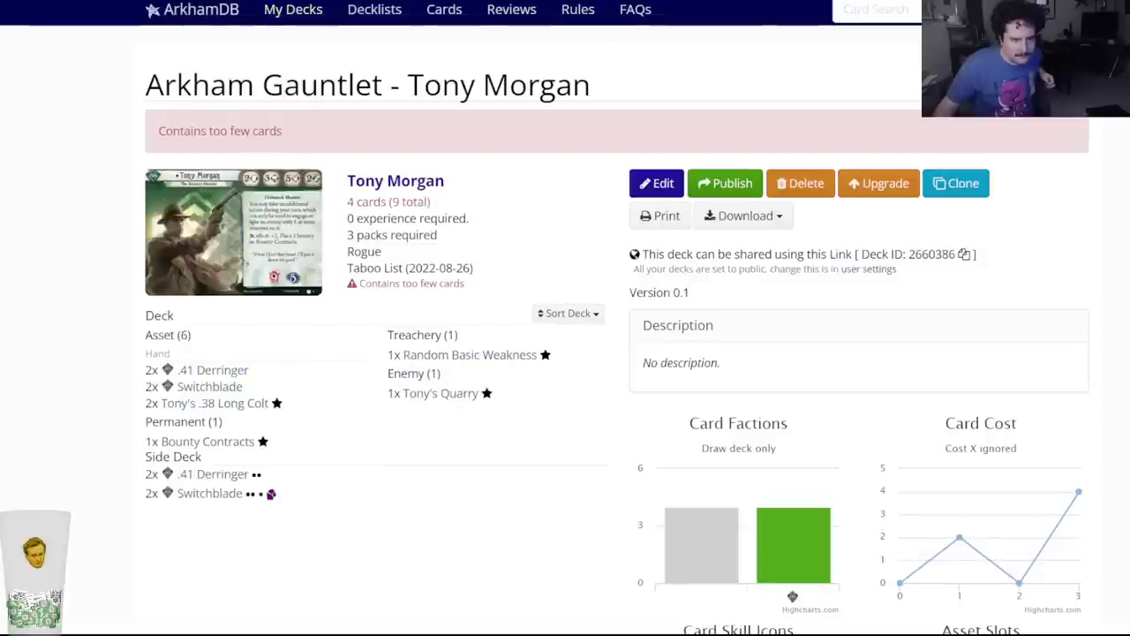
key("alt+Left")
key("alt+Right")
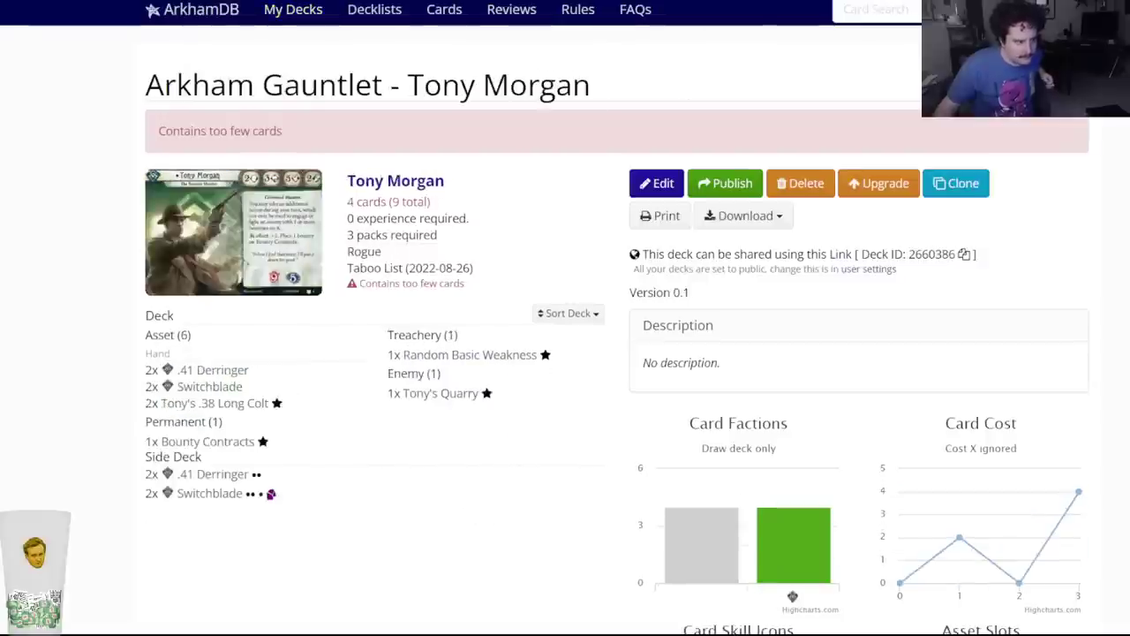
key("alt+Left")
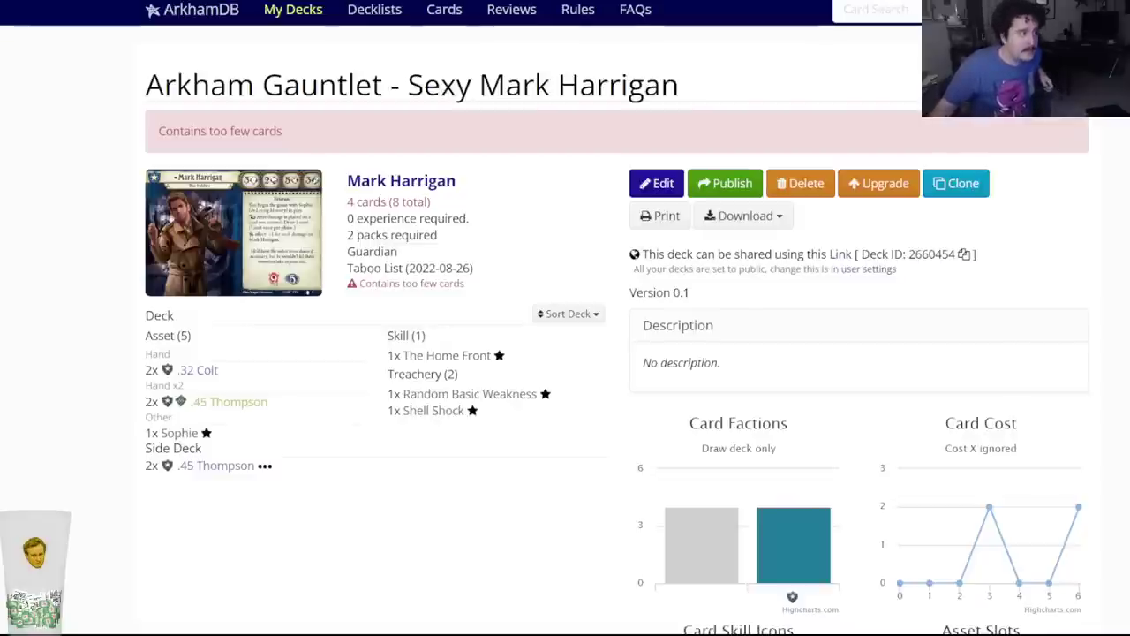
Review the Silas Marsh deck, including "Not without a fight!", and compare the Jacqueline Fine, Parallel Agnes and Dexter Drake decks.
key("alt+Left")
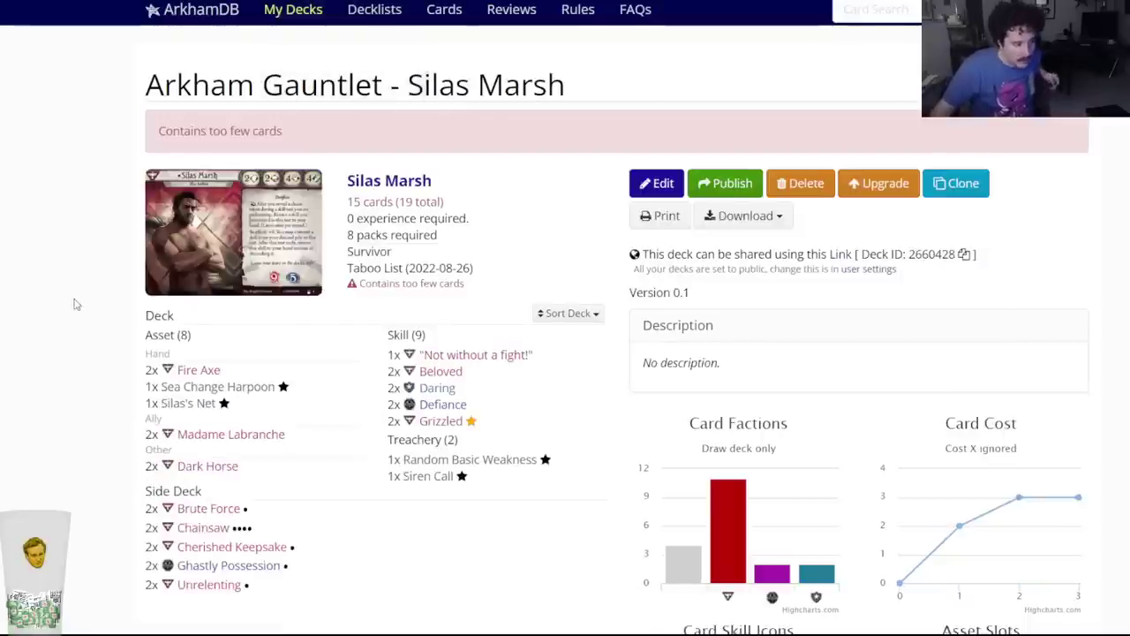
scroll(75, 305, "down", 1)
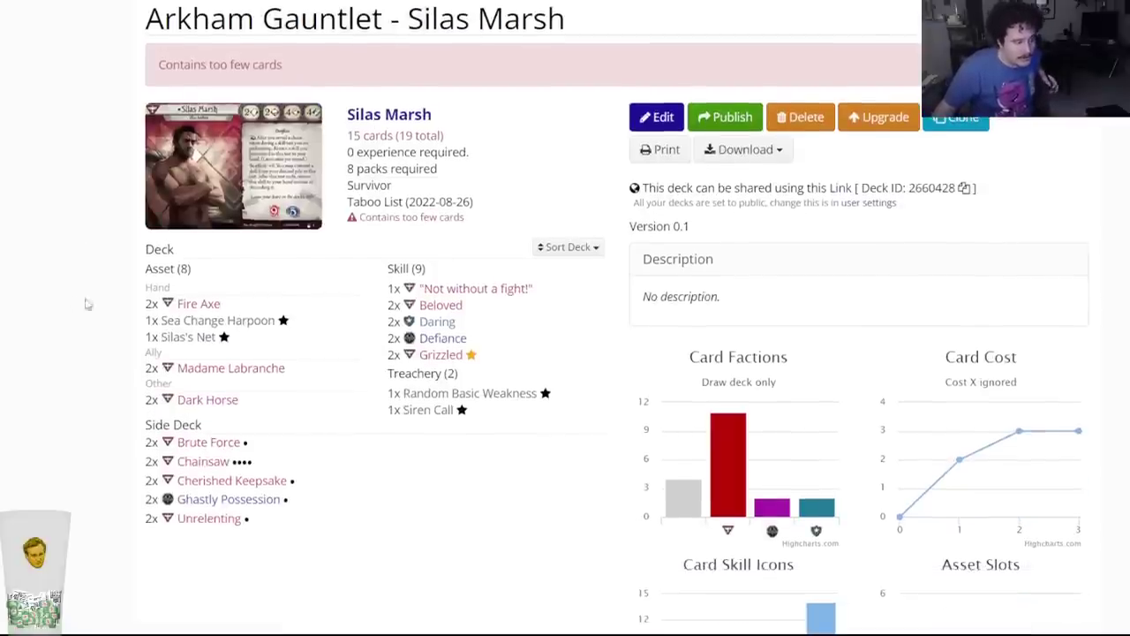
mouse_move(452, 296)
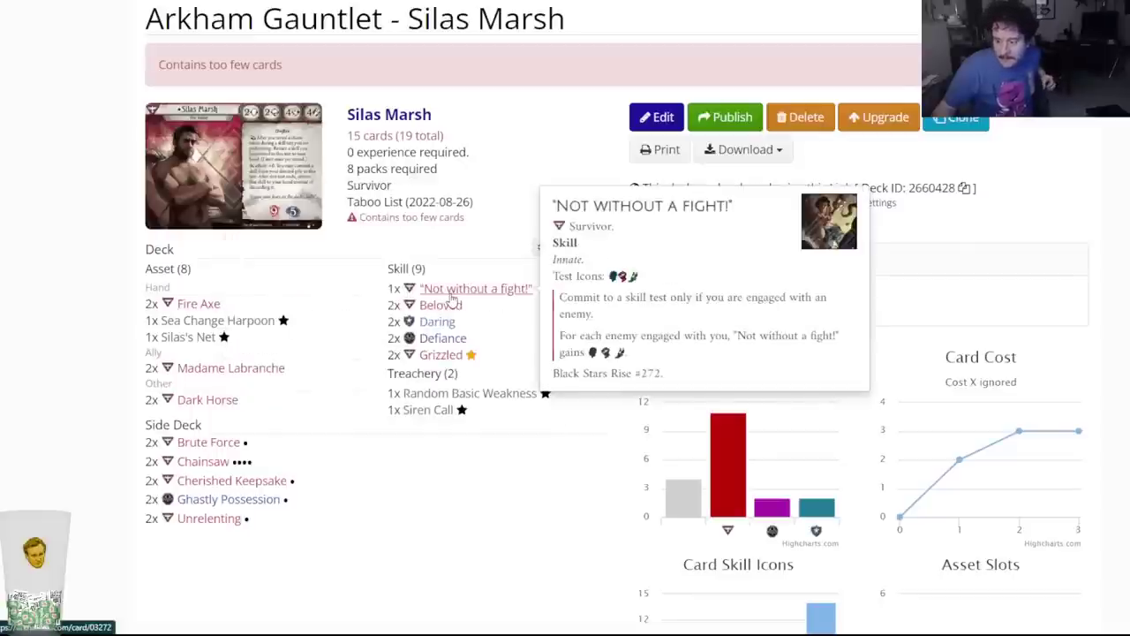
scroll(71, 333, "up", 1)
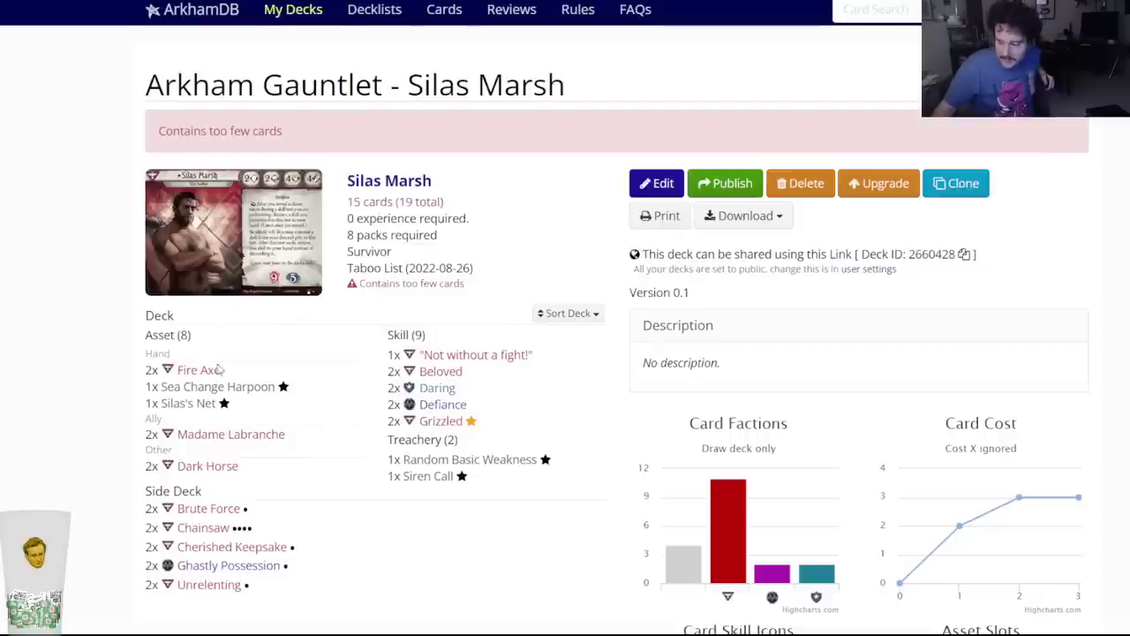
key("alt+Left")
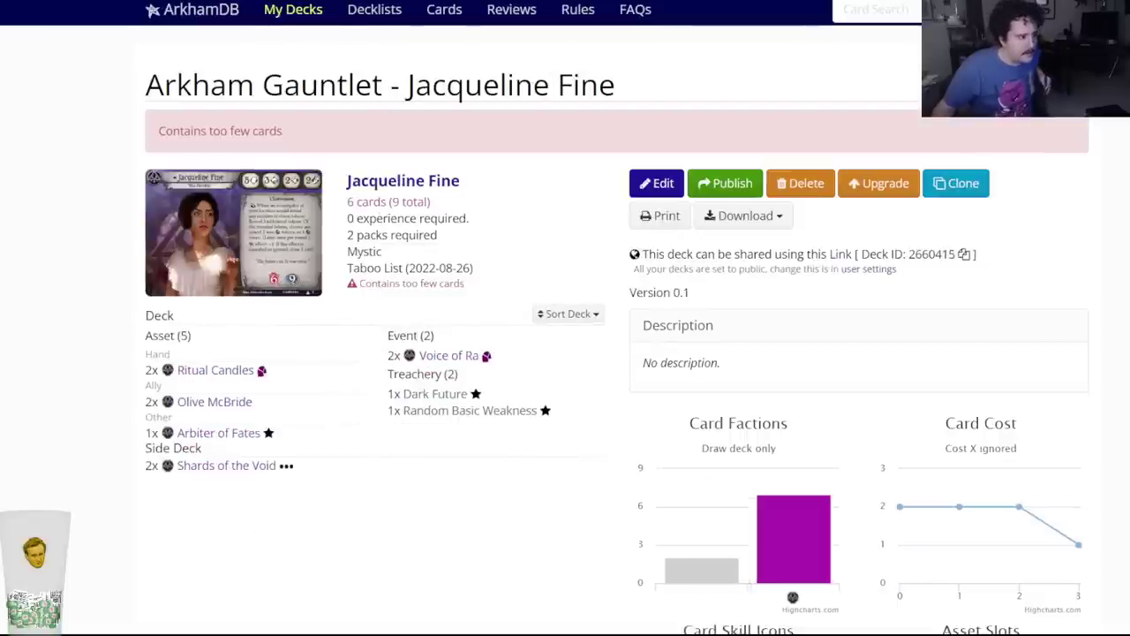
mouse_move(236, 478)
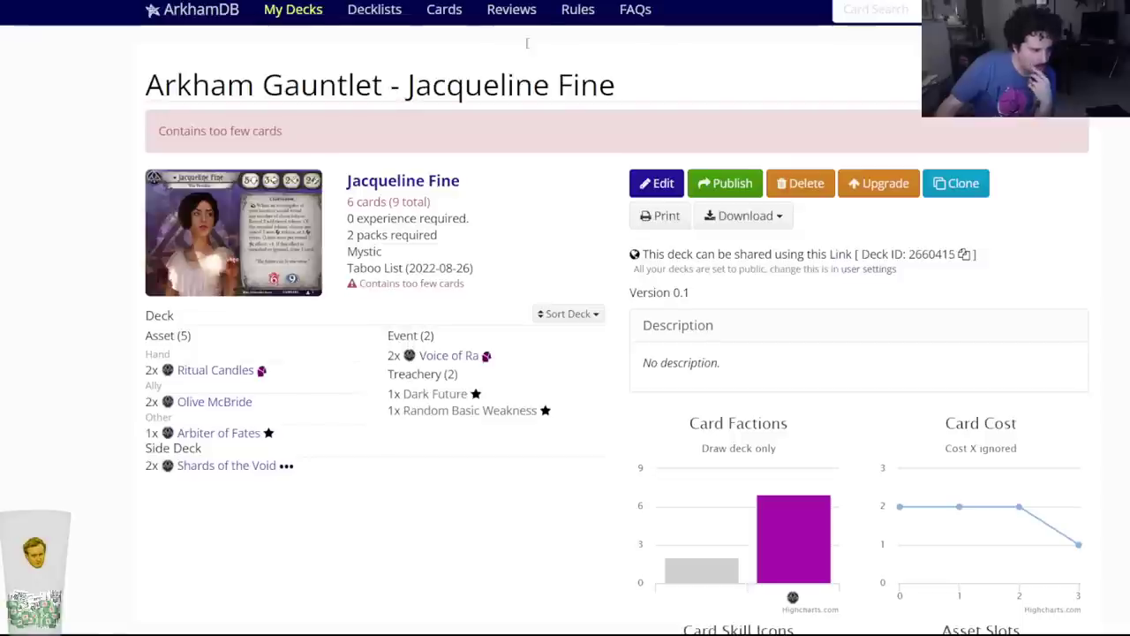
key("alt+Left")
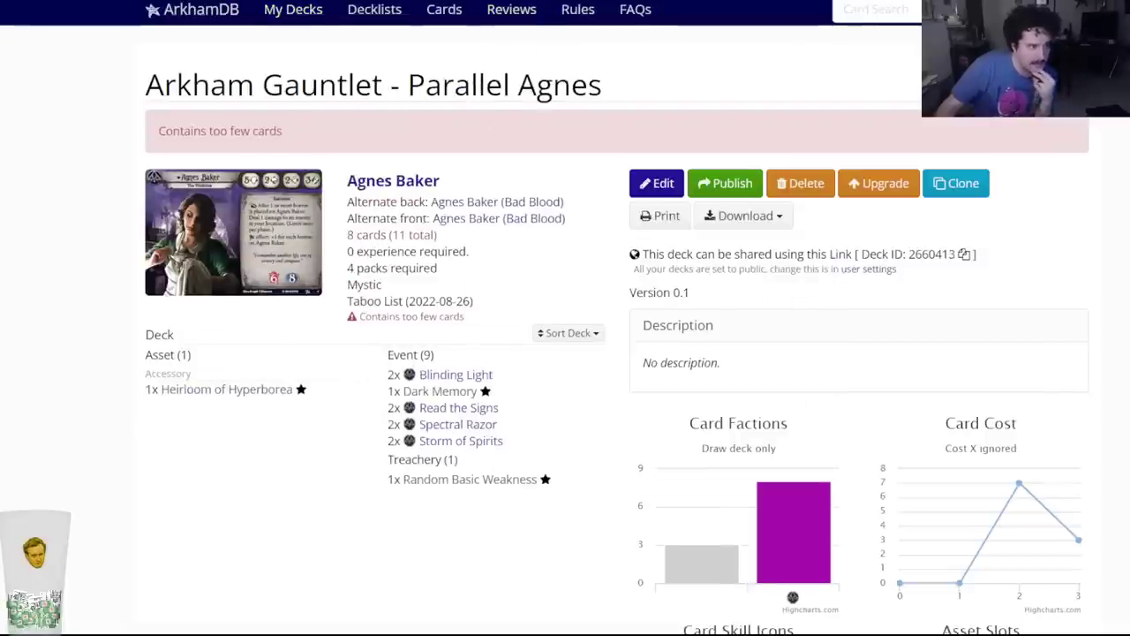
key("alt+Left")
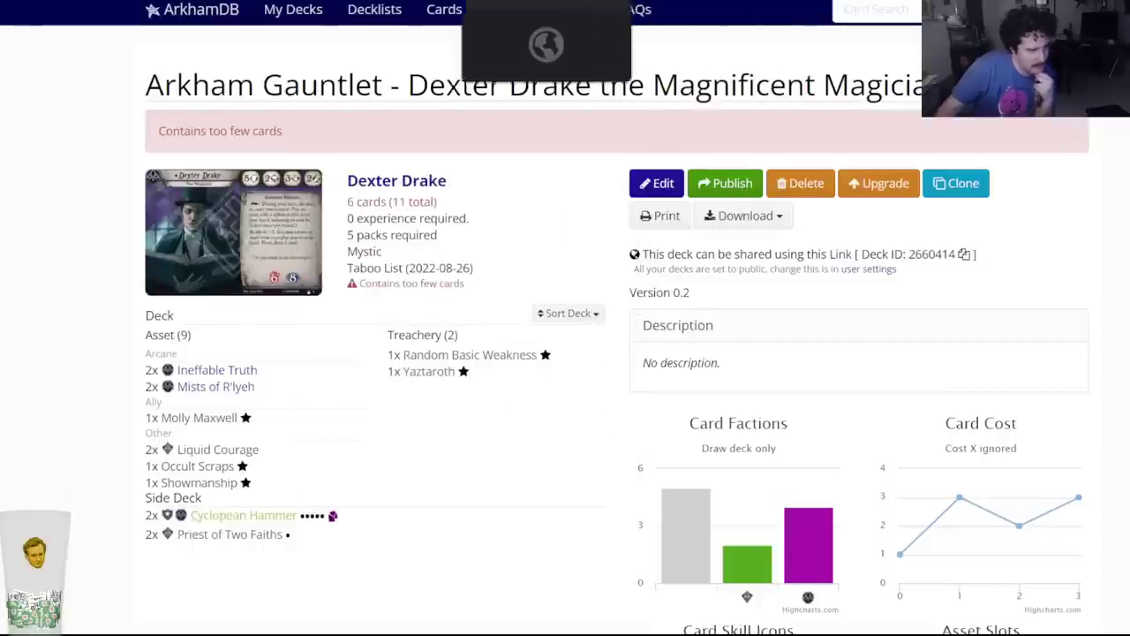
key("alt+Right")
key("alt+Right")
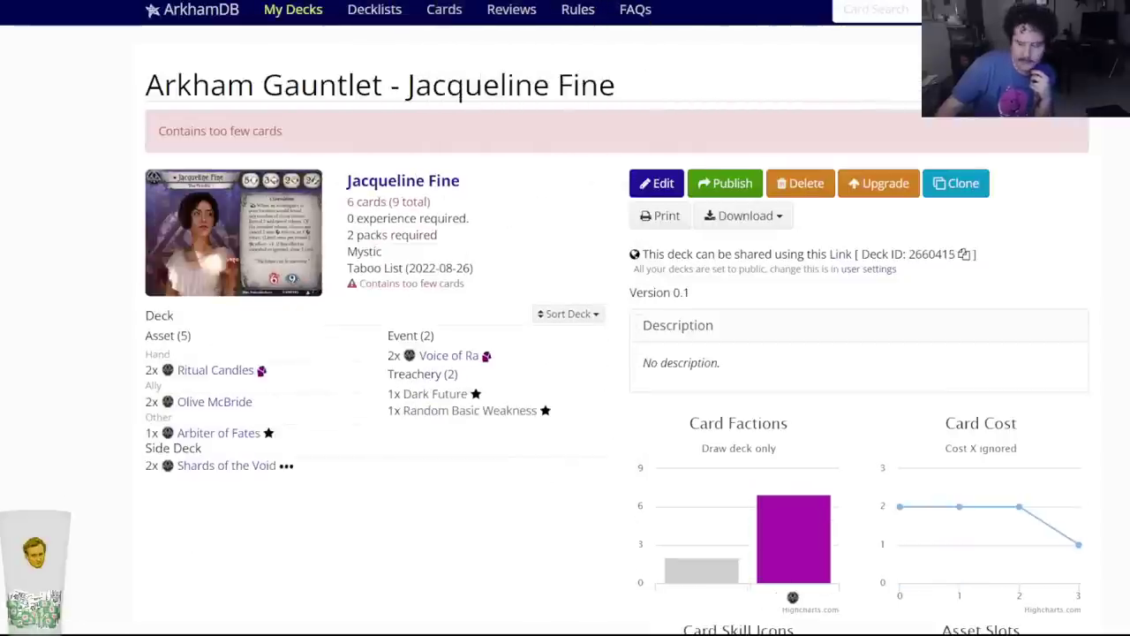
key("alt+Left")
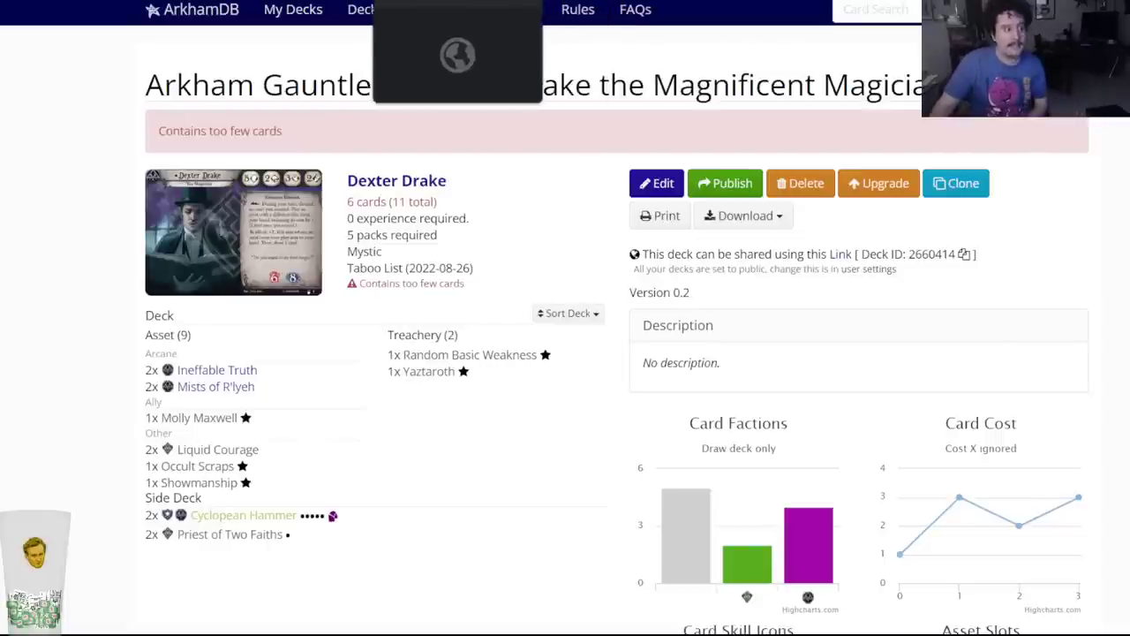
Examine the card lists and side decks of the Dexter Drake, Rita Young and Nathaniel Cho decks.
key("ctrl+Tab")
key("ctrl+Tab")
key("ctrl+Tab")
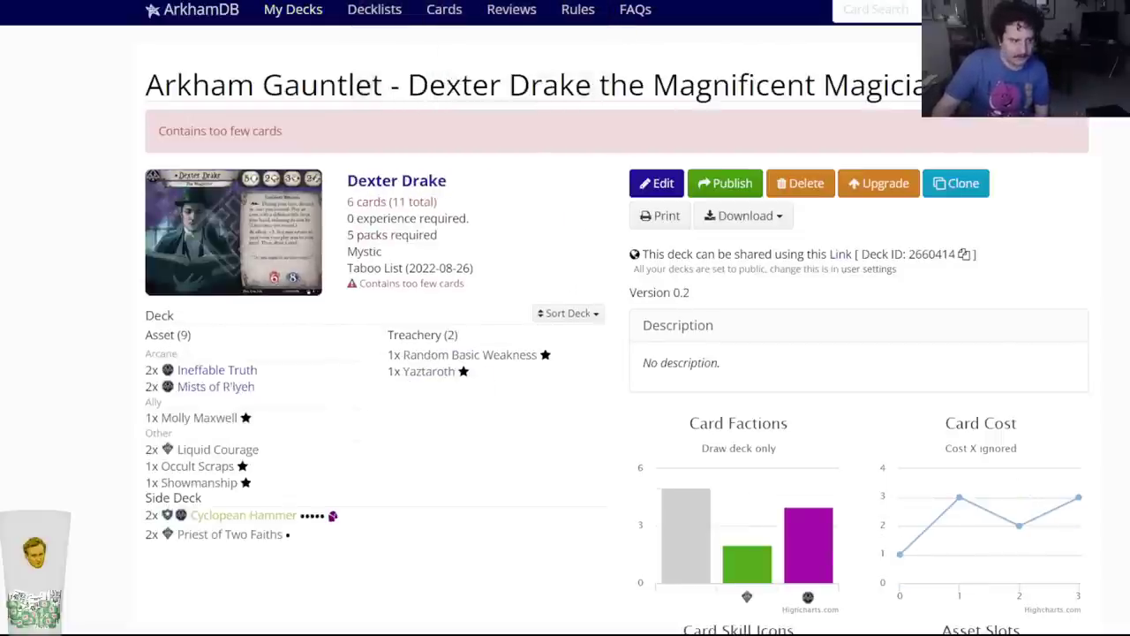
key("ctrl+shift+Tab")
key("ctrl+Tab")
key("ctrl+shift+Tab")
key("ctrl+Tab")
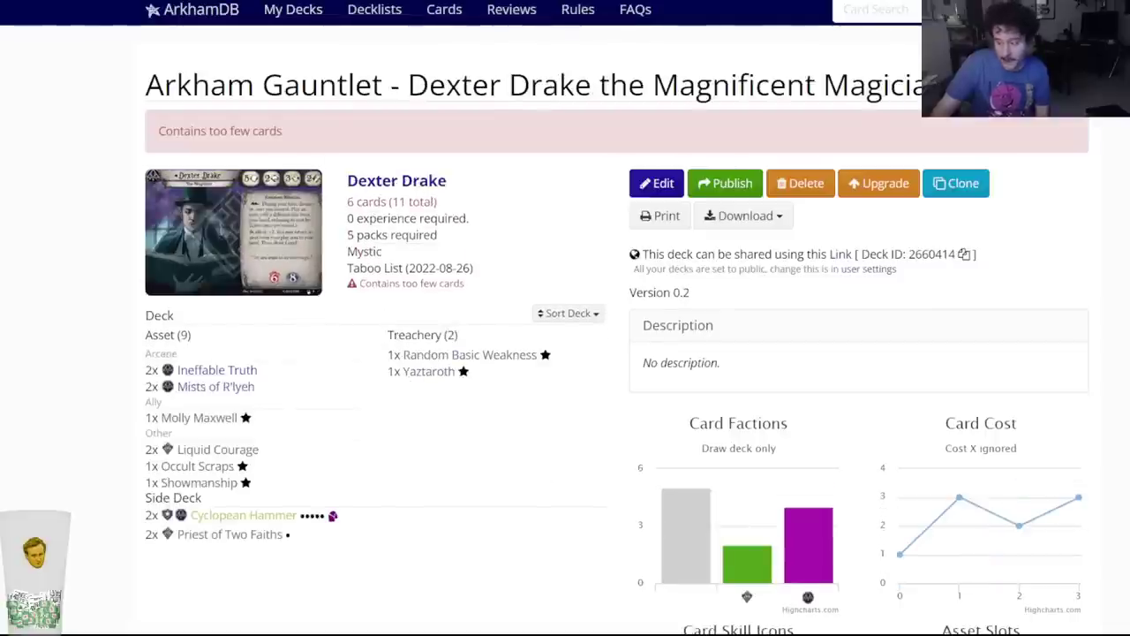
key("ctrl+Tab")
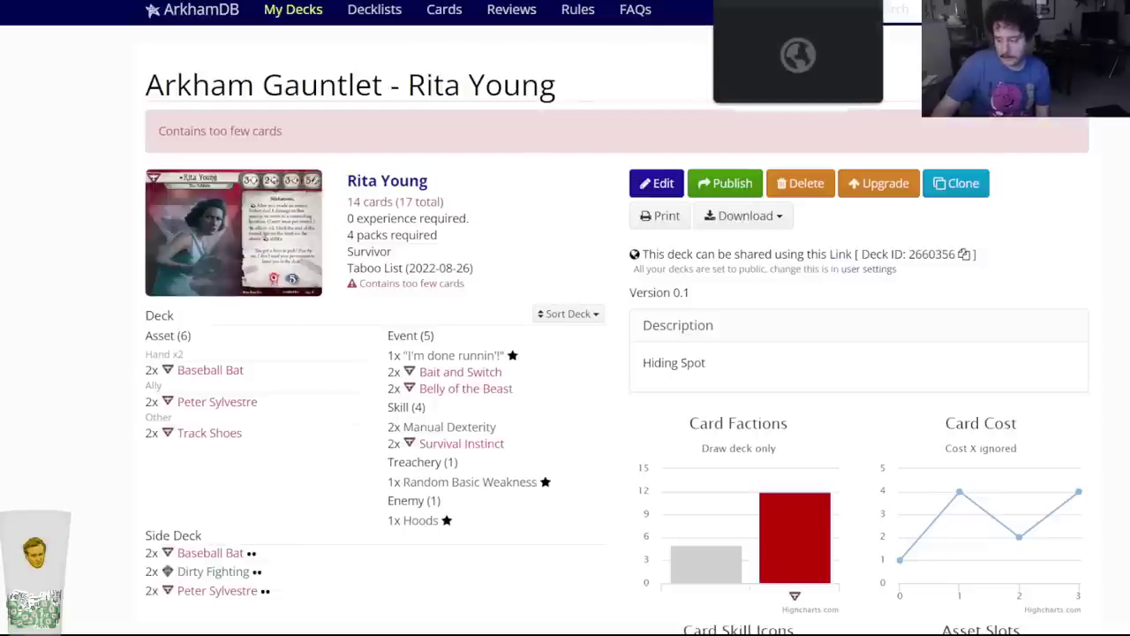
key("ctrl+Tab")
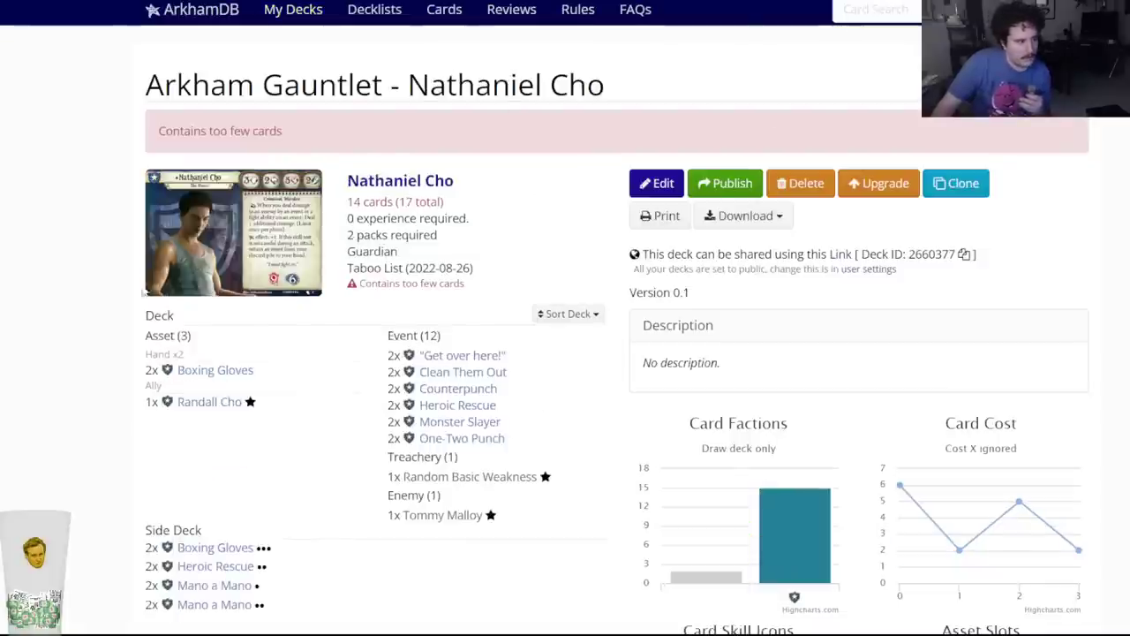
scroll(53, 330, "down", 2)
scroll(53, 333, "up", 1)
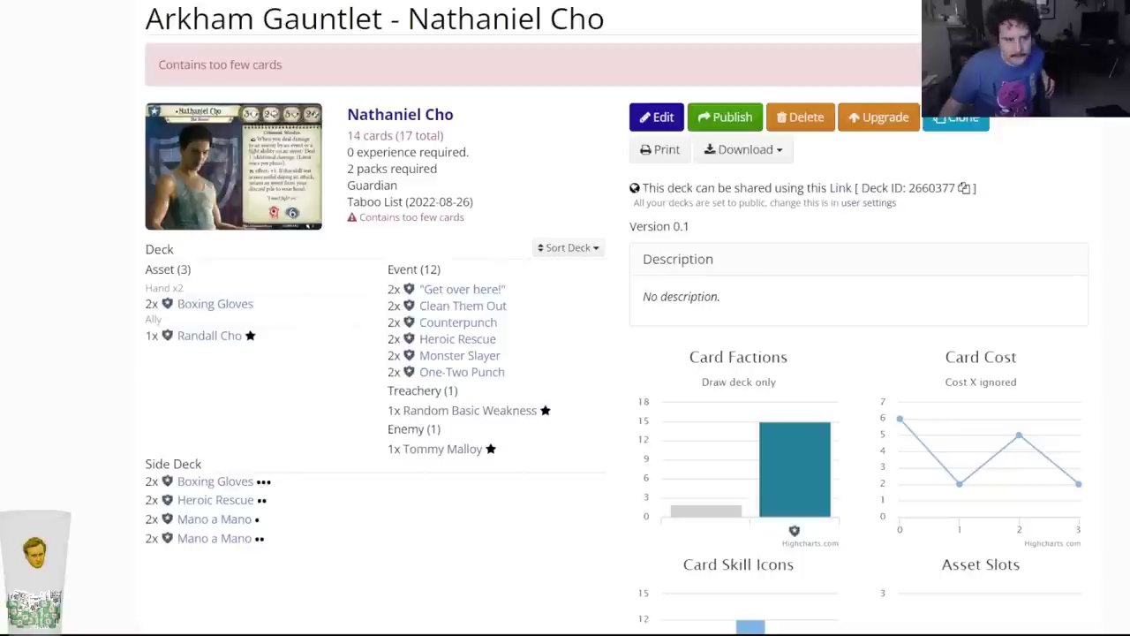
Examine the Tony Morgan and Leo Anderson decks and return to the Jacqueline Fine deck.
key("ctrl+Tab")
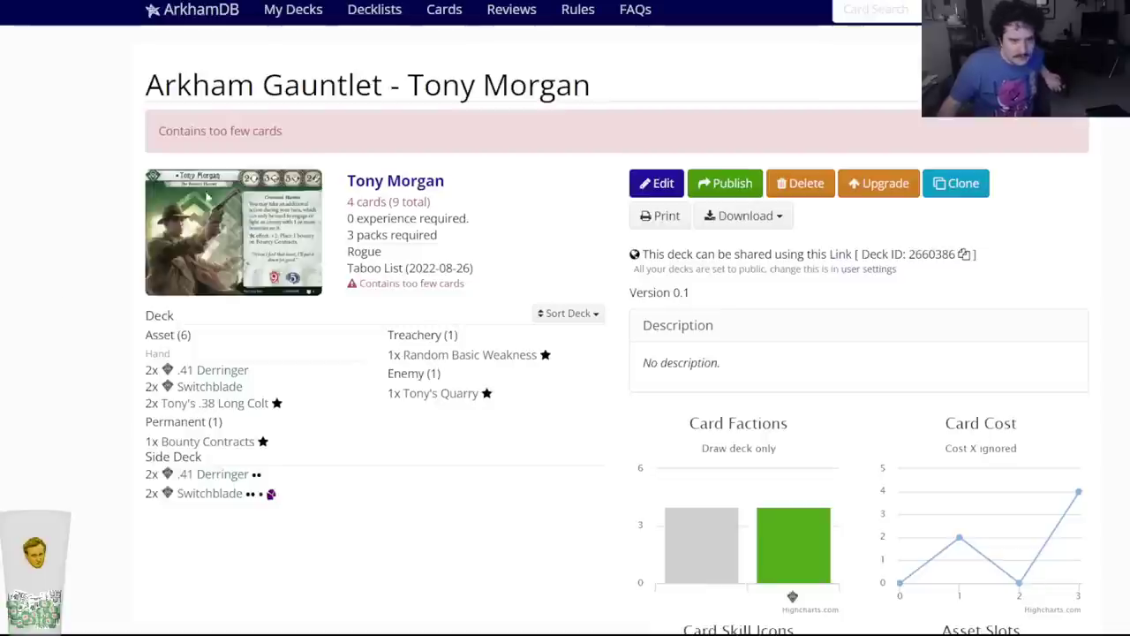
key("ctrl+Tab")
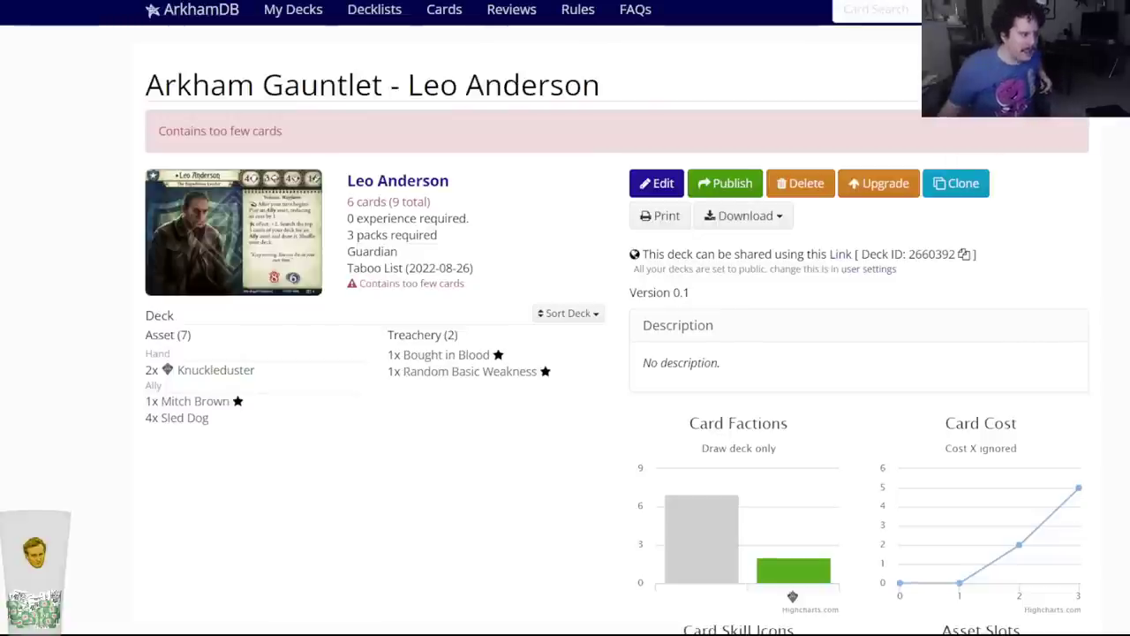
key("ctrl+Tab")
key("ctrl+Tab")
key("ctrl+Tab")
key("ctrl+Tab")
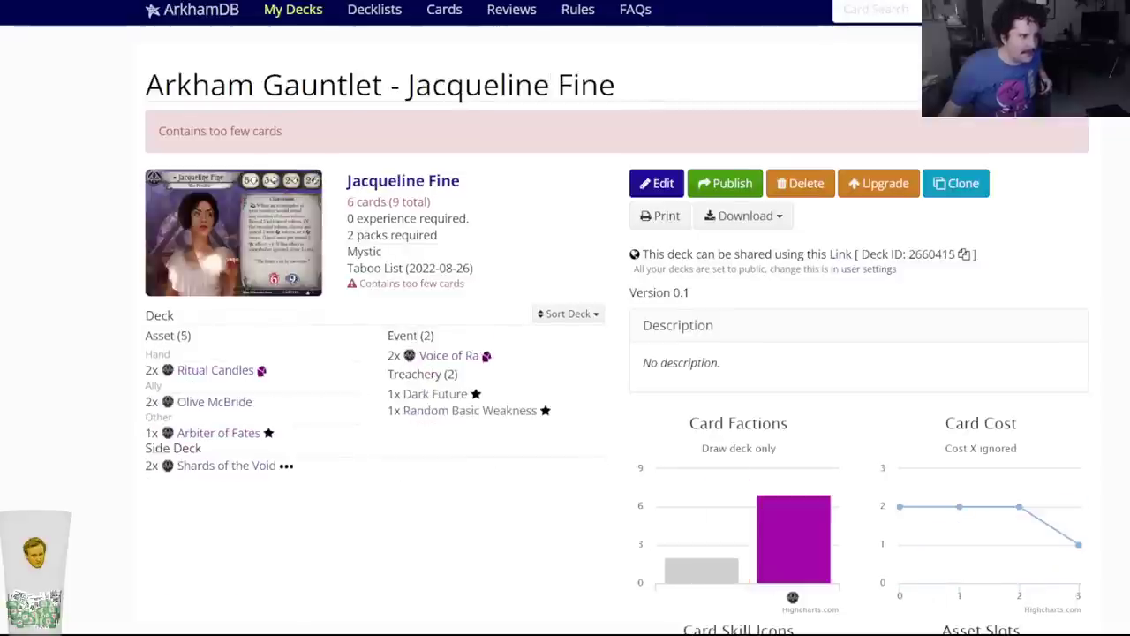
key("ctrl+Tab")
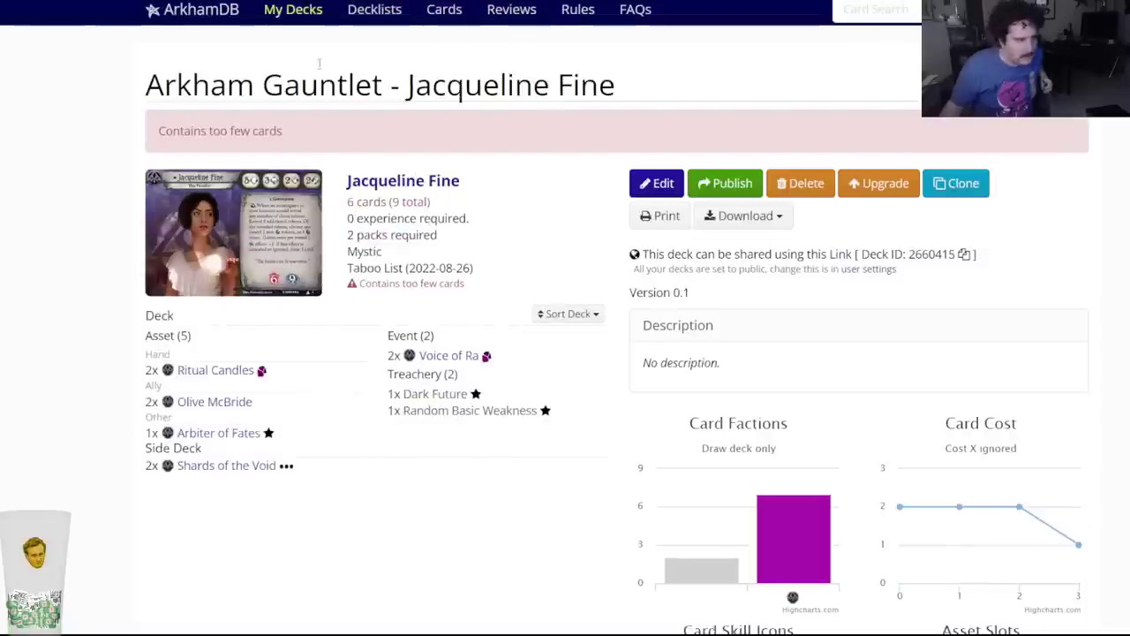
Delete the "Arkham Gauntlet - Jacqueline Fine" deck from the private decks list.
left_click(304, 19)
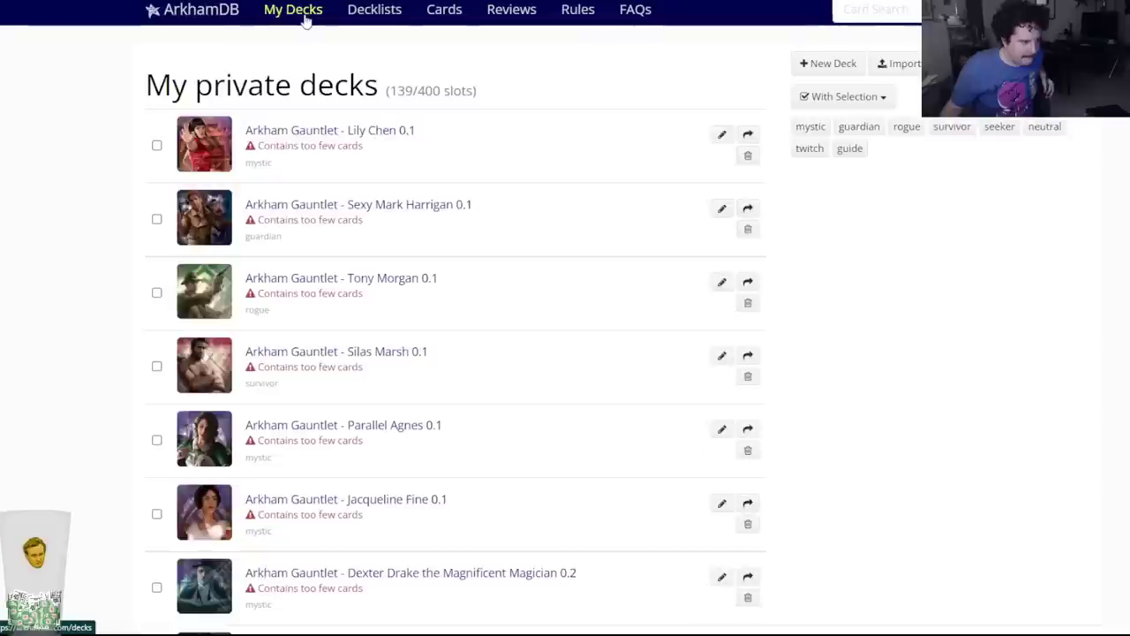
scroll(571, 422, "down", 2)
left_click(747, 326)
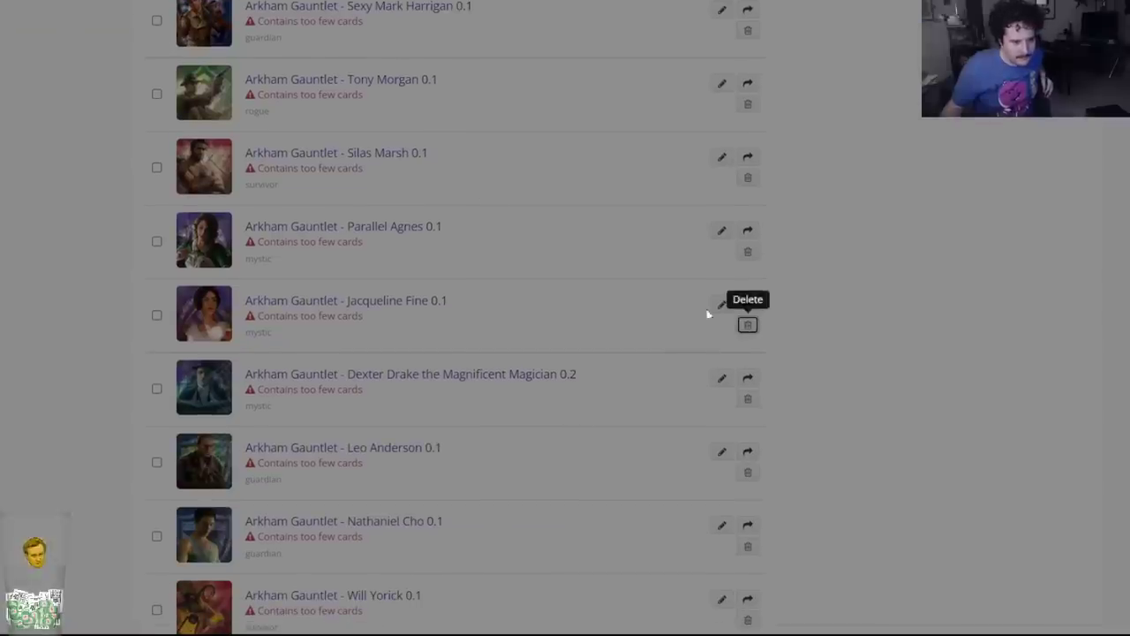
left_click(749, 131)
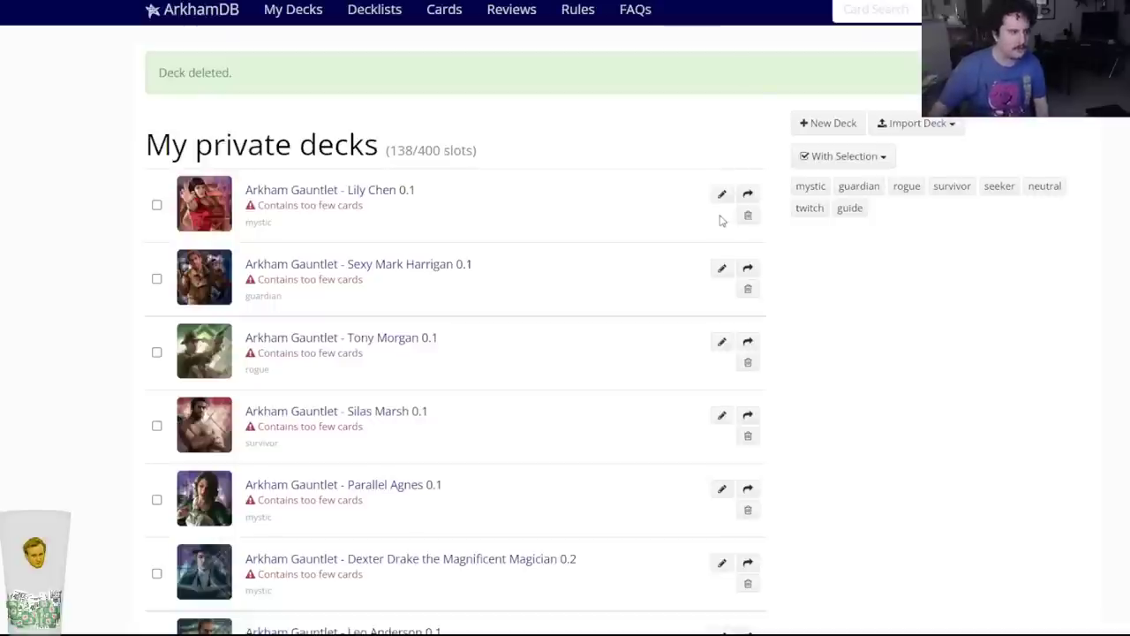
Open the "Arkham Gauntlet - Parallel Agnes" deck and review its card list.
left_click(343, 484)
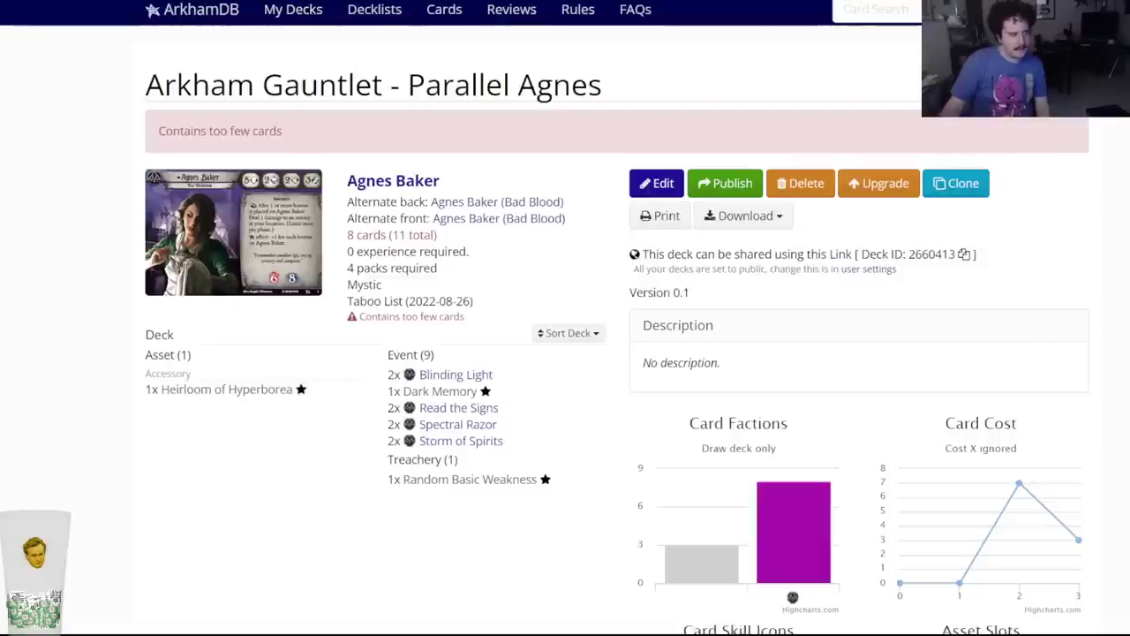
key("alt+Left")
key("alt+Right")
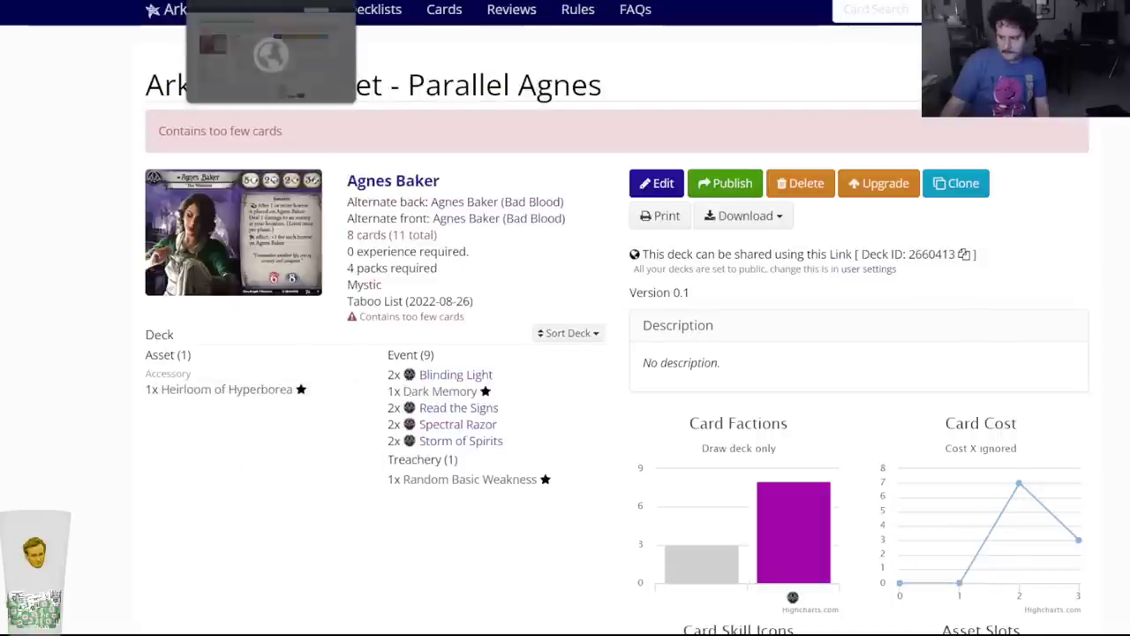
Compare the Lily Chen, Parallel Agnes, Dexter Drake, Rita Young and Nathaniel Cho decks, and read the Short Supply card in the Will Yorick deck.
key("ctrl+Tab")
key("ctrl+Tab")
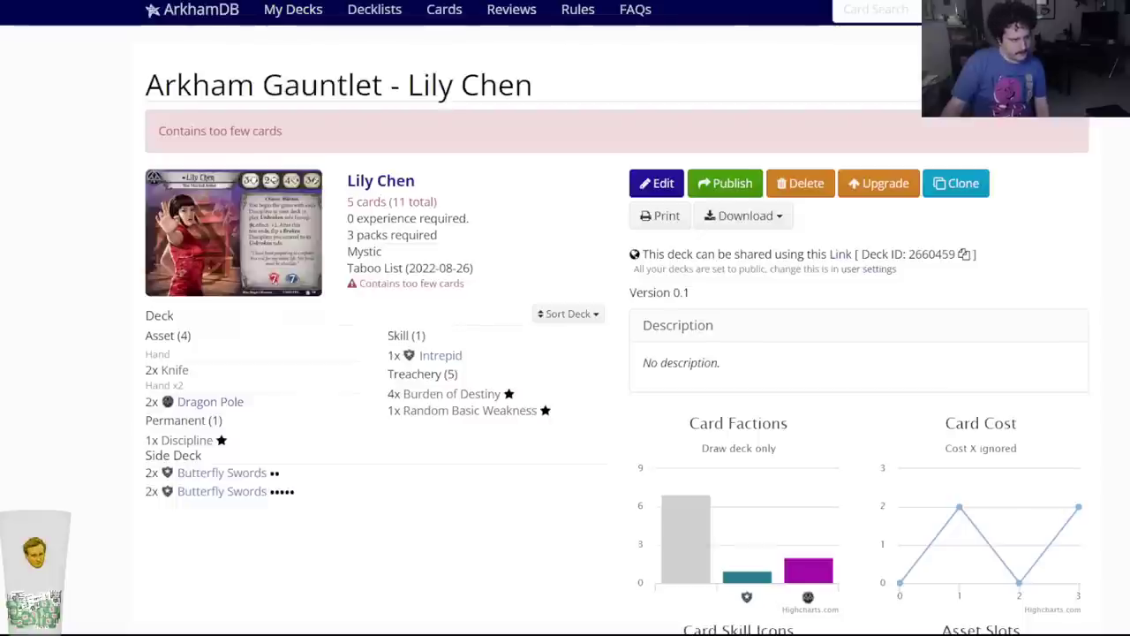
key("ctrl+Tab")
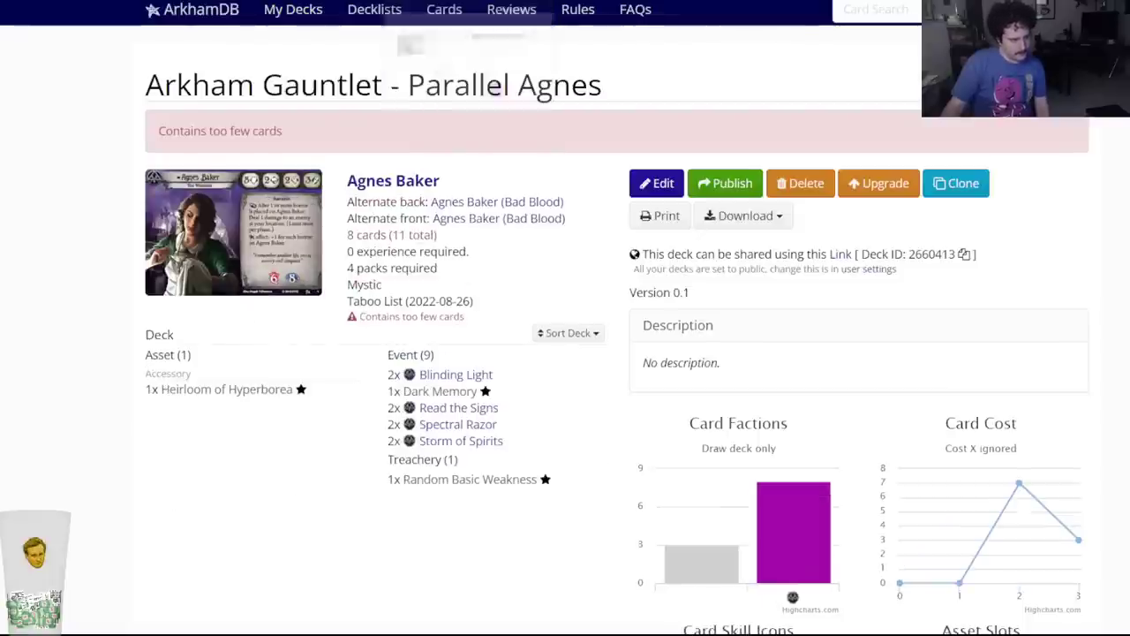
key("ctrl+Tab")
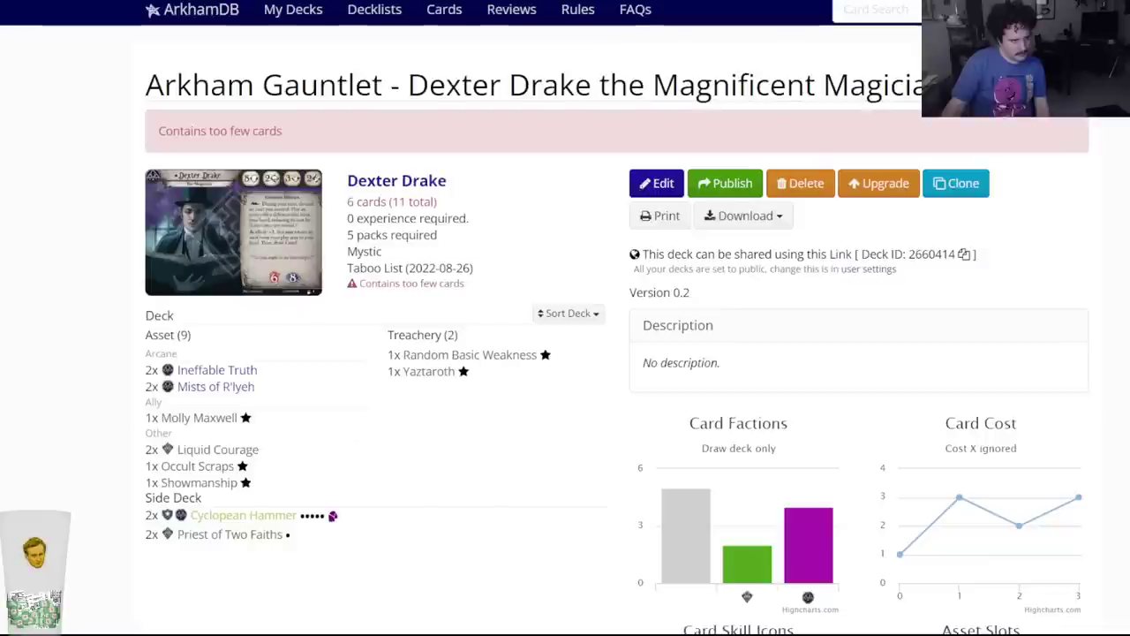
key("ctrl+Tab")
key("ctrl+Tab")
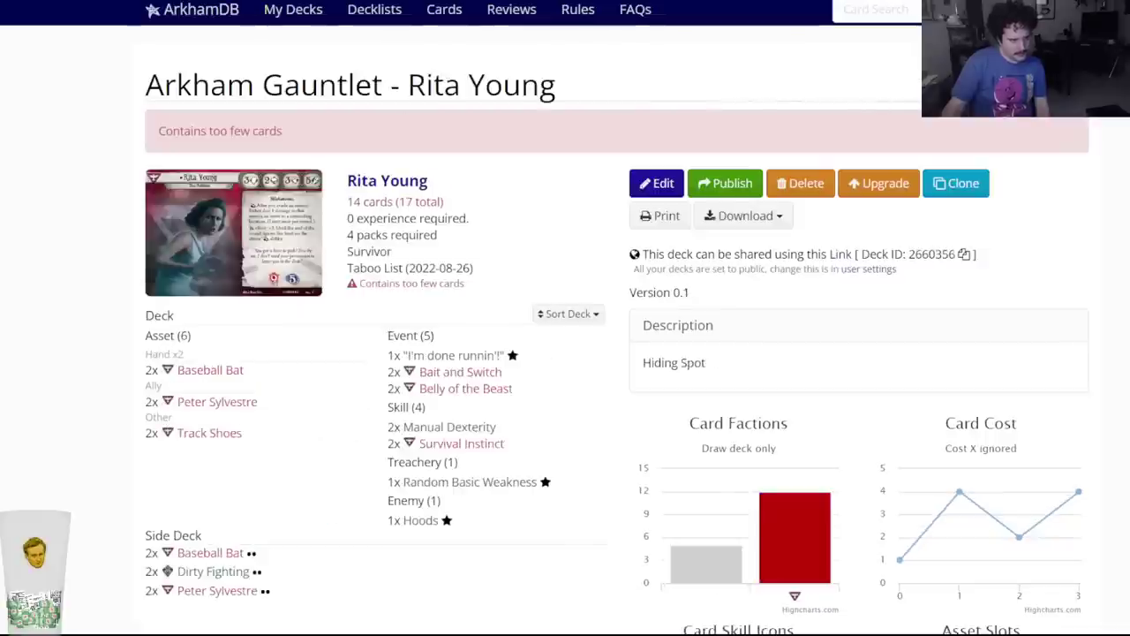
key("ctrl+Tab")
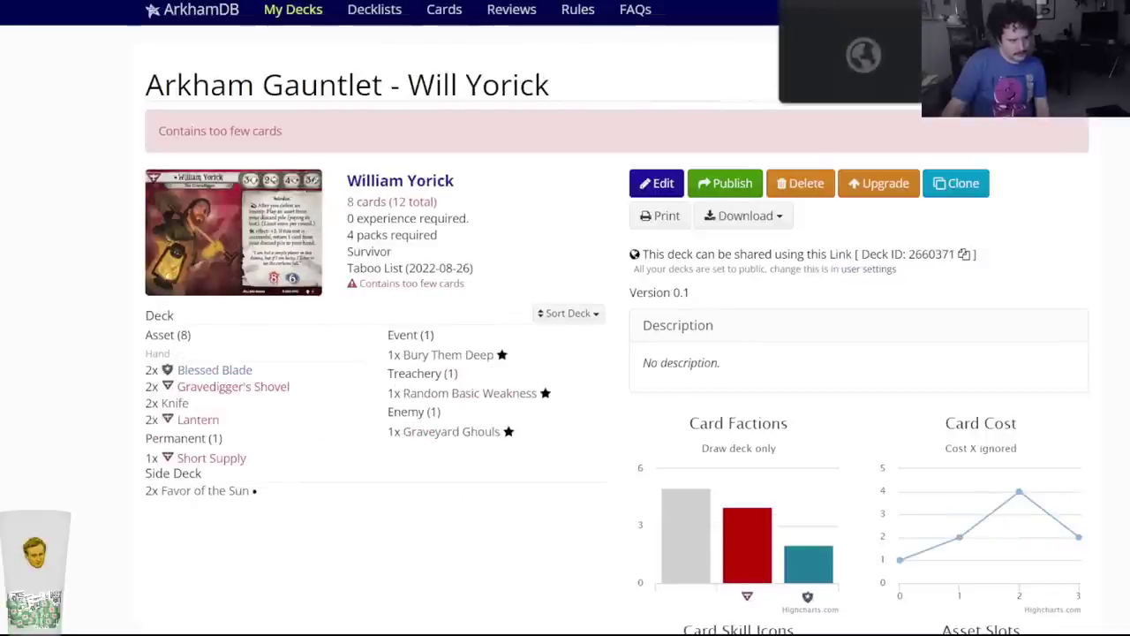
key("ctrl+Tab")
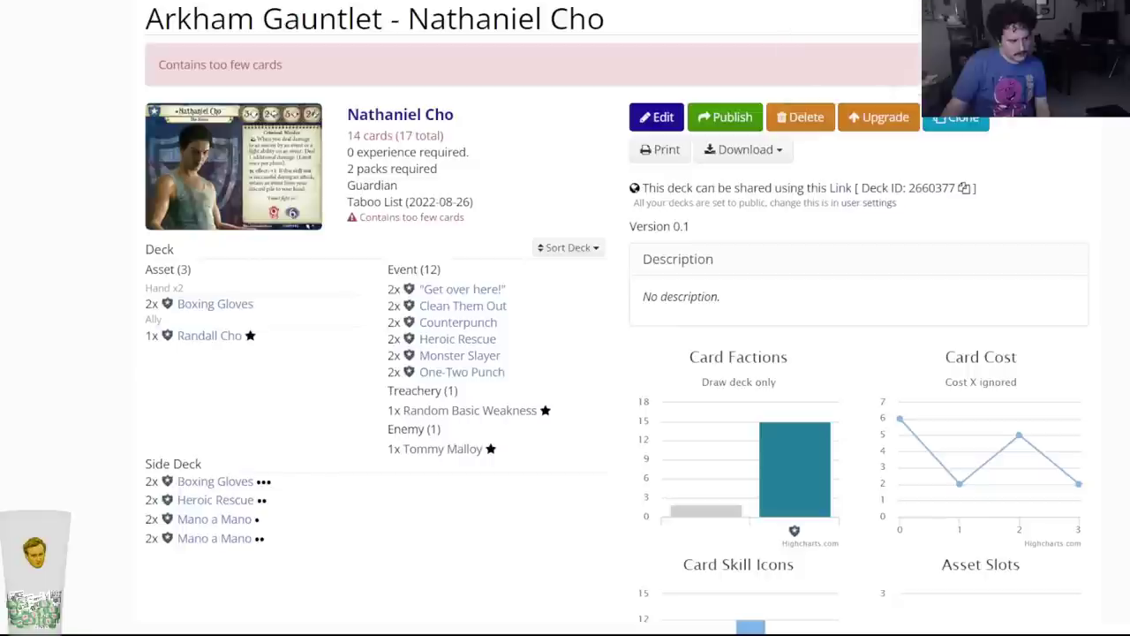
key("ctrl+Tab")
key("ctrl+Tab")
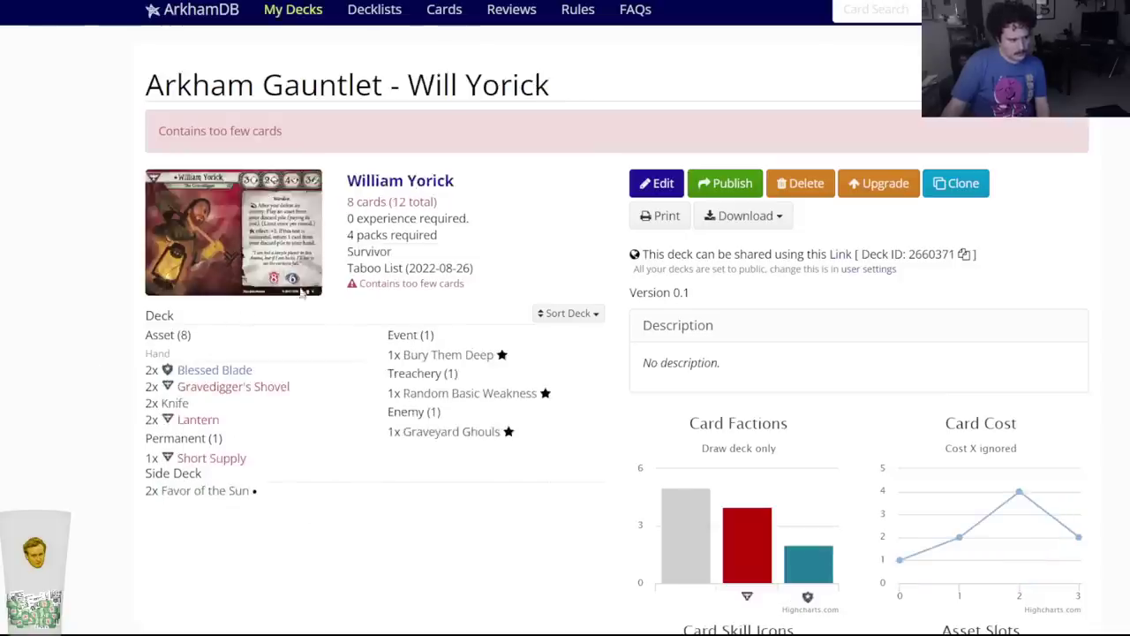
mouse_move(214, 469)
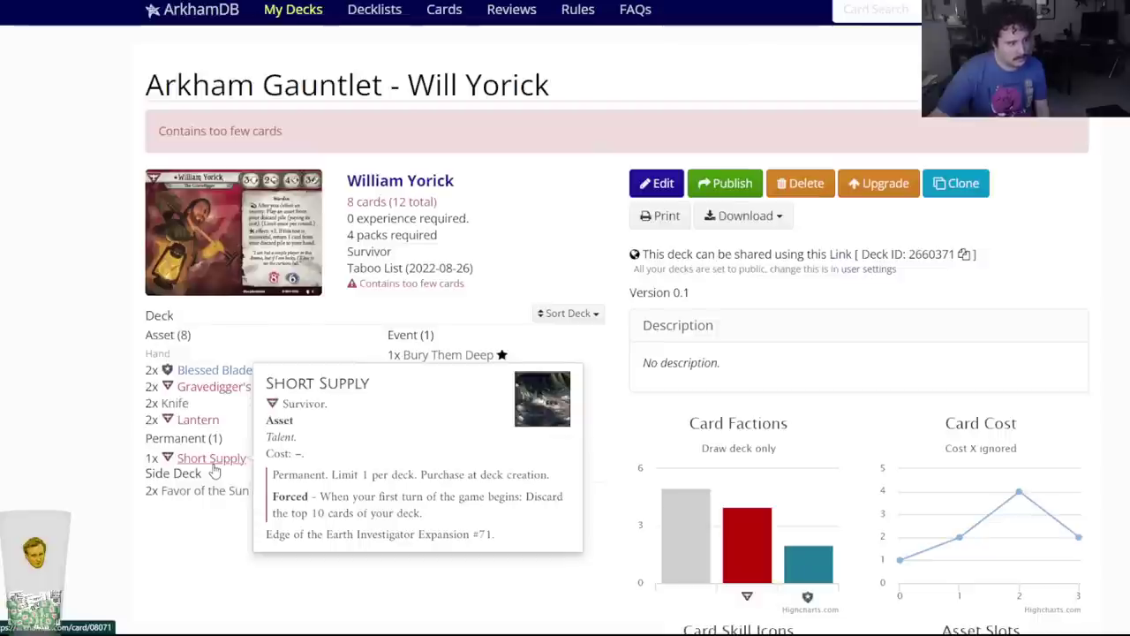
Check the Sexy Mark Harrigan, Lily Chen, Silas Marsh and Parallel Agnes decks and return to the Will Yorick deck.
key("alt+Left")
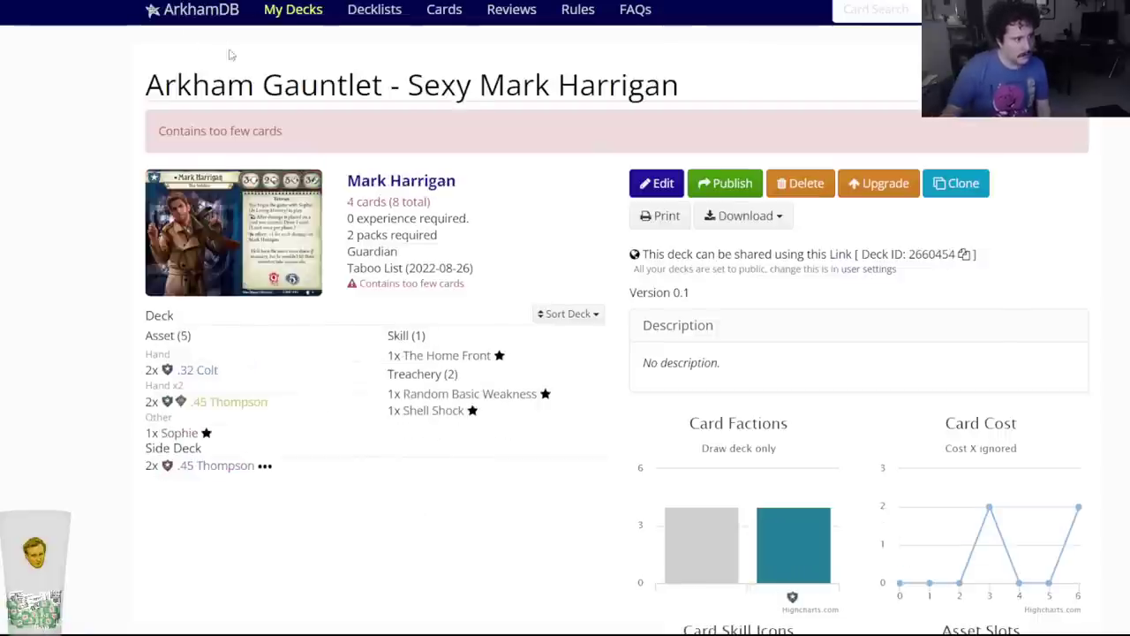
key("alt+Left")
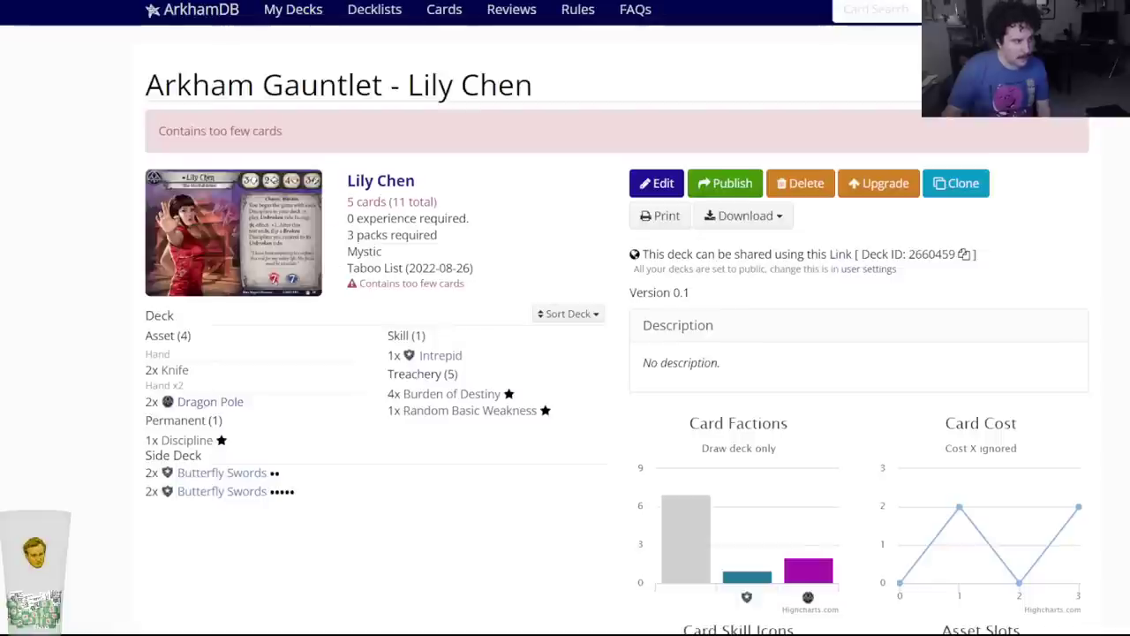
key("alt+Left")
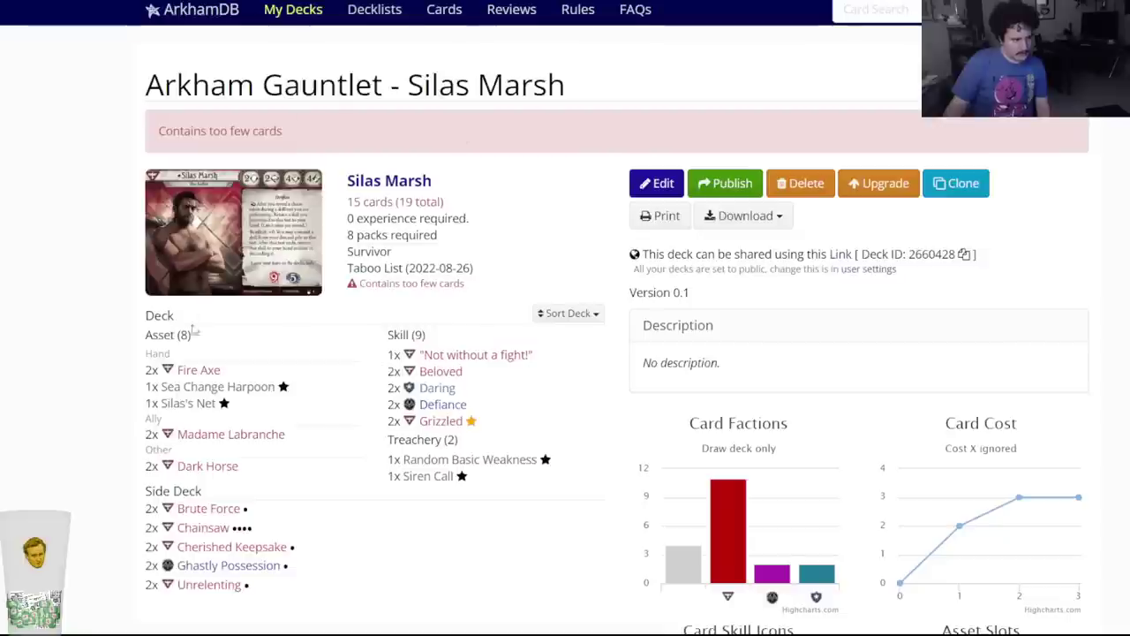
key("alt+Left")
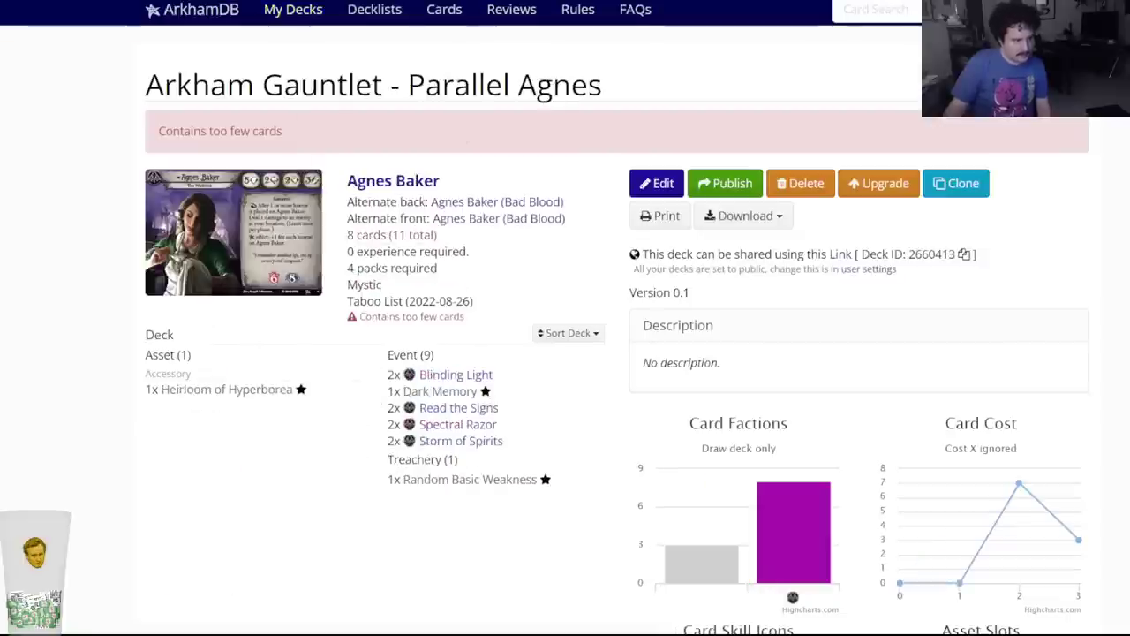
key("alt+Left")
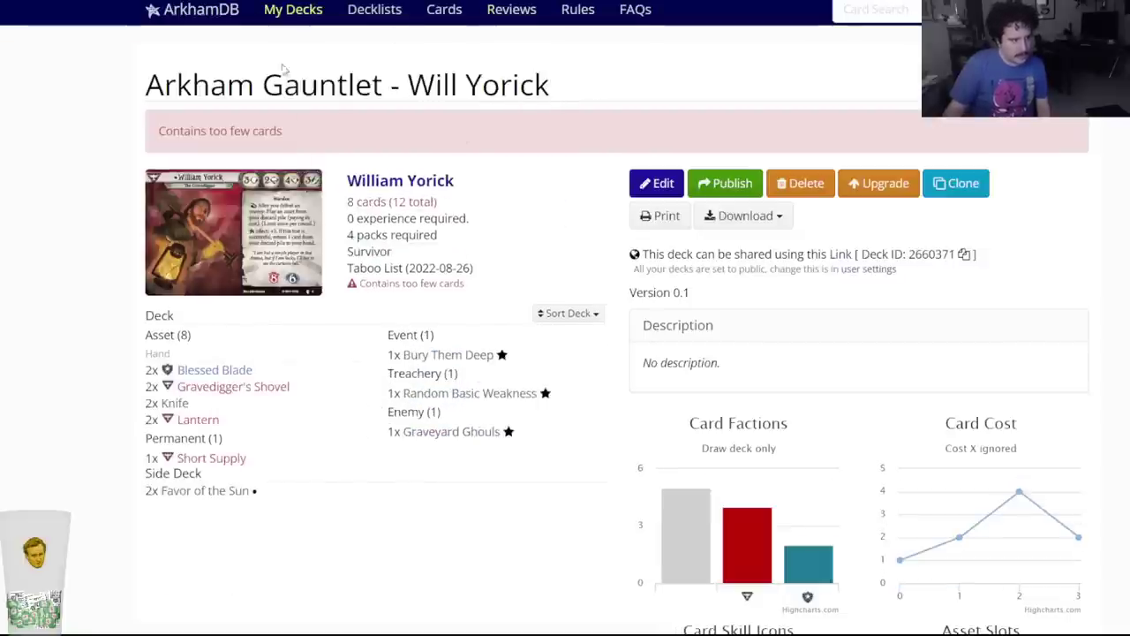
Delete the "Arkham Gauntlet - Will Yorick" deck from the private decks list.
left_click(290, 14)
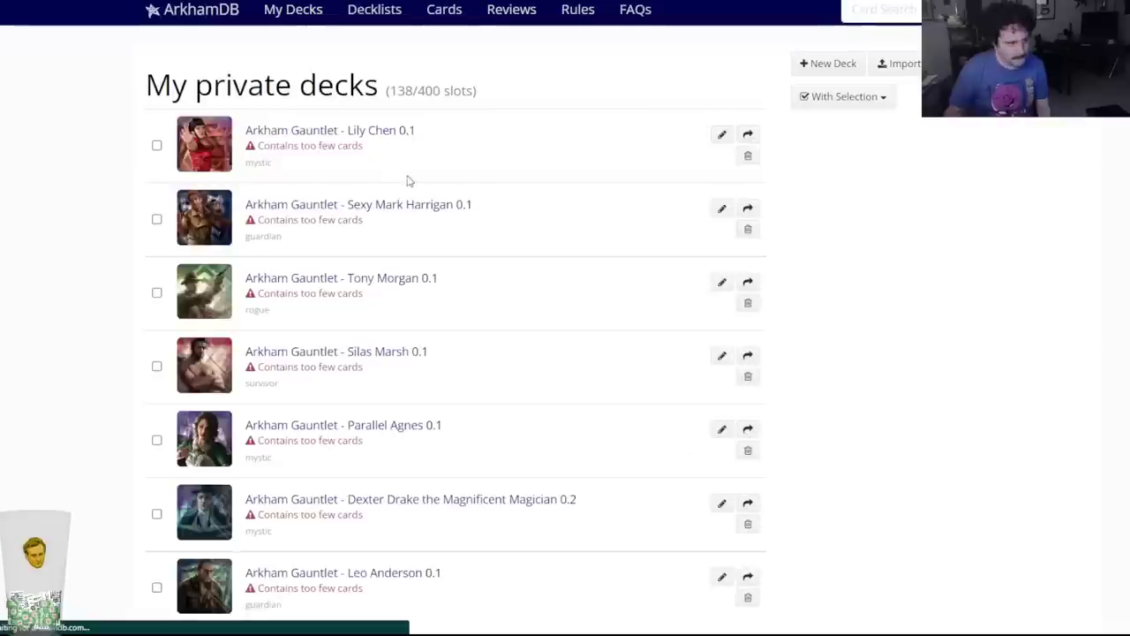
scroll(411, 194, "down", 2)
scroll(410, 194, "down", 3)
left_click(748, 347)
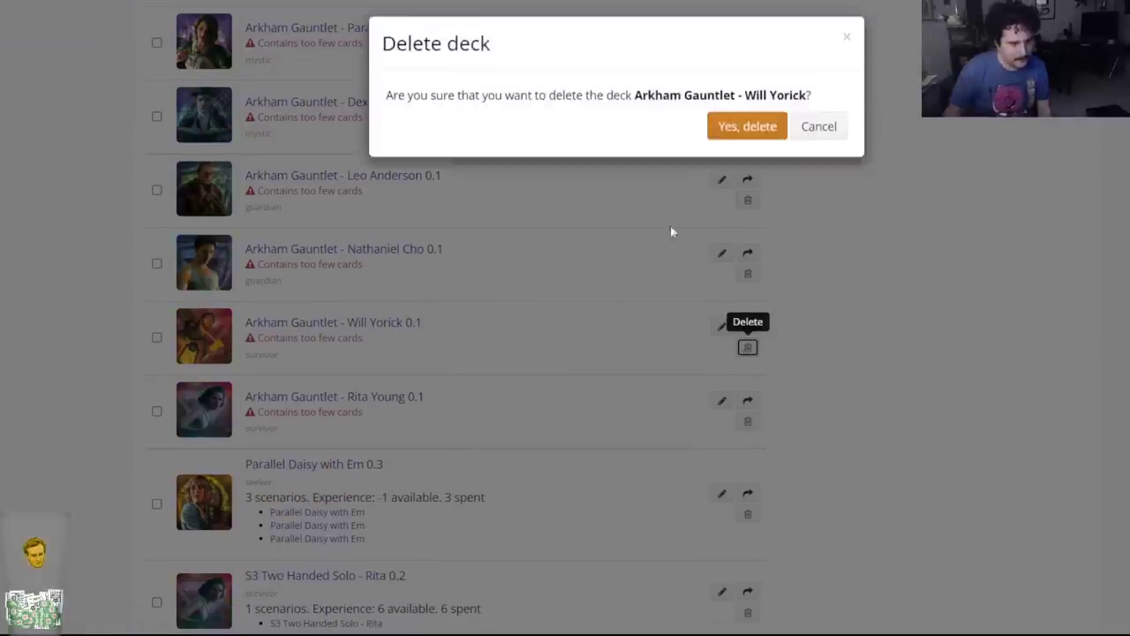
left_click(747, 128)
Look over the remaining private decks list and review the card lists of the Parallel Agnes and Tony Morgan decks.
scroll(152, 375, "down", 4)
scroll(150, 378, "up", 4)
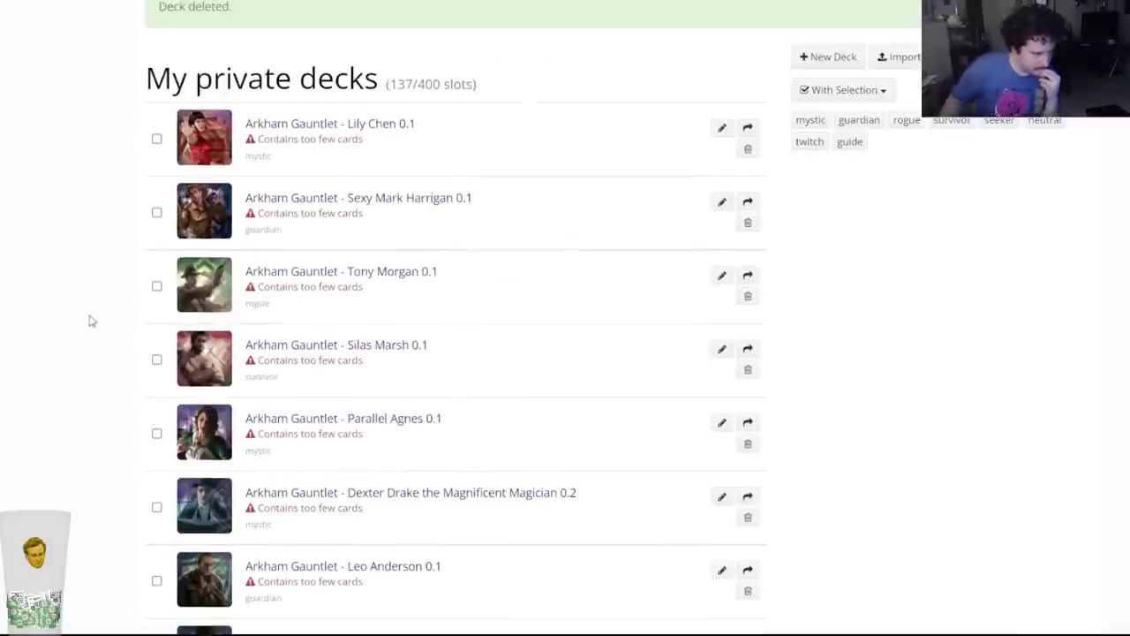
scroll(104, 307, "down", 3)
scroll(105, 307, "up", 4)
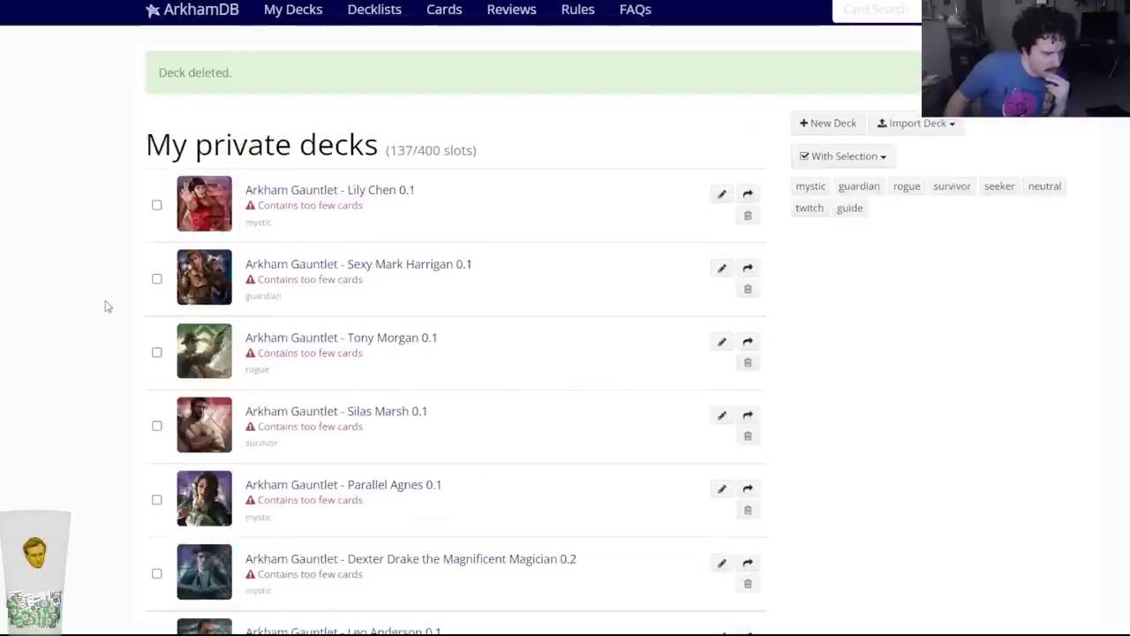
key("ctrl+Tab")
key("ctrl+Tab")
key("ctrl+Tab")
key("ctrl+Tab")
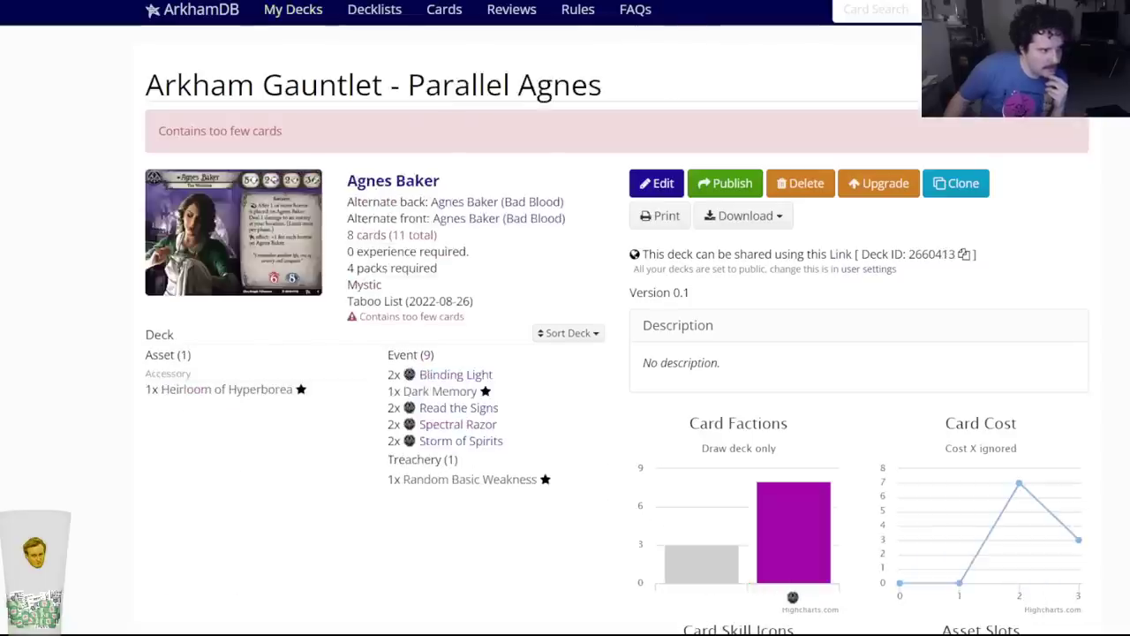
key("ctrl+Tab")
key("ctrl+Tab")
key("ctrl+Tab")
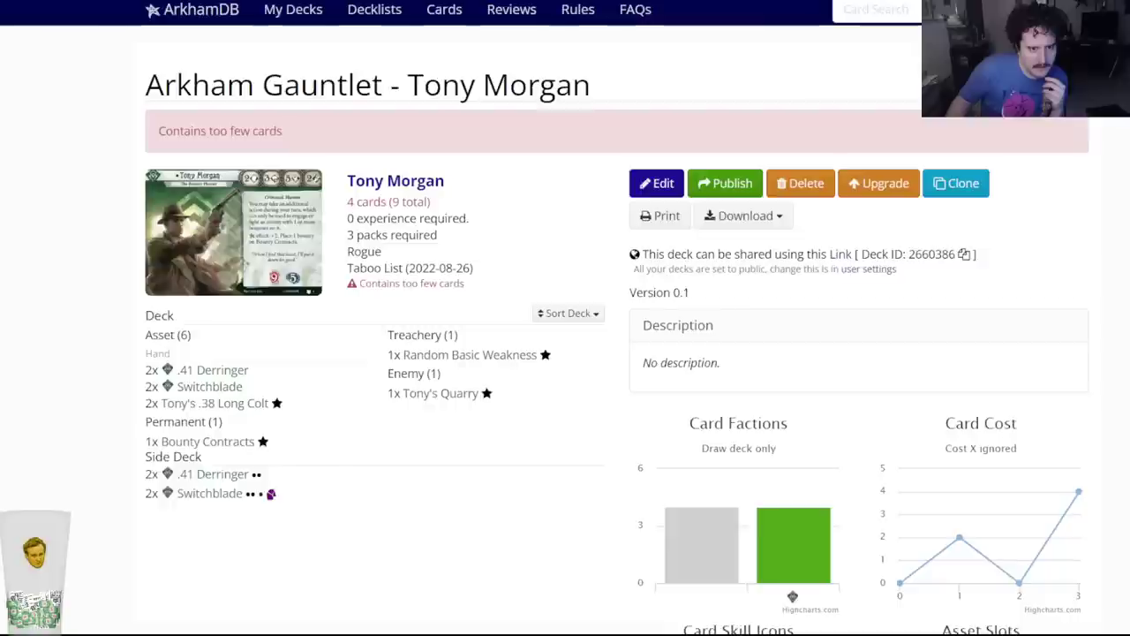
Review the card lists of the Lily Chen, Dexter Drake, Nathaniel Cho and Leo Anderson decks.
key("ctrl+Tab")
key("ctrl+Tab")
key("ctrl+Tab")
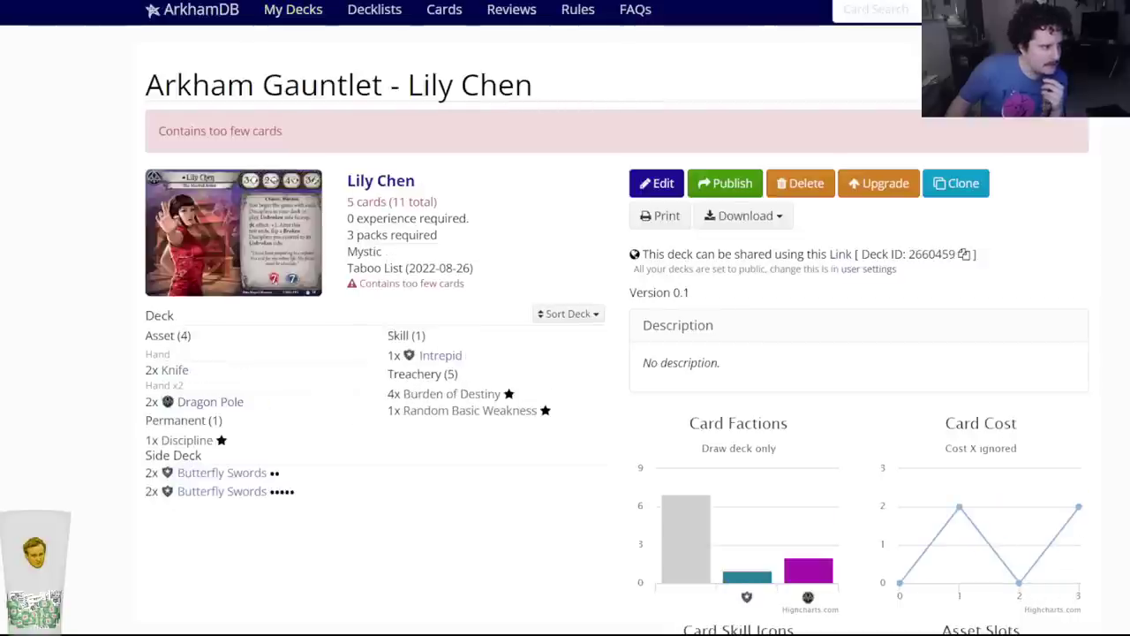
key("ctrl+Tab")
key("ctrl+Tab")
key("ctrl+Tab")
key("ctrl+Tab")
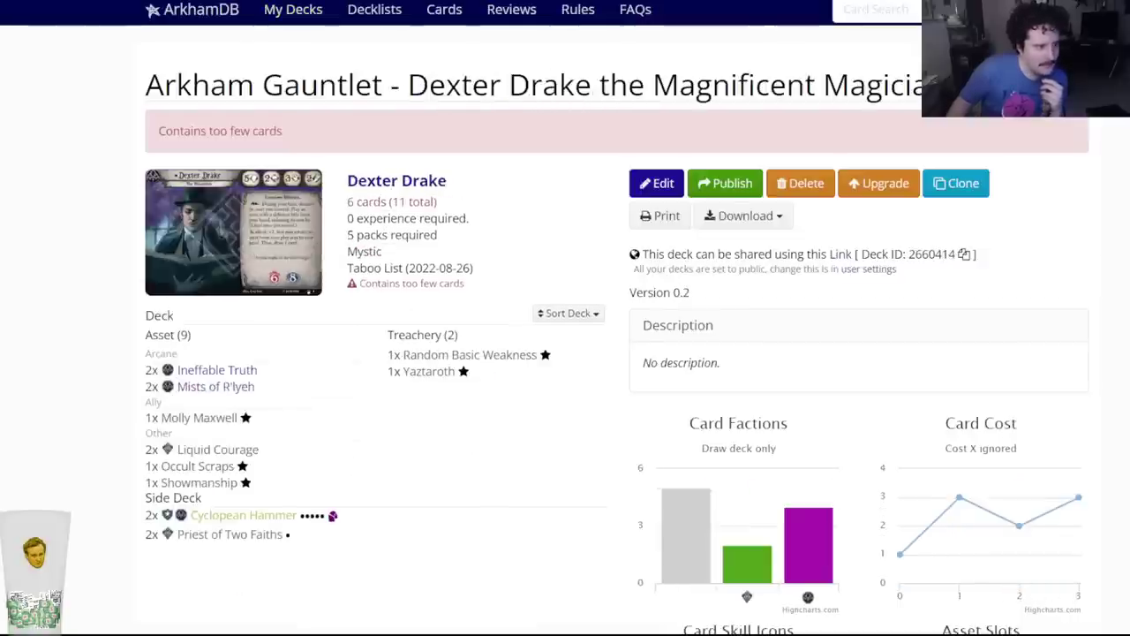
key("ctrl+Tab")
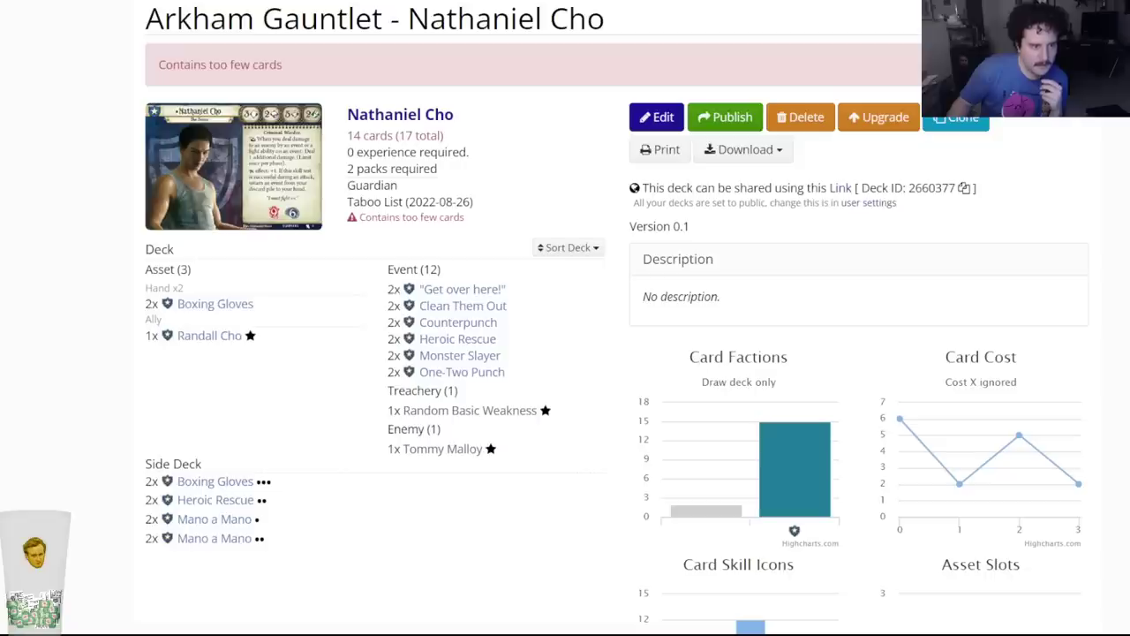
key("ctrl+Tab")
key("ctrl+Tab")
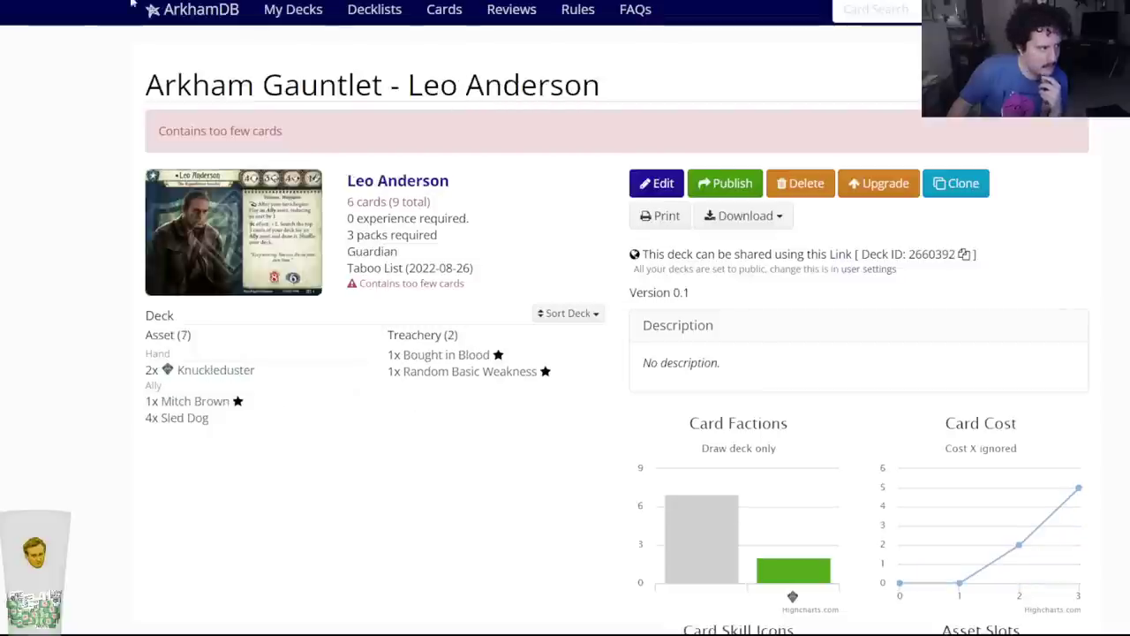
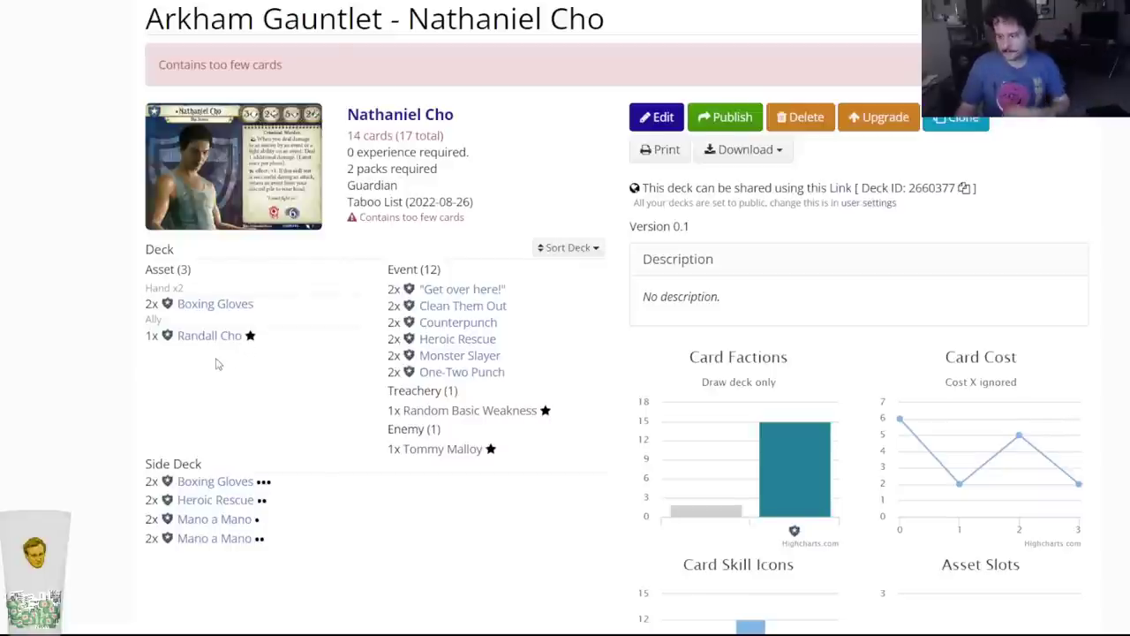
Revisit the Nathaniel Cho, Sexy Mark Harrigan and Dexter Drake decks and go to the Lily Chen deck.
scroll(218, 364, "up", 1)
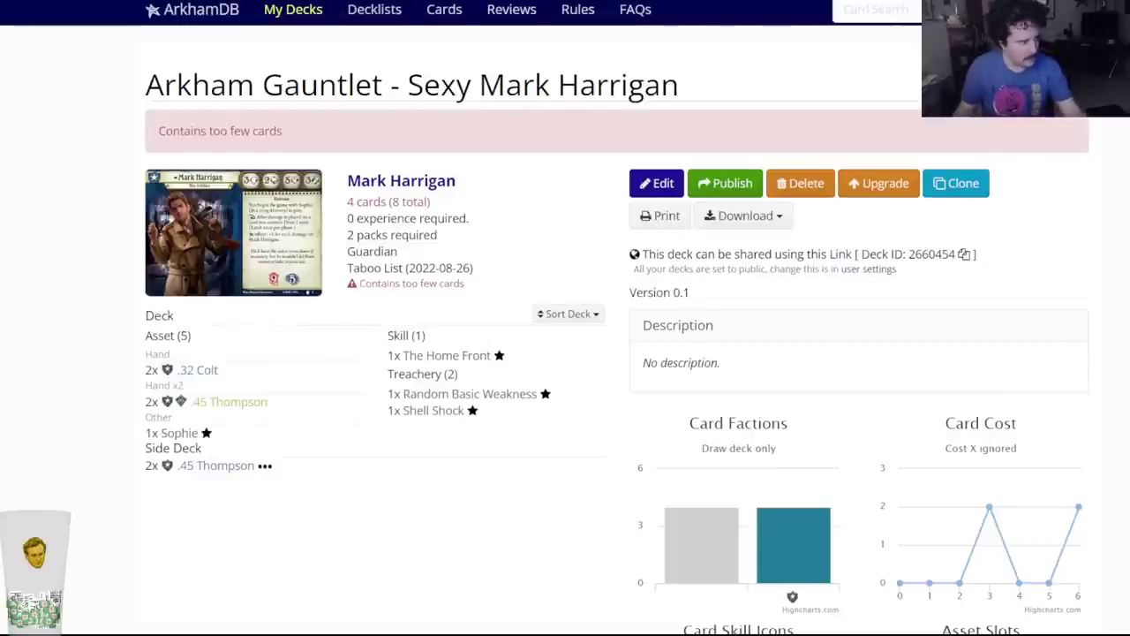
key("alt+Left")
key("alt+Right")
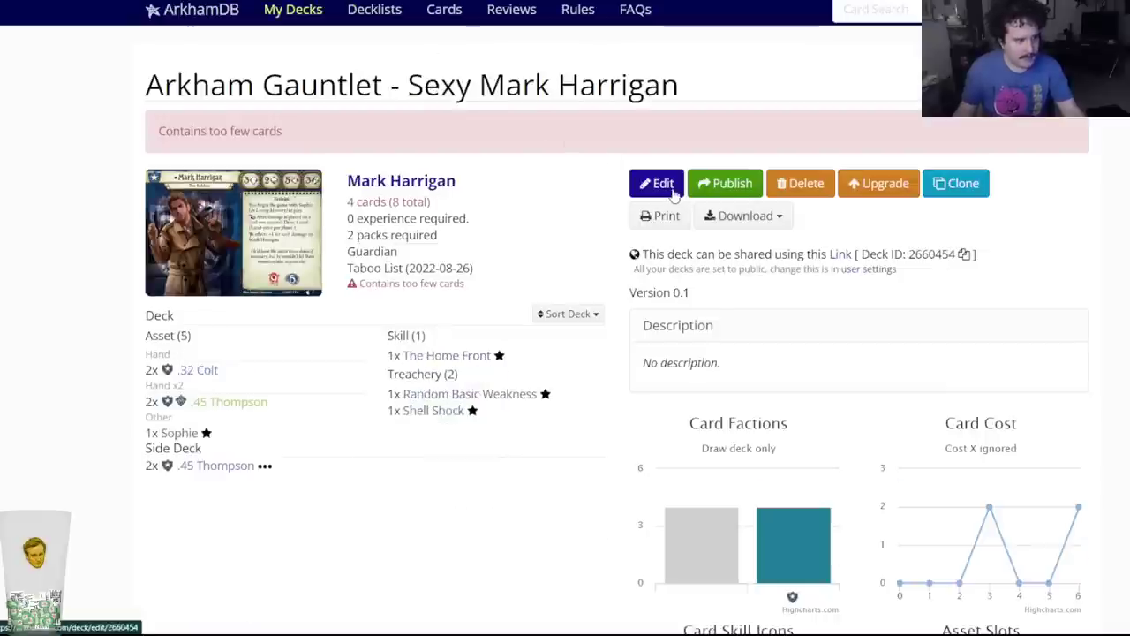
key("alt+Right")
key("alt+Right")
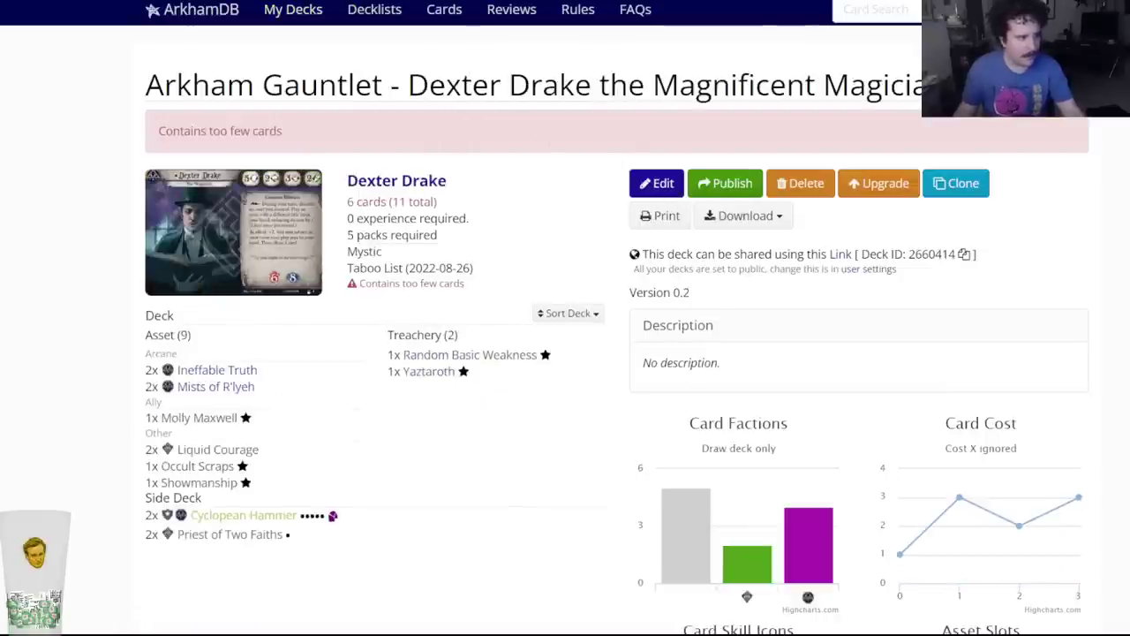
key("alt+Right")
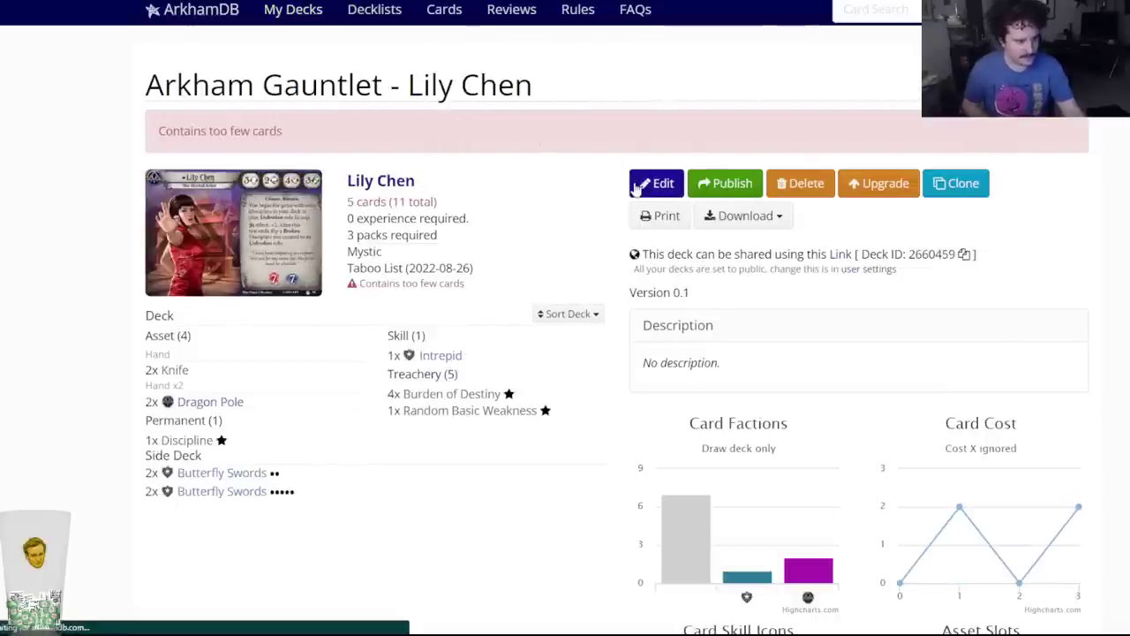
Go past the Lily Chen, Mark Harrigan and Tony Morgan decks and open the "Arkham Gauntlet - Leo Anderson" deck for editing.
left_click(636, 189)
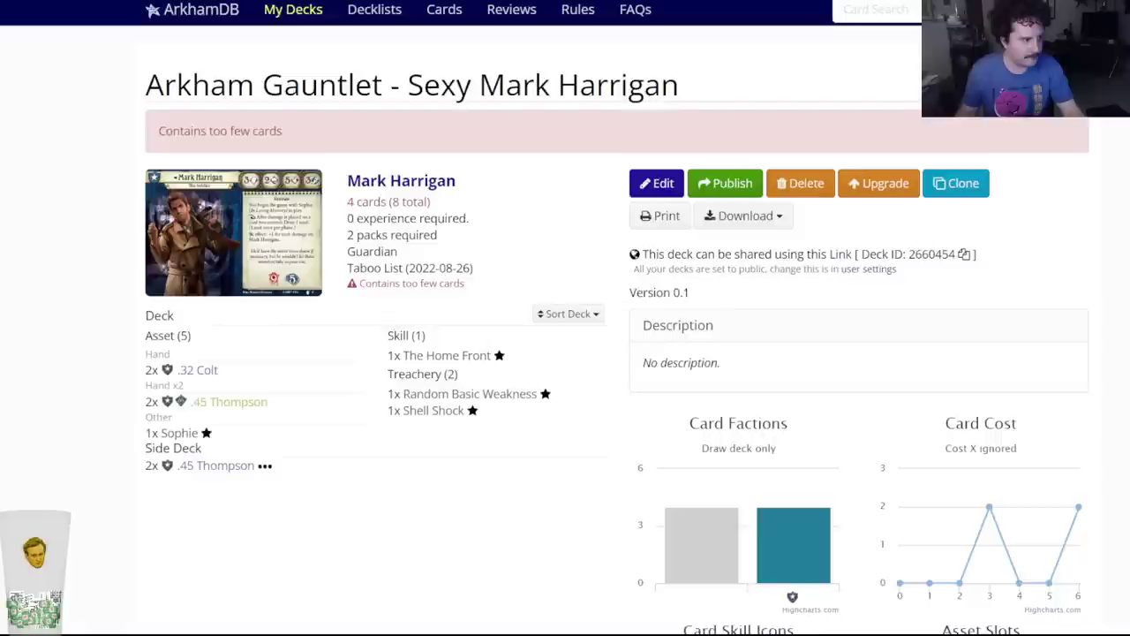
key("alt+Right")
key("alt+Right")
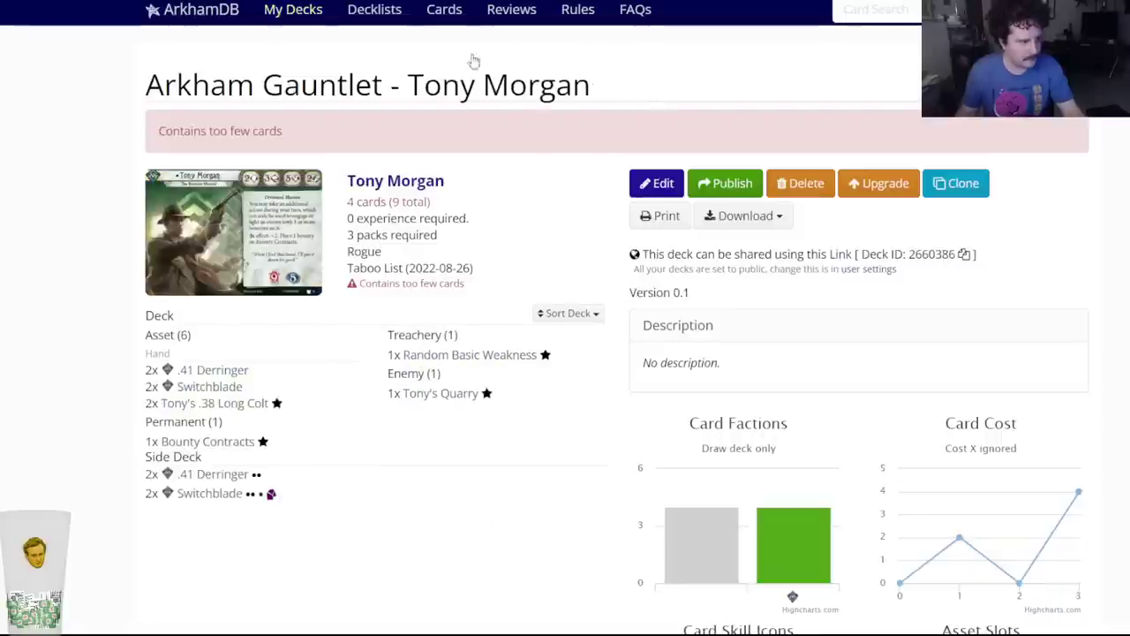
key("alt+Right")
left_click(654, 185)
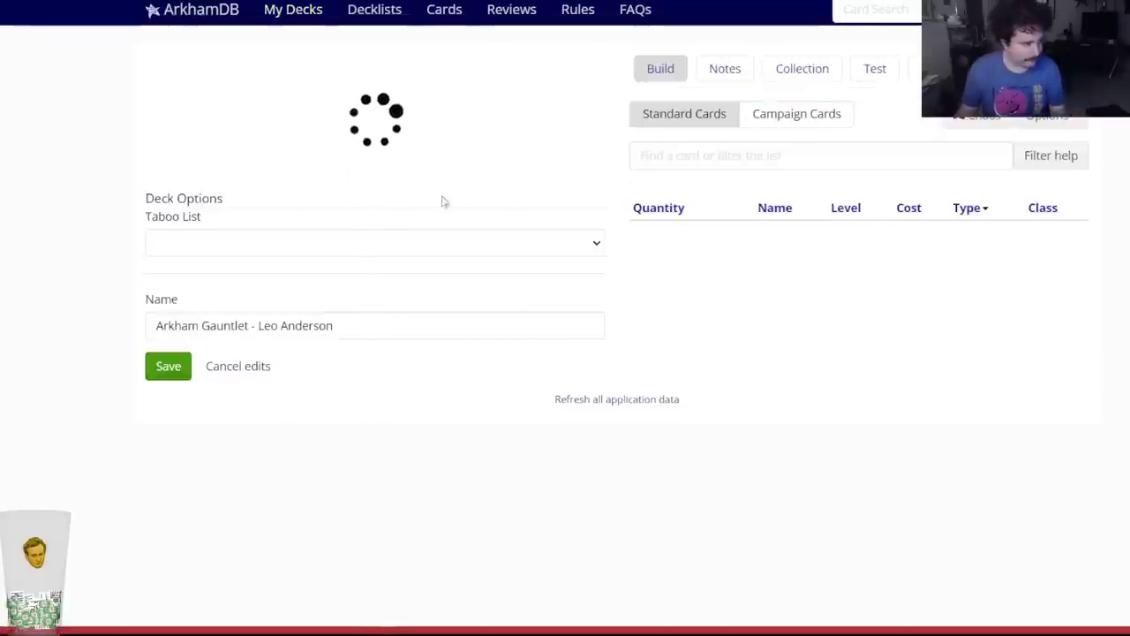
Find the Machete card and add two copies to the Leo Anderson deck.
left_click(676, 155)
type("m")
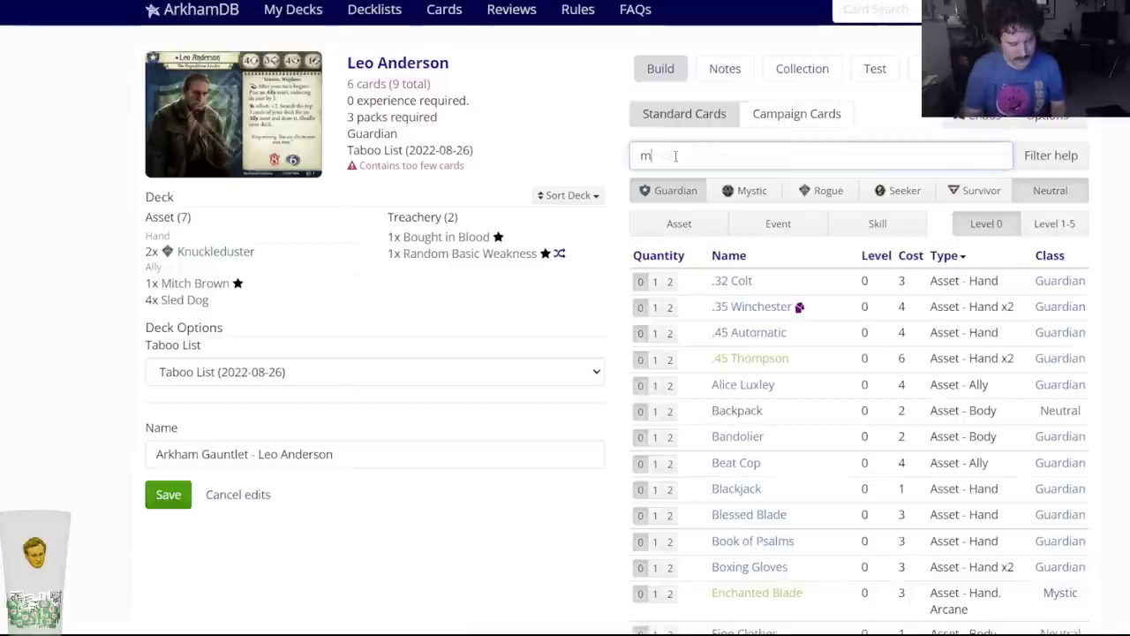
type("achete")
left_click(695, 179)
left_click(477, 89)
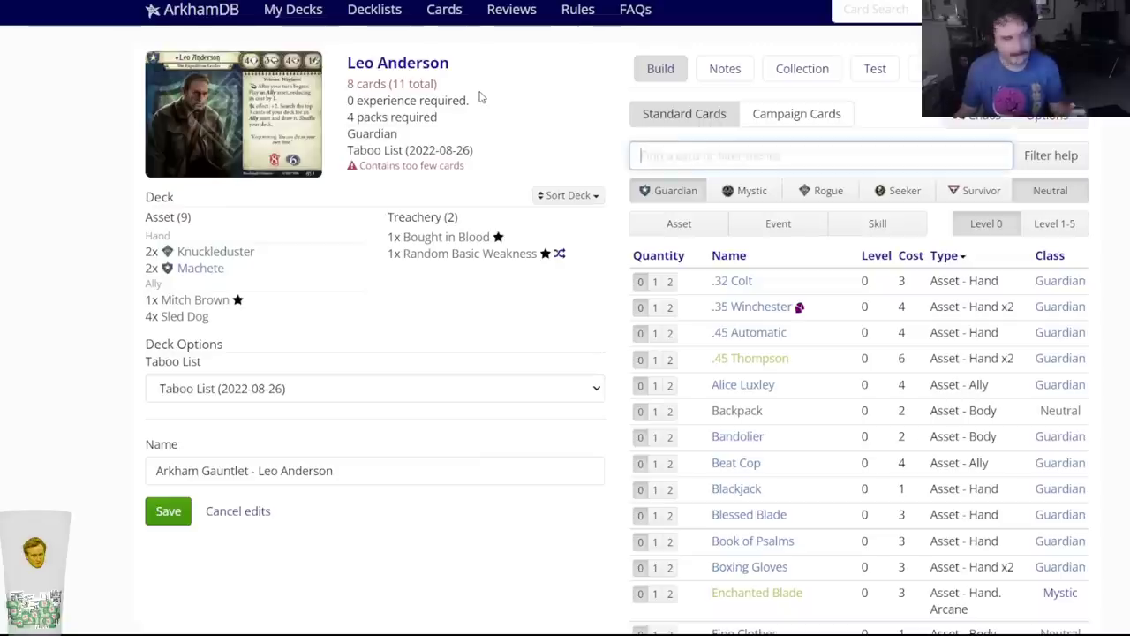
Find the level 0 Grete Wagner card and add two copies to the Leo Anderson deck.
type("grete")
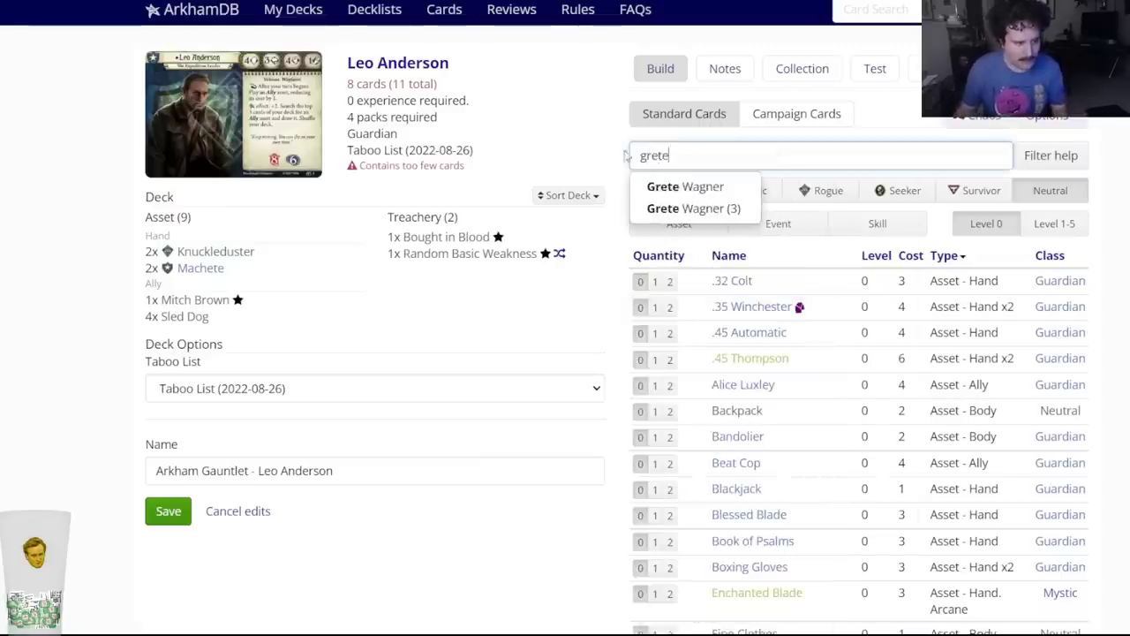
left_click(697, 184)
left_click(469, 103)
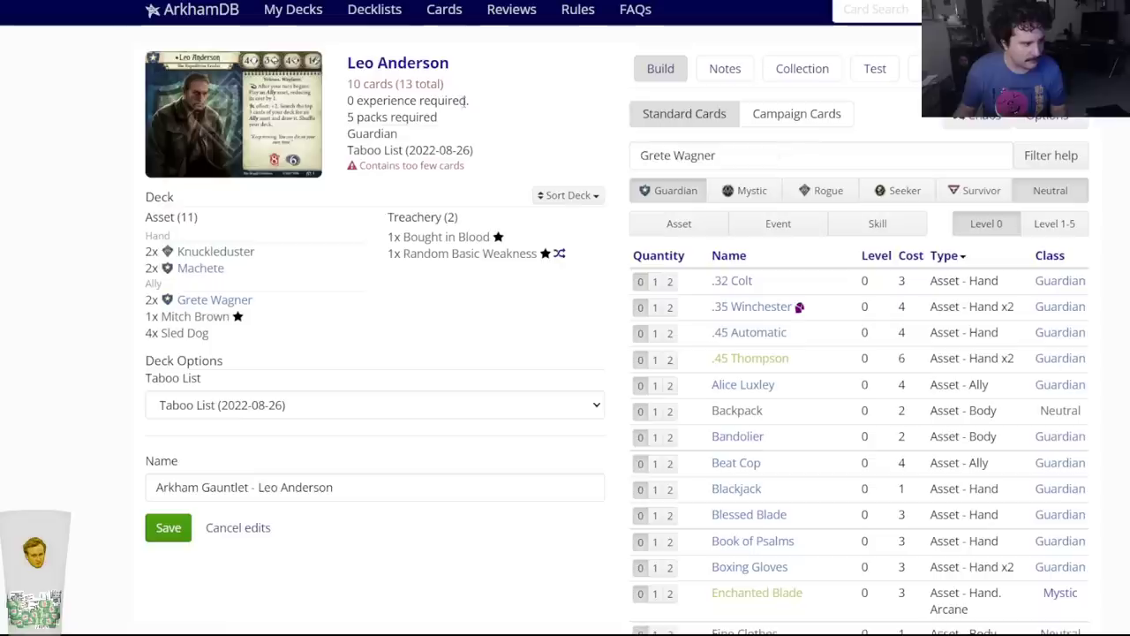
Find the Charisma card and add one copy to the Leo Anderson side deck.
type("charisma")
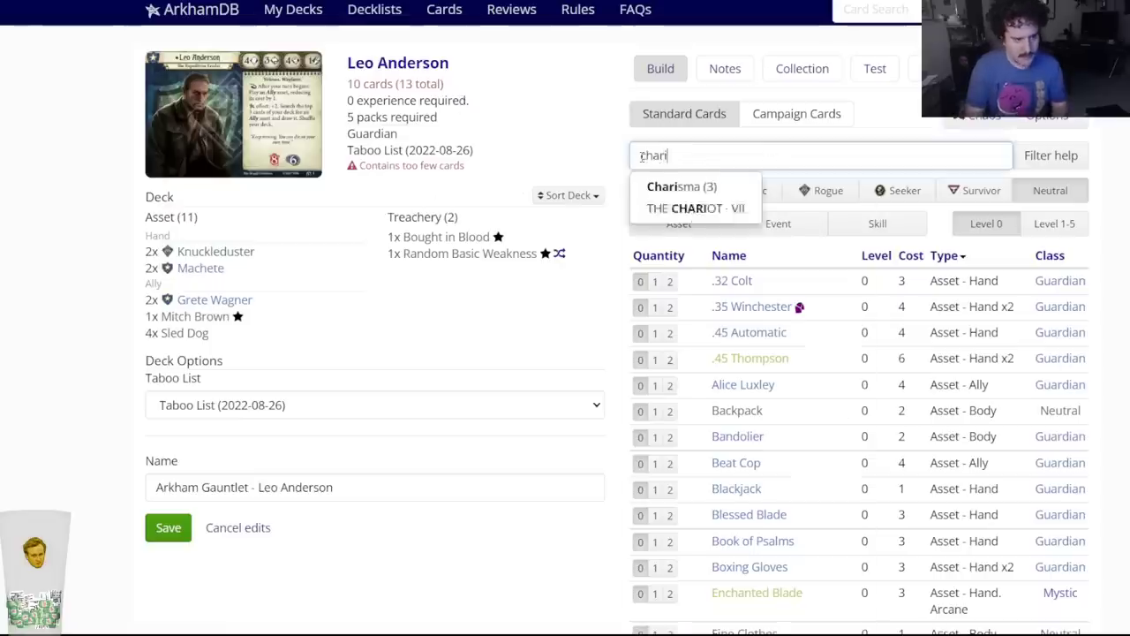
left_click(681, 185)
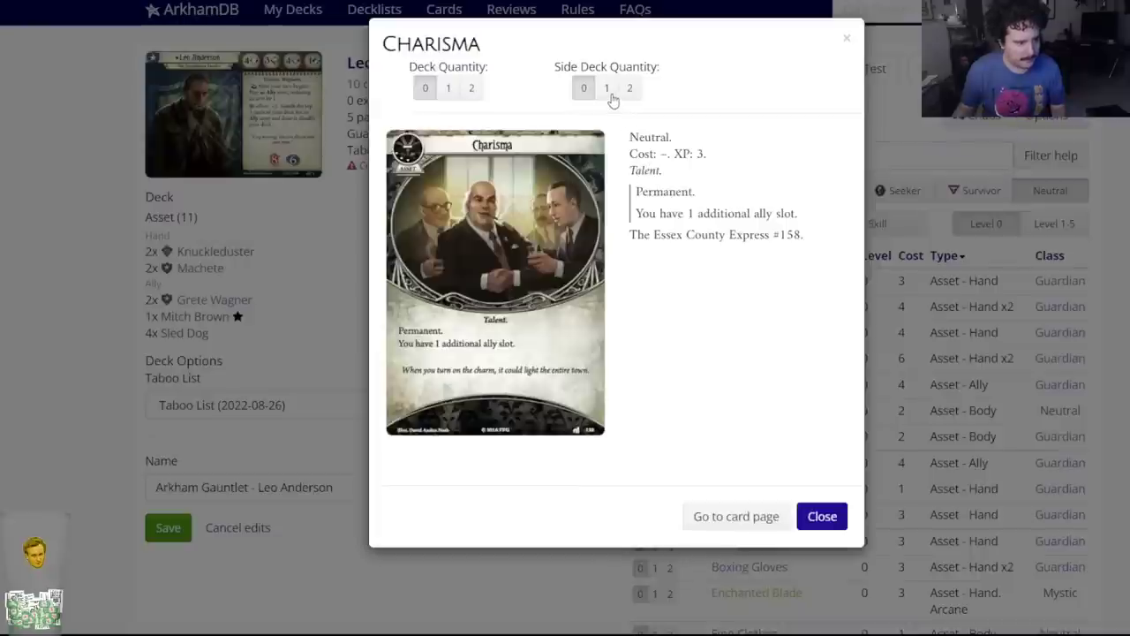
left_click(607, 91)
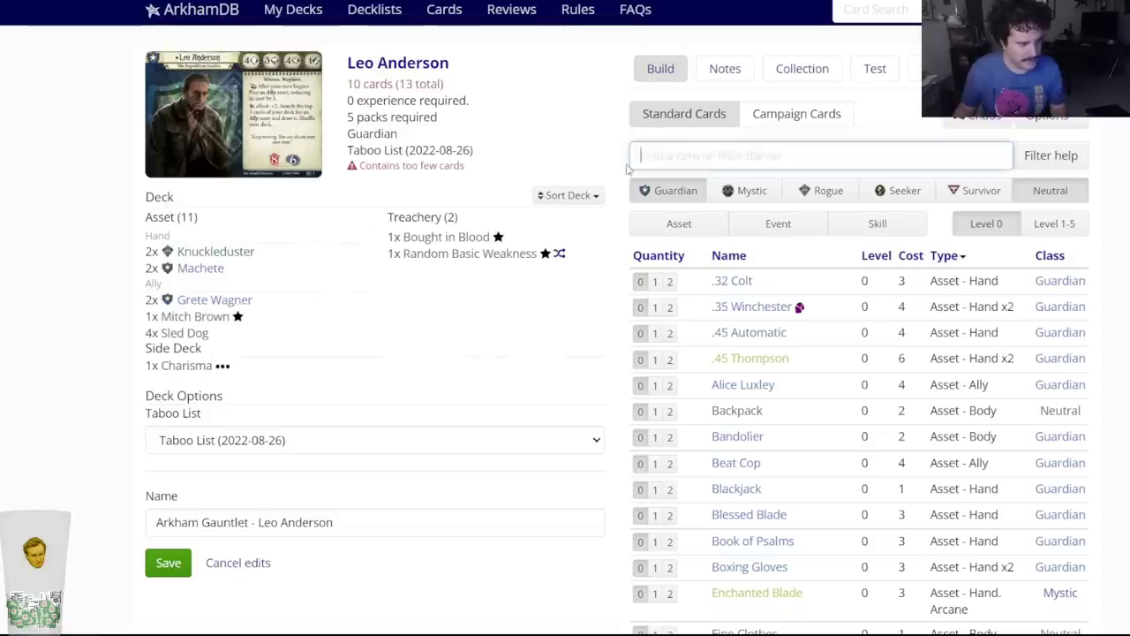
Add one copy of the level 3 Grete Wagner to the Leo Anderson side deck and read its card details.
type("grete")
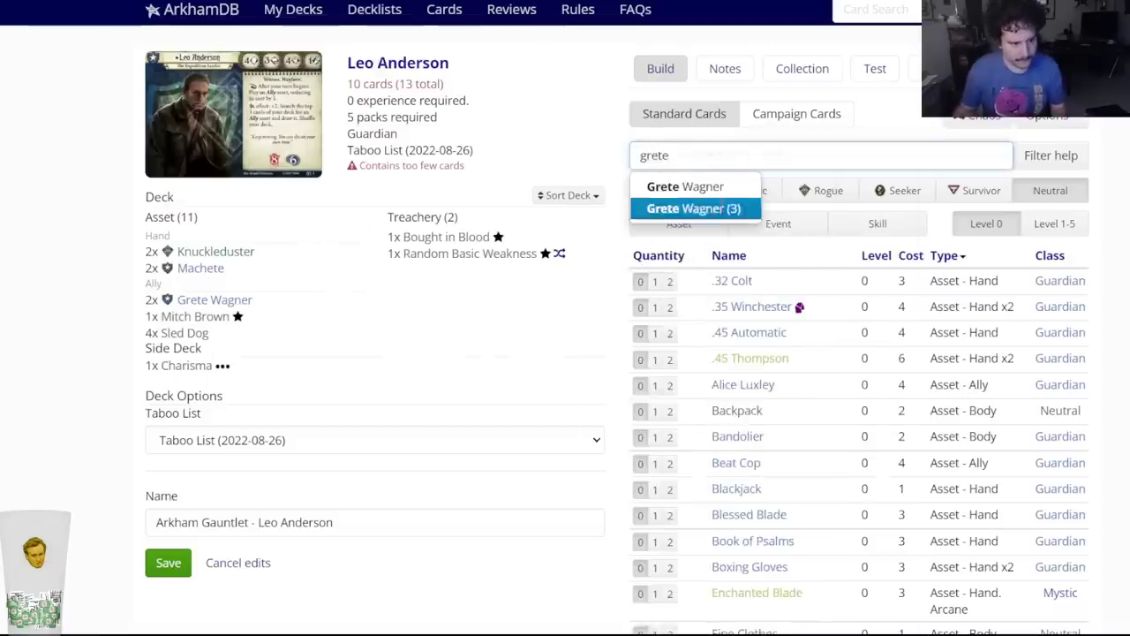
left_click(697, 204)
left_click(606, 105)
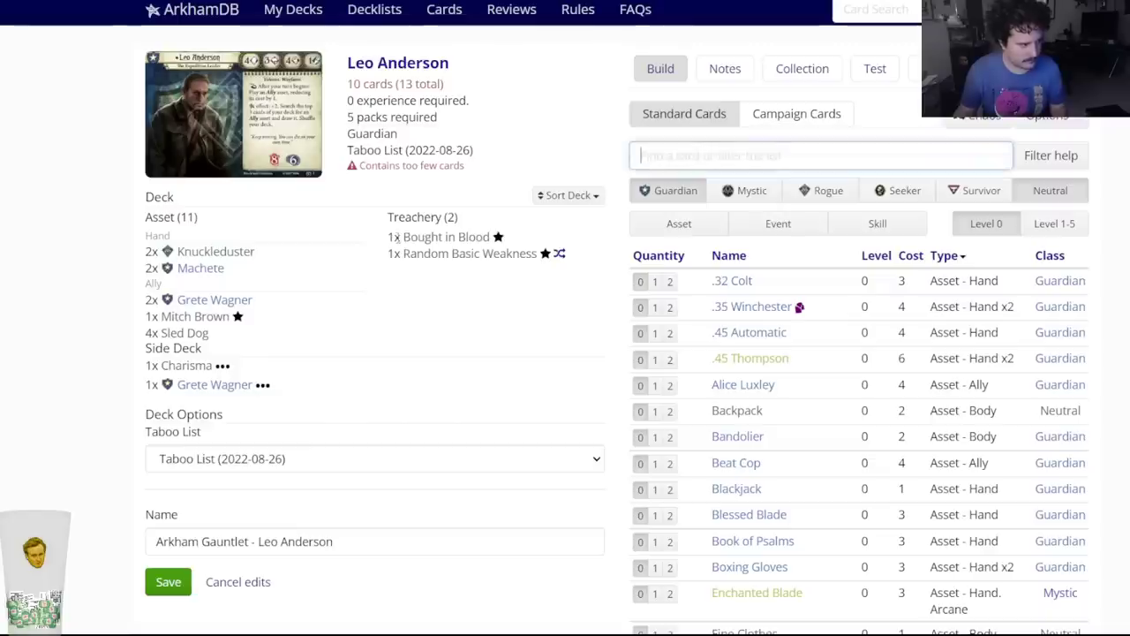
triple_click(234, 386)
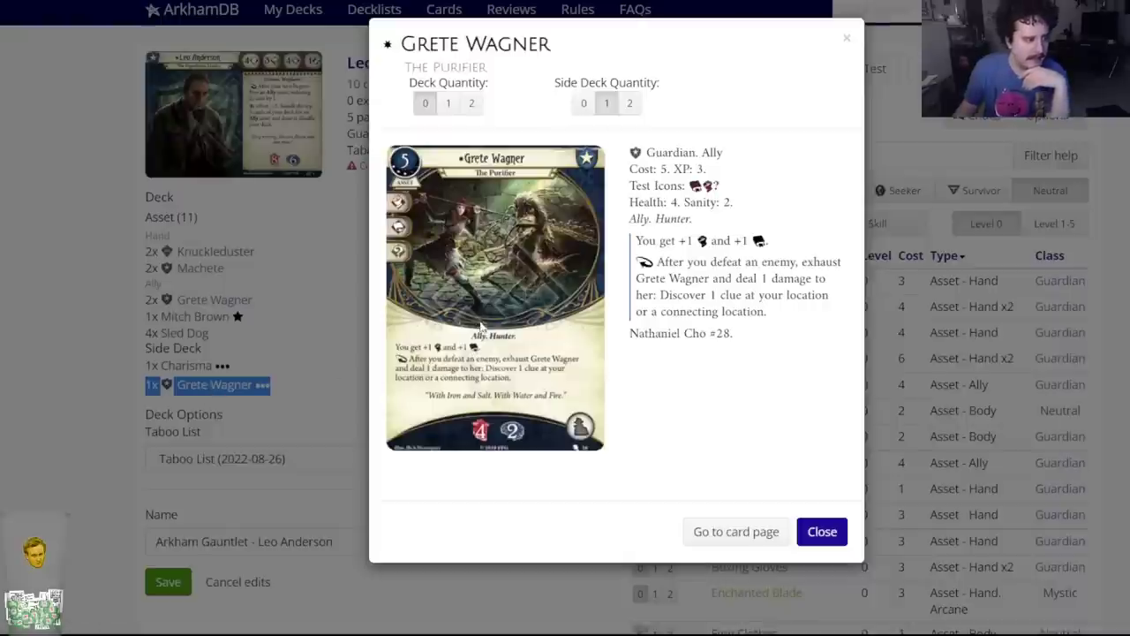
left_click(820, 531)
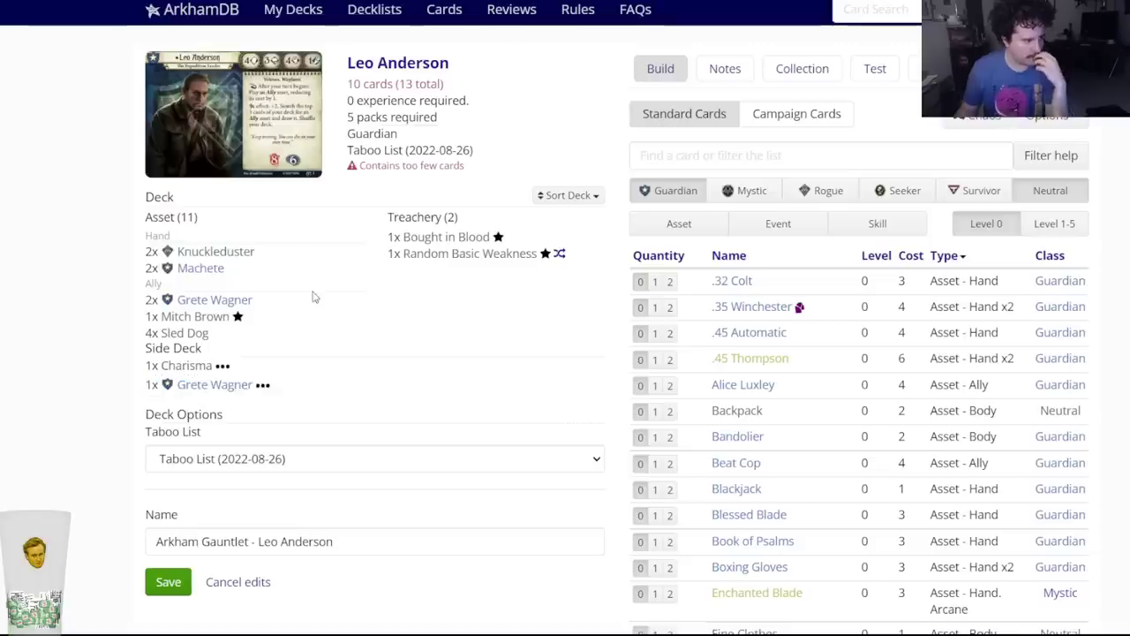
Go to the "Arkham Gauntlet - Nathaniel Cho" deck and open it for editing.
left_click(656, 157)
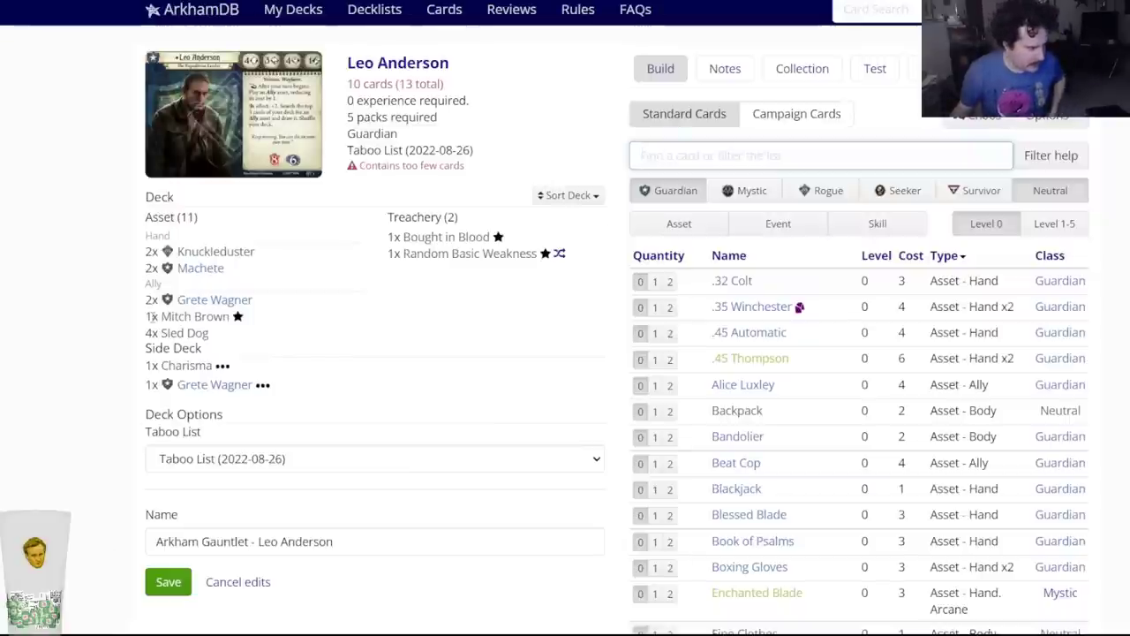
mouse_move(217, 196)
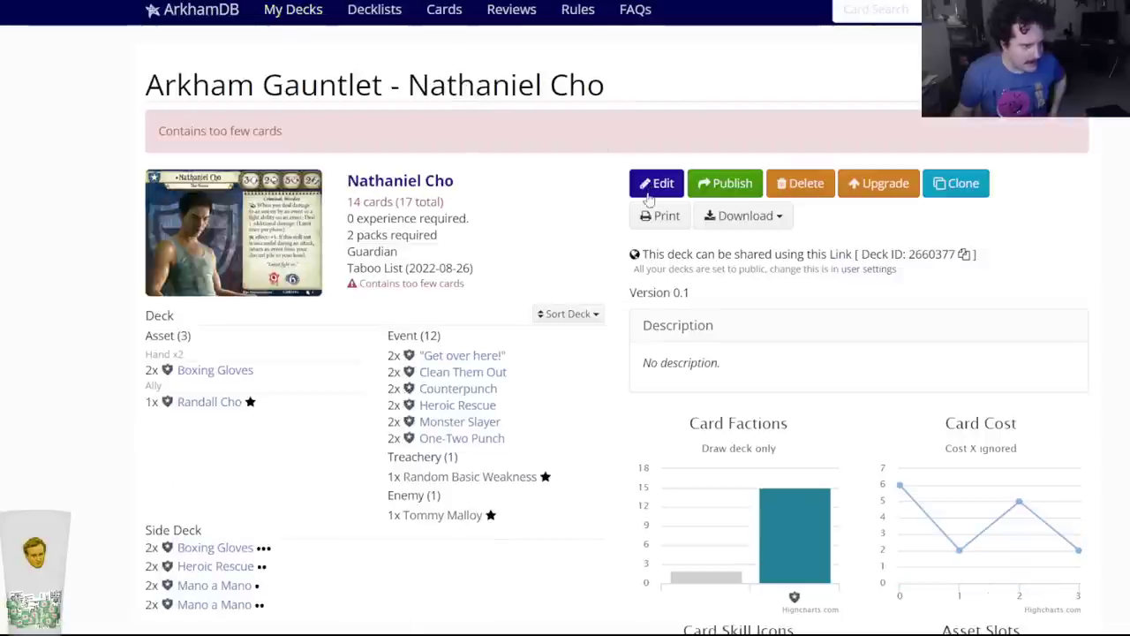
left_click(652, 185)
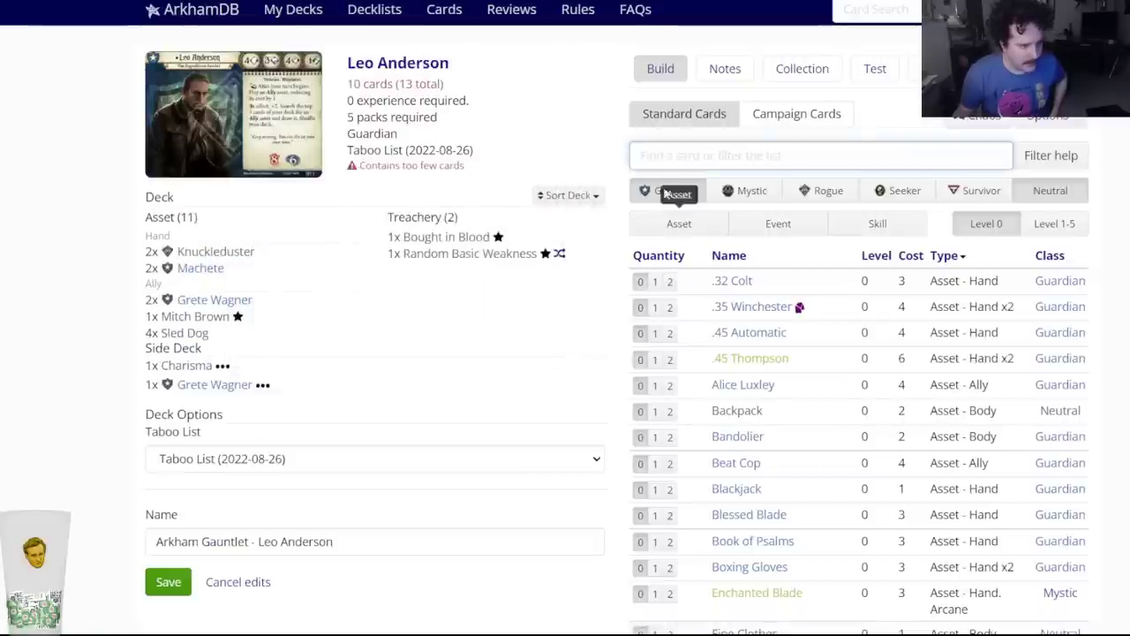
Back in the Leo Anderson deck, find the level 0 Blackjack card and add two copies.
type("ba")
key("BackSpace")
type("lka")
key("BackSpace")
key("BackSpace")
type("ackj")
key("Down")
key("Return")
left_click(472, 88)
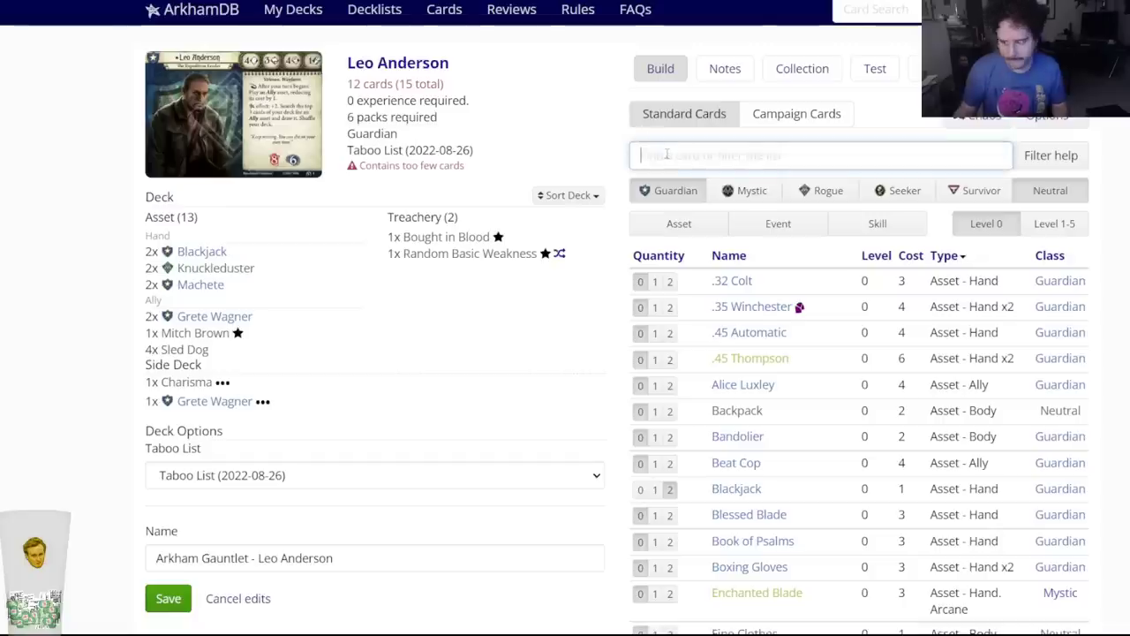
Find the level 2 Blackjack card and add two copies to the Leo Anderson side deck.
type("blackjack")
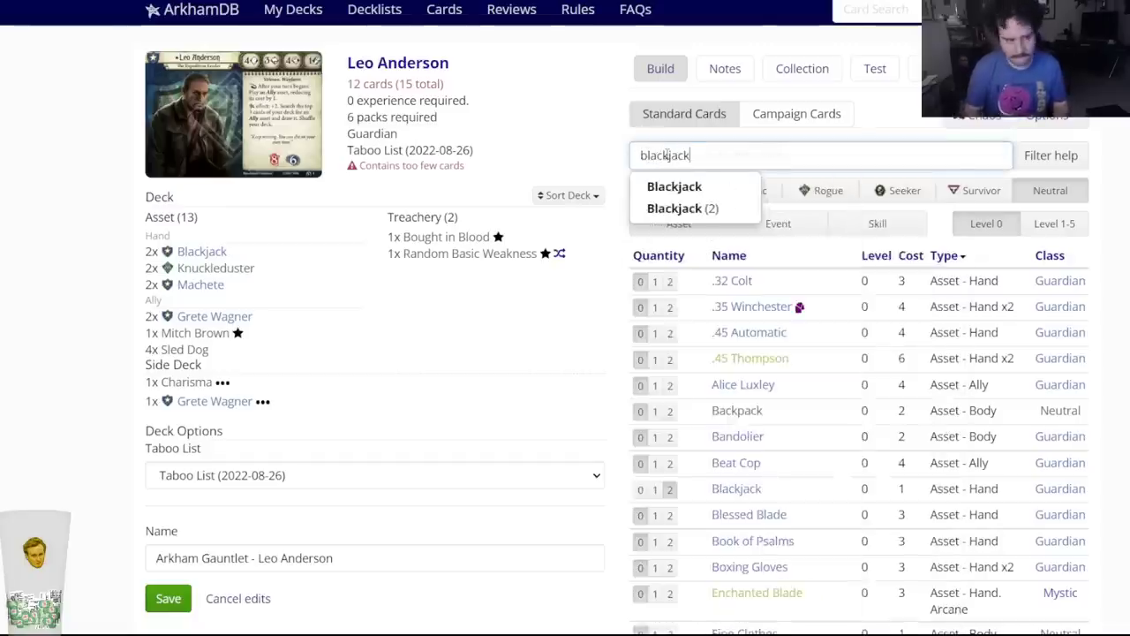
left_click(711, 203)
left_click(624, 90)
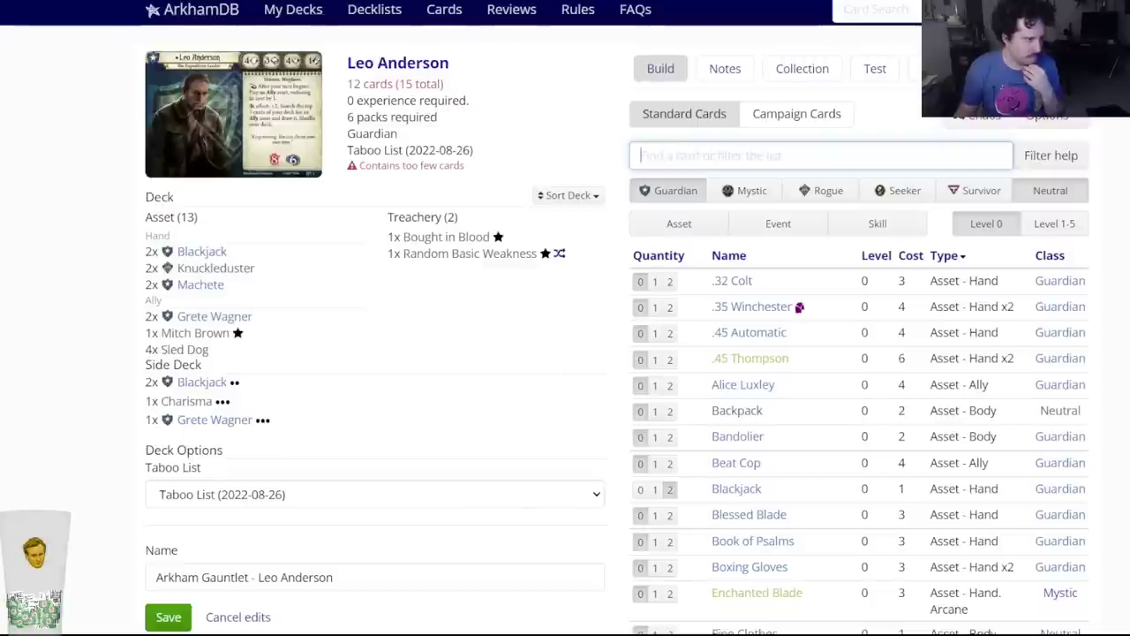
Switch to the Nathaniel Cho deck and review its main deck and side deck cards.
key("ctrl+Tab")
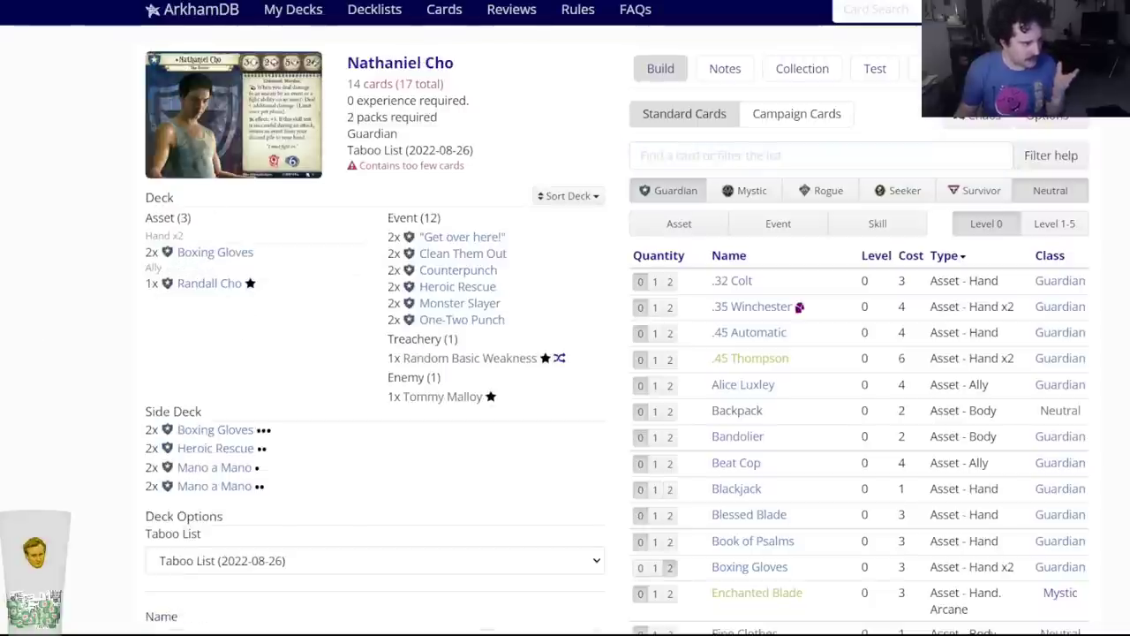
scroll(384, 374, "down", 2)
scroll(379, 374, "up", 2)
left_click(674, 148)
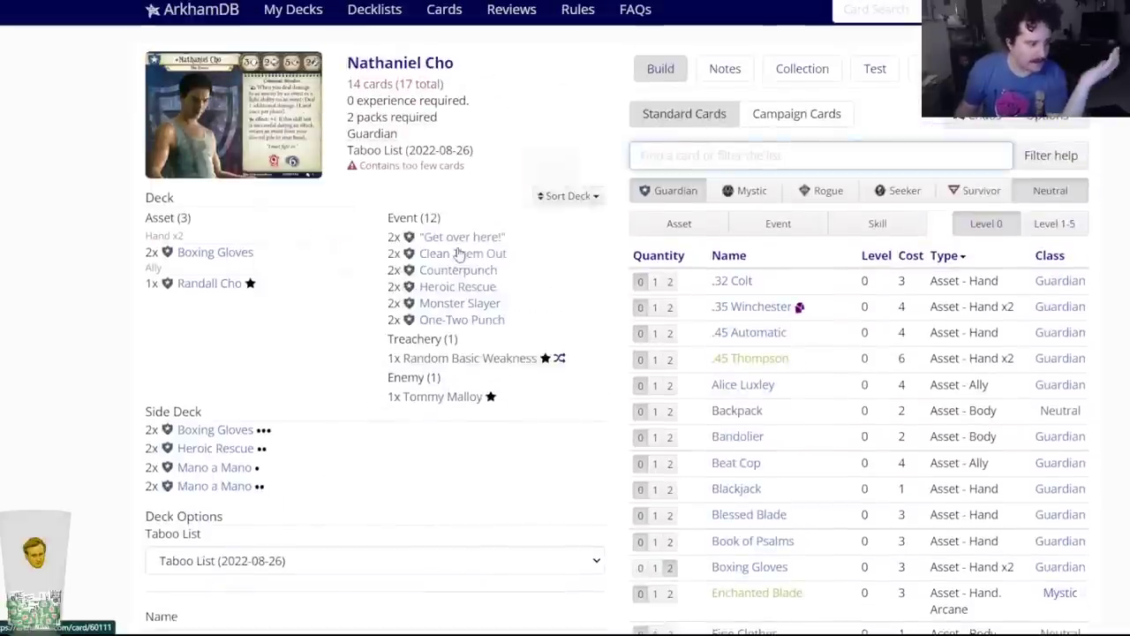
mouse_move(226, 285)
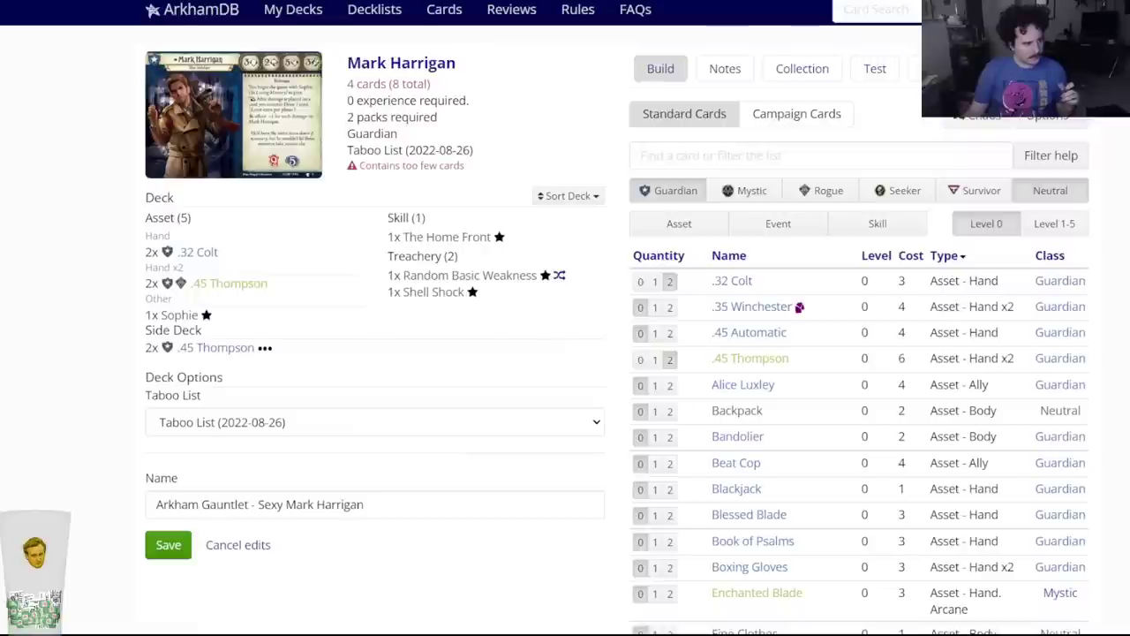
type("kick")
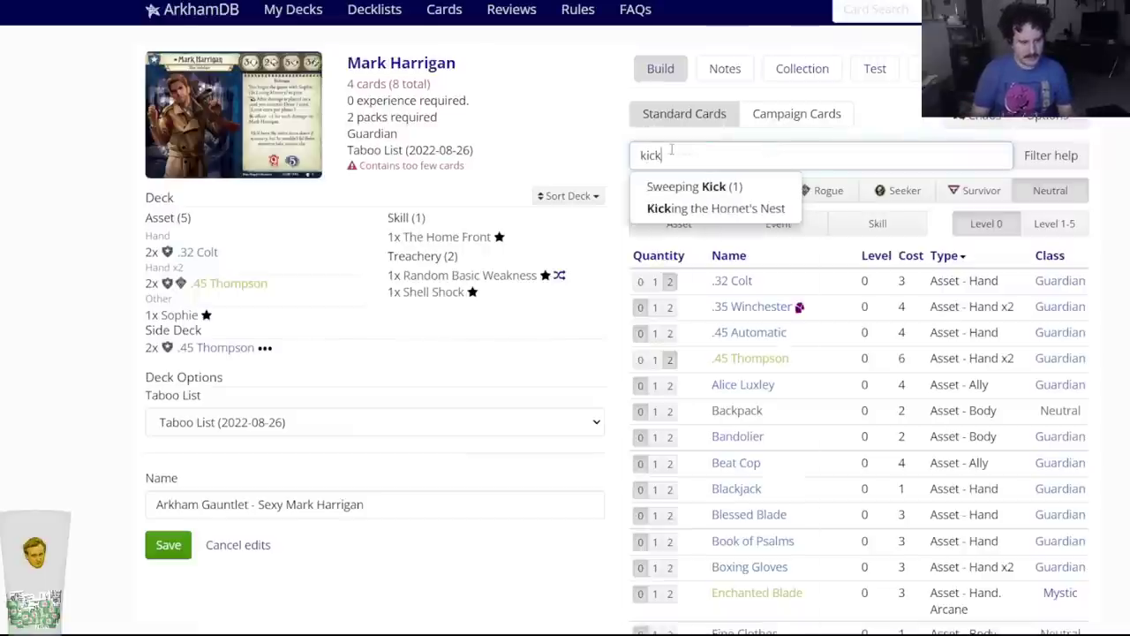
key("BackSpace")
key("BackSpace")
key("BackSpace")
key("BackSpace")
Add two copies of Breach the Door to the Mark Harrigan deck, and limit the Leo Anderson deck's card list to events.
type("brea")
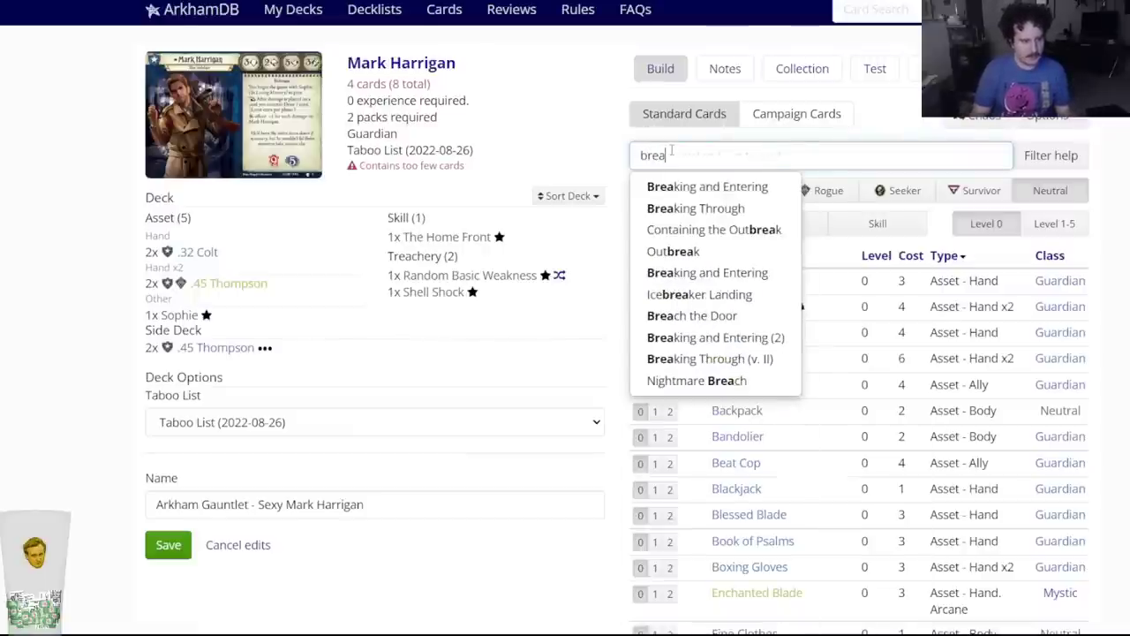
type("c")
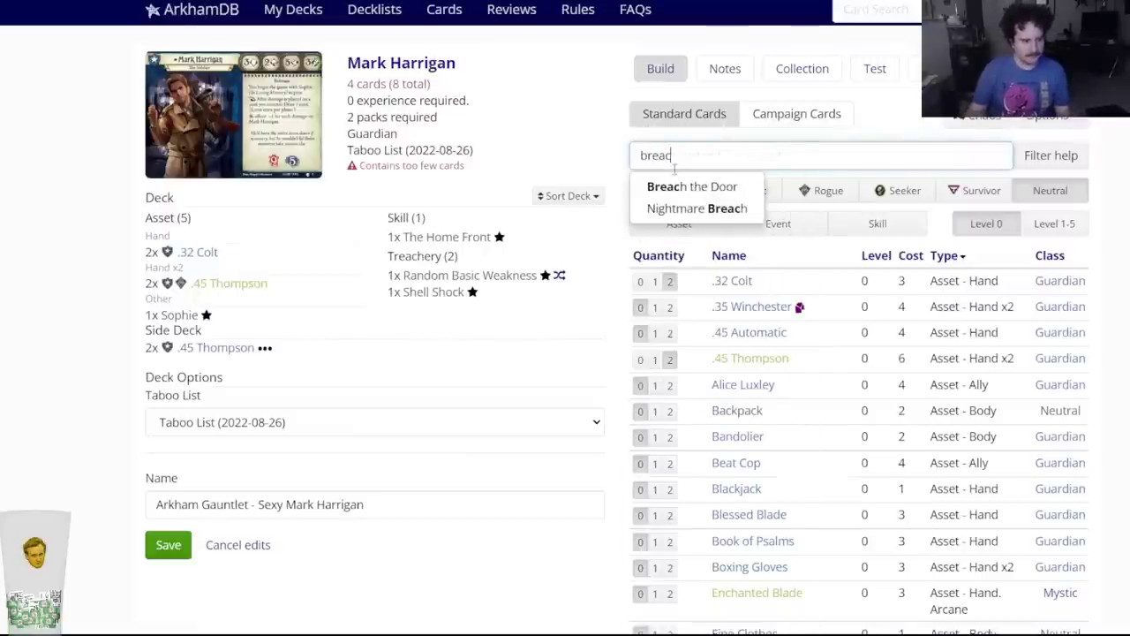
left_click(674, 186)
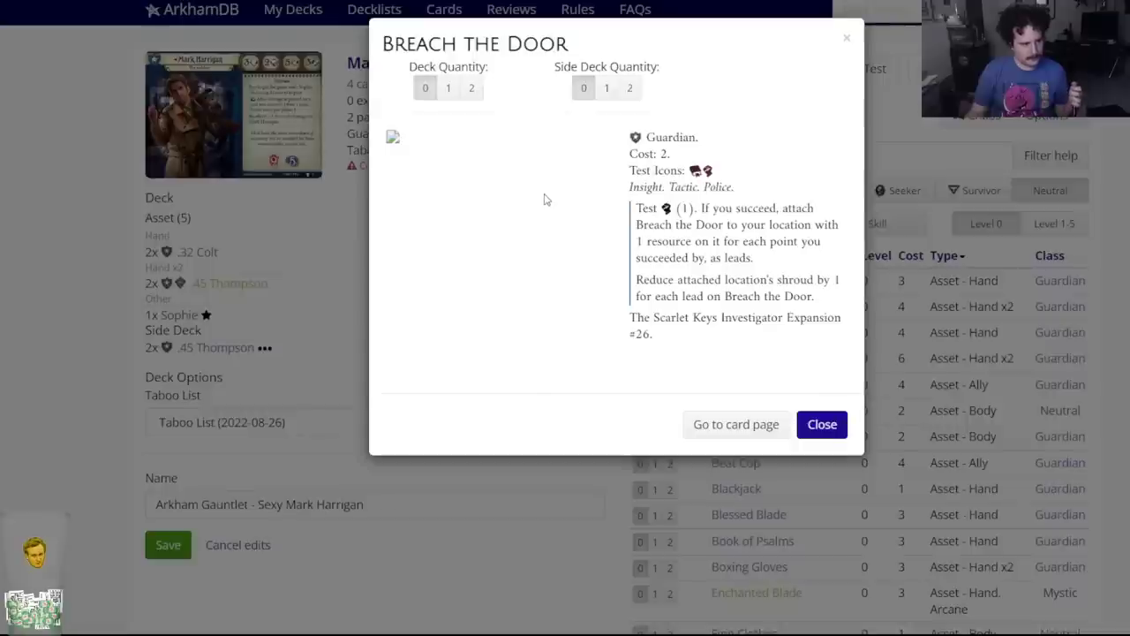
left_click(473, 88)
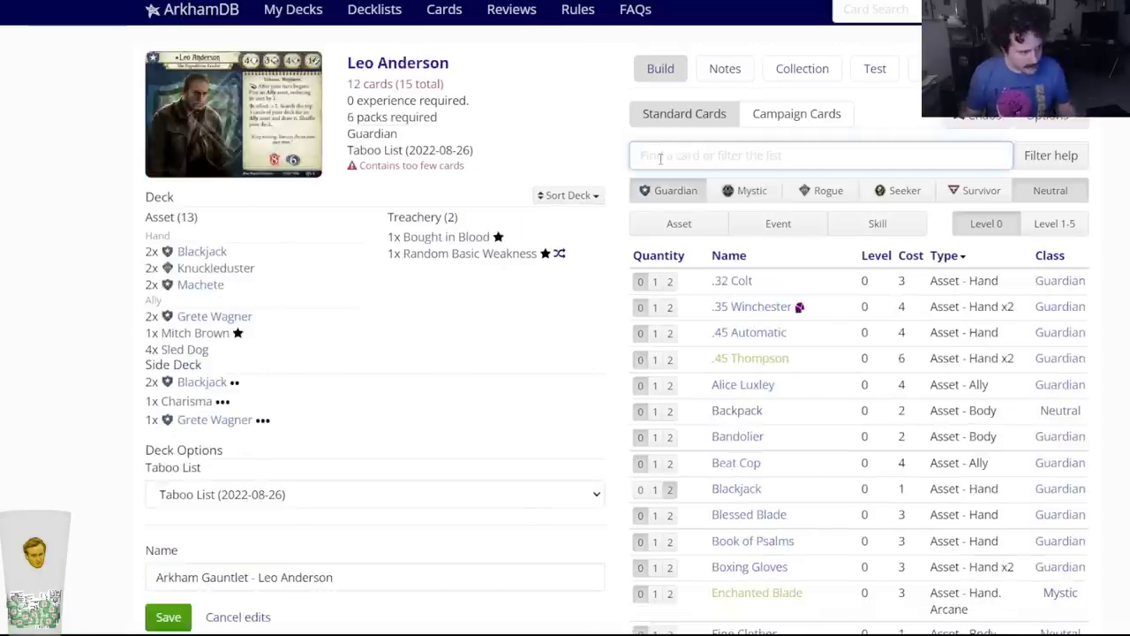
left_click(797, 231)
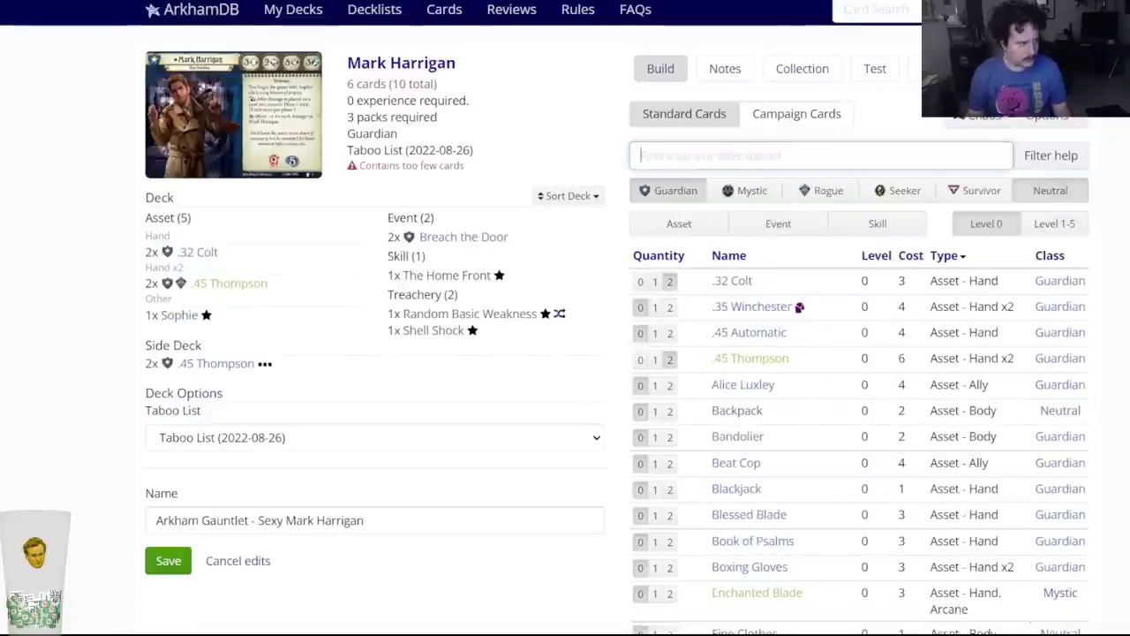
Find the One in the Chamber card and add two copies to the Mark Harrigan deck.
type("o")
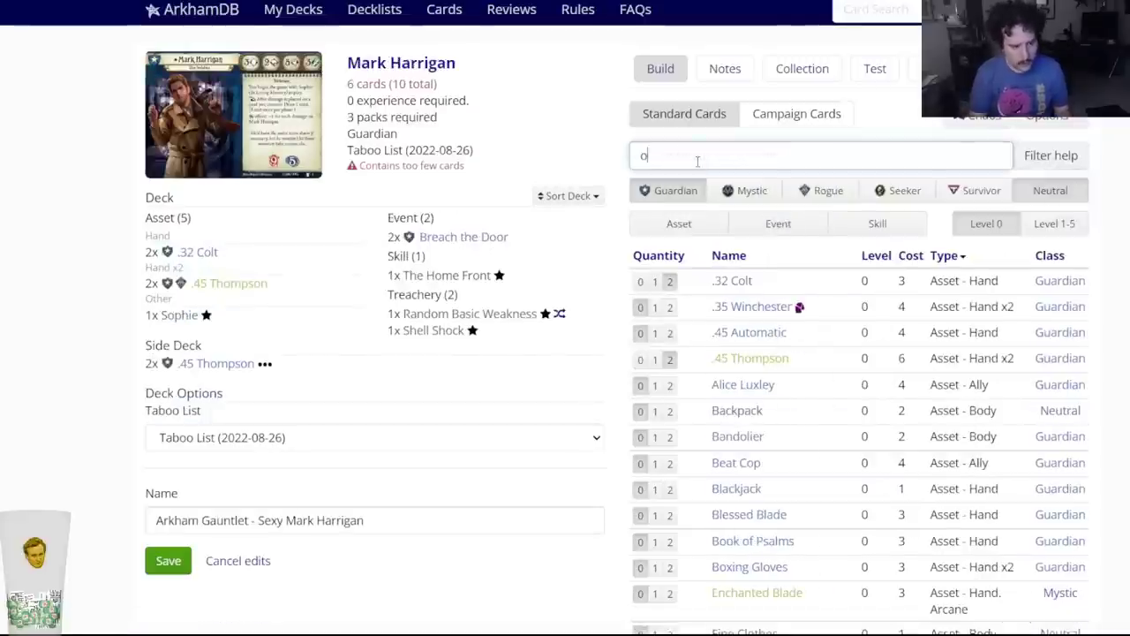
type("ne in the")
key("Down")
key("Return")
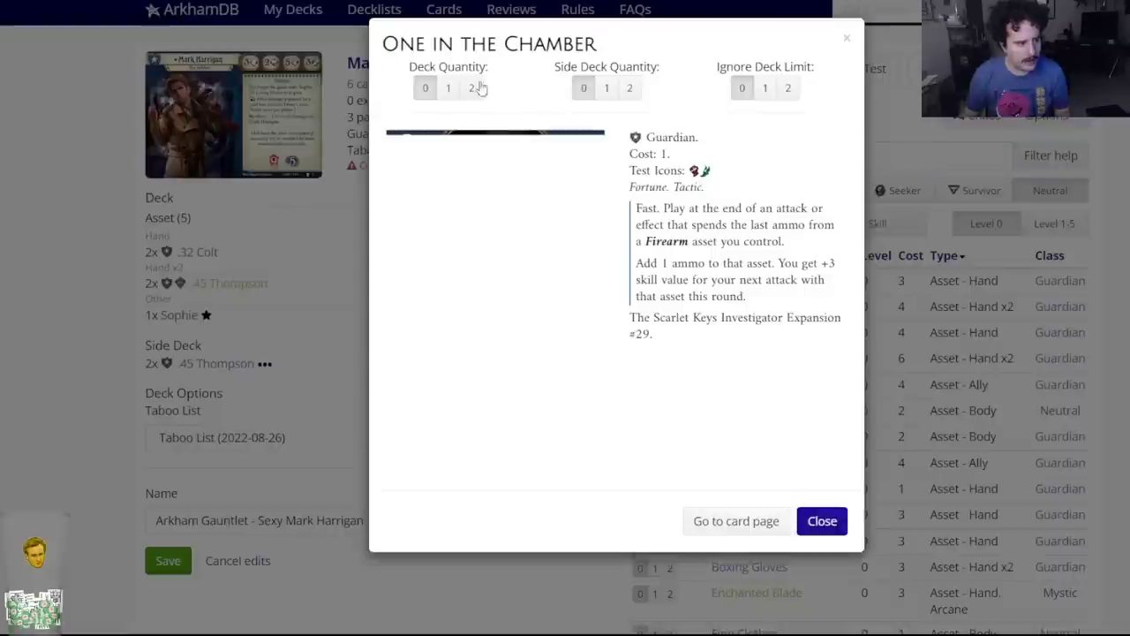
key("2")
Search for "custom" cards, then reopen One in the Chamber and remove both copies from the Mark Harrigan deck.
left_click(658, 150)
type("custom")
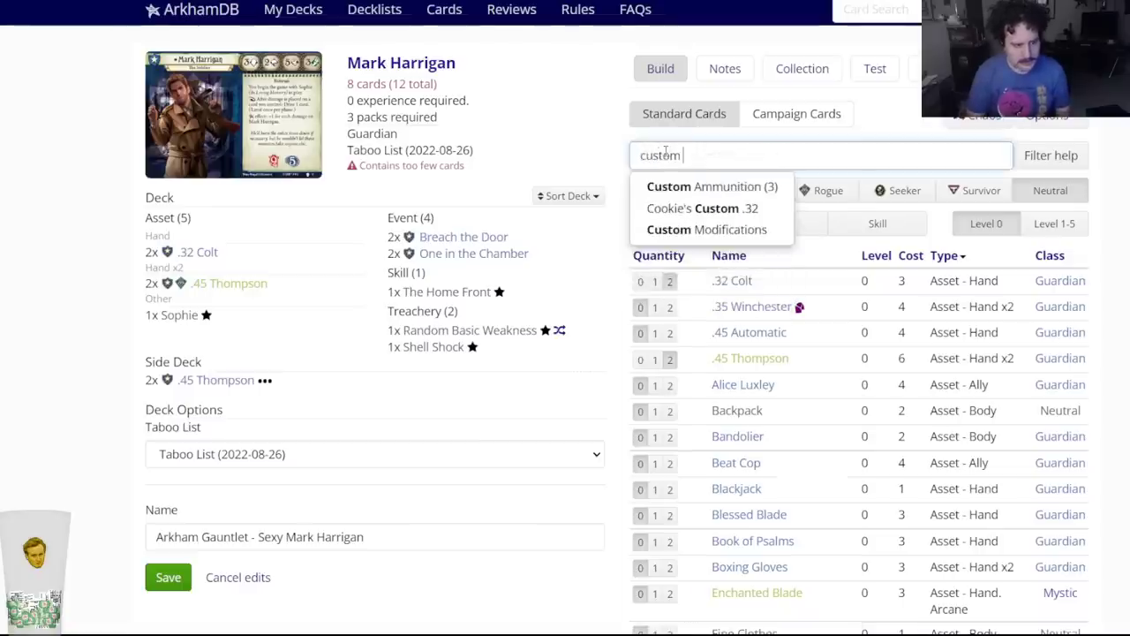
left_click(483, 256)
left_click(483, 254)
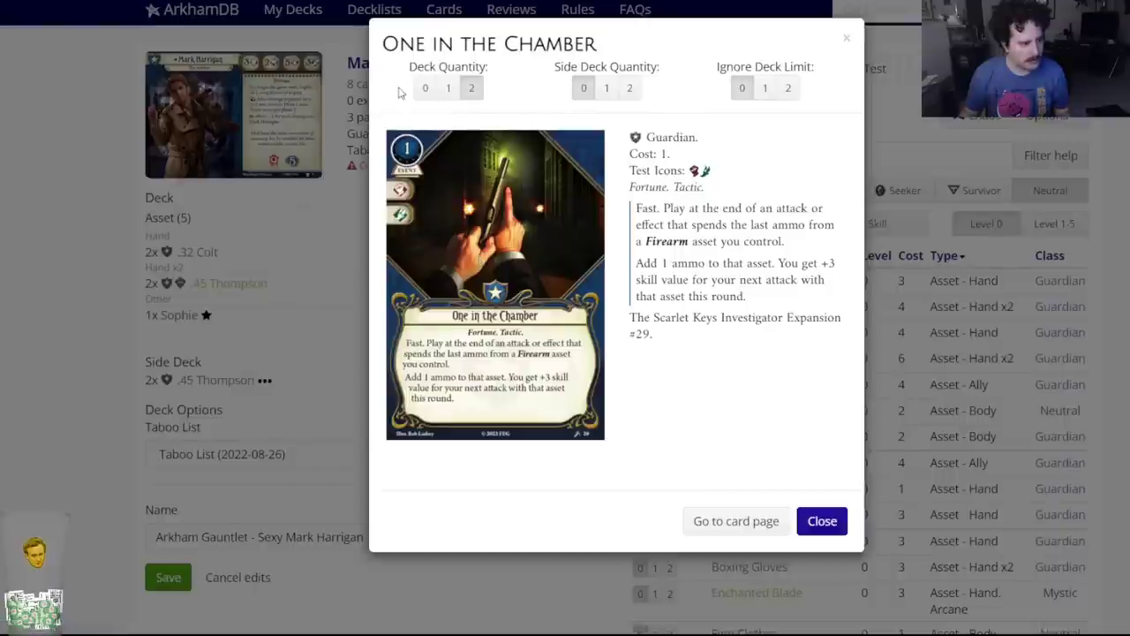
left_click(423, 104)
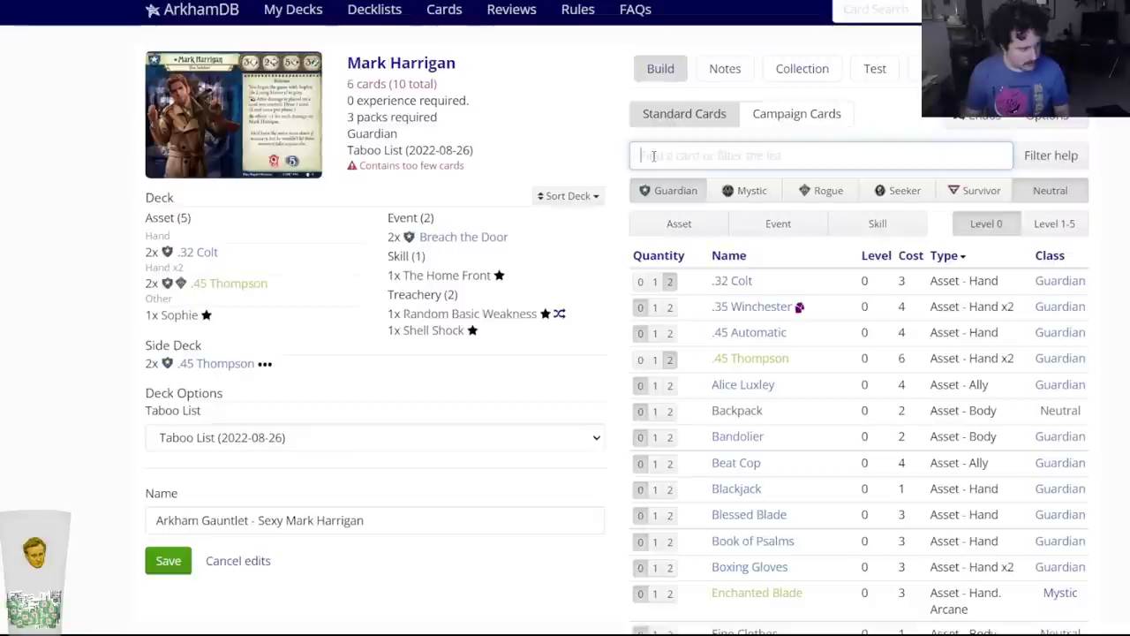
Filter by k:weapon and add two level 0 .45 Automatic to the Mark Harrigan deck and two level 2 .32 Colt to its side deck.
type("k:weapon")
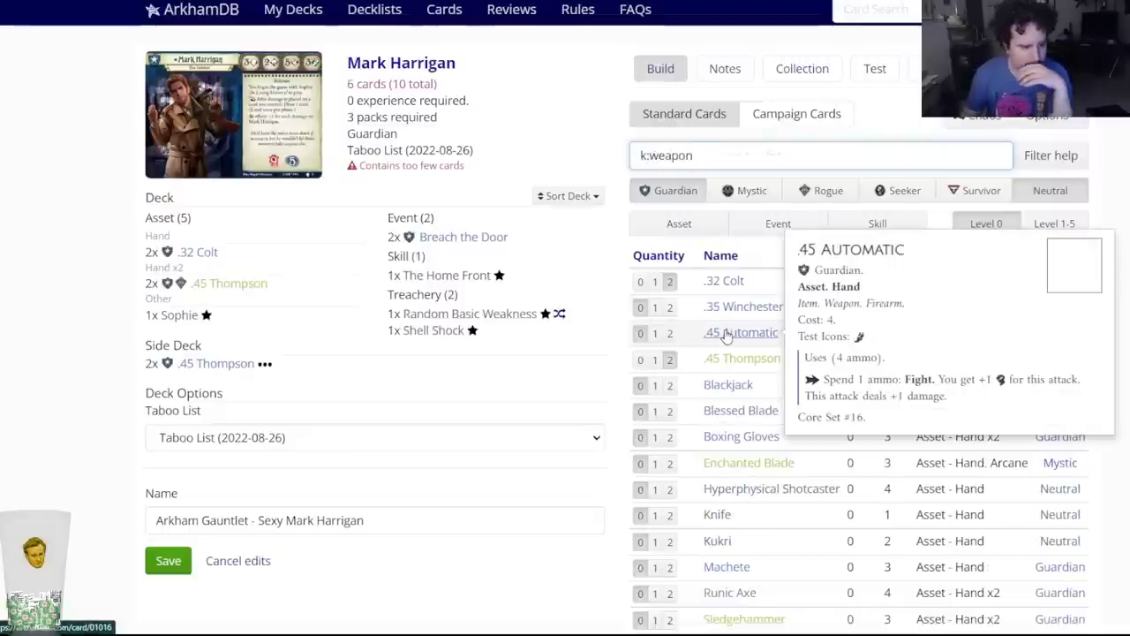
left_click(671, 333)
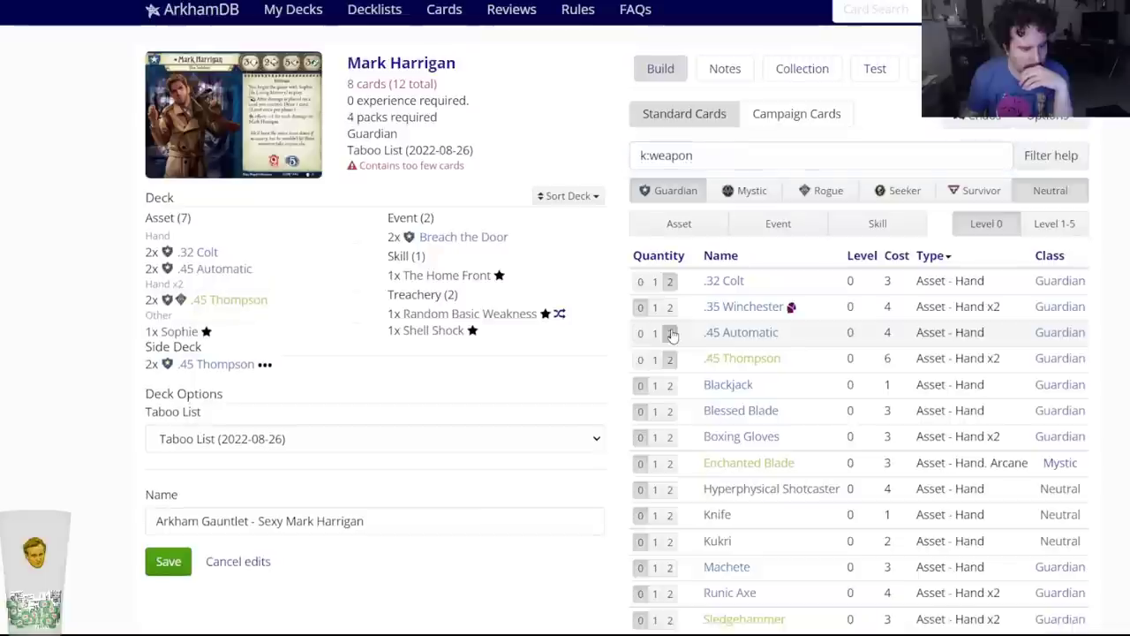
left_click(1060, 224)
left_click(728, 283)
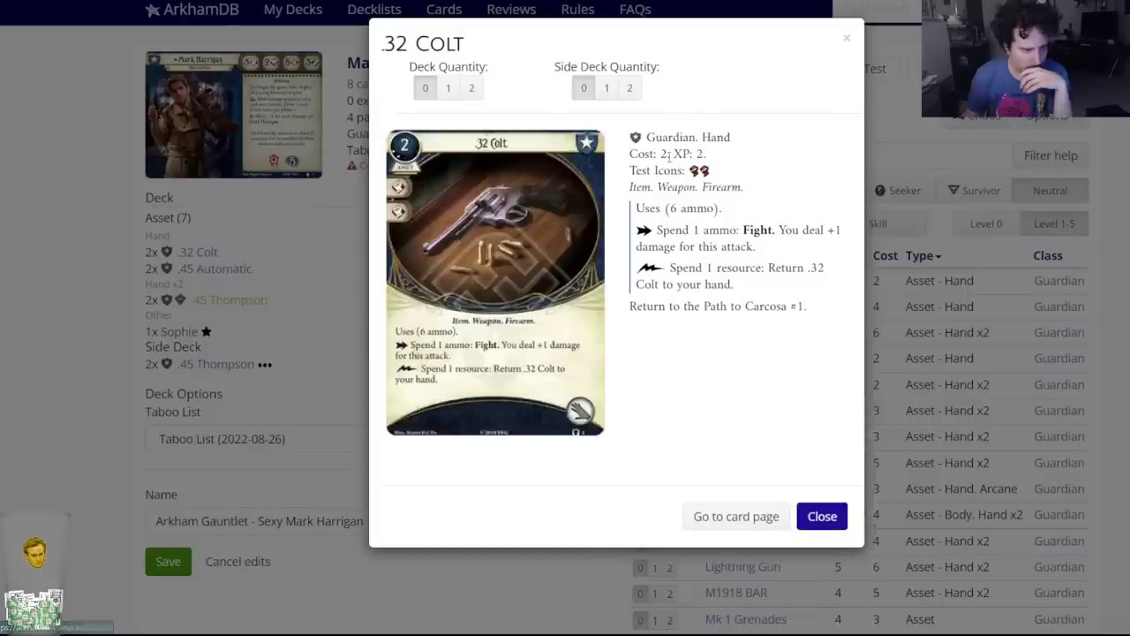
left_click(632, 89)
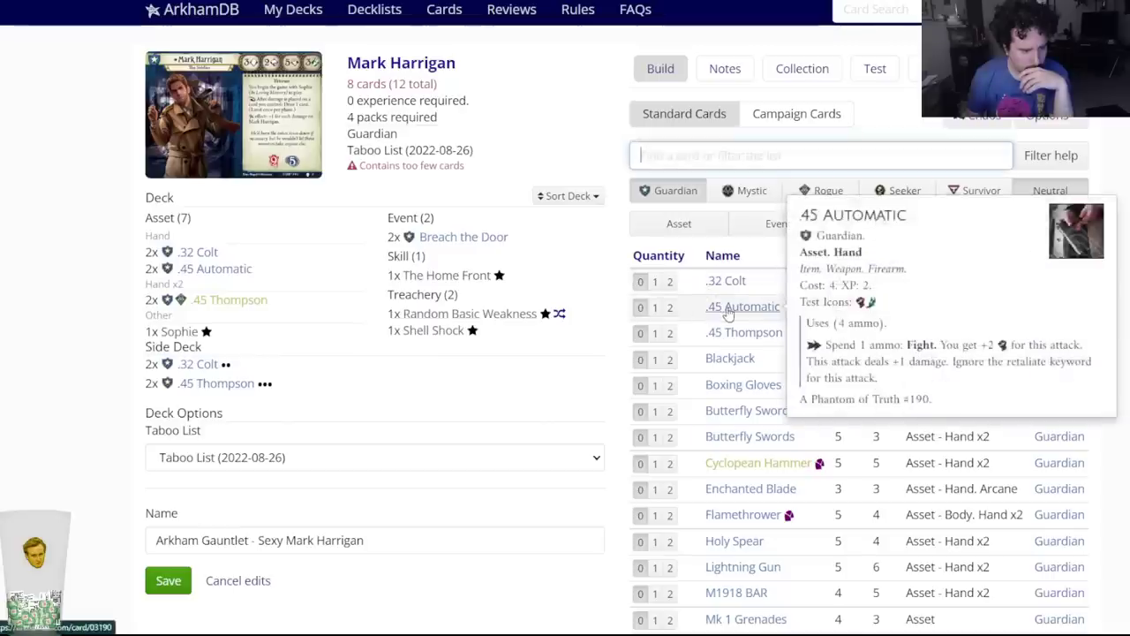
Read the level 2 .45 Automatic card and look through the level 1-5 weapons for Mark Harrigan upgrades.
left_click(727, 306)
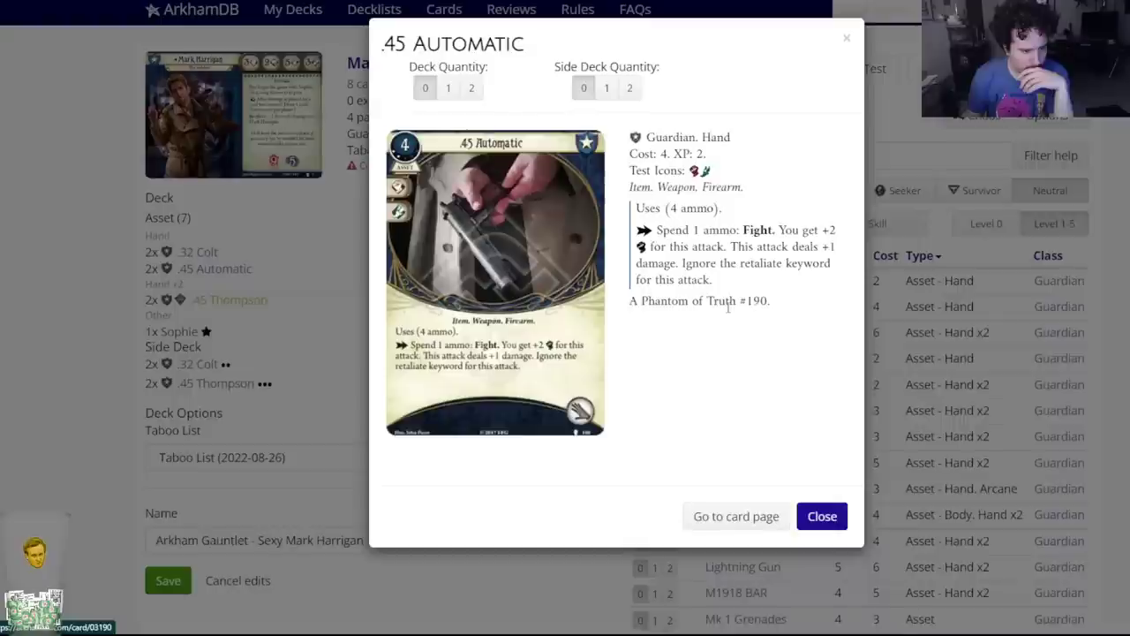
left_click(820, 517)
scroll(740, 499, "down", 1)
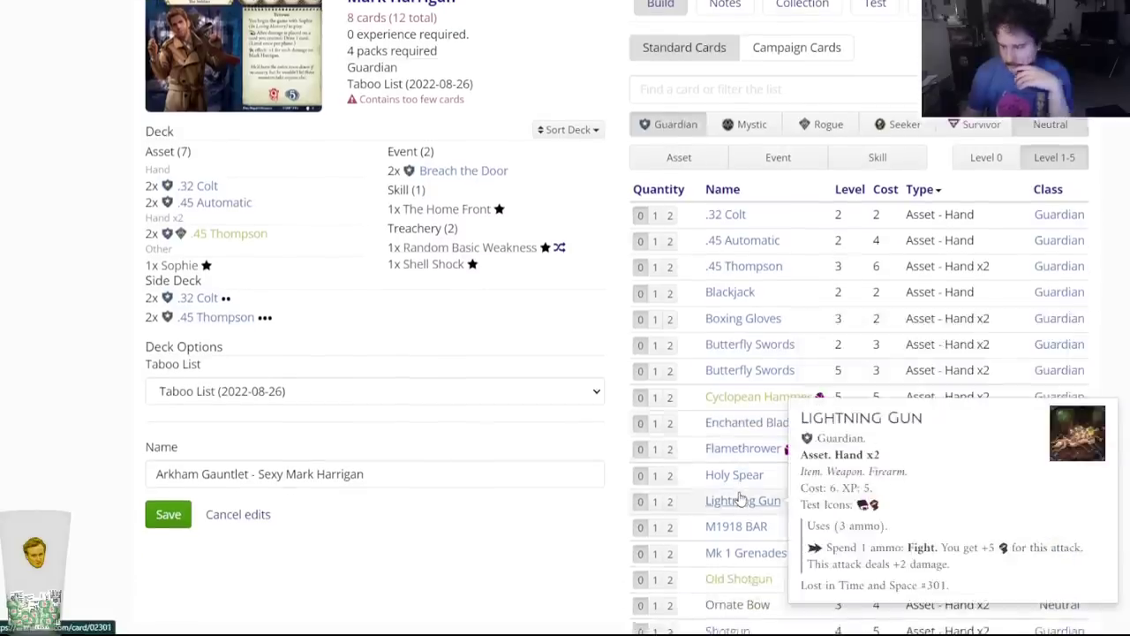
mouse_move(742, 550)
scroll(742, 549, "down", 1)
scroll(742, 549, "down", 1)
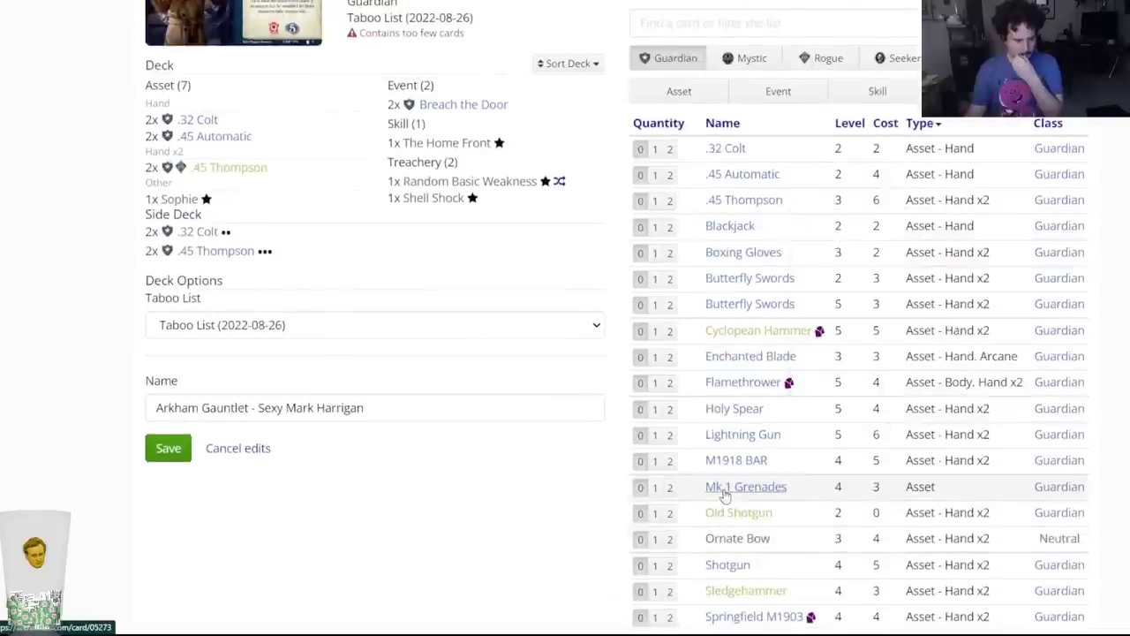
scroll(724, 496, "down", 2)
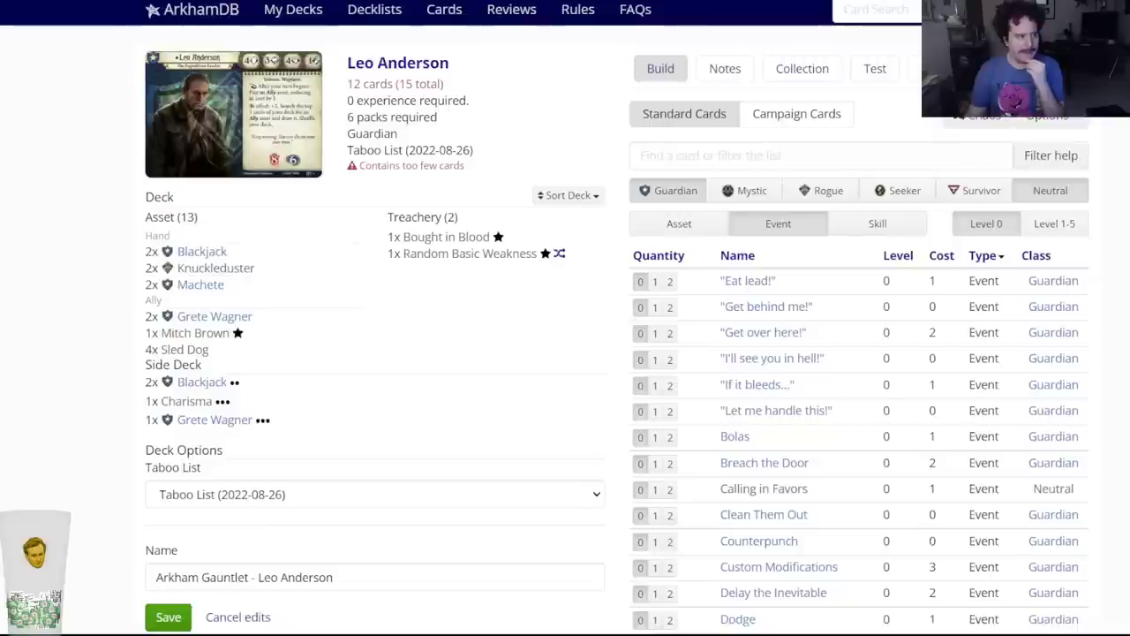
Add two level 0 Survival Knife to the Leo Anderson deck and reduce its level 0 Blackjack to one copy.
left_click(705, 155)
type("survival")
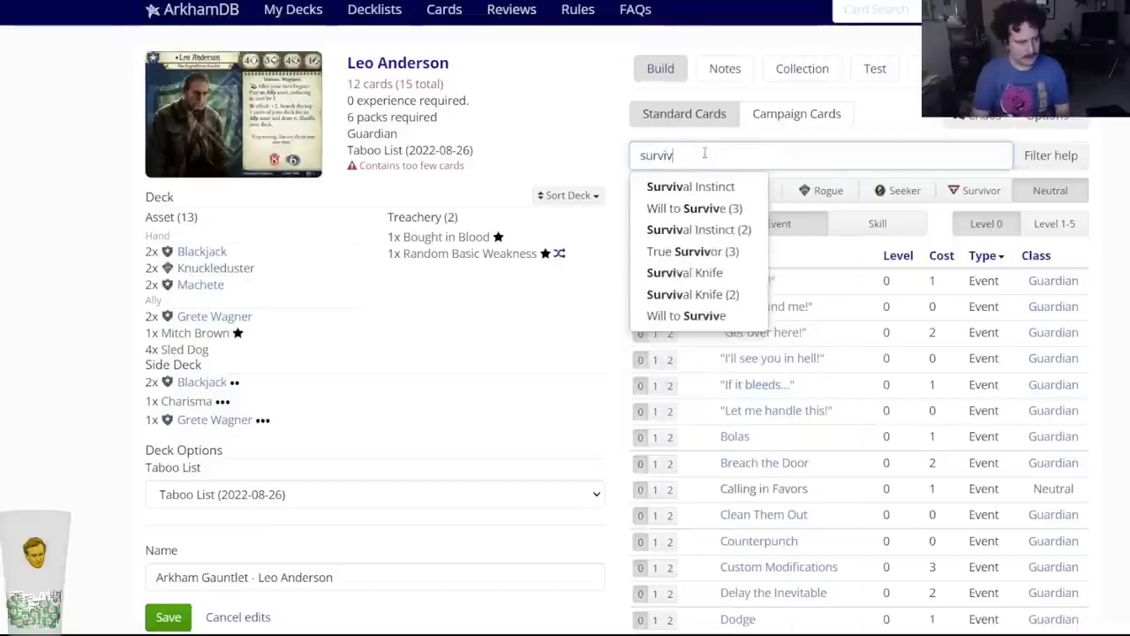
key("Down")
key("Down")
key("Down")
key("Return")
key("2")
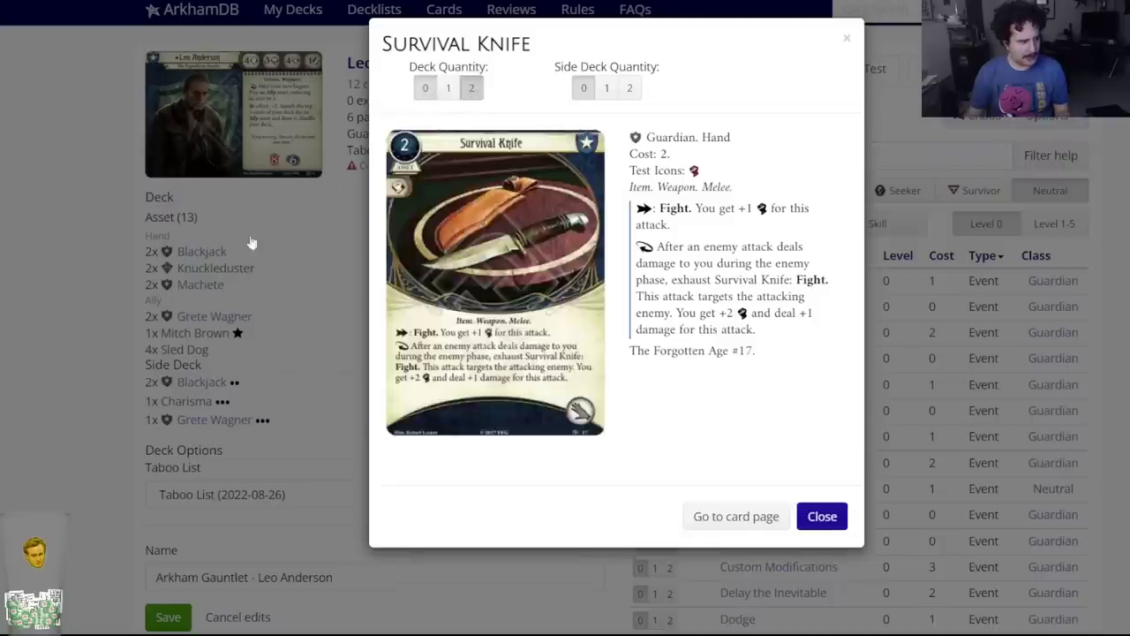
left_click(328, 182)
left_click(201, 252)
left_click(442, 91)
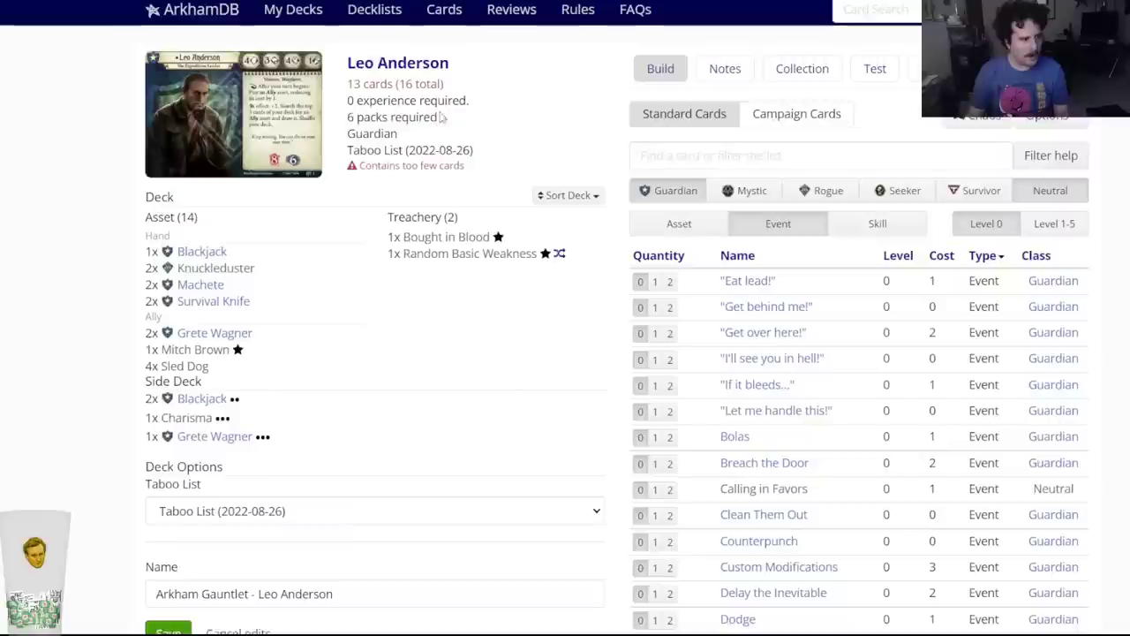
Find the level 2 Survival Knife and add two copies to the Leo Anderson side deck.
left_click(648, 155)
type("survival")
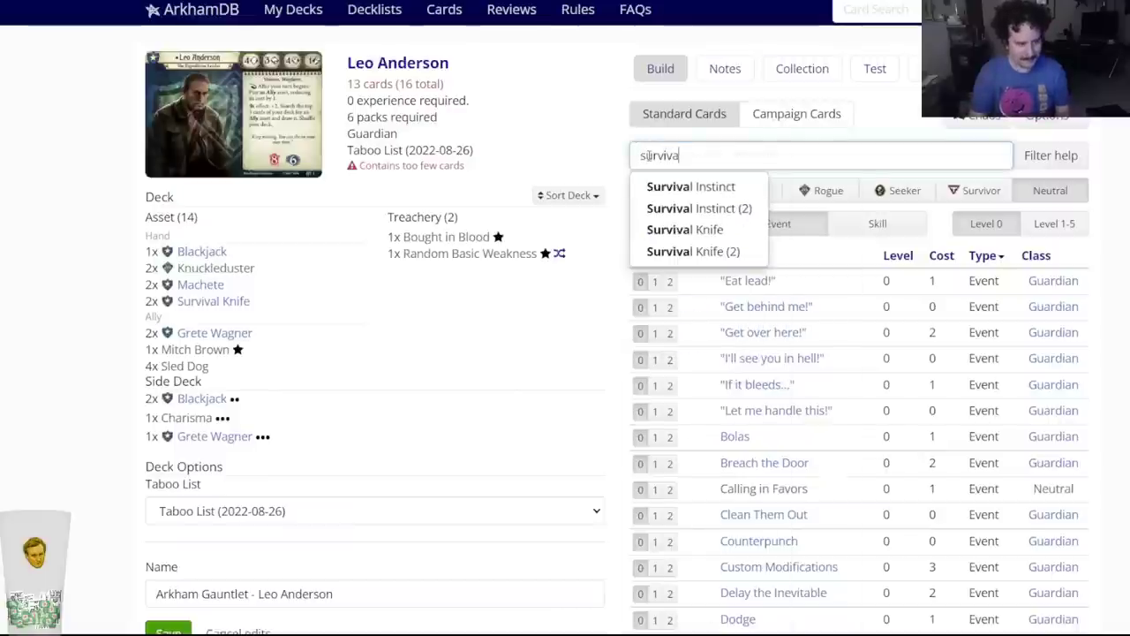
left_click(671, 251)
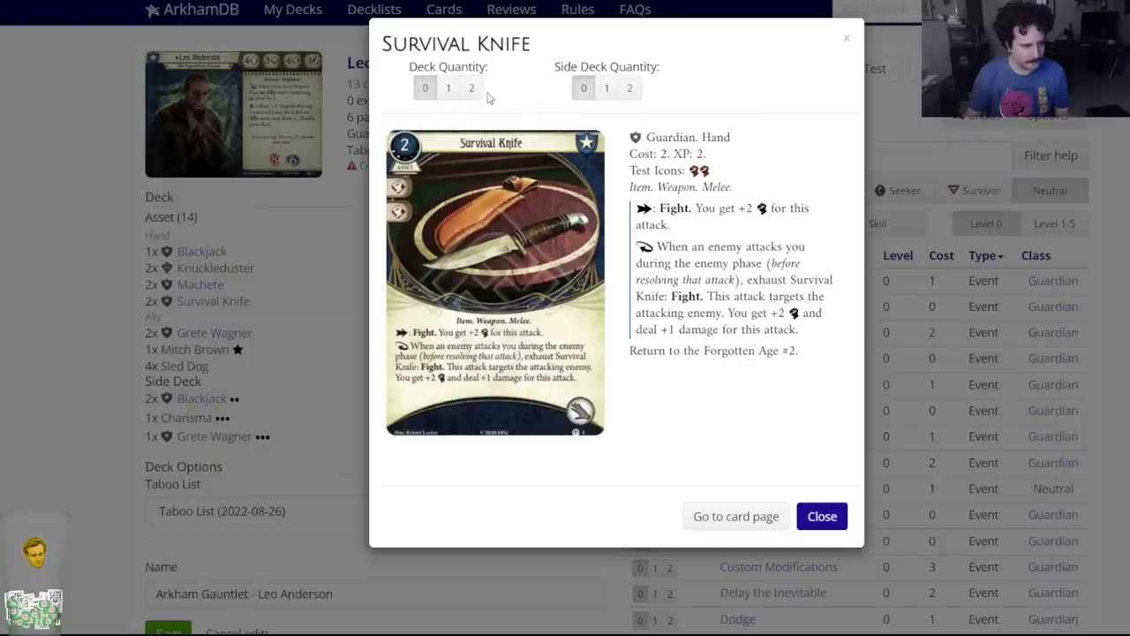
left_click(629, 88)
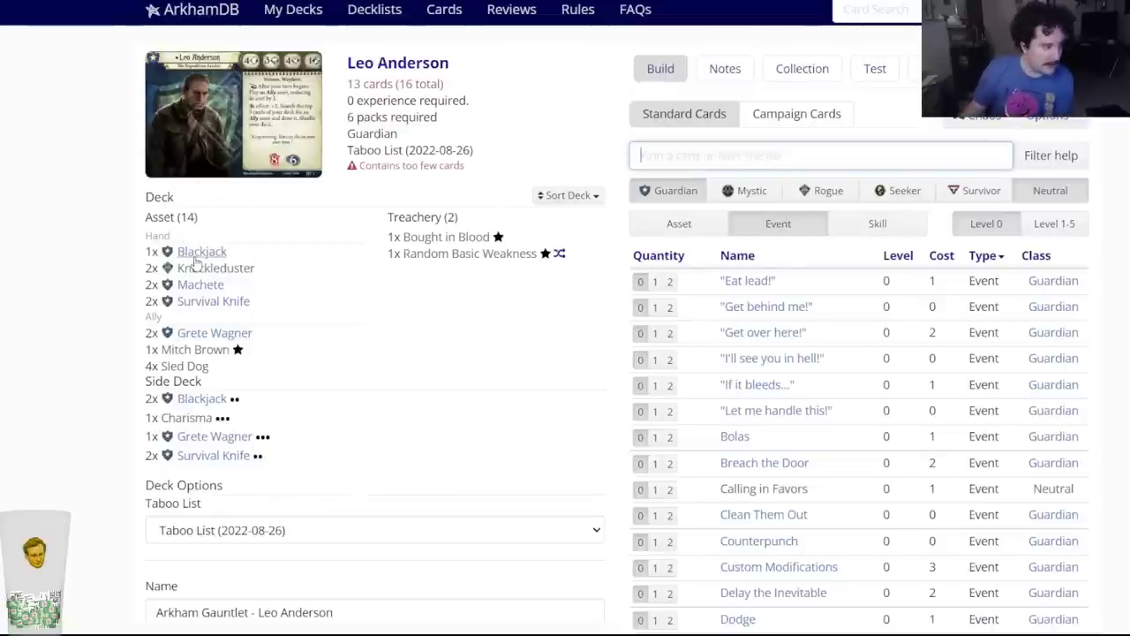
Switch to the Ultimate One Collection Challenge document in Google Docs and check its Arkham Gauntlet card lists.
mouse_move(196, 258)
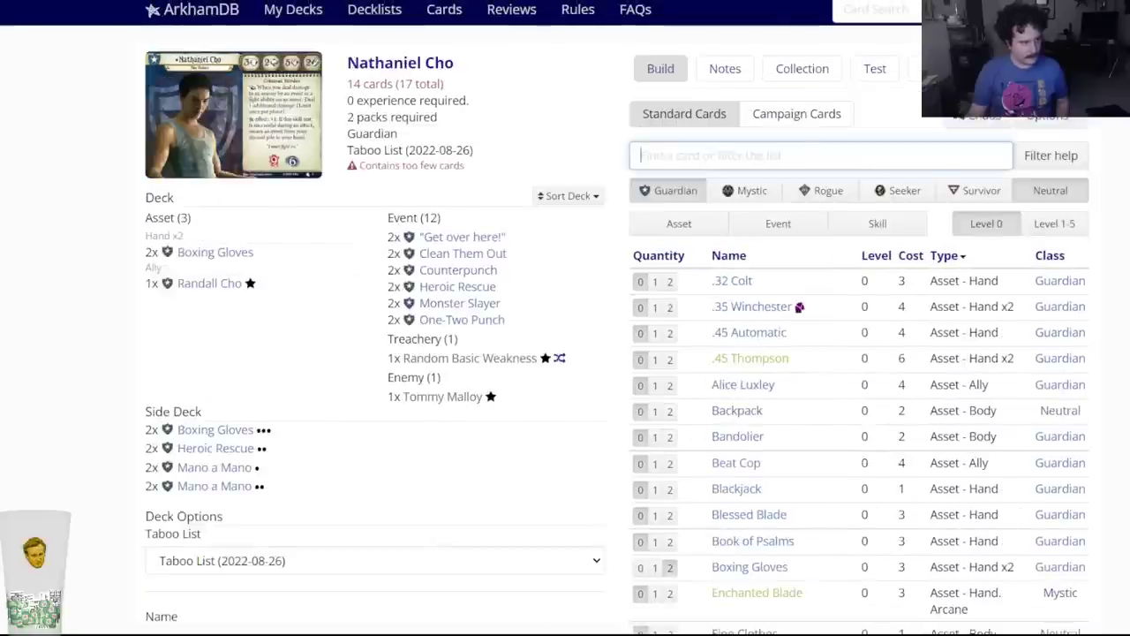
key("ctrl+Tab")
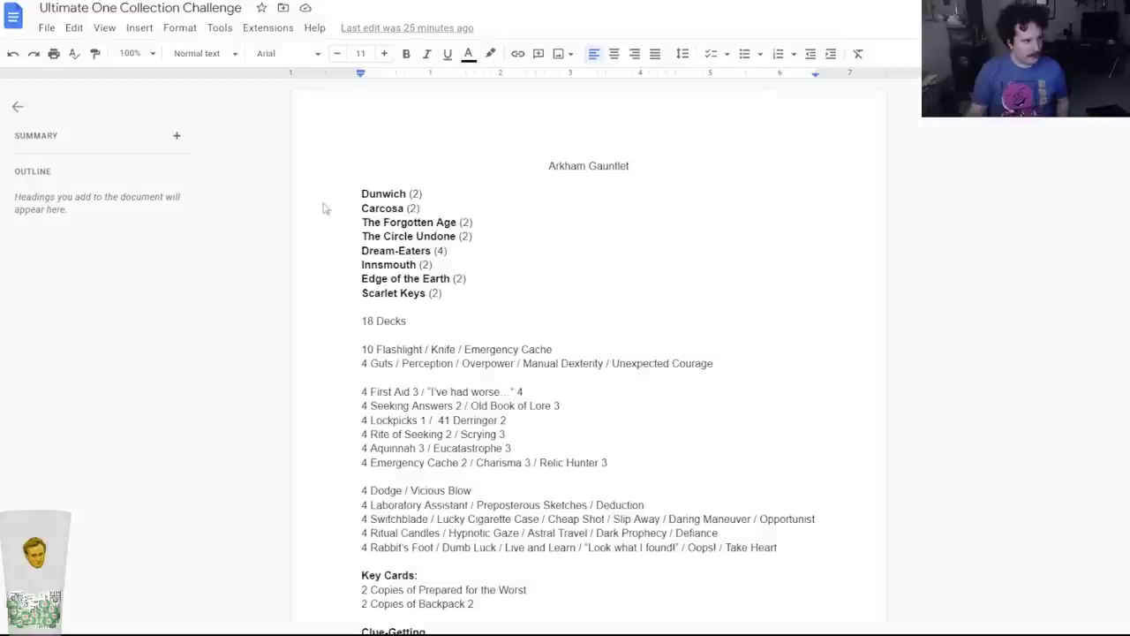
scroll(428, 439, "down", 2)
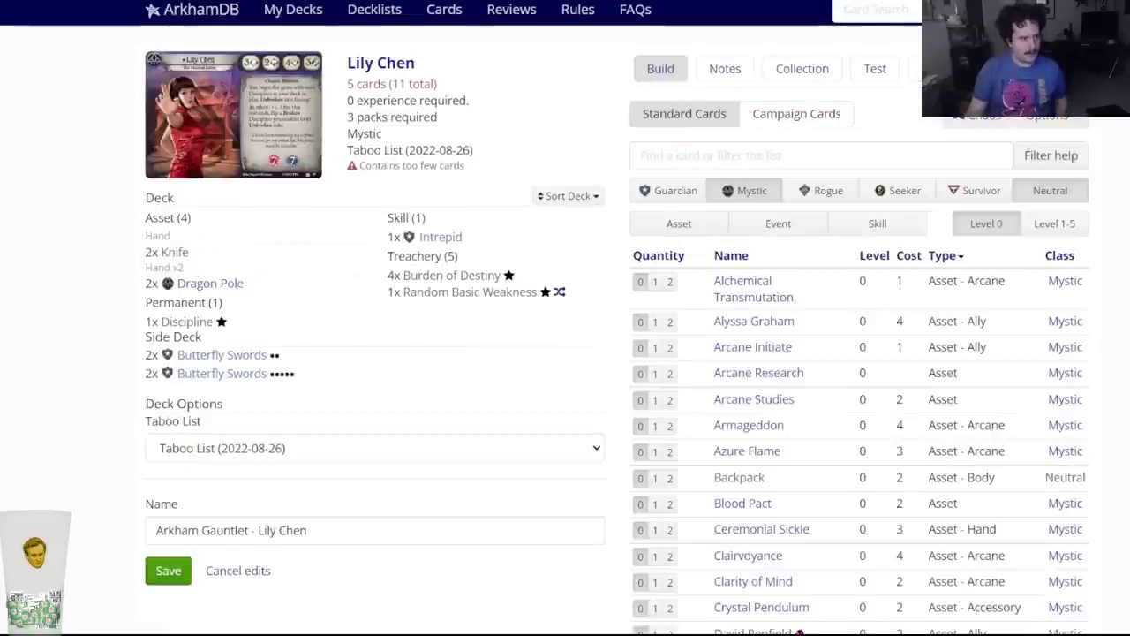
In the Lily Chen deck on ArkhamDB, find the Runic Axe card and add two copies to the main deck.
left_click(714, 150)
type("runic")
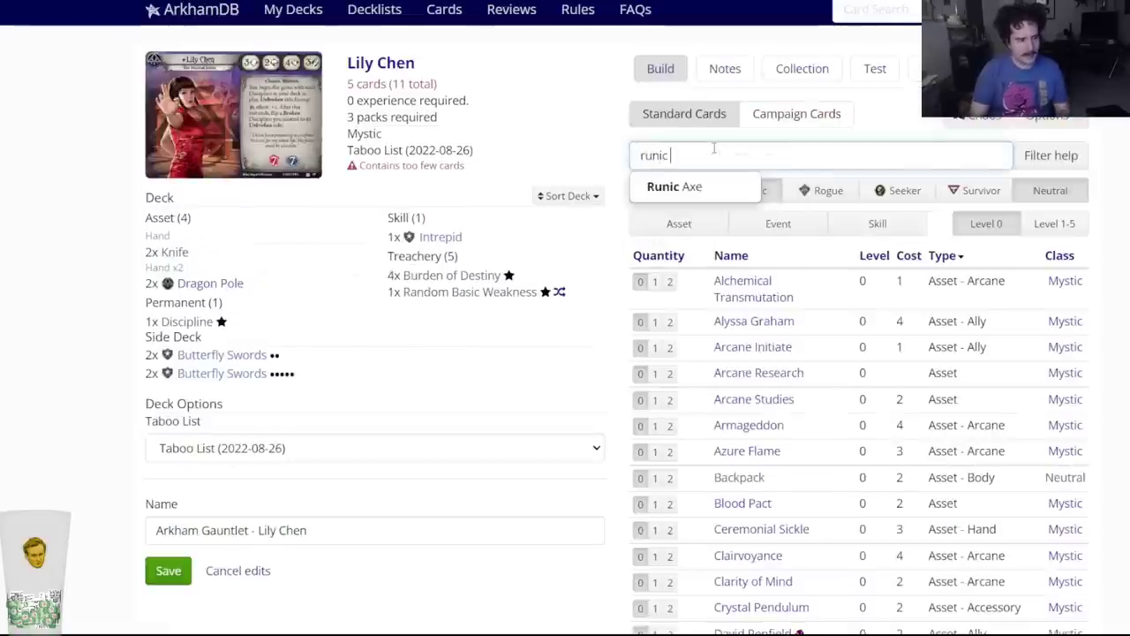
left_click(698, 186)
left_click(475, 88)
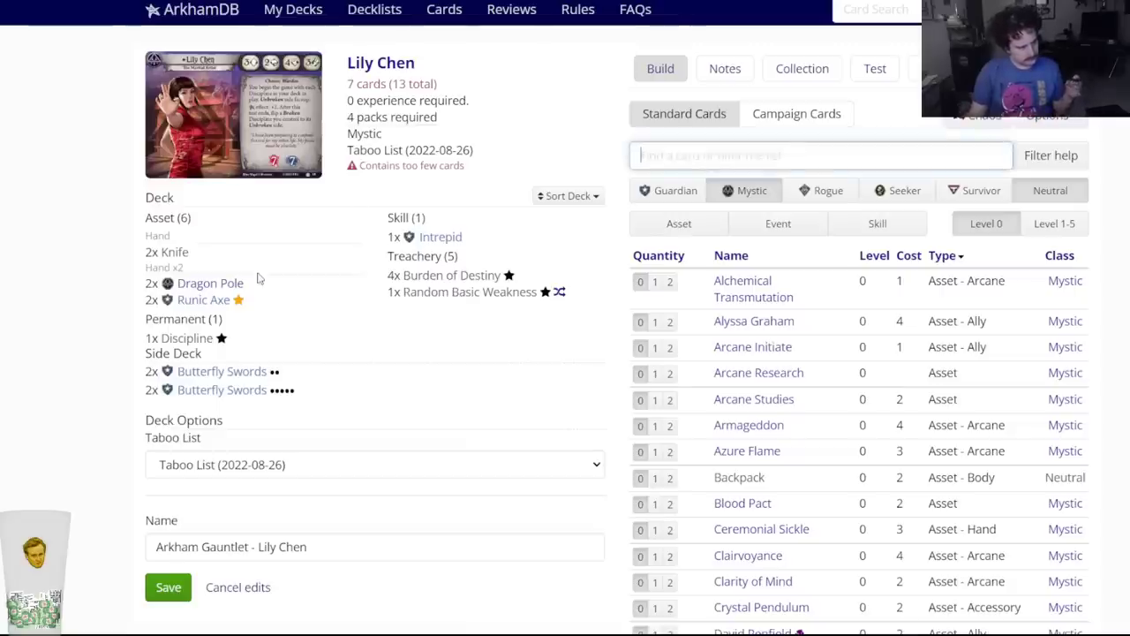
mouse_move(210, 297)
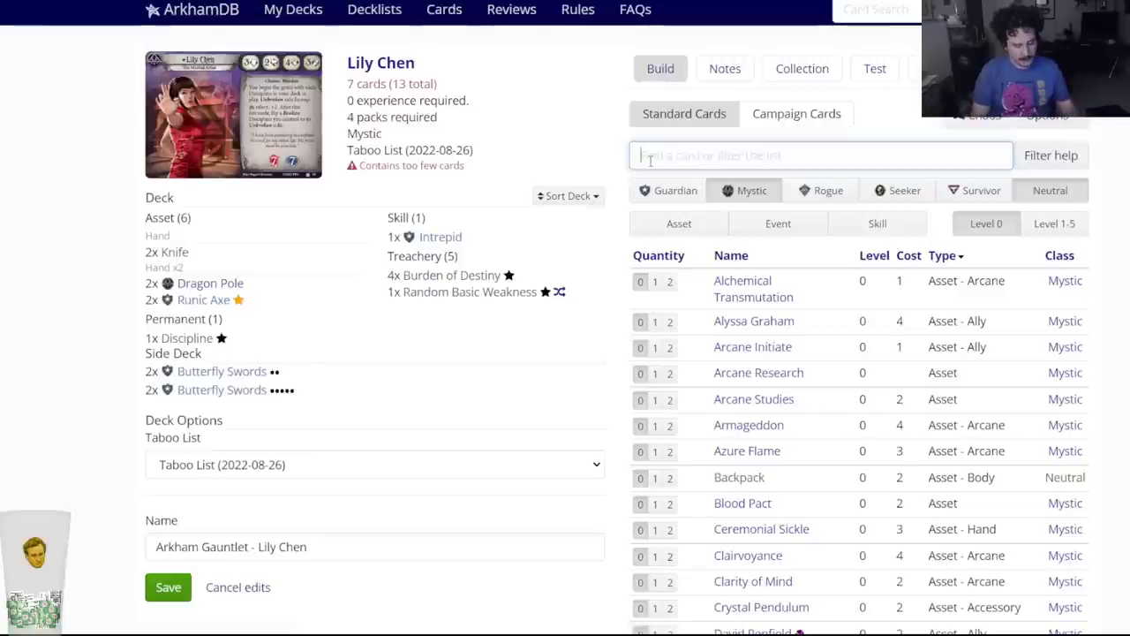
Find the level 0 Bandolier and add one copy to the Lily Chen deck.
type("bandol")
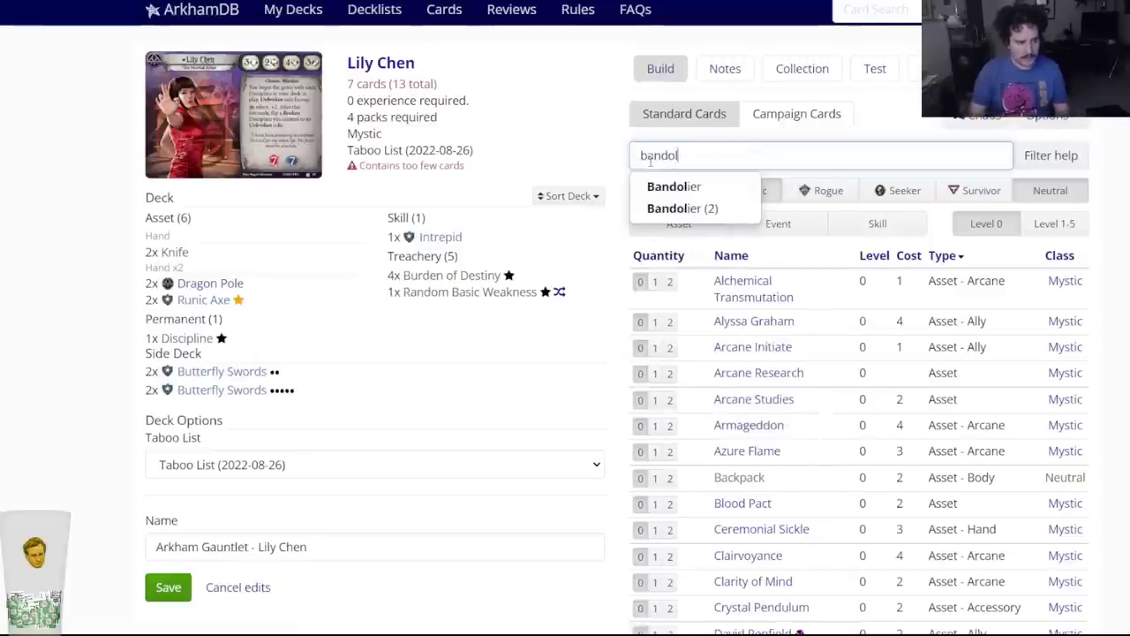
key("Return")
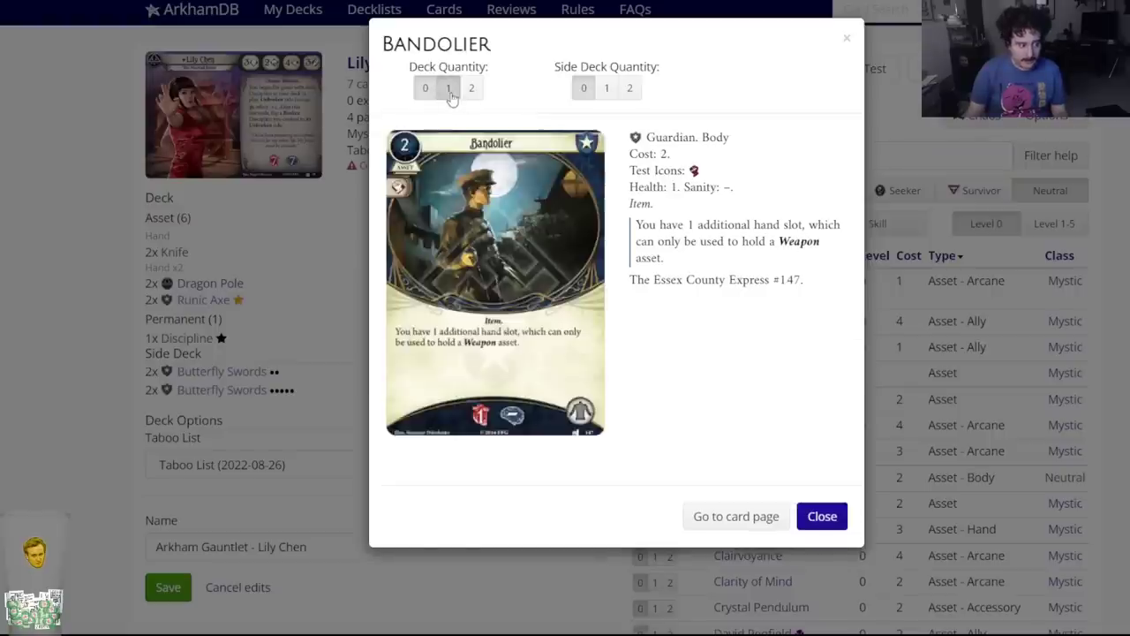
left_click(449, 89)
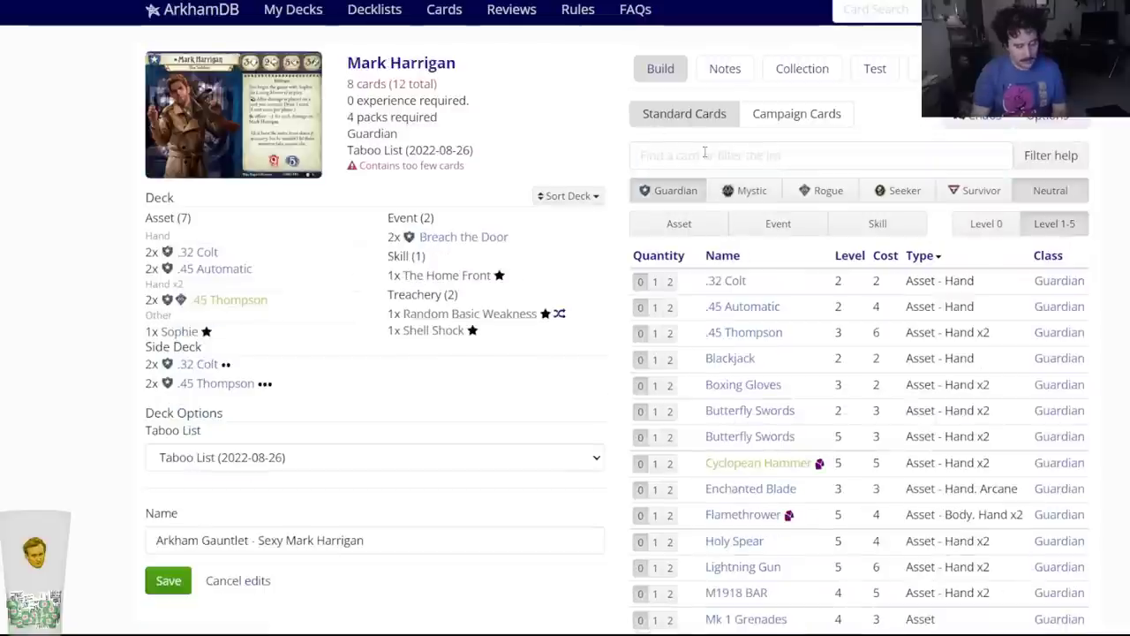
Find the level 0 Bandolier and add one copy to the Mark Harrigan deck.
left_click(705, 154)
type("bandol")
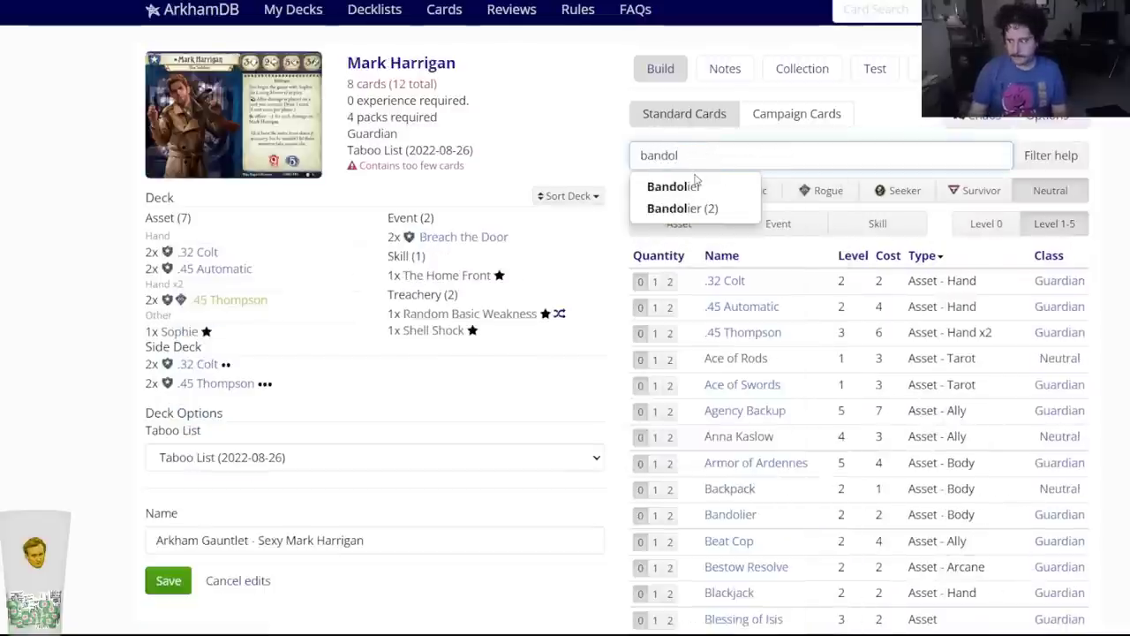
left_click(694, 186)
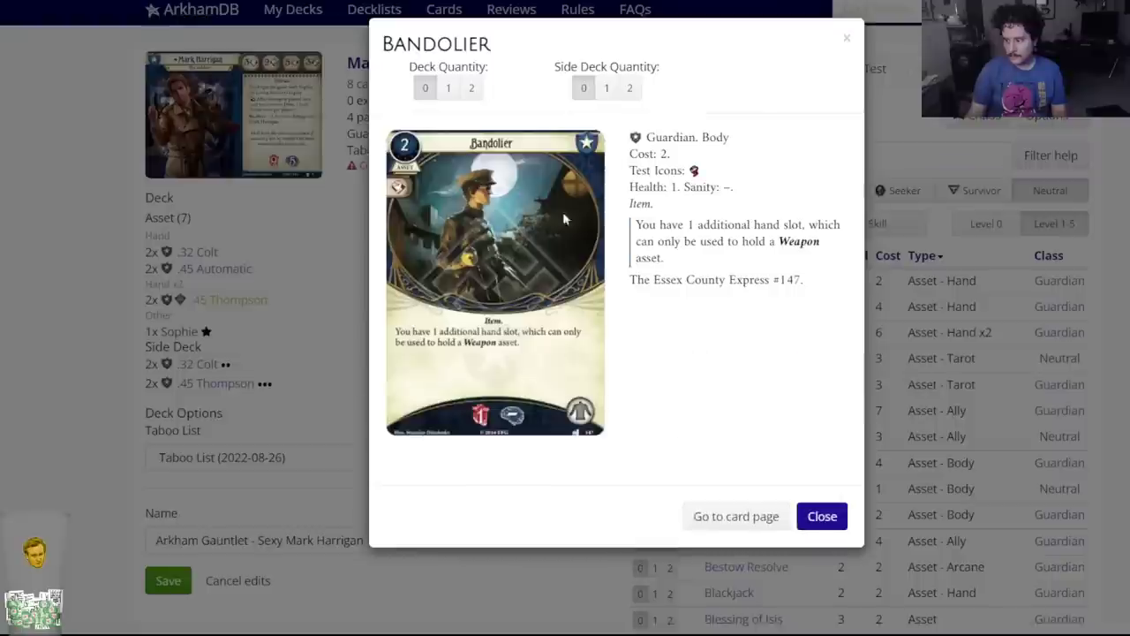
left_click(448, 89)
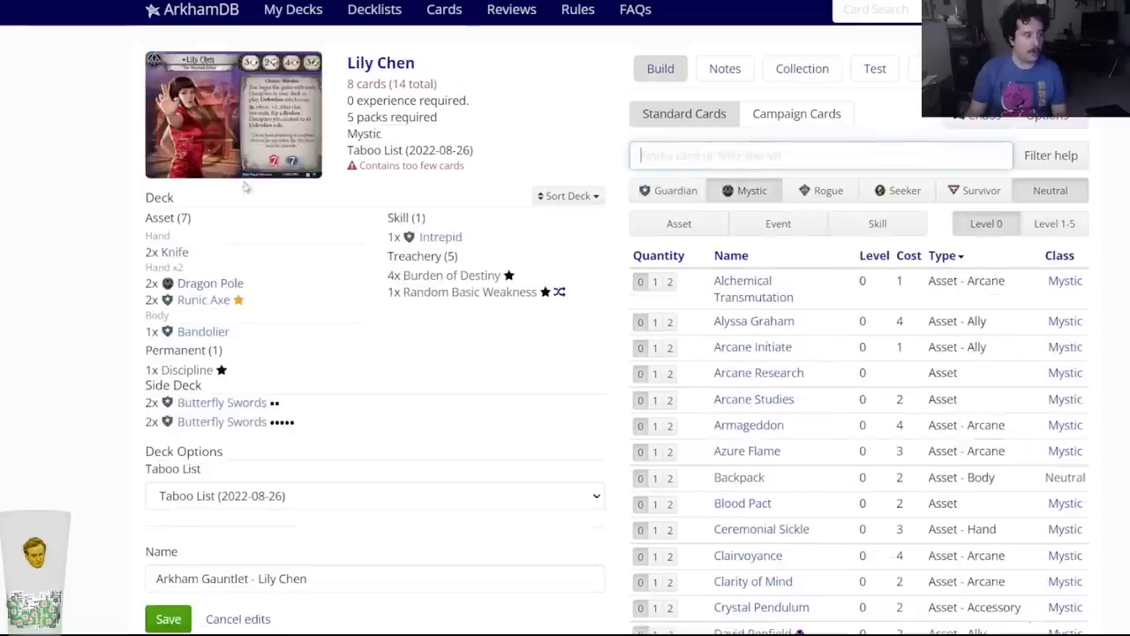
Move both Runic Axe copies from Lily Chen's main deck to the side deck.
left_click(205, 300)
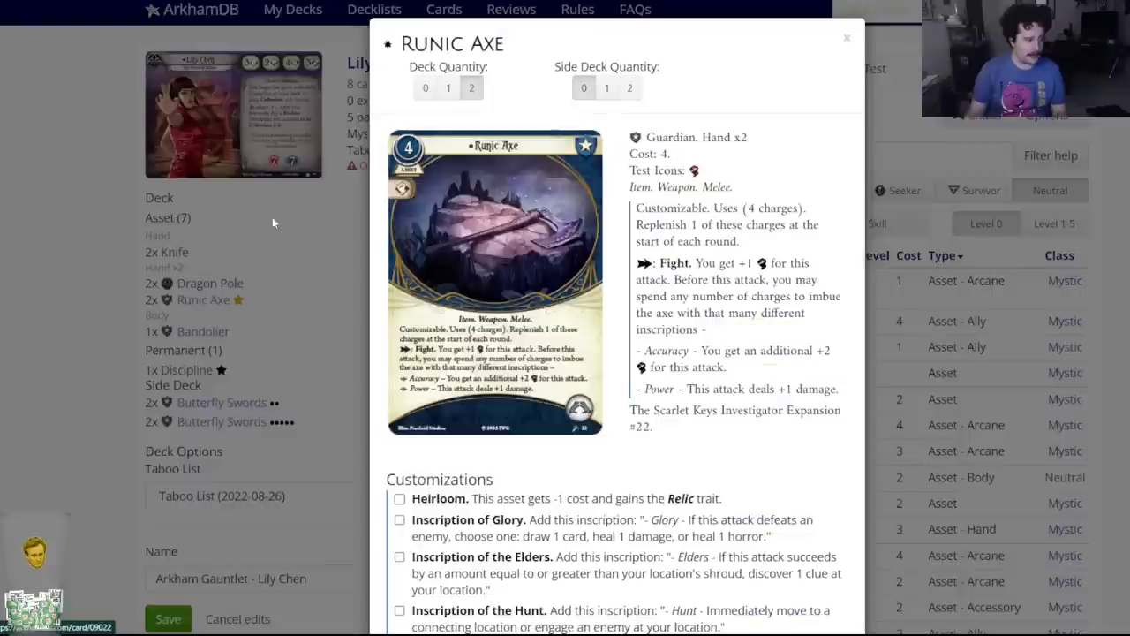
left_click(630, 89)
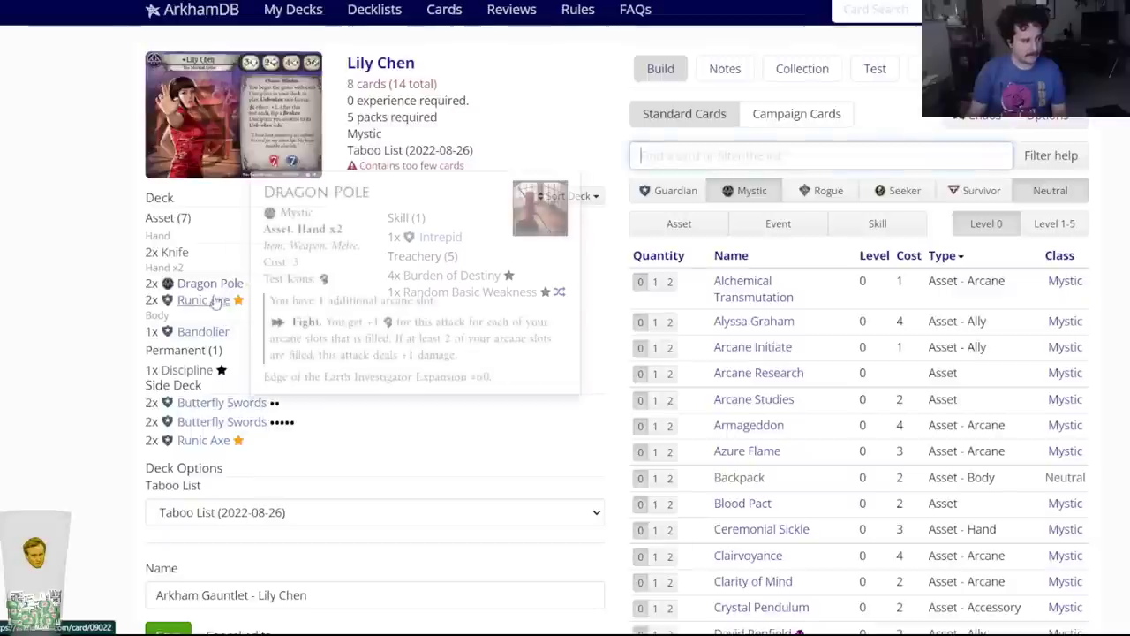
left_click(205, 300)
left_click(419, 90)
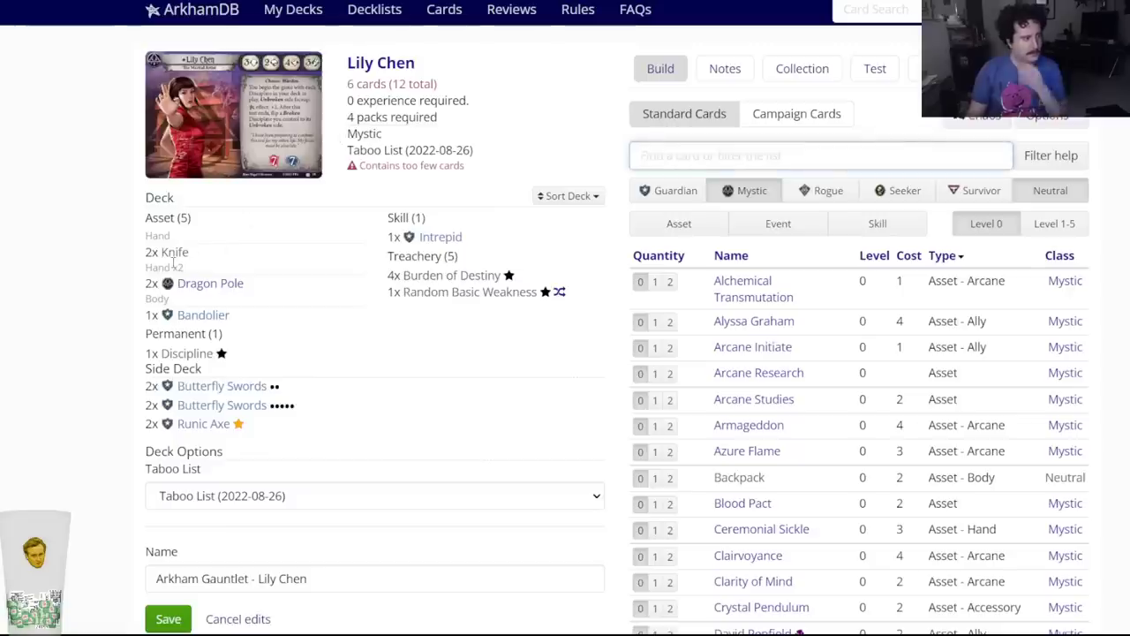
Write the Lily Chen deck note "Butterfly Swords/Runic Axe replace KNIFE or Dragon Pole" and return to the card list.
left_click(711, 69)
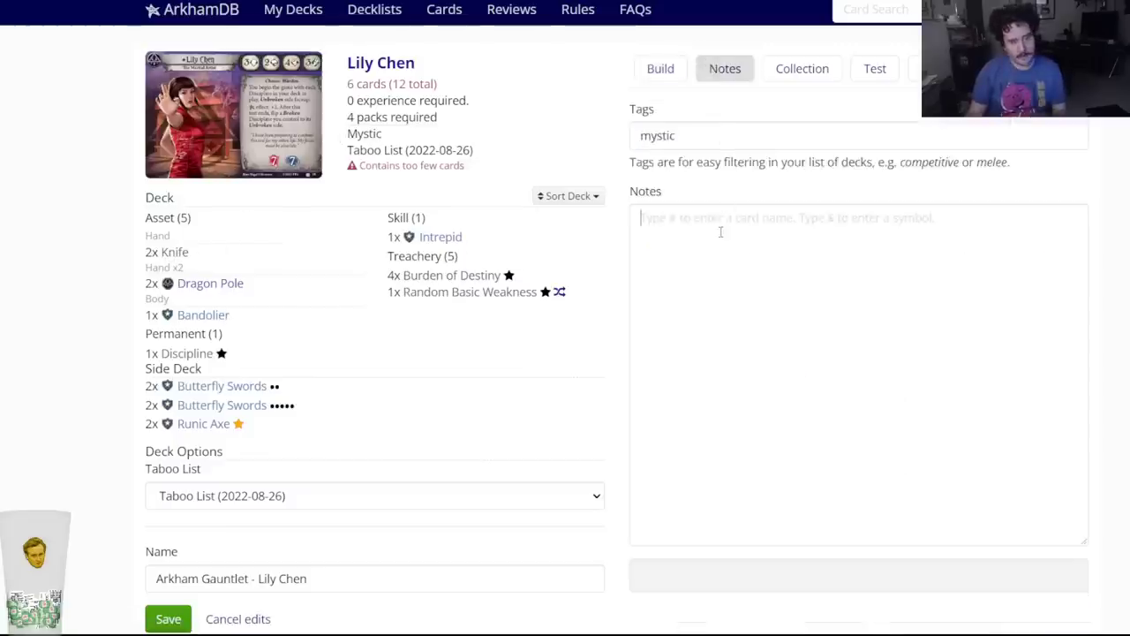
type("Runic Axe replace KNIFE")
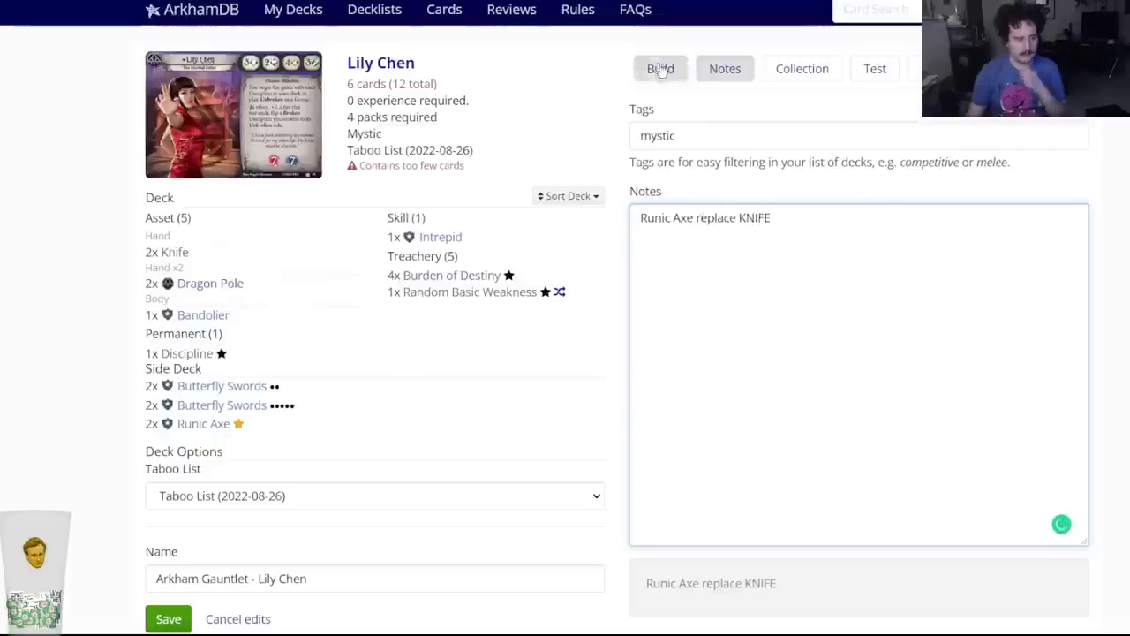
key("Return")
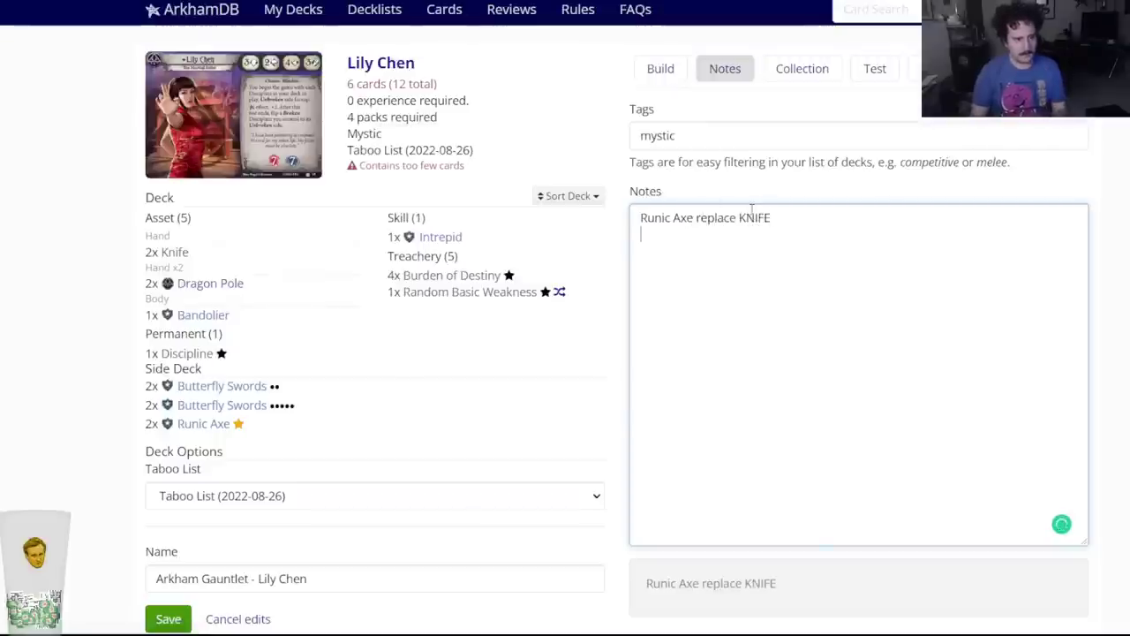
type("or Dragon Pole")
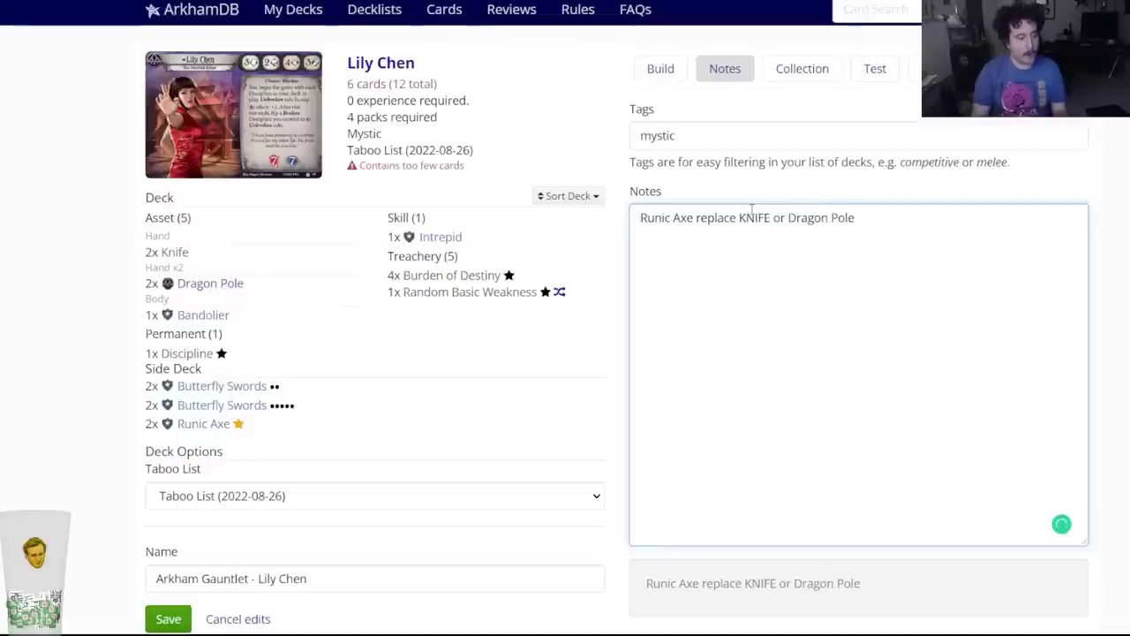
type("Butterfly S")
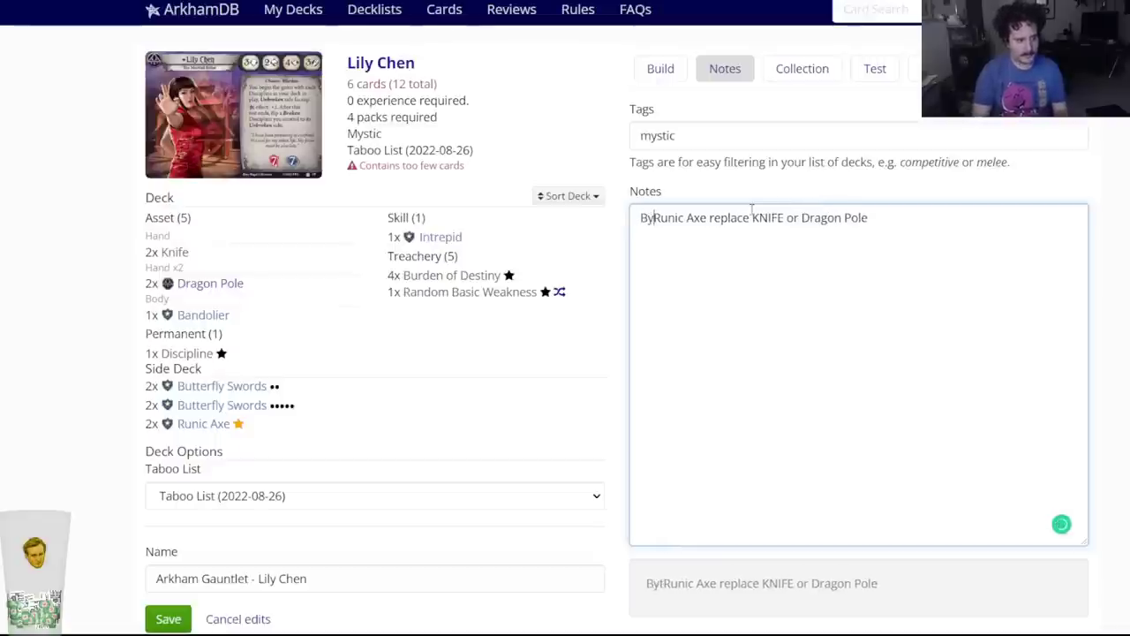
type("words/")
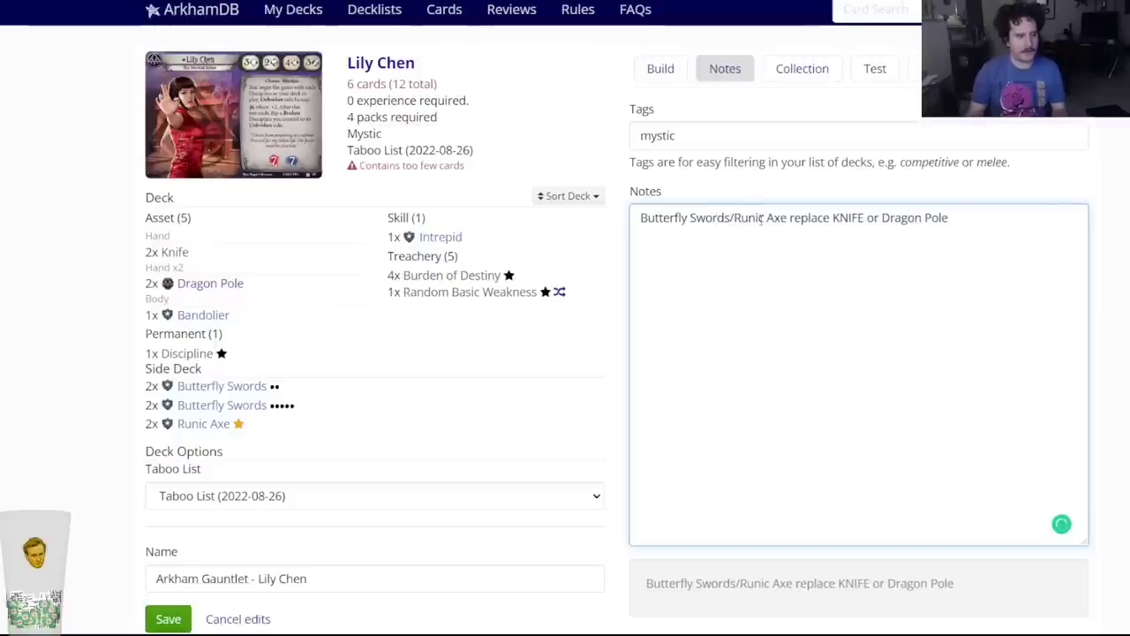
left_click(664, 70)
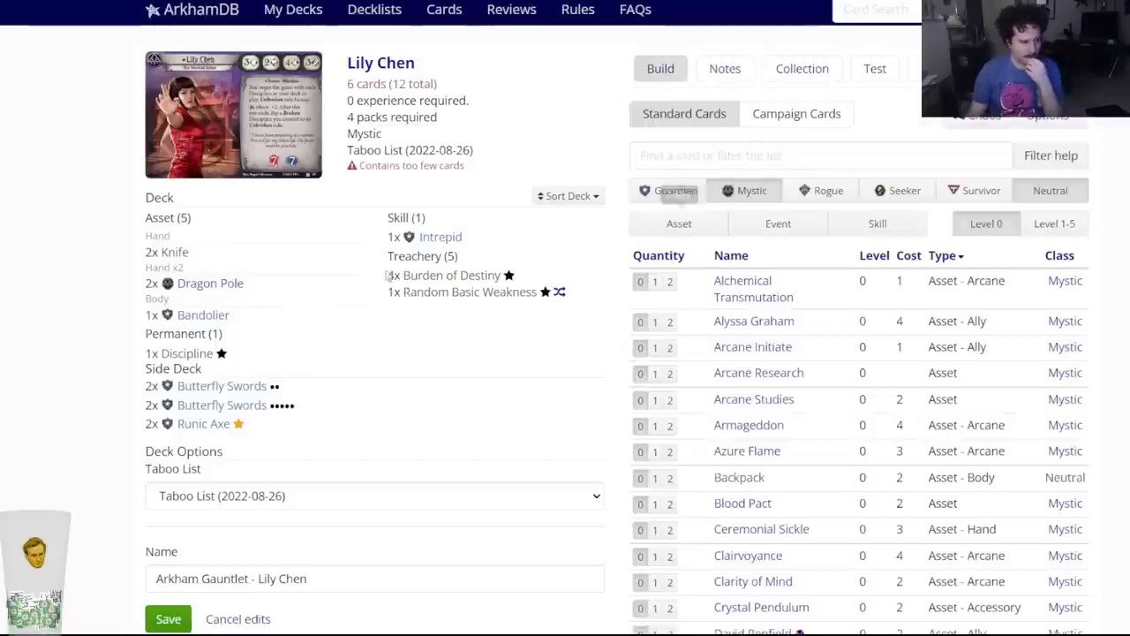
Read the Dragon Pole card, then review the Leo Anderson and Mark Harrigan decks before returning to Lily Chen.
mouse_move(232, 289)
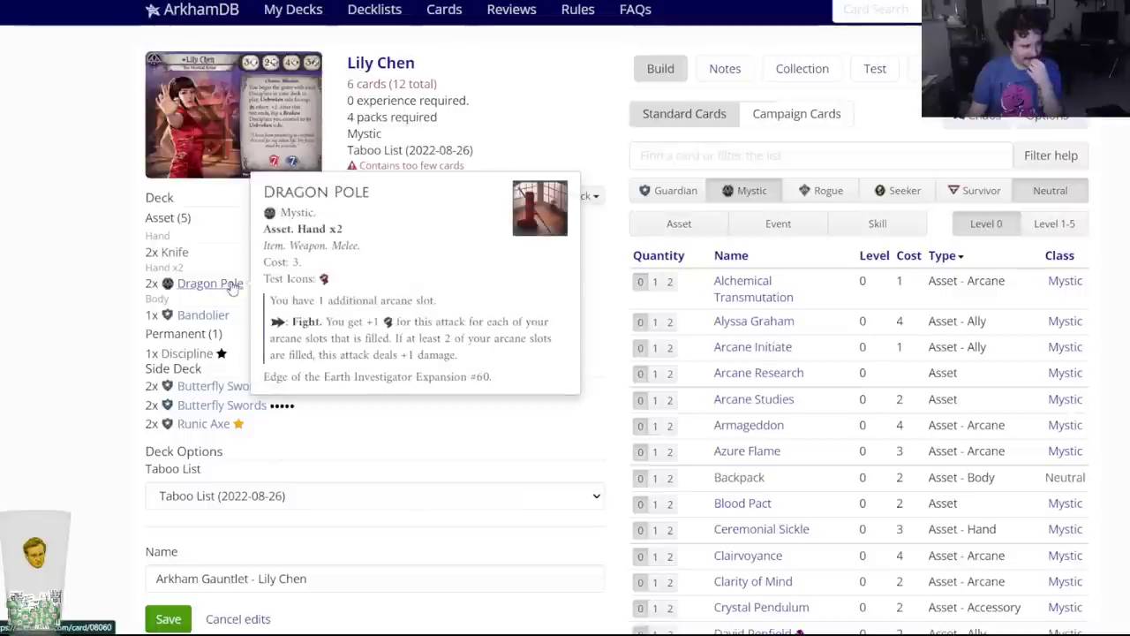
left_click(686, 159)
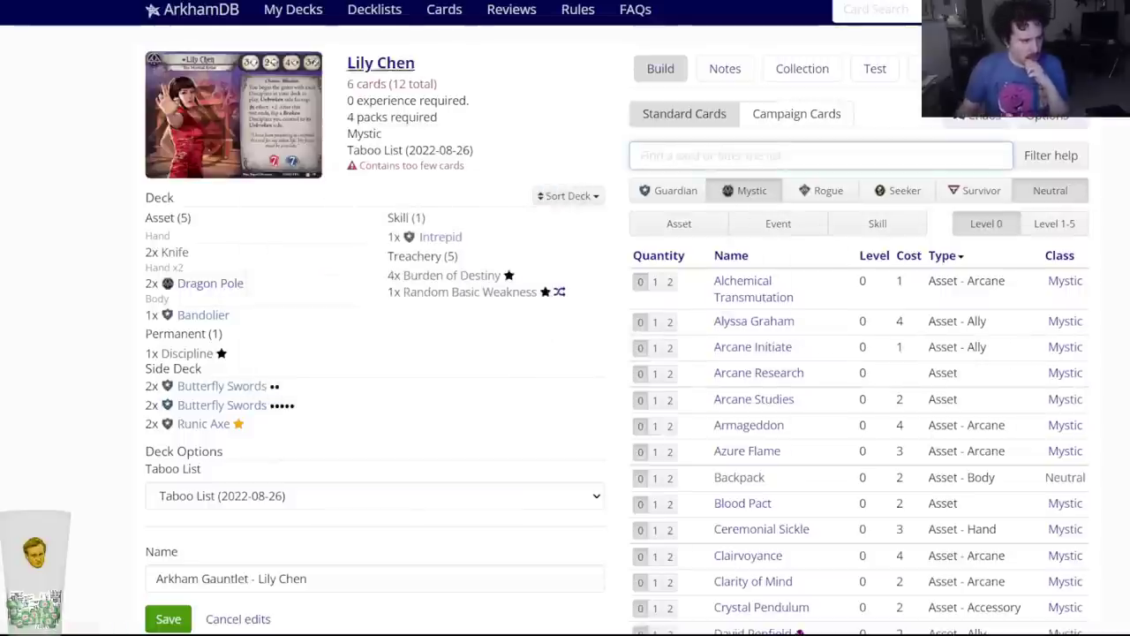
key("ctrl+Tab")
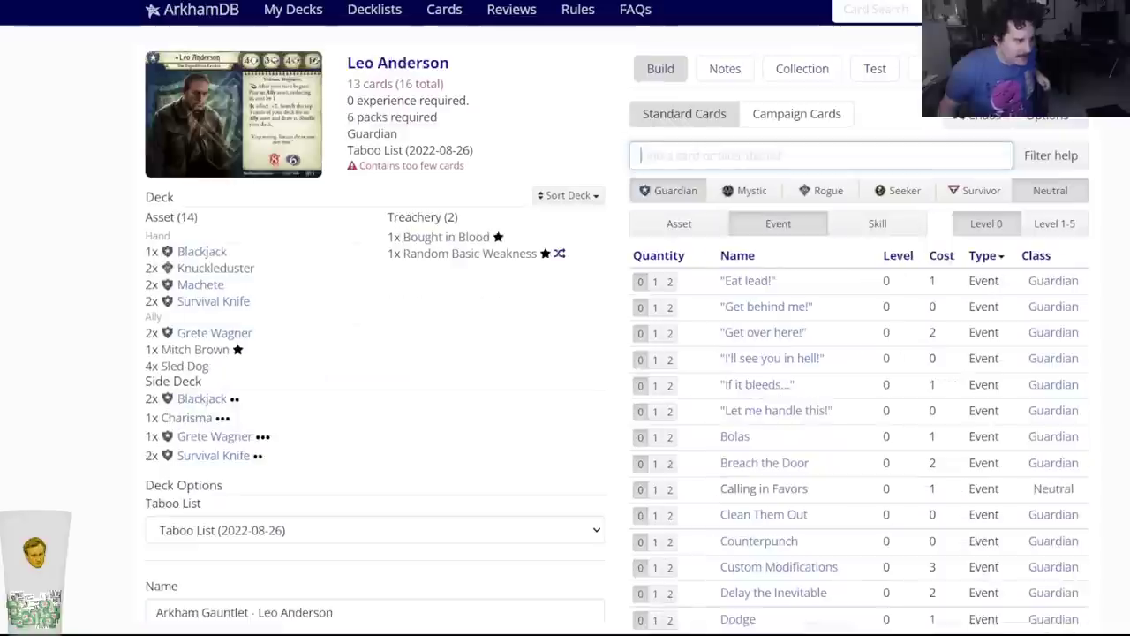
key("ctrl+Tab")
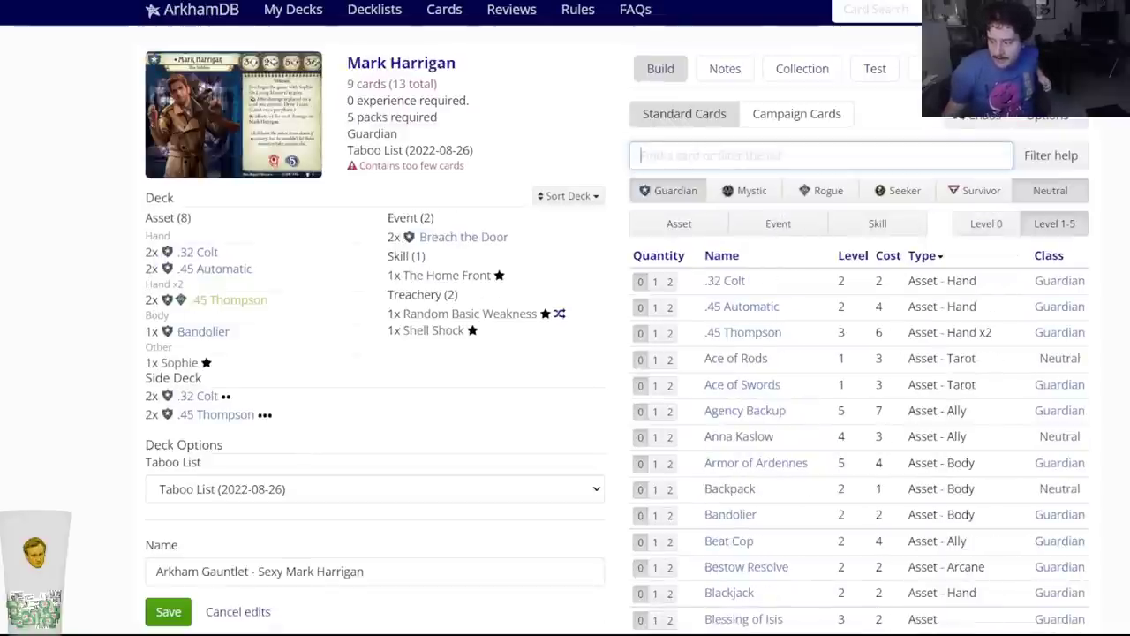
key("ctrl+shift+Tab")
key("ctrl+shift+Tab")
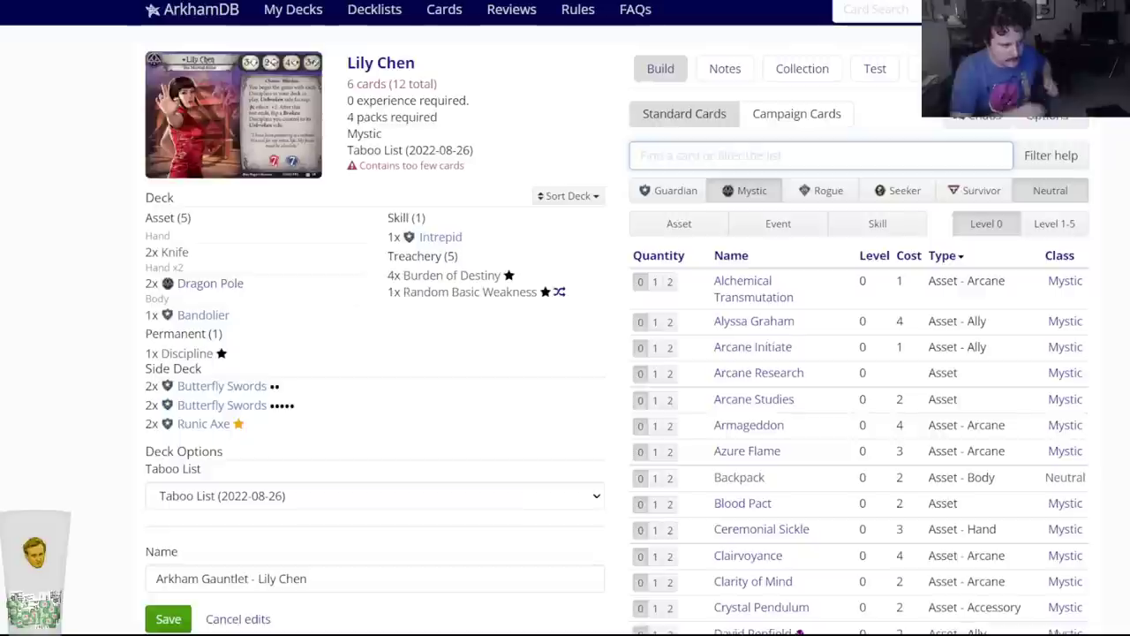
Find the level 2 Bandolier and add one copy to Lily Chen's side deck.
type("bandol")
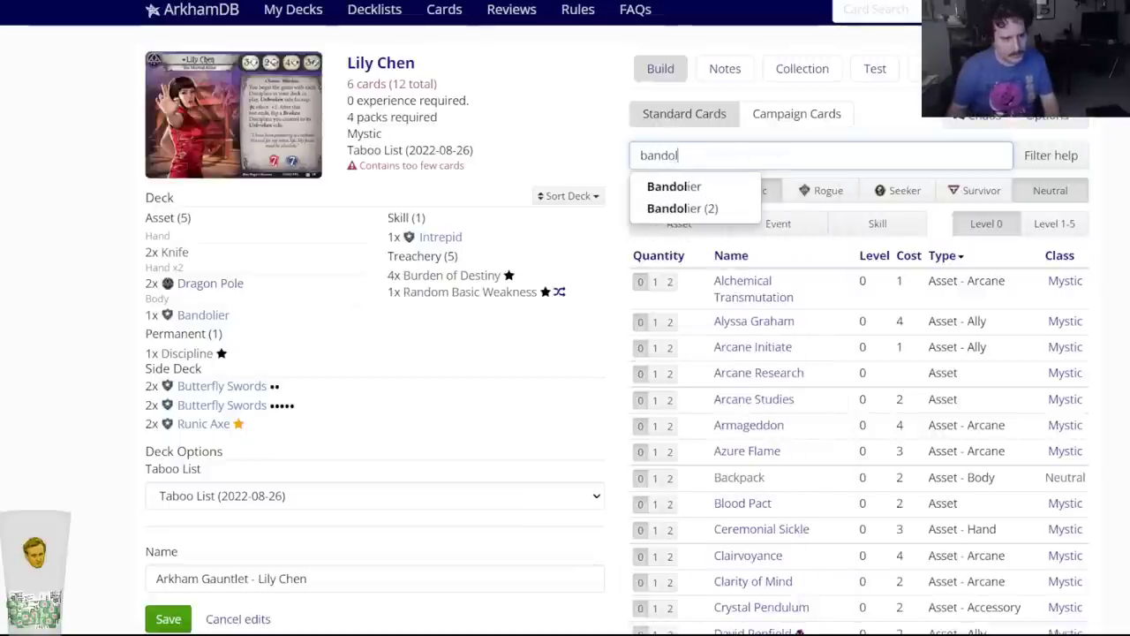
key("Down")
key("Down")
key("Return")
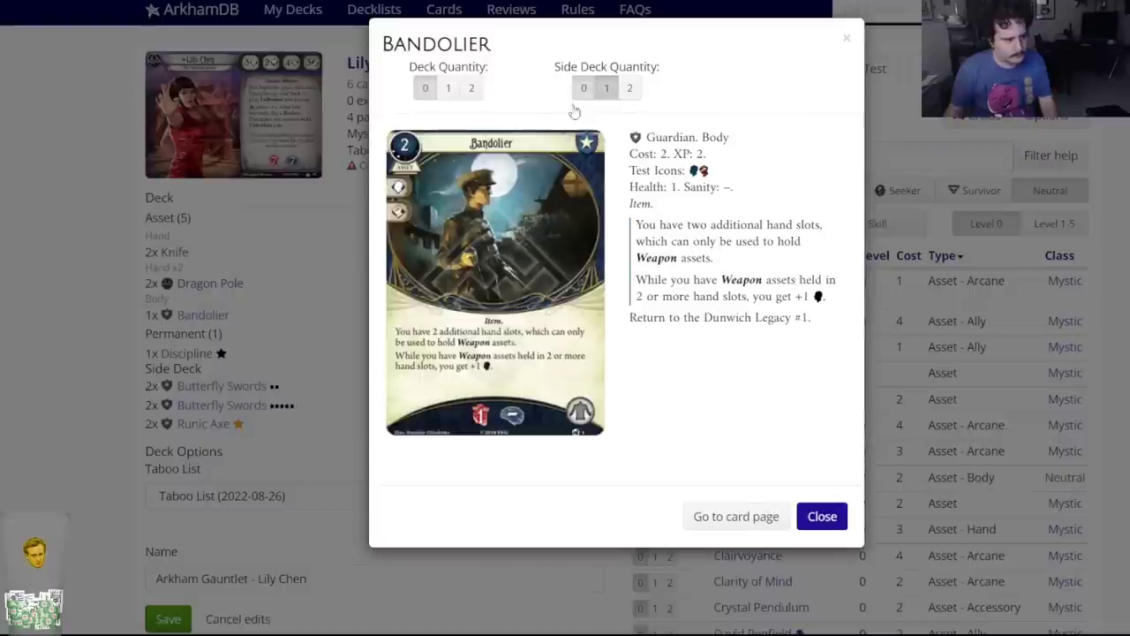
left_click(607, 88)
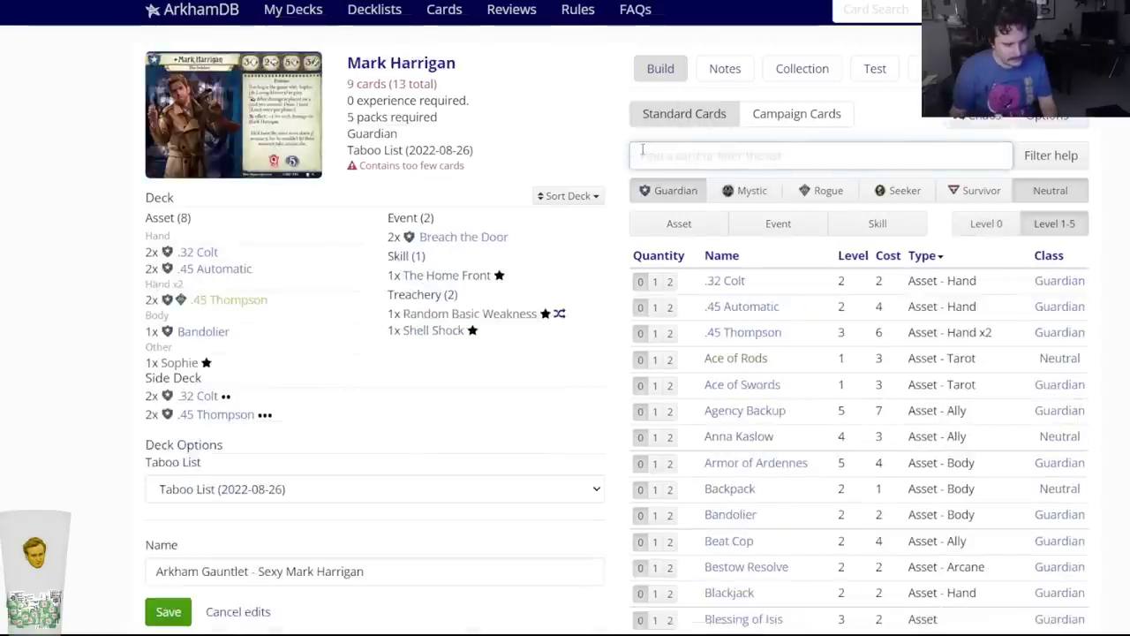
Add one copy of the level 2 Bandolier to the Mark Harrigan side deck.
left_click(643, 152)
type("bandol")
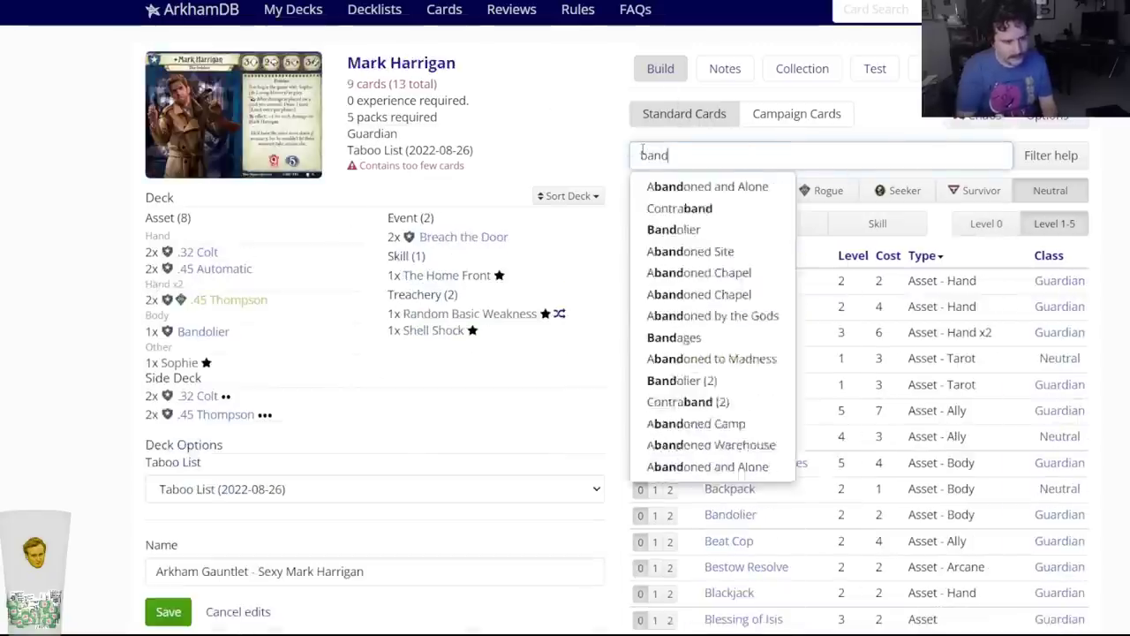
key("Down")
key("Down")
key("Return")
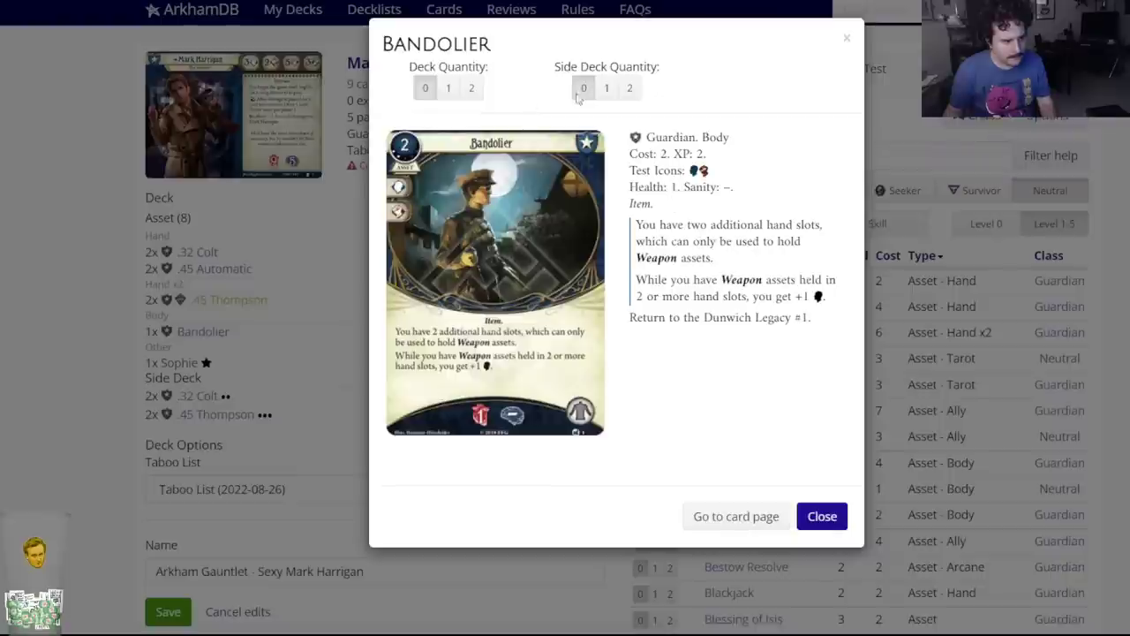
left_click(607, 87)
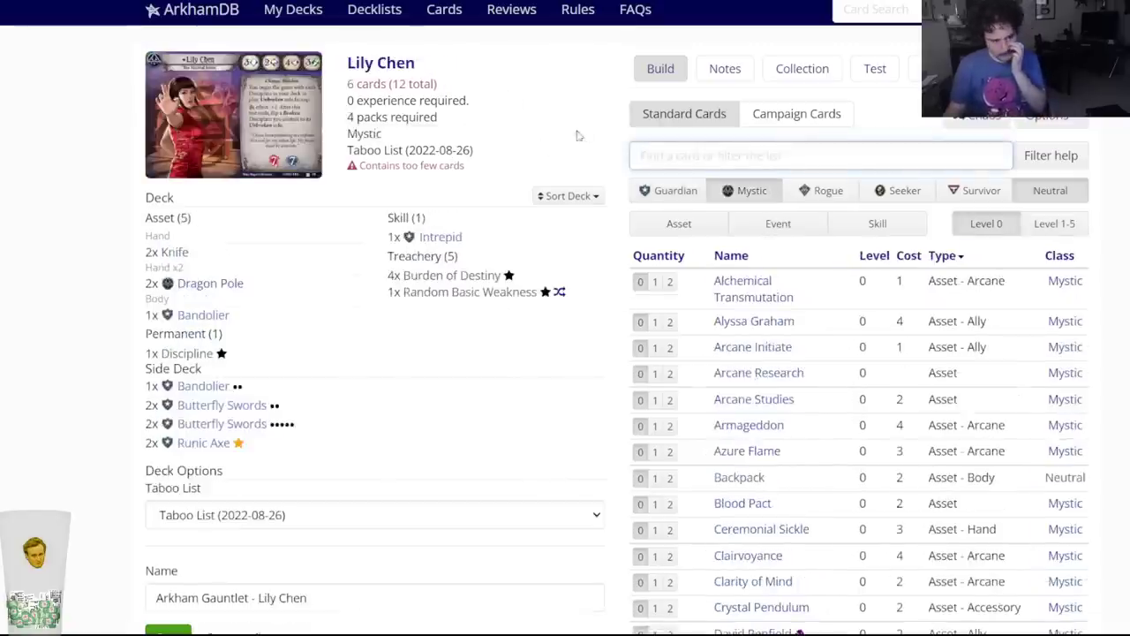
type("enchant")
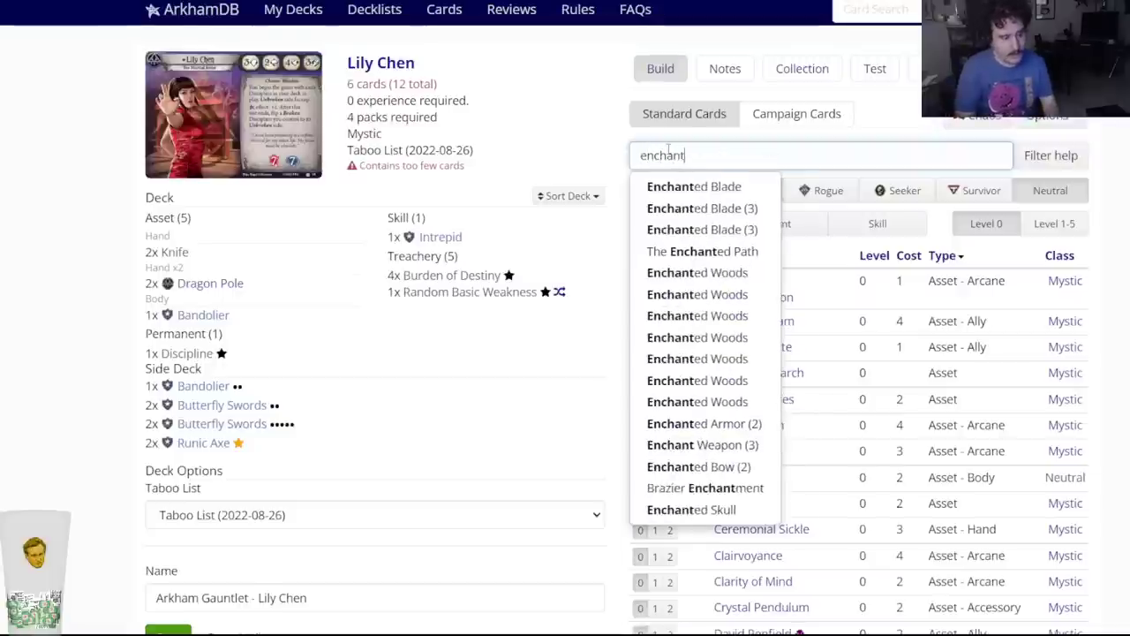
type("ed")
key("ctrl+a")
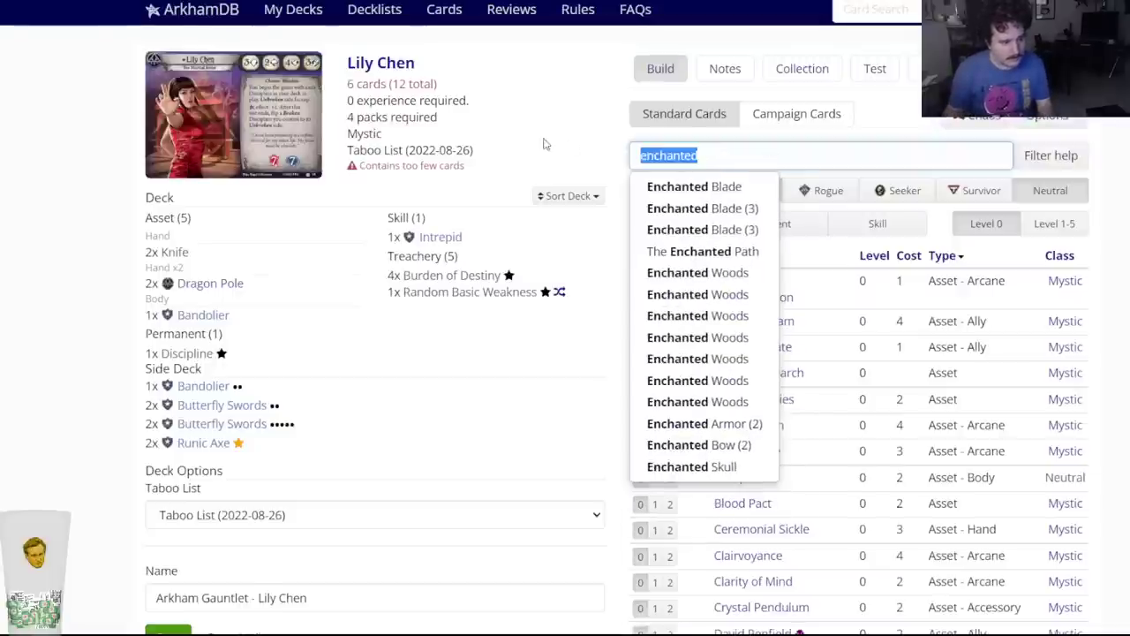
key("BackSpace")
Limit Lily Chen's level 0 card list to Mystic cards only, leaving out Neutral cards.
scroll(704, 360, "down", 4)
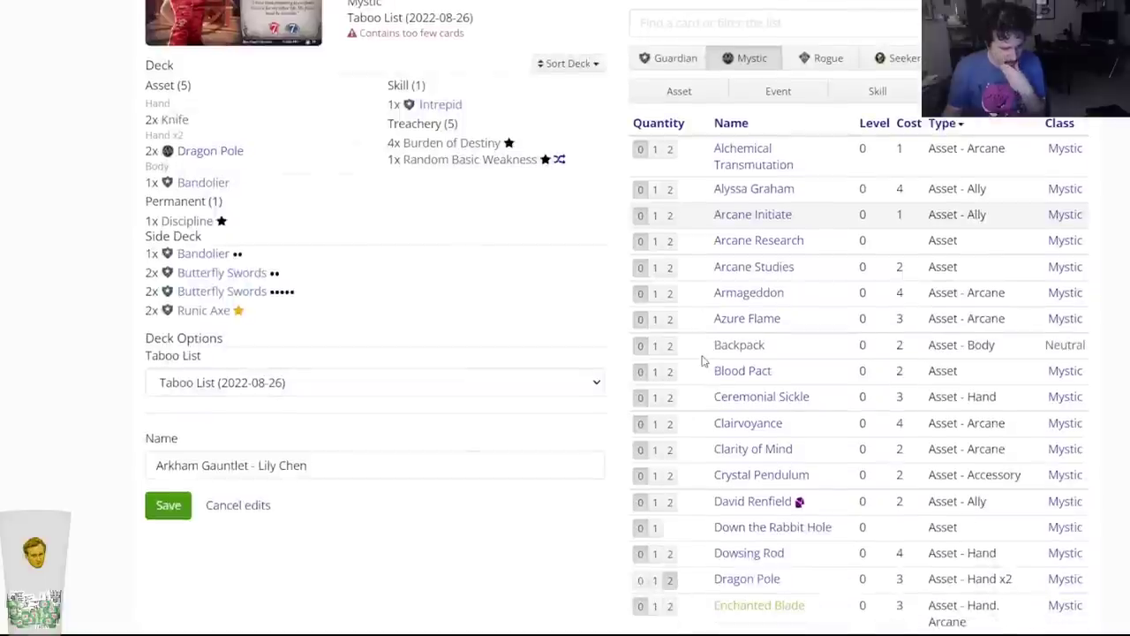
scroll(733, 422, "up", 4)
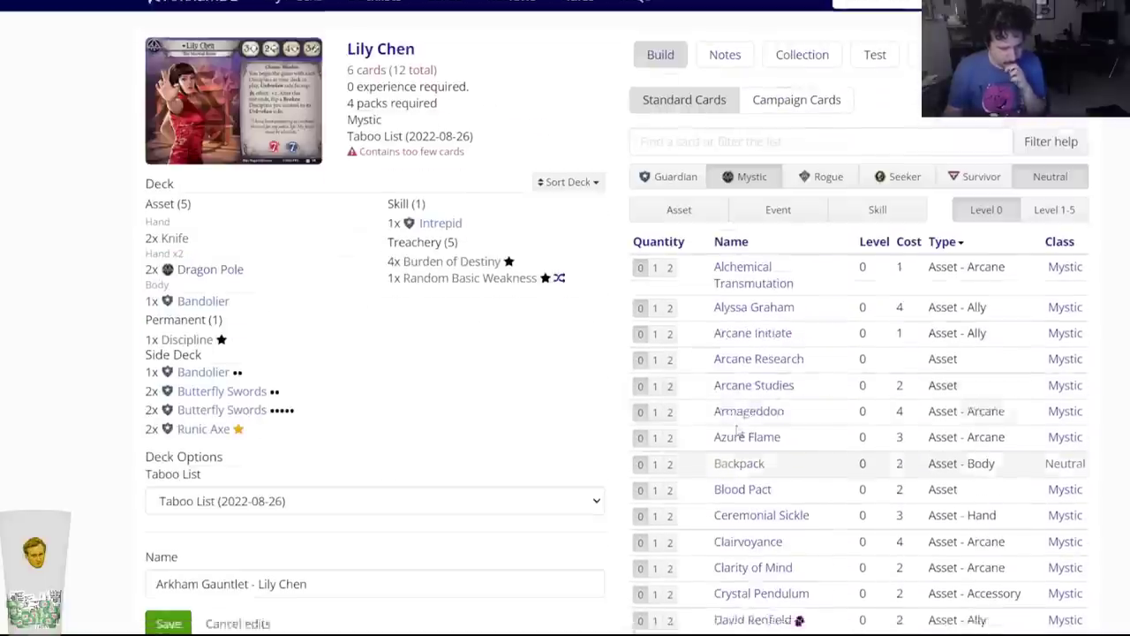
left_click(695, 196)
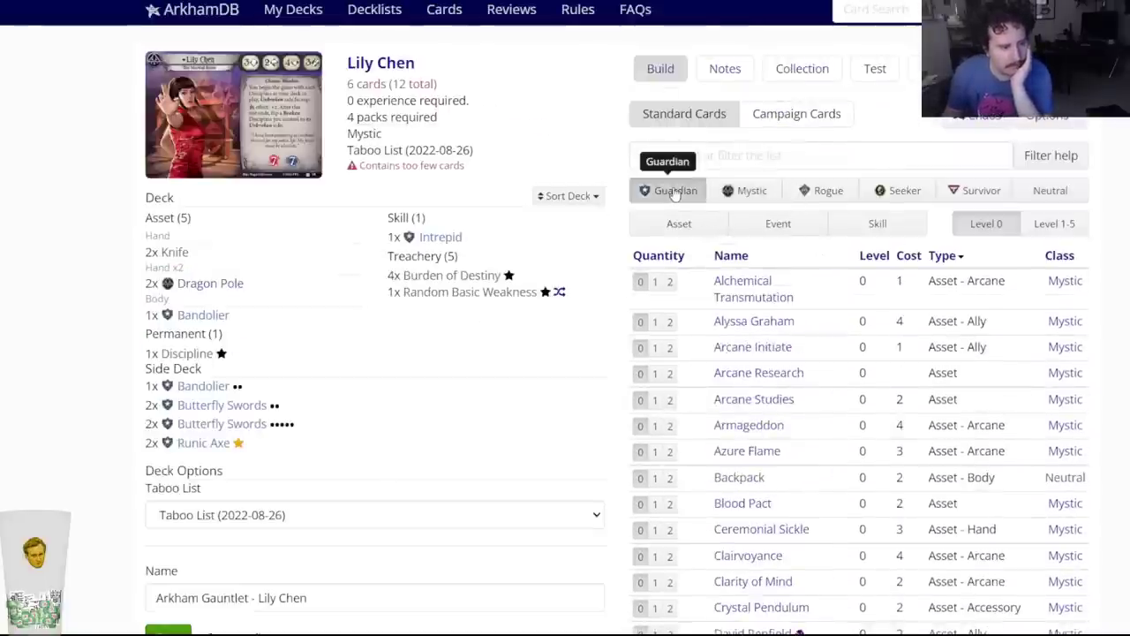
left_click(722, 191)
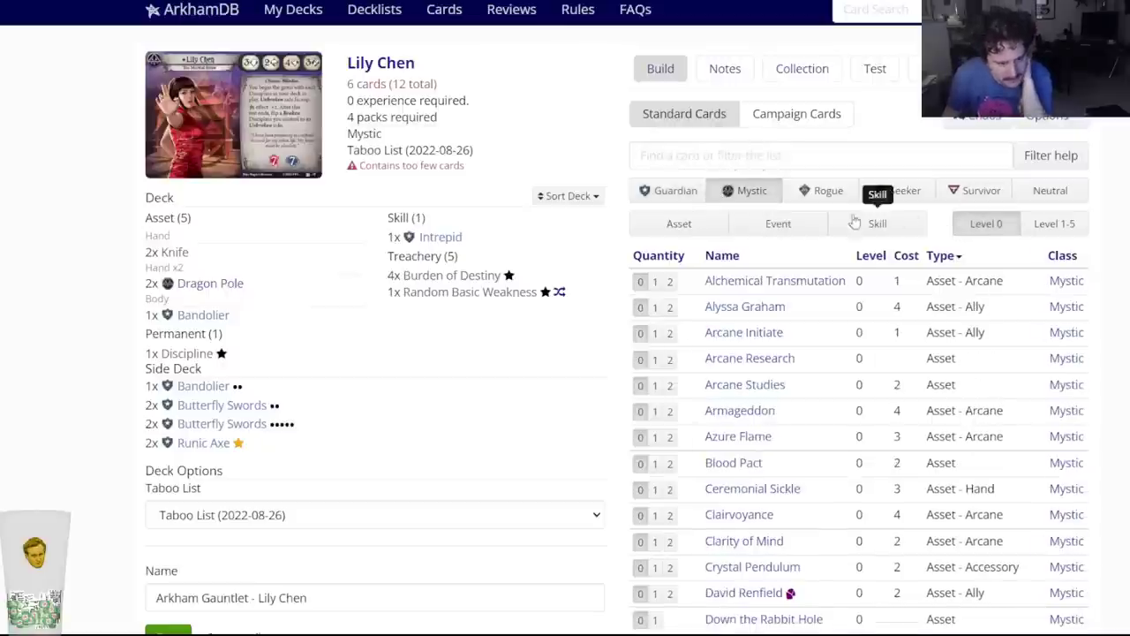
Show only assets and add two copies each of Talisman of Protection and Scrying to Lily Chen's deck.
scroll(785, 450, "down", 10)
scroll(780, 449, "up", 3)
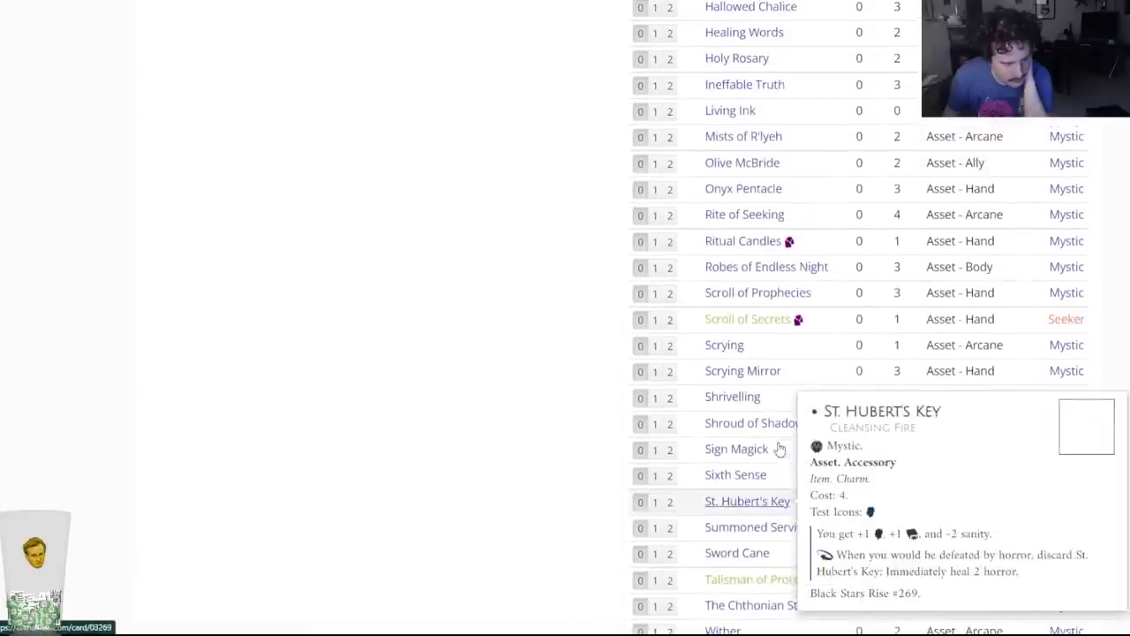
scroll(778, 448, "down", 5)
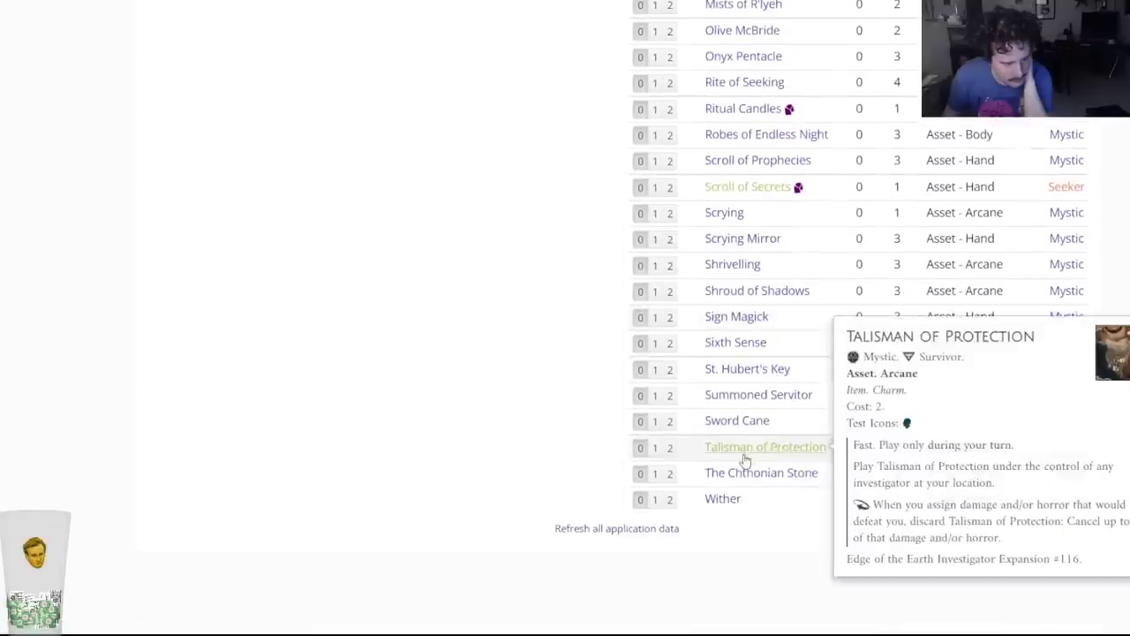
scroll(680, 309, "up", 3)
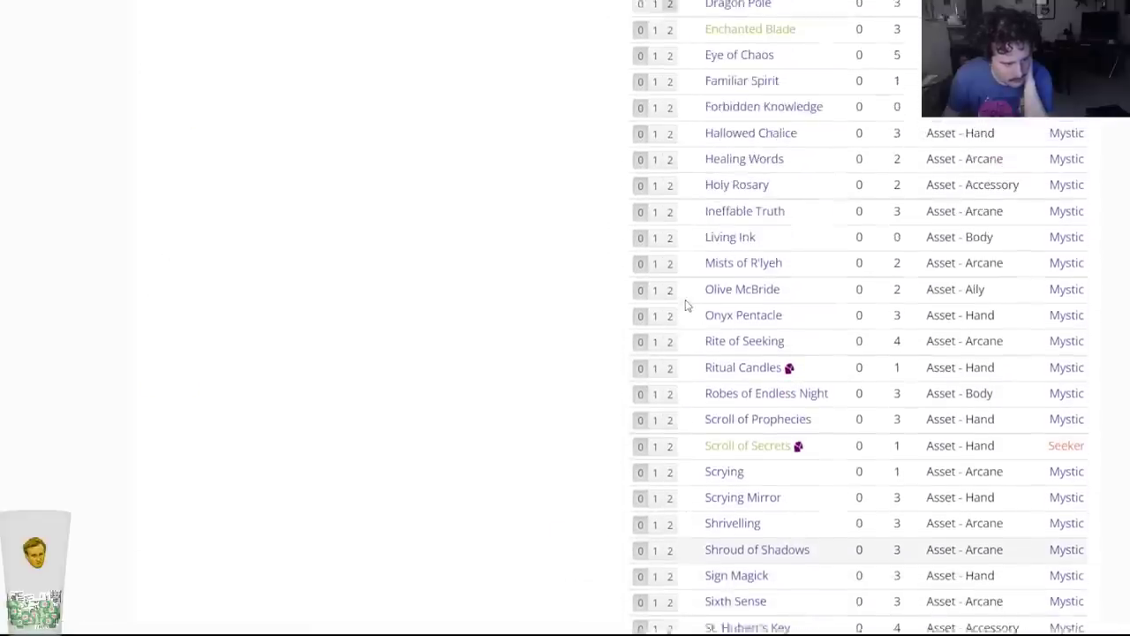
scroll(671, 379, "down", 5)
scroll(670, 380, "up", 1)
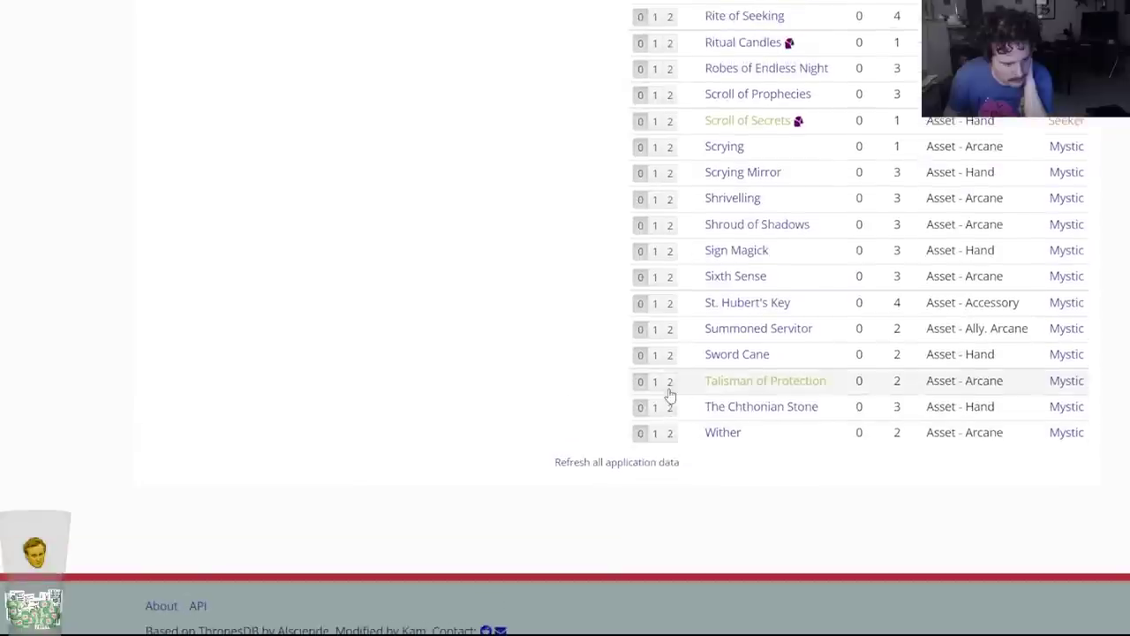
scroll(713, 353, "up", 6)
scroll(684, 336, "down", 3)
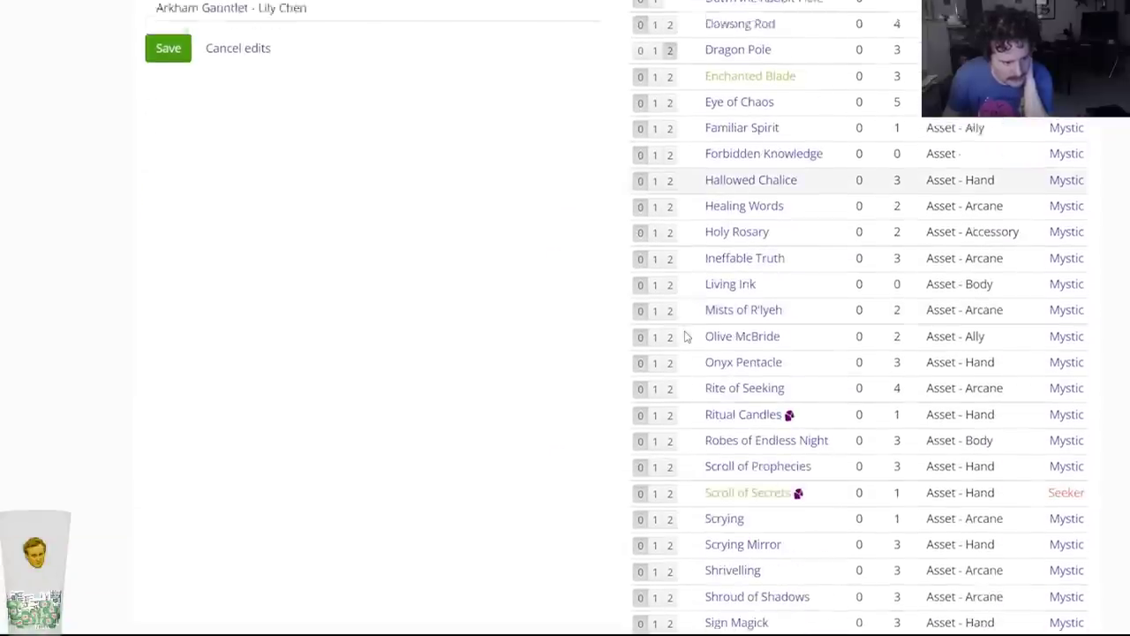
left_click(670, 411)
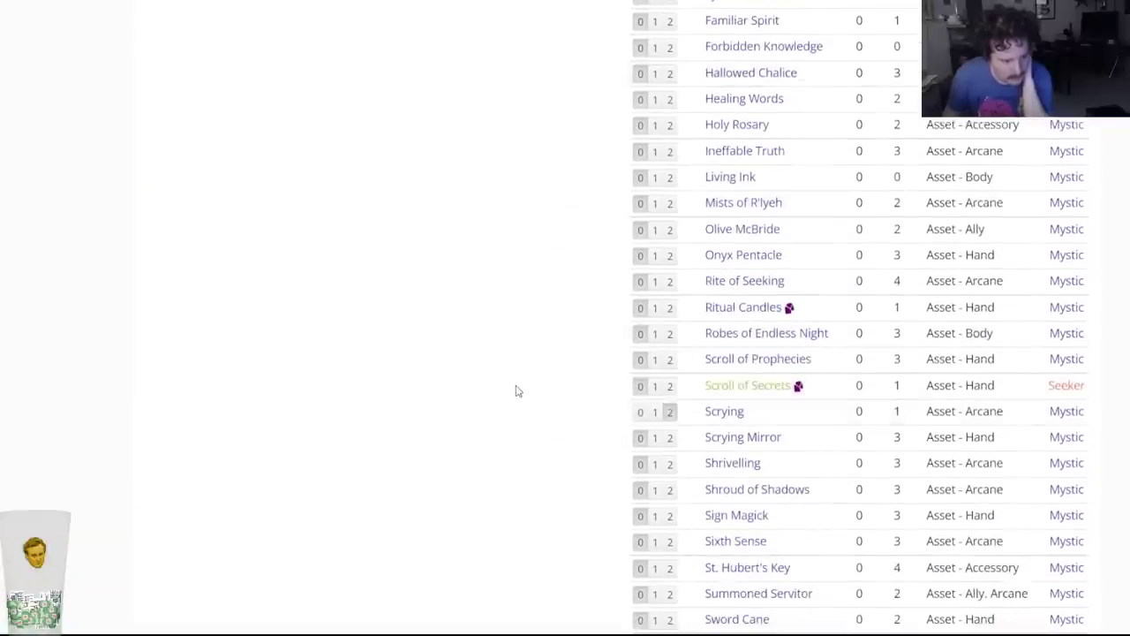
scroll(518, 391, "up", 10)
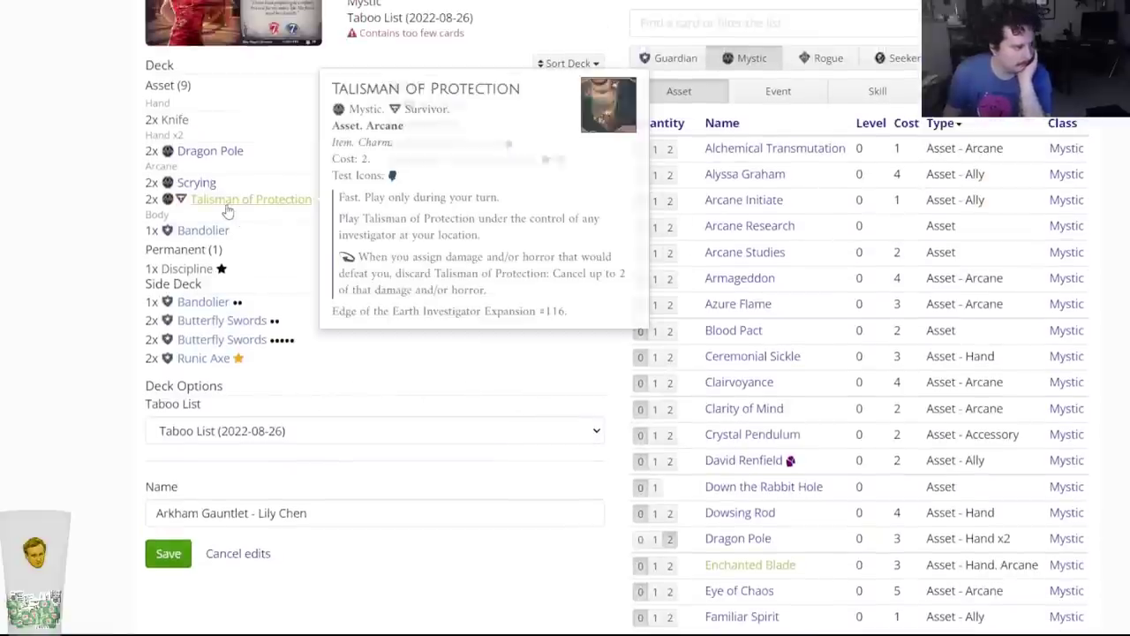
Read the Scrying card in Lily Chen's deck and check level 0 Mystic assets such as Azure Flame.
mouse_move(206, 203)
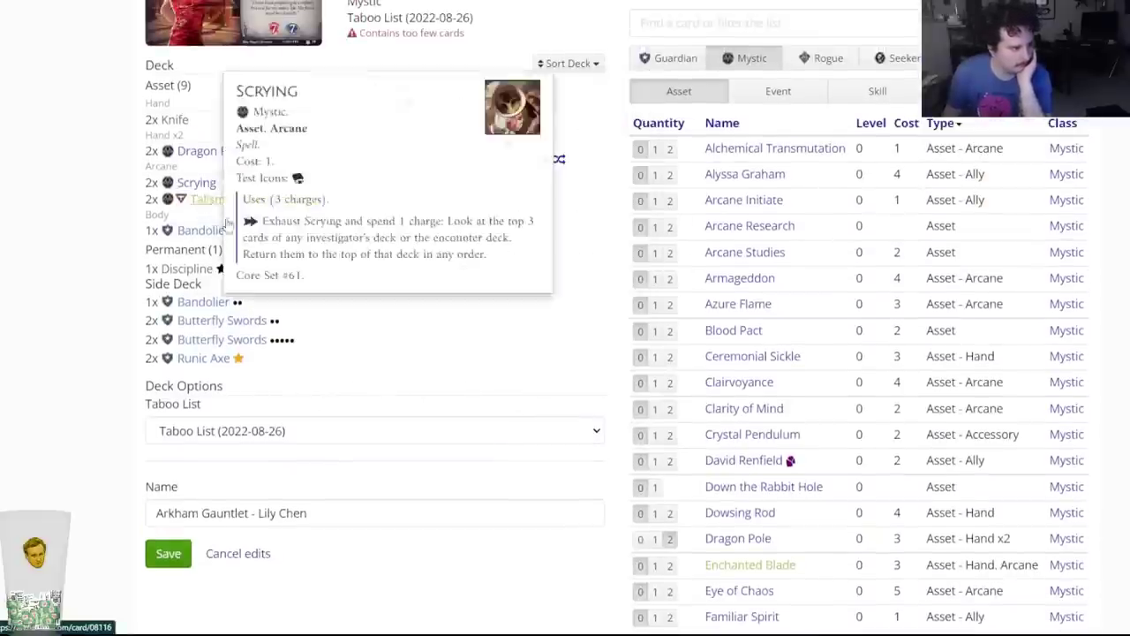
scroll(202, 190, "up", 1)
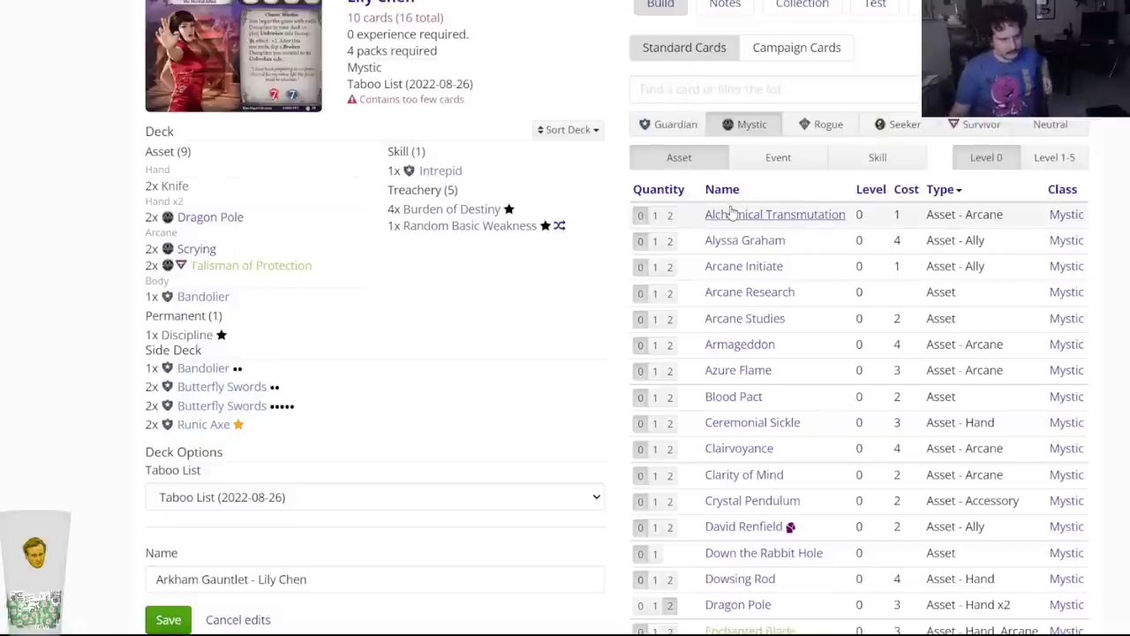
mouse_move(731, 214)
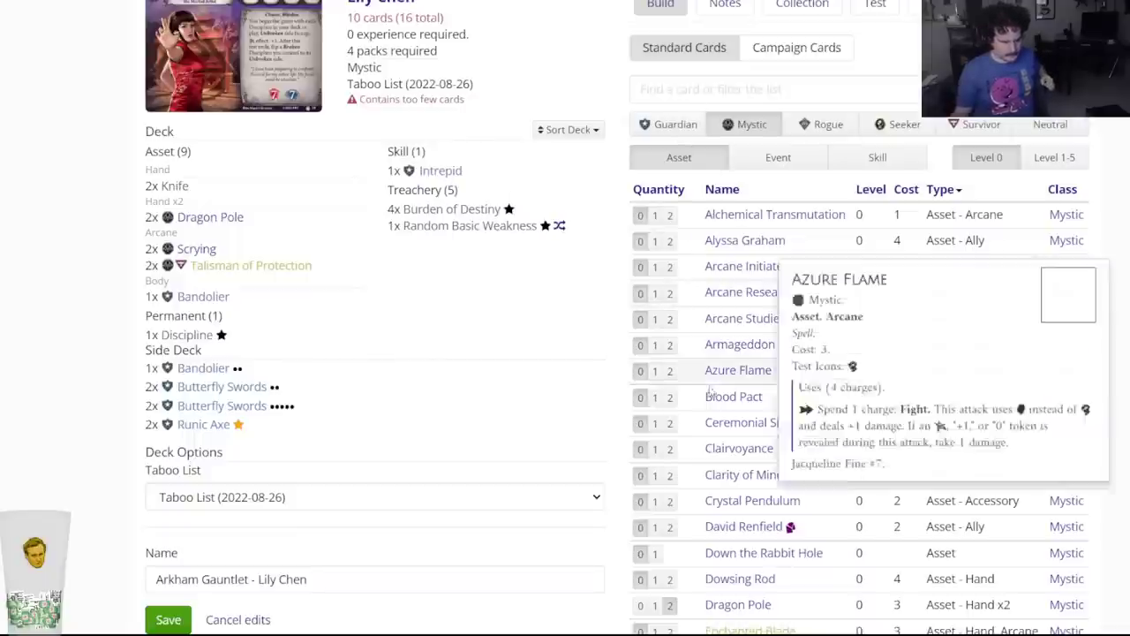
scroll(410, 405, "down", 1)
scroll(410, 404, "down", 1)
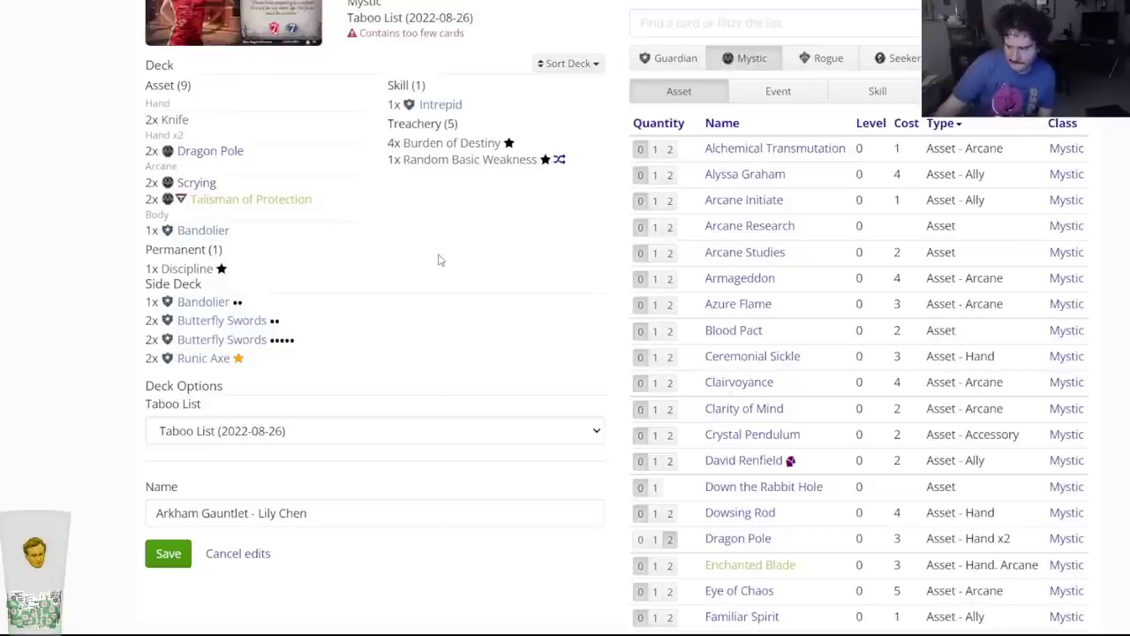
Switch to the Ultimate One Collection Challenge document and add "Norman Withers Astronomical Atlas" at the end of the Clue-Getting list.
key("ctrl+Tab")
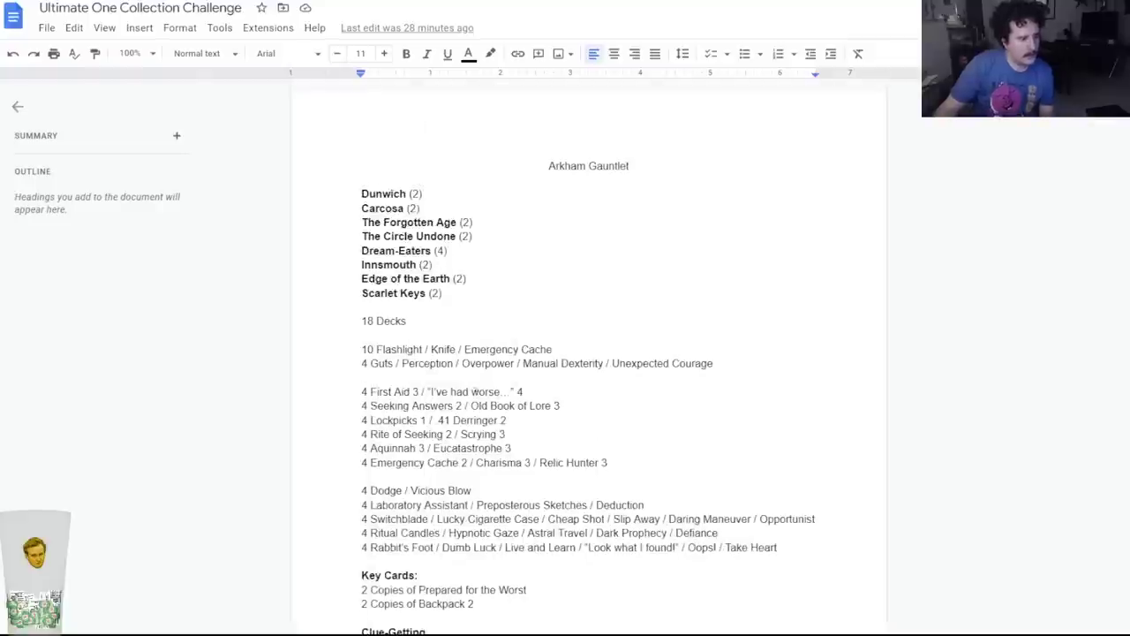
scroll(480, 412, "down", 9)
scroll(495, 389, "up", 4)
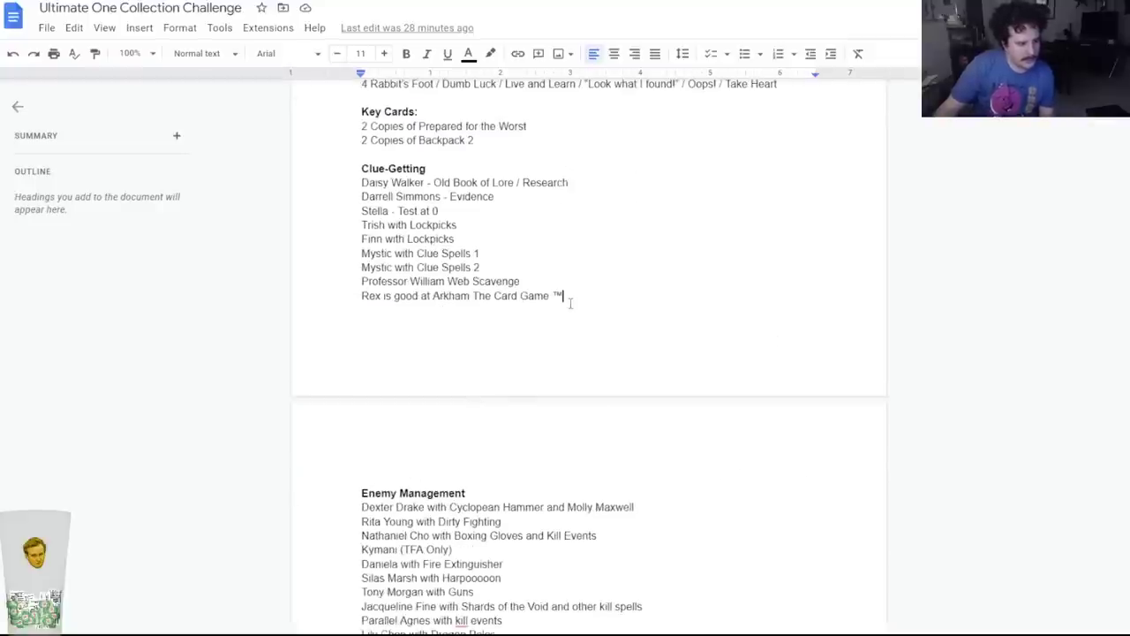
key("Return")
type("Norman With")
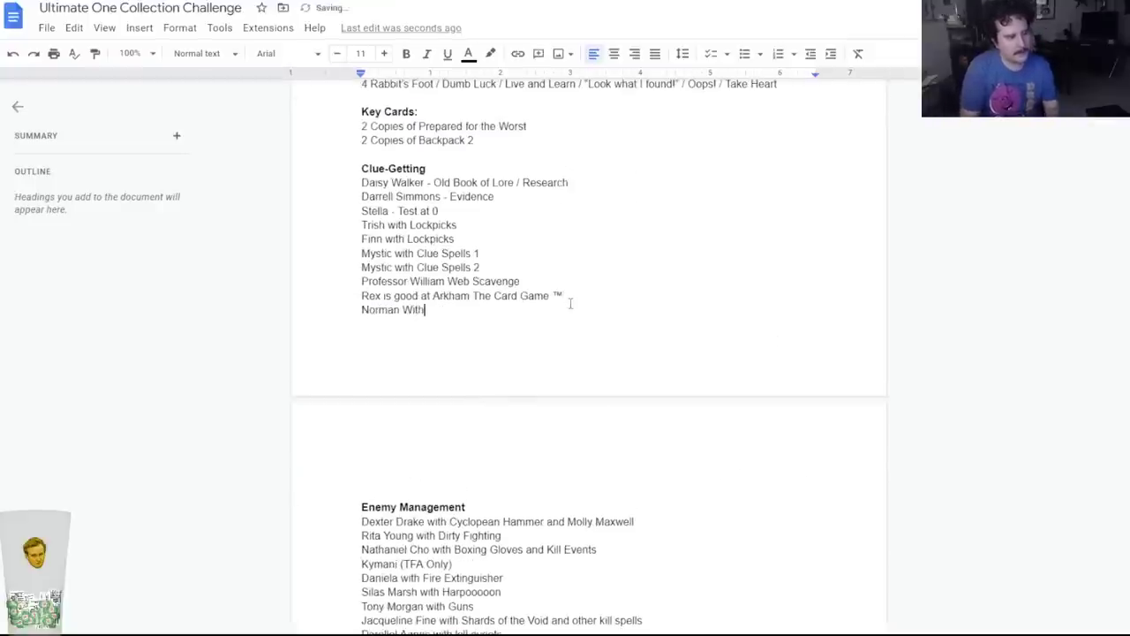
type("ers Astronomical Atlas")
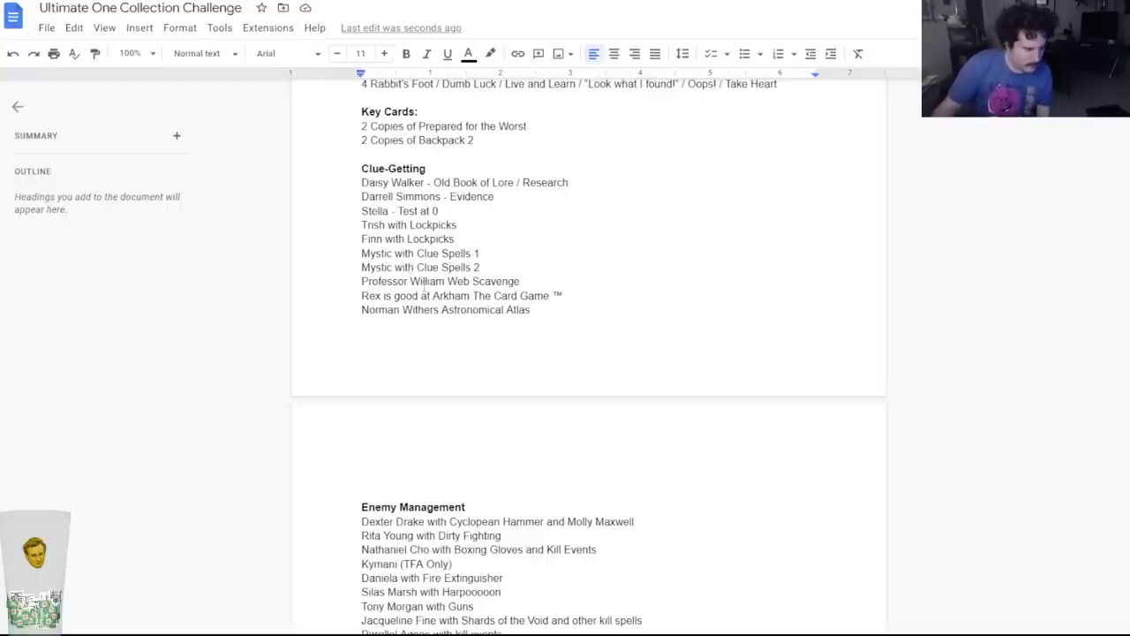
Review the Enemy Management and Flex Squads lists, then return to ArkhamDB and compare the Leo Anderson, Mark Harrigan and Lily Chen decks.
scroll(428, 281, "down", 5)
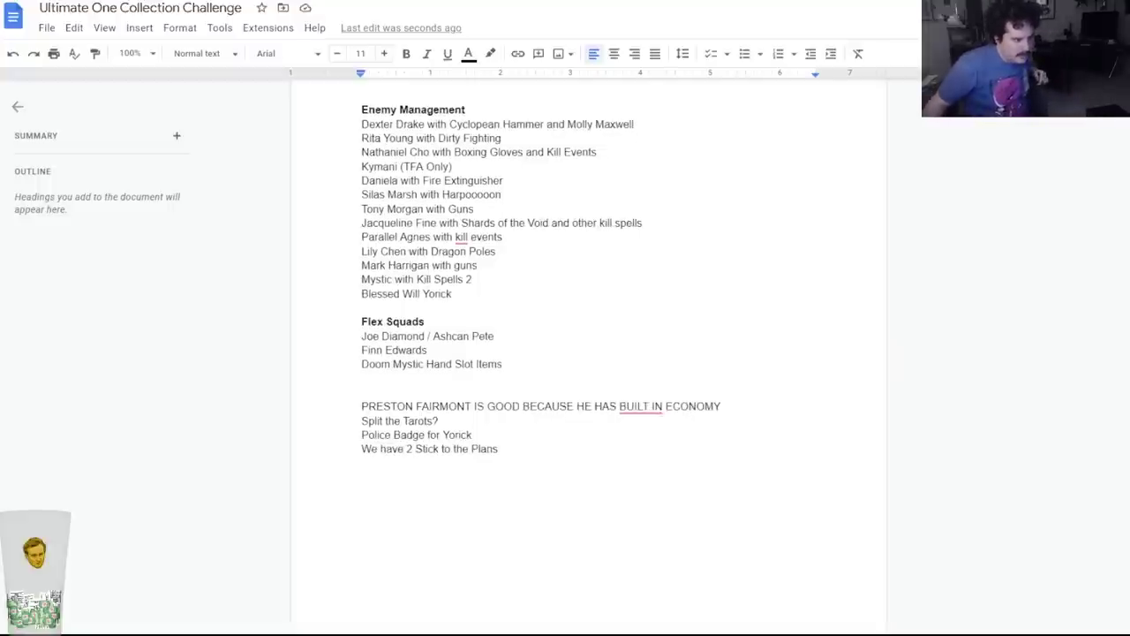
key("alt+Tab")
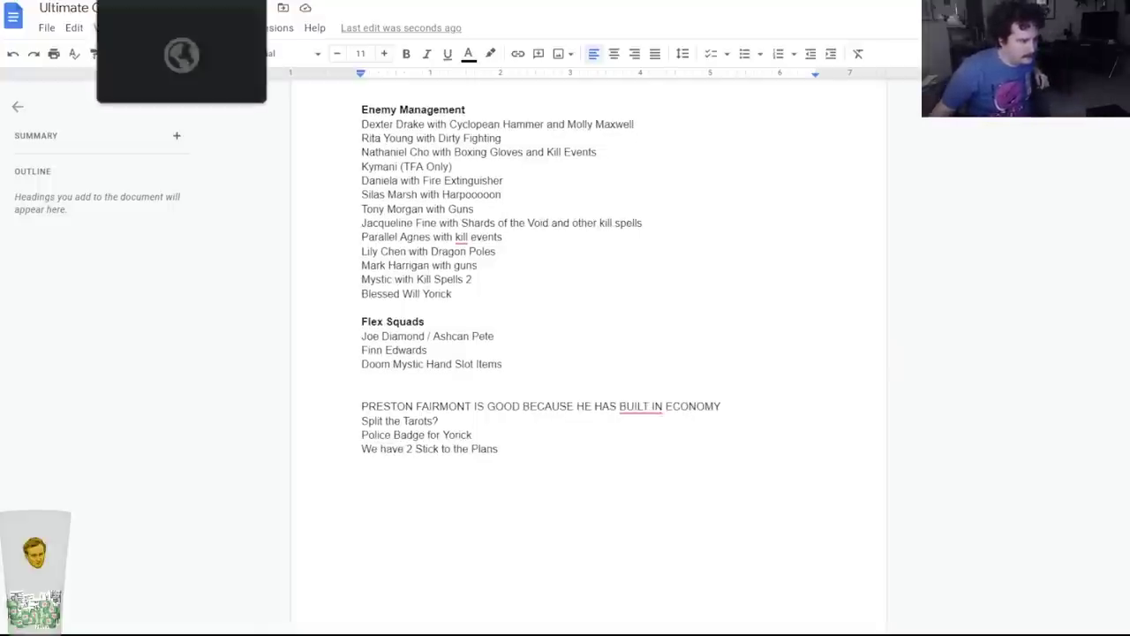
key("ctrl+Tab")
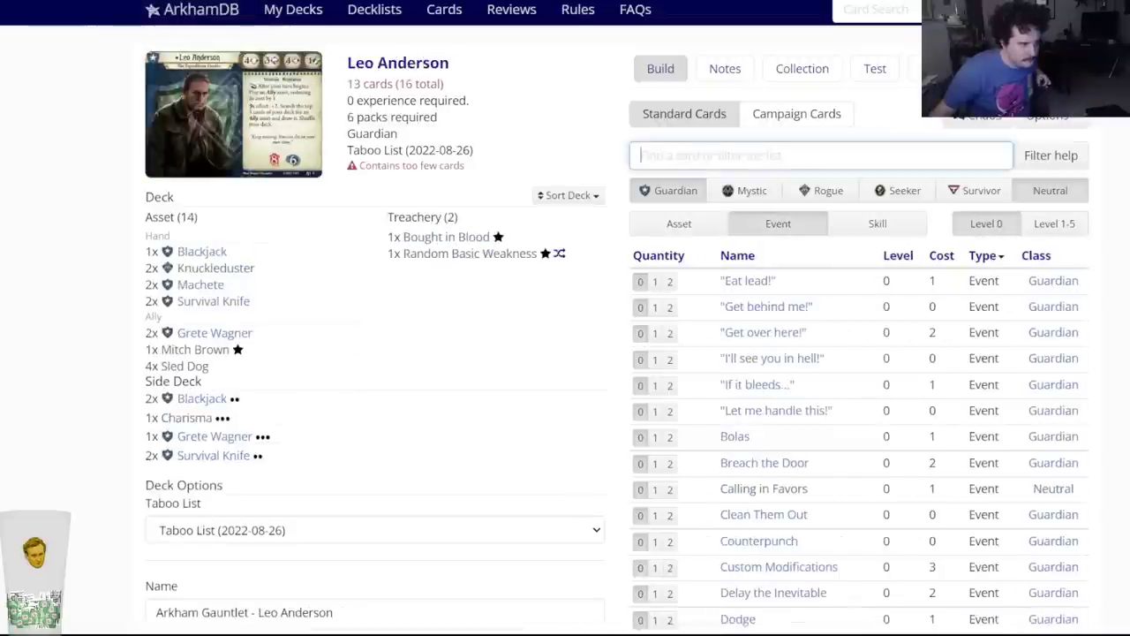
key("ctrl+shift+Tab")
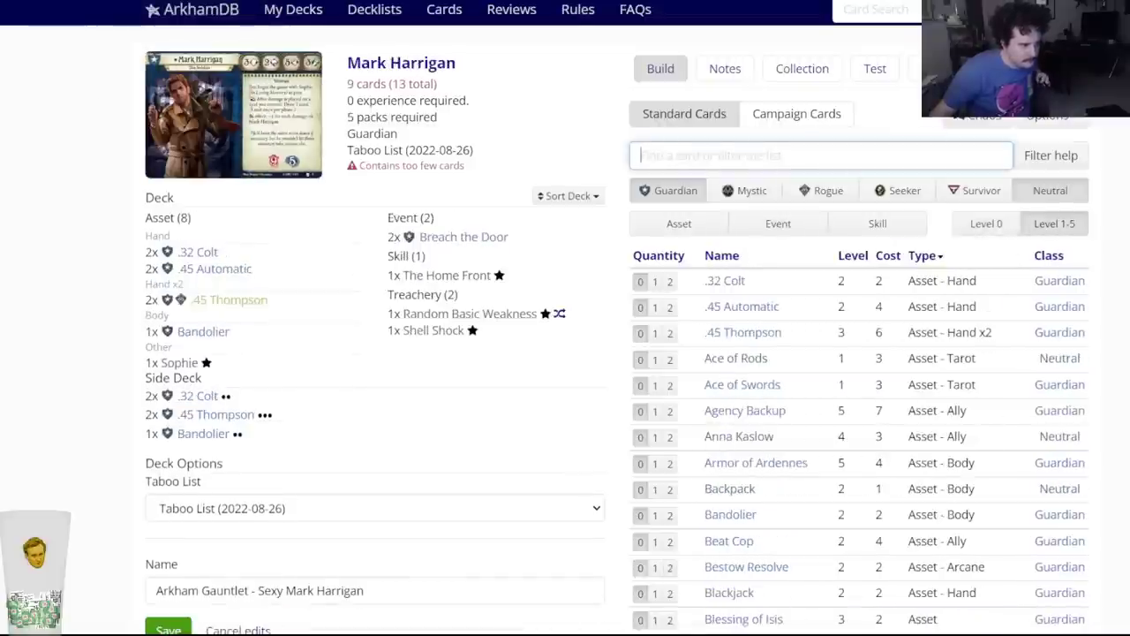
key("ctrl+Tab")
key("ctrl+Tab")
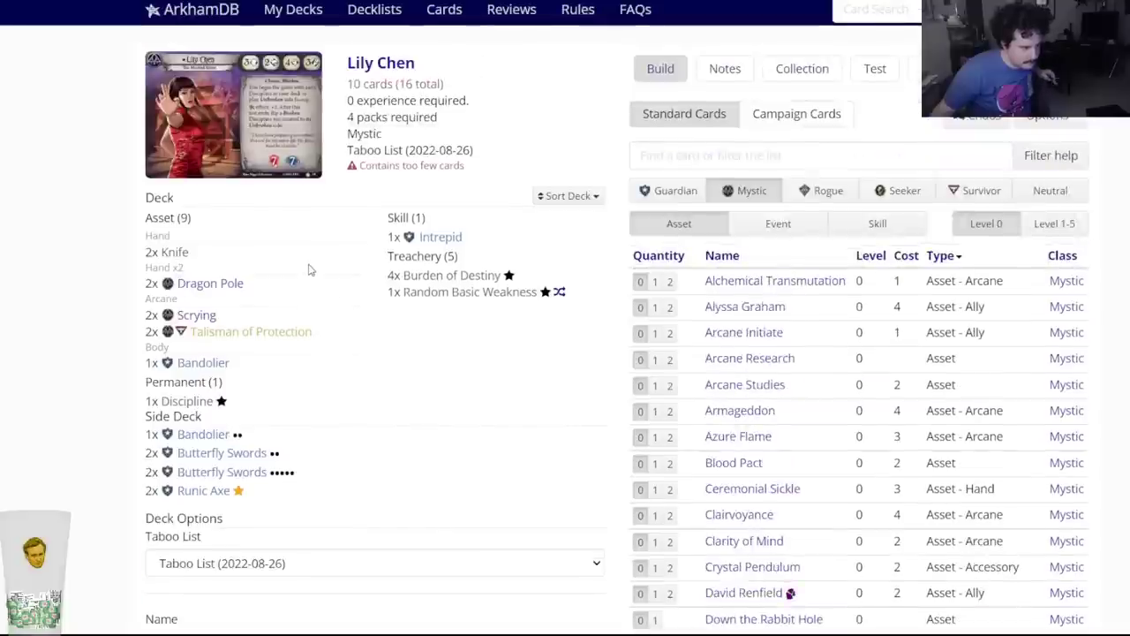
Return to Leo Anderson's deck, look up the Calling in Favors card, read it and close it without adding it.
key("ctrl+shift+Tab")
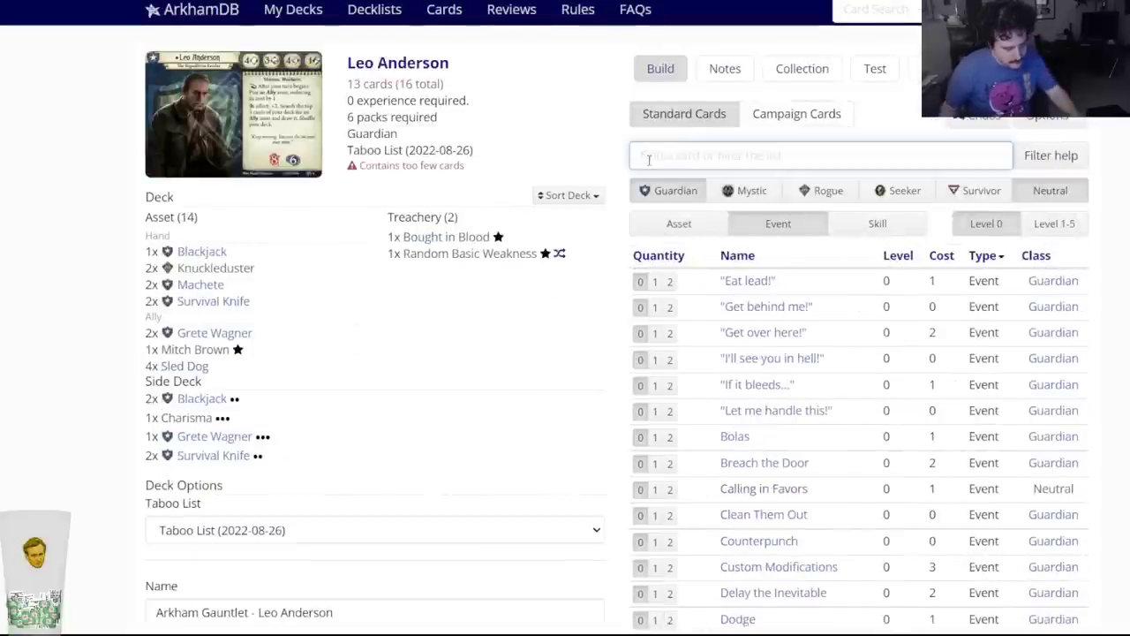
type("calling in")
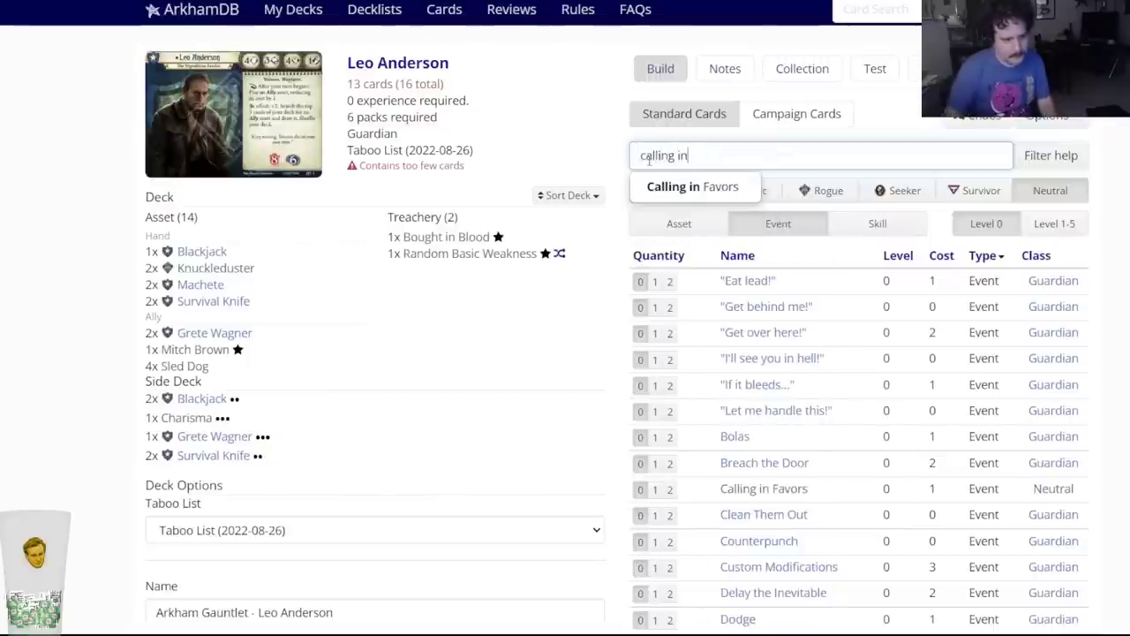
key("Down")
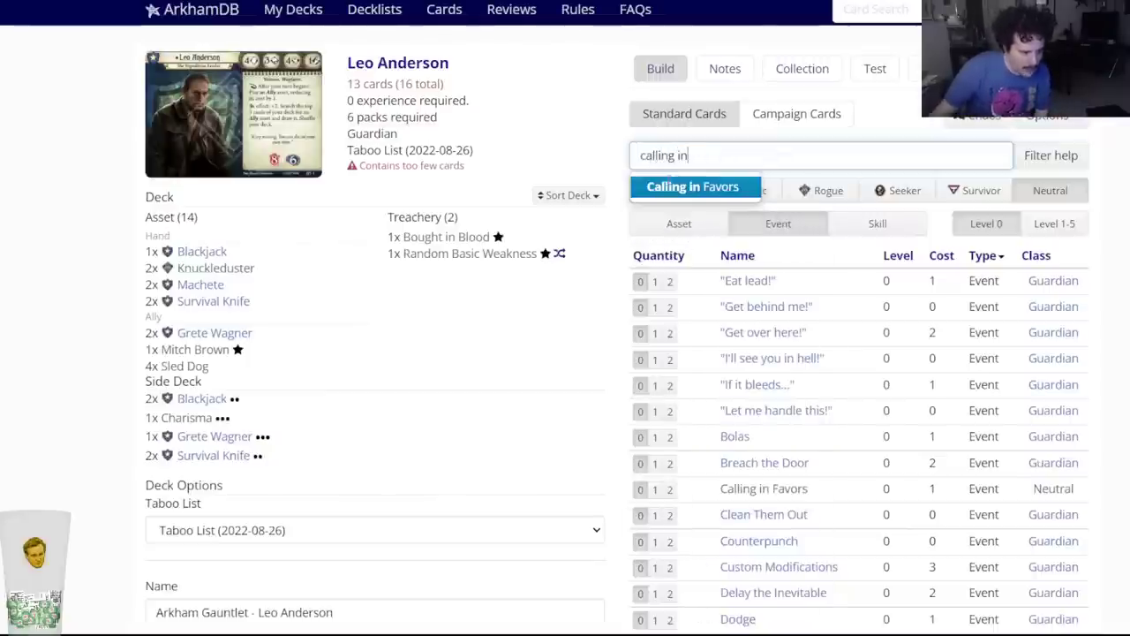
key("Return")
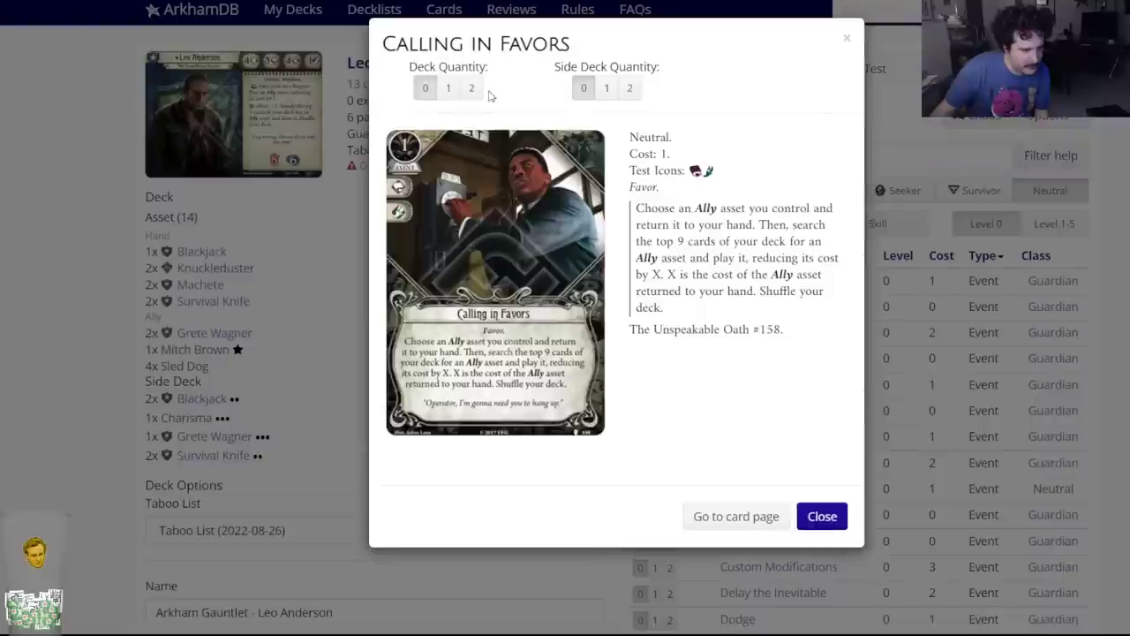
left_click(821, 519)
key("BackSpace")
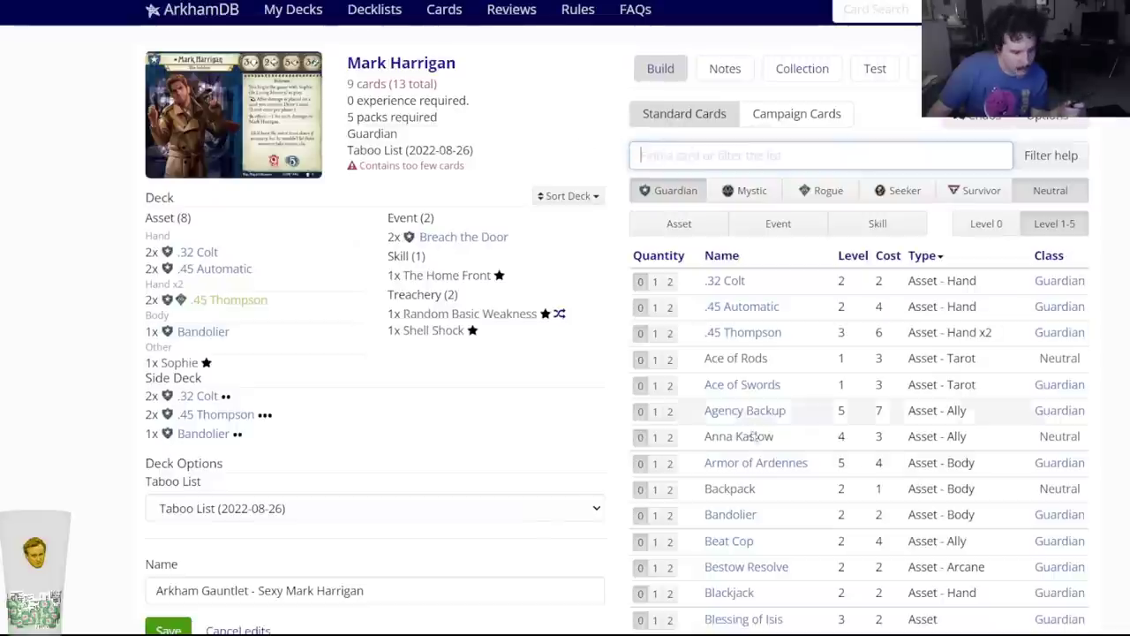
Find Custom Modifications in Mark Harrigan's deck editor, add two copies, and check it against the deck's firearms such as .45 Automatic.
type("custom")
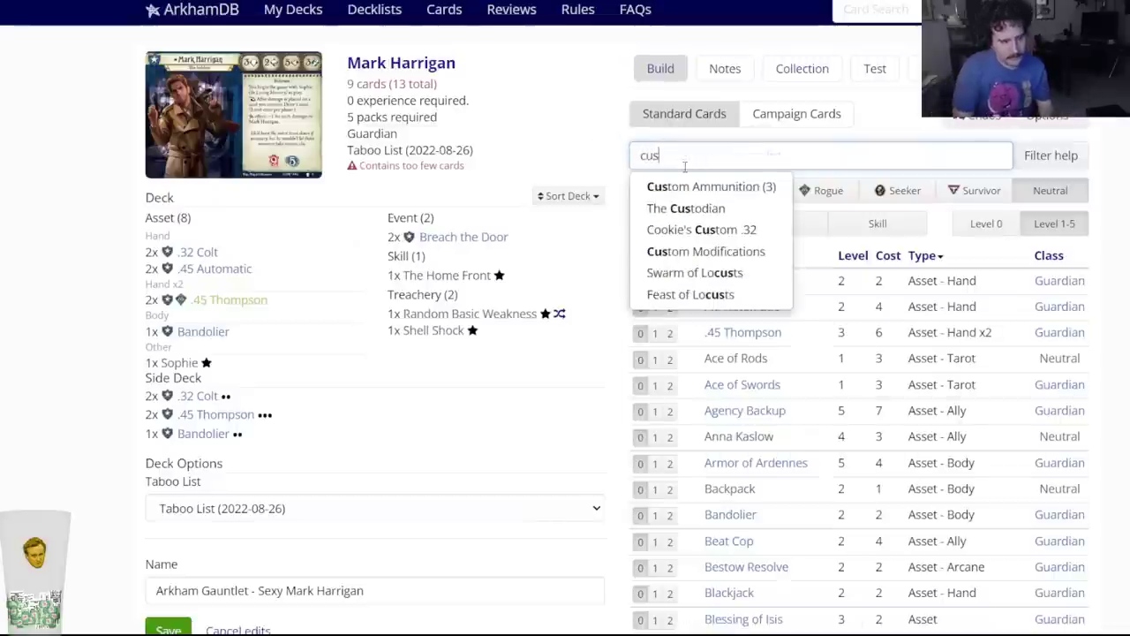
left_click(706, 231)
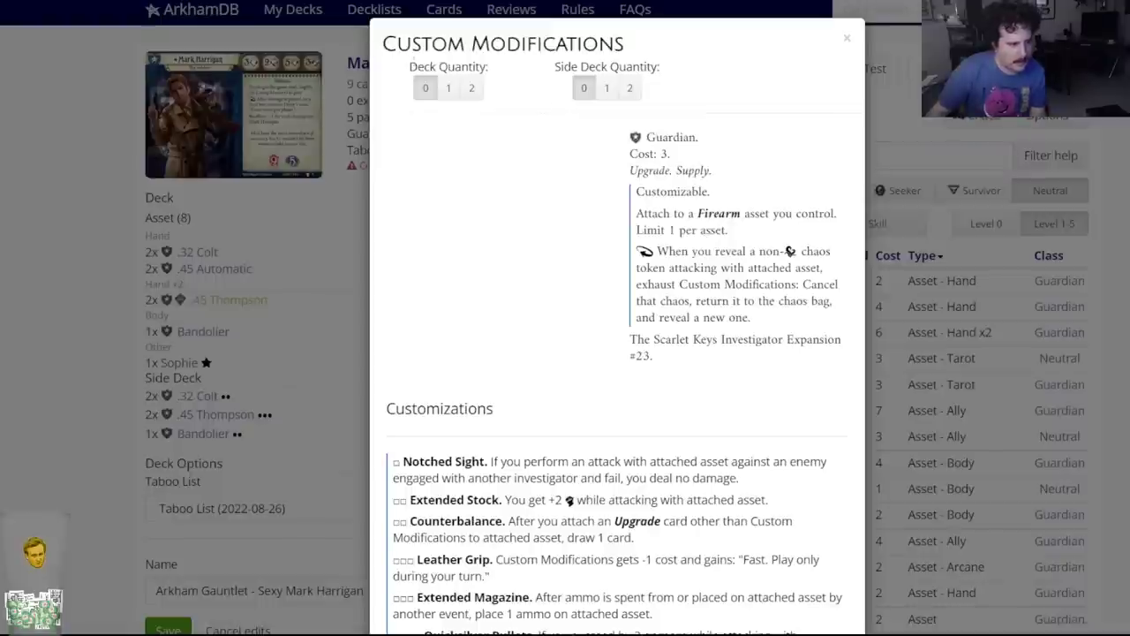
left_click(471, 88)
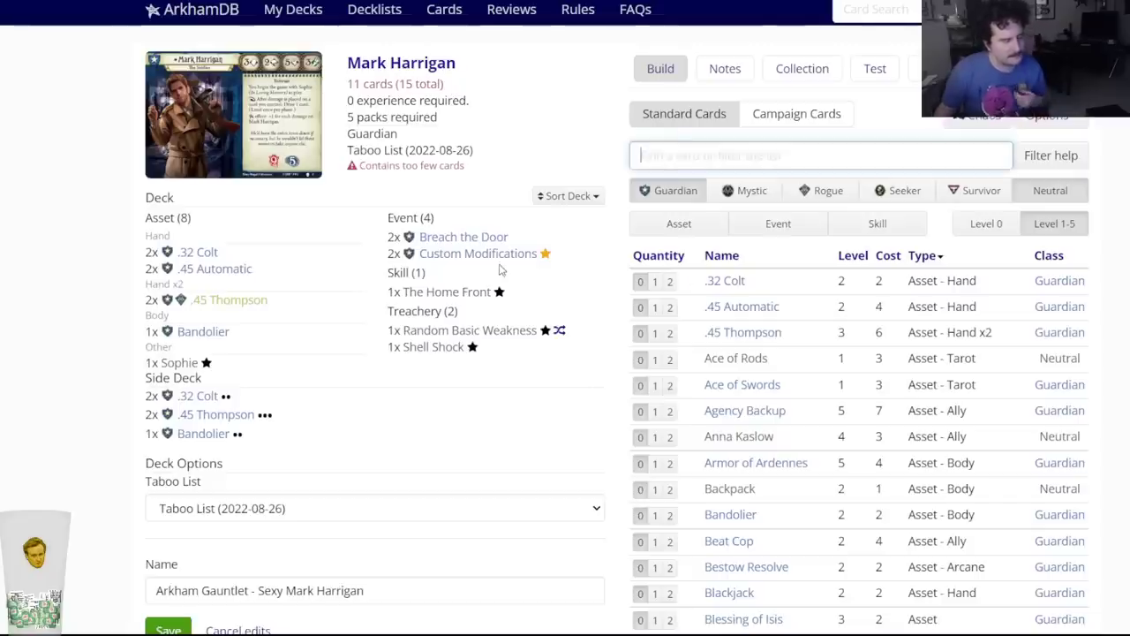
mouse_move(490, 255)
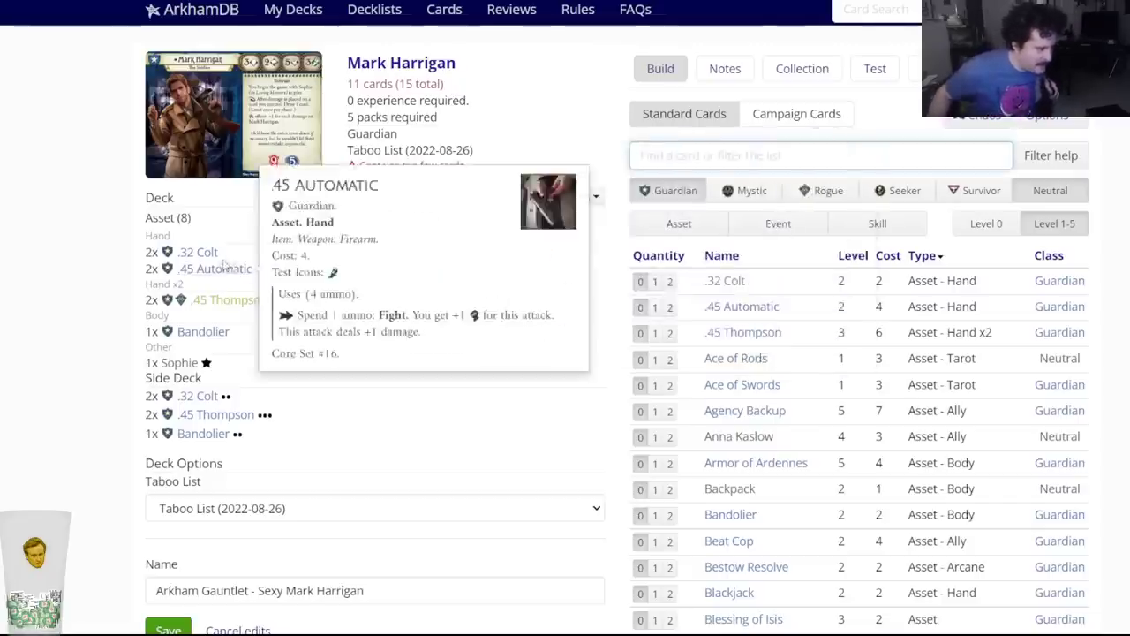
mouse_move(215, 262)
mouse_move(208, 306)
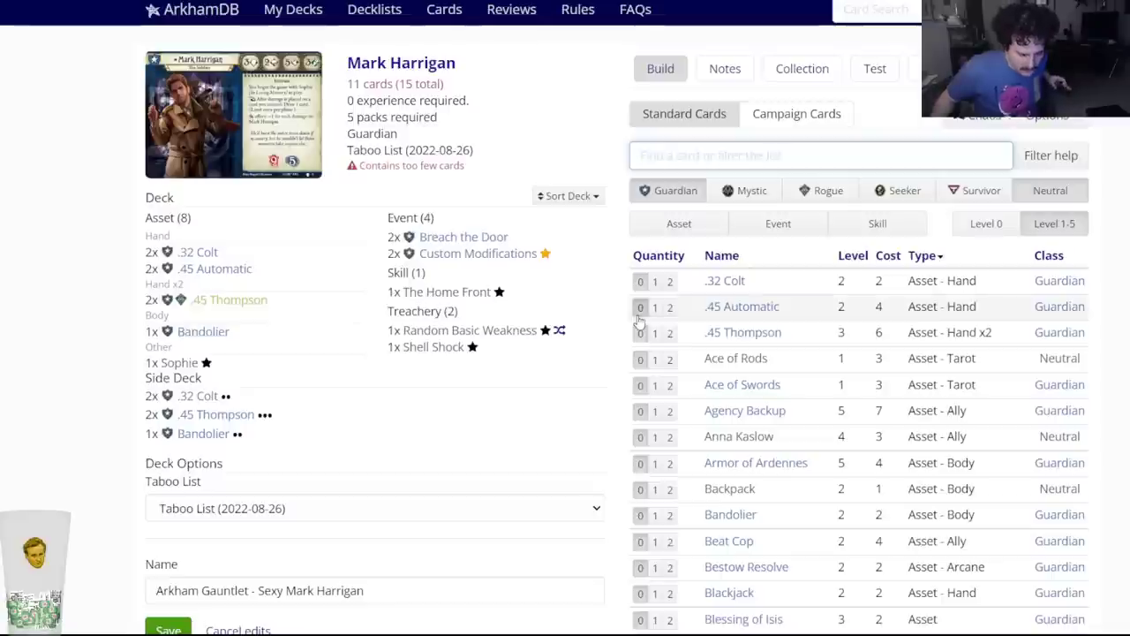
Add two copies each of Venturer and True Grit to Mark Harrigan's deck.
type("ventu")
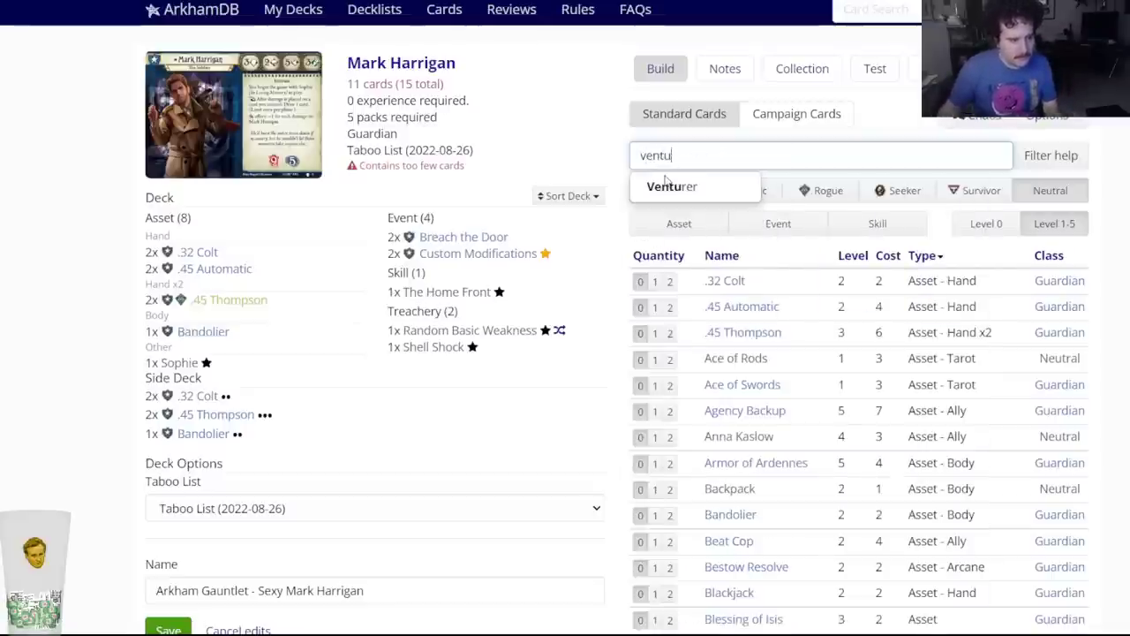
left_click(667, 183)
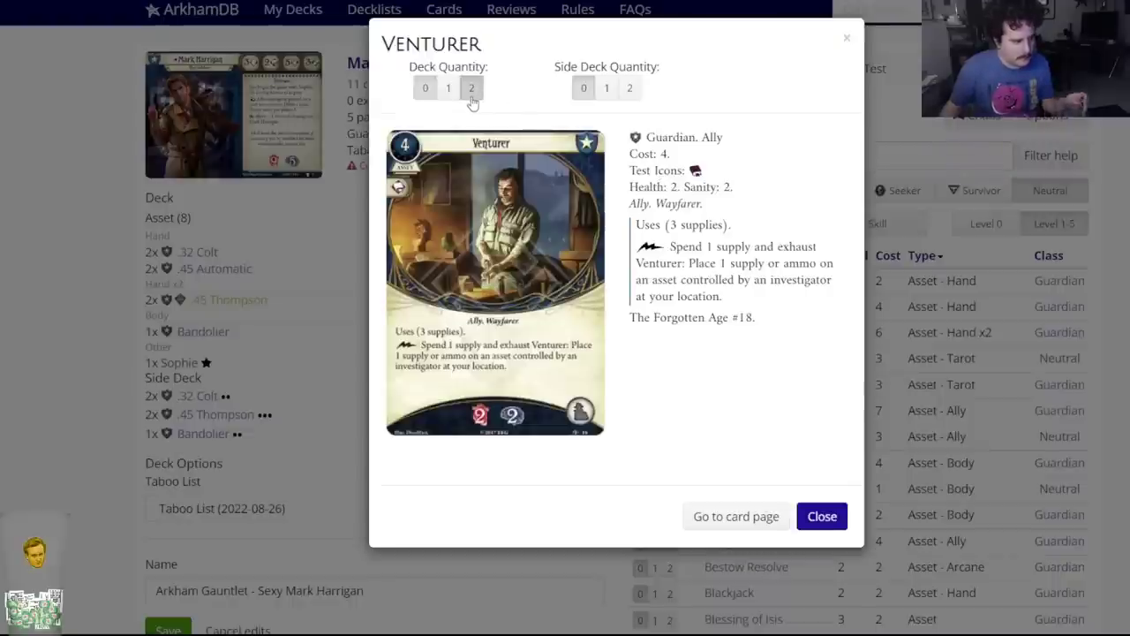
left_click(471, 88)
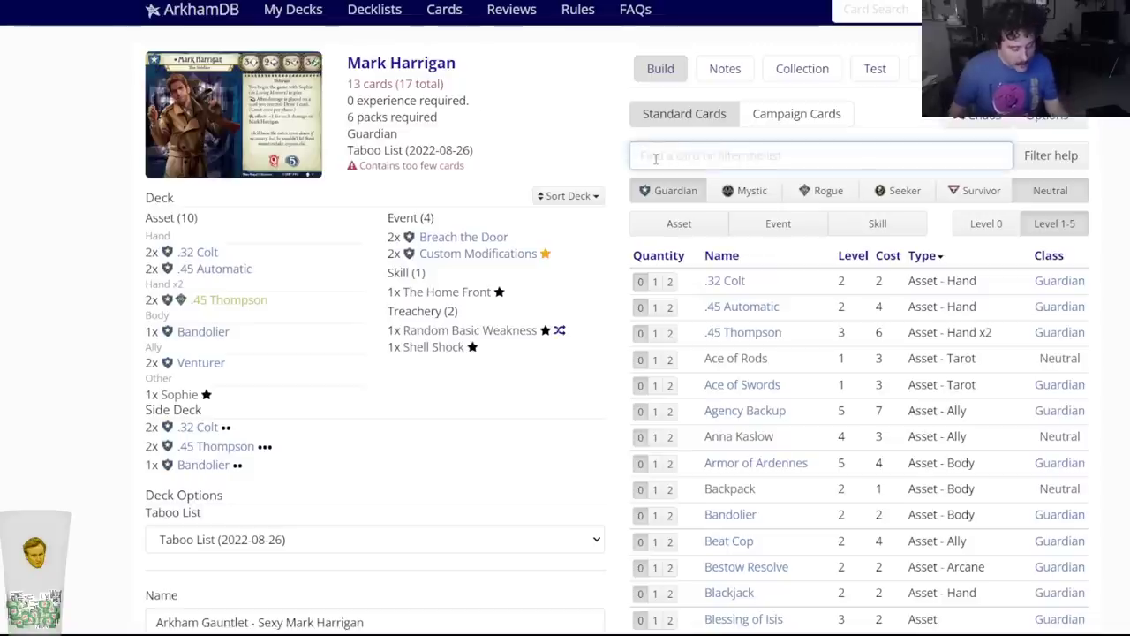
type("true gr")
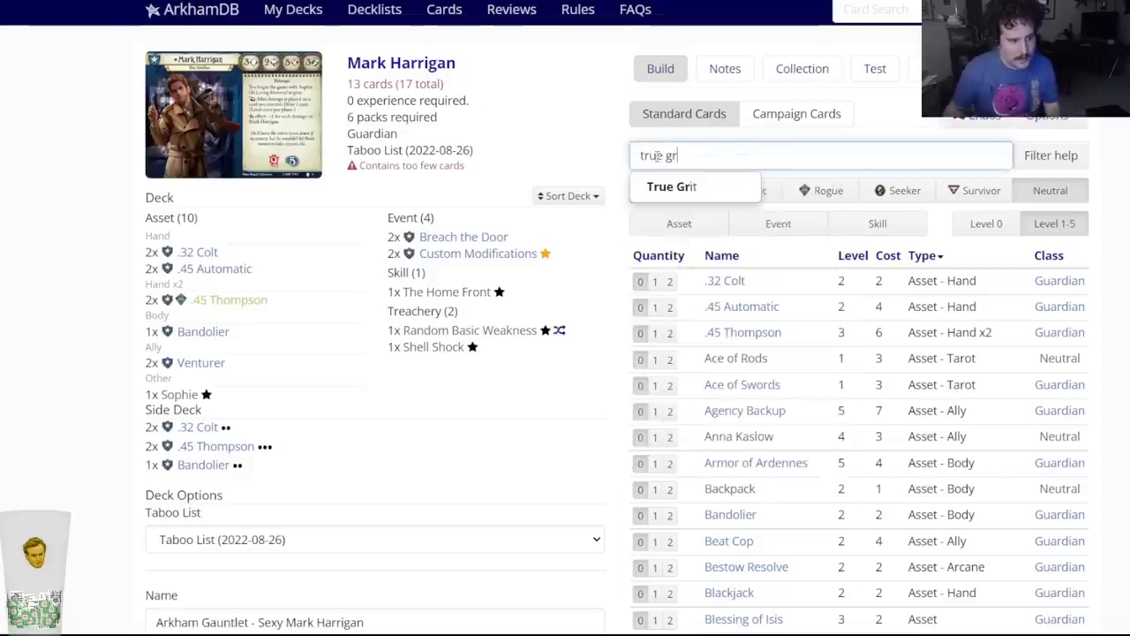
left_click(673, 186)
left_click(472, 89)
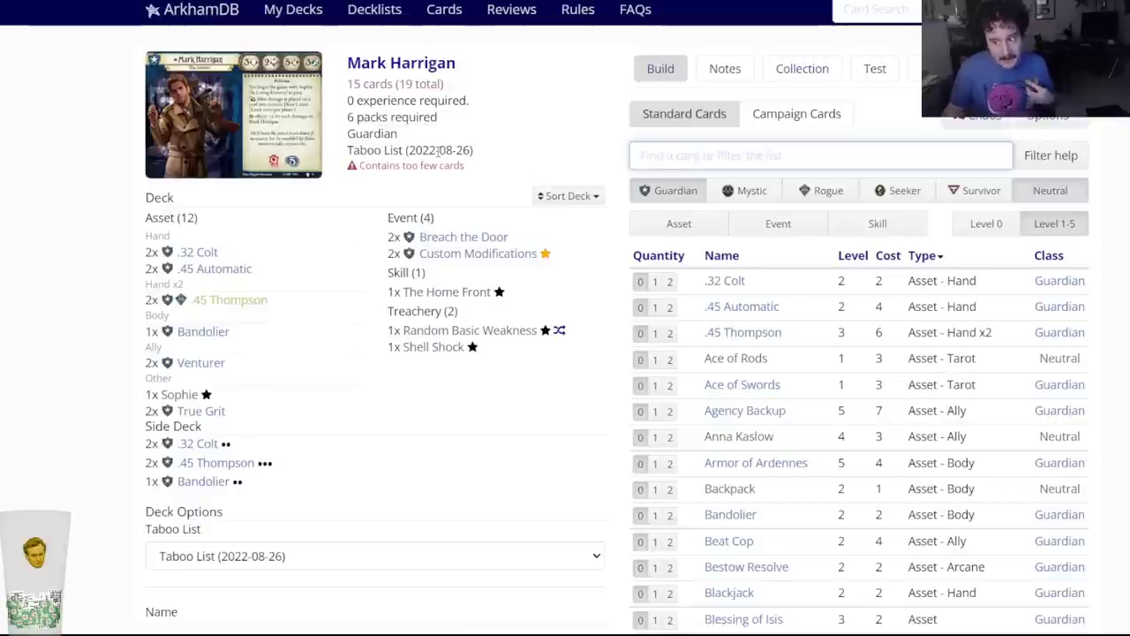
Show only level 0 events for Mark Harrigan's deck and add two copies of Bolas.
mouse_move(449, 241)
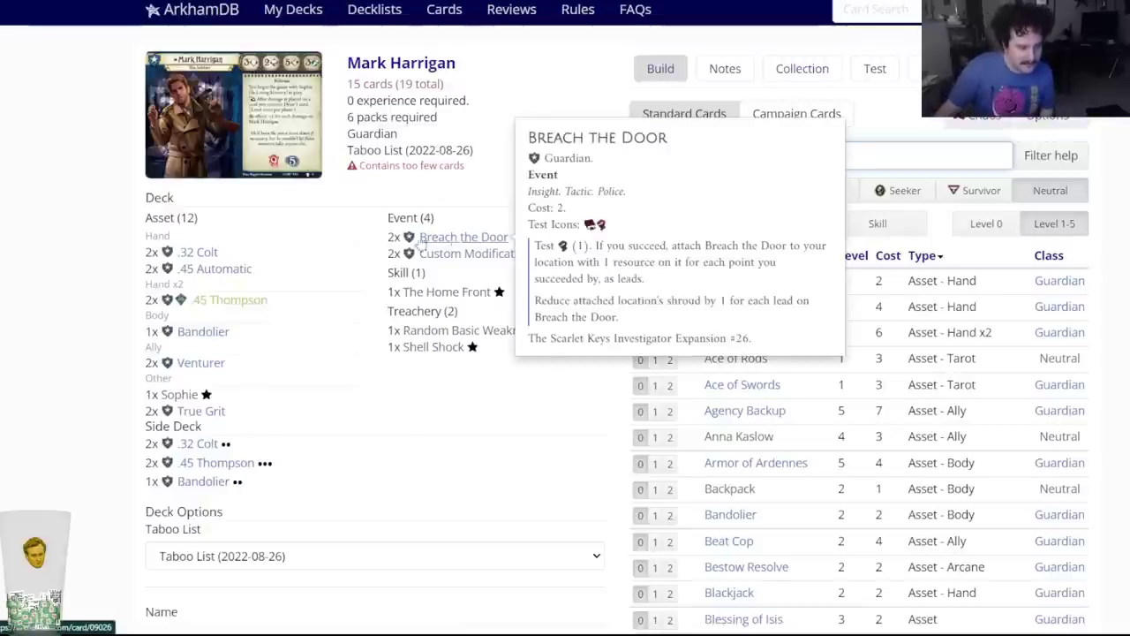
left_click(961, 228)
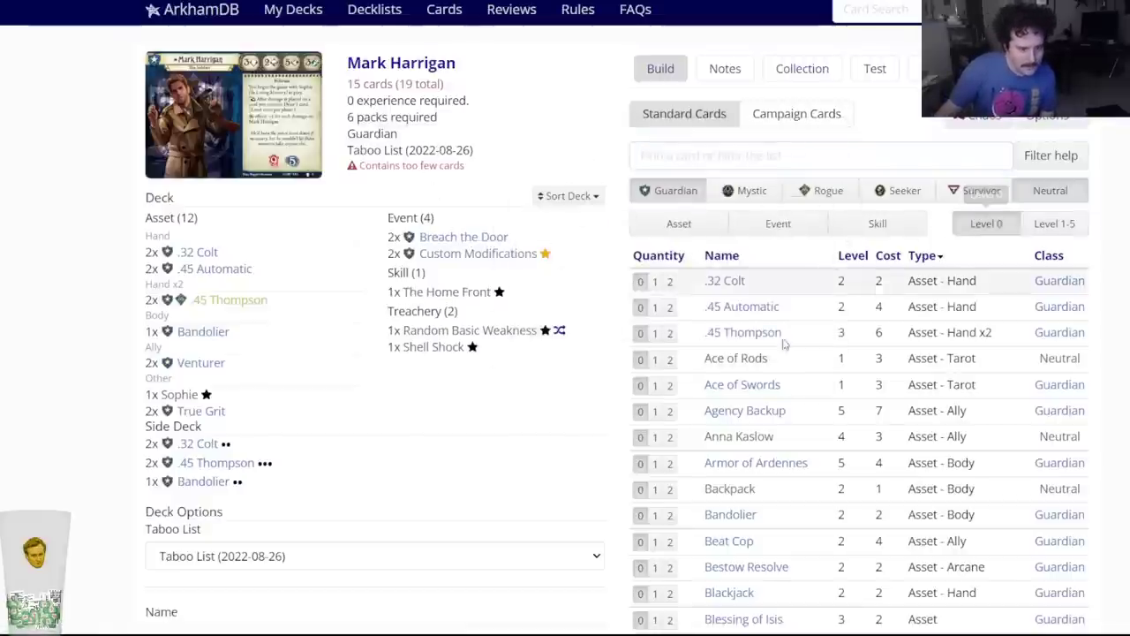
left_click(764, 231)
left_click(724, 159)
type("bolas")
key("Return")
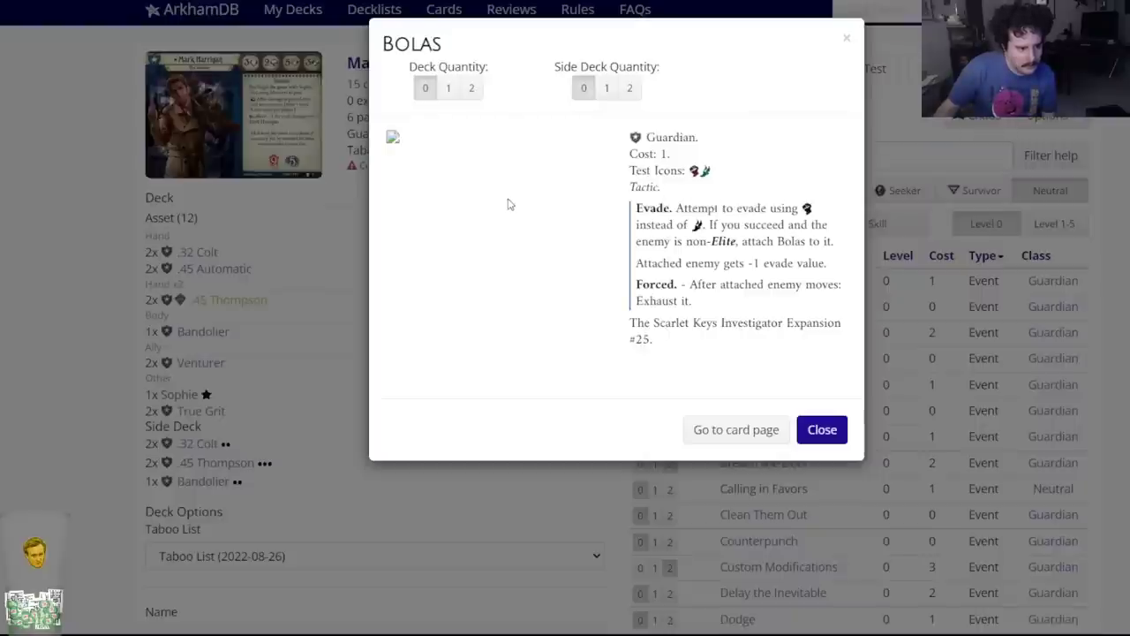
left_click(472, 87)
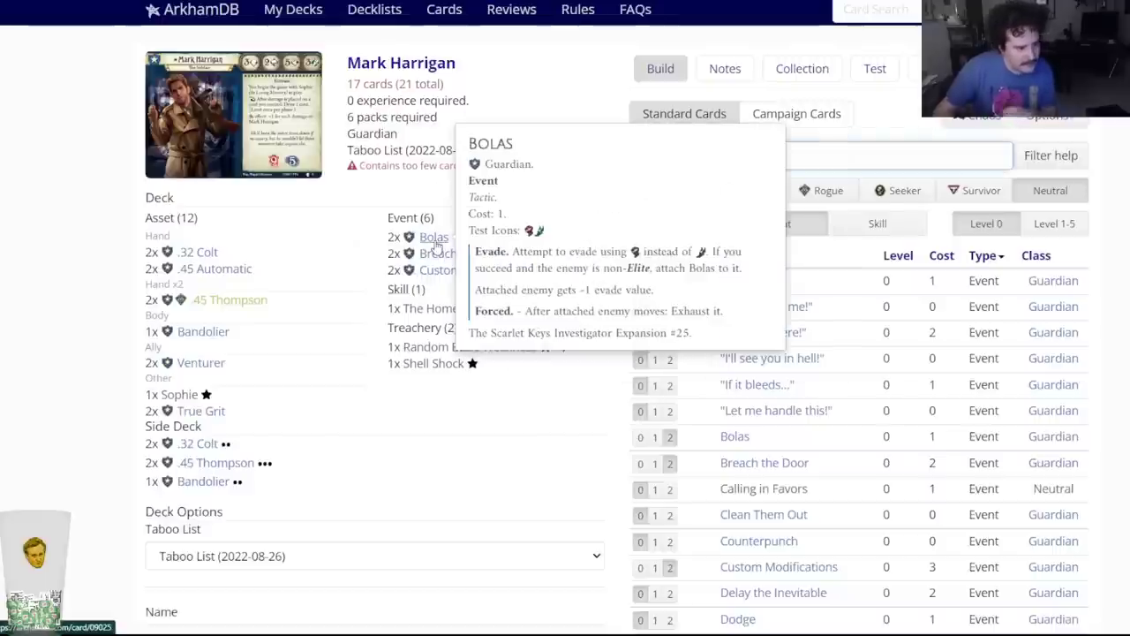
Look through the whole level 0 Guardian and Neutral event list for Mark Harrigan, reading cards such as Warning Shot.
scroll(817, 335, "down", 2)
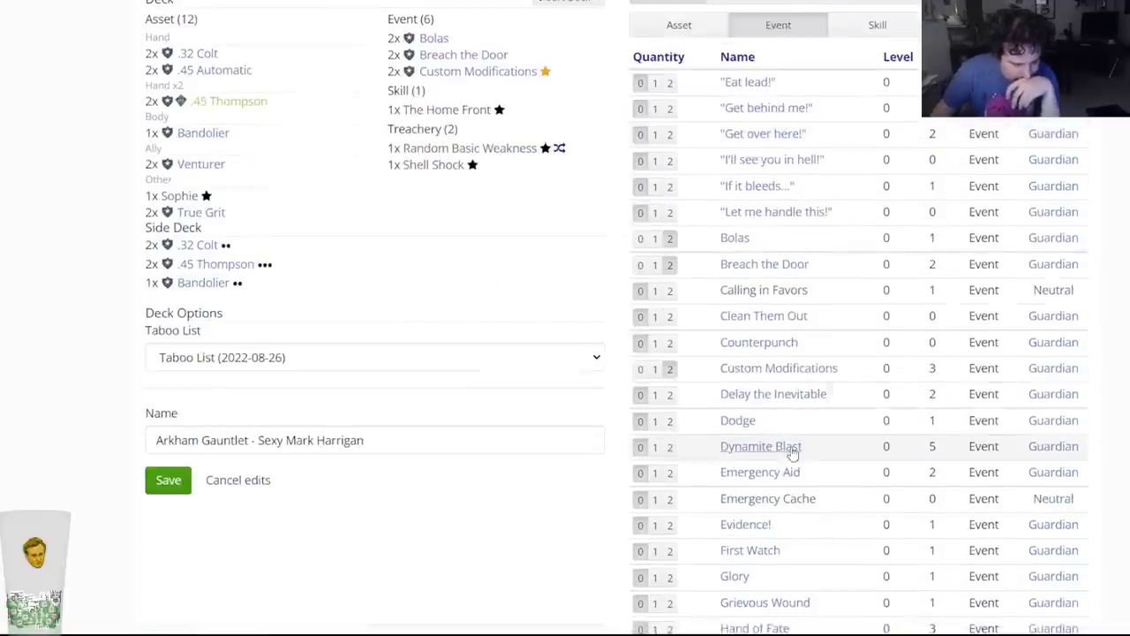
scroll(804, 424, "down", 2)
scroll(773, 349, "down", 5)
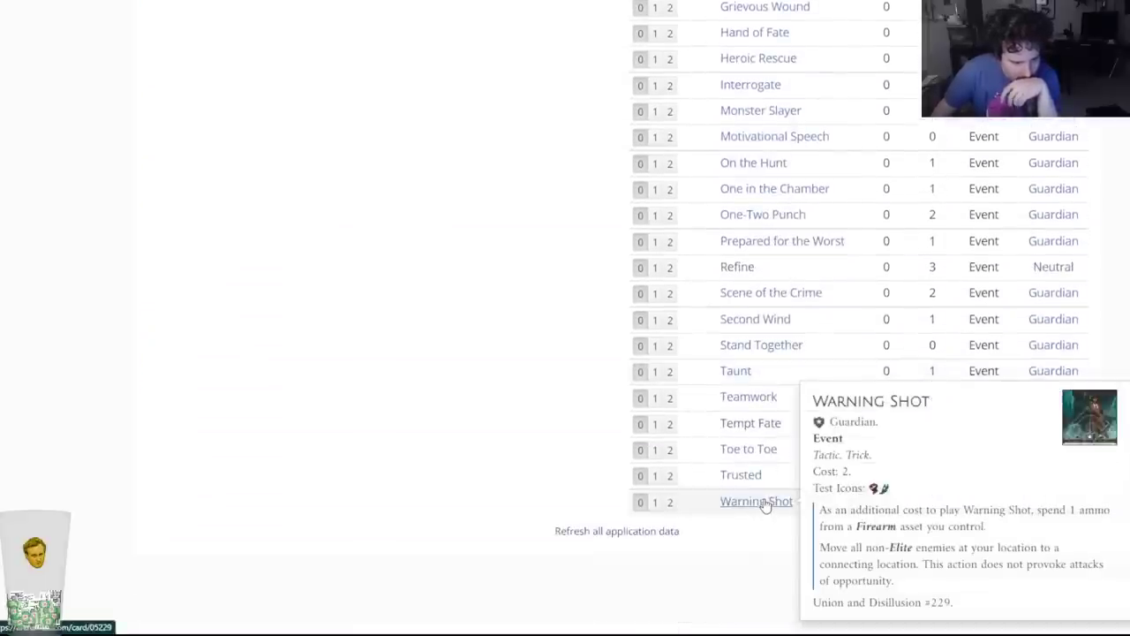
mouse_move(744, 491)
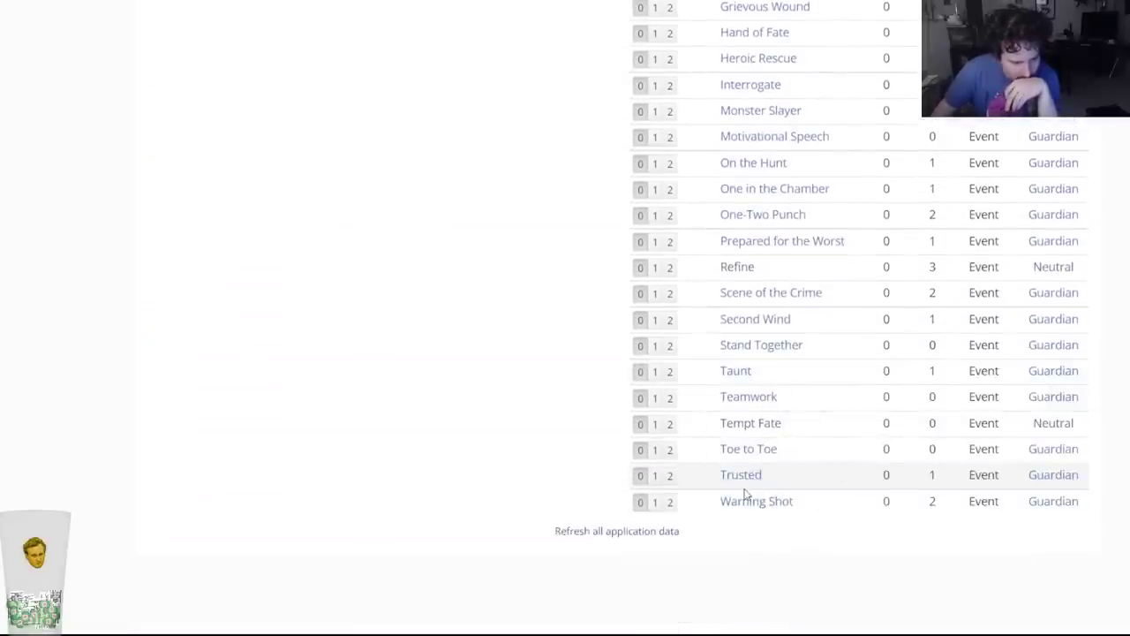
scroll(757, 508, "up", 4)
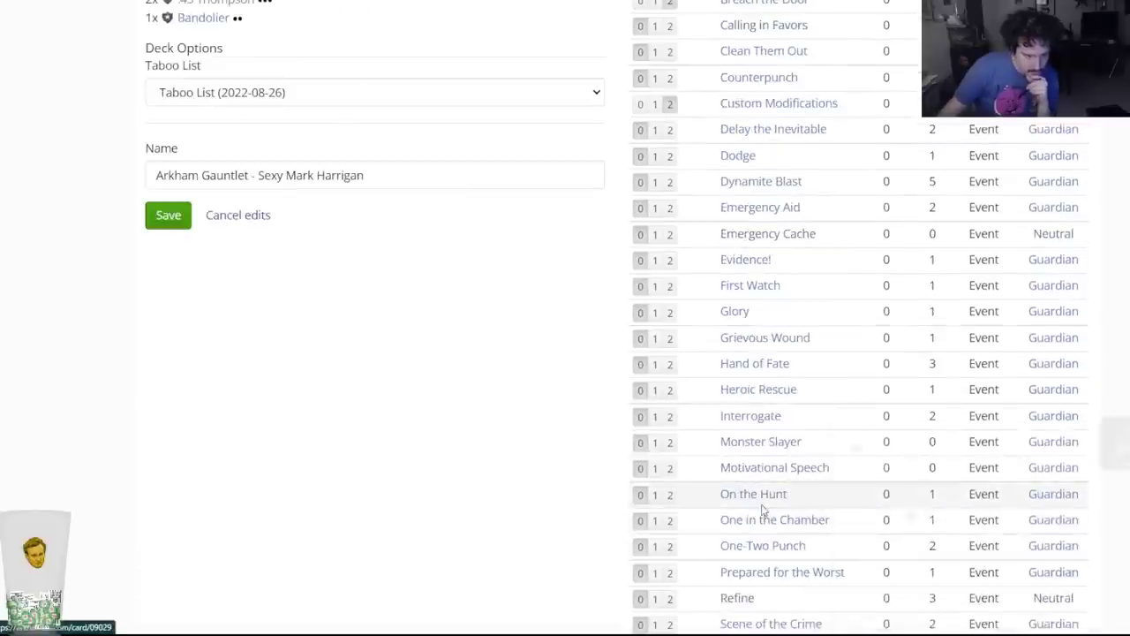
mouse_move(749, 533)
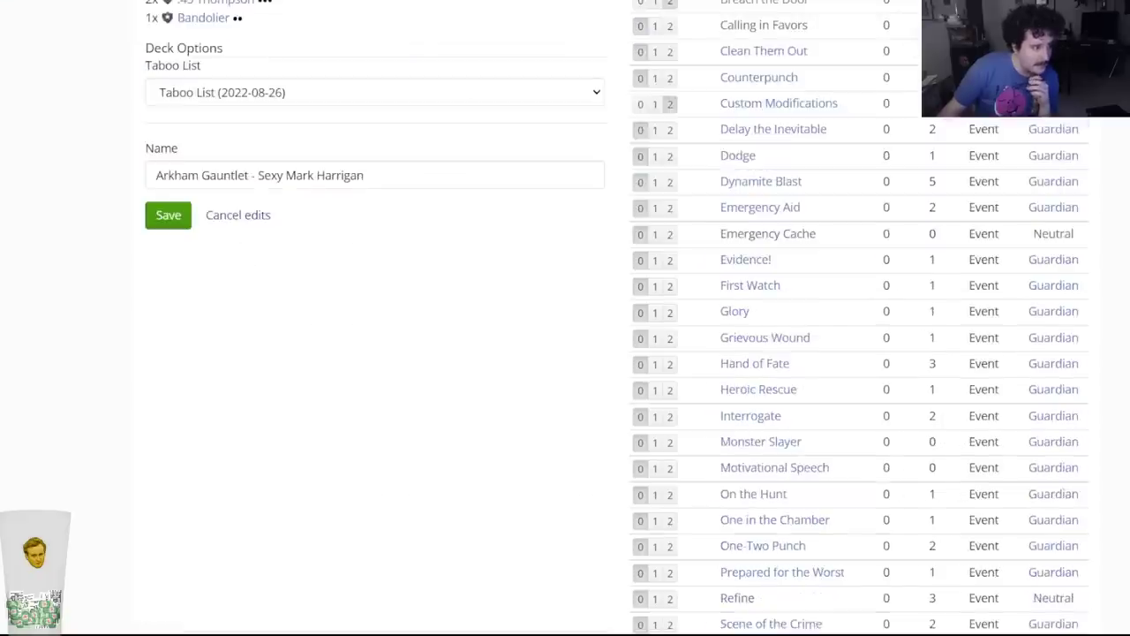
scroll(323, 182, "up", 3)
scroll(320, 273, "up", 3)
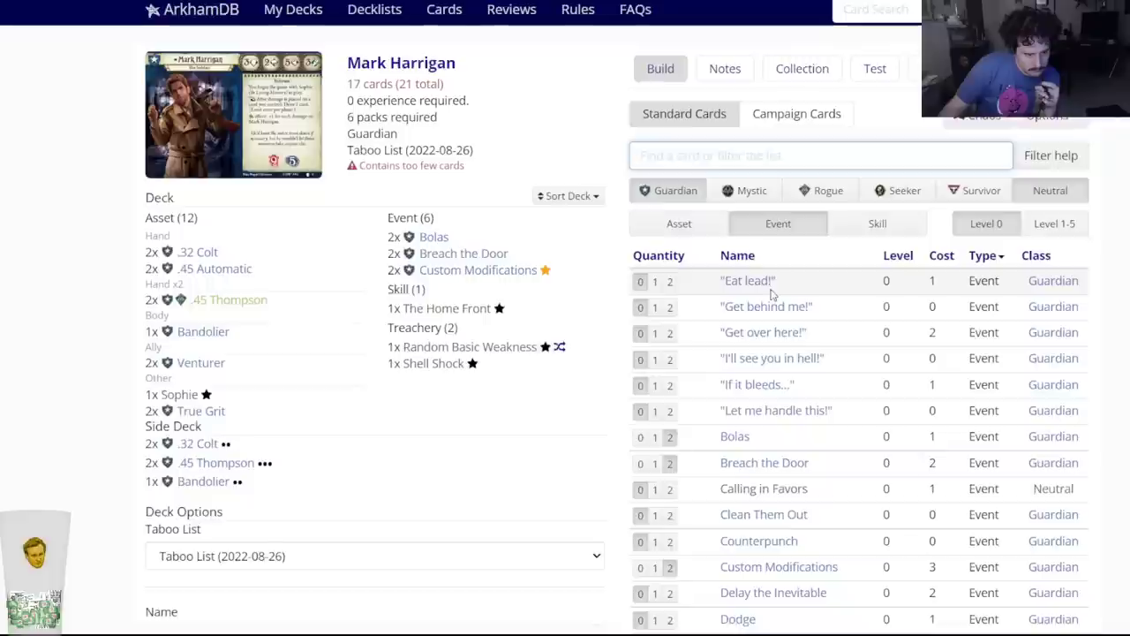
Review the level 0 events again from the start, reading cards such as Dodge, Evidence!, Grievous Wound and Heroic Rescue.
mouse_move(766, 291)
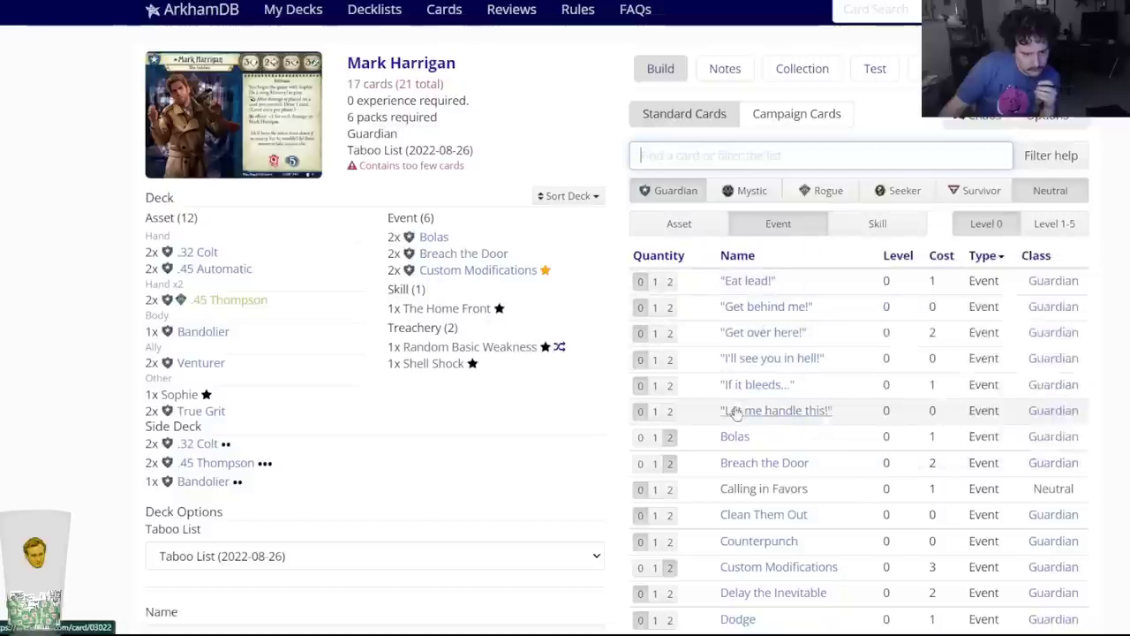
mouse_move(743, 389)
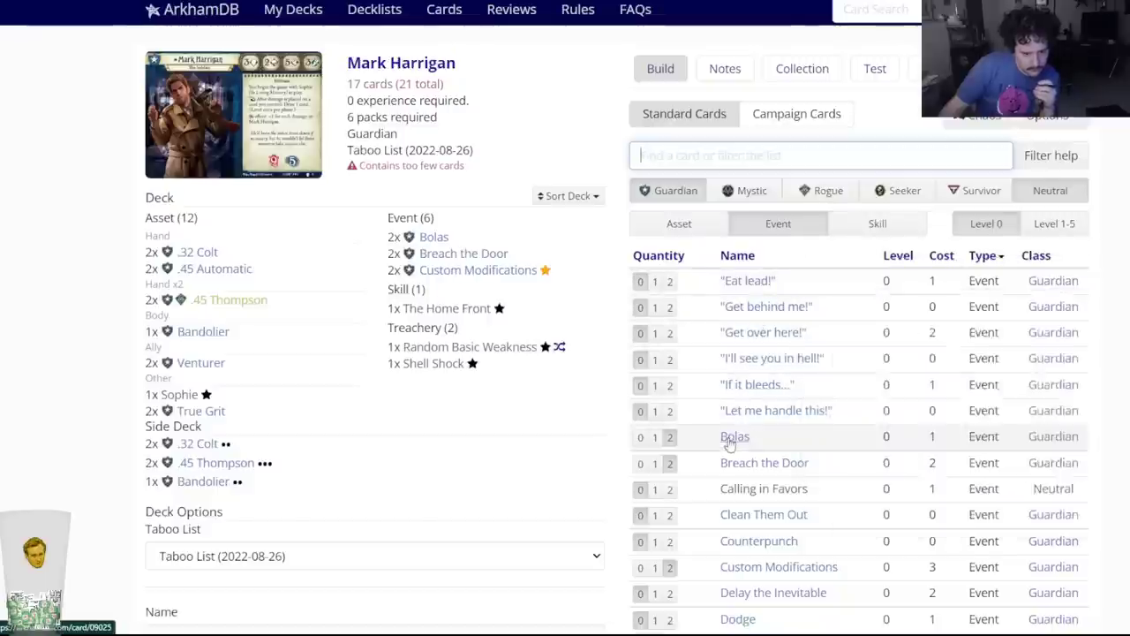
mouse_move(737, 467)
scroll(738, 468, "down", 2)
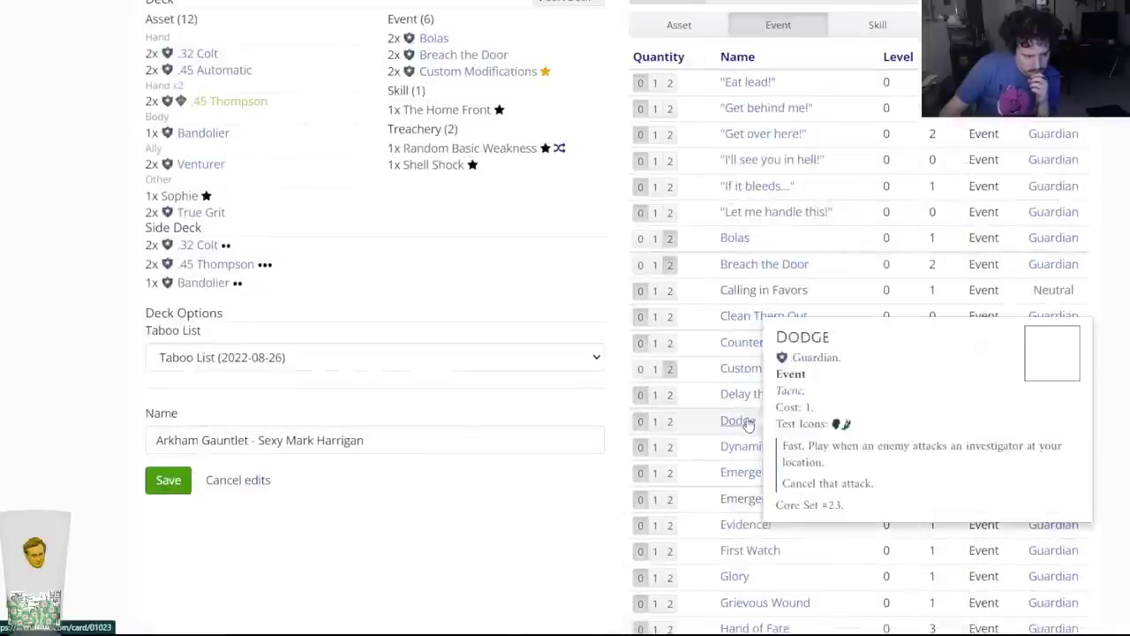
scroll(745, 469, "down", 2)
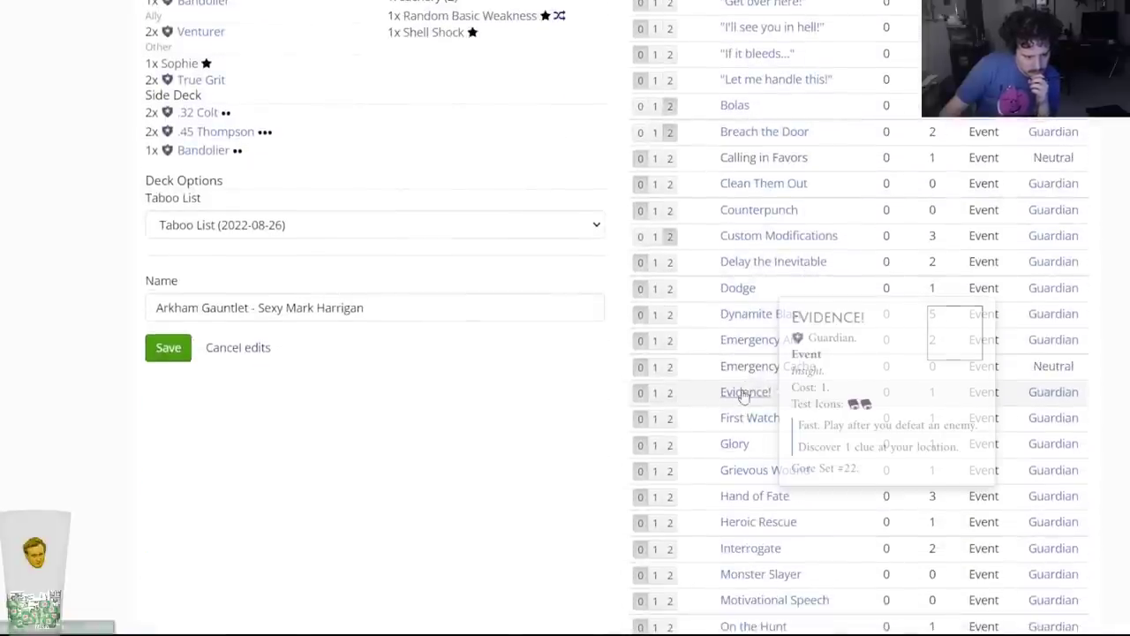
scroll(738, 444, "down", 1)
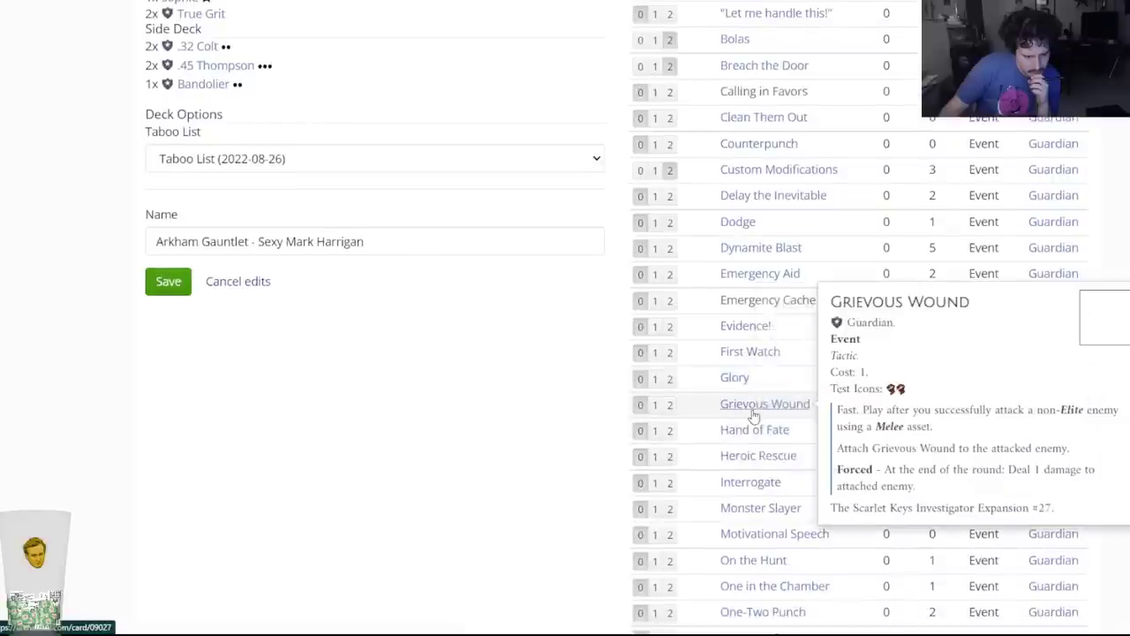
mouse_move(745, 441)
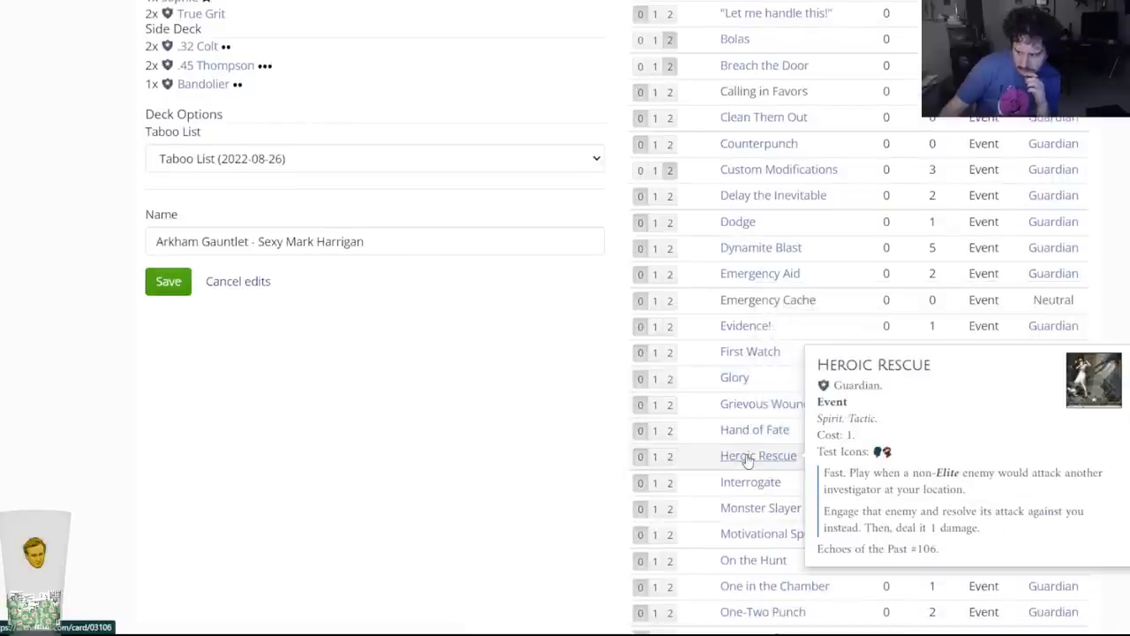
scroll(747, 461, "down", 1)
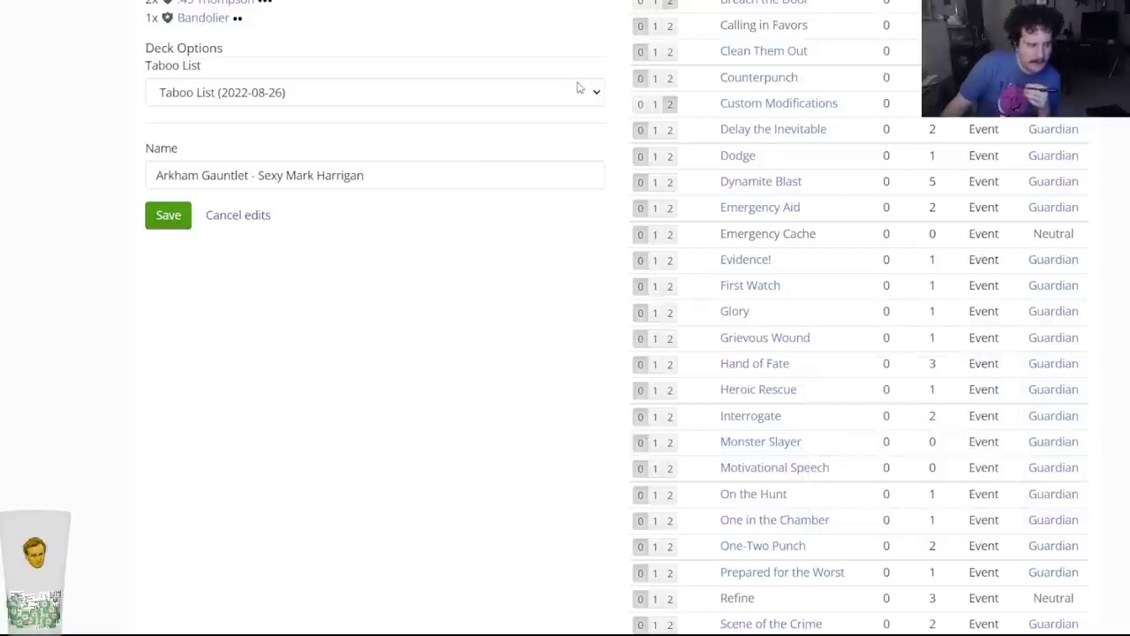
Check the level 0 event list for Mark Harrigan once more and read the Second Wind card.
scroll(686, 315, "up", 5)
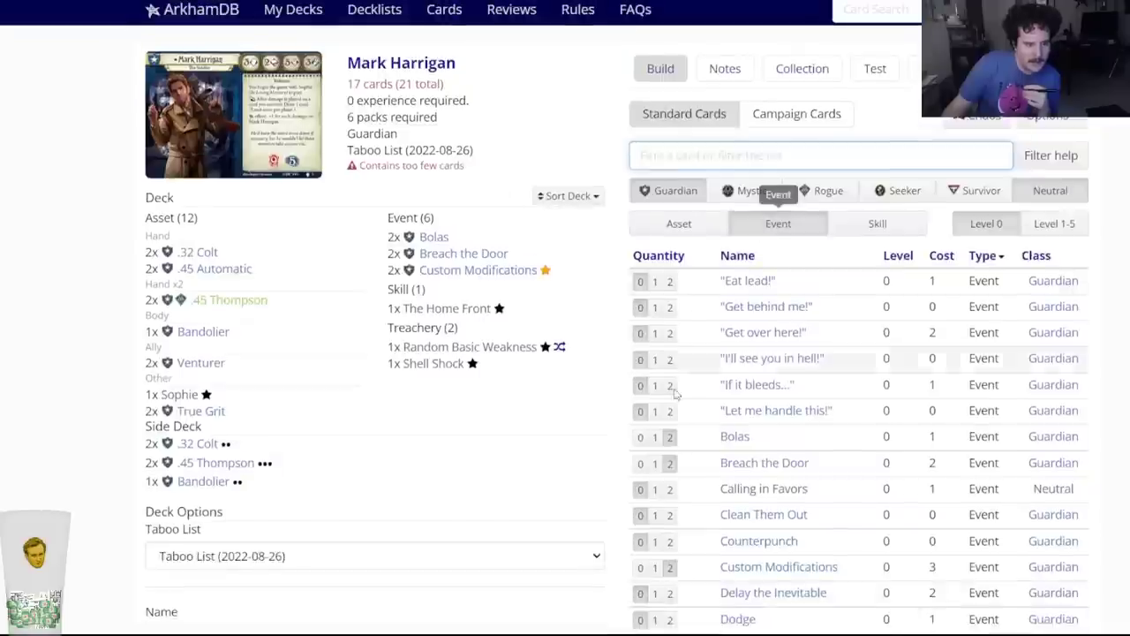
scroll(689, 371, "down", 6)
scroll(686, 441, "down", 3)
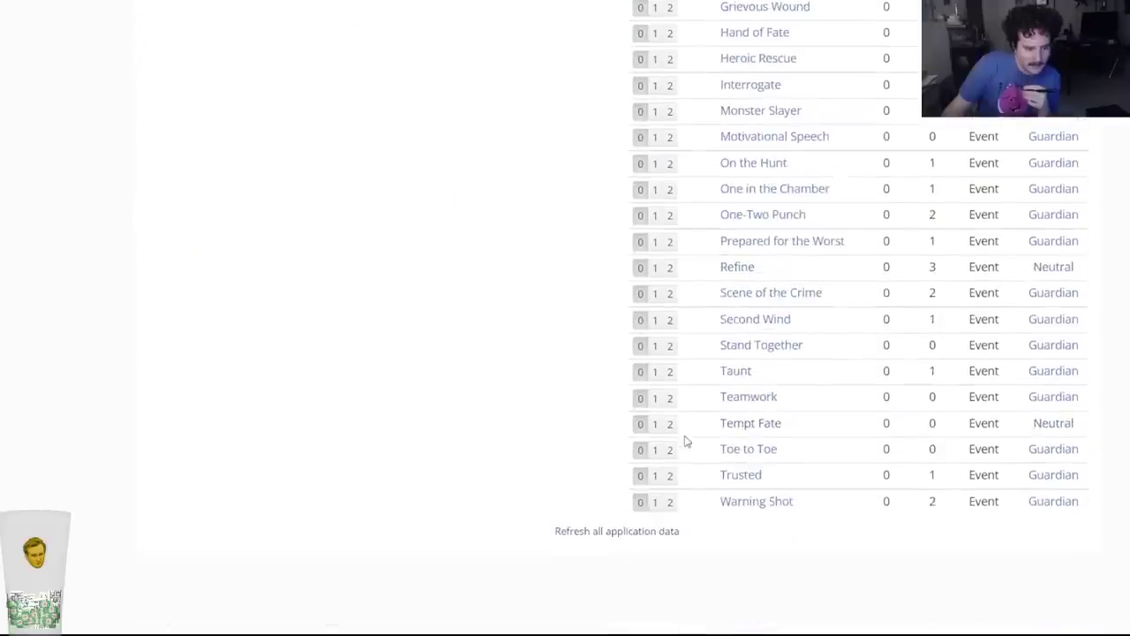
left_click(765, 323)
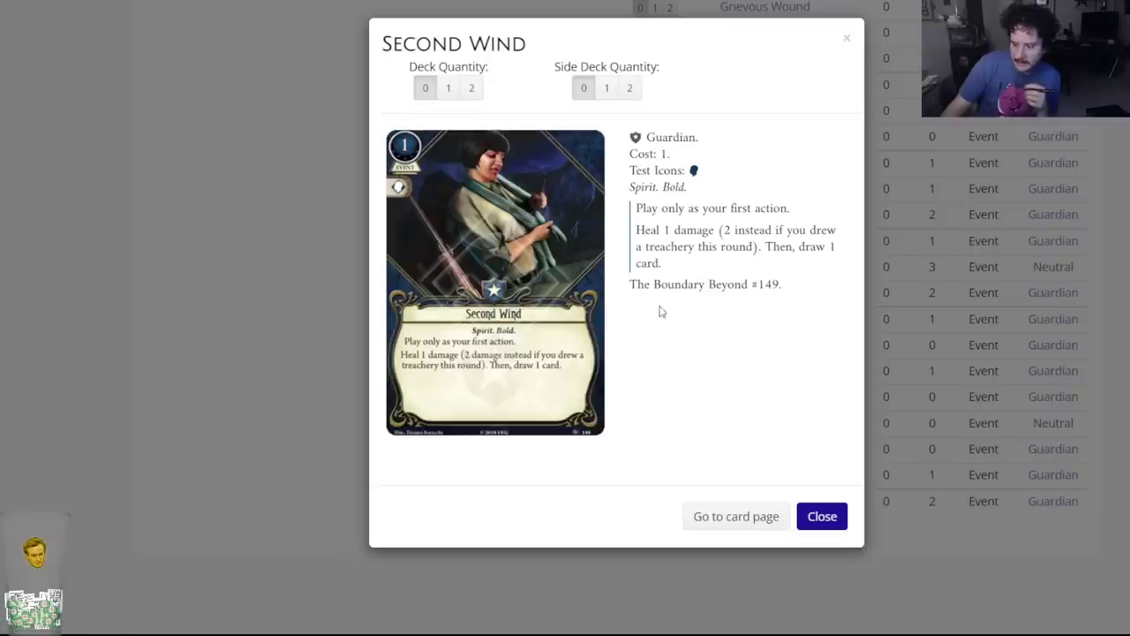
left_click(821, 515)
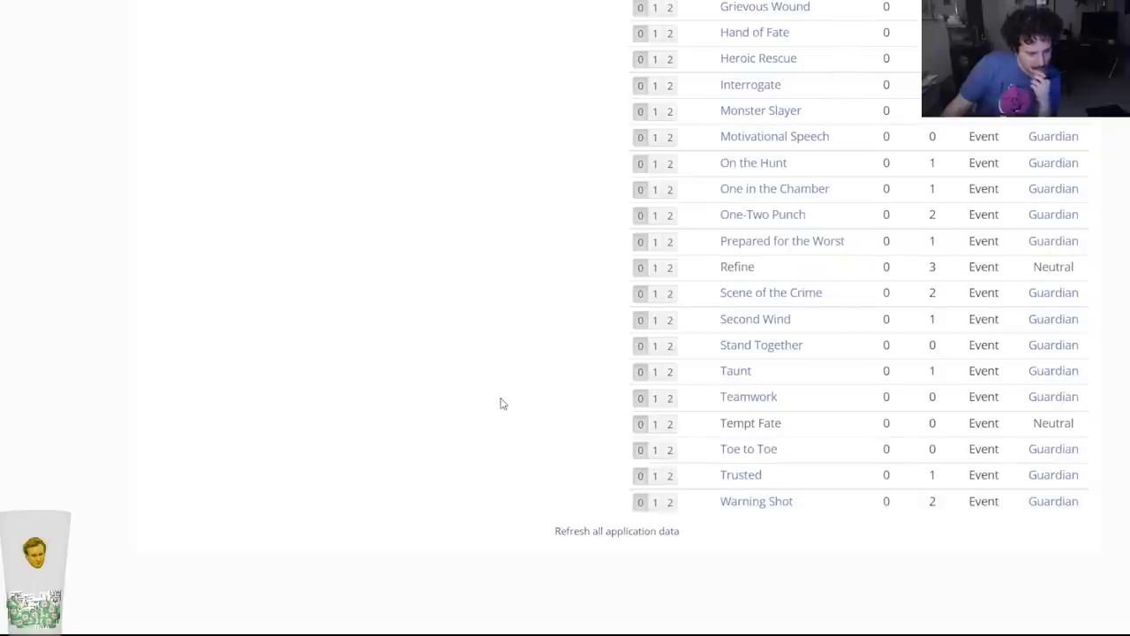
scroll(500, 403, "up", 3)
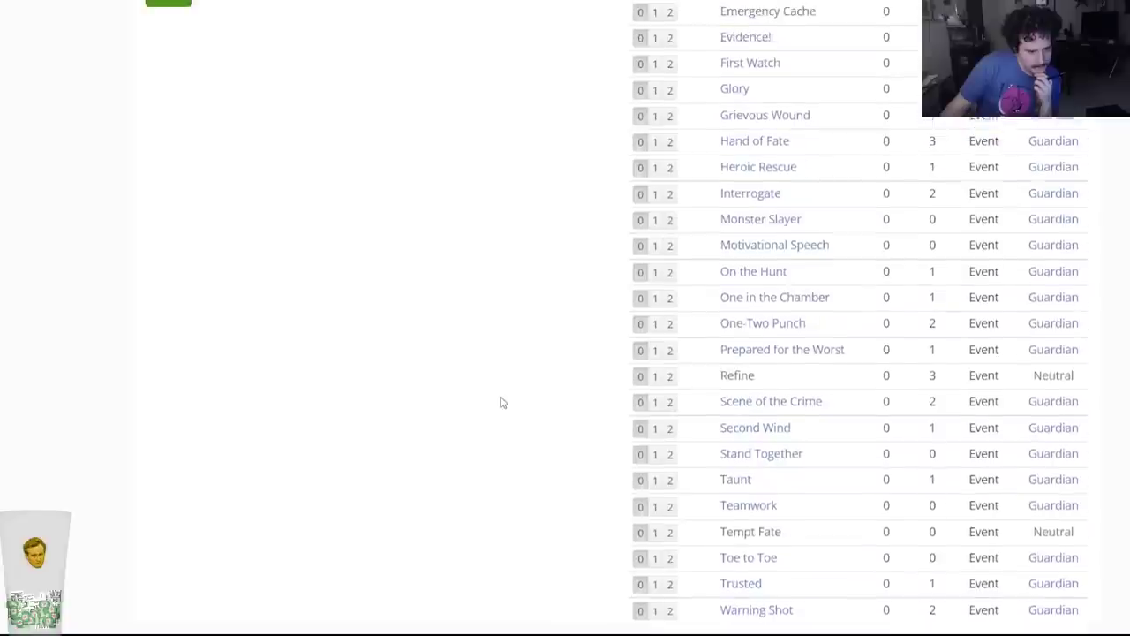
scroll(500, 403, "up", 2)
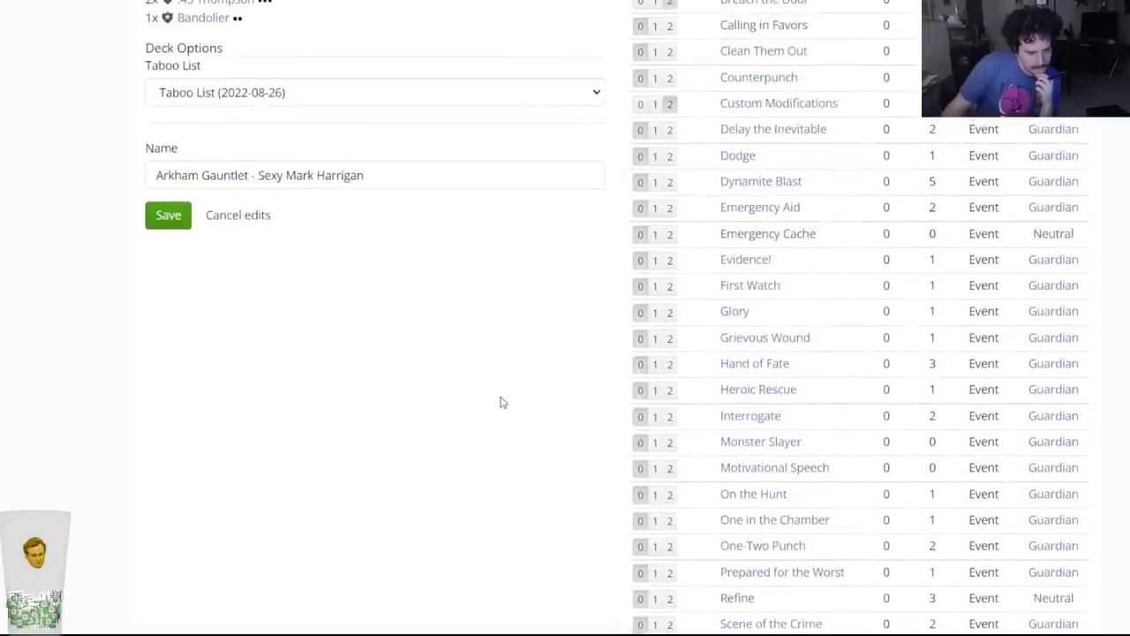
Show the level 0 assets instead of events and add two copies of Relentless to Mark Harrigan's deck.
scroll(500, 403, "up", 6)
left_click(671, 157)
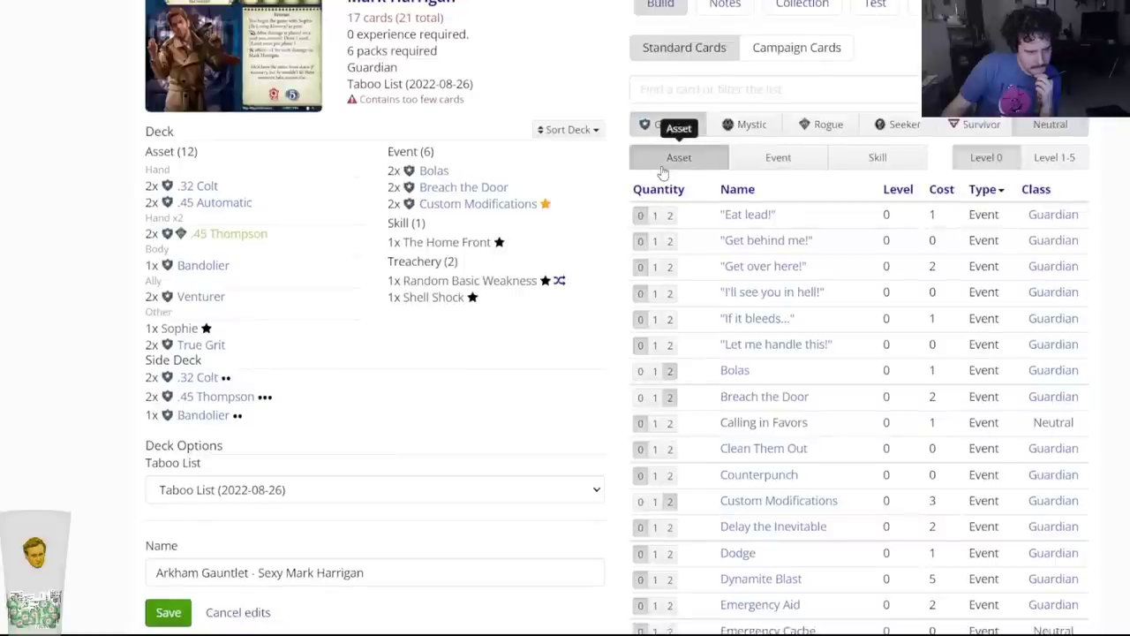
scroll(751, 446, "down", 2)
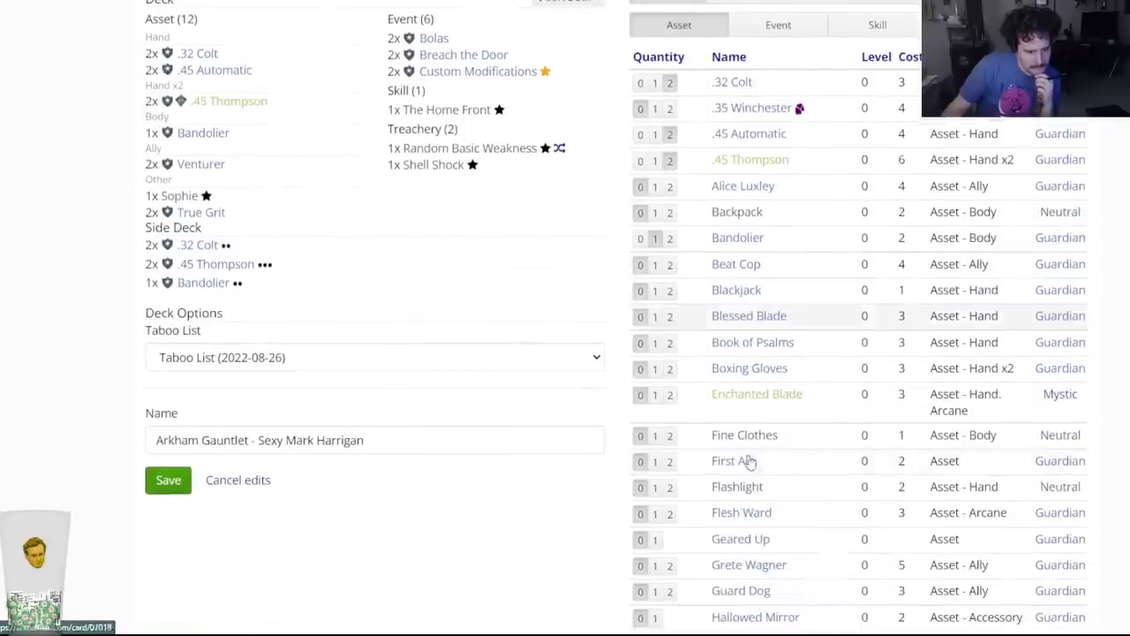
scroll(760, 433, "down", 2)
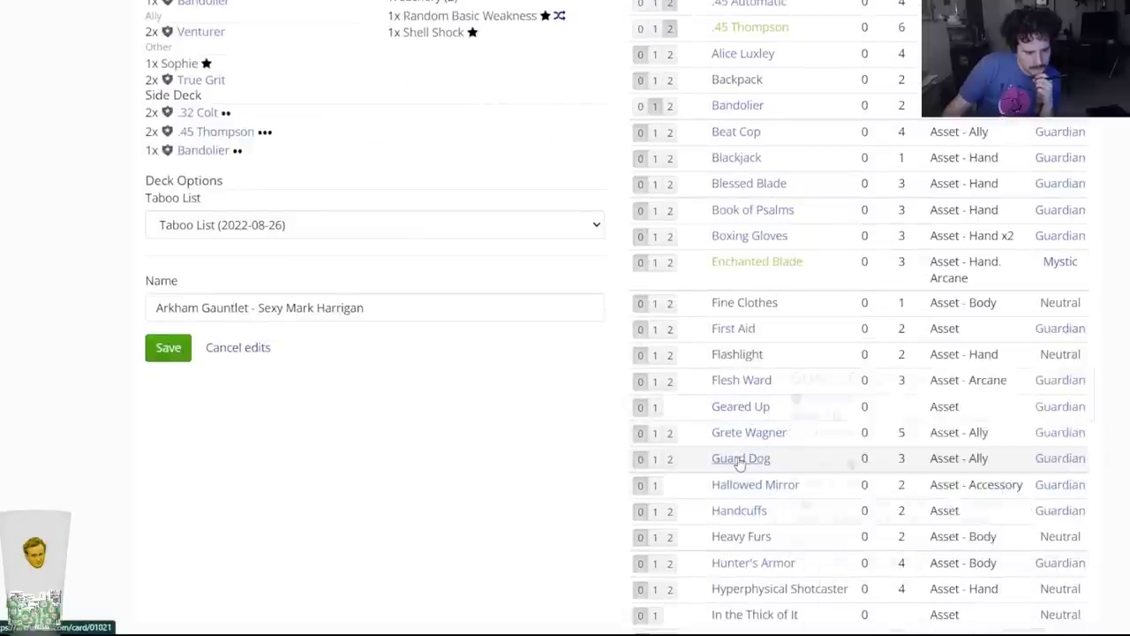
scroll(560, 459, "down", 1)
scroll(559, 459, "down", 1)
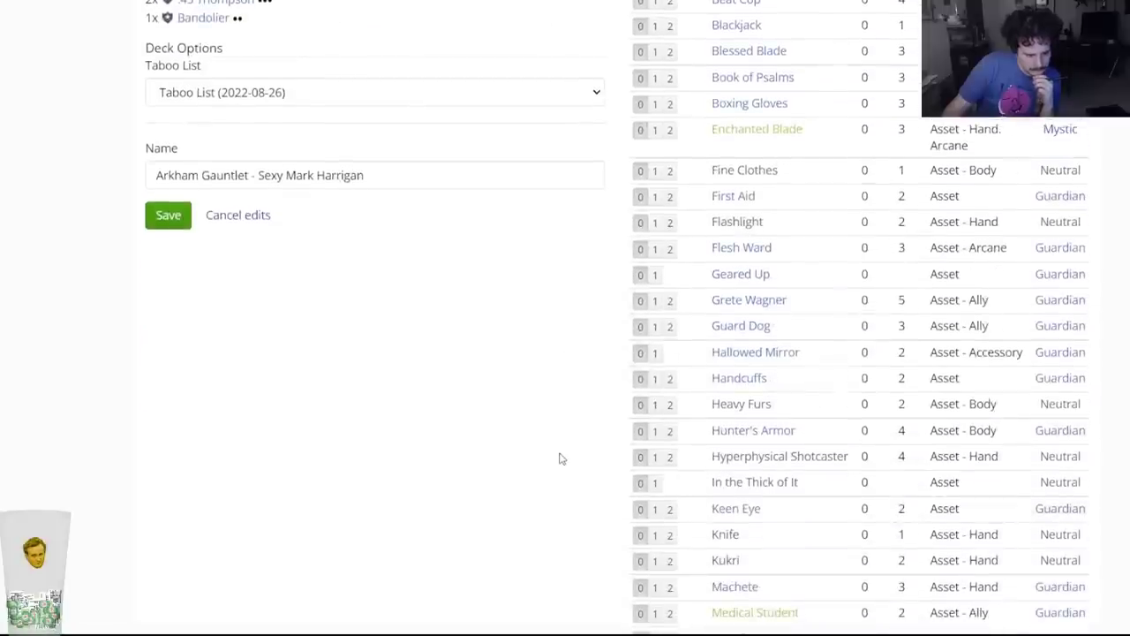
scroll(559, 458, "down", 3)
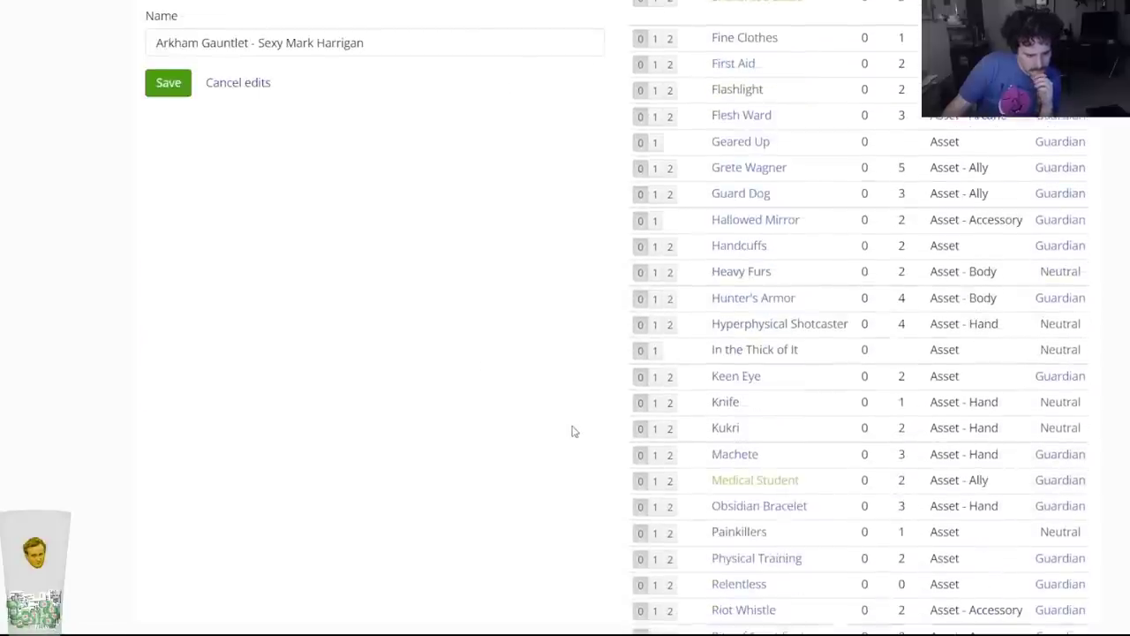
scroll(572, 431, "down", 2)
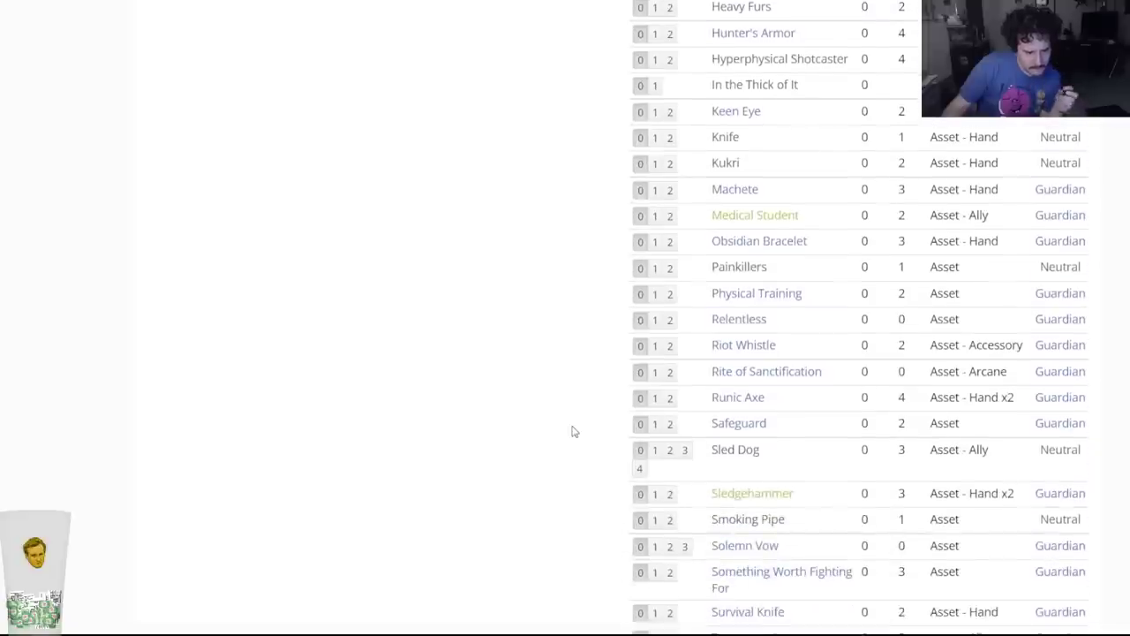
left_click(669, 325)
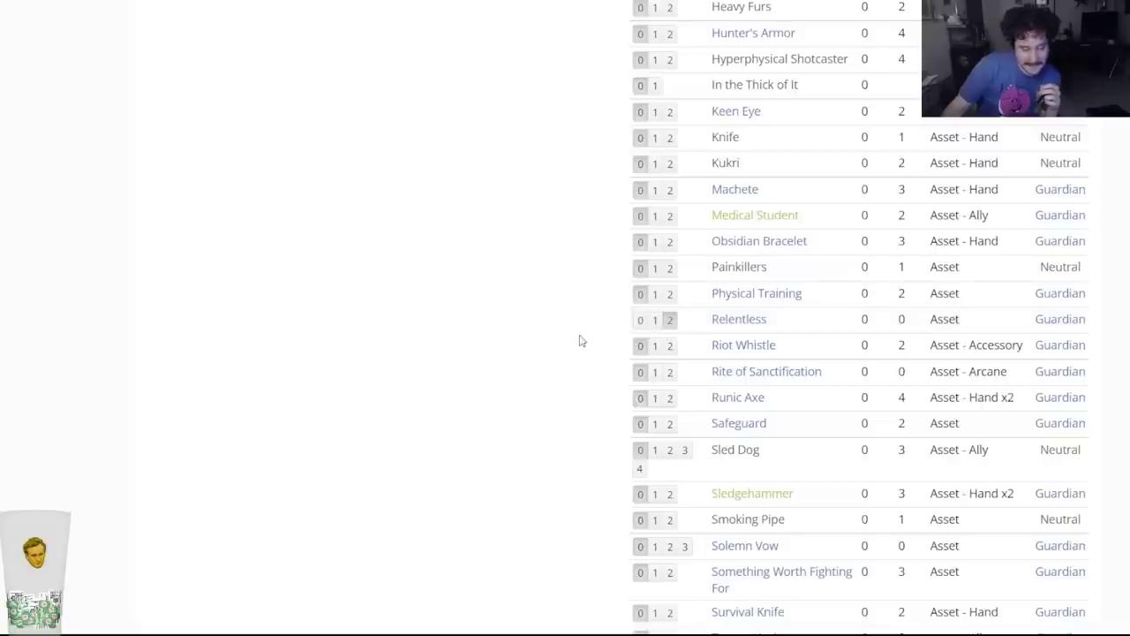
Review Mark Harrigan's current deck list and read the Relentless card's text.
scroll(492, 322, "up", 7)
scroll(492, 322, "up", 5)
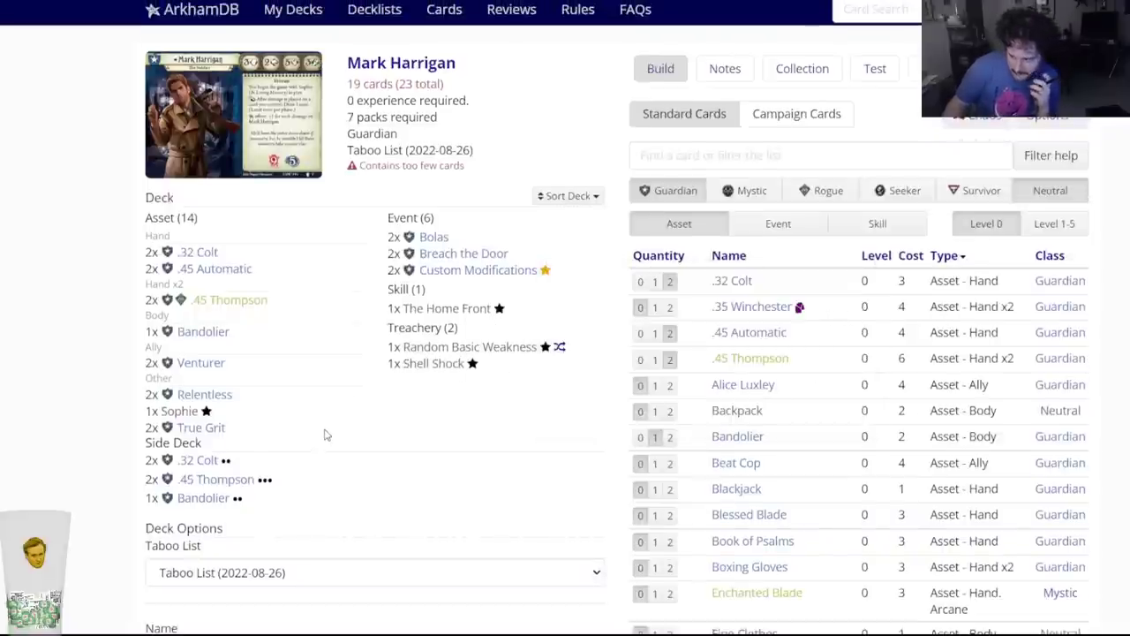
scroll(324, 434, "down", 9)
scroll(324, 432, "up", 5)
scroll(325, 432, "up", 3)
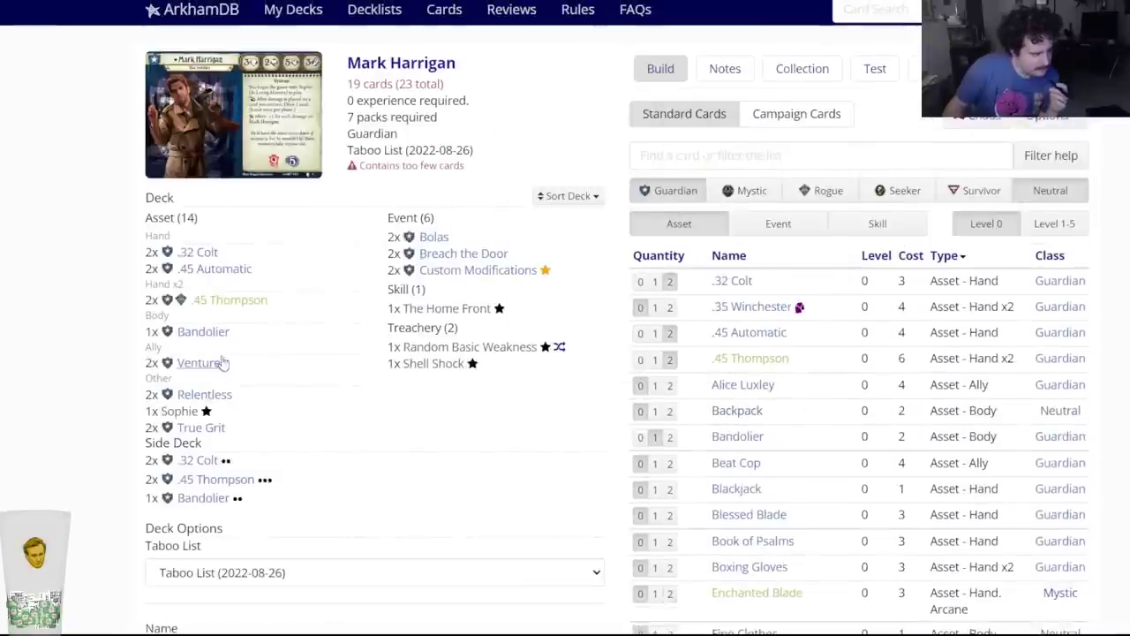
left_click(209, 396)
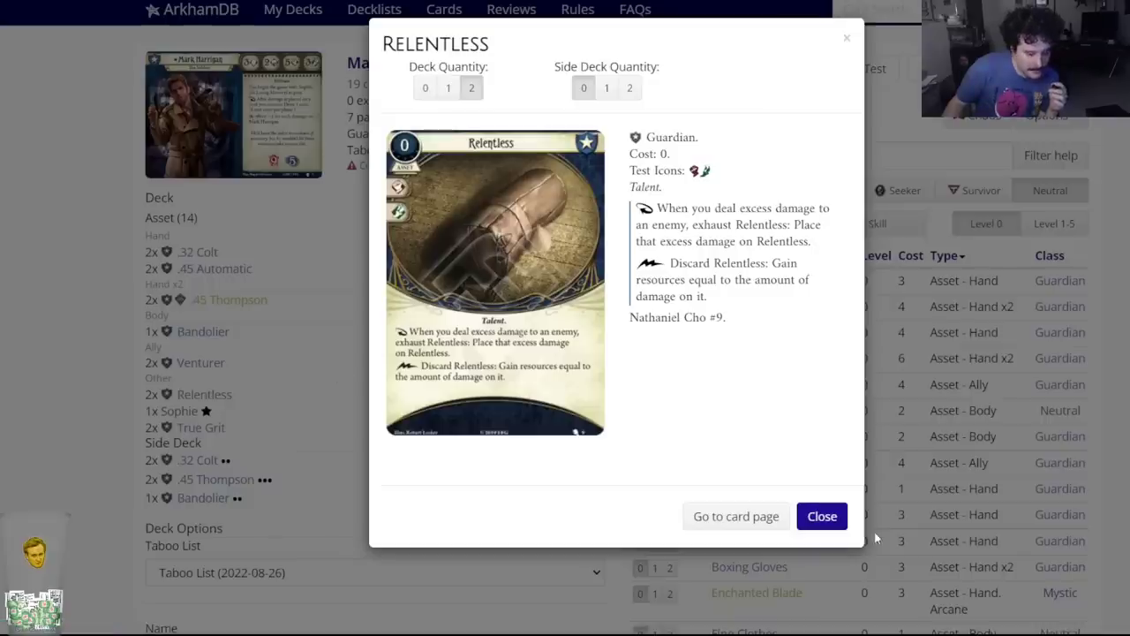
left_click(839, 519)
Look through the level 0 Guardian and Neutral assets for further cards for Mark Harrigan's deck.
scroll(523, 457, "down", 5)
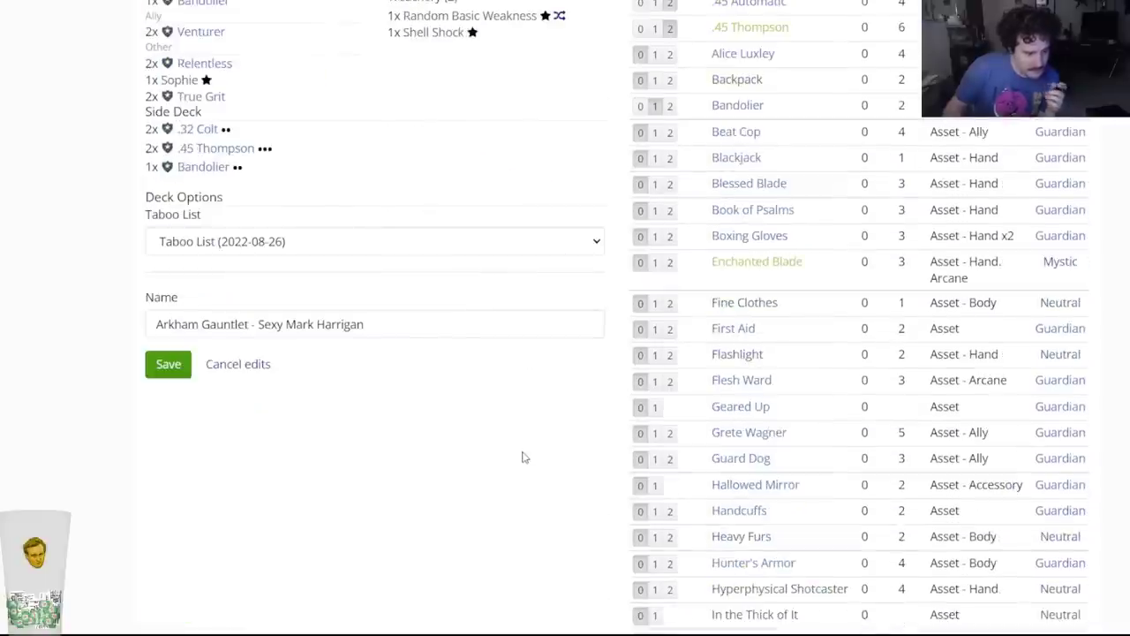
scroll(525, 447, "down", 3)
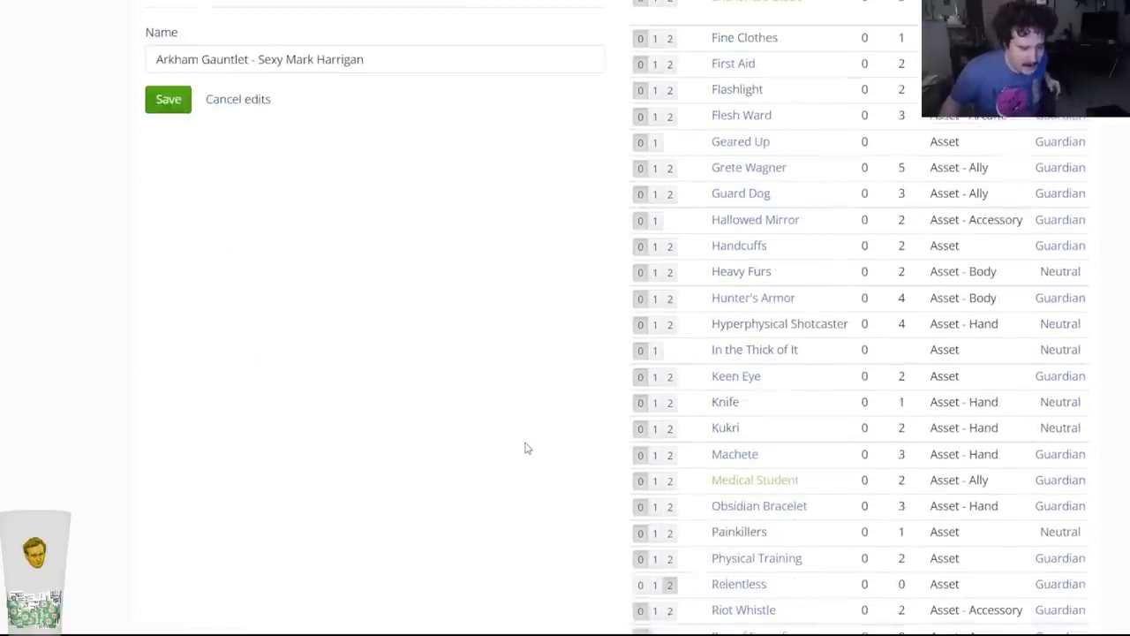
scroll(523, 444, "down", 3)
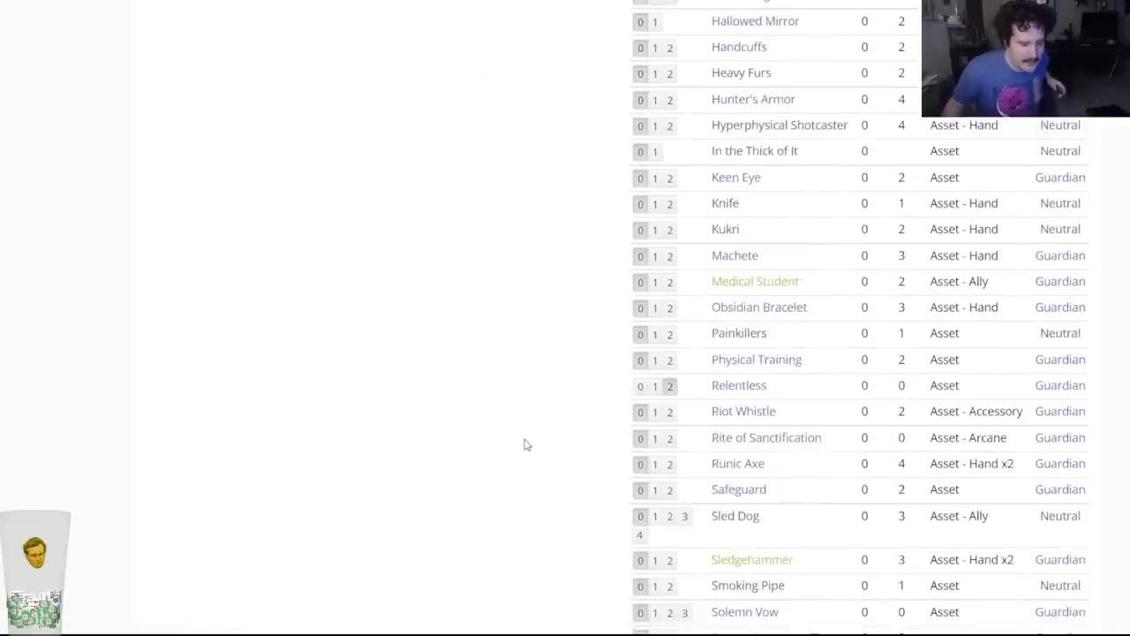
Look through the level 0 Guardian and Neutral asset cards available for the Mark Harrigan deck.
scroll(524, 444, "down", 3)
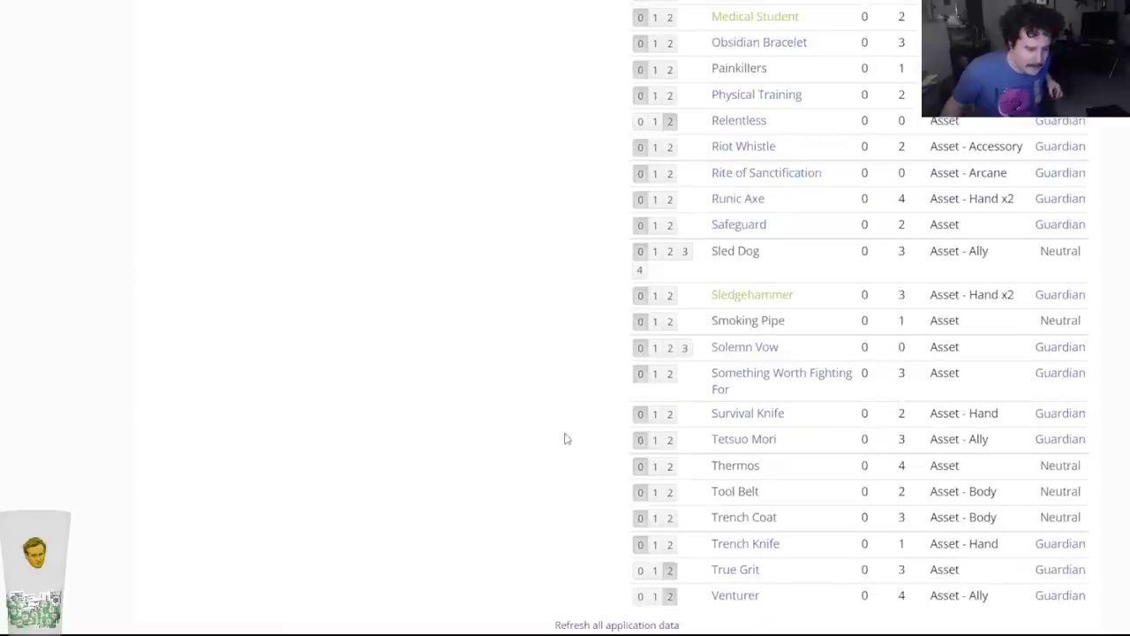
scroll(472, 398, "up", 15)
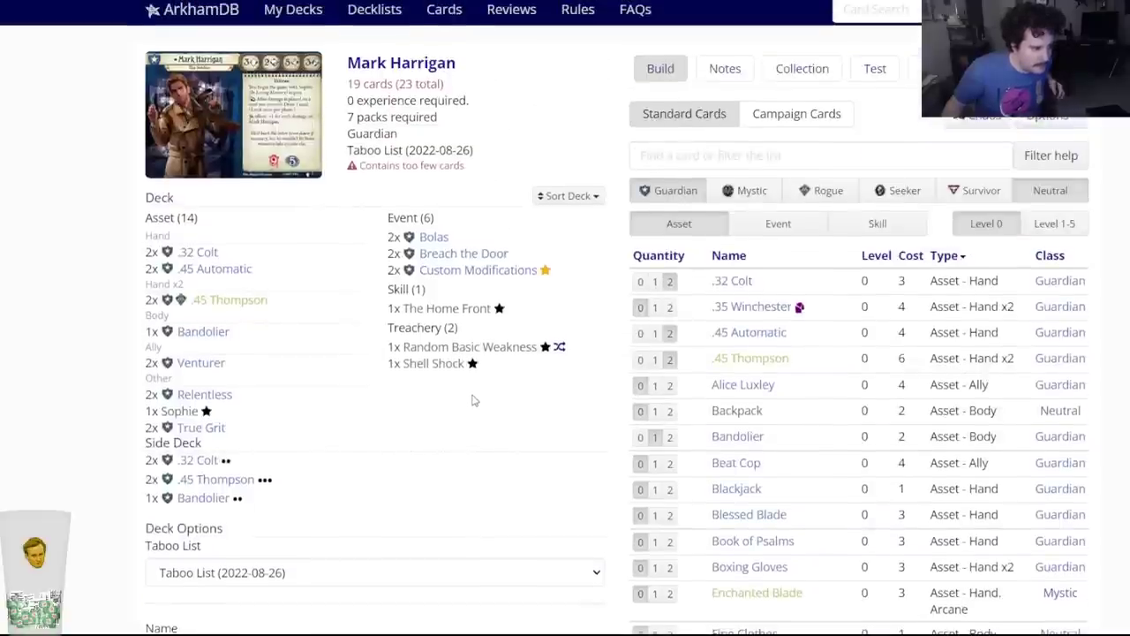
scroll(471, 398, "down", 9)
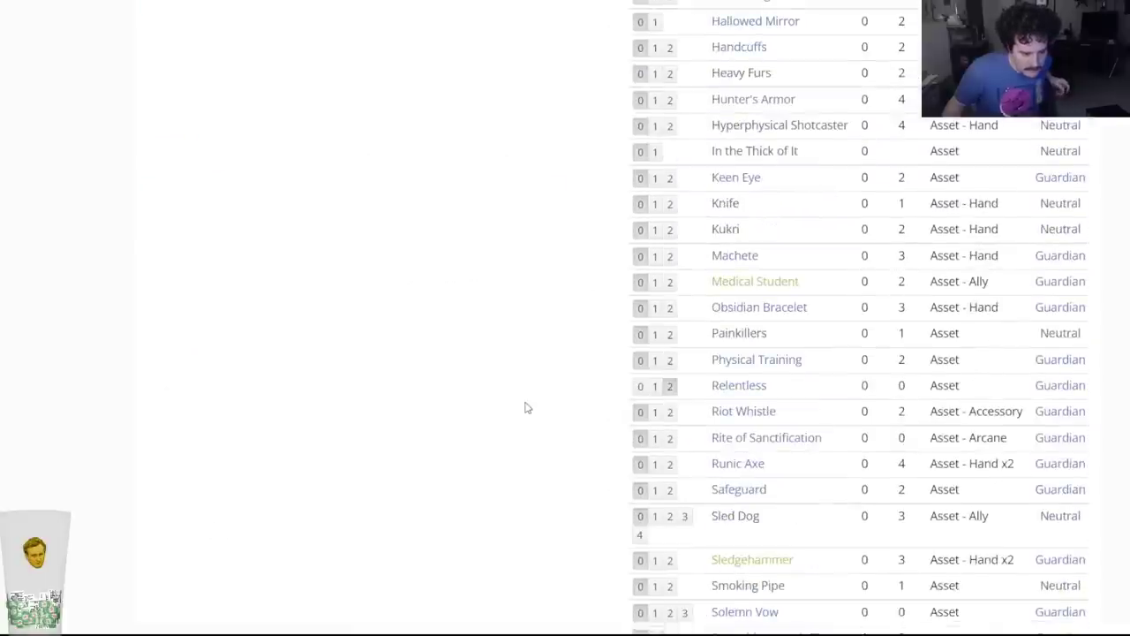
scroll(527, 408, "down", 2)
scroll(526, 408, "down", 2)
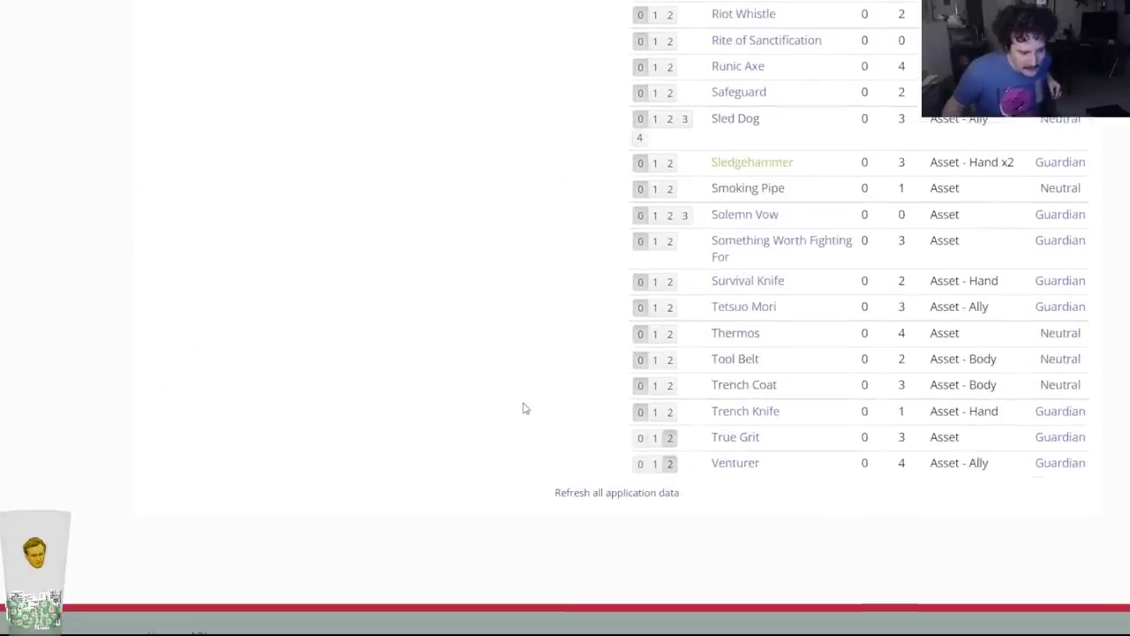
scroll(522, 407, "up", 20)
left_click(673, 161)
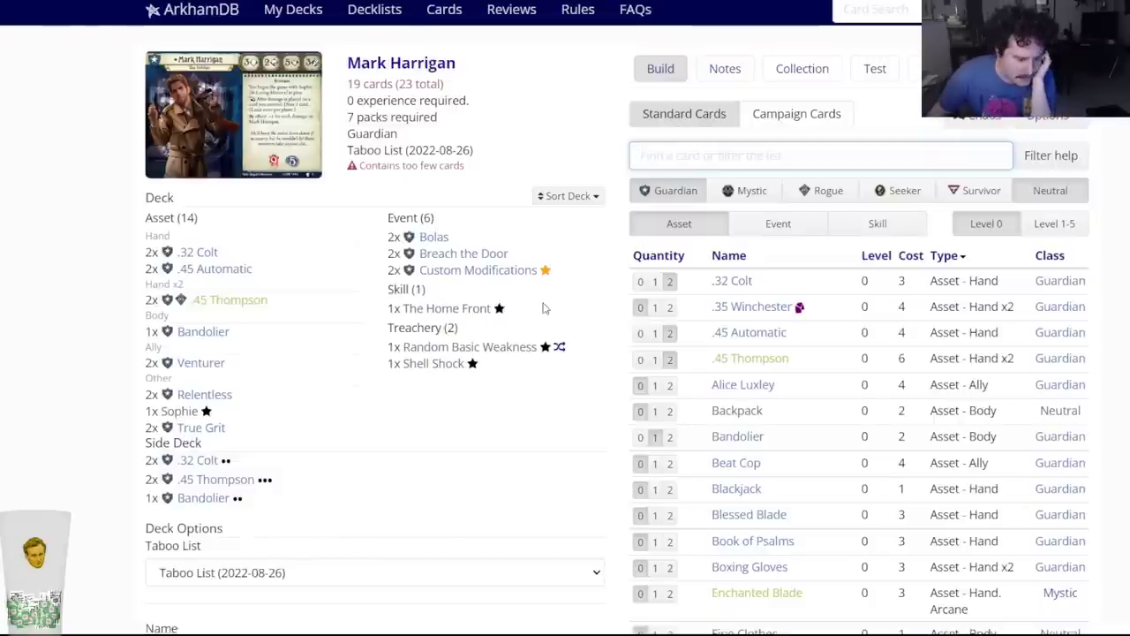
scroll(558, 323, "down", 2)
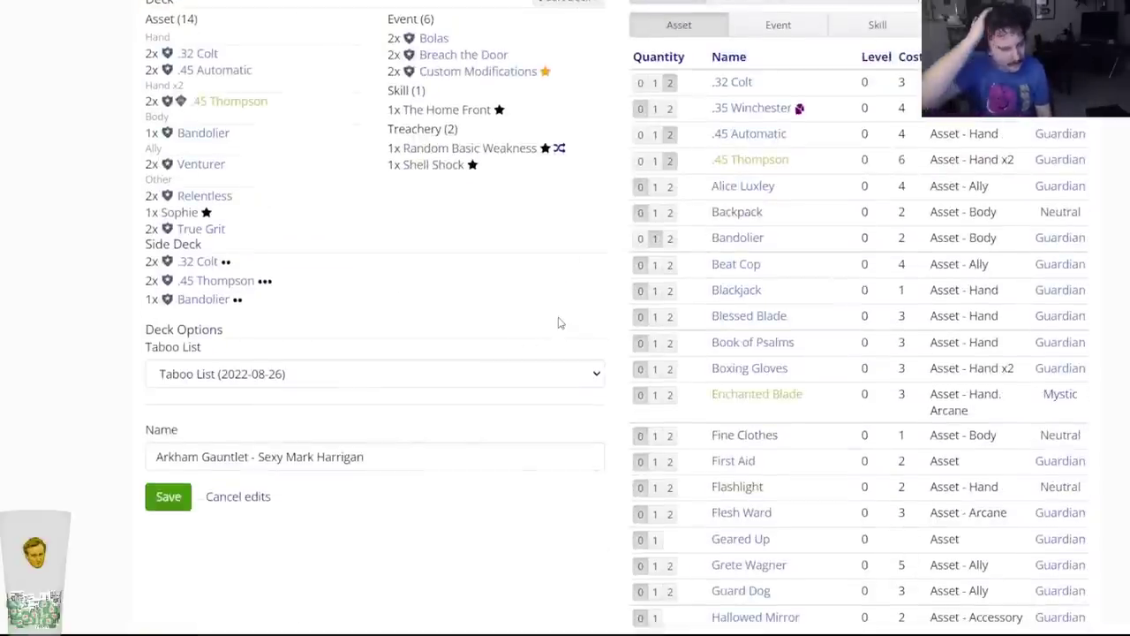
scroll(559, 323, "down", 3)
scroll(557, 310, "up", 3)
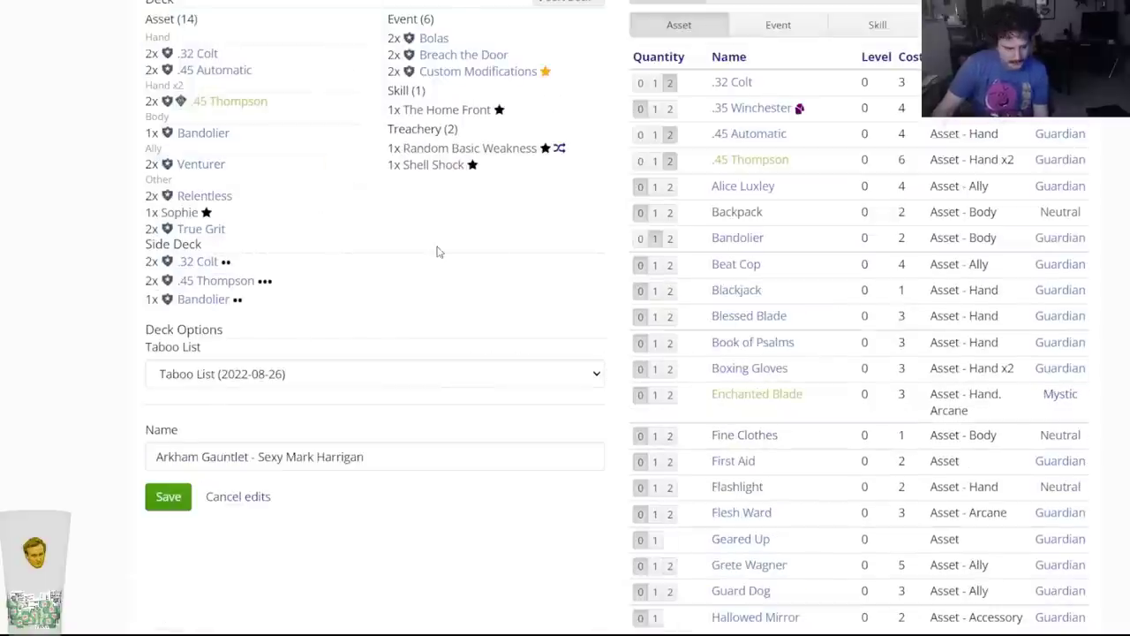
scroll(527, 343, "down", 8)
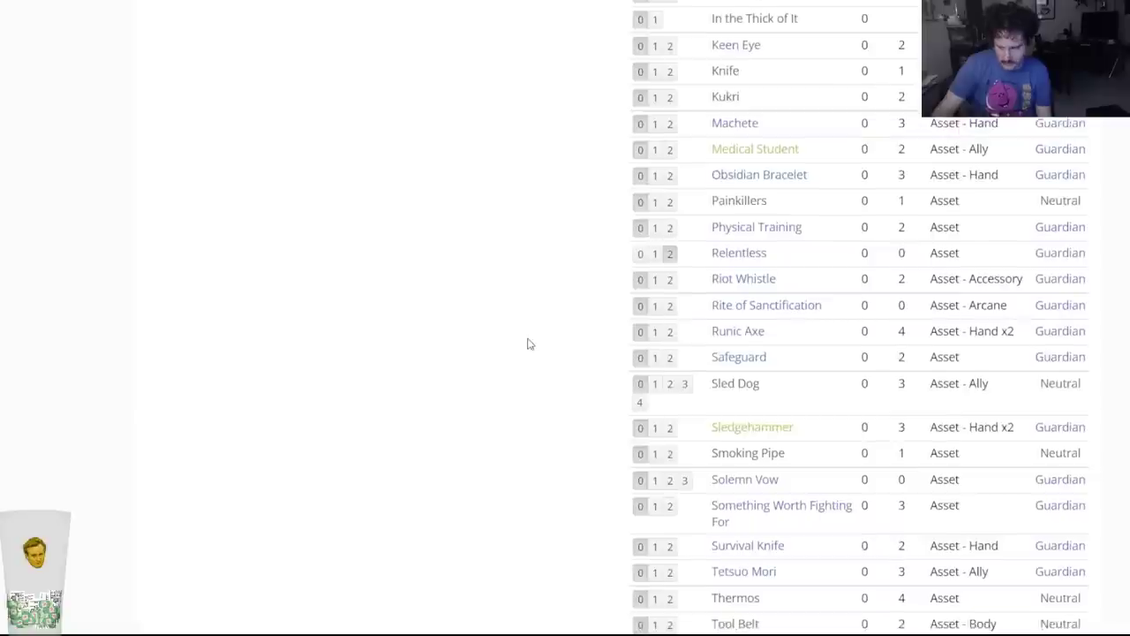
scroll(527, 343, "down", 4)
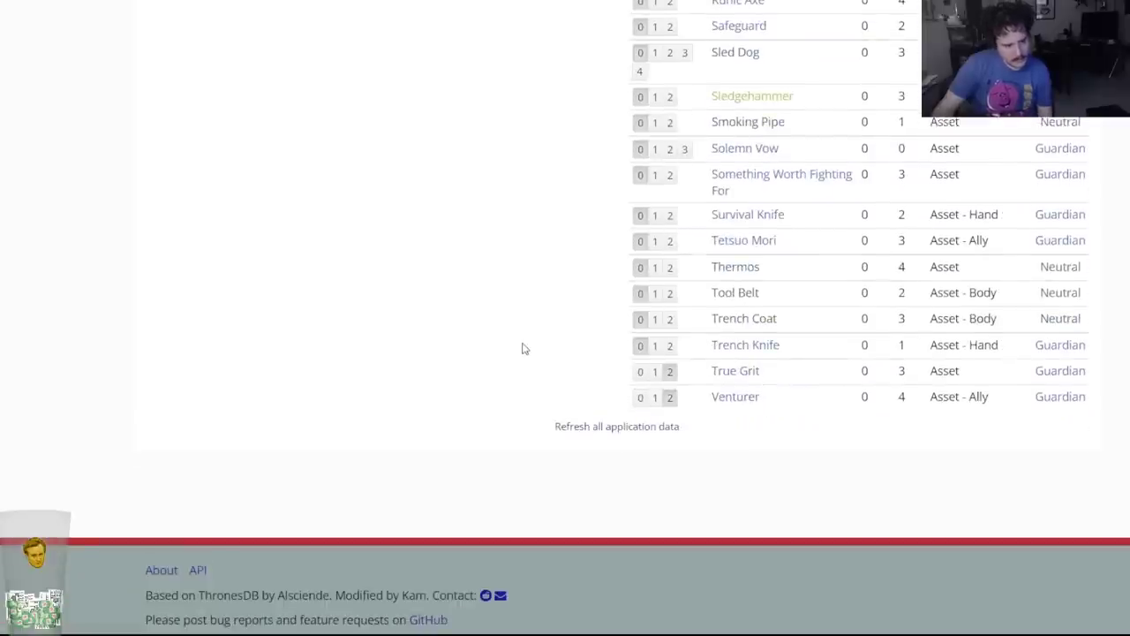
scroll(522, 348, "up", 15)
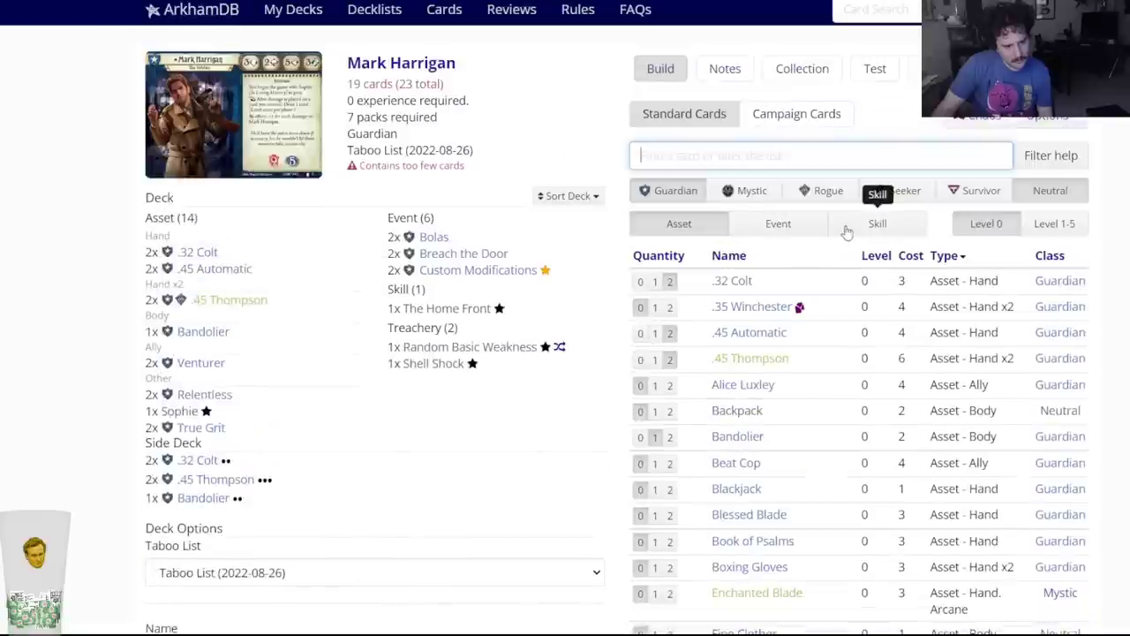
Find Intrepid among the level 0 skill cards, add one copy to the Mark Harrigan deck, and save the deck.
left_click(845, 230)
mouse_move(744, 332)
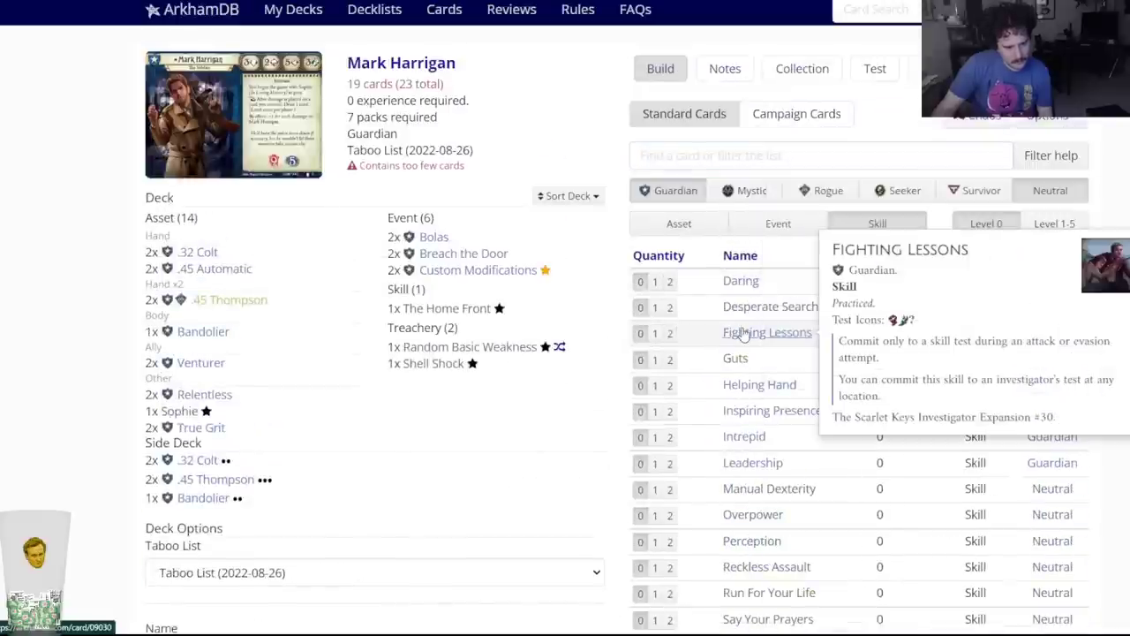
mouse_move(745, 437)
scroll(746, 437, "down", 3)
mouse_move(751, 519)
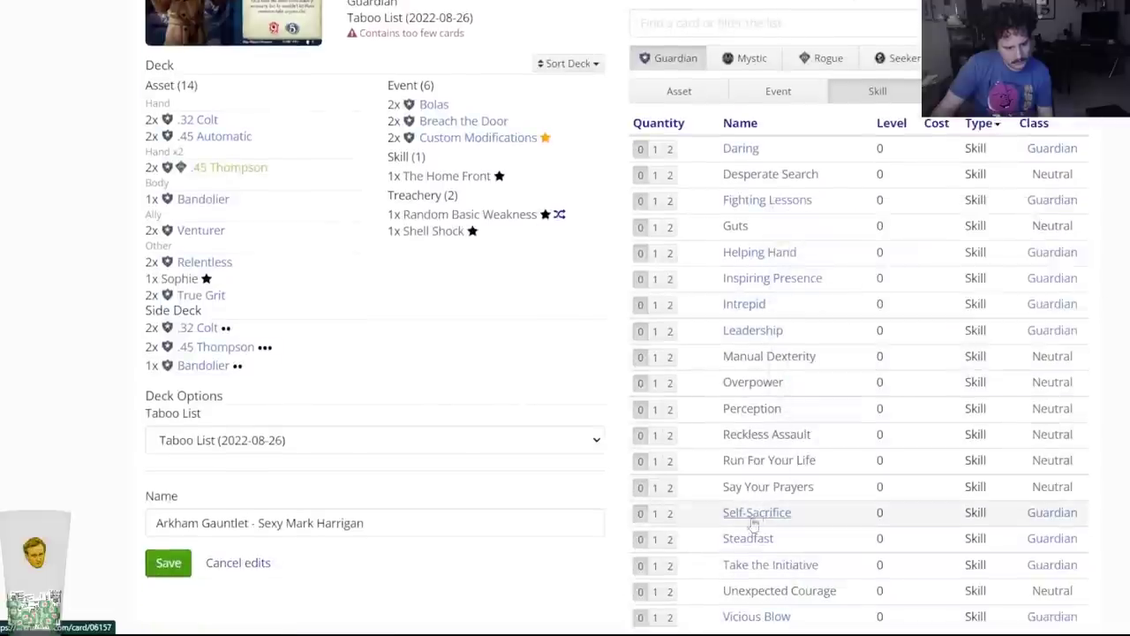
scroll(746, 533, "down", 3)
scroll(748, 430, "up", 3)
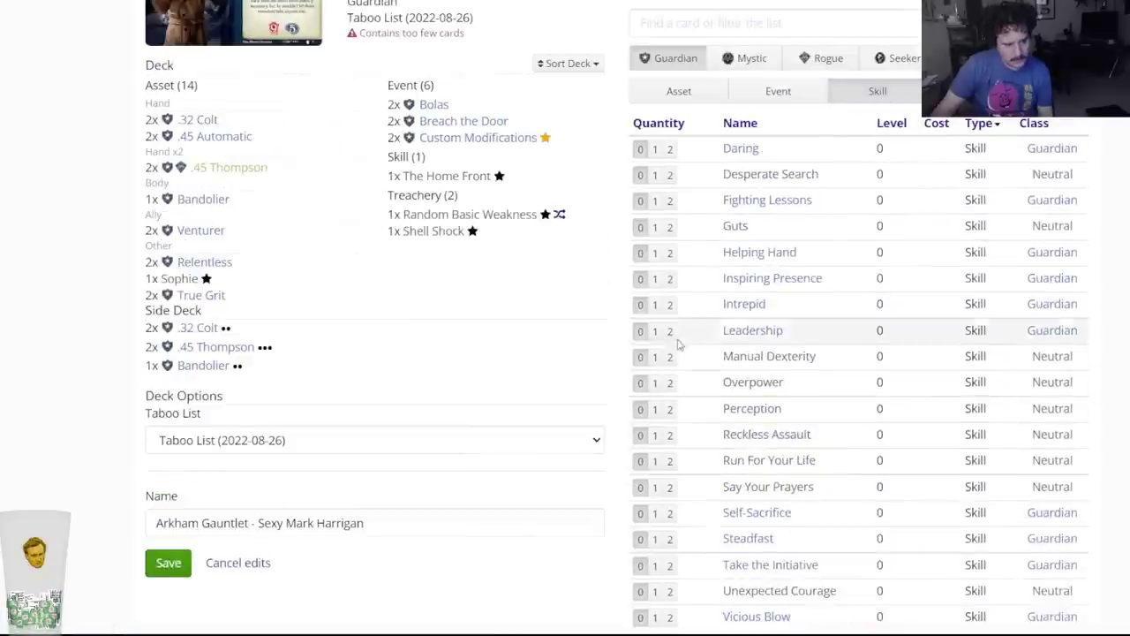
left_click(655, 305)
left_click(157, 564)
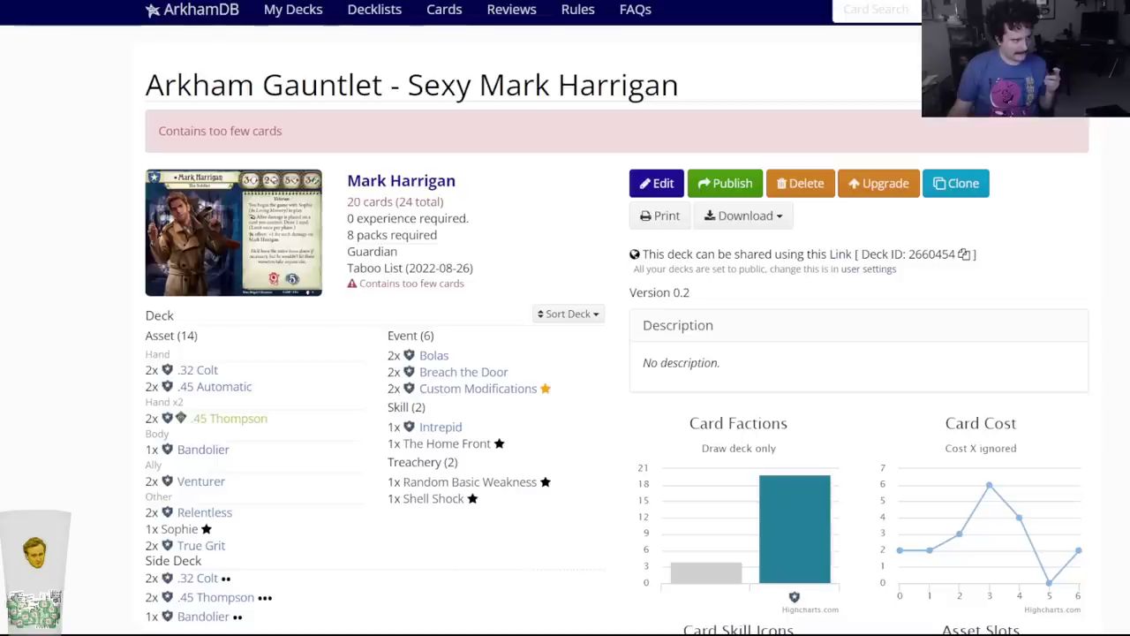
In the Nathaniel Cho deck editor, filter the cards by "k:spirit" limited to events and examine the matching cards' details.
mouse_move(198, 421)
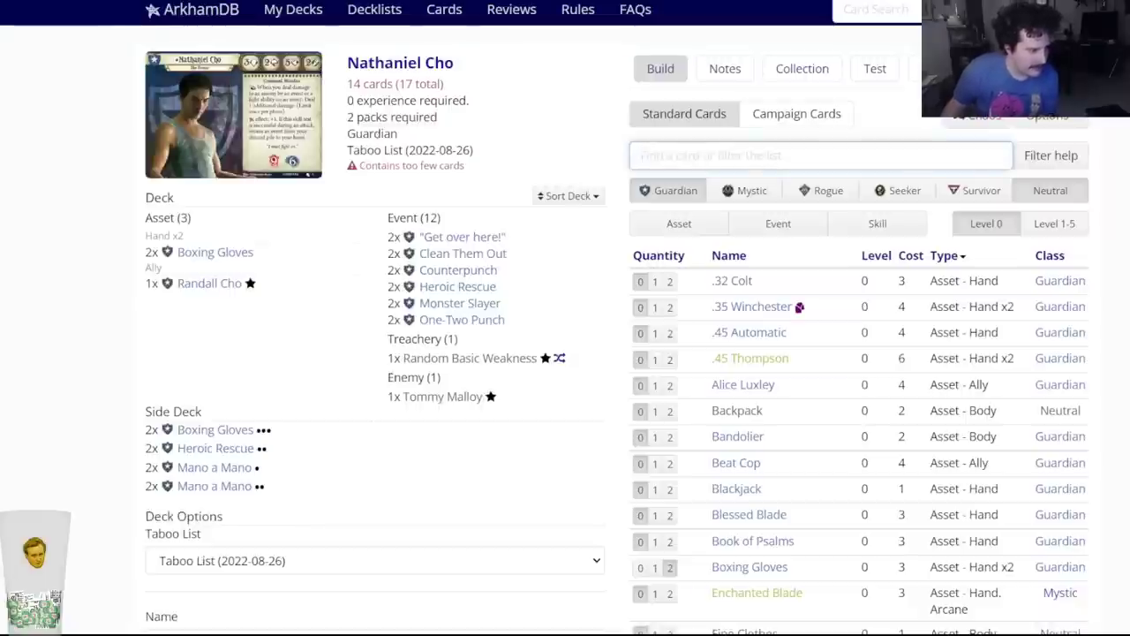
type("k:spirit")
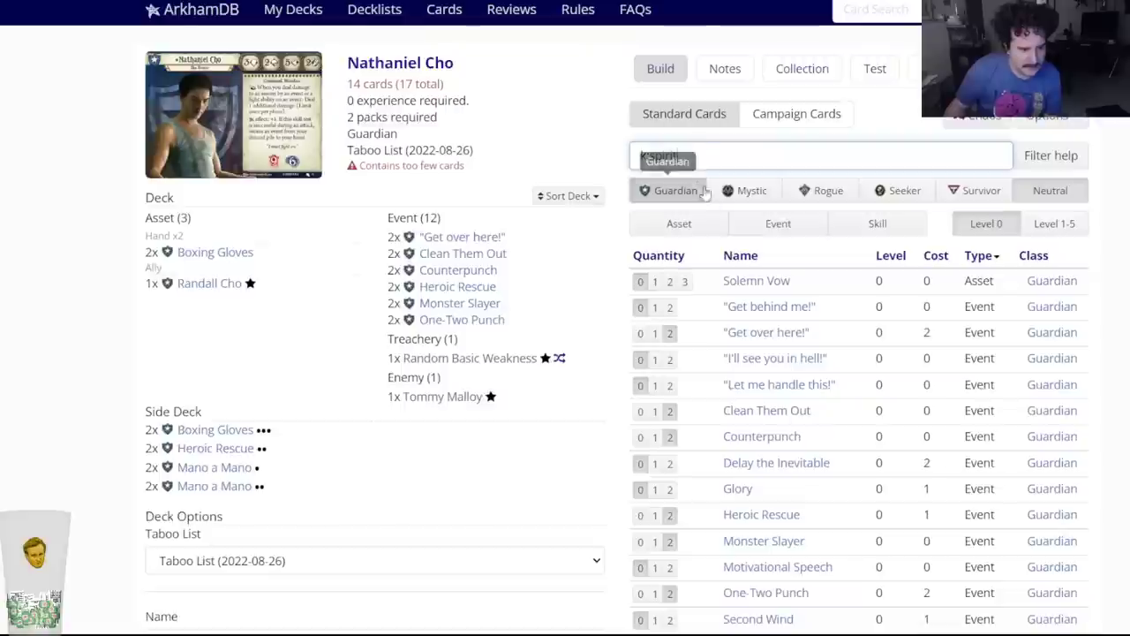
left_click(679, 223)
left_click(760, 223)
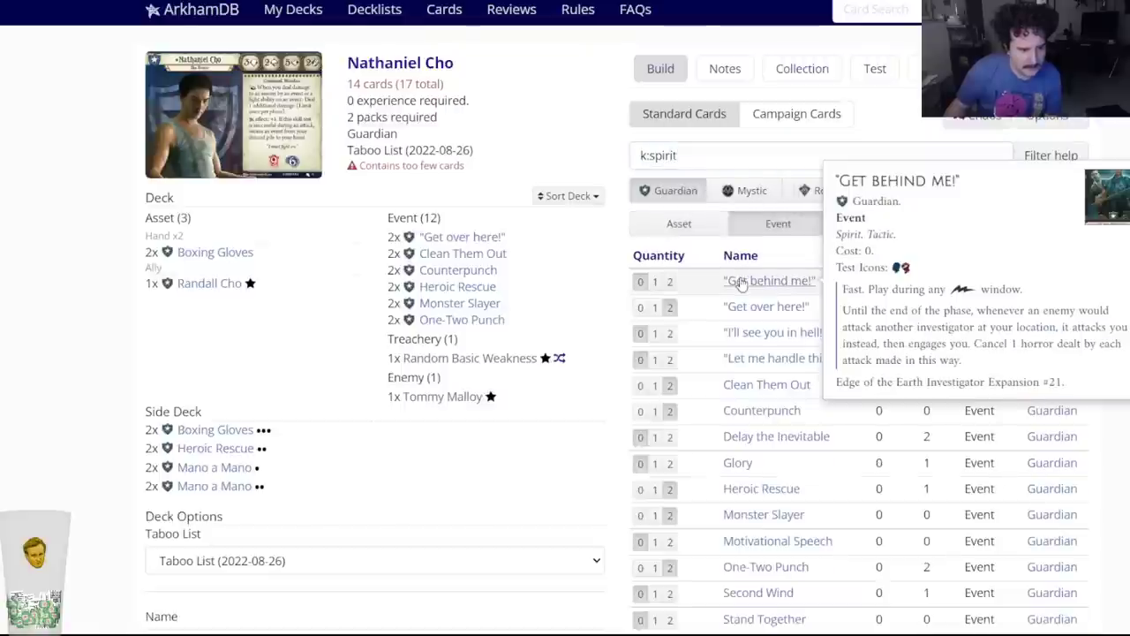
scroll(774, 303, "down", 3)
scroll(781, 303, "up", 1)
scroll(781, 304, "up", 1)
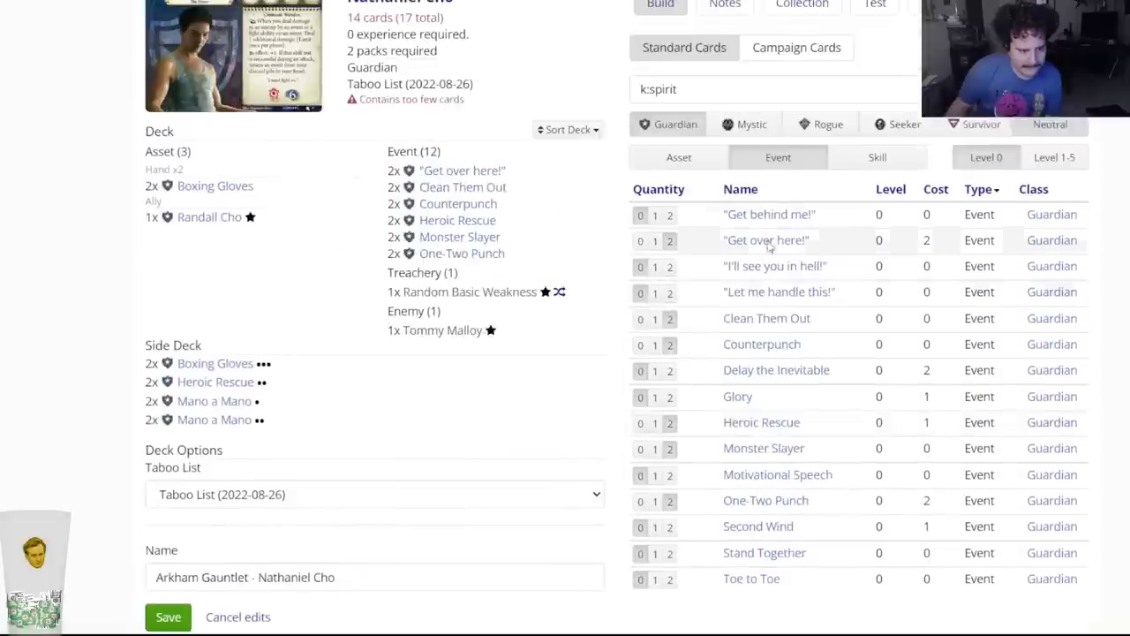
mouse_move(764, 226)
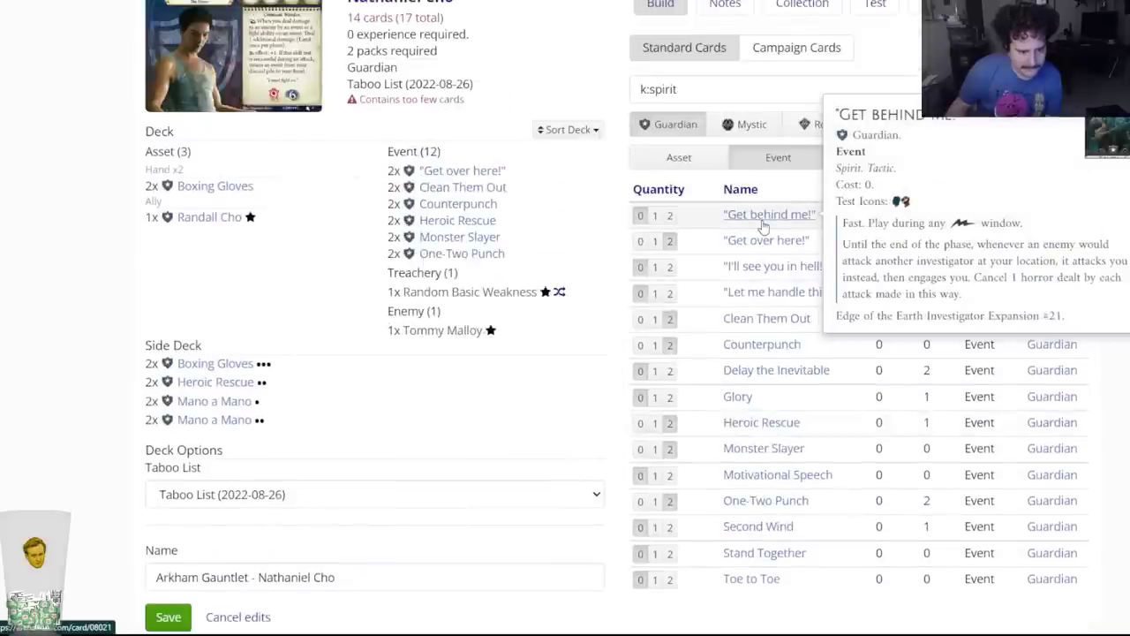
mouse_move(761, 372)
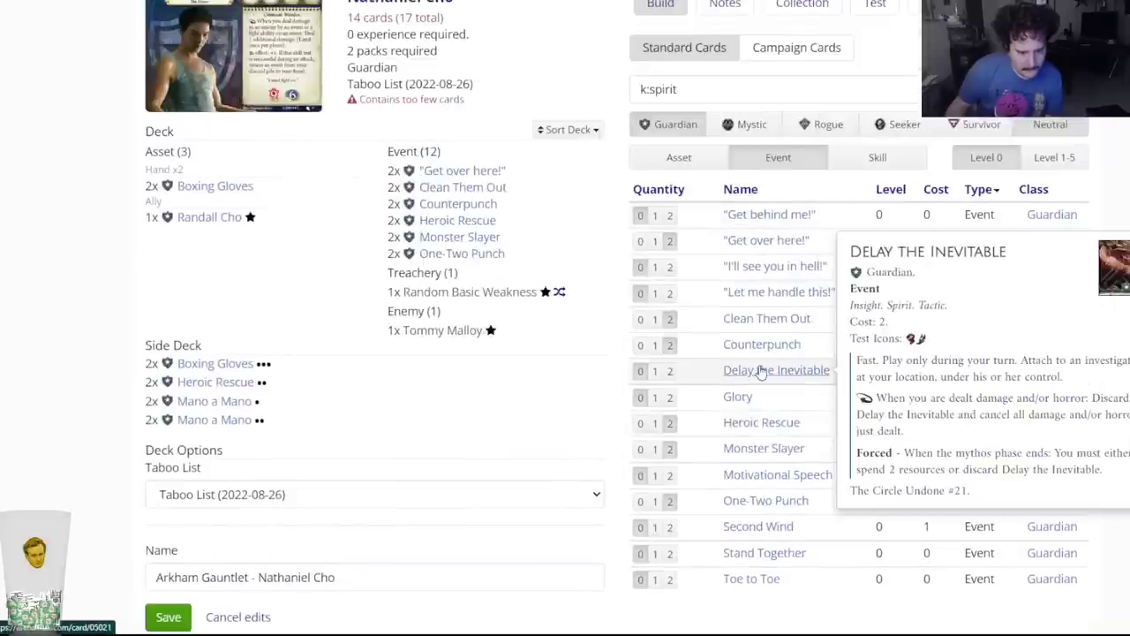
mouse_move(755, 477)
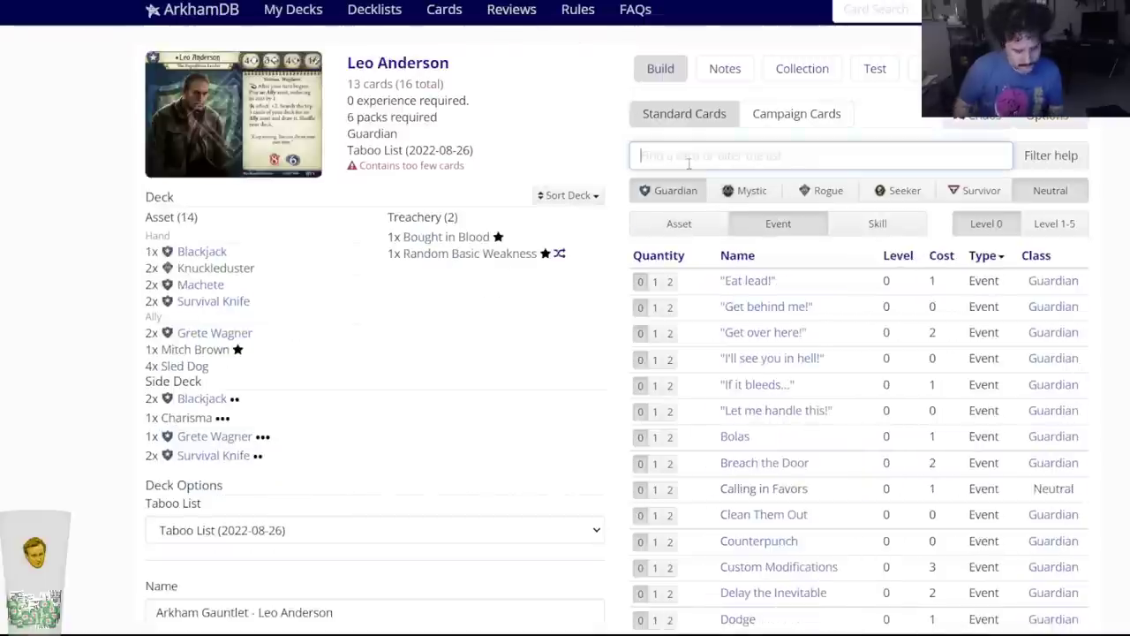
In the Leo Anderson deck, add two copies of Motivational Speech and set the Blackjack deck quantity to 2.
type("motivat")
left_click(697, 186)
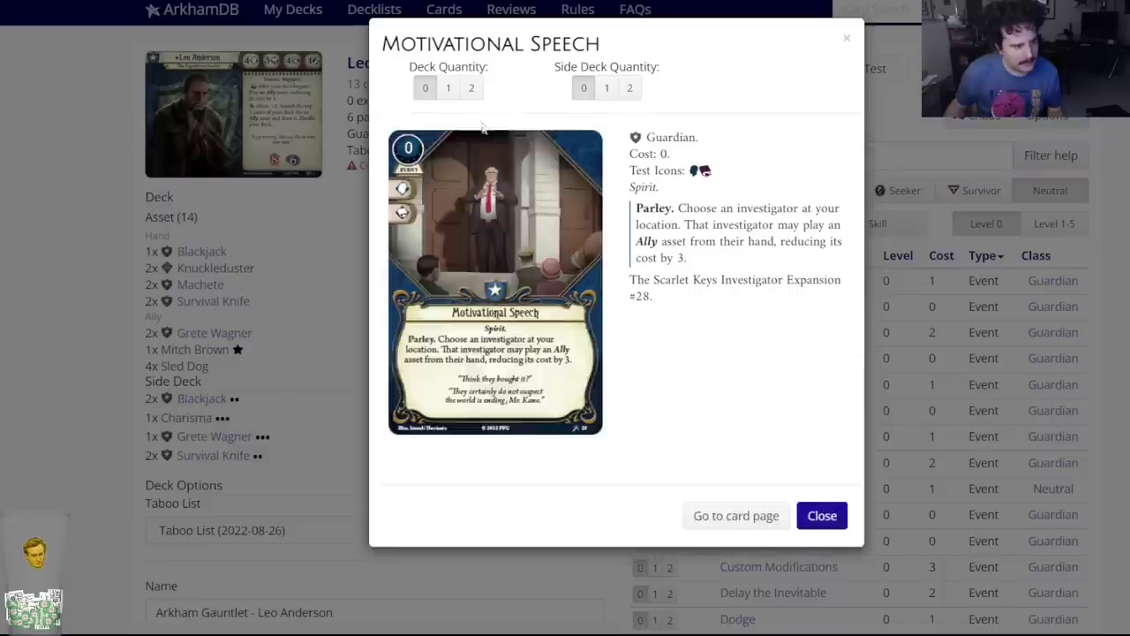
left_click(469, 88)
left_click(309, 256)
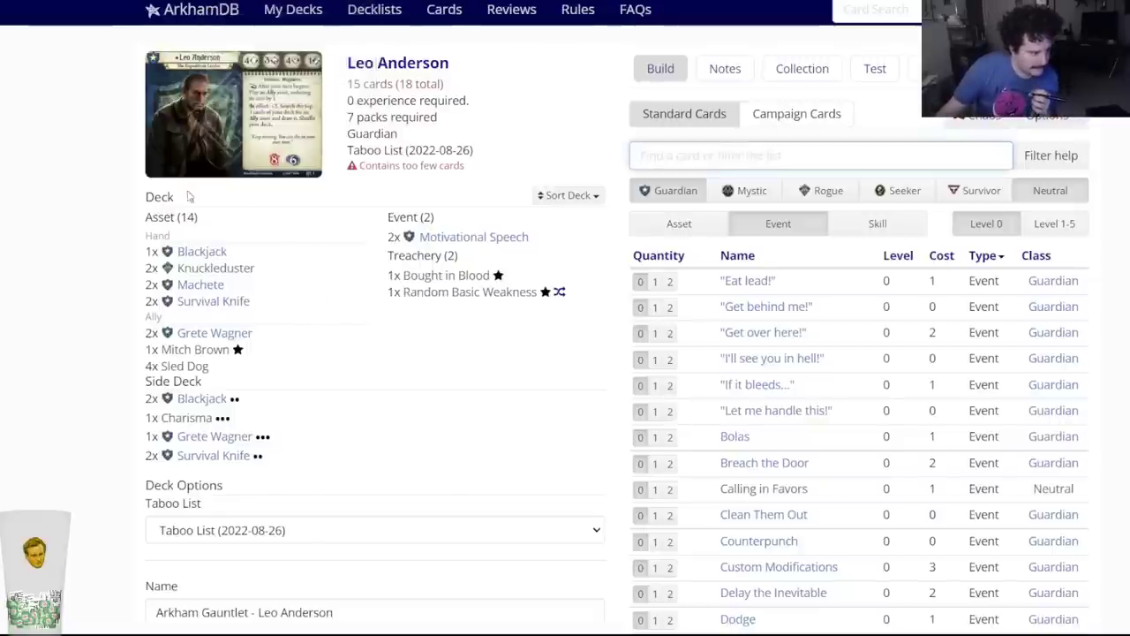
left_click(196, 253)
left_click(469, 89)
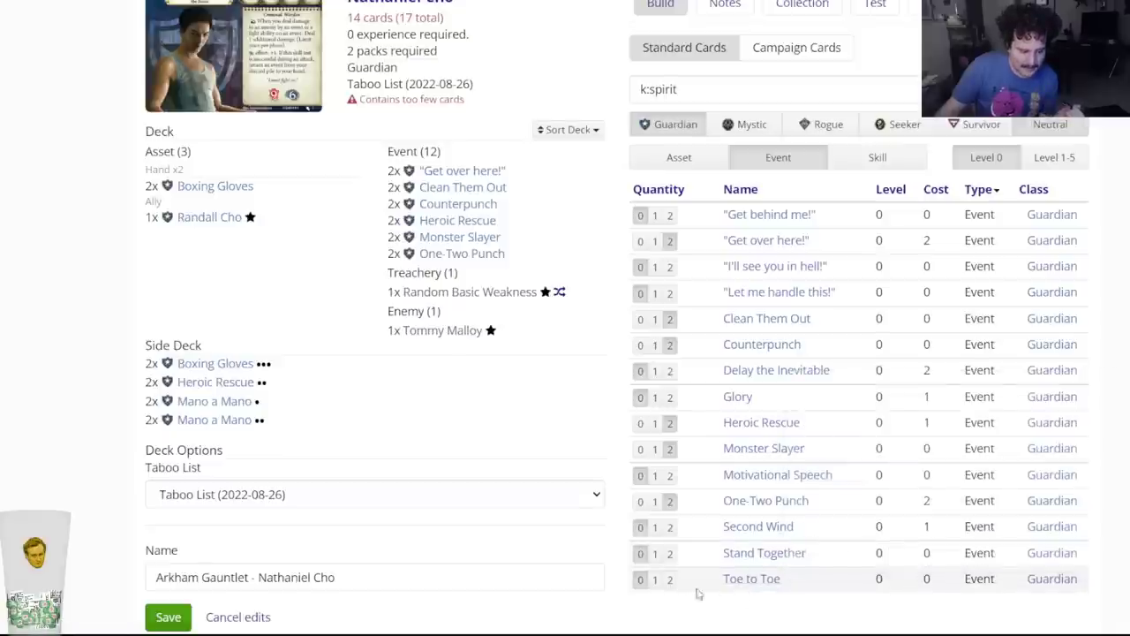
Add two copies each of Toe to Toe and Second Wind to the Nathaniel Cho deck.
left_click(670, 579)
left_click(671, 527)
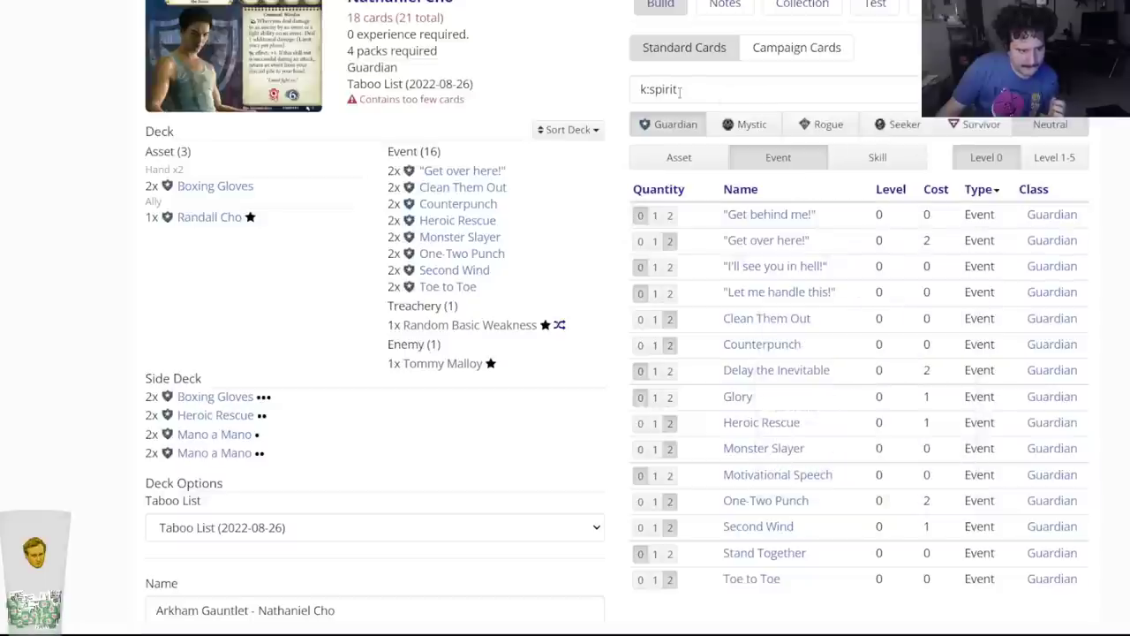
left_click_drag(692, 89, 609, 94)
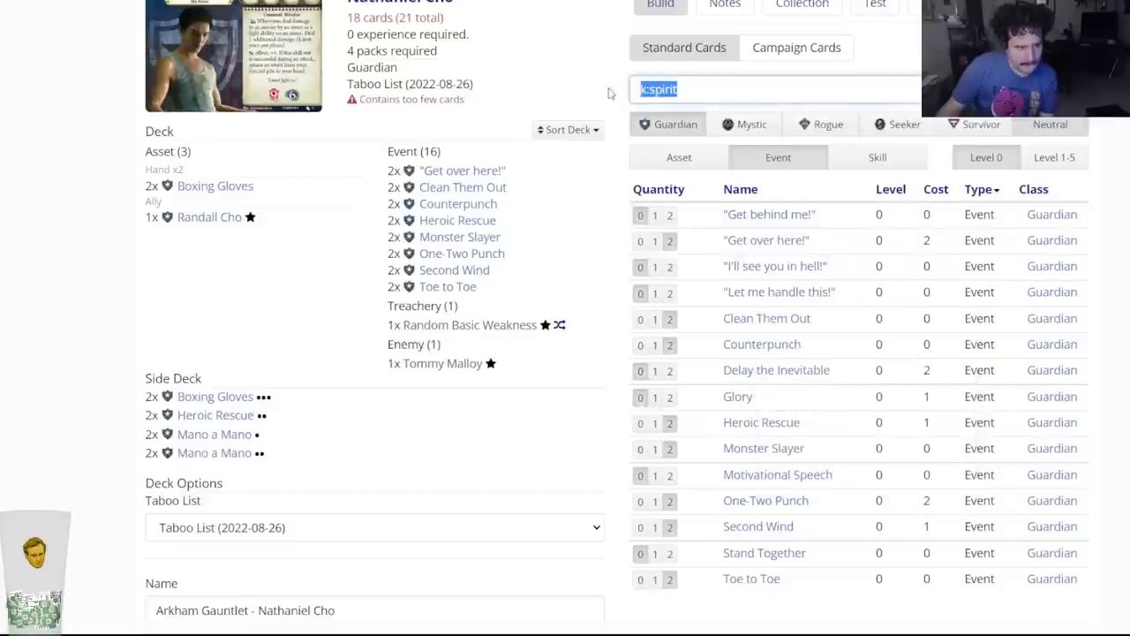
key("BackSpace")
left_click(682, 166)
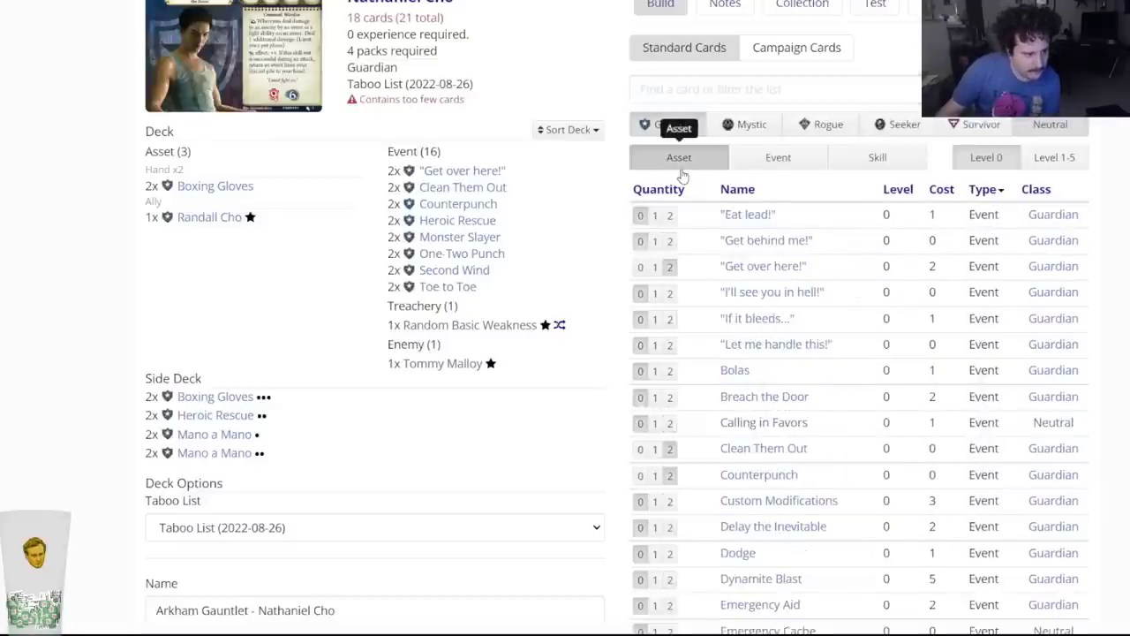
scroll(570, 369, "down", 5)
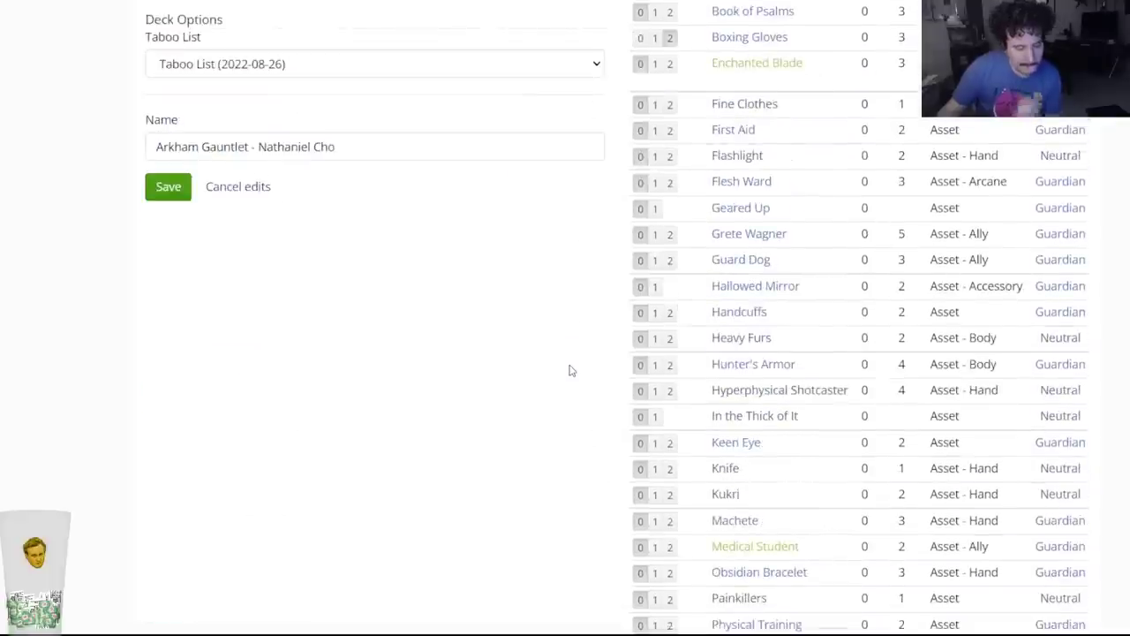
scroll(570, 369, "down", 2)
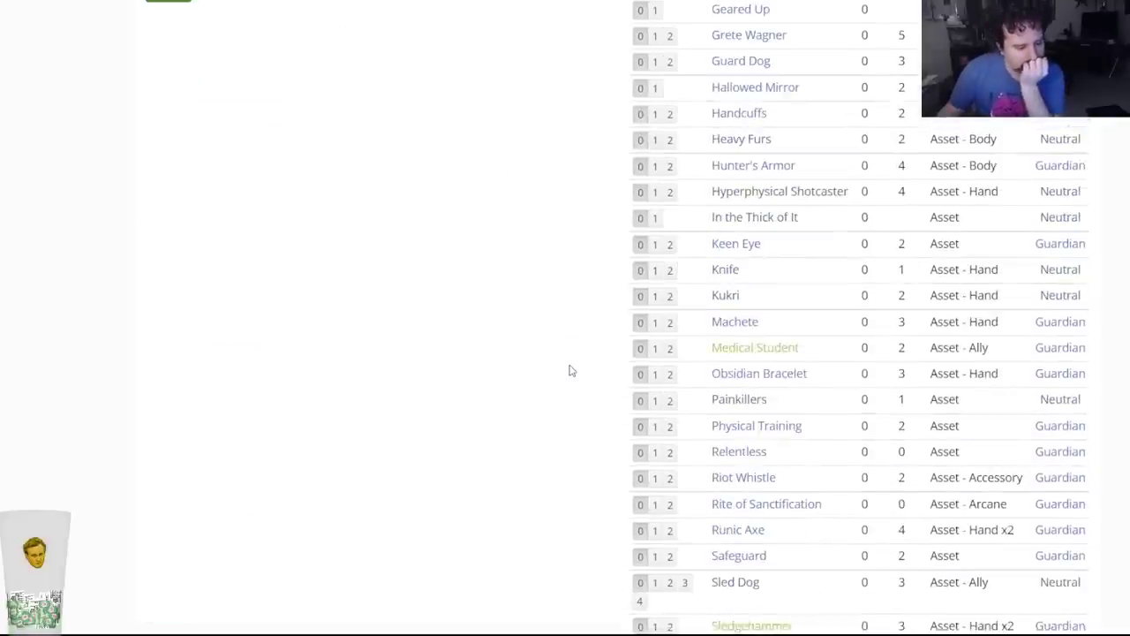
scroll(569, 369, "down", 2)
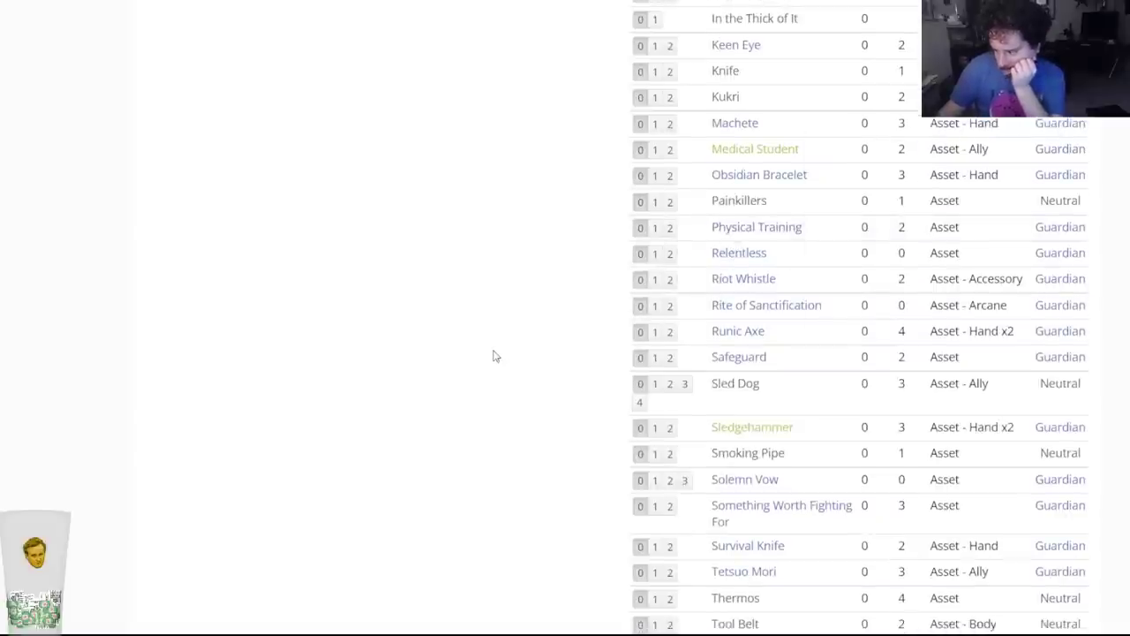
scroll(495, 356, "up", 9)
Search for "sledge" and add two copies of the level 0 Sledgehammer to the Nathaniel Cho deck.
left_click(660, 159)
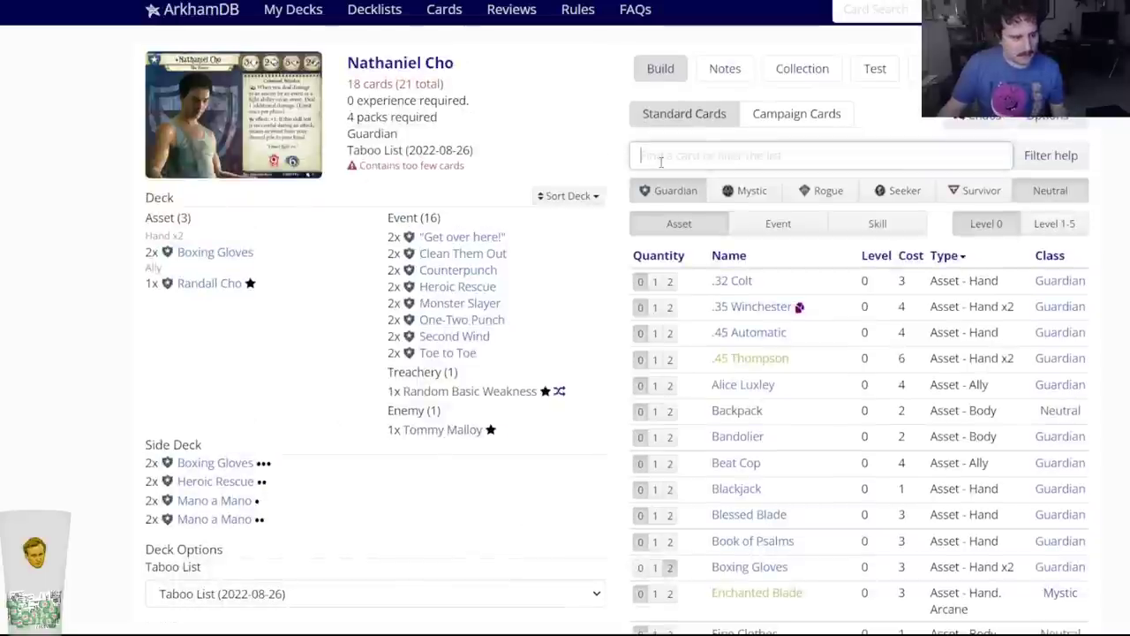
type("sledge")
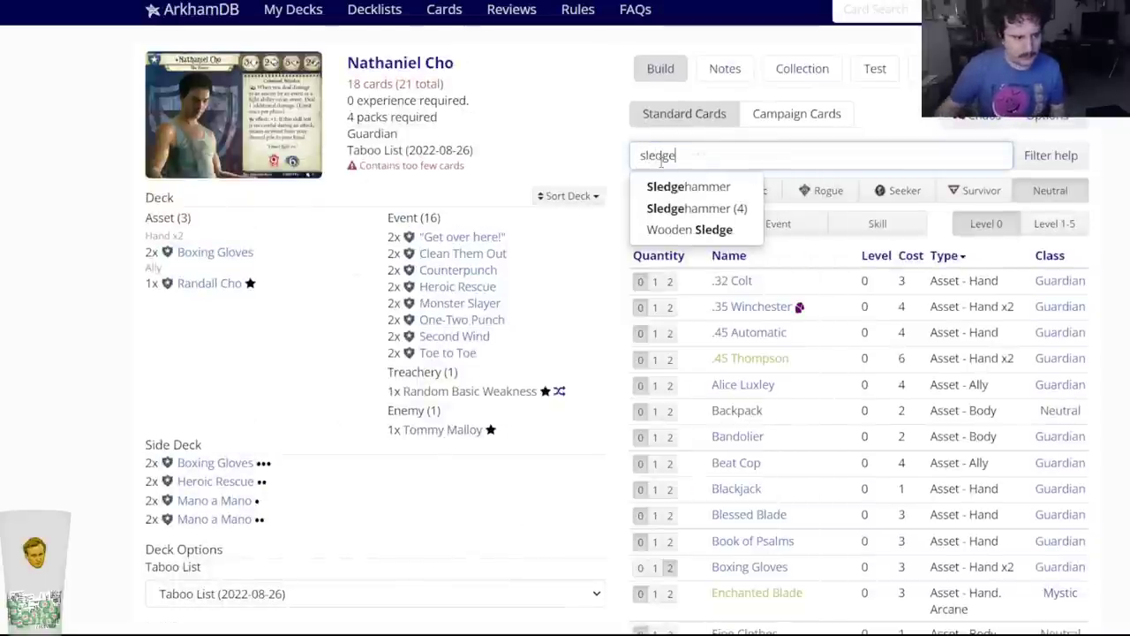
left_click(664, 187)
left_click(471, 85)
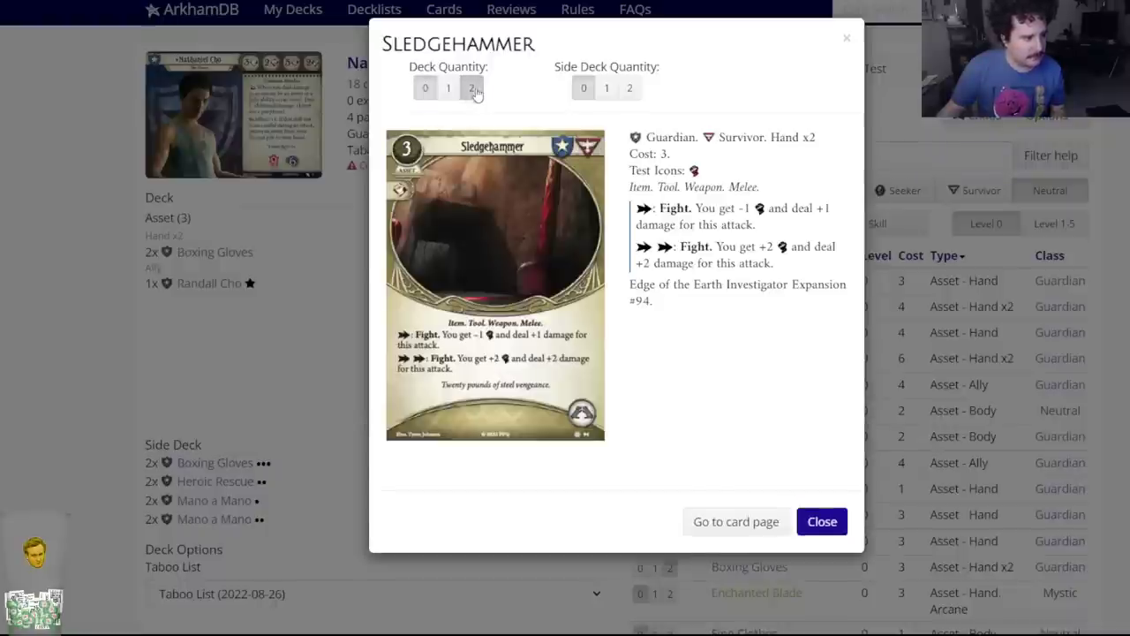
Filter the card list for "sledge" again and save the Nathaniel Cho deck.
type("sledge")
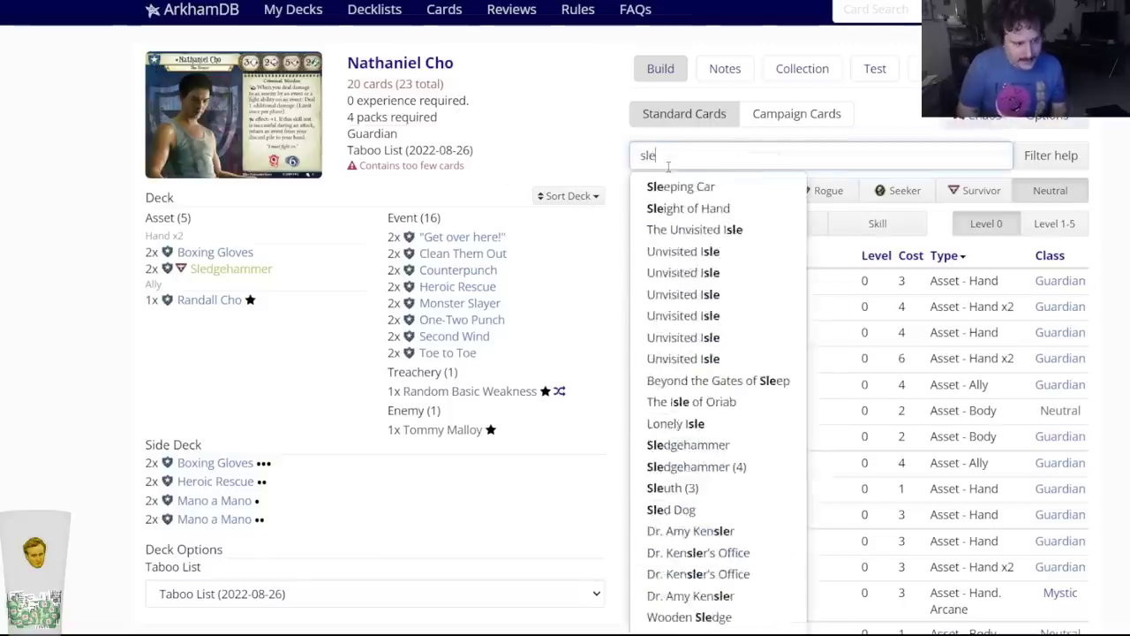
left_click(600, 162)
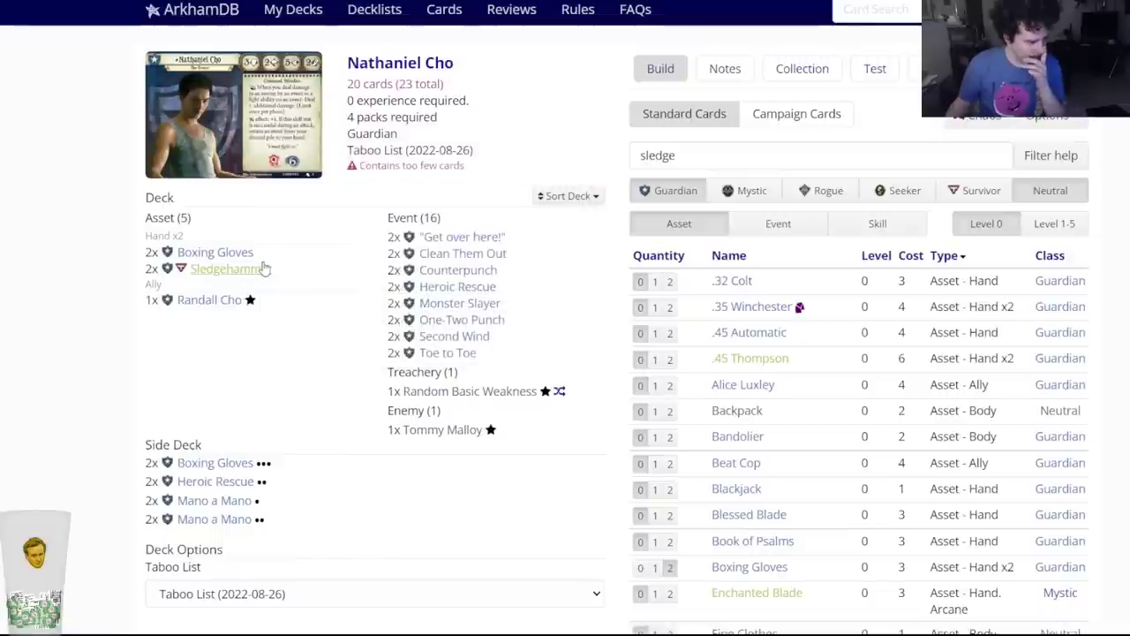
mouse_move(263, 271)
scroll(248, 336, "down", 3)
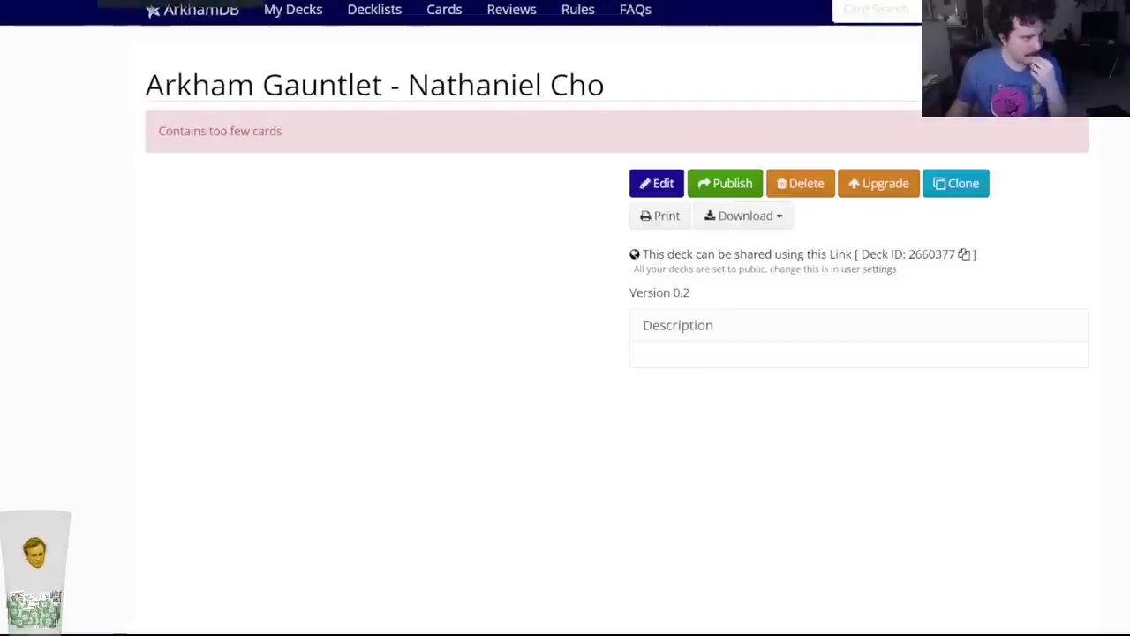
Return to the Leo Anderson deck and look through the level 0 Guardian and Neutral events and skills.
key("ctrl+Tab")
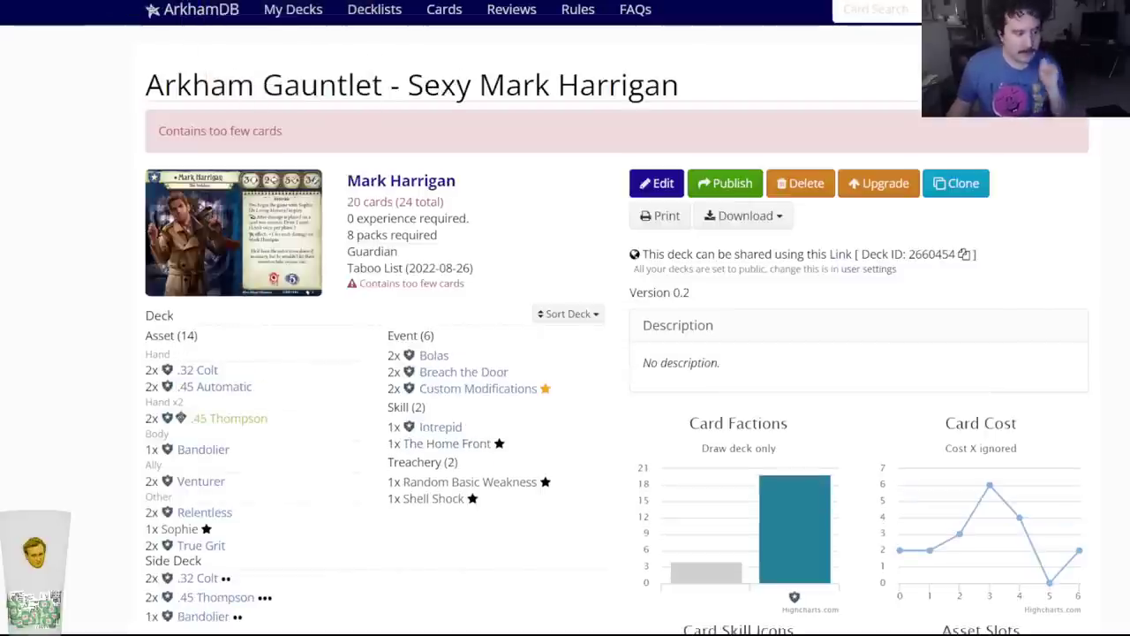
key("ctrl+Tab")
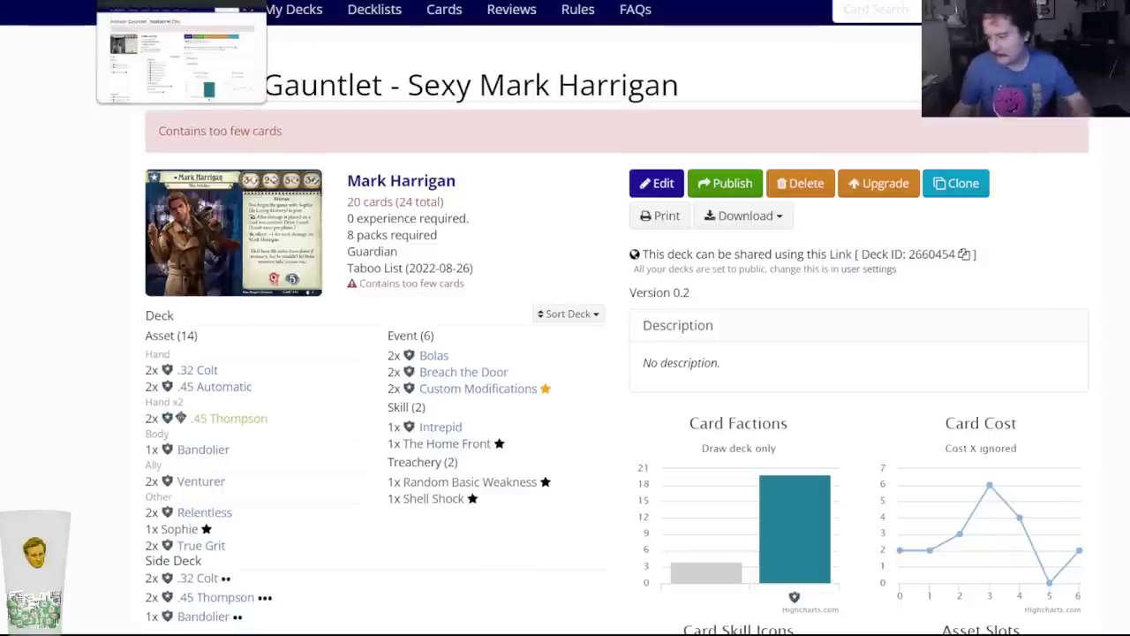
left_click(190, 2)
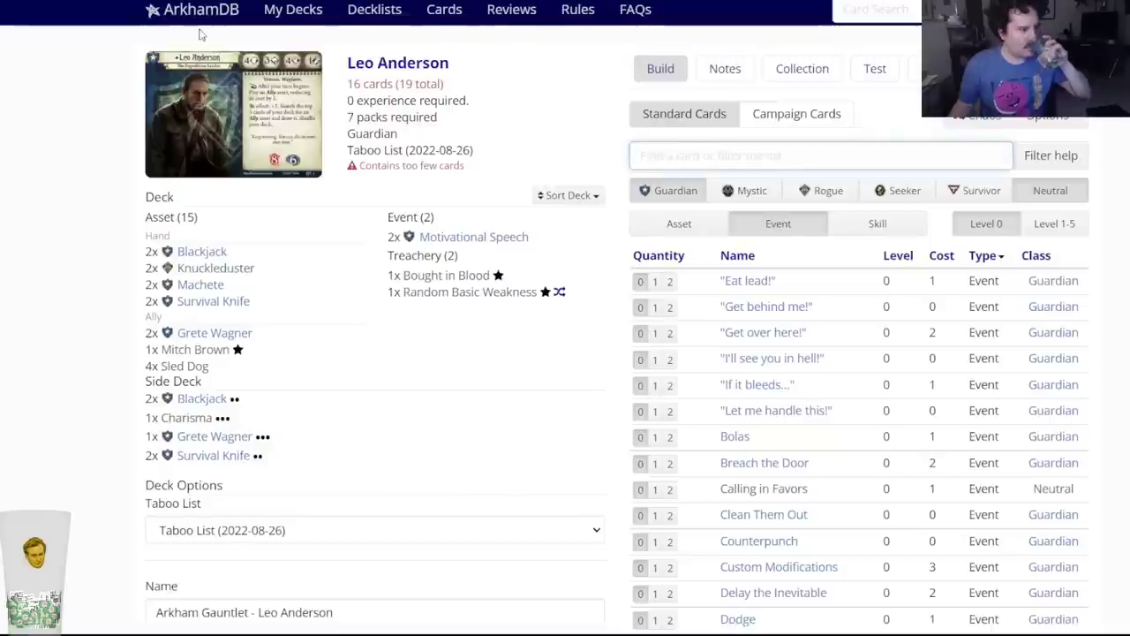
left_click(265, 2)
left_click(190, 2)
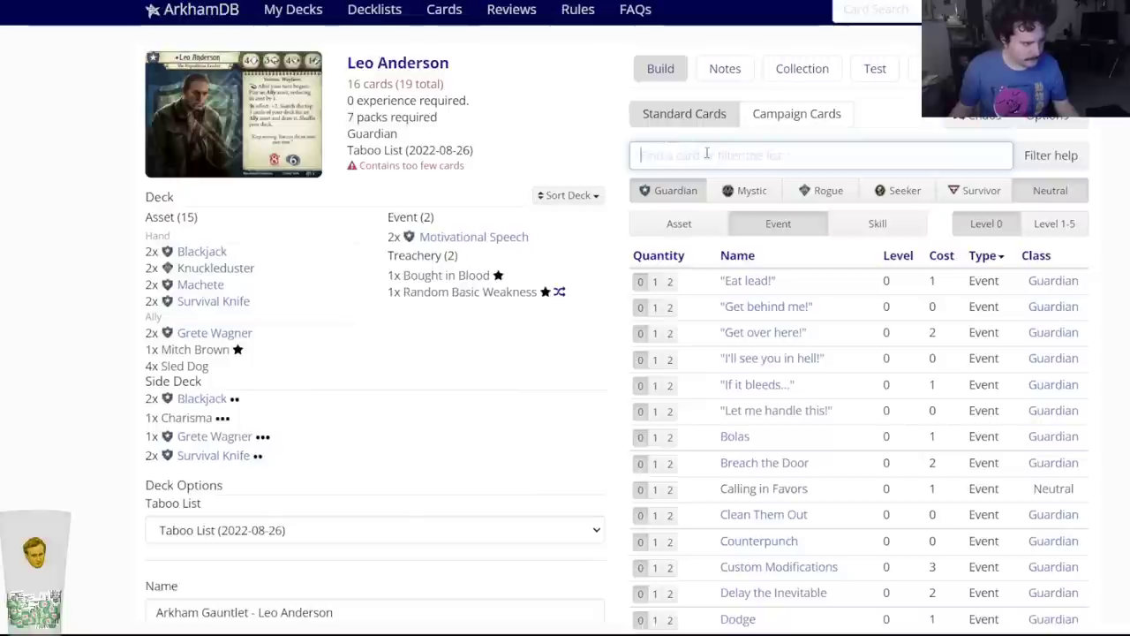
scroll(465, 391, "down", 3)
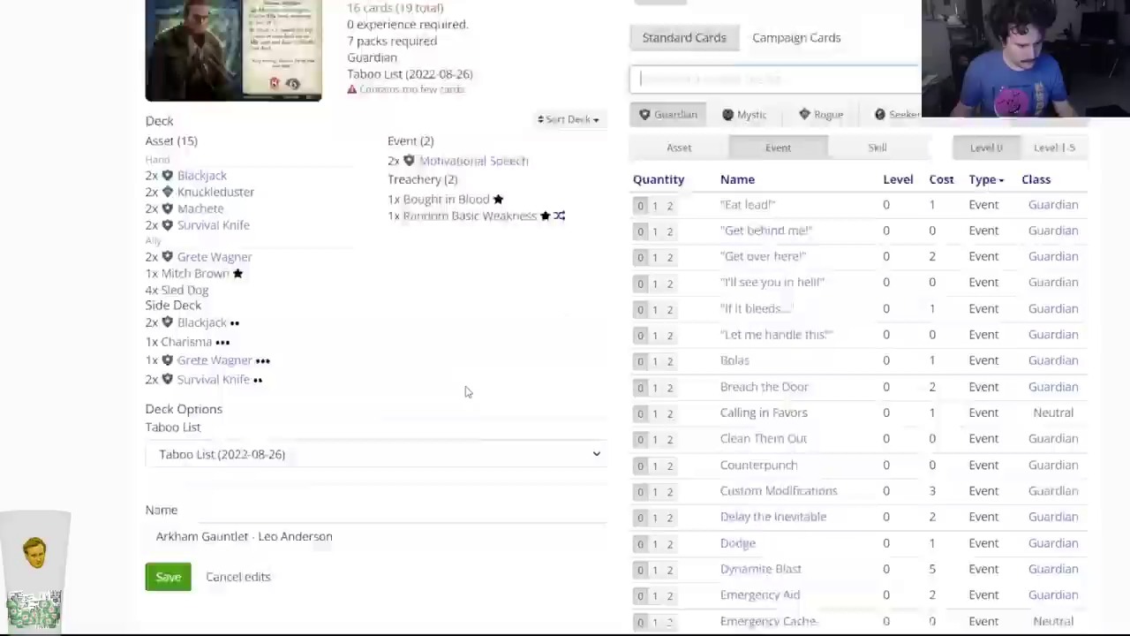
scroll(467, 391, "down", 5)
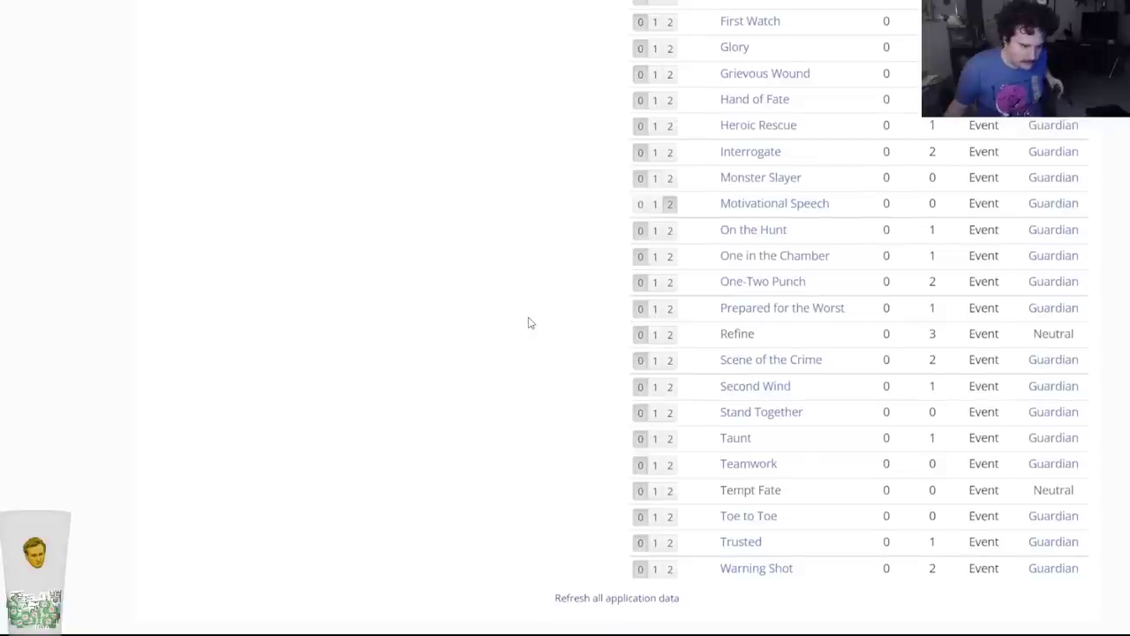
scroll(528, 322, "up", 7)
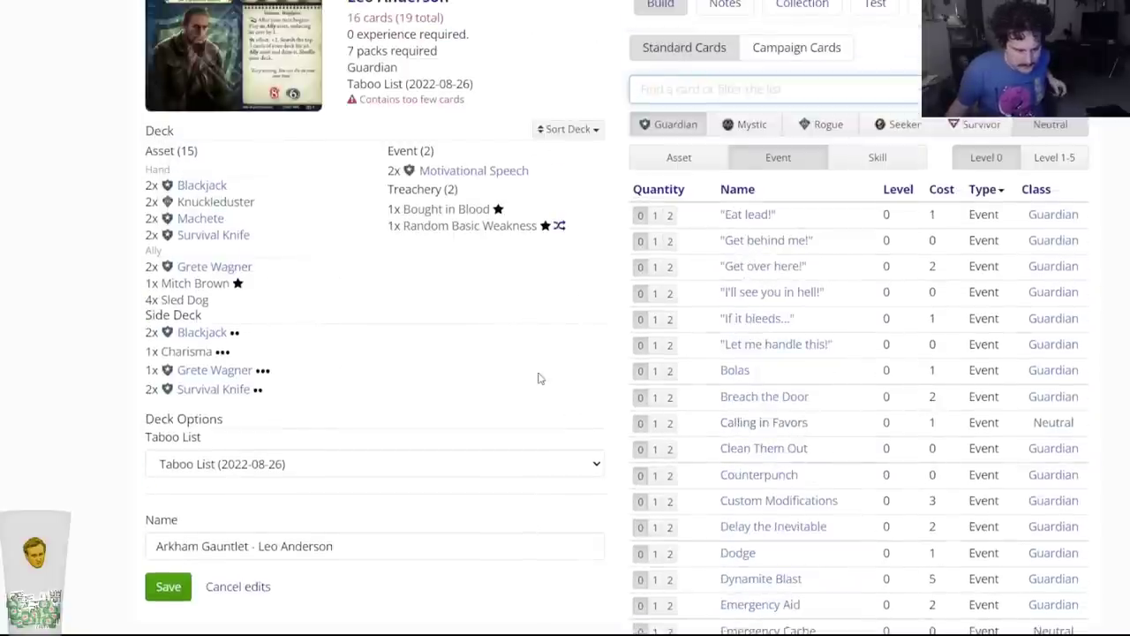
left_click(845, 159)
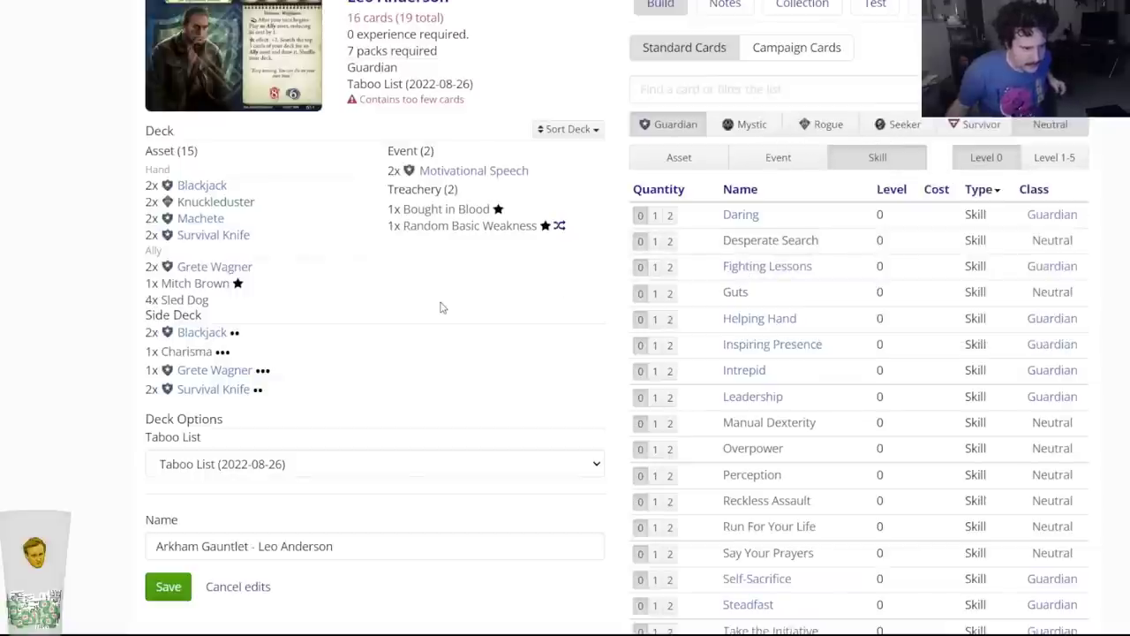
scroll(751, 394, "down", 2)
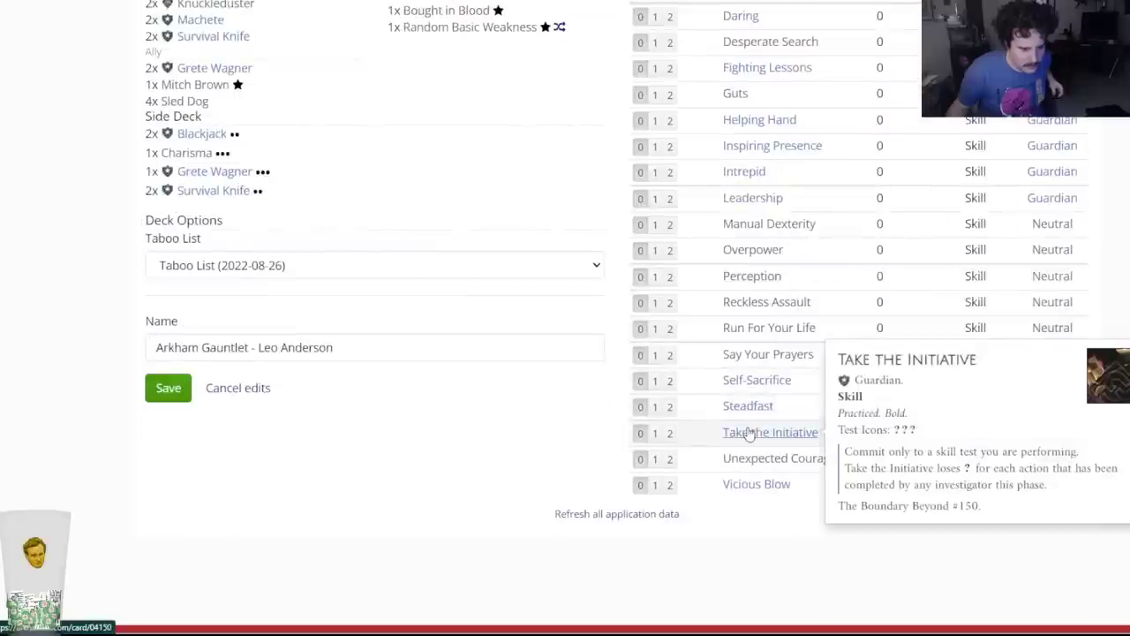
scroll(754, 484, "up", 3)
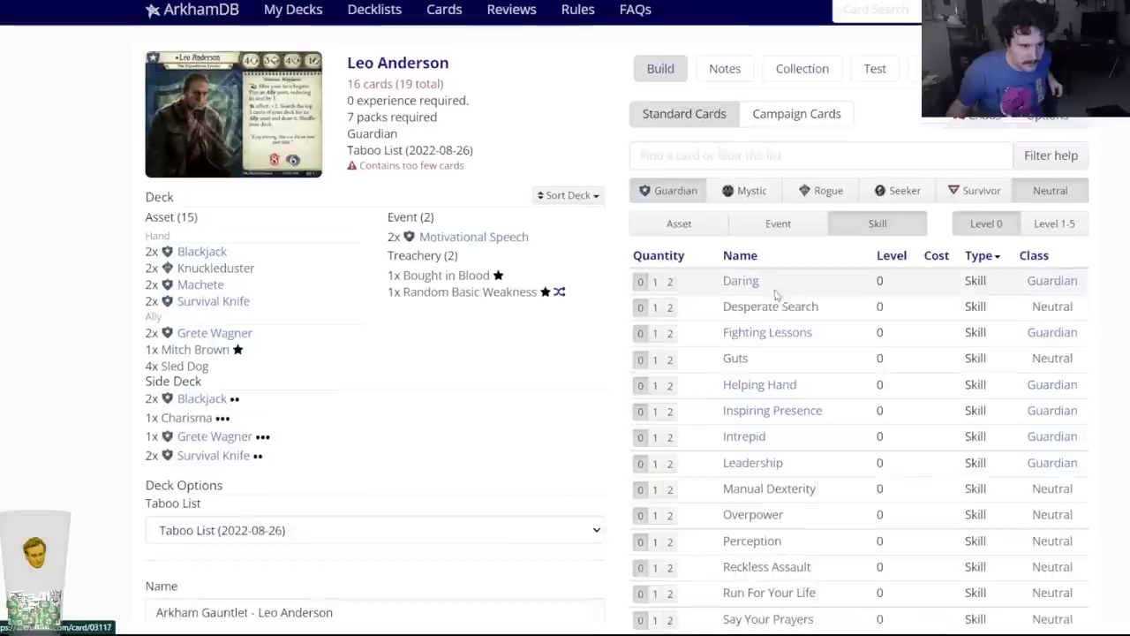
Add two copies of the event "Get behind me!" to the Leo Anderson deck and take them out again.
left_click(790, 234)
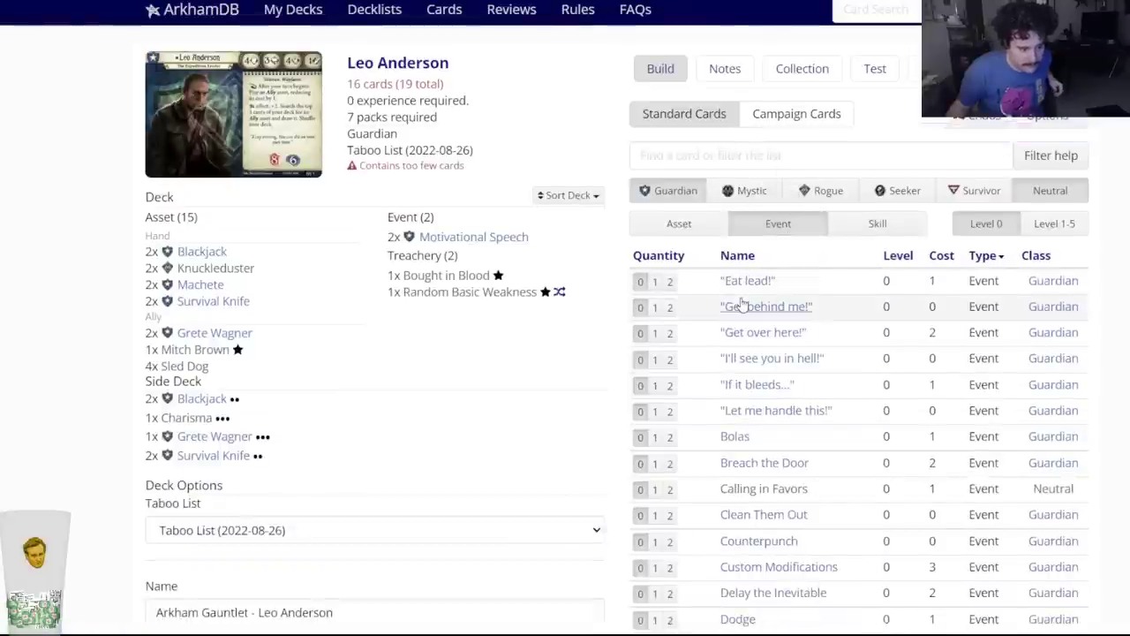
mouse_move(741, 305)
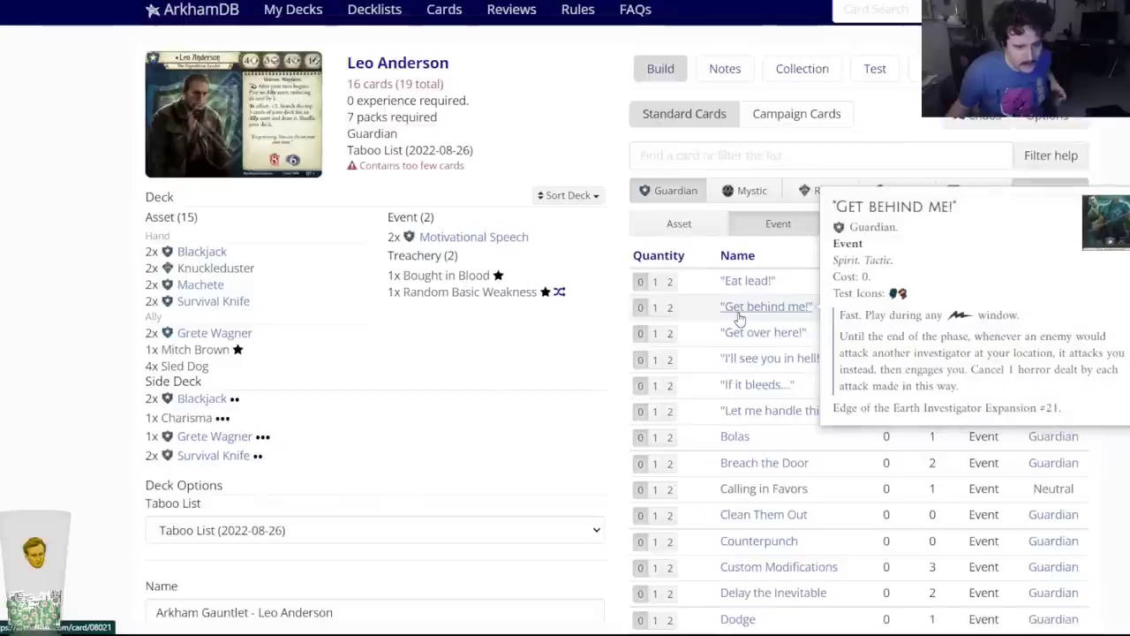
left_click(669, 307)
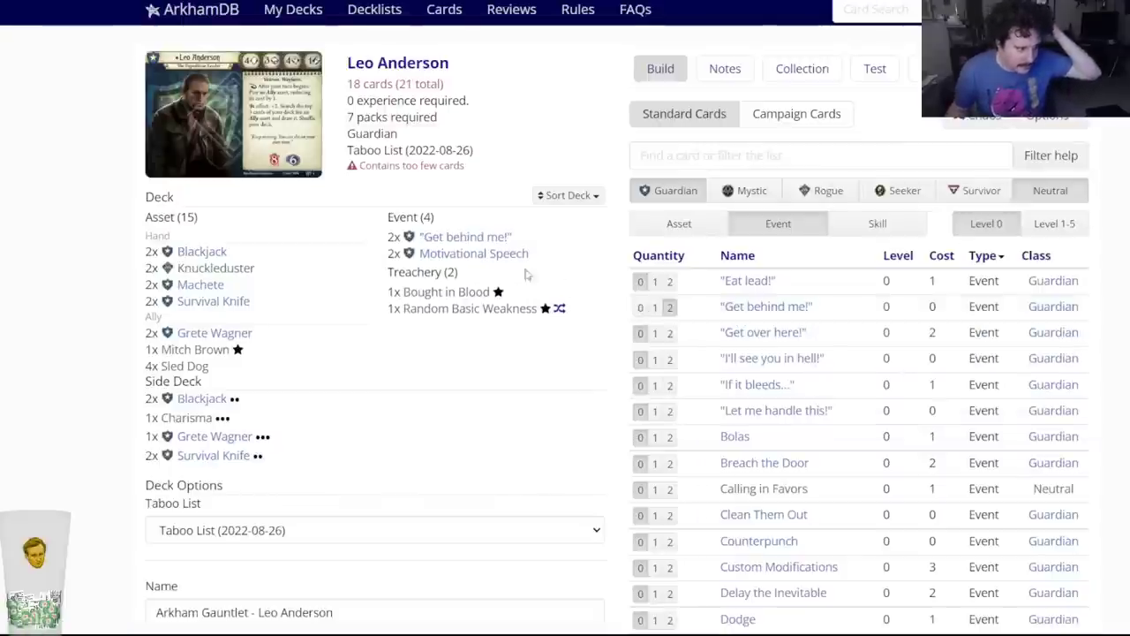
mouse_move(452, 243)
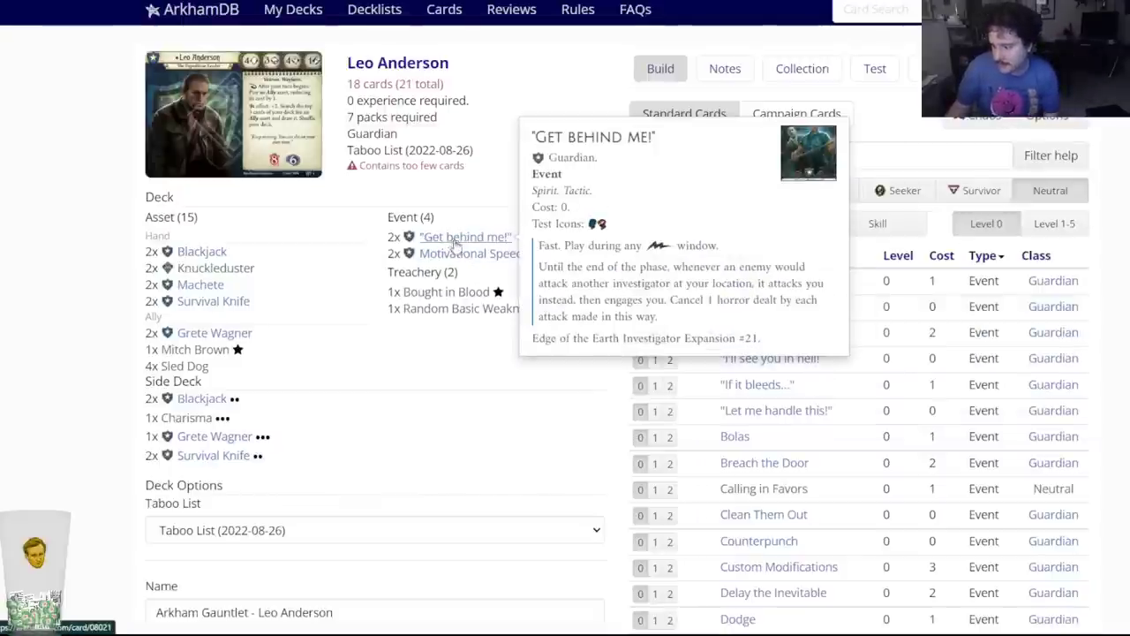
left_click(469, 237)
left_click(425, 88)
List only Rogue level 0 events for the Leo Anderson deck.
left_click(844, 197)
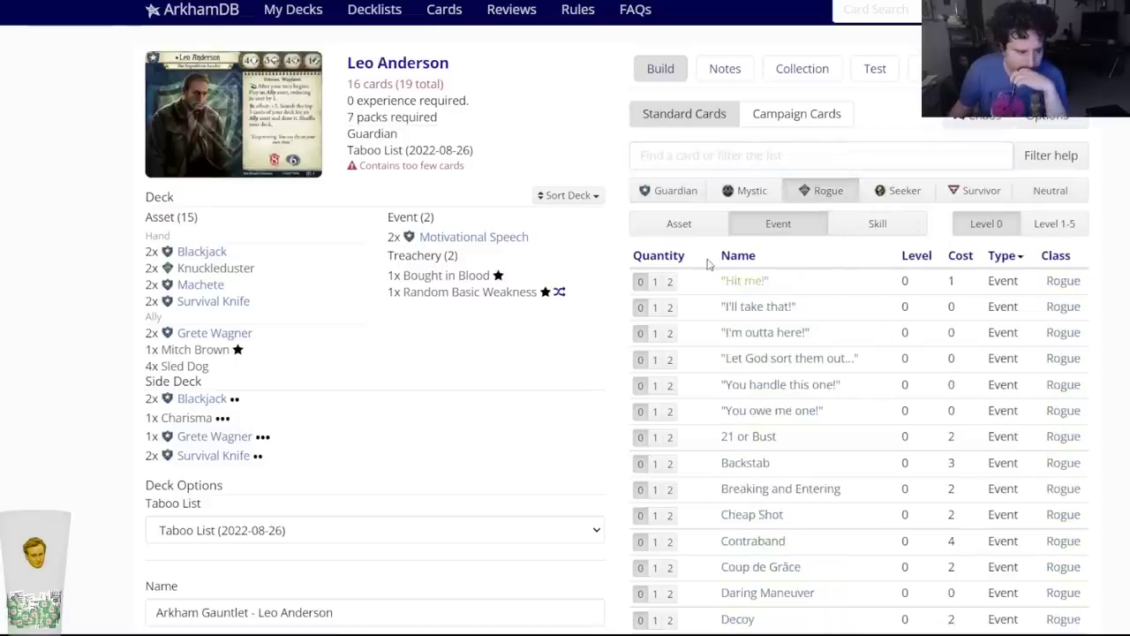
scroll(533, 430, "down", 3)
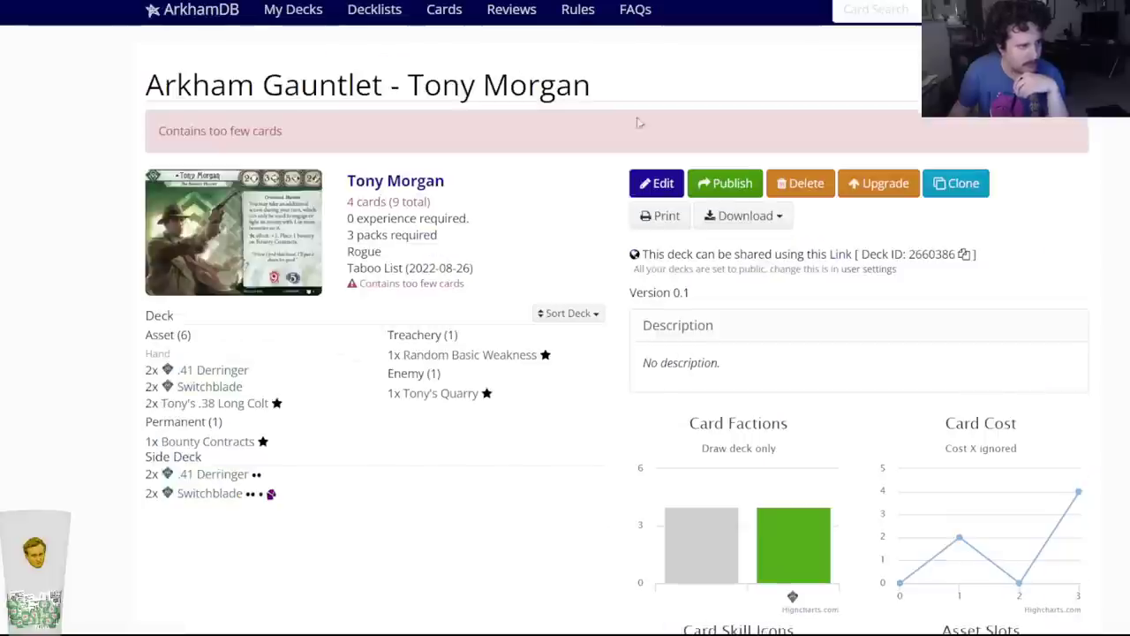
Open the Tony Morgan deck for editing, search for "coup" and add two copies of Coup de Grâce.
left_click(664, 183)
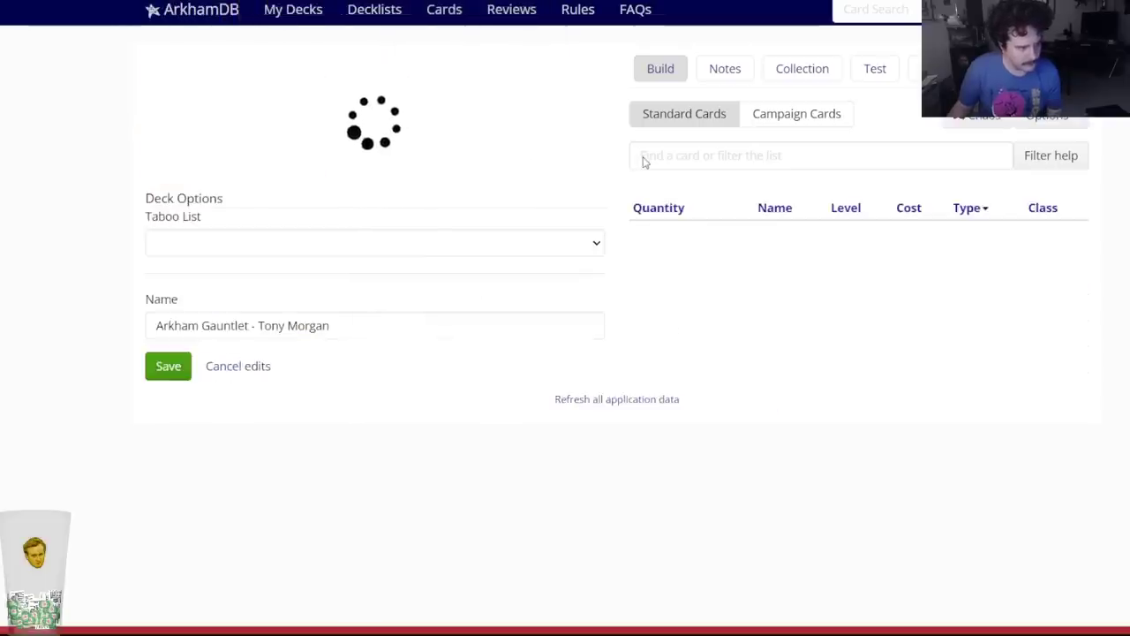
left_click(689, 159)
type("coup")
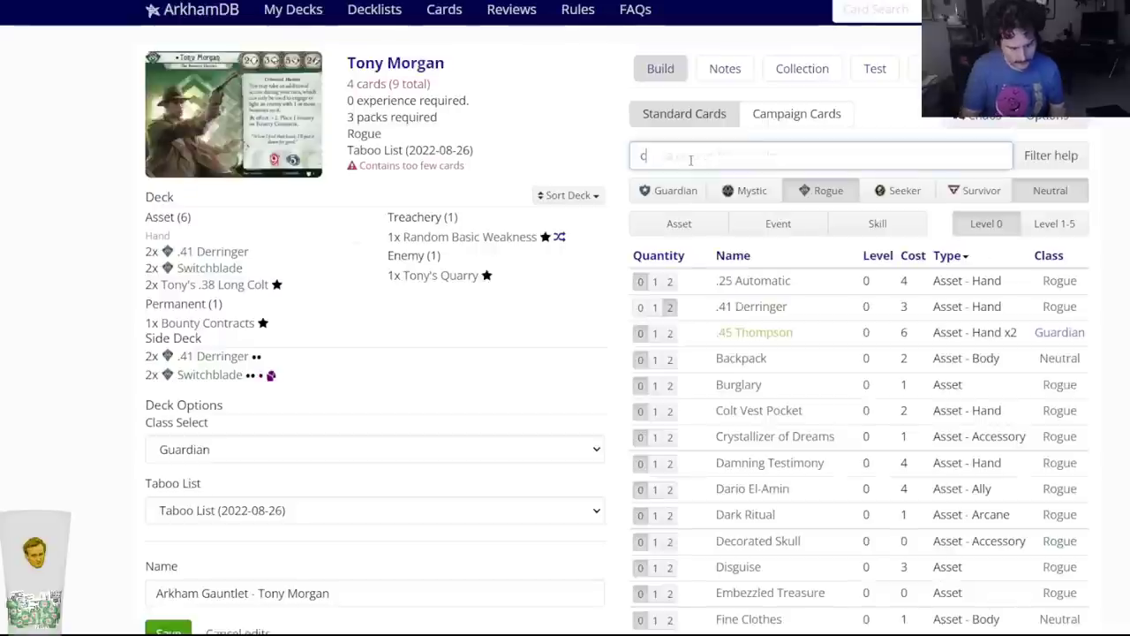
left_click(671, 186)
left_click(475, 89)
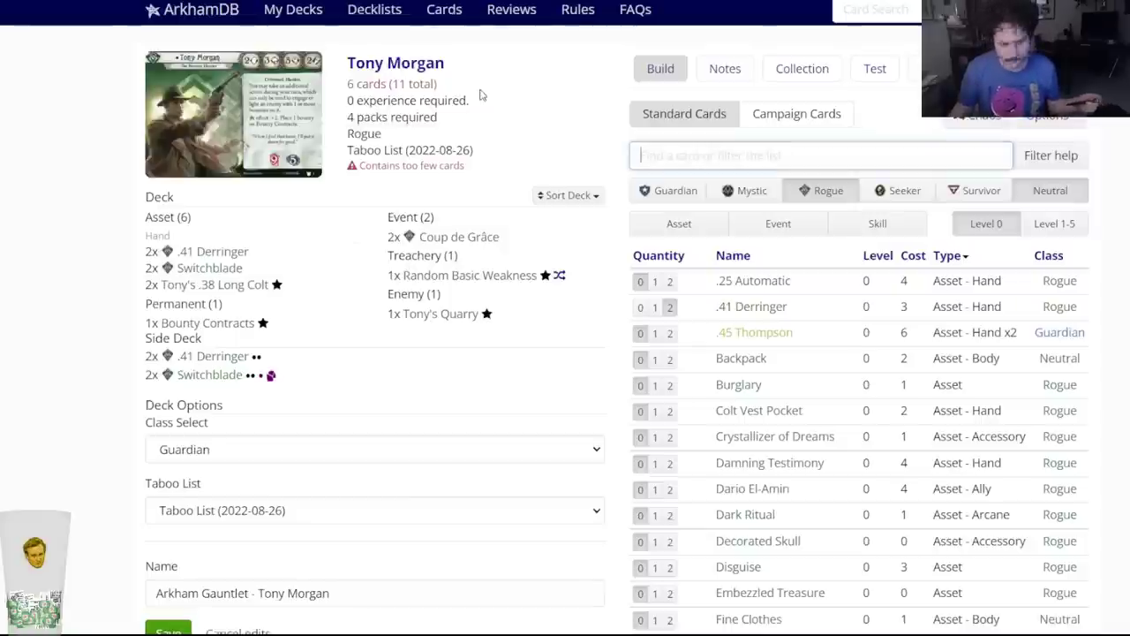
Search for "mauser" and add two copies of Mauser C96 to the Tony Morgan deck.
left_click(624, 124)
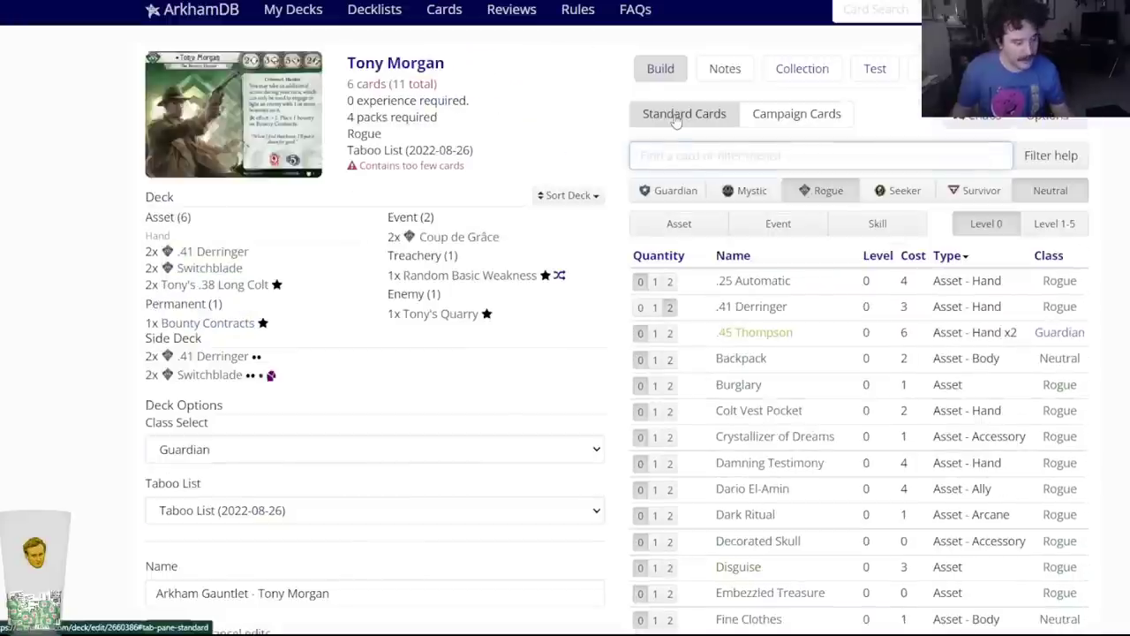
type("mau")
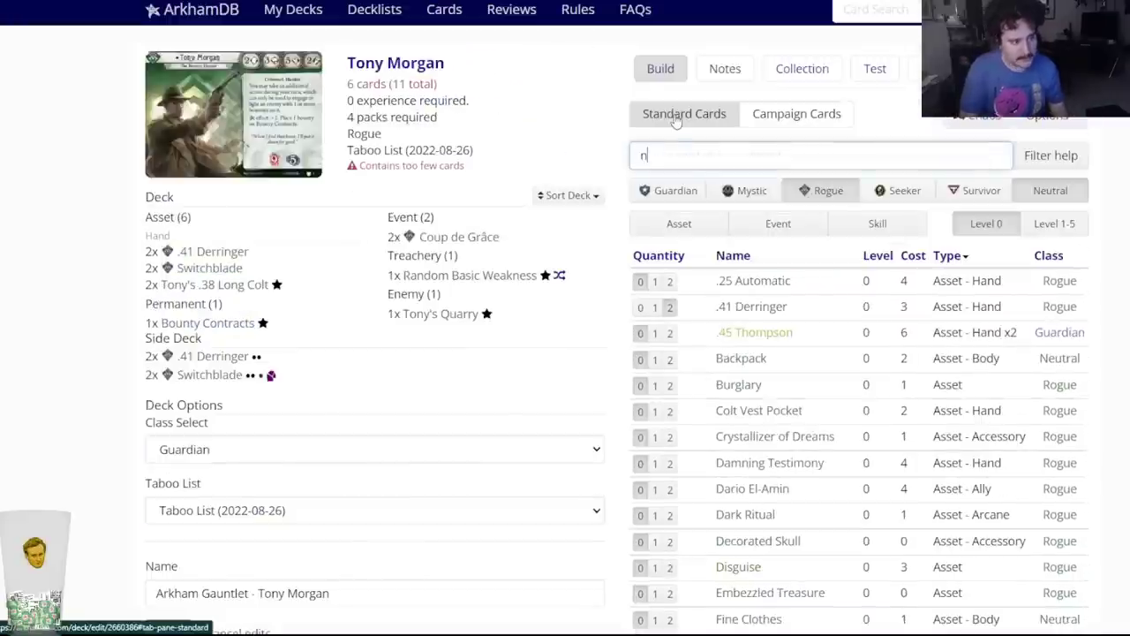
type("ser")
key("Down")
key("Return")
left_click(472, 87)
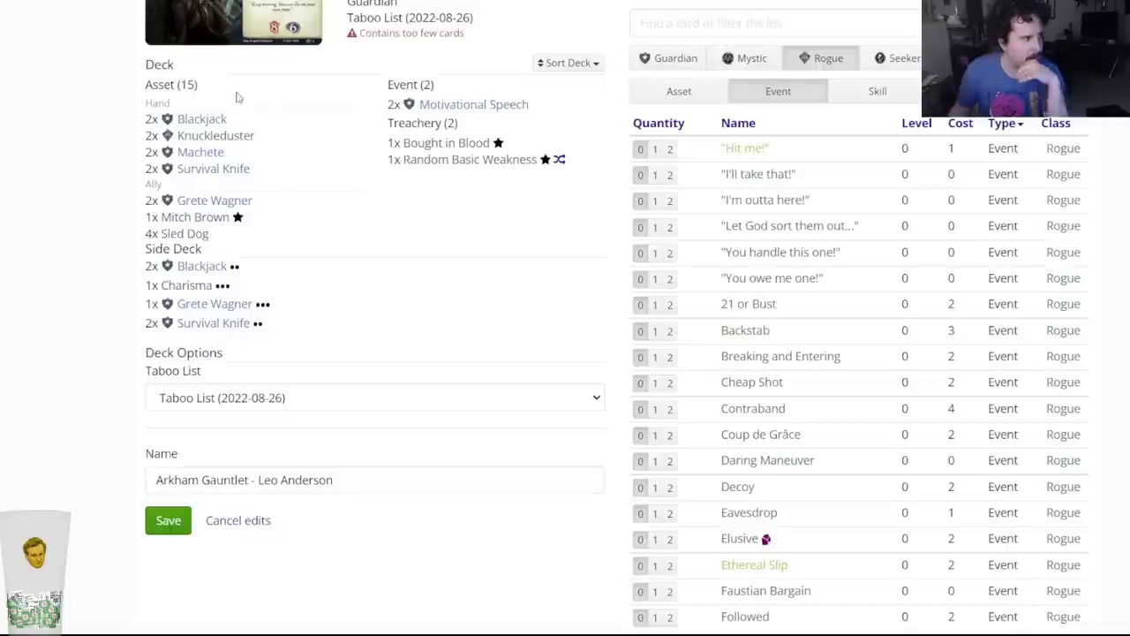
Return to the Leo Anderson deck and examine the Rogue events, including Hit and Run, Quick Getaway, Sneak Attack and Think on Your Feet.
scroll(234, 97, "up", 3)
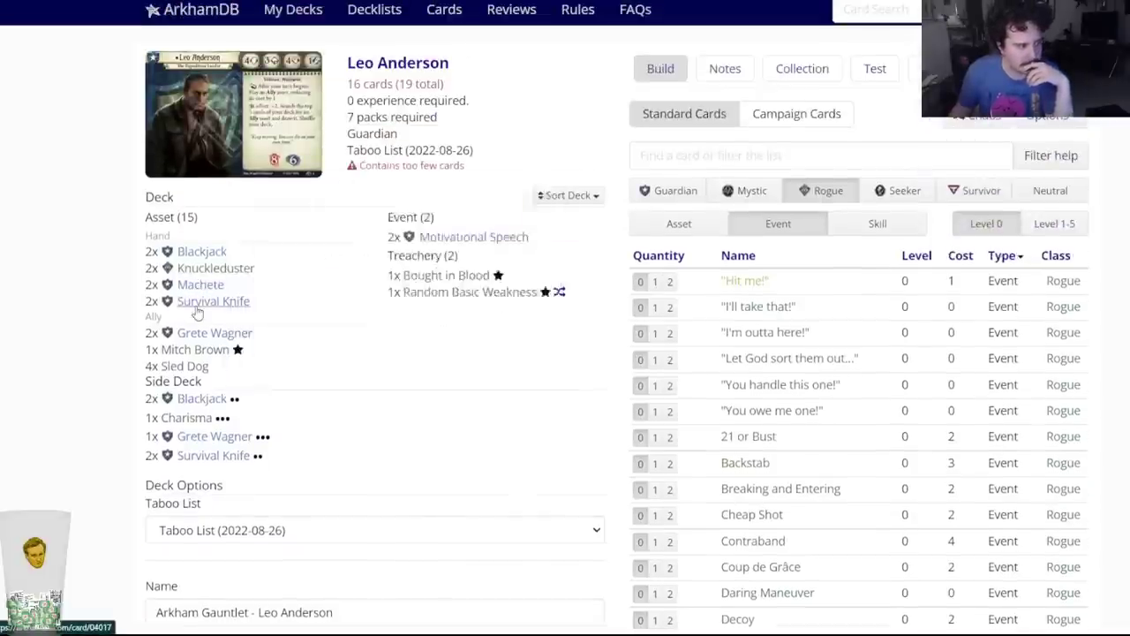
mouse_move(197, 309)
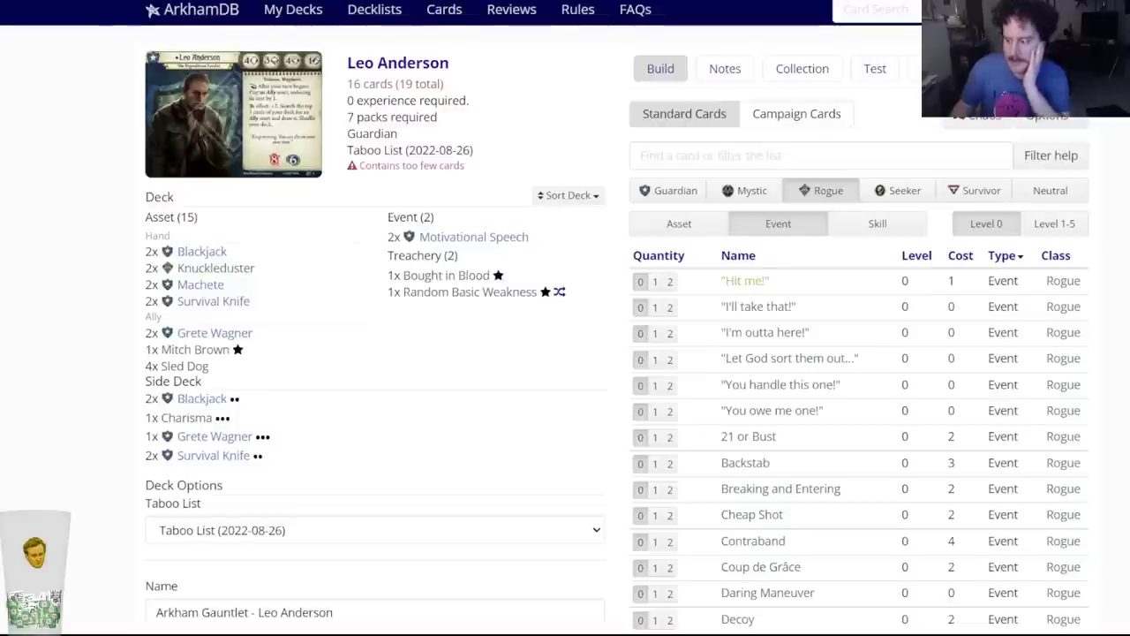
key("ctrl+Tab")
key("ctrl+Tab")
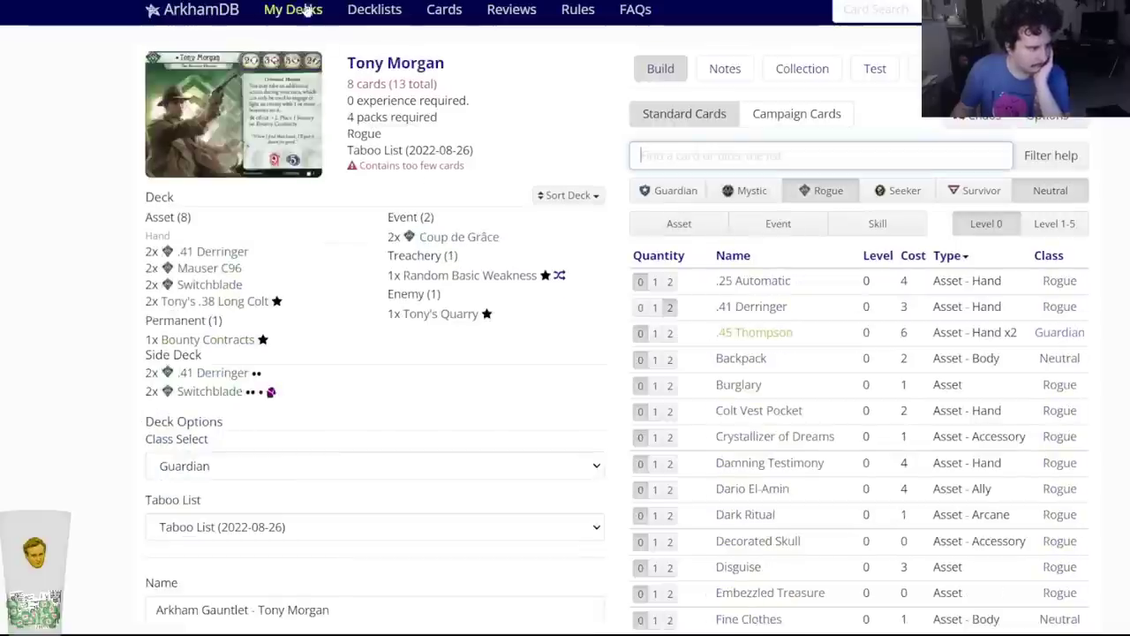
key("ctrl+Tab")
scroll(698, 296, "down", 3)
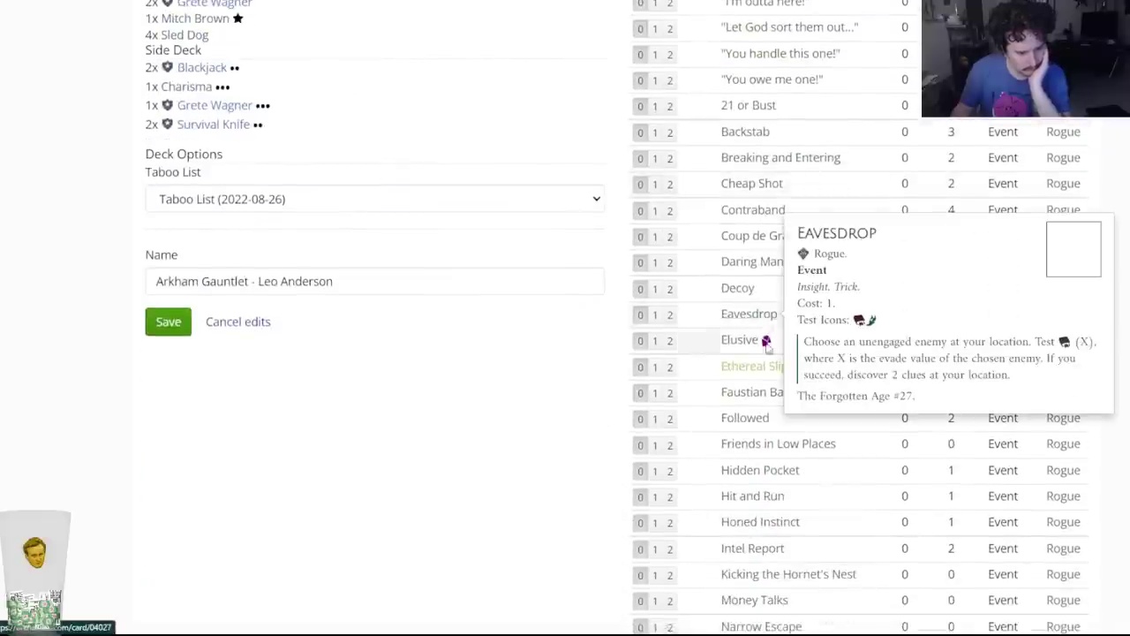
scroll(764, 331, "down", 2)
mouse_move(746, 309)
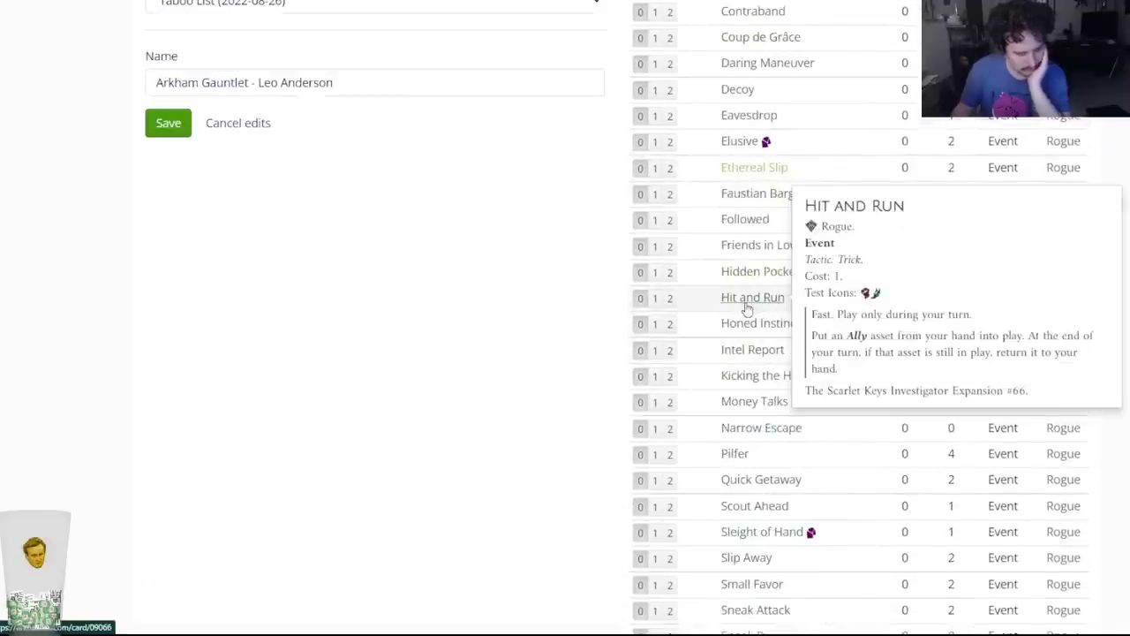
mouse_move(755, 481)
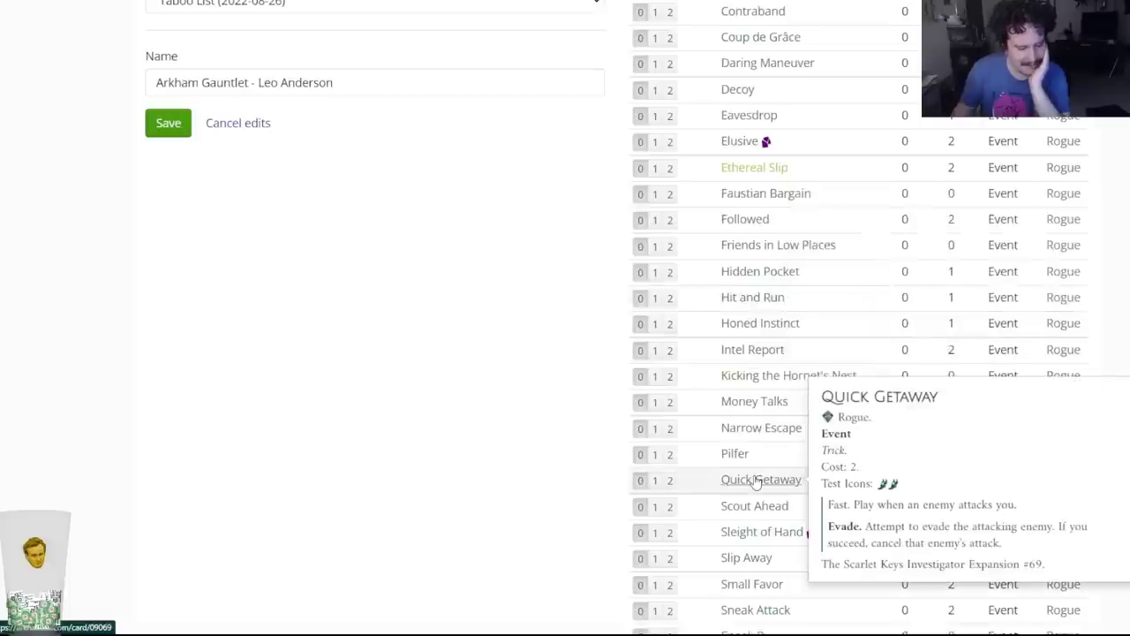
scroll(756, 481, "down", 2)
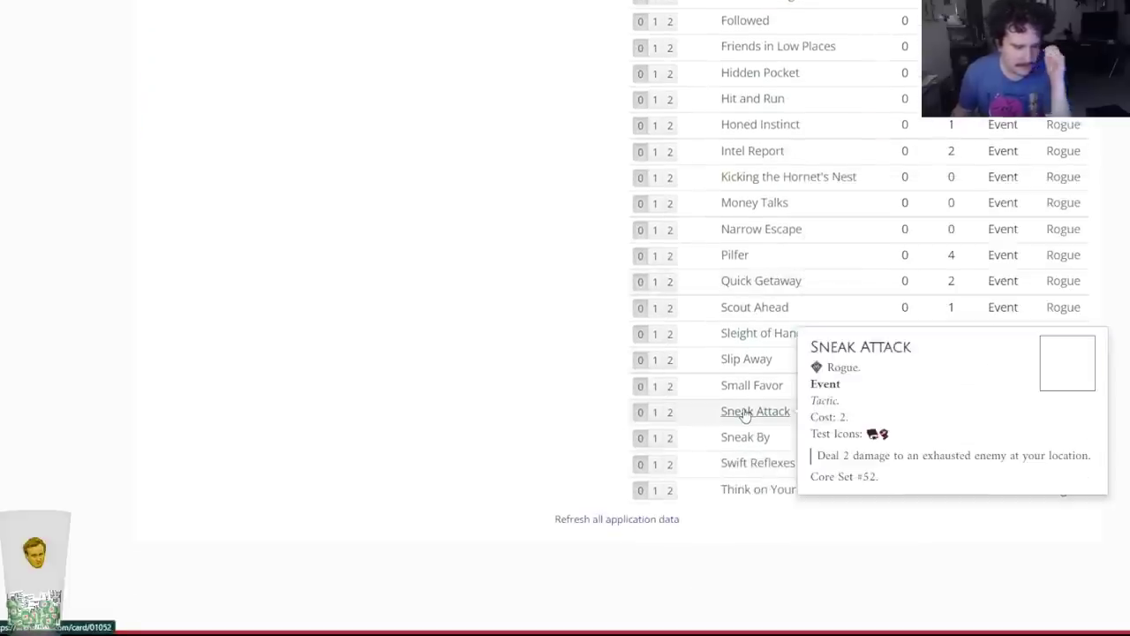
mouse_move(755, 446)
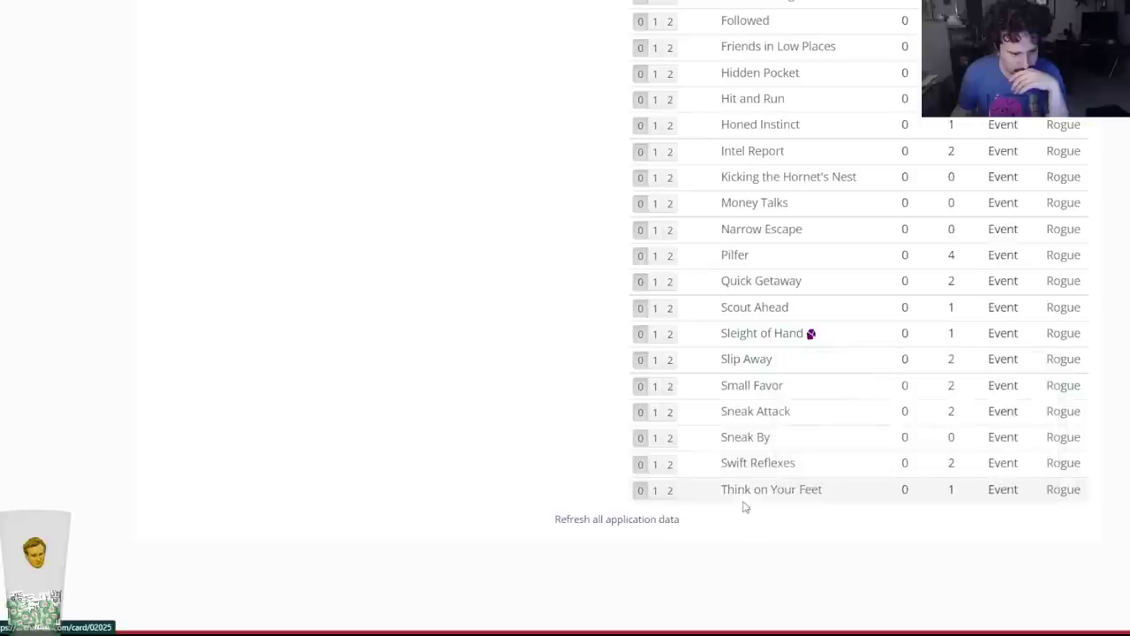
mouse_move(736, 414)
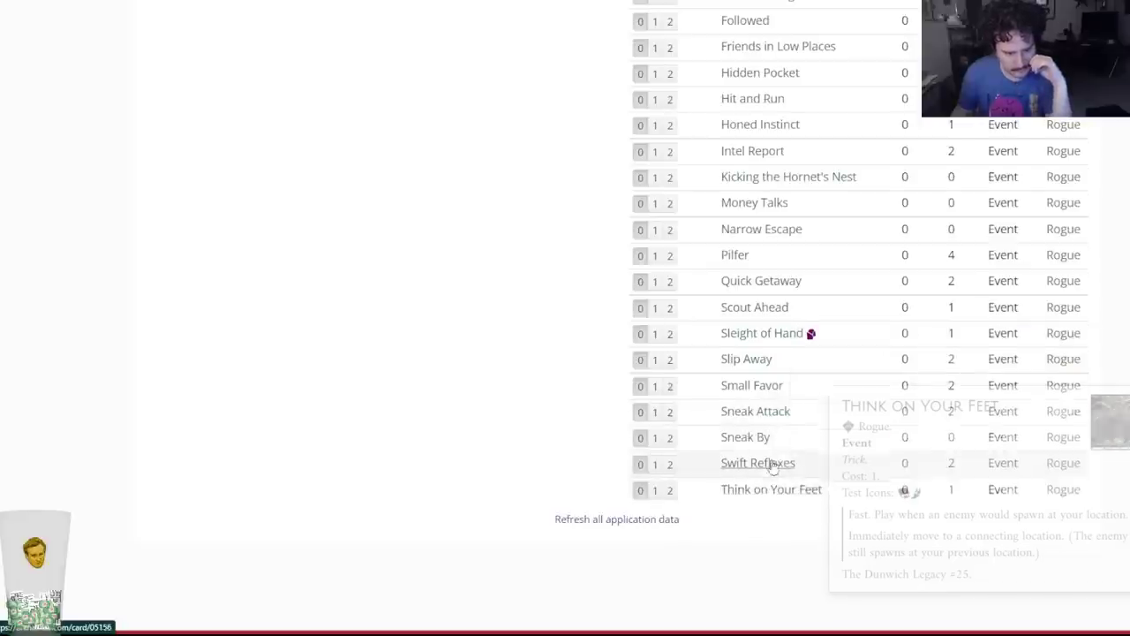
scroll(772, 465, "up", 3)
scroll(763, 397, "up", 2)
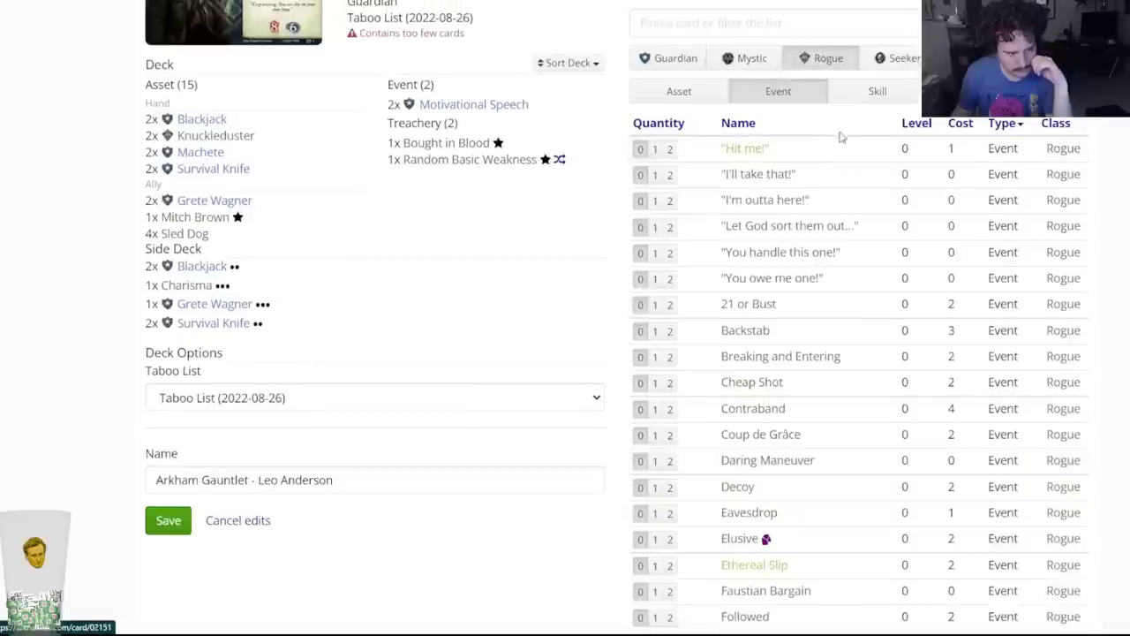
List the Rogue skills for Leo Anderson, then search for "watch" in the Tony Morgan deck and add two copies of "Watch this!".
left_click(872, 91)
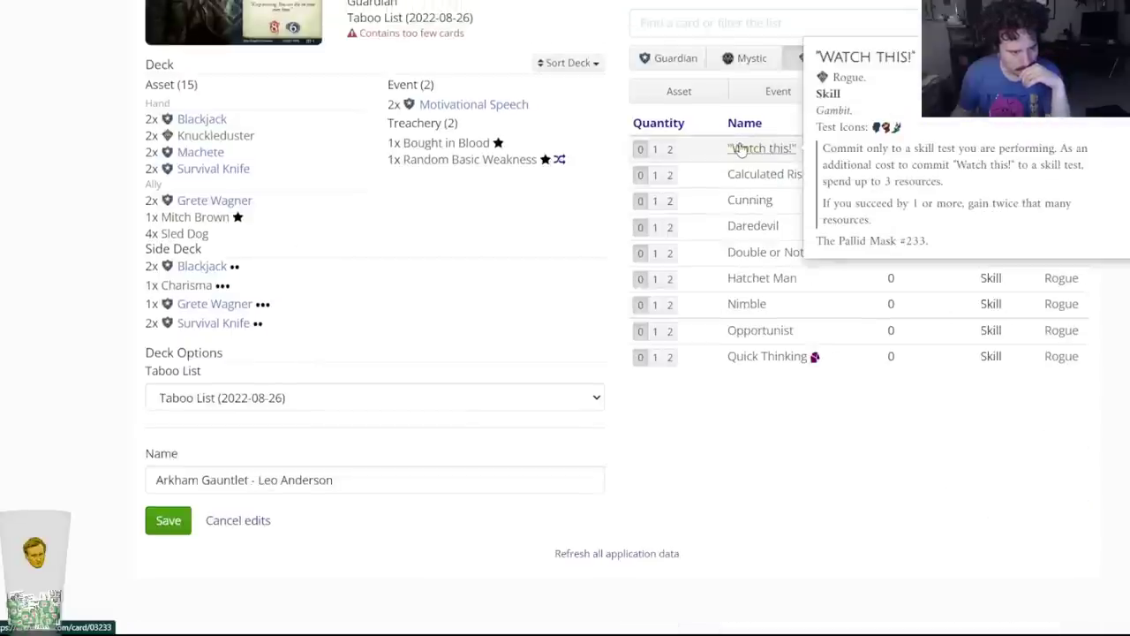
scroll(742, 150, "up", 2)
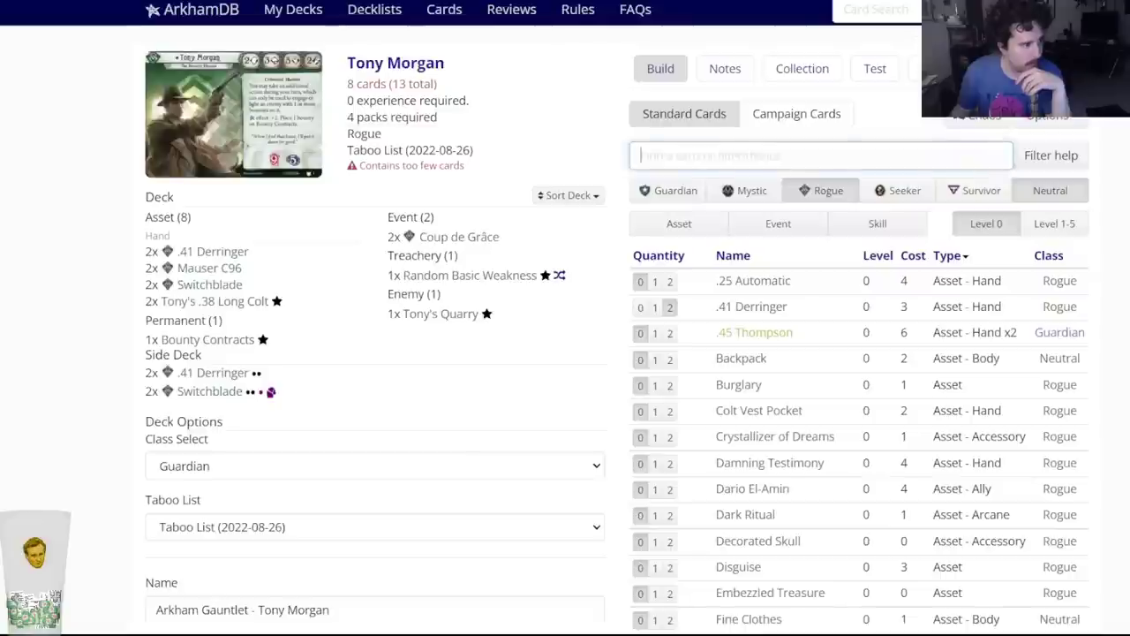
type("watch")
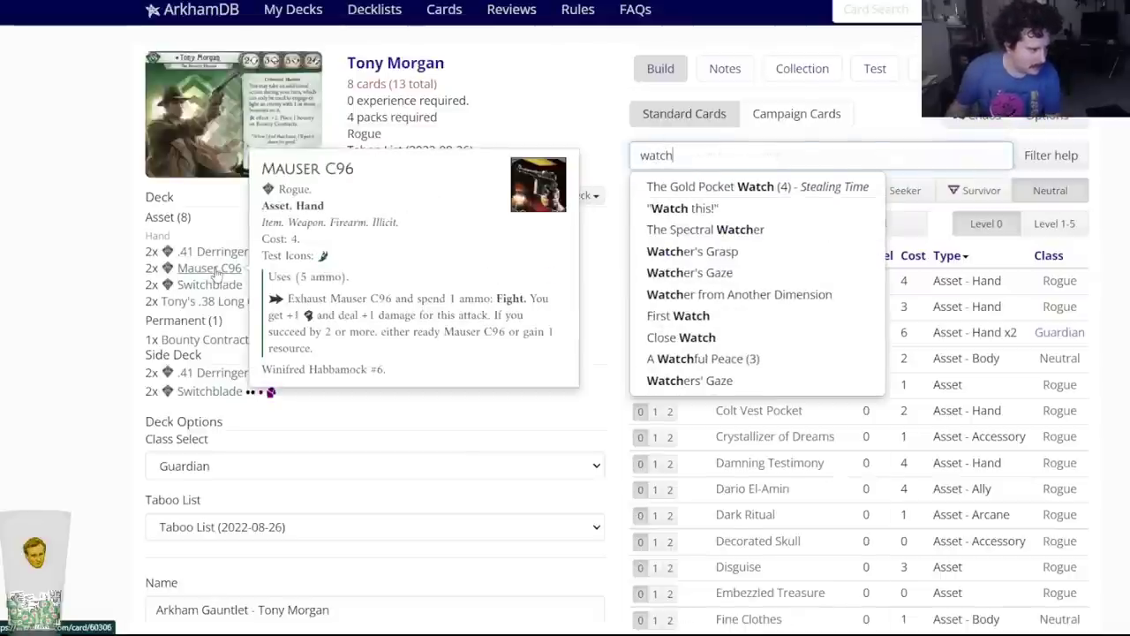
mouse_move(203, 305)
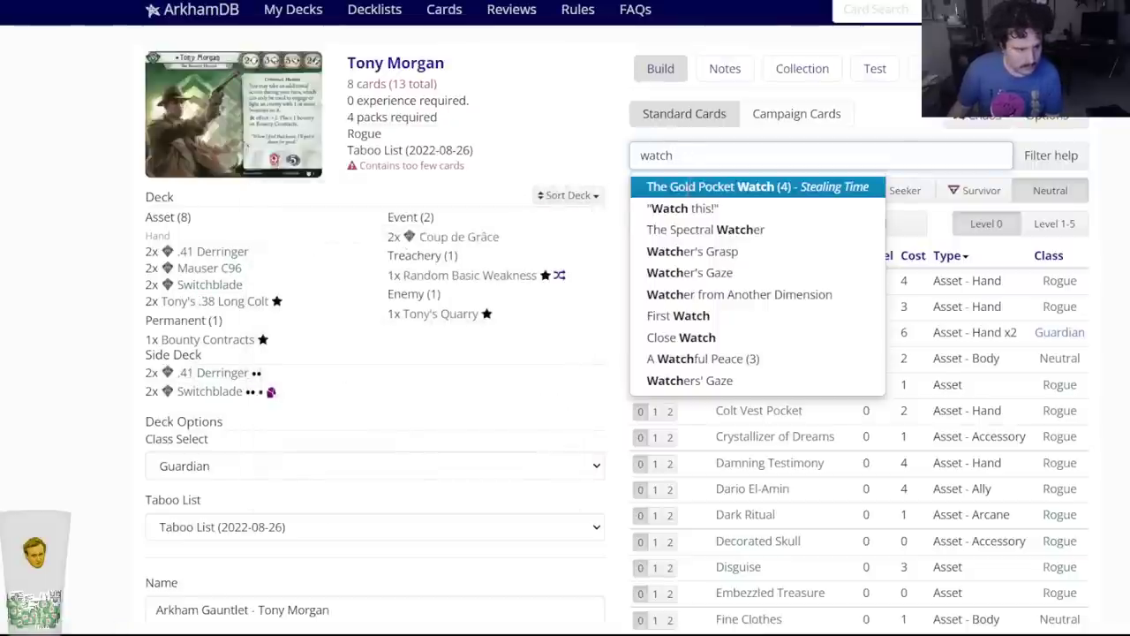
left_click(682, 208)
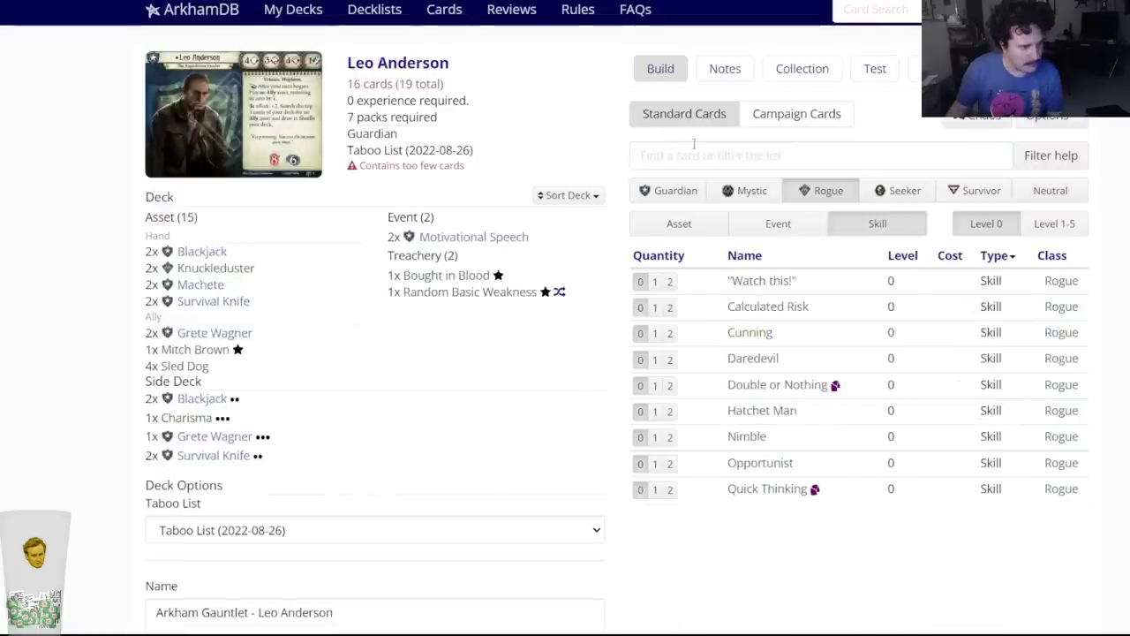
Search for "trusted" in the Leo Anderson deck and add two copies of Trusted.
left_click(695, 151)
type("trusted")
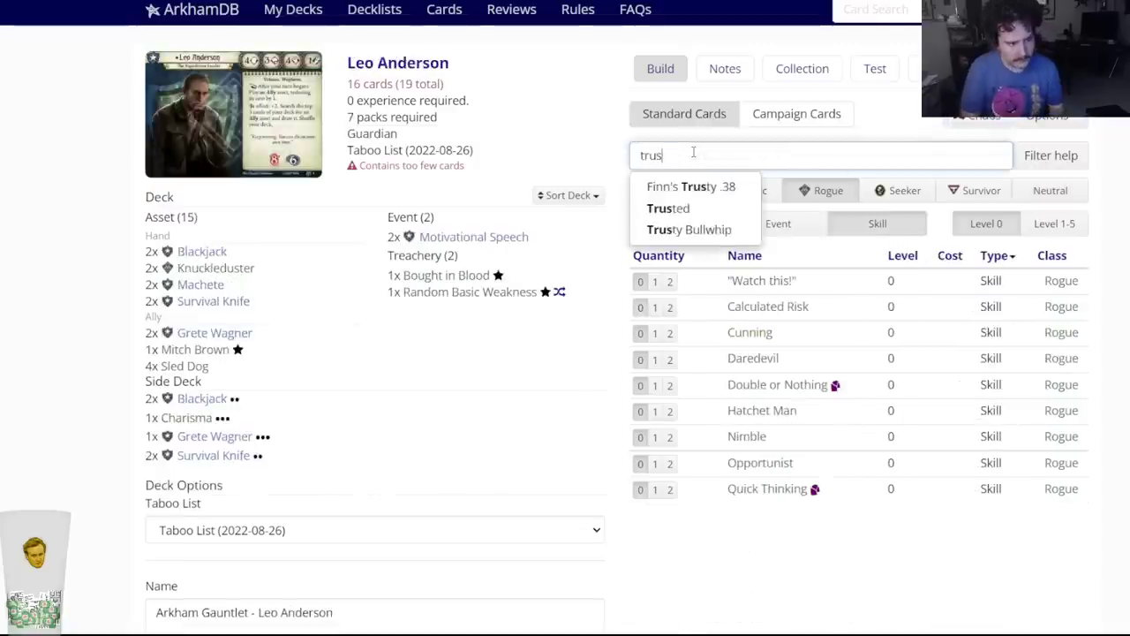
left_click(678, 184)
left_click(469, 100)
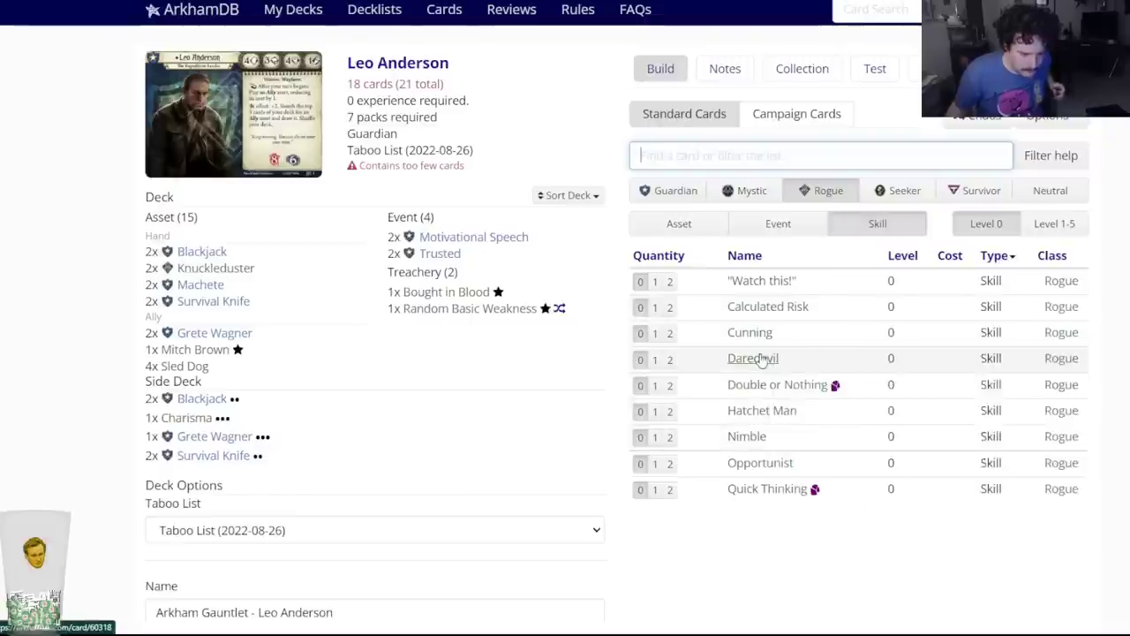
Review the Rogue events for Leo Anderson, and add two copies of "Let God sort them out..." to the Tony Morgan deck.
left_click(778, 224)
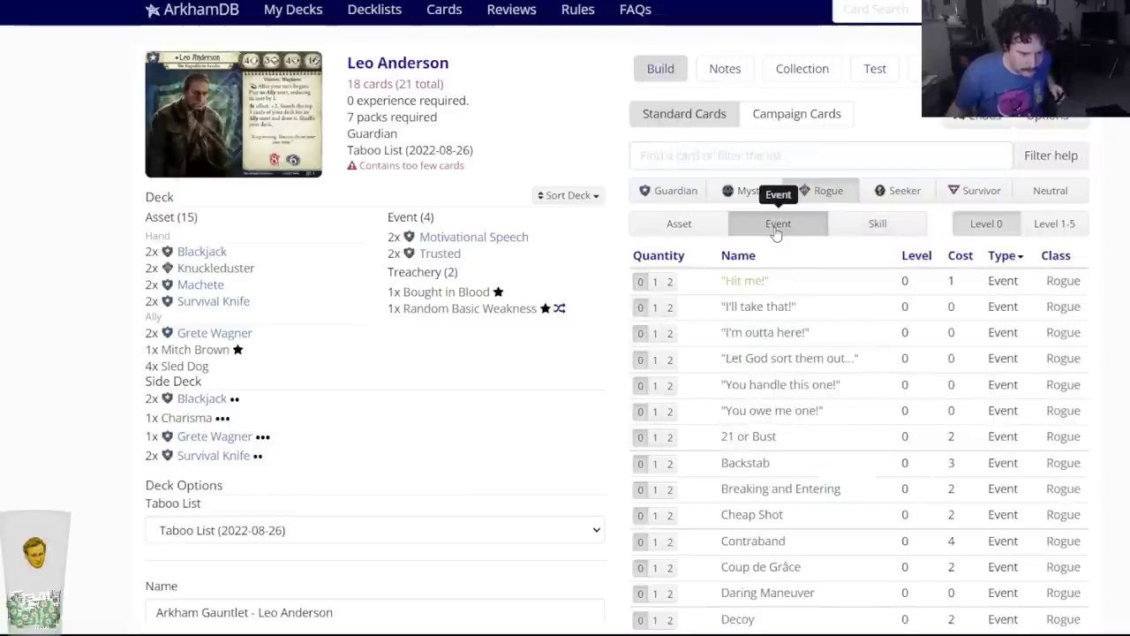
mouse_move(763, 316)
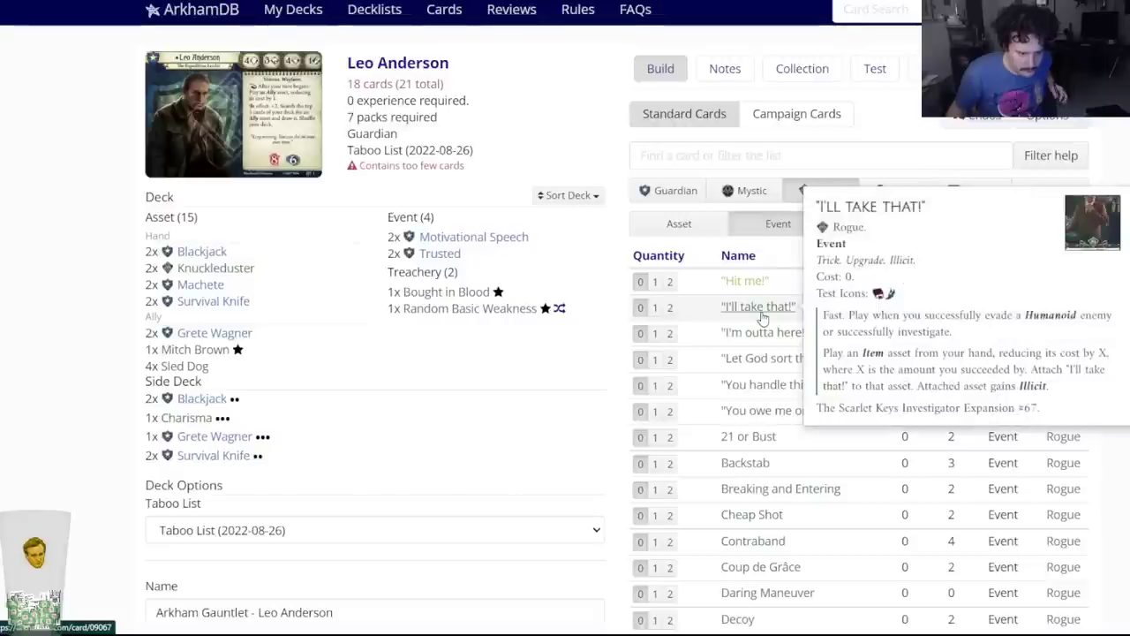
mouse_move(768, 371)
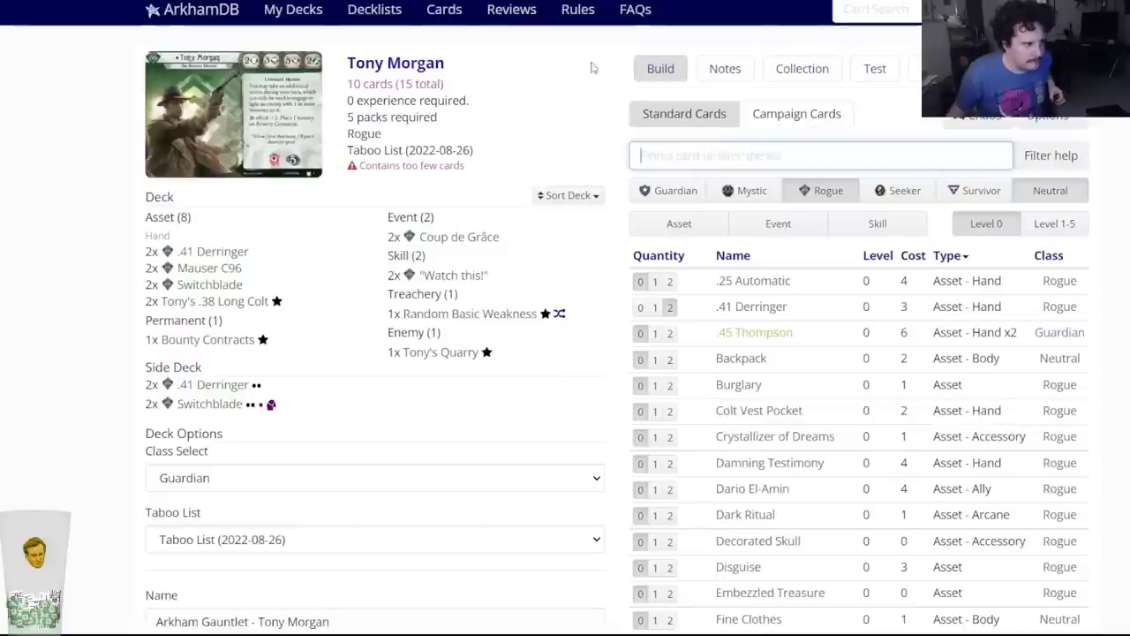
type("let god")
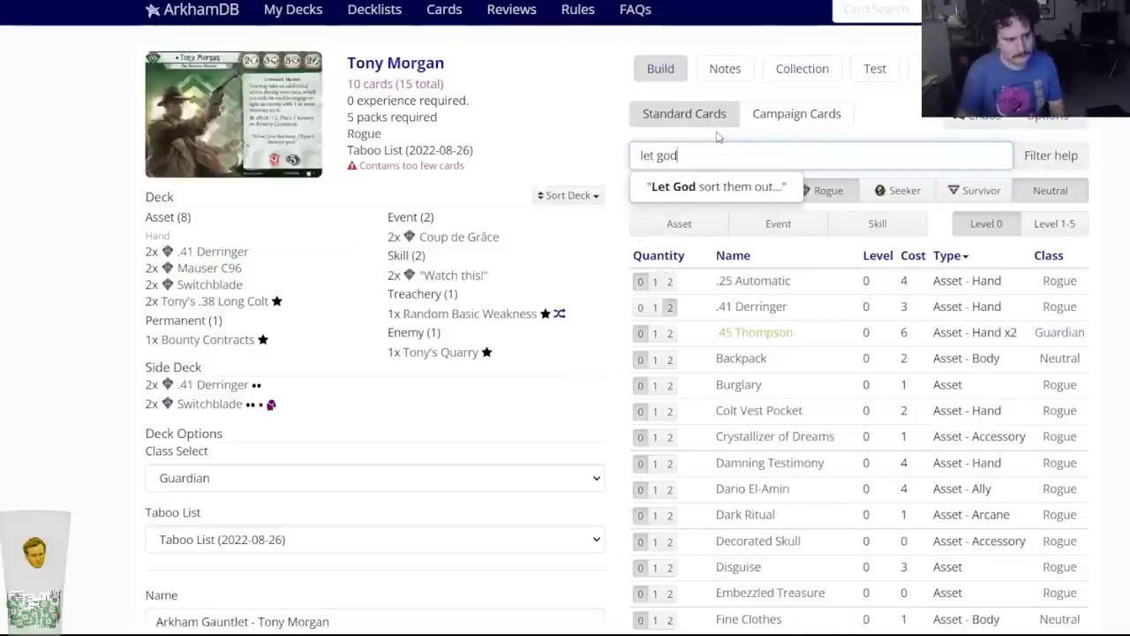
left_click(664, 182)
left_click(472, 87)
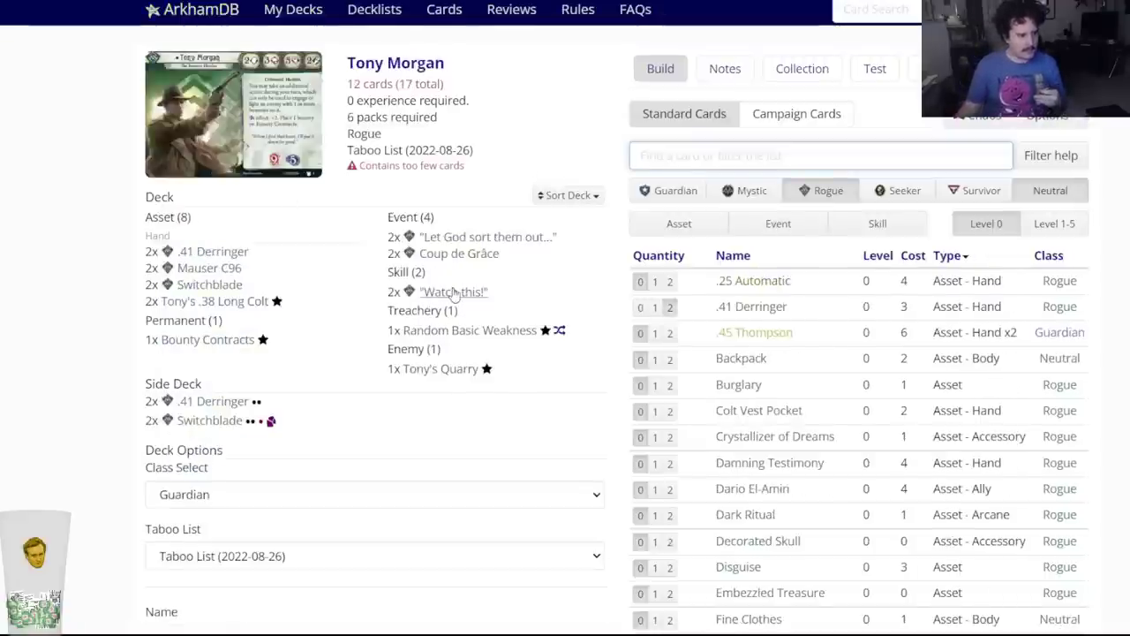
Search for "emerge" in the Leo Anderson deck, add two copies of Emergency Aid and save the deck.
mouse_move(453, 294)
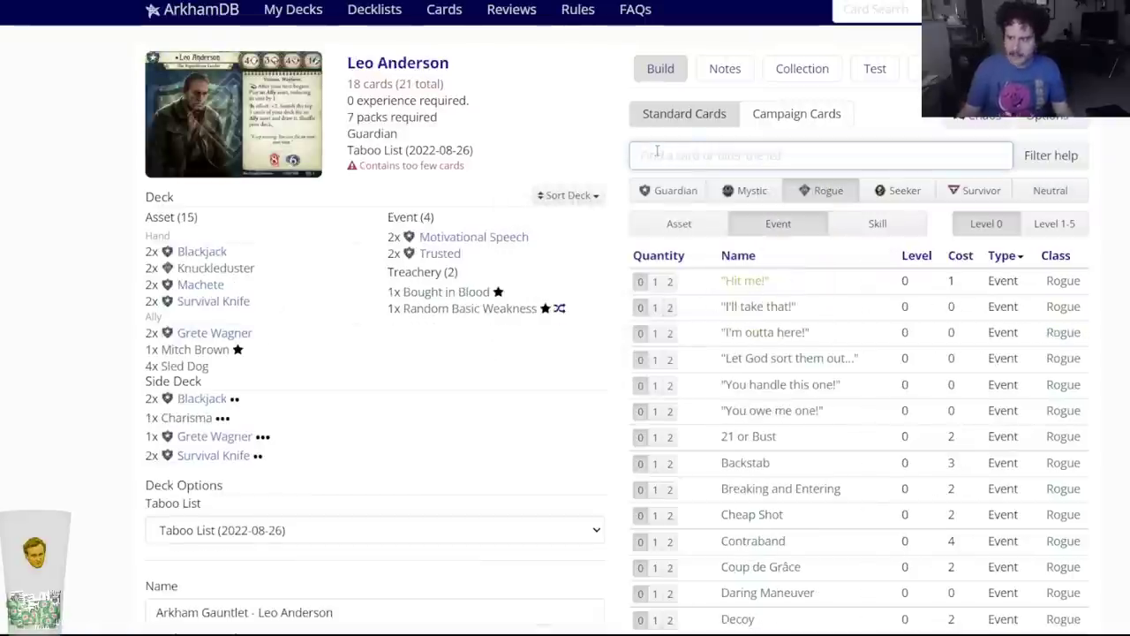
type("emerge")
key("Down")
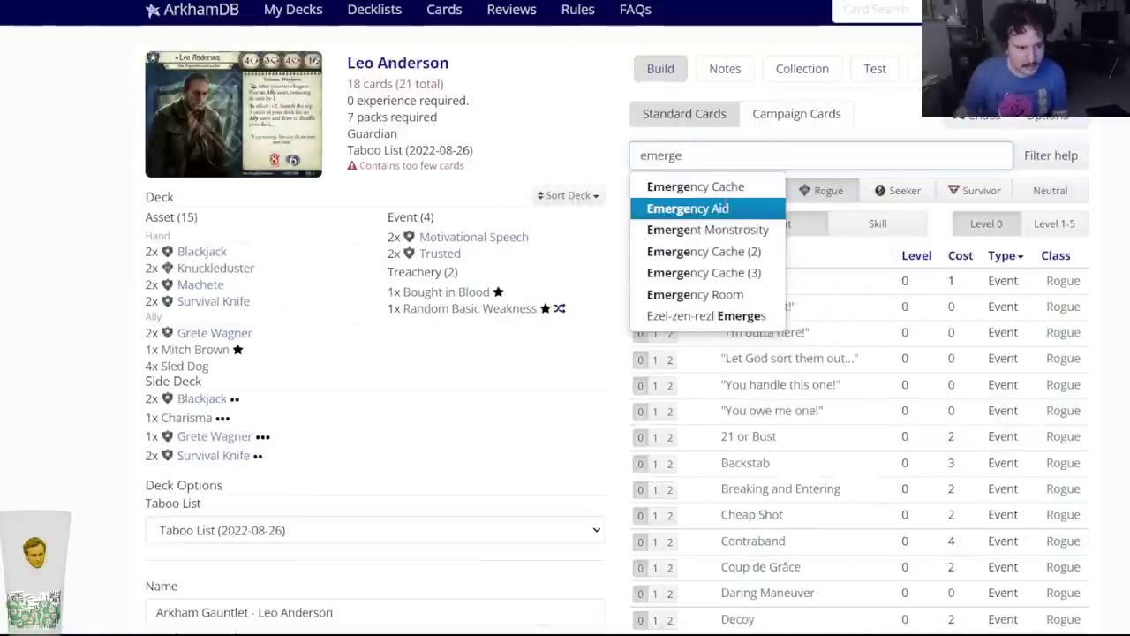
key("Return")
left_click(472, 88)
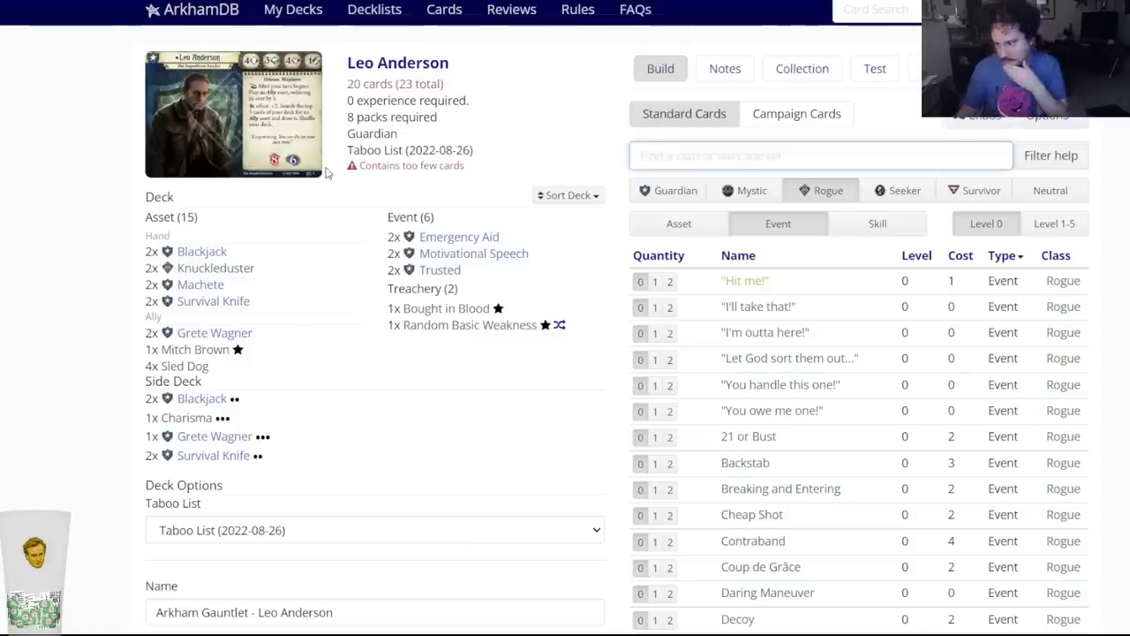
scroll(319, 311, "down", 2)
left_click(168, 454)
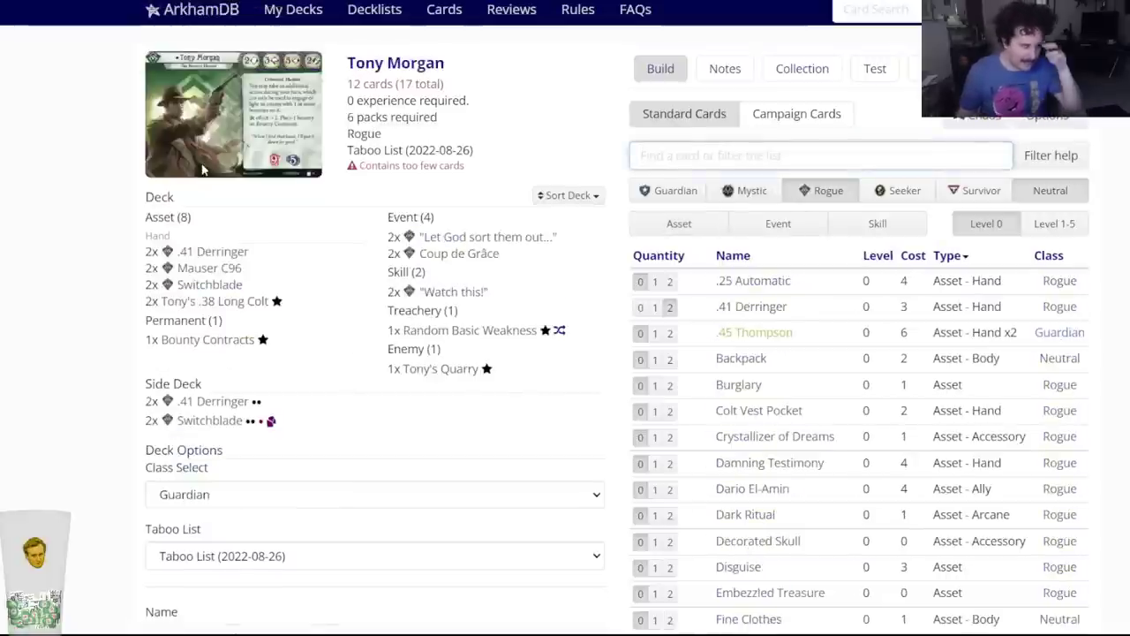
Examine the level 0 Rogue and Neutral assets available to the Tony Morgan deck, including Decorated Skull and Embezzled Treasure.
left_click(686, 157)
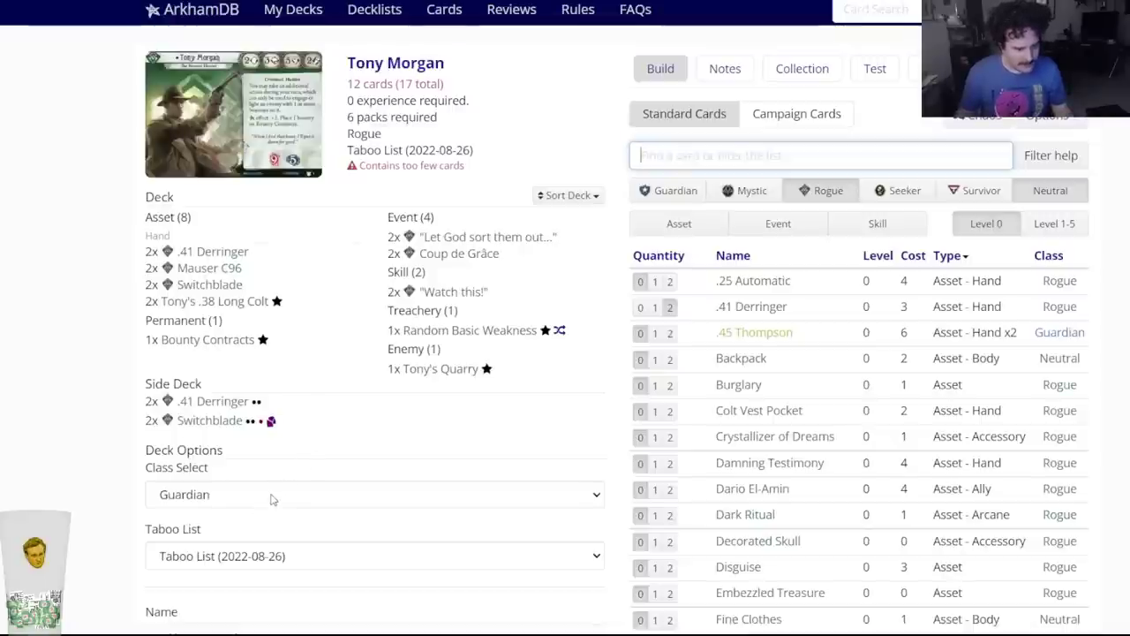
mouse_move(769, 542)
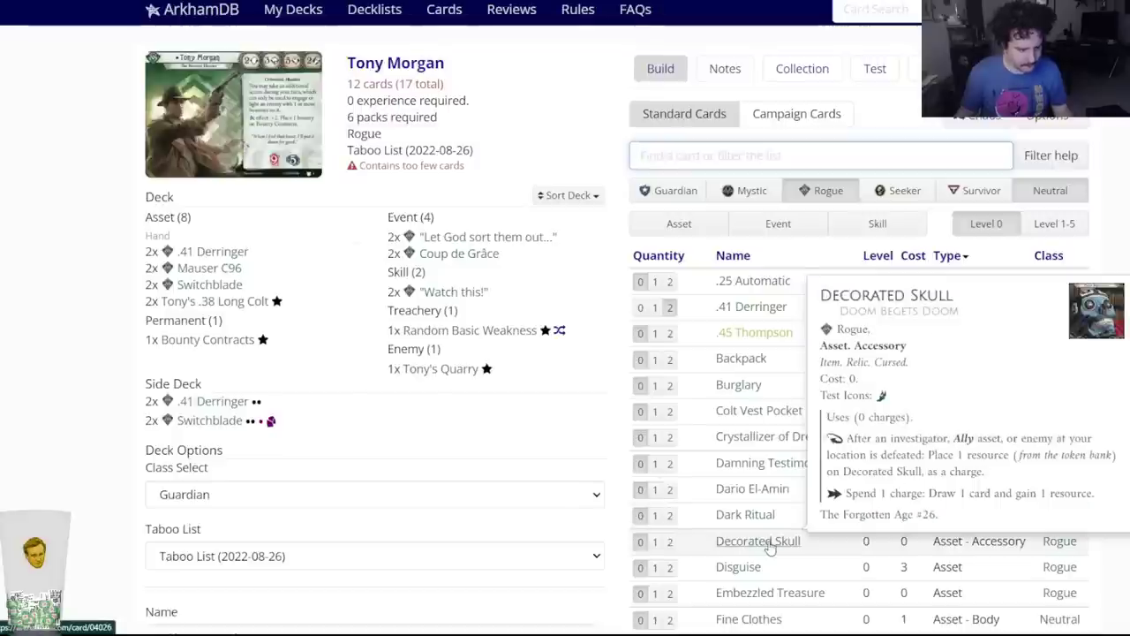
scroll(769, 548, "down", 3)
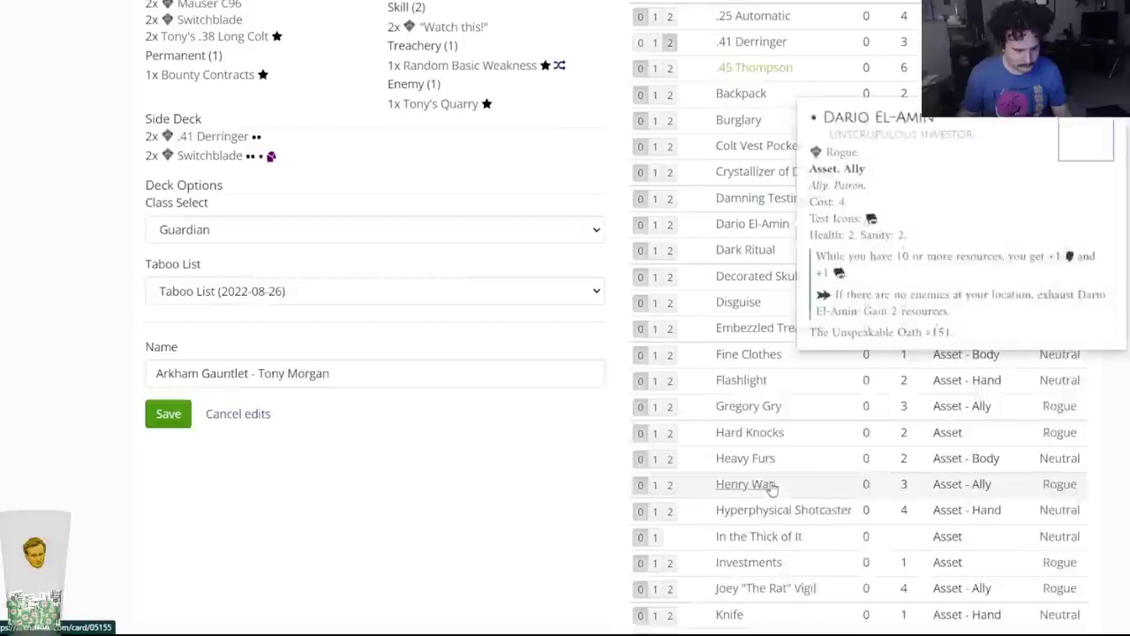
mouse_move(747, 340)
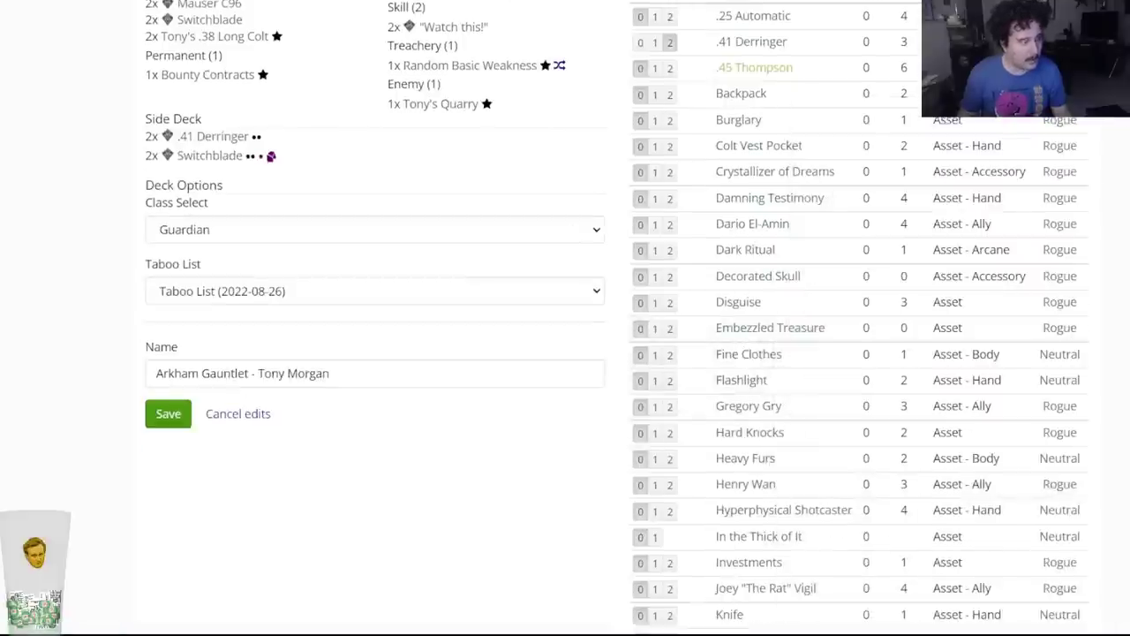
scroll(416, 189, "up", 3)
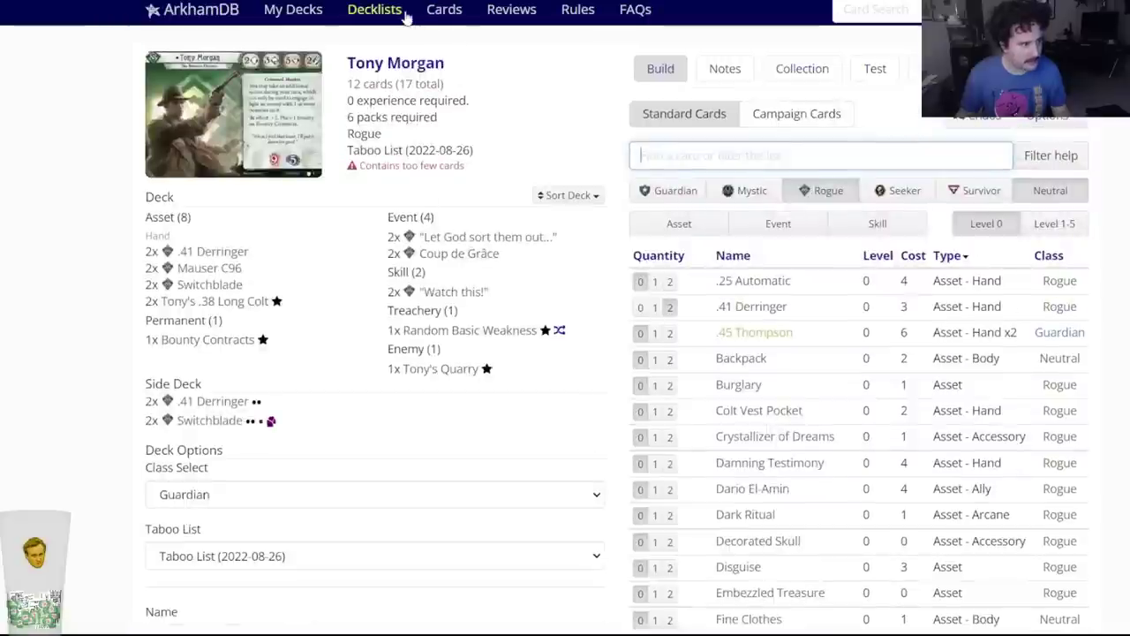
right_click(439, 9)
left_click(367, 40)
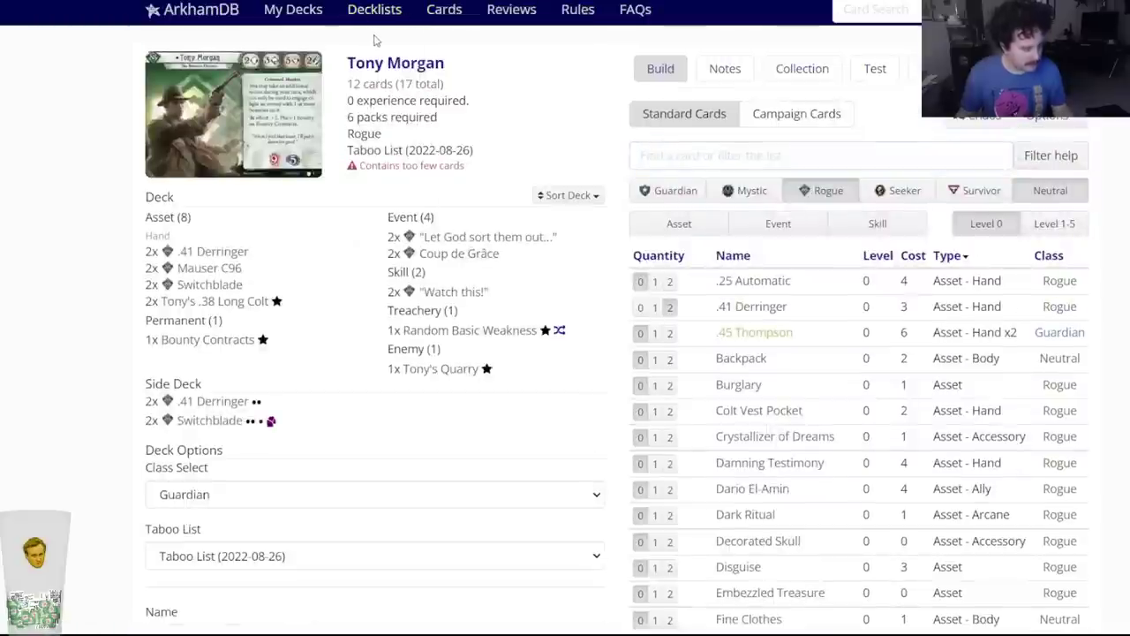
Switch to the Google Docs challenge notes and add the line "Embezzled Treasure in Leo Anderson" at the end.
key("alt+Tab")
key("Return")
type("Embezzled Treasu")
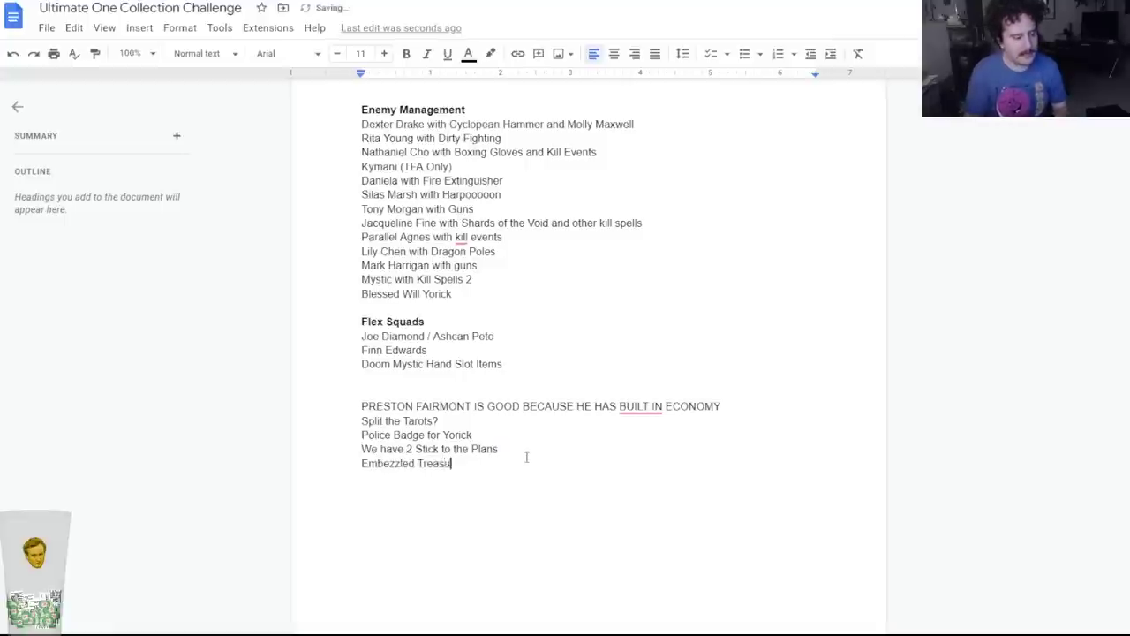
type("re in Leo Anderson")
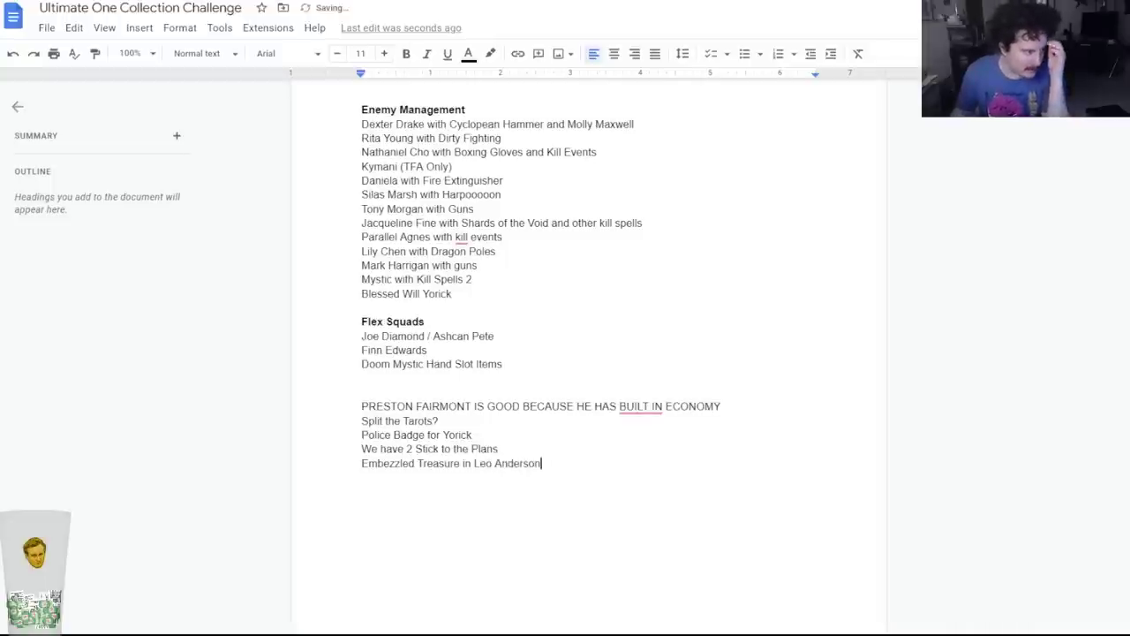
Return to the Tony Morgan deck in ArkhamDB, filter the cards by "k:weapon" and add two copies of Knife.
key("alt+Tab")
key("ctrl+Tab")
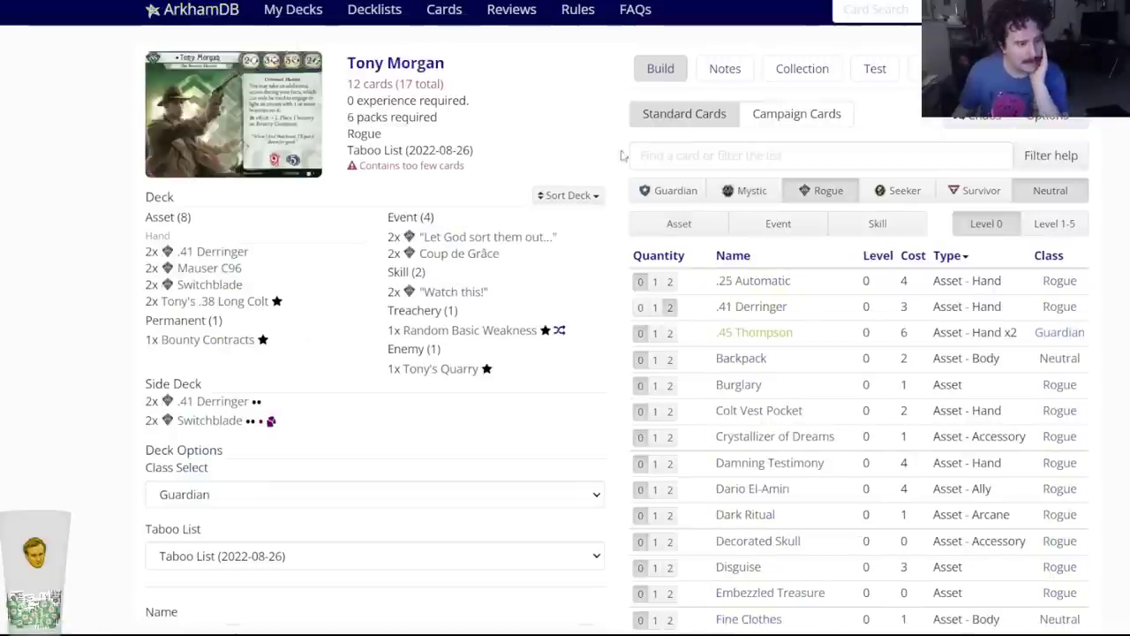
left_click(654, 157)
type("k:weapon")
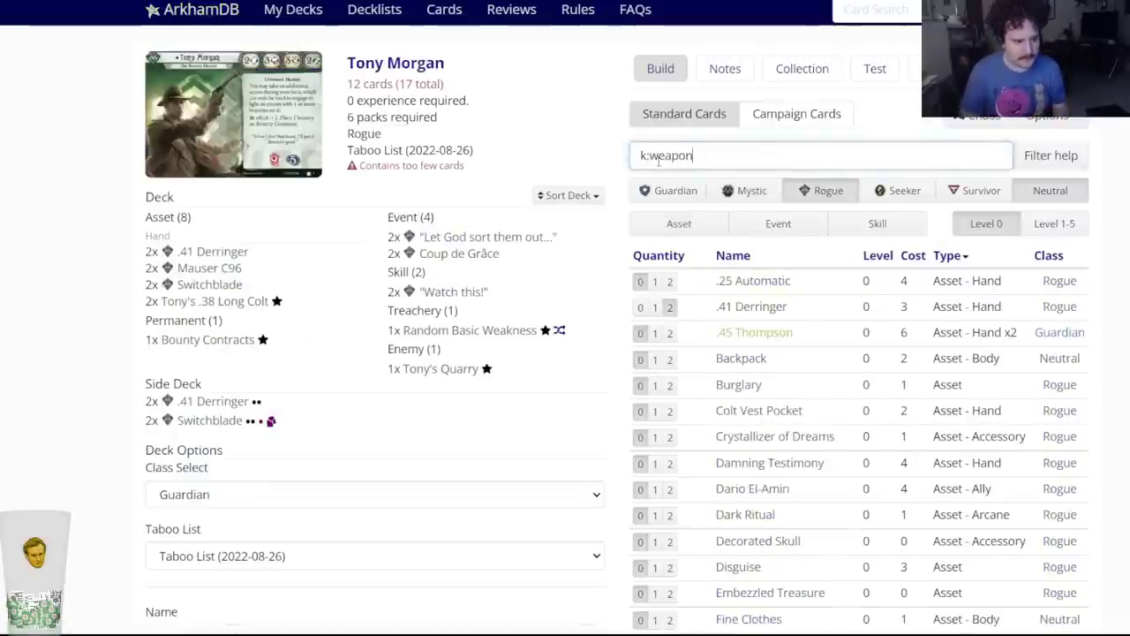
mouse_move(731, 345)
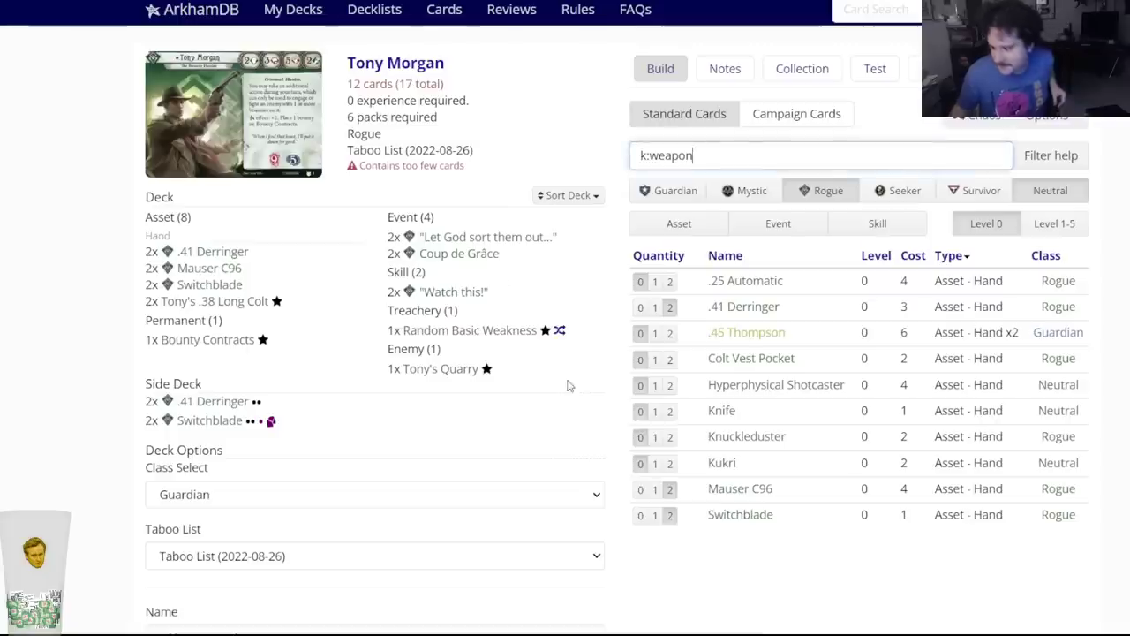
mouse_move(742, 451)
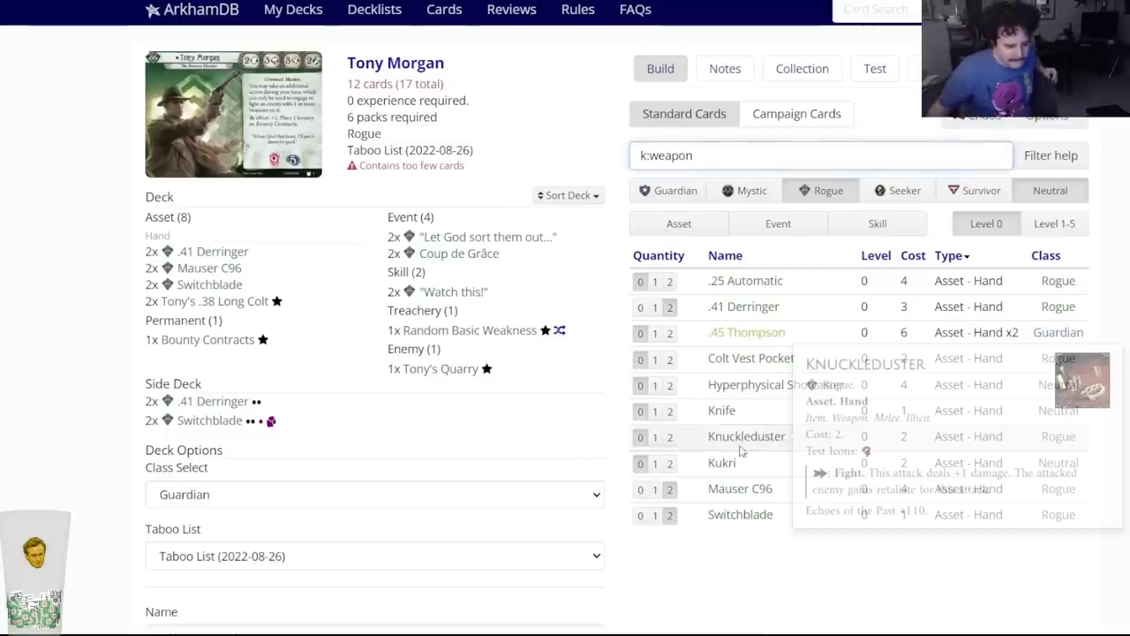
mouse_move(729, 421)
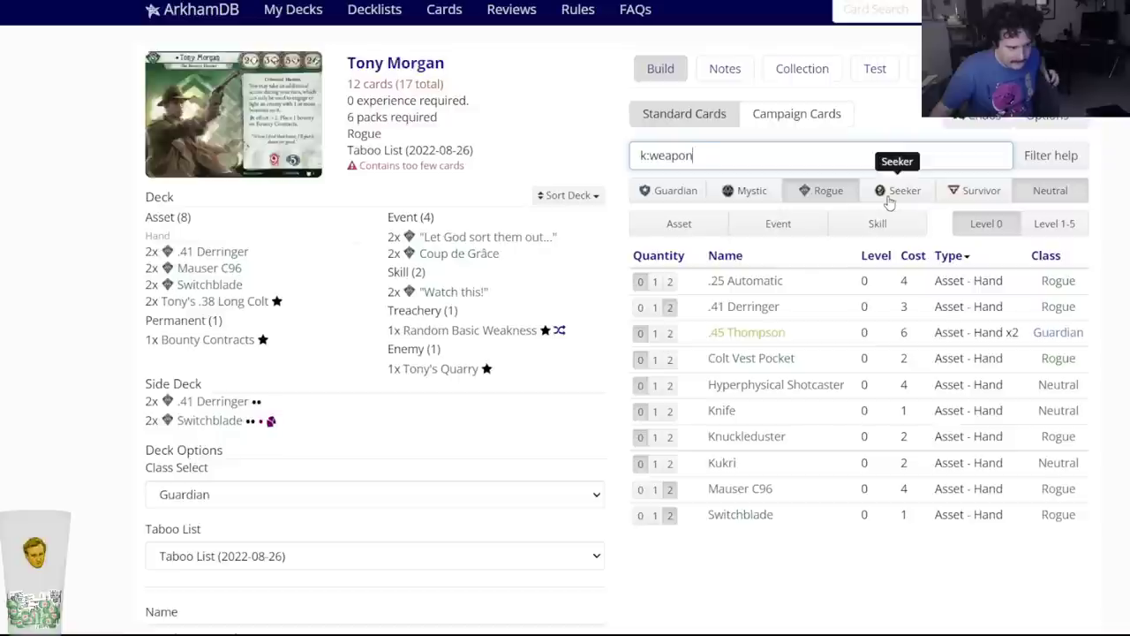
left_click(671, 411)
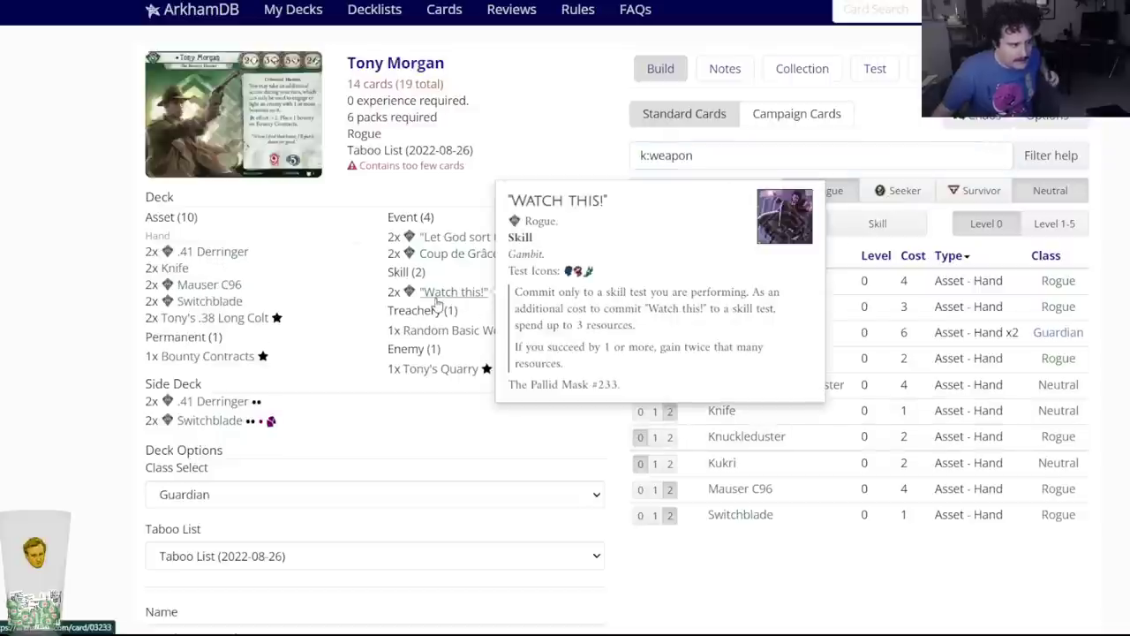
Clear the weapon filter, check the level 0 skills and list only the level 0 assets for the Tony Morgan deck.
mouse_move(184, 276)
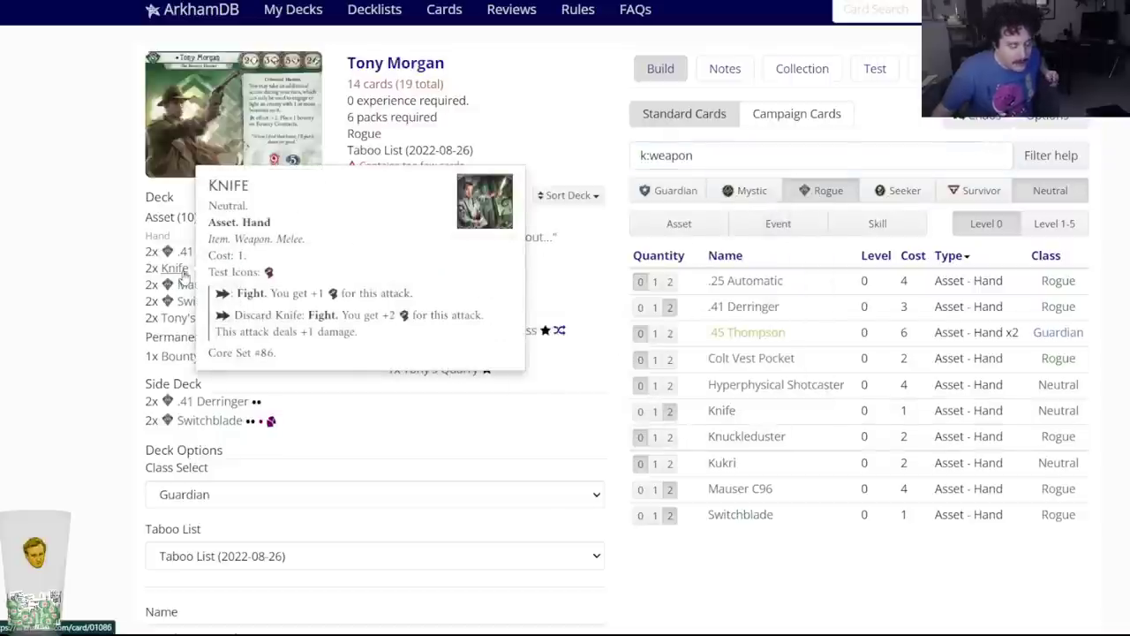
left_click(878, 224)
left_click(776, 231)
left_click(870, 226)
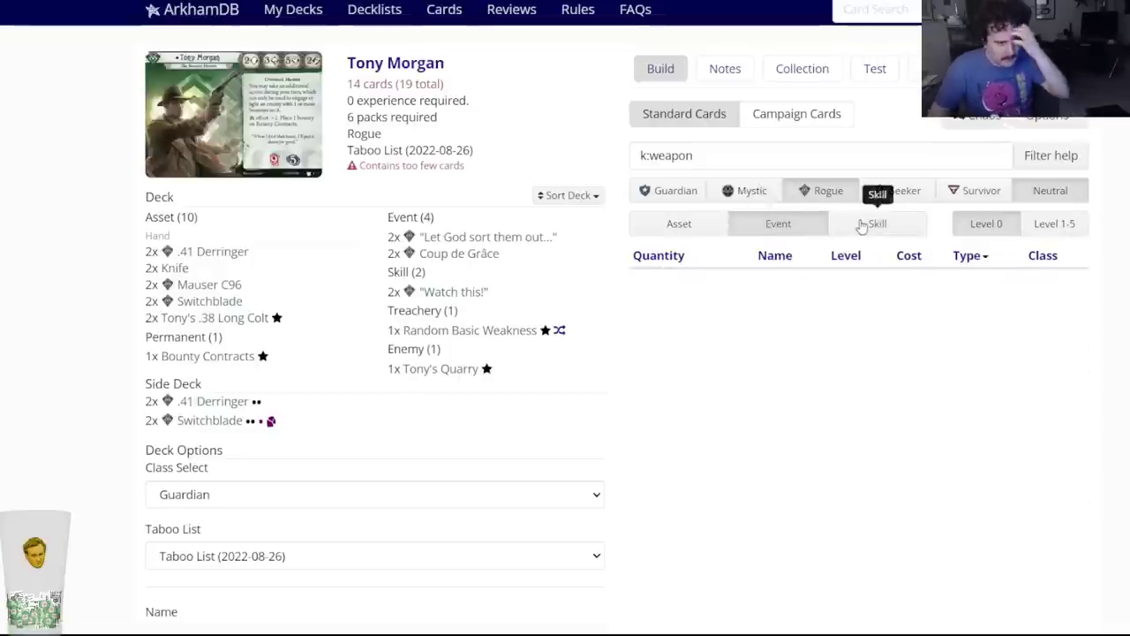
left_click_drag(715, 159, 591, 166)
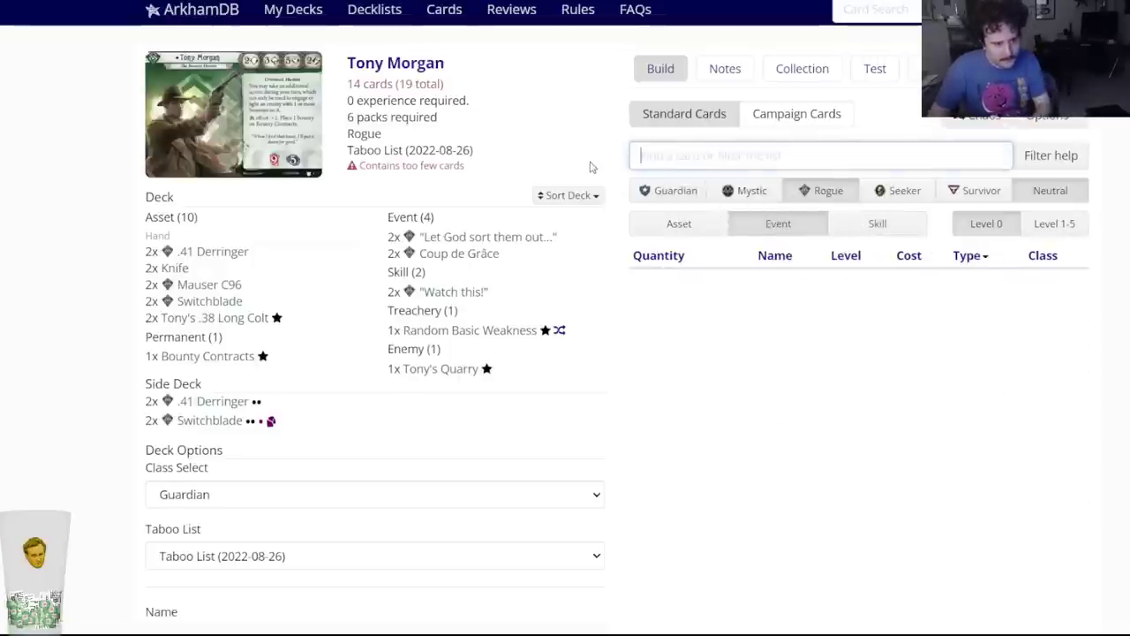
key("BackSpace")
left_click(862, 230)
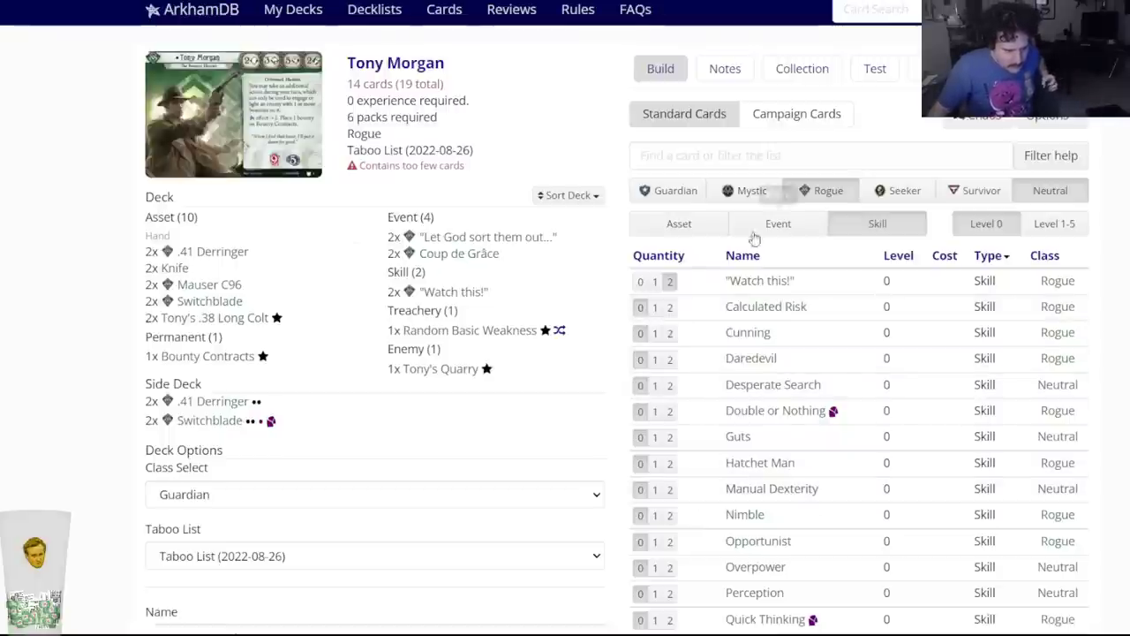
left_click(698, 230)
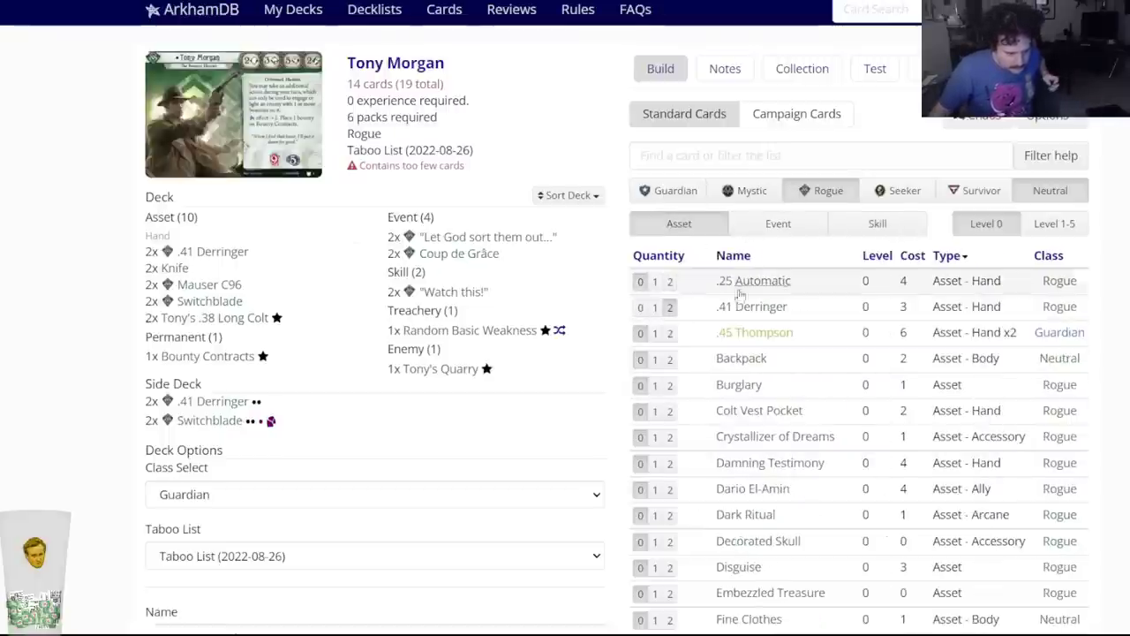
Look through the level 0 assets, find Lonnie Ritter and add two copies to the Tony Morgan deck.
mouse_move(765, 412)
scroll(765, 412, "down", 1)
scroll(765, 412, "down", 2)
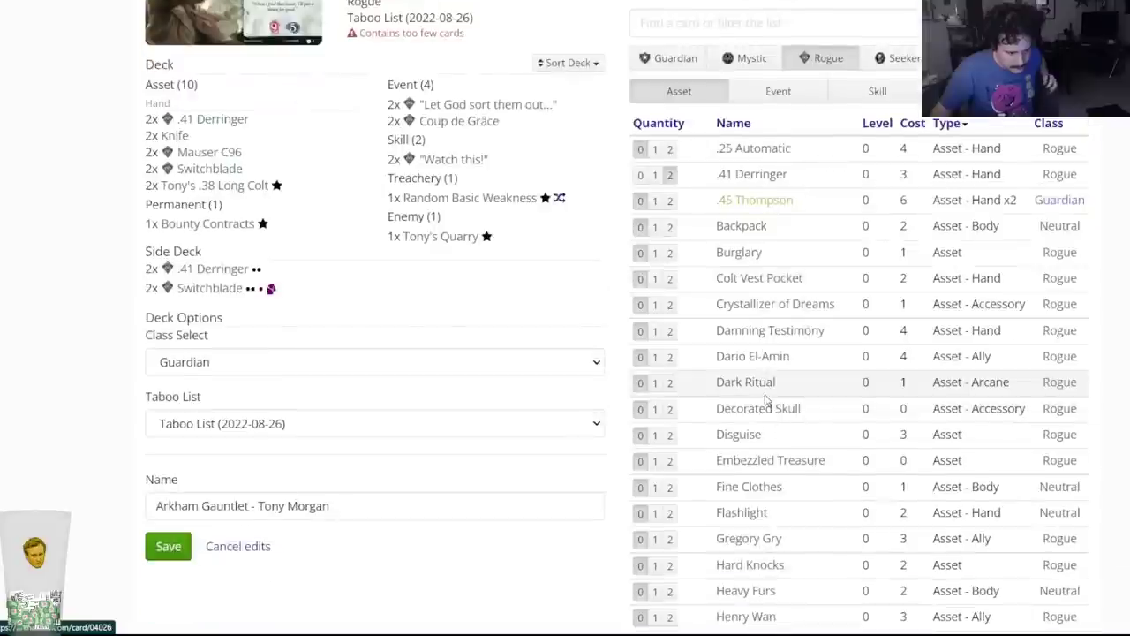
scroll(765, 400, "down", 4)
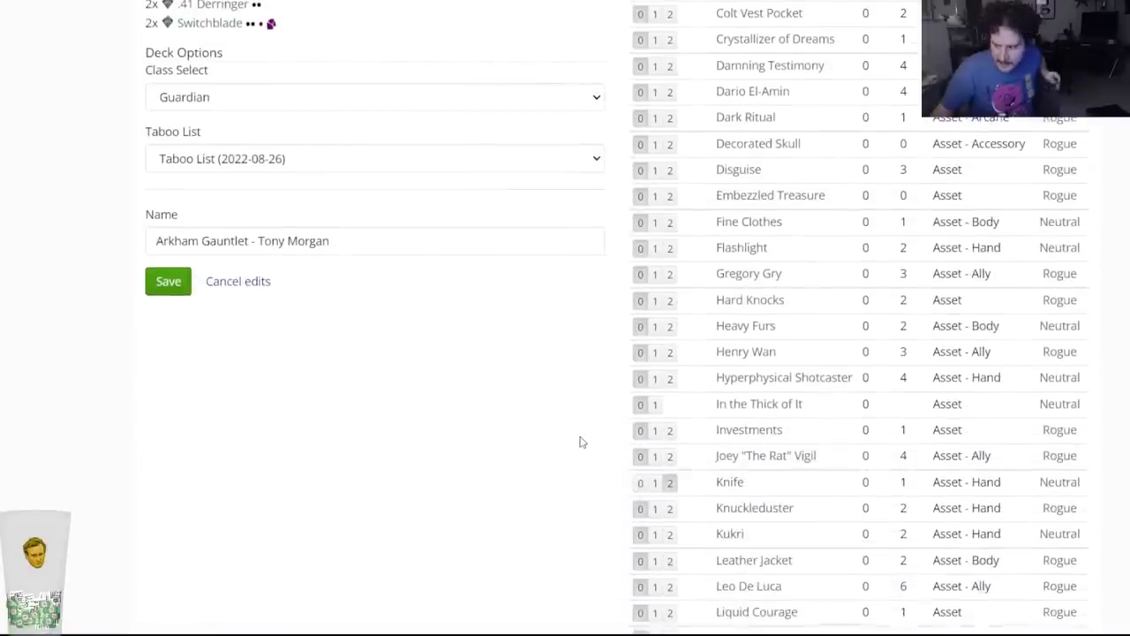
scroll(580, 441, "up", 6)
left_click(691, 156)
type("lonni")
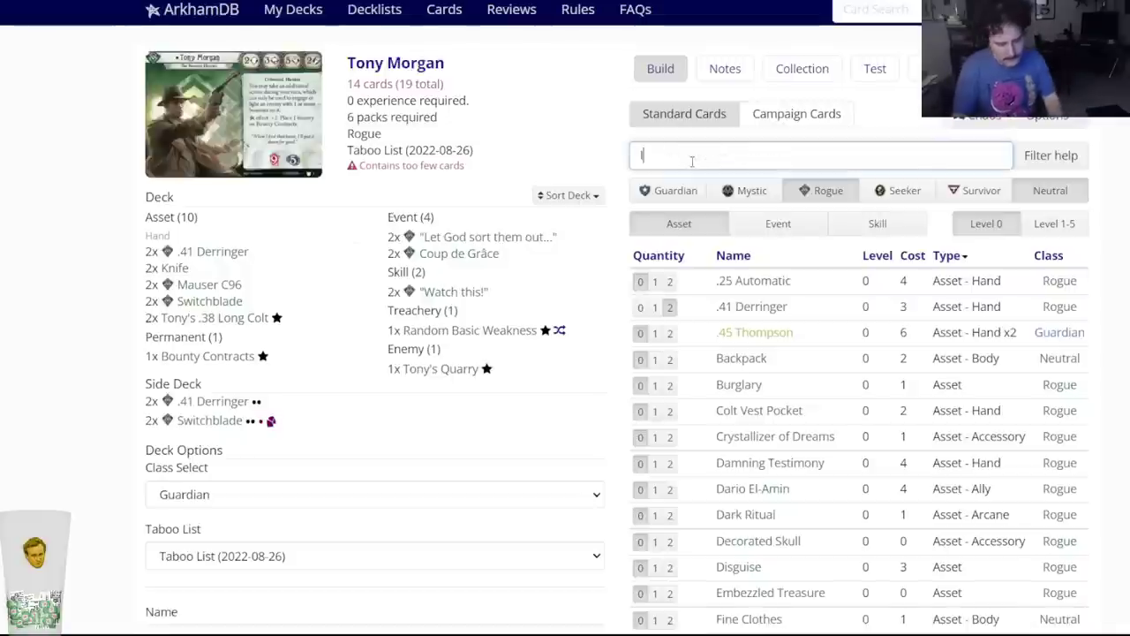
left_click(683, 186)
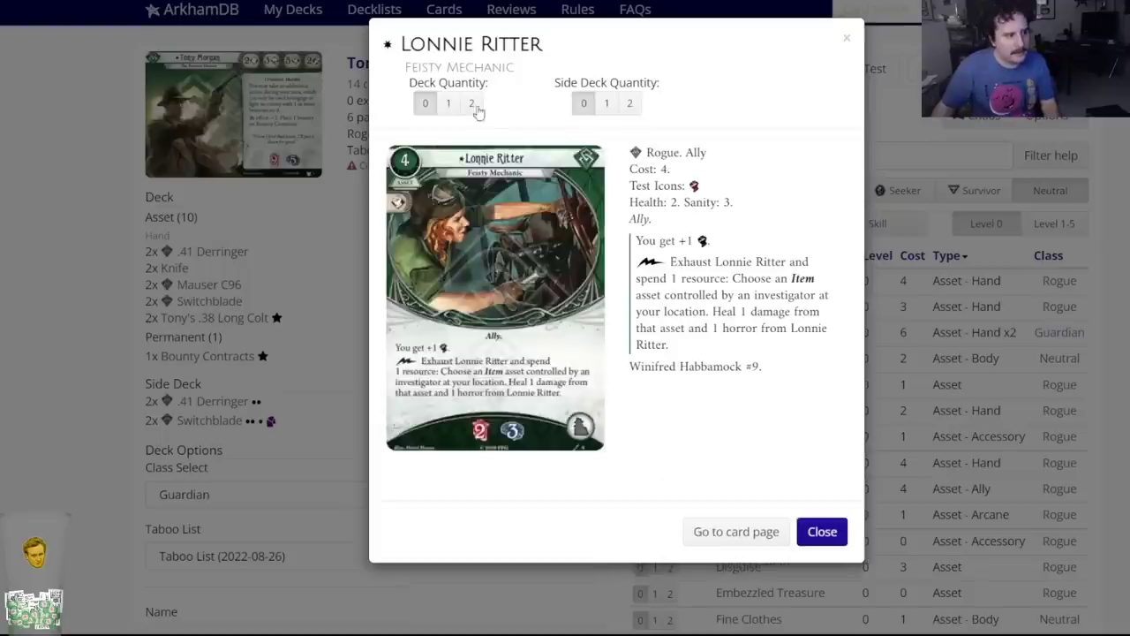
left_click(474, 106)
type("coat")
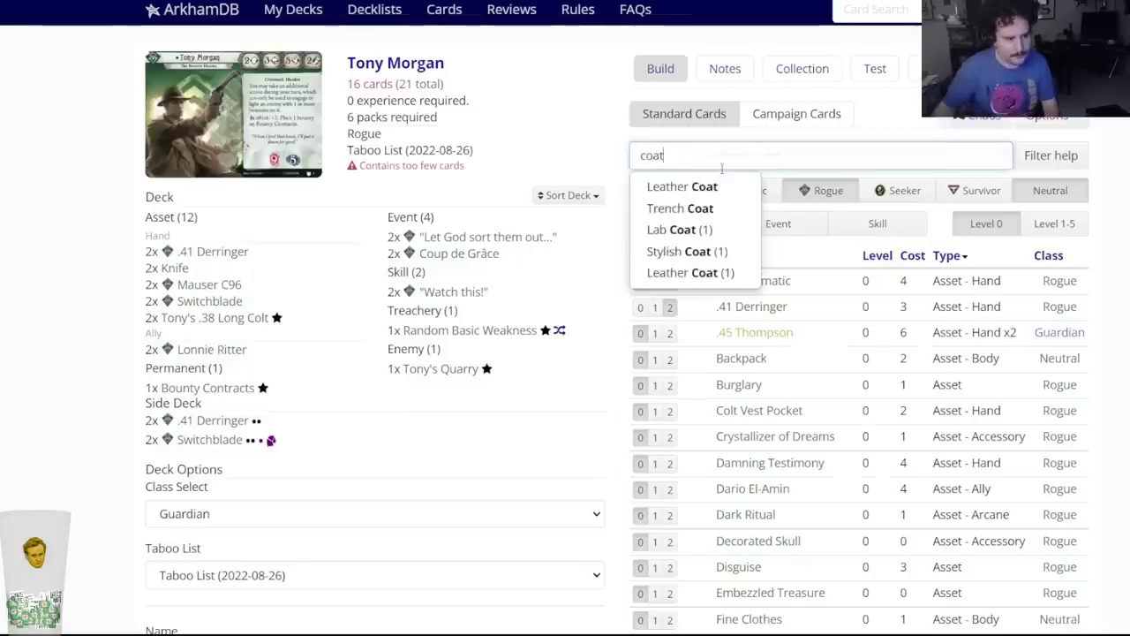
left_click(681, 186)
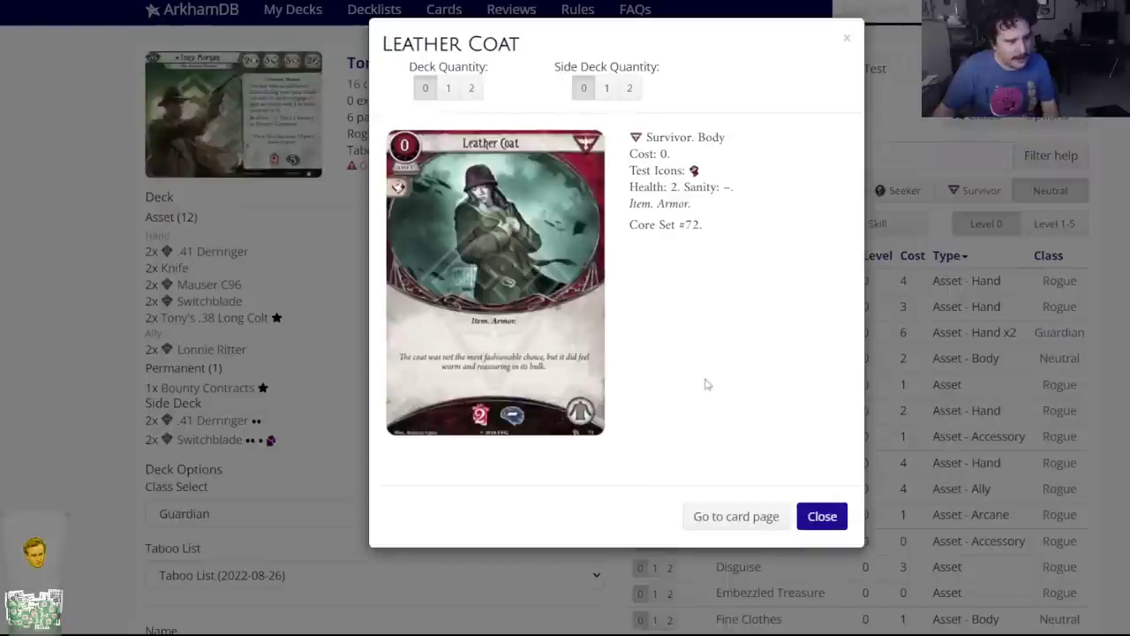
left_click(822, 516)
Search for "jacket" and add two copies of Leather Jacket to the Tony Morgan deck.
triple_click(740, 156)
type("jacket")
left_click(688, 209)
left_click(473, 88)
Find Heavy Furs and add two copies to the Tony Morgan deck.
type("heavt")
key("BackSpace")
type("y")
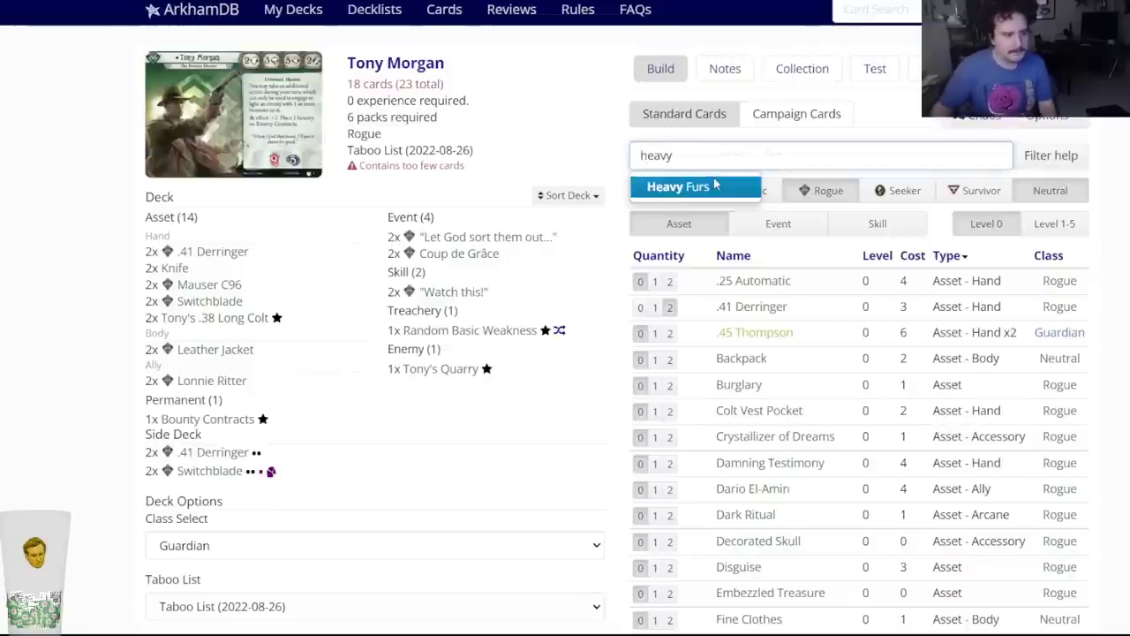
left_click(706, 184)
left_click(472, 88)
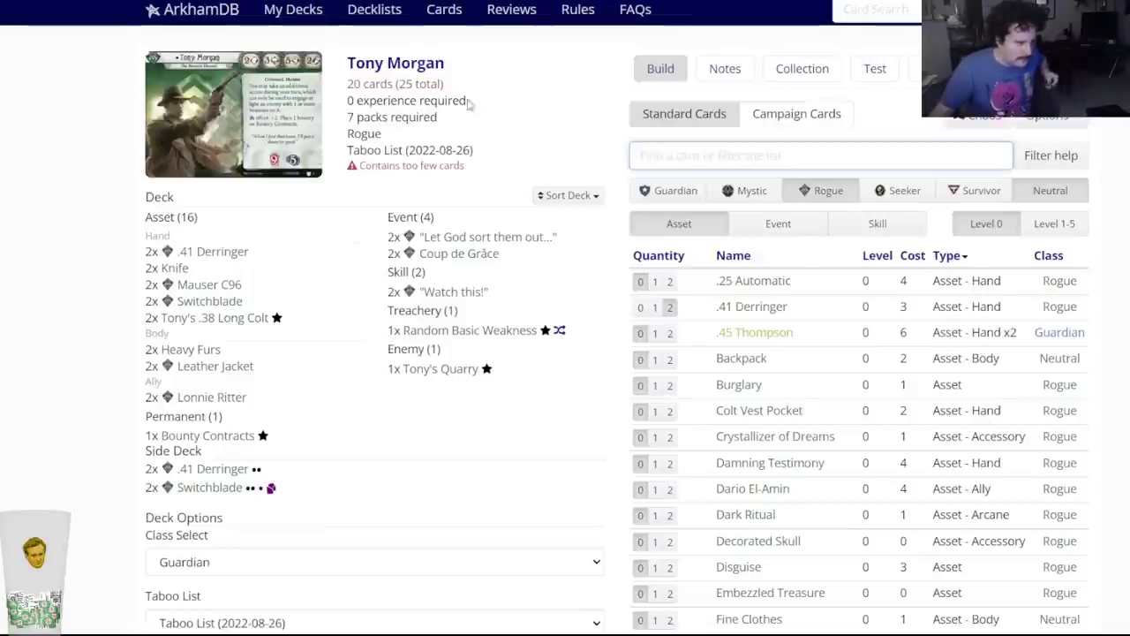
Review Tony Morgan's deckbuilding options and card list, and save the deck.
scroll(88, 379, "down", 3)
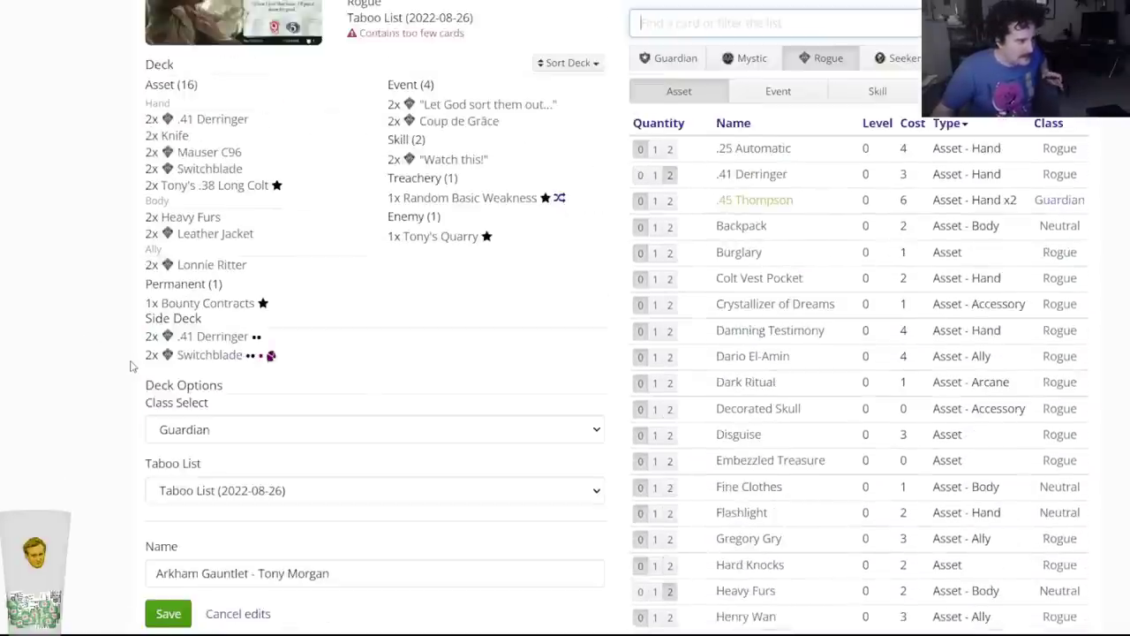
scroll(129, 367, "down", 3)
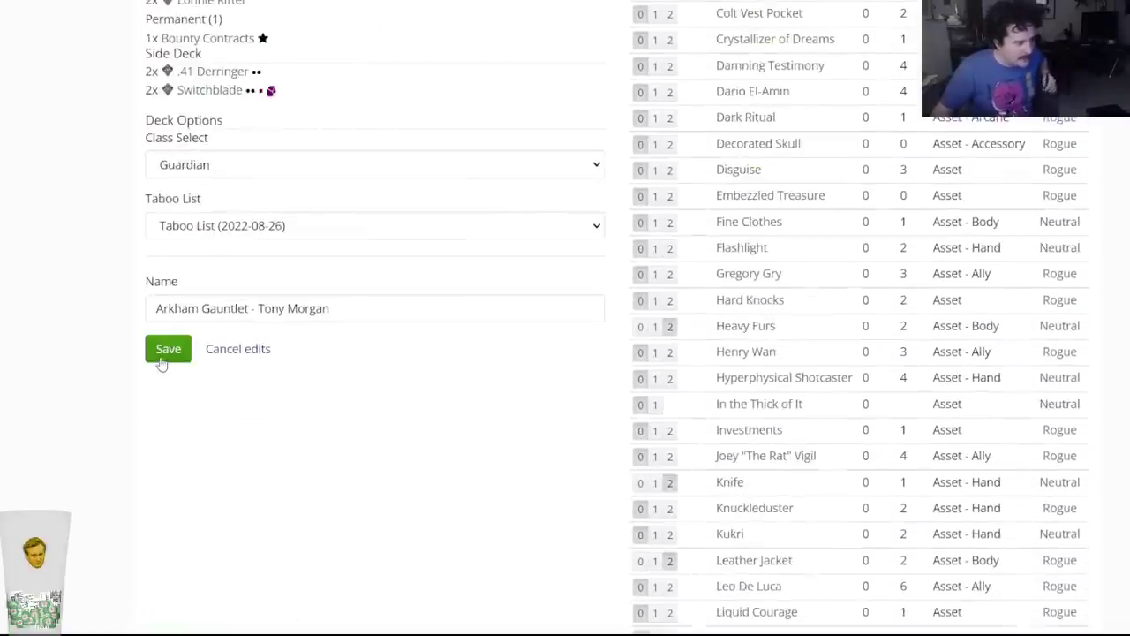
scroll(224, 212, "up", 5)
mouse_move(387, 66)
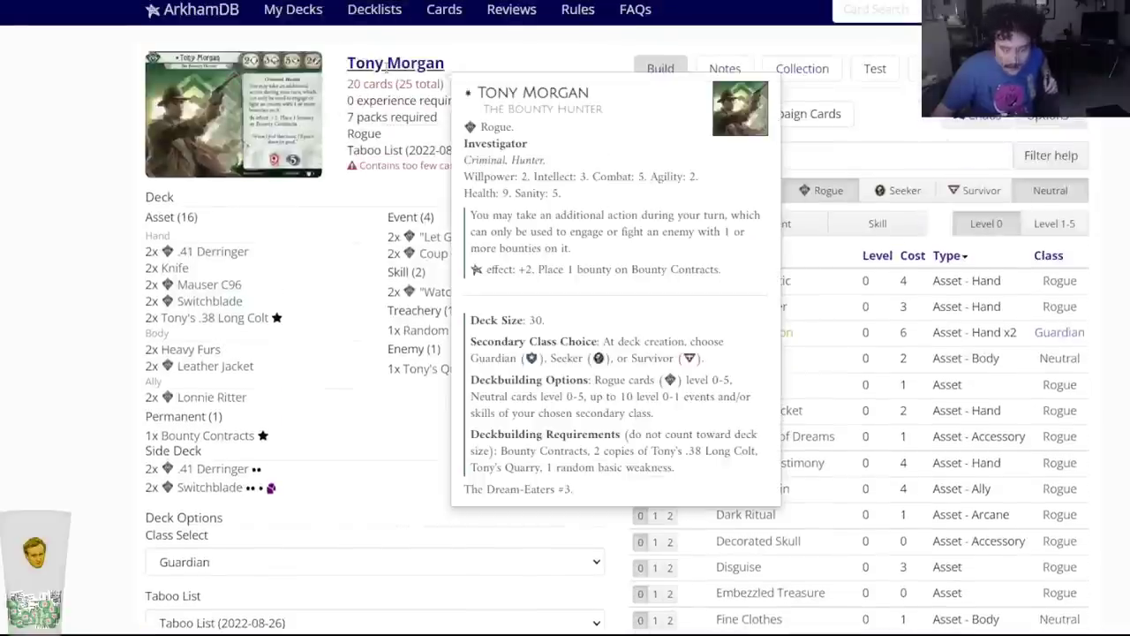
scroll(245, 265, "down", 3)
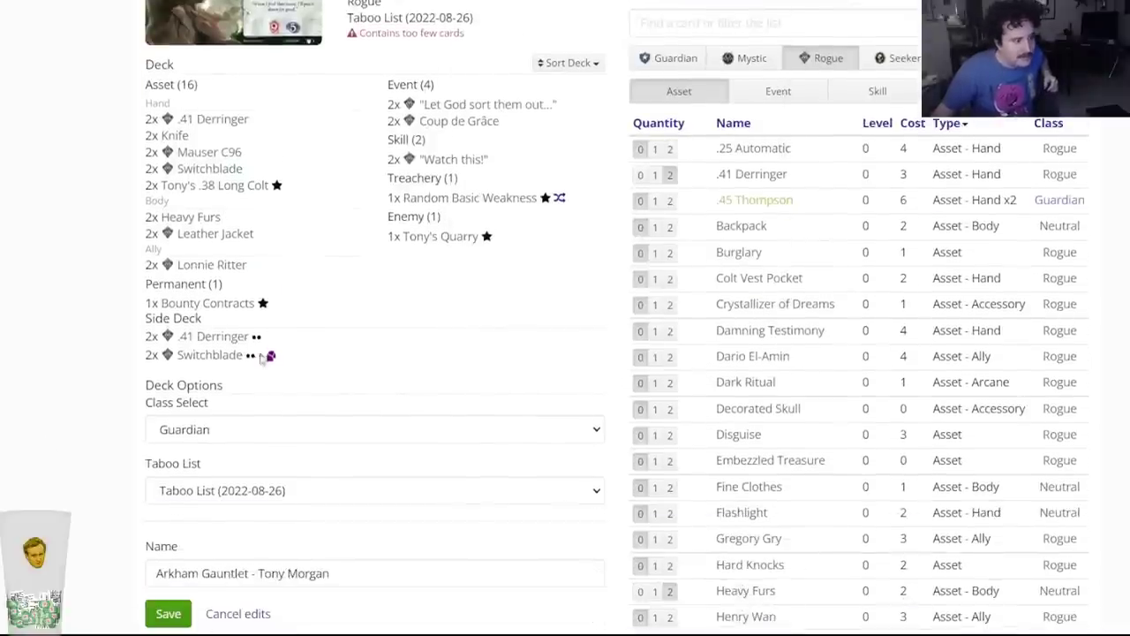
scroll(389, 267, "down", 4)
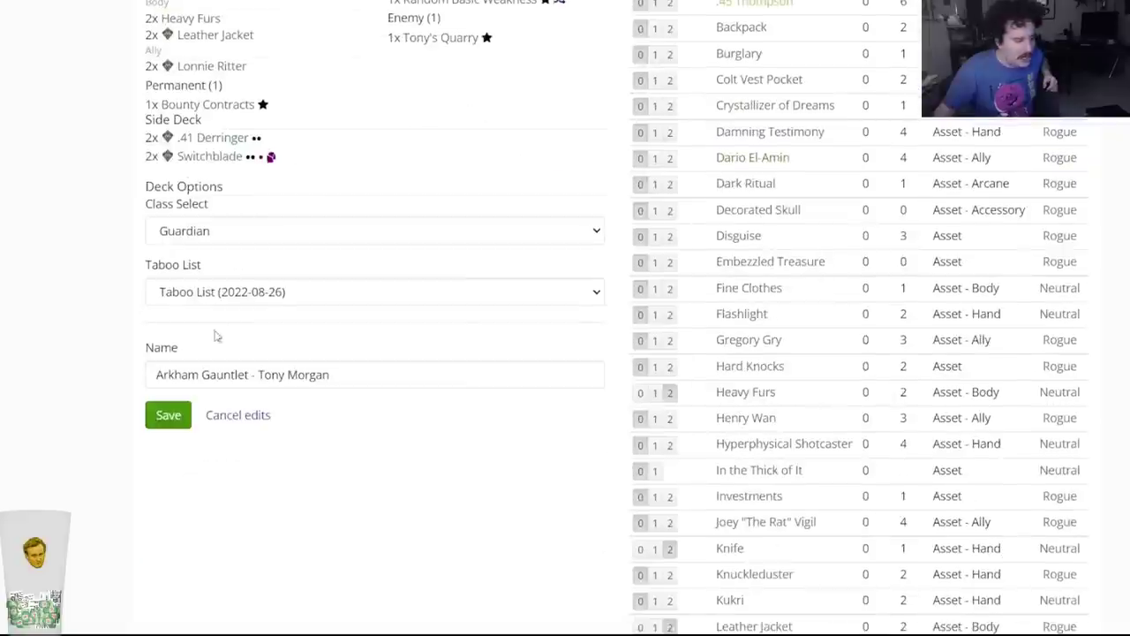
left_click(168, 415)
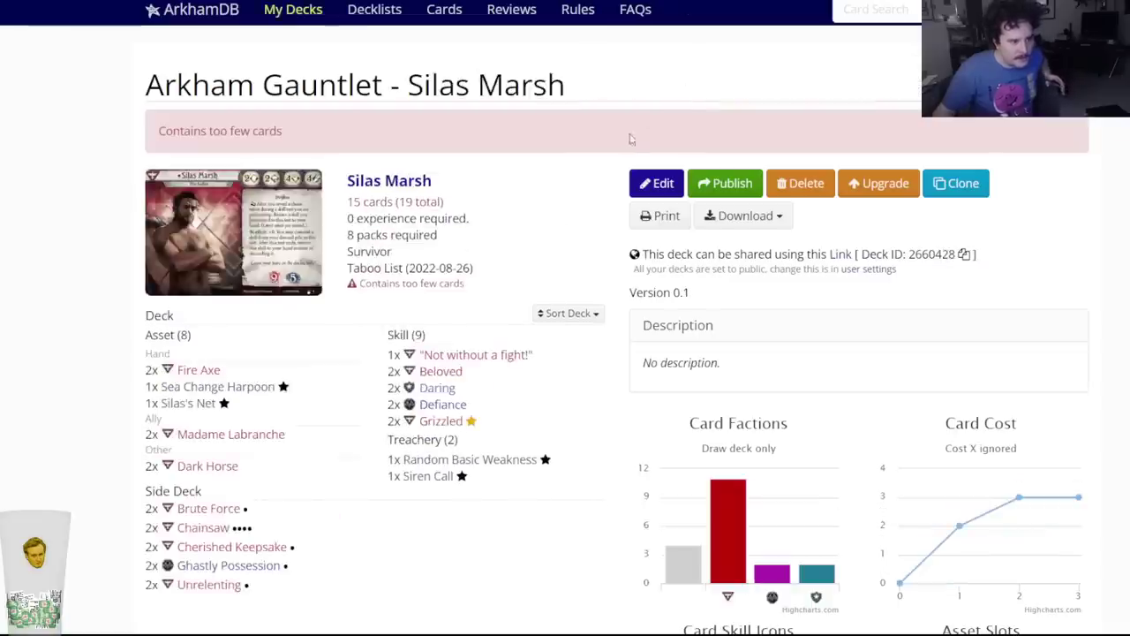
Open the Silas Marsh and Rita Young decks for editing and add two level 0 copies of Oops! to Rita Young's deck.
left_click(640, 181)
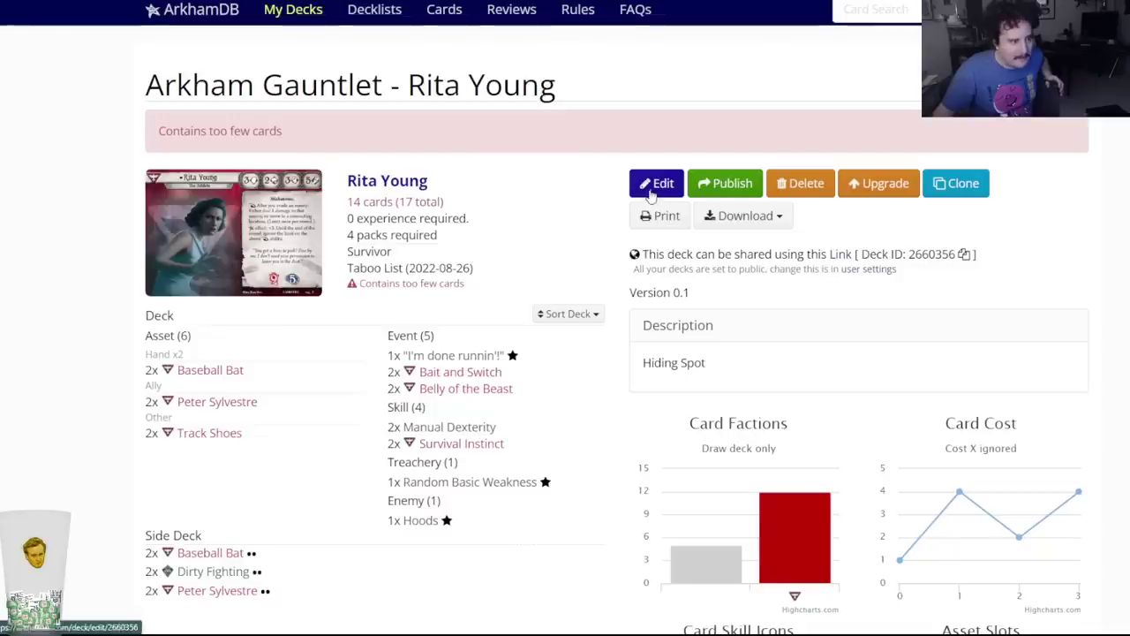
left_click(646, 187)
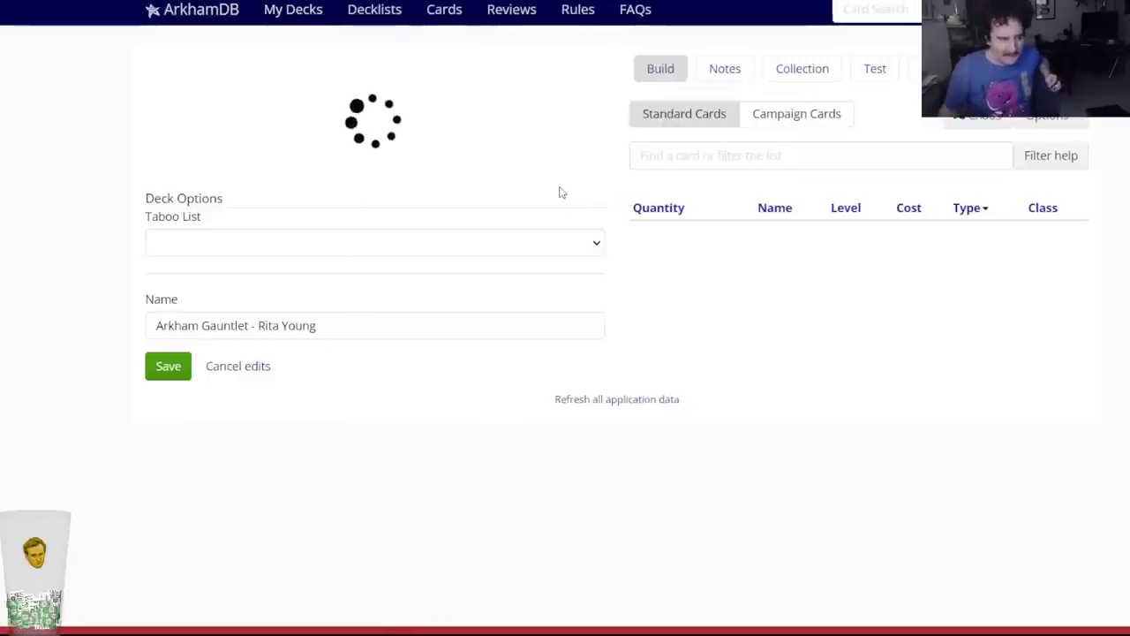
left_click(653, 156)
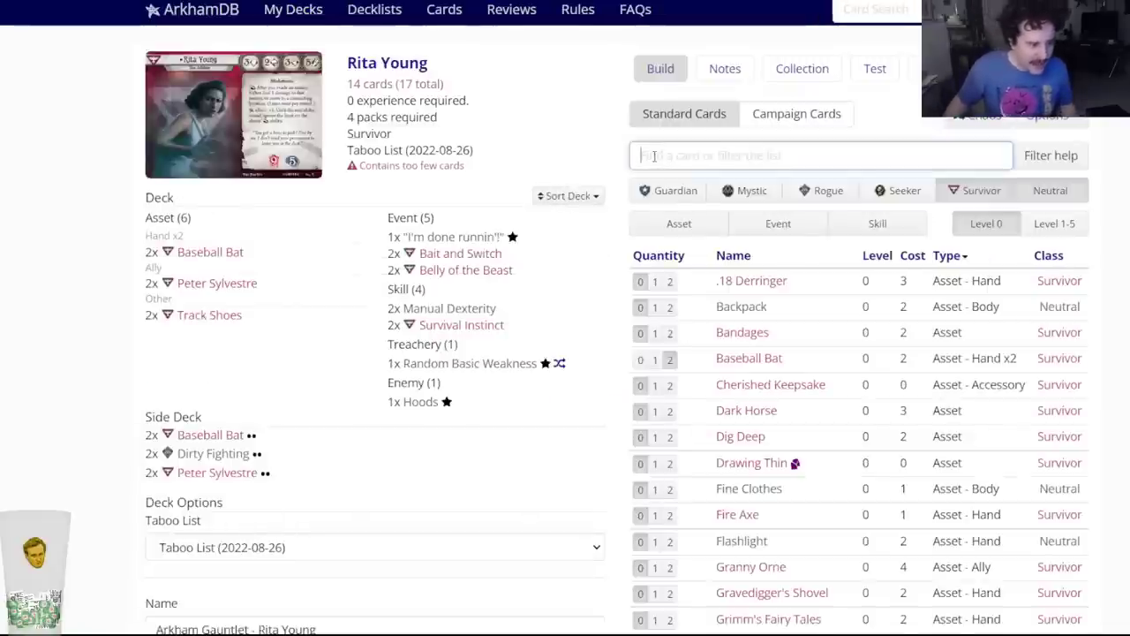
type("ops")
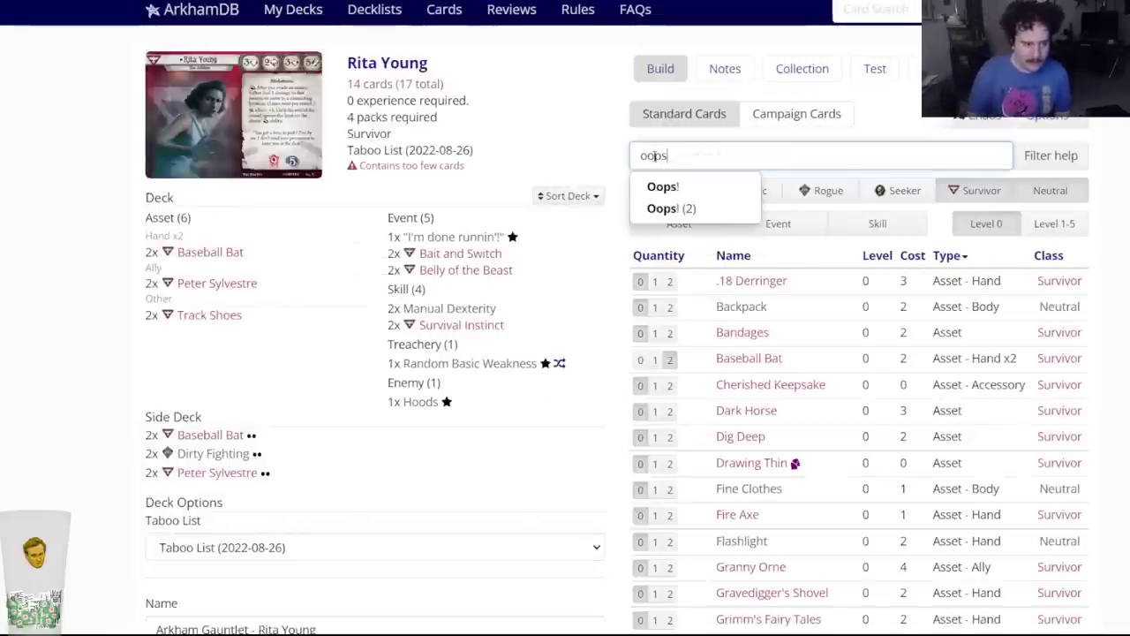
key("Down")
key("Return")
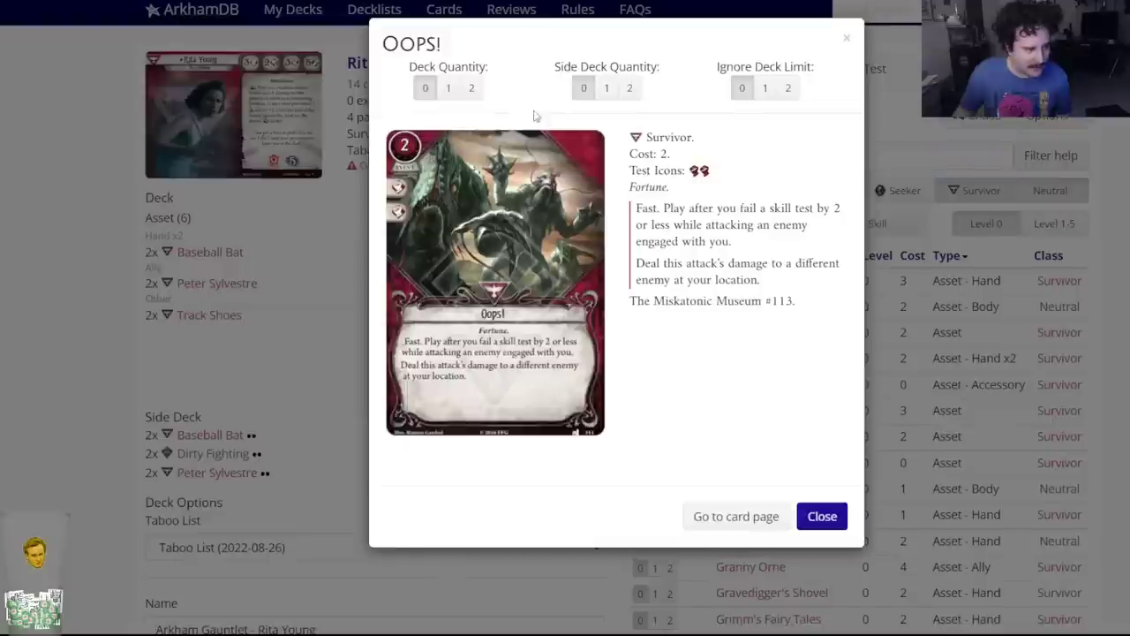
left_click(475, 87)
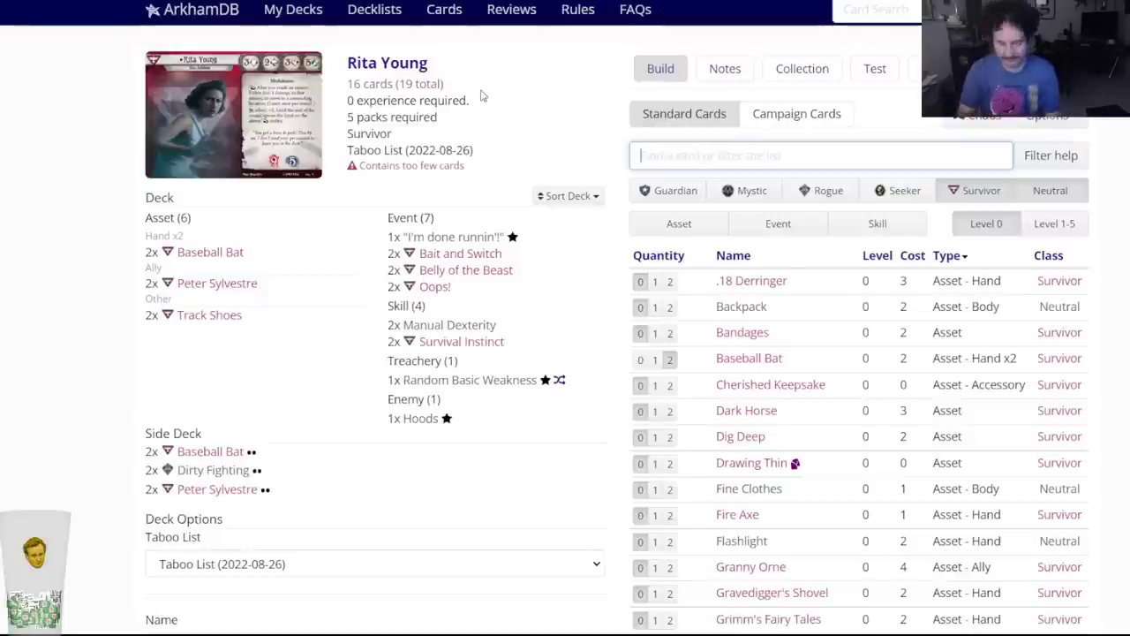
Add two level 2 copies of Oops! to Rita Young's deck and move them from the main deck to the side deck.
type("oops")
key("Down")
key("Down")
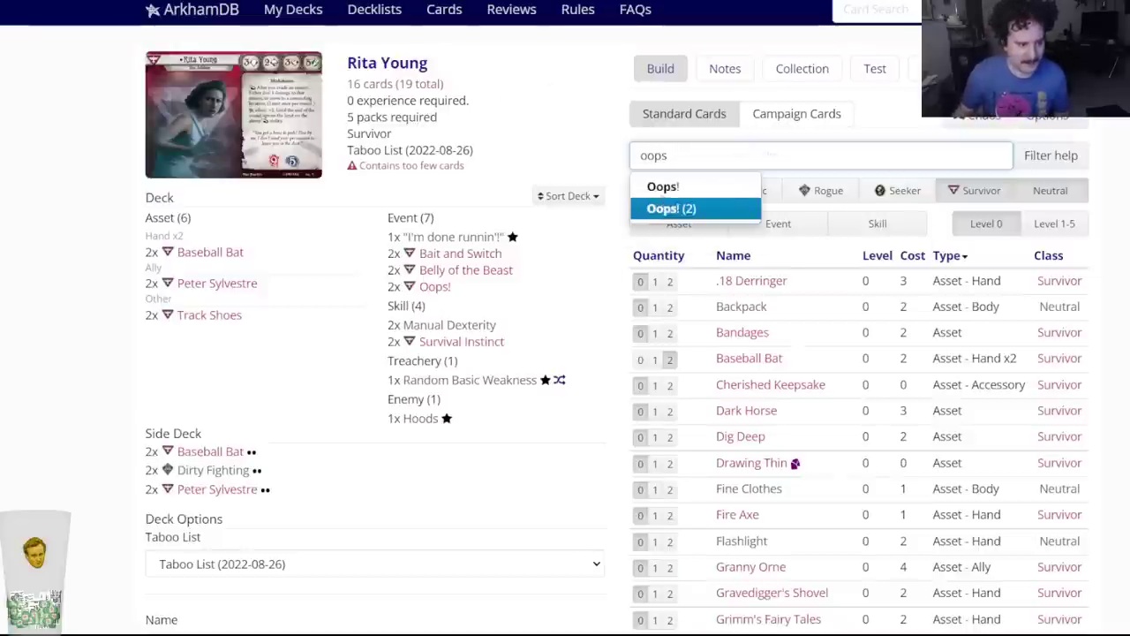
key("Return")
left_click(474, 88)
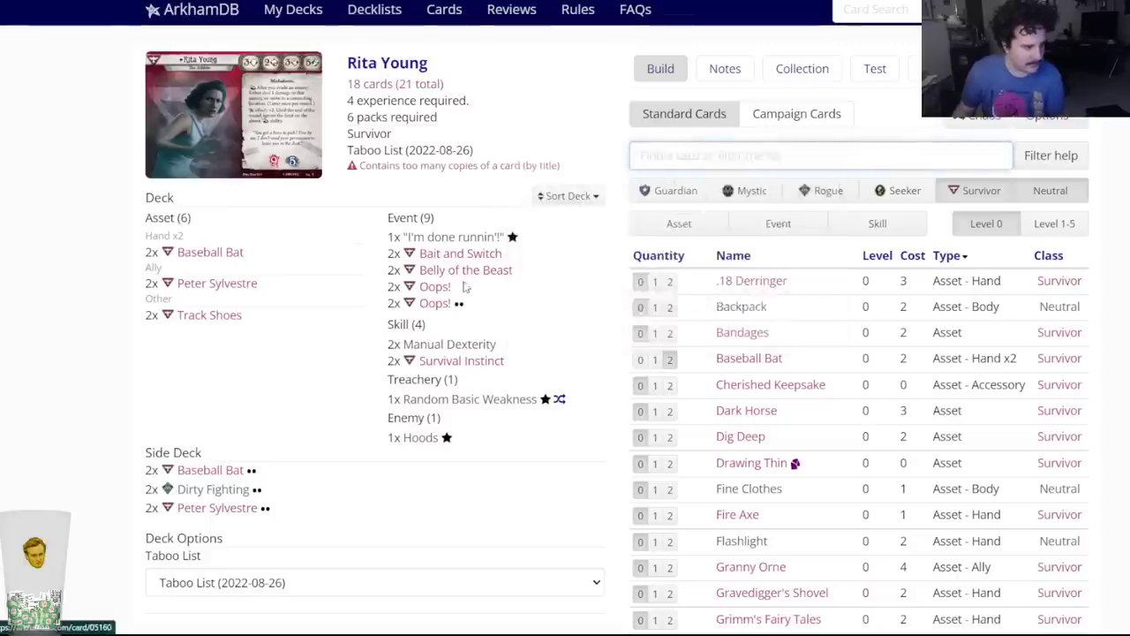
left_click(459, 284)
left_click(629, 88)
left_click(428, 286)
left_click(426, 89)
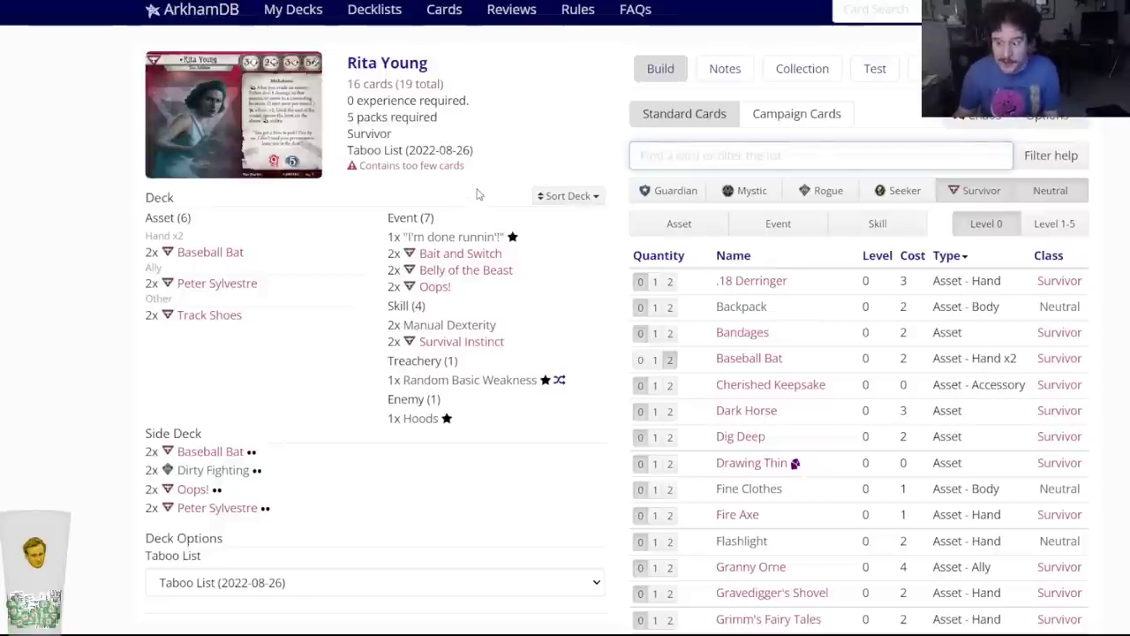
Add two level 0 copies of .18 Derringer to Rita Young's main deck and two level 2 copies to the side deck.
left_click(654, 158)
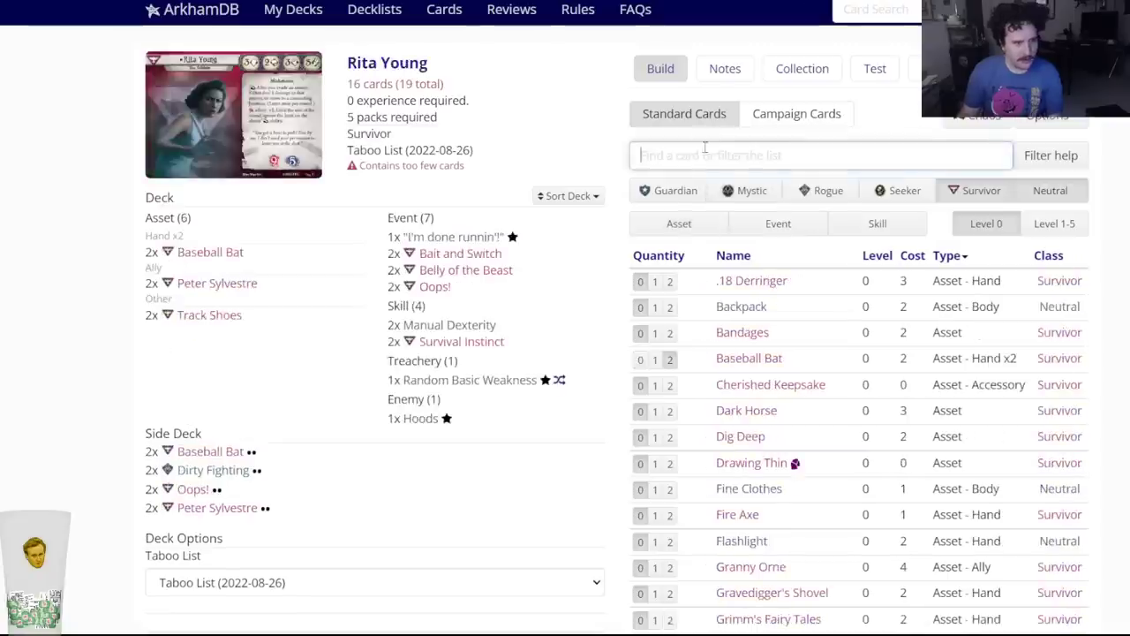
type(".18der")
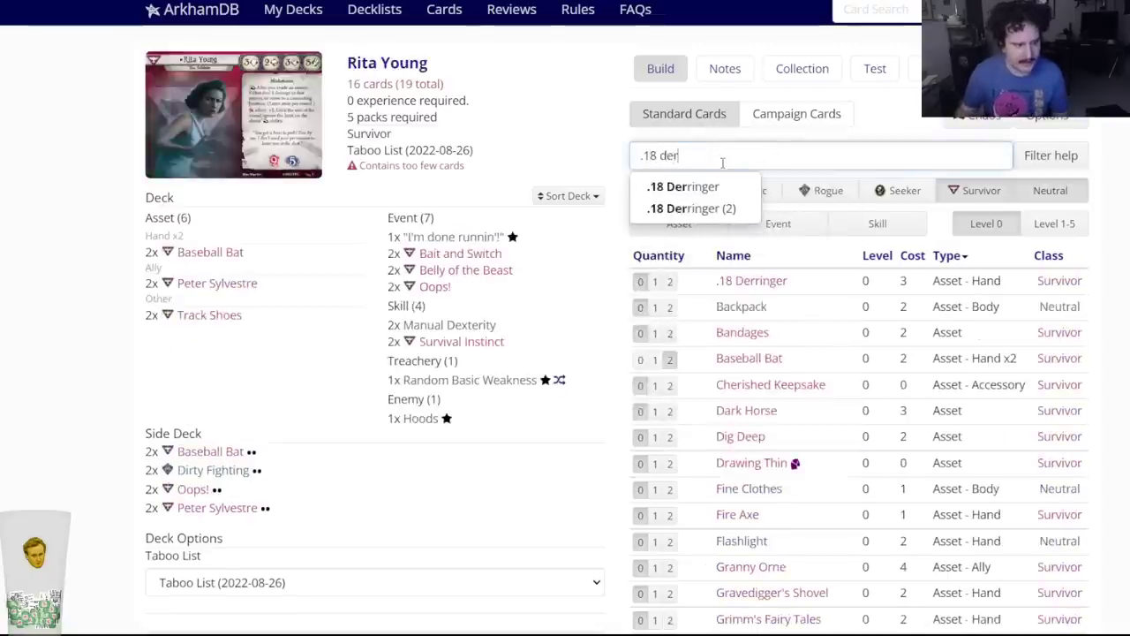
left_click(713, 185)
left_click(475, 88)
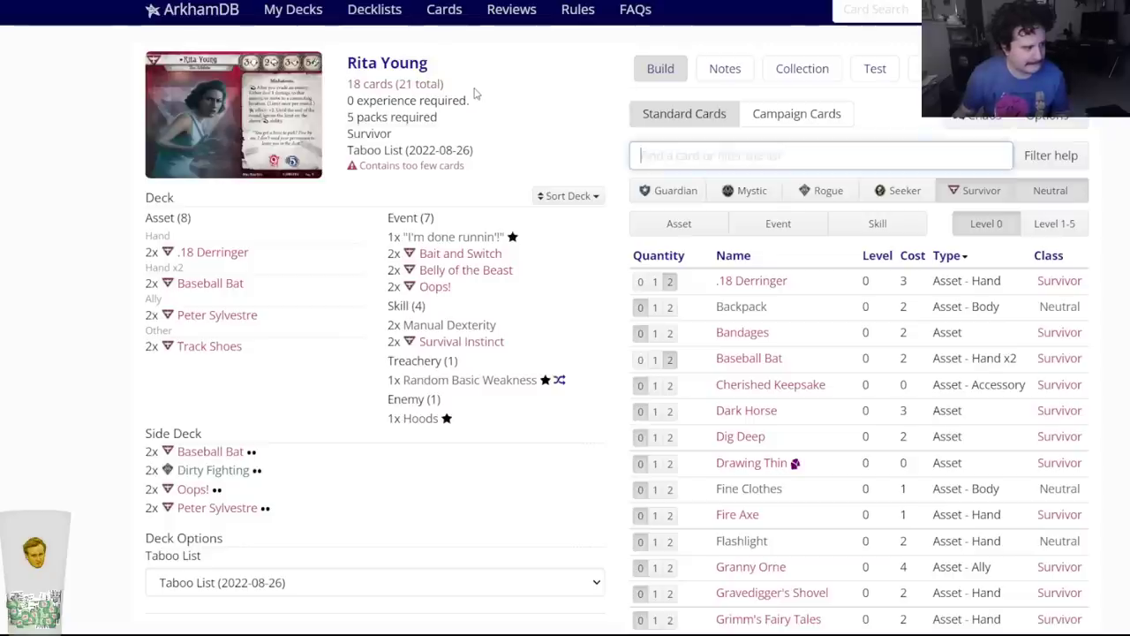
type(".18 der")
key("Down")
key("Return")
left_click(630, 87)
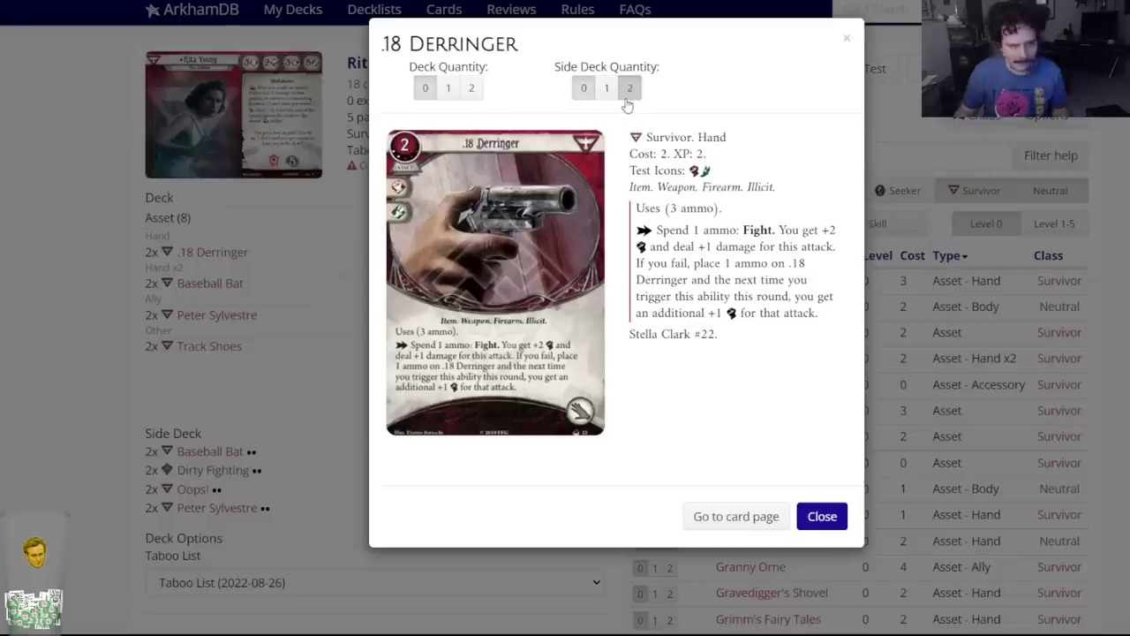
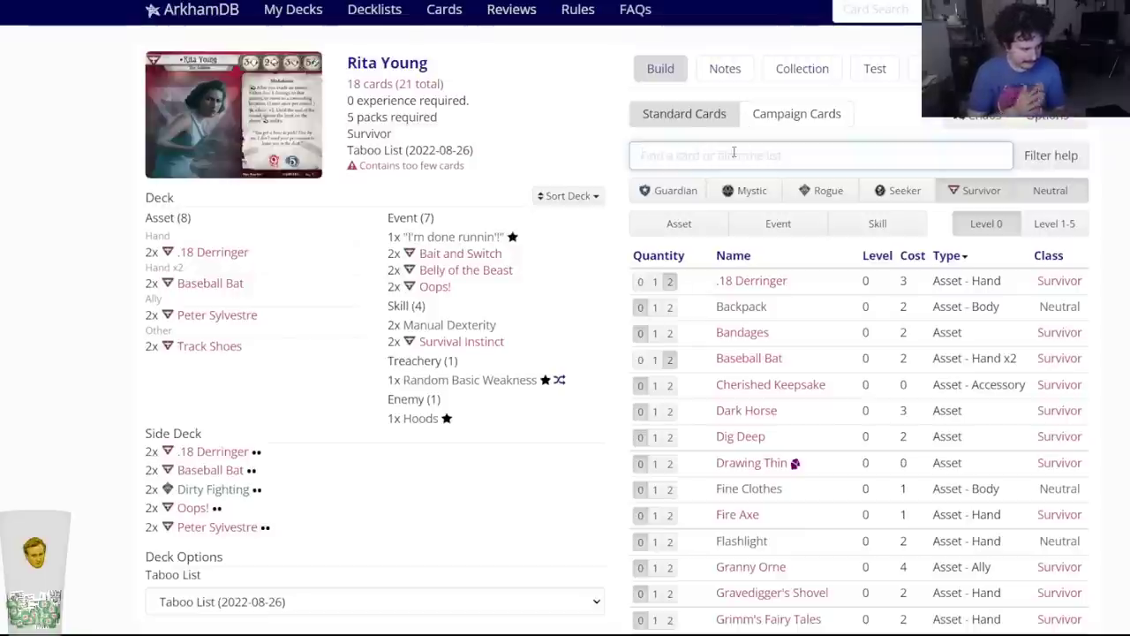
Filter the cards by "k:weapon" and examine the level 1-5 weapons available to Rita Young.
type("k:weapon")
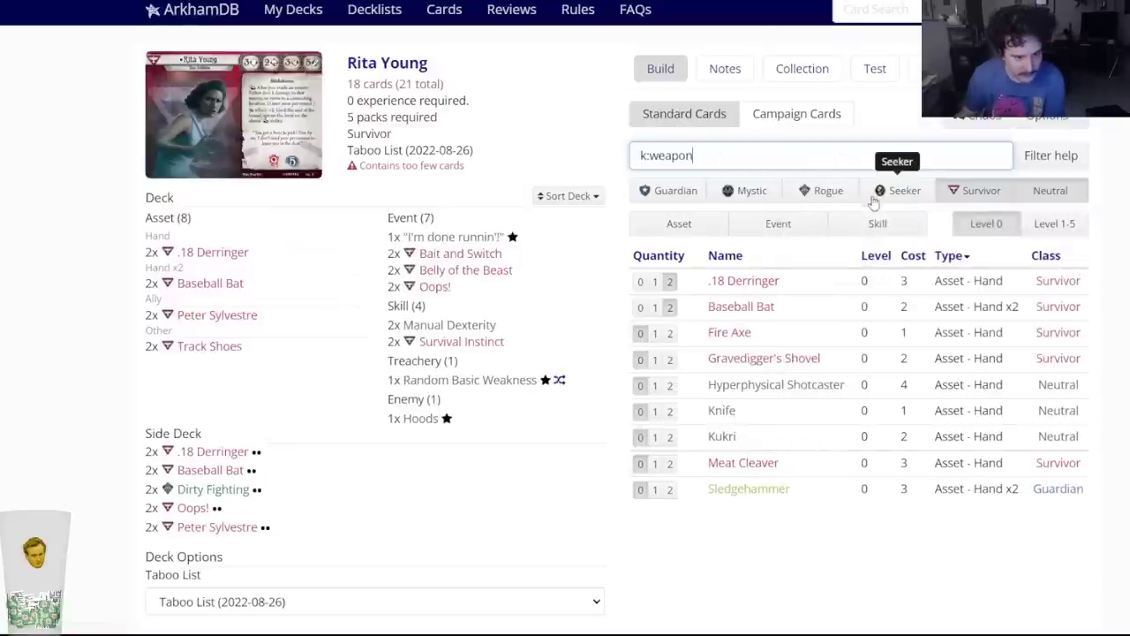
left_click(1054, 224)
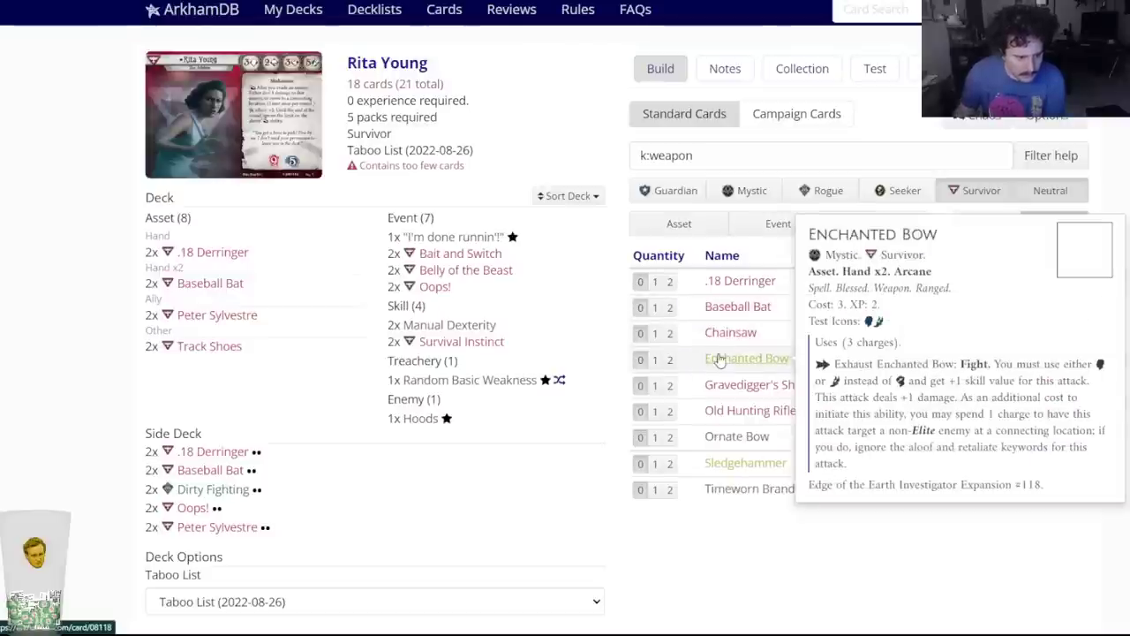
mouse_move(759, 412)
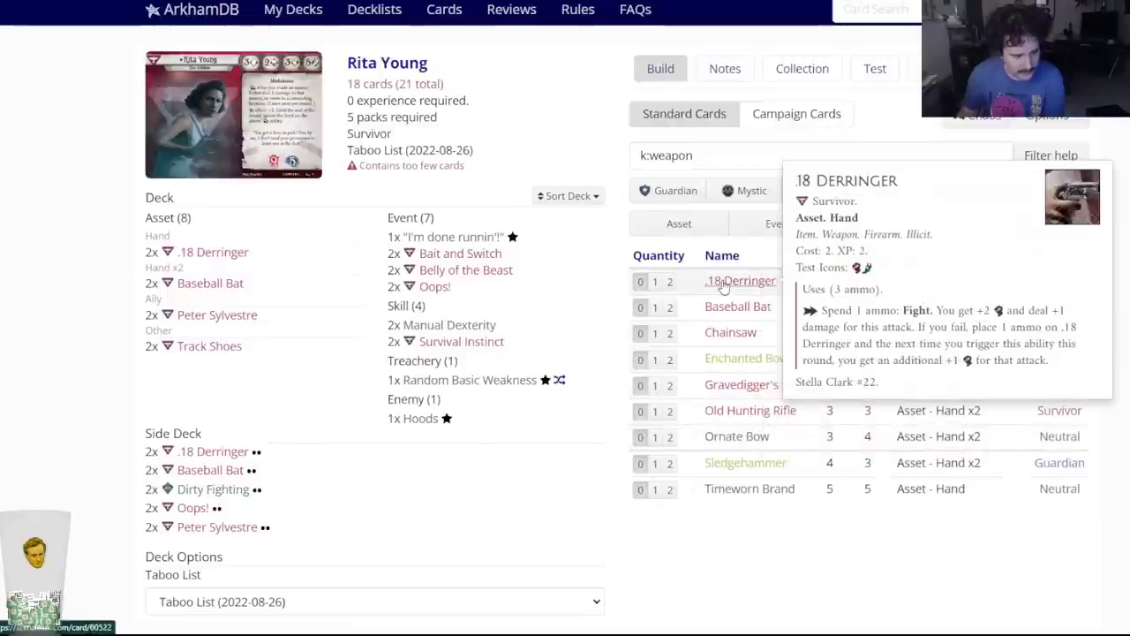
Replace the weapon filter with a search for "fire ex" and read the level 3 Fire Extinguisher's card details.
left_click_drag(716, 158, 606, 158)
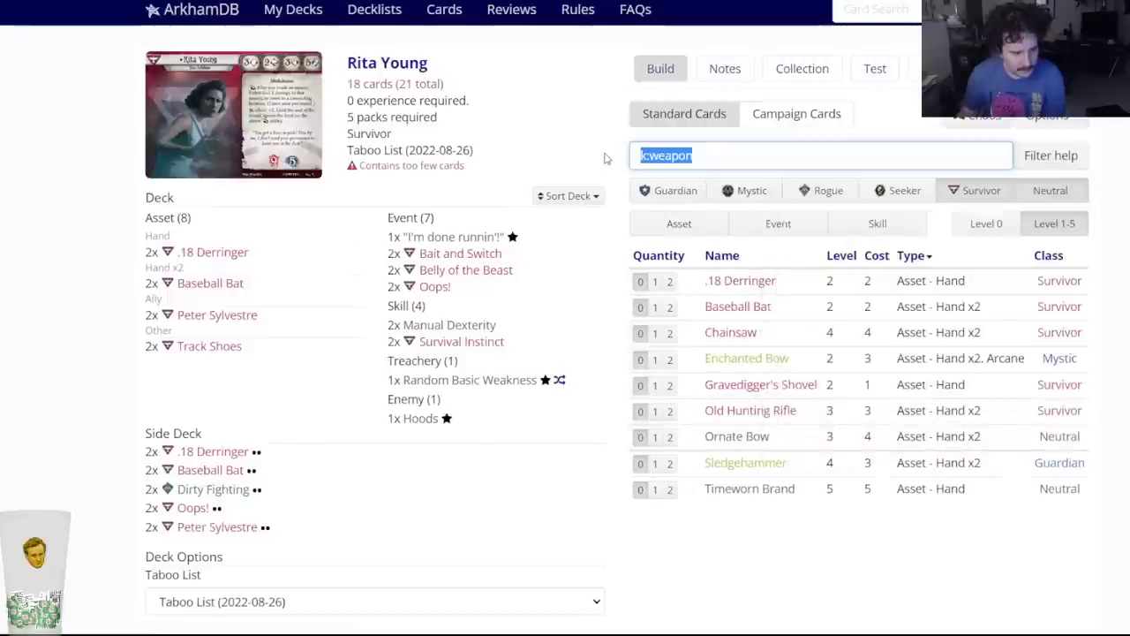
type("fire ex")
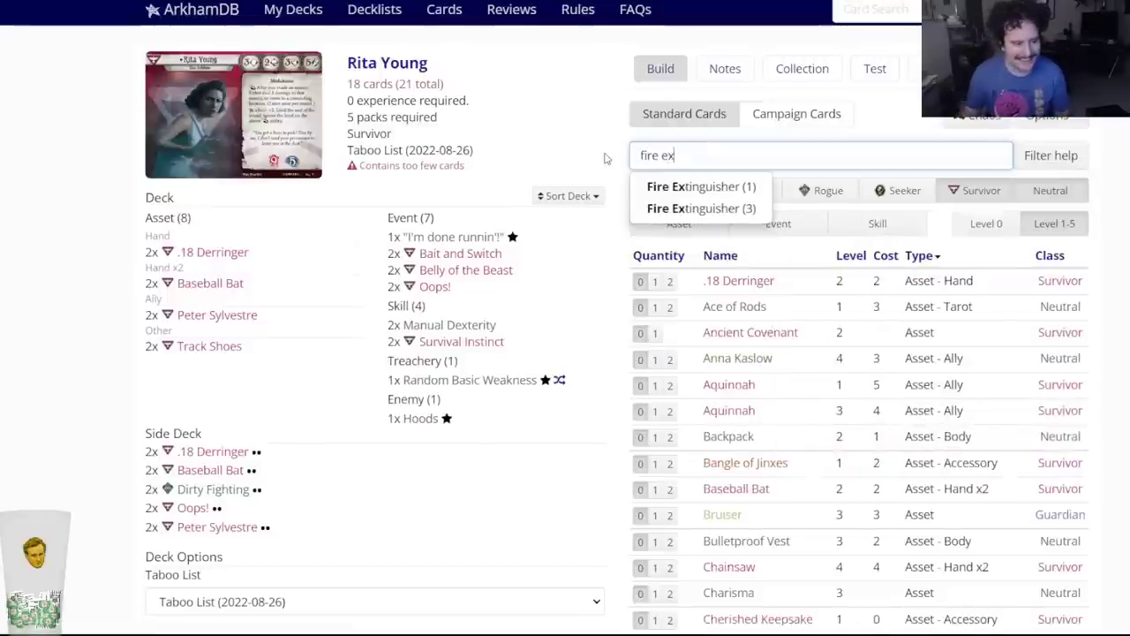
left_click(688, 208)
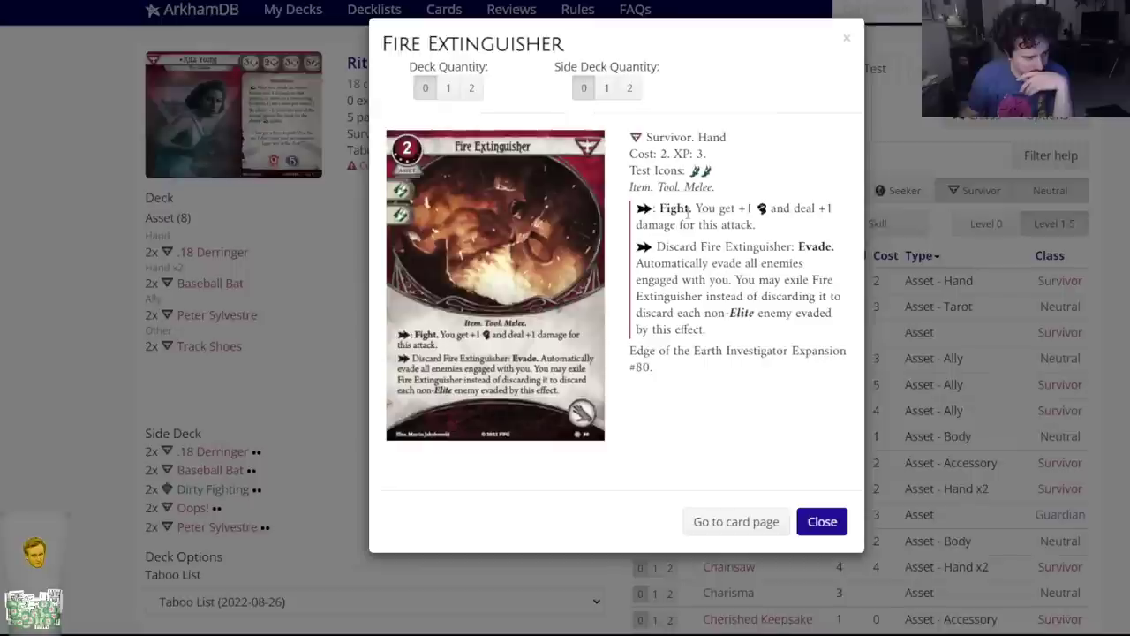
left_click(822, 521)
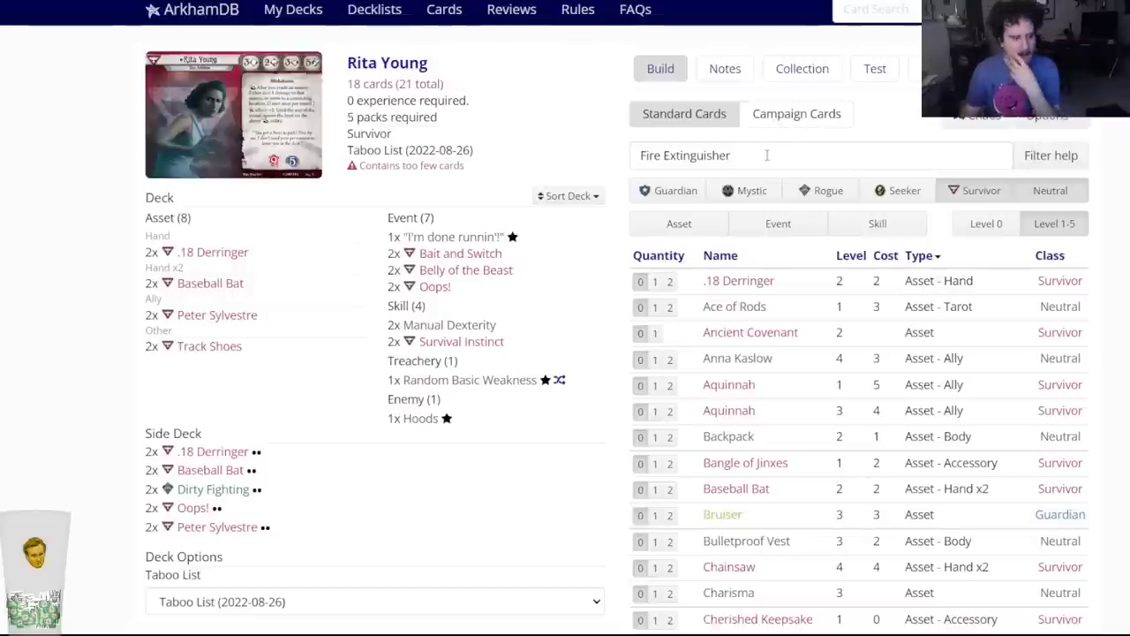
Replace the Fire Extinguisher search with "ornate", add one level 3 Ornate Bow to Rita Young's side deck, and list the level 0 cards.
left_click_drag(767, 154, 640, 154)
key("BackSpace")
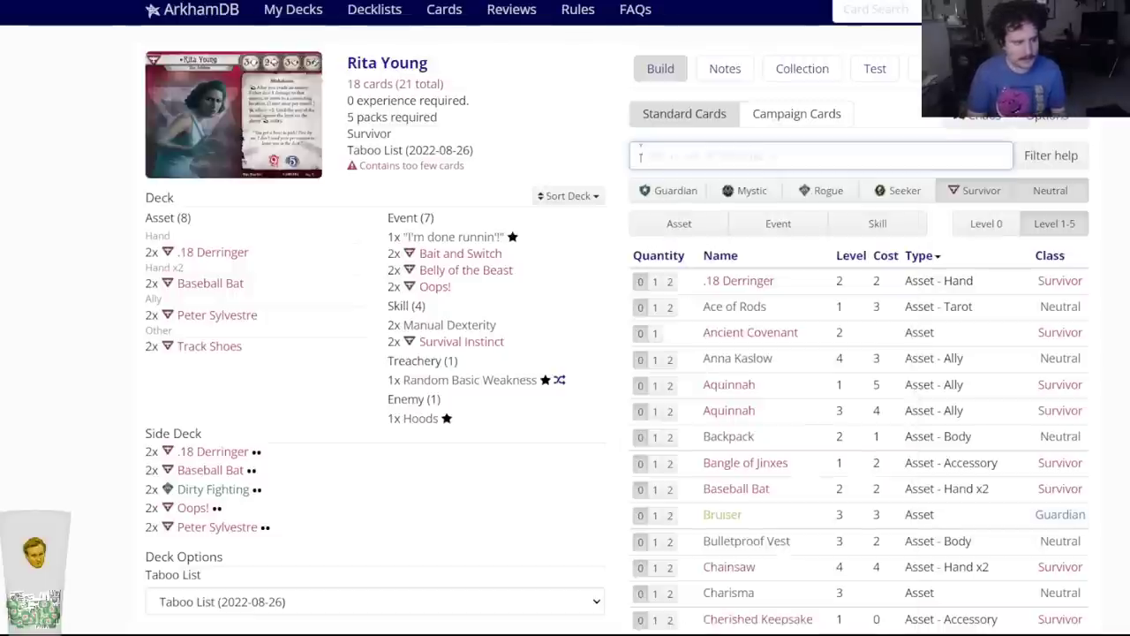
type("ornate")
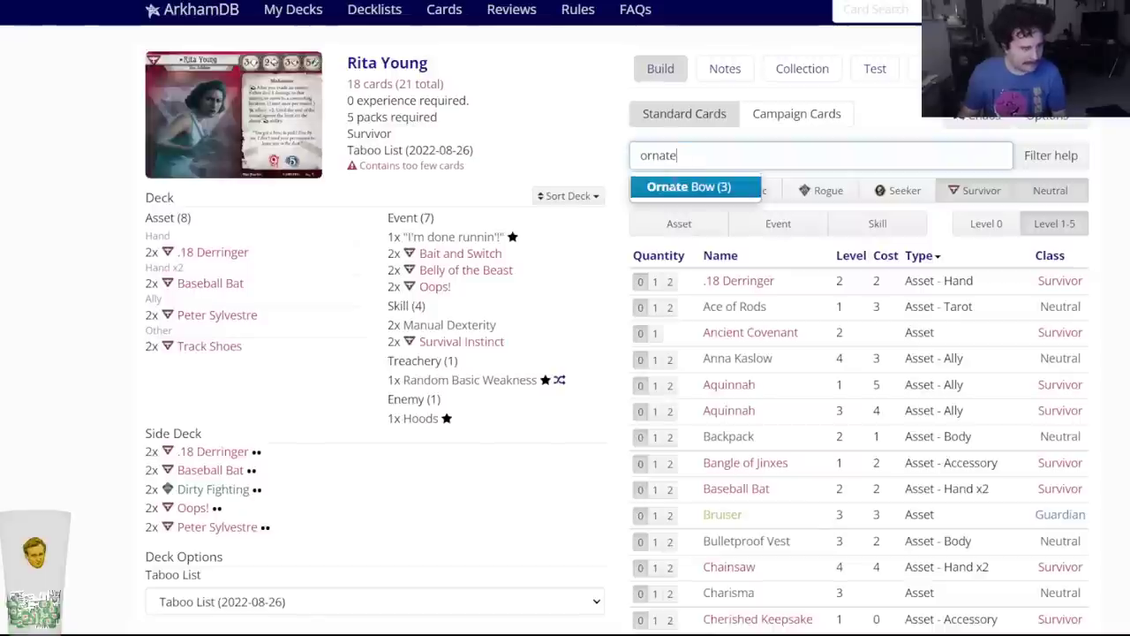
left_click(669, 185)
left_click(606, 88)
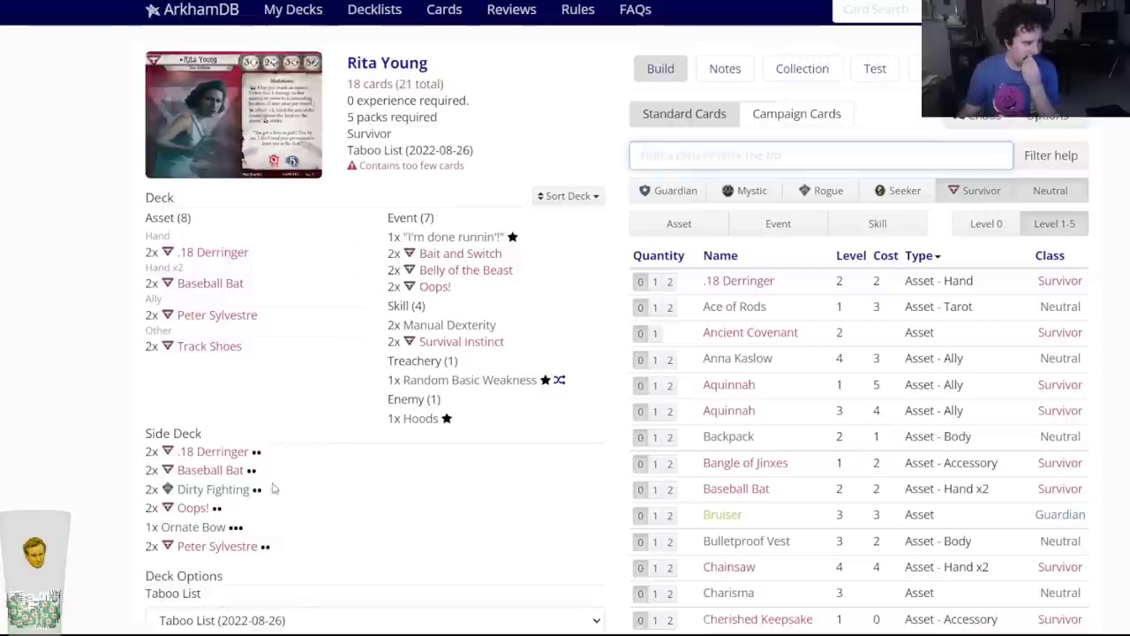
mouse_move(213, 530)
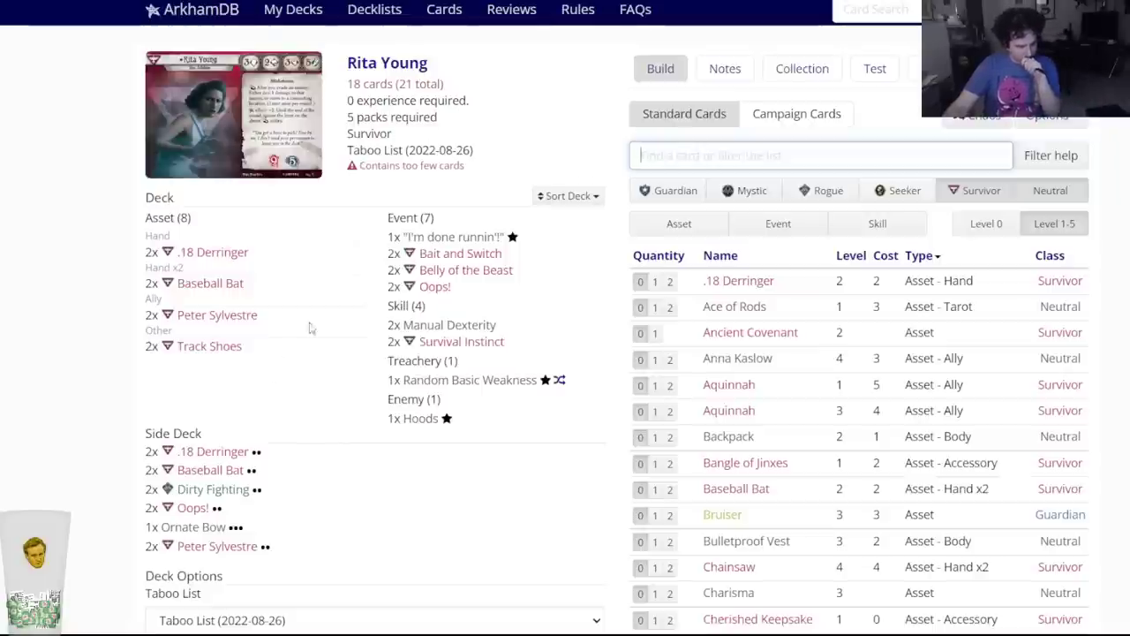
left_click(986, 228)
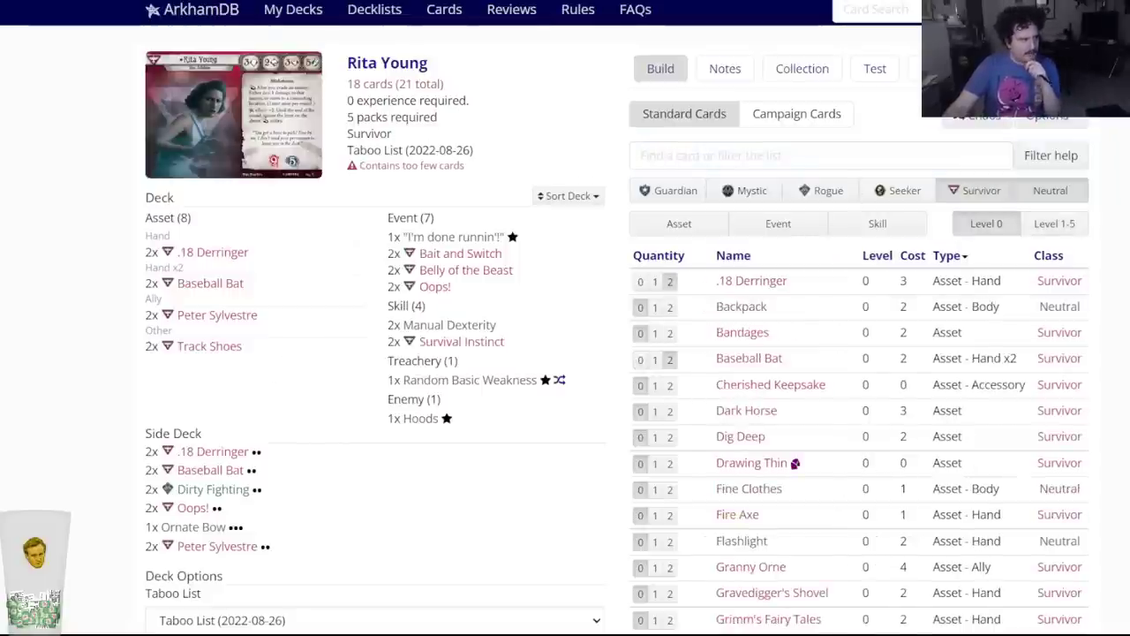
Switch to the Ultimate One Collection Challenge document in Google Docs and add the note "Who gets Fire Extinguisher!??!" at the end of the list.
key("alt+Tab")
key("Return")
type("Wjp ")
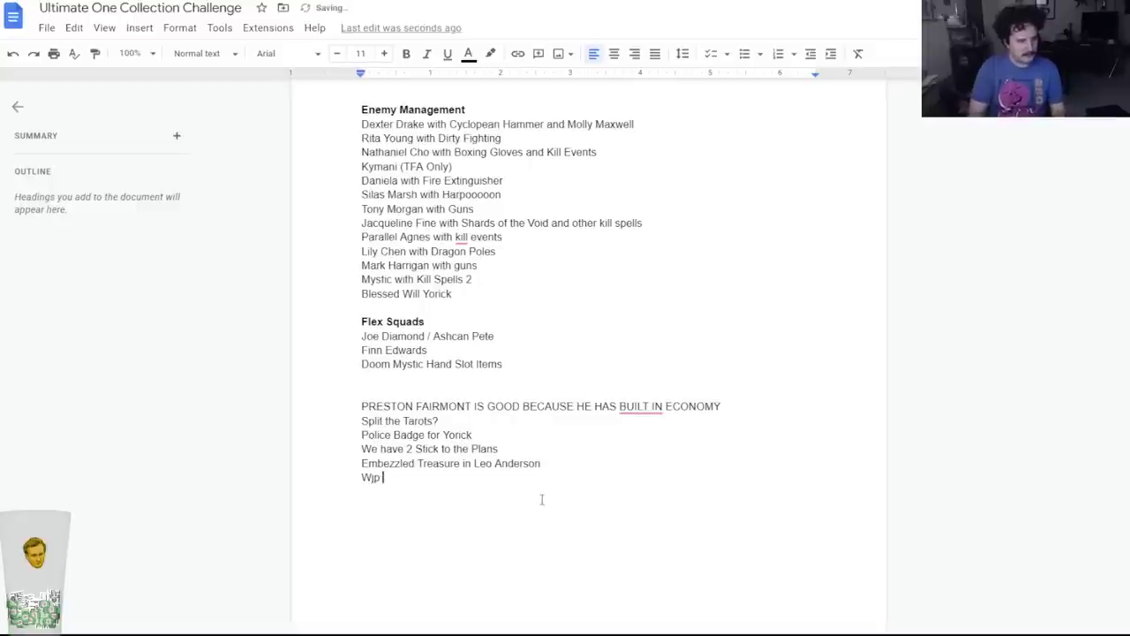
type("ho gets")
type(" Fore Extomg")
key("BackSpace")
key("BackSpace")
type("ingui")
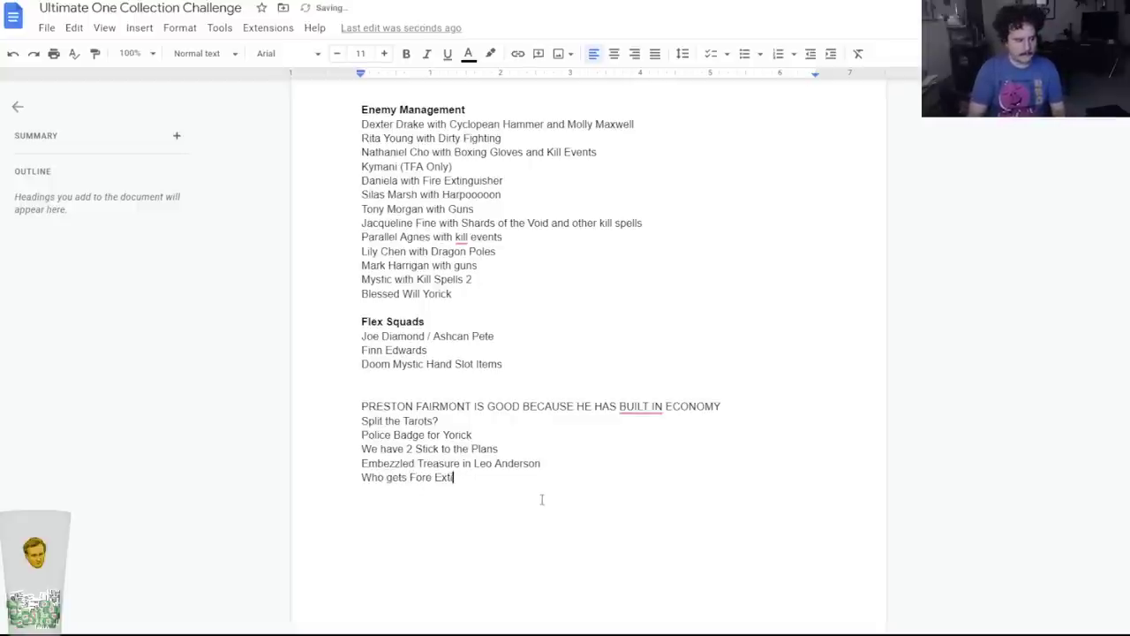
type("sher!??!")
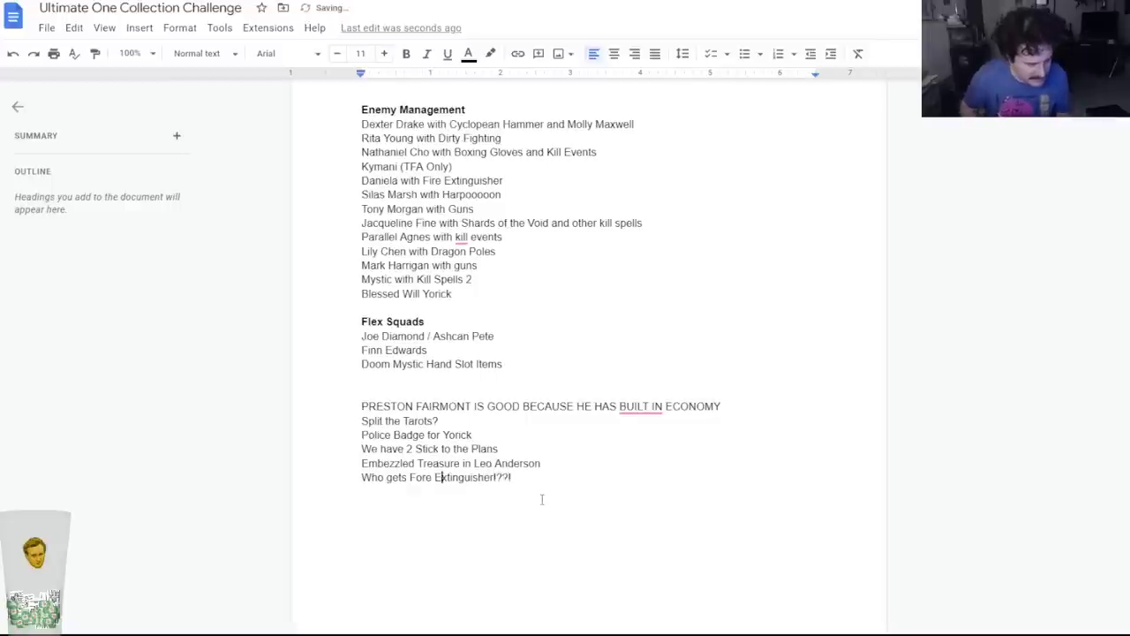
key("BackSpace")
type("i")
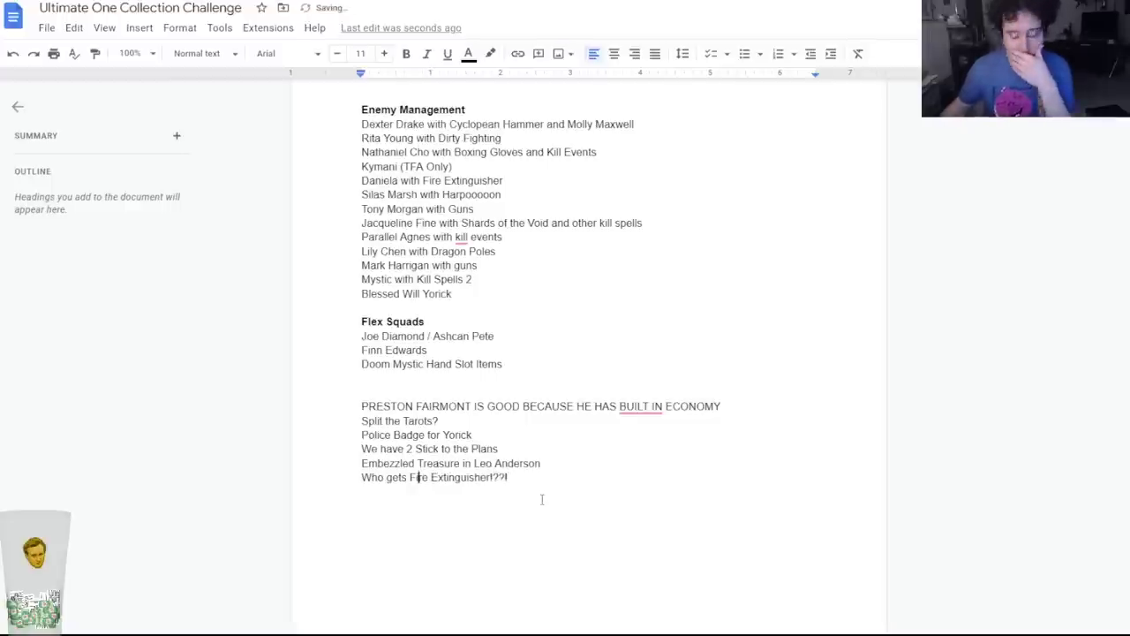
Return to Rita Young's deck in ArkhamDB and examine the available level 0 skills, events and assets.
key("ctrl+Tab")
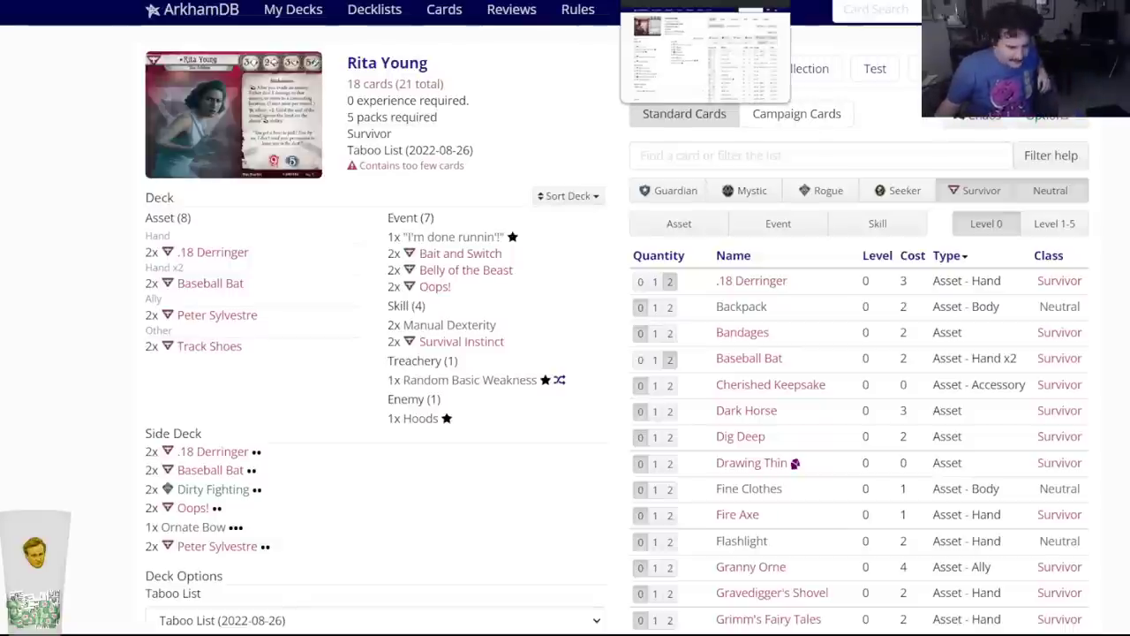
left_click(886, 232)
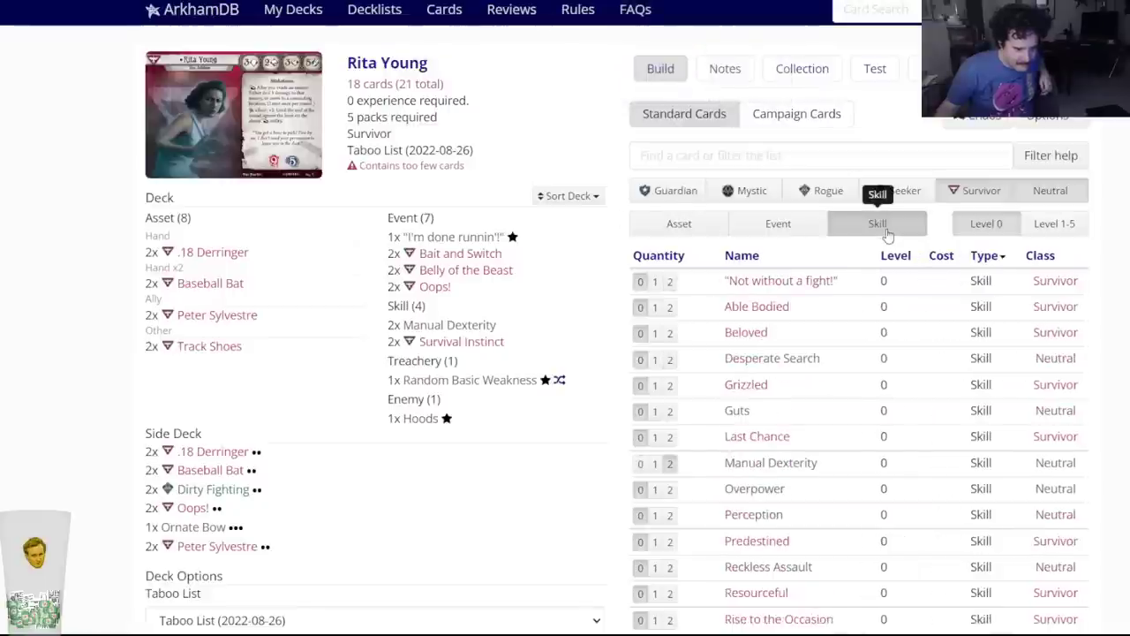
left_click(776, 222)
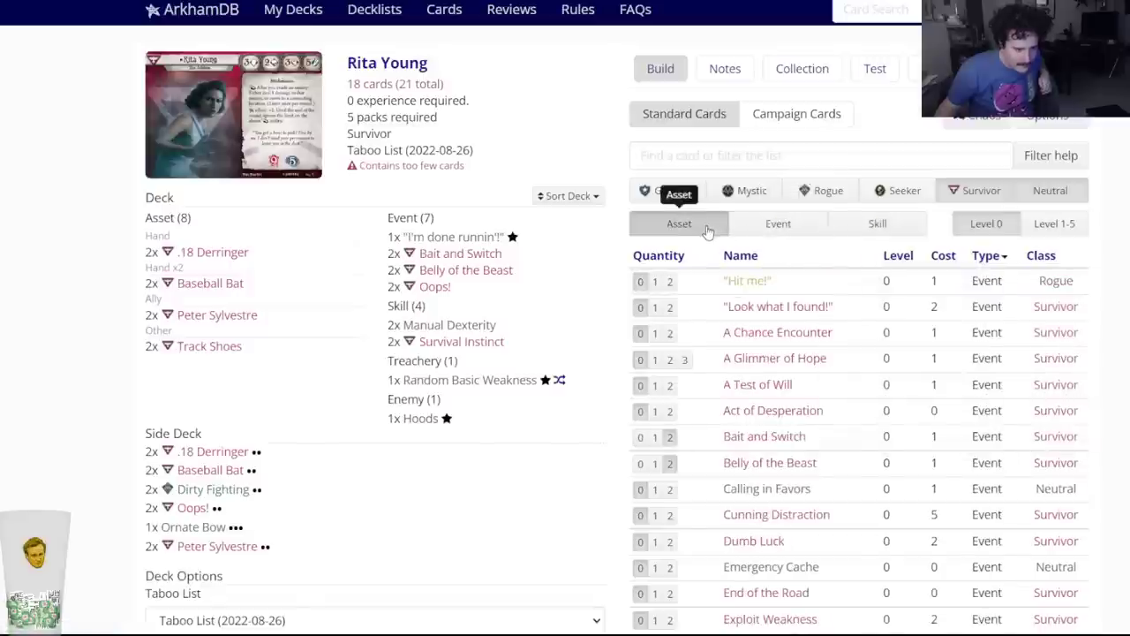
left_click(706, 229)
scroll(674, 335, "down", 3)
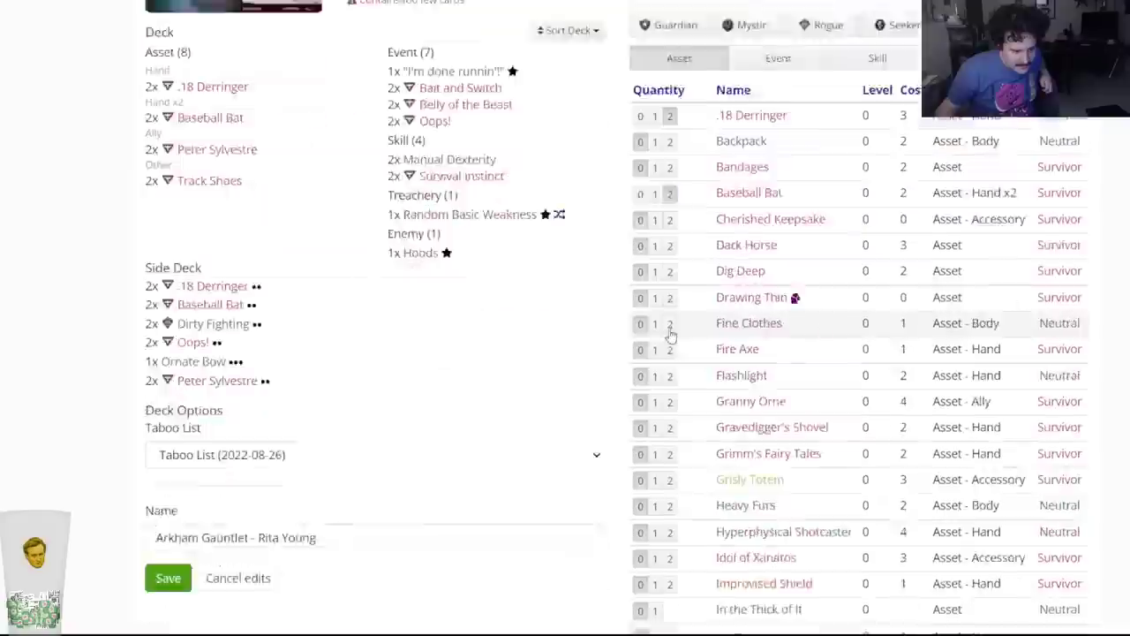
scroll(500, 321, "down", 4)
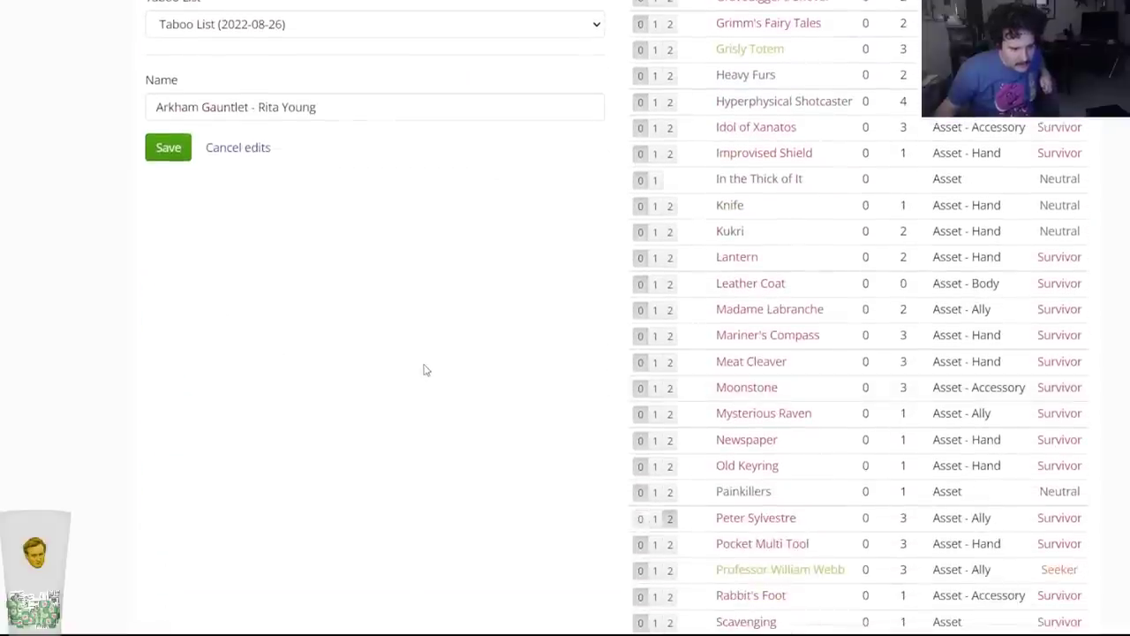
scroll(424, 373, "down", 3)
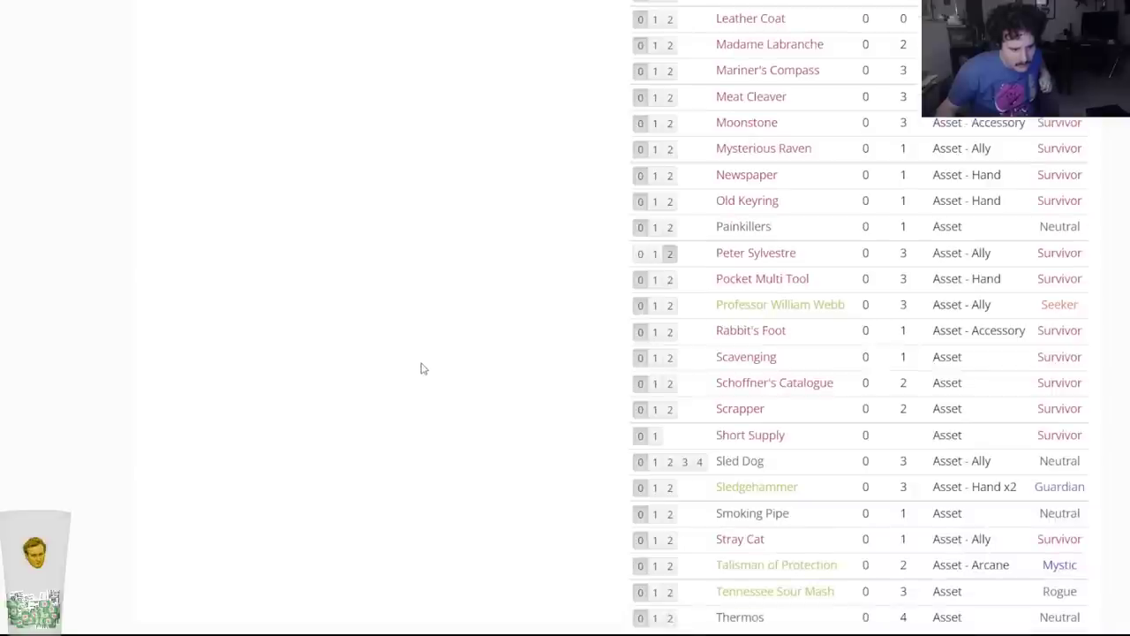
scroll(421, 368, "up", 7)
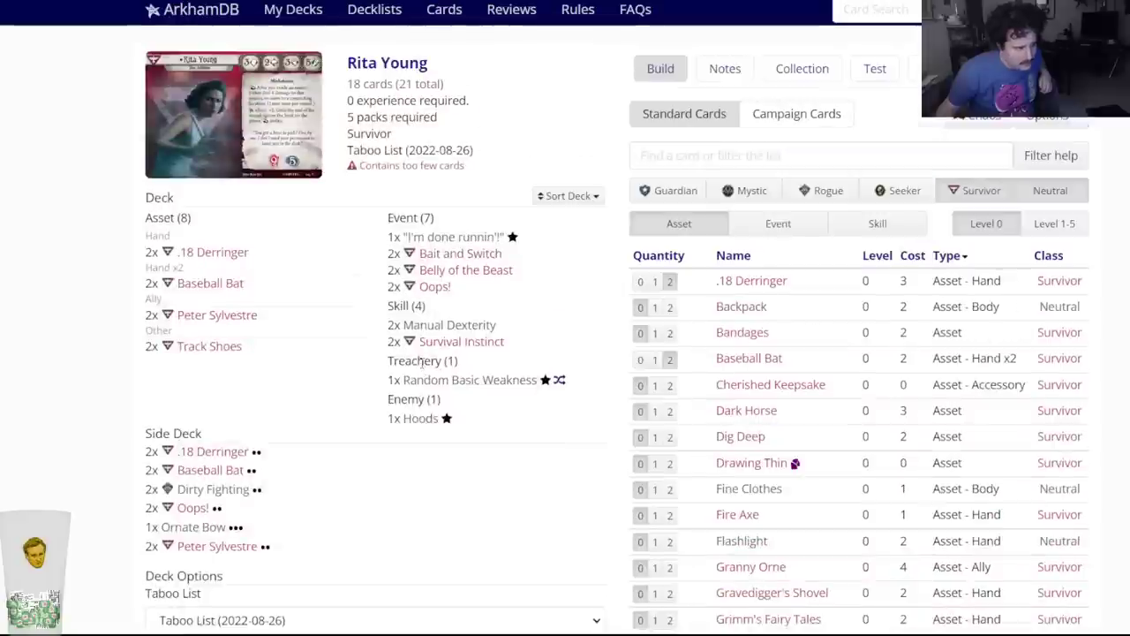
scroll(421, 399, "down", 6)
scroll(421, 406, "down", 5)
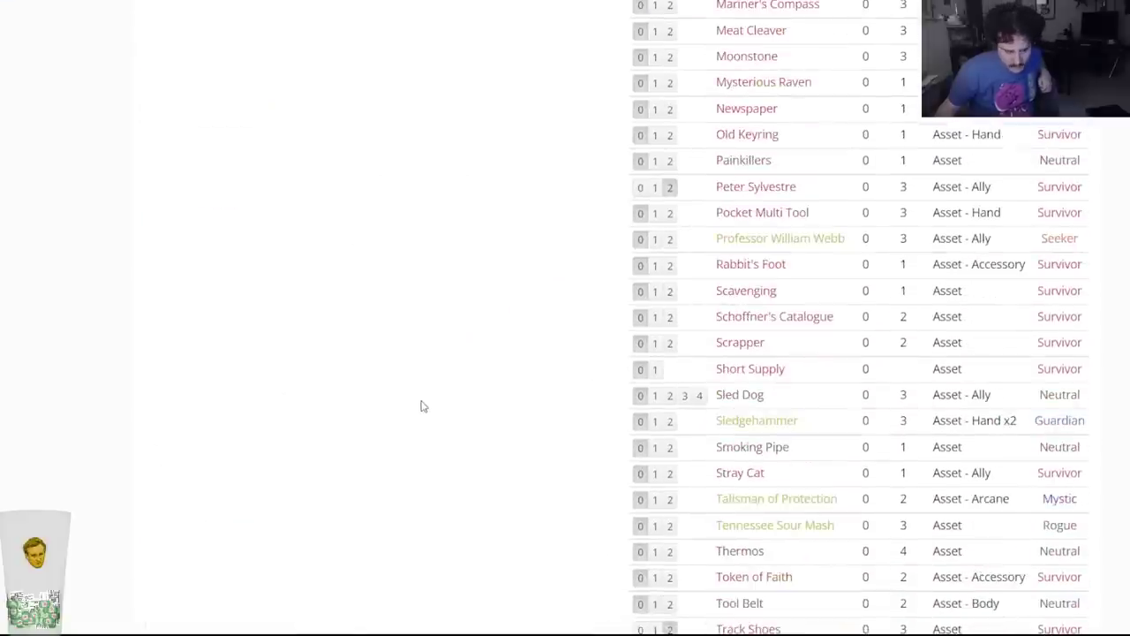
scroll(422, 405, "up", 12)
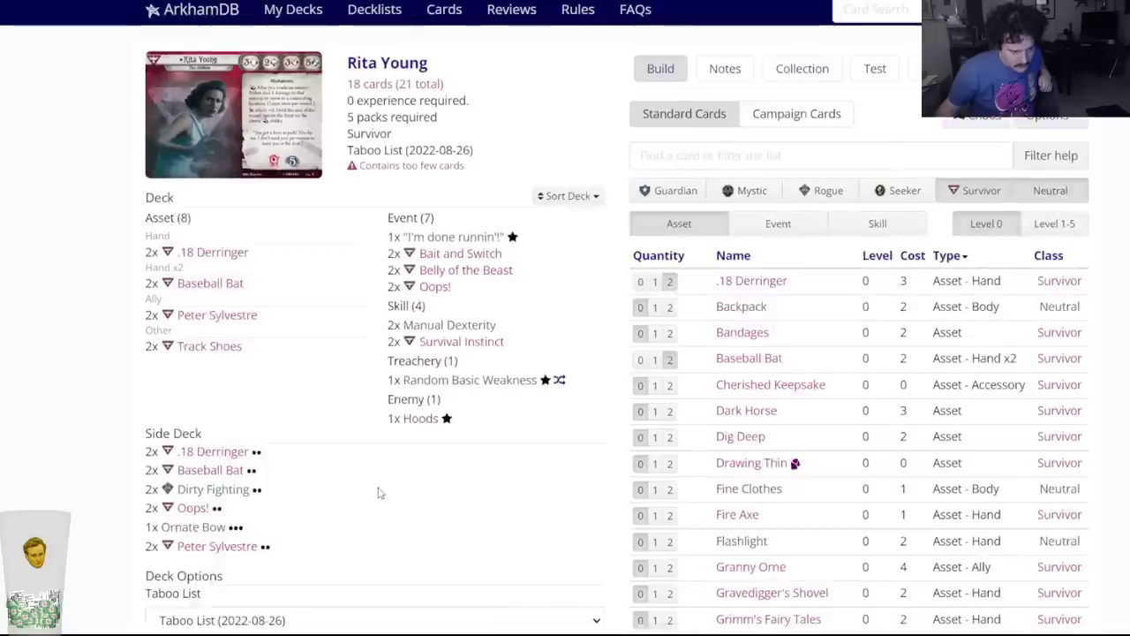
scroll(379, 492, "down", 13)
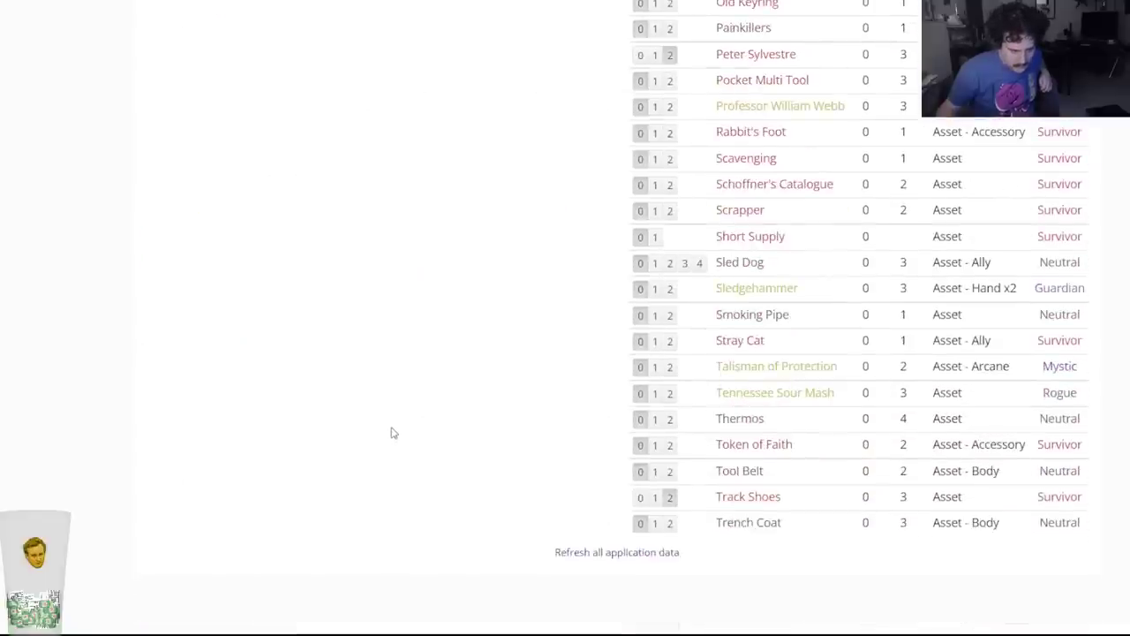
scroll(393, 433, "up", 3)
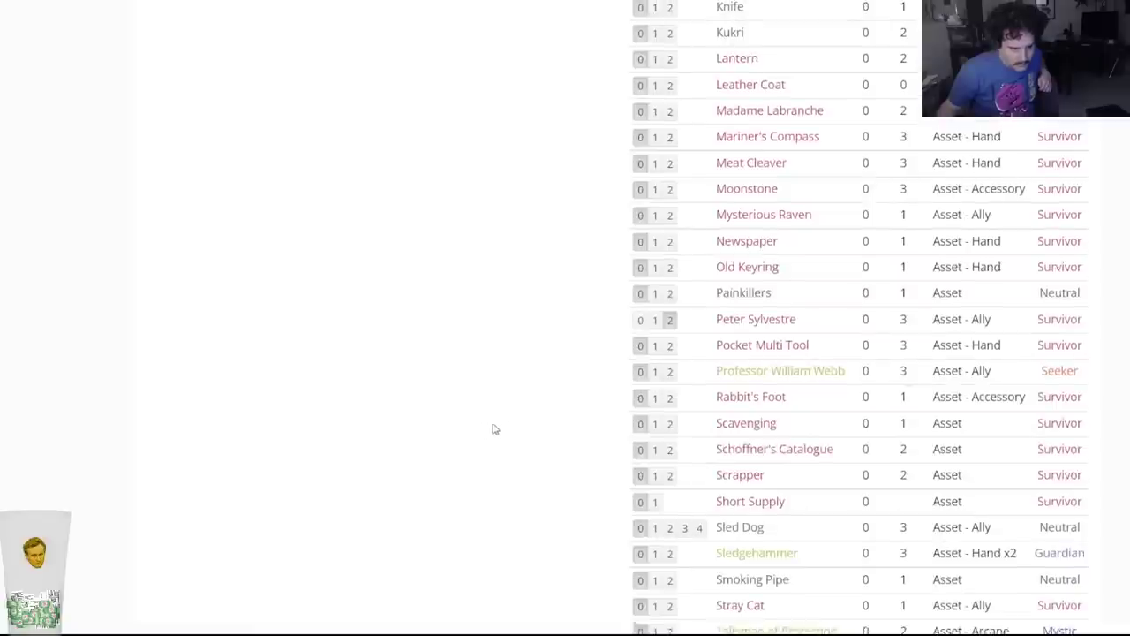
left_click(670, 475)
scroll(424, 348, "up", 10)
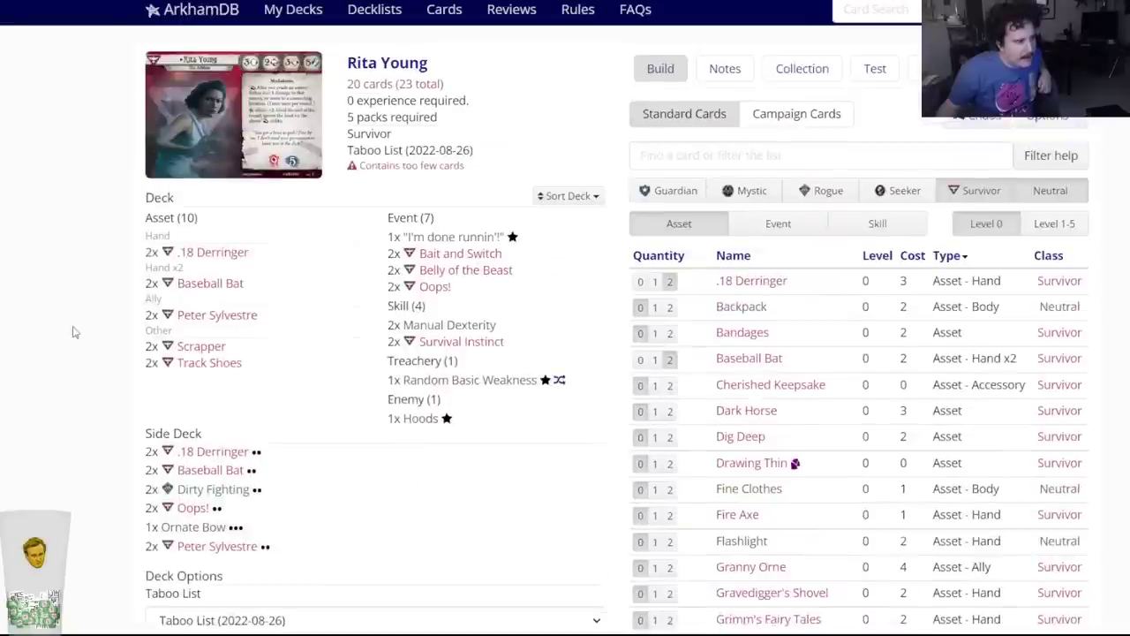
scroll(78, 333, "down", 2)
left_click(173, 542)
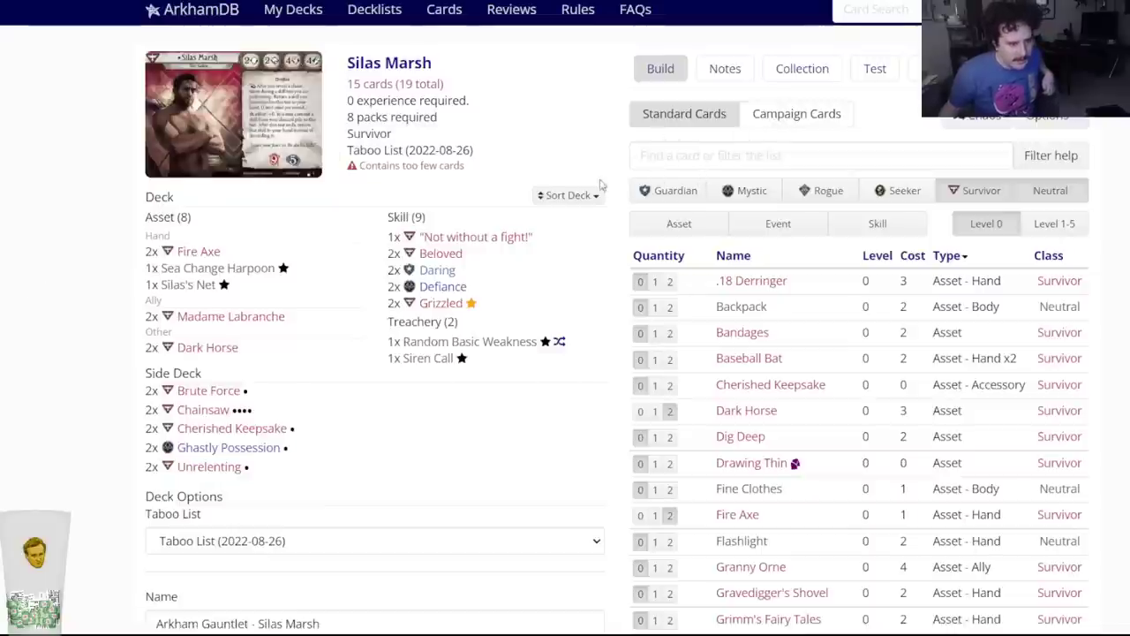
In Silas Marsh's main deck, set "Not without a fight!" to two copies and add two level 0 copies of Opportunist.
left_click(477, 237)
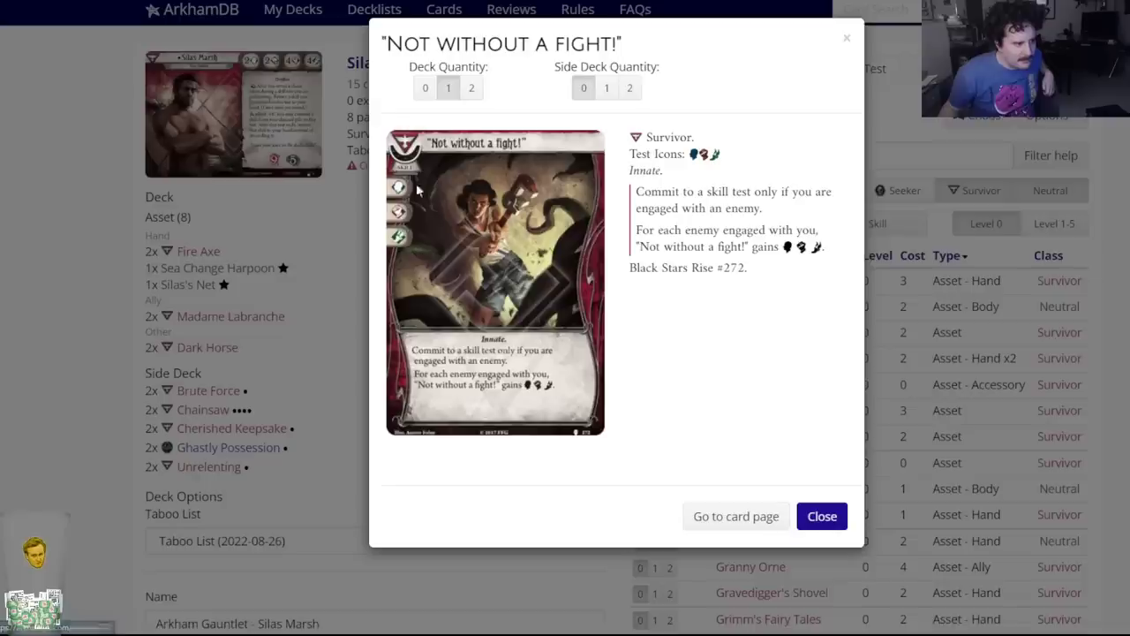
left_click(471, 84)
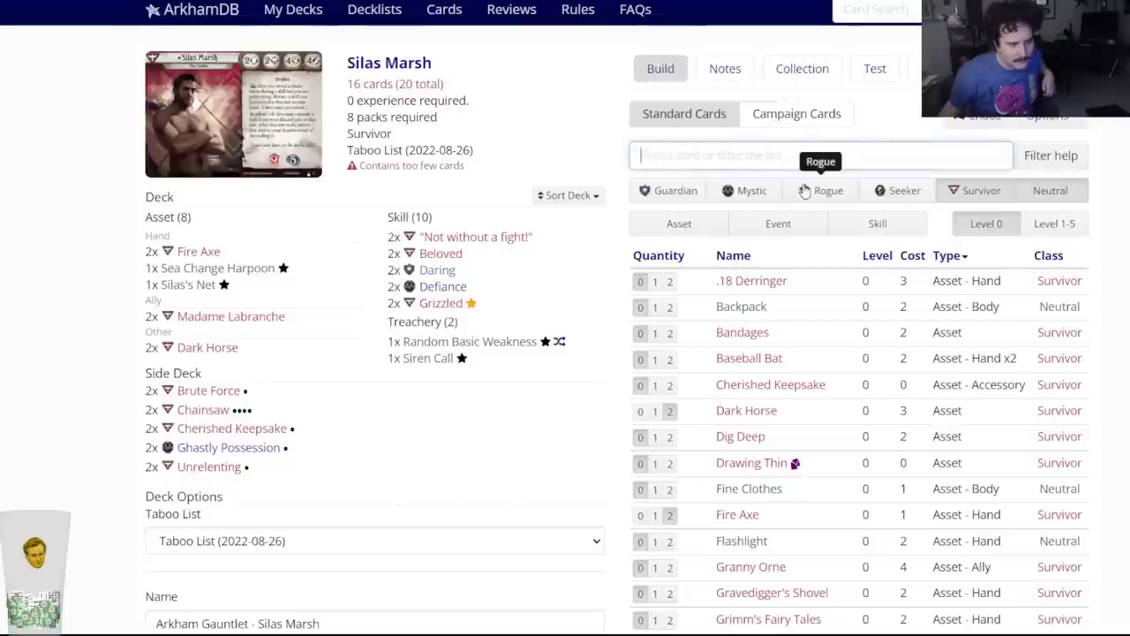
type("opport")
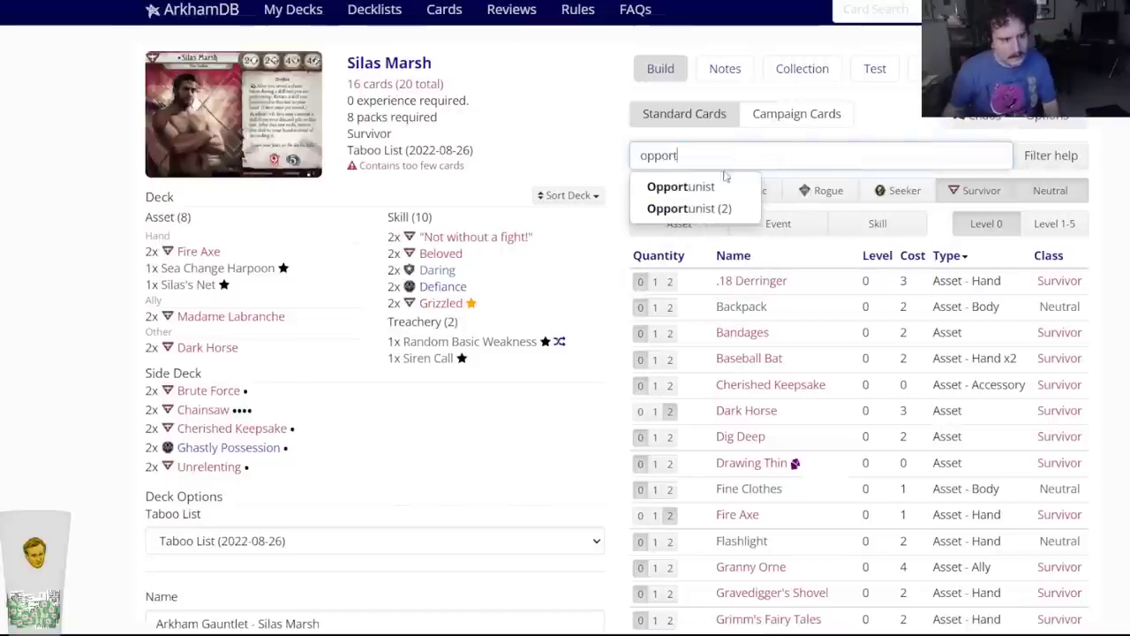
left_click(715, 185)
left_click(472, 88)
Add two level 2 copies of Opportunist to Silas Marsh's side deck.
type("opport")
left_click(685, 186)
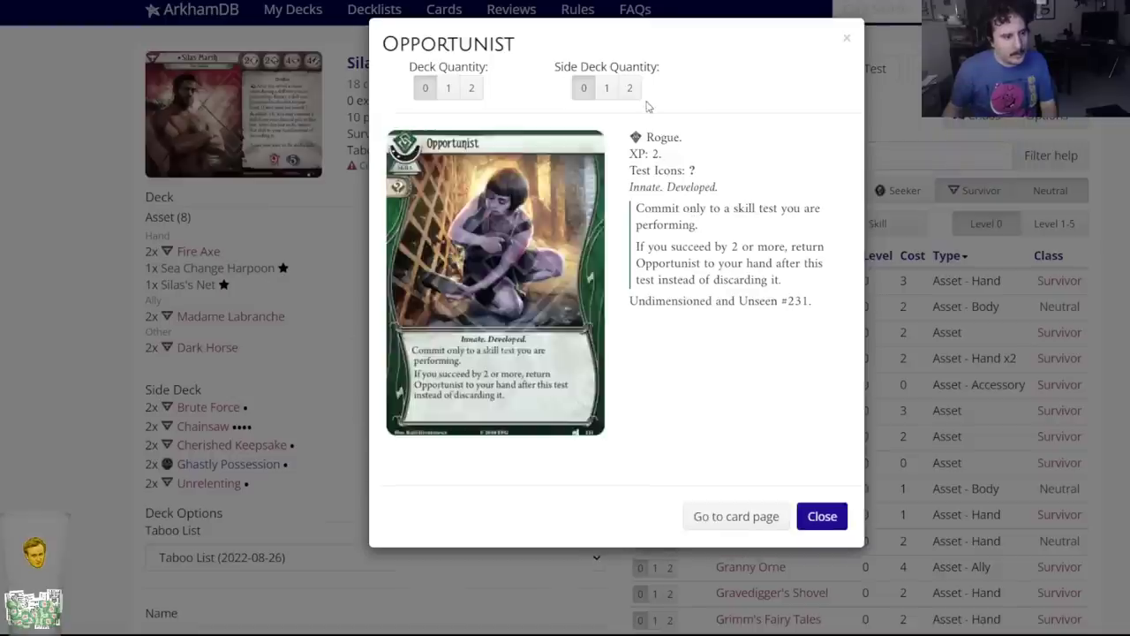
left_click(629, 88)
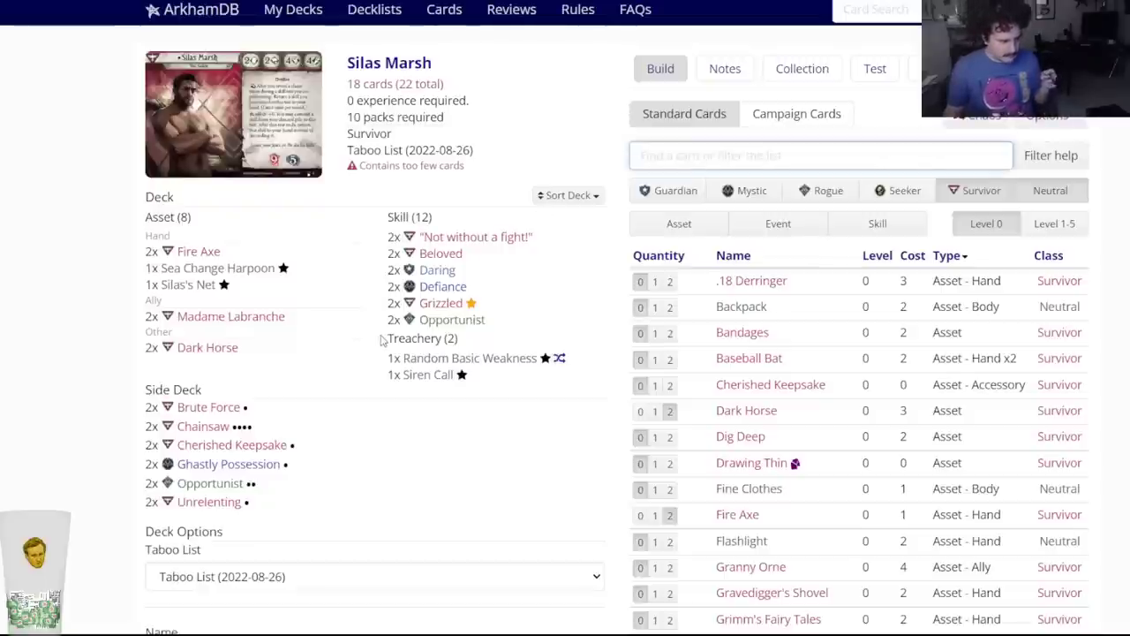
Review Silas Marsh's deck and examine the level 0 skills by class: Survivor and Neutral, Seeker, Rogue, Mystic and Guardian.
scroll(384, 360, "down", 2)
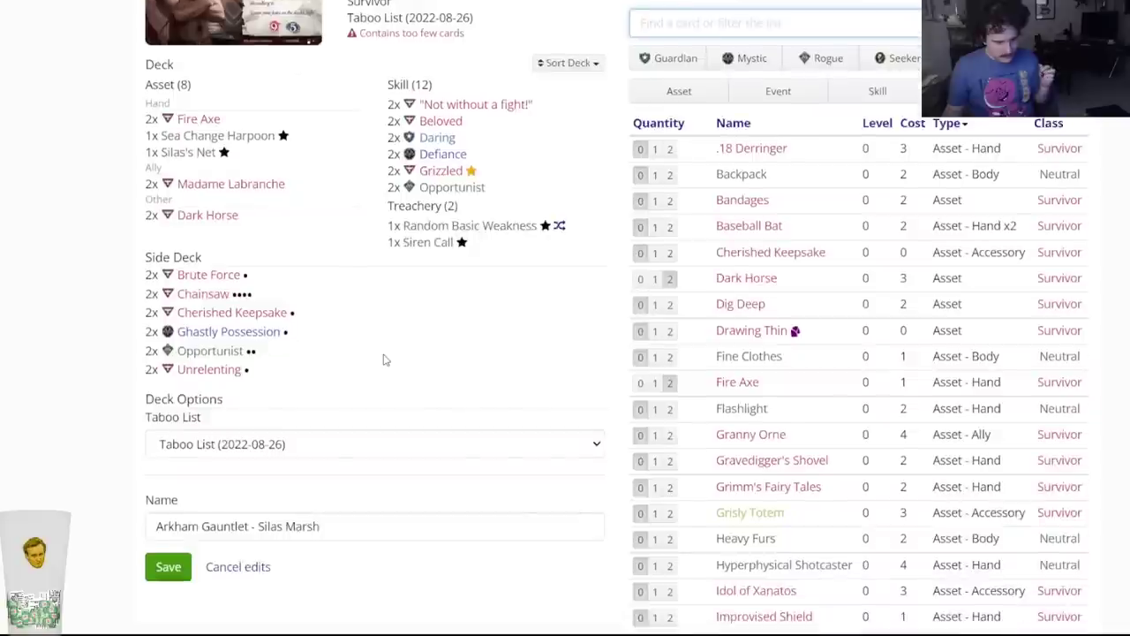
scroll(384, 359, "up", 1)
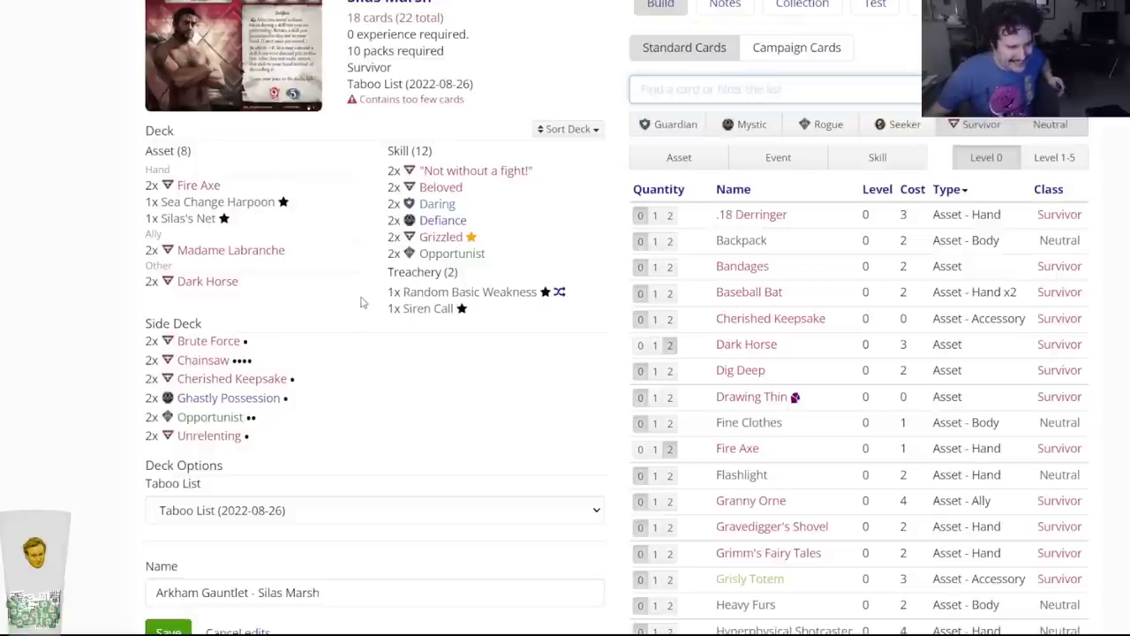
scroll(480, 351, "down", 4)
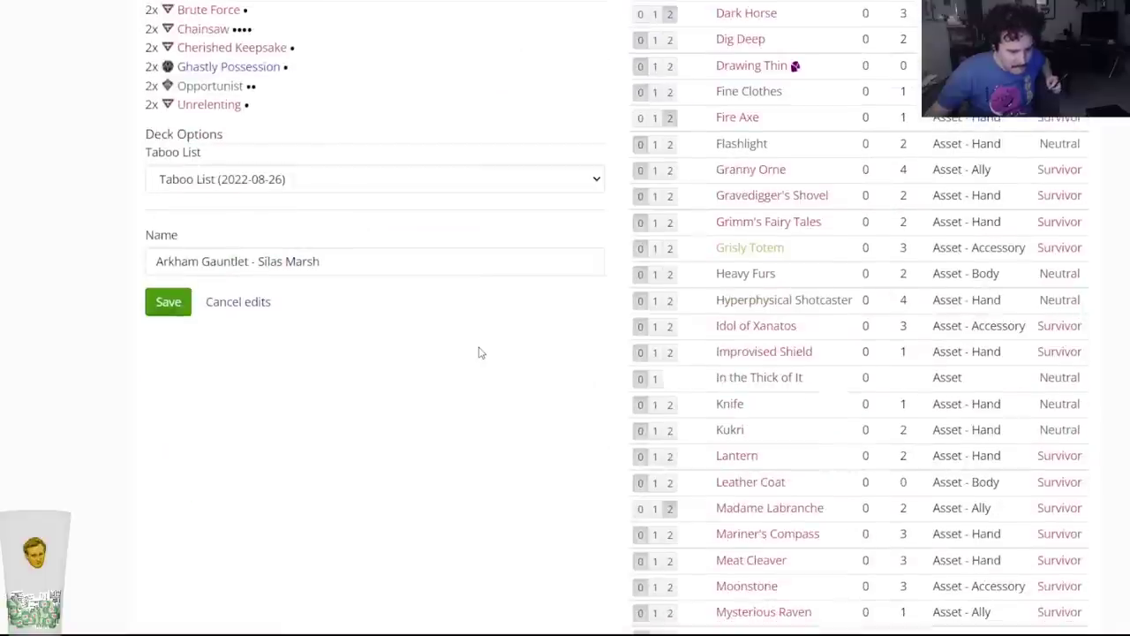
scroll(480, 352, "down", 2)
scroll(479, 353, "up", 7)
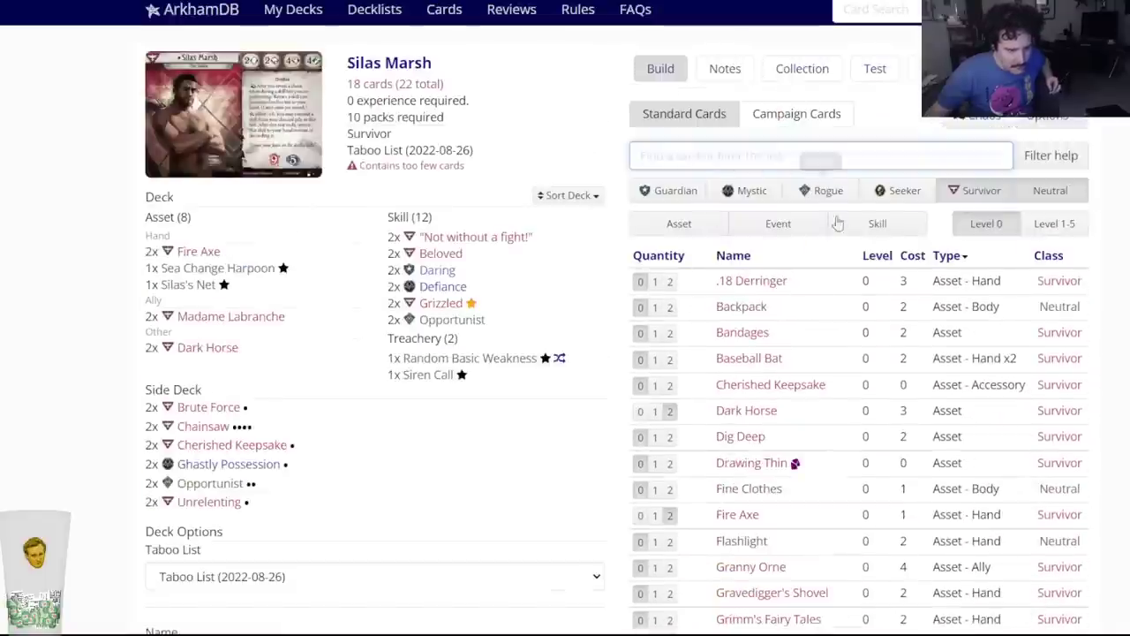
left_click(869, 228)
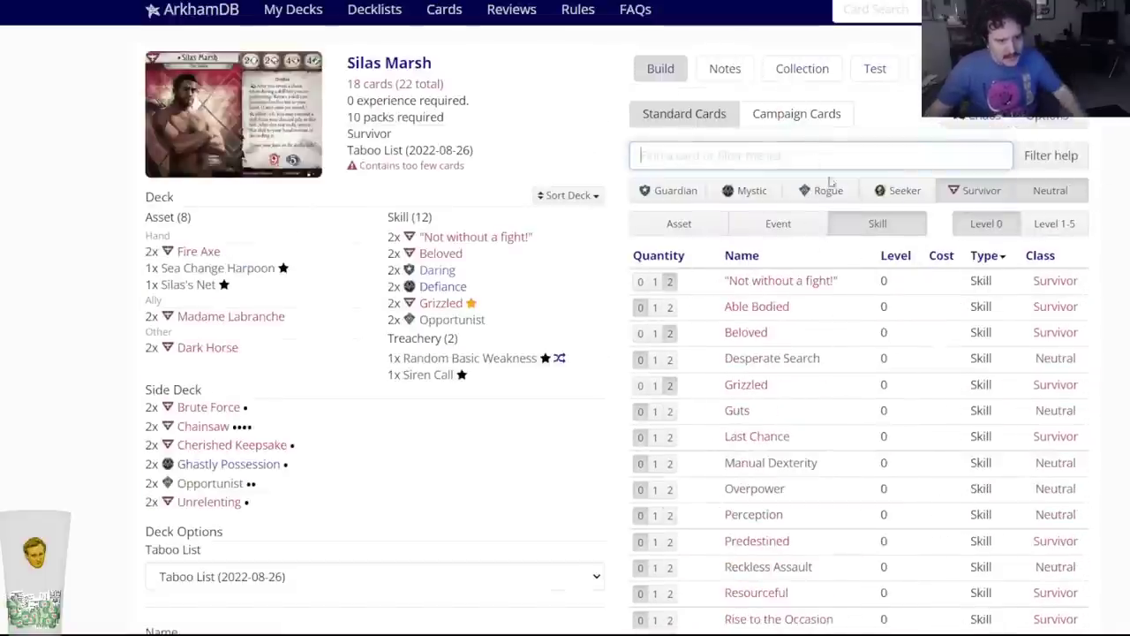
left_click(883, 203)
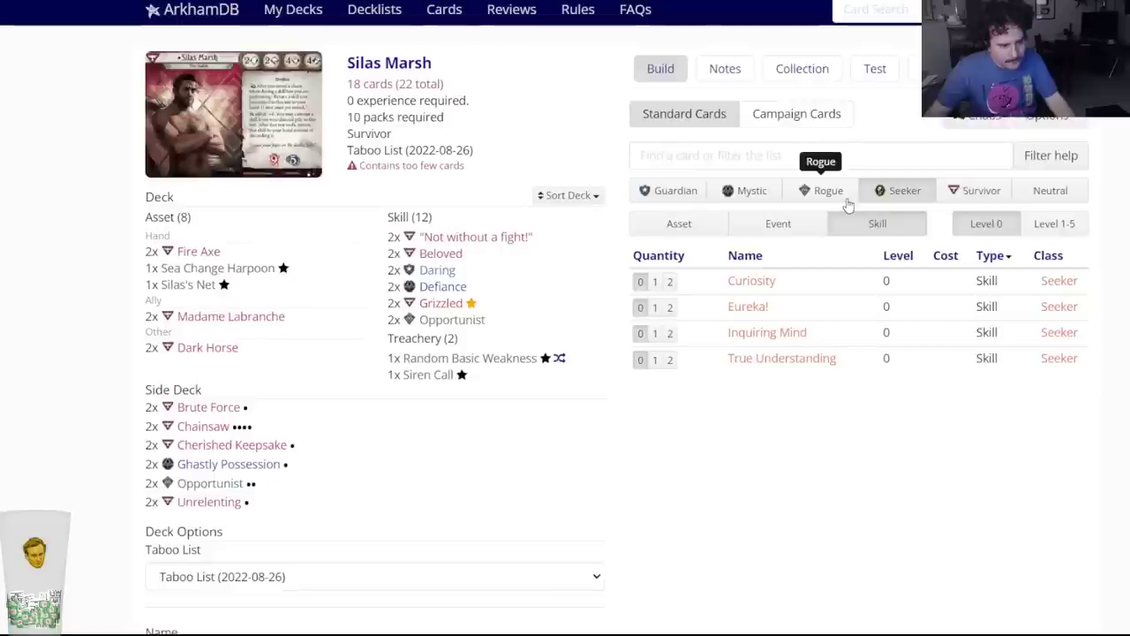
left_click(824, 198)
left_click(751, 194)
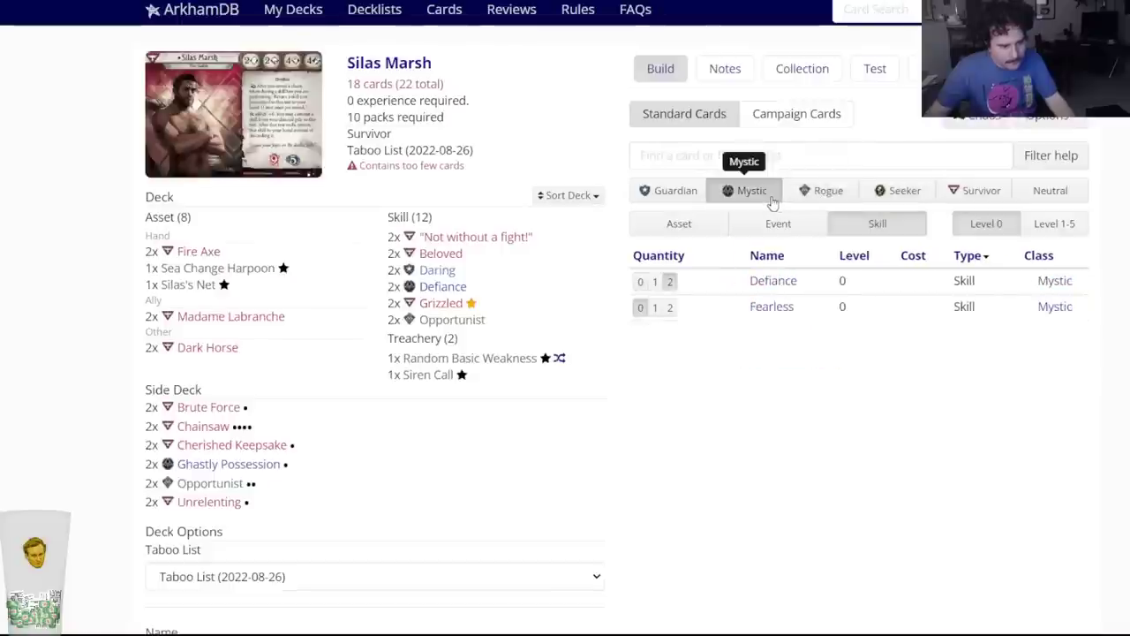
left_click(678, 202)
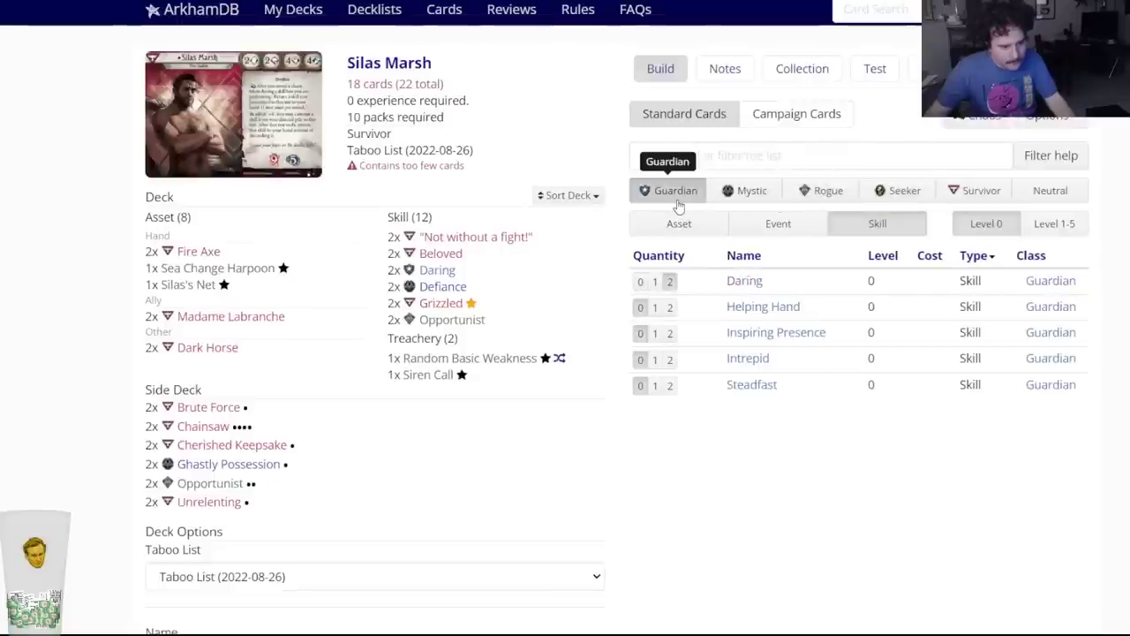
mouse_move(733, 388)
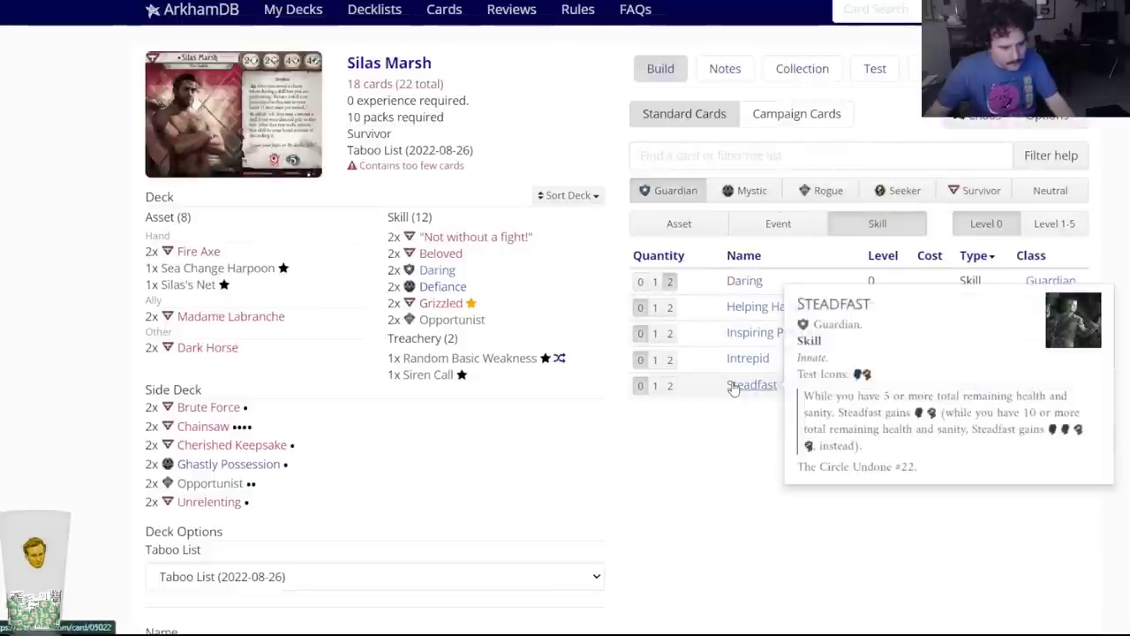
left_click(669, 385)
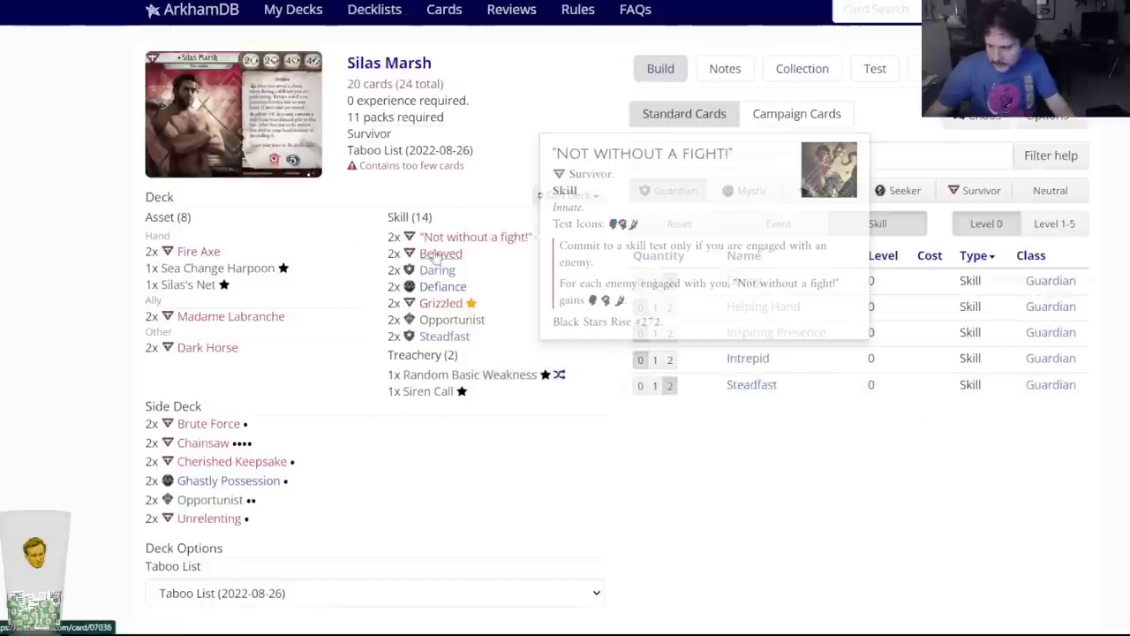
scroll(81, 473, "down", 3)
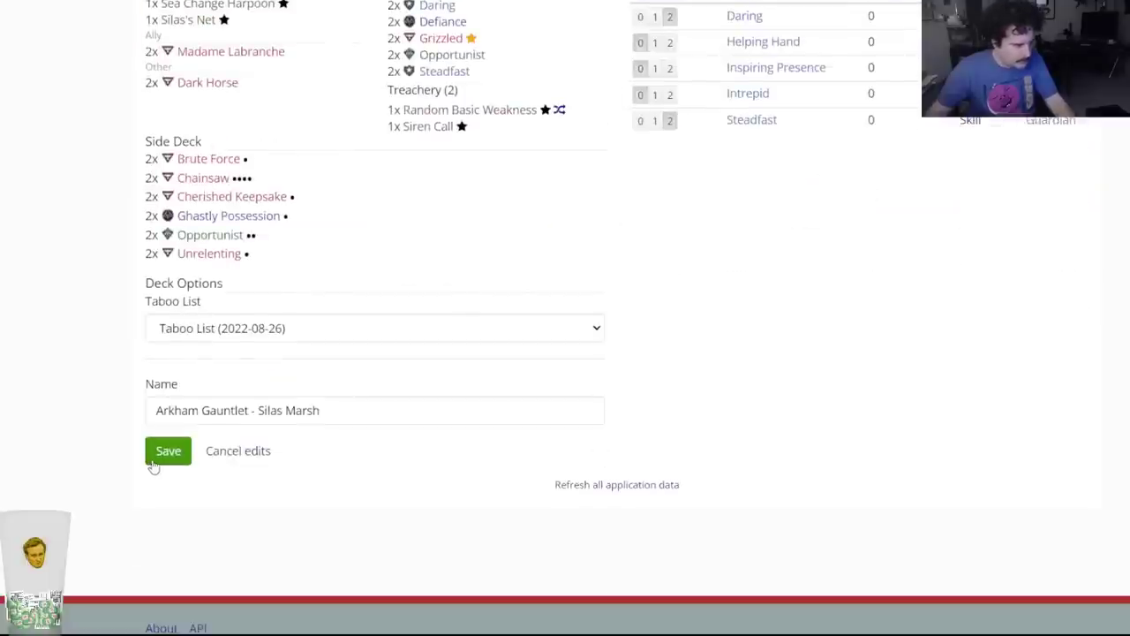
scroll(151, 469, "up", 3)
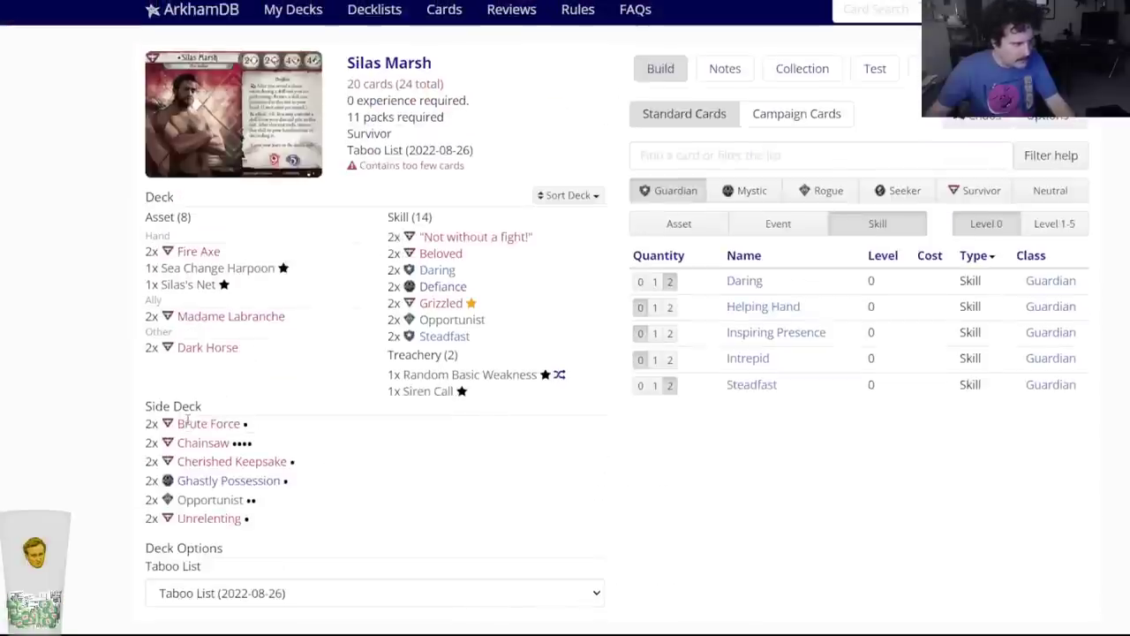
left_click(445, 336)
left_click(425, 88)
Add two level 0 copies of Cherished Keepsake to Silas Marsh's main deck and save the deck.
type("cherish")
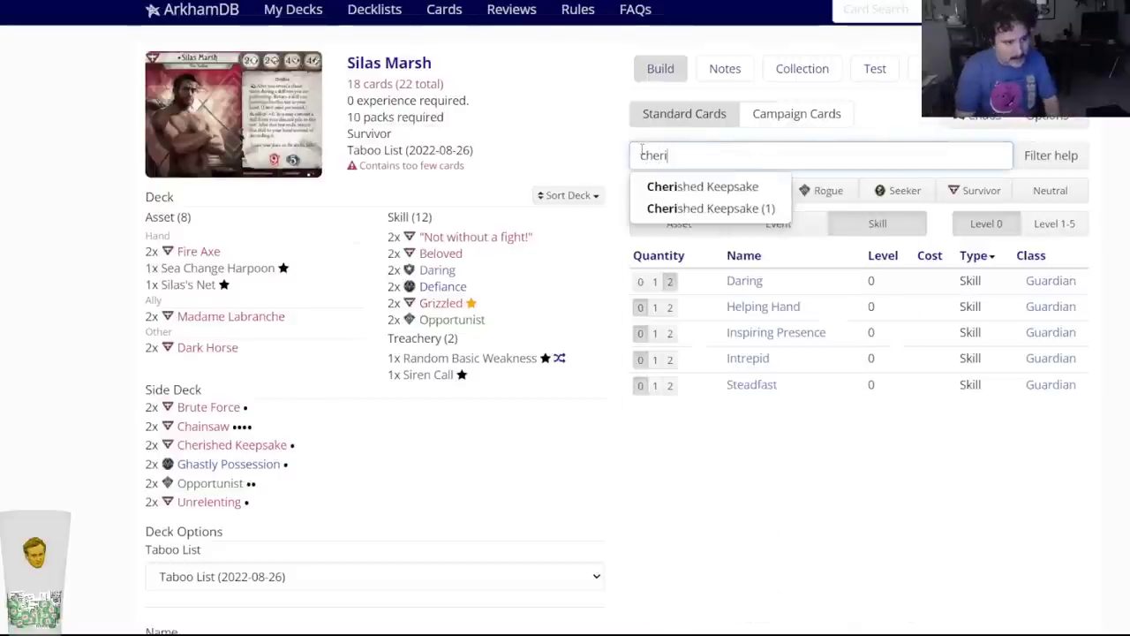
left_click(678, 156)
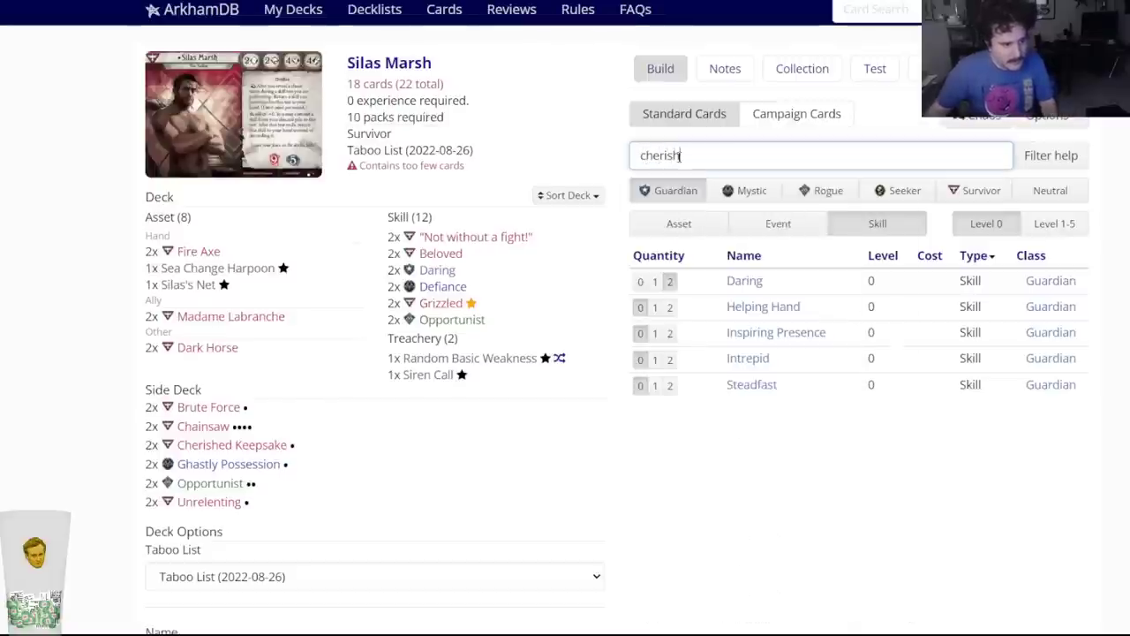
type("e")
left_click(698, 187)
left_click(474, 88)
scroll(252, 353, "down", 5)
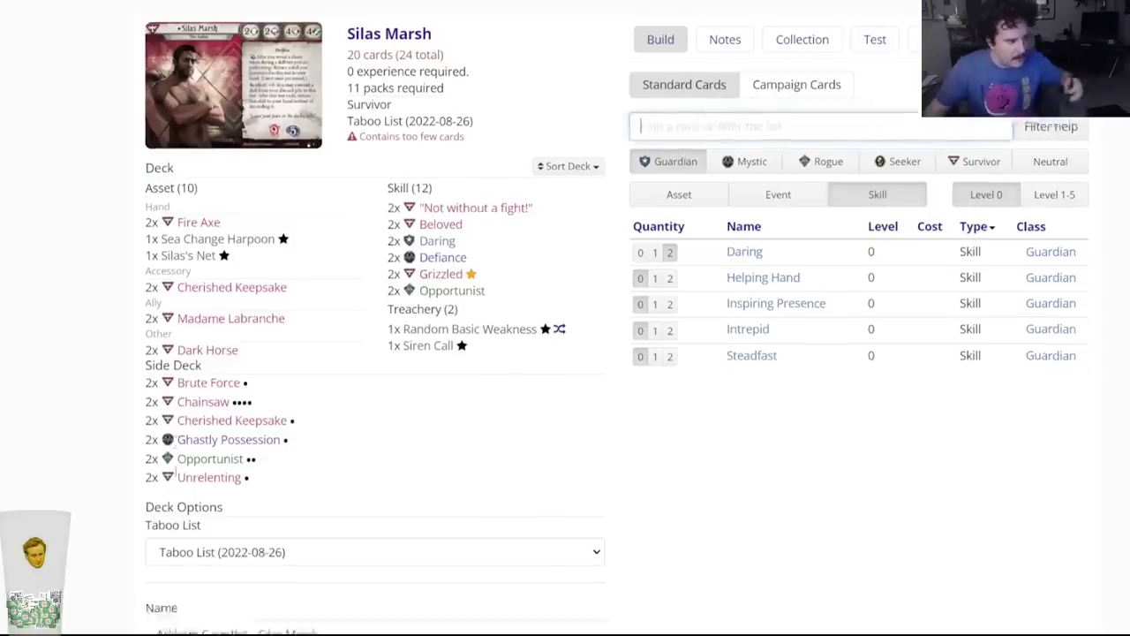
left_click(169, 439)
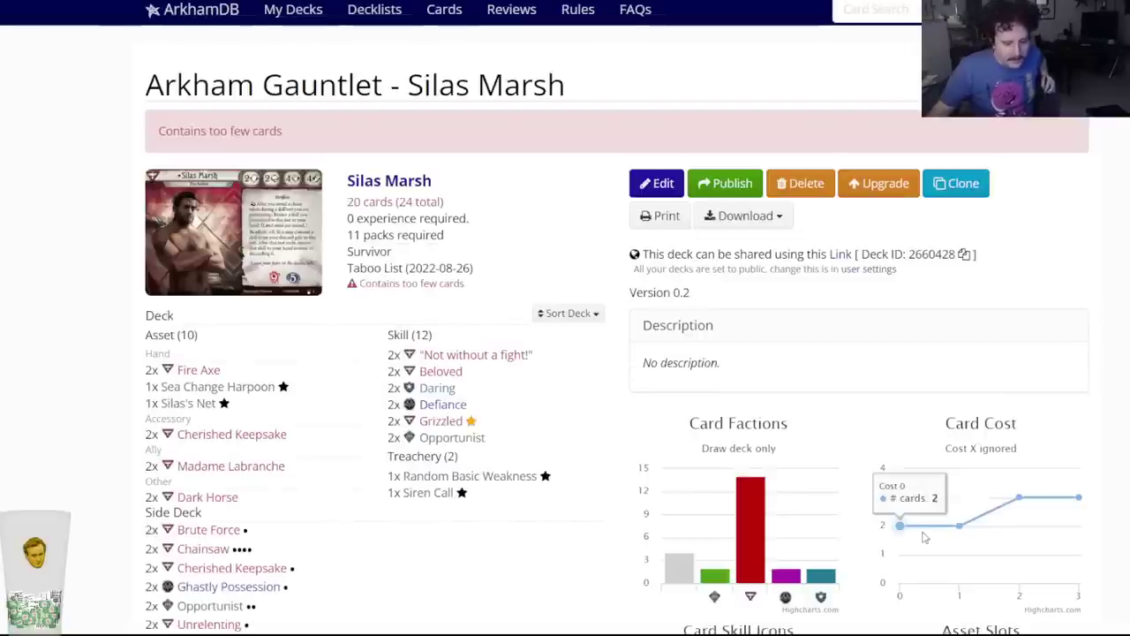
Go through the remaining open Arkham Gauntlet decks and open the Parallel Agnes and Dexter Drake decks for editing.
key("ctrl+Tab")
key("ctrl+Tab")
key("ctrl+Tab")
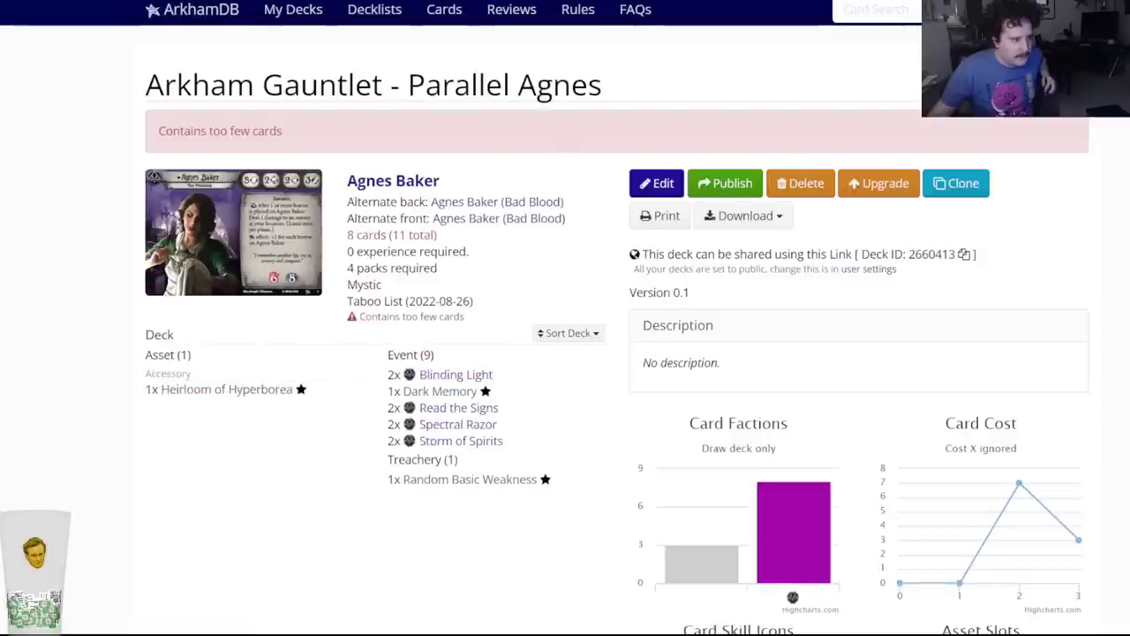
key("ctrl+Tab")
key("ctrl+Tab")
key("ctrl+shift+Tab")
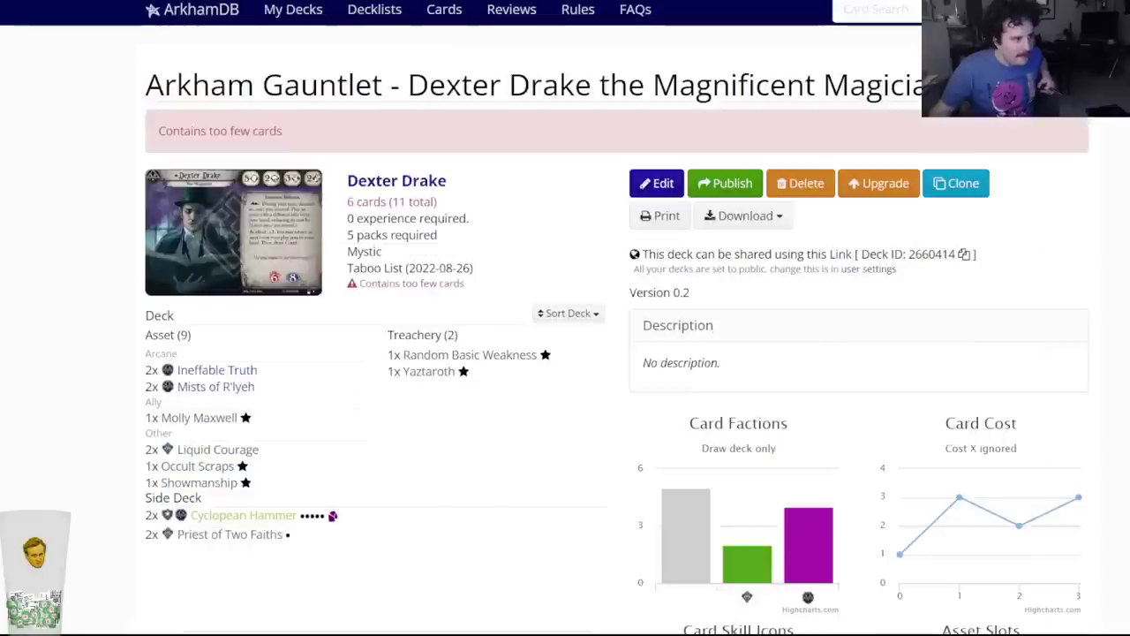
key("ctrl+shift+Tab")
key("ctrl+Tab")
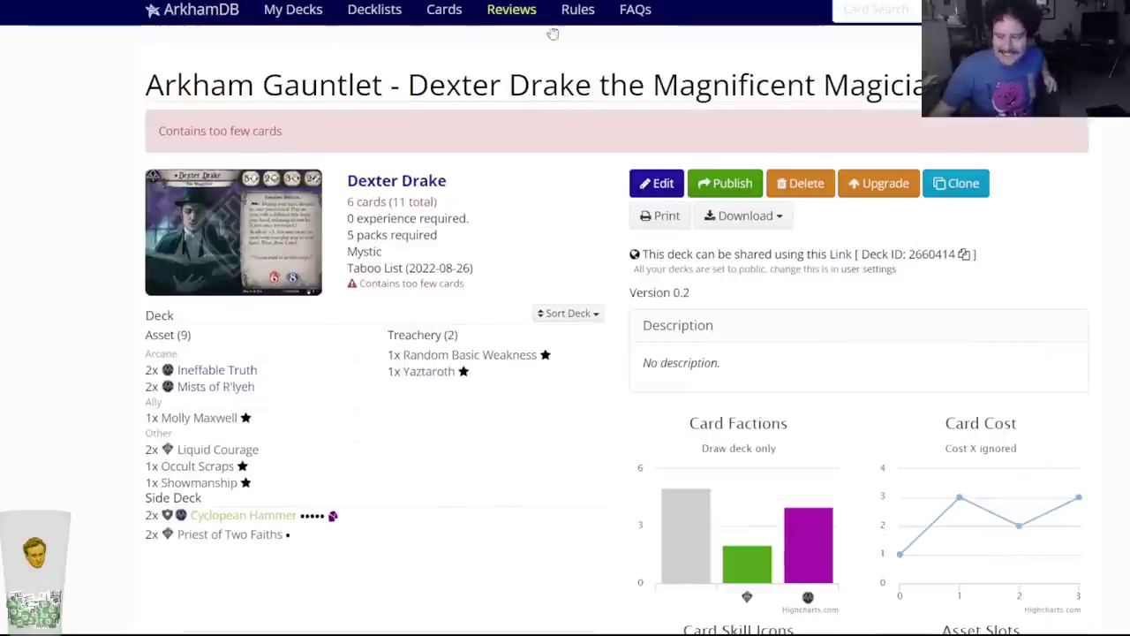
key("ctrl+shift+Tab")
left_click(653, 183)
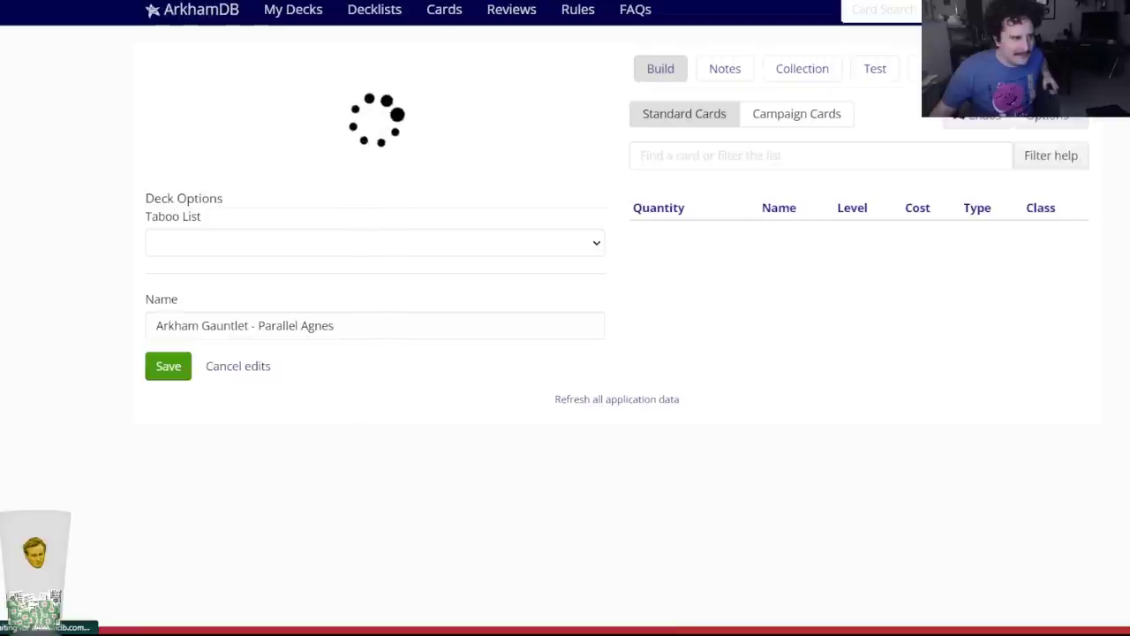
key("ctrl+Tab")
left_click(660, 182)
key("ctrl+Tab")
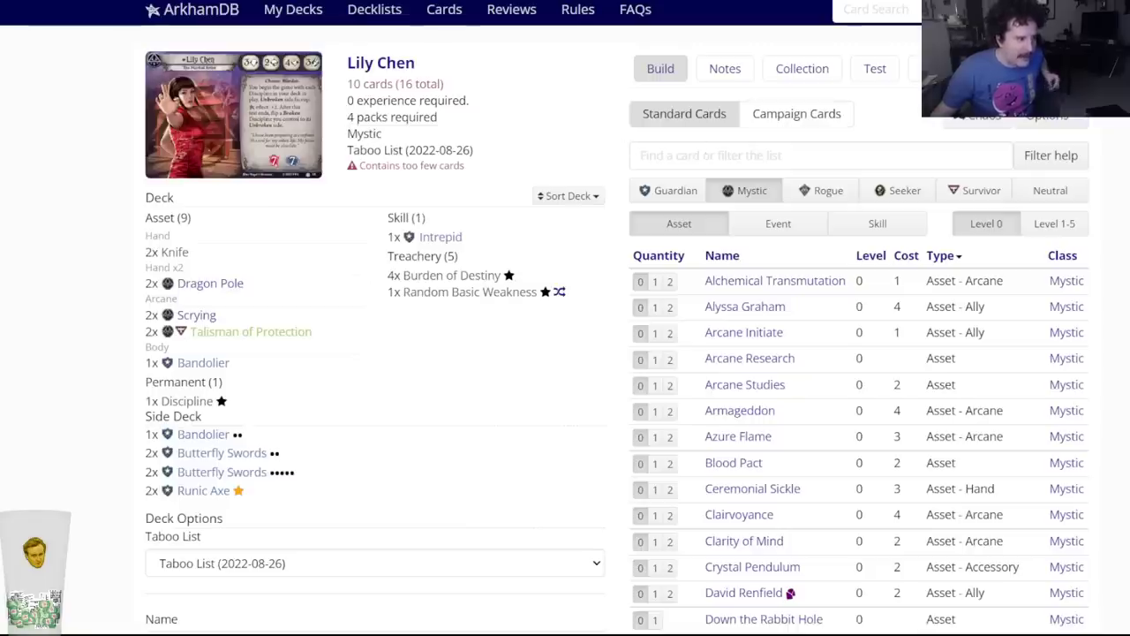
Add two level 0 copies of Shrivelling to Parallel Agnes's main deck.
key("ctrl+shift+Tab")
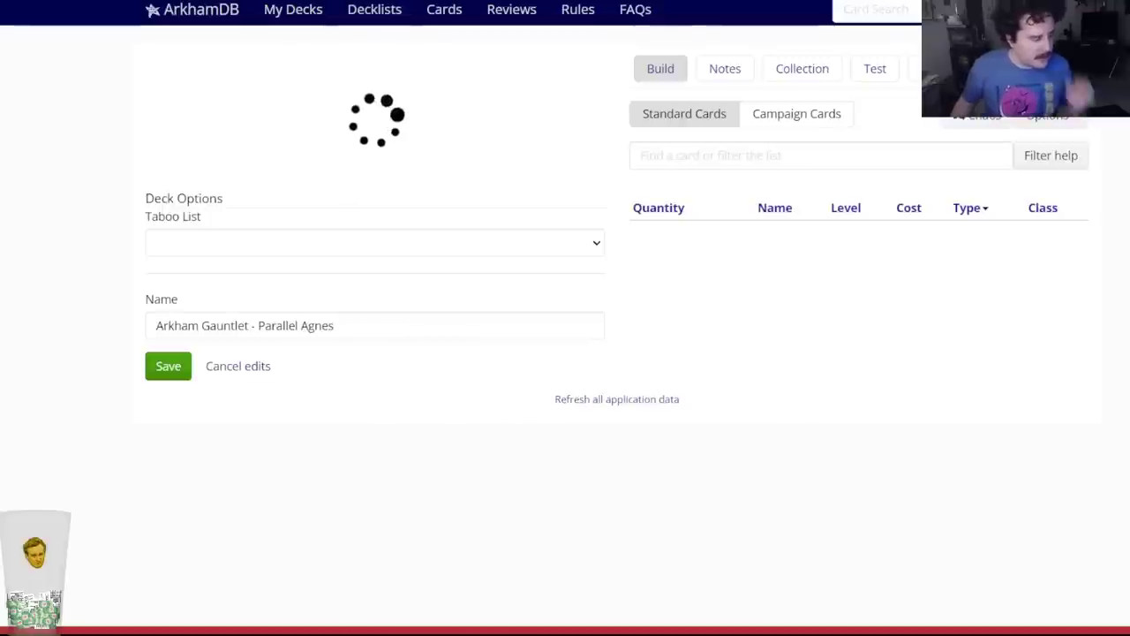
left_click(642, 166)
type("sh")
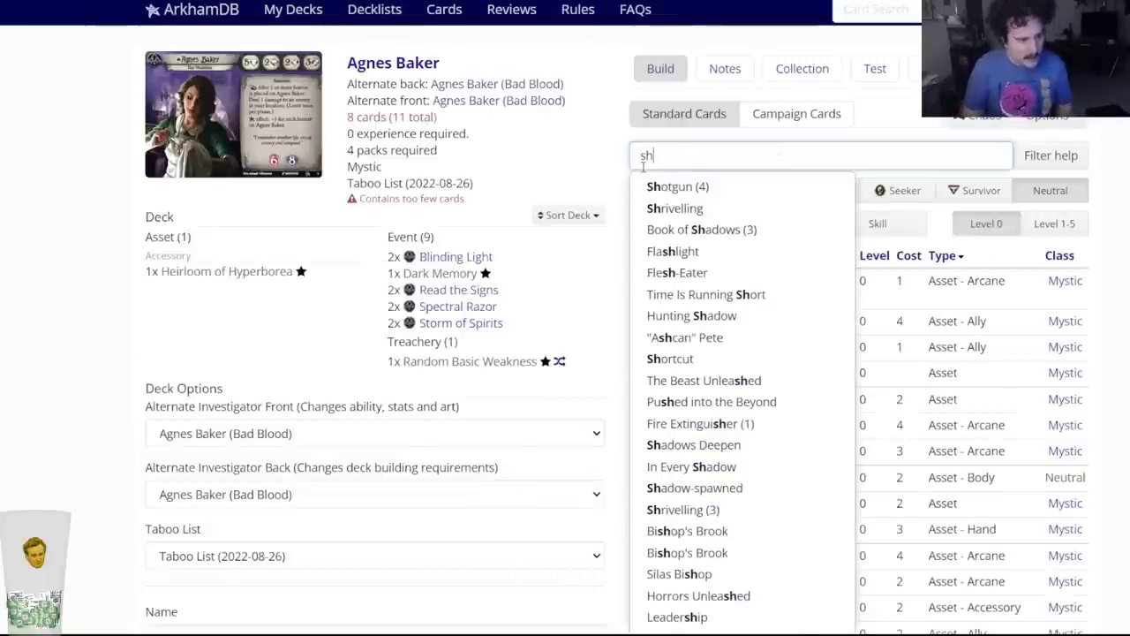
mouse_move(474, 101)
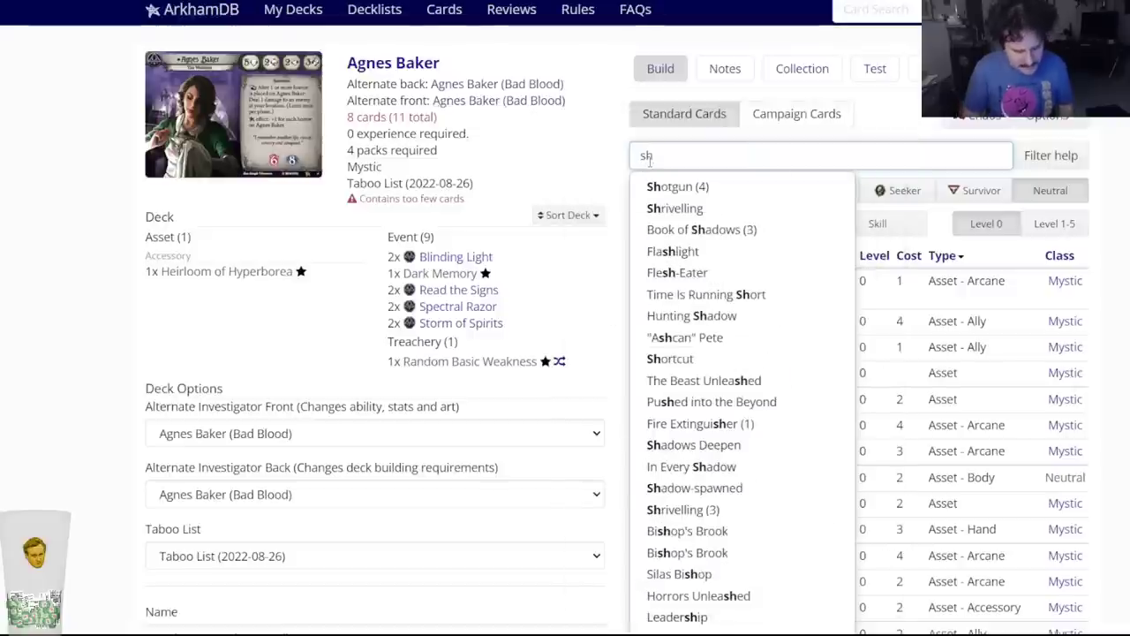
type("riv")
left_click(718, 187)
left_click(470, 88)
Add two level 3 copies of Shrivelling to Parallel Agnes's side deck.
key("Escape")
type("shrive")
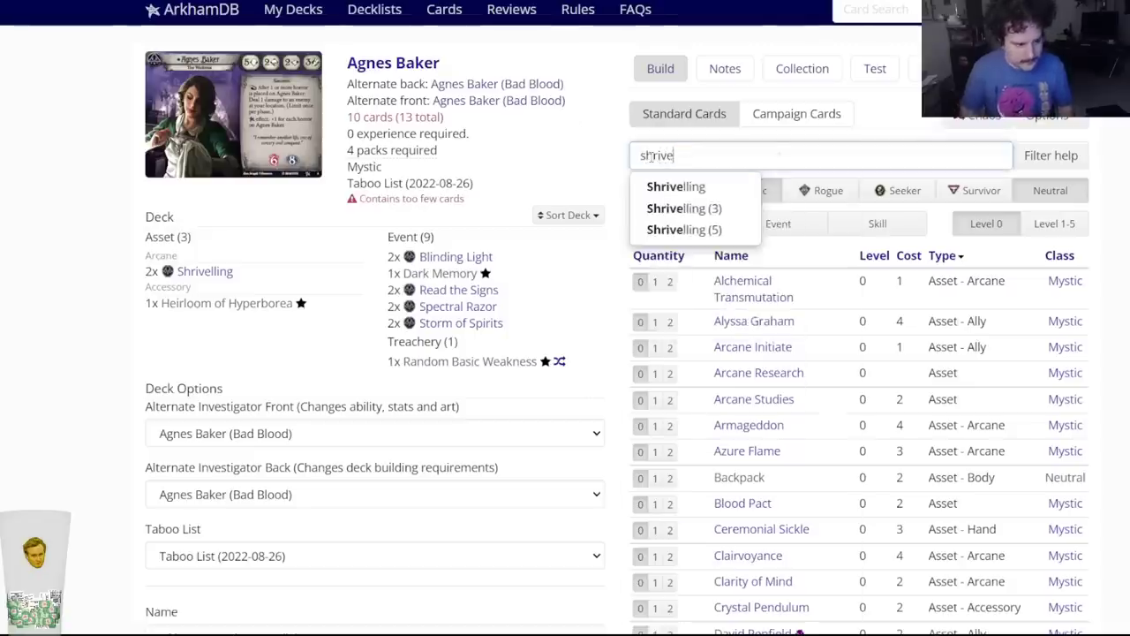
left_click(680, 208)
left_click(629, 88)
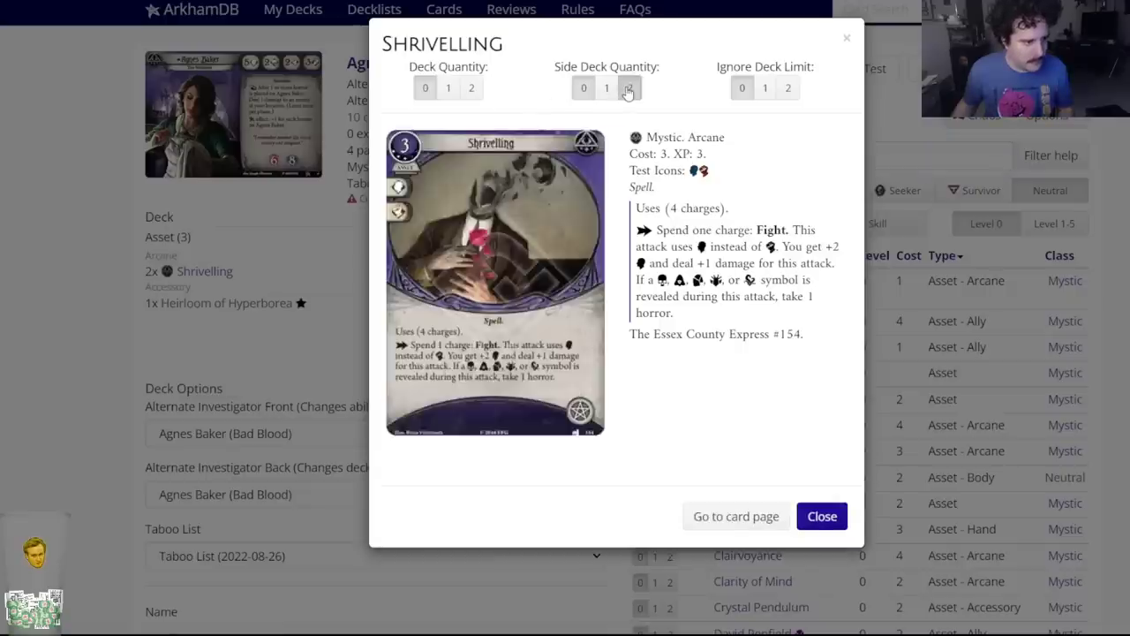
key("Escape")
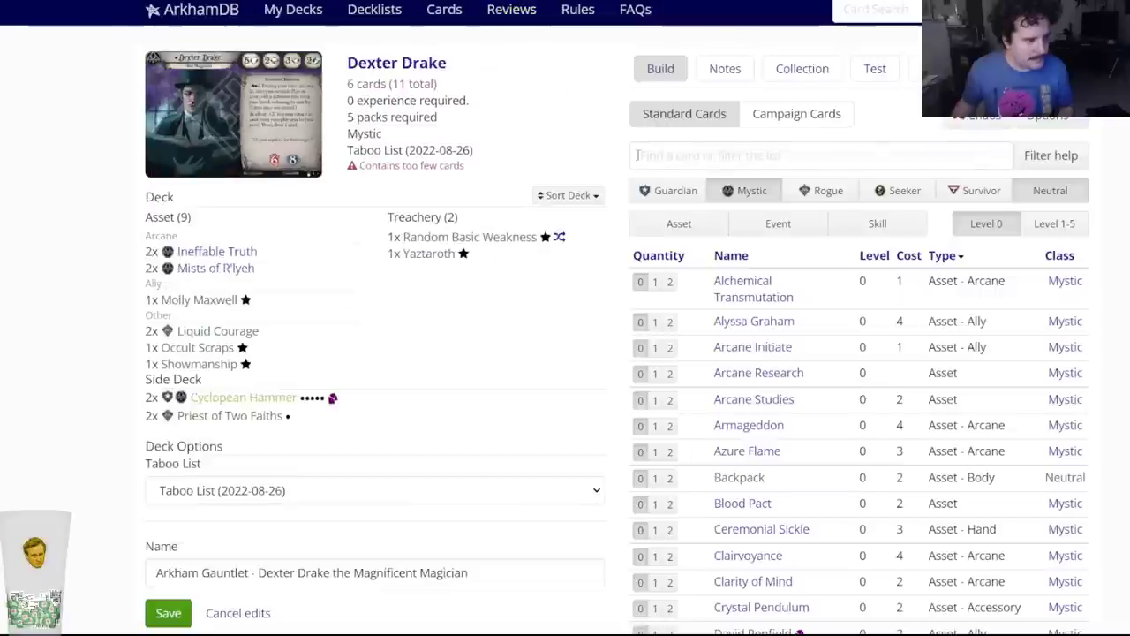
Add two level 0 copies of Azure Flame to Dexter Drake's main deck.
left_click(640, 155)
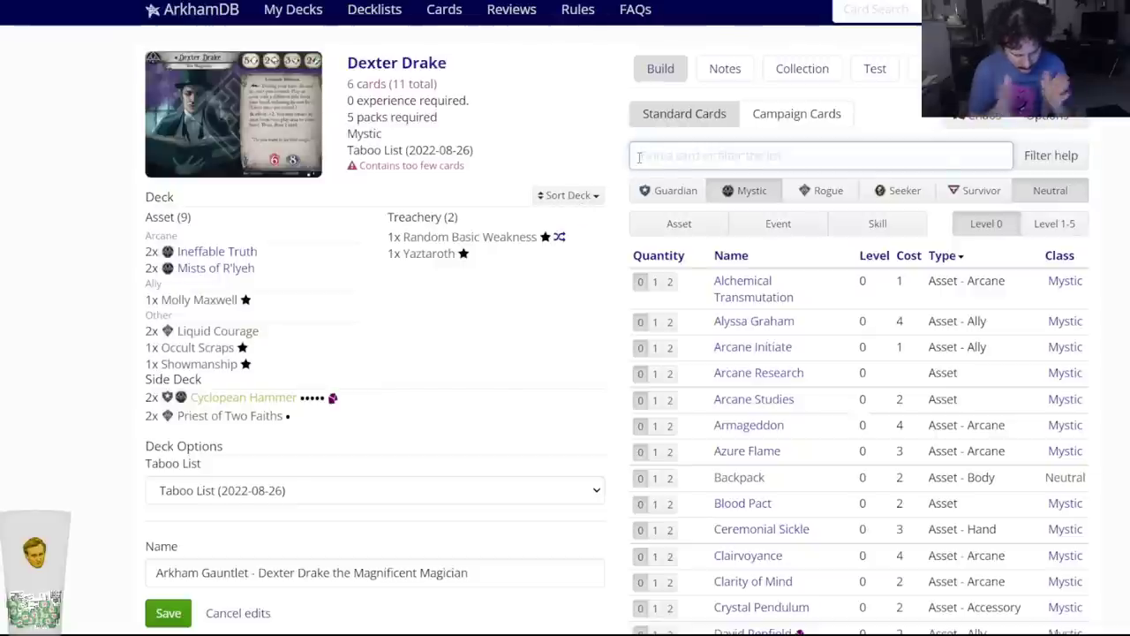
type("azure")
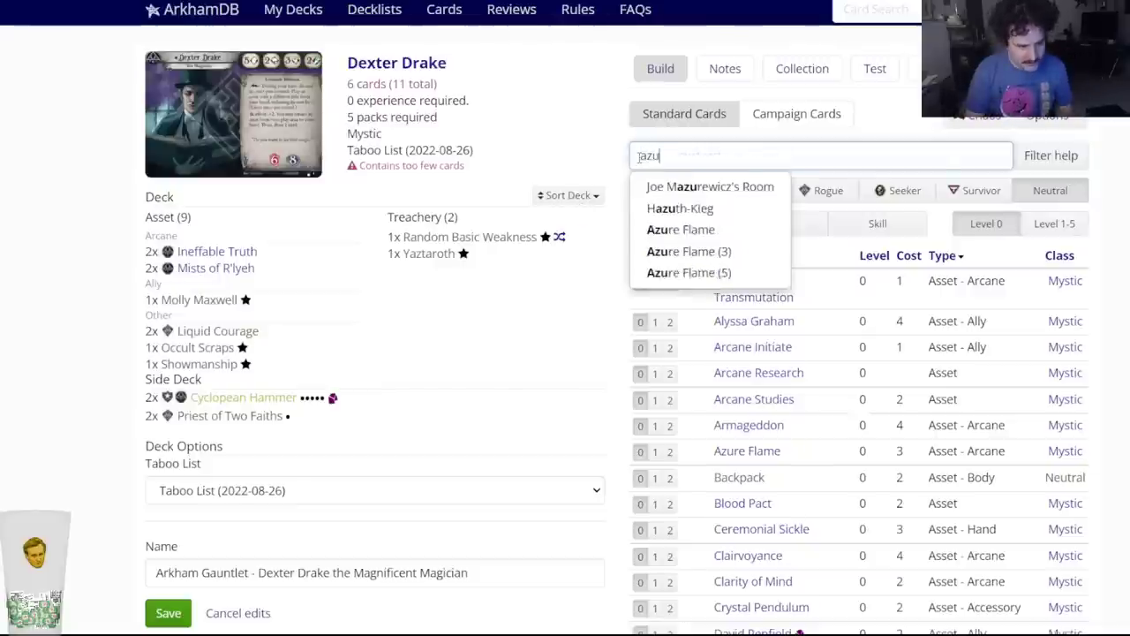
key("Down")
key("Down")
key("Return")
left_click(470, 88)
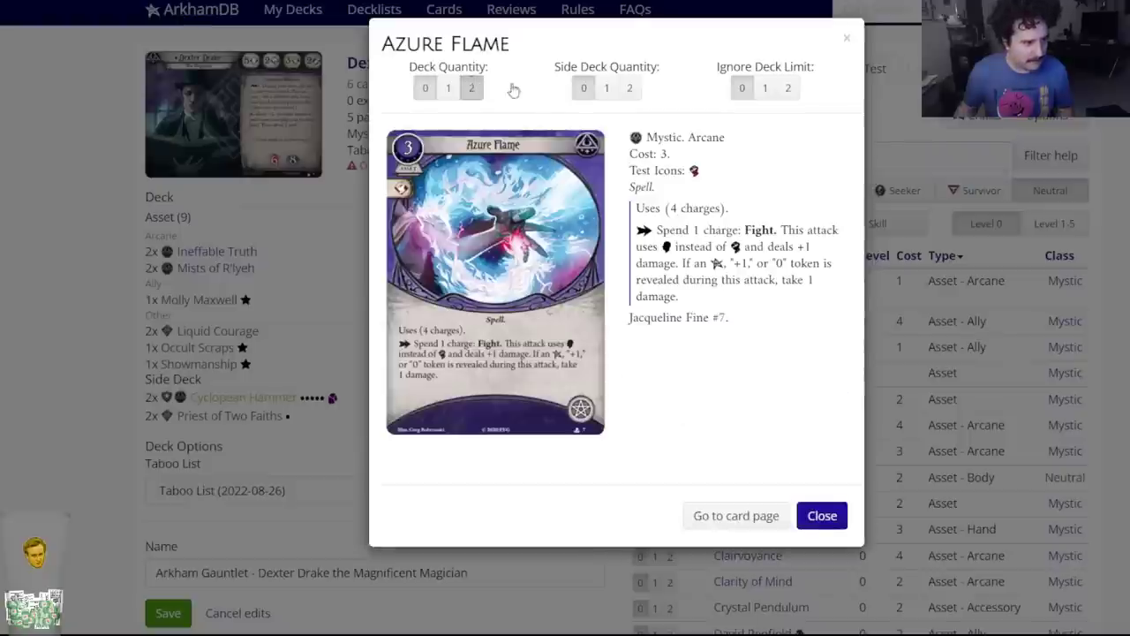
type("azu")
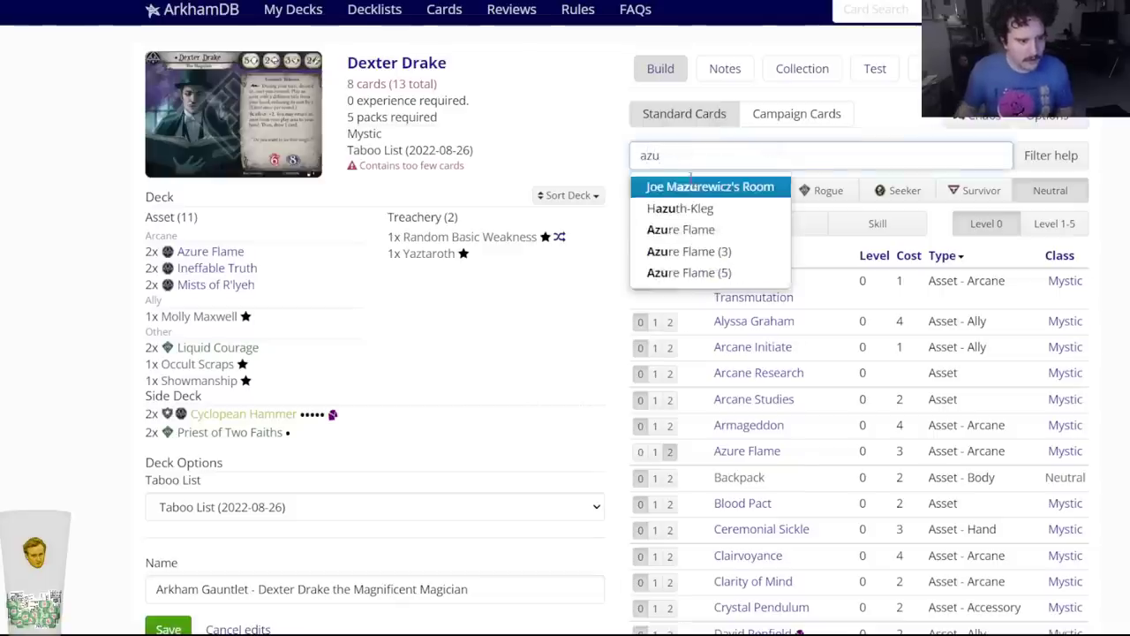
left_click(691, 186)
left_click(822, 474)
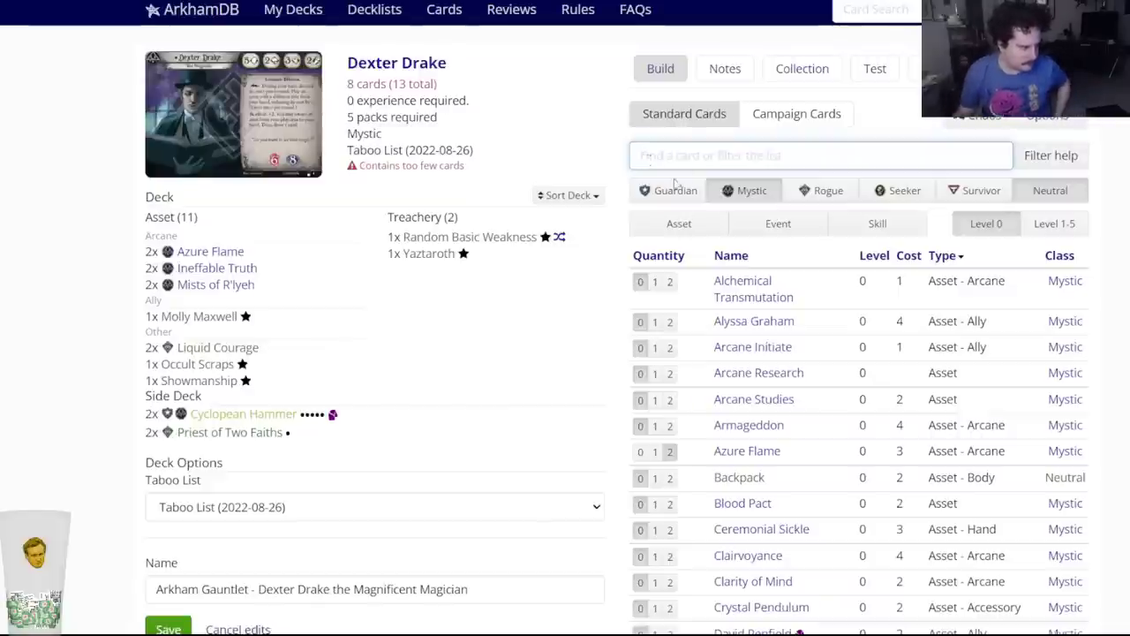
Add two copies of Ceremonial Sickle to Dexter Drake's main deck.
left_click(670, 530)
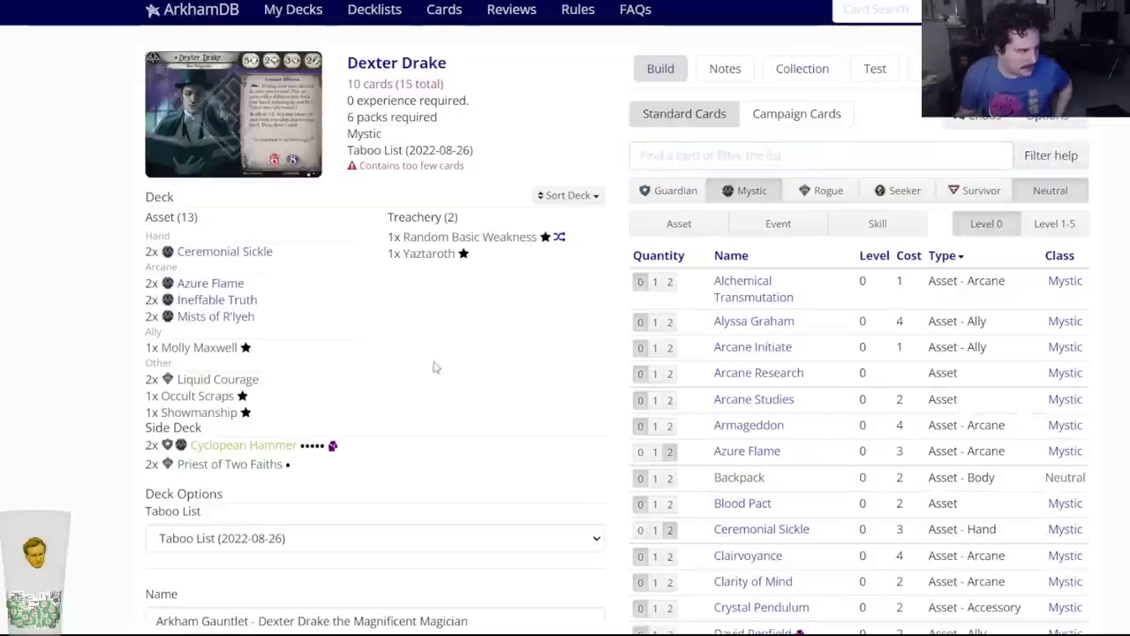
mouse_move(245, 260)
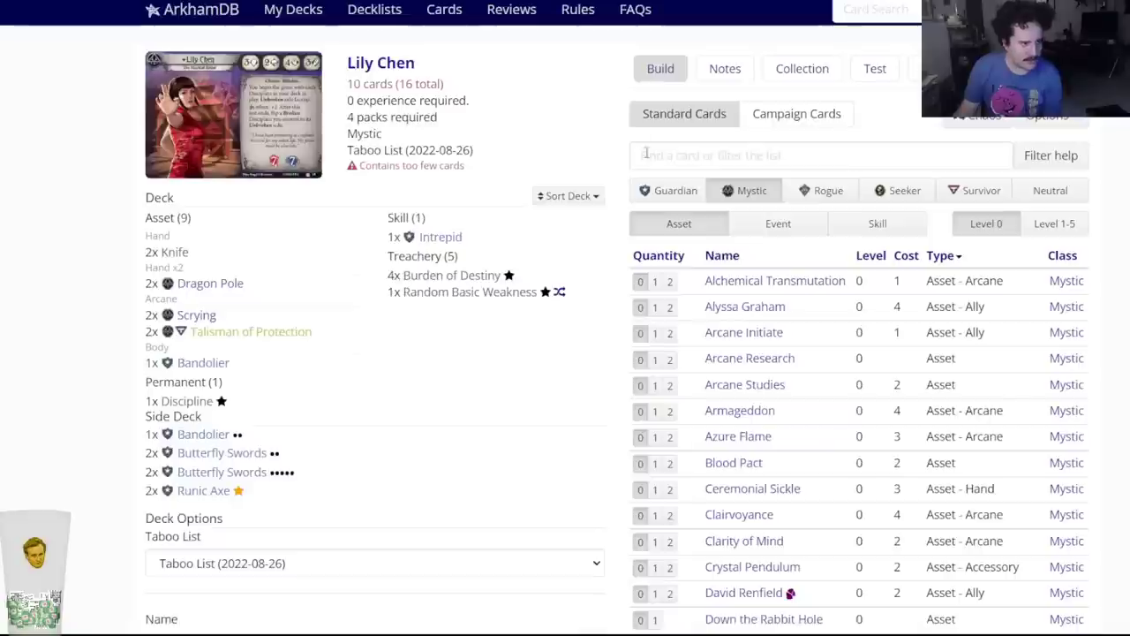
In Lily Chen's deck, add two level 0 copies of Enchanted Blade to the main deck.
left_click(653, 159)
type("enchanted")
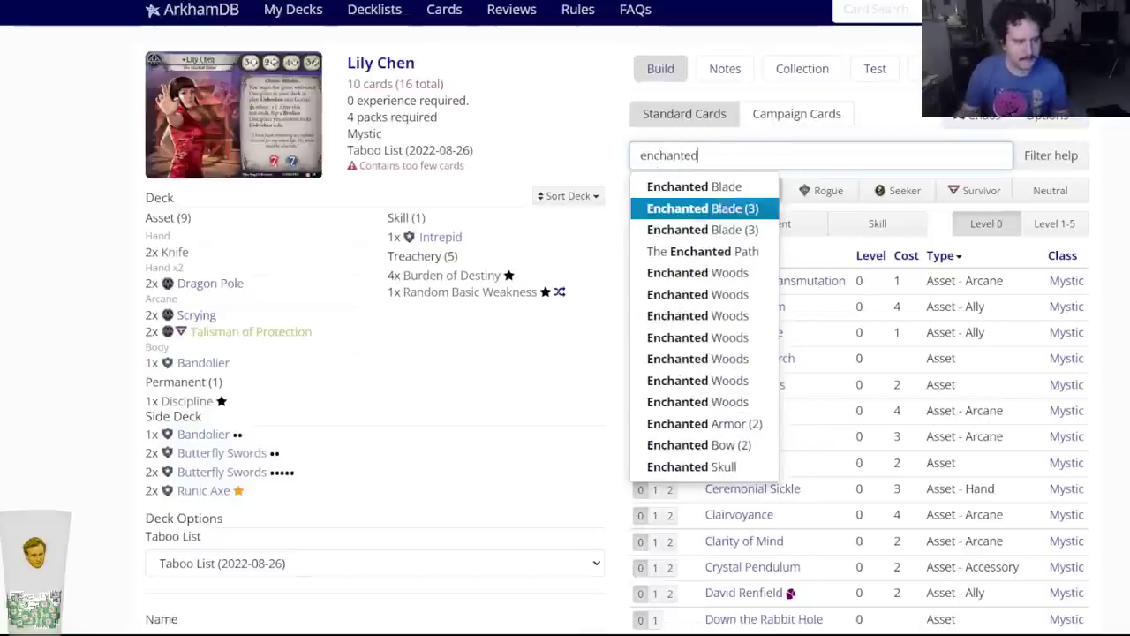
left_click(697, 186)
left_click(472, 88)
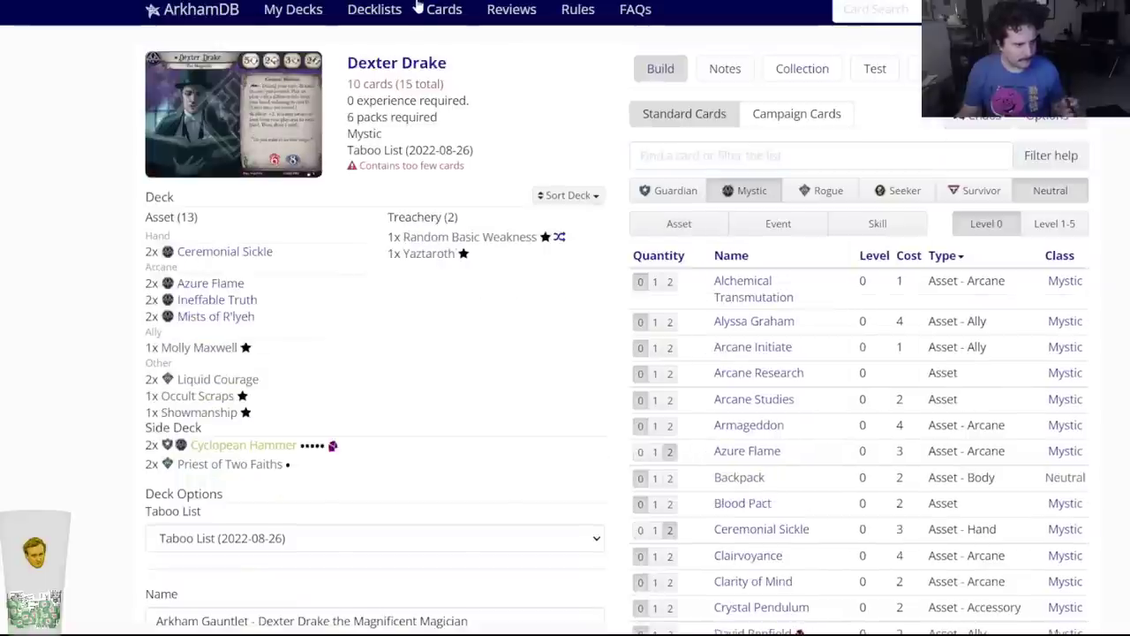
Add two copies of the level 3 Mystic Enchanted Blade to Dexter Drake's side deck.
left_click(638, 155)
type("enchanted")
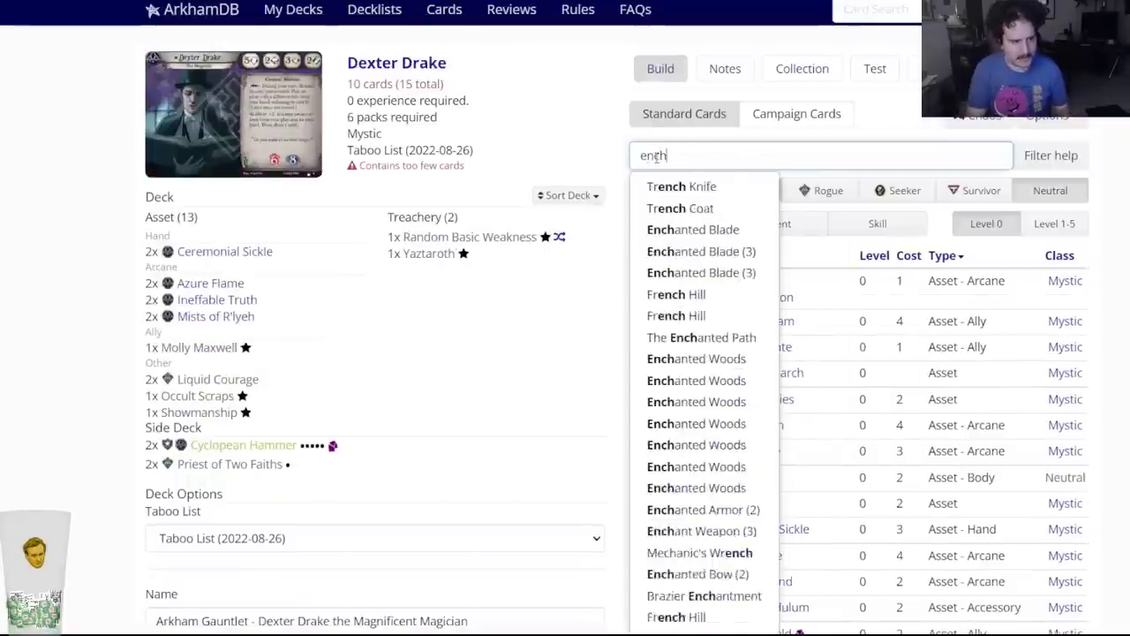
left_click(706, 226)
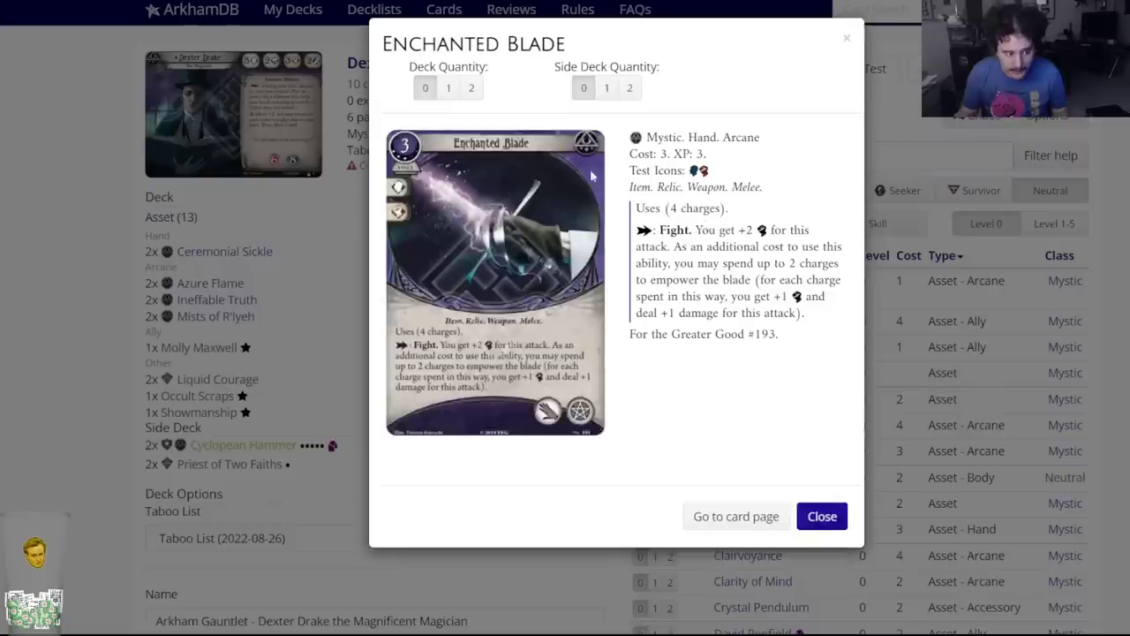
left_click(630, 87)
mouse_move(167, 395)
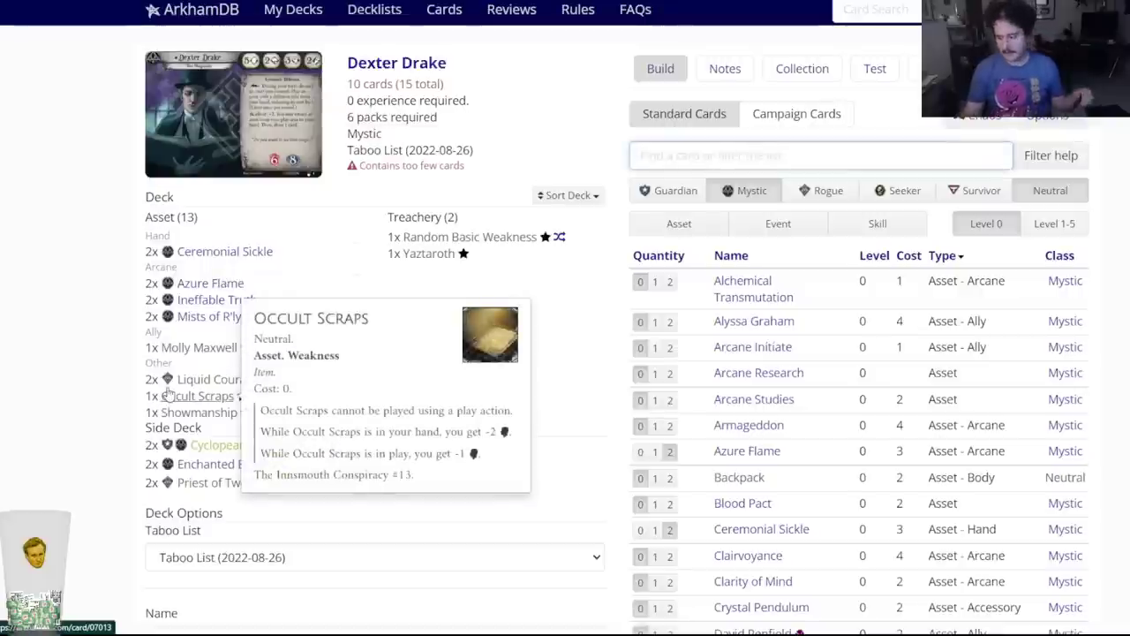
type("sword")
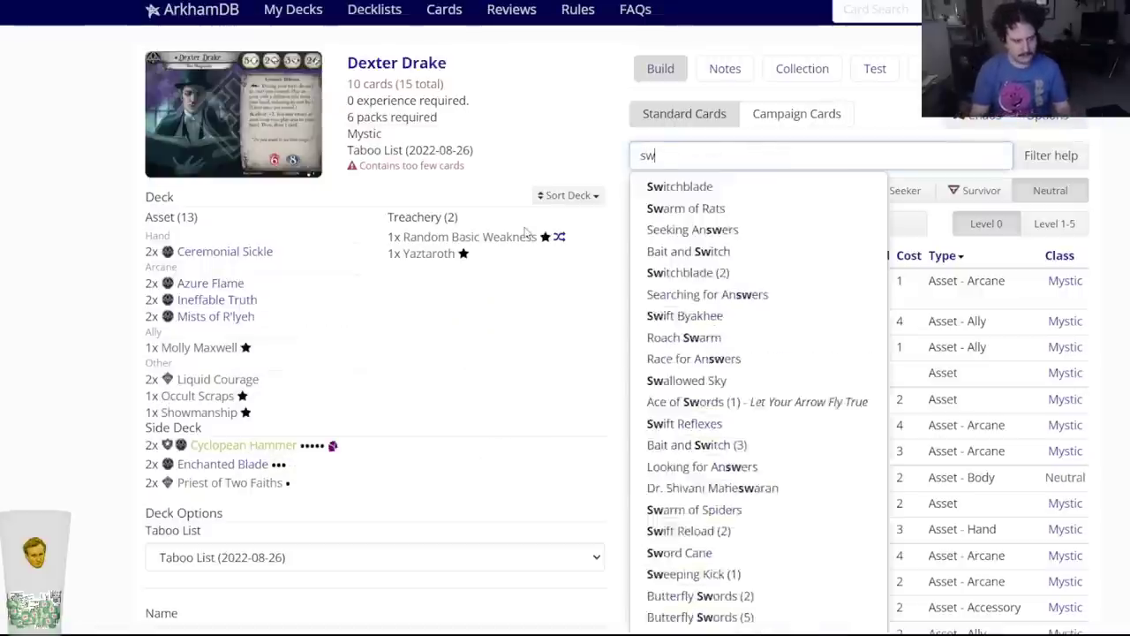
key("BackSpace")
key("BackSpace")
key("BackSpace")
key("BackSpace")
key("BackSpace")
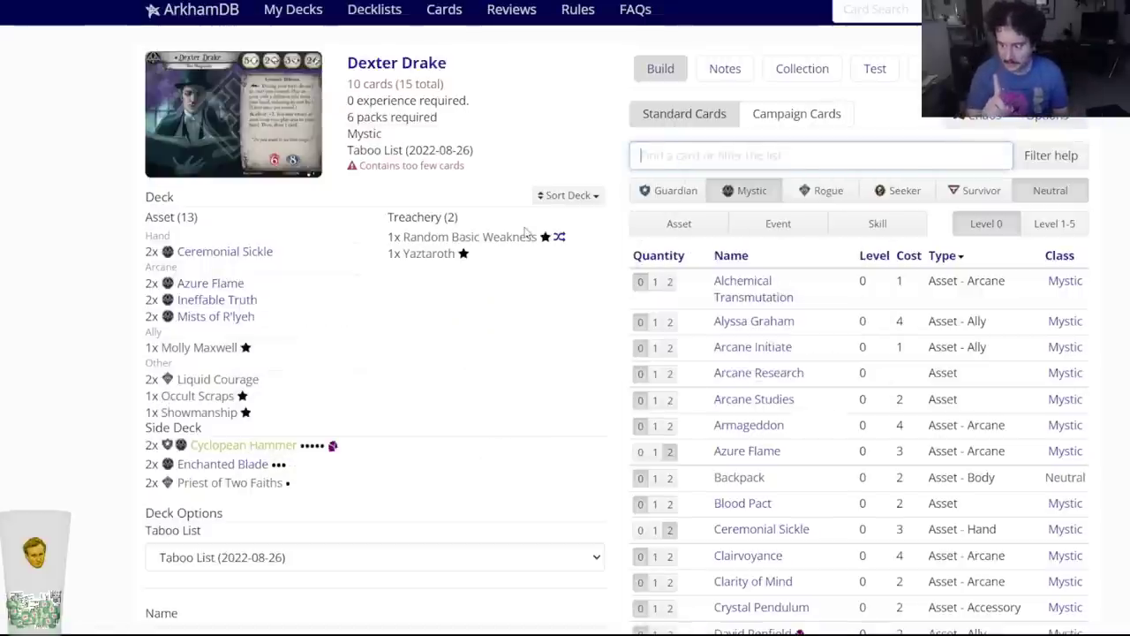
Switch to the Ultimate One Collection Challenge document in Google Docs and add the note "Dex get Sword Cane?" on a new last line.
key("ctrl+Tab")
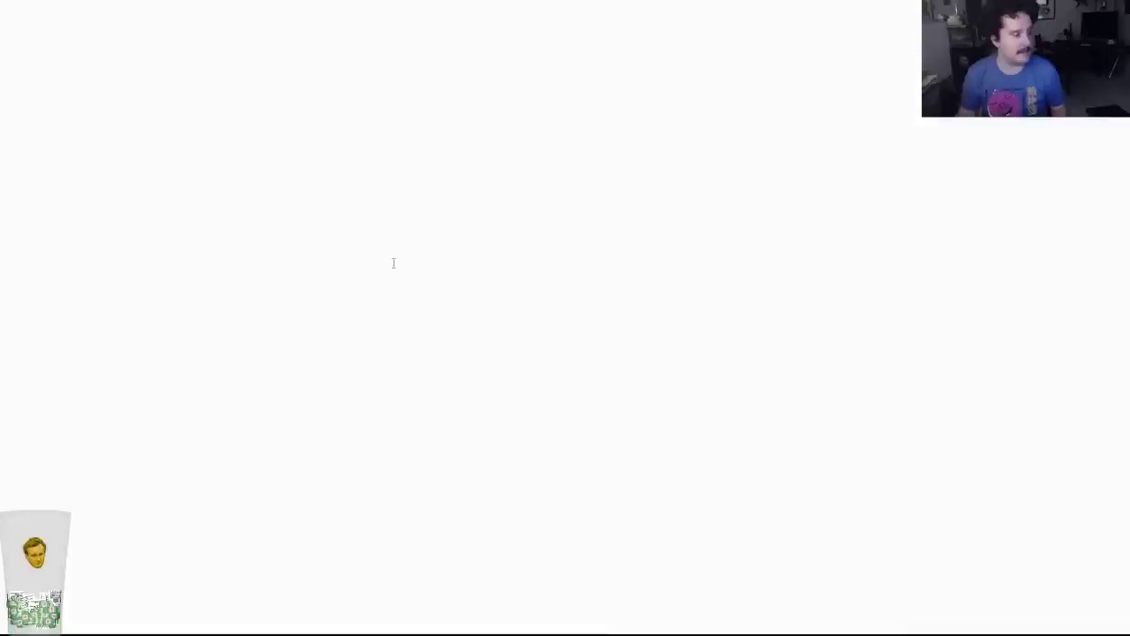
key("End")
key("Return")
type("Dex get Sword Cane?")
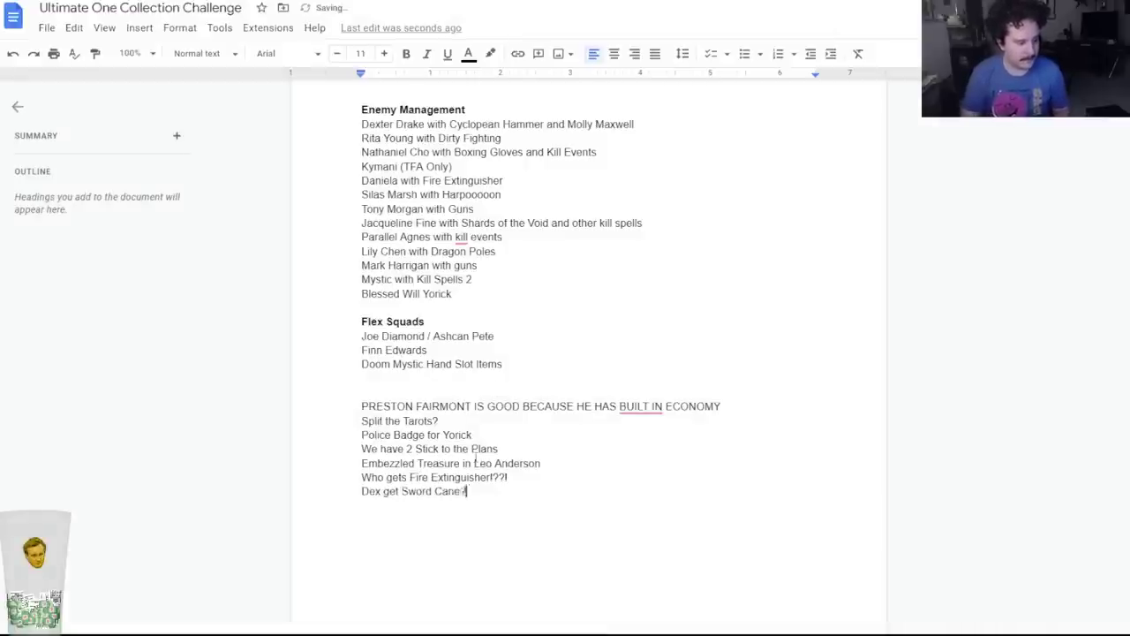
Delete the "Police Badge for Yorick" line from the notes at the end of the document.
left_click_drag(475, 436, 347, 440)
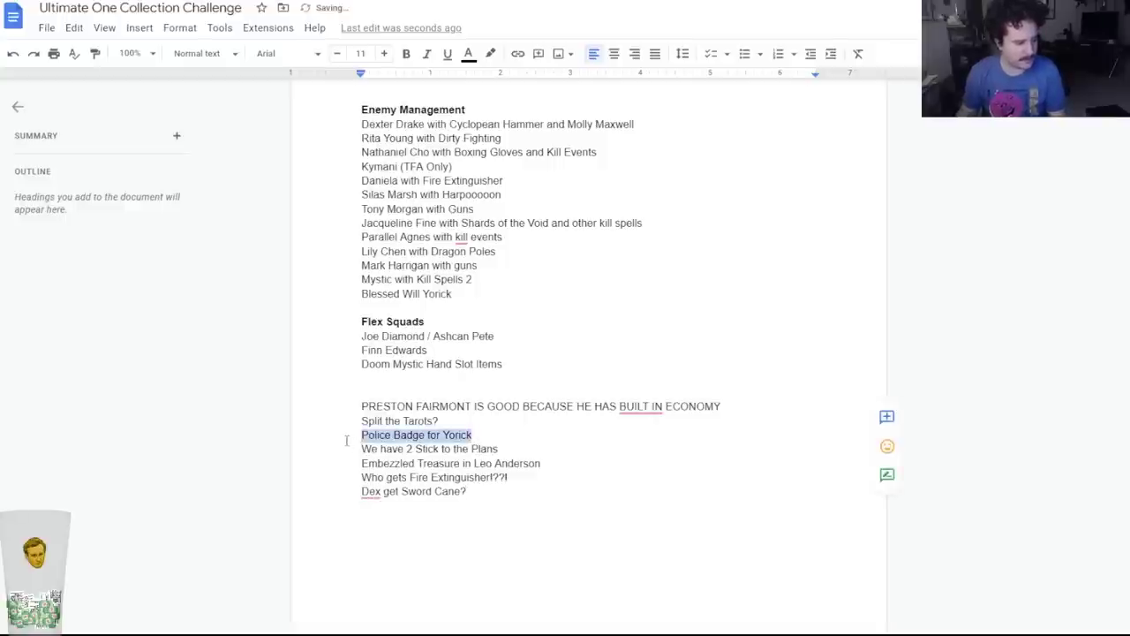
key("BackSpace")
key("BackSpace")
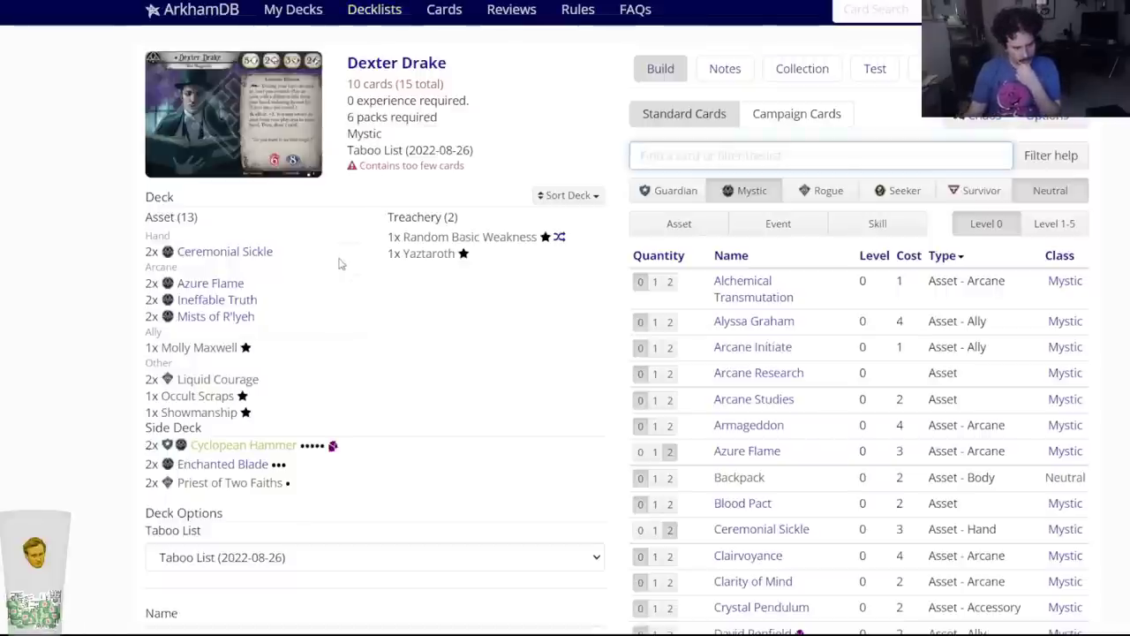
Switch to Dexter Drake's deck on ArkhamDB and filter its card list to level 0 Rogue assets.
left_click(833, 225)
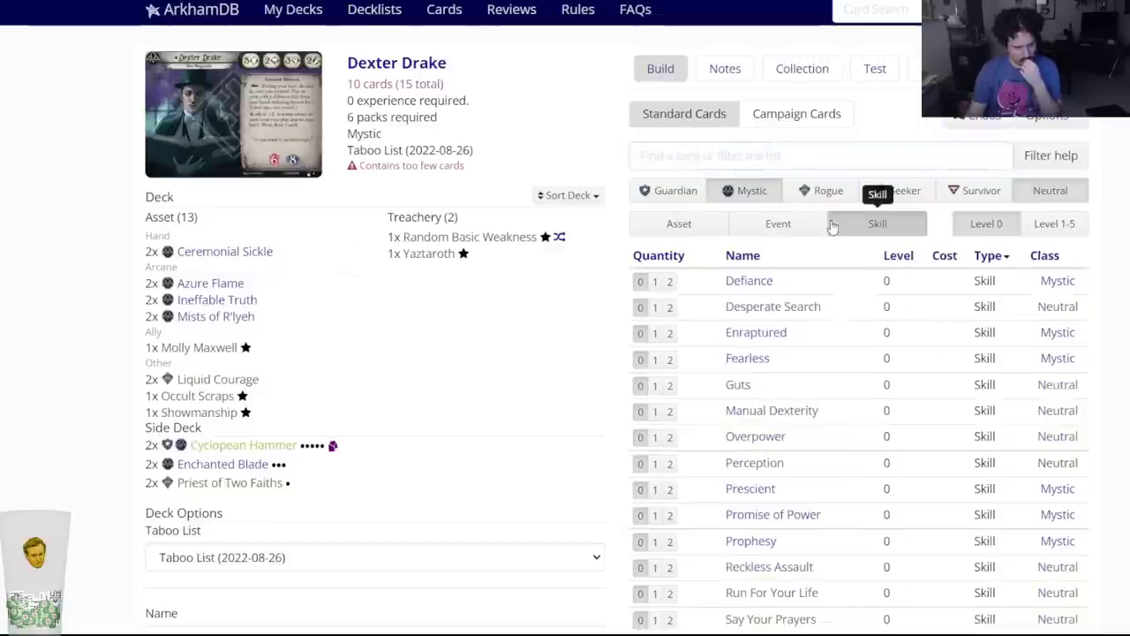
left_click(821, 196)
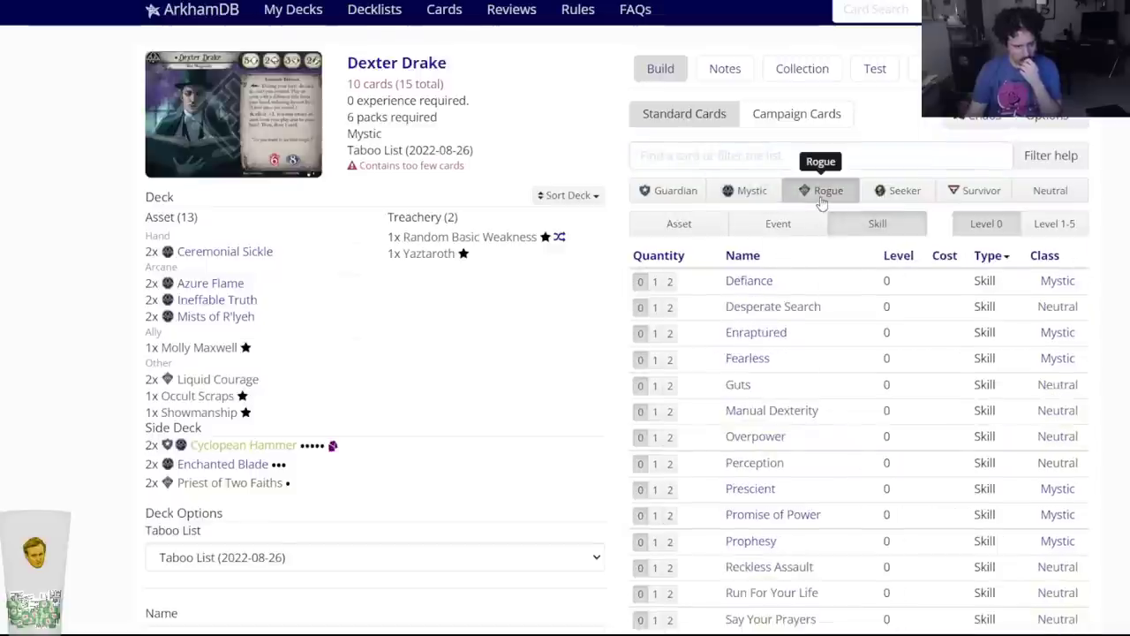
left_click(707, 223)
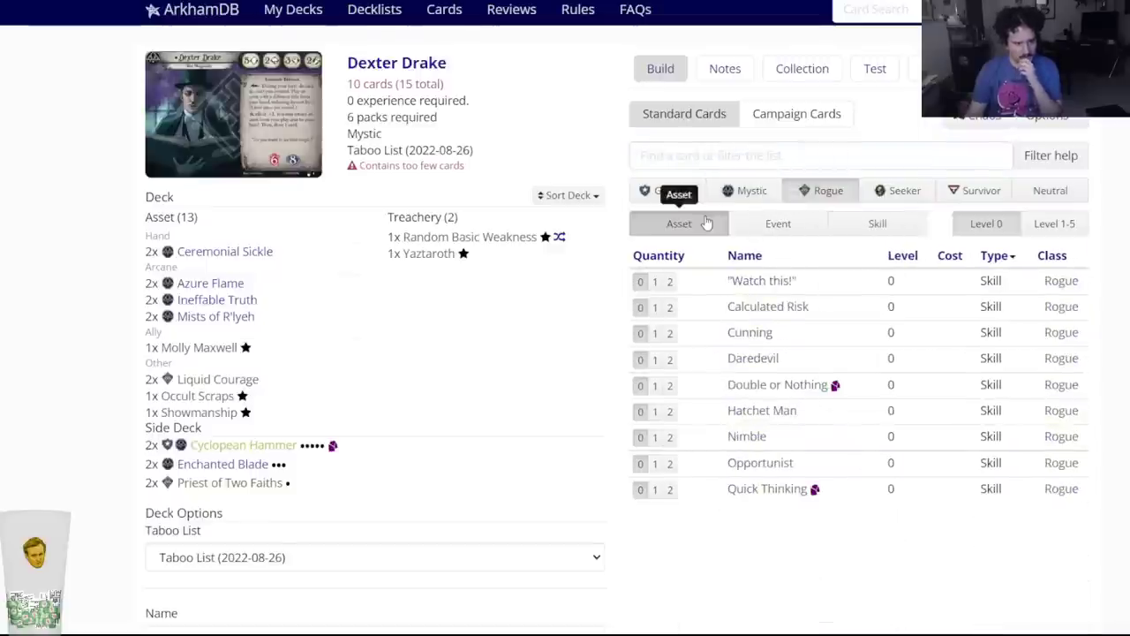
mouse_move(734, 369)
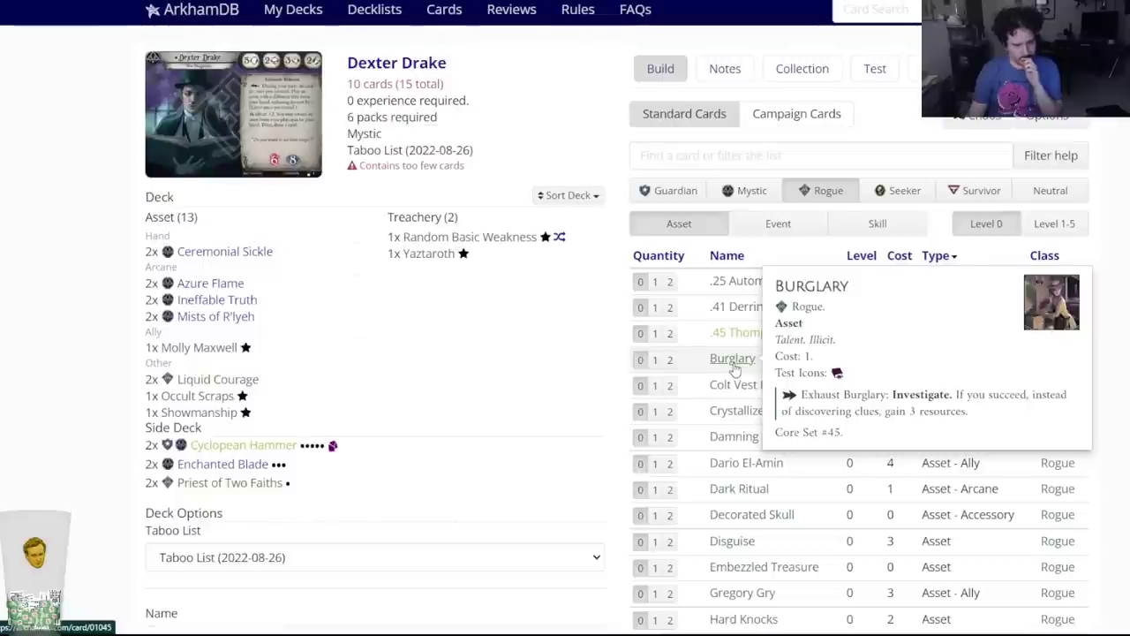
left_click(669, 359)
left_click(221, 381)
left_click(426, 89)
left_click(887, 274)
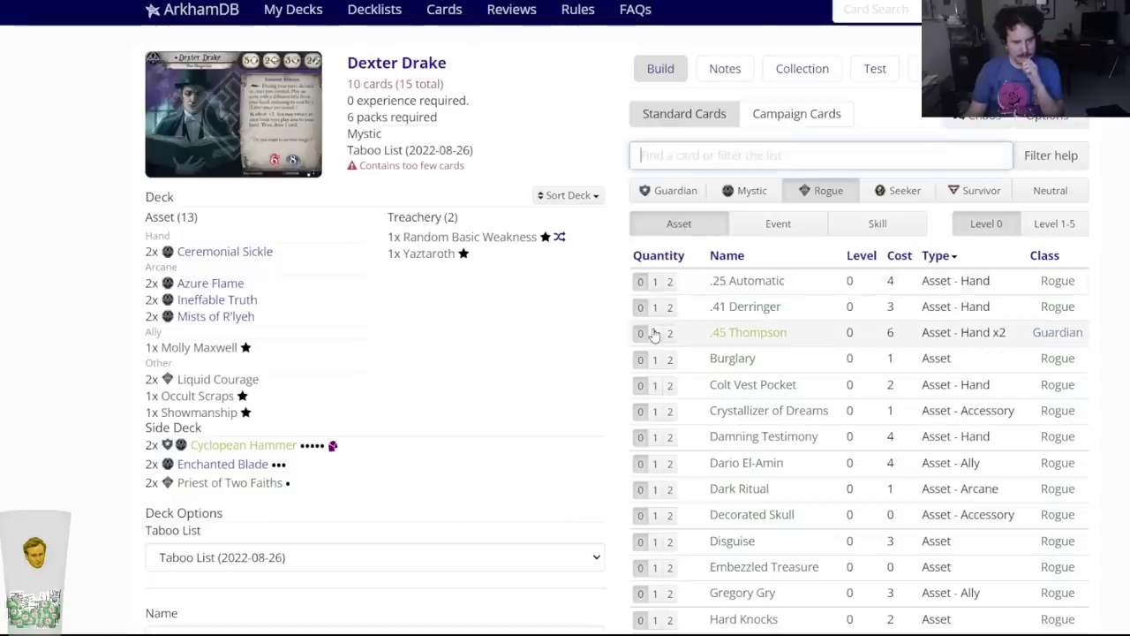
Add two copies of Lone Wolf to Dexter Drake's main deck from the level 0 Rogue assets.
scroll(733, 457, "down", 3)
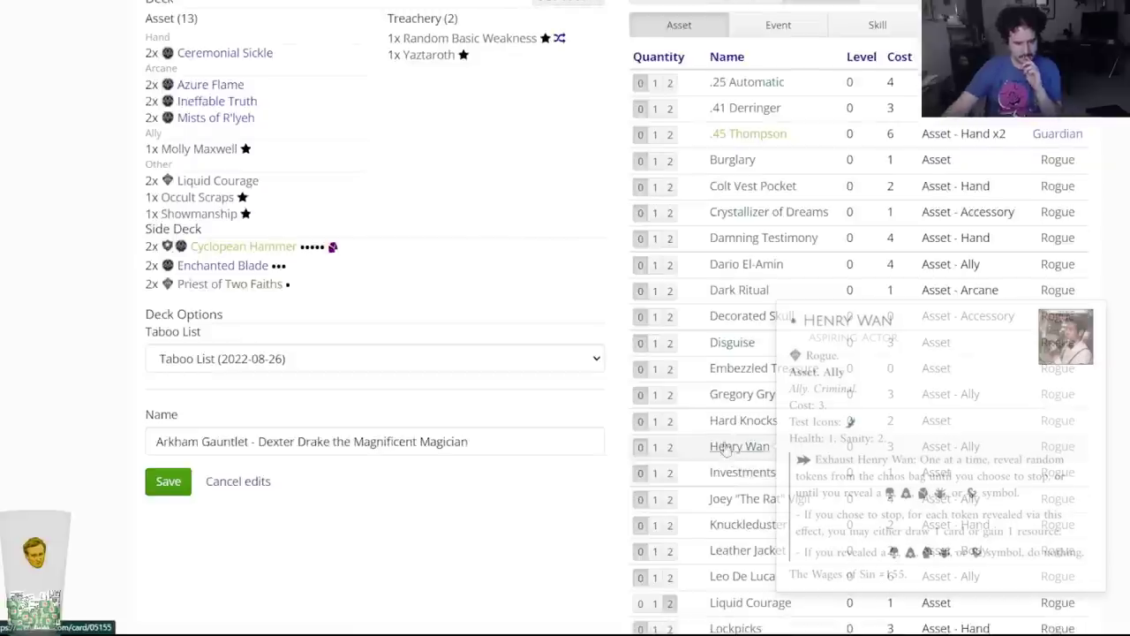
scroll(737, 393, "down", 3)
mouse_move(757, 406)
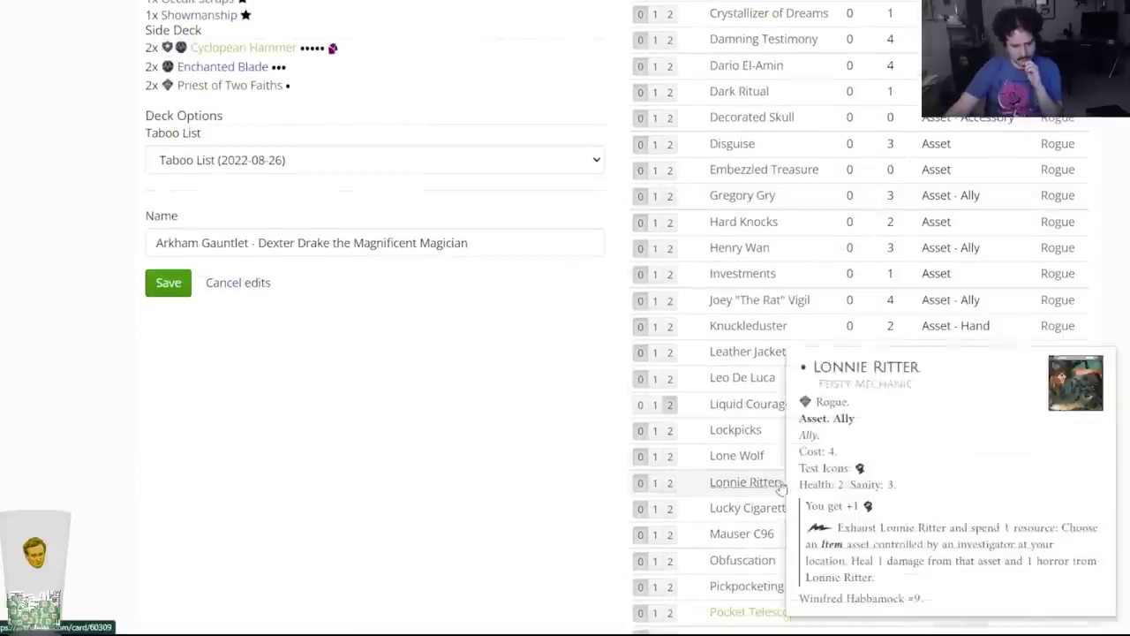
left_click(669, 456)
scroll(583, 442, "up", 5)
mouse_move(202, 333)
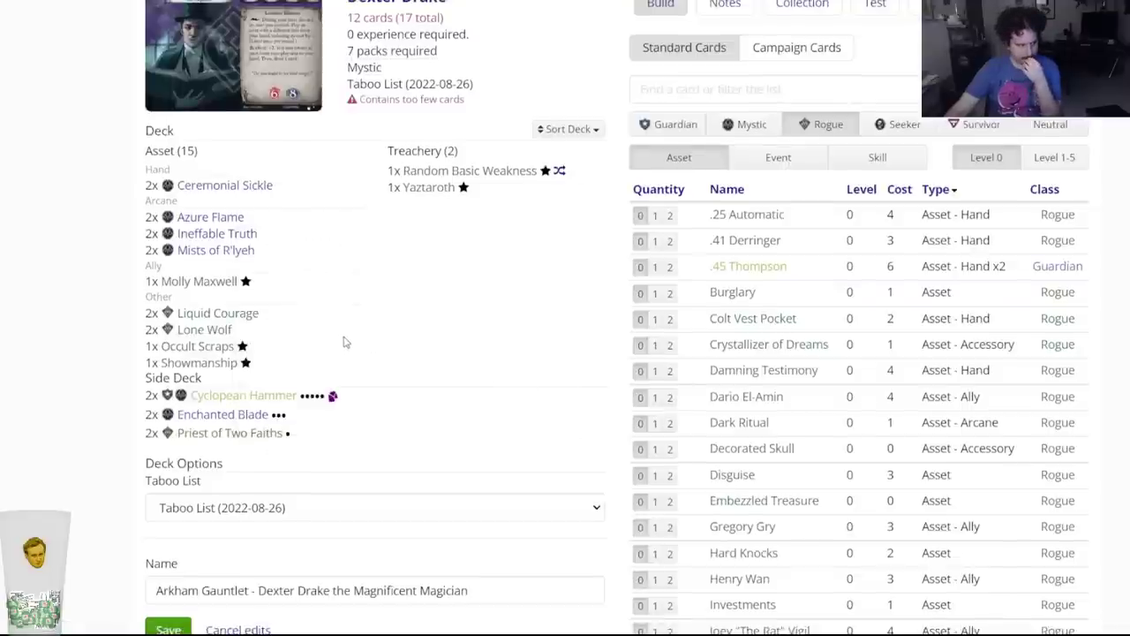
scroll(404, 337, "down", 4)
scroll(404, 338, "down", 3)
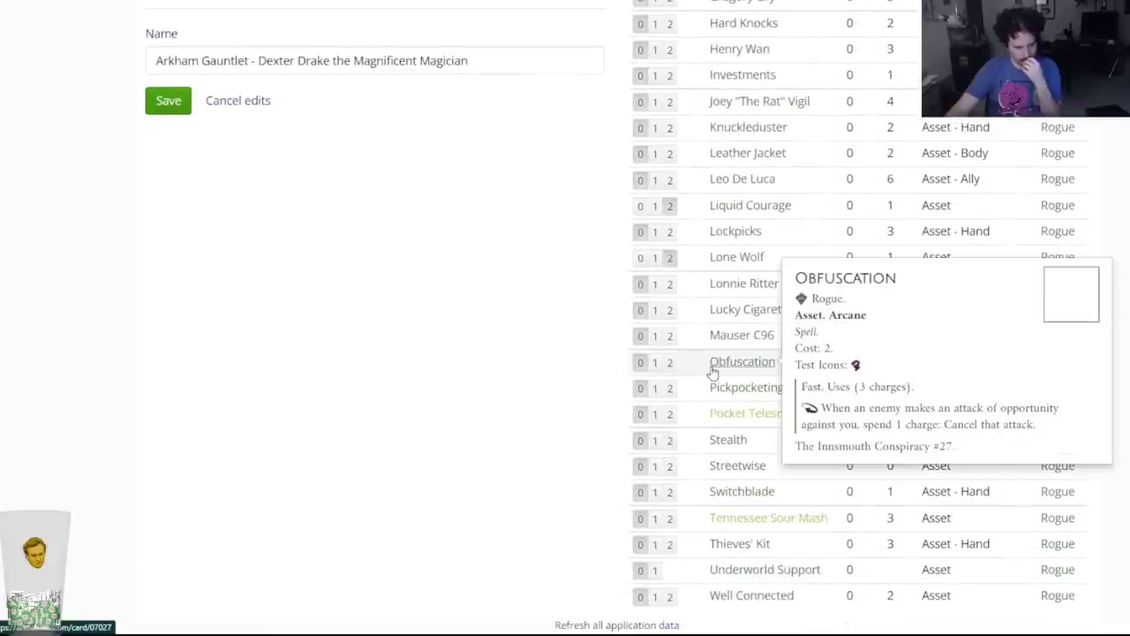
mouse_move(749, 528)
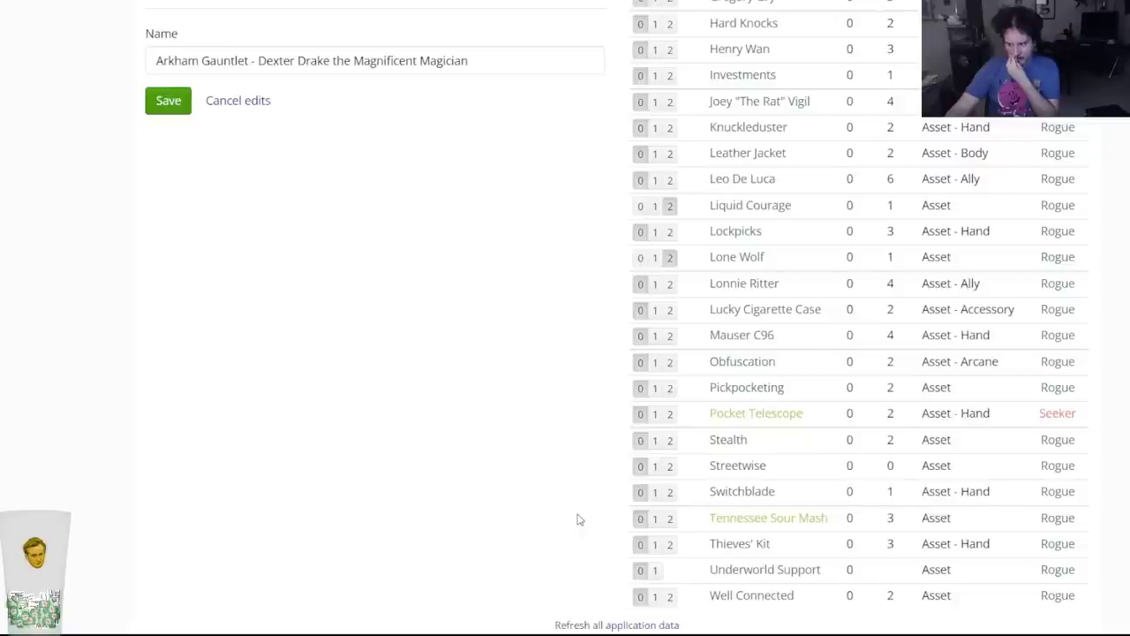
scroll(528, 490, "down", 1)
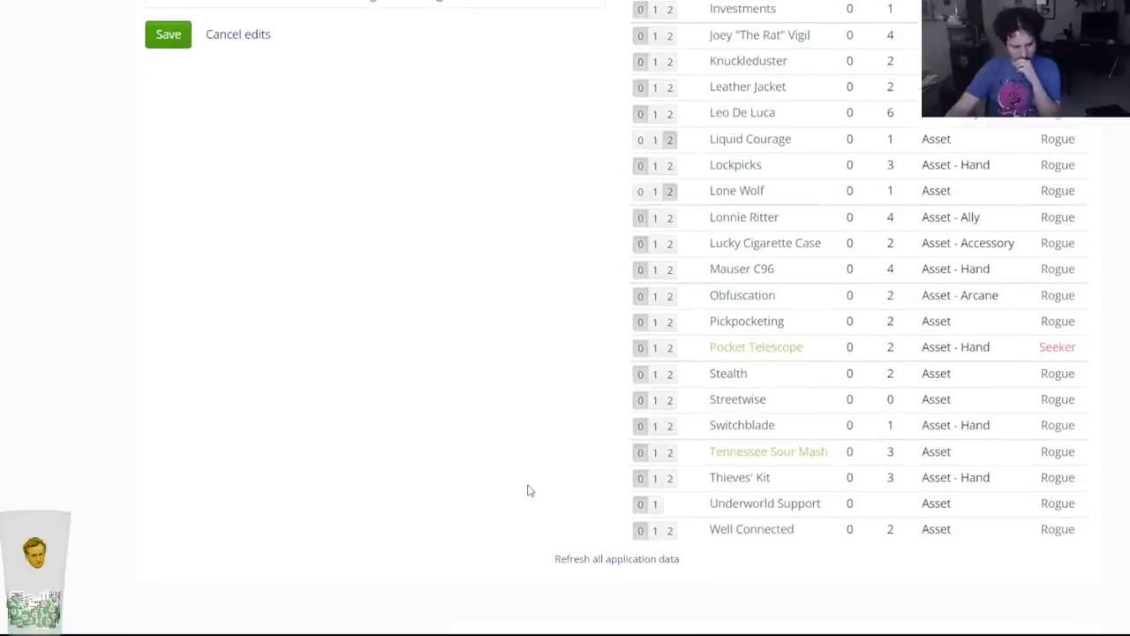
scroll(517, 446, "up", 10)
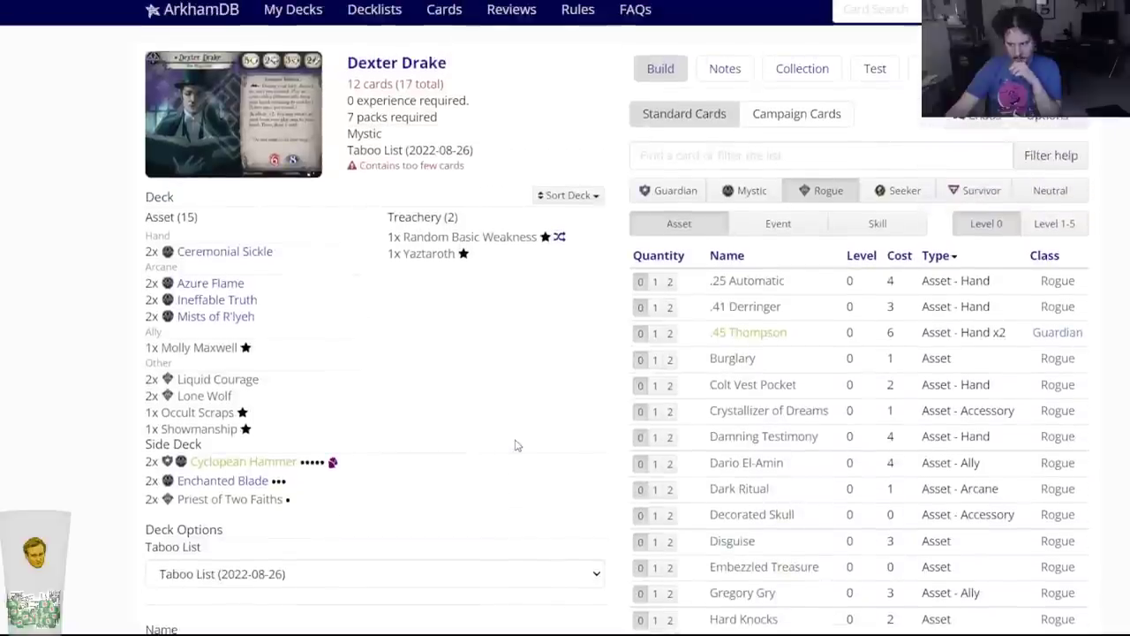
Find Ritual Candles by name and add two copies to Dexter Drake's main deck.
left_click(690, 162)
type("r")
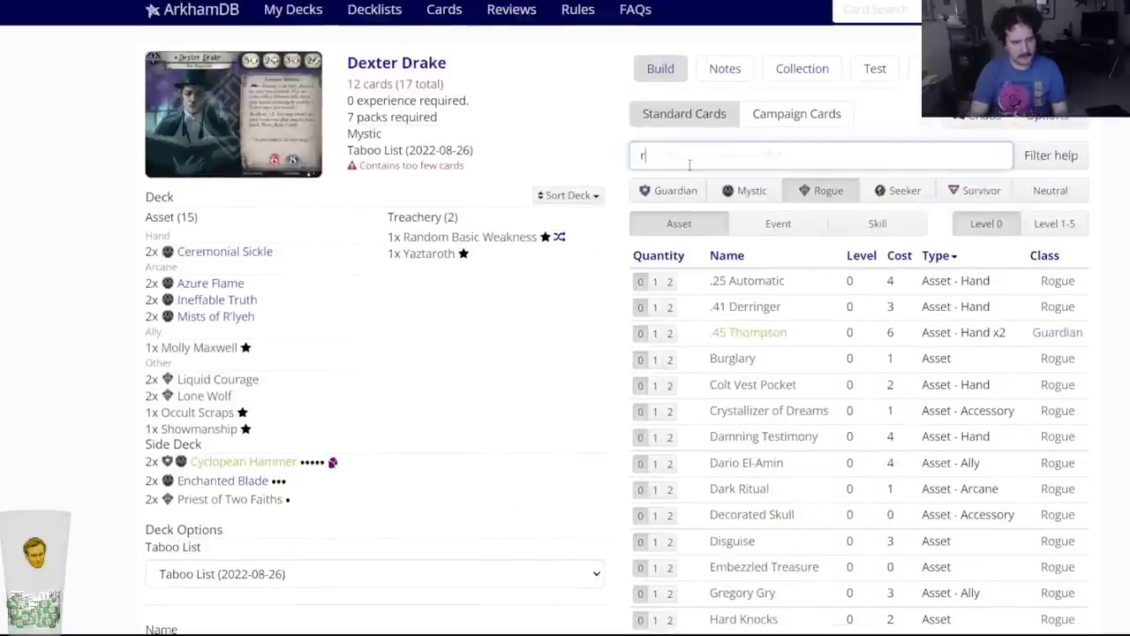
type("itual")
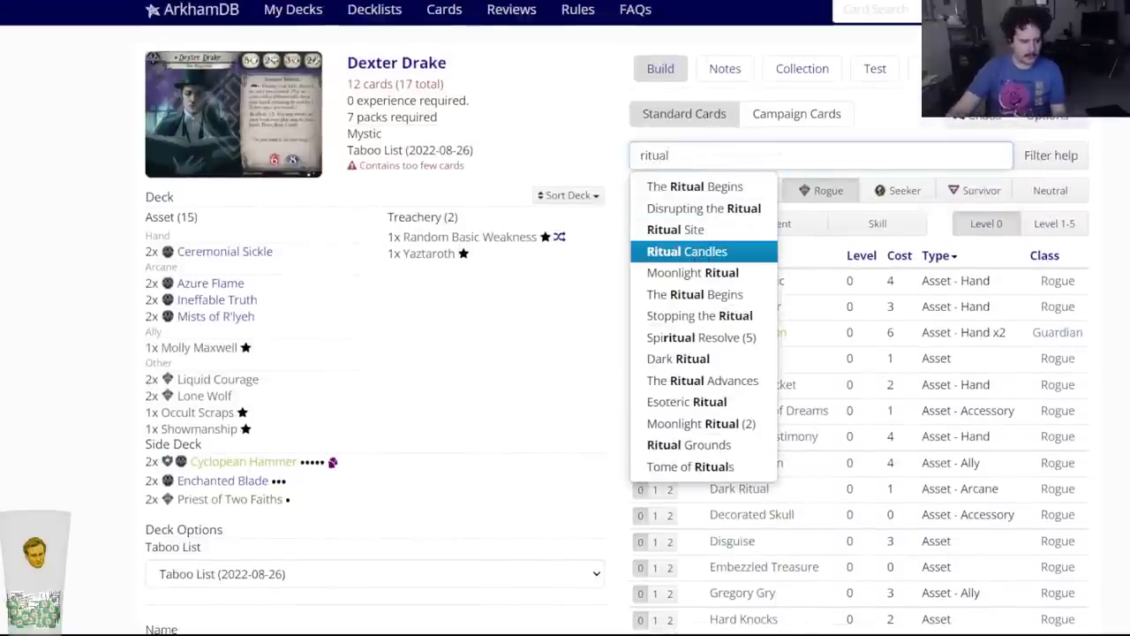
key("Return")
key("2")
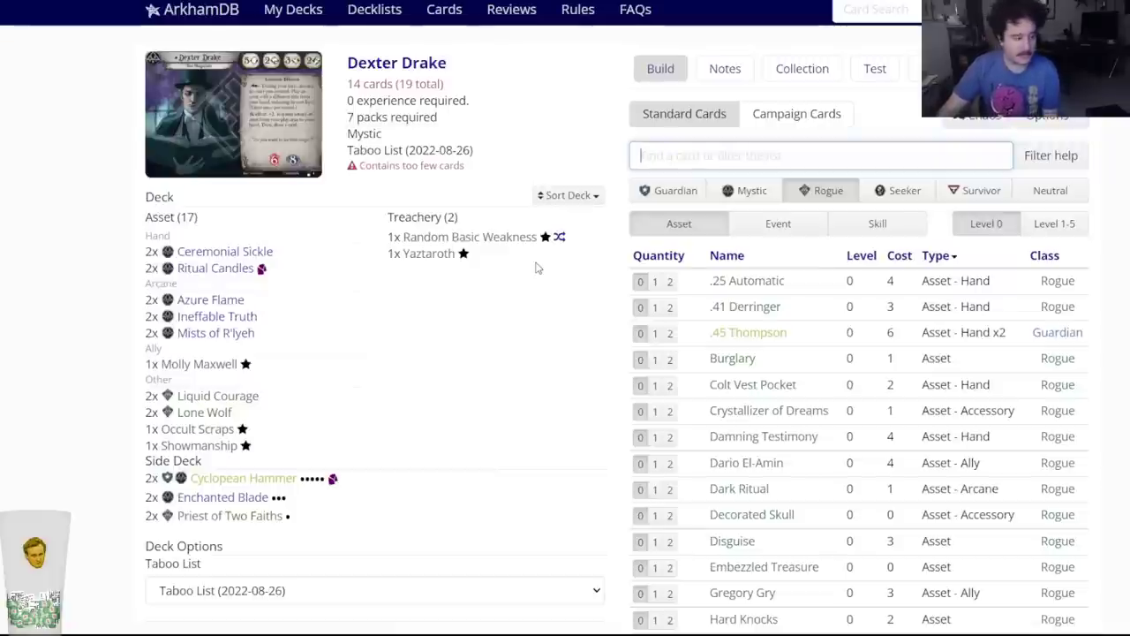
Switch to the Ultimate One Collection Challenge document in Google Docs and add the note "Living Ink in Dexter?" on a new last line.
key("ctrl+Tab")
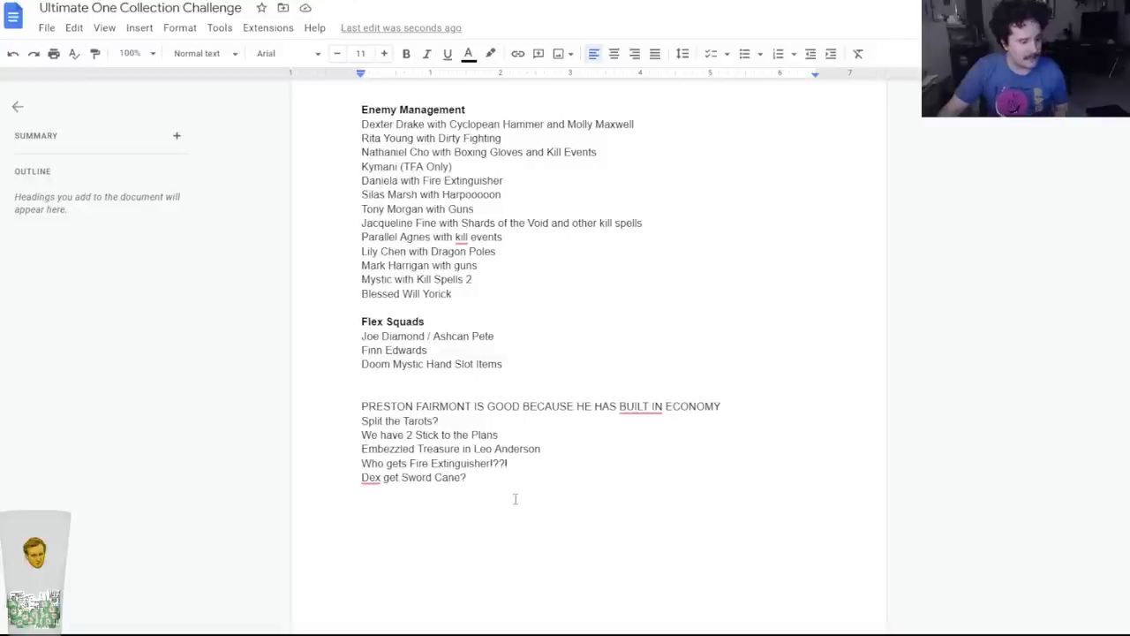
key("Return")
type("Living Ink")
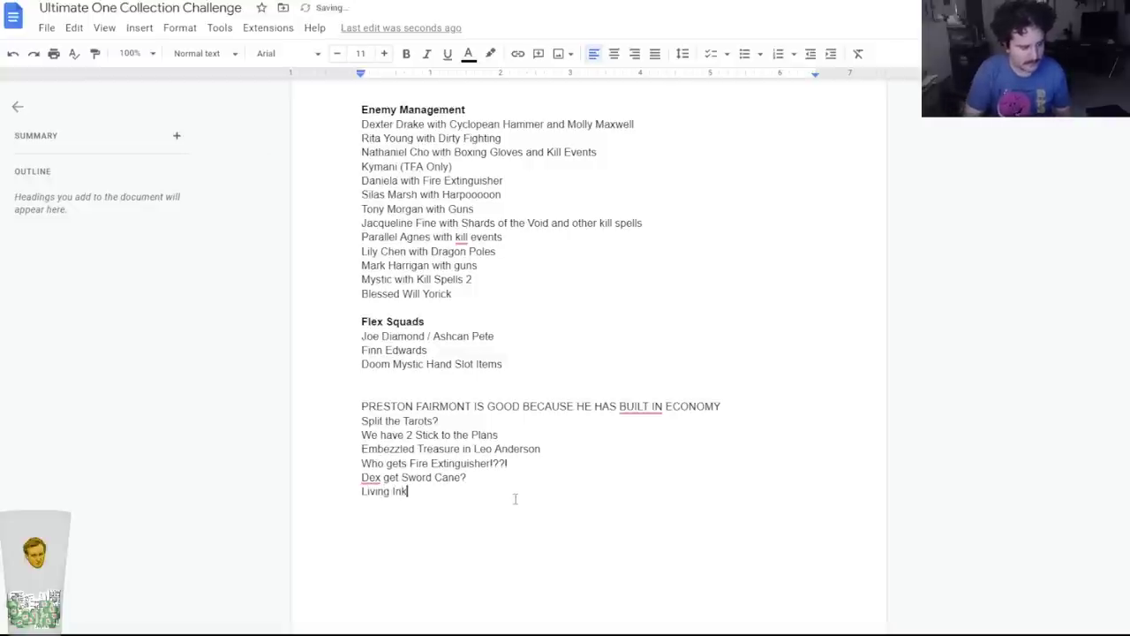
type(" in Dexter?")
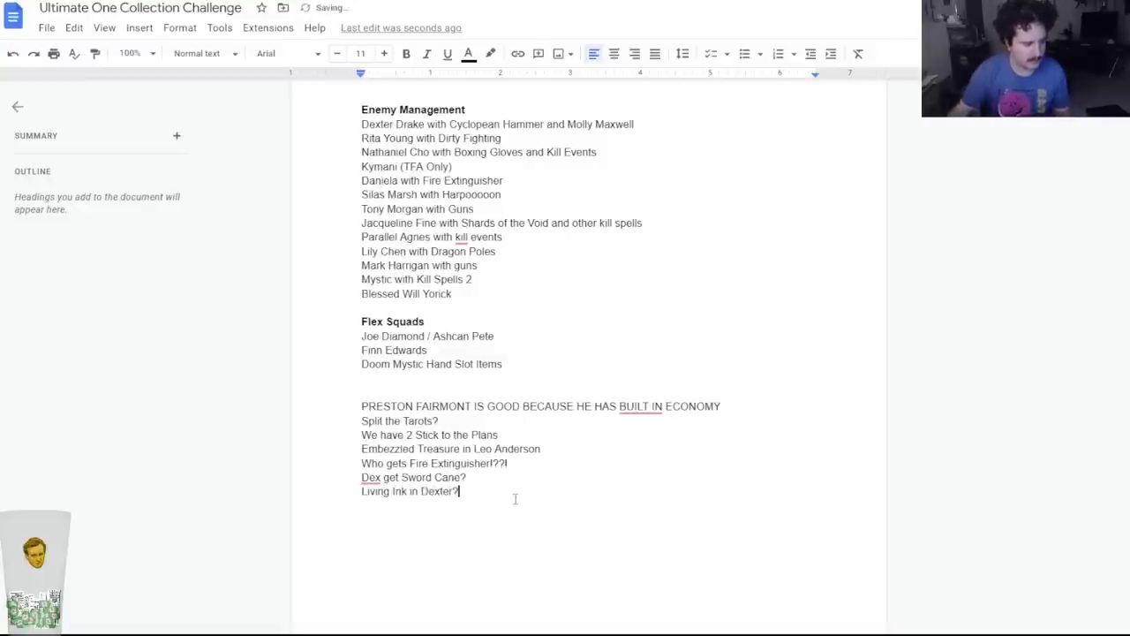
Switch back to Dexter Drake's deck on ArkhamDB and look up the Sword Cane card's details.
key("ctrl+Tab")
key("ctrl+Tab")
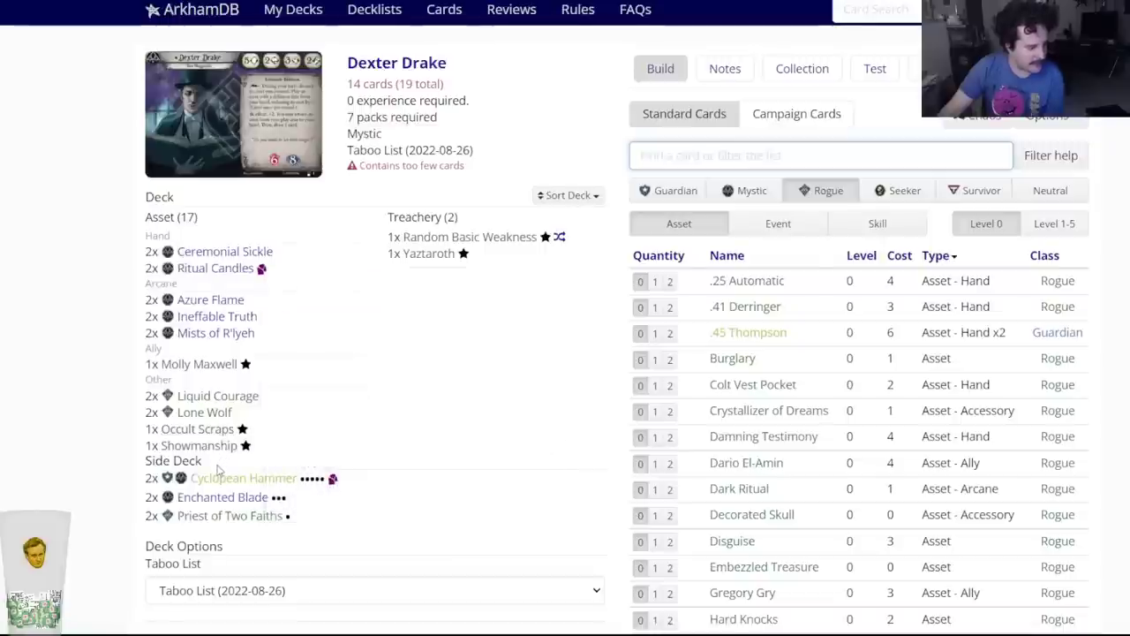
type("sword")
key("Down")
key("Return")
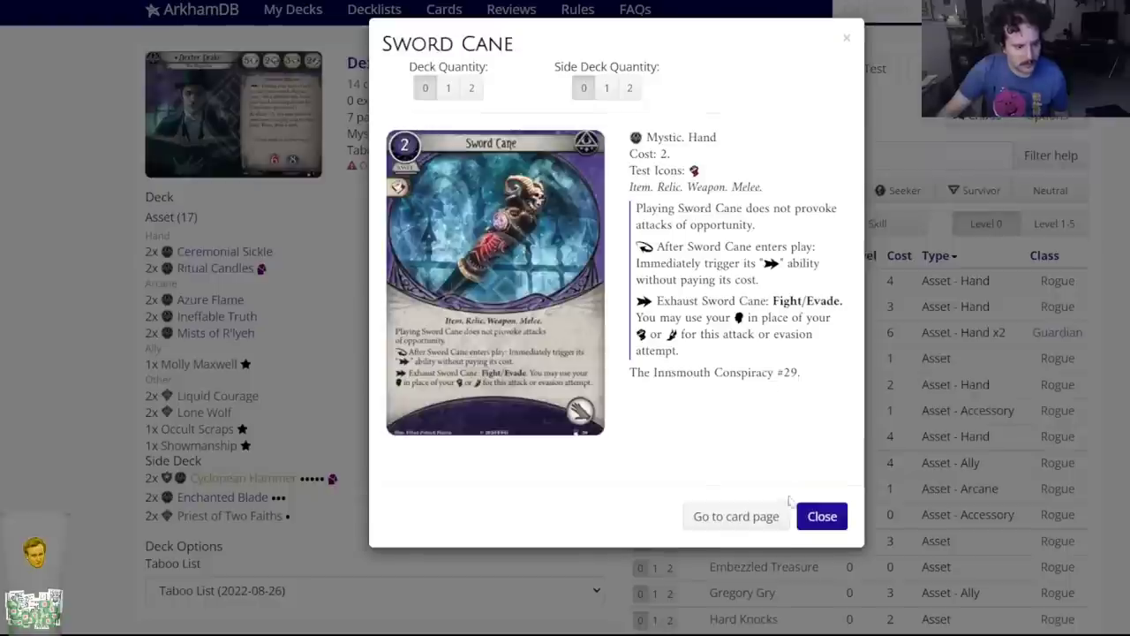
left_click(811, 517)
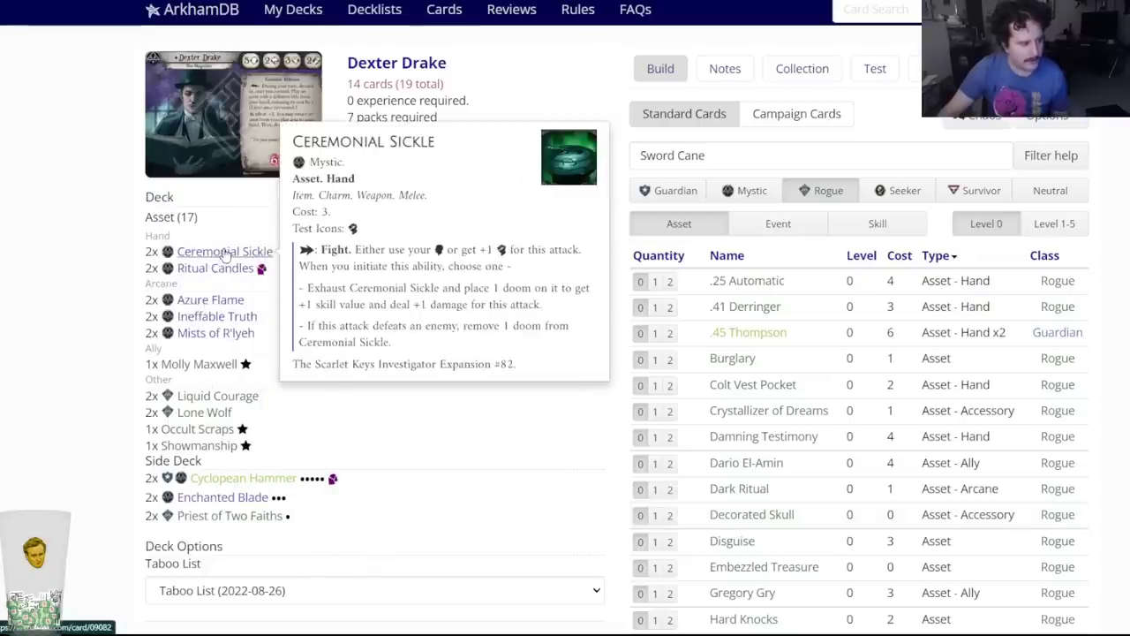
Remove both copies of Enchanted Blade from Dexter Drake's side deck and review the Cyclopean Hammer card.
left_click(221, 497)
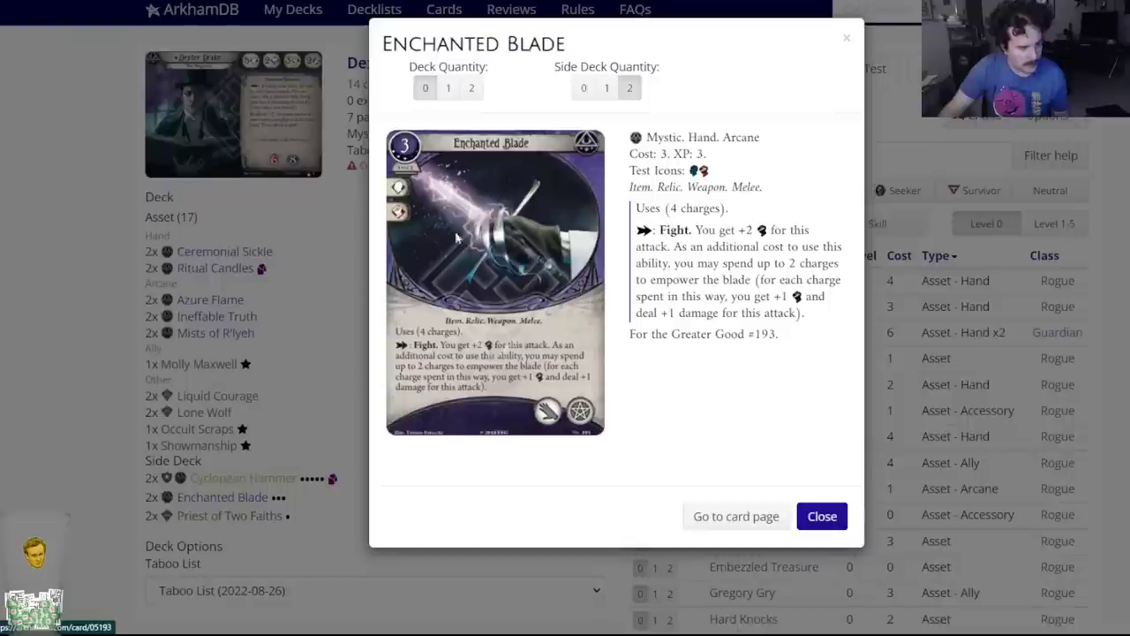
left_click(581, 90)
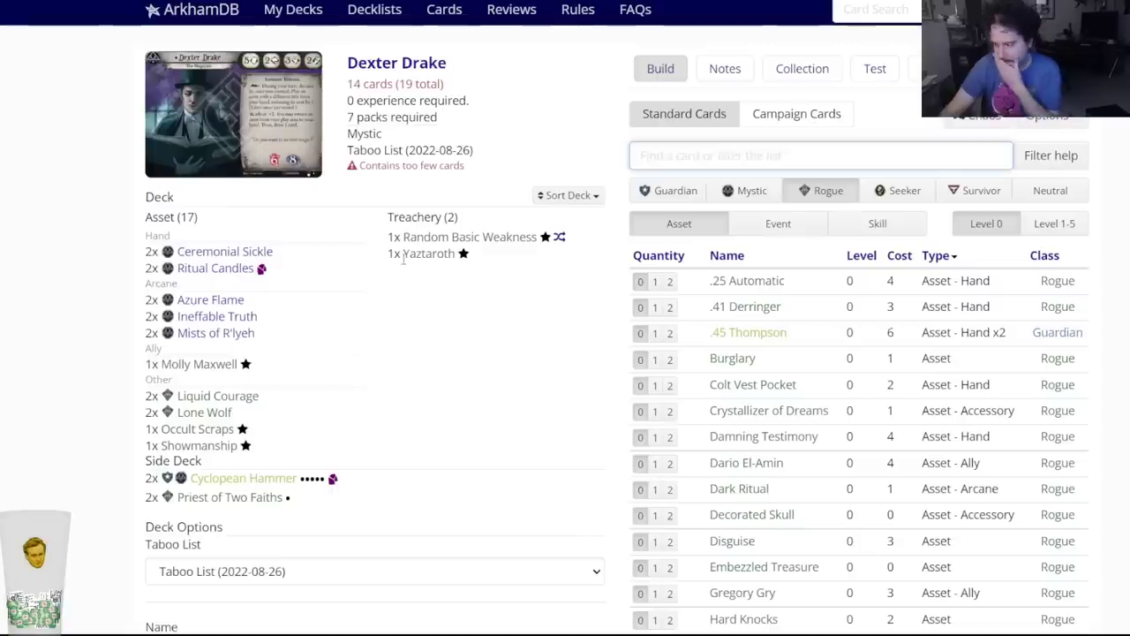
mouse_move(250, 268)
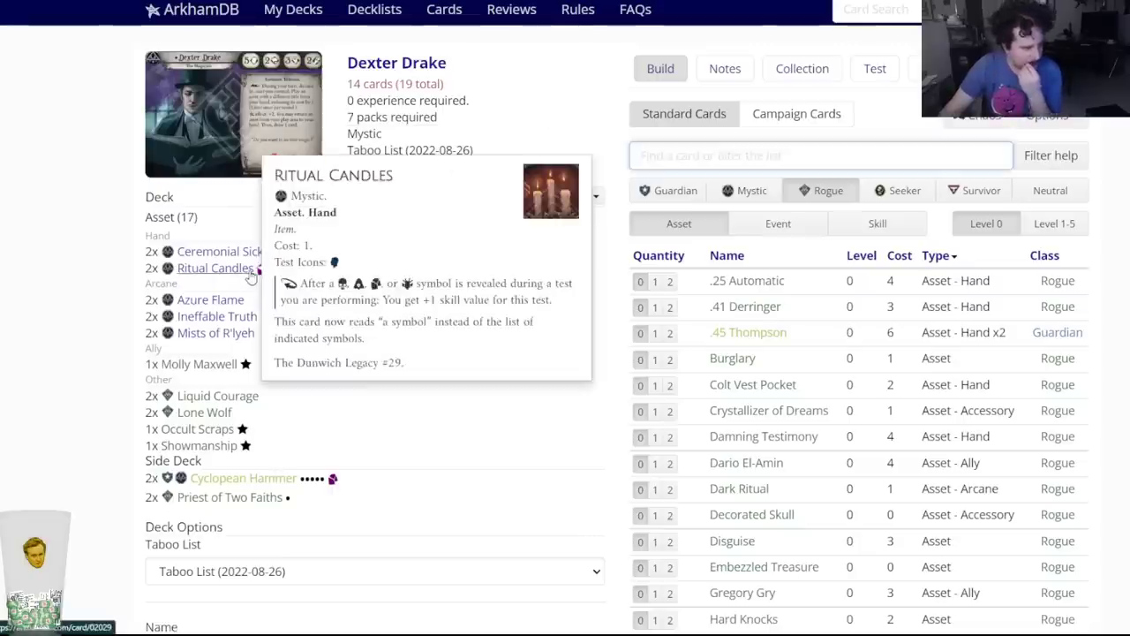
mouse_move(226, 323)
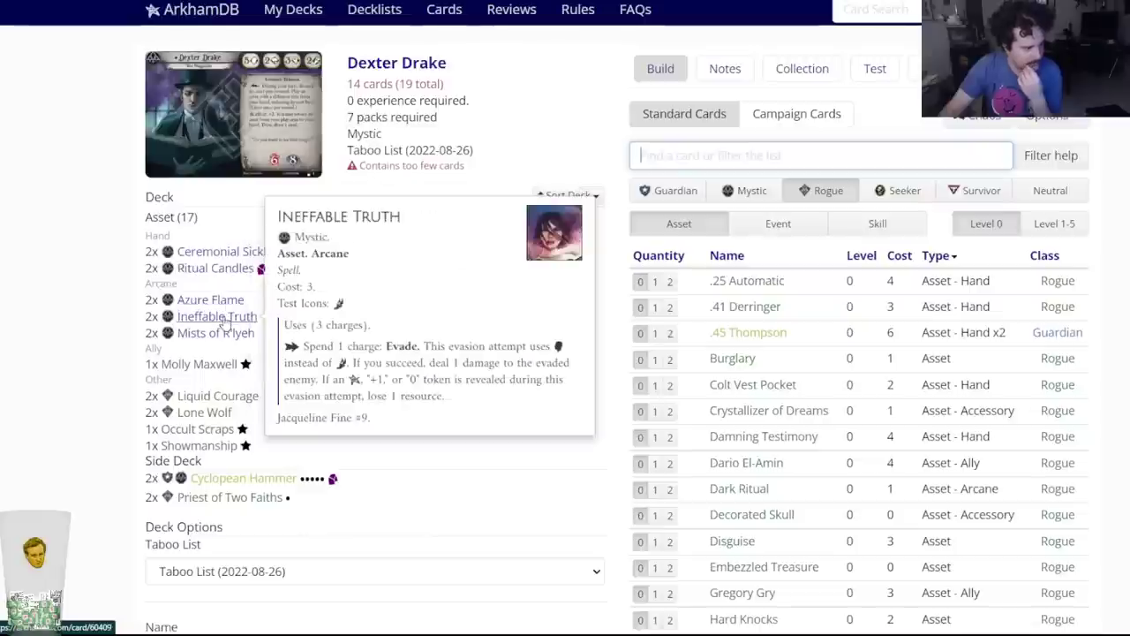
left_click(202, 481)
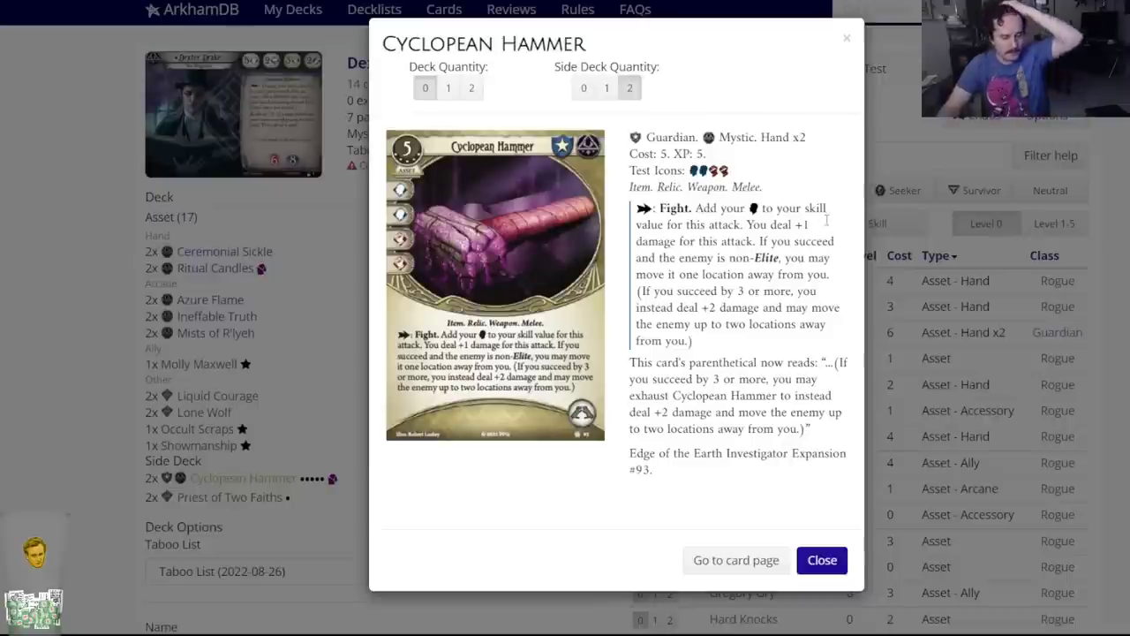
left_click(821, 560)
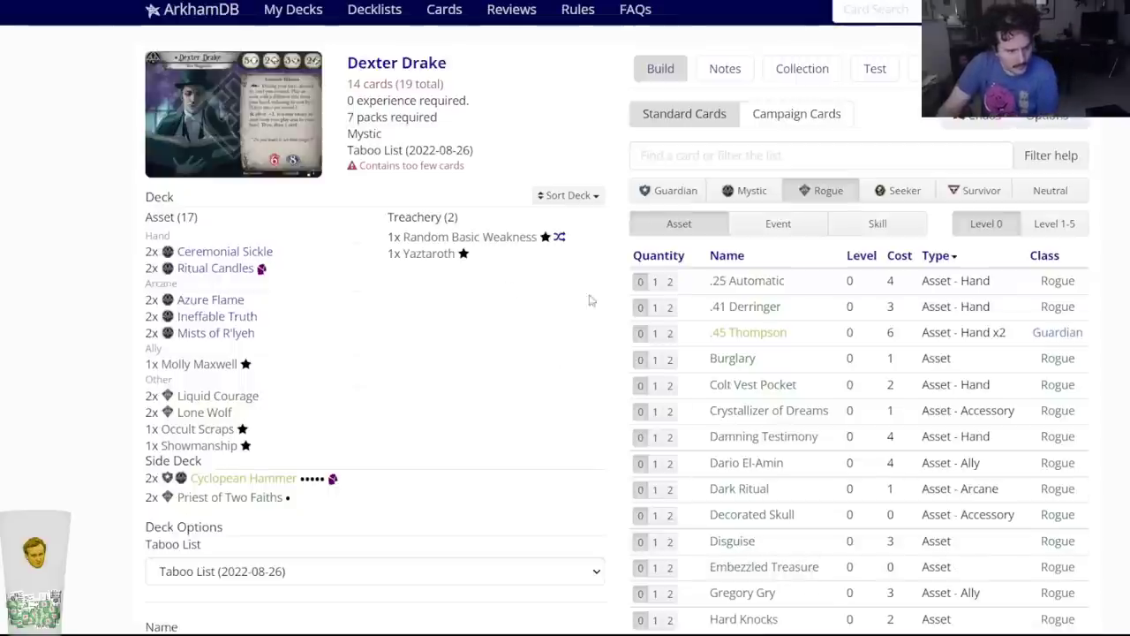
Review the level 0 Mystic skills and events for Dexter Drake's deck, including Promise of Power and Enraptured.
left_click(753, 196)
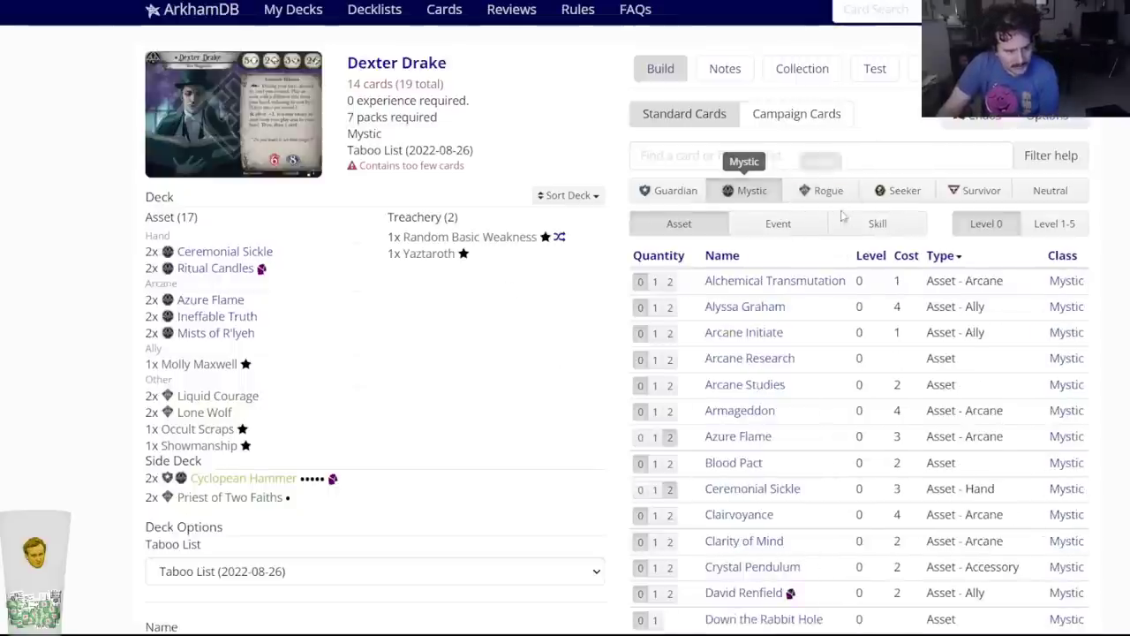
left_click(879, 224)
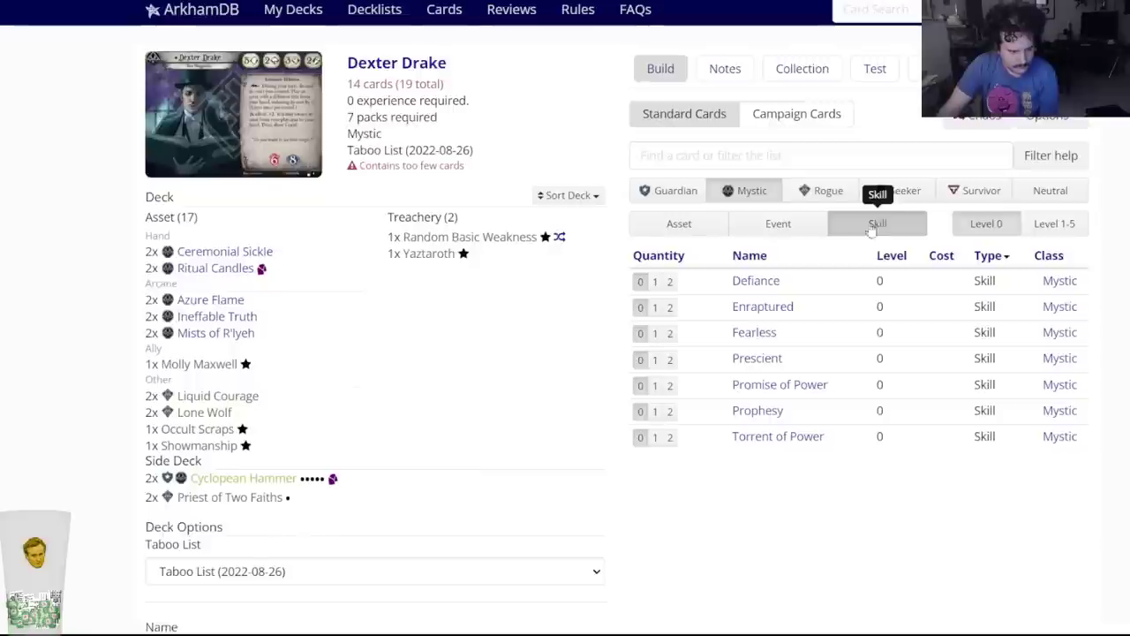
mouse_move(771, 357)
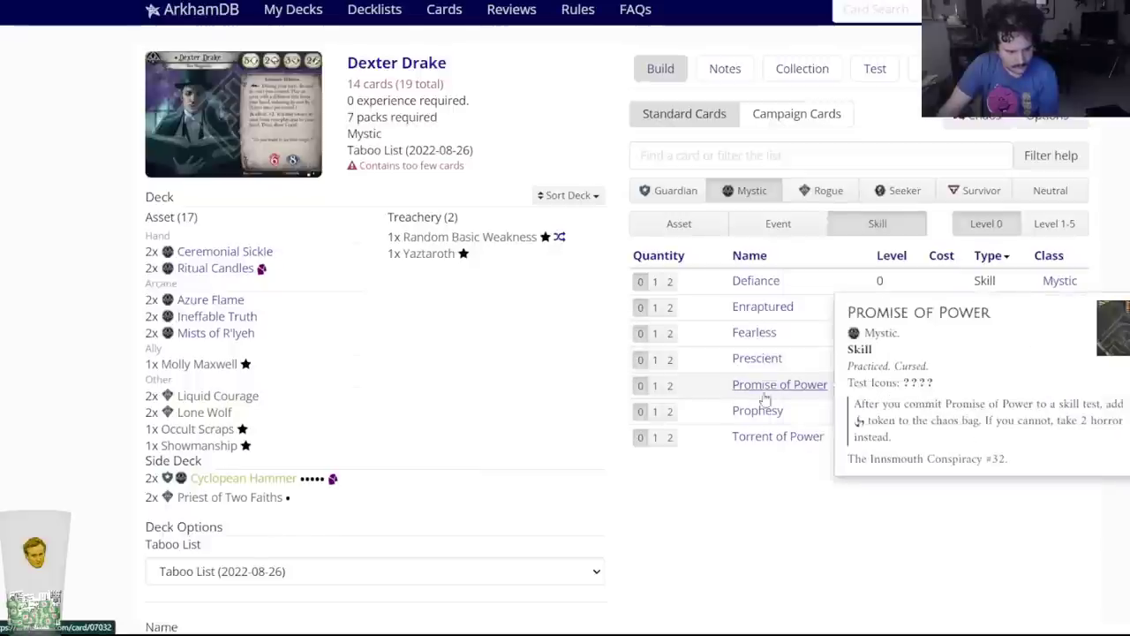
mouse_move(757, 417)
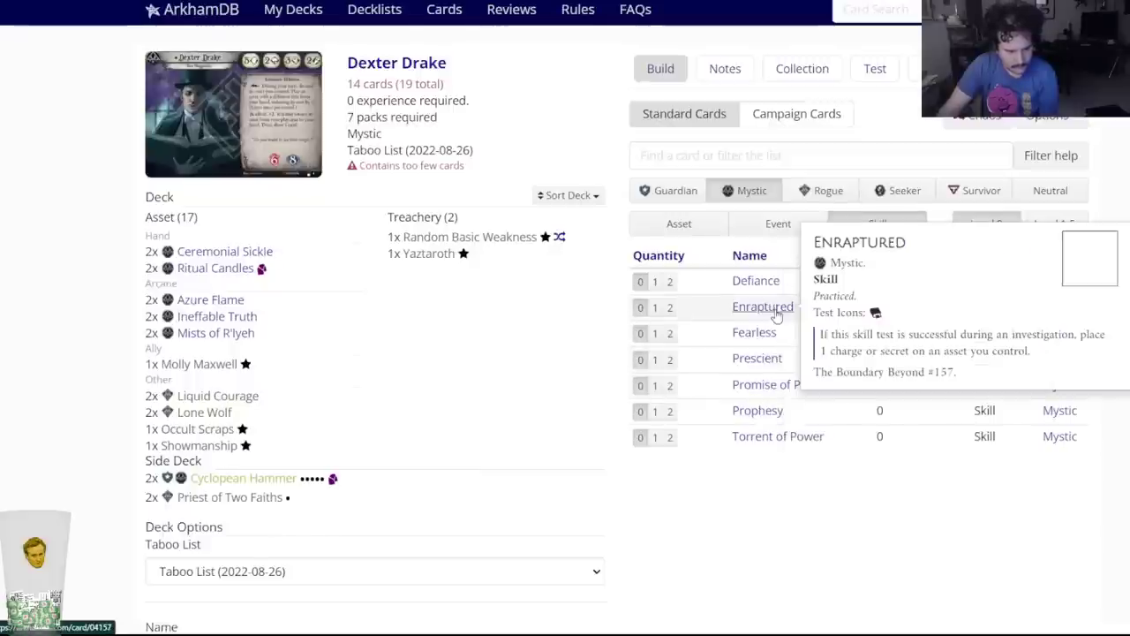
left_click(800, 233)
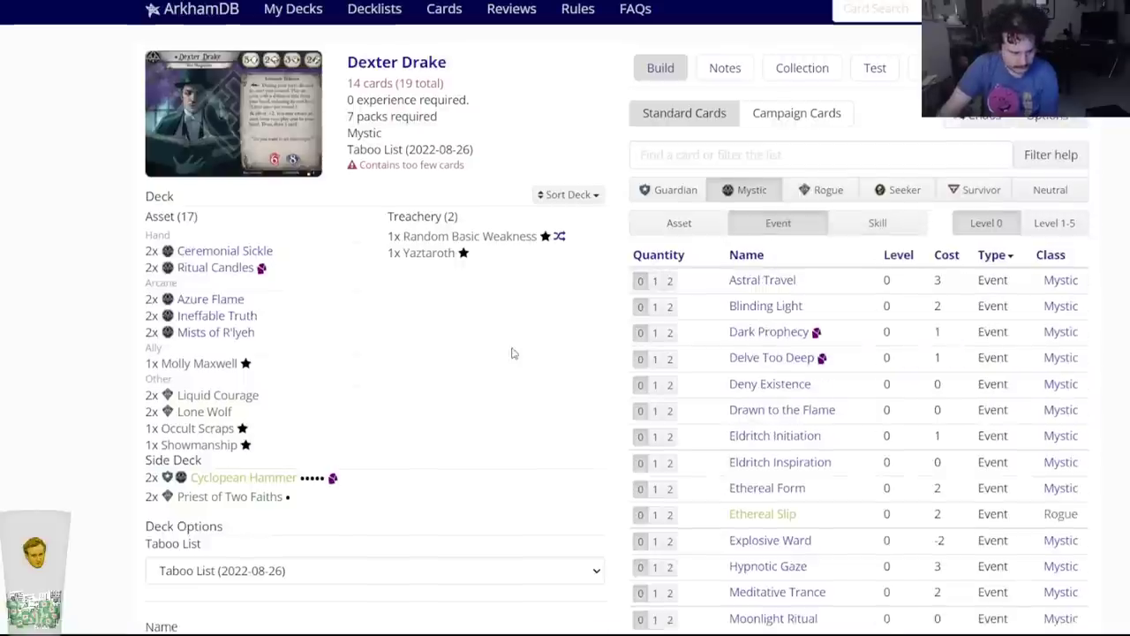
scroll(514, 353, "down", 2)
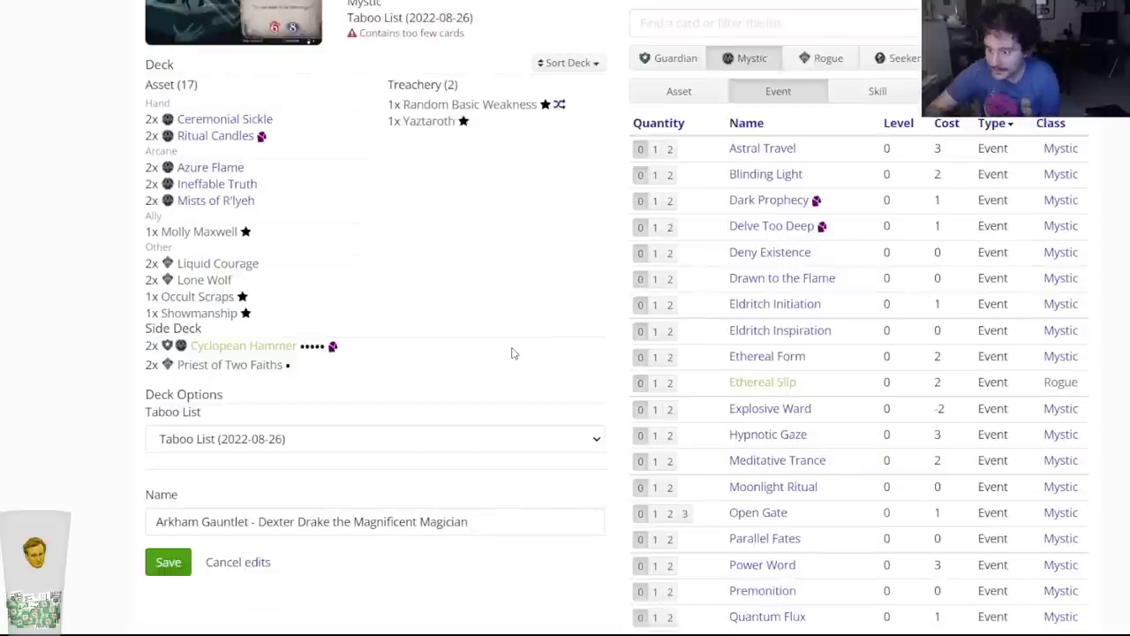
scroll(530, 331, "down", 4)
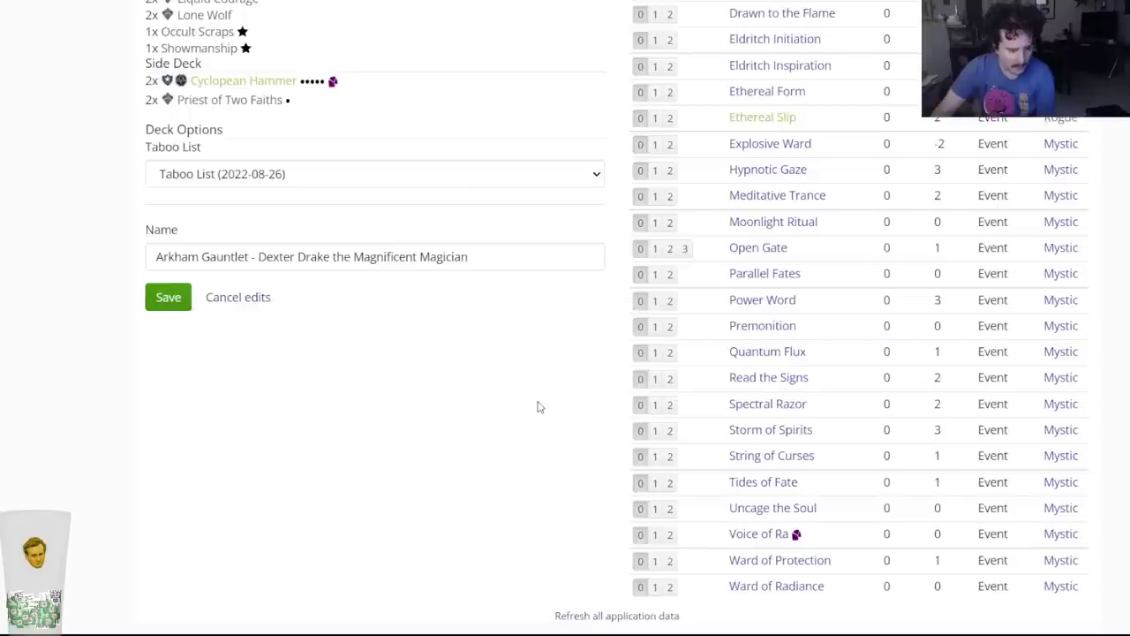
scroll(537, 408, "up", 5)
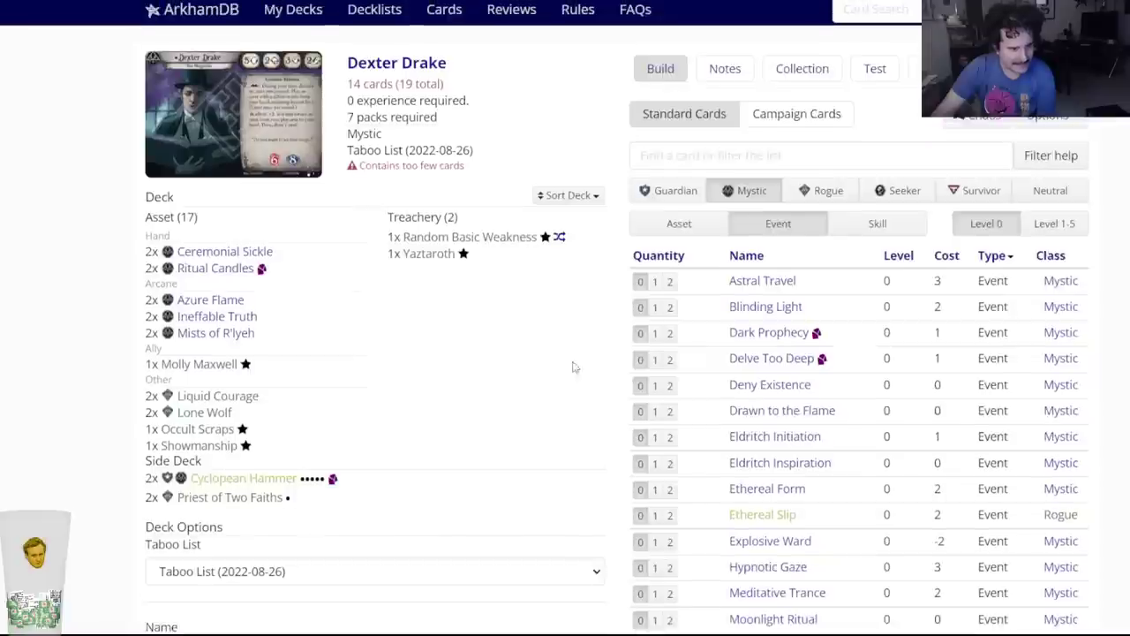
Look through the level 0 Mystic assets for further candidates for Dexter Drake's deck.
left_click(664, 228)
scroll(470, 391, "down", 3)
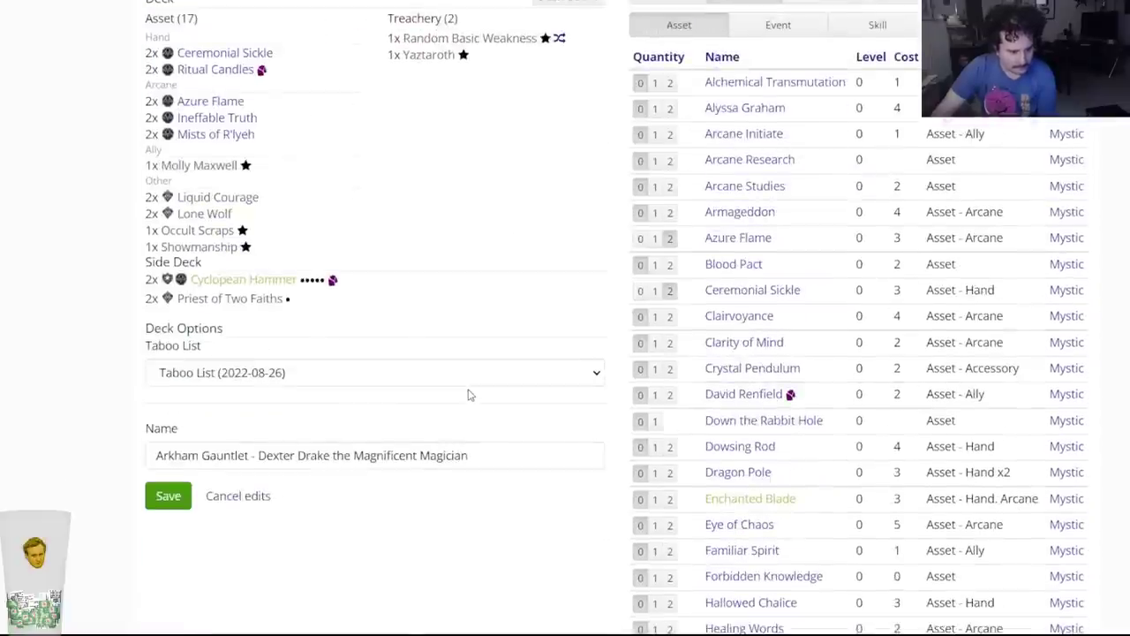
scroll(470, 395, "down", 4)
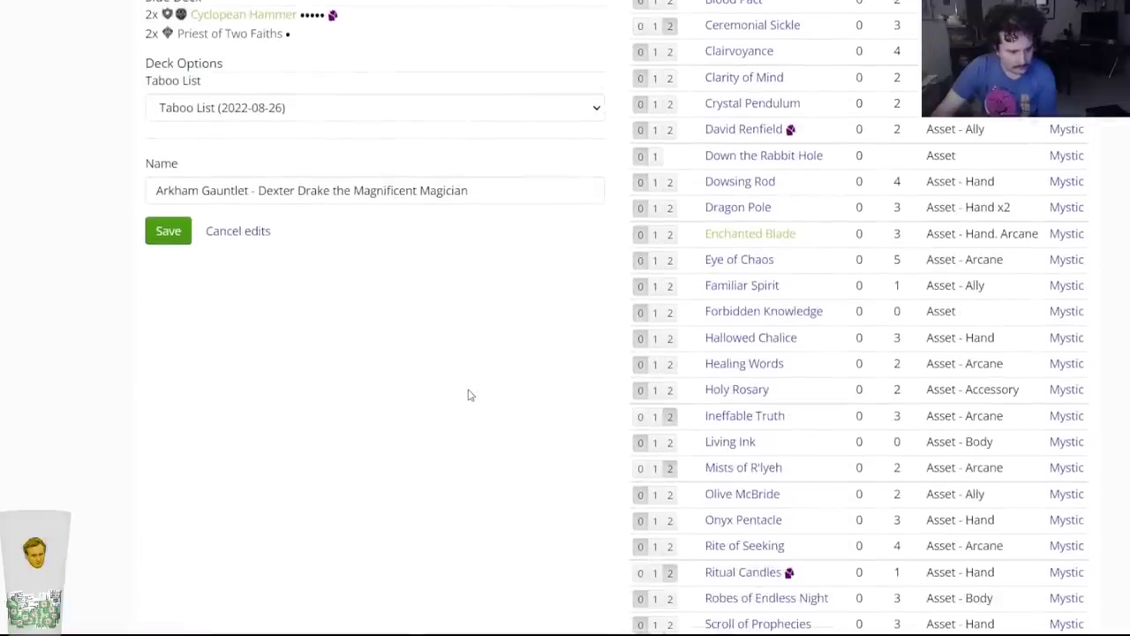
scroll(501, 381, "up", 5)
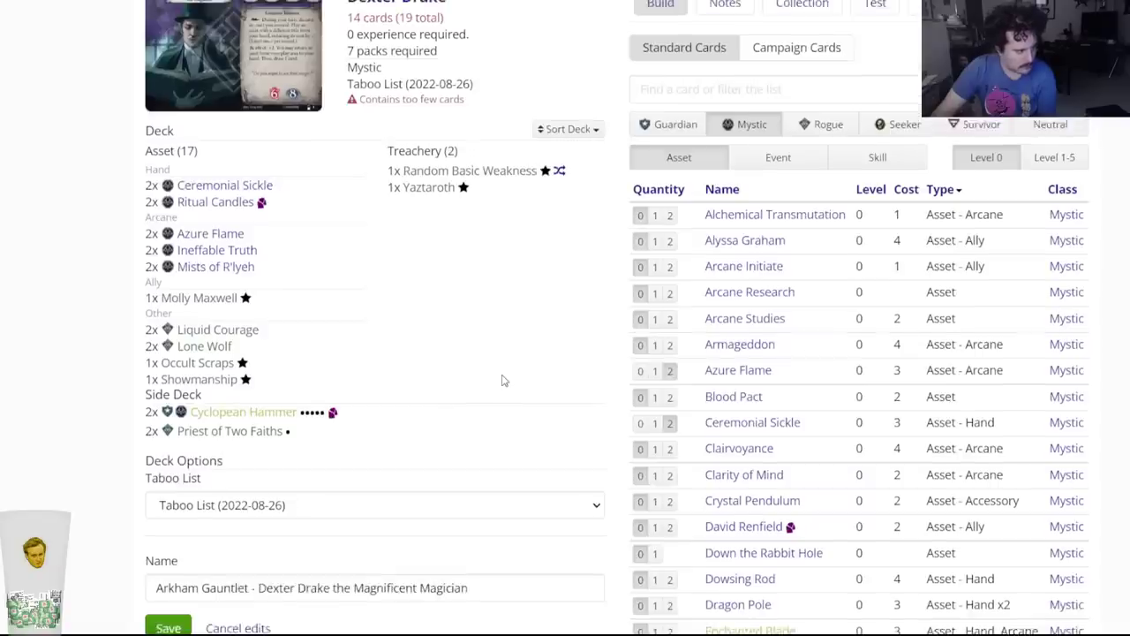
scroll(501, 381, "down", 5)
scroll(500, 381, "down", 4)
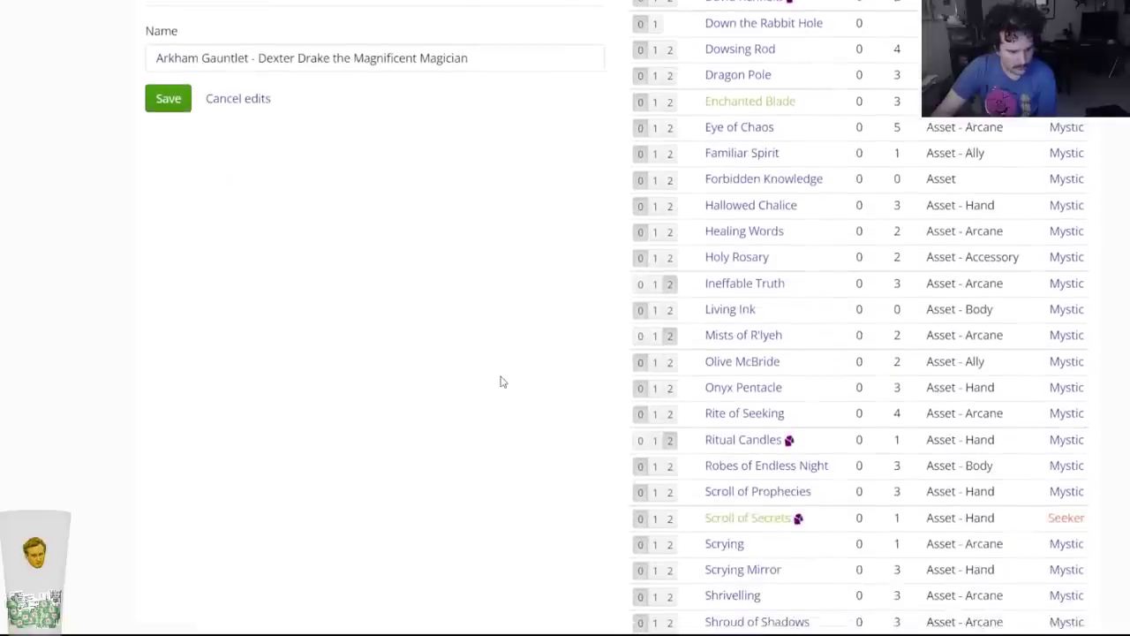
scroll(500, 382, "down", 1)
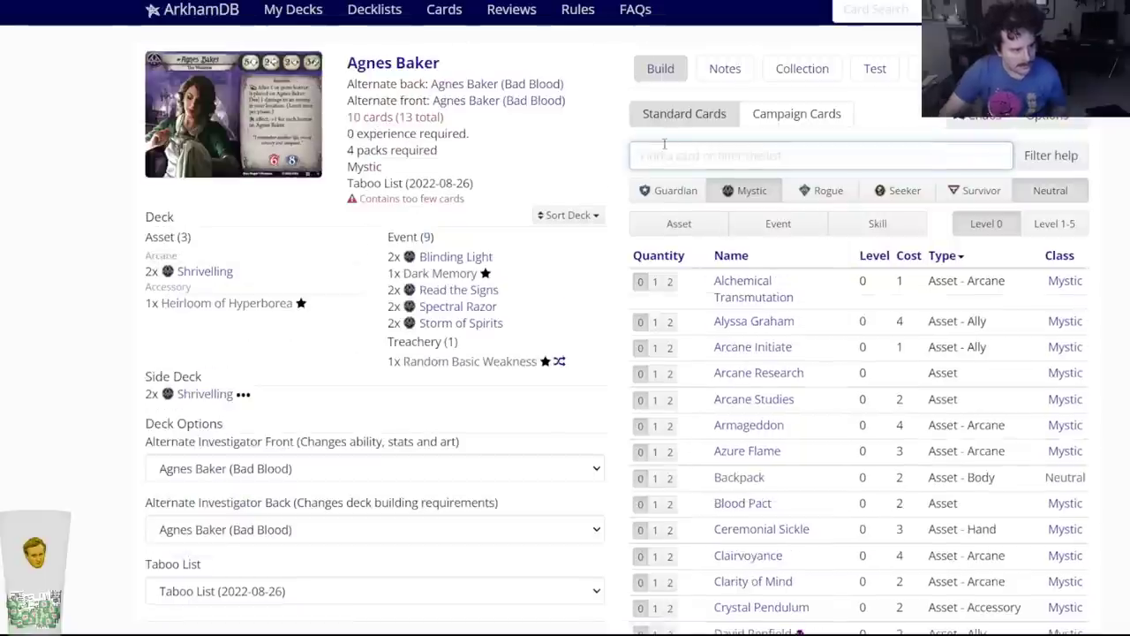
In Agnes Baker's deck, find the level 0 Robes of Endless Night by name and add two copies to the main deck.
left_click(664, 145)
type("robes")
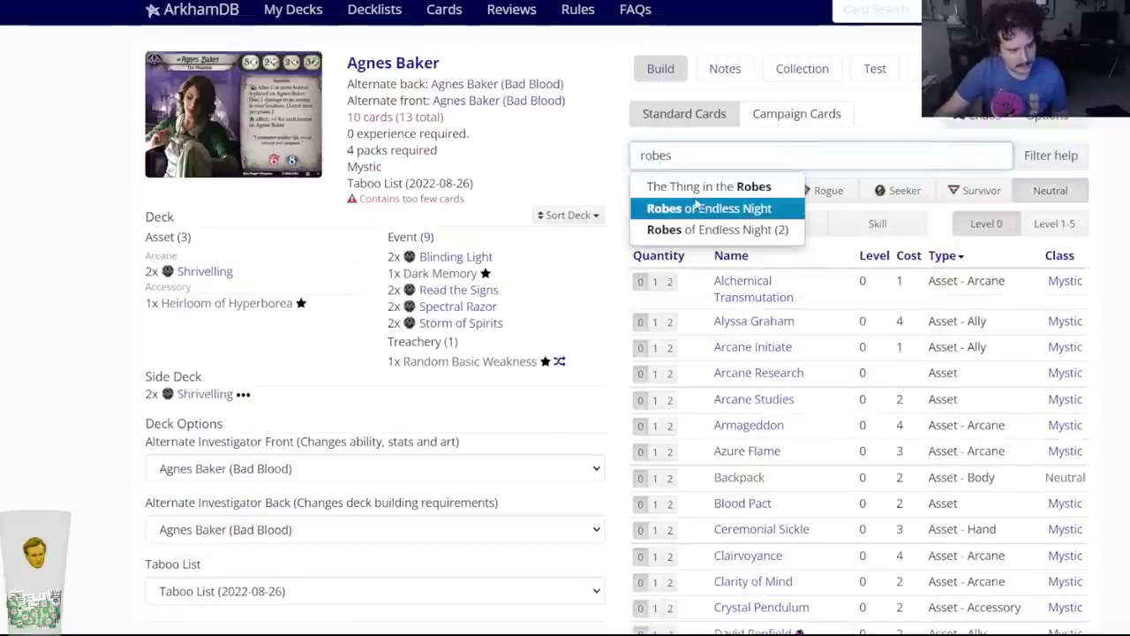
left_click(700, 207)
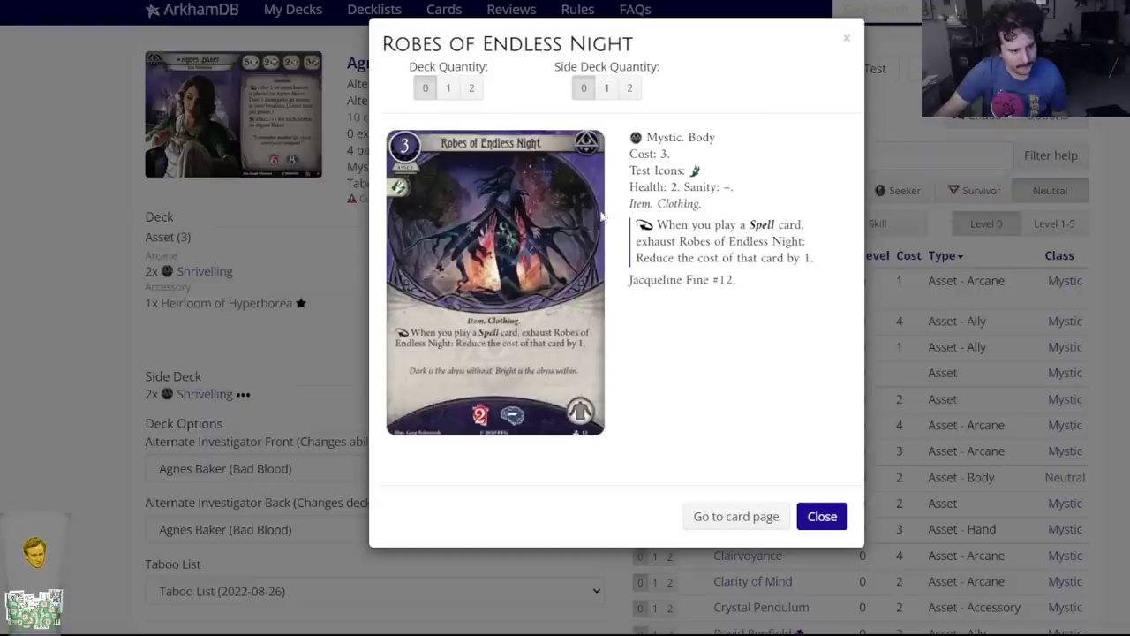
left_click(472, 87)
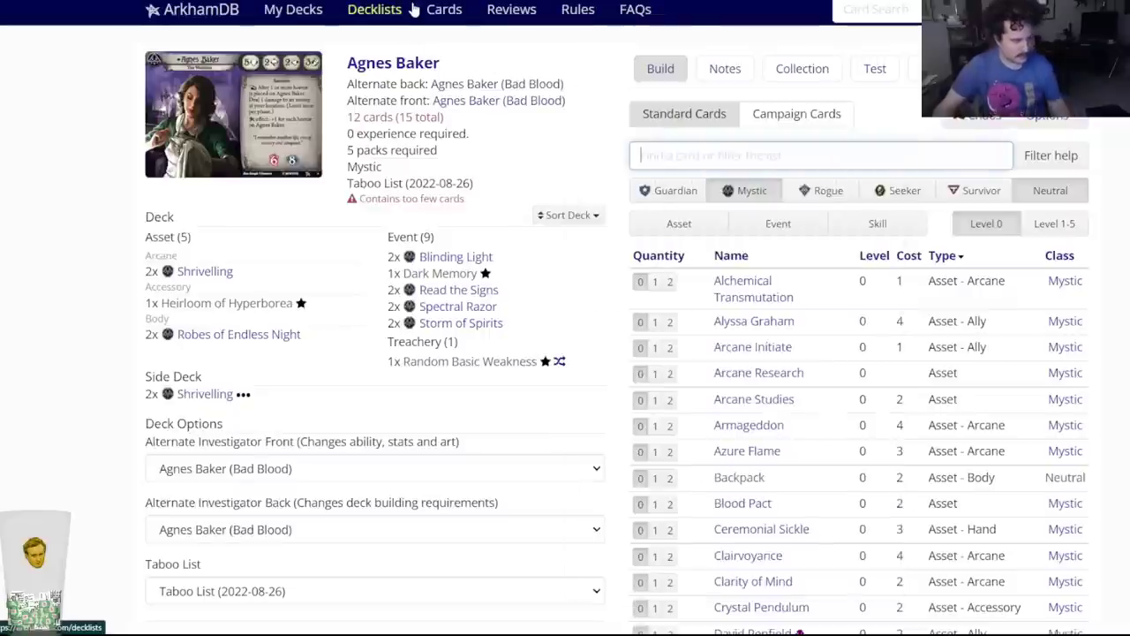
left_click_drag(413, 9, 433, 44)
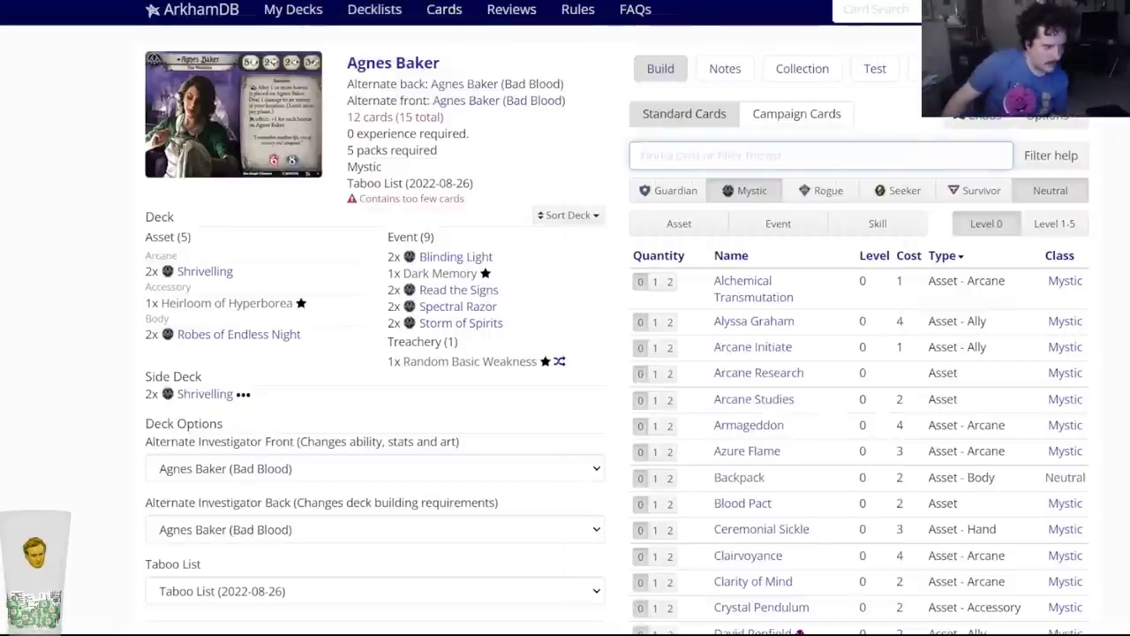
Return to Dexter Drake's deck and add two copies of the Mystic ally Familiar Spirit to the main deck.
scroll(733, 353, "down", 10)
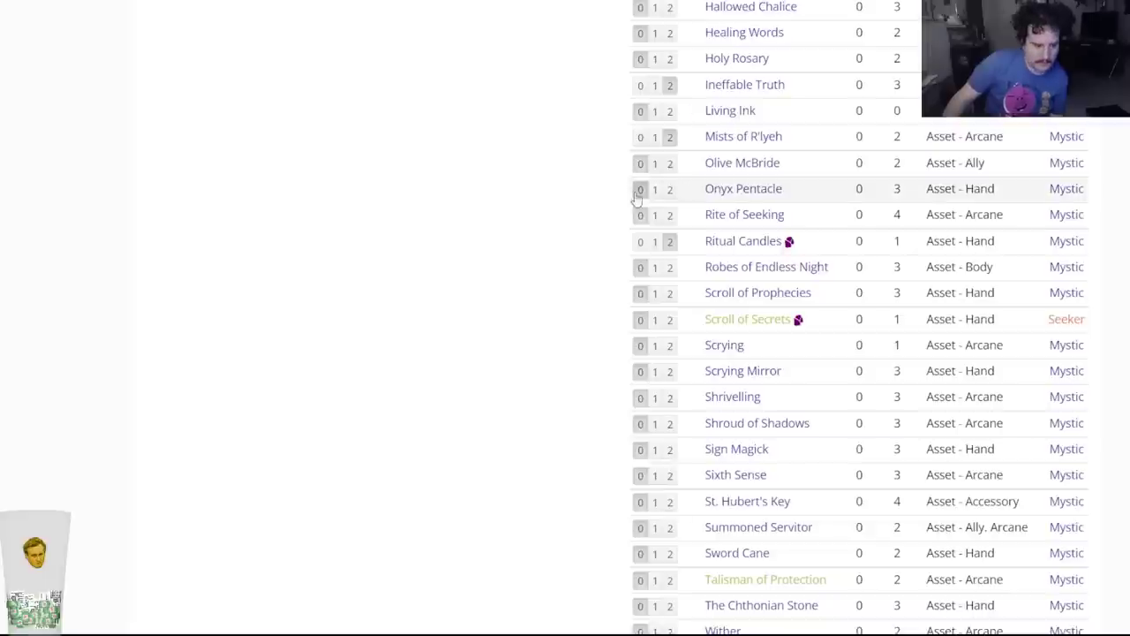
mouse_move(729, 294)
scroll(729, 294, "up", 1)
scroll(730, 294, "up", 2)
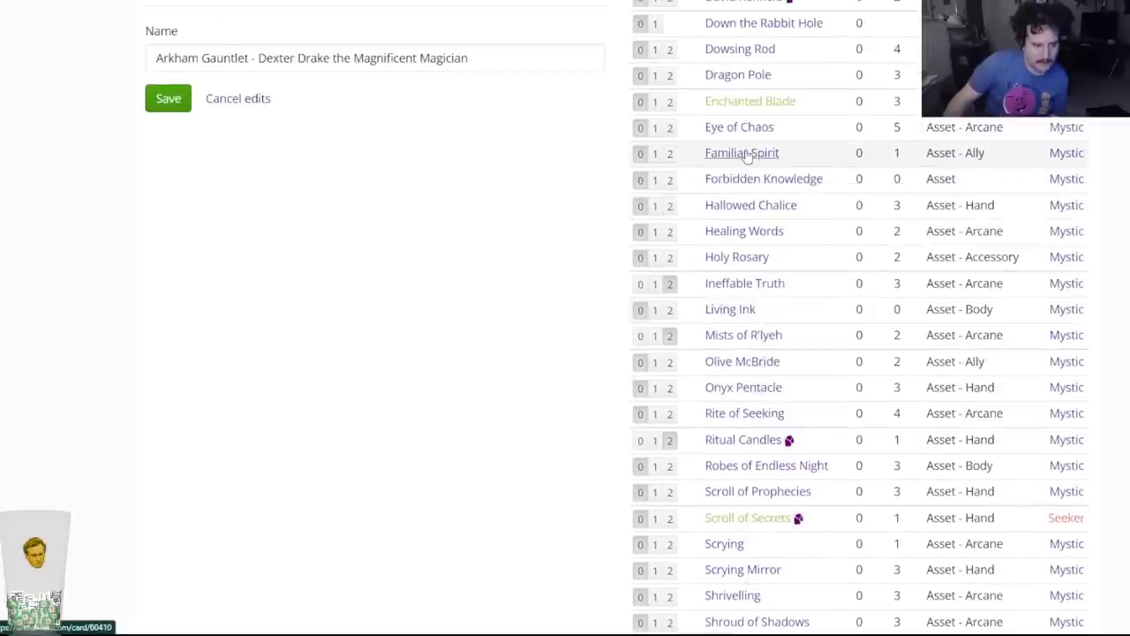
left_click(746, 157)
left_click(469, 85)
left_click(264, 407)
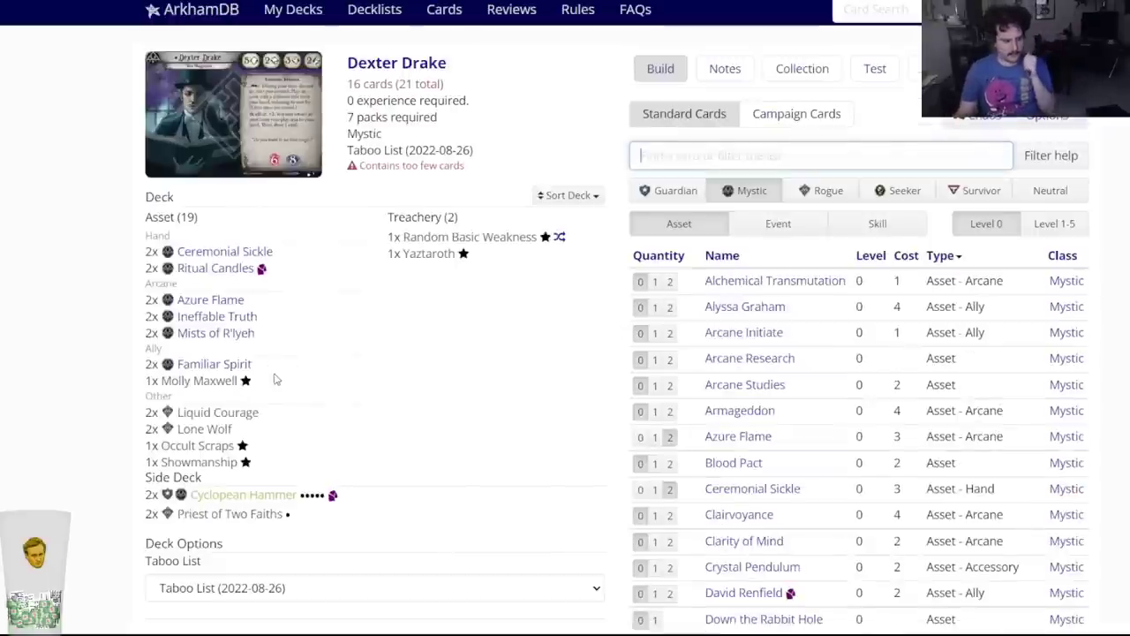
Add two copies of Blood Pact to Dexter Drake's main deck and read the card's details.
scroll(327, 309, "down", 4)
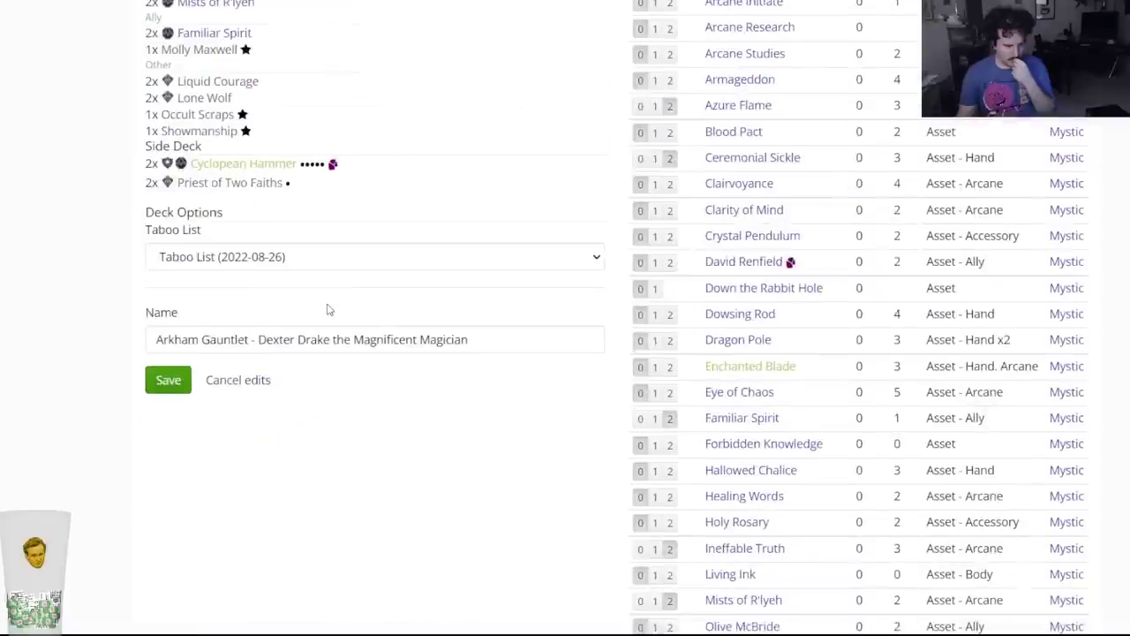
scroll(327, 309, "up", 4)
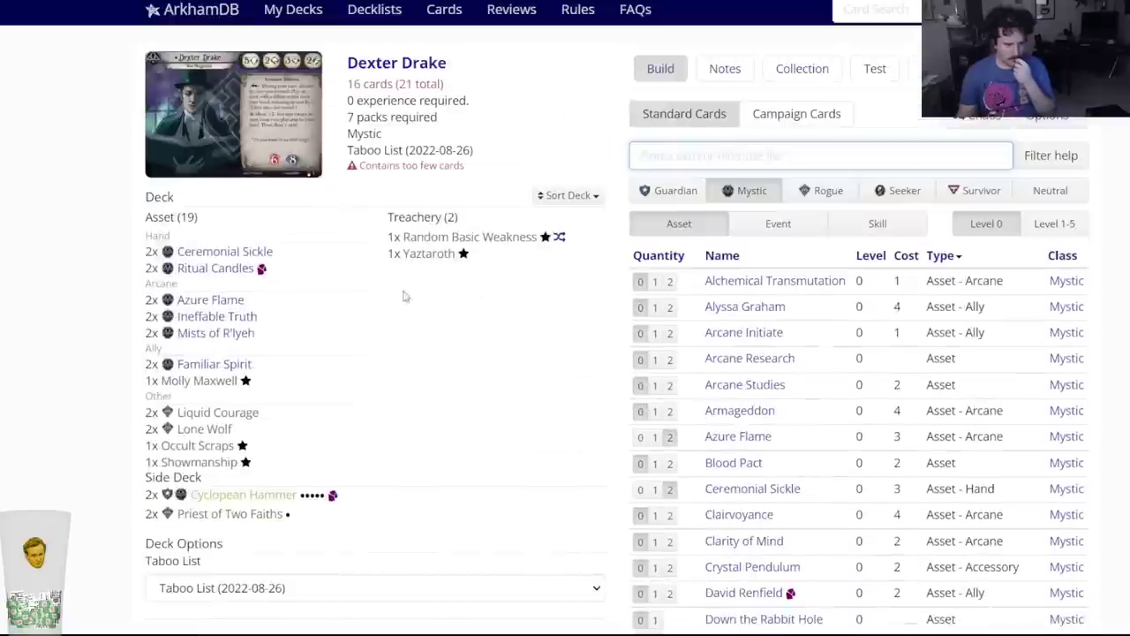
left_click(670, 462)
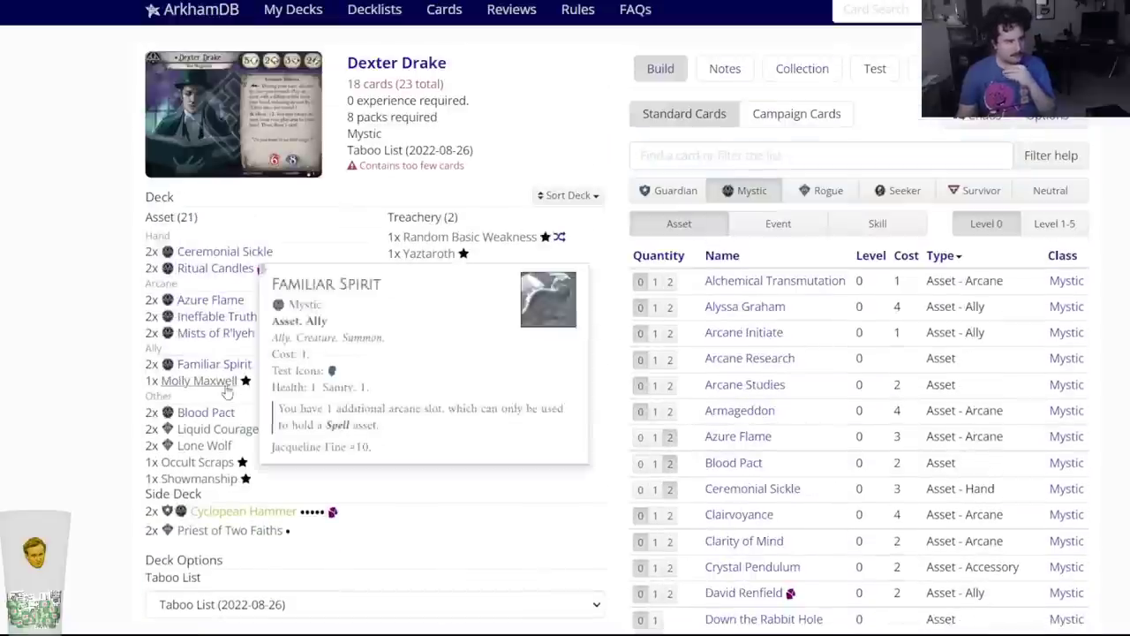
left_click(208, 412)
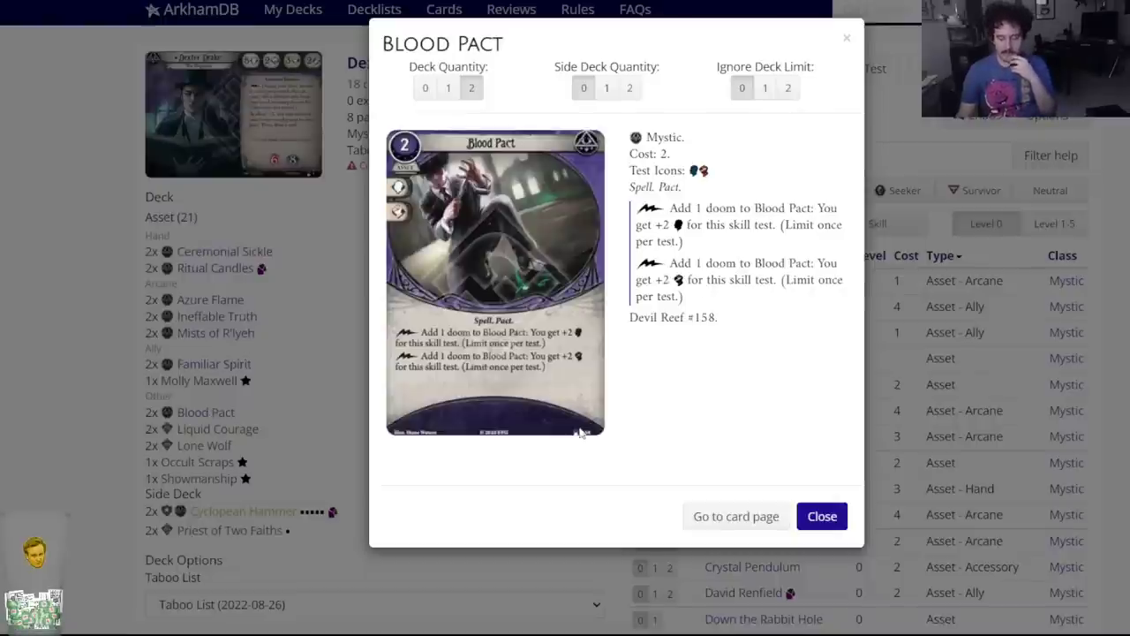
left_click(821, 516)
scroll(495, 453, "down", 3)
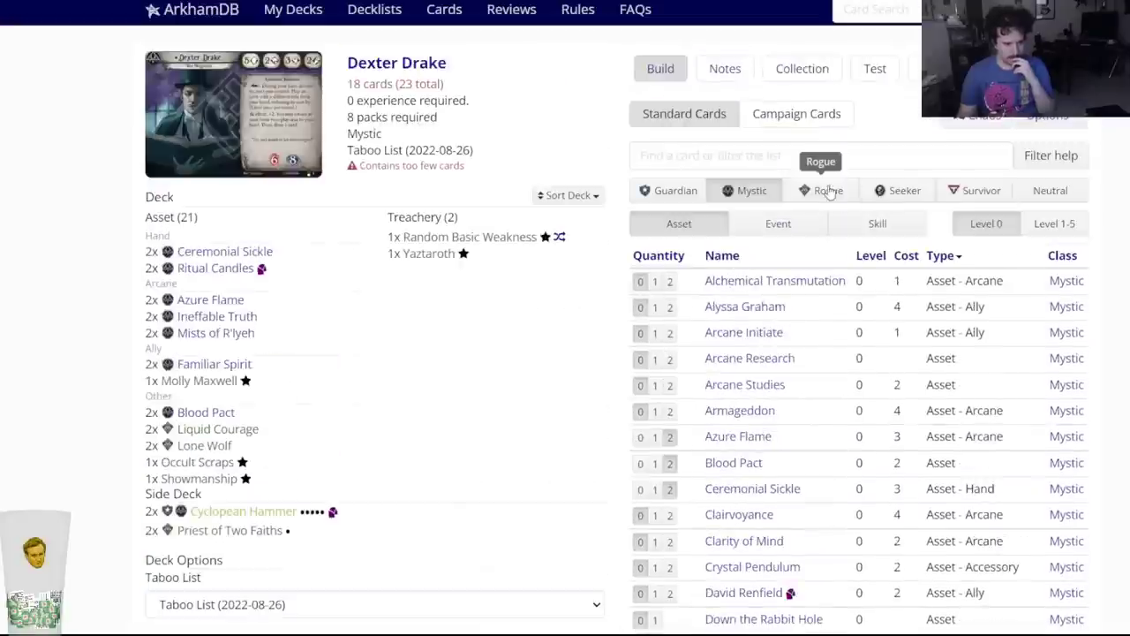
After comparing the level 0 Rogue and Mystic skills, add two copies of Prophesy to Dexter Drake's deck and save it.
left_click(821, 189)
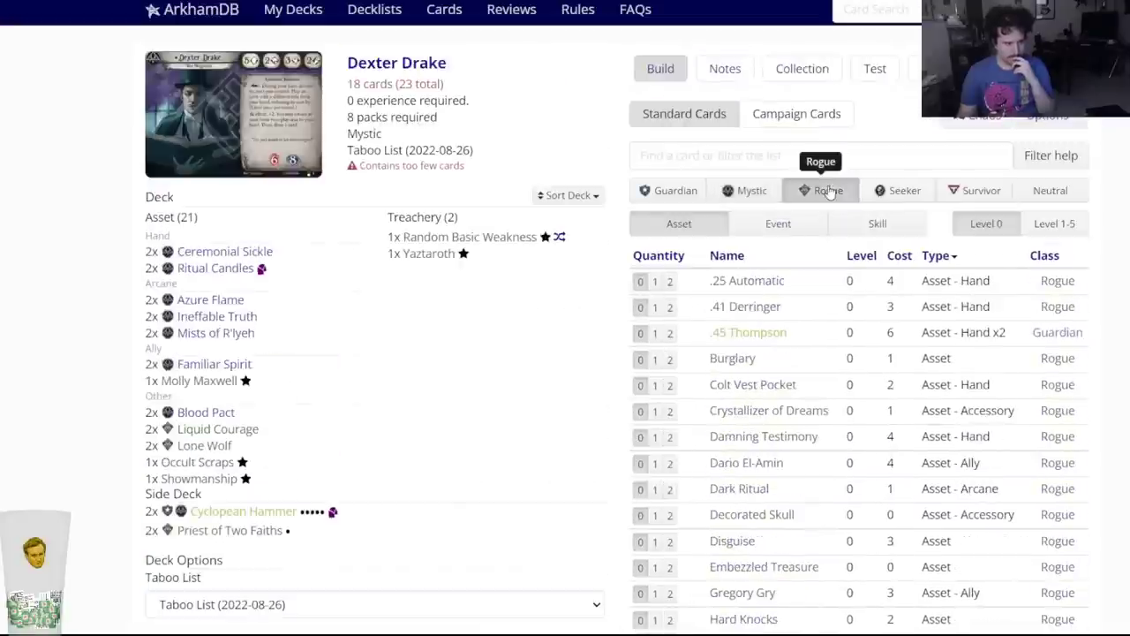
left_click(865, 223)
mouse_move(749, 309)
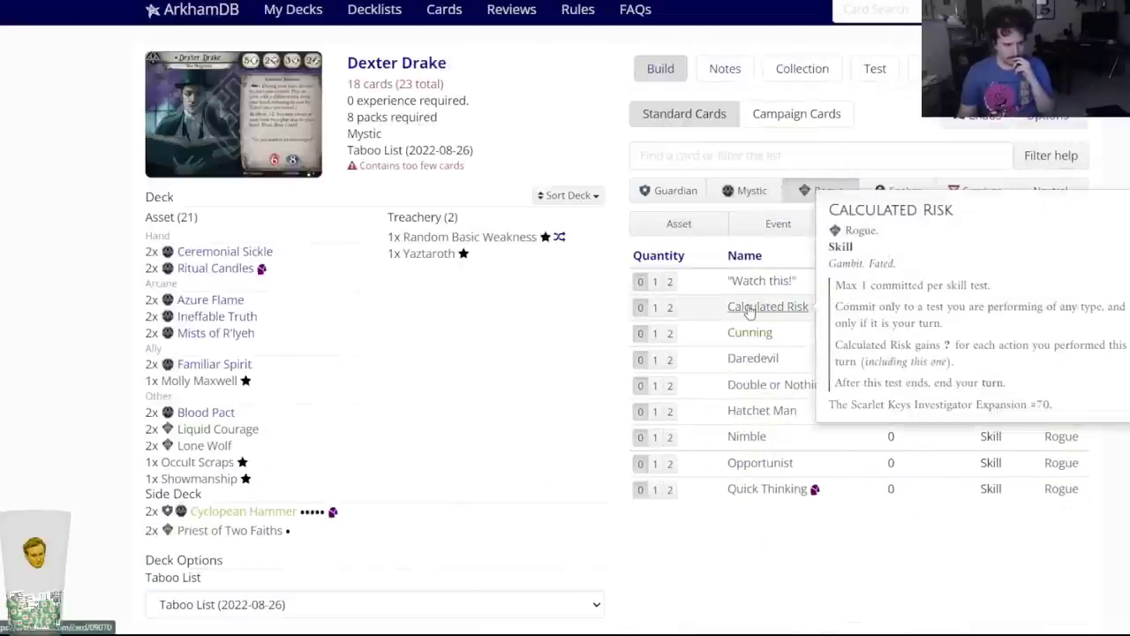
mouse_move(743, 332)
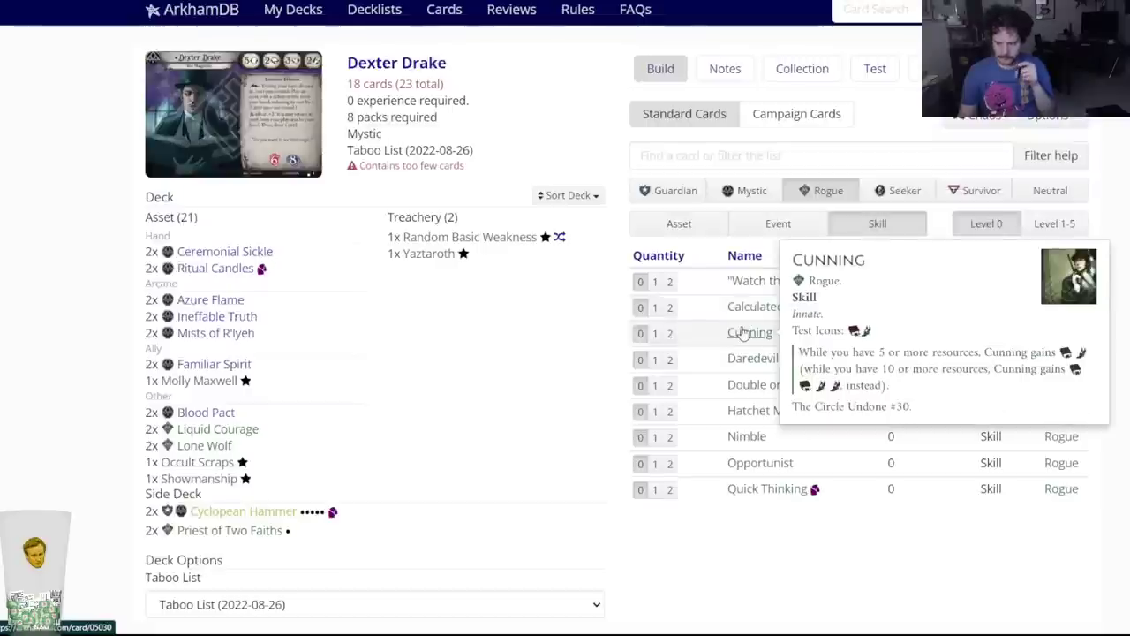
mouse_move(746, 395)
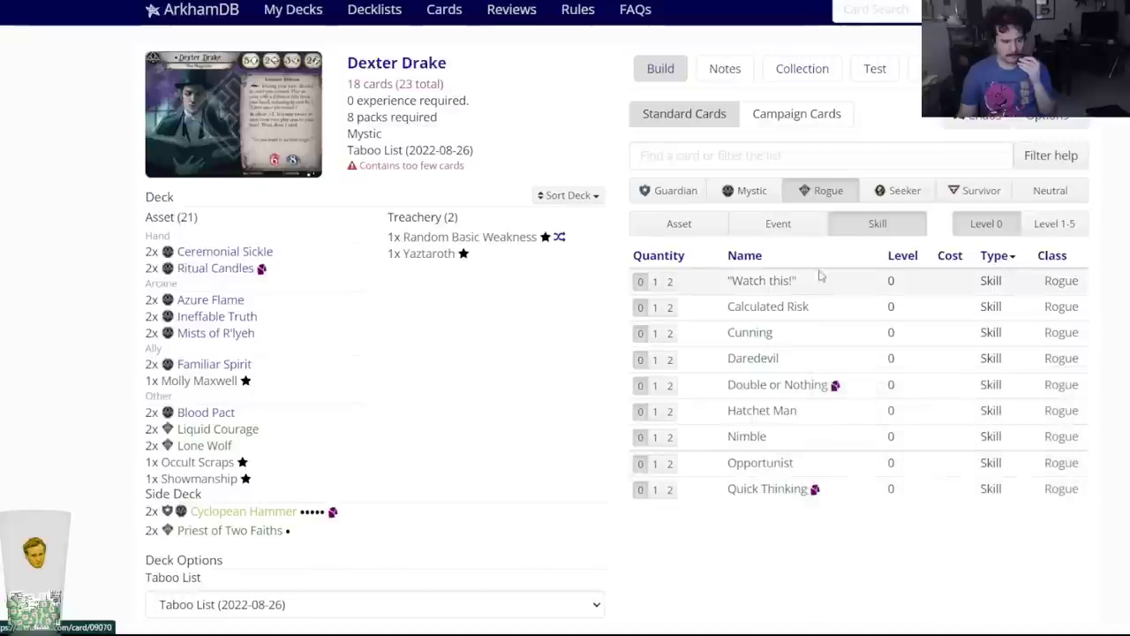
left_click(743, 199)
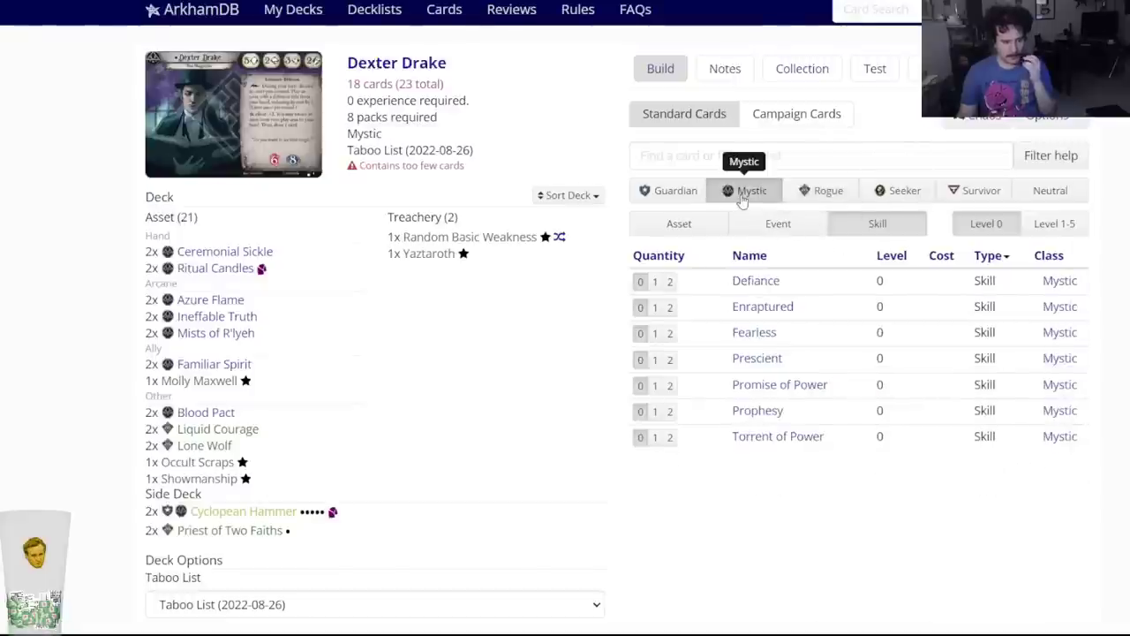
left_click(670, 411)
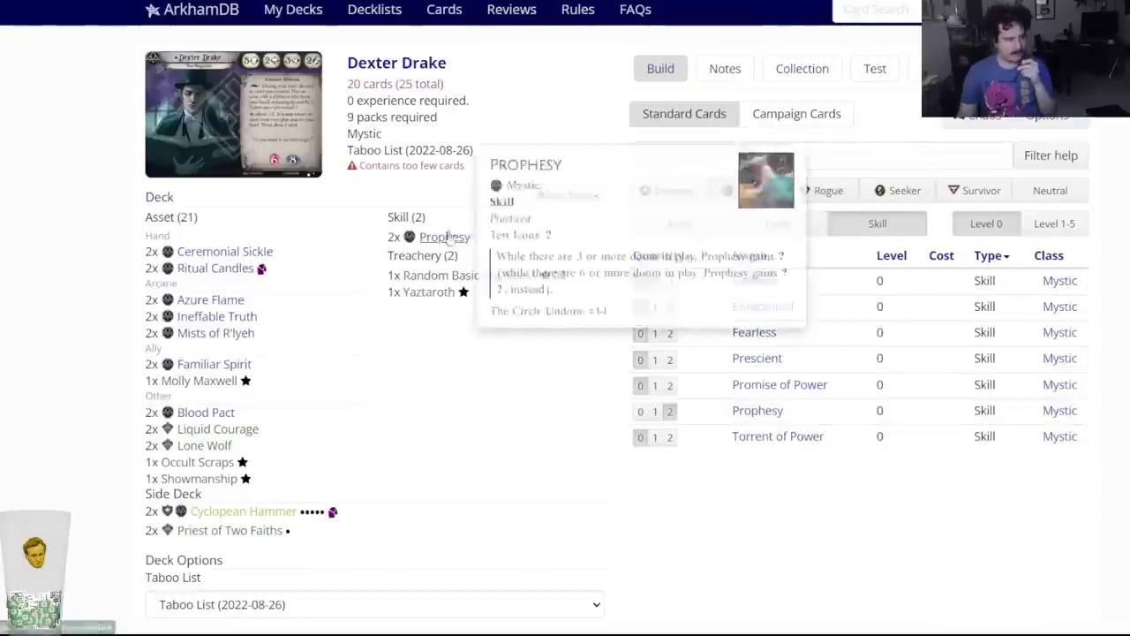
scroll(165, 409, "down", 3)
left_click(165, 457)
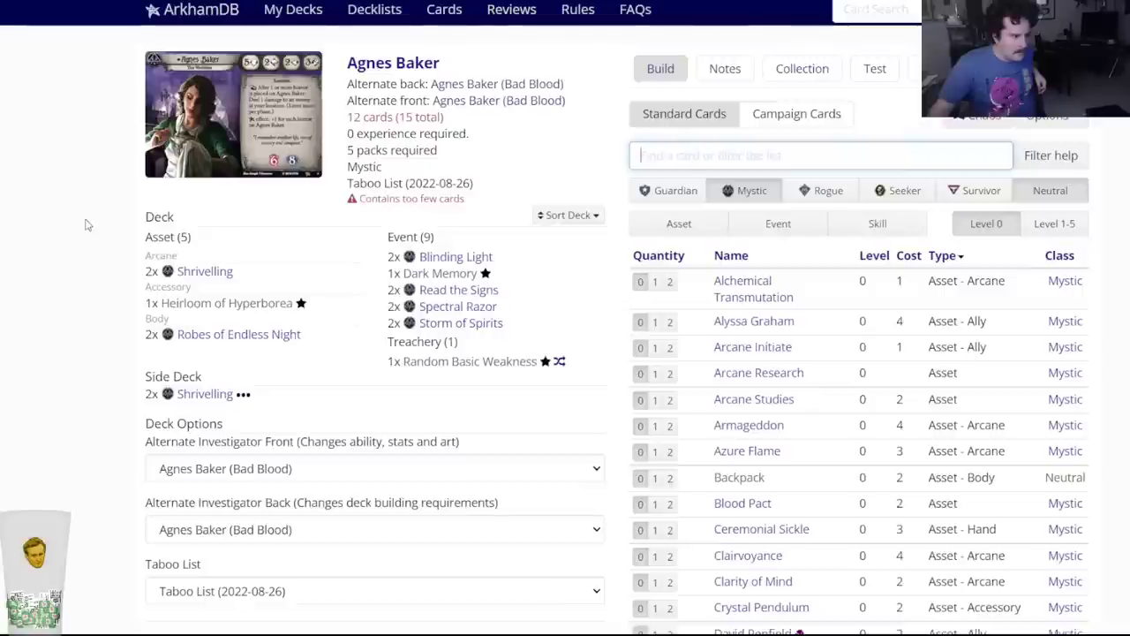
In Agnes Baker's deck, filter the level 0 cards by the occult trait and check each class for matches.
mouse_move(368, 62)
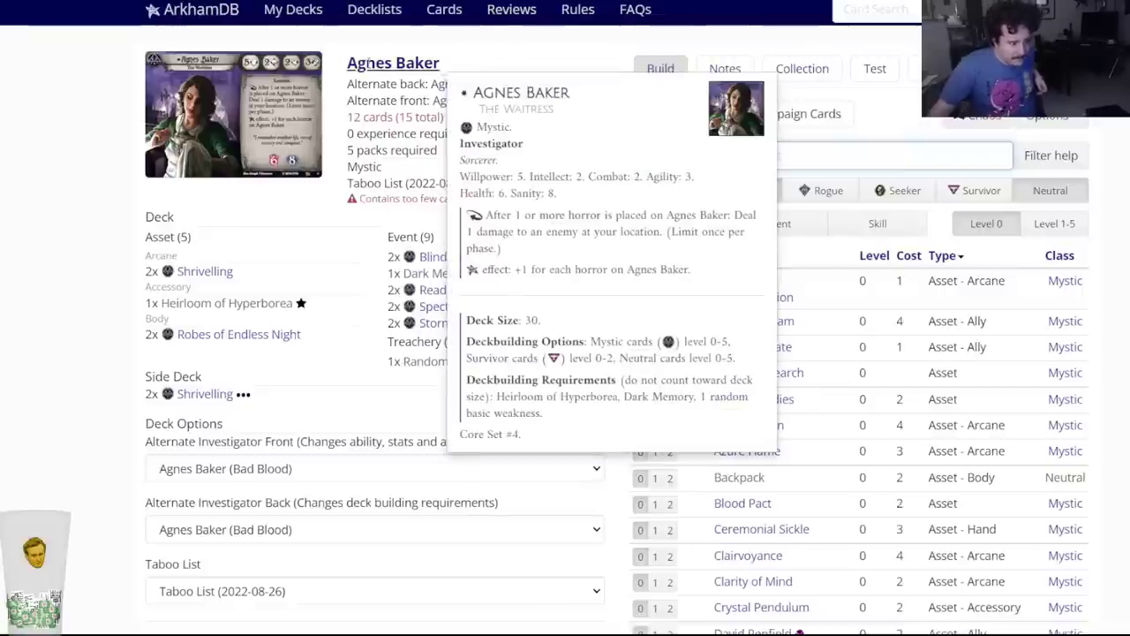
mouse_move(492, 85)
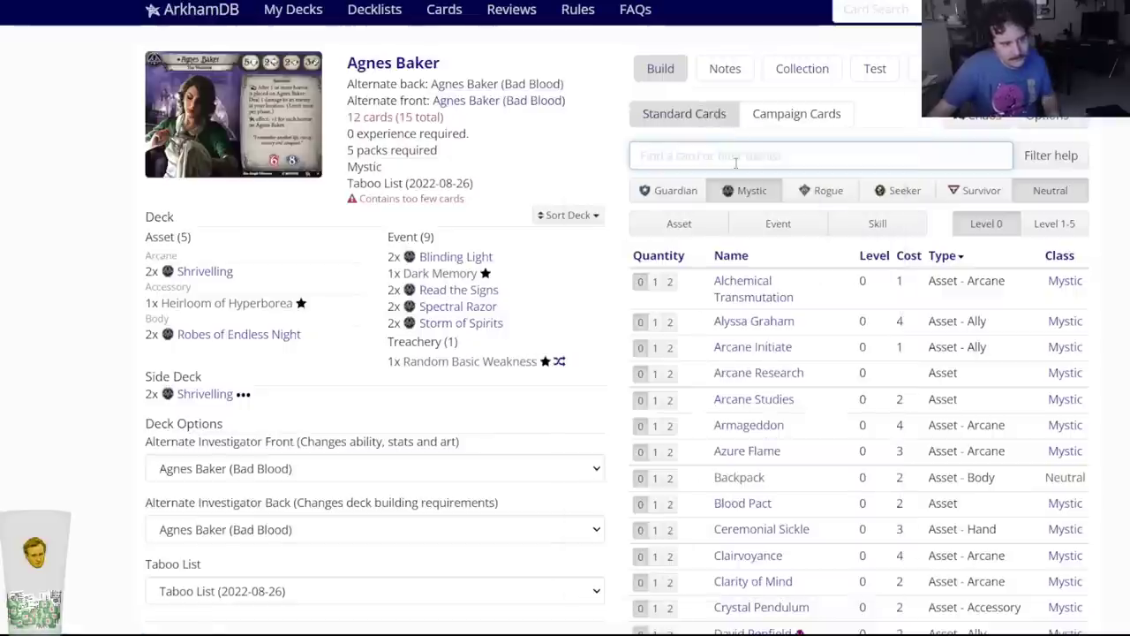
left_click(735, 163)
type("k:occult")
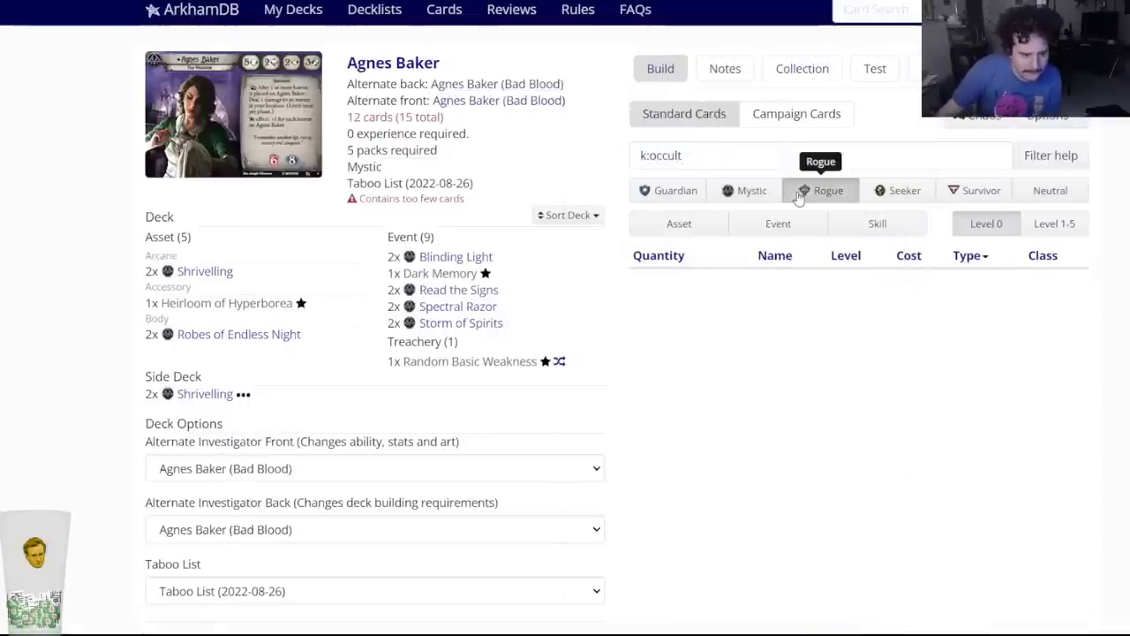
left_click(894, 192)
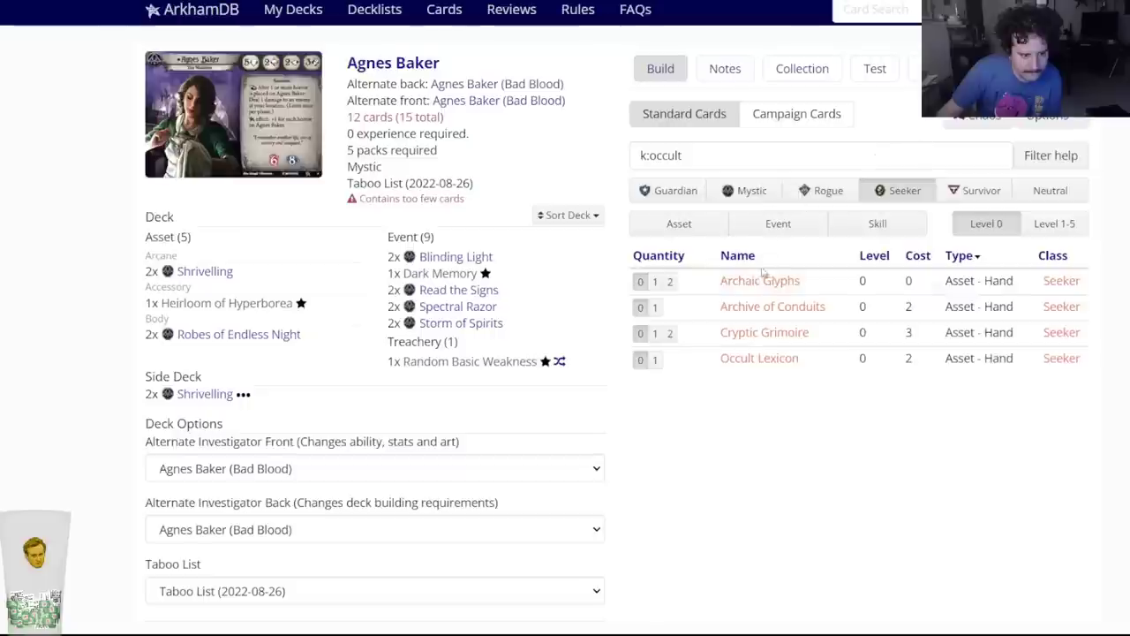
left_click(675, 196)
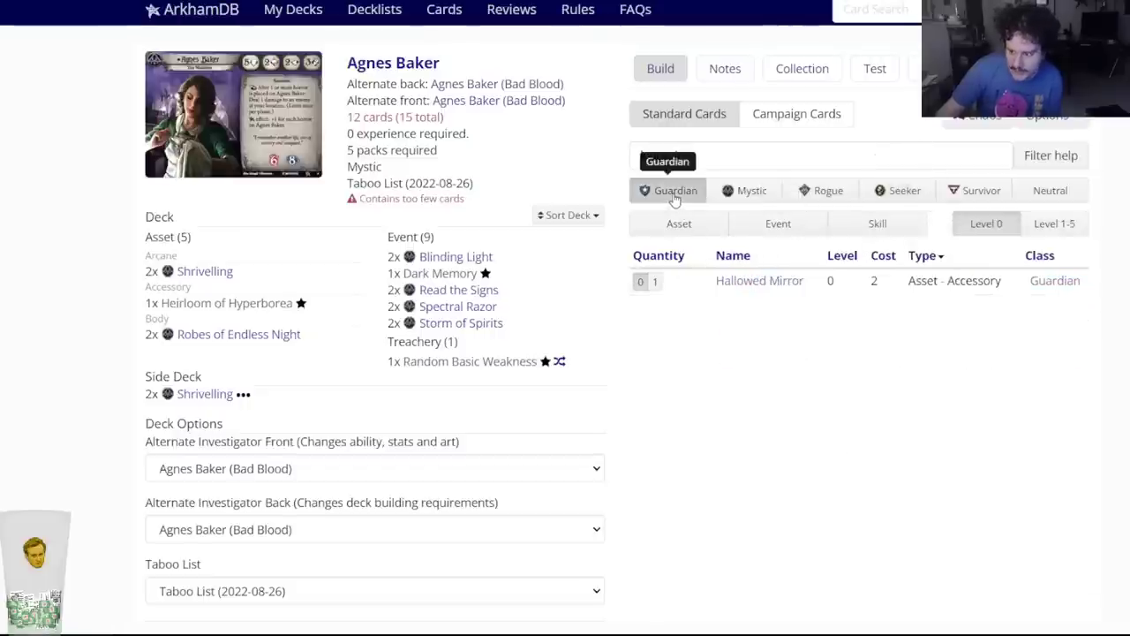
left_click(735, 192)
left_click(805, 190)
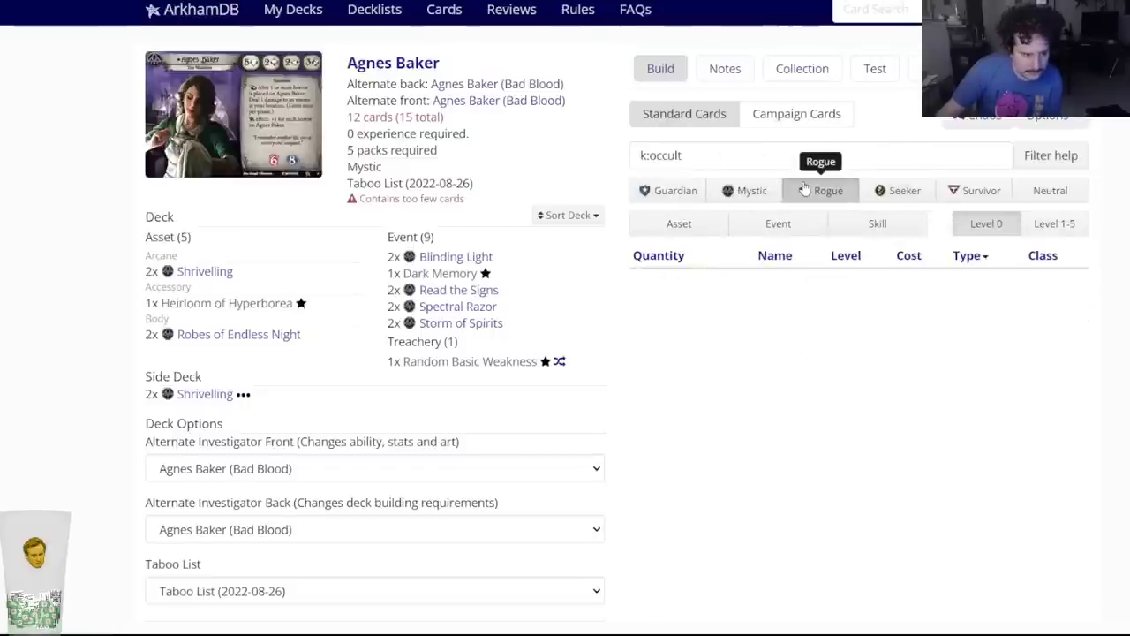
left_click(901, 190)
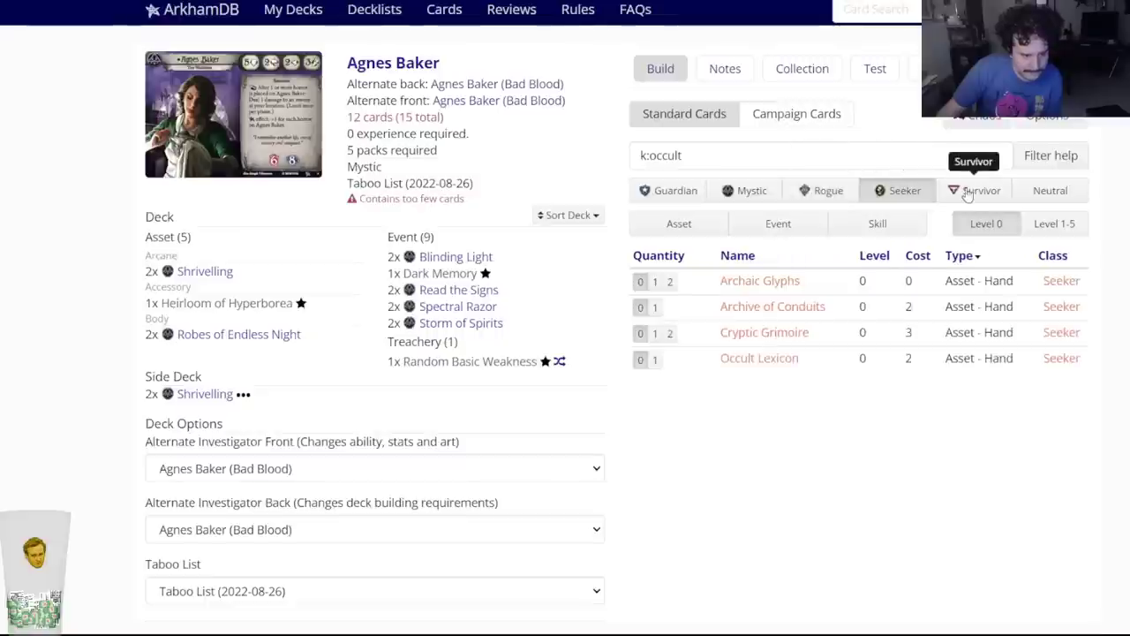
left_click(967, 194)
Find the level 0 Arcane Initiate by name and add two copies to Agnes Baker's main deck.
left_click(765, 156)
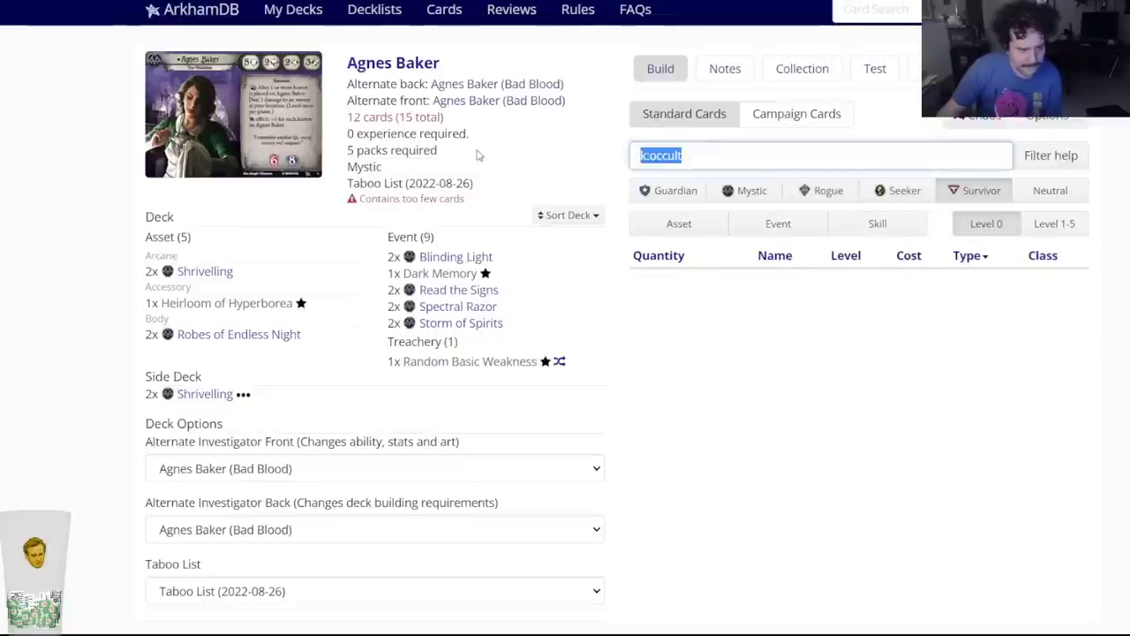
type("arcane")
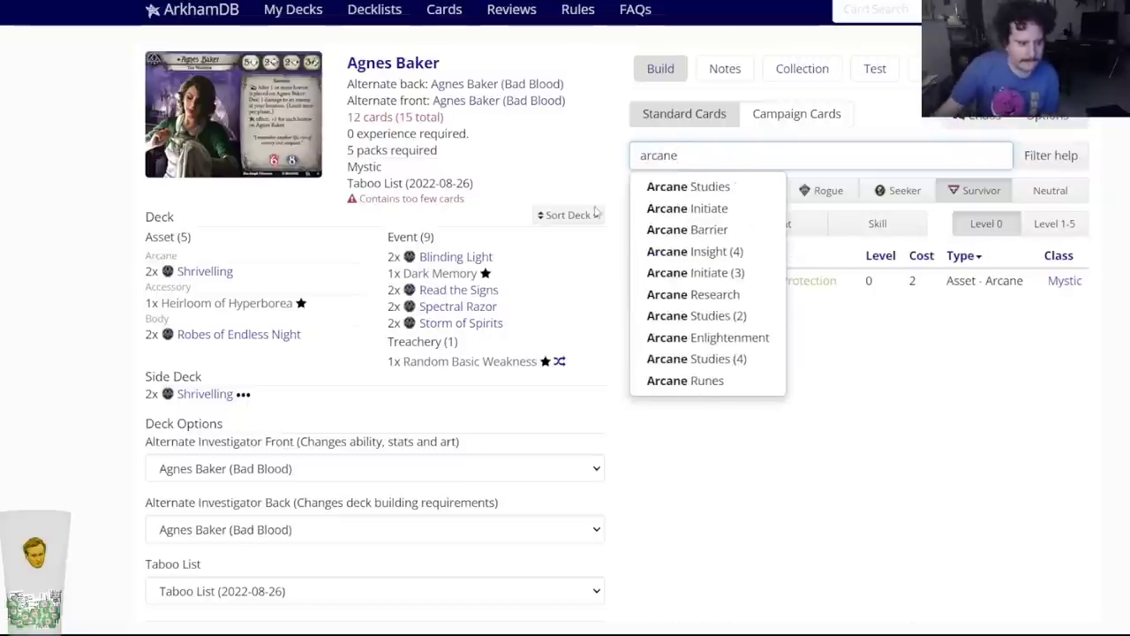
key("Down")
key("Down")
key("Down")
key("Down")
key("Down")
key("Up")
key("Up")
key("Up")
key("Return")
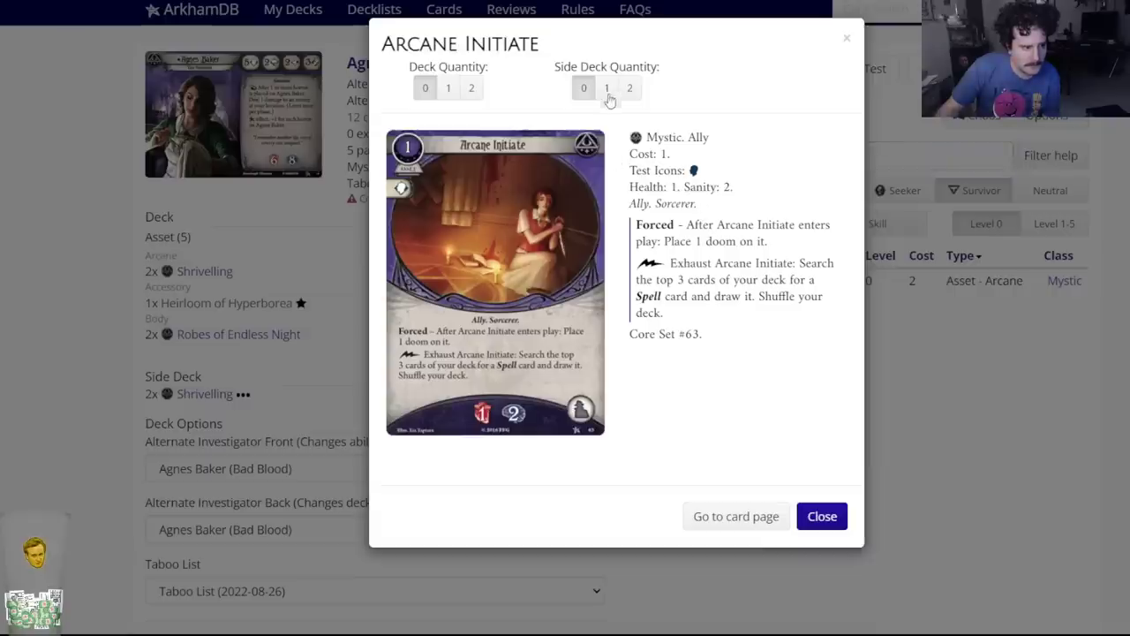
left_click(482, 87)
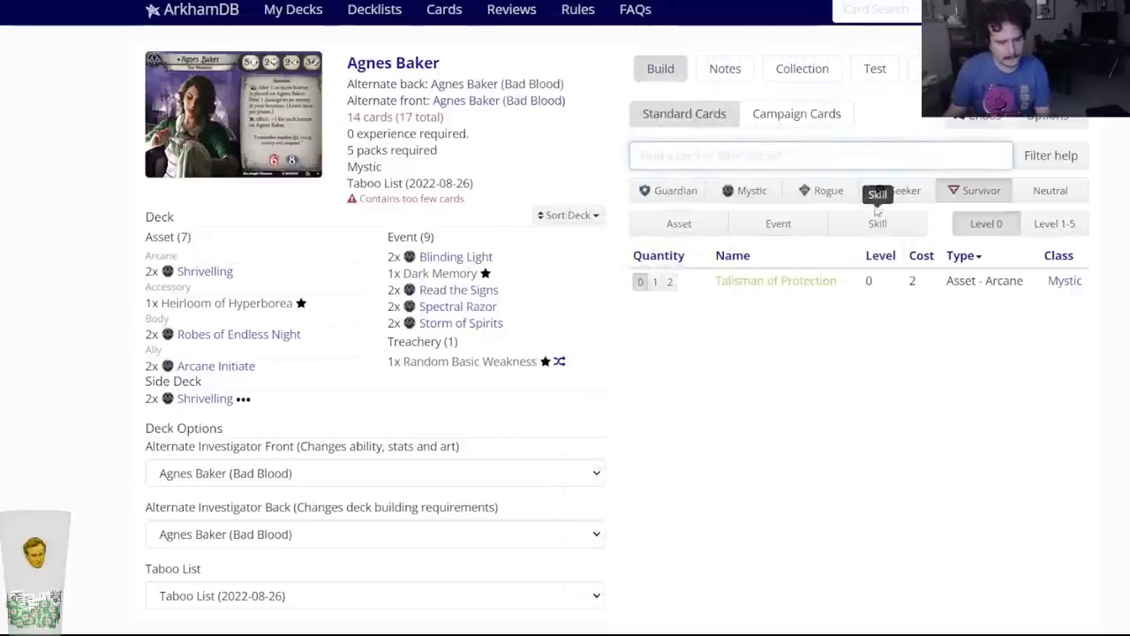
Look through the level 0 Mystic cards for useful assets and reread the Shrivelling card already in the deck.
left_click(759, 192)
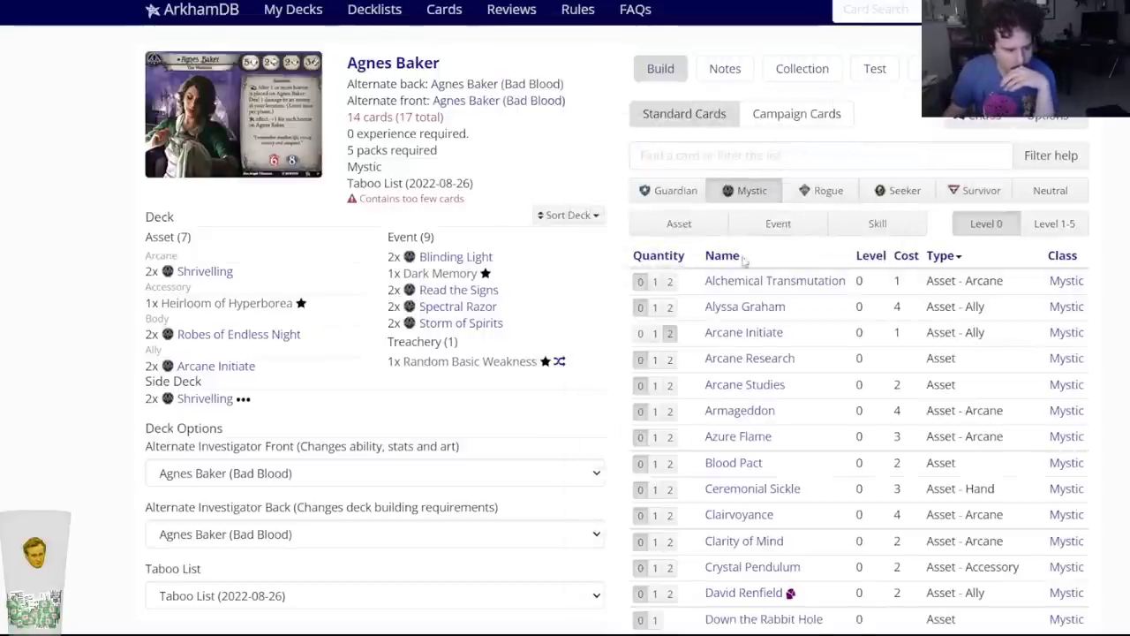
scroll(778, 433, "down", 3)
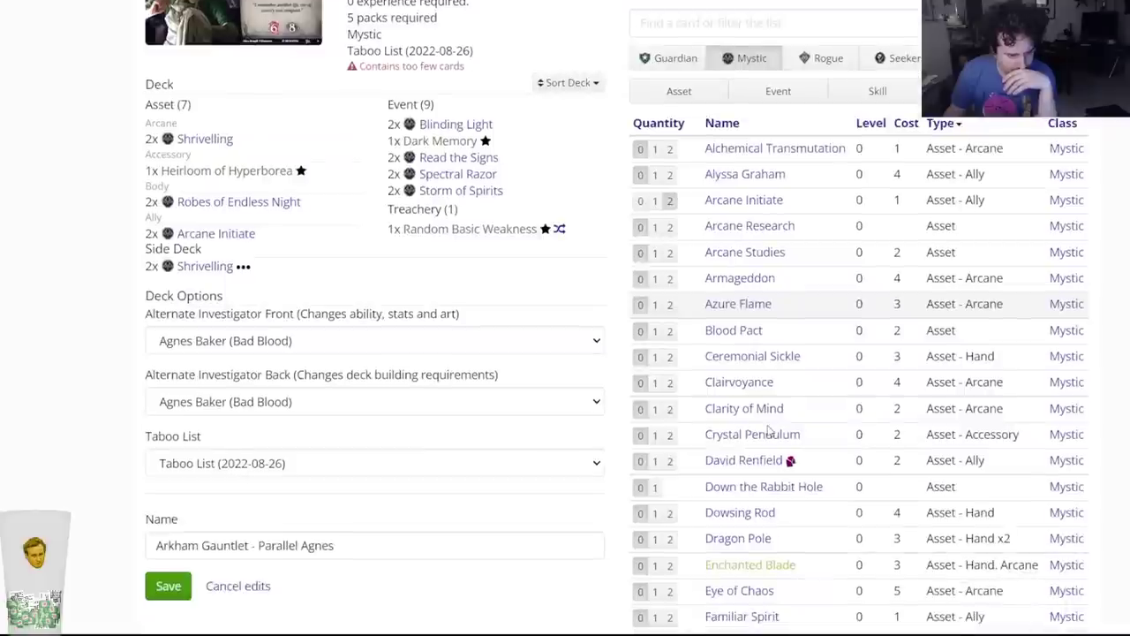
mouse_move(750, 434)
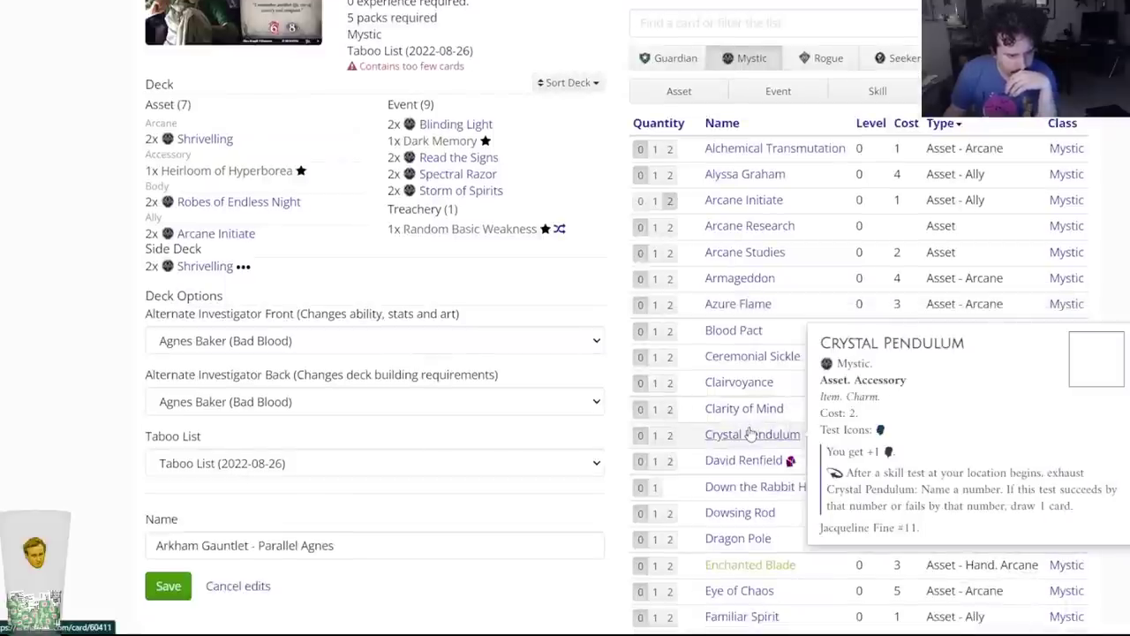
scroll(750, 434, "down", 3)
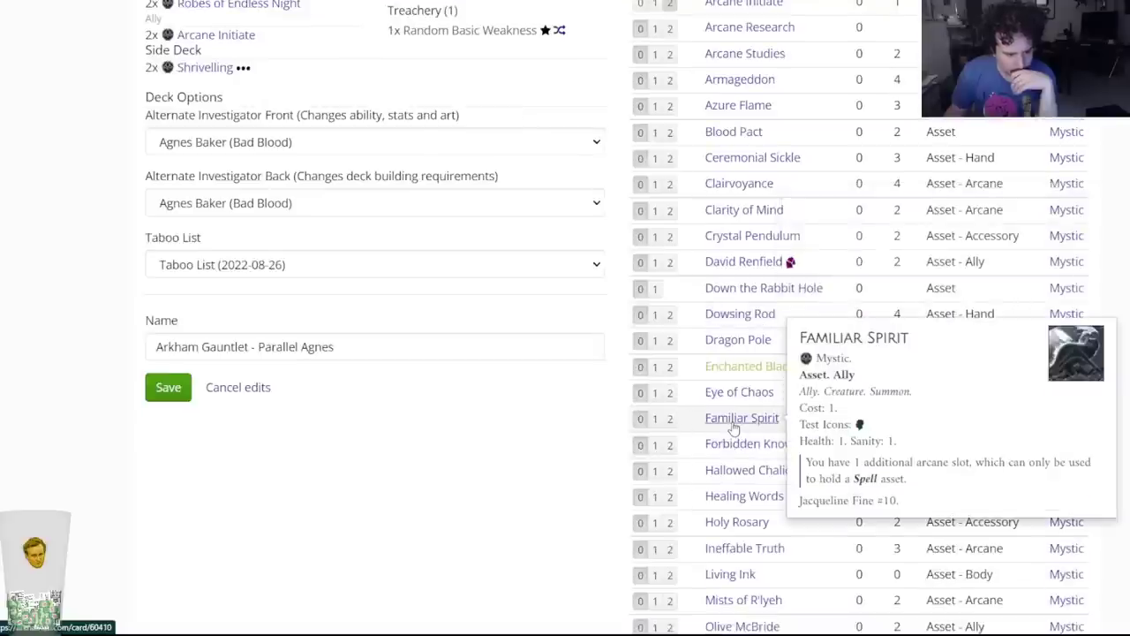
scroll(734, 427, "up", 3)
mouse_move(761, 154)
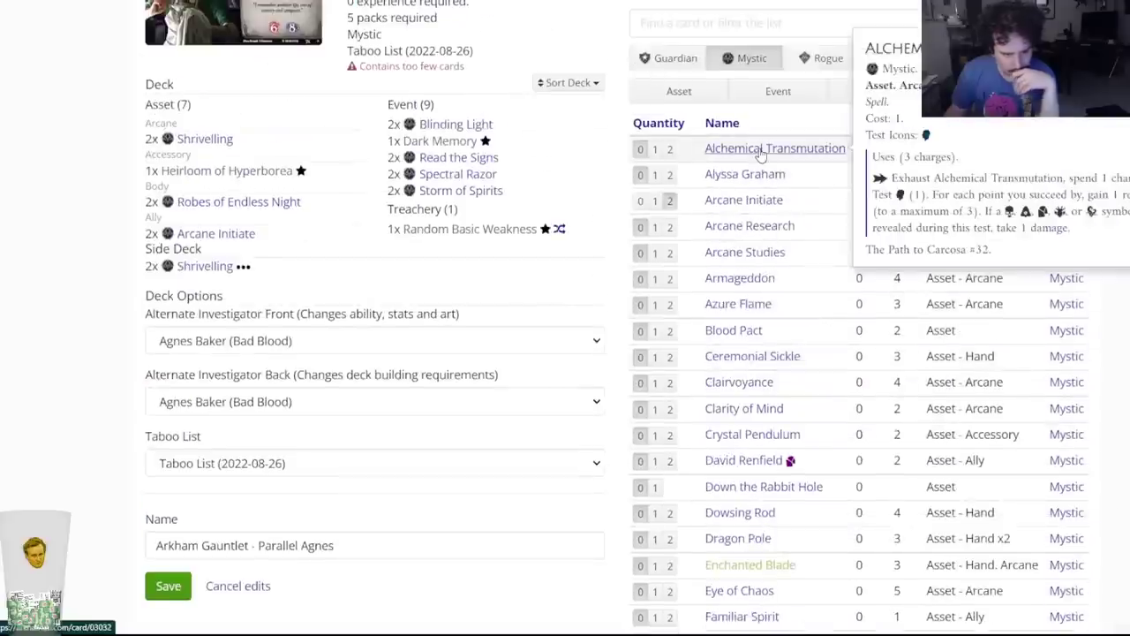
scroll(802, 459, "down", 5)
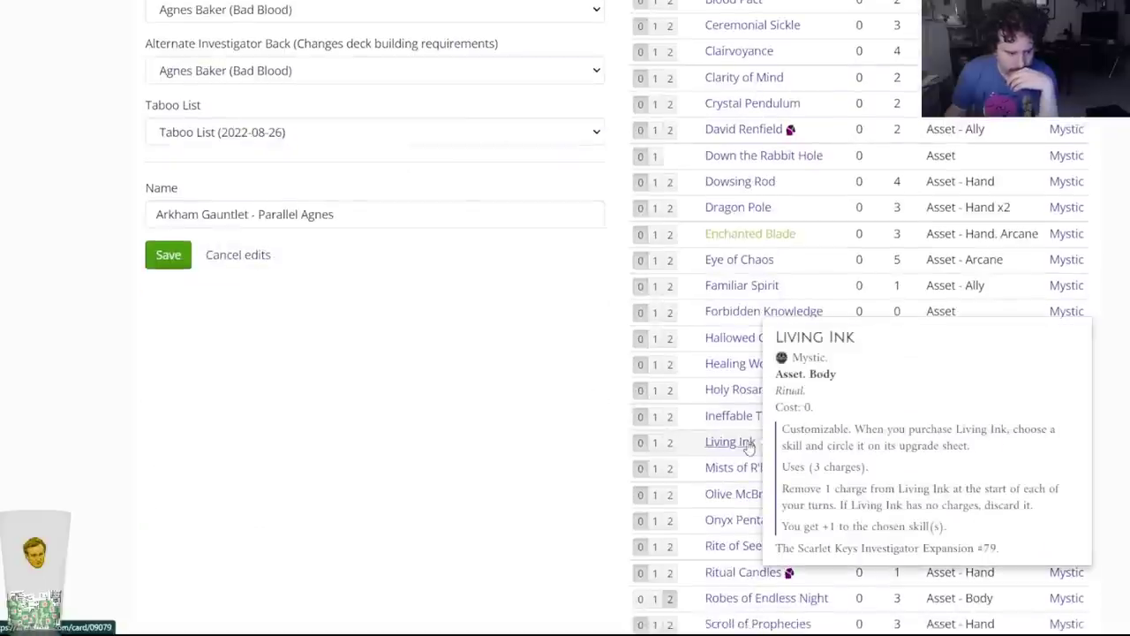
mouse_move(739, 479)
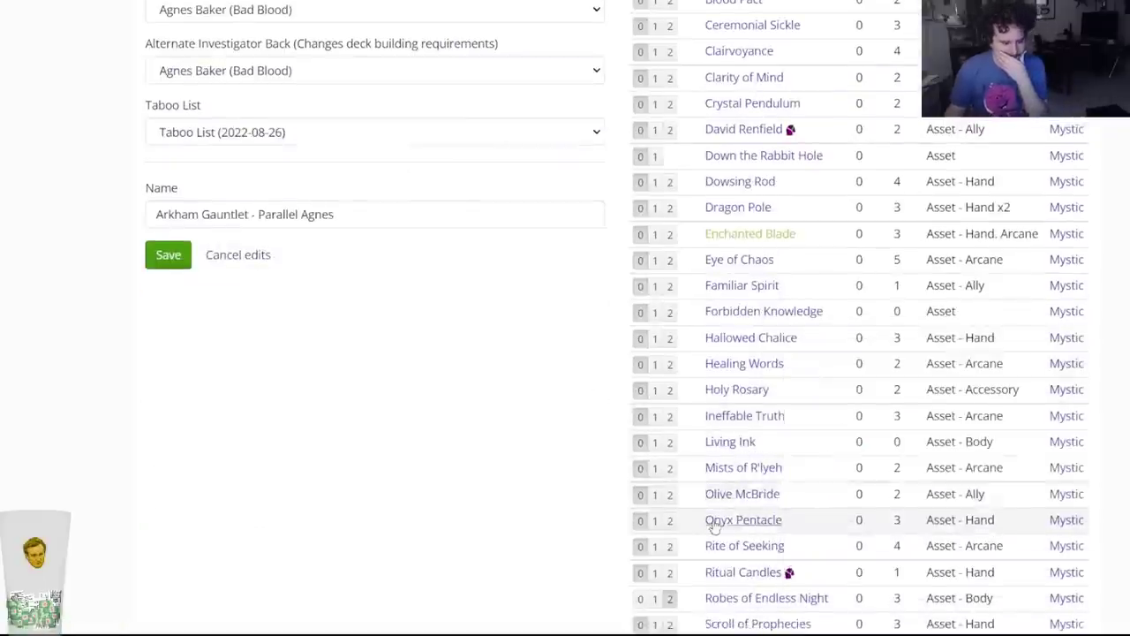
scroll(739, 520, "down", 2)
mouse_move(740, 392)
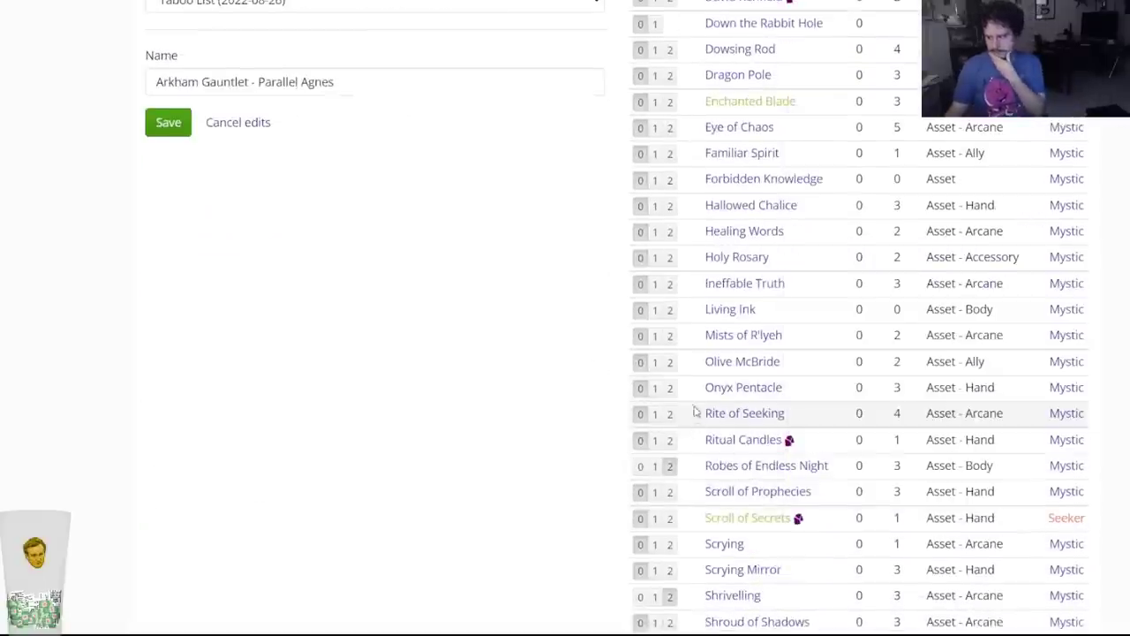
scroll(599, 425, "up", 9)
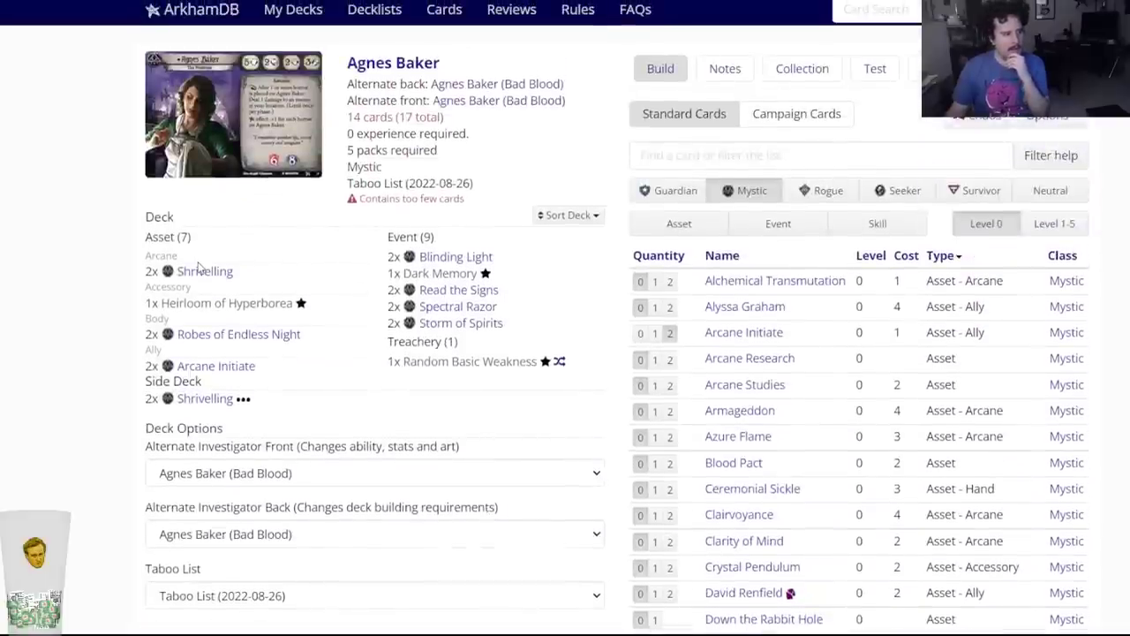
mouse_move(201, 271)
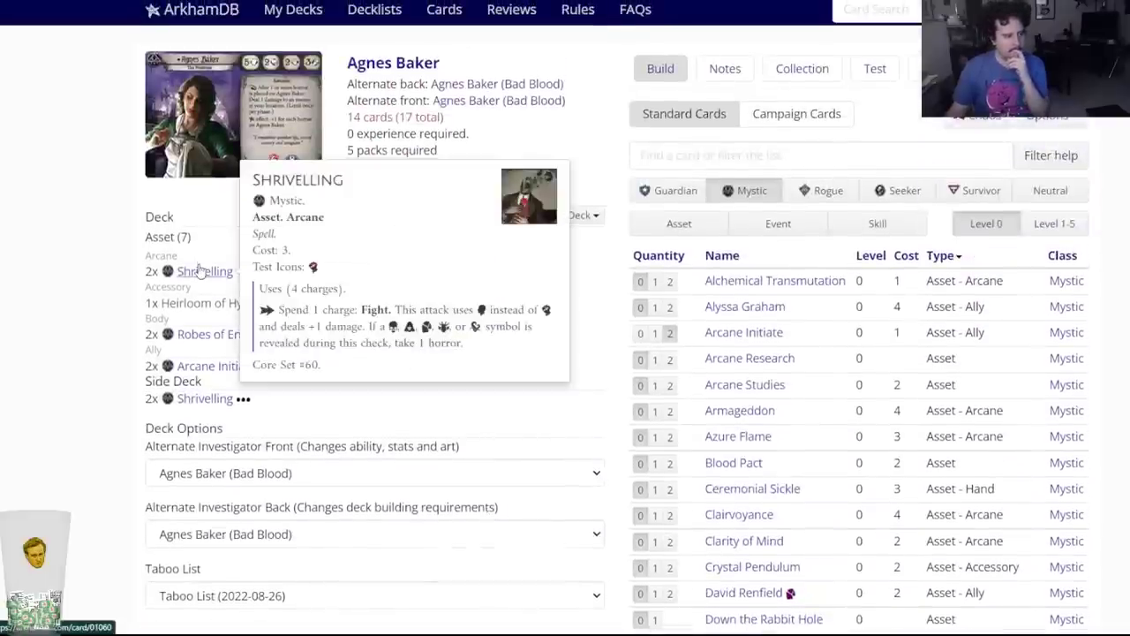
mouse_move(461, 86)
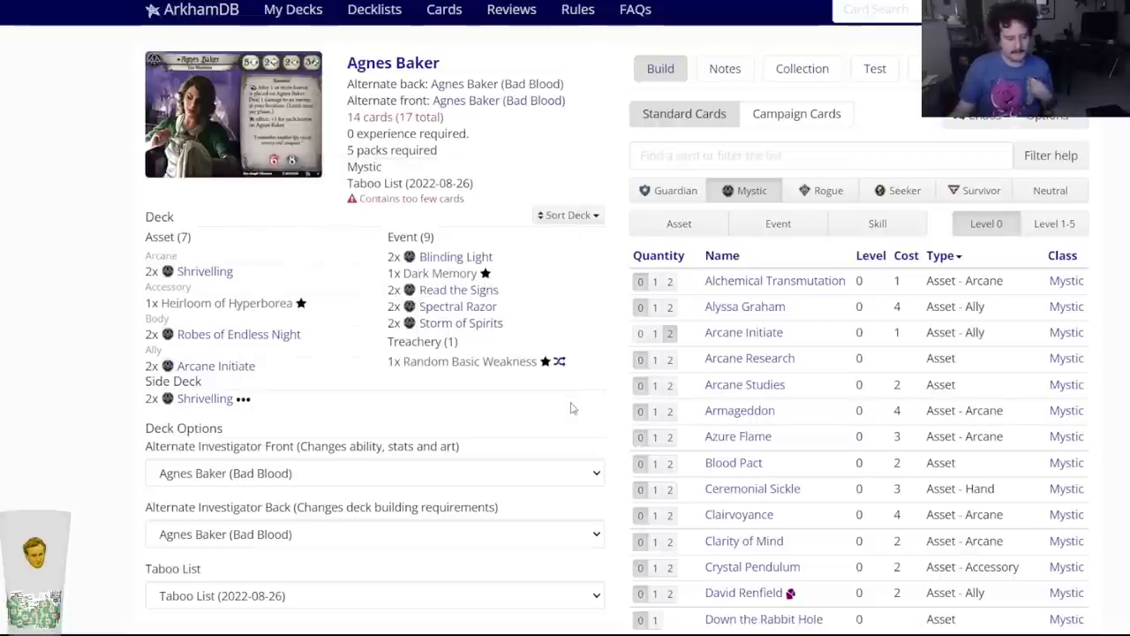
scroll(571, 407, "down", 3)
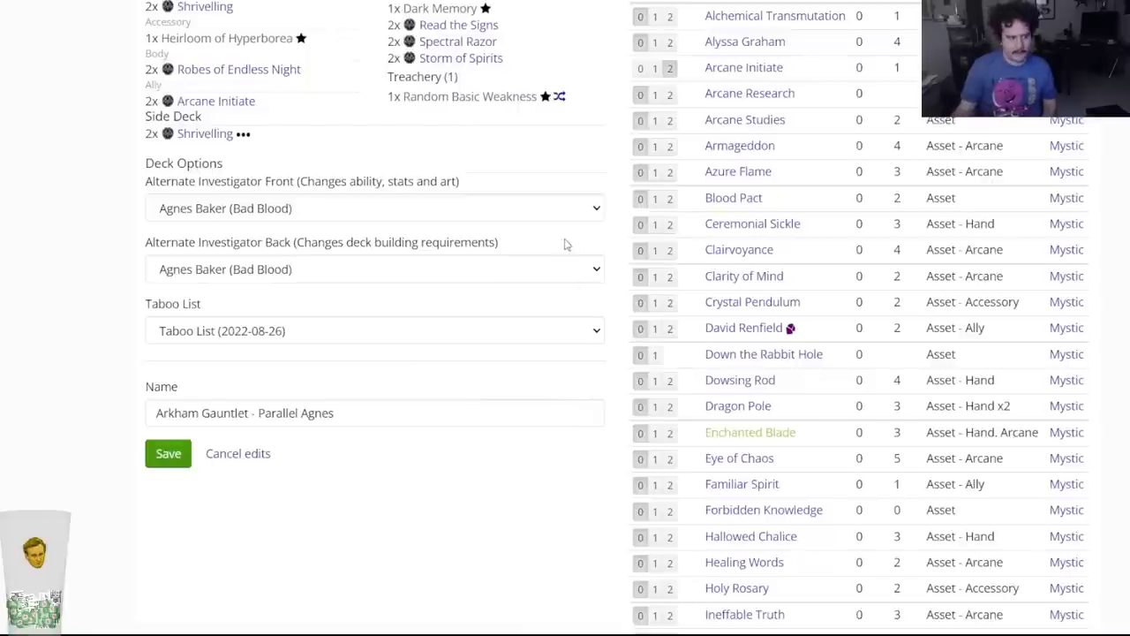
scroll(524, 334, "up", 3)
Find the level 0 Onyx Pentacle by name and add two copies to Agnes Baker's main deck.
left_click(663, 158)
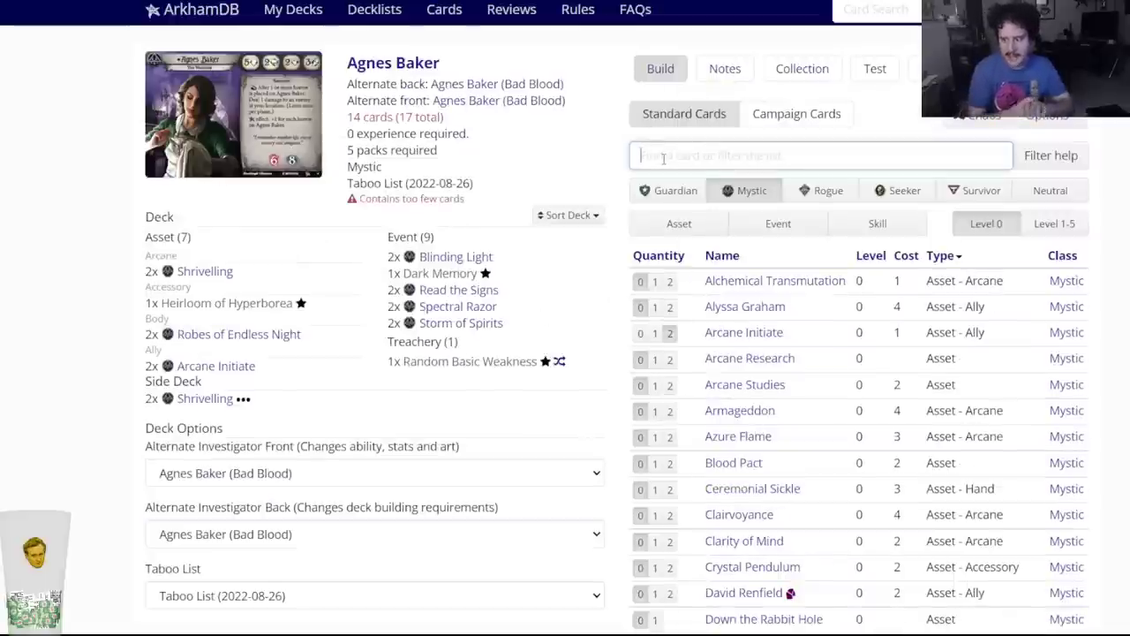
type("onyx")
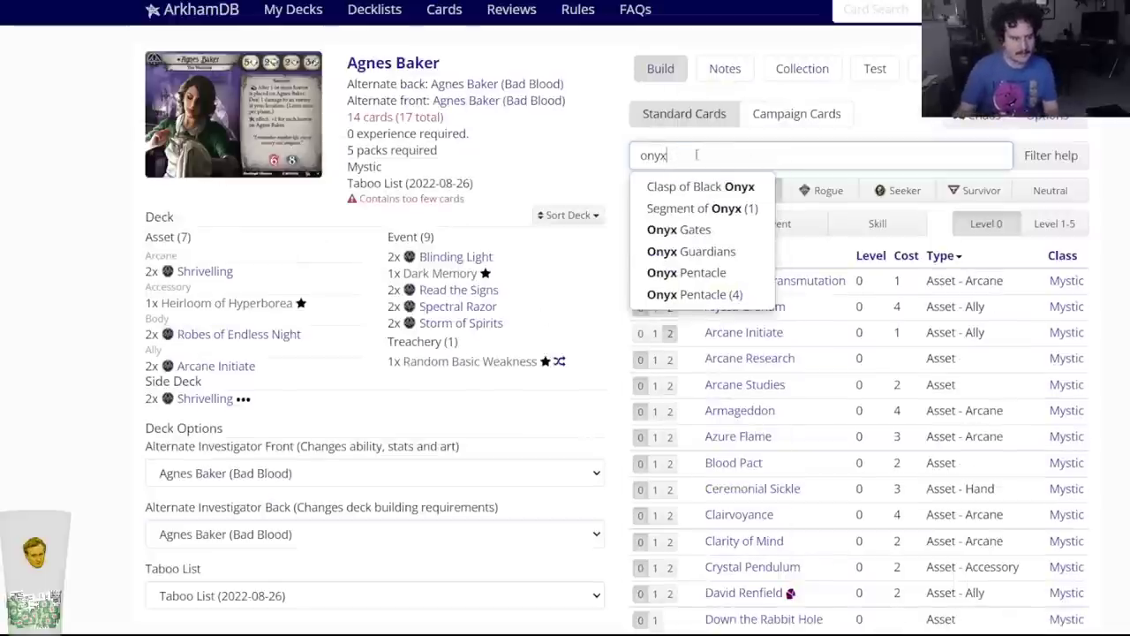
left_click(687, 273)
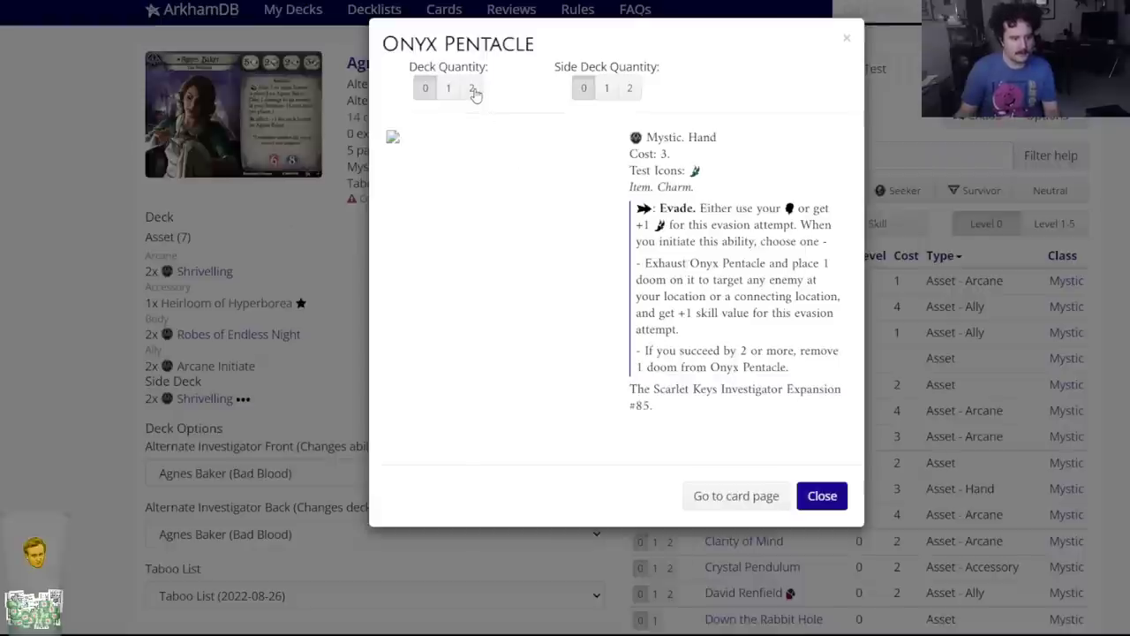
left_click(474, 91)
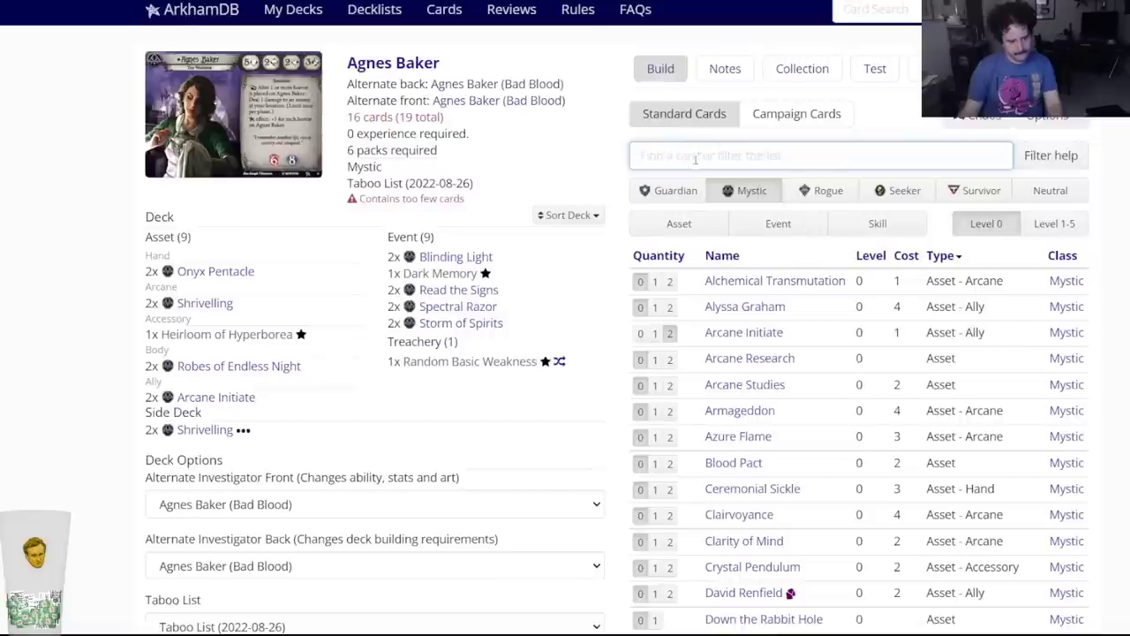
Check which level 0 Guardian, Rogue, Seeker and Survivor cards Agnes Baker can take, focusing on events.
left_click(668, 189)
left_click(778, 224)
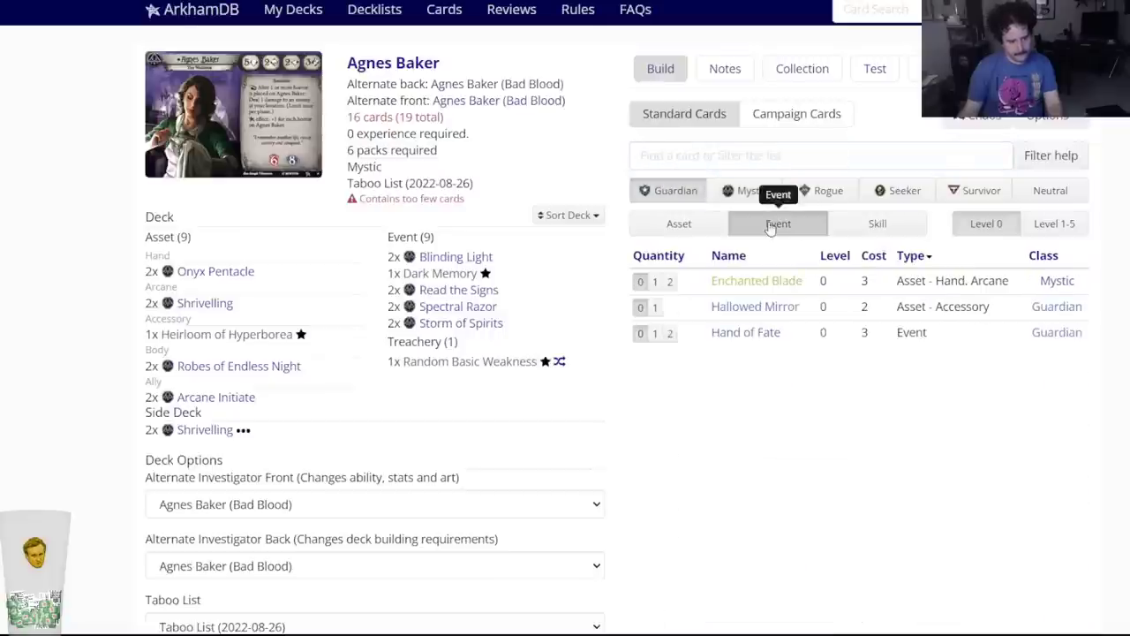
left_click(682, 223)
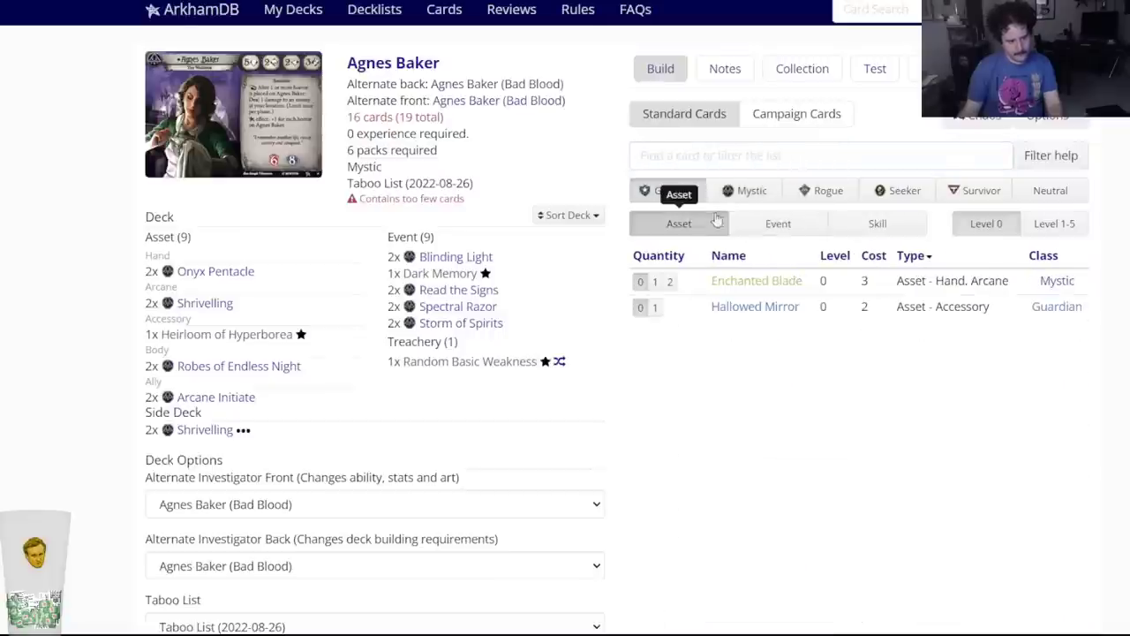
left_click(776, 223)
left_click(751, 190)
left_click(826, 190)
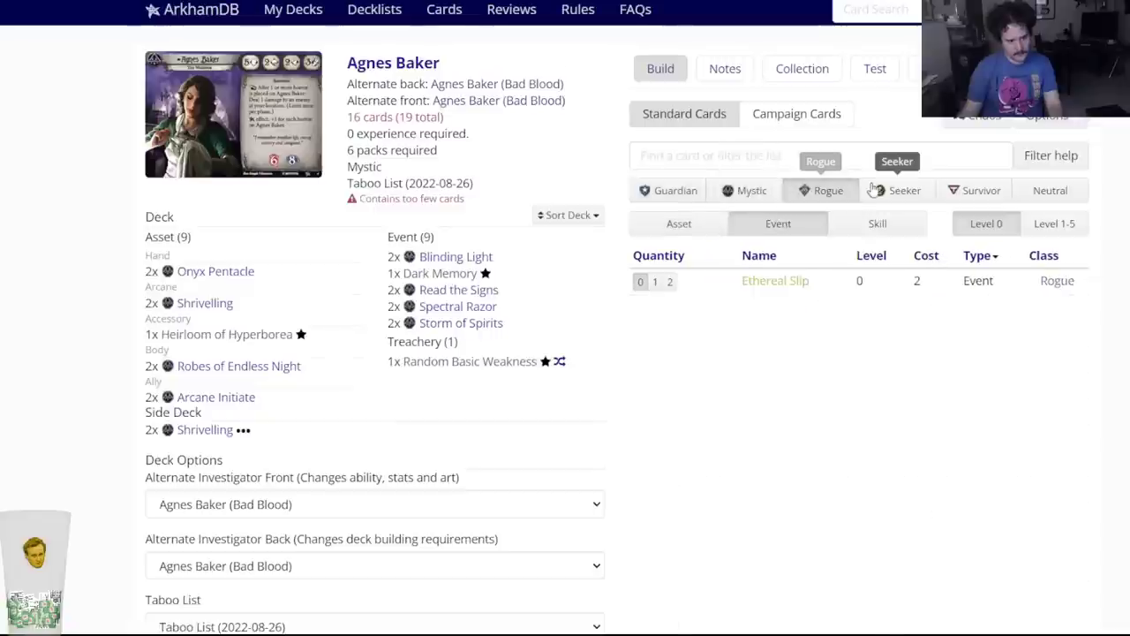
left_click(879, 190)
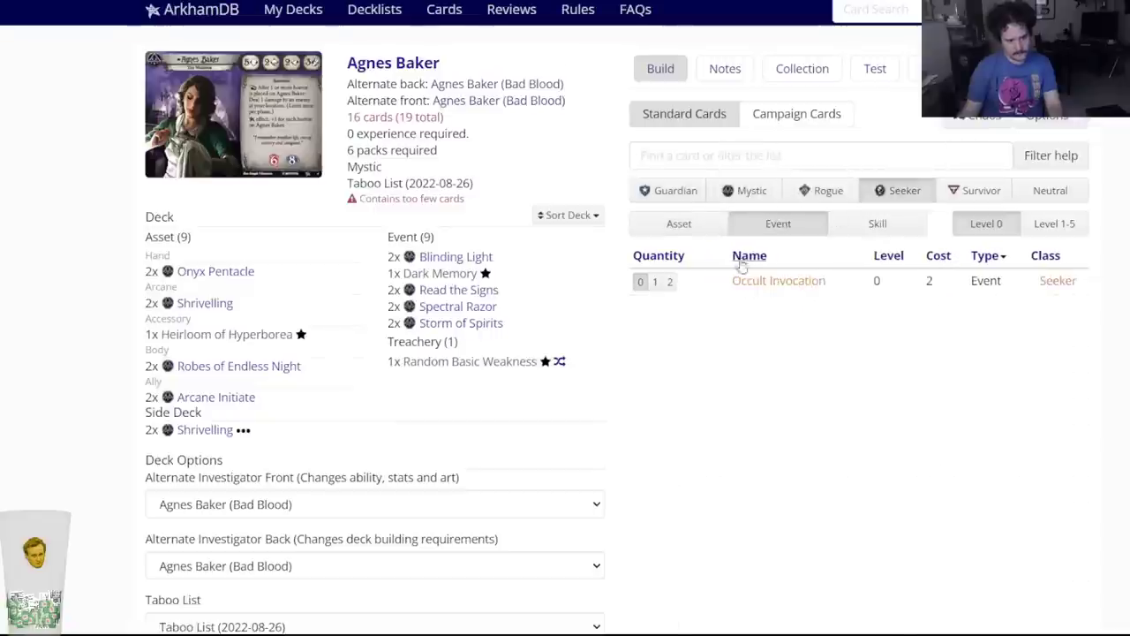
mouse_move(781, 283)
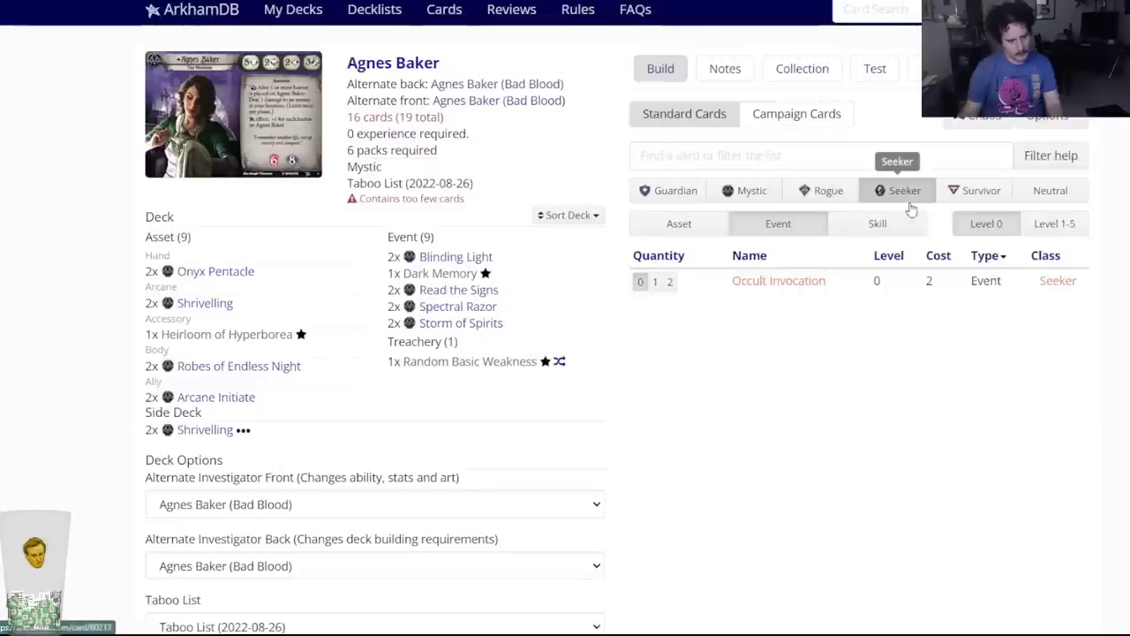
left_click(964, 192)
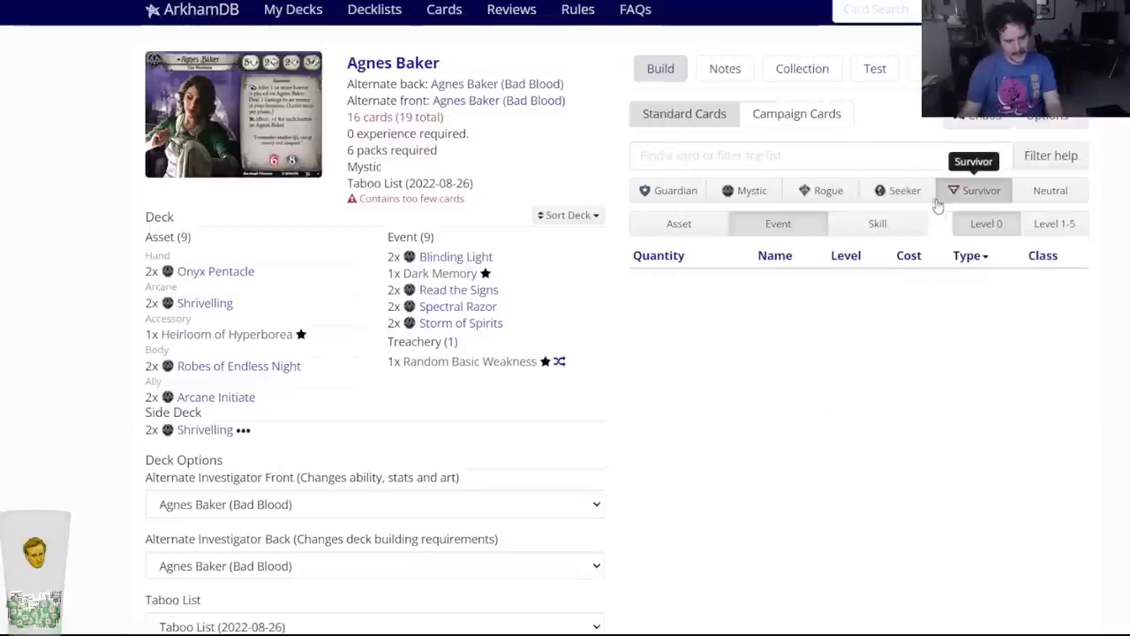
Add two copies of the level 0 Mystic event Ethereal Form to Agnes Baker's main deck and reread its card text.
left_click(747, 190)
left_click(877, 224)
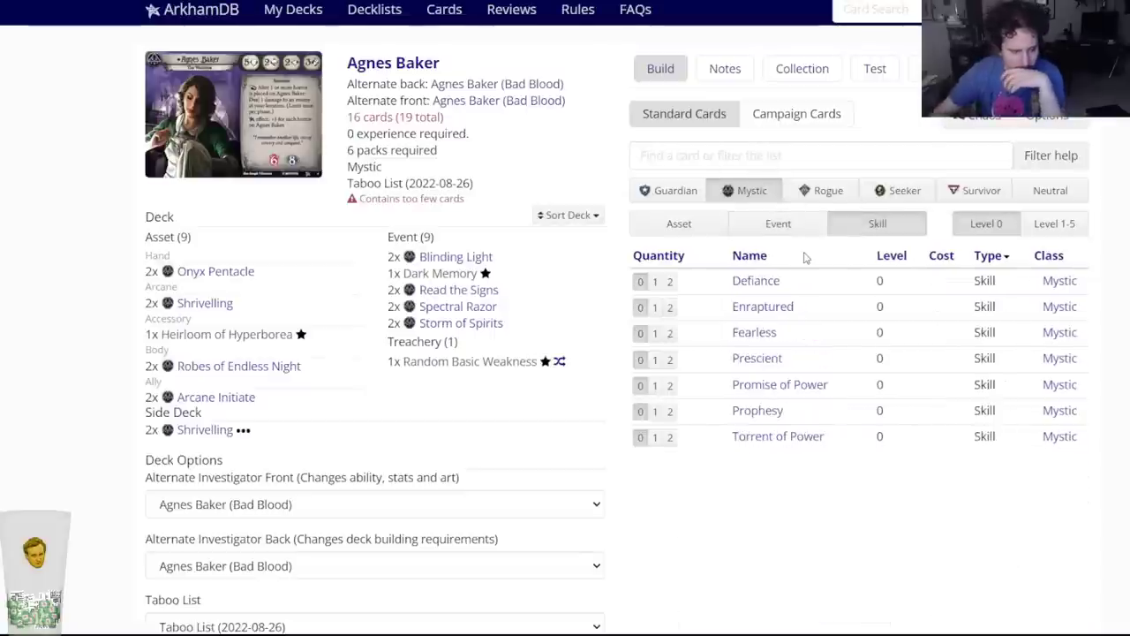
left_click(757, 231)
scroll(758, 385, "down", 1)
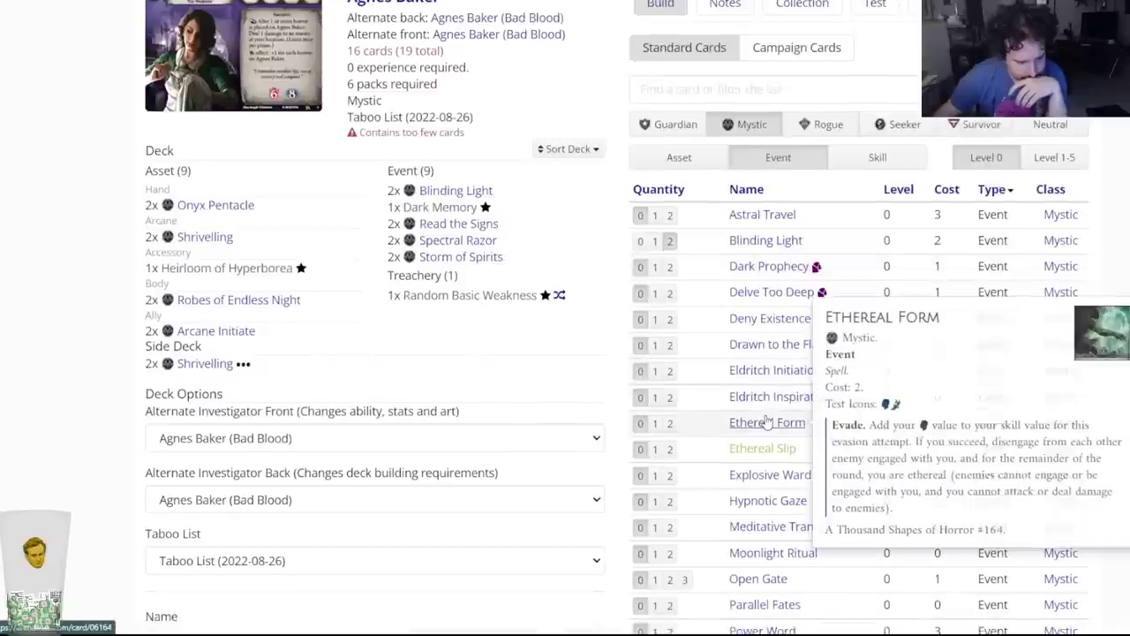
left_click(673, 427)
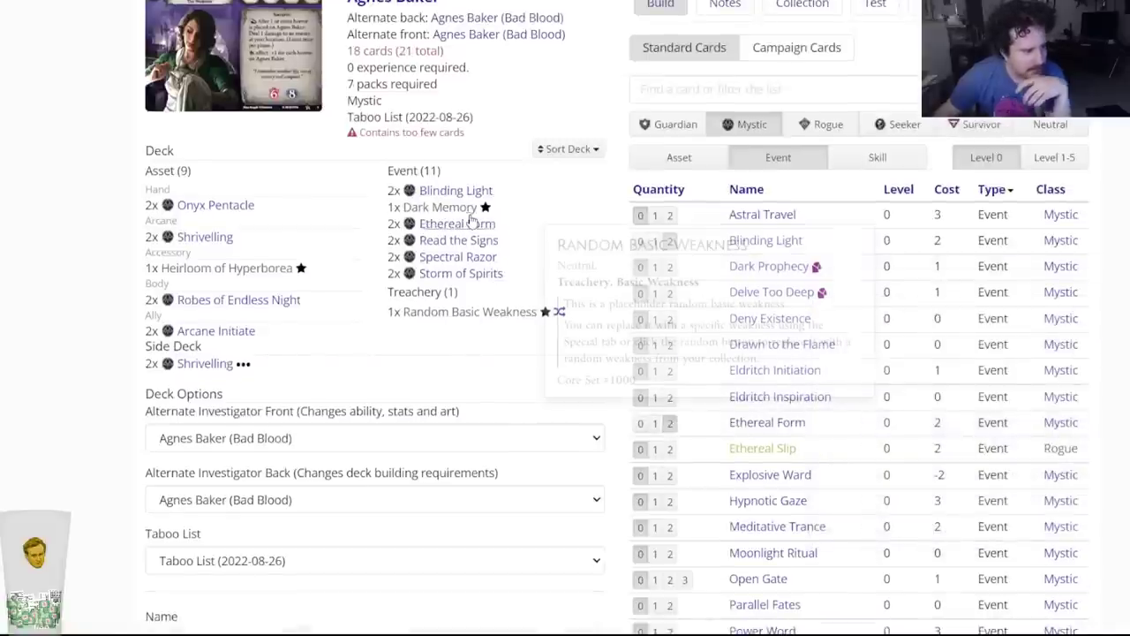
left_click(468, 224)
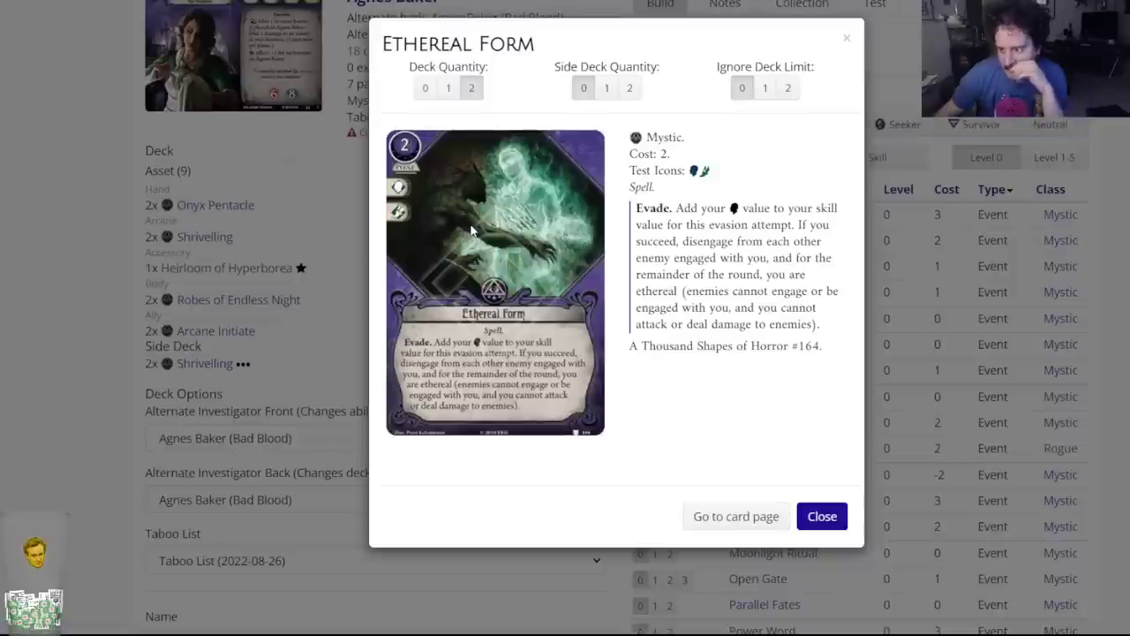
left_click(819, 512)
Add two copies of the level 0 Mystic event Power Word, check its text, and save Agnes Baker's deck.
scroll(606, 417, "down", 3)
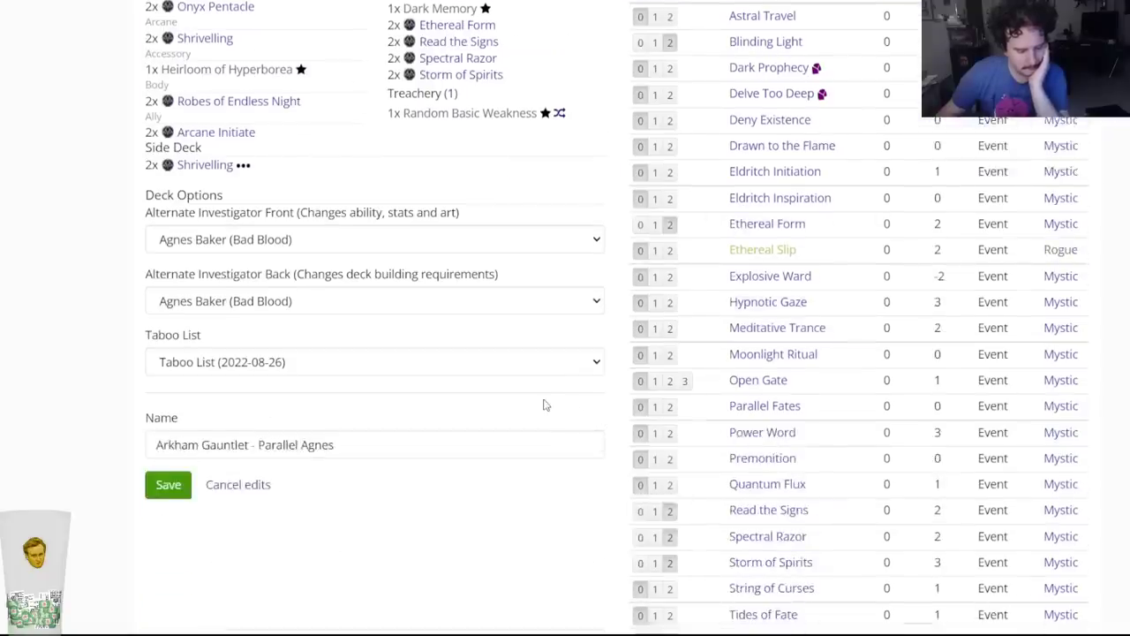
scroll(545, 404, "down", 3)
scroll(545, 404, "up", 3)
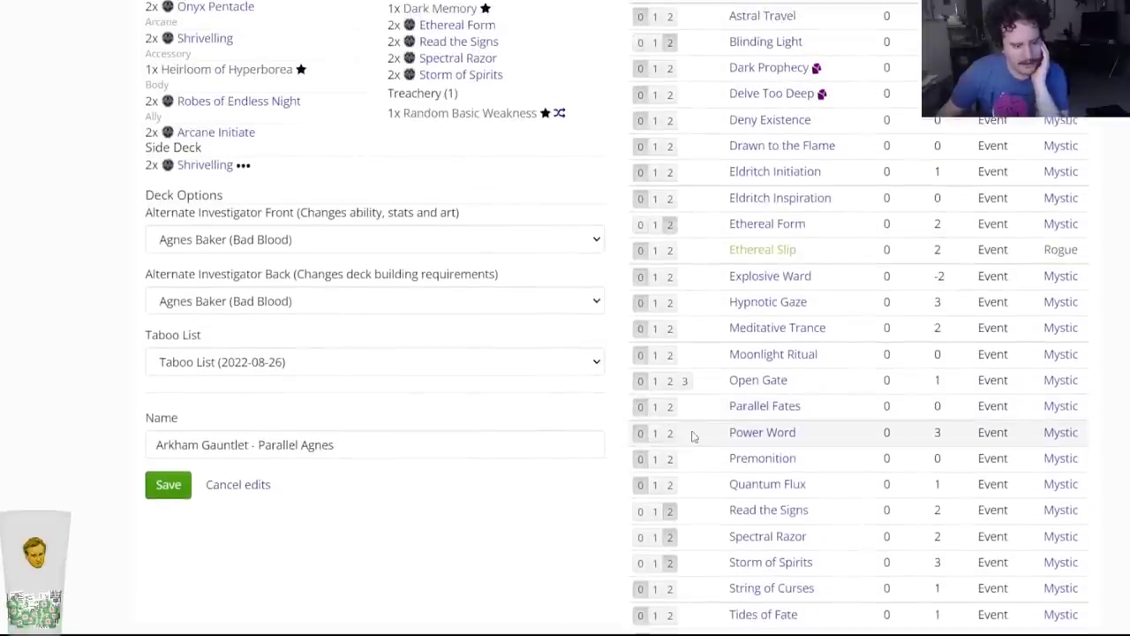
left_click(671, 433)
scroll(433, 282, "up", 3)
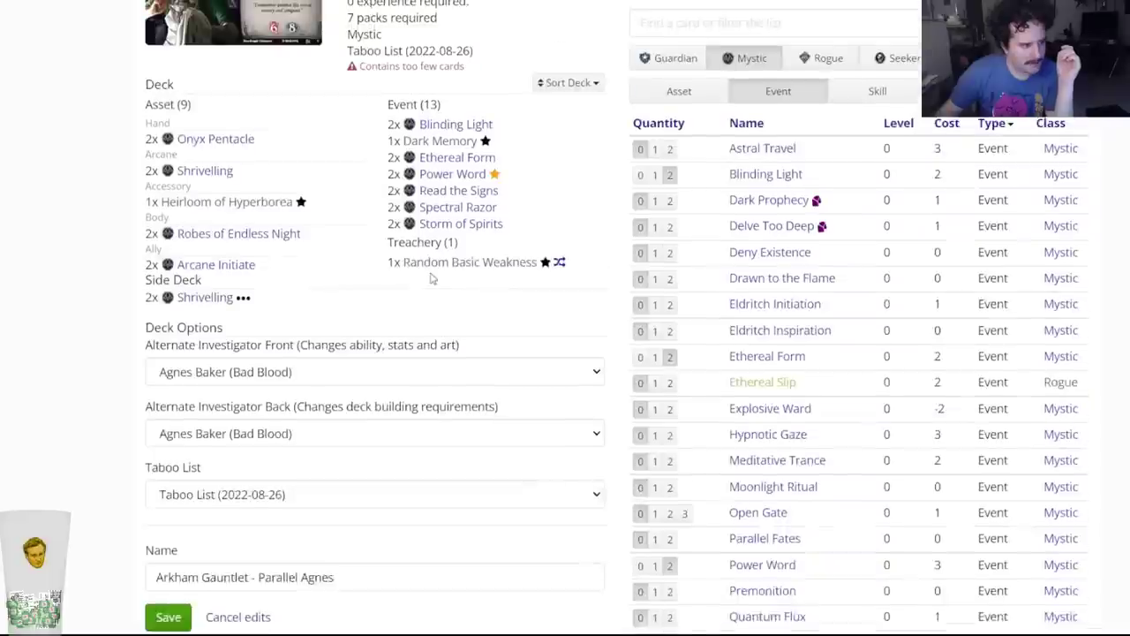
mouse_move(442, 239)
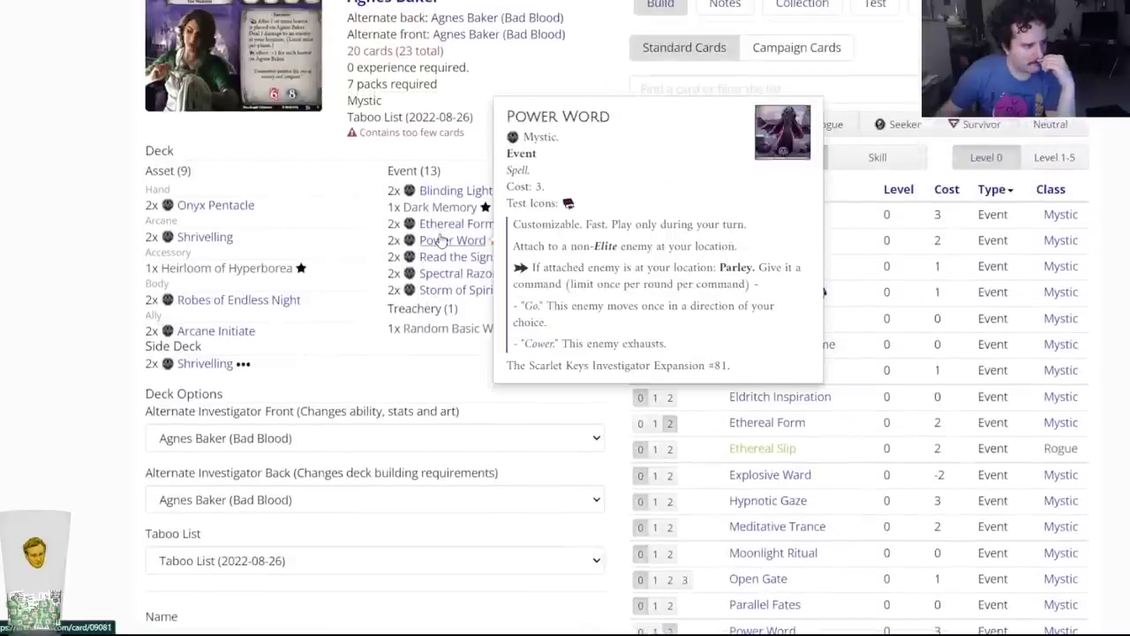
scroll(441, 239, "down", 4)
left_click(168, 352)
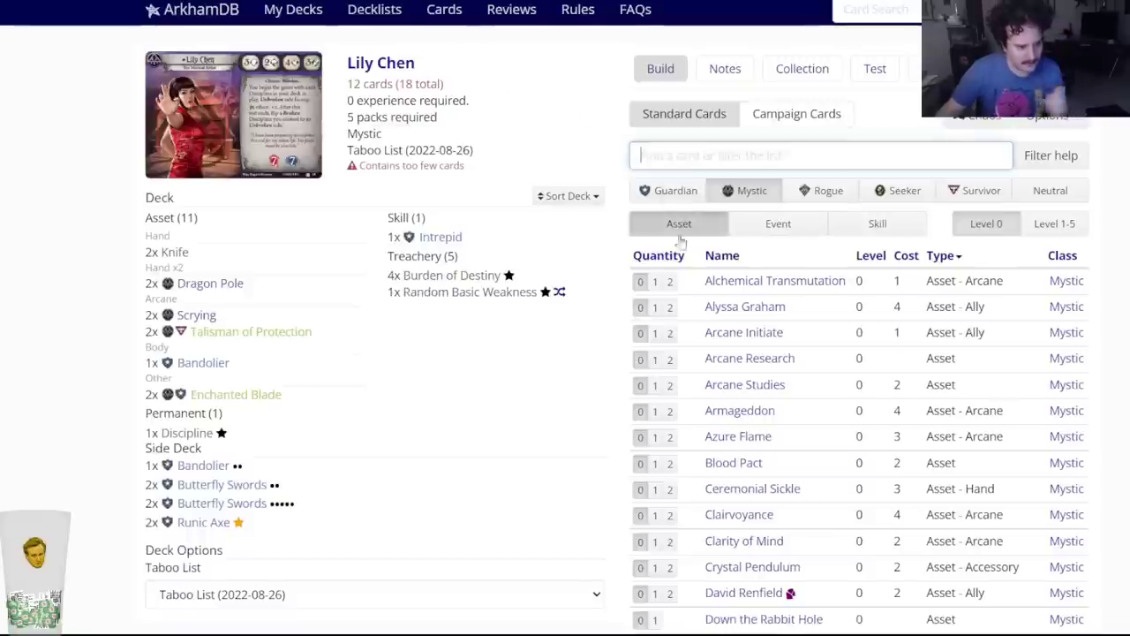
Add two copies of the level 0 Mystic asset Alchemical Transmutation to Lily Chen's main deck and check its text.
left_click(669, 281)
mouse_move(305, 326)
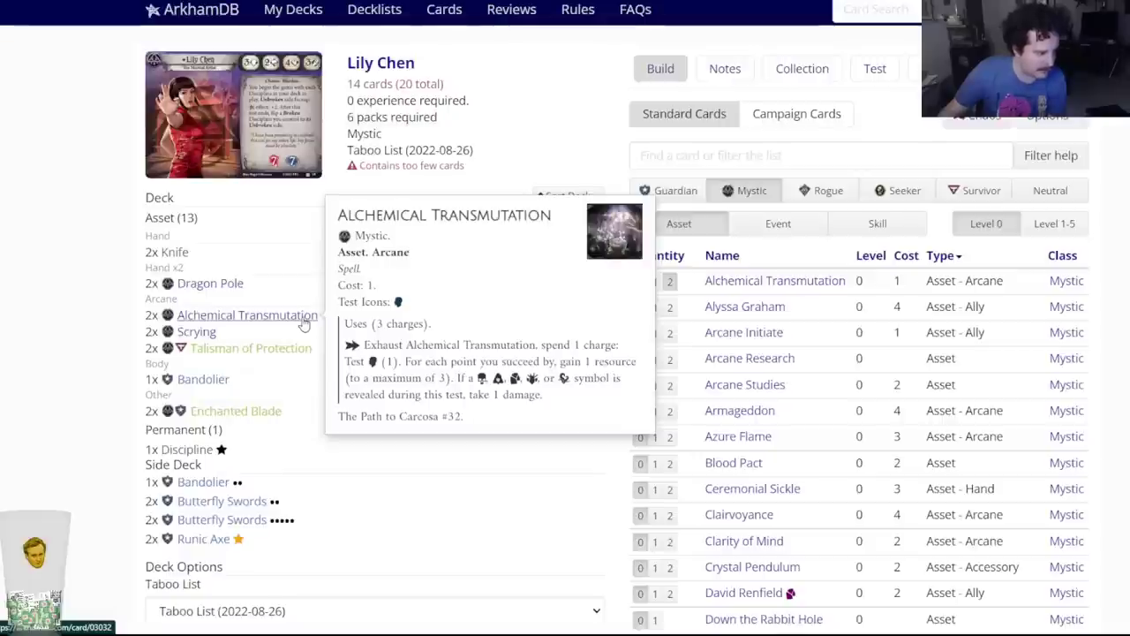
Look through the full list of level 0 Guardian assets for cards that suit Lily Chen's deck.
left_click(671, 190)
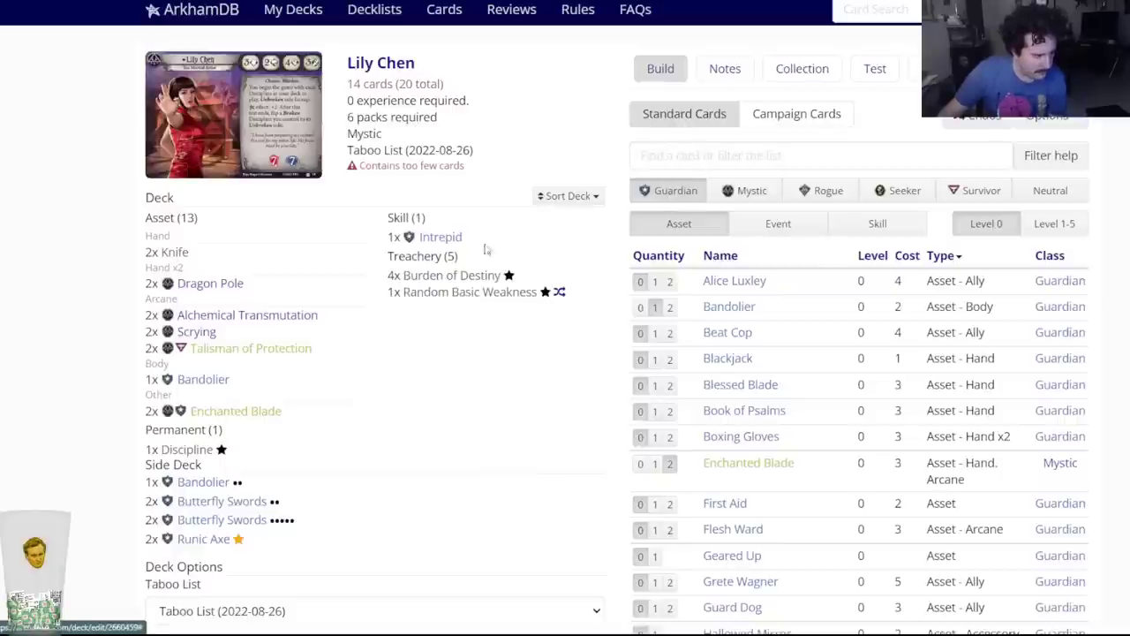
scroll(869, 326, "down", 2)
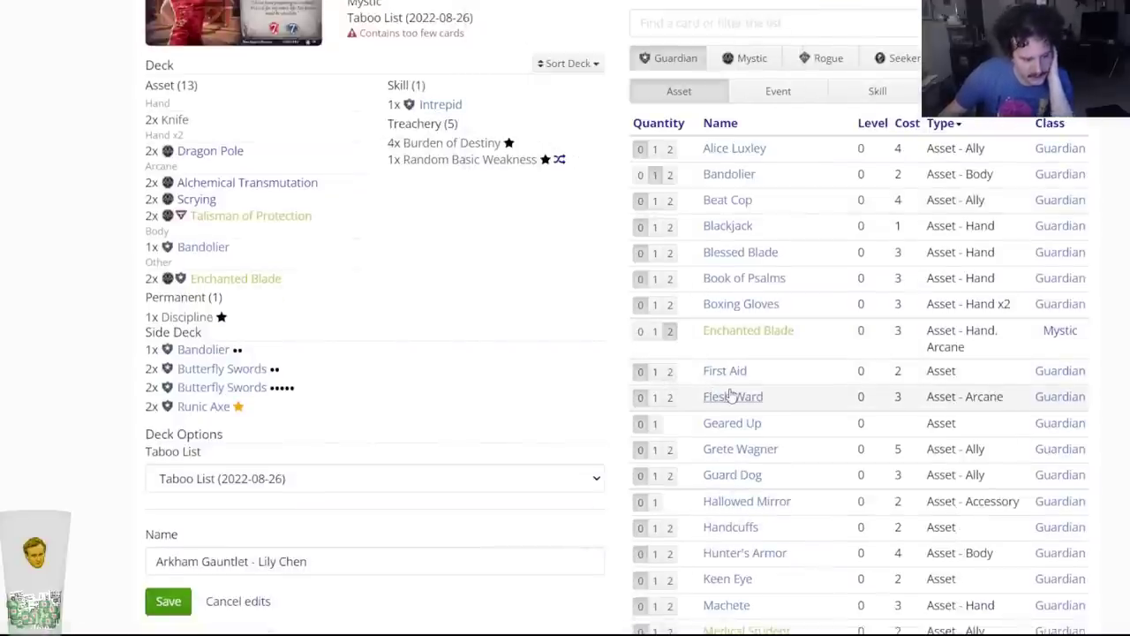
scroll(553, 397, "down", 2)
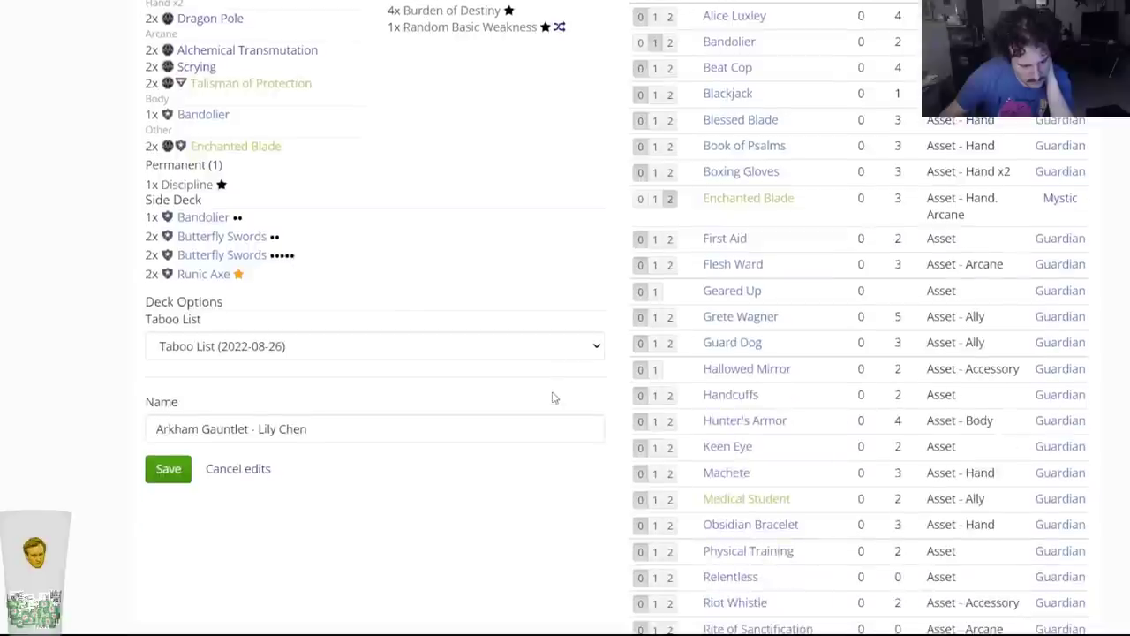
scroll(553, 397, "down", 1)
scroll(553, 397, "down", 1)
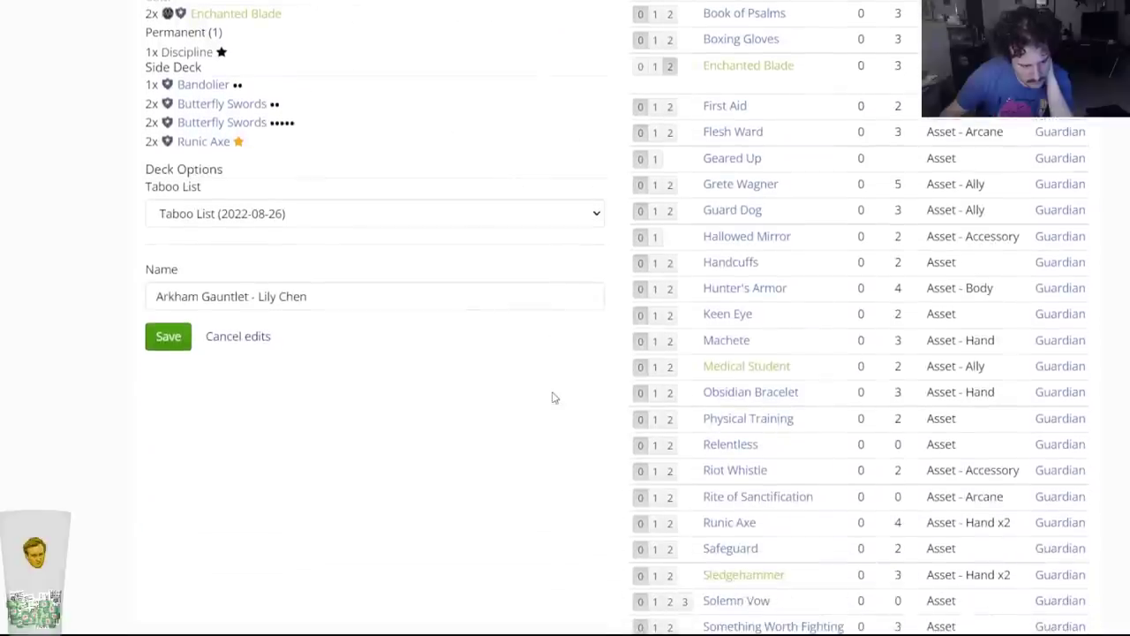
scroll(553, 398, "down", 4)
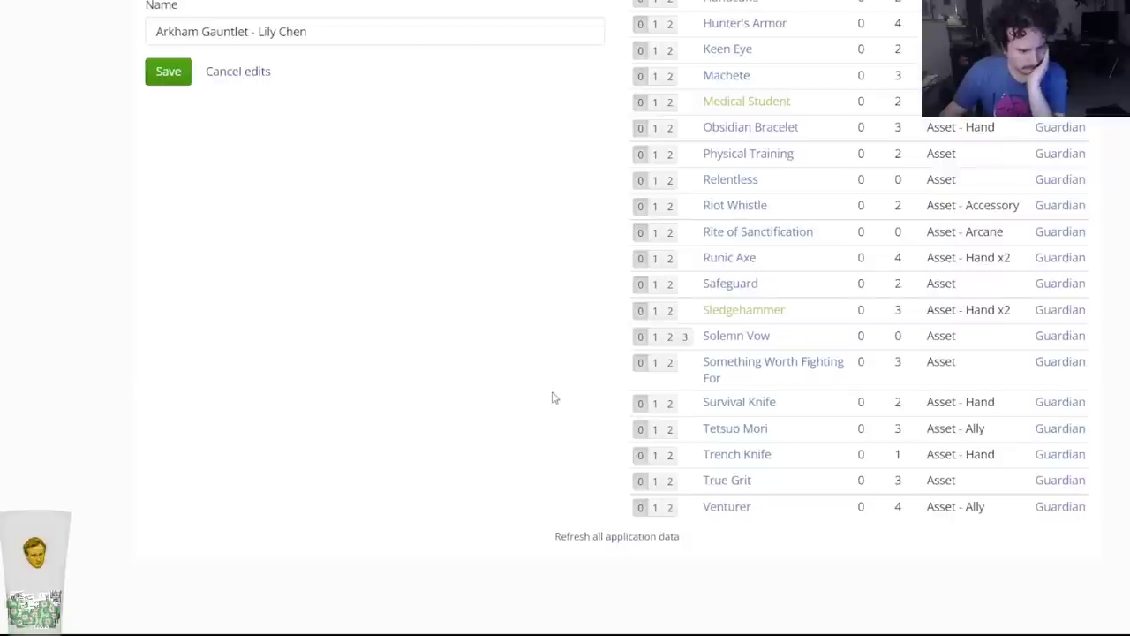
scroll(553, 397, "up", 10)
Browse the level 0 Guardian events for Lily Chen and read the Grievous Wound card.
left_click(769, 235)
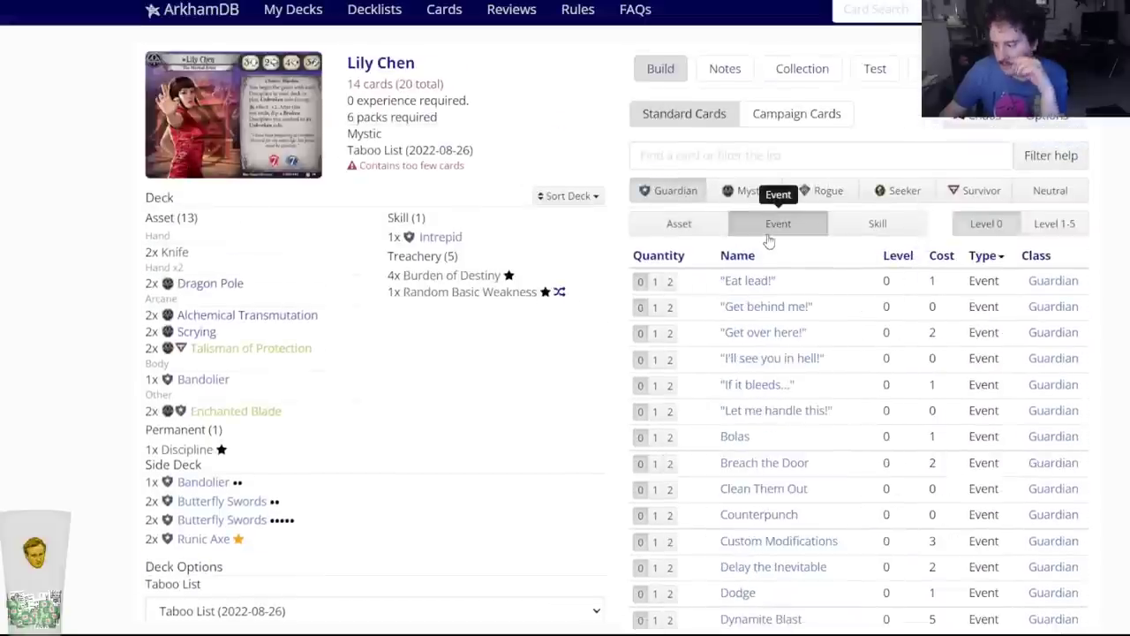
scroll(568, 298, "down", 2)
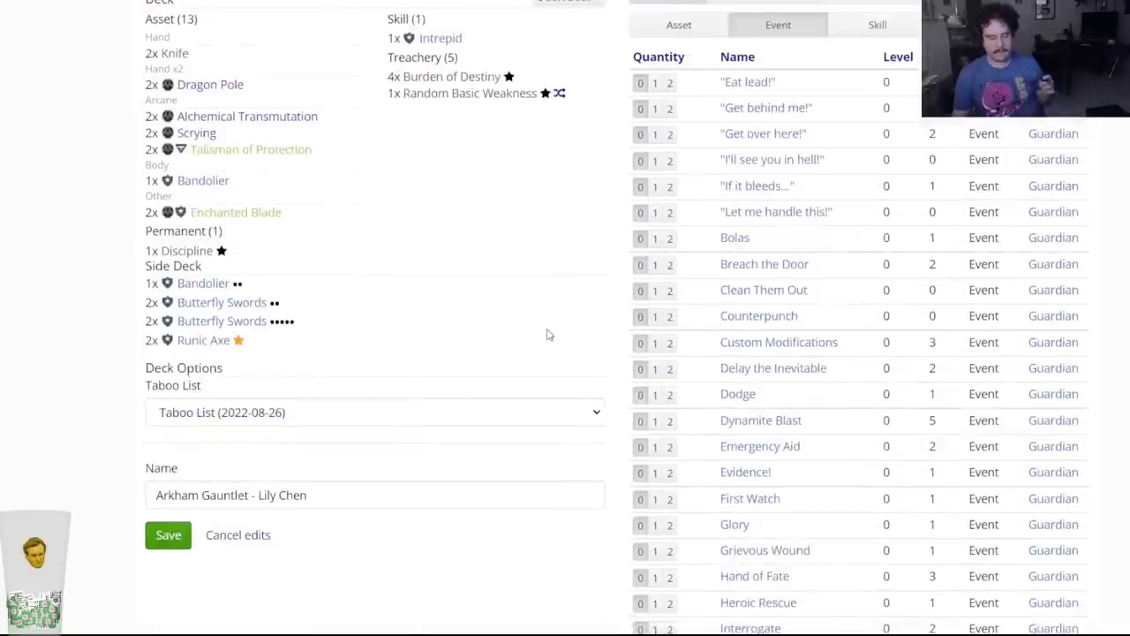
scroll(515, 369, "up", 1)
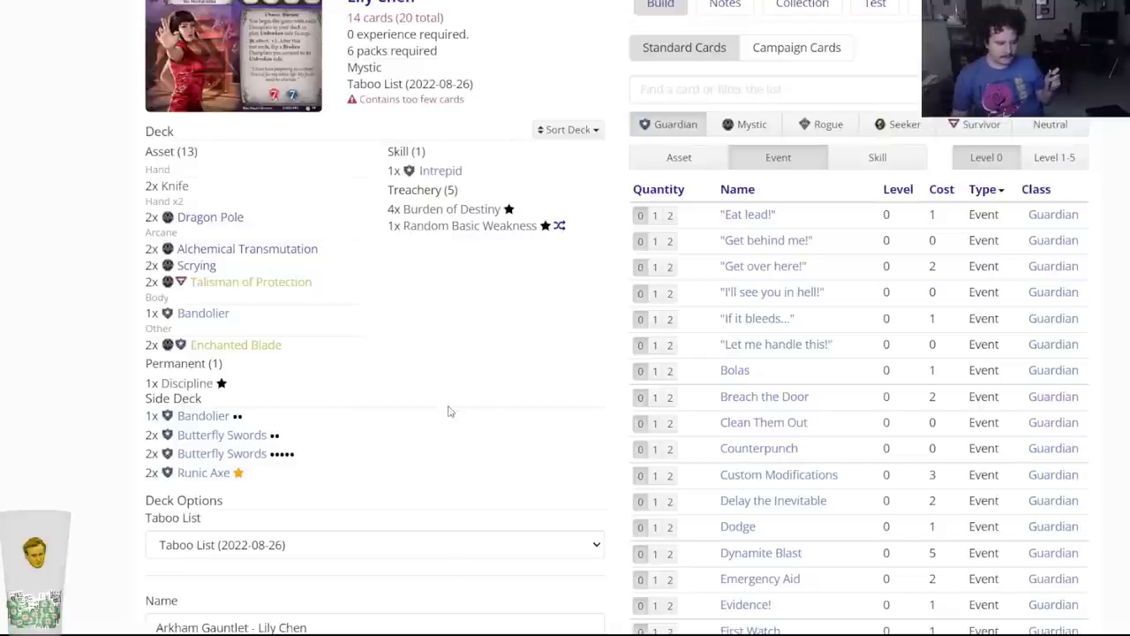
scroll(451, 389, "down", 1)
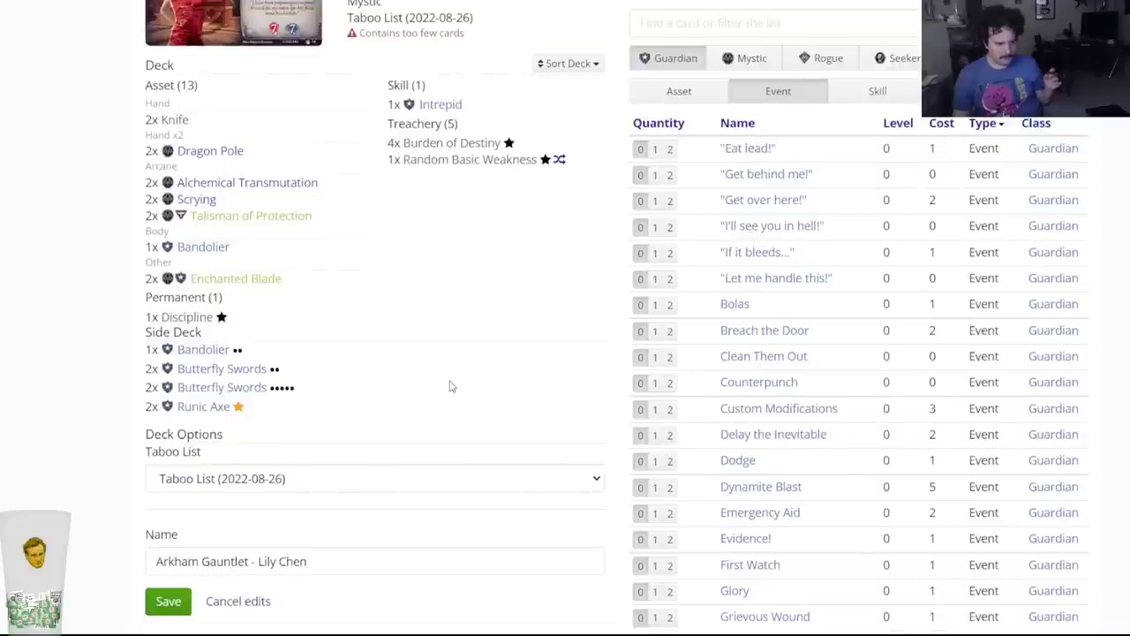
scroll(450, 386, "down", 3)
mouse_move(744, 422)
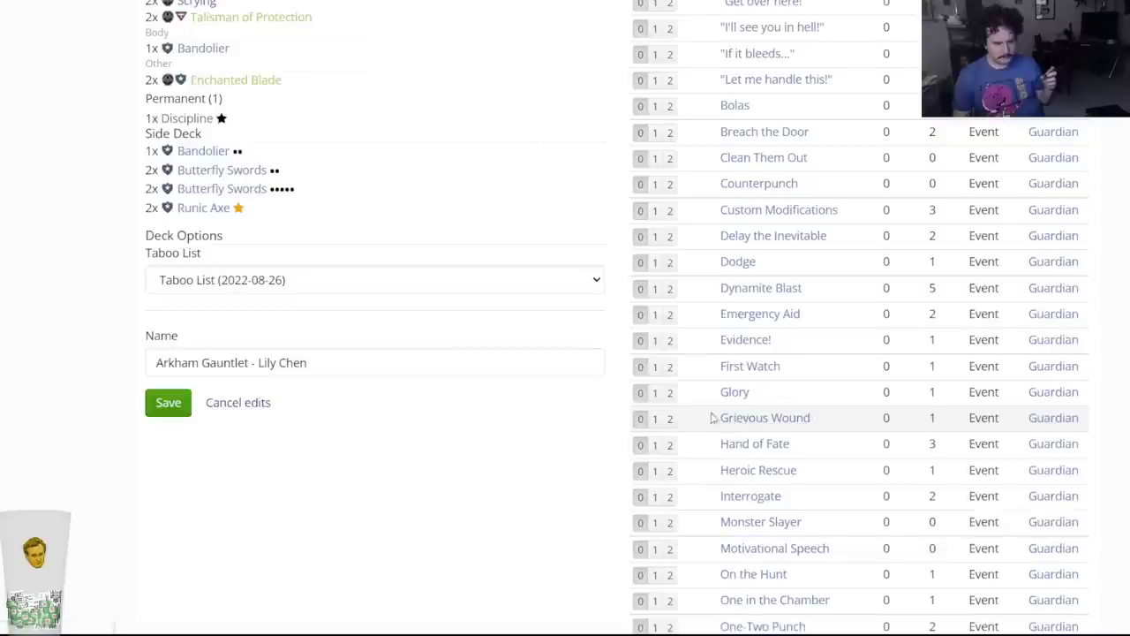
left_click(738, 418)
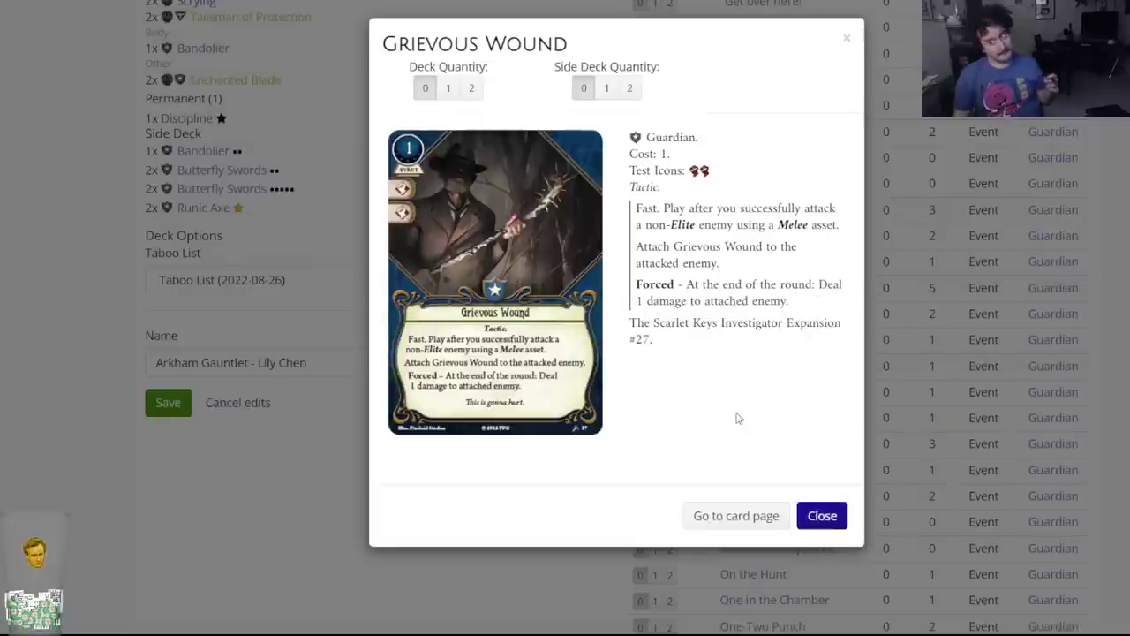
left_click(819, 516)
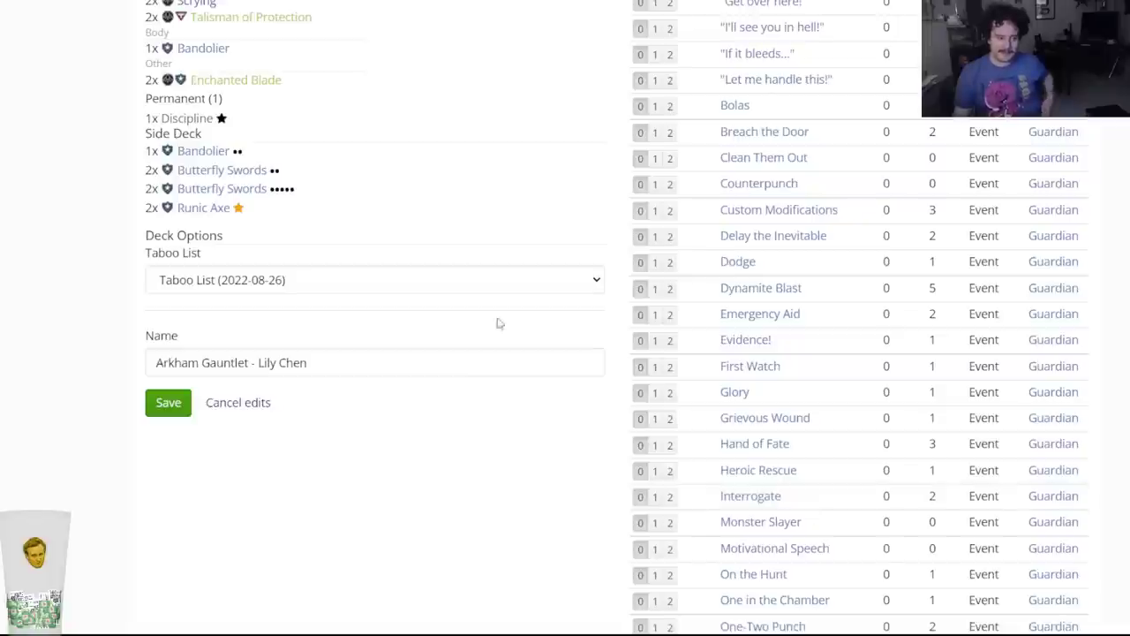
Compare Lily Chen's current deck with the Guardian event list and reread Grievous Wound.
scroll(453, 307, "down", 2)
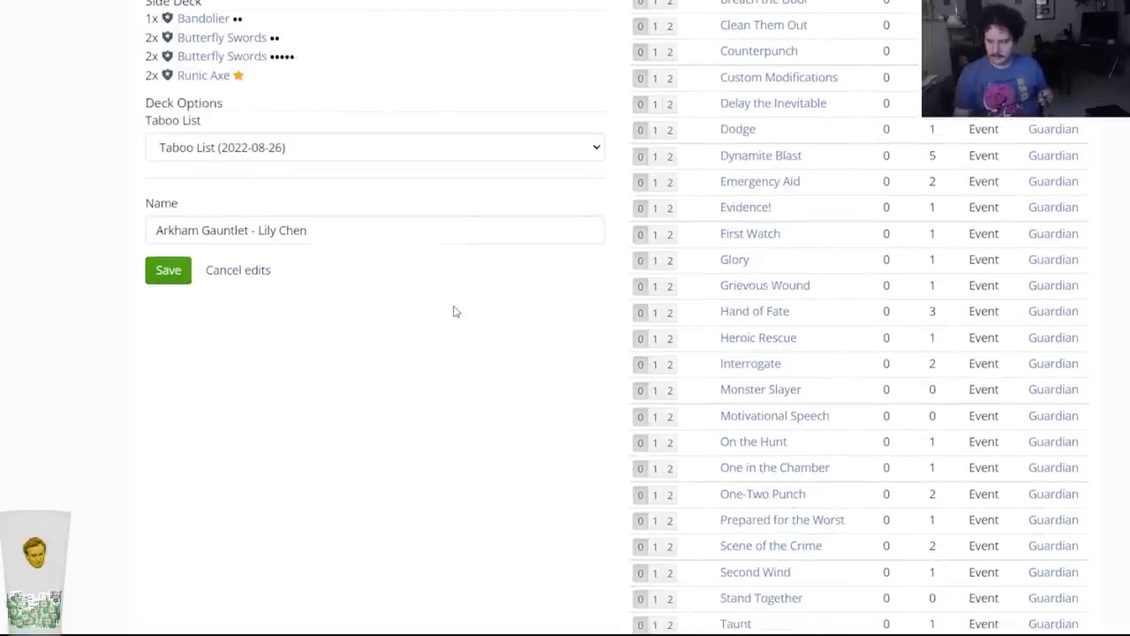
scroll(454, 310, "up", 4)
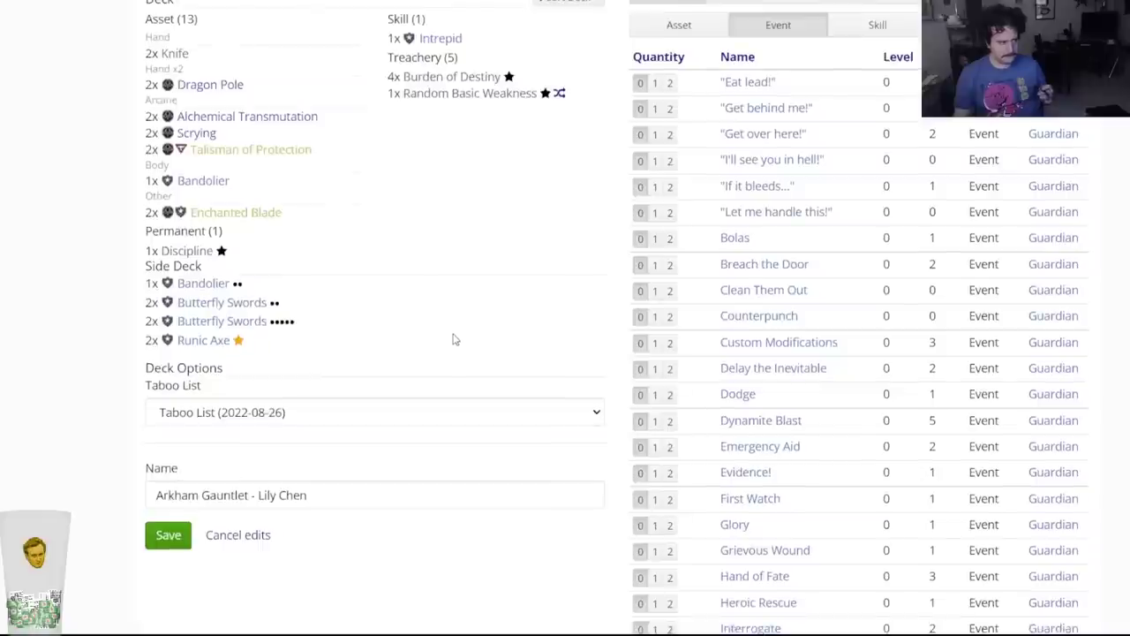
scroll(454, 336, "up", 2)
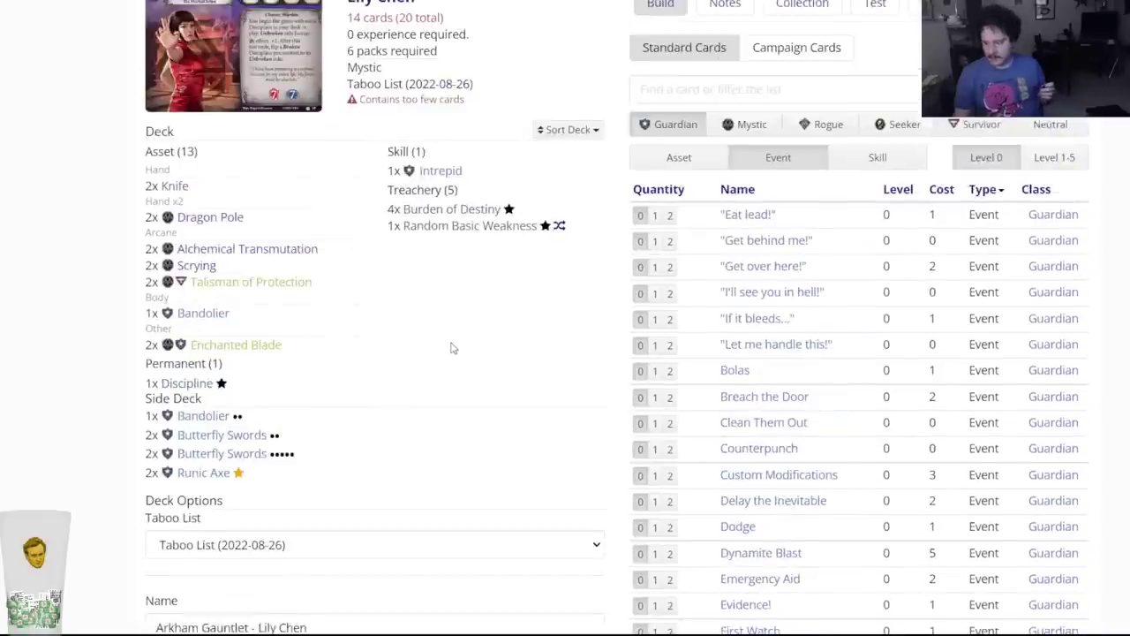
scroll(493, 392, "down", 3)
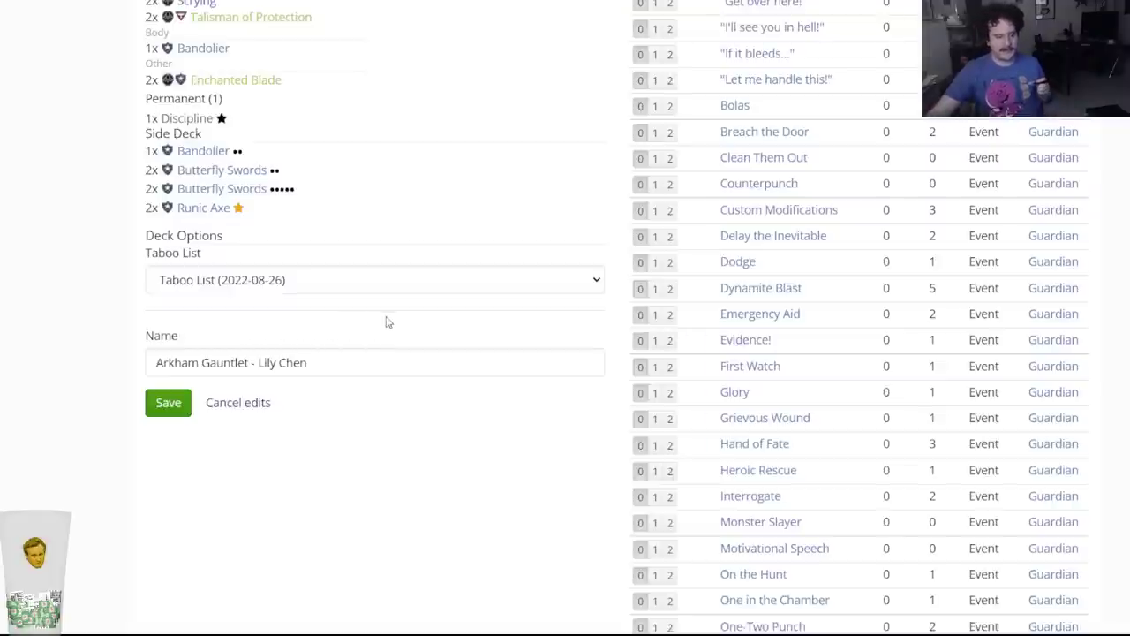
left_click(751, 418)
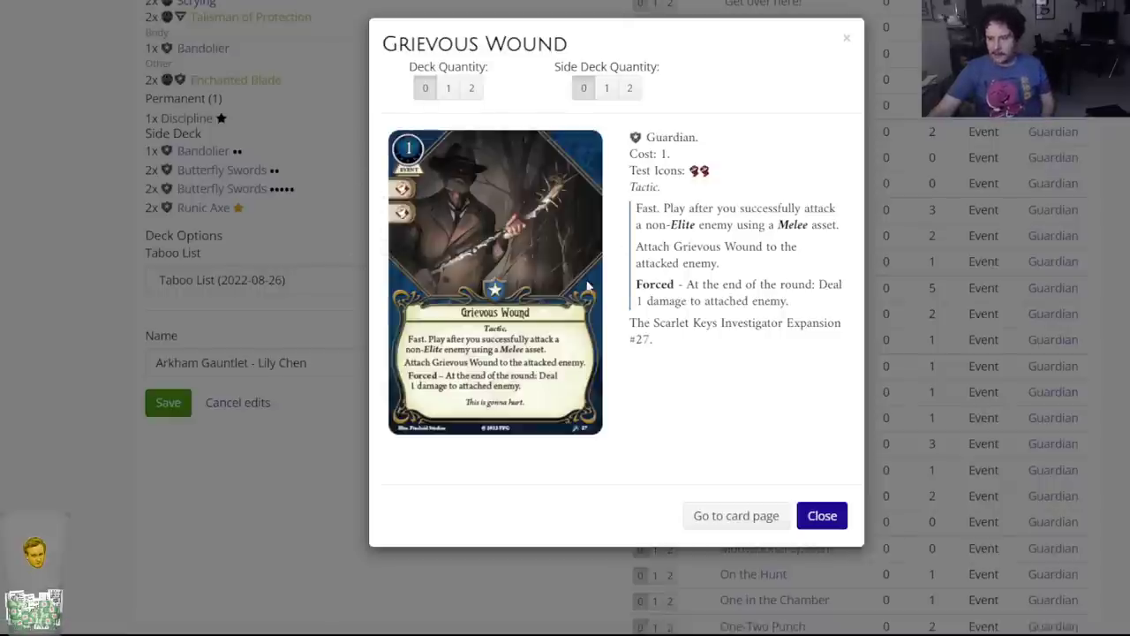
left_click(822, 515)
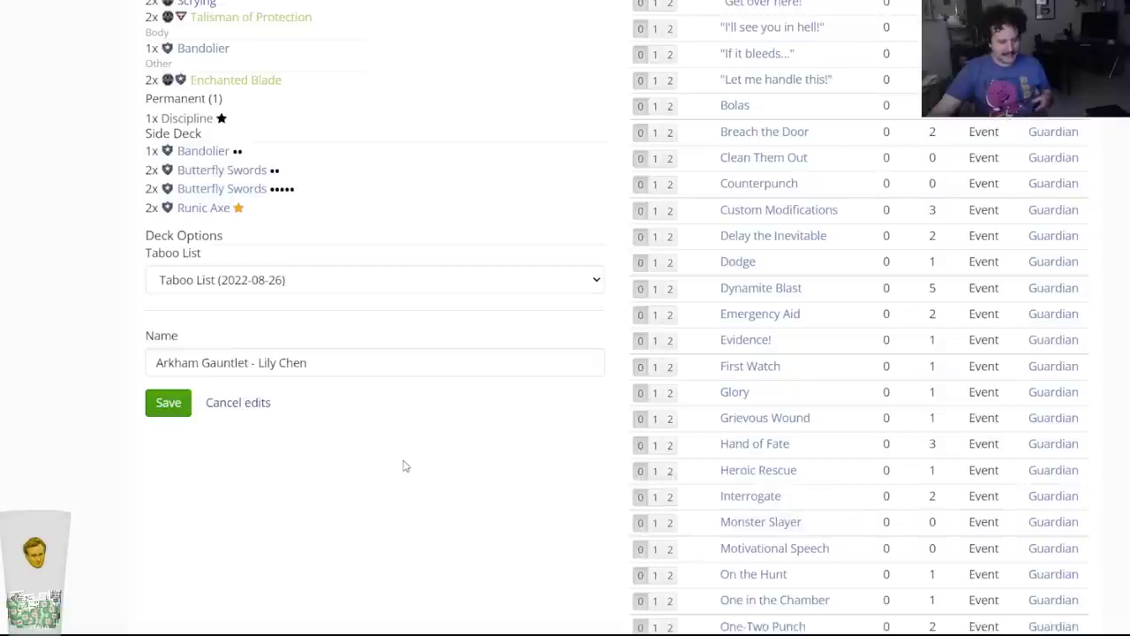
Review the rest of the level 0 Guardian events against Lily Chen's deck for further candidates.
scroll(444, 425, "down", 2)
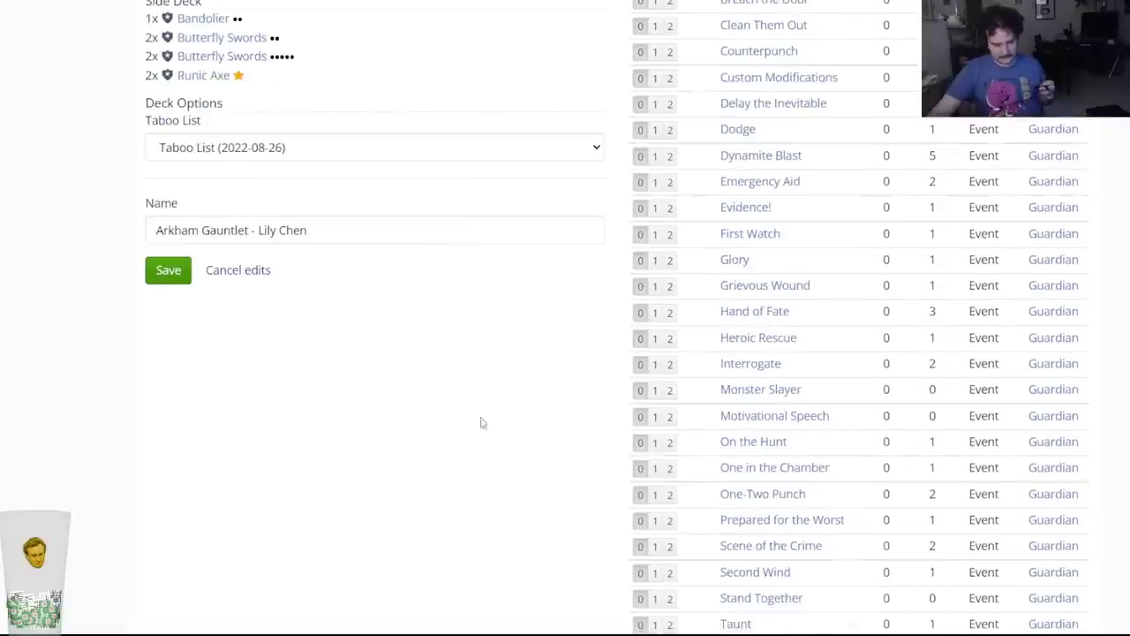
scroll(521, 408, "down", 3)
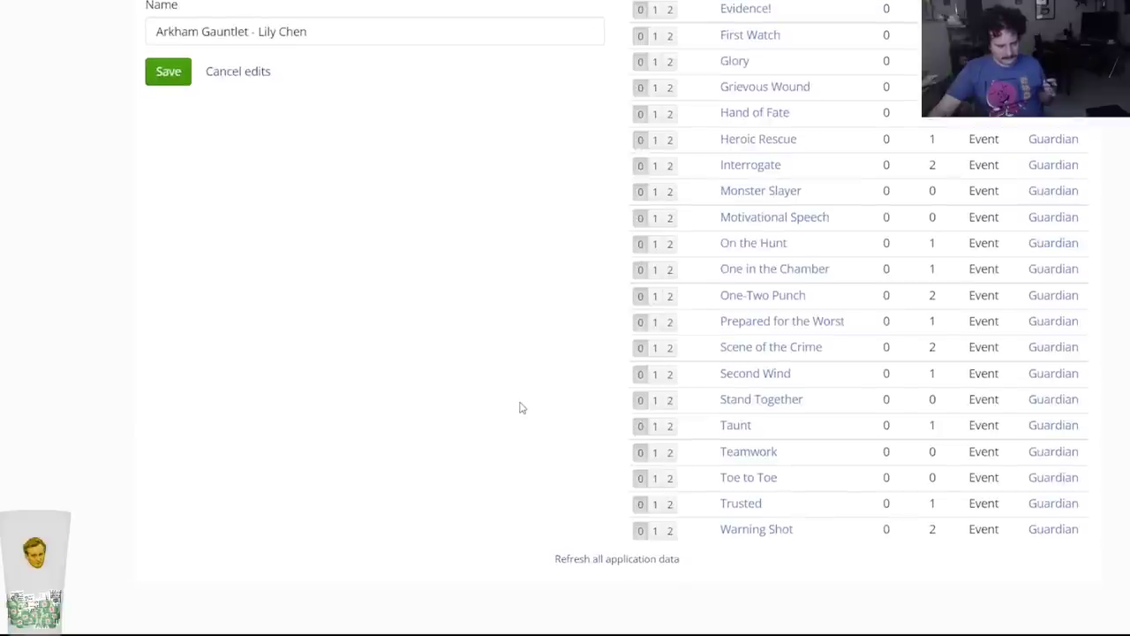
scroll(521, 408, "up", 8)
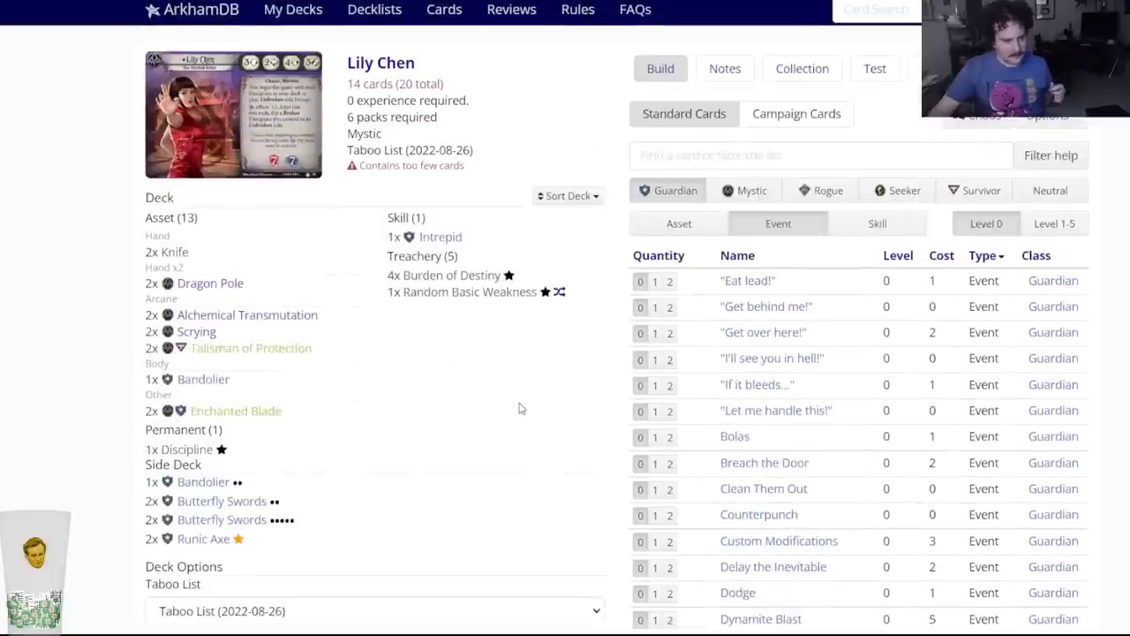
scroll(521, 408, "down", 6)
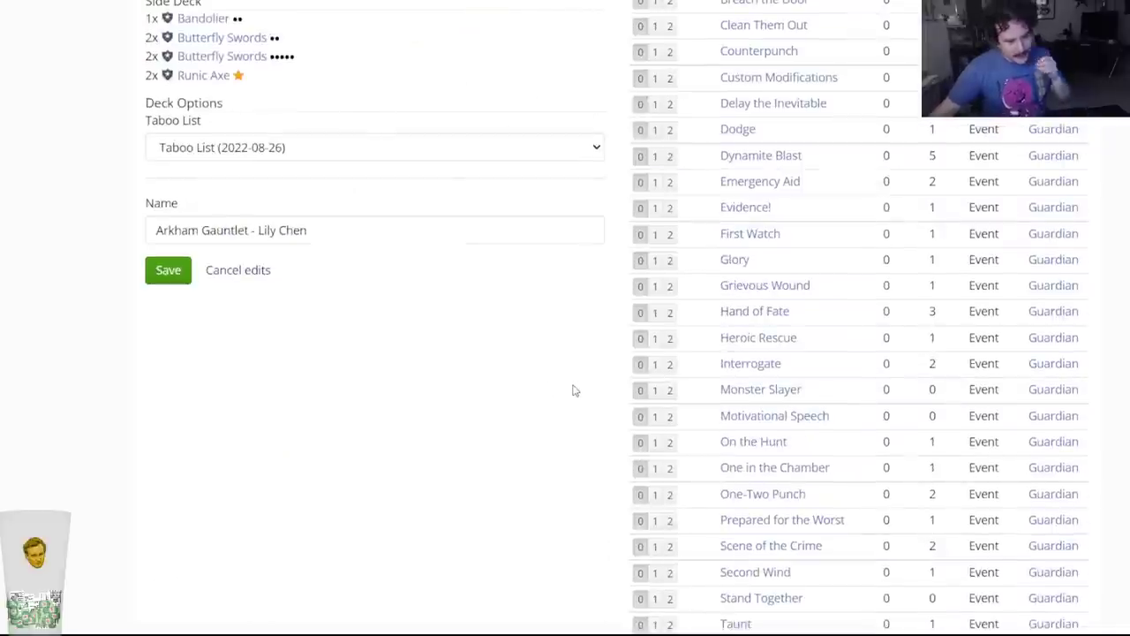
scroll(570, 391, "up", 3)
scroll(569, 391, "up", 3)
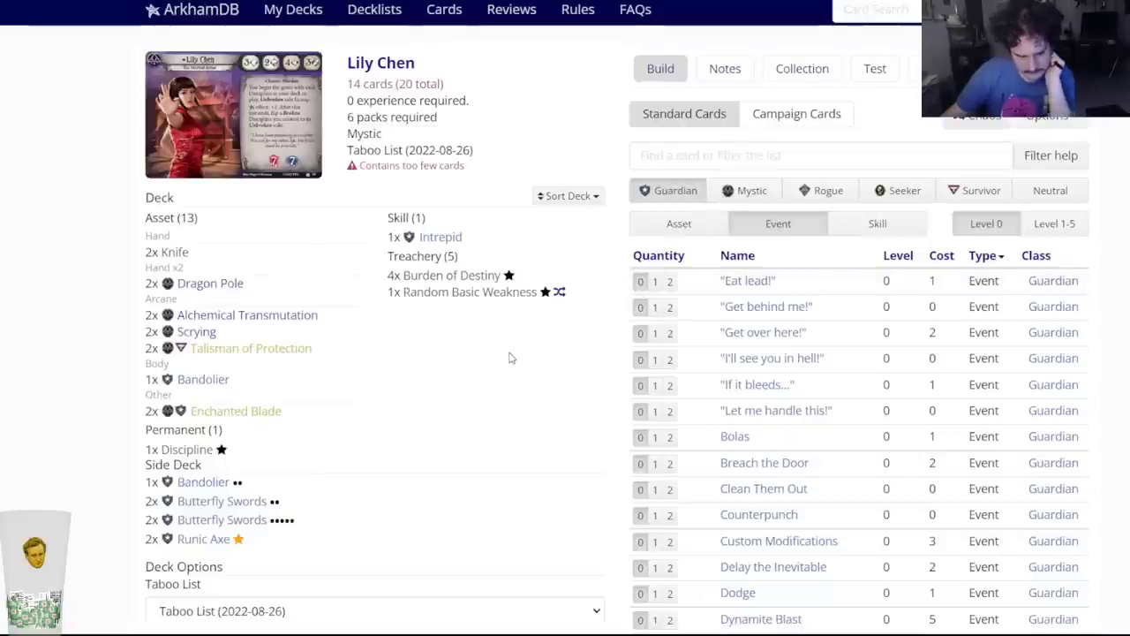
scroll(508, 358, "down", 3)
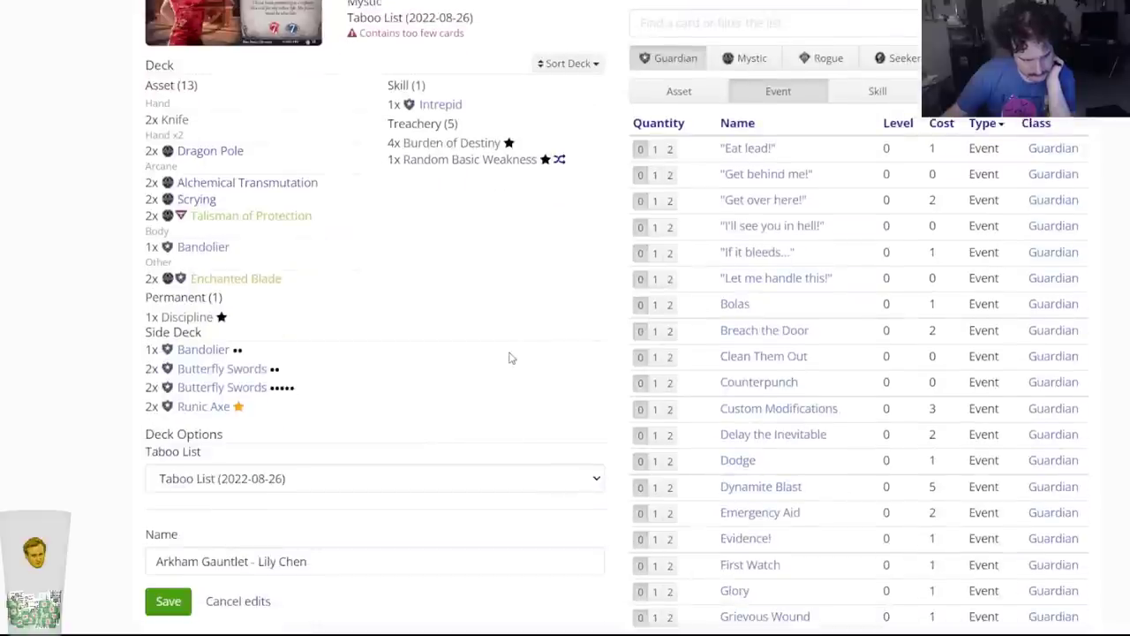
scroll(509, 358, "down", 3)
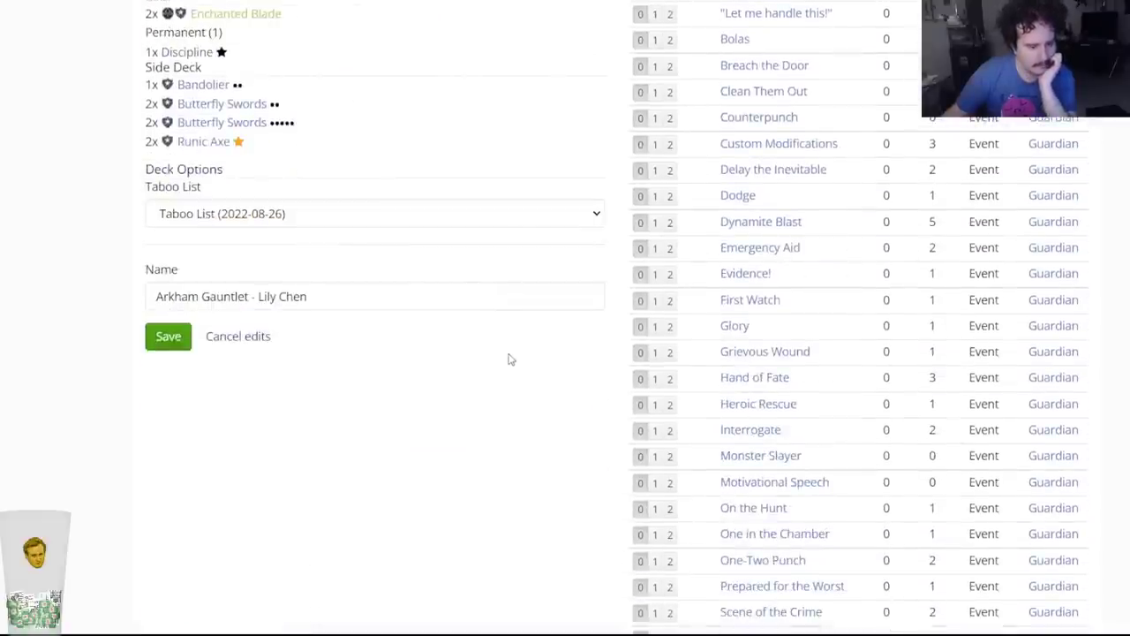
Read the remaining level 0 Guardian events for Lily Chen, including Heroic Rescue, Interrogate and Motivational Speech.
scroll(509, 358, "down", 3)
mouse_move(731, 217)
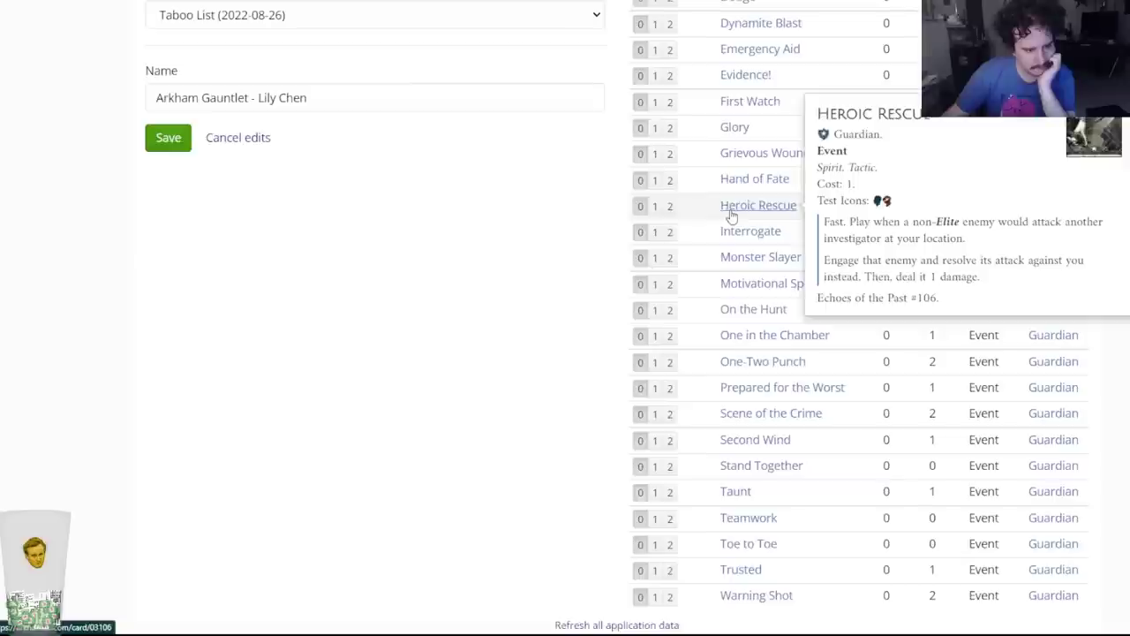
mouse_move(730, 237)
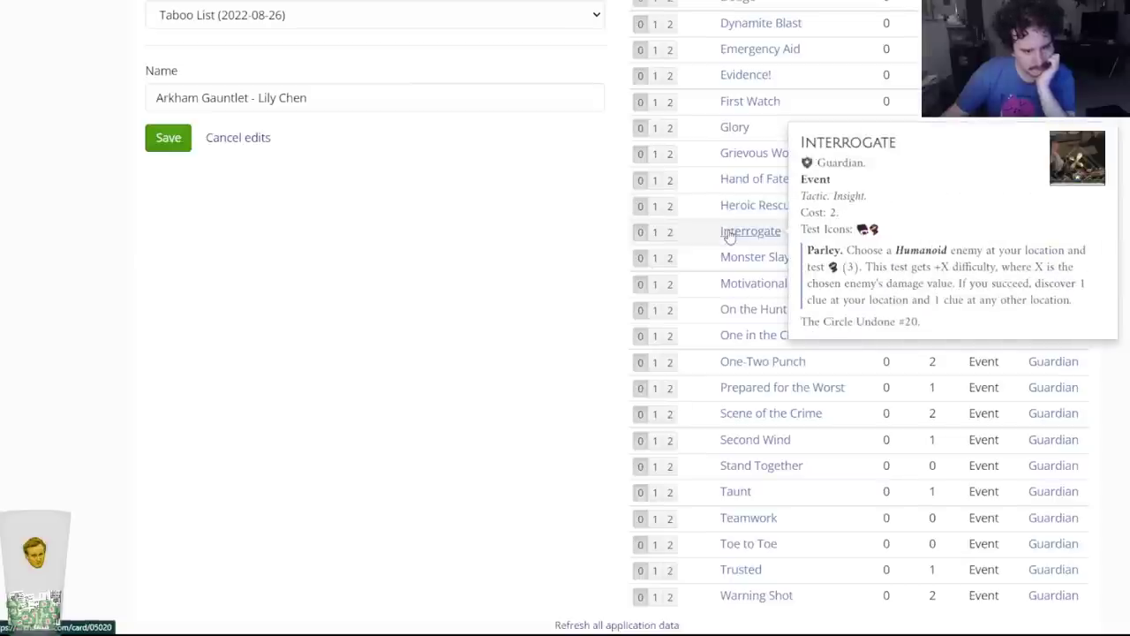
mouse_move(737, 285)
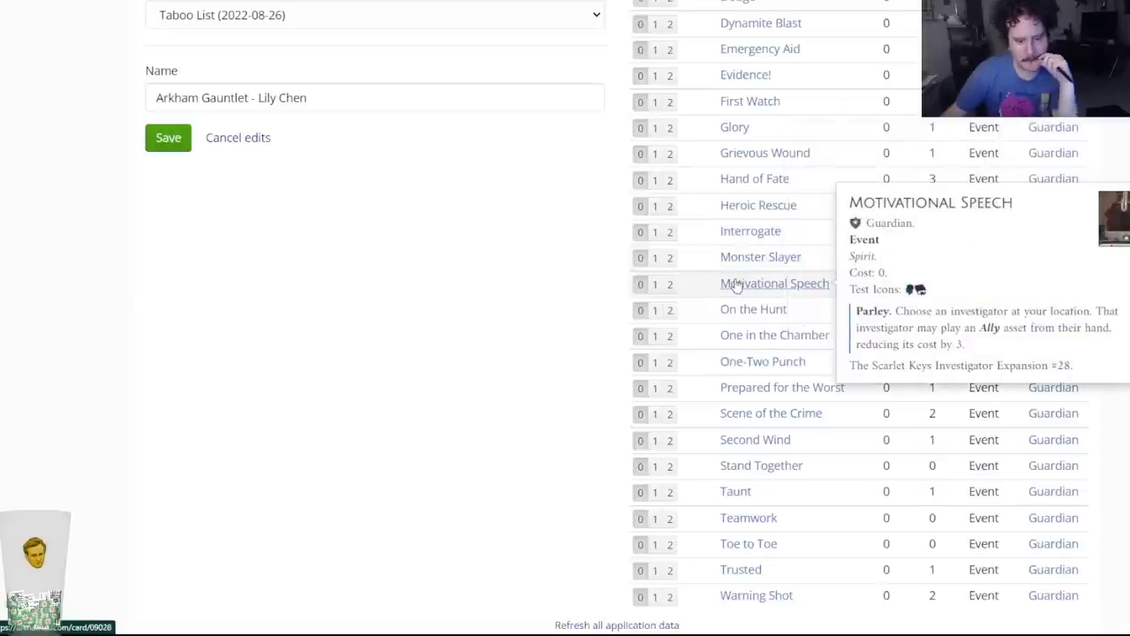
mouse_move(739, 314)
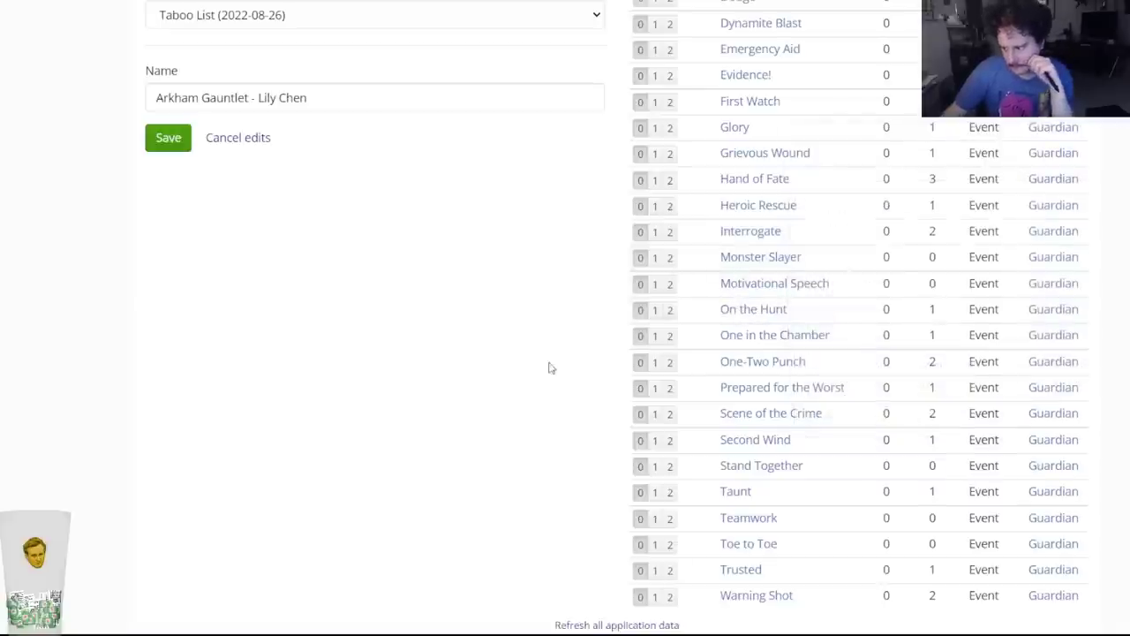
scroll(536, 372, "down", 3)
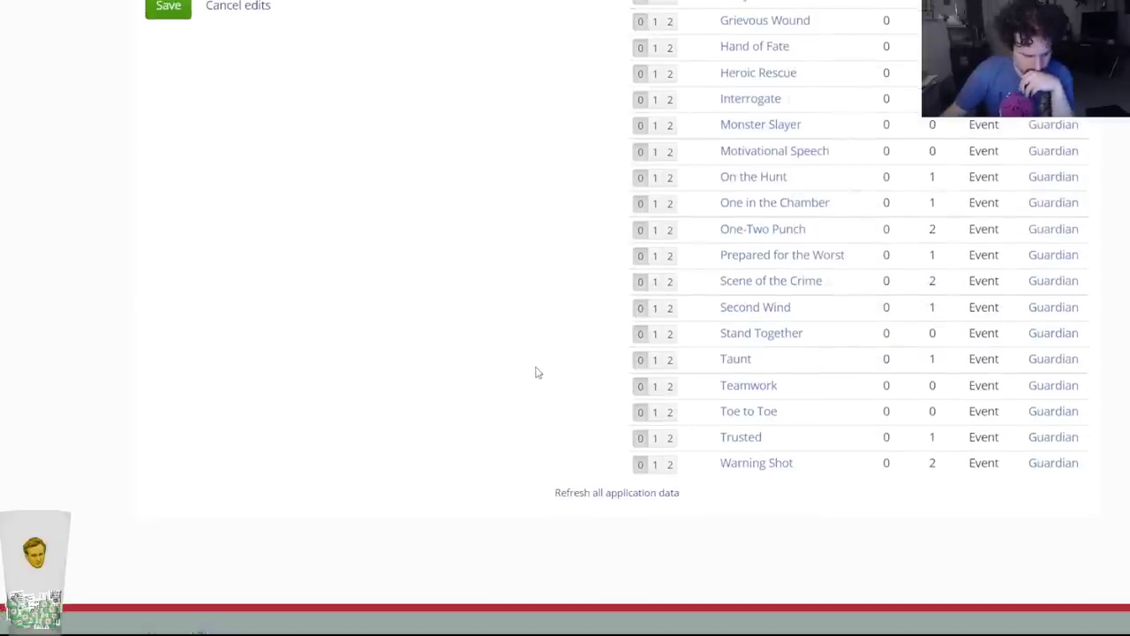
Browse the level 0 Mystic events, including Quantum Flux, and compare them with Lily Chen's current deck.
scroll(536, 372, "up", 10)
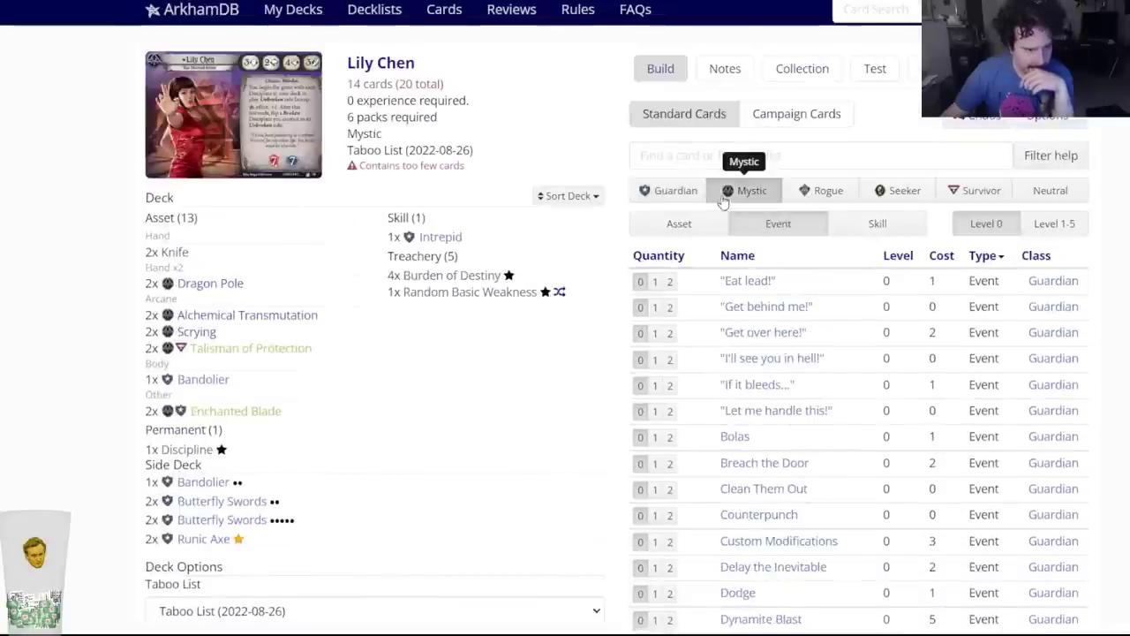
left_click(751, 190)
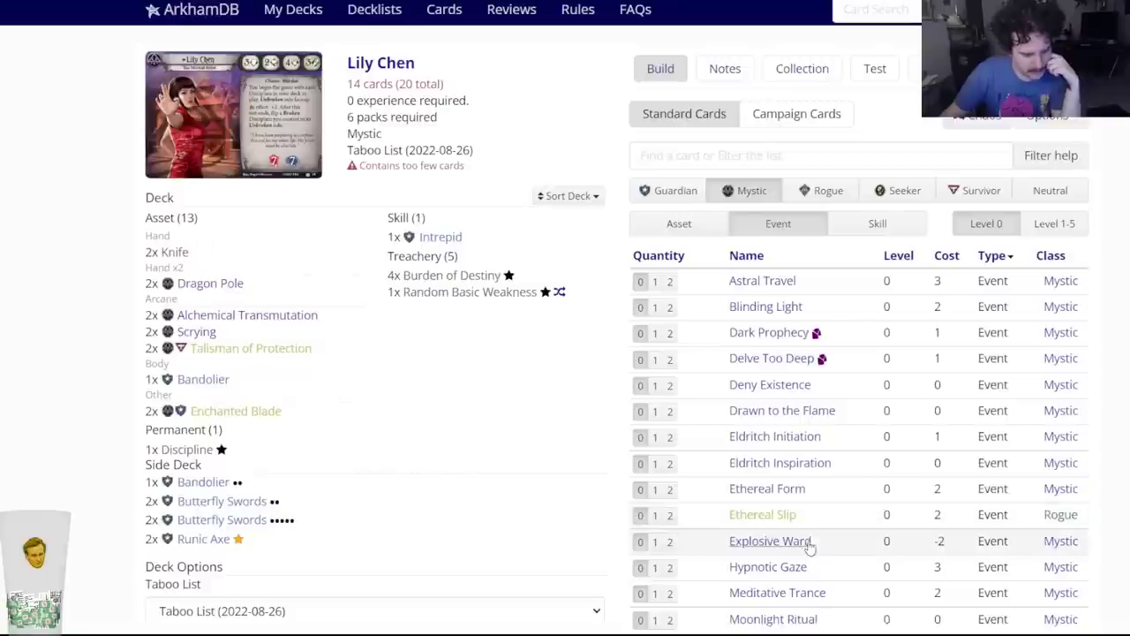
mouse_move(801, 545)
scroll(462, 421, "down", 3)
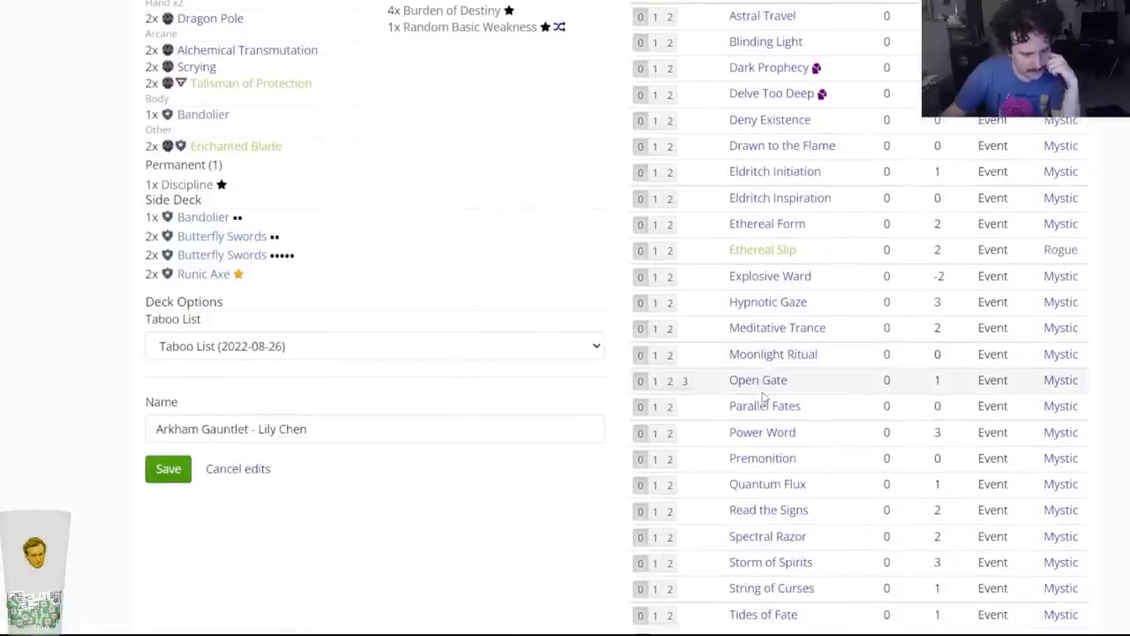
mouse_move(747, 417)
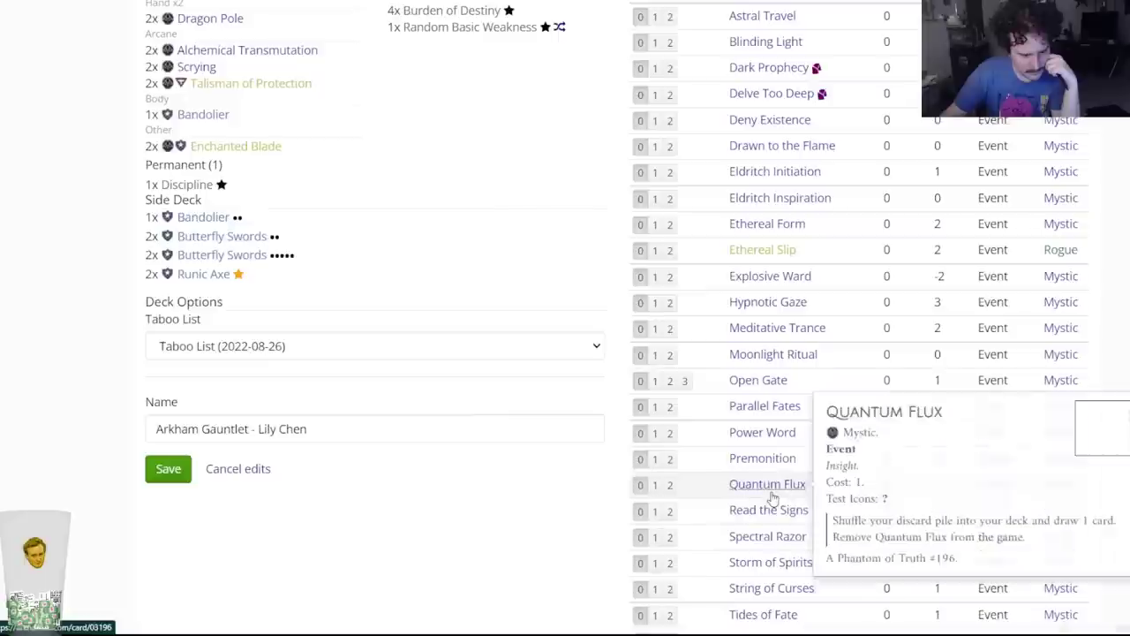
mouse_move(763, 469)
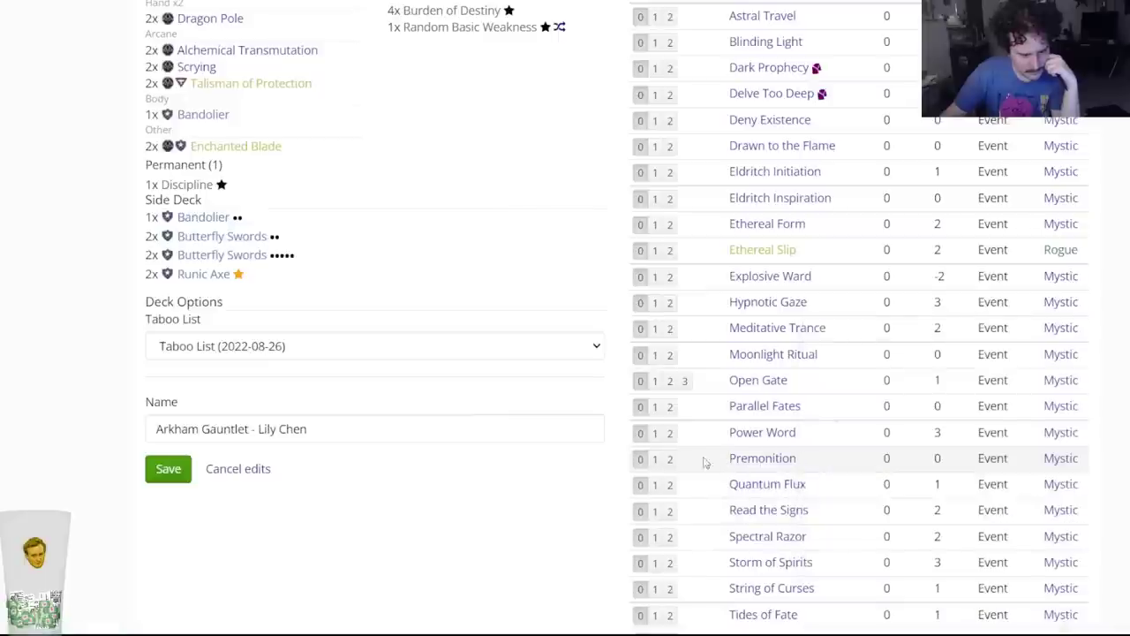
scroll(738, 466, "down", 3)
scroll(666, 462, "up", 6)
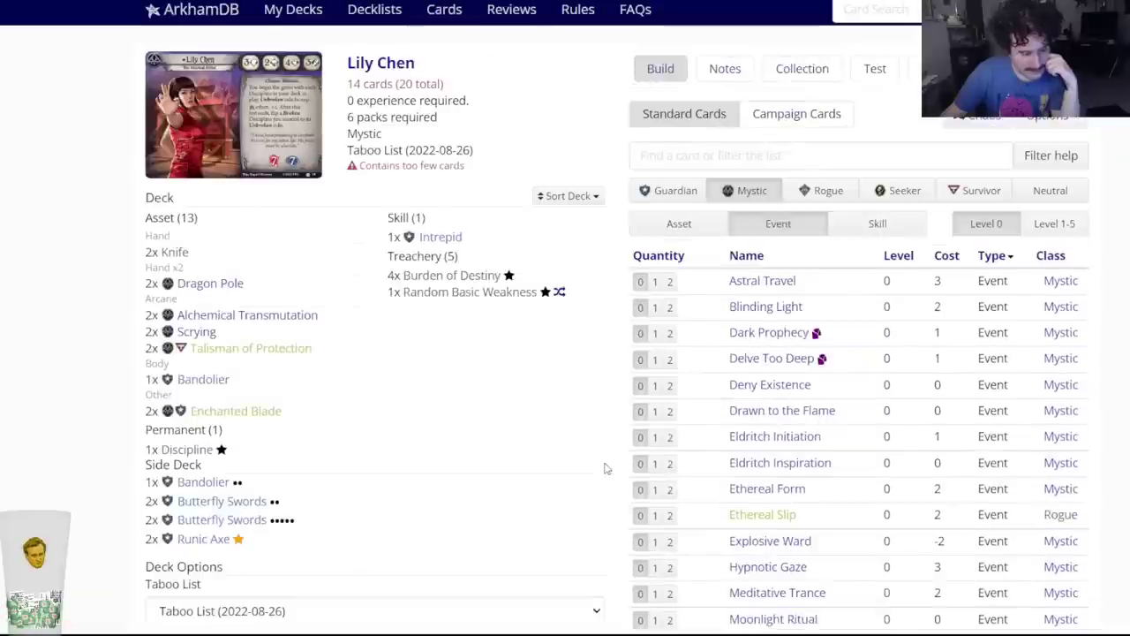
scroll(400, 413, "down", 3)
scroll(399, 413, "up", 3)
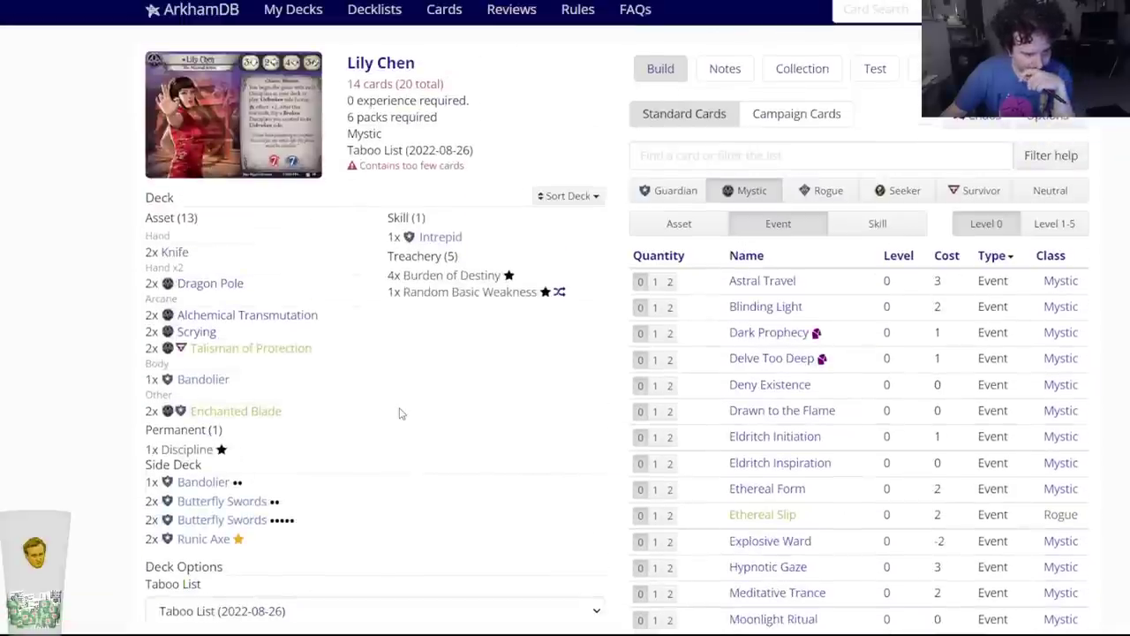
scroll(176, 527, "down", 3)
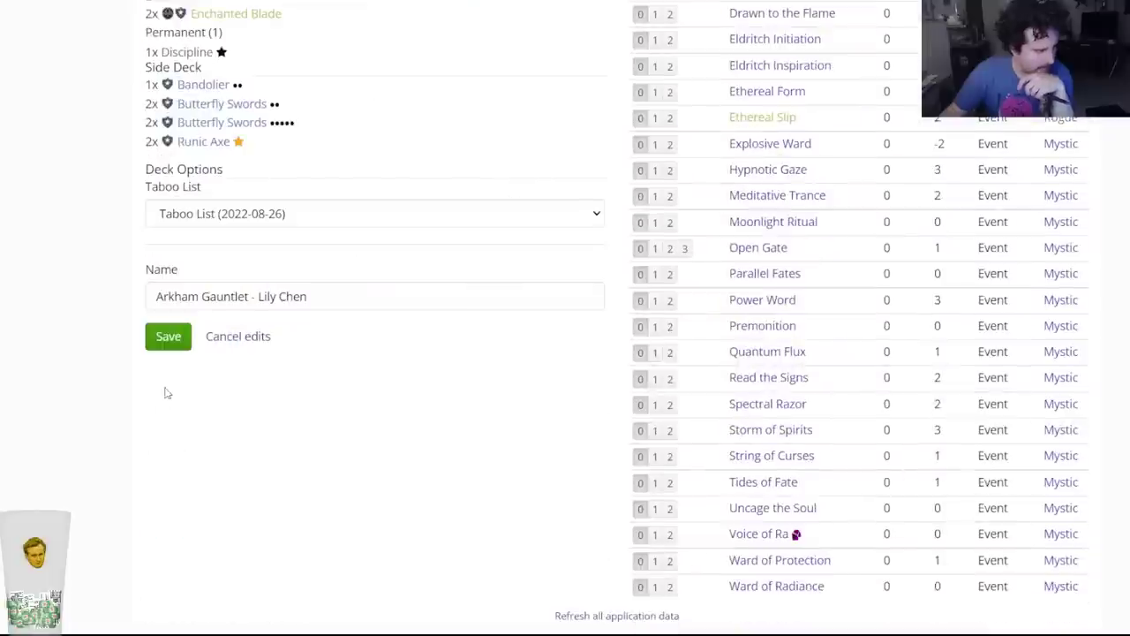
Save Lily Chen's deck and consult the Clue-Getting investigator list in the Ultimate One Collection Challenge document.
left_click(168, 335)
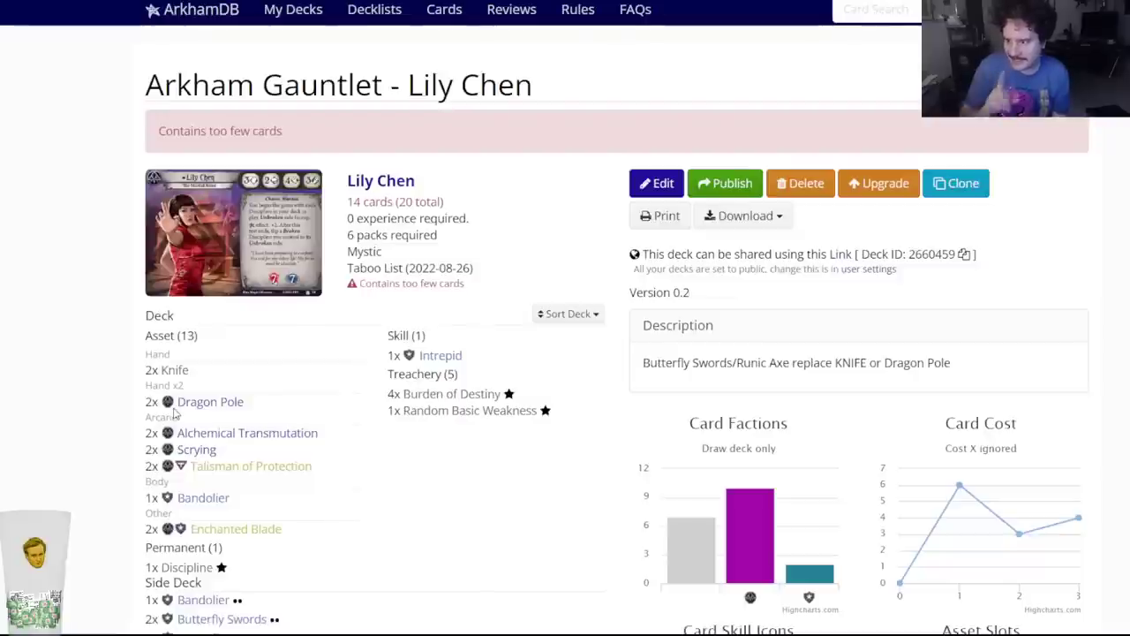
left_click(293, 9)
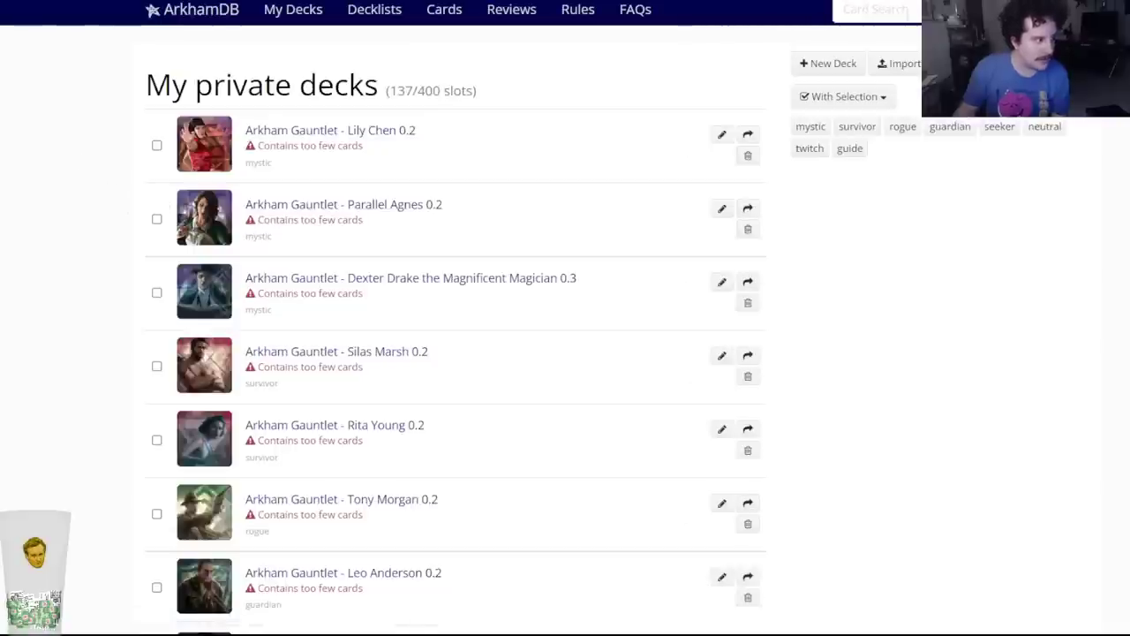
key("alt+Tab")
scroll(431, 294, "up", 4)
scroll(430, 295, "up", 3)
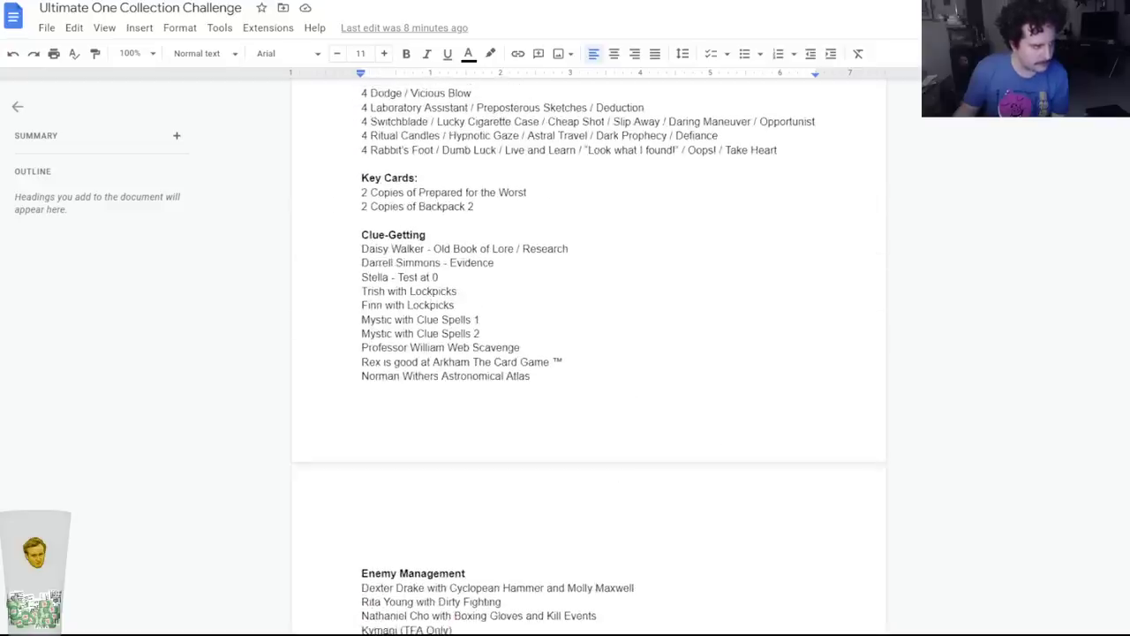
Return to the private decks in ArkhamDB and create a new Daisy Walker deck in a separate tab.
key("alt+Tab")
right_click(805, 75)
left_click(863, 80)
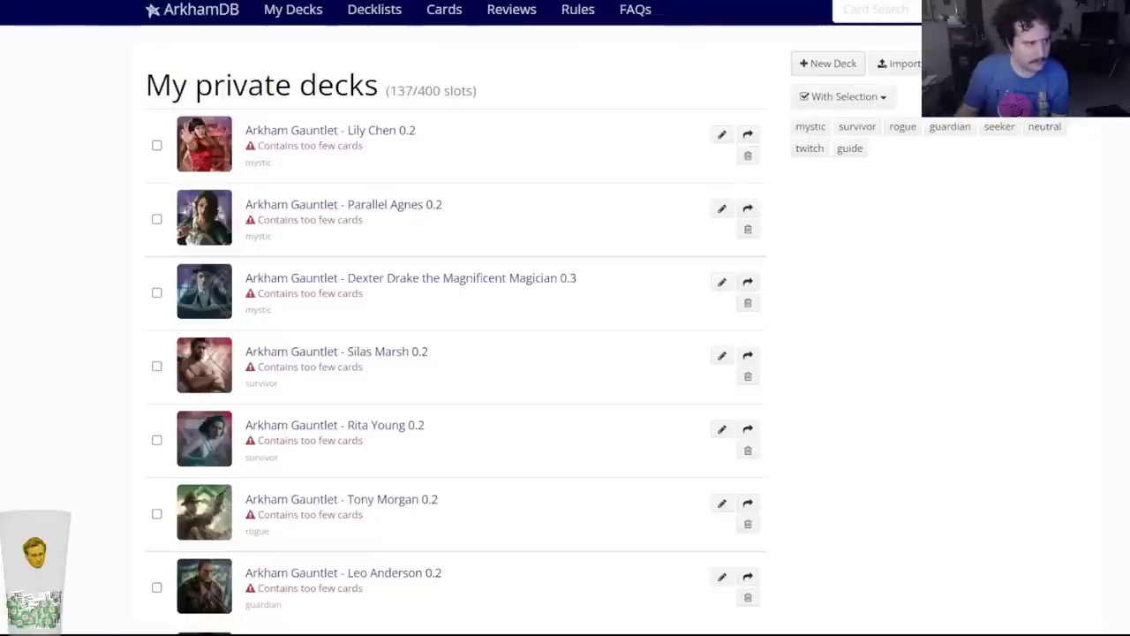
key("ctrl+Tab")
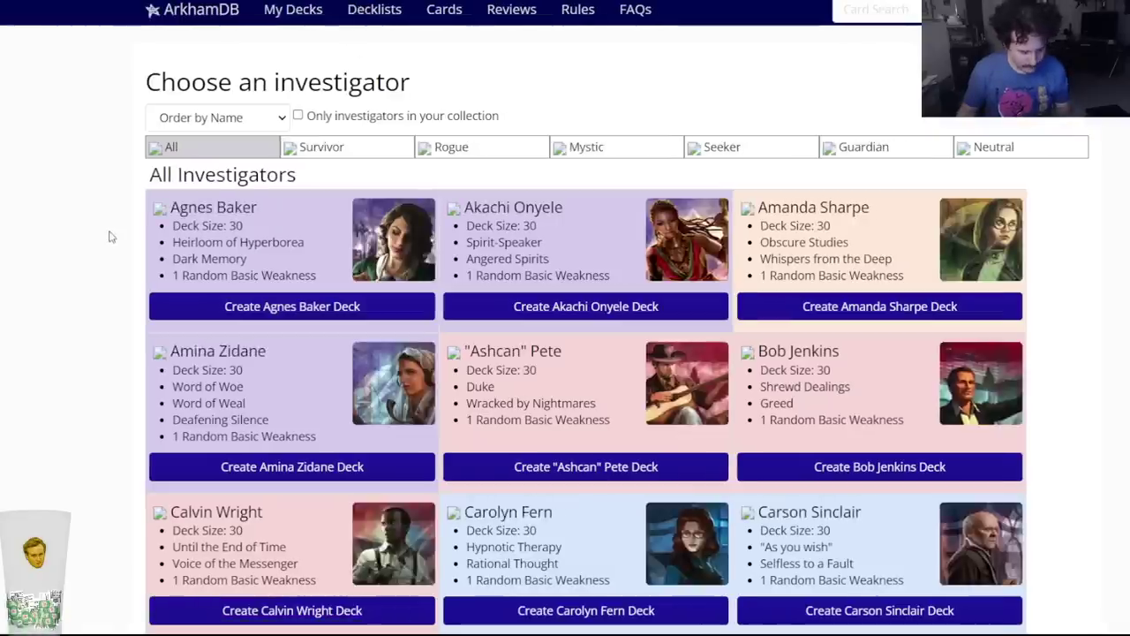
type("dais")
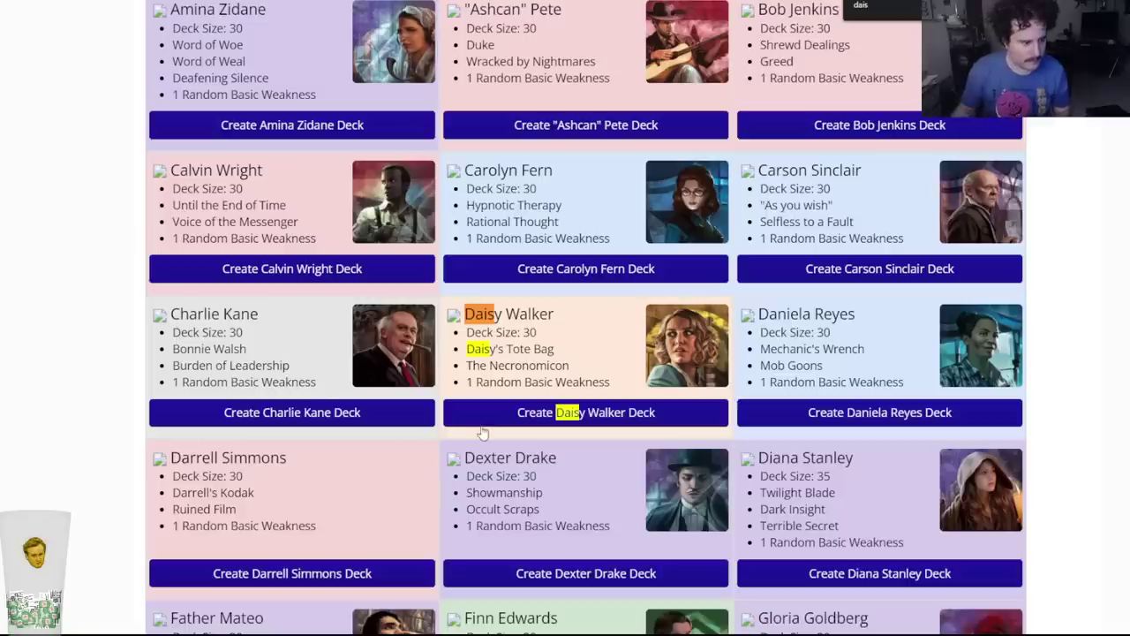
left_click(453, 416)
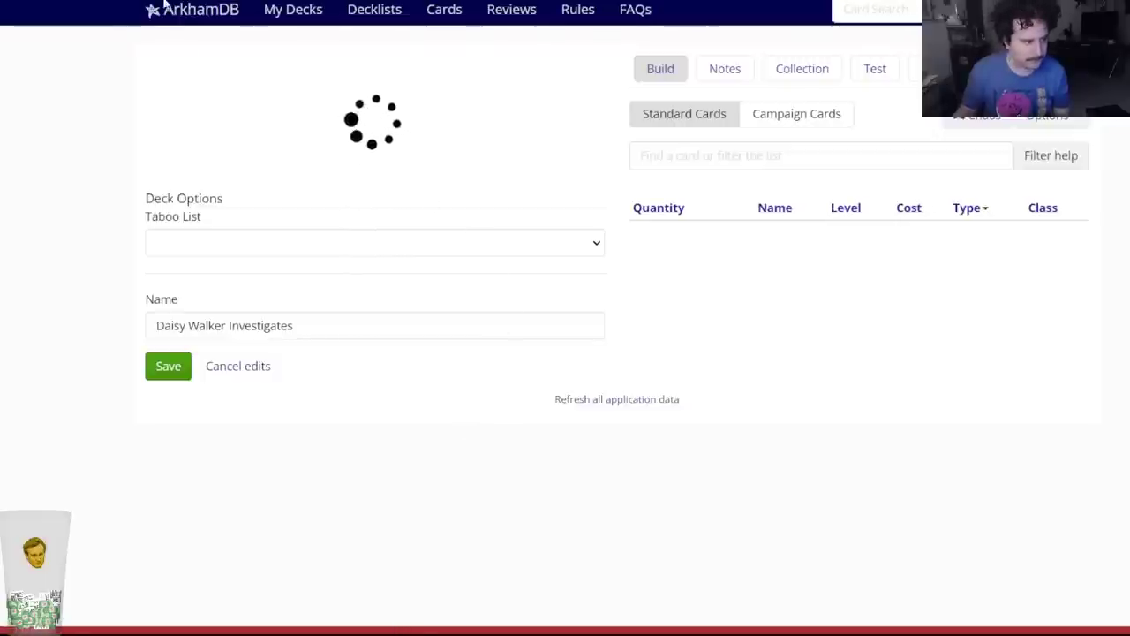
key("ctrl+w")
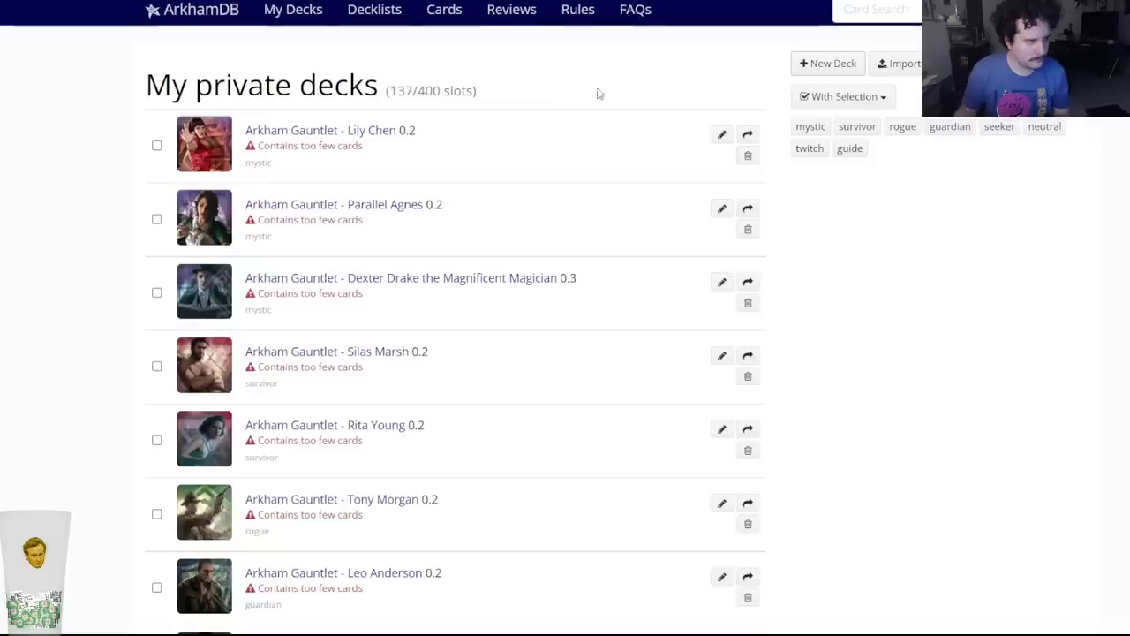
Find Trish Scarborough among the investigators and create a new deck for her.
left_click(828, 63)
key("ctrl+f")
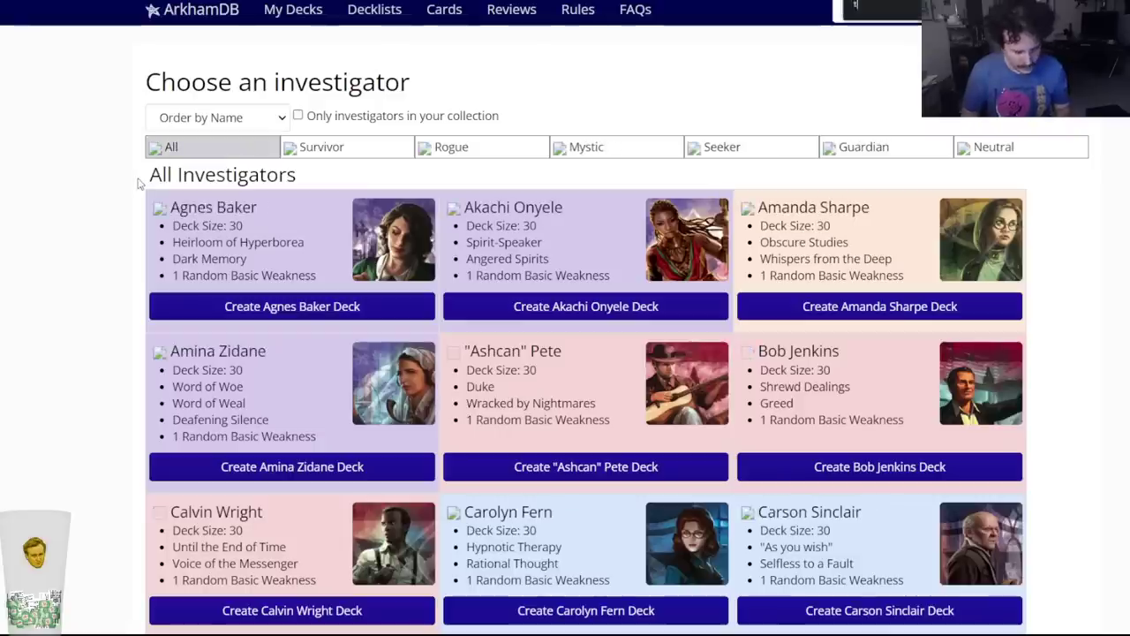
type("trish")
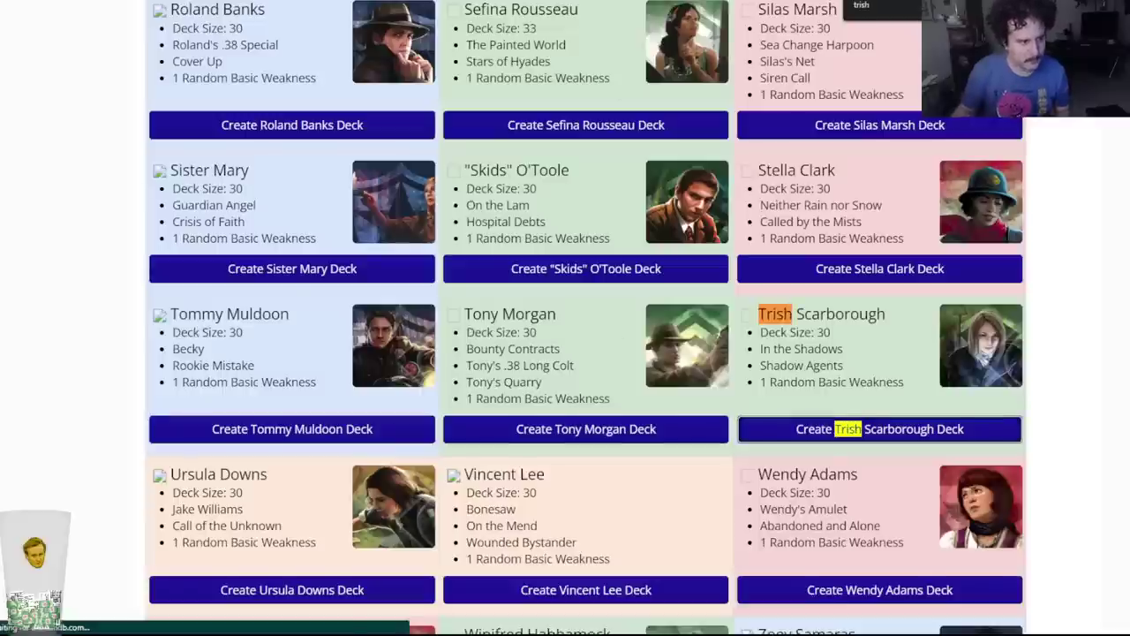
Find Finn Edwards among the investigators and create a new deck for him.
key("F5")
key("ctrl+f")
type("finn")
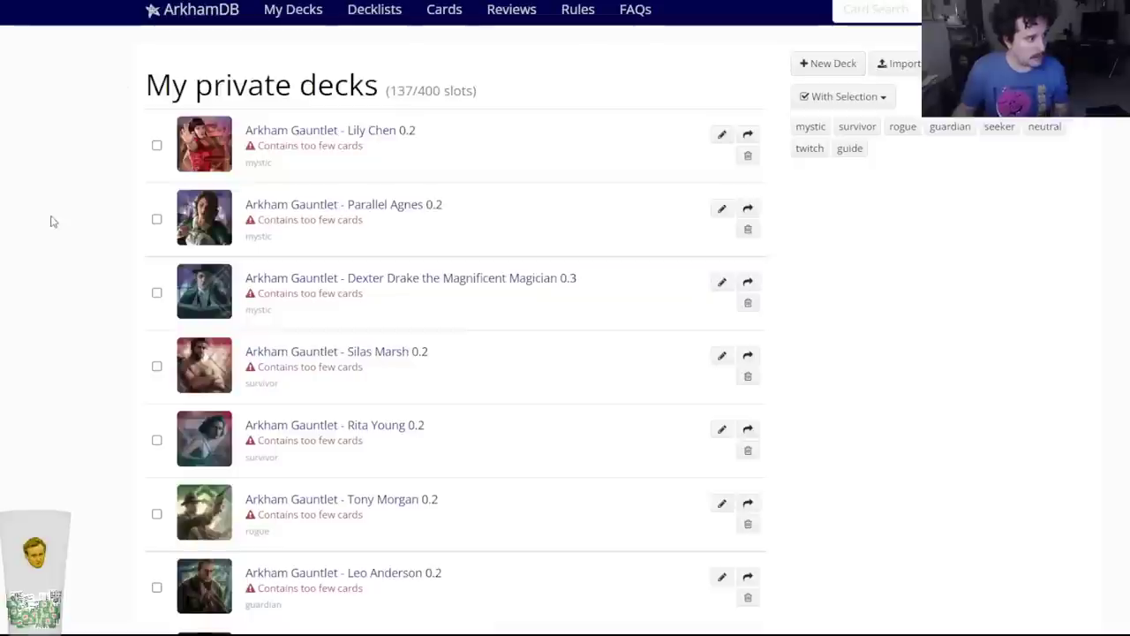
Find Darrell Simmons among the investigators and create a new deck for him.
left_click(828, 63)
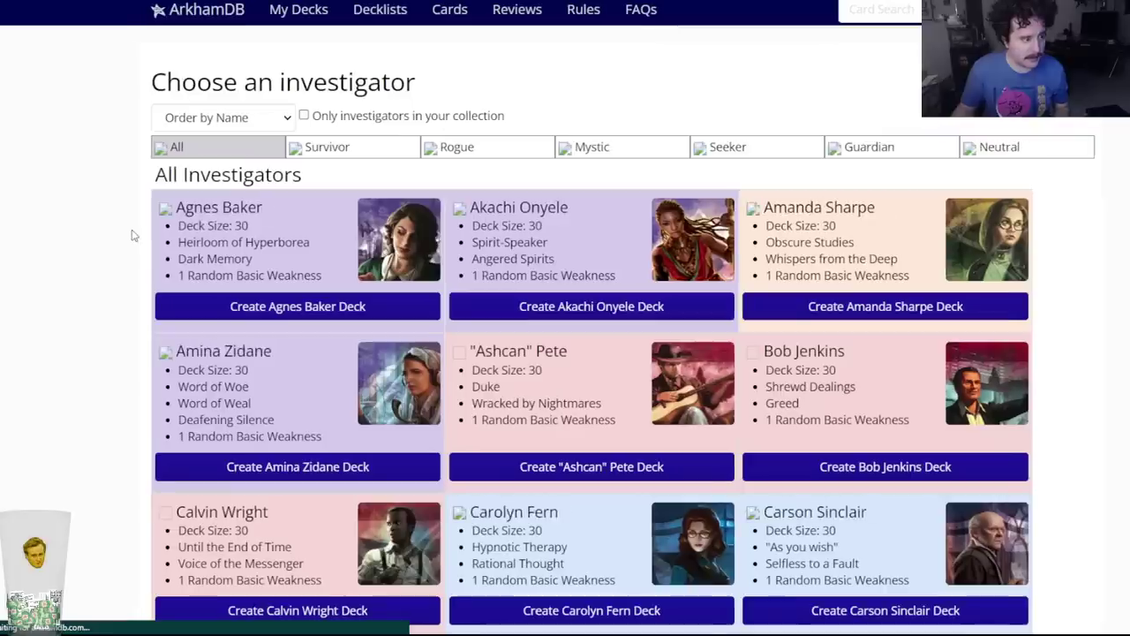
key("ctrl+f")
type("darre")
left_click(244, 430)
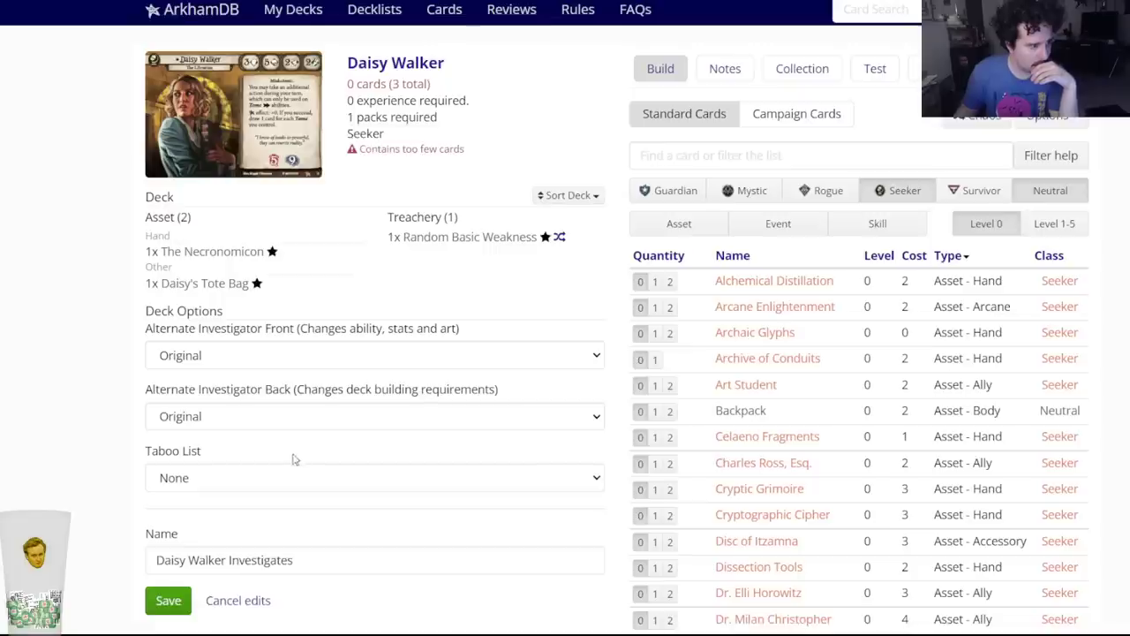
Apply Taboo List (2022-08-26) to the Daisy Walker deck and save it as "Arkham Gauntlet - Daisy Walker".
scroll(274, 424, "down", 4)
scroll(253, 393, "up", 3)
left_click(232, 346)
left_click(228, 347)
left_click(221, 353)
left_click(219, 368)
key("Tab")
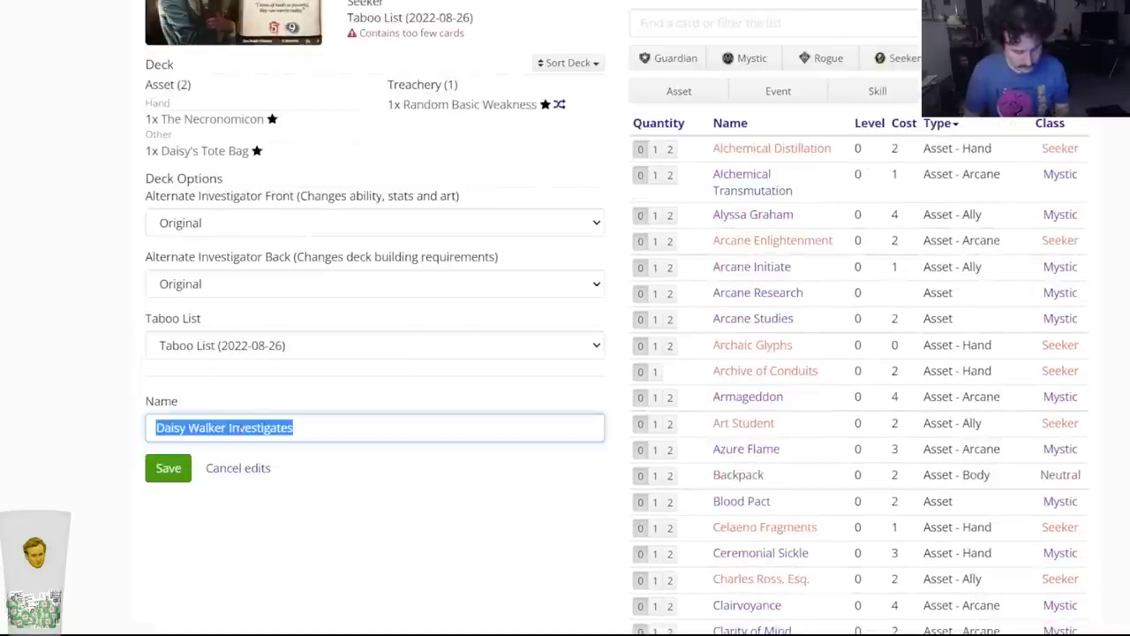
type("Arkham Gauntlet - ")
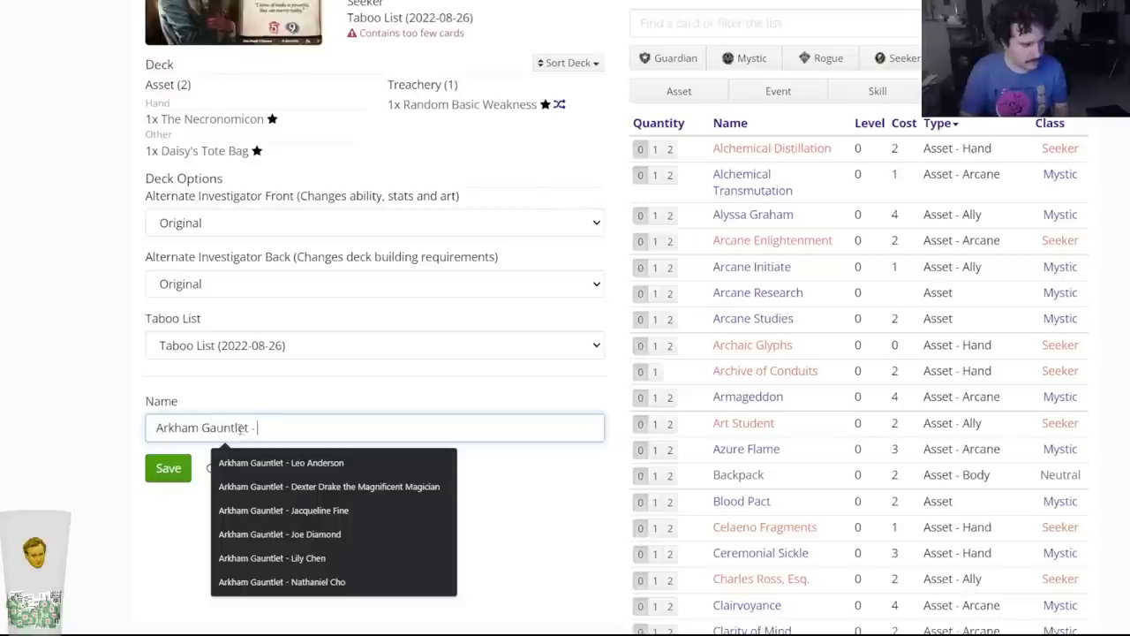
type("Daisy Walker")
left_click(170, 469)
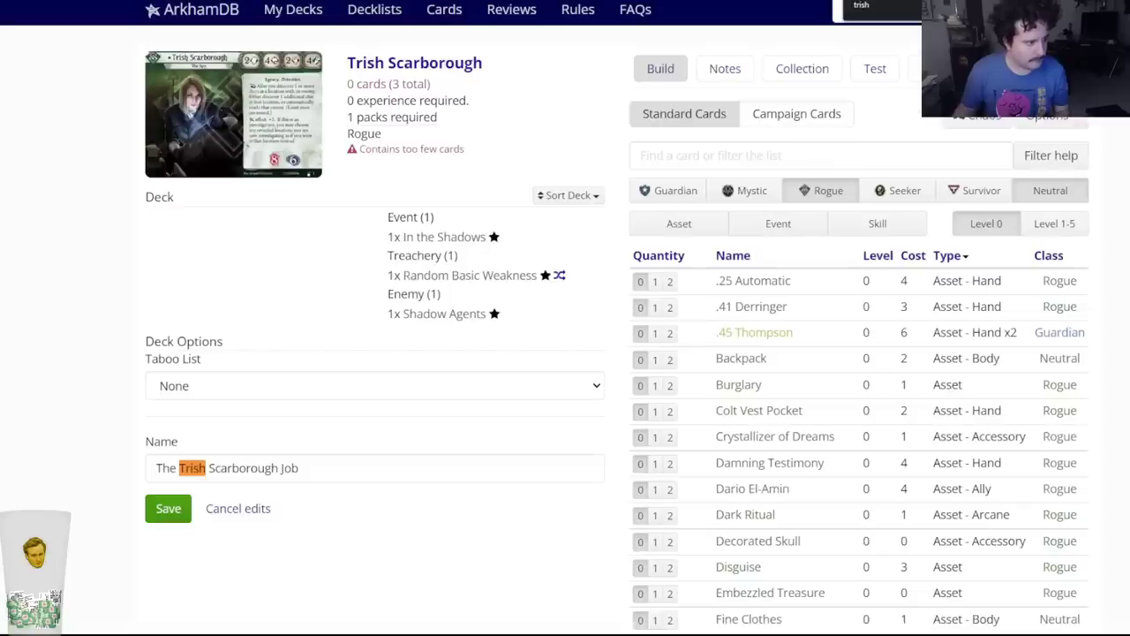
Apply Taboo List (2022-08-26) to the Trish Scarborough deck and save it as "Arkham Gauntlet - Trish Scarborough".
scroll(240, 293, "down", 3)
left_click(245, 187)
left_click(245, 187)
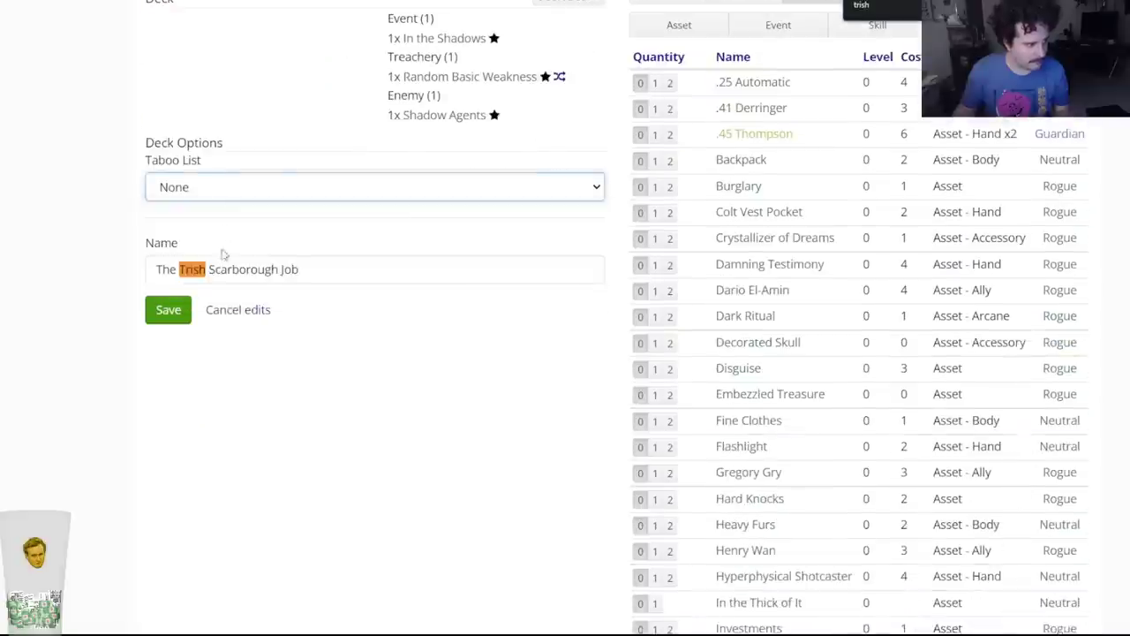
key("Down")
triple_click(223, 270)
type("Arkham Gauntlet ")
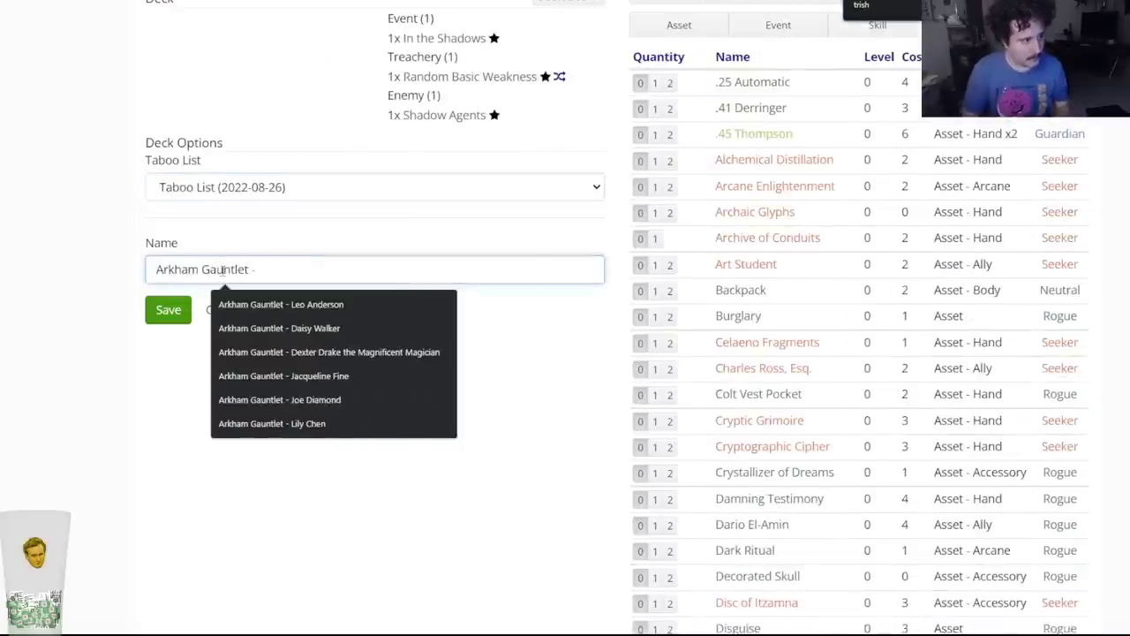
type("- ")
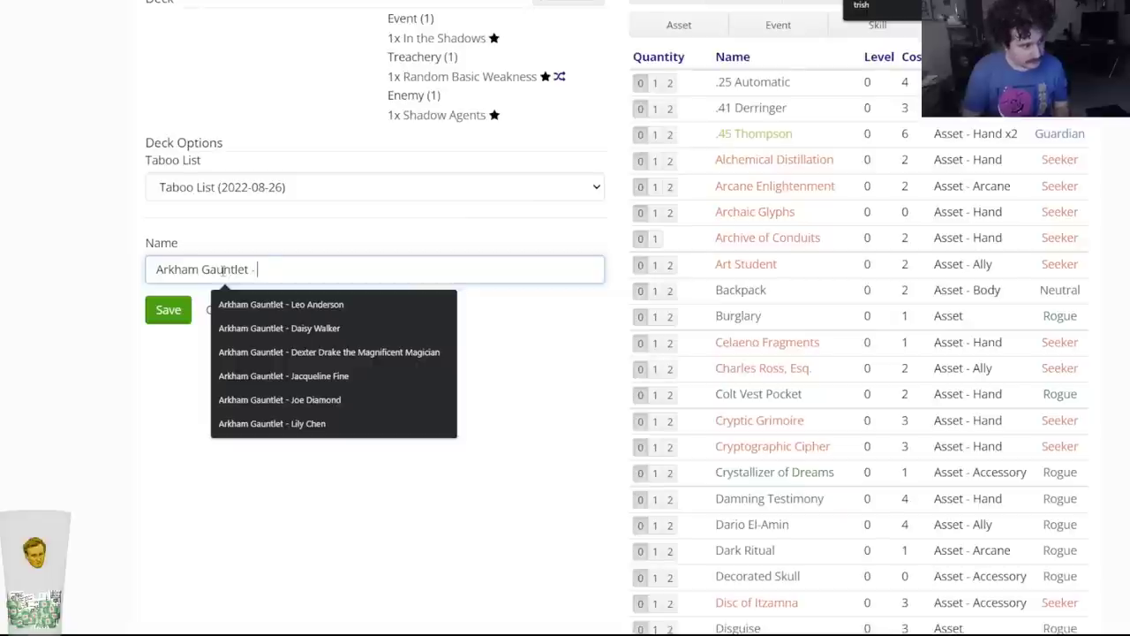
type("Trish Scarb")
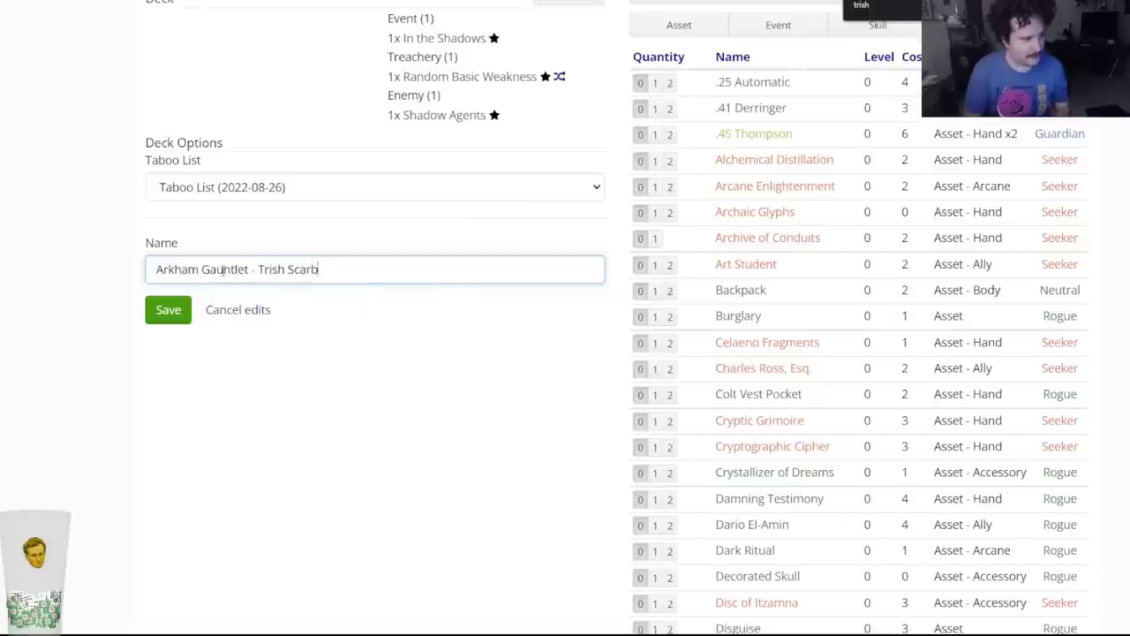
type("orough")
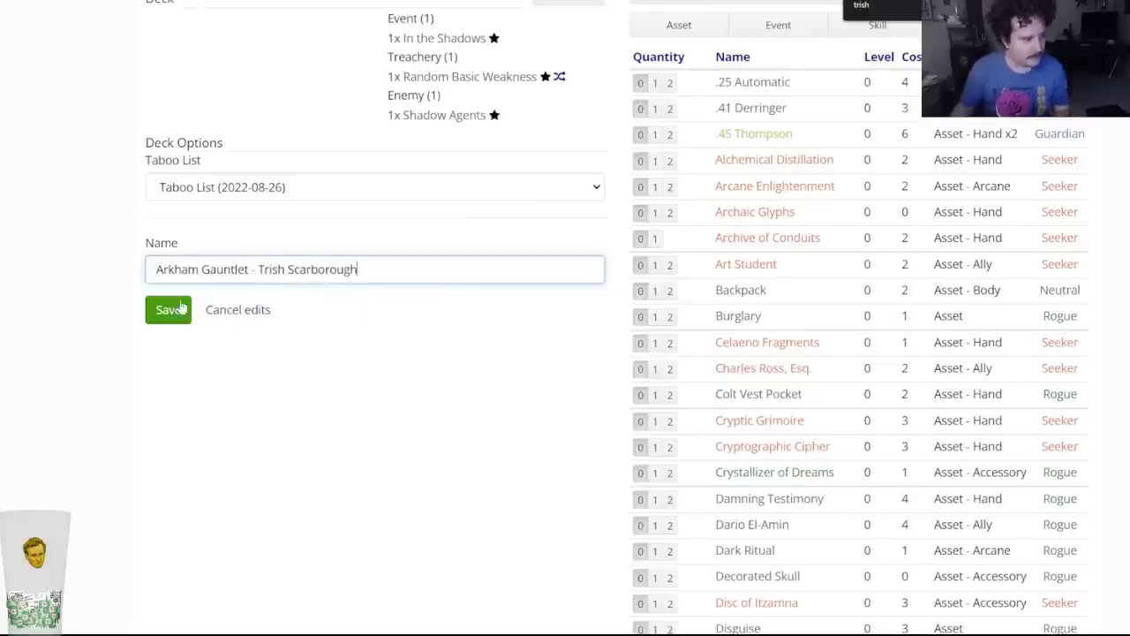
left_click(168, 309)
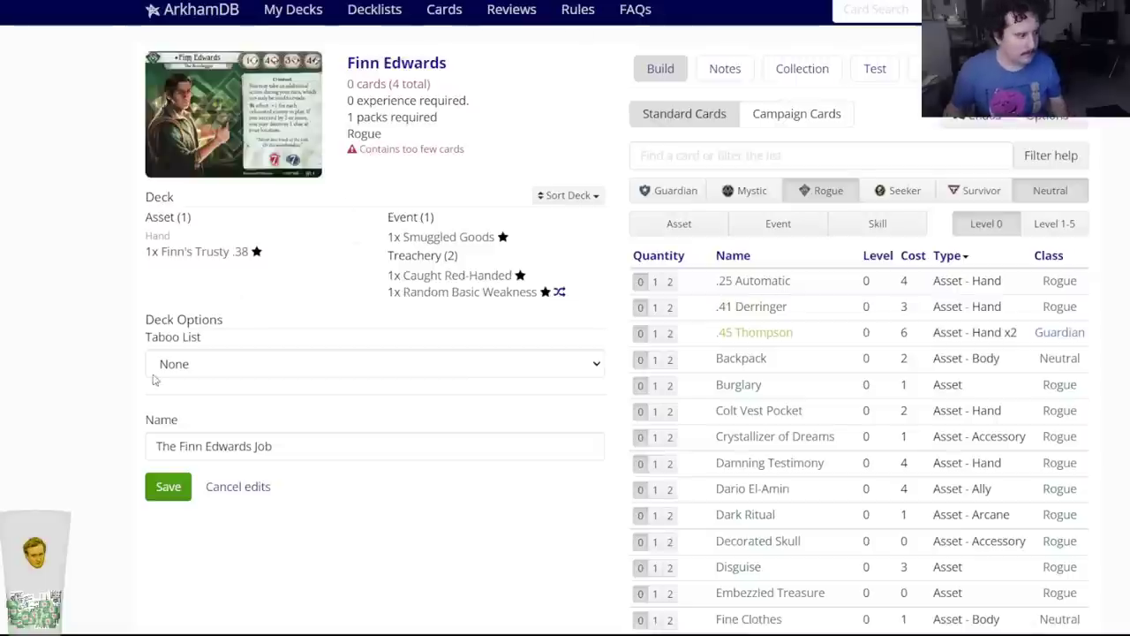
Apply Taboo List (2022-08-26) to the Finn Edwards deck and save it as "Arkham Gauntlet - Finn Edwards".
left_click(194, 369)
left_click(188, 387)
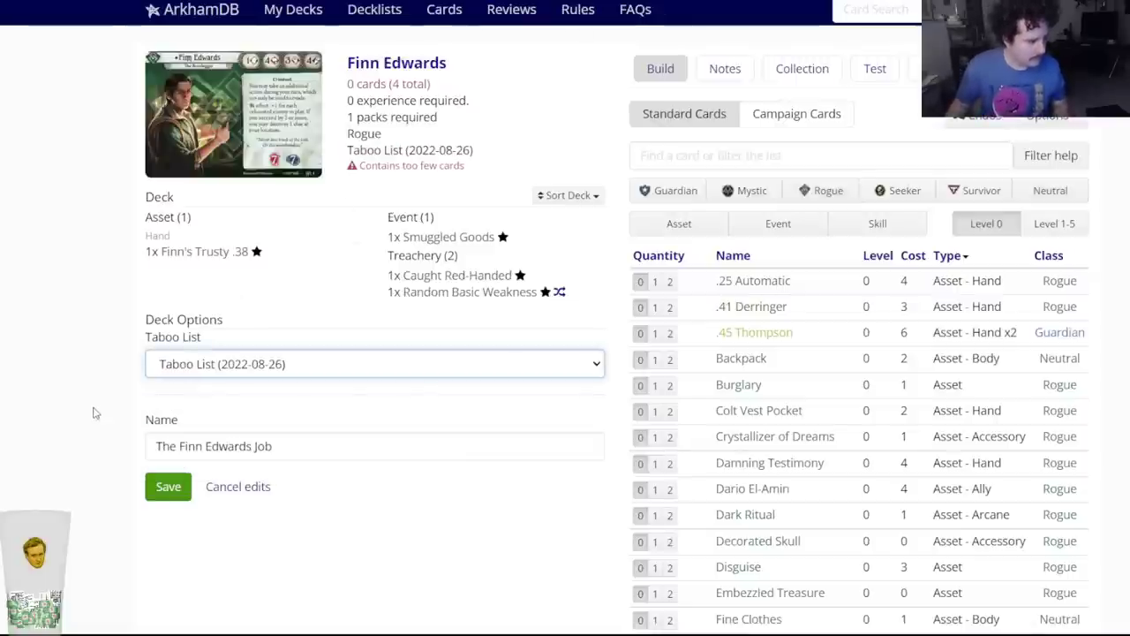
scroll(141, 397, "down", 1)
triple_click(181, 380)
type("Arkham Gauntlet -")
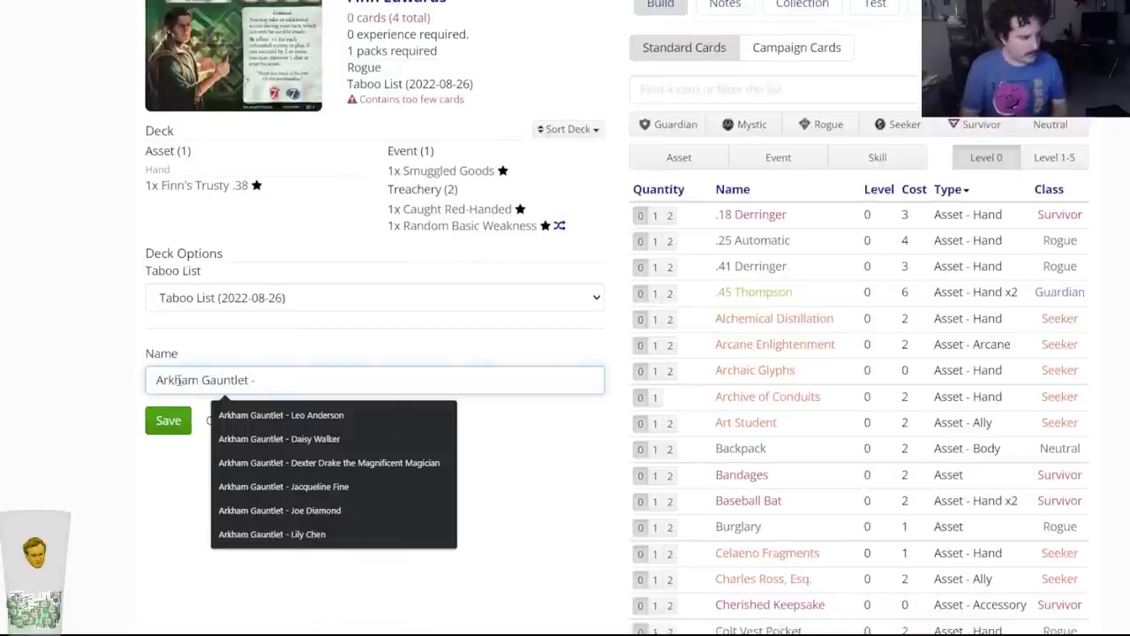
type(" Finn Edwards")
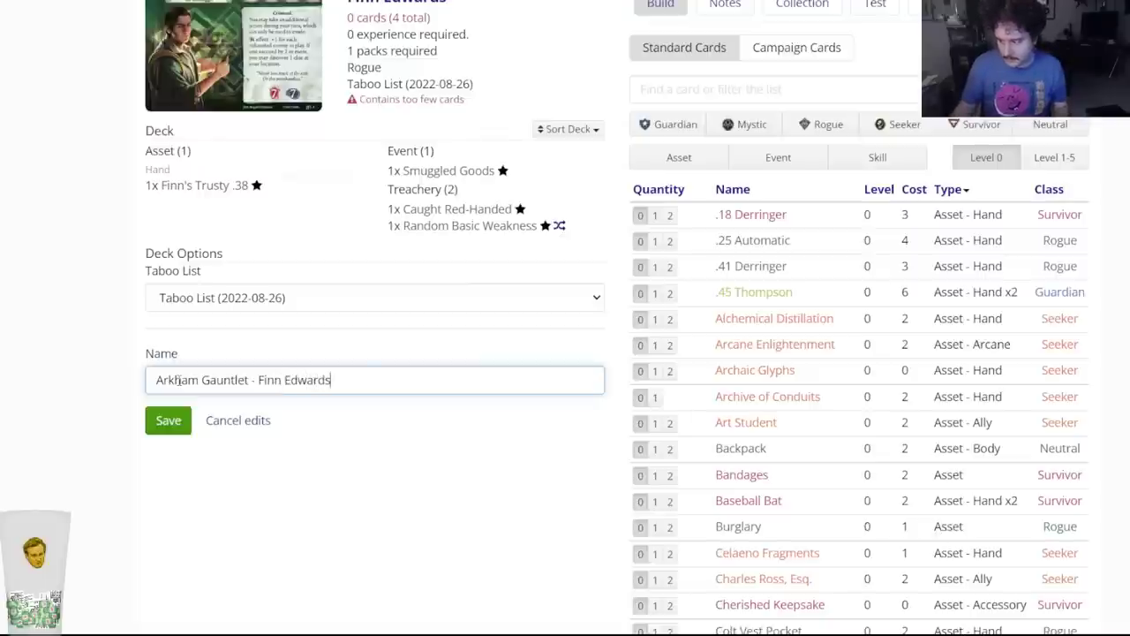
left_click(180, 418)
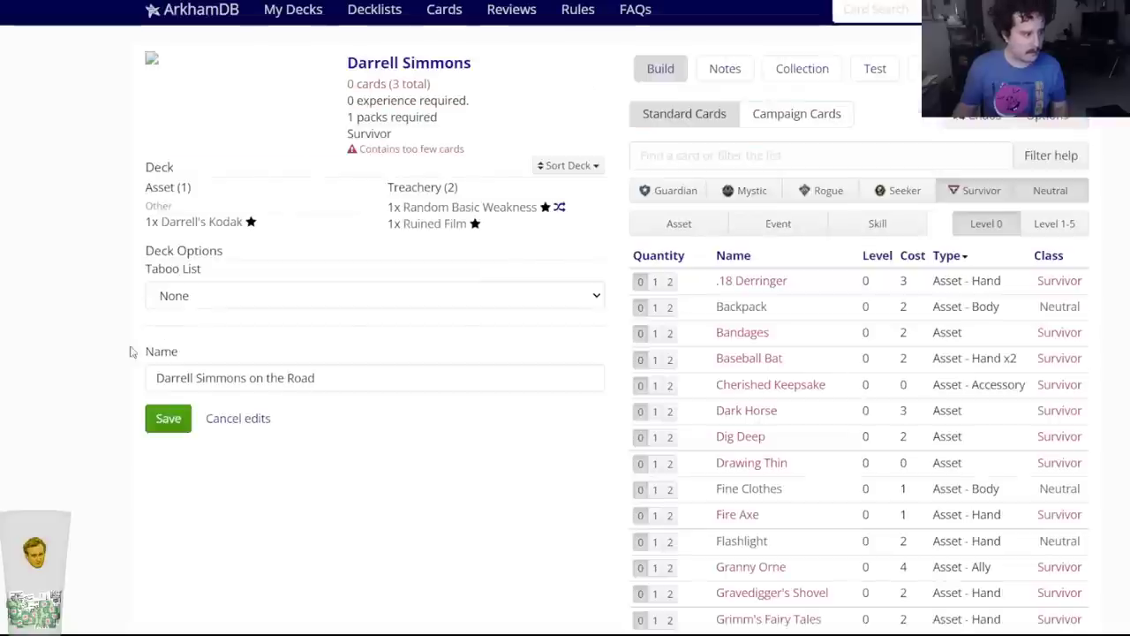
Apply Taboo List (2022-08-26) to the Darrell Simmons deck and save it as "Arkham Gauntlet - Darrell Simmons".
left_click(193, 295)
left_click(177, 398)
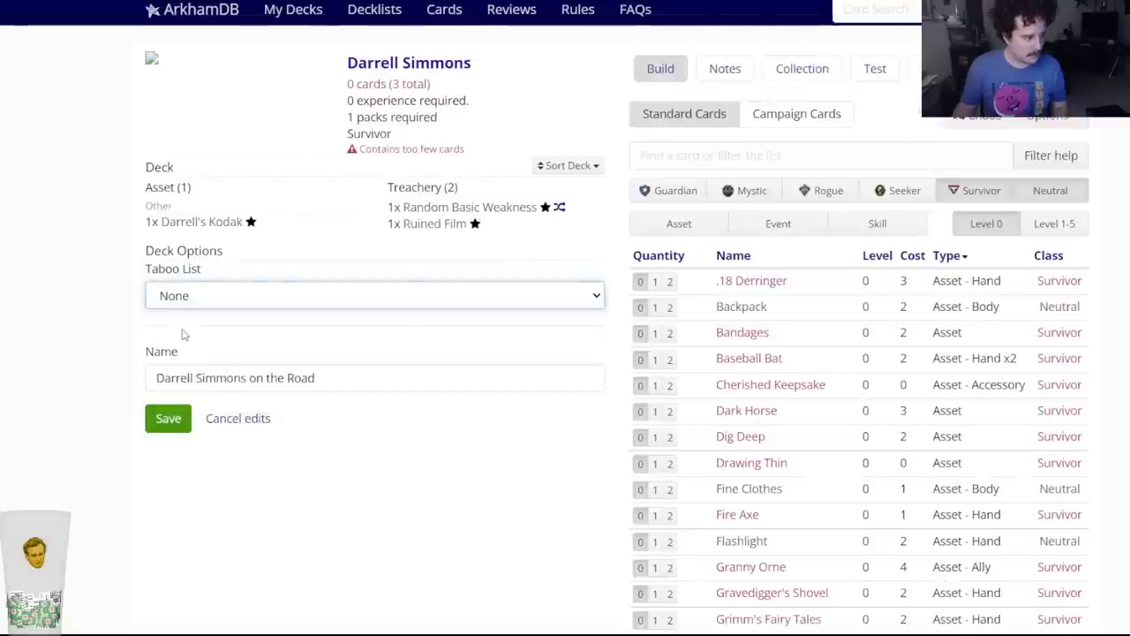
left_click(186, 330)
triple_click(212, 394)
type("Arkham Gauntlet - Da")
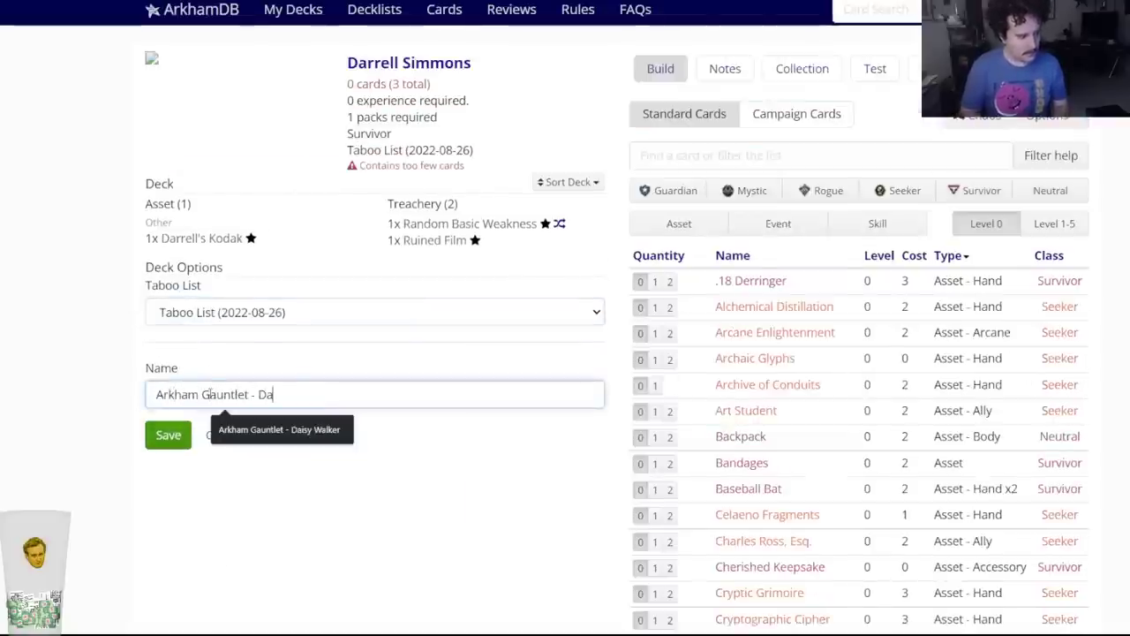
type("rrell Simmons")
left_click(182, 433)
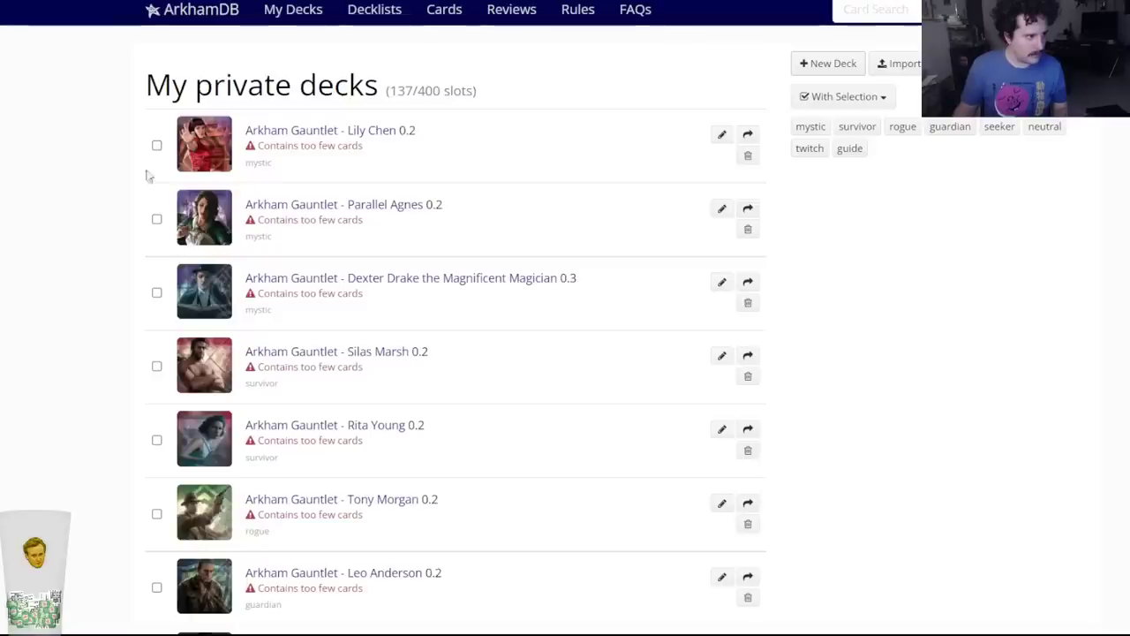
Search the private decks for "lily" and review the Clue-Getting list in the Ultimate One Collection Challenge document.
key("ctrl+f")
type("lily")
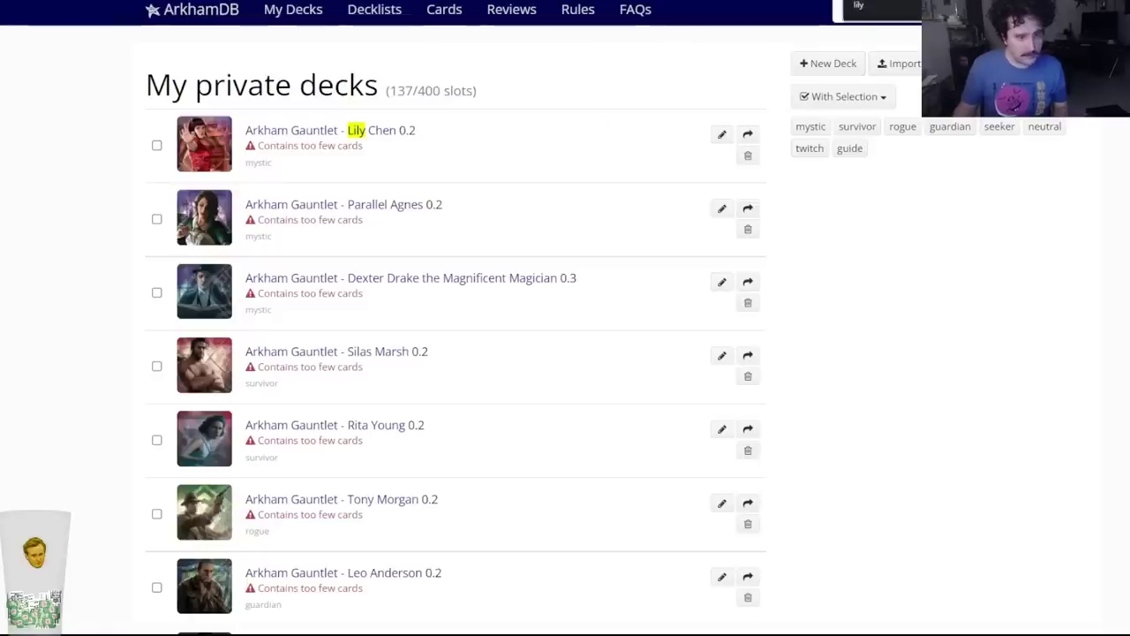
key("Escape")
key("ctrl+Tab")
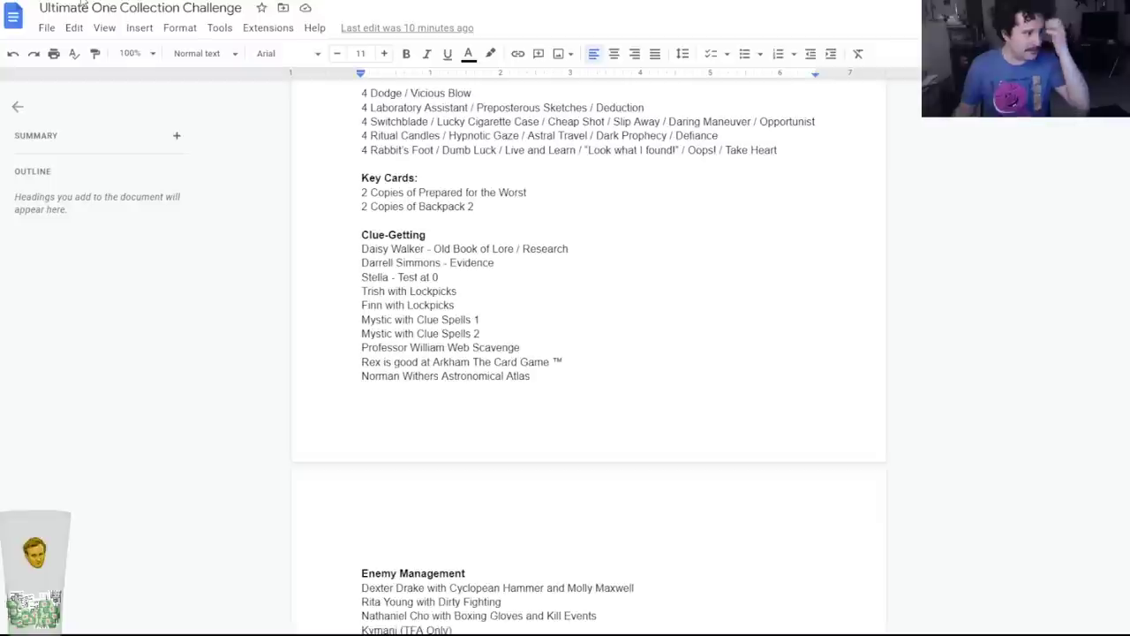
scroll(402, 197, "up", 5)
scroll(402, 196, "down", 4)
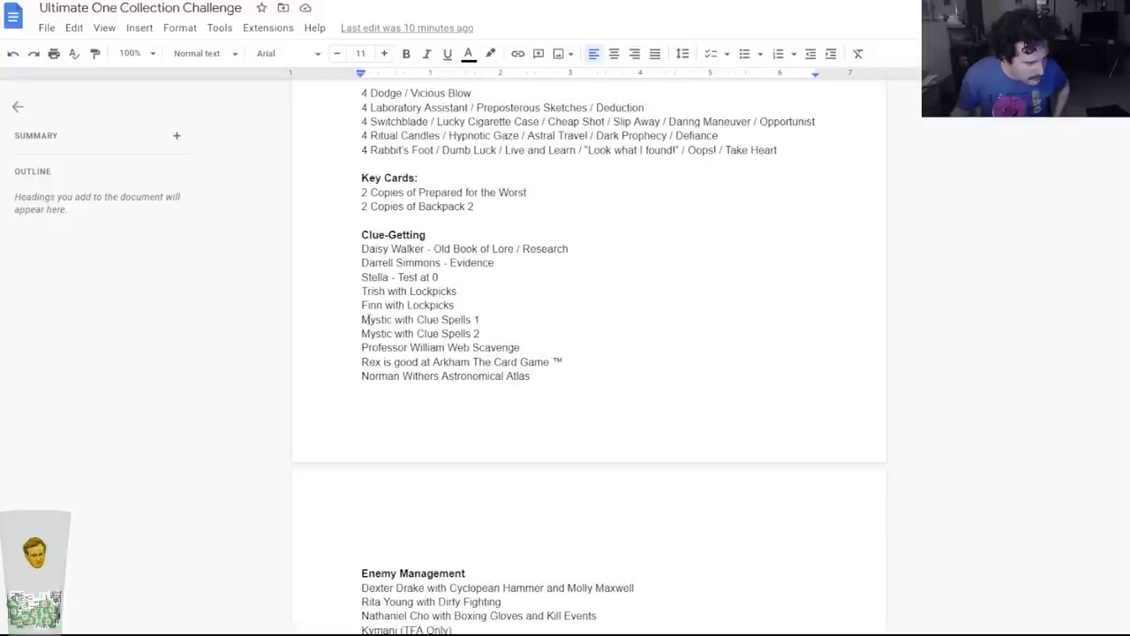
Return to ArkhamDB, find Gloria Goldberg among the investigators and create a new deck for her.
key("ctrl+Tab")
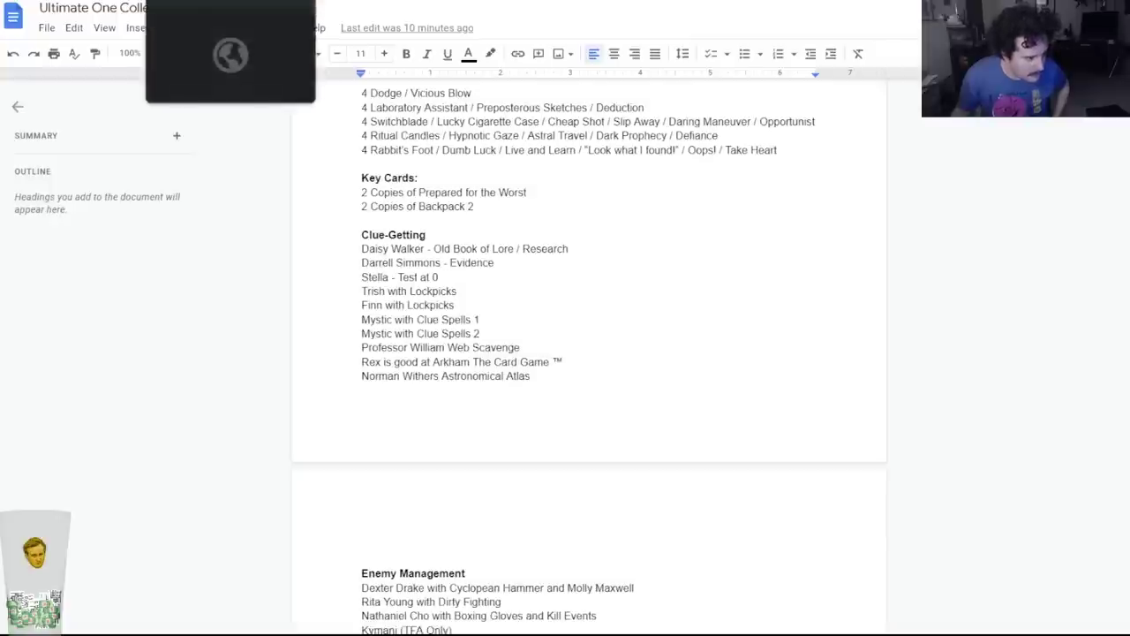
left_click(800, 61)
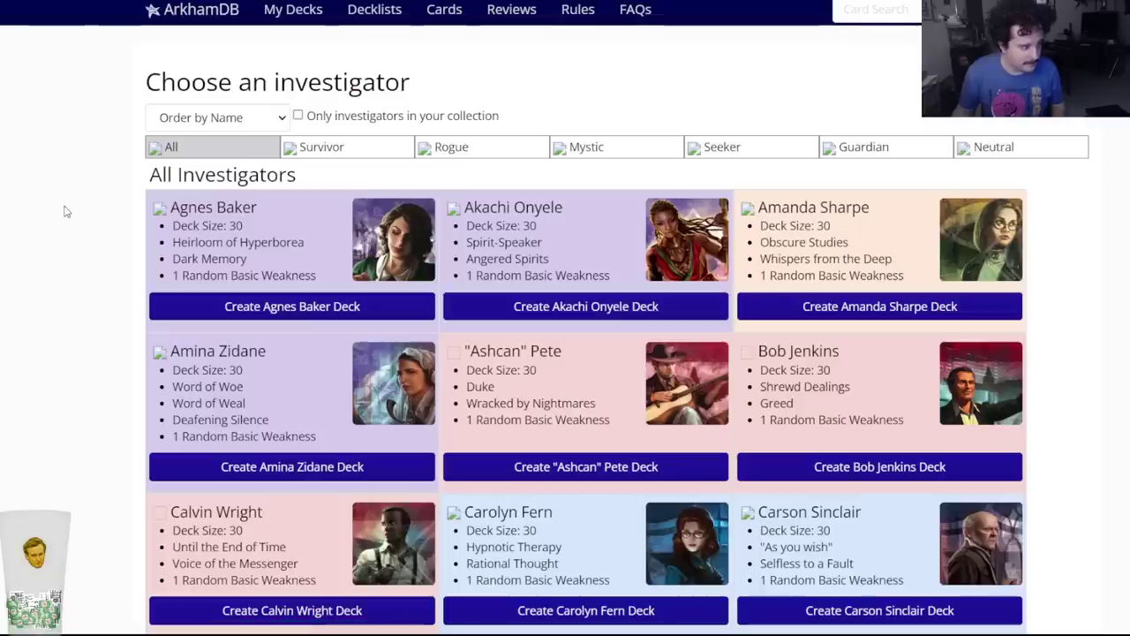
key("ctrl+f")
type("gloria")
left_click(847, 430)
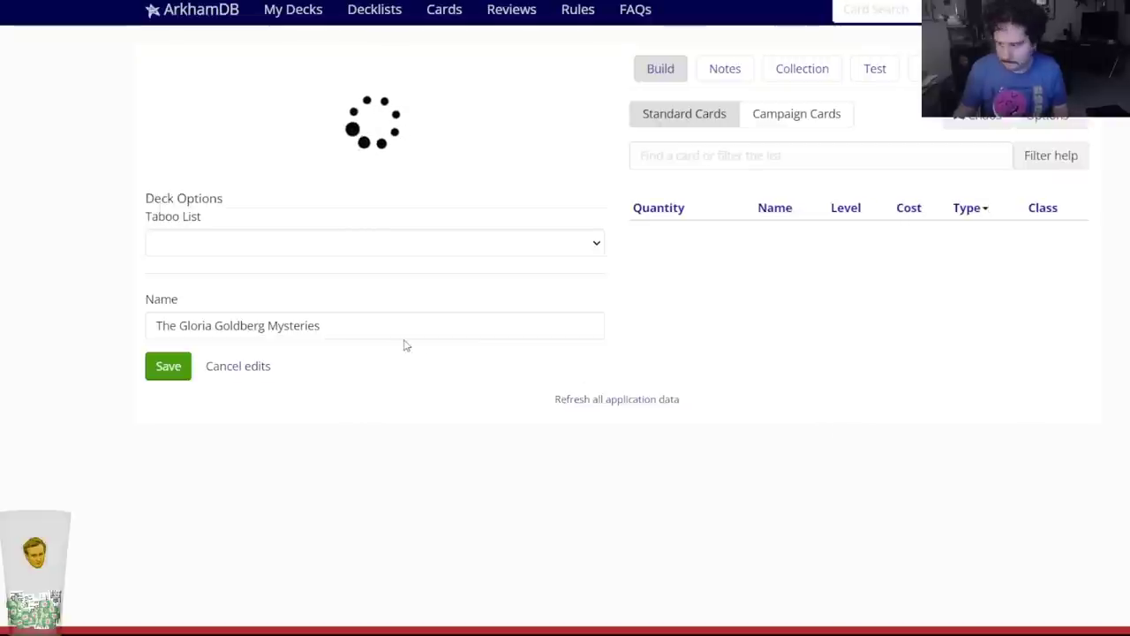
Apply Taboo List (2022-08-26) to the Gloria Goldberg deck.
left_click(230, 325)
left_click(110, 328)
left_click(177, 382)
left_click(225, 491)
key("Down")
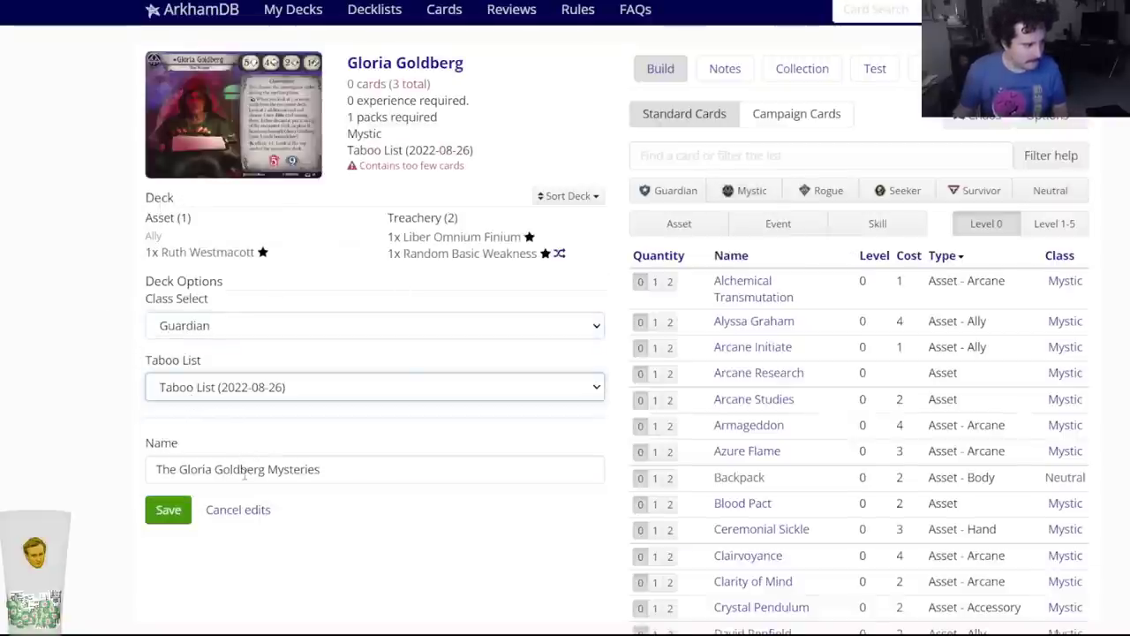
Rename the Gloria Goldberg deck as "Arkham Gauntlet - Grandma" and save it.
triple_click(245, 474)
type("Ar")
key("Escape")
type("j")
key("BackSpace")
type("kham ")
type("Gs")
key("BackSpace")
type("auntlet - Grandma")
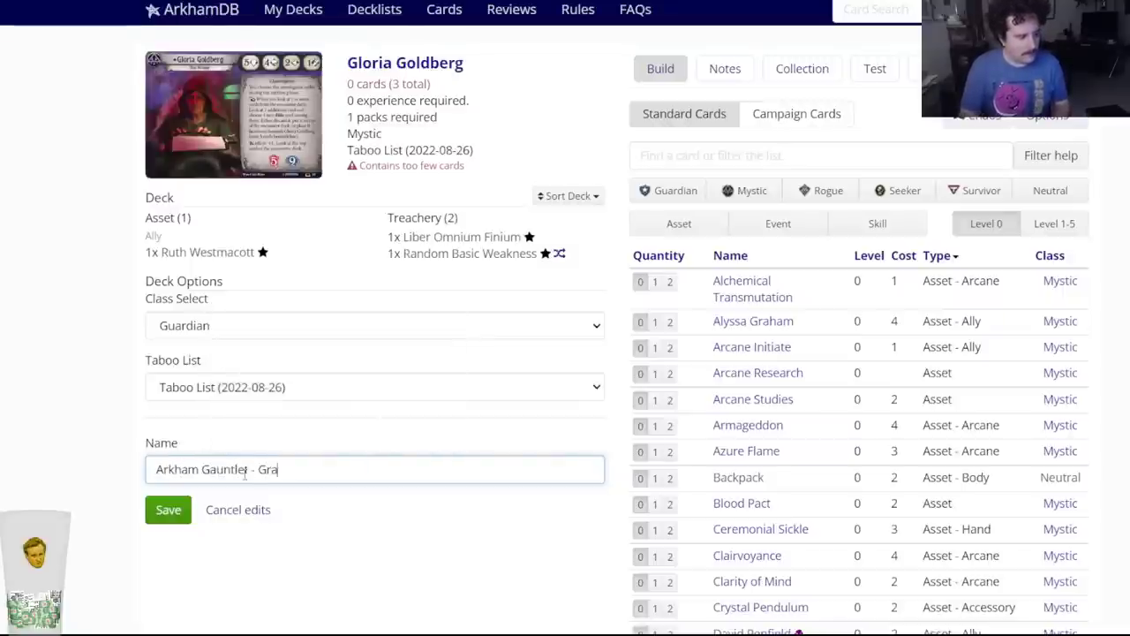
left_click(181, 505)
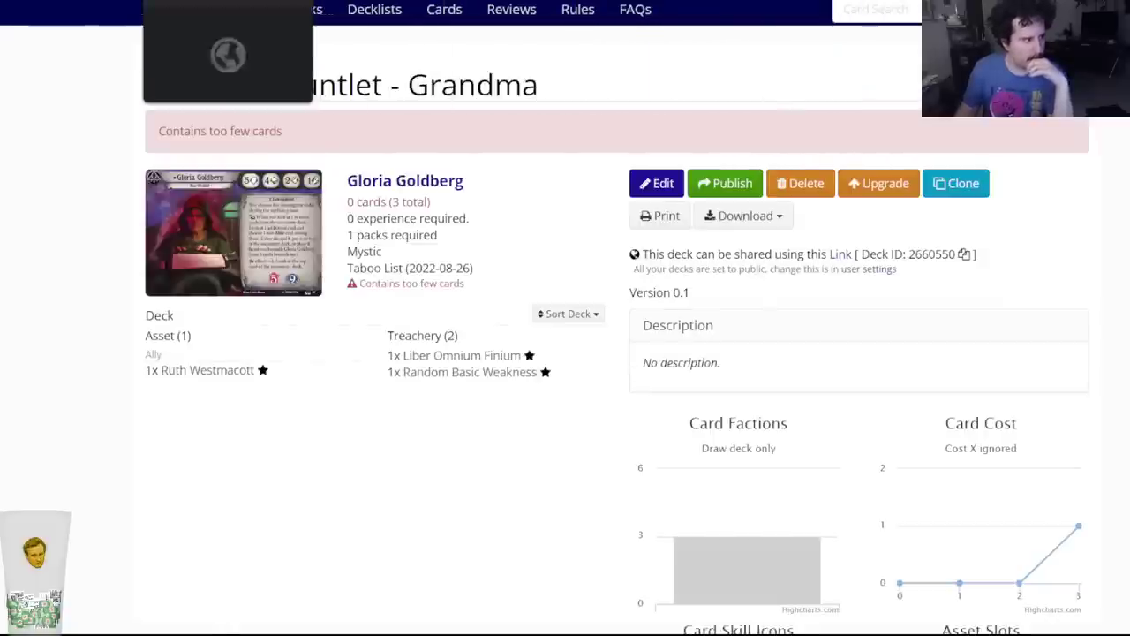
Switch back to the Ultimate One Collection Challenge document and check the remaining entries under Clue-Getting.
key("ctrl+Tab")
key("ctrl+Tab")
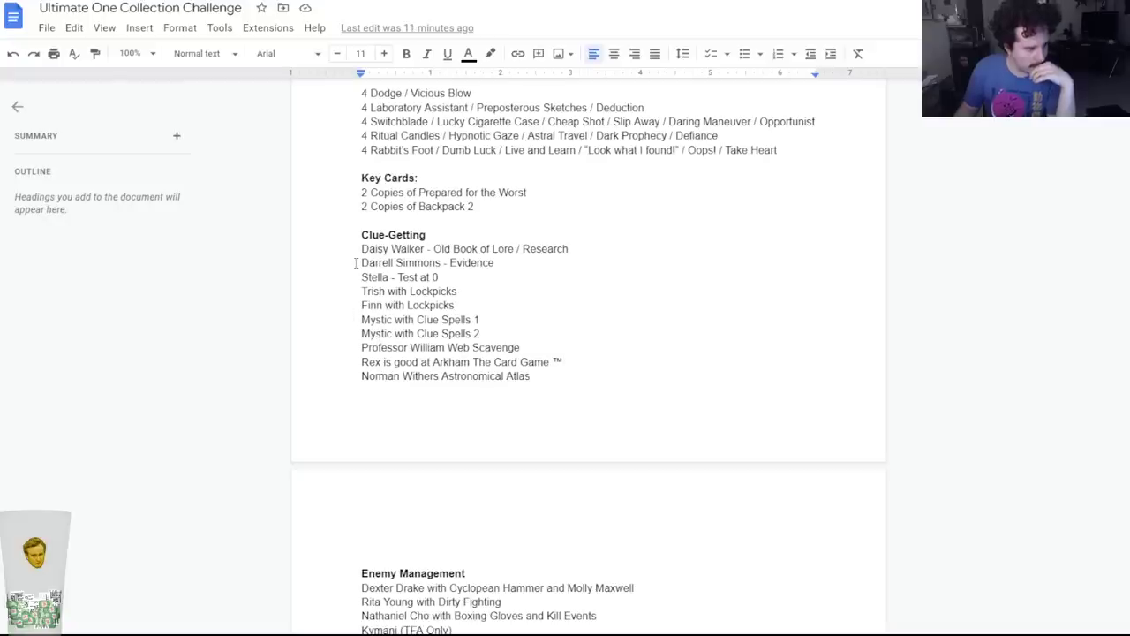
Review the Professor William Web Scavenge and Mystic with Clue Spells 1 entries in the Clue-Getting list.
left_click_drag(360, 347, 522, 351)
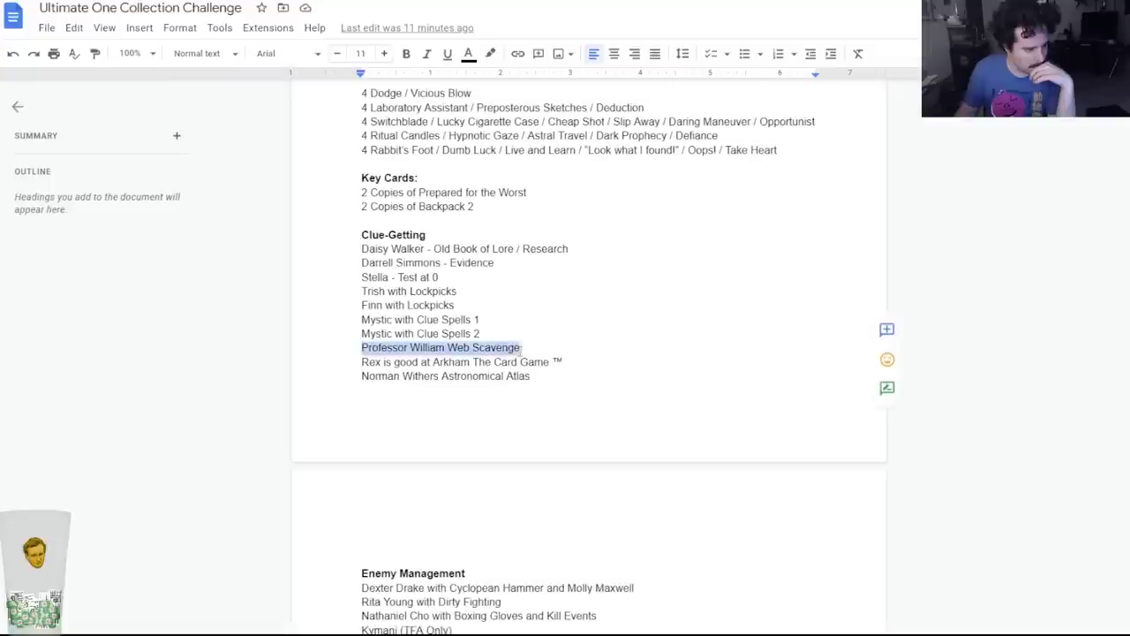
triple_click(523, 347)
left_click(522, 347)
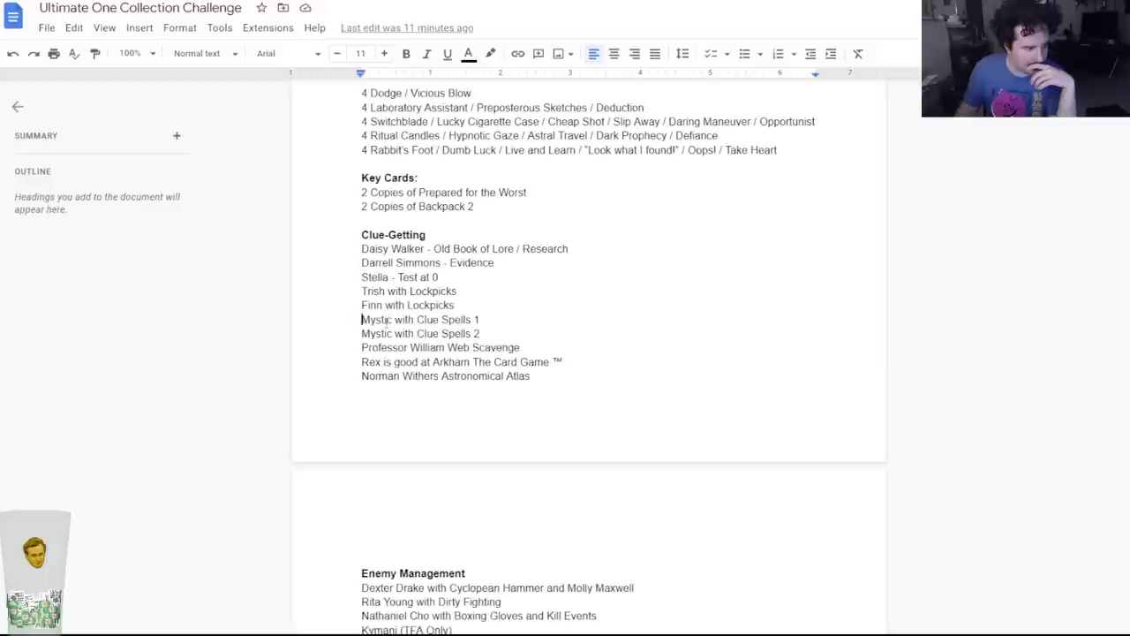
left_click_drag(361, 320, 473, 323)
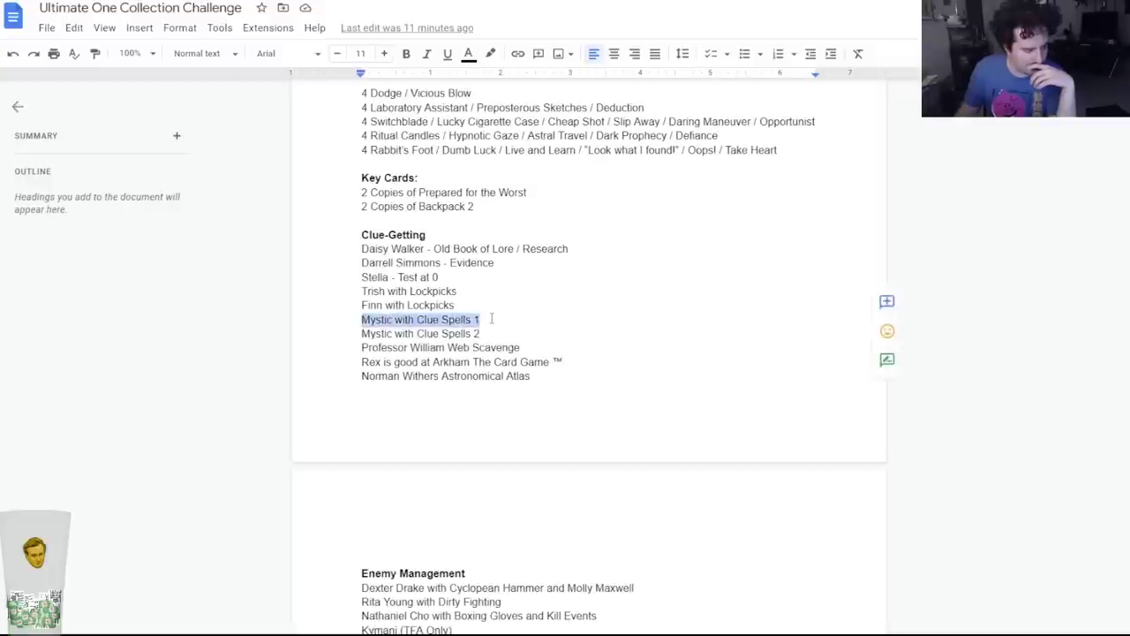
left_click(484, 319)
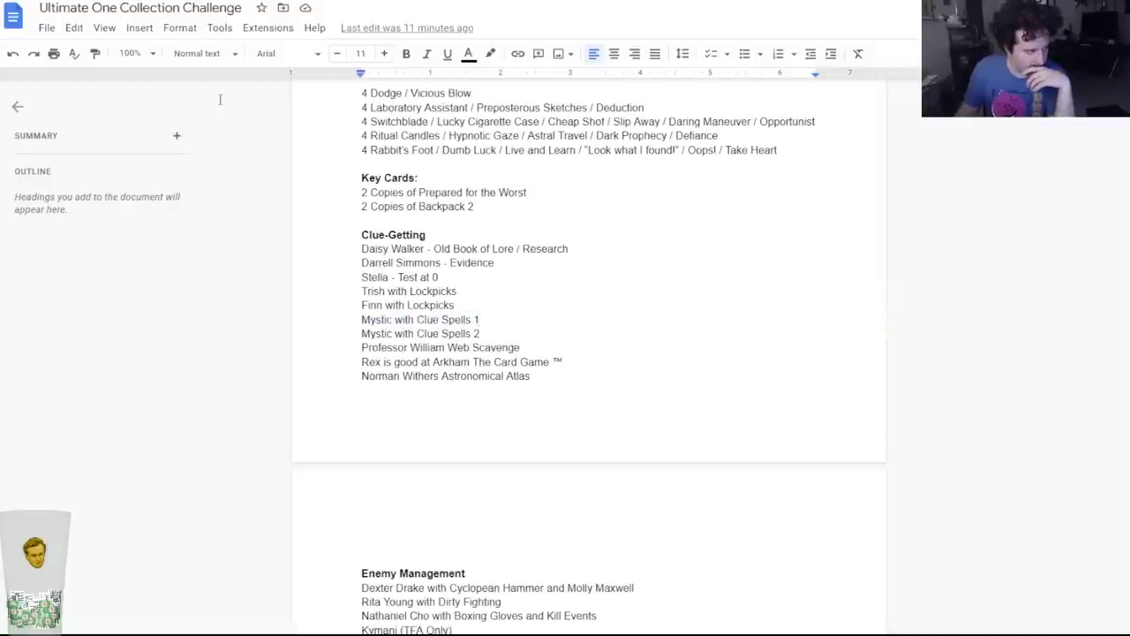
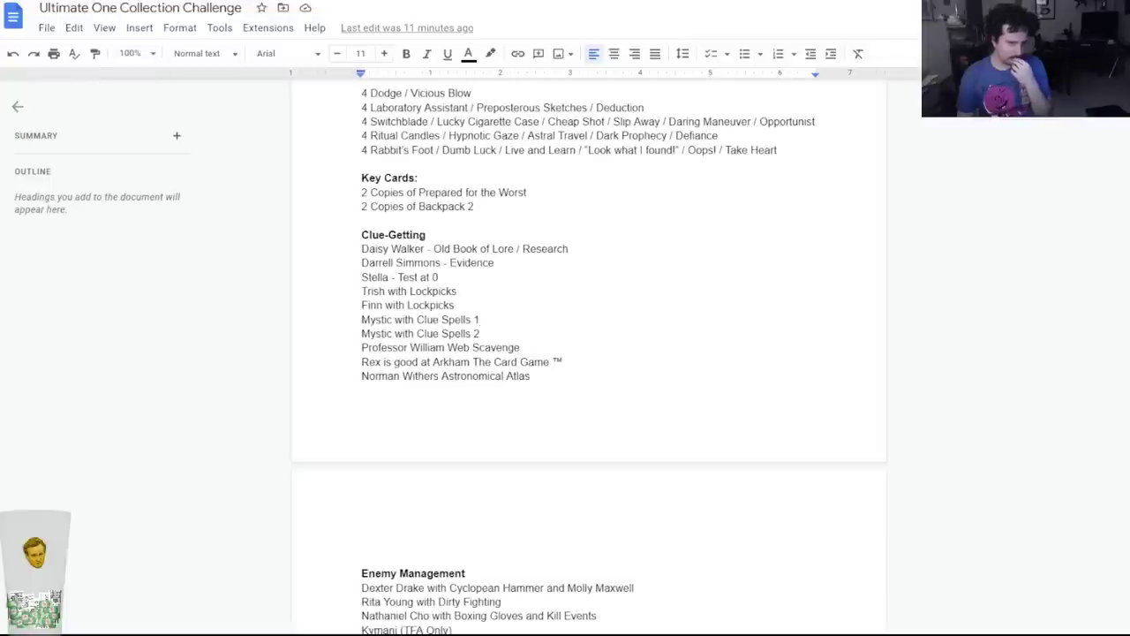
Switch to ArkhamDB and look through the open Arkham Gauntlet decks, including Finn Edwards and Daisy Walker.
key("ctrl+Tab")
key("ctrl+Tab")
key("ctrl+shift+Tab")
key("ctrl+Tab")
key("ctrl+Tab")
key("ctrl+Tab")
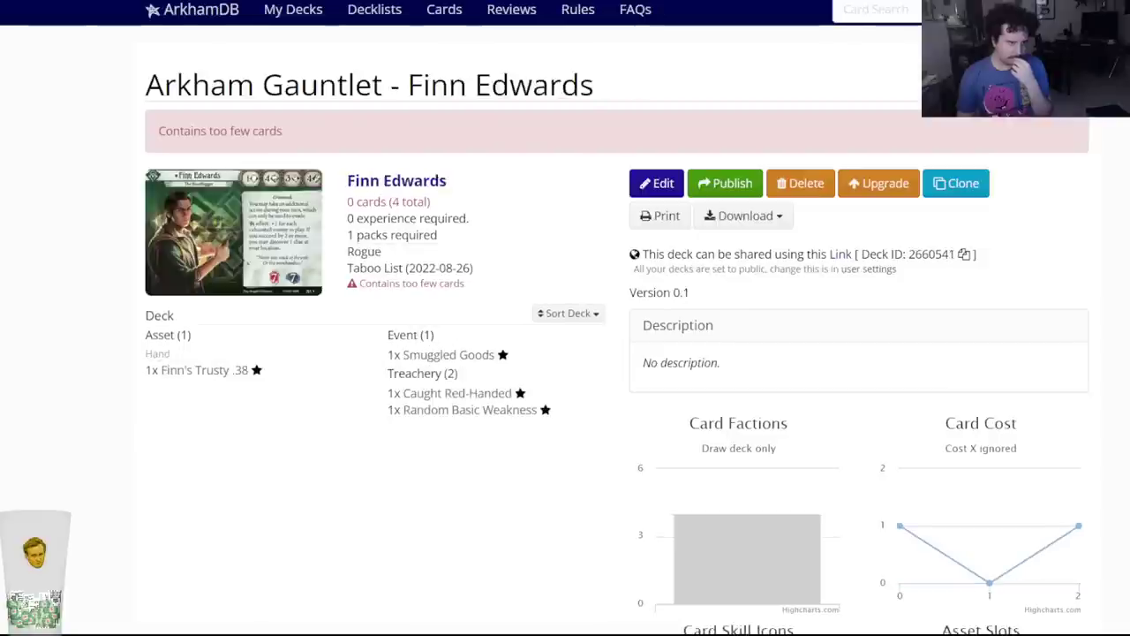
key("ctrl+shift+Tab")
key("ctrl+shift+Tab")
key("ctrl+shift+Tab")
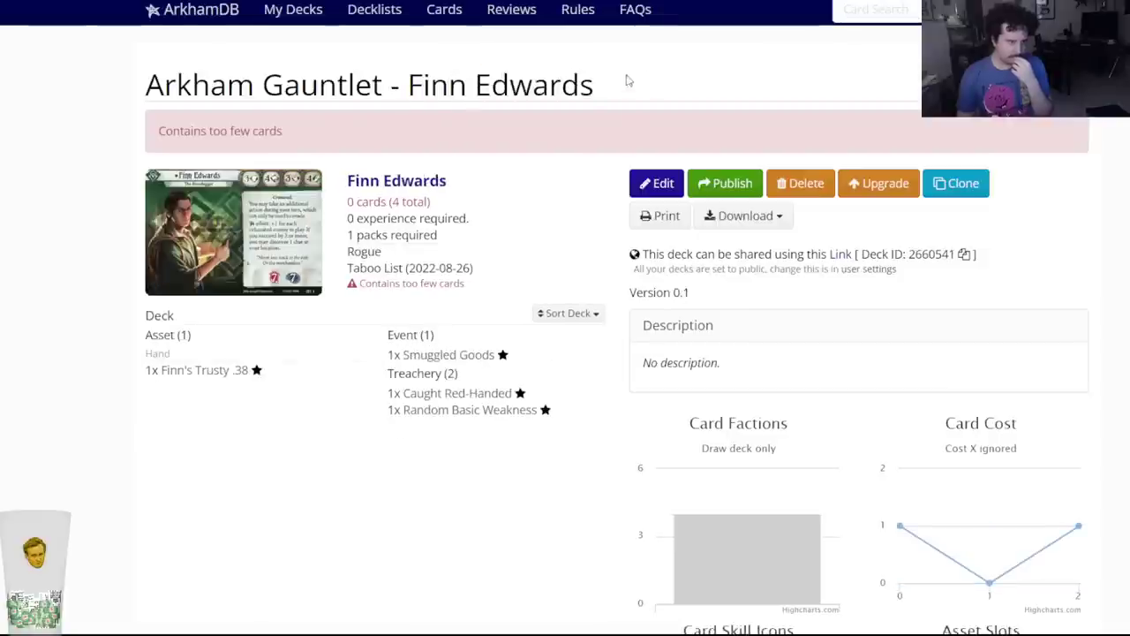
key("ctrl+Tab")
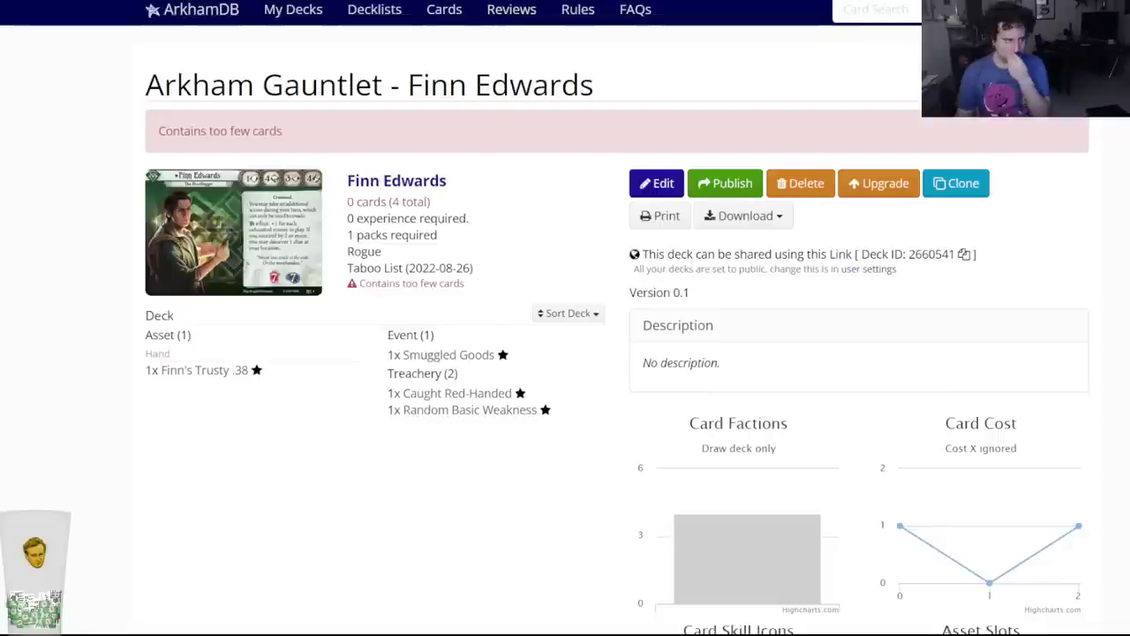
key("ctrl+Tab")
key("ctrl+Tab")
key("ctrl+Tab")
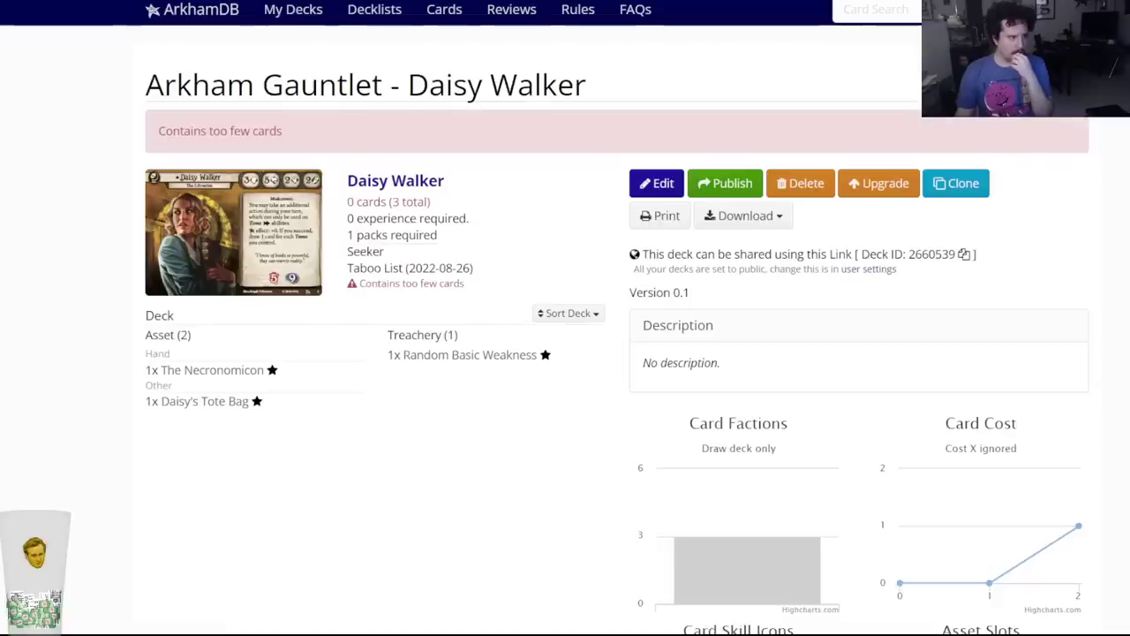
Start a new ArkhamDB deck with Rex Murphy as the investigator.
key("ctrl+w")
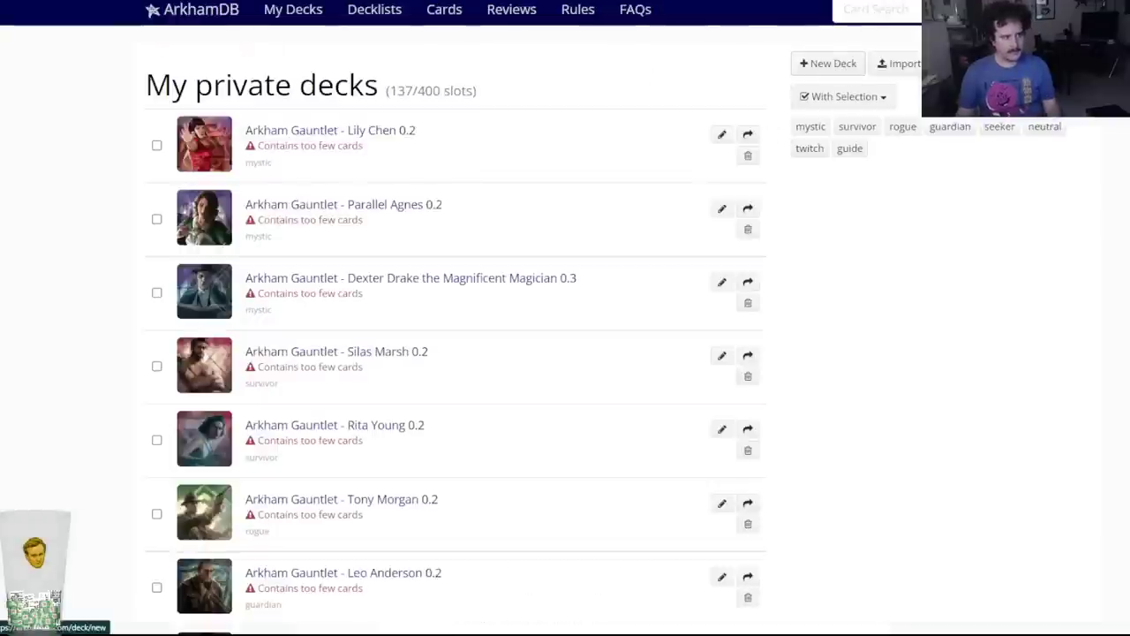
left_click(828, 63)
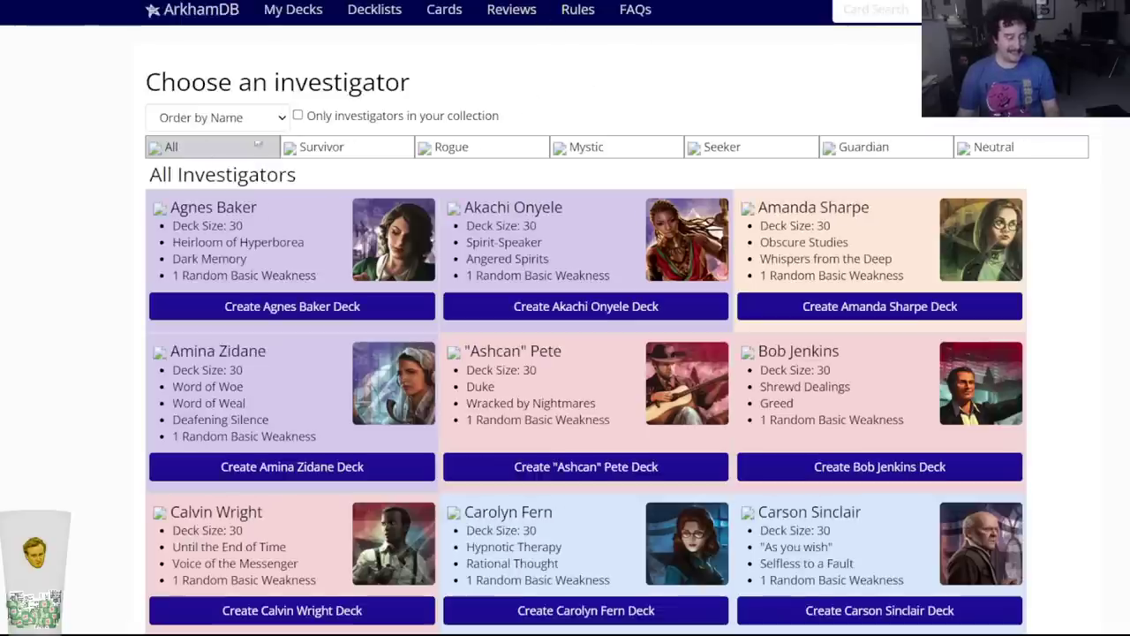
type("rex")
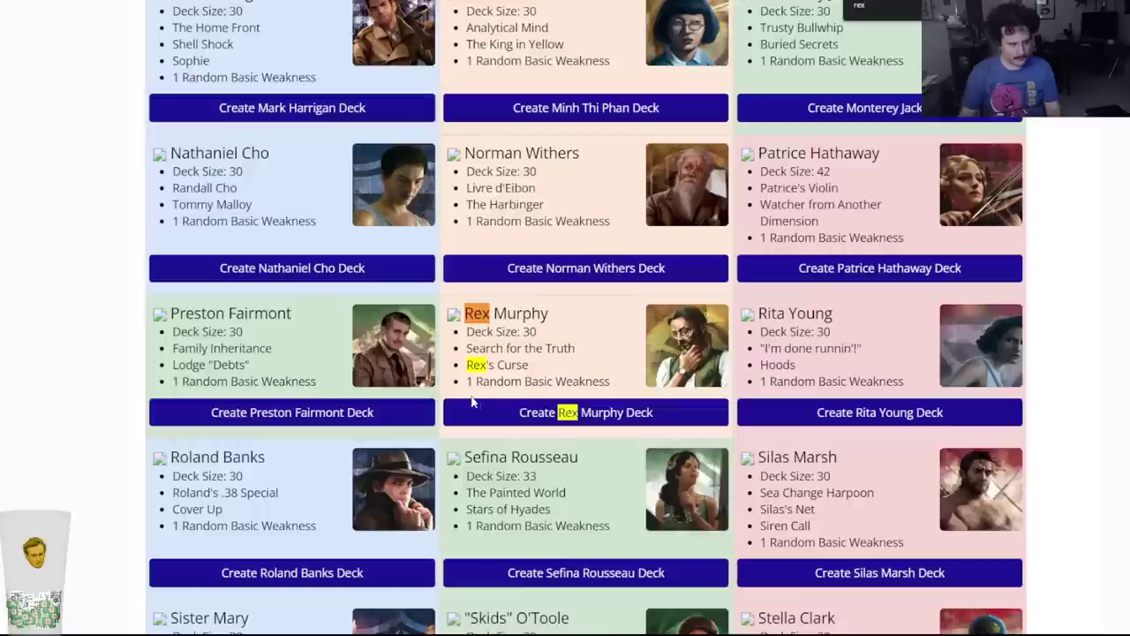
left_click(477, 412)
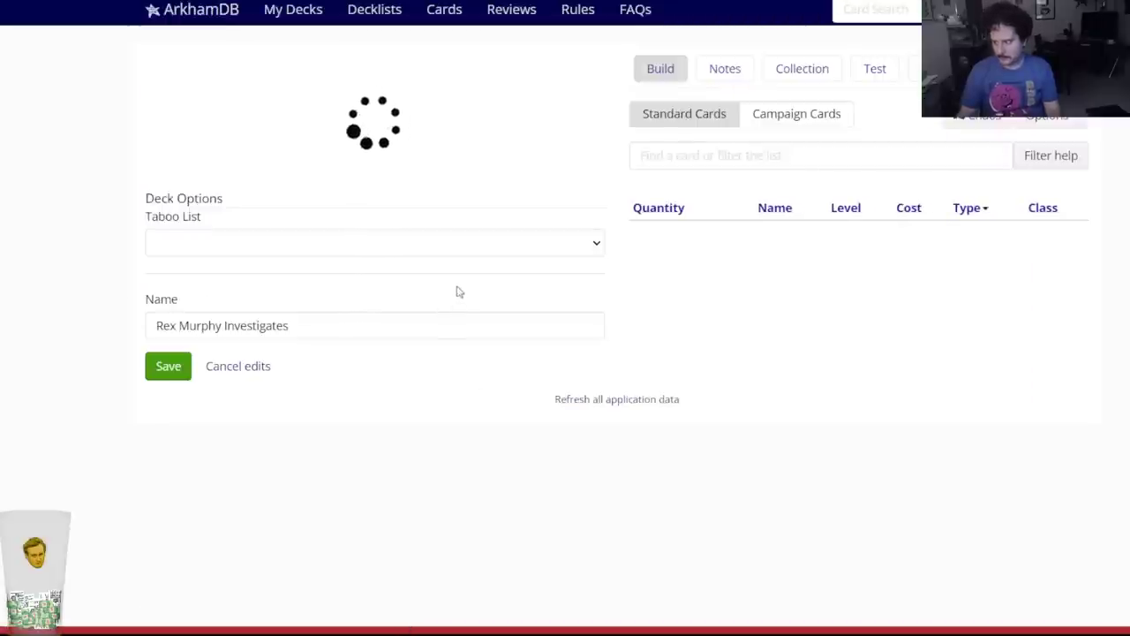
Apply Taboo List (2022-08-26) to the Rex Murphy deck and save it under the name "Arkham Gauntlet - Rex Murphy".
left_click(211, 363)
left_click(209, 384)
triple_click(221, 444)
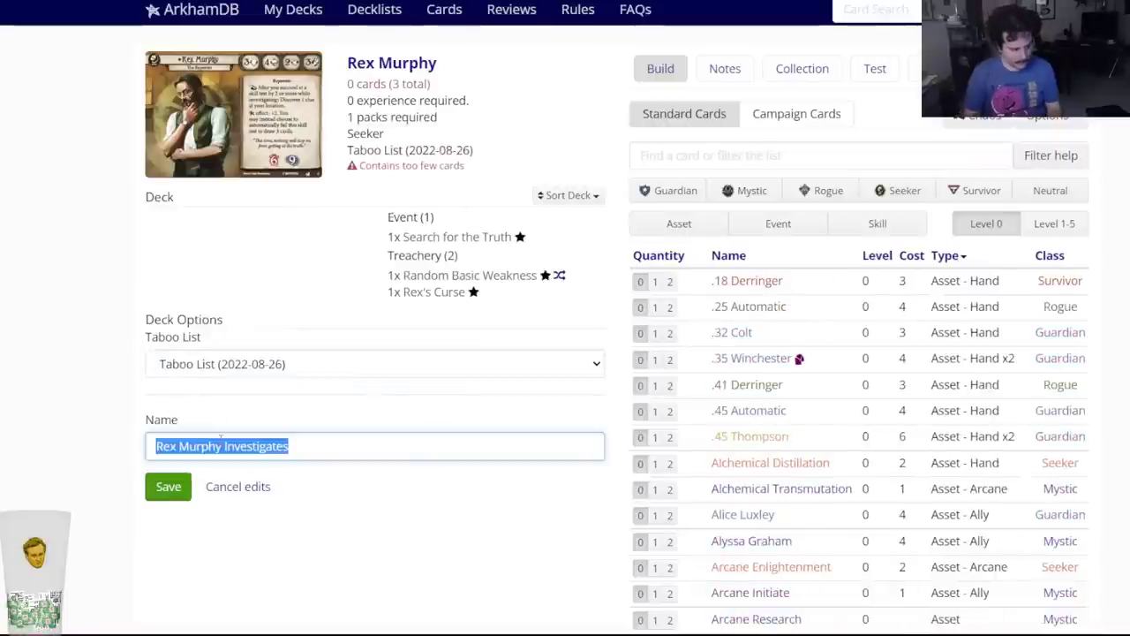
type("Arkham Gautnle")
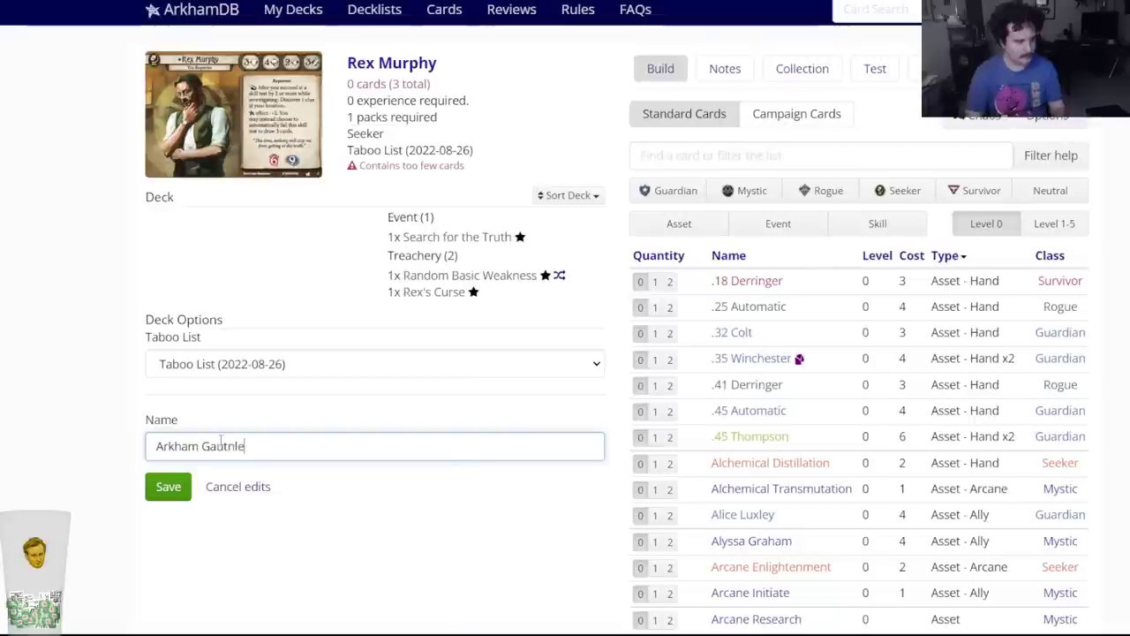
key("BackSpace")
key("BackSpace")
key("BackSpace")
key("BackSpace")
type("ntlet -")
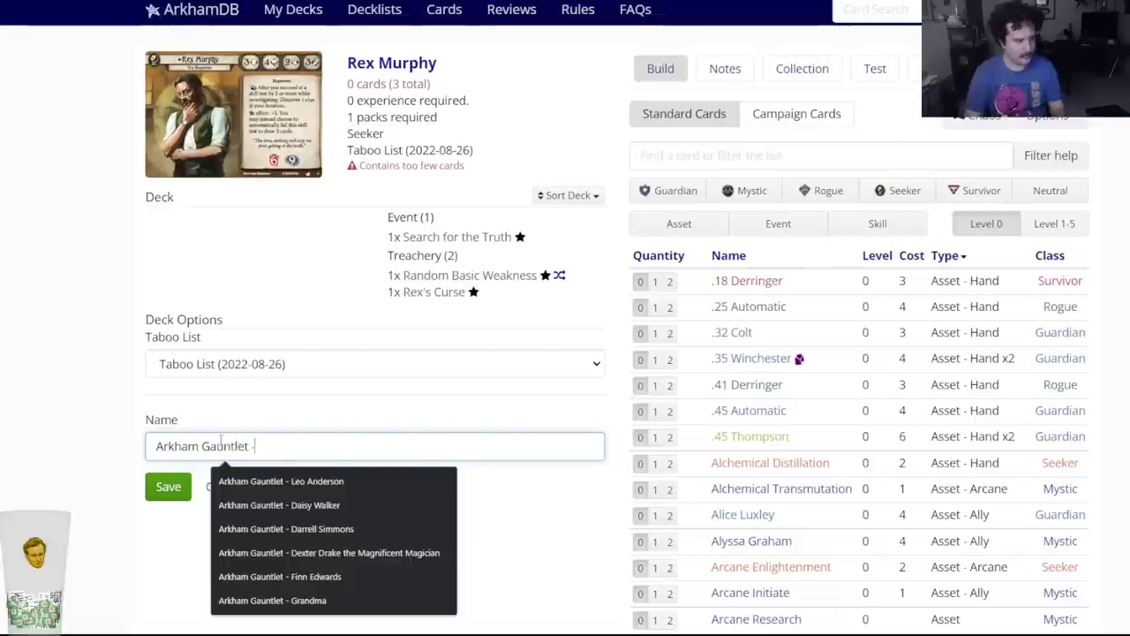
type(" Rex Murphy")
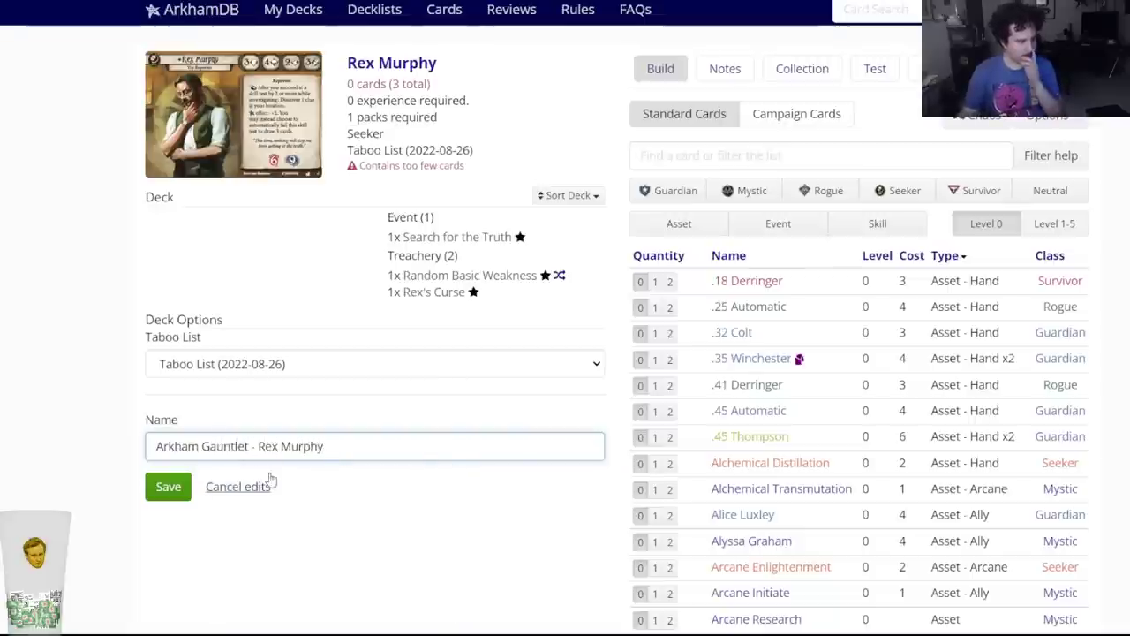
left_click(170, 488)
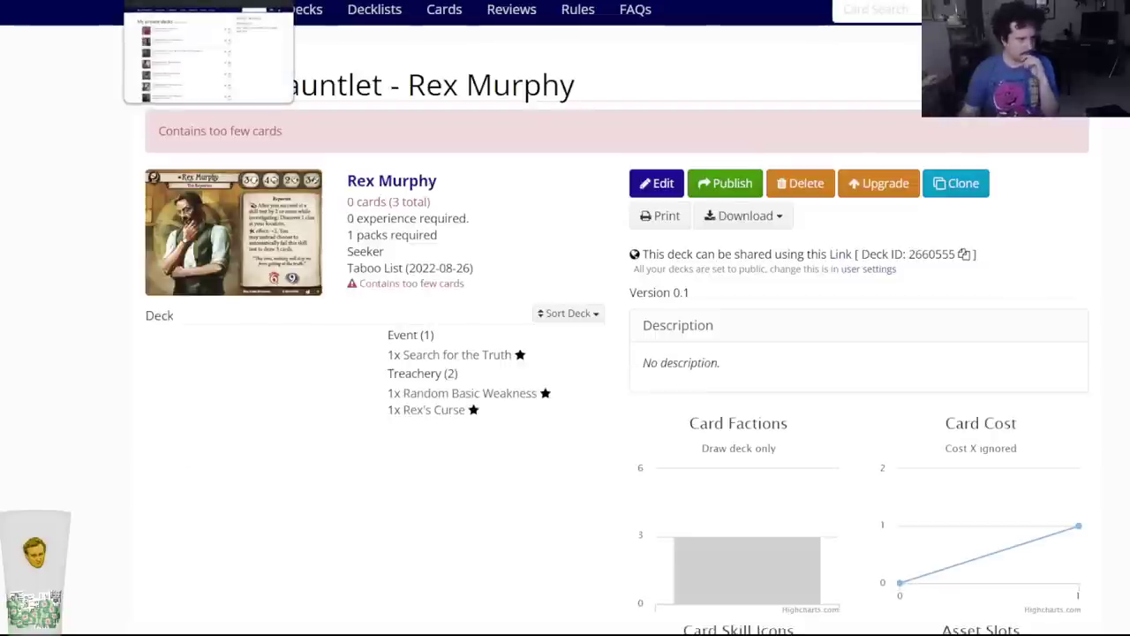
Check which investigators already have an open Arkham Gauntlet deck, ending at the list of private decks.
key("ctrl+Tab")
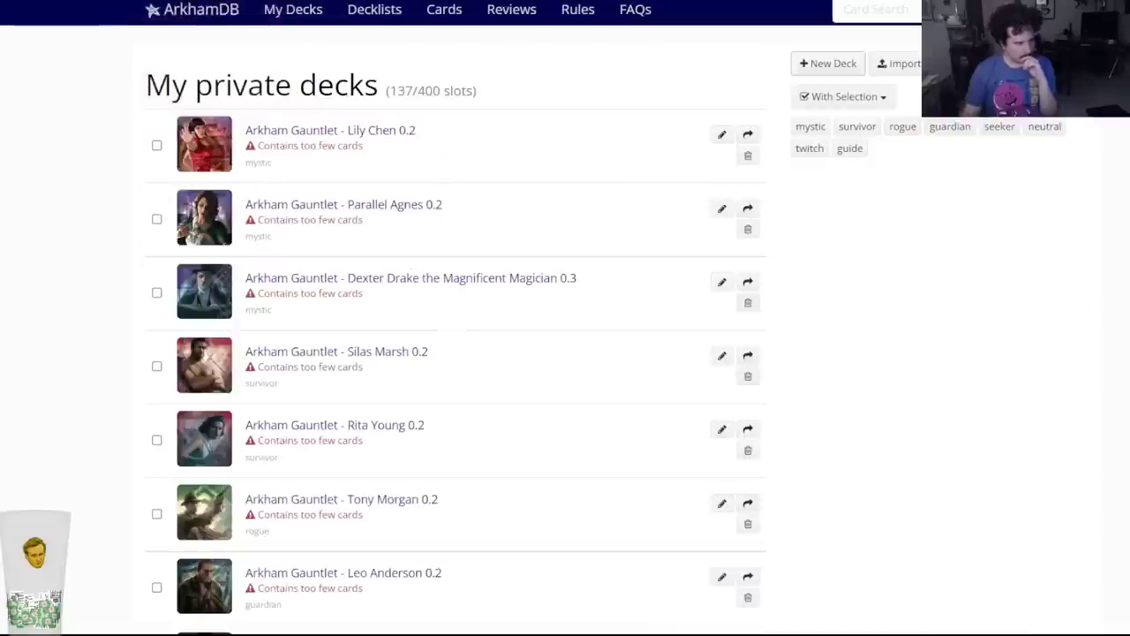
key("ctrl+Tab")
key("ctrl+Tab")
key("ctrl+Tab")
key("ctrl+Tab")
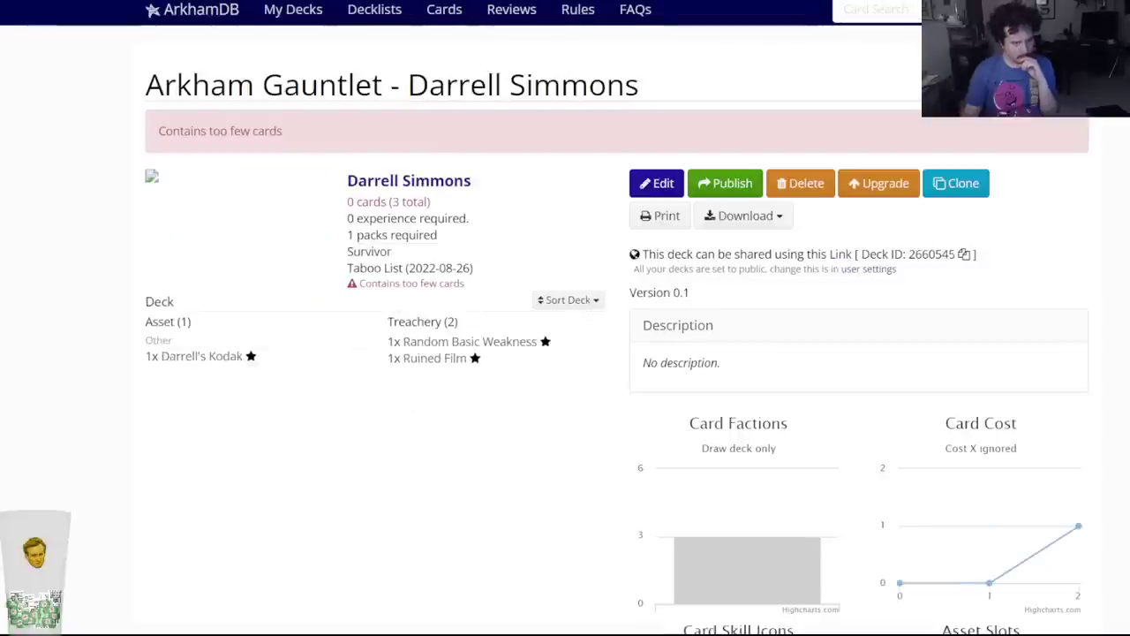
key("ctrl+Tab")
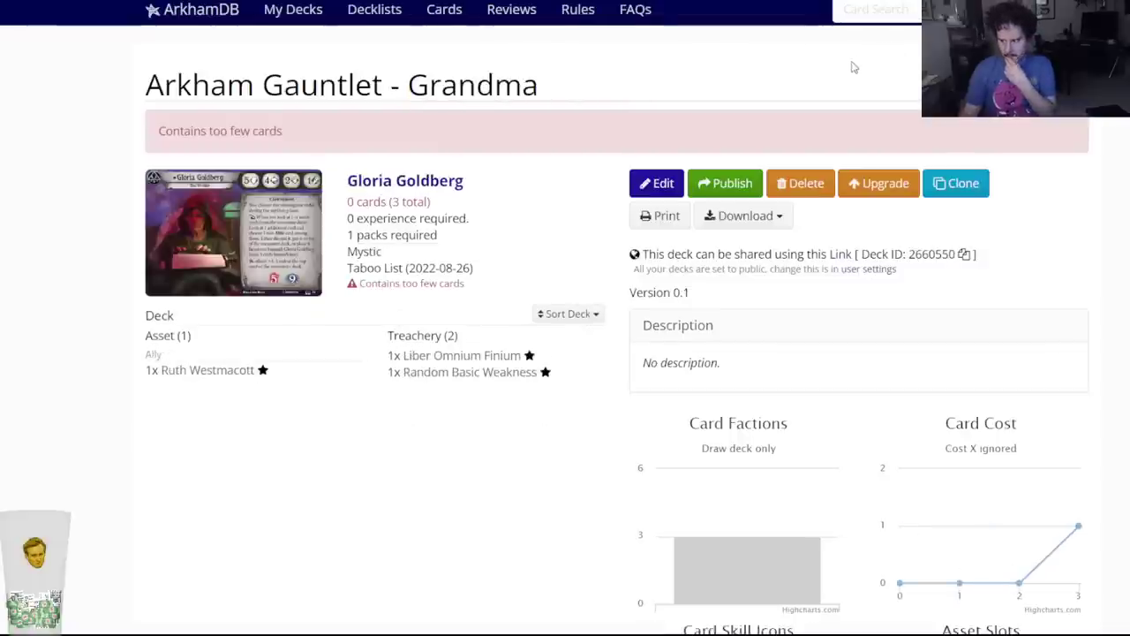
key("ctrl+Tab")
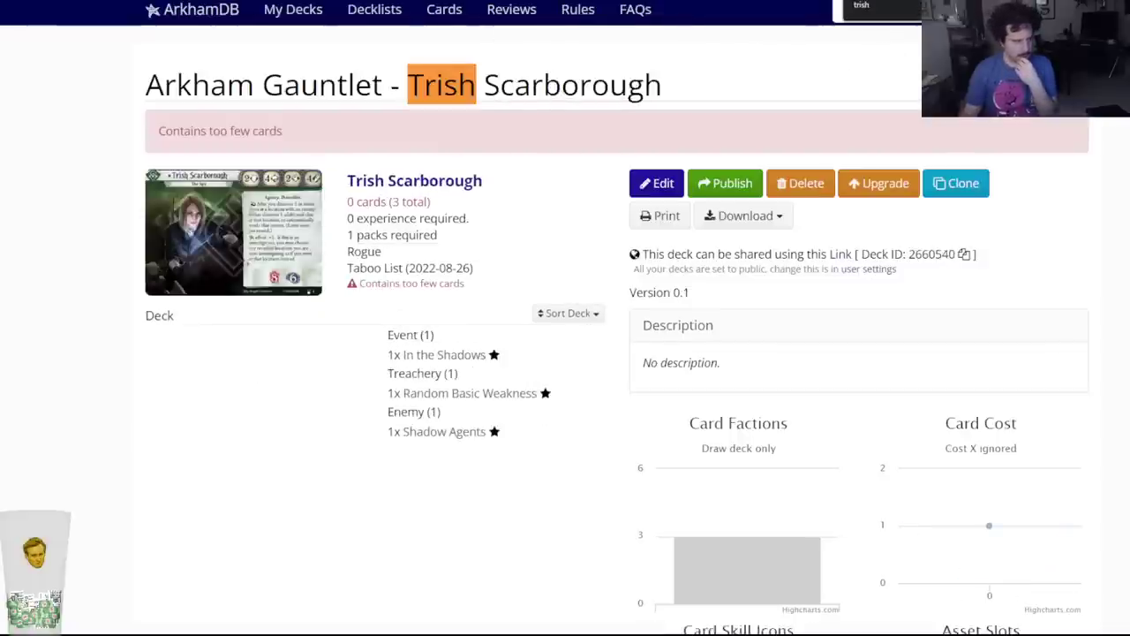
key("ctrl+Tab")
key("ctrl+Tab")
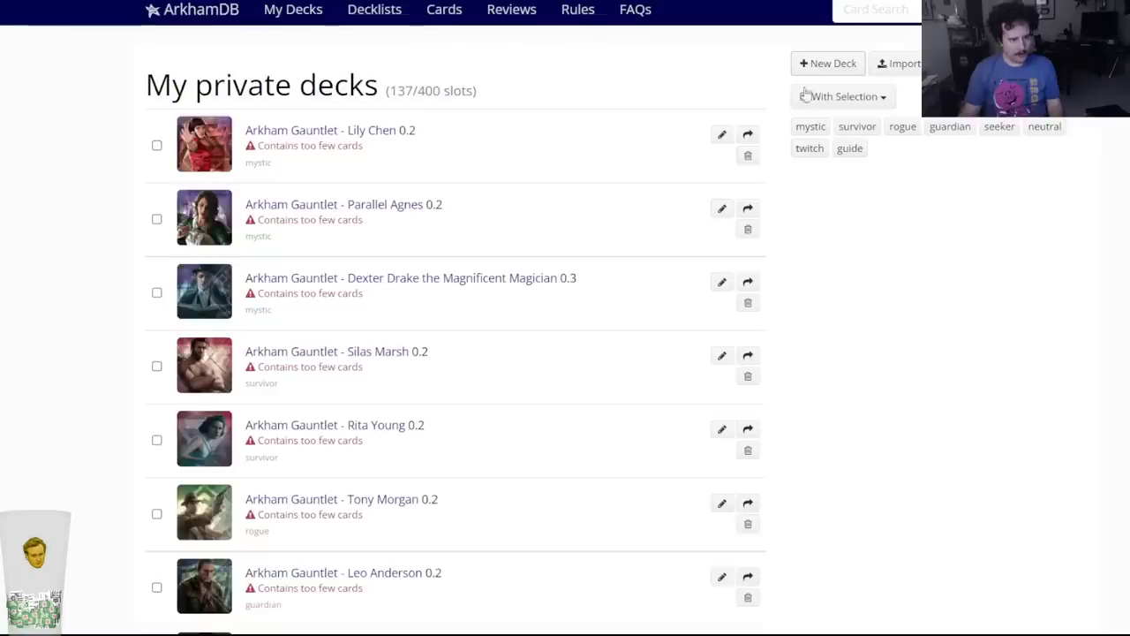
Find Harvey Walters among the investigators and start a new deck for him.
left_click(817, 65)
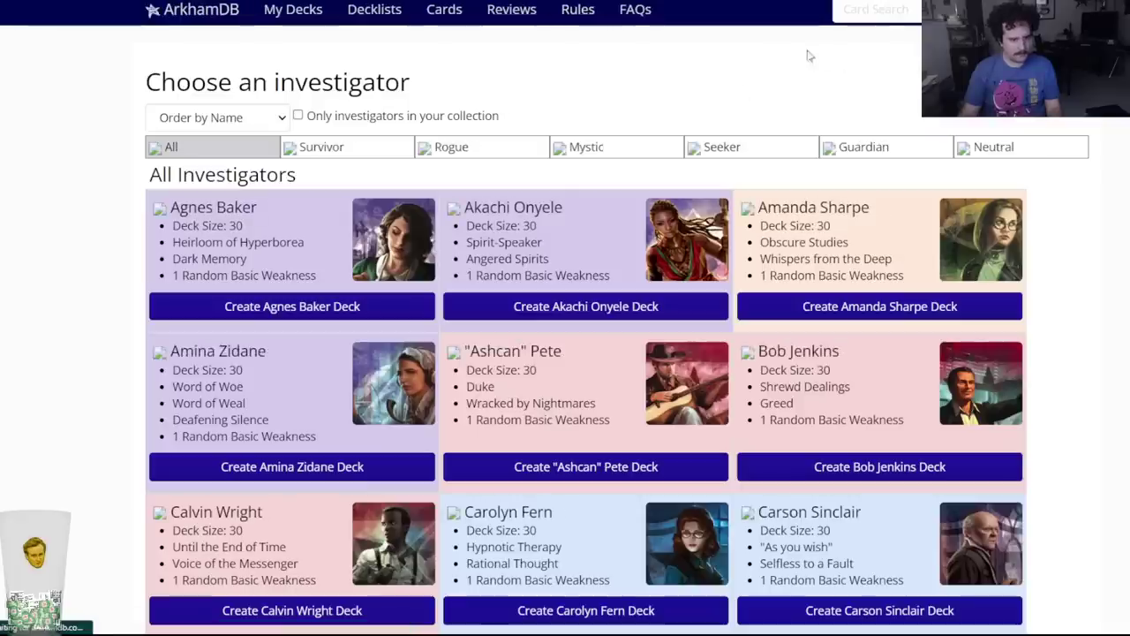
key("ctrl+f")
type("harvety")
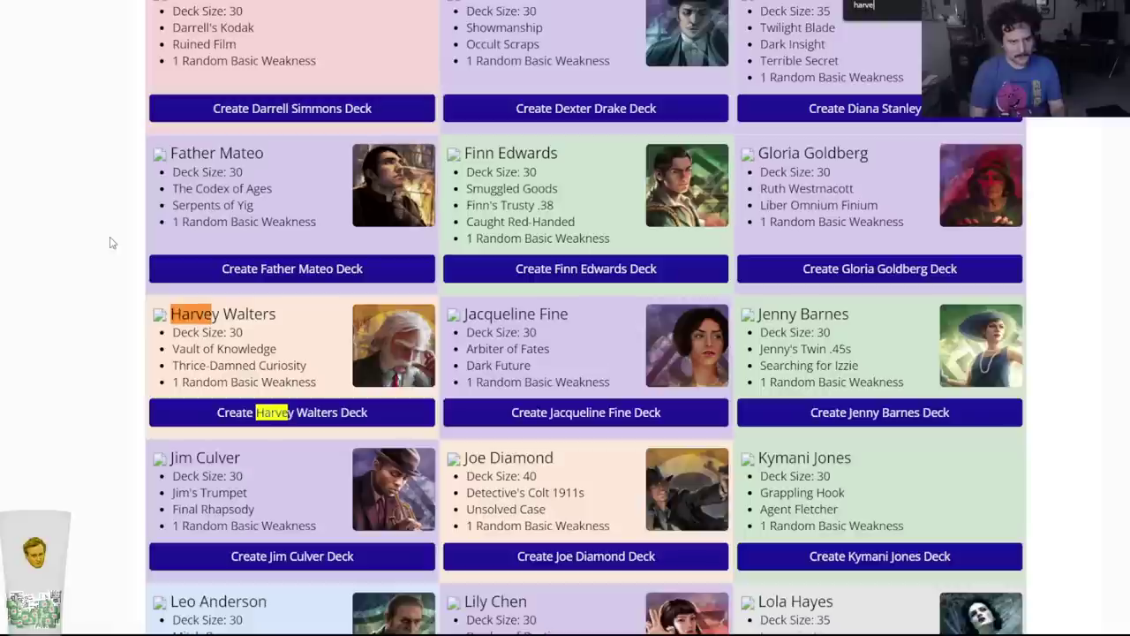
key("BackSpace")
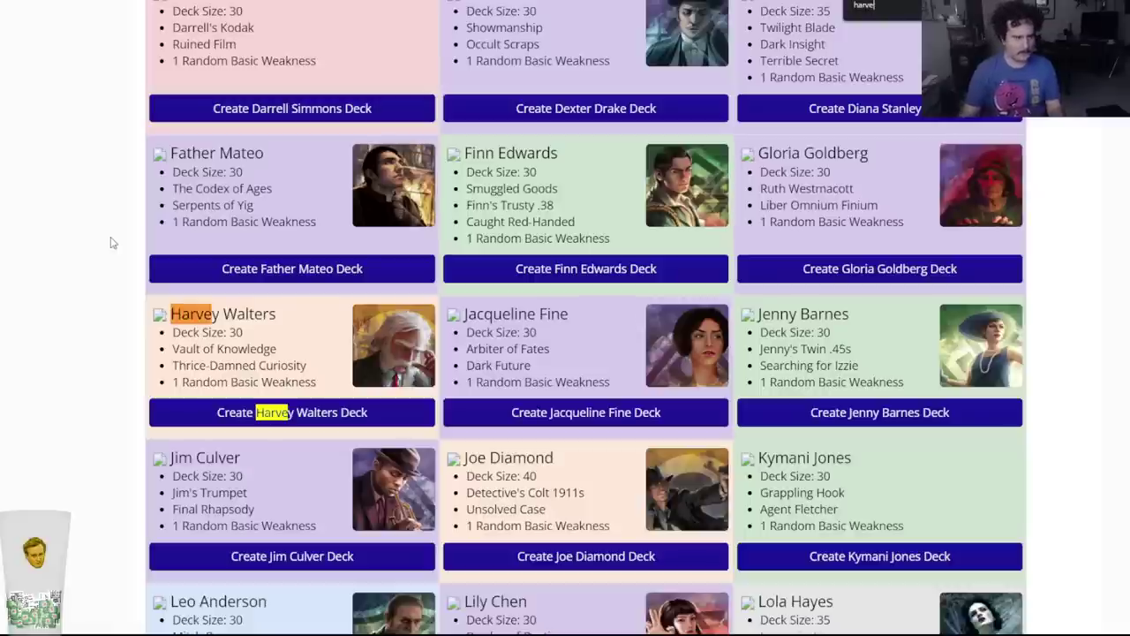
left_click(212, 409)
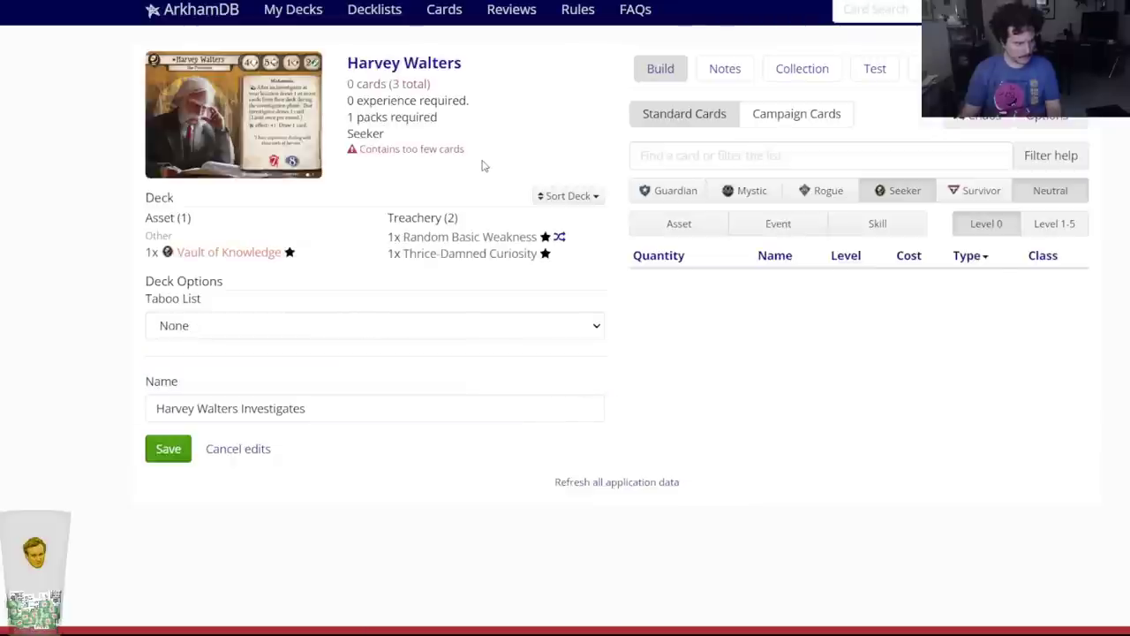
Apply Taboo List (2022-08-26) to the Harvey Walters deck and save it under the name "Arkham Gauntlet - Harvey Walters".
left_click(312, 334)
left_click(304, 337)
left_click(299, 349)
triple_click(222, 404)
type("Arkham G")
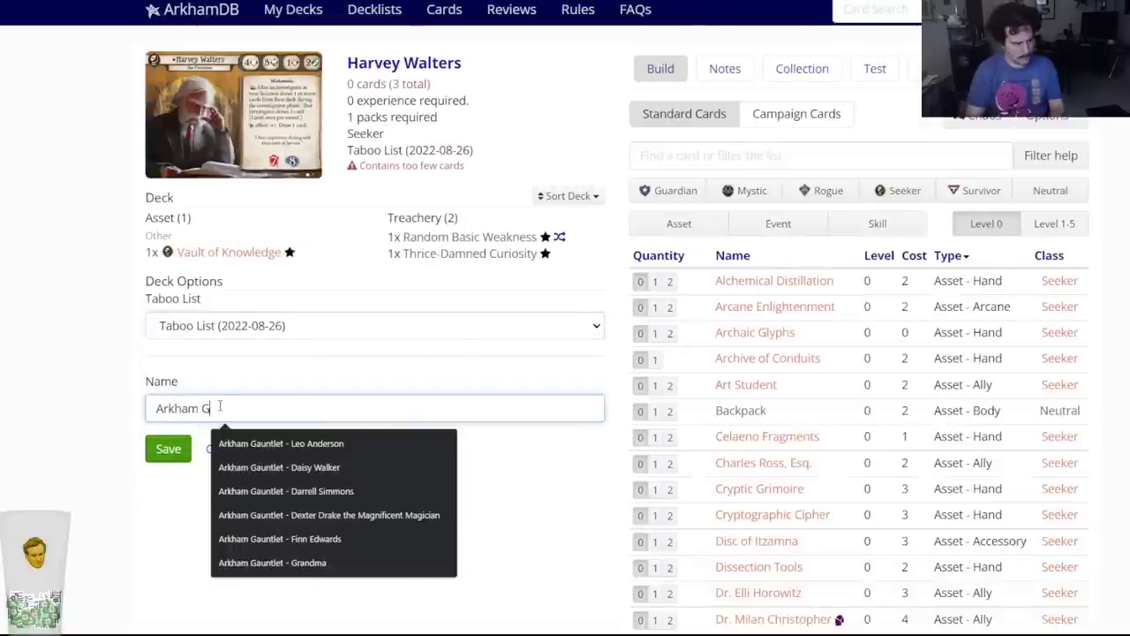
type("auntlet - Harvey Walters")
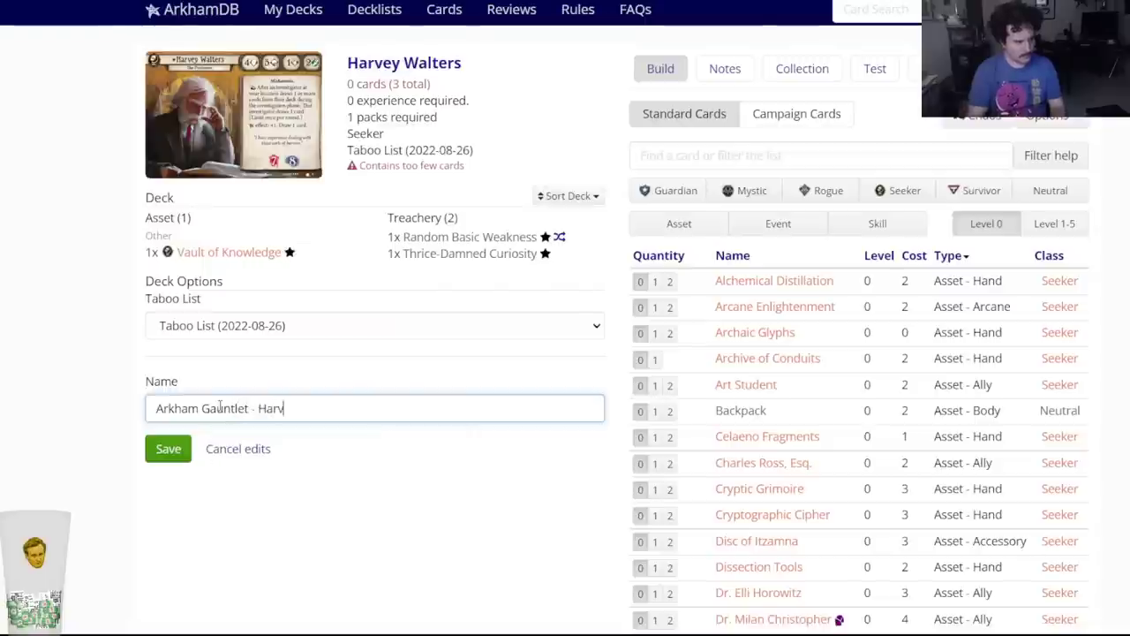
left_click(182, 452)
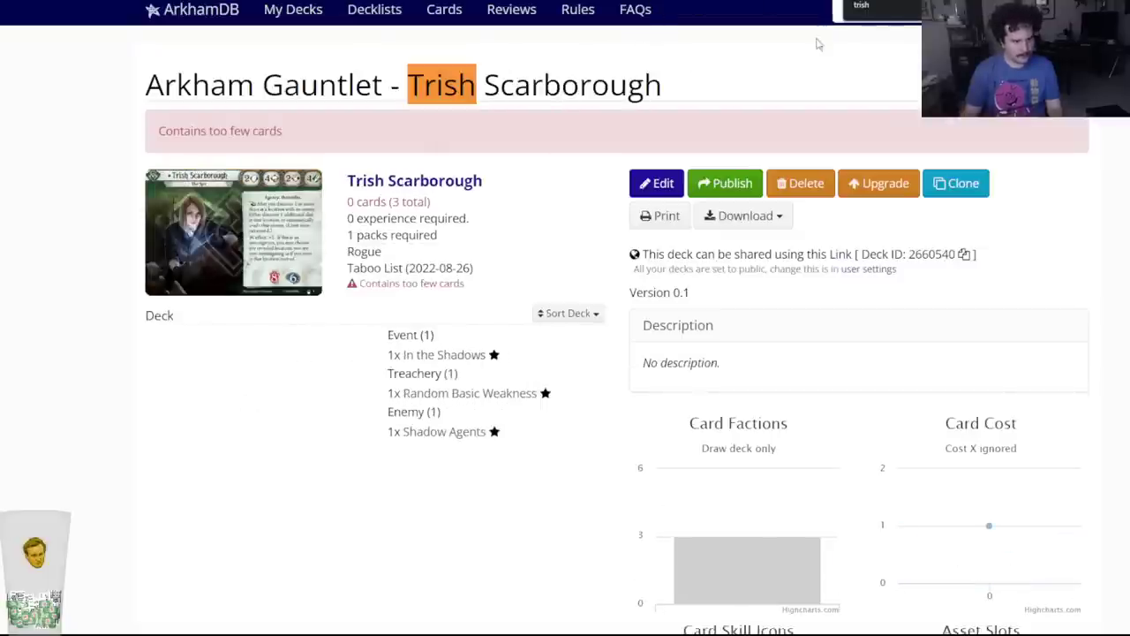
Dismiss the text search on the Trish Scarborough deck and go through the open Arkham Gauntlet decks again.
key("Escape")
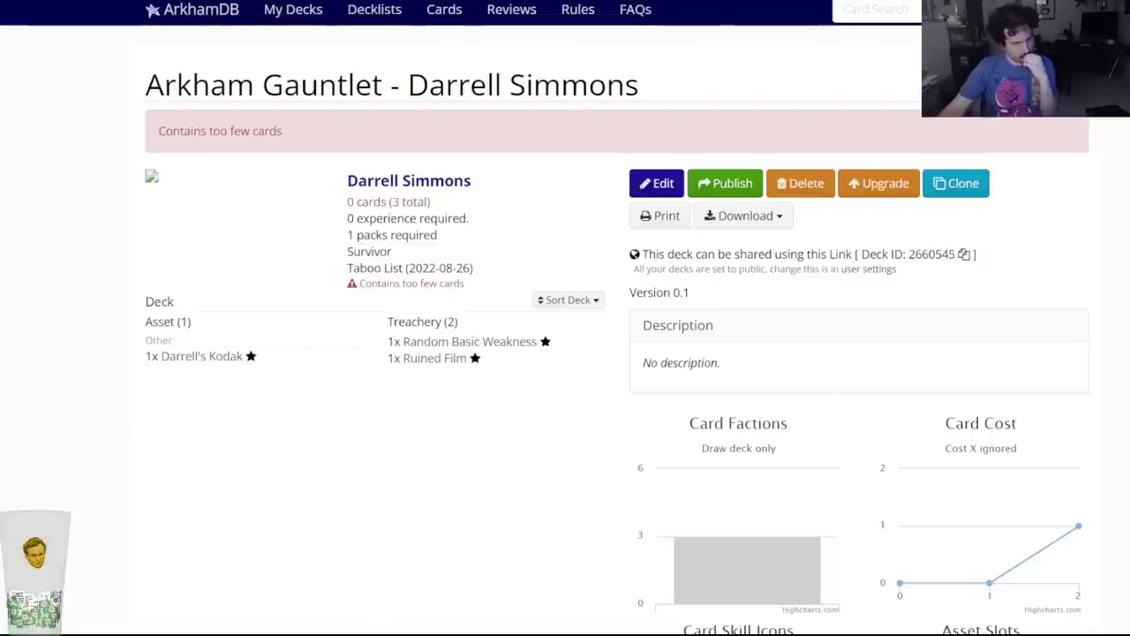
key("ctrl+shift+Tab")
key("ctrl+Tab")
key("ctrl+Tab")
key("ctrl+Tab")
key("ctrl+Tab")
key("ctrl+Tab")
key("ctrl+Tab")
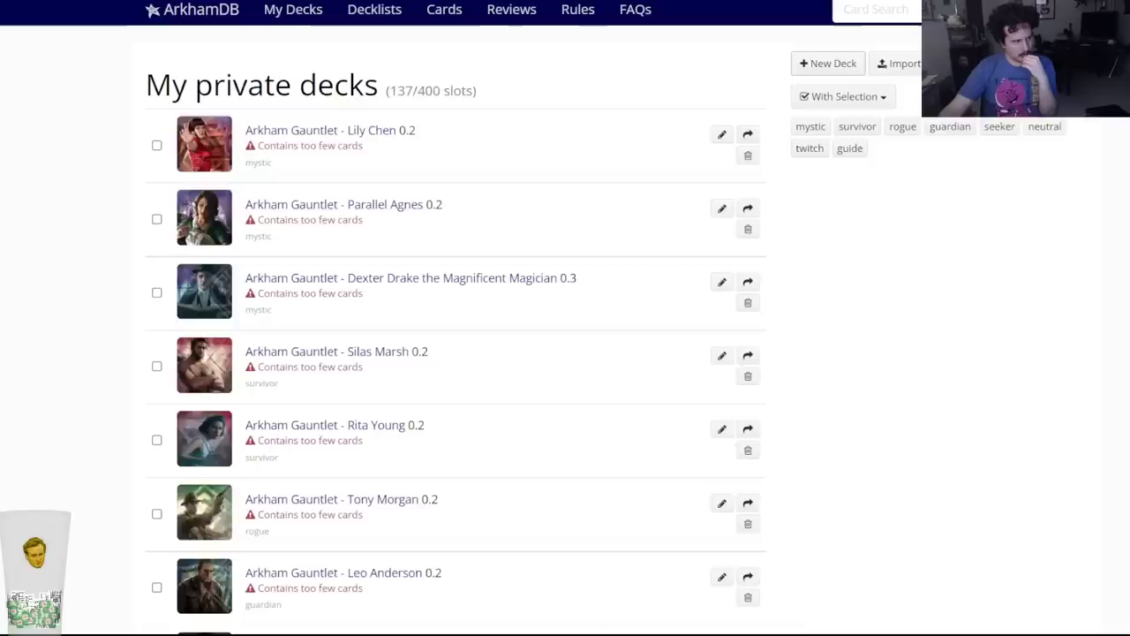
Switch to the Ultimate One Collection Challenge document in Google Docs and review the Clue-Getting list, Flex Squads and closing notes.
key("ctrl+Tab")
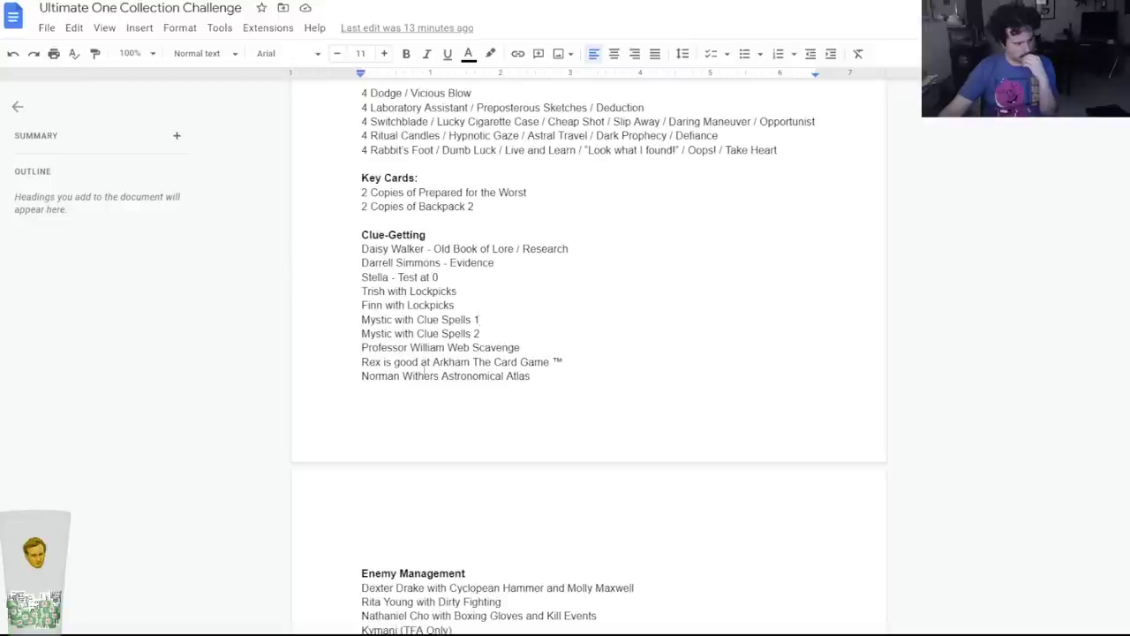
triple_click(418, 376)
left_click(403, 333)
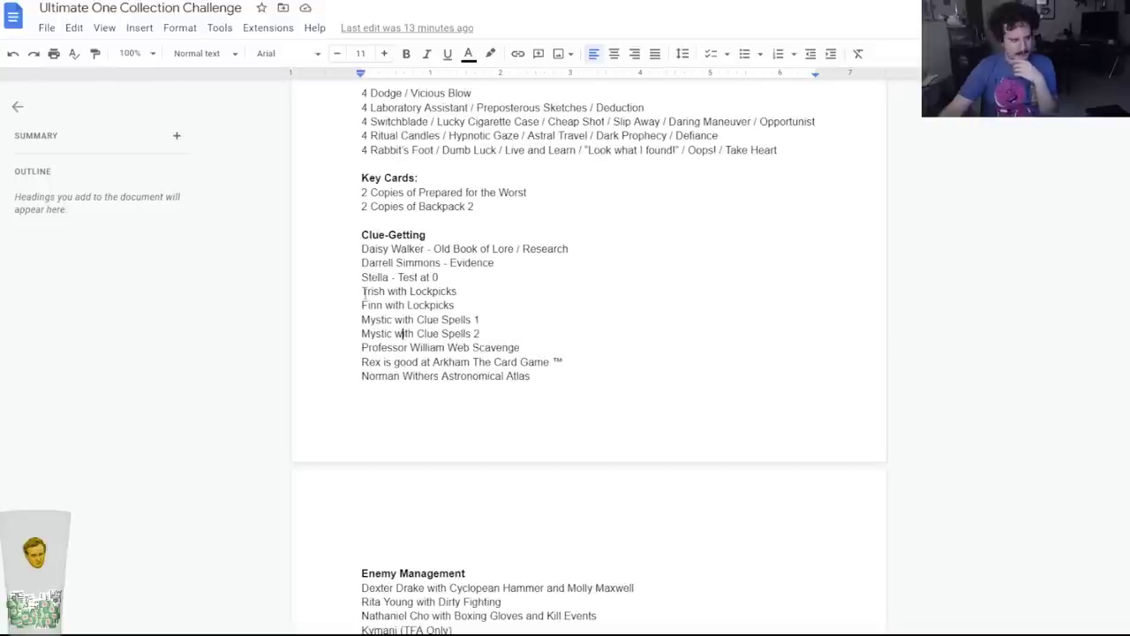
scroll(363, 290, "down", 6)
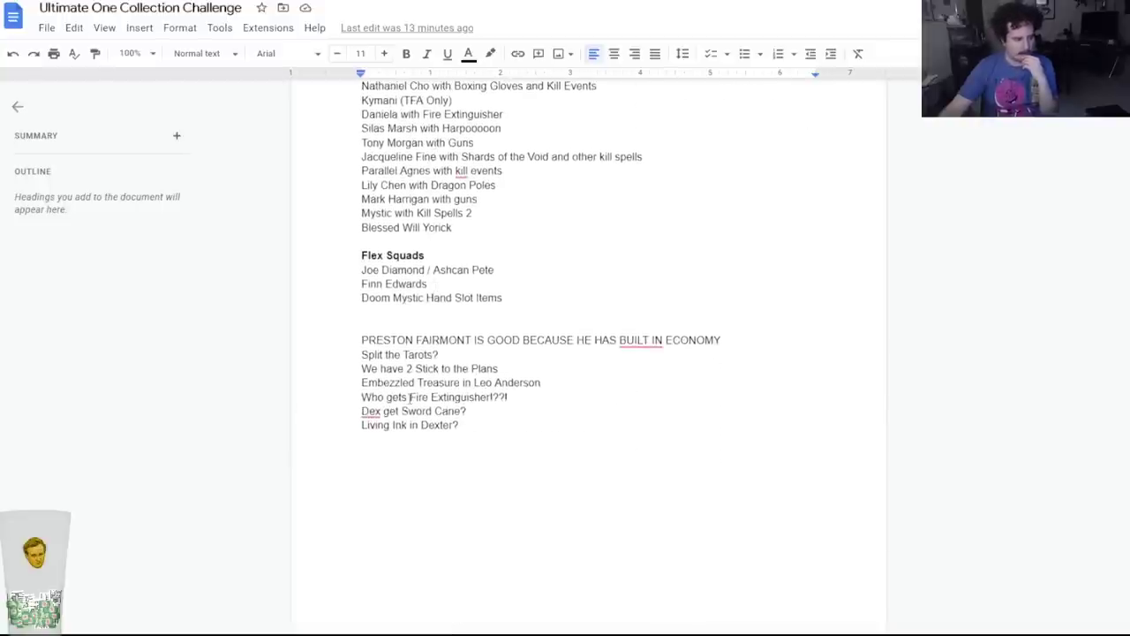
Review the Enemy Management and Flex Squads lists in the document, focusing on the Joe Diamond / Ashcan Pete entry.
scroll(411, 362, "up", 1)
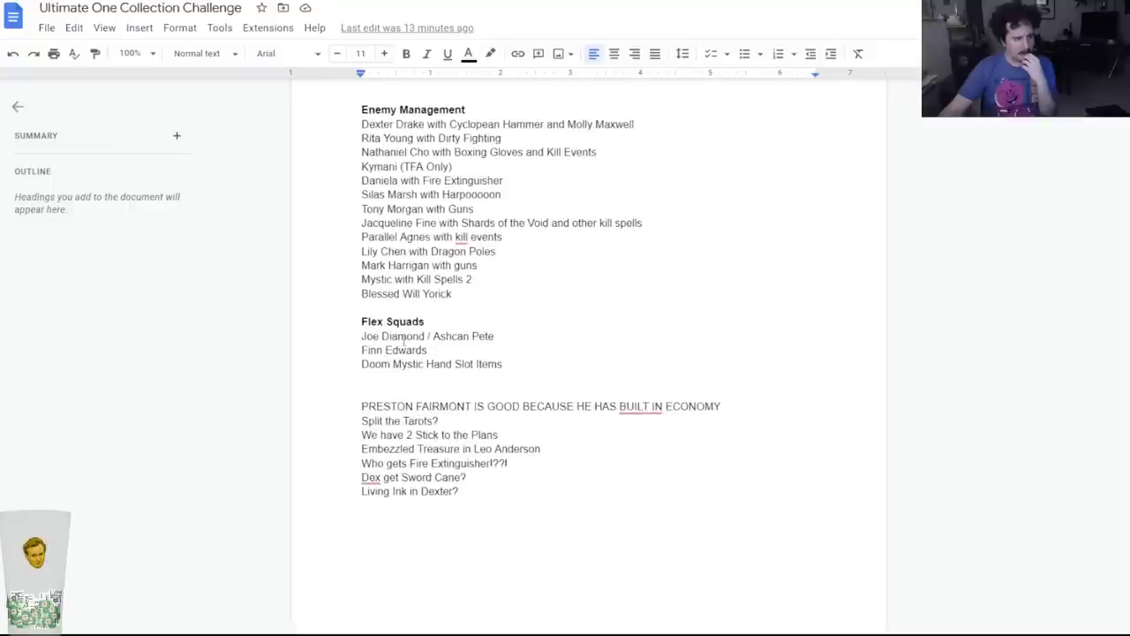
left_click_drag(434, 334, 489, 331)
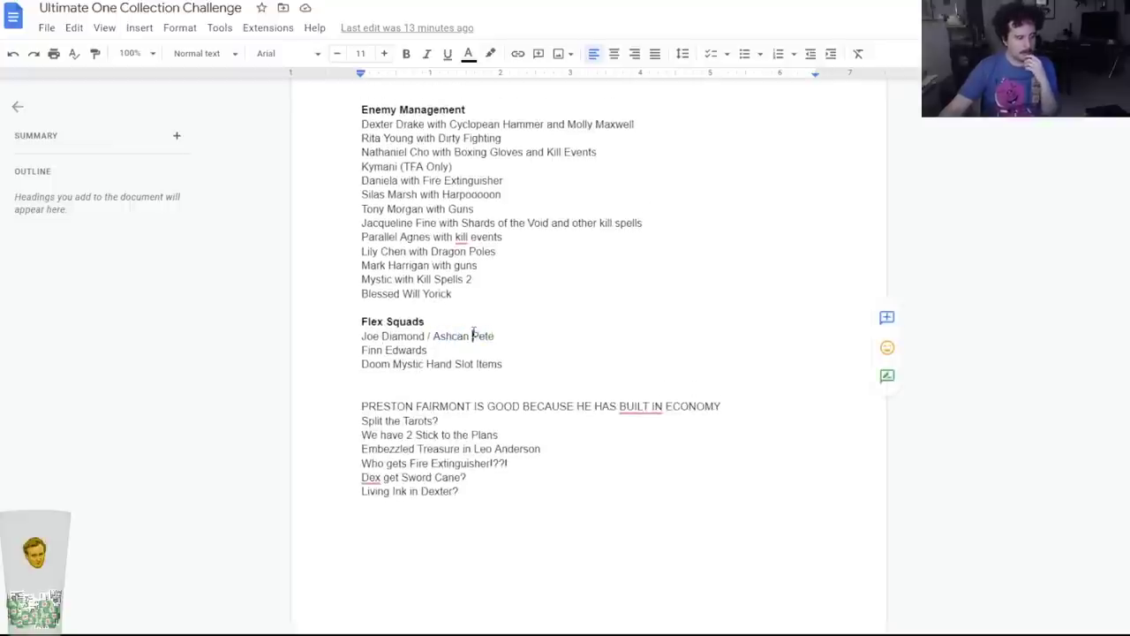
left_click(474, 334)
Switch to ArkhamDB and go through the open Arkham Gauntlet decks to check which investigators already have one.
key("ctrl+Tab")
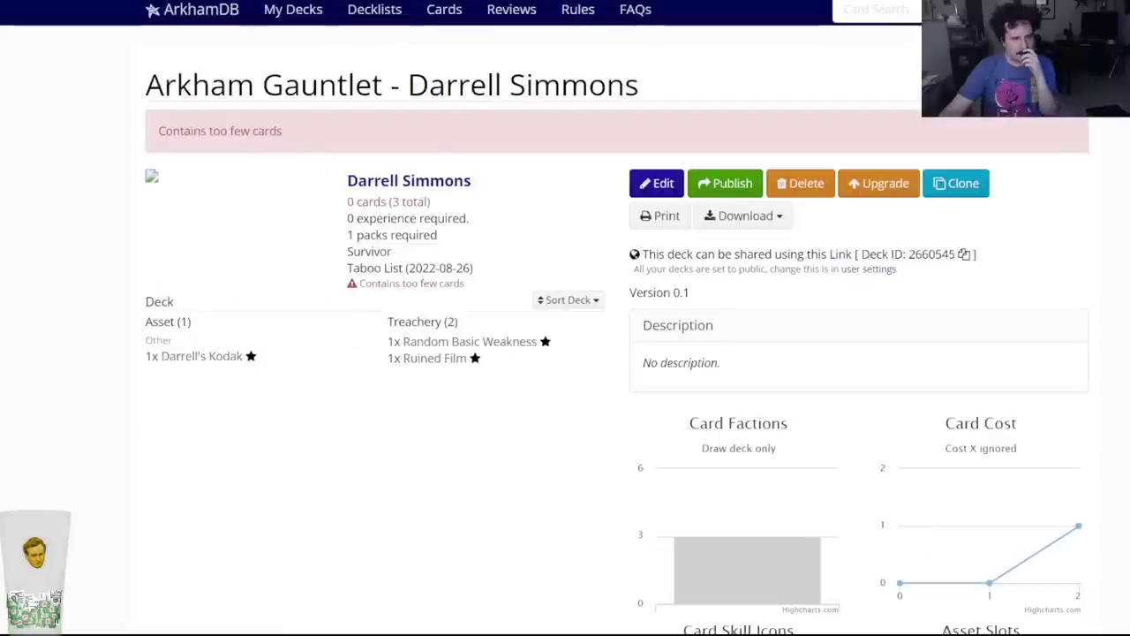
key("ctrl+Tab")
key("ctrl+Tab")
key("ctrl+Tab")
key("ctrl+Tab")
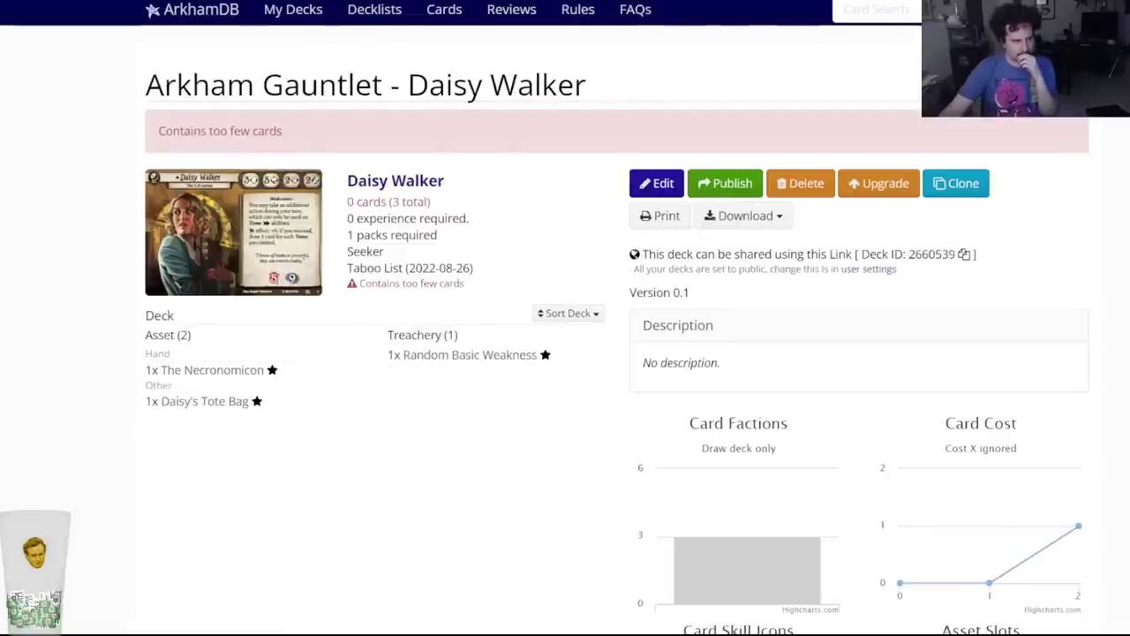
key("ctrl+Tab")
key("ctrl+Tab")
key("ctrl+Tab")
key("ctrl+Tab")
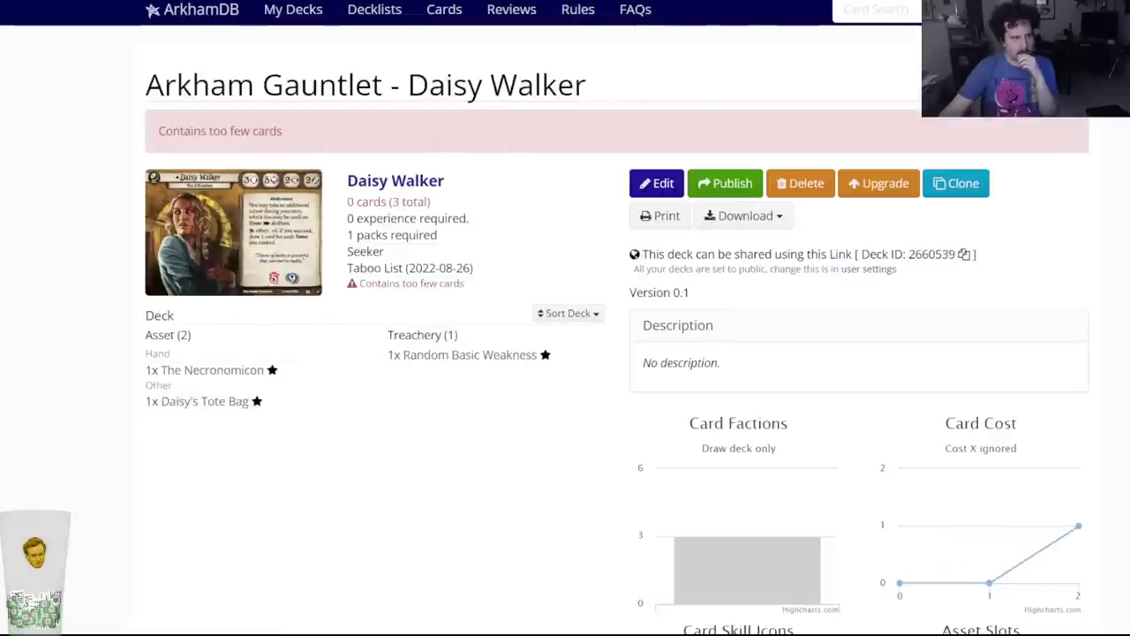
key("ctrl+Tab")
key("ctrl+shift+Tab")
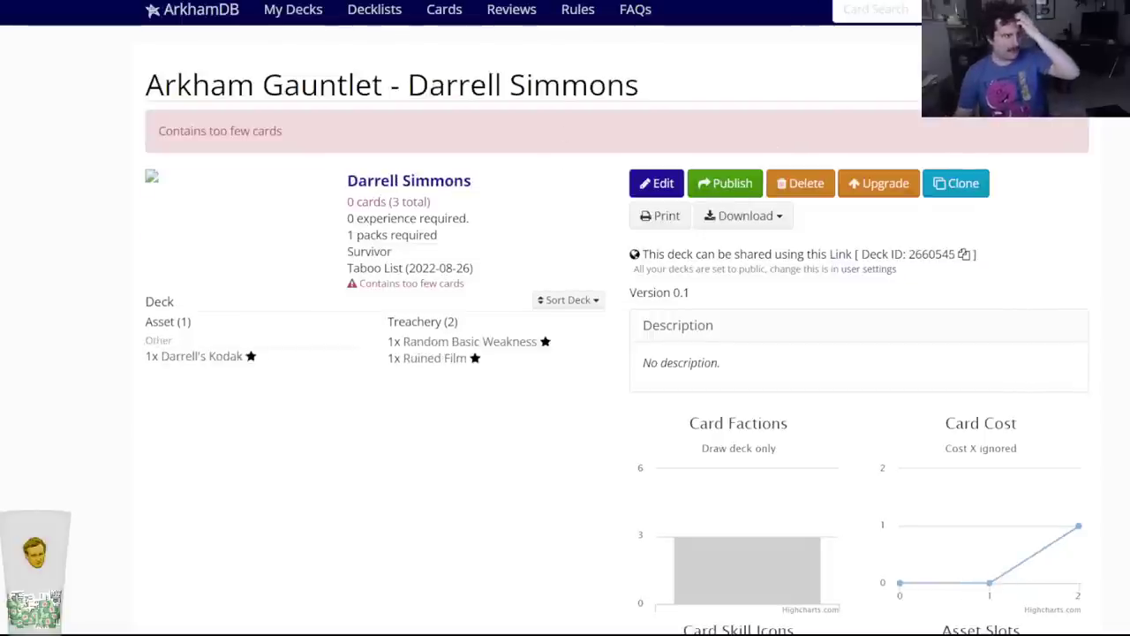
Find Stella Clark among the investigators and start a new deck for her.
key("ctrl+w")
key("Return")
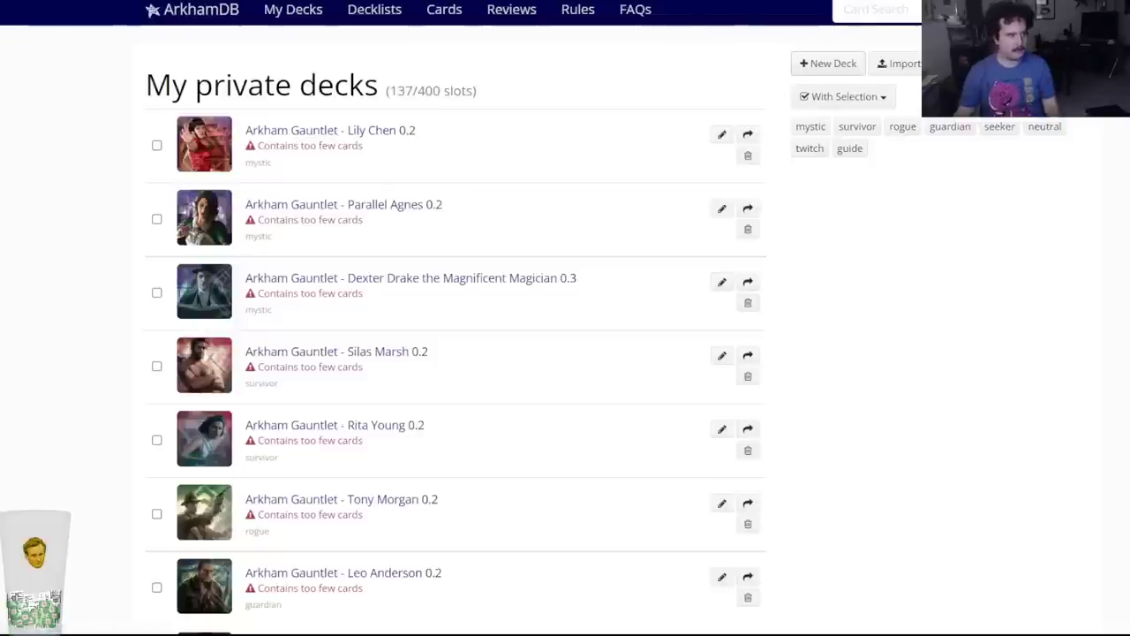
type("tell")
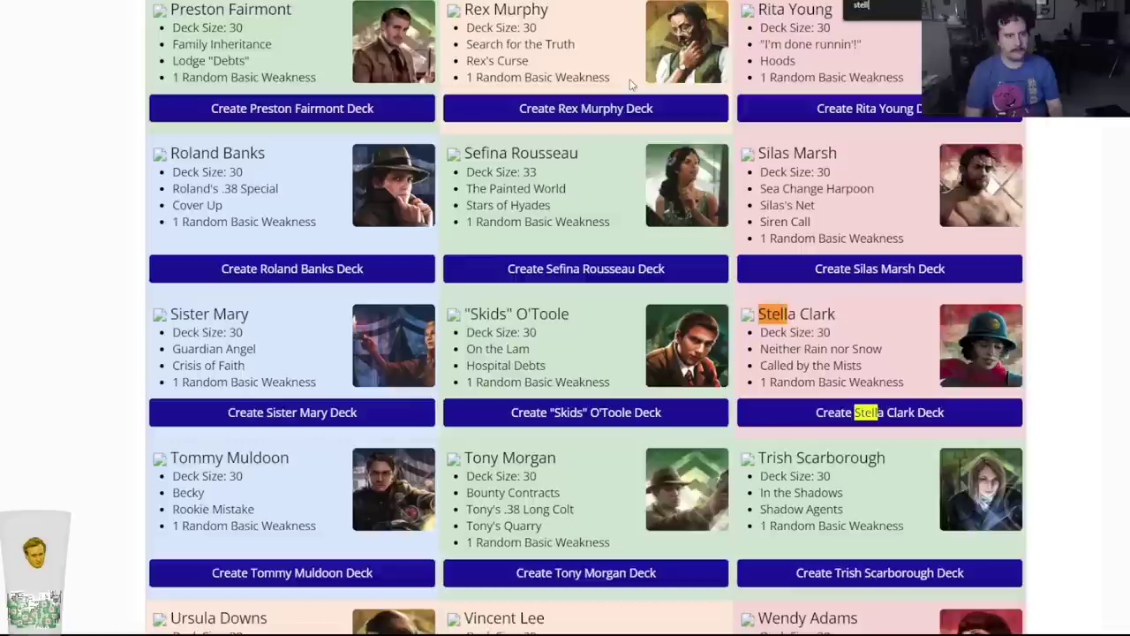
left_click(923, 412)
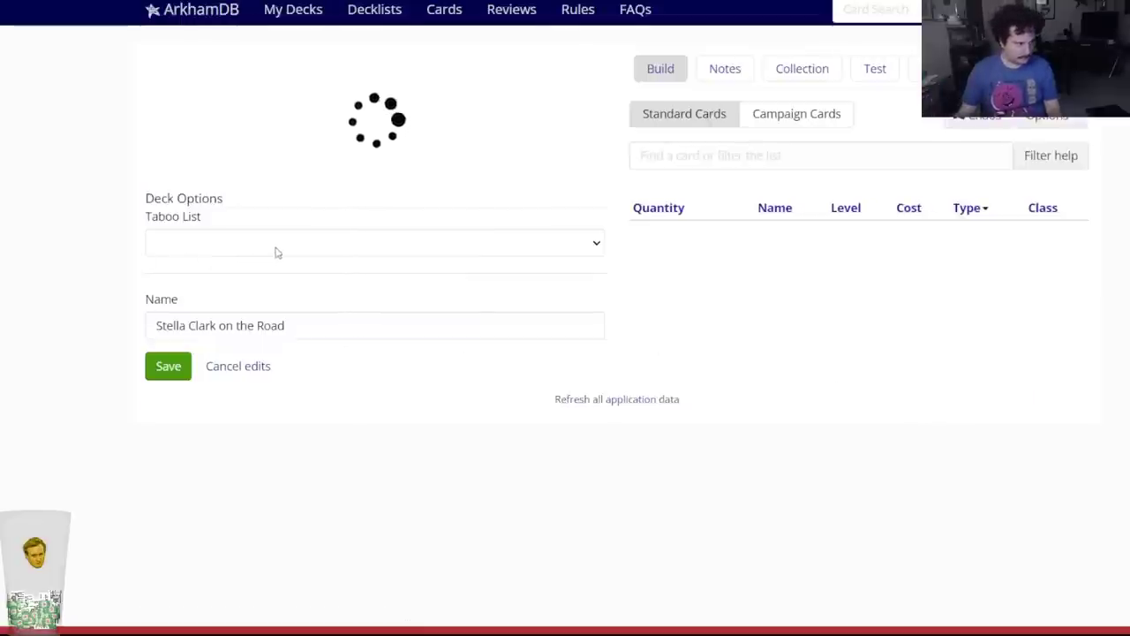
Apply Taboo List (2022-08-26) to the Stella Clark deck and save it under the name "Arkham Gauntlet - Stella Clark".
left_click(252, 364)
key("Escape")
key("Down")
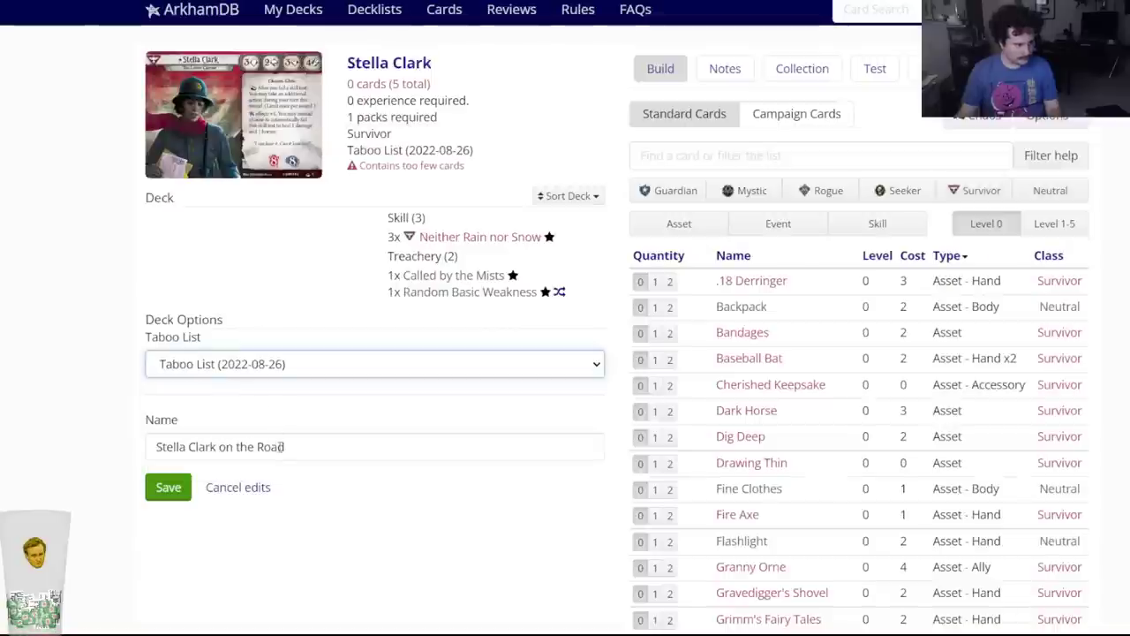
key("Tab")
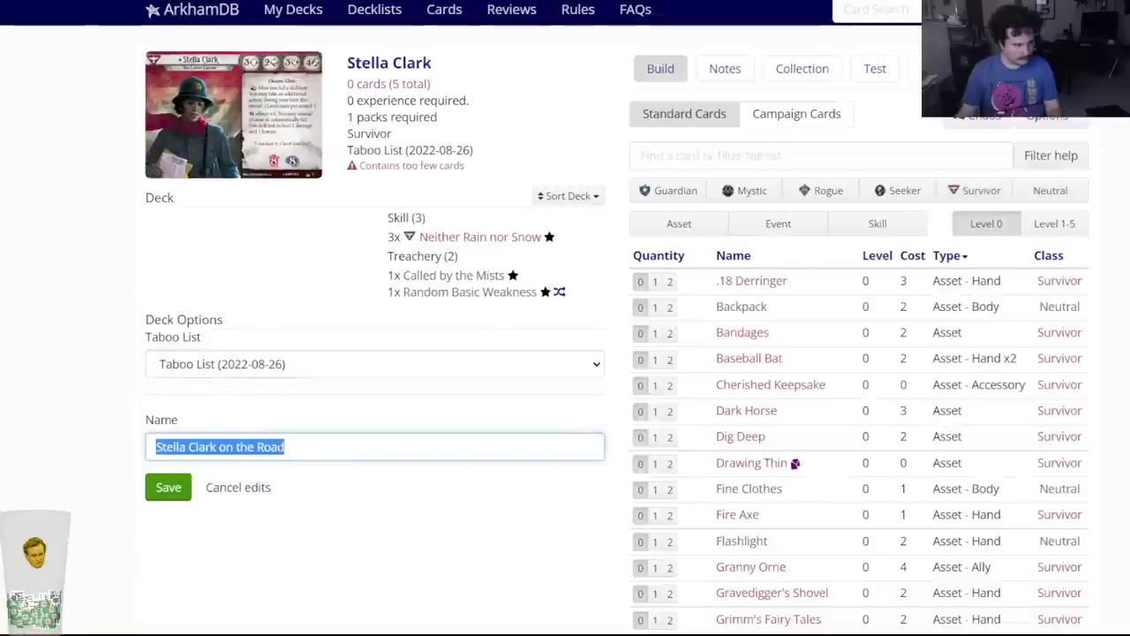
type("Arkham Gauntlet - Stell")
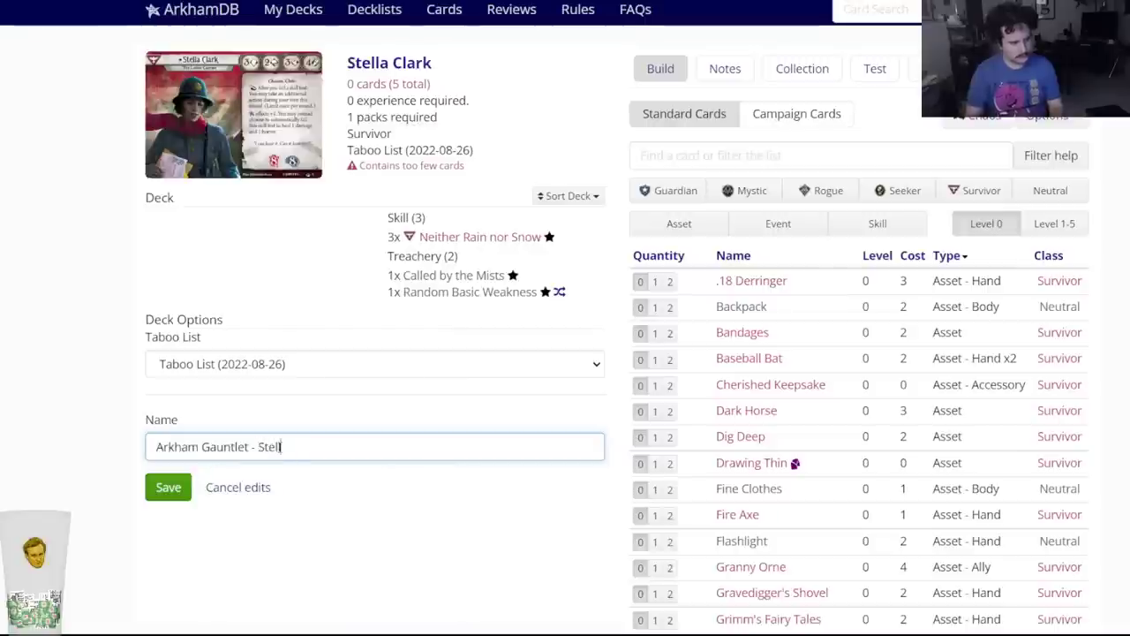
type("a Clarkeeeeeeeeeee")
left_click_drag(317, 447, 625, 422)
key("BackSpace")
left_click(182, 481)
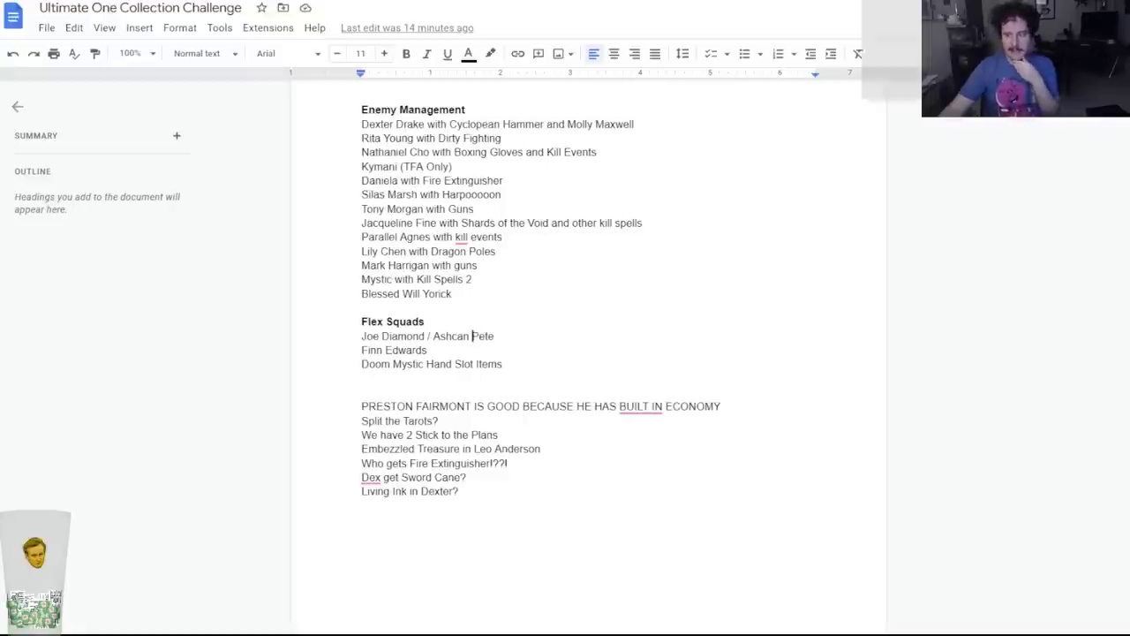
Switch from the planning document back to ArkhamDB and compare the open Arkham Gauntlet decks to see which investigator is missing.
key("alt+Tab")
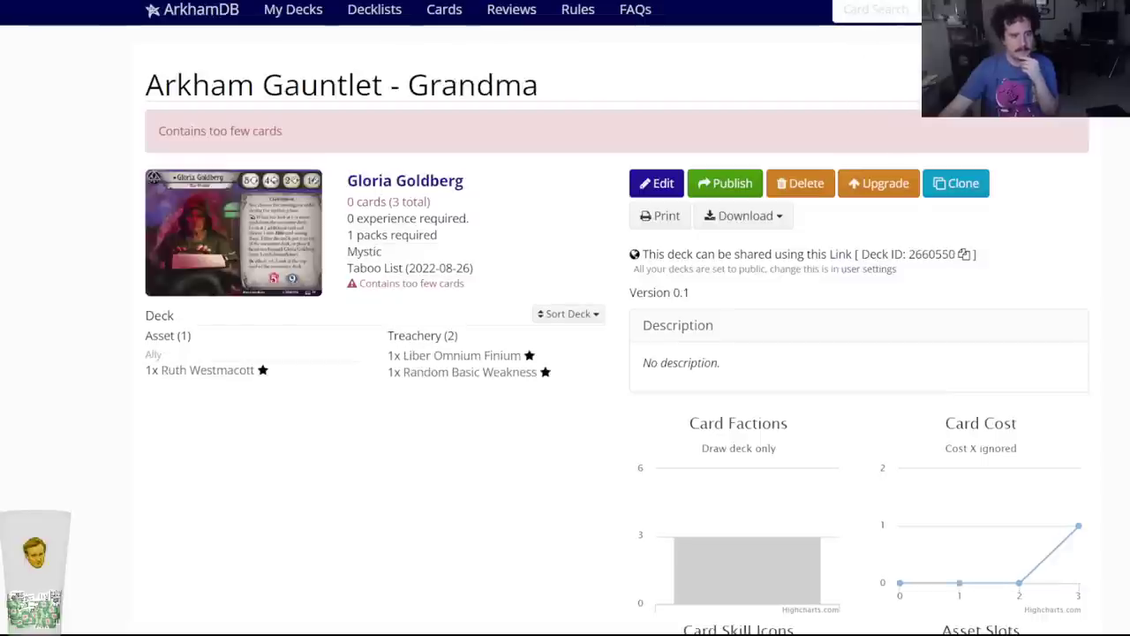
key("ctrl+Tab")
key("ctrl+Tab")
key("ctrl+Tab")
key("ctrl+Tab")
key("ctrl+Tab")
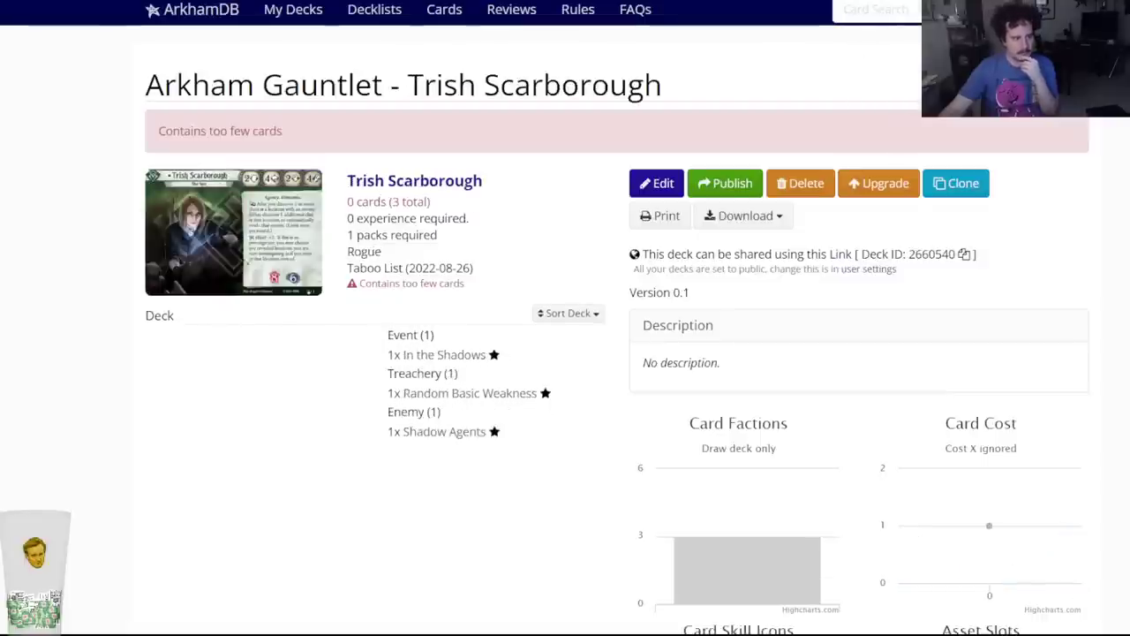
key("ctrl+shift+Tab")
key("ctrl+shift+Tab")
key("ctrl+shift+Tab")
key("ctrl+shift+Tab")
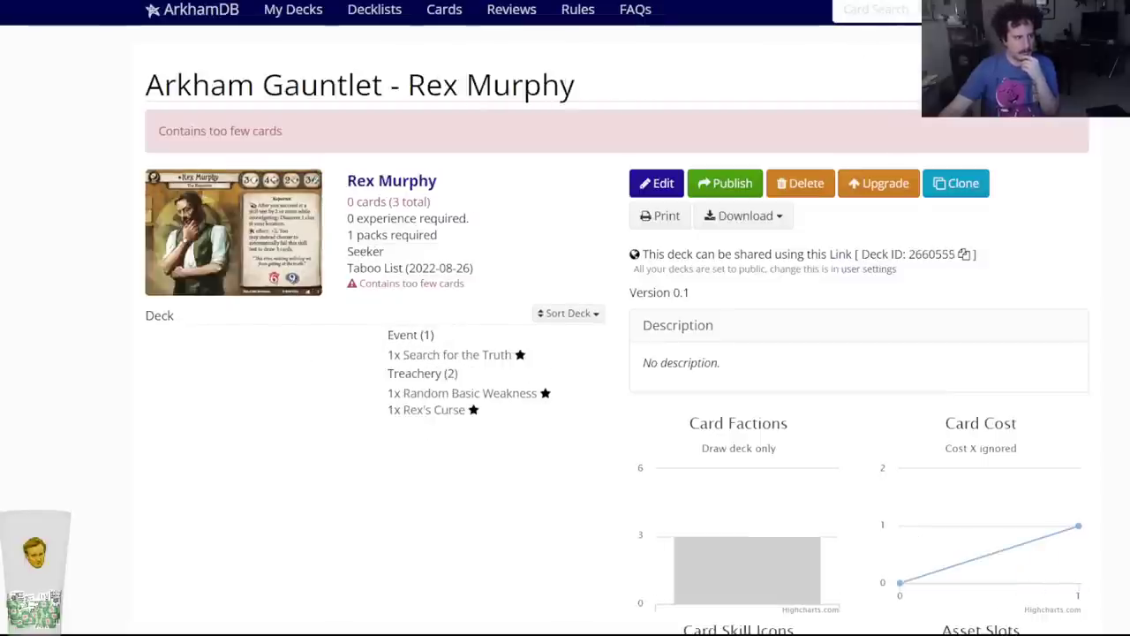
key("ctrl+shift+Tab")
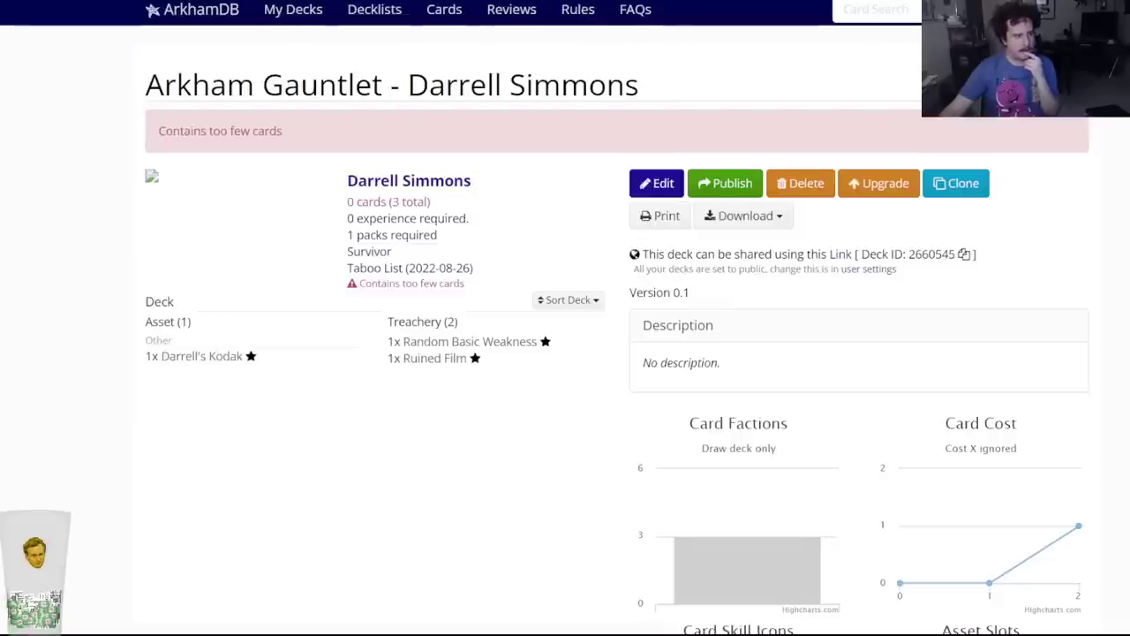
key("ctrl+shift+Tab")
key("ctrl+shift+Tab")
key("ctrl+shift+Tab")
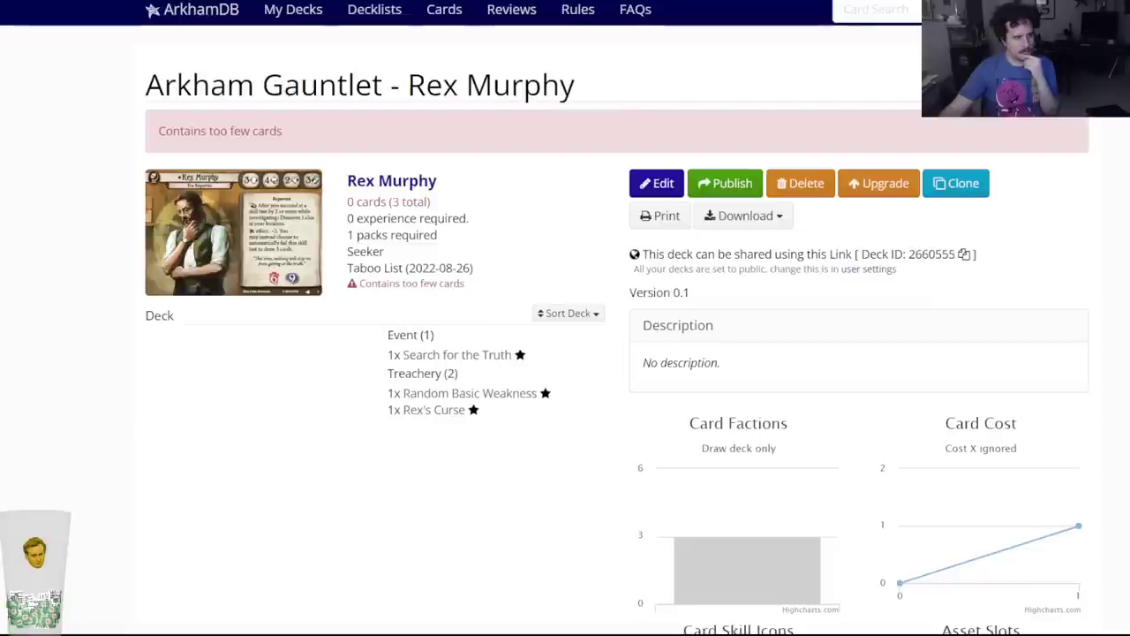
key("ctrl+Tab")
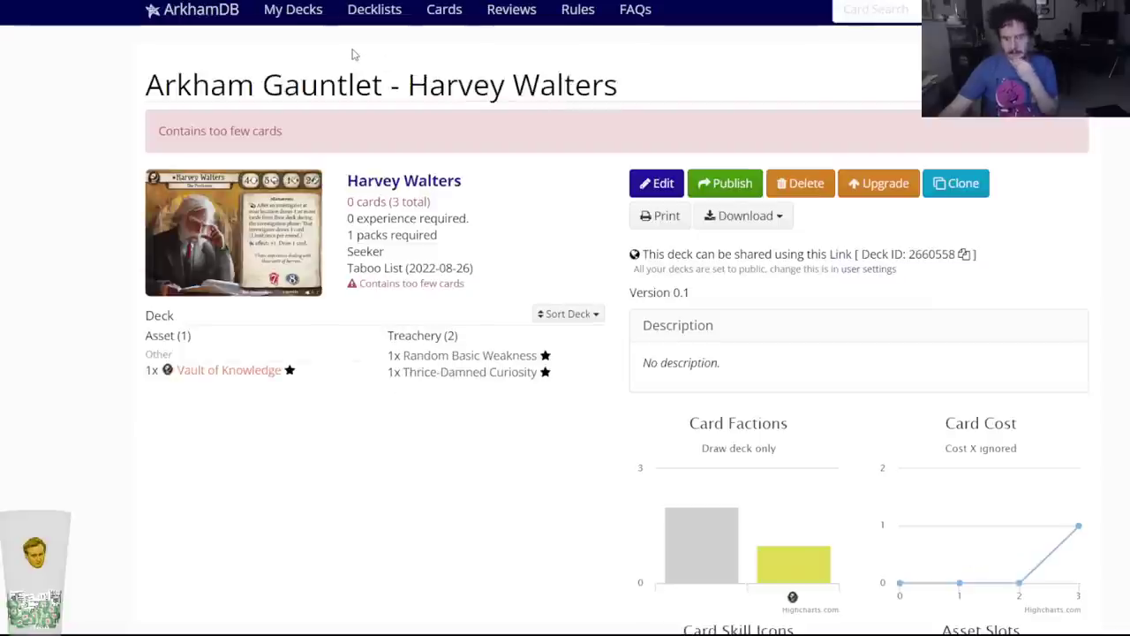
key("ctrl+Tab")
key("ctrl+shift+Tab")
key("ctrl+shift+Tab")
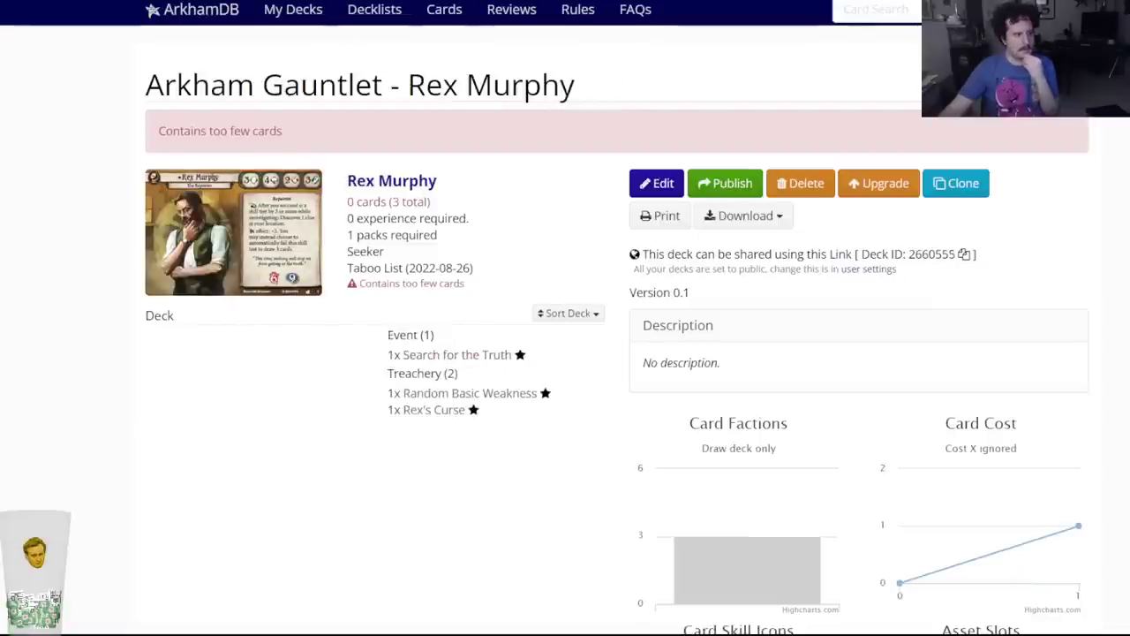
key("ctrl+shift+Tab")
key("ctrl+shift+Tab")
key("ctrl+shift+Tab")
key("ctrl+shift+Tab")
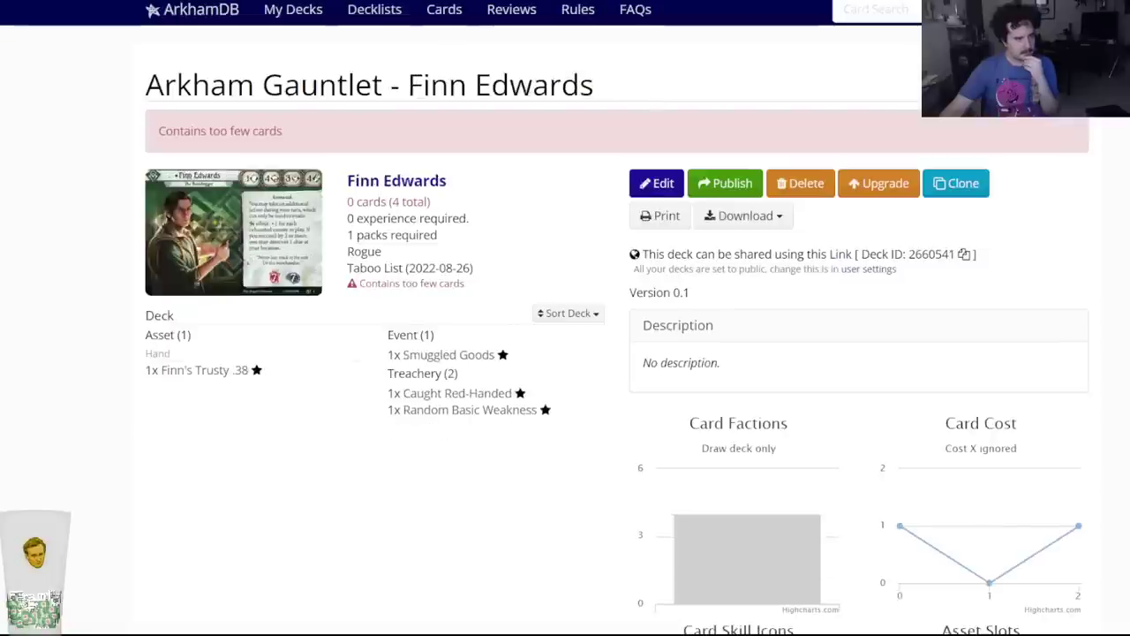
key("ctrl+shift+Tab")
key("ctrl+Tab")
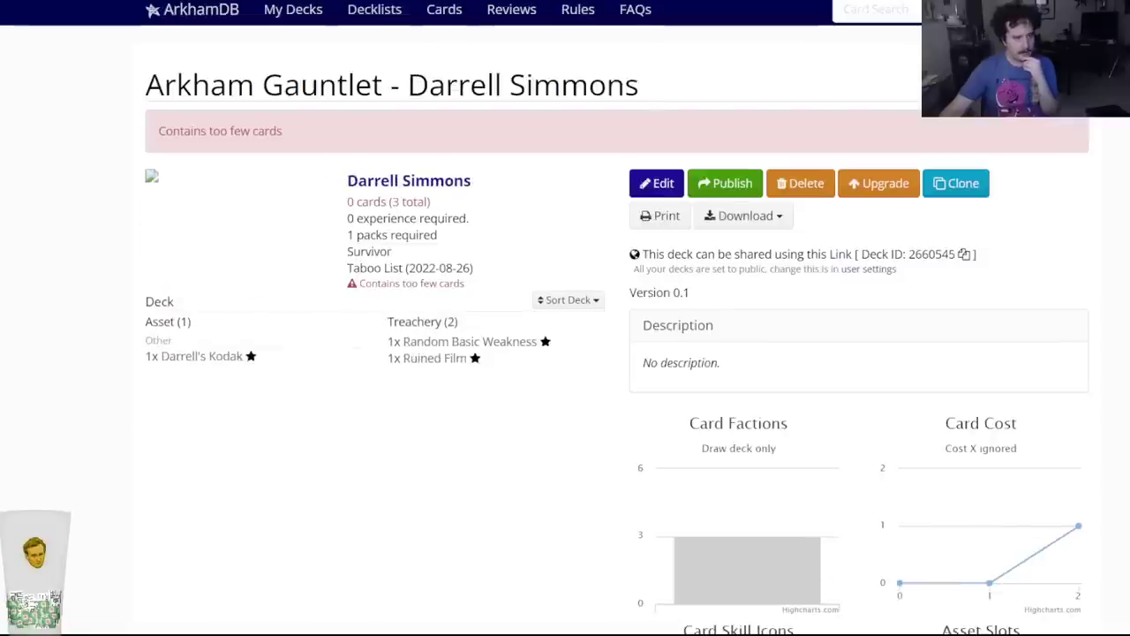
key("ctrl+shift+Tab")
key("ctrl+Tab")
key("ctrl+Tab")
key("ctrl+Tab")
key("ctrl+Tab")
key("ctrl+Tab")
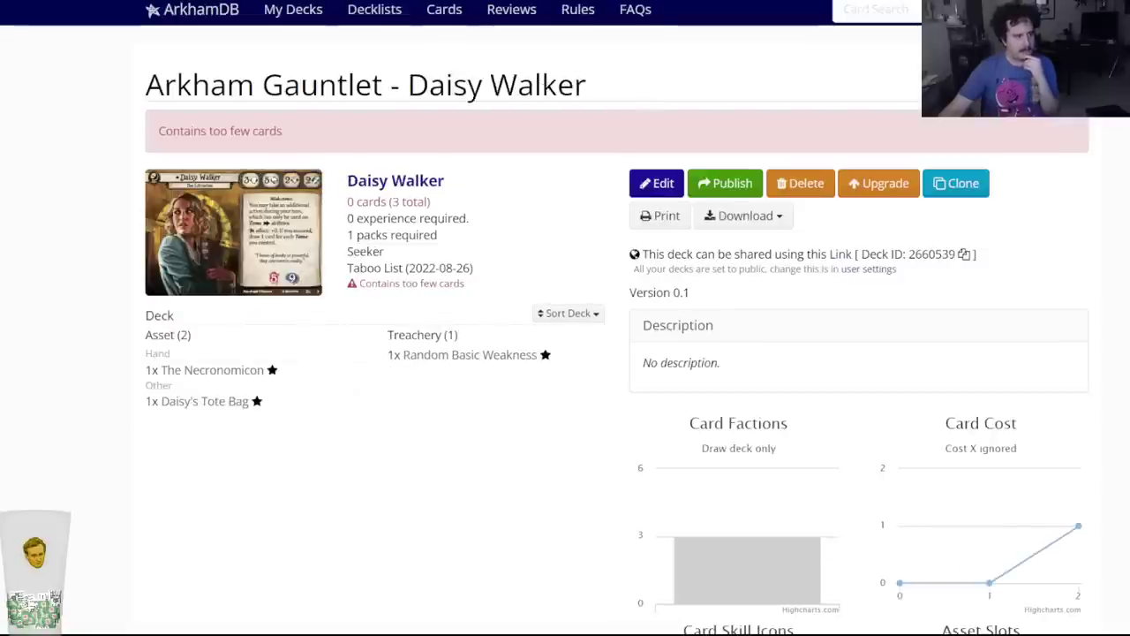
key("ctrl+Tab")
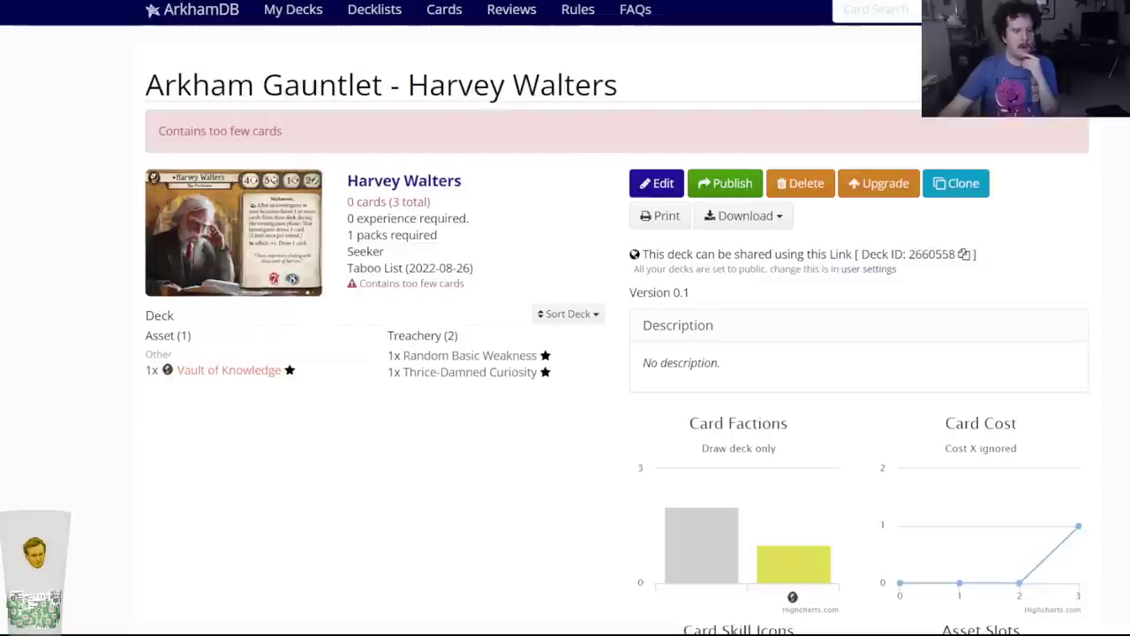
key("ctrl+Tab")
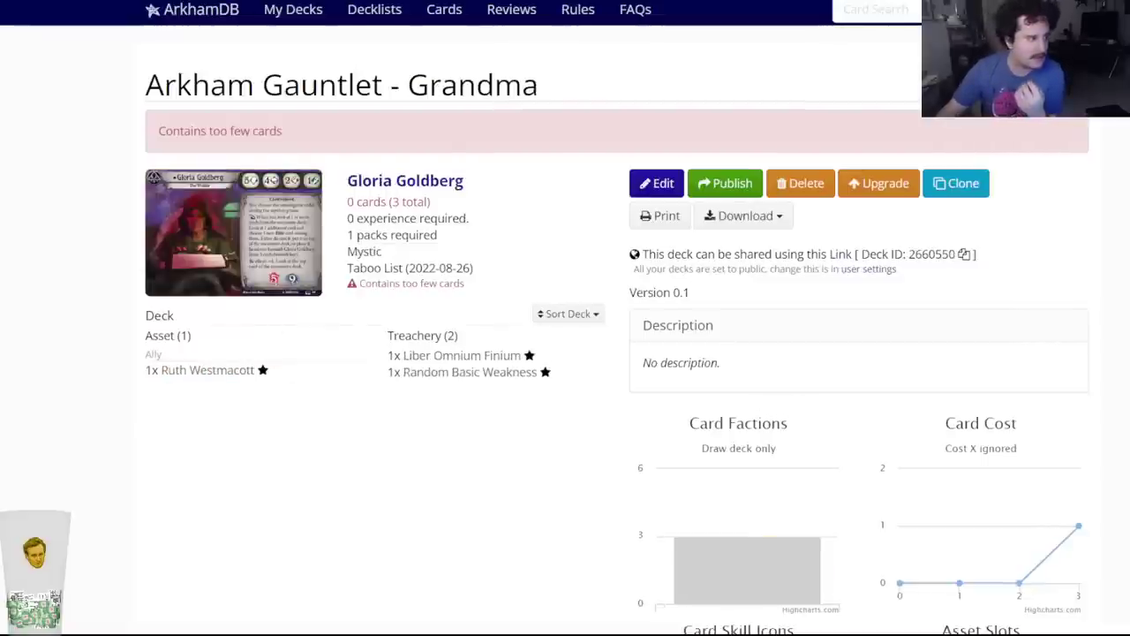
Find Minh Thi Phan among the investigators and start a new deck for her with Taboo List (2022-08-26).
key("ctrl+Tab")
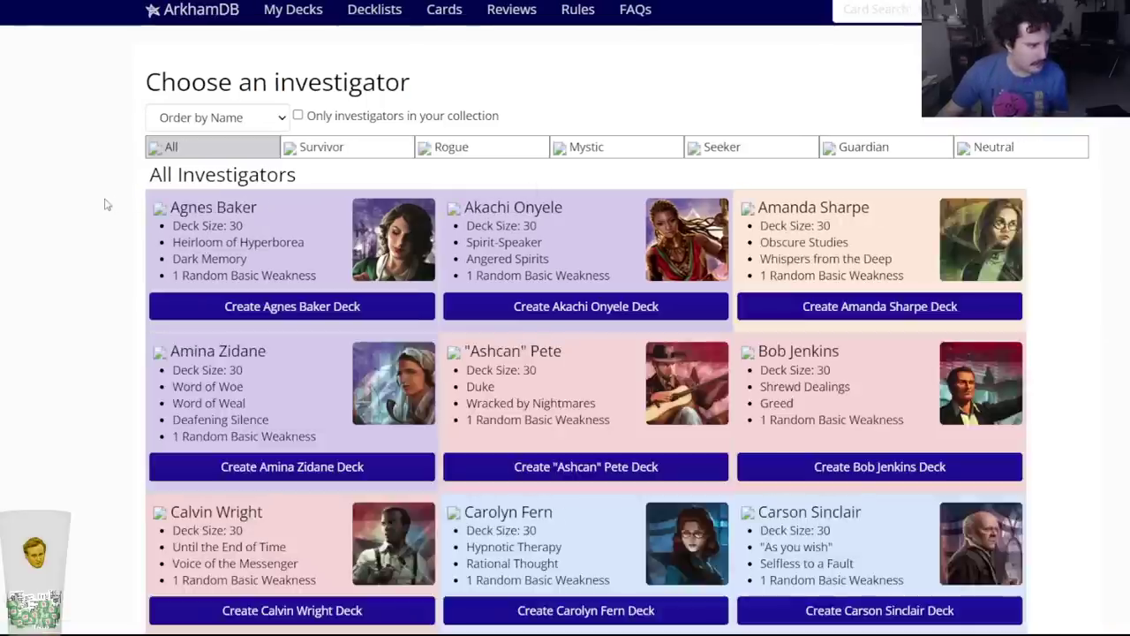
type("minh")
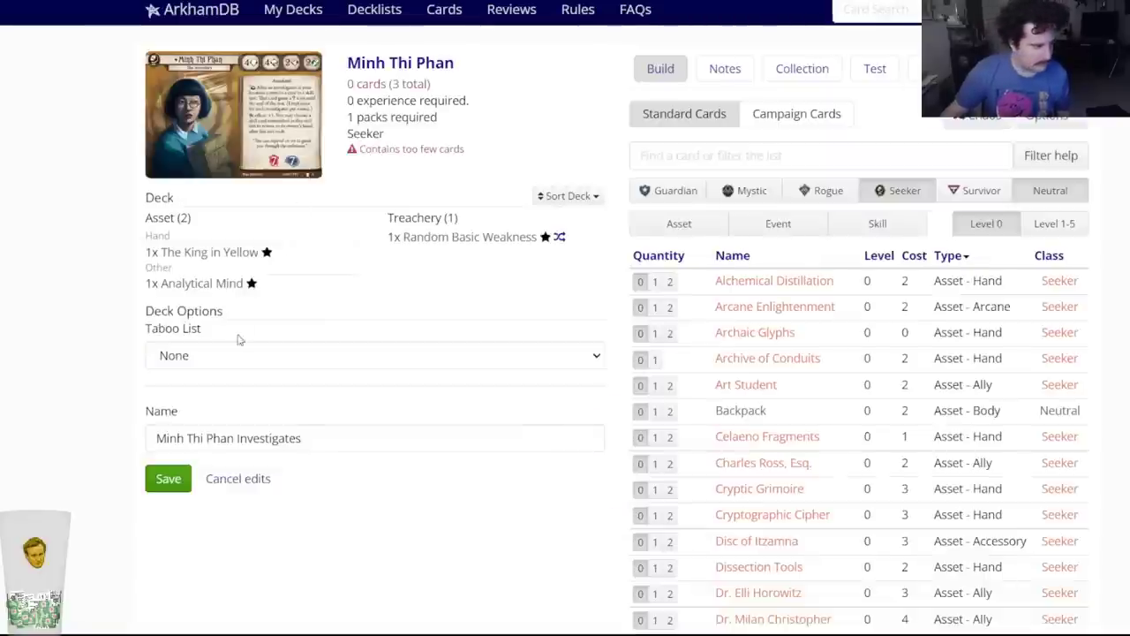
left_click(225, 355)
left_click(207, 378)
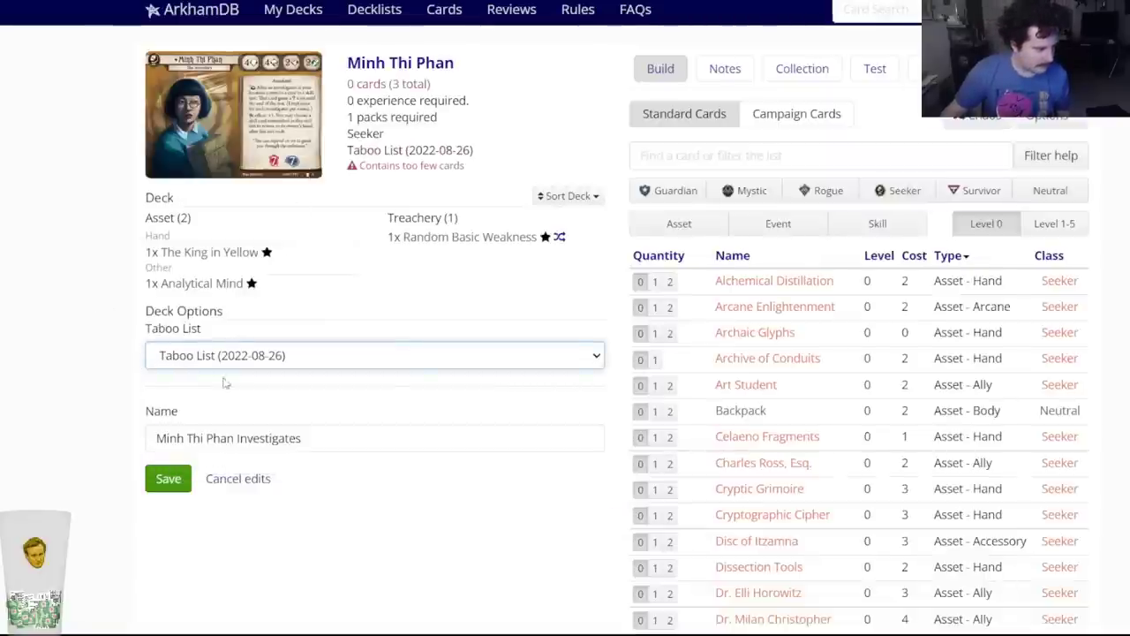
Name the new deck "Arkham Gauntlet - Minh Thi Phan" and save it.
triple_click(263, 446)
type("Arkham G")
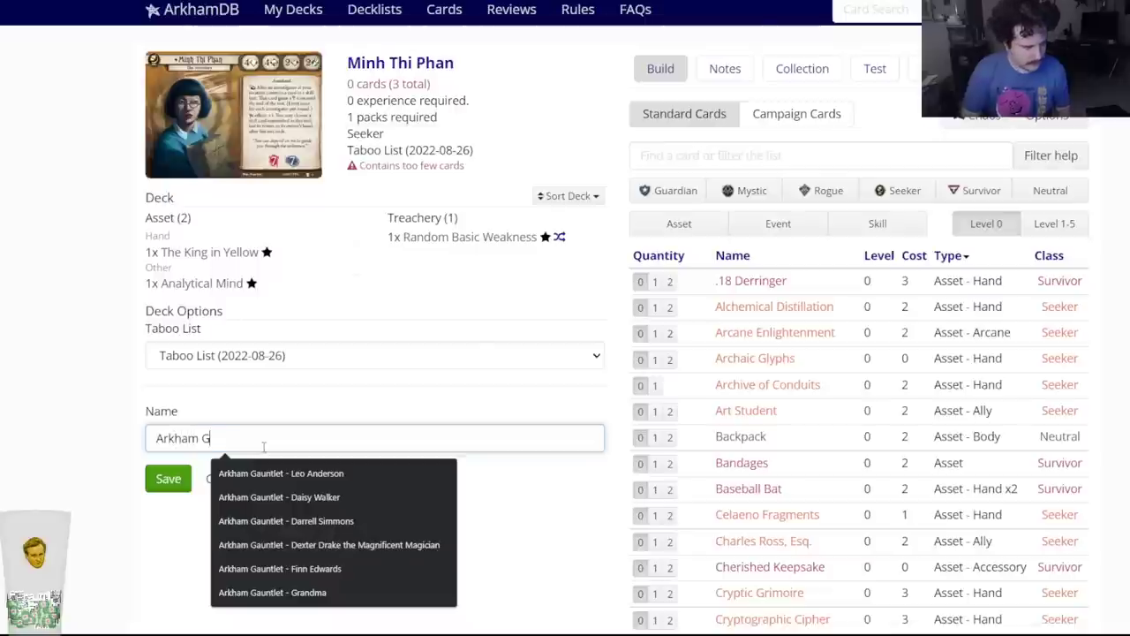
type("auntlet -")
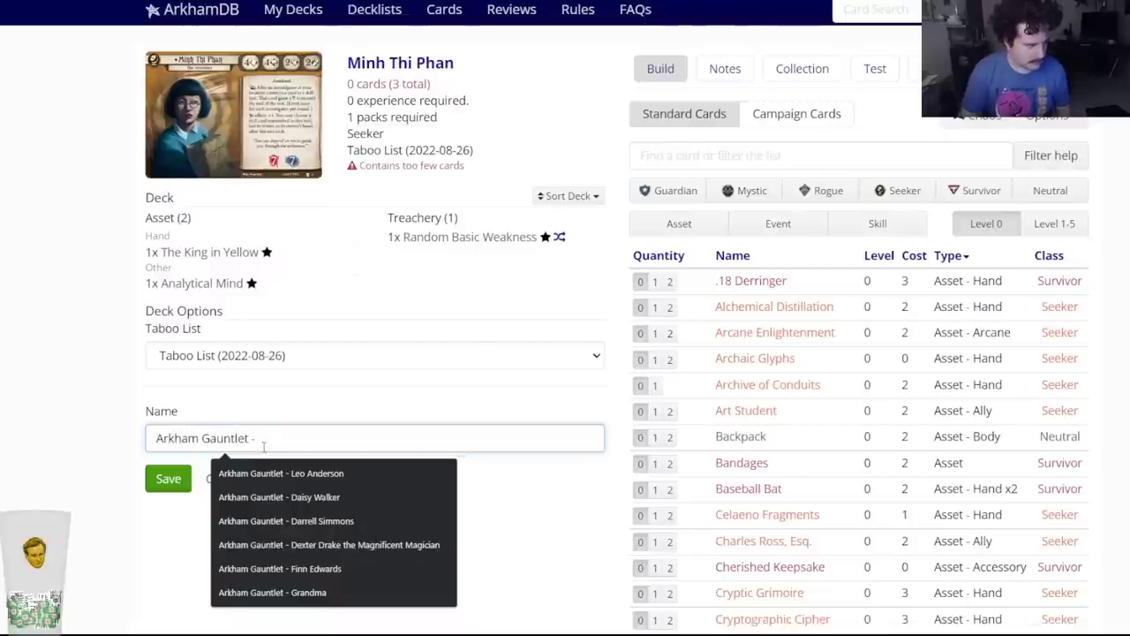
type(" Mi")
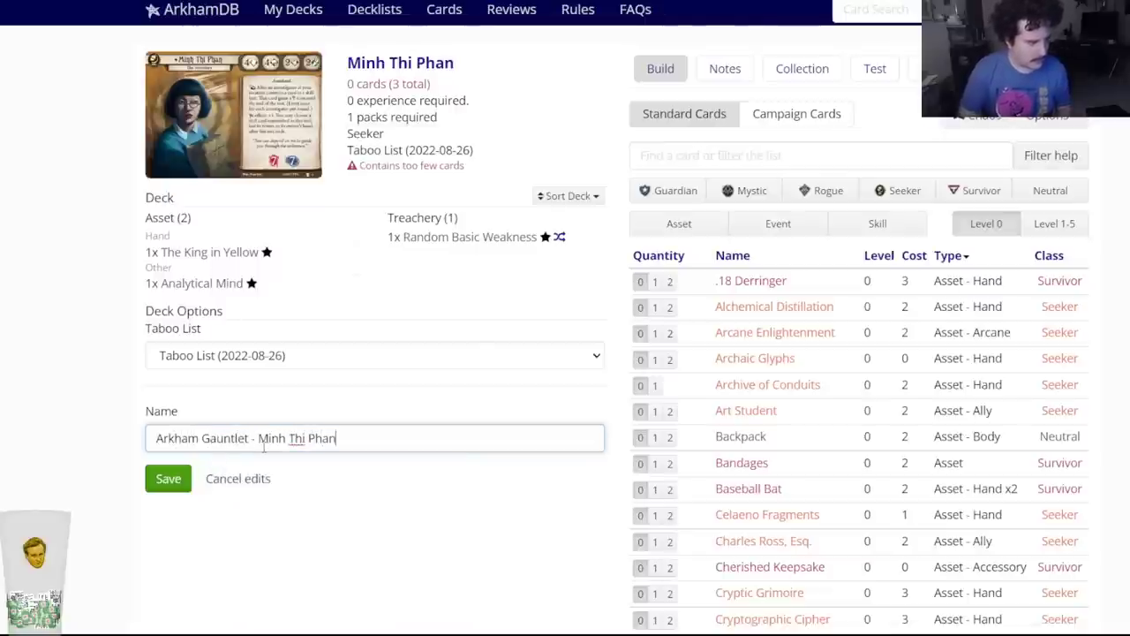
type("nh Thi Phan")
left_click(168, 478)
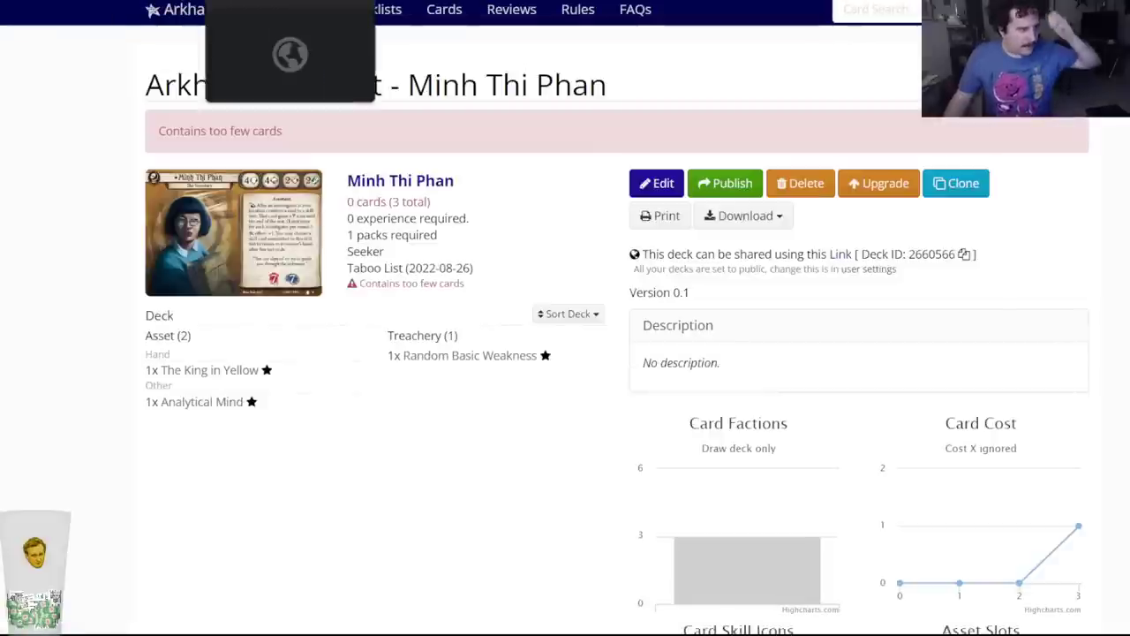
Look through the saved Stella Clark, Harvey Walters and Rex Murphy decks.
key("ctrl+Tab")
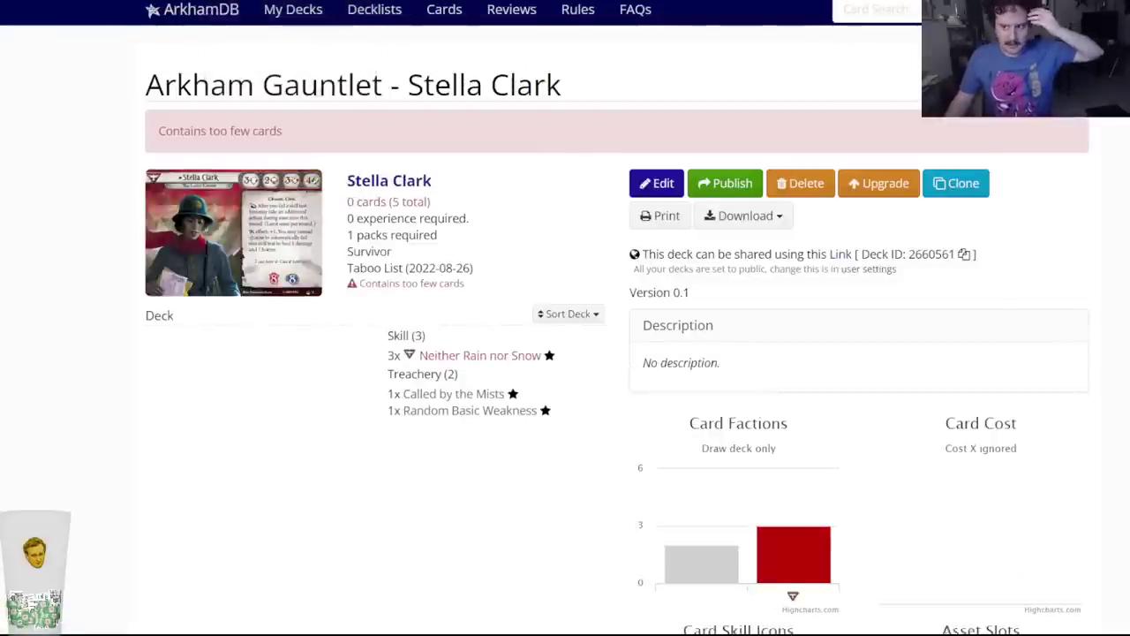
key("ctrl+Tab")
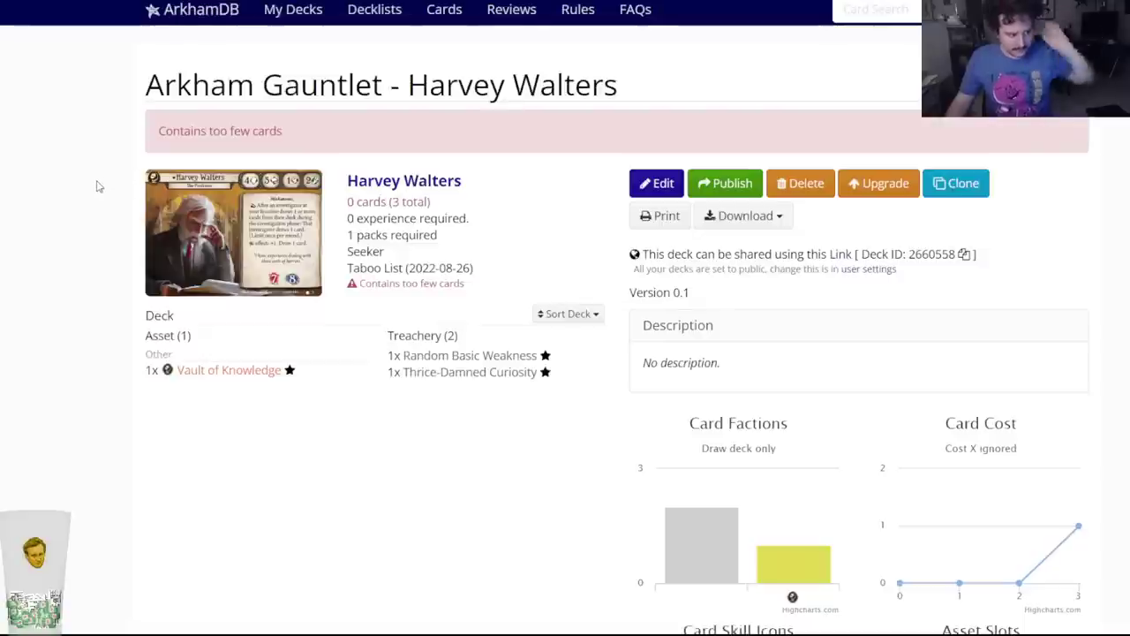
key("ctrl+Tab")
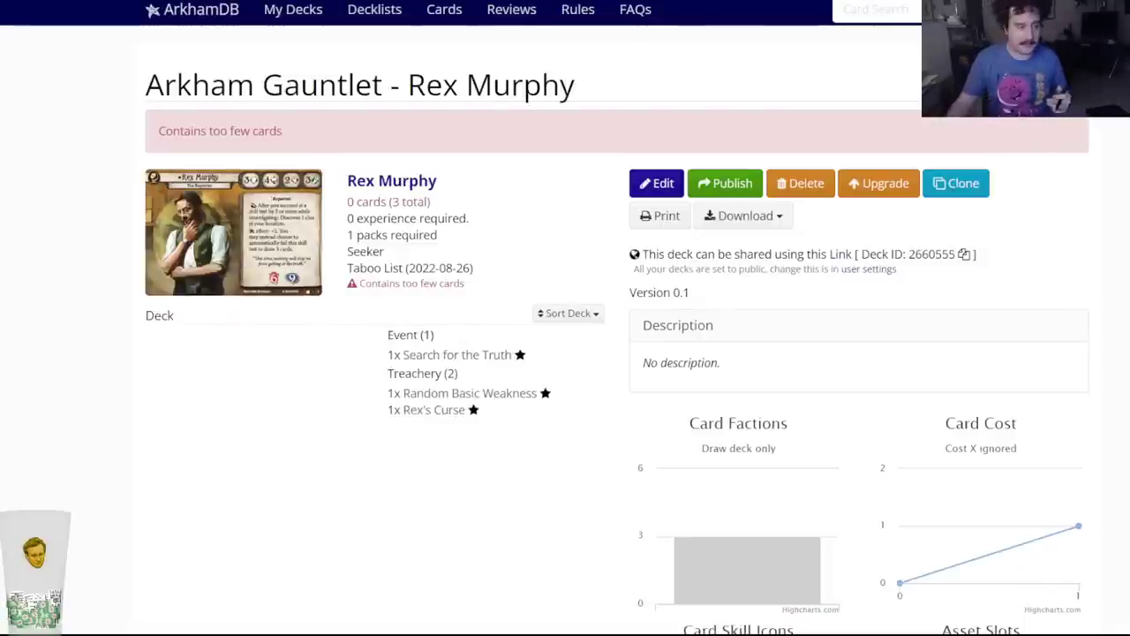
Look through the open Arkham Gauntlet decks, including Daisy Walker, Grandma, Harvey Walters and Finn Edwards, ending on Minh Thi Phan.
key("ctrl+Tab")
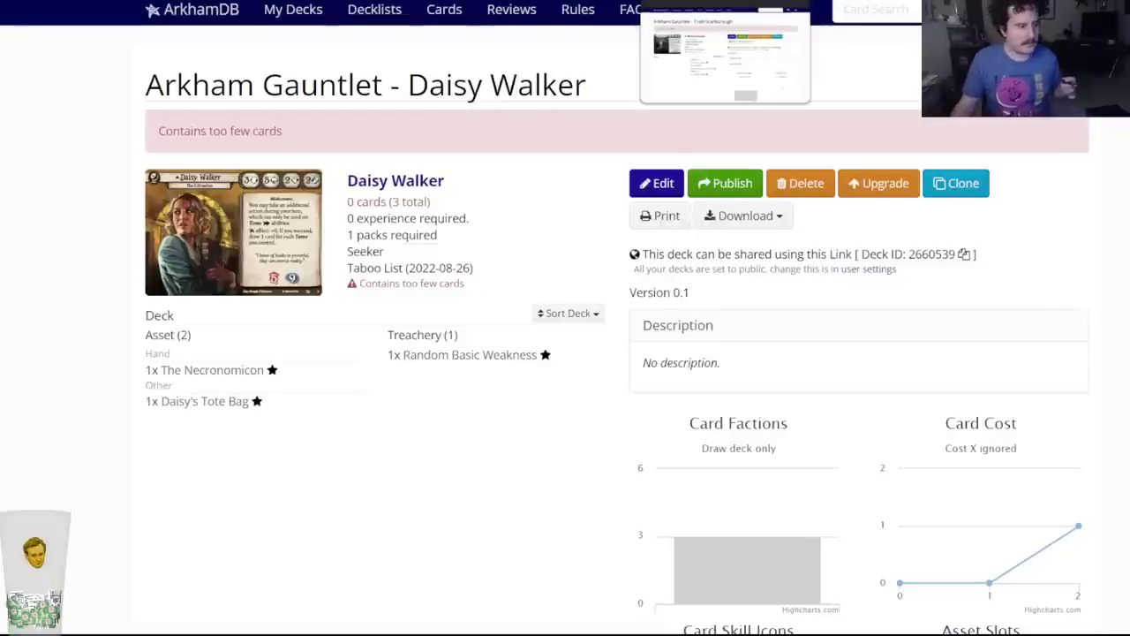
left_click(725, 2)
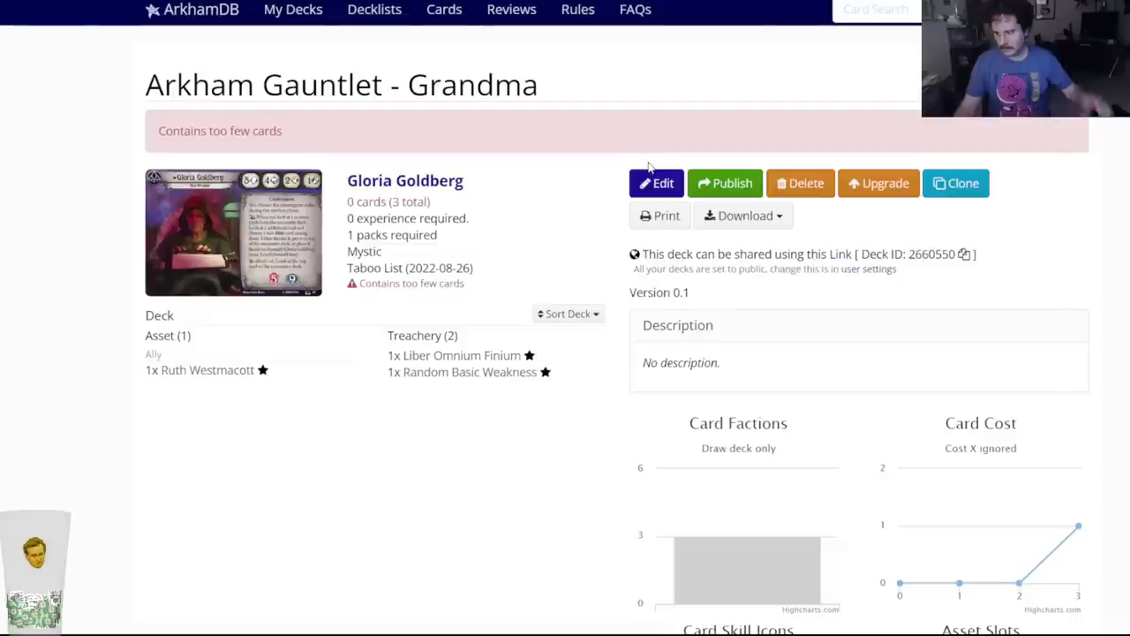
key("alt+Left")
key("alt+Left")
key("alt+Left")
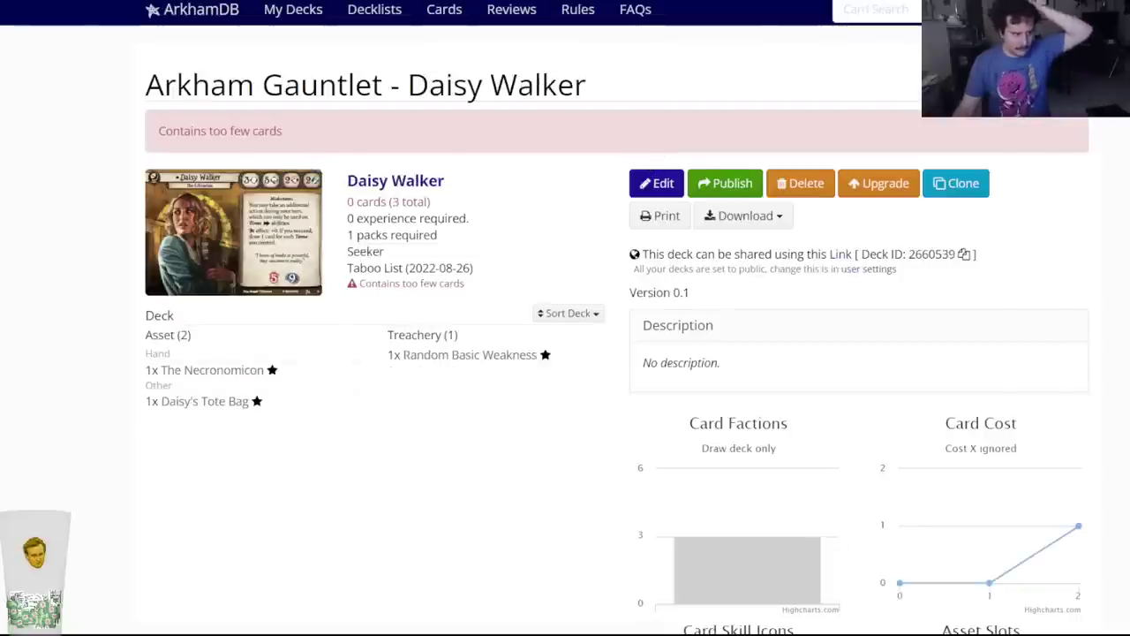
key("alt+Left")
key("alt+Right")
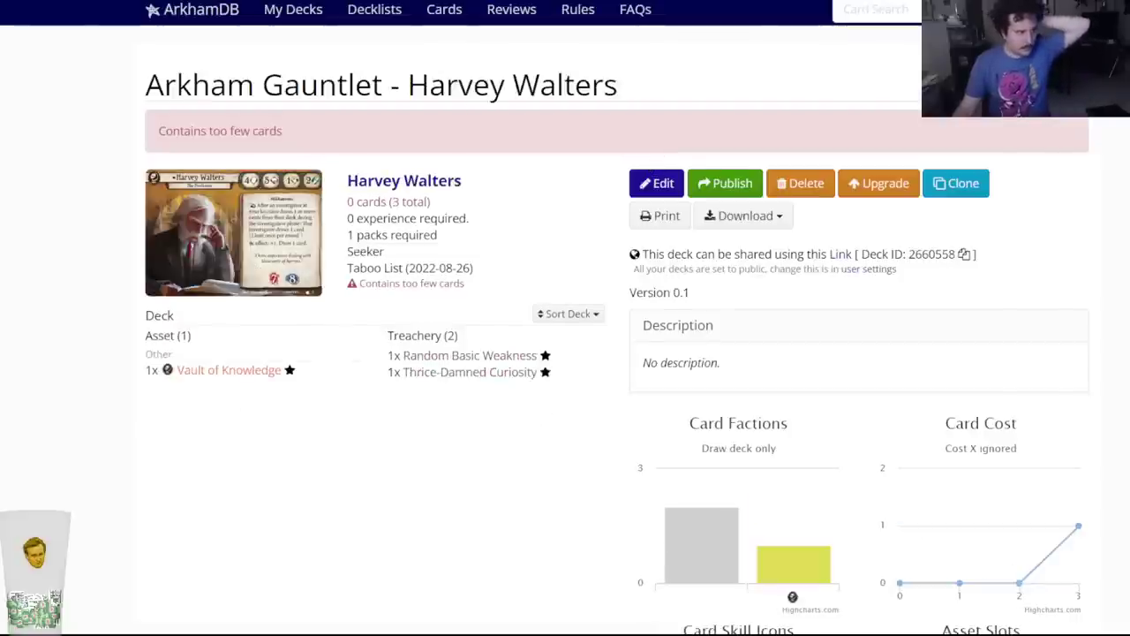
key("alt+Right")
key("alt+Right")
key("alt+Right")
key("alt+Right")
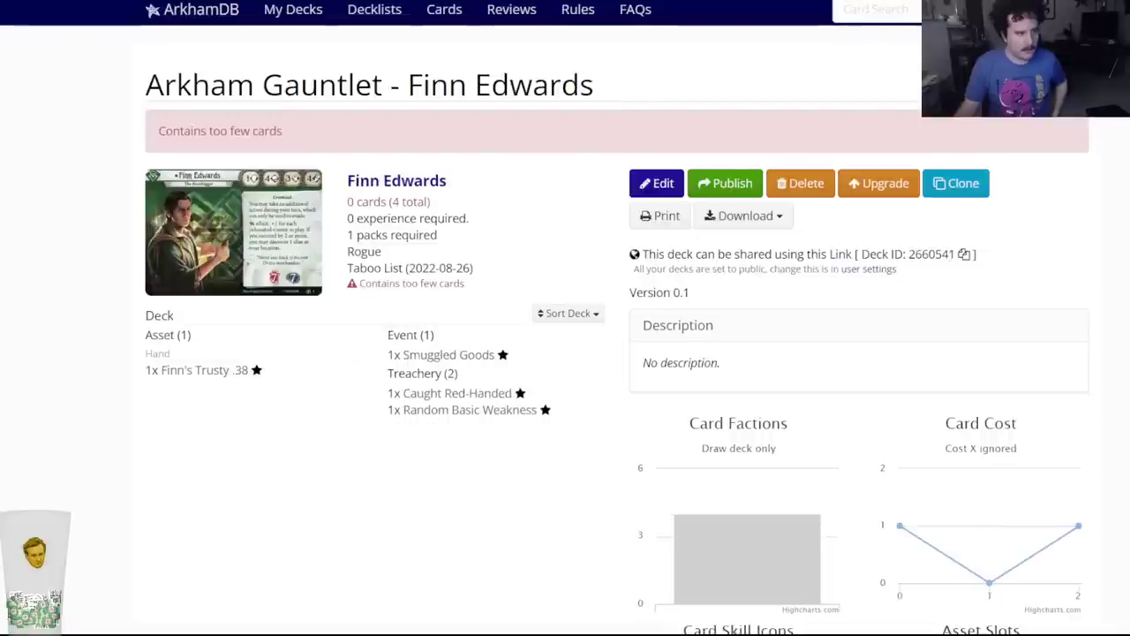
key("alt+Right")
key("alt+Right")
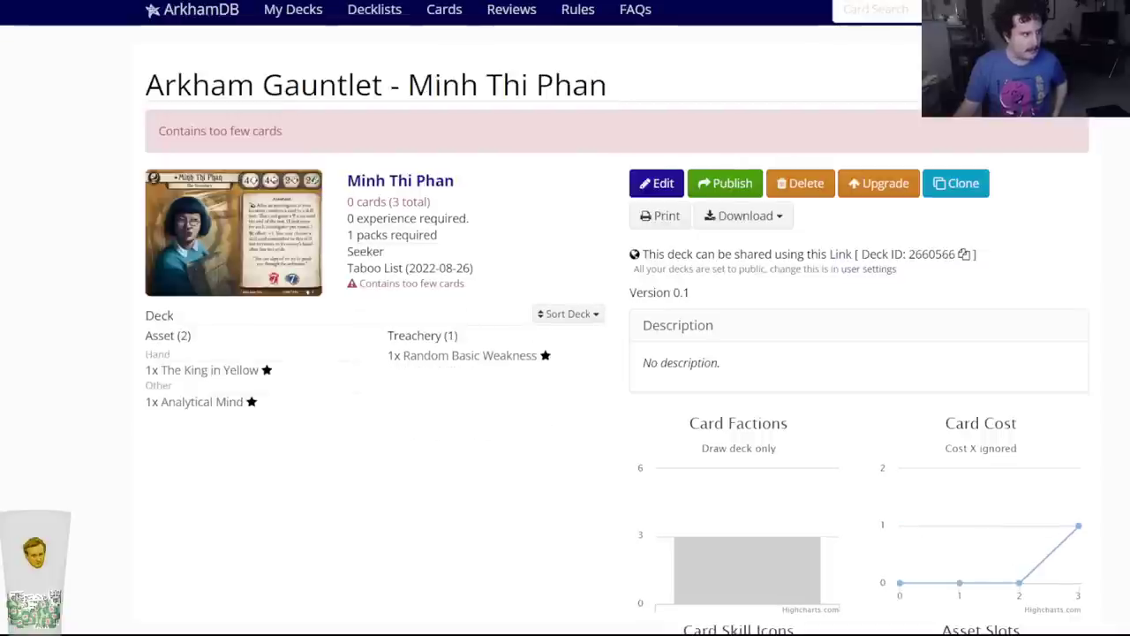
Open the Minh Thi Phan deck for editing and add two copies of Professor William Webb.
left_click(656, 184)
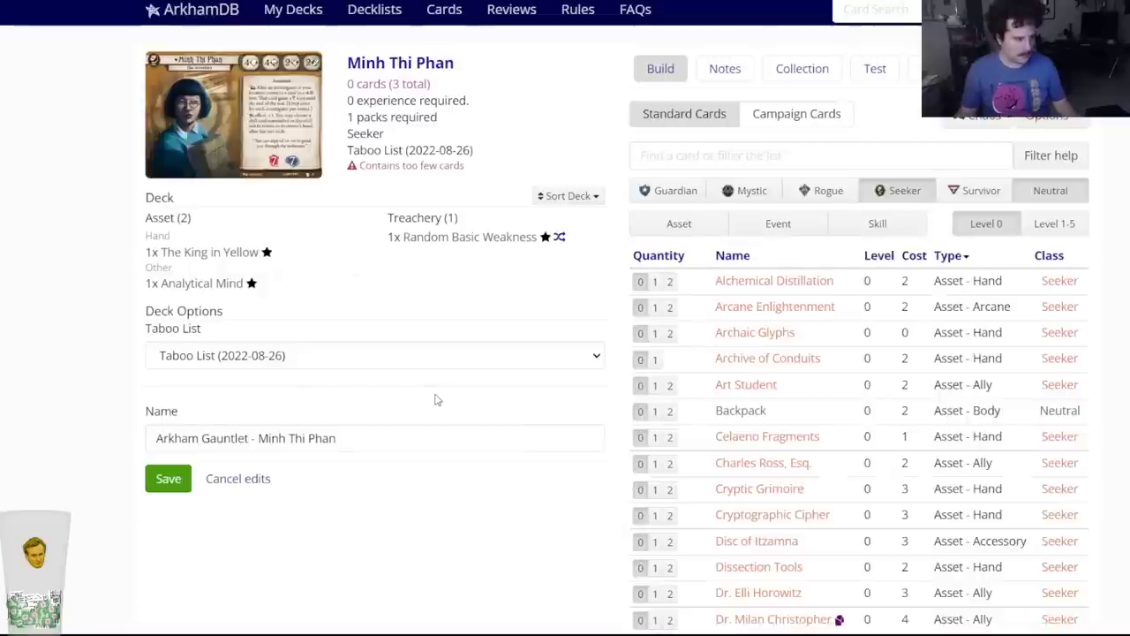
double_click(272, 438)
left_click(656, 157)
type("prof")
key("Down")
key("Down")
key("Down")
key("Return")
left_click(470, 103)
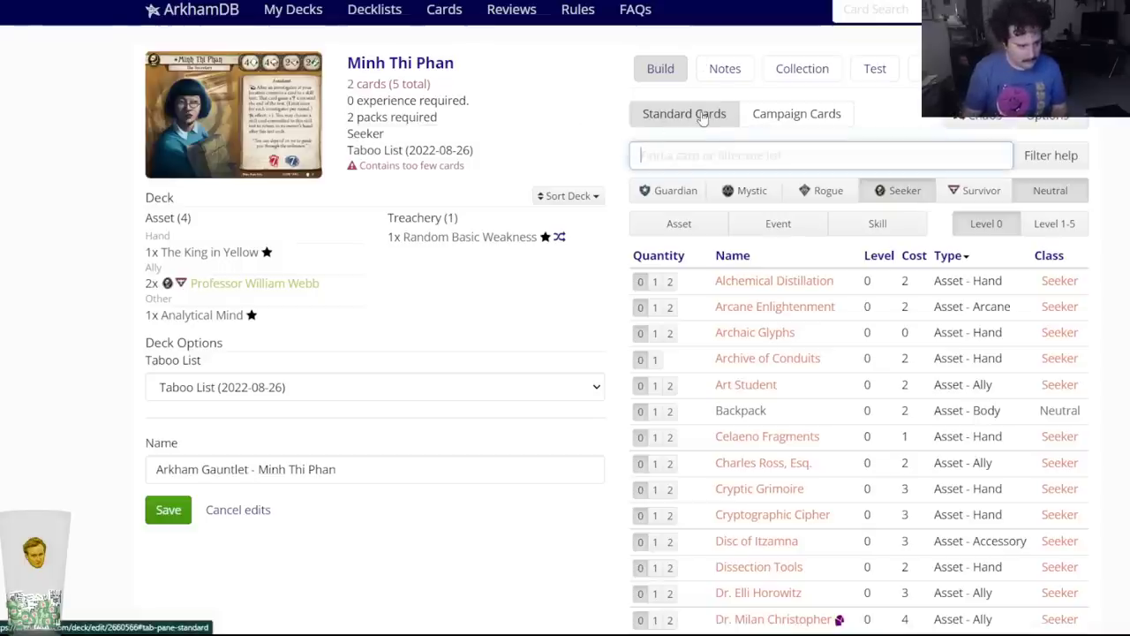
Add two copies of Scavenging and one Short Supply to the Minh Thi Phan deck.
type("scave")
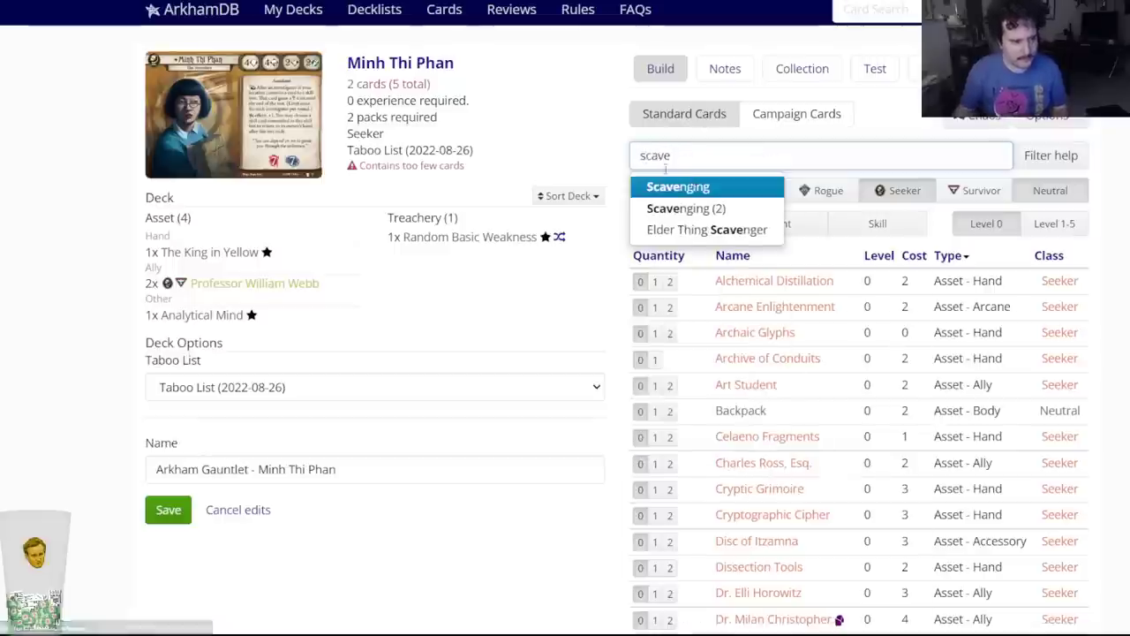
left_click(691, 184)
left_click(477, 91)
left_click(668, 160)
type("shor")
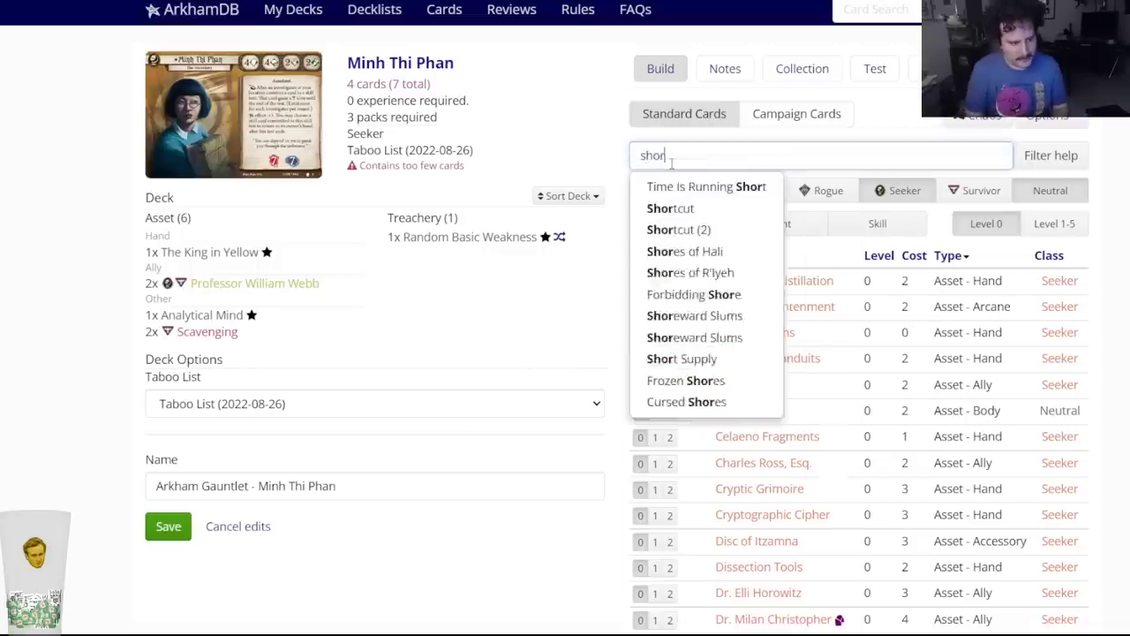
type("t su")
left_click(684, 186)
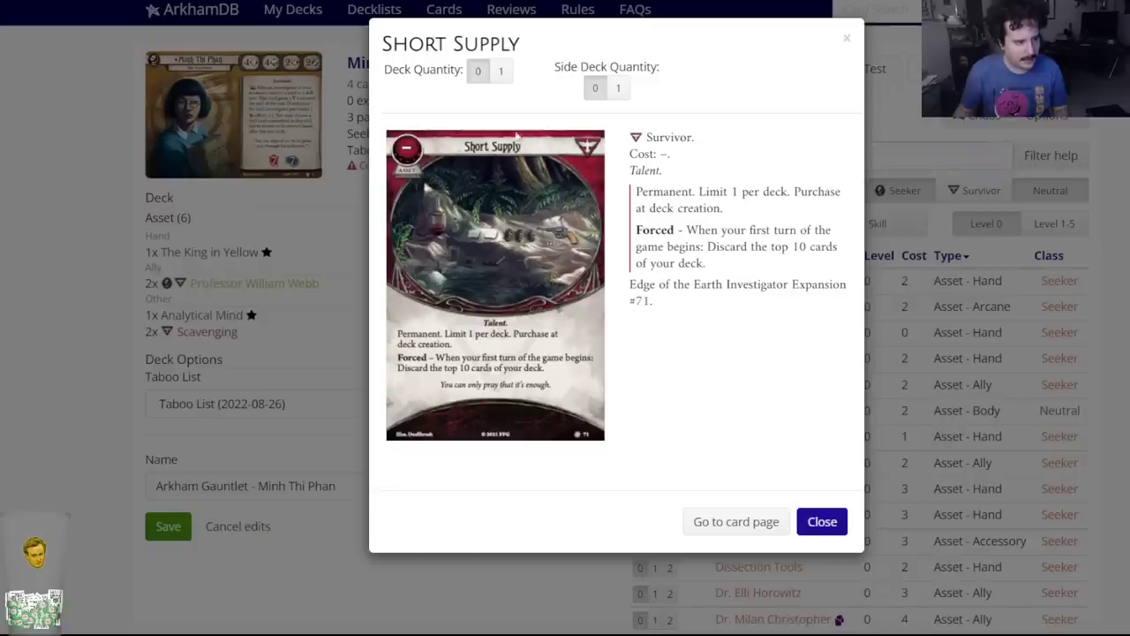
left_click(501, 72)
Filter the card list with "k:item" and show only the Survivor class to examine its level 0 items.
left_click(643, 157)
type("k:item")
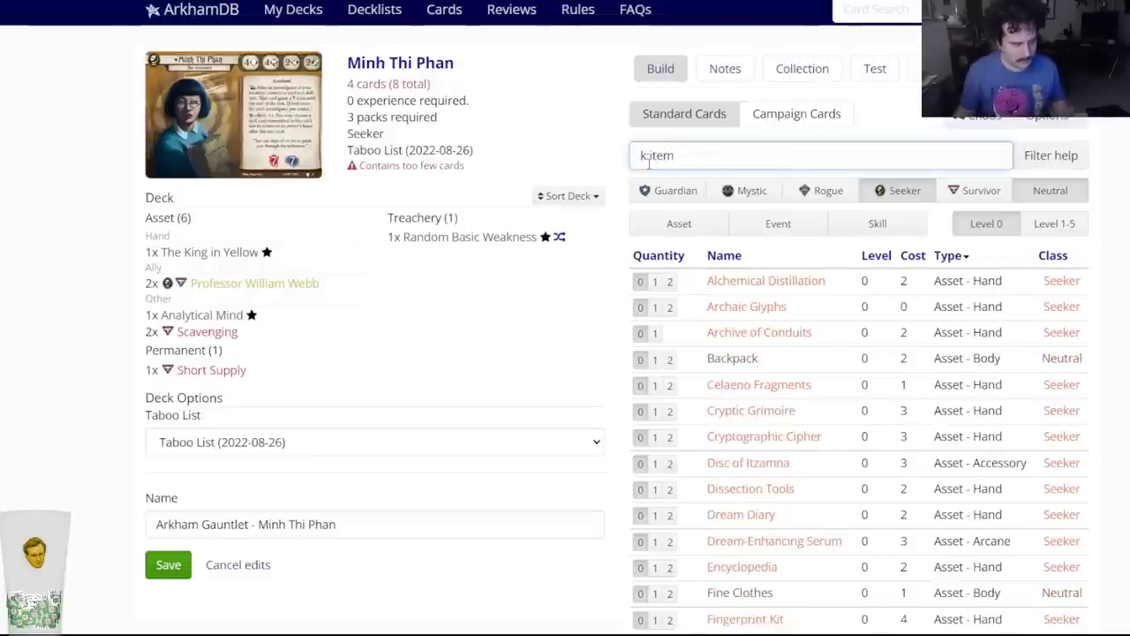
left_click(979, 193)
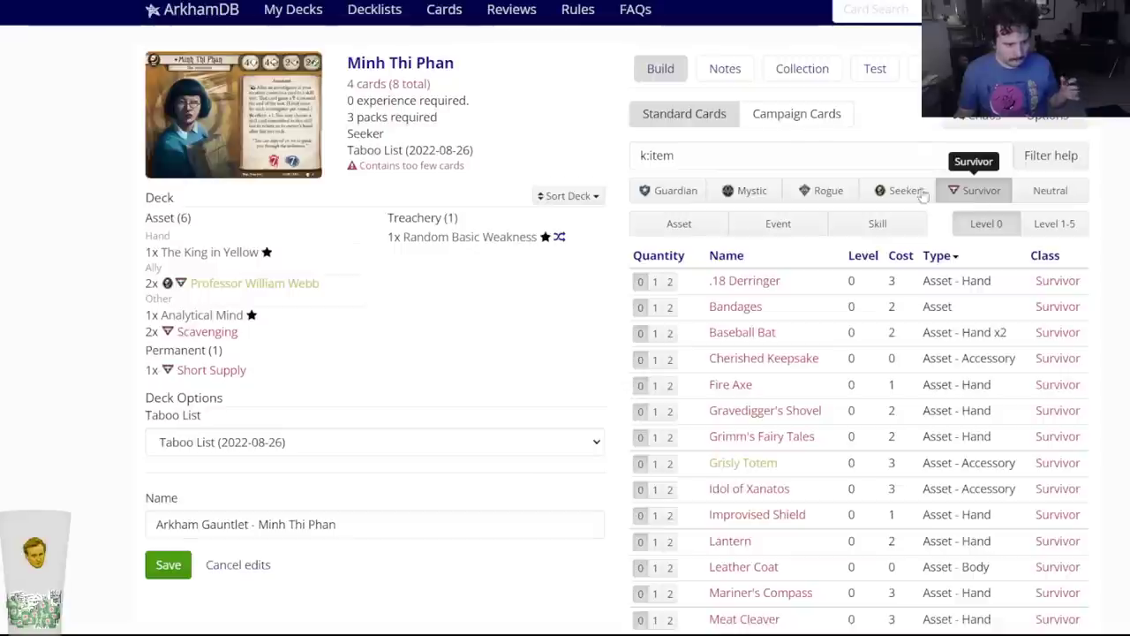
Add two copies of Ice Pick (1) and two copies of Ice Pick (3) to the side deck.
triple_click(672, 155)
type("ice pic")
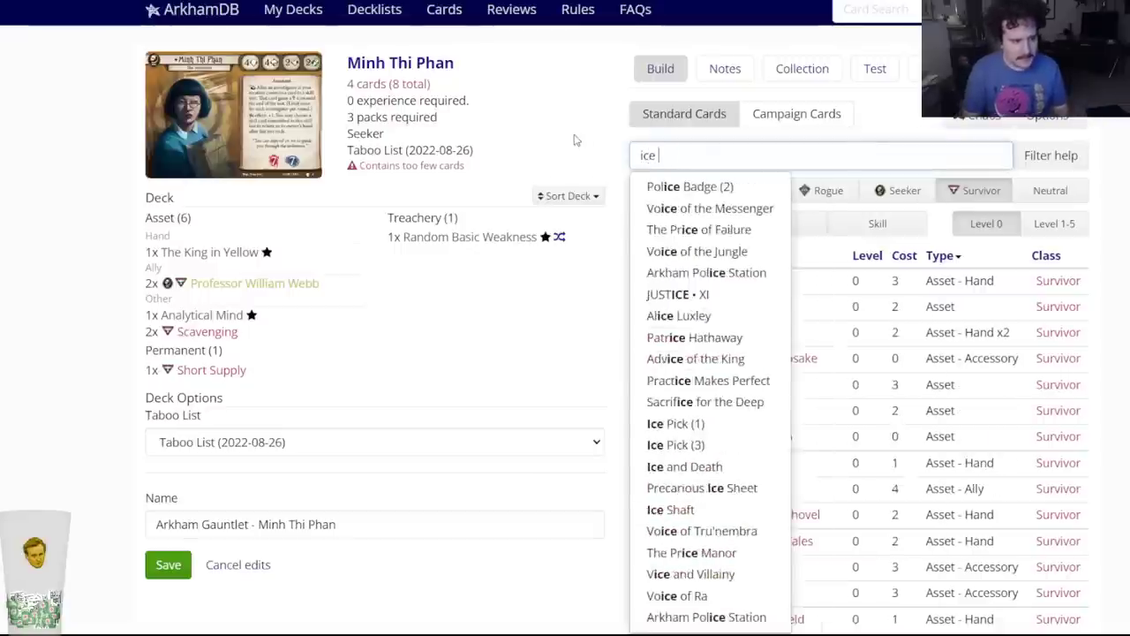
left_click(641, 181)
left_click(616, 88)
key("Escape")
type("ice pick")
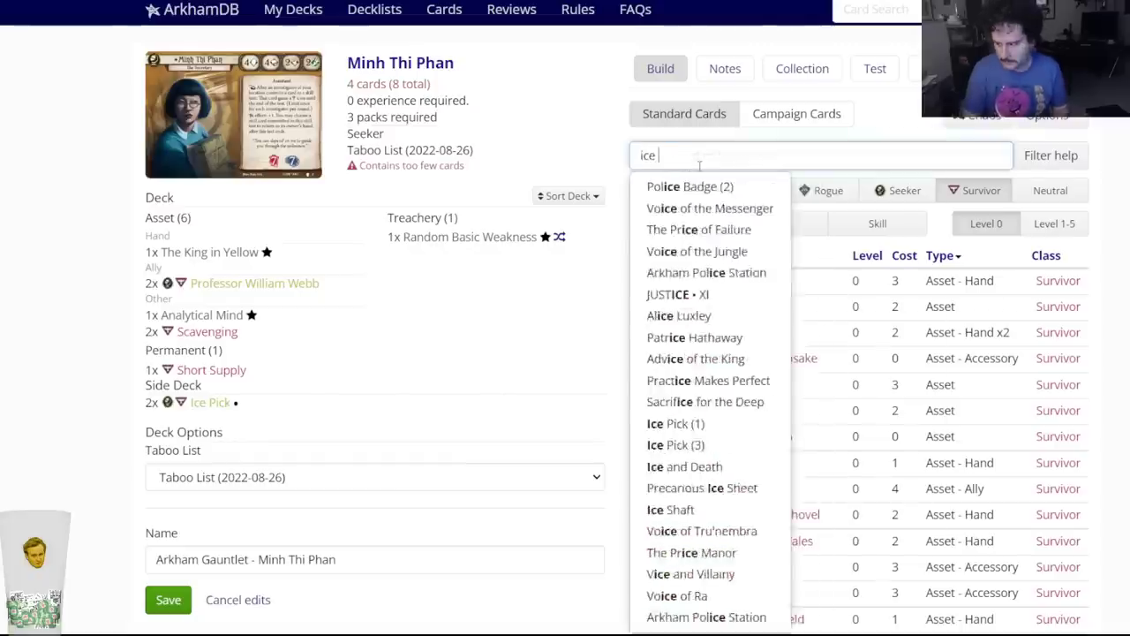
key("Down")
key("Down")
key("Return")
left_click(618, 92)
key("Escape")
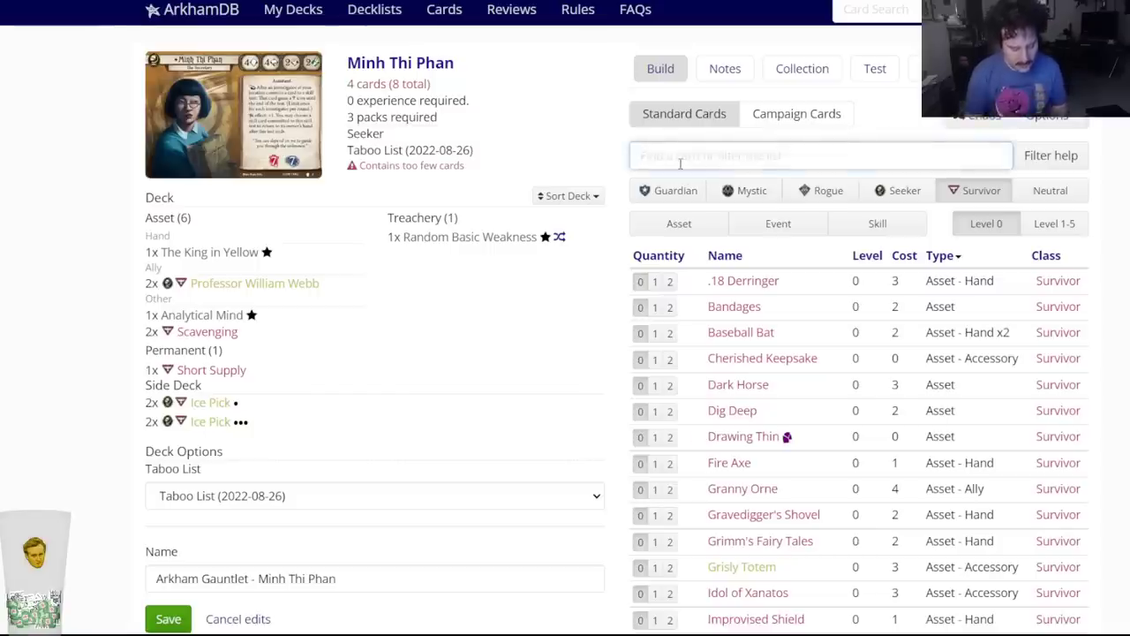
Add two copies of Winging It and three copies of A Glimmer of Hope to the deck.
type("winging")
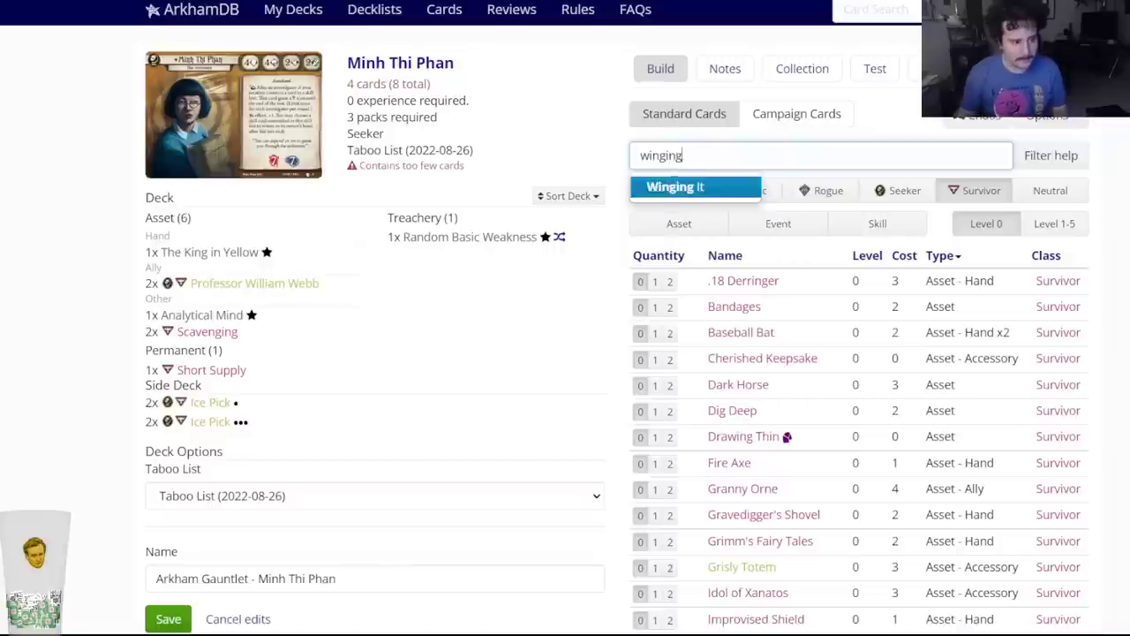
key("Return")
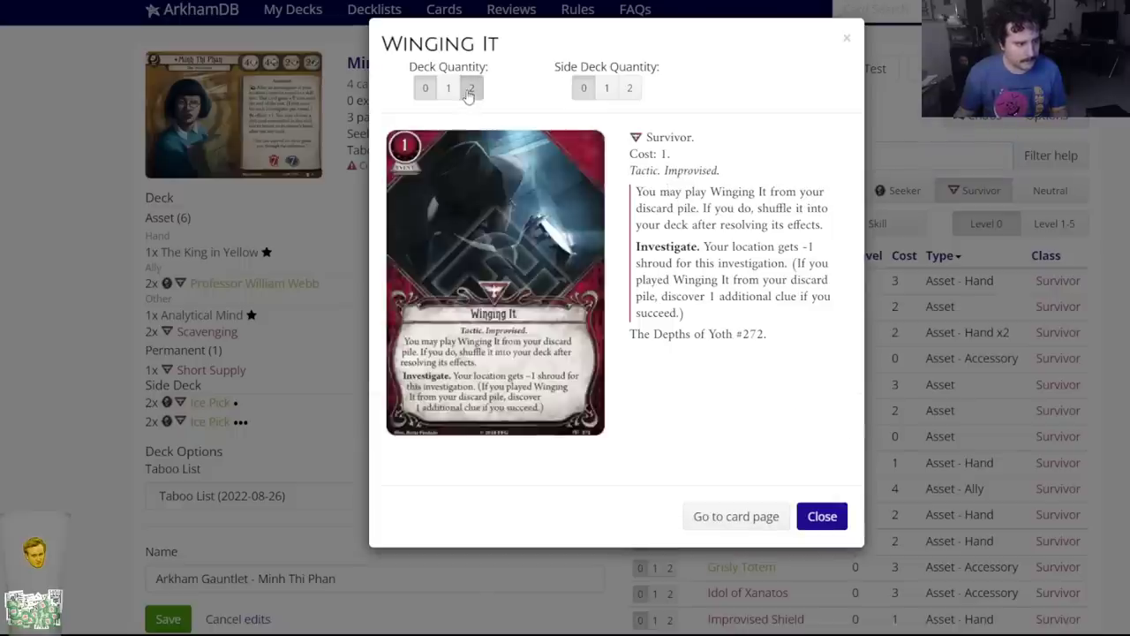
left_click(471, 87)
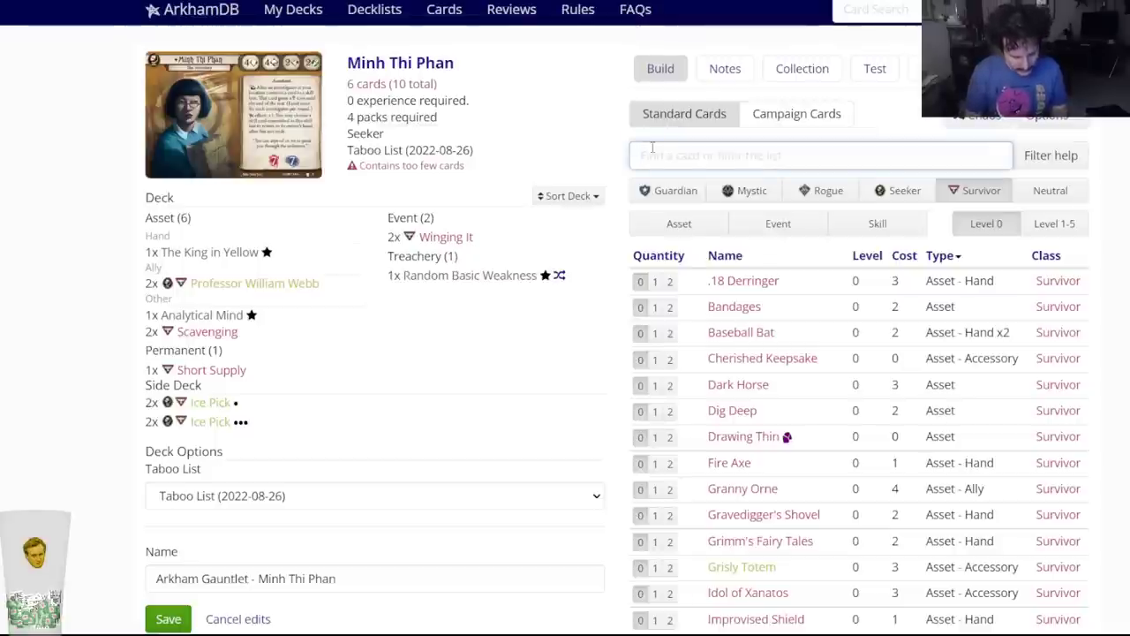
type("glimmer")
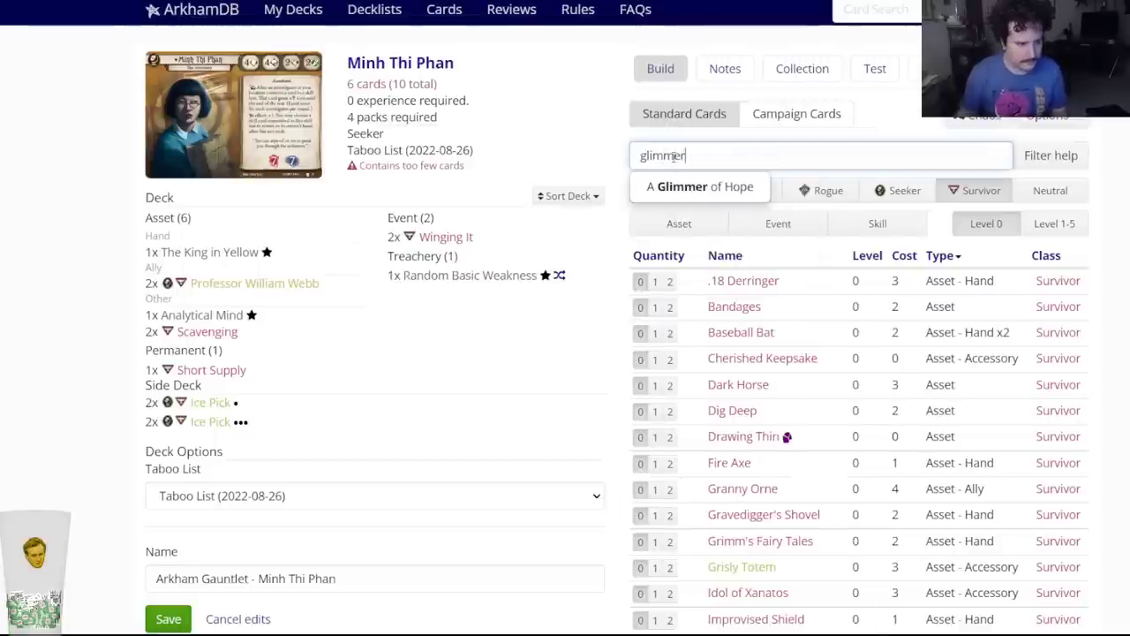
left_click(693, 184)
left_click(485, 85)
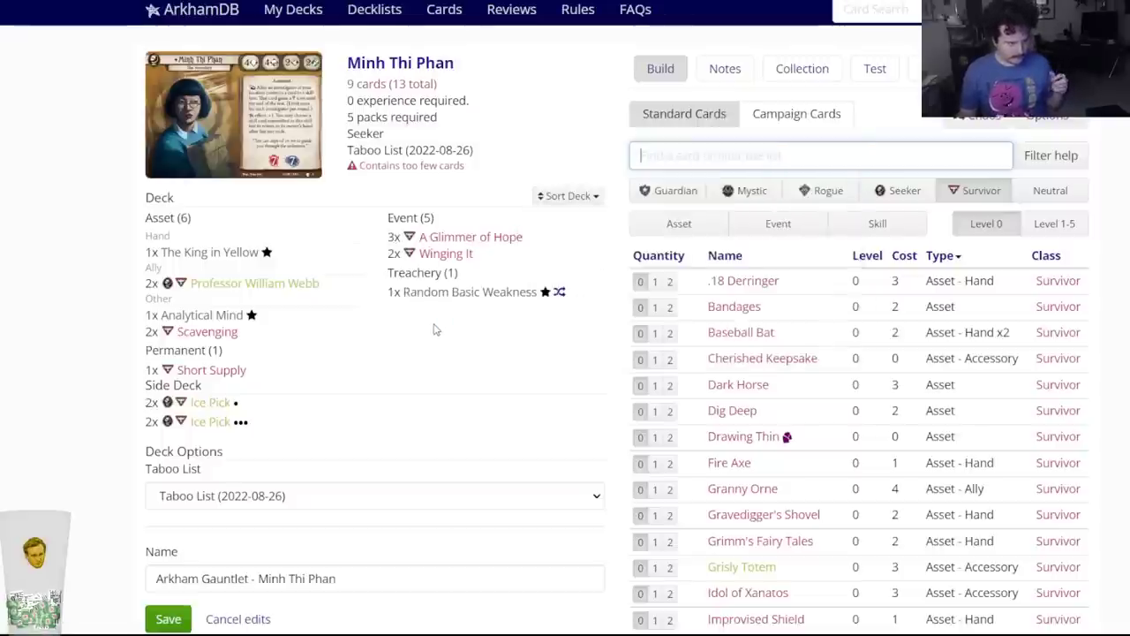
Browse the level 0 Survivor assets, events and skills for further cards suited to the Minh Thi Phan deck.
scroll(436, 329, "down", 3)
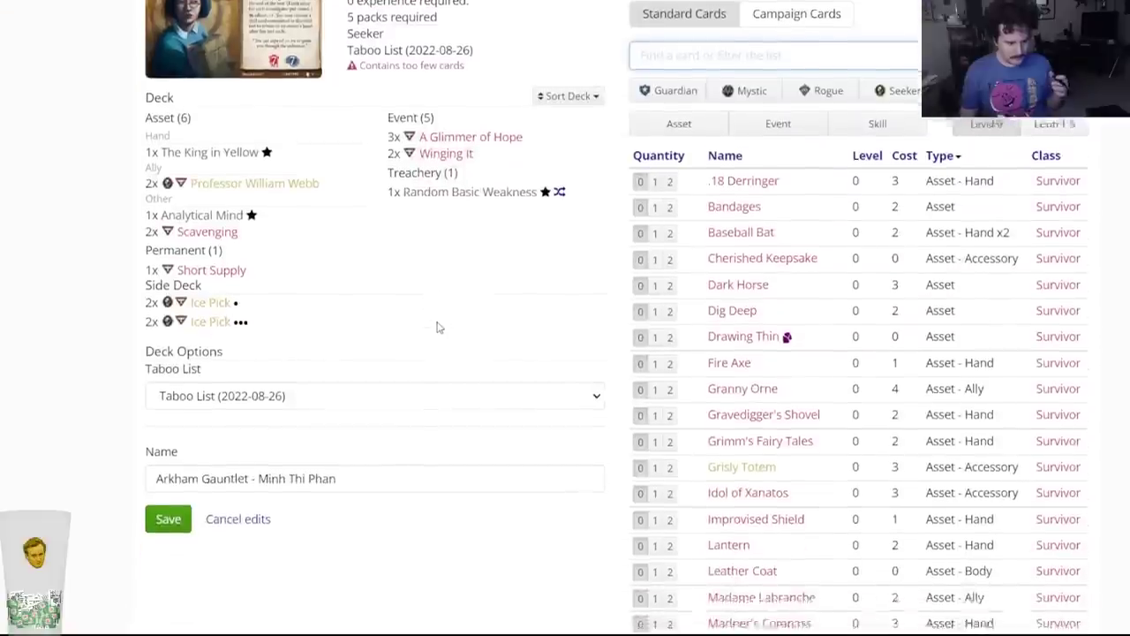
scroll(435, 330, "down", 2)
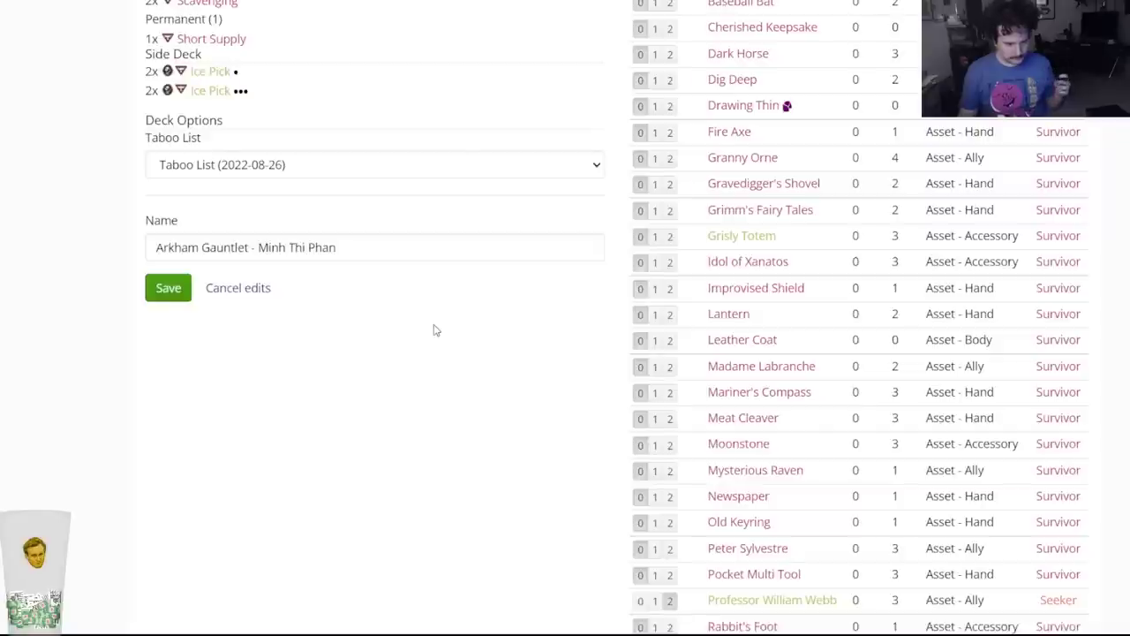
scroll(434, 331, "down", 3)
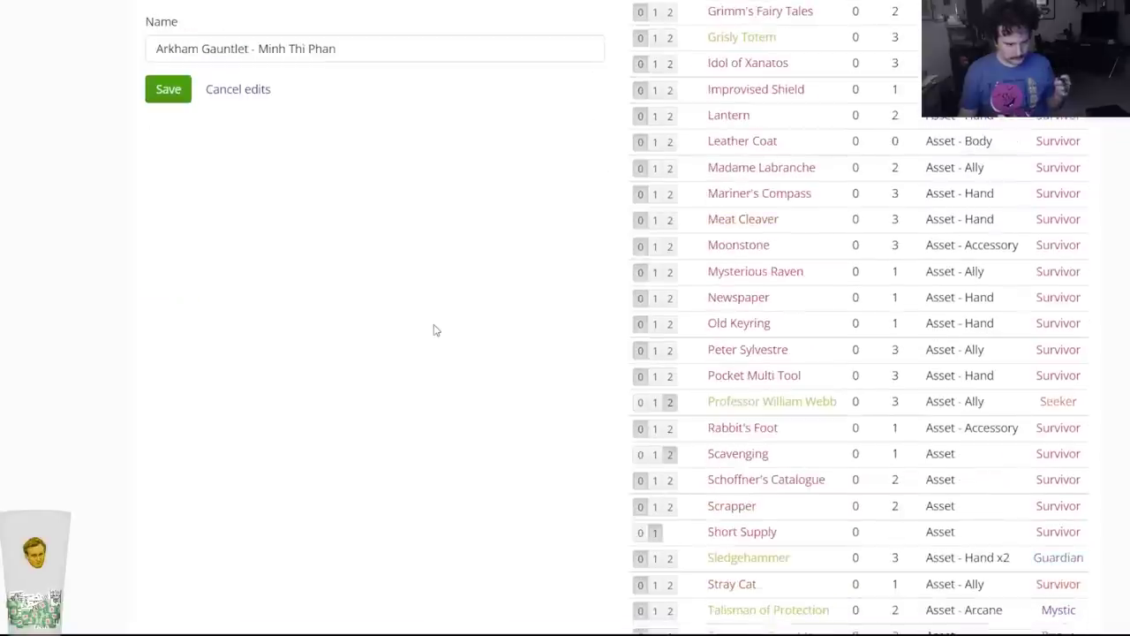
scroll(434, 330, "up", 8)
scroll(434, 330, "down", 5)
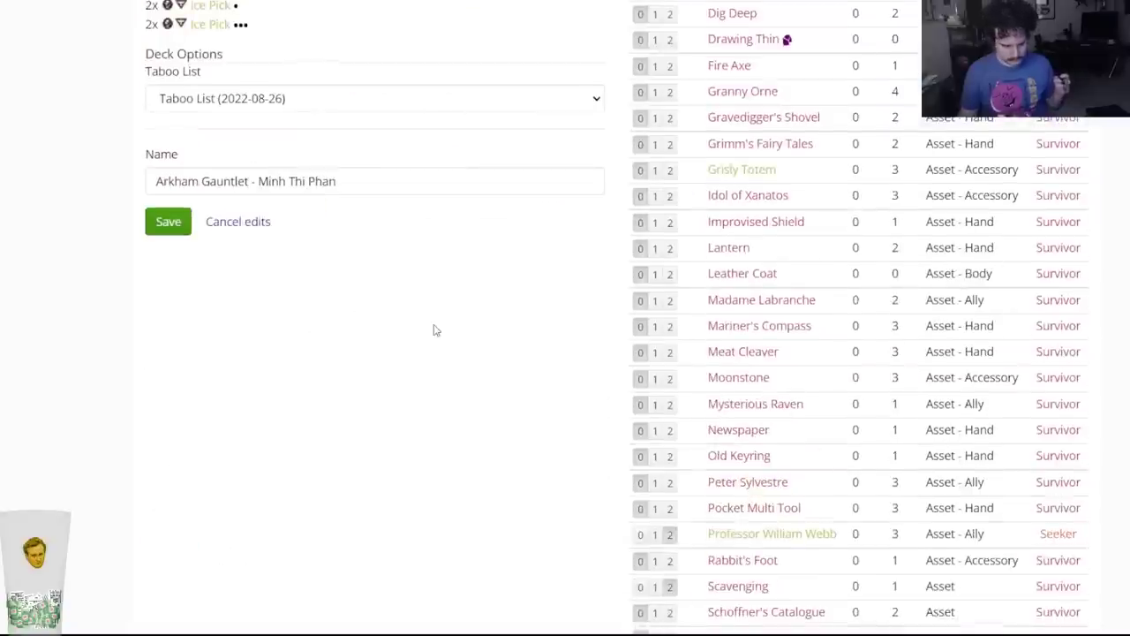
scroll(433, 330, "down", 3)
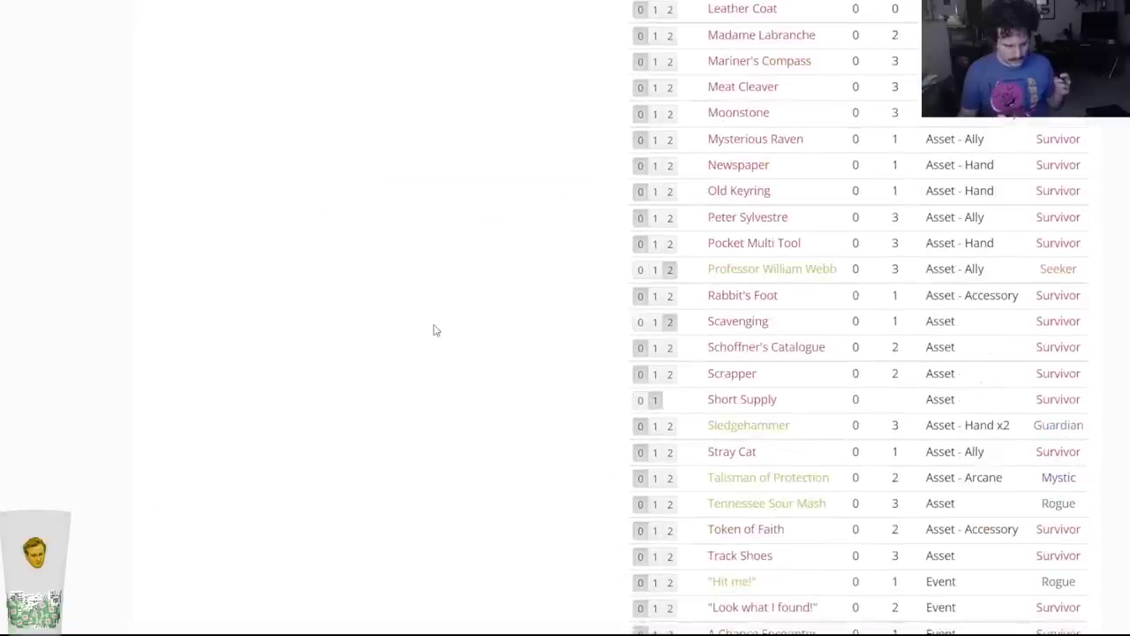
scroll(431, 329, "up", 8)
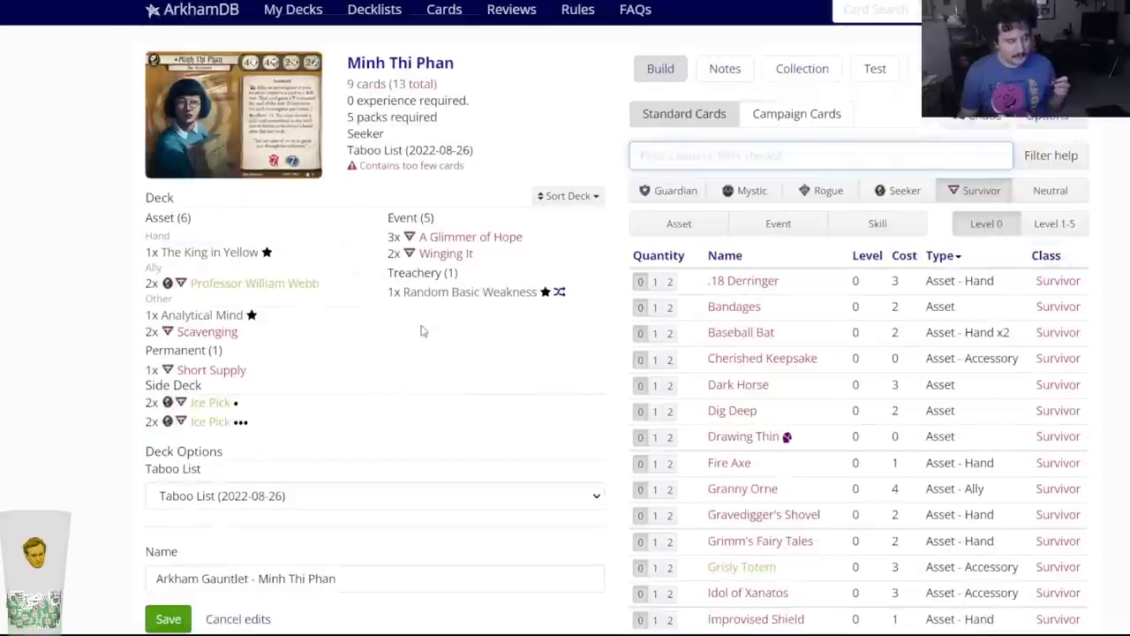
scroll(424, 331, "down", 9)
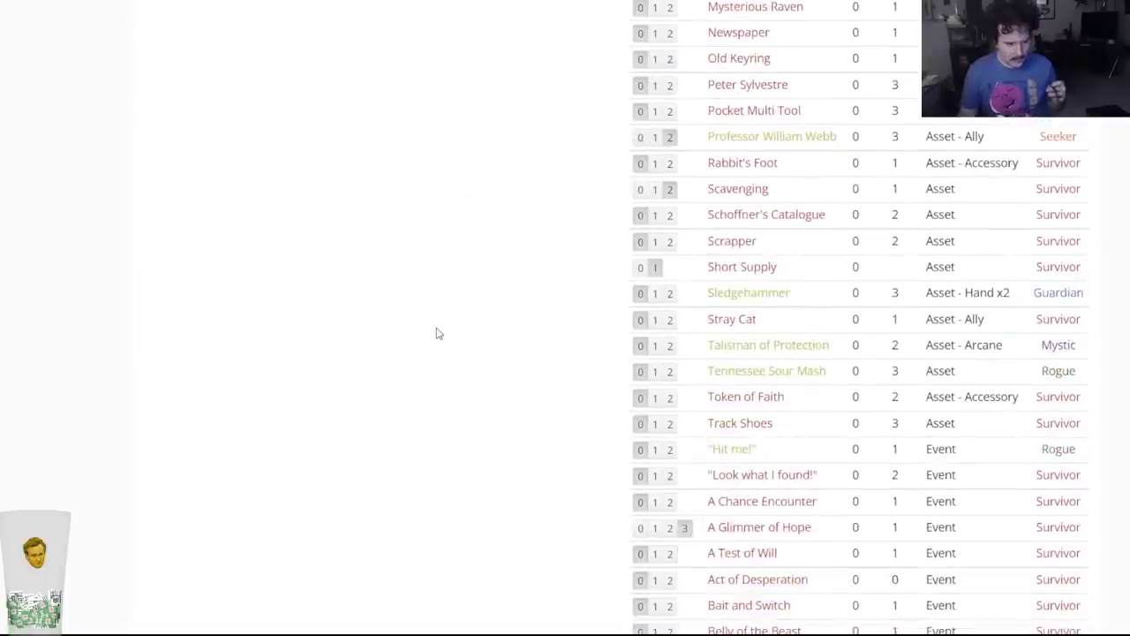
mouse_move(729, 475)
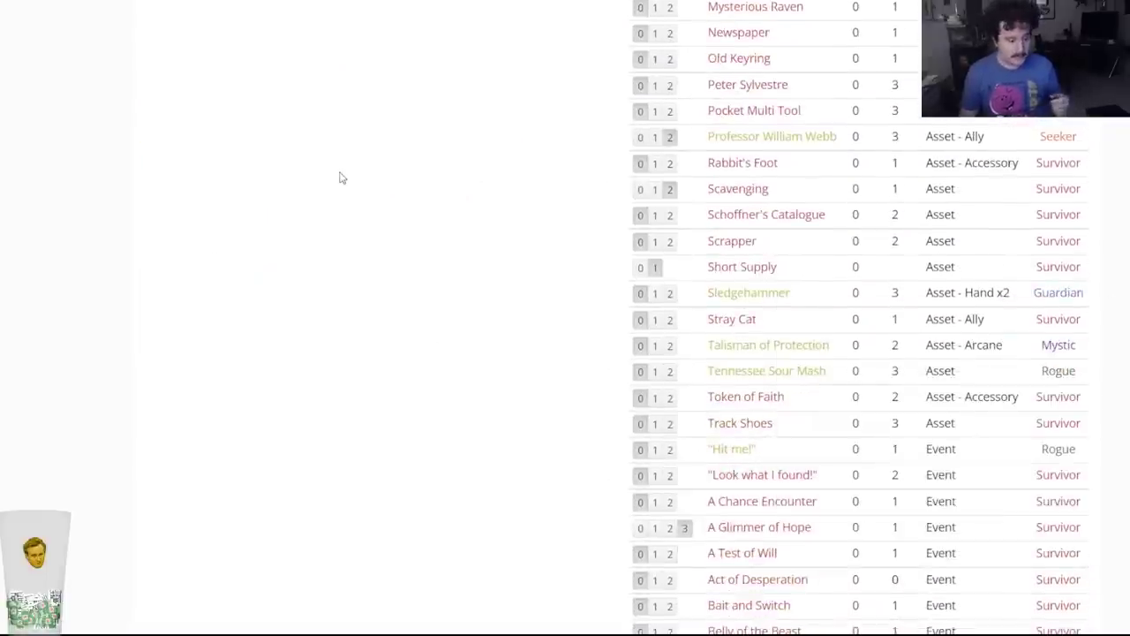
scroll(329, 256, "down", 5)
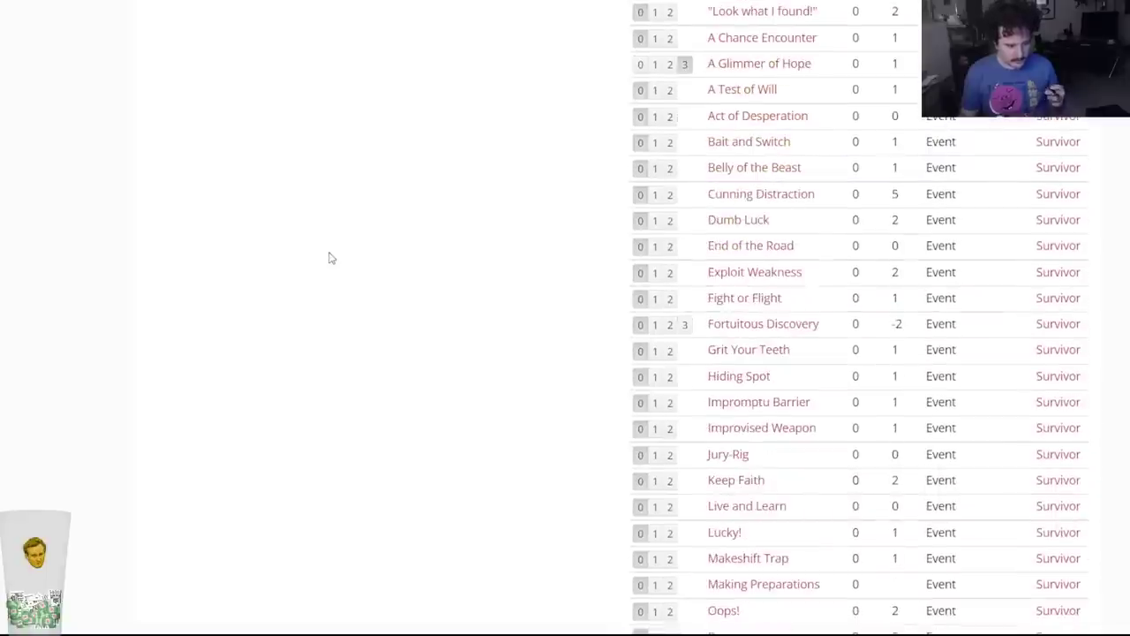
scroll(328, 258, "down", 3)
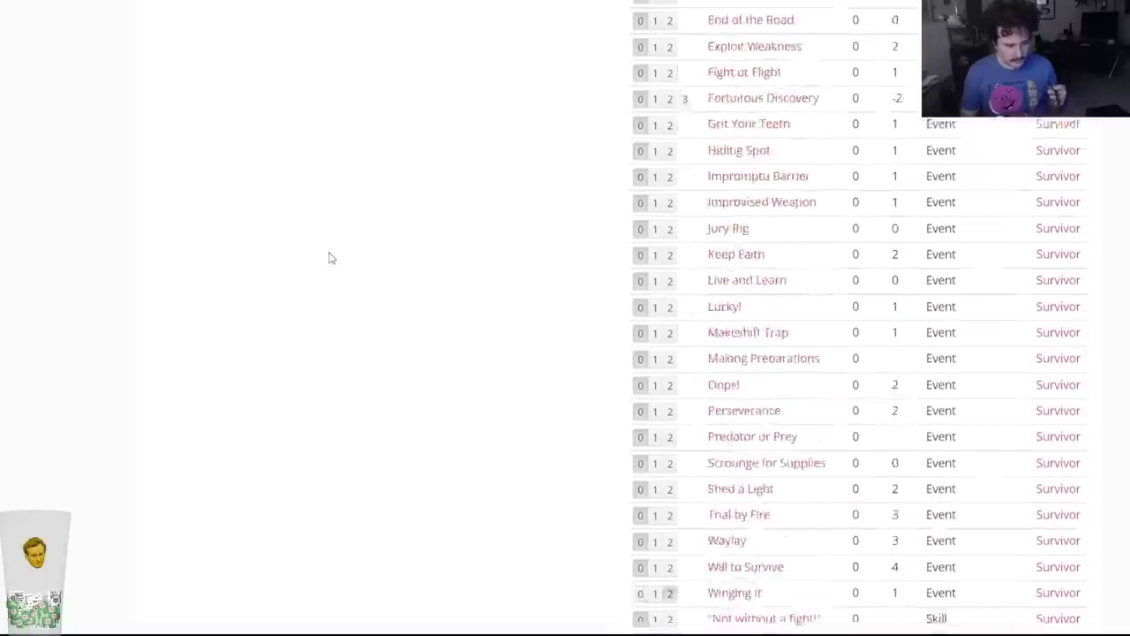
scroll(328, 258, "down", 6)
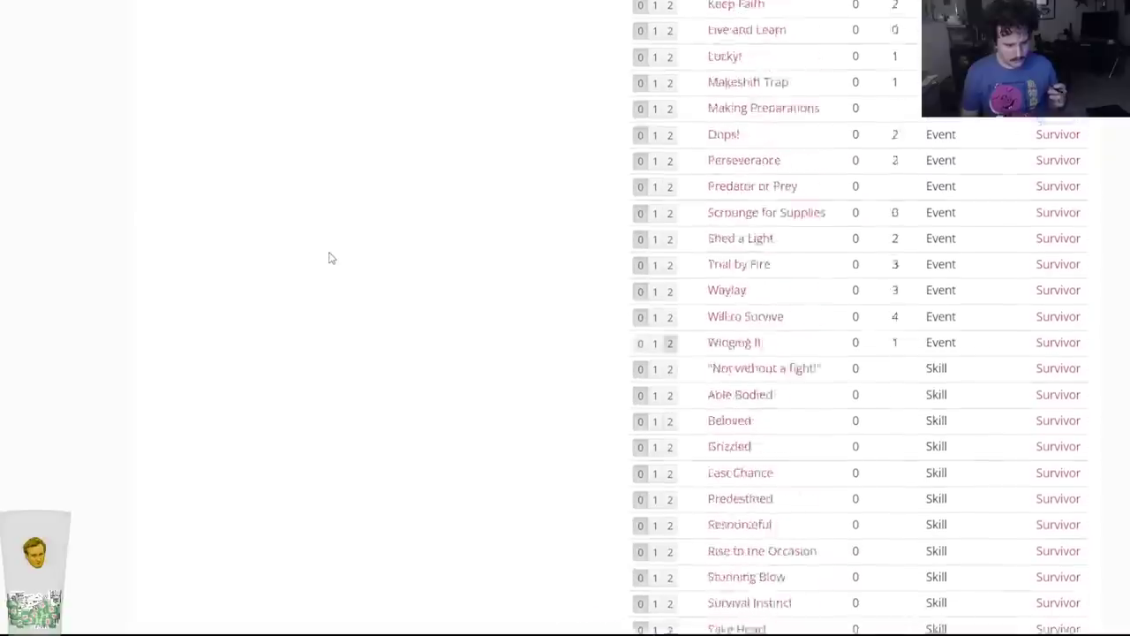
scroll(325, 346, "up", 15)
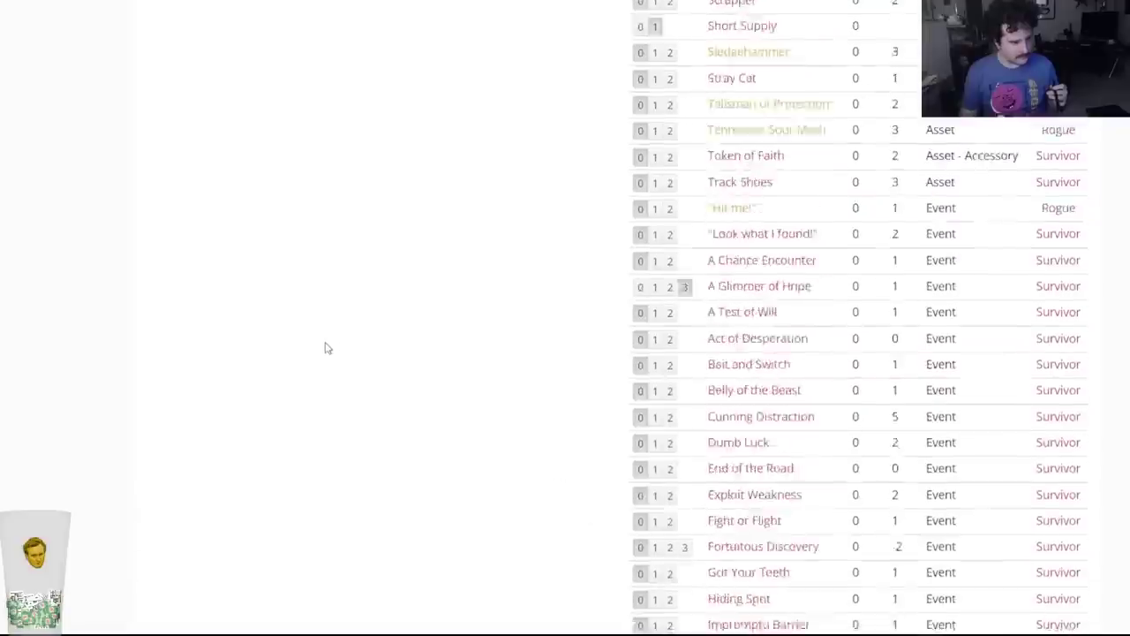
Save the Minh Thi Phan deck and open the Arkham Gauntlet - Daisy Walker deck for editing.
left_click(169, 485)
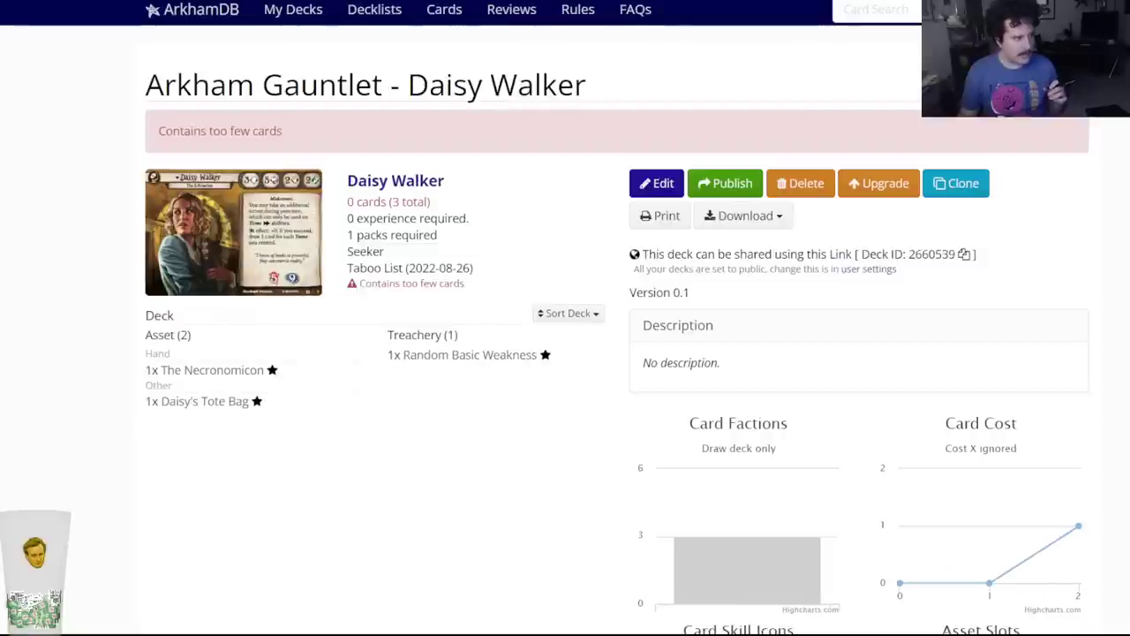
left_click(636, 182)
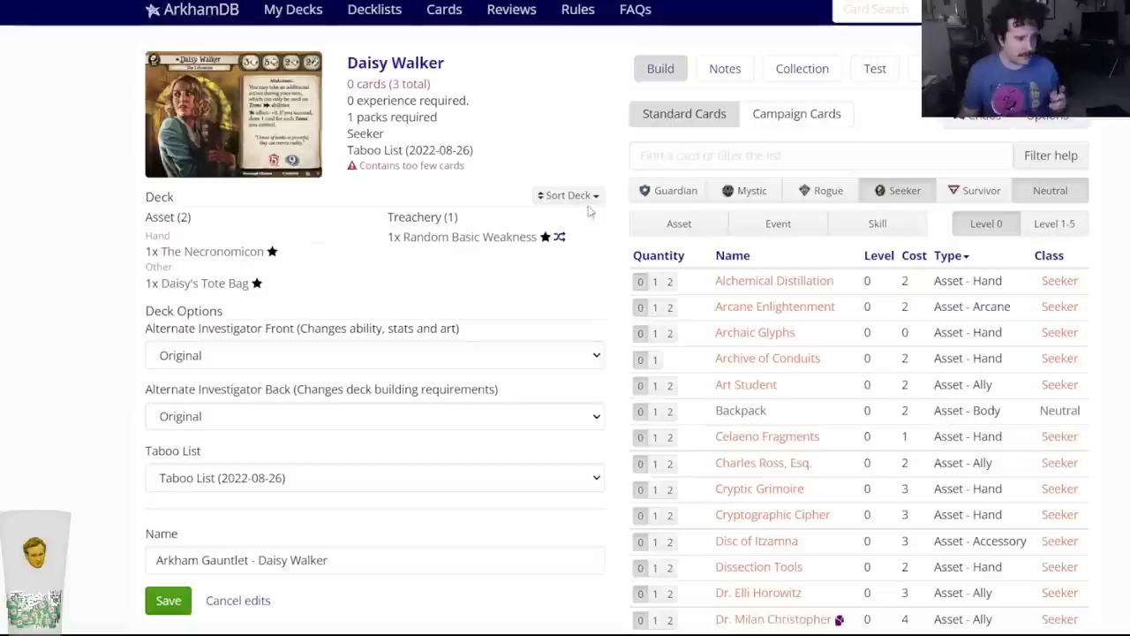
Find Astounding Revelation and add three copies of it to the Daisy Walker deck.
left_click(671, 163)
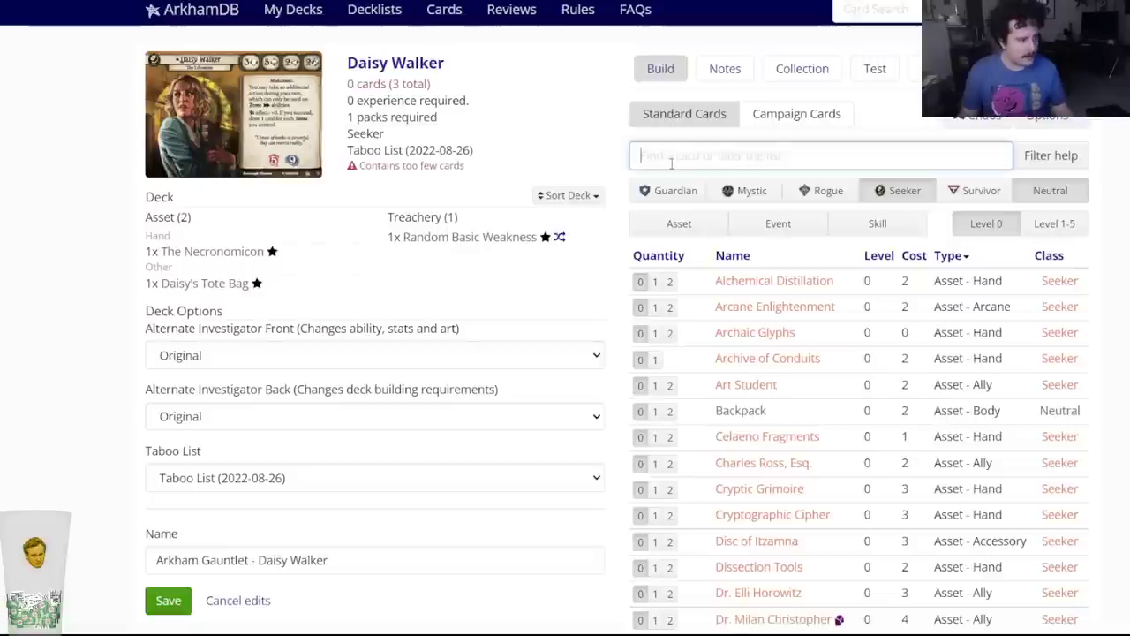
type("astound")
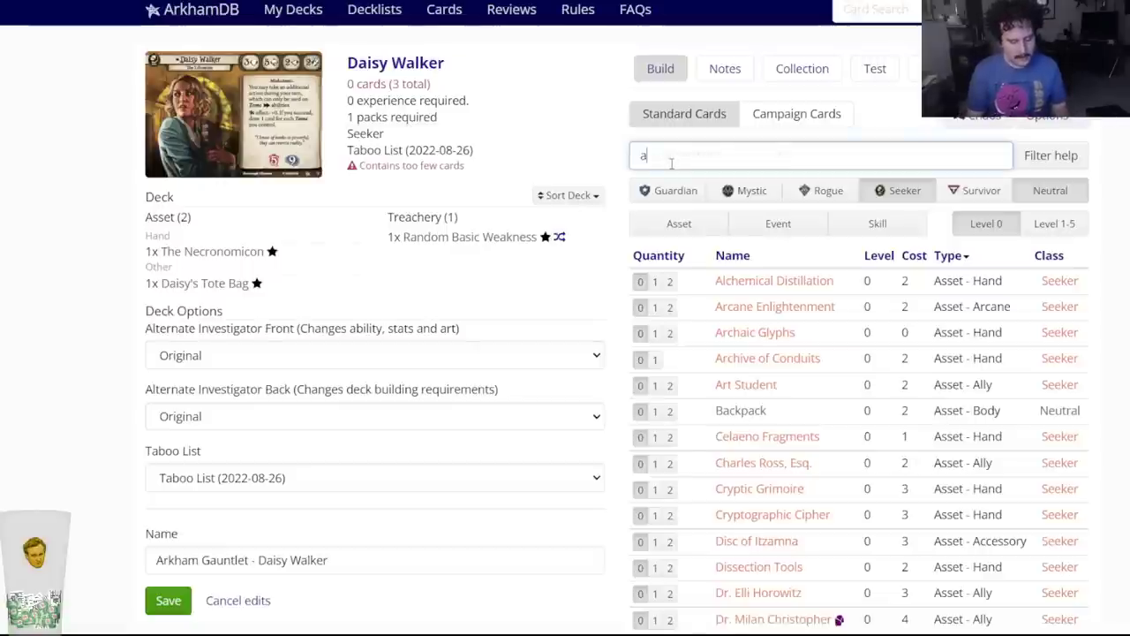
left_click(643, 187)
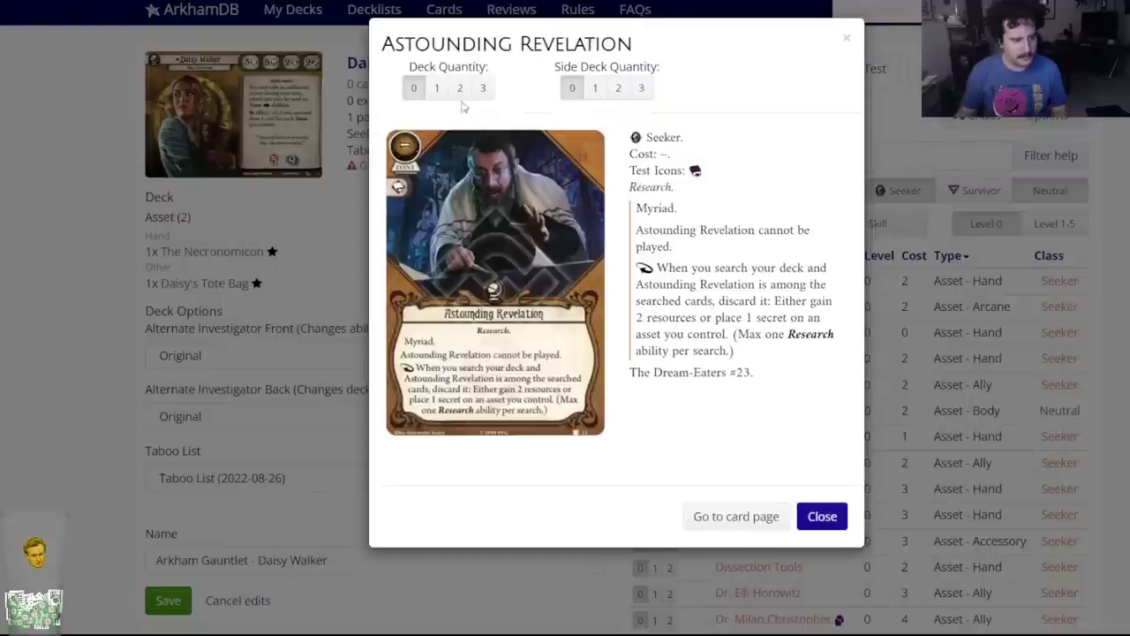
left_click(483, 88)
Add two copies of Old Book of Lore and two copies of Research Librarian to the Daisy Walker deck.
type("old book")
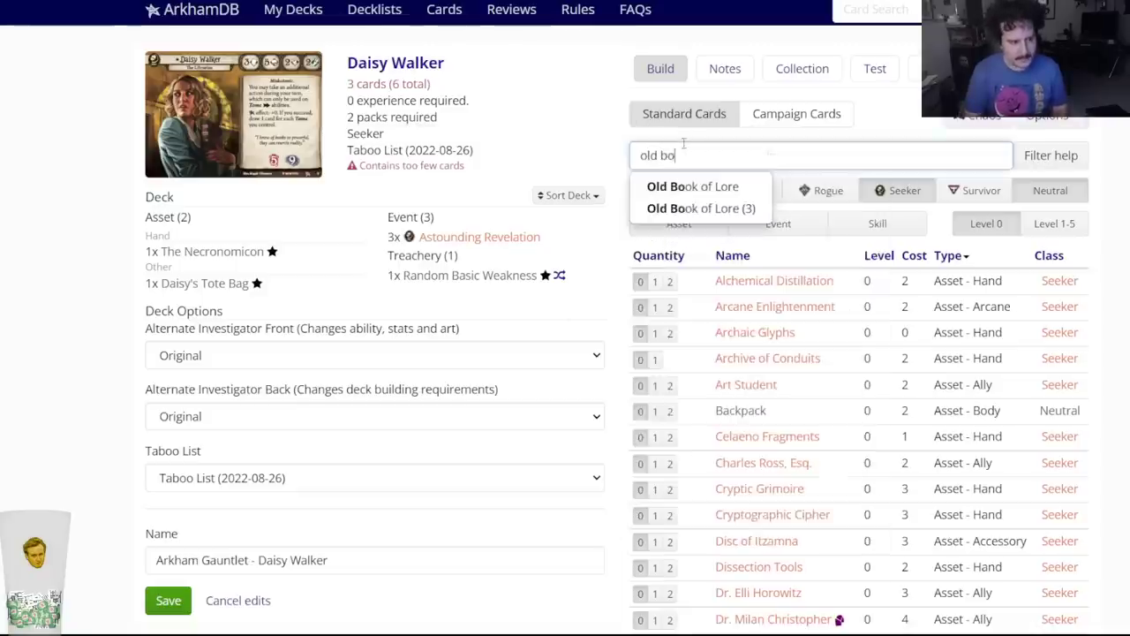
left_click(689, 185)
left_click(473, 88)
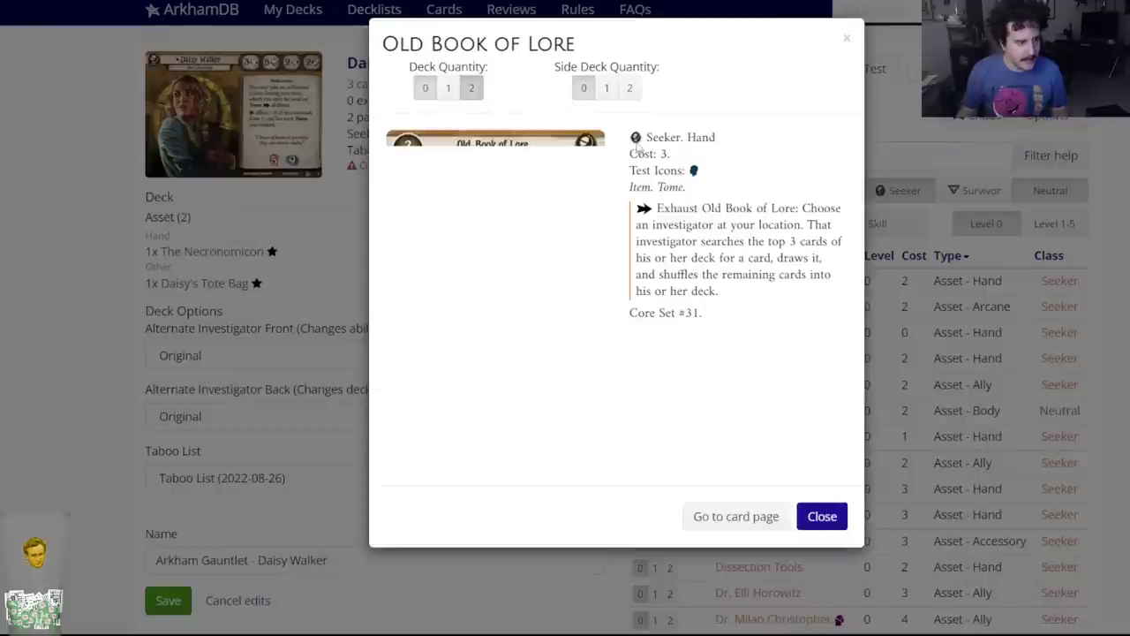
type("resea")
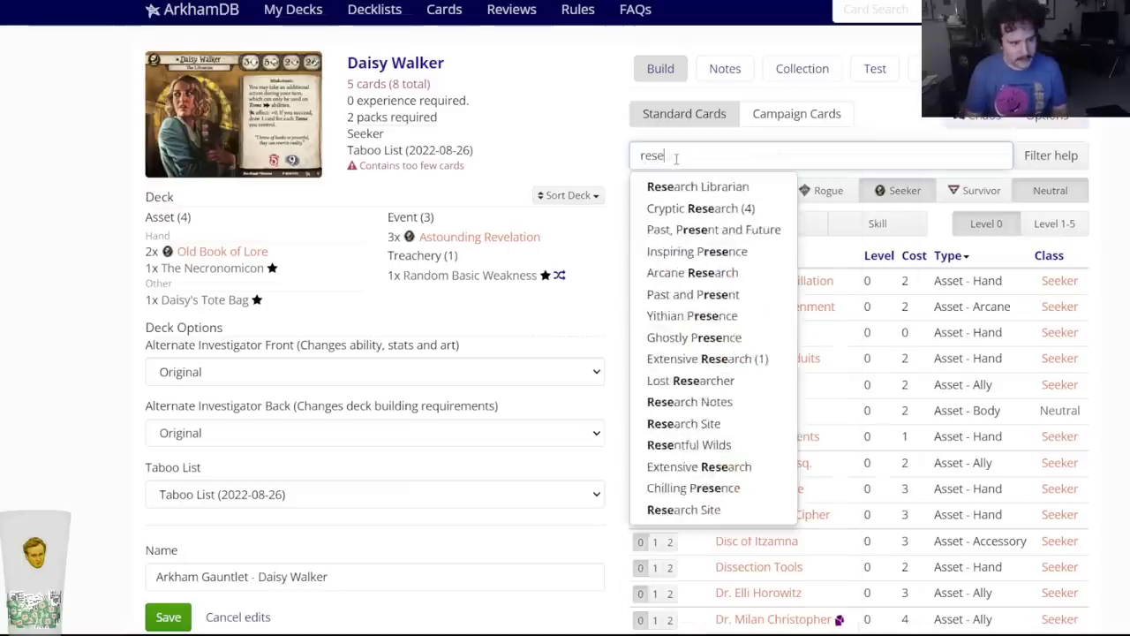
left_click(689, 186)
left_click(470, 88)
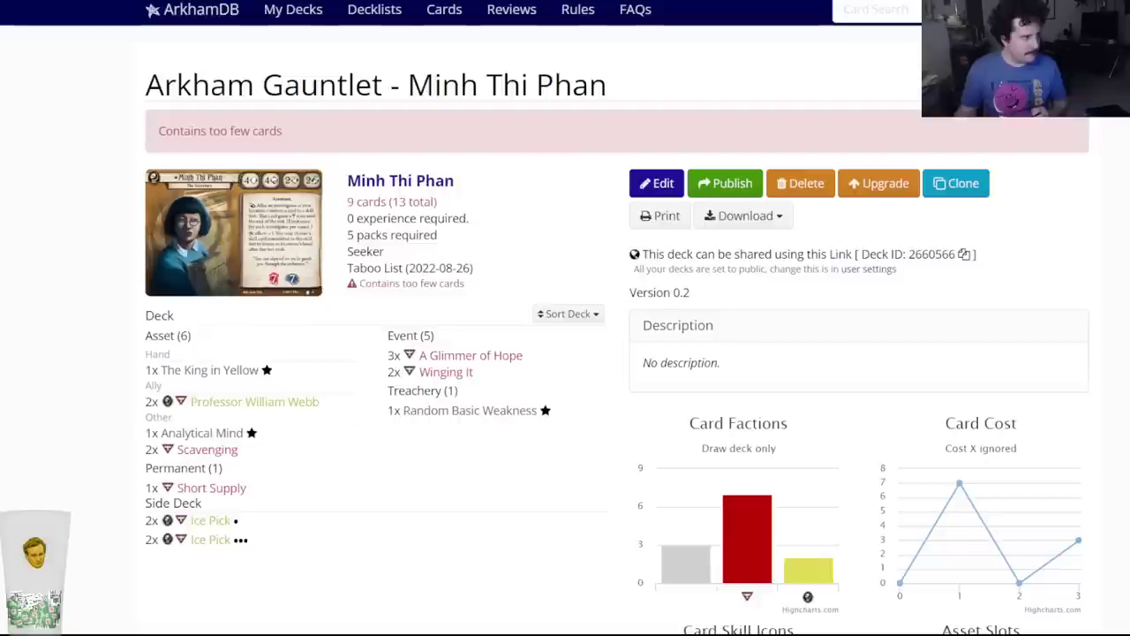
Reopen the Arkham Gauntlet - Minh Thi Phan deck for editing and add two copies of the untranslated Dream Diary.
left_click(654, 184)
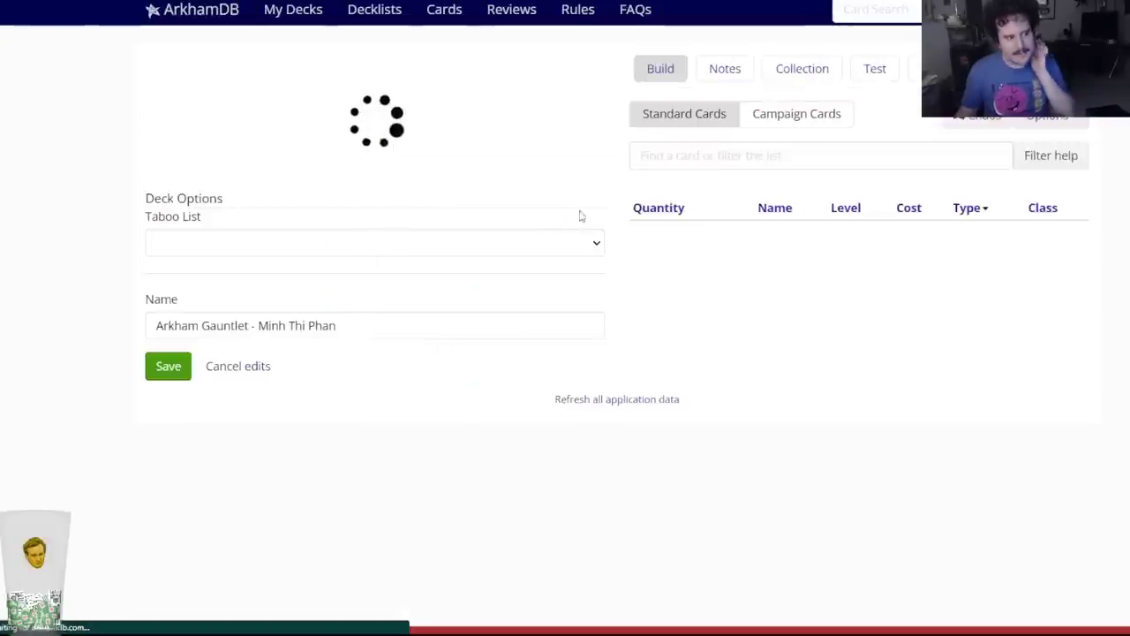
left_click(658, 156)
type("dream")
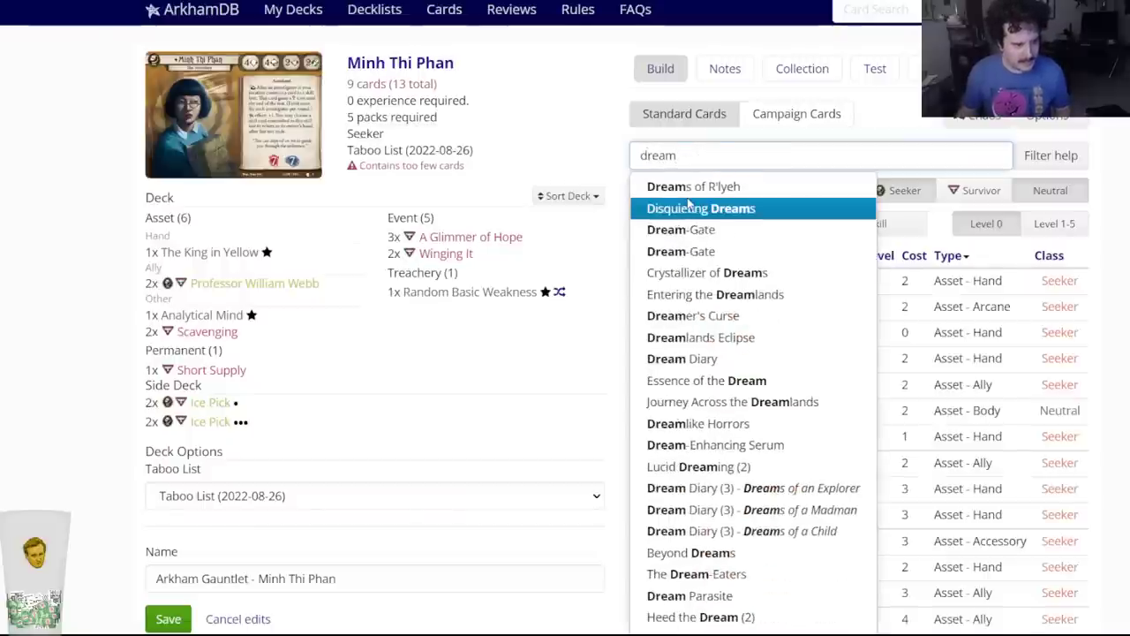
type(" di")
left_click(689, 189)
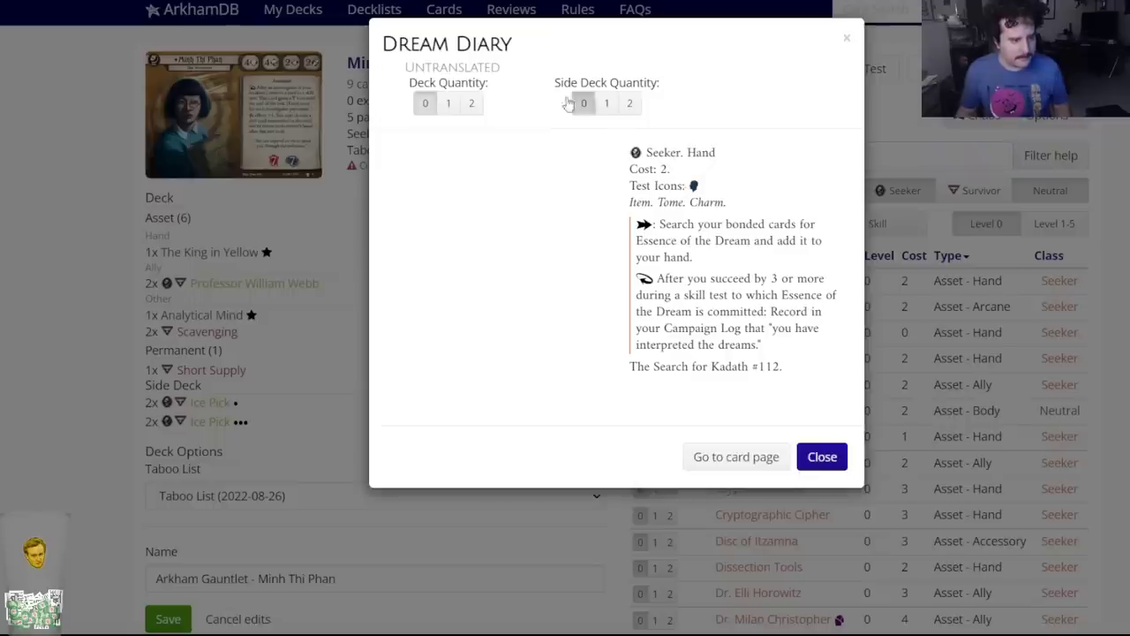
left_click(478, 105)
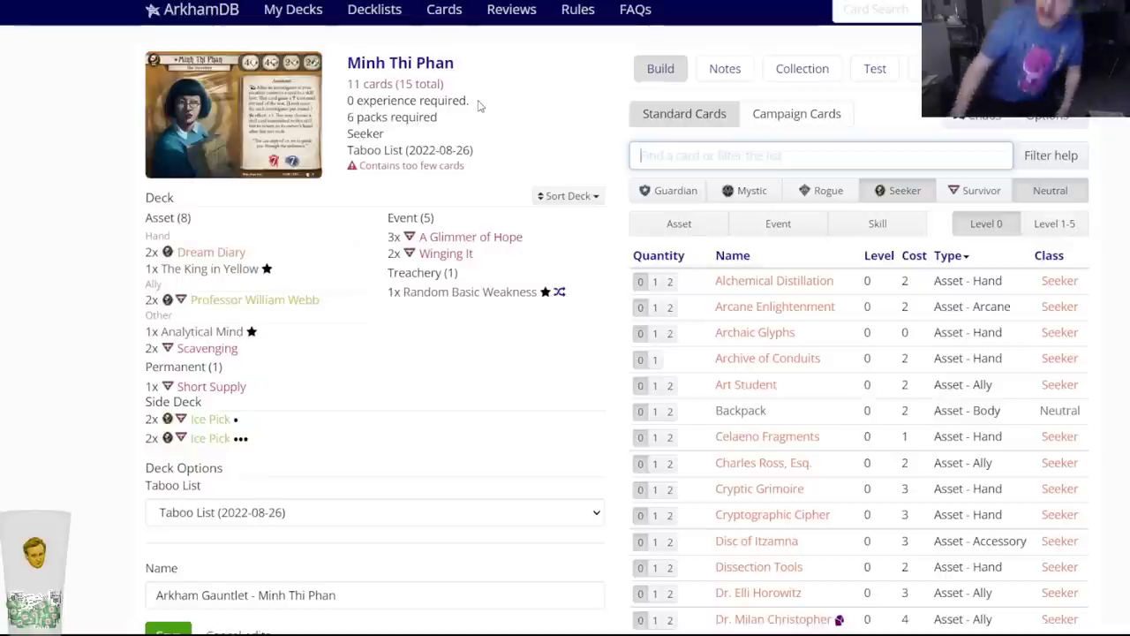
Add one copy of the Shrewd Analysis permanent to the Minh Thi Phan deck and save the deck.
type("shrewd")
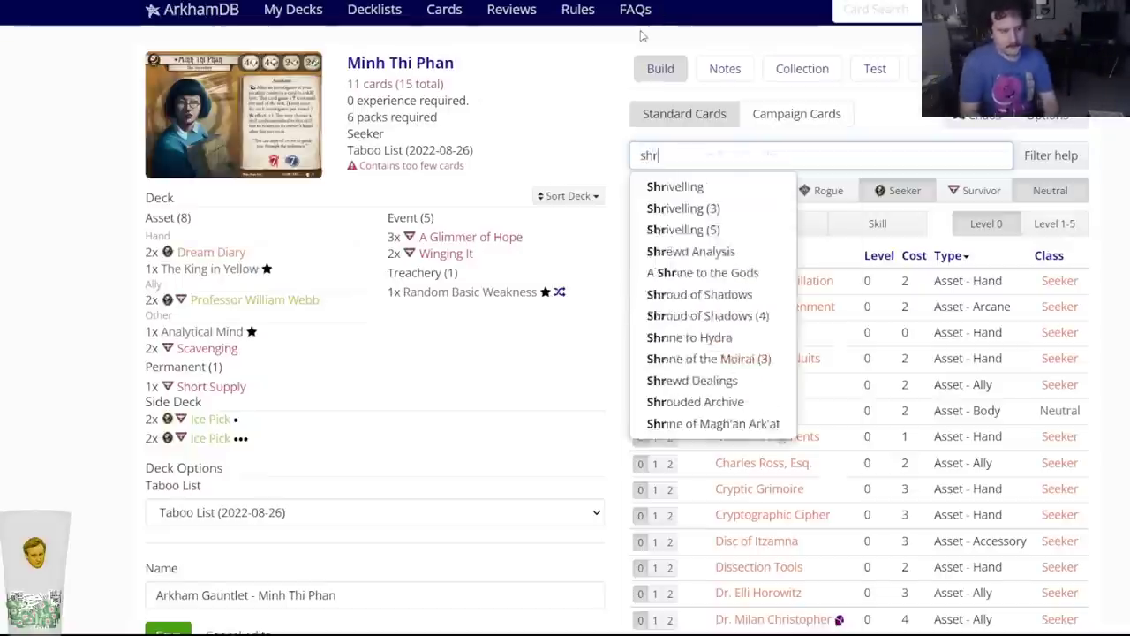
left_click(689, 186)
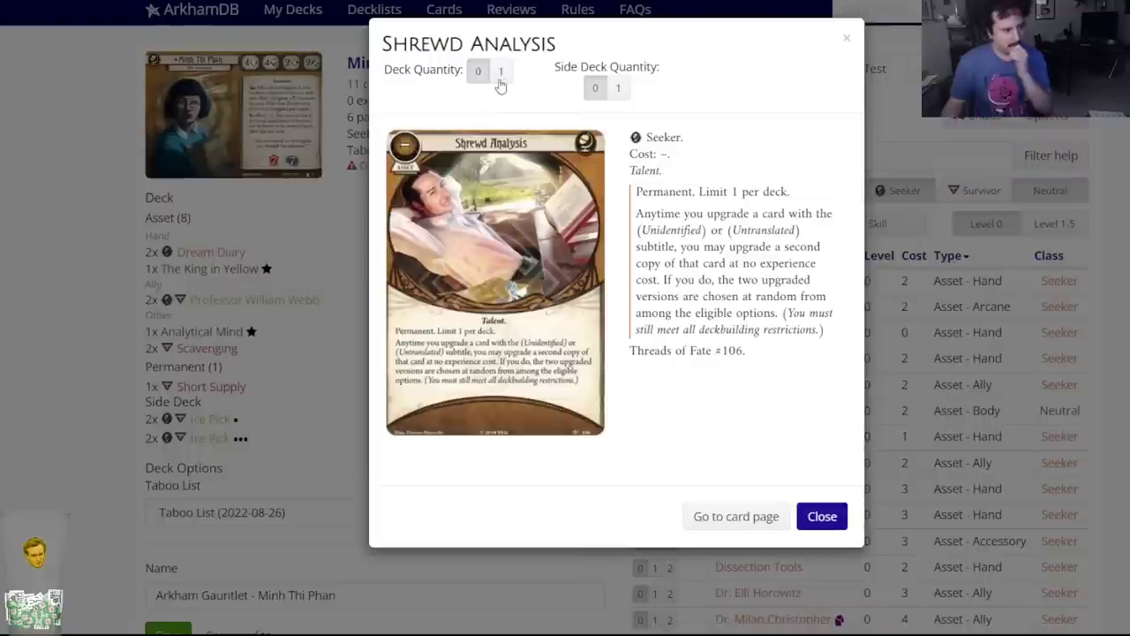
left_click(500, 73)
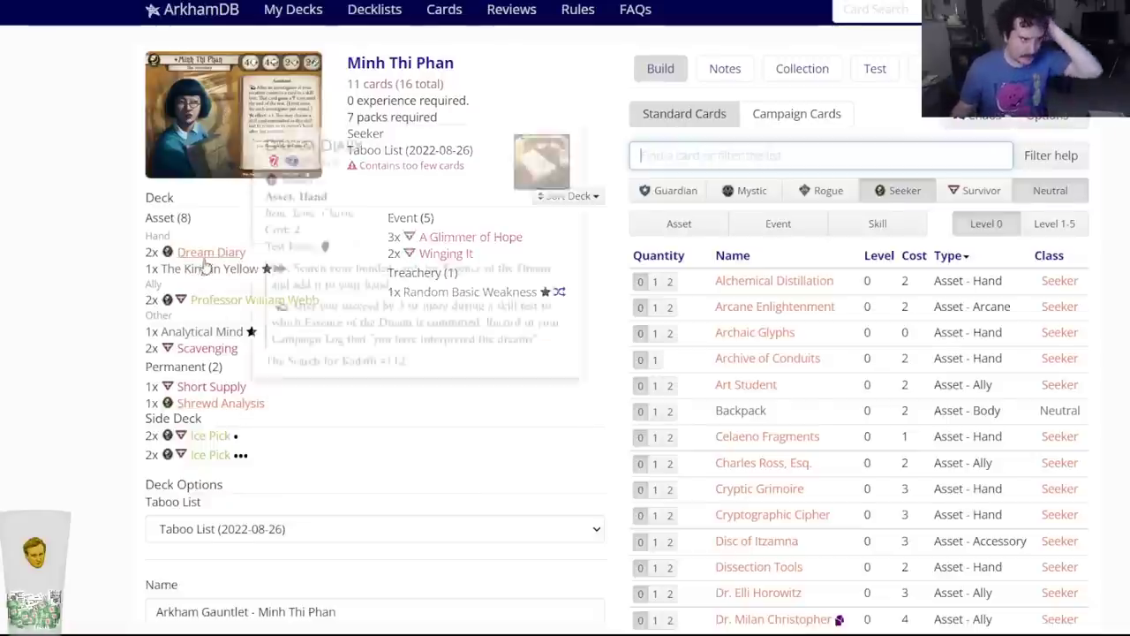
scroll(177, 354, "down", 2)
left_click(163, 521)
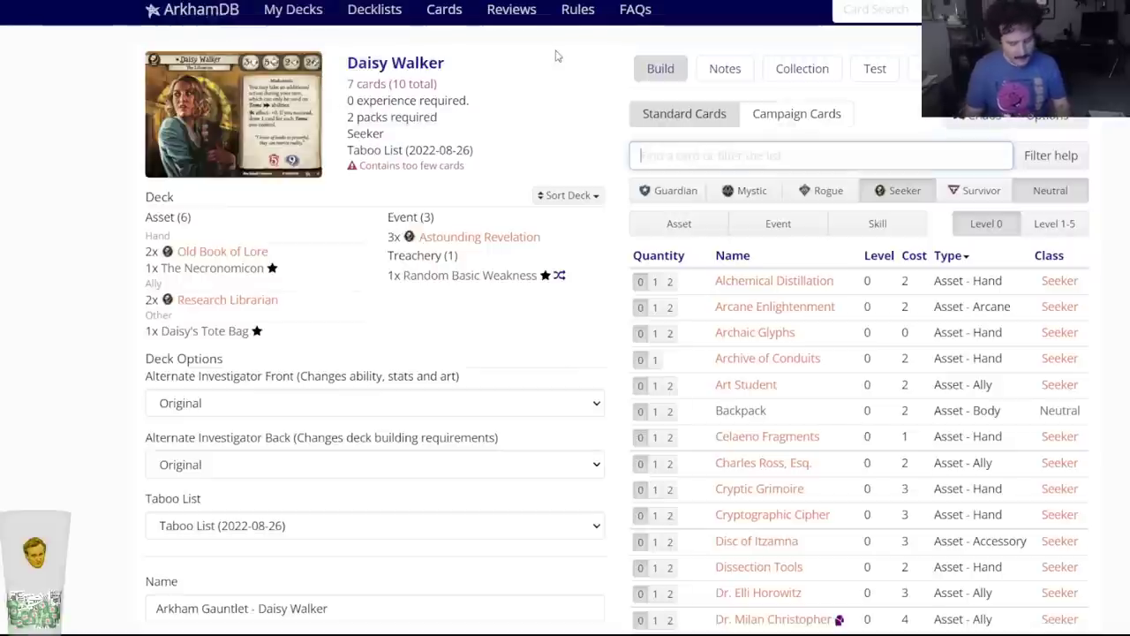
Add two copies of the level 0 Whitton Greene to the Daisy Walker deck.
type("whitt")
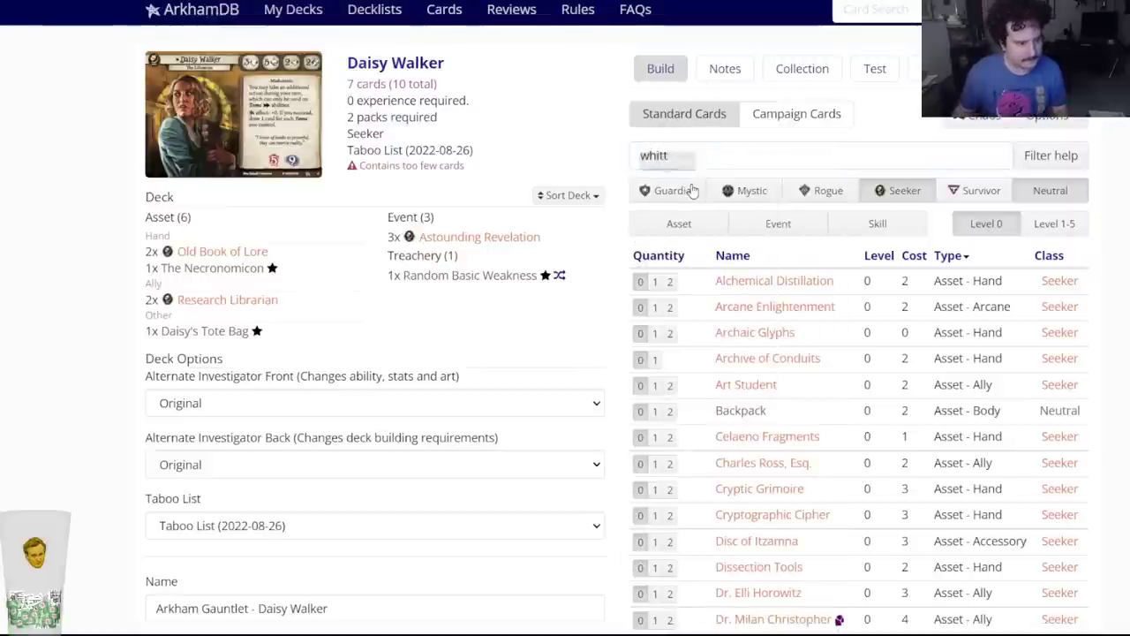
type("o")
left_click(681, 183)
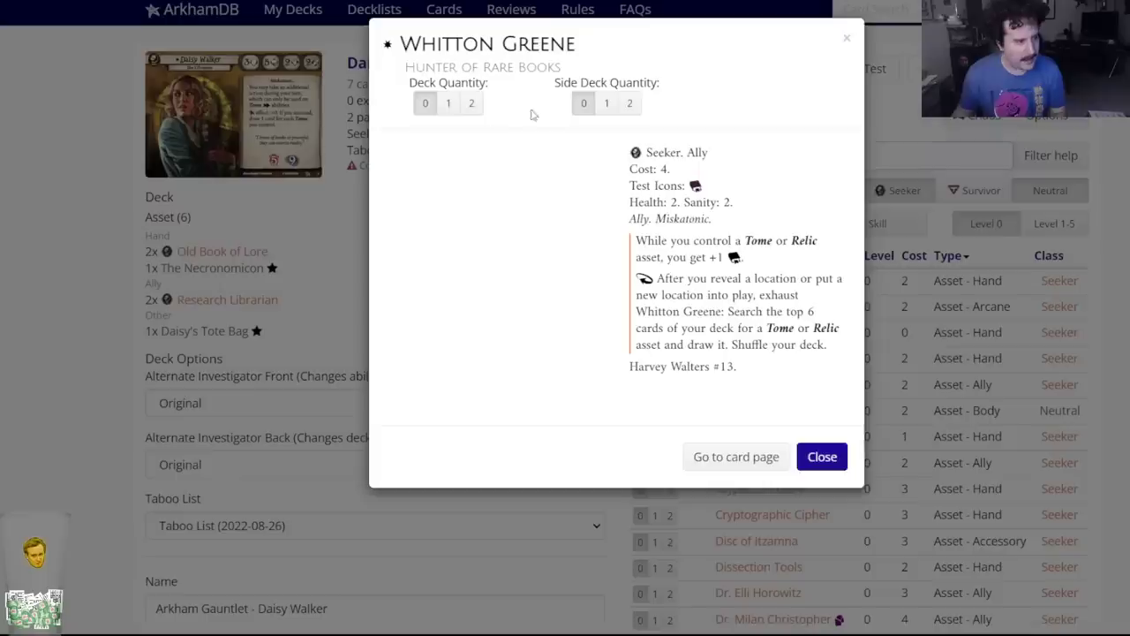
left_click(474, 104)
Add two copies of Whitton Greene (2) to the Daisy Walker side deck and save the deck.
left_click(658, 152)
type("whitton")
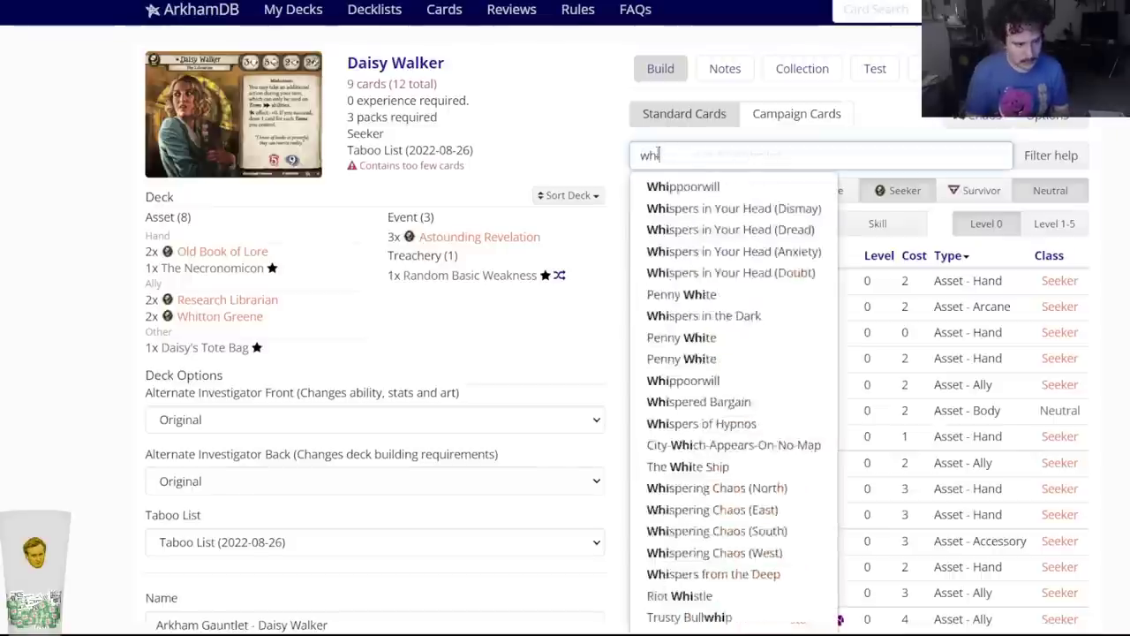
left_click(695, 208)
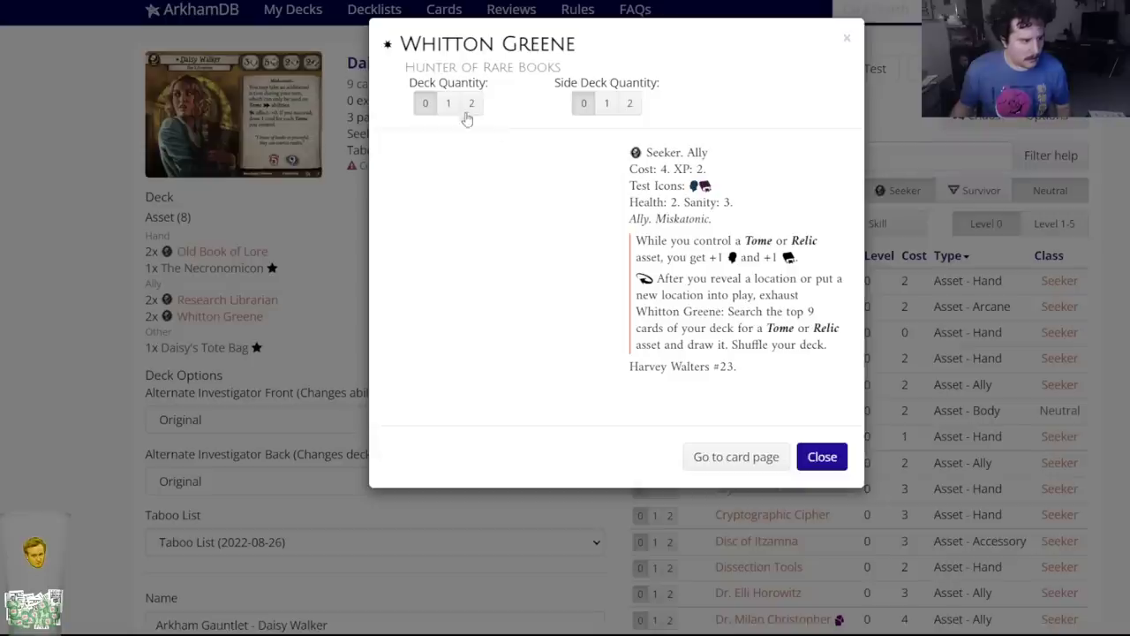
left_click(627, 111)
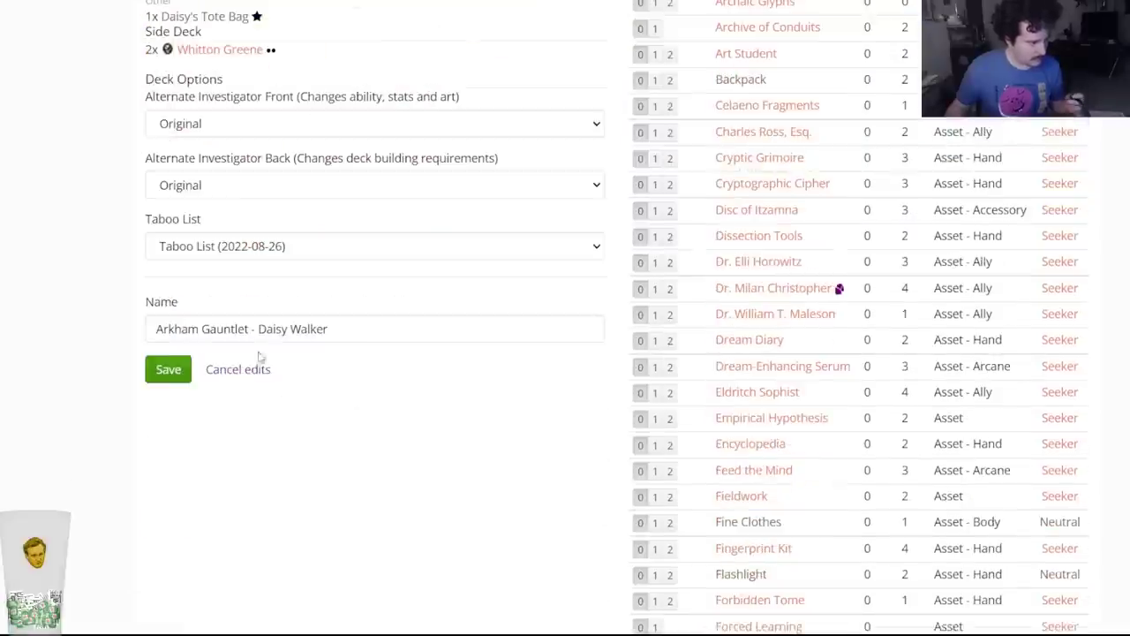
left_click(173, 368)
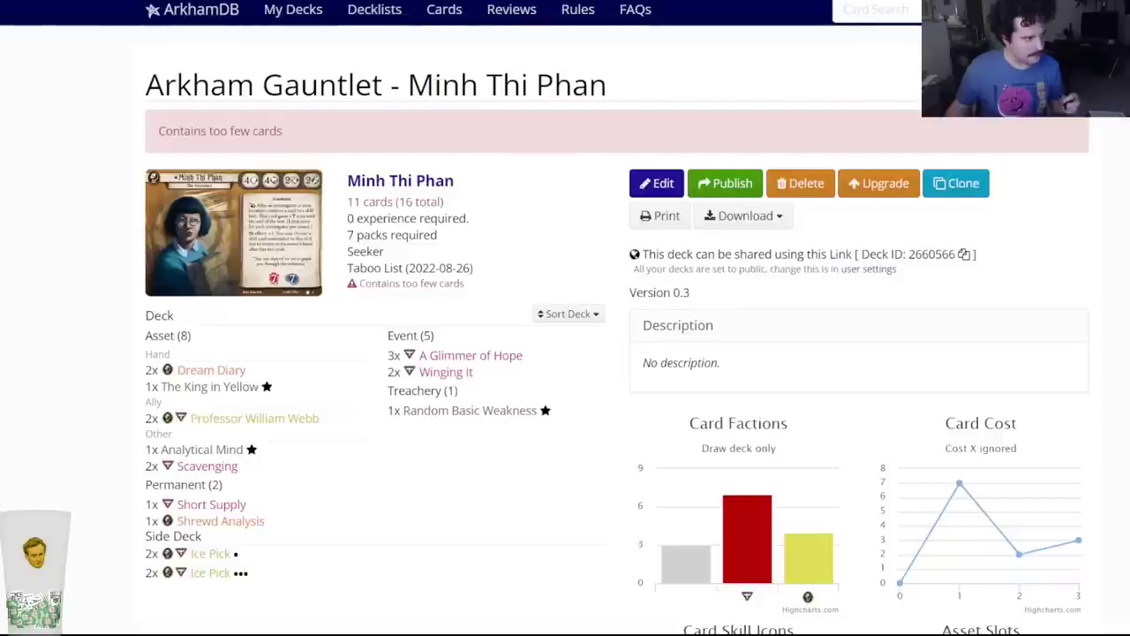
Open the Arkham Gauntlet - Finn Edwards deck for editing.
scroll(172, 454, "down", 3)
scroll(199, 407, "up", 3)
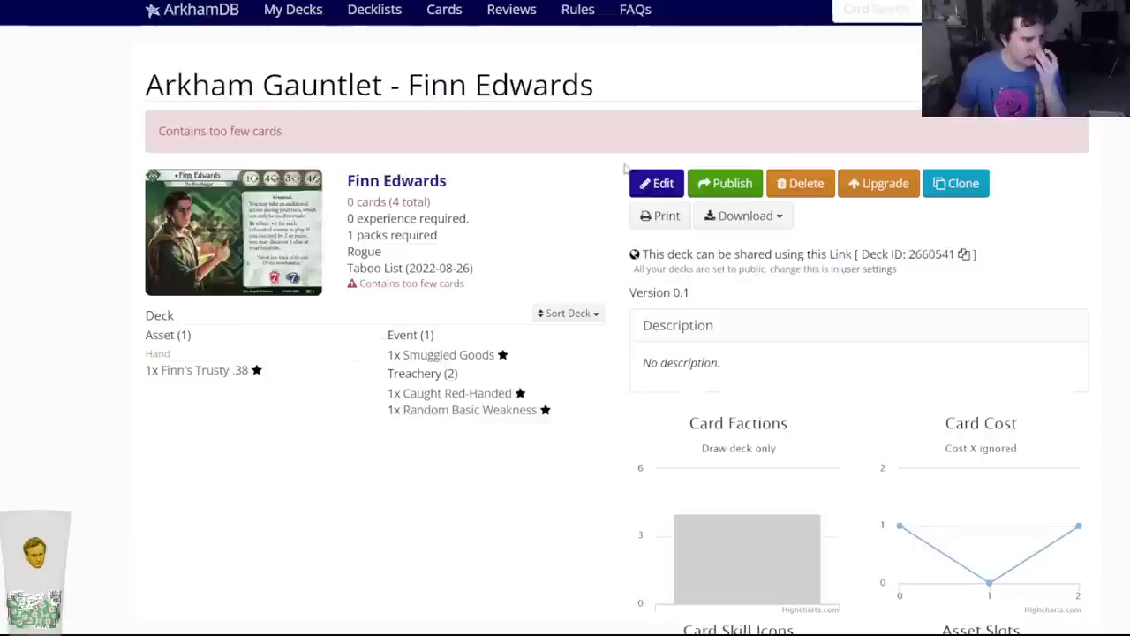
left_click(653, 184)
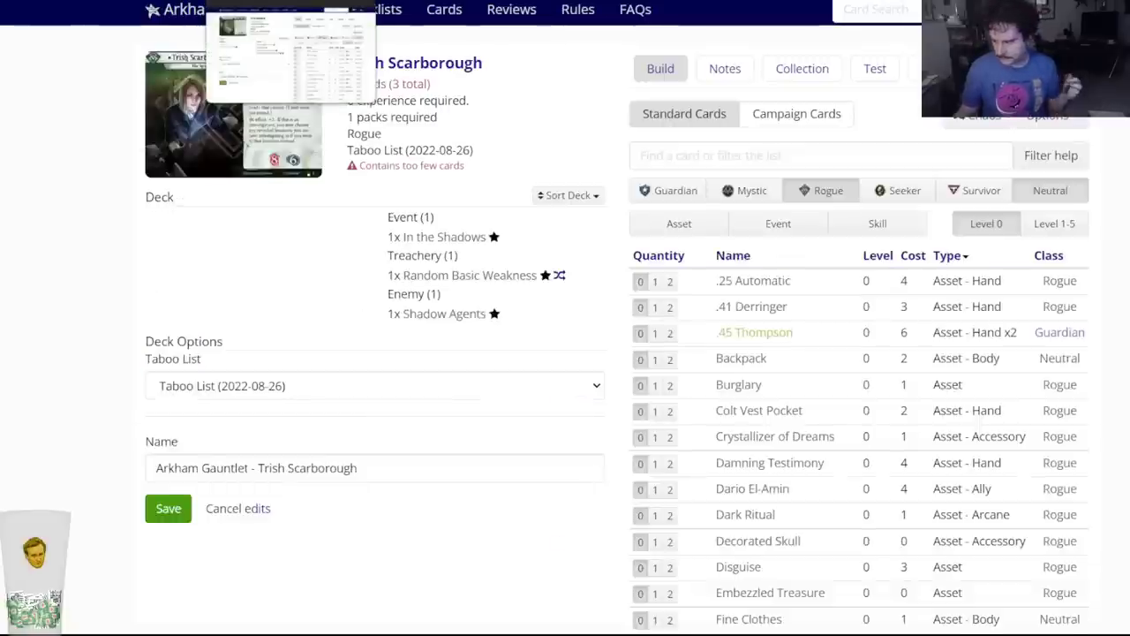
Switch to the Arkham Gauntlet - Trish Scarborough deck and add two copies of Damning Testimony.
key("ctrl+Tab")
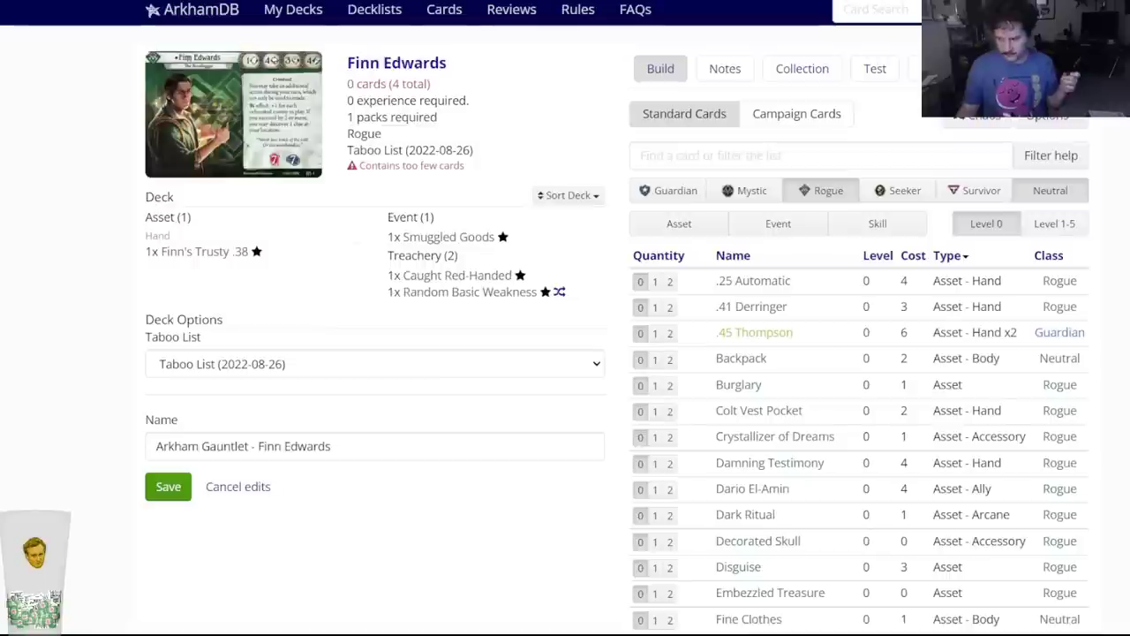
key("ctrl+Tab")
left_click(684, 156)
type("damning tes")
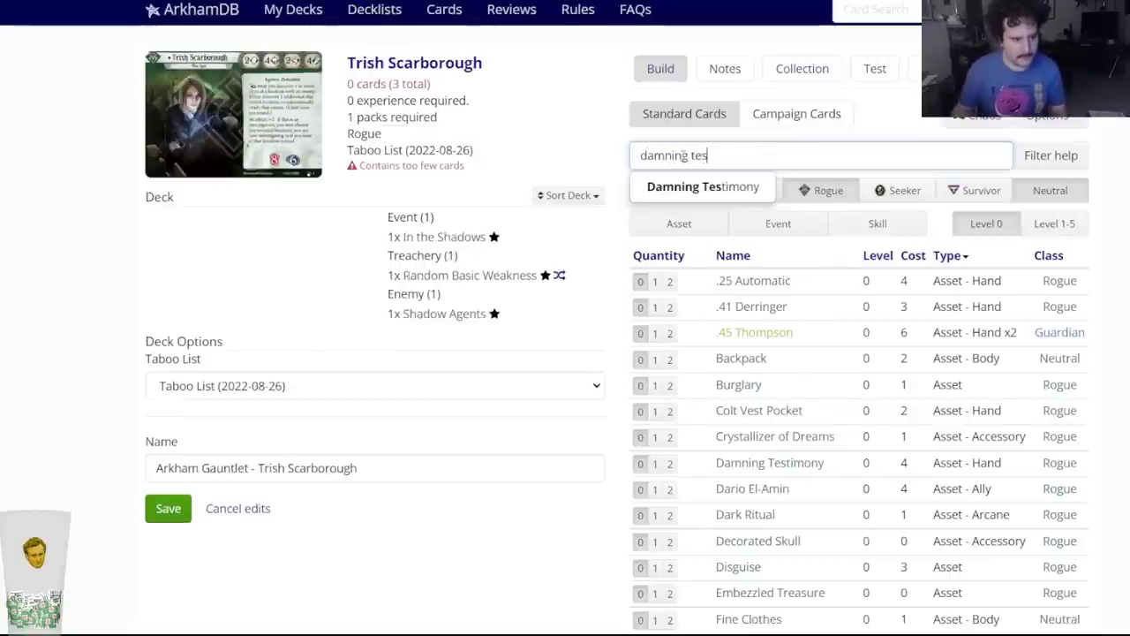
left_click(684, 189)
left_click(469, 92)
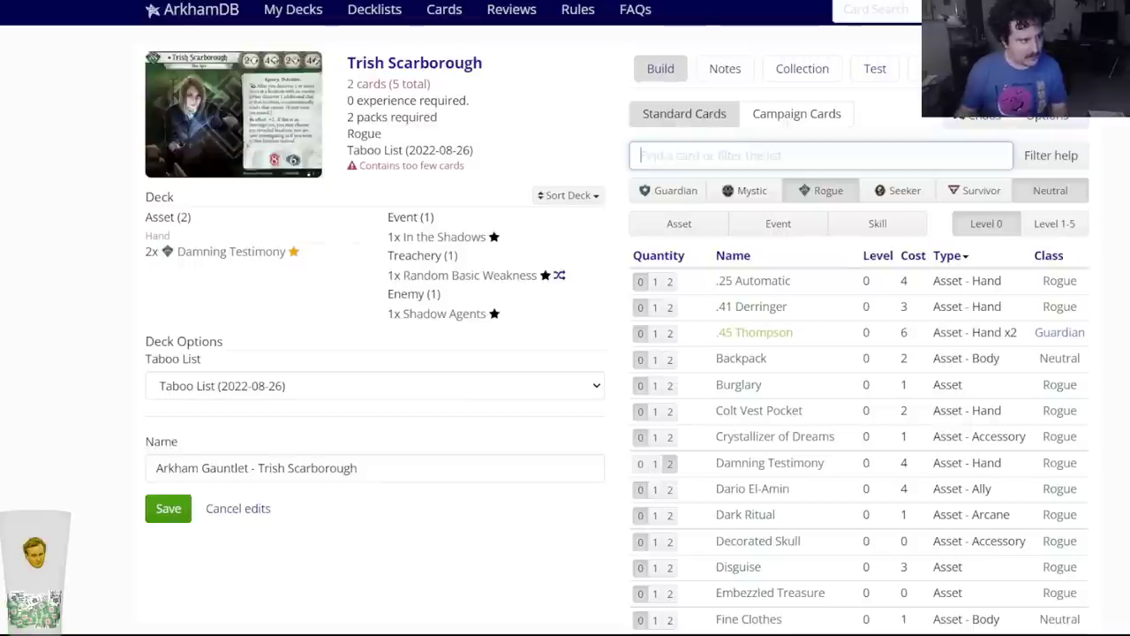
Compare the Finn Edwards and Trish Scarborough decks to decide which investigator suits the next Rogue card.
key("ctrl+Tab")
key("ctrl+Tab")
key("ctrl+Tab")
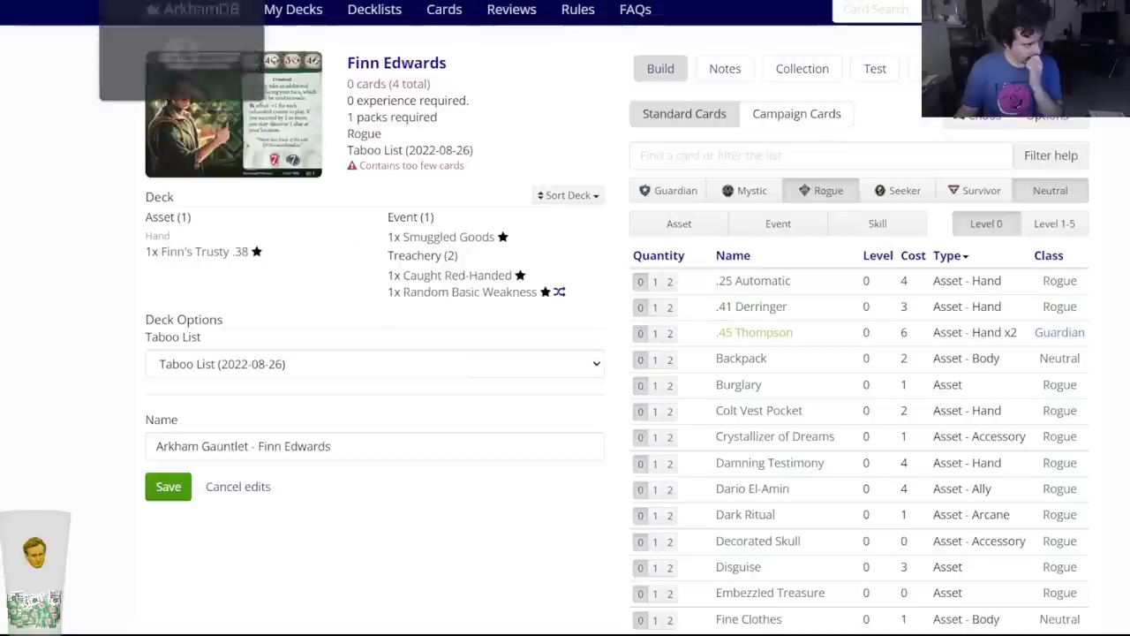
key("ctrl+Tab")
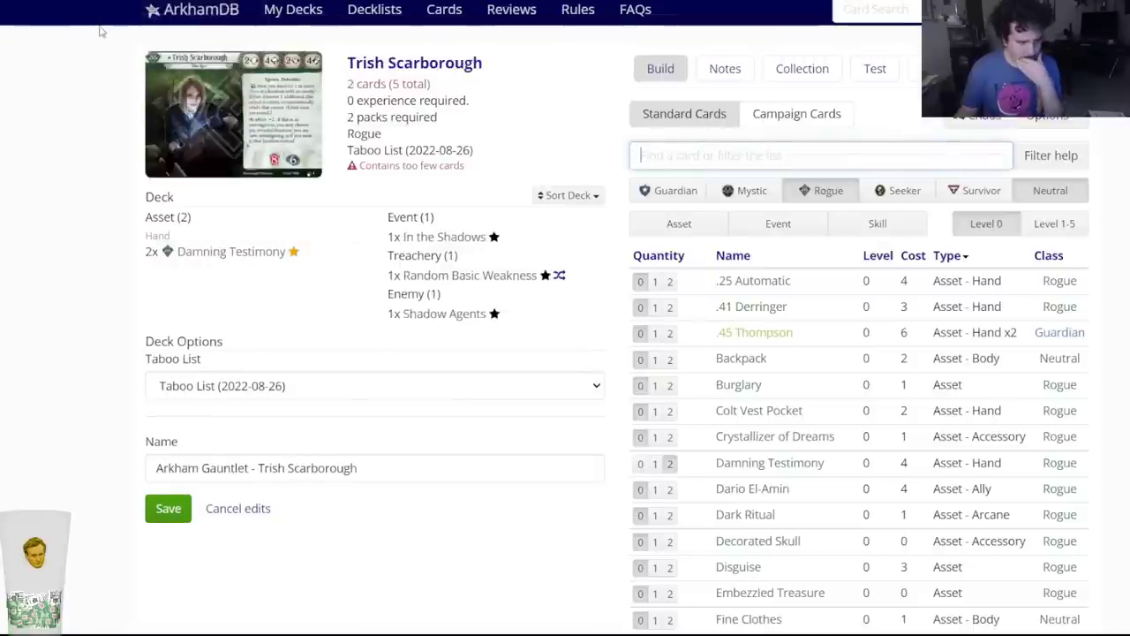
key("ctrl+Tab")
key("ctrl+Tab")
key("ctrl+Tab")
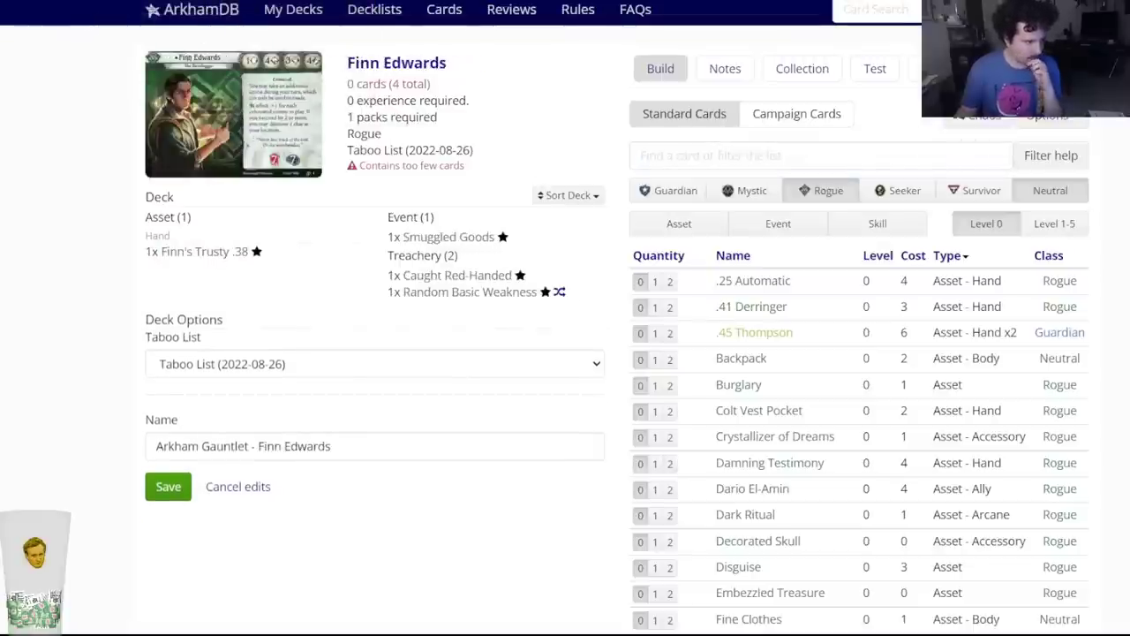
key("ctrl+Tab")
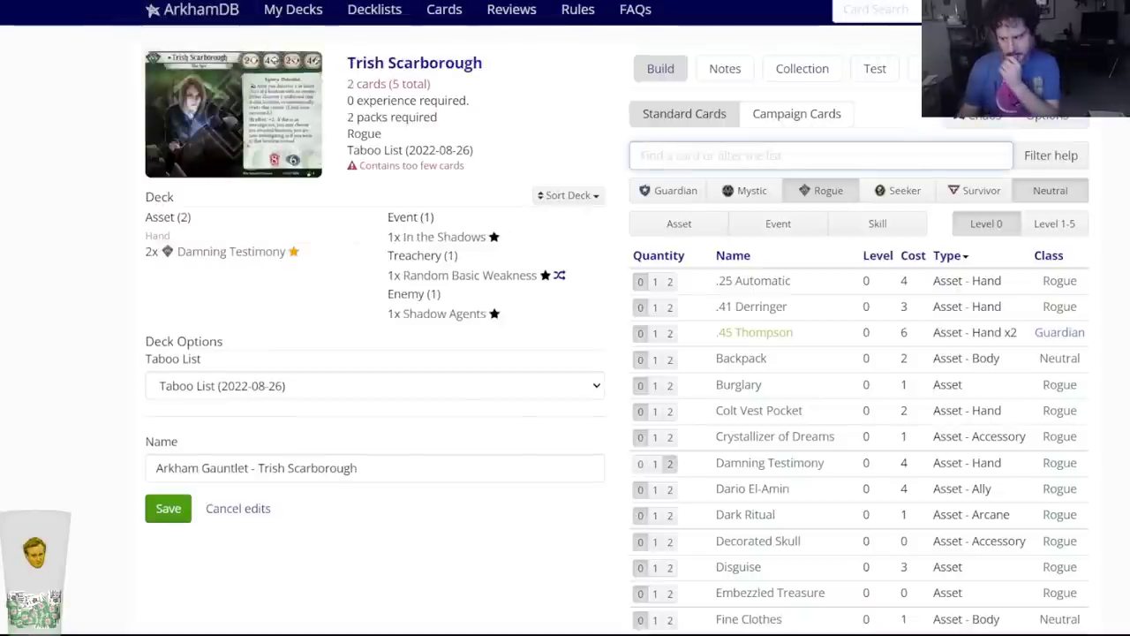
key("ctrl+Tab")
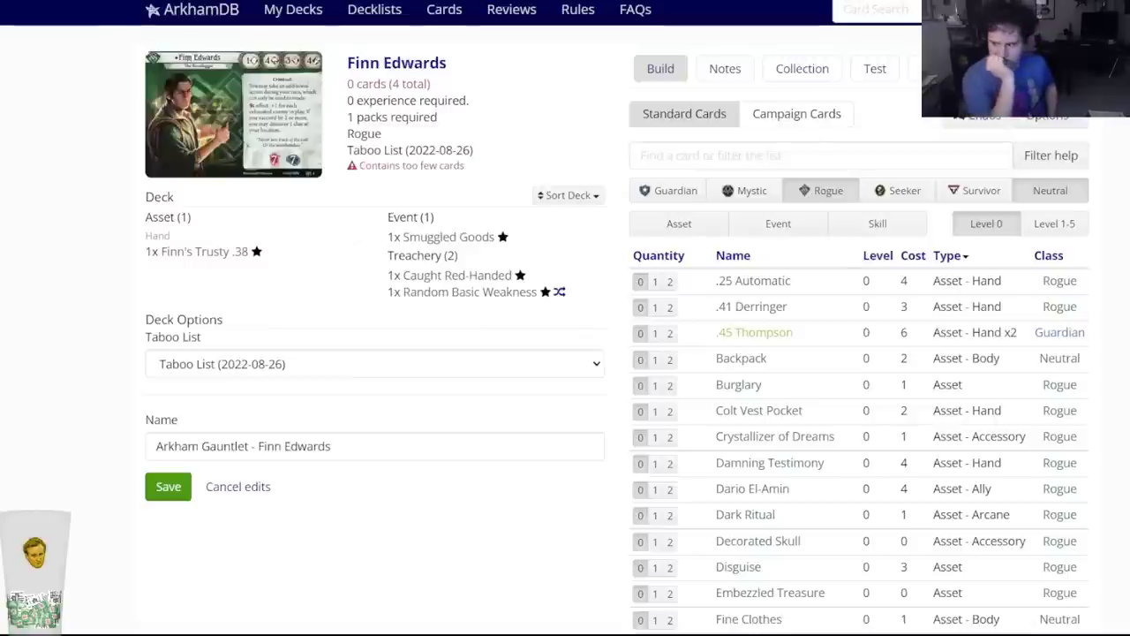
Look up Lockpicks from the Finn Edwards deck and set its quantity to 2.
left_click(646, 152)
type("lockp")
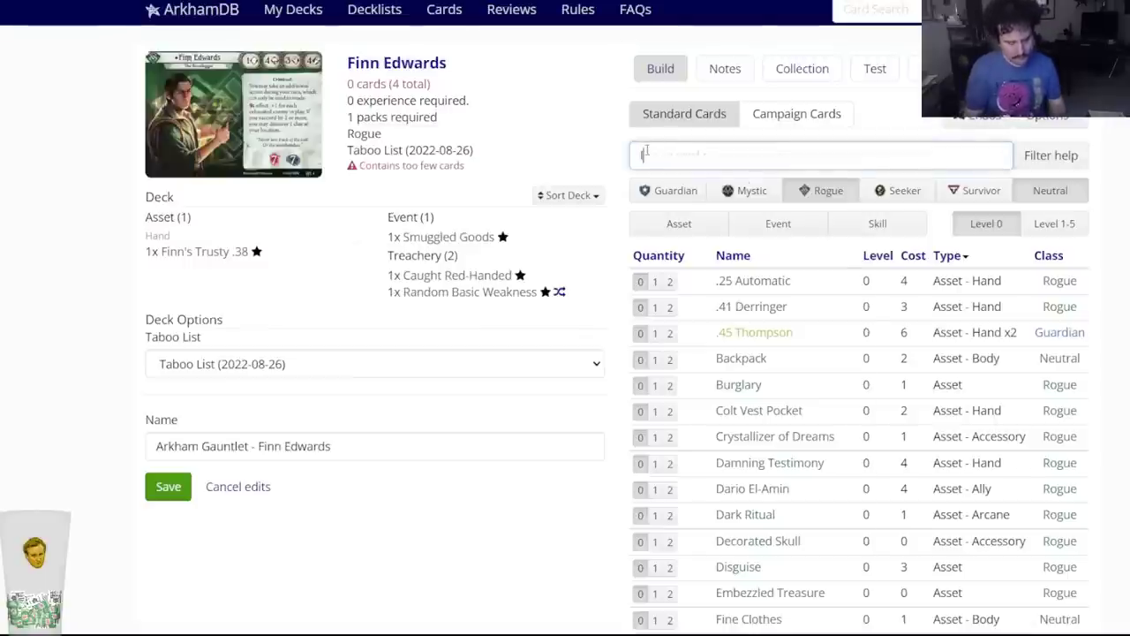
type("i")
key("Down")
key("Return")
key("2")
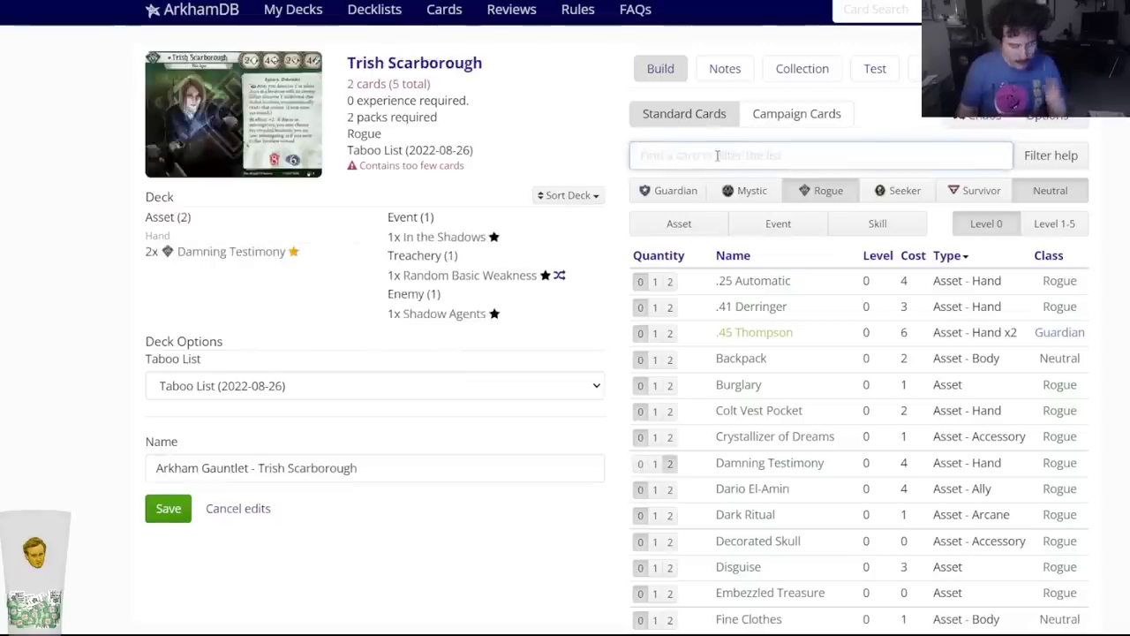
Add two copies of Lockpicks (1) to the Trish Scarborough side deck.
type("lockpi")
key("Down")
key("Return")
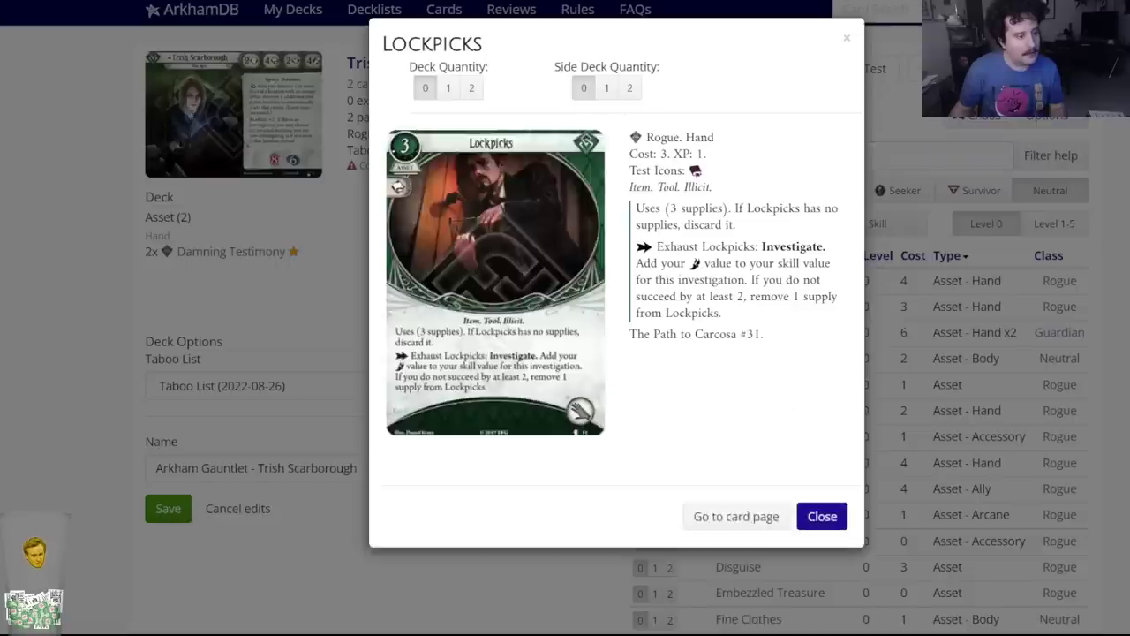
left_click(630, 88)
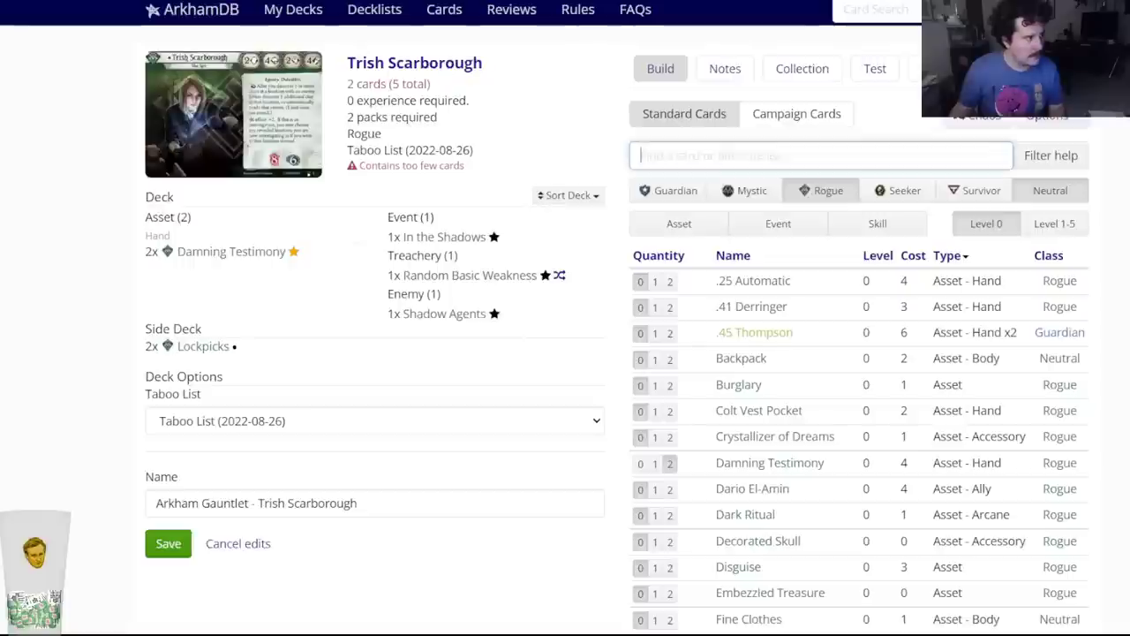
Switch to the Ultimate One Collection Challenge document in Google Docs and check the entry for Lockpicks 1 and .41 Derringer 2.
key("ctrl+Tab")
scroll(404, 256, "up", 8)
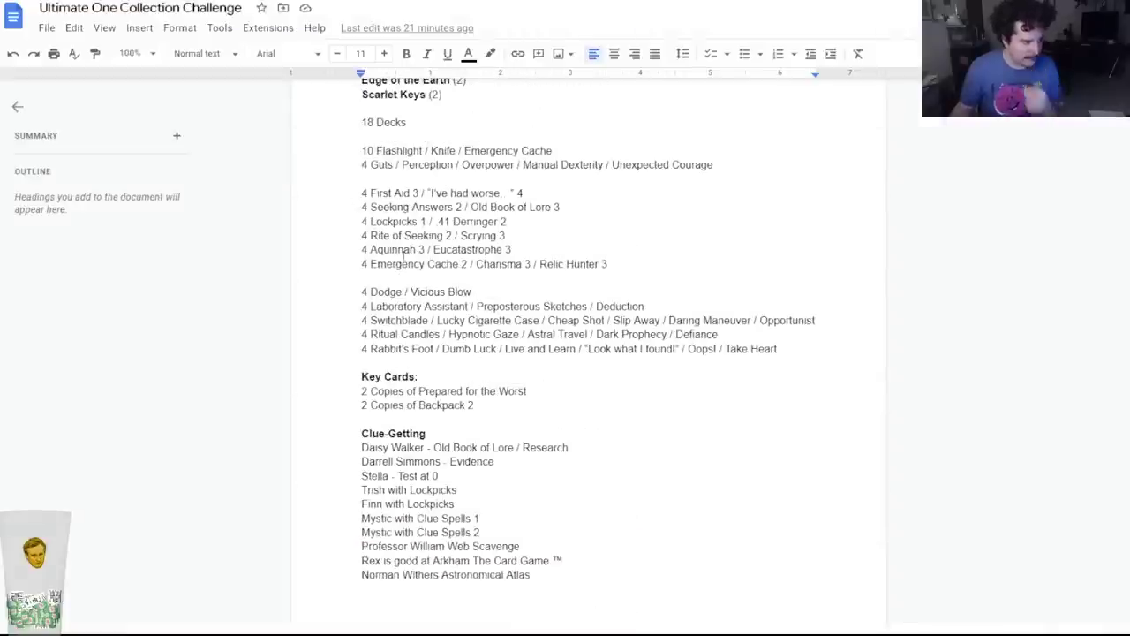
left_click_drag(363, 222, 426, 221)
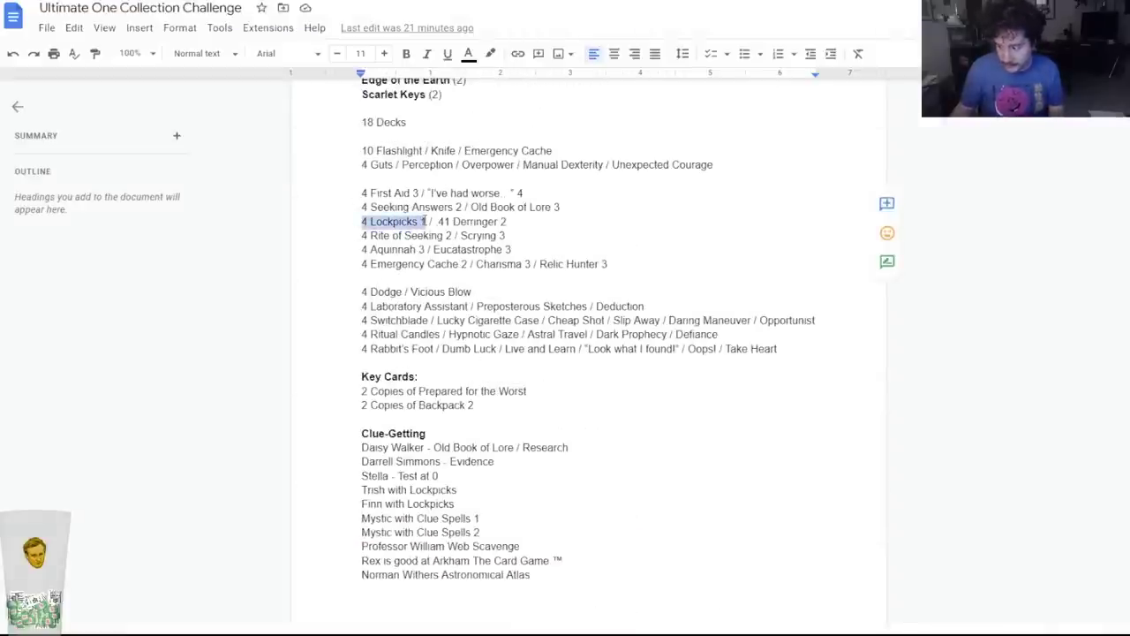
left_click(512, 222)
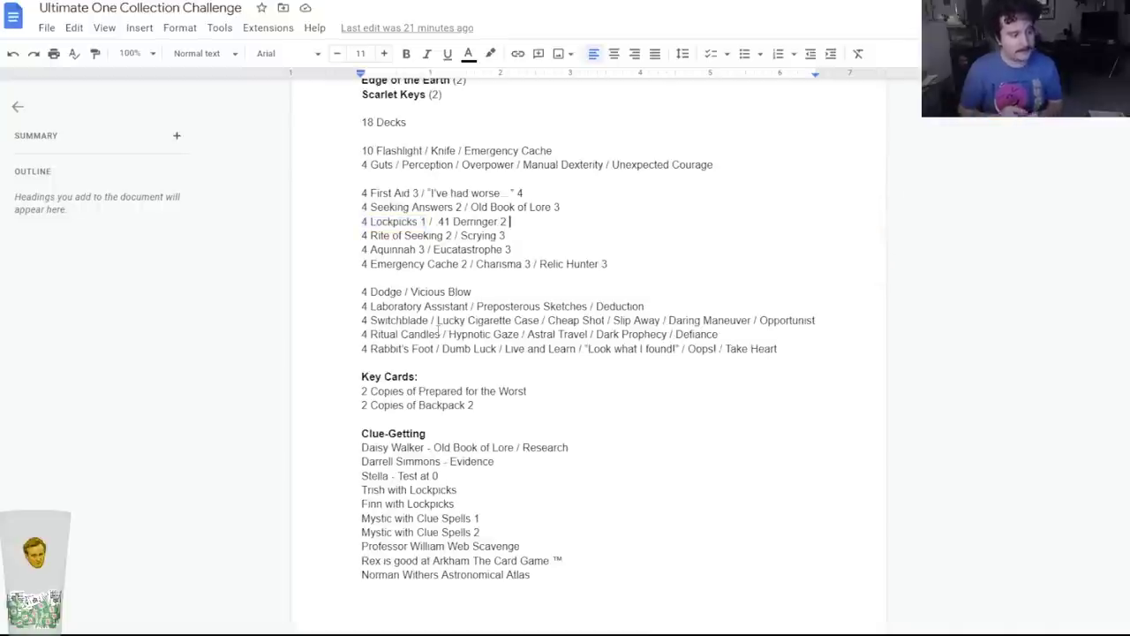
Switch back to ArkhamDB and add two copies of Lucky Cigarette Case (3) to the Trish Scarborough side deck.
key("alt+Tab")
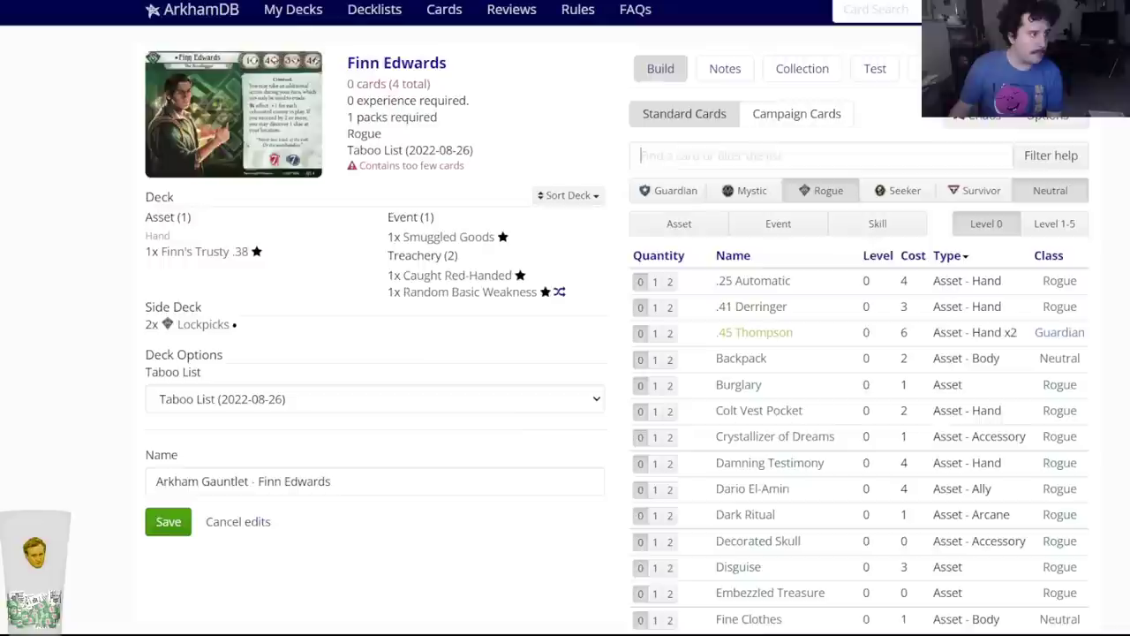
type("lucky c")
key("Down")
key("Down")
key("Return")
left_click(627, 88)
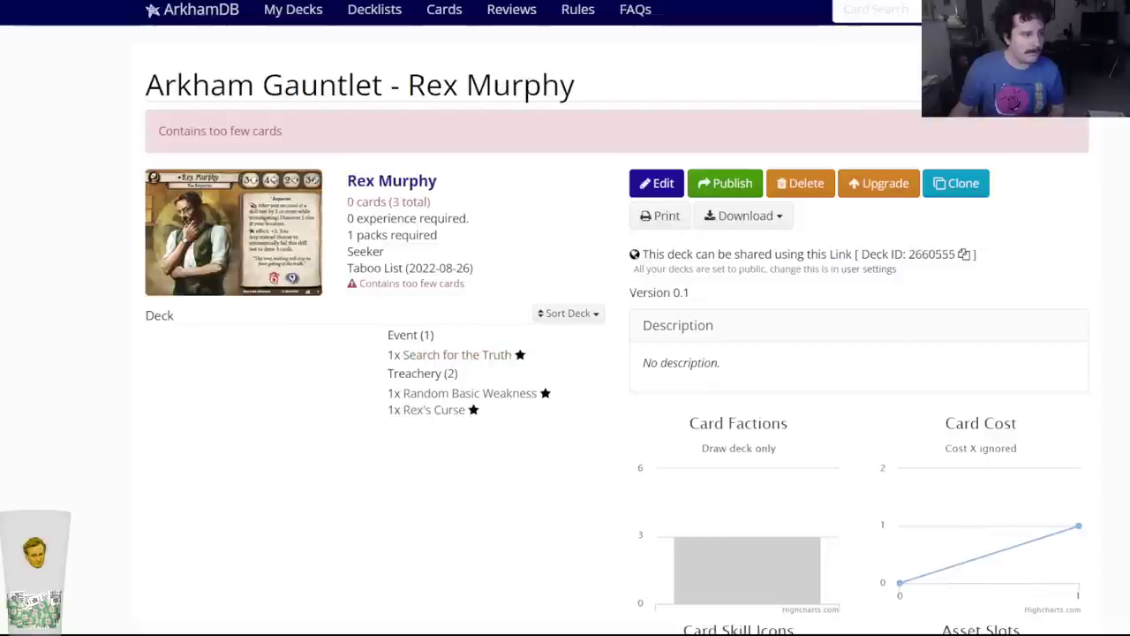
Open the Arkham Gauntlet - Rex Murphy deck for editing and add two copies of the level 0 Lucky Cigarette Case.
left_click(658, 179)
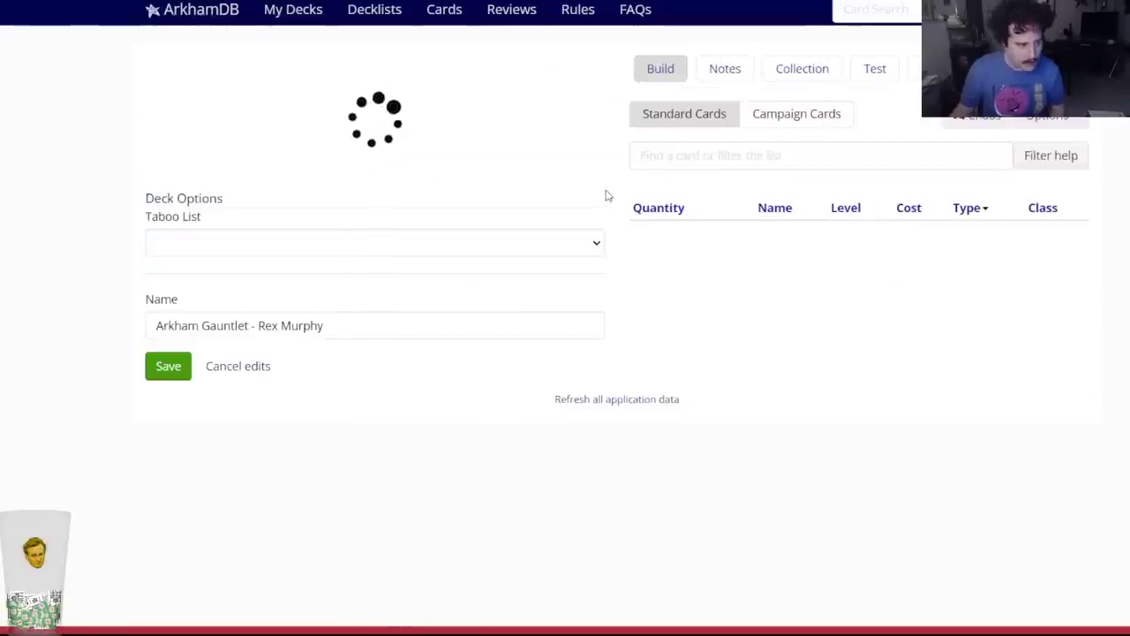
left_click(672, 157)
type("k")
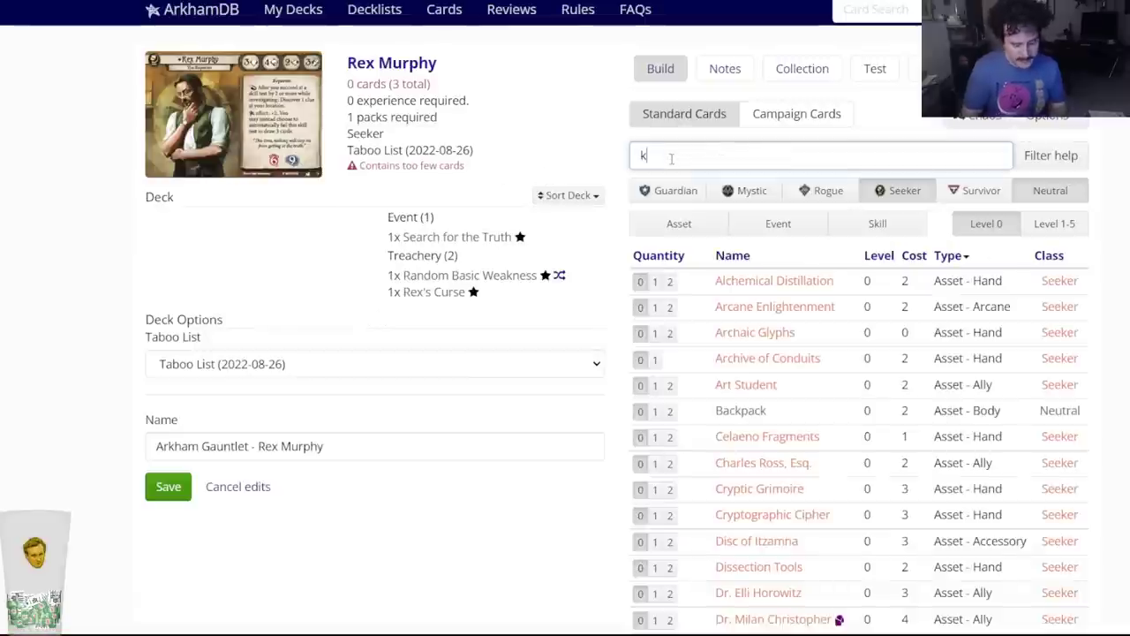
type("ucky c")
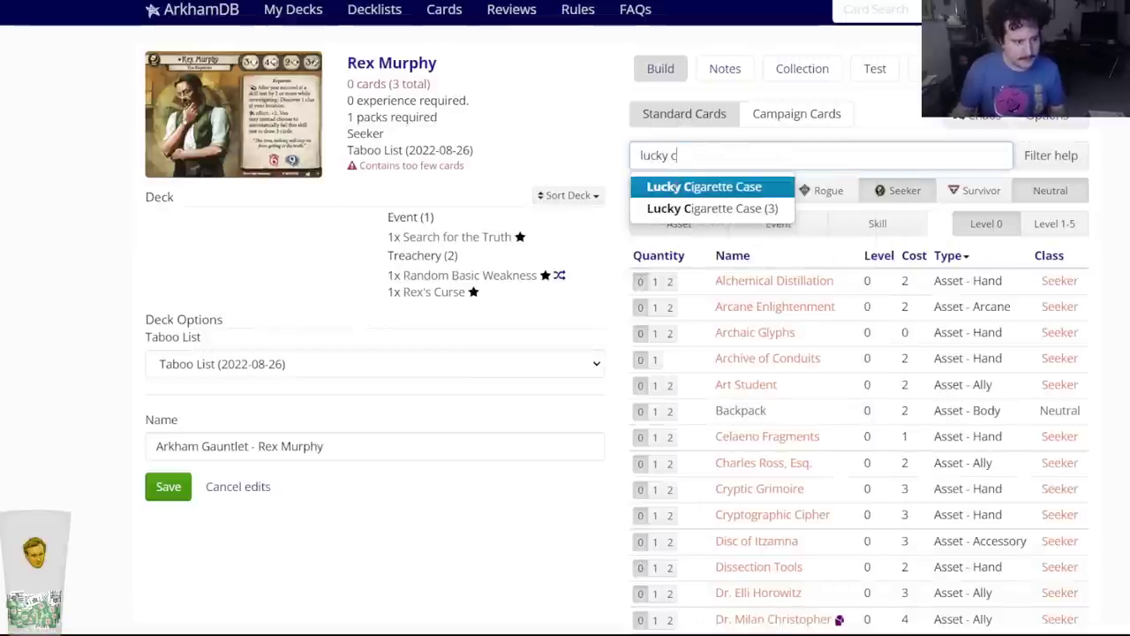
key("Return")
left_click(472, 91)
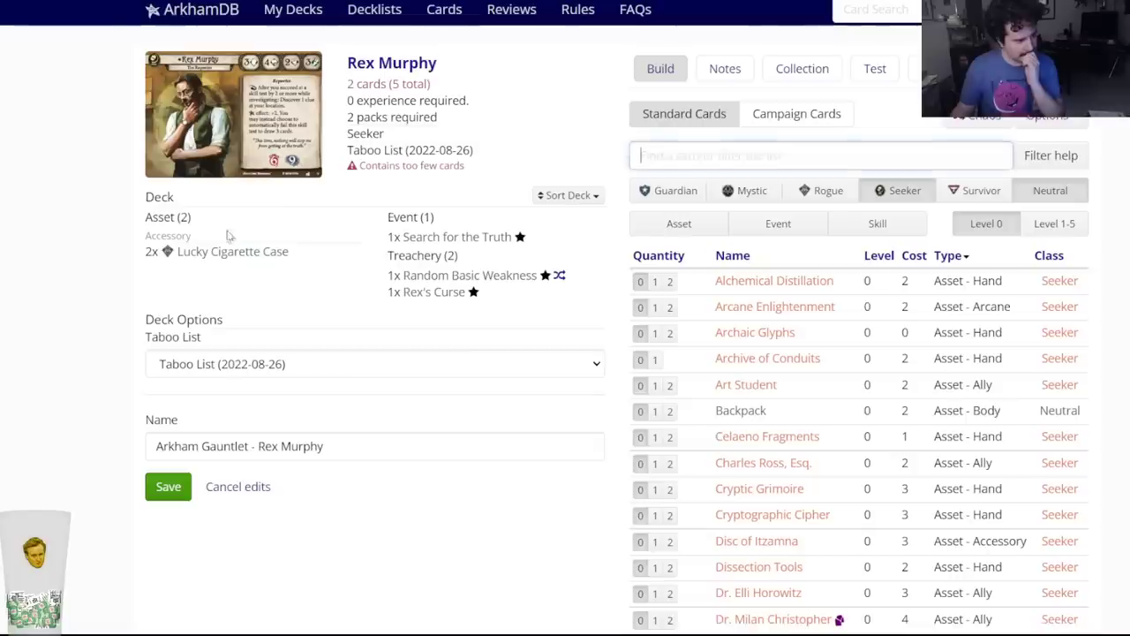
Add two copies of Grim Memoir to the Rex Murphy deck and save it.
left_click(685, 166)
type("grim me")
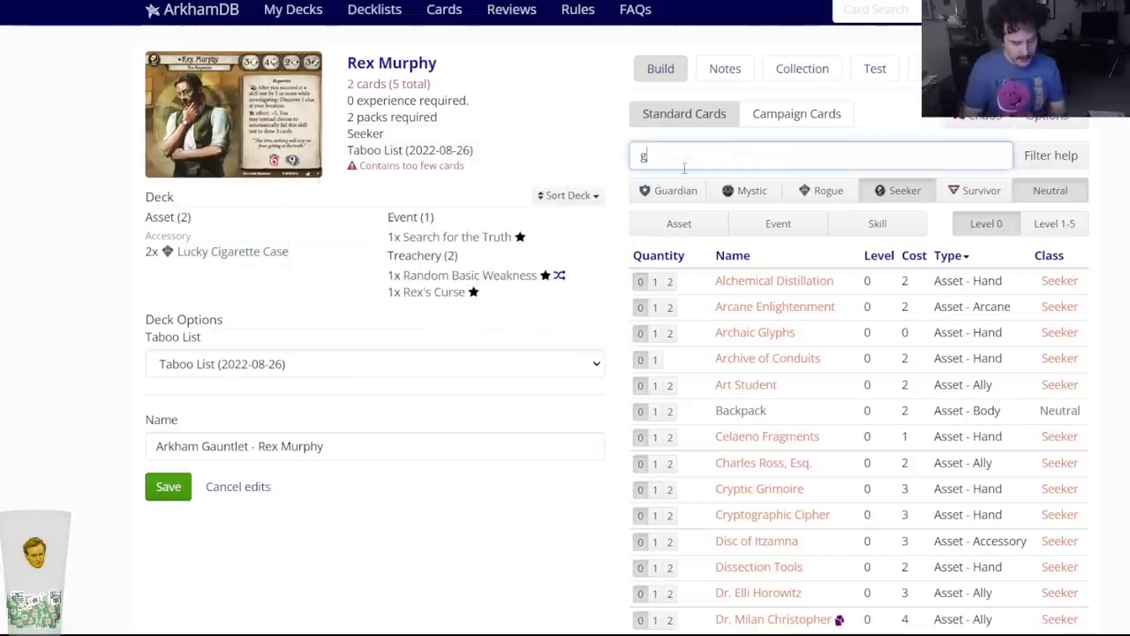
key("Return")
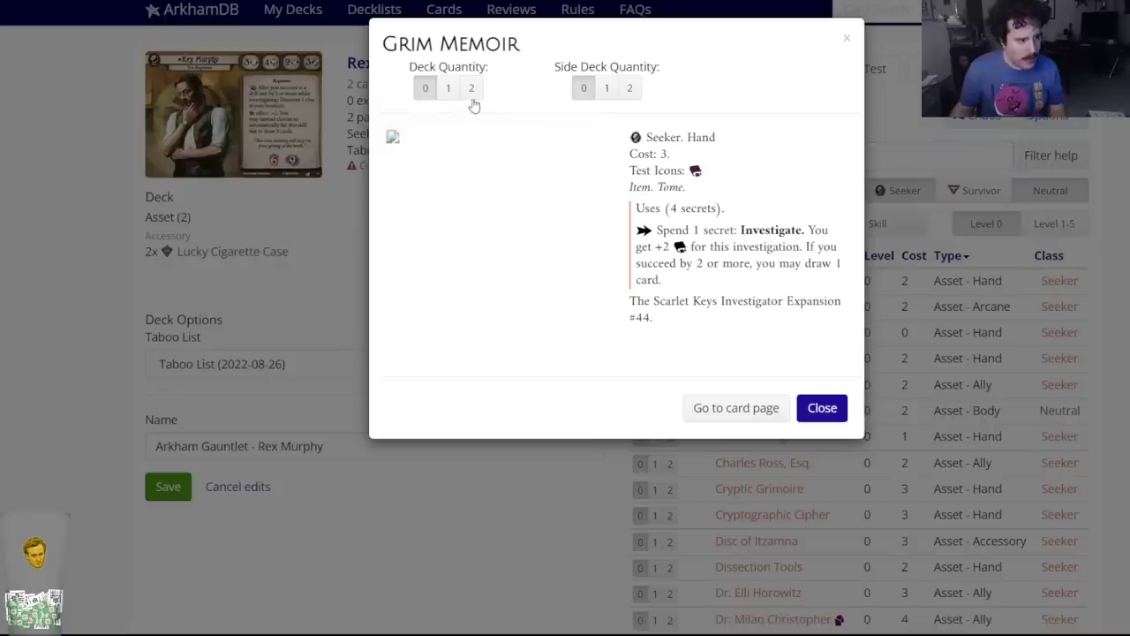
left_click(472, 87)
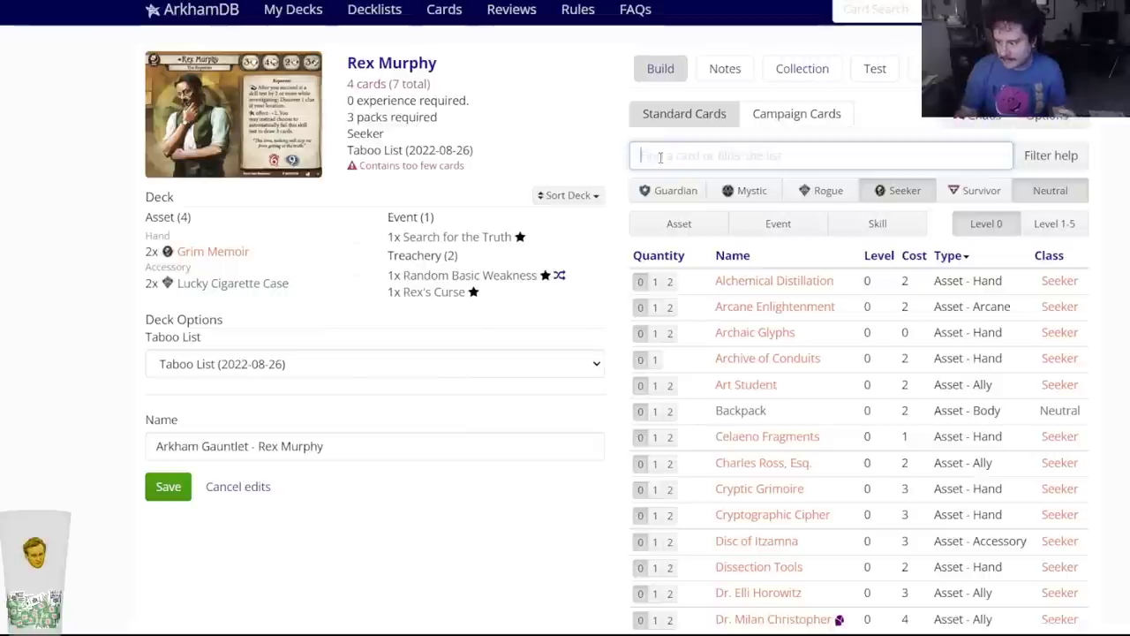
left_click(168, 487)
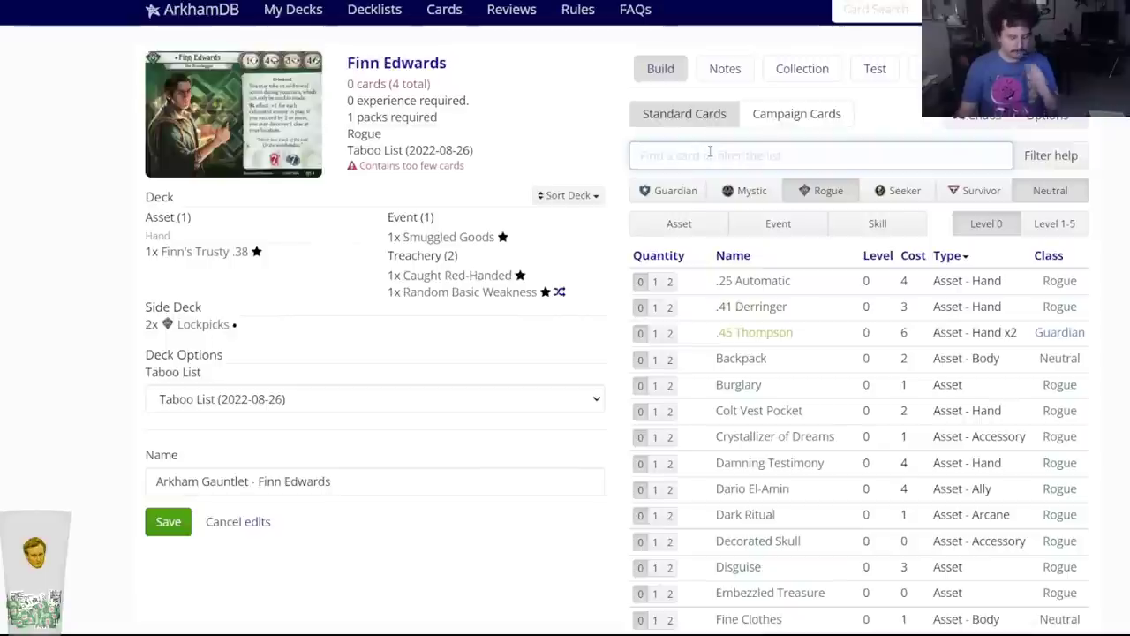
Look up Mariner's Compass from the Finn Edwards deck and Hot Streak (4) from the Trish Scarborough deck without adding either card.
type("mariner")
left_click(700, 187)
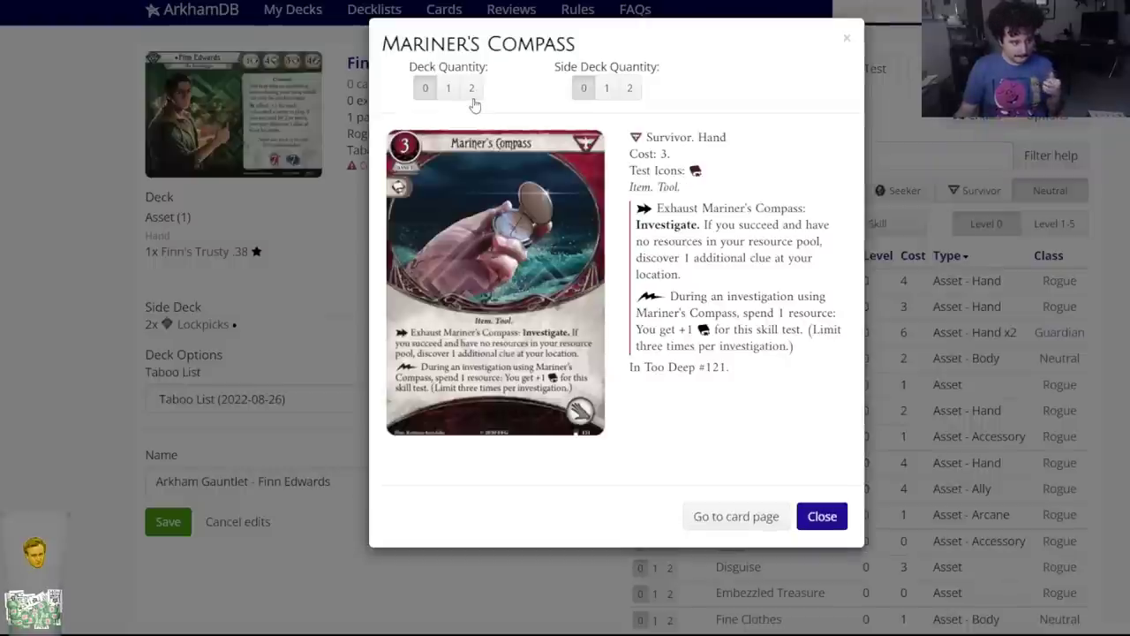
left_click(821, 515)
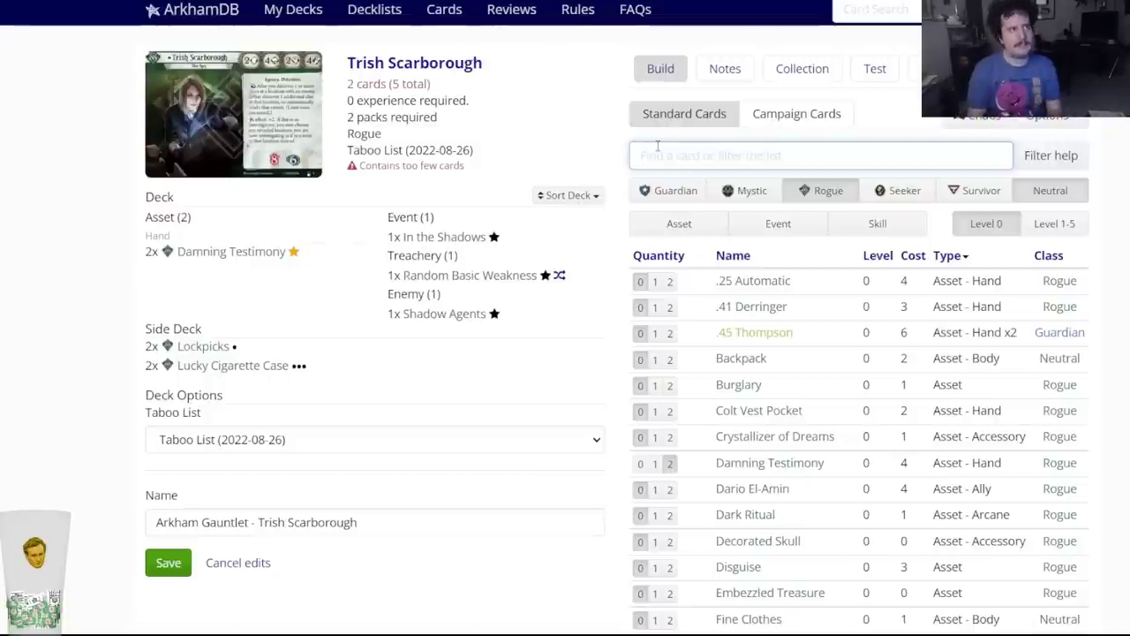
type("hot s")
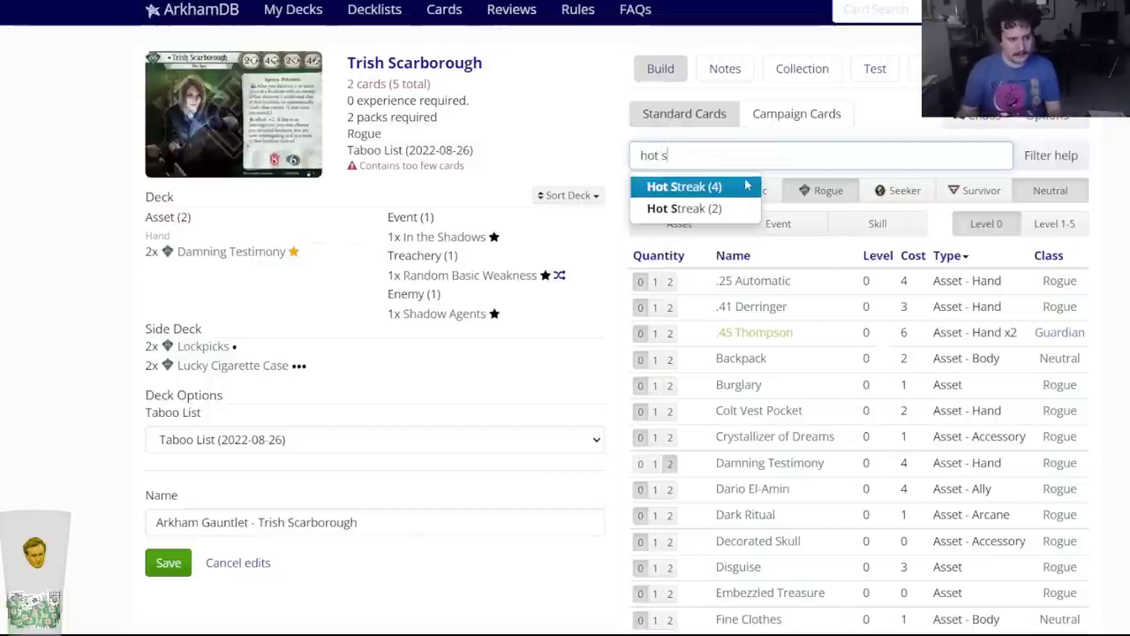
left_click(742, 183)
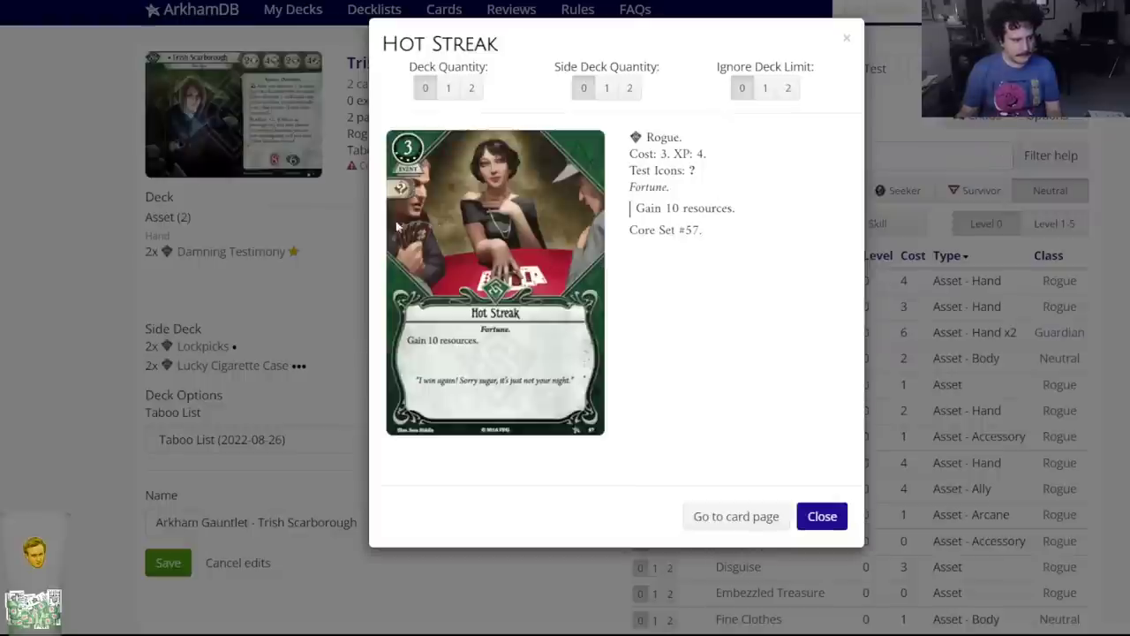
left_click(809, 516)
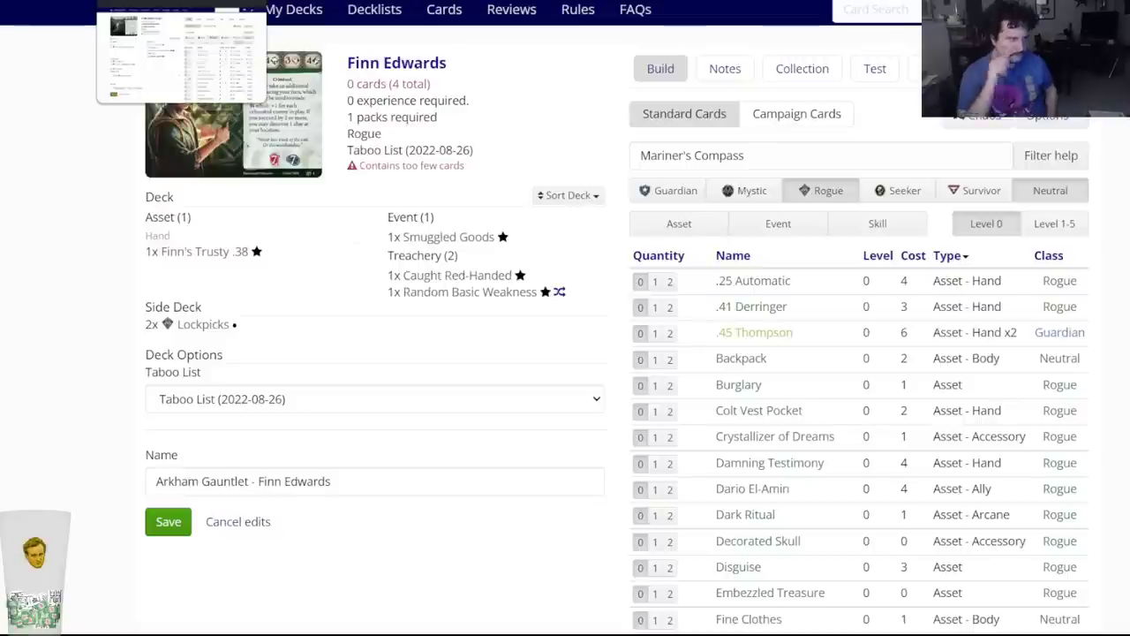
Review the card lists of the Minh Thi Phan, Daisy Walker, Finn Edwards and Trish Scarborough decks.
key("ctrl+Tab")
key("ctrl+shift+Tab")
key("ctrl+shift+Tab")
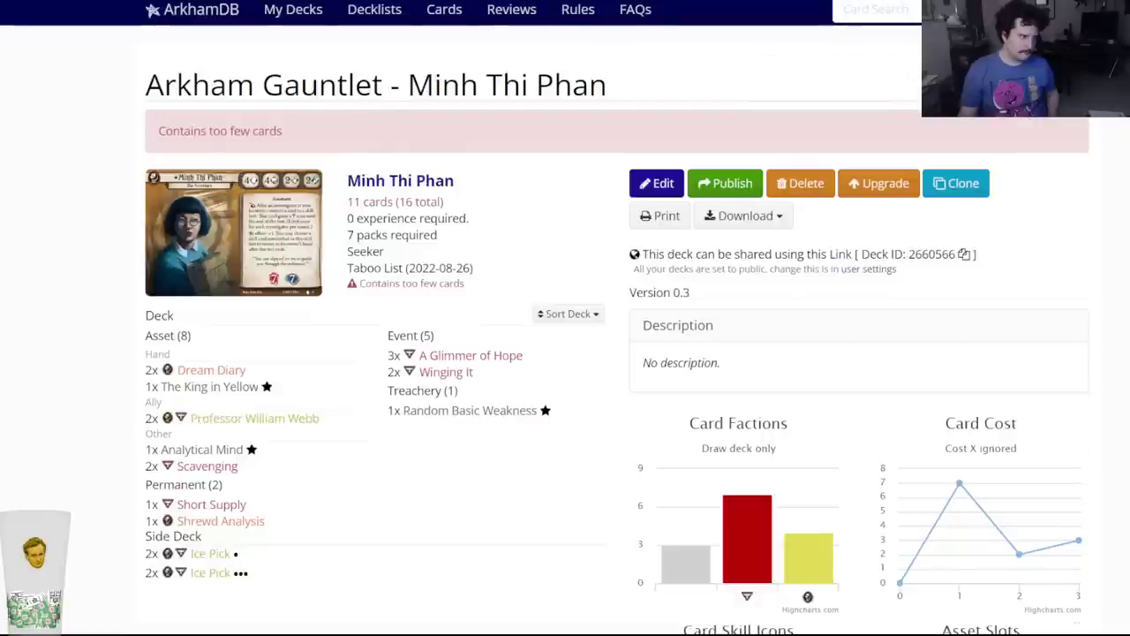
key("ctrl+Tab")
key("ctrl+Tab")
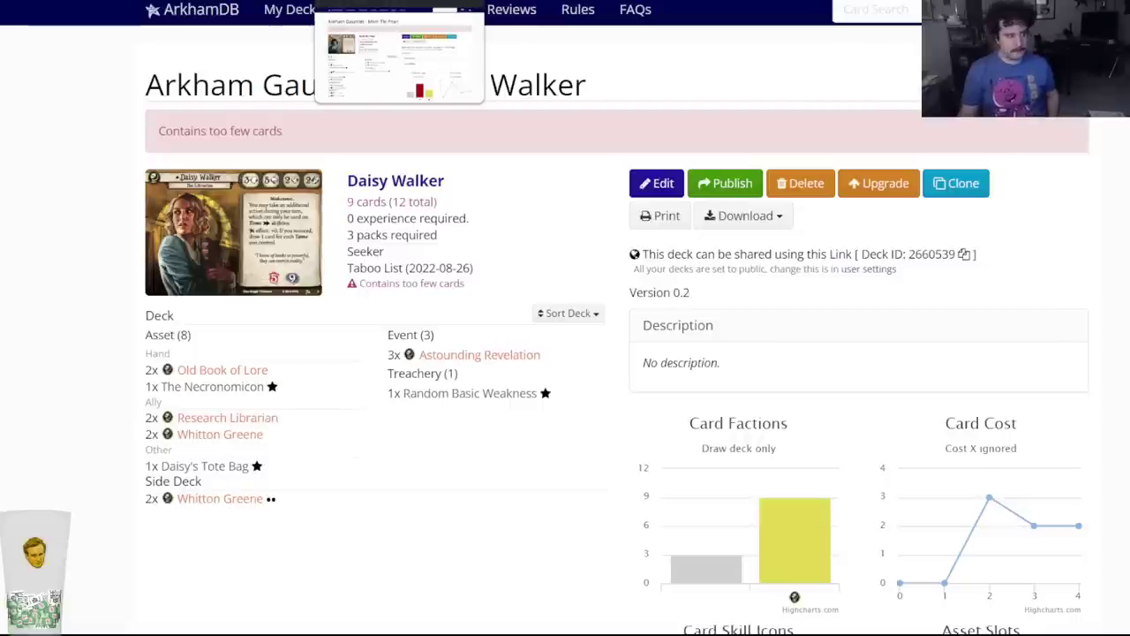
key("ctrl+Tab")
key("ctrl+Tab")
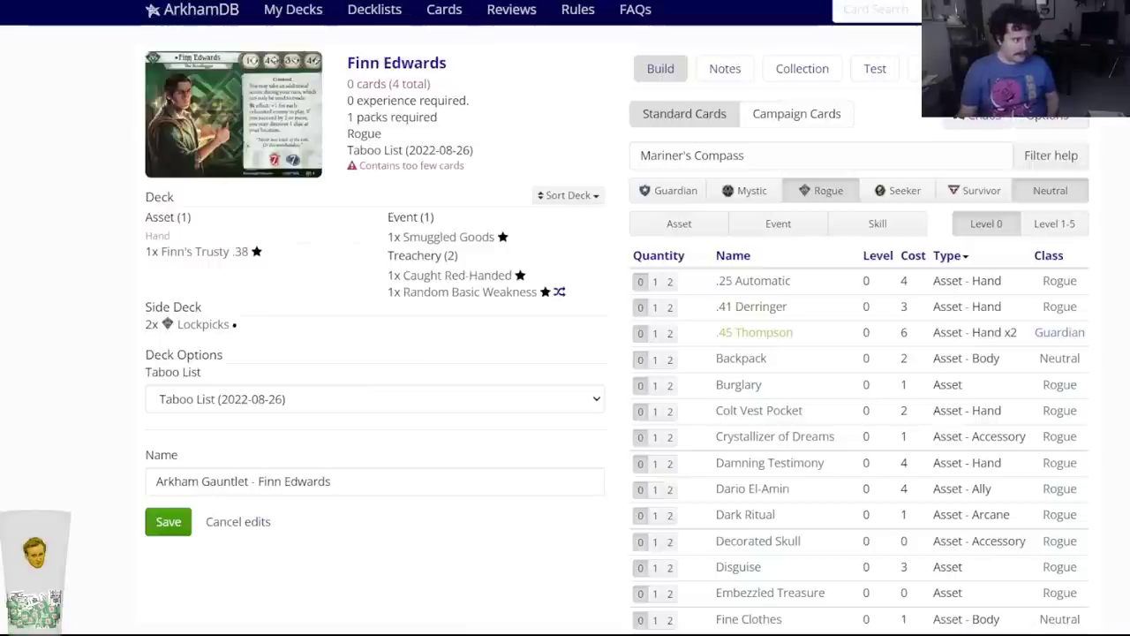
key("ctrl+Tab")
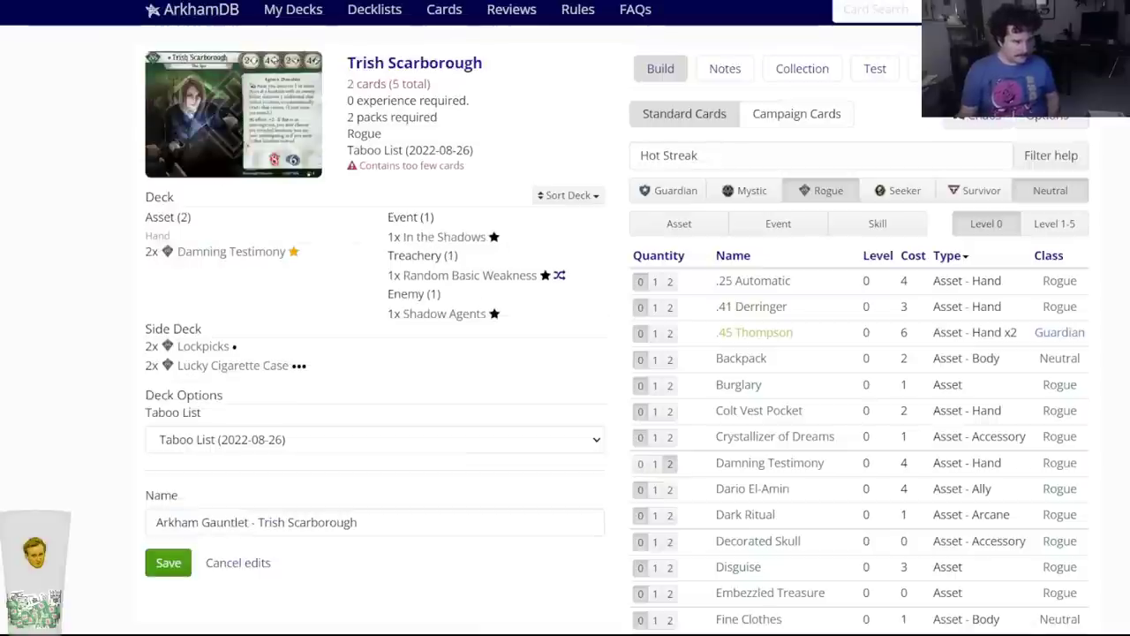
mouse_move(226, 254)
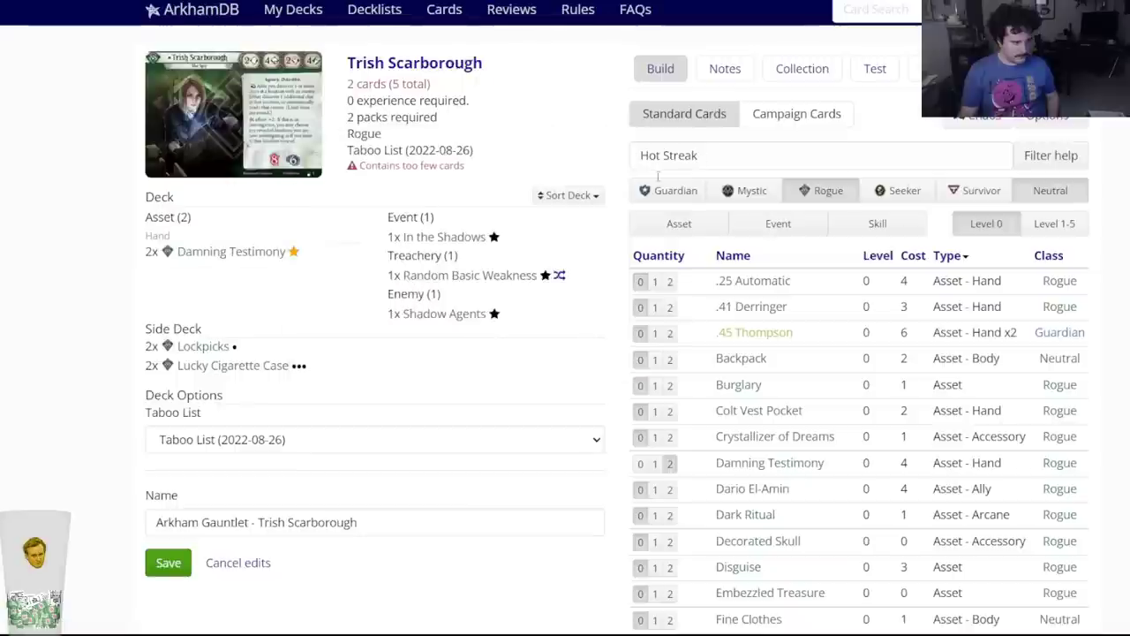
key("ctrl+Tab")
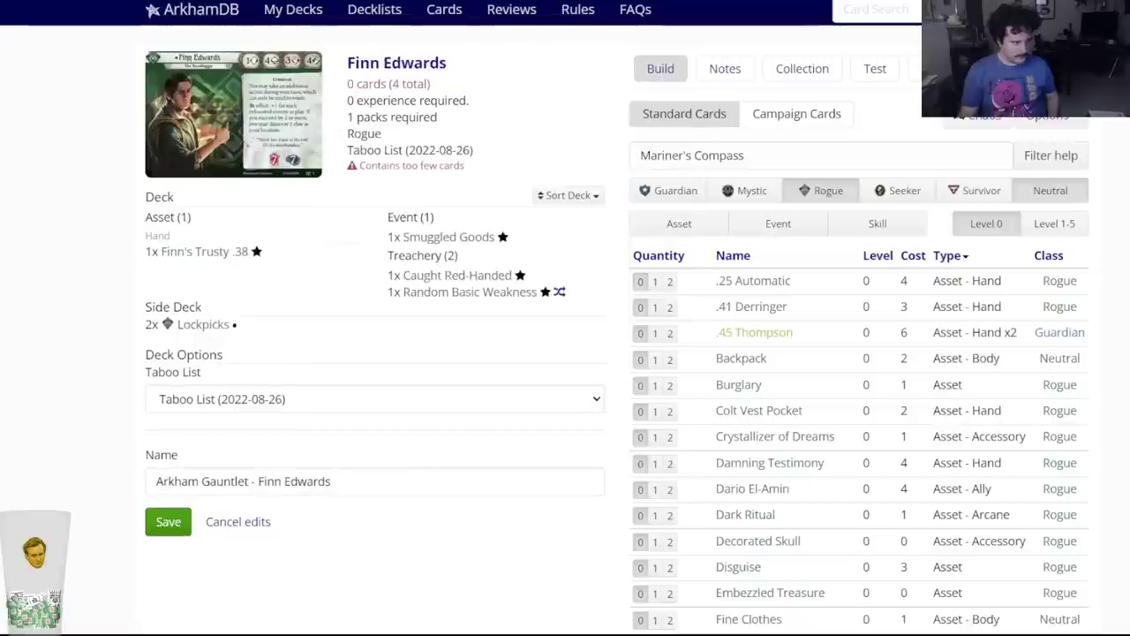
key("ctrl+Tab")
key("ctrl+Tab")
key("ctrl+Tab")
key("ctrl+Tab")
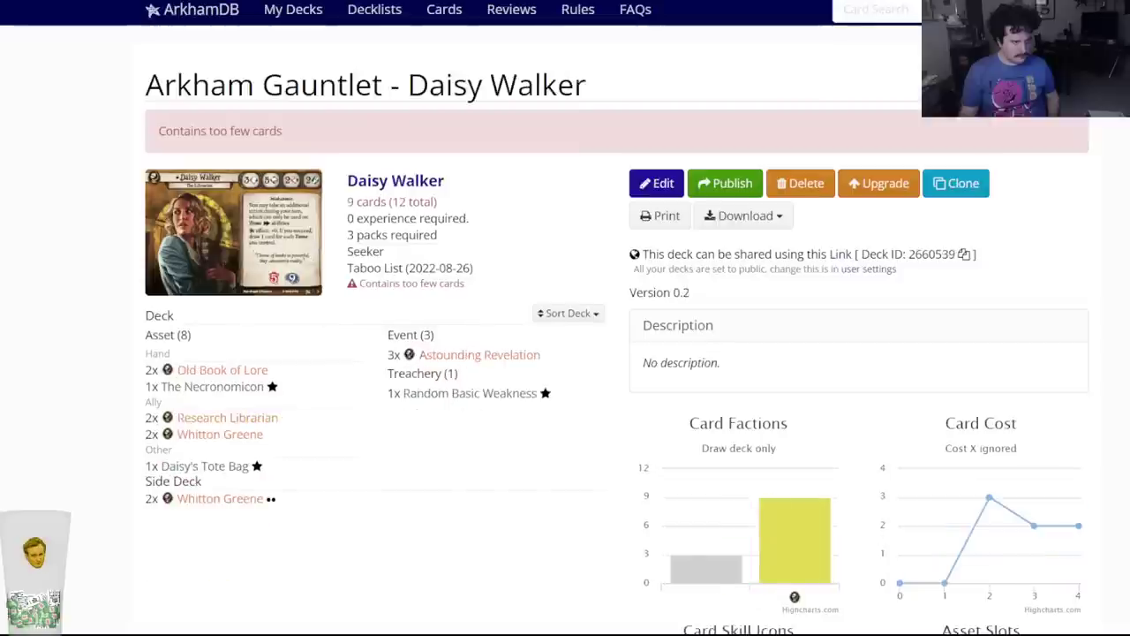
key("ctrl+Tab")
key("ctrl+Tab")
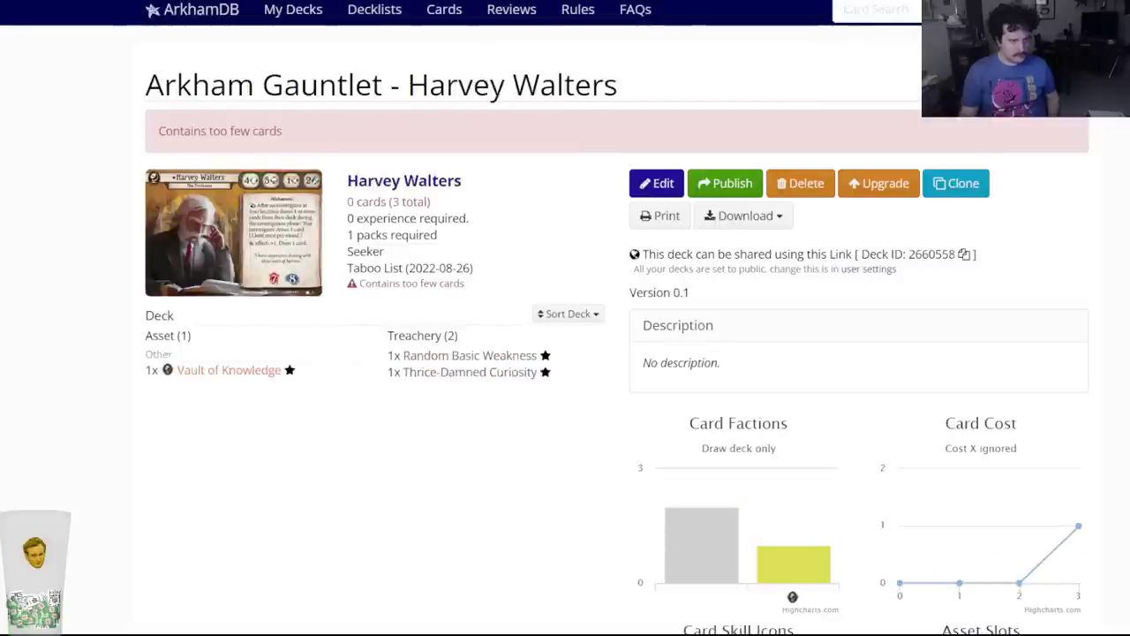
left_click(677, 189)
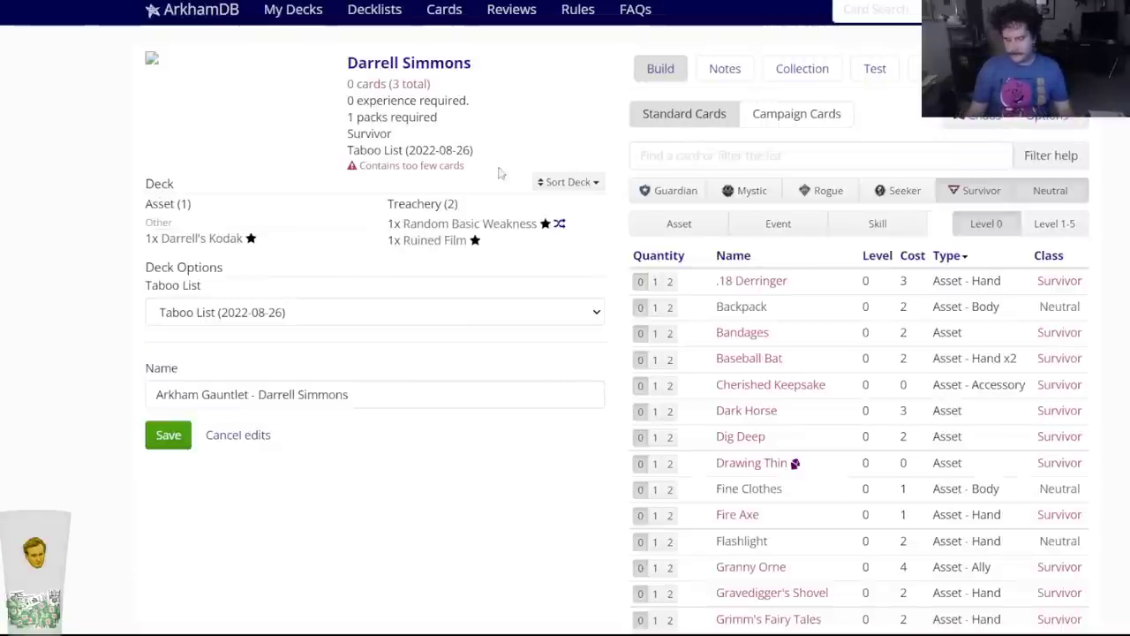
Add two copies of Empirical Hypothesis to the Darrell Simmons deck.
left_click(658, 158)
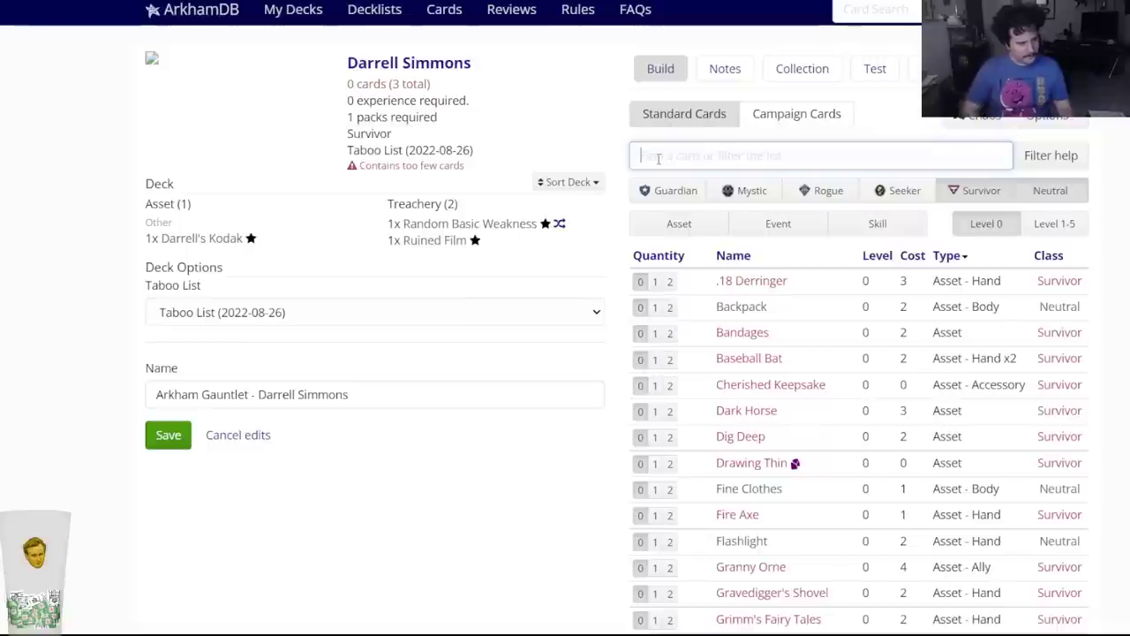
type("empyr")
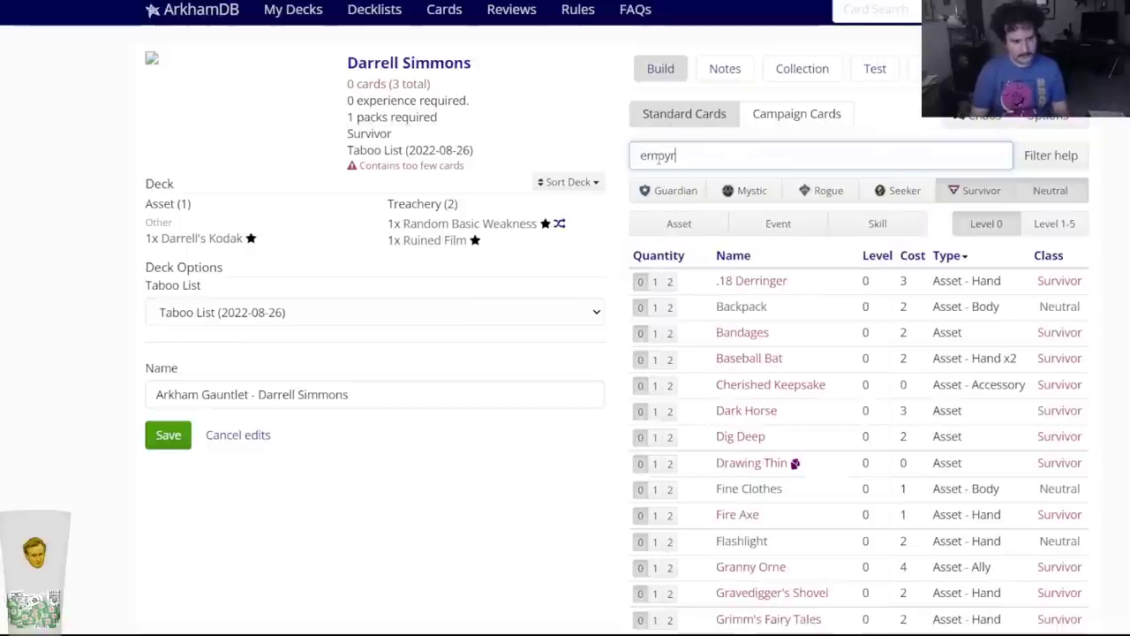
key("BackSpace")
key("BackSpace")
type("i")
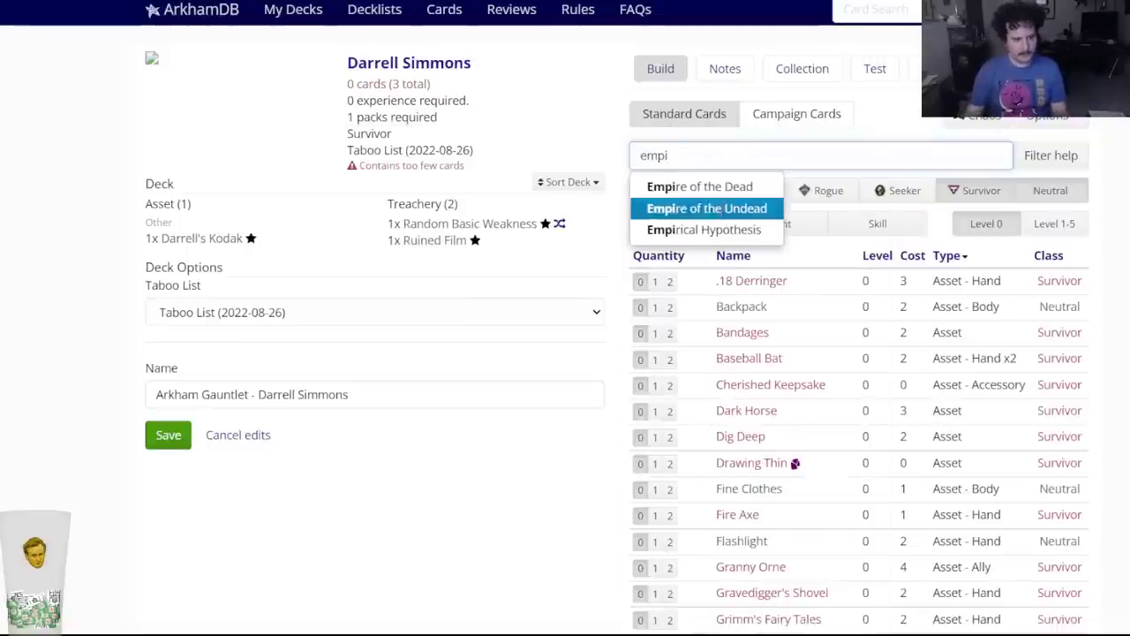
key("Return")
type("2")
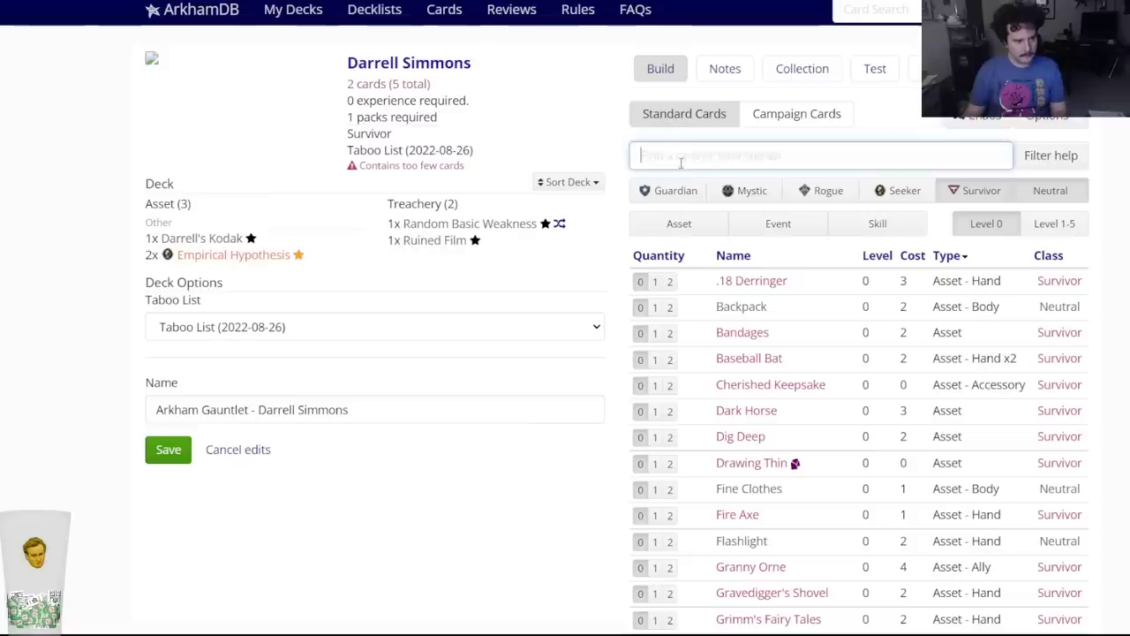
Add two copies of Hawk-Eye Folding Camera to the Darrell Simmons deck.
type("Hawk")
key("Return")
key("2")
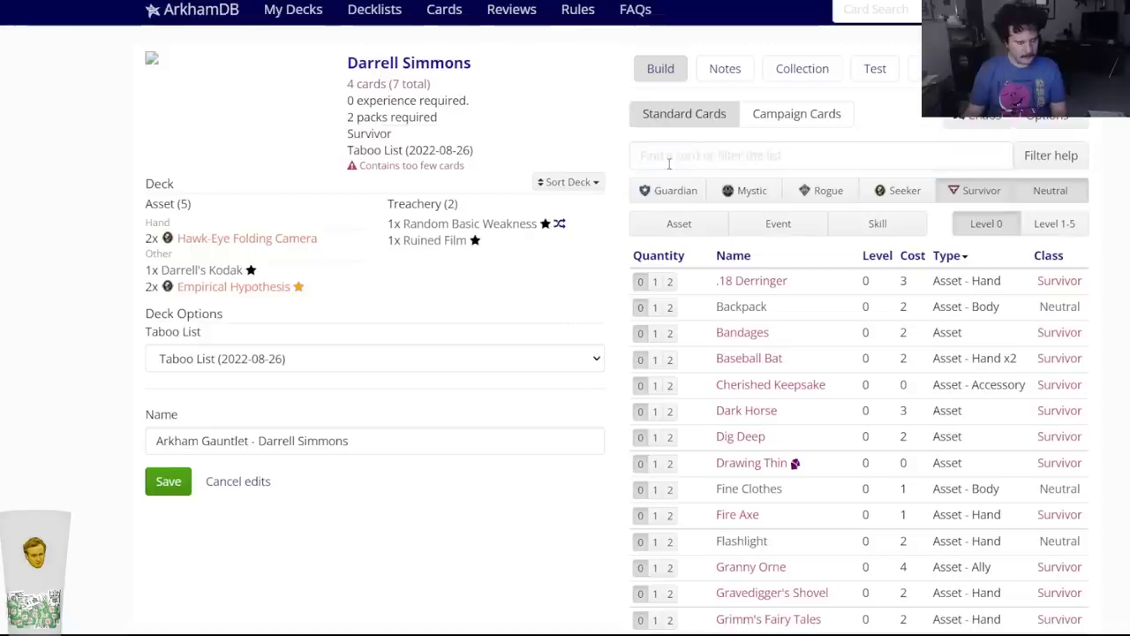
Add two copies of the Analysis skill to the Darrell Simmons deck.
left_click(670, 163)
type("analy")
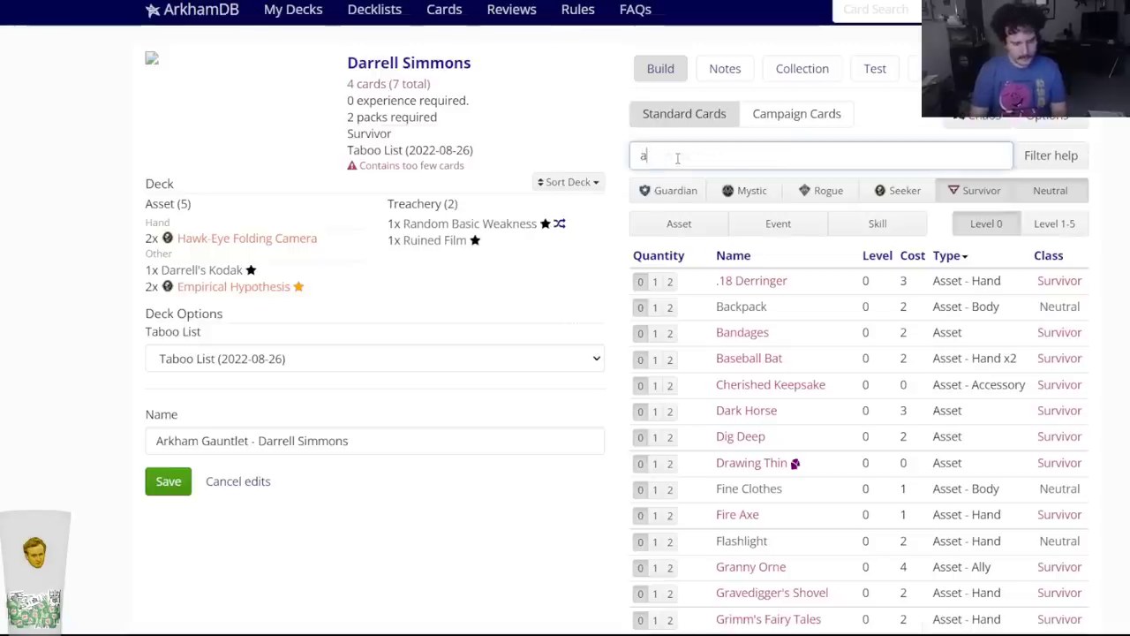
key("Down")
key("Down")
key("Return")
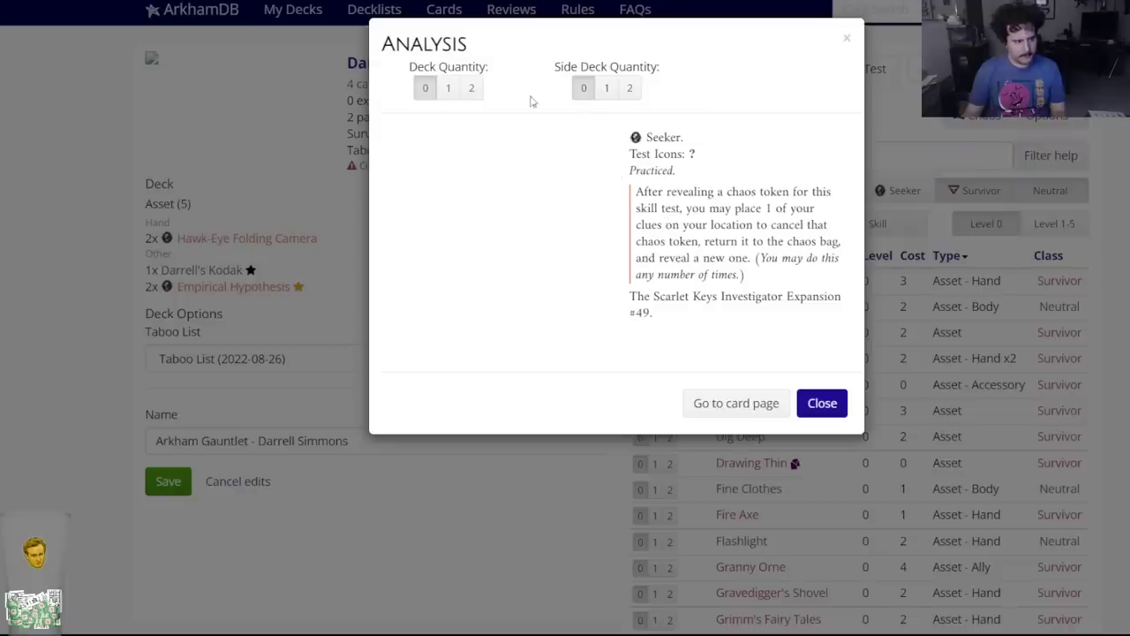
key("2")
left_click(656, 159)
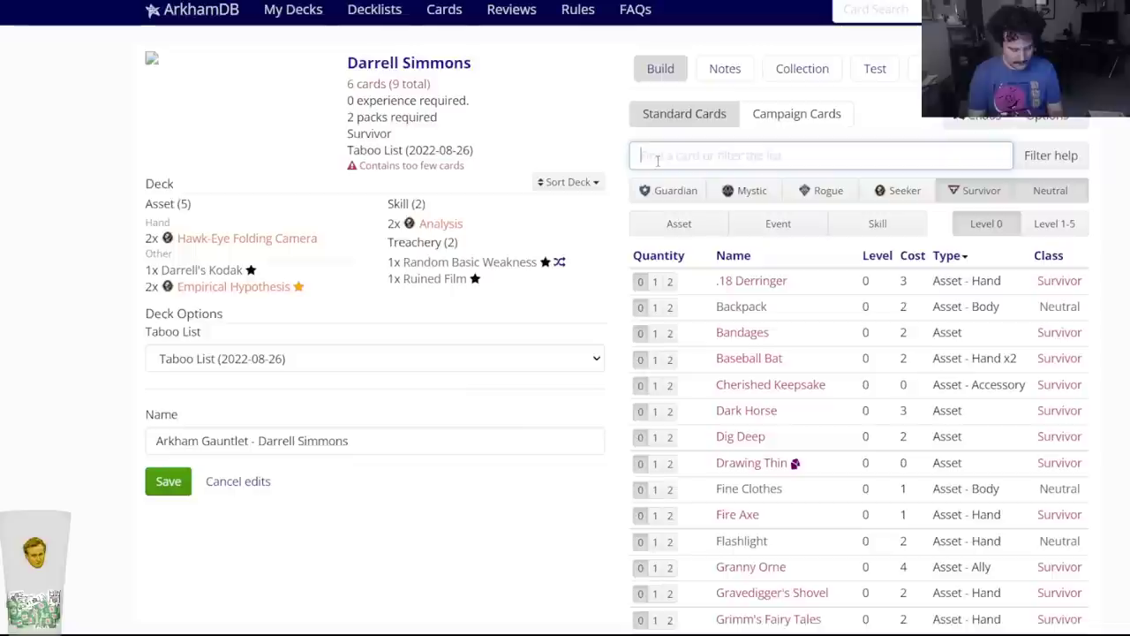
Add two copies of Dr. William T. Maleson to the Darrell Simmons deck and two copies of its level 2 version to the side deck.
type("william")
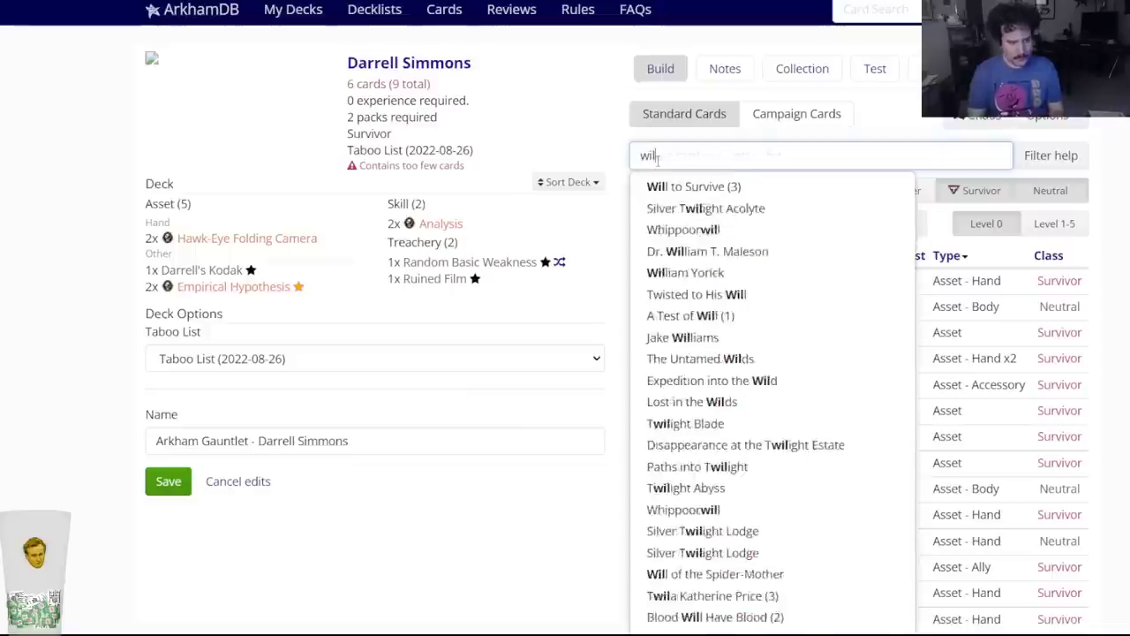
left_click(697, 185)
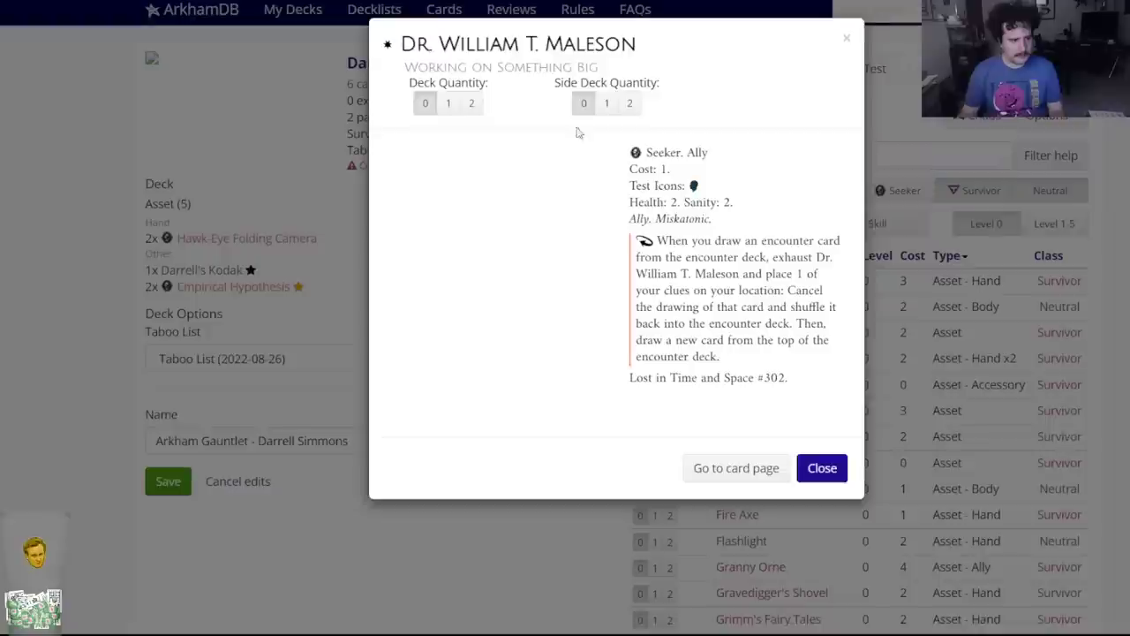
left_click(472, 104)
left_click(715, 152)
type("william")
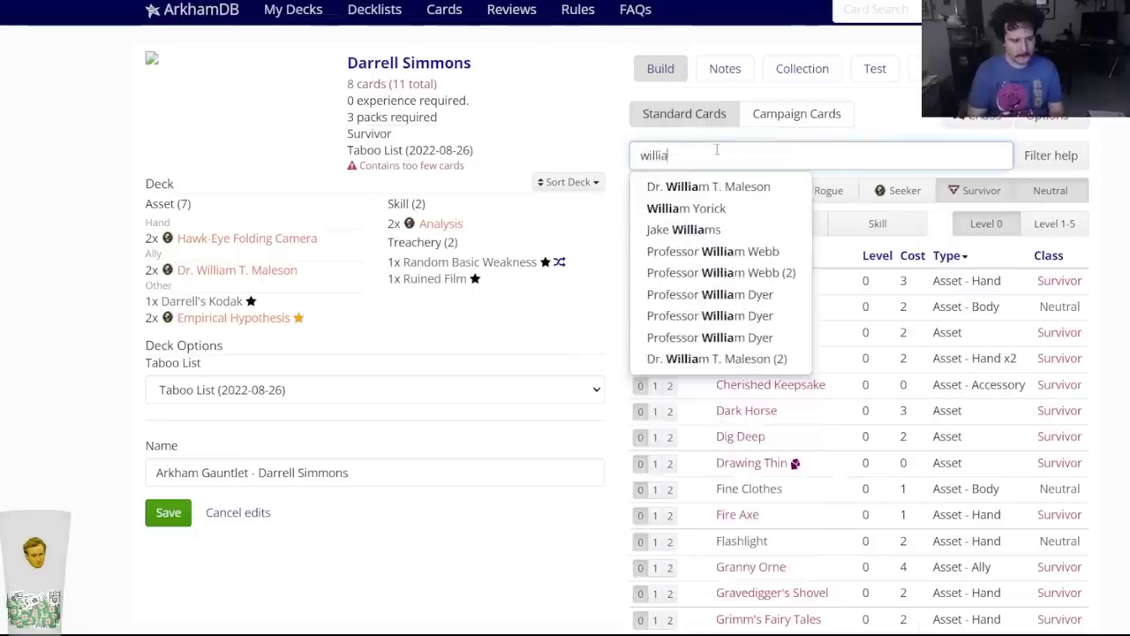
left_click(709, 357)
left_click(633, 103)
Add two copies of Research Notes to the Darrell Simmons deck.
type("research")
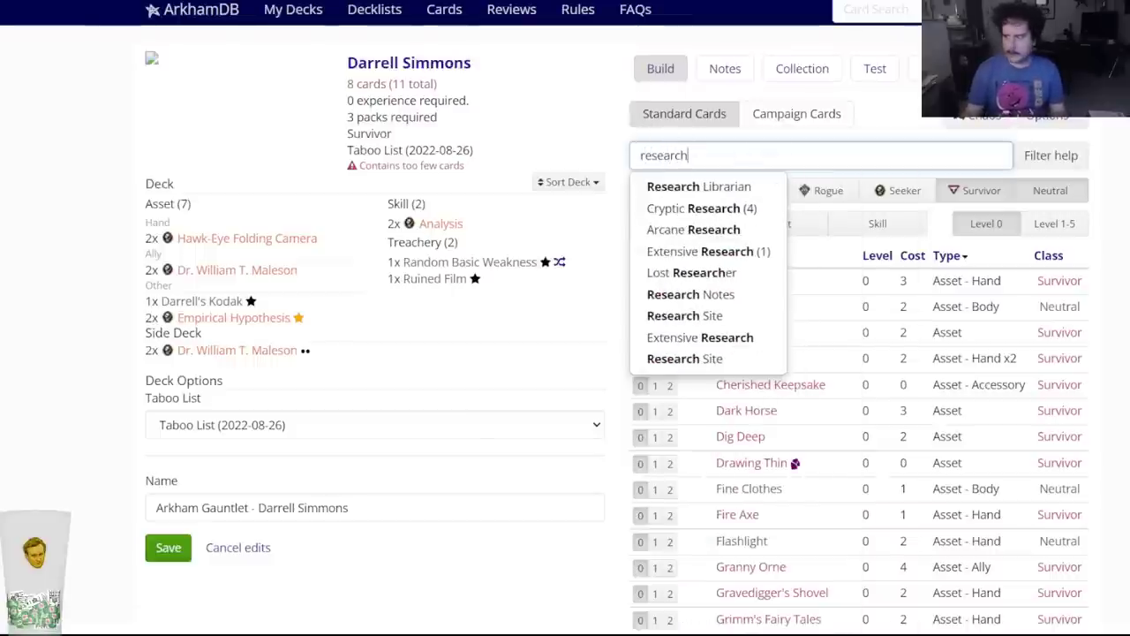
key("Escape")
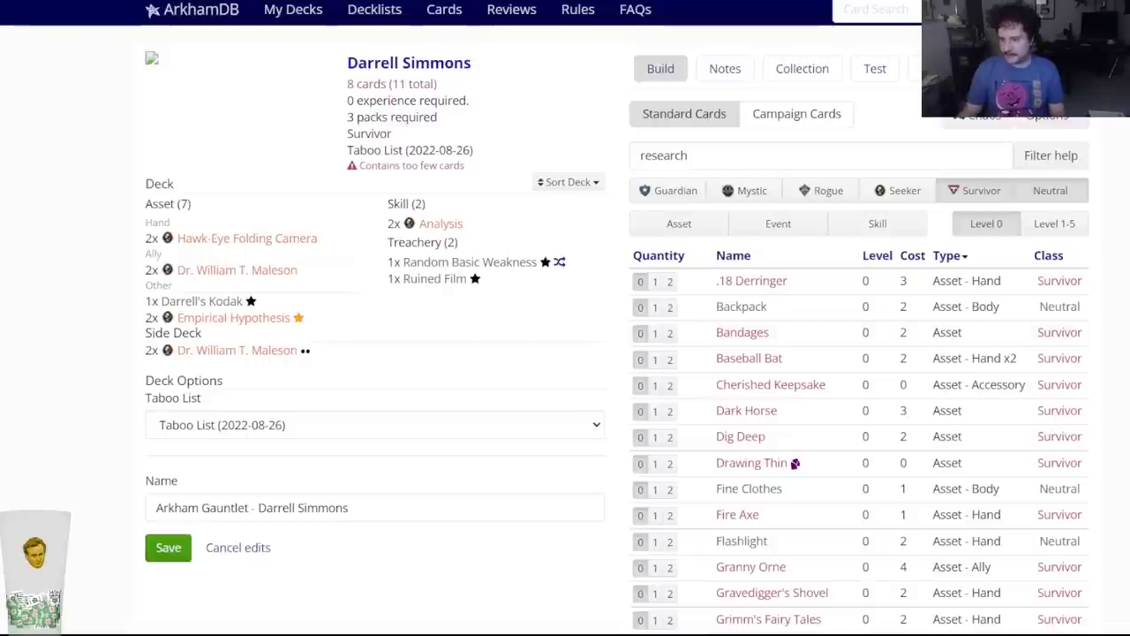
left_click(694, 159)
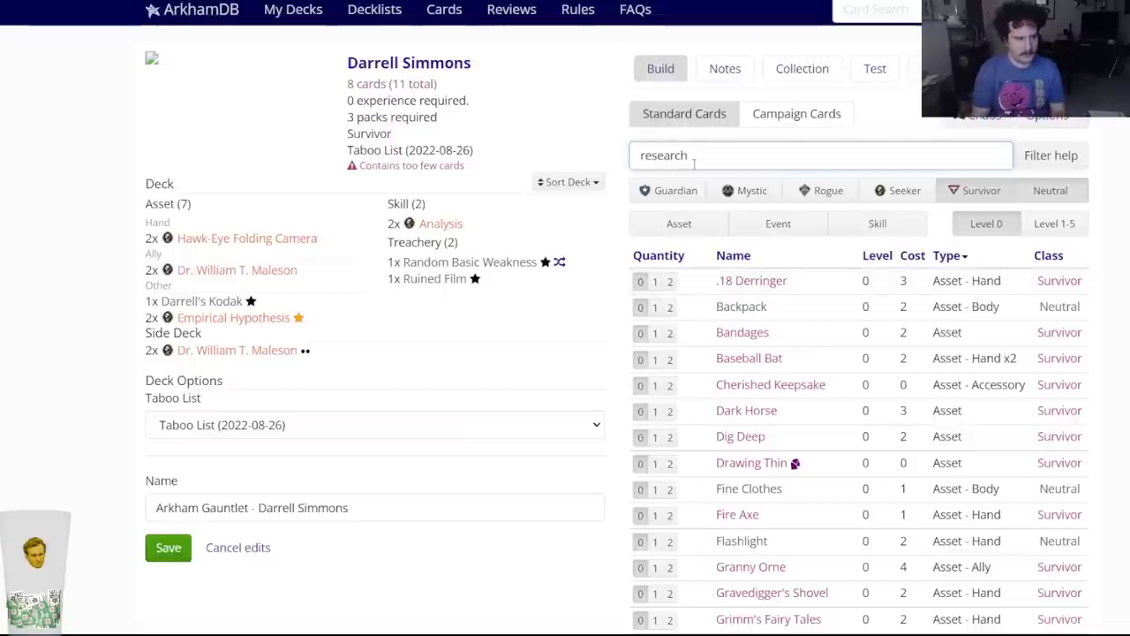
left_click(698, 292)
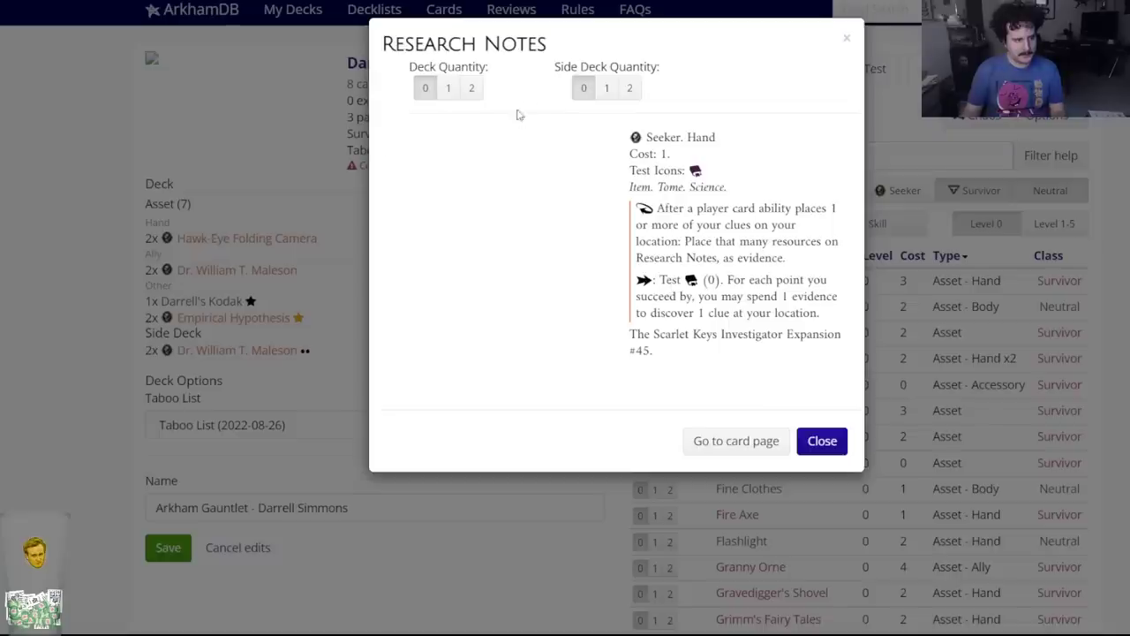
left_click(471, 88)
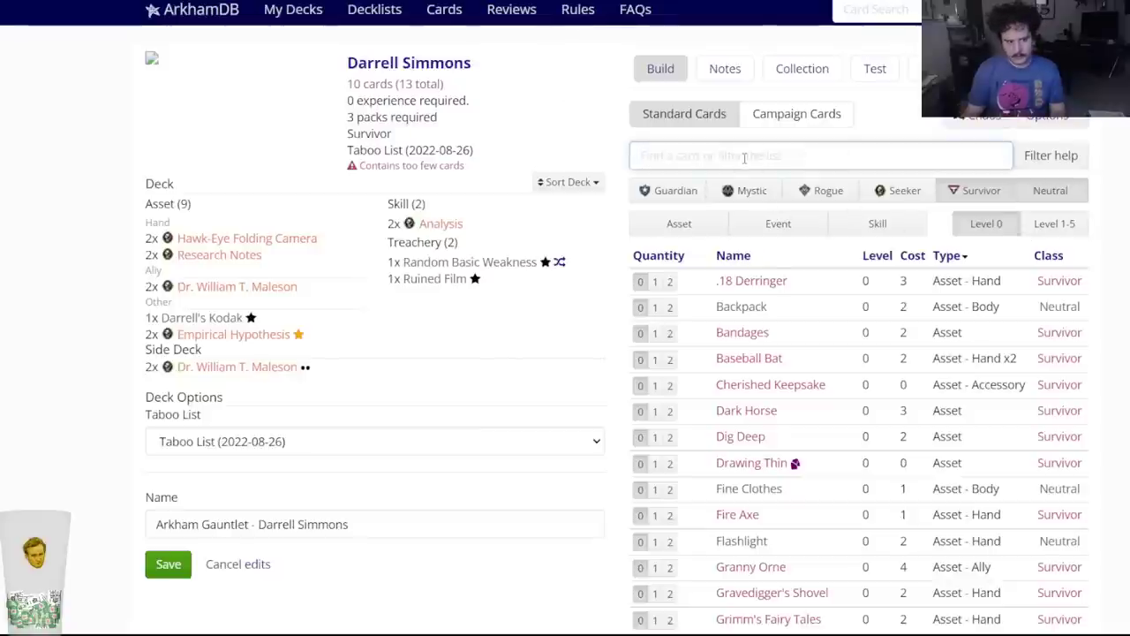
type("captivat")
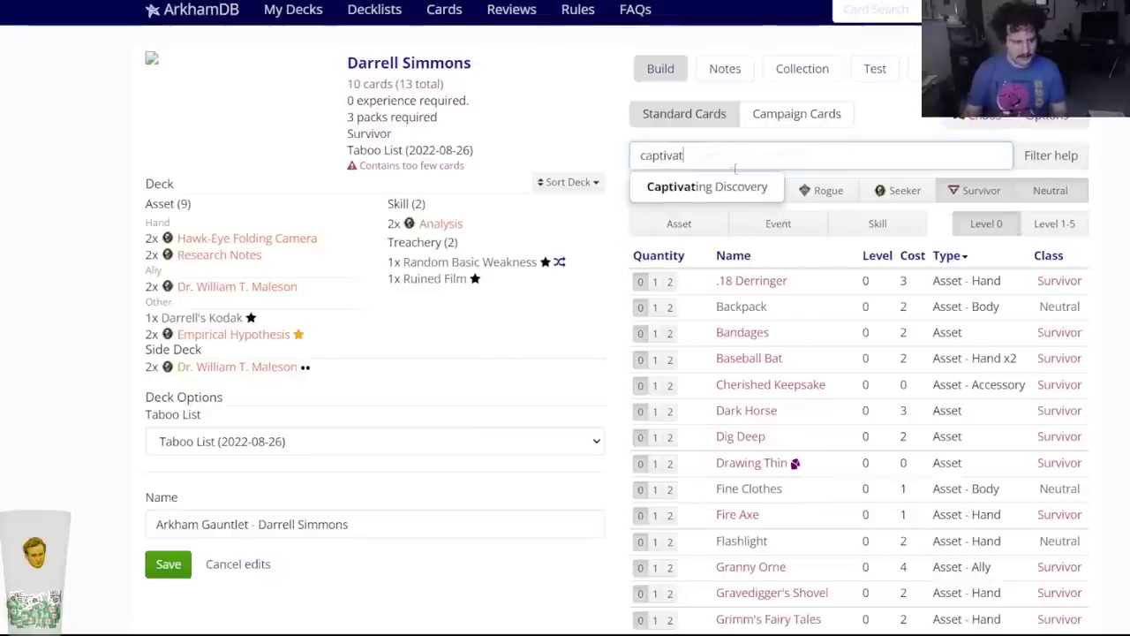
key("Return")
left_click(477, 92)
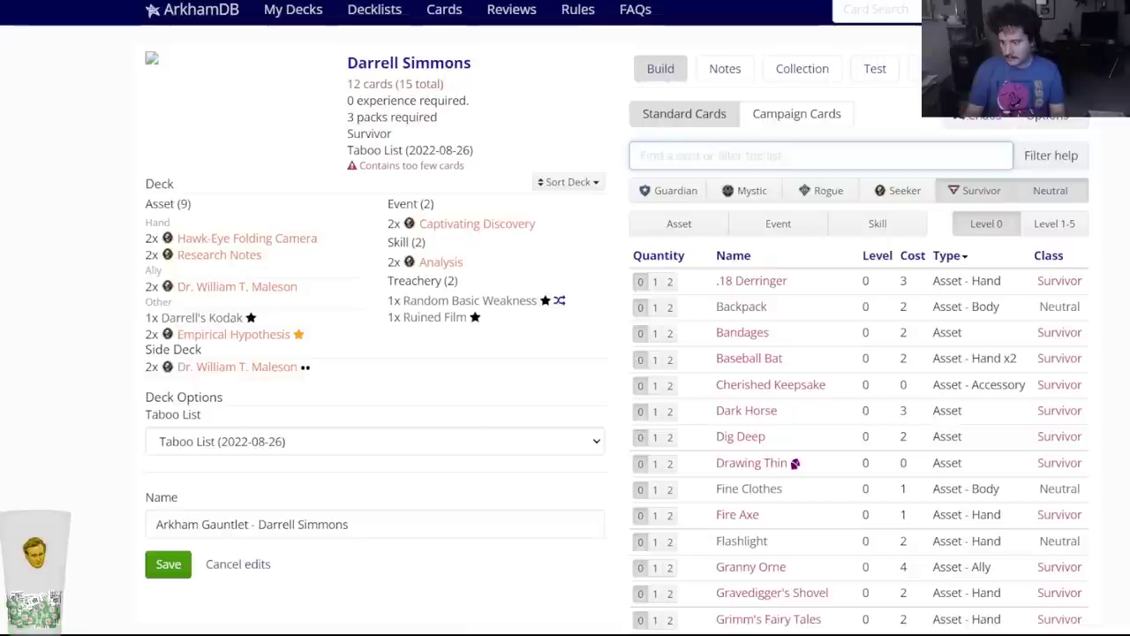
Add two copies of Press Pass to the Darrell Simmons side deck and save the deck.
type("press pas")
left_click(733, 189)
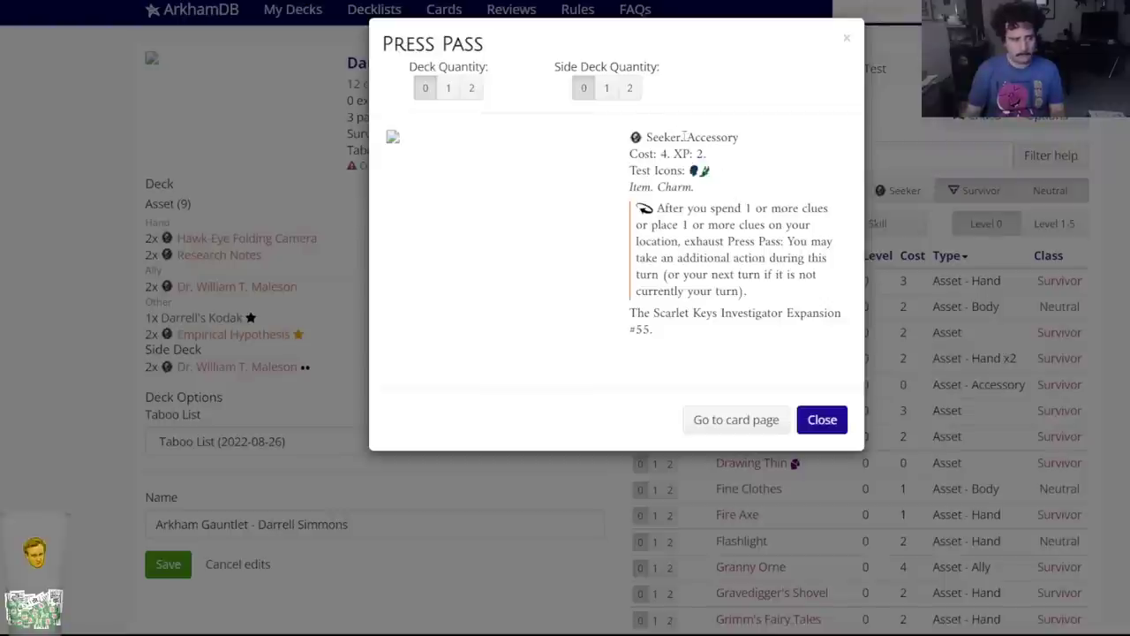
left_click(630, 89)
left_click(164, 582)
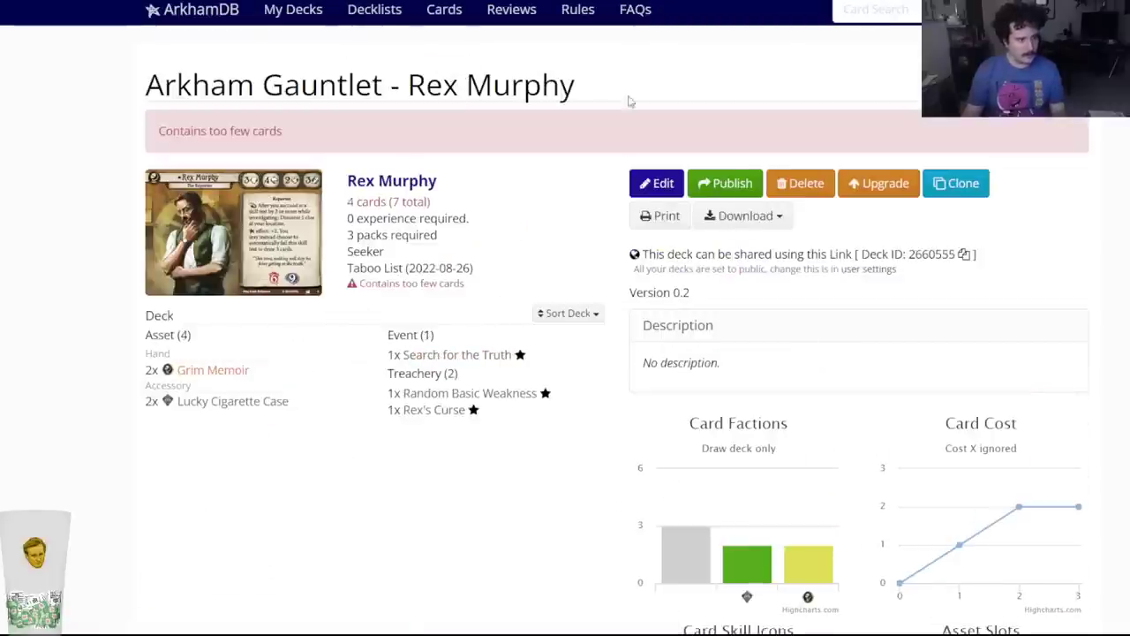
Edit the Rex Murphy deck, adding two Fingerprint Kit to the main deck and two level 4 Fingerprint Kit to the side deck, and save it.
left_click(632, 183)
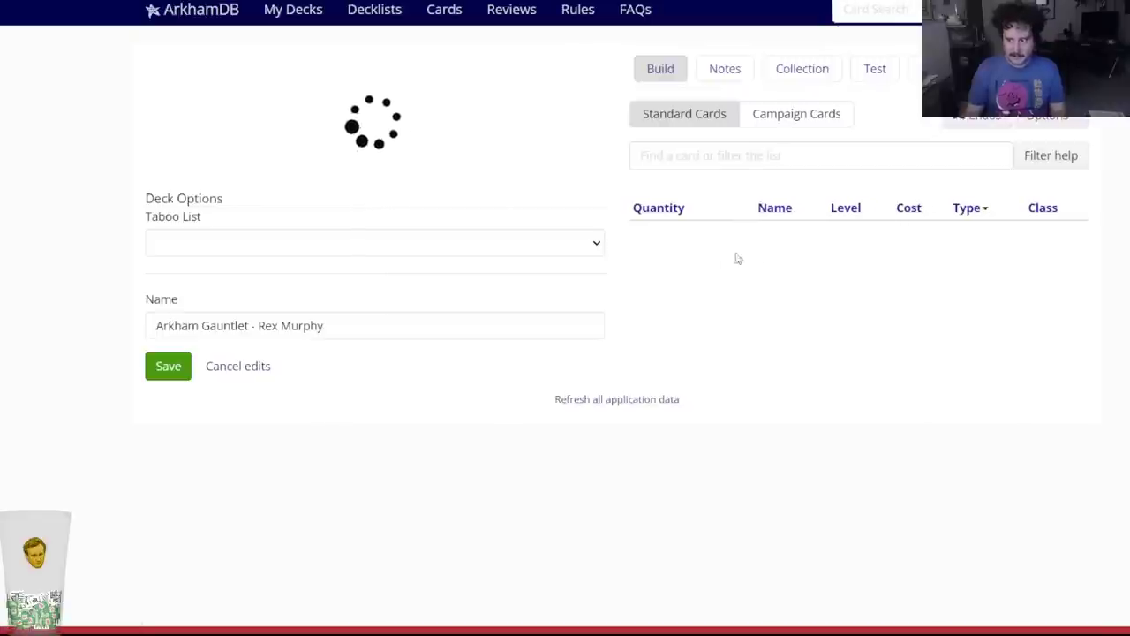
left_click(668, 159)
type("finger")
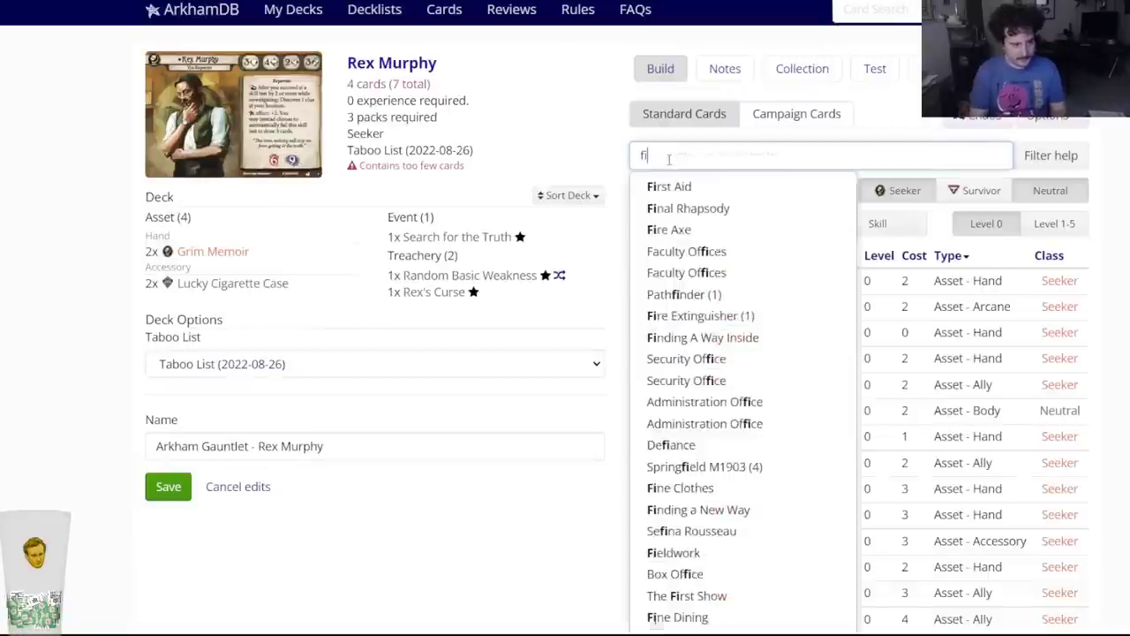
key("Down")
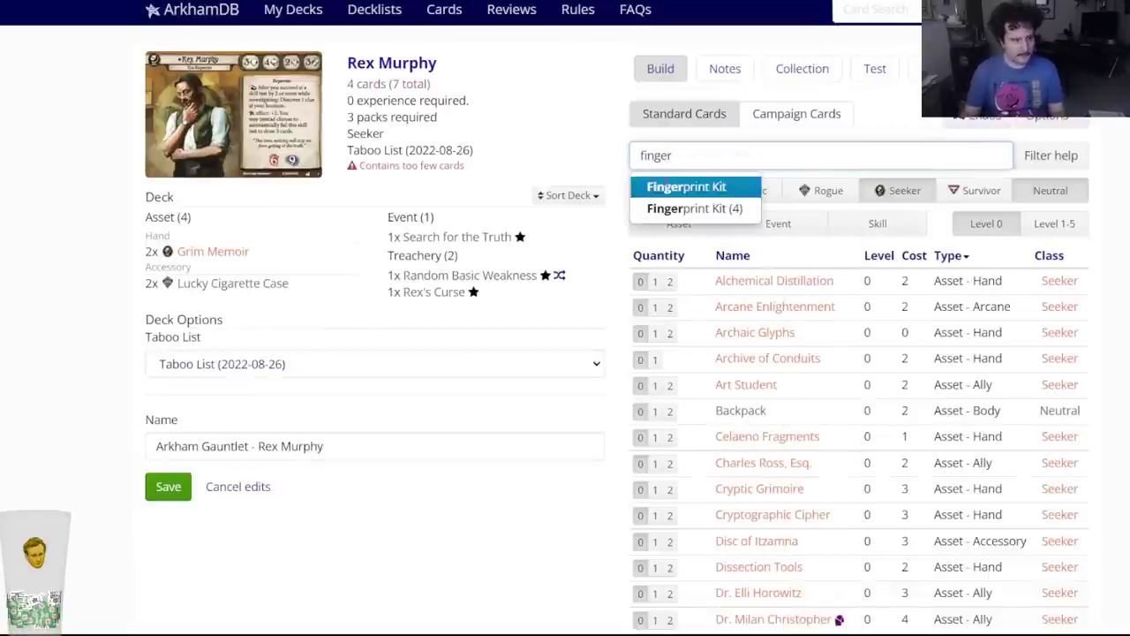
key("Return")
type("2fingerp")
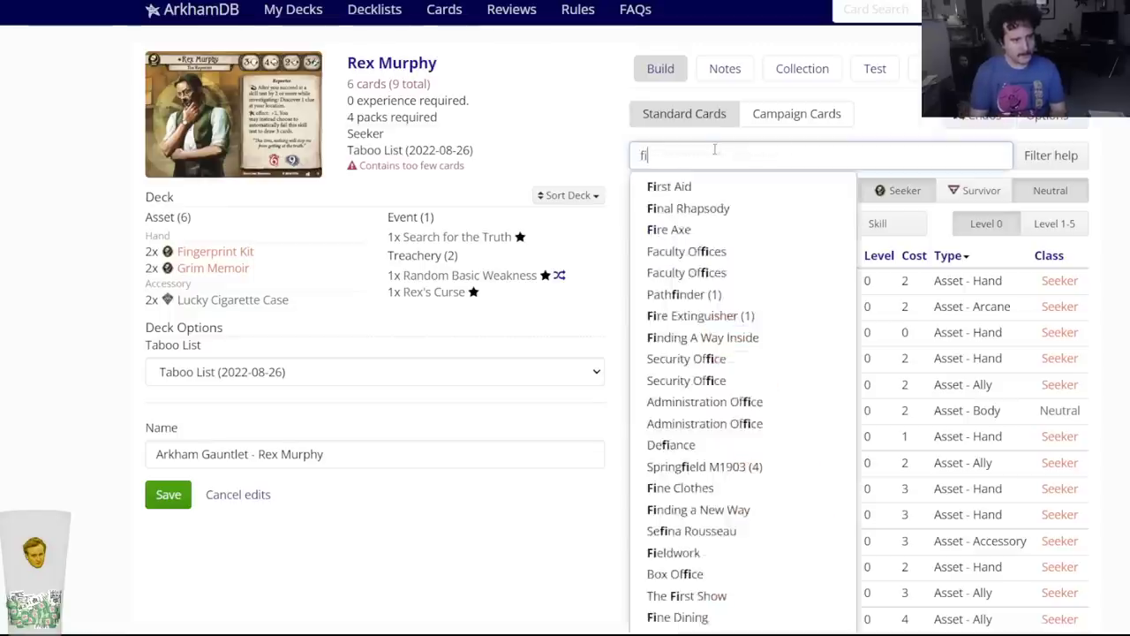
left_click(710, 209)
left_click(629, 85)
left_click(164, 530)
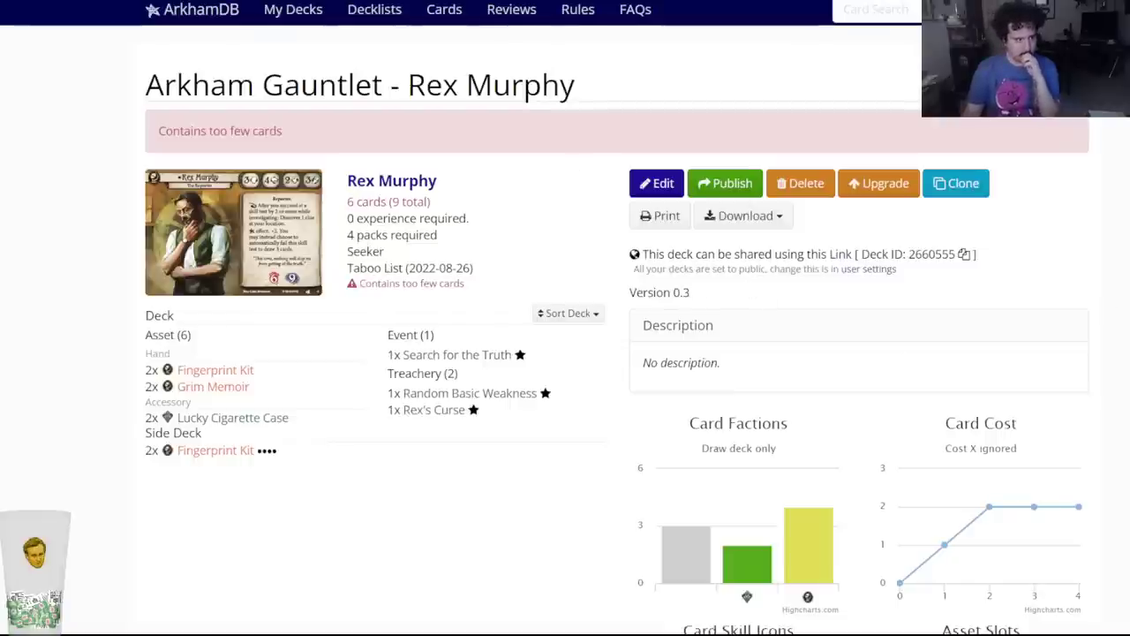
Go through the open Gauntlet decks to the Stella Clark deck and open it for editing.
key("ctrl+Tab")
key("ctrl+Tab")
key("ctrl+Tab")
key("ctrl+Tab")
key("ctrl+shift+Tab")
left_click(653, 181)
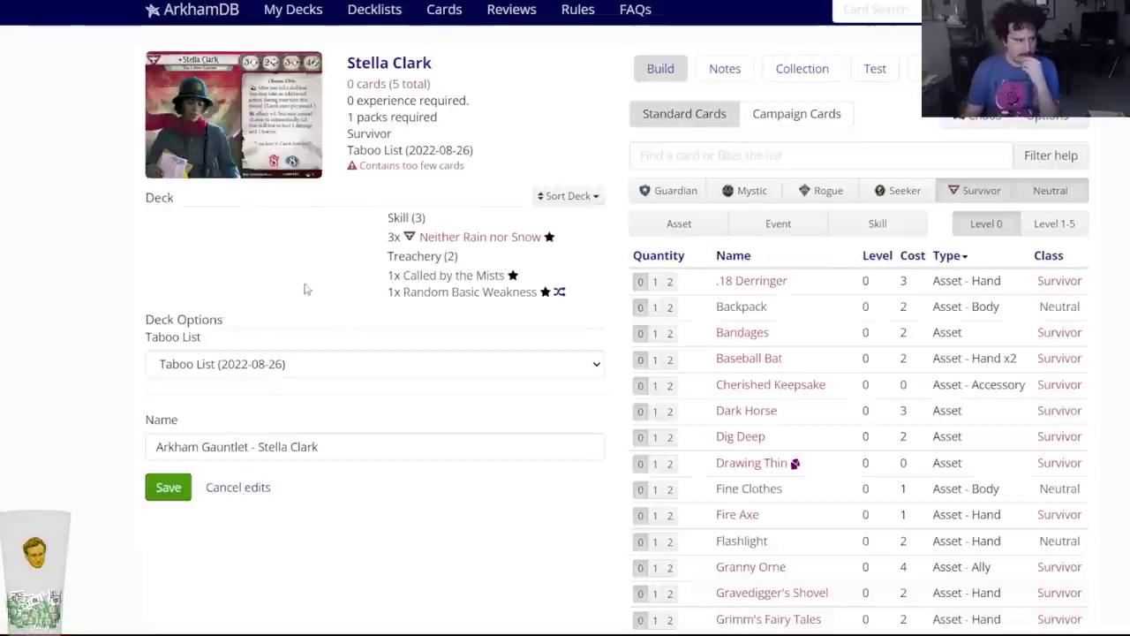
Add two copies each of the level 0 and level 3 Old Keyring to the Stella Clark main deck.
left_click(641, 157)
type("o")
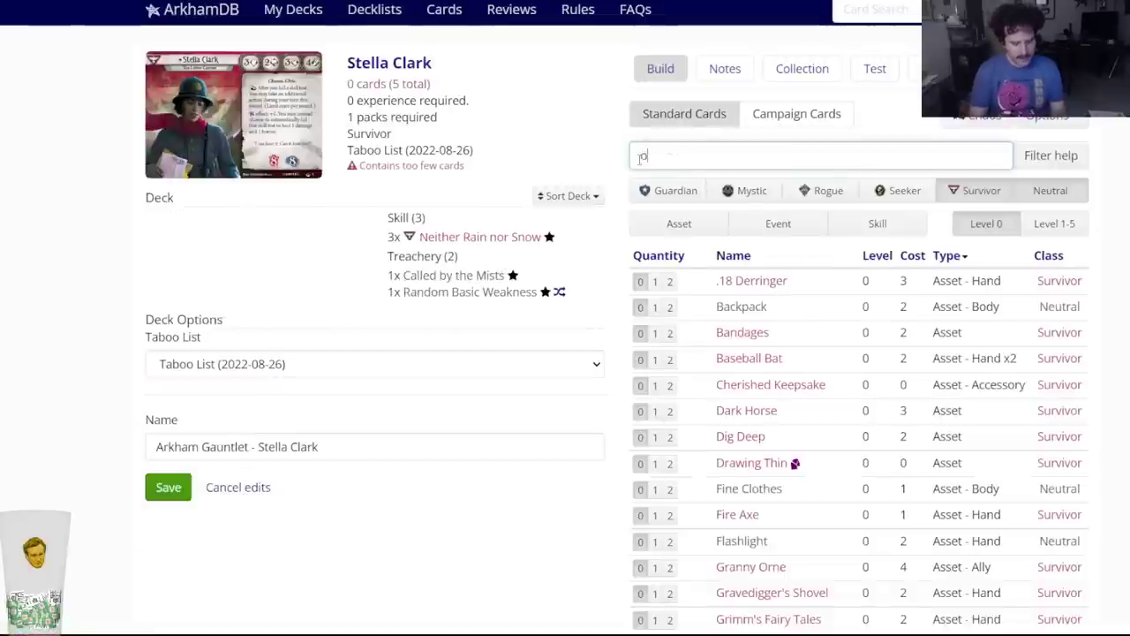
type("ld ke")
key("Down")
key("Return")
left_click(472, 88)
triple_click(637, 155)
type("old ke")
key("Down")
key("Return")
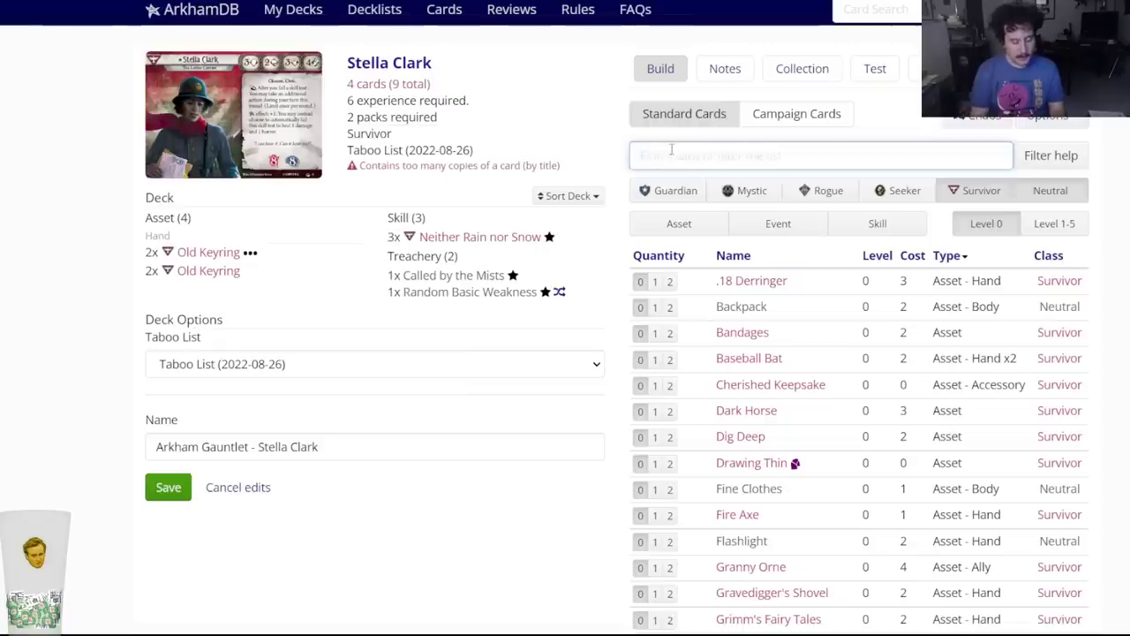
Add two copies each of the level 4 Quick Learner and the level 1 Gumption to the Stella Clark side deck.
left_click(671, 150)
type("quick le")
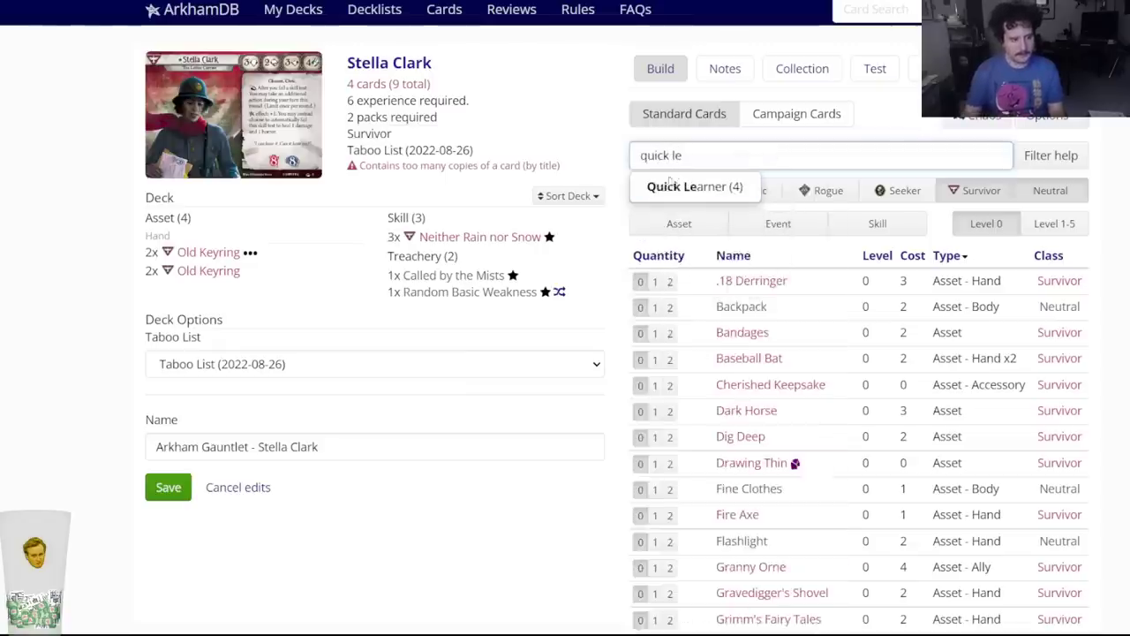
left_click(673, 181)
left_click(616, 91)
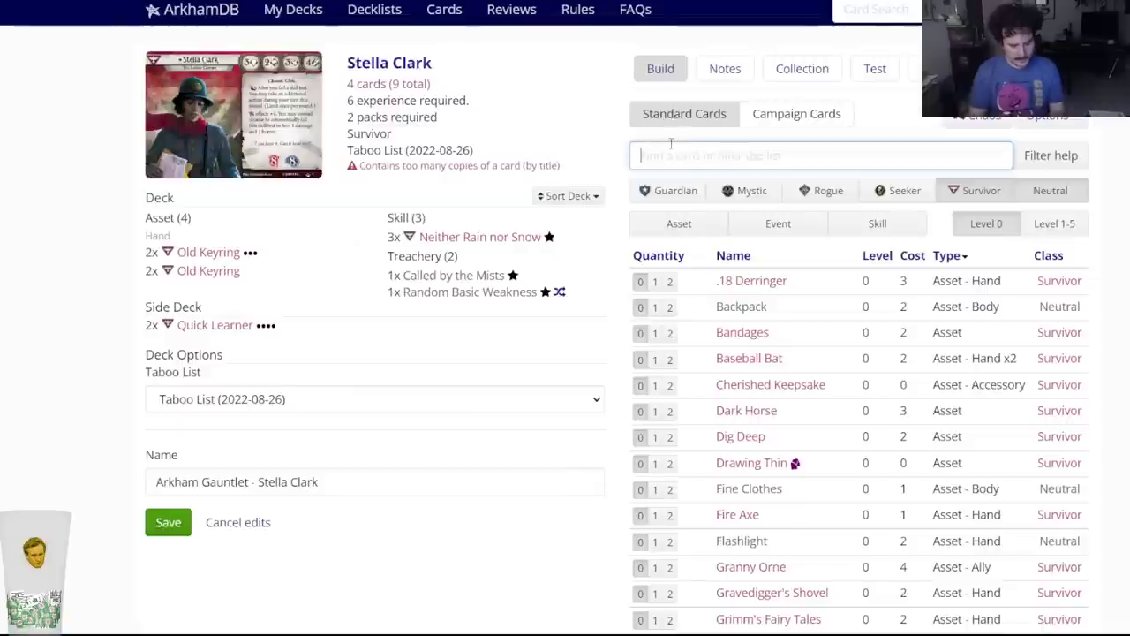
type("gumpti")
left_click(673, 186)
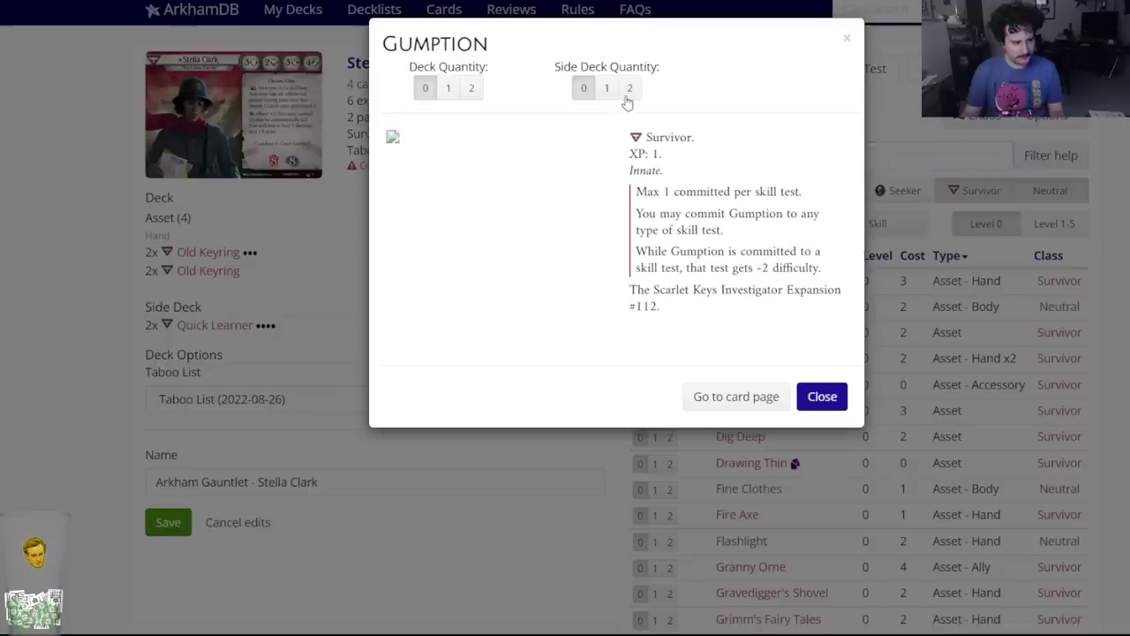
left_click(628, 91)
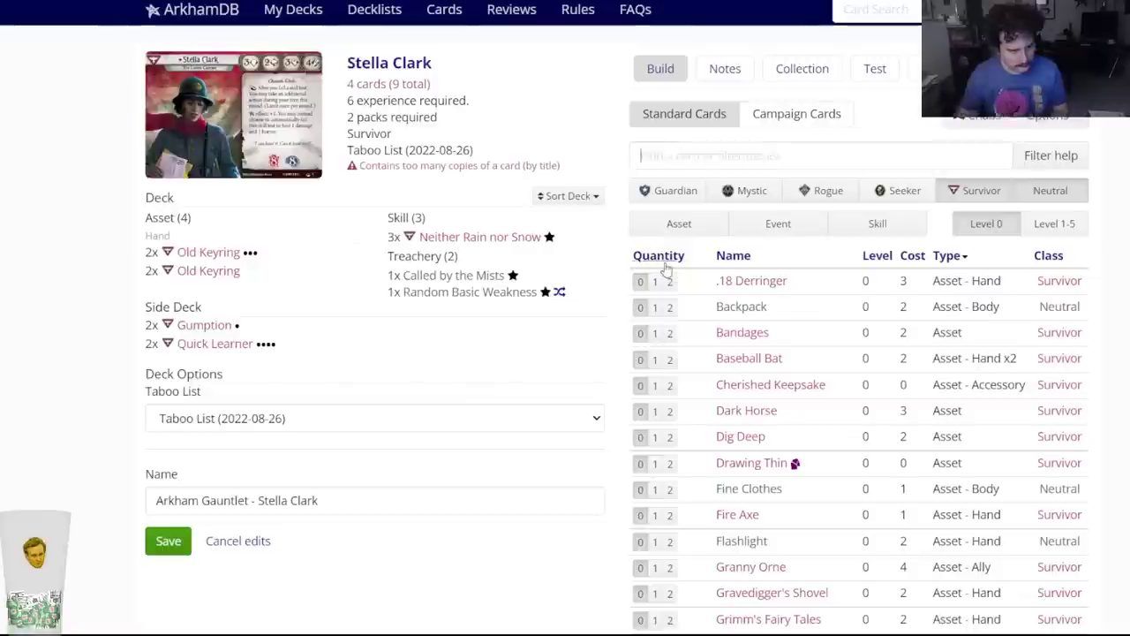
Add two copies of Exploit Weakness to the Stella Clark deck.
left_click(716, 152)
type("exploiut")
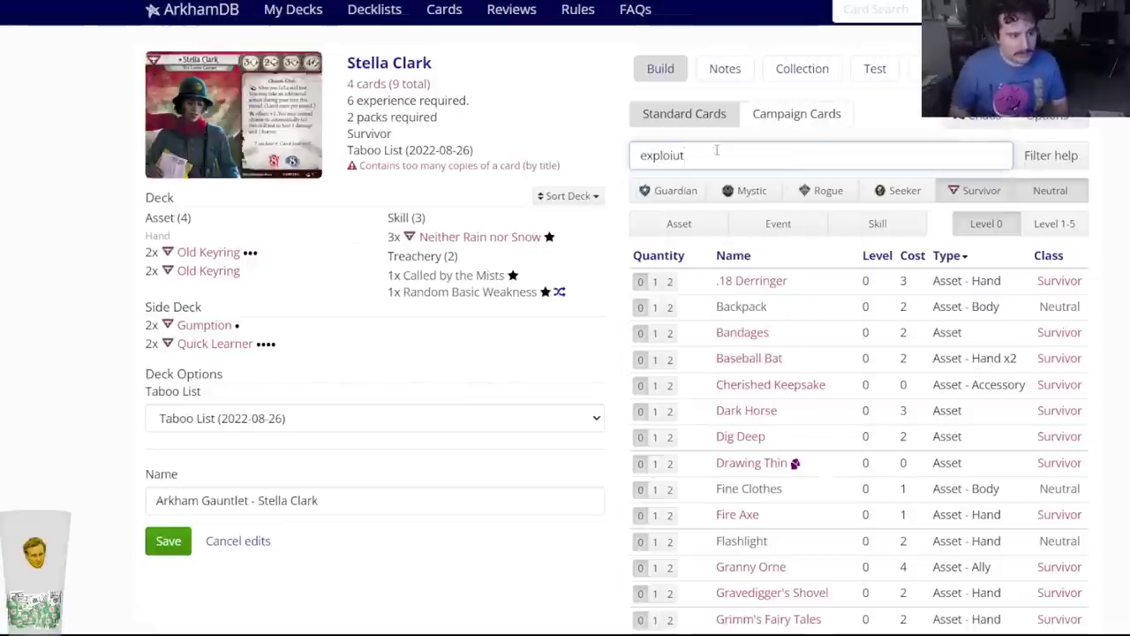
key("BackSpace")
key("BackSpace")
type("t")
left_click(707, 185)
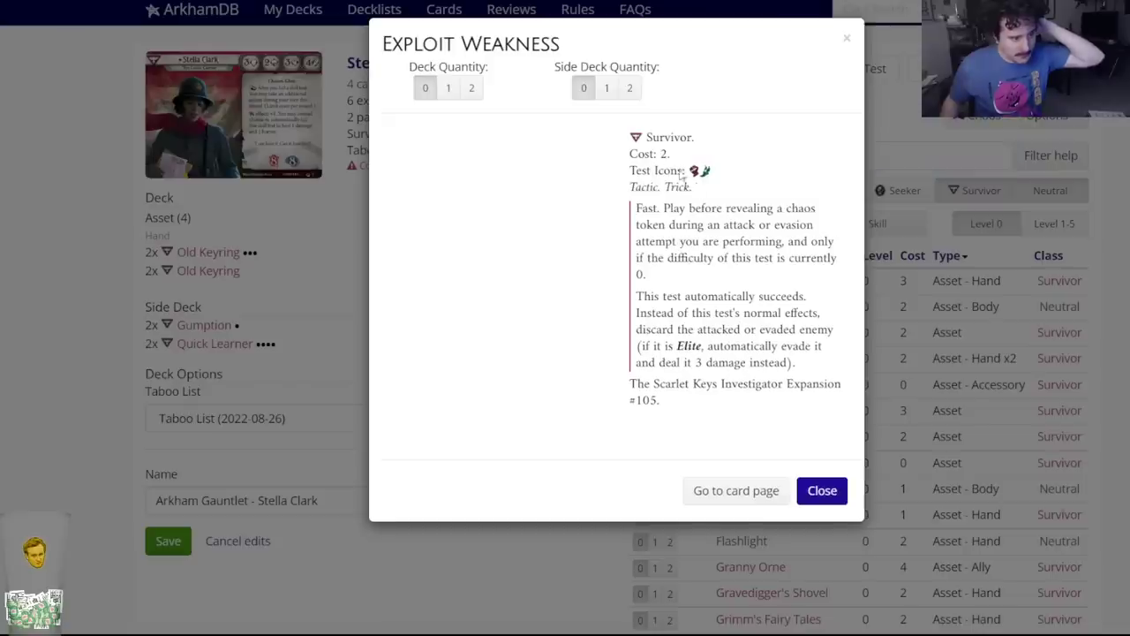
left_click(472, 90)
Add two copies of Shed a Light to the Stella Clark deck.
type("shed a l")
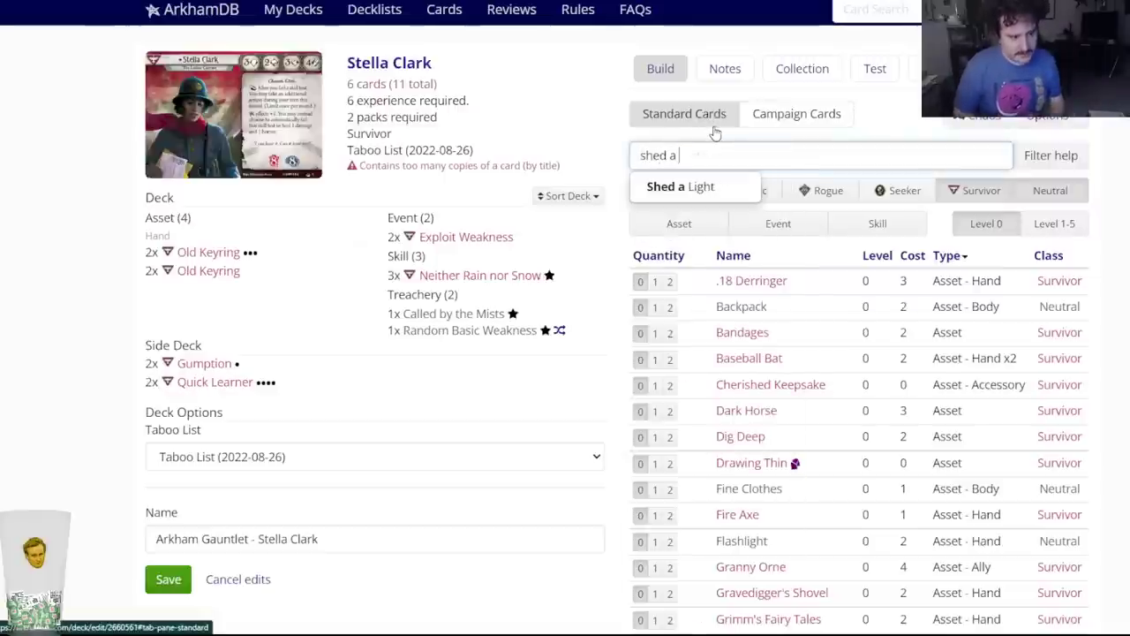
left_click(707, 183)
left_click(473, 88)
Add two copies of the level 0 Flashlight to the Stella Clark deck.
left_click(650, 155)
type("fa")
key("BackSpace")
type("lashl")
key("Down")
key("Return")
left_click(472, 87)
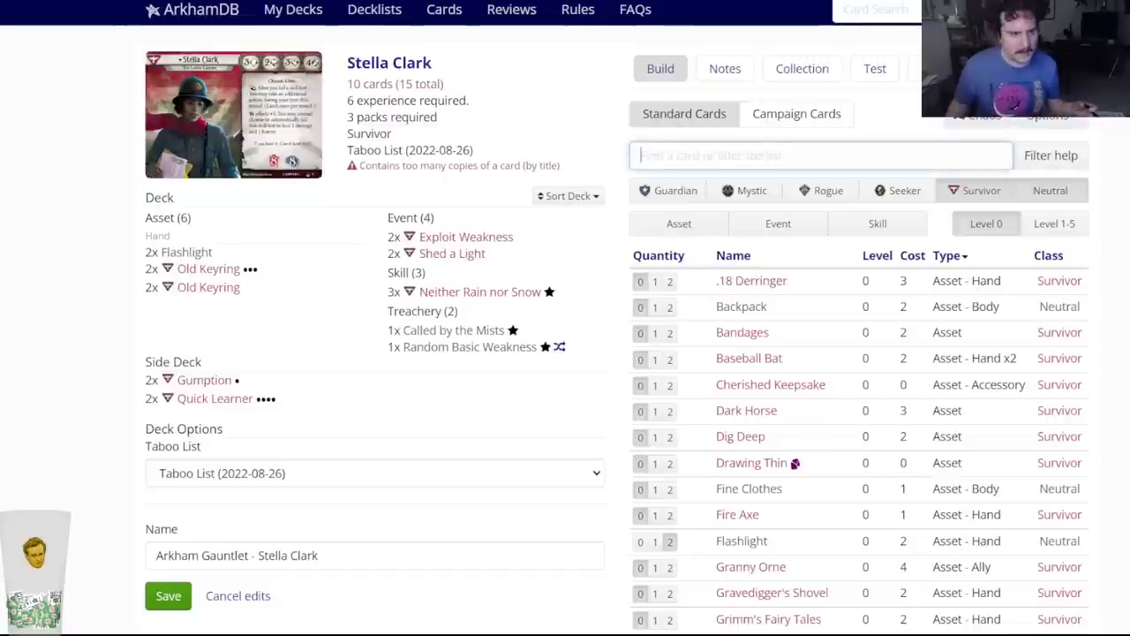
Open the Silas Marsh Gauntlet deck from the list of own decks and check its cards.
left_click(284, 11)
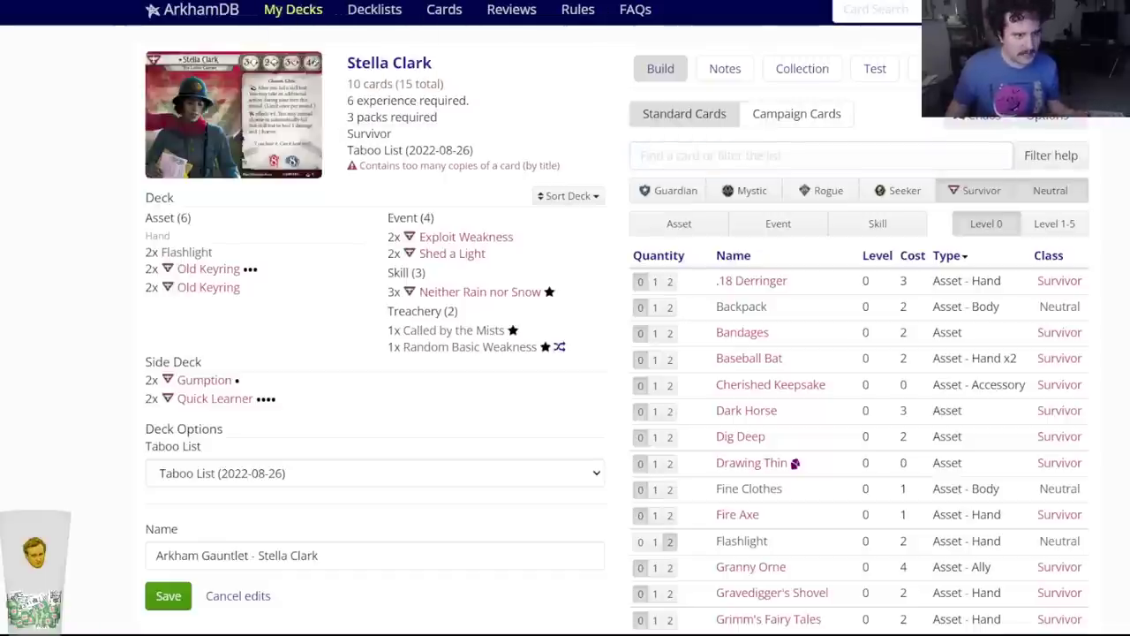
scroll(436, 312, "down", 10)
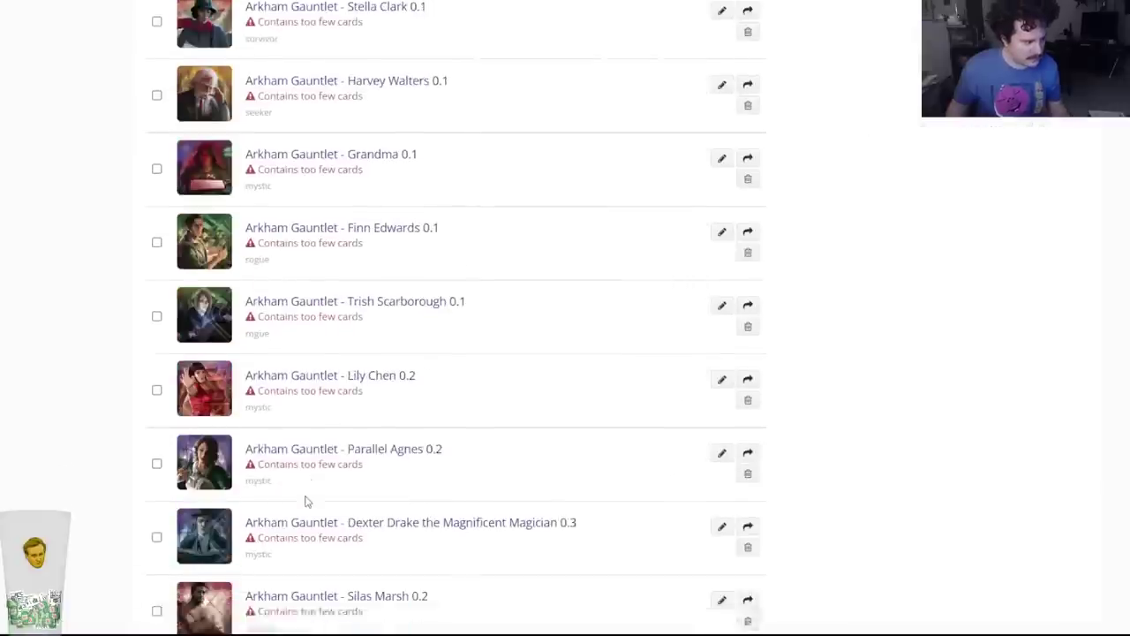
left_click(305, 220)
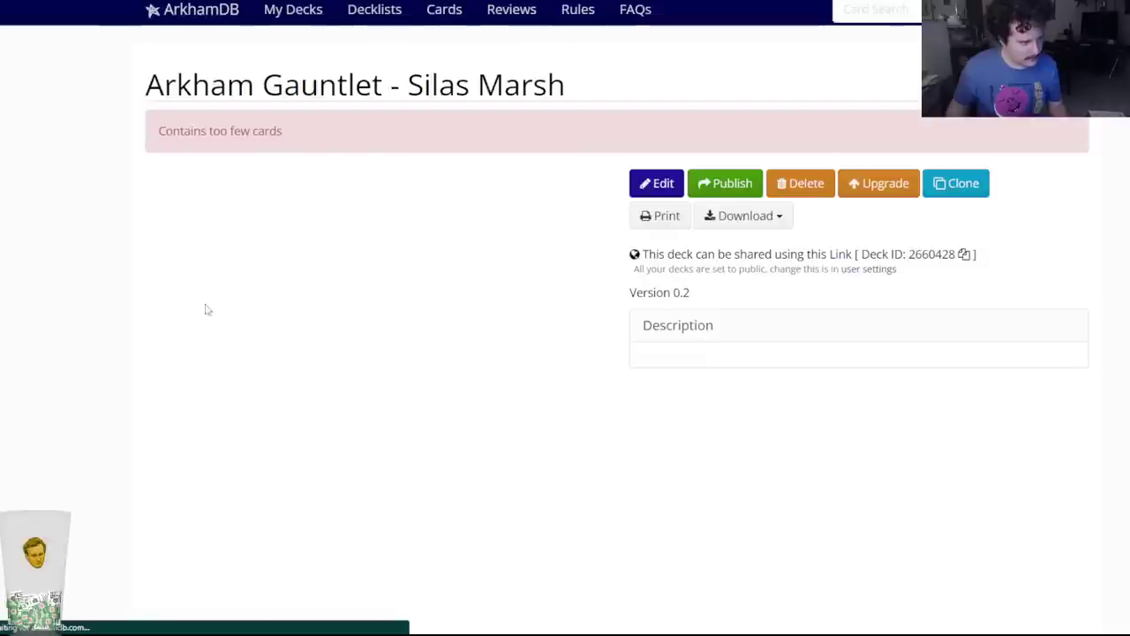
scroll(102, 411, "down", 2)
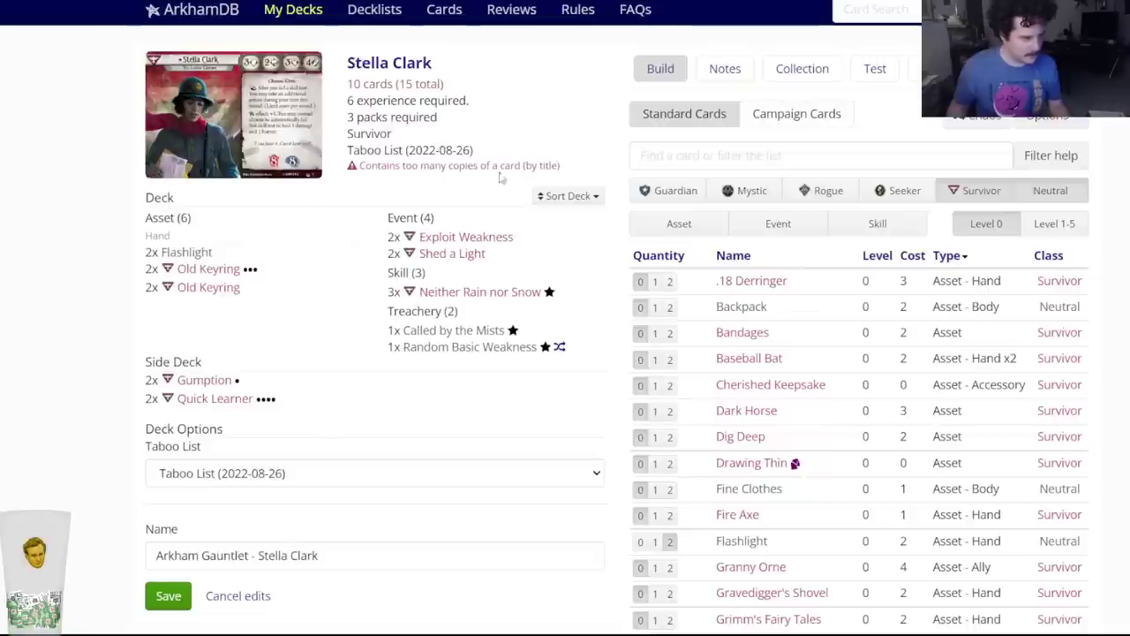
Add two copies of the level 3 Flashlight to the Stella Clark side deck.
left_click(660, 157)
type("flash")
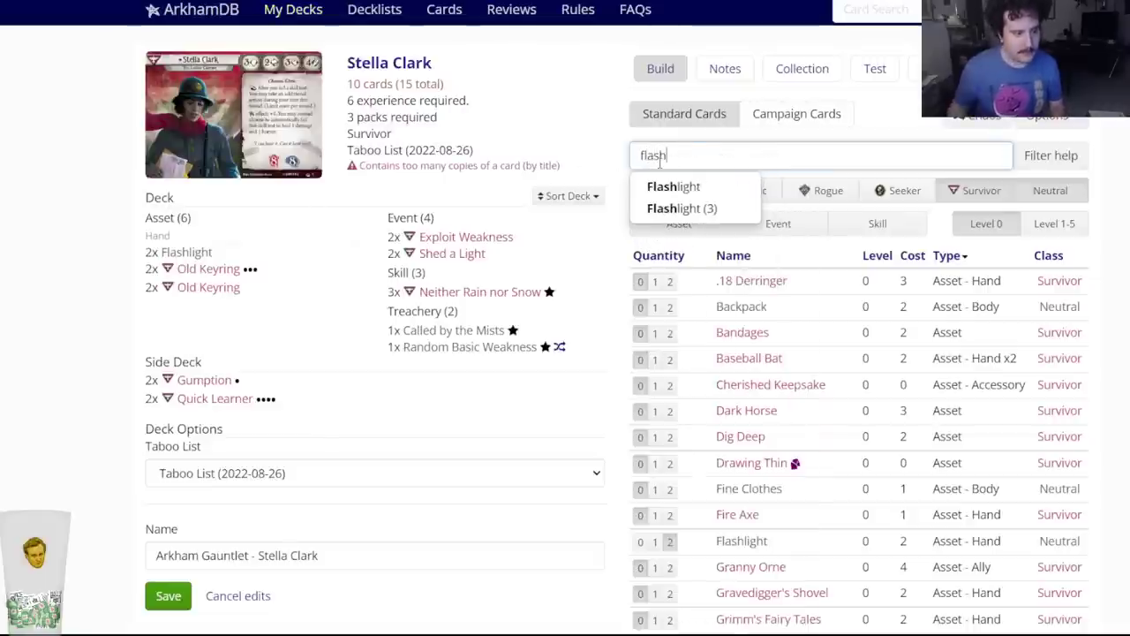
left_click(682, 209)
left_click(634, 88)
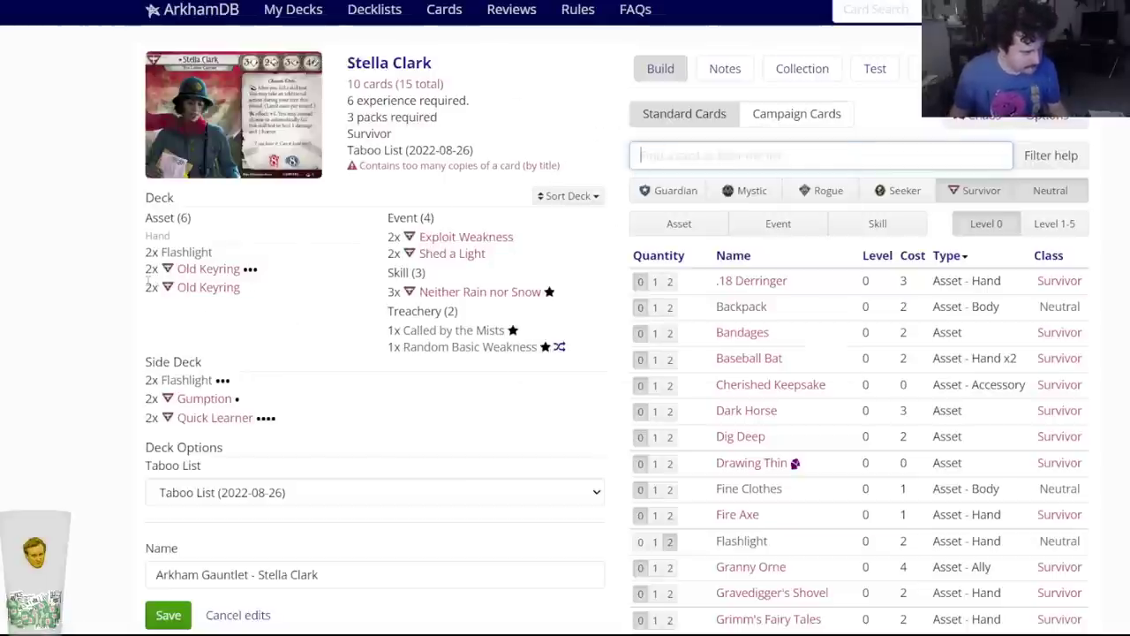
Move the two level 3 Old Keyring copies from the Stella Clark main deck to the side deck.
left_click(204, 269)
left_click(632, 89)
left_click(188, 274)
left_click(422, 87)
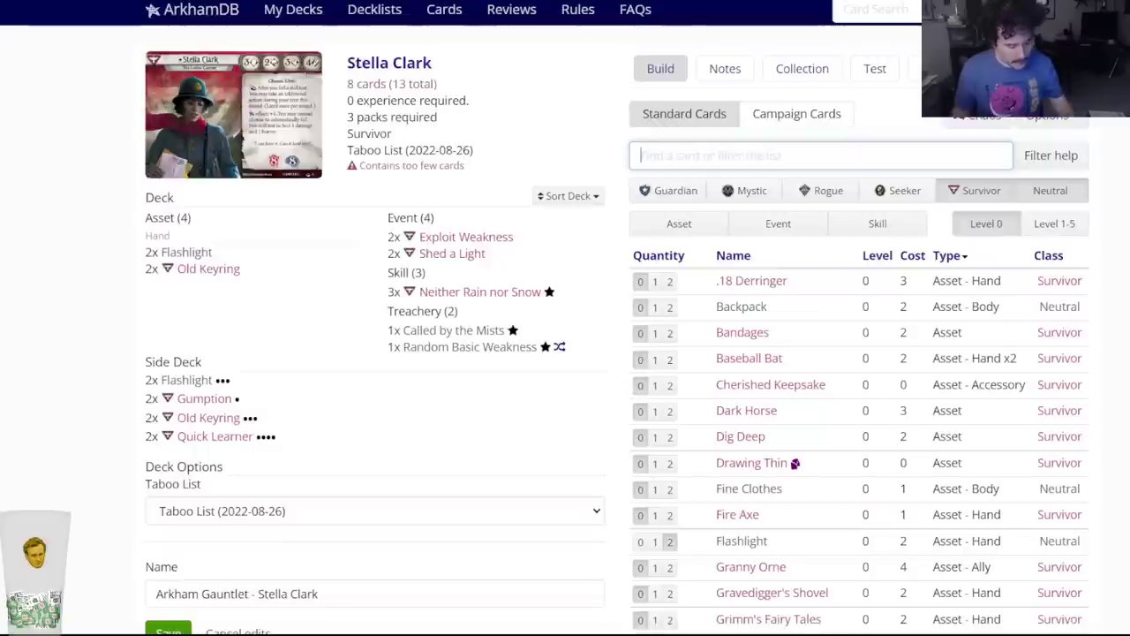
type("rabb")
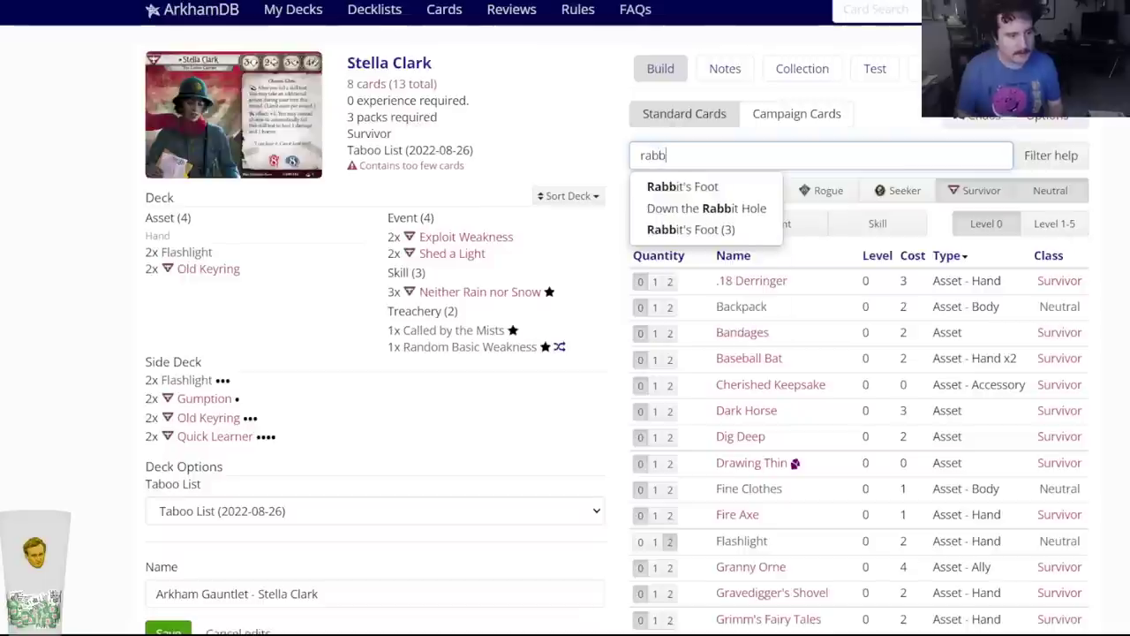
key("Down")
key("Down")
key("Return")
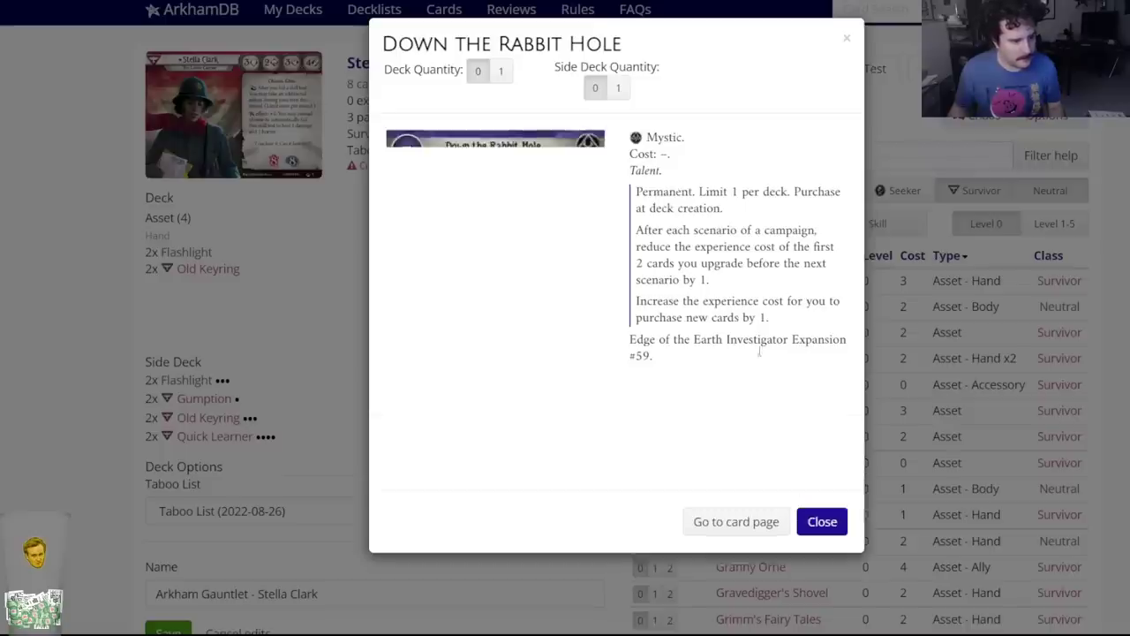
left_click(819, 522)
Add two copies of the level 0 Rabbit's Foot to the Stella Clark main deck.
left_click_drag(765, 152, 645, 144)
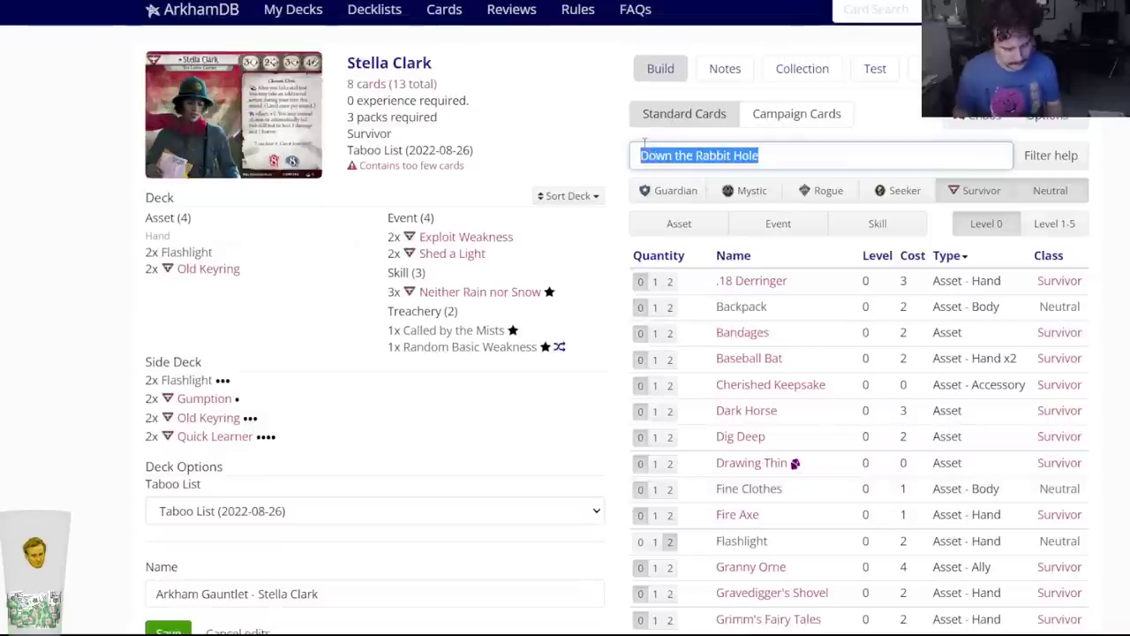
type("rabbi")
key("Down")
key("Return")
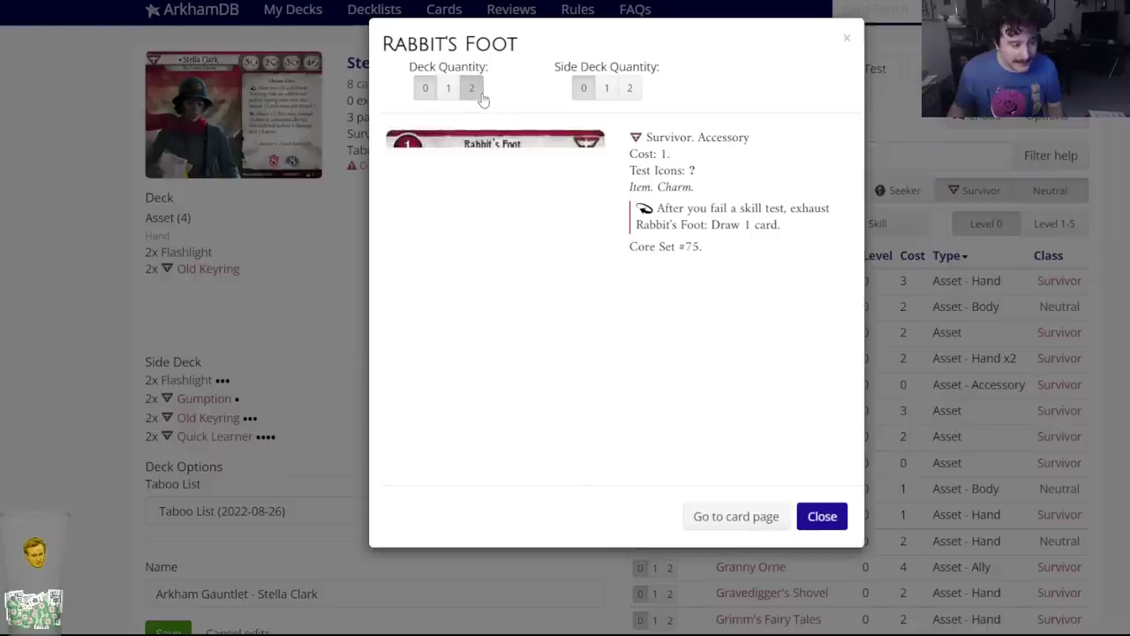
left_click(472, 87)
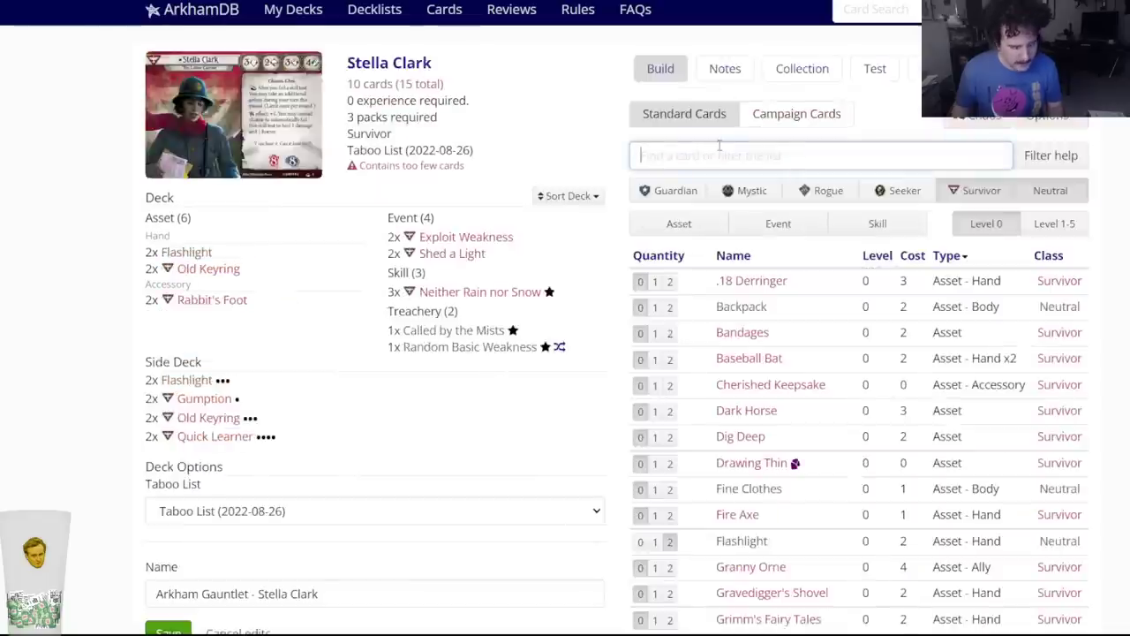
Add two copies of the level 3 Rabbit's Foot to the Stella Clark side deck.
type("rabbit")
left_click(697, 230)
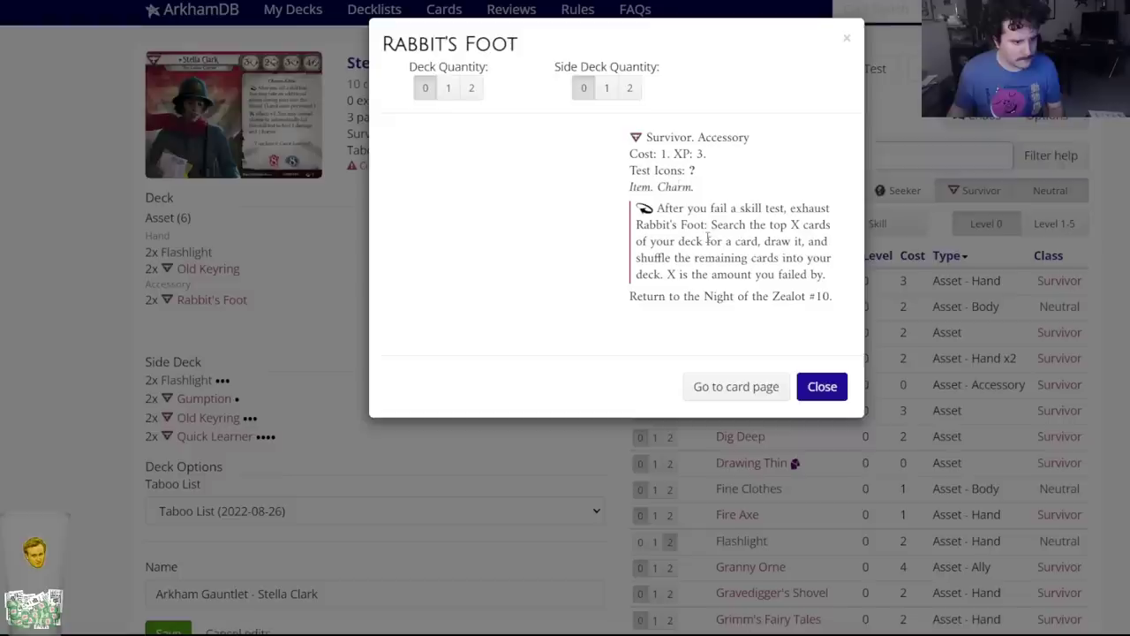
left_click(613, 84)
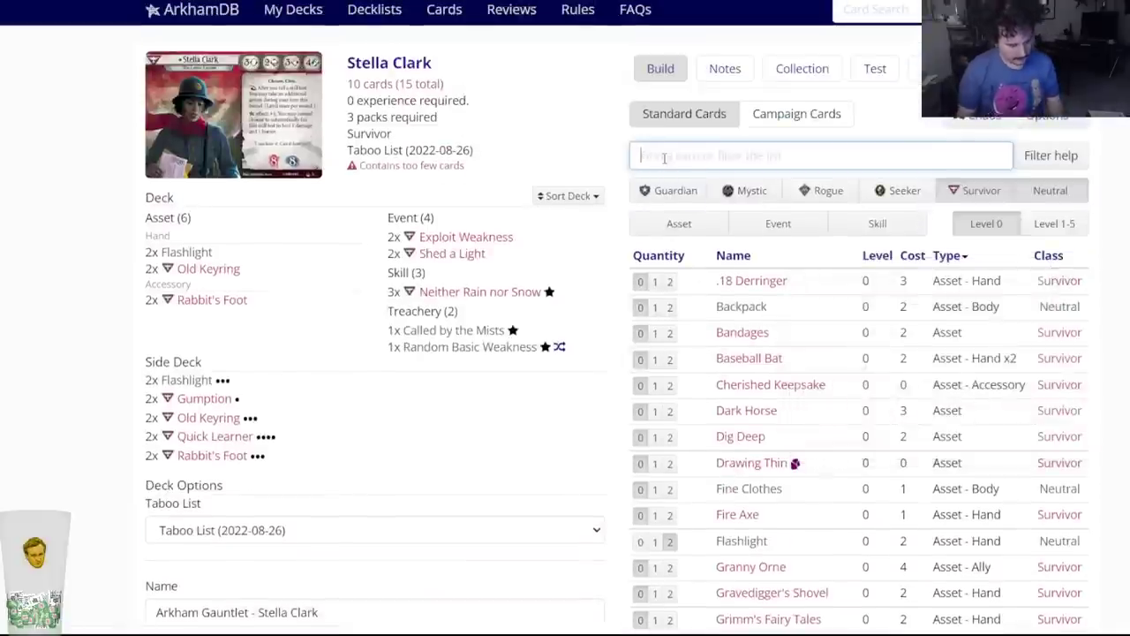
Add two copies of Drawing Thin to the Stella Clark side deck and check the deck list.
left_click(751, 463)
left_click(627, 87)
scroll(512, 376, "down", 2)
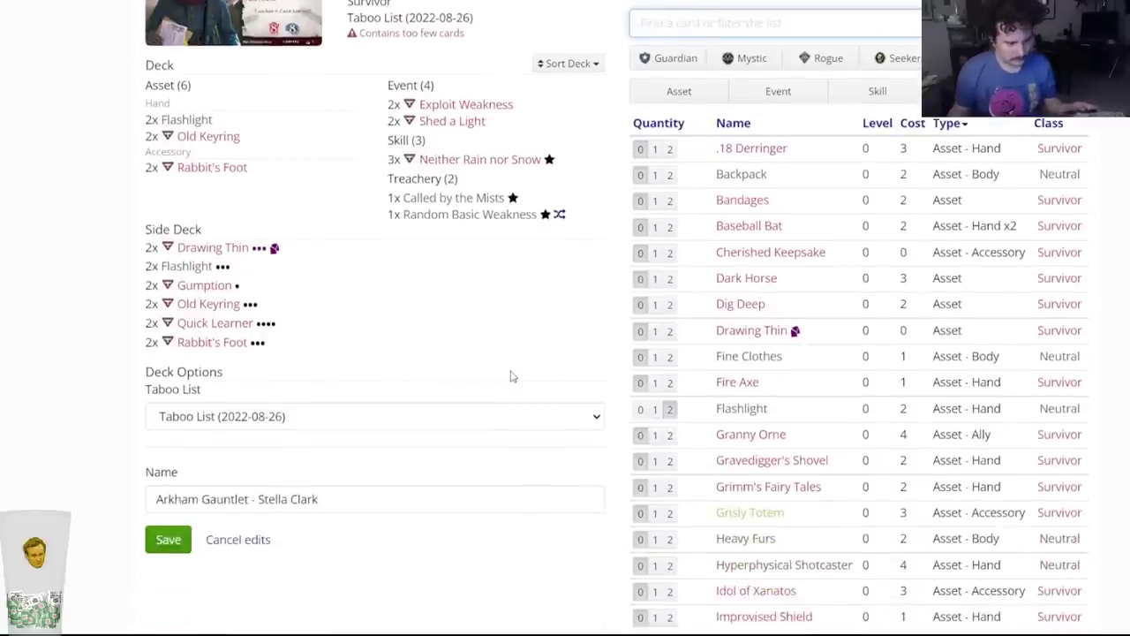
scroll(511, 376, "down", 3)
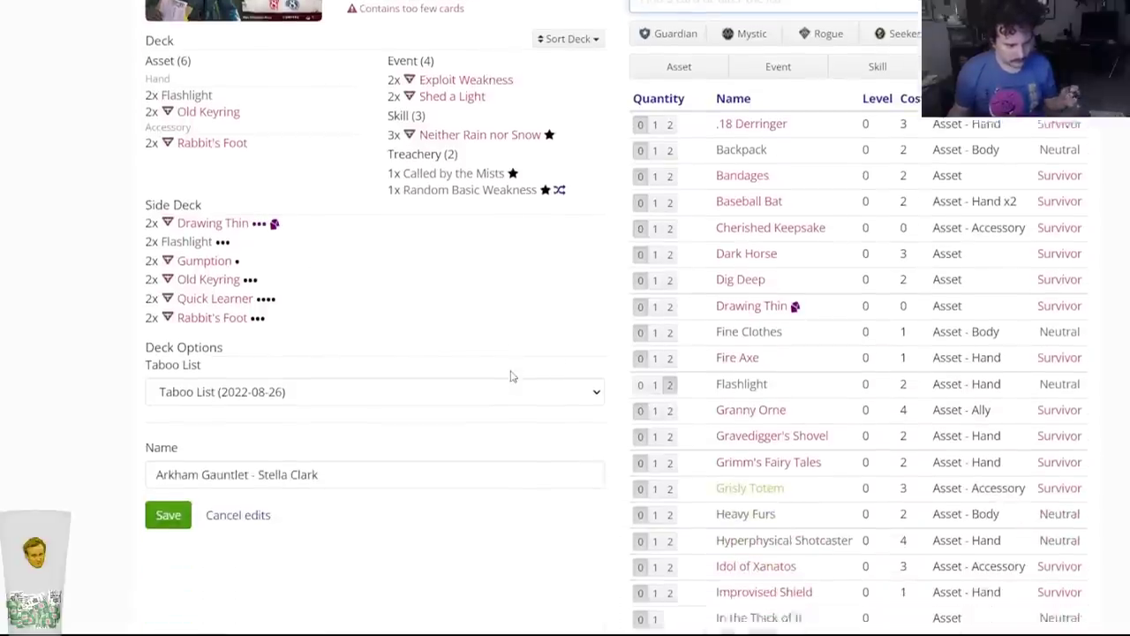
scroll(510, 377, "up", 4)
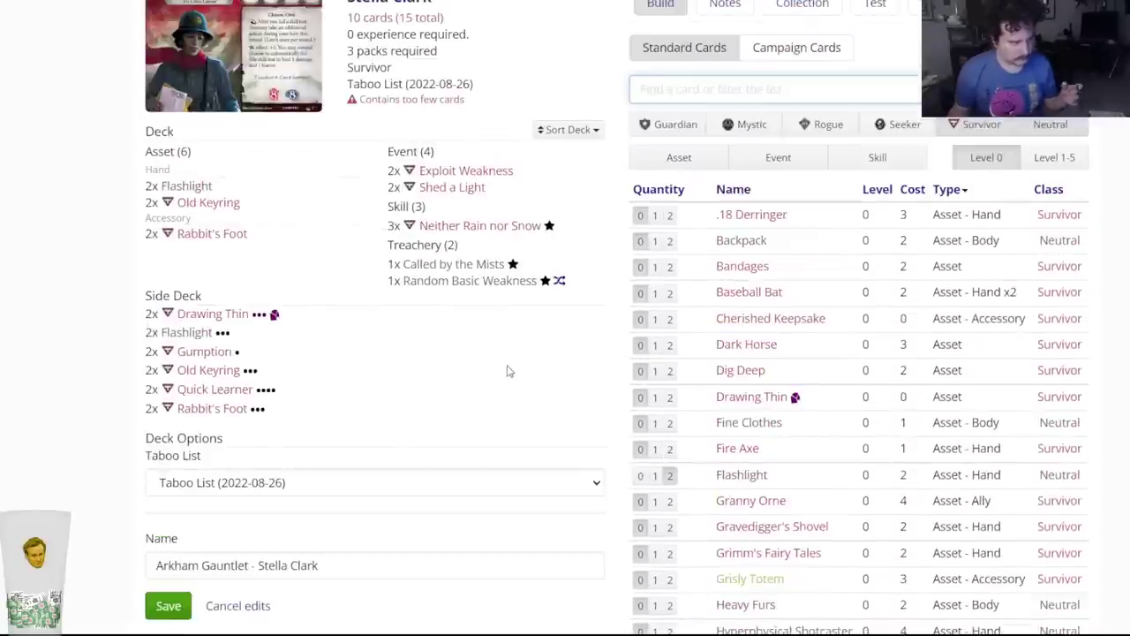
scroll(508, 371, "down", 4)
scroll(508, 371, "up", 5)
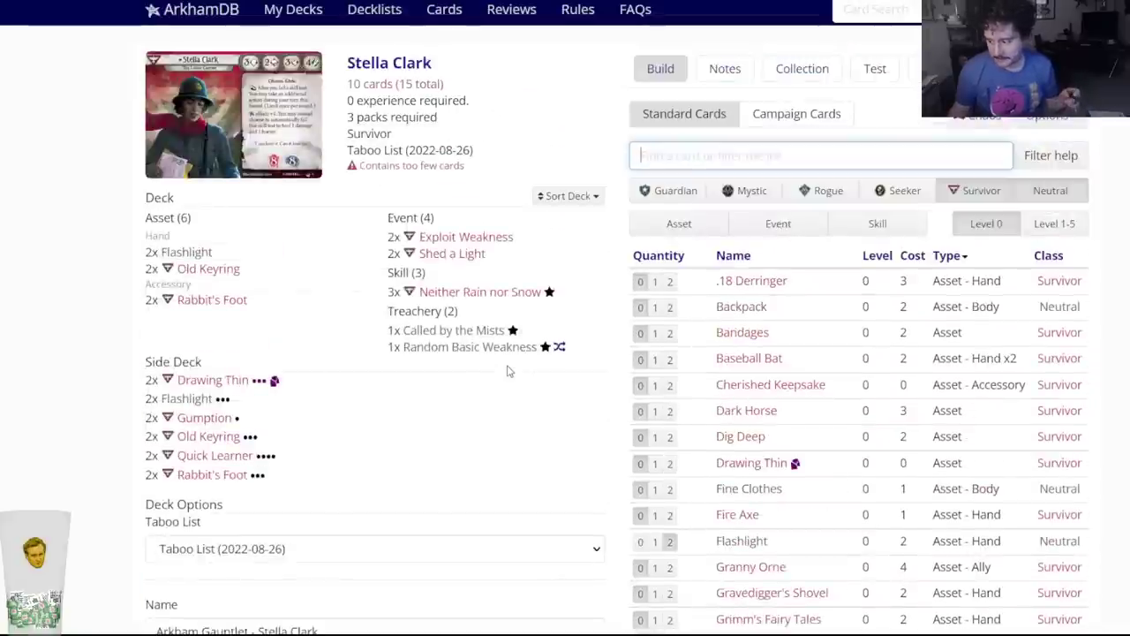
Add two copies each of the level 0 "Look what I found!" and Take Heart to the Stella Clark main deck.
type("look wha")
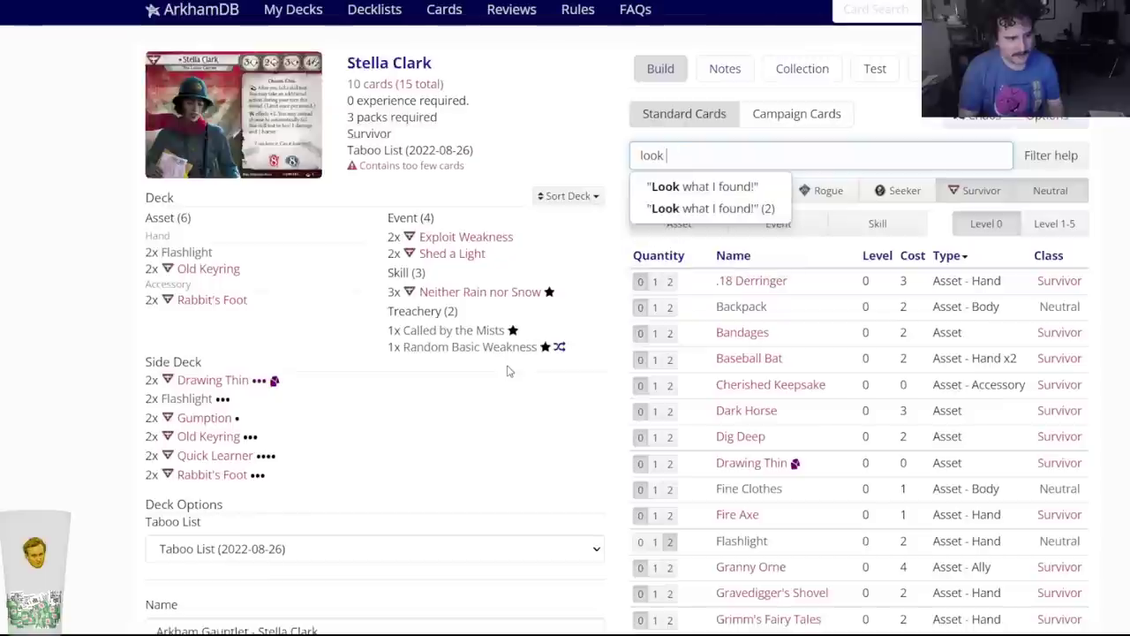
left_click(676, 187)
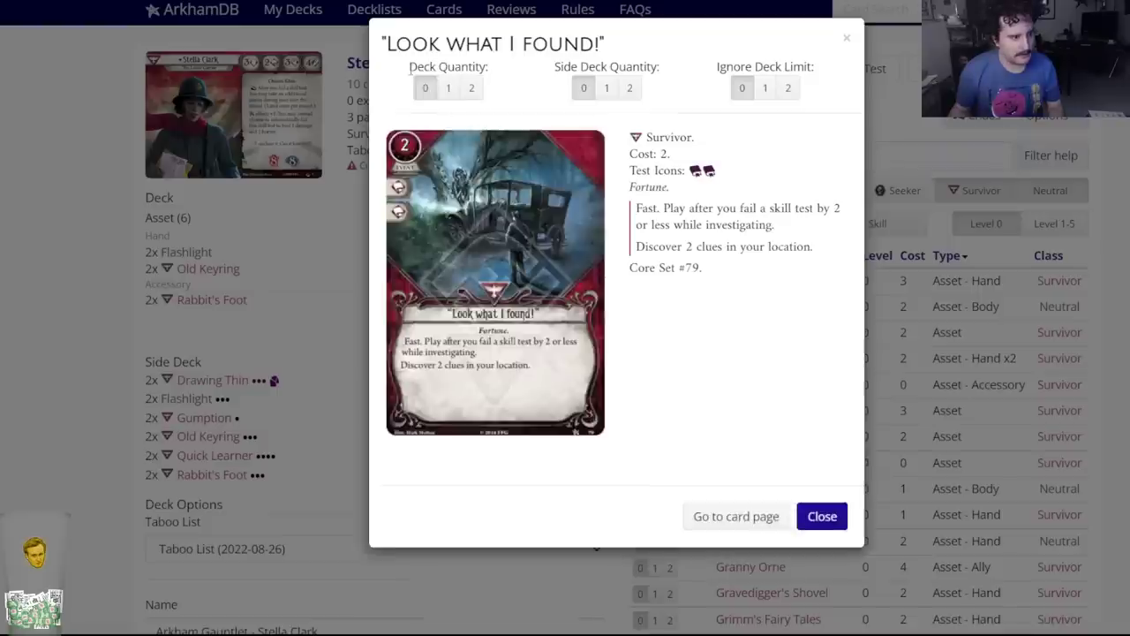
left_click(473, 88)
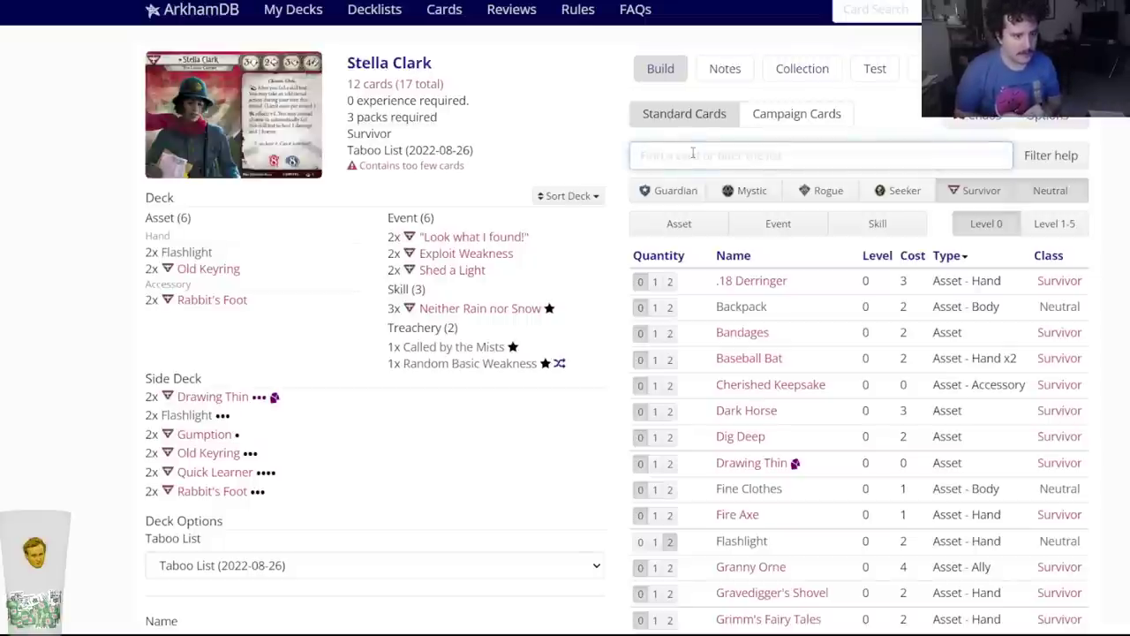
type("take hea")
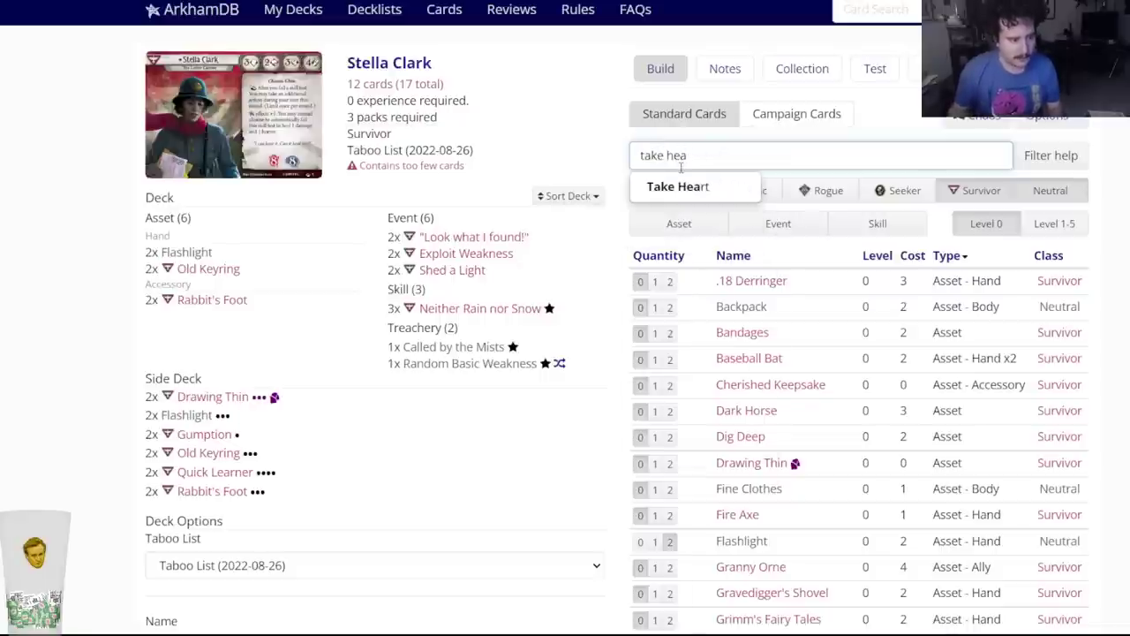
key("Return")
left_click(471, 87)
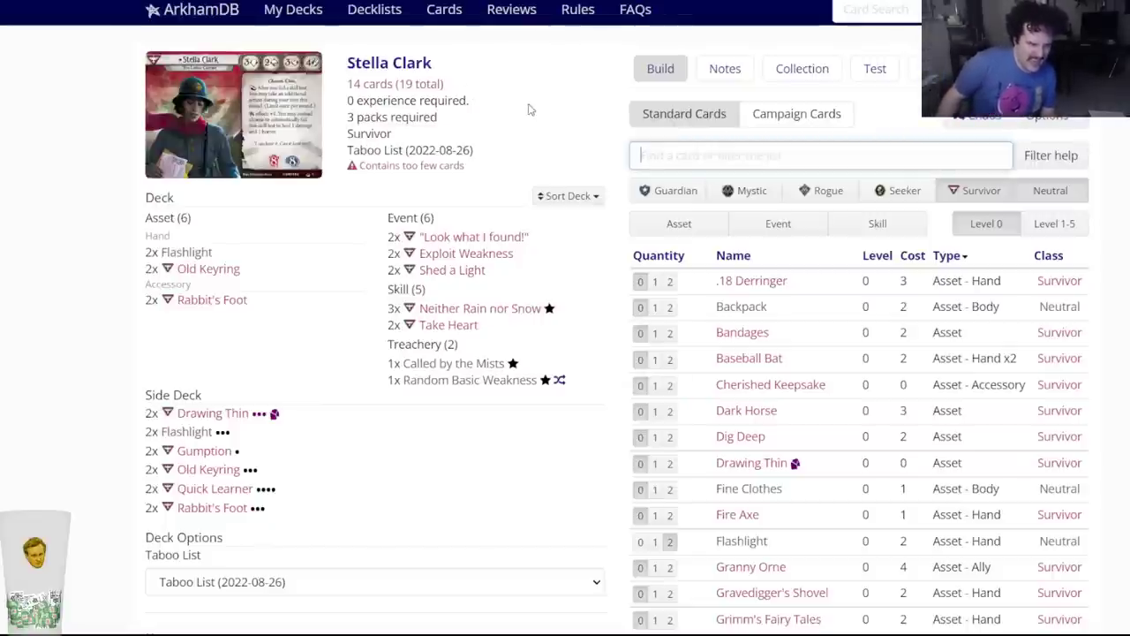
Add two copies of Grit Your Teeth to the Stella Clark main deck.
type("gri")
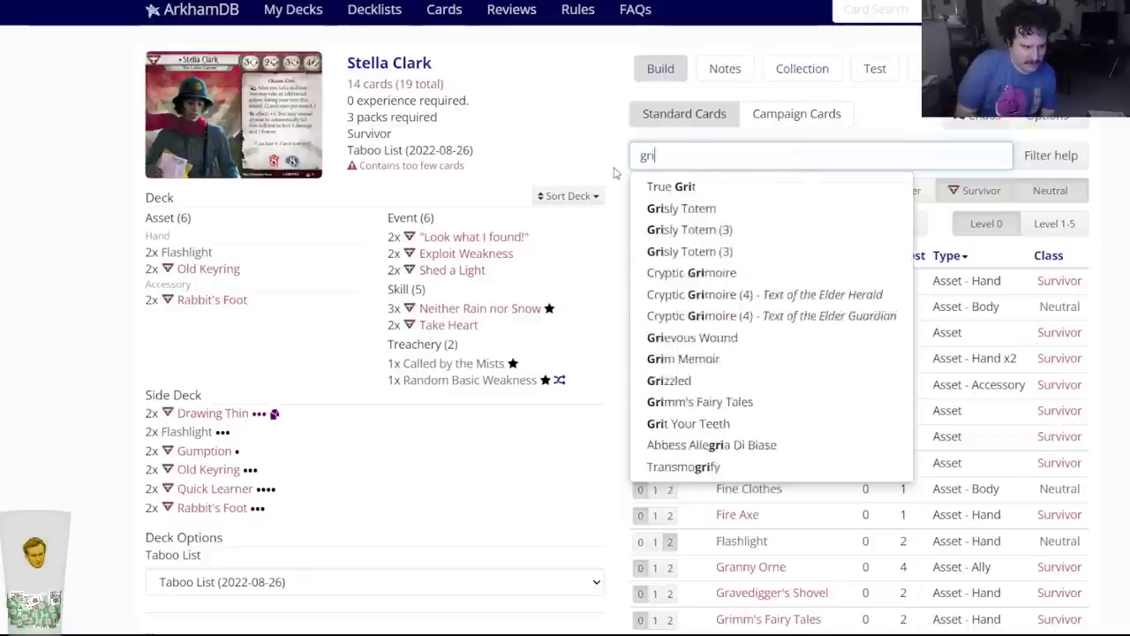
type("t")
key("Down")
key("Return")
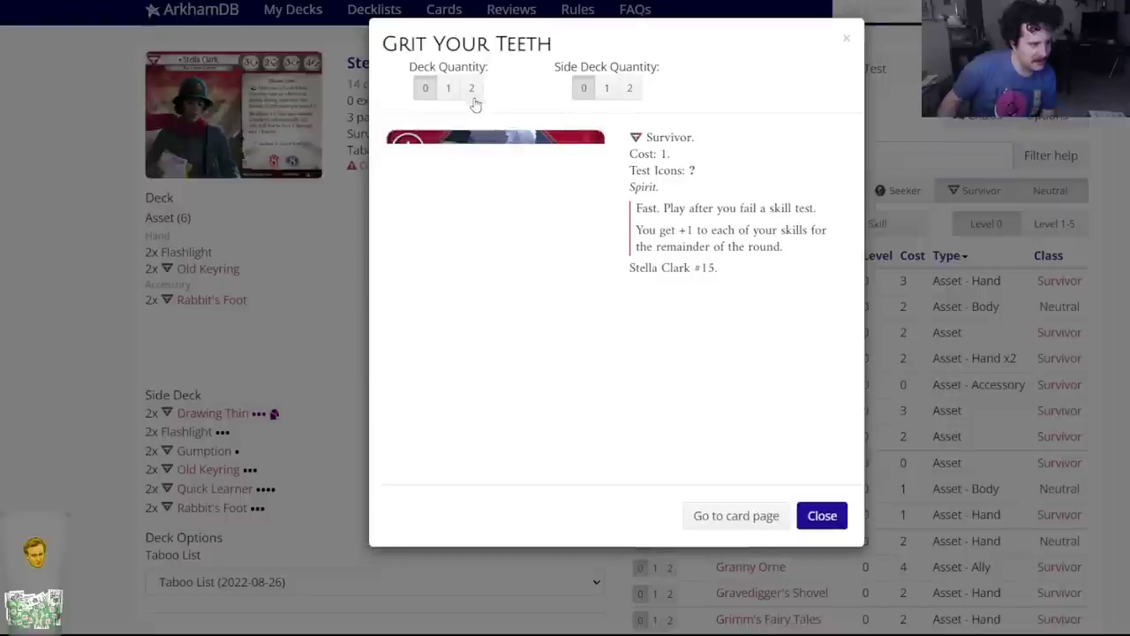
left_click(470, 88)
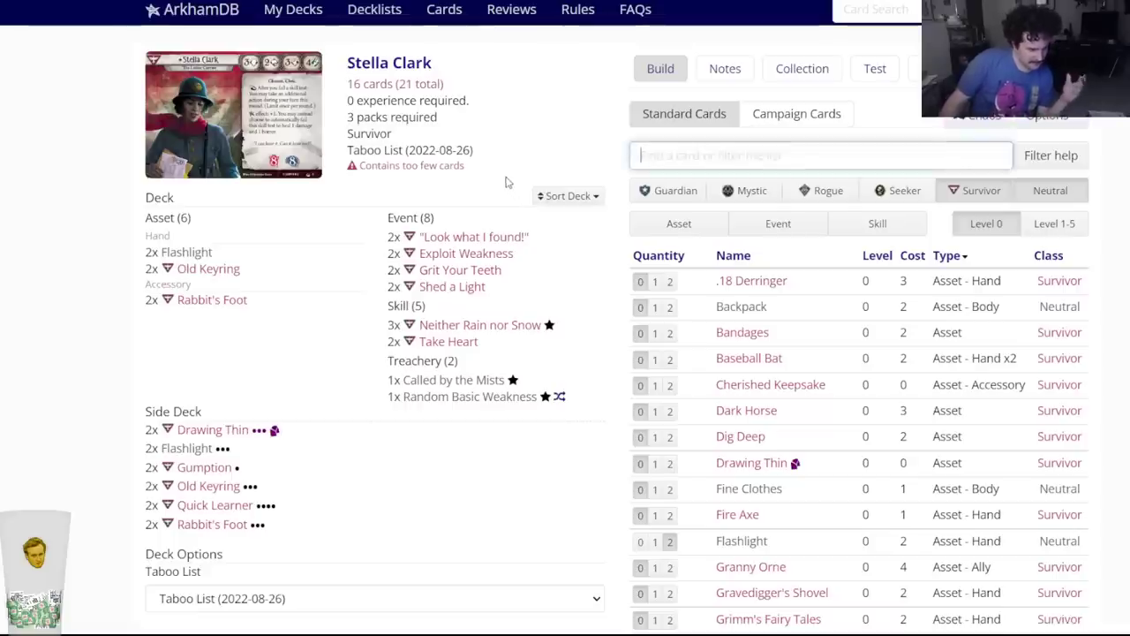
Look through the level 0 assets, events and skills available to Stella Clark, reading Cunning Distraction, Dumb Luck and Impromptu Barrier.
scroll(533, 248, "down", 6)
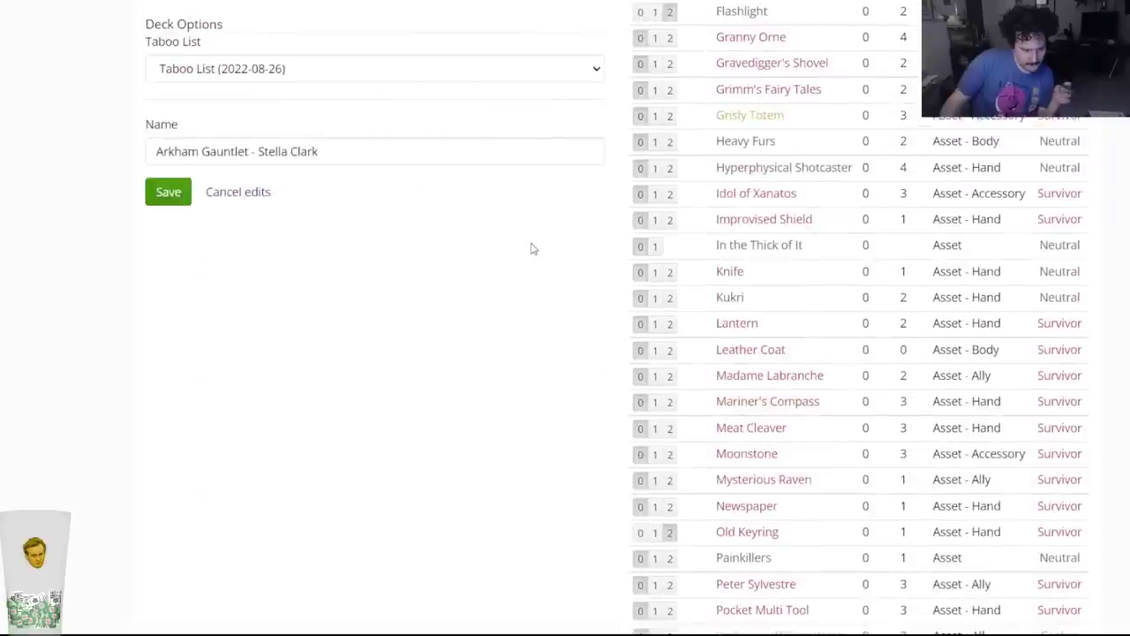
scroll(538, 239, "down", 4)
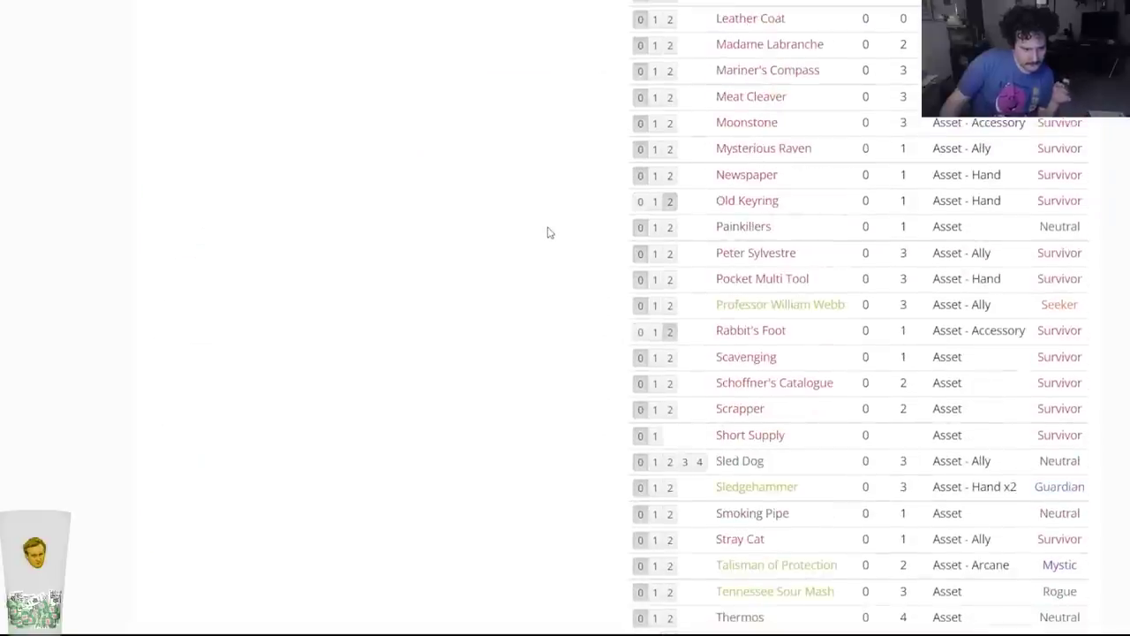
scroll(547, 232, "up", 8)
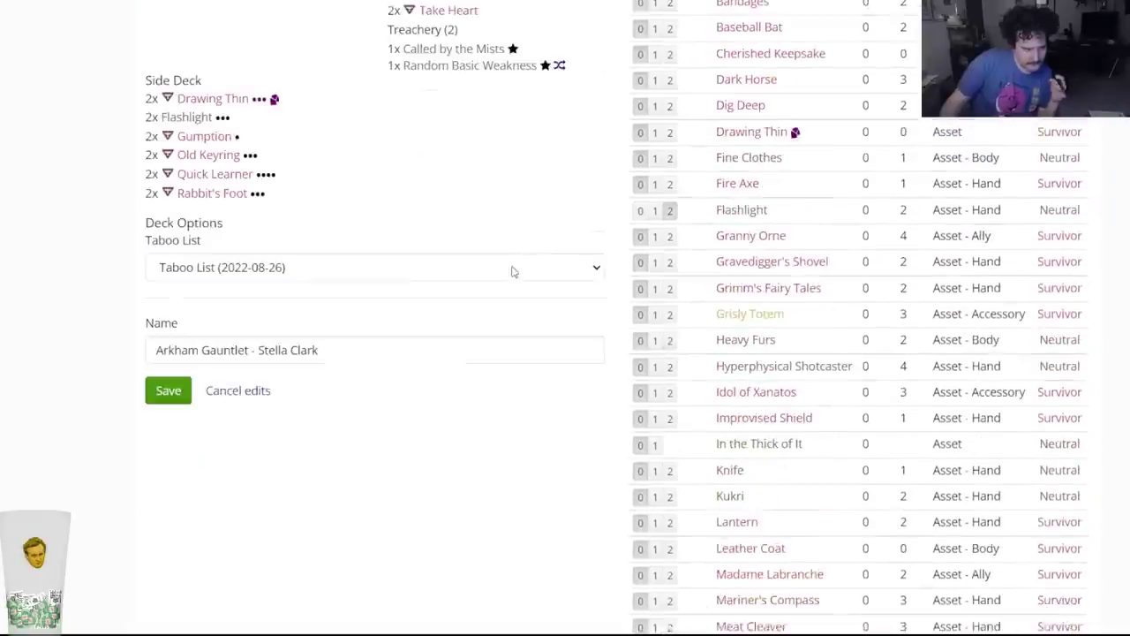
scroll(468, 335, "down", 5)
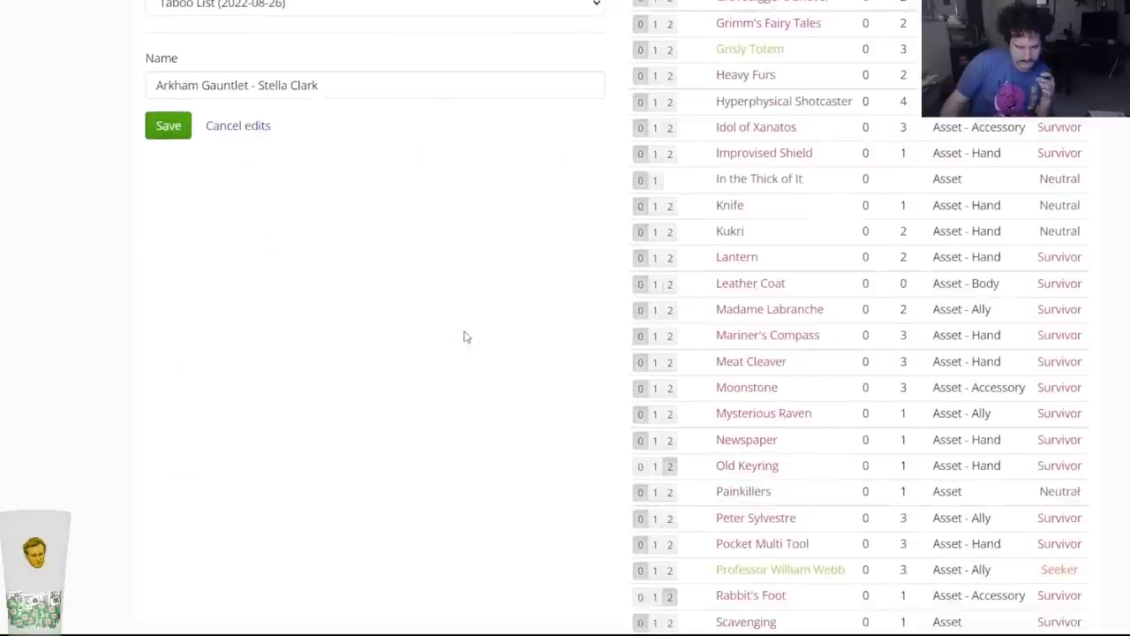
scroll(466, 336, "down", 2)
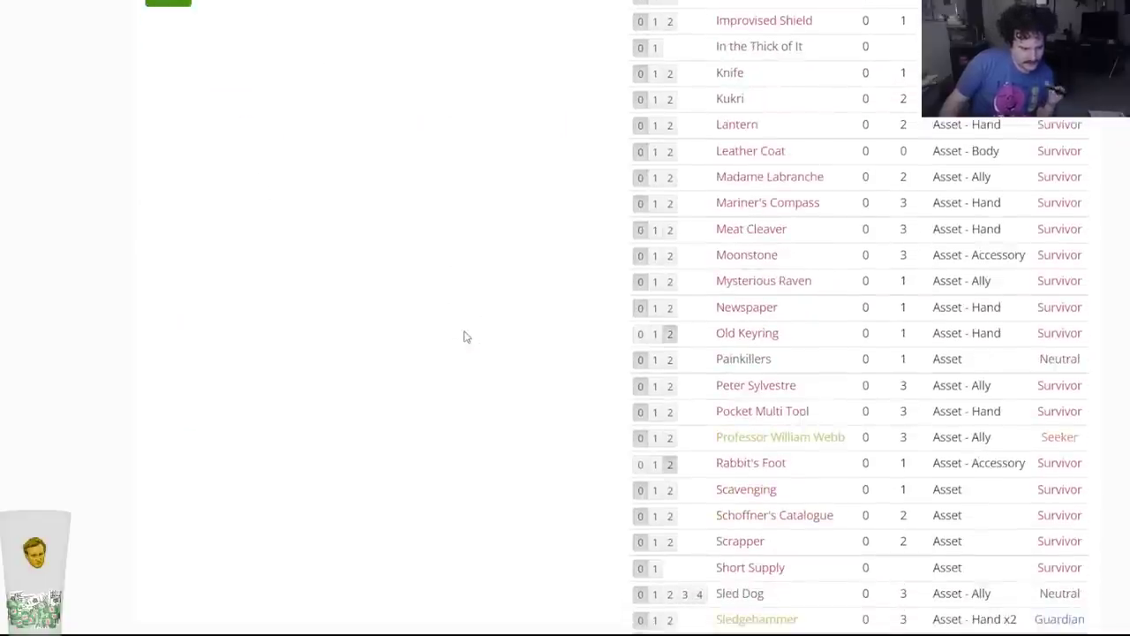
scroll(467, 336, "down", 5)
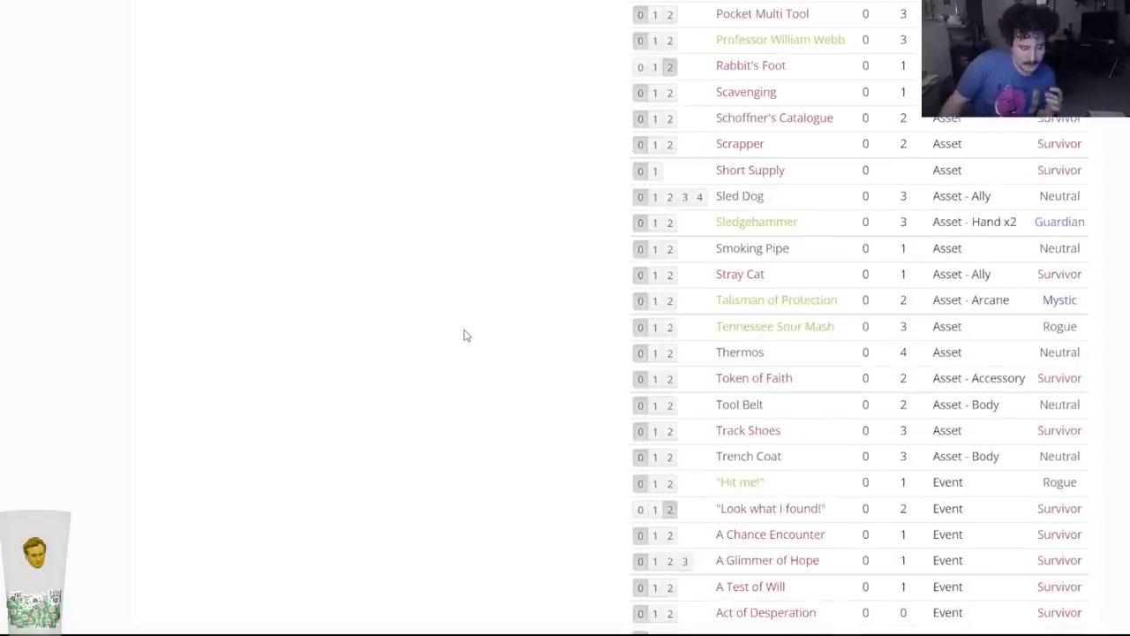
scroll(467, 336, "down", 3)
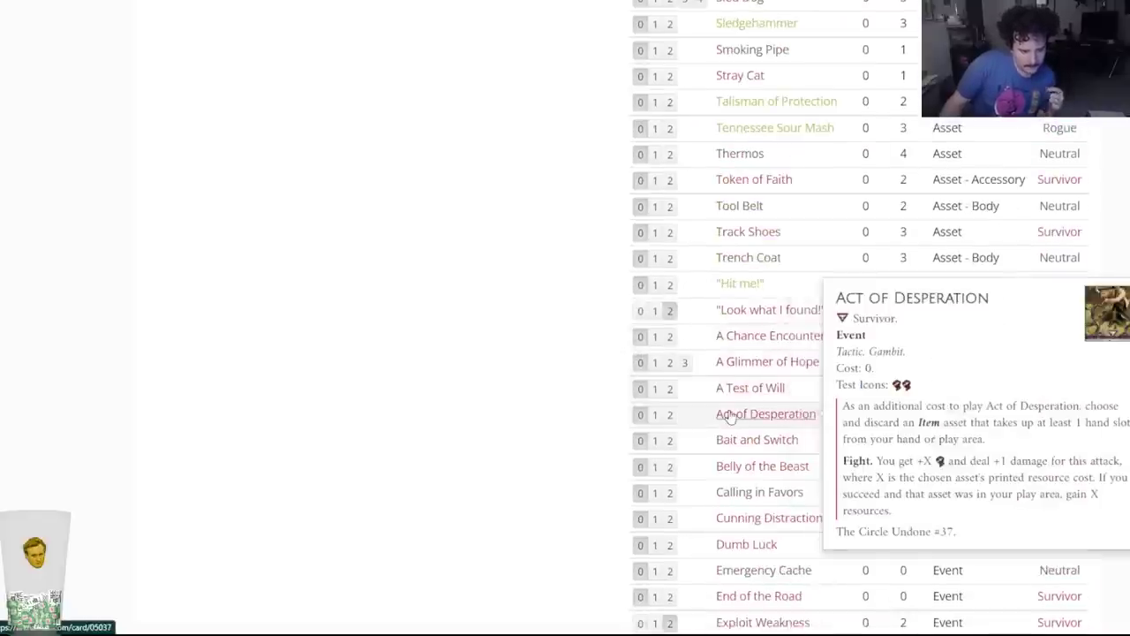
mouse_move(718, 453)
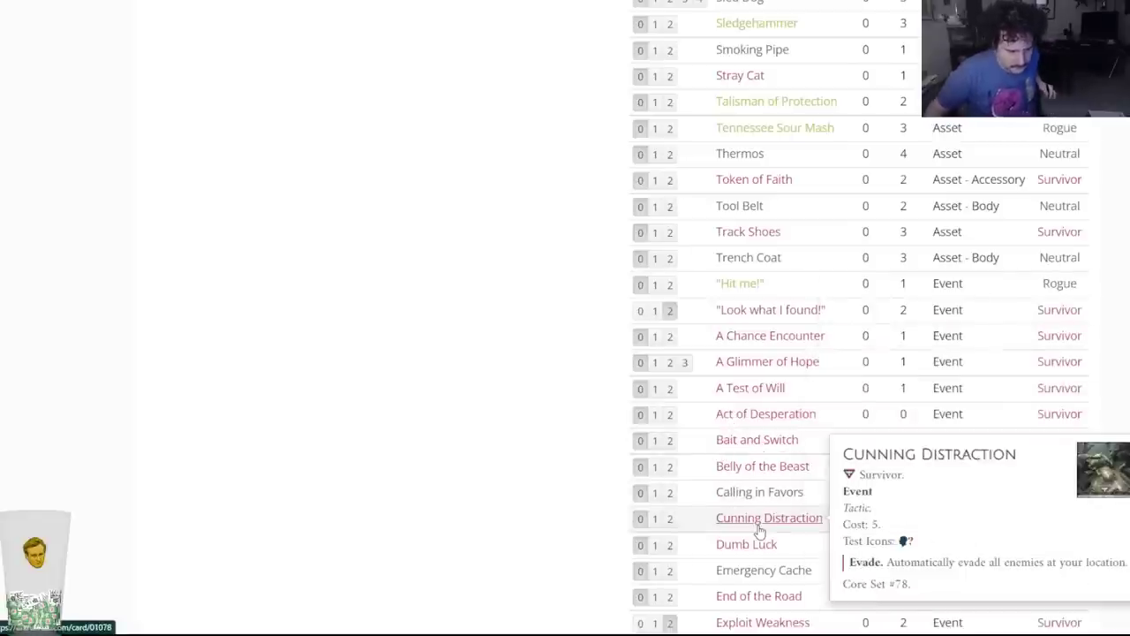
mouse_move(748, 546)
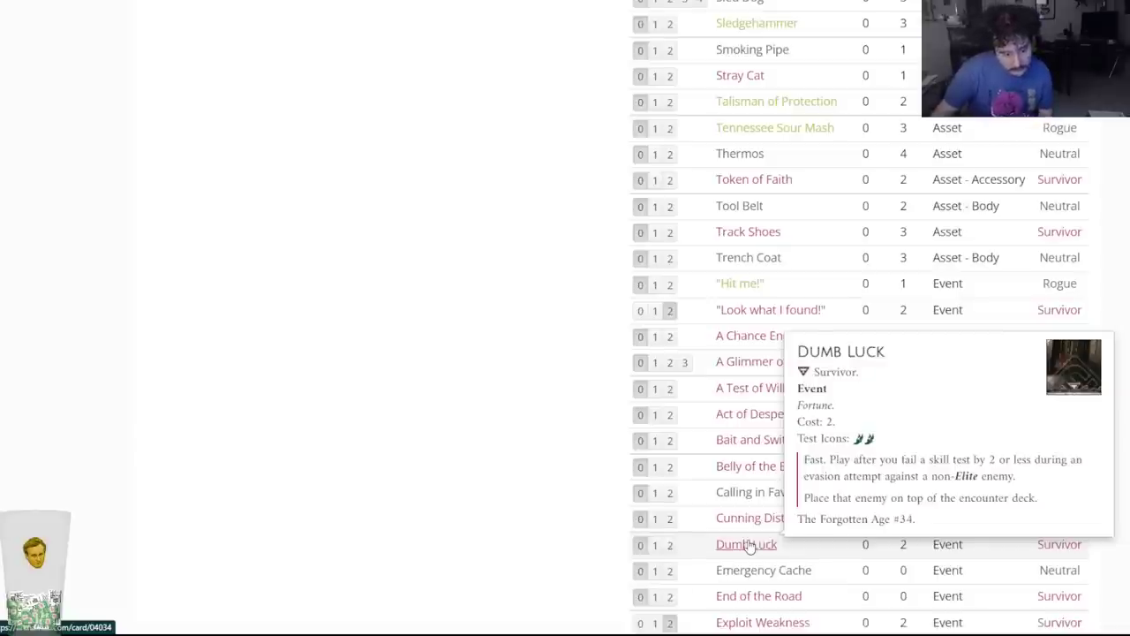
scroll(530, 491, "down", 2)
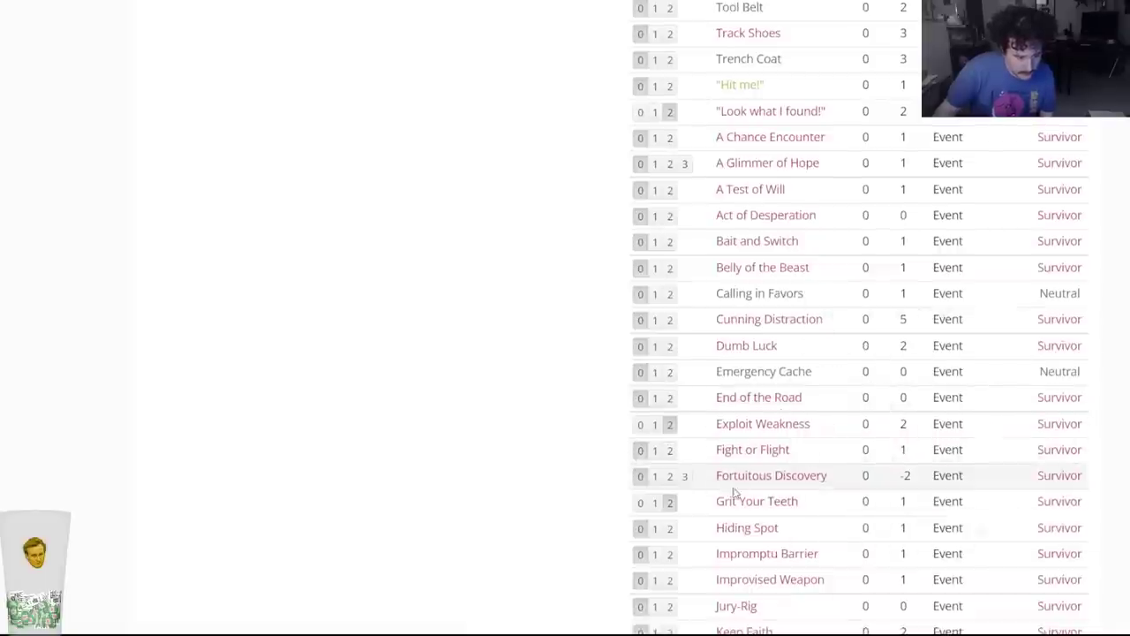
mouse_move(751, 513)
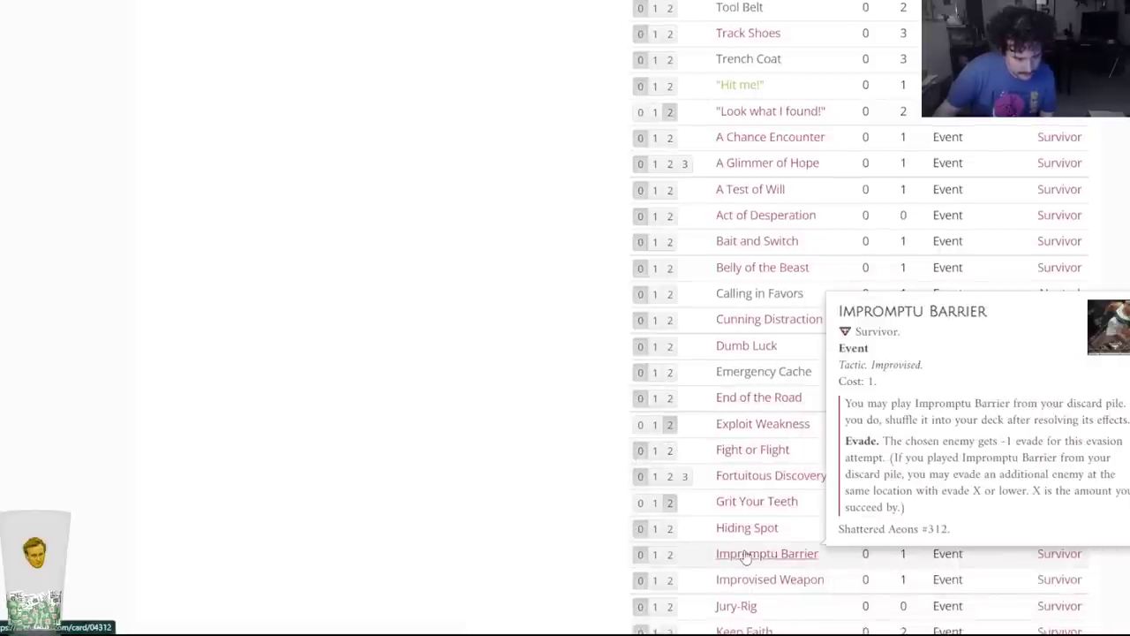
mouse_move(746, 485)
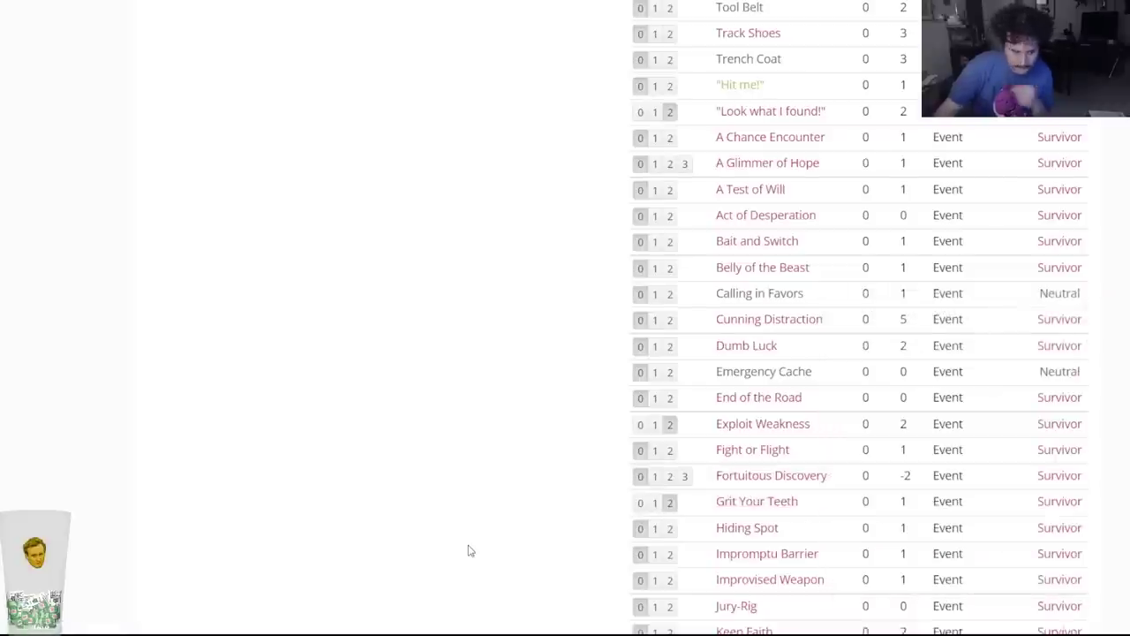
scroll(470, 550, "down", 4)
scroll(473, 545, "down", 5)
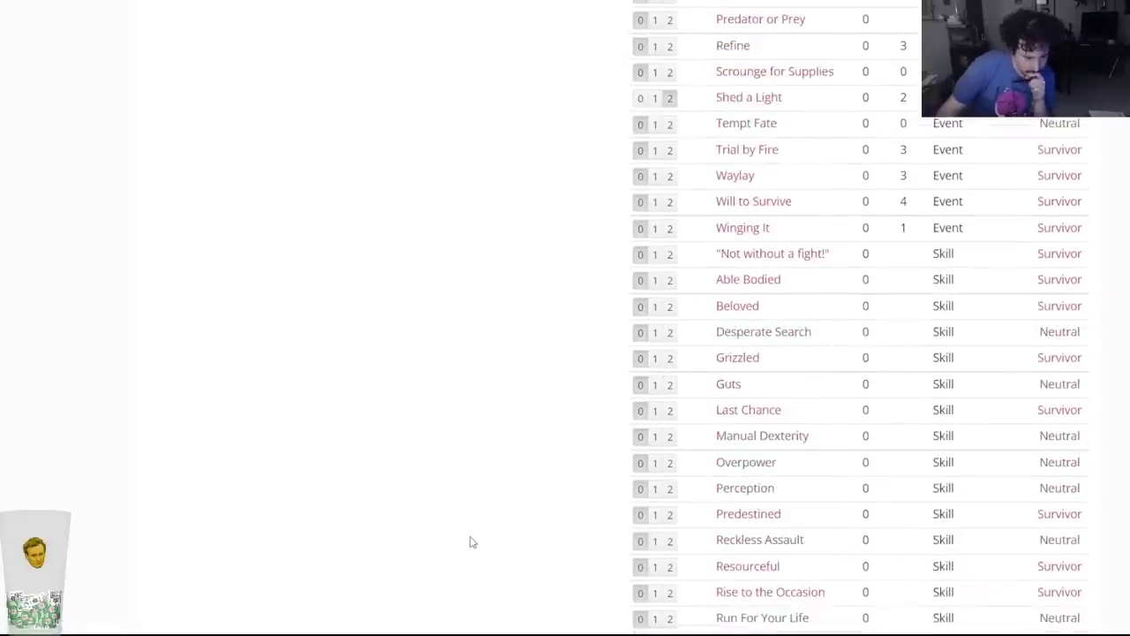
scroll(371, 534, "down", 5)
scroll(447, 432, "up", 20)
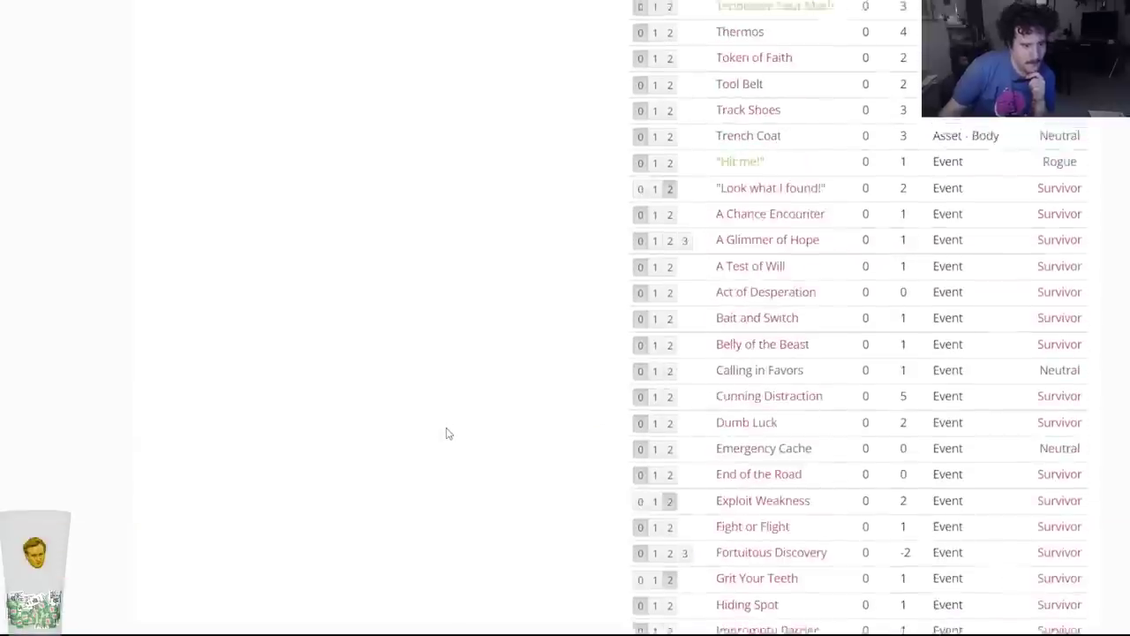
Save the Stella Clark deck and review its saved contents.
left_click(179, 327)
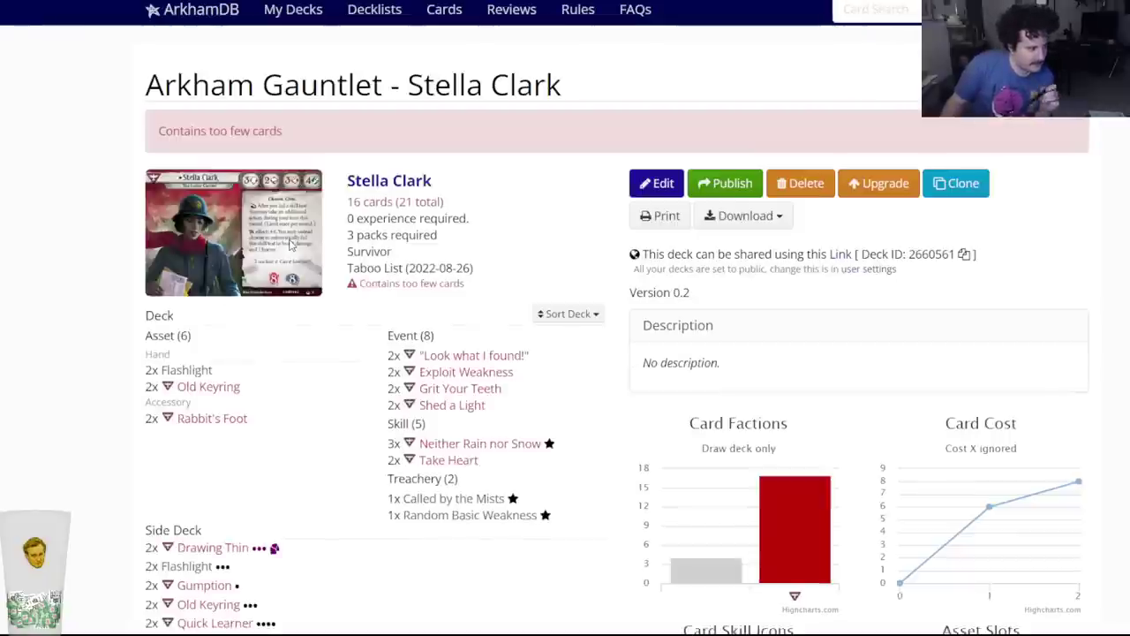
scroll(298, 242, "down", 3)
scroll(234, 255, "up", 2)
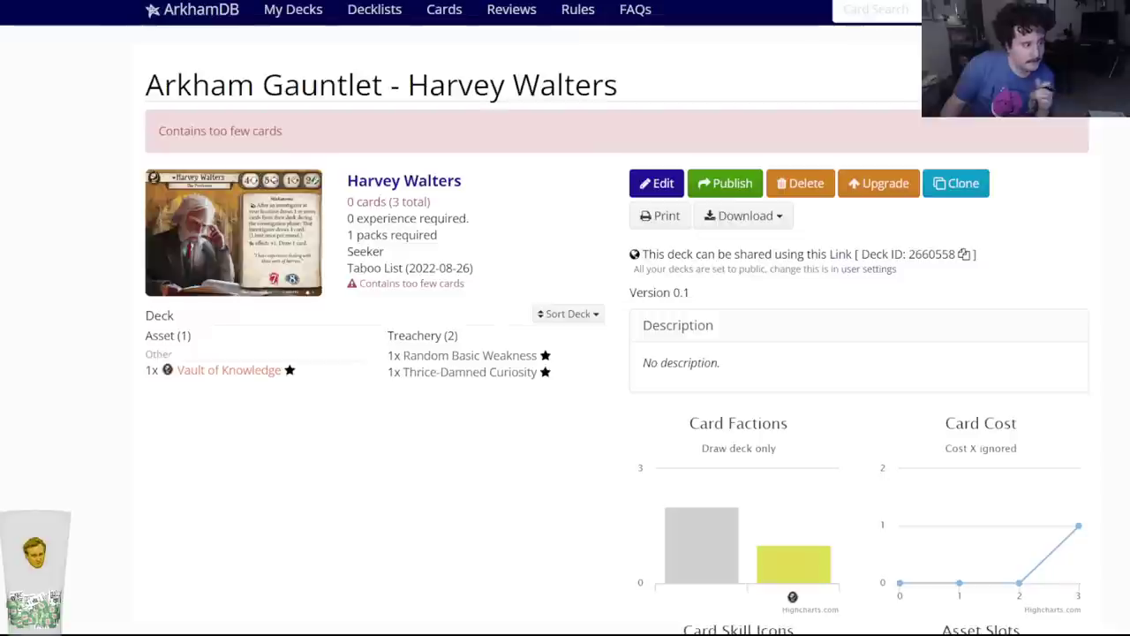
Add two copies of the level 1 Existential Riddle to the Harvey Walters side deck and filter the card list to level 0 assets.
left_click(645, 177)
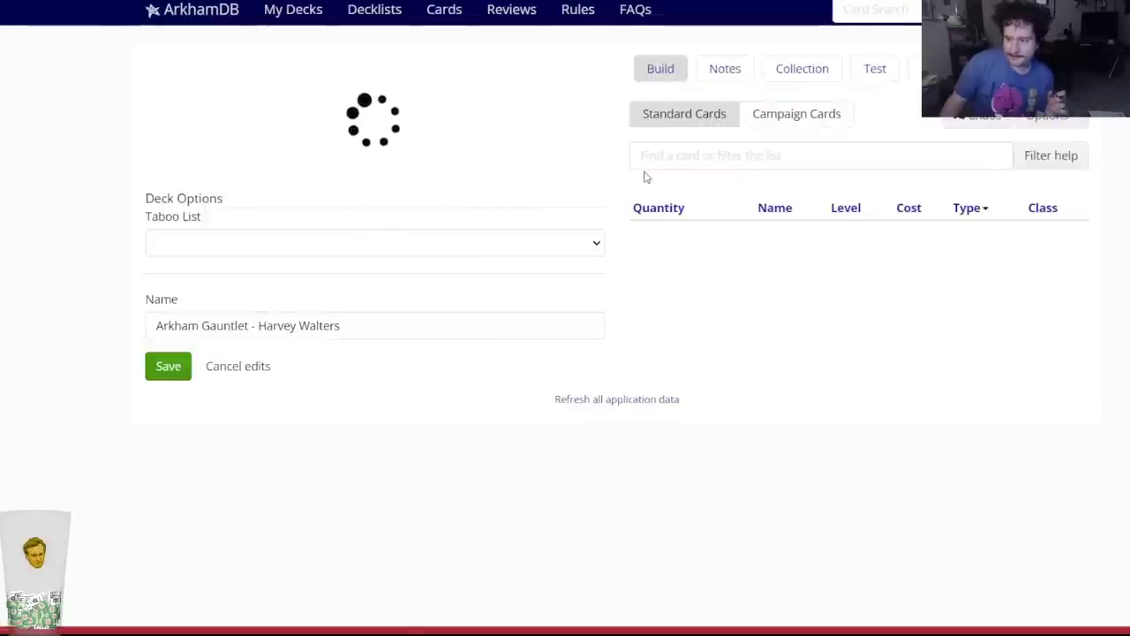
left_click(676, 163)
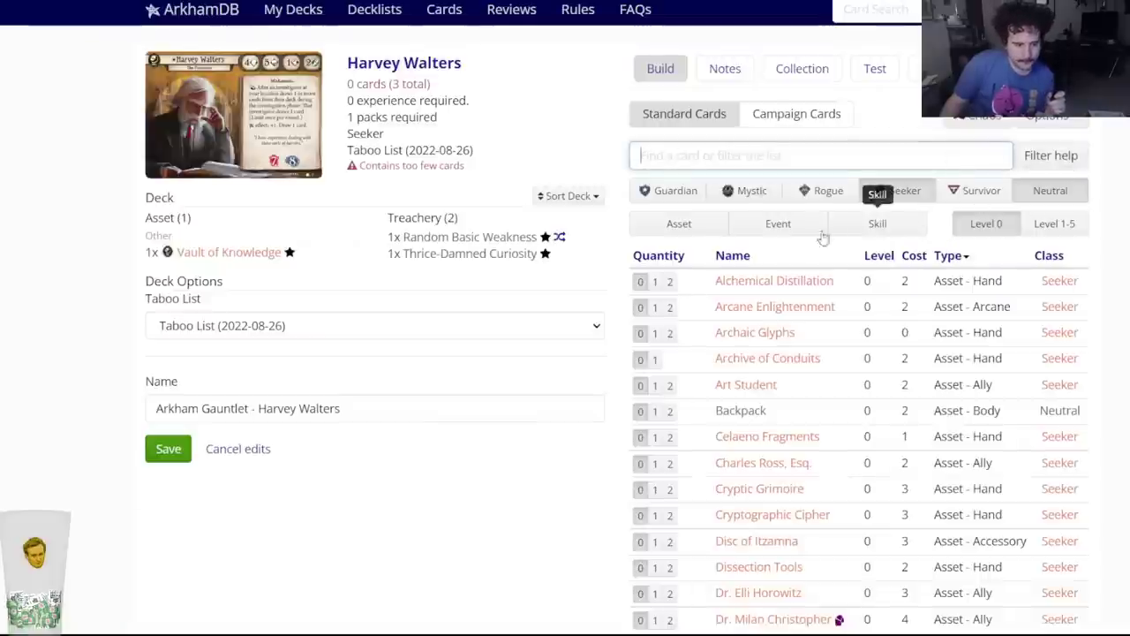
left_click(1055, 223)
left_click(776, 225)
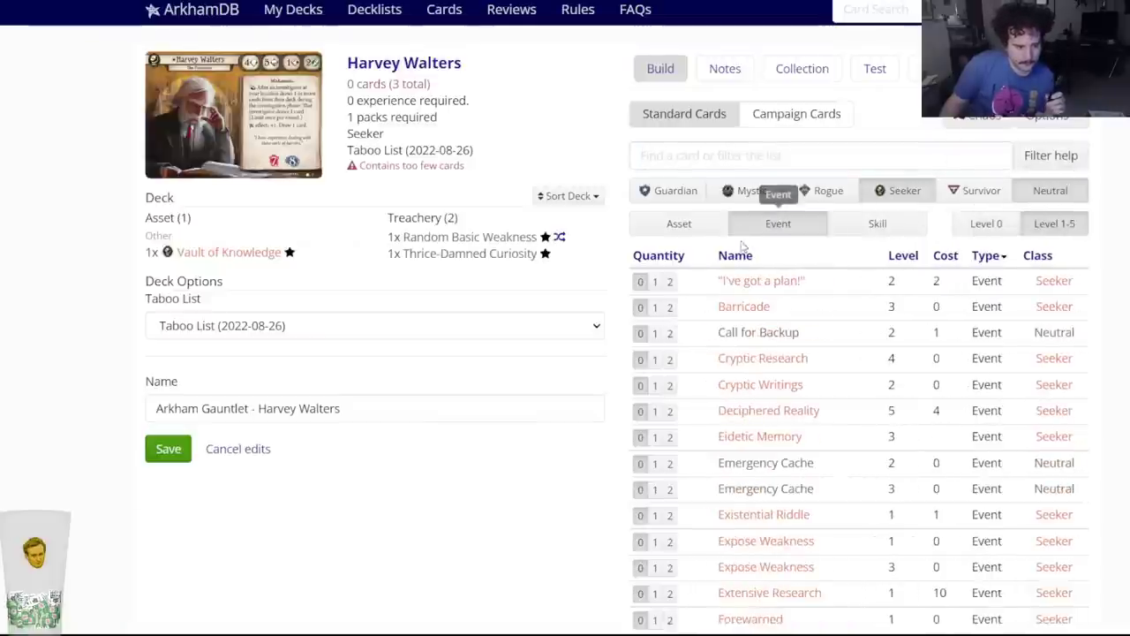
mouse_move(740, 397)
scroll(742, 436, "down", 3)
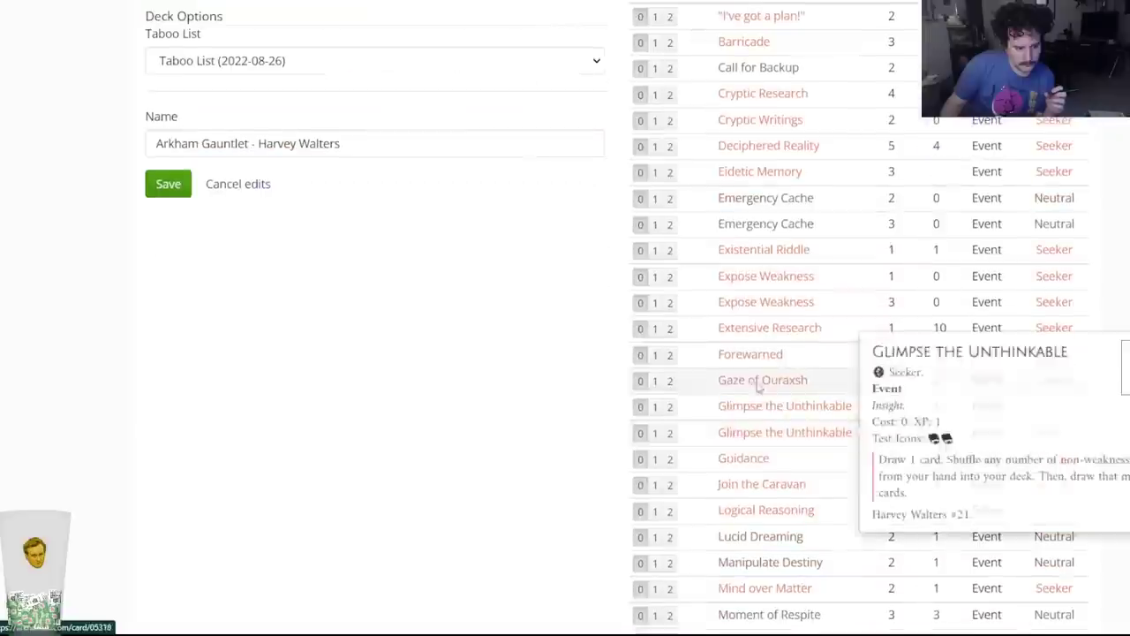
left_click(758, 252)
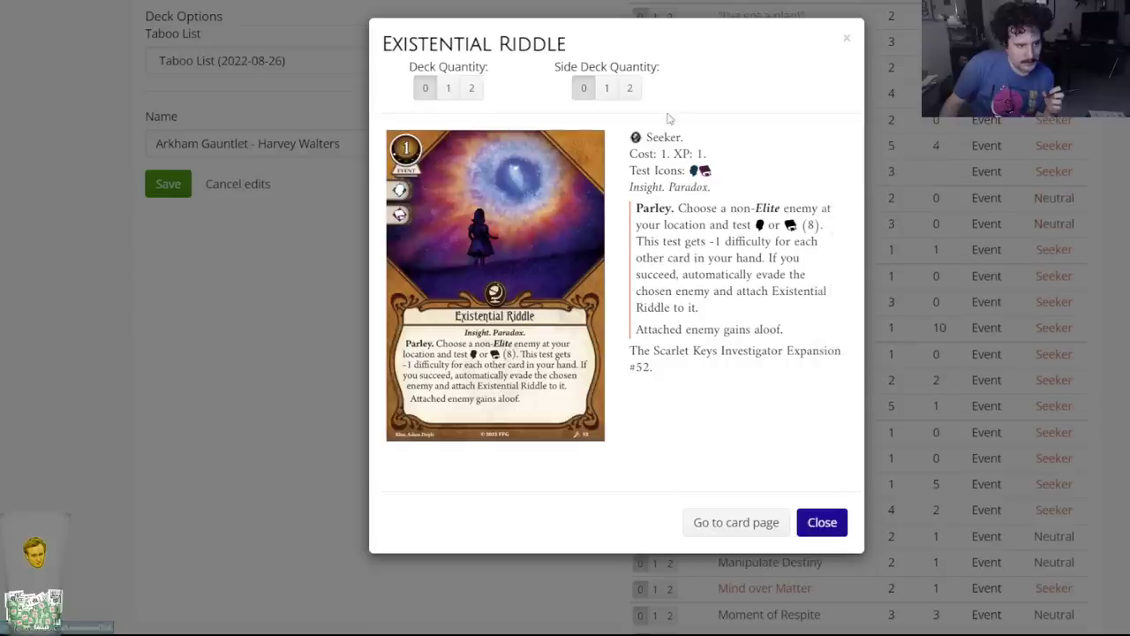
left_click(631, 98)
left_click(967, 224)
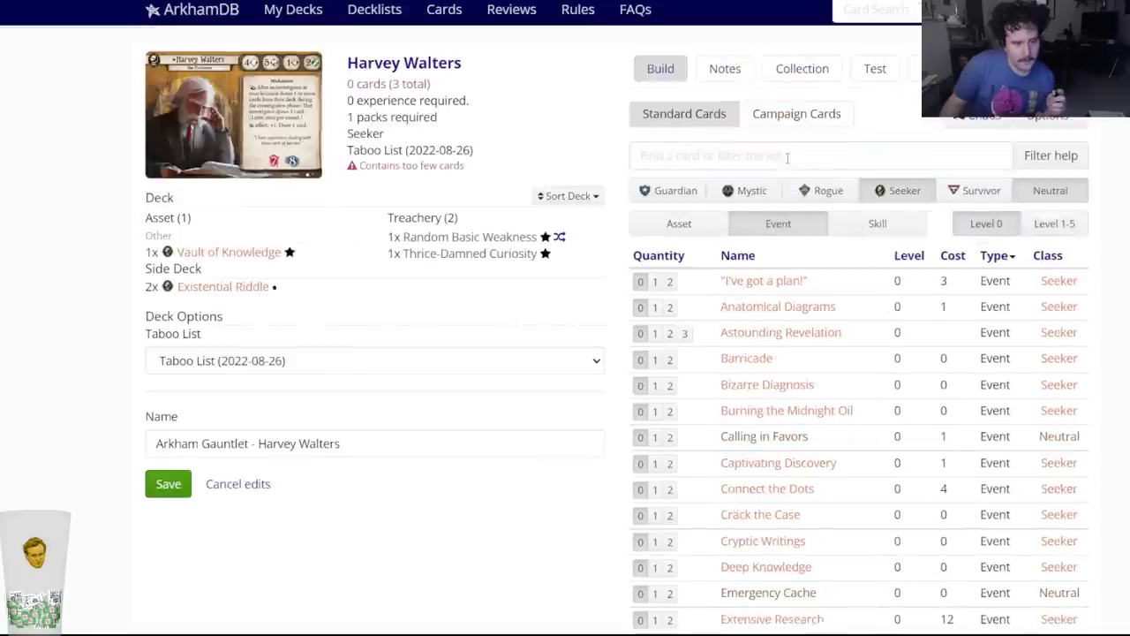
left_click(706, 224)
Try adding two copies of Arcane Enlightenment to the Harvey Walters main deck, read the card, and take both copies back out.
left_click(714, 159)
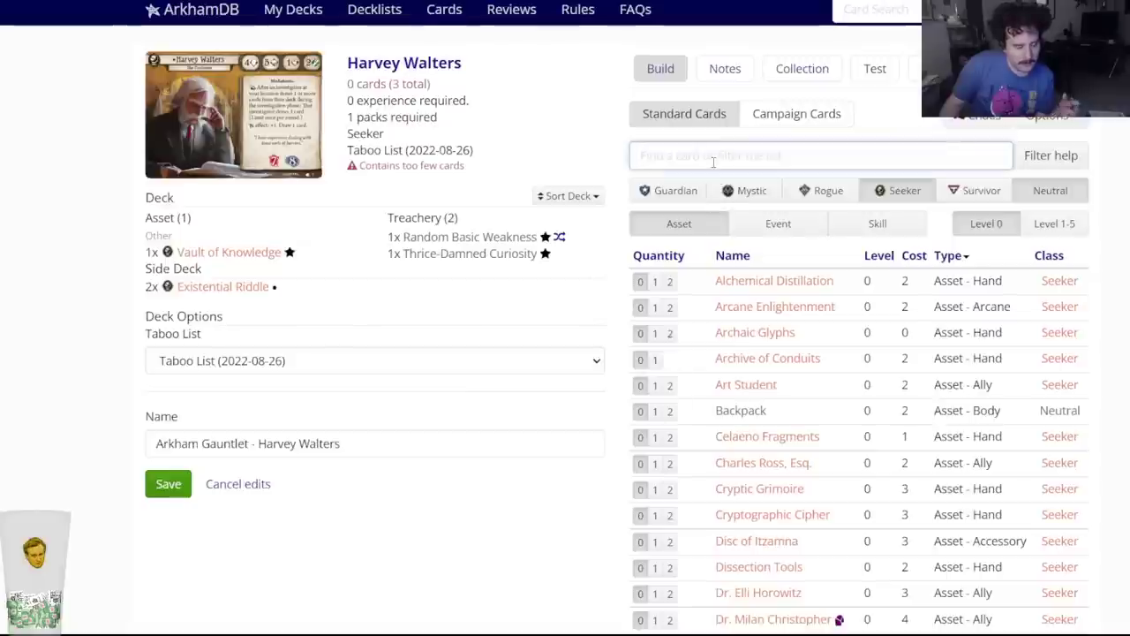
type("arcane")
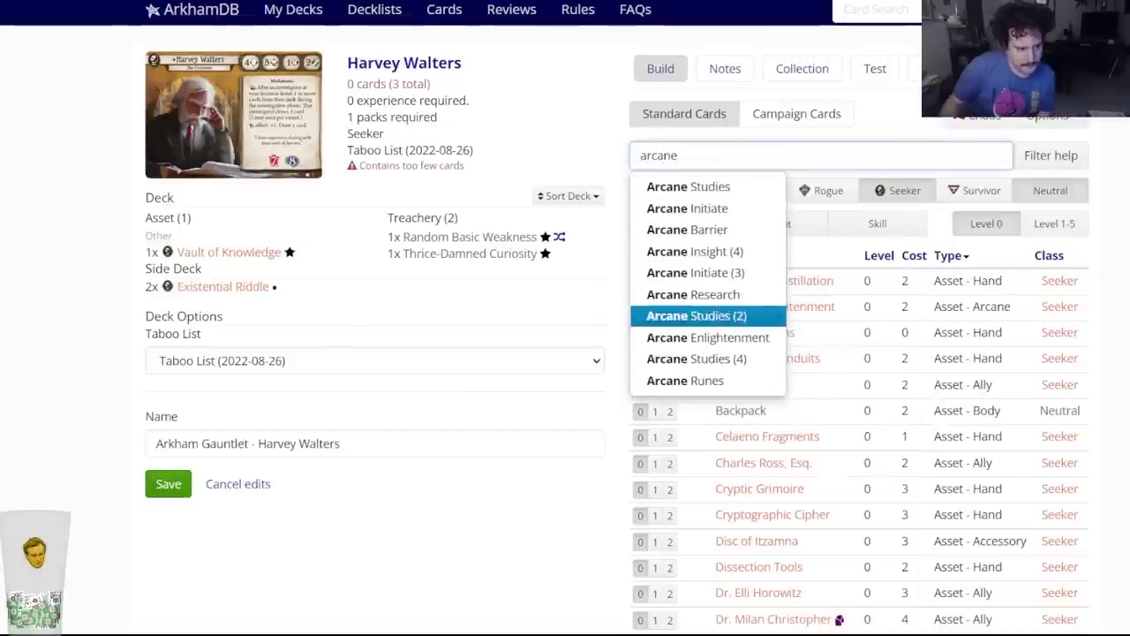
left_click(726, 338)
left_click(472, 88)
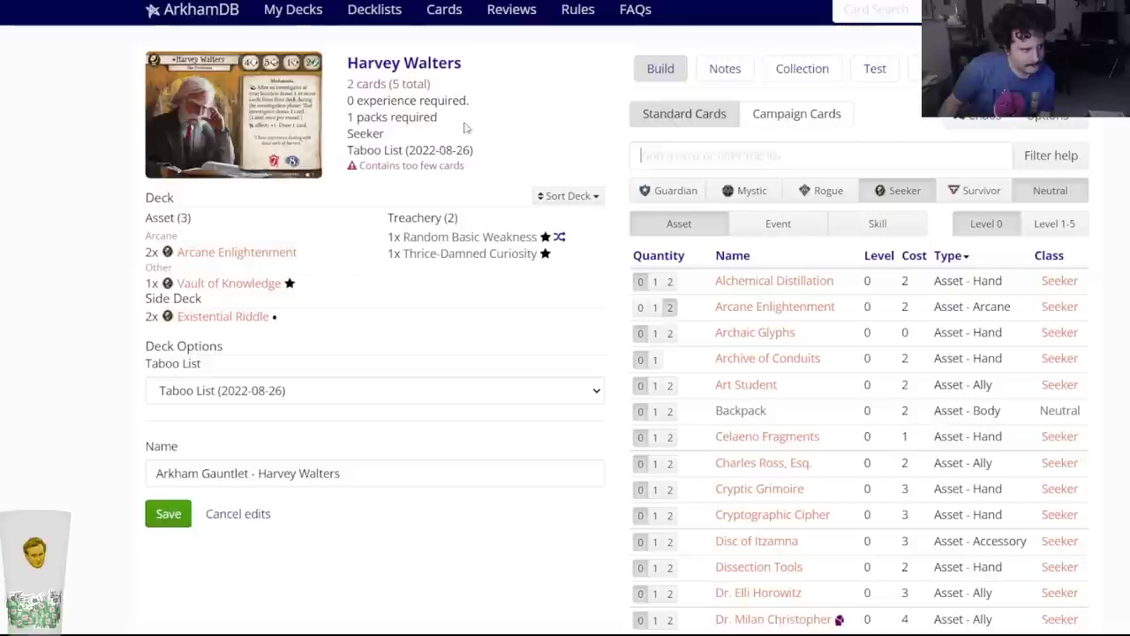
left_click(235, 253)
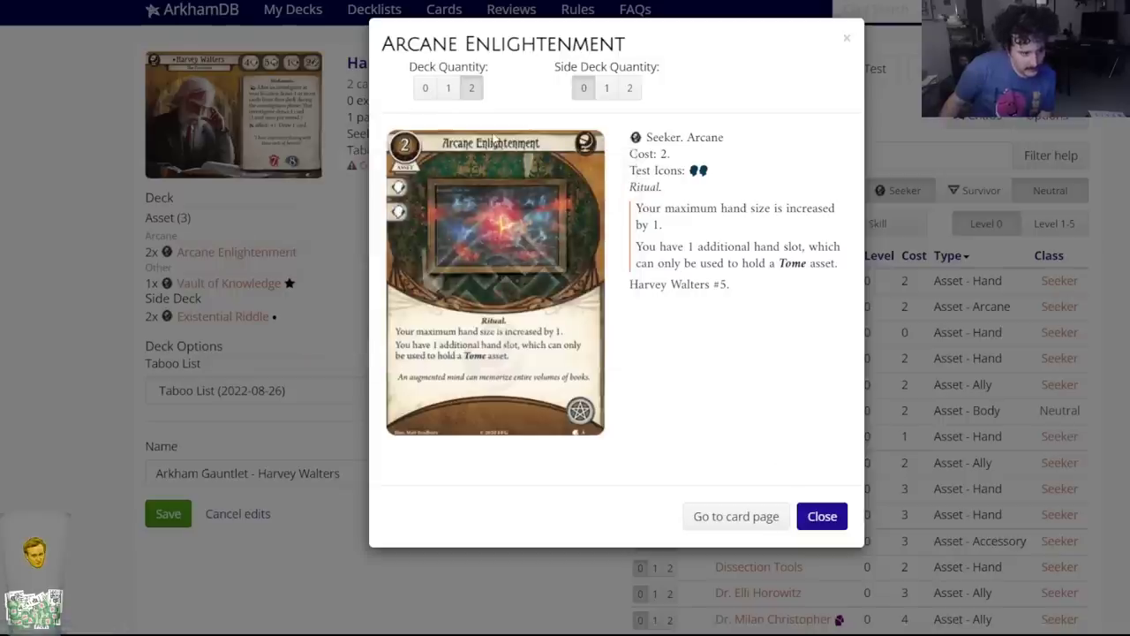
left_click(425, 87)
Add two copies of Dream-Enhancing Serum to the Harvey Walters main deck.
left_click(727, 150)
type("dream-e")
key("Return")
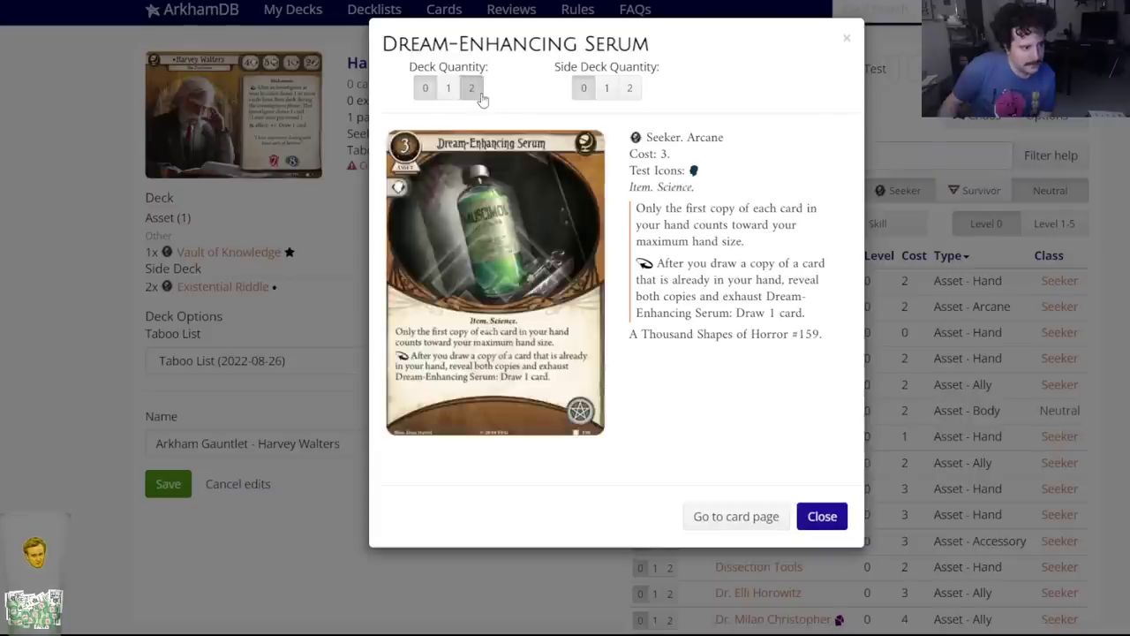
left_click(480, 95)
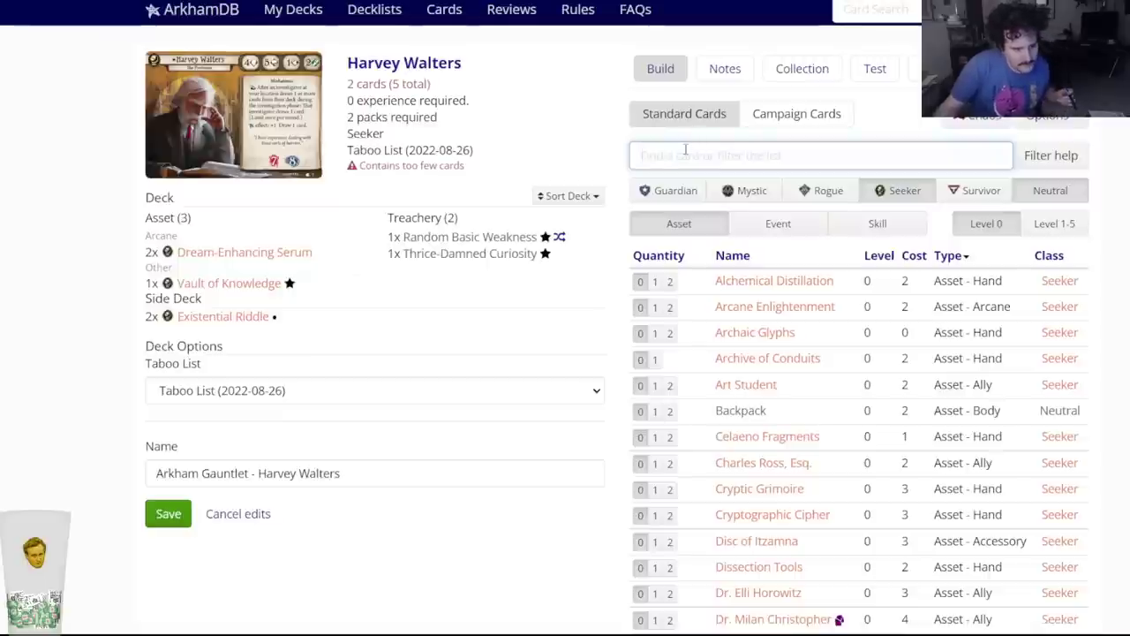
Look through the full list of level 0 assets available to Harvey Walters.
scroll(621, 254, "down", 3)
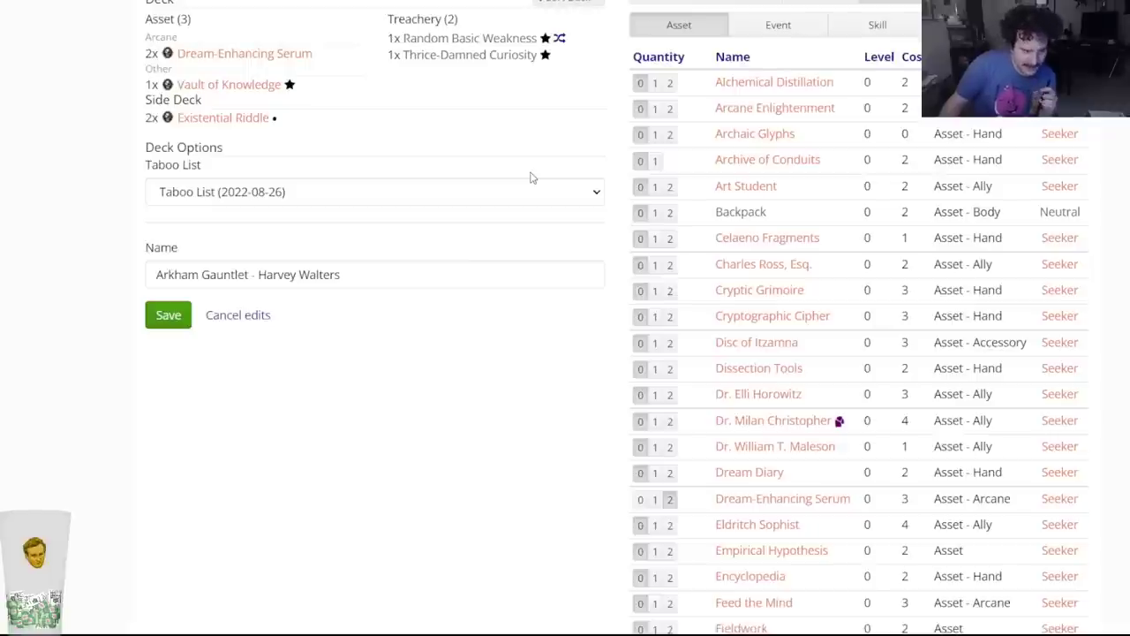
scroll(469, 353, "down", 3)
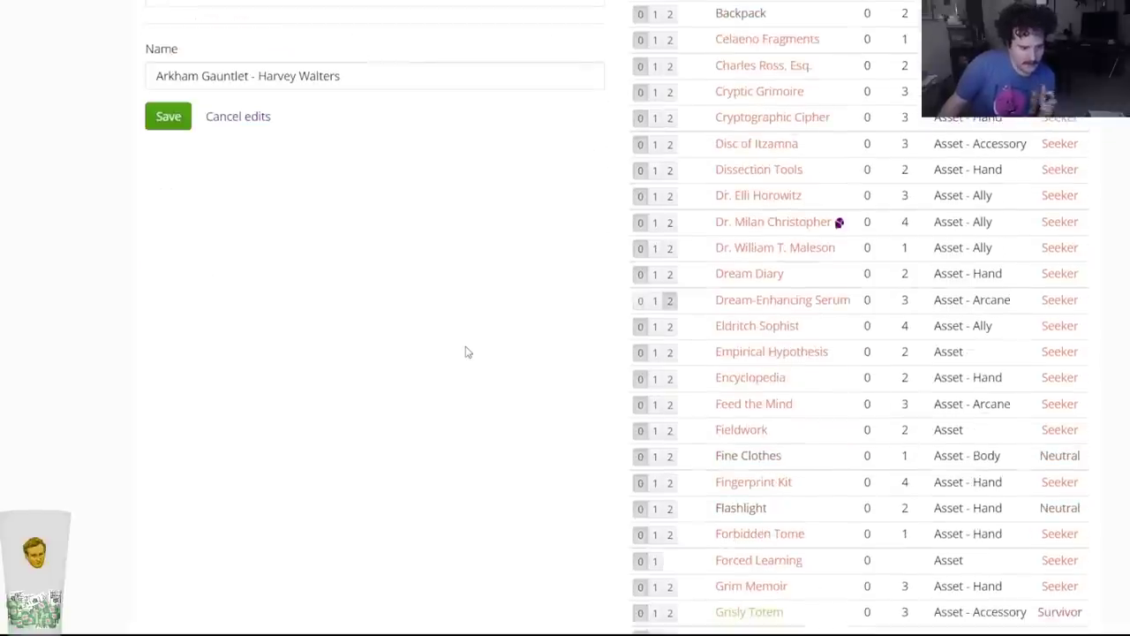
scroll(468, 353, "down", 3)
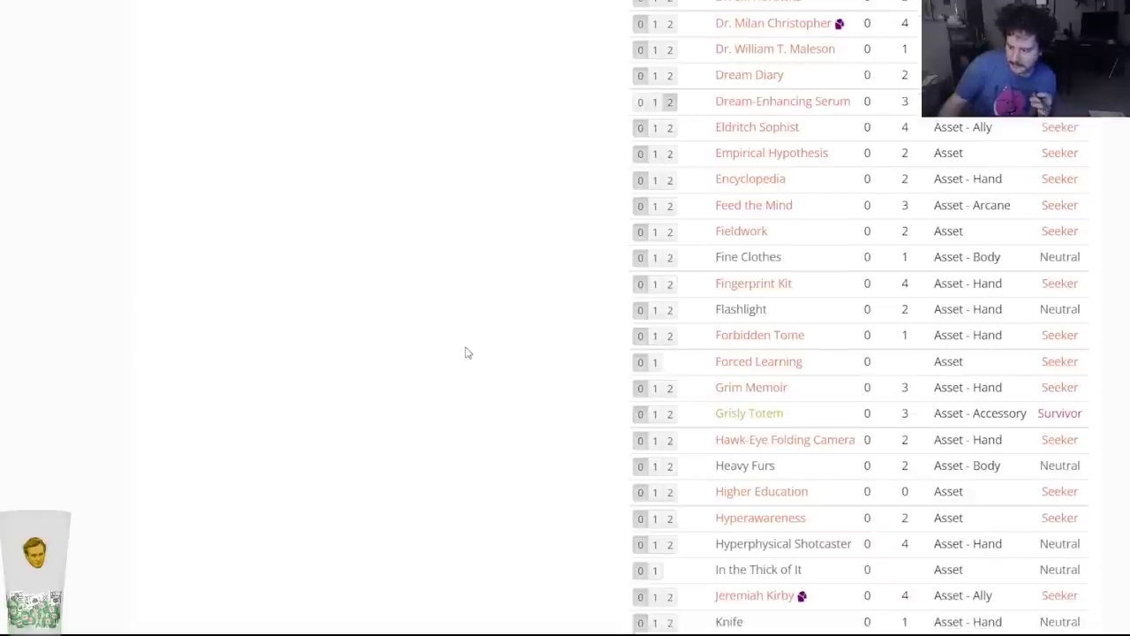
scroll(468, 353, "down", 4)
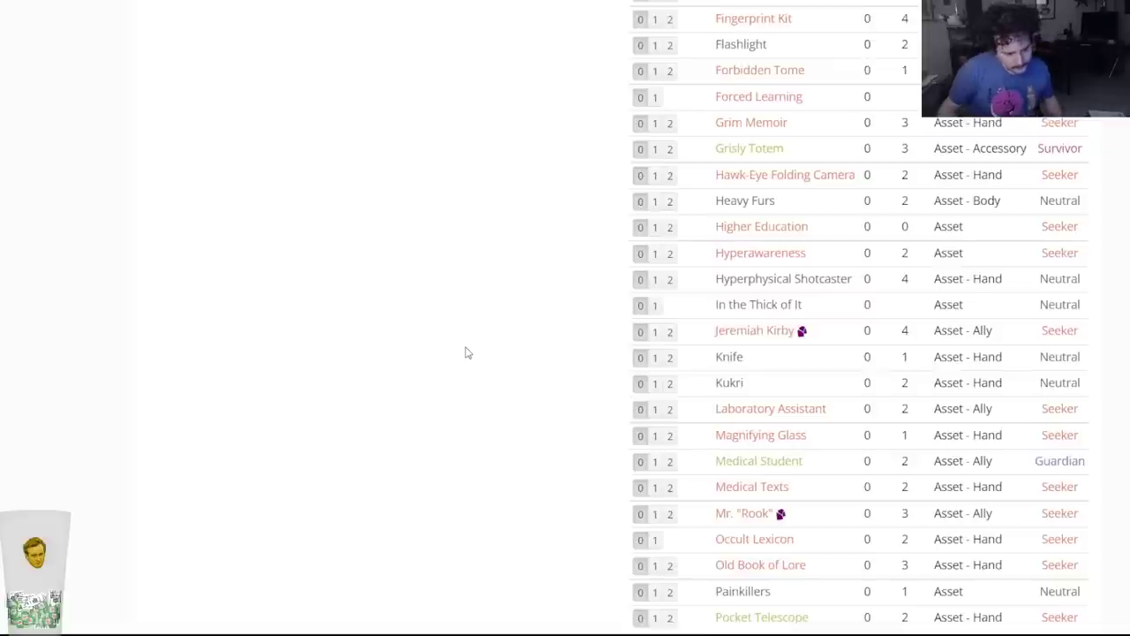
scroll(467, 349, "down", 4)
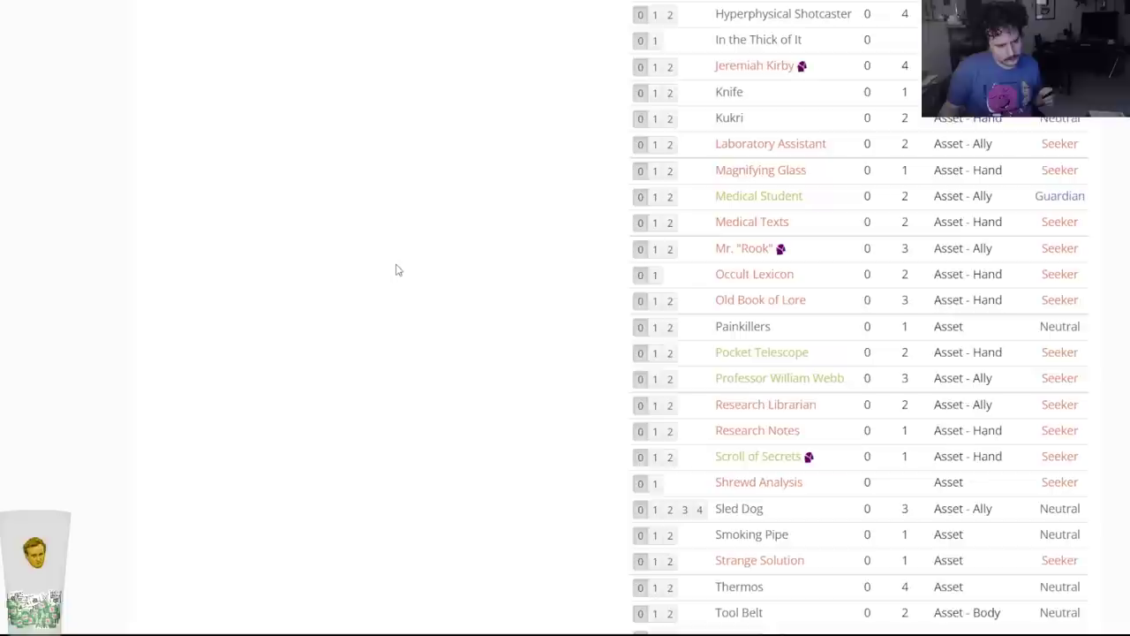
scroll(396, 270, "down", 5)
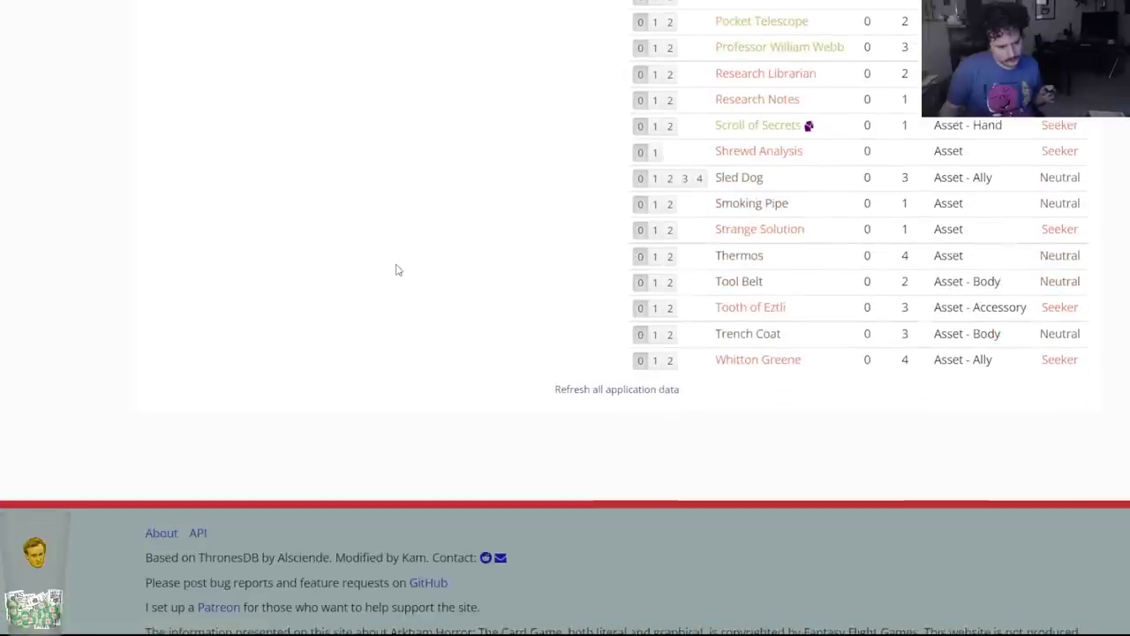
scroll(396, 270, "up", 20)
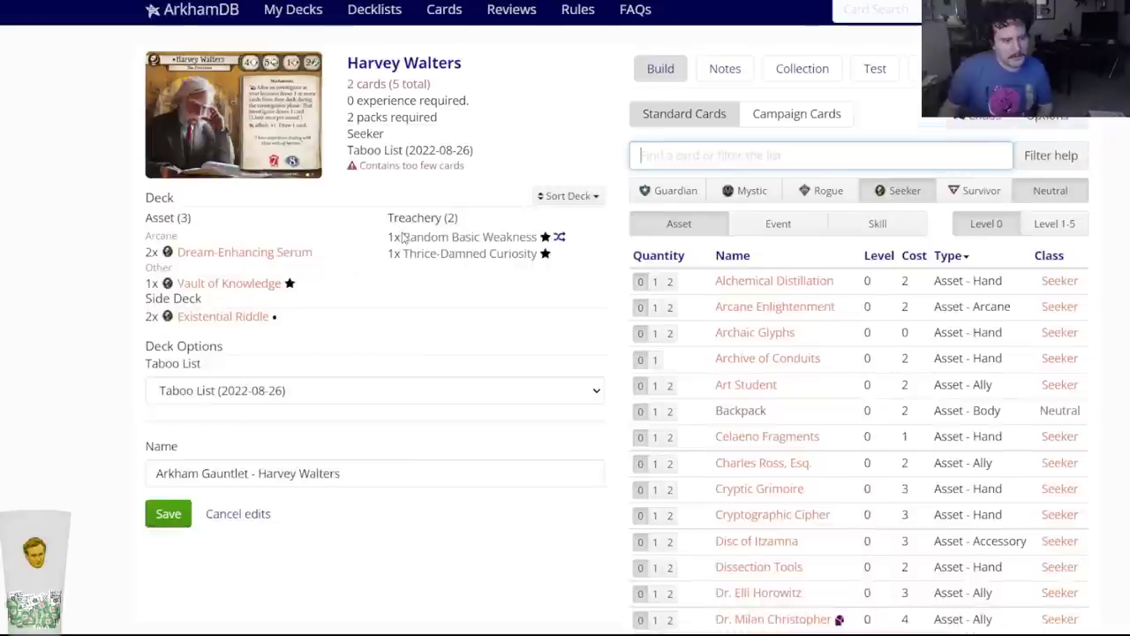
Add two copies of Laboratory Assistant to the Harvey Walters main deck.
mouse_move(746, 307)
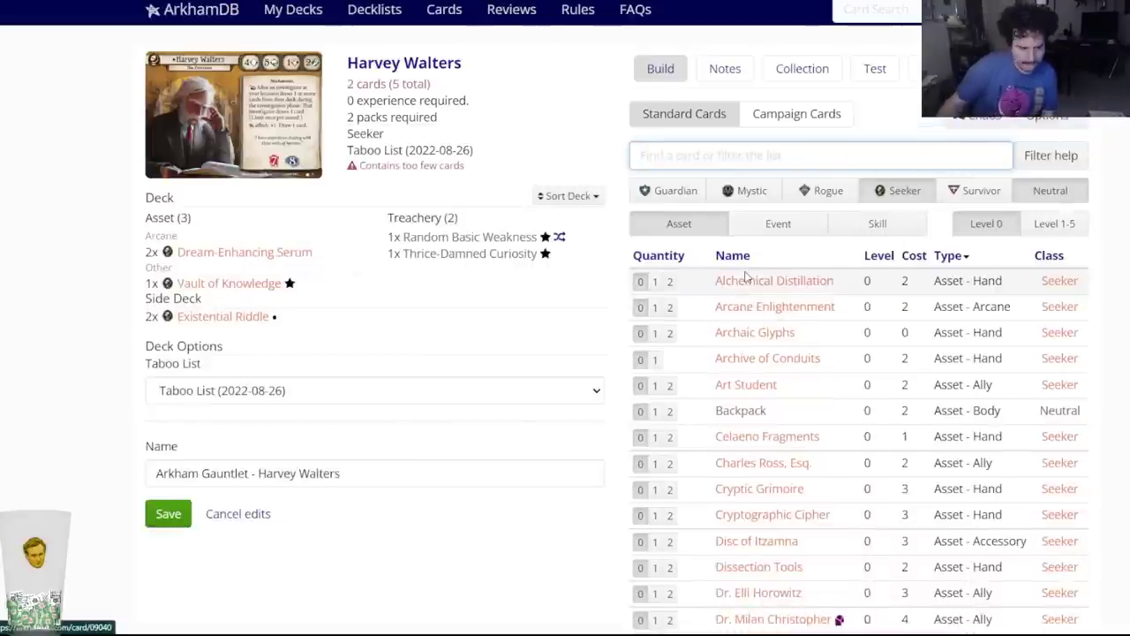
type("labor")
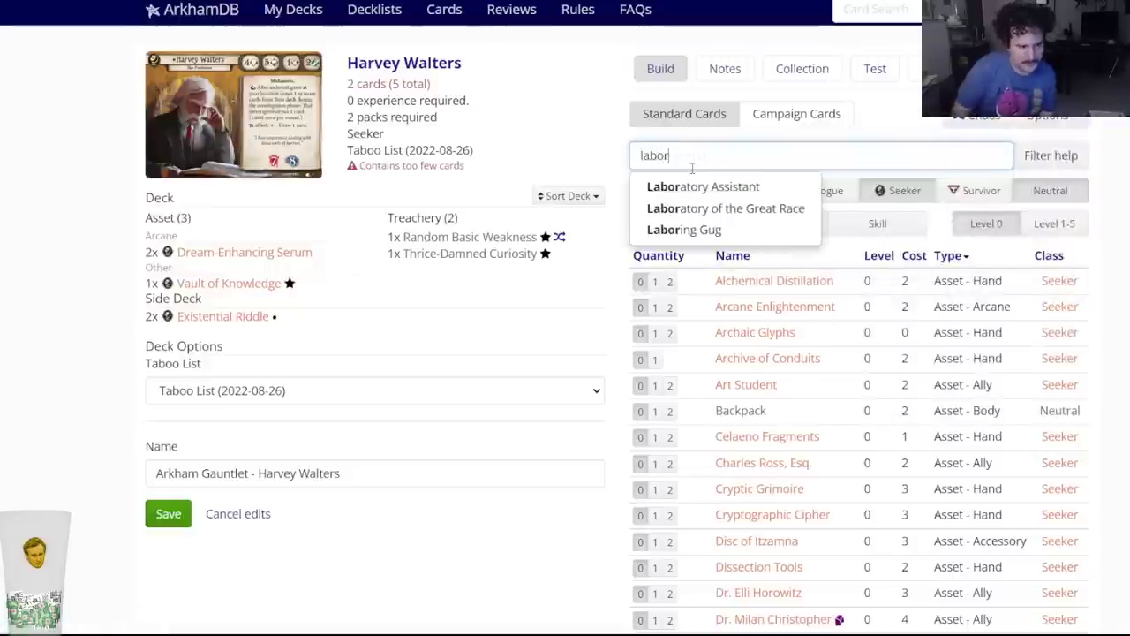
key("Down")
key("Return")
left_click(469, 84)
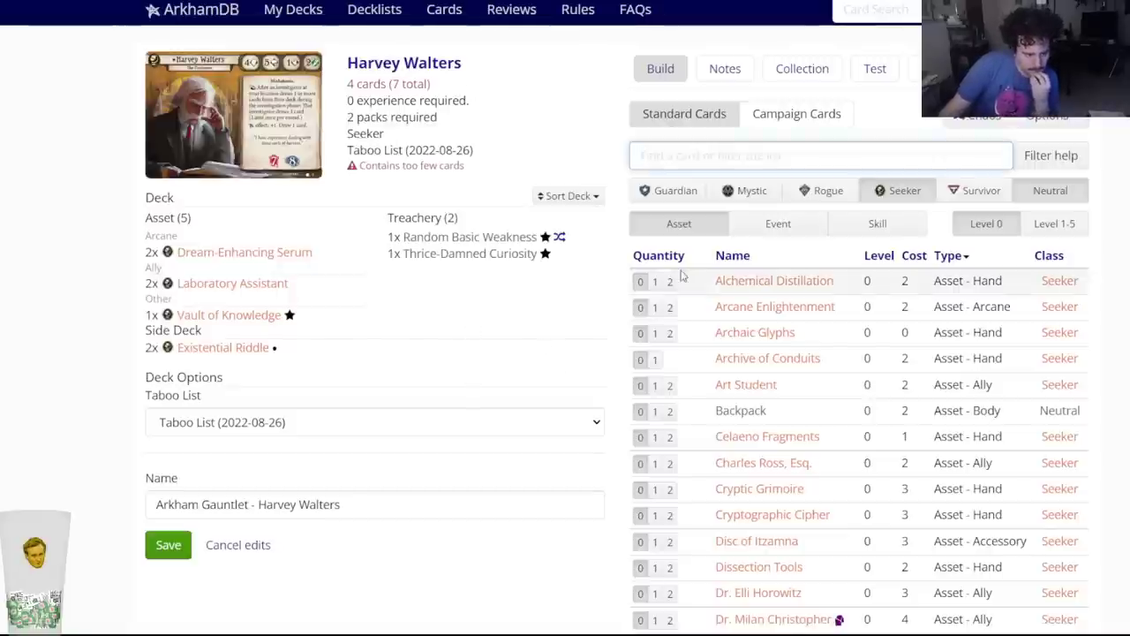
Add two copies of the level 0 skill Curiosity to the Harvey Walters main deck and check the remaining level 0 skills.
left_click(793, 220)
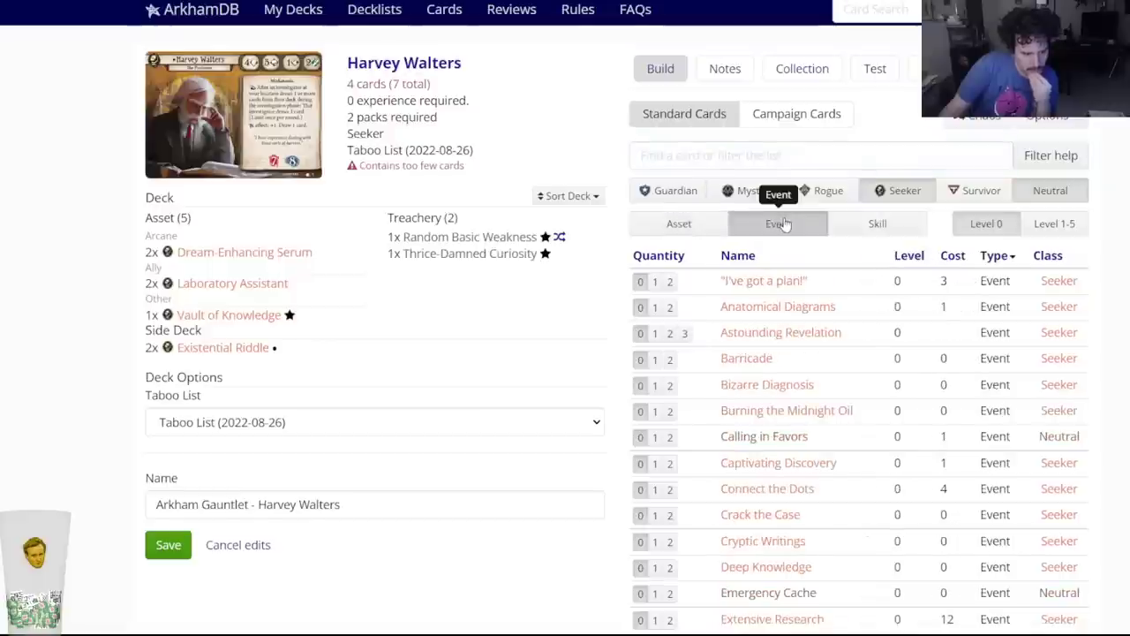
left_click(854, 227)
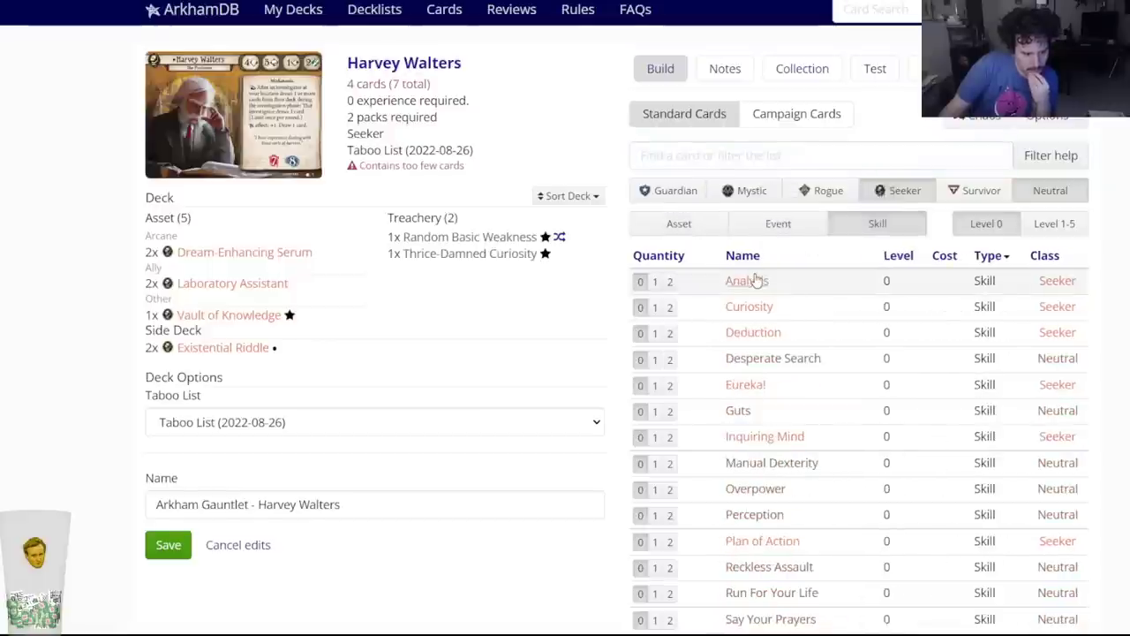
left_click(669, 307)
scroll(668, 314, "down", 3)
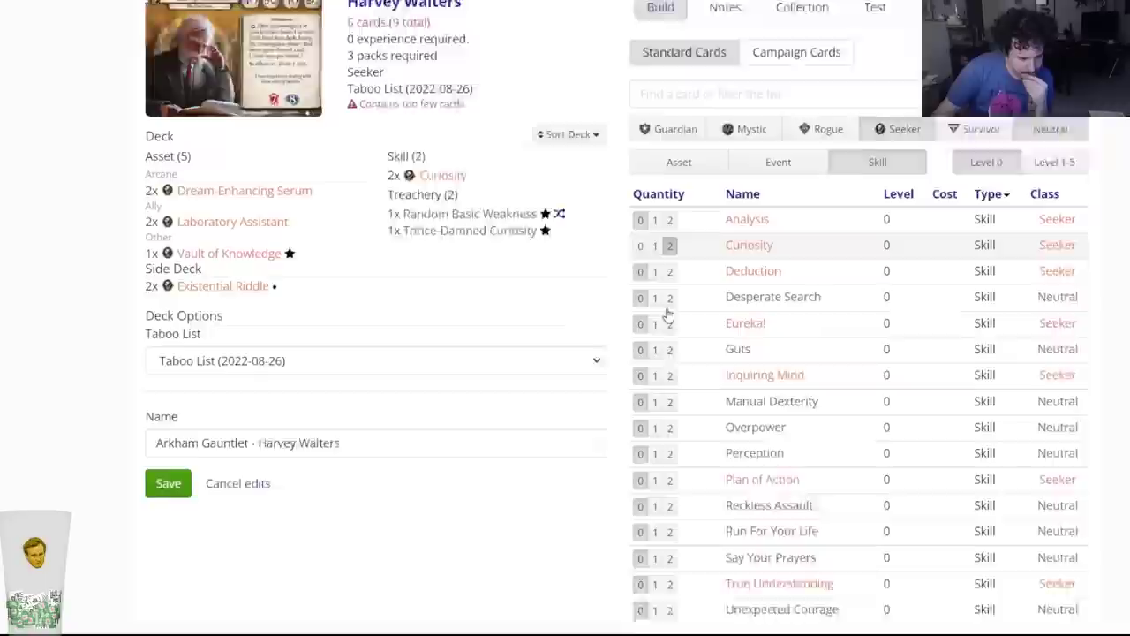
scroll(700, 290, "up", 2)
scroll(699, 290, "up", 1)
Look through the level 0 events available to Harvey Walters, reading Connect the Dots.
left_click(755, 159)
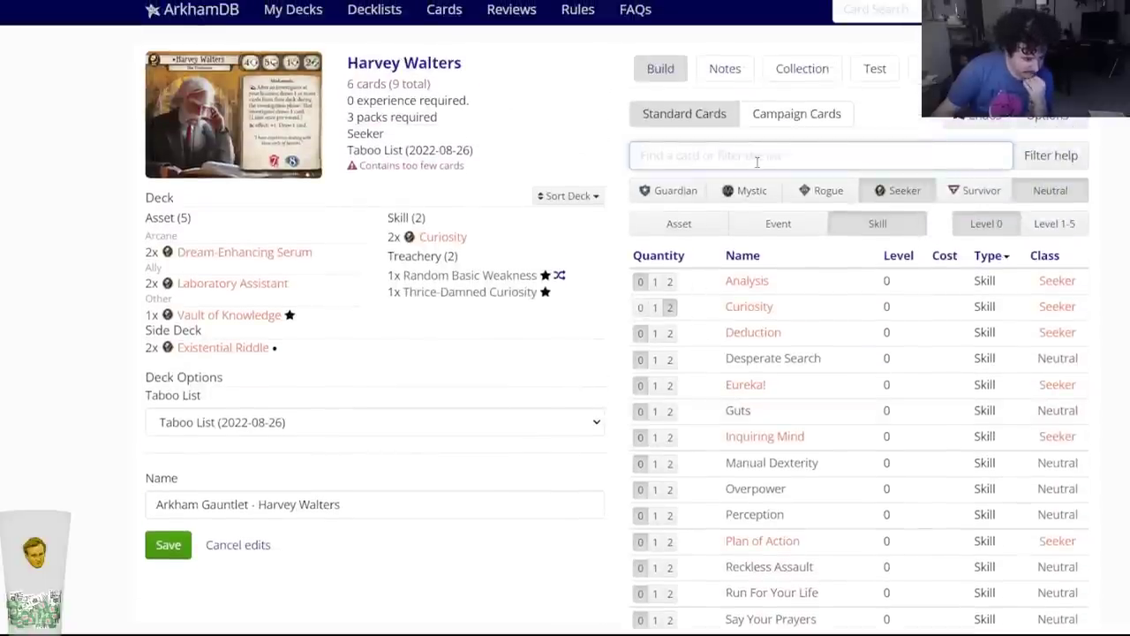
left_click(797, 224)
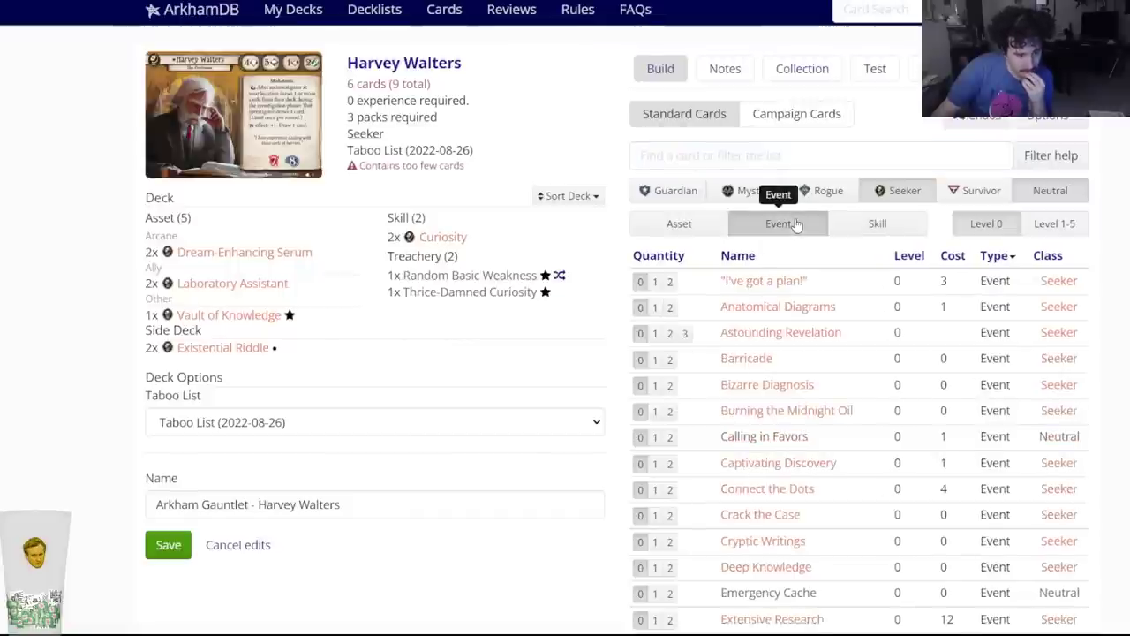
left_click(691, 164)
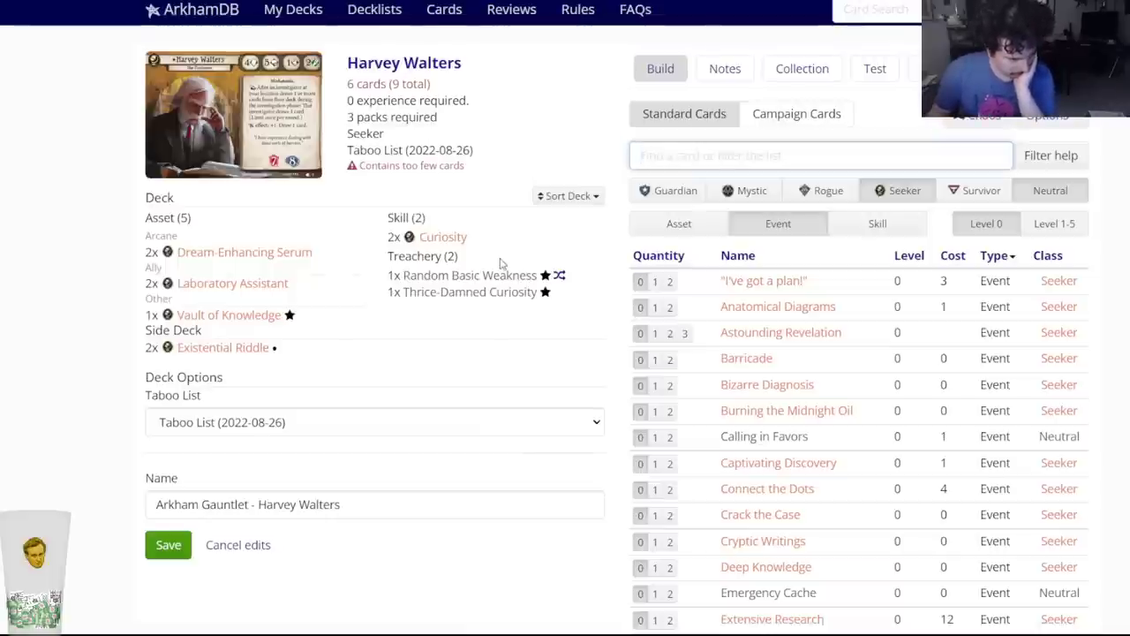
scroll(503, 292, "down", 2)
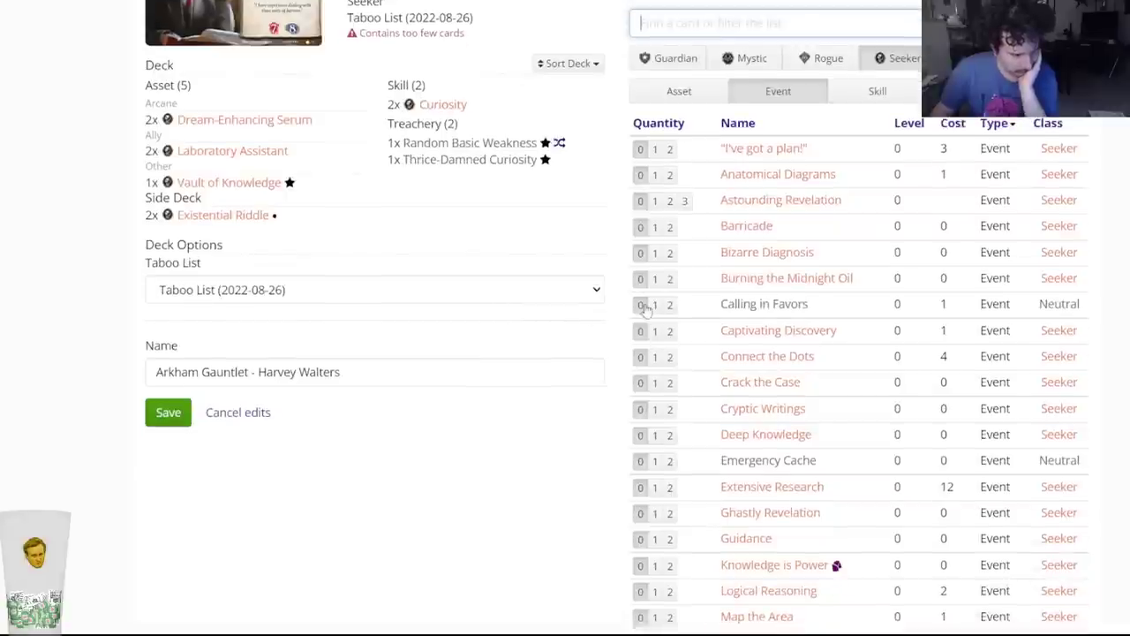
mouse_move(760, 357)
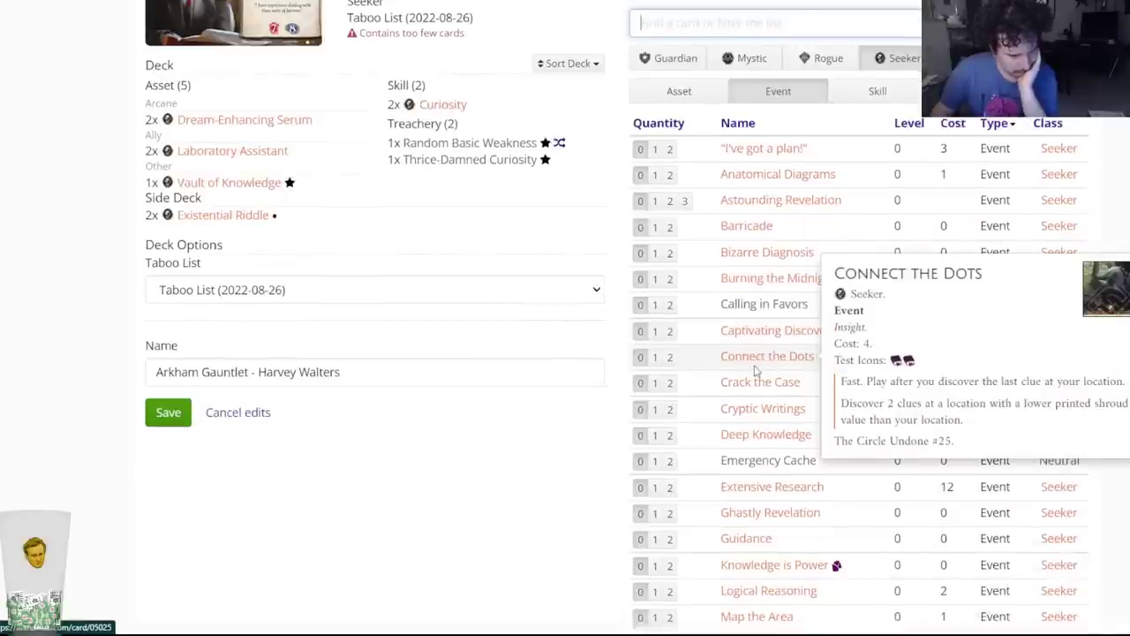
scroll(521, 402, "down", 1)
scroll(497, 398, "up", 2)
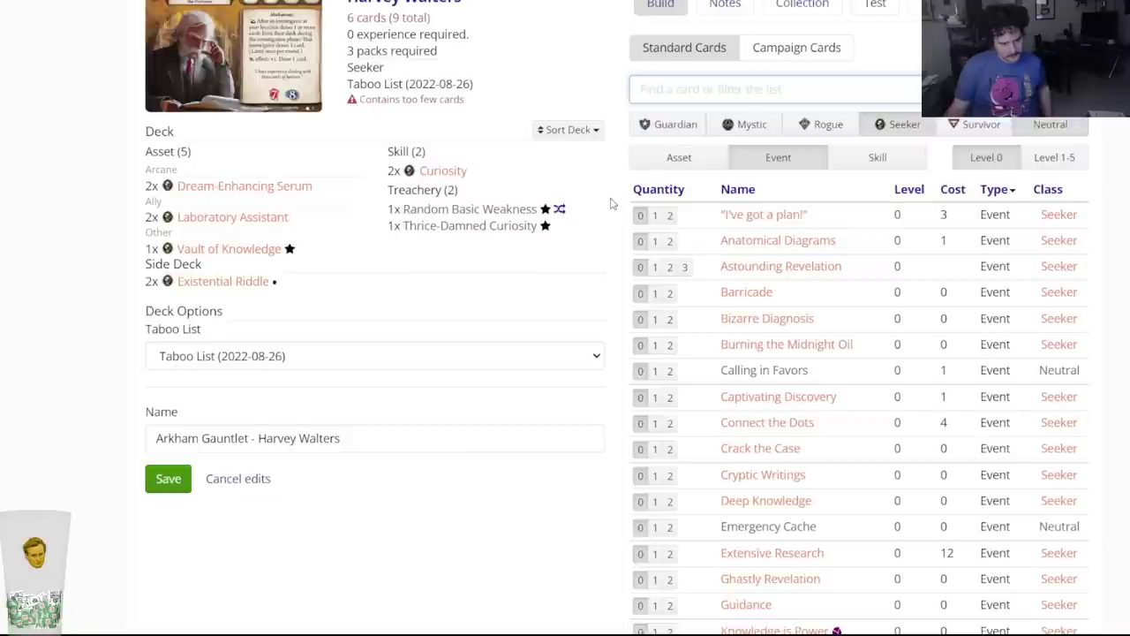
mouse_move(765, 214)
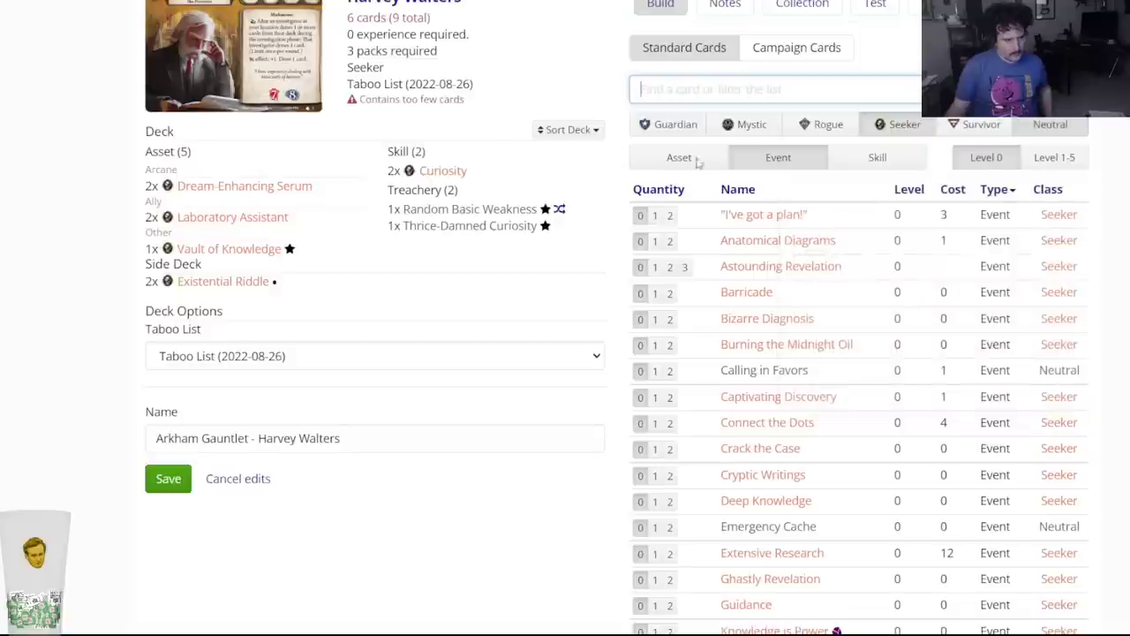
List the level 1-5 assets and read the level 1 unidentified Ancient Stone card.
left_click(1060, 157)
left_click(679, 166)
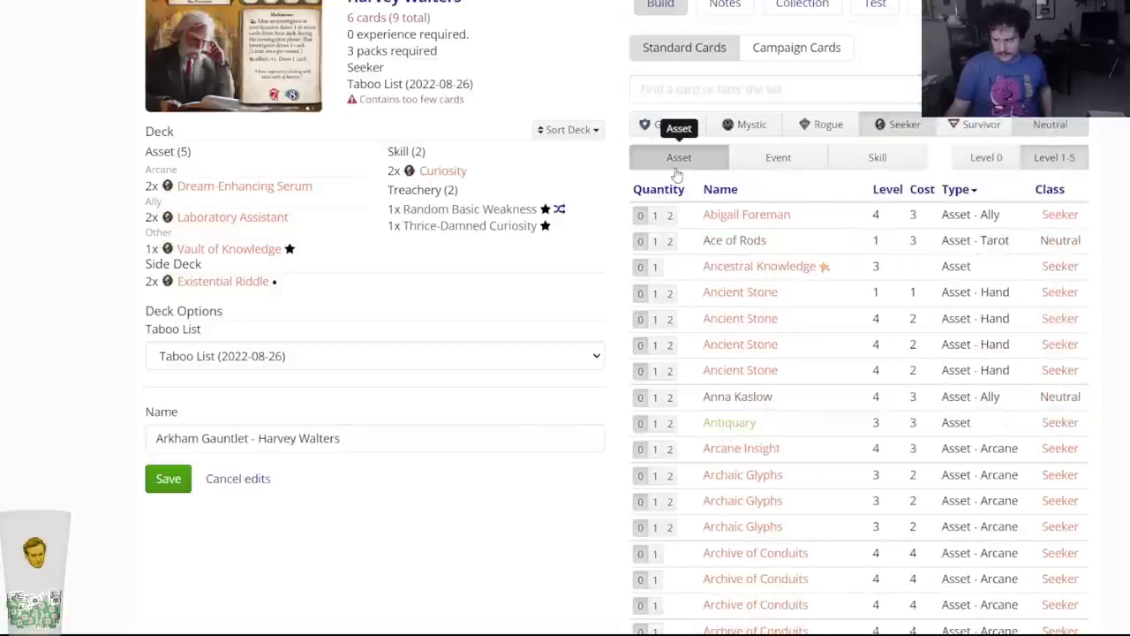
left_click(712, 295)
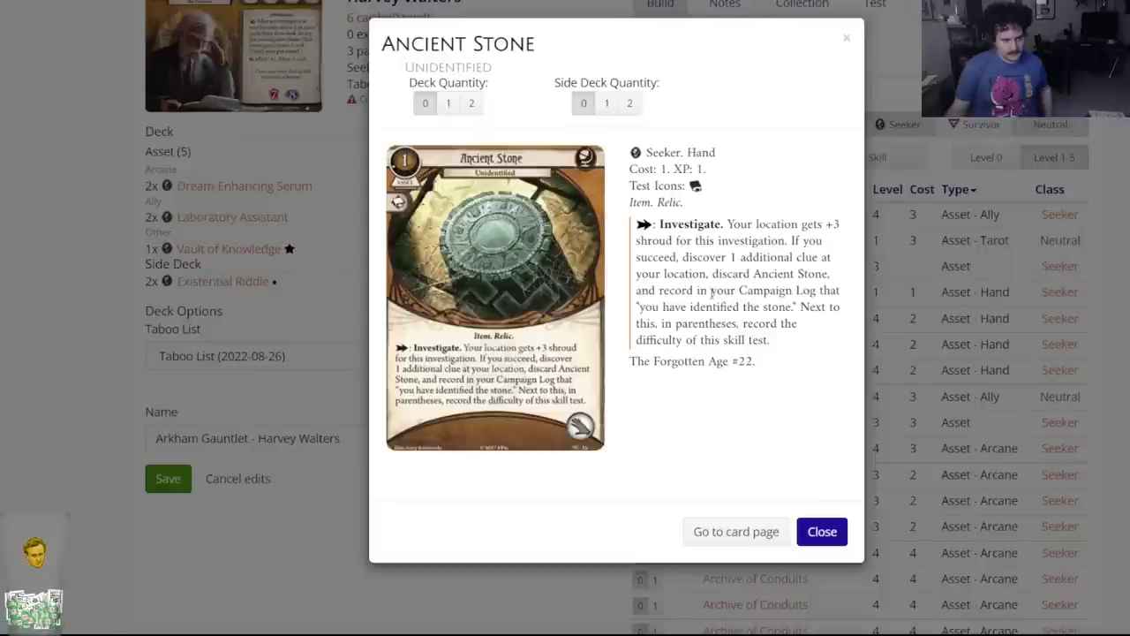
left_click(825, 532)
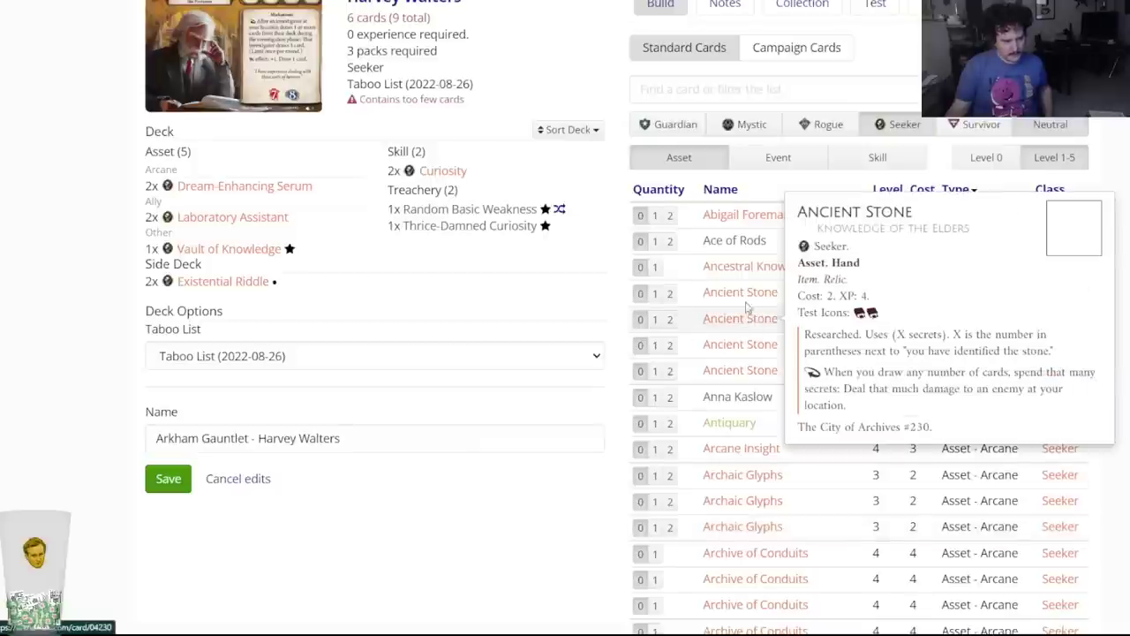
Read the unidentified Ancient Stone and compare the three level 3 Archaic Glyphs versions: Guiding Stones, Prophecy Foretold and Markings of Isis.
mouse_move(740, 300)
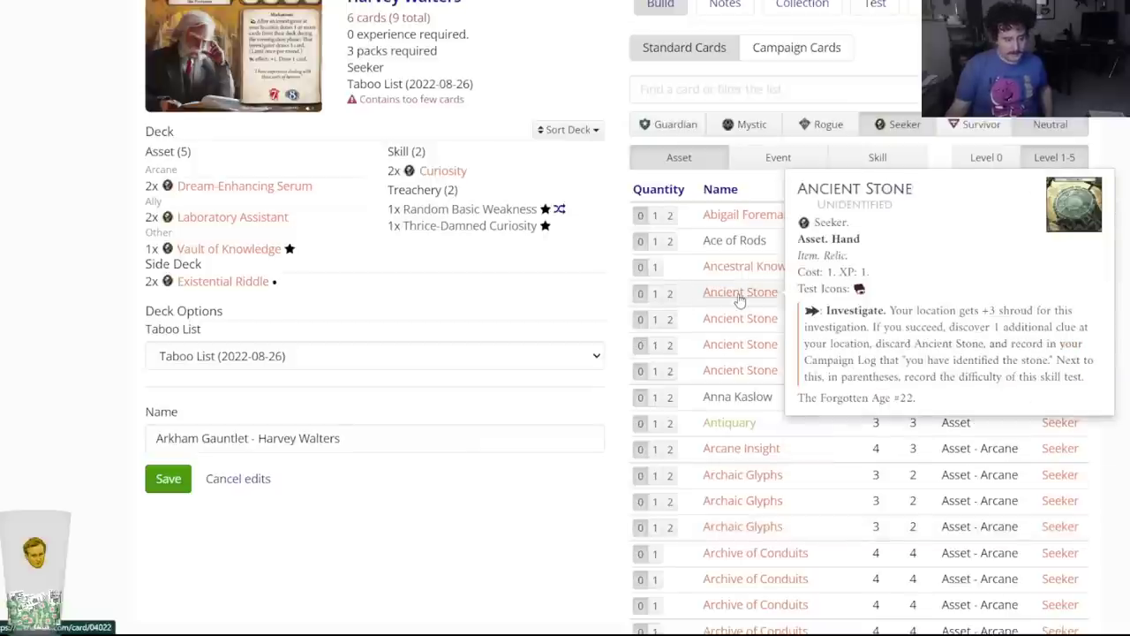
left_click(749, 474)
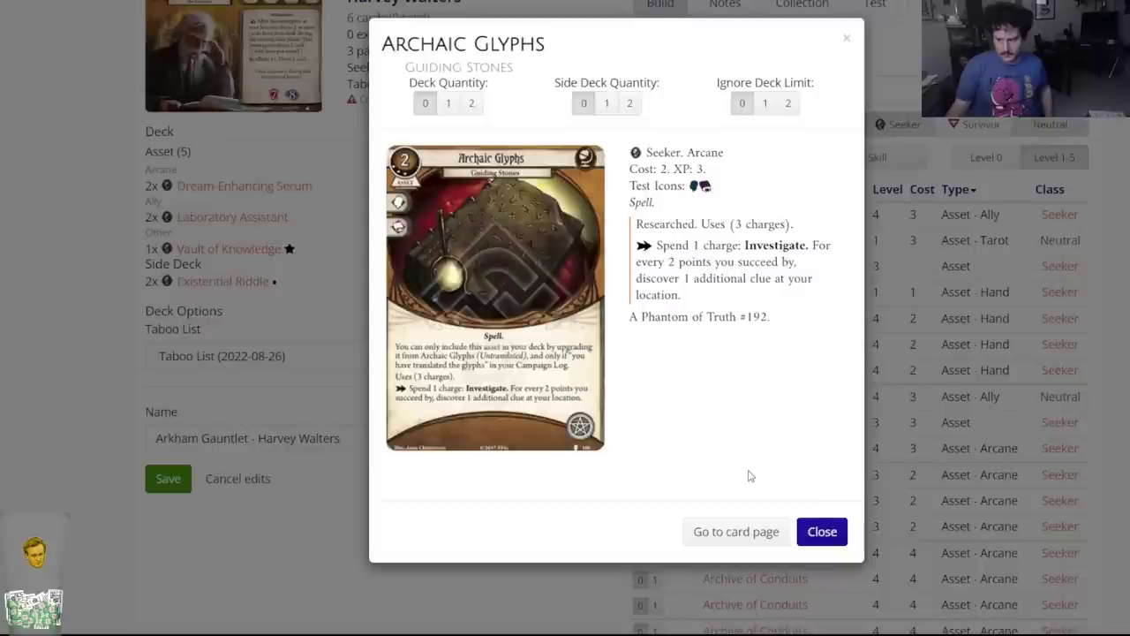
left_click(822, 521)
left_click(720, 501)
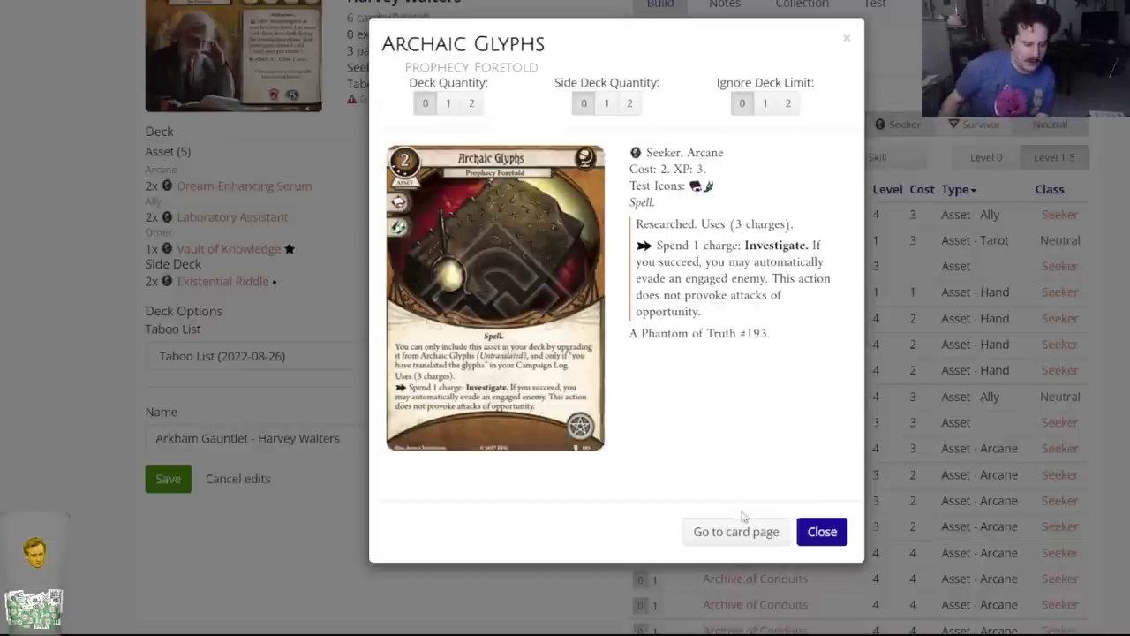
left_click(839, 528)
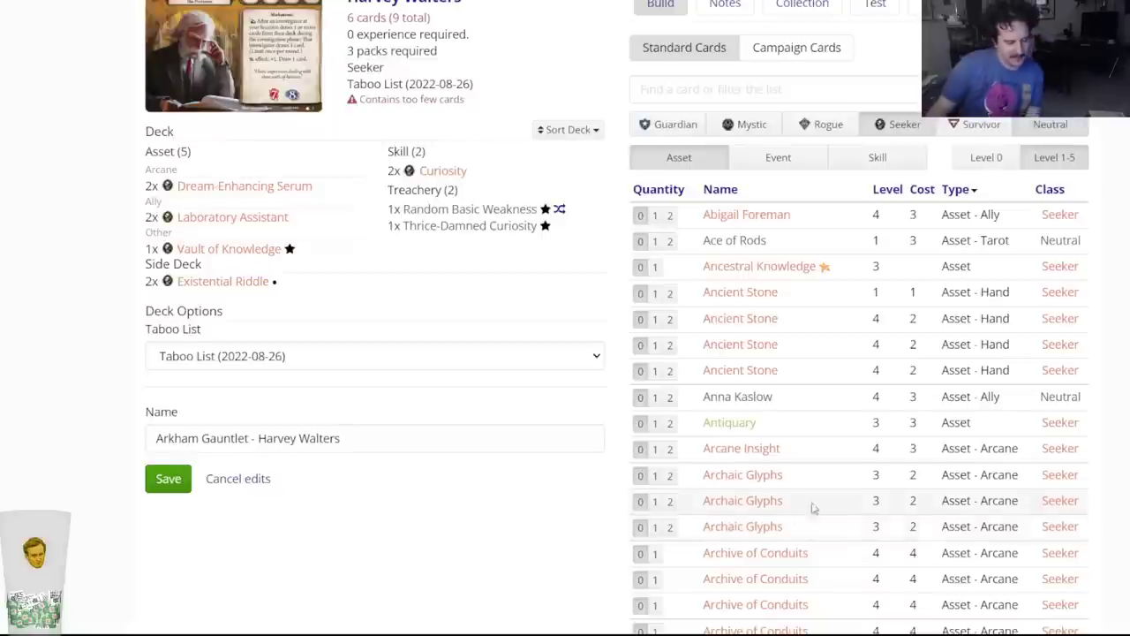
scroll(828, 520, "down", 2)
left_click(735, 399)
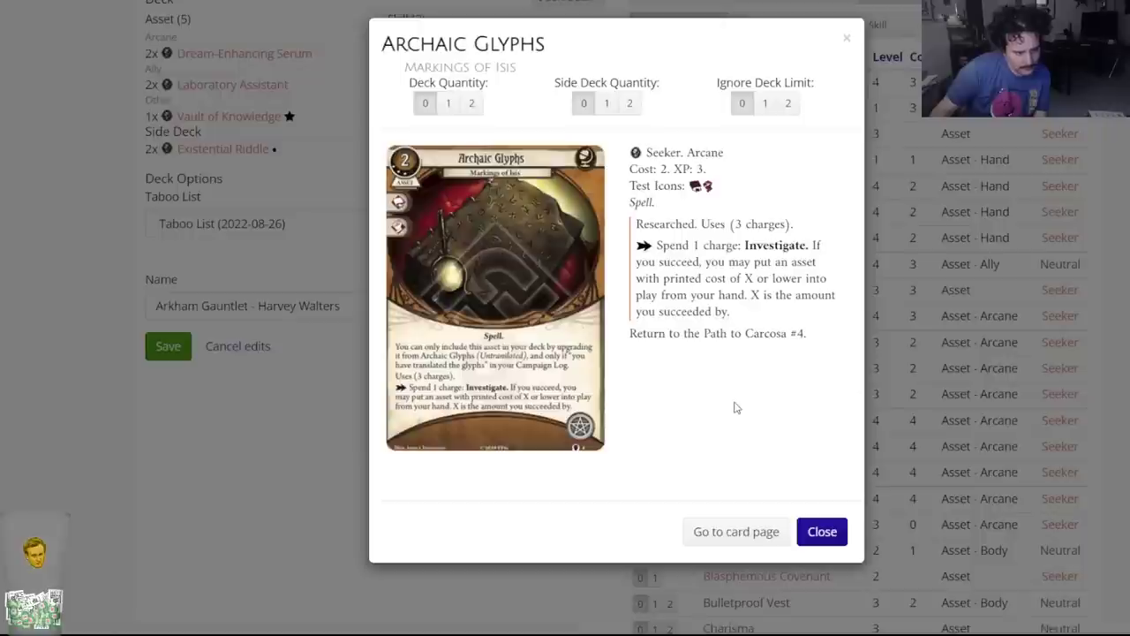
left_click(833, 533)
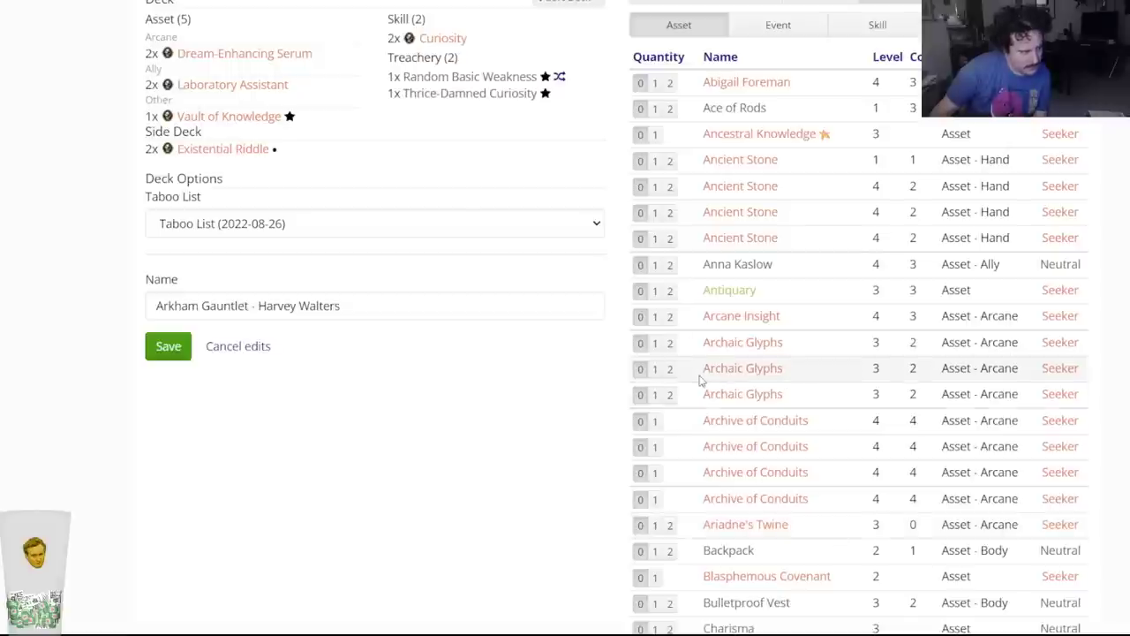
left_click(740, 369)
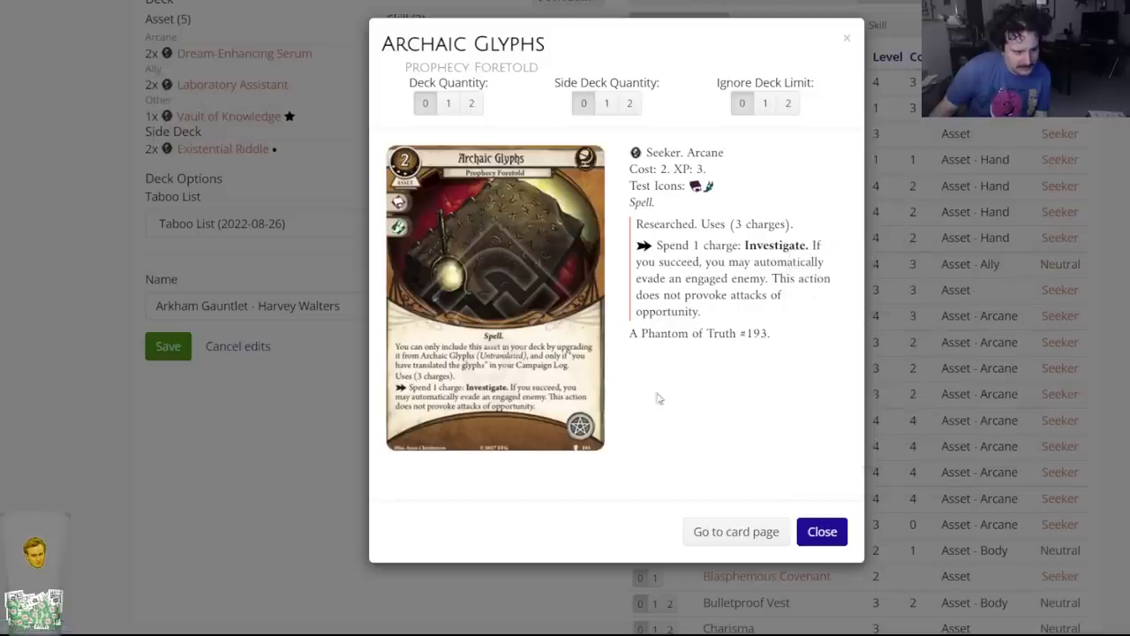
left_click(814, 528)
Look through the rest of the level 1-5 assets and read the level 3 Forbidden Tome, Dark Knowledge.
scroll(719, 449, "down", 5)
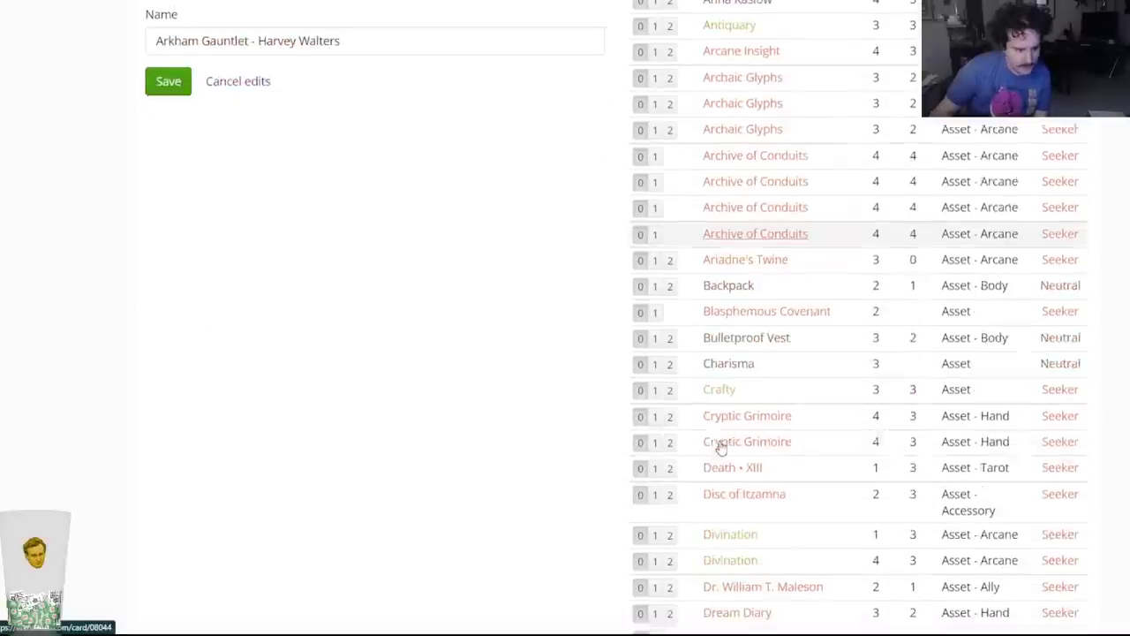
scroll(684, 450, "down", 6)
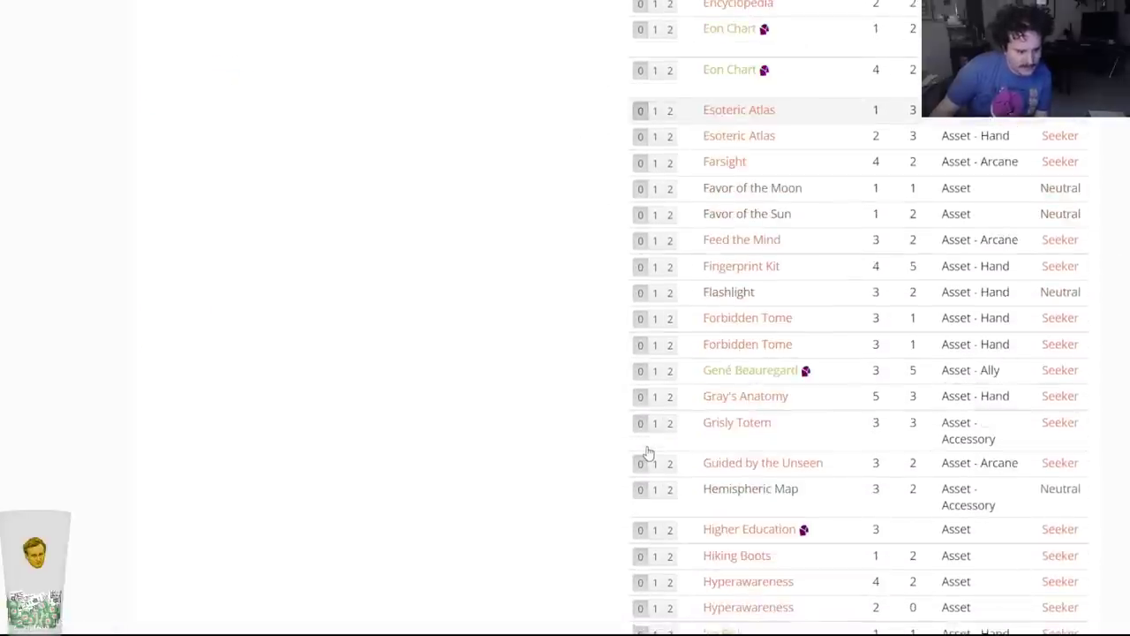
scroll(646, 451, "down", 5)
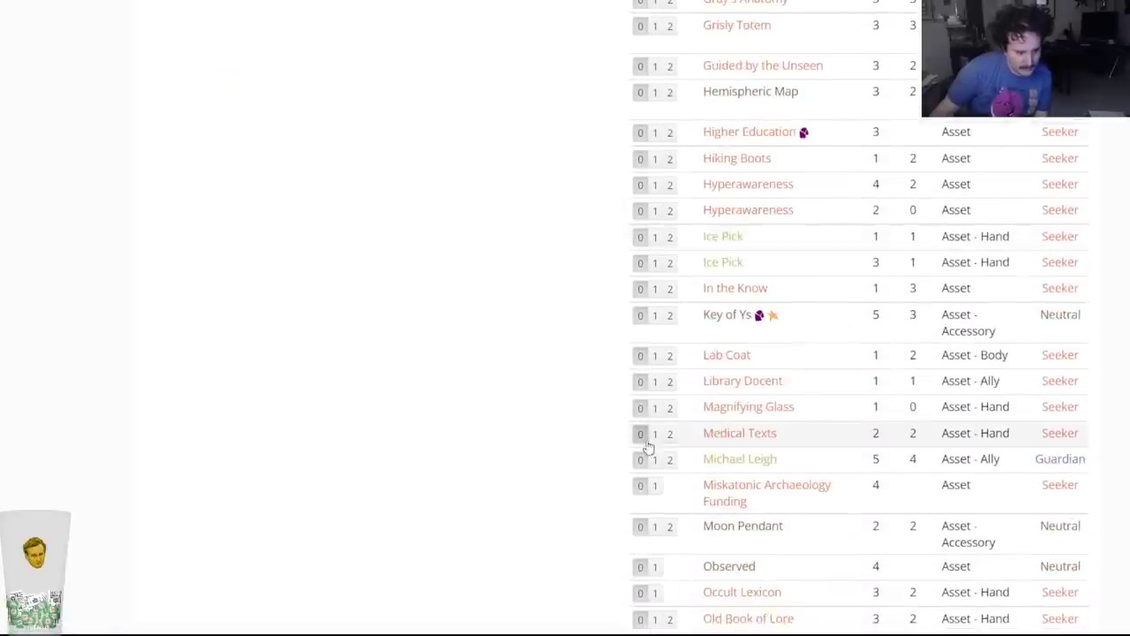
scroll(640, 446, "down", 4)
scroll(640, 446, "down", 7)
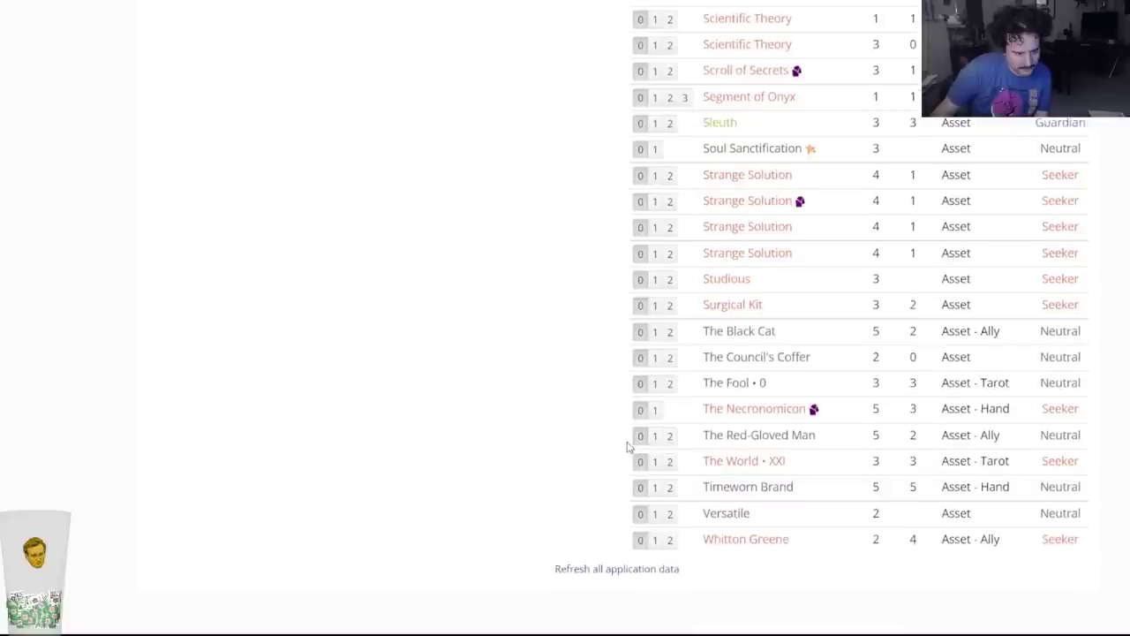
scroll(628, 446, "up", 5)
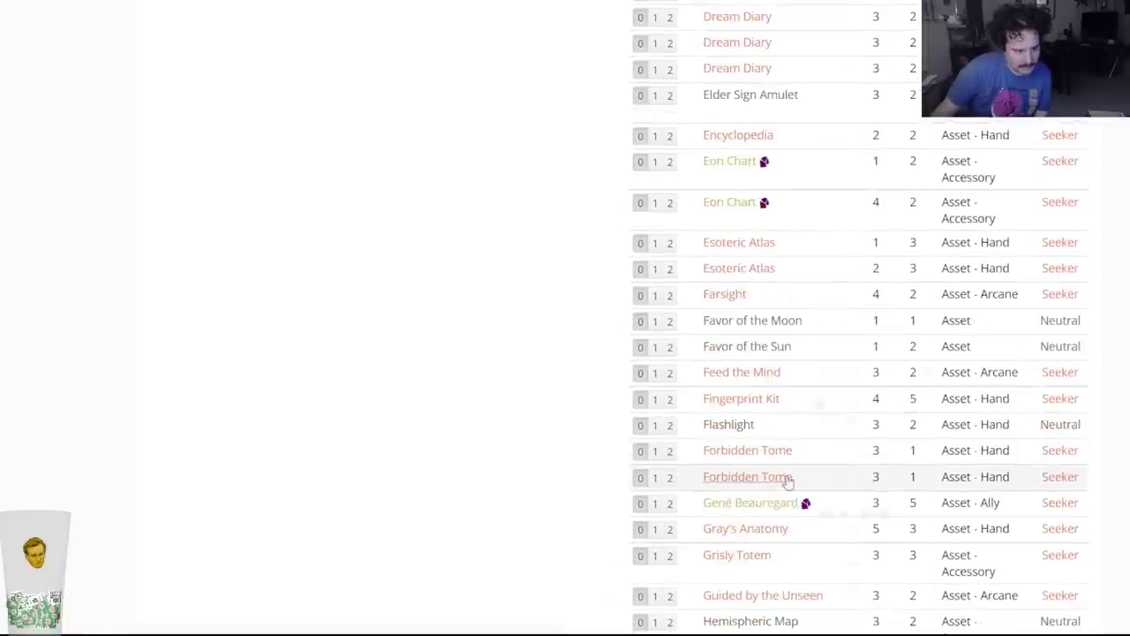
left_click(776, 478)
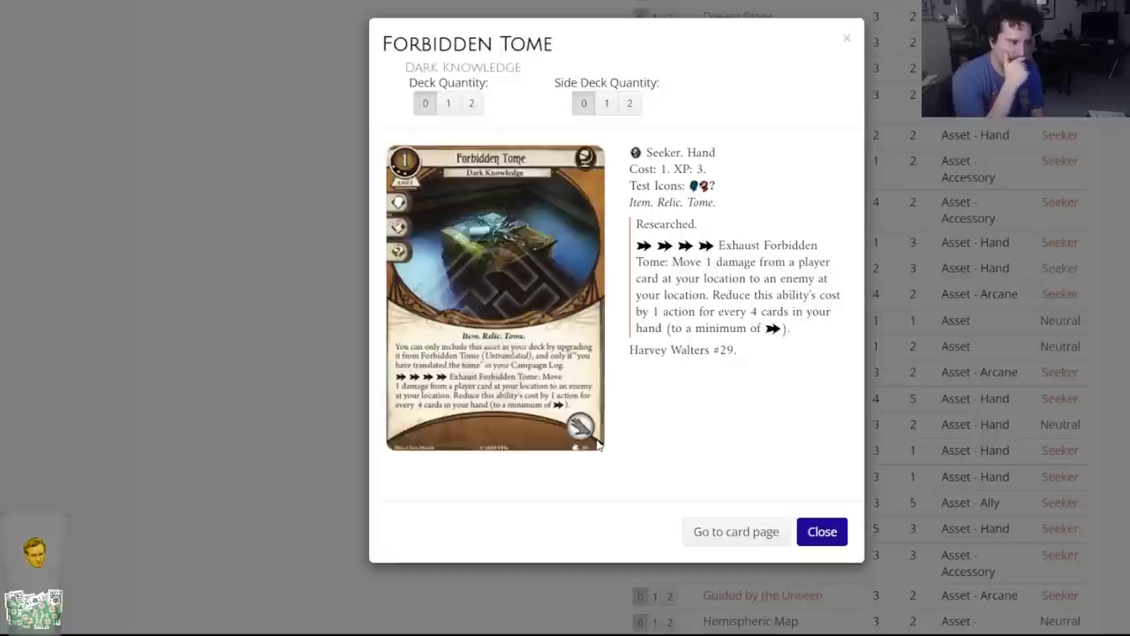
left_click(814, 530)
Find the untranslated Forbidden Tome, add two copies to the Harvey Walters main deck and reread its text.
scroll(688, 160, "up", 7)
left_click(721, 157)
type("forbid")
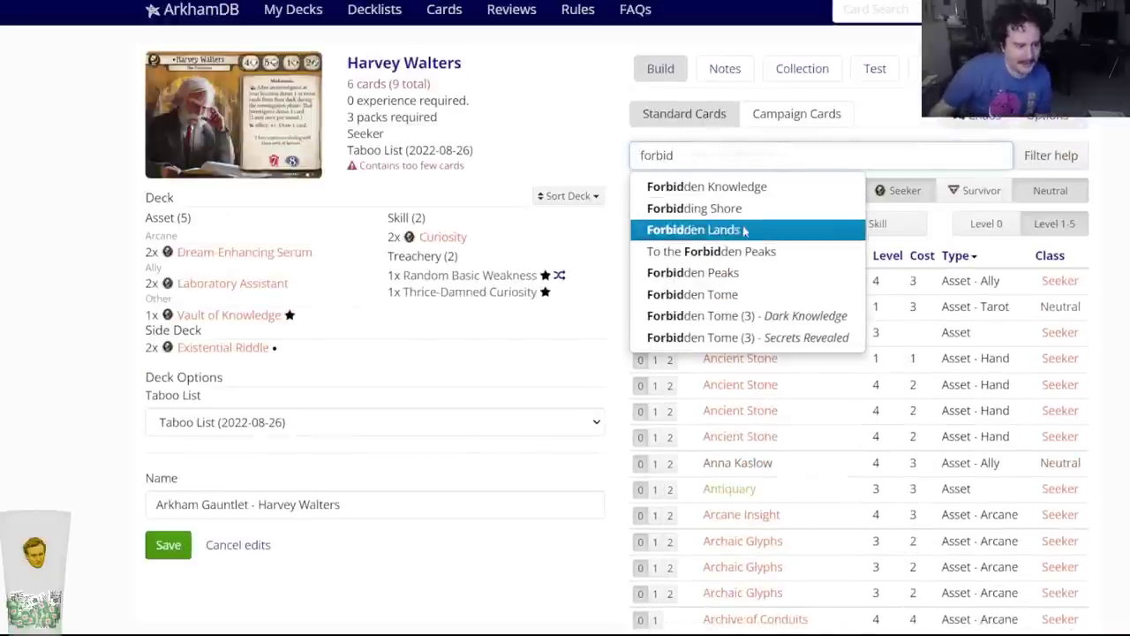
left_click(722, 294)
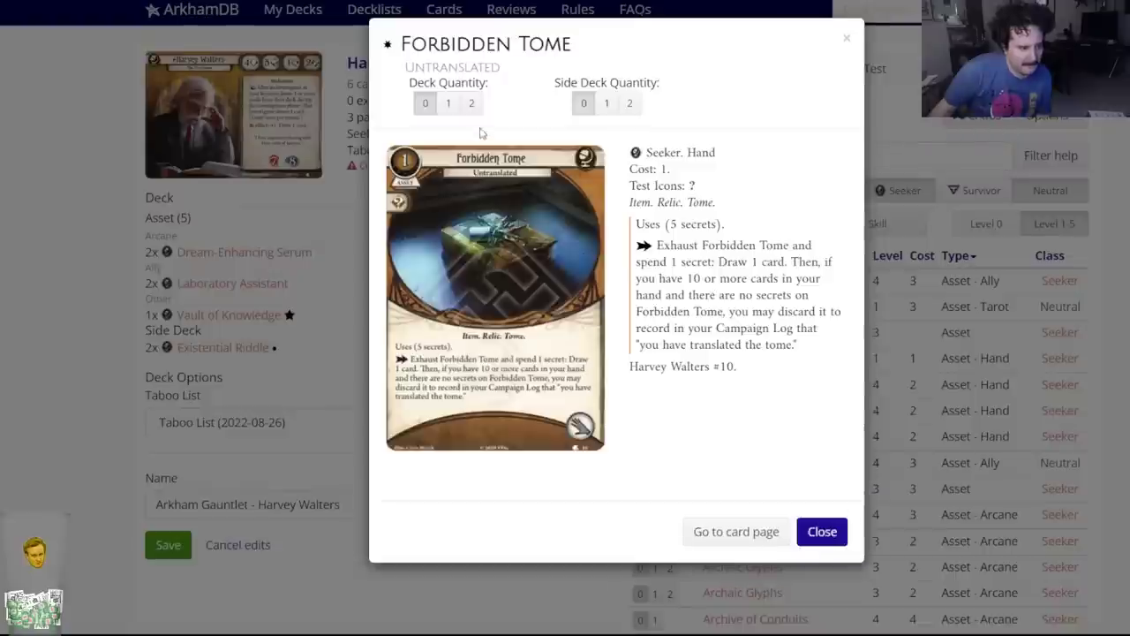
left_click(475, 107)
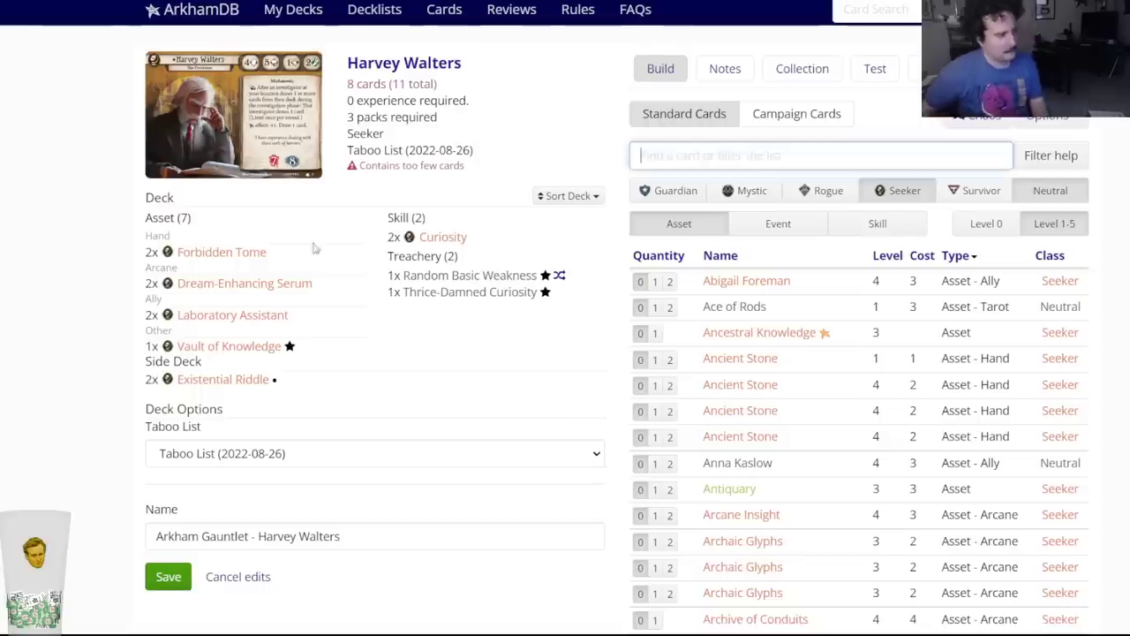
mouse_move(221, 256)
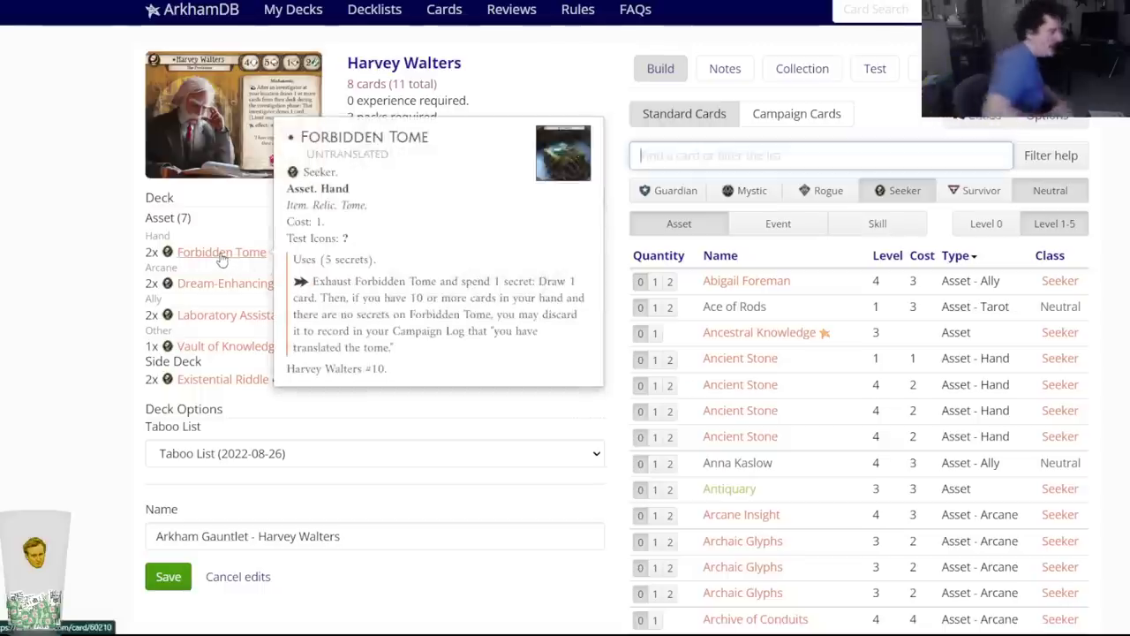
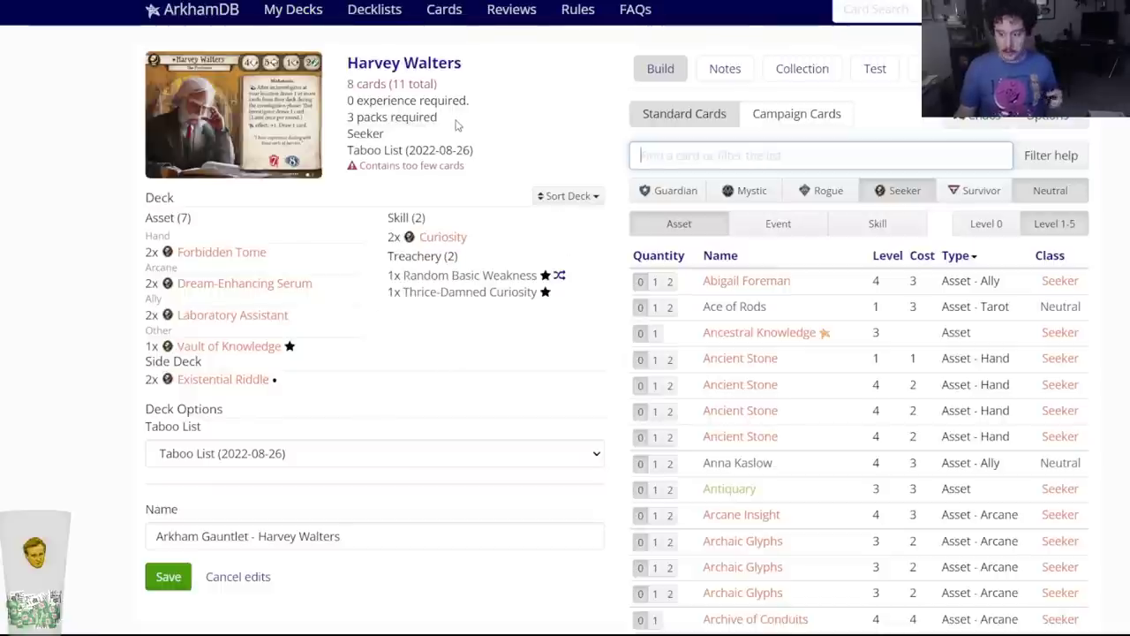
List the level 0 Seeker assets for Harvey Walters and read the unidentified Archive of Conduits.
scroll(623, 297, "down", 4)
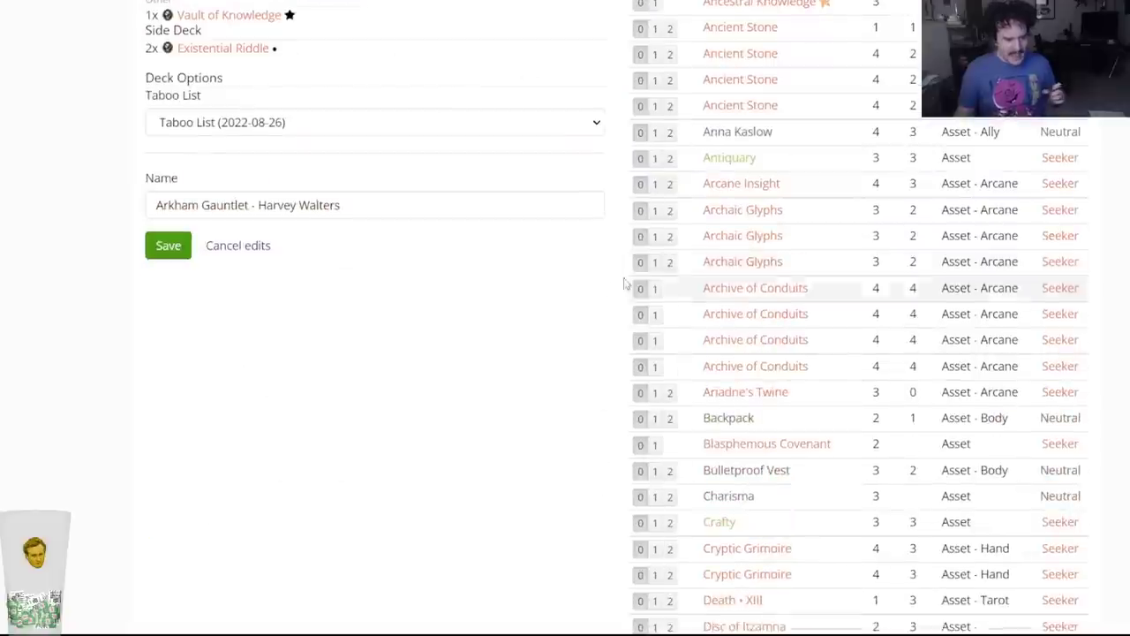
scroll(537, 298, "up", 4)
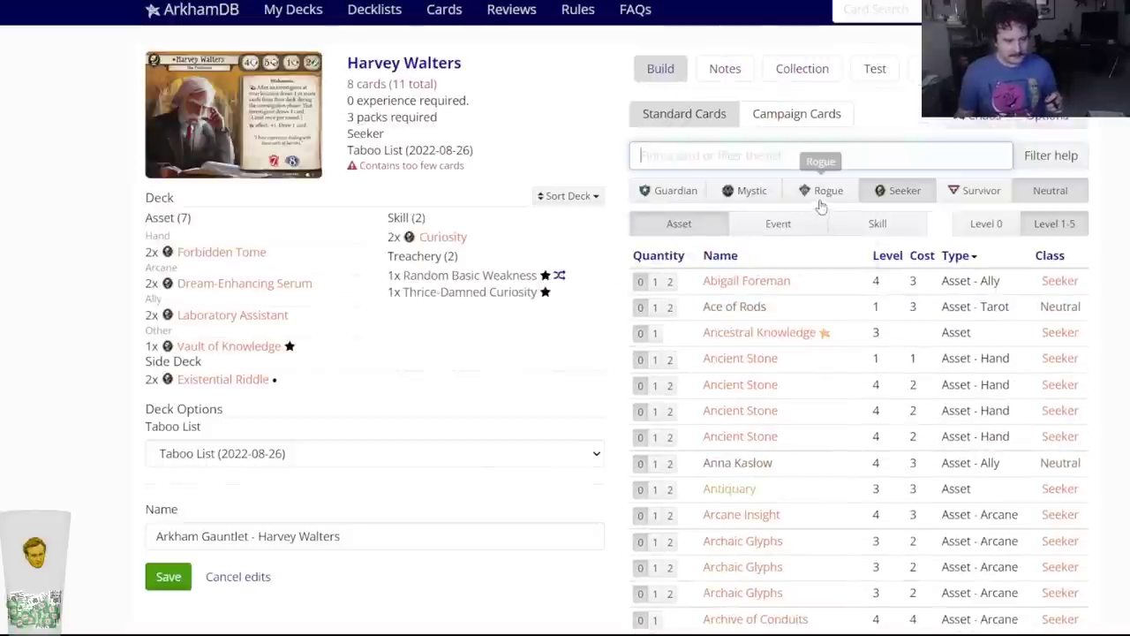
left_click(695, 203)
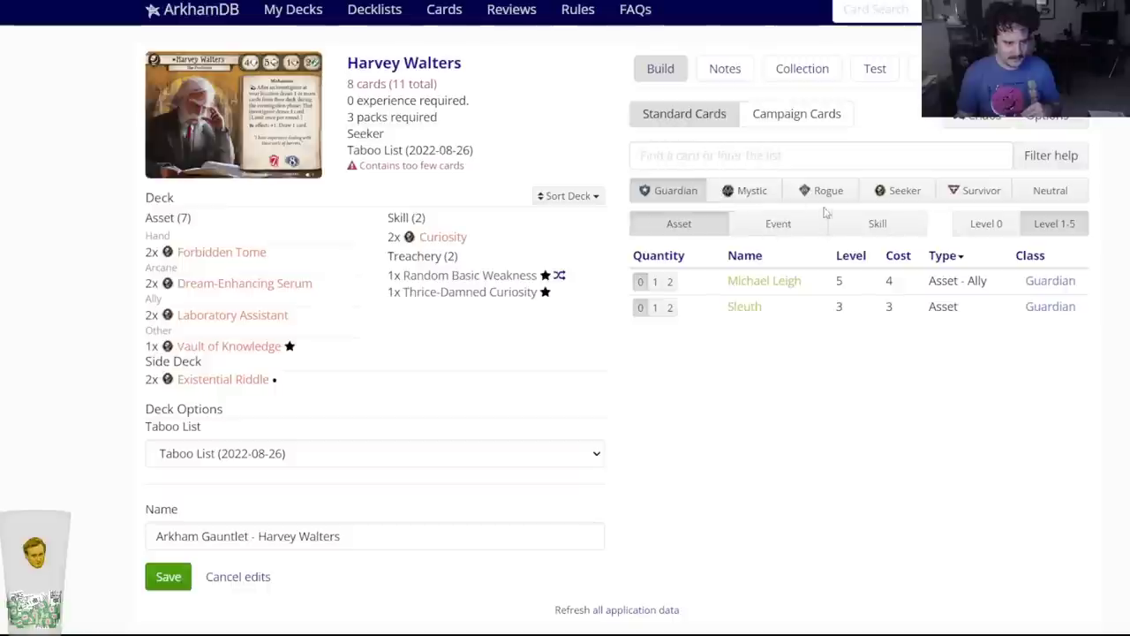
left_click(887, 190)
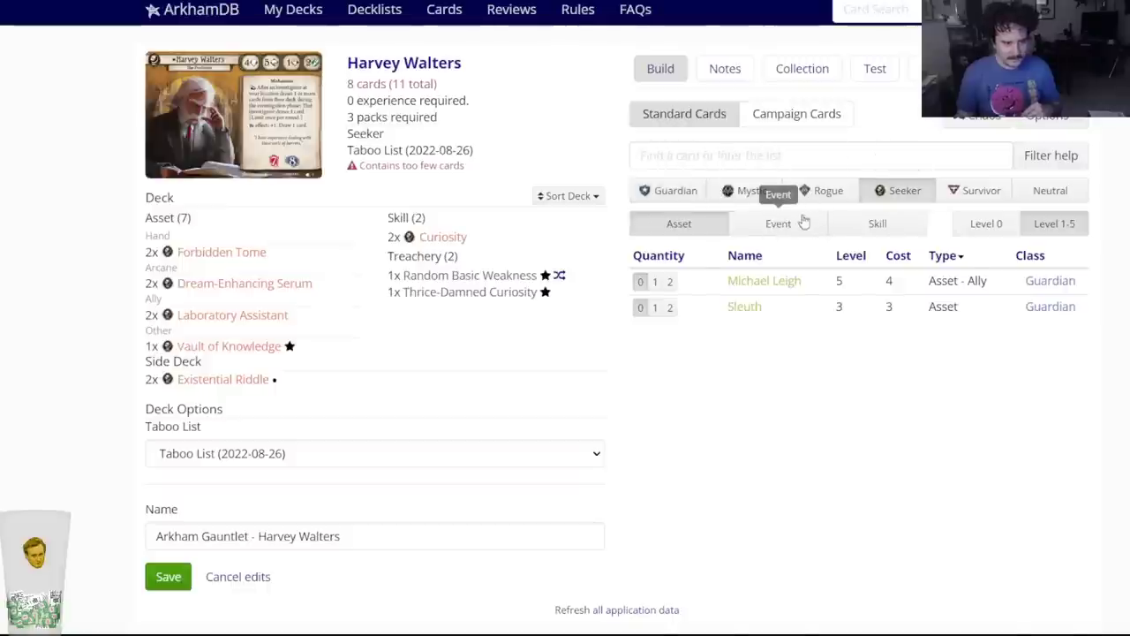
left_click(961, 228)
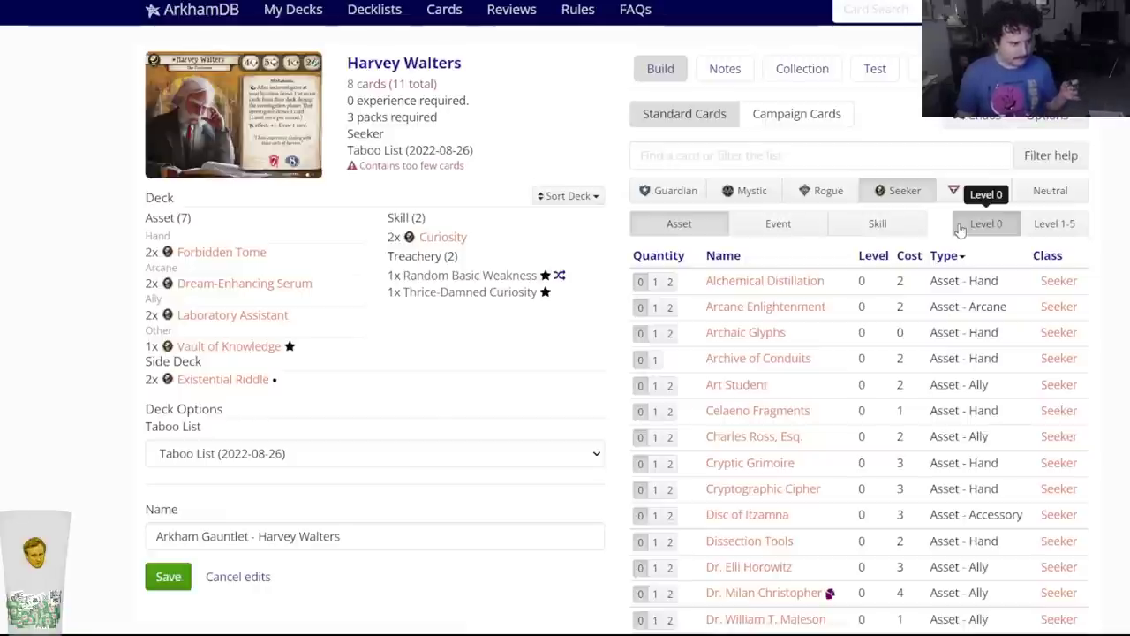
left_click(775, 358)
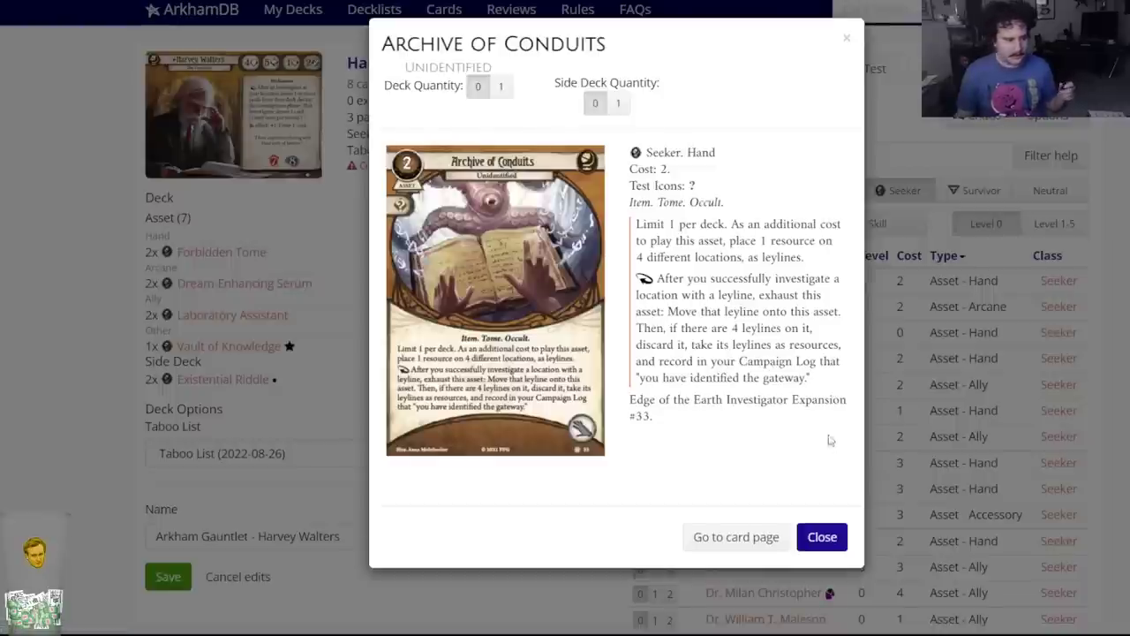
left_click(812, 537)
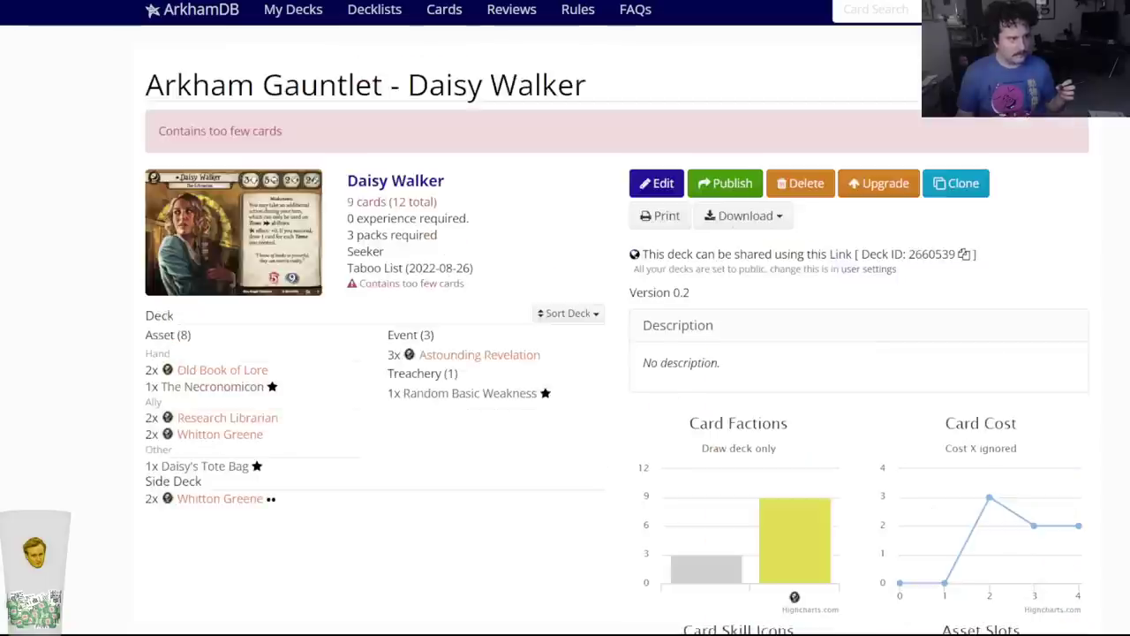
Open the Daisy Walker deck for editing and add one copy of the unidentified Archive of Conduits to its main deck.
left_click(654, 183)
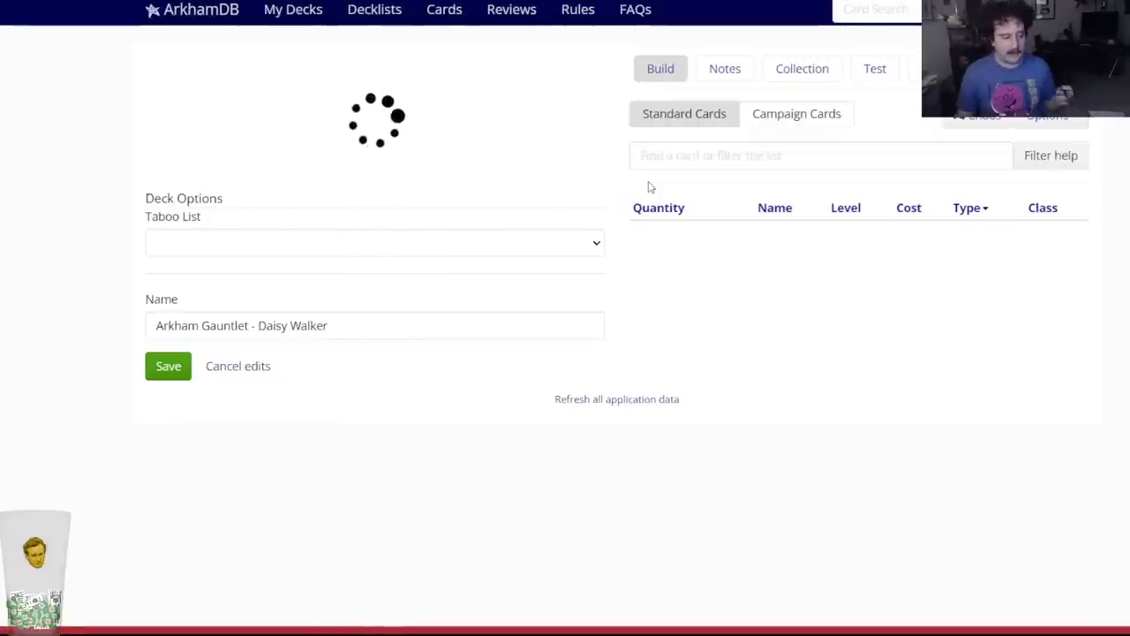
left_click(668, 157)
type("archi")
key("BackSpace")
key("BackSpace")
type("chive")
key("Down")
key("Down")
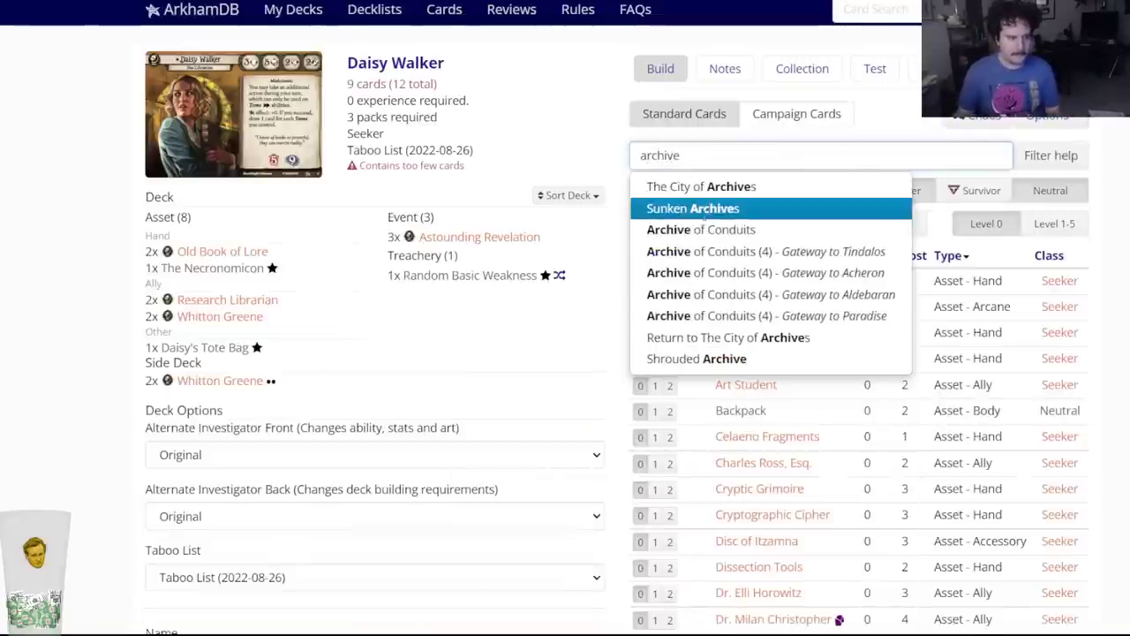
key("Return")
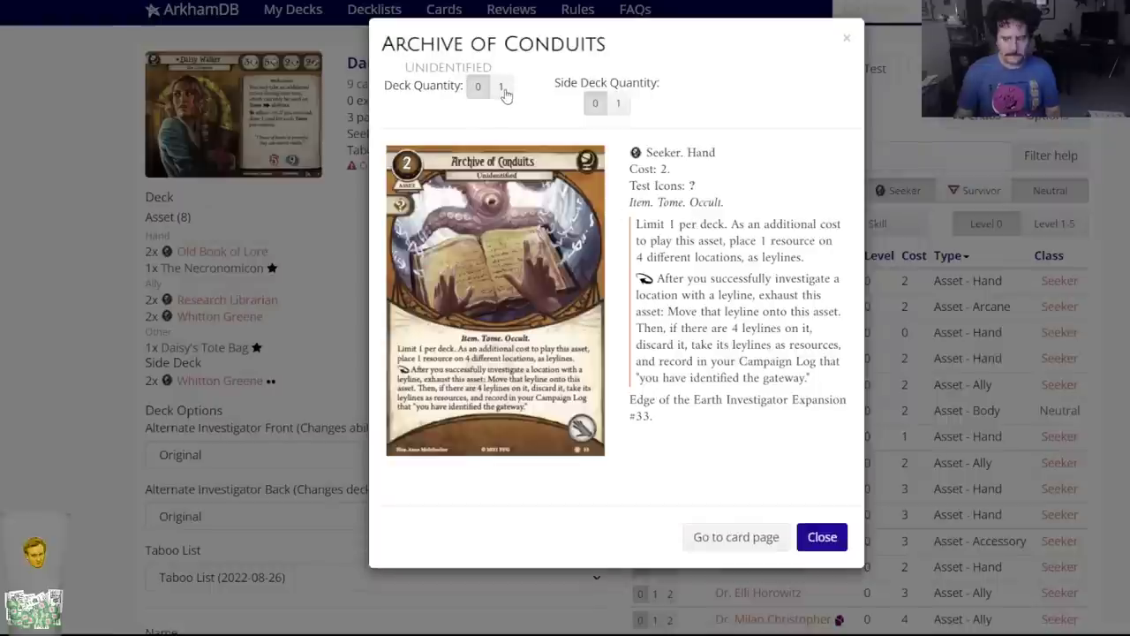
left_click(502, 87)
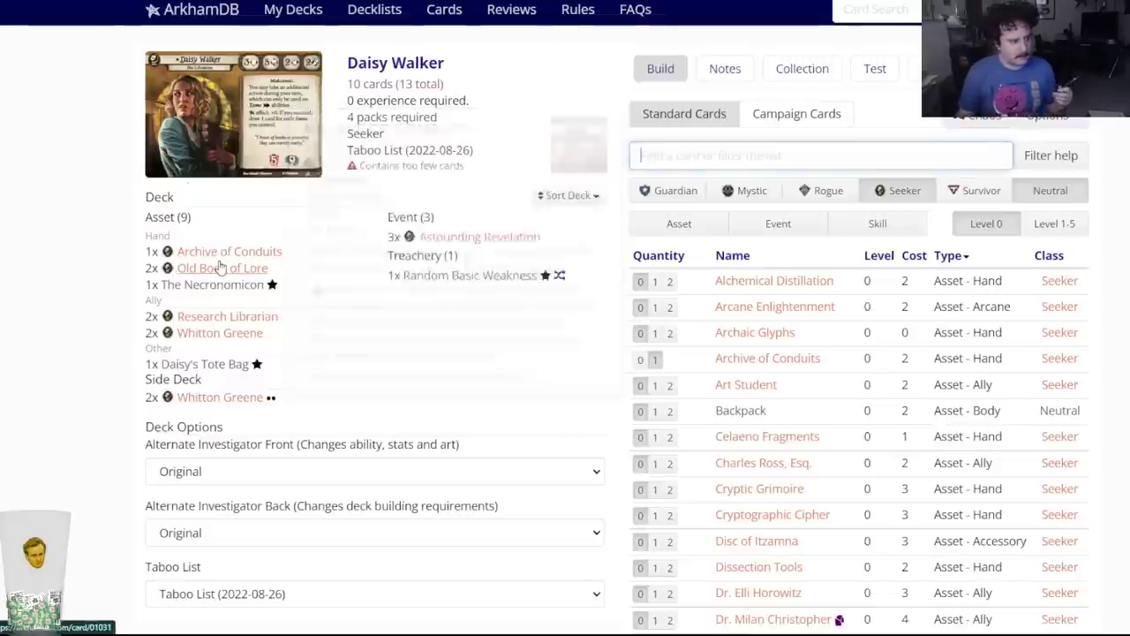
Check Old Book of Lore in the Daisy Walker deck, and read the level 4 Archive of Conduits, Gateway to Tindalos, among the level 1-5 cards.
mouse_move(226, 276)
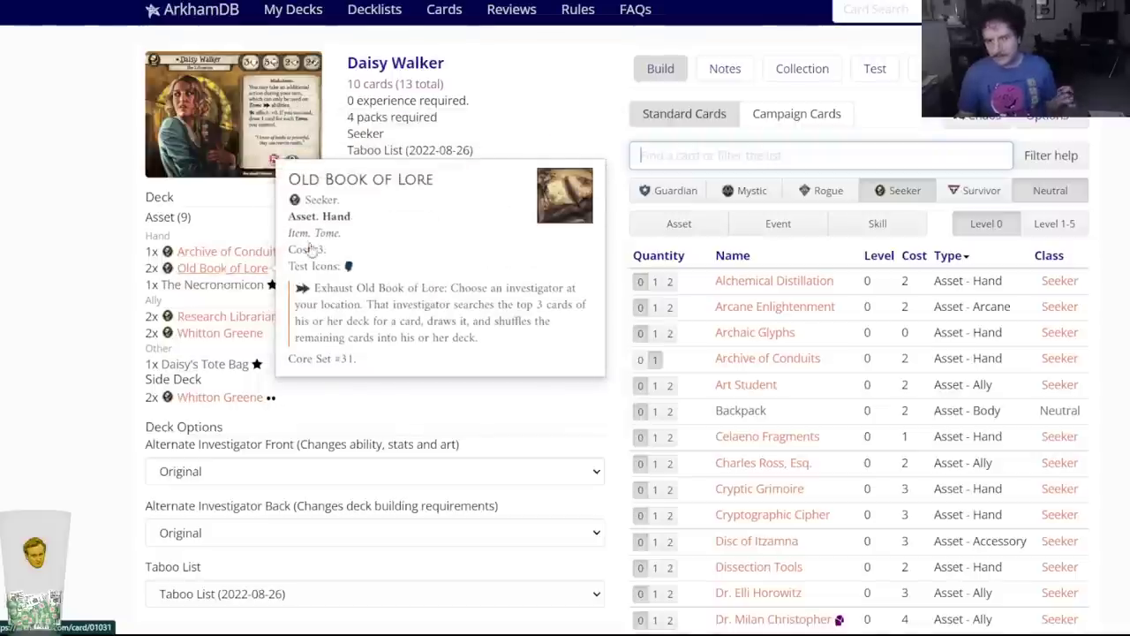
mouse_move(250, 256)
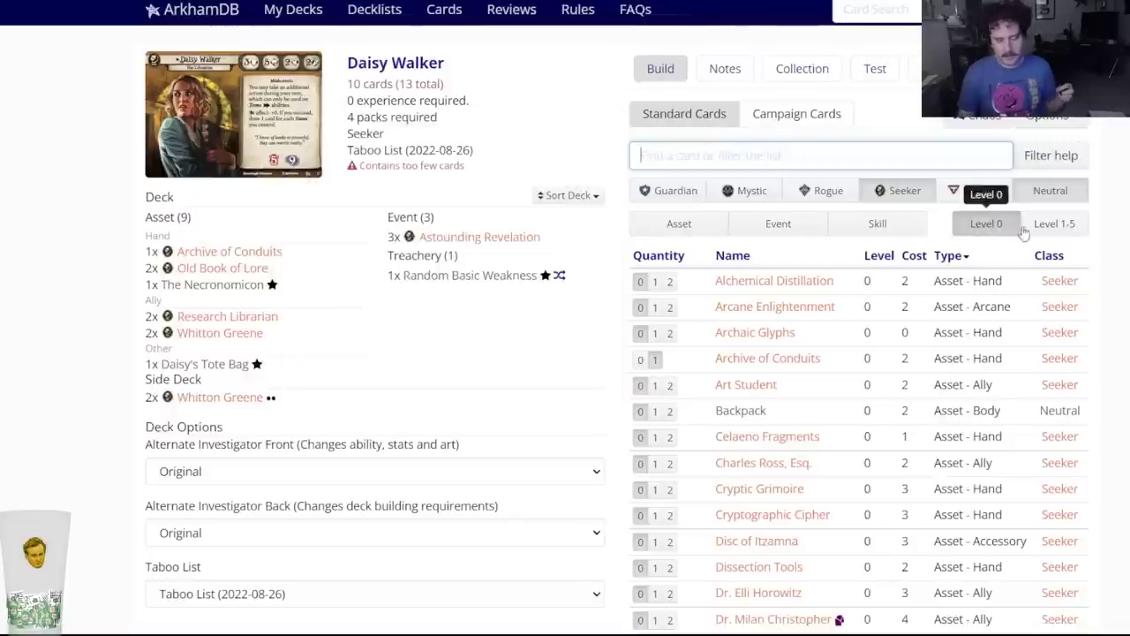
left_click(1056, 226)
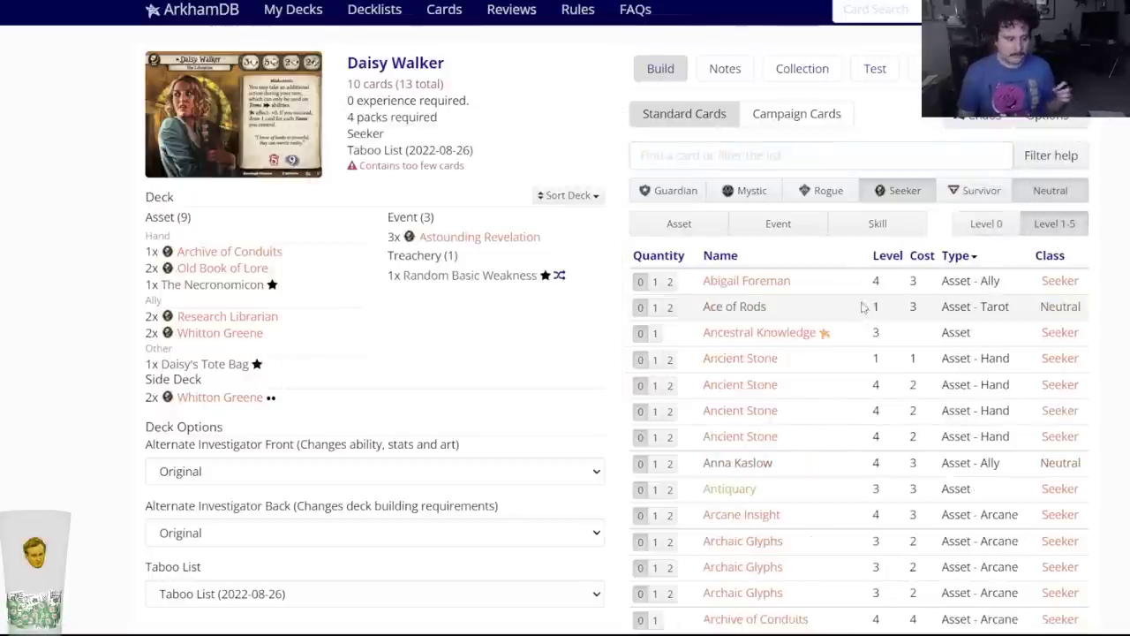
scroll(749, 449, "down", 1)
scroll(749, 449, "down", 4)
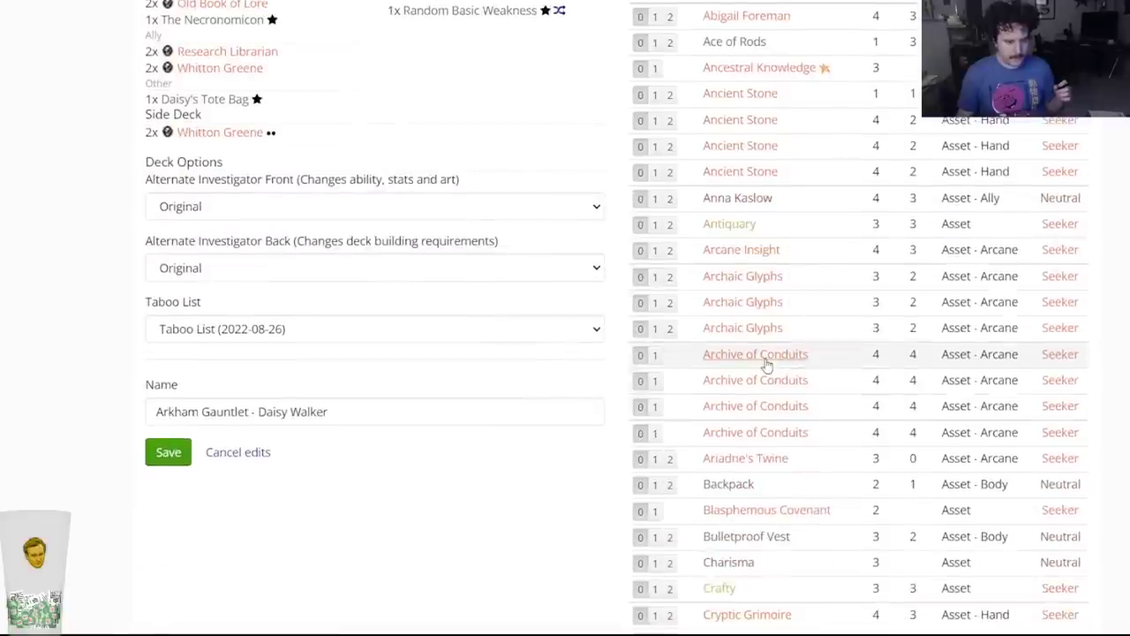
left_click(765, 358)
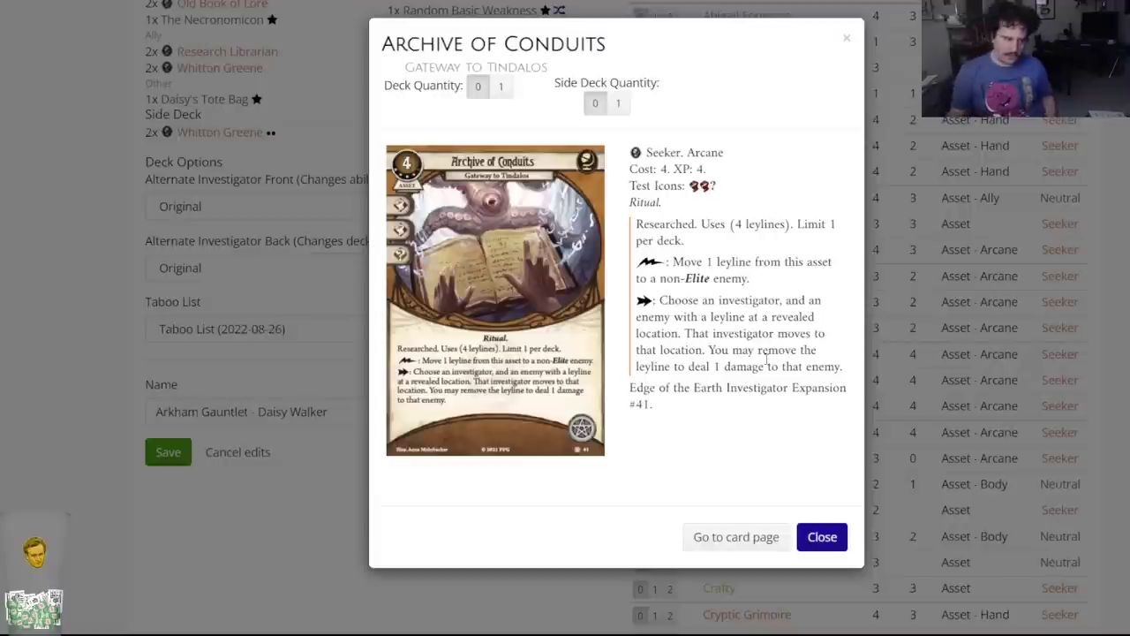
left_click(832, 538)
scroll(533, 398, "up", 3)
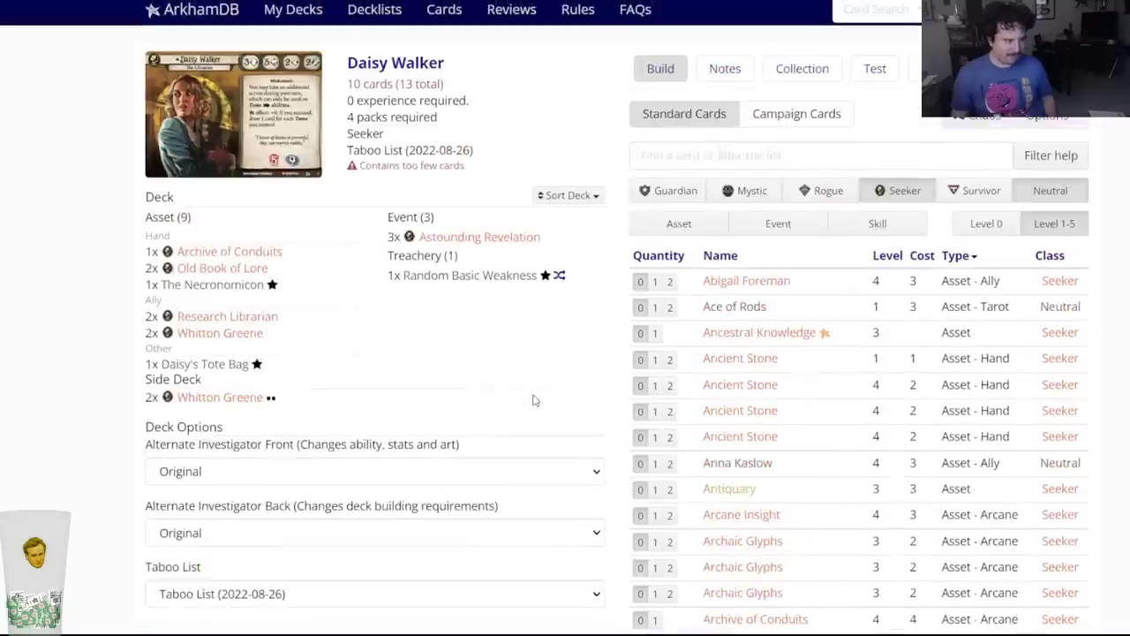
Read the level 4 Archive of Conduits, Gateway to Acheron, among the level 1-5 cards.
scroll(536, 353, "down", 2)
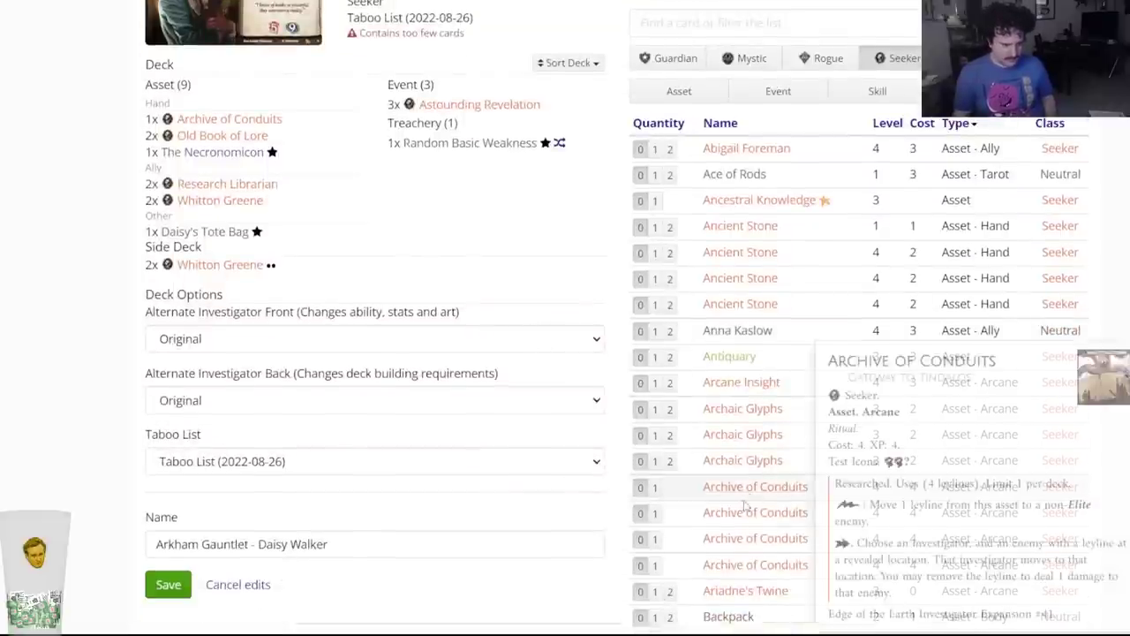
left_click(726, 522)
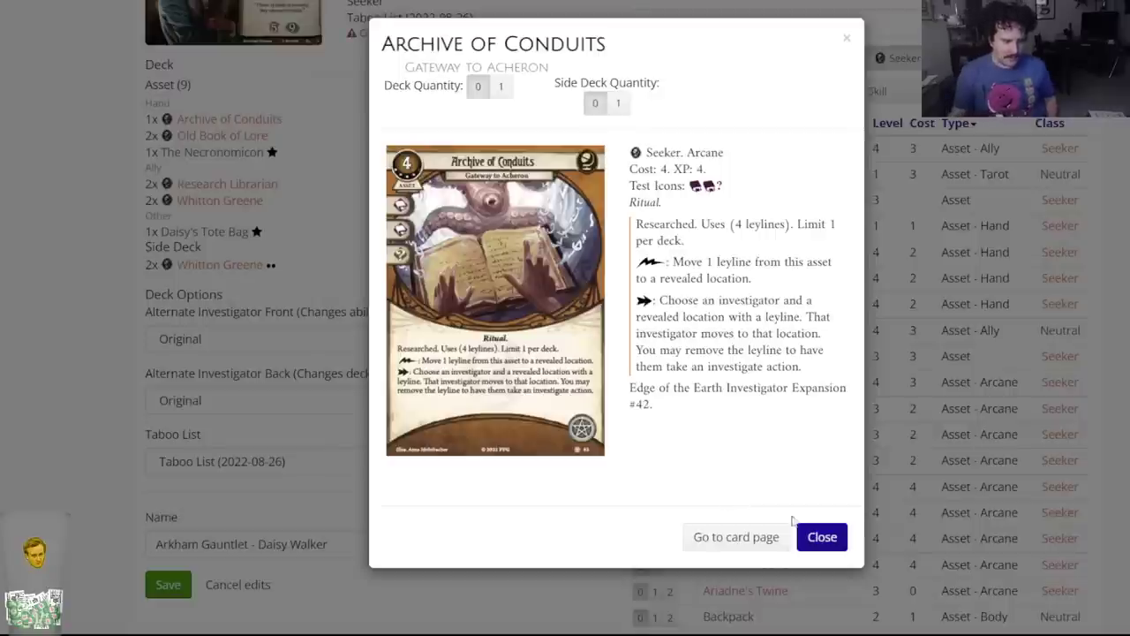
left_click(826, 538)
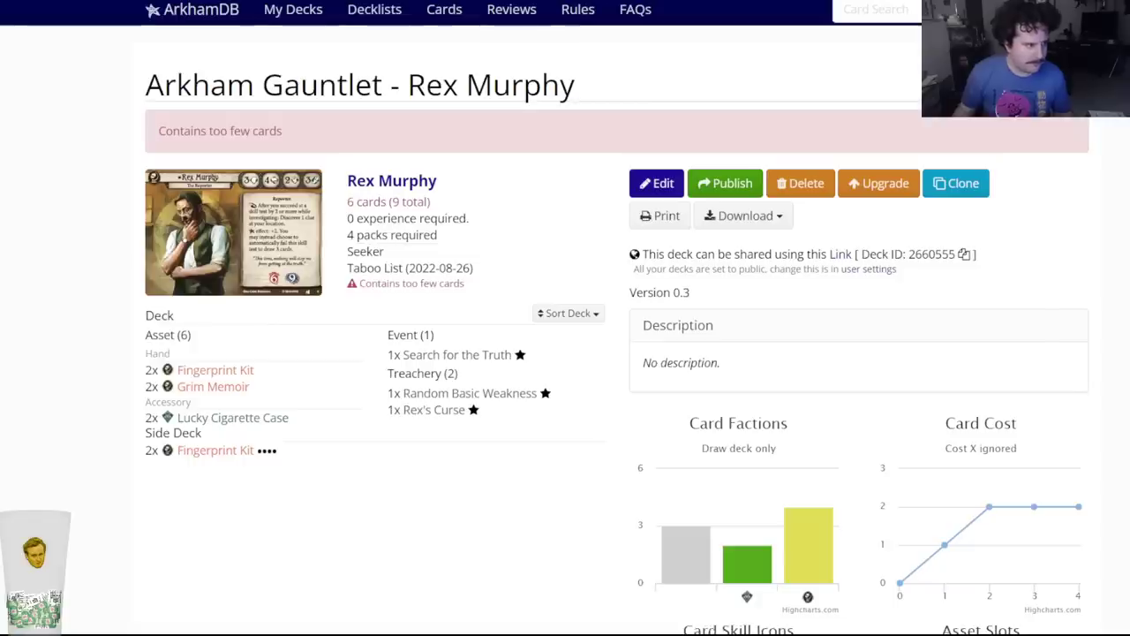
Open the Rex Murphy deck for editing and read the unidentified Ancient Stone among the level 1-5 assets.
left_click(666, 186)
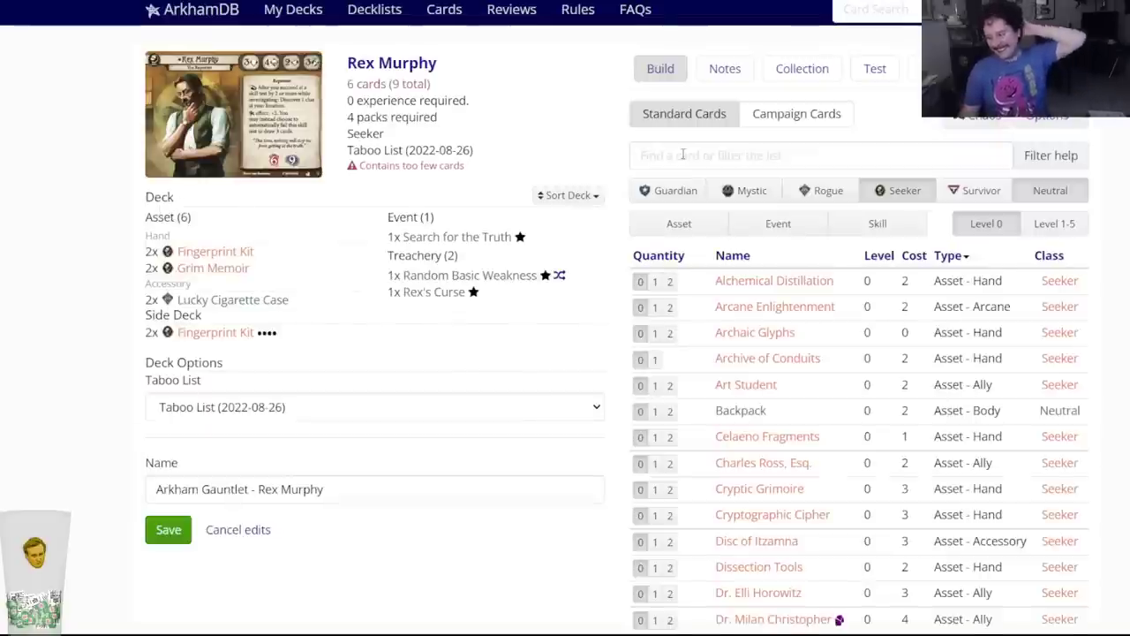
left_click(682, 154)
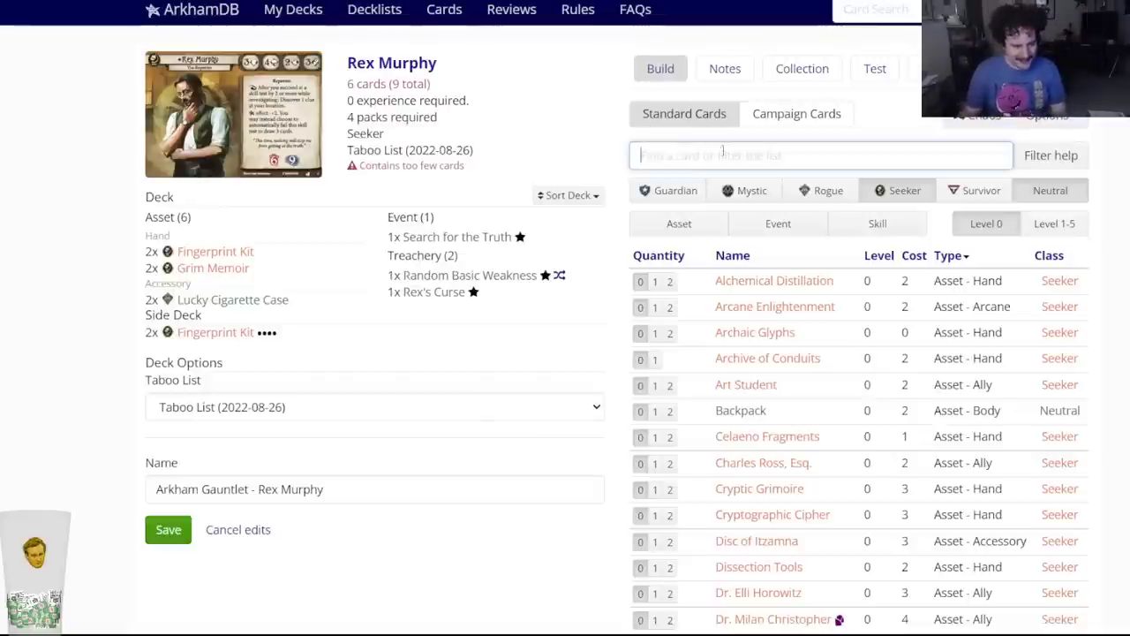
left_click(1034, 223)
left_click(677, 223)
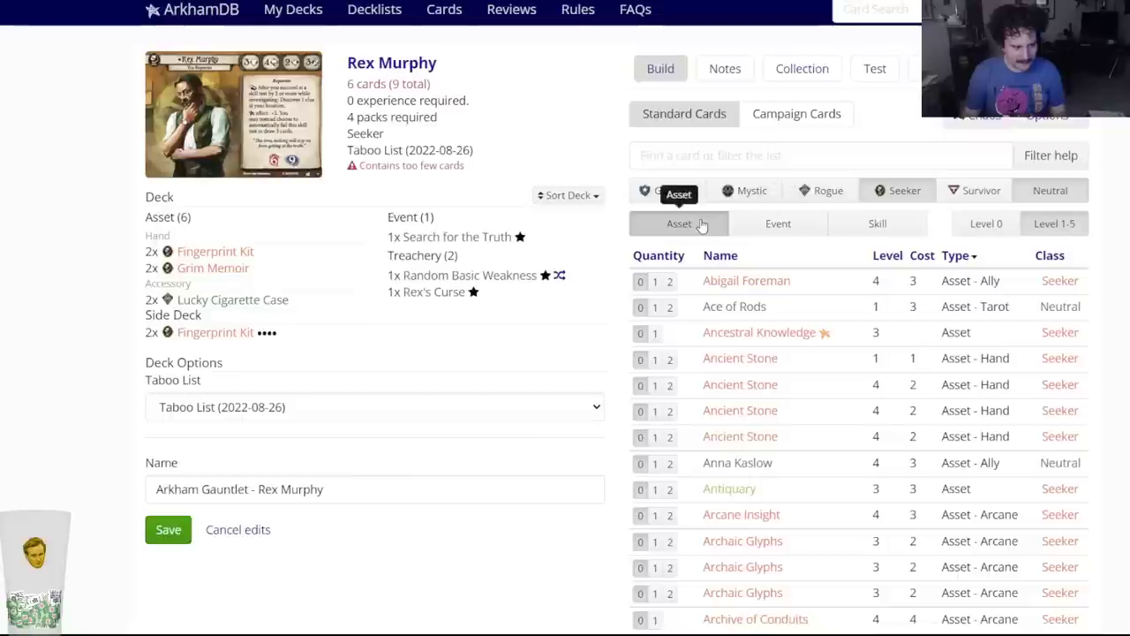
left_click(742, 362)
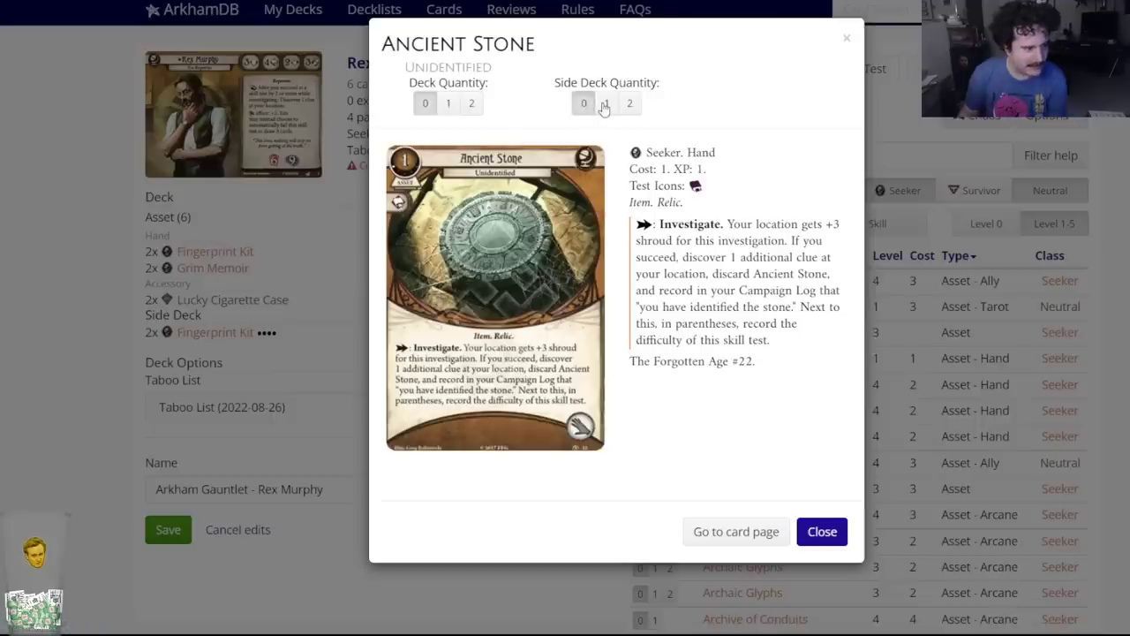
left_click(824, 530)
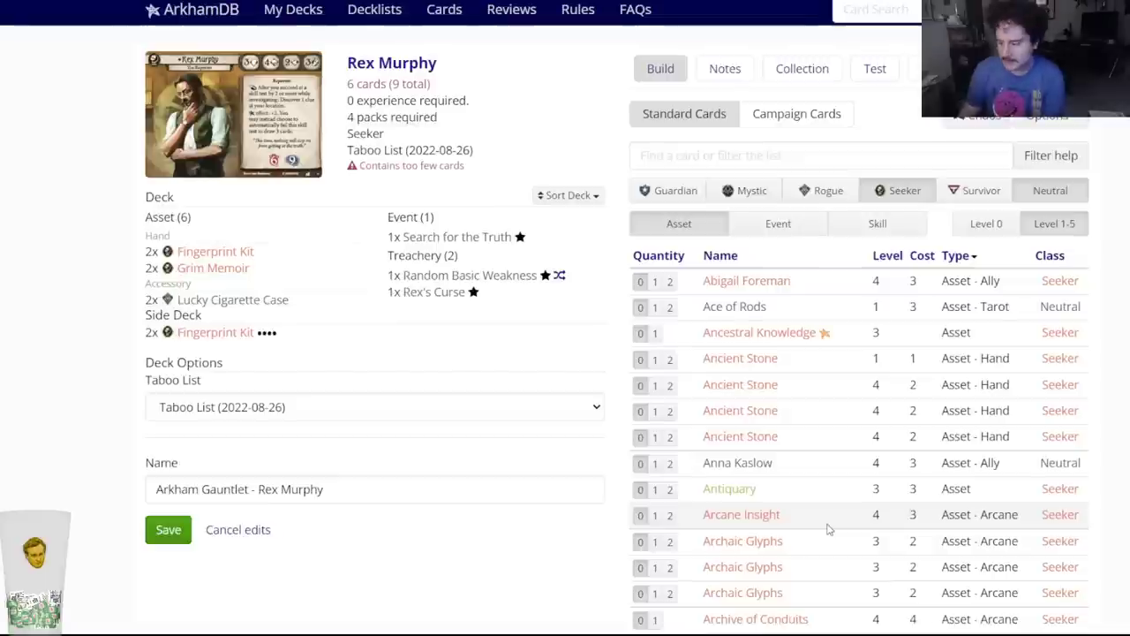
Find the level 0 Strange Solution and add two copies to the Rex Murphy main deck.
left_click(664, 156)
type("acidic")
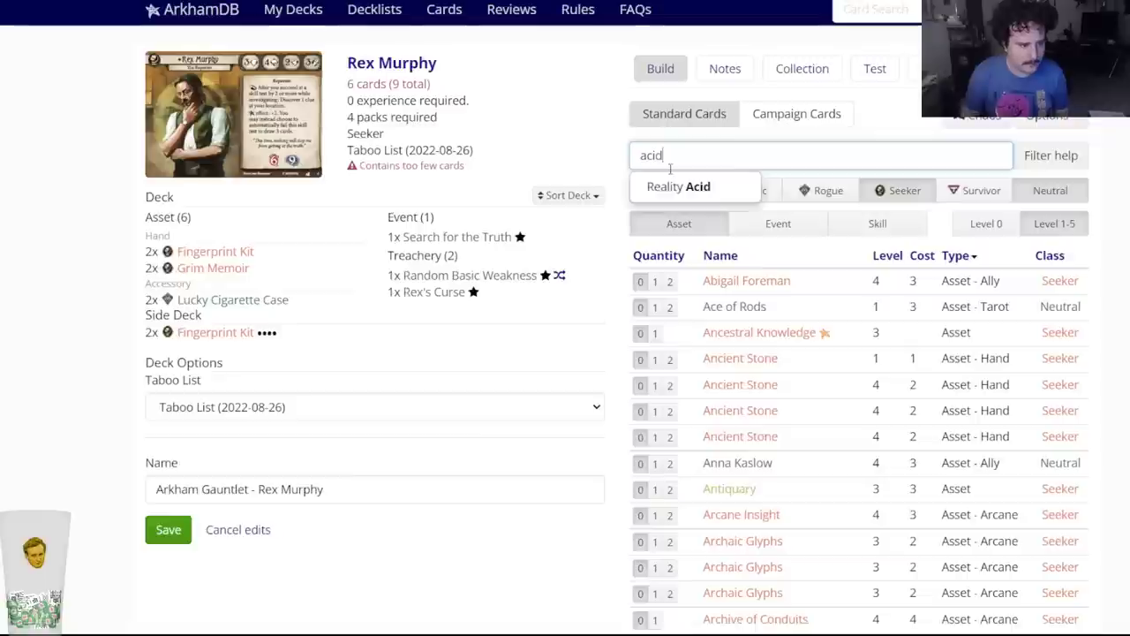
key("BackSpace")
key("BackSpace")
key("BackSpace")
type("strange")
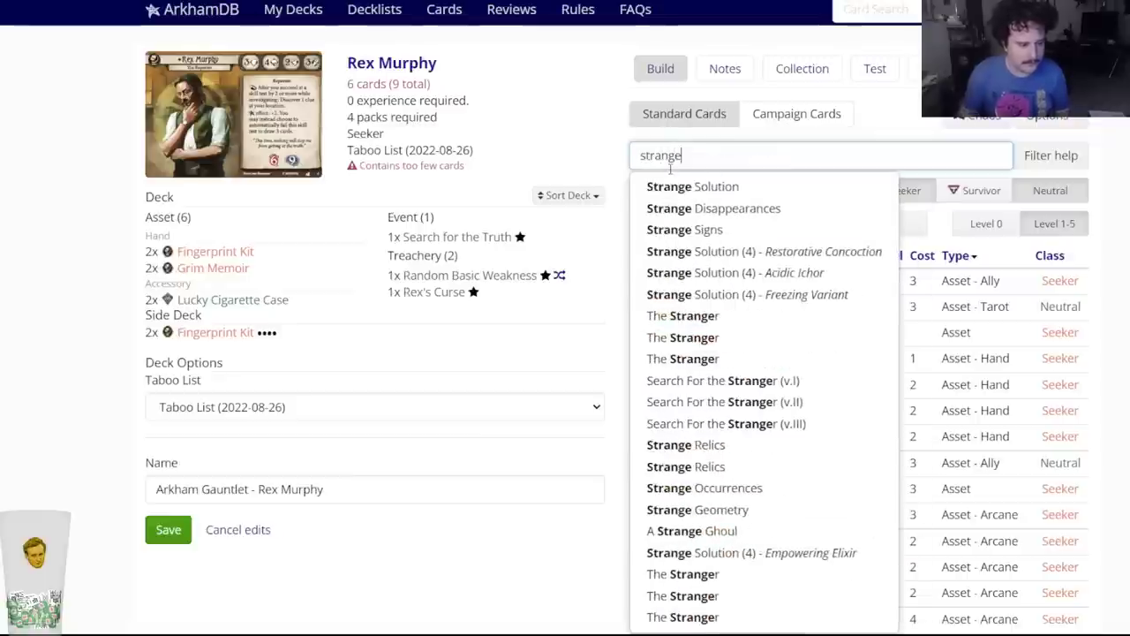
key("Return")
left_click(471, 103)
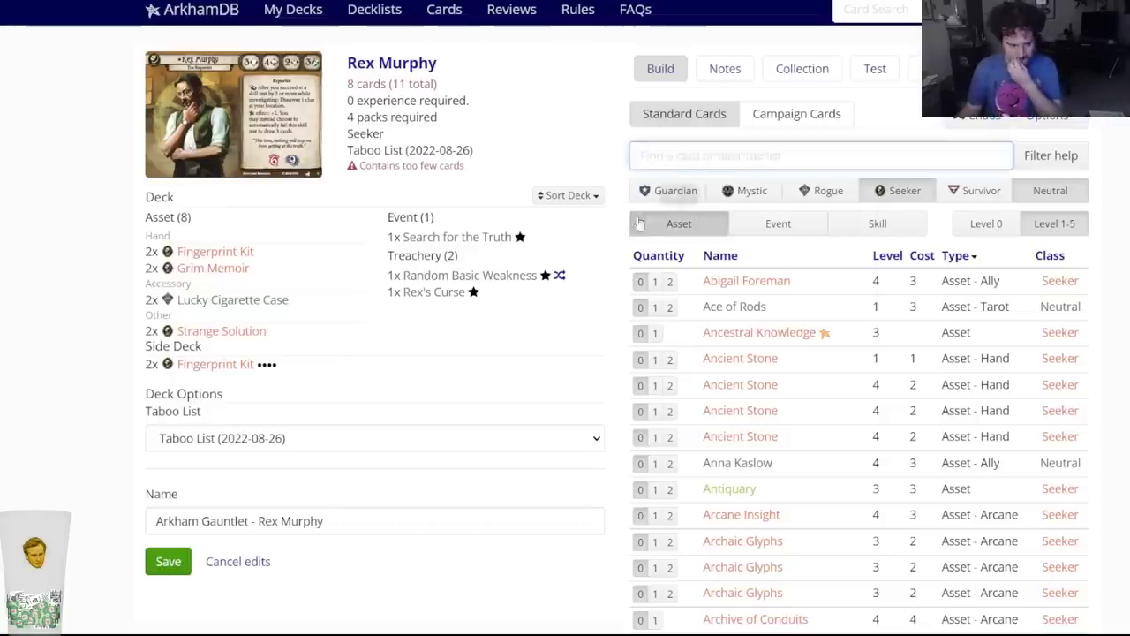
Look through the level 1-5 Seeker and Neutral assets and read the level 3 Archaic Glyphs, Guiding Stones.
scroll(770, 360, "down", 4)
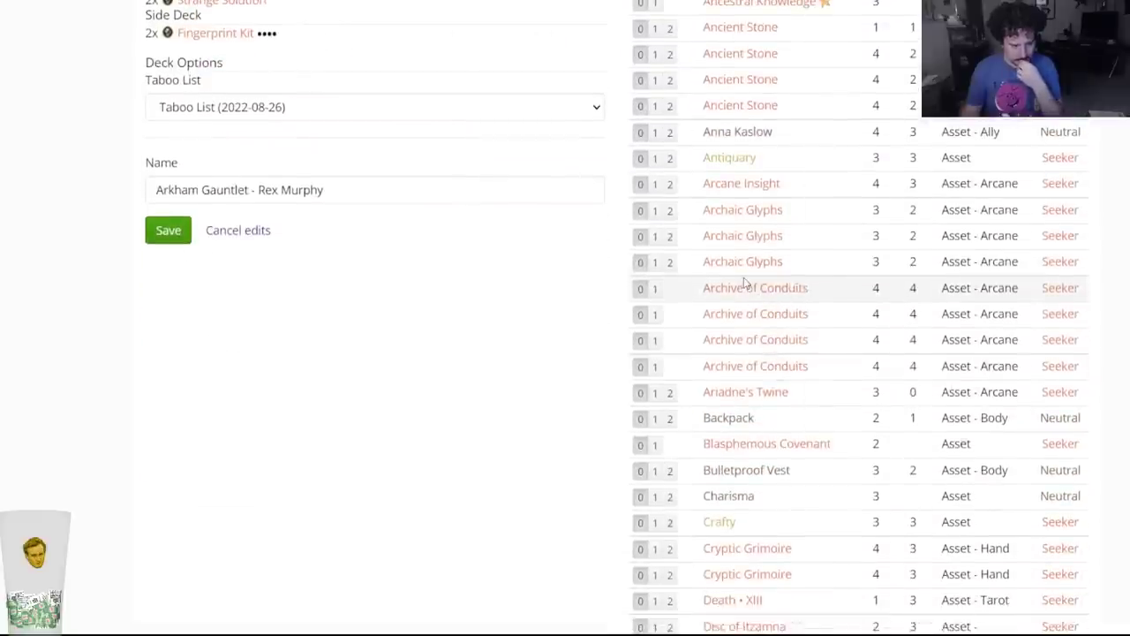
scroll(744, 283, "down", 7)
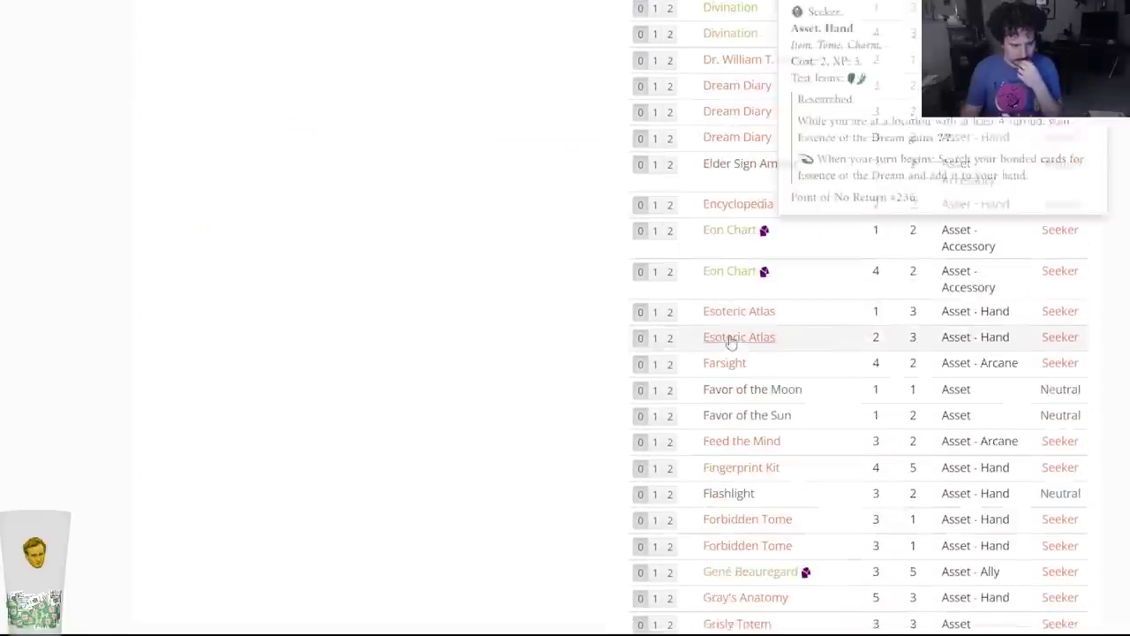
scroll(731, 342, "down", 8)
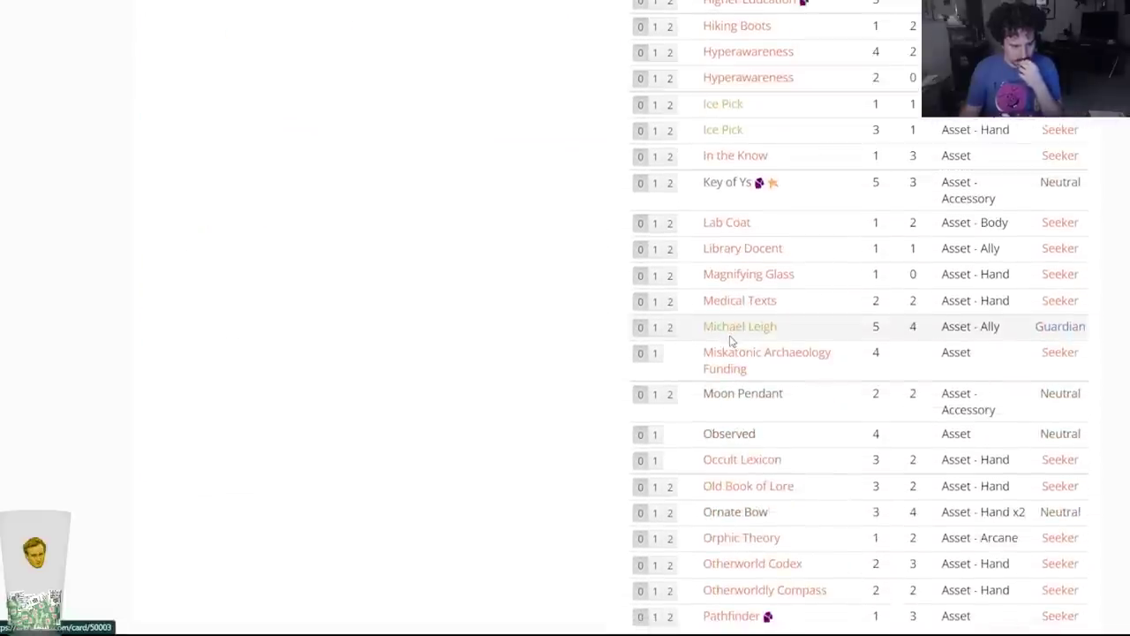
scroll(730, 340, "down", 2)
scroll(728, 334, "up", 16)
scroll(728, 330, "up", 3)
mouse_move(746, 210)
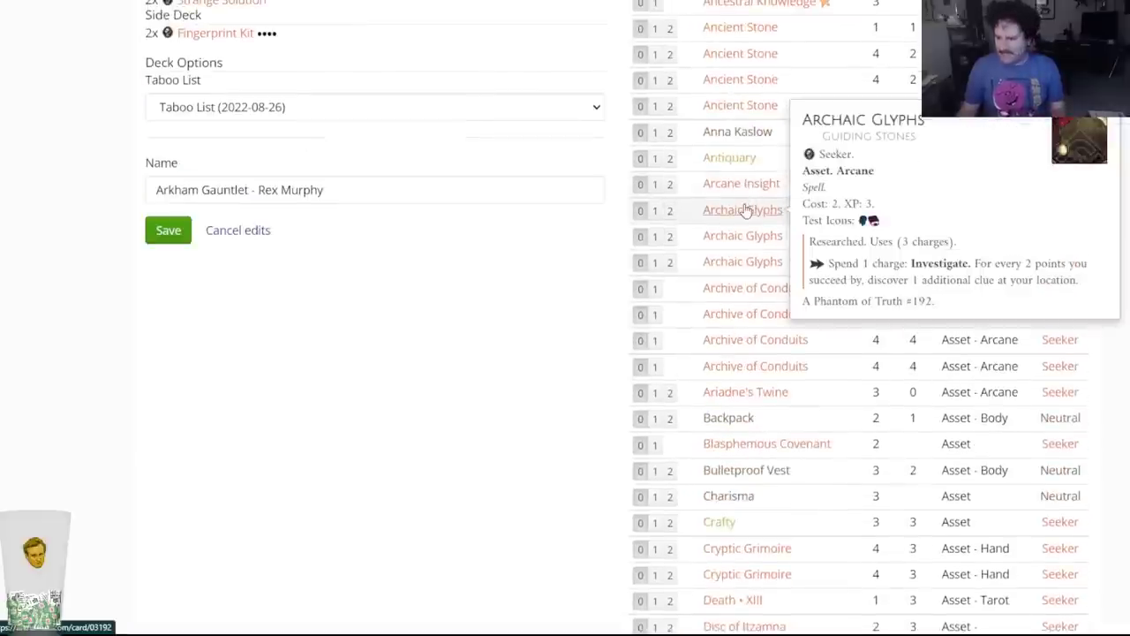
scroll(747, 210, "up", 5)
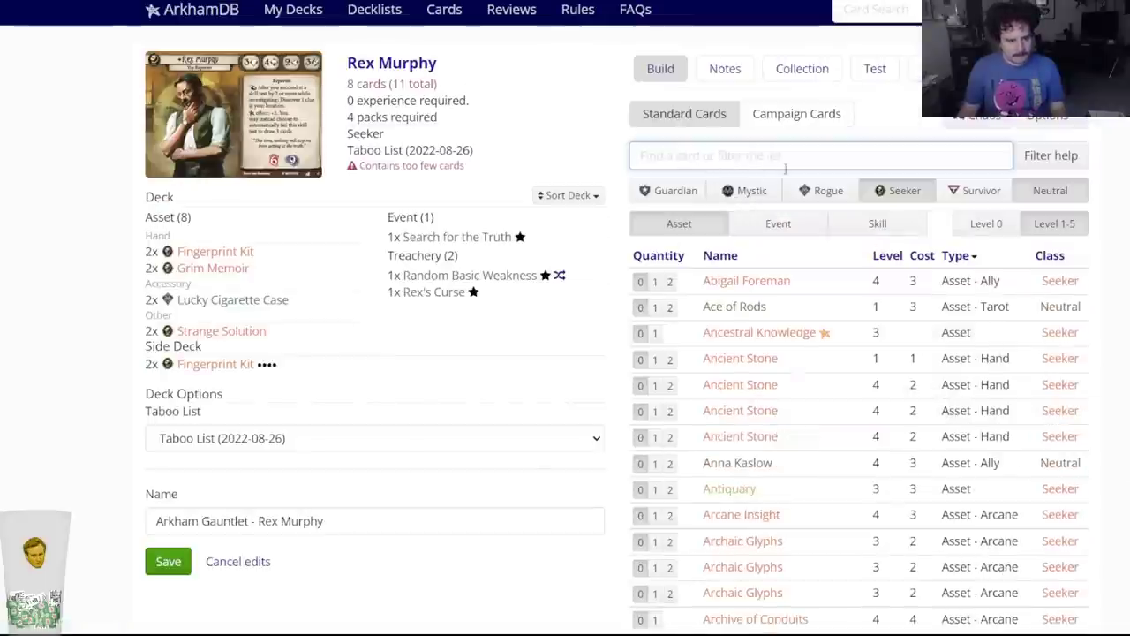
Find the level 0 Archaic Glyphs and add two copies to the Rex Murphy main deck.
left_click(987, 224)
left_click(785, 156)
type("archa")
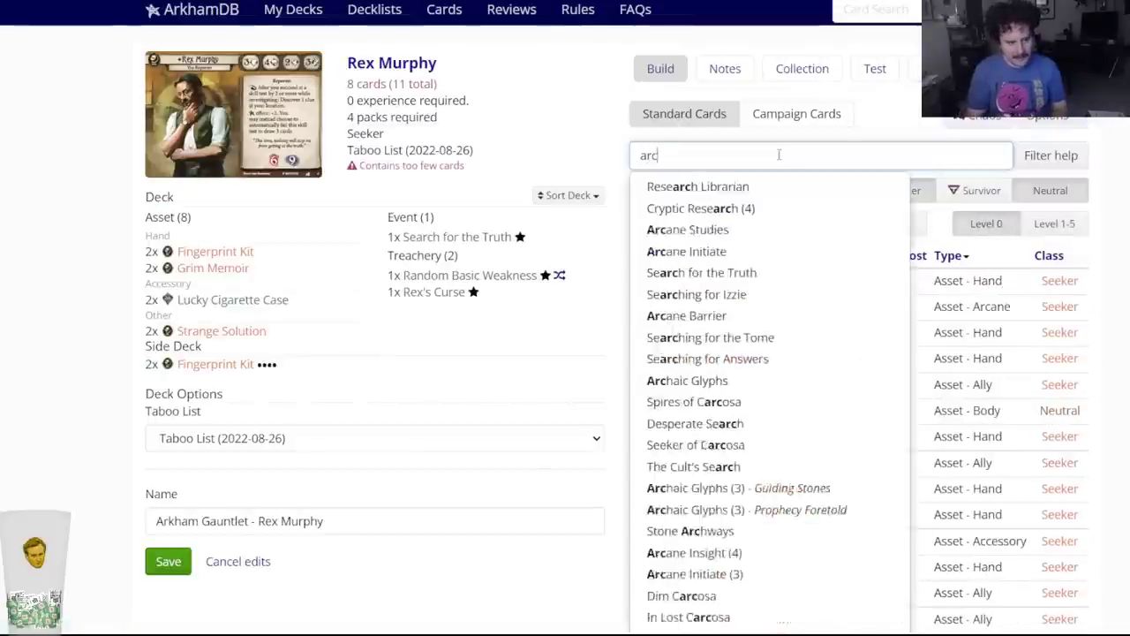
left_click(738, 186)
left_click(471, 104)
key("Escape")
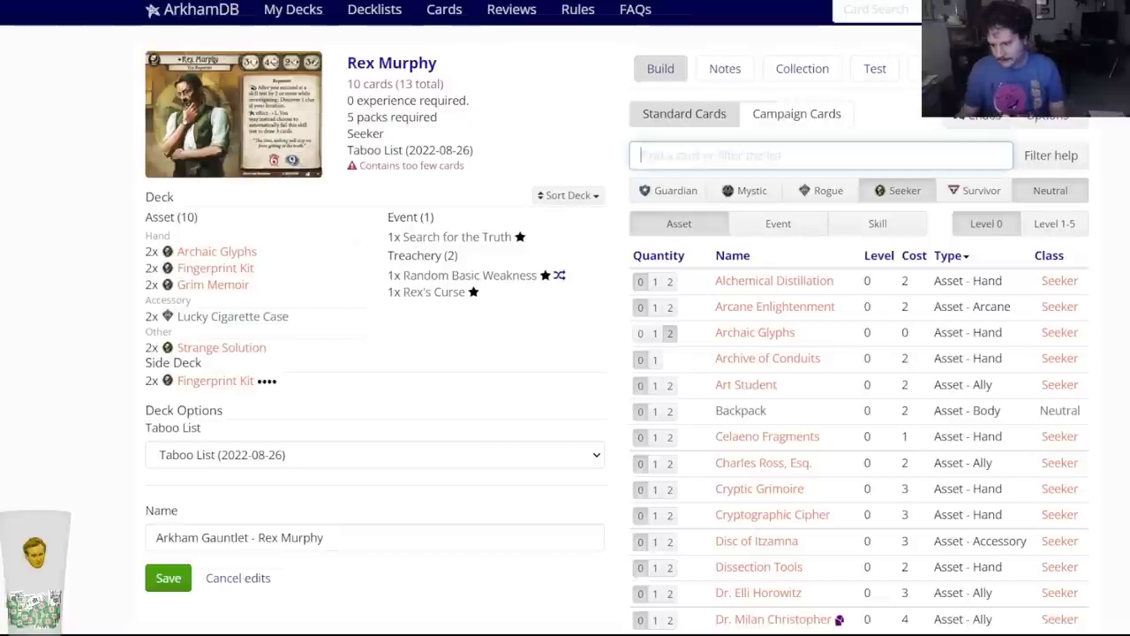
left_click(838, 308)
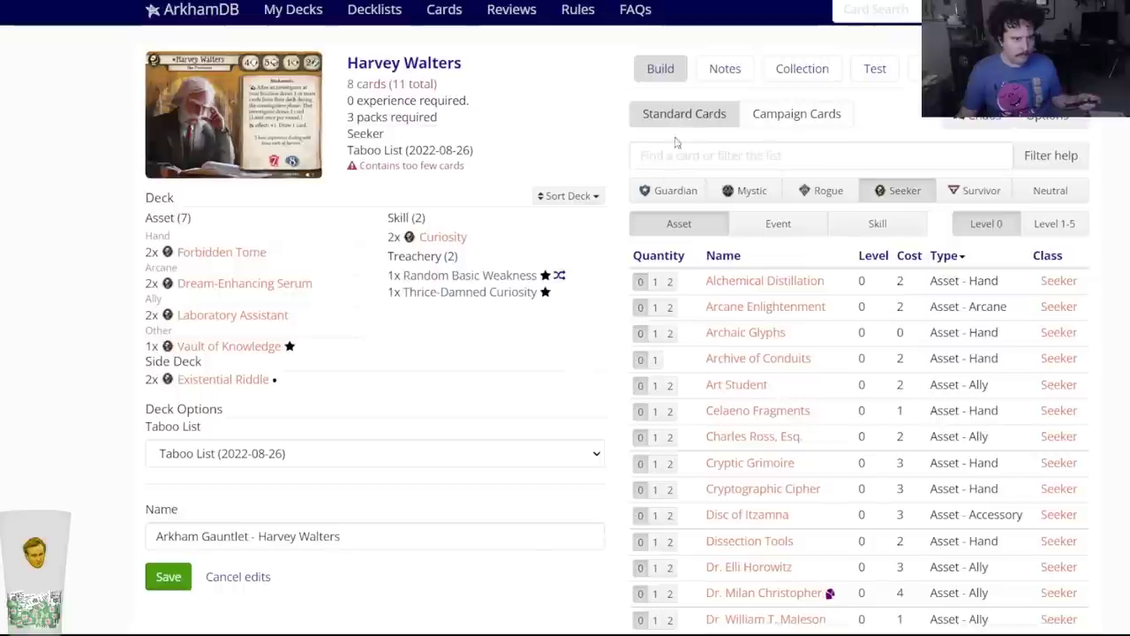
Find The Raven Quill and add two copies to the Harvey Walters main deck.
left_click(660, 157)
type("raven")
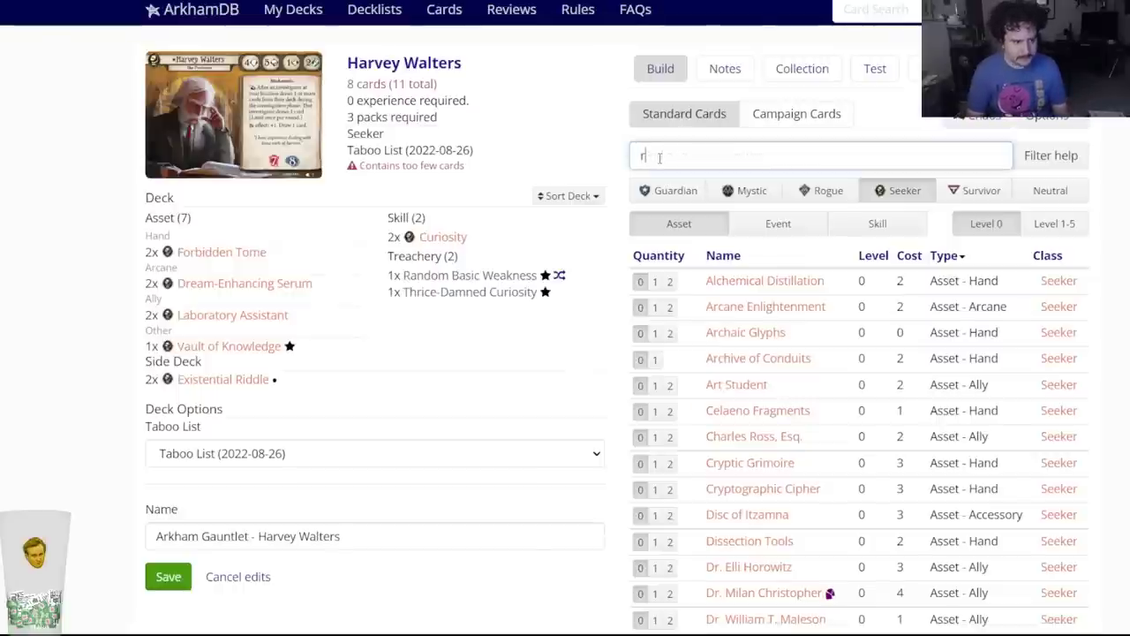
key("Return")
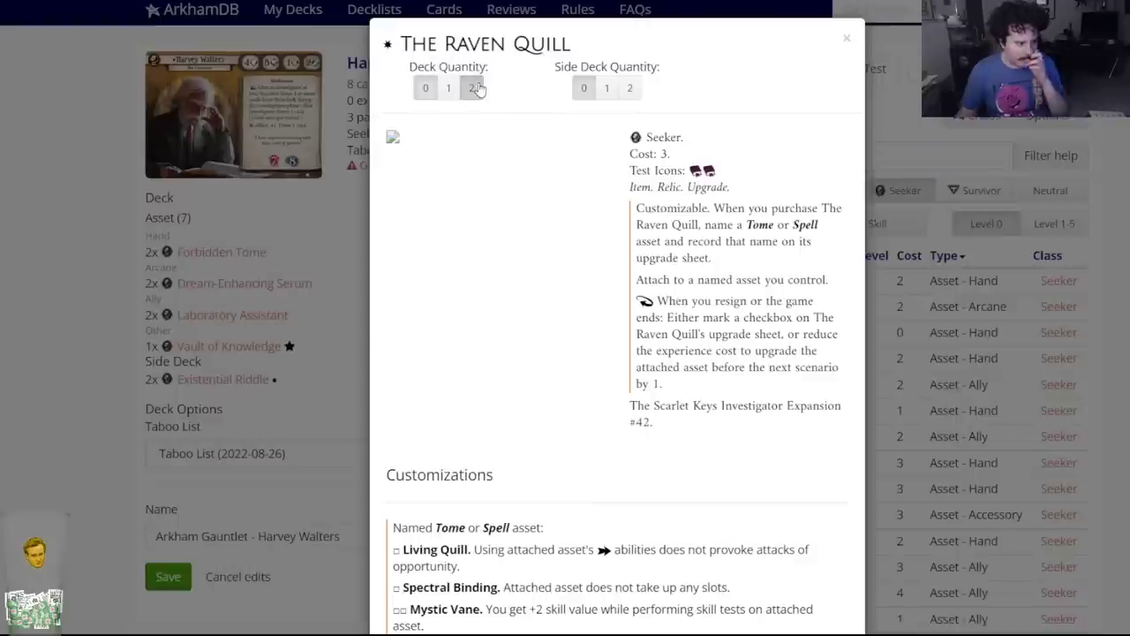
left_click(472, 87)
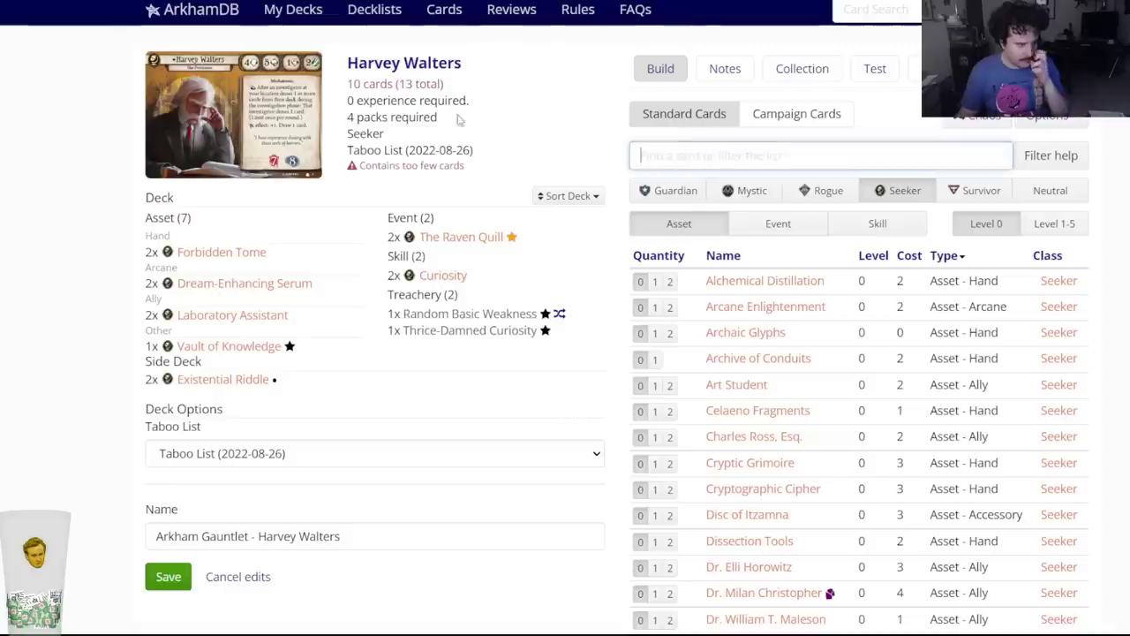
Try to set the untranslated Forbidden Tome as the named asset in The Raven Quill's customizations.
left_click(482, 241)
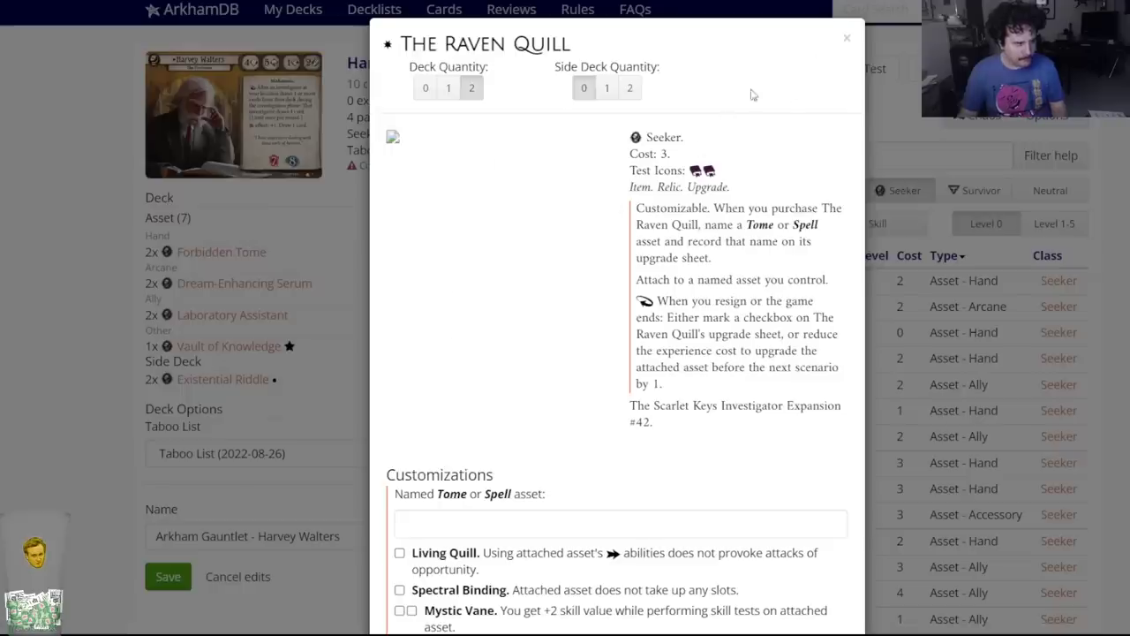
left_click(446, 527)
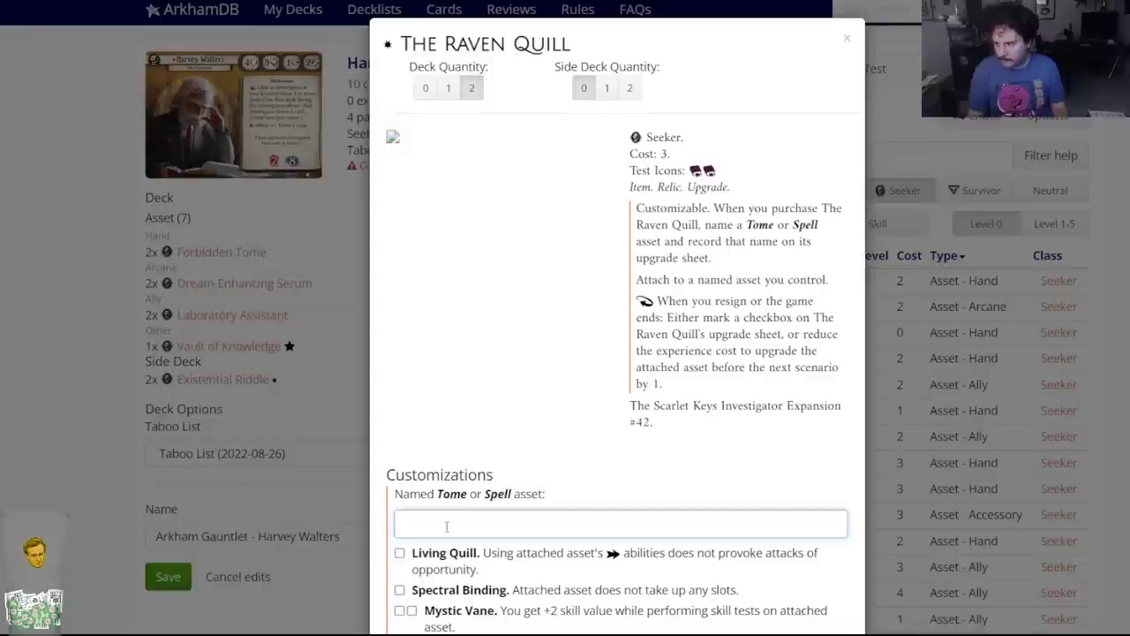
type("Forbi")
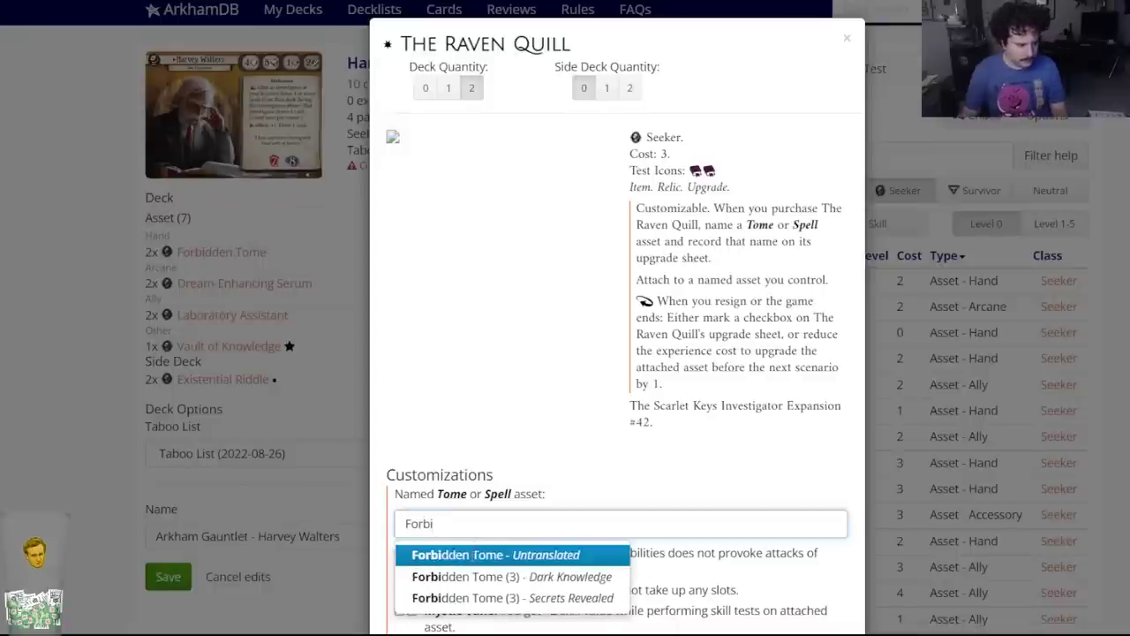
left_click(474, 555)
left_click(503, 538)
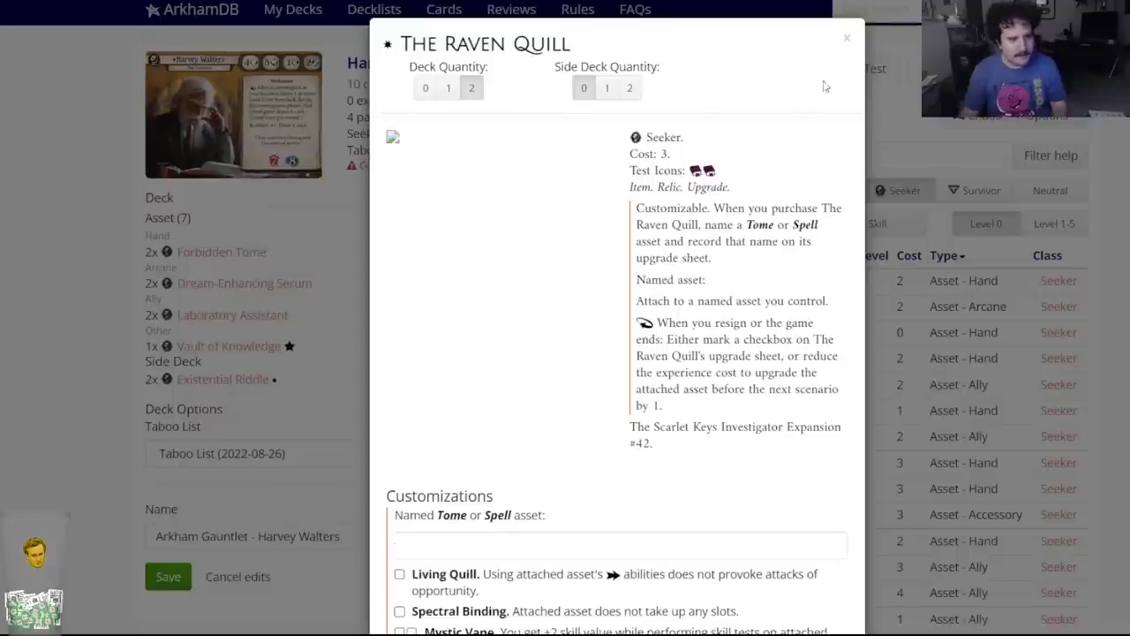
Look over The Raven Quill's customization options and remove both copies from the Harvey Walters main deck.
scroll(563, 399, "down", 3)
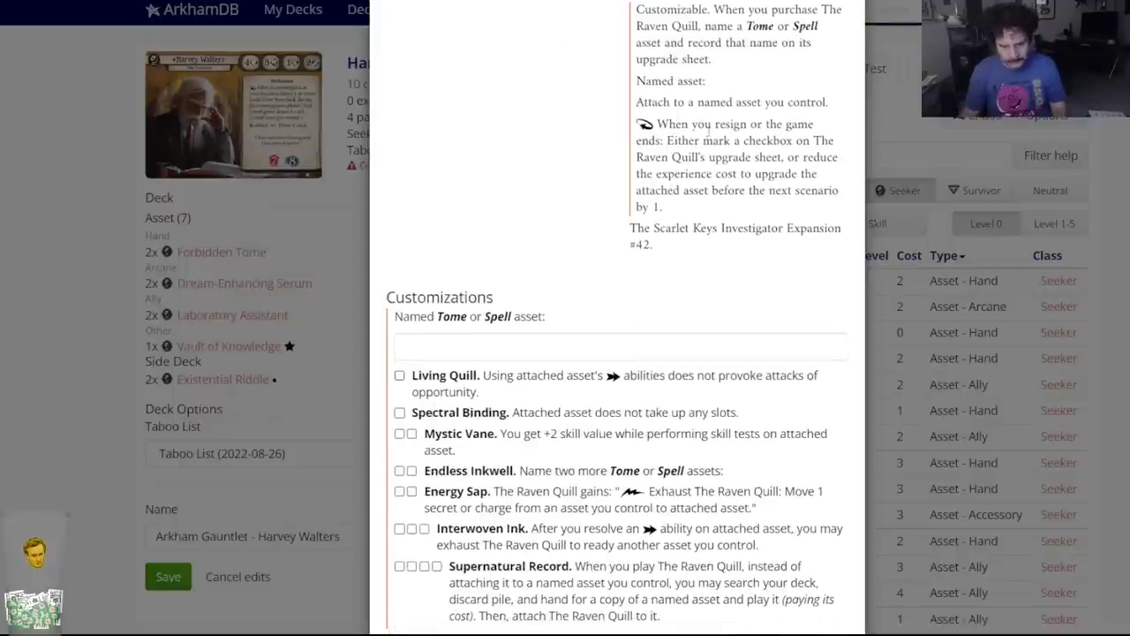
scroll(830, 89, "up", 3)
left_click(844, 43)
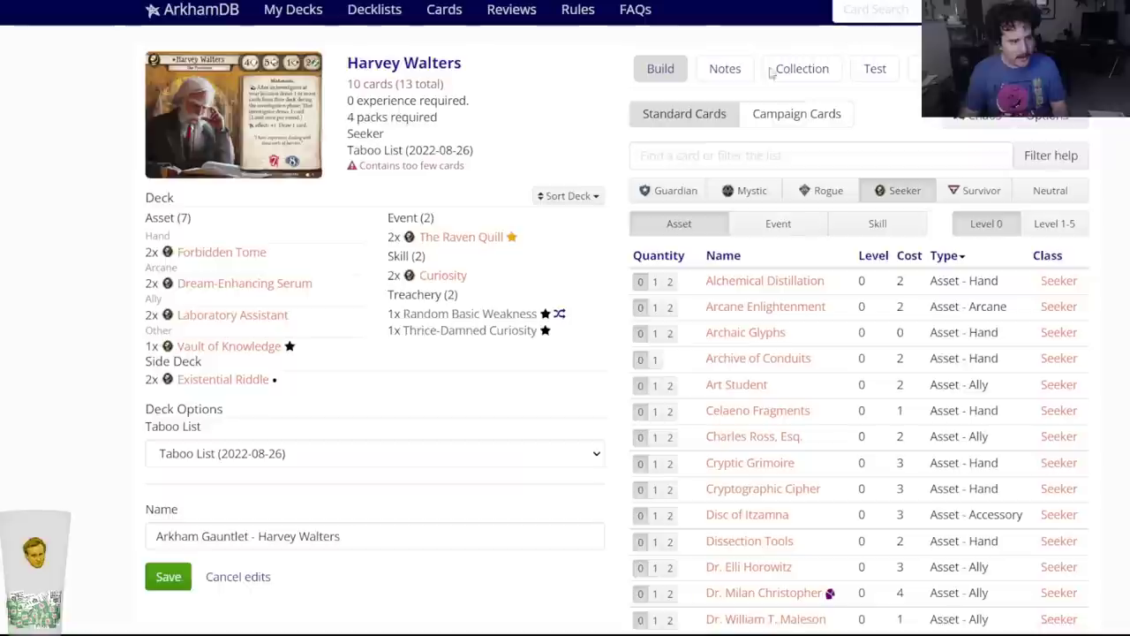
left_click(475, 239)
left_click(430, 86)
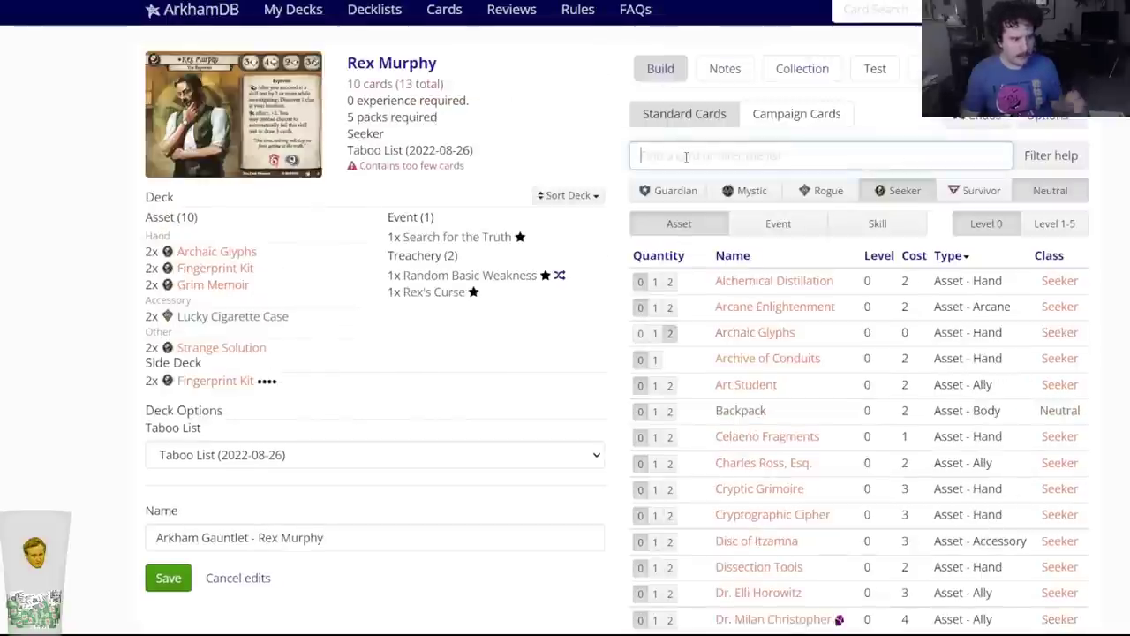
Reread the untranslated Archaic Glyphs in the Rex Murphy deck, and read its level 3 version, Prophecy Foretold.
left_click(227, 252)
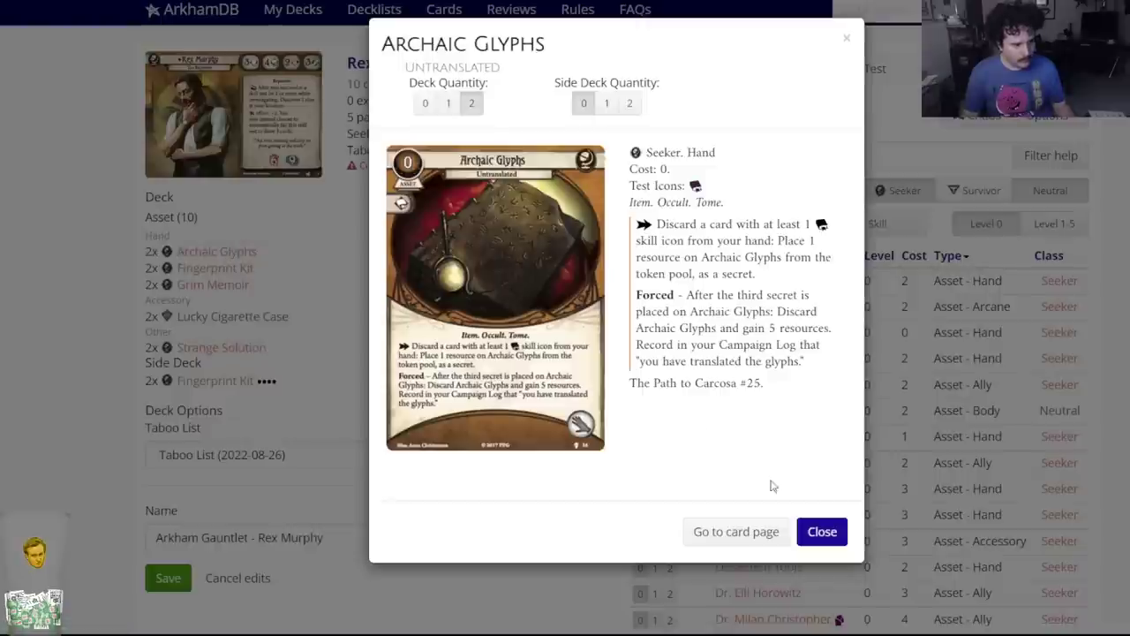
left_click(812, 531)
left_click(702, 162)
type("archa")
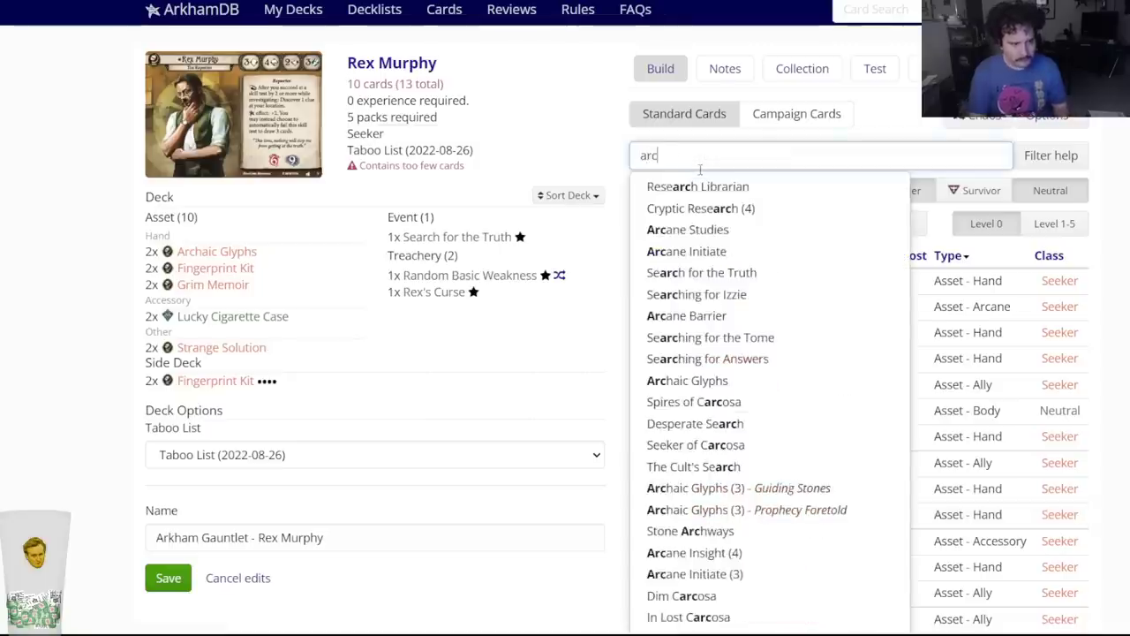
left_click(702, 229)
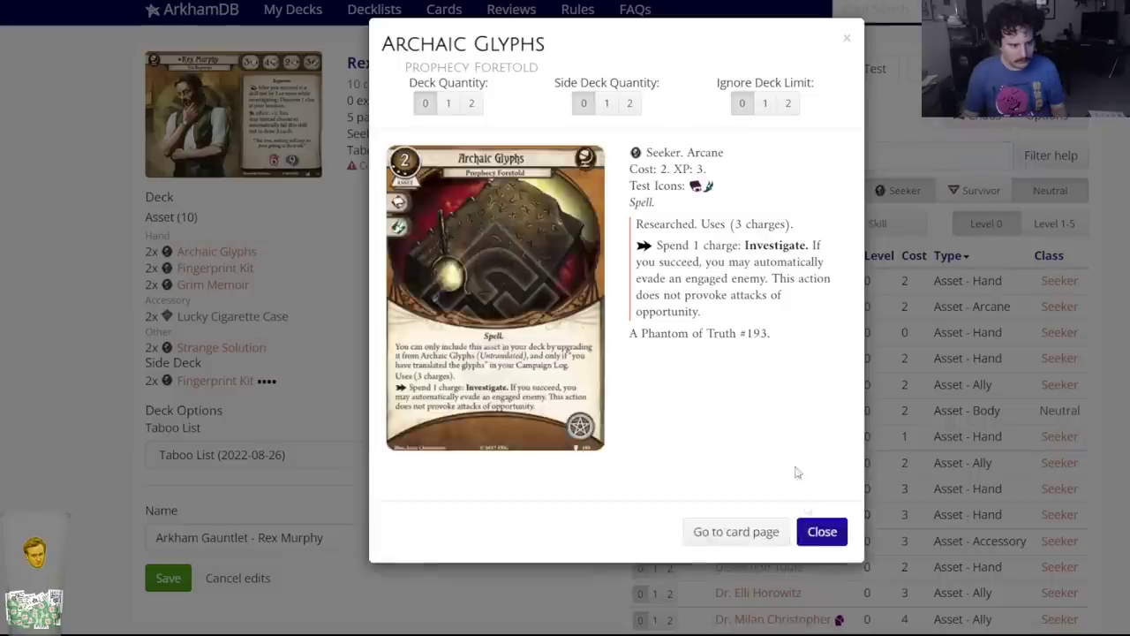
left_click(813, 534)
left_click_drag(740, 159, 622, 150)
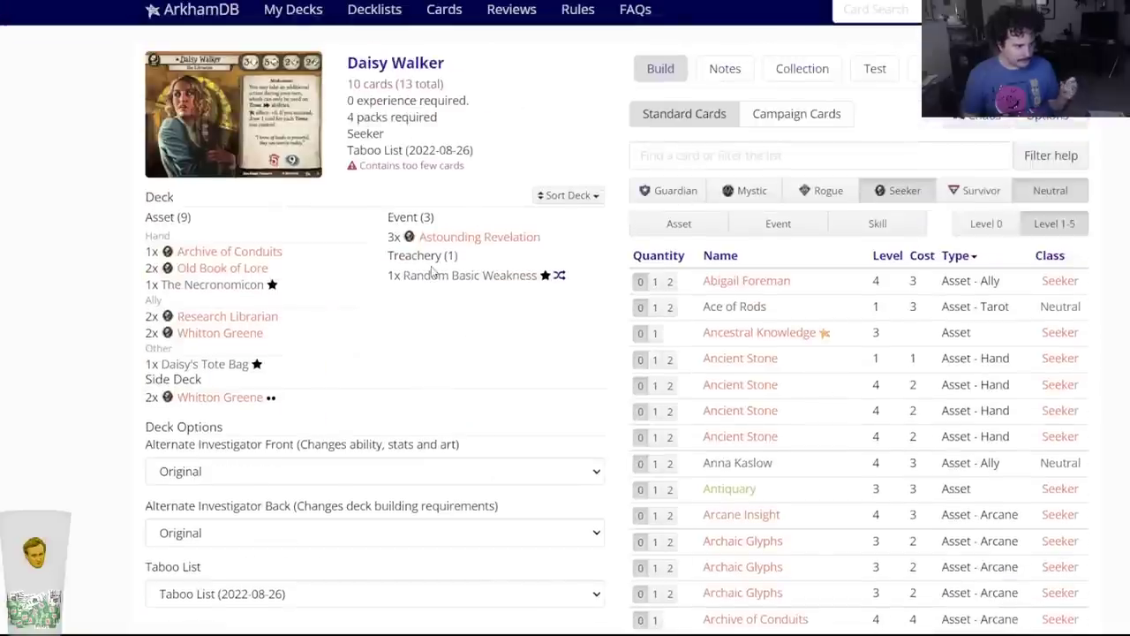
Find the level 2 Astral Mirror and add two copies to the Daisy Walker side deck.
left_click(640, 157)
type("astral")
key("Down")
key("Down")
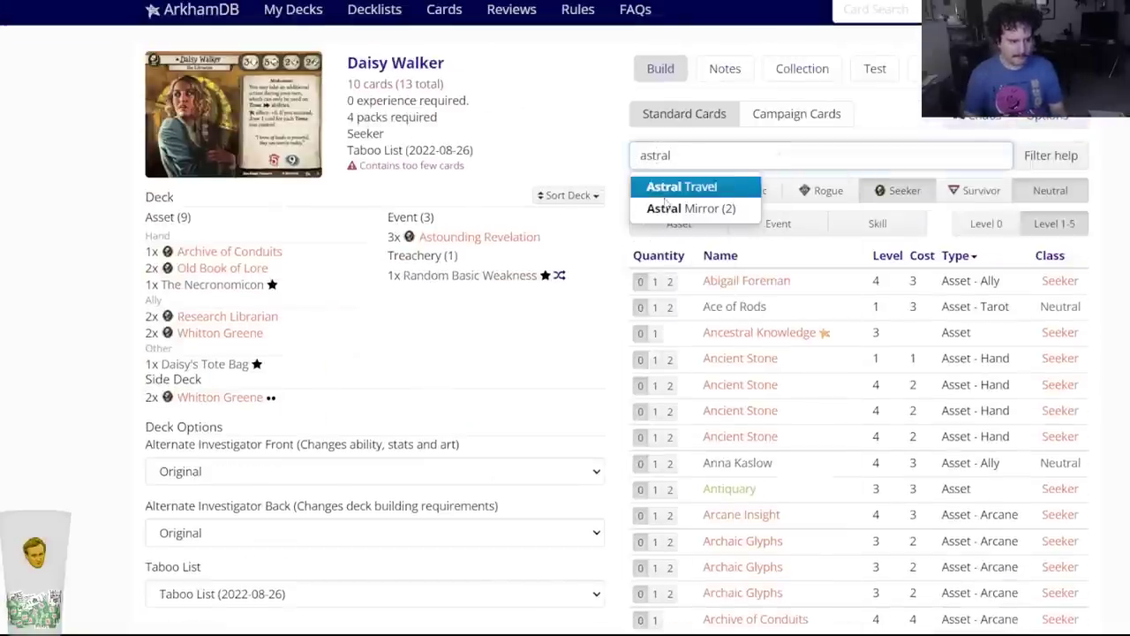
key("Return")
left_click(631, 87)
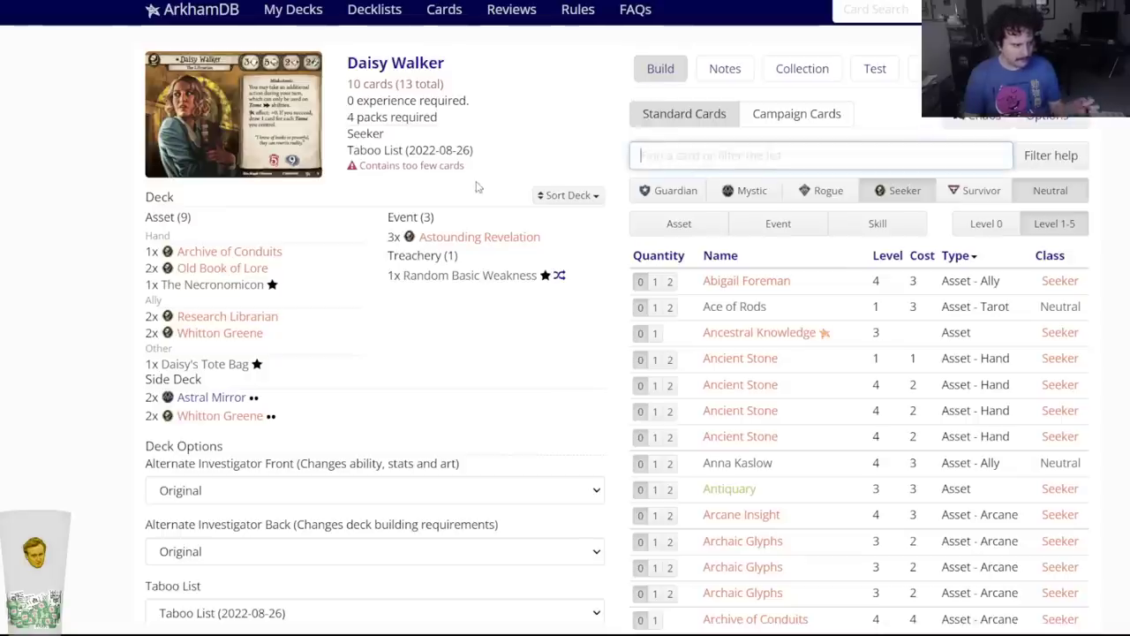
Look up Archaic Glyphs from the Daisy Walker deck, reading the level 3 Guiding Stones version and the untranslated version.
type("astound")
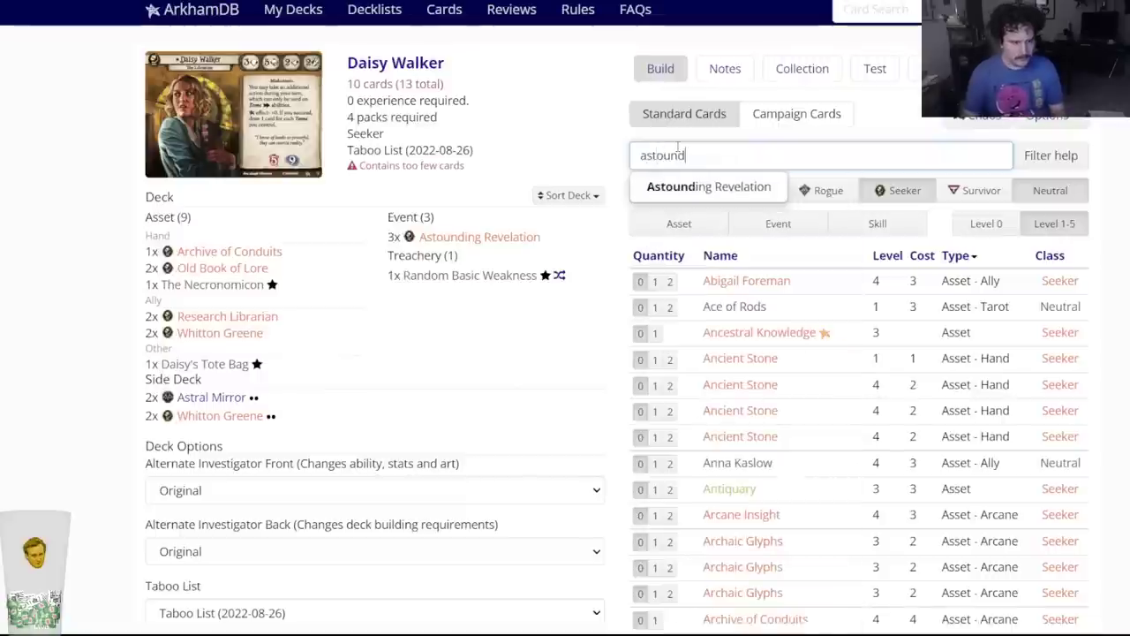
left_click_drag(689, 156, 591, 160)
key("BackSpace")
type("archa")
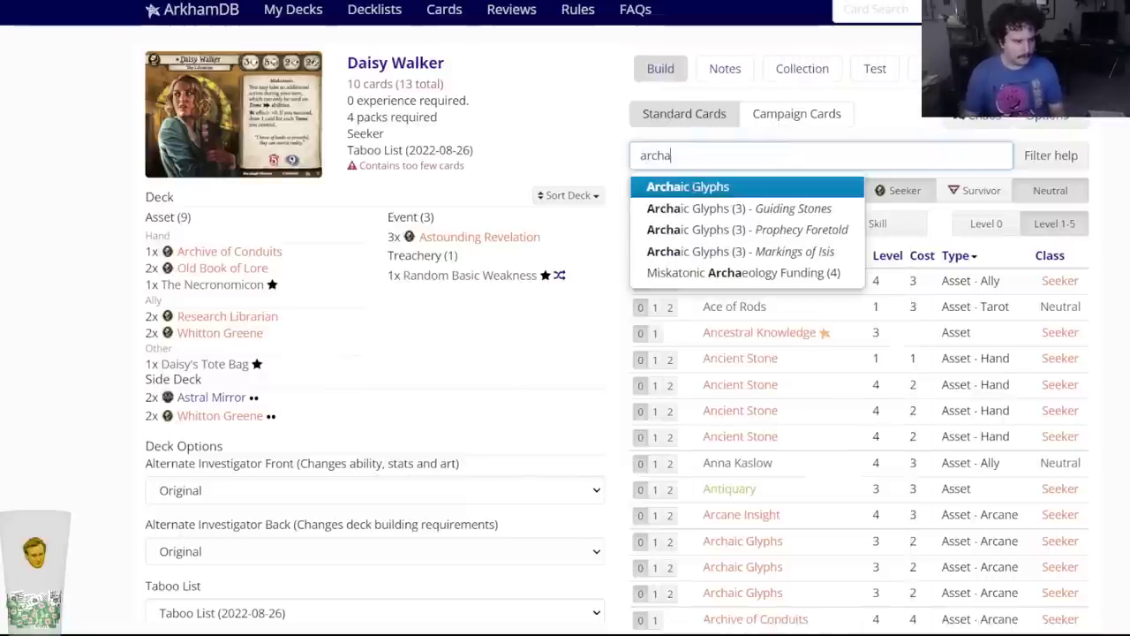
left_click(696, 208)
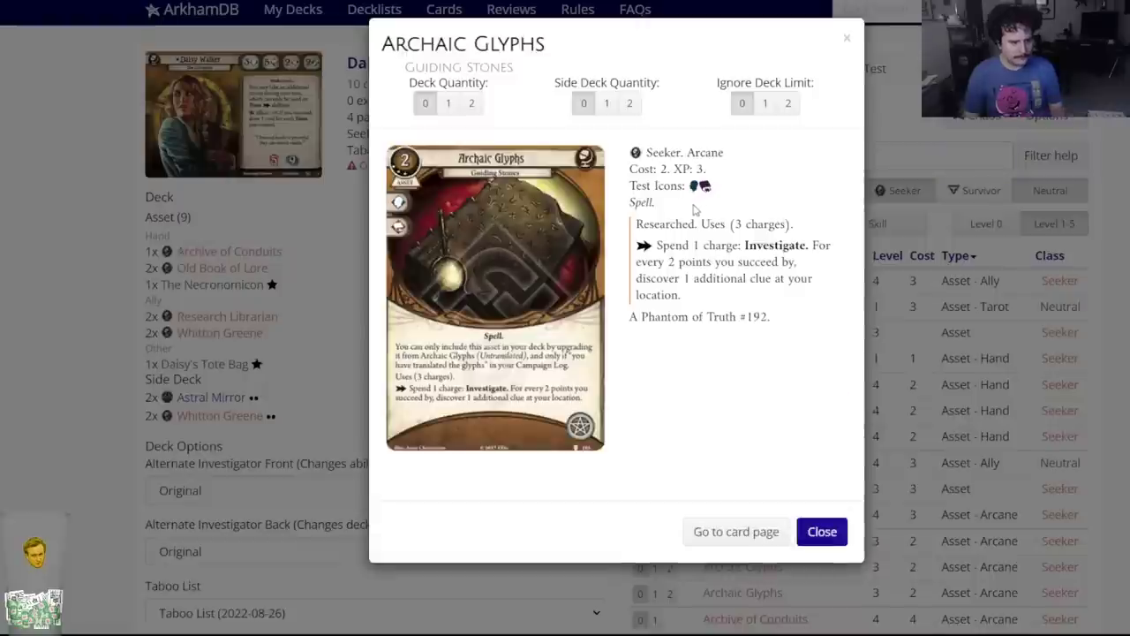
left_click(818, 532)
left_click(734, 159)
key("BackSpace")
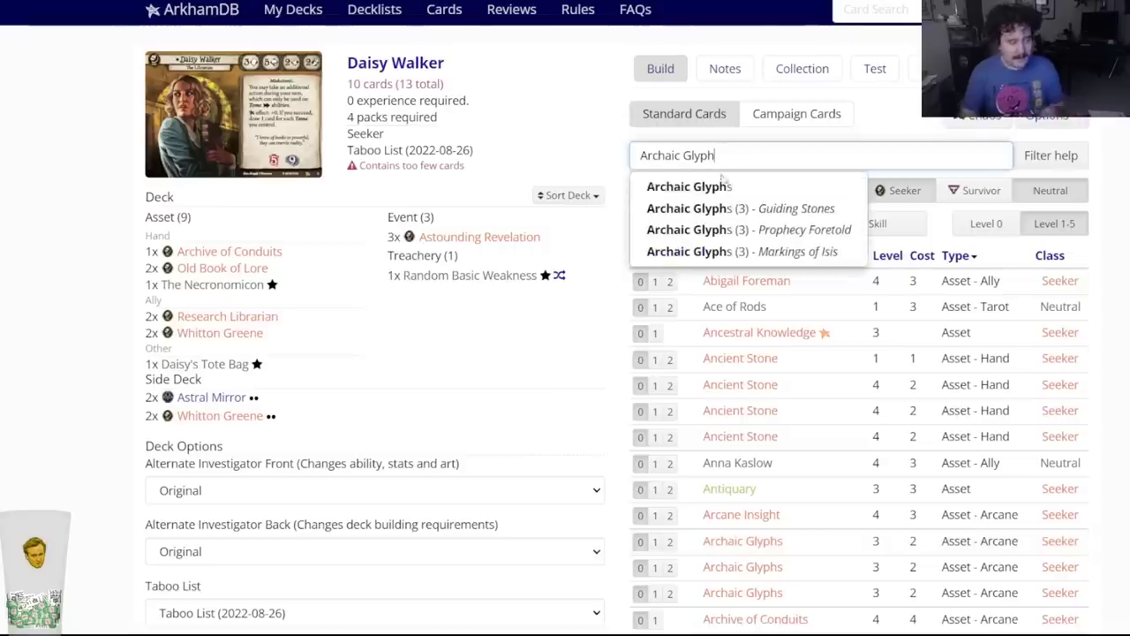
left_click(720, 186)
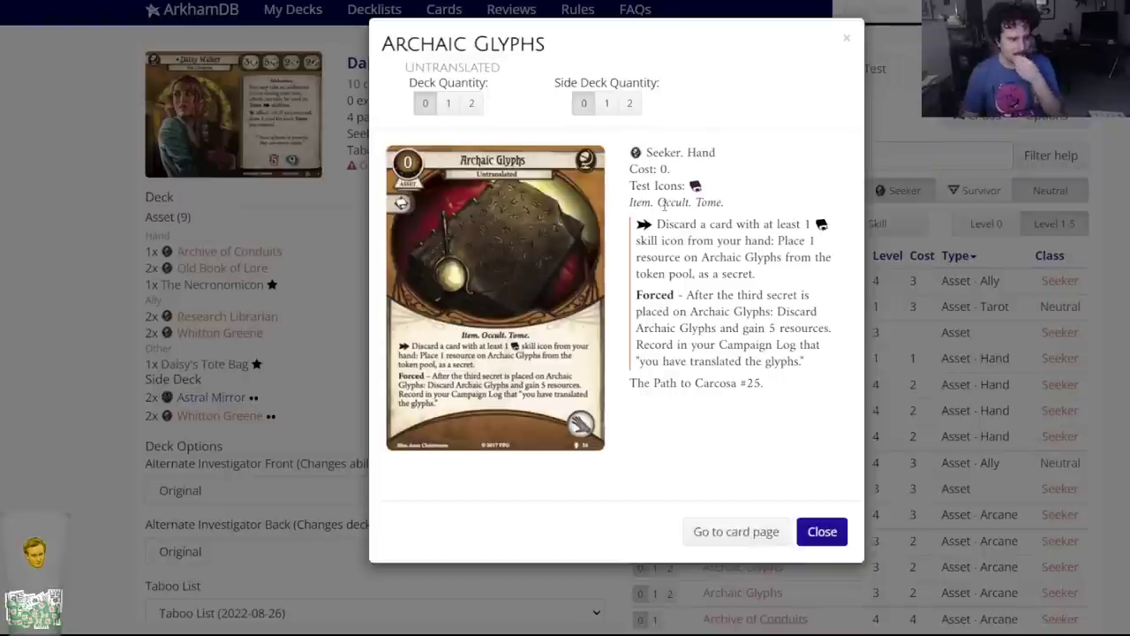
left_click(821, 532)
Move both copies of the untranslated Archaic Glyphs from the Rex Murphy main deck to the Daisy Walker main deck.
left_click(732, 160)
key("BackSpace")
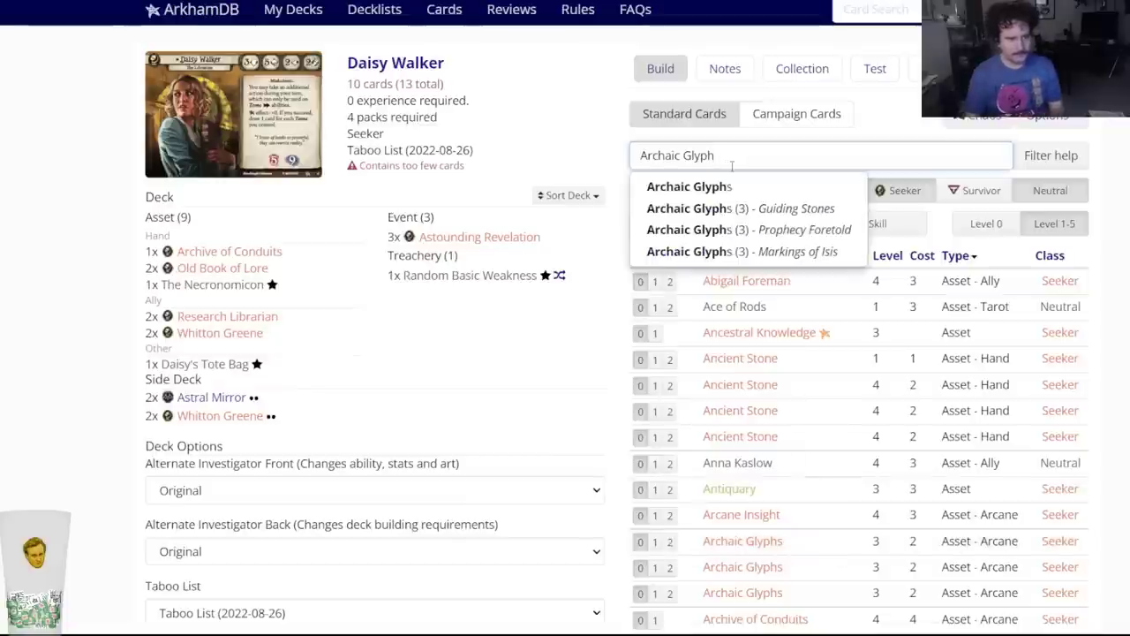
left_click(723, 185)
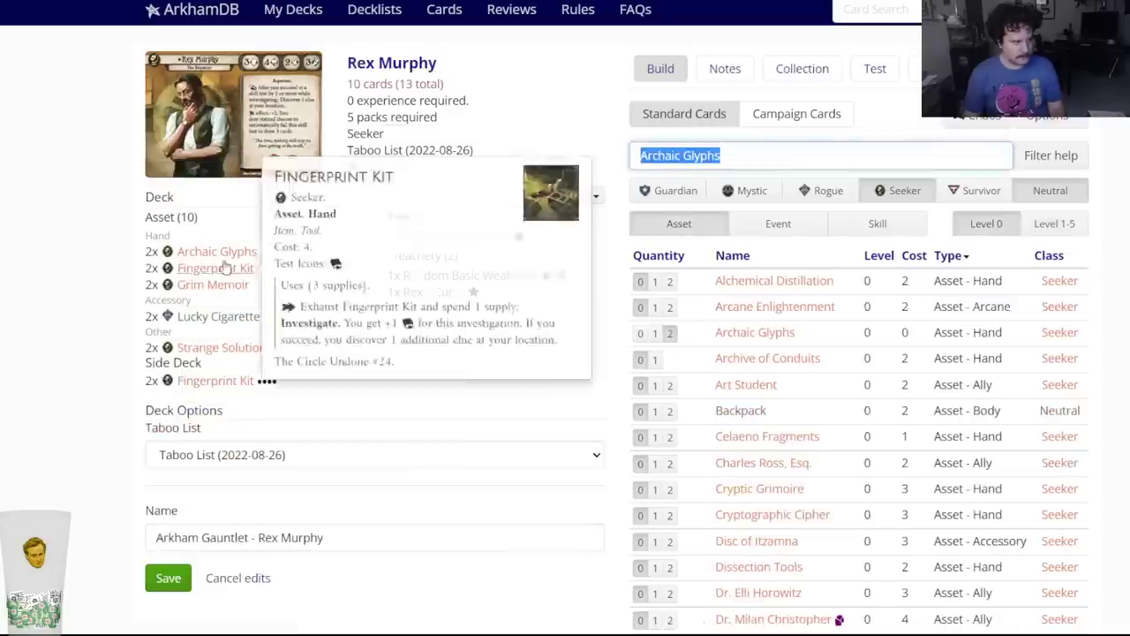
left_click(348, 159)
left_click(425, 103)
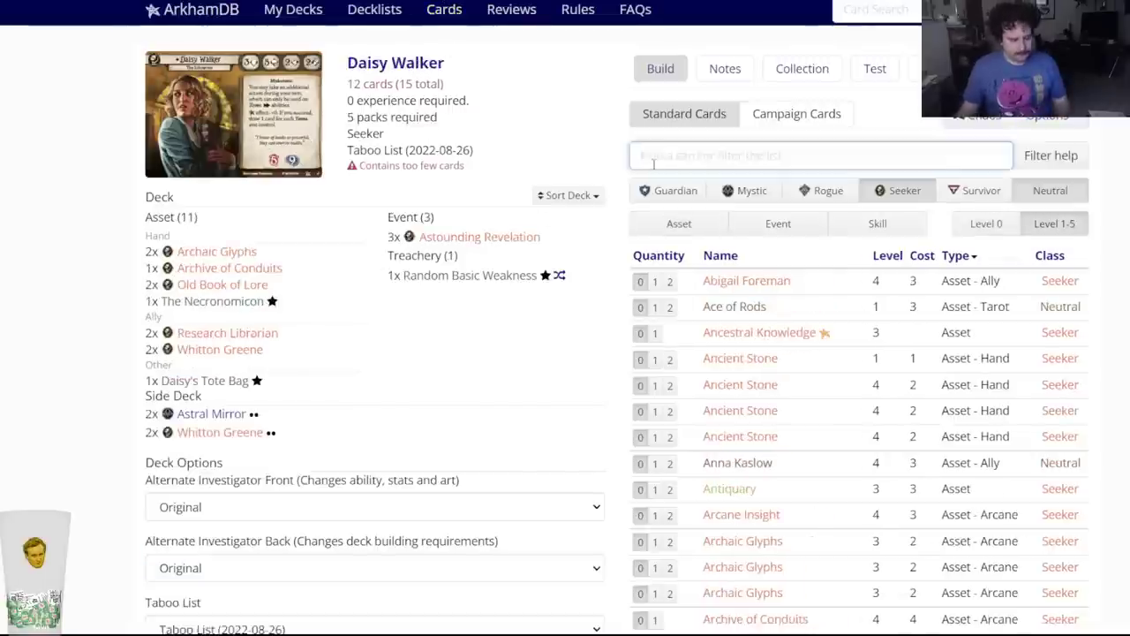
Find Surprising Find and add three copies to the Daisy Walker side deck.
type("surprisi")
left_click(694, 185)
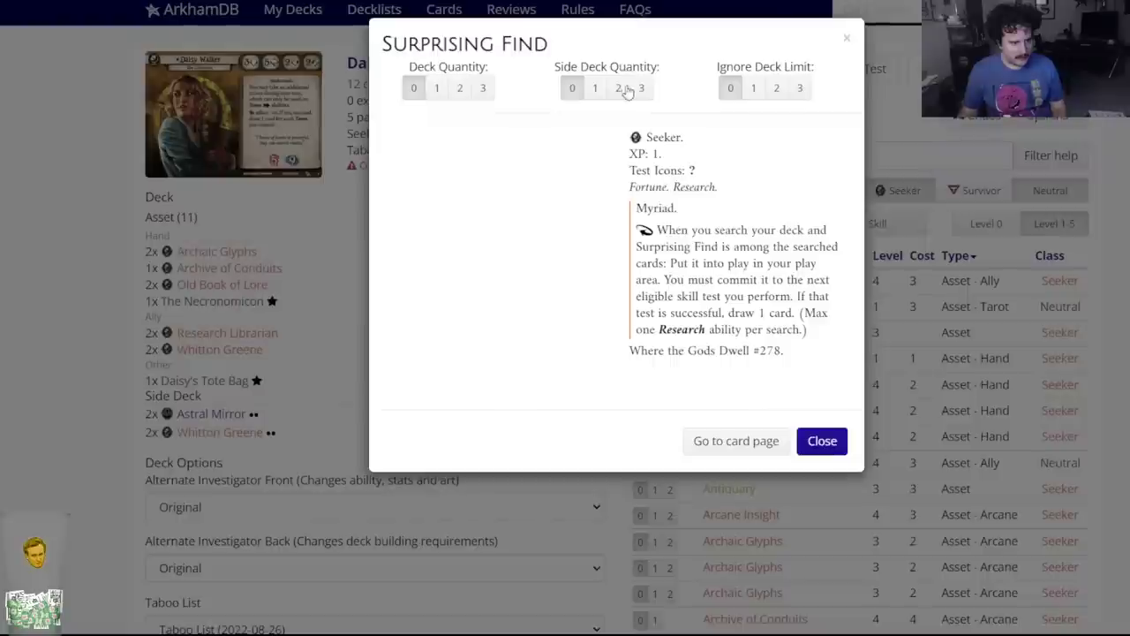
left_click(641, 88)
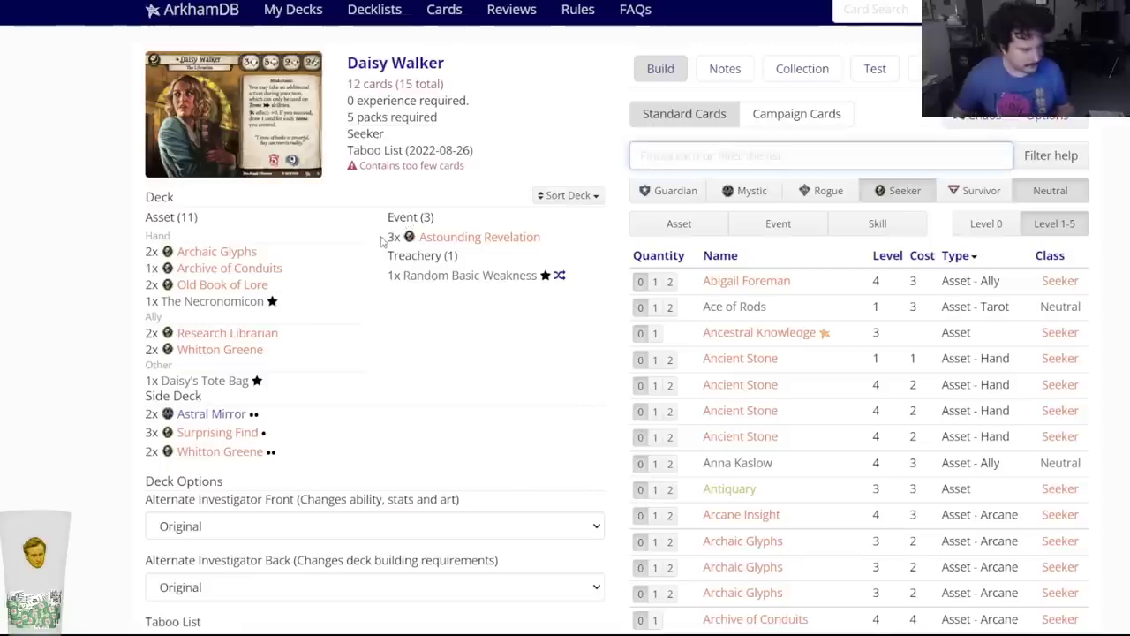
Reread the untranslated Archaic Glyphs and Astounding Revelation in the Daisy Walker deck to check how they work together.
left_click(219, 252)
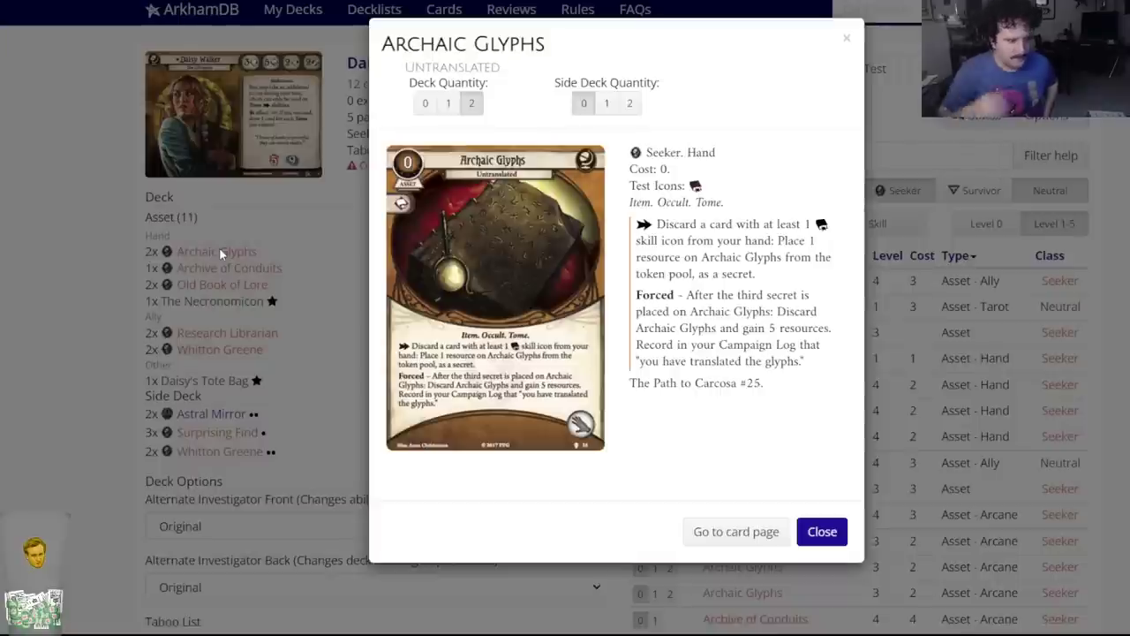
left_click_drag(681, 295, 761, 315)
left_click(846, 529)
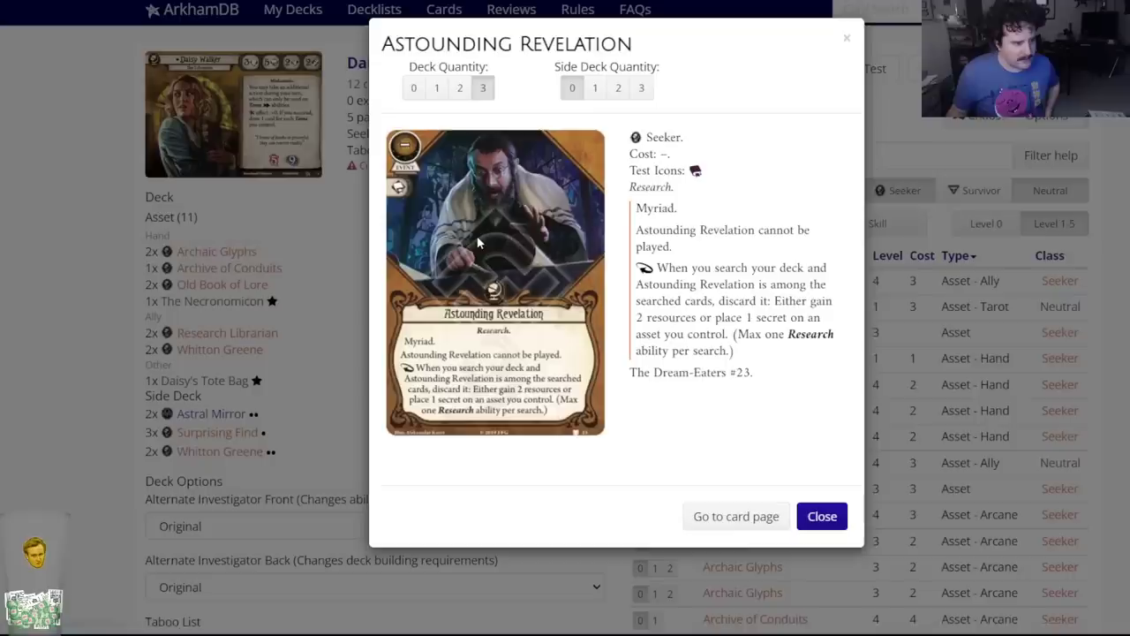
left_click(459, 237)
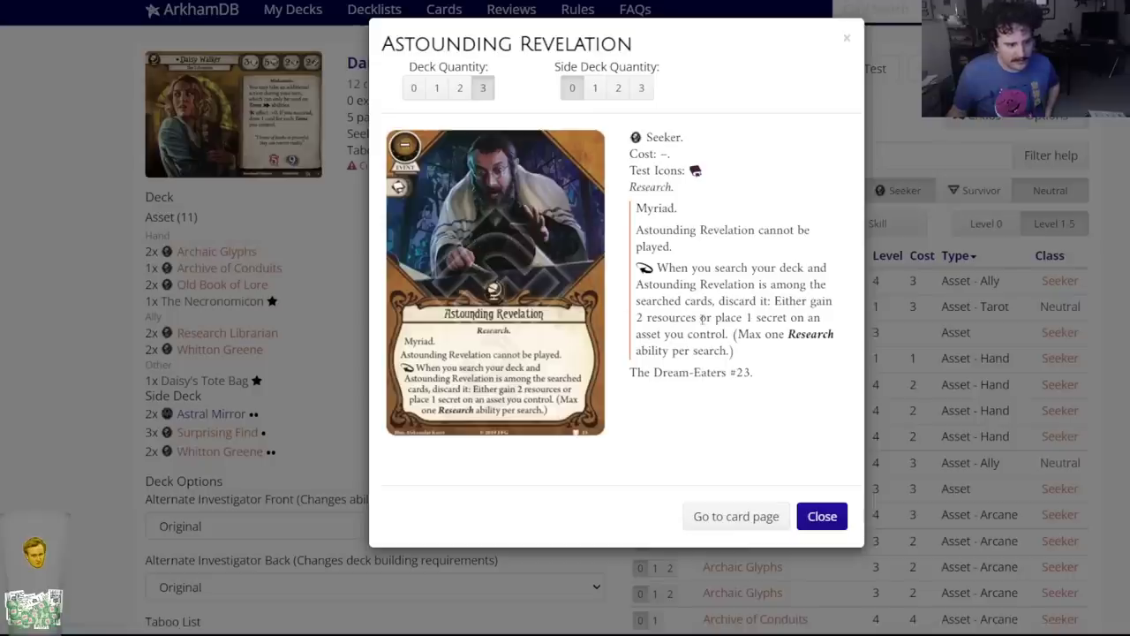
left_click(822, 516)
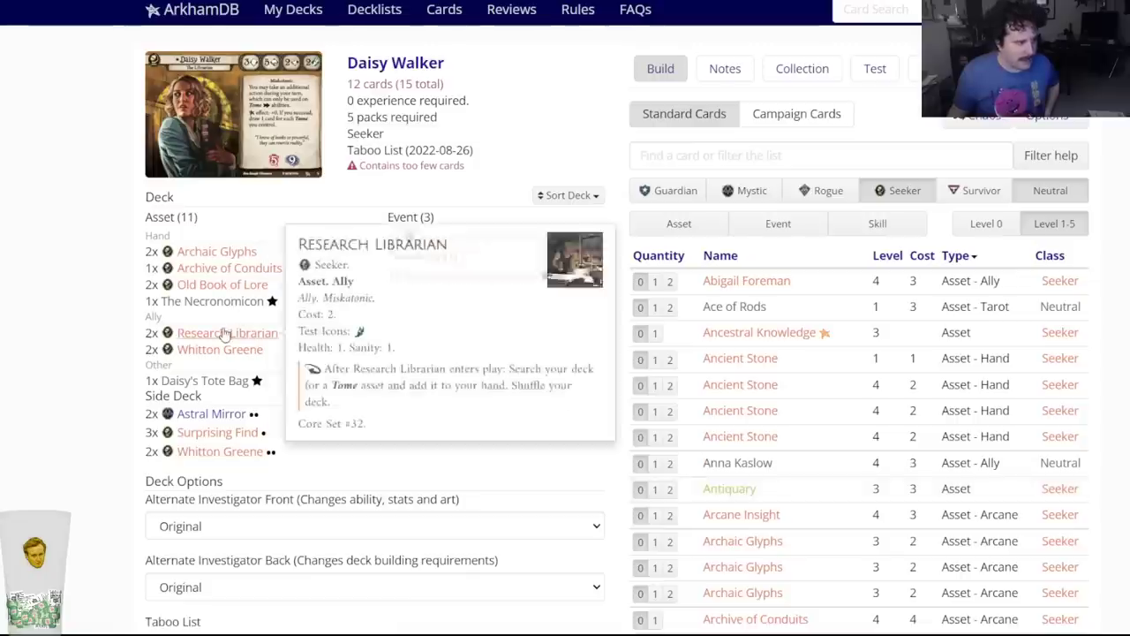
left_click(202, 251)
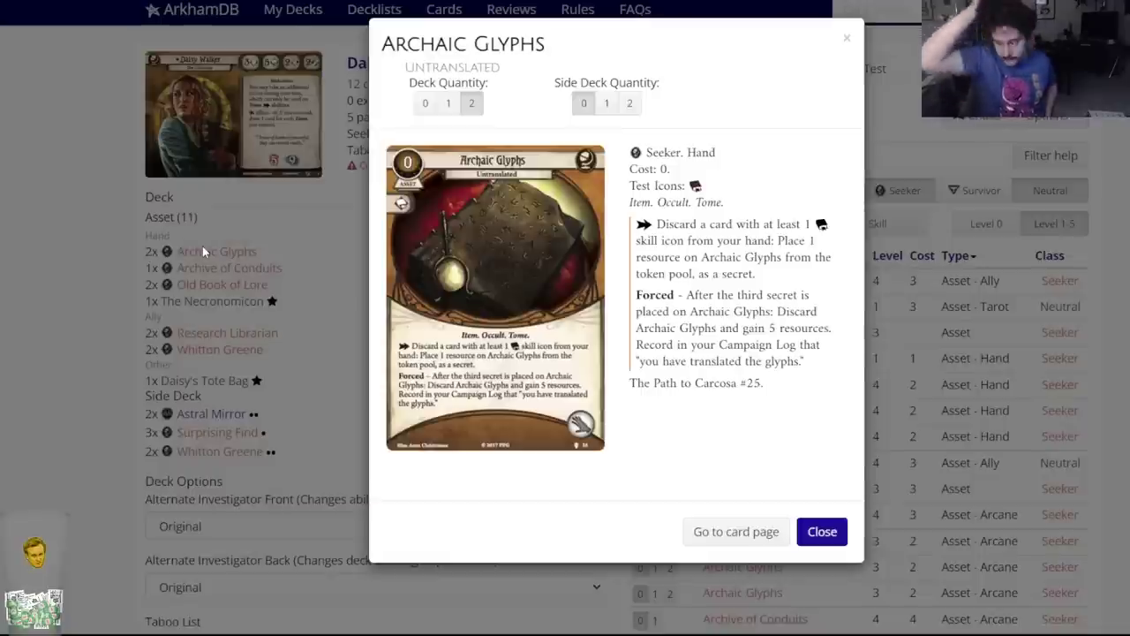
left_click(801, 533)
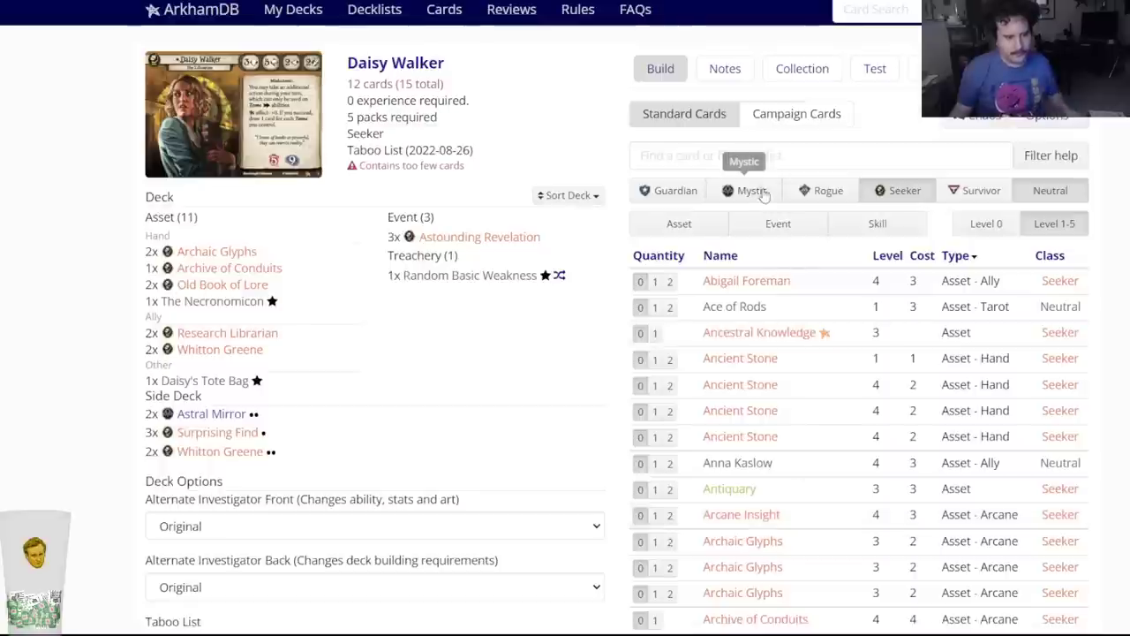
Compare the three level 3 versions of Archaic Glyphs: Guiding Stones, Prophecy Foretold and Markings of Isis.
left_click(743, 161)
type("archaic")
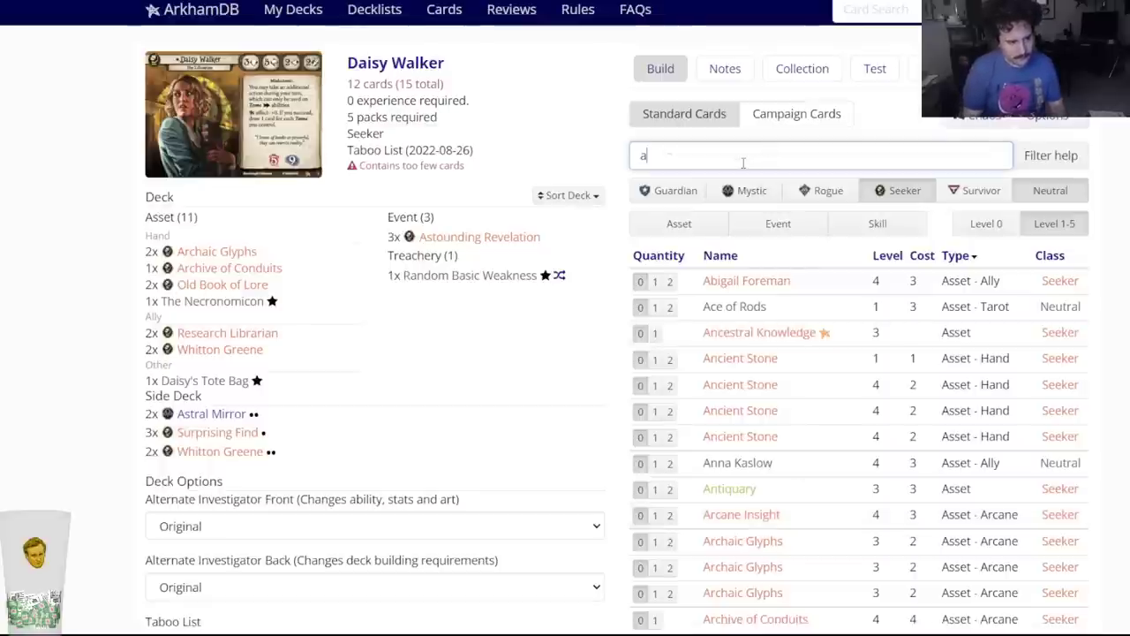
left_click(742, 206)
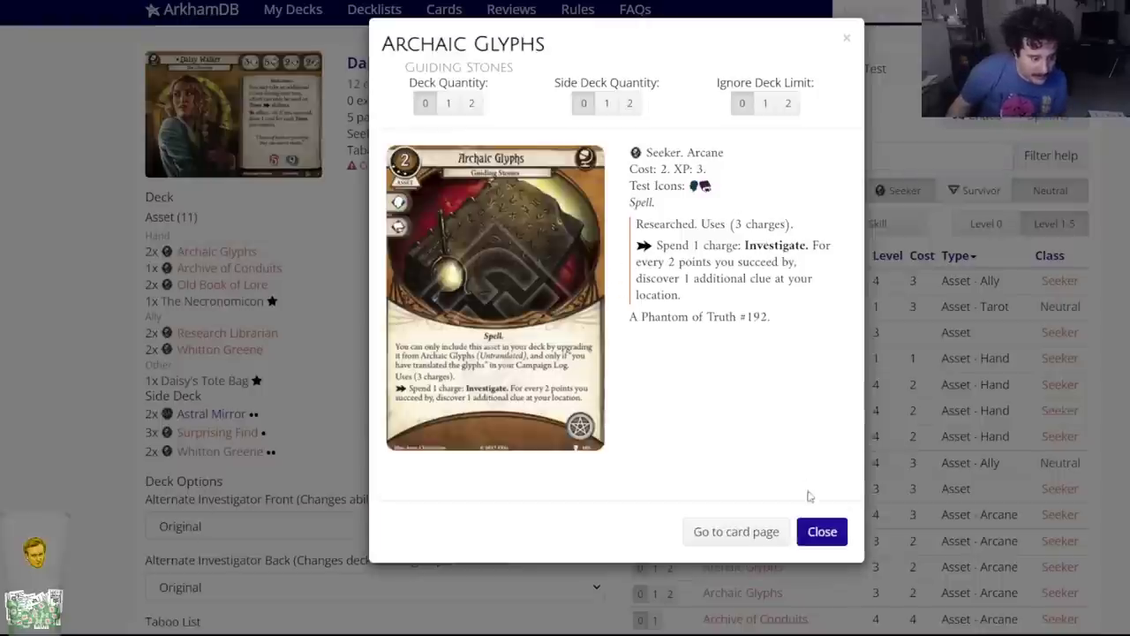
left_click(817, 531)
left_click(752, 157)
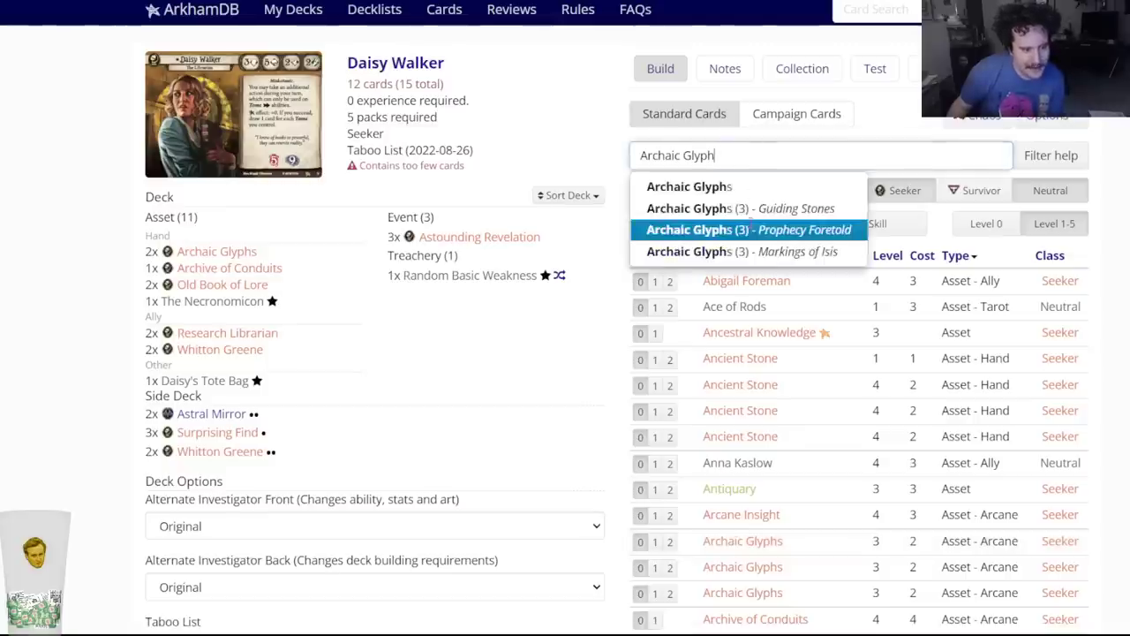
left_click(742, 227)
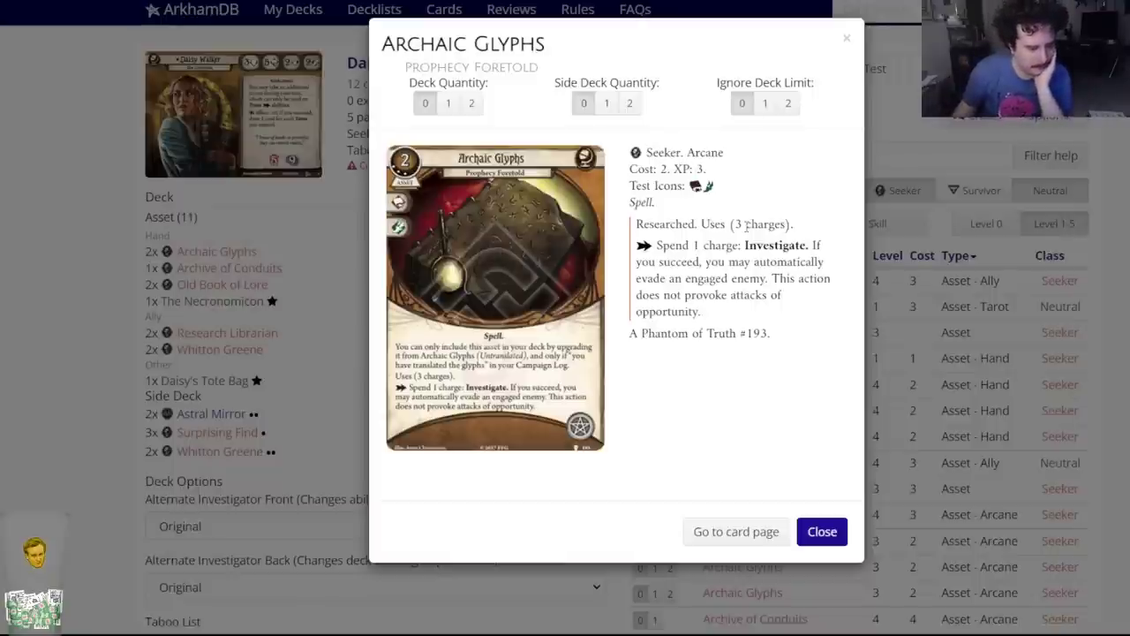
left_click(835, 533)
left_click(731, 158)
key("BackSpace")
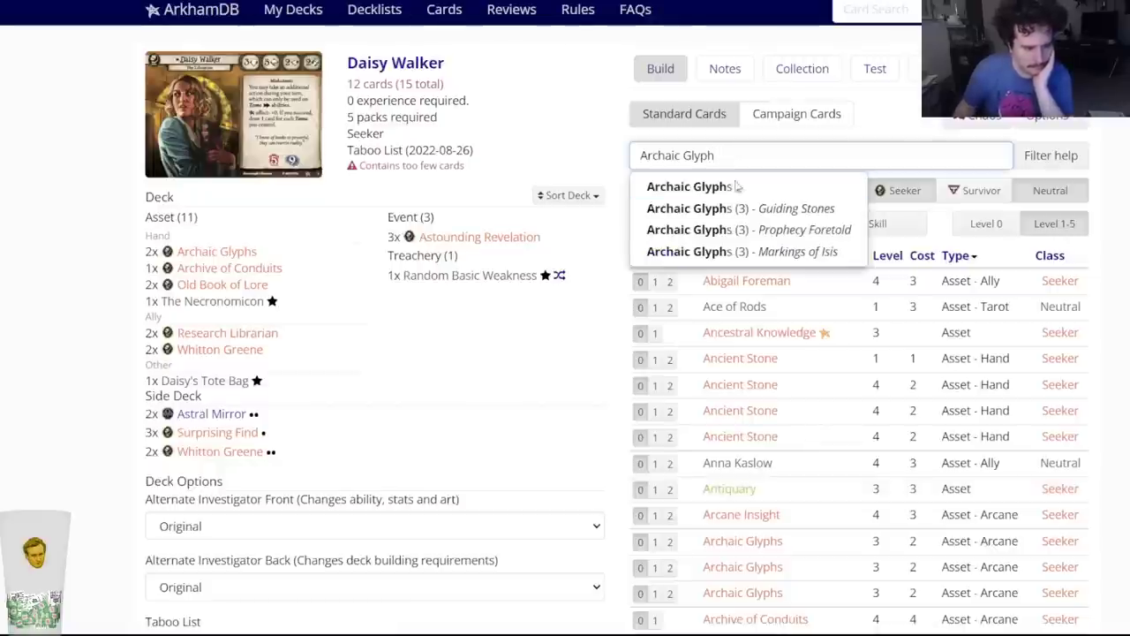
left_click(733, 252)
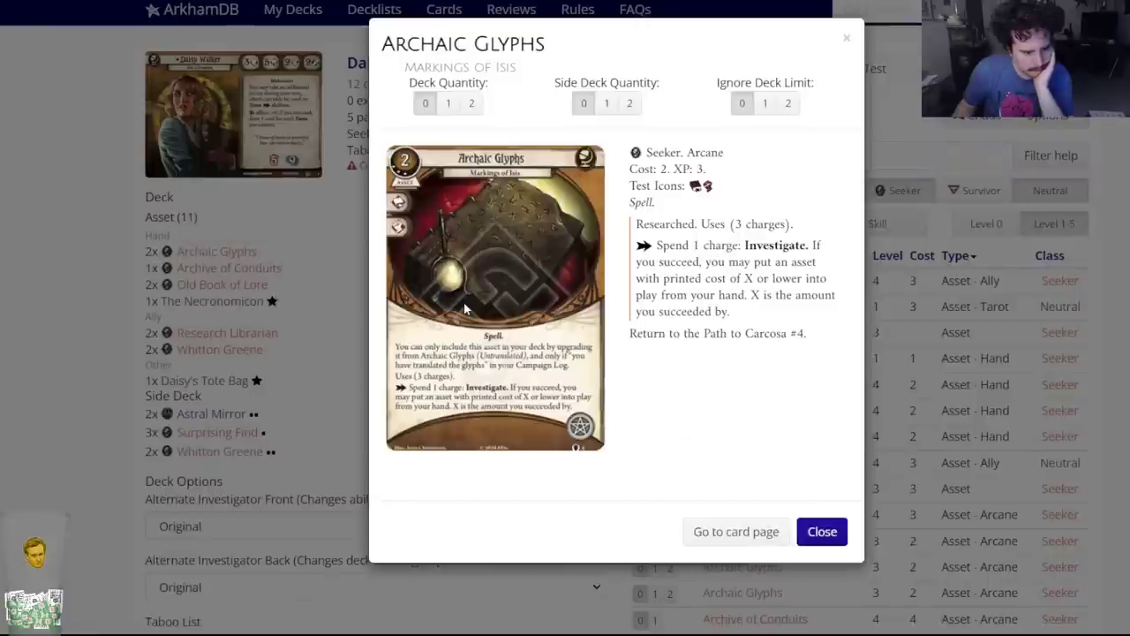
left_click(827, 530)
Add two copies of the level 3 Archaic Glyphs, Guiding Stones, to the Daisy Walker side deck.
left_click(748, 159)
key("BackSpace")
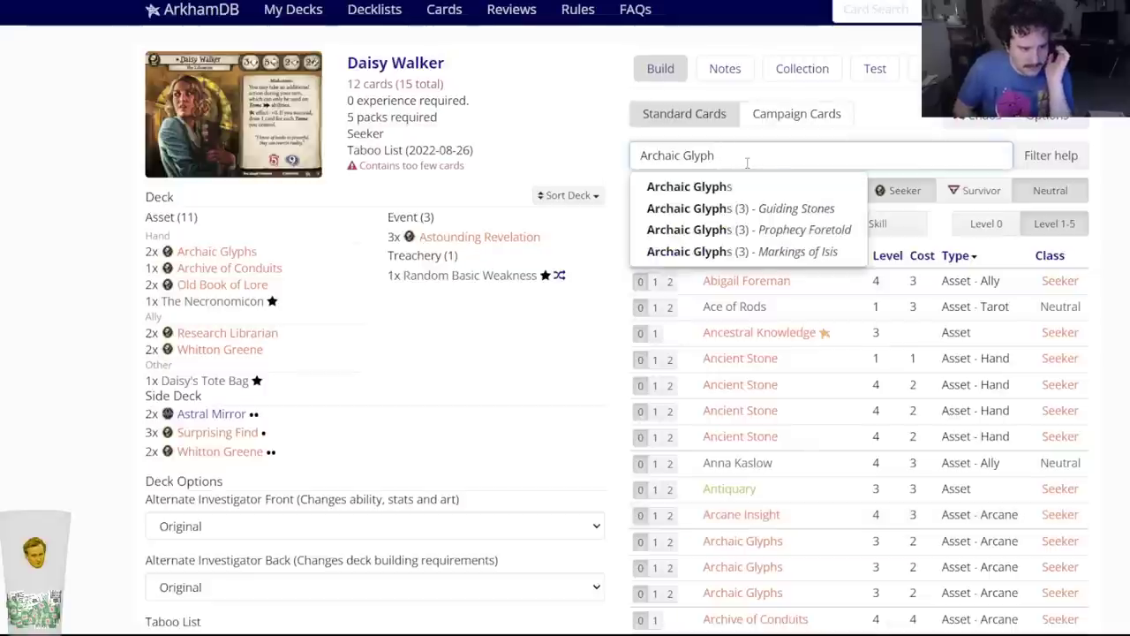
left_click(741, 209)
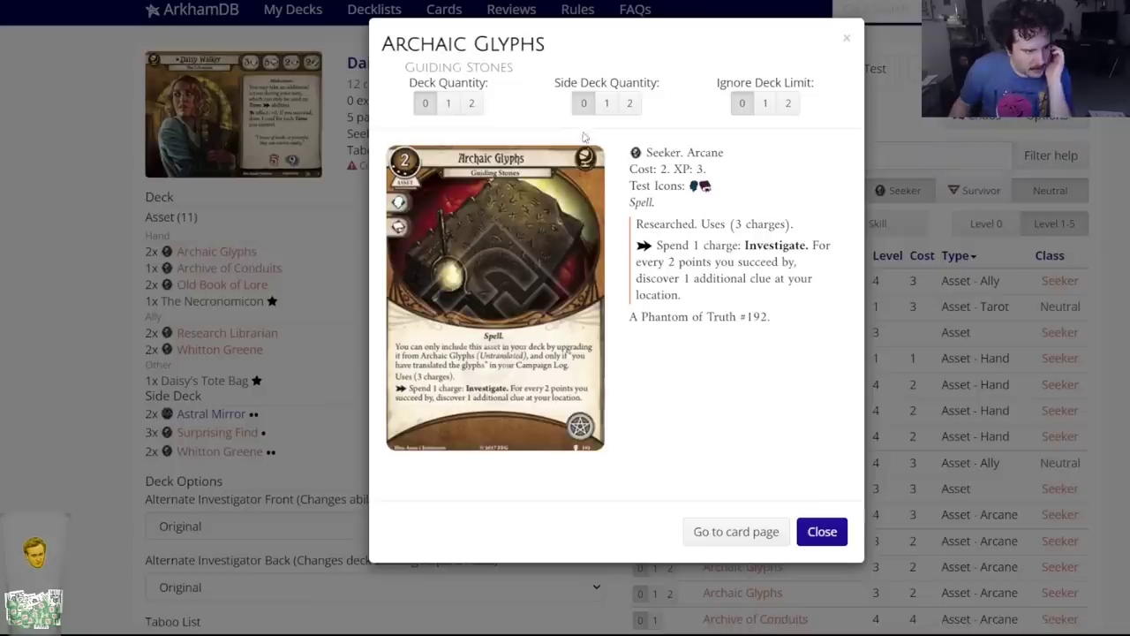
left_click(630, 104)
left_click(50, 404)
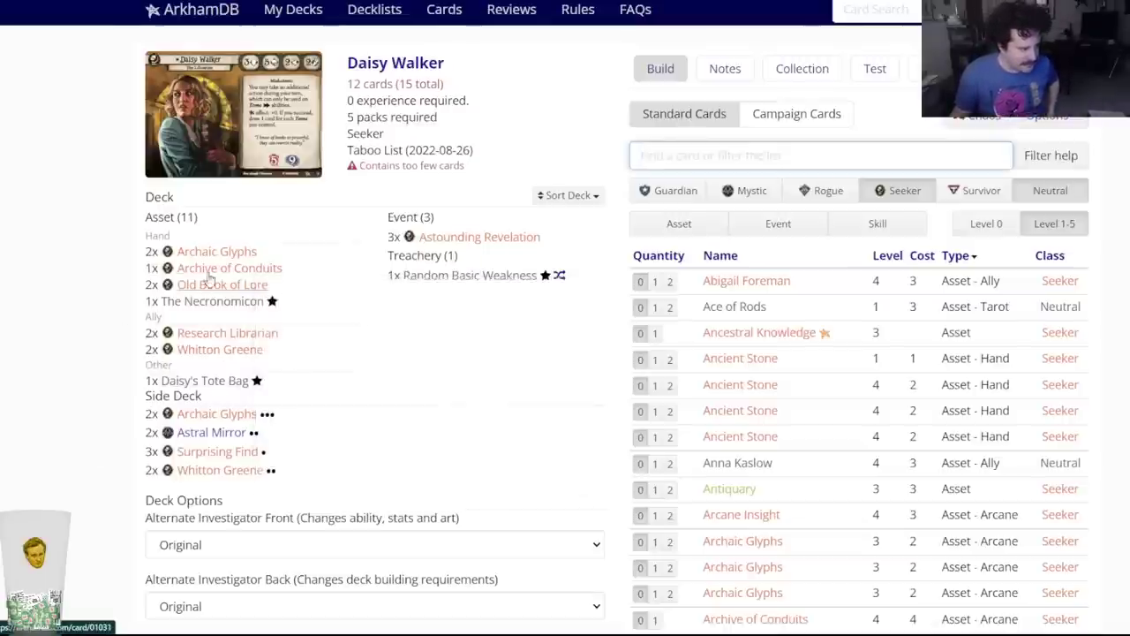
Filter the card list to level 0 Tome cards with k:tome and read through candidates such as Encyclopedia and Medical Texts.
type("k:tome")
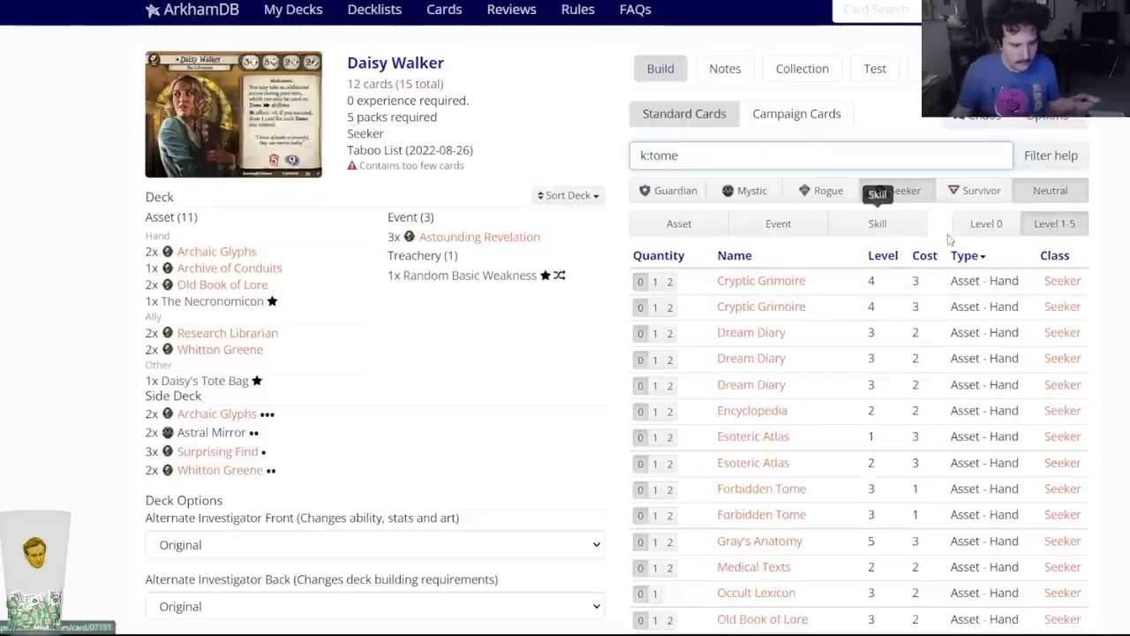
left_click(984, 223)
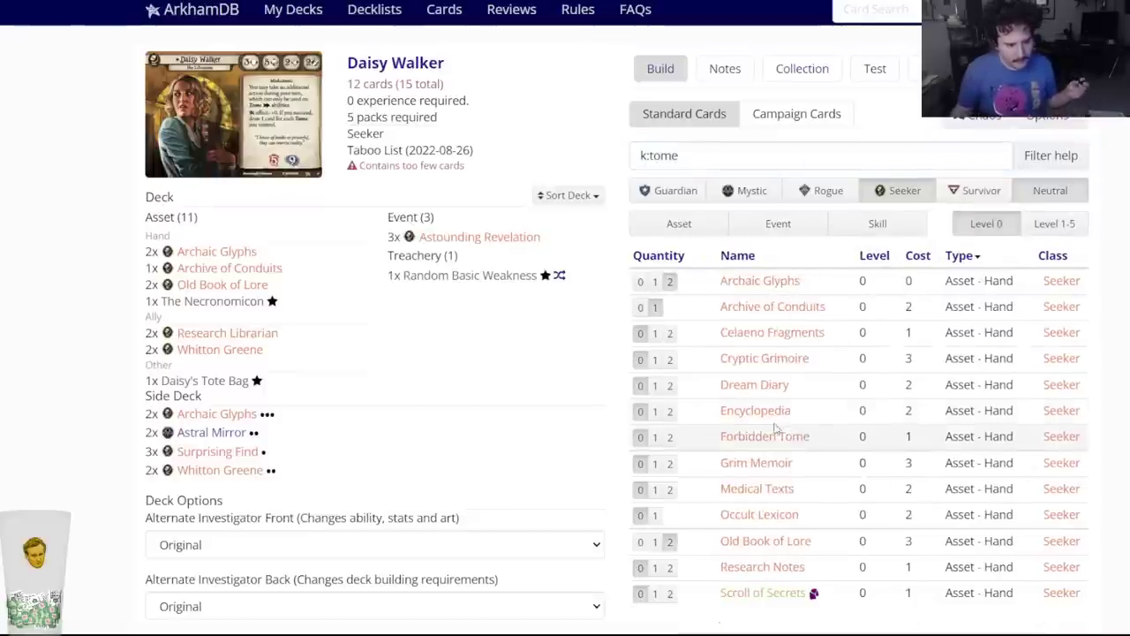
mouse_move(765, 422)
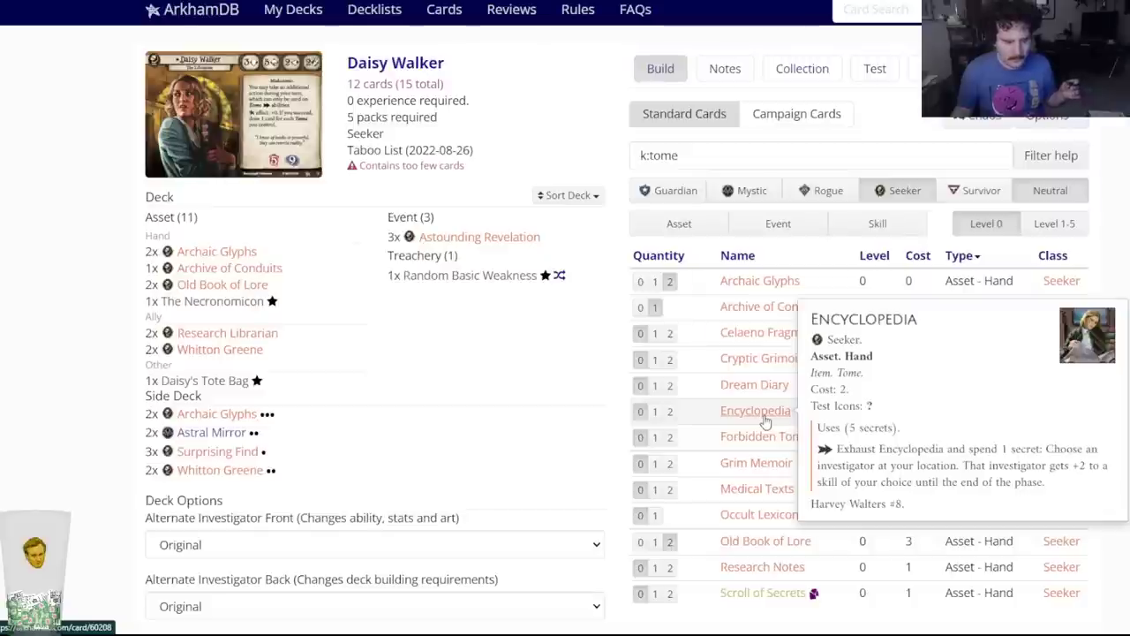
mouse_move(753, 369)
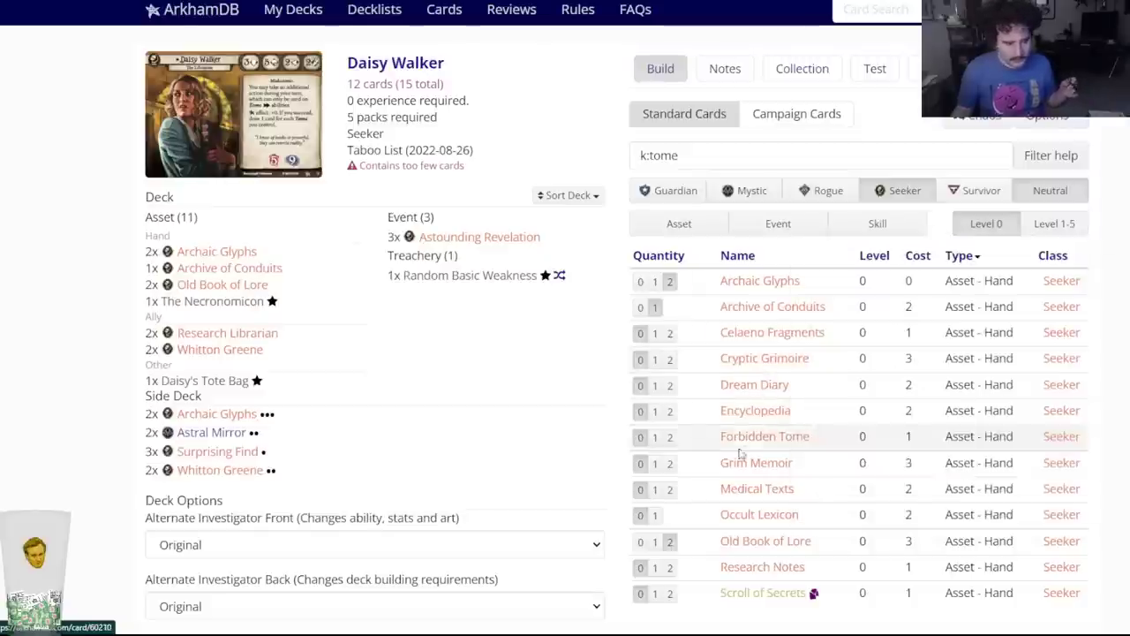
mouse_move(738, 490)
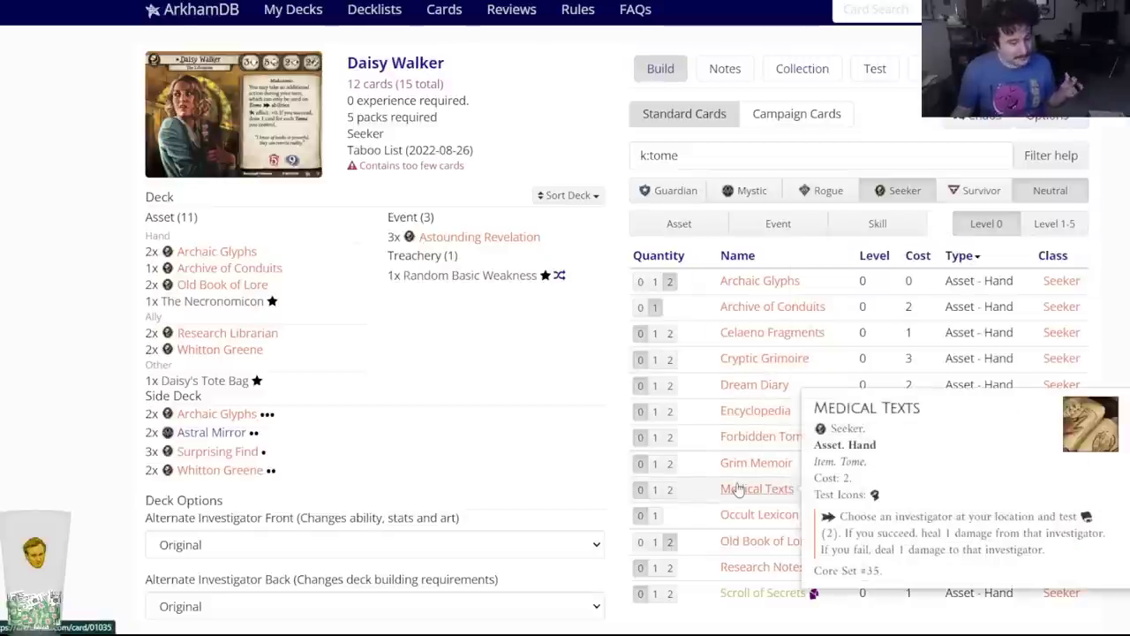
mouse_move(758, 570)
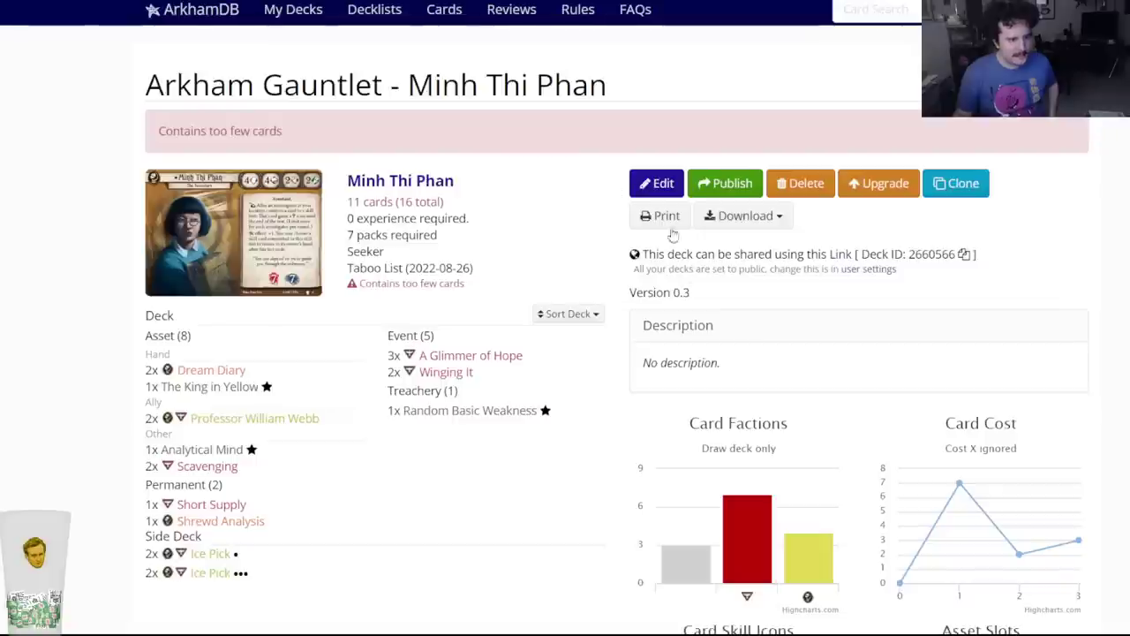
Open the Minh Thi Phan deck for editing and add two copies of the level 0 Scroll of Secrets to the main deck.
left_click(643, 187)
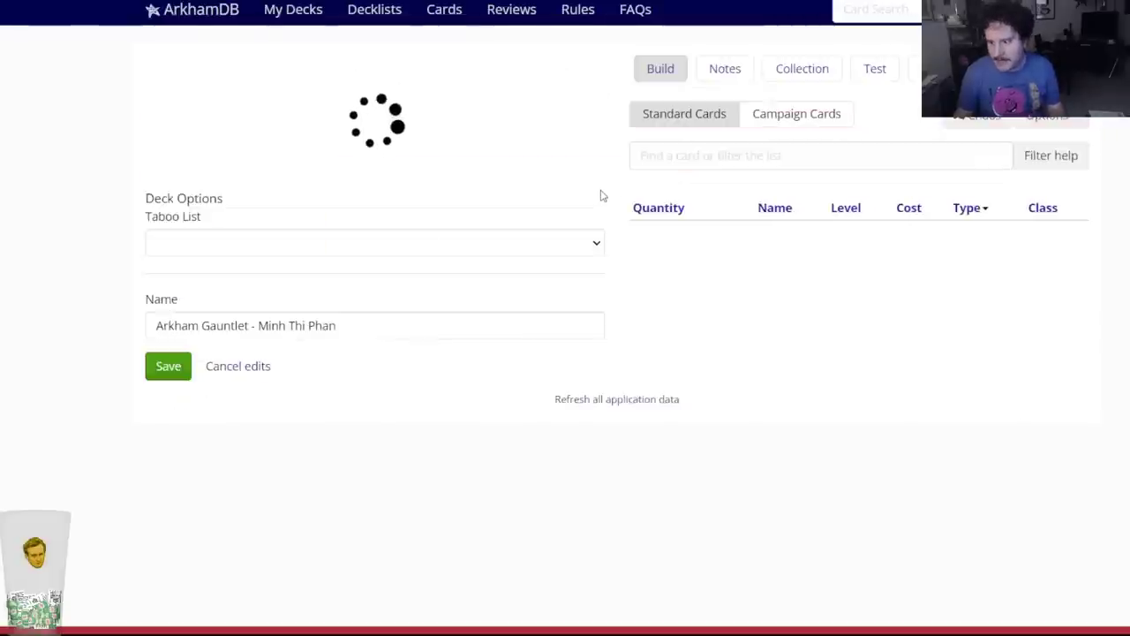
left_click(673, 163)
type("scroll of")
left_click(698, 187)
left_click(472, 87)
Add two copies of the level 3 Seeker Scroll of Secrets to the Minh Thi Phan side deck.
left_click(662, 154)
type("scroll of")
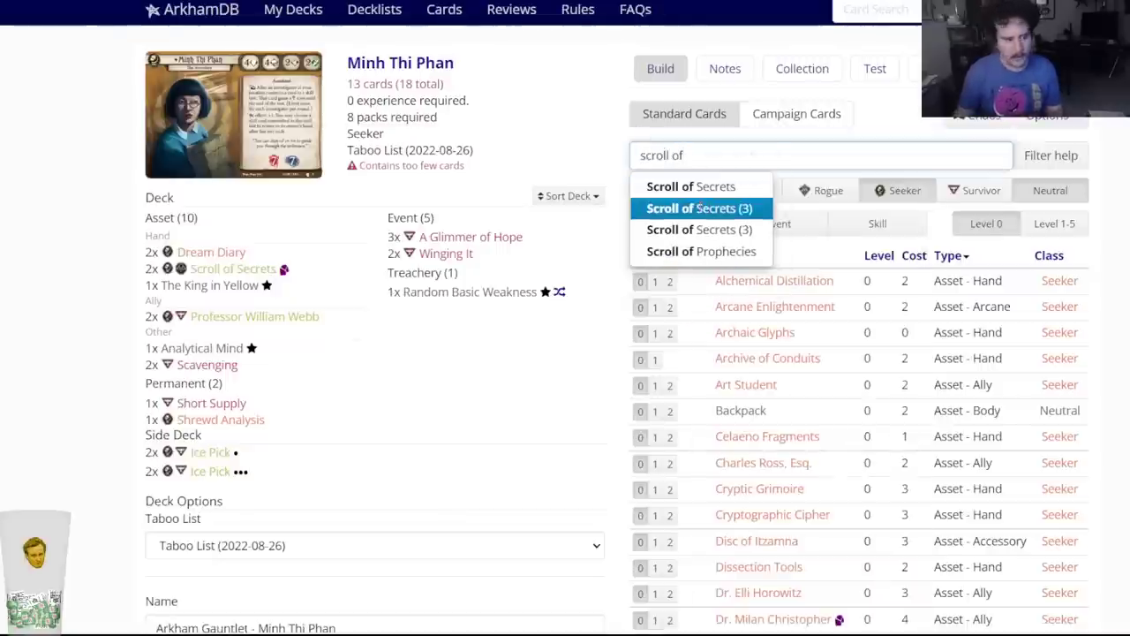
left_click(698, 209)
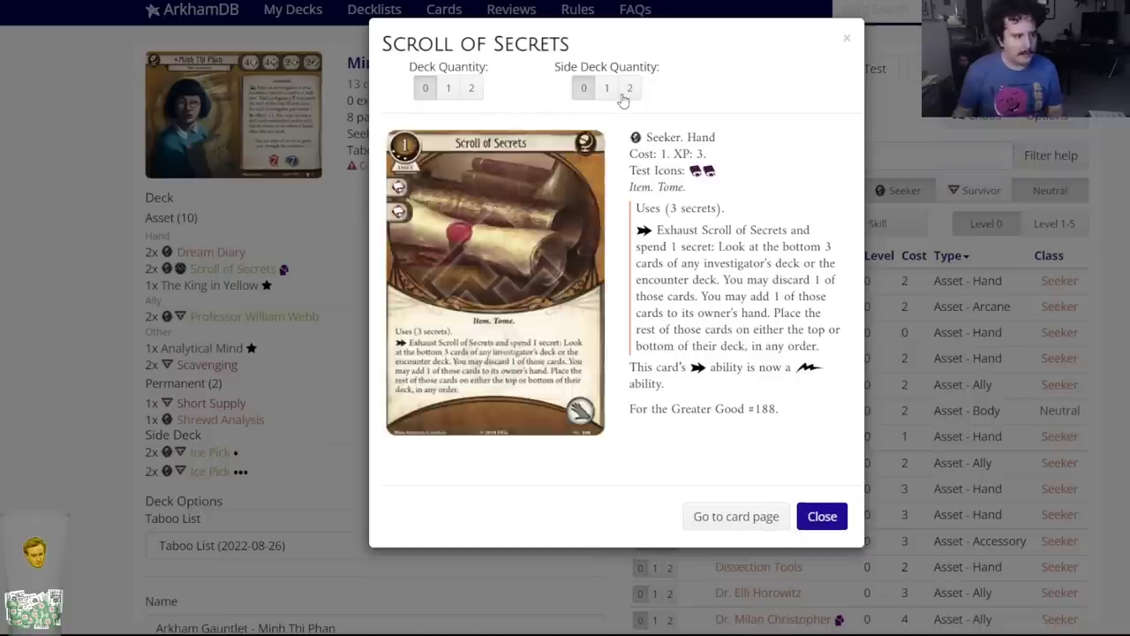
left_click(628, 89)
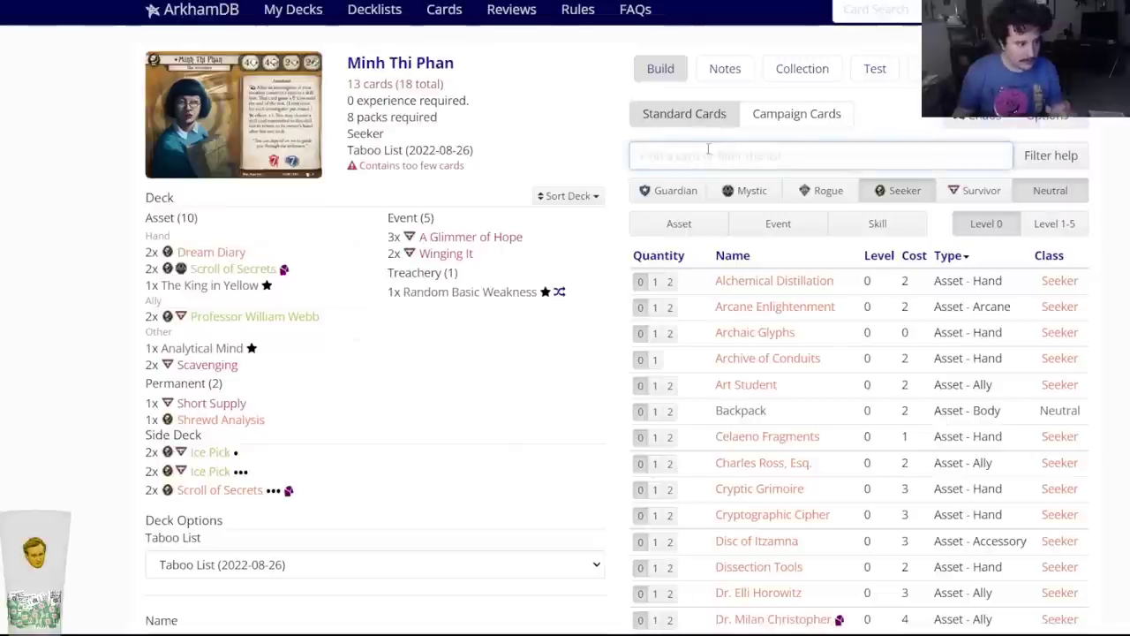
Add three copies of Fortuitous Discovery to the Minh Thi Phan main deck and review its Myriad events.
type("fortui")
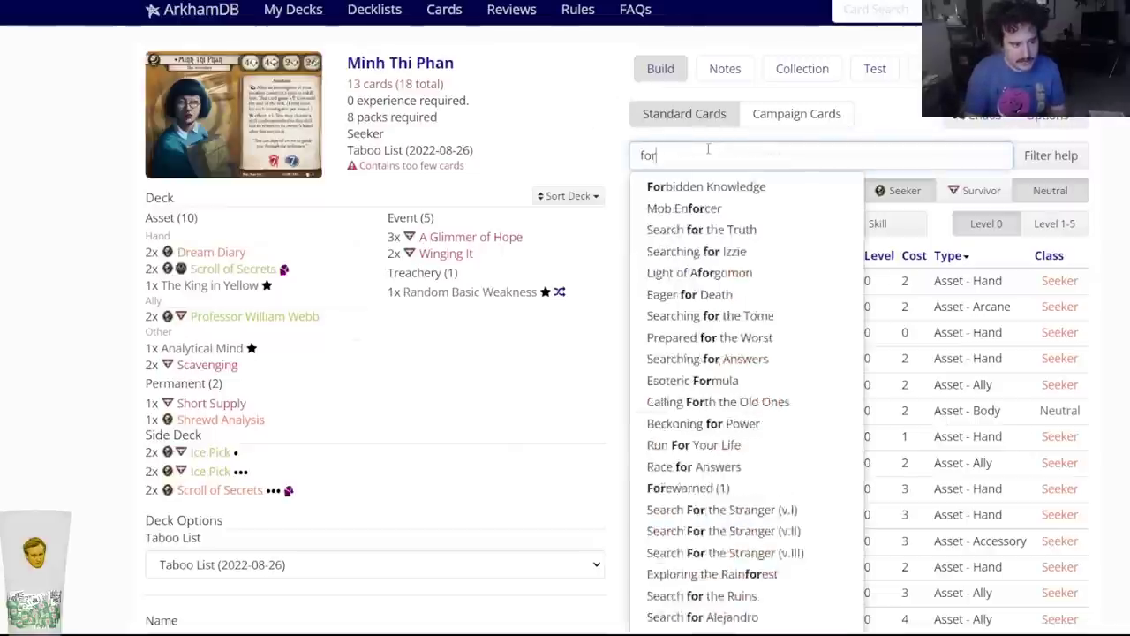
left_click(681, 185)
left_click(485, 86)
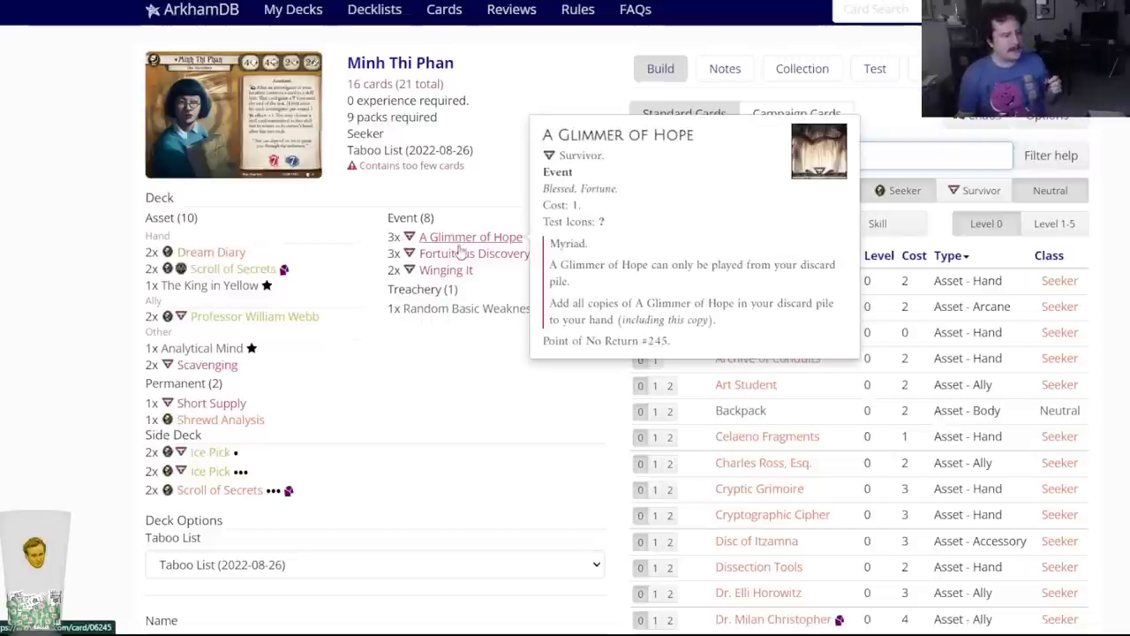
mouse_move(459, 253)
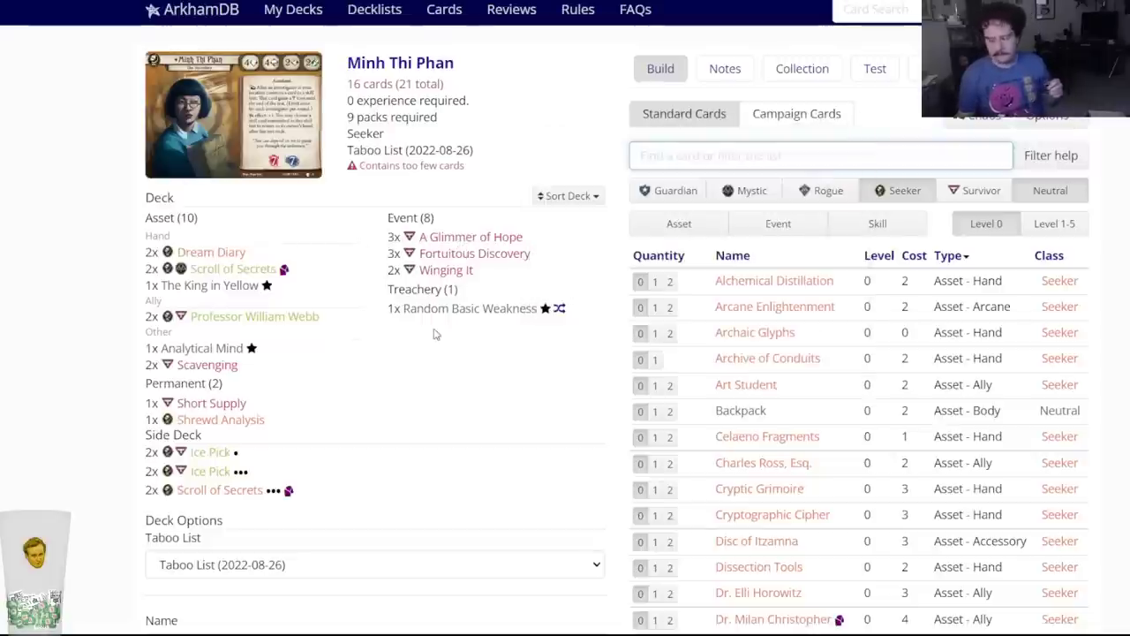
Save the edited Minh Thi Phan deck and look over its saved card list.
scroll(212, 265, "down", 2)
scroll(212, 265, "up", 2)
scroll(150, 507, "down", 1)
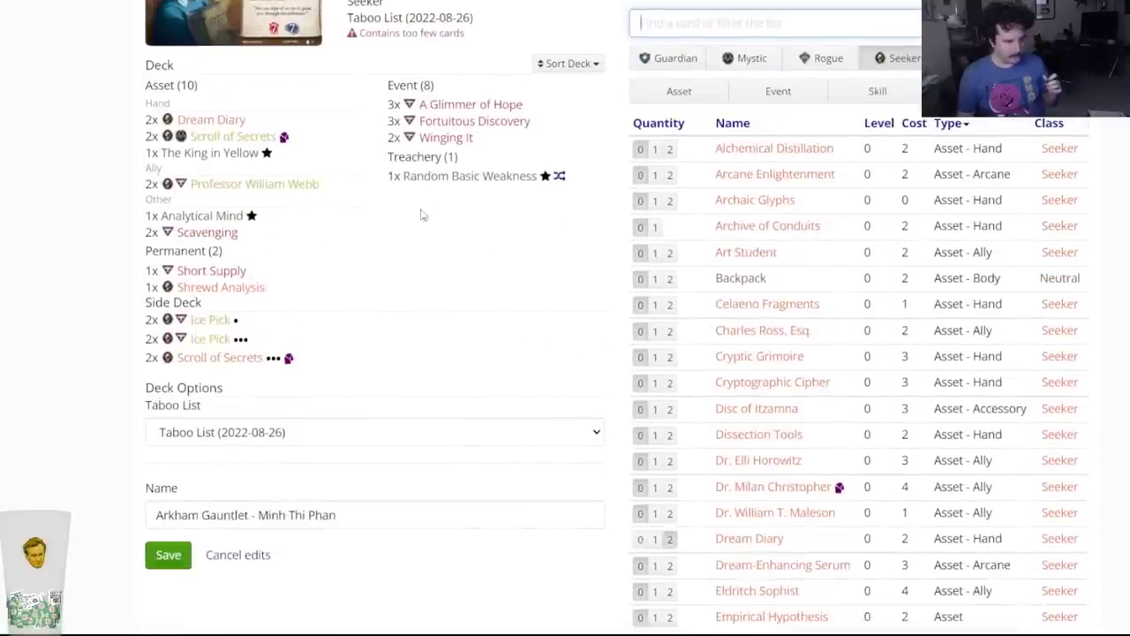
scroll(348, 277, "up", 1)
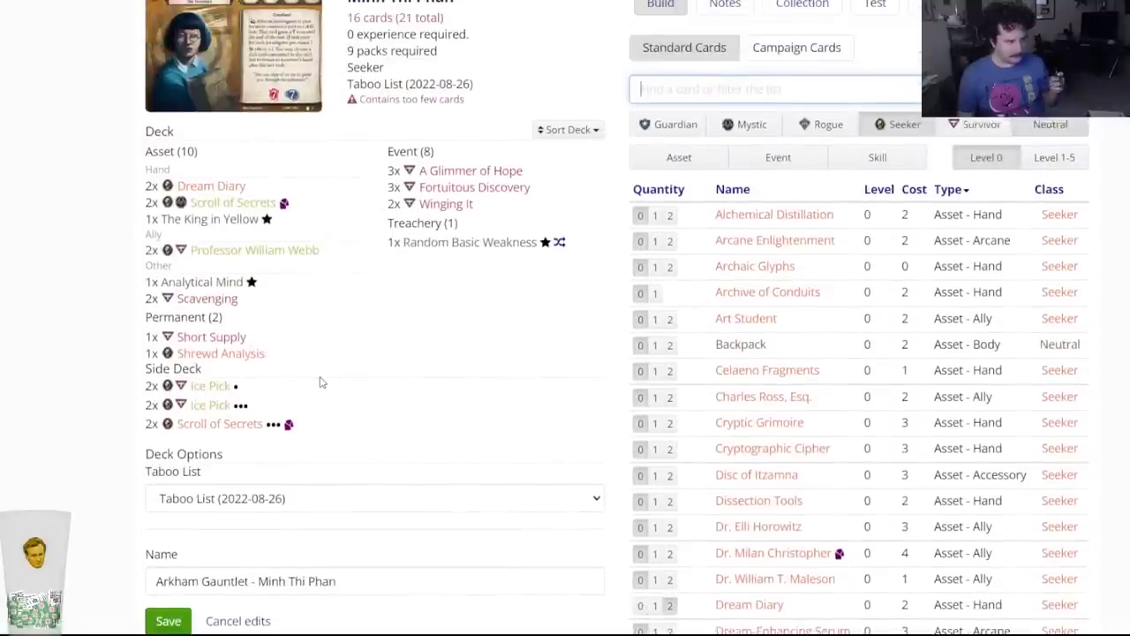
left_click(159, 623)
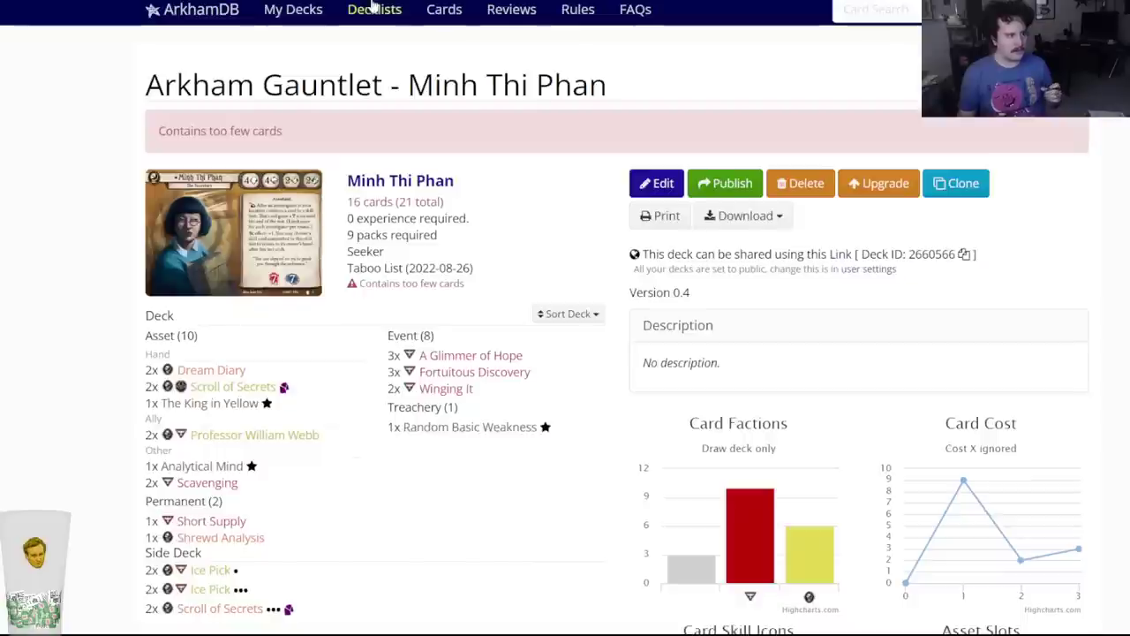
scroll(201, 450, "down", 2)
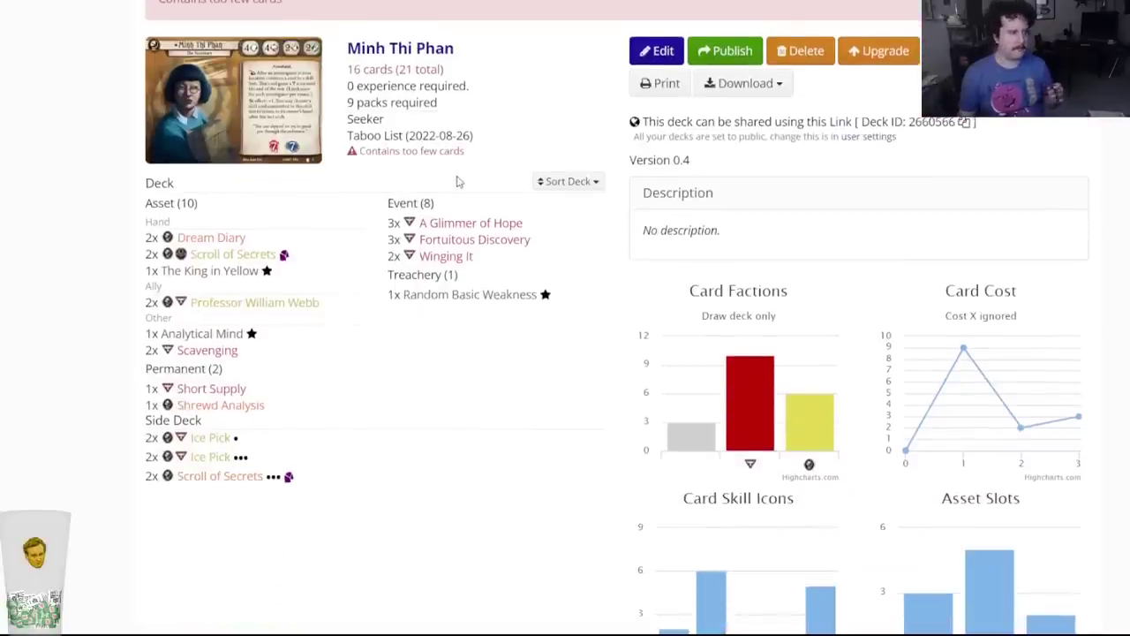
scroll(454, 189, "up", 1)
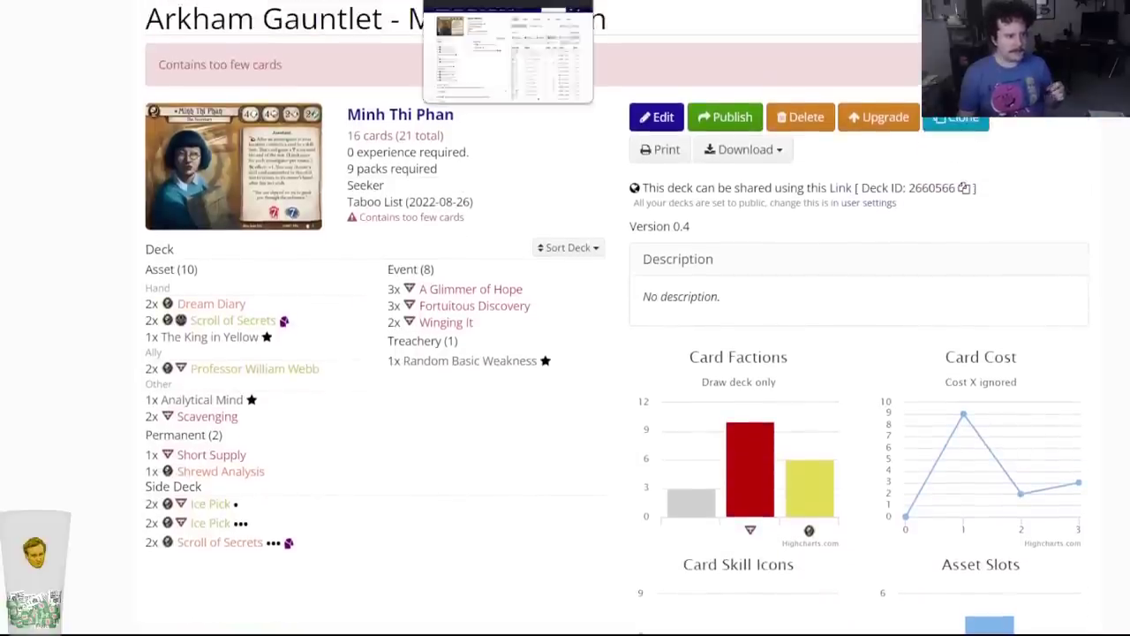
Review the Daisy Walker, Trish Scarborough and Finn Edwards decks, and examine the investigator columns in the gauntlet double-checking spreadsheet.
left_click(433, 3)
mouse_move(433, 66)
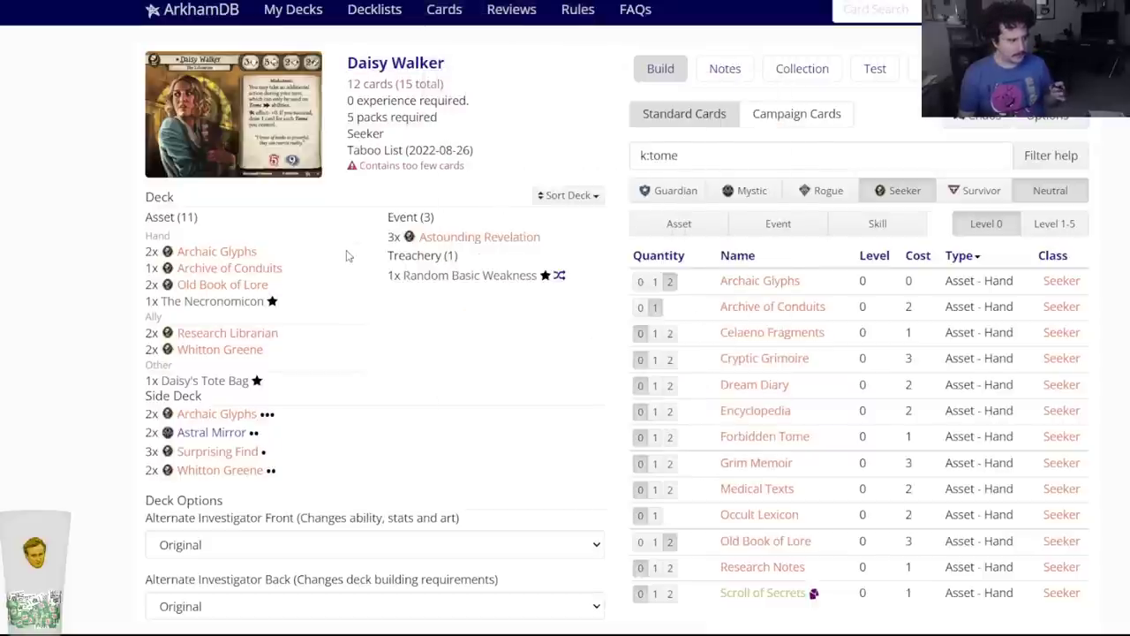
key("ctrl+Tab")
key("ctrl+Tab")
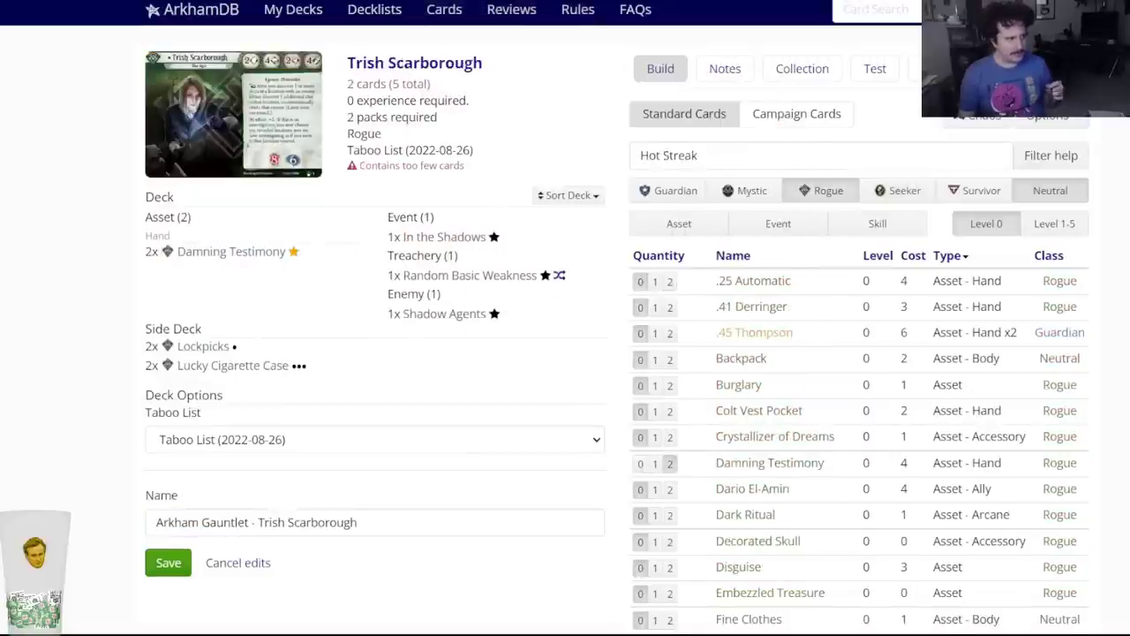
key("ctrl+shift+Tab")
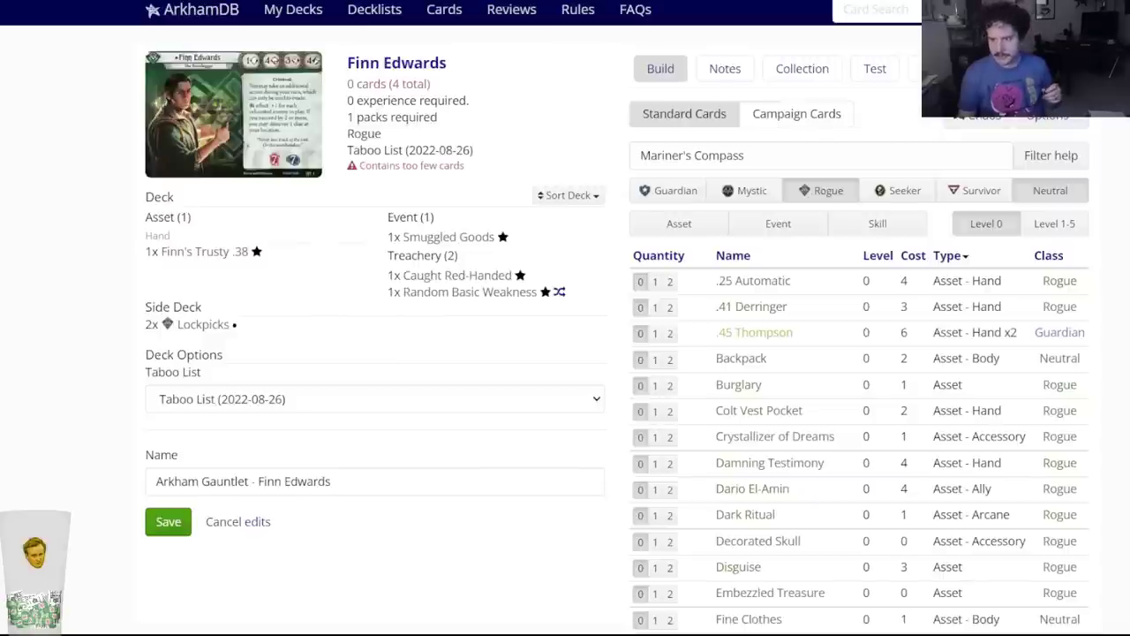
key("ctrl+1")
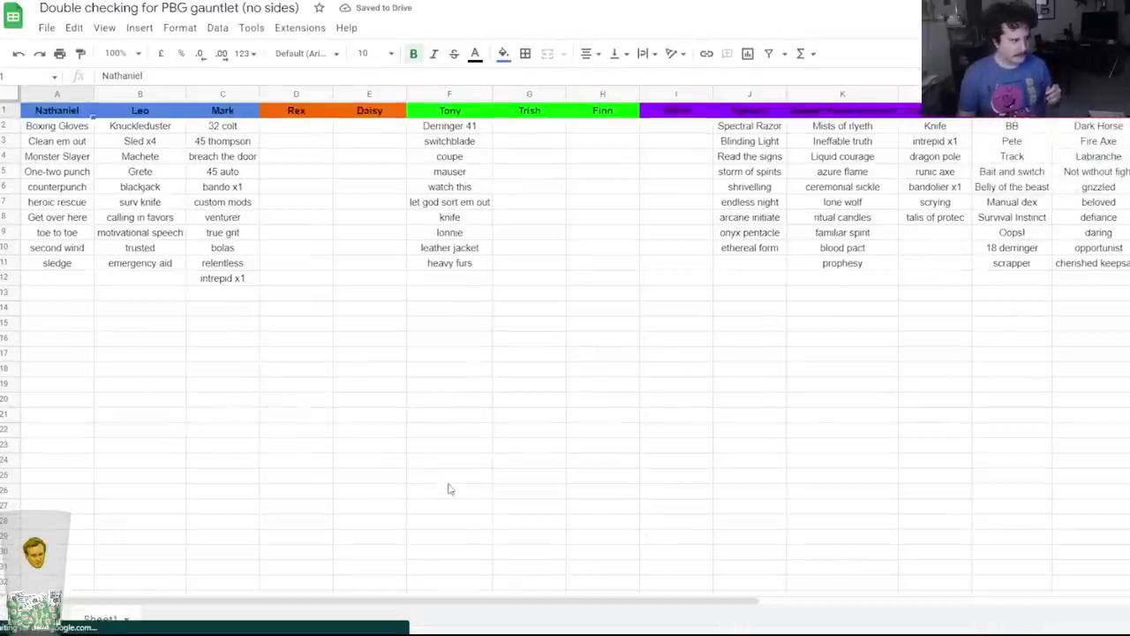
left_click_drag(641, 599, 734, 592)
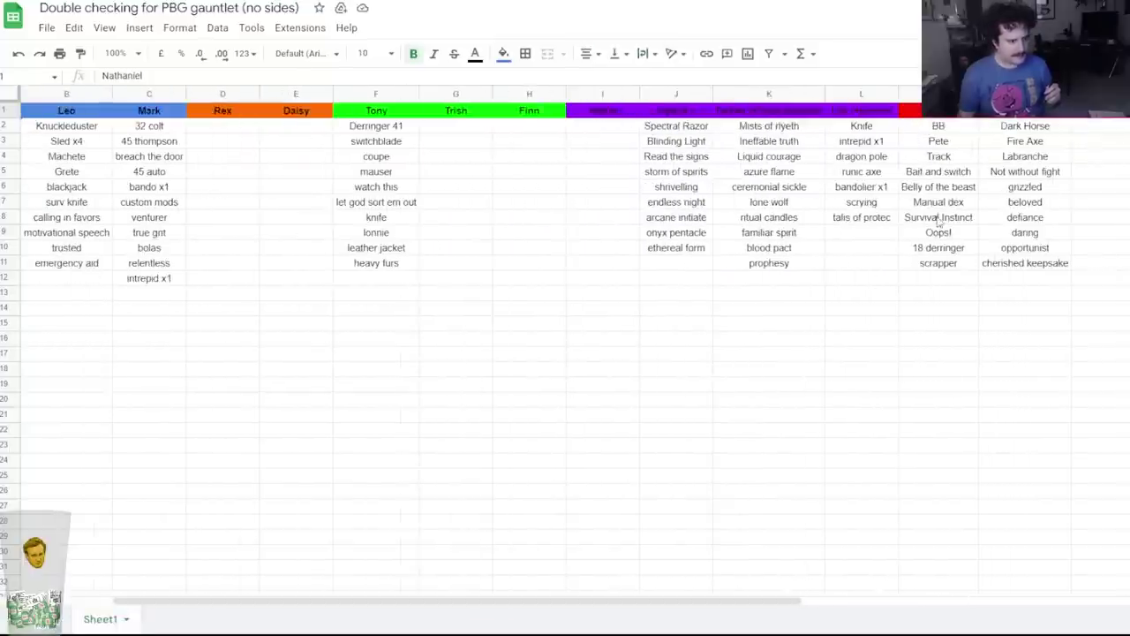
Look through the Gloria Goldberg and Darrell Simmons decks and read the Cryptic Grimoire card from the Daisy Walker deck's tome list.
key("ctrl+Tab")
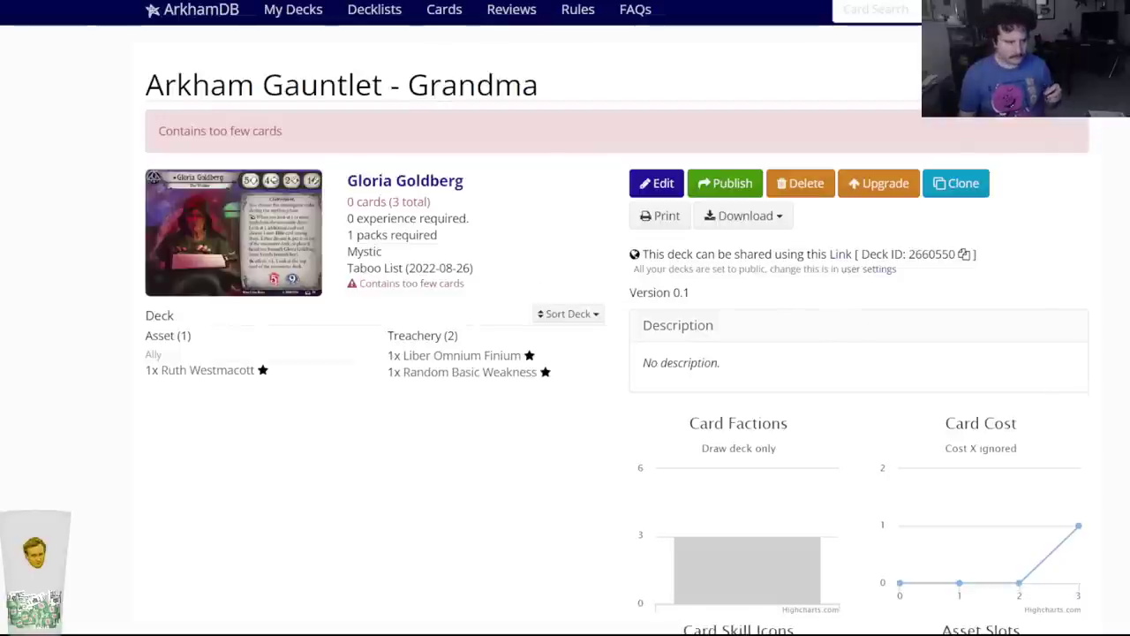
key("ctrl+Tab")
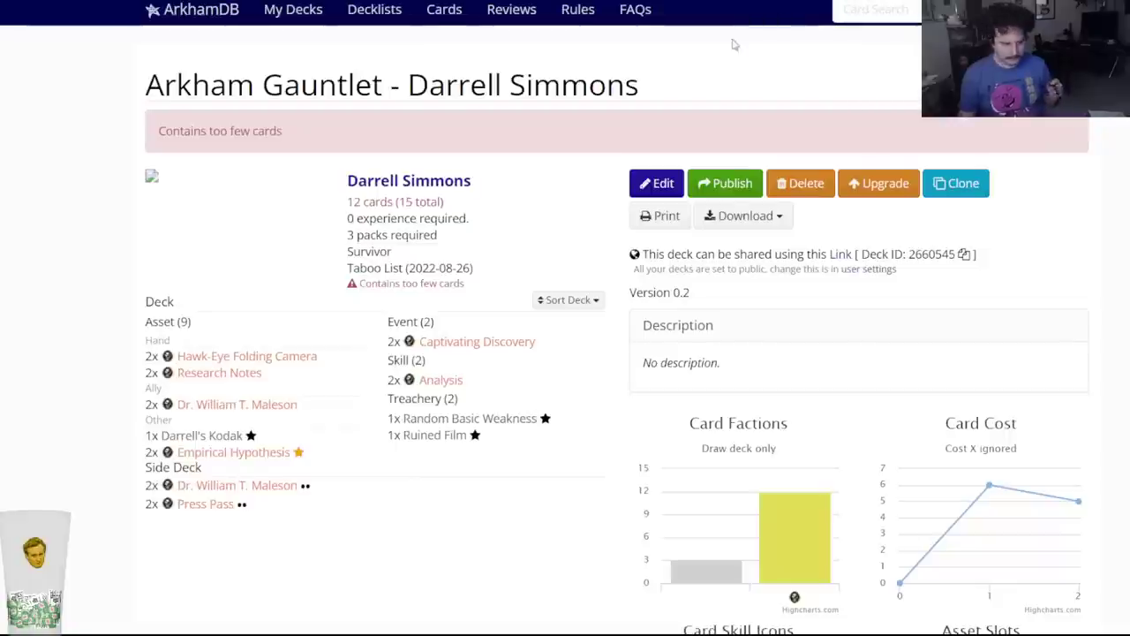
key("ctrl+Tab")
key("ctrl+Tab")
key("ctrl+shift+Tab")
key("ctrl+Tab")
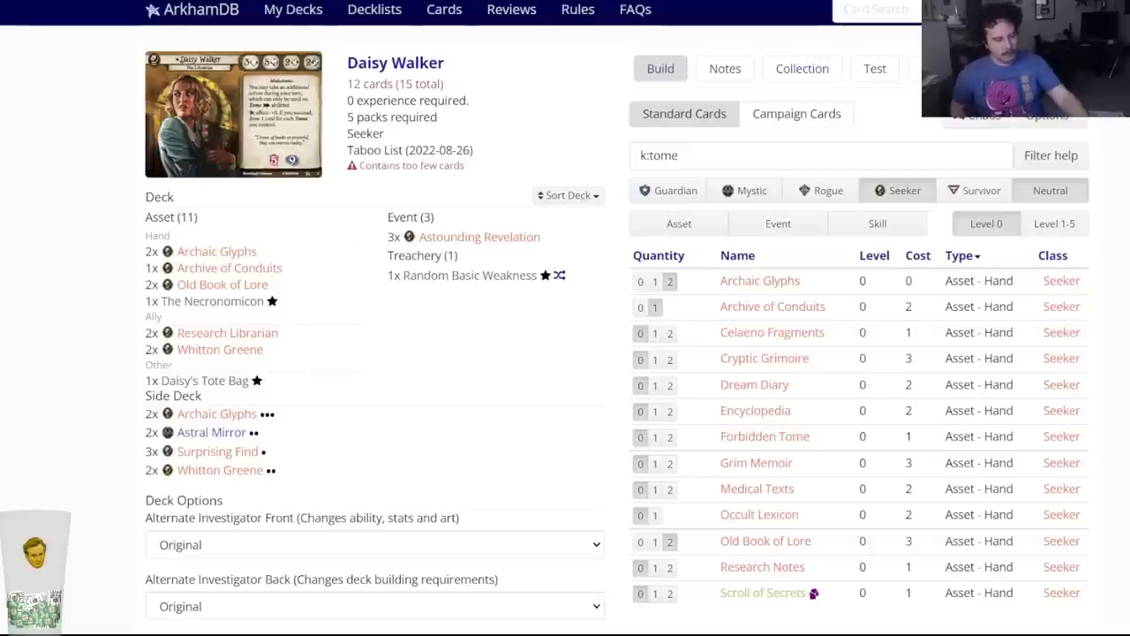
left_click(779, 357)
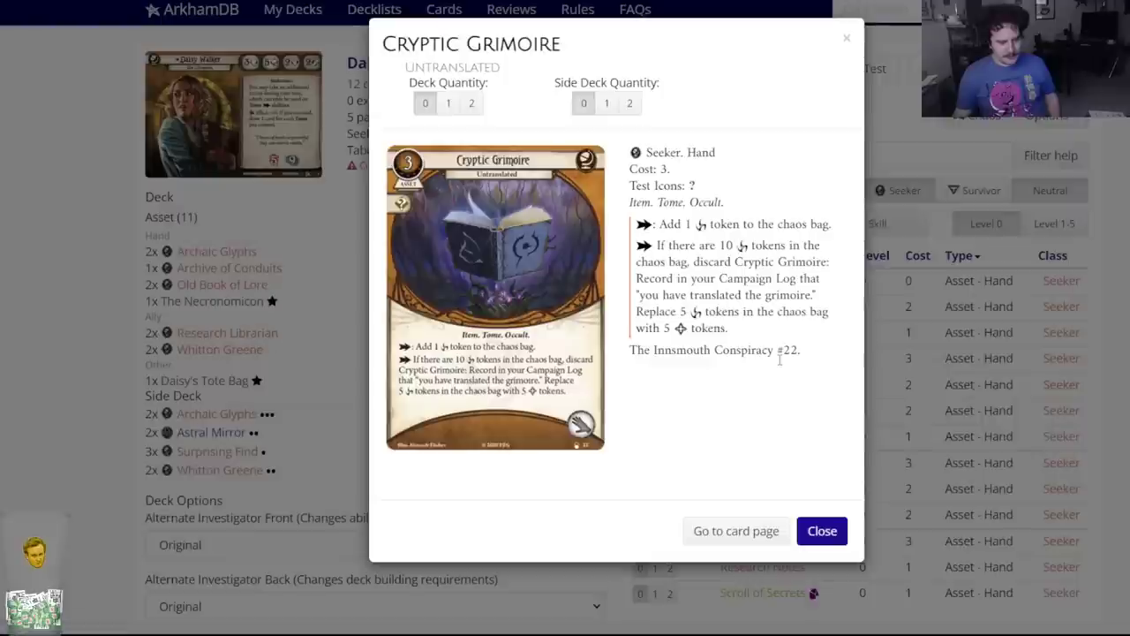
left_click(822, 530)
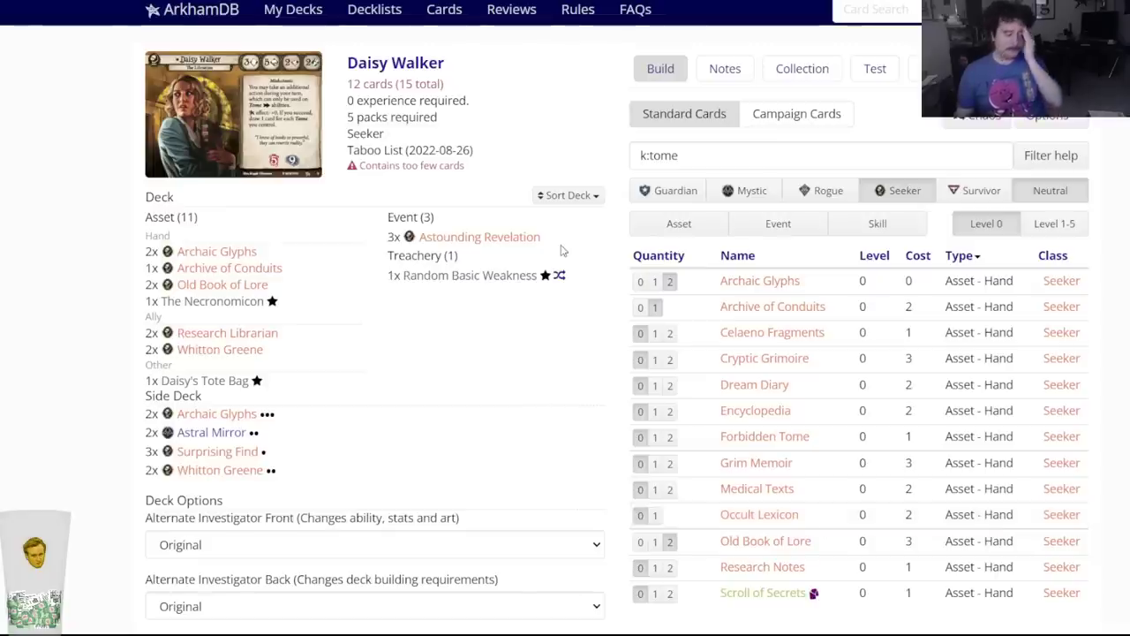
Go to the Trish Scarborough deck and add two copies of the level 0 Well Connected.
key("ctrl+Tab")
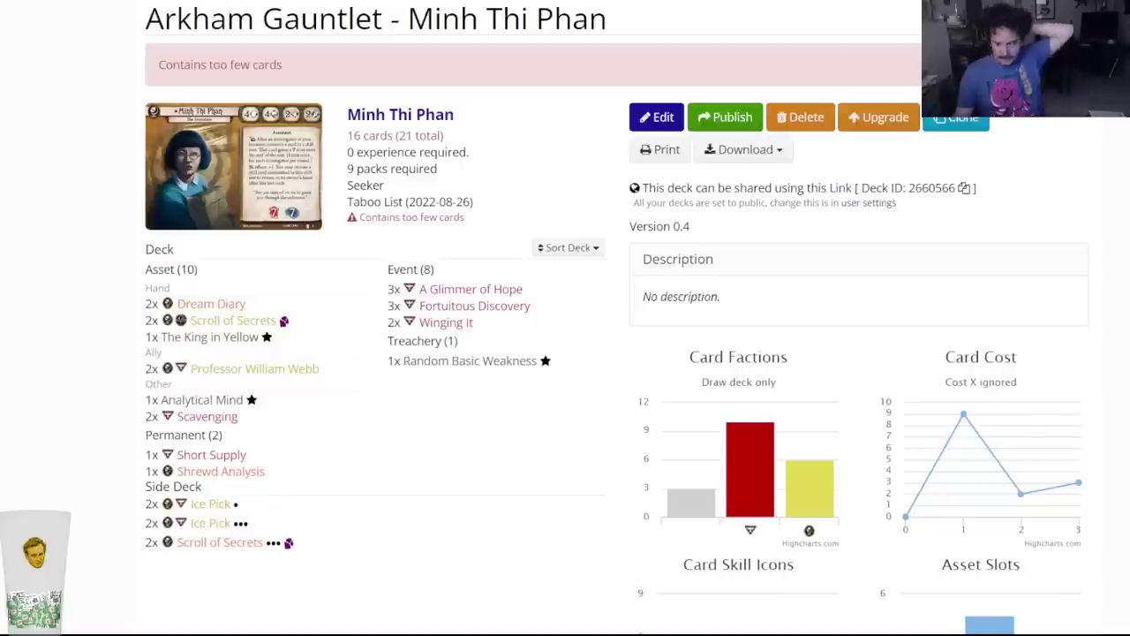
mouse_move(291, 2)
key("ctrl+Tab")
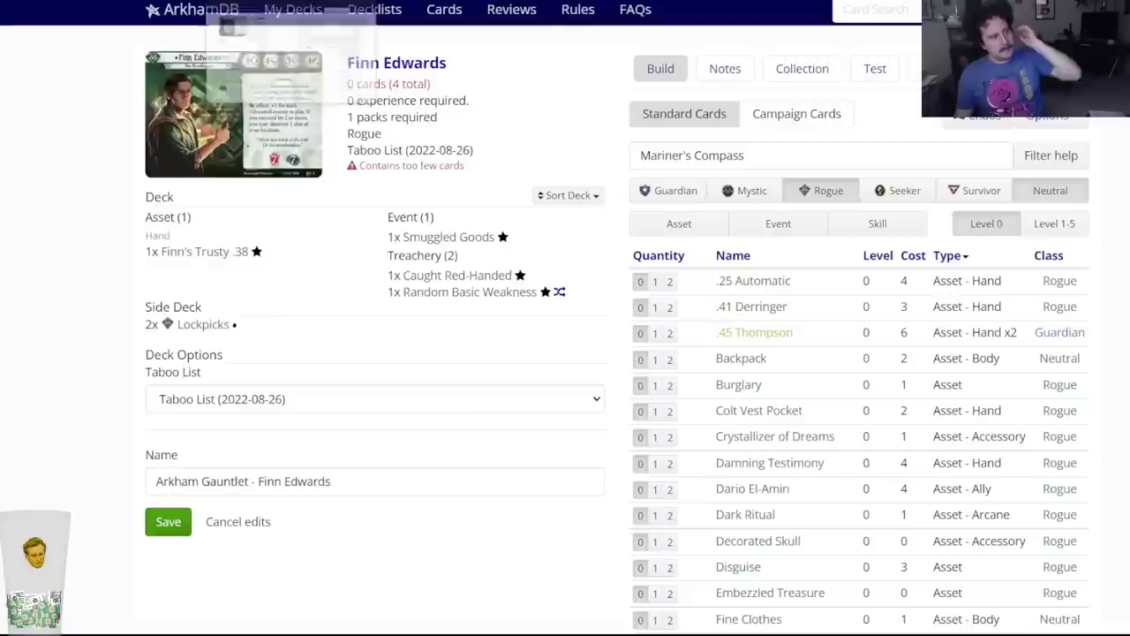
key("ctrl+Tab")
key("ctrl+shift+Tab")
key("ctrl+Tab")
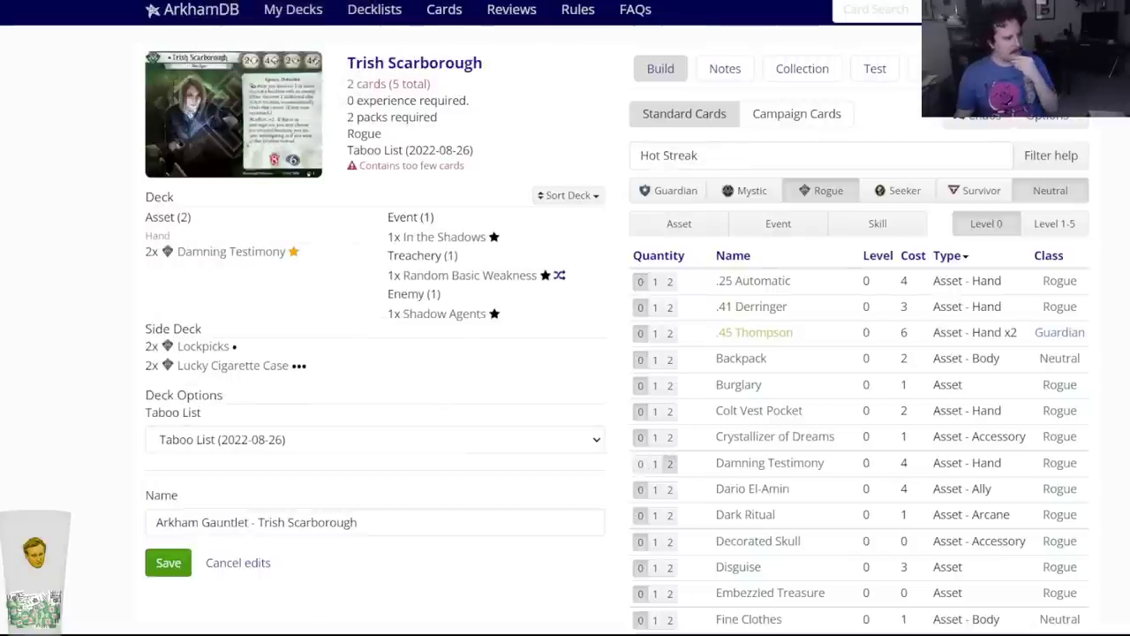
triple_click(712, 153)
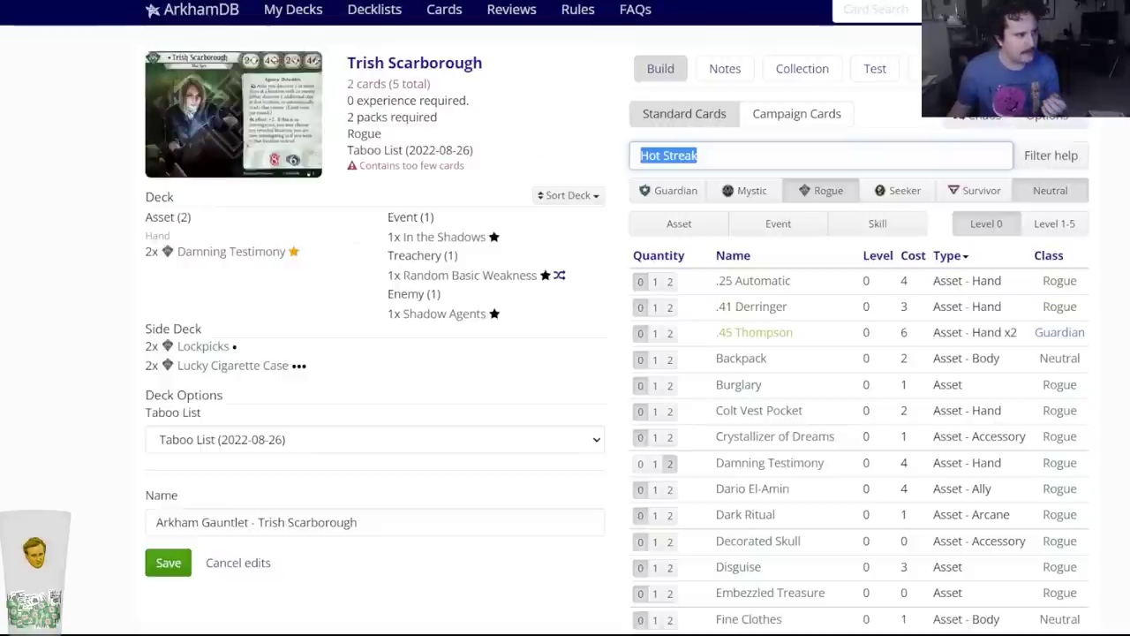
left_click(708, 159)
left_click_drag(709, 159, 528, 148)
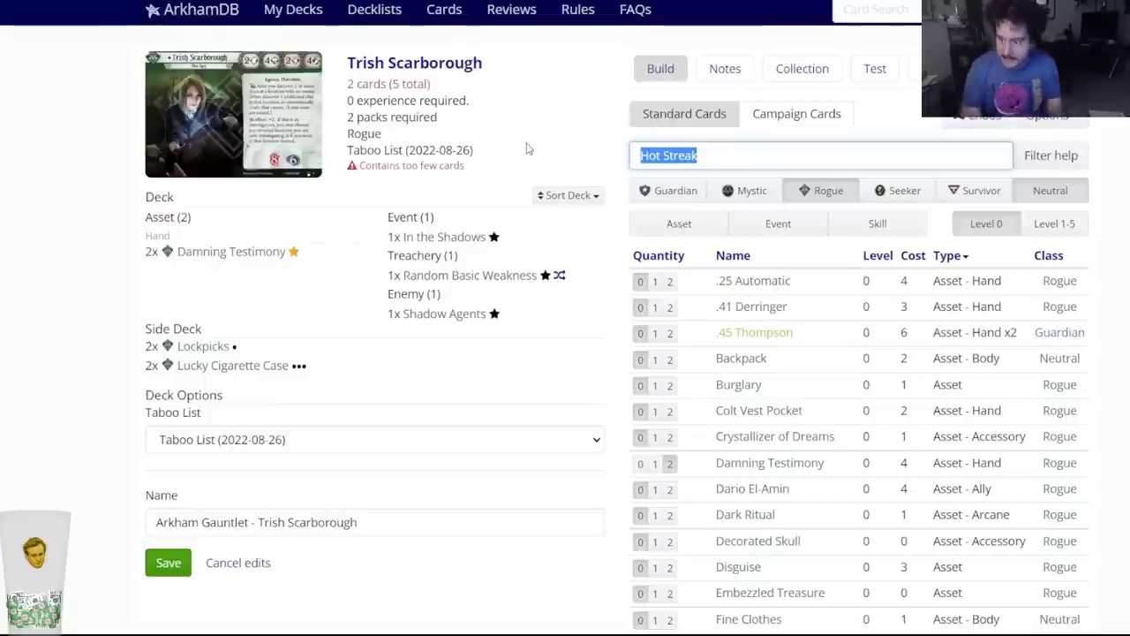
type("well conn")
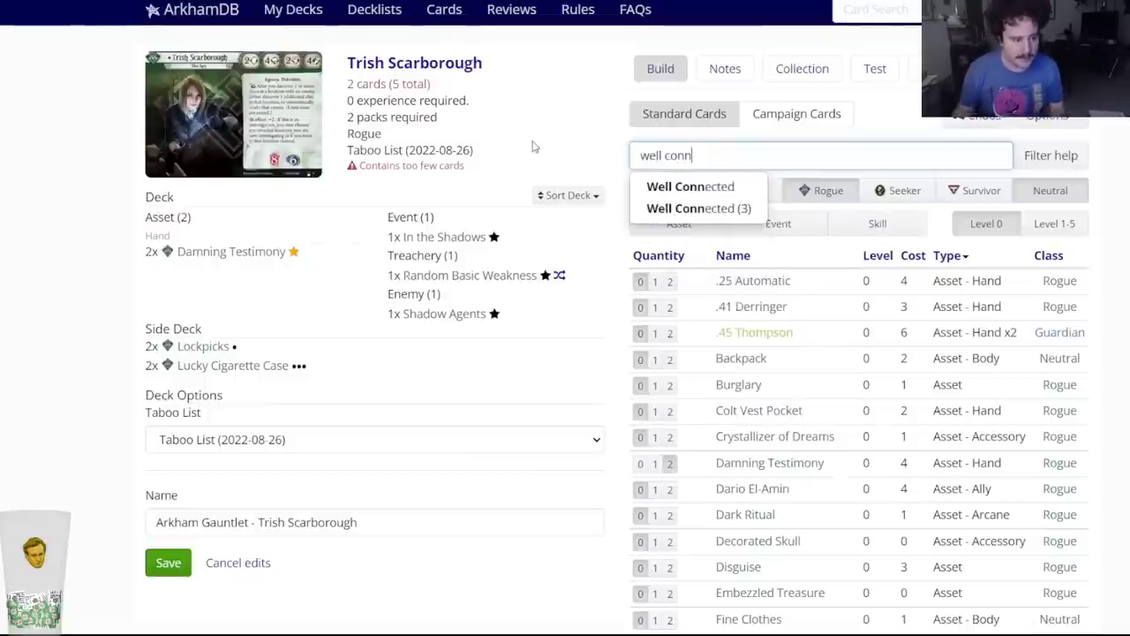
key("Return")
key("2")
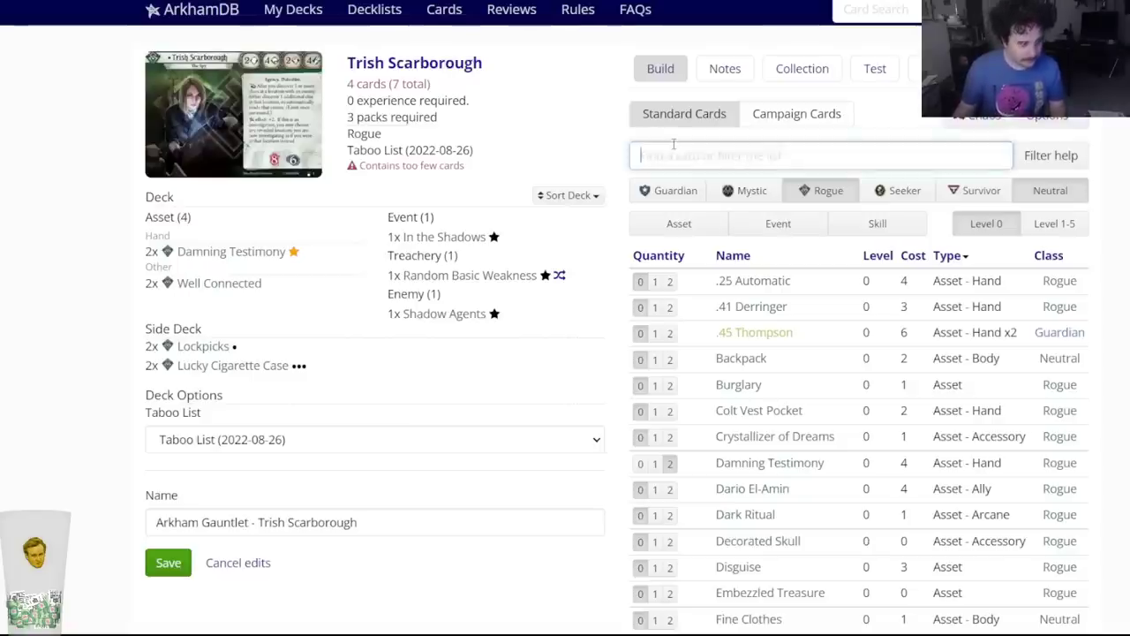
Add two copies each of Thieves' Kit and Dario El-Amin to the Trish Scarborough deck.
type("thieves")
key("Return")
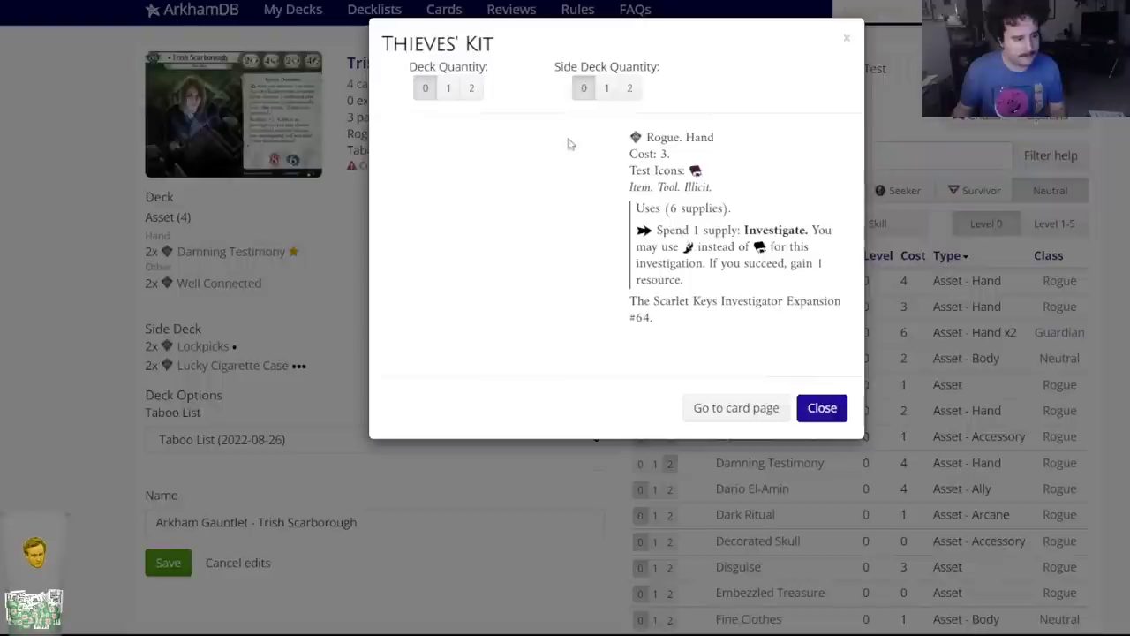
left_click(481, 94)
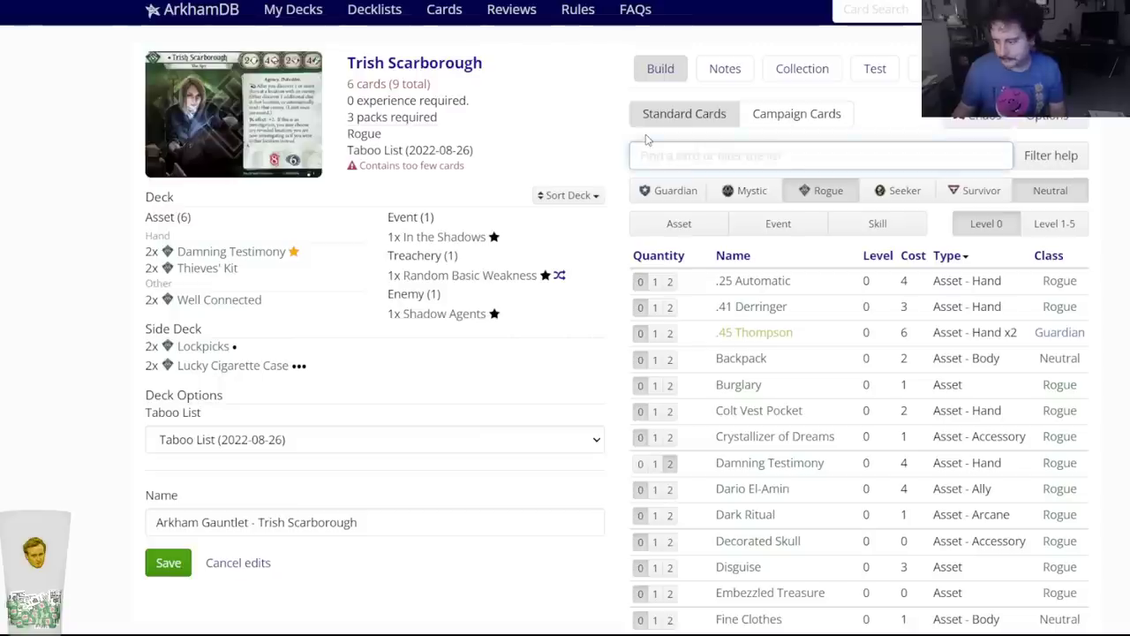
type("dario")
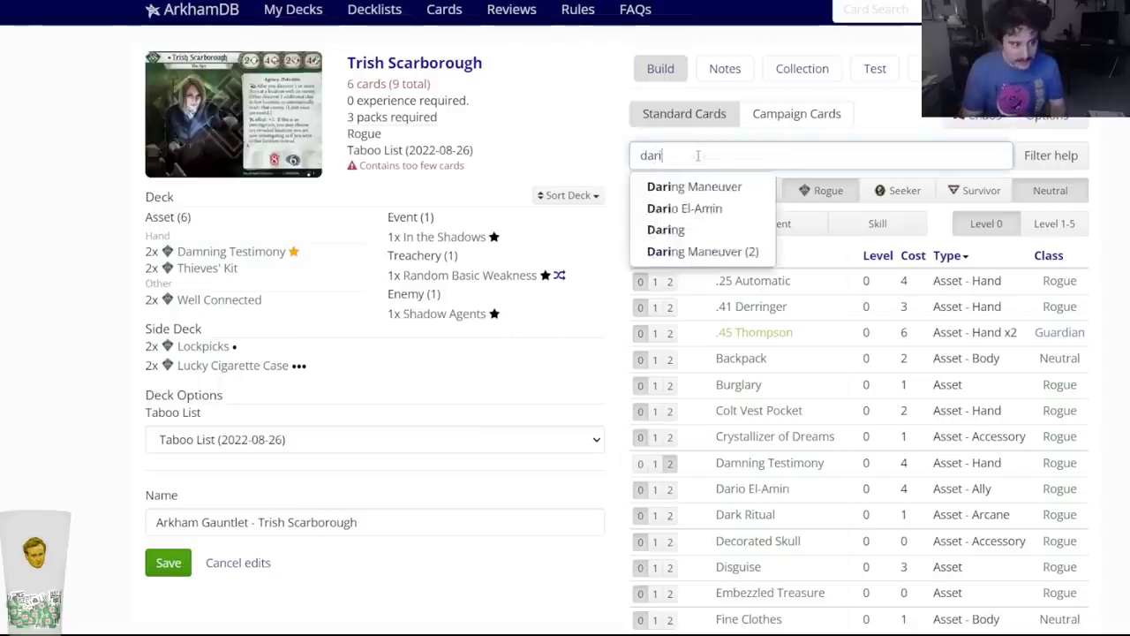
key("Return")
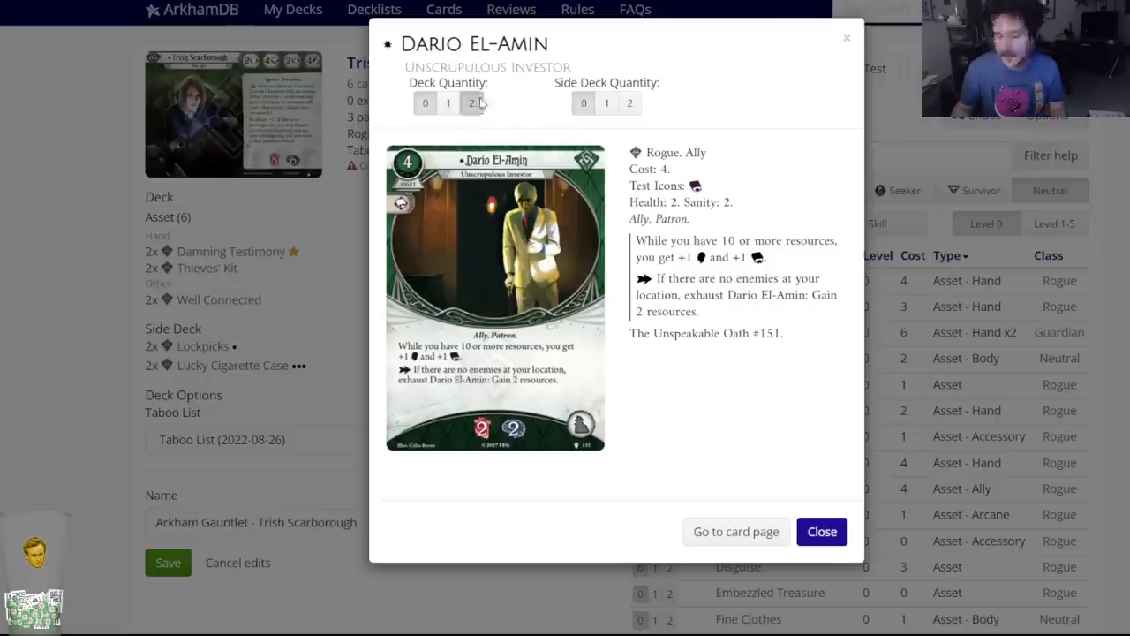
left_click(472, 103)
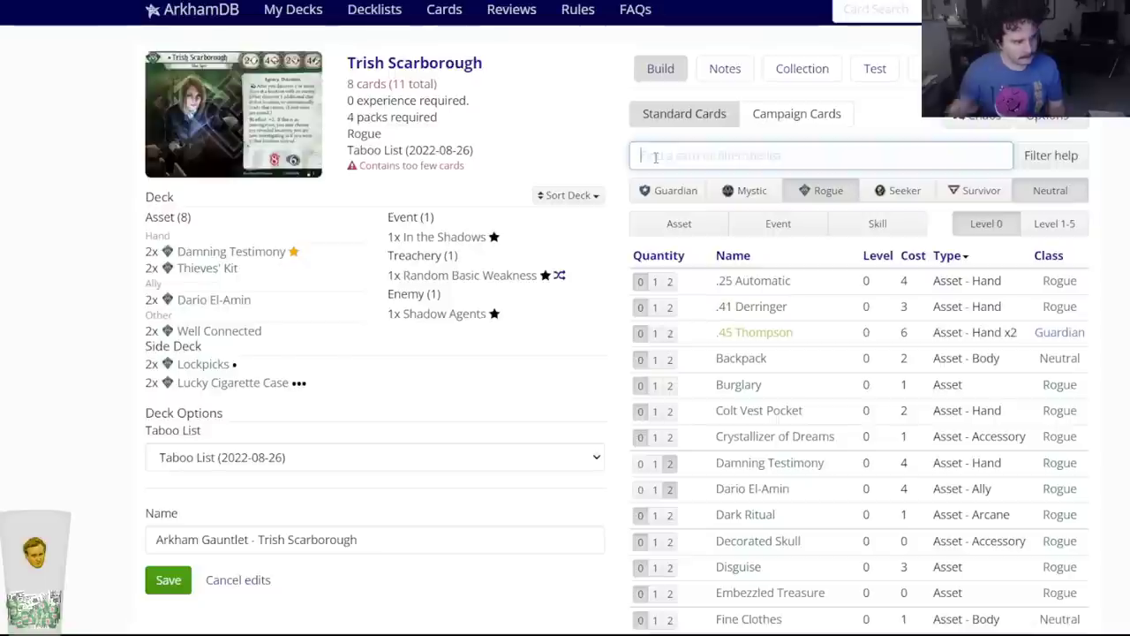
Add one copy of The Black Fan (3) to the Trish Scarborough side deck.
type("black fa")
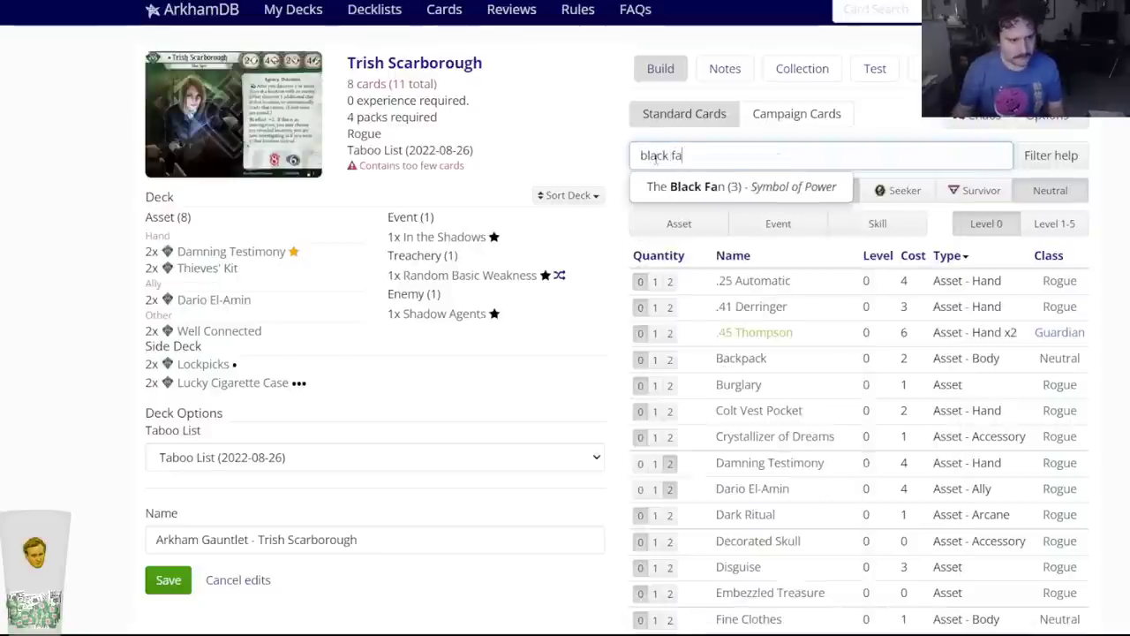
key("Return")
left_click(618, 103)
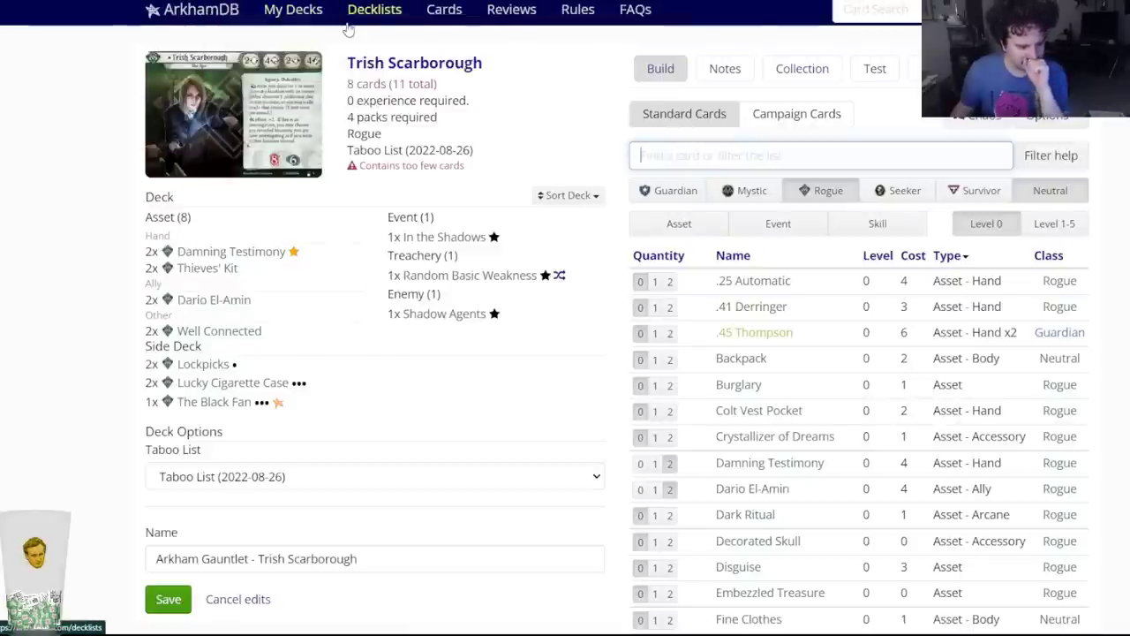
In the Ultimate One Collection Challenge document, append "or Trish?!" to the note about Embezzled Treasure in Leo Anderson.
mouse_move(742, 605)
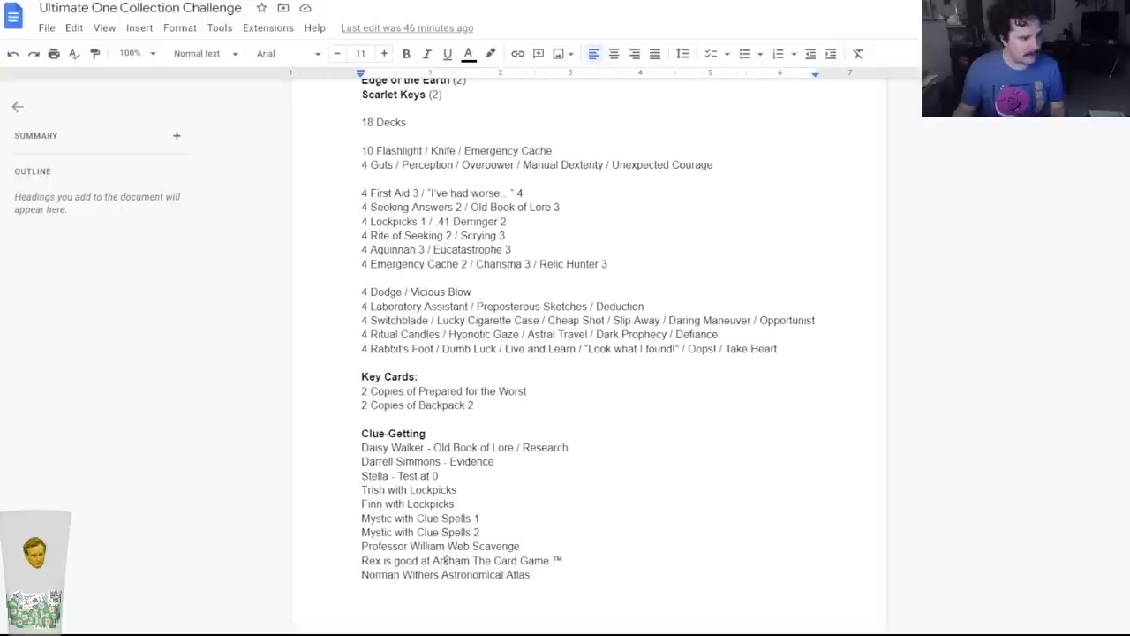
scroll(446, 560, "down", 8)
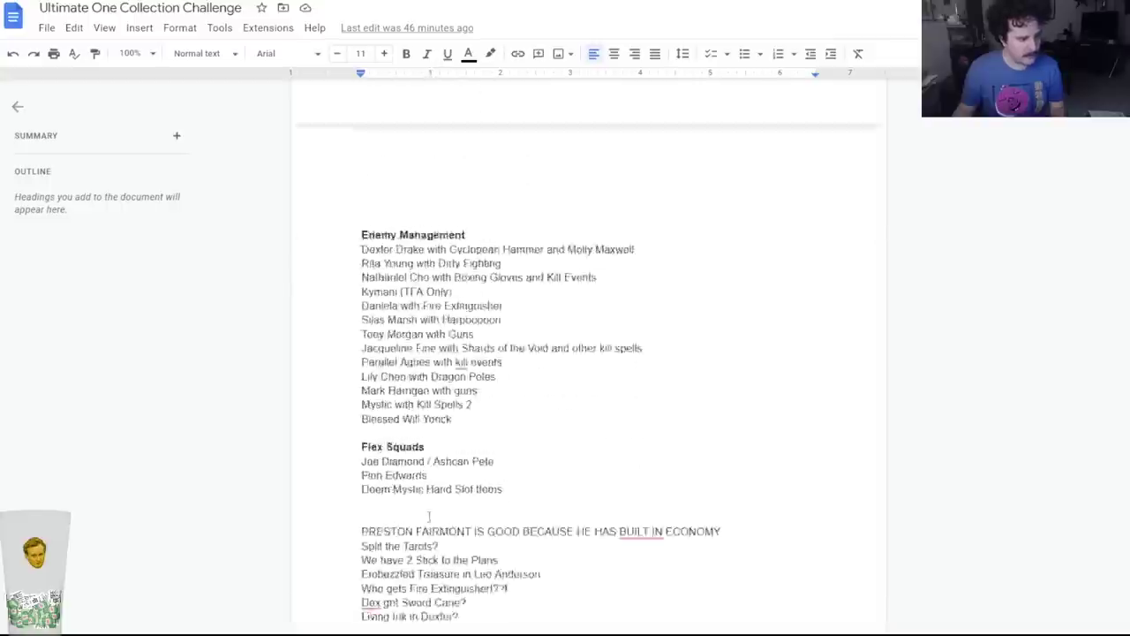
left_click(540, 444)
type("or Trish?!")
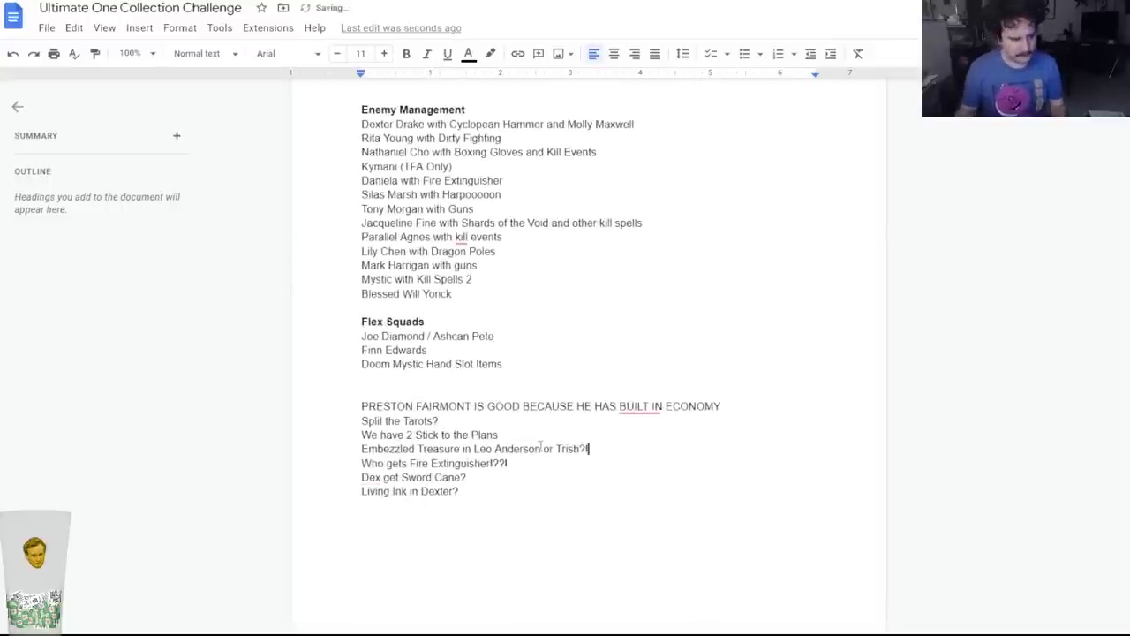
Return to the Finn Edwards deck and add two copies of the level 0 Lockpicks.
key("alt+Tab")
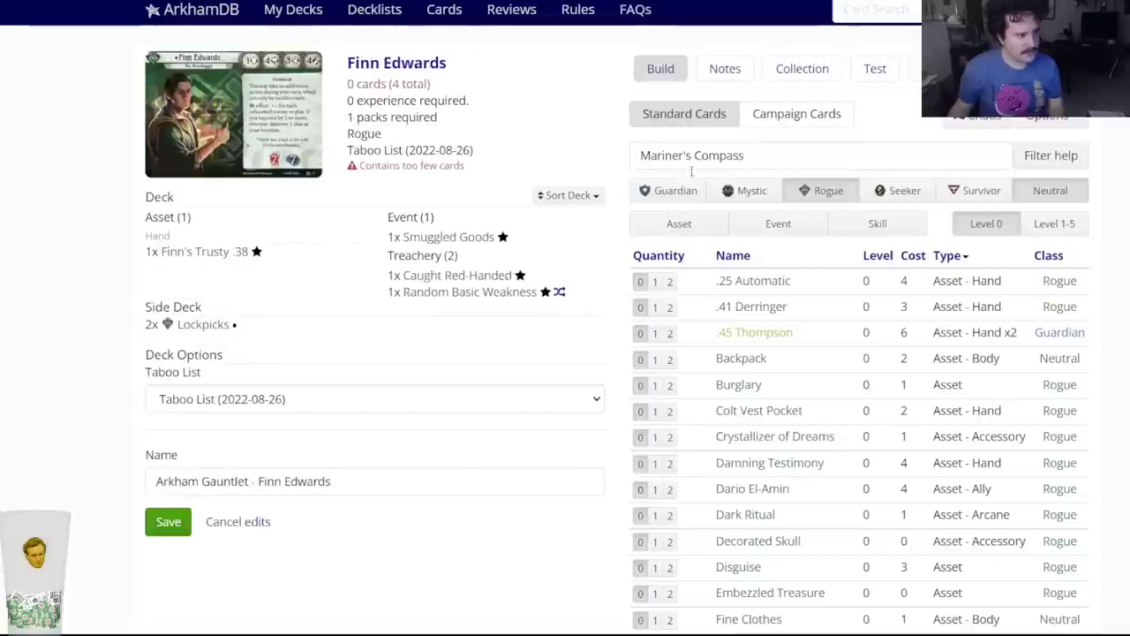
left_click(691, 167)
key("ctrl+a")
type("lockpi")
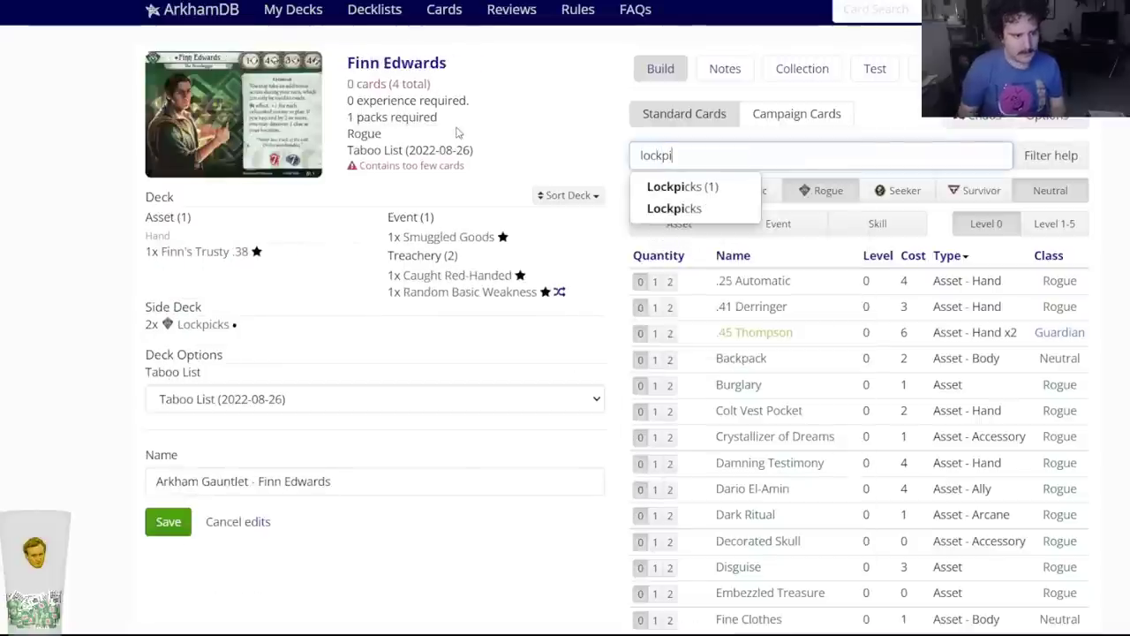
key("Down")
key("Down")
key("Return")
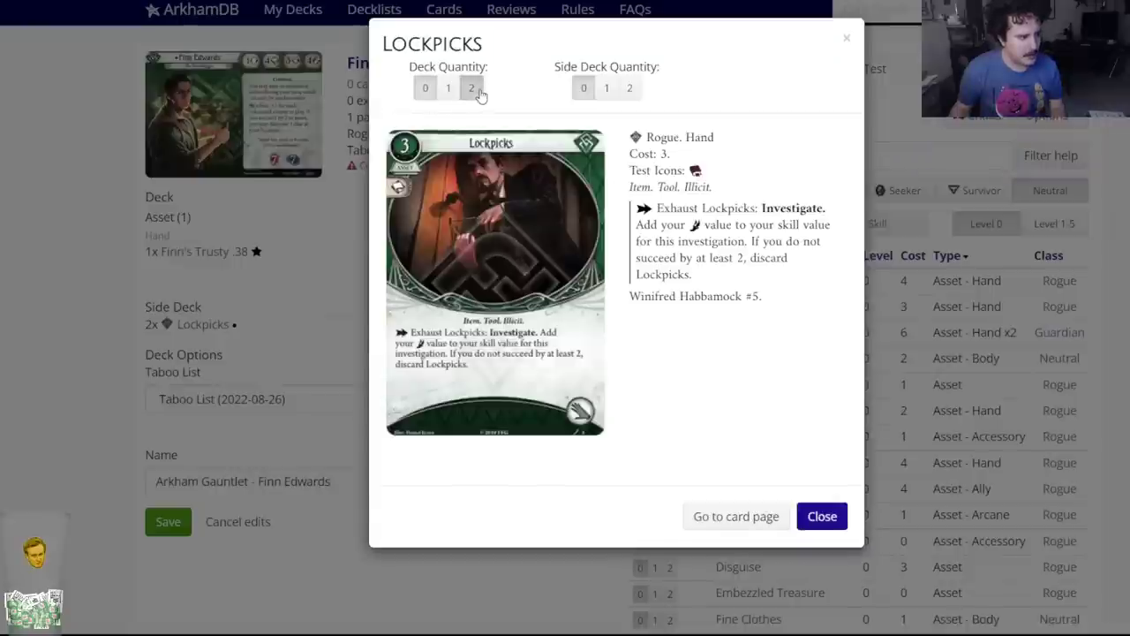
left_click(472, 87)
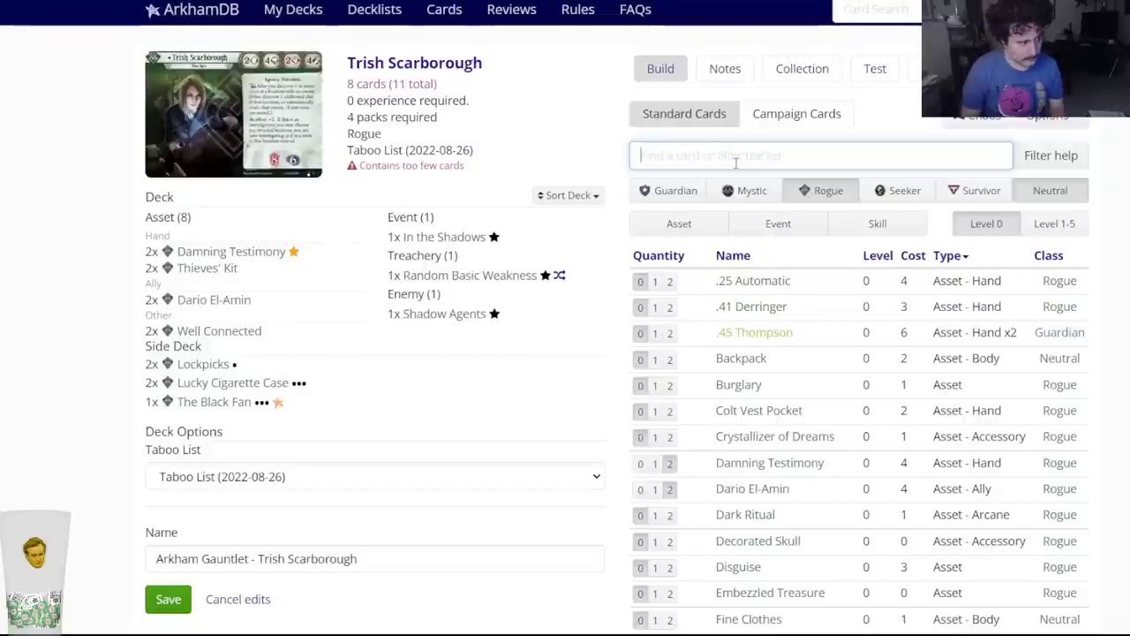
Add two copies of the level 0 Burglary to the Trish Scarborough deck and two of Burglary (2) to its side deck.
type("burgl")
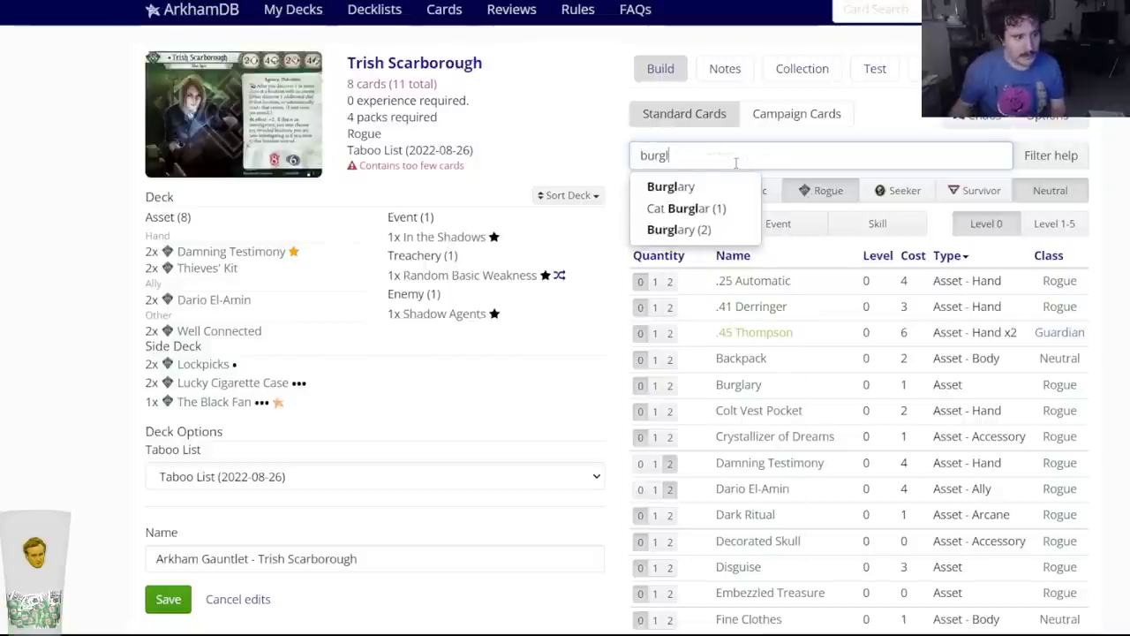
left_click(719, 181)
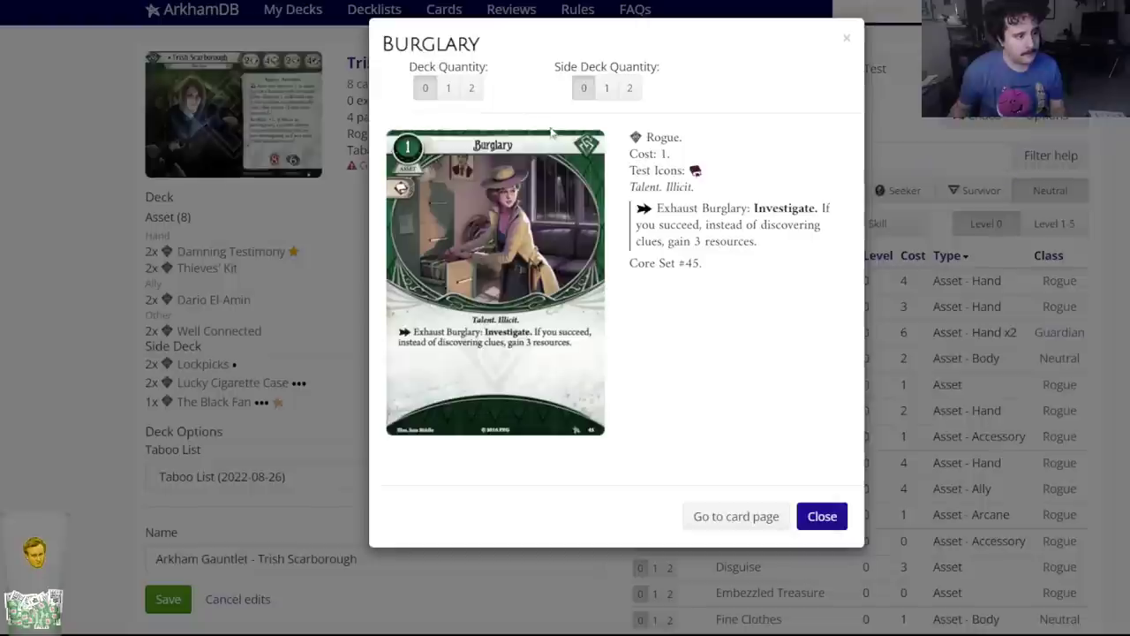
left_click(473, 89)
left_click(730, 155)
type("burgla")
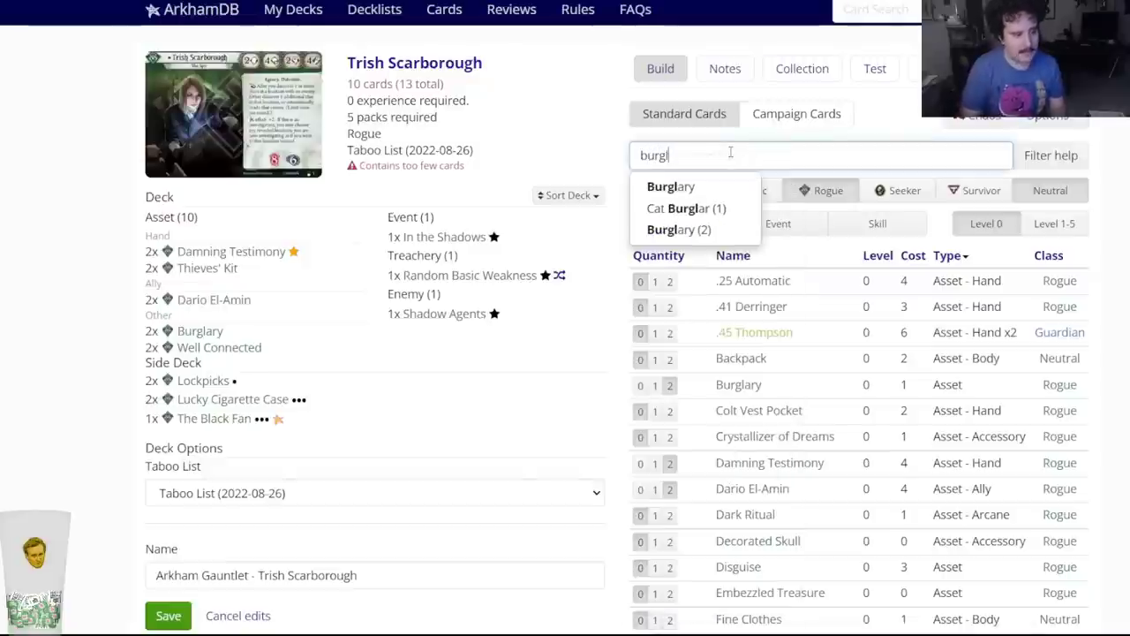
left_click(711, 228)
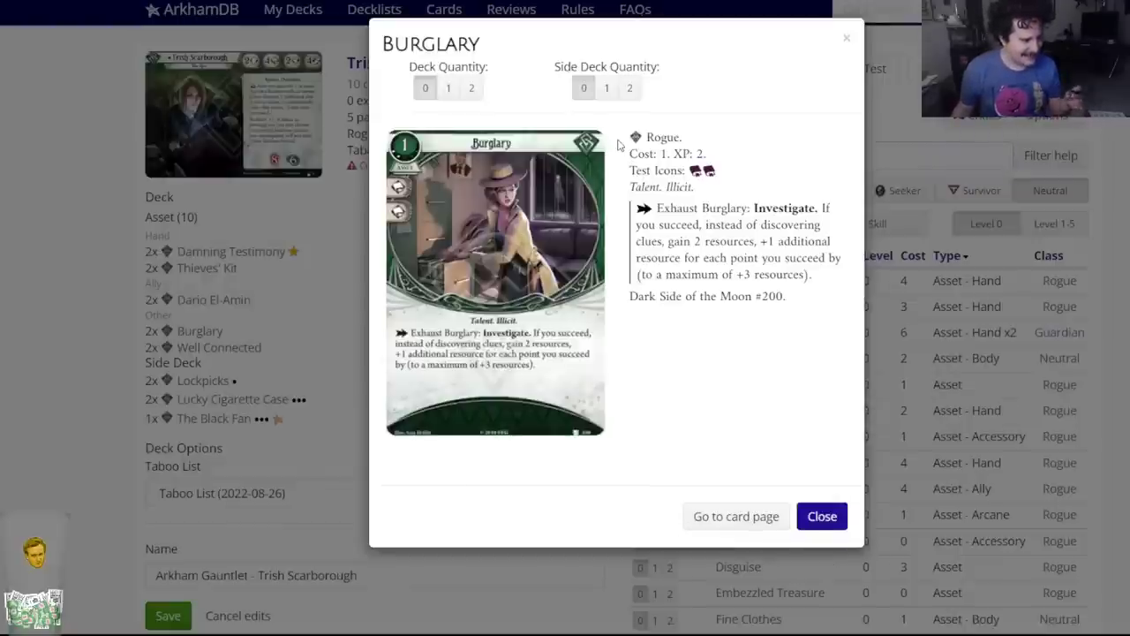
left_click(630, 87)
Review the cards already assigned to the other Arkham Gauntlet decks, including Dexter Drake, Rex Murphy, Harvey Walters and Gloria Goldberg.
mouse_move(228, 402)
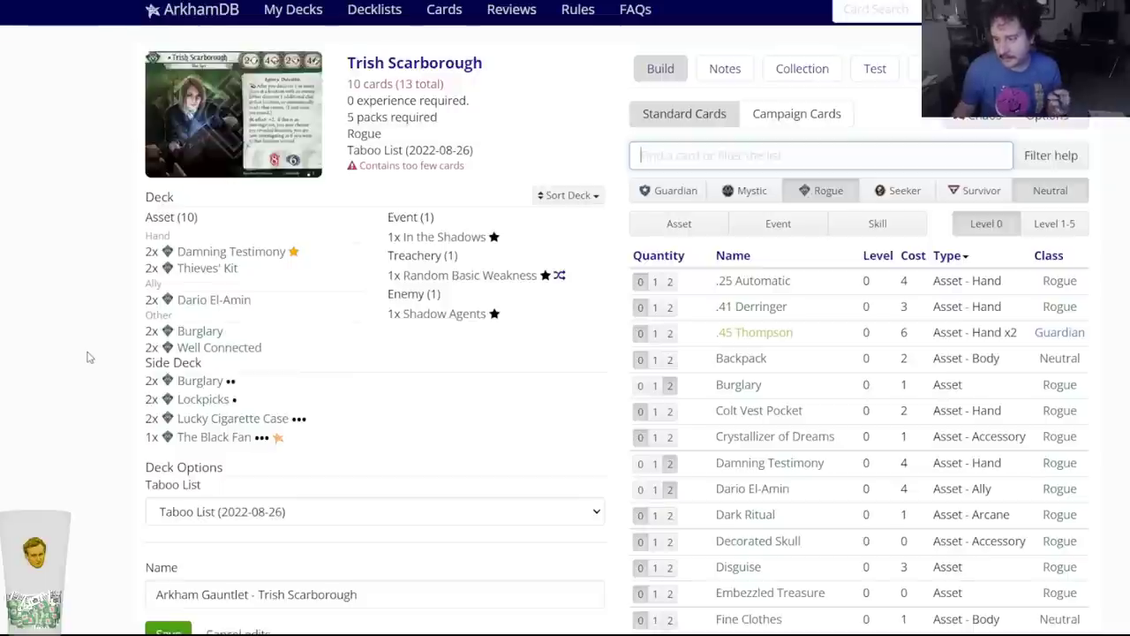
left_click(294, 36)
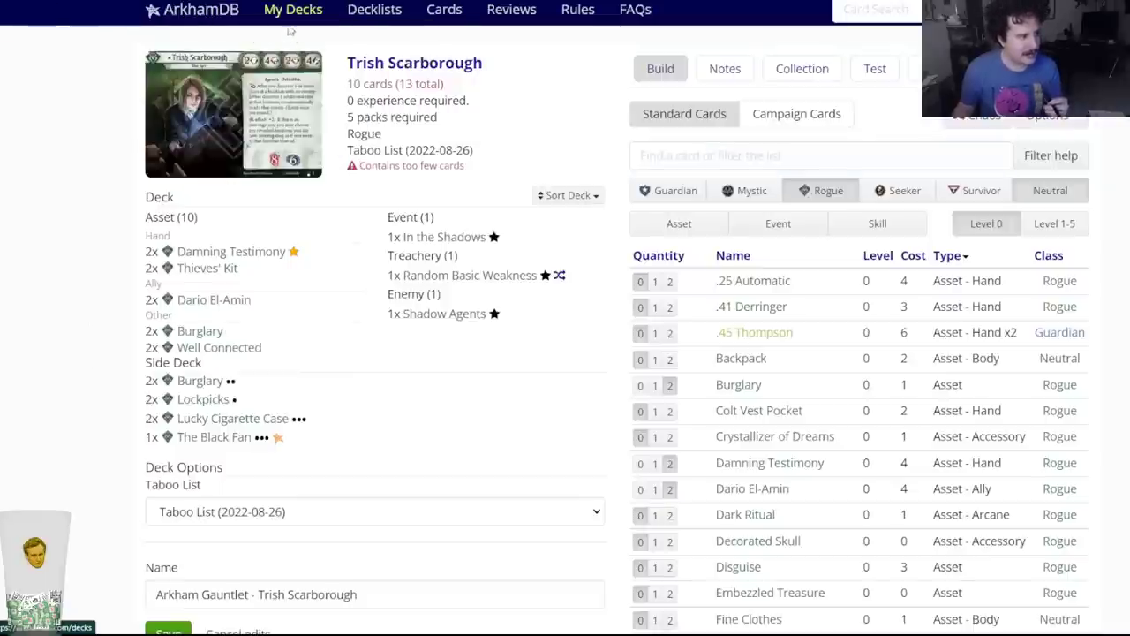
scroll(336, 367, "down", 2)
scroll(336, 368, "down", 5)
left_click(339, 279)
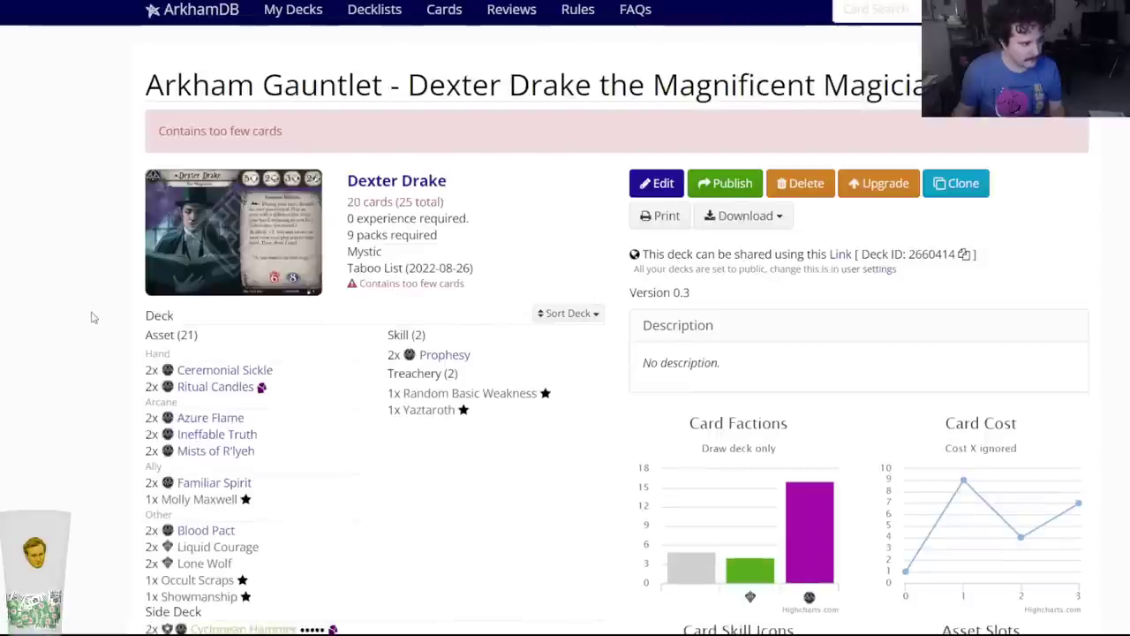
scroll(90, 317, "down", 2)
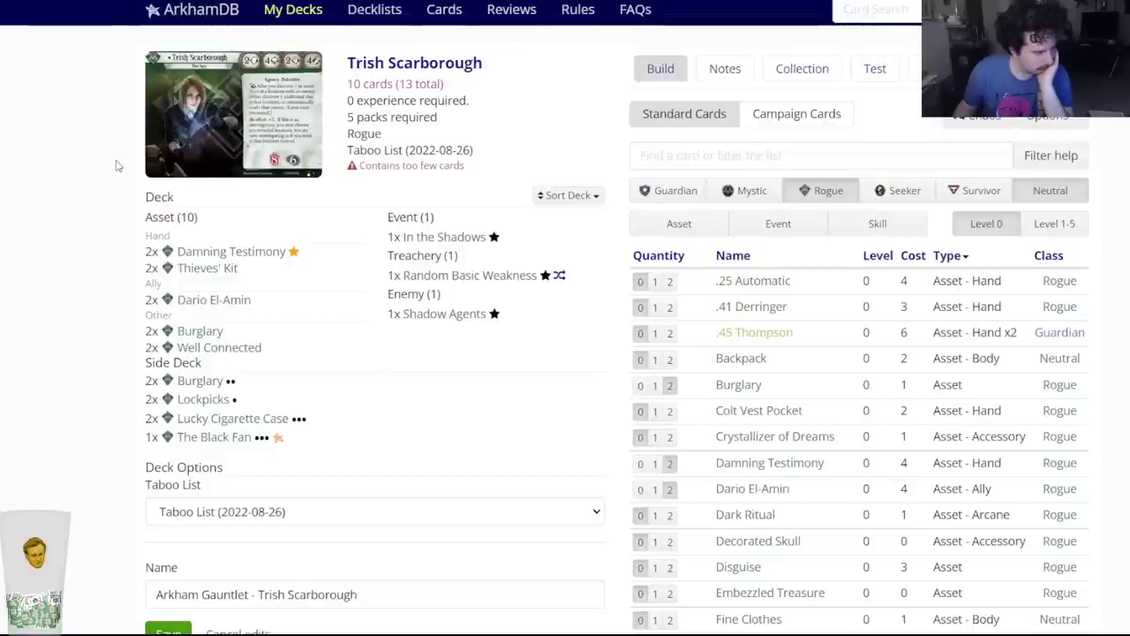
left_click(653, 150)
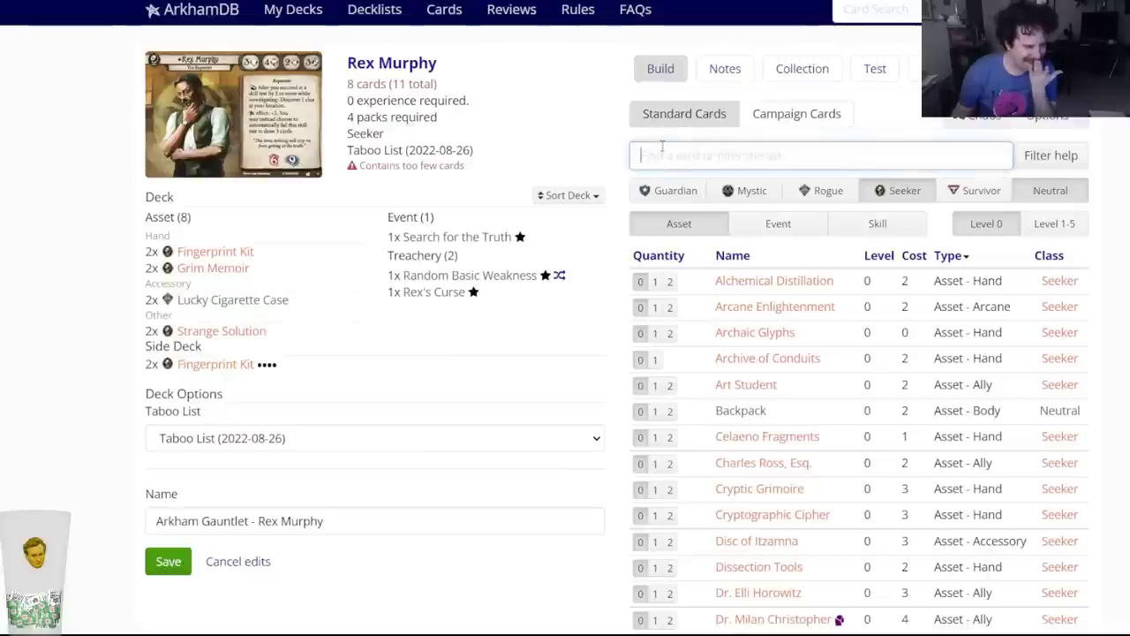
mouse_move(188, 275)
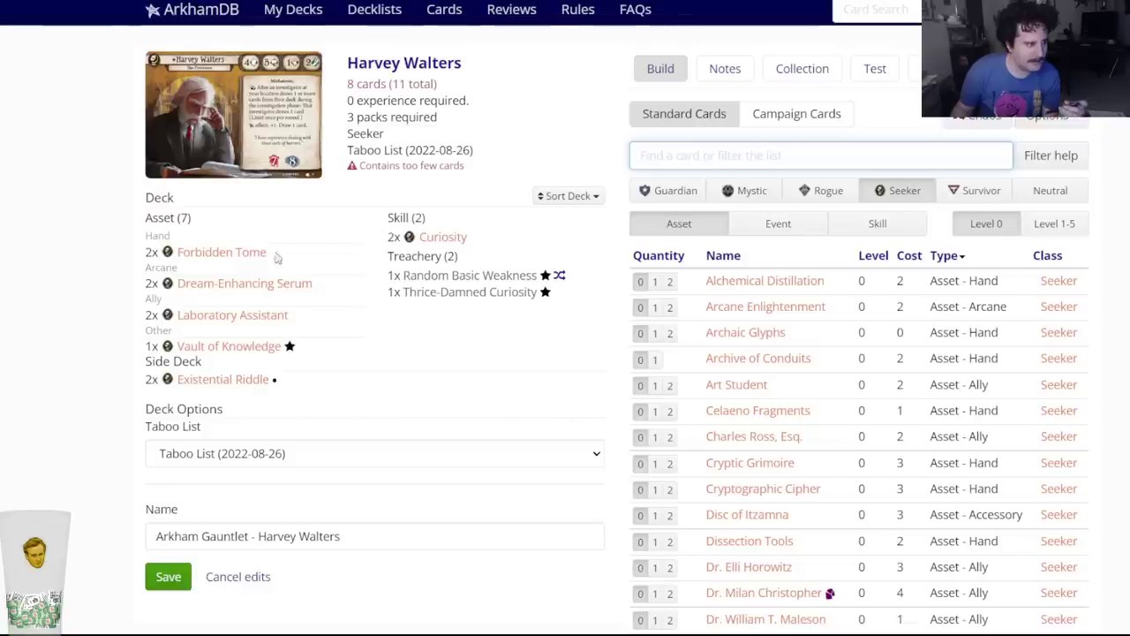
mouse_move(244, 262)
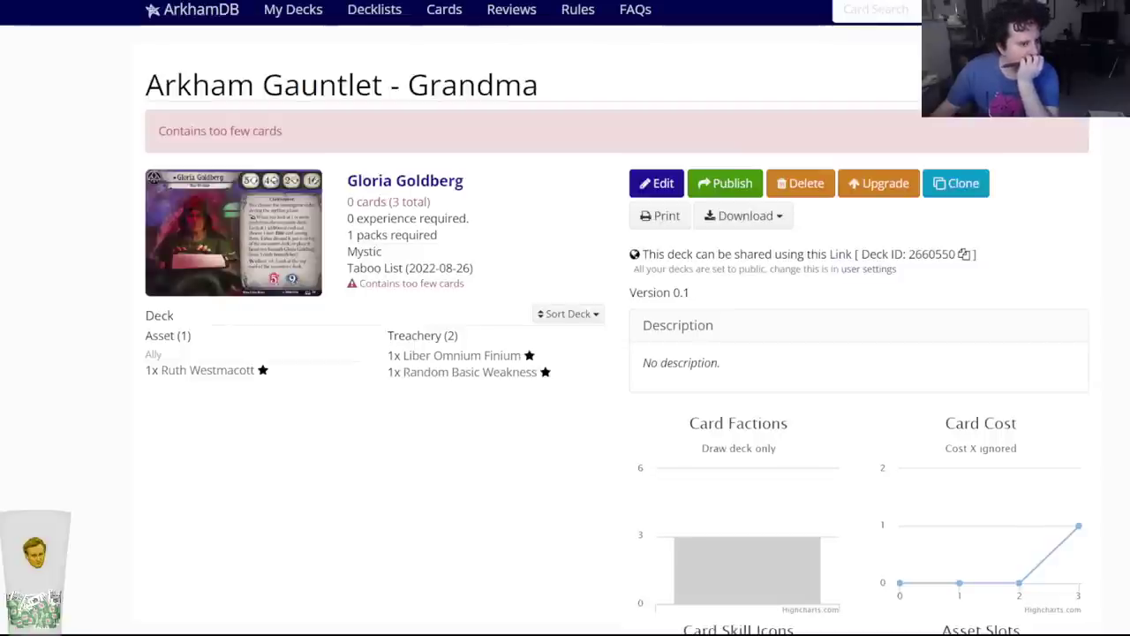
key("alt+Left")
key("alt+Left")
key("alt+Left")
key("alt+Left")
key("alt+Left")
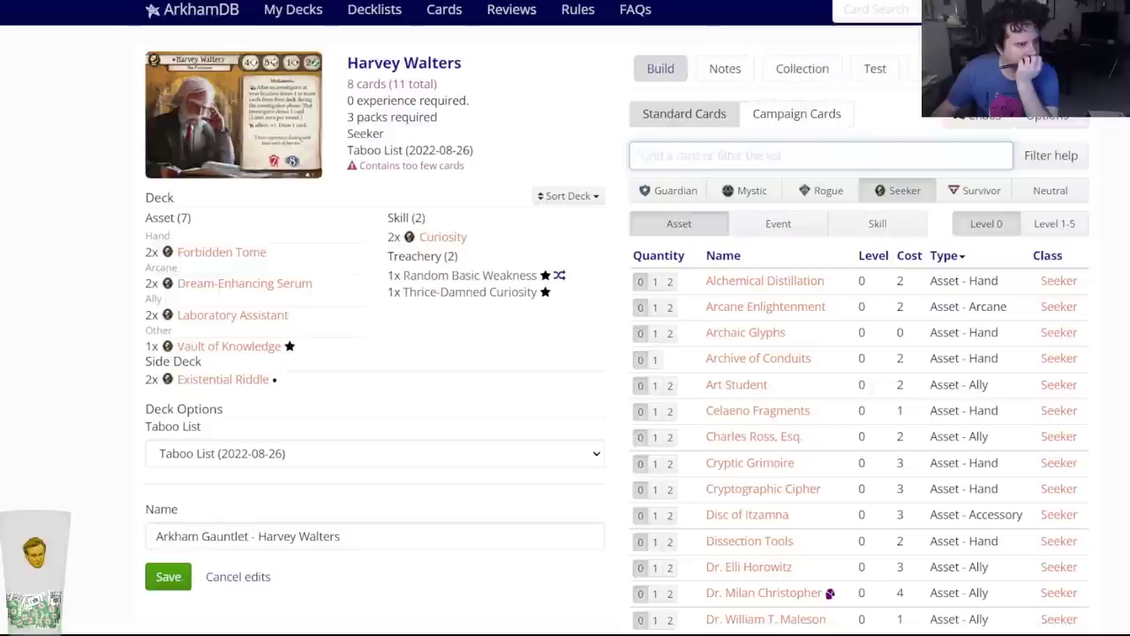
key("alt+Left")
key("alt+Left")
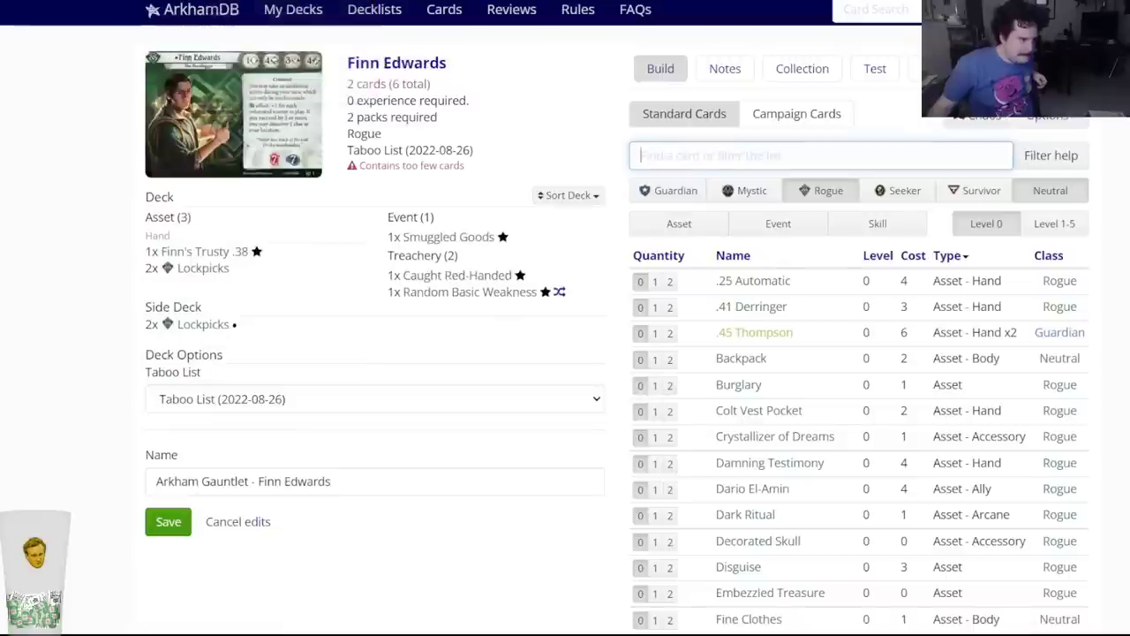
Add two copies of the level 0 Daredevil to the Finn Edwards deck and two of Daredevil (2) to its side deck.
left_click(690, 153)
type("darede")
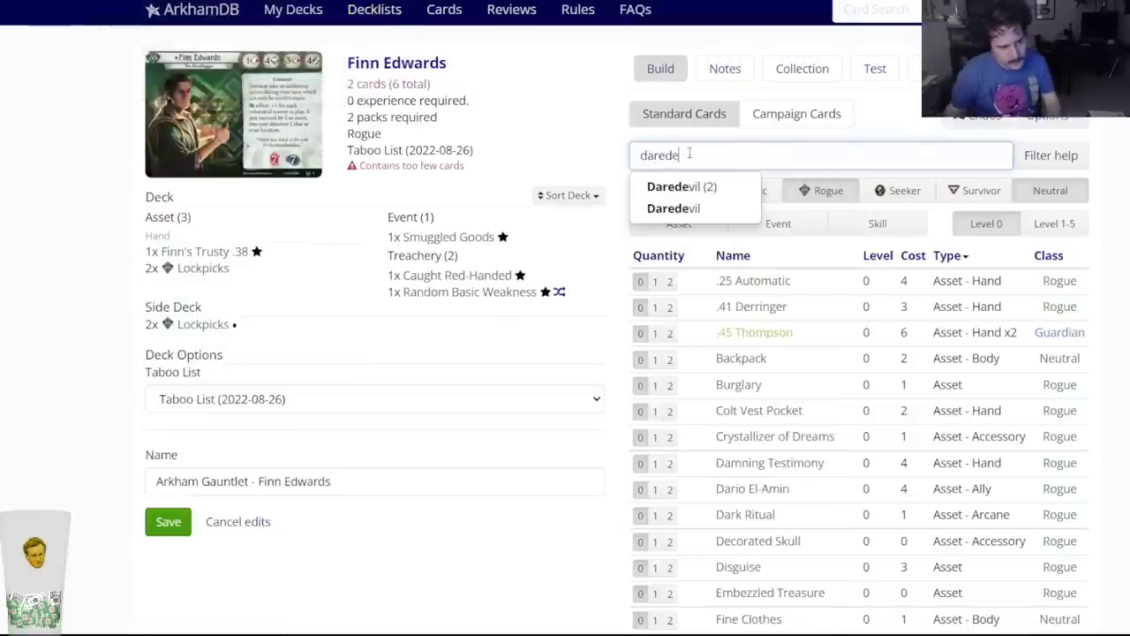
left_click(675, 208)
left_click(469, 86)
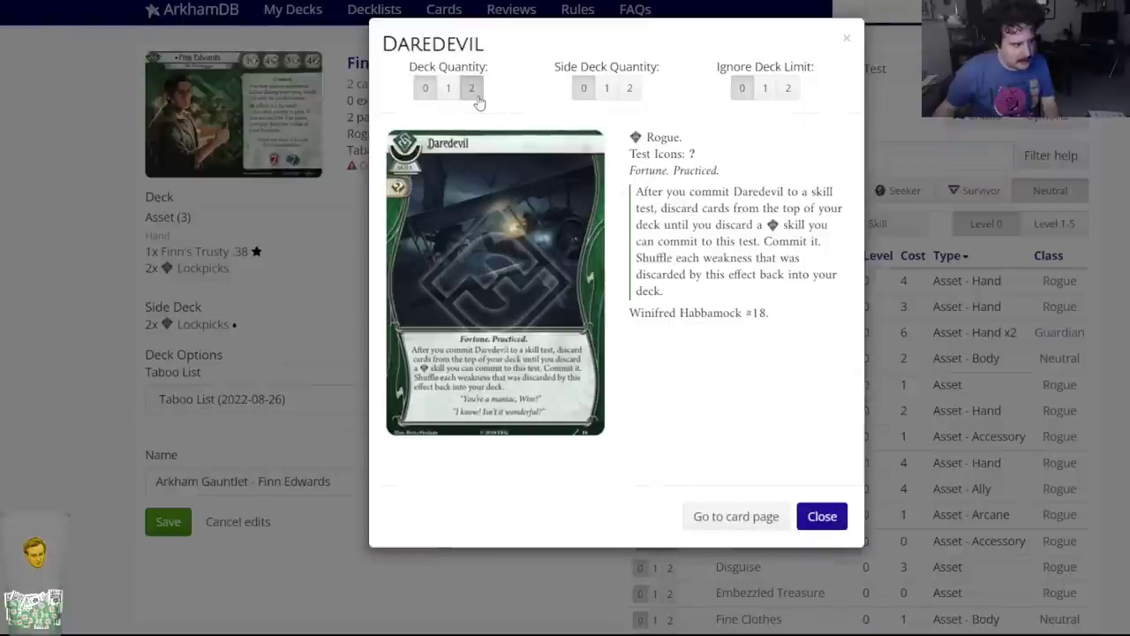
type("dare")
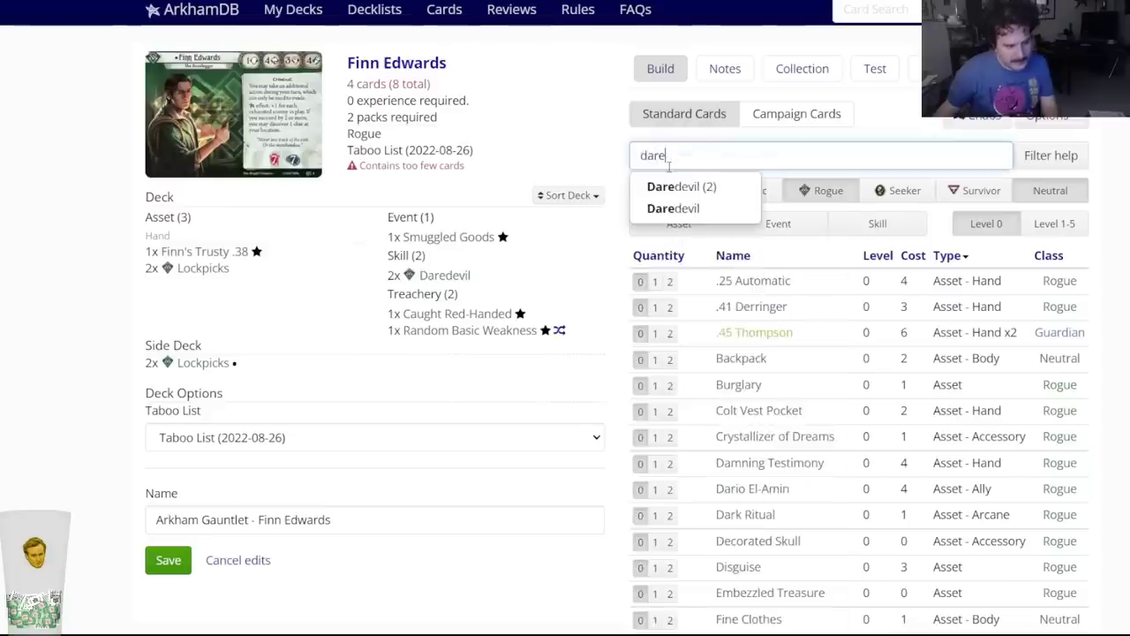
key("Return")
left_click(628, 85)
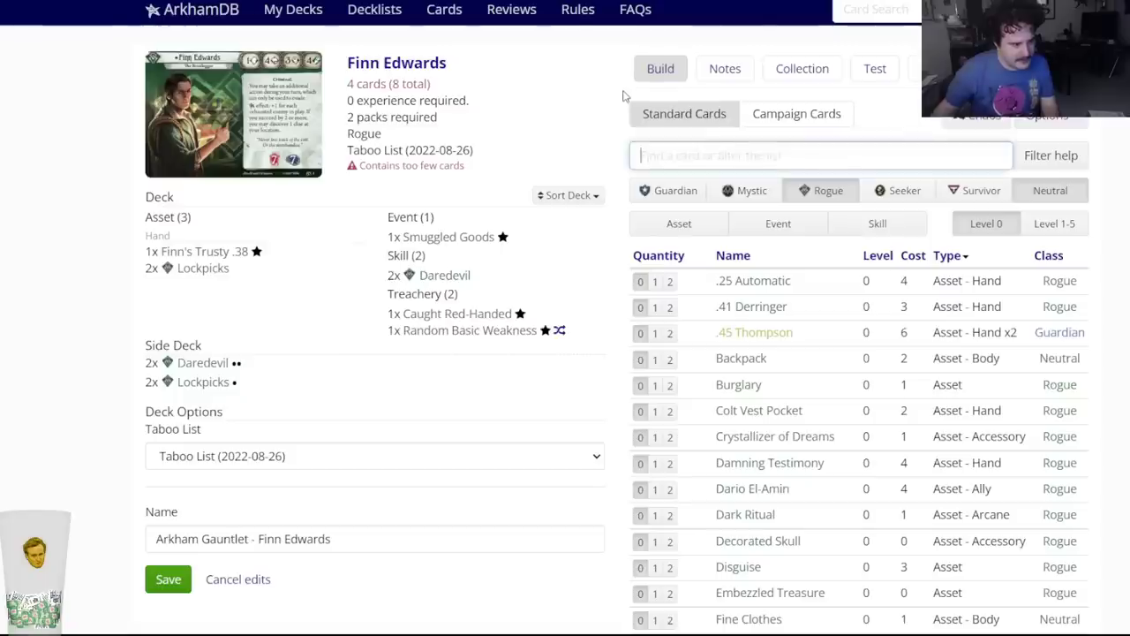
Filter Finn Edwards' card list to skills and read the Calculated Risk card.
left_click(877, 225)
mouse_move(764, 309)
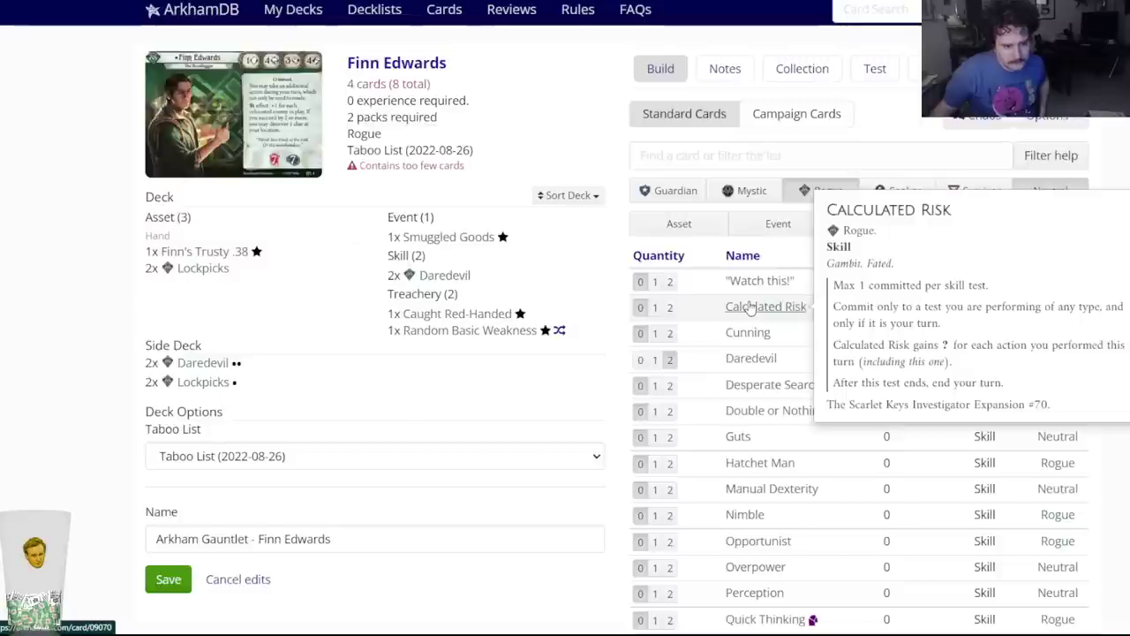
left_click(765, 307)
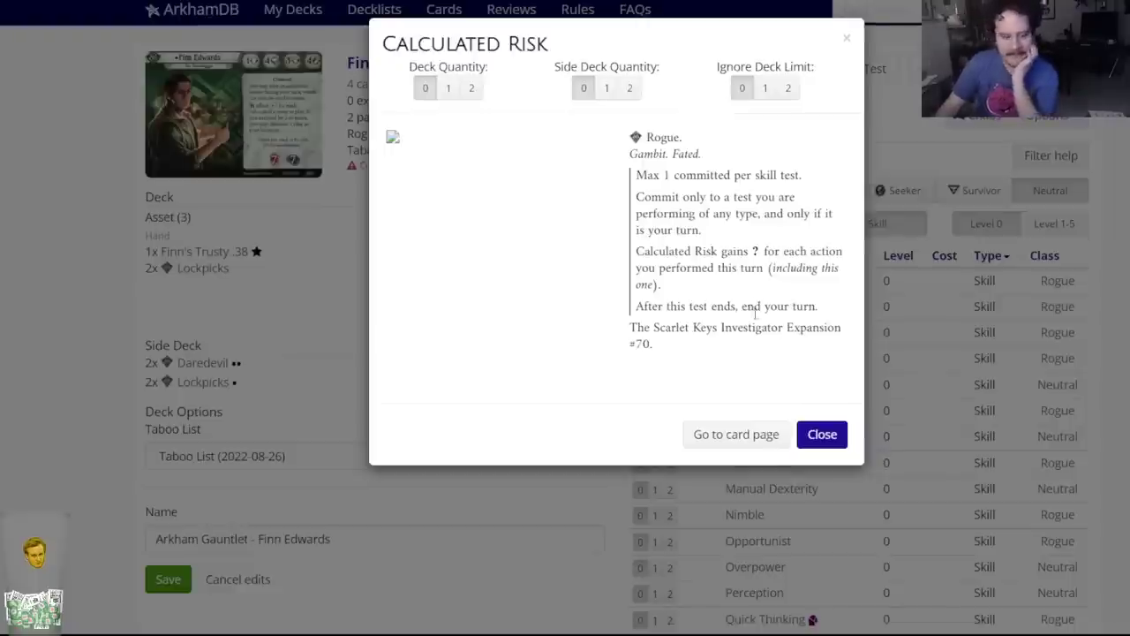
left_click(821, 434)
Add two copies of Copycat (3) to the Finn Edwards side deck and two copies of Hatchet Man to the main deck.
left_click(776, 159)
type("copy")
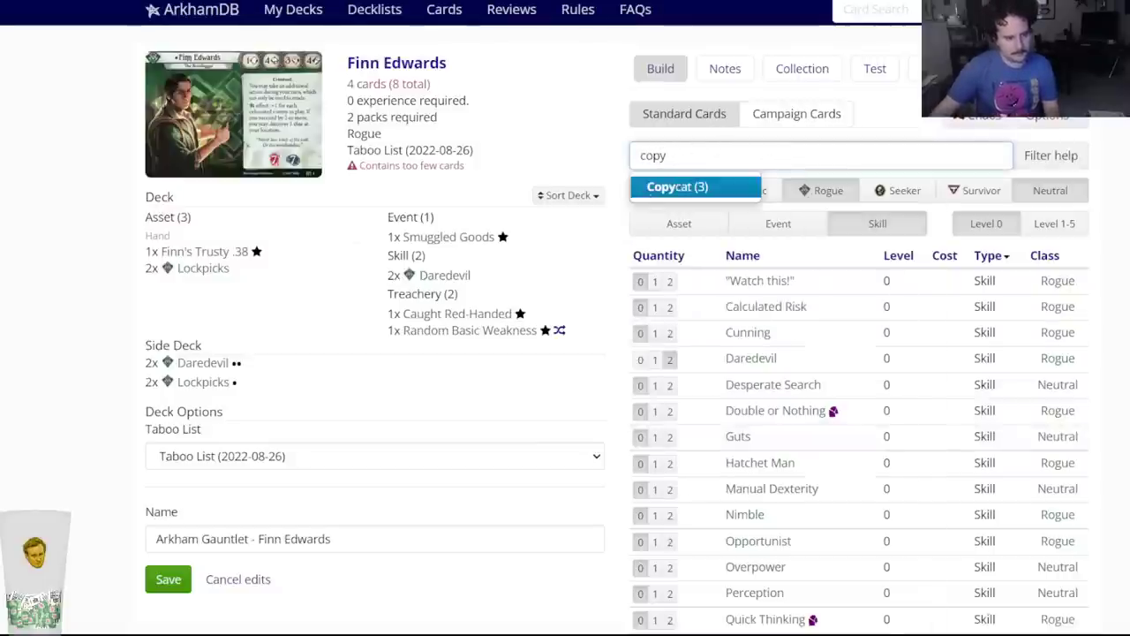
left_click(681, 184)
left_click(622, 93)
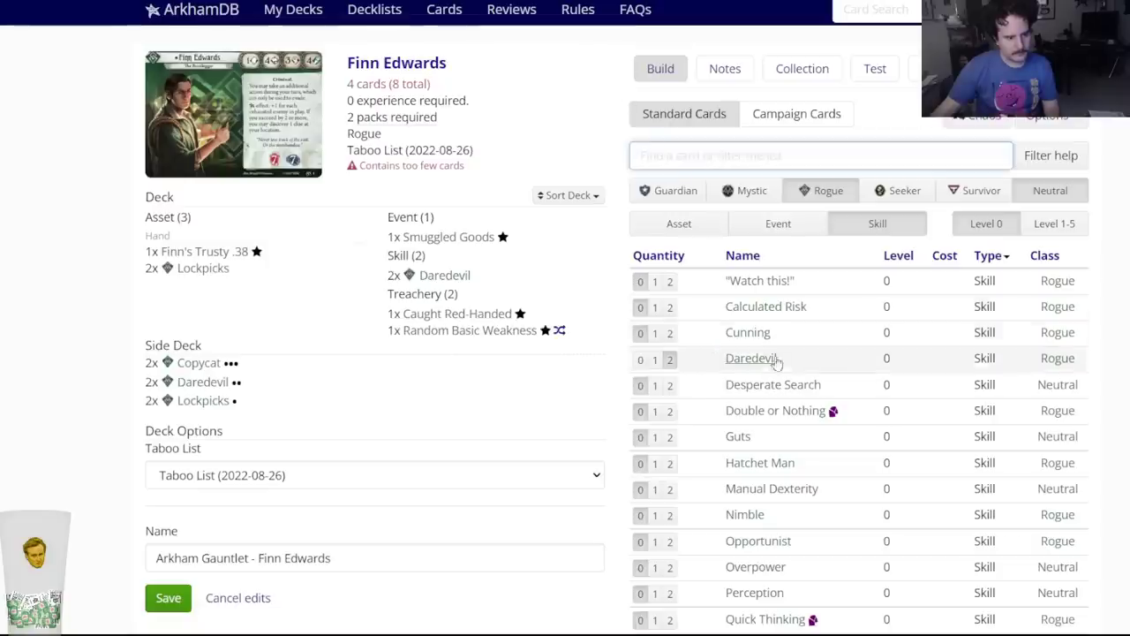
left_click(747, 471)
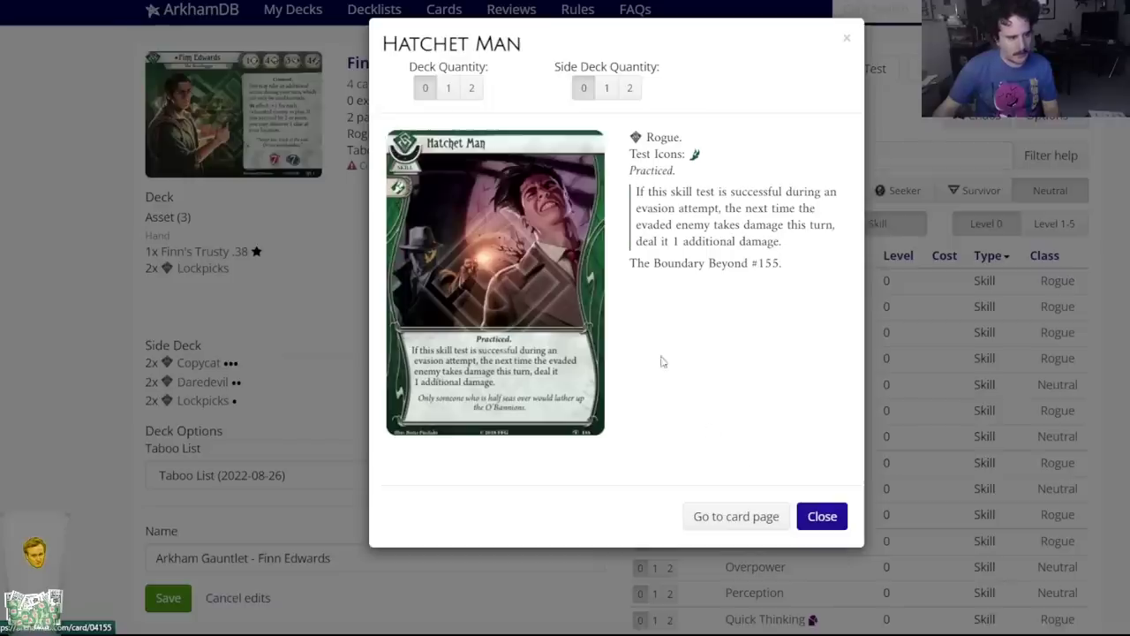
left_click(474, 92)
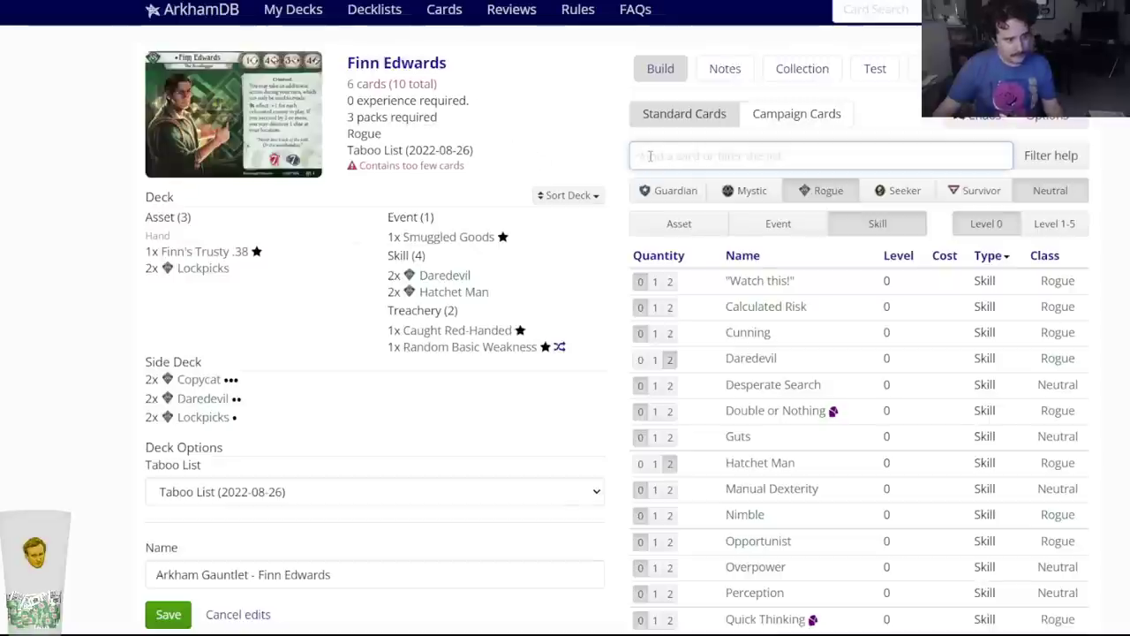
Add two copies of the level 0 .25 Automatic to the Finn Edwards deck and two of .25 Automatic (2) to its side deck.
type(".25 a")
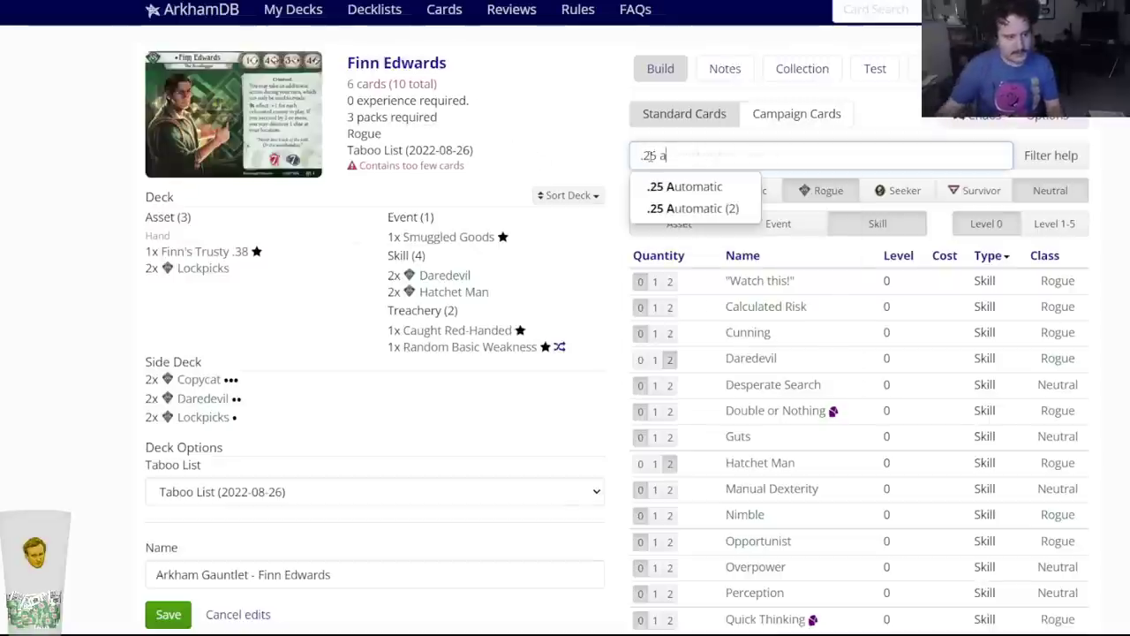
left_click(668, 186)
left_click(473, 92)
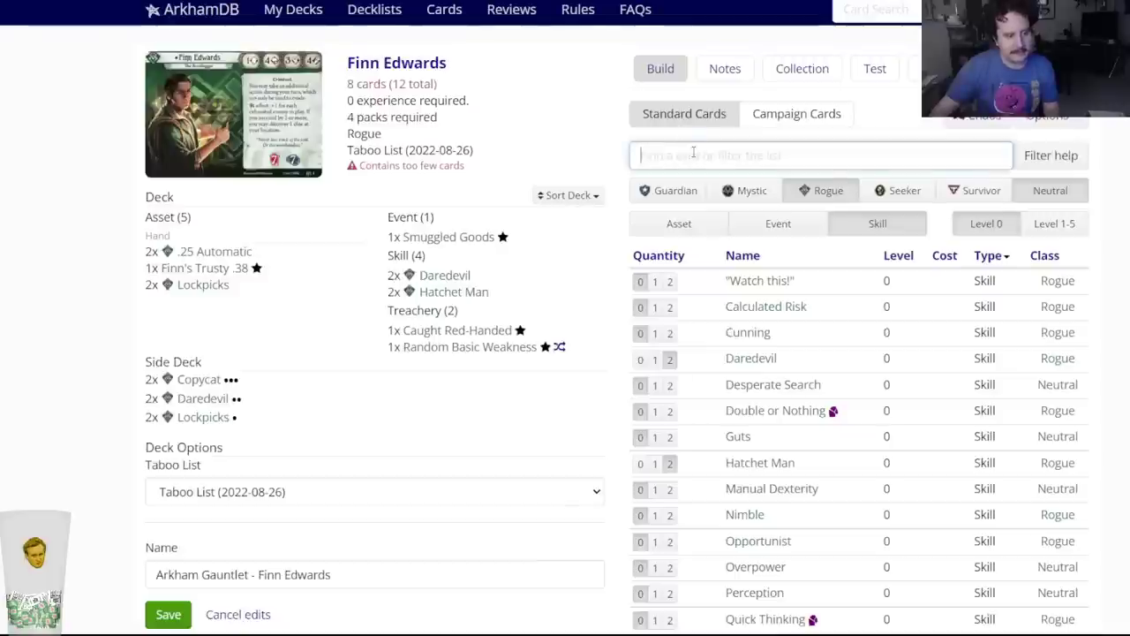
type(".25 au")
key("Down")
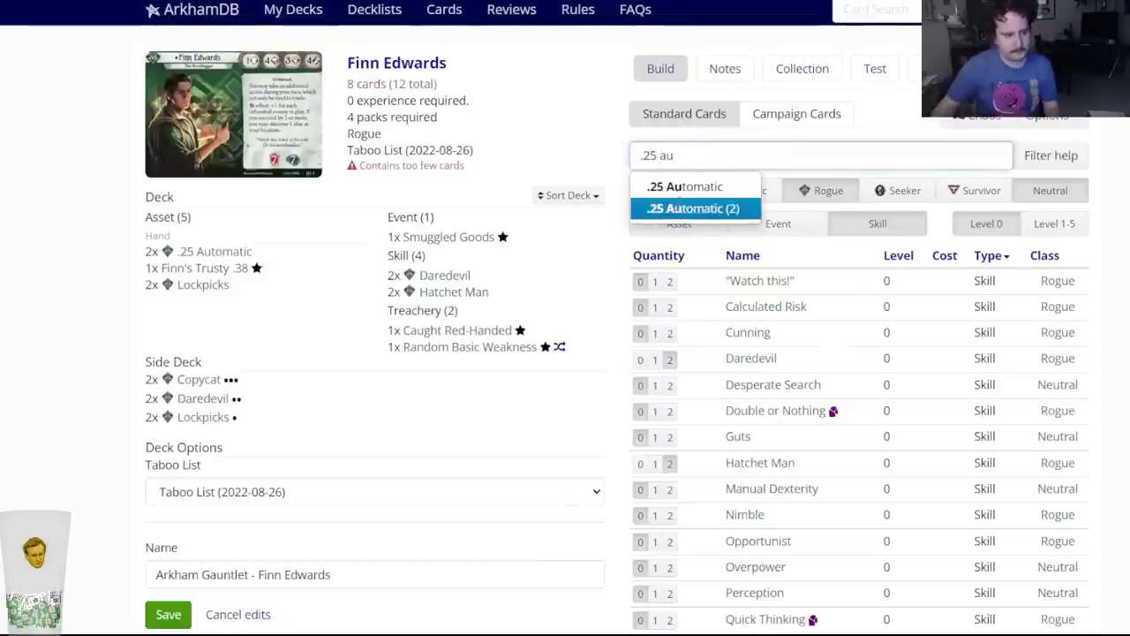
key("Return")
left_click(630, 88)
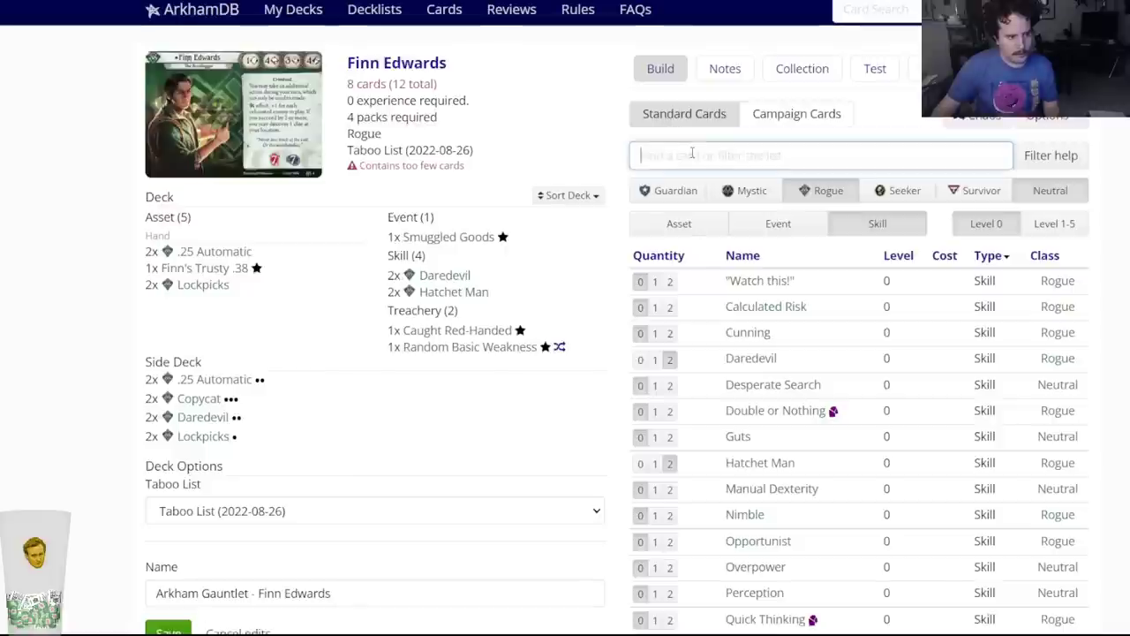
Add two copies of Delilah O'Rourke (3) to the Finn Edwards side deck.
type("delil")
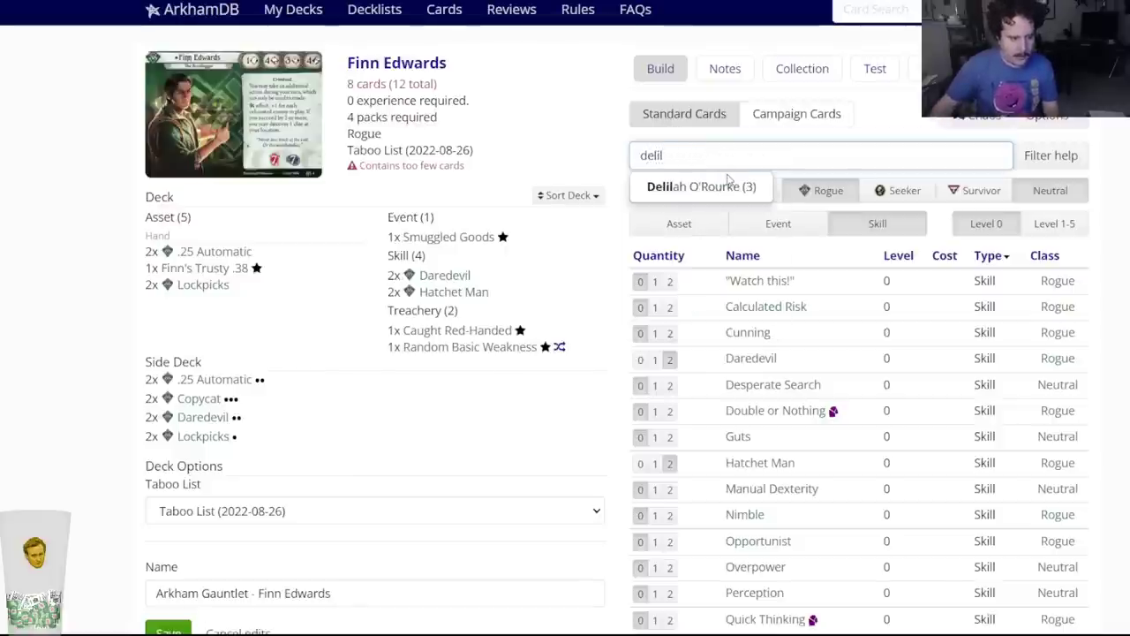
left_click(726, 182)
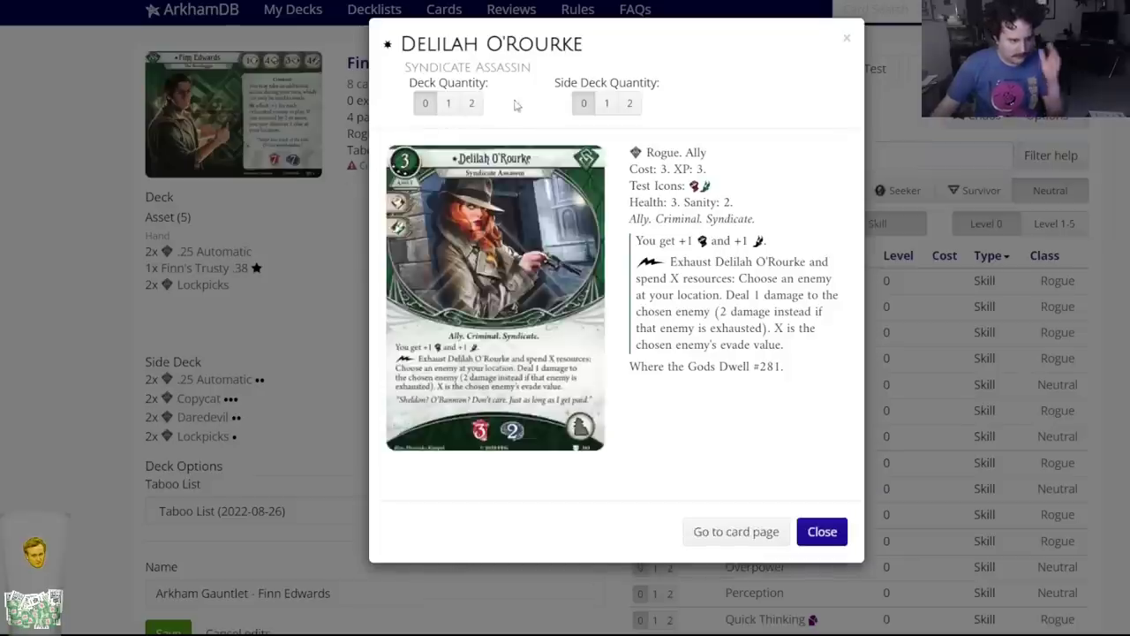
left_click(629, 103)
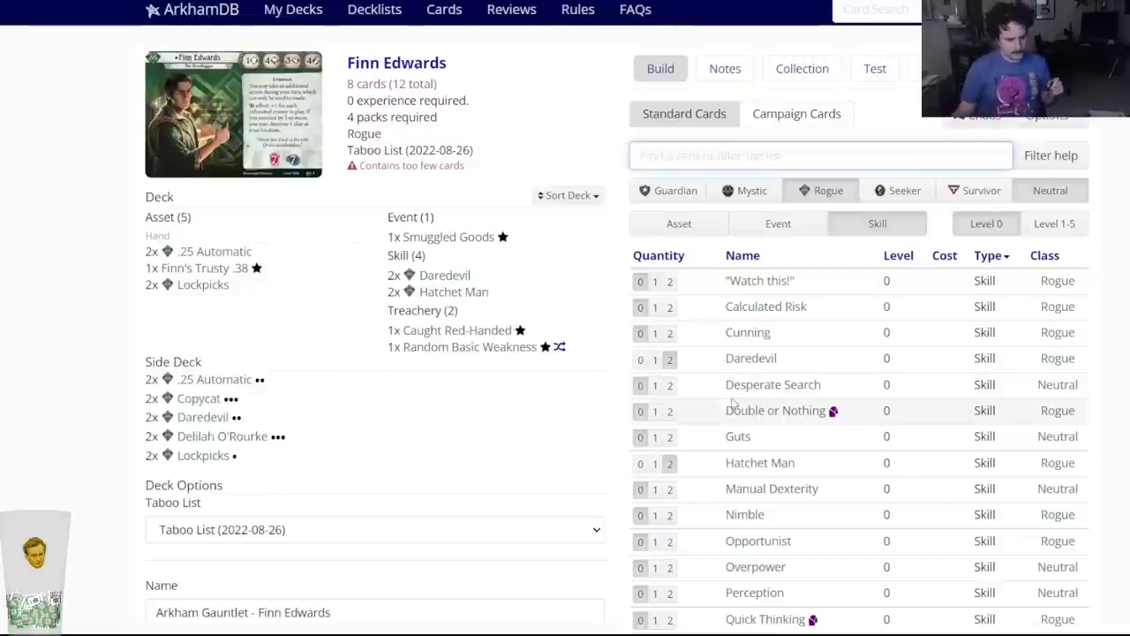
mouse_move(748, 520)
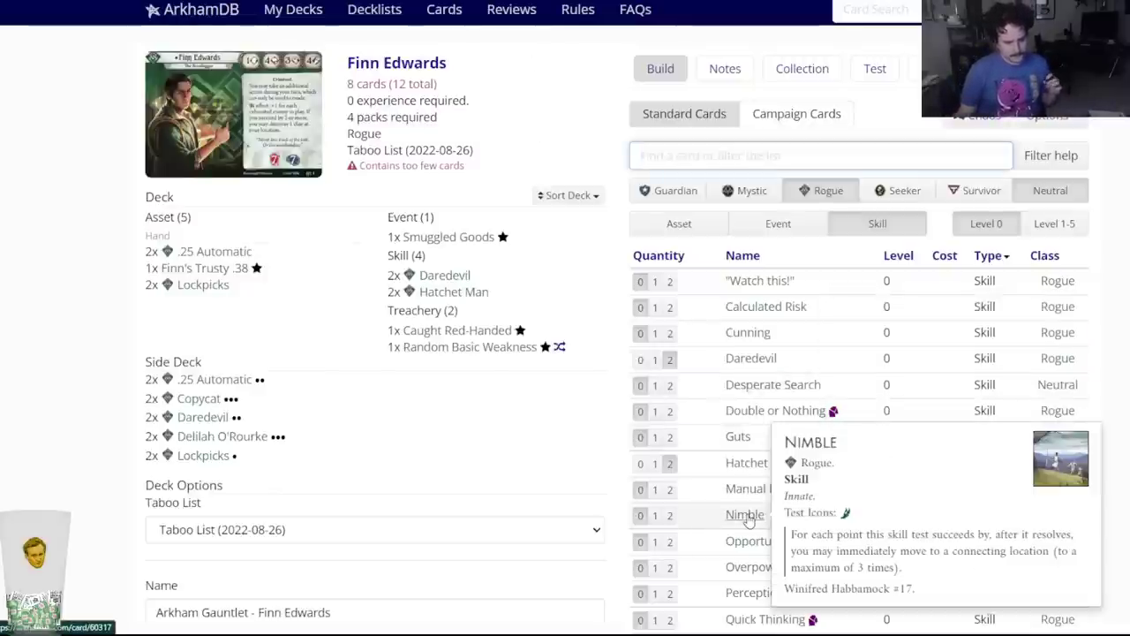
Read through the level 0 skills, then filter Trish Scarborough's card list to skills and add two copies of Cunning to the deck.
scroll(748, 519, "down", 3)
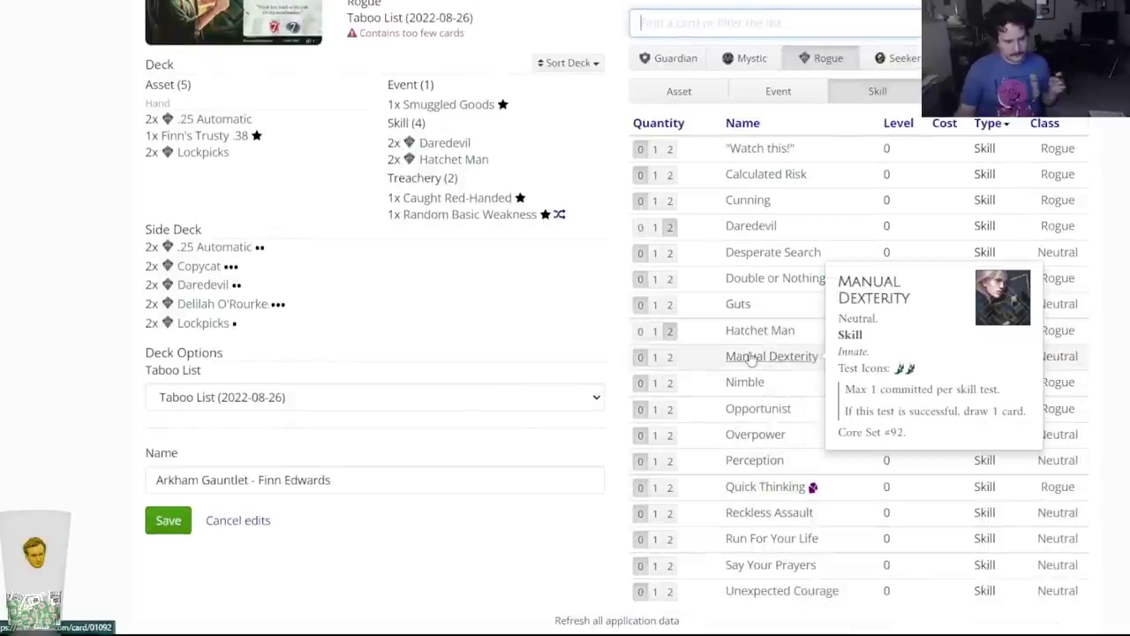
scroll(750, 356, "up", 1)
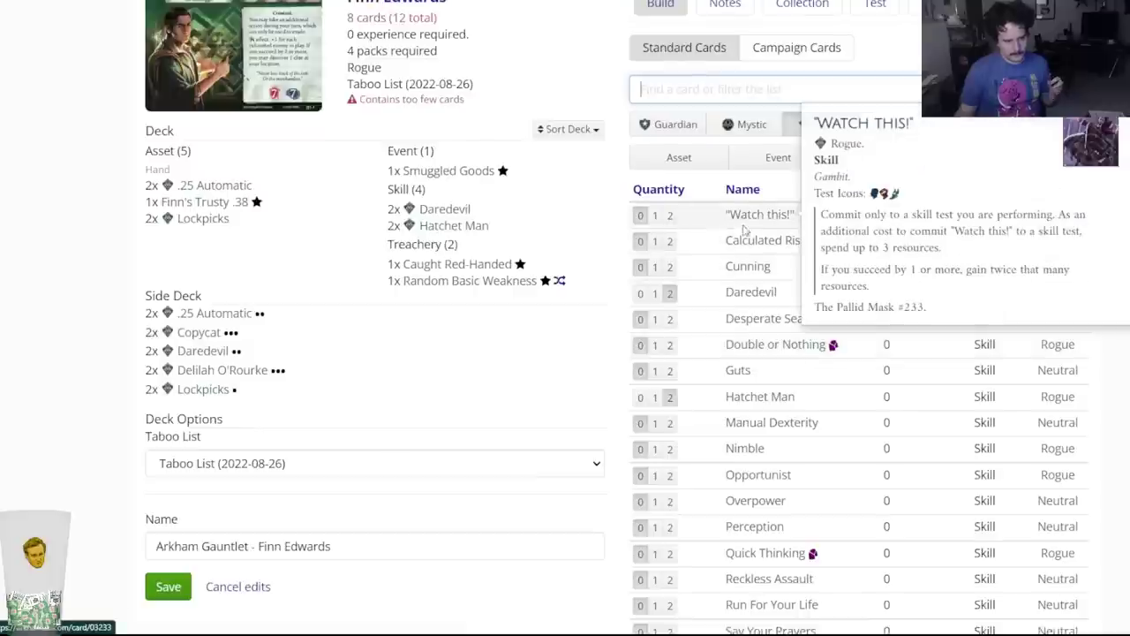
mouse_move(738, 270)
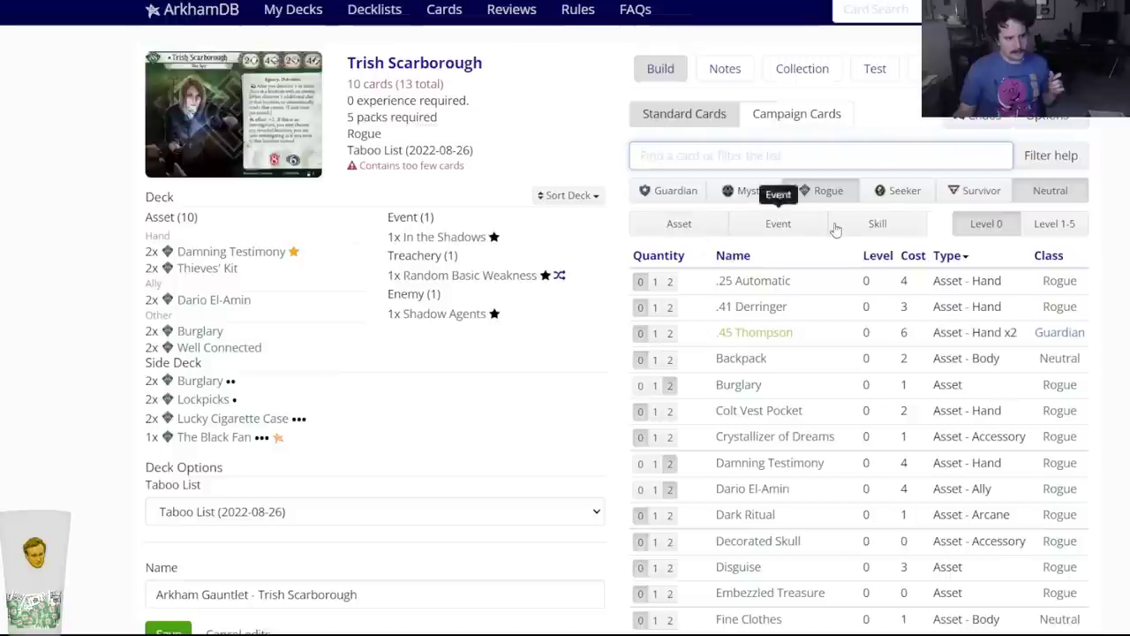
left_click(859, 228)
left_click(669, 332)
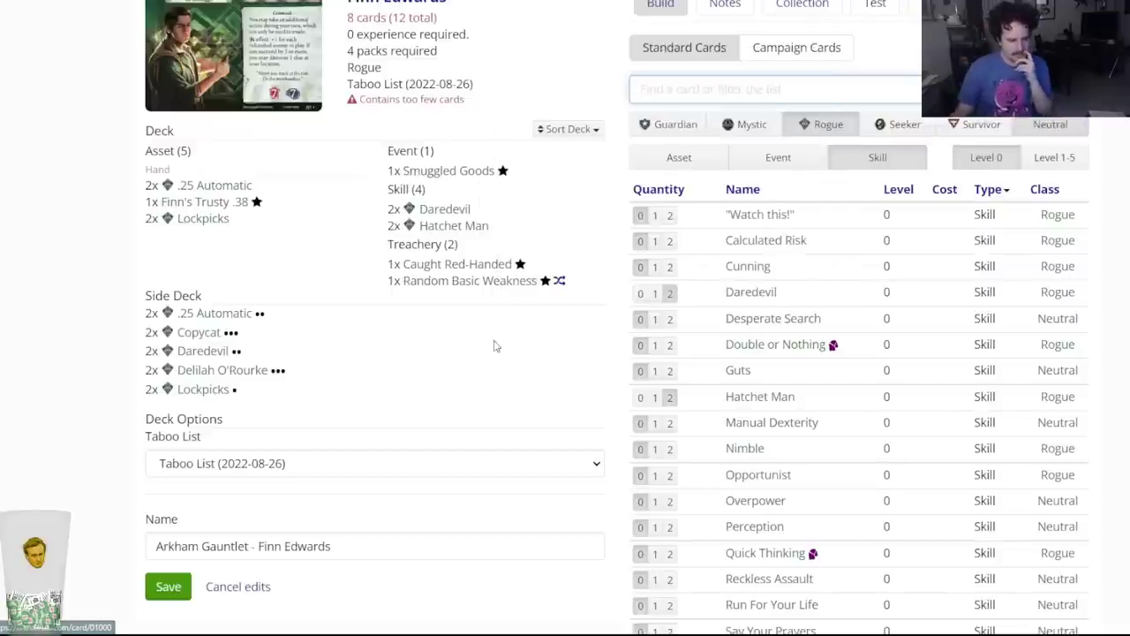
Look up Honed Instinct from the Finn Edwards deck and read its play conditions and customizations.
scroll(497, 340, "up", 1)
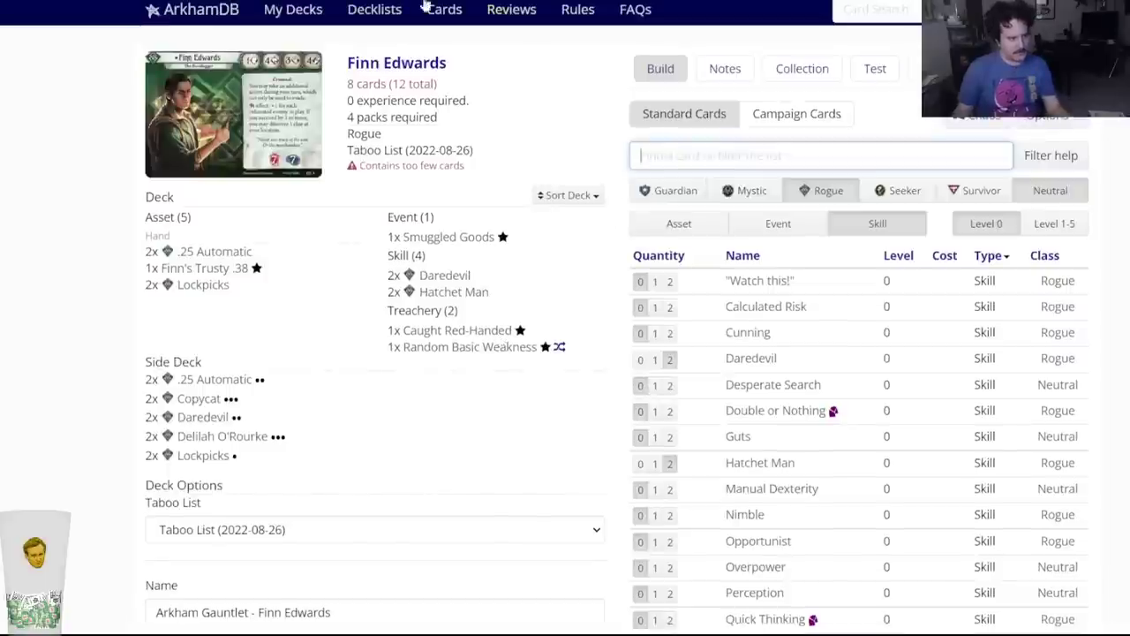
type("honed")
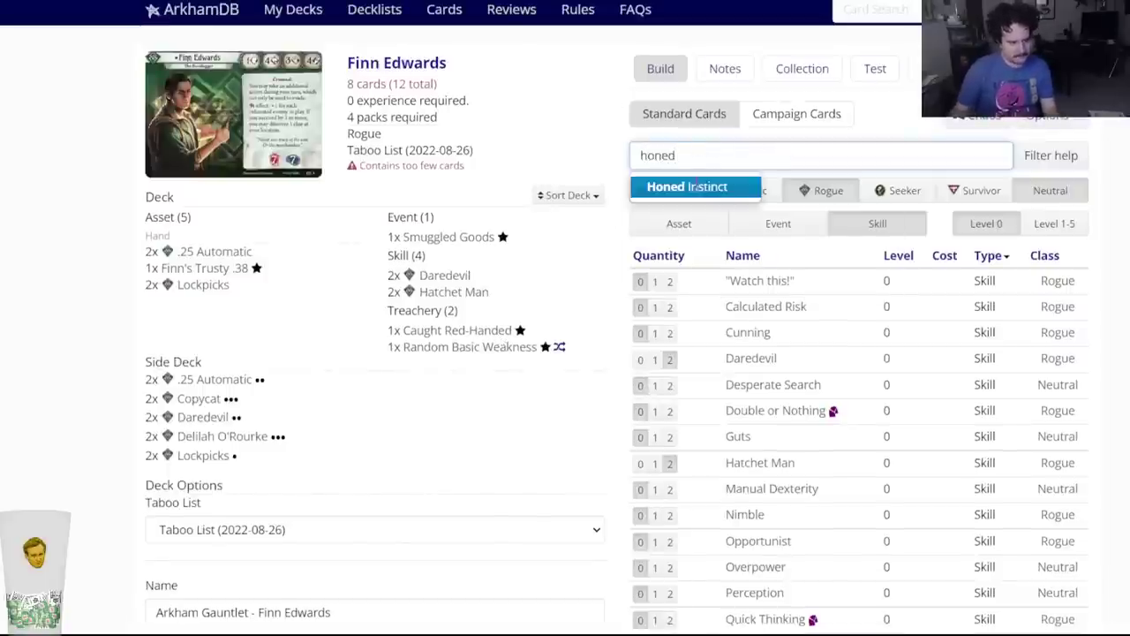
left_click(695, 185)
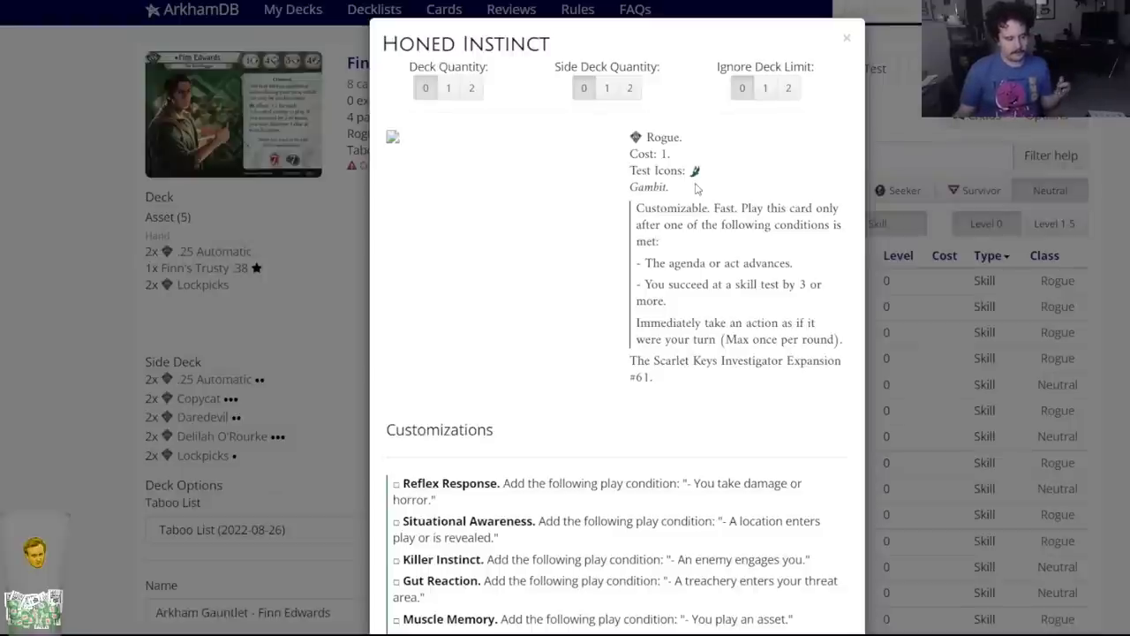
scroll(696, 187, "down", 2)
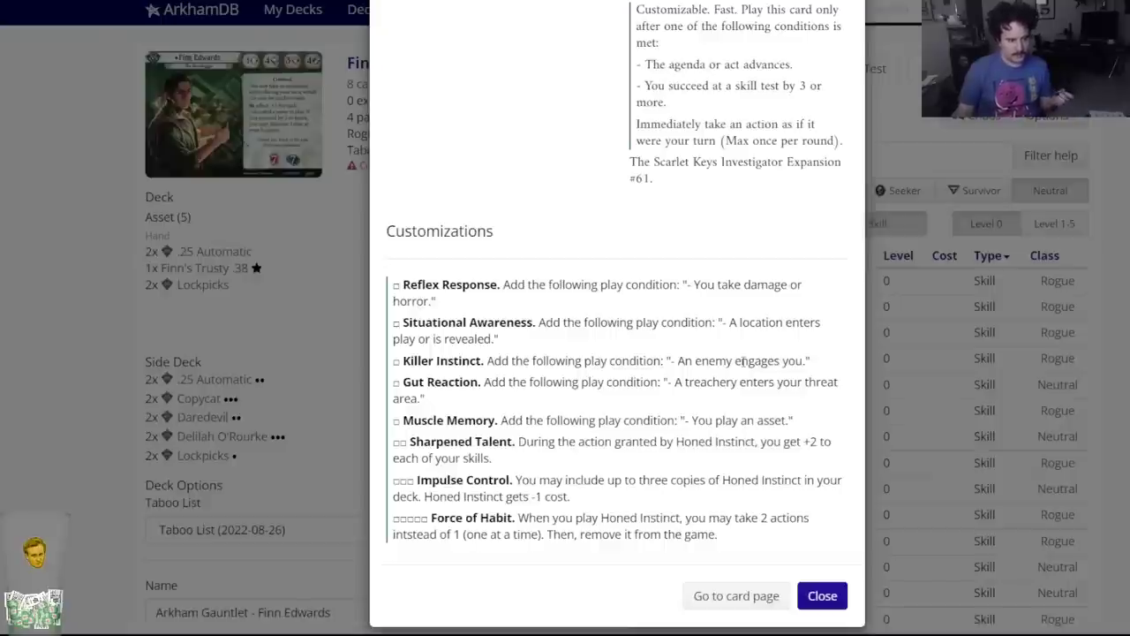
left_click(822, 596)
left_click(728, 157)
key("BackSpace")
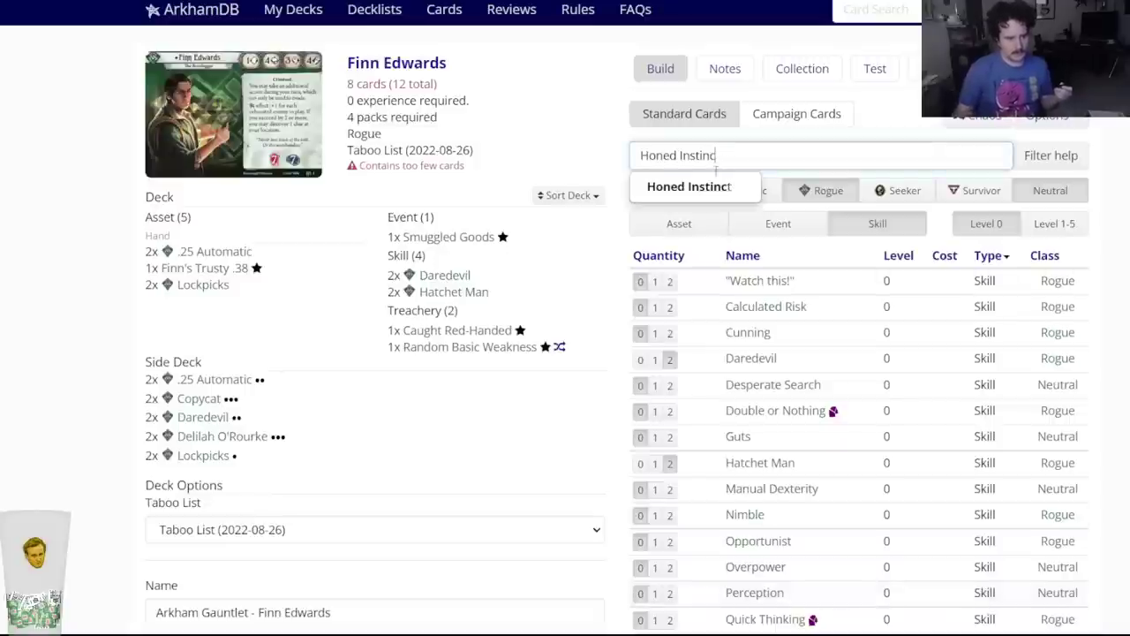
left_click(711, 185)
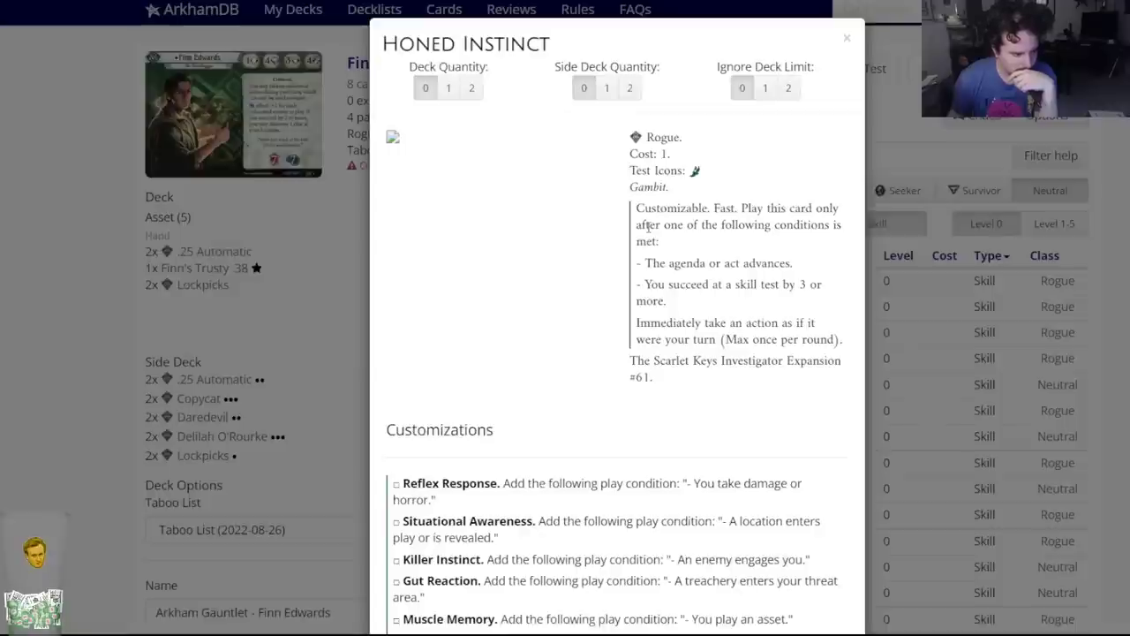
scroll(654, 227, "down", 3)
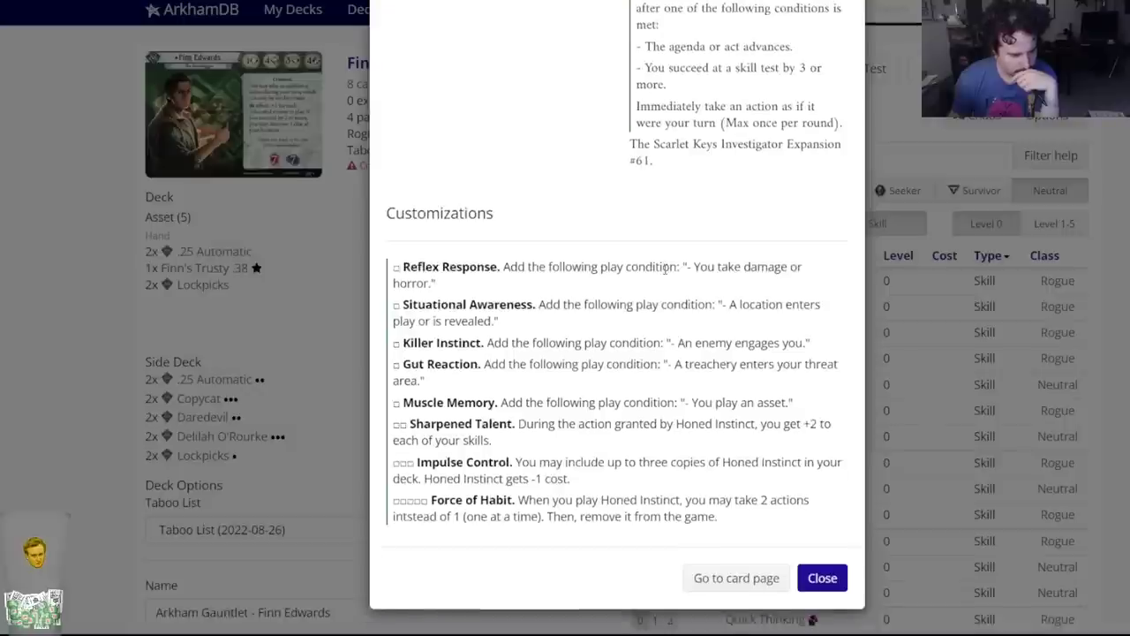
scroll(665, 267, "up", 3)
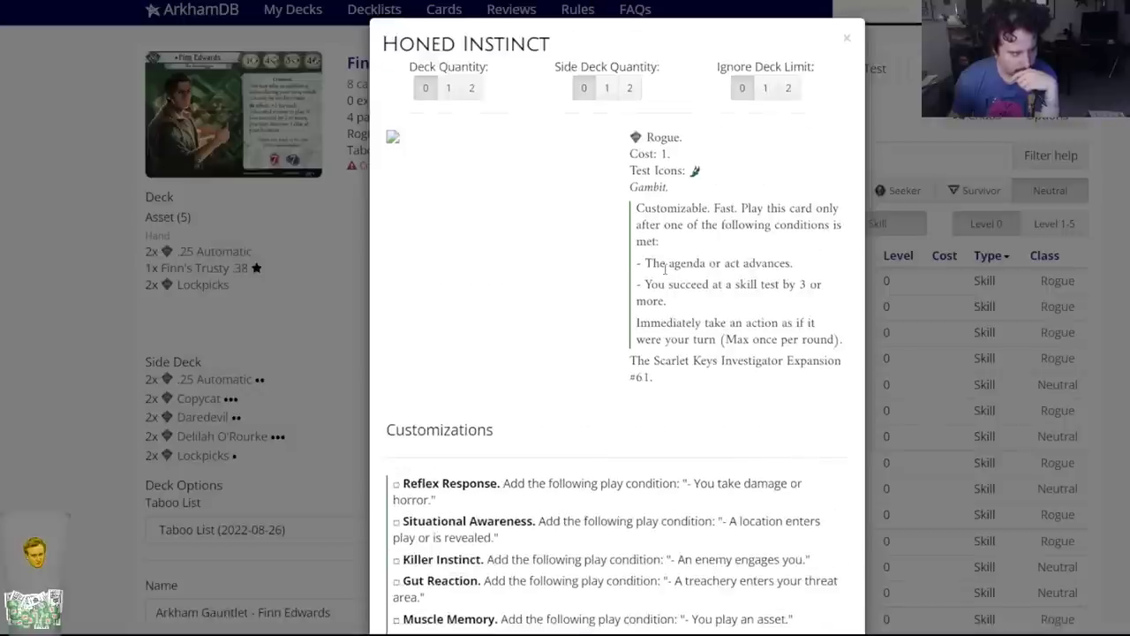
scroll(665, 268, "down", 3)
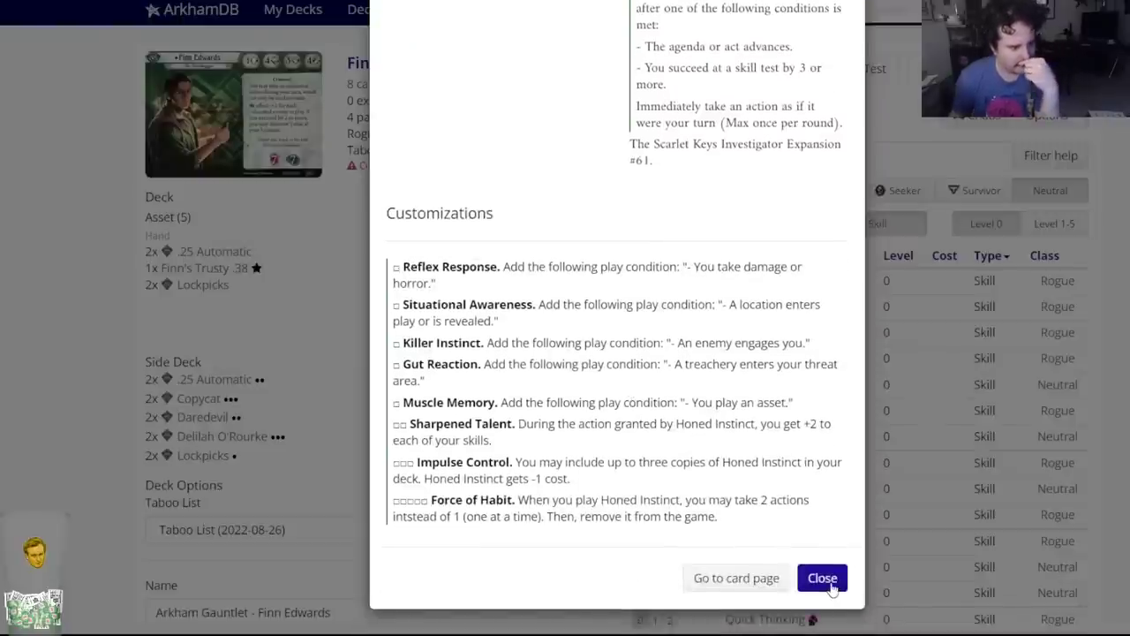
left_click(831, 586)
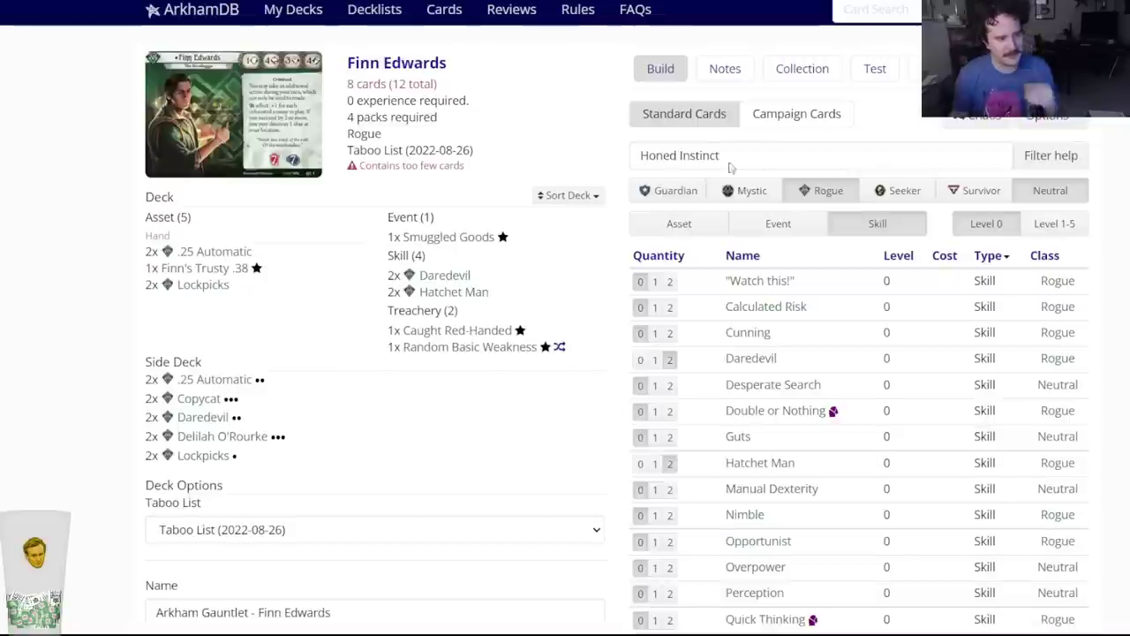
Filter Finn Edwards' card list with k:illicit and look through the level 0 Illicit events and assets.
left_click_drag(726, 158, 601, 180)
key("BackSpace")
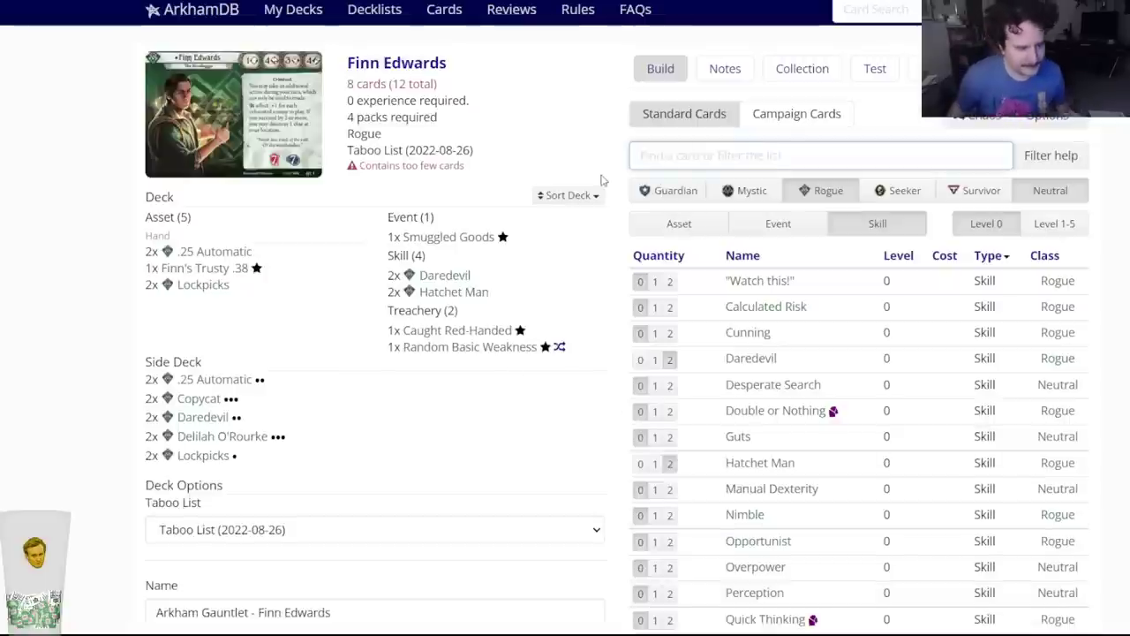
type("k:illic")
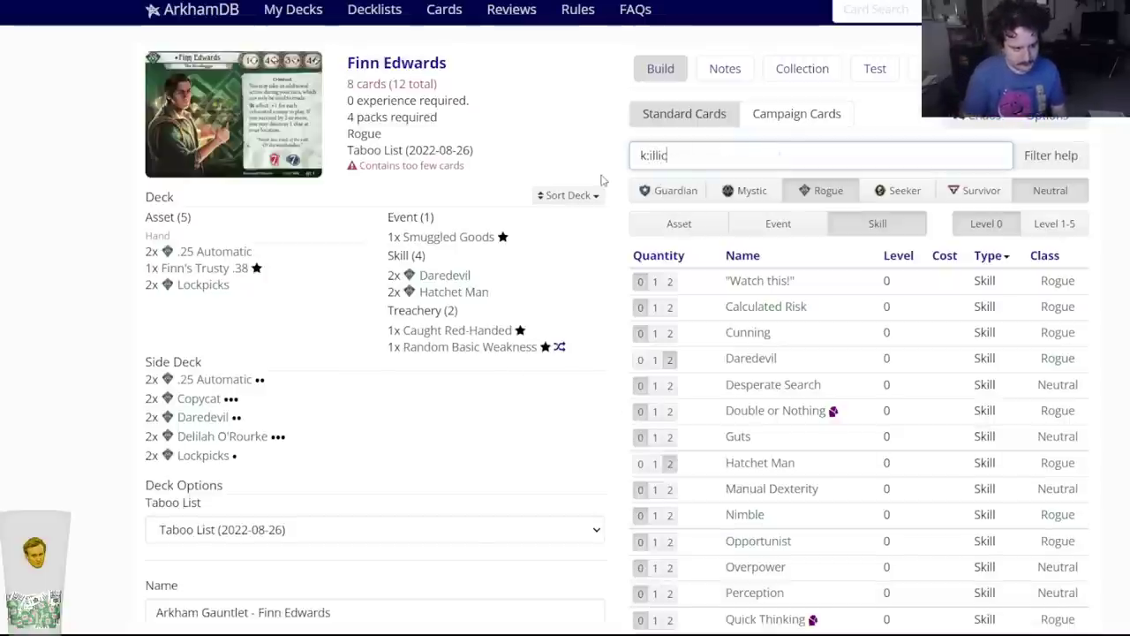
type("it")
left_click(799, 223)
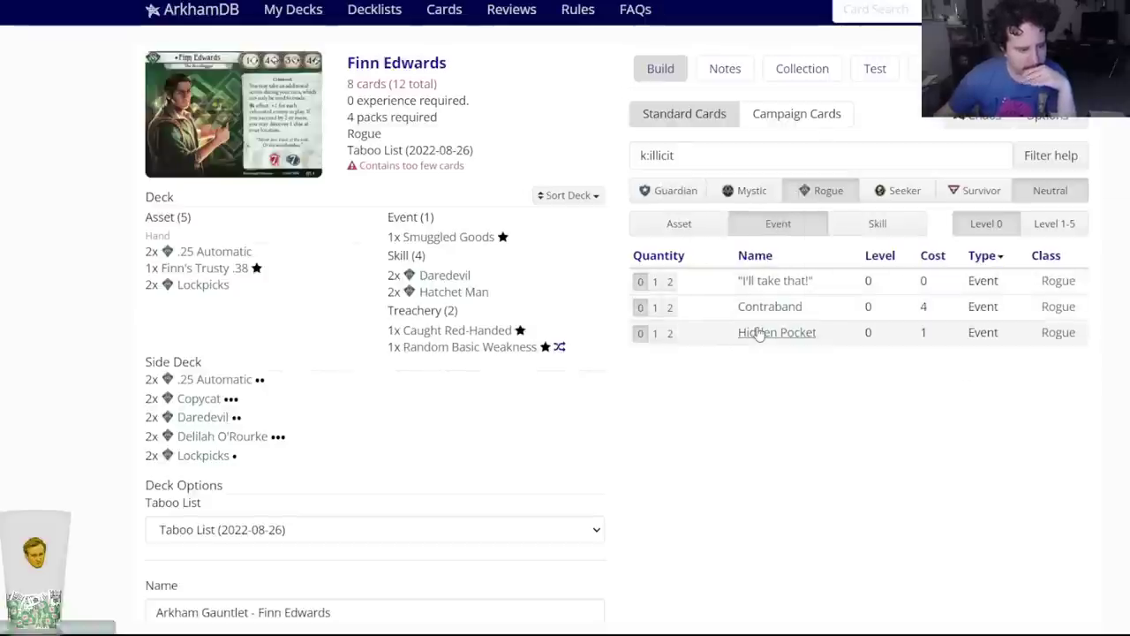
mouse_move(758, 333)
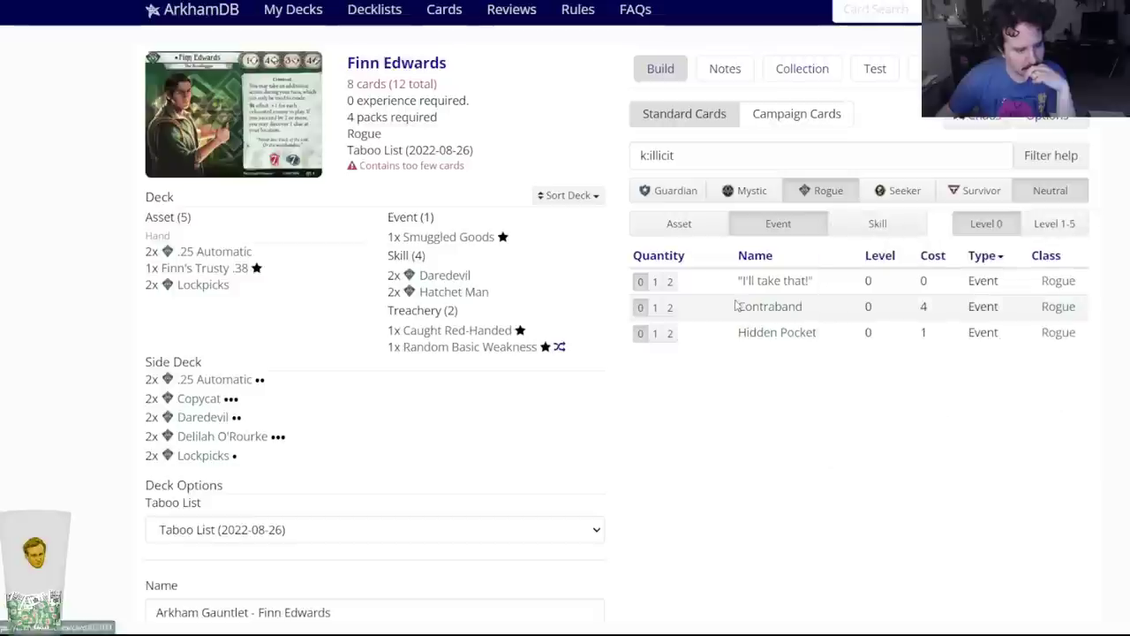
left_click(672, 228)
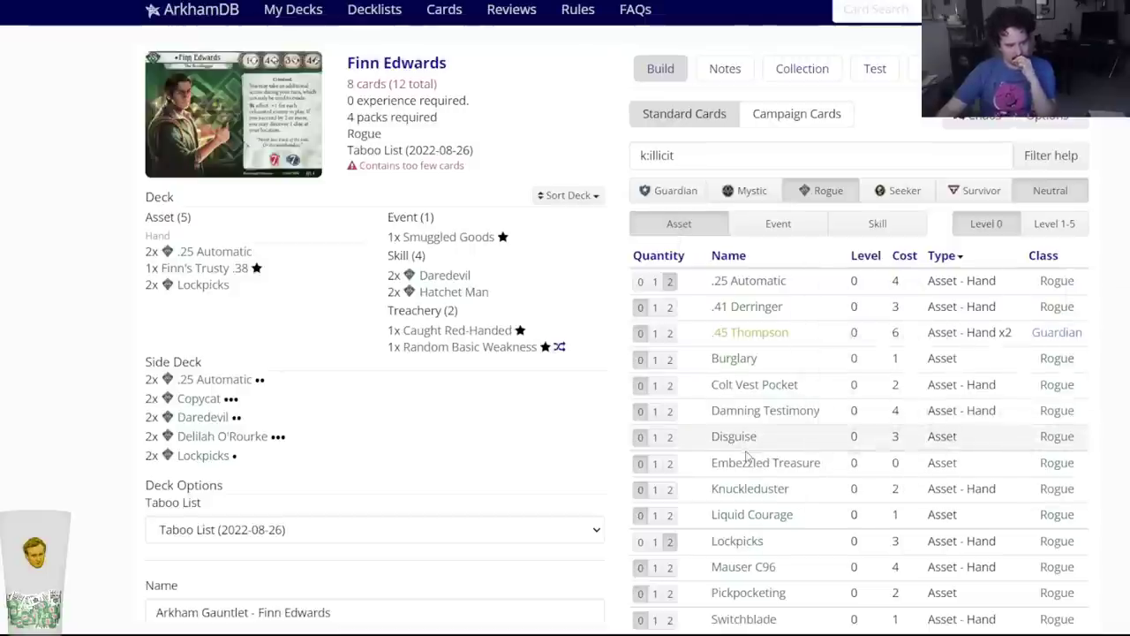
mouse_move(740, 491)
scroll(741, 491, "down", 2)
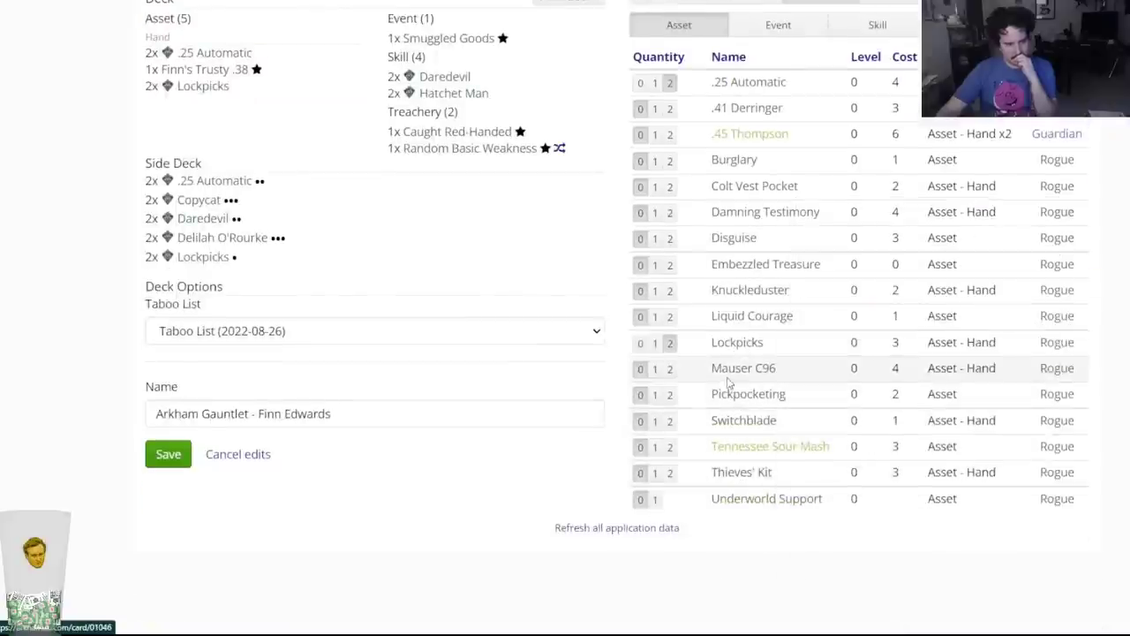
mouse_move(733, 402)
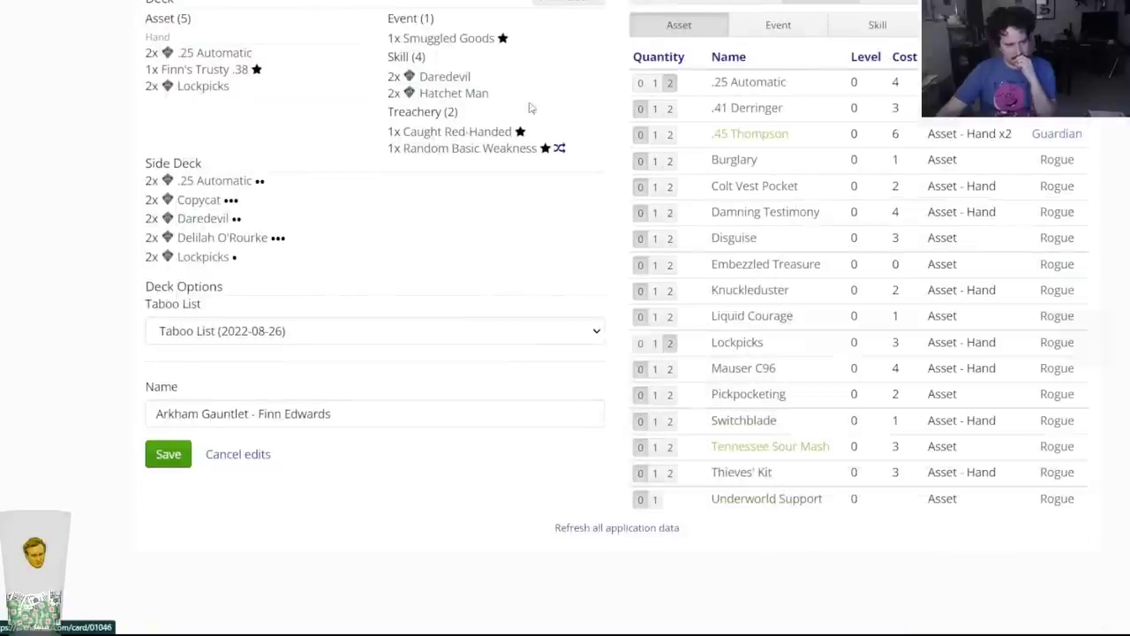
scroll(724, 411, "up", 2)
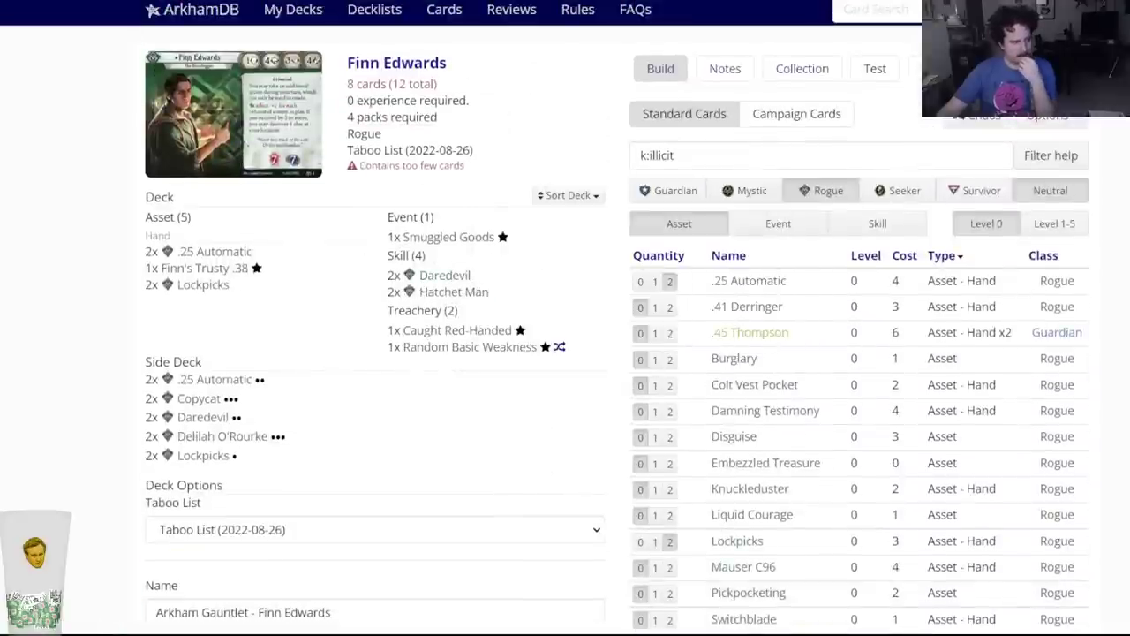
Check the Trish Scarborough deck, and add two copies each of Pickpocketing and level 0 Tennessee Sour Mash to the Finn Edwards deck.
left_click(181, 2)
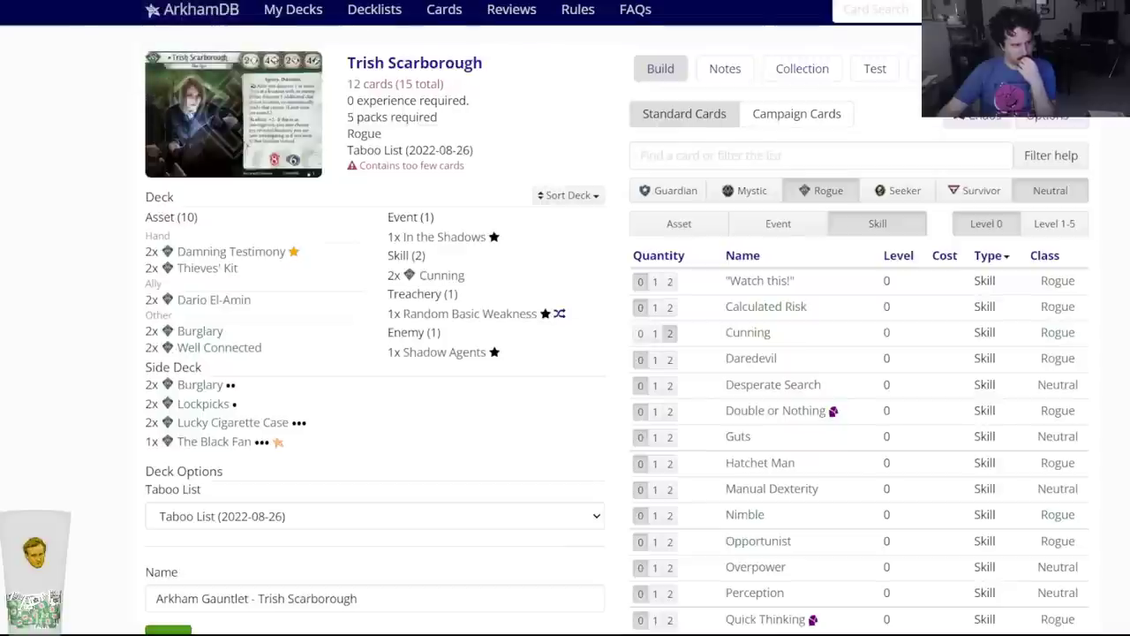
left_click(265, 2)
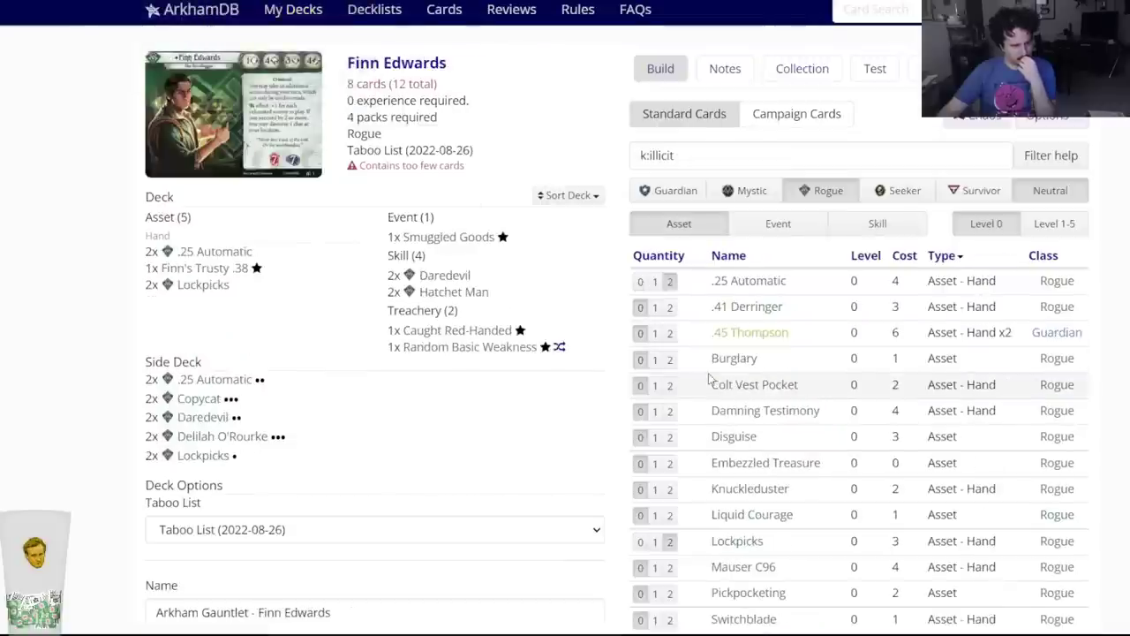
scroll(729, 406, "down", 2)
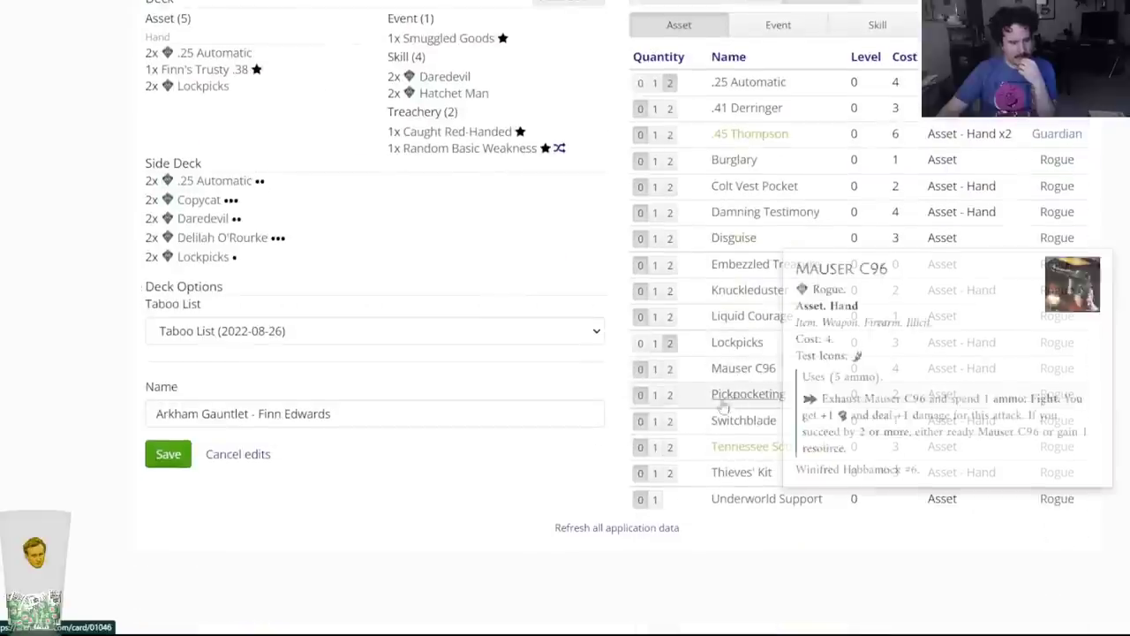
left_click(670, 394)
scroll(672, 397, "up", 2)
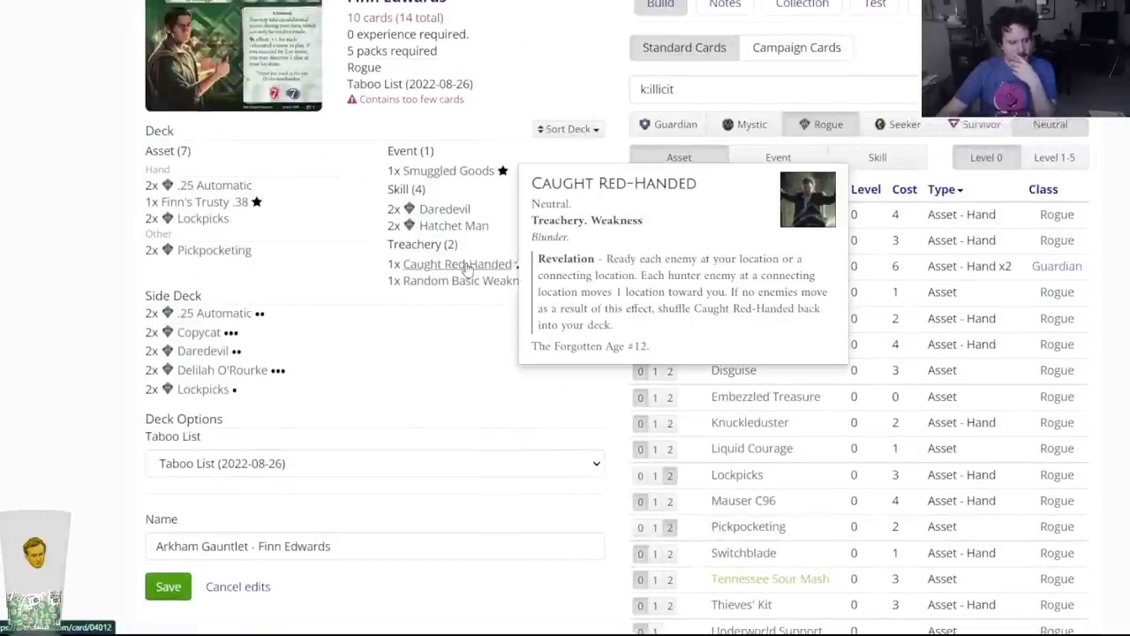
scroll(798, 373, "down", 2)
left_click(669, 447)
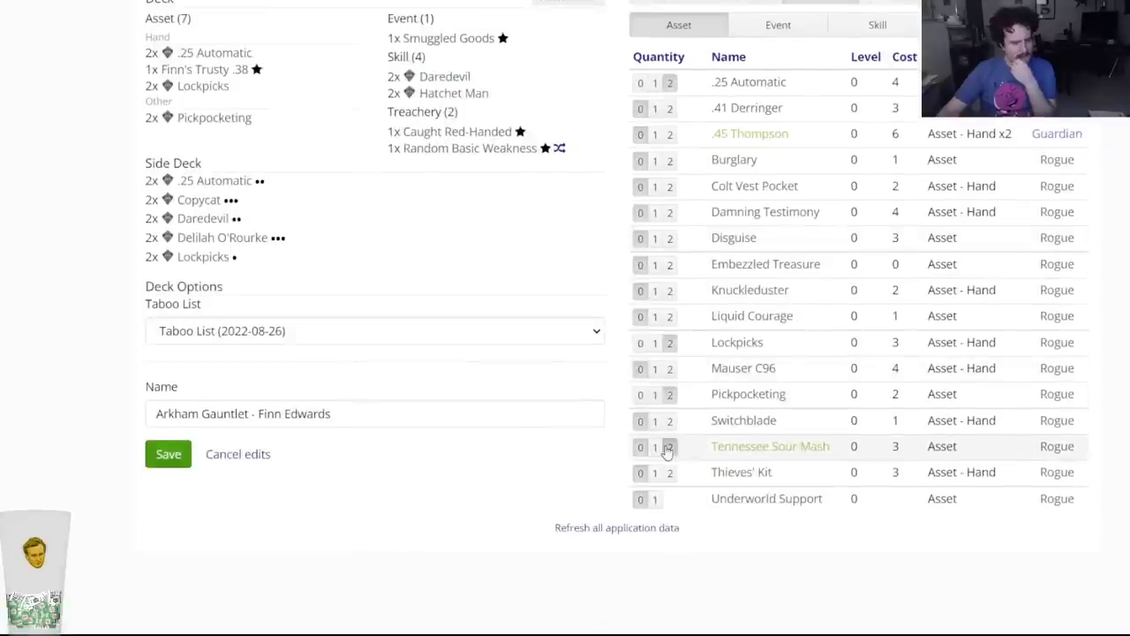
scroll(392, 298, "up", 2)
scroll(492, 231, "up", 1)
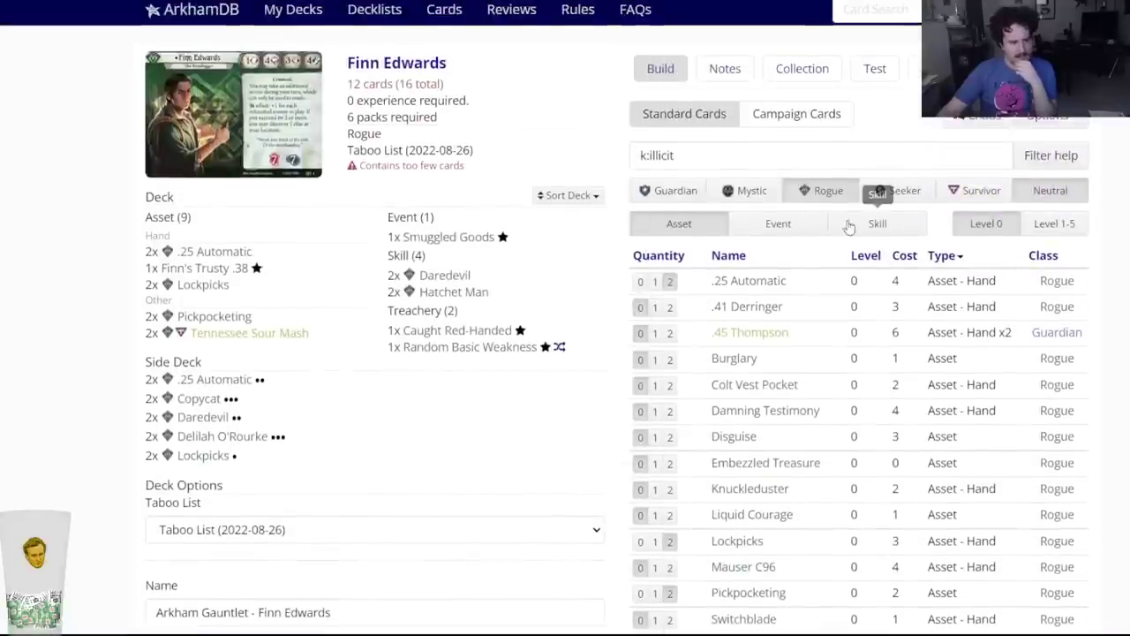
Remove the k:illicit filter from Finn Edwards' card list and show the level 0 skills.
left_click(800, 226)
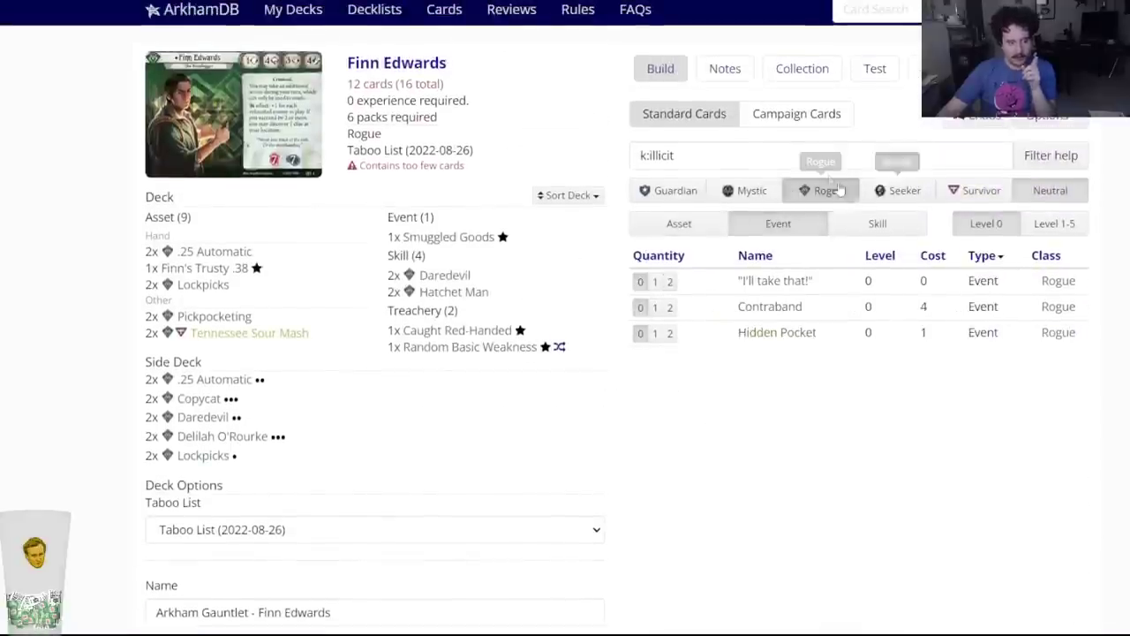
left_click(747, 153)
key("ctrl+a")
key("BackSpace")
left_click(848, 223)
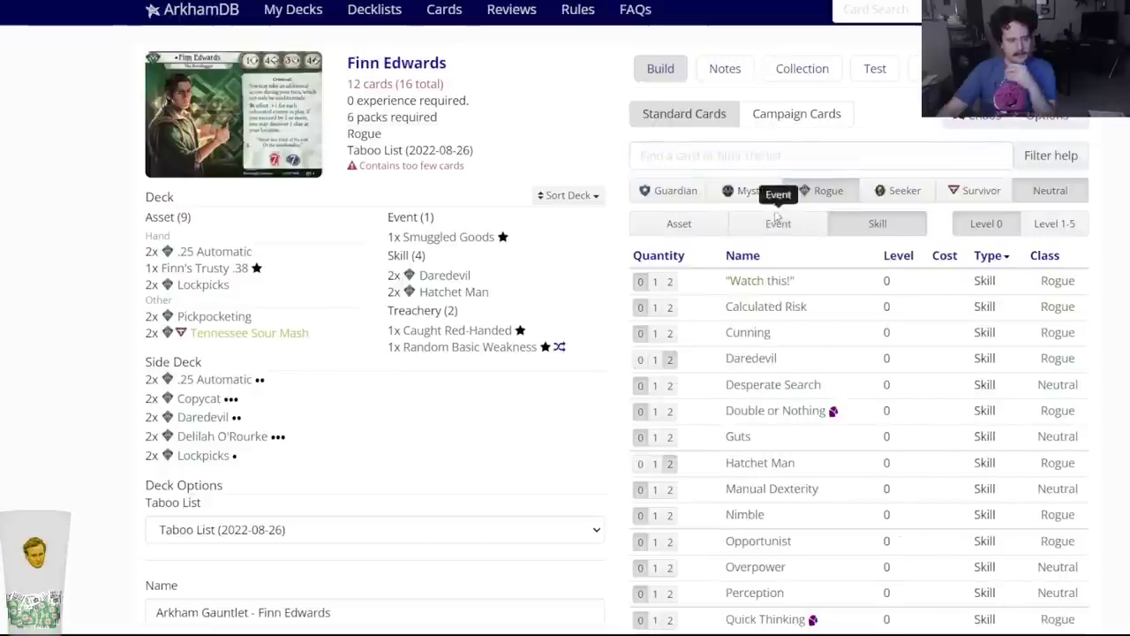
Look up the level 3 Rogue and Survivor versions of Tennessee Sour Mash and read their card texts.
left_click(704, 159)
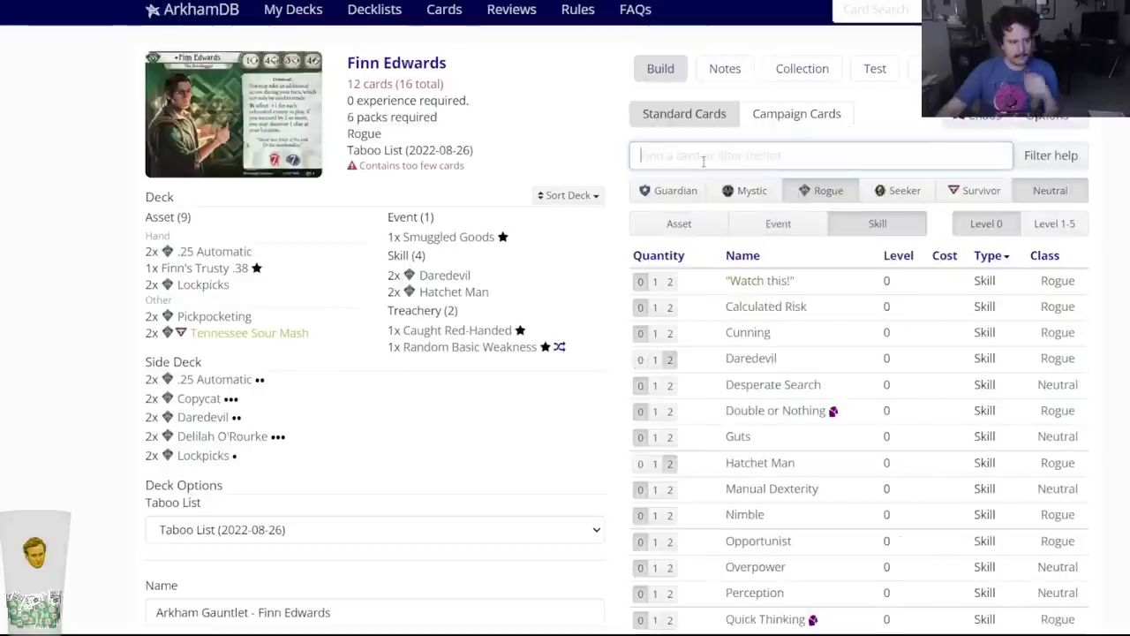
type("tennes")
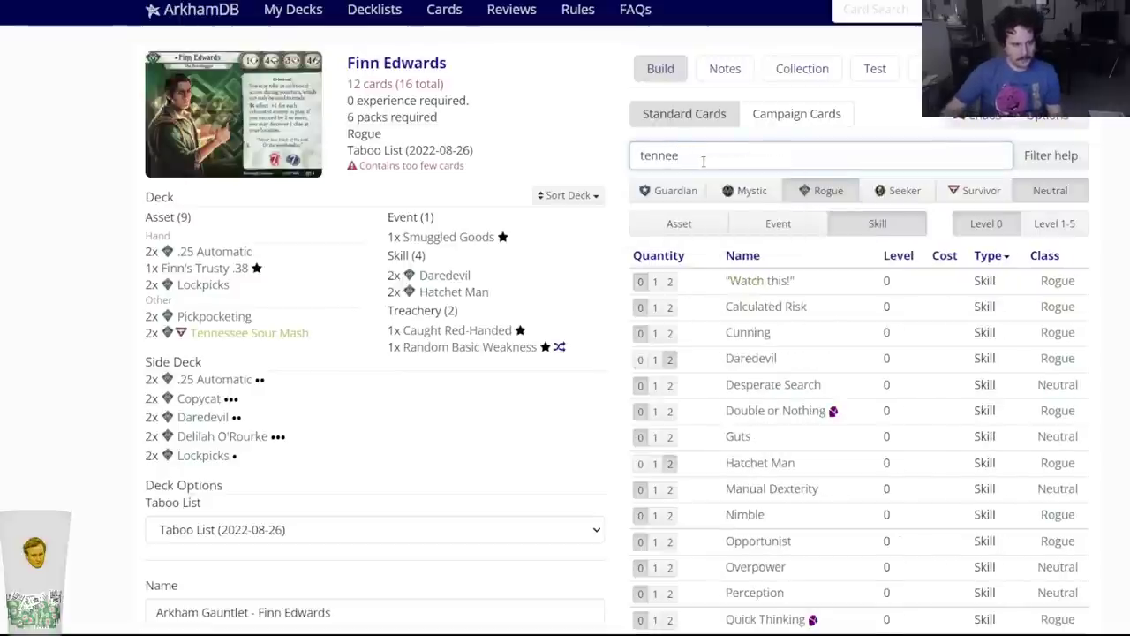
key("BackSpace")
key("BackSpace")
left_click(700, 209)
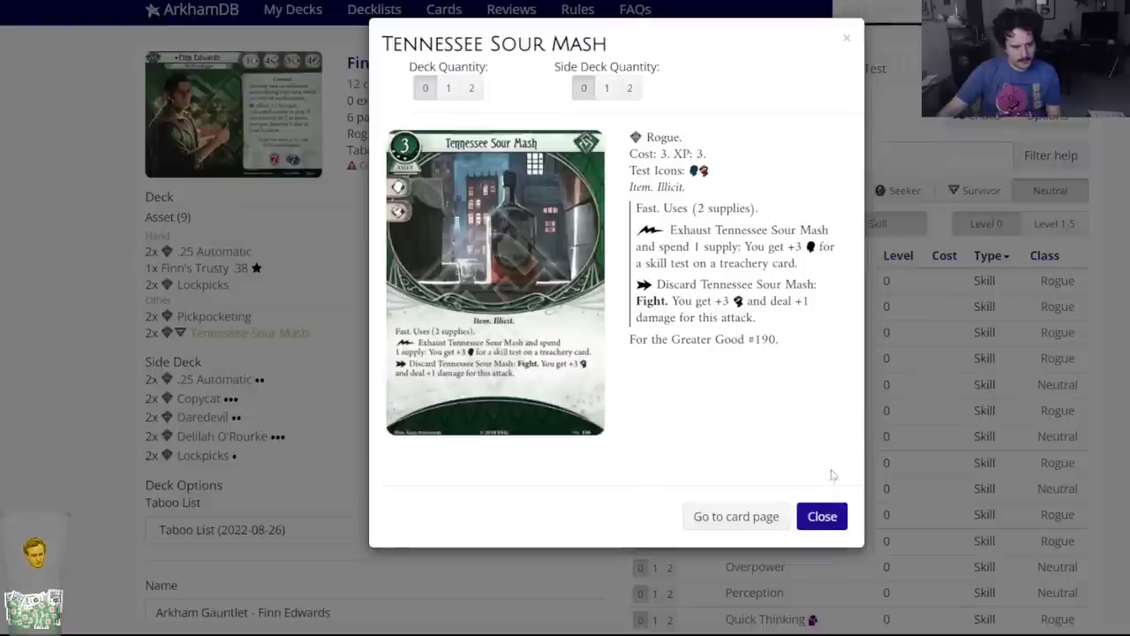
left_click(825, 519)
left_click(762, 154)
key("BackSpace")
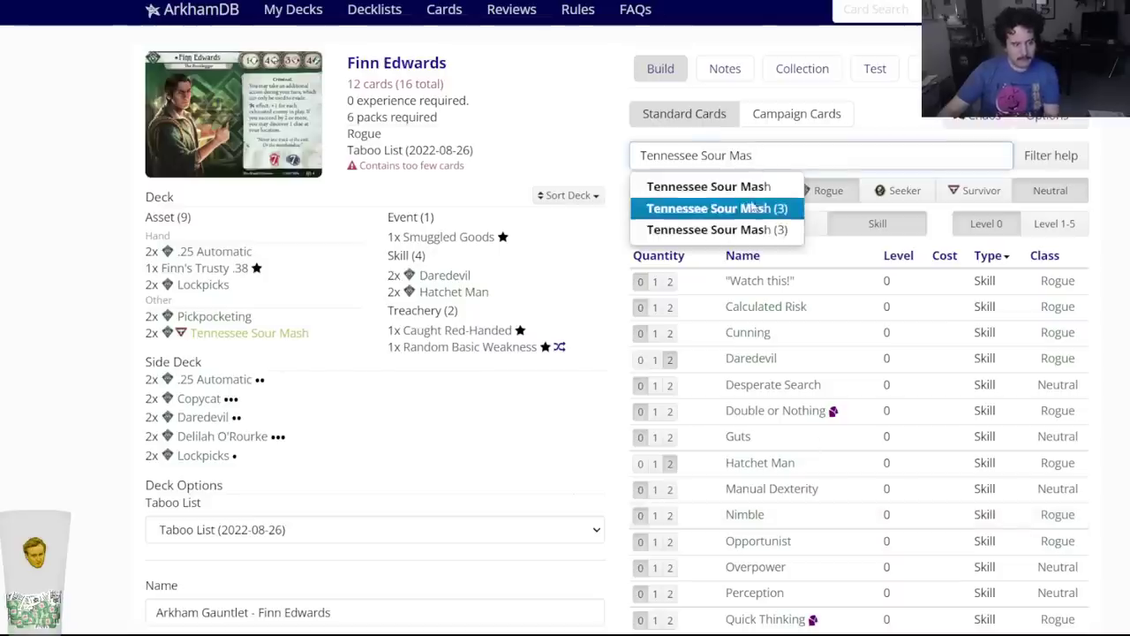
left_click(688, 230)
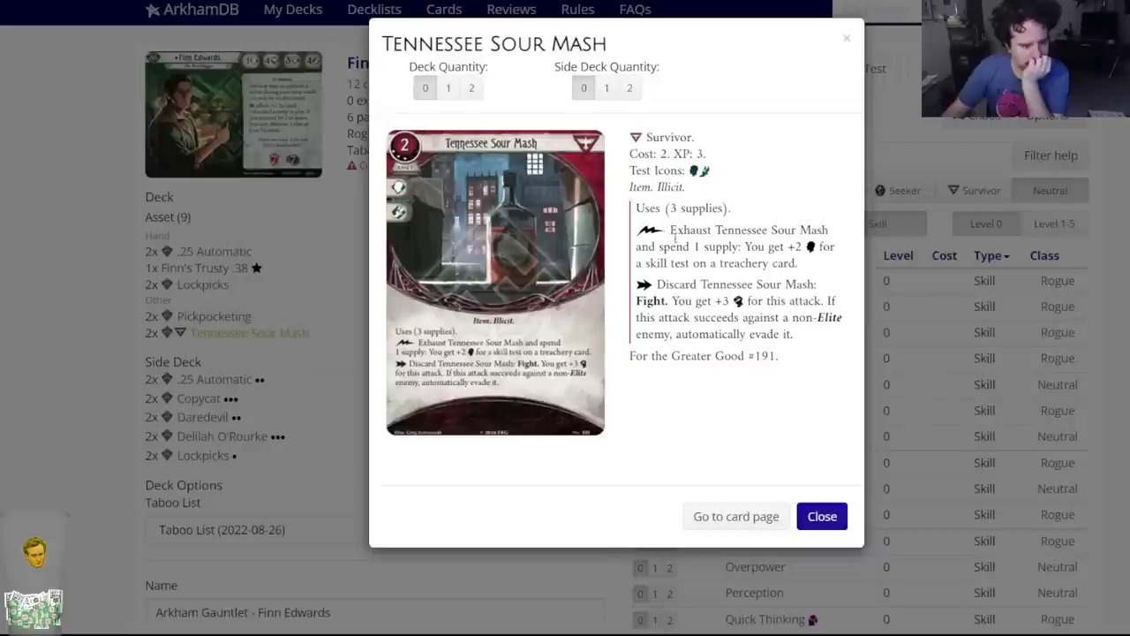
Add two copies of the level 3 Rogue Tennessee Sour Mash to the Finn Edwards side deck.
left_click(832, 510)
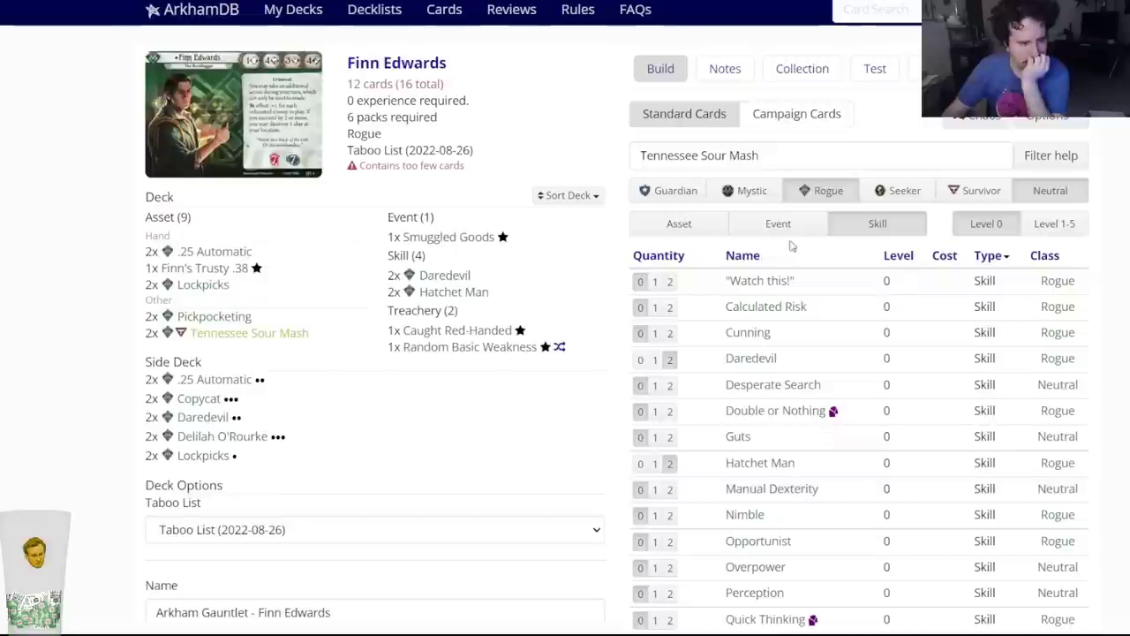
left_click(775, 154)
key("BackSpace")
left_click(742, 208)
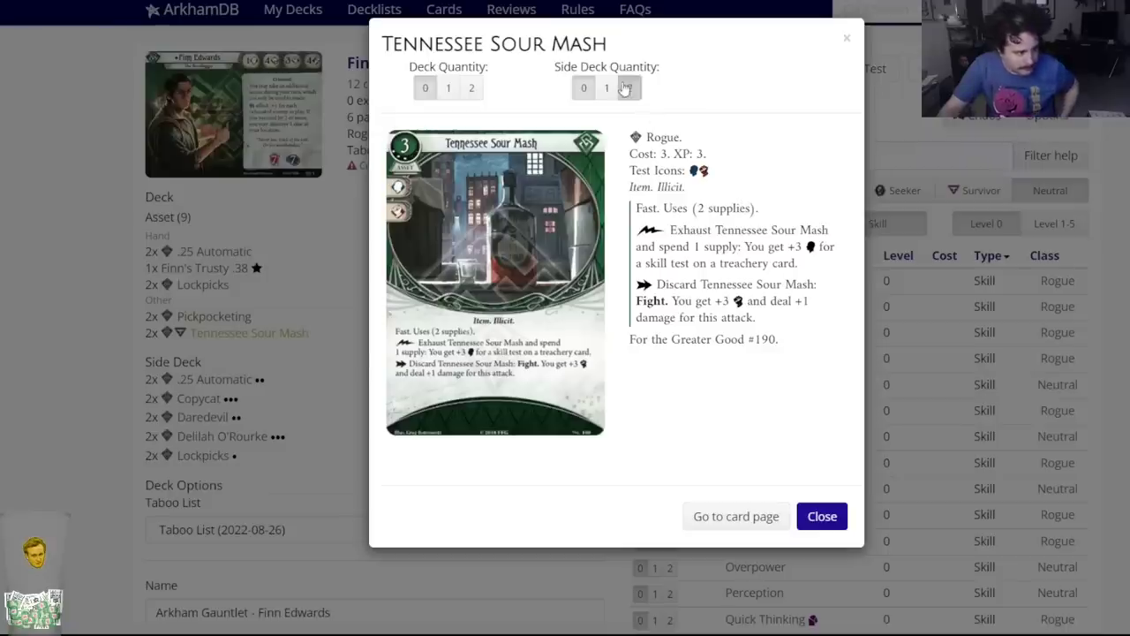
left_click(706, 86)
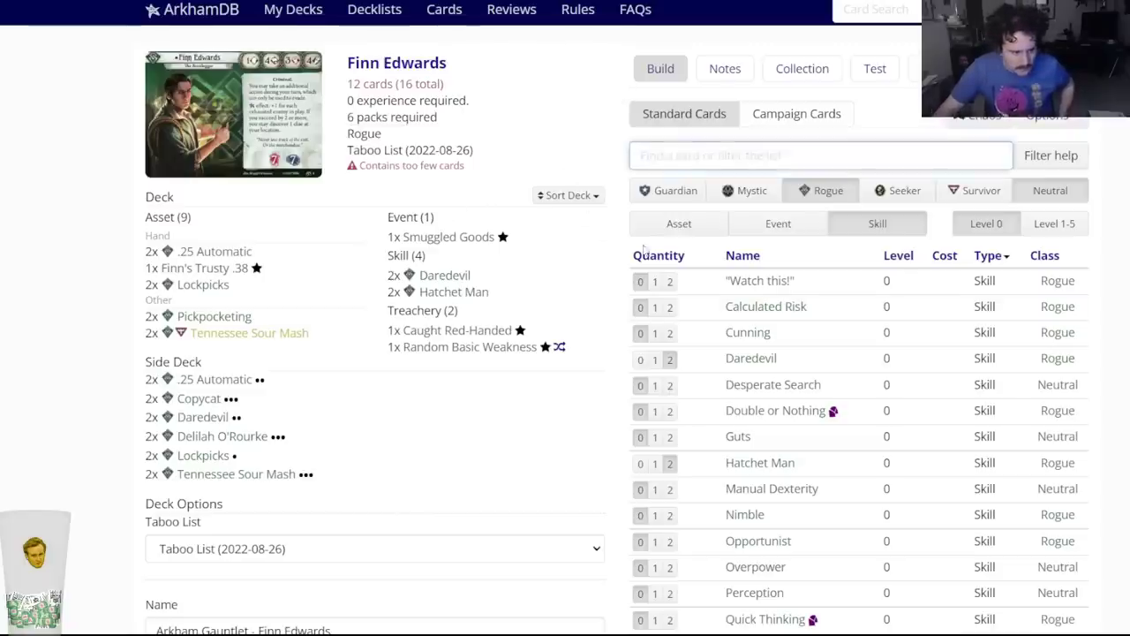
Show the level 0 events and add two copies of "You handle this one!" to the Finn Edwards deck.
left_click(774, 225)
mouse_move(768, 369)
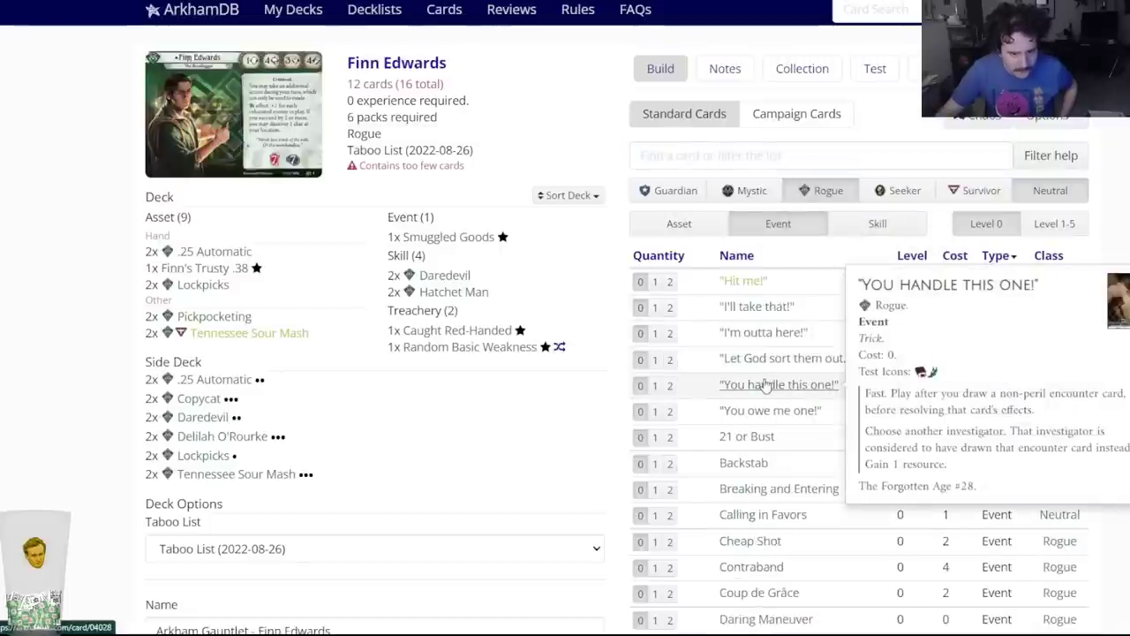
left_click(669, 385)
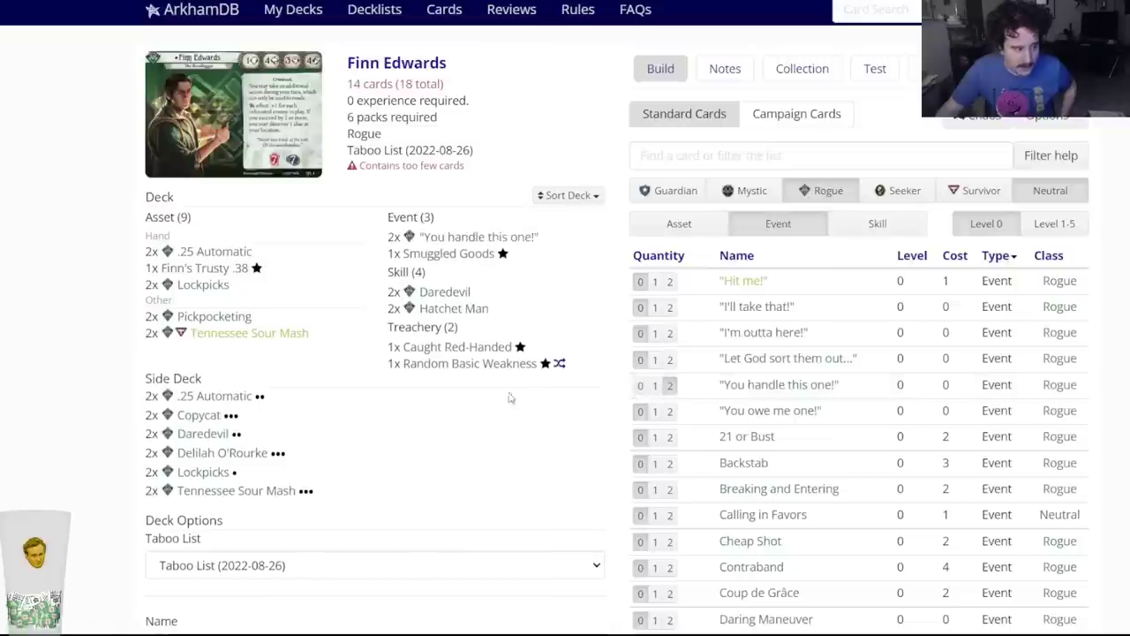
mouse_move(484, 243)
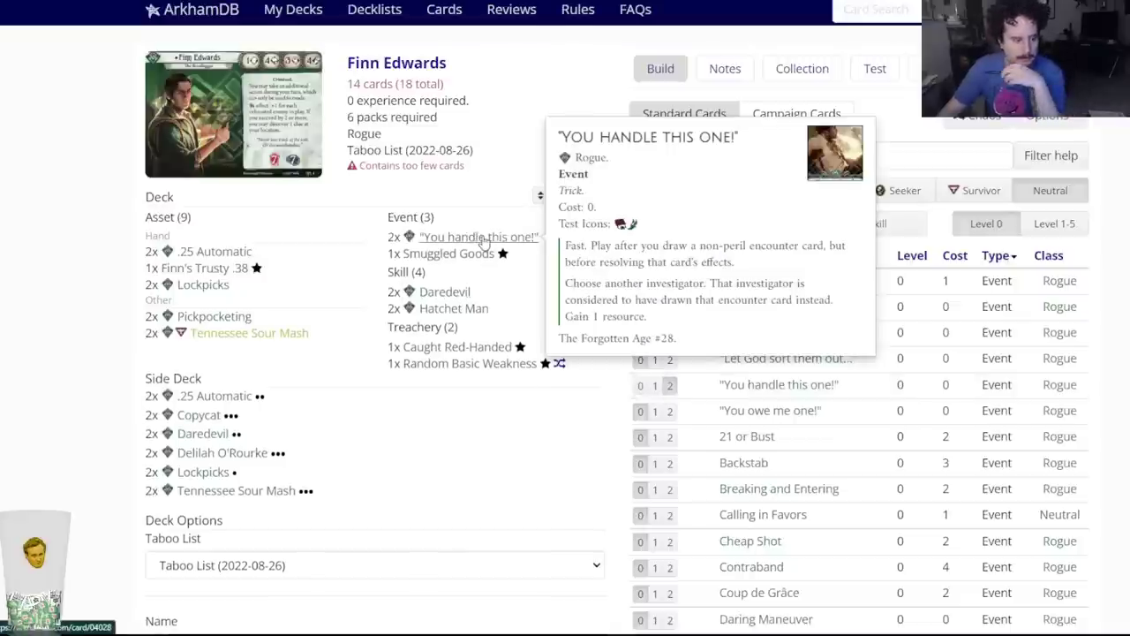
Look through the level 0 Rogue and Neutral events for the Finn Edwards deck, reading card texts such as Hidden Pocket and Intel Report.
scroll(799, 432, "down", 2)
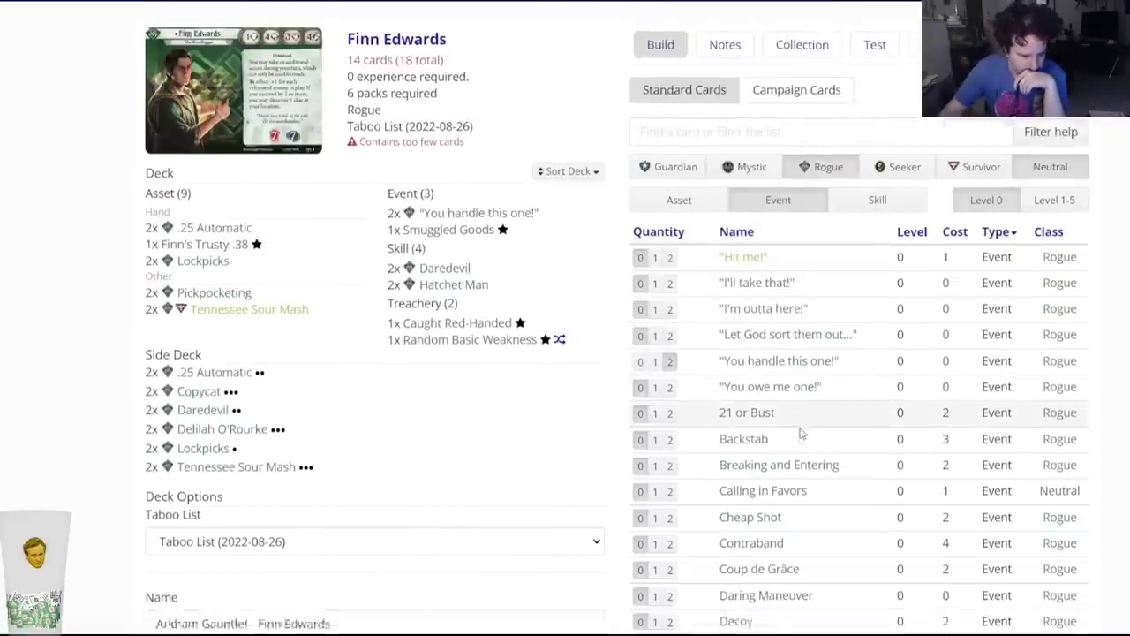
scroll(799, 431, "down", 1)
mouse_move(801, 434)
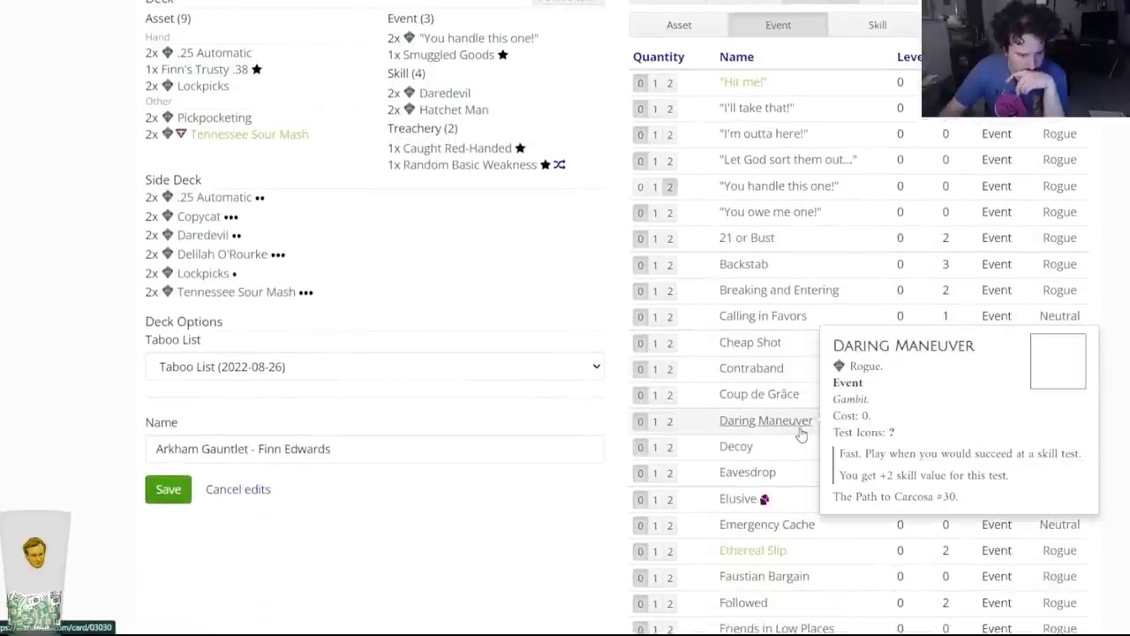
scroll(801, 434, "down", 1)
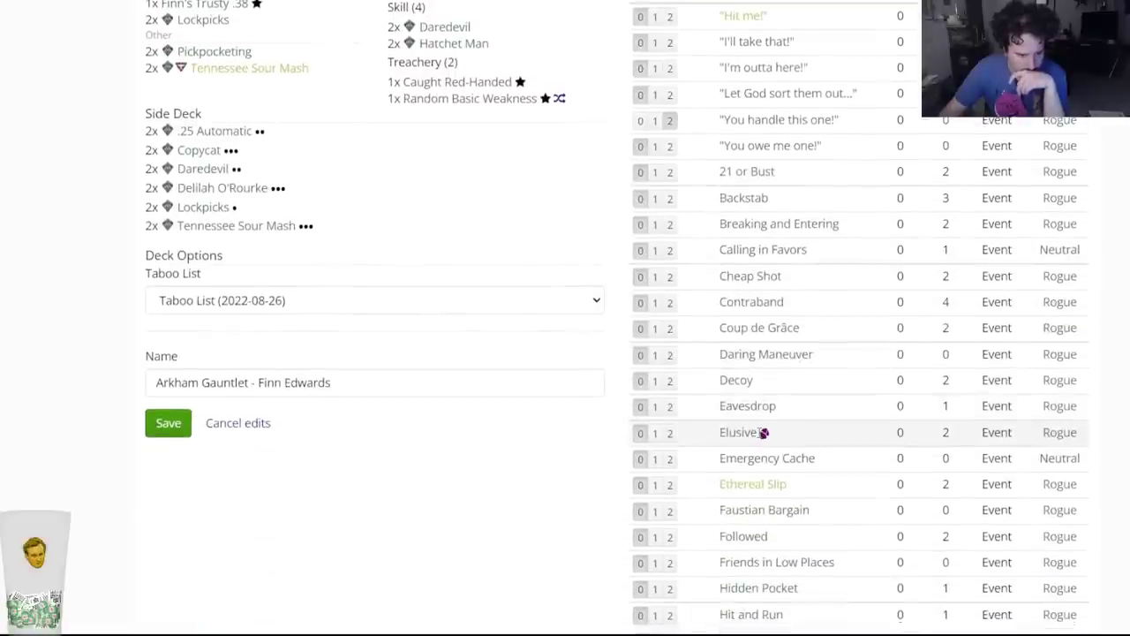
scroll(775, 439, "down", 3)
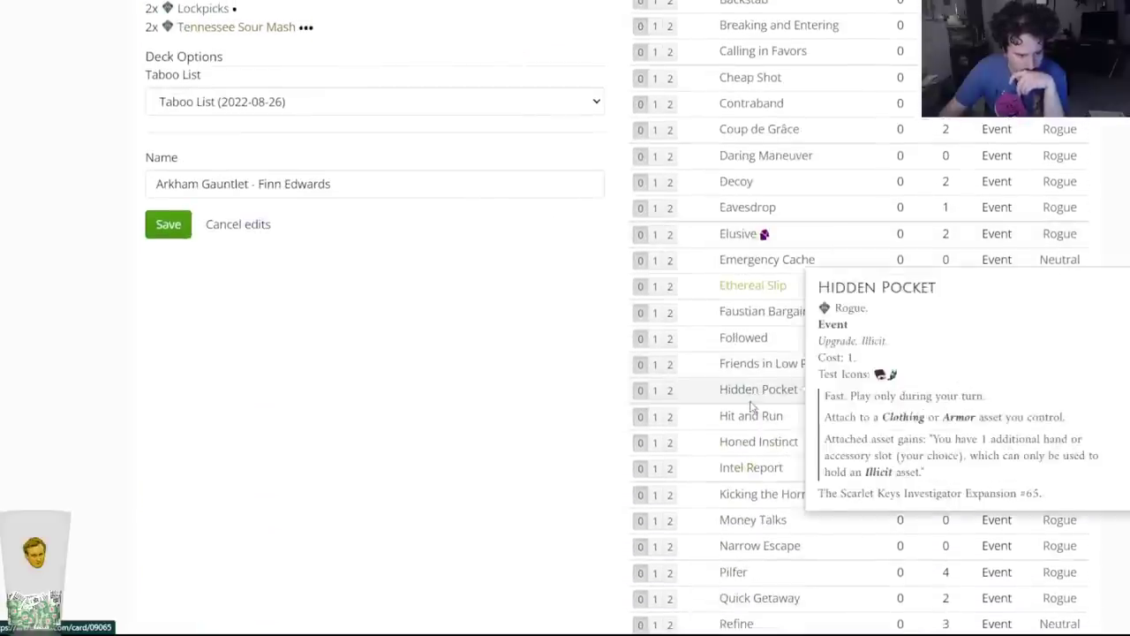
scroll(749, 468, "down", 2)
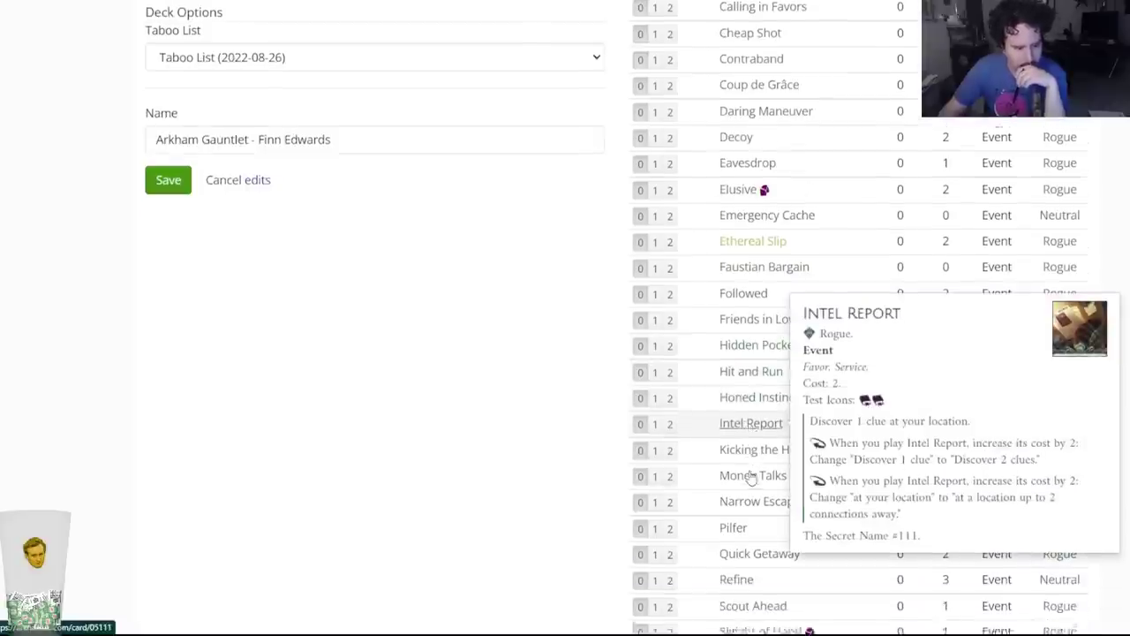
mouse_move(737, 423)
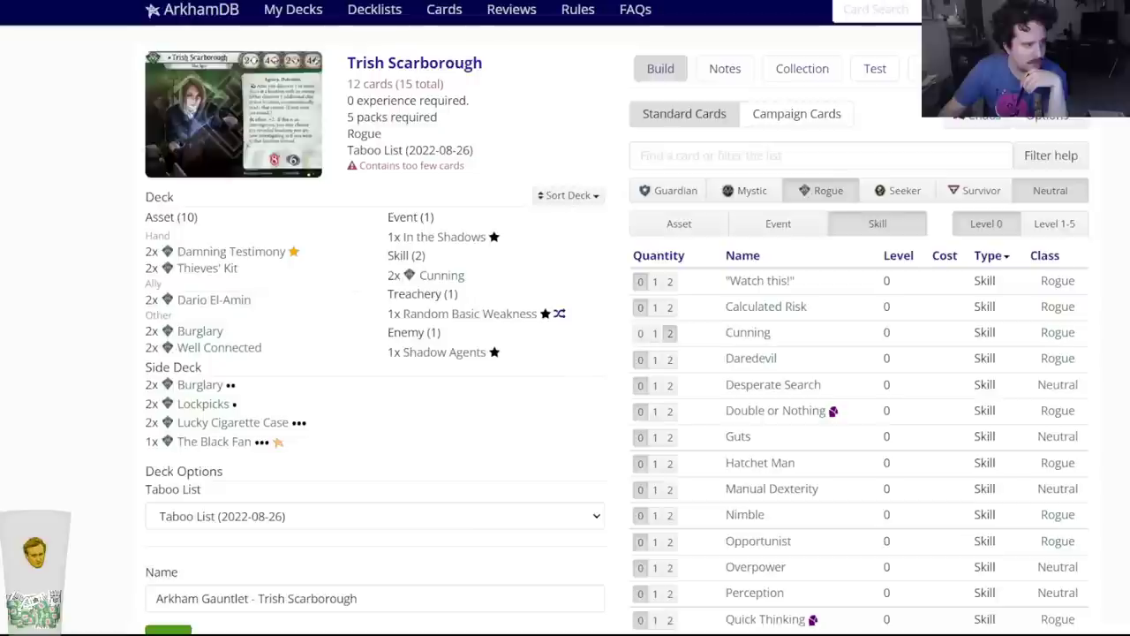
In the Trish Scarborough deck, show the level 0 events and add two copies each of Narrow Escape and Breaking and Entering.
scroll(773, 389, "down", 5)
scroll(773, 390, "up", 5)
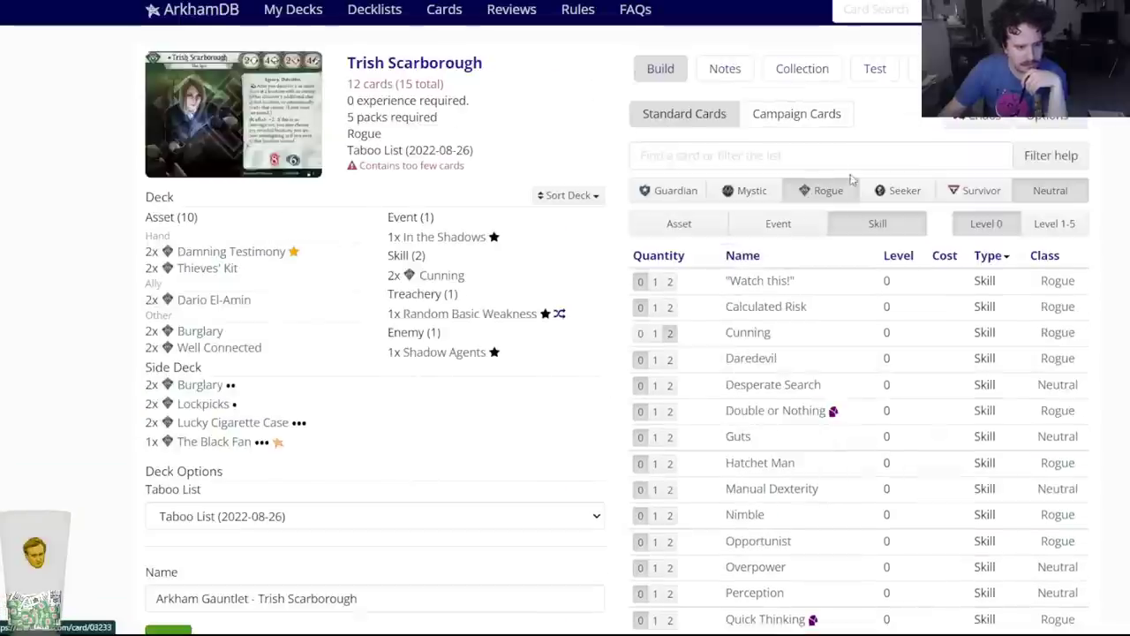
left_click(780, 222)
scroll(780, 397, "down", 5)
scroll(780, 397, "down", 3)
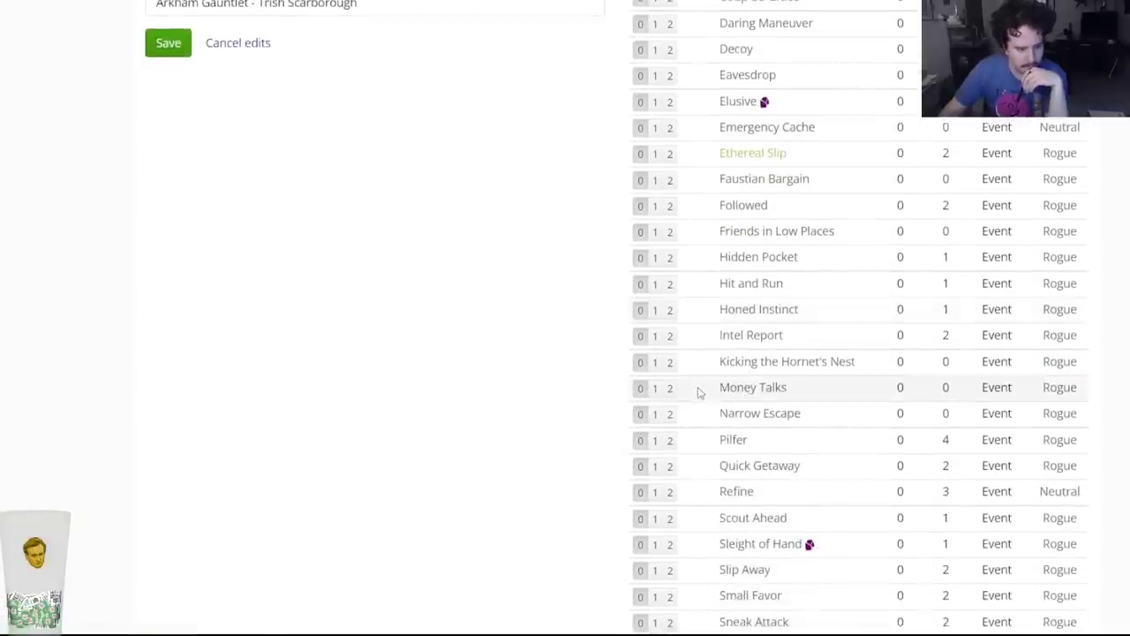
left_click(671, 412)
scroll(767, 328, "up", 7)
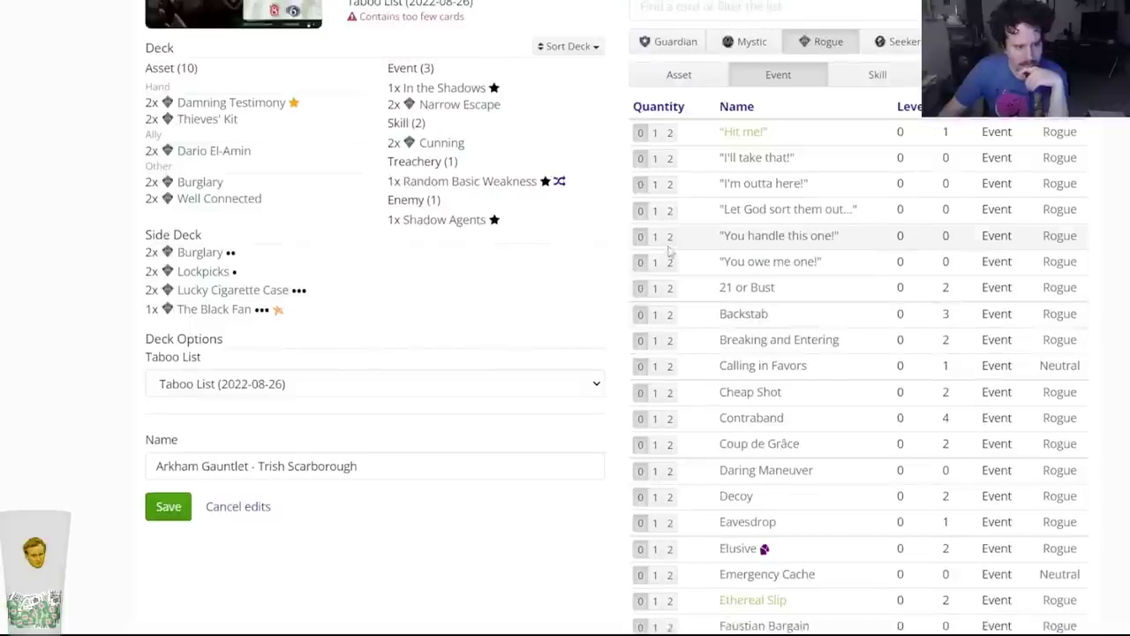
left_click(669, 340)
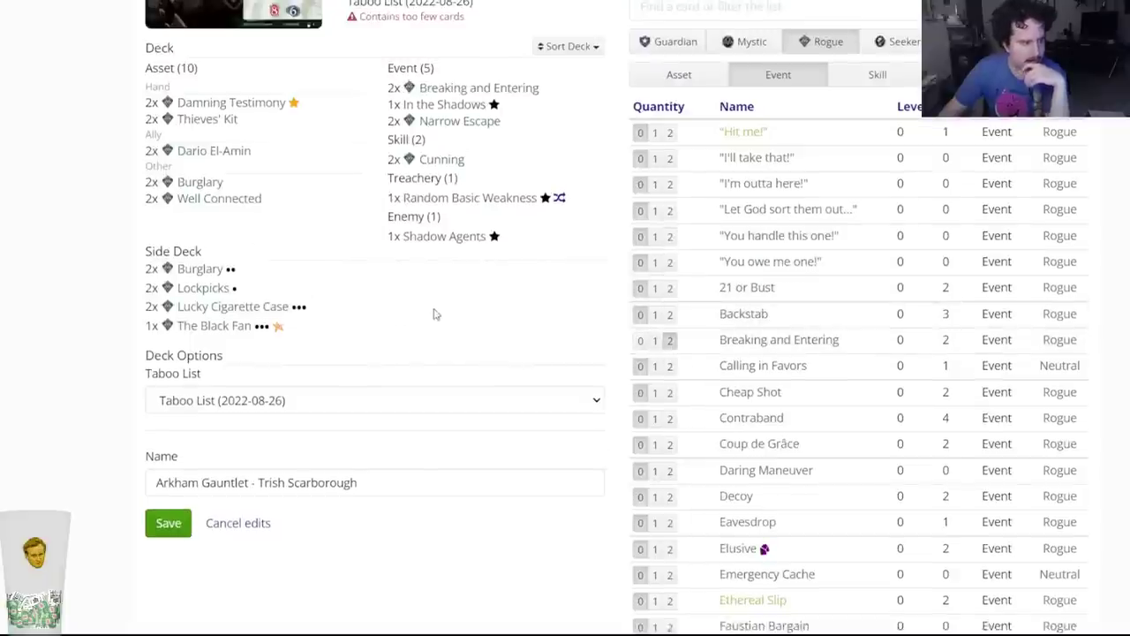
scroll(433, 314, "up", 3)
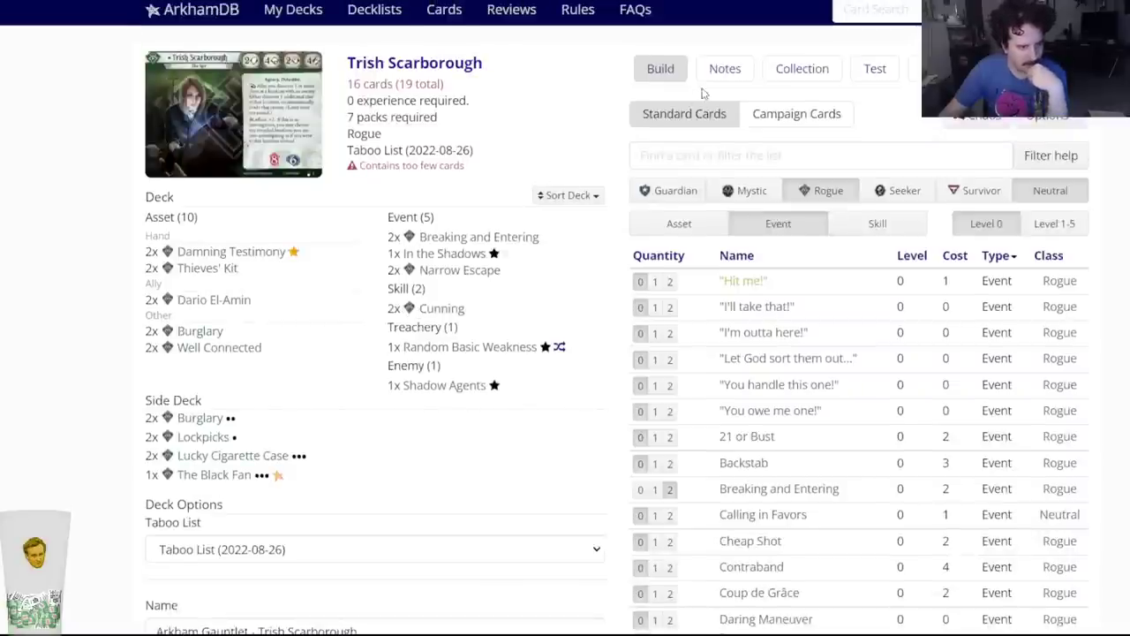
Switch to the notes document and add the line "Breaking and Entering 2 in Rita or Trish".
key("alt+Tab")
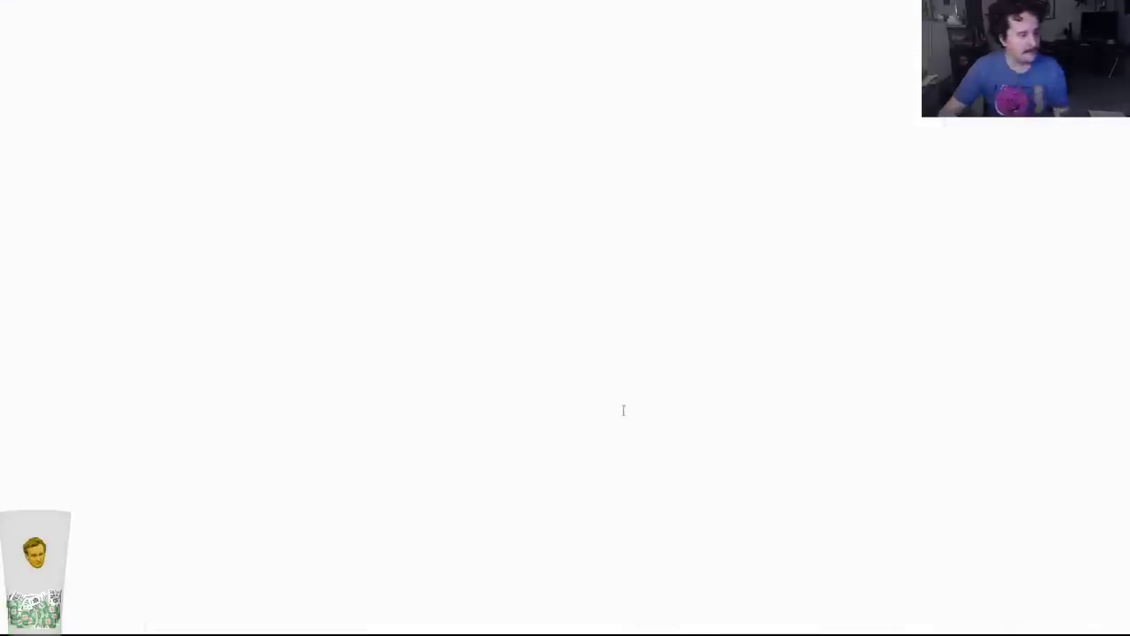
key("Return")
type("Breaking and Entering 2 in Rita or Trish")
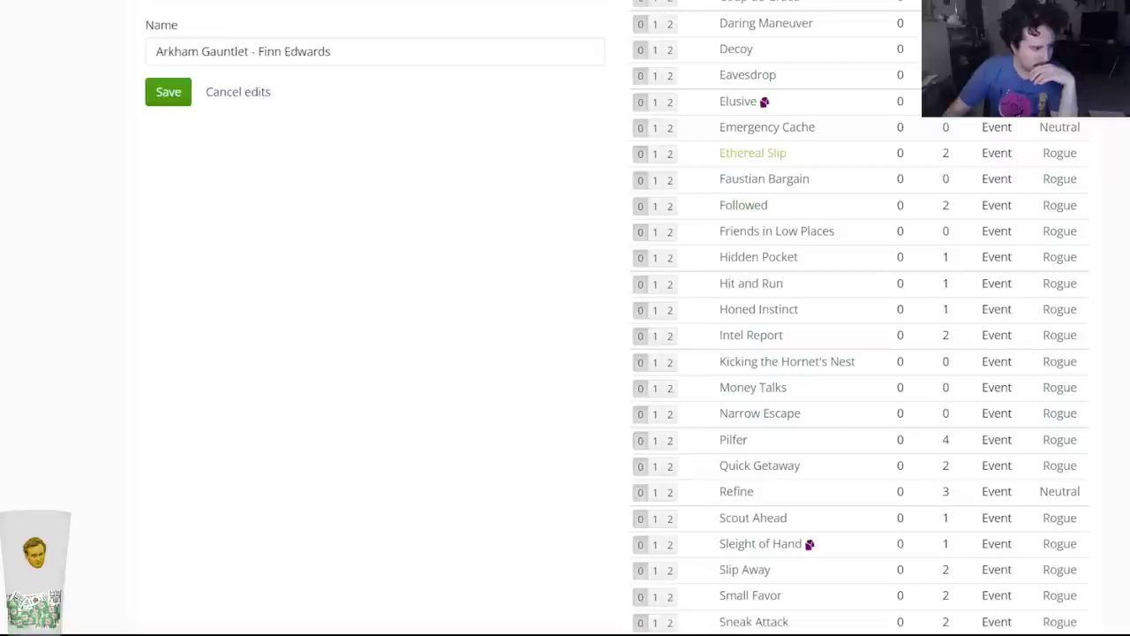
Show the level 0 Survivor events in the Finn Edwards deck and add two copies of Waylay.
scroll(403, 182, "up", 5)
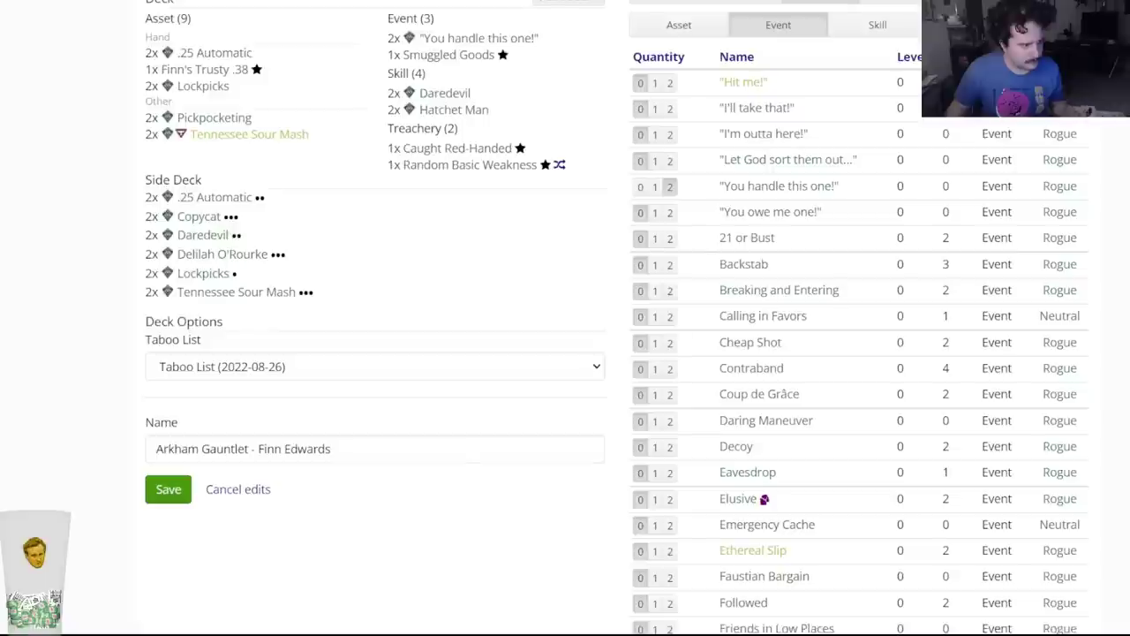
scroll(557, 413, "up", 3)
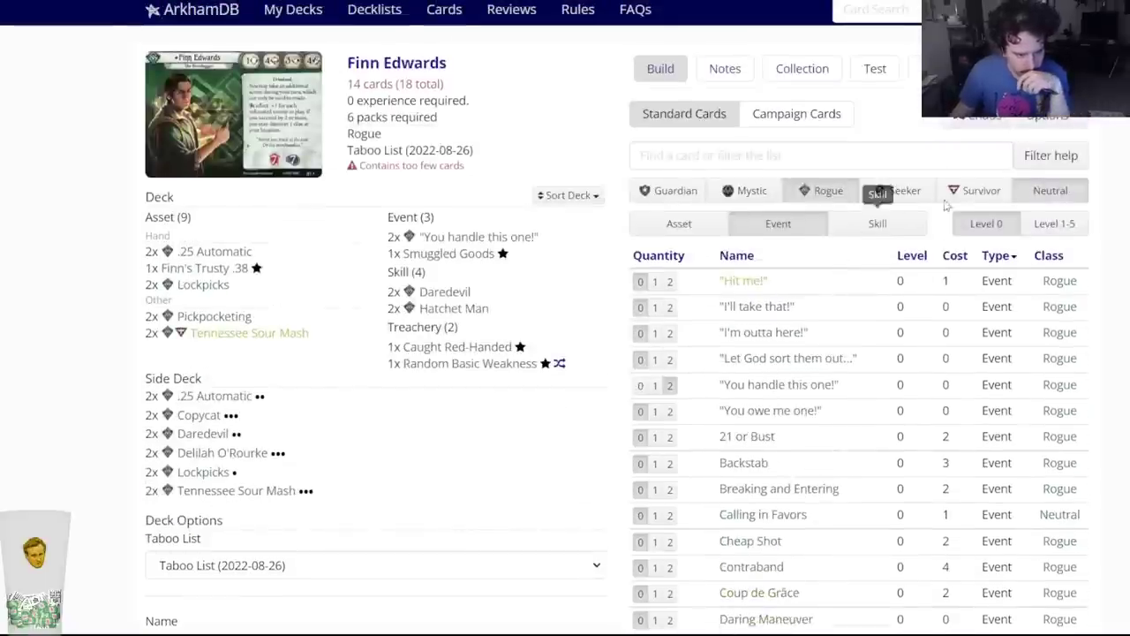
left_click(975, 191)
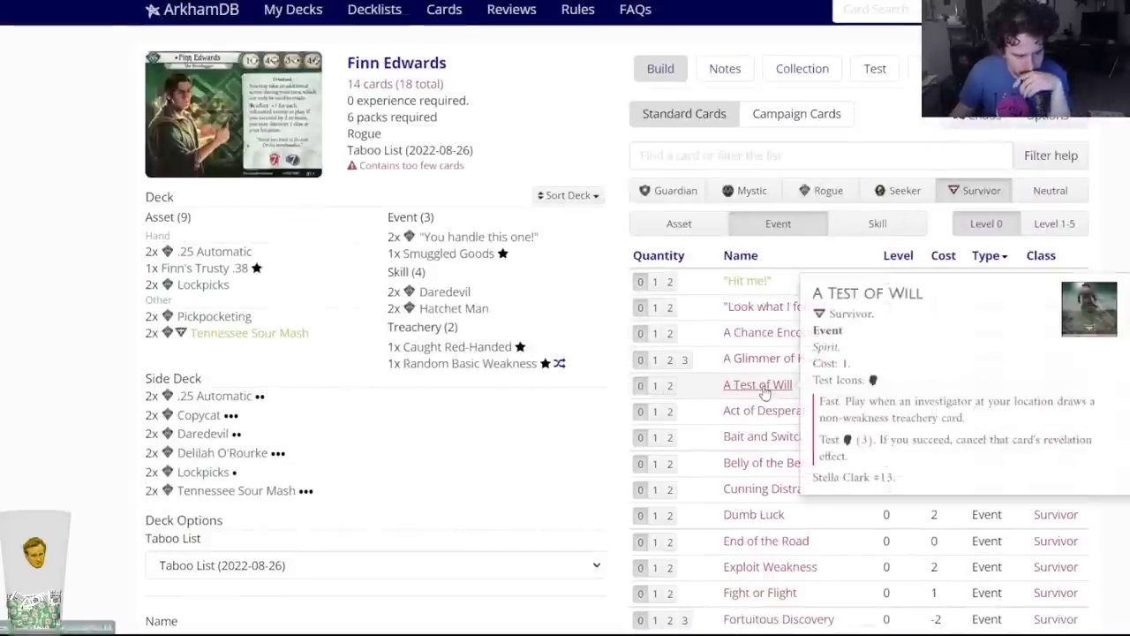
scroll(757, 462, "down", 2)
scroll(752, 463, "down", 4)
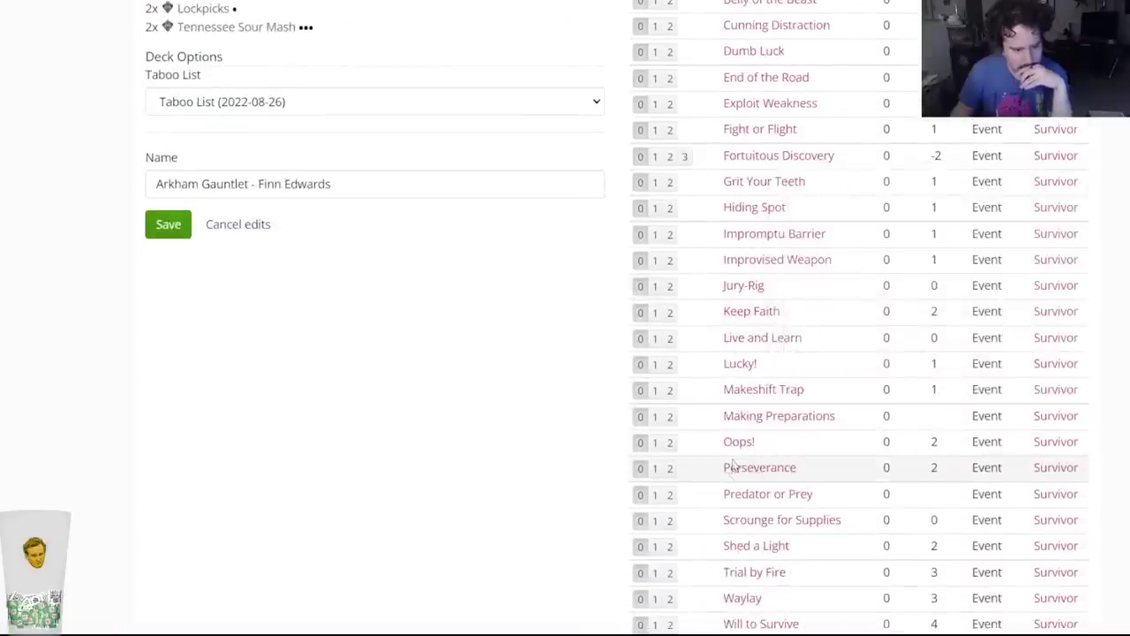
mouse_move(735, 473)
scroll(739, 469, "down", 3)
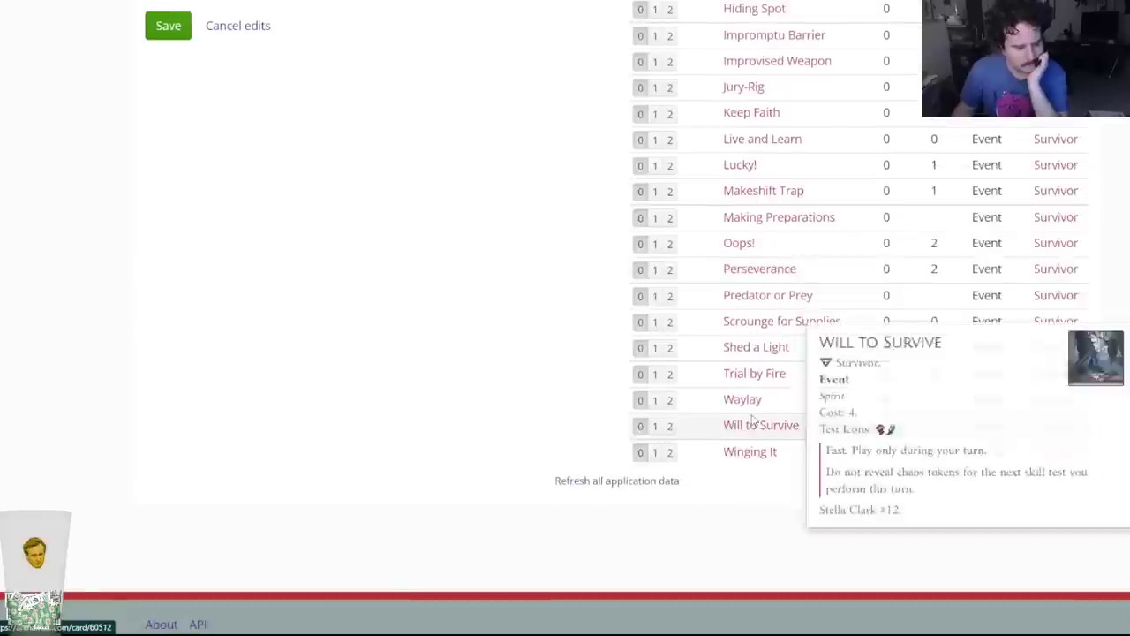
mouse_move(739, 397)
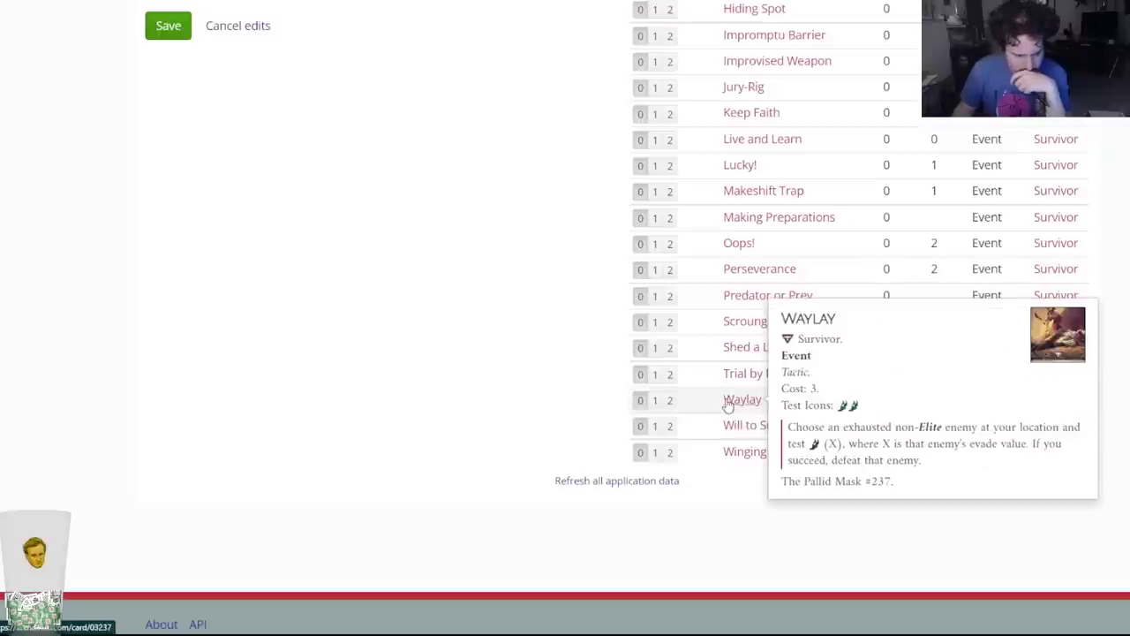
left_click(669, 400)
scroll(278, 295, "up", 7)
mouse_move(428, 279)
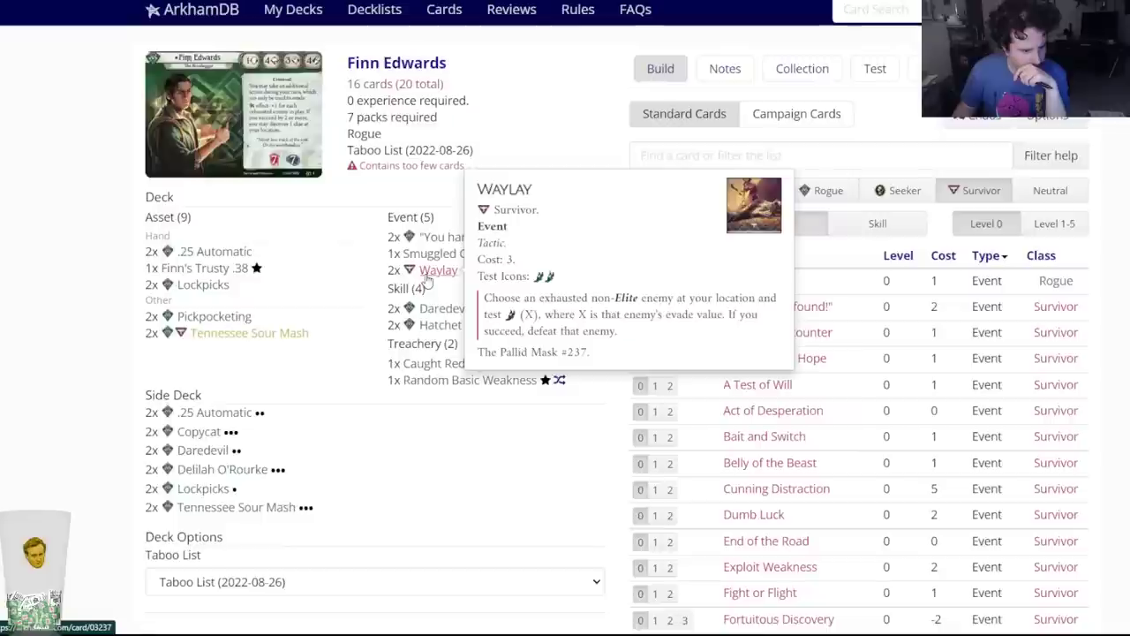
Add two copies of Act of Desperation to the Finn Edwards deck and read its card text.
mouse_move(805, 420)
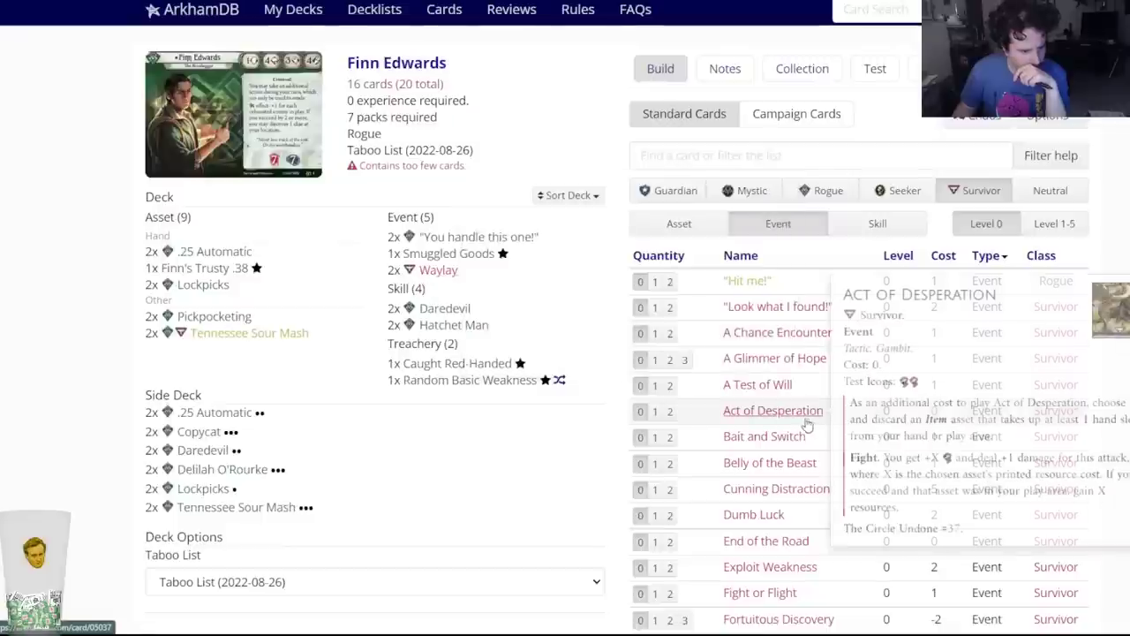
left_click(669, 410)
mouse_move(458, 258)
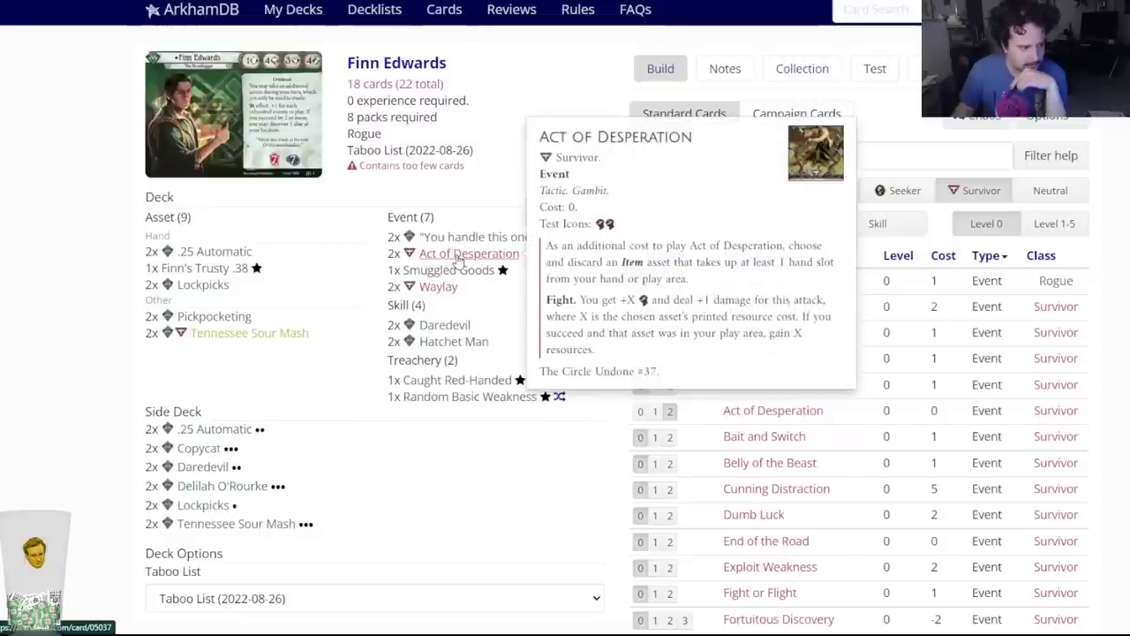
Show the level 0 Seeker events for Finn Edwards and look through them, comparing "I've got a plan!" with Act of Desperation.
left_click(890, 192)
mouse_move(775, 288)
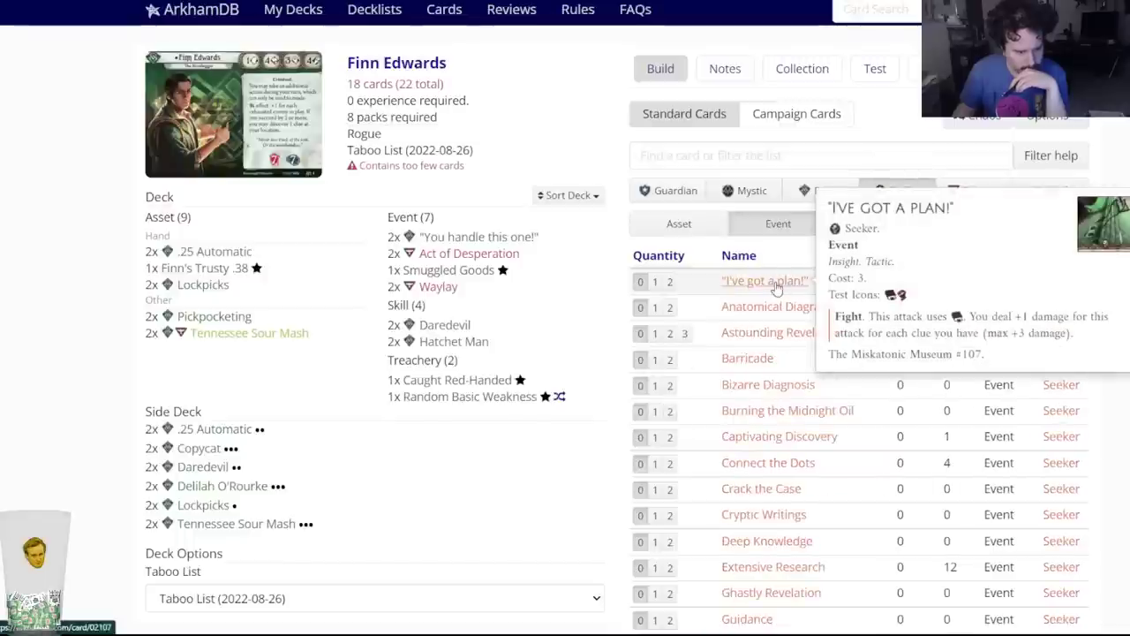
mouse_move(450, 254)
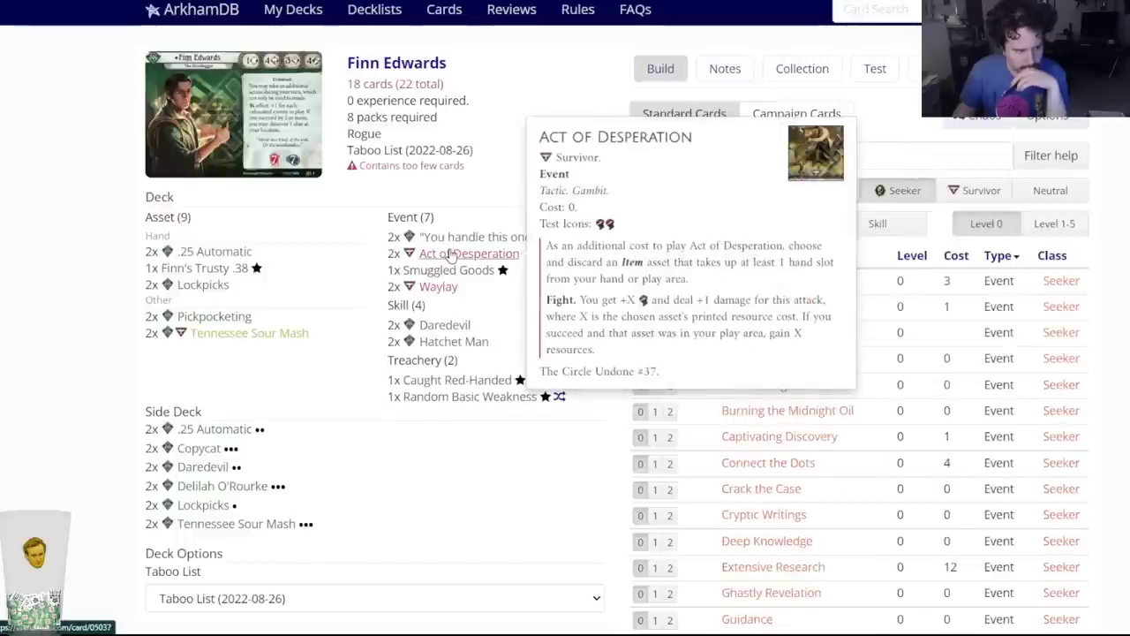
mouse_move(208, 251)
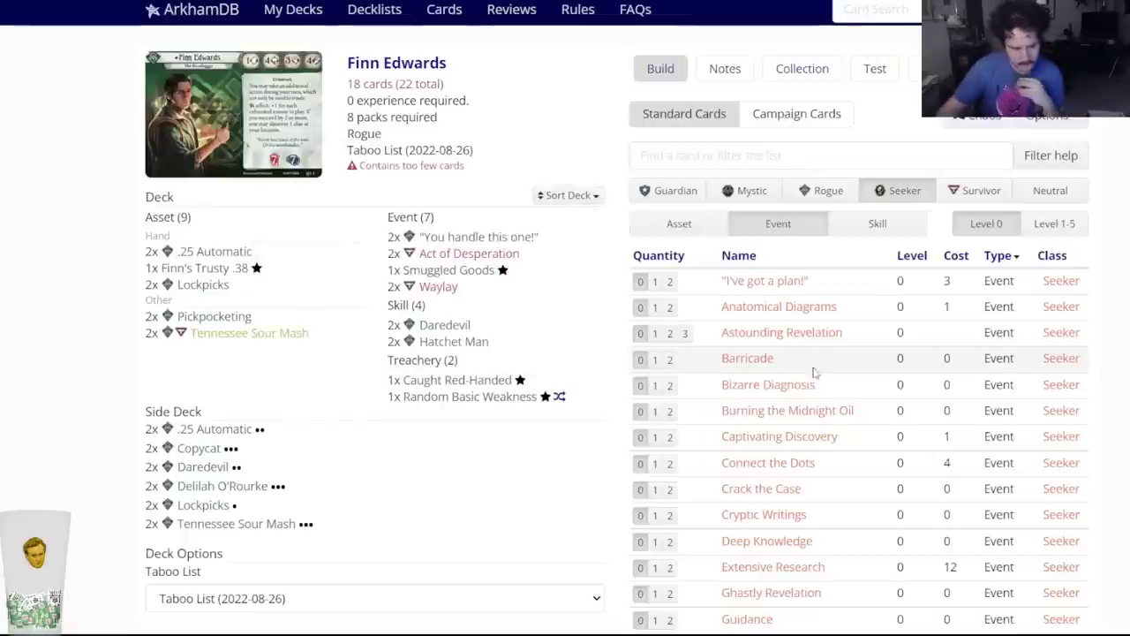
scroll(795, 442, "down", 3)
scroll(724, 274, "up", 3)
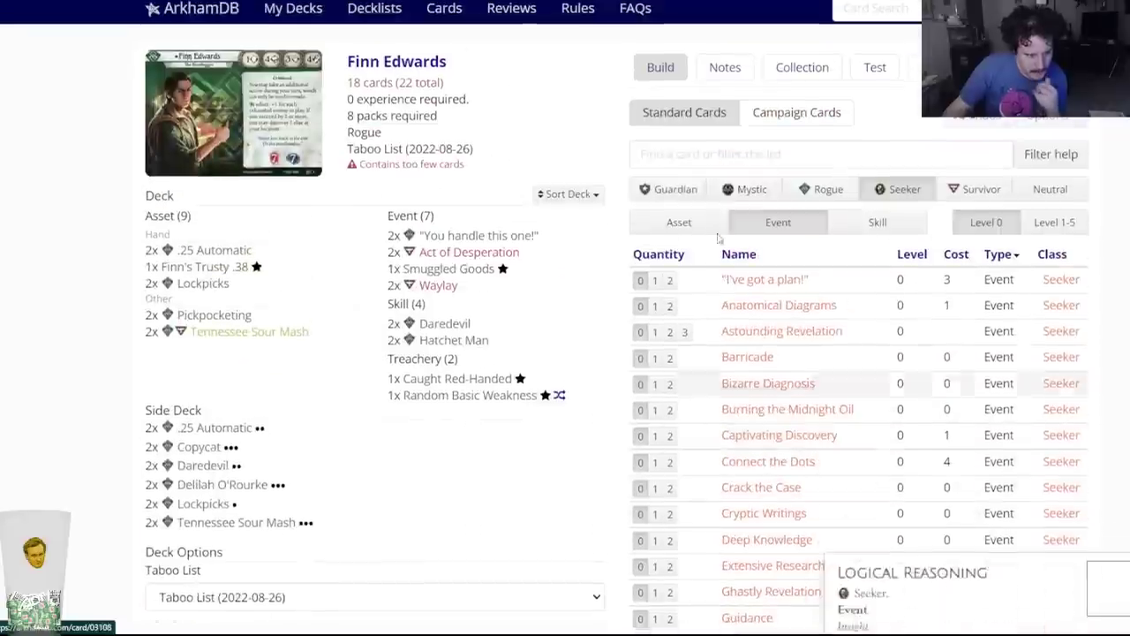
Find the level 0 Flashlight and add two copies to the Finn Edwards deck.
left_click(687, 156)
type("flash")
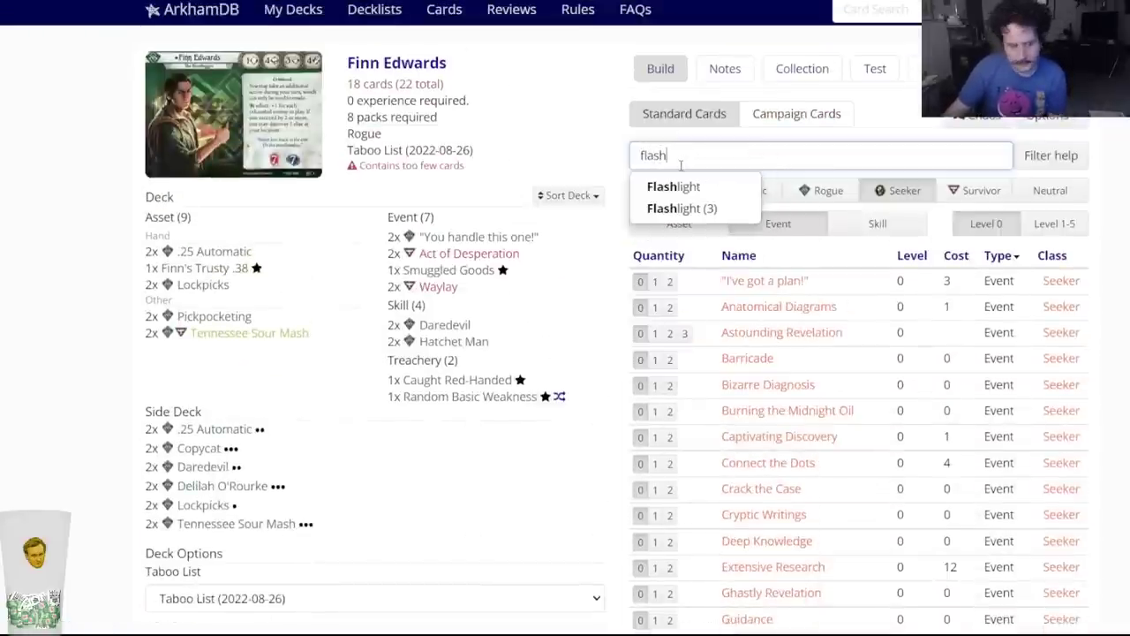
left_click(679, 184)
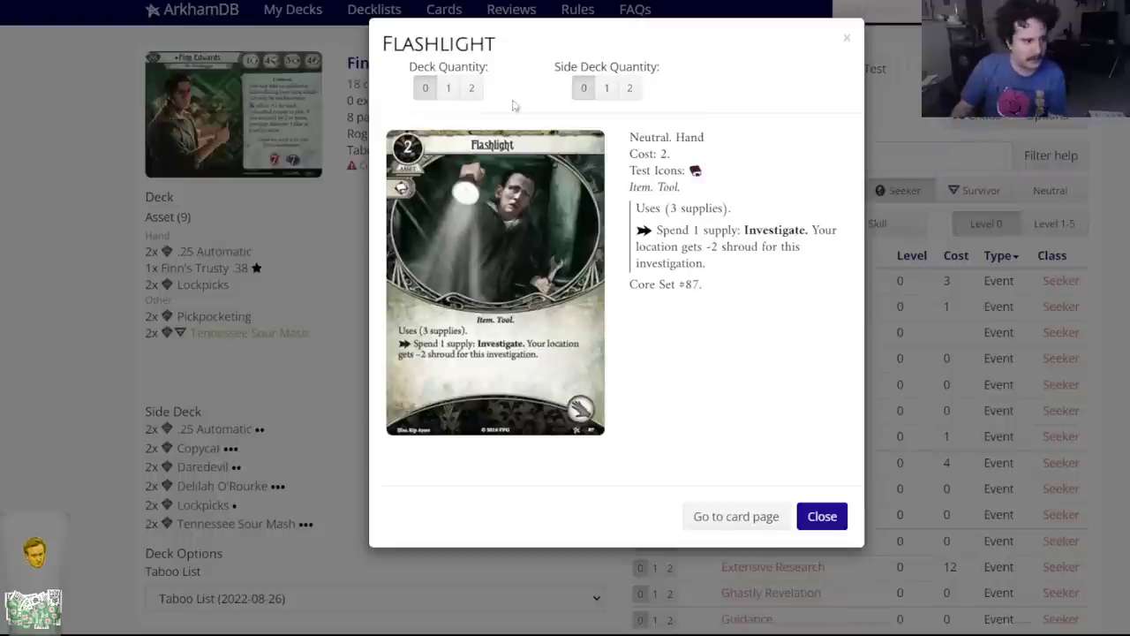
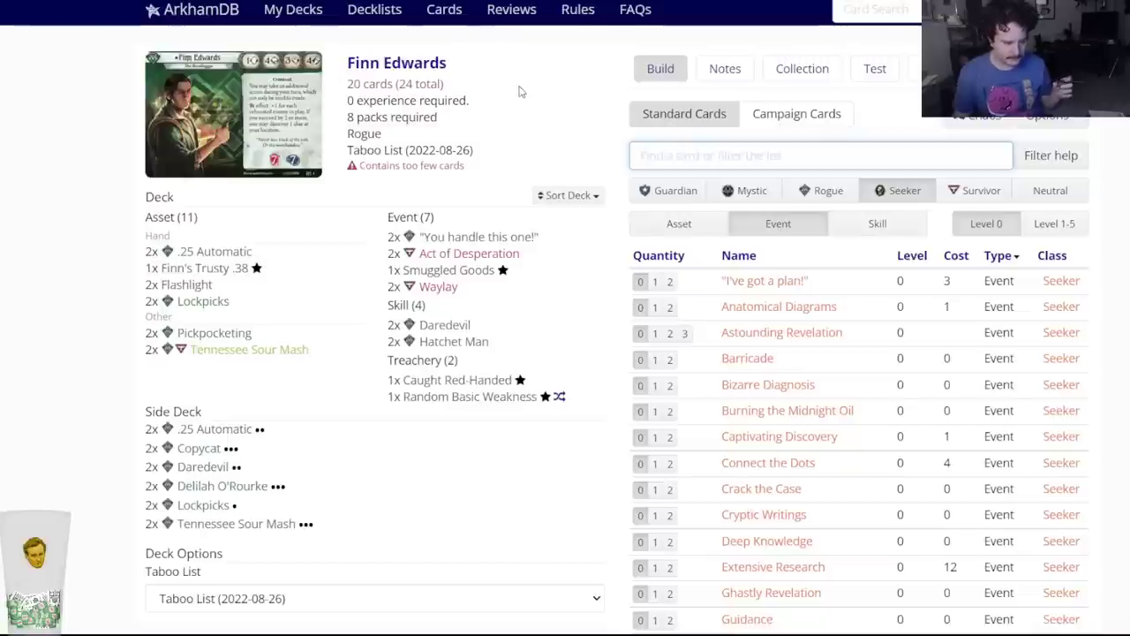
Add one copy of Map the Area to the Finn Edwards deck and save the deck.
scroll(543, 182, "down", 3)
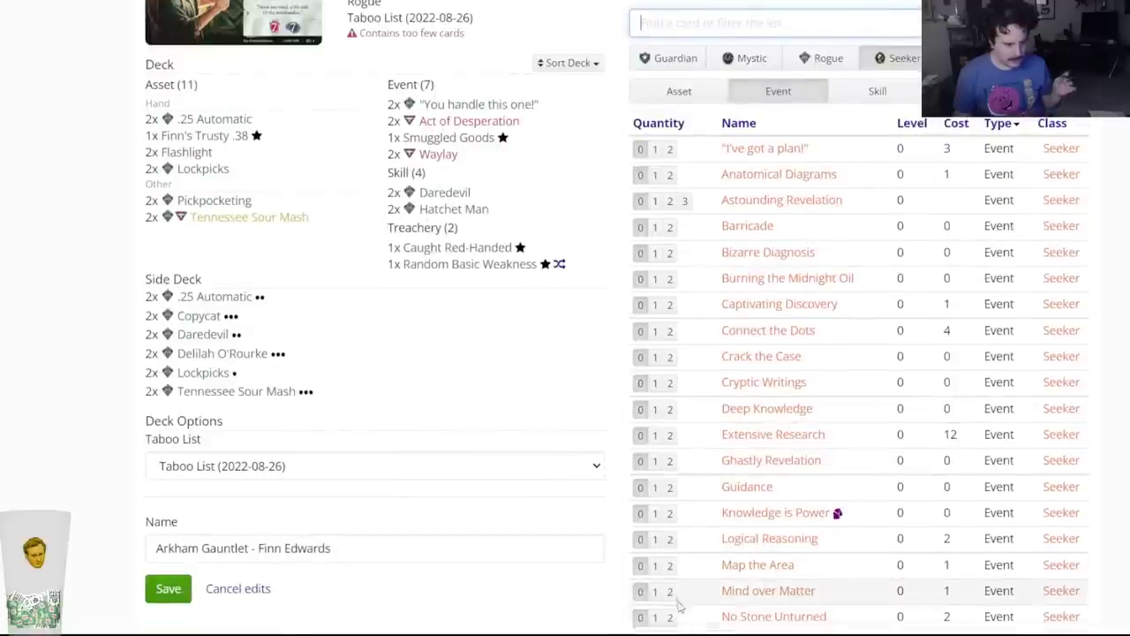
left_click(655, 565)
scroll(472, 353, "up", 3)
mouse_move(466, 278)
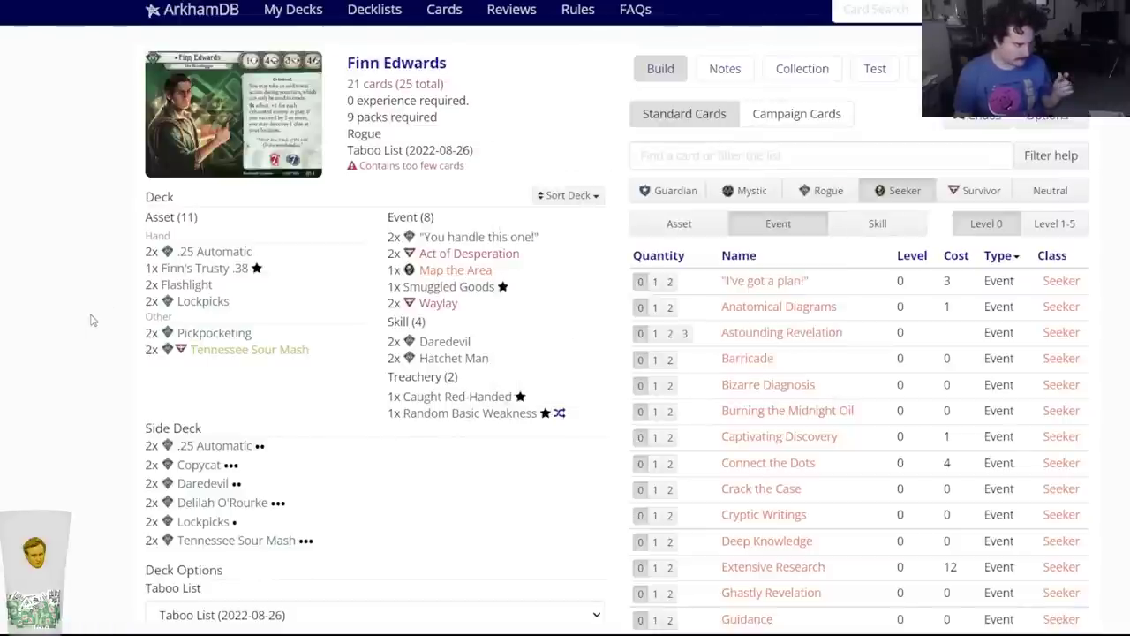
scroll(133, 314, "down", 2)
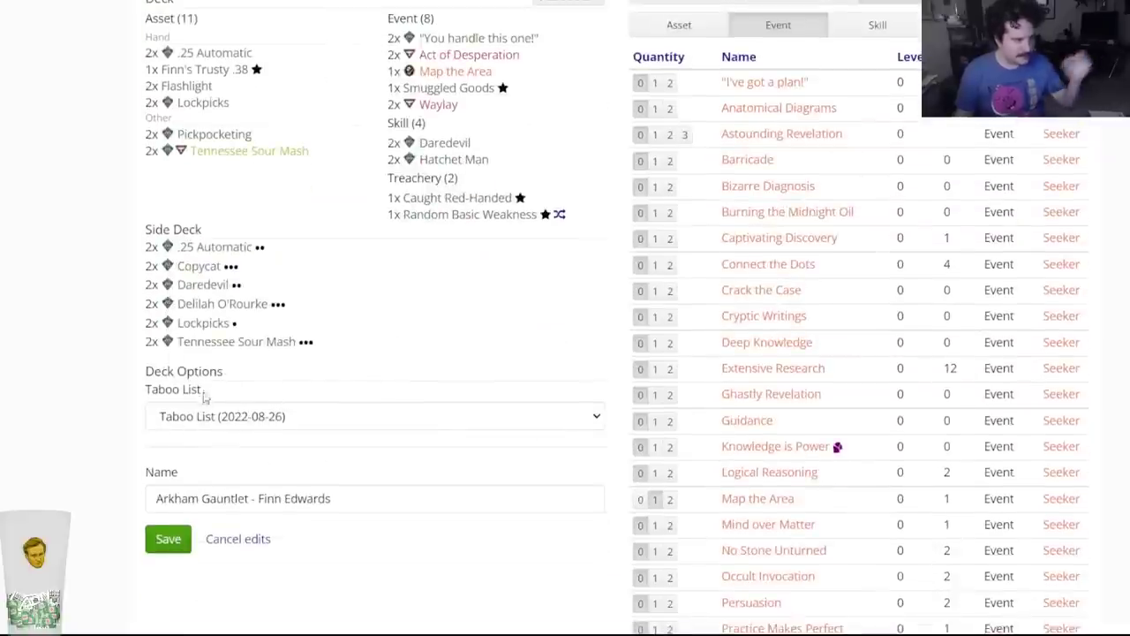
scroll(212, 371, "up", 1)
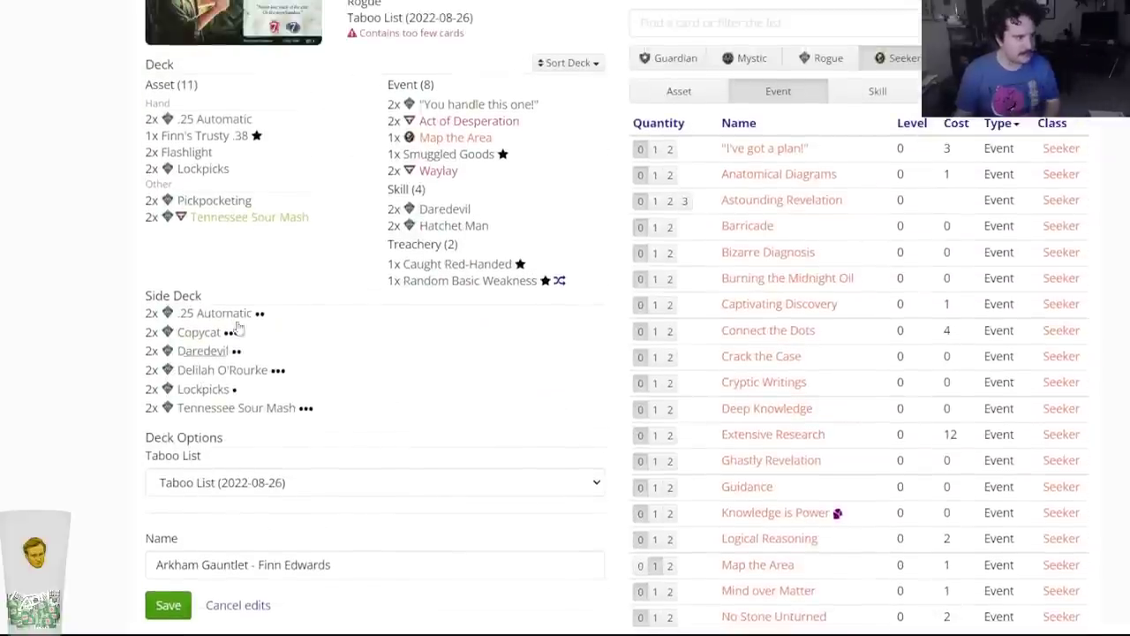
left_click(170, 601)
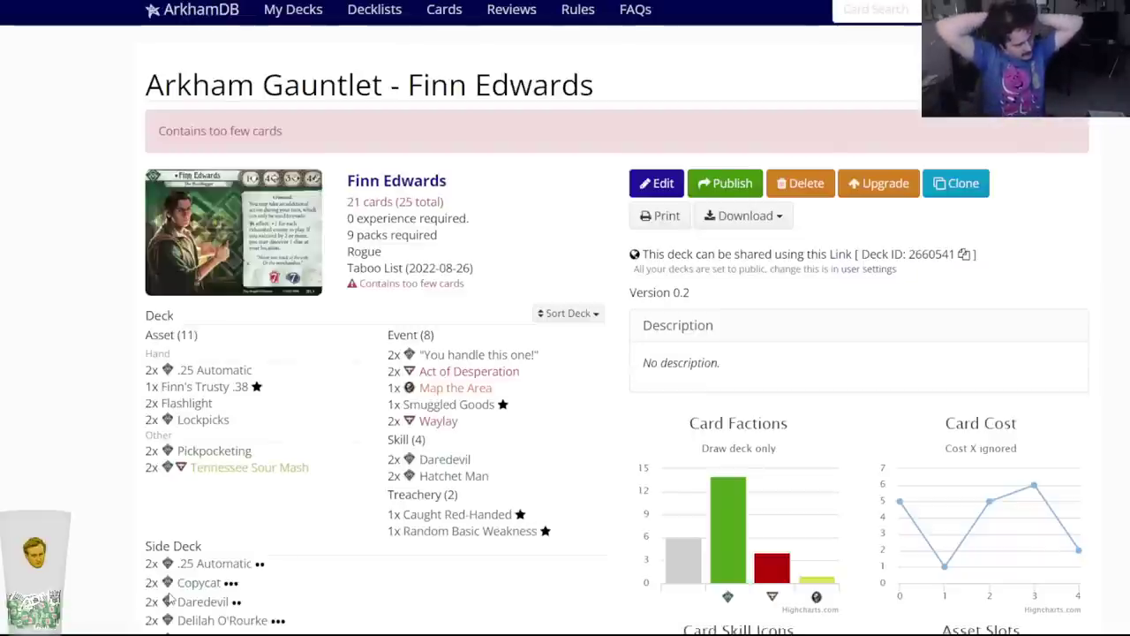
scroll(283, 500, "down", 2)
scroll(285, 328, "up", 2)
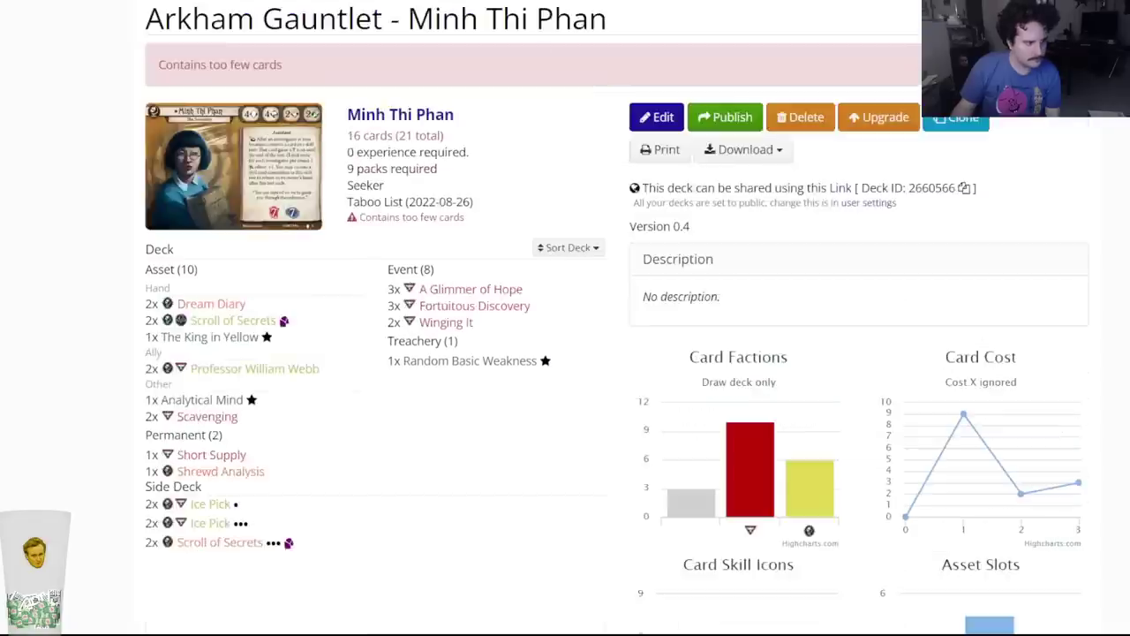
left_click(640, 114)
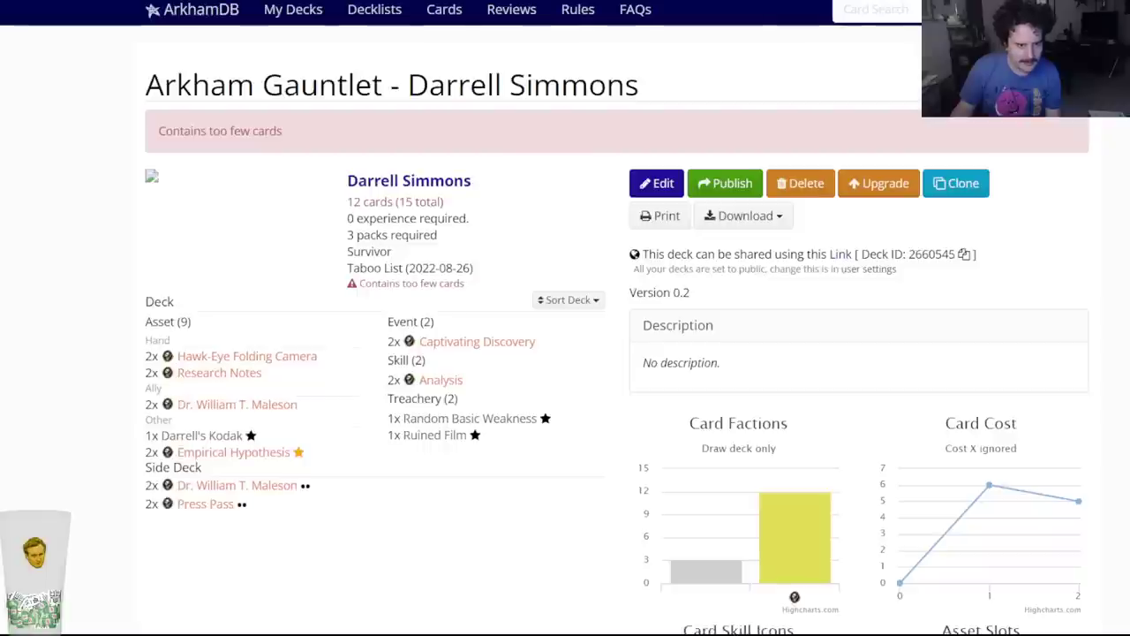
left_click(641, 187)
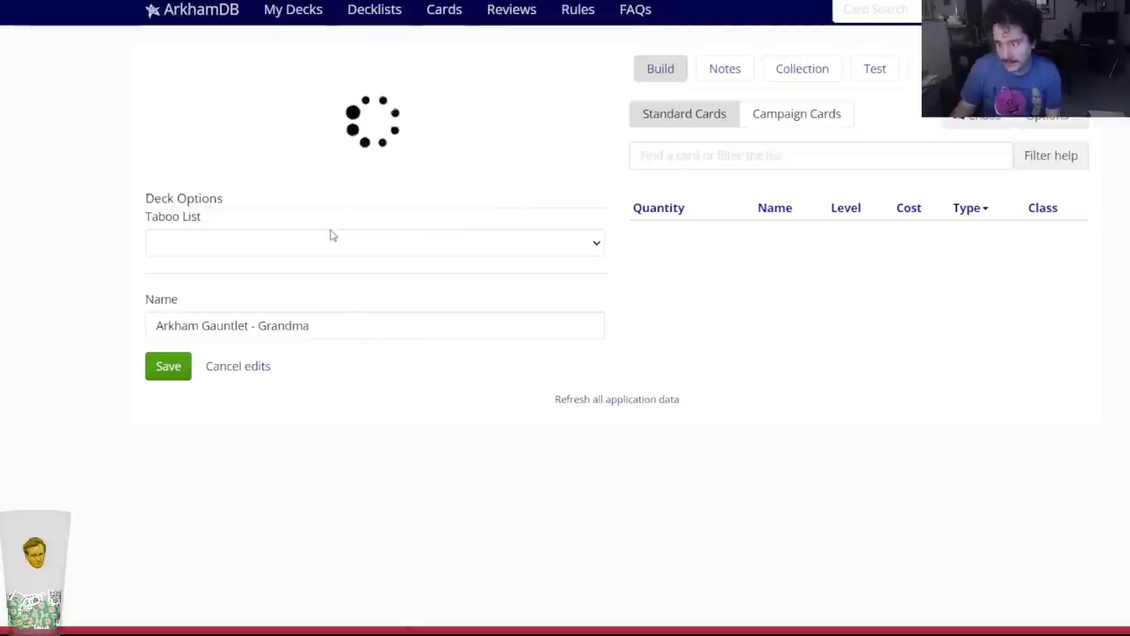
Find Alyssa Graham and add two copies to the Gloria Goldberg deck.
left_click(686, 164)
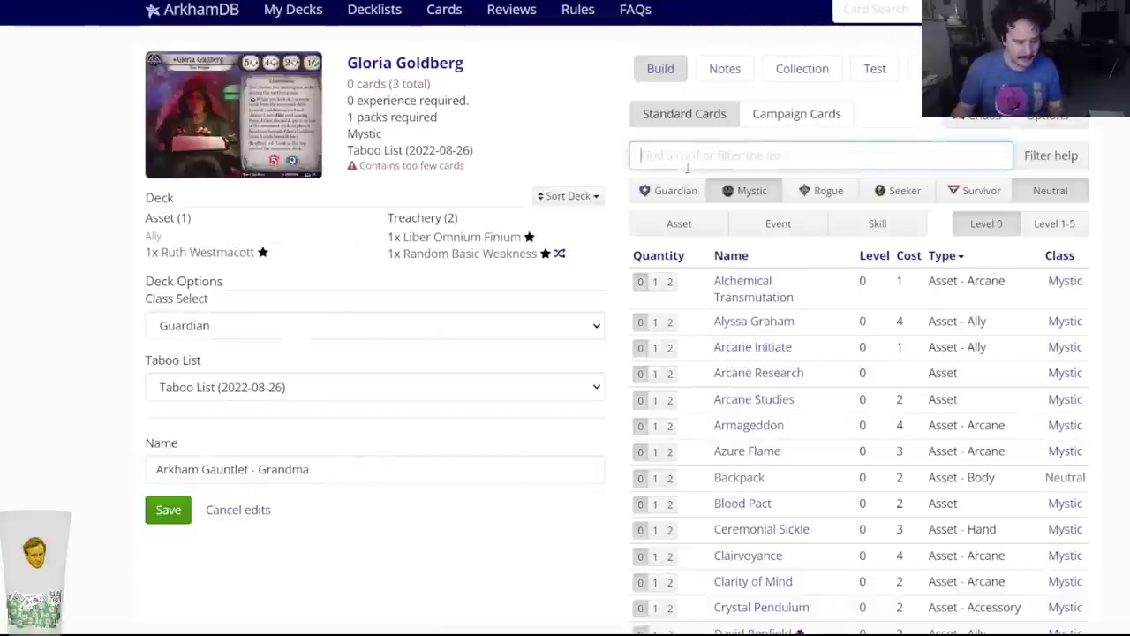
type("alyssa")
left_click(693, 186)
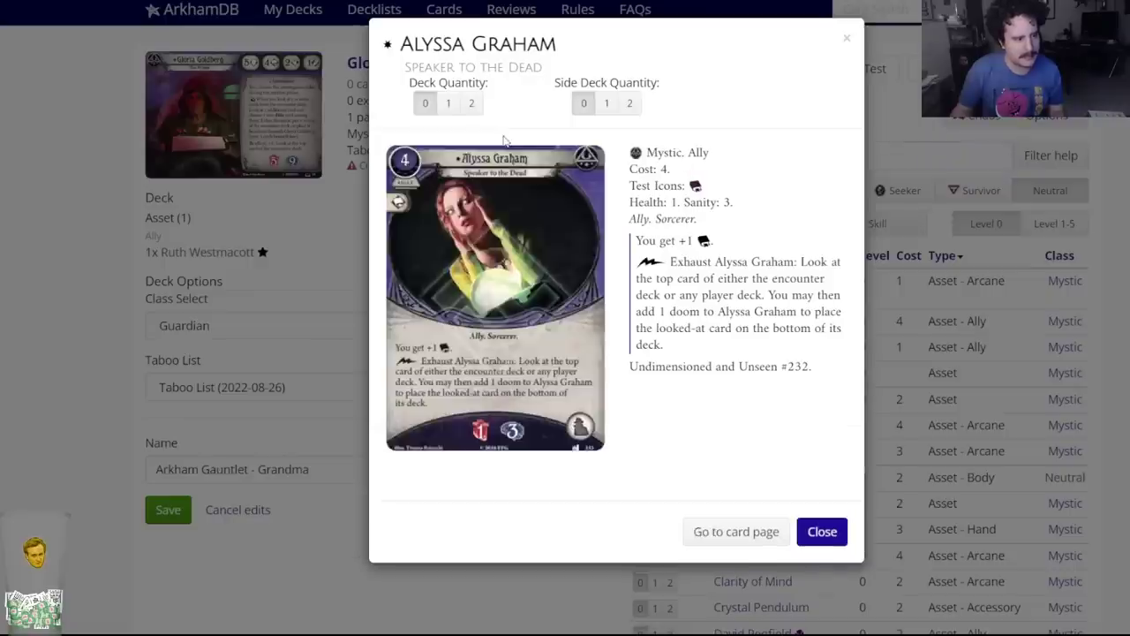
left_click(472, 104)
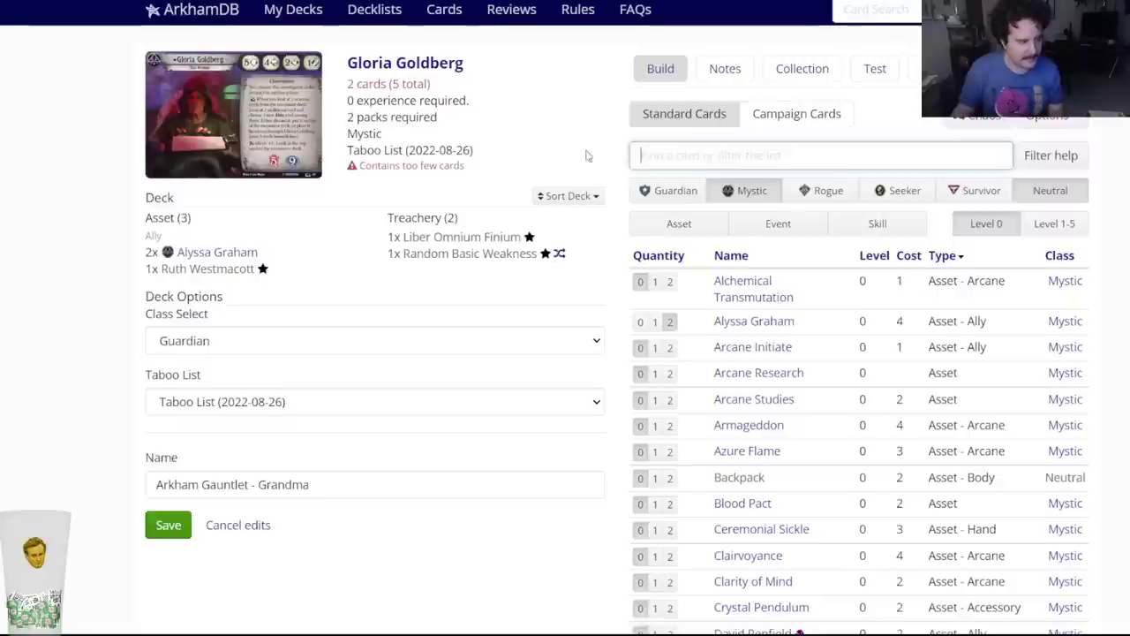
Find the level 0 Rite of Seeking and add two copies to the Gloria Goldberg deck.
left_click(640, 152)
type("rite of")
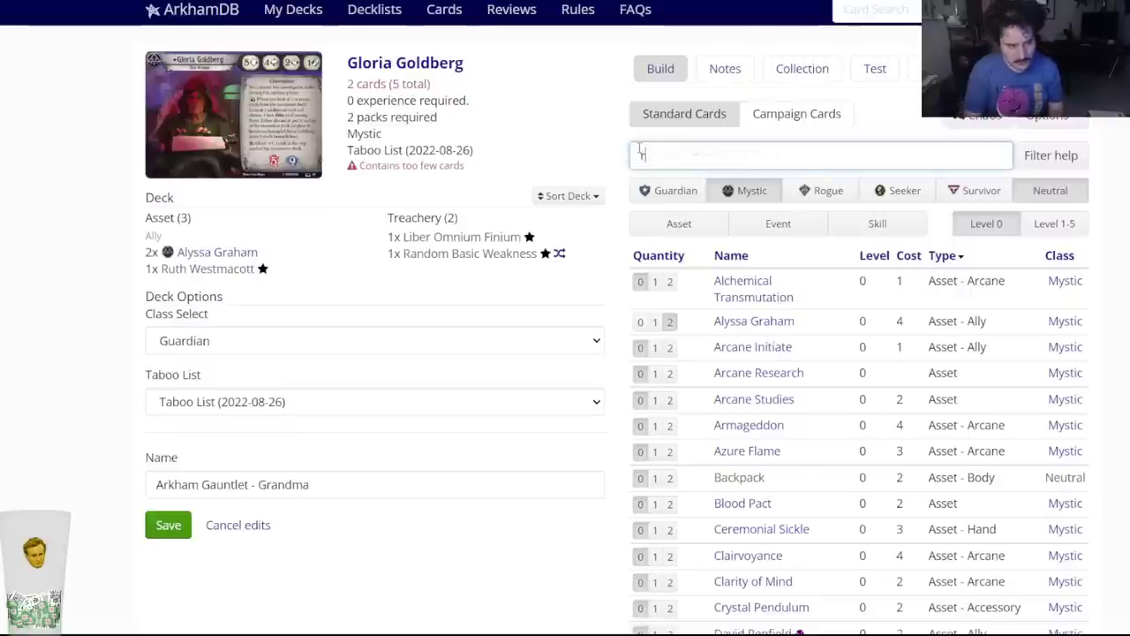
left_click(677, 184)
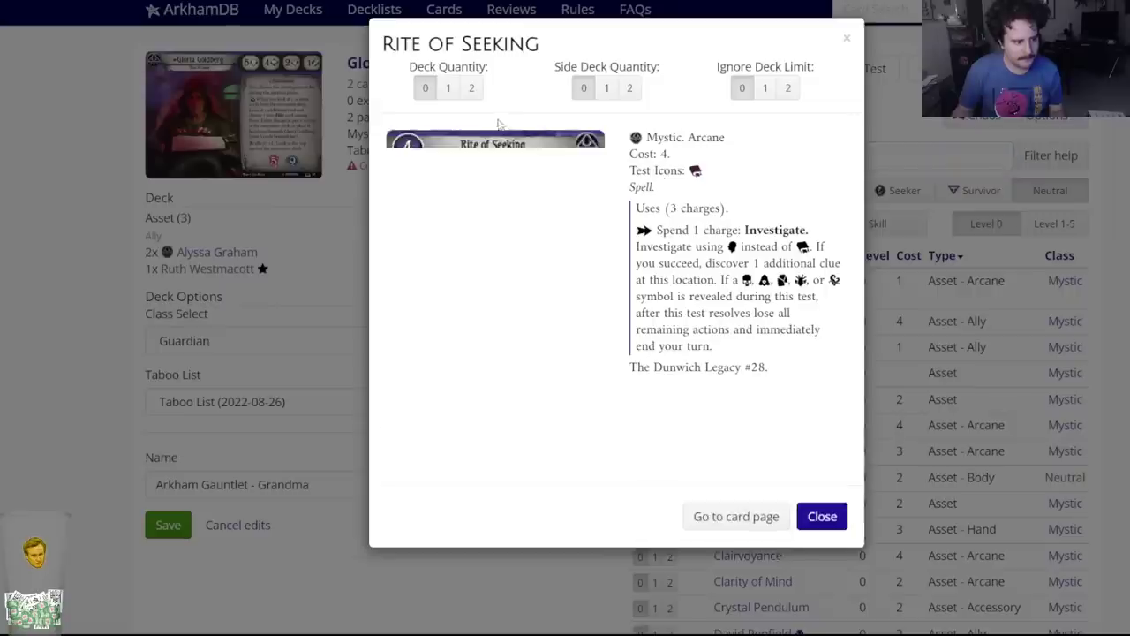
left_click(472, 86)
Find Arcane Research and add two copies to the Gloria Goldberg deck.
left_click(687, 161)
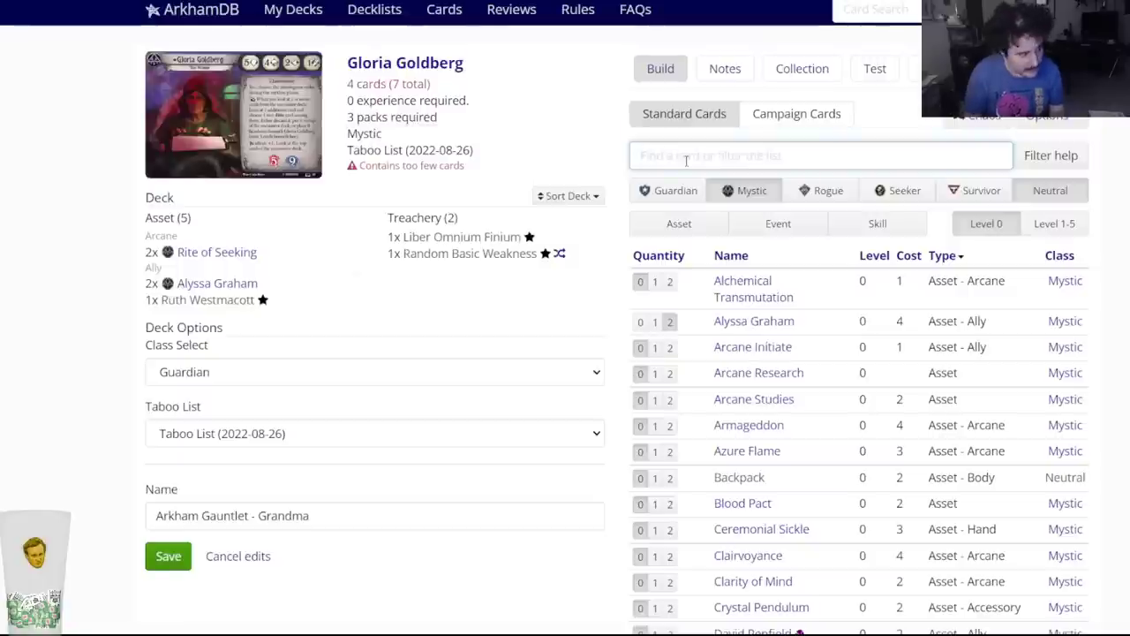
type("arcan")
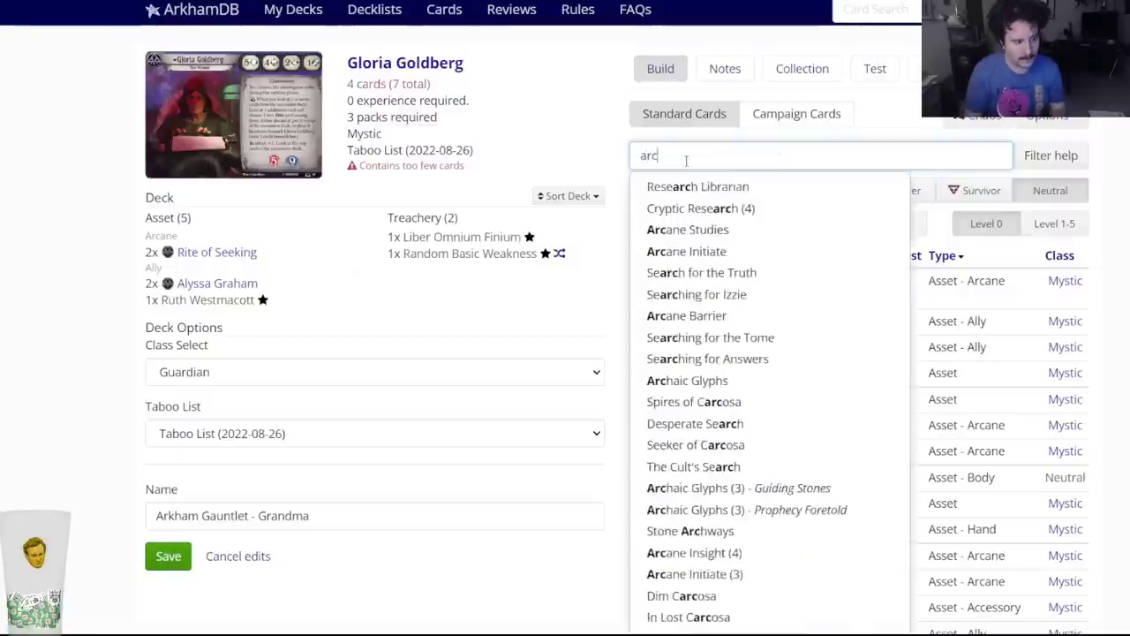
left_click(693, 294)
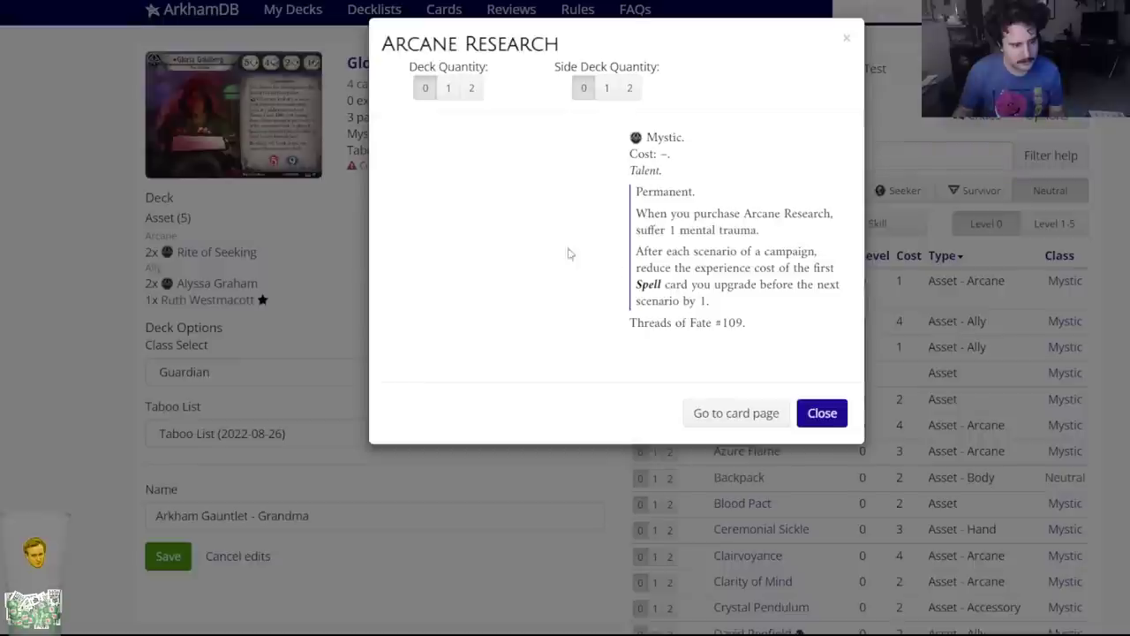
left_click(468, 87)
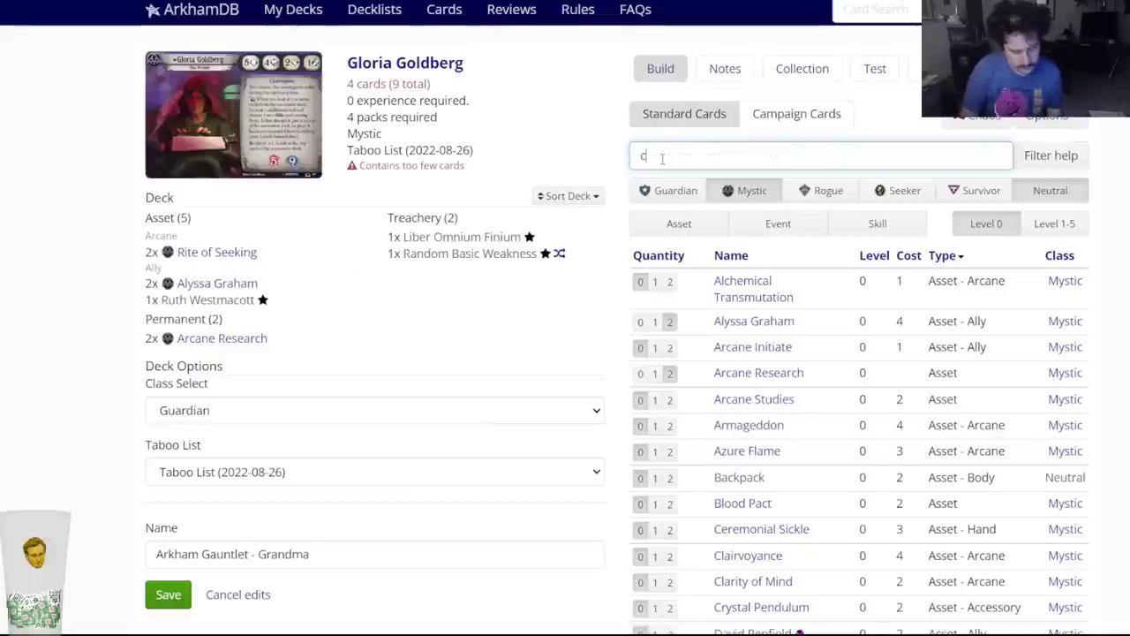
Find the level 0 Clairvoyance and add two copies to the Gloria Goldberg deck.
type("clair")
key("Down")
key("Down")
key("Return")
left_click(472, 91)
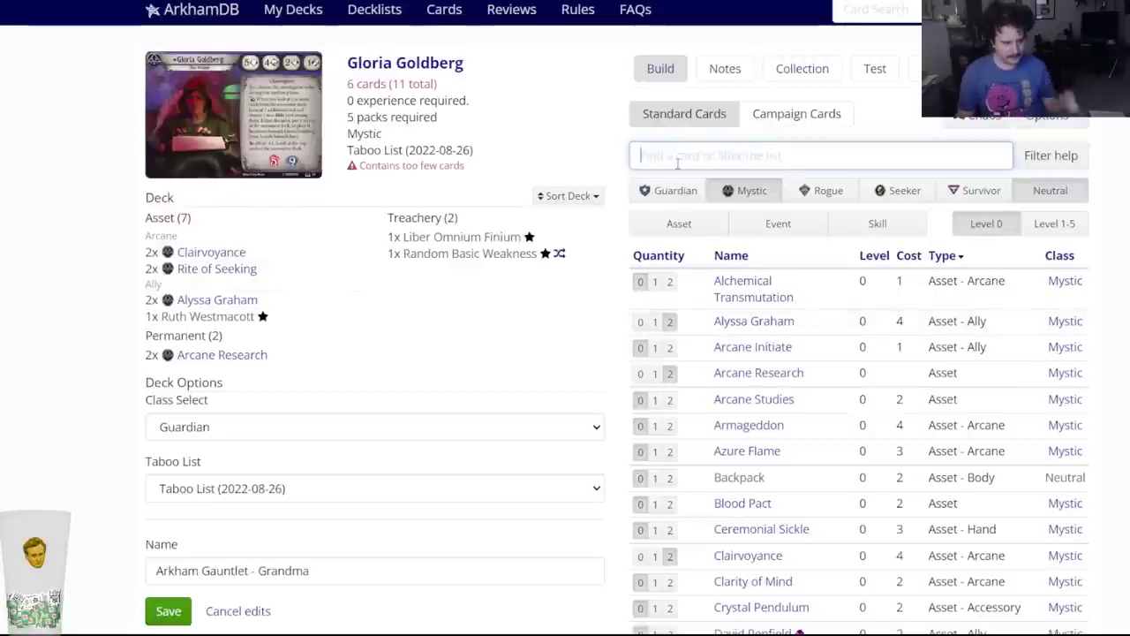
Look through the level 0 Mystic and Neutral assets and add two copies of Sixth Sense to the Gloria Goldberg deck.
scroll(582, 357, "down", 2)
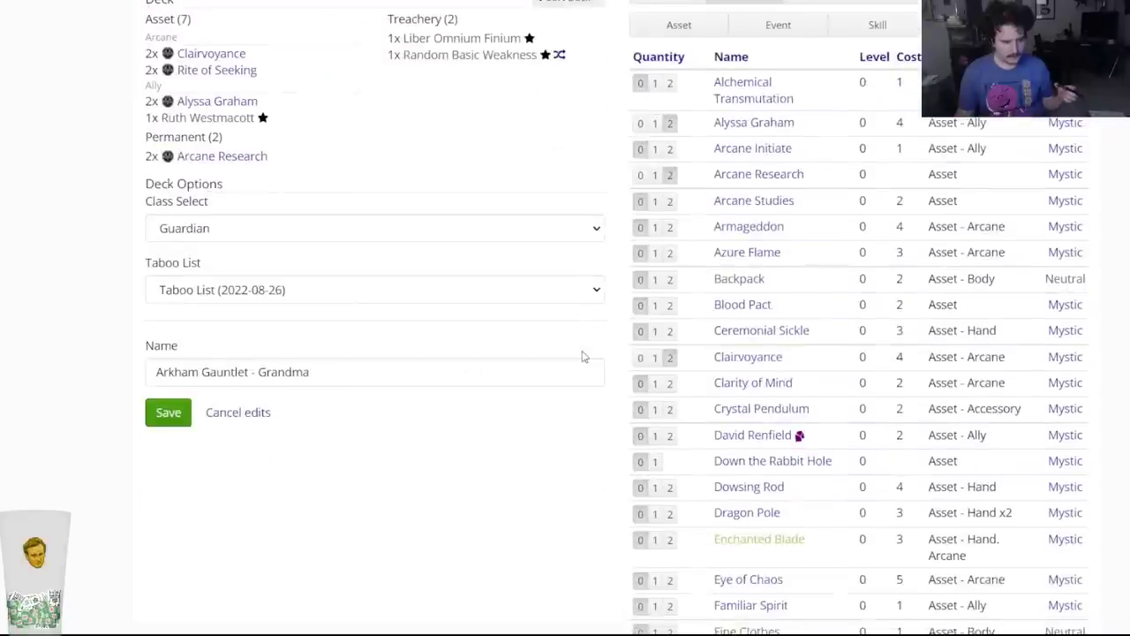
scroll(582, 357, "down", 2)
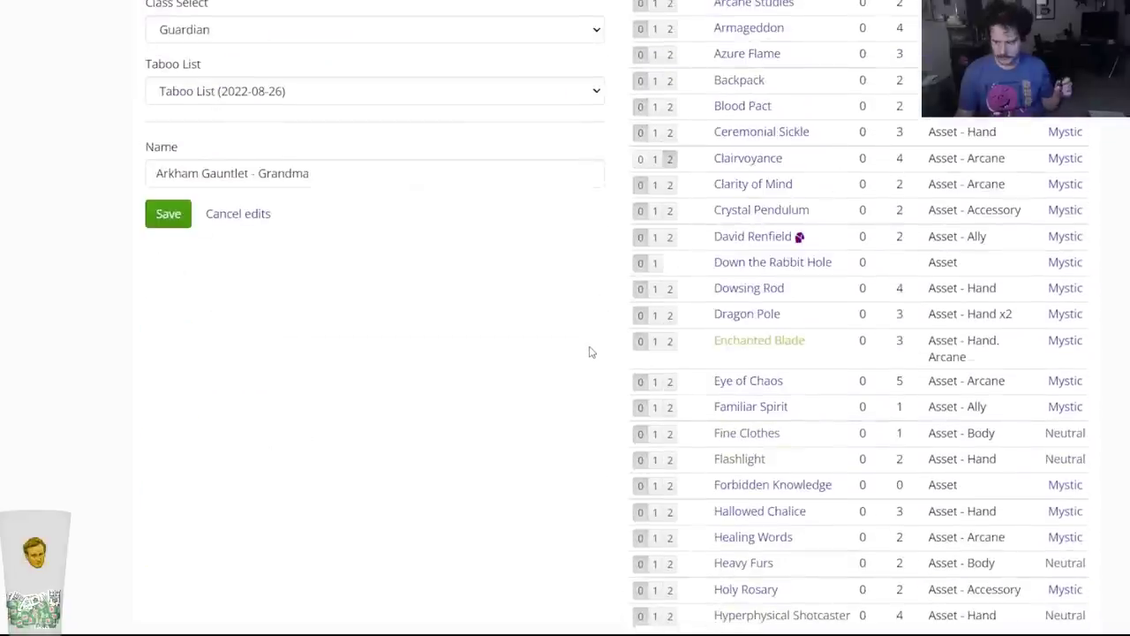
scroll(587, 350, "down", 4)
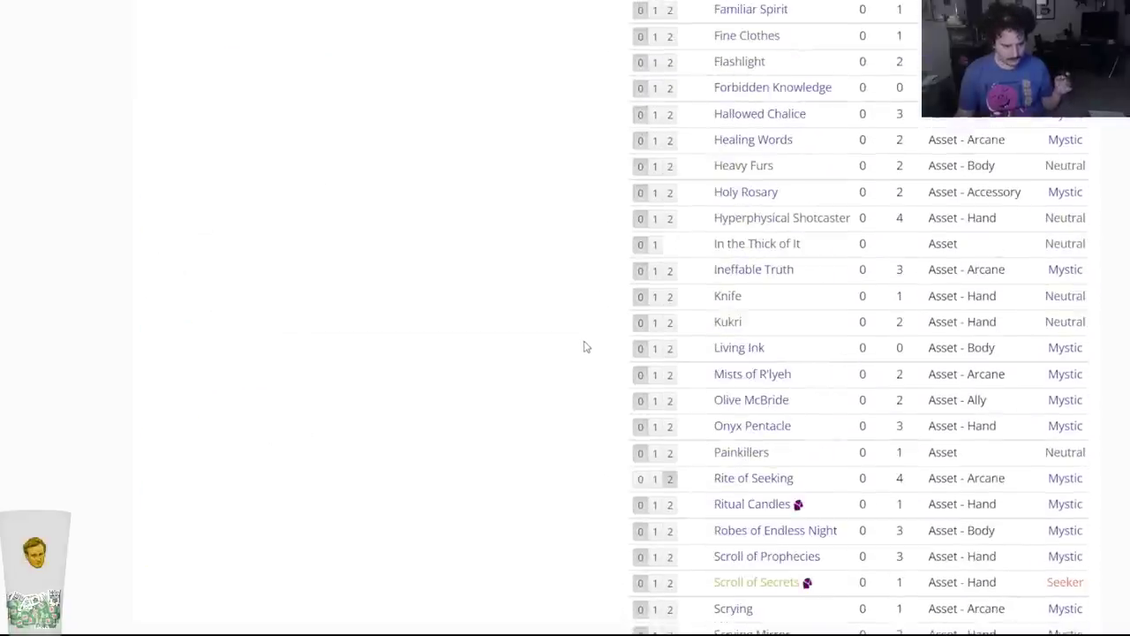
scroll(584, 347, "down", 3)
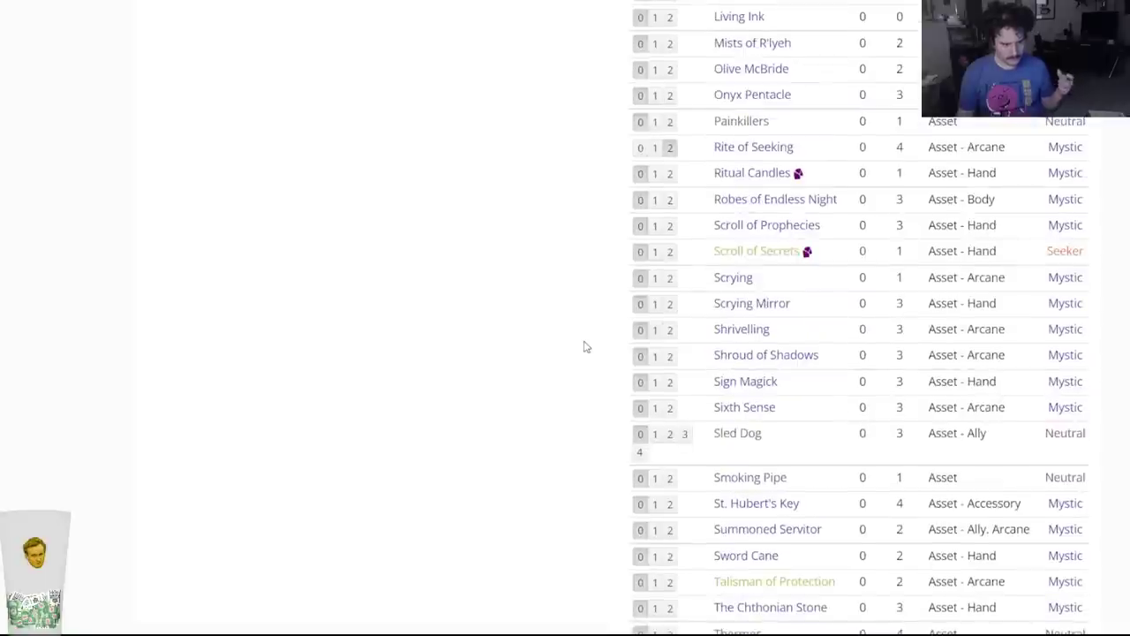
left_click(670, 408)
scroll(496, 446, "up", 5)
scroll(496, 446, "up", 5)
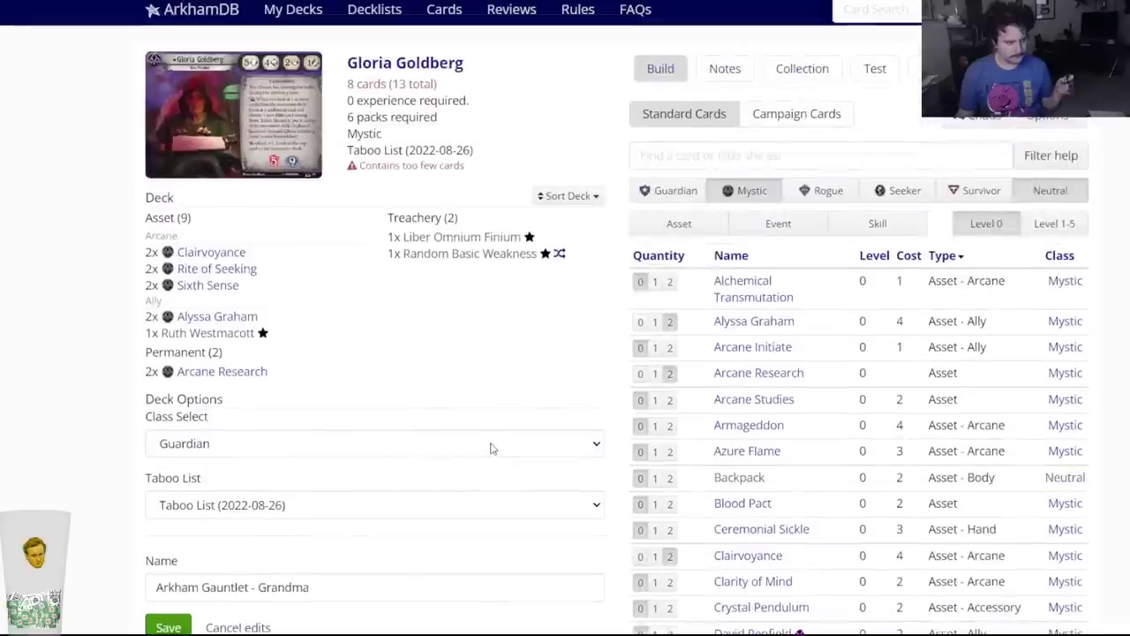
Find the level 0 Sign Magick and add two copies to the Gloria Goldberg deck.
left_click(706, 164)
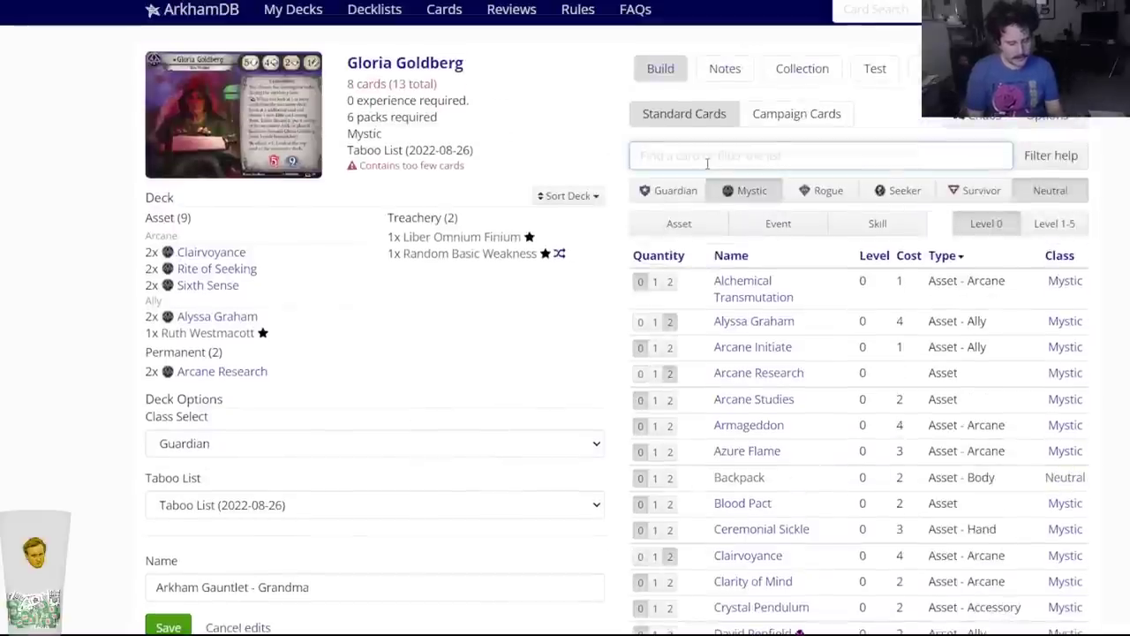
type("sign ma")
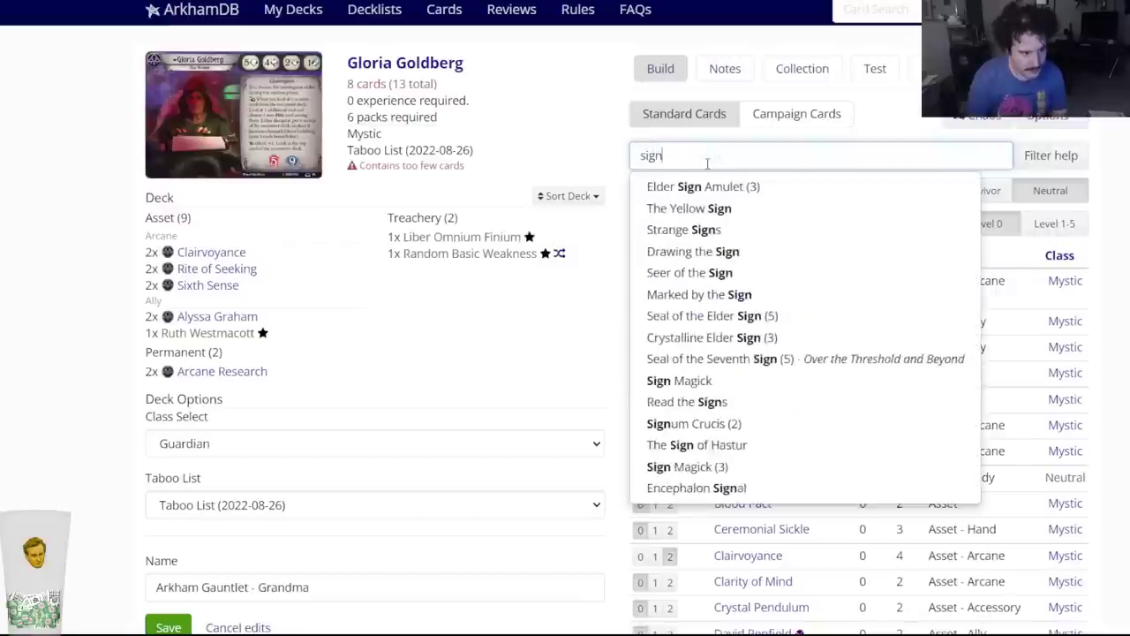
left_click(698, 184)
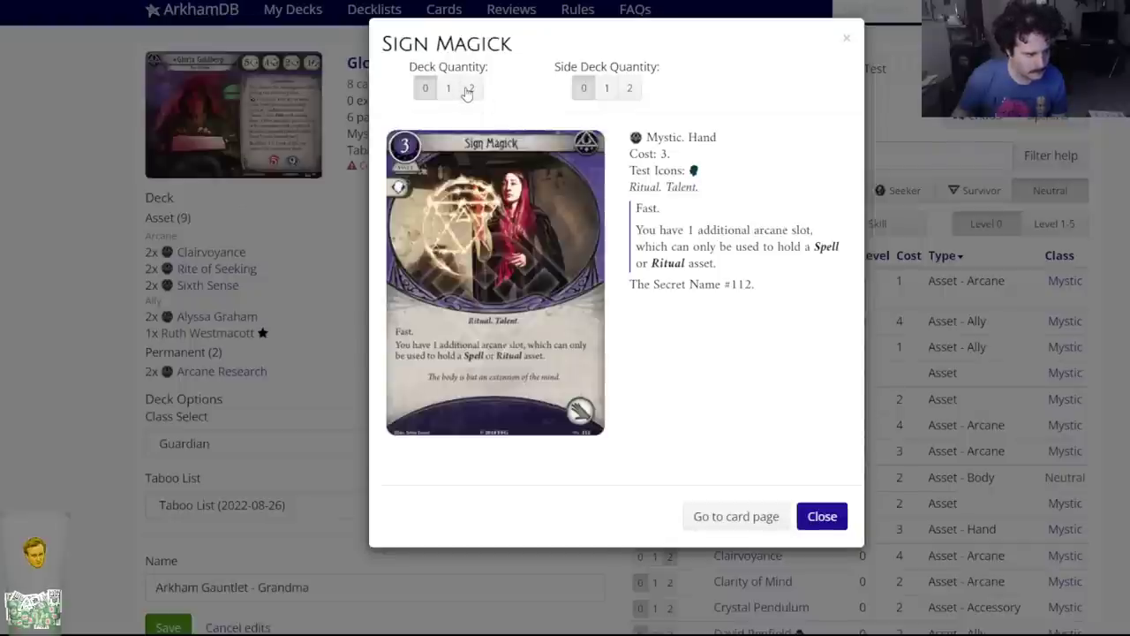
left_click(469, 88)
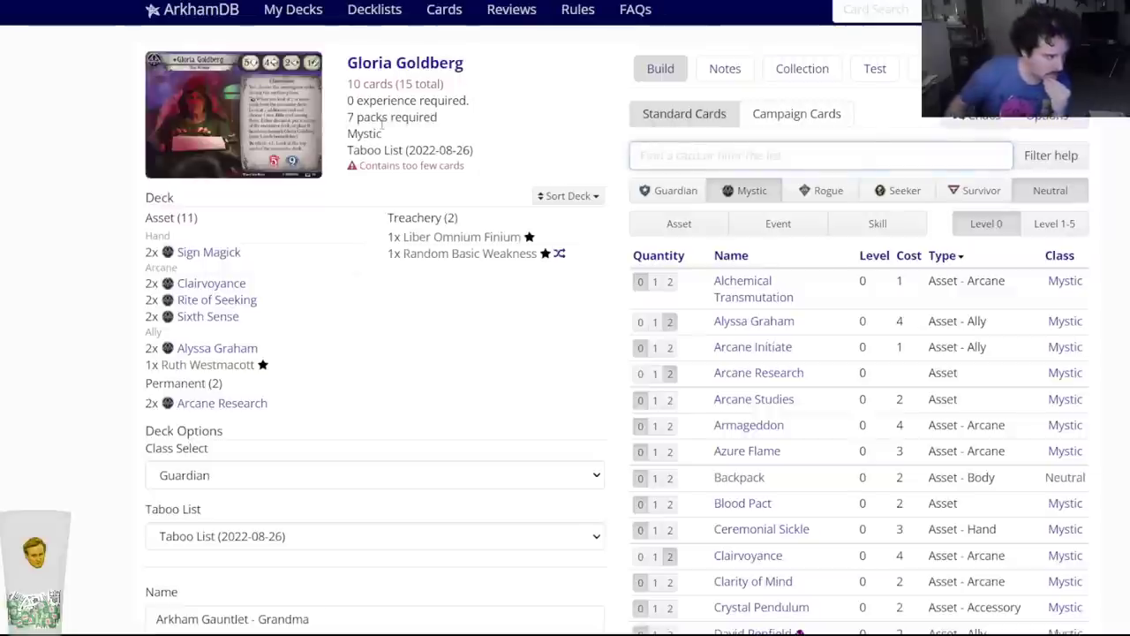
Filter the level 0 Mystic and Neutral cards by rules text with x:look and read the card text of Scrying.
mouse_move(200, 254)
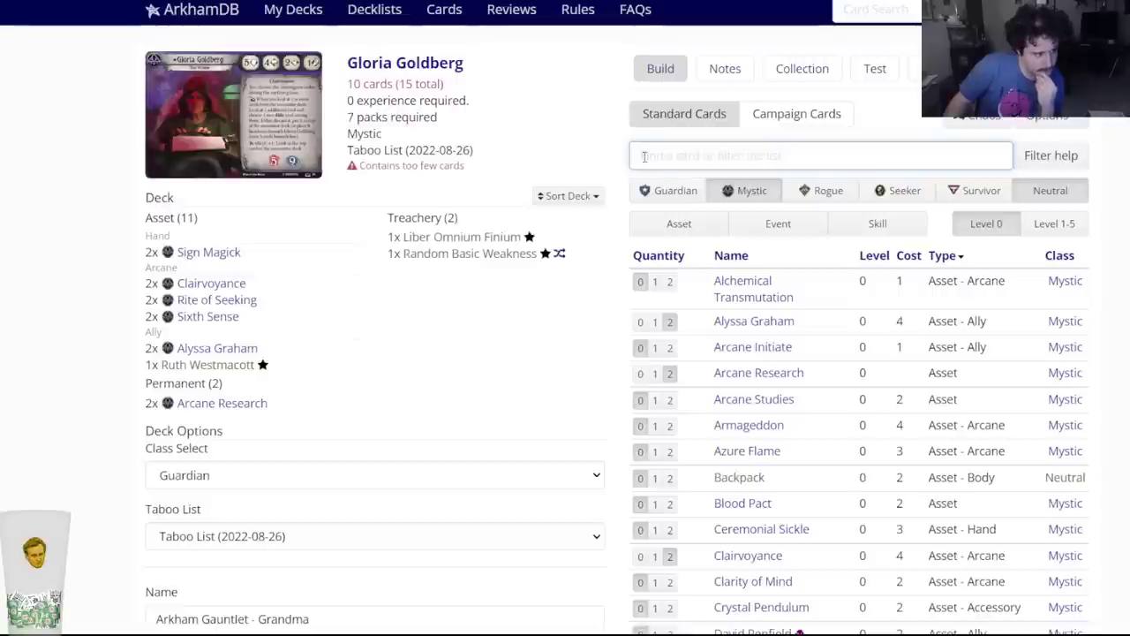
mouse_move(221, 301)
mouse_move(203, 405)
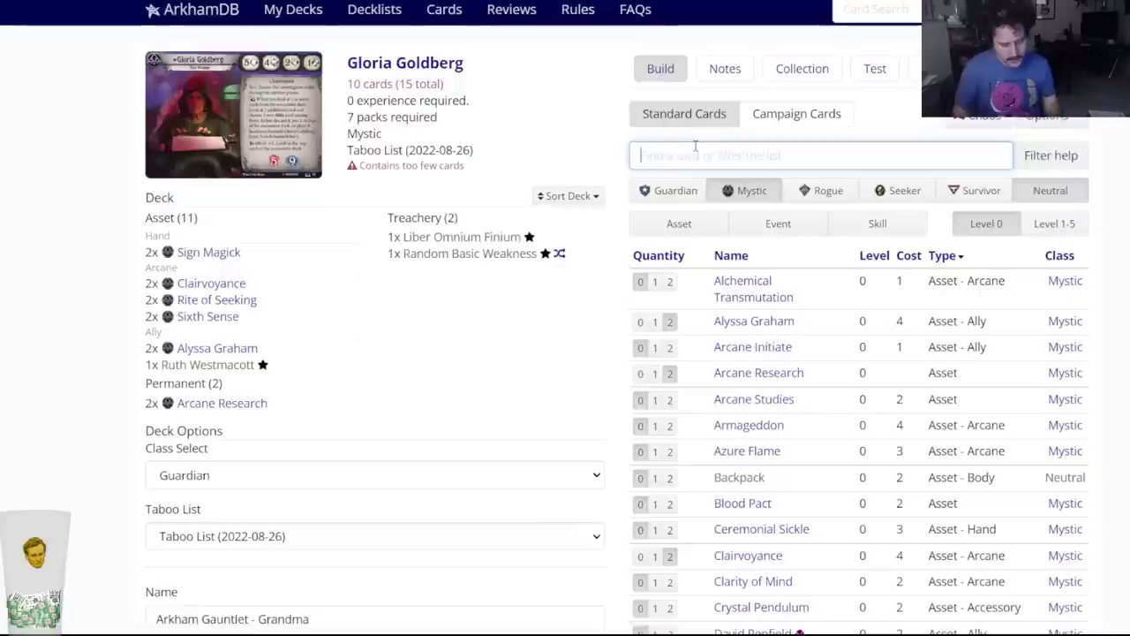
type("k")
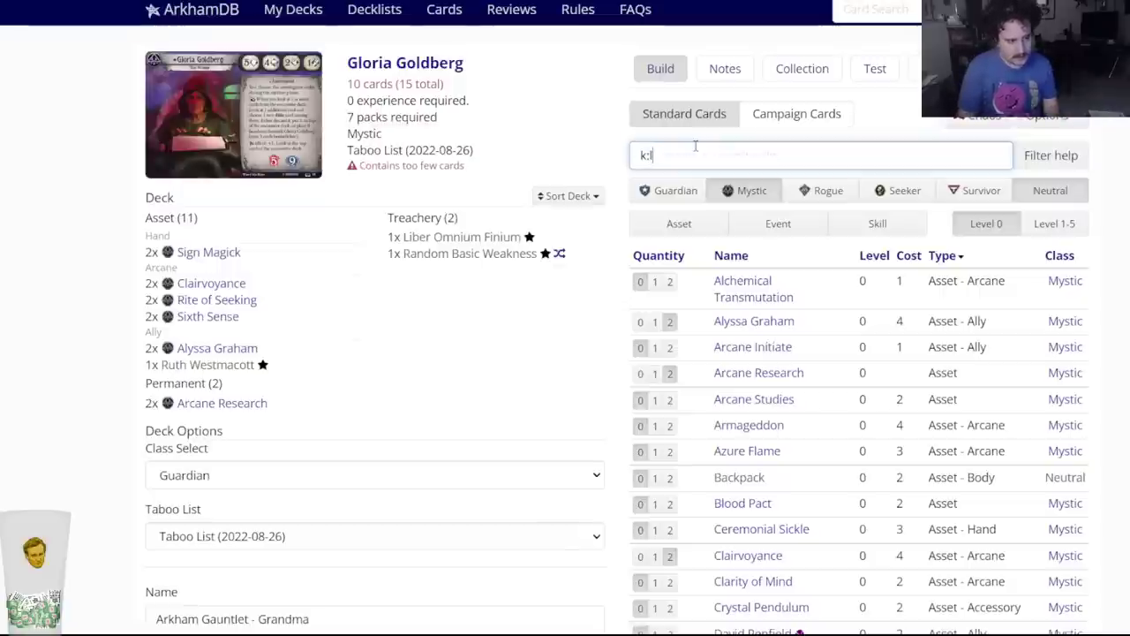
type("ook")
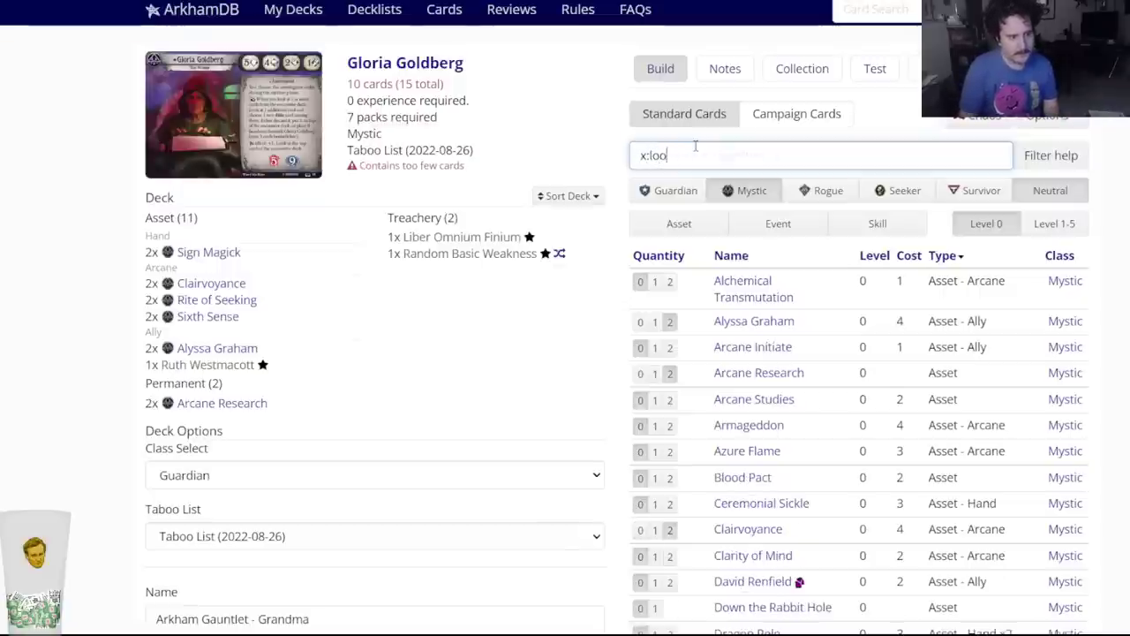
mouse_move(726, 343)
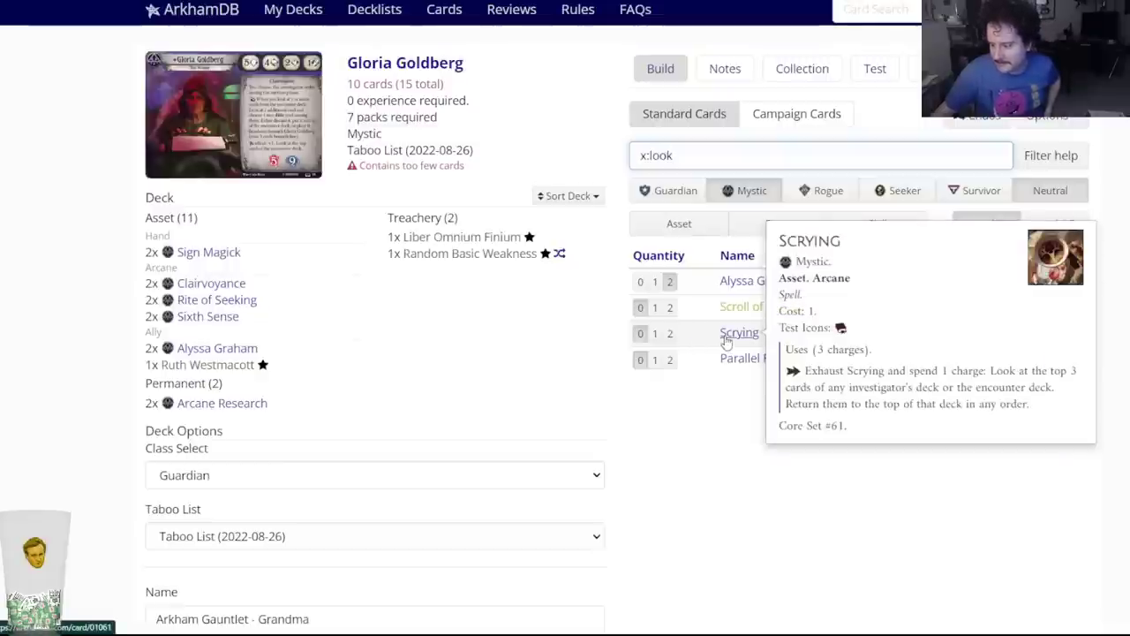
Switch to the Ultimate One Collection Challenge document in Google Docs and highlight the campaign list from Dunwich to Scarlet Keys.
key("ctrl+Tab")
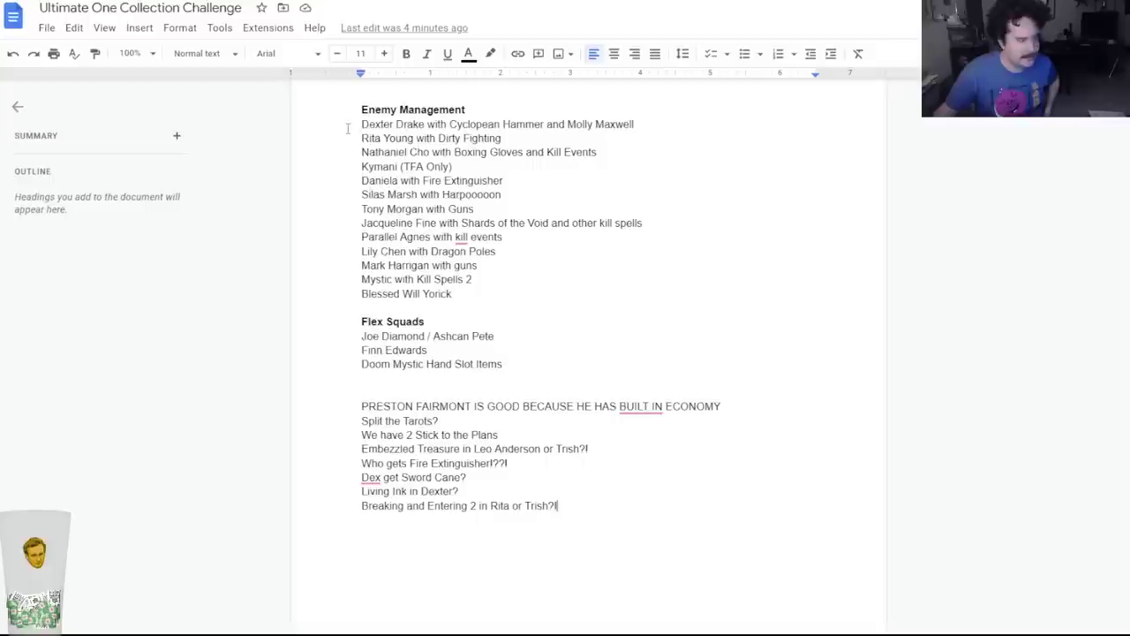
scroll(385, 192, "up", 8)
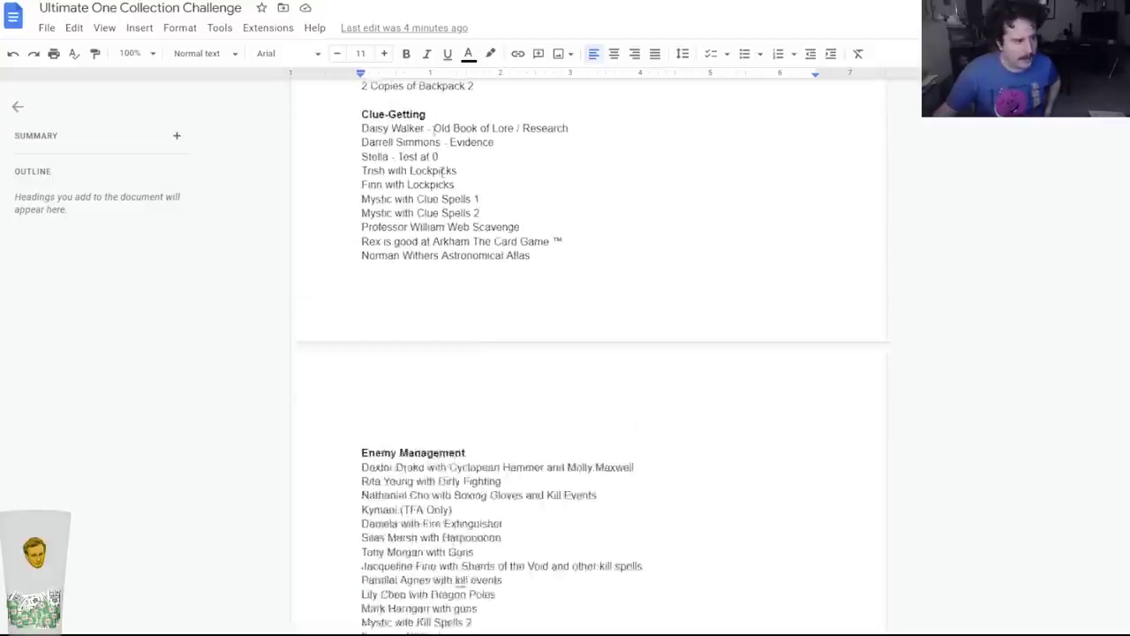
left_click_drag(362, 193, 446, 292)
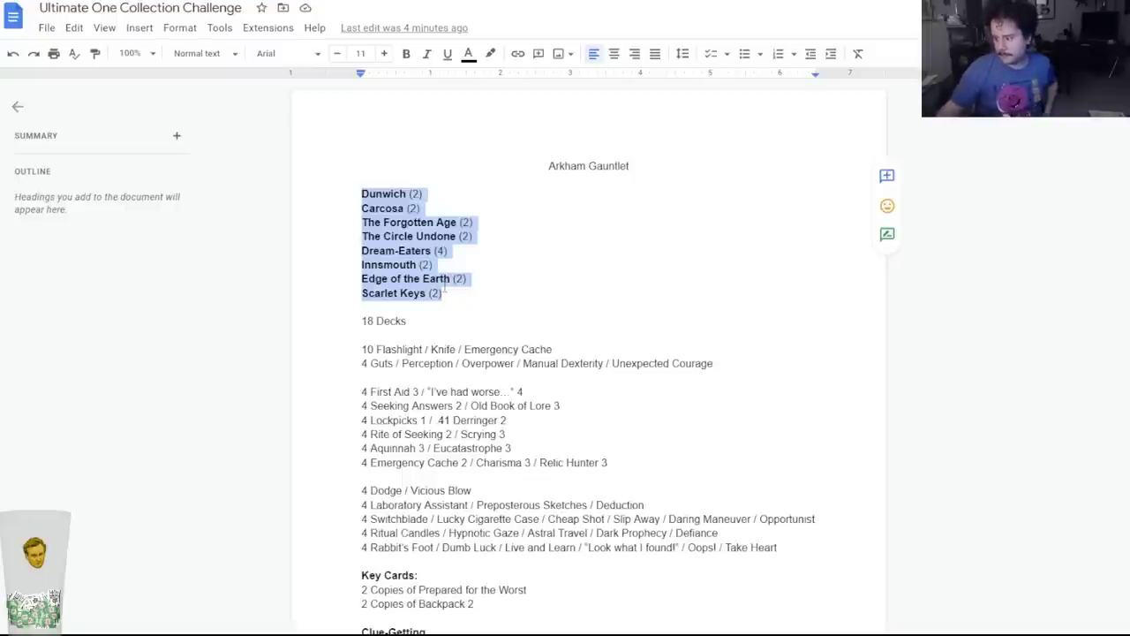
Add the note "Scrying in Lily vs Gloria" as a new line at the end of the Ultimate One Collection Challenge document.
left_click(445, 292)
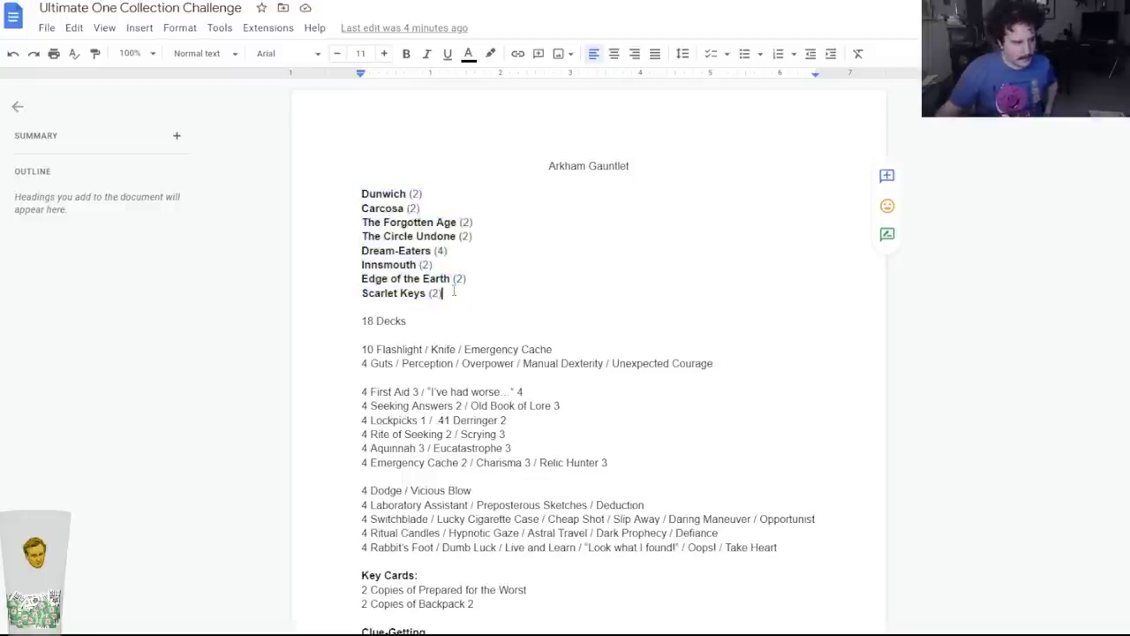
scroll(534, 468, "down", 15)
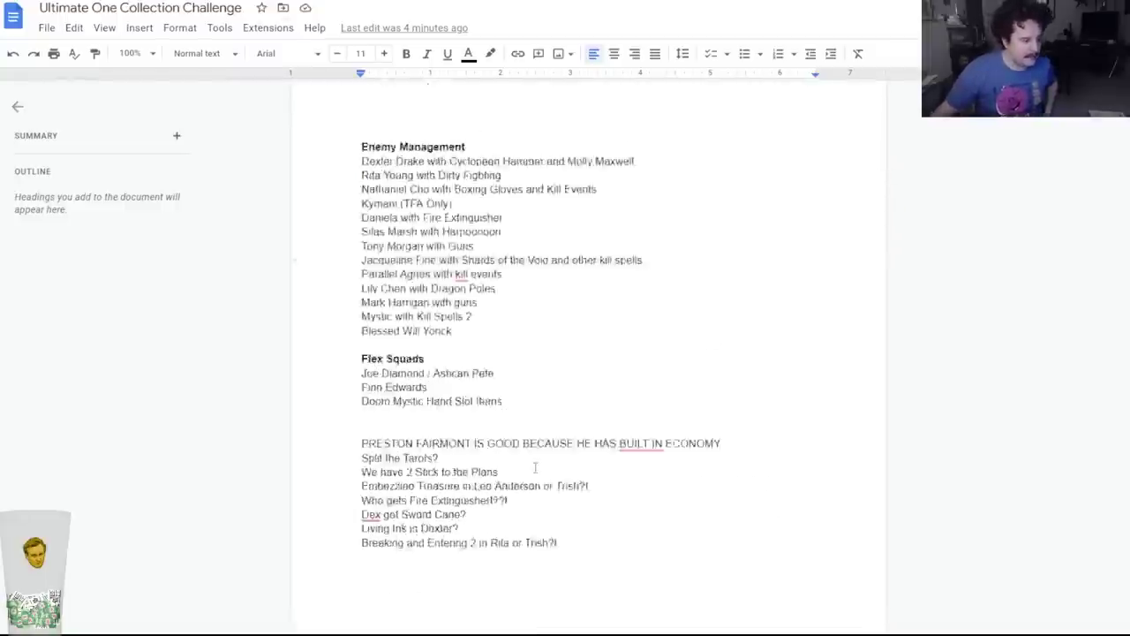
left_click(563, 453)
key("Return")
type("Scry")
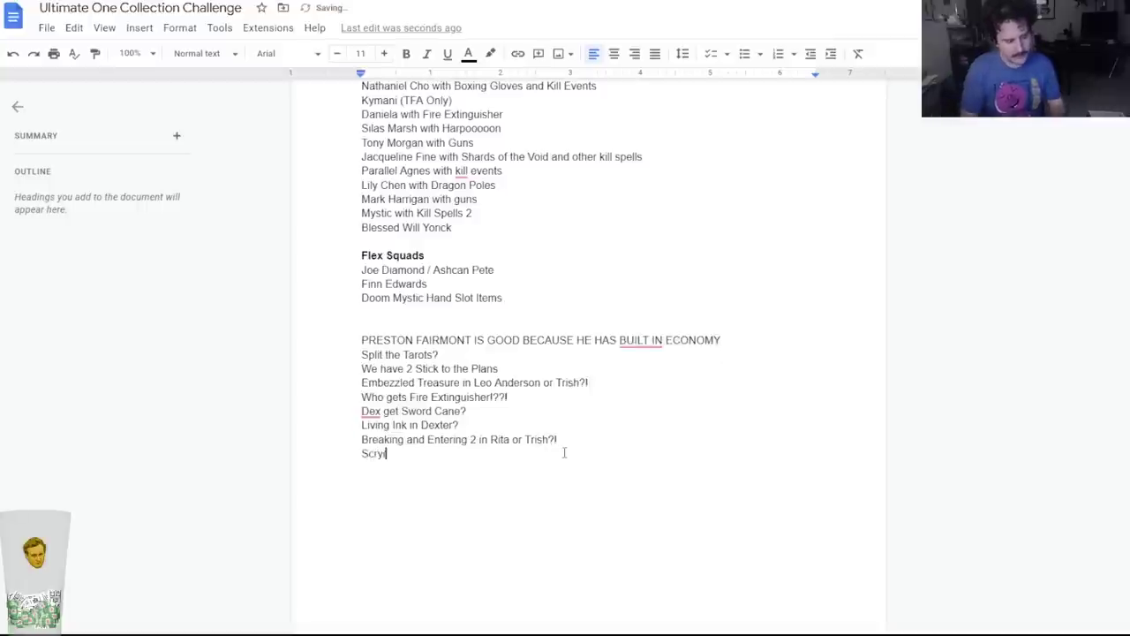
type("ing in Lily vs G")
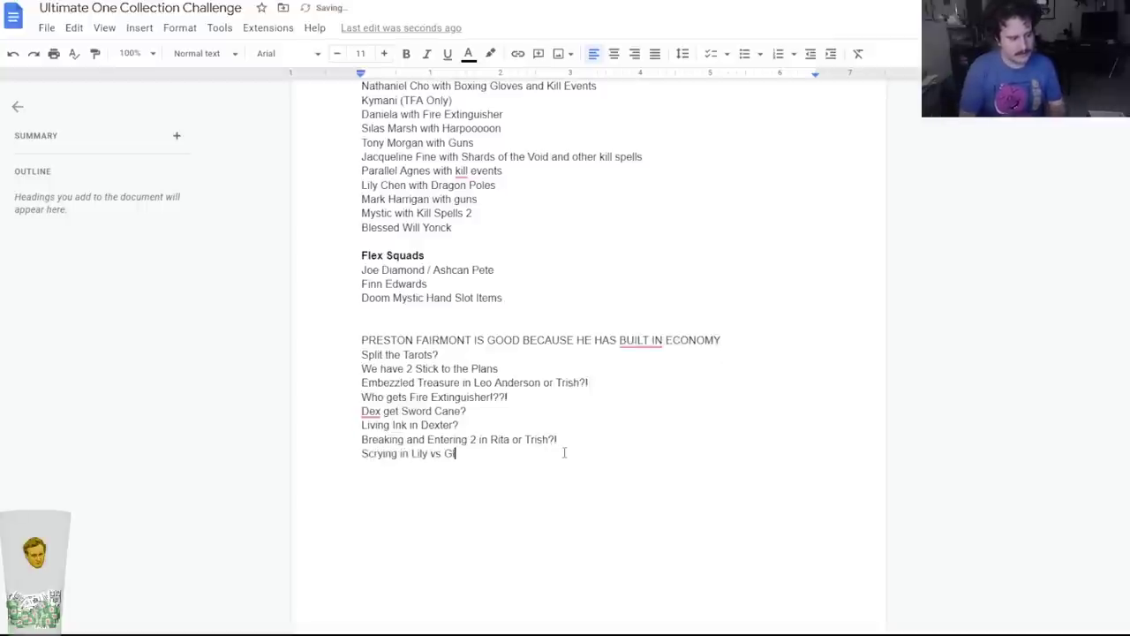
Switch to ArkhamDB and add two copies of Parallel Fates to the Gloria Goldberg deck.
key("ctrl+Tab")
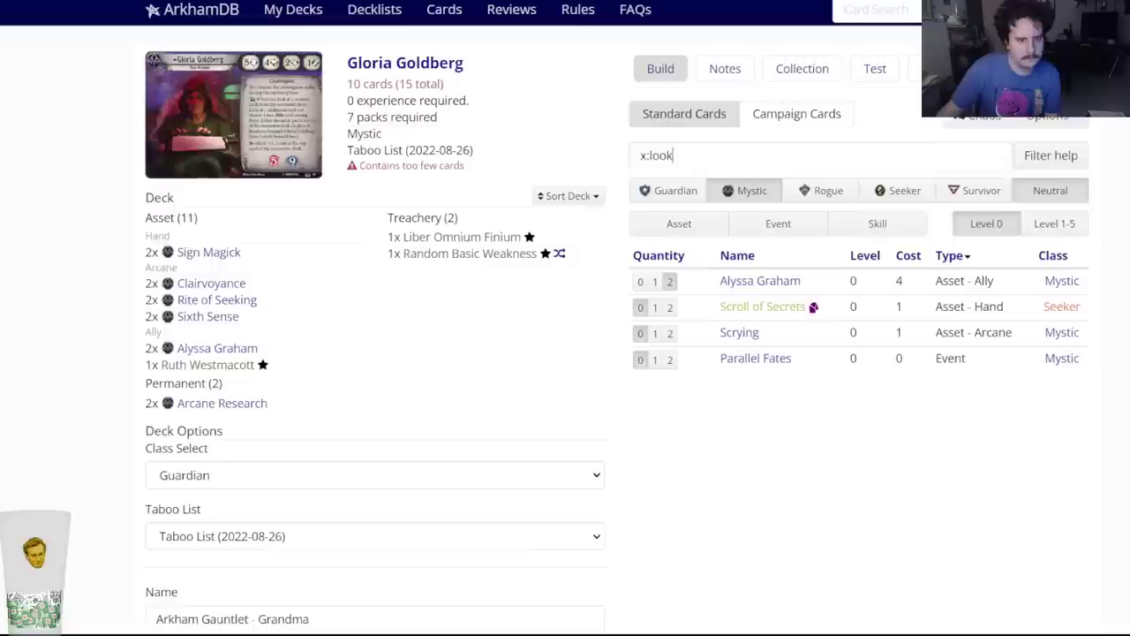
left_click(654, 359)
left_click(670, 359)
Show the level 0 Guardian cards matching x:look, read First Watch and add two copies to the deck.
left_click(675, 198)
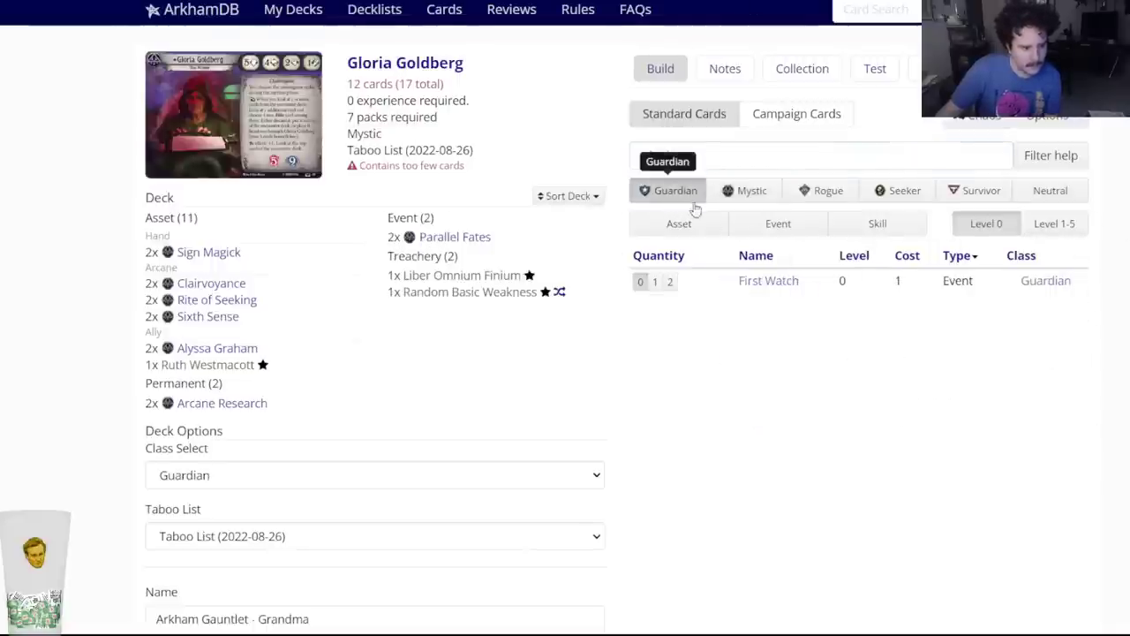
mouse_move(756, 287)
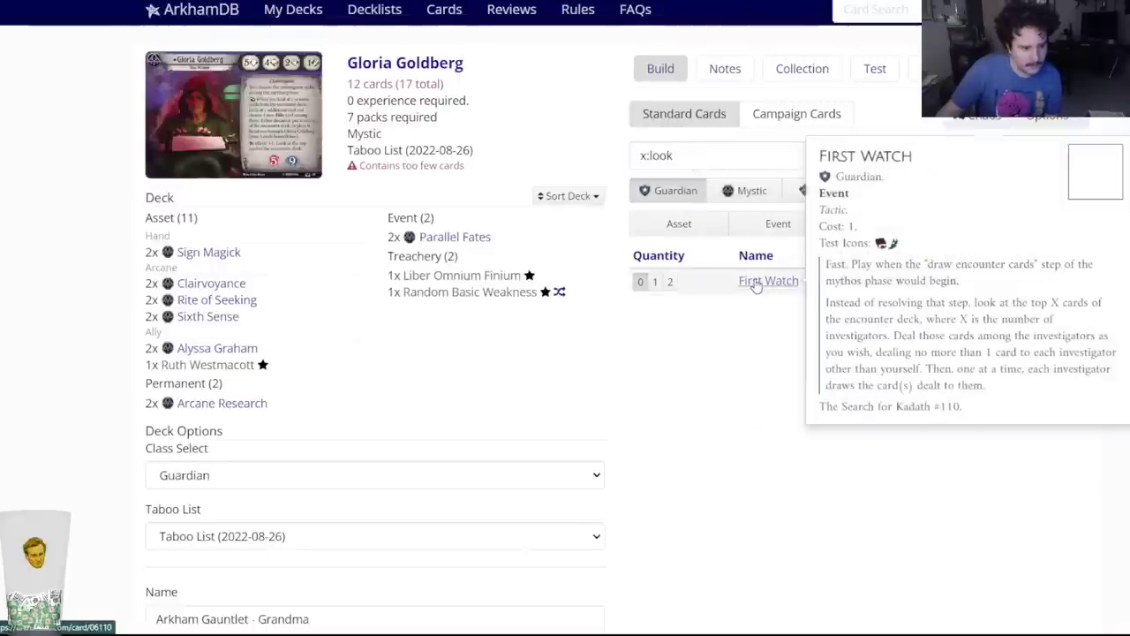
left_click(670, 281)
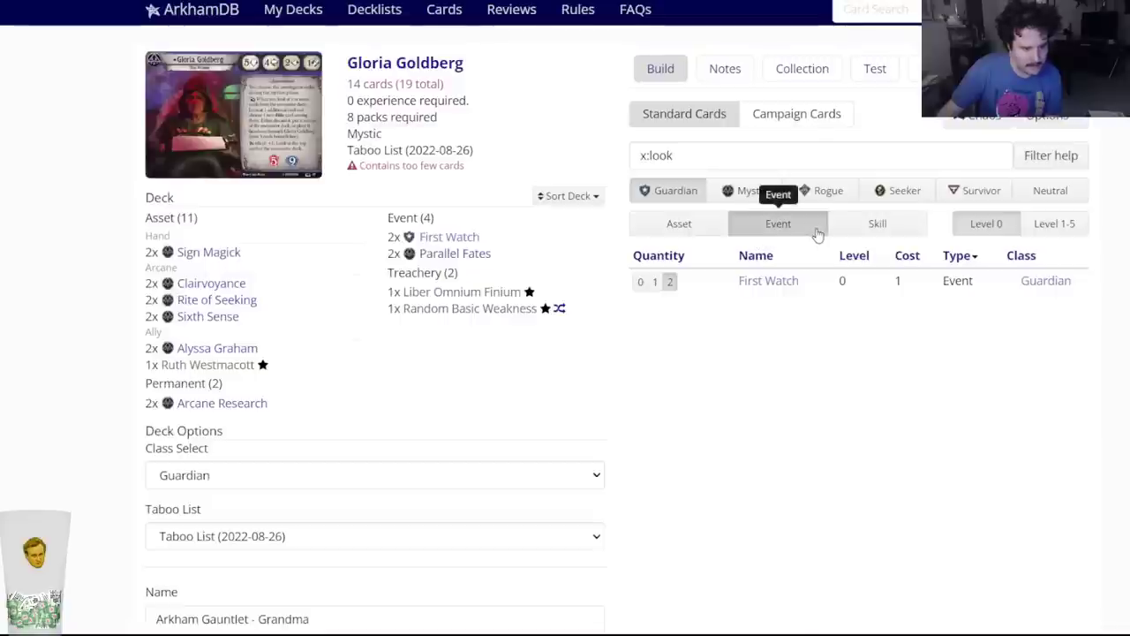
Look through the Guardian skills, assets and events matching x:look, including levels 1-5, and reread First Watch.
left_click(856, 227)
left_click(678, 227)
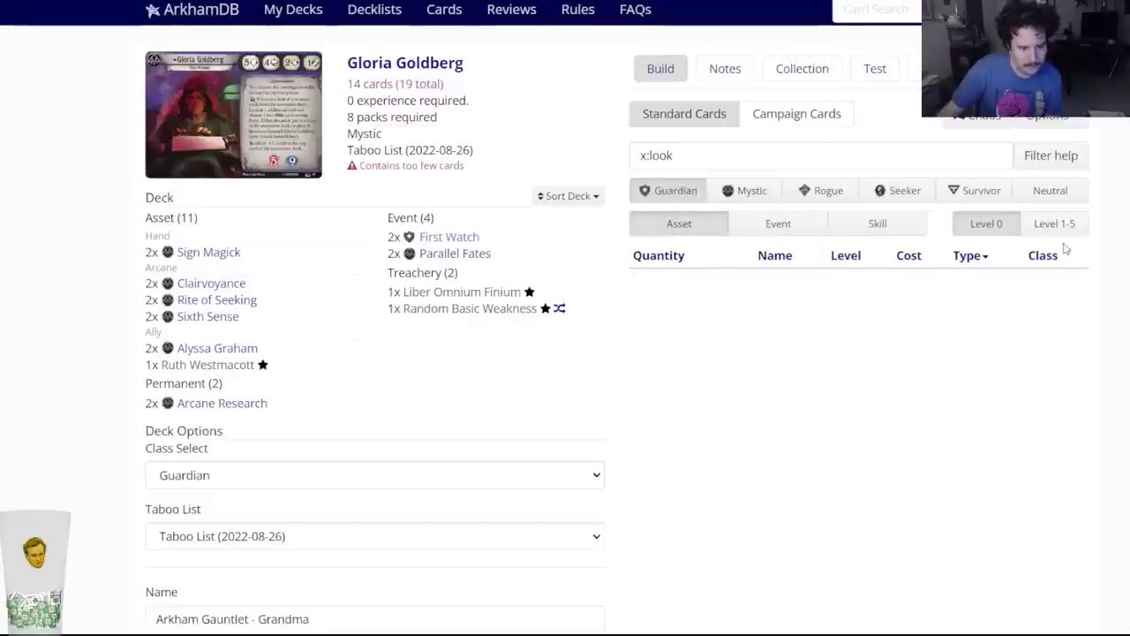
left_click(1061, 235)
left_click(971, 231)
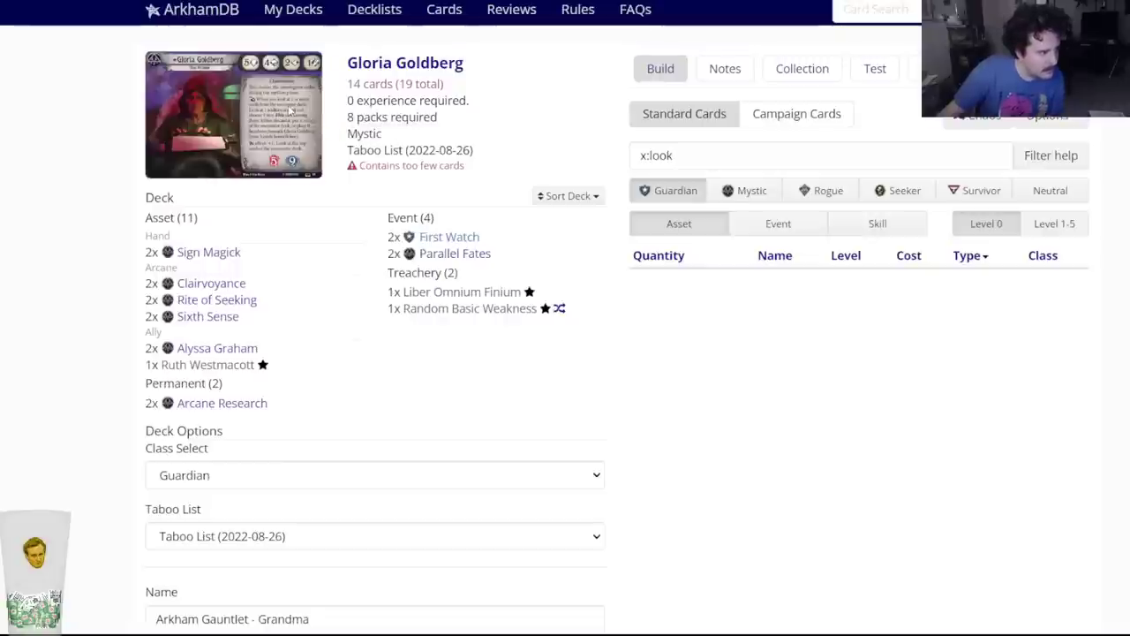
left_click(777, 224)
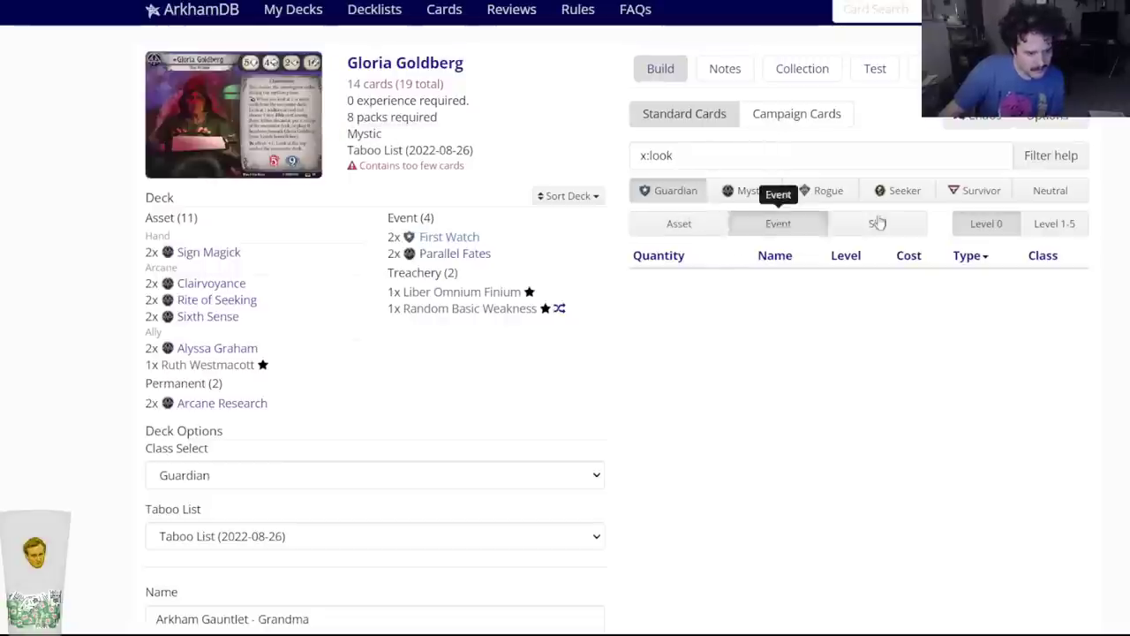
mouse_move(746, 279)
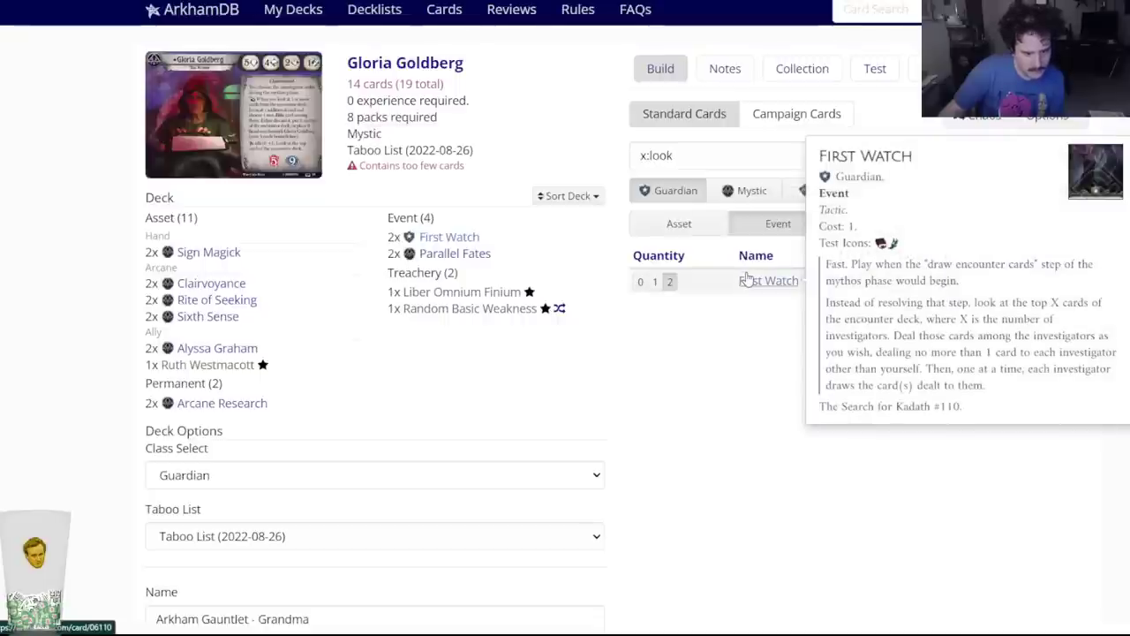
Search for the card On the Hunt, read its card text, and clear the search.
triple_click(705, 158)
type("o")
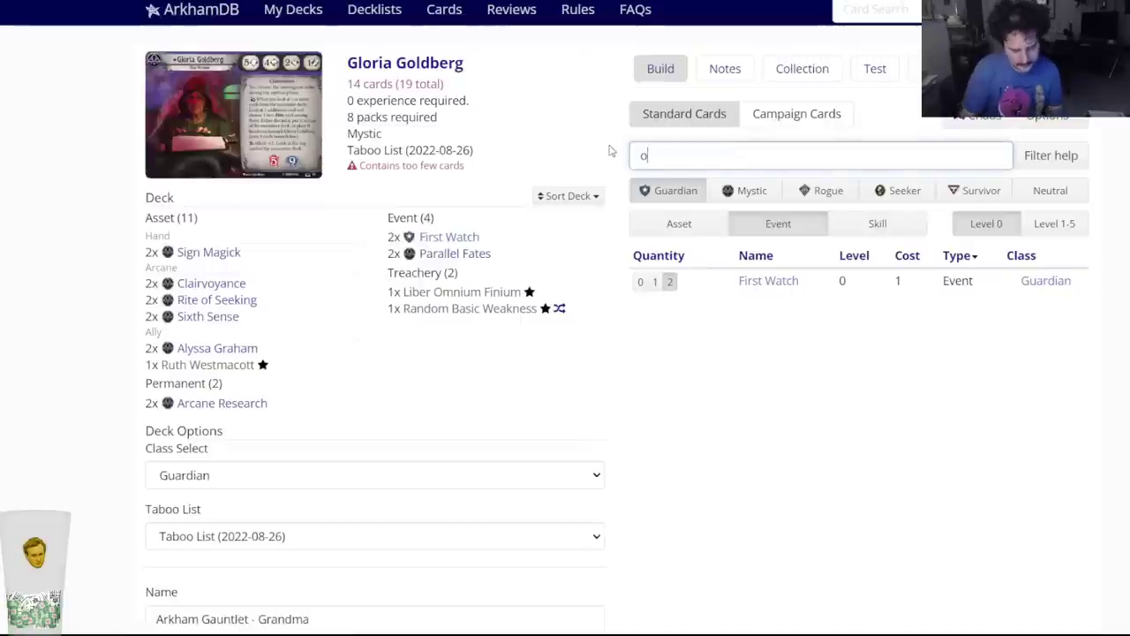
type("n the hunt")
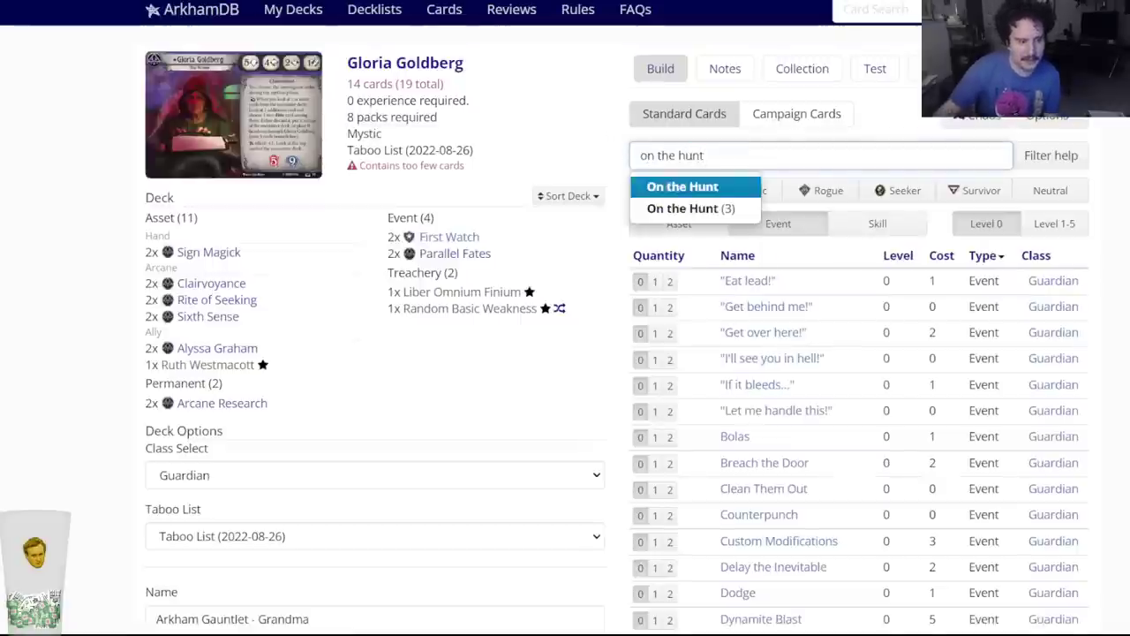
left_click(669, 187)
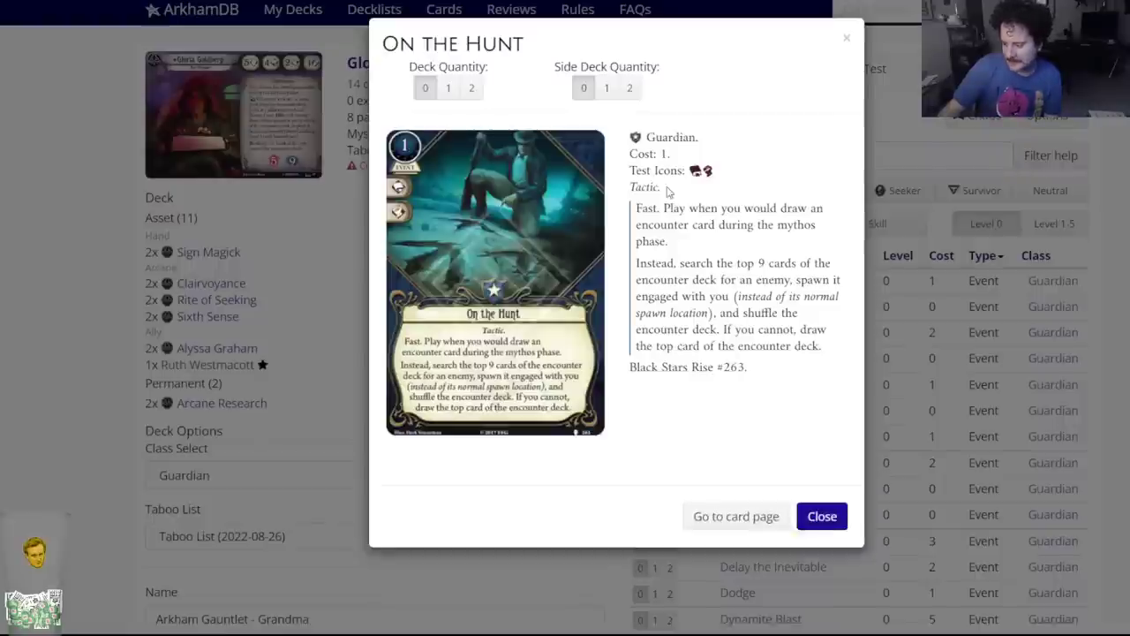
left_click(830, 517)
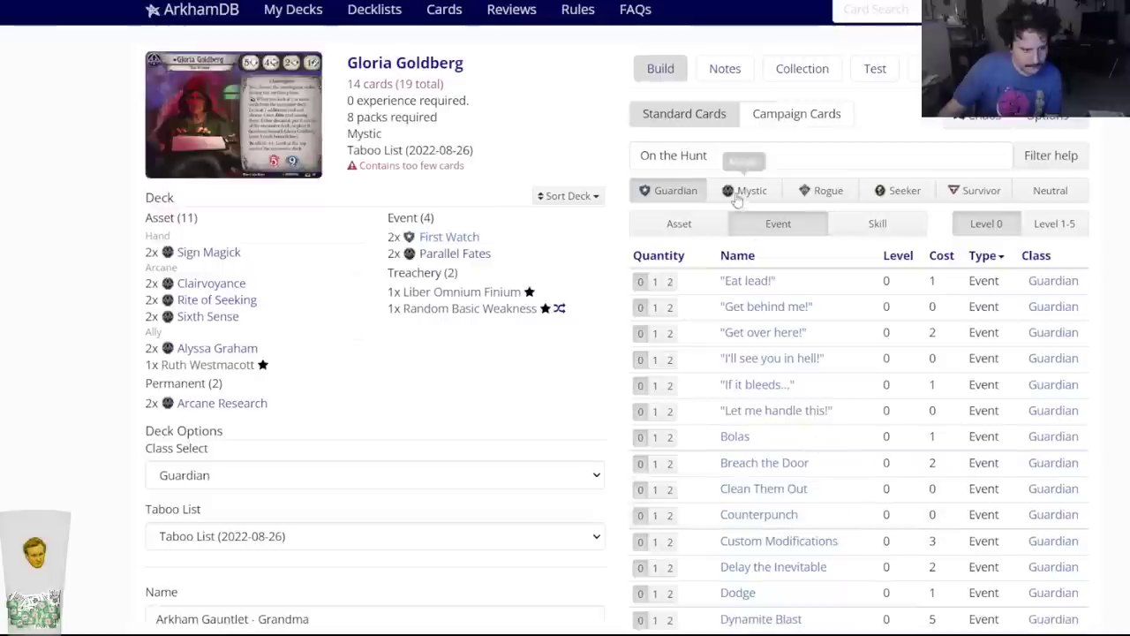
left_click(731, 161)
key("ctrl+a")
key("BackSpace")
Remove both copies of First Watch from the Gloria Goldberg deck and keep Guardian as the selected class.
mouse_move(436, 240)
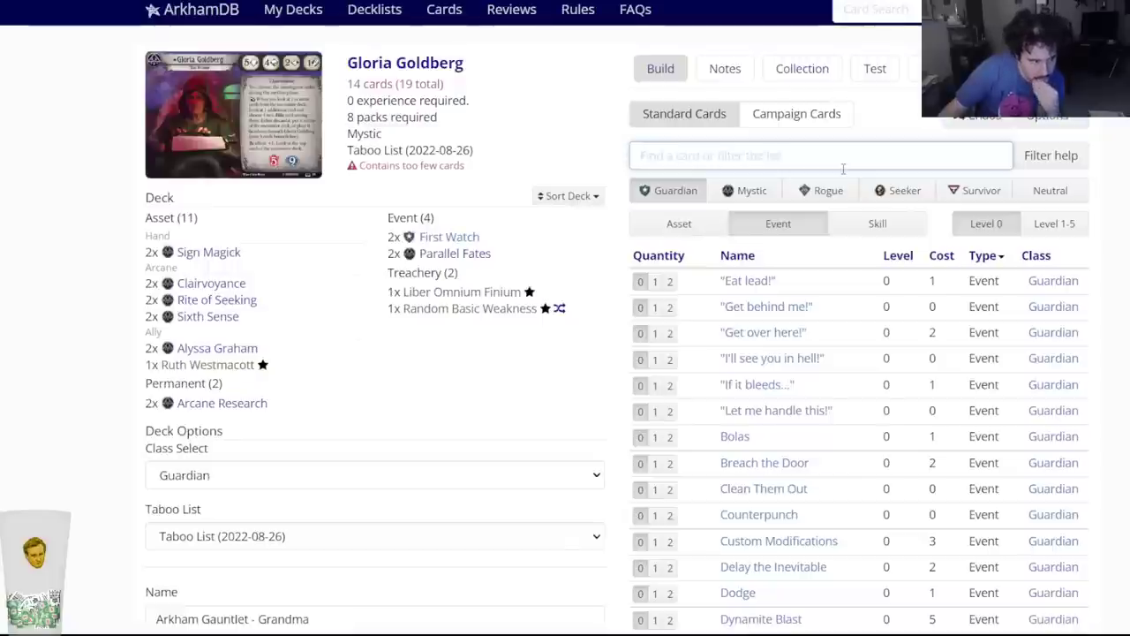
left_click(436, 237)
left_click(421, 91)
left_click(245, 475)
left_click(200, 499)
left_click(639, 155)
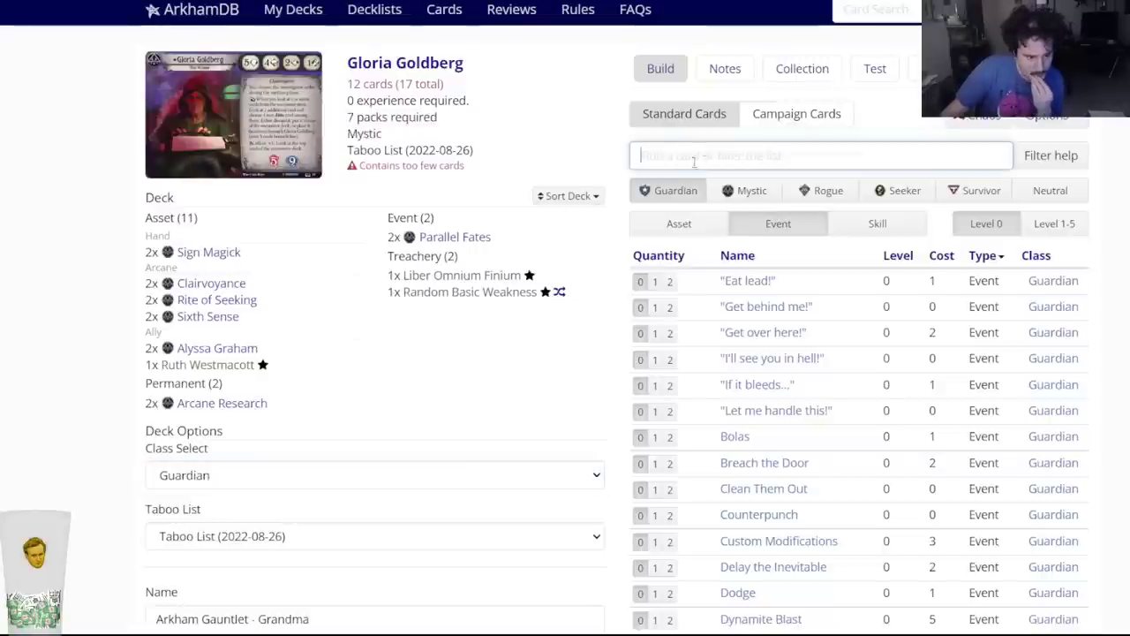
Filter the level 0 Mystic events with k:spell and read the card text of Power Word.
scroll(752, 392, "down", 2)
mouse_move(741, 433)
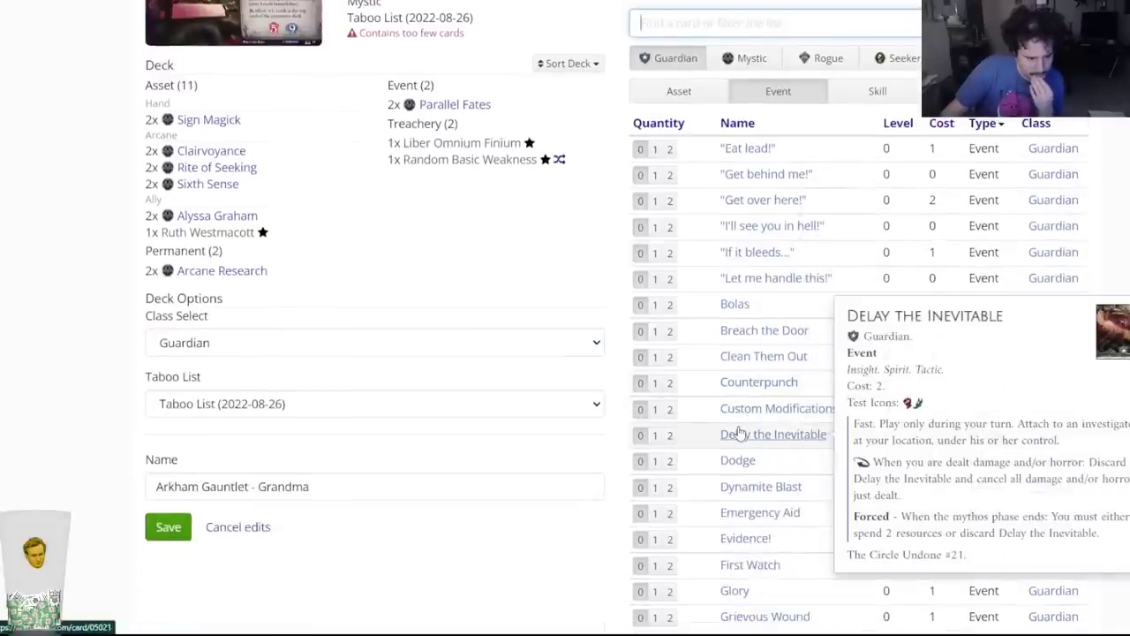
scroll(740, 433, "up", 3)
left_click(745, 192)
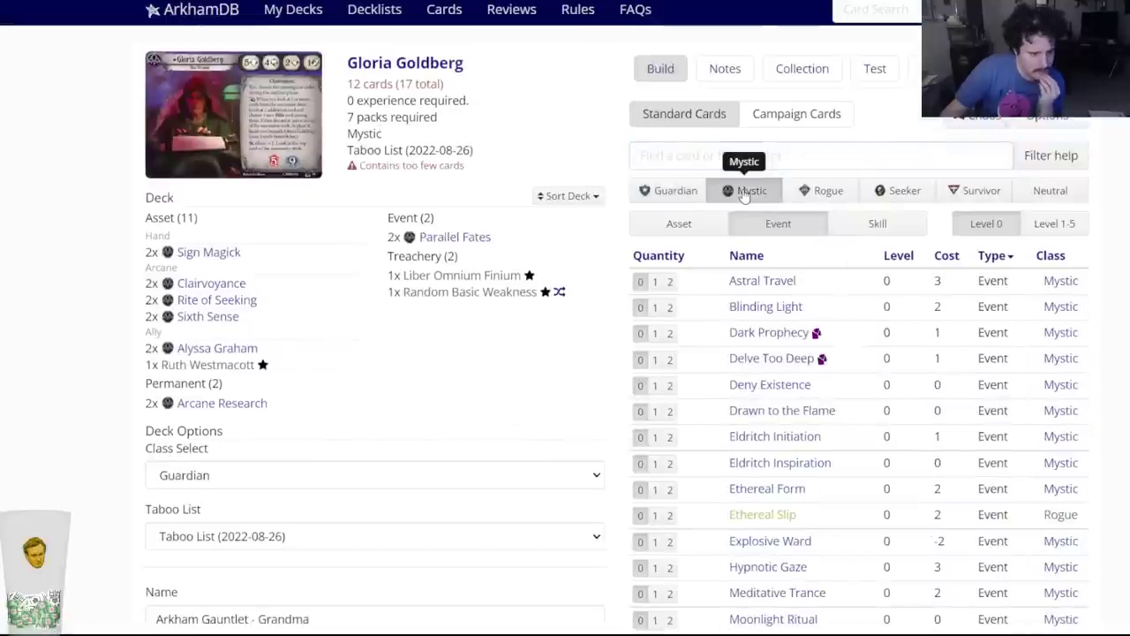
left_click(707, 156)
type("k:spell")
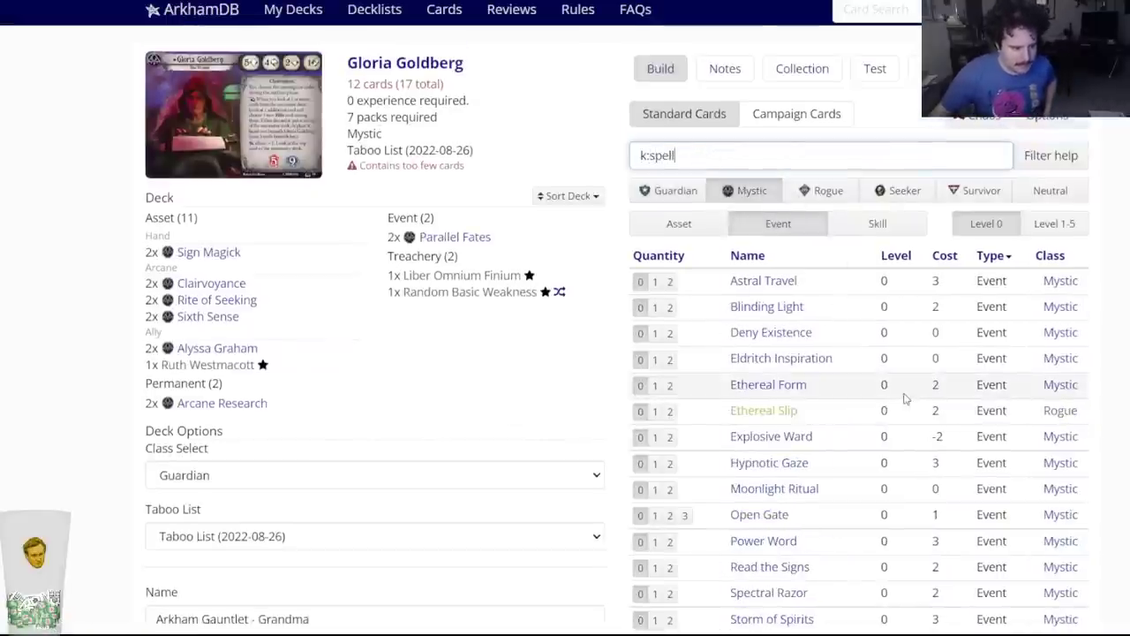
mouse_move(749, 334)
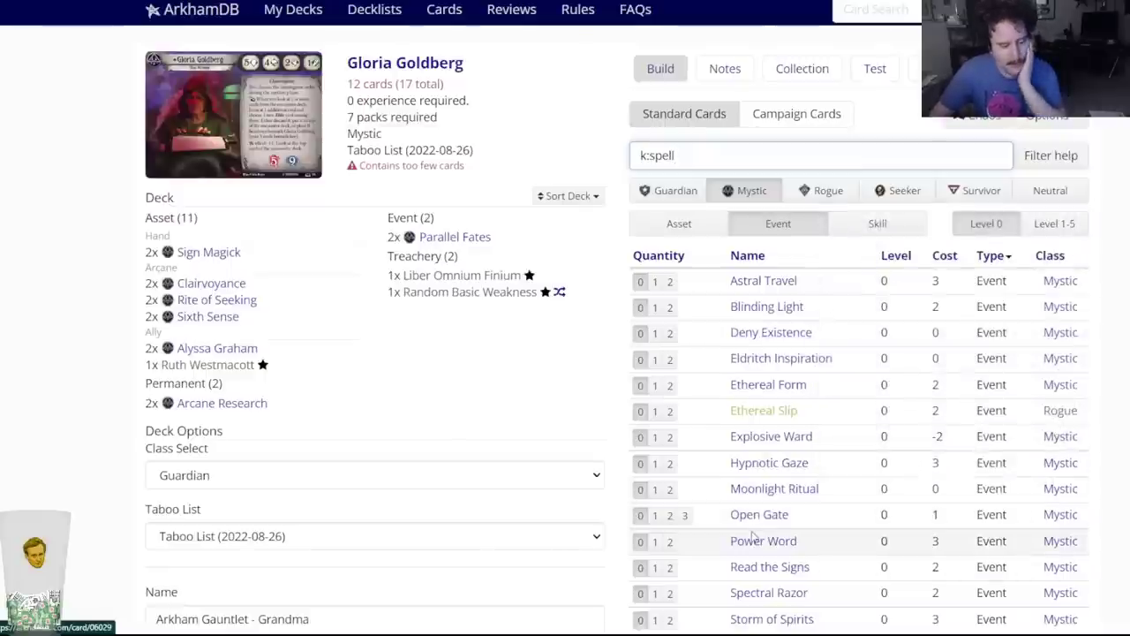
mouse_move(749, 545)
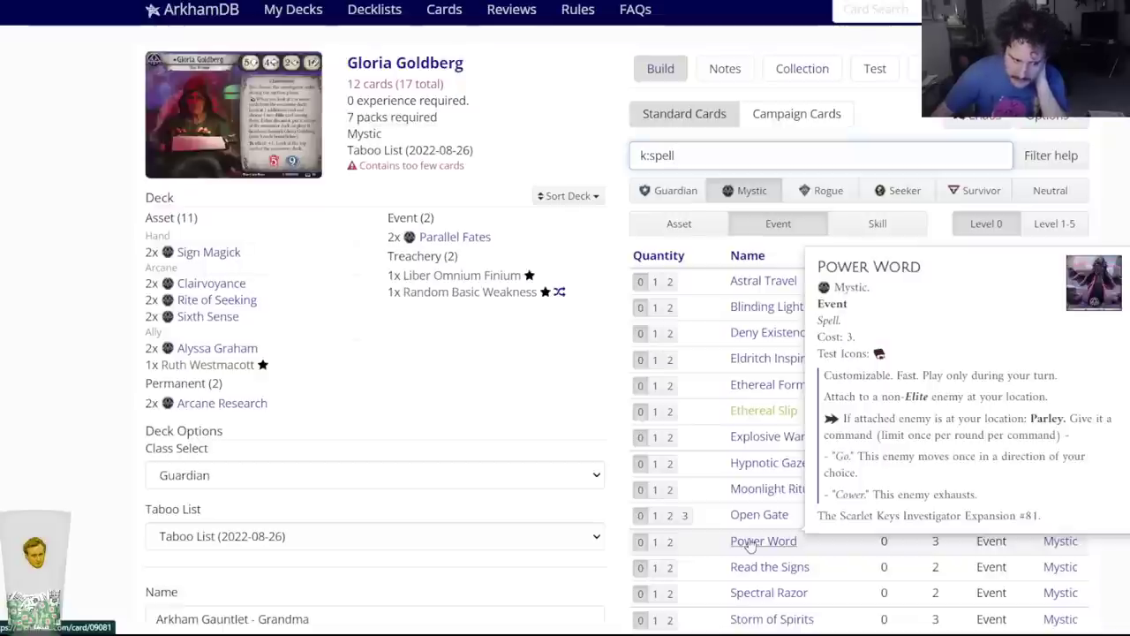
Find the Arkham Gauntlet - Parallel Agnes deck among the saved decks and open it for editing.
right_click(294, 11)
key("Escape")
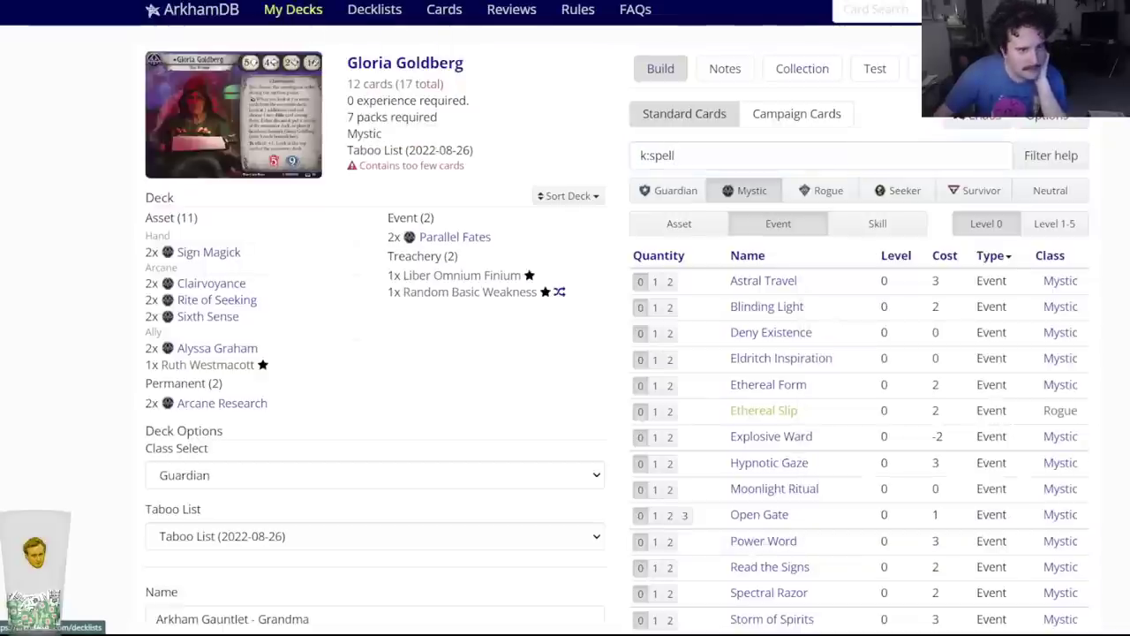
left_click(294, 11)
scroll(177, 335, "down", 3)
scroll(206, 360, "down", 3)
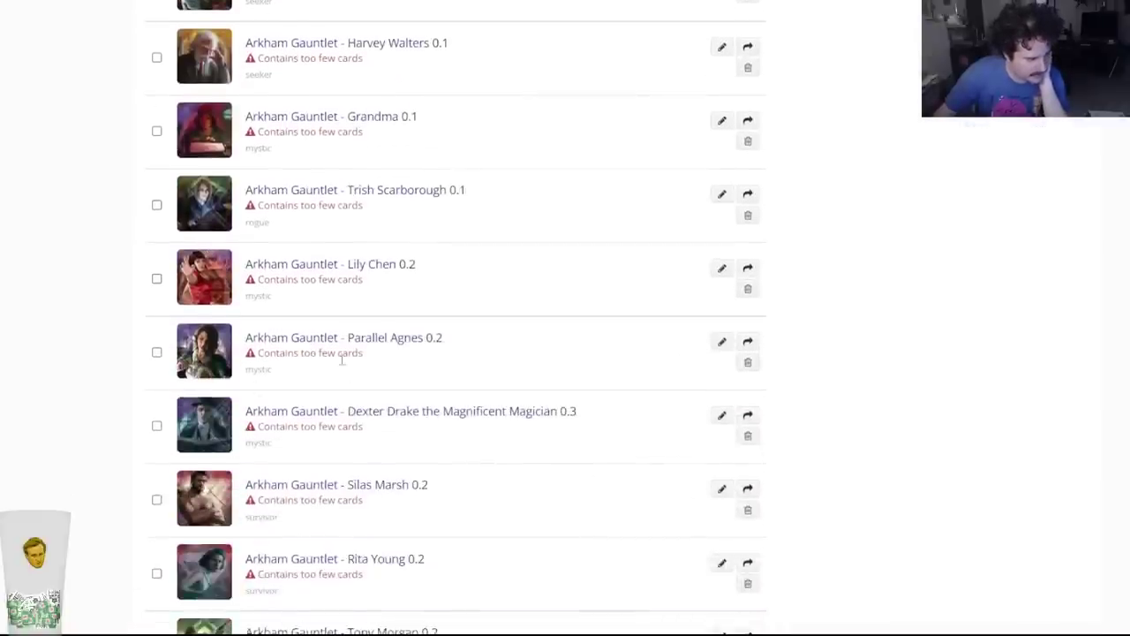
right_click(398, 414)
key("Escape")
left_click(366, 339)
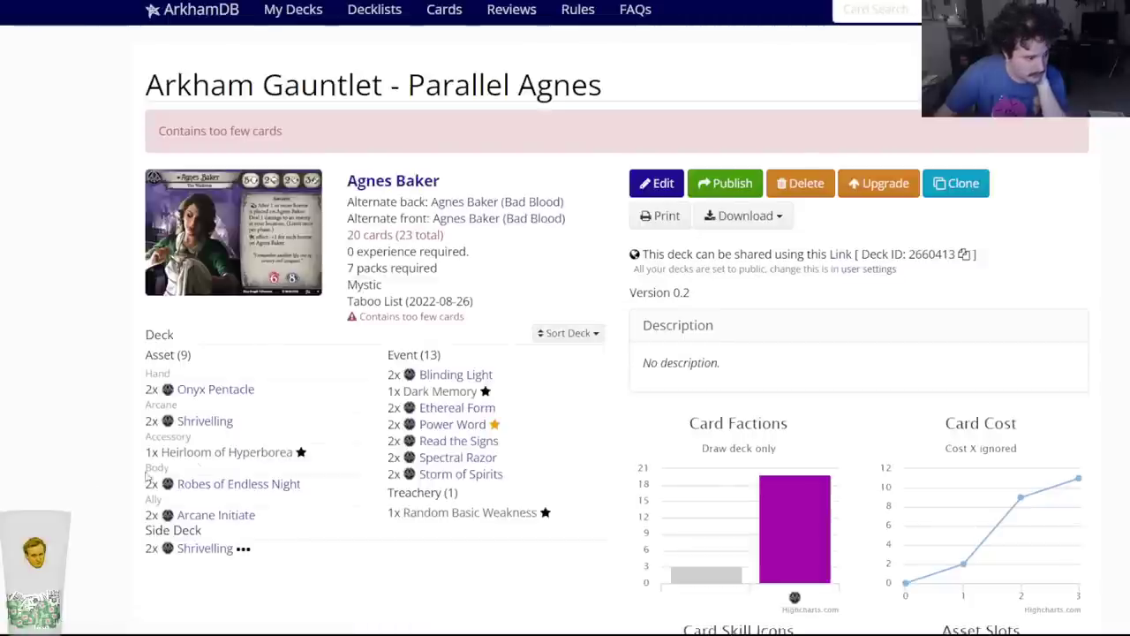
left_click(645, 182)
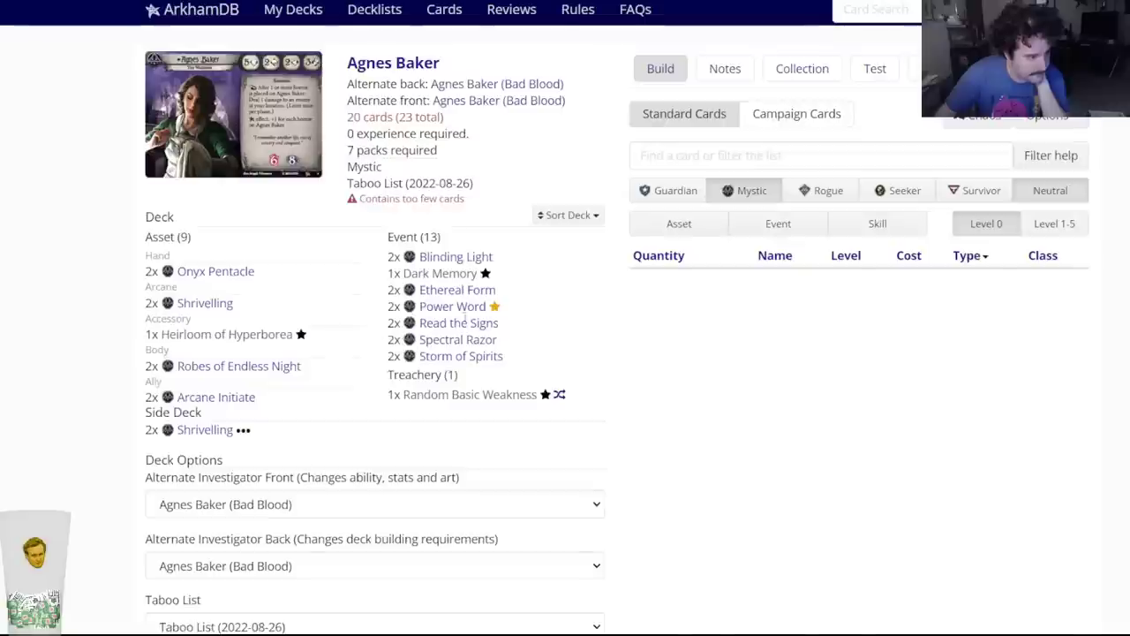
Remove Power Word from the Parallel Agnes deck, save that deck, and add two copies to the Gloria Goldberg deck.
left_click(448, 306)
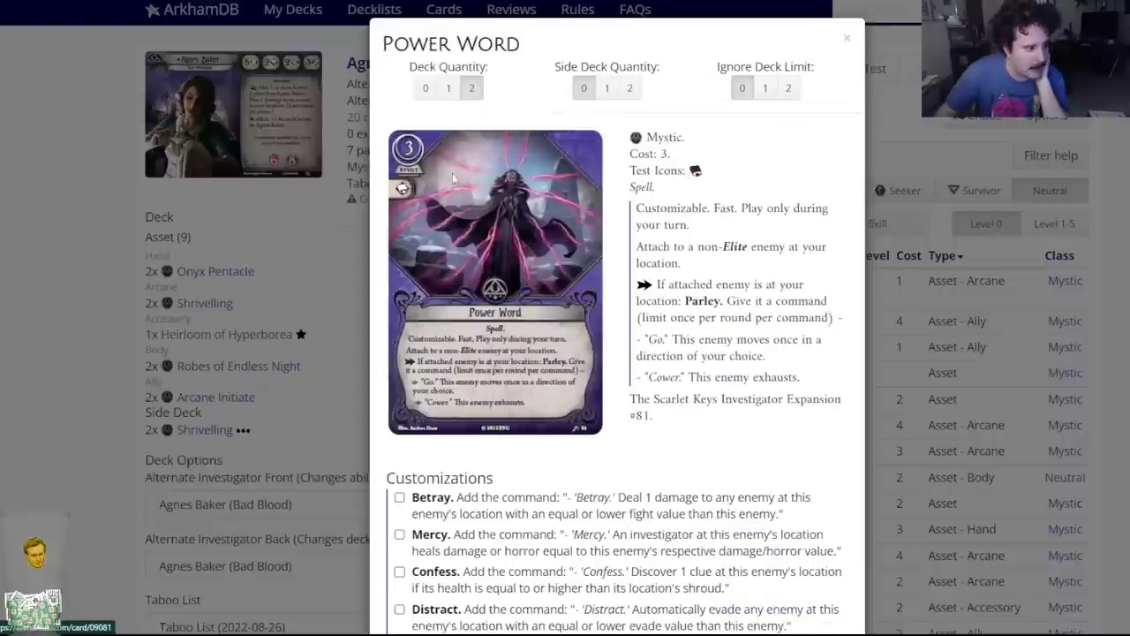
left_click(423, 90)
scroll(139, 404, "down", 5)
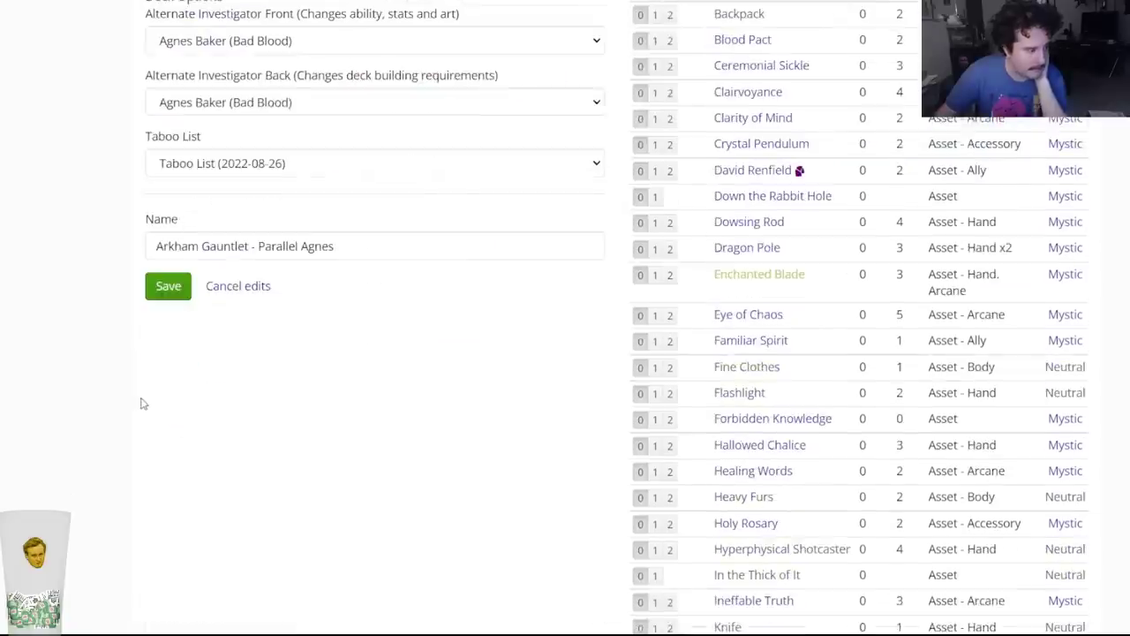
left_click(174, 291)
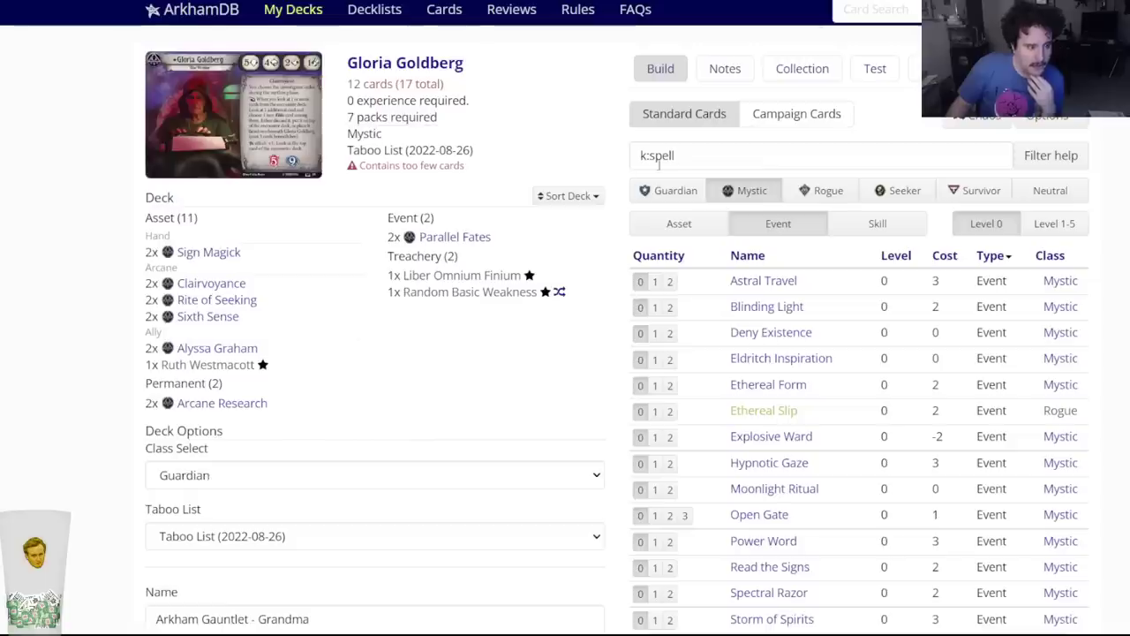
left_click(669, 541)
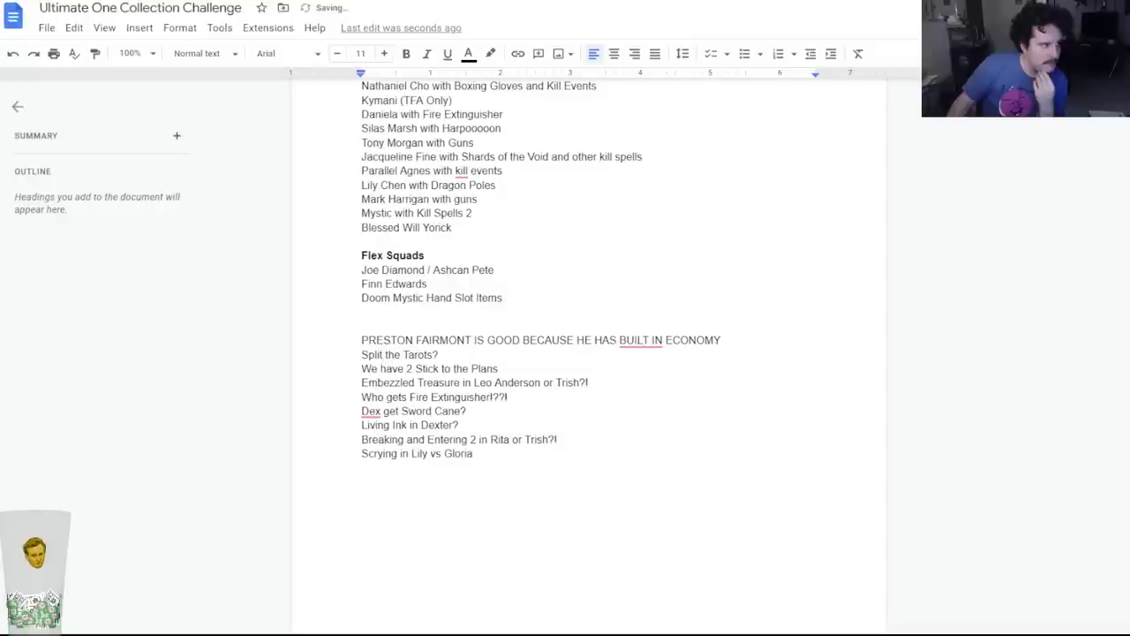
Switch to the Ultimate One Collection Challenge document and check the deck count beside Dream-Eaters in the campaign list.
scroll(466, 192, "up", 15)
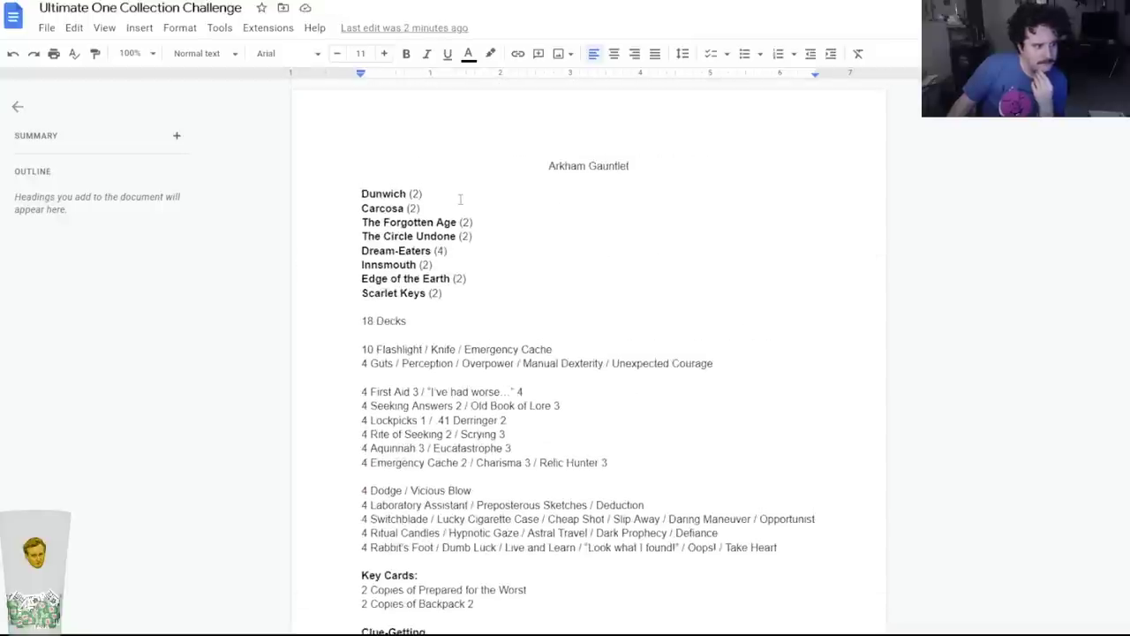
left_click_drag(453, 250, 433, 250)
left_click(465, 259)
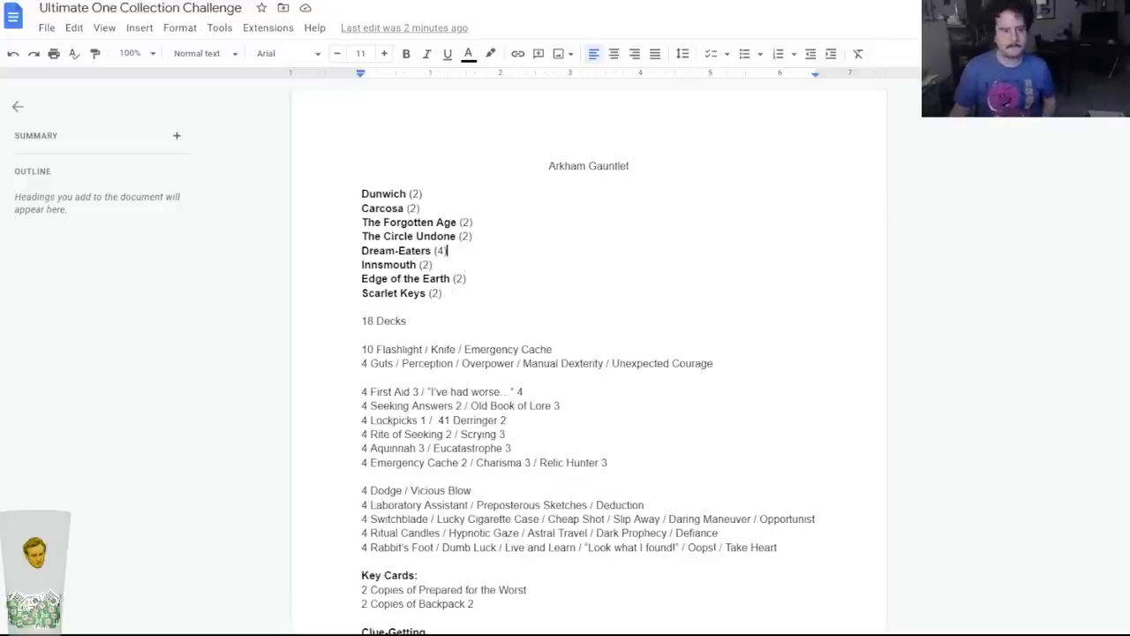
Return to the Gloria Goldberg deck and read the card text of String of Curses among the level 0 Mystic spell events.
key("ctrl+Tab")
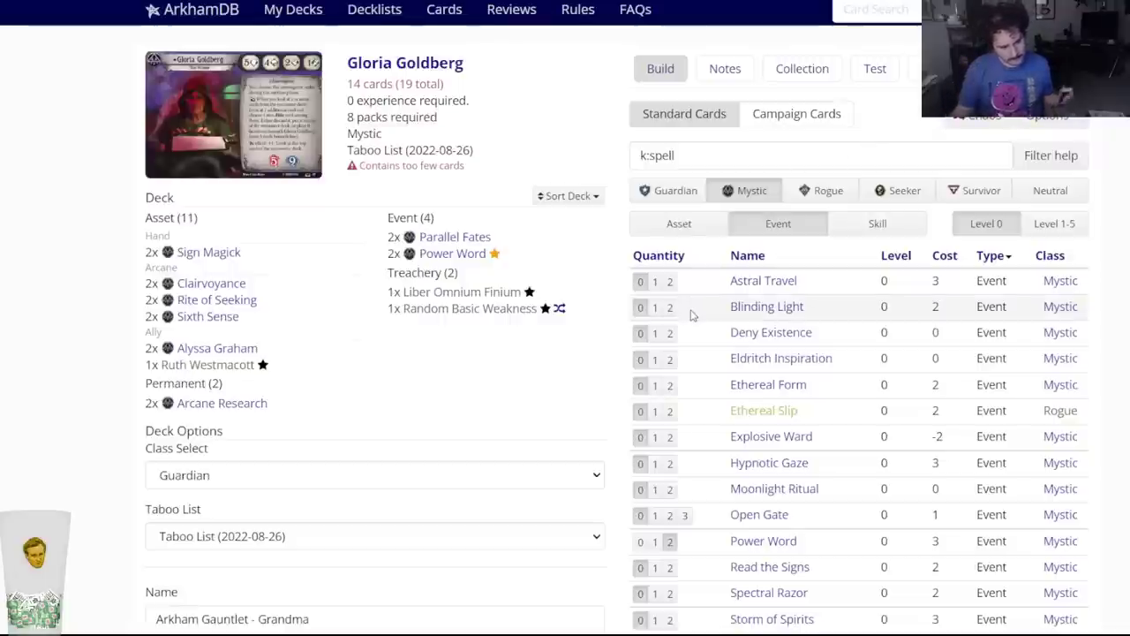
scroll(471, 352, "down", 2)
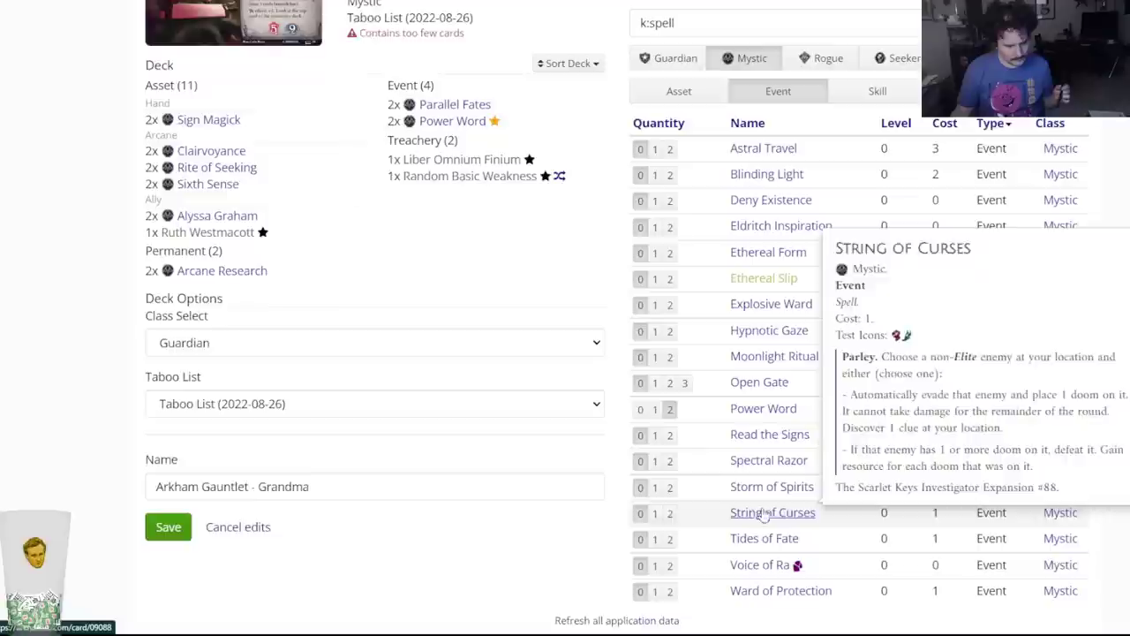
mouse_move(772, 519)
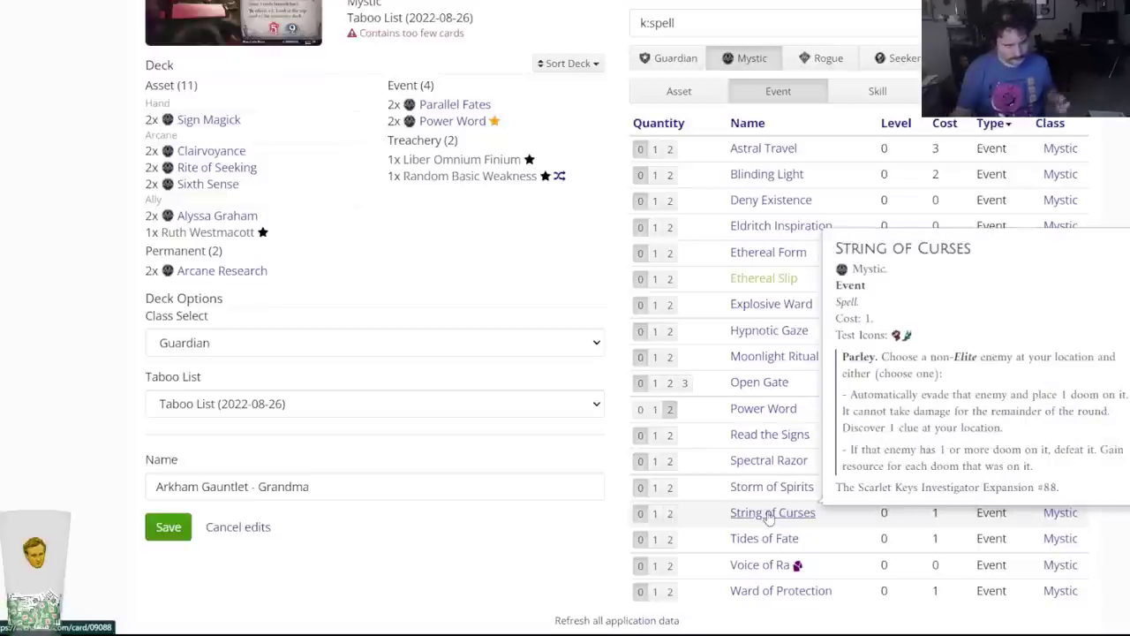
scroll(772, 477, "up", 1)
scroll(777, 427, "down", 1)
scroll(760, 424, "down", 1)
scroll(768, 429, "up", 2)
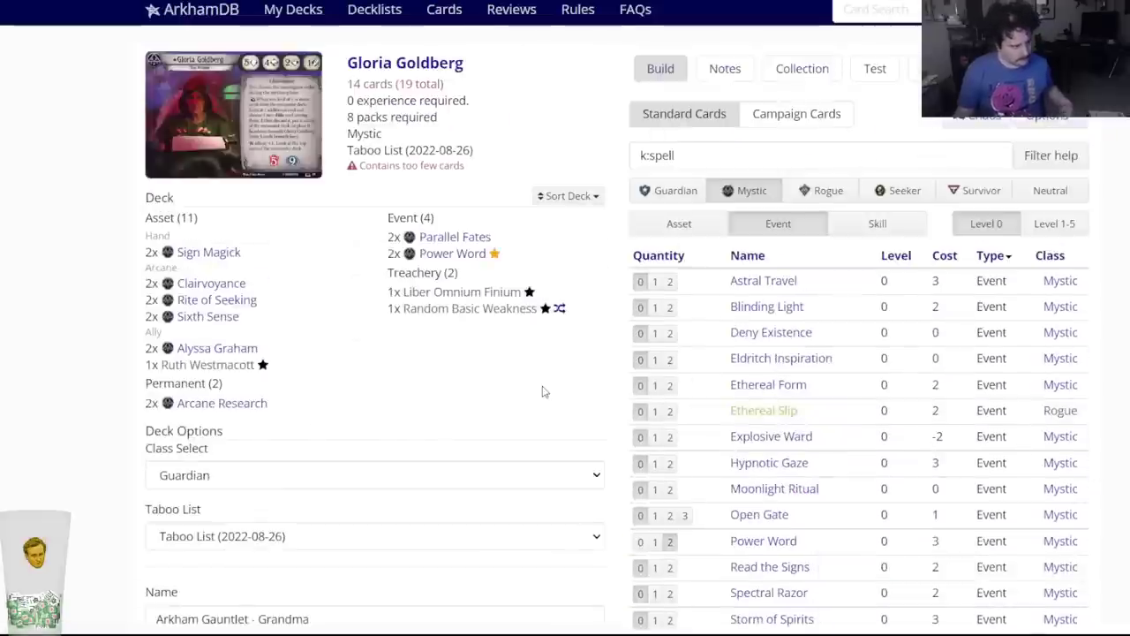
Filter the Mystic spells to assets, read Armageddon, and compare the level 0 and level 1-5 lists.
left_click(710, 234)
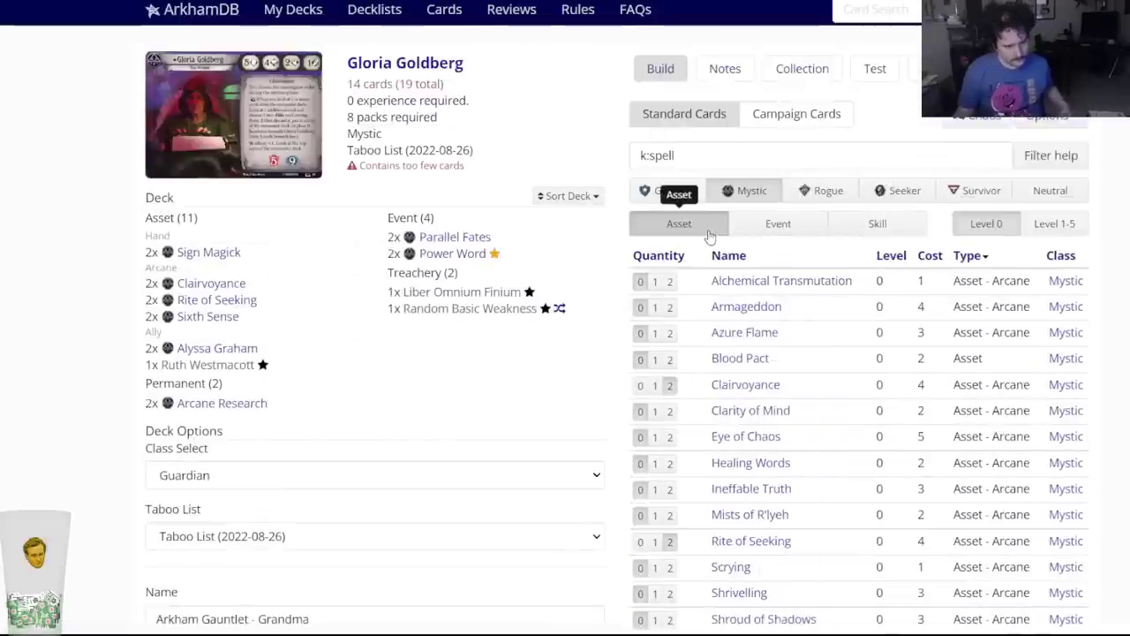
scroll(707, 474, "down", 1)
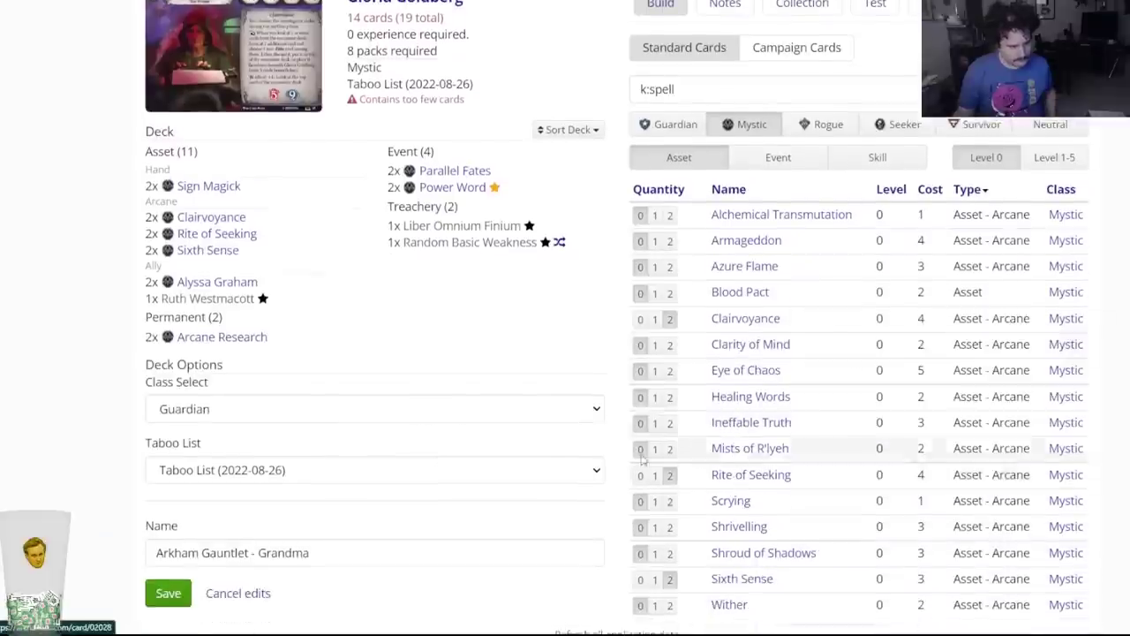
mouse_move(219, 191)
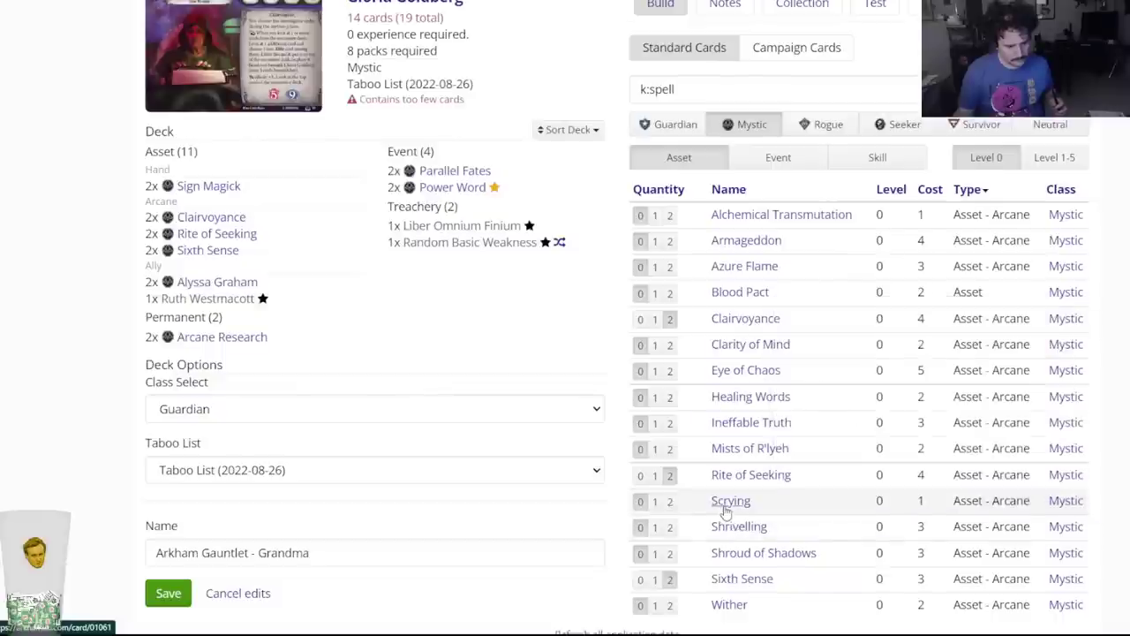
mouse_move(736, 430)
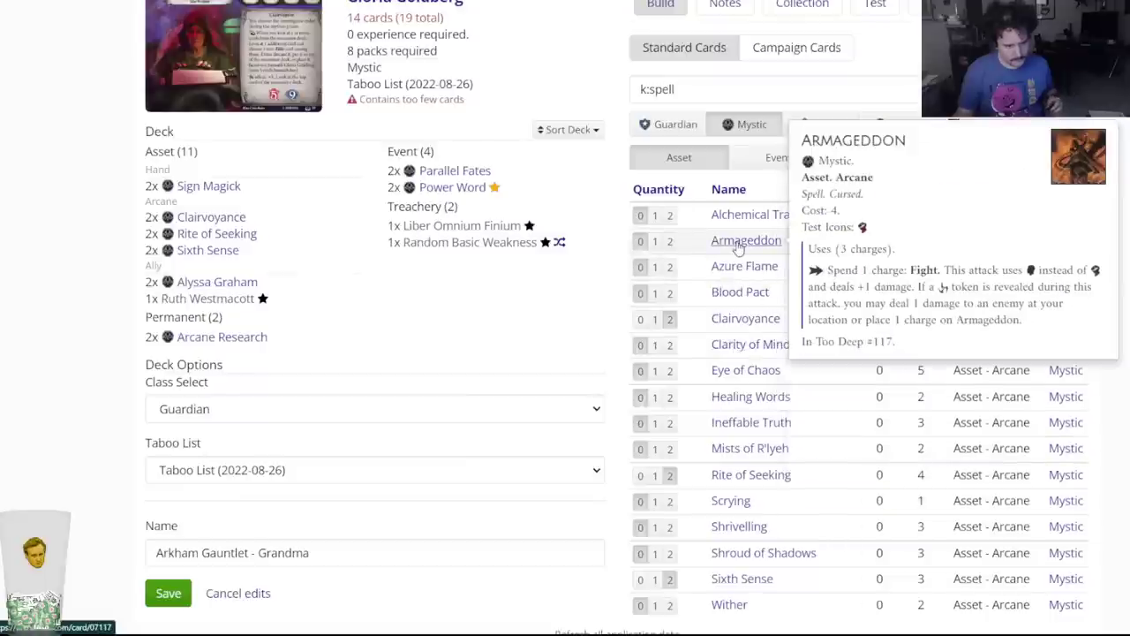
scroll(731, 413, "down", 3)
scroll(724, 371, "up", 4)
left_click(1051, 226)
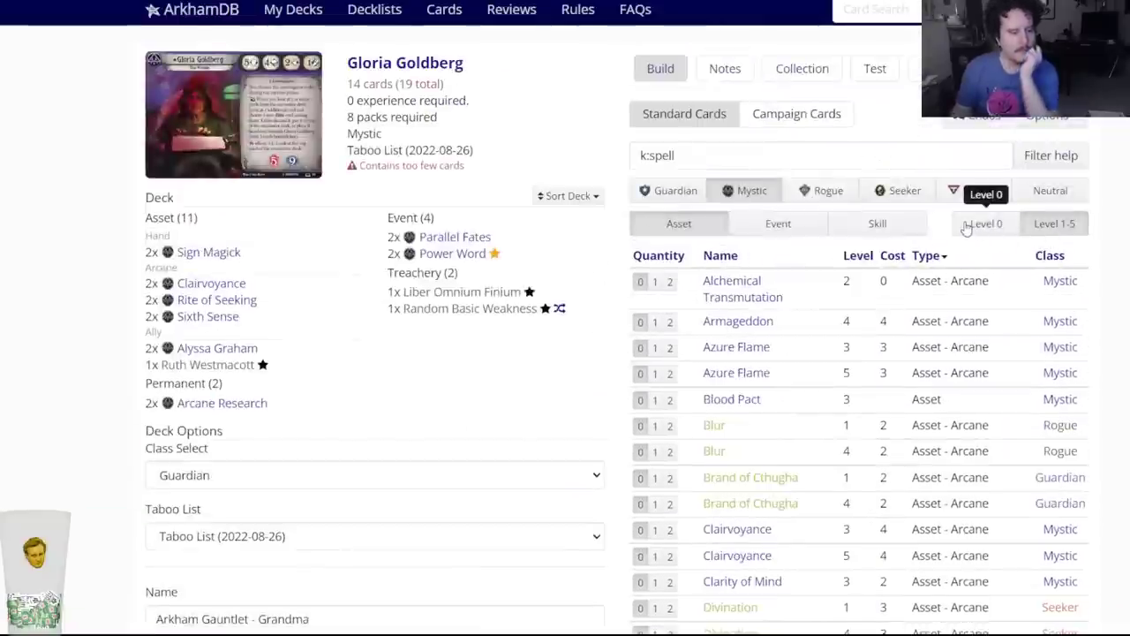
left_click(968, 224)
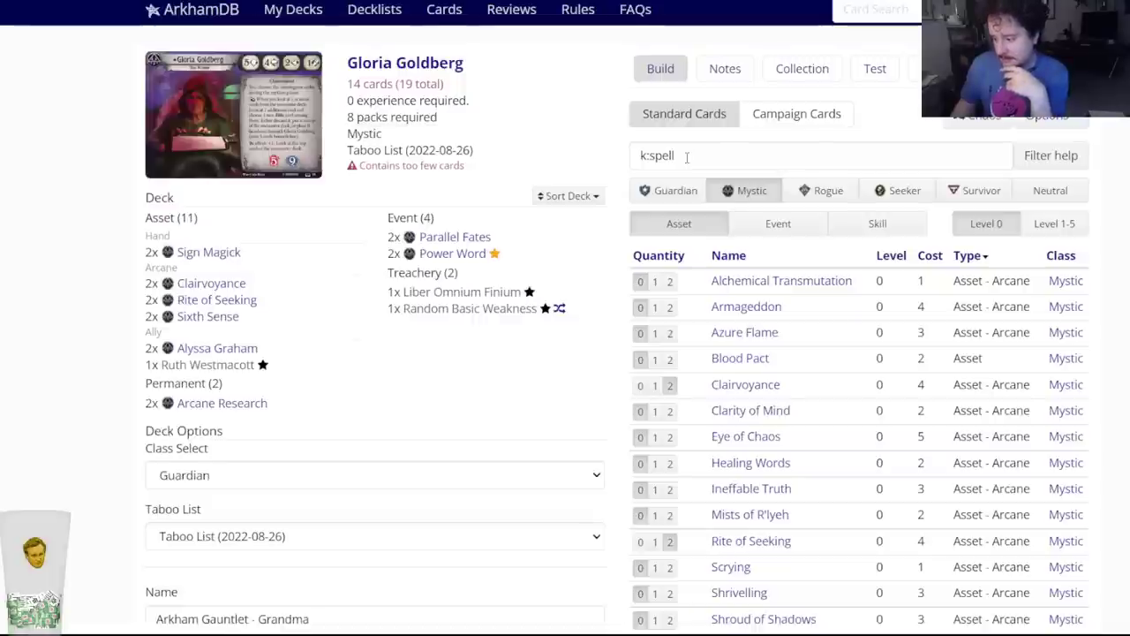
Find St. Hubert's Key by searching for hubert and add two copies to the Gloria Goldberg deck.
triple_click(687, 157)
type("hubert")
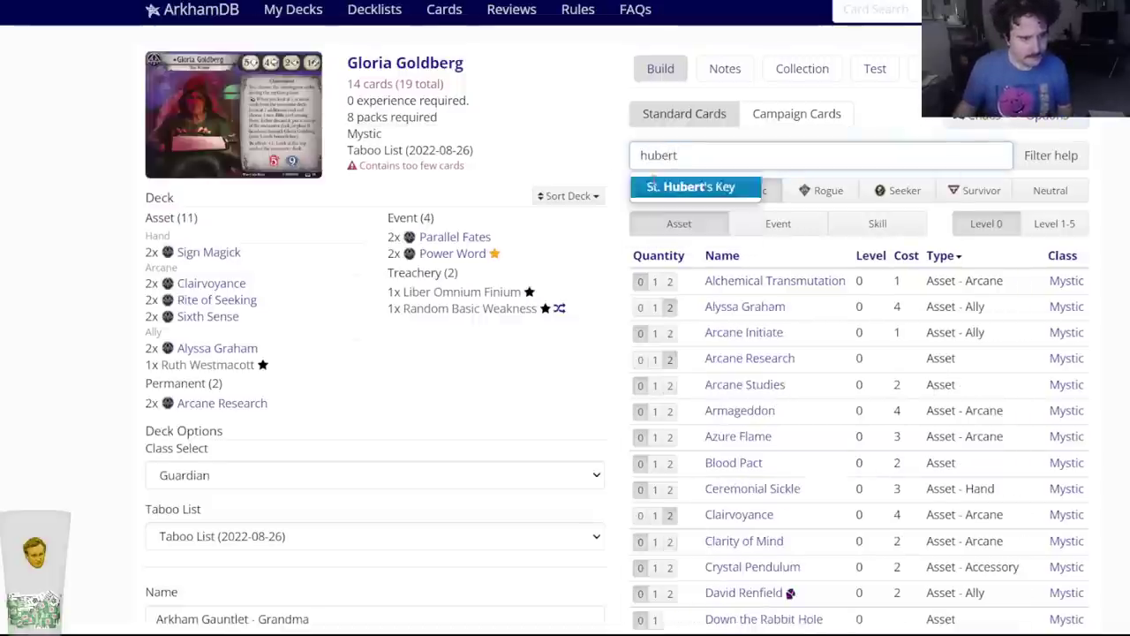
left_click(690, 186)
left_click(468, 103)
key("Escape")
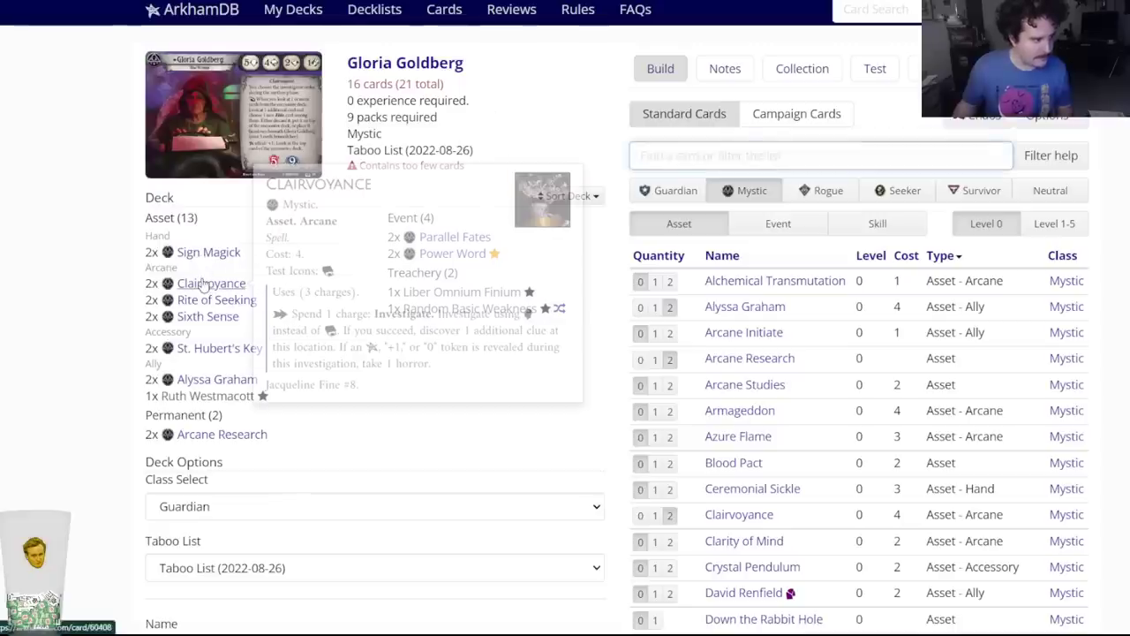
scroll(200, 328, "down", 1)
scroll(88, 320, "down", 3)
scroll(88, 321, "up", 2)
scroll(89, 326, "down", 1)
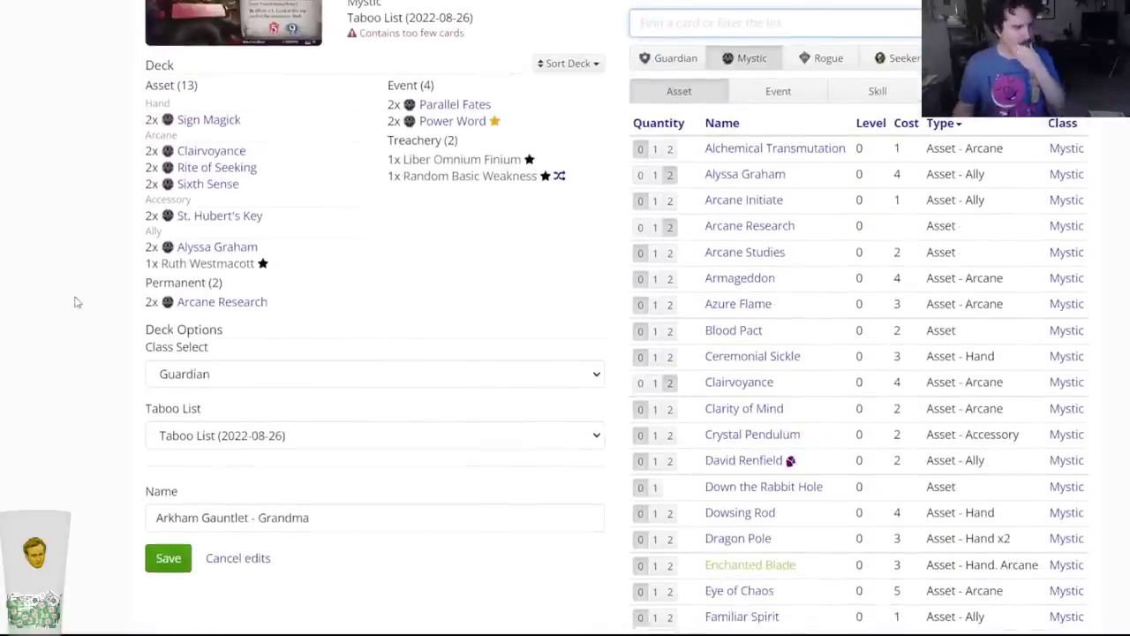
scroll(76, 302, "up", 2)
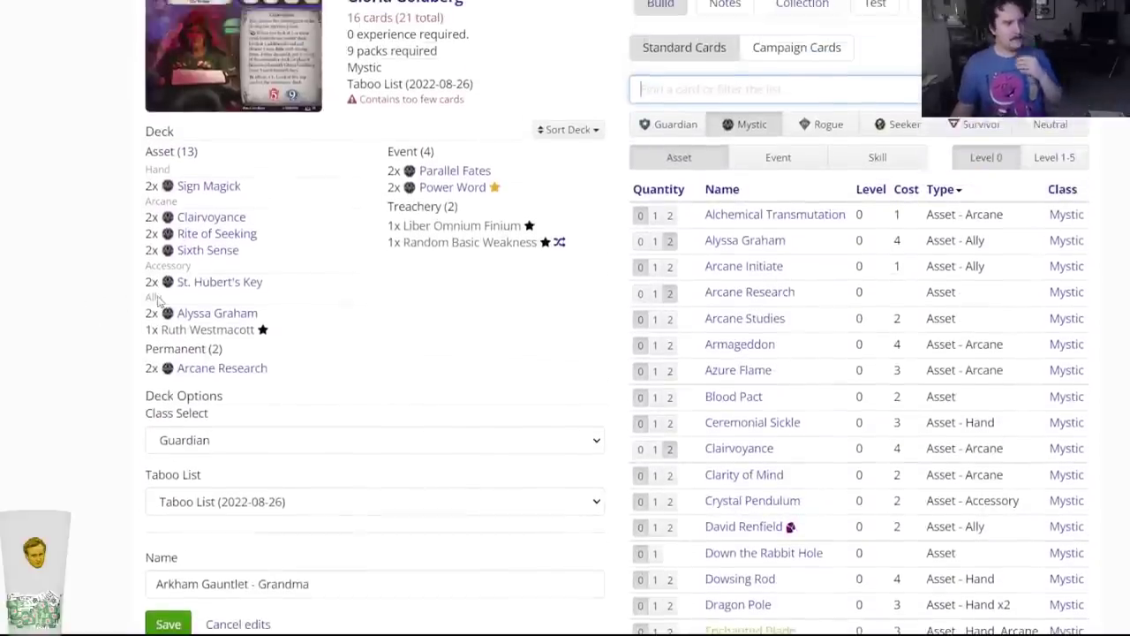
left_click(657, 90)
type("div")
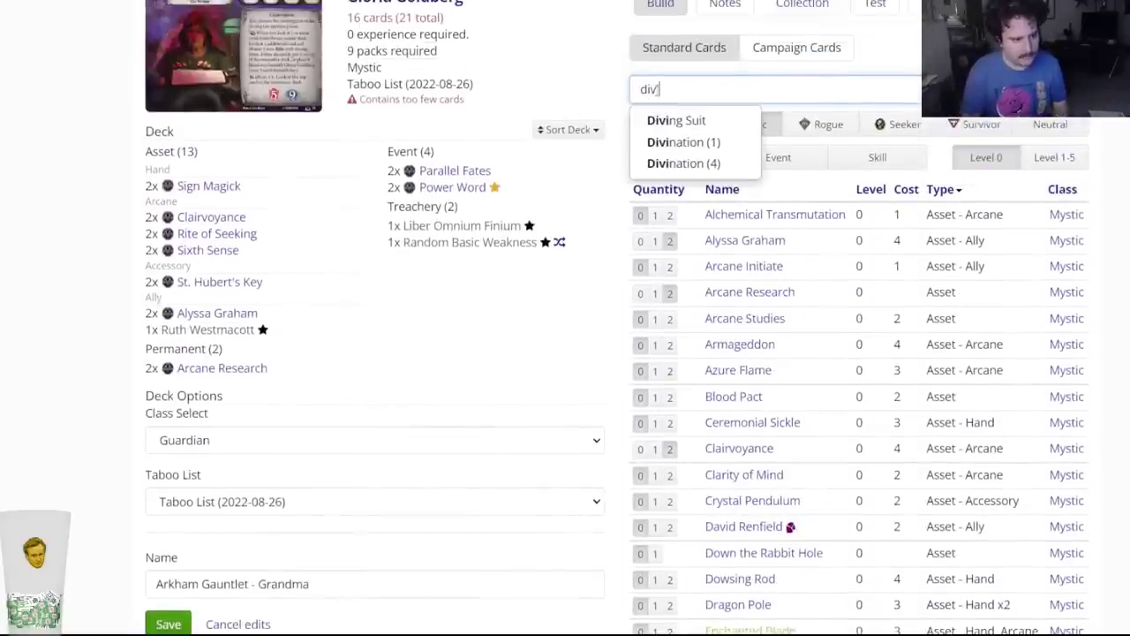
key("BackSpace")
key("BackSpace")
key("BackSpace")
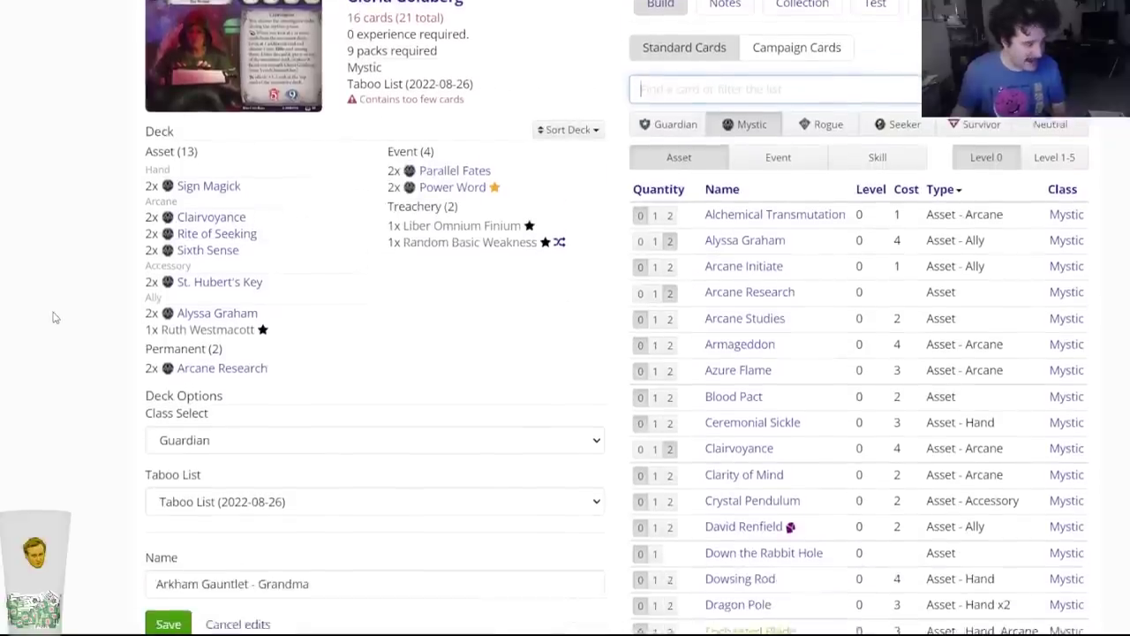
scroll(53, 317, "down", 2)
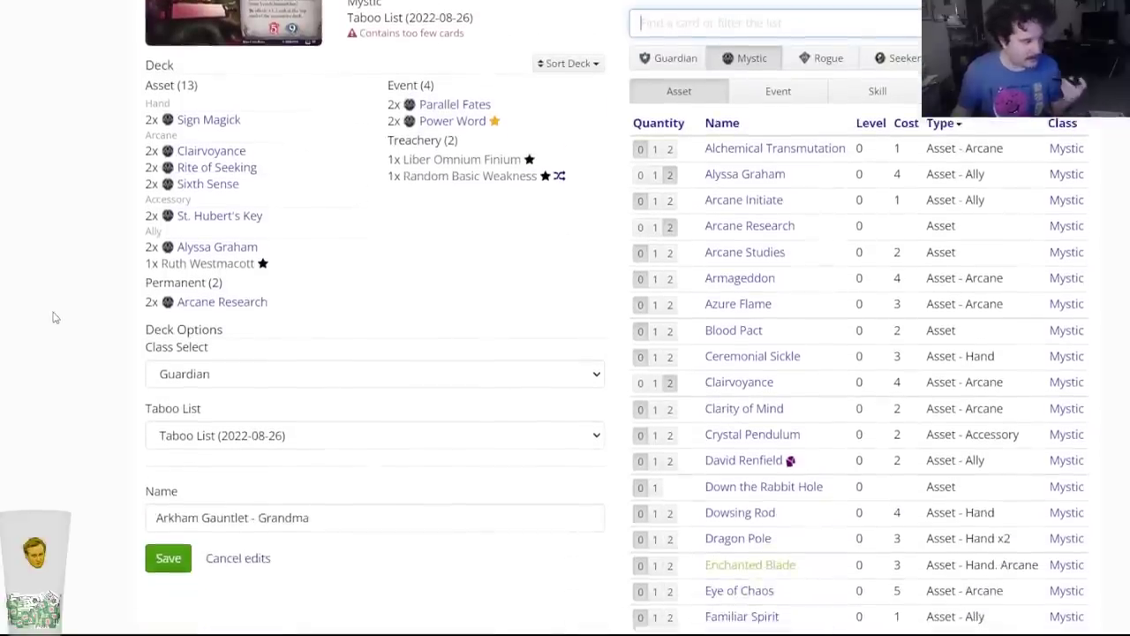
Switch to the Arkham Gauntlet - Darrell Simmons deck and look through its level 0 Survivor and Neutral assets and events.
scroll(173, 542, "up", 4)
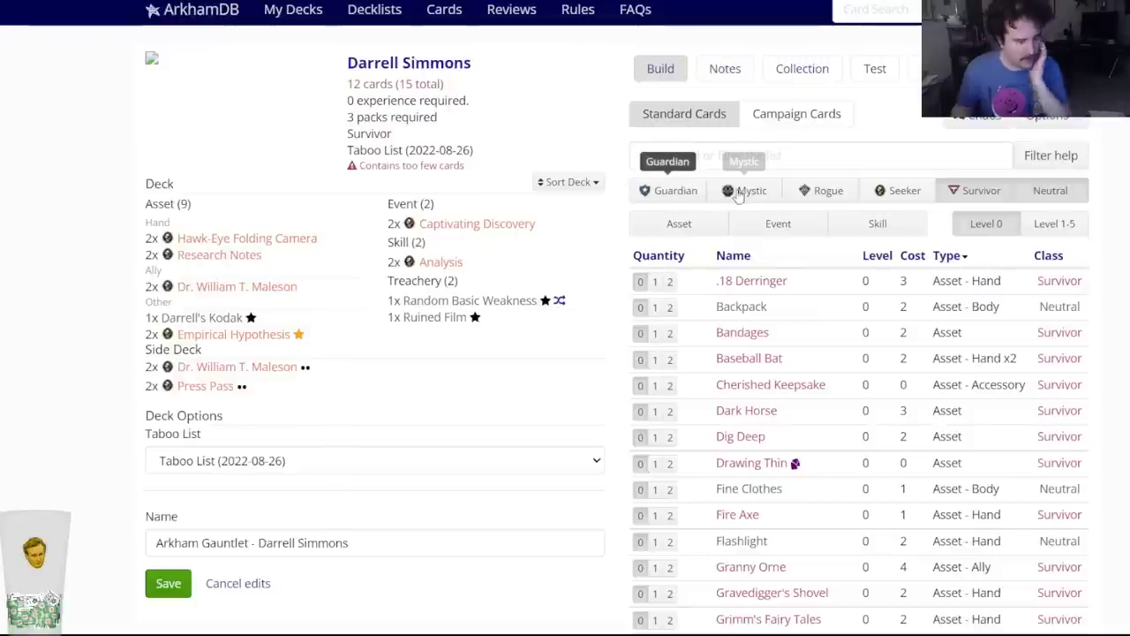
scroll(742, 369, "down", 3)
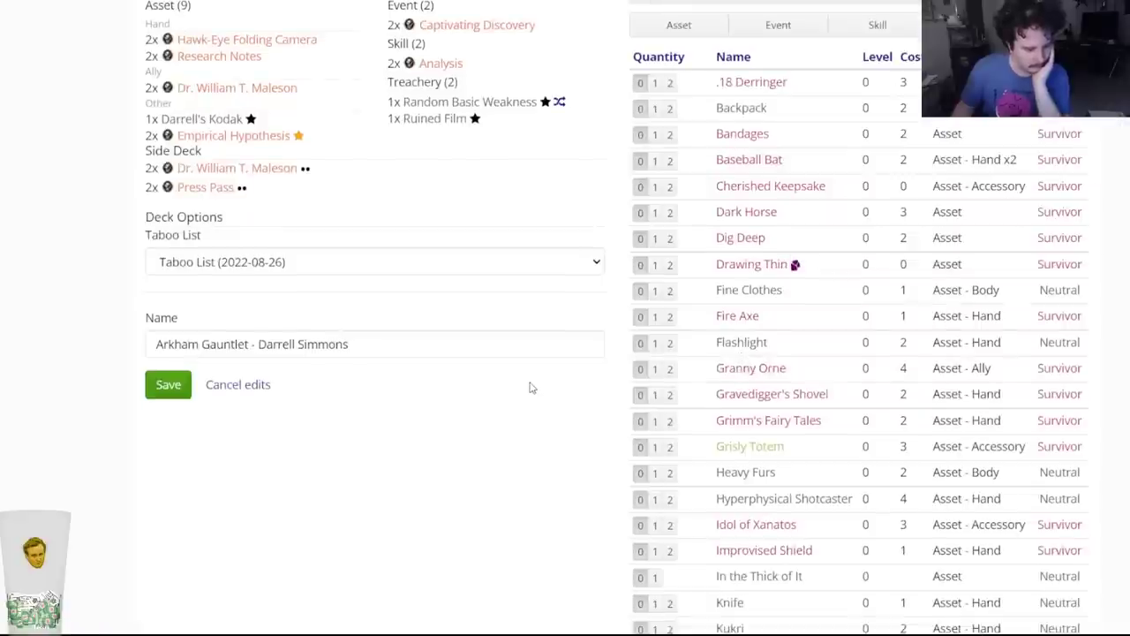
scroll(530, 387, "down", 3)
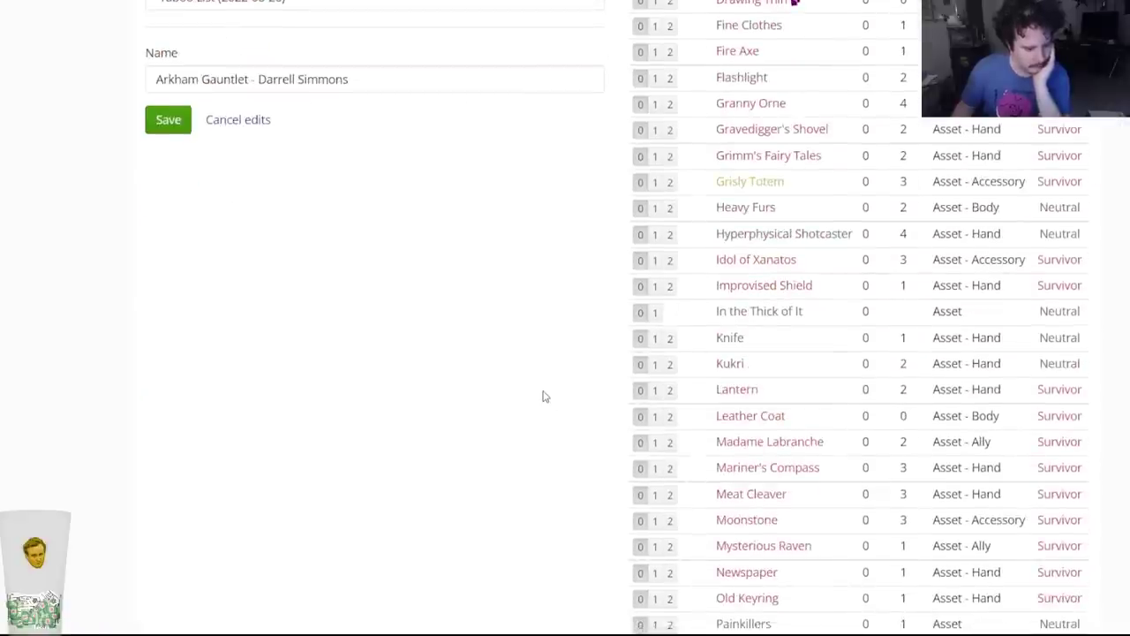
scroll(546, 395, "down", 2)
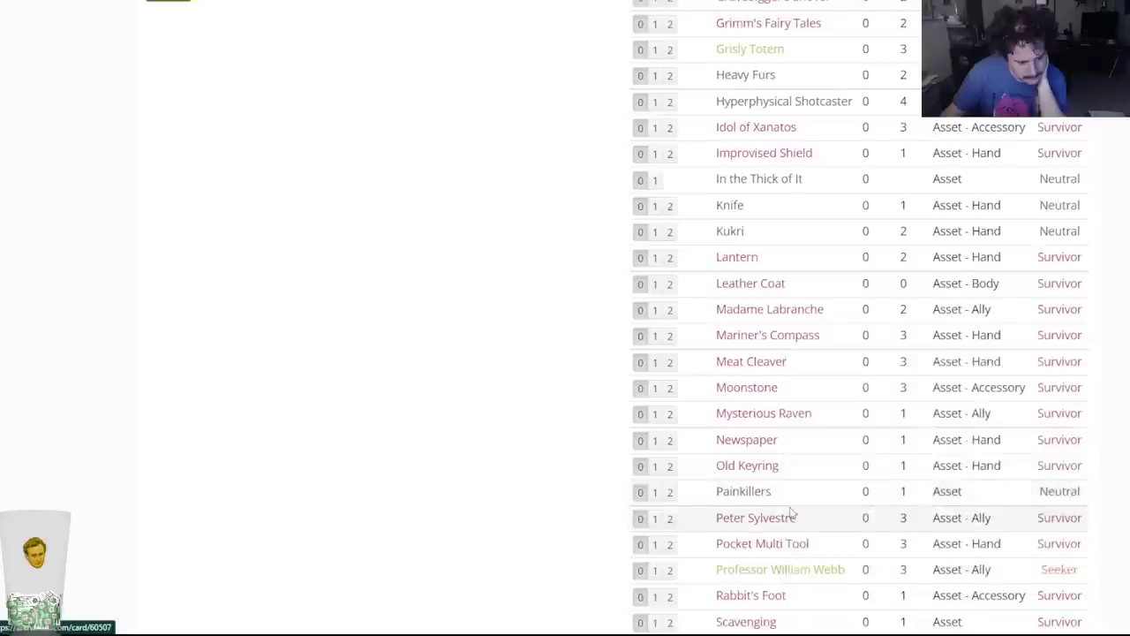
scroll(789, 515, "down", 2)
mouse_move(739, 488)
scroll(576, 472, "down", 3)
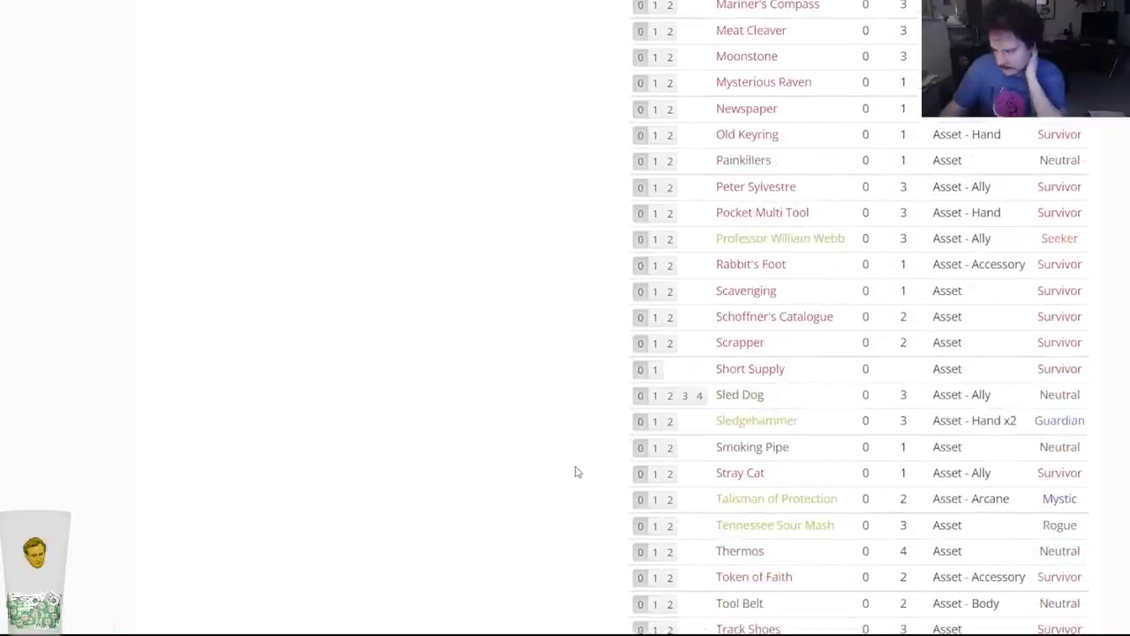
scroll(576, 471, "down", 3)
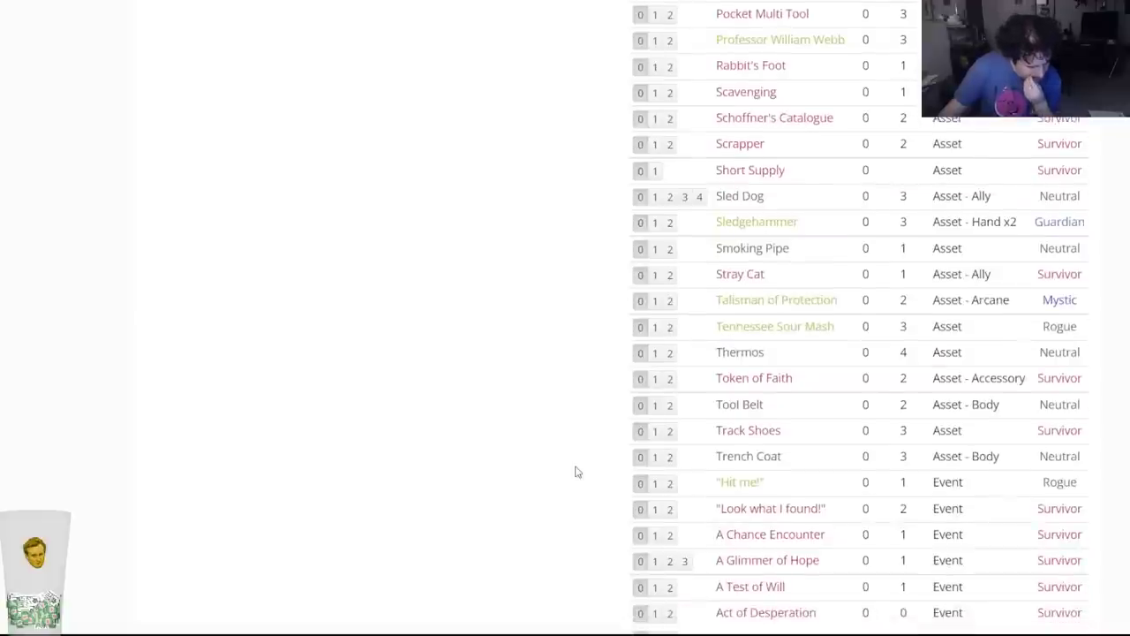
scroll(517, 483, "down", 3)
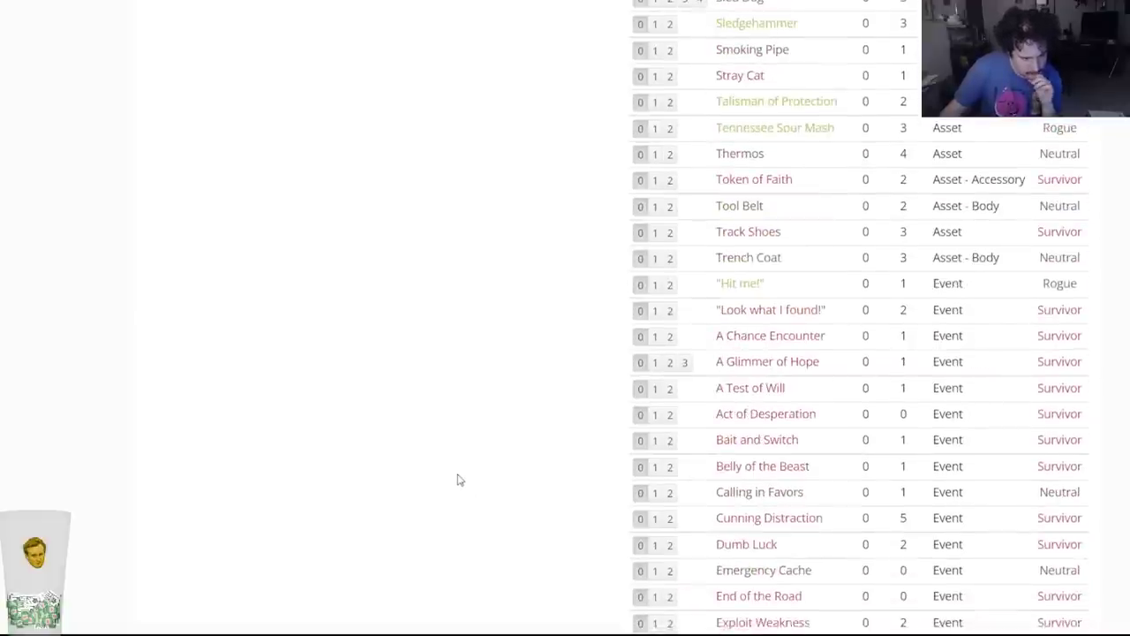
scroll(459, 477, "down", 1)
scroll(472, 457, "up", 20)
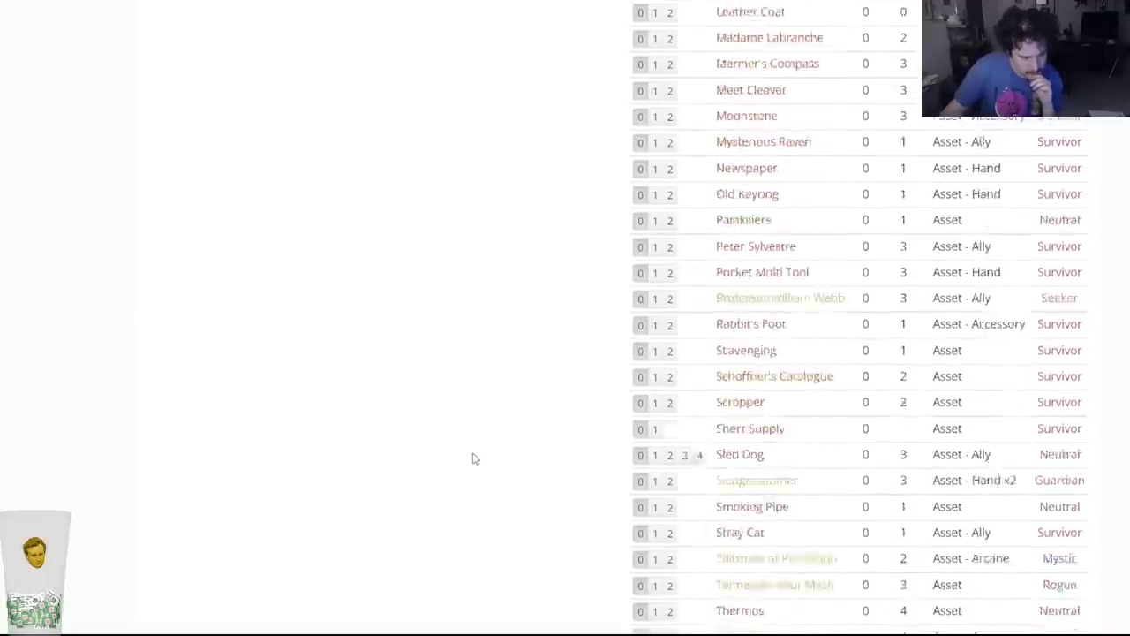
Filter the Darrell Simmons card list to skills and read candidates such as "Not without a fight!", Last Chance and Survival Instinct.
left_click(834, 233)
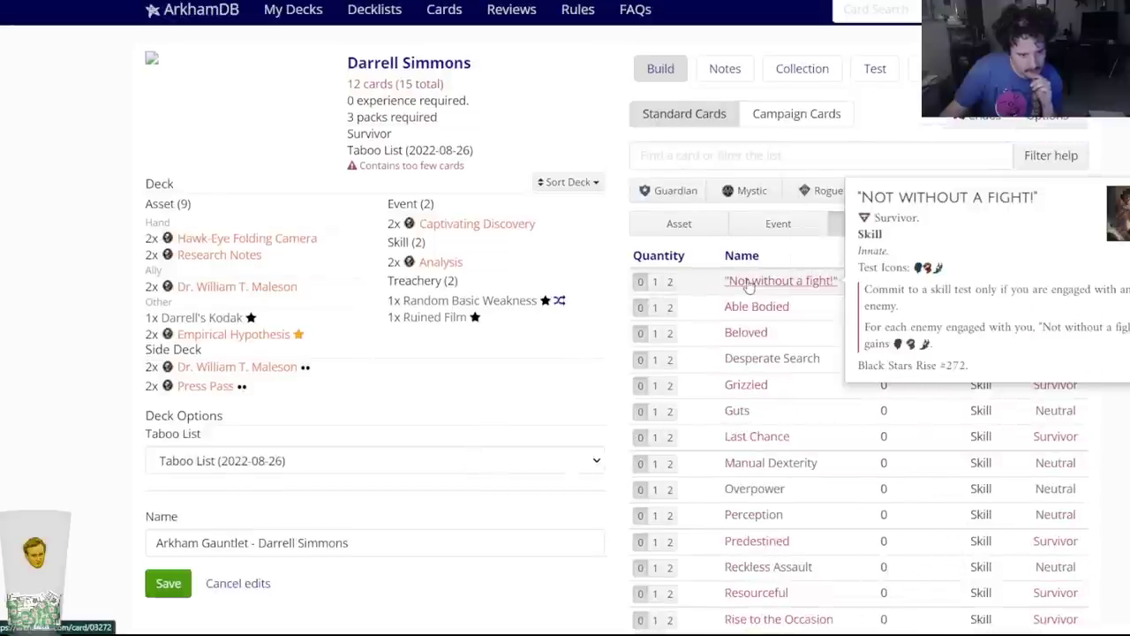
mouse_move(737, 332)
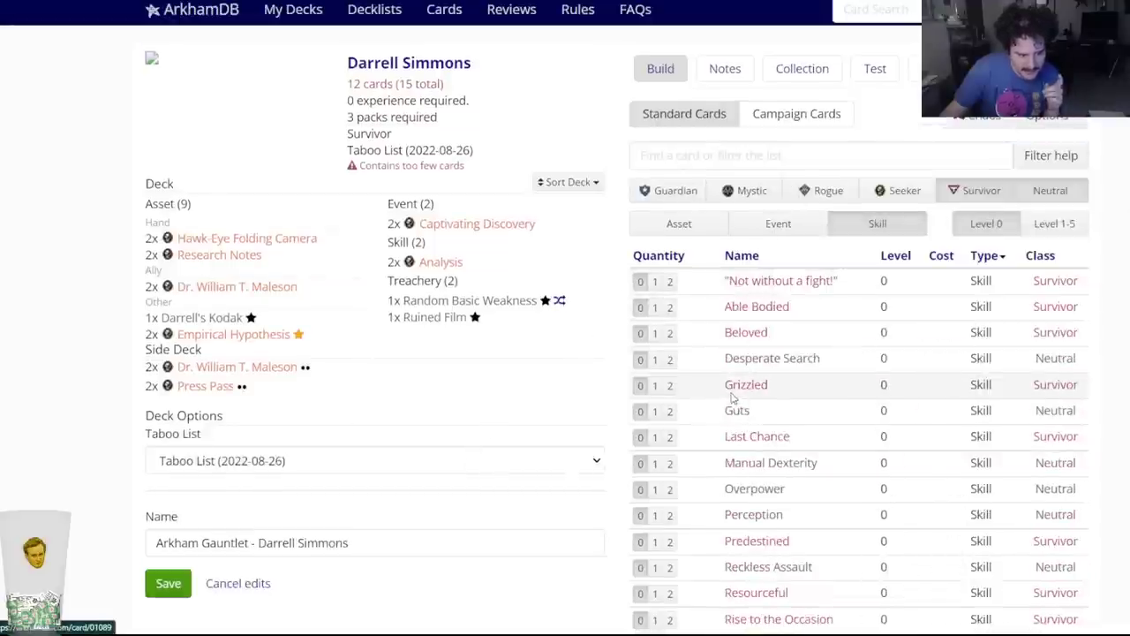
mouse_move(740, 440)
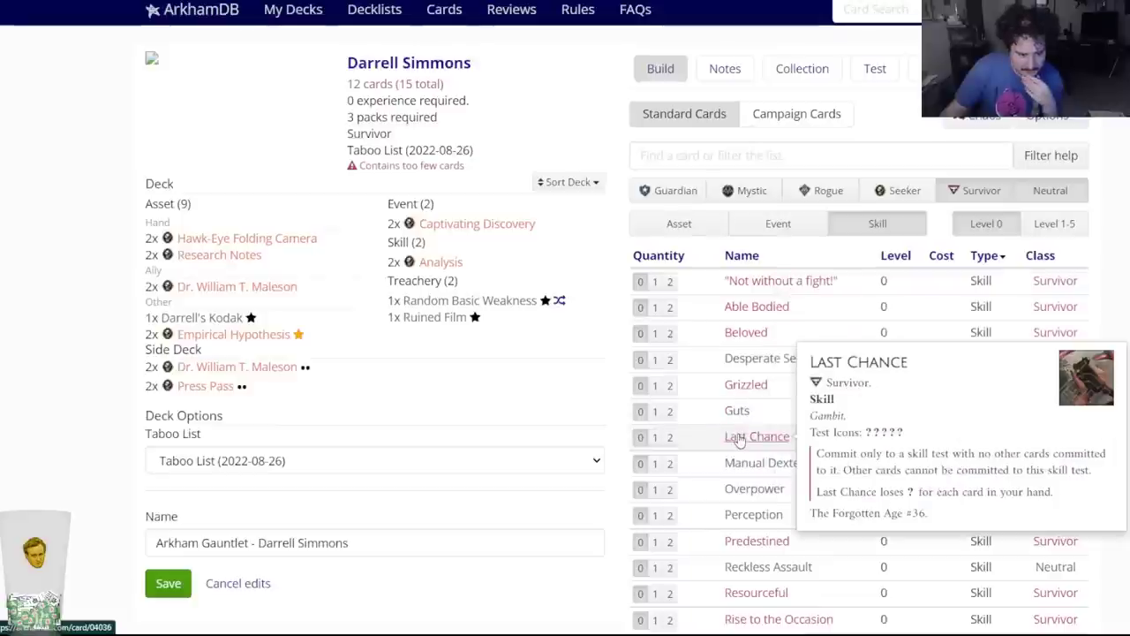
mouse_move(765, 547)
scroll(765, 548, "down", 3)
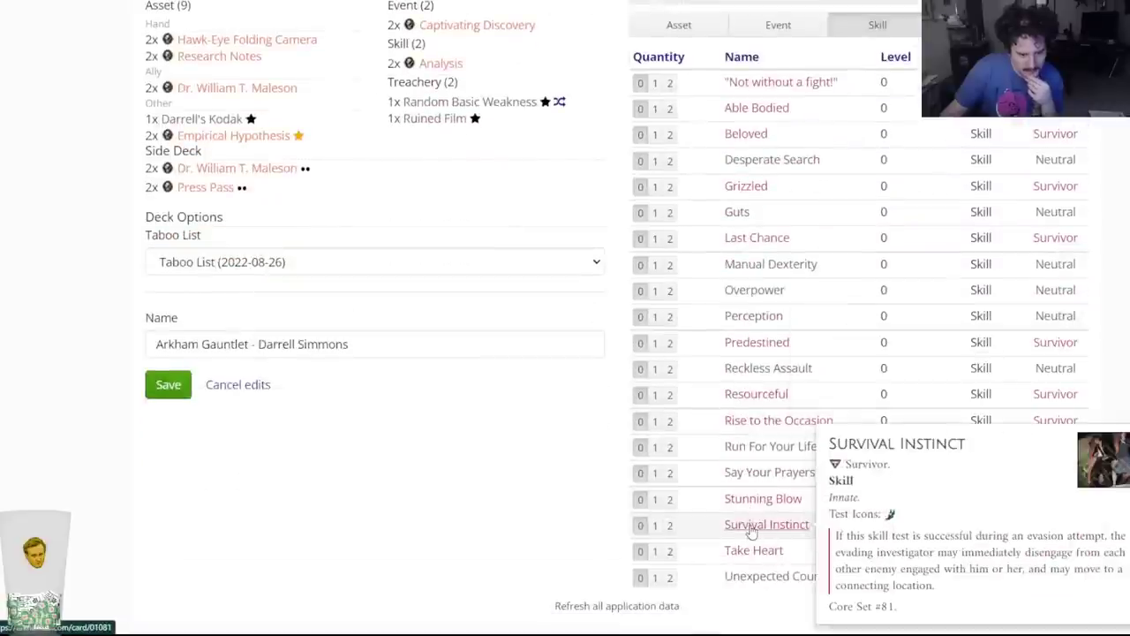
scroll(730, 192, "up", 3)
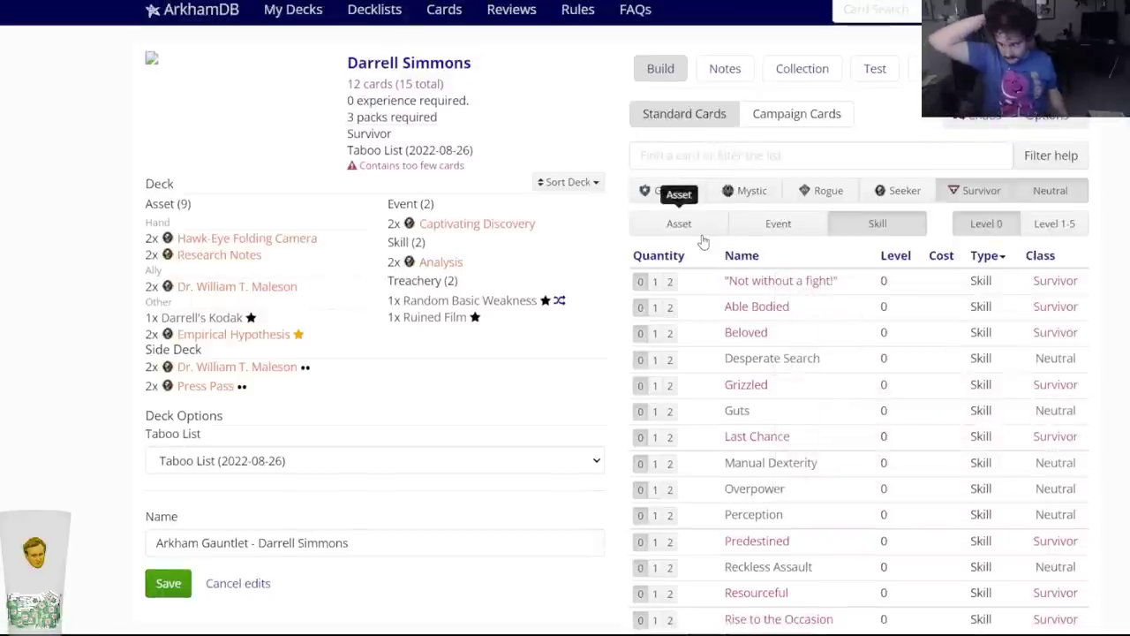
Filter the Darrell Simmons card list to assets and look through the level 0 Survivor and Neutral options.
left_click(703, 236)
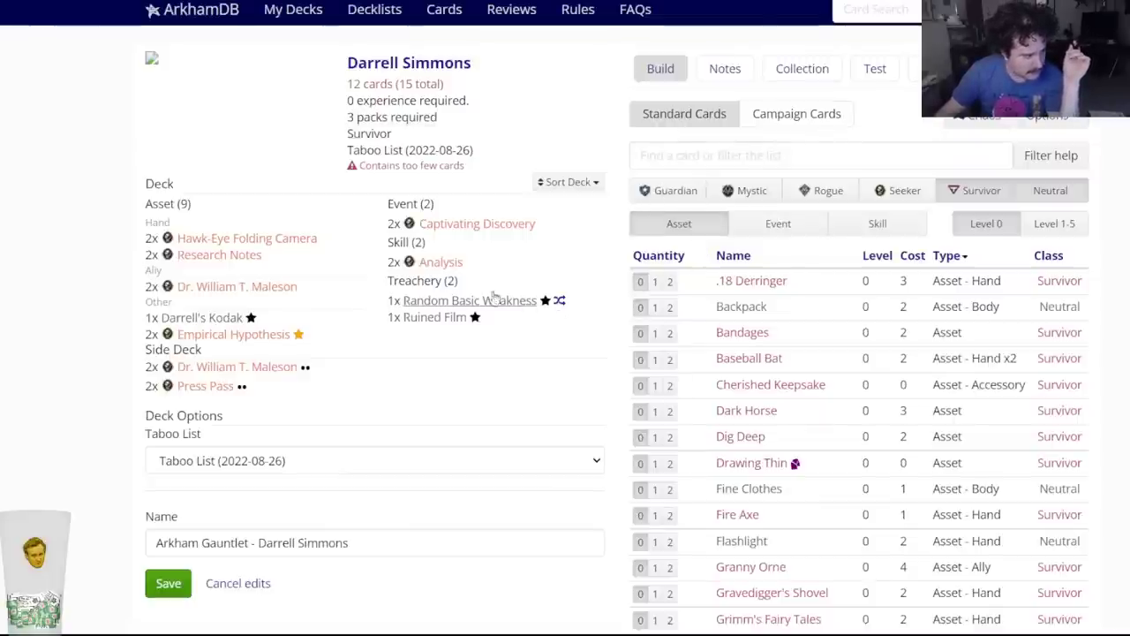
scroll(596, 434, "down", 2)
scroll(596, 433, "down", 2)
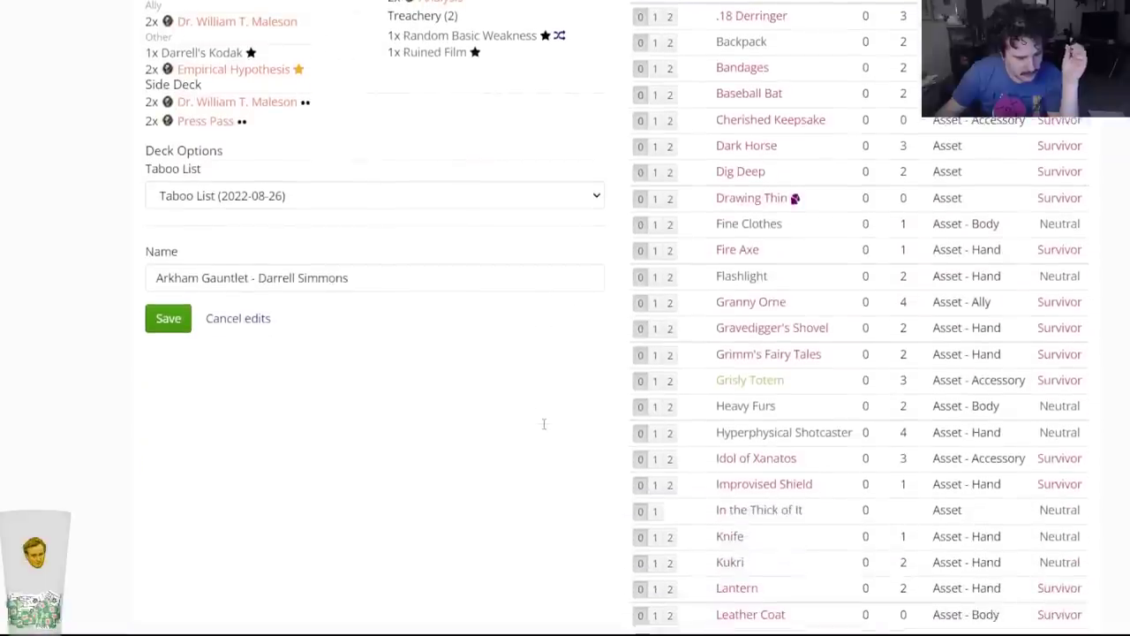
scroll(544, 430, "down", 6)
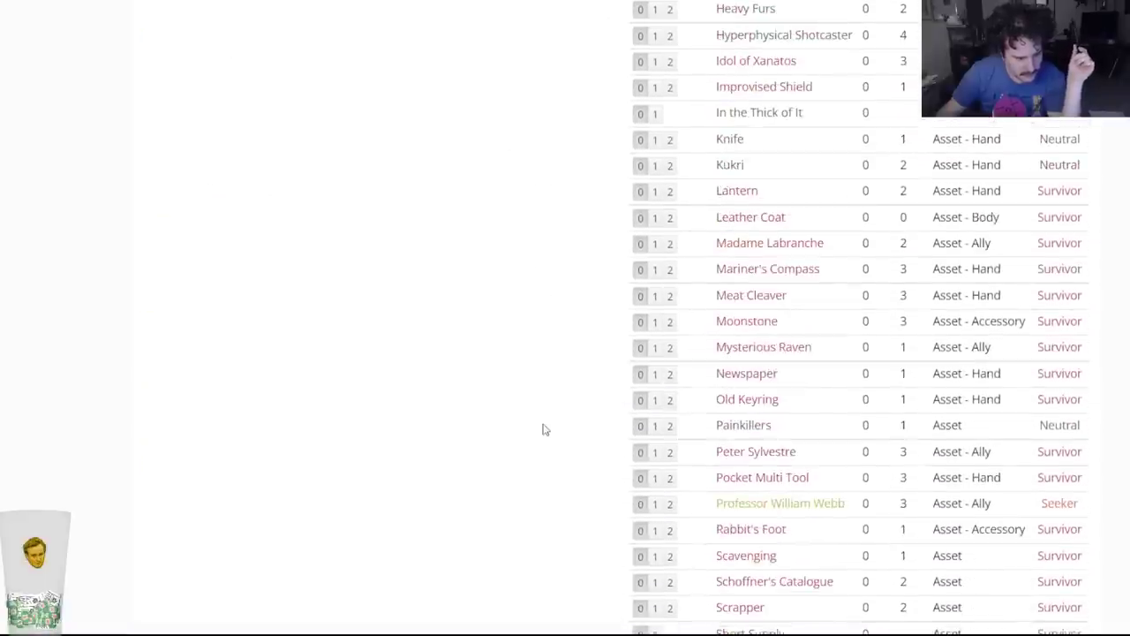
scroll(544, 430, "down", 4)
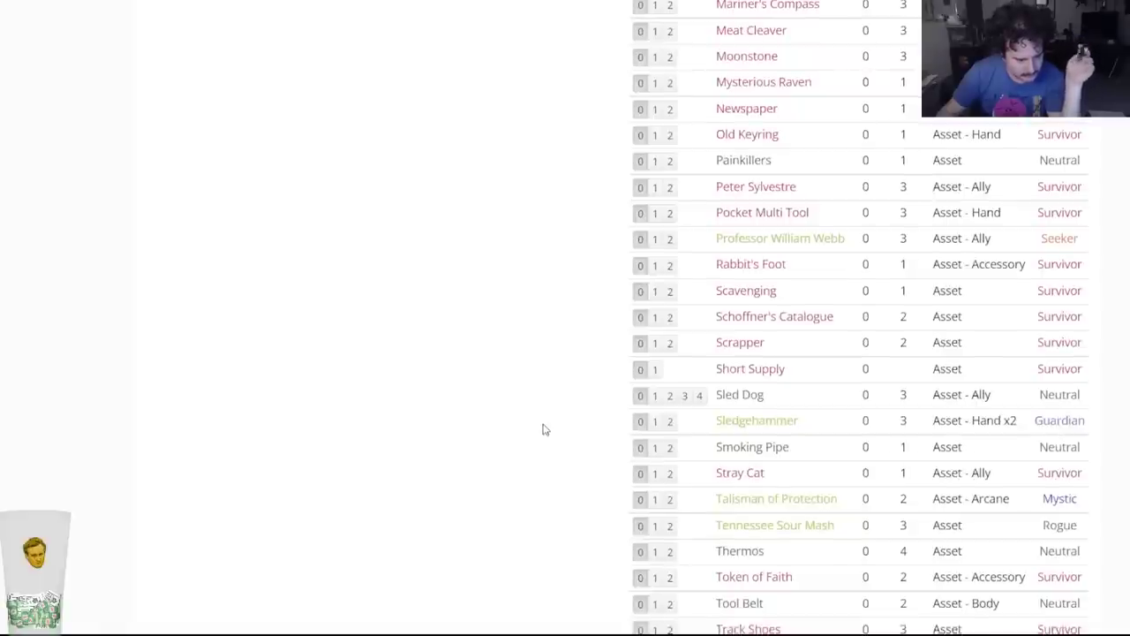
scroll(544, 430, "up", 12)
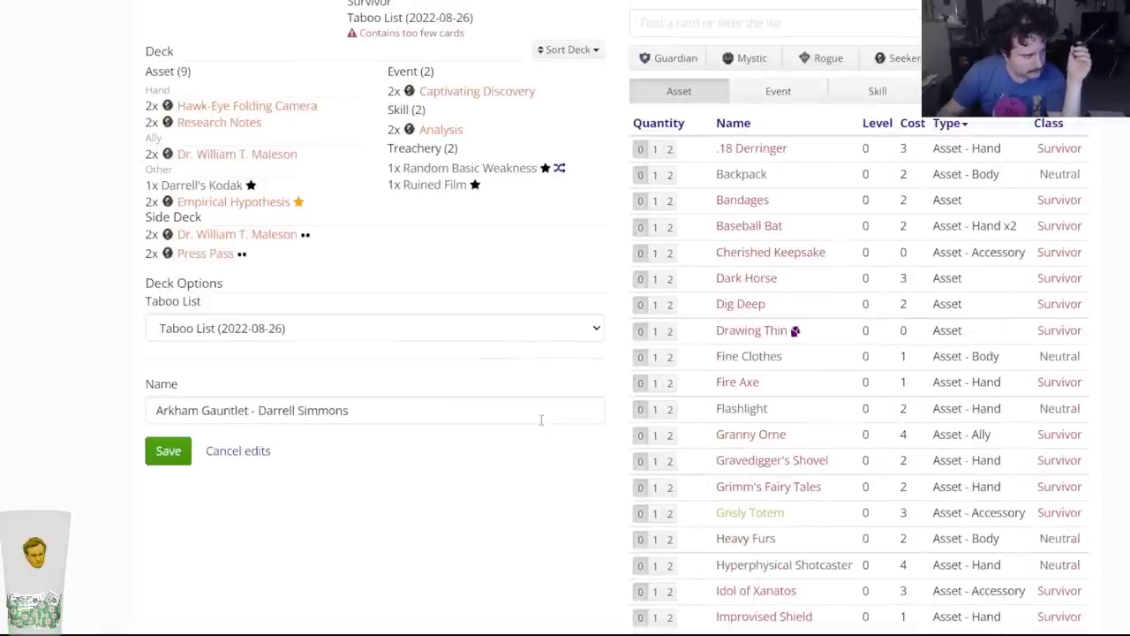
Filter the Darrell Simmons card list to events and read options such as Act of Desperation, End of the Road and Grit Your Teeth.
scroll(542, 420, "up", 2)
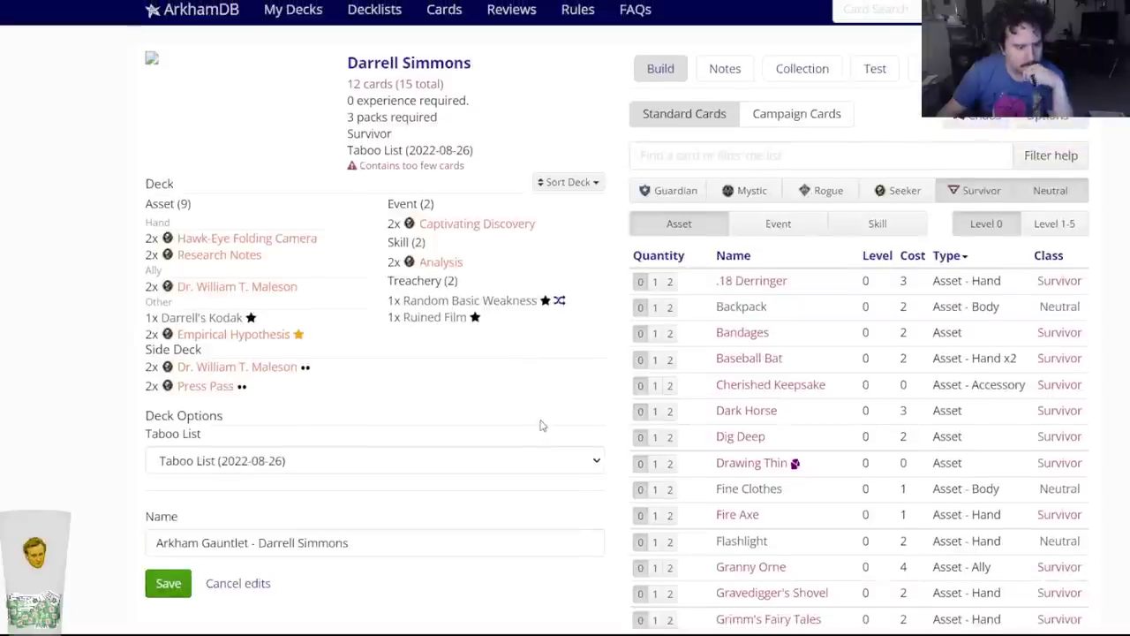
left_click(750, 224)
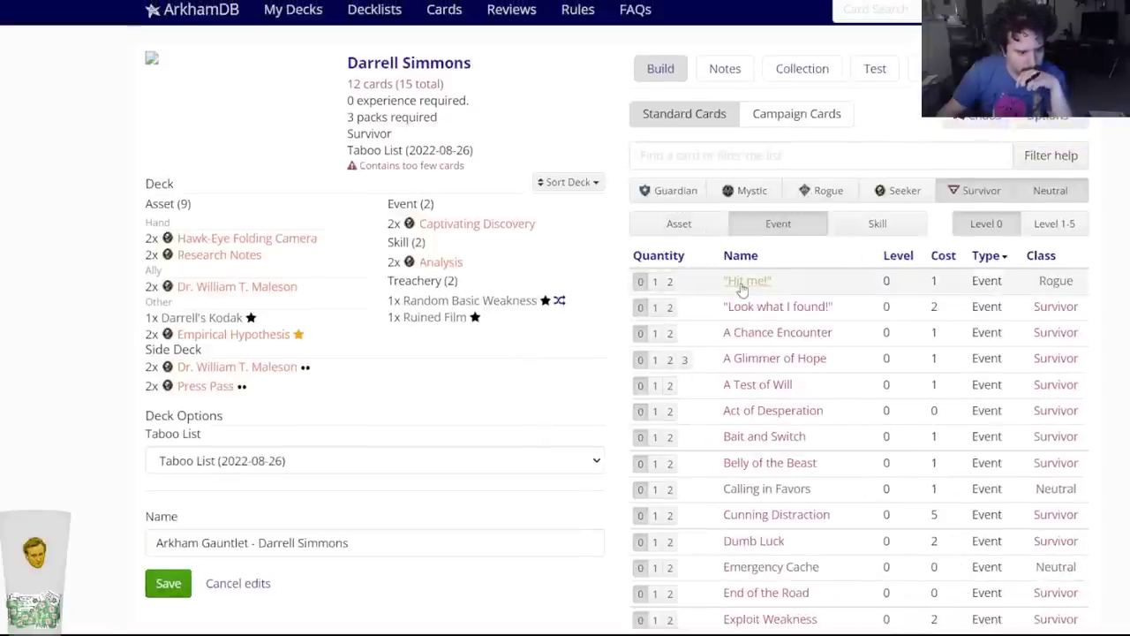
mouse_move(747, 306)
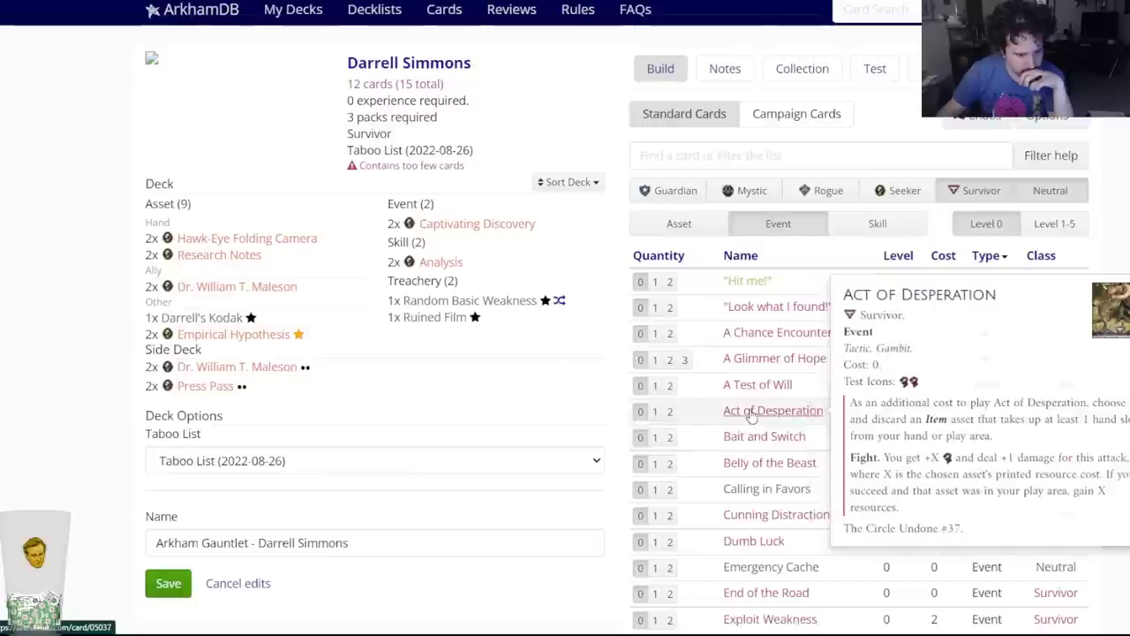
mouse_move(752, 397)
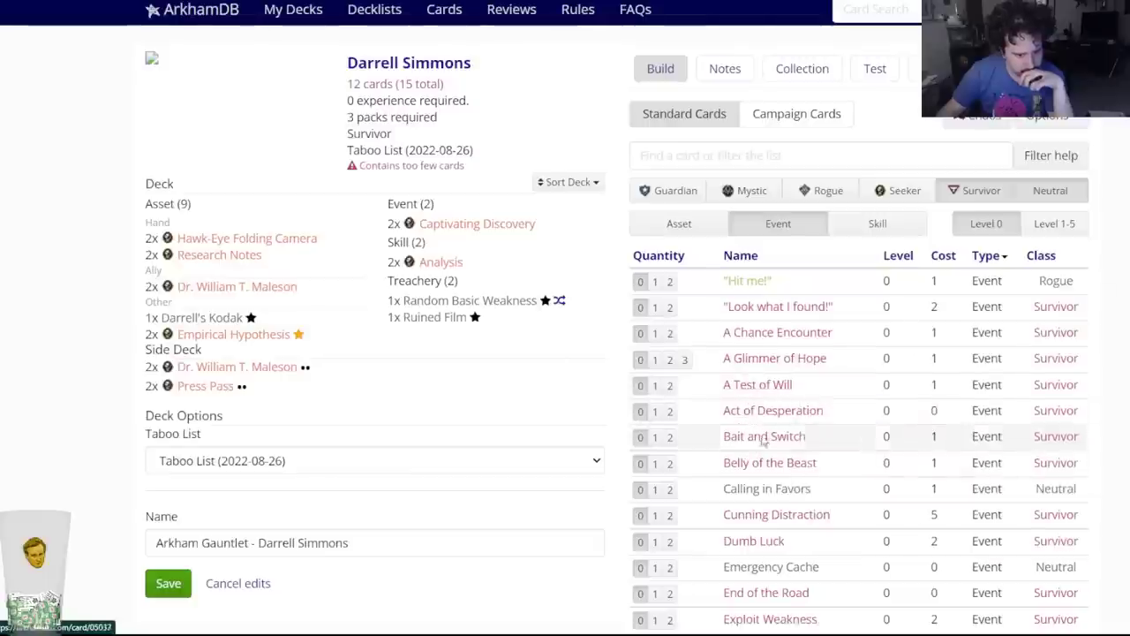
scroll(775, 508, "down", 2)
mouse_move(752, 422)
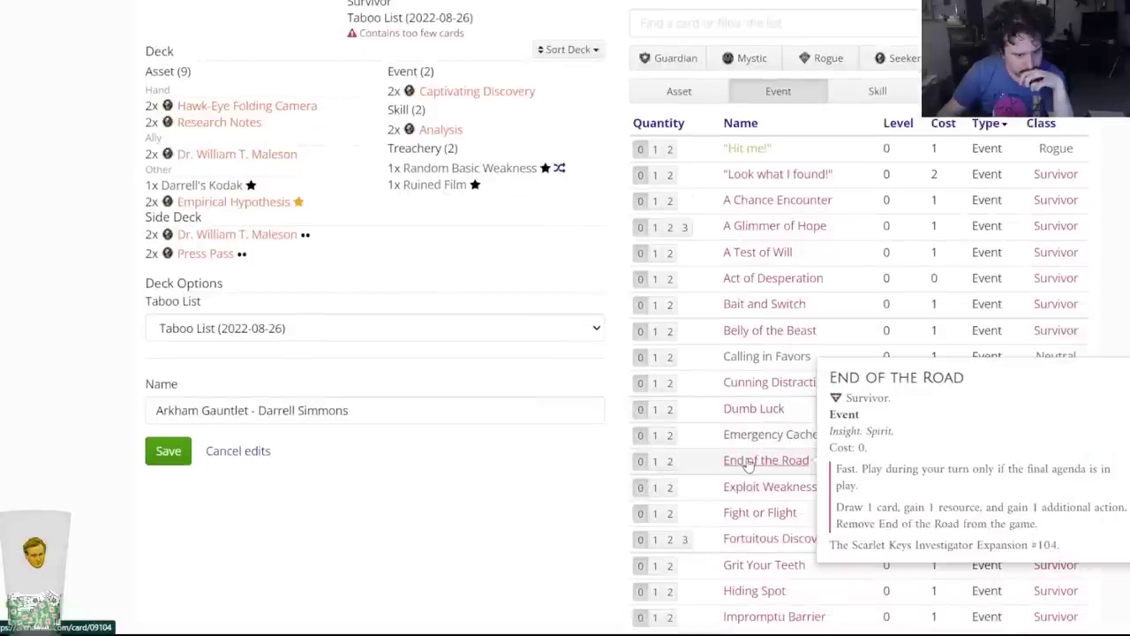
mouse_move(750, 488)
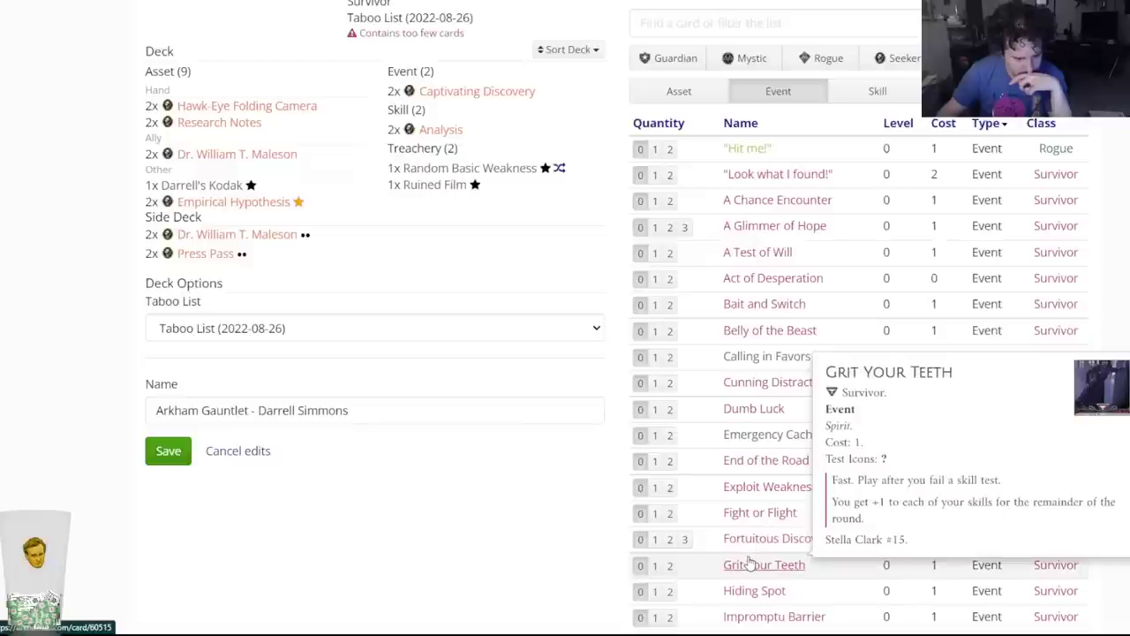
scroll(749, 562, "down", 3)
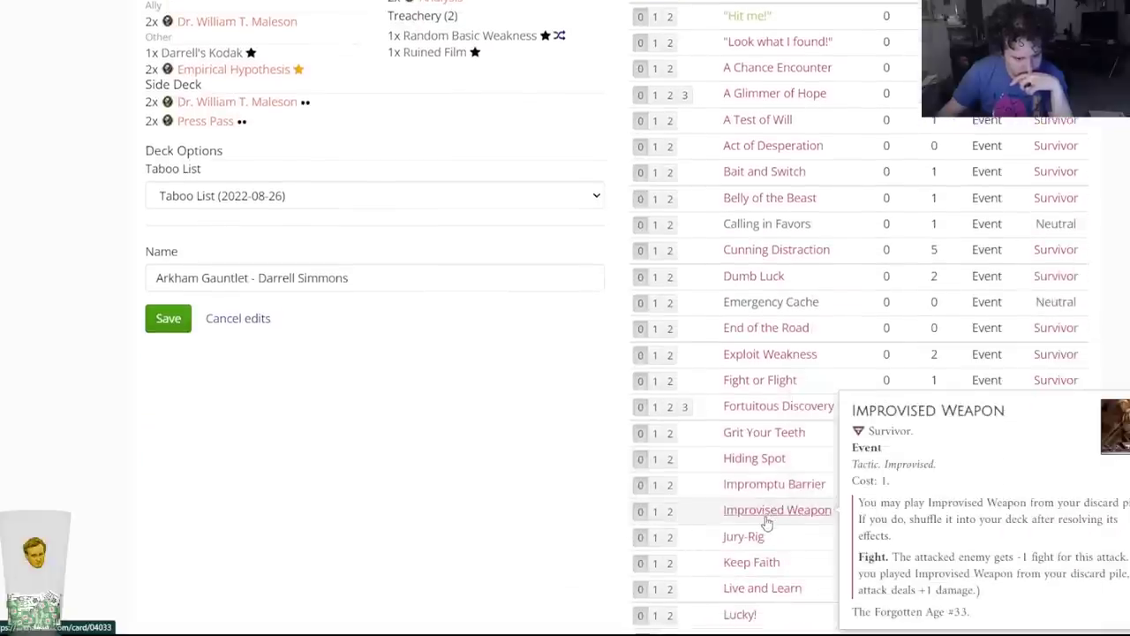
scroll(491, 539, "up", 5)
scroll(496, 541, "down", 4)
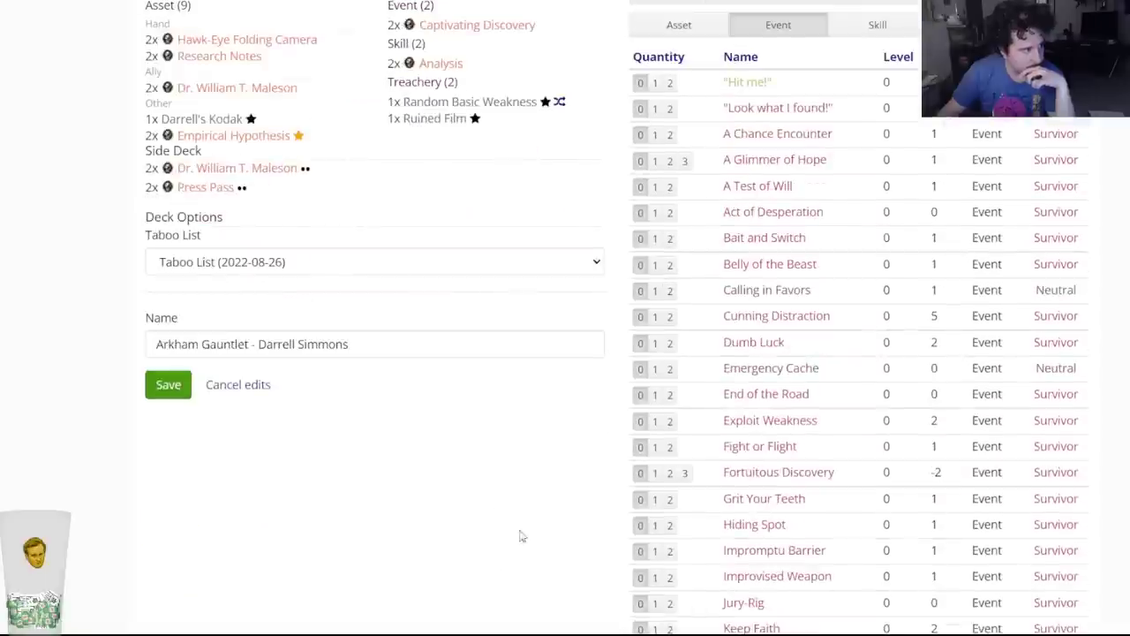
Compare Jury-Rig with the deck's Research Notes and read further events such as Predator or Prey and Making Preparations.
mouse_move(735, 602)
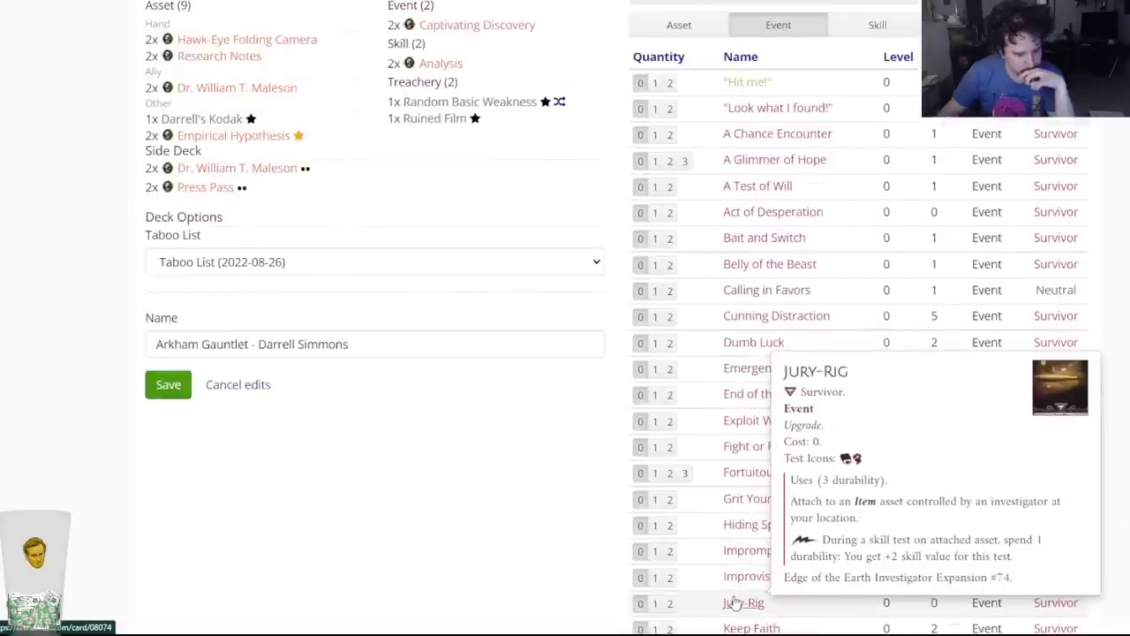
mouse_move(230, 46)
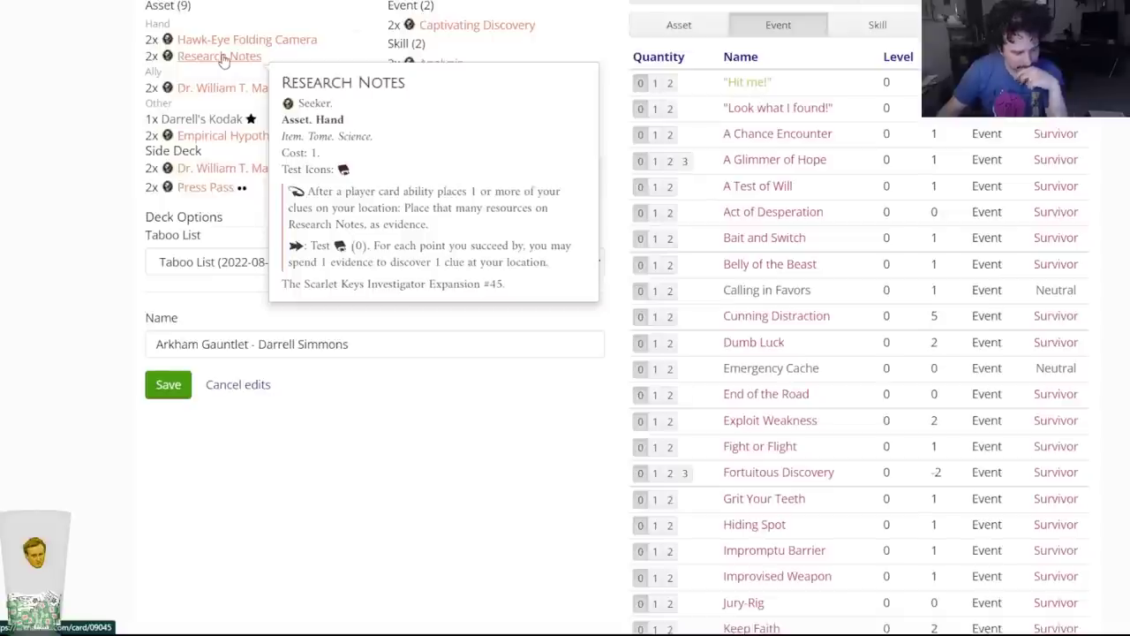
scroll(760, 322, "down", 3)
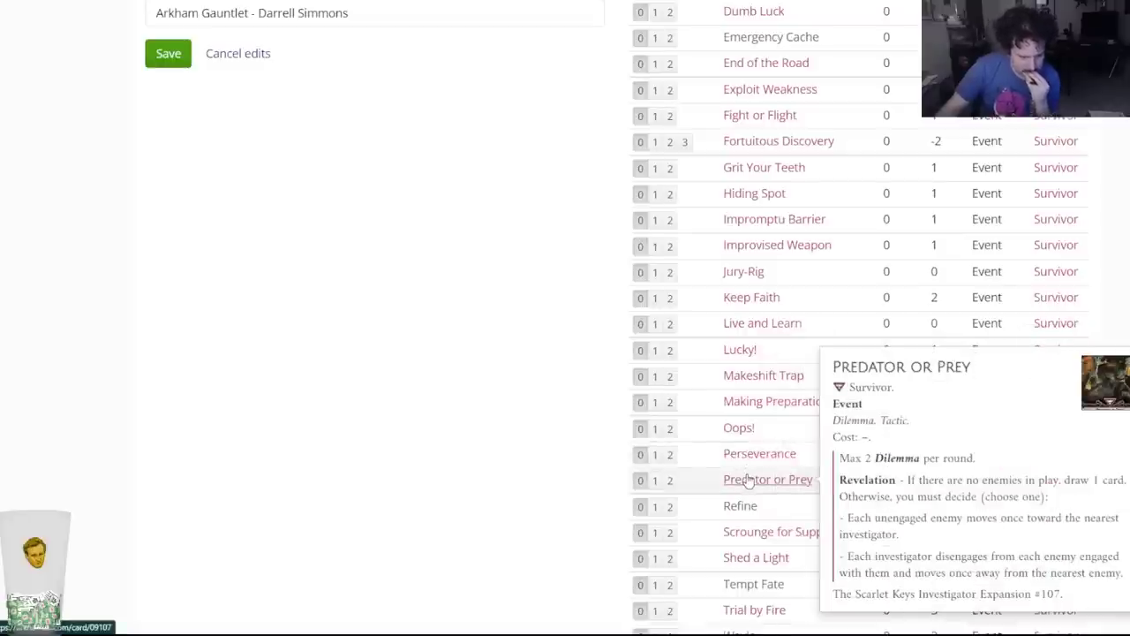
scroll(749, 480, "down", 2)
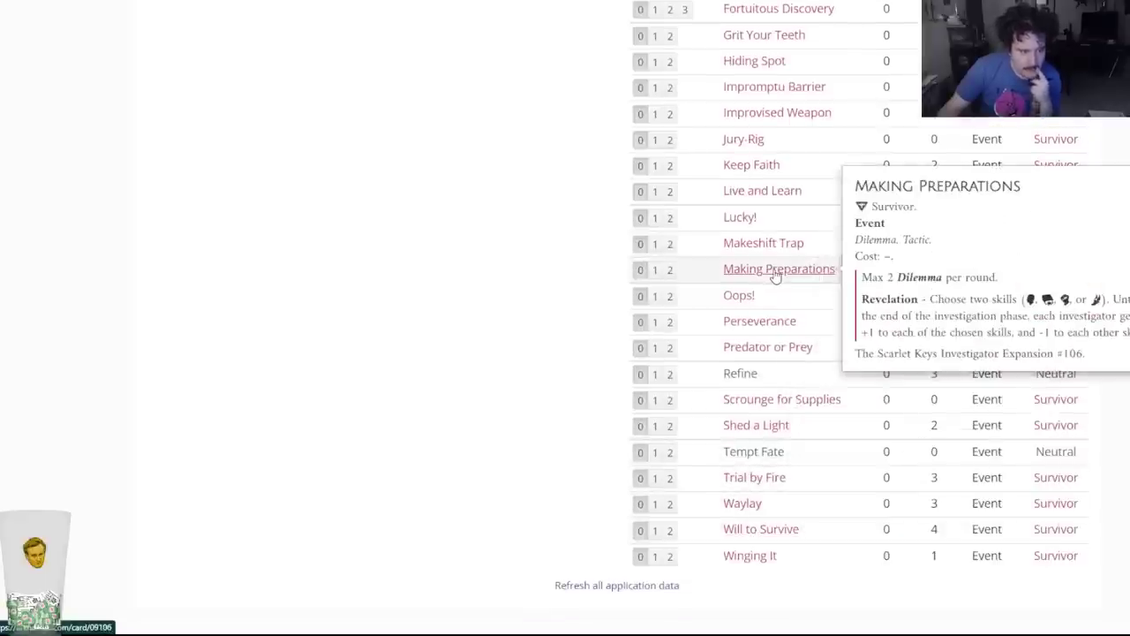
scroll(774, 275, "up", 10)
scroll(681, 341, "down", 6)
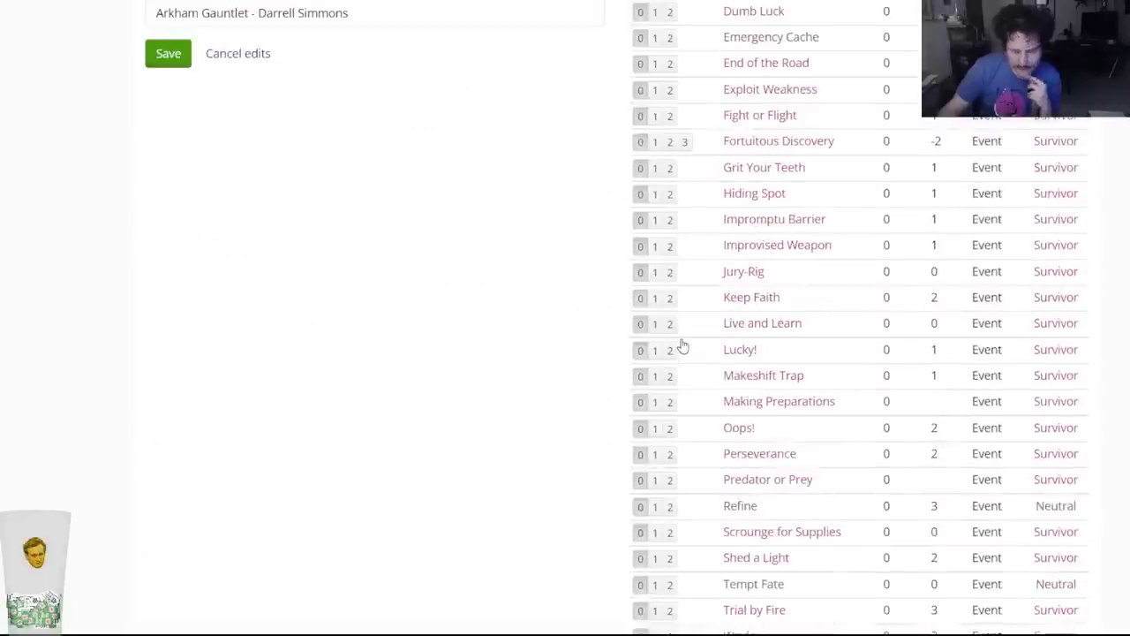
scroll(568, 283, "up", 7)
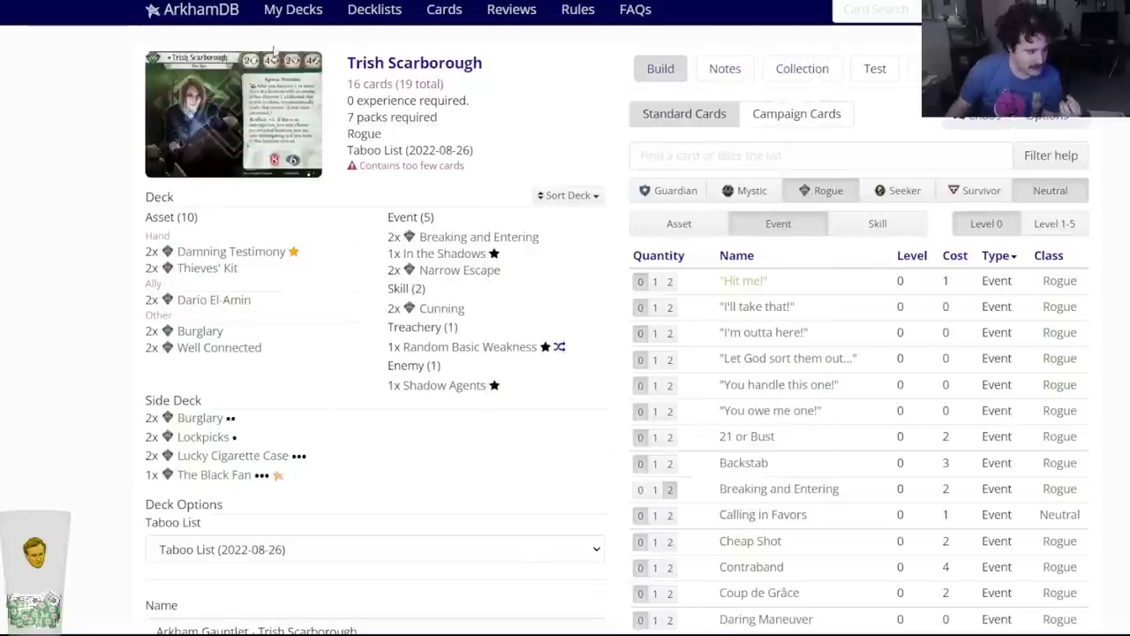
In the Trish Scarborough deck, search the level 0 events with x:resource and read Money Talks, Emergency Cache and 21 or Bust.
left_click(688, 160)
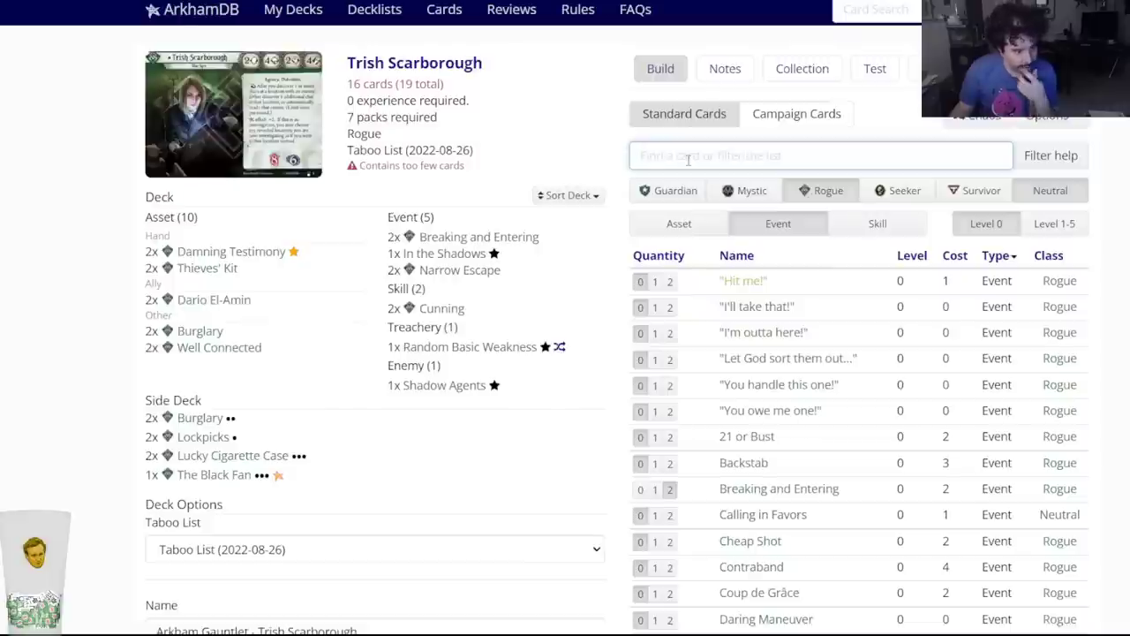
type("k:resource")
left_click_drag(714, 155, 661, 155)
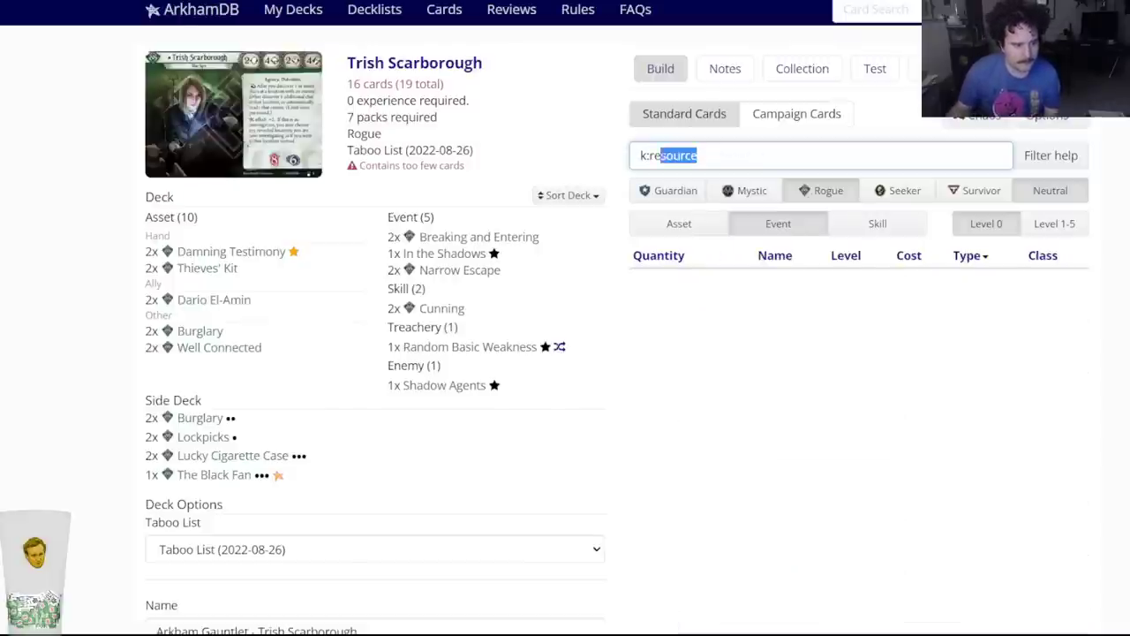
left_click(636, 155)
key("Delete")
type("x")
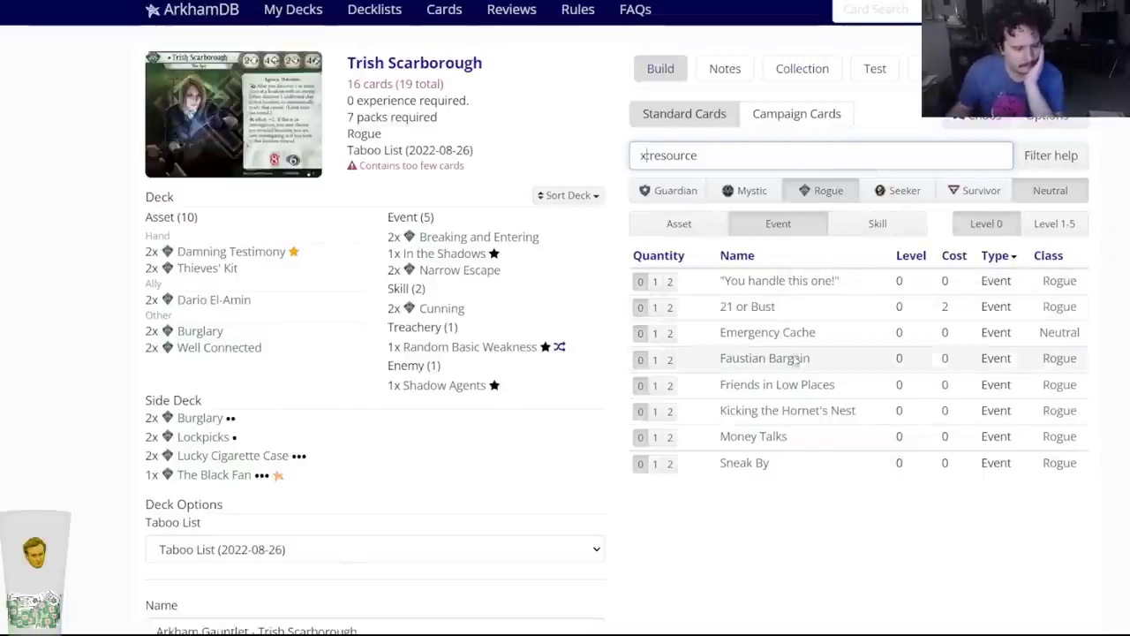
mouse_move(766, 434)
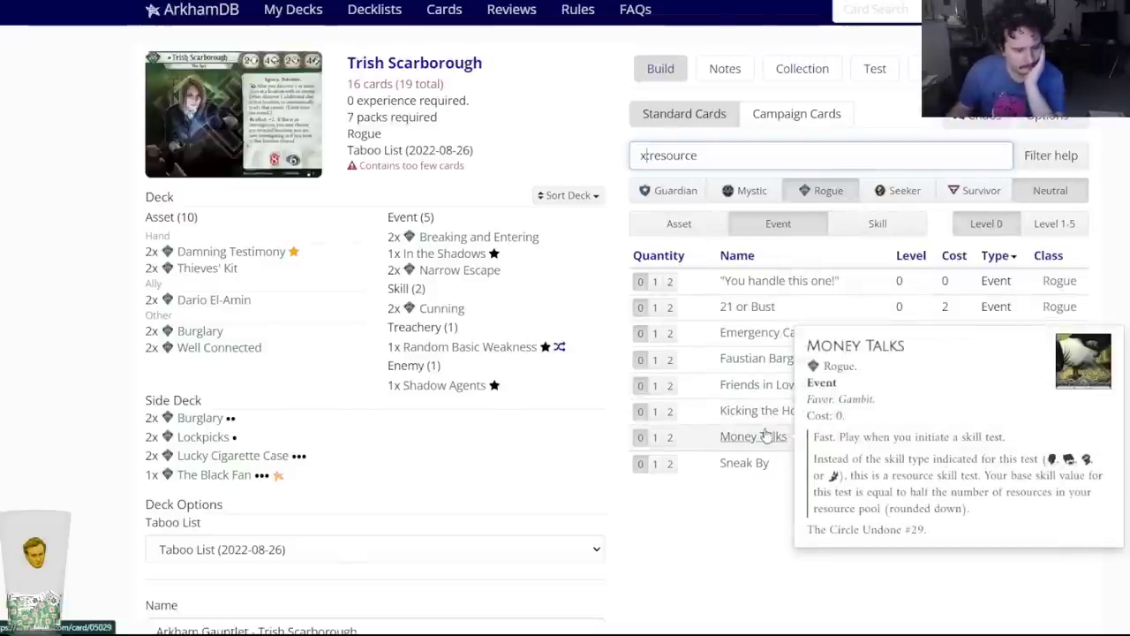
mouse_move(746, 463)
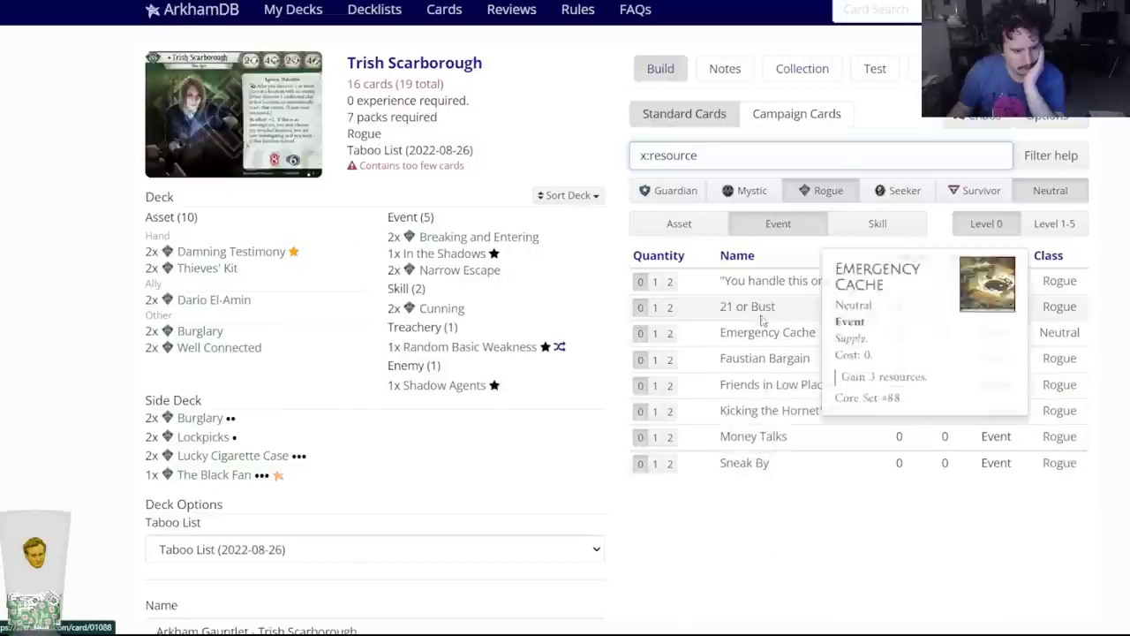
mouse_move(764, 289)
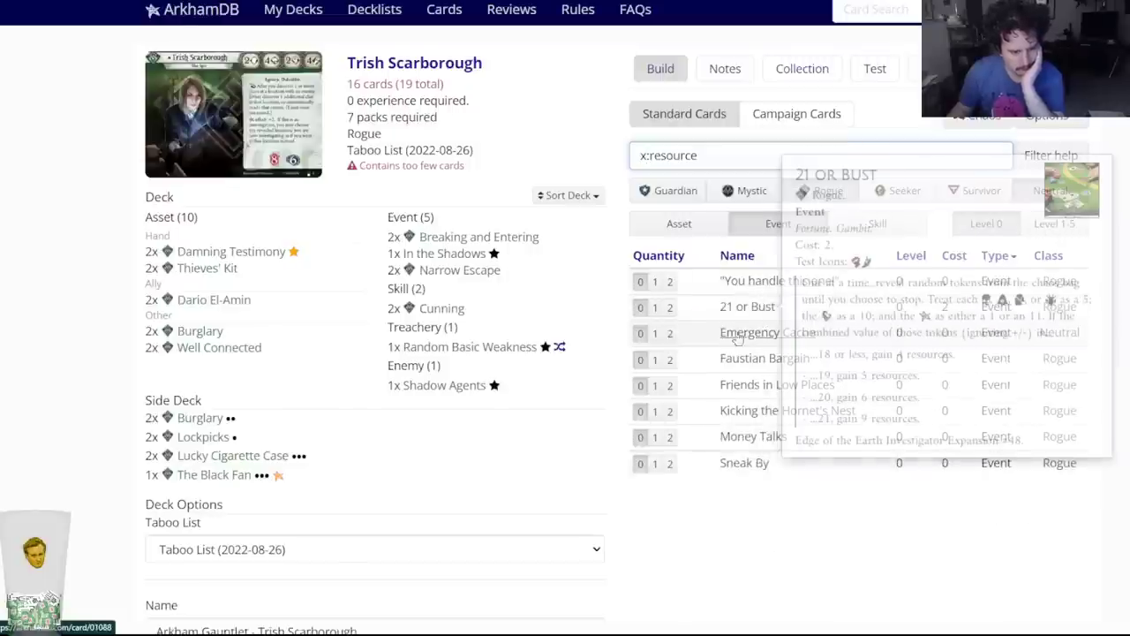
Review the assets matching the x:resource search and add two copies of Investments to the Trish Scarborough deck.
left_click(704, 232)
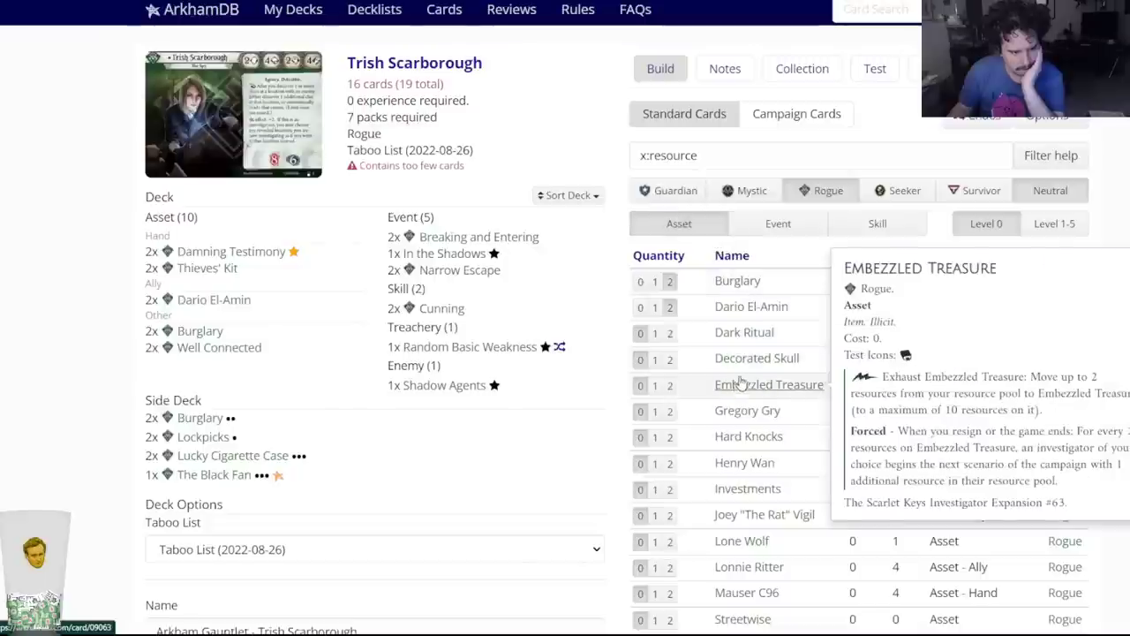
mouse_move(742, 360)
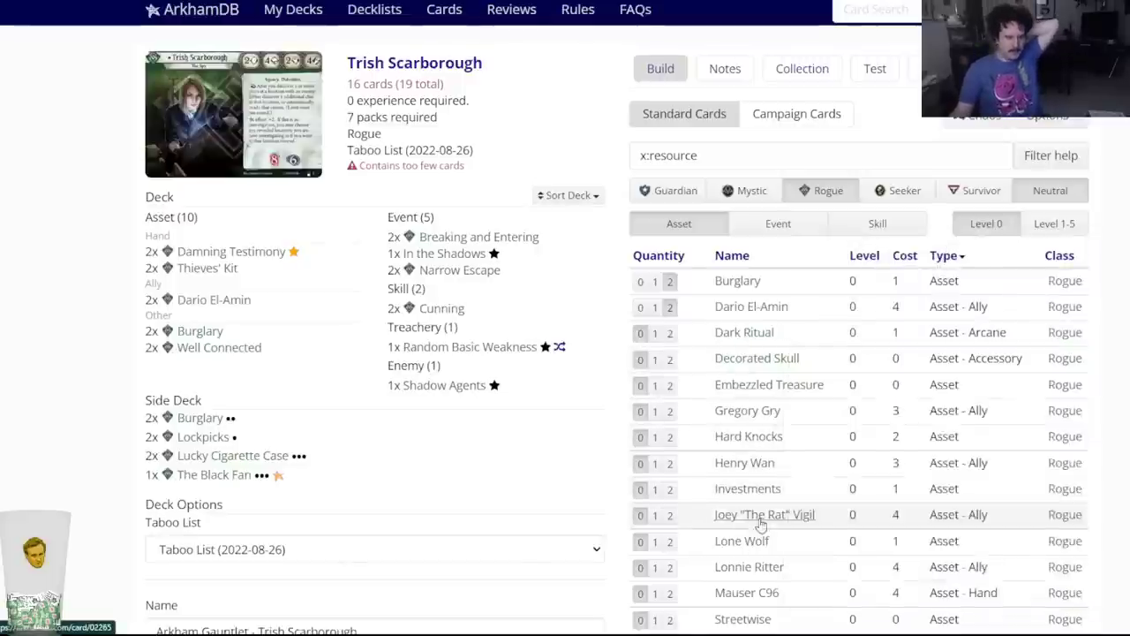
mouse_move(750, 541)
scroll(750, 541, "down", 2)
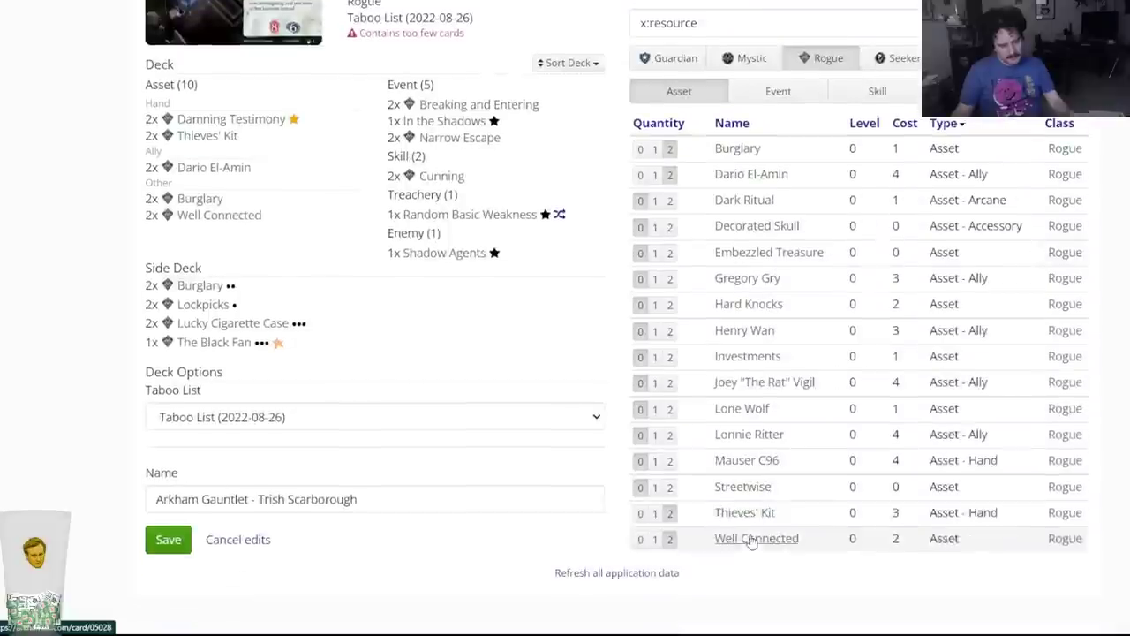
mouse_move(742, 487)
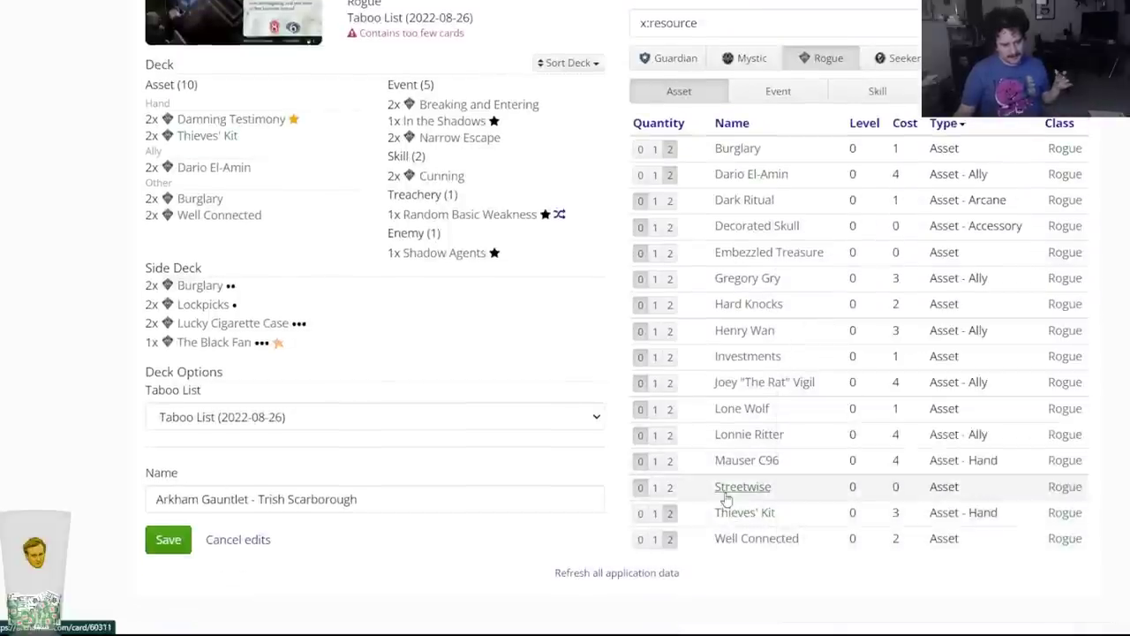
mouse_move(729, 390)
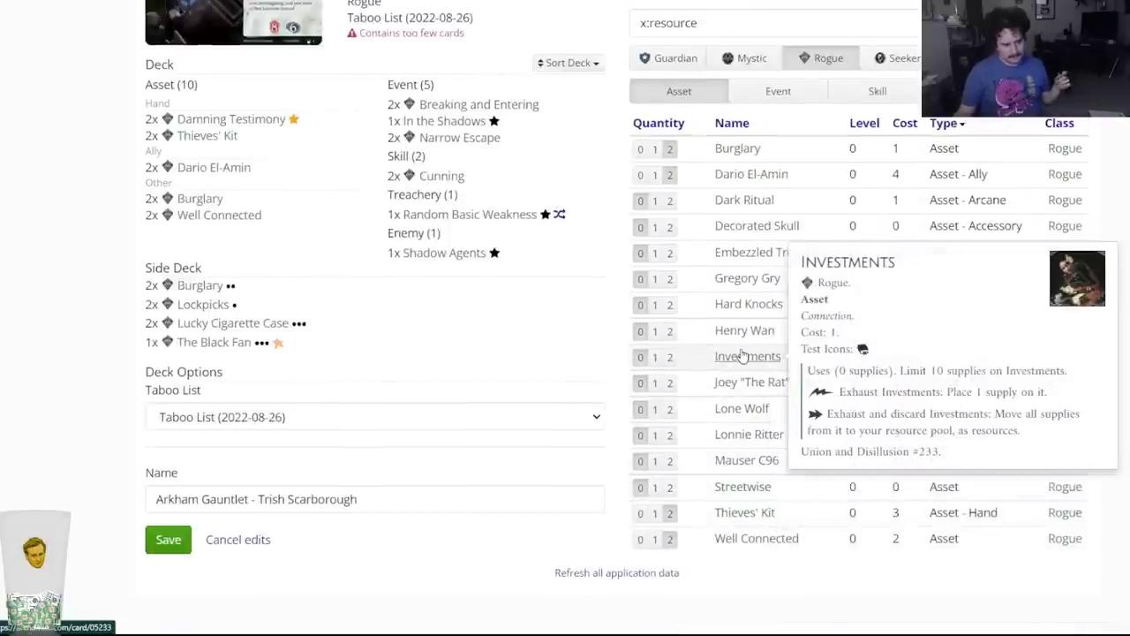
left_click(669, 356)
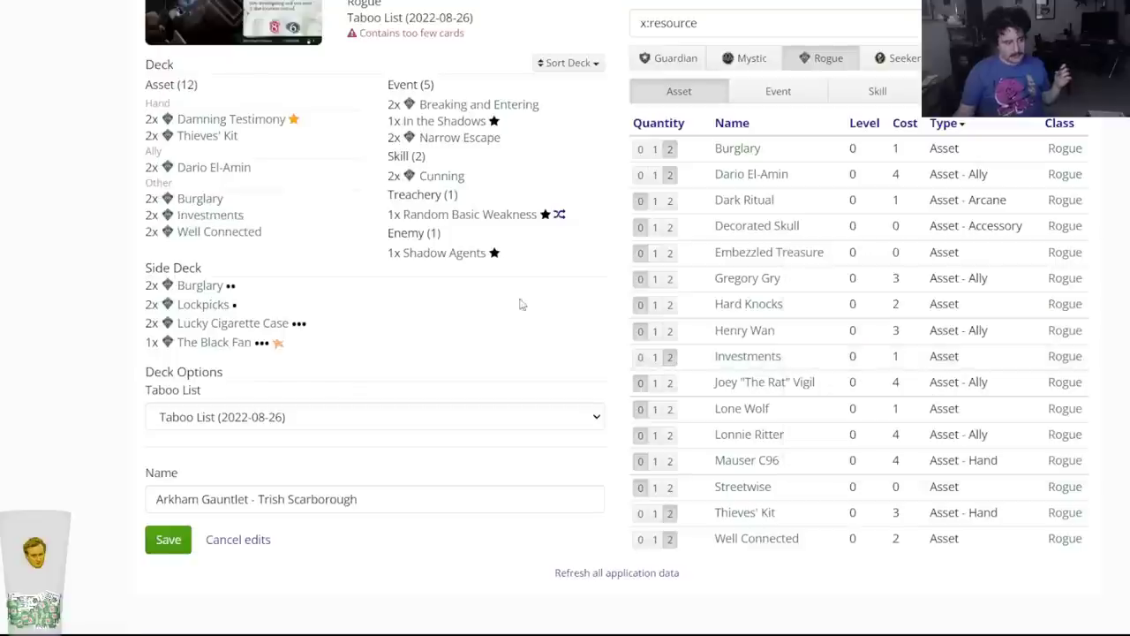
Open the Investments card details from the deck list, read the card text and close the details.
mouse_move(203, 223)
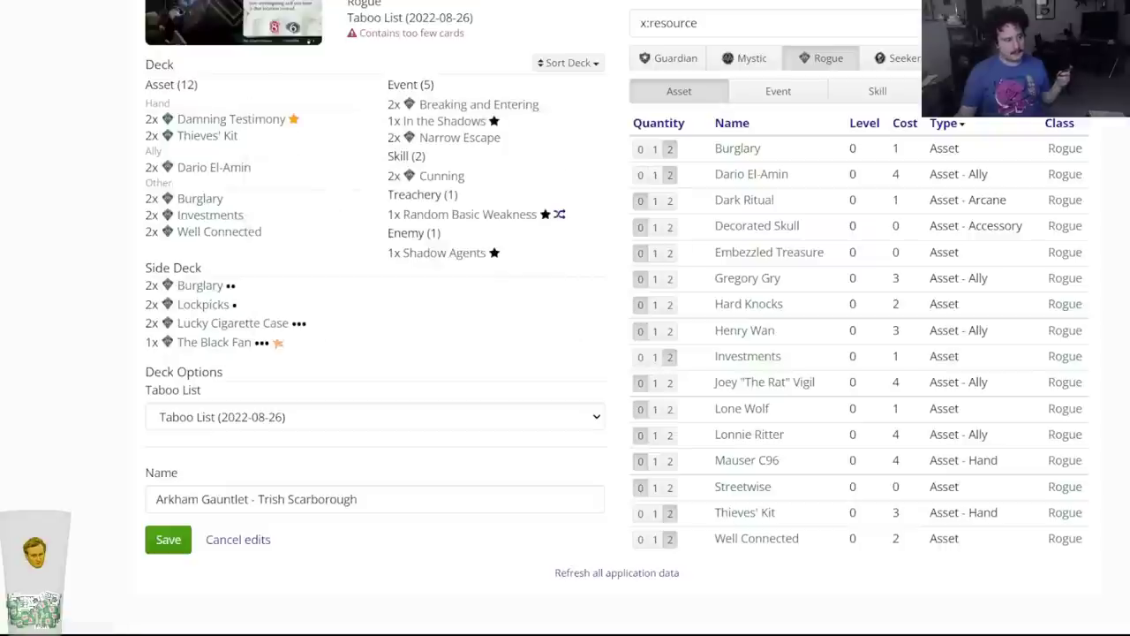
scroll(208, 278, "up", 3)
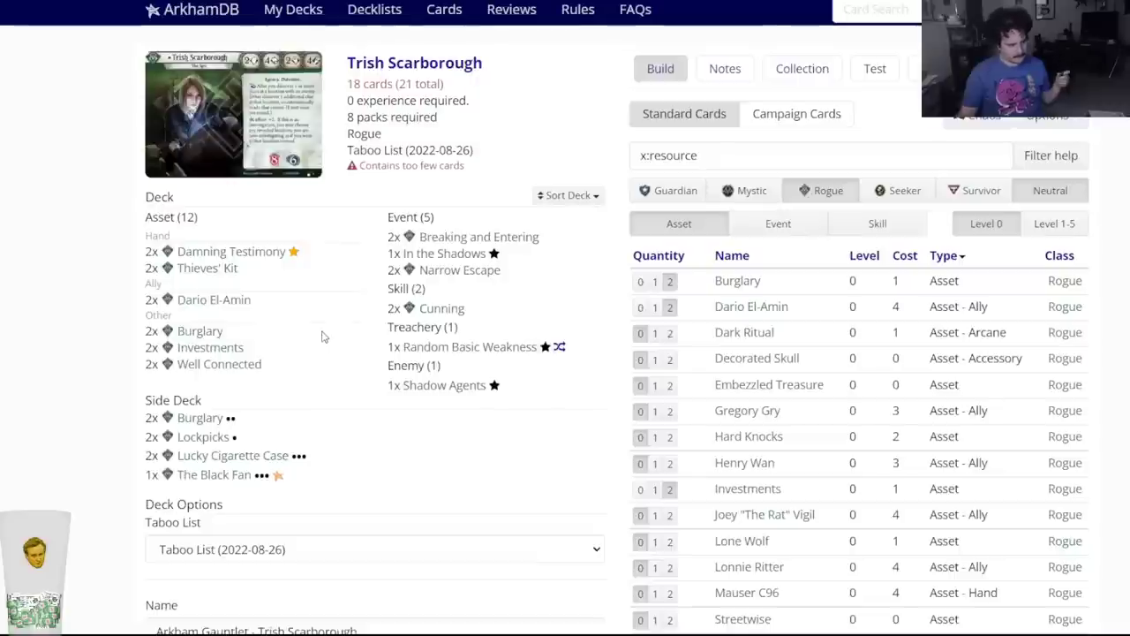
left_click(219, 348)
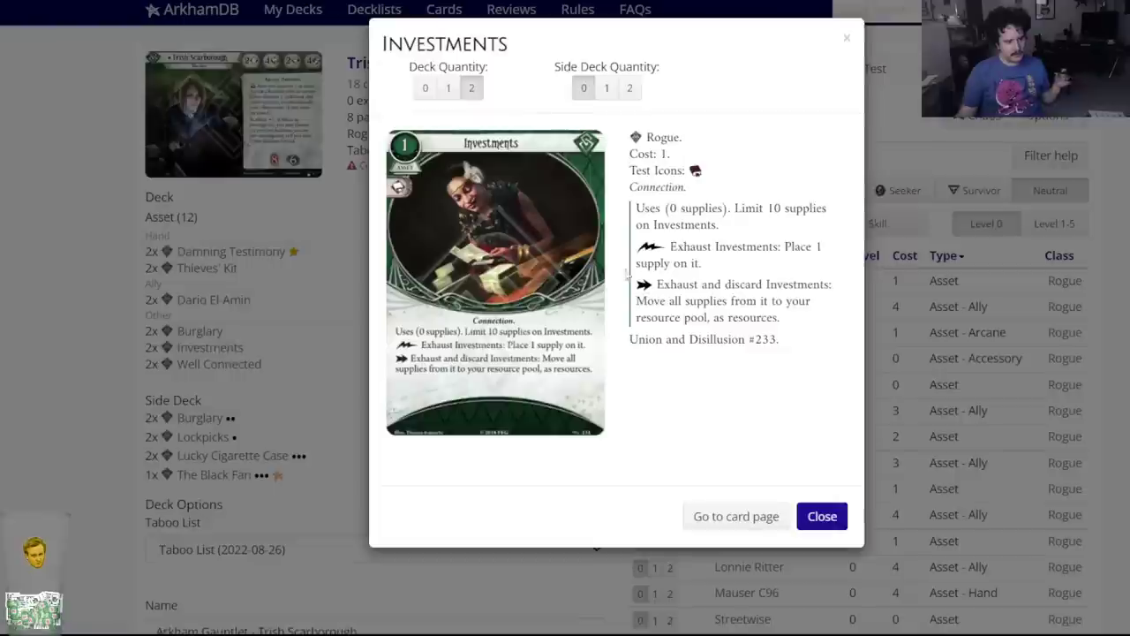
left_click(835, 513)
Find Unscrupulous Loan by searching for unscru and add two copies to the Trish Scarborough side deck.
double_click(637, 163)
type("u")
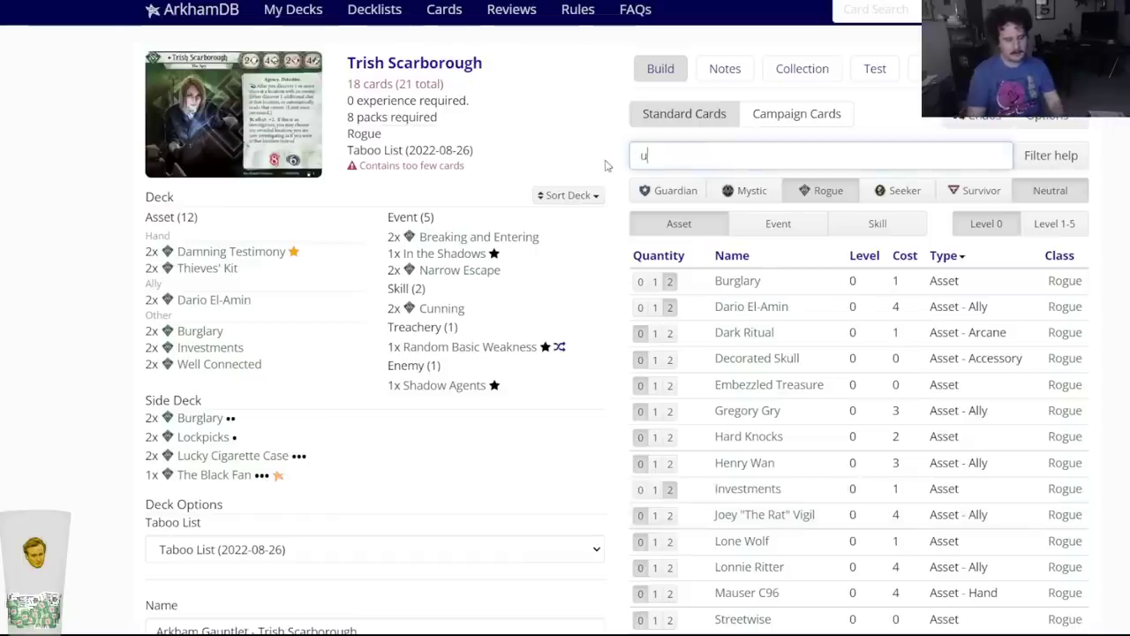
type("nscru")
left_click(653, 182)
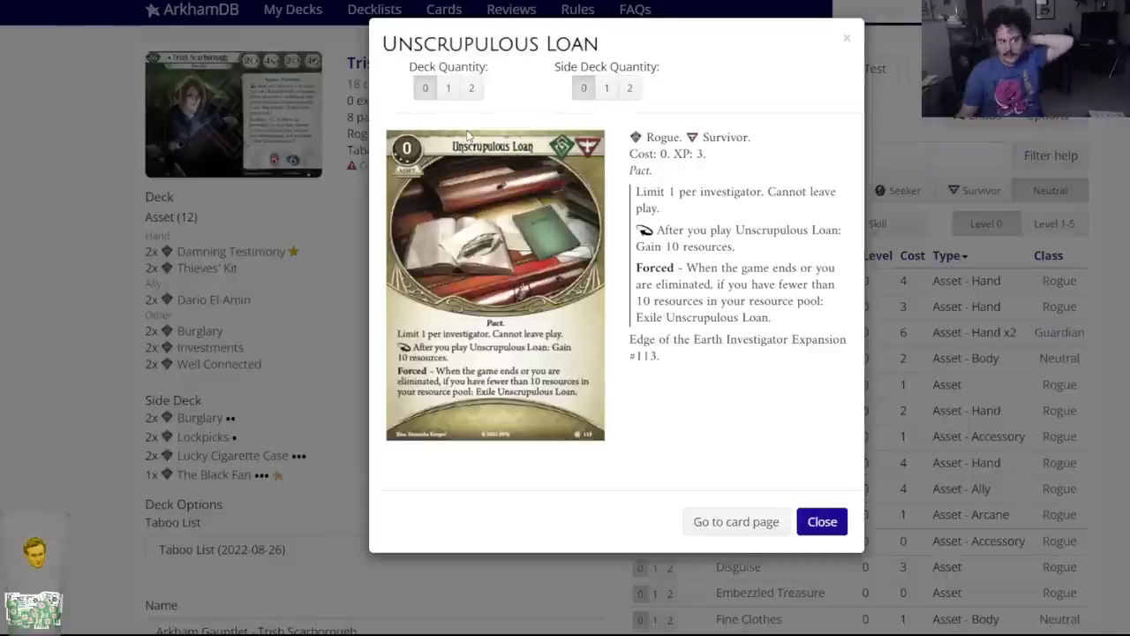
left_click(630, 89)
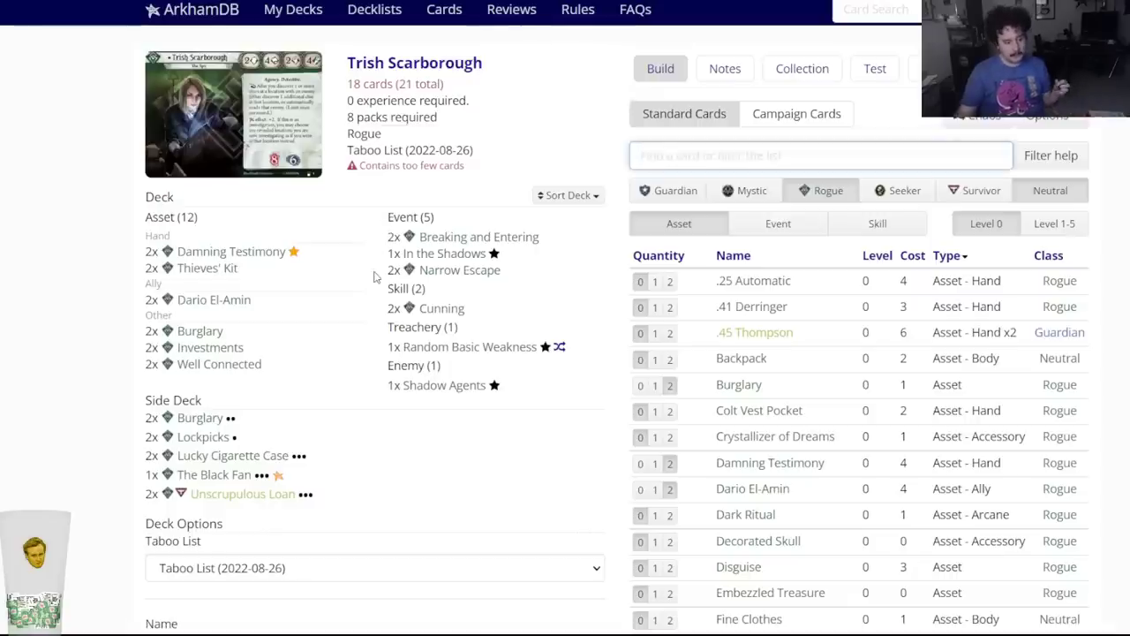
Add two copies of Embezzled Treasure to the Trish Scarborough deck and switch to the Ultimate One Collection Challenge document in Google Docs.
mouse_move(475, 244)
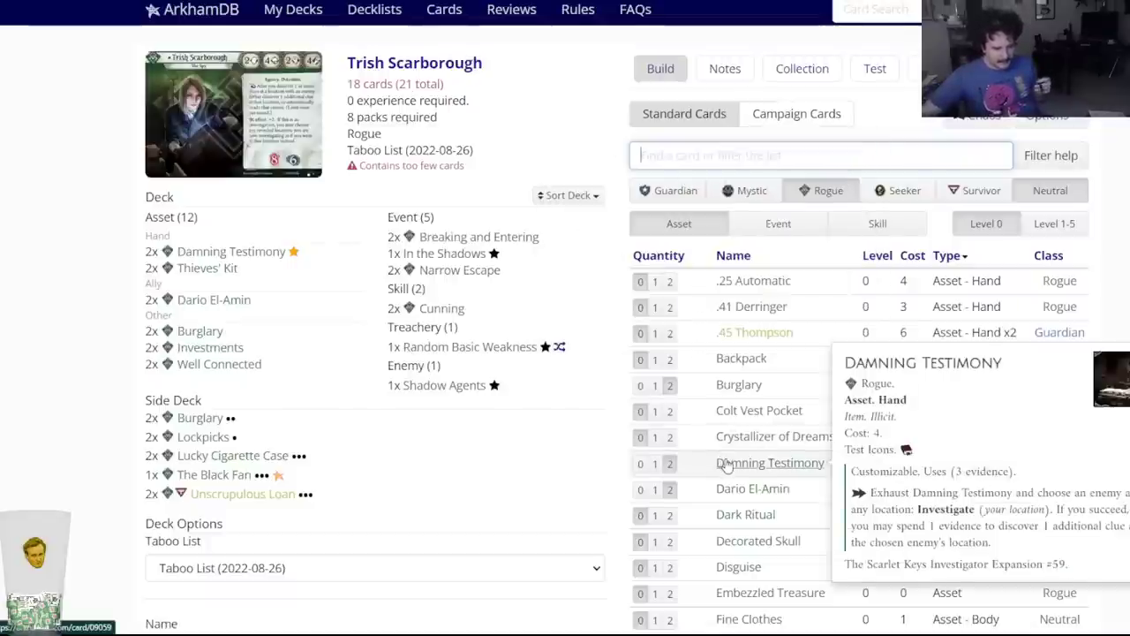
left_click(670, 594)
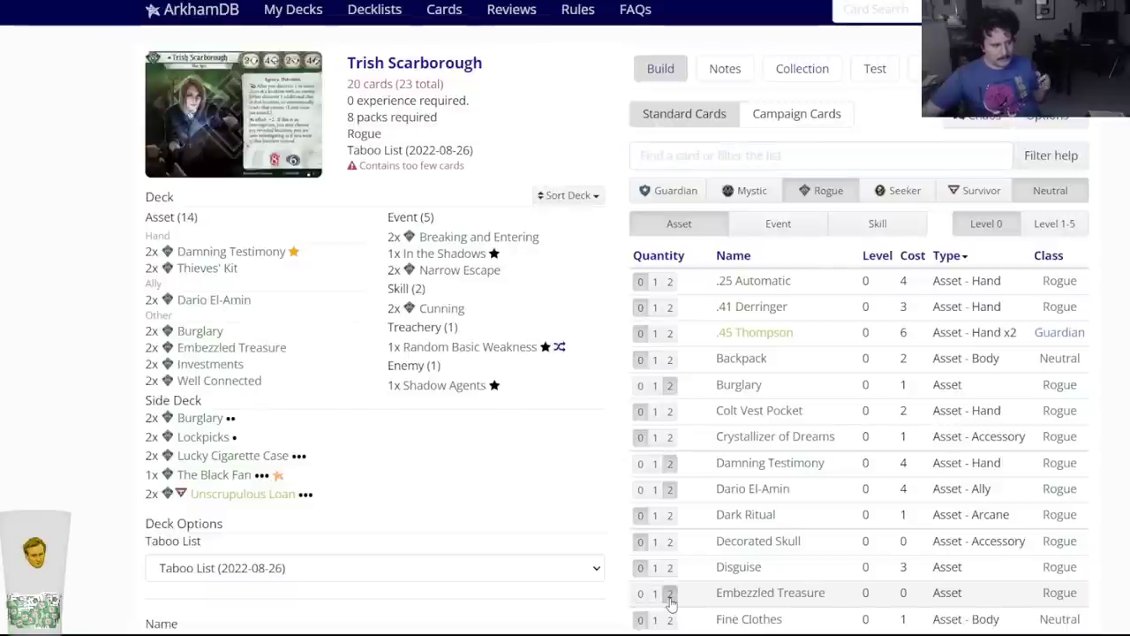
key("ctrl+Tab")
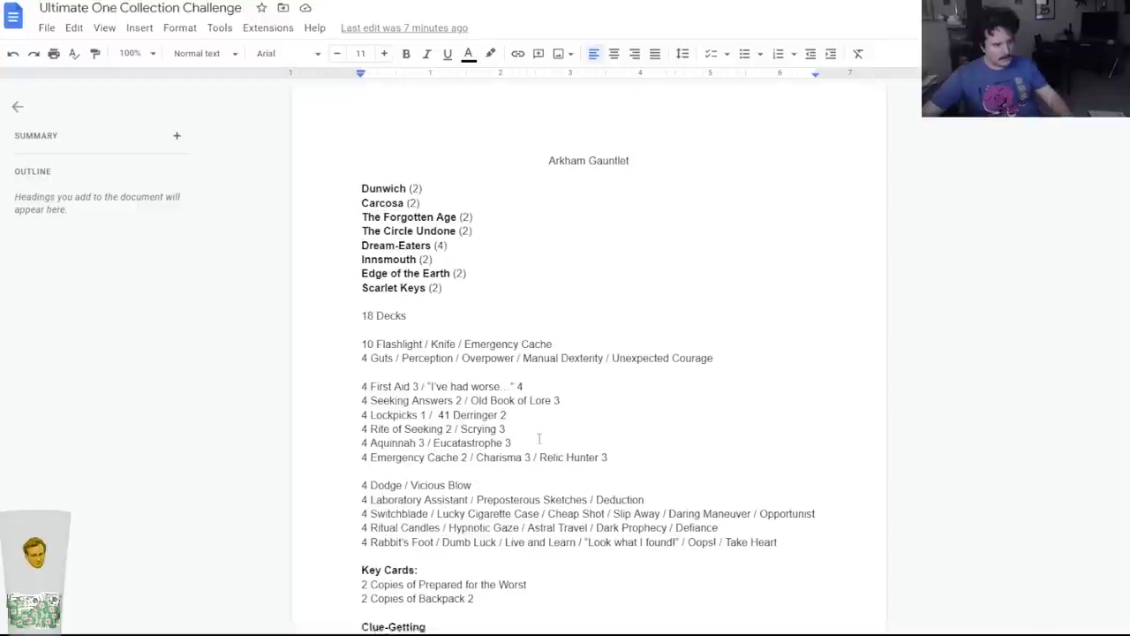
Delete the line "Embezzled Treasure in Leo Anderson or Trish?!" from the notes below the Flex Squads list.
scroll(527, 419, "down", 4)
scroll(573, 415, "down", 5)
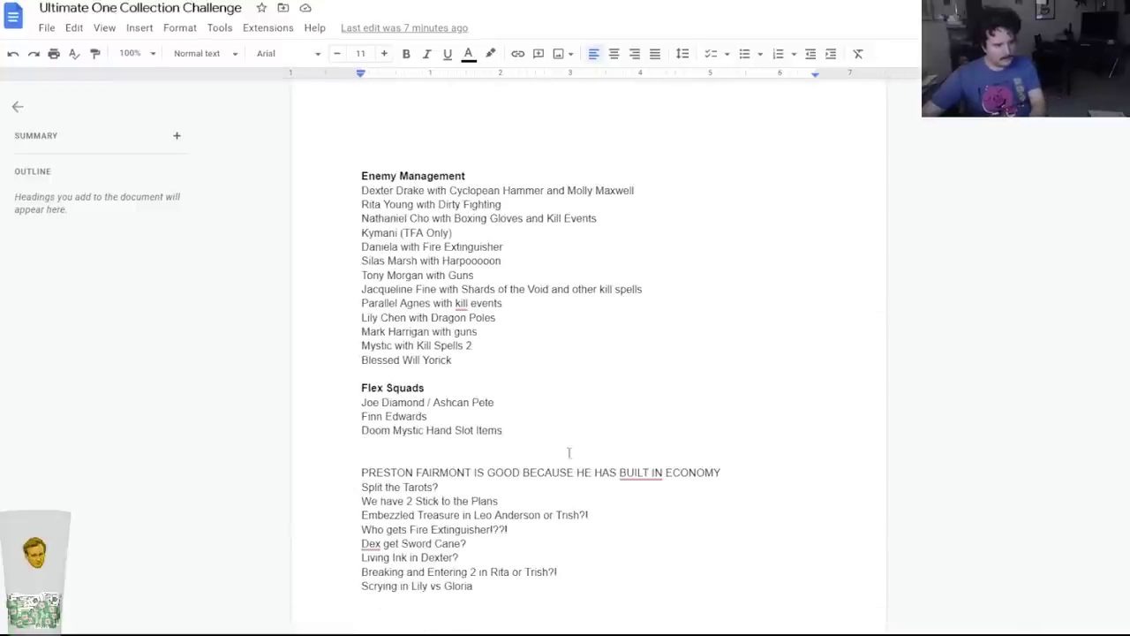
left_click_drag(602, 515, 353, 515)
key("BackSpace")
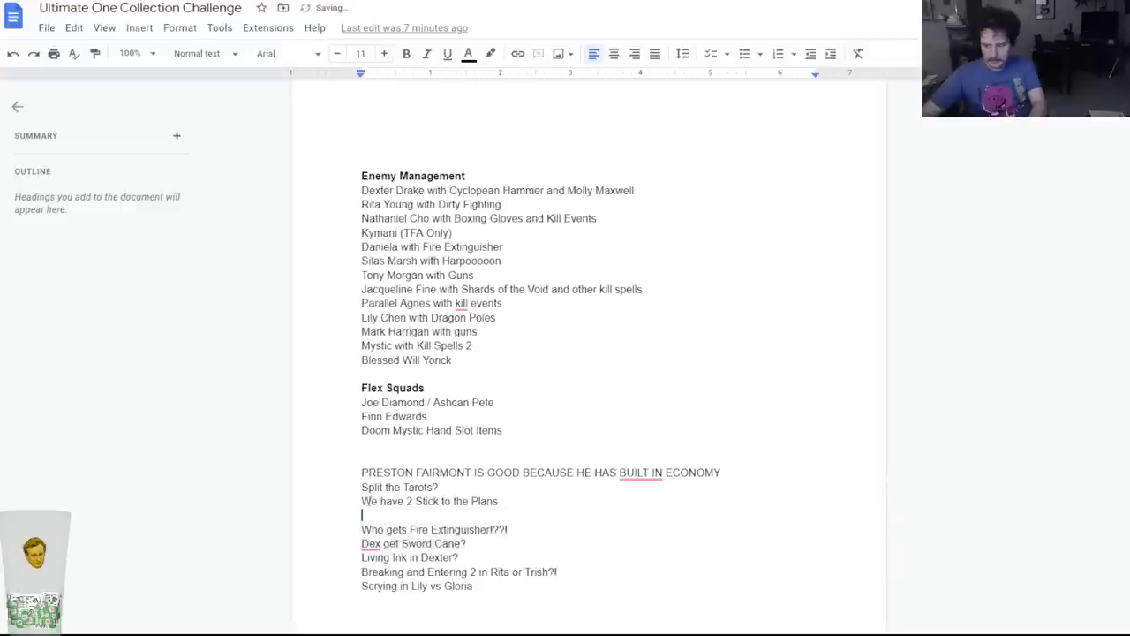
key("BackSpace")
Switch back to ArkhamDB and save the Arkham Gauntlet - Trish Scarborough deck.
key("ctrl+Tab")
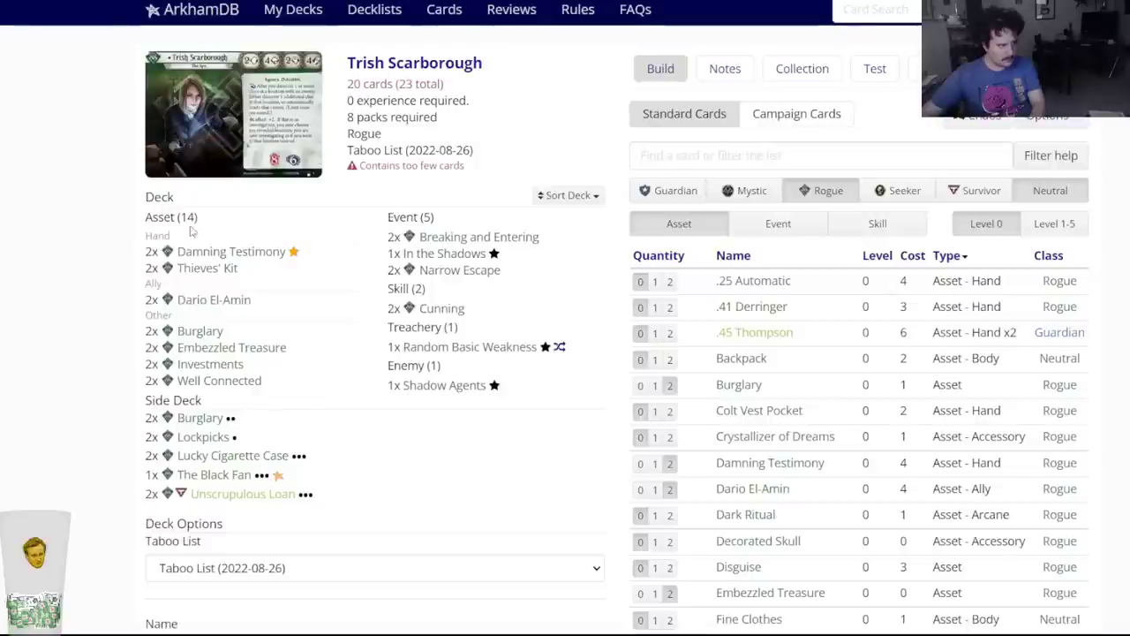
scroll(91, 345, "down", 3)
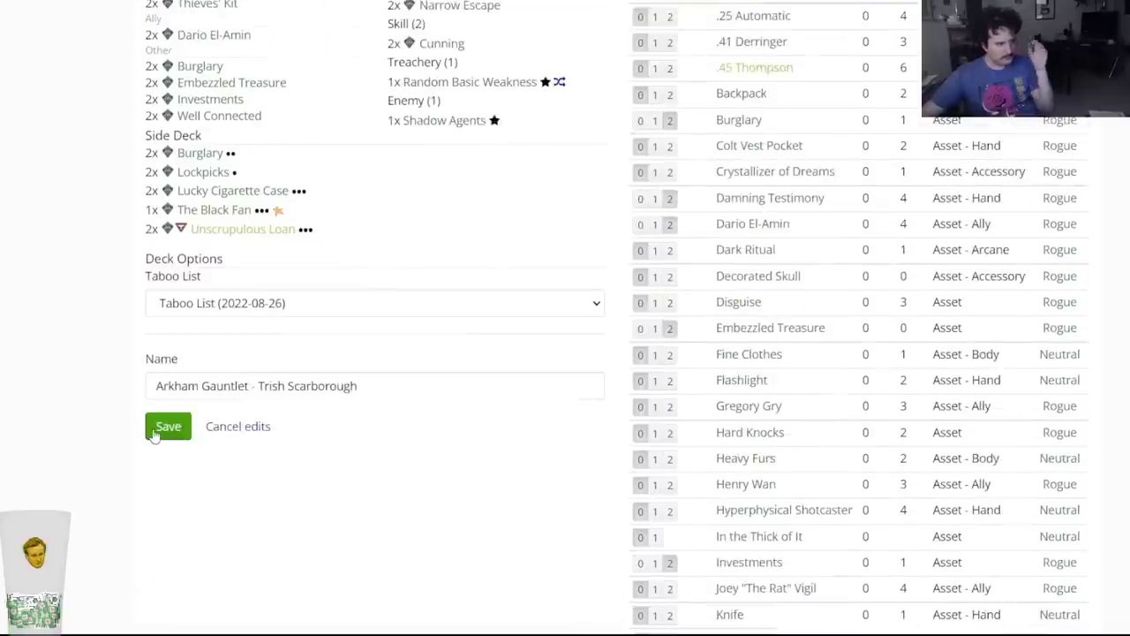
left_click(154, 433)
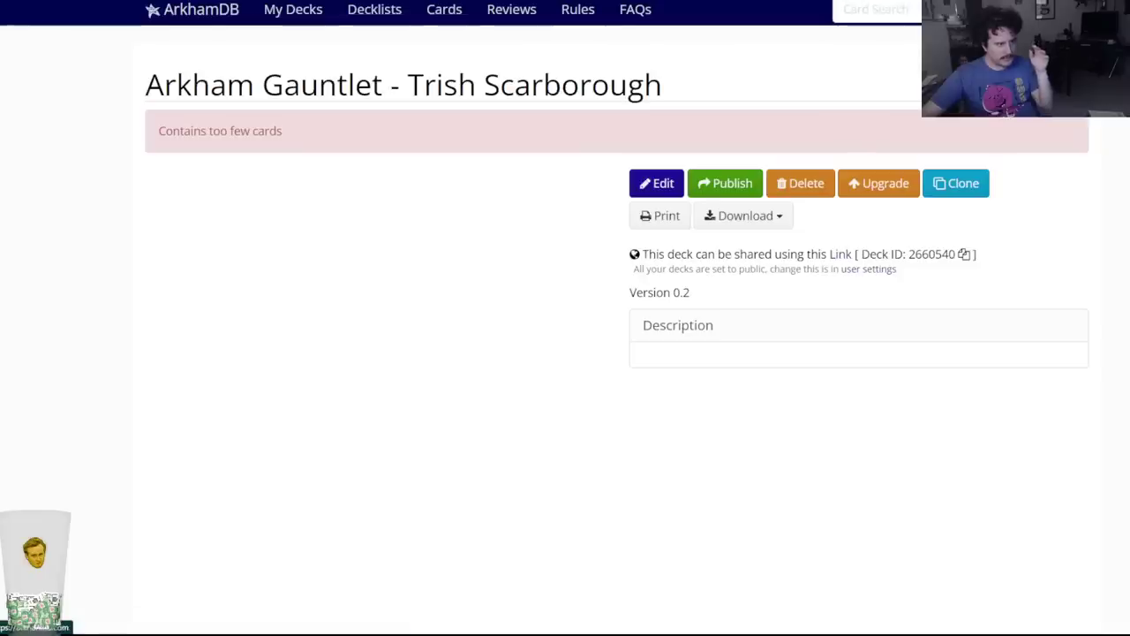
Look through the open Minh Thi Phan, Rex Murphy, Stella Clark and Darrell Simmons decks and bring up the Gloria Goldberg deck.
key("ctrl+Tab")
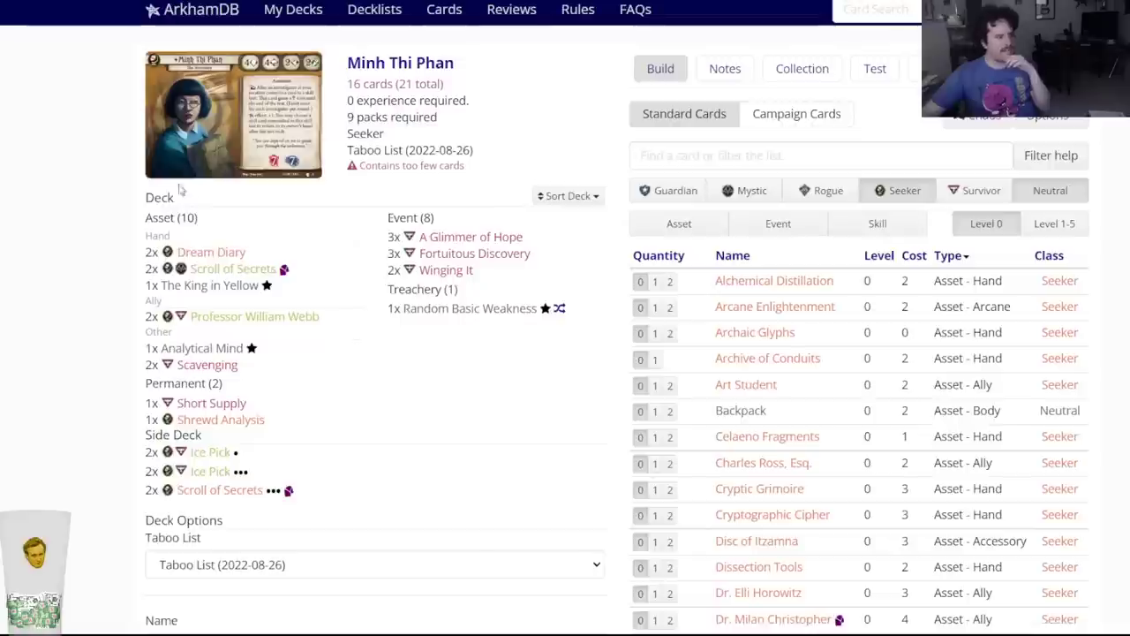
key("ctrl+Tab")
key("ctrl+Tab")
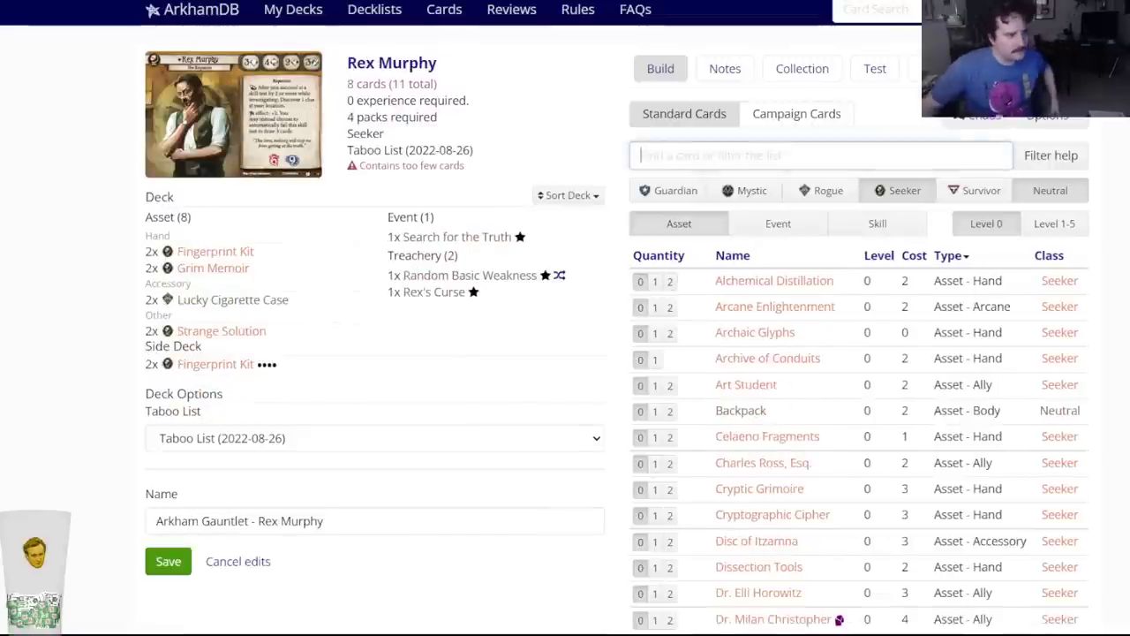
key("ctrl+shift+Tab")
key("ctrl+Tab")
key("ctrl+Tab")
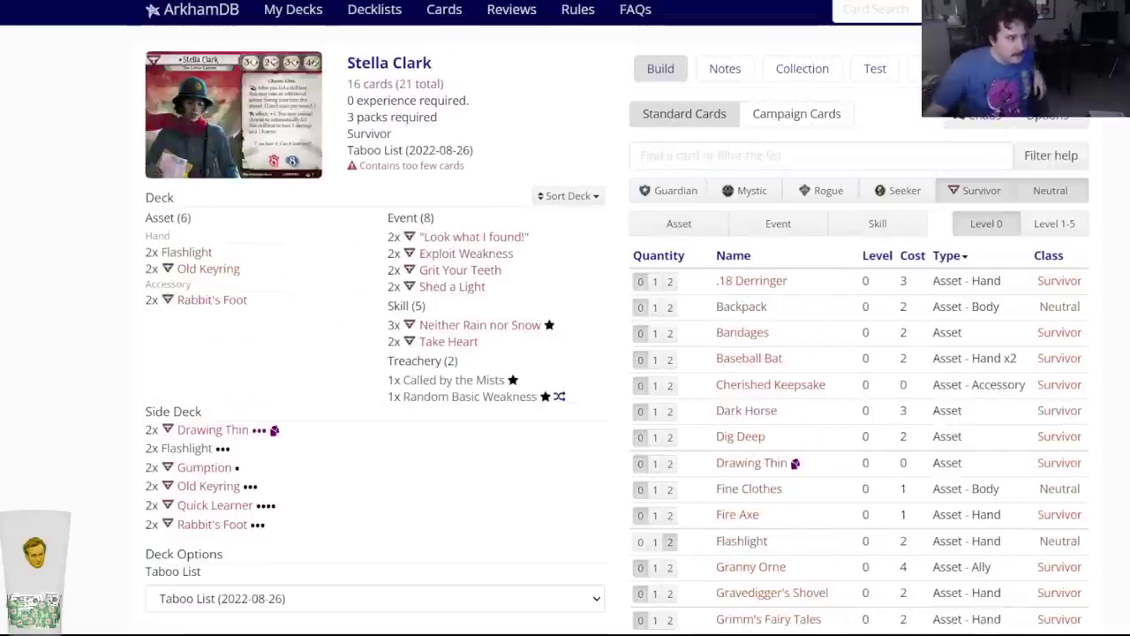
key("ctrl+Tab")
key("ctrl+Tab")
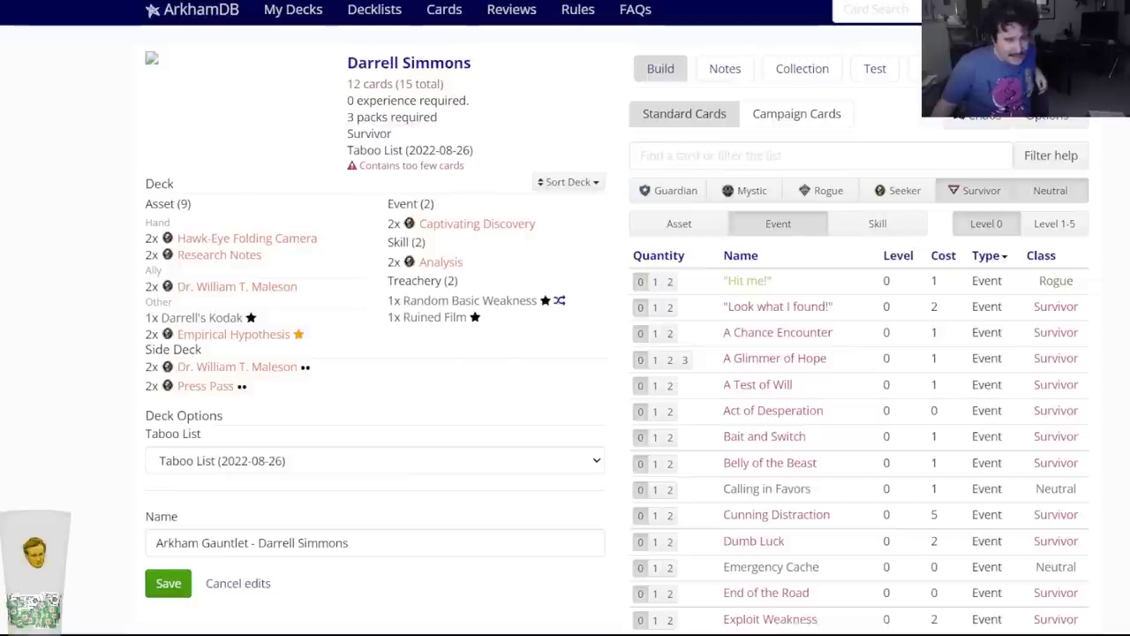
key("ctrl+Tab")
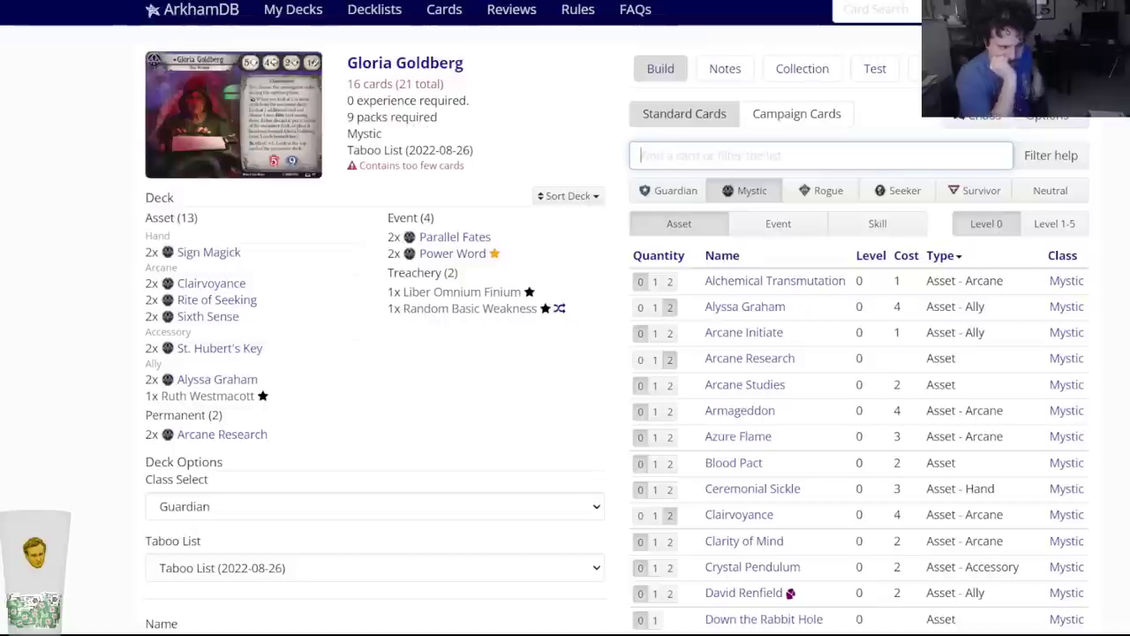
Find Foresight (1) by searching for fores and add two copies to the Gloria Goldberg side deck.
type("fores")
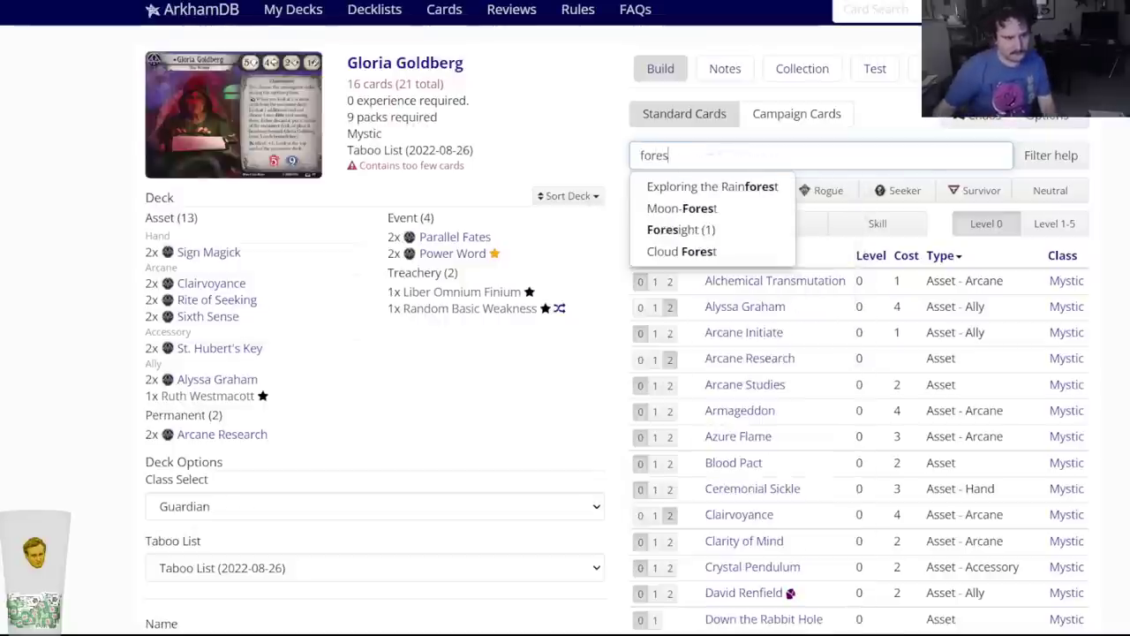
left_click(665, 228)
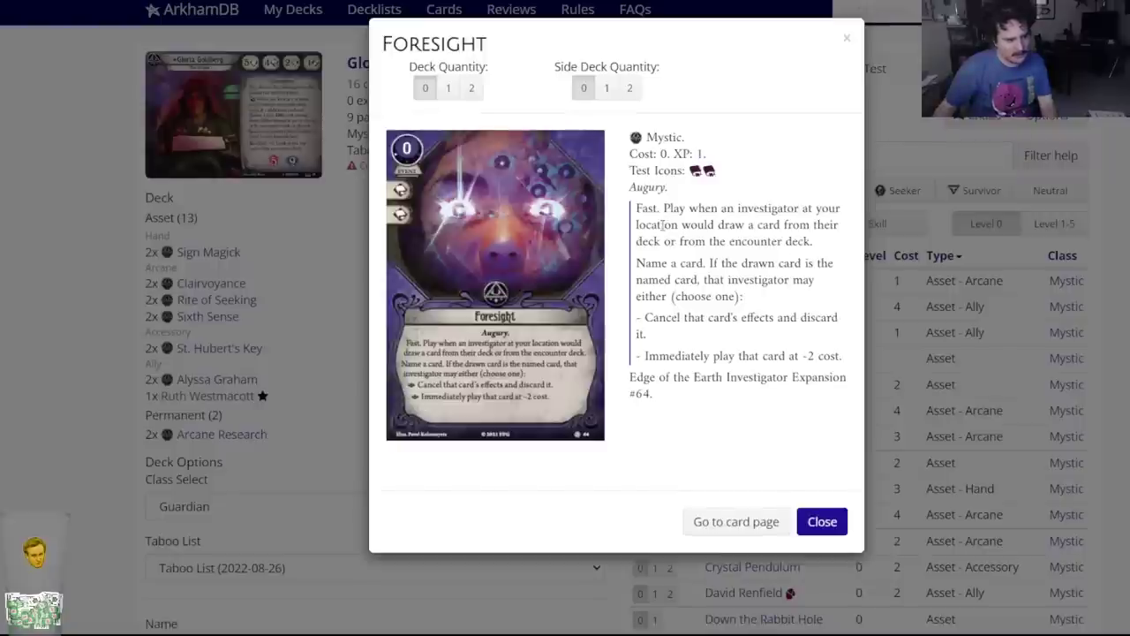
left_click(630, 87)
Look up Forewarned (1) by searching for fore, read its card details, close them and clear the search.
type("fore")
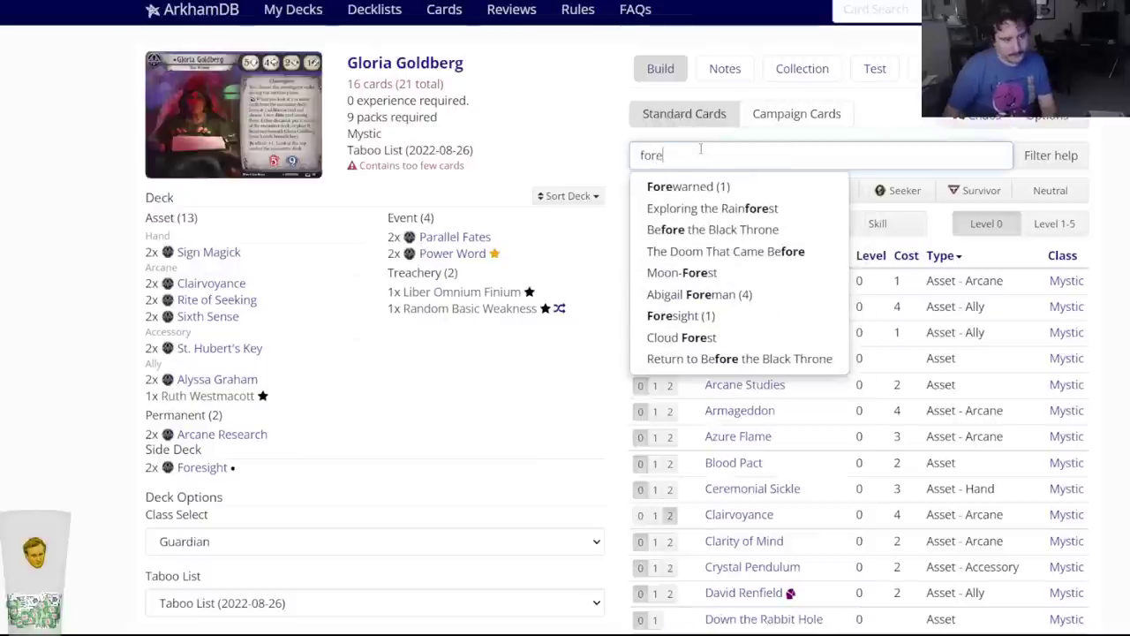
left_click(702, 183)
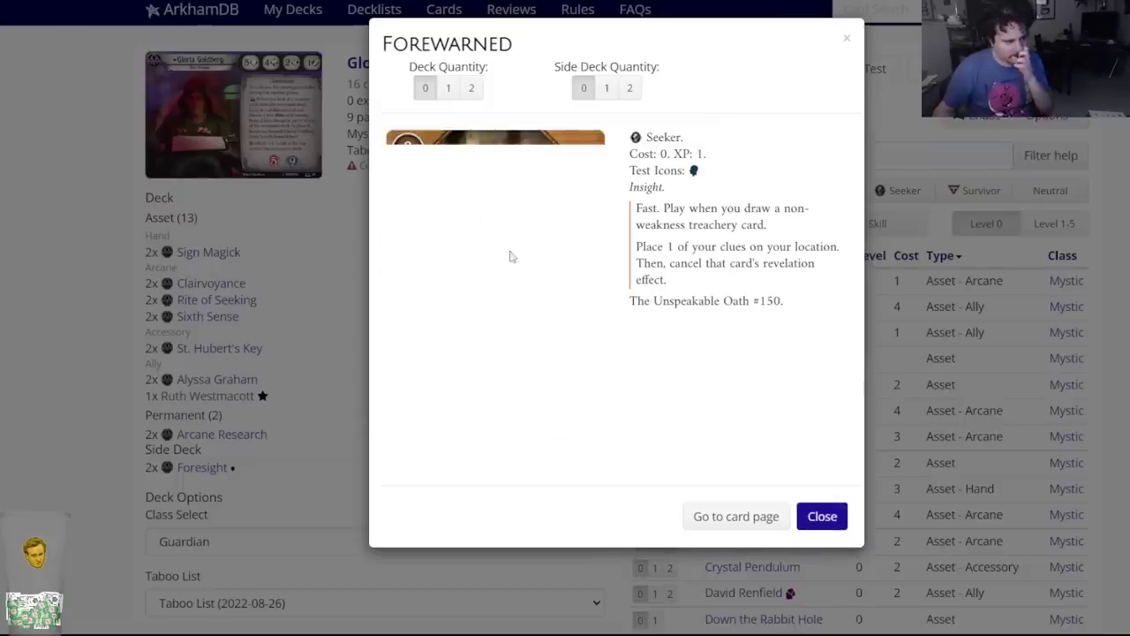
left_click(821, 517)
left_click(723, 148)
left_click_drag(692, 155, 640, 155)
key("ctrl+a")
key("BackSpace")
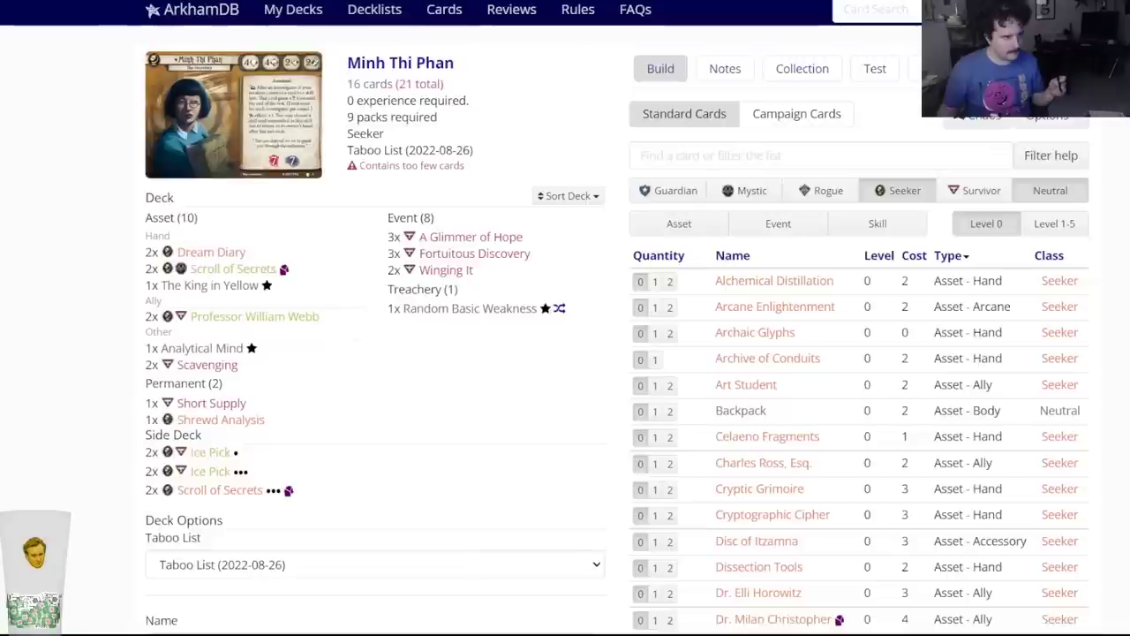
Find Schoffner's Catalogue by searching for scho in the Minh Thi Phan deck and add two copies to the deck.
left_click(656, 152)
type("scho")
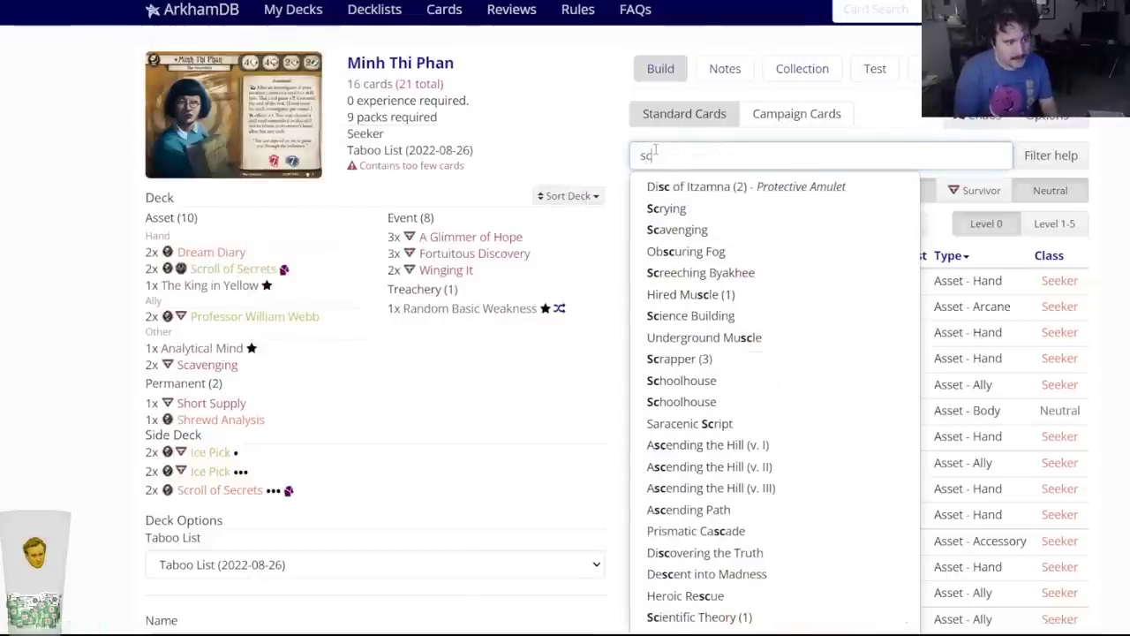
left_click(703, 251)
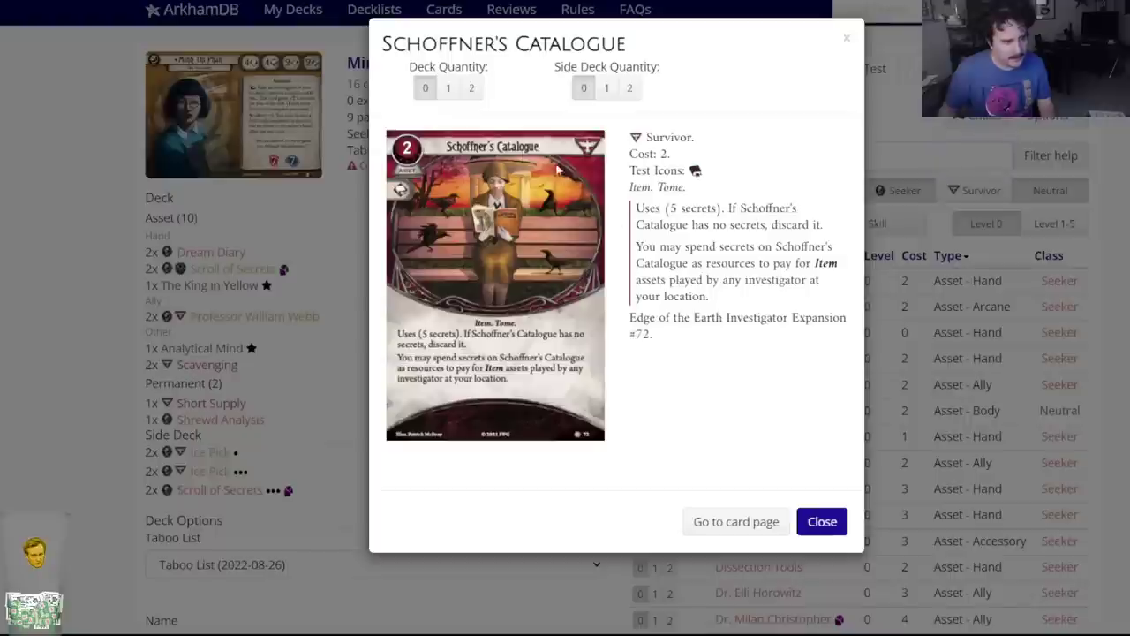
left_click(481, 91)
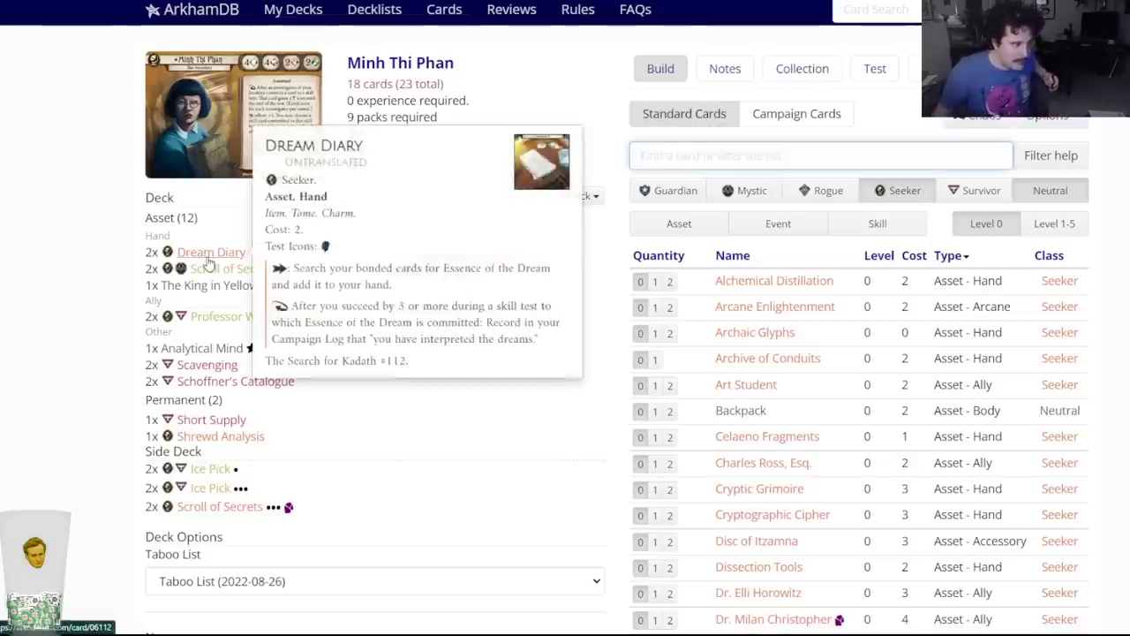
Try two copies of Tool Belt in the Minh Thi Phan deck, read the card's text and remove both copies.
mouse_move(228, 270)
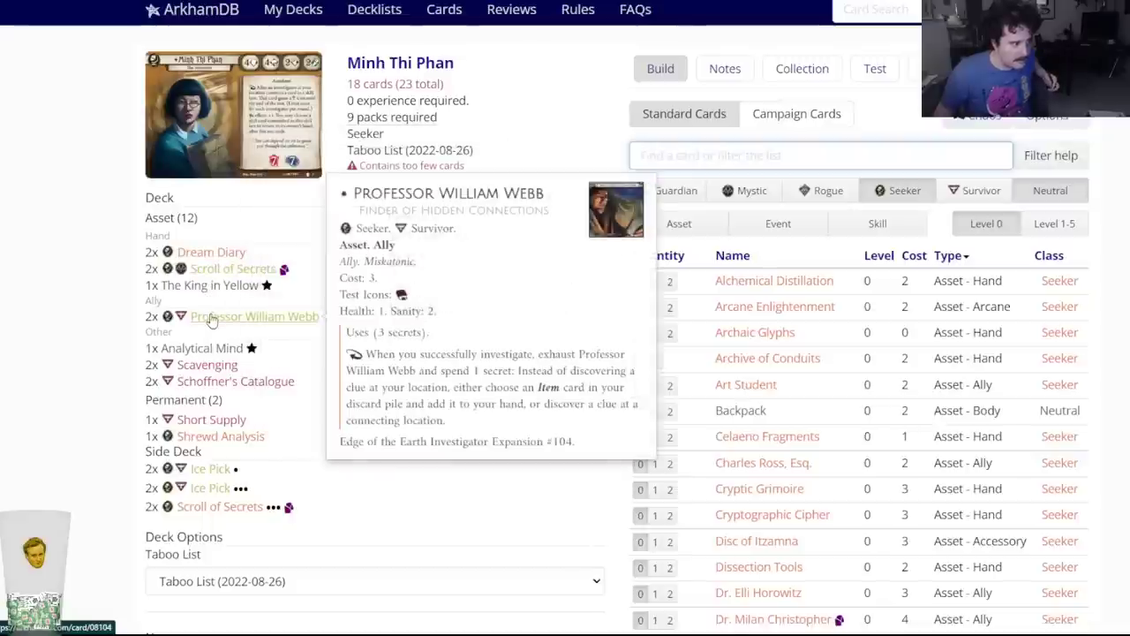
mouse_move(214, 319)
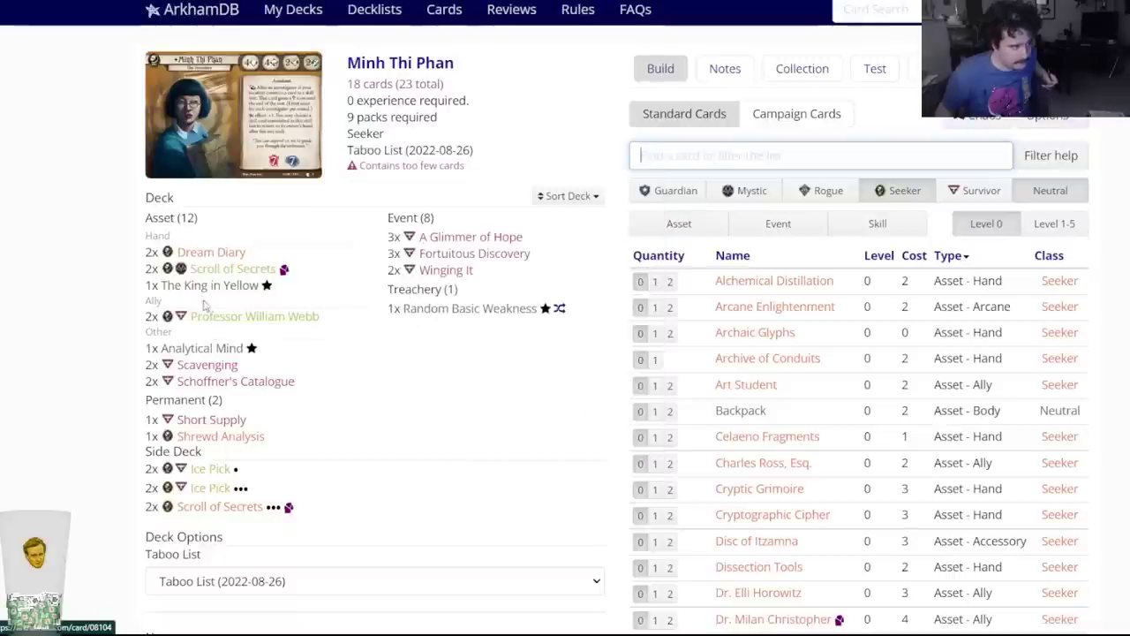
mouse_move(209, 378)
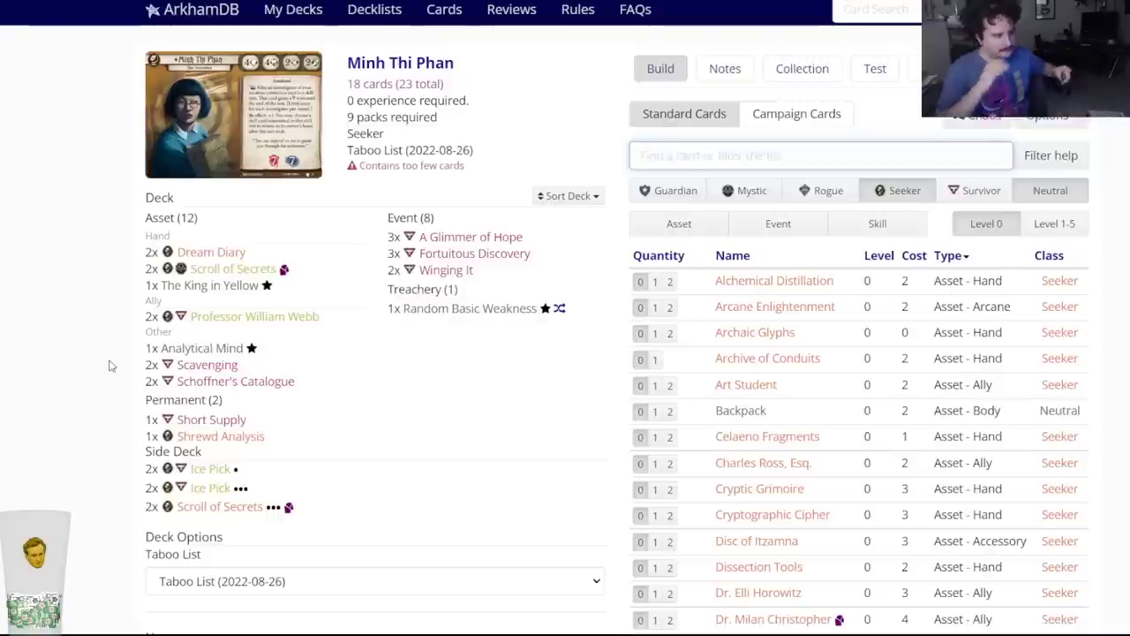
type("tool be")
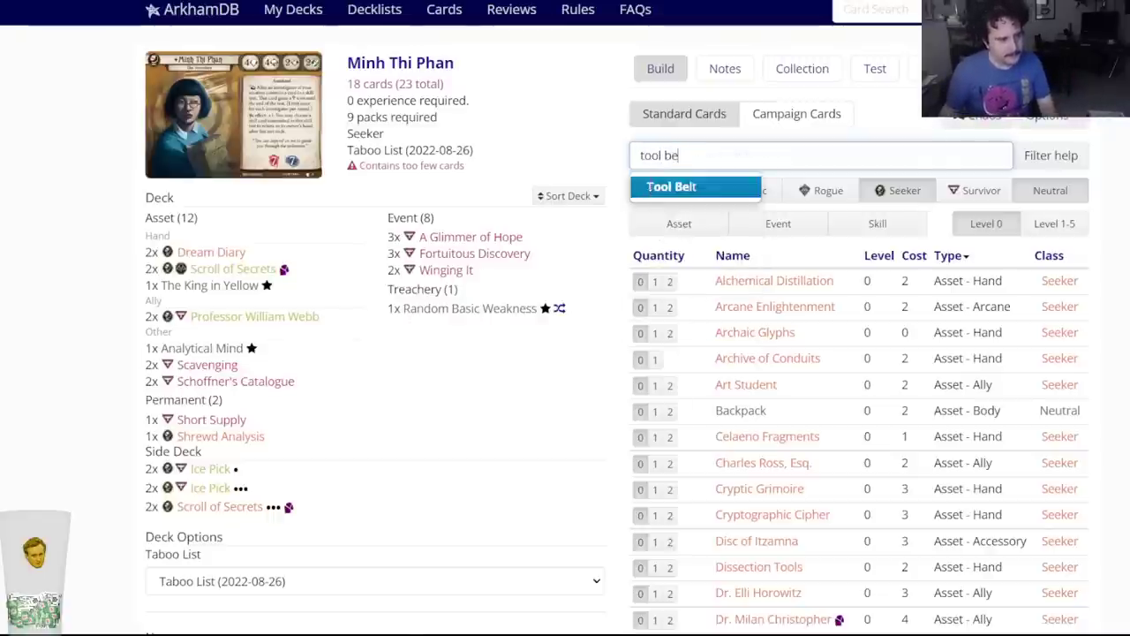
key("Return")
left_click(471, 87)
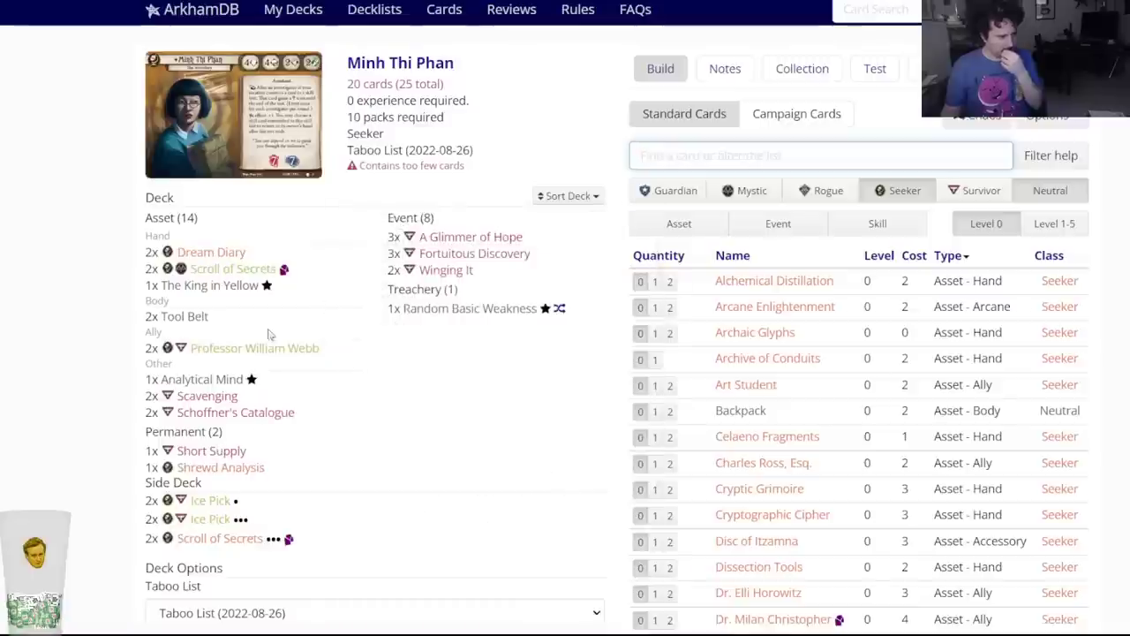
left_click(203, 324)
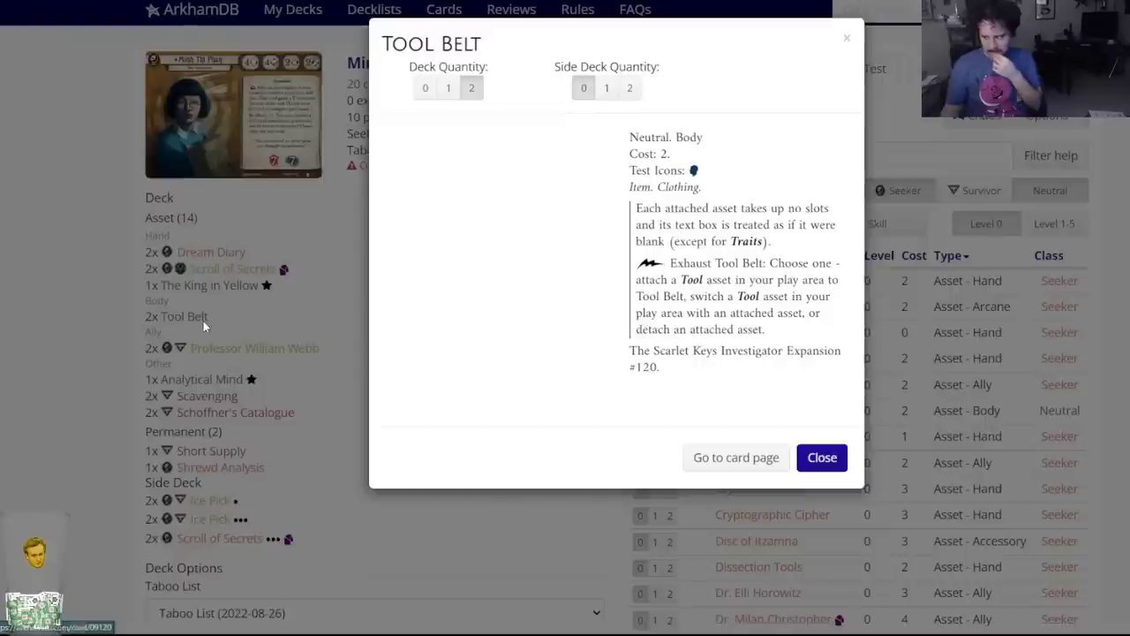
left_click(425, 89)
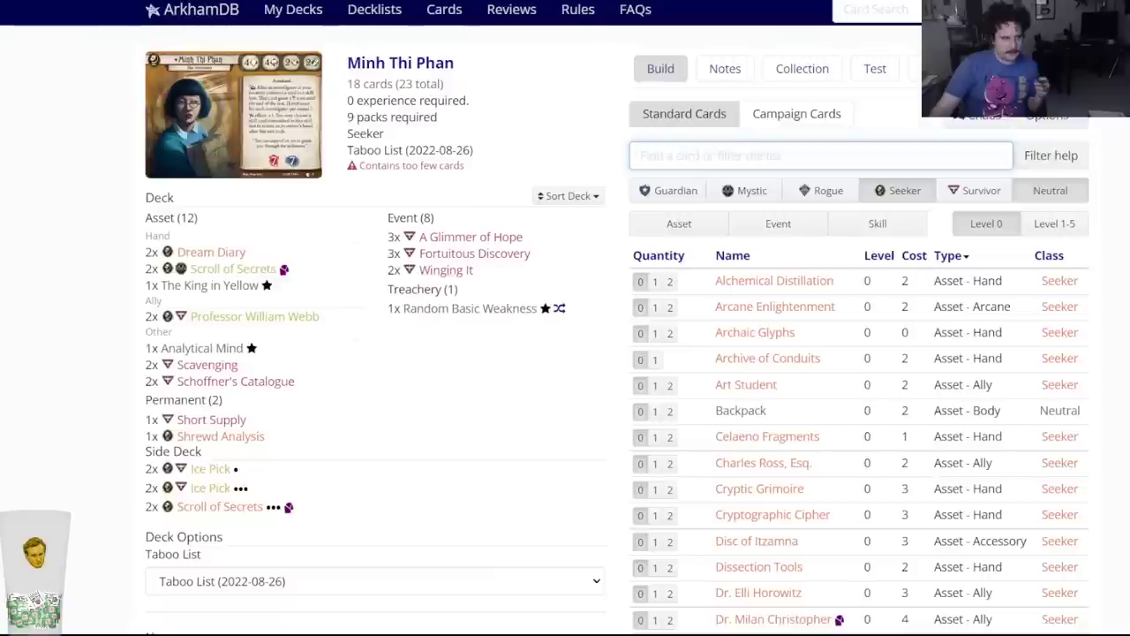
Switch to the Harvey Walters deck and add two copies of Celaeno Fragments.
key("ctrl+Tab")
key("ctrl+Tab")
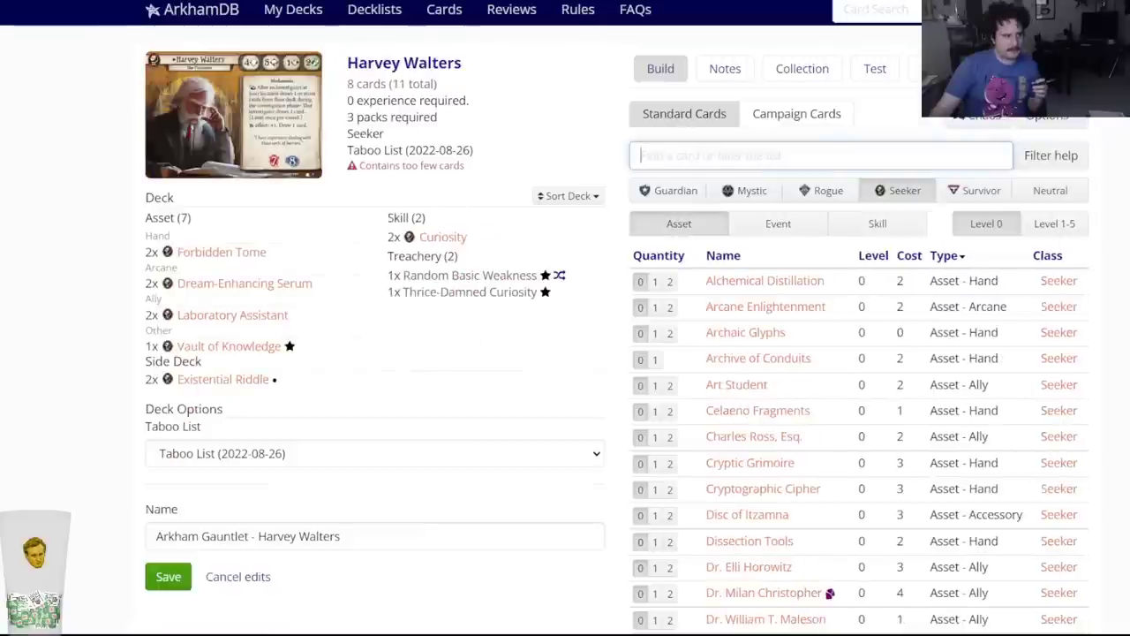
left_click(672, 412)
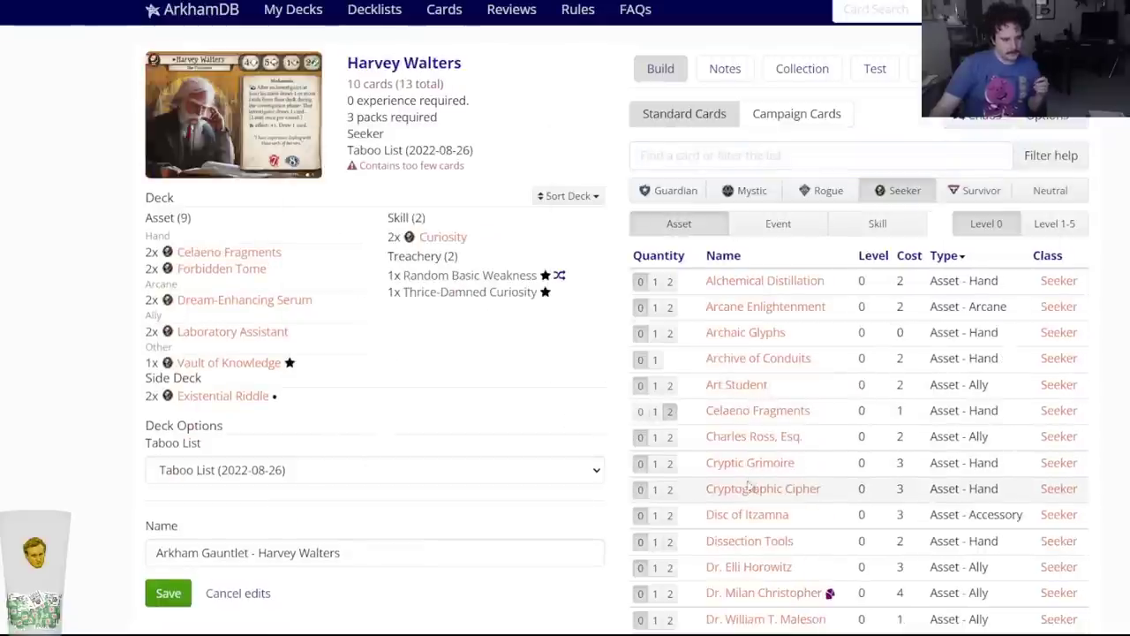
Return to the Minh Thi Phan deck, try two copies of Cryptographic Cipher and remove both copies.
mouse_move(747, 488)
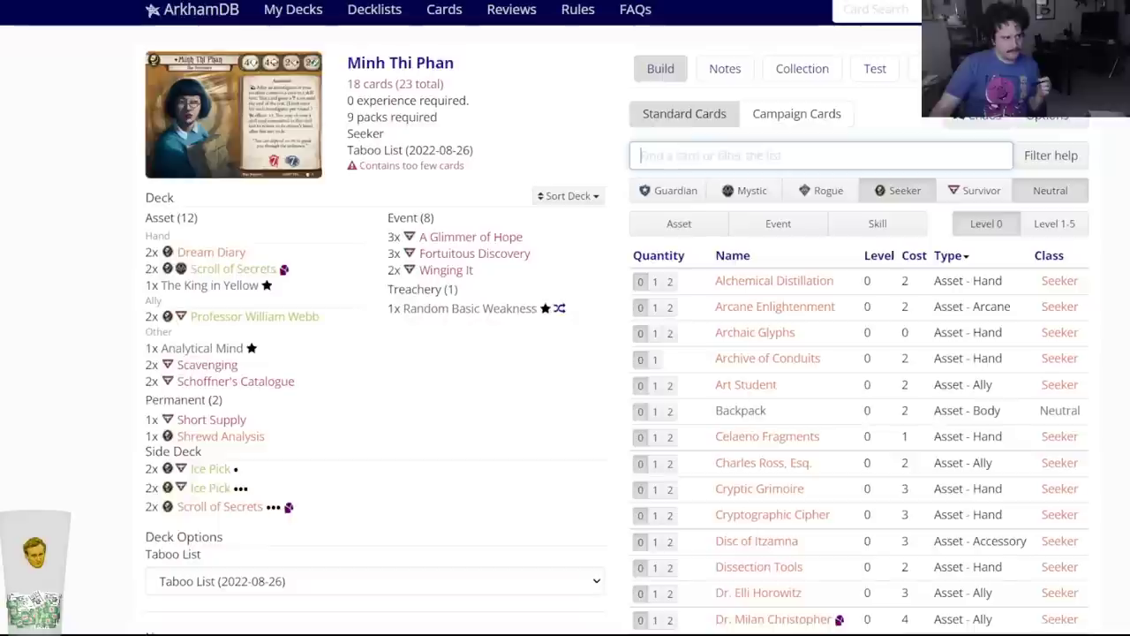
mouse_move(751, 542)
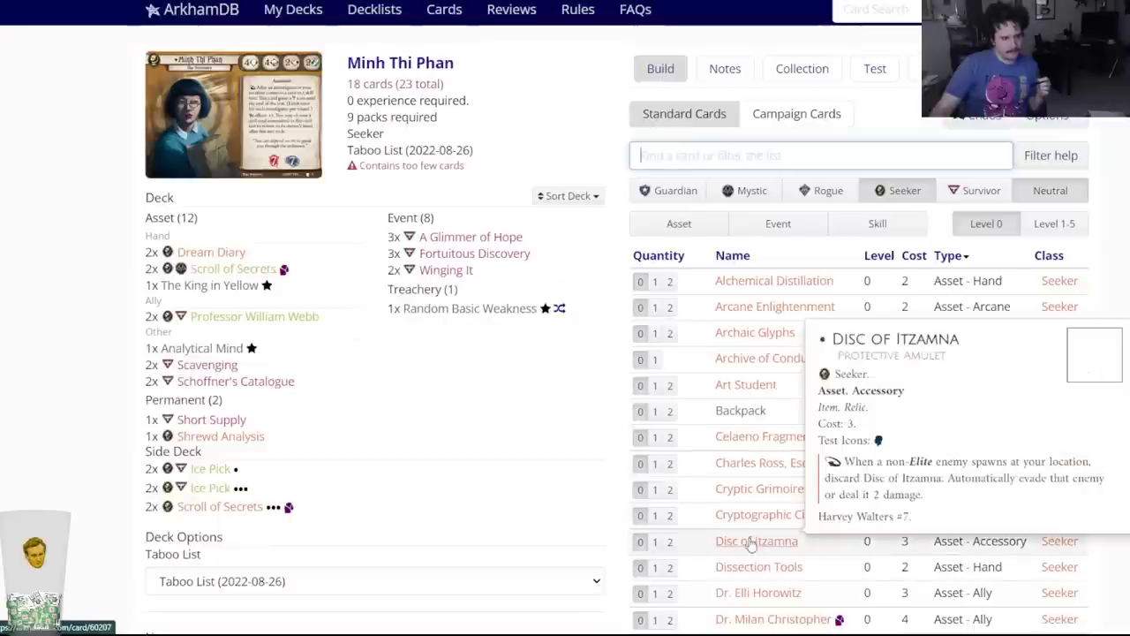
left_click(669, 515)
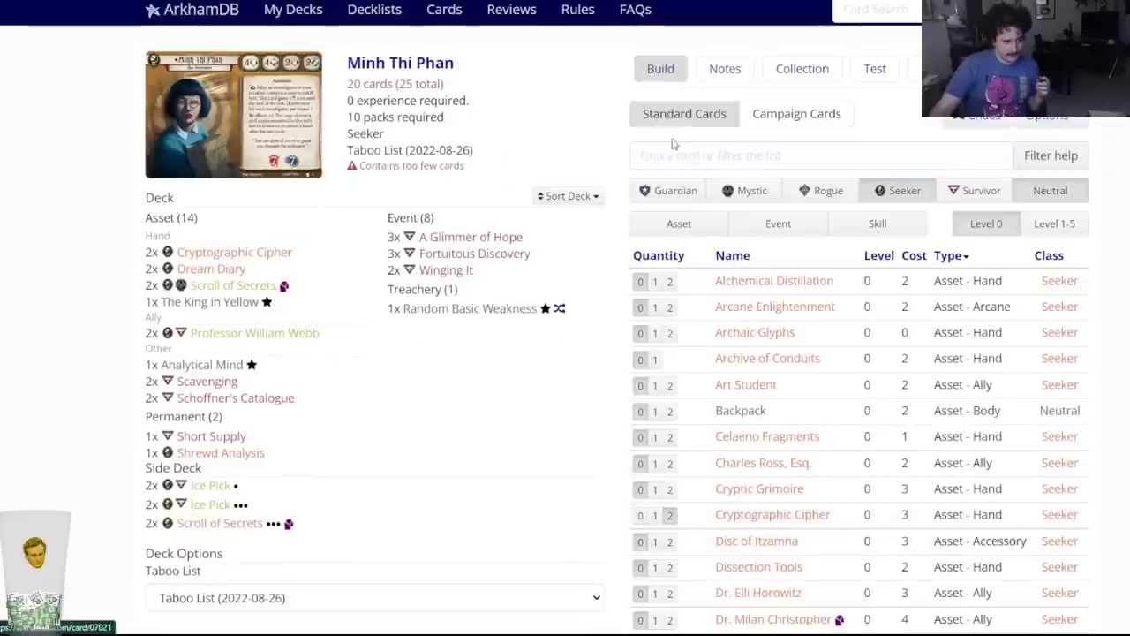
left_click(208, 251)
left_click(424, 84)
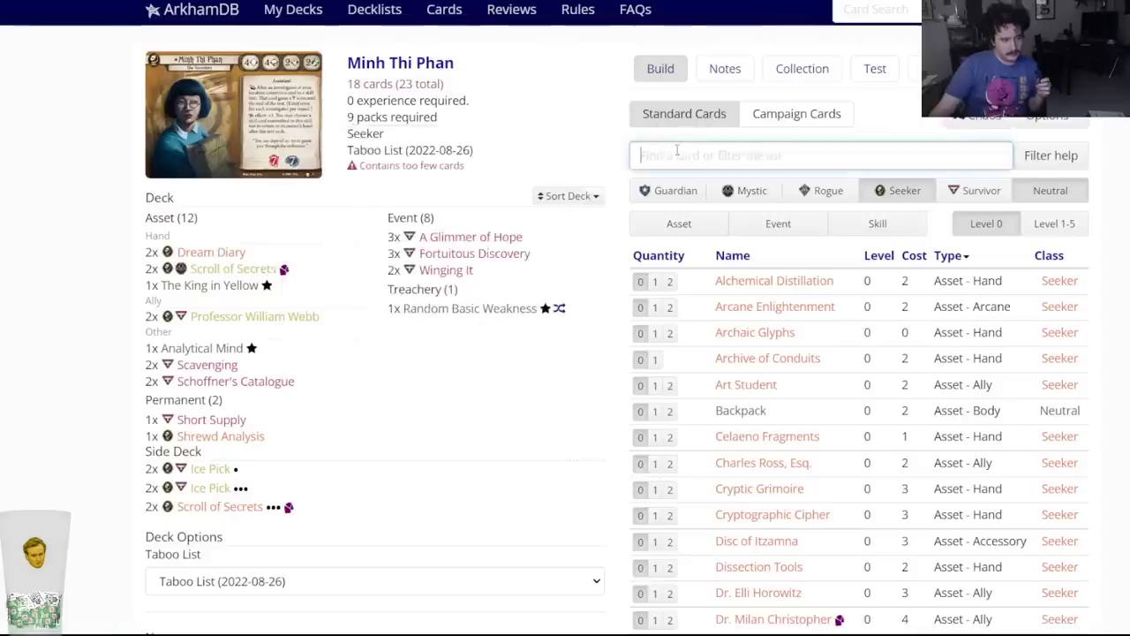
Find the level 0 Perception skill by searching for percep and add two copies to the Minh Thi Phan deck.
type("percep")
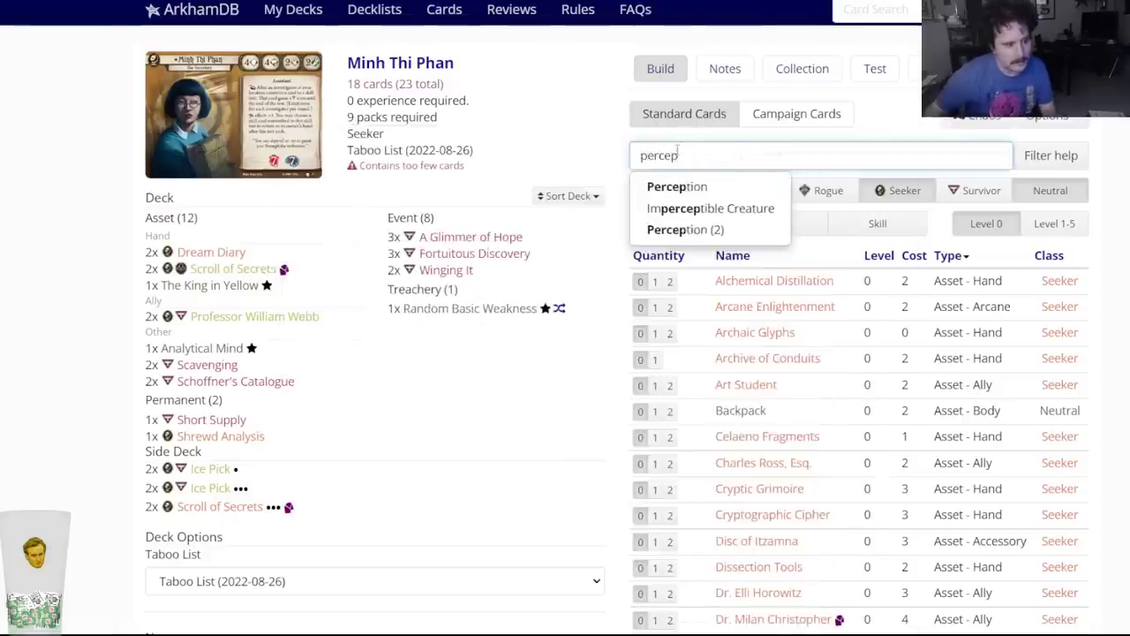
left_click(668, 186)
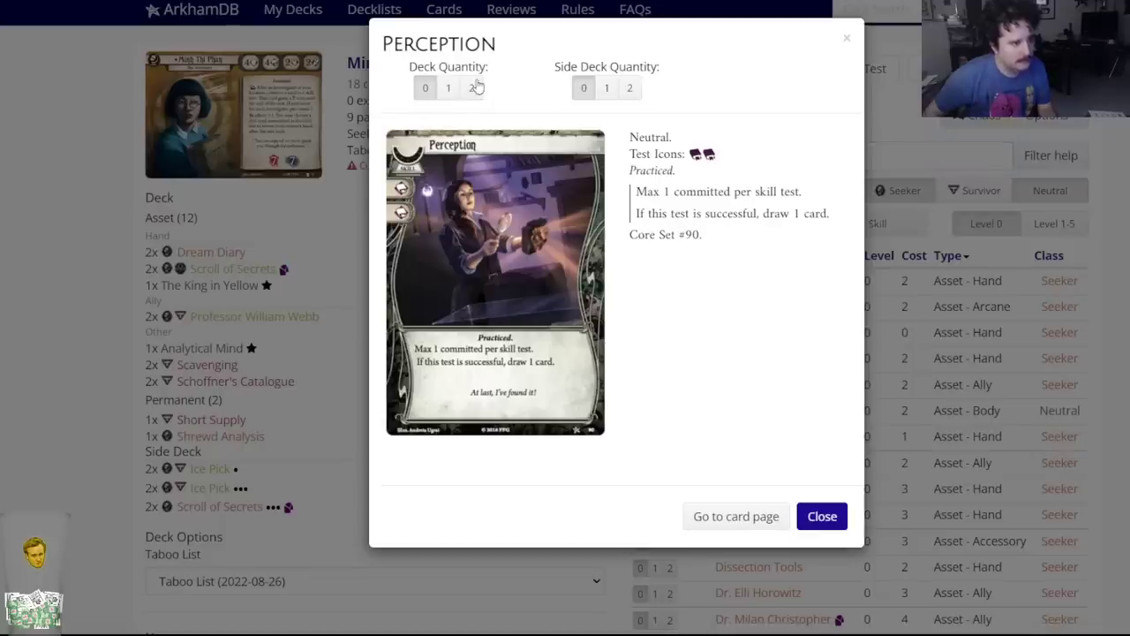
left_click(471, 86)
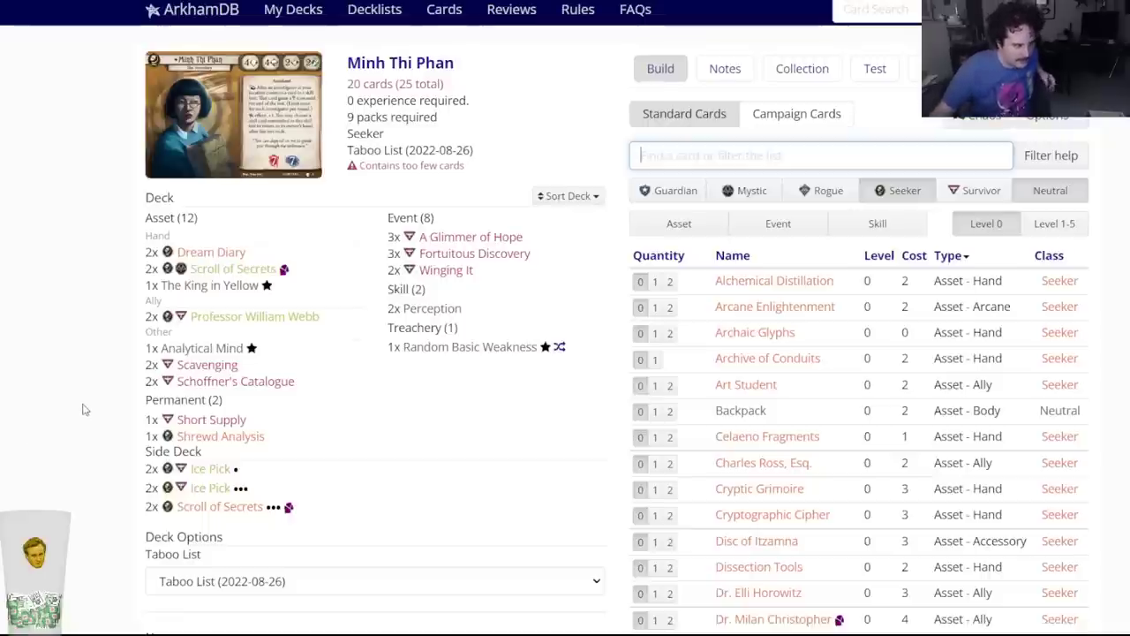
Search for webb, add two copies of the level 2 Professor William Webb to the Minh Thi Phan side deck and save the deck.
type("webb")
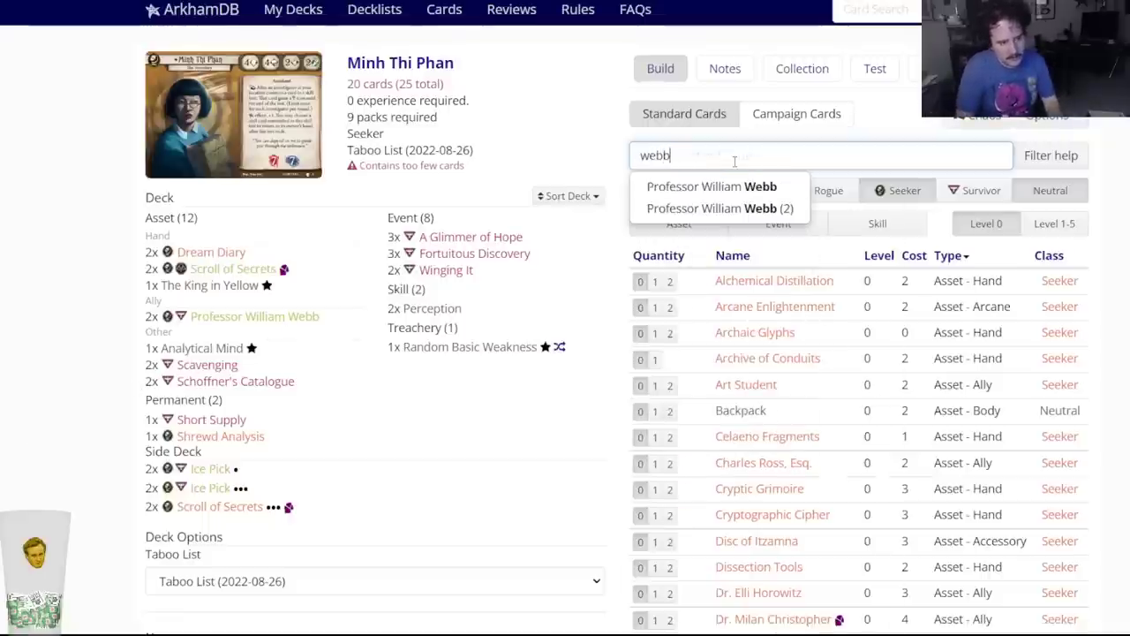
left_click(731, 215)
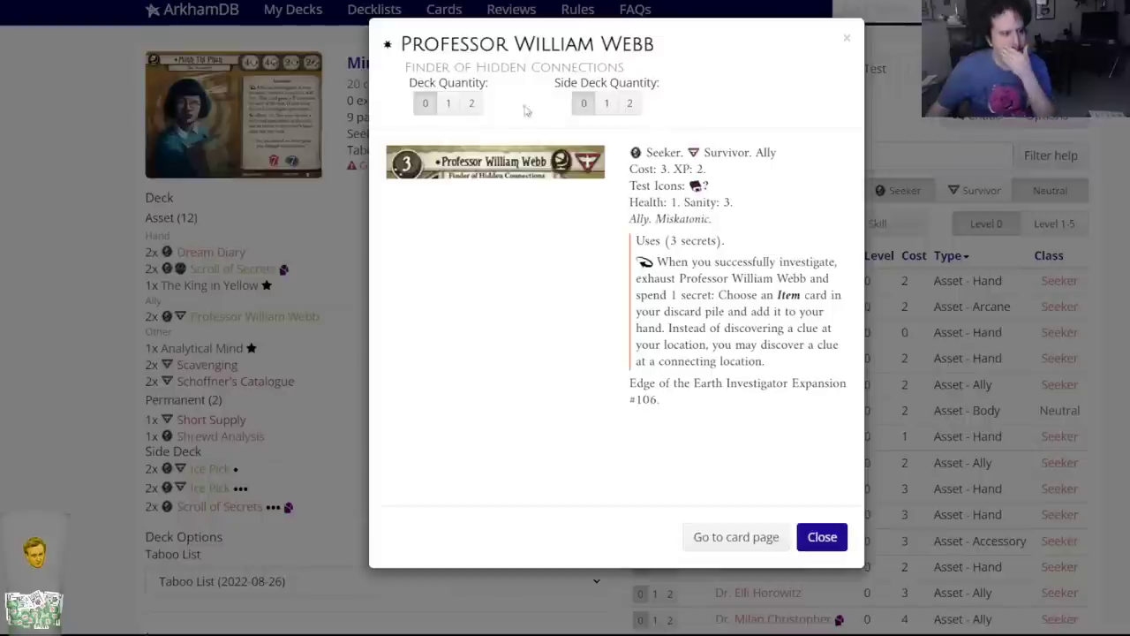
left_click(637, 103)
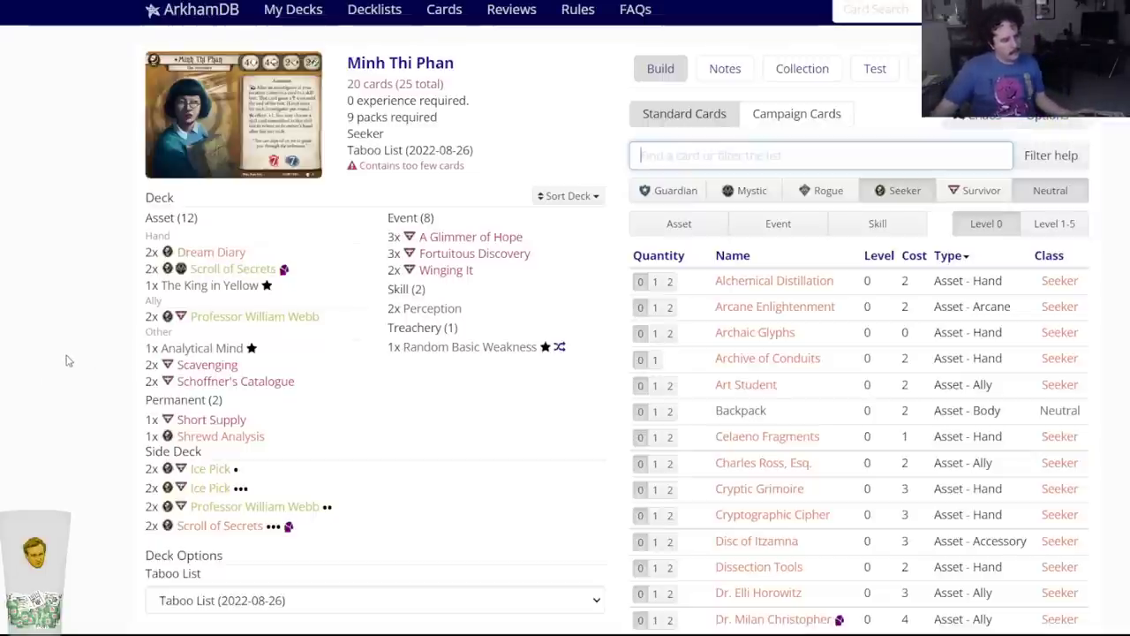
scroll(122, 341, "down", 4)
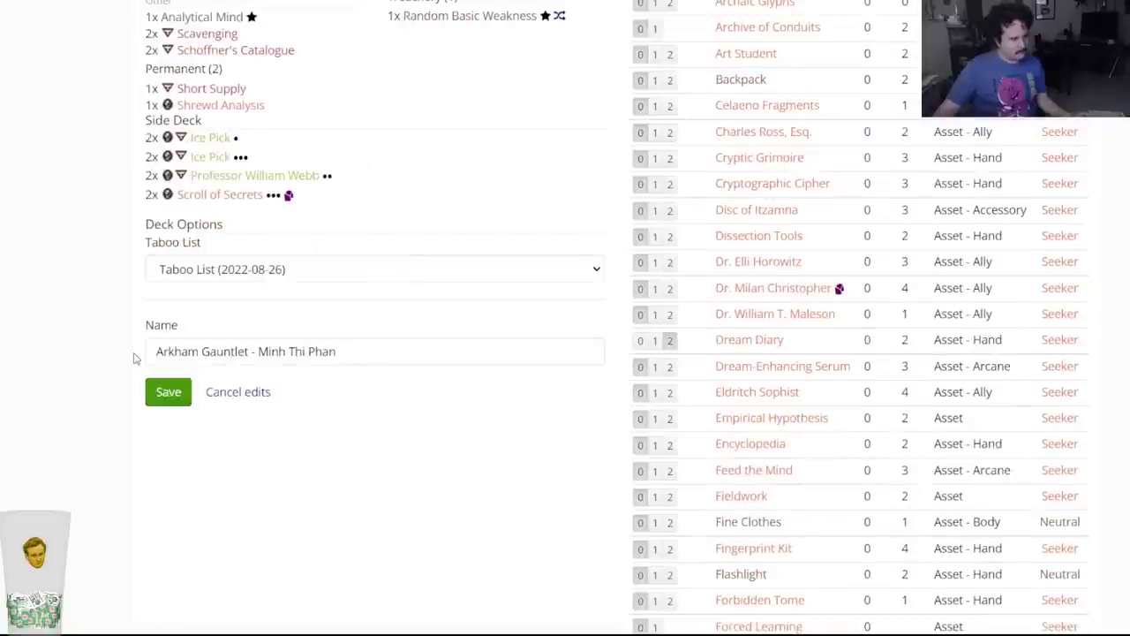
left_click(148, 385)
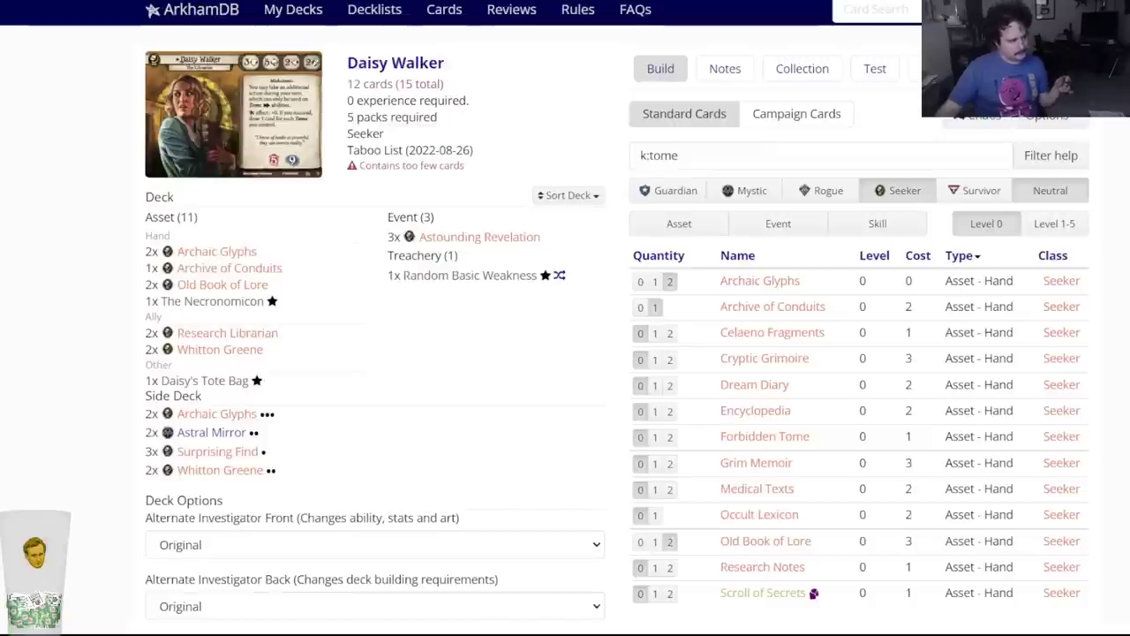
Switch to the Daisy Walker deck and add two copies each of Encyclopedia and Arcane Enlightenment.
left_click(689, 152)
left_click(670, 412)
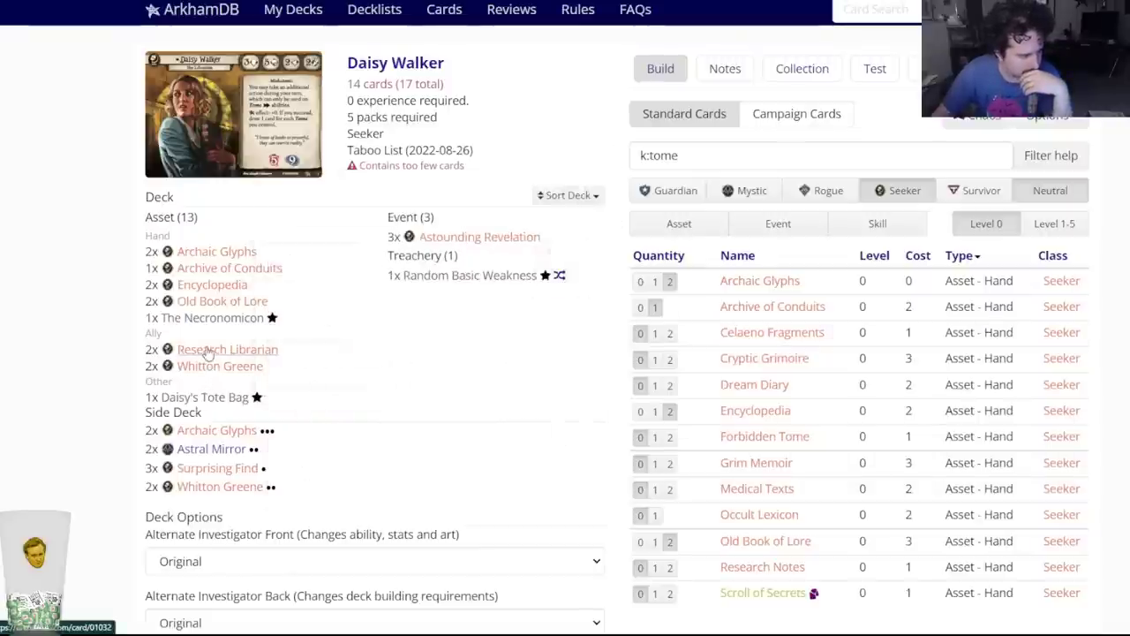
left_click_drag(684, 155, 616, 158)
type("arcane")
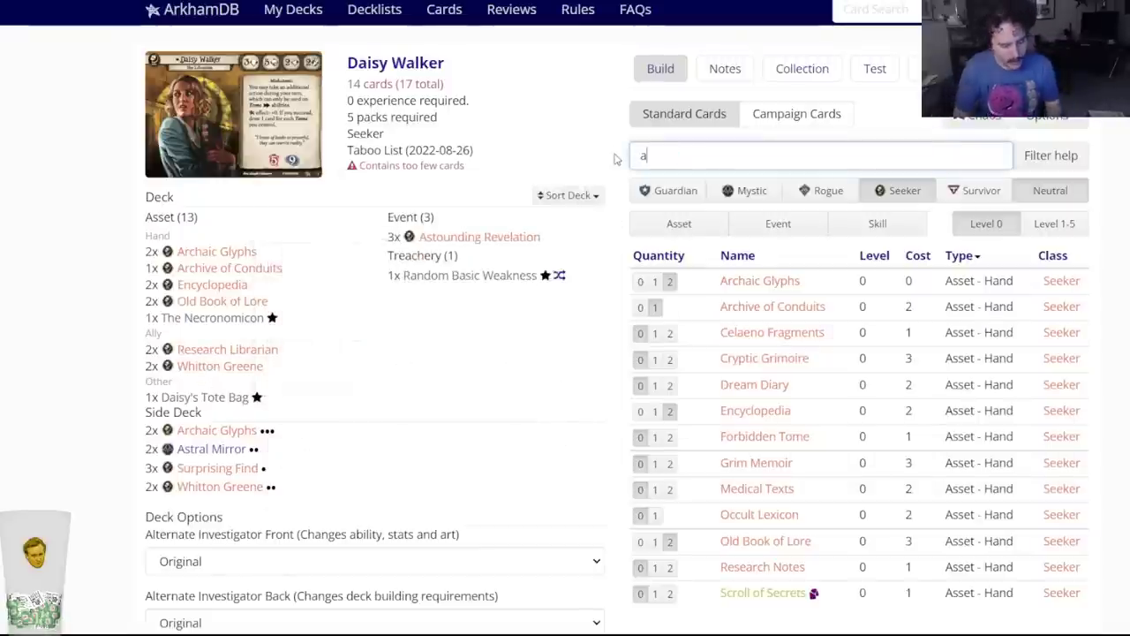
left_click(694, 336)
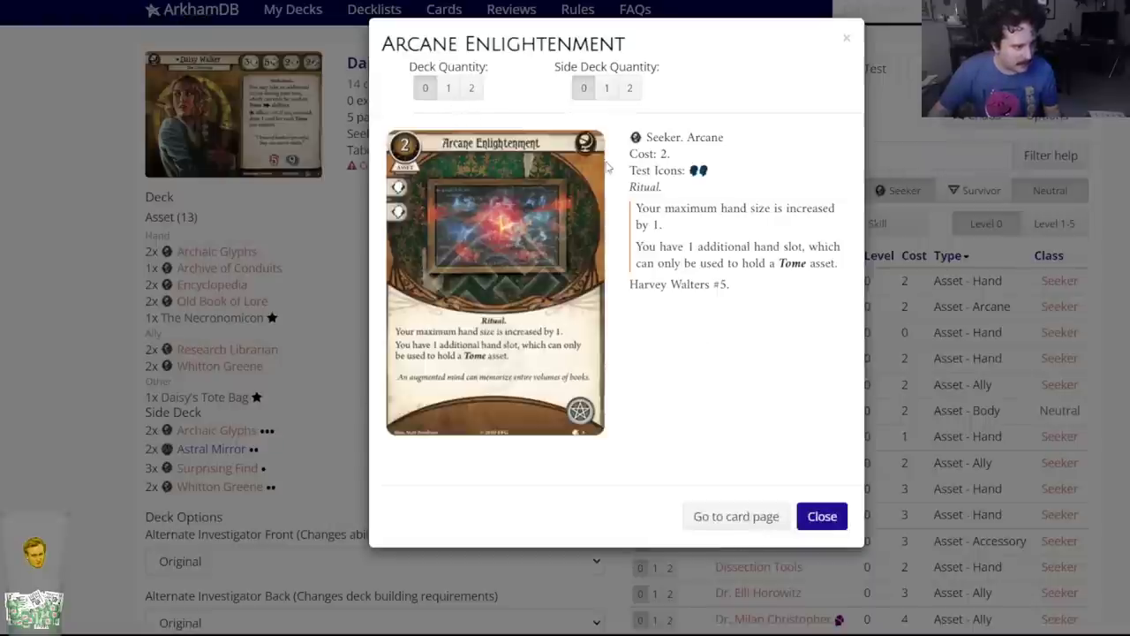
left_click(471, 89)
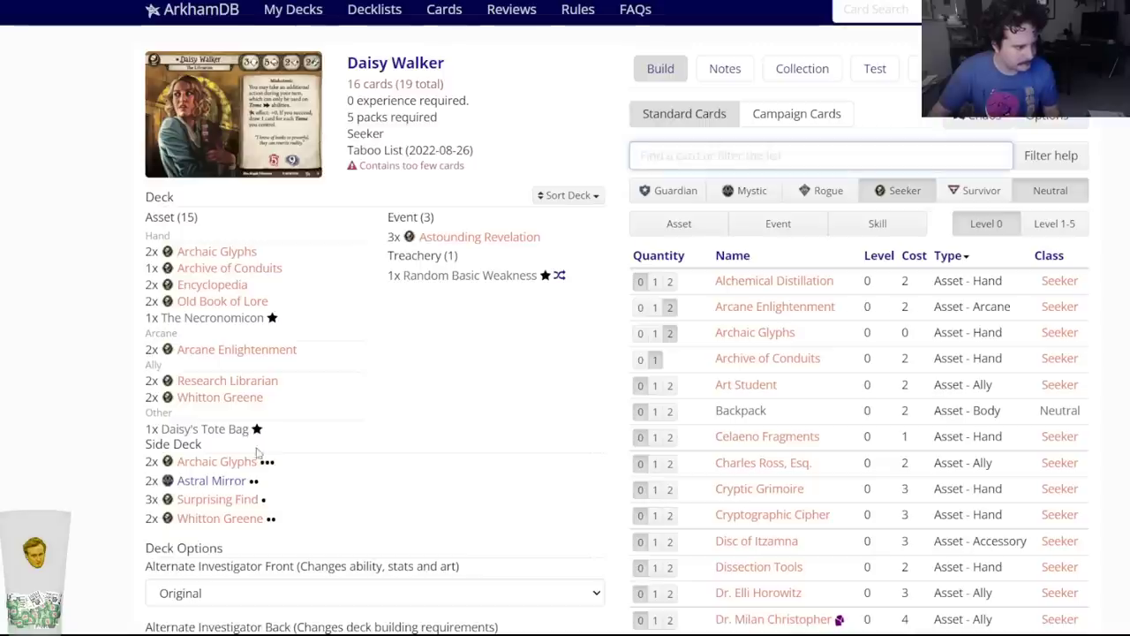
Remove the Core Set versions of Daisy's Tote Bag and The Necronomicon from the Daisy Walker deck.
left_click(223, 430)
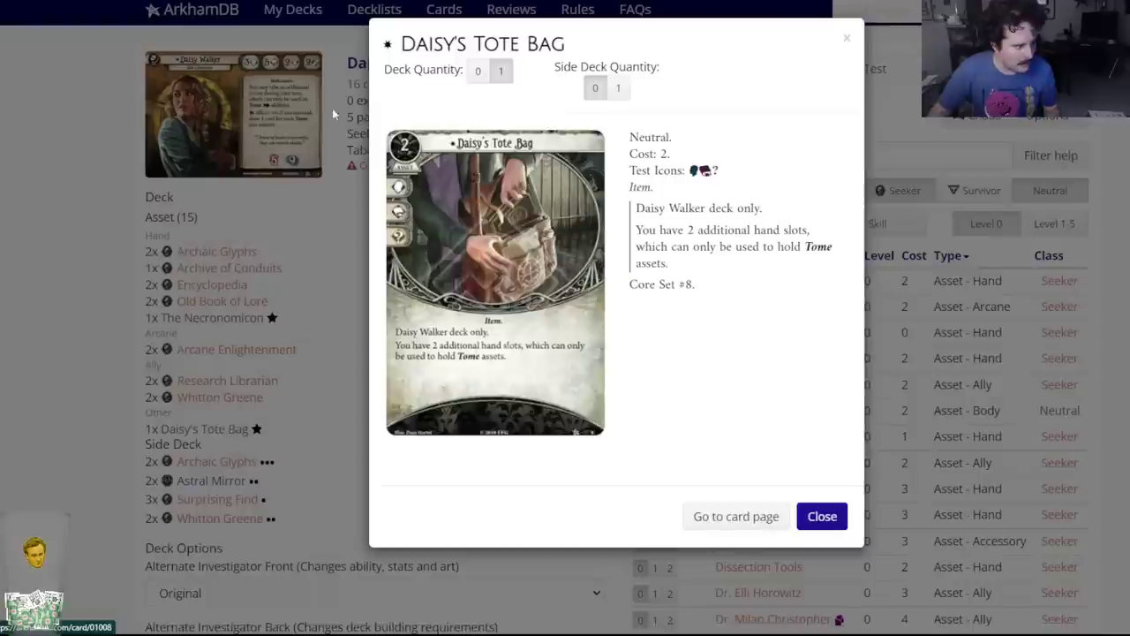
left_click(477, 71)
left_click(216, 318)
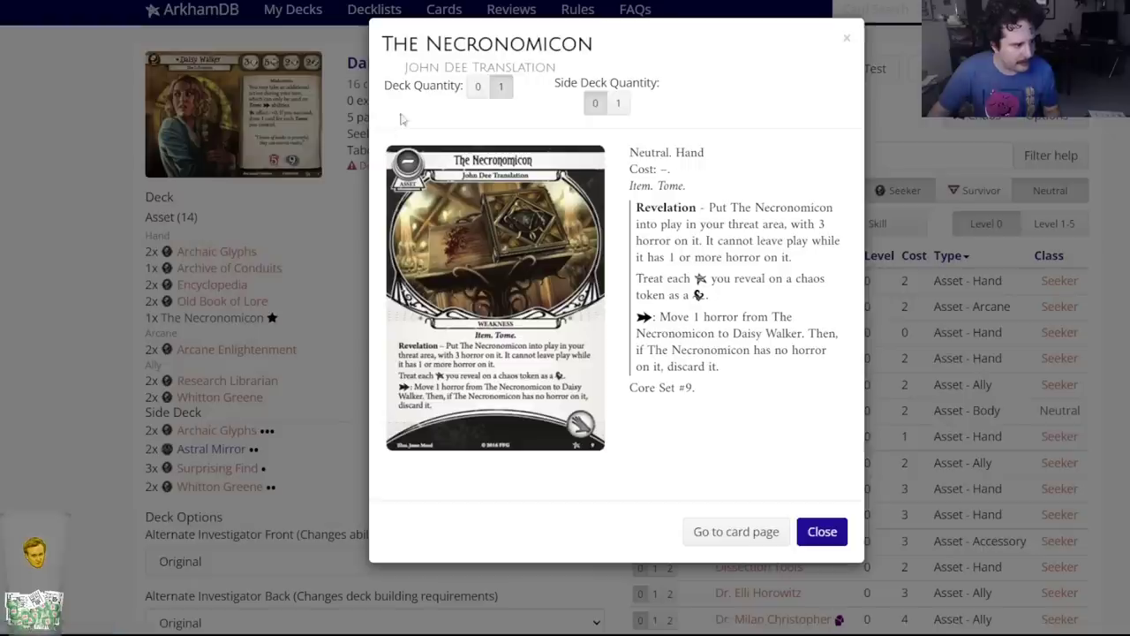
left_click(477, 86)
Search for daisy and add one copy of the last-listed version of Daisy's Tote Bag to the deck.
left_click(664, 155)
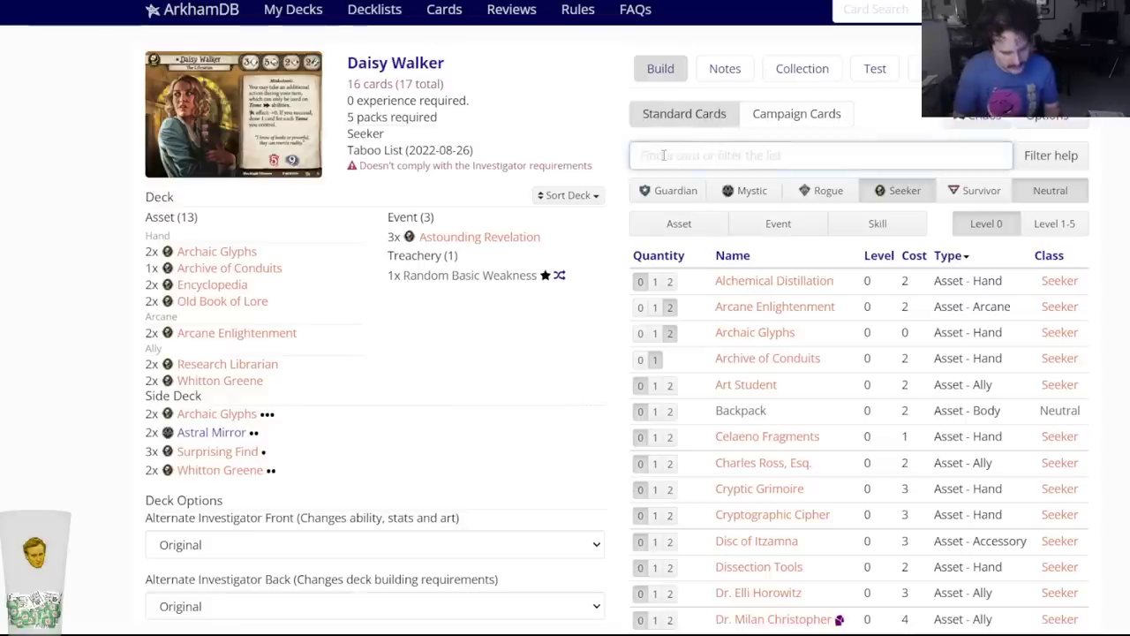
type("daisy")
key("Down")
key("Down")
key("Down")
key("Down")
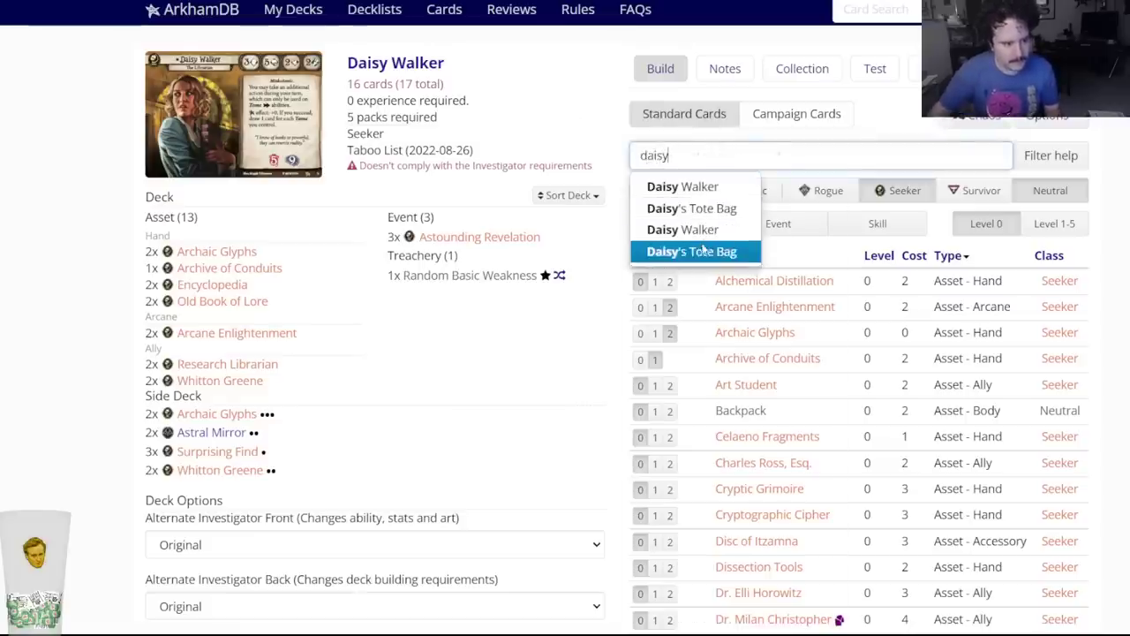
key("Return")
left_click(501, 73)
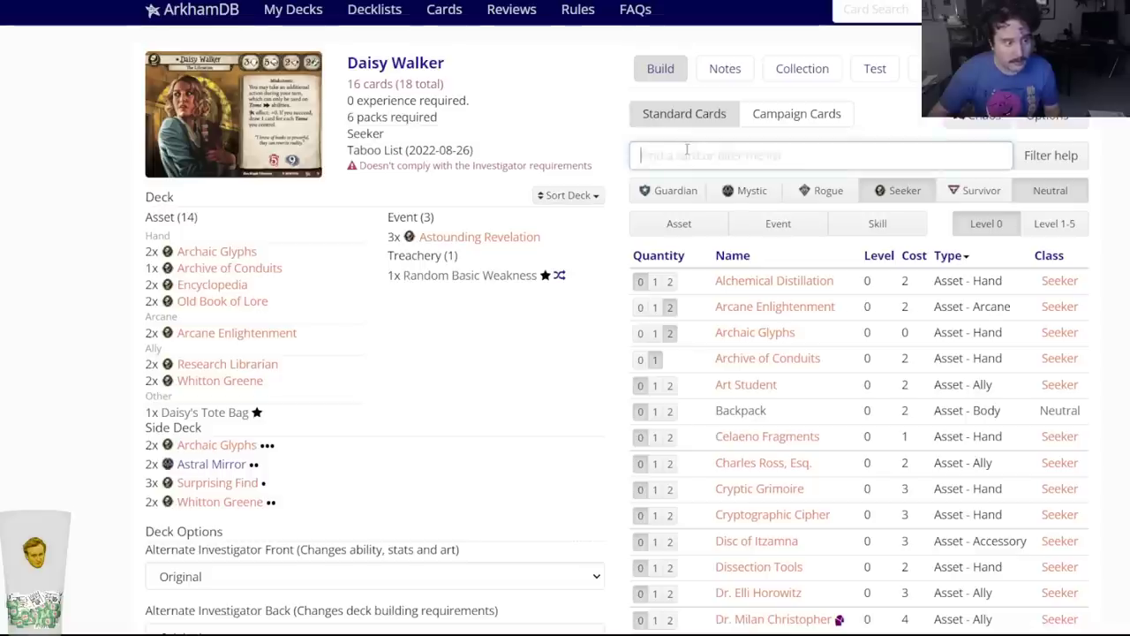
Search for necron and add one copy of the advanced John Dee Translation of The Necronomicon from Read or Die.
left_click(687, 150)
type("necron")
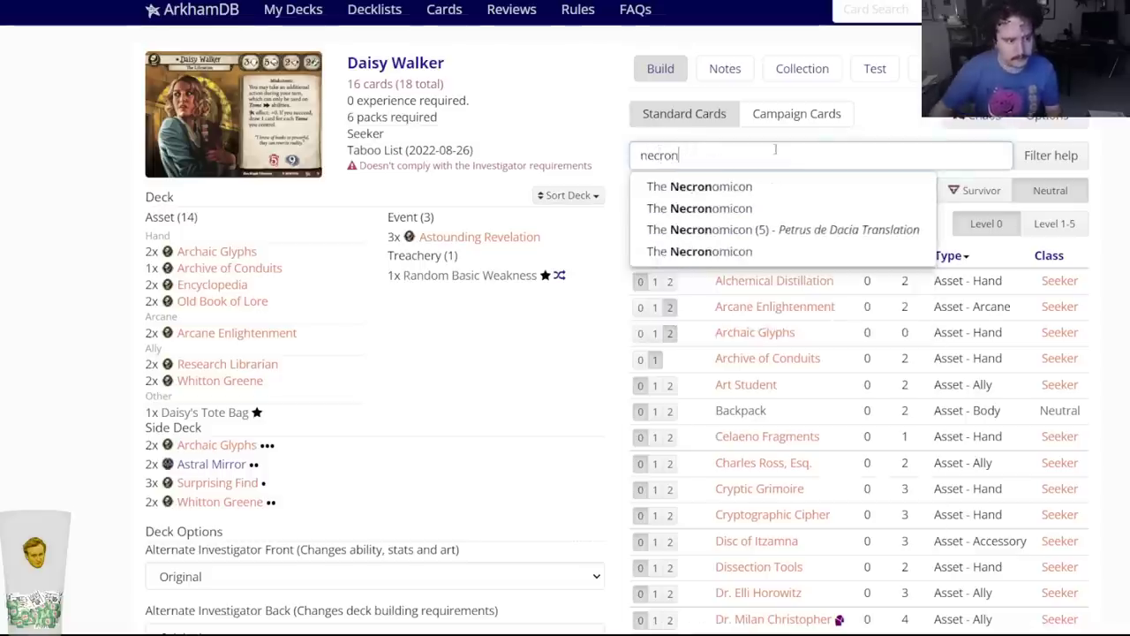
left_click(768, 251)
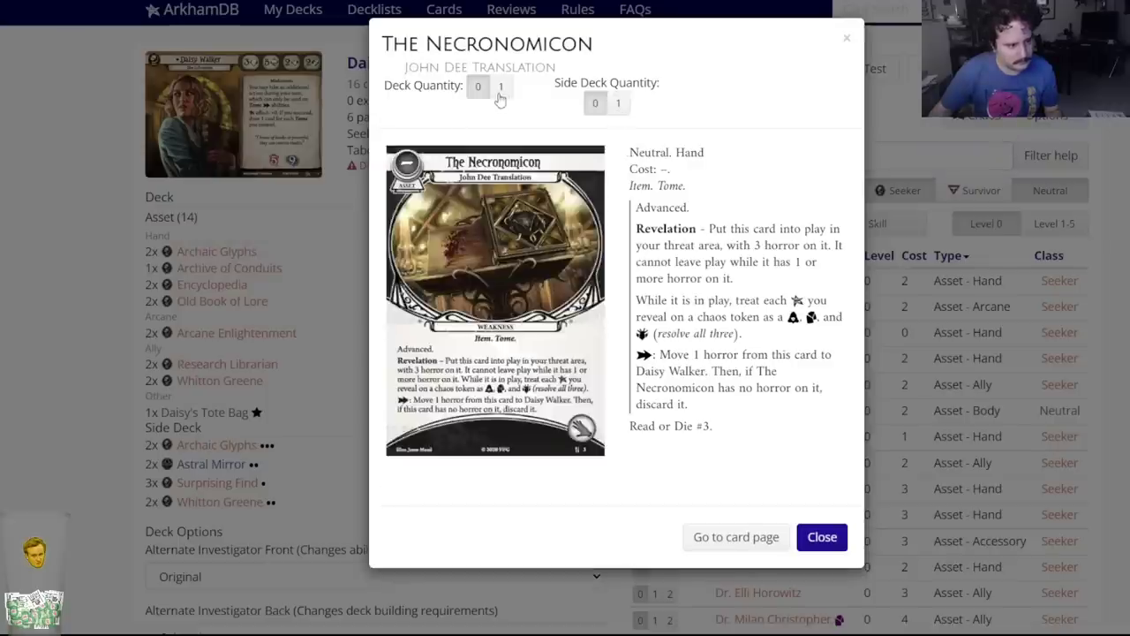
left_click(500, 89)
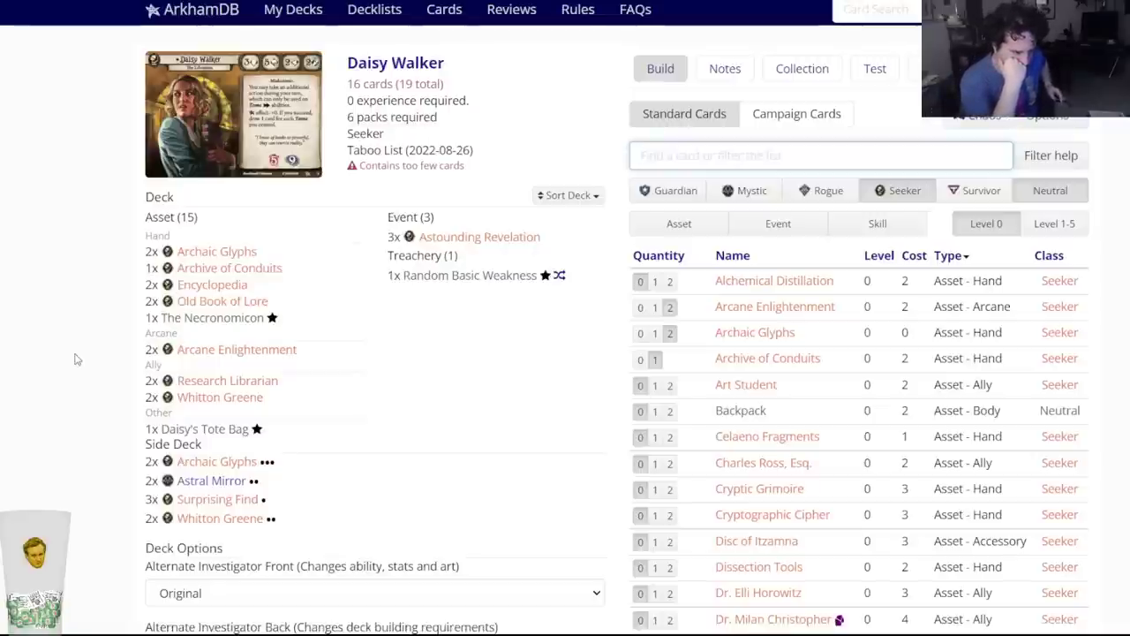
Filter the card list with k:tome, read the side deck's Astral Mirror and look over the level 0 Seeker tomes.
type("k:tom")
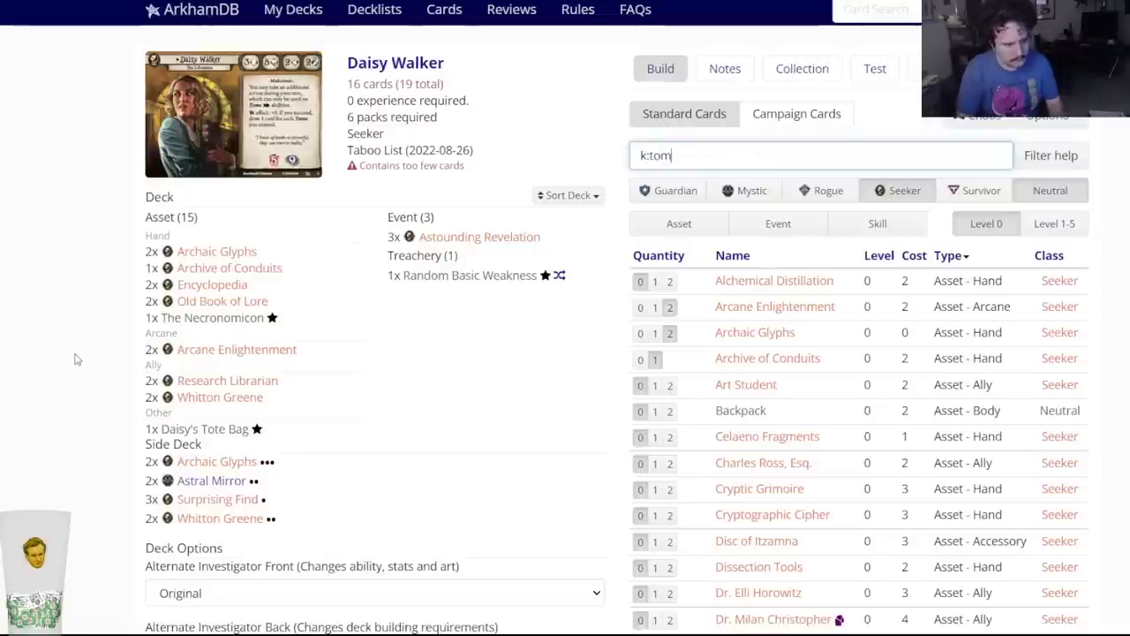
type("e")
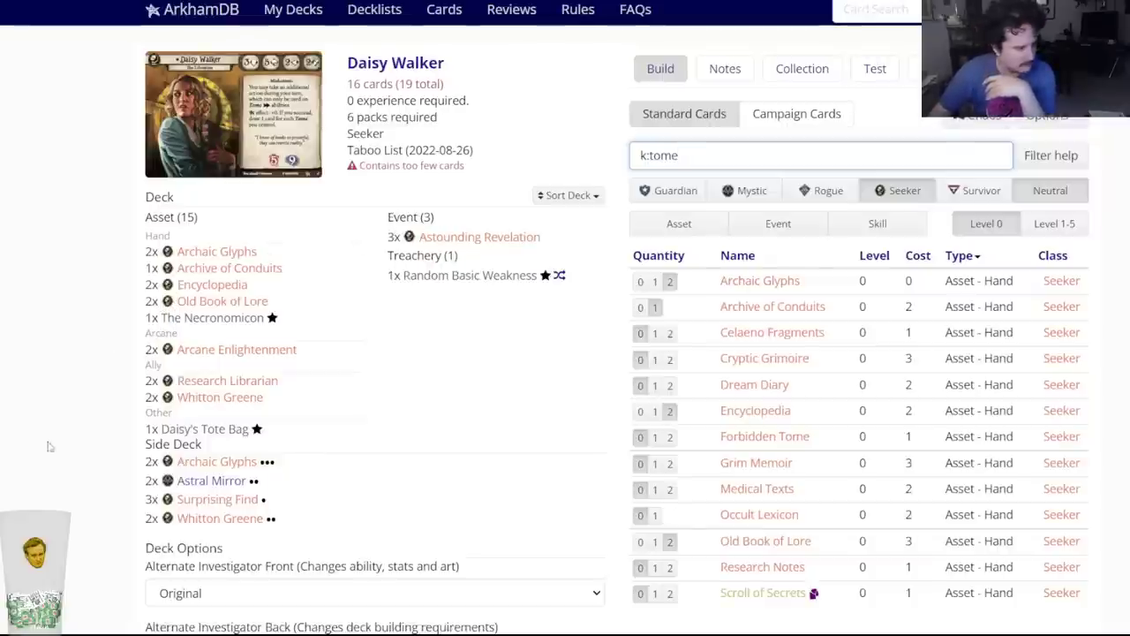
left_click(186, 480)
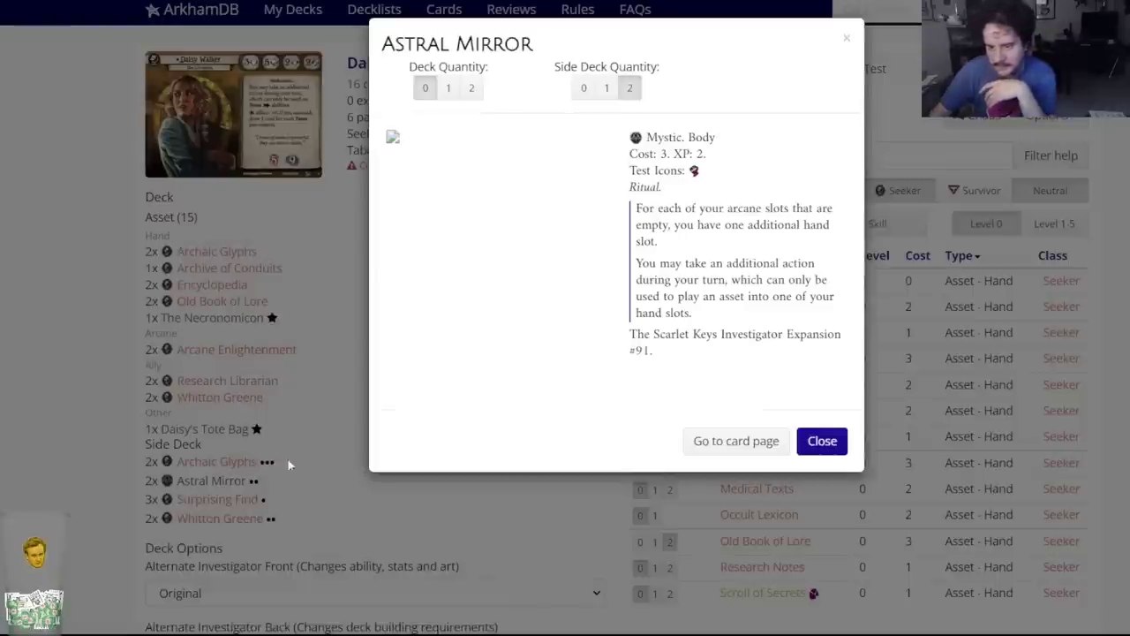
left_click(817, 439)
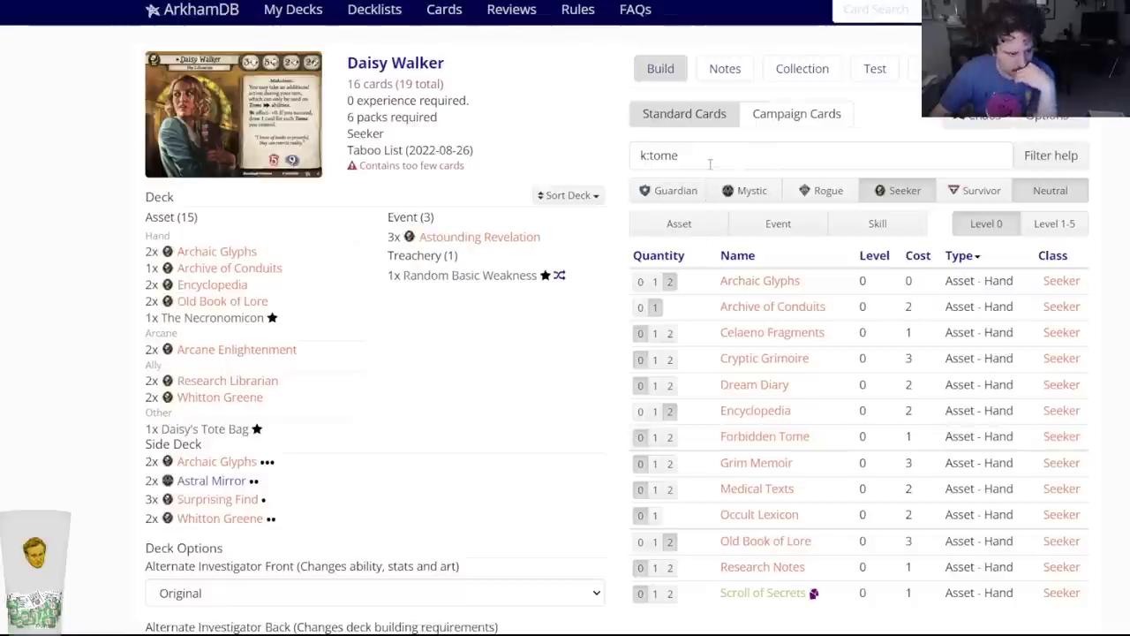
mouse_move(757, 441)
mouse_move(757, 362)
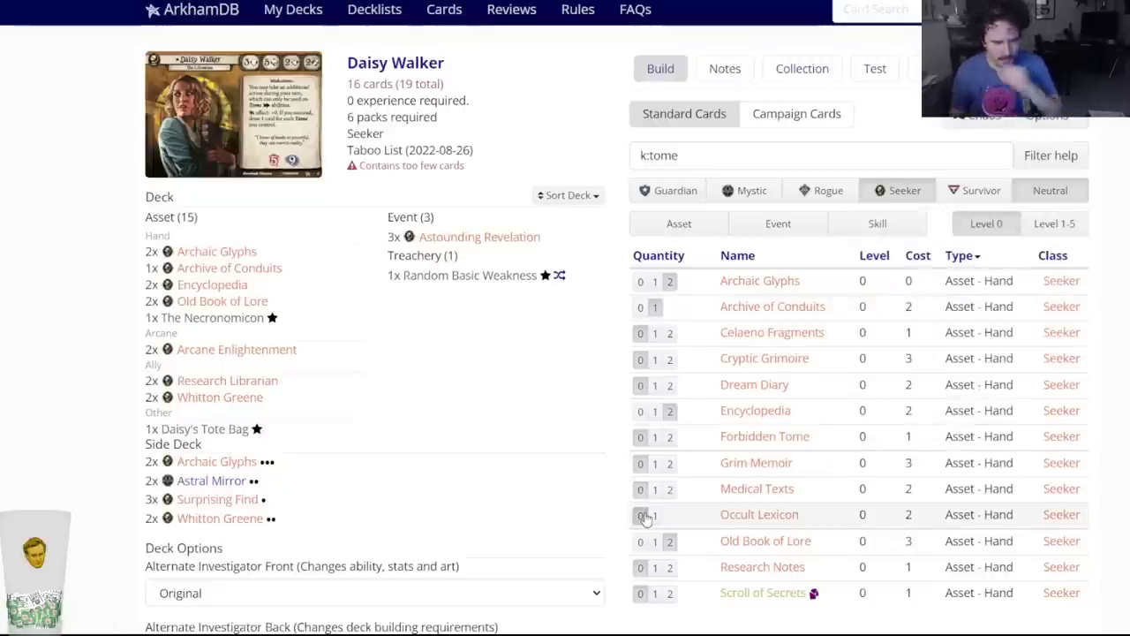
Narrow the tome list to level 0 Mystic assets and look at Scroll of Prophecies.
left_click(884, 221)
left_click(744, 176)
left_click(764, 217)
left_click(699, 231)
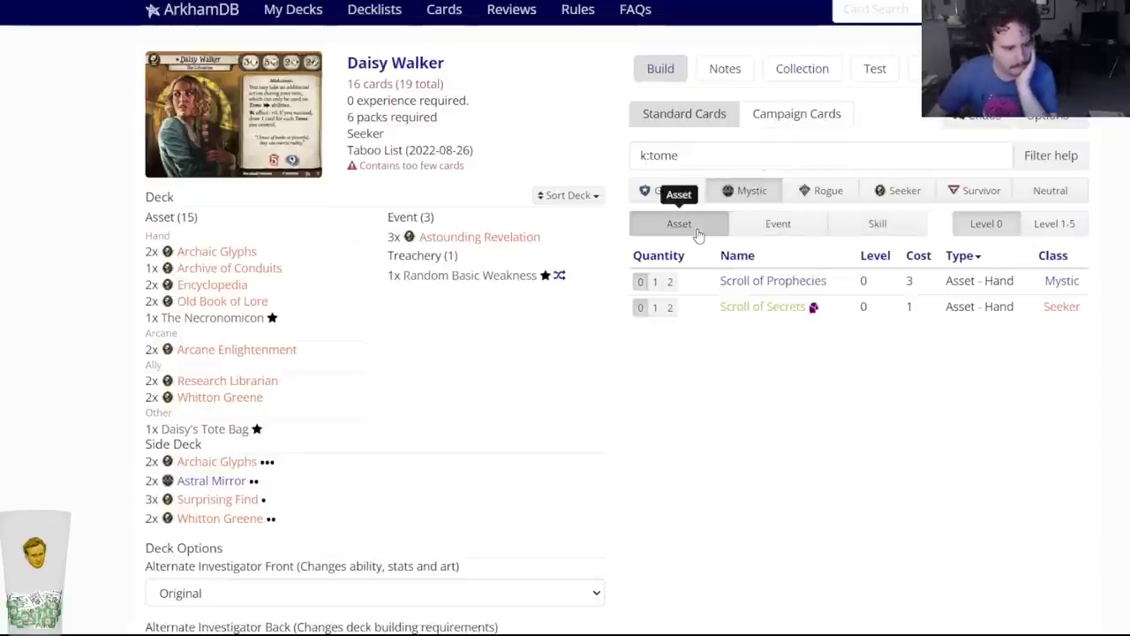
mouse_move(731, 281)
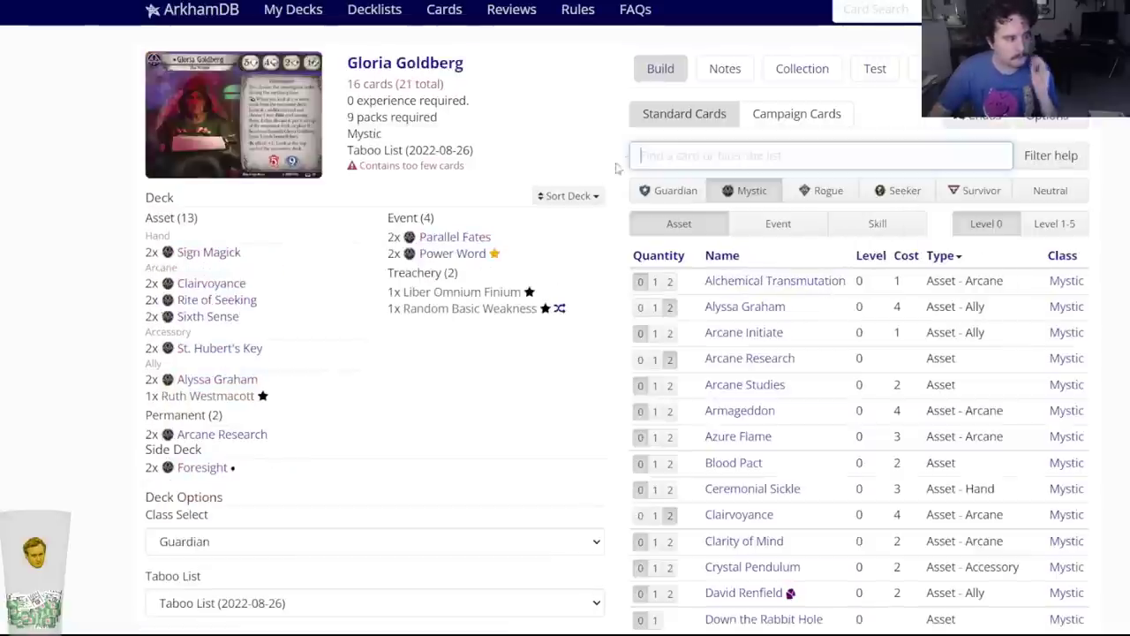
In the Gloria Goldberg deck, search for scroll of and add two copies of the Mystic Scroll of Secrets (3) to the side deck.
left_click(669, 156)
type("scroll of")
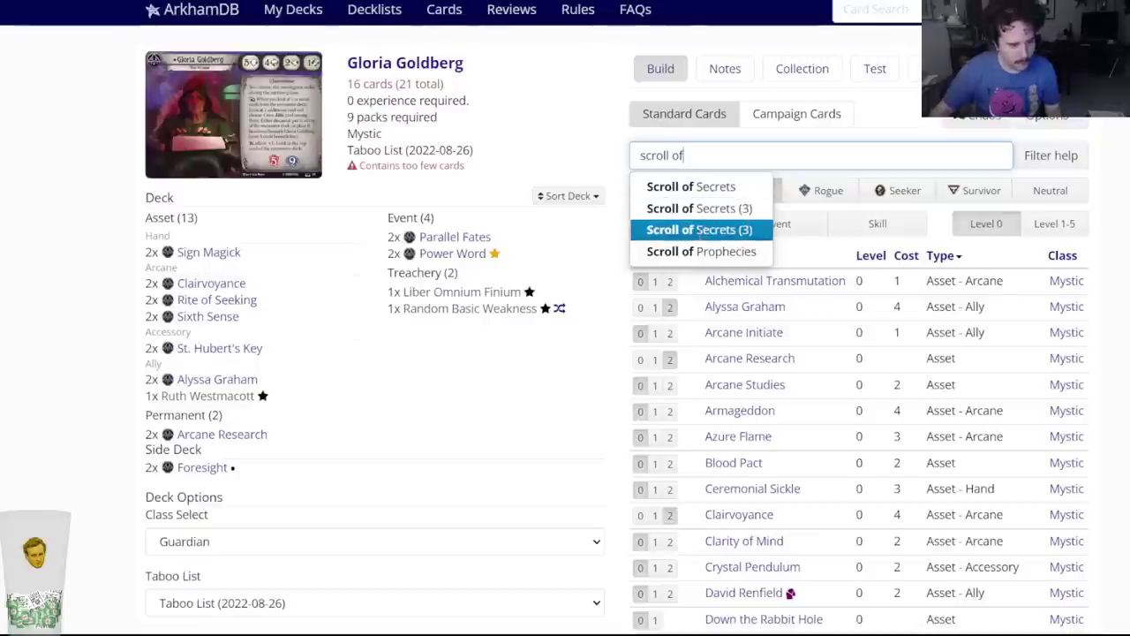
left_click(697, 237)
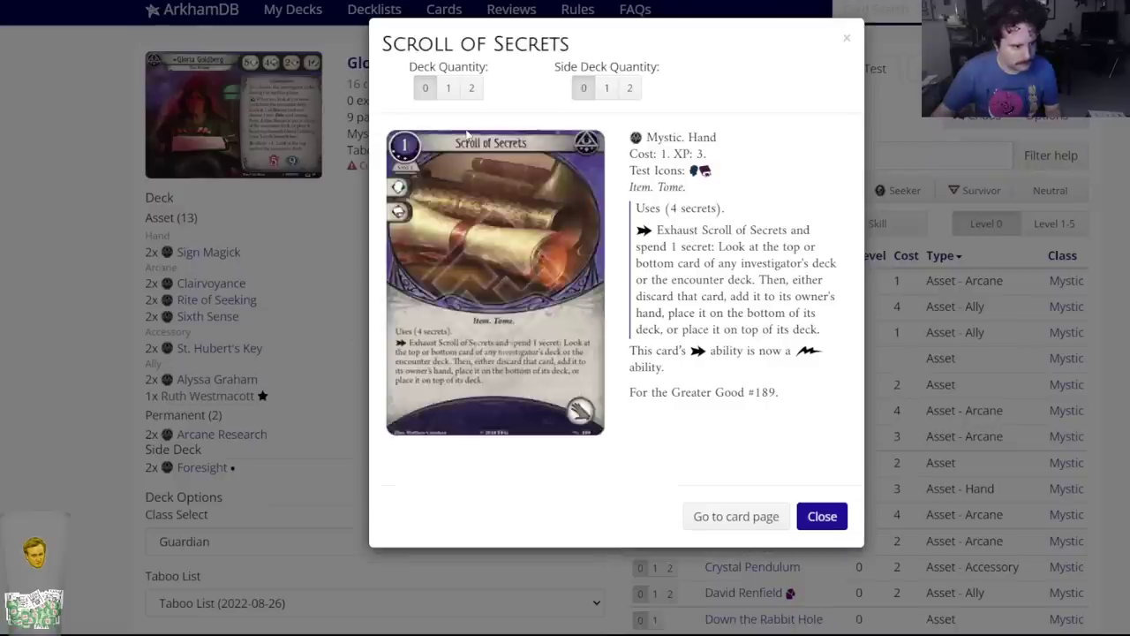
left_click(630, 88)
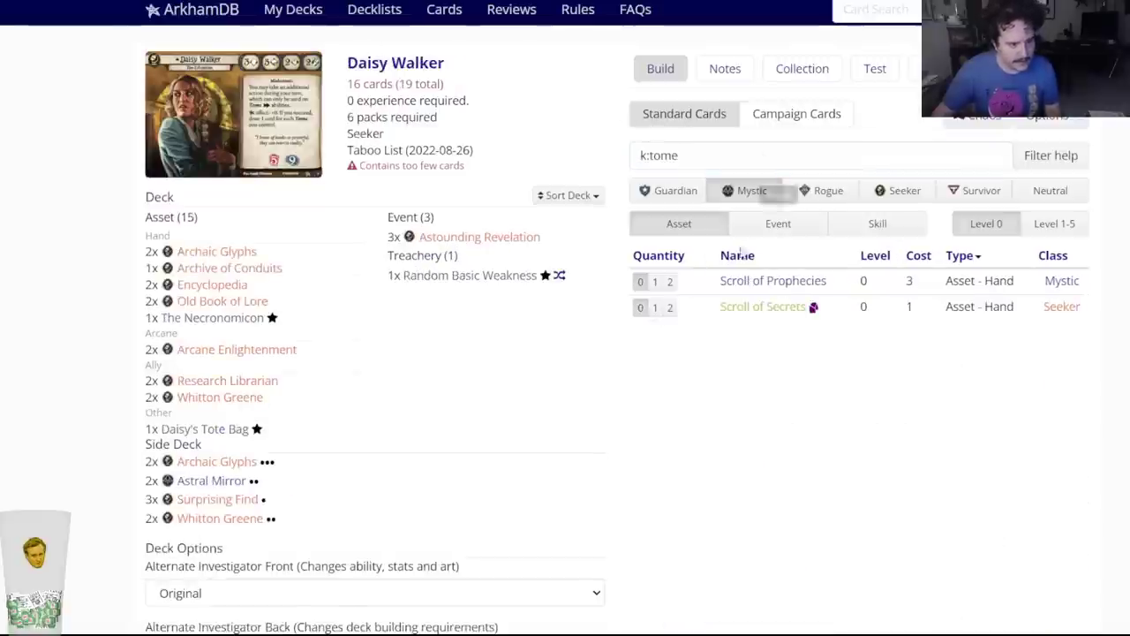
Return to the Daisy Walker deck and add two copies of Scroll of Prophecies.
left_click(749, 280)
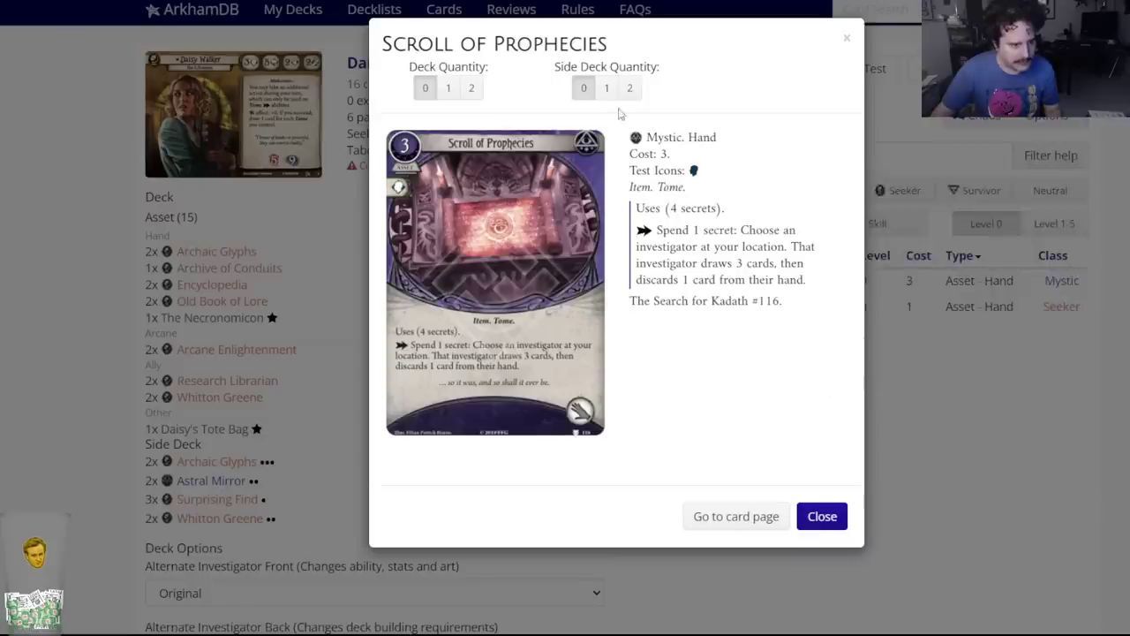
left_click(469, 89)
mouse_move(276, 319)
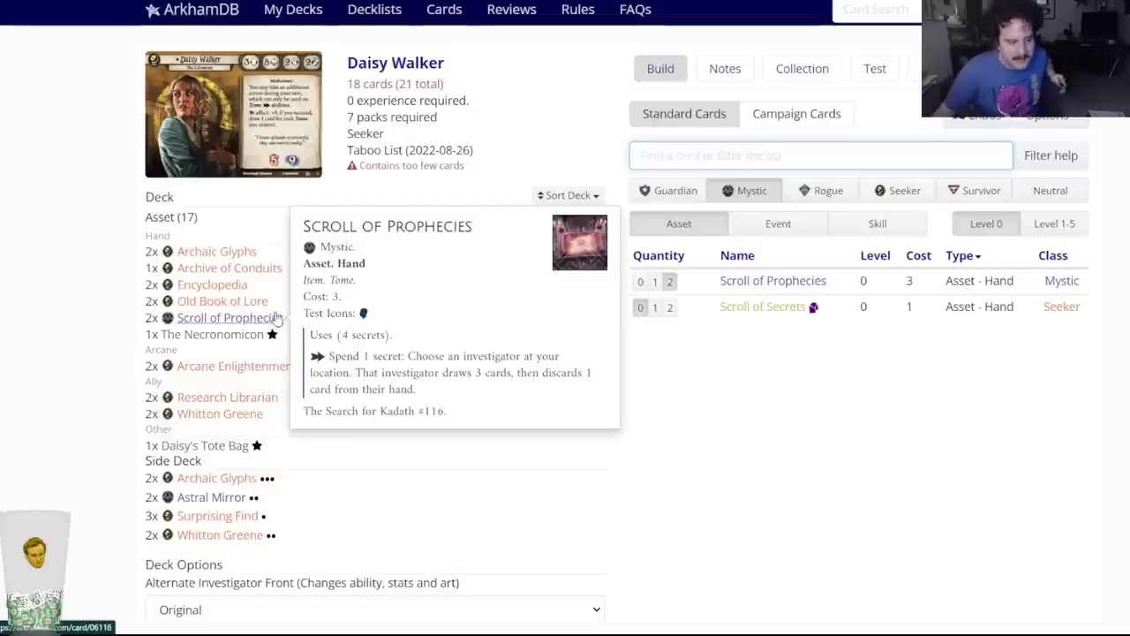
Examine the level 0 Mystic events, skills and assets for further cards to use in the Daisy Walker deck.
left_click(806, 232)
left_click(850, 228)
left_click(765, 168)
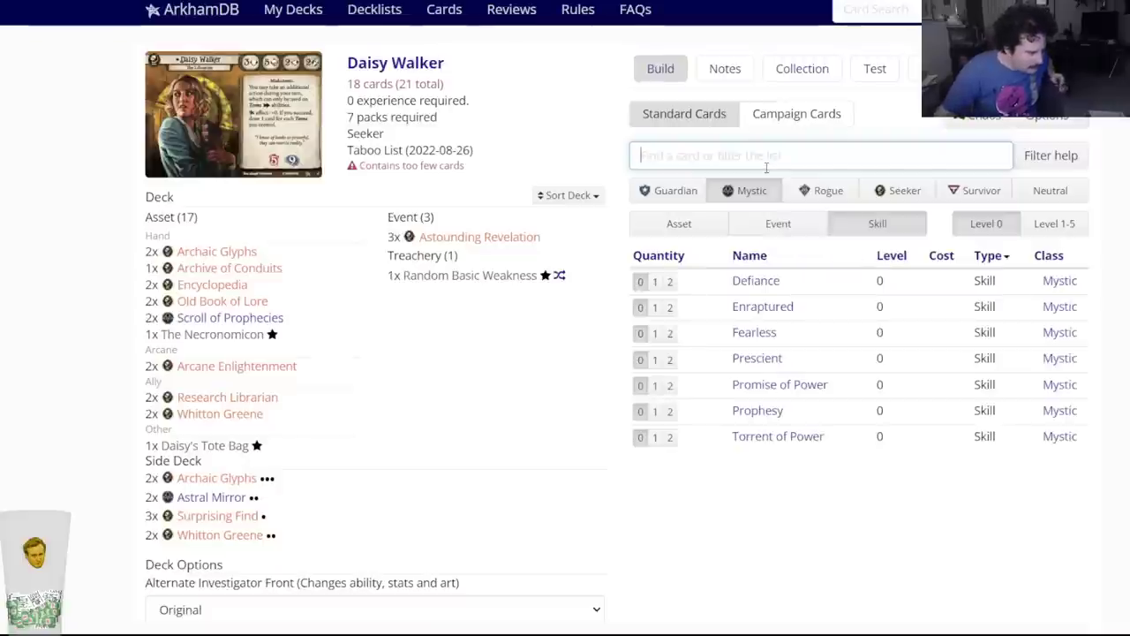
left_click(780, 224)
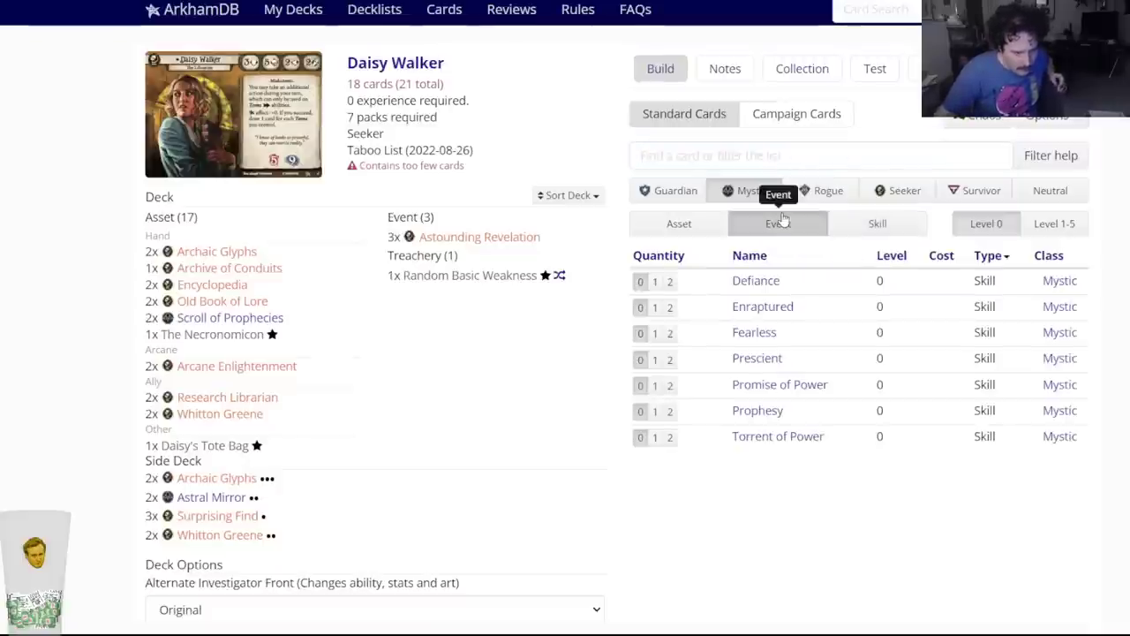
left_click(704, 225)
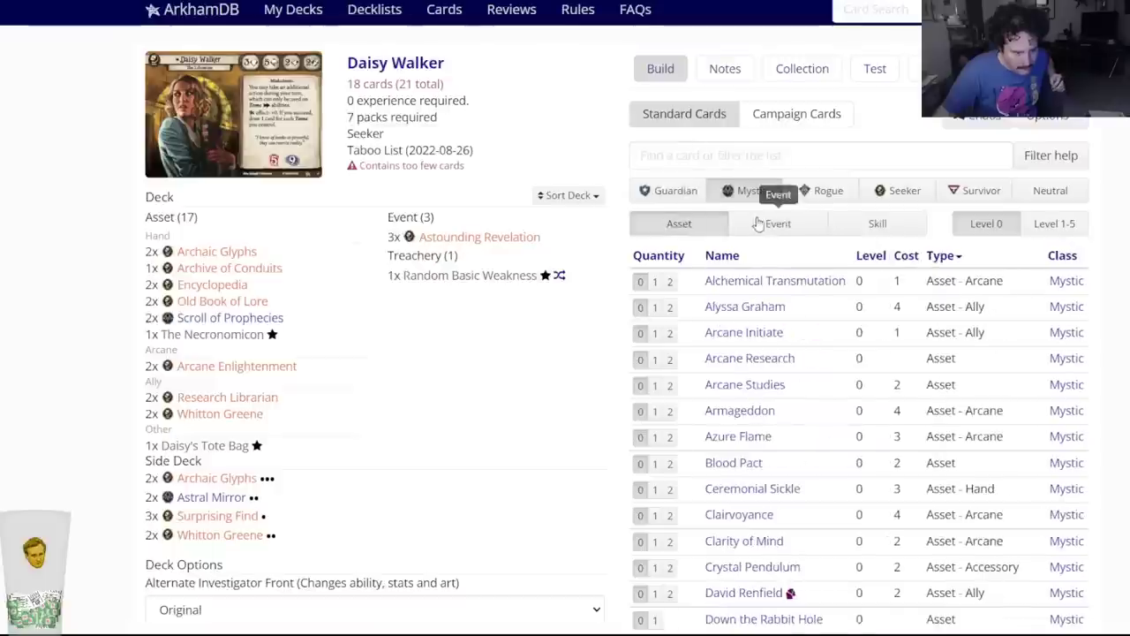
mouse_move(744, 466)
scroll(441, 429, "down", 2)
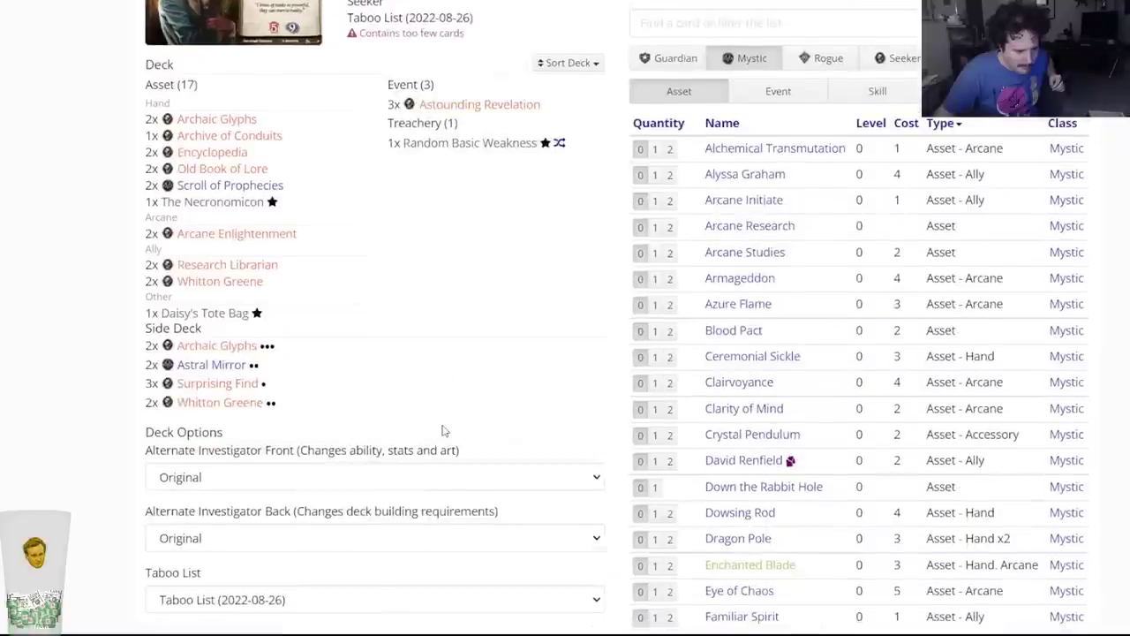
scroll(446, 422, "down", 1)
scroll(446, 422, "down", 2)
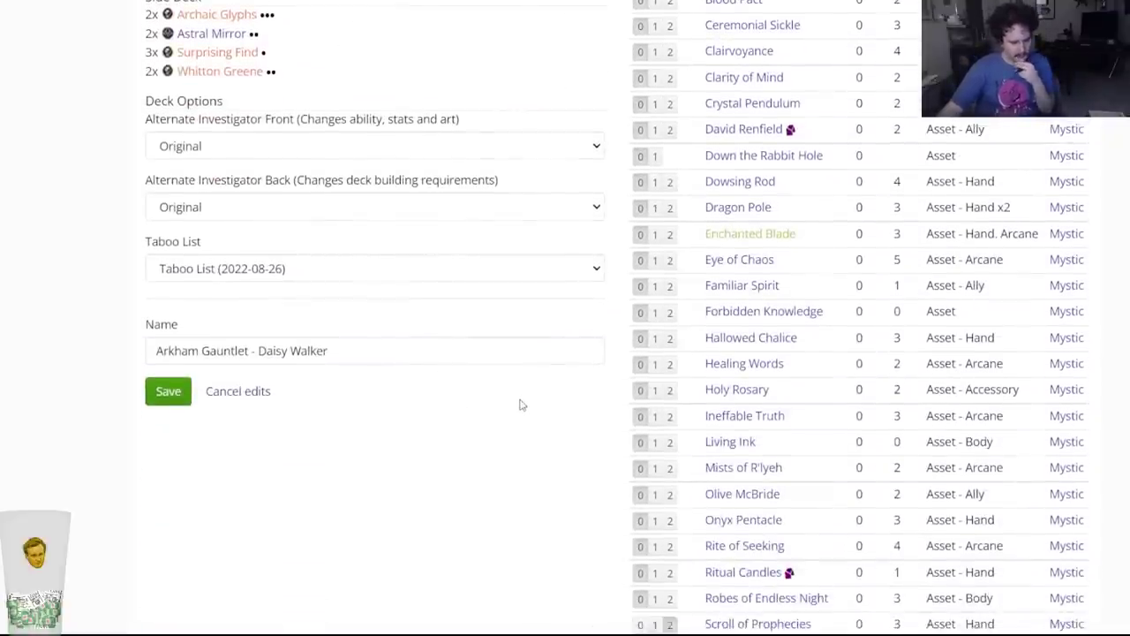
scroll(530, 397, "down", 2)
scroll(535, 395, "down", 2)
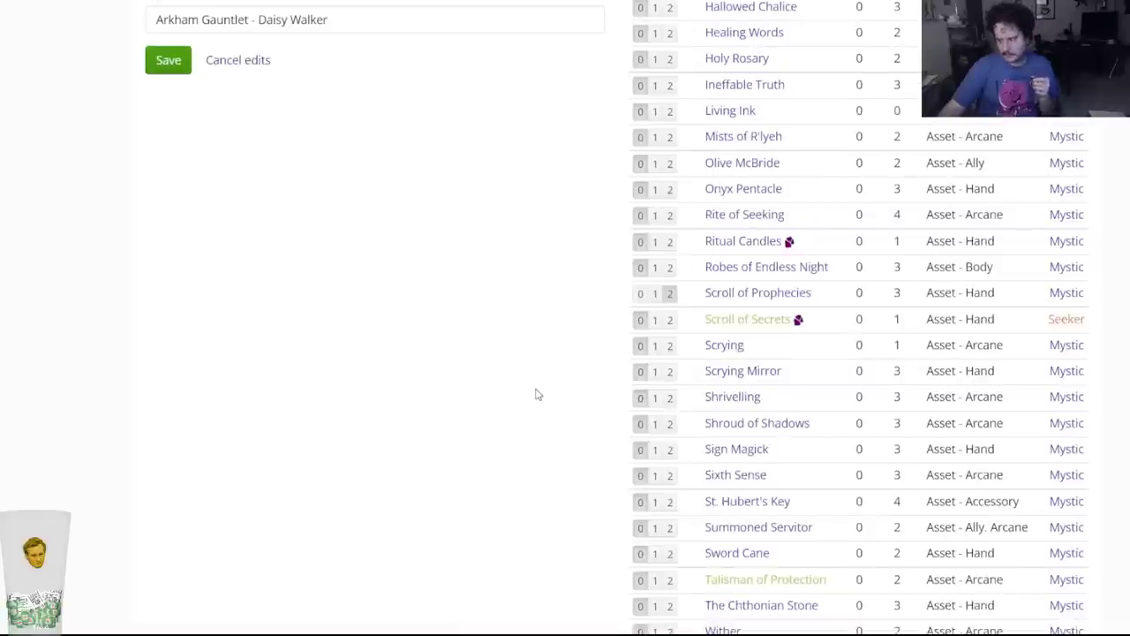
Add two copies of Eureka! to the Daisy Walker deck and save the deck.
scroll(535, 395, "down", 2)
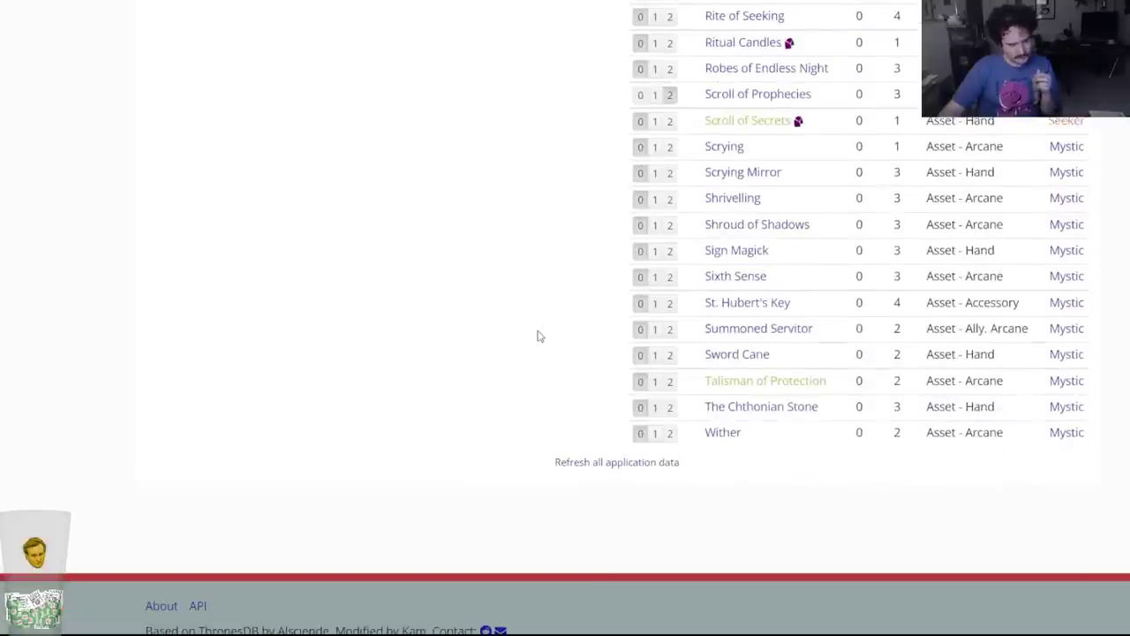
scroll(537, 335, "up", 15)
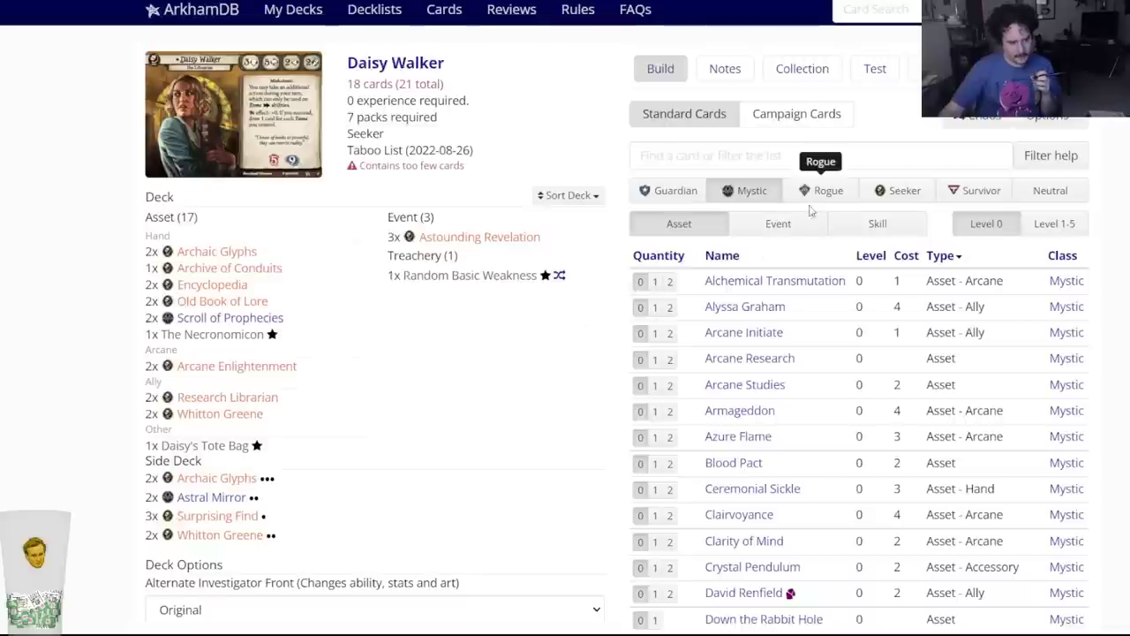
left_click(799, 152)
type("eurek")
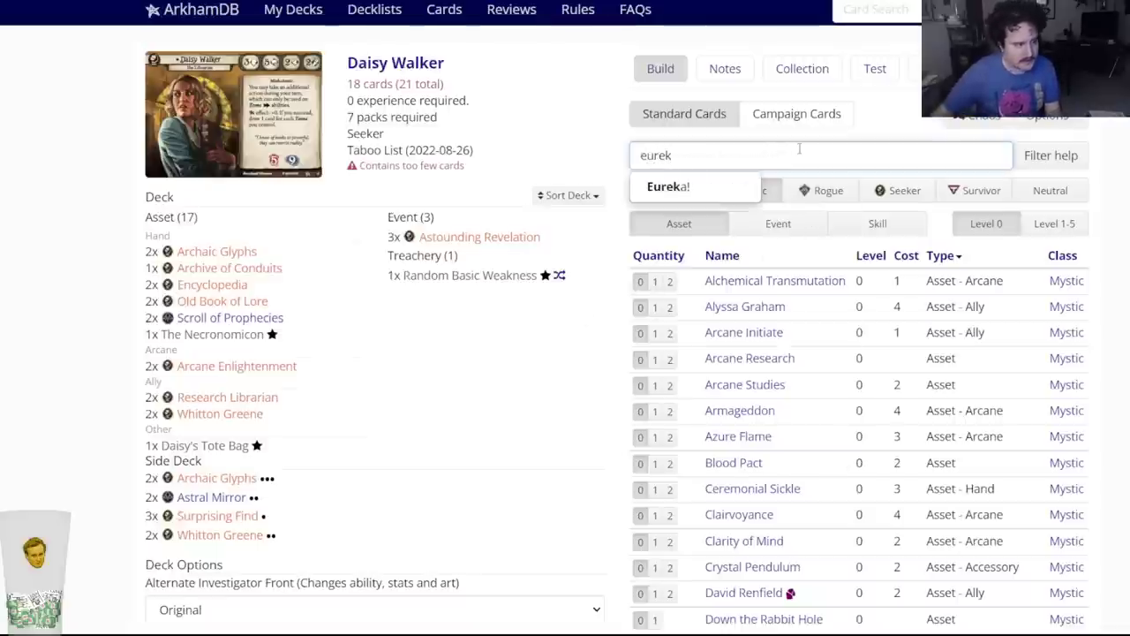
left_click(717, 186)
left_click(475, 91)
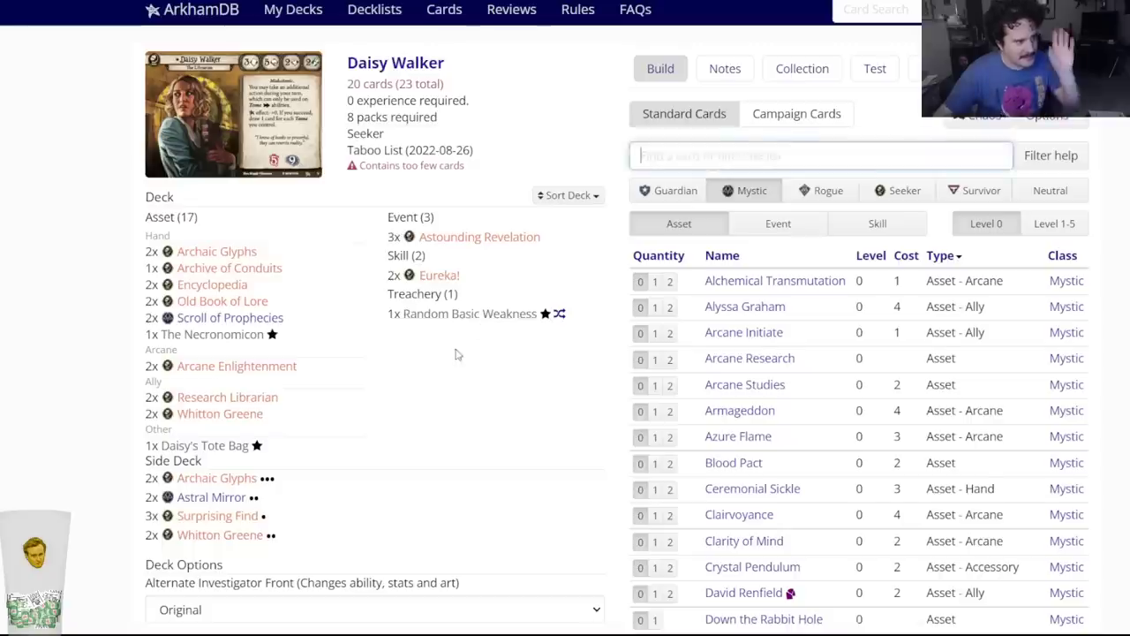
scroll(456, 353, "down", 5)
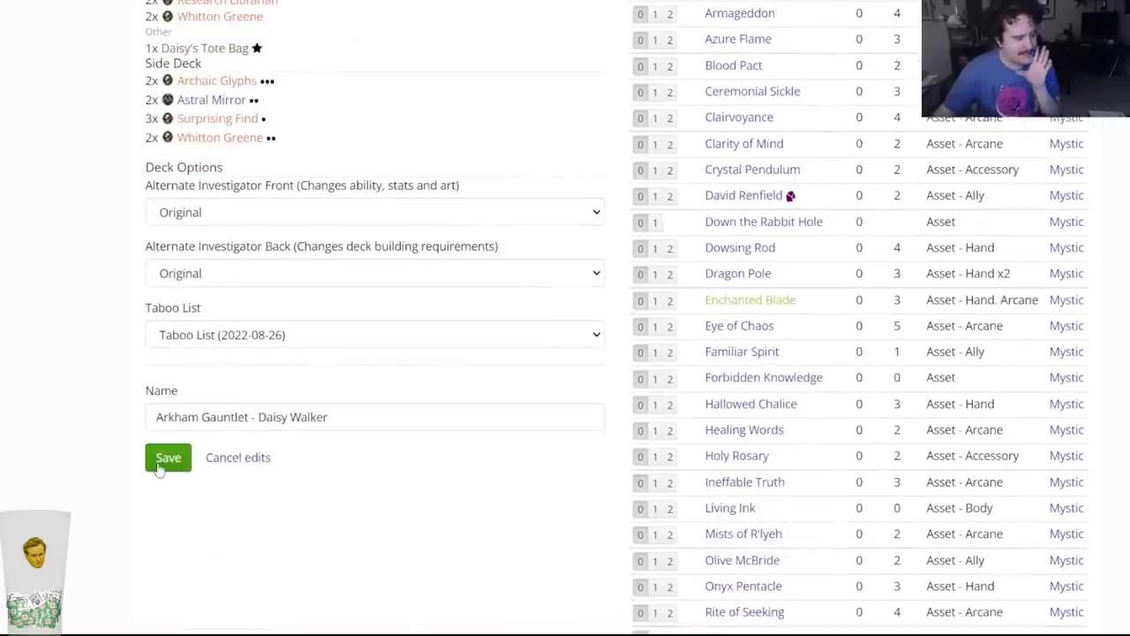
left_click(164, 459)
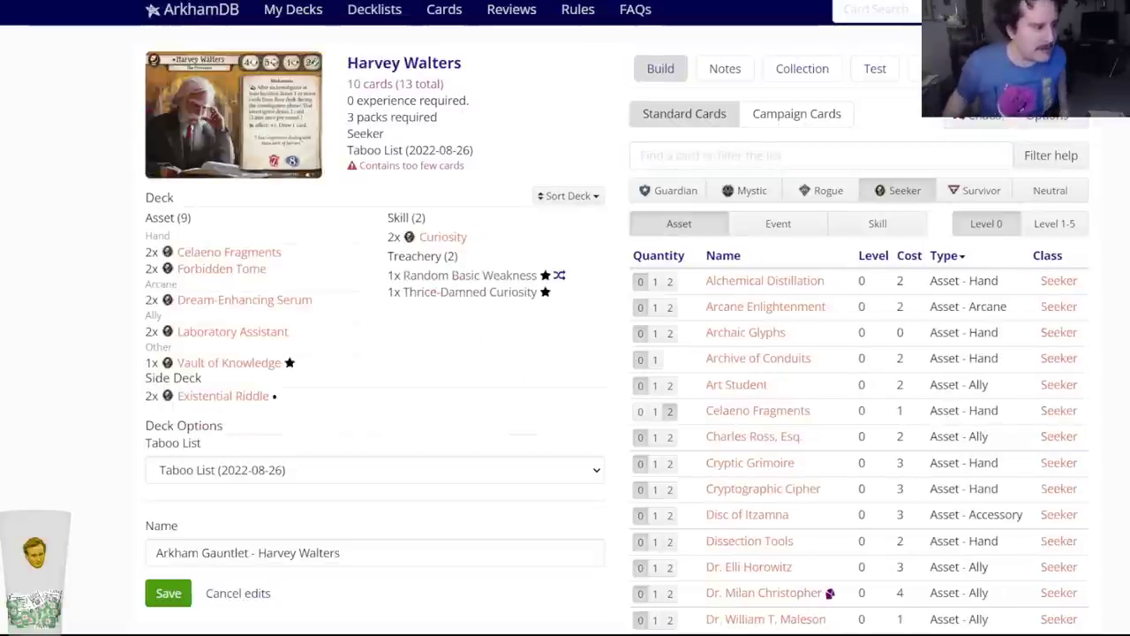
In the Harvey Walters deck, filter the level 0 Seeker assets with x:hand and look at Higher Education.
left_click(670, 164)
type("x:hand")
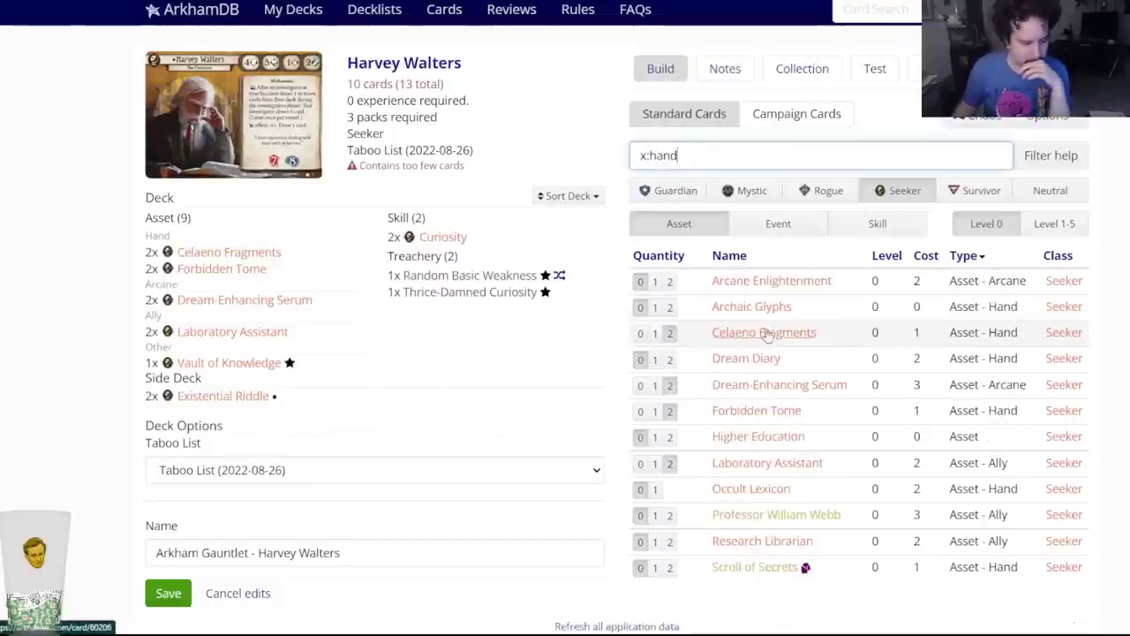
mouse_move(750, 439)
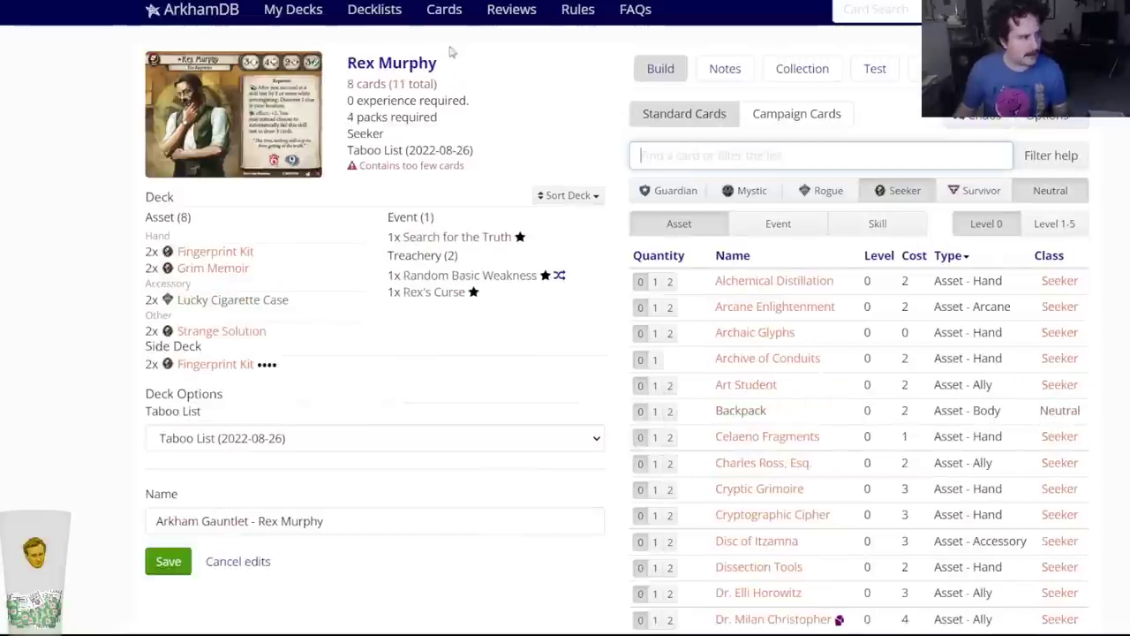
In the Rex Murphy deck, search for Higher Education and add two copies of the level 0 version.
type("rhigher")
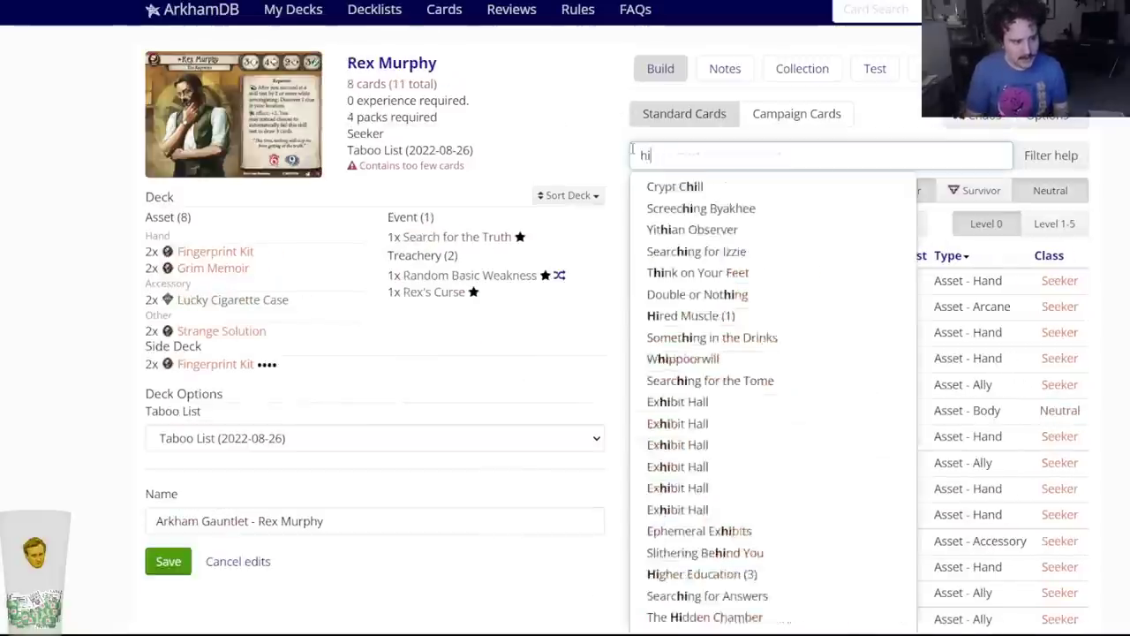
key("Down")
key("Down")
key("Return")
left_click(472, 88)
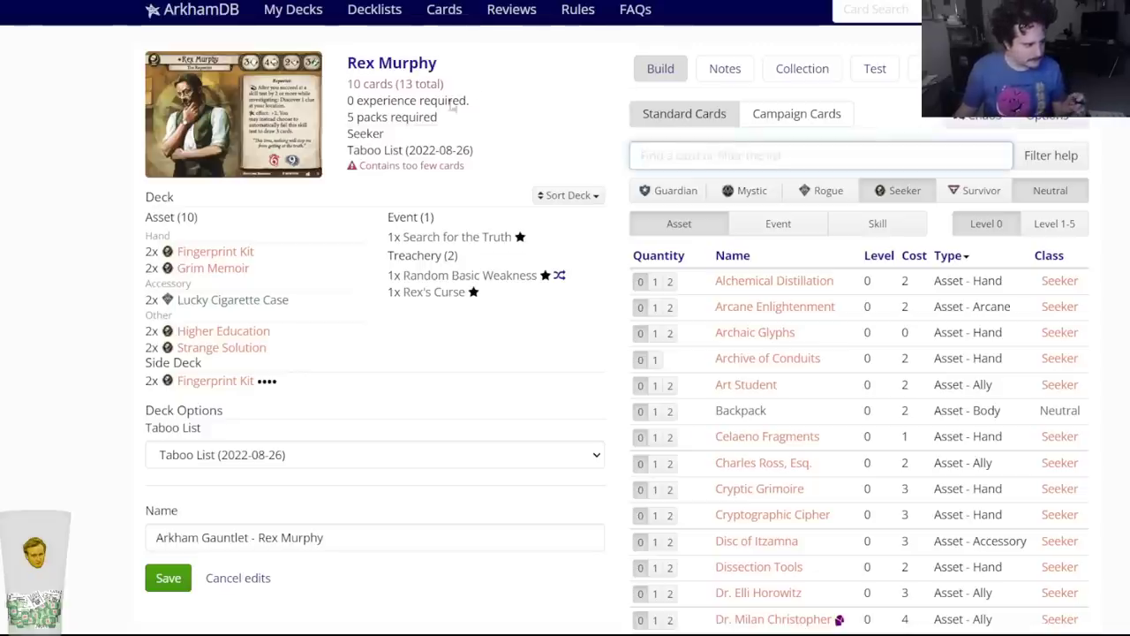
mouse_move(247, 331)
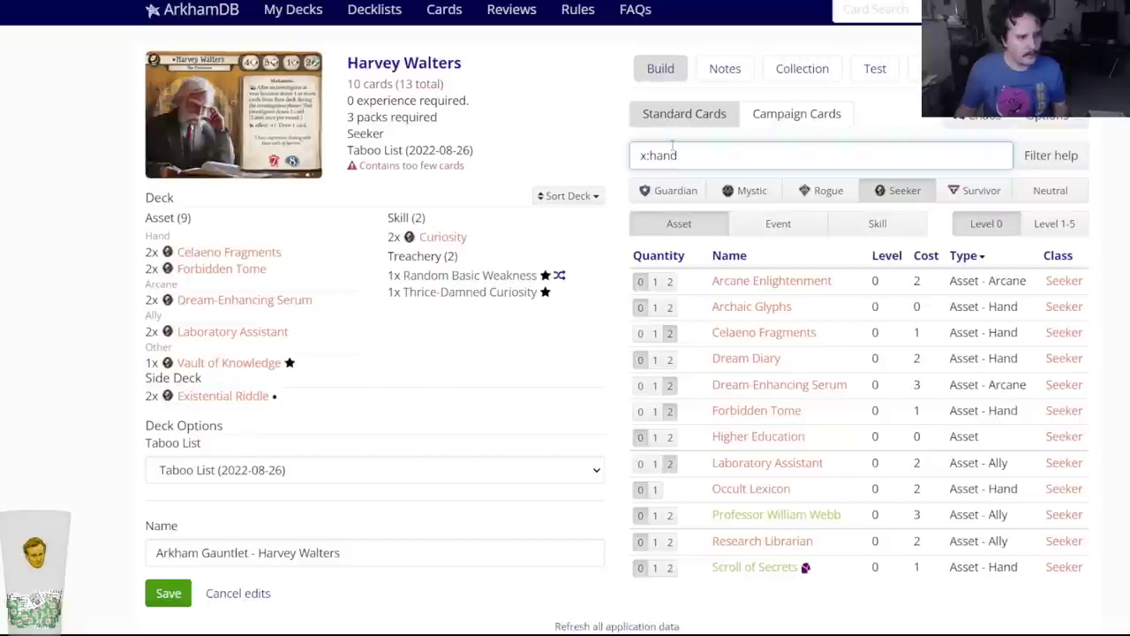
Return to the Harvey Walters deck and add two copies of the level 0 Extensive Research.
left_click_drag(673, 148, 577, 156)
type("extens")
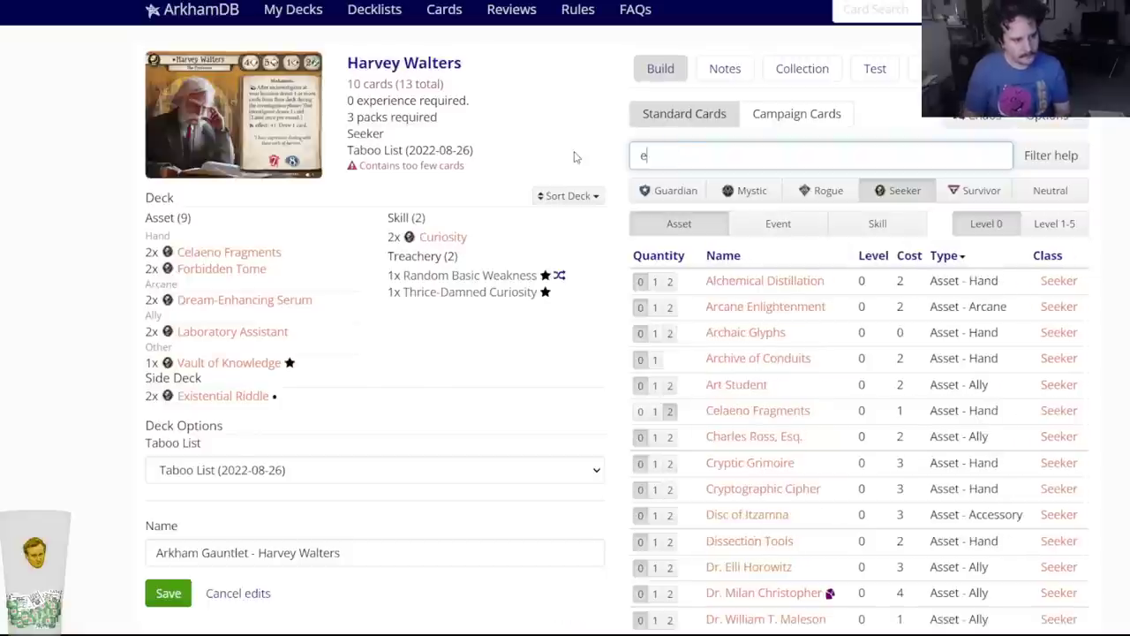
key("Return")
left_click(474, 86)
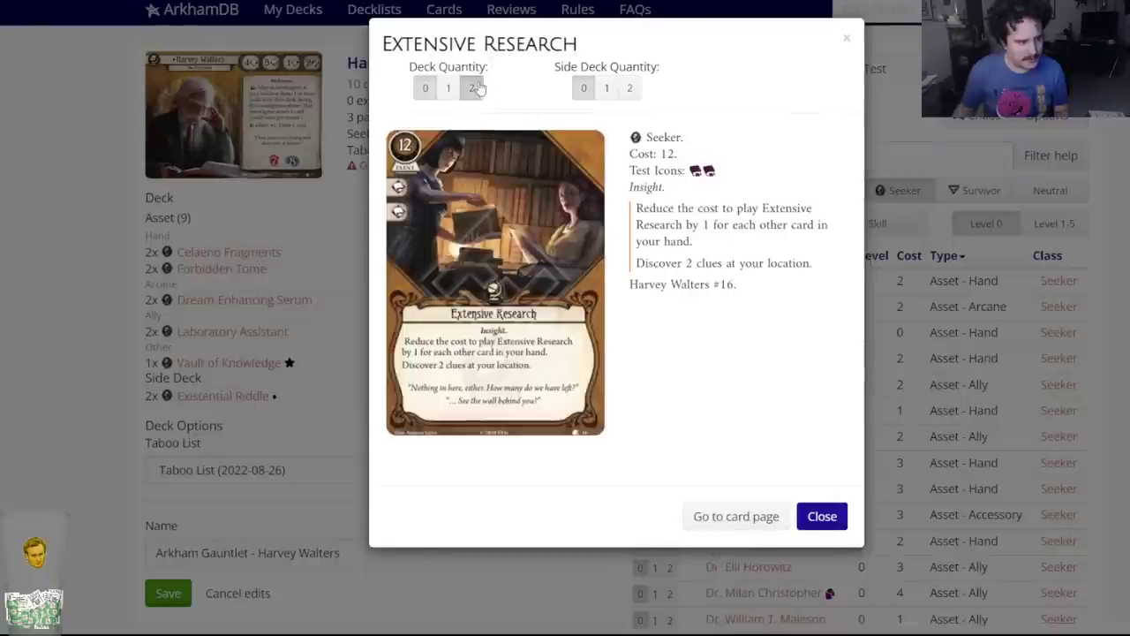
key("Escape")
Add two copies of Extensive Research (1) to the Harvey Walters side deck.
type("exte")
key("Down")
key("Return")
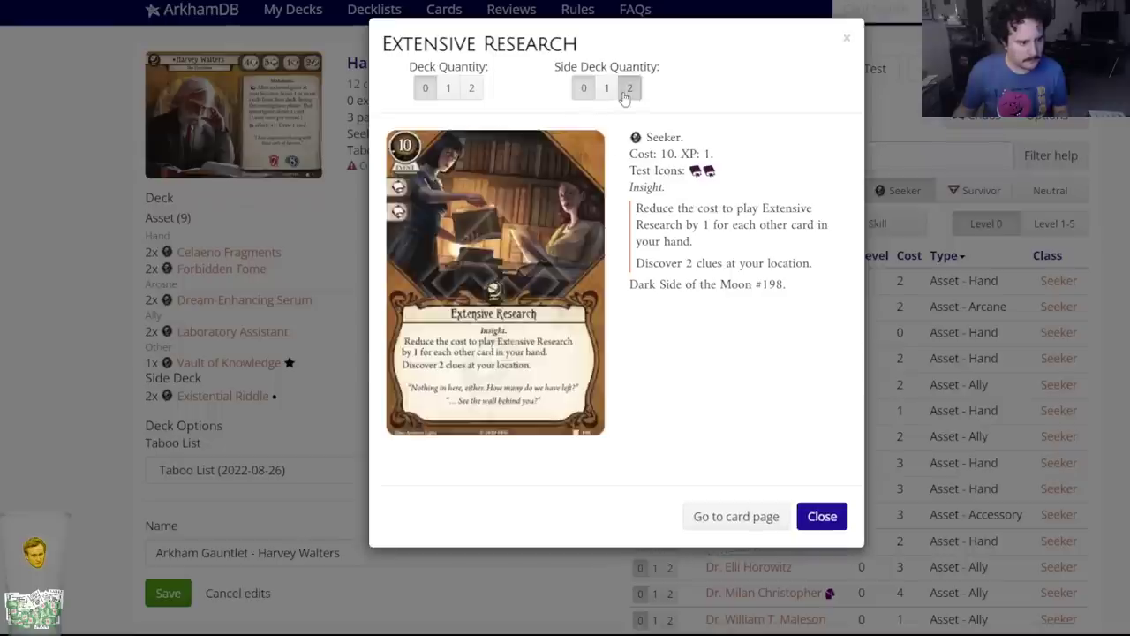
left_click(629, 88)
key("Escape")
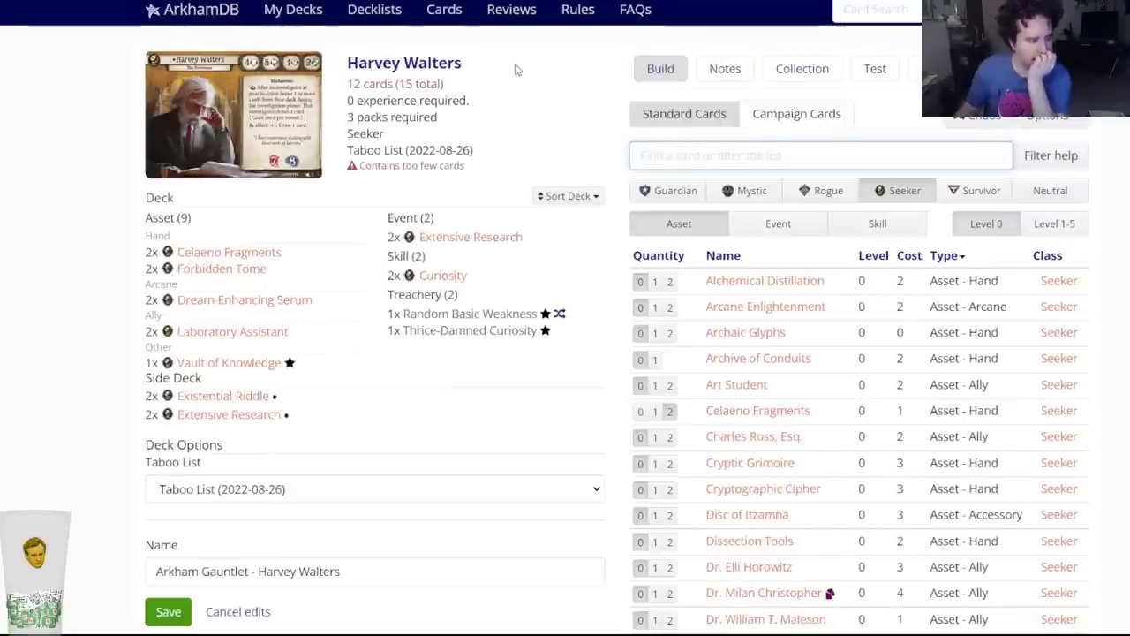
Narrow the level 0 Seeker assets to allies with k:ally and look at Dr. Milan Christopher.
scroll(636, 283, "down", 2)
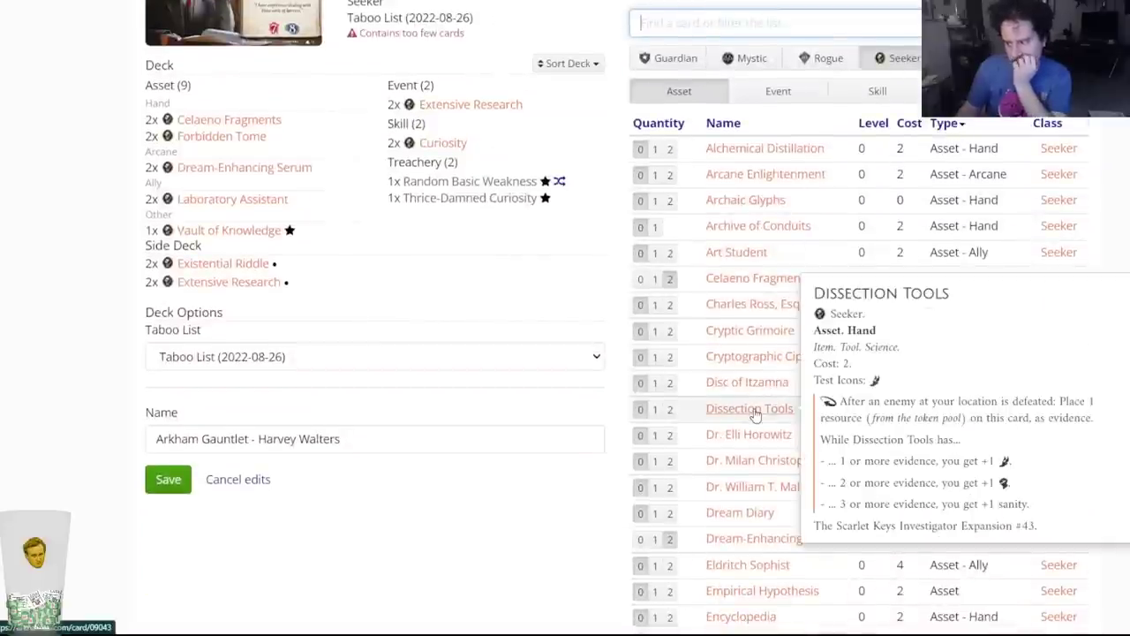
mouse_move(714, 444)
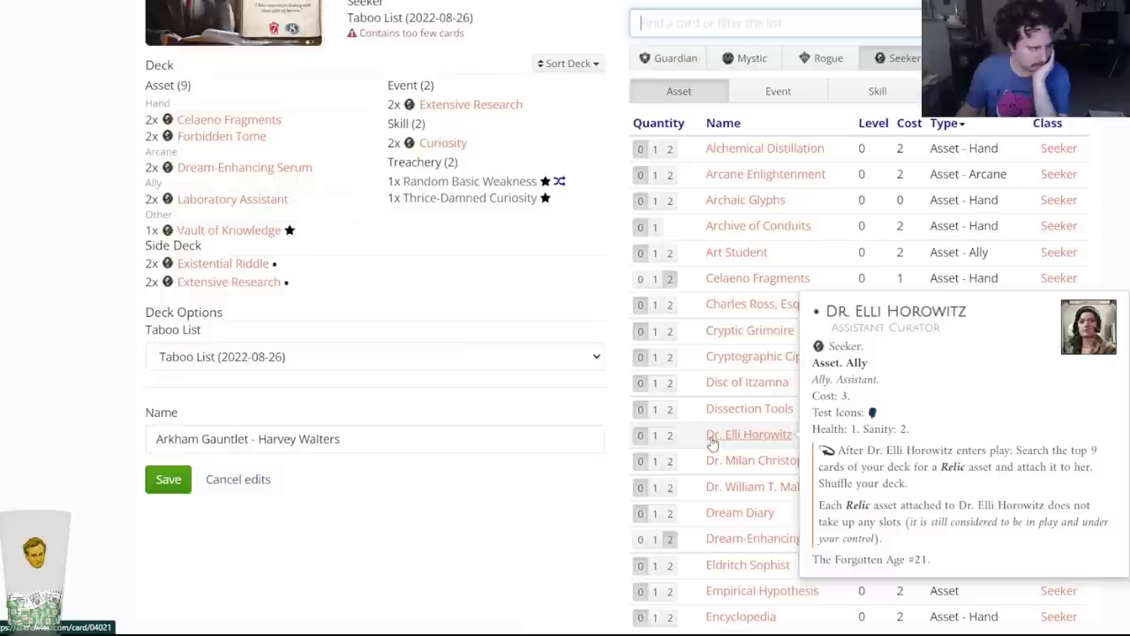
left_click(693, 29)
type("k:ally")
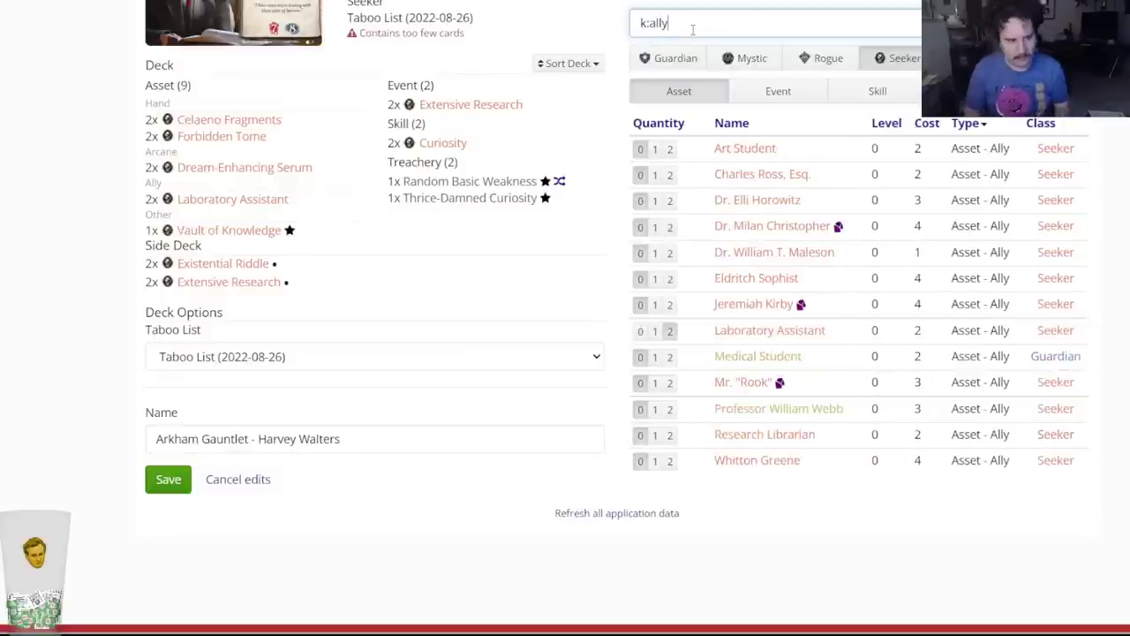
scroll(512, 229, "up", 3)
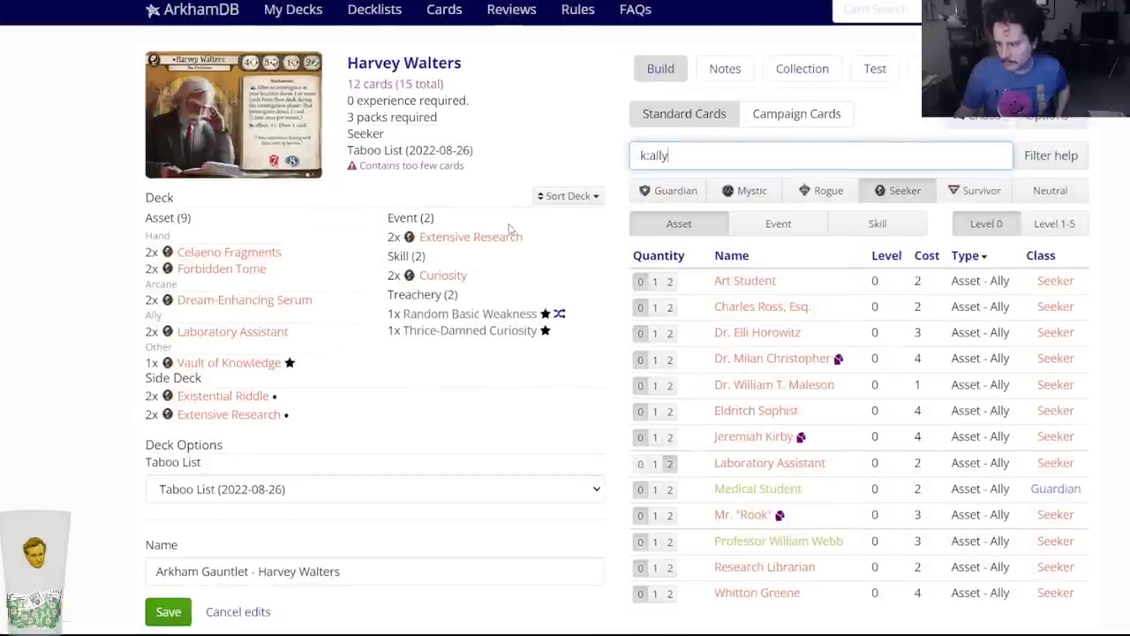
mouse_move(731, 364)
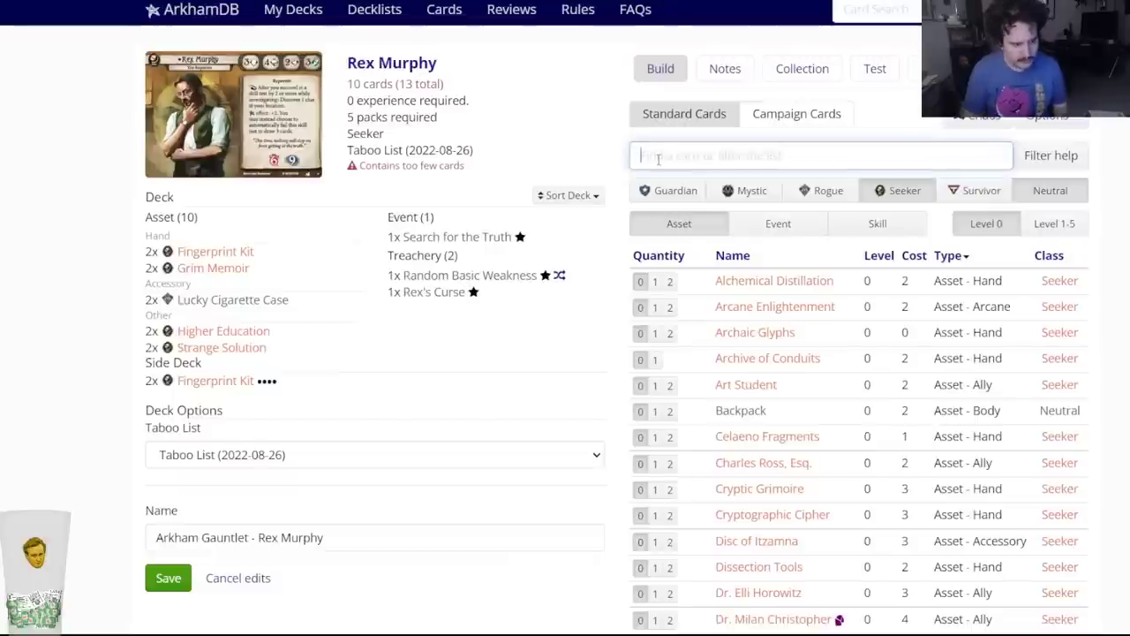
In the Rex Murphy deck, search for dr. and add the level 0 Dr. Milan Christopher.
type("r.")
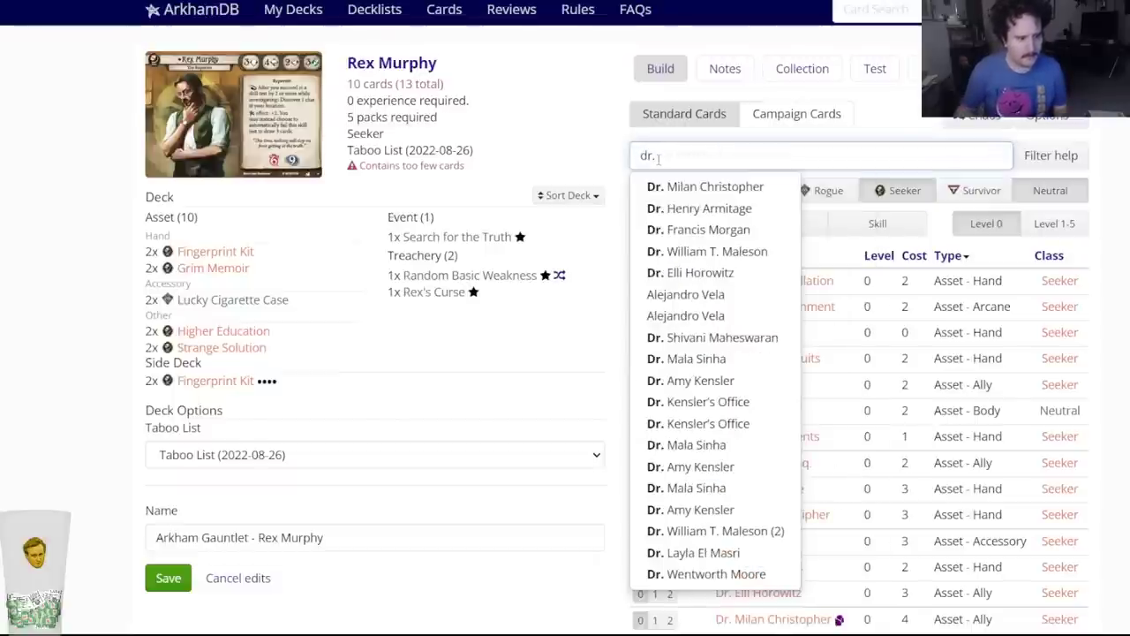
left_click(698, 186)
left_click(469, 104)
left_click(150, 268)
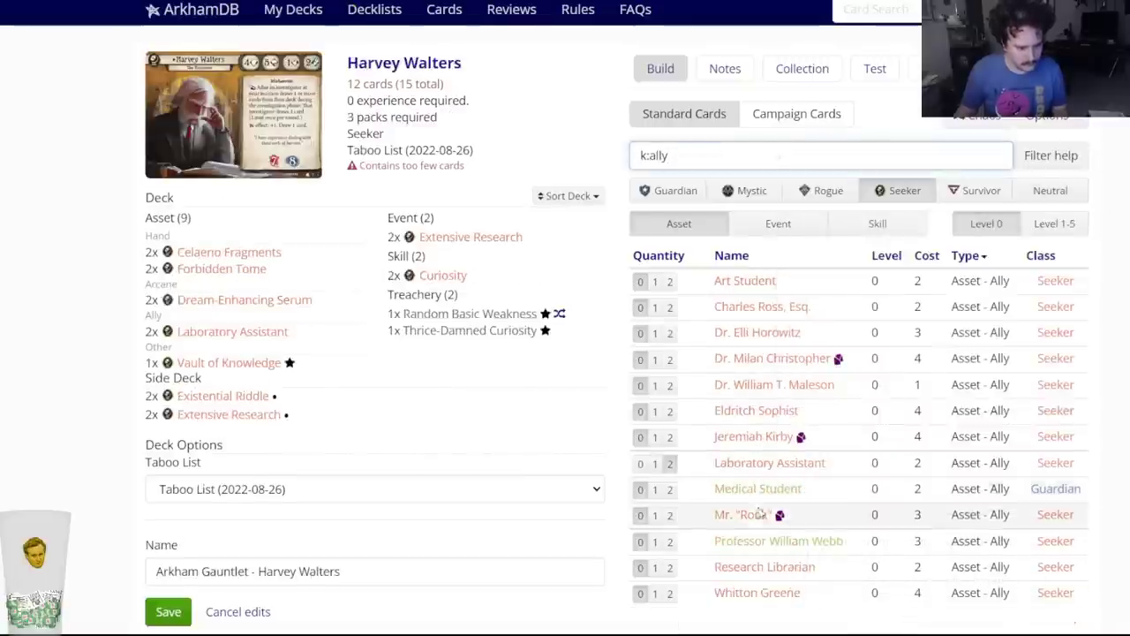
Return to the ally list of the Harvey Walters deck and add two copies of Art Student.
mouse_move(746, 334)
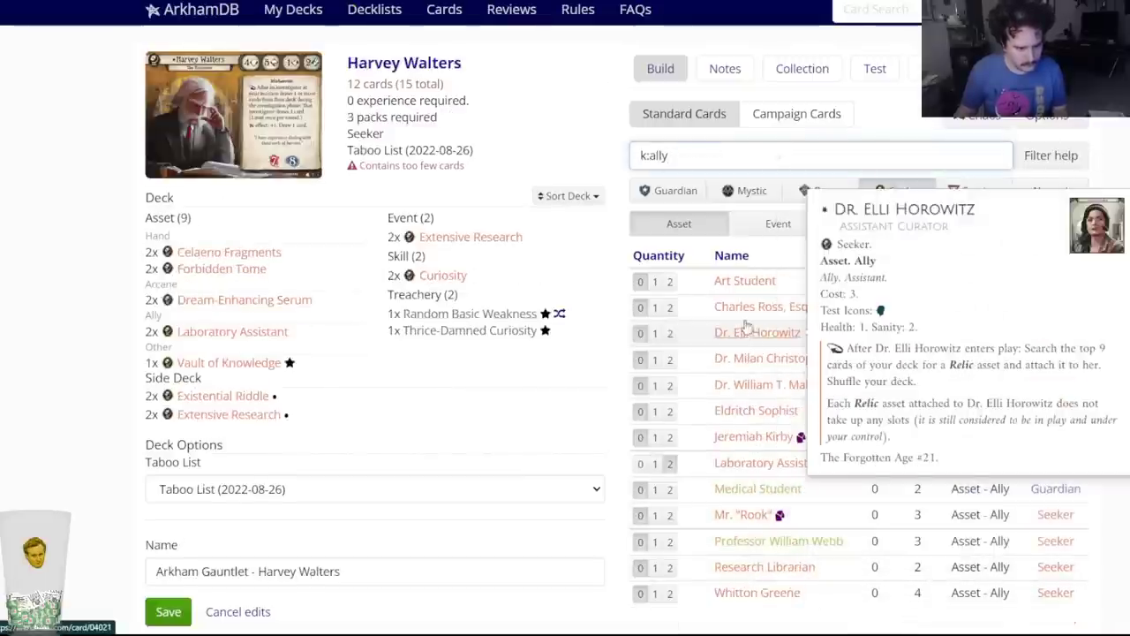
mouse_move(734, 283)
left_click(670, 281)
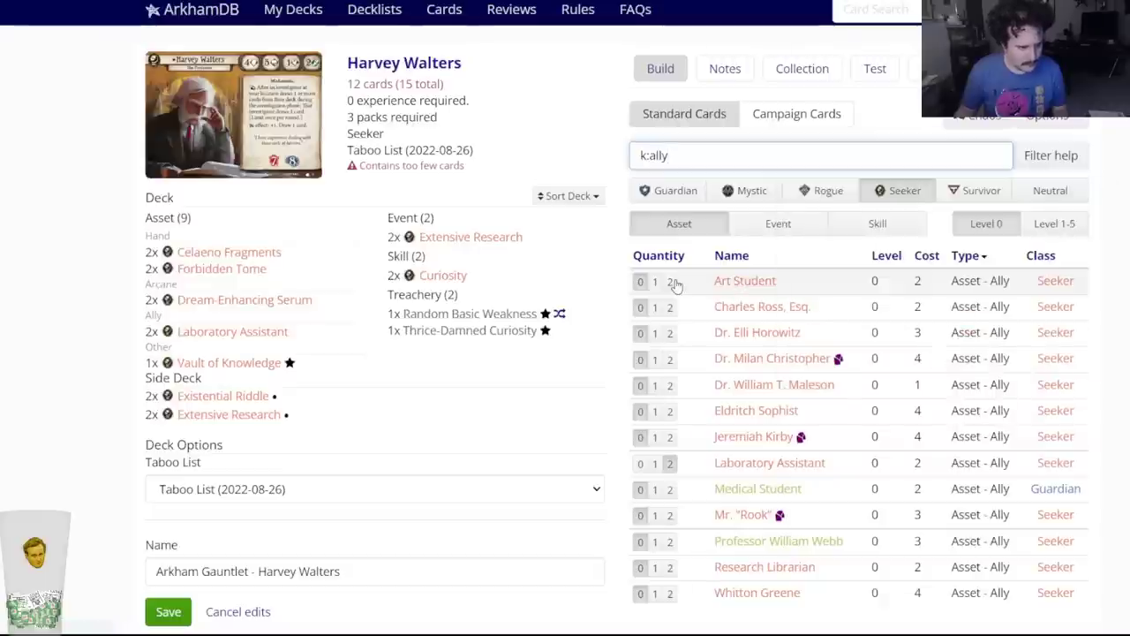
Search for cryptic and add two copies of the level 0 Cryptic Writings to the Harvey Walters deck.
double_click(683, 155)
type("cryptic")
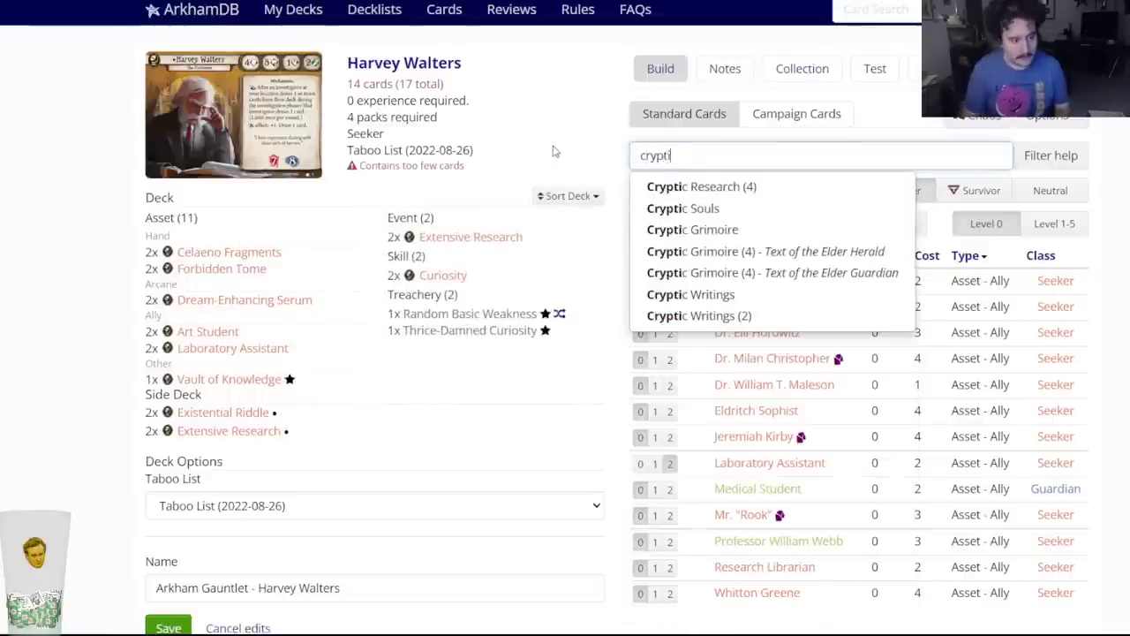
key("Down")
key("Down")
key("Down")
key("Down")
key("Down")
key("Down")
key("Return")
left_click(471, 84)
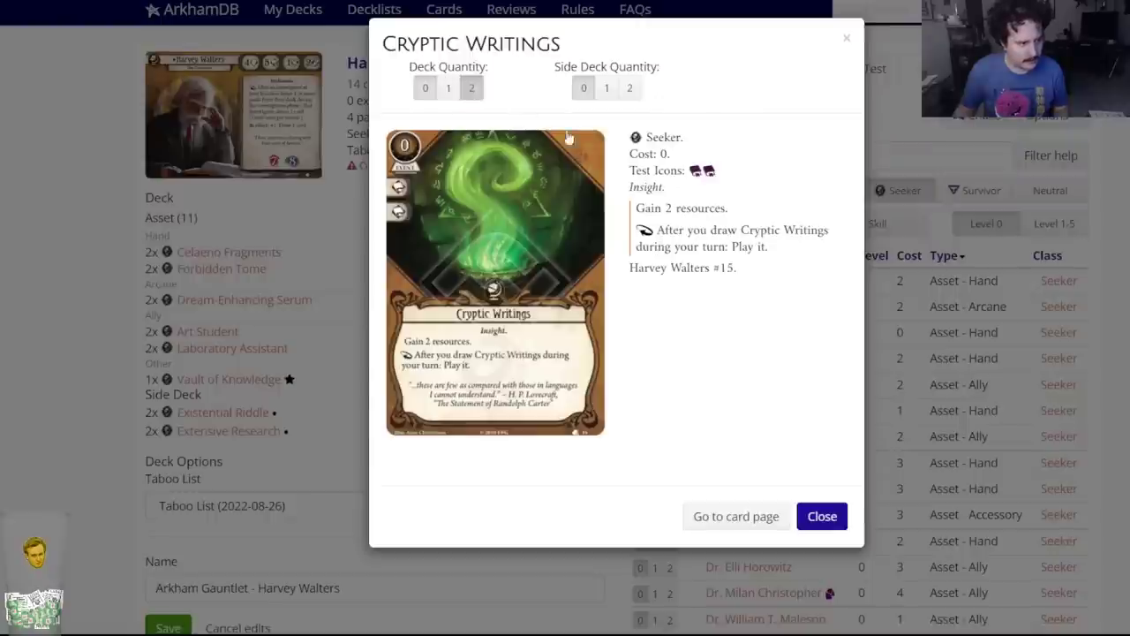
Add two copies of Cryptic Writings (2) to the Harvey Walters side deck.
type("cryptic")
key("Down")
key("Down")
key("Down")
key("Down")
key("Down")
key("Down")
key("Return")
left_click(630, 87)
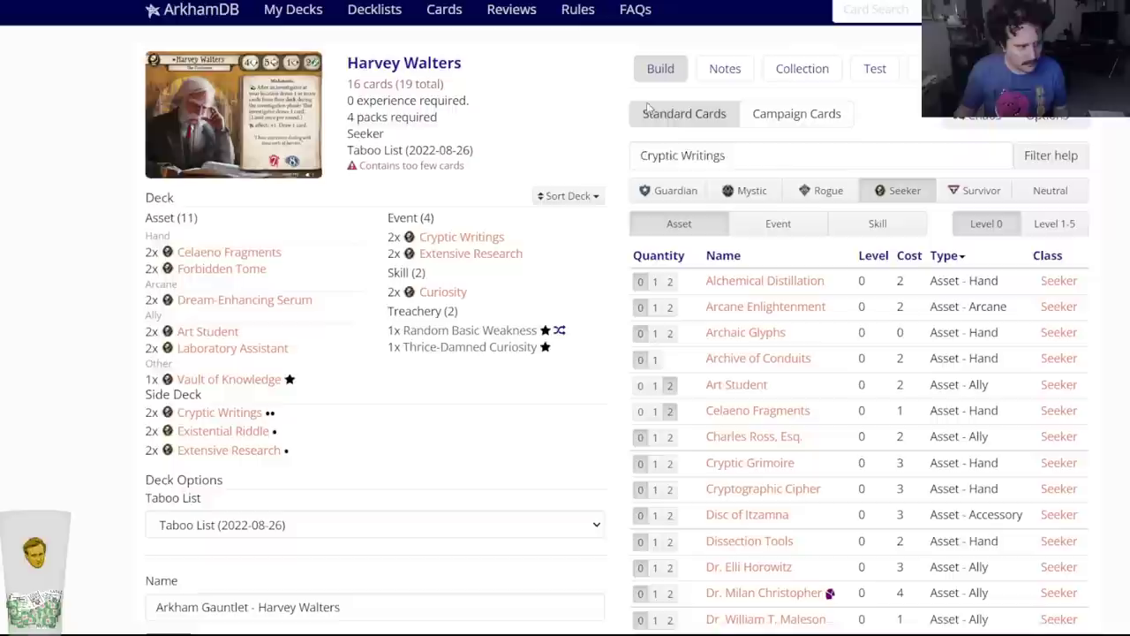
Search for miskat and add one copy of Miskatonic Archaeology Funding (4) to the Harvey Walters side deck.
type("miskat")
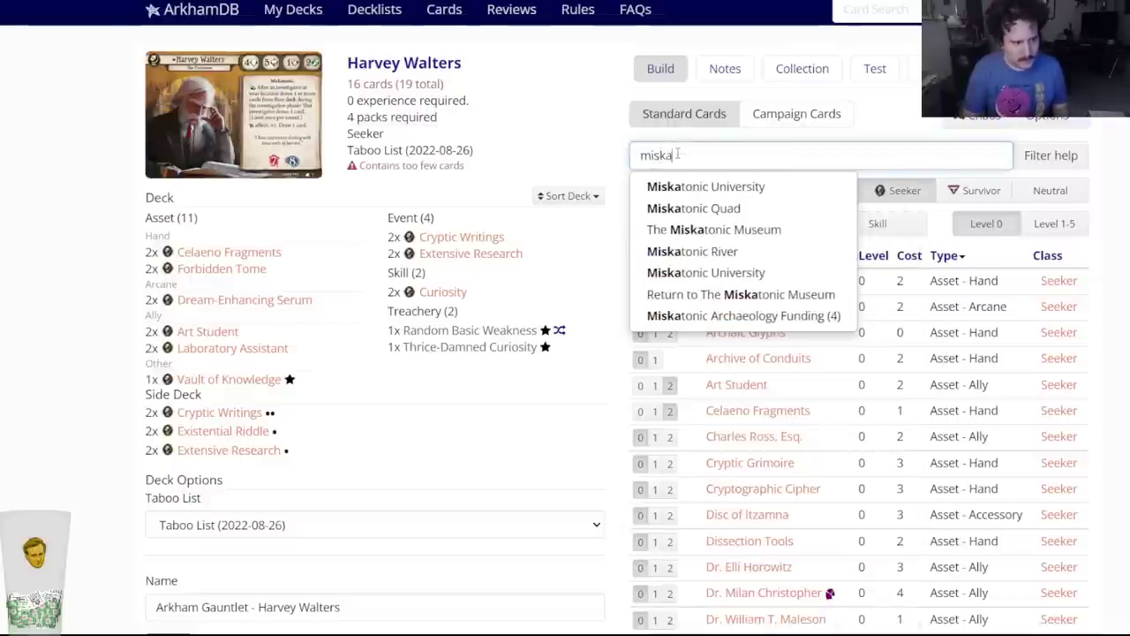
key("Down")
key("Down")
key("Down")
key("Down")
key("Return")
left_click(619, 88)
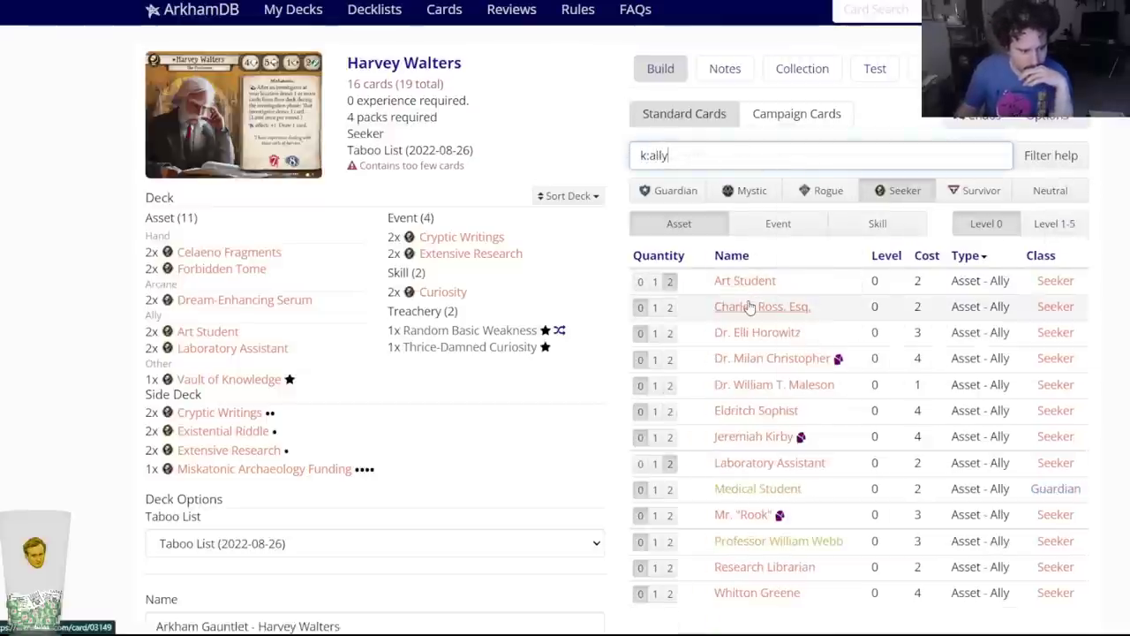
Check the level 0 Seeker allies filtered by k:ally and add two copies of Jeremiah Kirby to the Harvey Walters side deck.
mouse_move(749, 306)
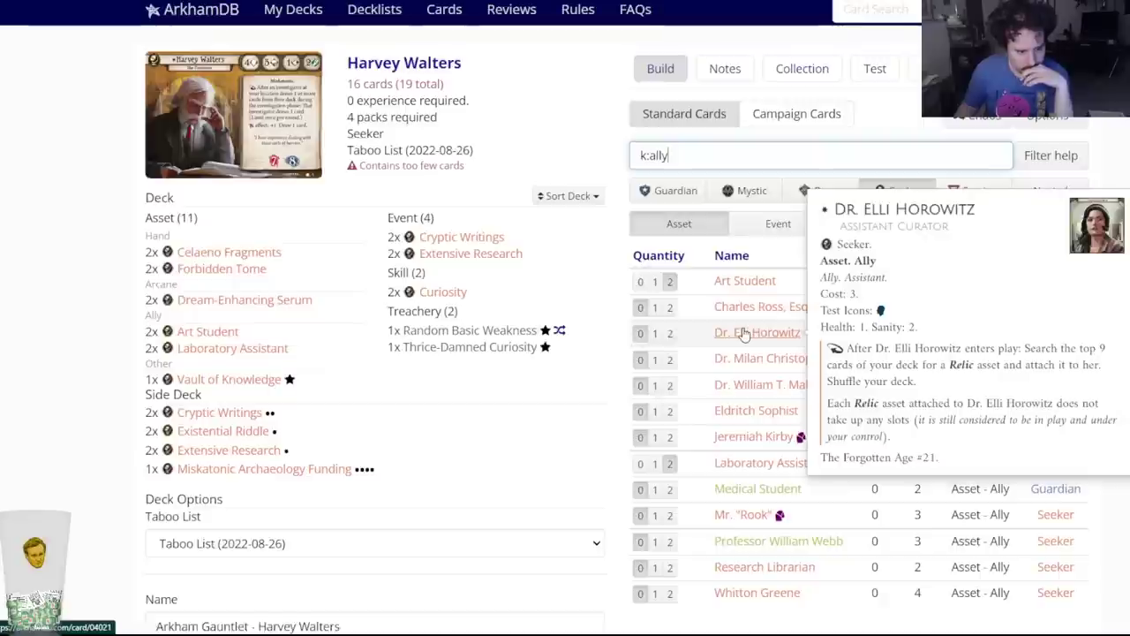
mouse_move(721, 411)
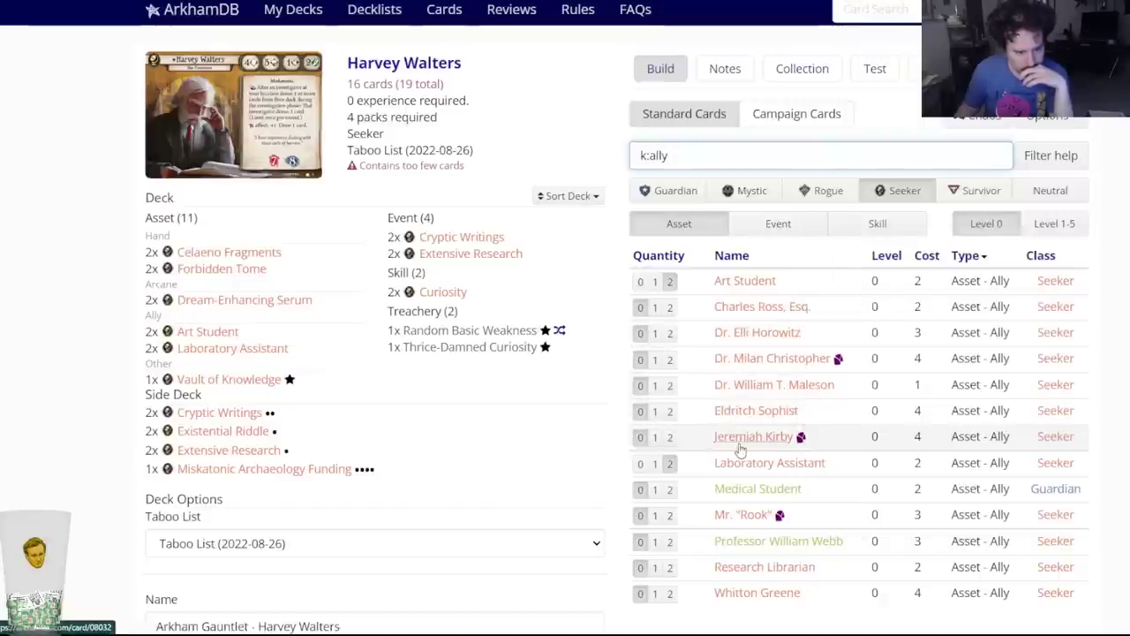
mouse_move(740, 449)
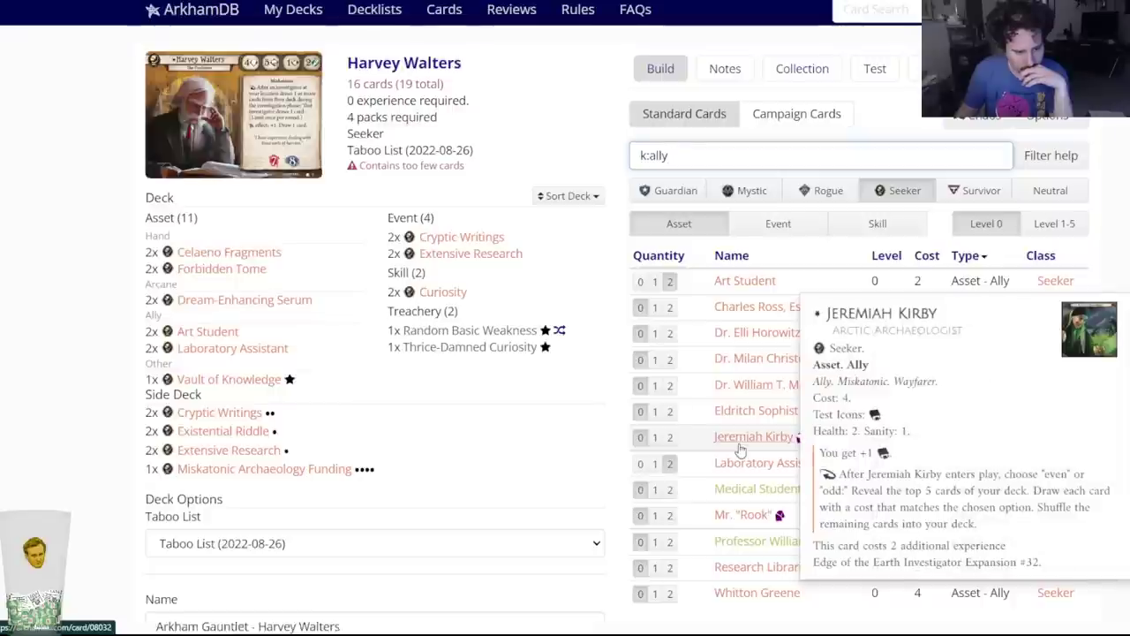
left_click(740, 449)
left_click(645, 103)
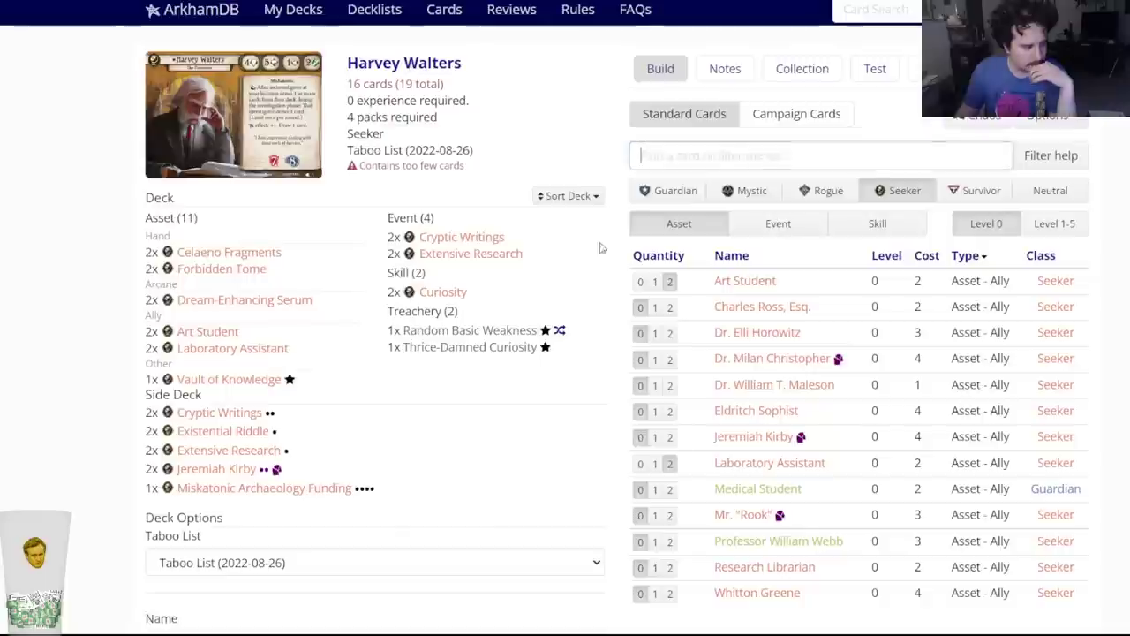
mouse_move(770, 469)
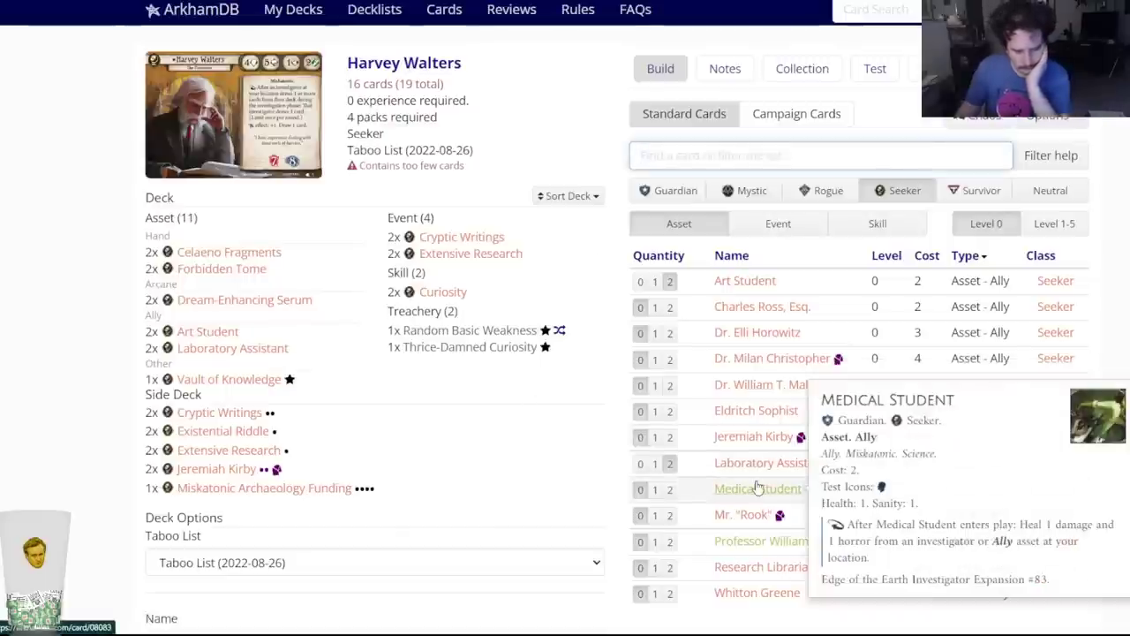
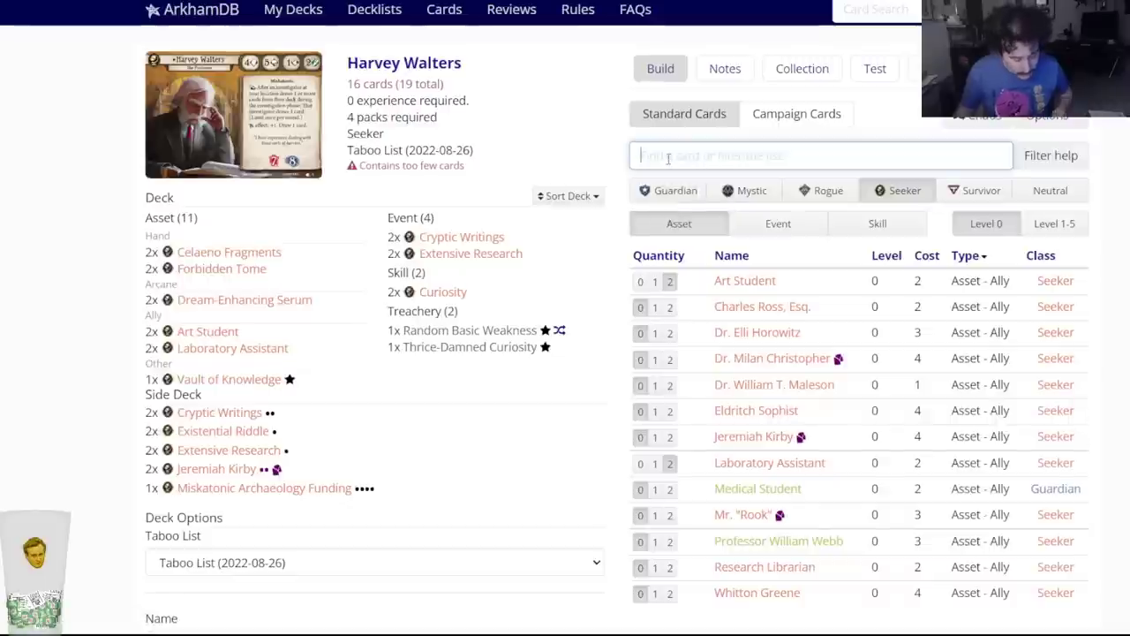
Search for biza and medica, adding two copies each of Bizarre Diagnosis and Medical Student to the Harvey Walters deck.
type("biza")
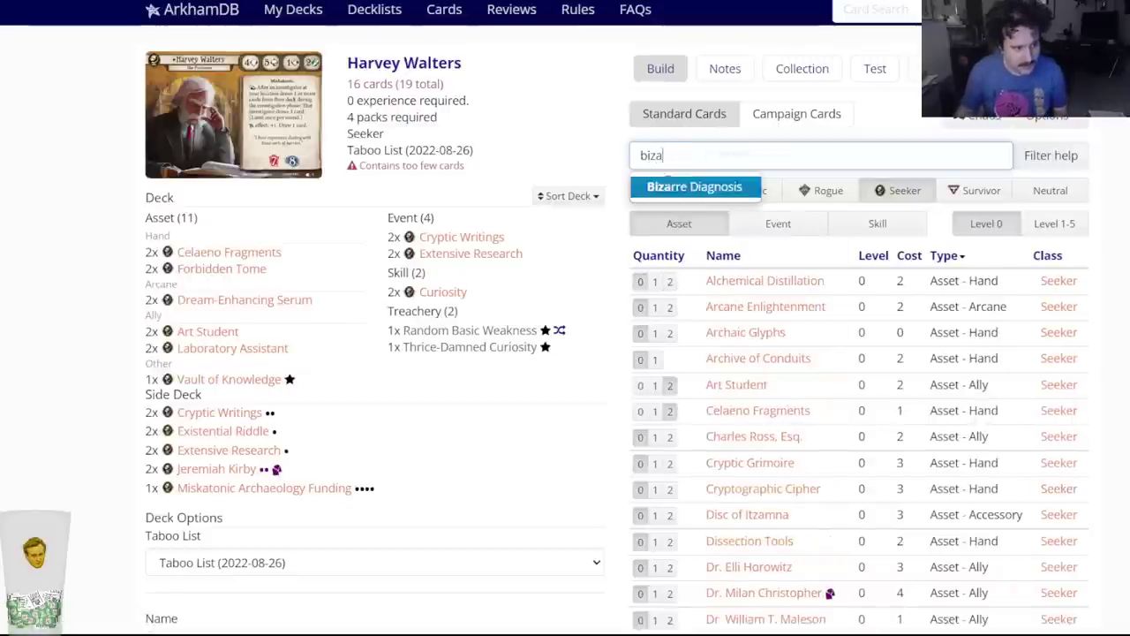
key("Return")
left_click(474, 87)
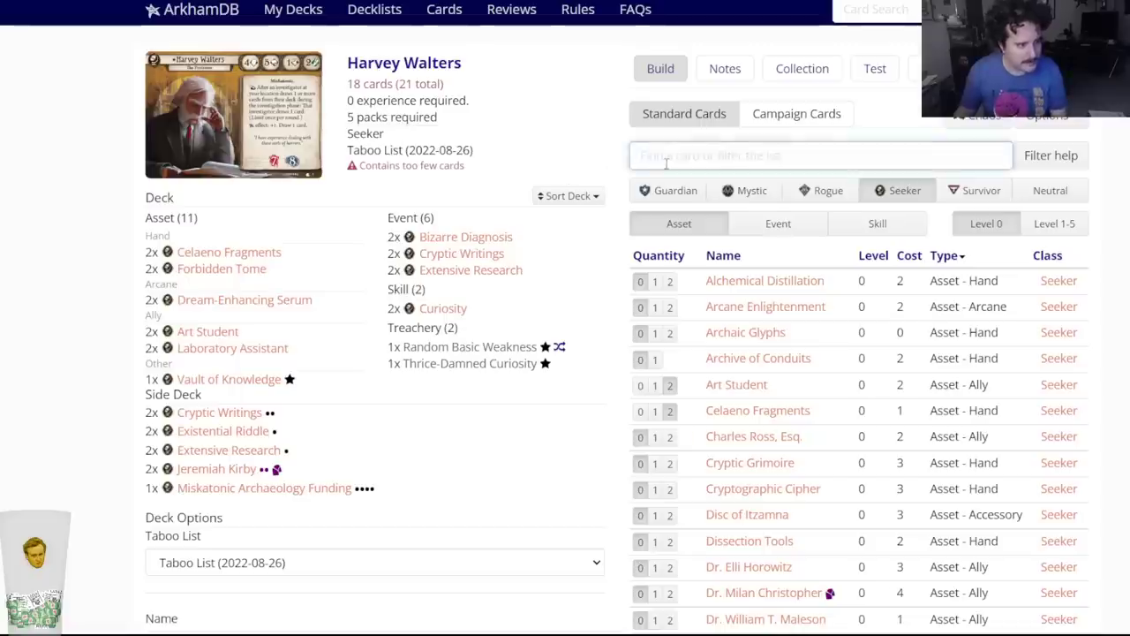
type("medica")
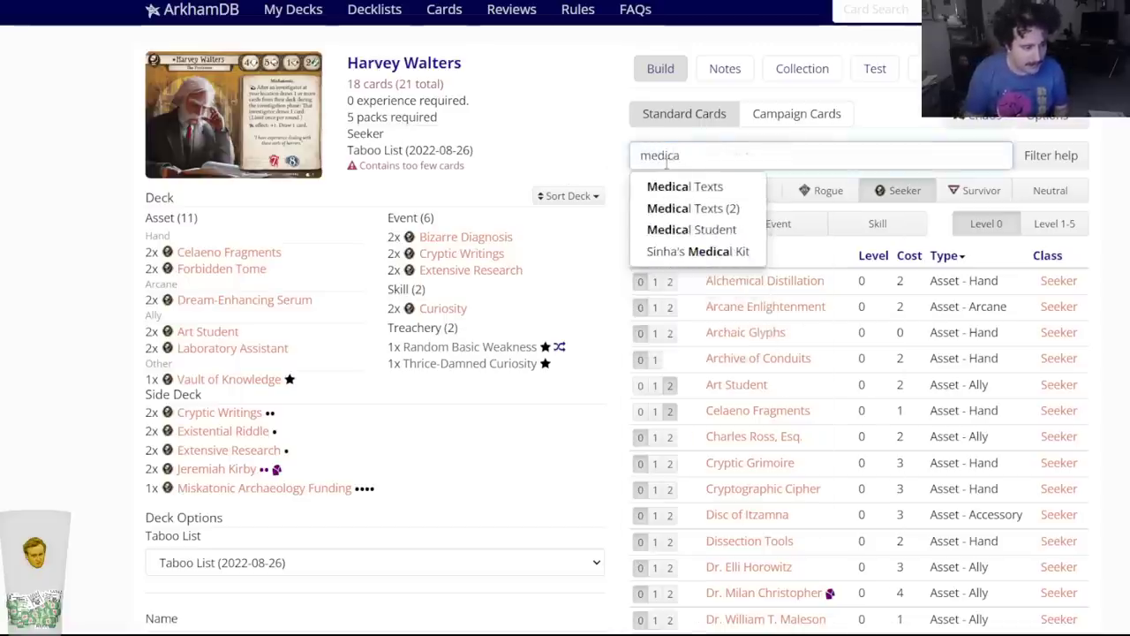
left_click(668, 231)
left_click(471, 87)
Review the Harvey Walters deck and side deck lists, checking the card details of Bizarre Diagnosis and Dream-Enhancing Serum.
scroll(186, 351, "down", 2)
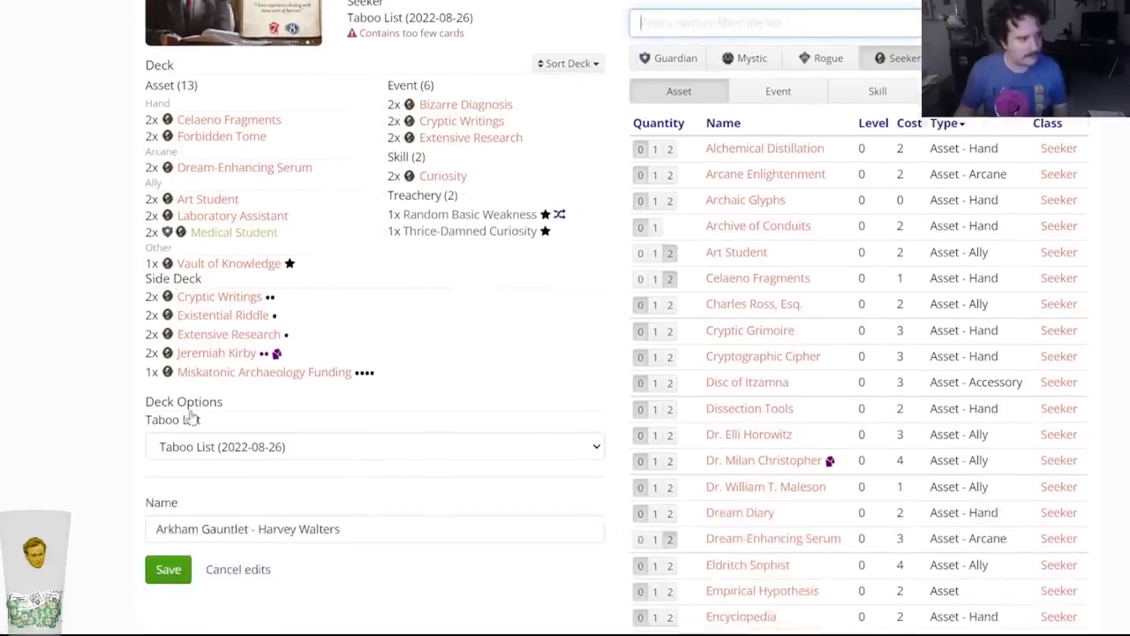
scroll(186, 351, "down", 1)
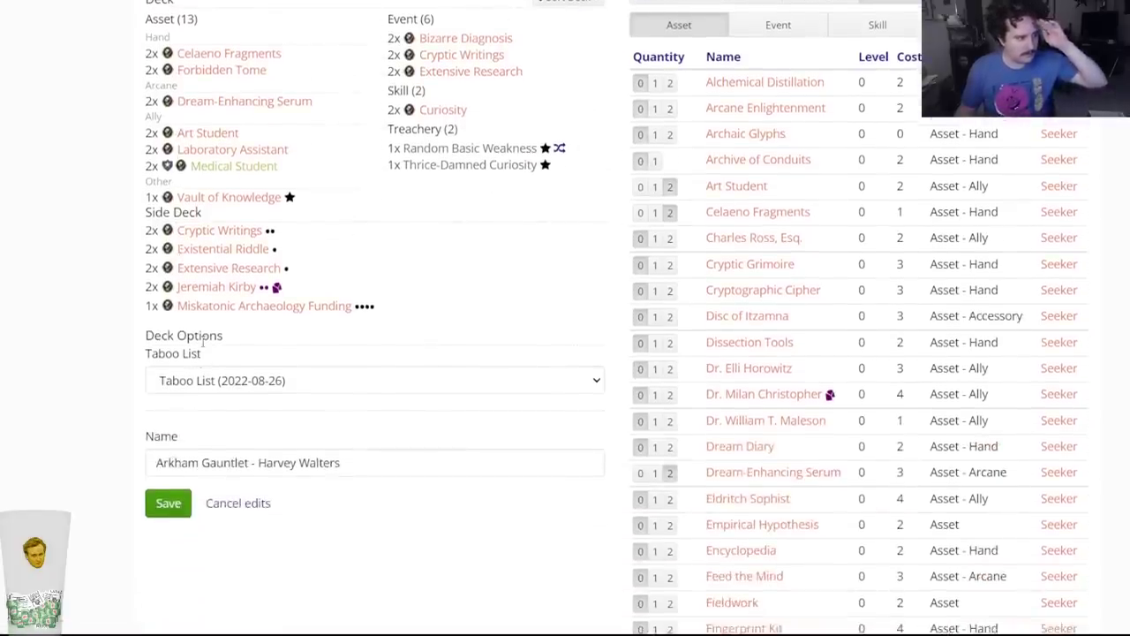
scroll(203, 344, "up", 1)
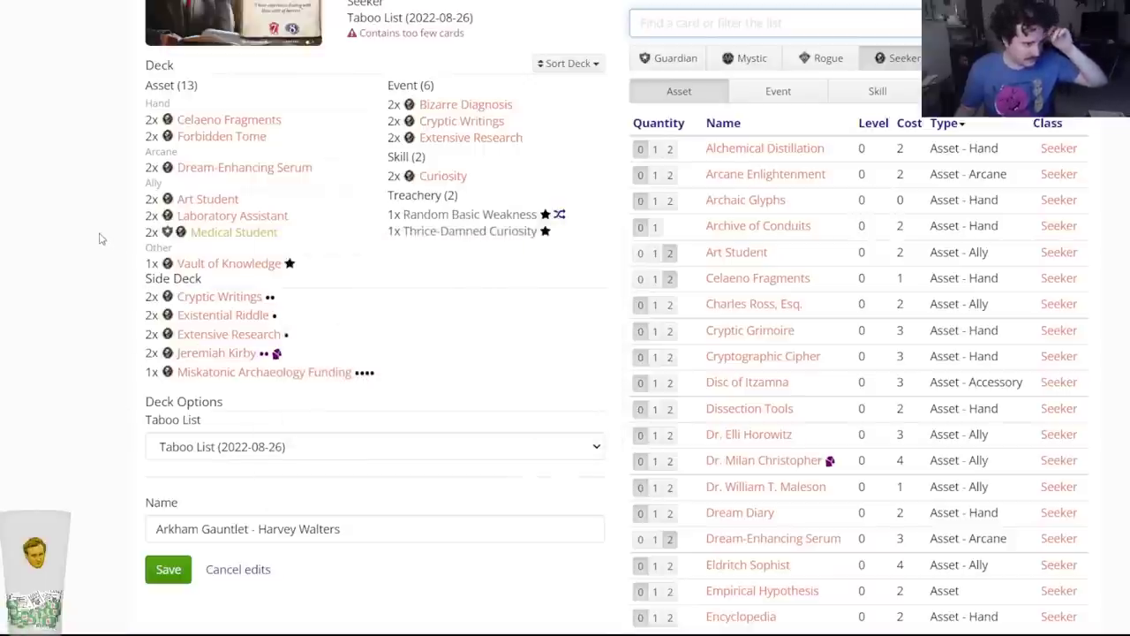
scroll(101, 237, "up", 2)
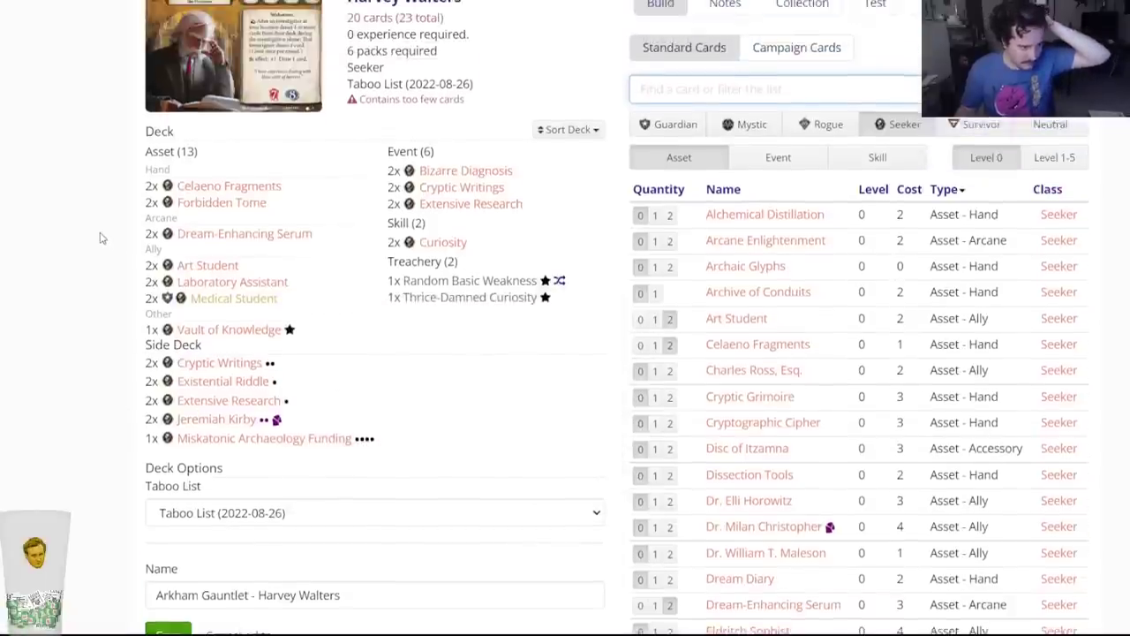
mouse_move(428, 253)
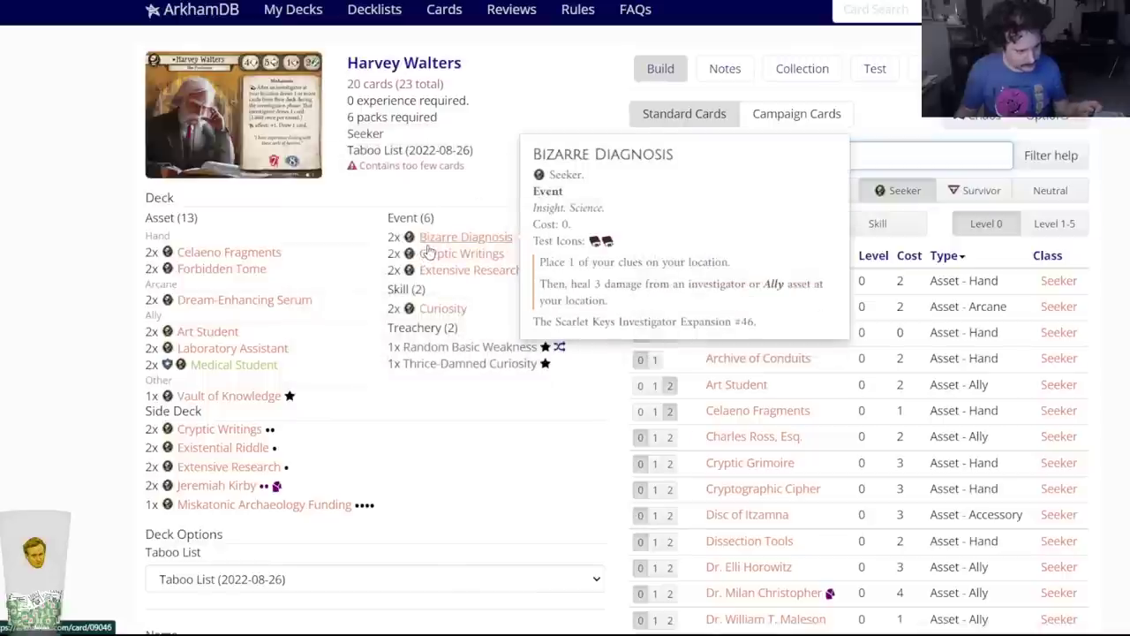
mouse_move(238, 367)
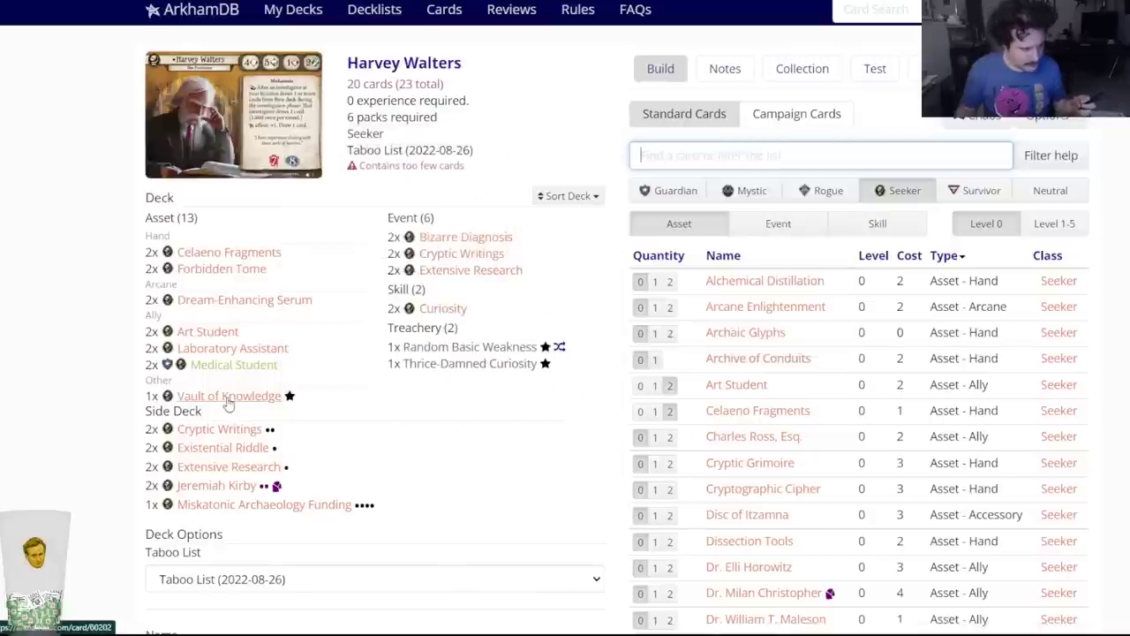
mouse_move(224, 300)
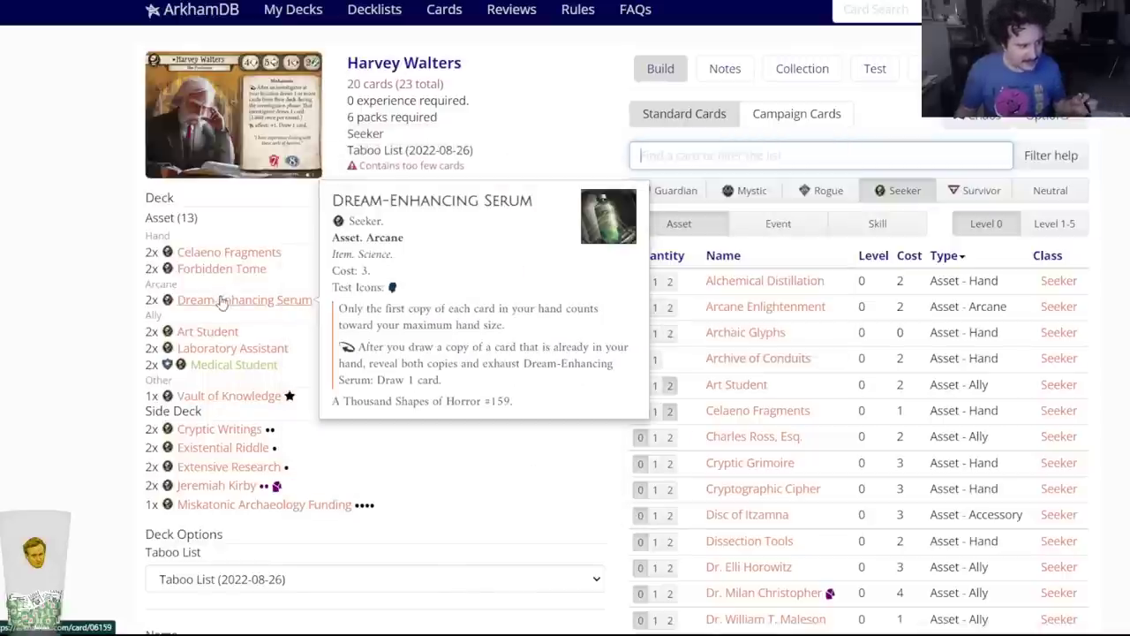
Save the Harvey Walters deck.
mouse_move(220, 261)
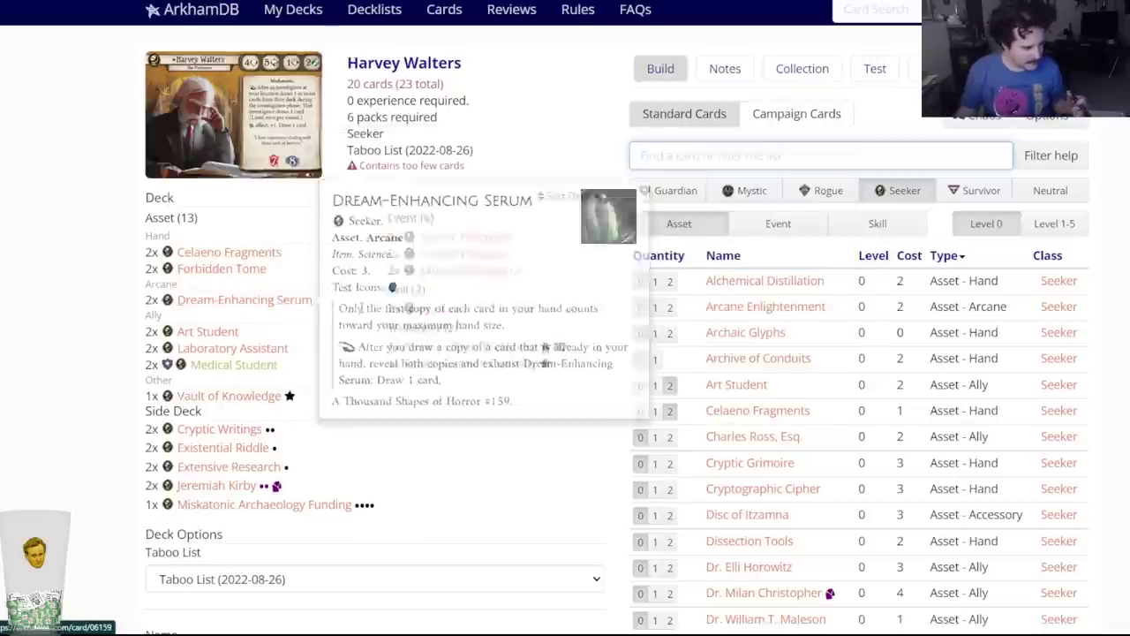
scroll(155, 411, "down", 3)
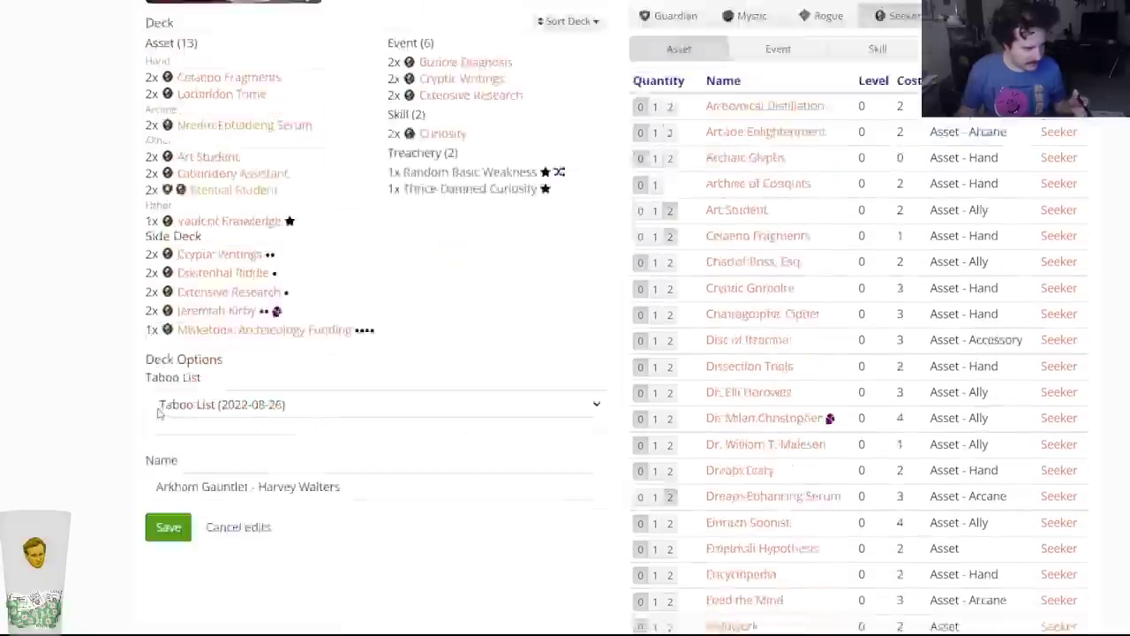
left_click(163, 439)
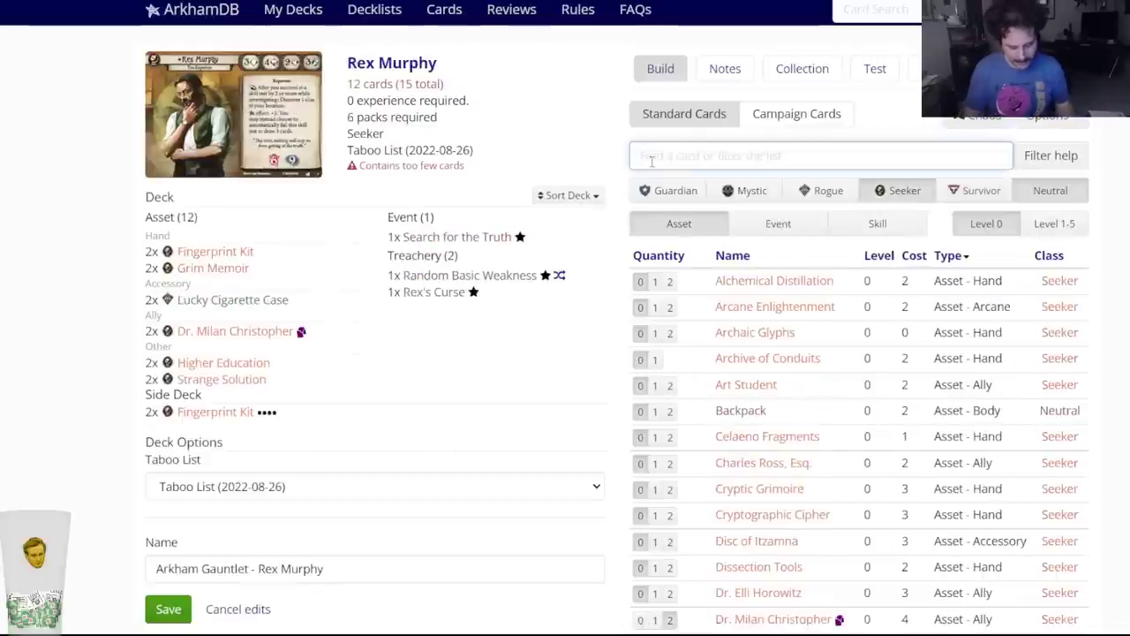
Add two copies of Practice Makes Perfect and two copies of Deduction to the Rex Murphy deck.
type("practice")
left_click(670, 186)
left_click(464, 89)
left_click(643, 156)
key("ctrl+a")
key("BackSpace")
type("deduc")
left_click(672, 186)
left_click(477, 91)
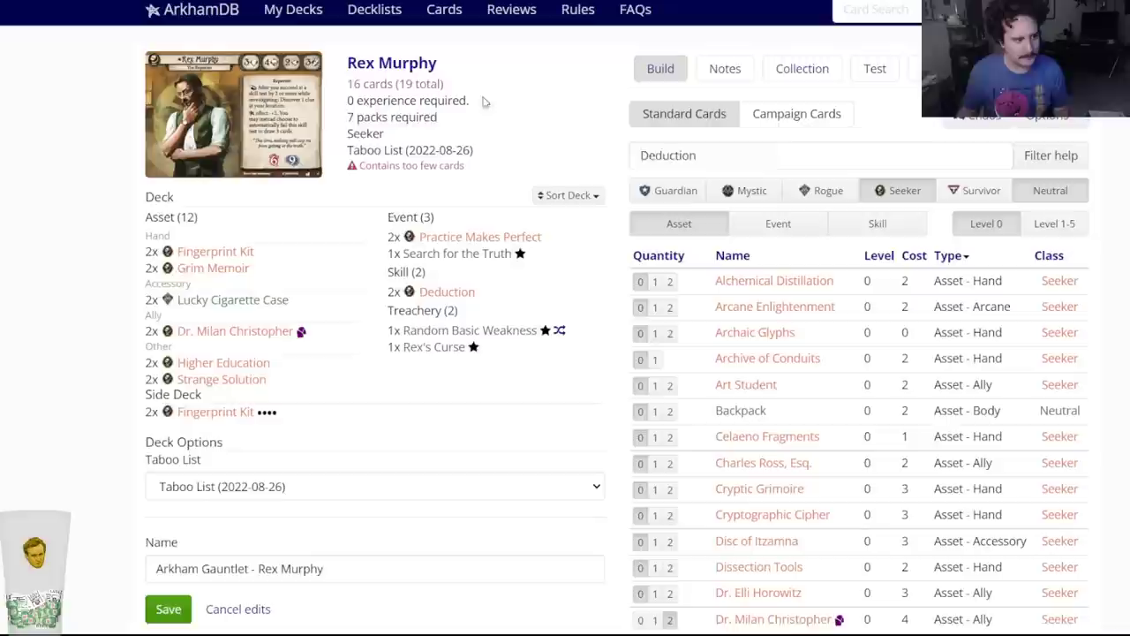
Filter the card list to skills with k:practiced and add two copies each of Perception and Plan of Action.
left_click(660, 161)
type("k:practi")
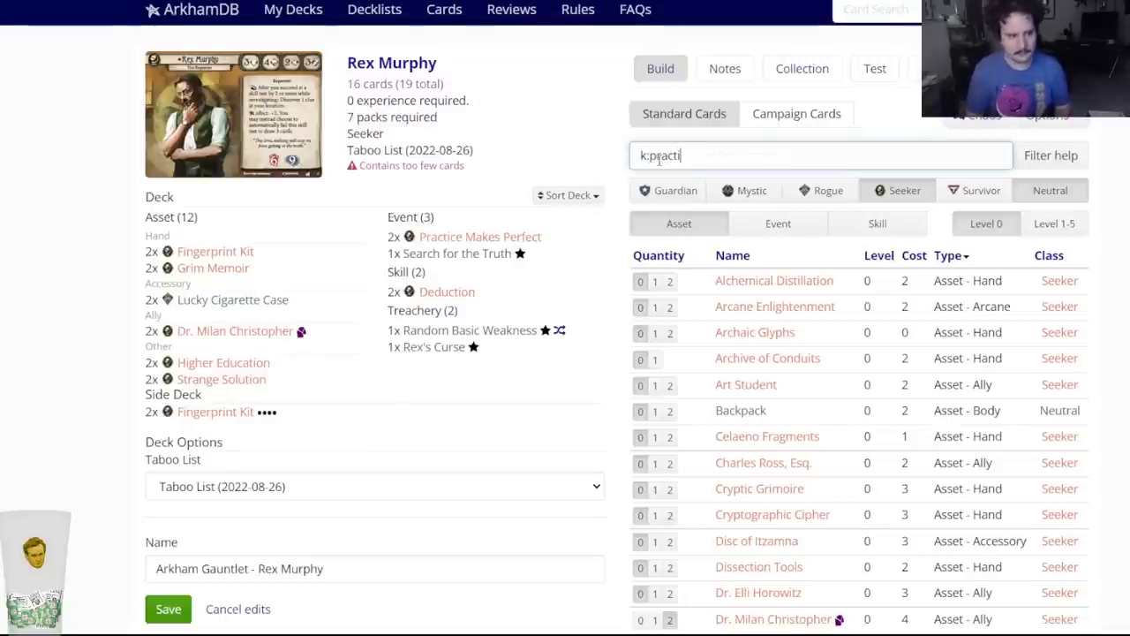
type("ced")
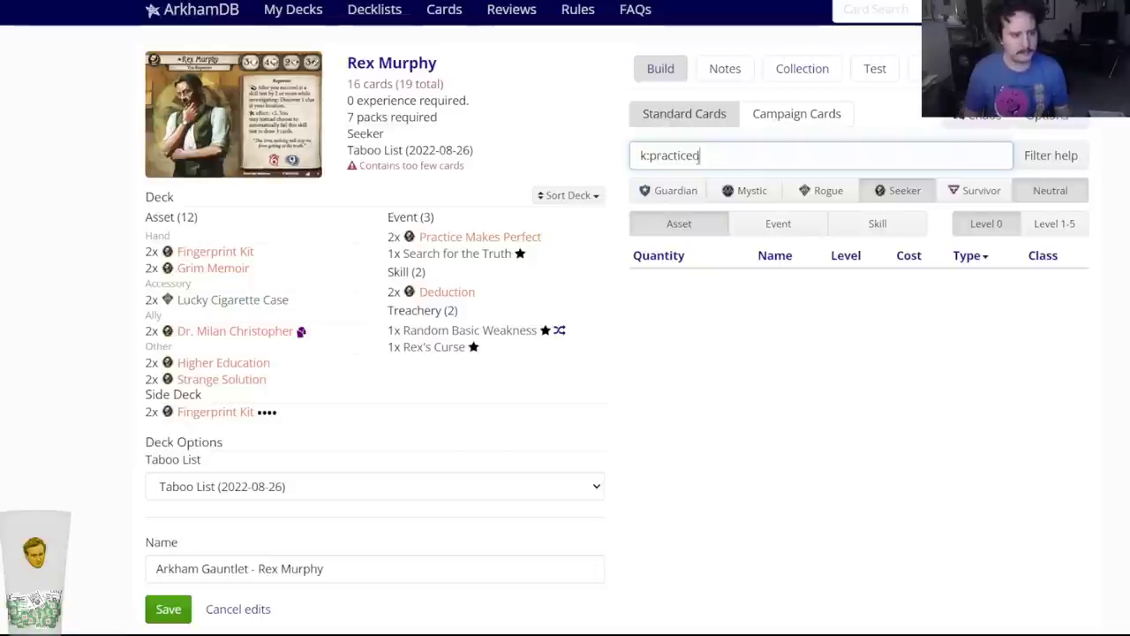
left_click(861, 224)
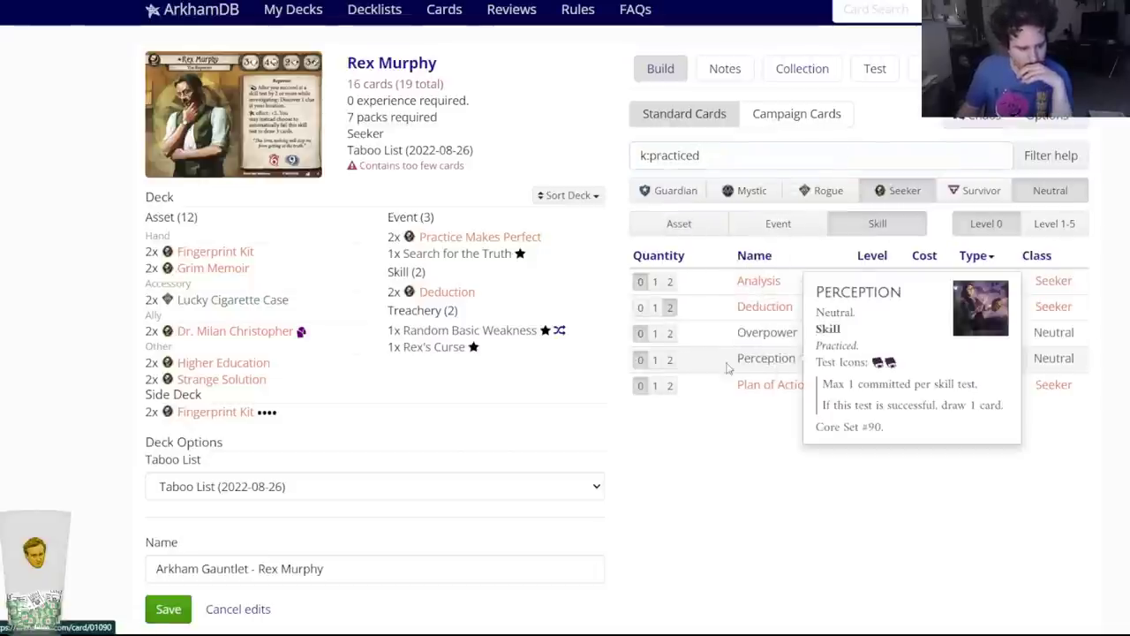
left_click(670, 361)
left_click(670, 386)
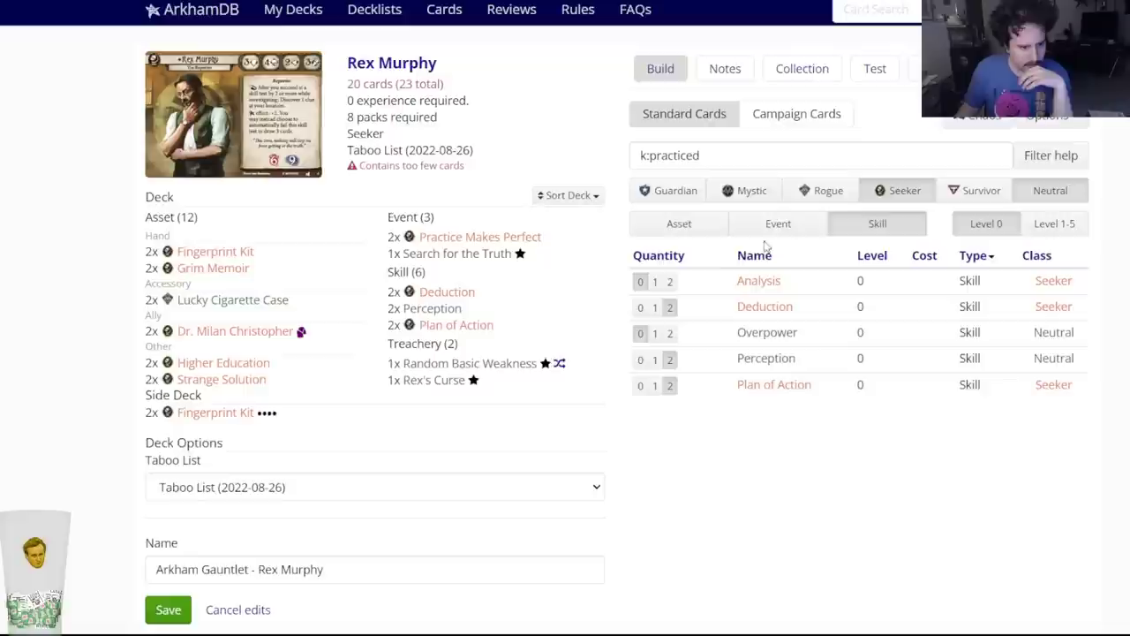
Examine the level 0 Practiced skills of the Survivor, Rogue, Mystic and Guardian classes.
left_click(763, 230)
left_click(868, 226)
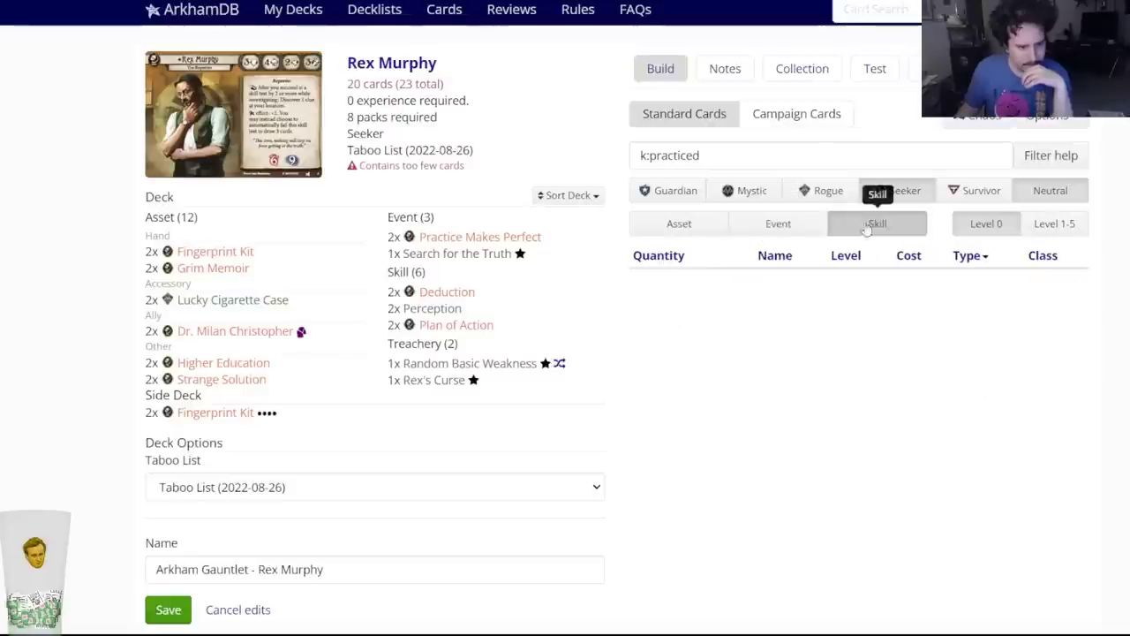
left_click(981, 192)
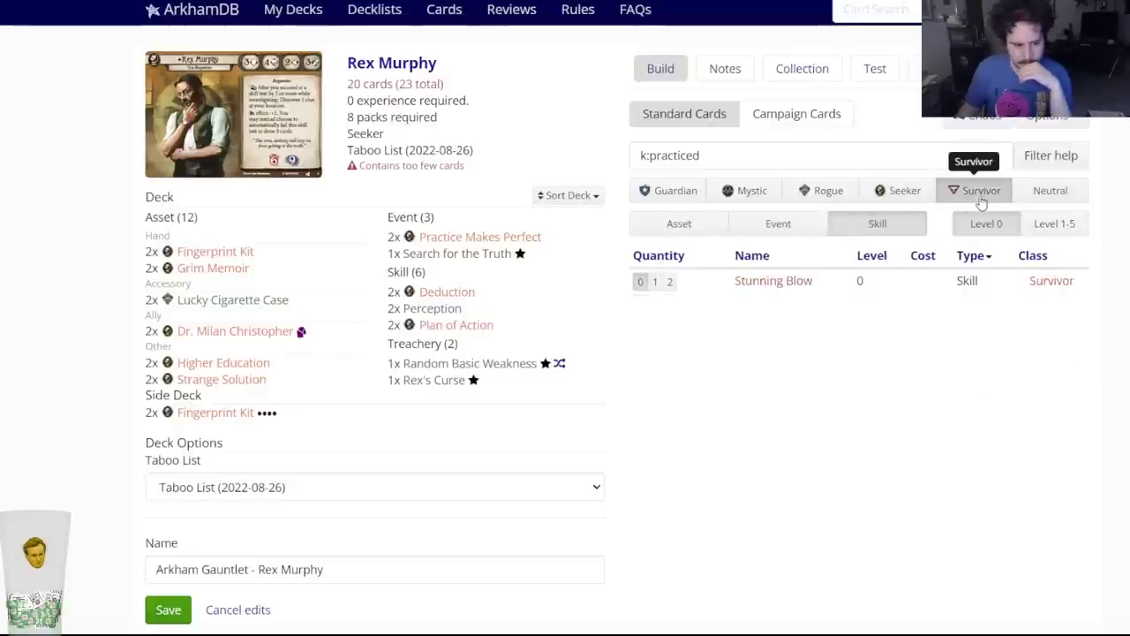
left_click(825, 192)
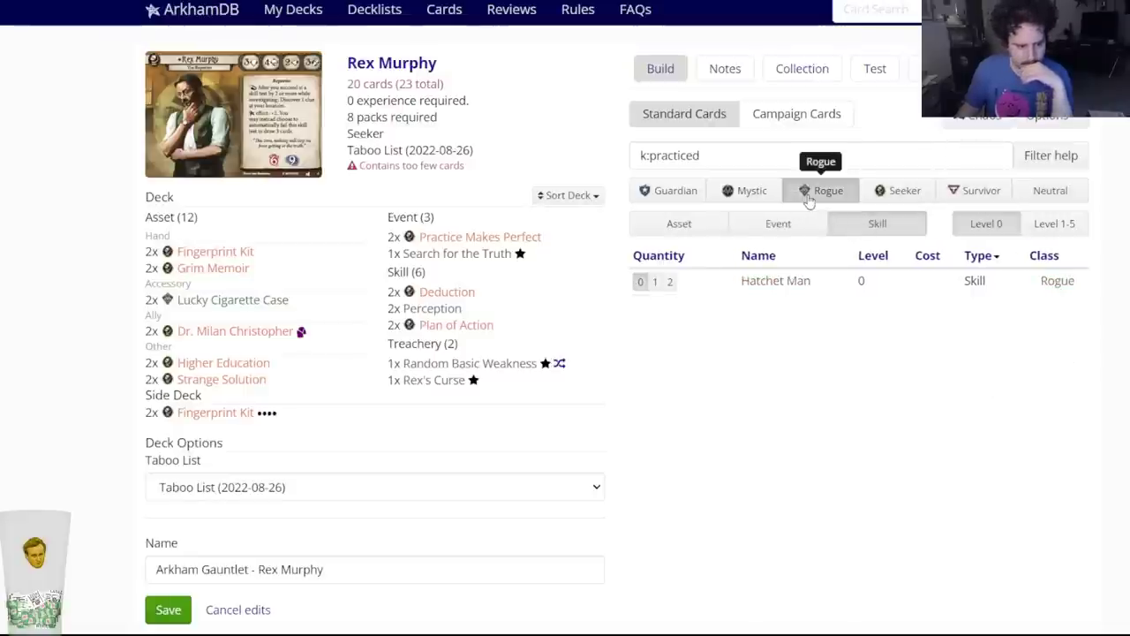
left_click(760, 197)
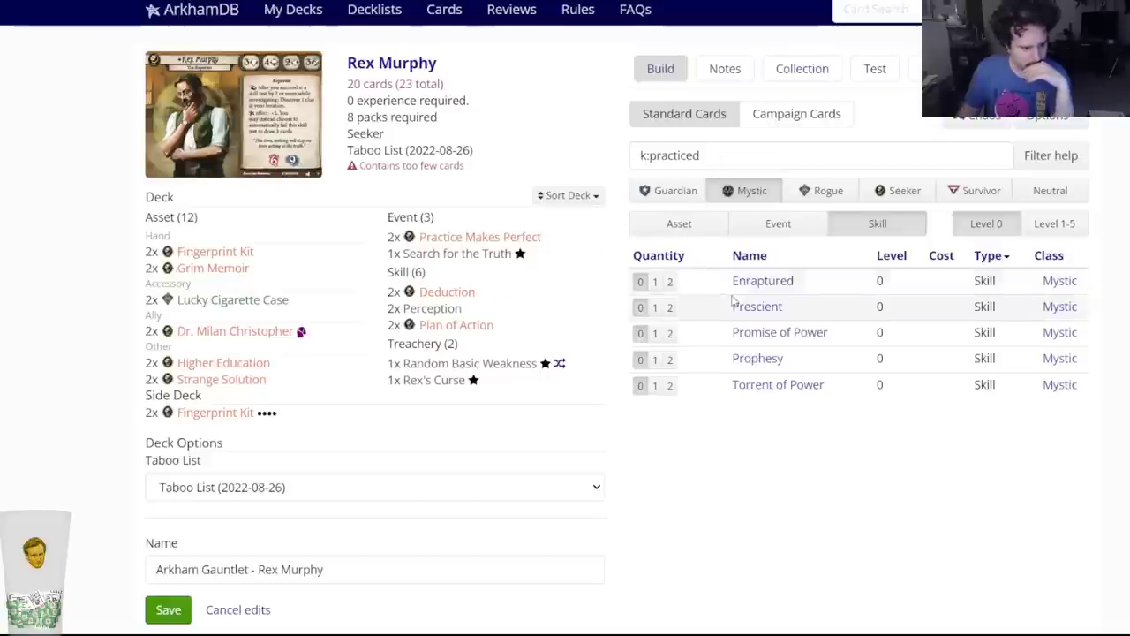
left_click(668, 190)
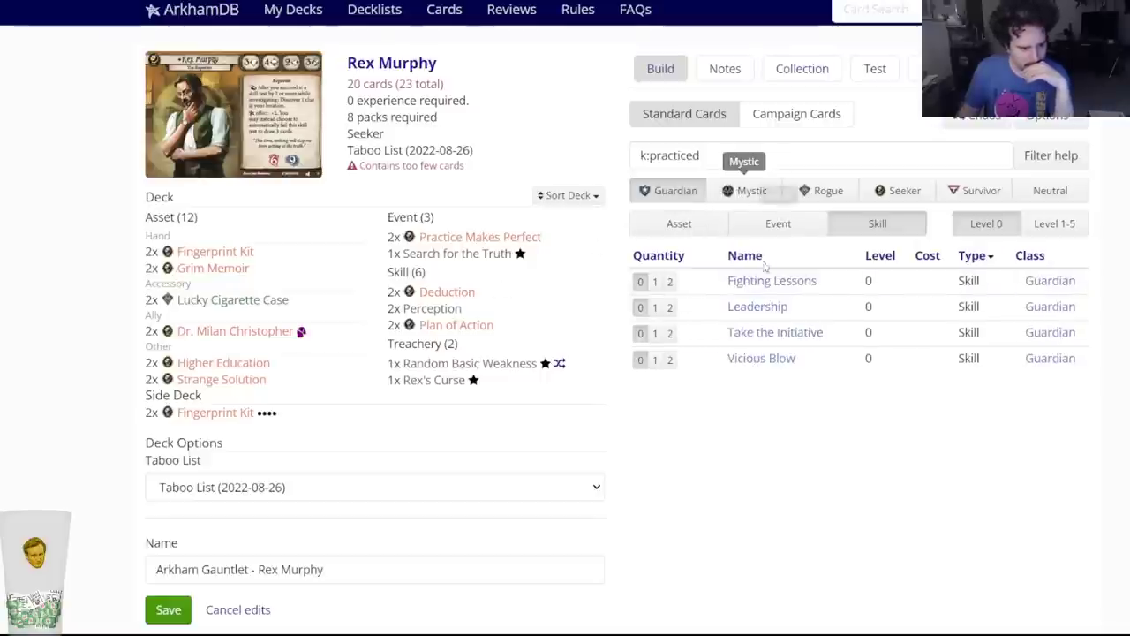
mouse_move(771, 310)
mouse_move(771, 339)
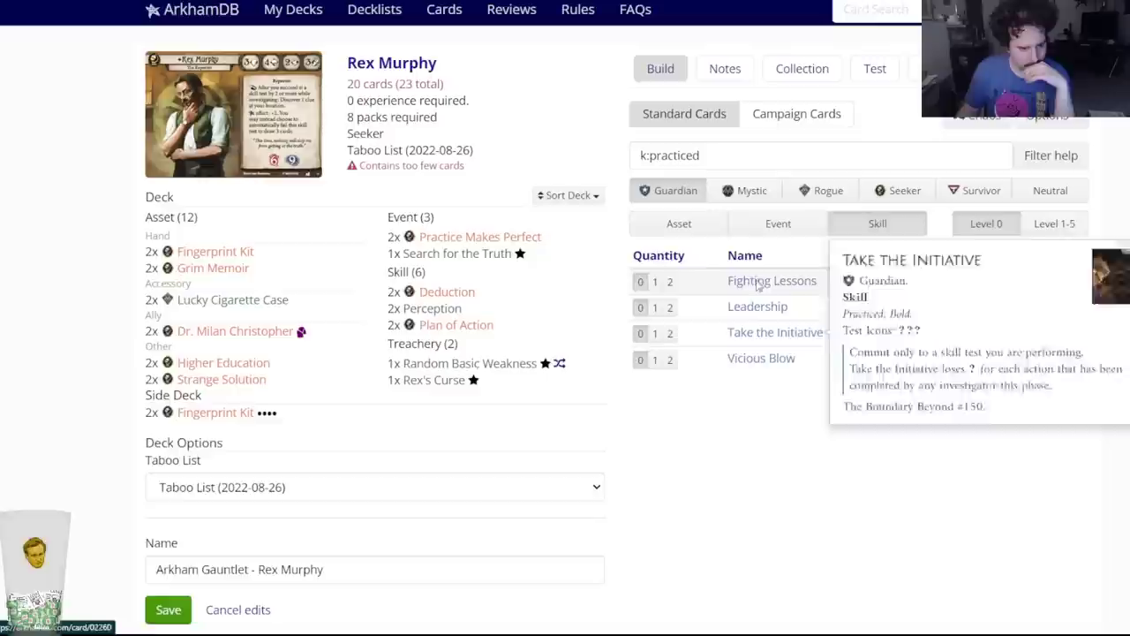
Add two copies of the Mystic skill Promise of Power and one copy of the Guardian skill Leadership.
left_click(739, 196)
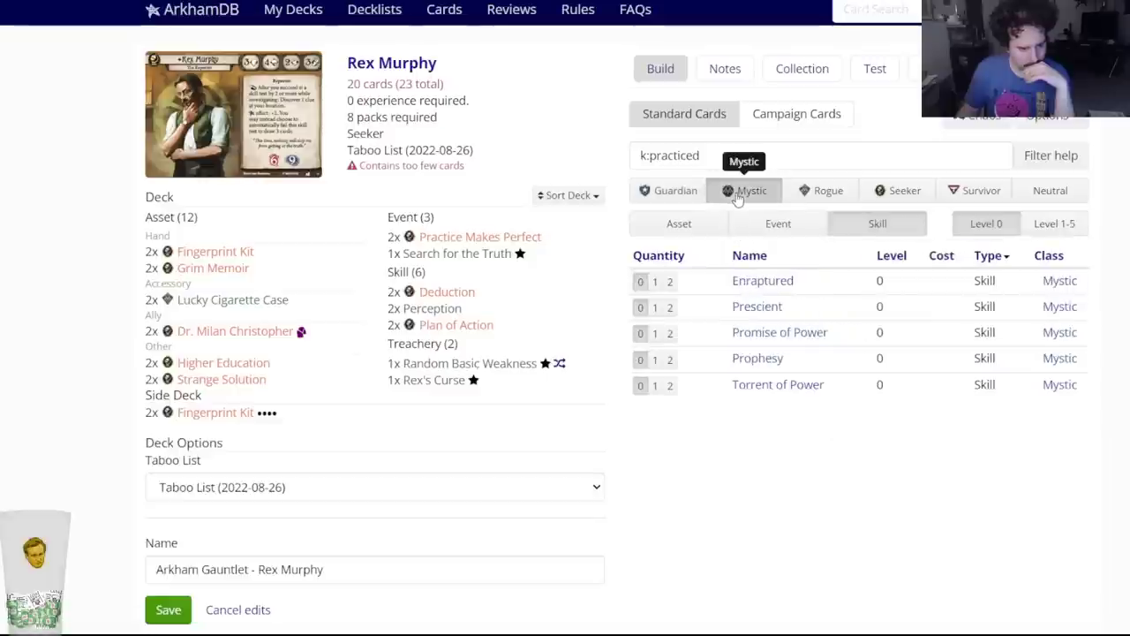
mouse_move(752, 305)
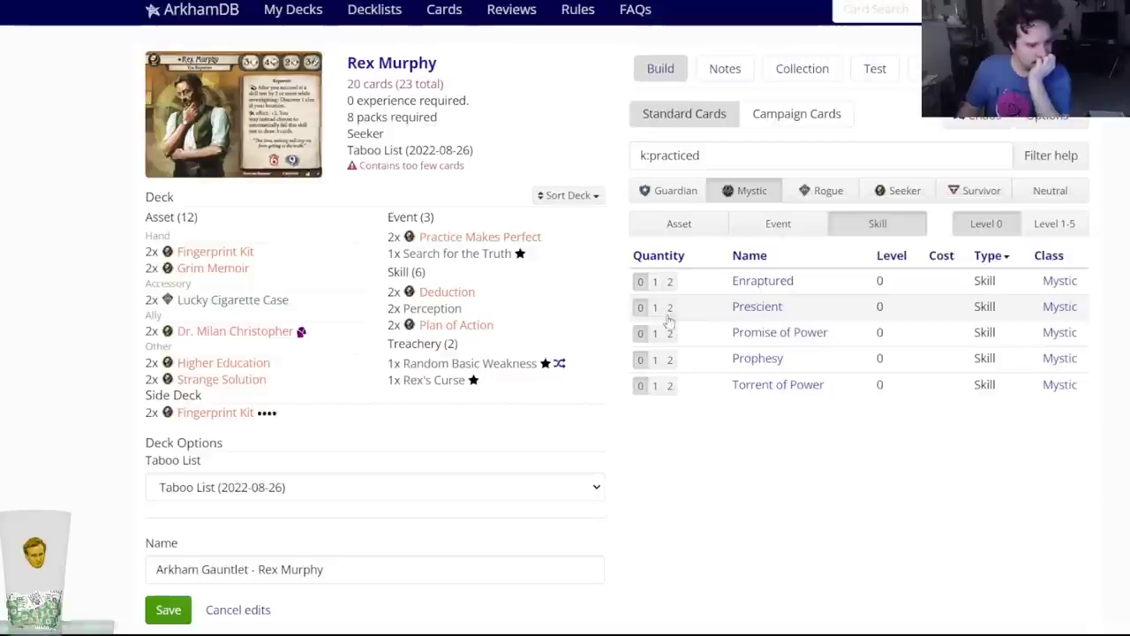
mouse_move(737, 389)
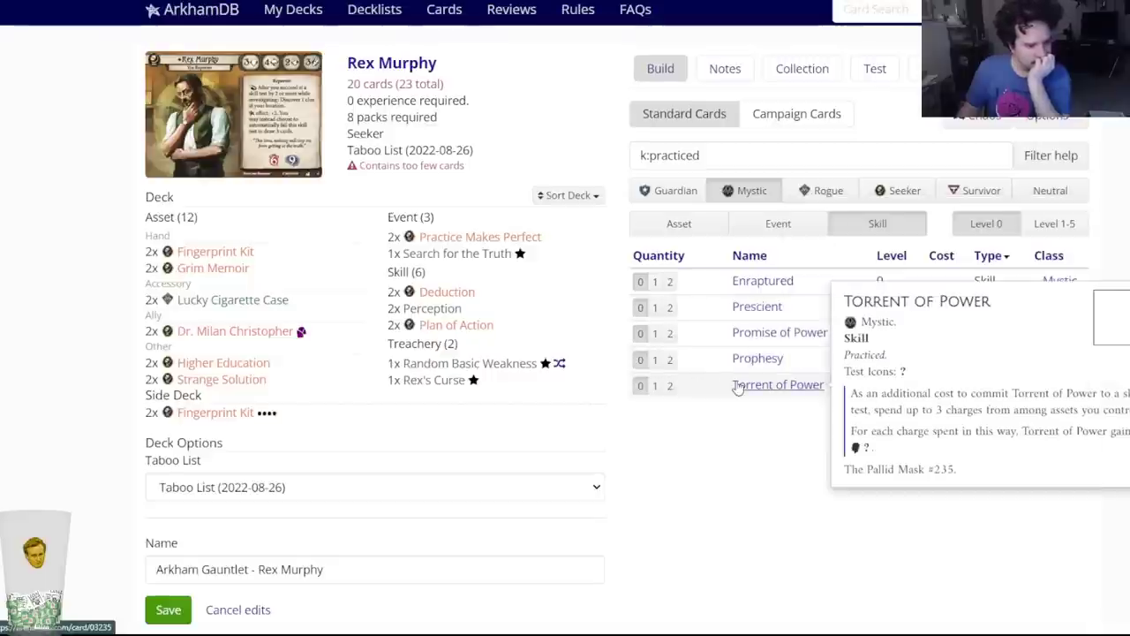
left_click(671, 334)
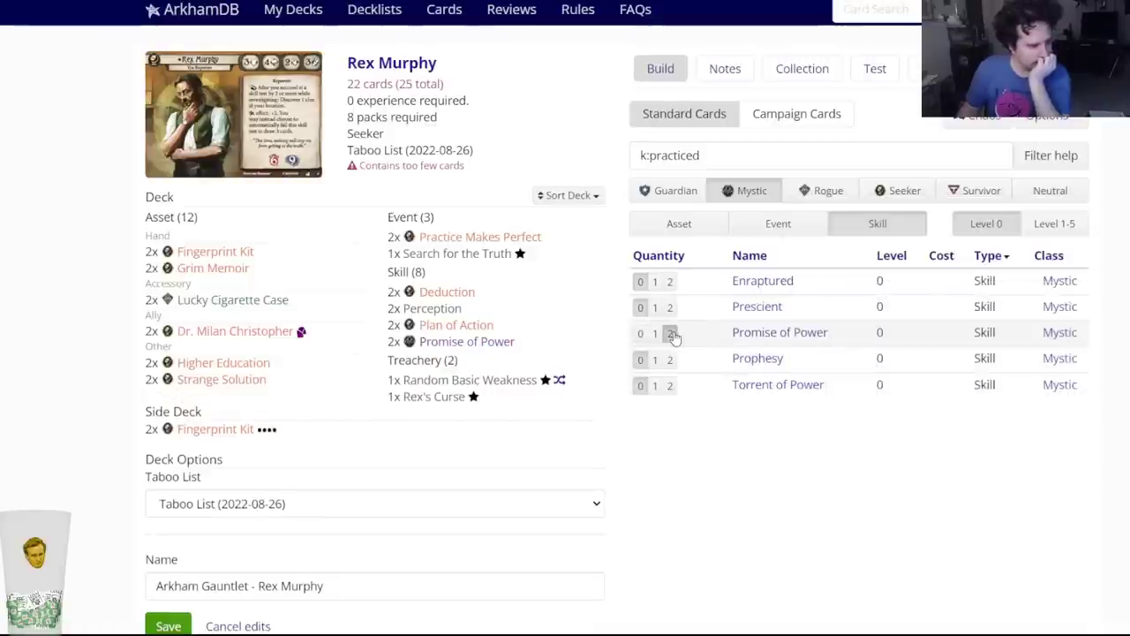
left_click(677, 197)
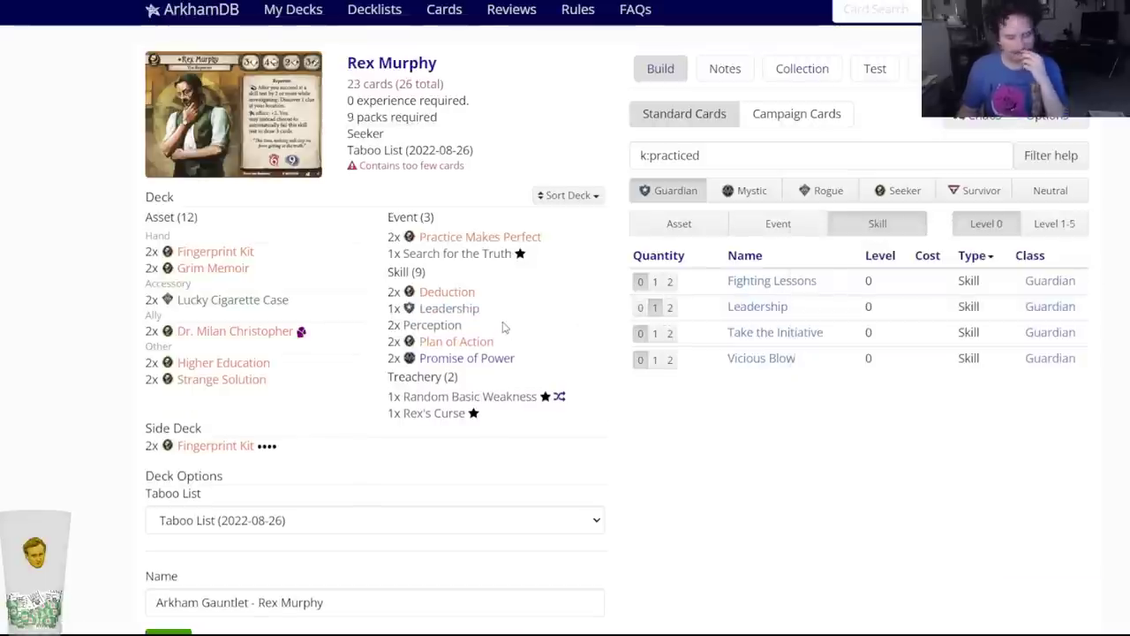
Review the card texts of the skills and assets in the Rex Murphy deck, such as Perception and Higher Education.
mouse_move(440, 344)
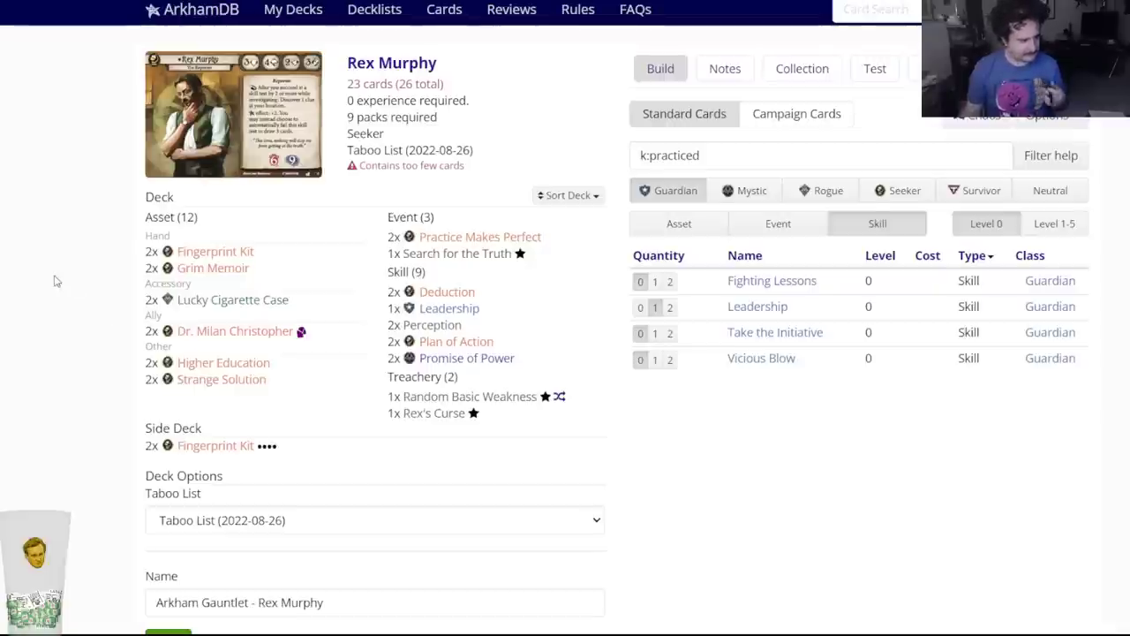
scroll(59, 277, "down", 3)
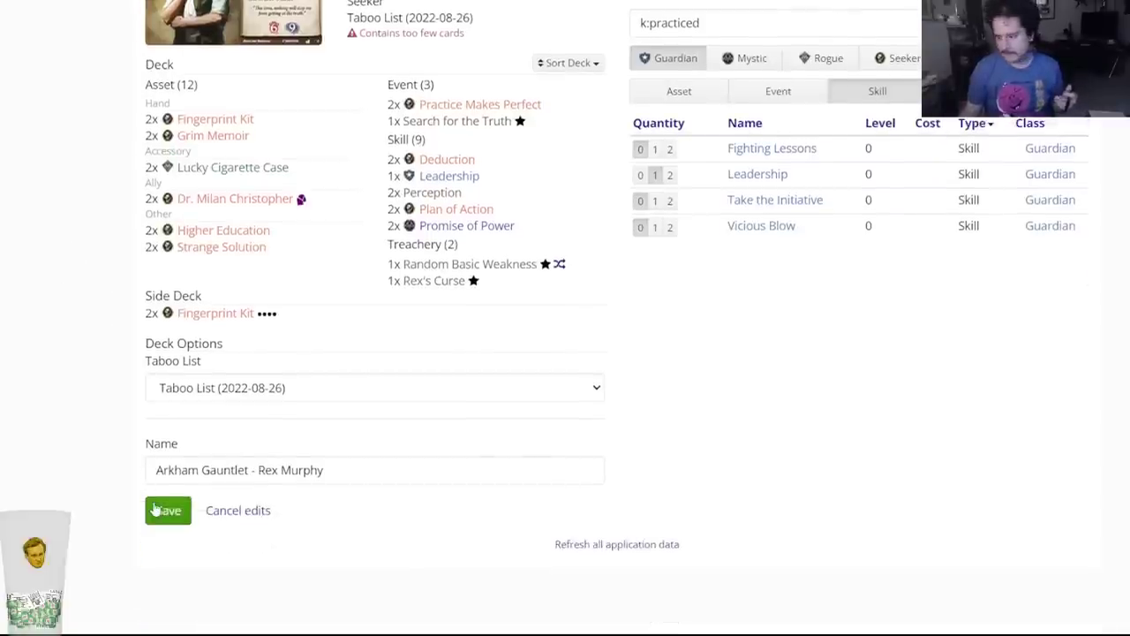
mouse_move(417, 190)
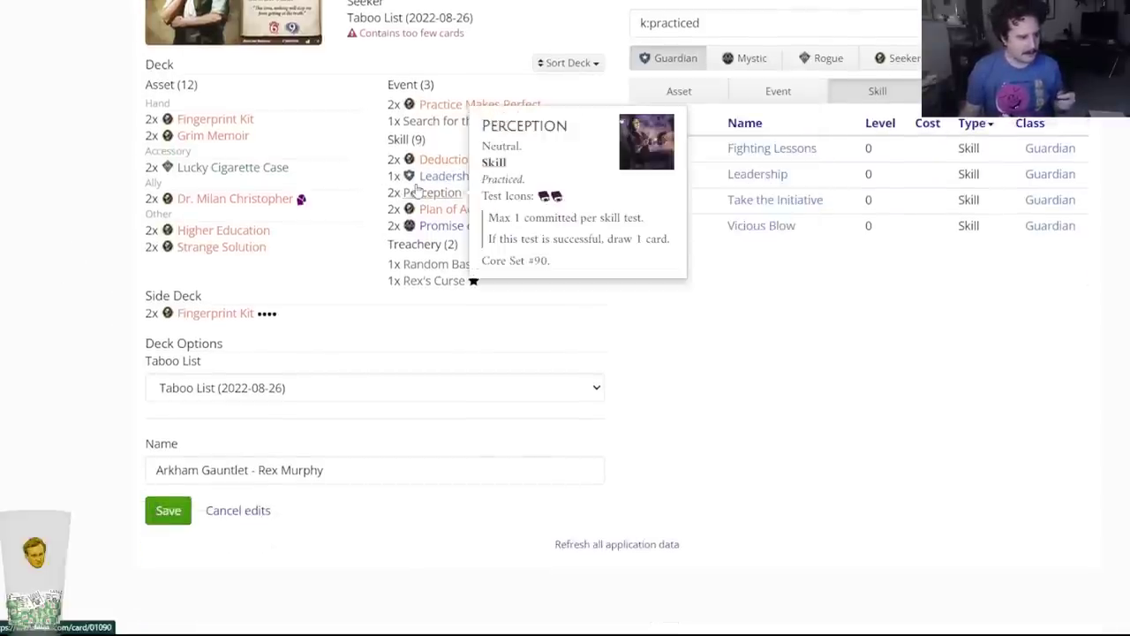
mouse_move(434, 209)
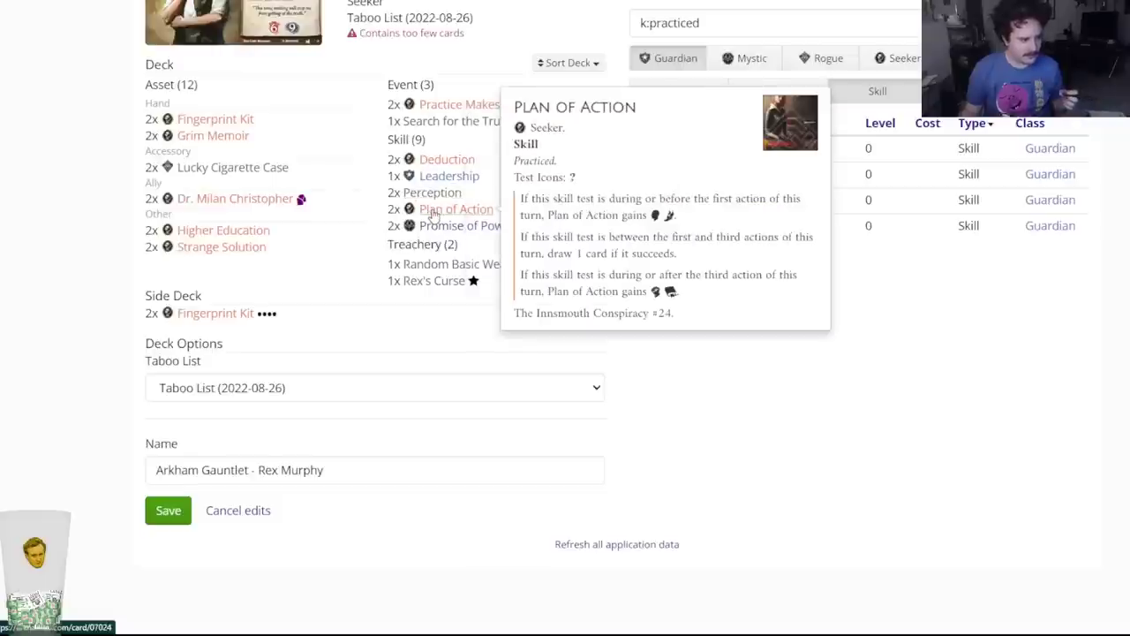
mouse_move(424, 228)
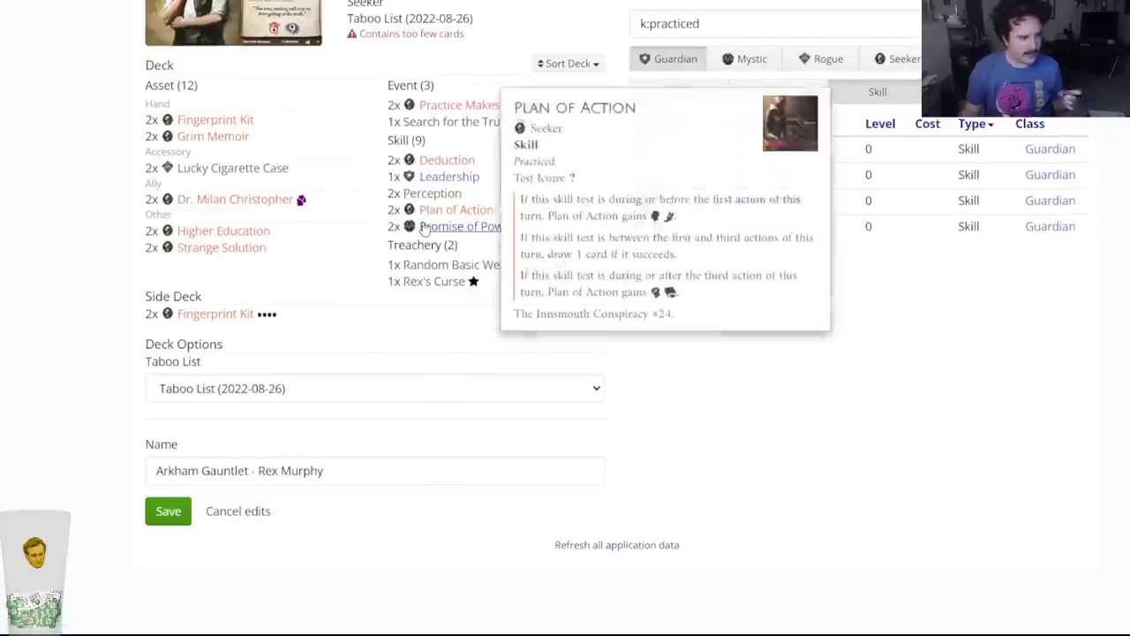
scroll(424, 228, "up", 1)
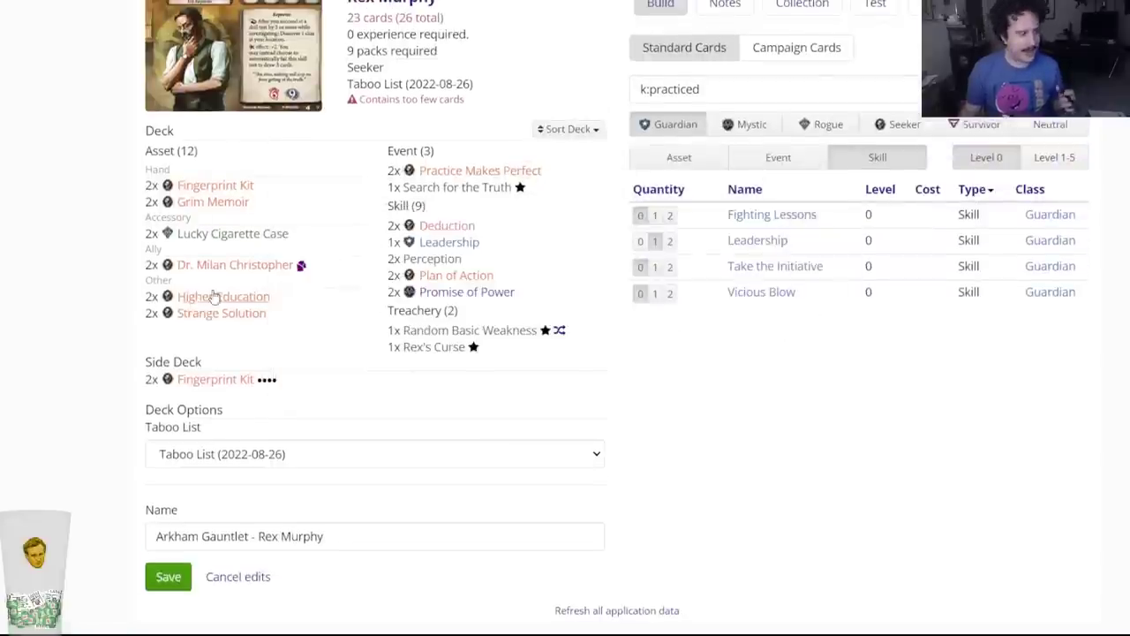
mouse_move(214, 297)
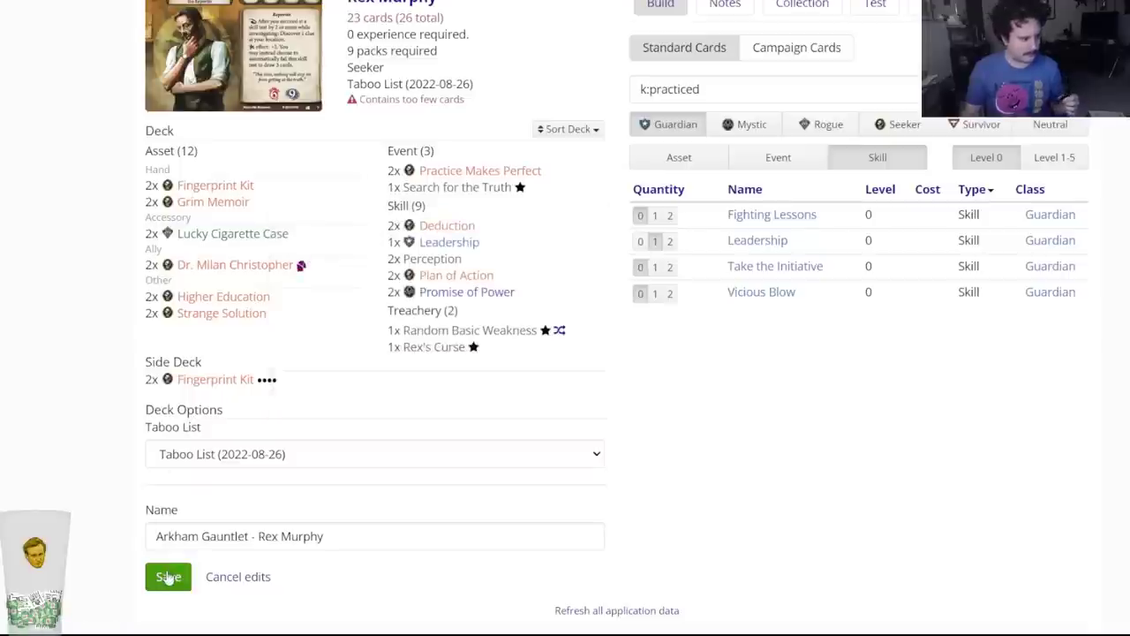
Add two copies of Emergency Cache (3) to the Rex Murphy side deck and save the deck.
scroll(504, 219, "up", 1)
key("ctrl+a")
type("e")
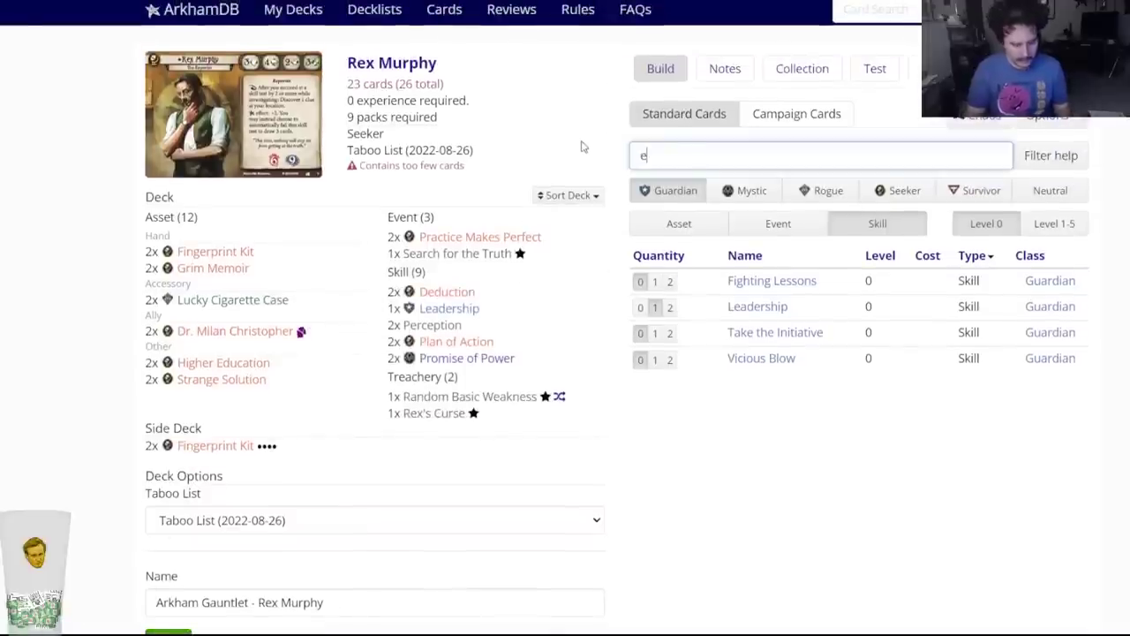
type("mergenc")
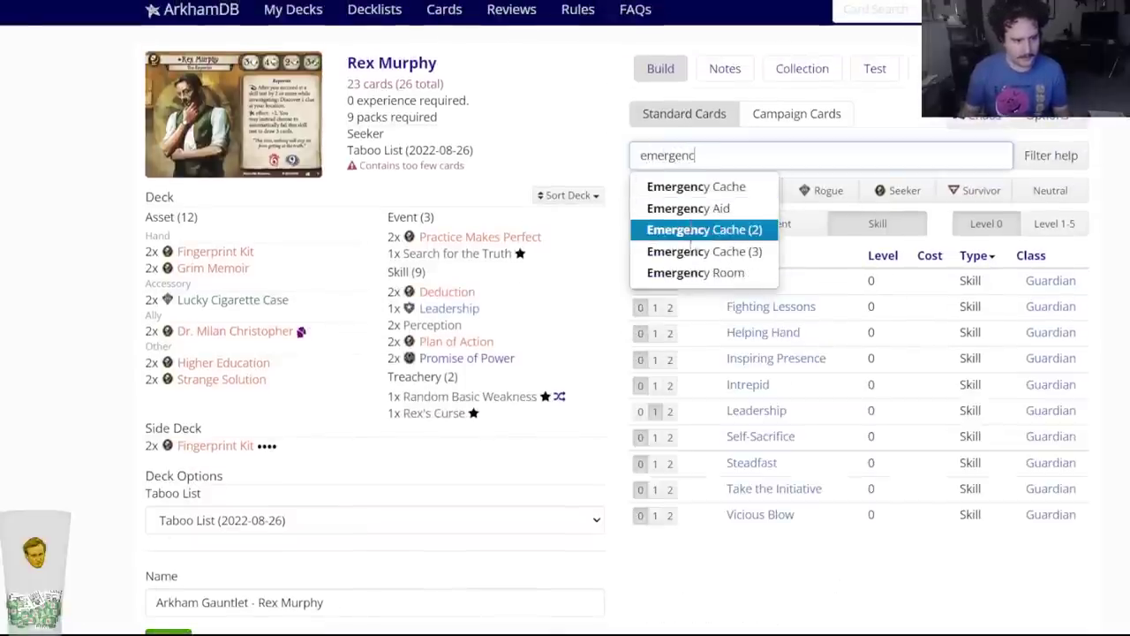
left_click(694, 252)
left_click(630, 87)
scroll(176, 530, "down", 1)
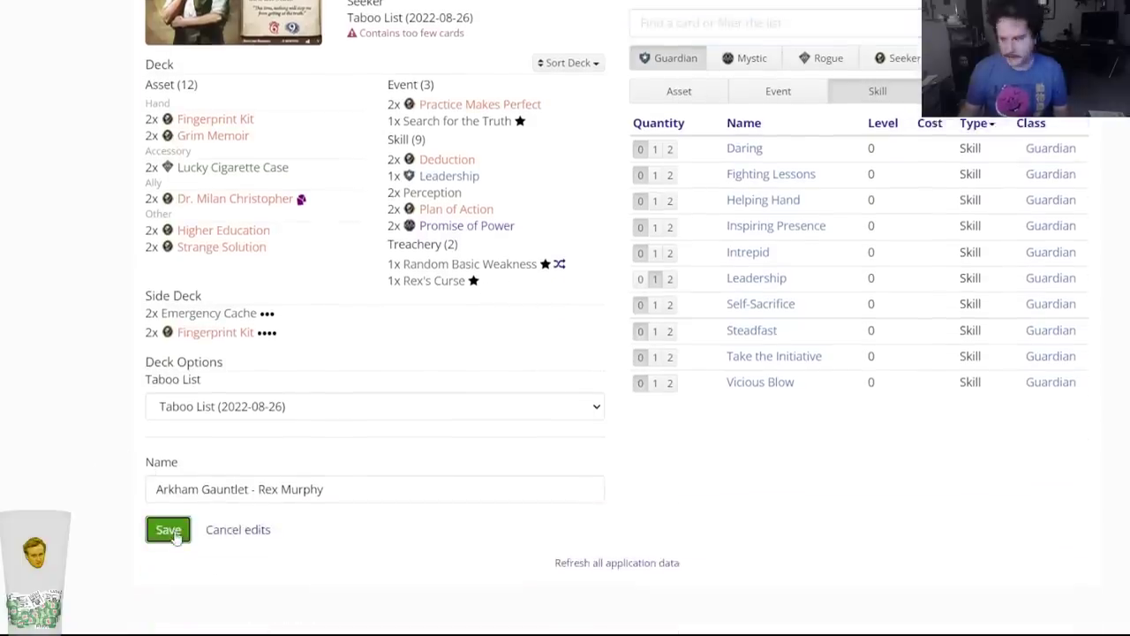
left_click(170, 530)
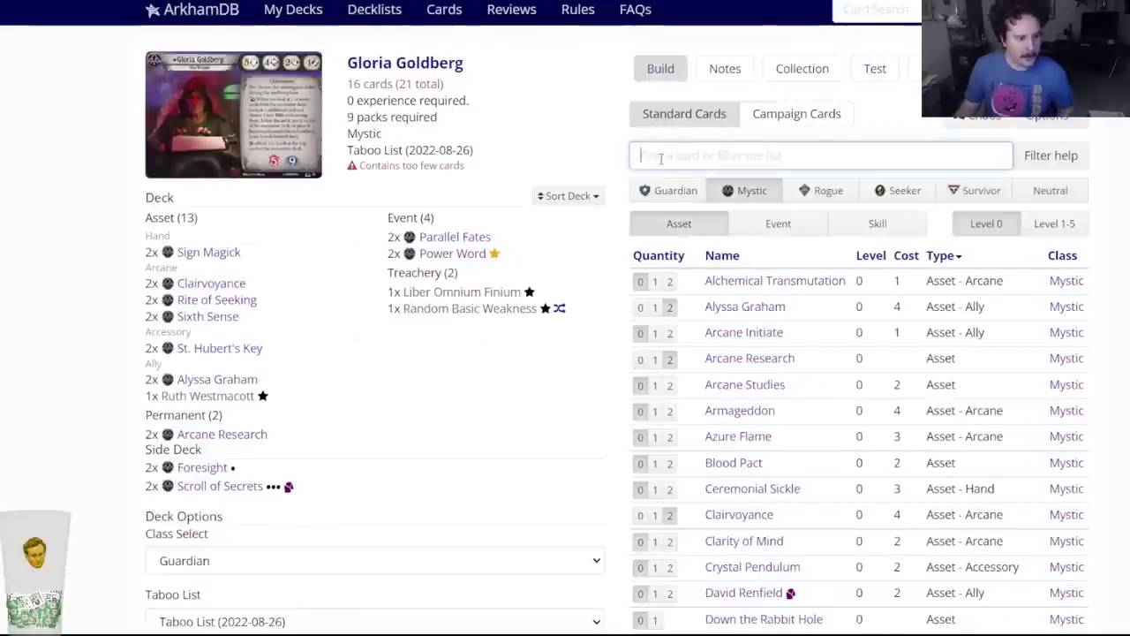
Add two copies of Enraptured to the Gloria Goldberg deck.
type("e")
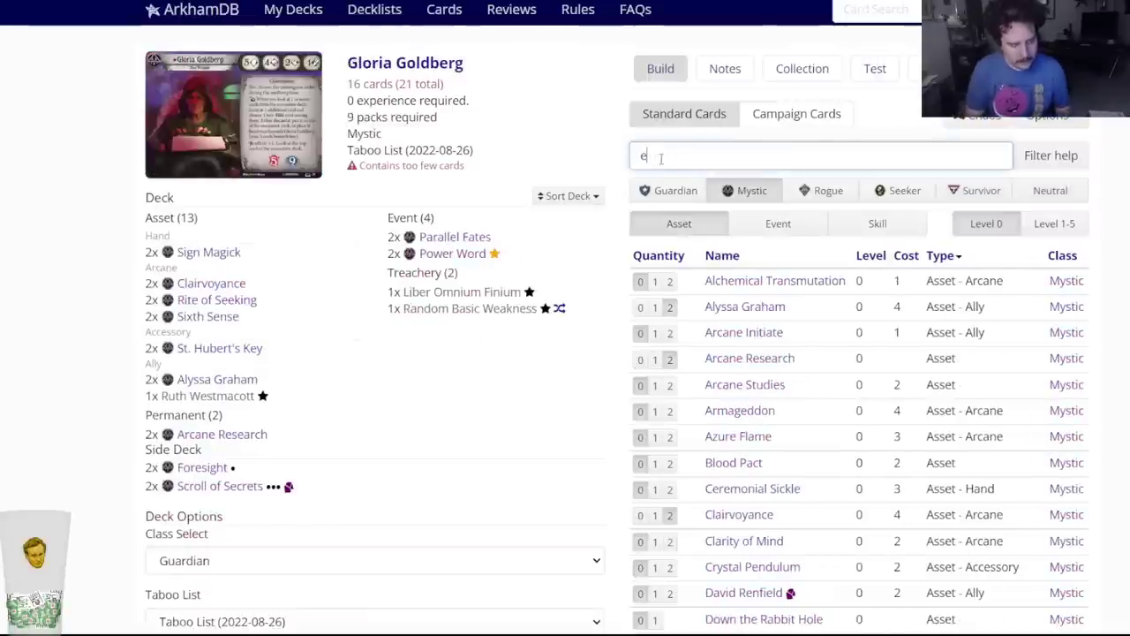
type("nrap")
left_click(697, 186)
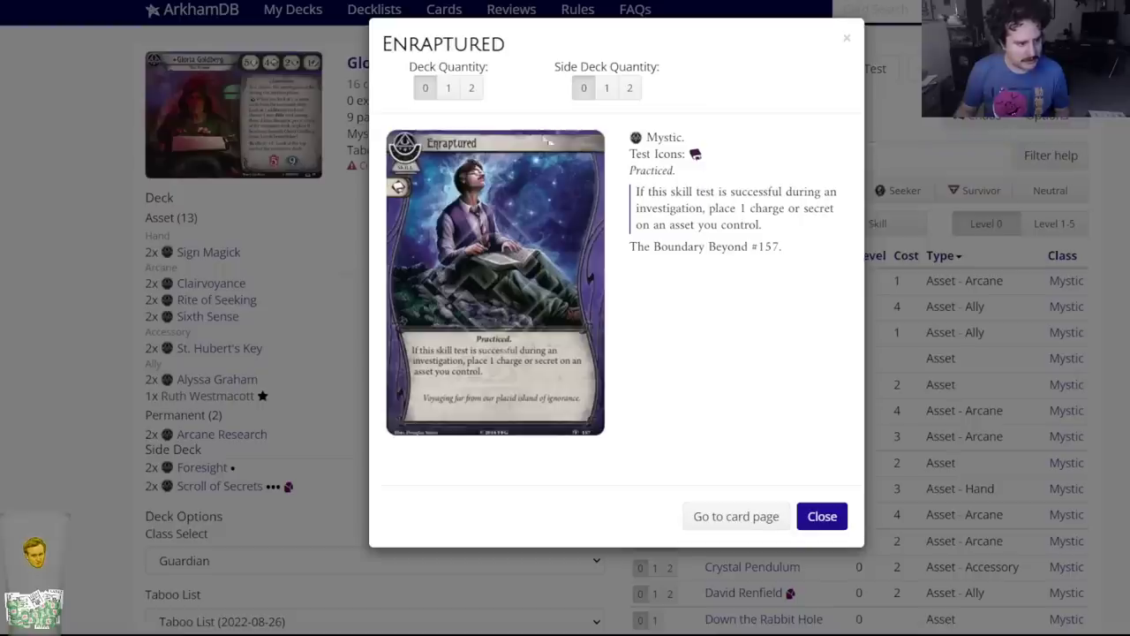
left_click(474, 85)
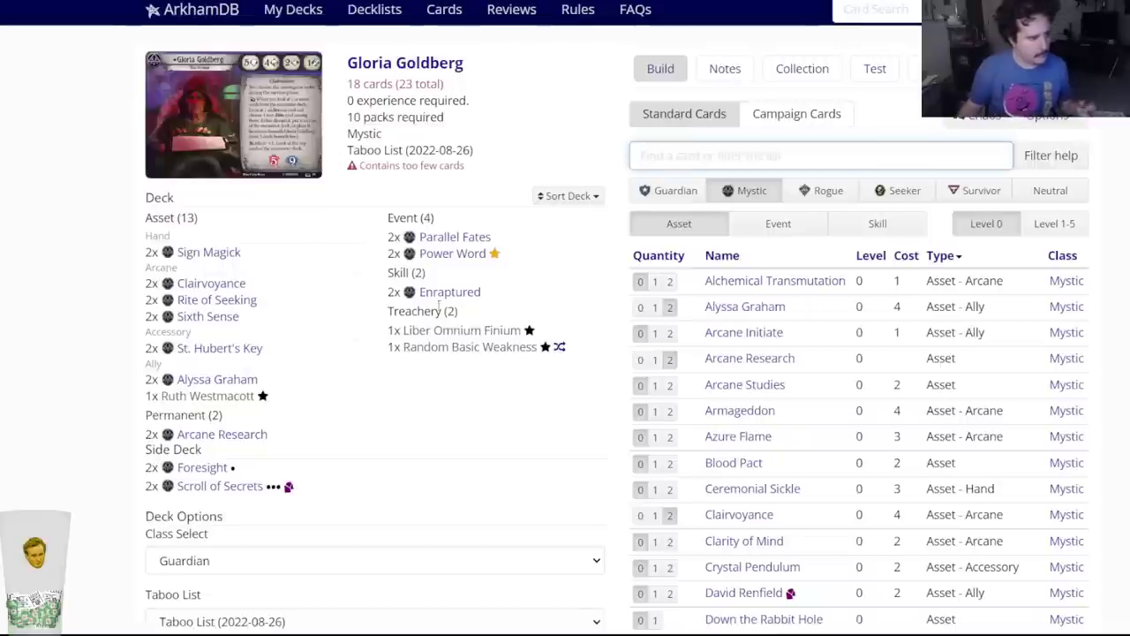
mouse_move(446, 302)
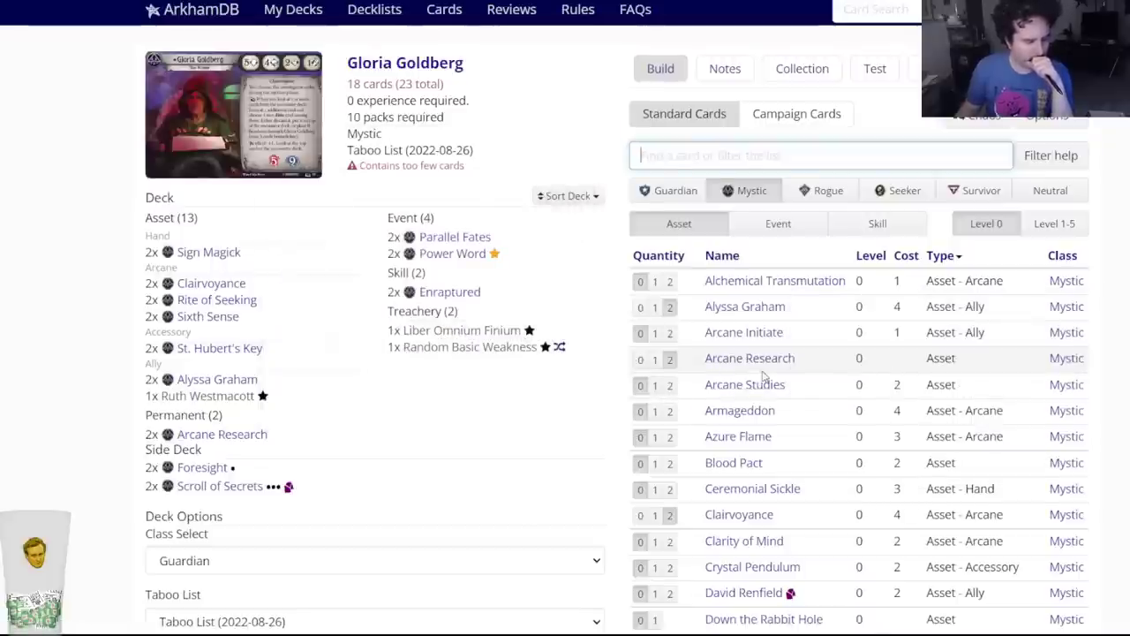
Look through the level 0 Mystic assets for further cards for the Gloria Goldberg deck.
scroll(763, 375, "down", 3)
scroll(662, 398, "down", 3)
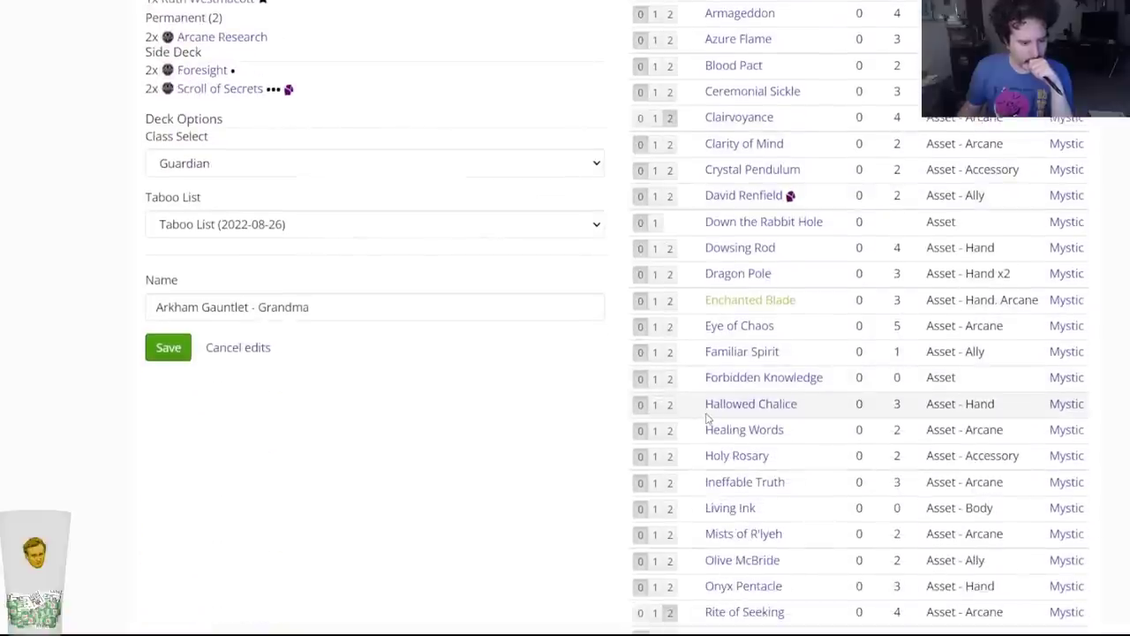
scroll(673, 411, "up", 3)
scroll(757, 479, "down", 3)
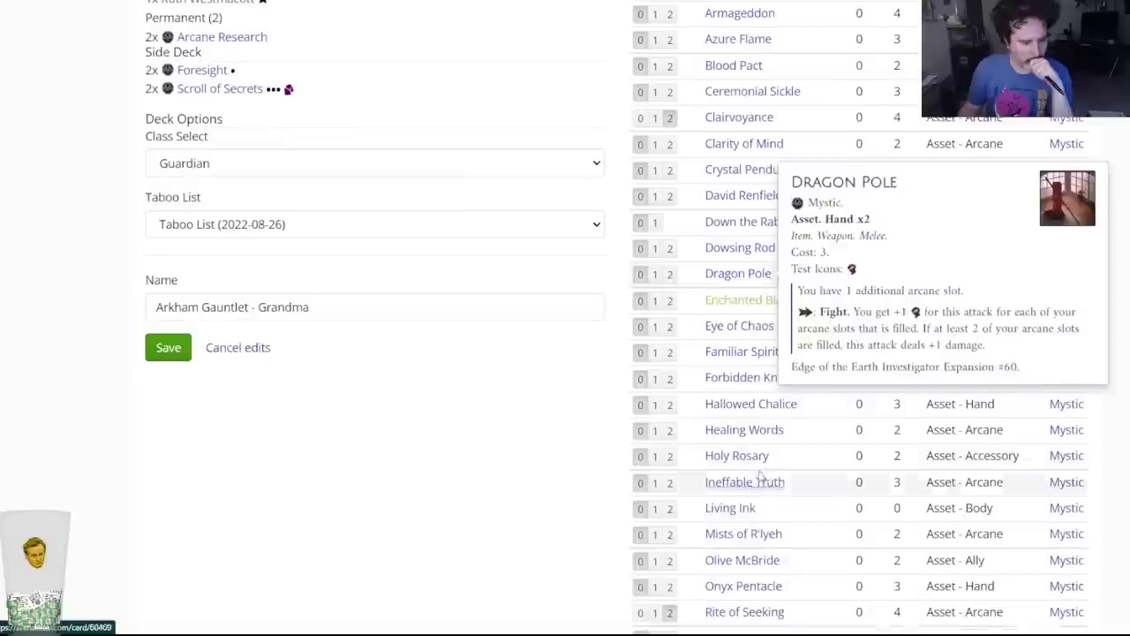
mouse_move(748, 437)
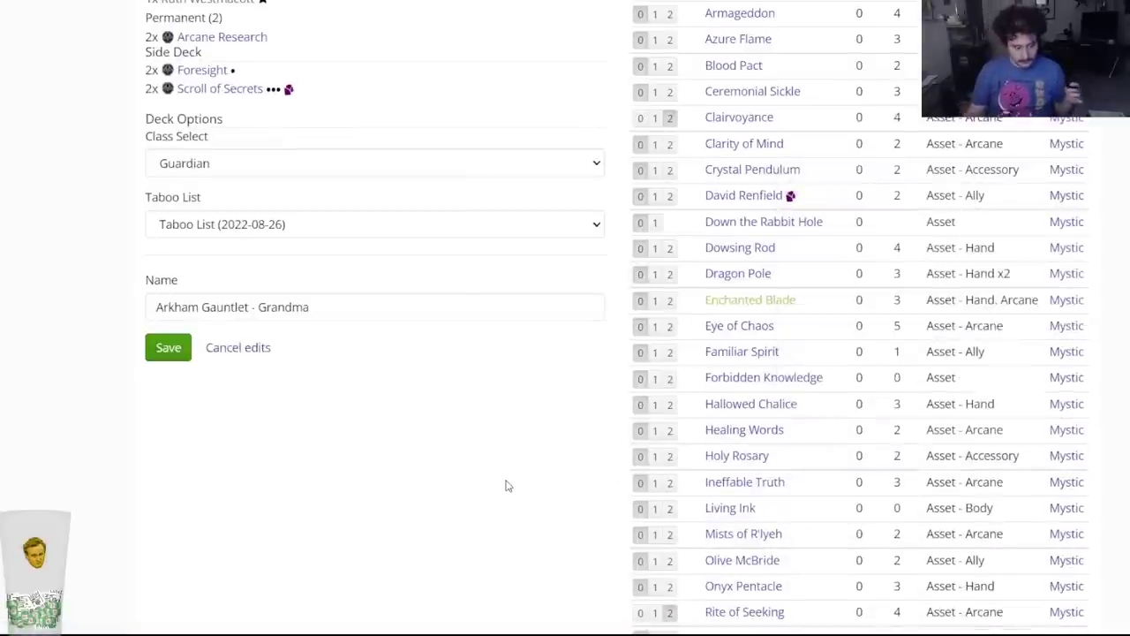
scroll(508, 485, "down", 3)
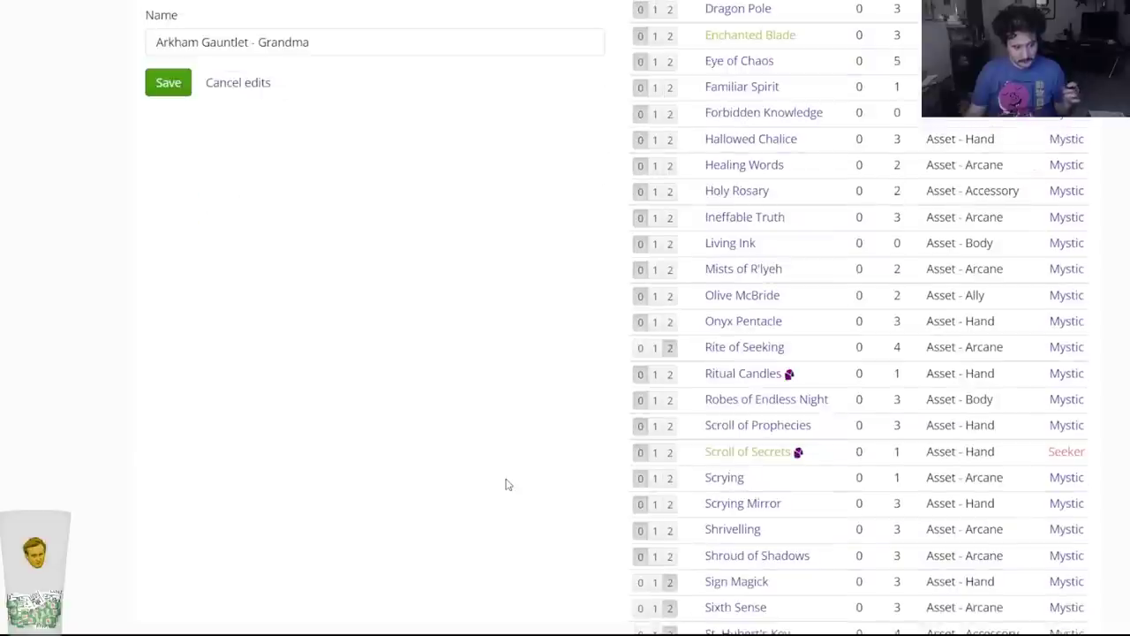
scroll(517, 494, "down", 5)
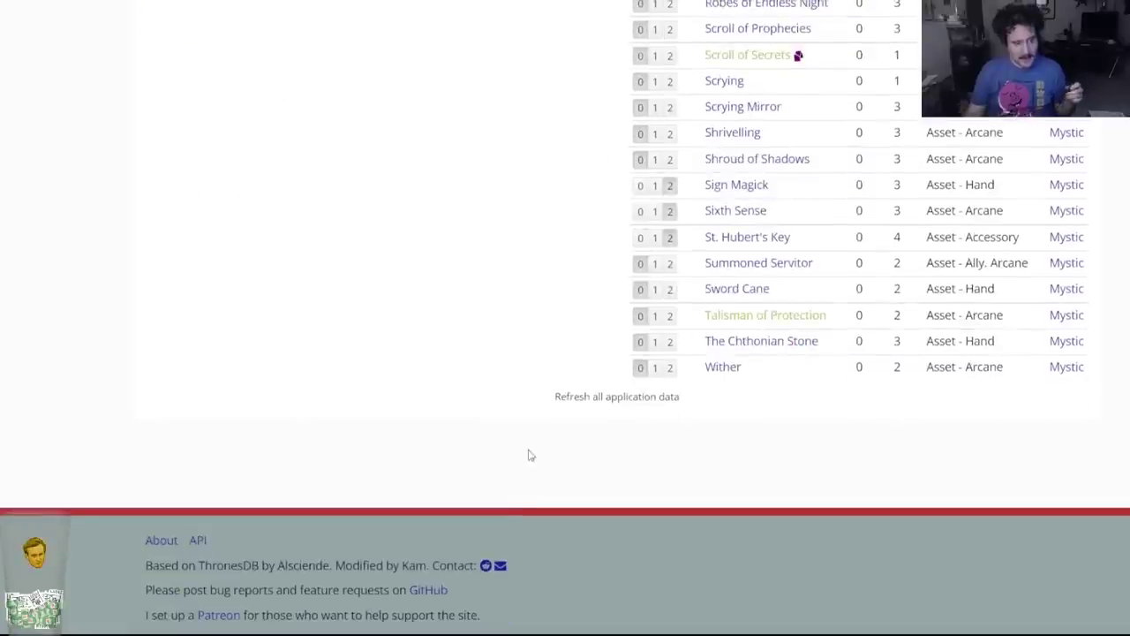
key("Home")
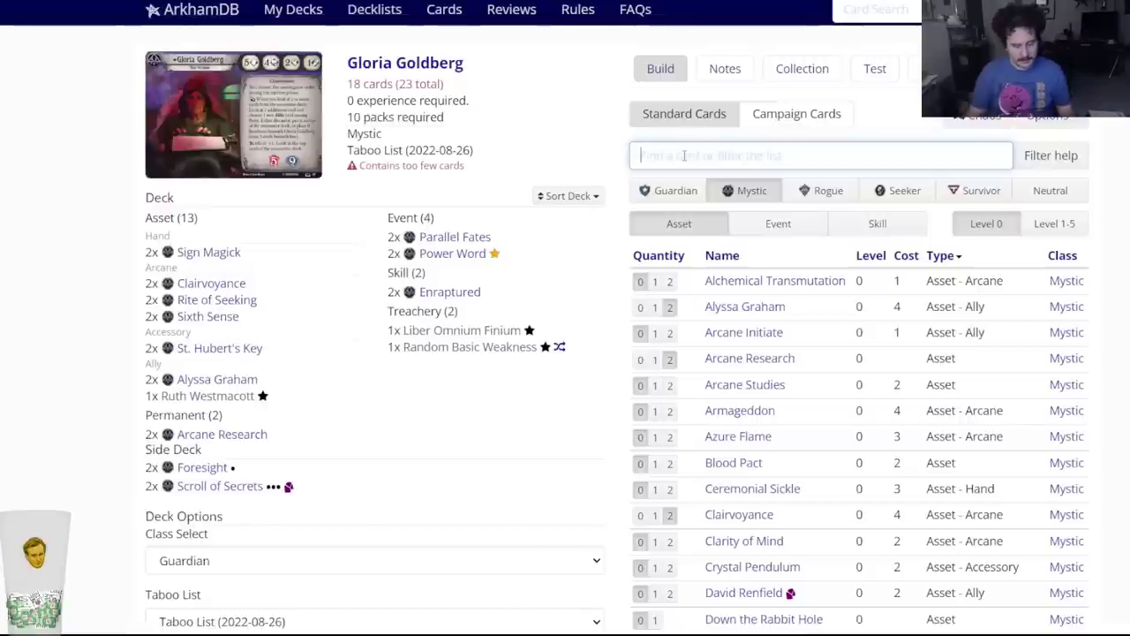
Find the card matching "uncage", add two copies to the Gloria Goldberg deck and save the deck.
type("uncage")
key("Down")
key("Return")
left_click(471, 88)
key("Escape")
scroll(327, 457, "down", 4)
left_click(181, 417)
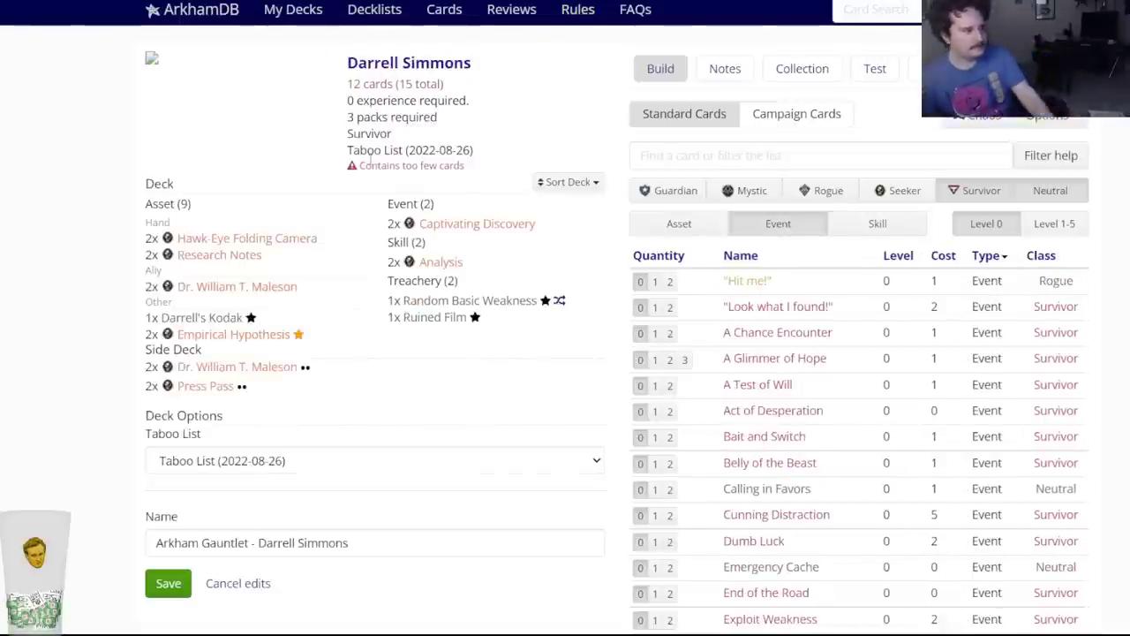
left_click(812, 156)
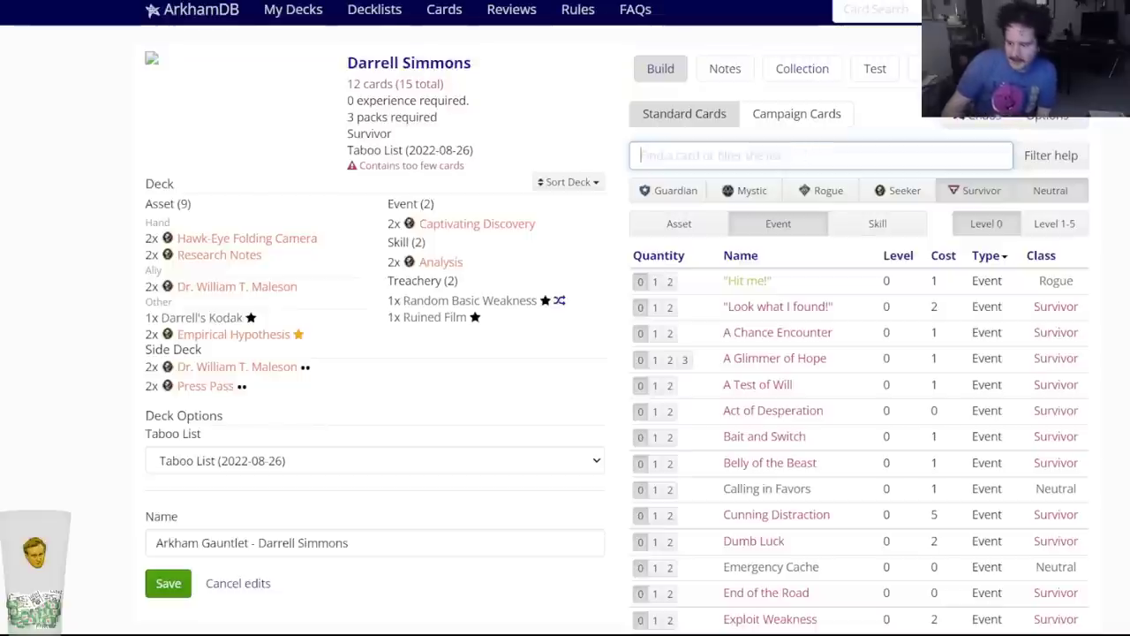
type("forew")
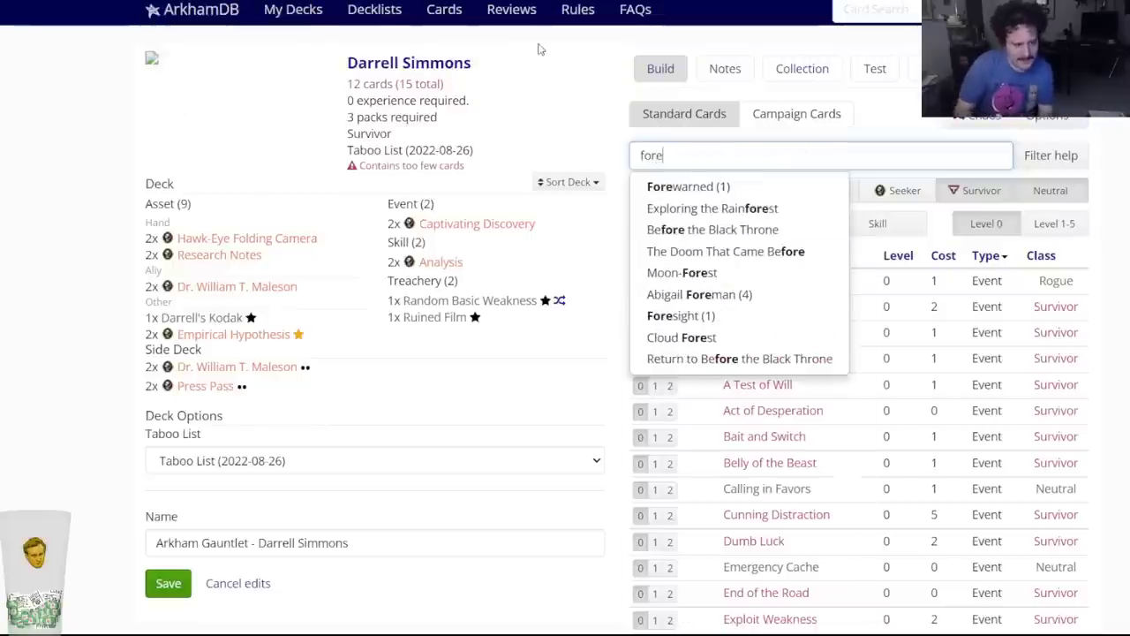
left_click(689, 186)
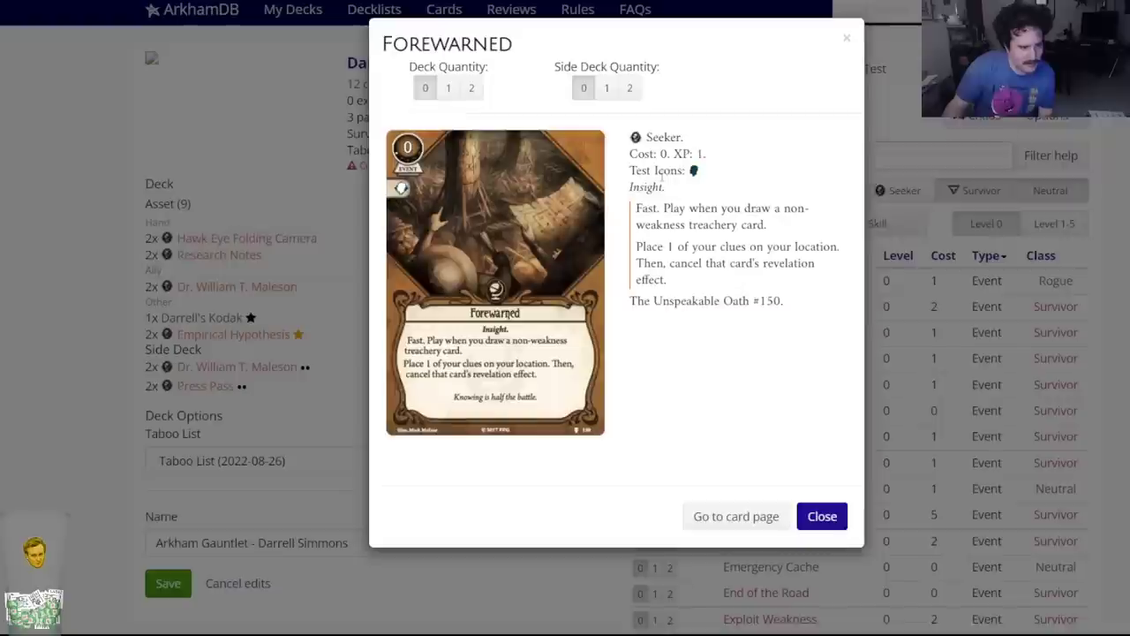
left_click(629, 87)
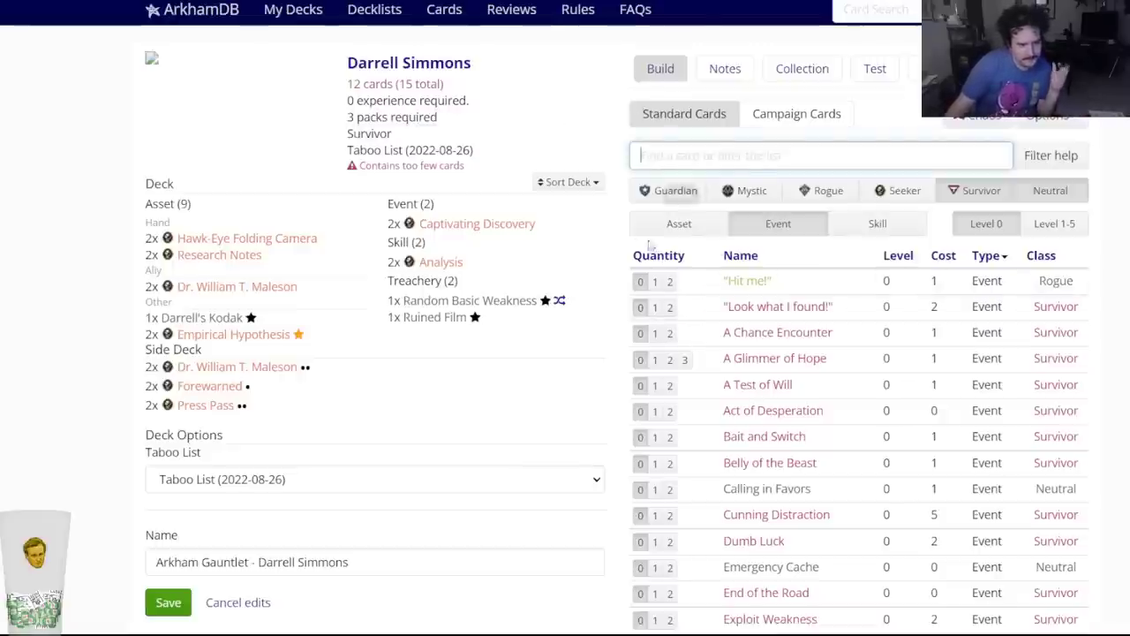
Look through the level 0 Survivor and Neutral assets, reading card texts such as Dark Horse and Dig Deep.
left_click(699, 225)
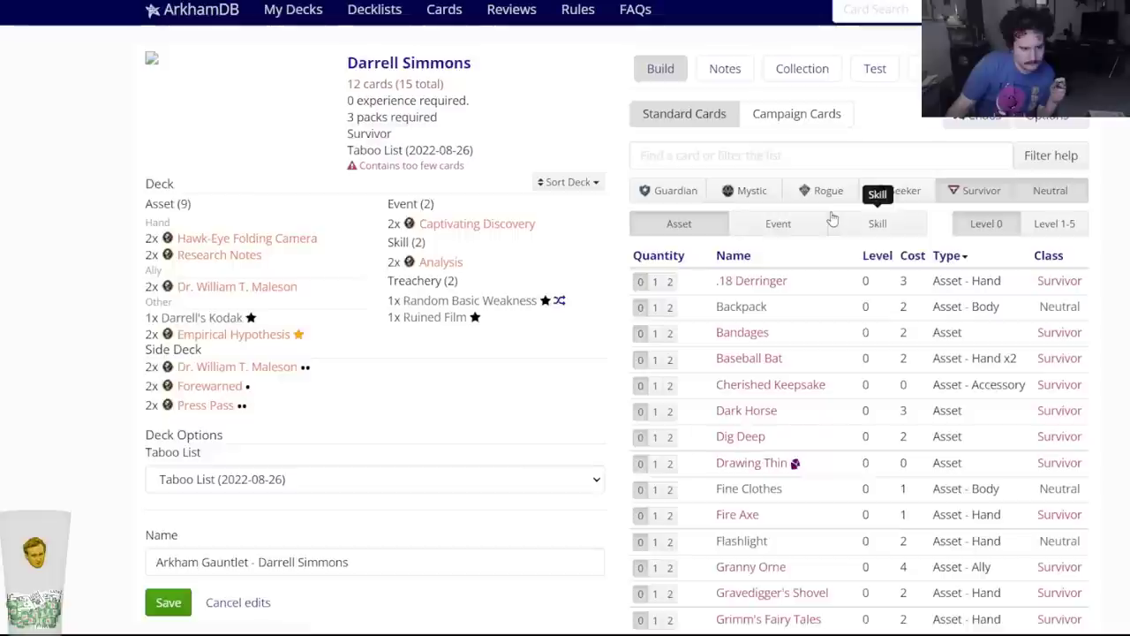
mouse_move(433, 74)
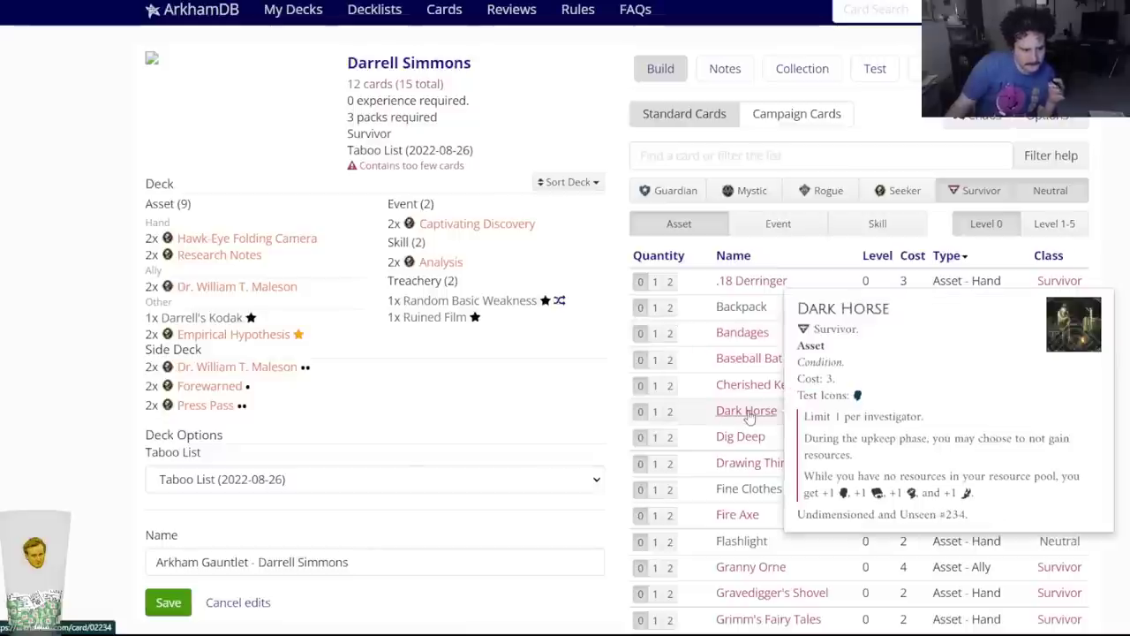
mouse_move(742, 434)
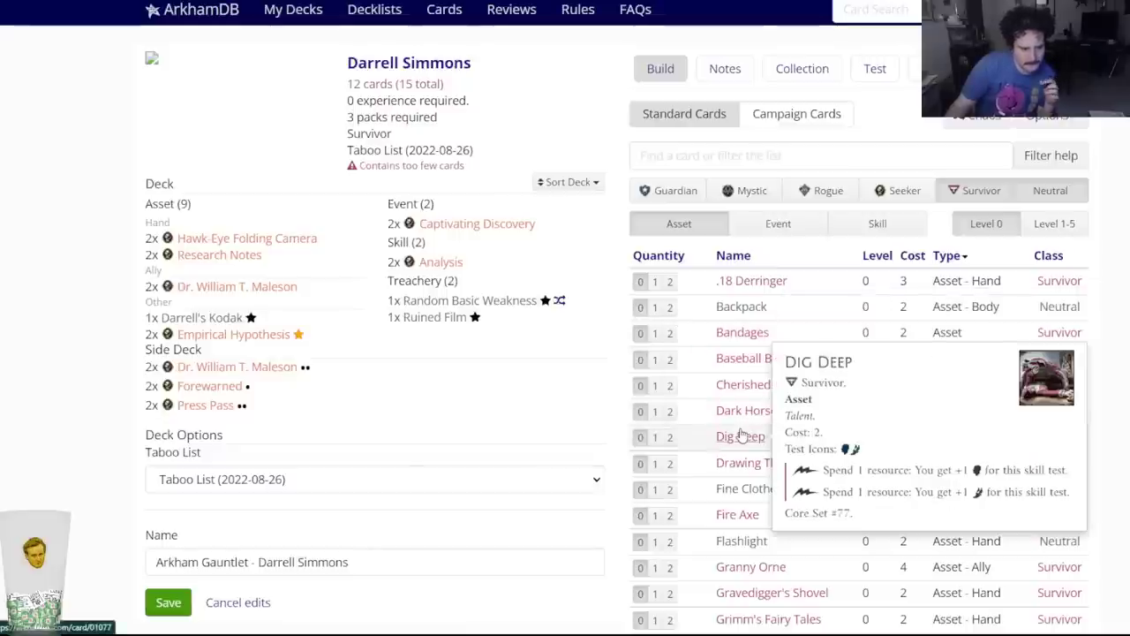
scroll(737, 464, "down", 2)
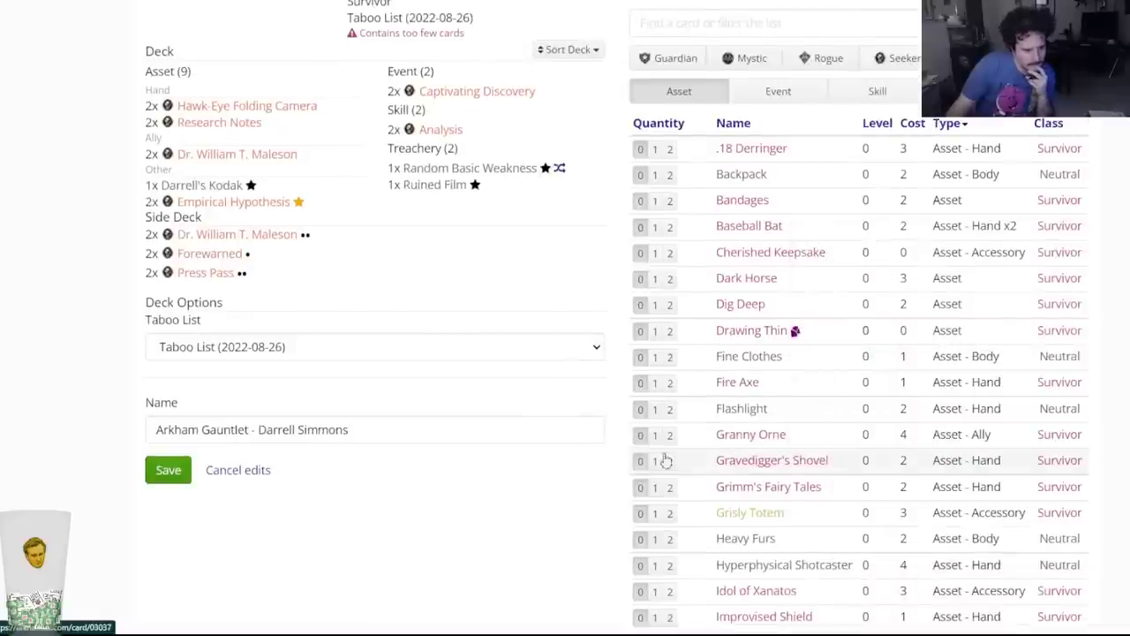
scroll(505, 484, "down", 3)
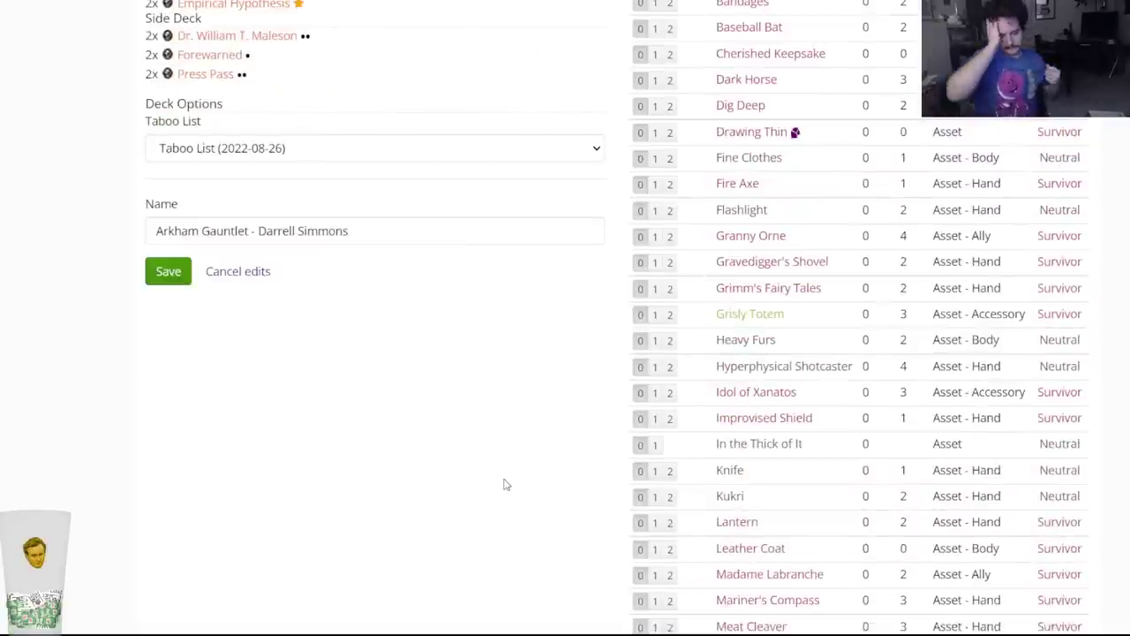
scroll(517, 493, "down", 3)
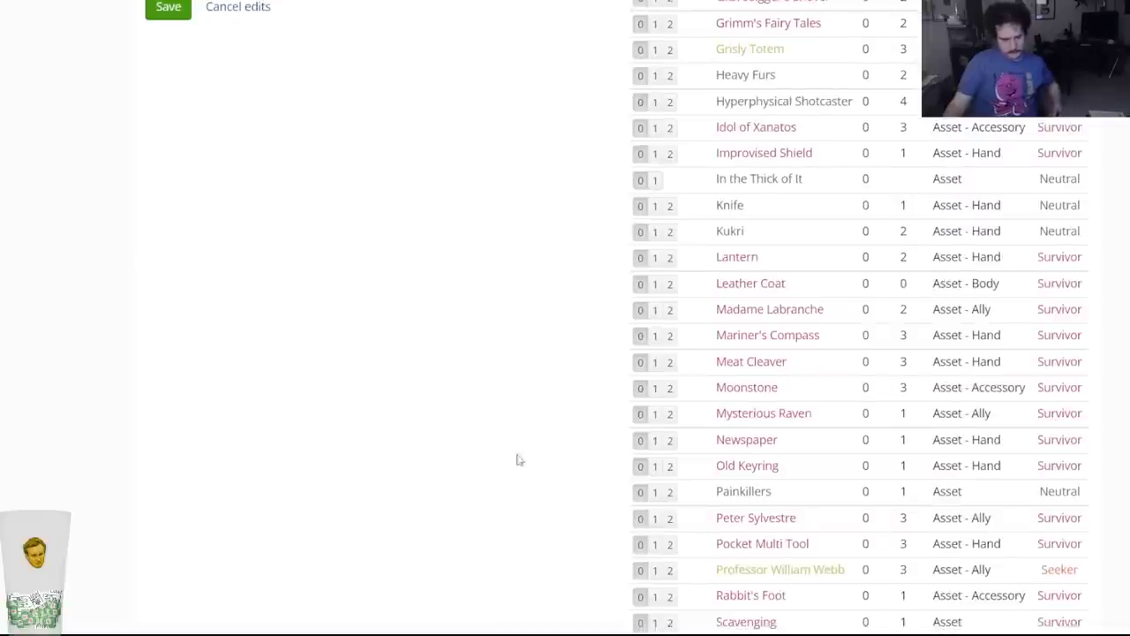
scroll(511, 487, "up", 6)
Switch the card list to events and add two copies of the asset Leather Coat to the Darrell Simmons deck.
left_click(780, 168)
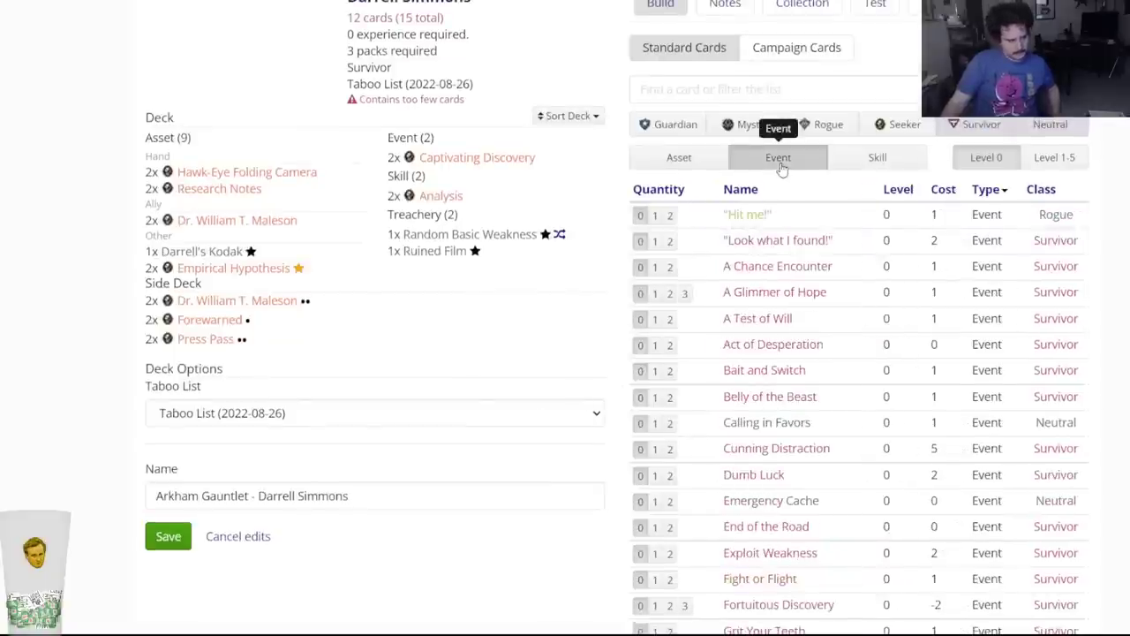
left_click(711, 97)
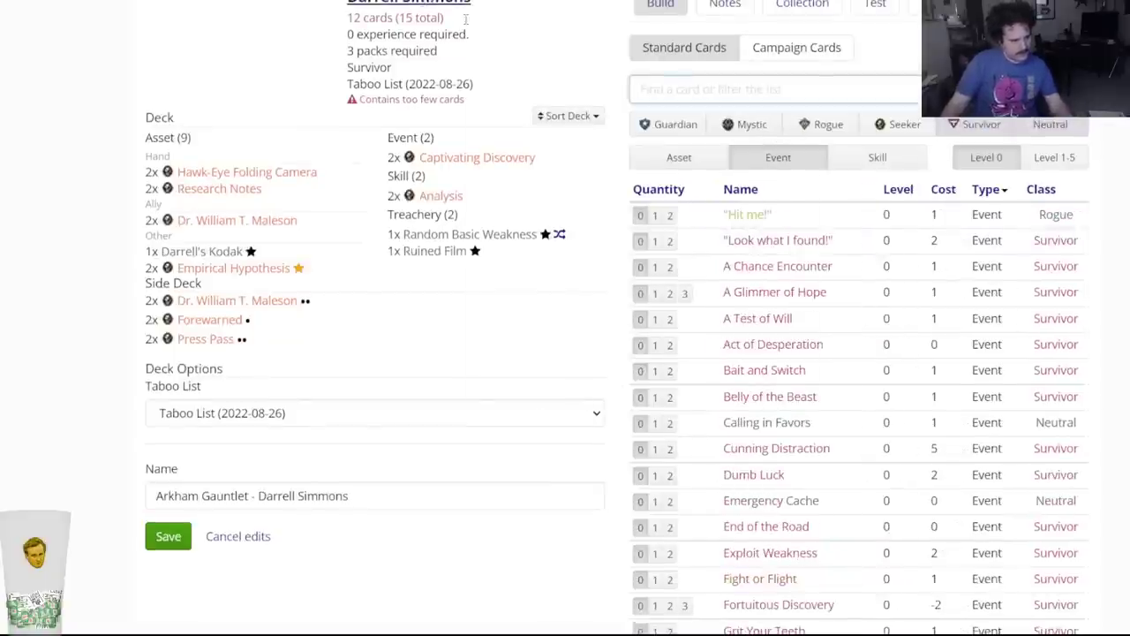
scroll(457, 53, "up", 1)
right_click(284, 20)
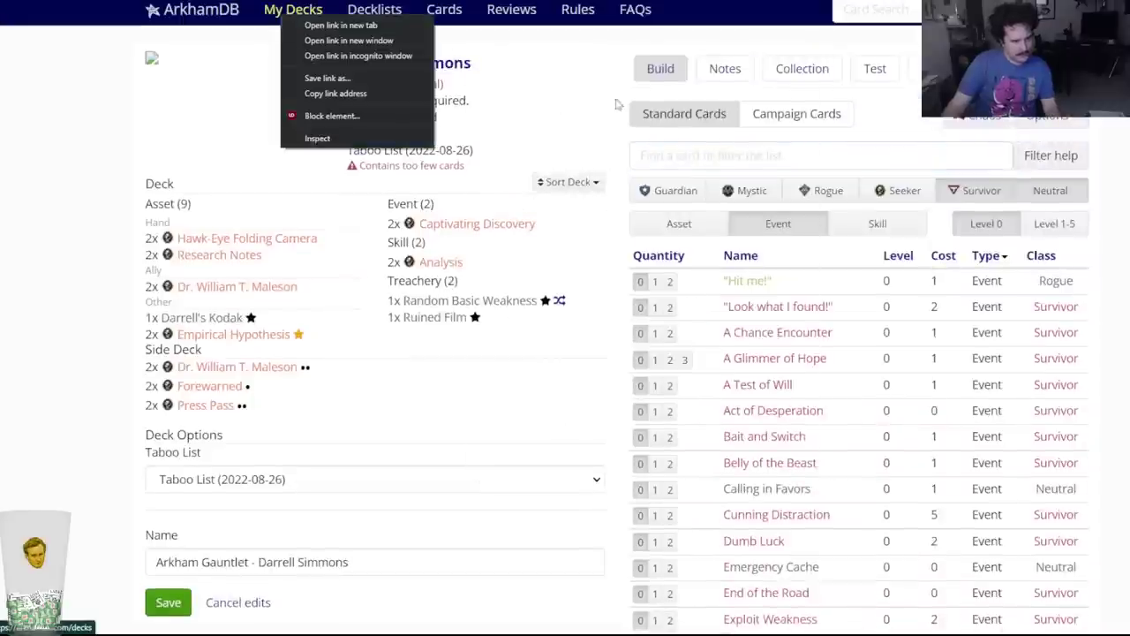
left_click(661, 150)
type("leather")
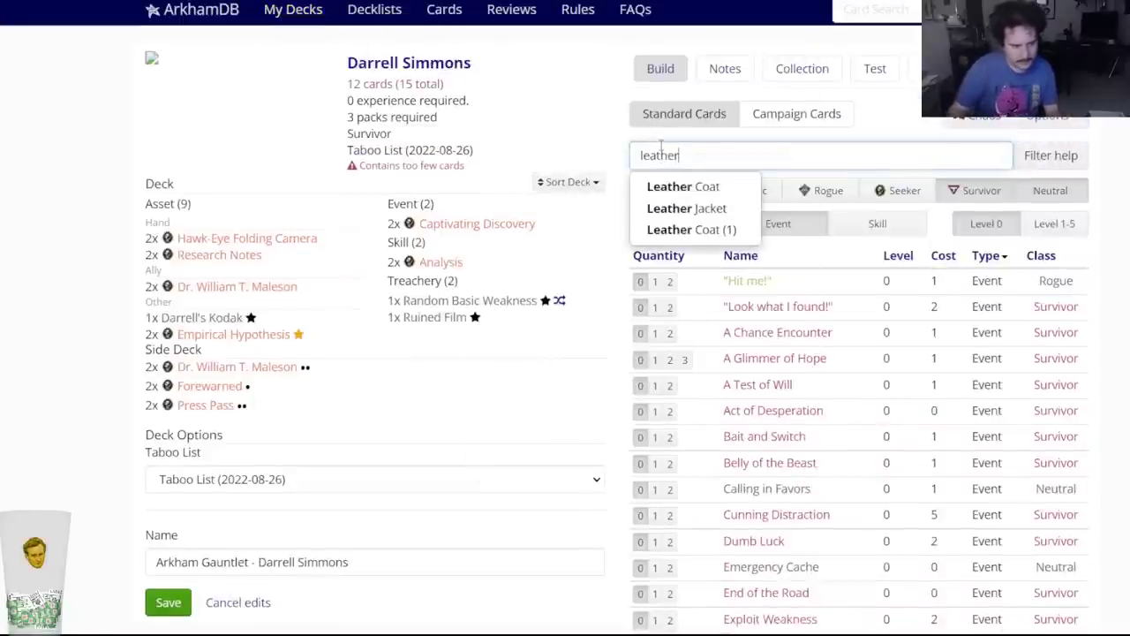
left_click(737, 188)
left_click(469, 86)
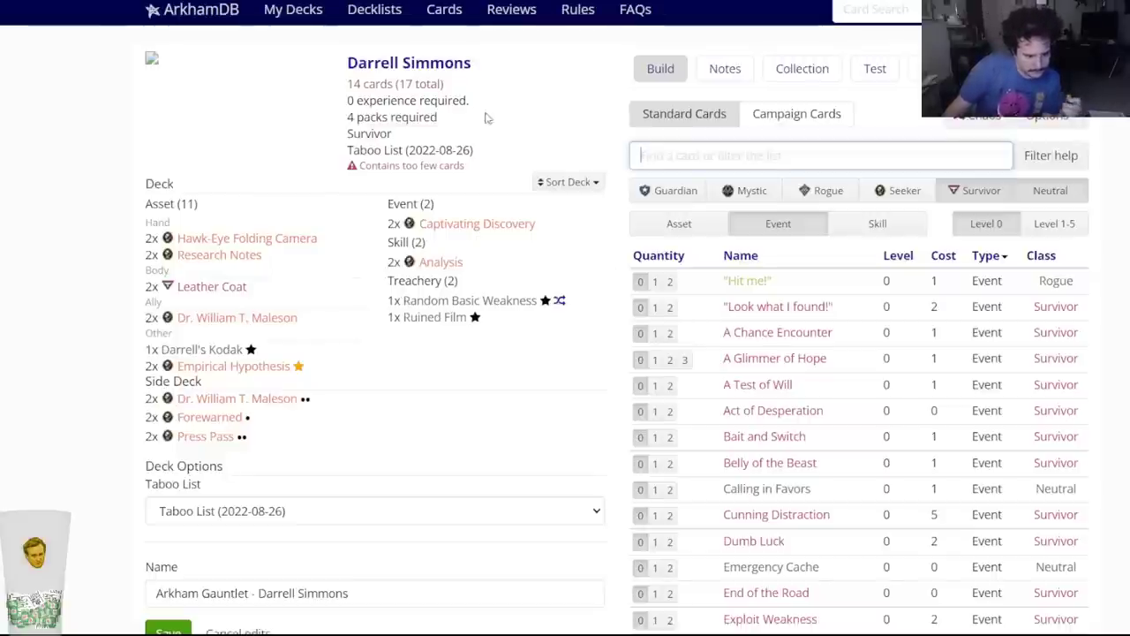
Look through the level 0 Survivor and Neutral events, such as Calling in Favors and Live and Learn.
scroll(746, 375, "down", 3)
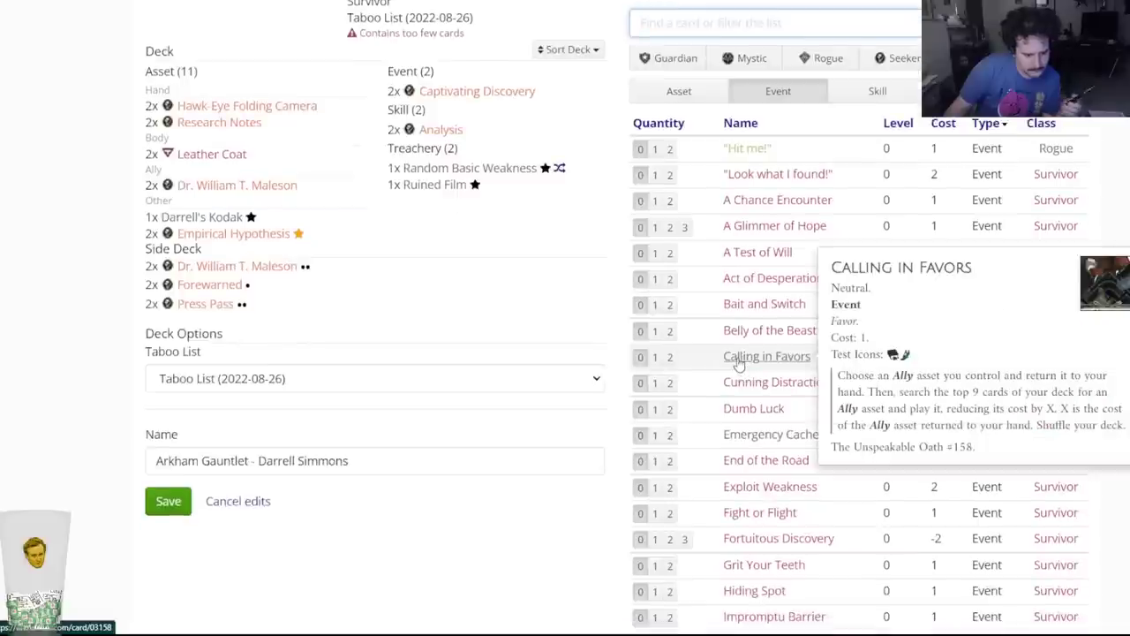
scroll(740, 364, "down", 7)
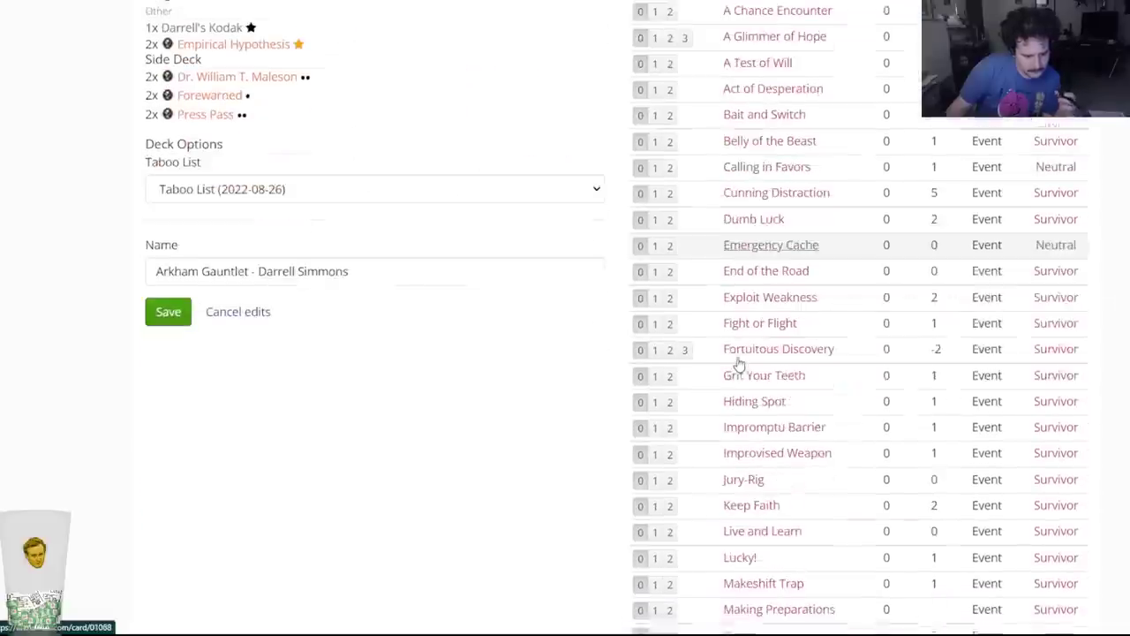
scroll(730, 396, "down", 3)
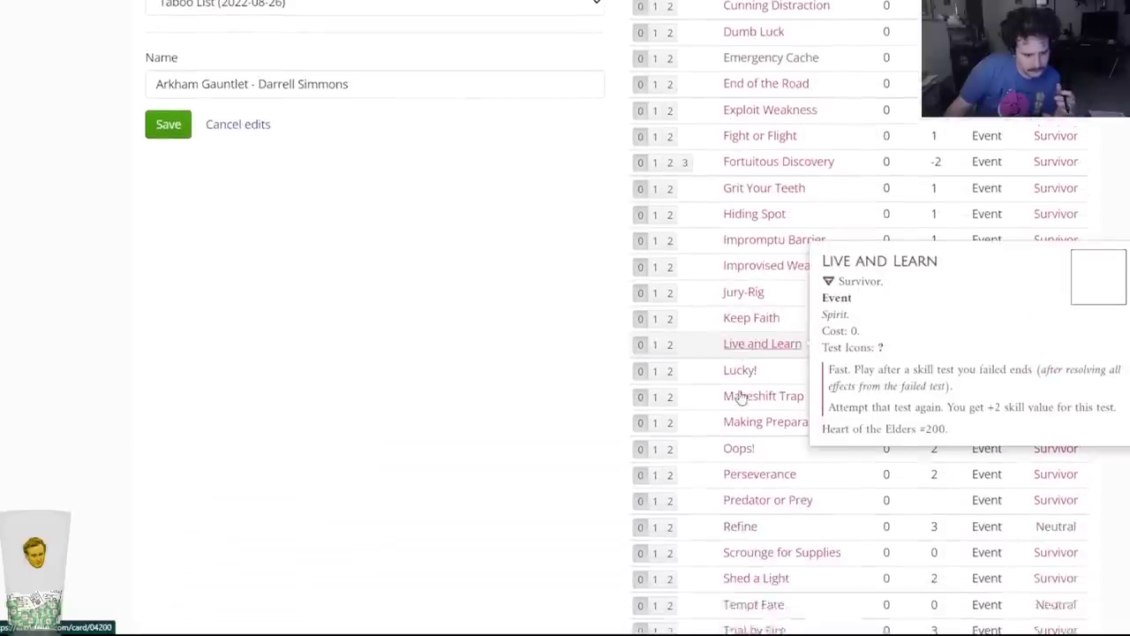
scroll(732, 397, "up", 1)
scroll(733, 395, "down", 4)
scroll(737, 395, "up", 15)
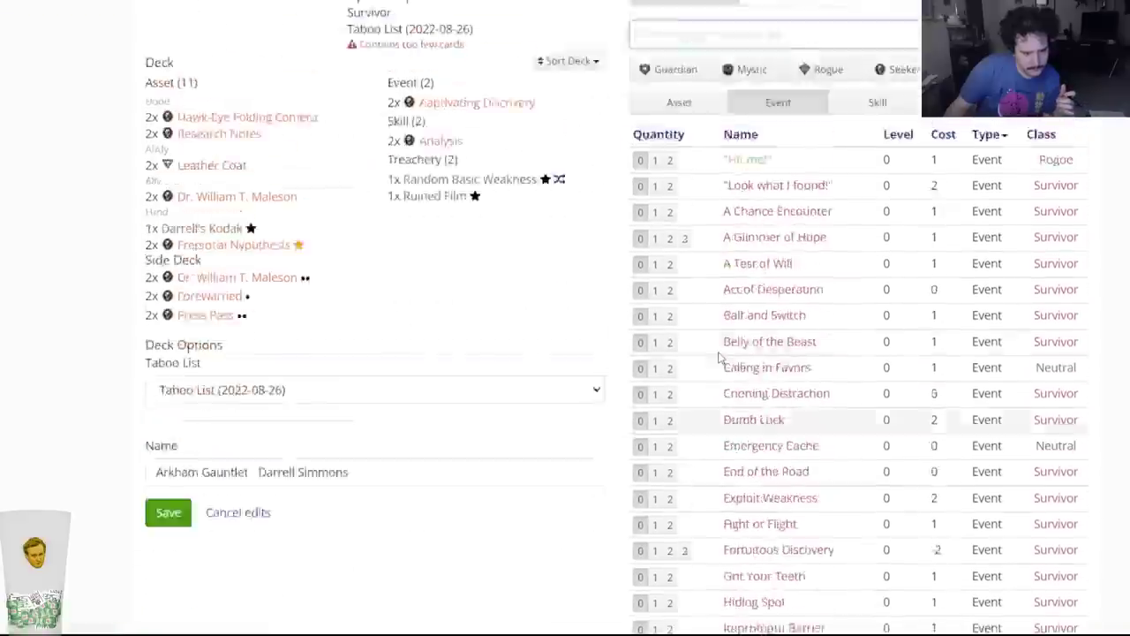
List the level 0 Seeker events and add two copies of Vantage Point to the Darrell Simmons deck.
left_click(898, 189)
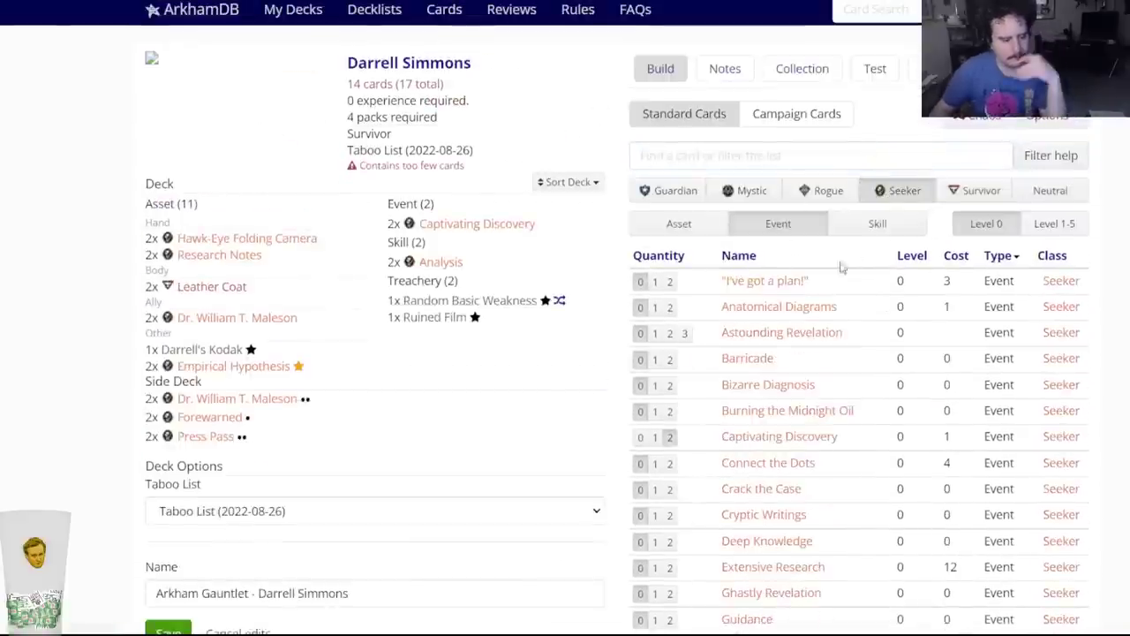
scroll(727, 537, "down", 3)
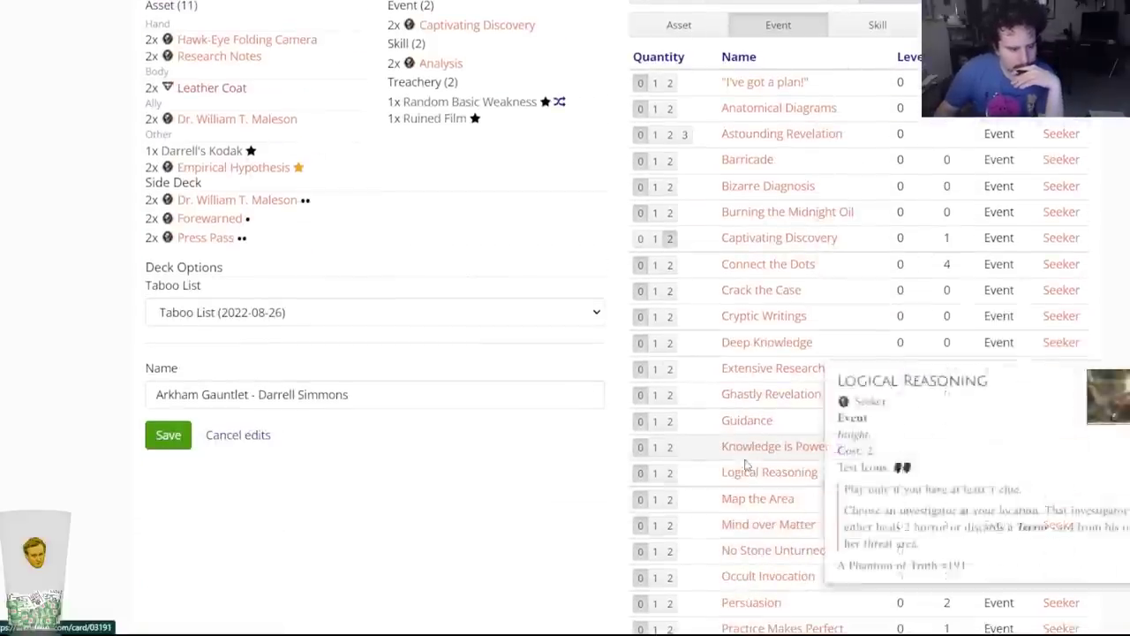
scroll(747, 497, "down", 2)
mouse_move(761, 477)
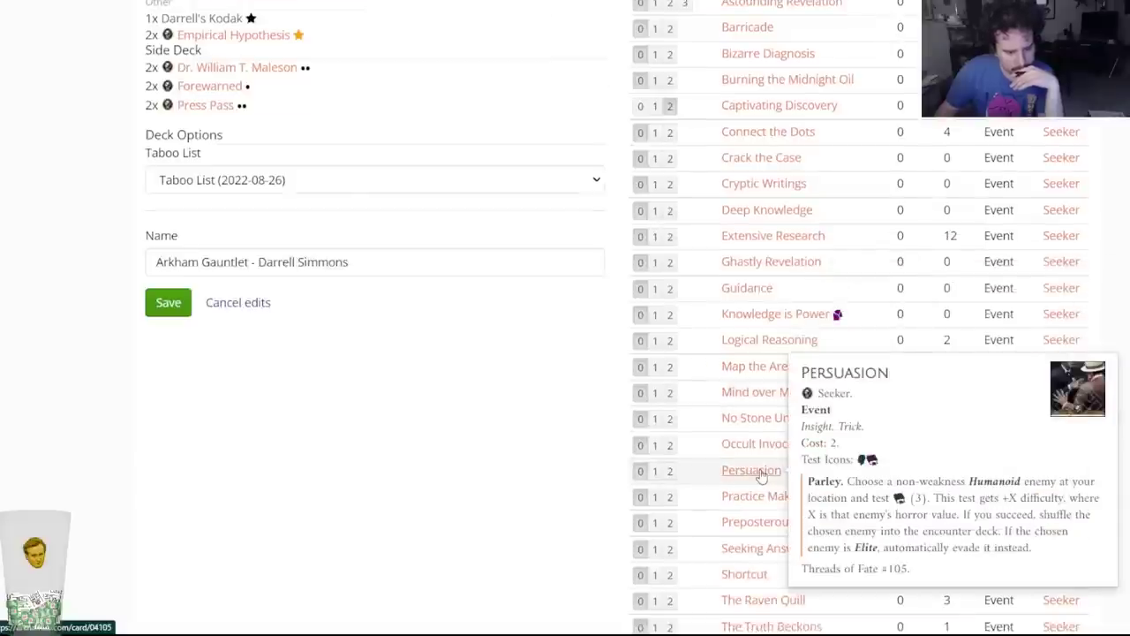
scroll(525, 481, "down", 3)
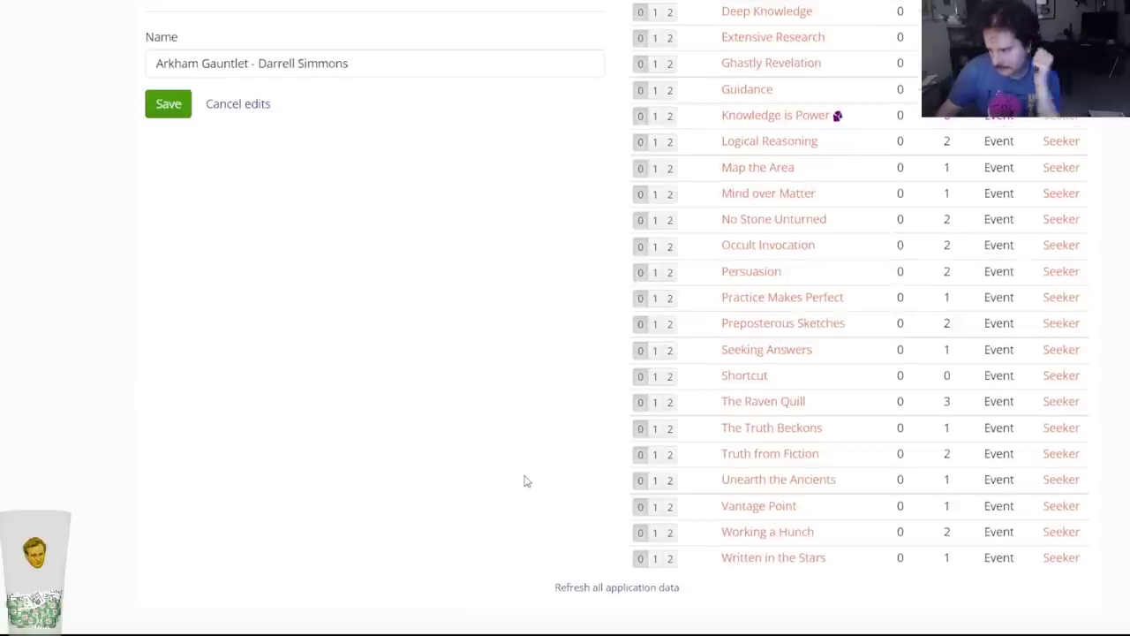
mouse_move(781, 435)
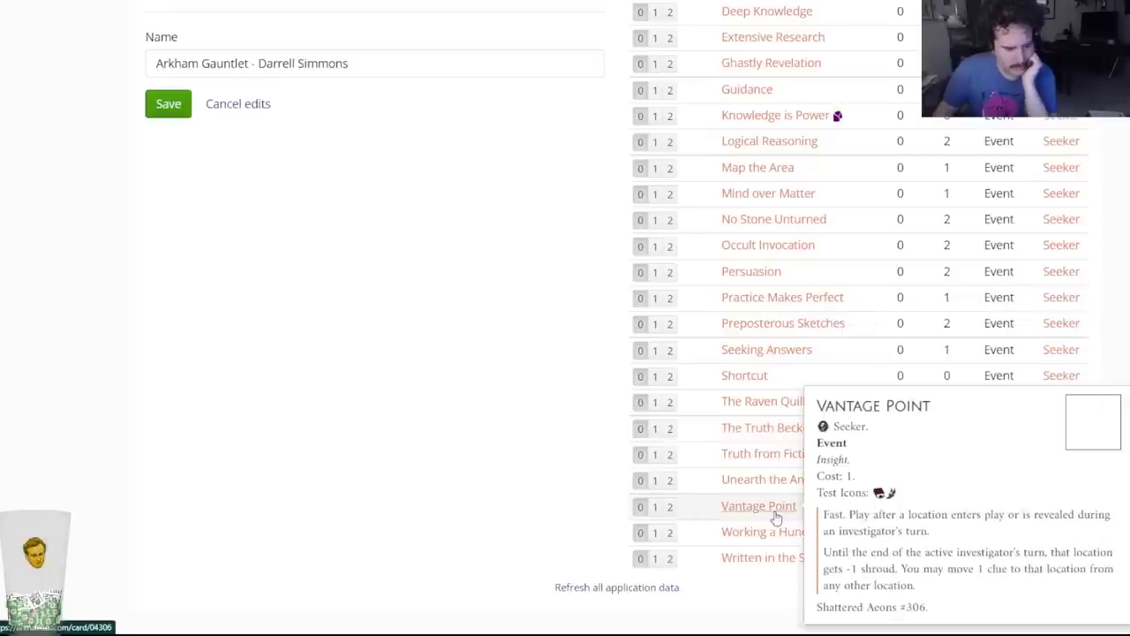
left_click(671, 509)
scroll(504, 473, "up", 5)
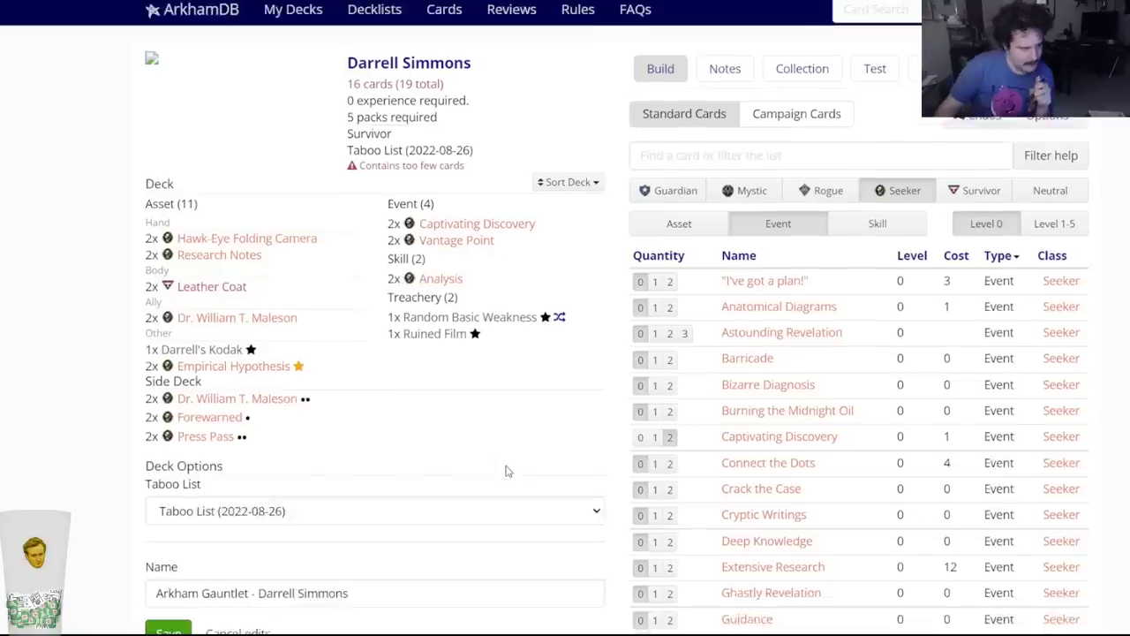
Look through the level 0 Seeker events, reading card texts such as Mind over Matter.
scroll(497, 452, "down", 1)
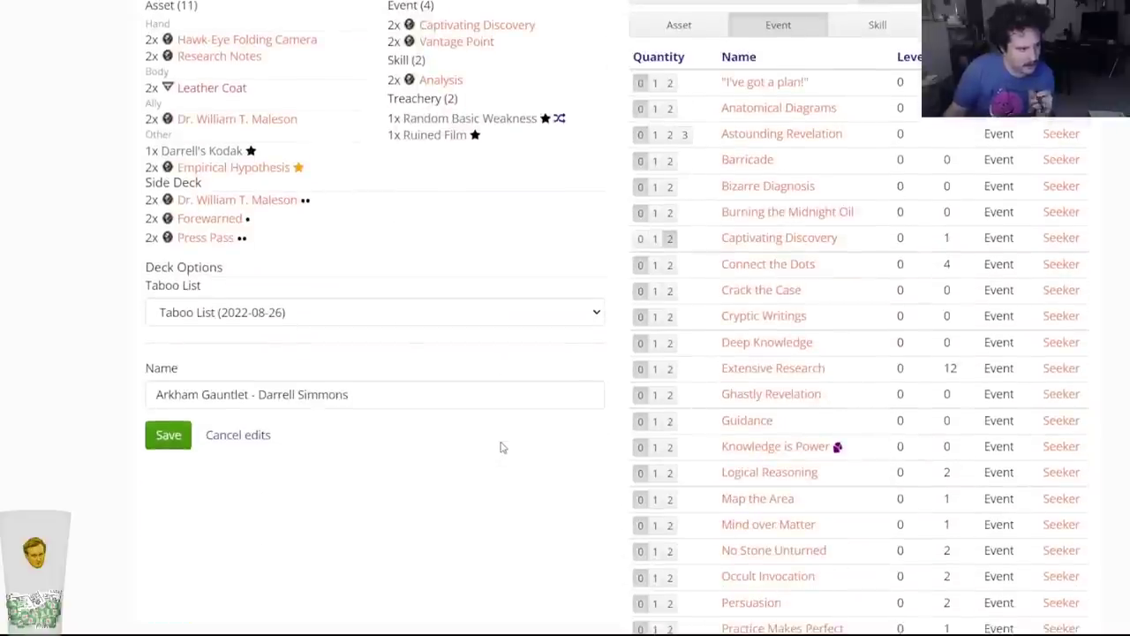
scroll(394, 440, "up", 1)
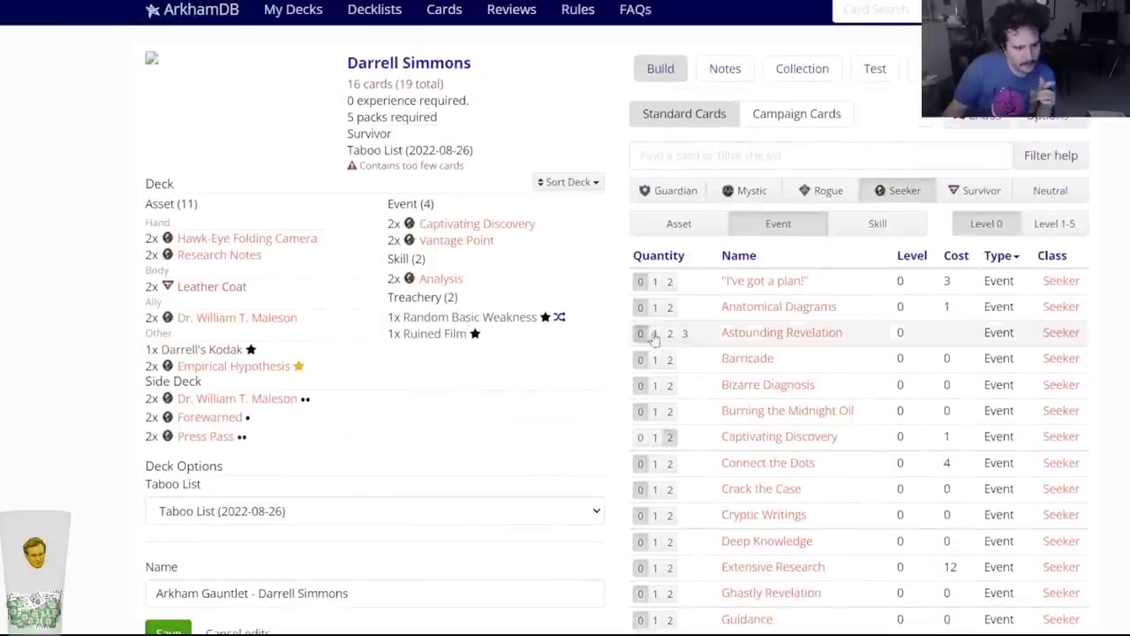
mouse_move(747, 370)
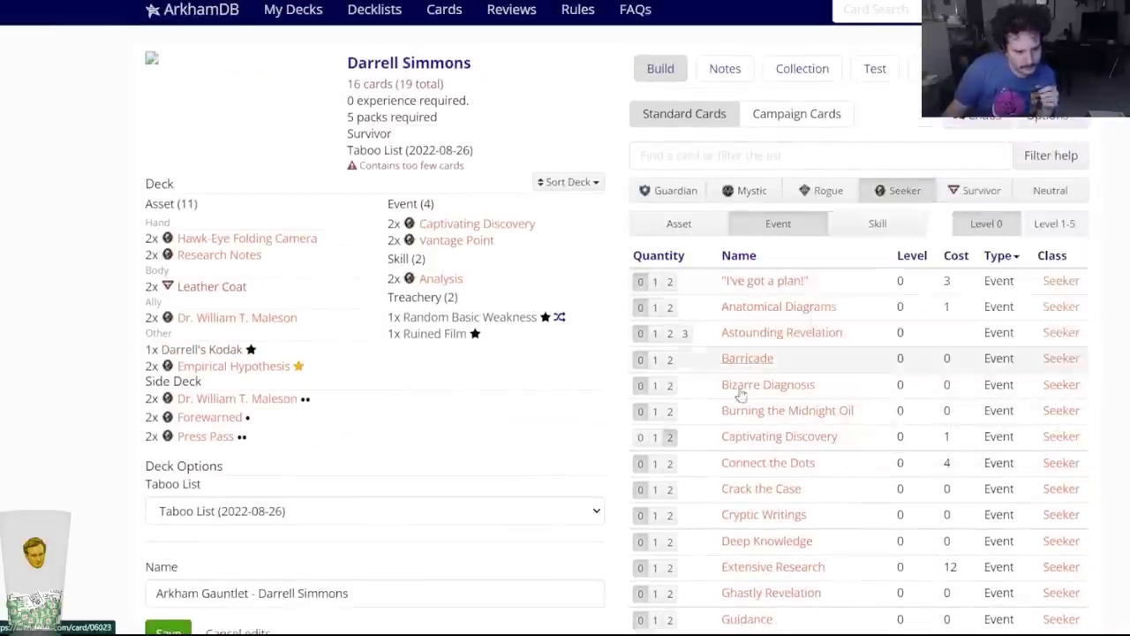
scroll(744, 365, "down", 2)
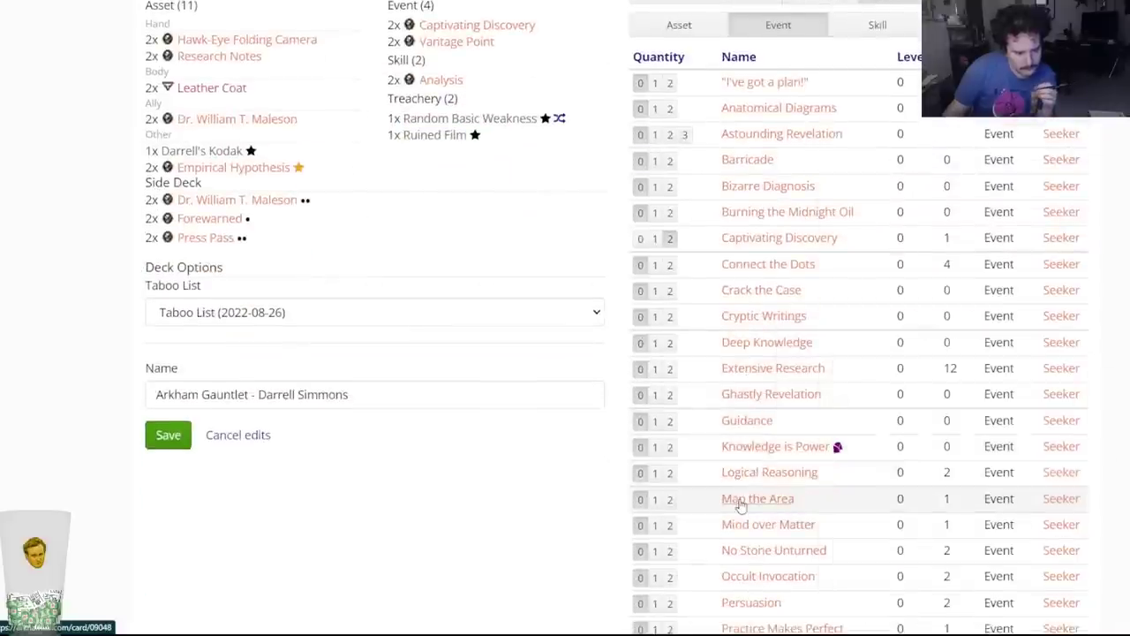
mouse_move(751, 527)
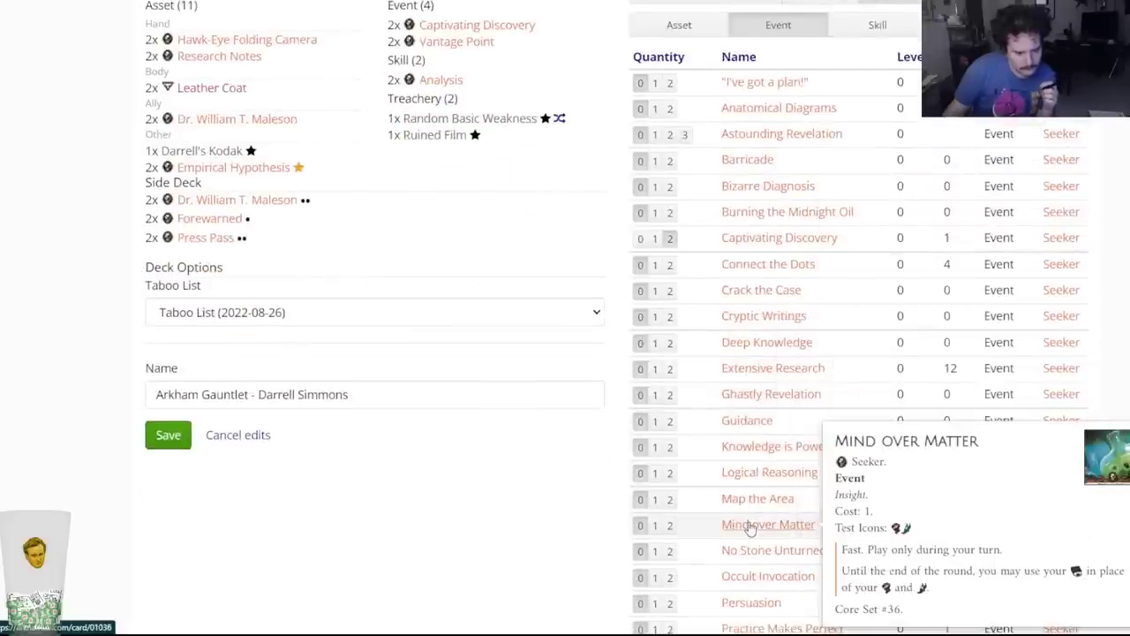
scroll(654, 534, "up", 3)
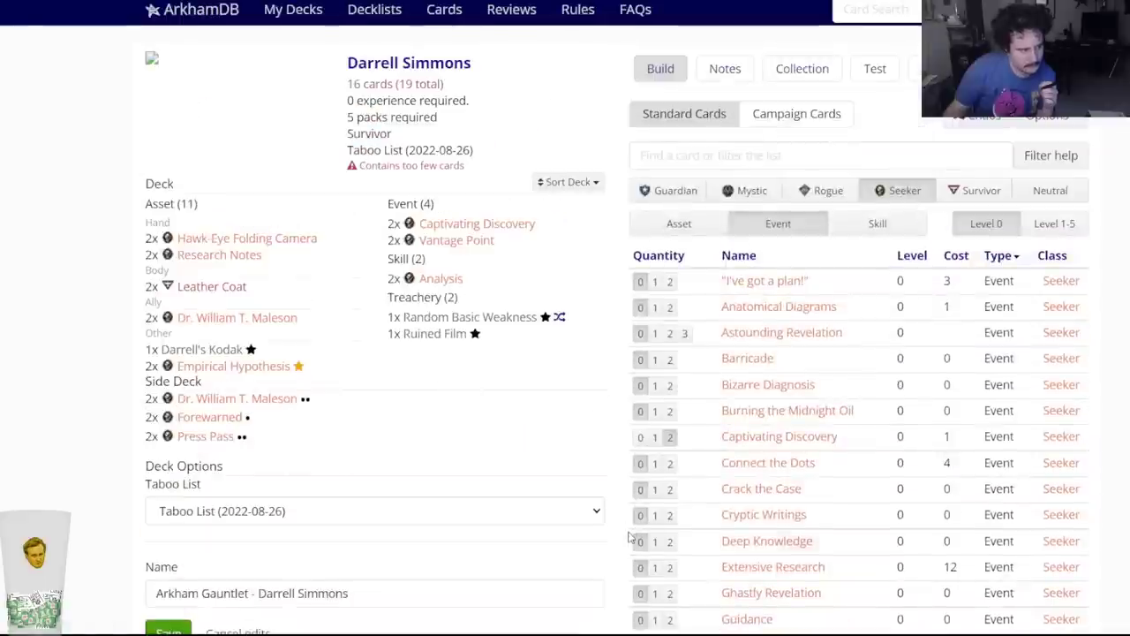
scroll(631, 533, "down", 4)
scroll(631, 532, "down", 3)
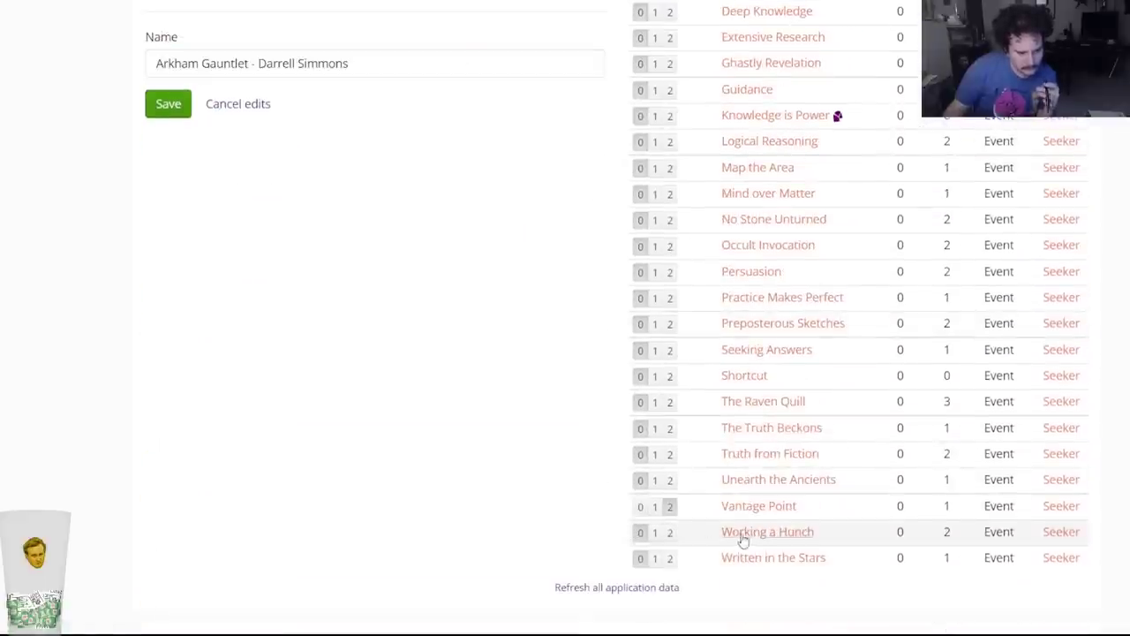
scroll(681, 472, "up", 8)
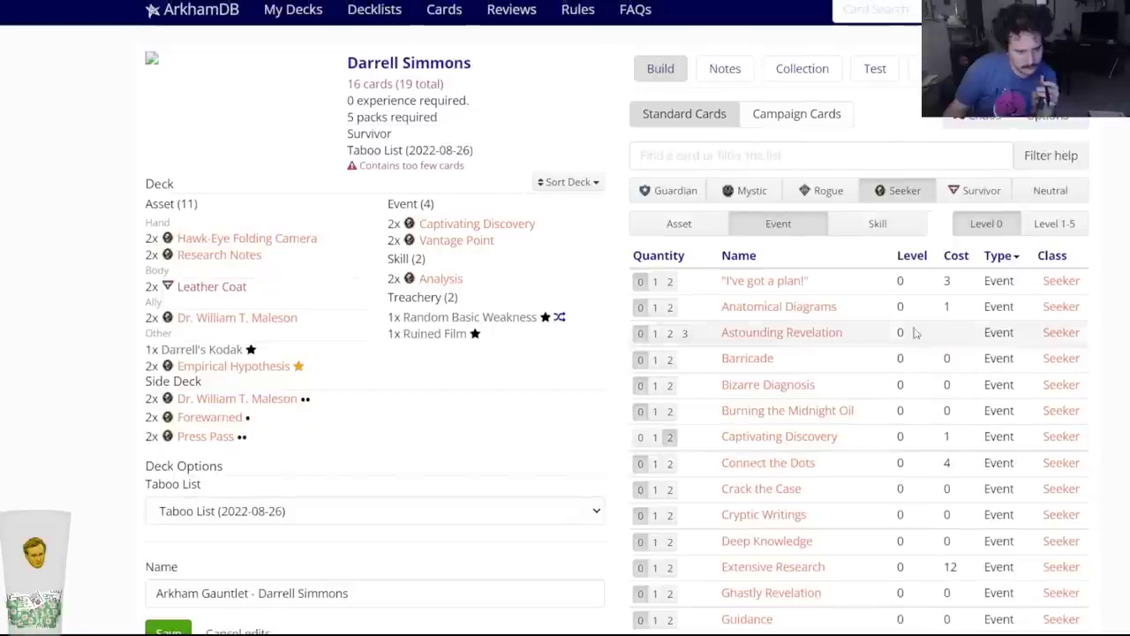
List the level 0 Survivor events and add two copies of Making Preparations to the Darrell Simmons deck.
left_click(974, 192)
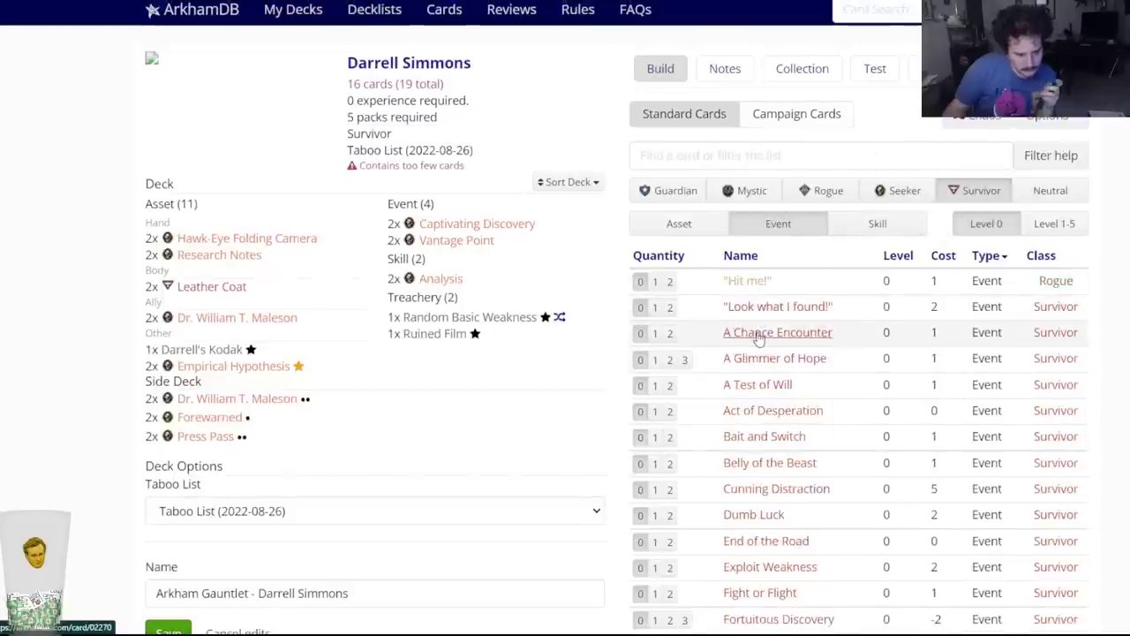
mouse_move(759, 340)
mouse_move(750, 320)
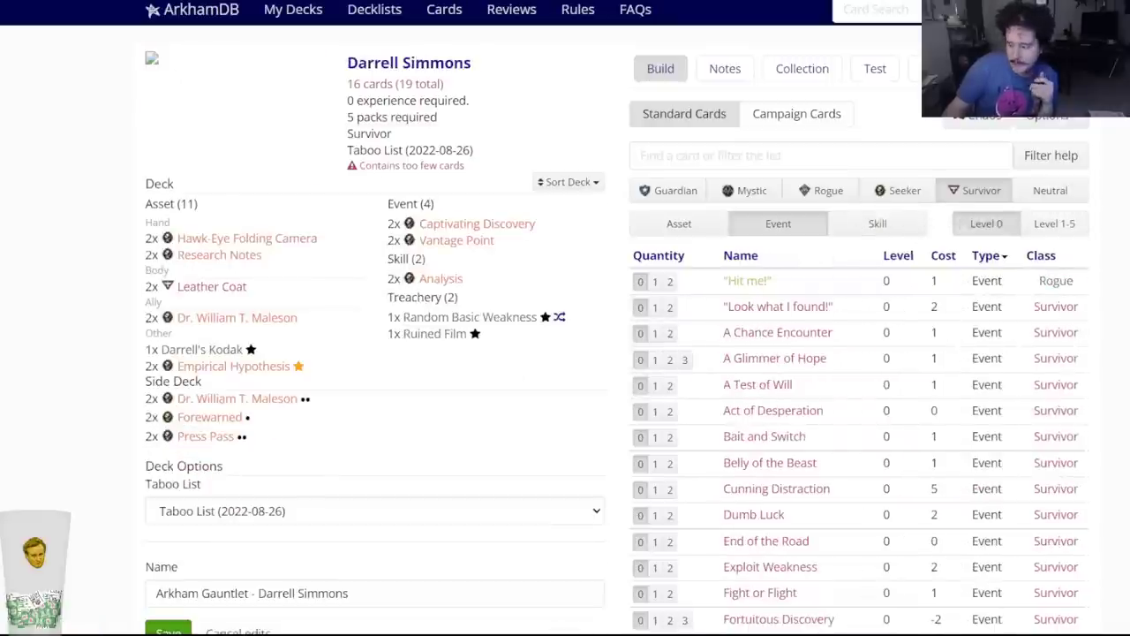
scroll(714, 402, "down", 3)
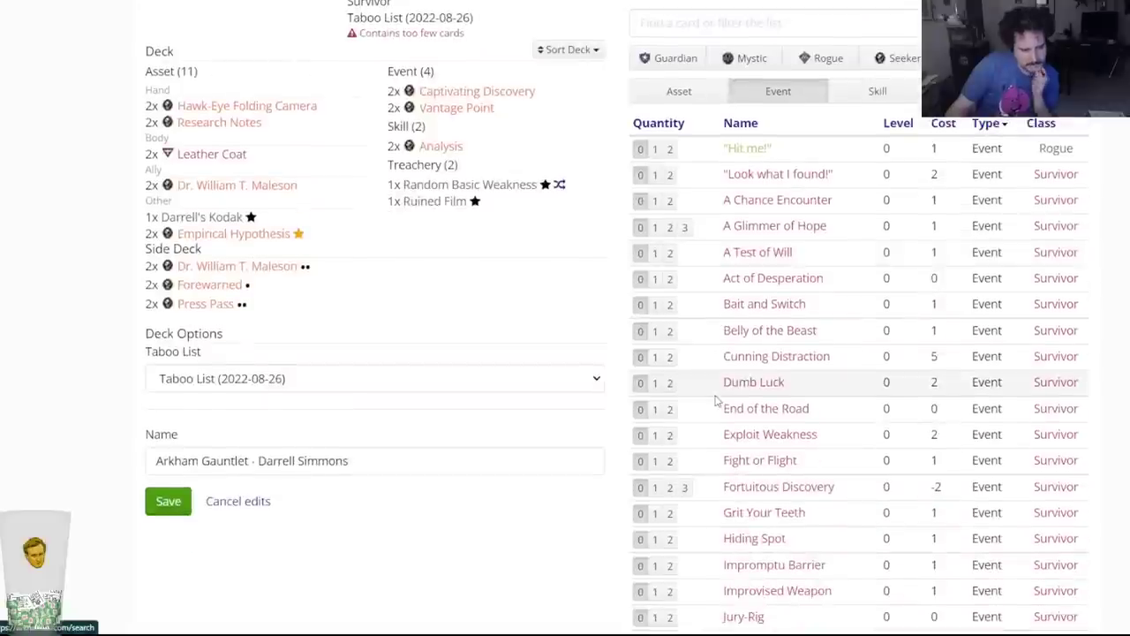
scroll(706, 393, "up", 1)
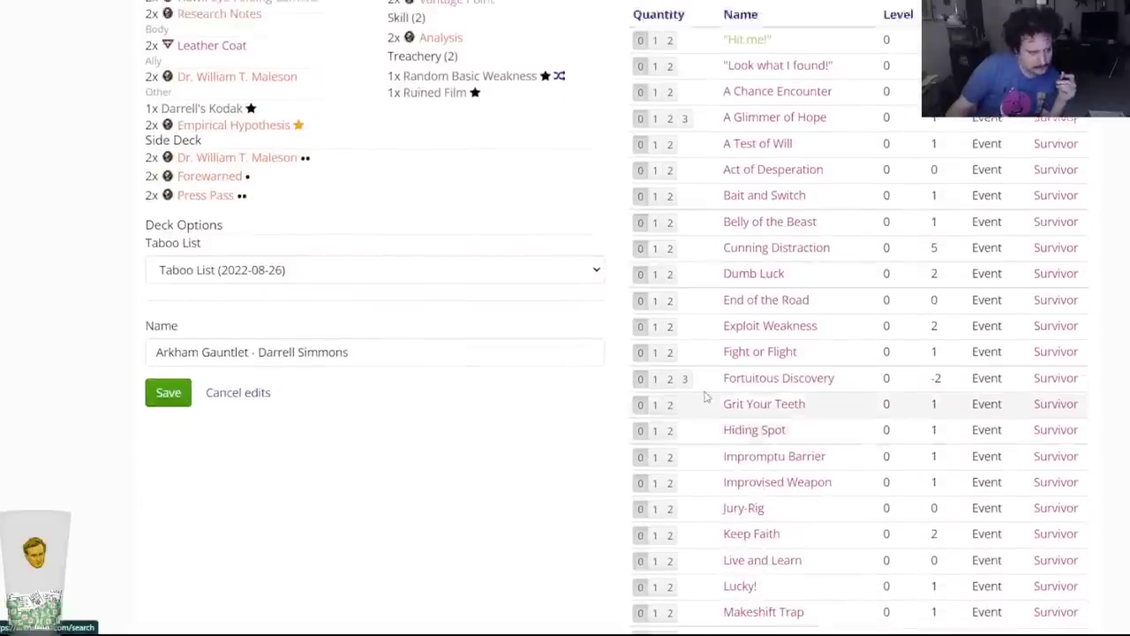
scroll(685, 386, "down", 2)
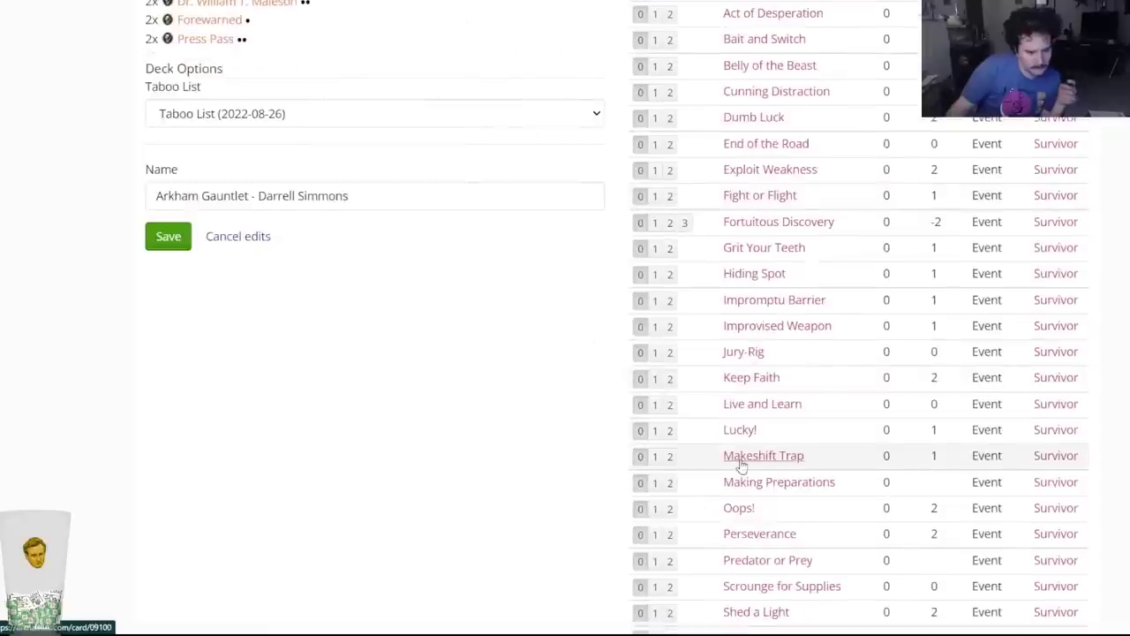
mouse_move(737, 482)
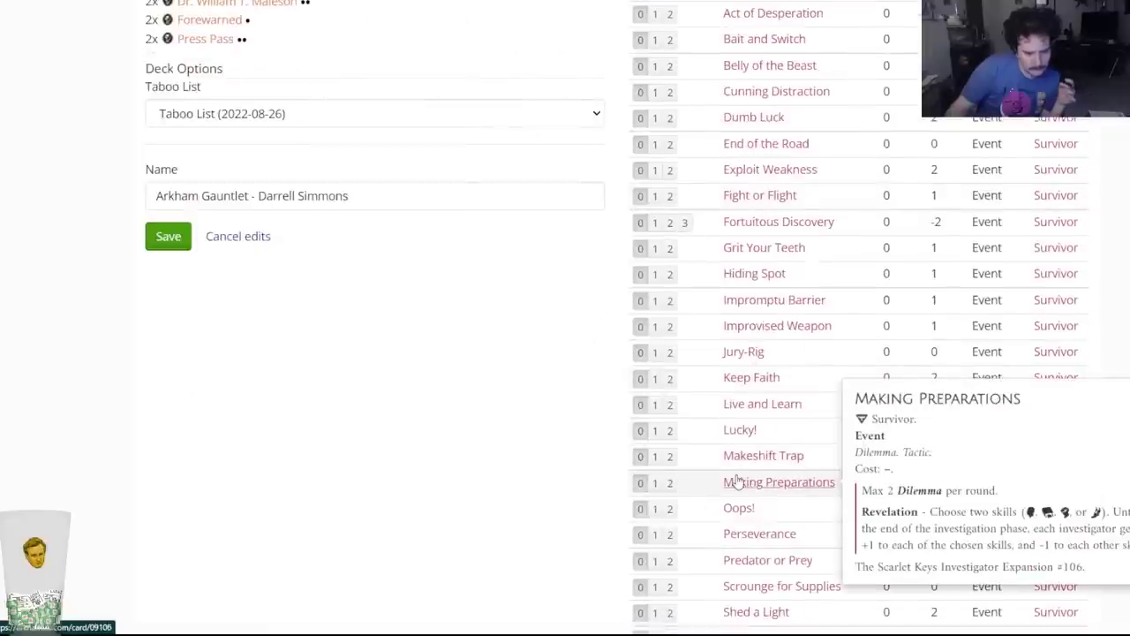
left_click(670, 483)
scroll(522, 365, "up", 4)
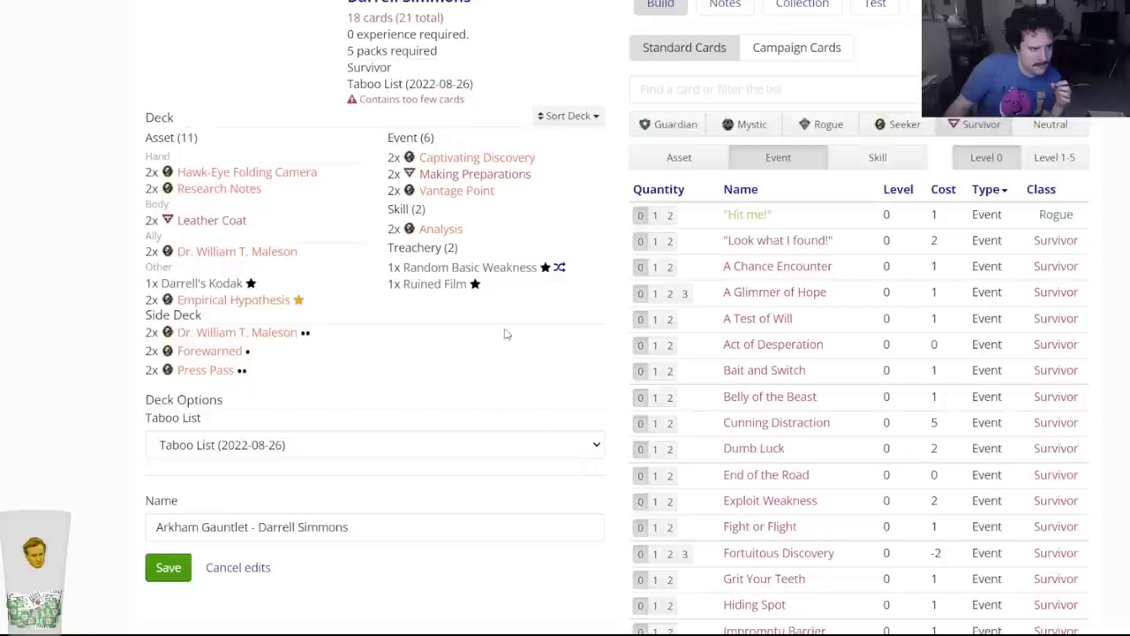
Search the cards for "nature" and add two copies of Nature of the Beast to the side deck.
left_click(674, 91)
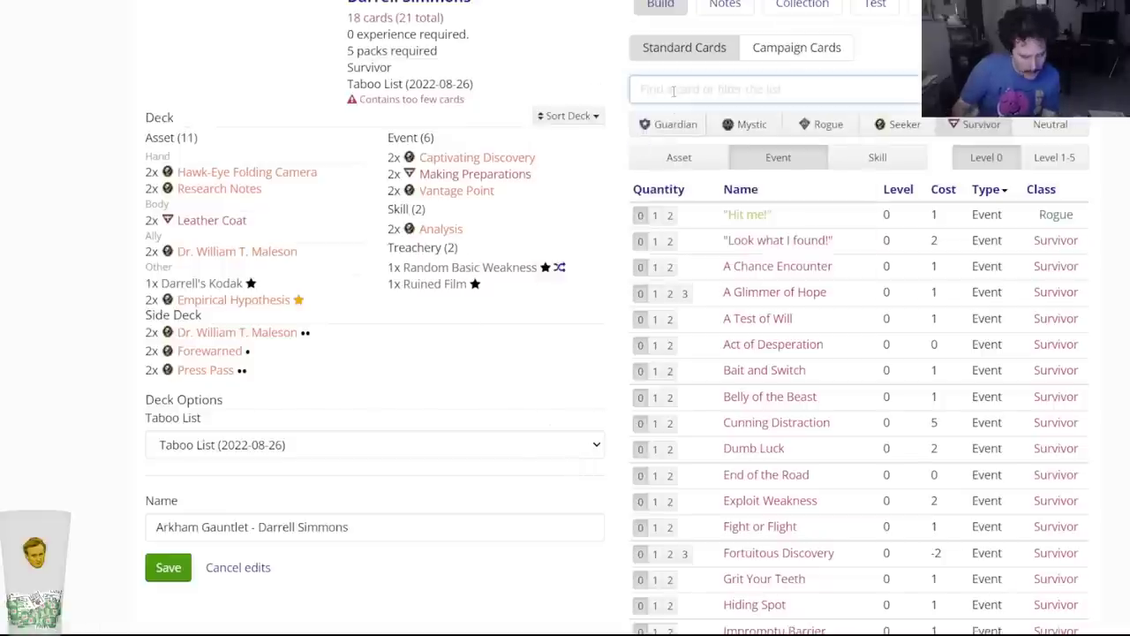
type("nature")
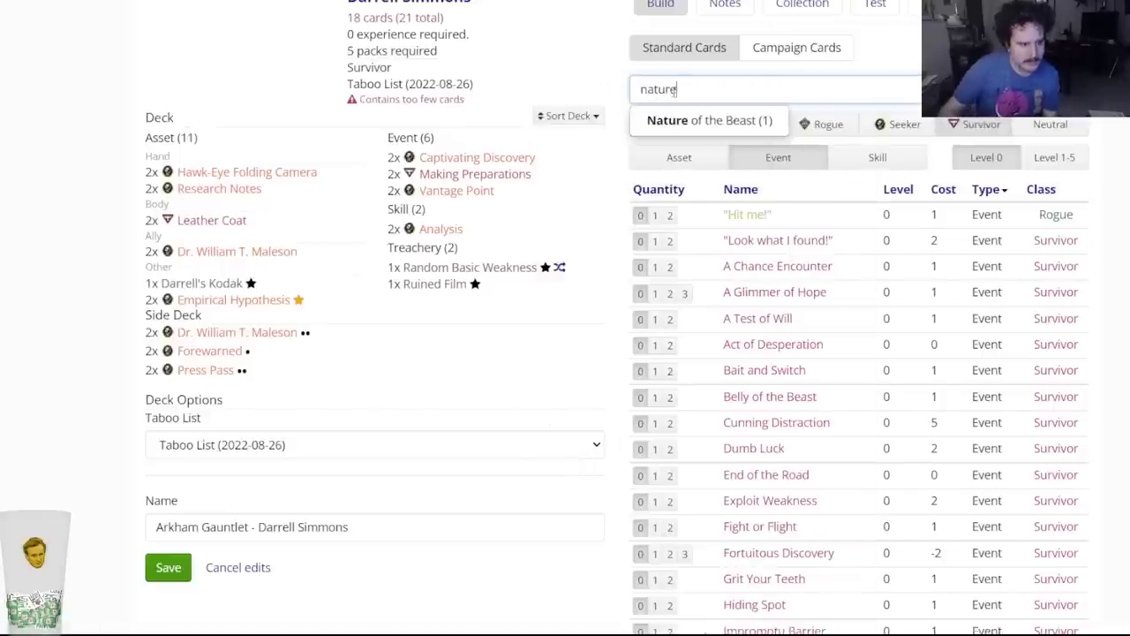
left_click(680, 118)
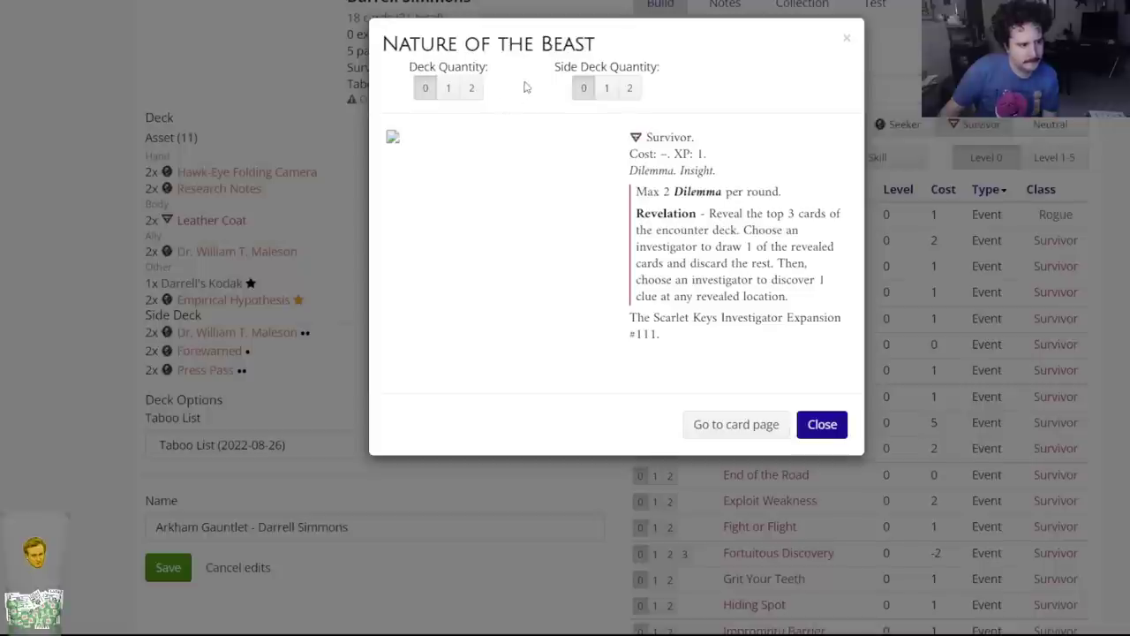
left_click(632, 89)
left_click(327, 398)
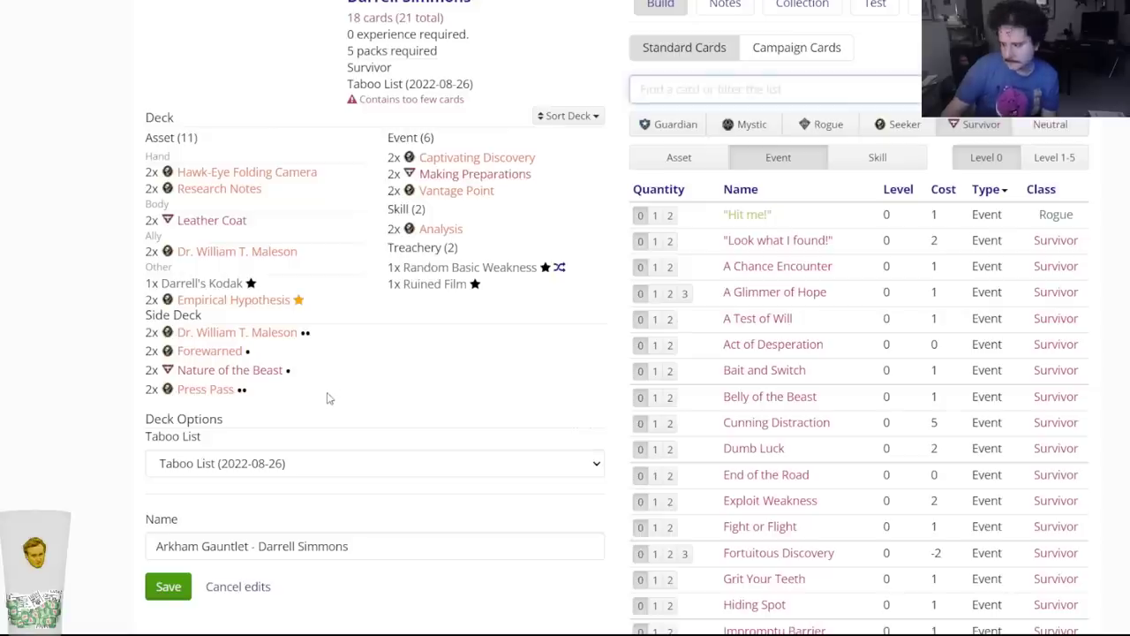
Look through the level 0 Survivor events and skills, reading card texts such as Trial by Fire, Rise to the Occasion and End of the Road.
scroll(327, 398, "up", 1)
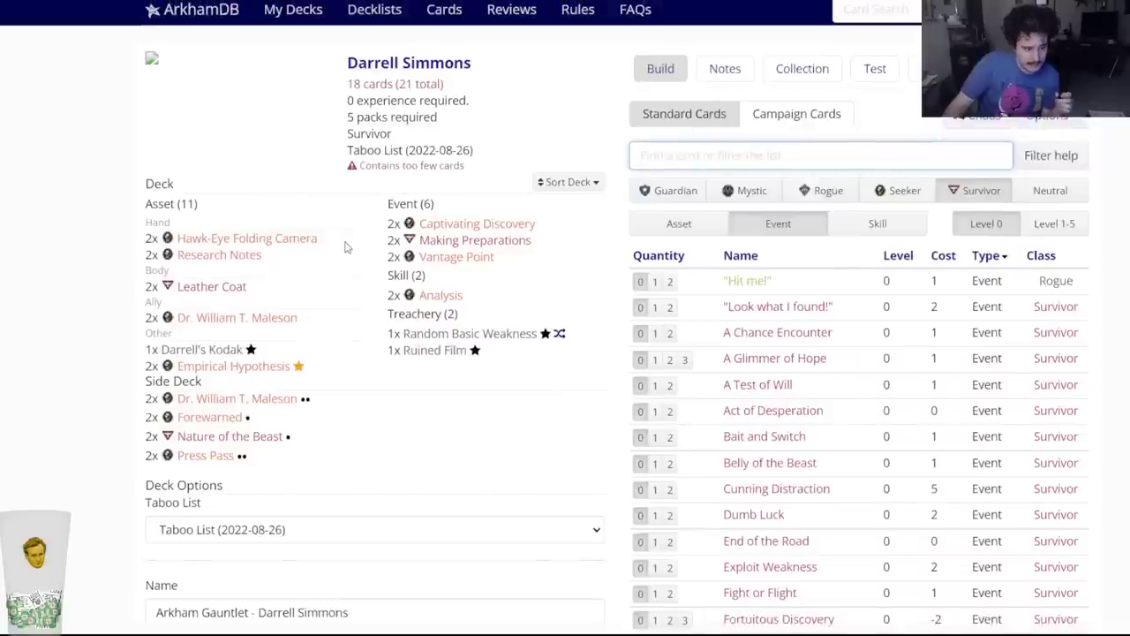
scroll(371, 336, "down", 4)
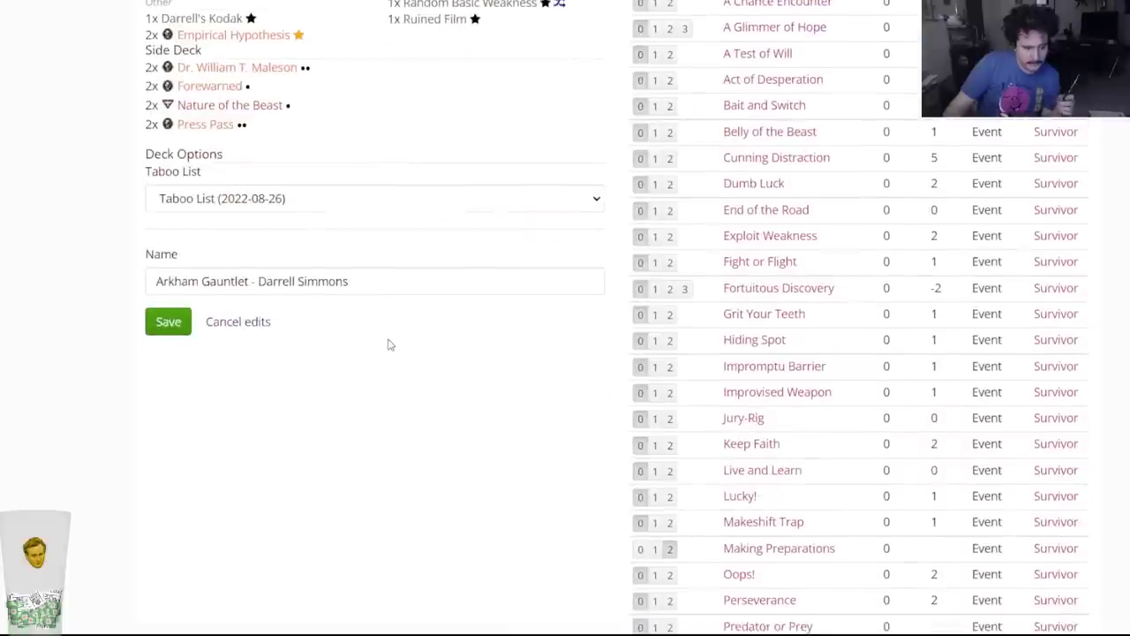
scroll(389, 344, "down", 3)
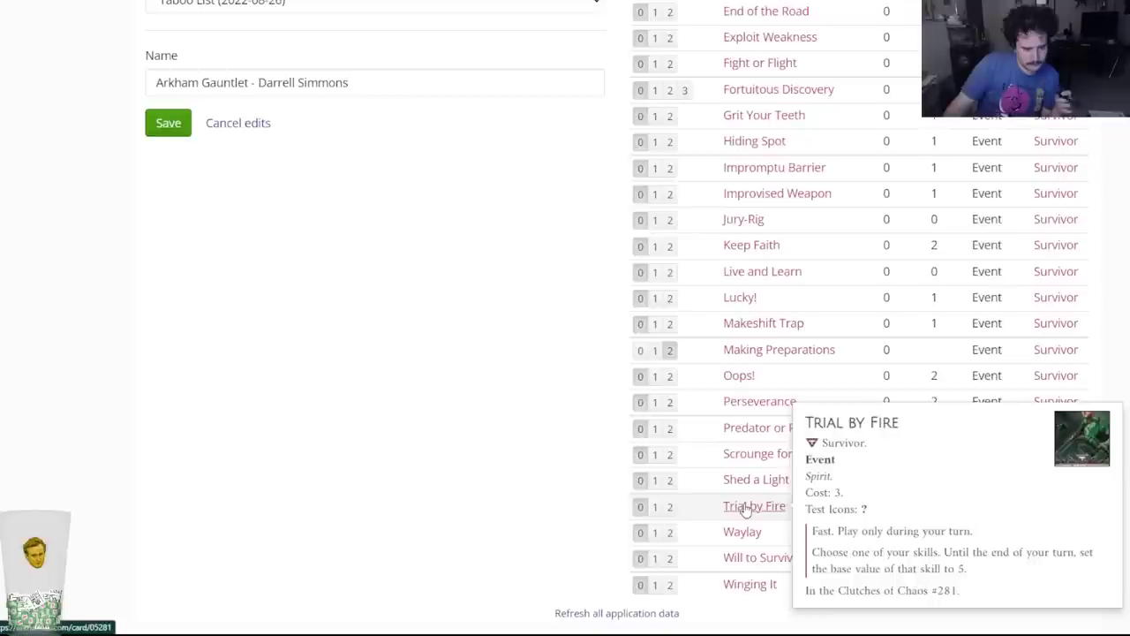
scroll(756, 481, "up", 4)
scroll(755, 424, "up", 3)
left_click(876, 222)
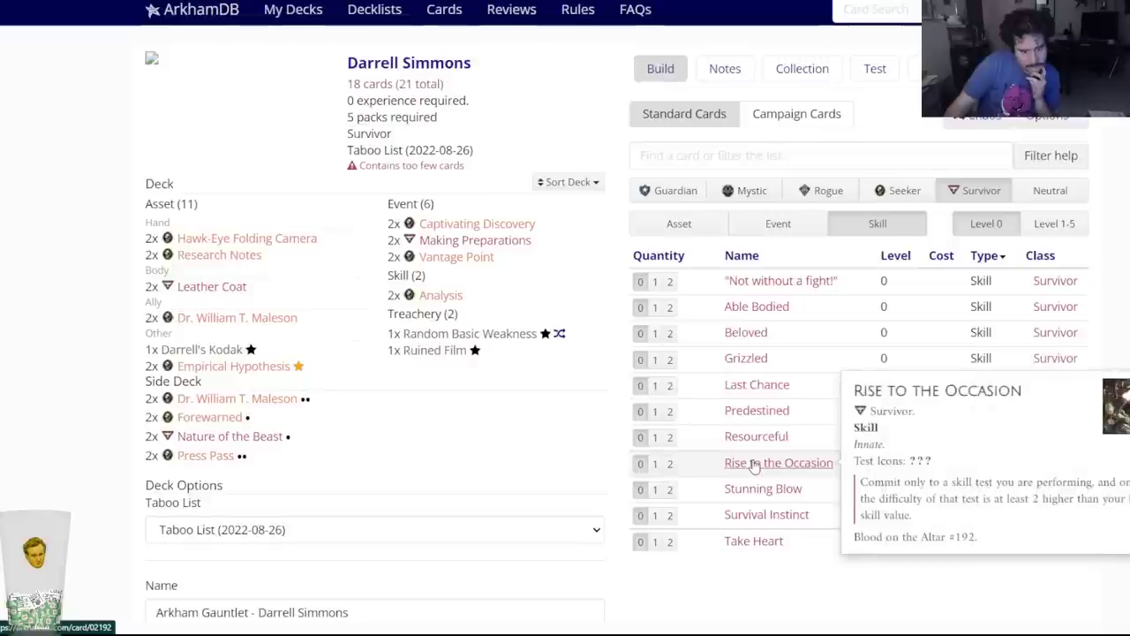
mouse_move(748, 446)
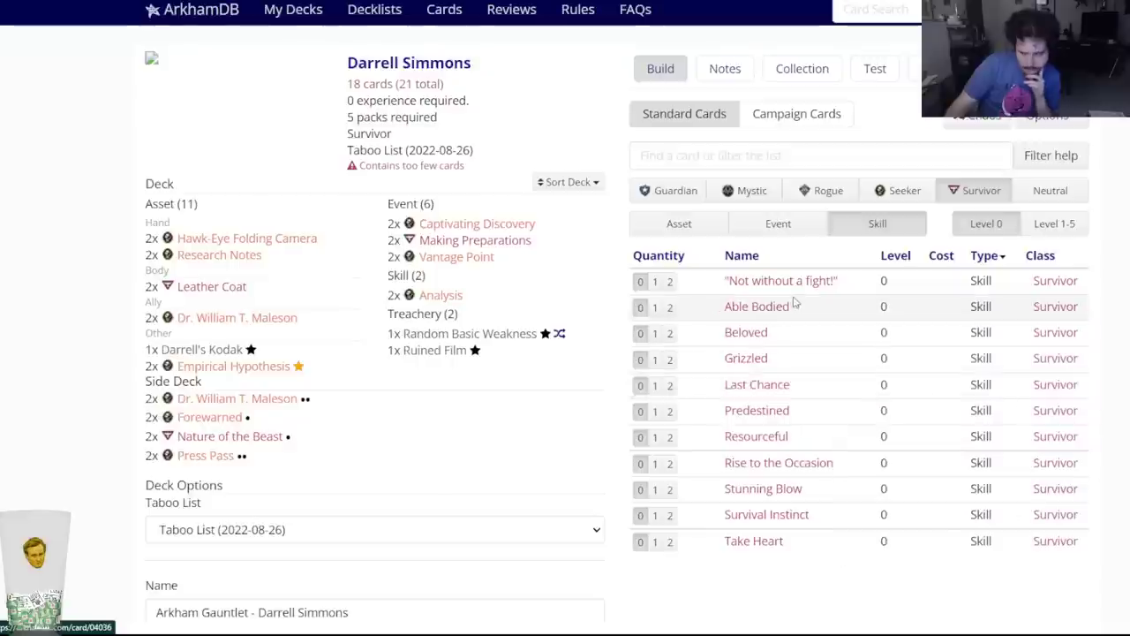
left_click(799, 231)
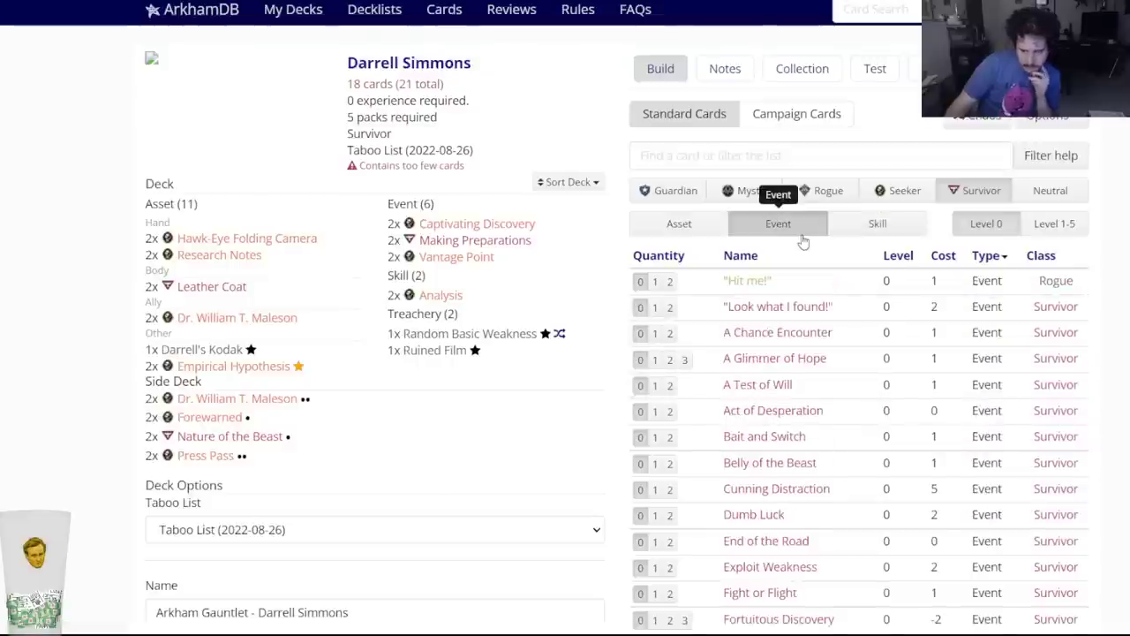
scroll(782, 397, "down", 4)
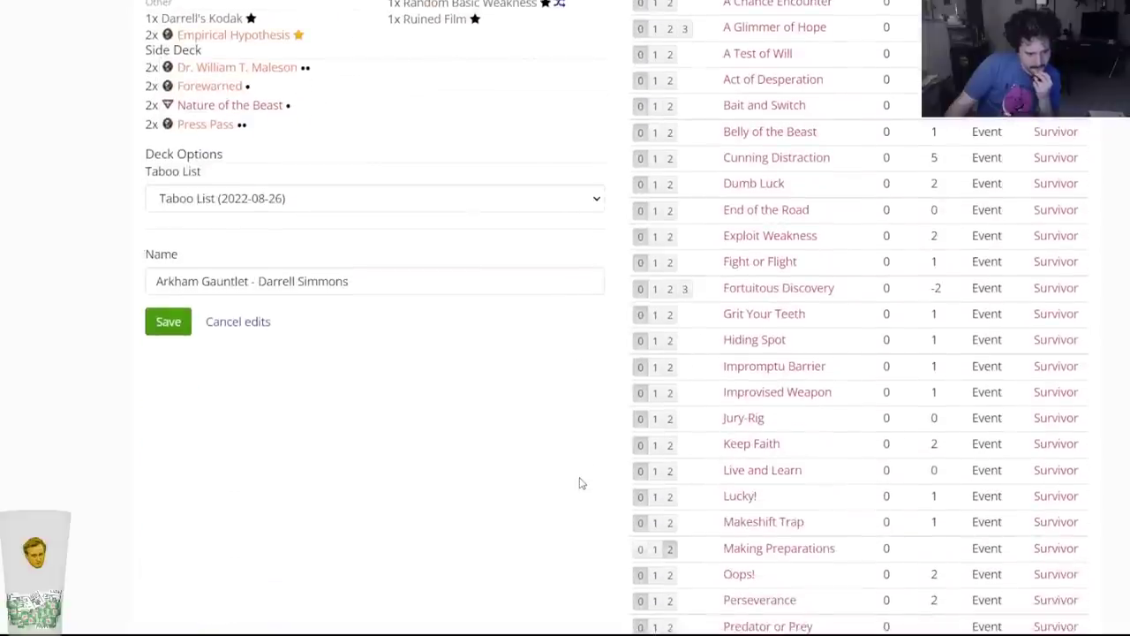
scroll(581, 483, "down", 2)
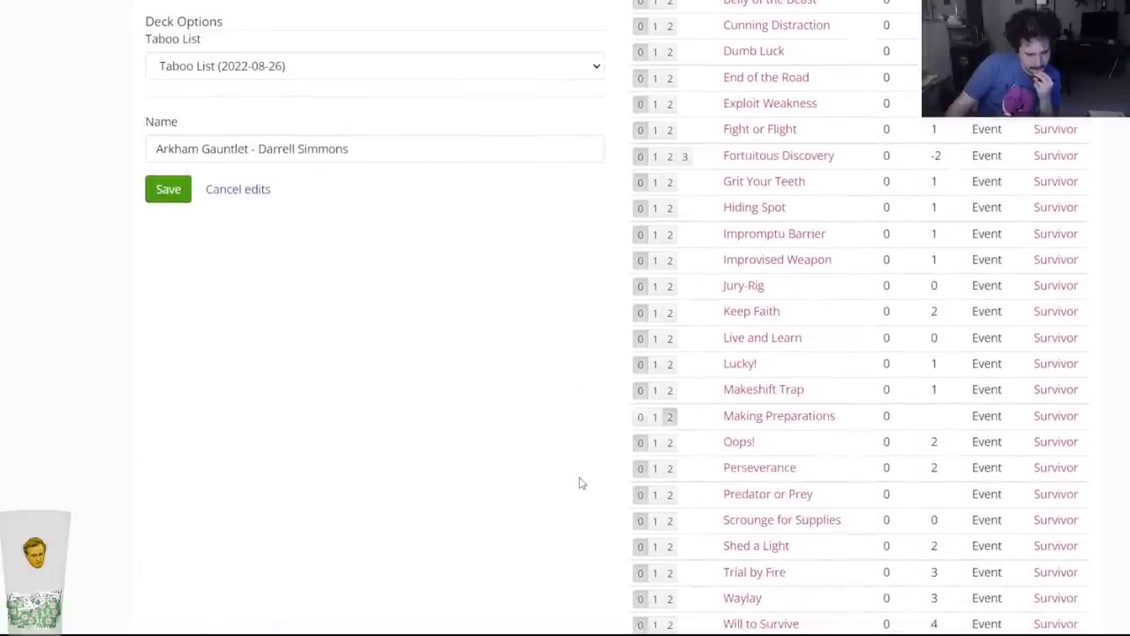
scroll(581, 483, "down", 2)
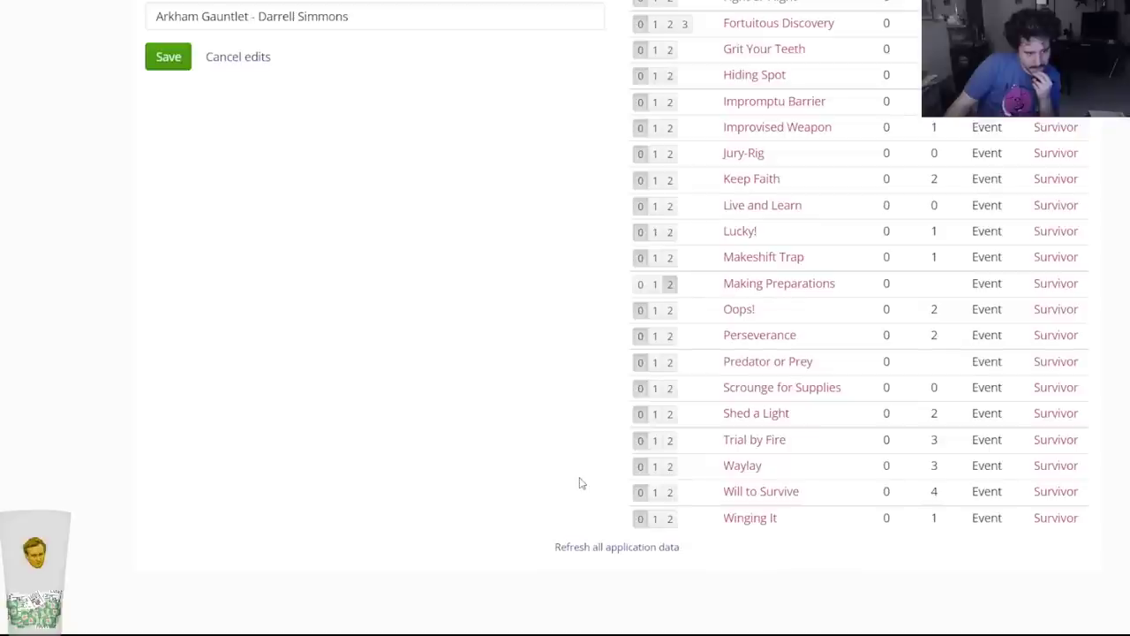
scroll(581, 483, "up", 4)
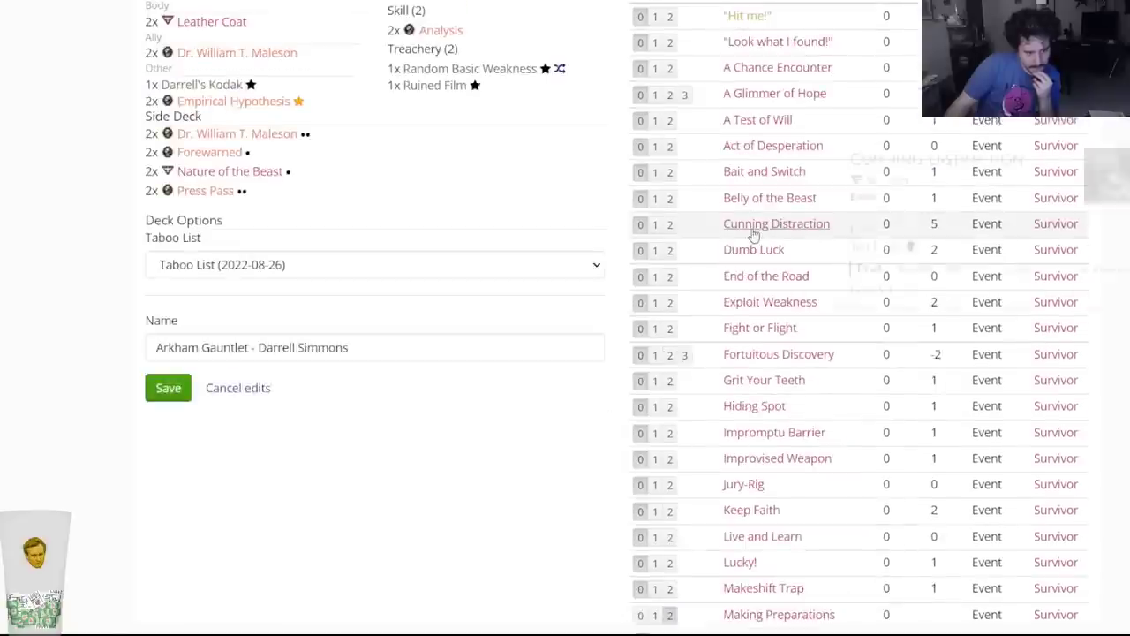
mouse_move(738, 250)
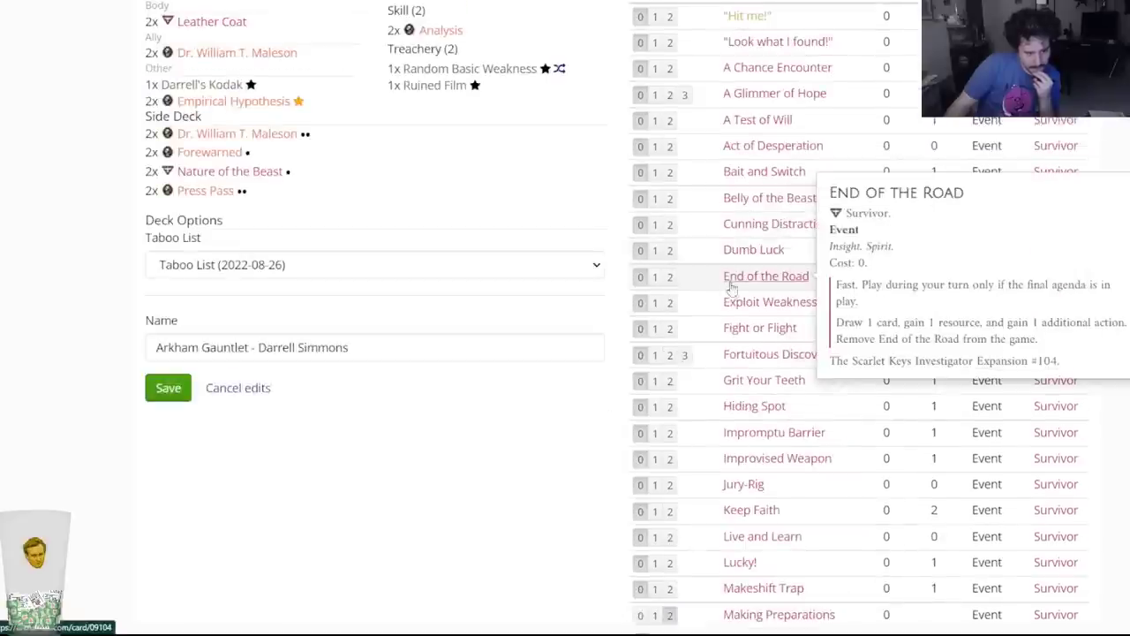
List the level 0 Seeker events and add two copies of Persuasion to the Darrell Simmons deck.
scroll(743, 234, "up", 3)
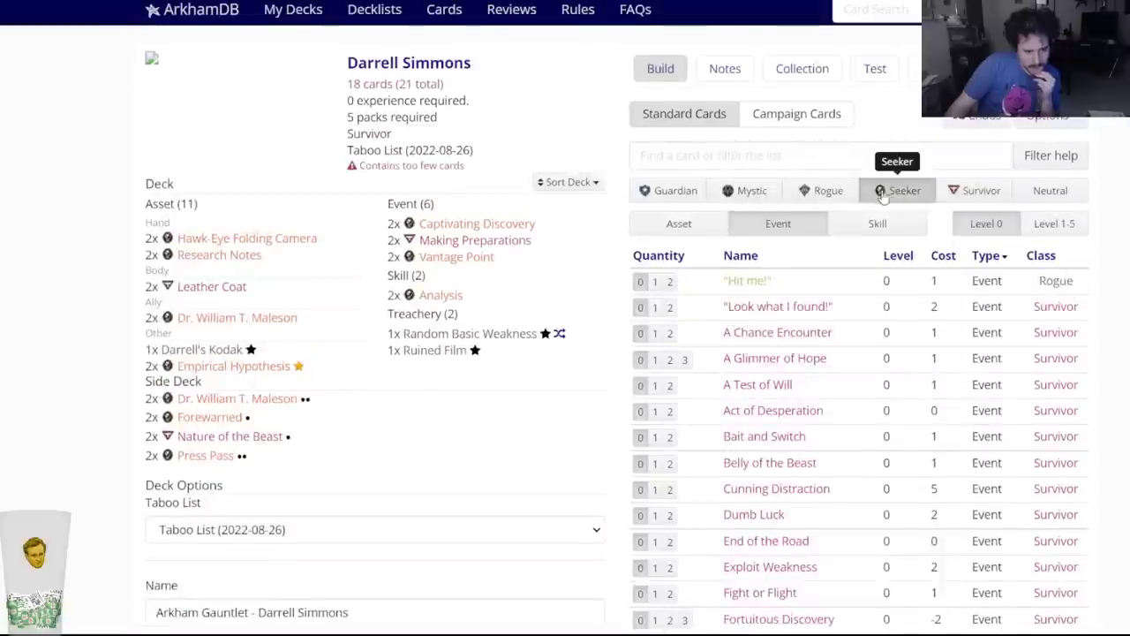
left_click(901, 190)
scroll(749, 442, "down", 2)
scroll(742, 450, "down", 2)
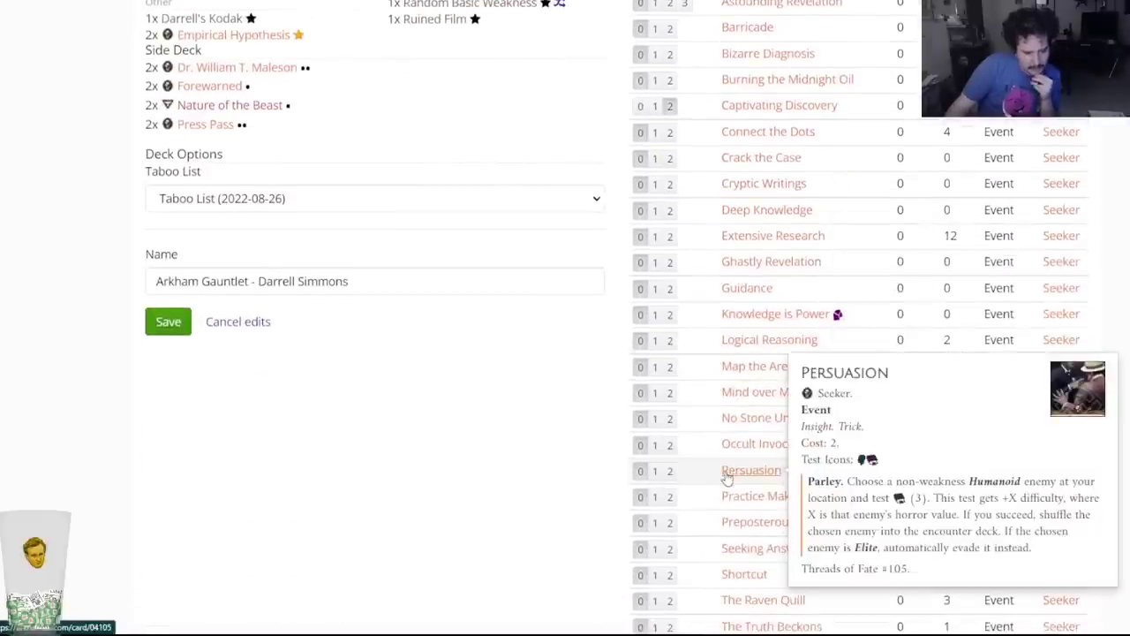
left_click(670, 471)
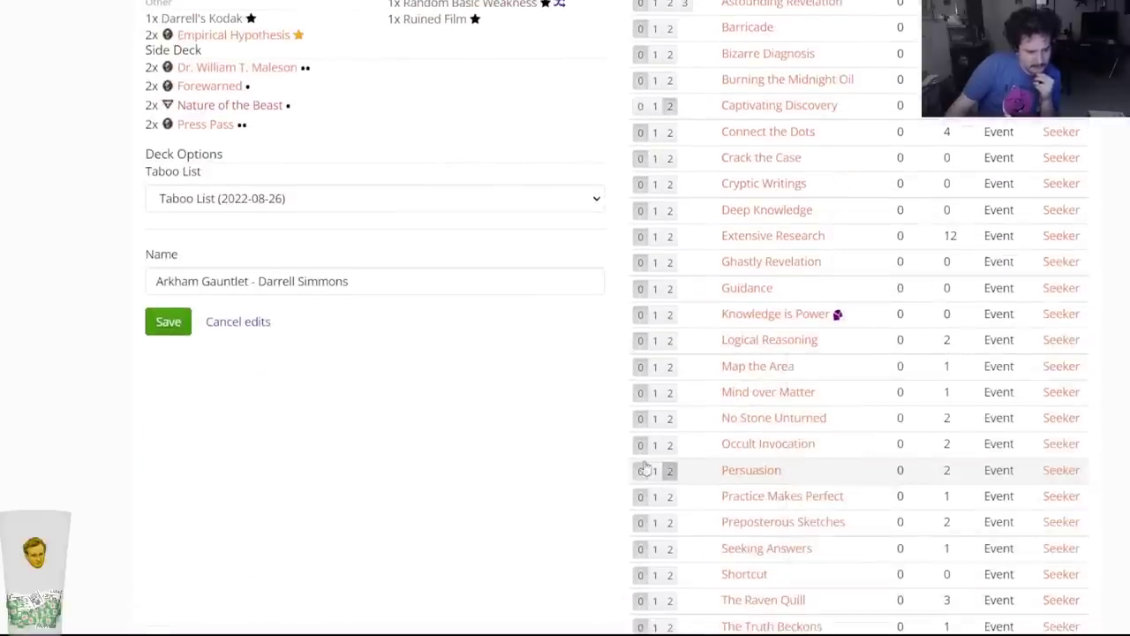
scroll(482, 474, "up", 4)
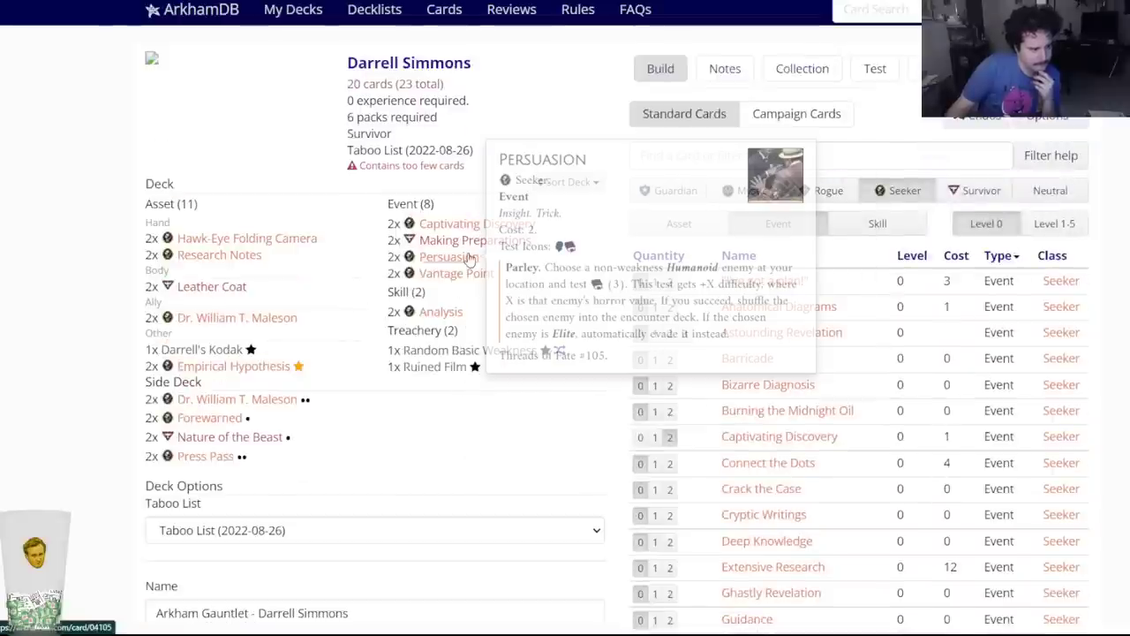
scroll(255, 468, "down", 3)
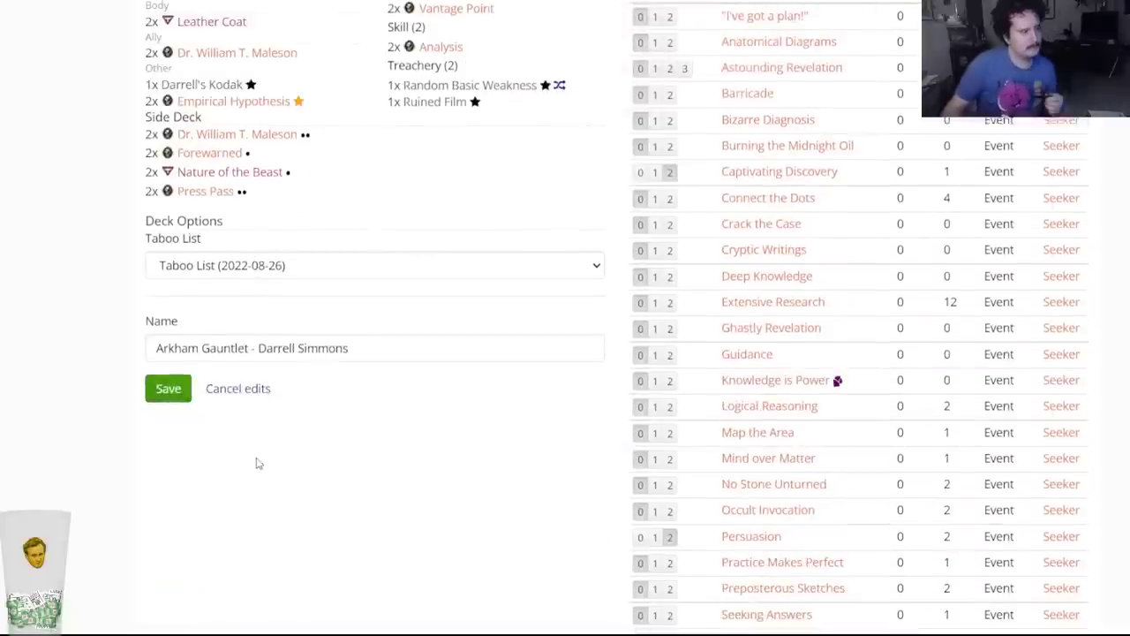
Save the Darrell Simmons deck and open the Arkham Gauntlet - Stella Clark deck for editing.
left_click(169, 398)
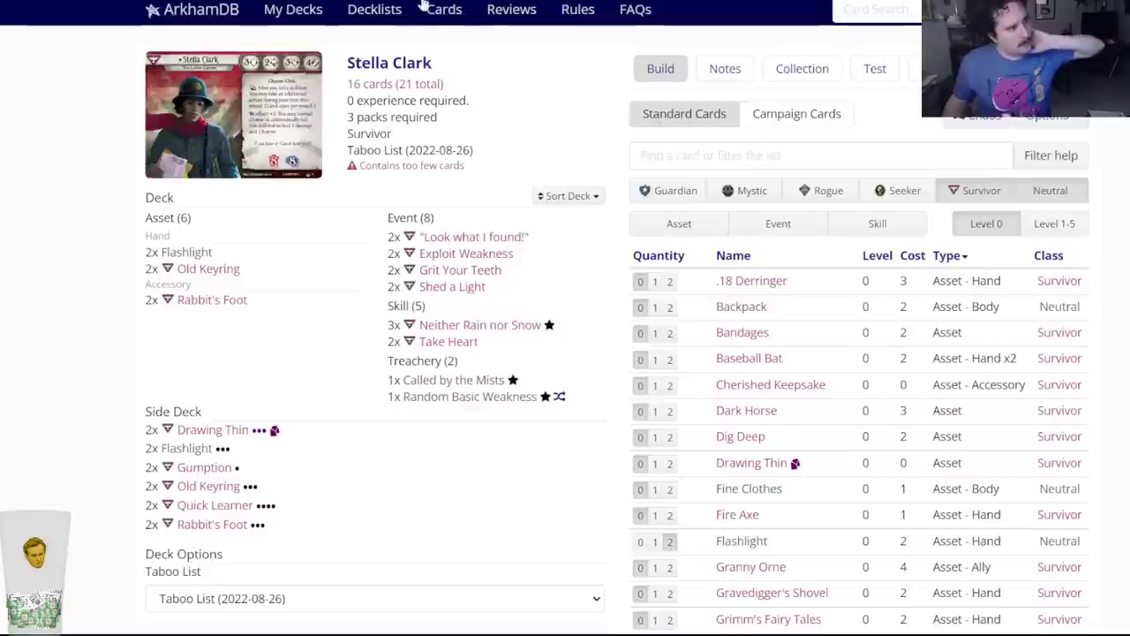
left_click(297, 9)
key("alt+Left")
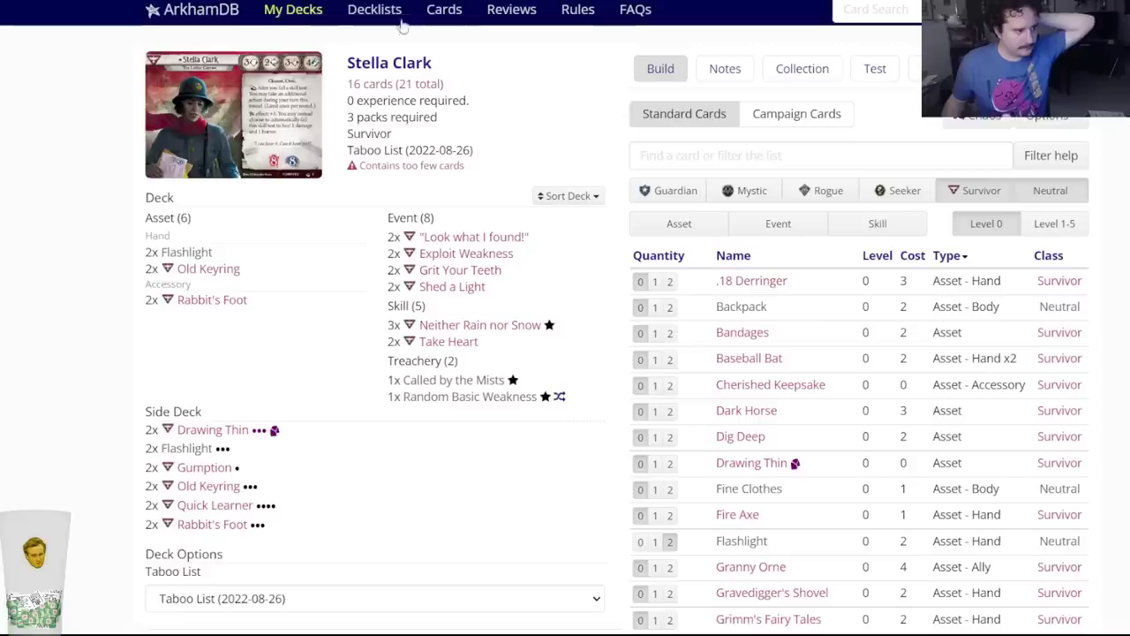
scroll(379, 436, "down", 2)
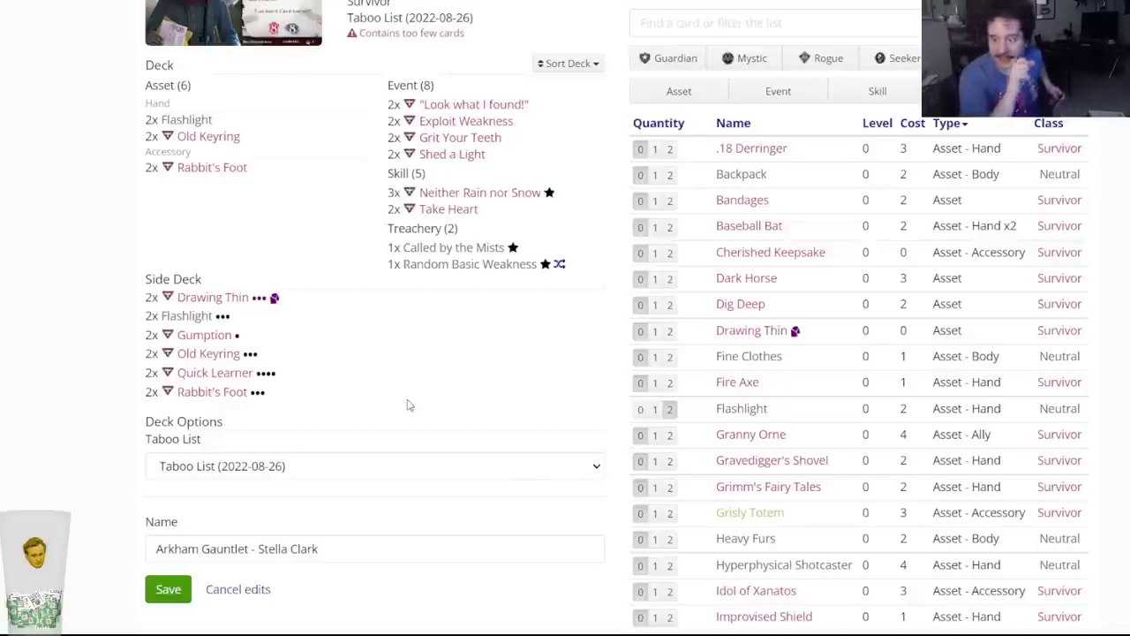
scroll(407, 405, "up", 3)
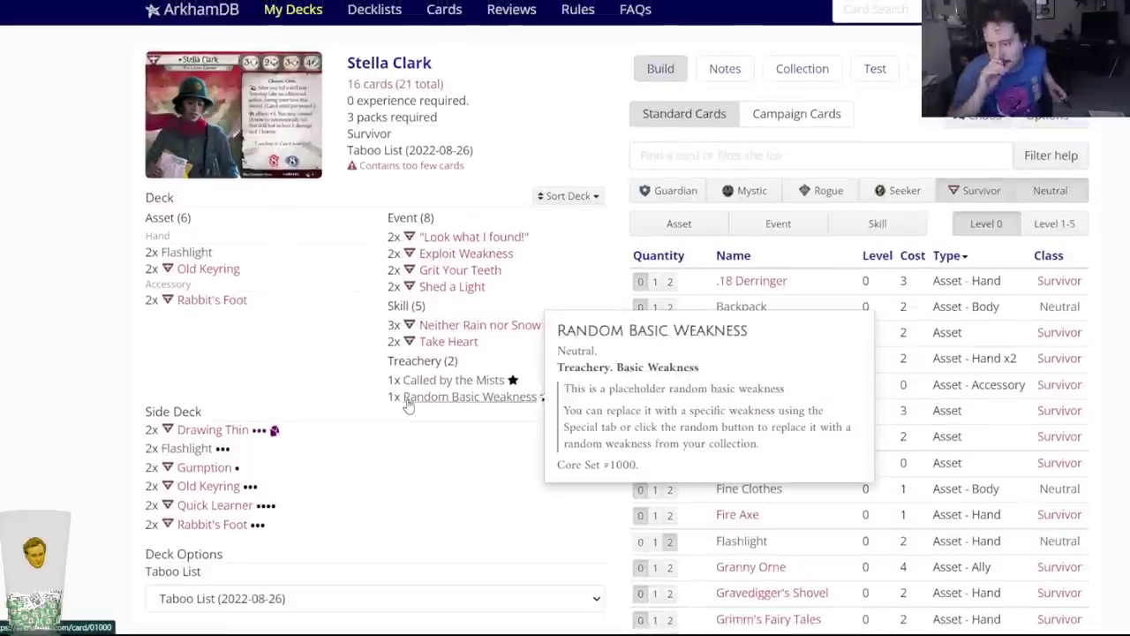
Find the level 0 Granny Orne card and add two copies to the Stella Clark main deck.
left_click(667, 156)
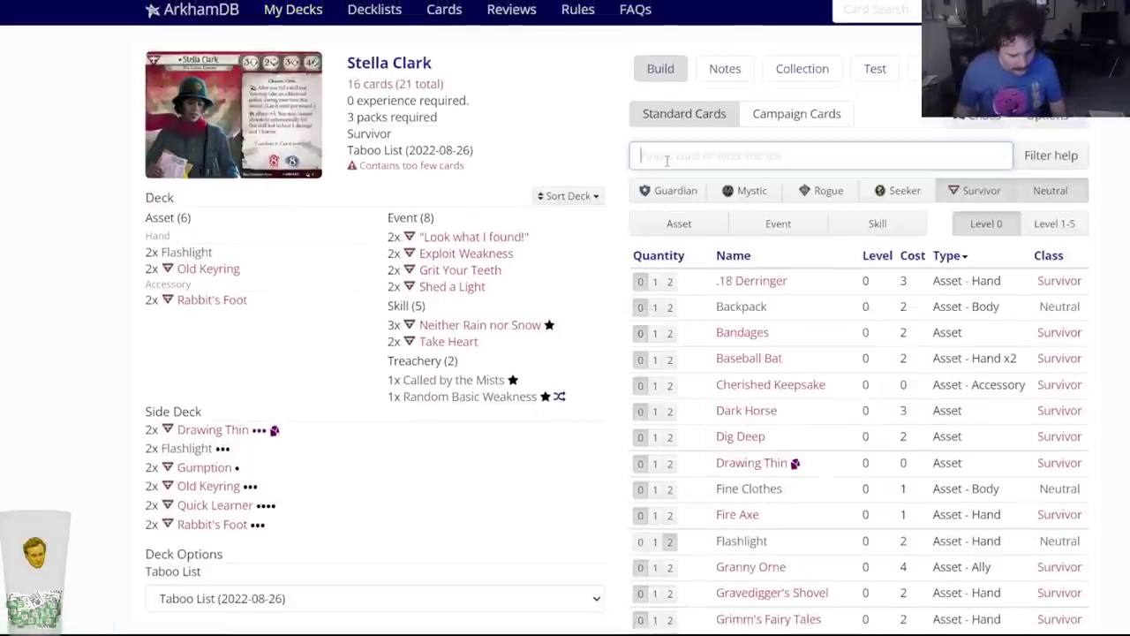
type("granny or")
key("Return")
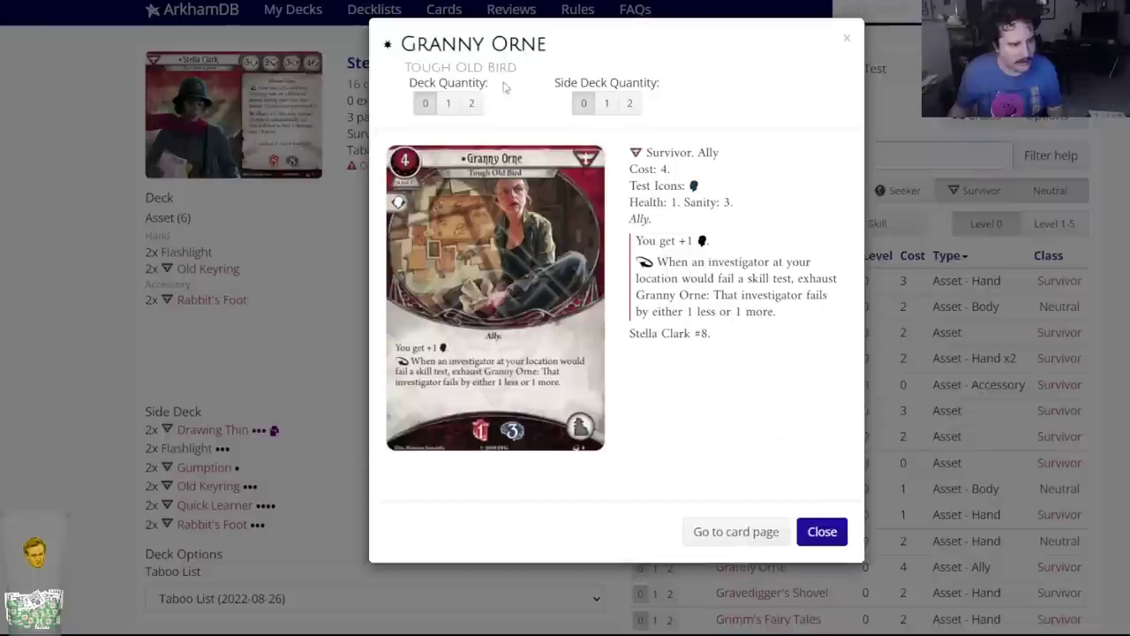
left_click(473, 103)
Find the level 3 Granny Orne card and add two copies to the Stella Clark side deck.
left_click(730, 157)
type("gran")
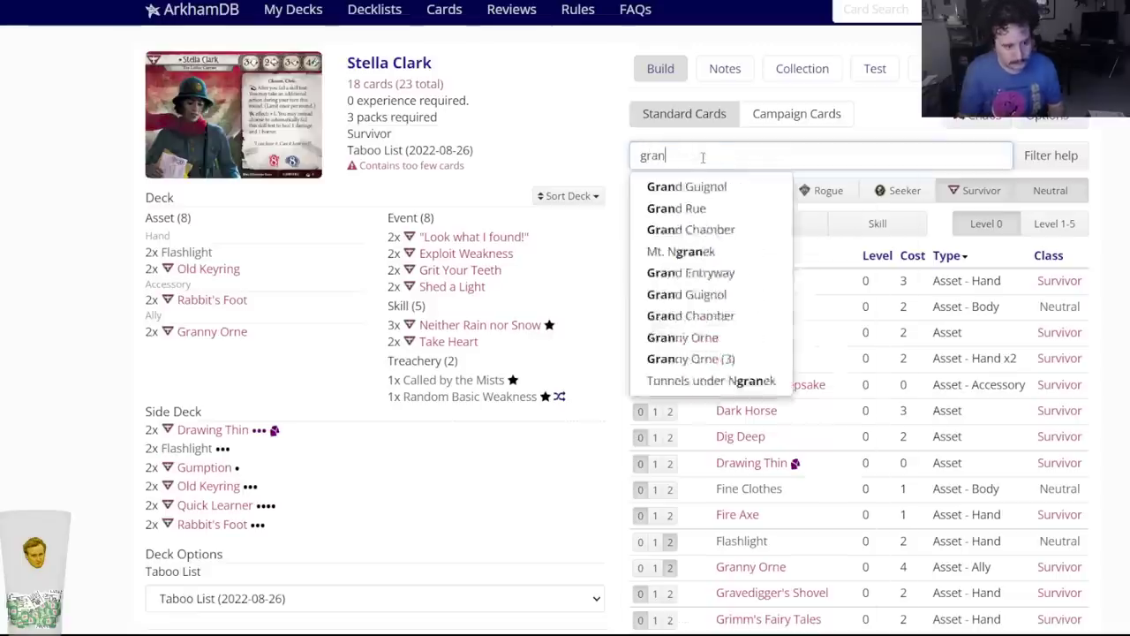
type("ny or")
key("Down")
key("Down")
key("Return")
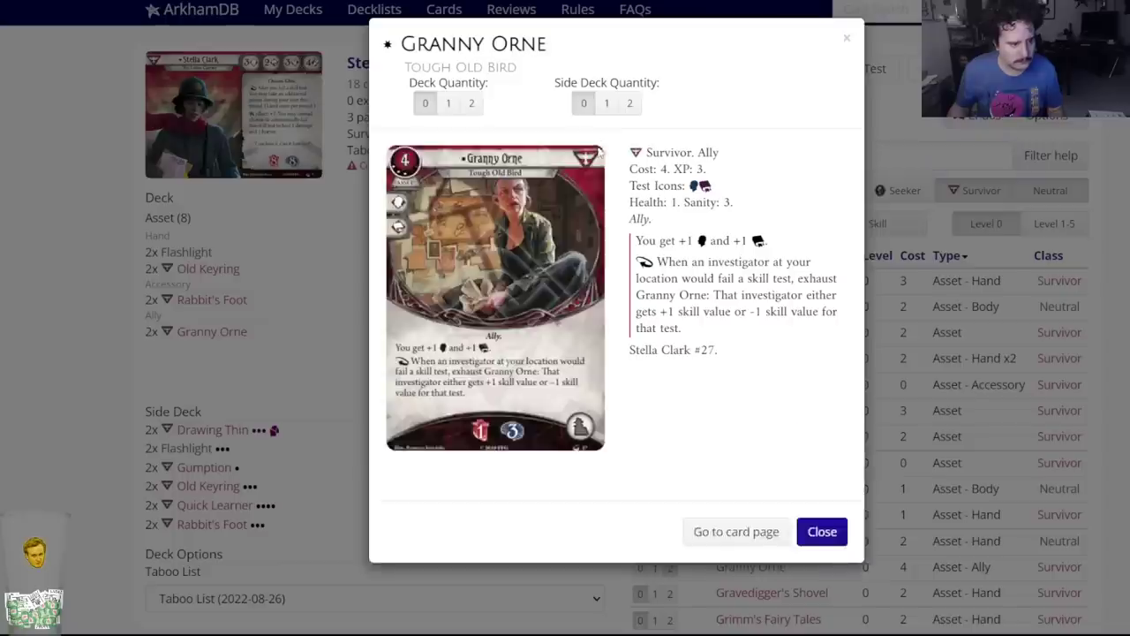
left_click(625, 108)
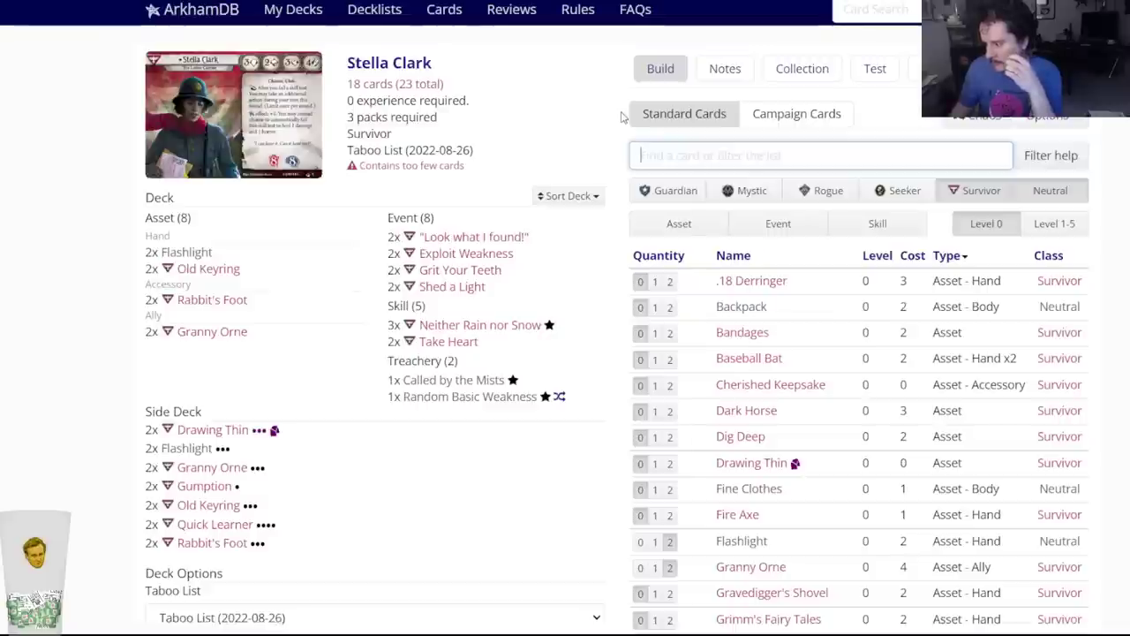
Add two copies of Lantern from the level 0 Survivor assets to the Stella Clark deck and save it.
scroll(782, 371, "down", 3)
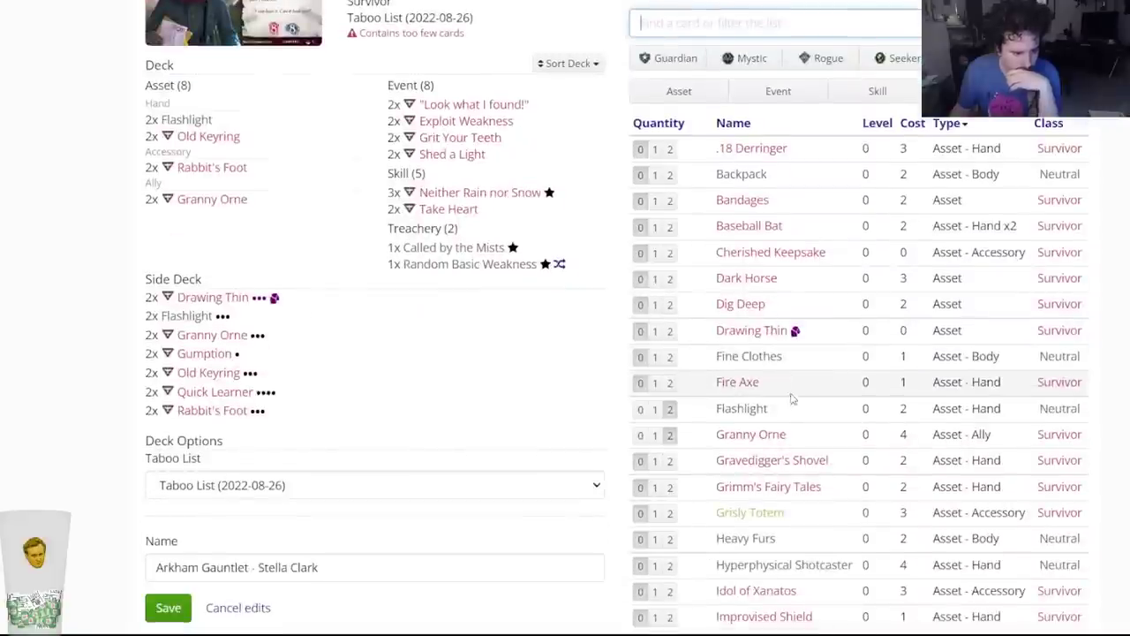
mouse_move(761, 305)
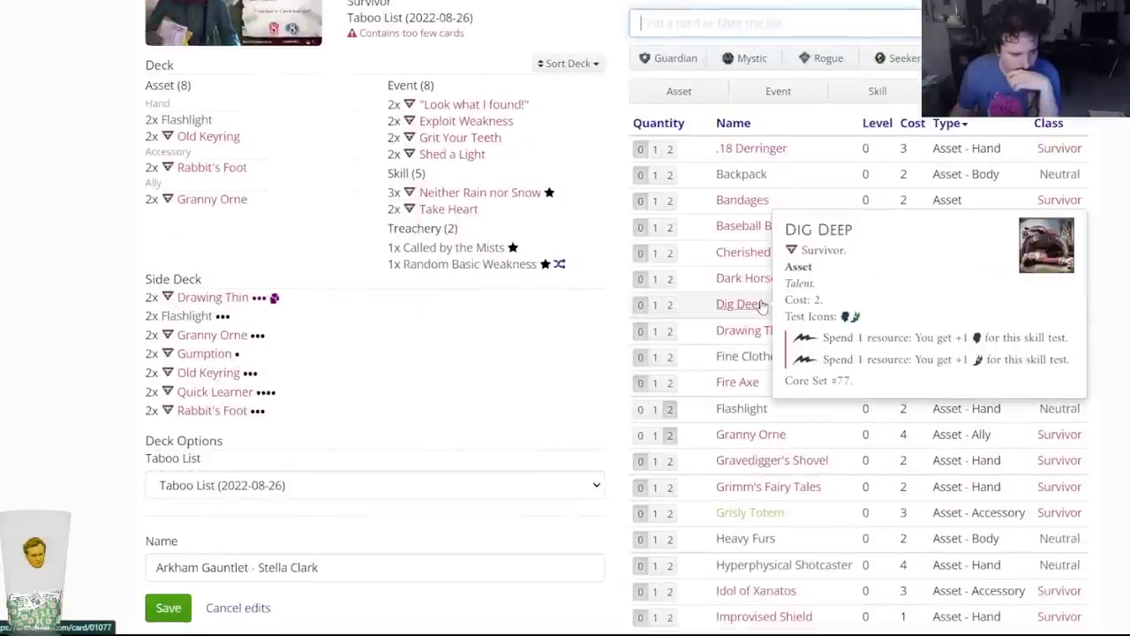
mouse_move(782, 497)
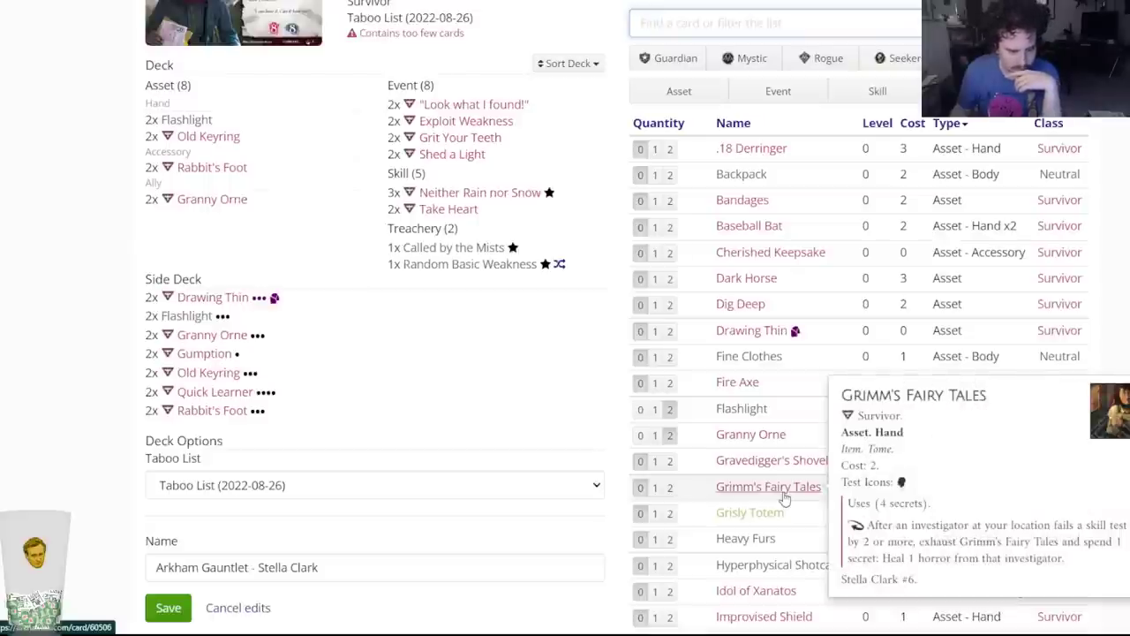
left_click(784, 494)
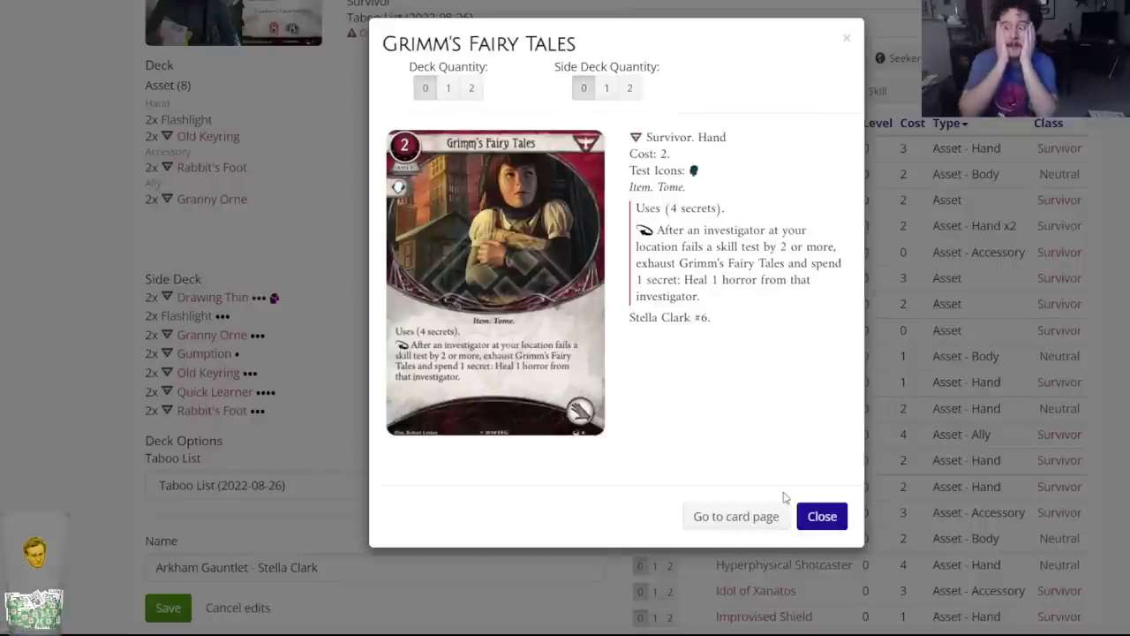
left_click(799, 515)
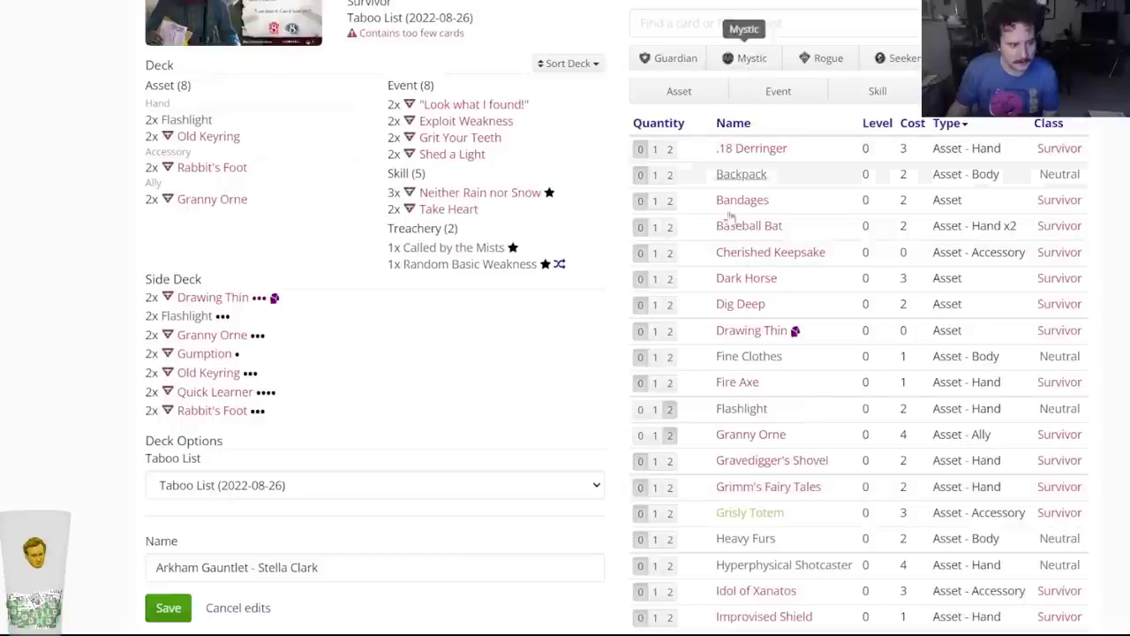
scroll(718, 488, "down", 2)
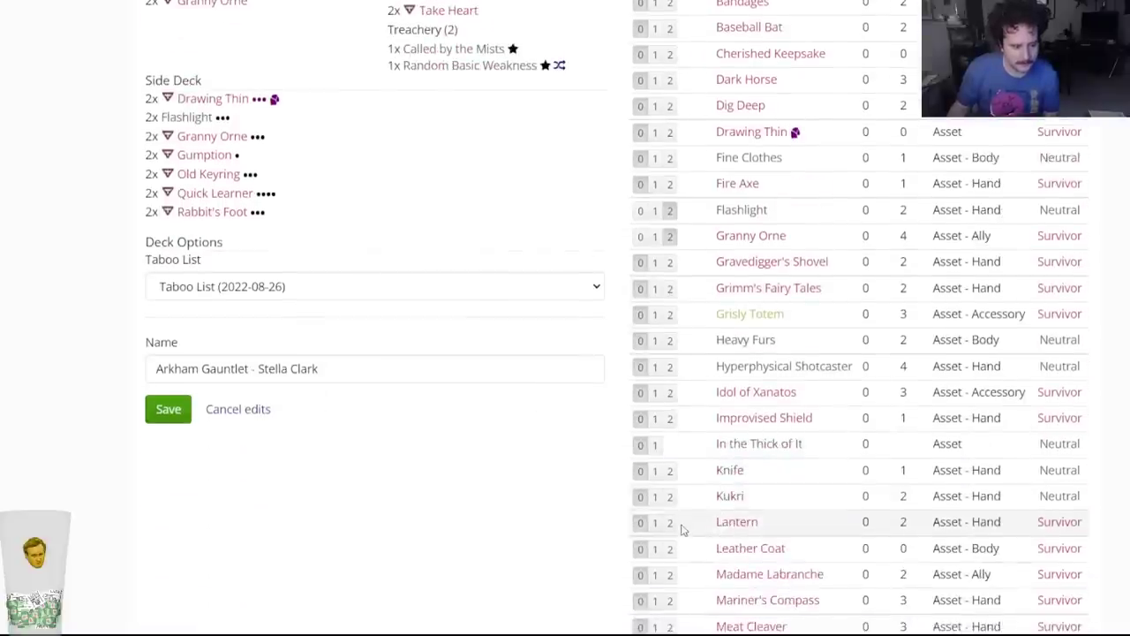
left_click(671, 523)
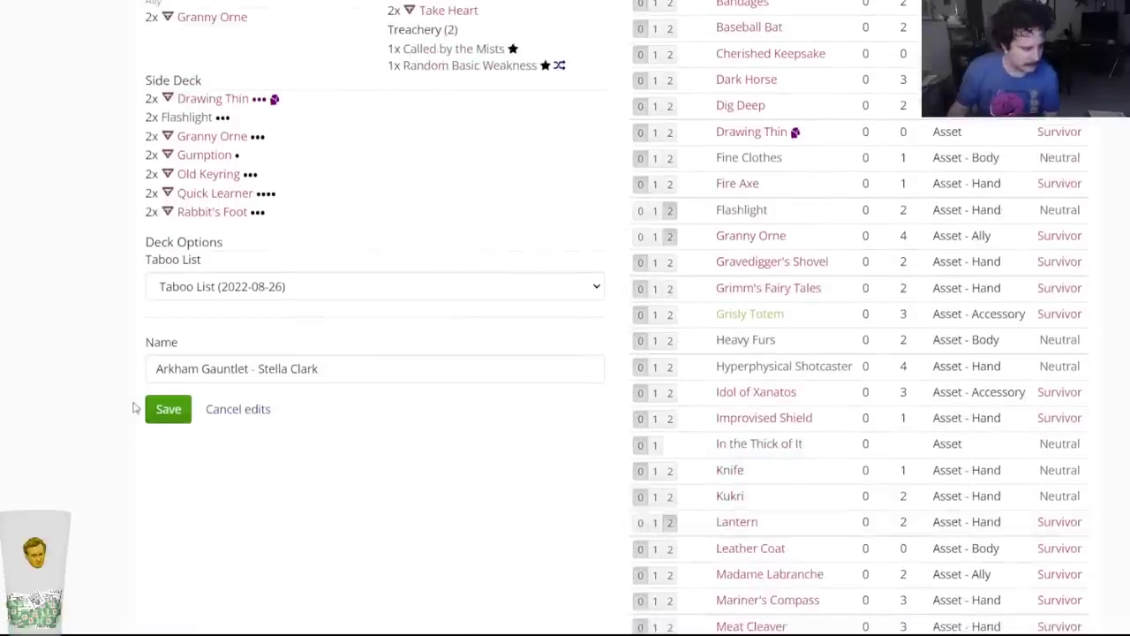
left_click(169, 408)
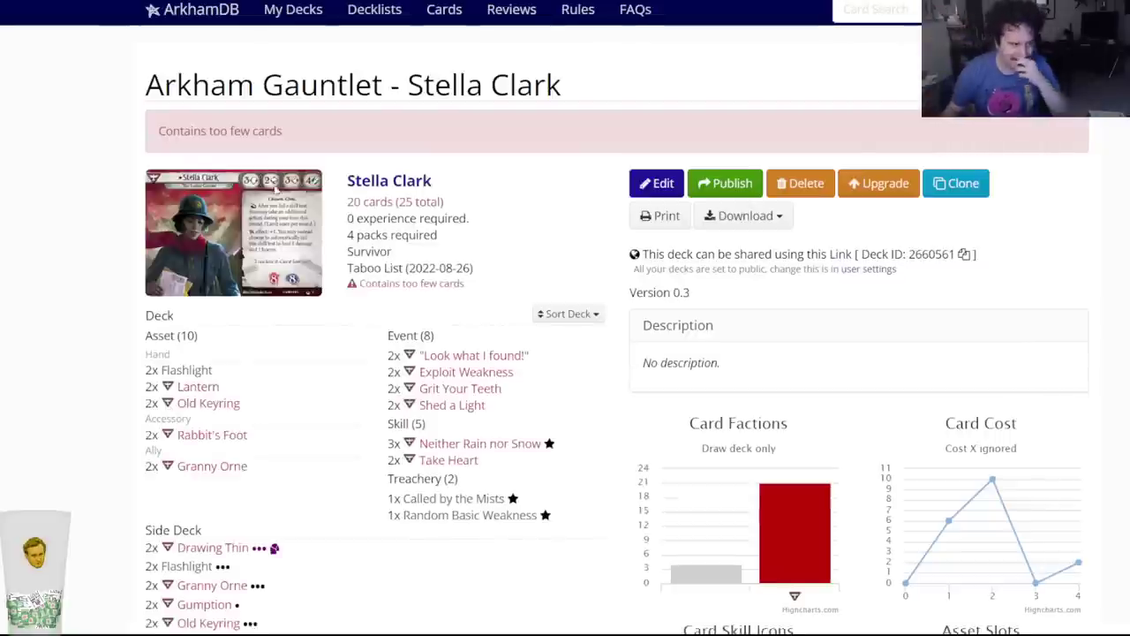
Find the Arkham Gauntlet - Parallel Agnes deck among the private decks and delete it.
left_click(293, 8)
scroll(88, 371, "down", 6)
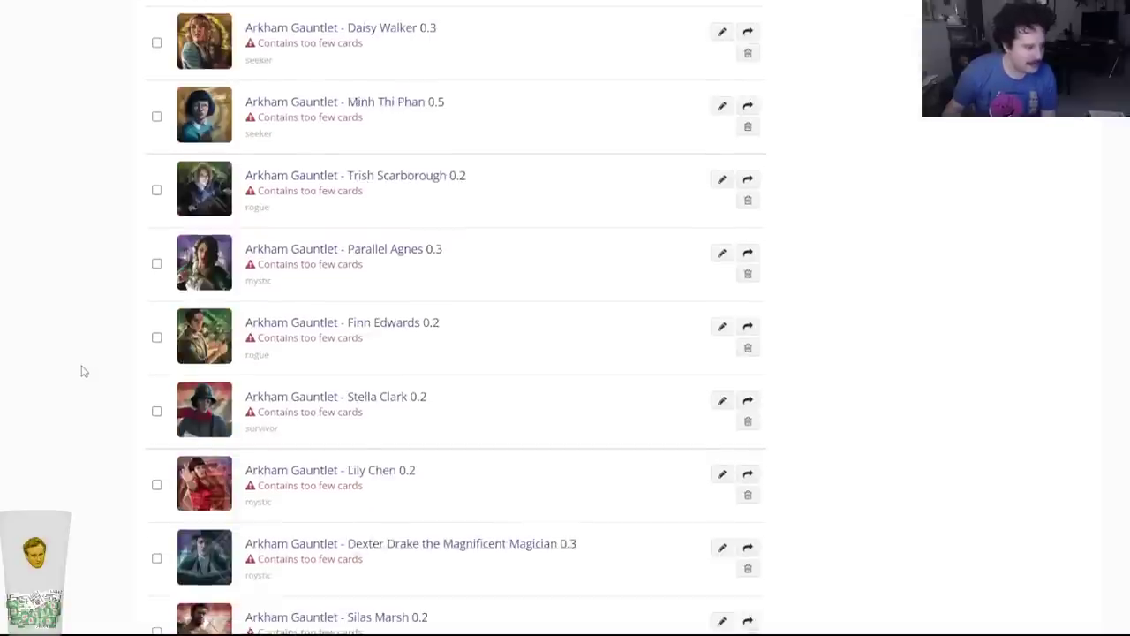
scroll(123, 344, "down", 7)
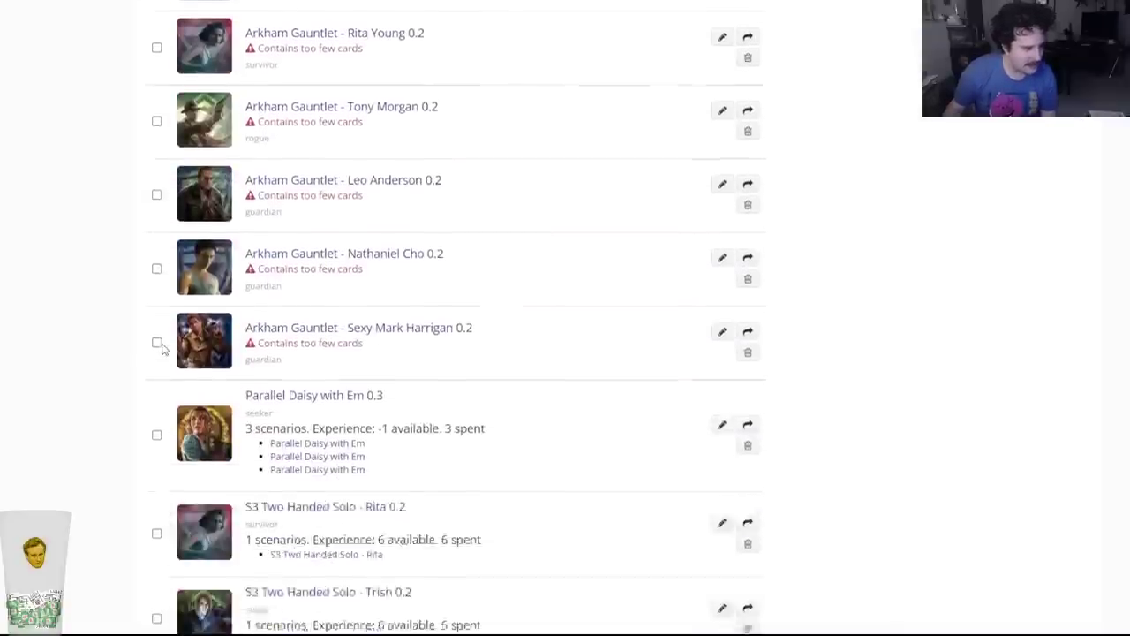
scroll(399, 474, "down", 3)
scroll(398, 409, "up", 6)
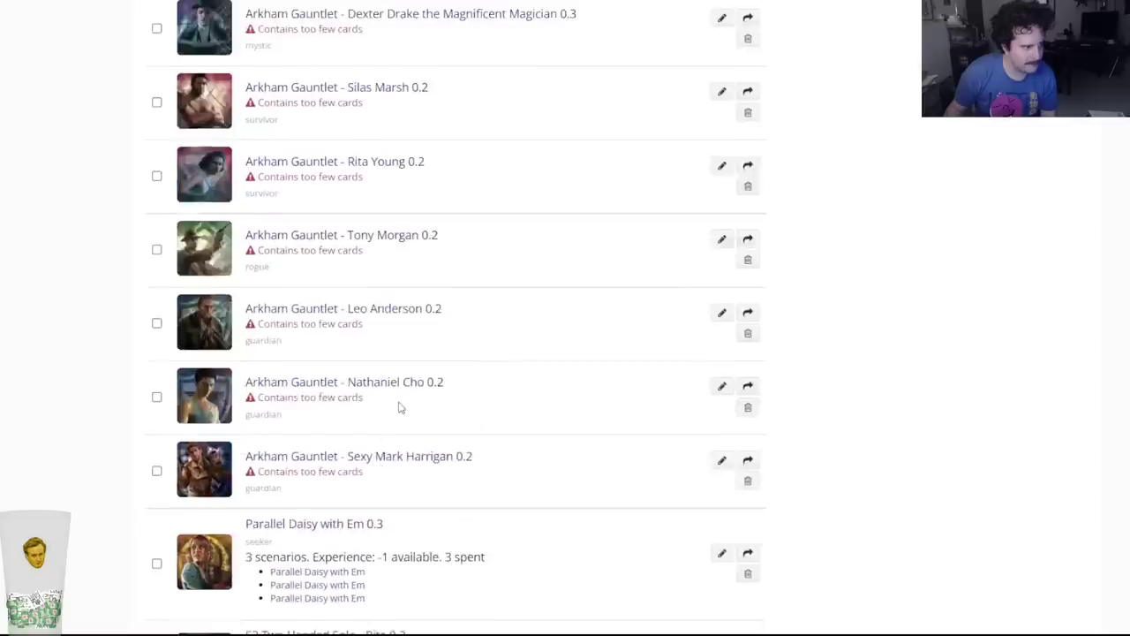
scroll(398, 407, "up", 5)
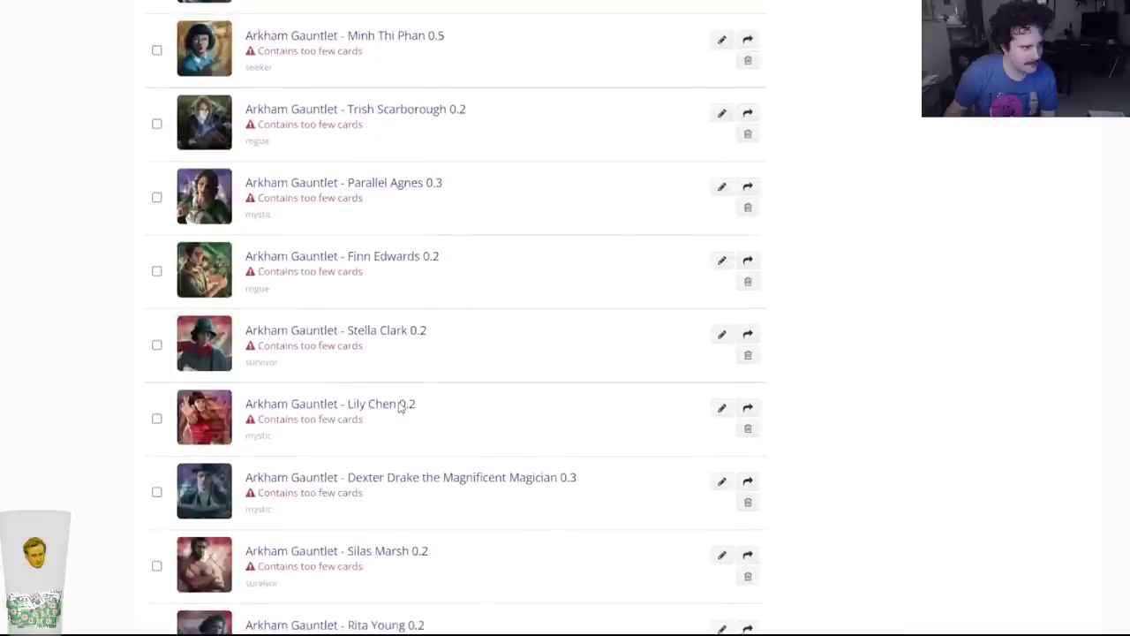
left_click(748, 207)
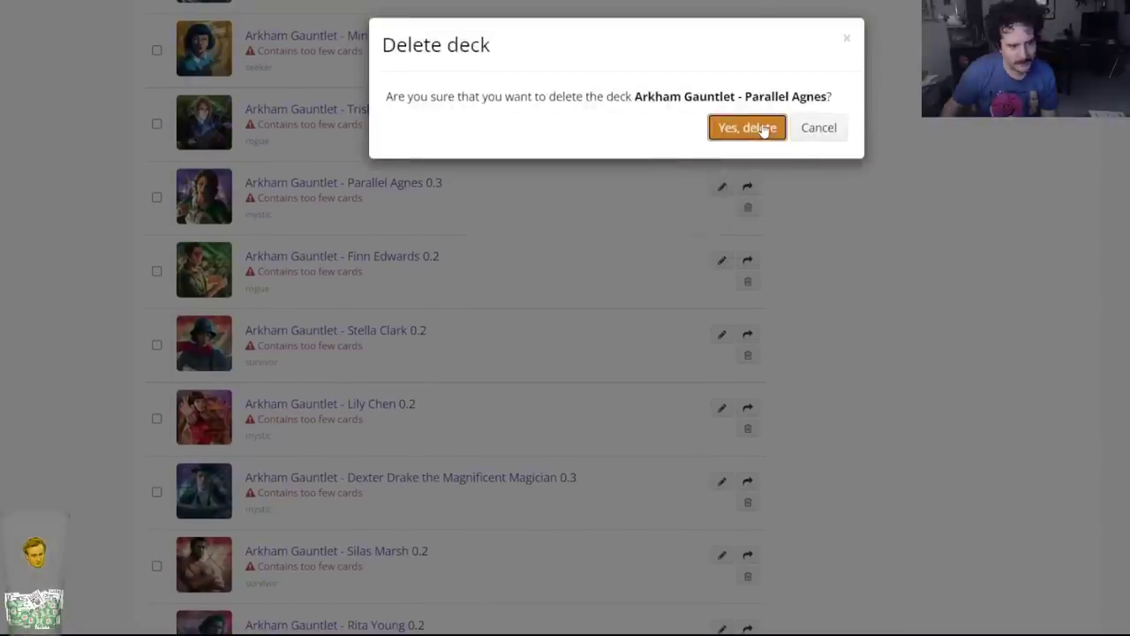
left_click(747, 129)
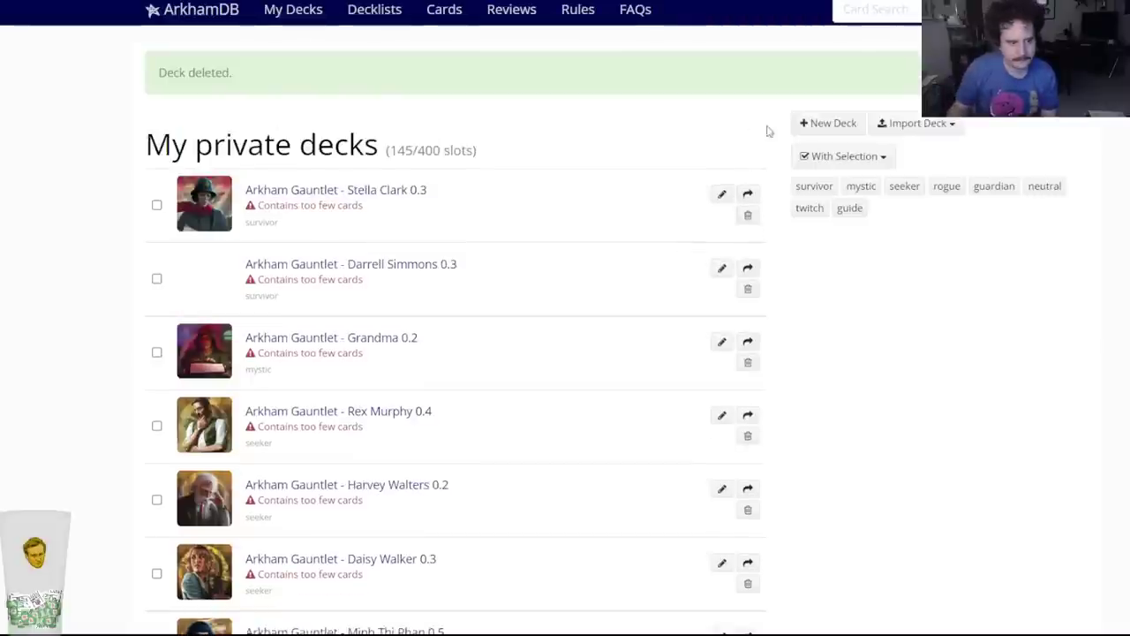
Create a new deck with Jacqueline Fine as the investigator.
left_click(832, 125)
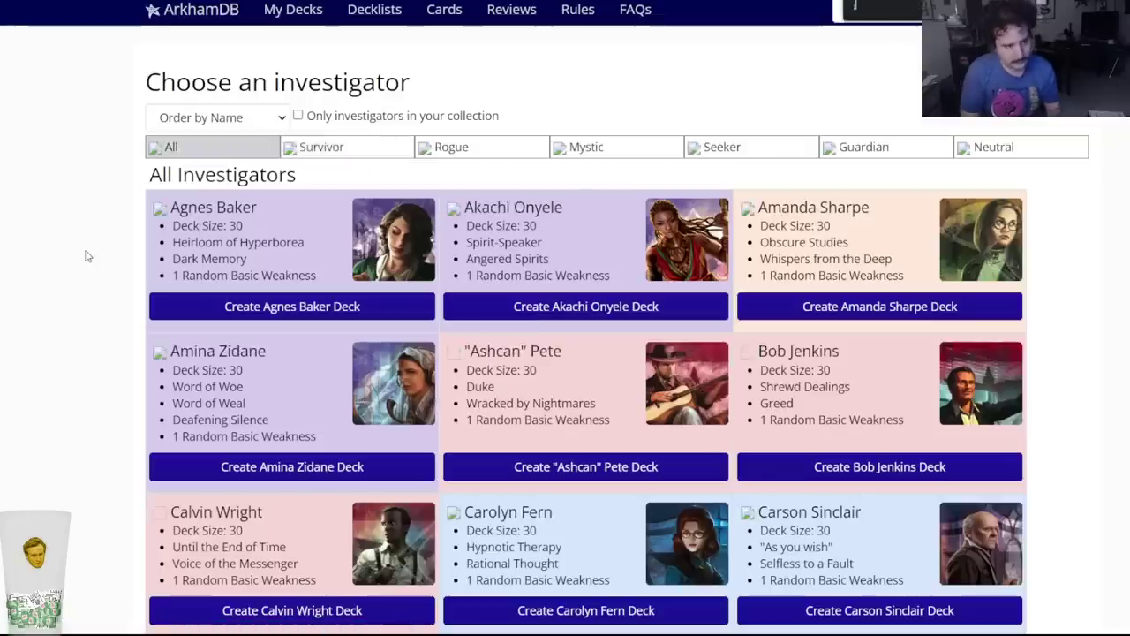
type("aque")
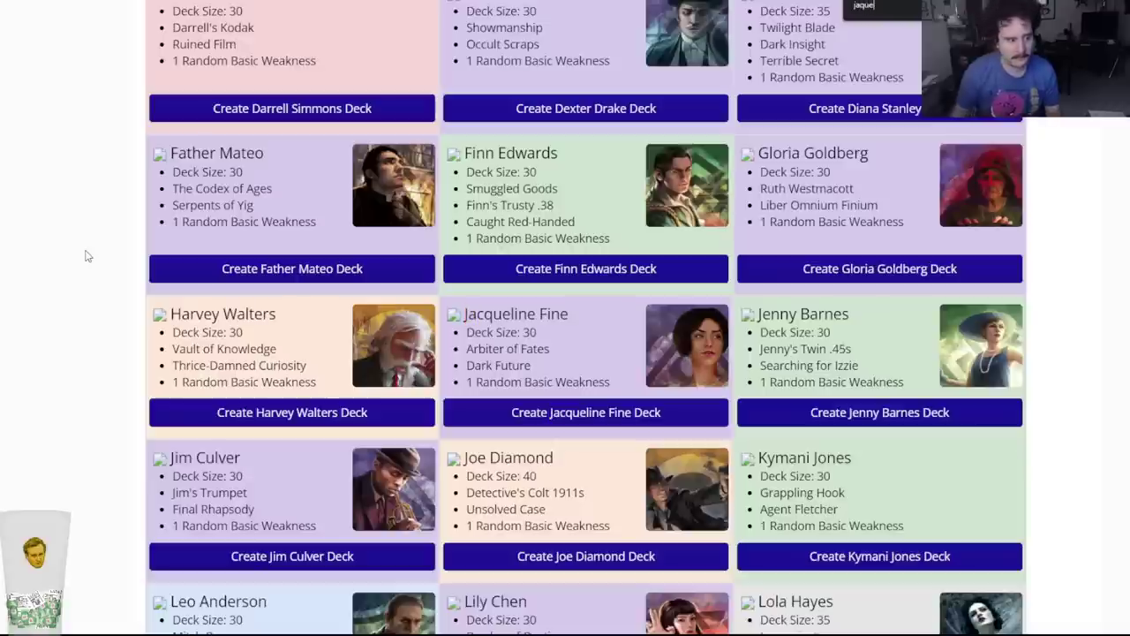
left_click(557, 415)
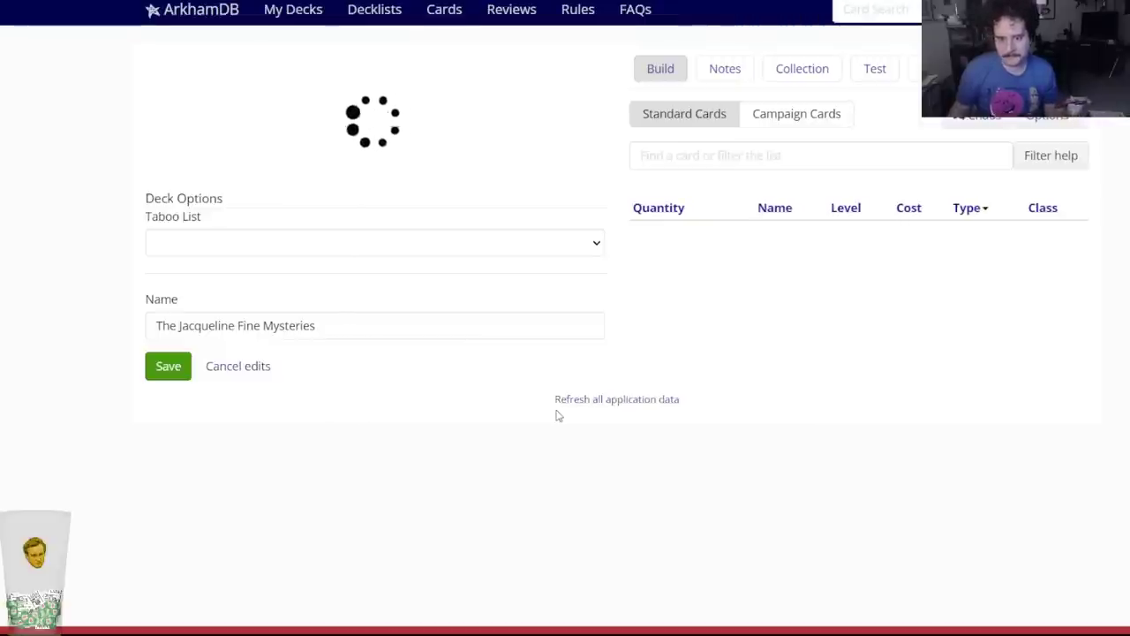
Apply Taboo List (2022-08-26) to the new deck and name it "Arkham Gauntlet - Jacqueline Fine".
left_click(217, 323)
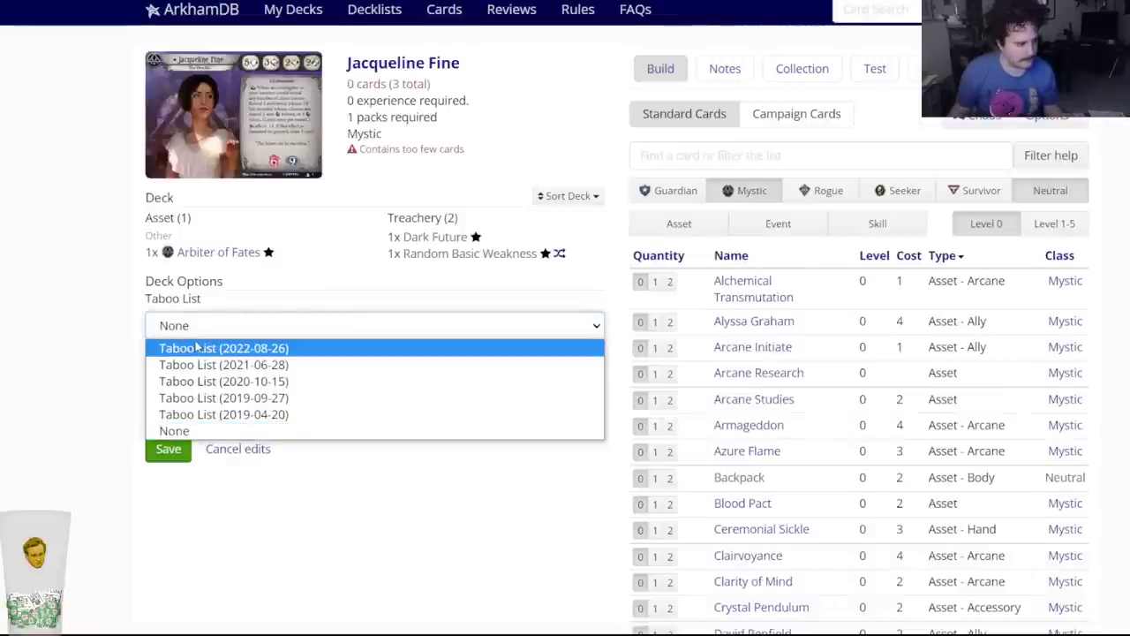
key("Escape")
key("Down")
key("Tab")
type("Arkham Gaunt")
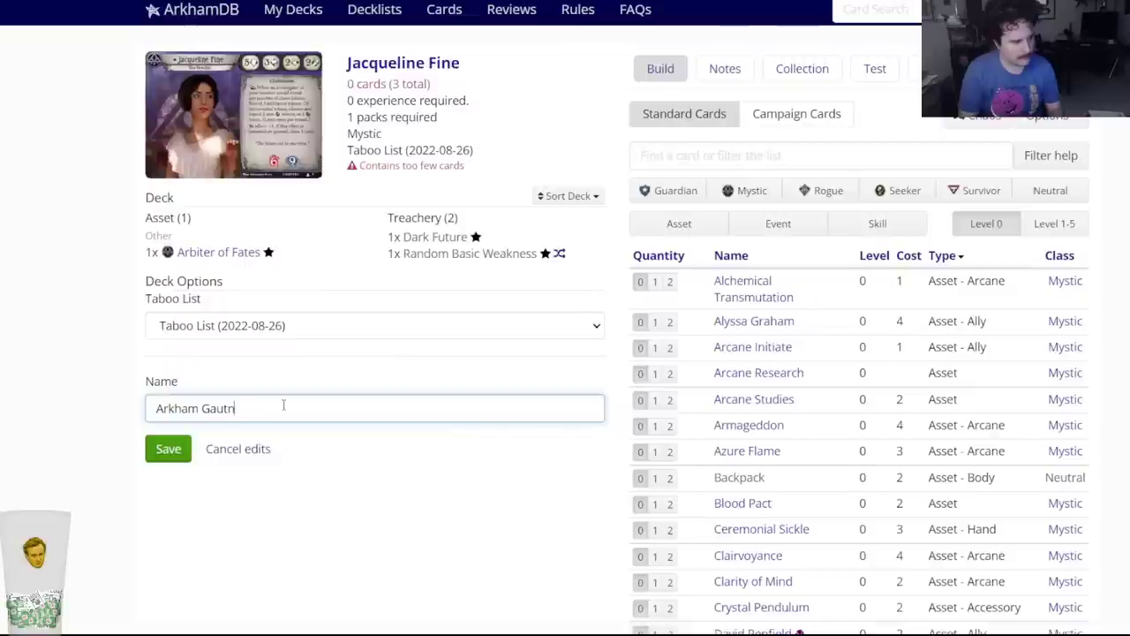
key("BackSpace")
type("tlet - Jac")
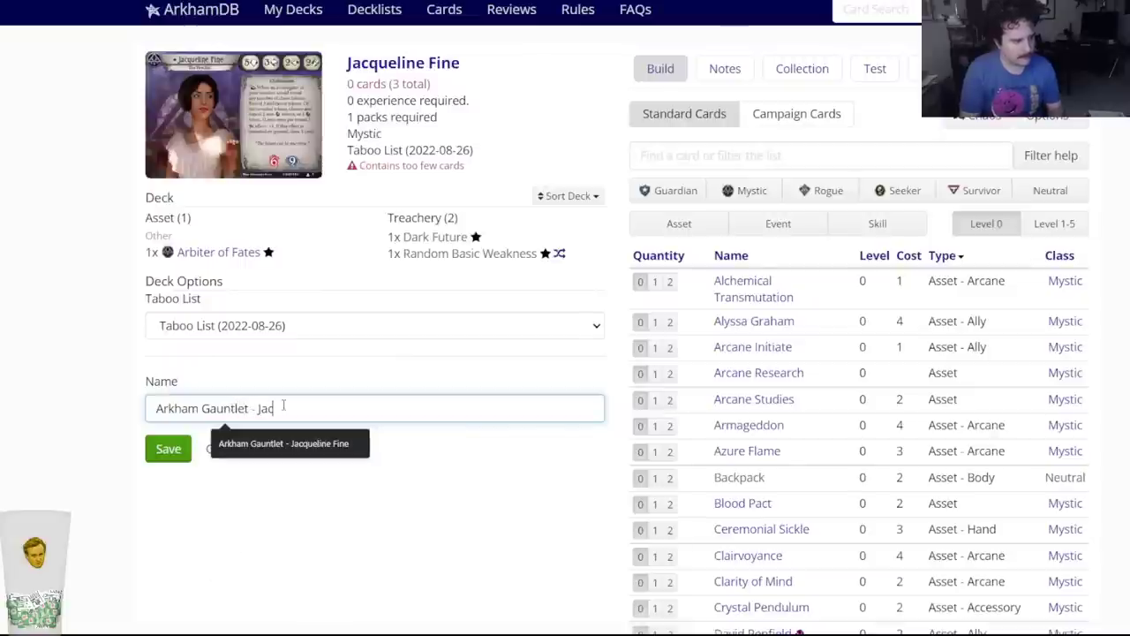
type("queline Fine")
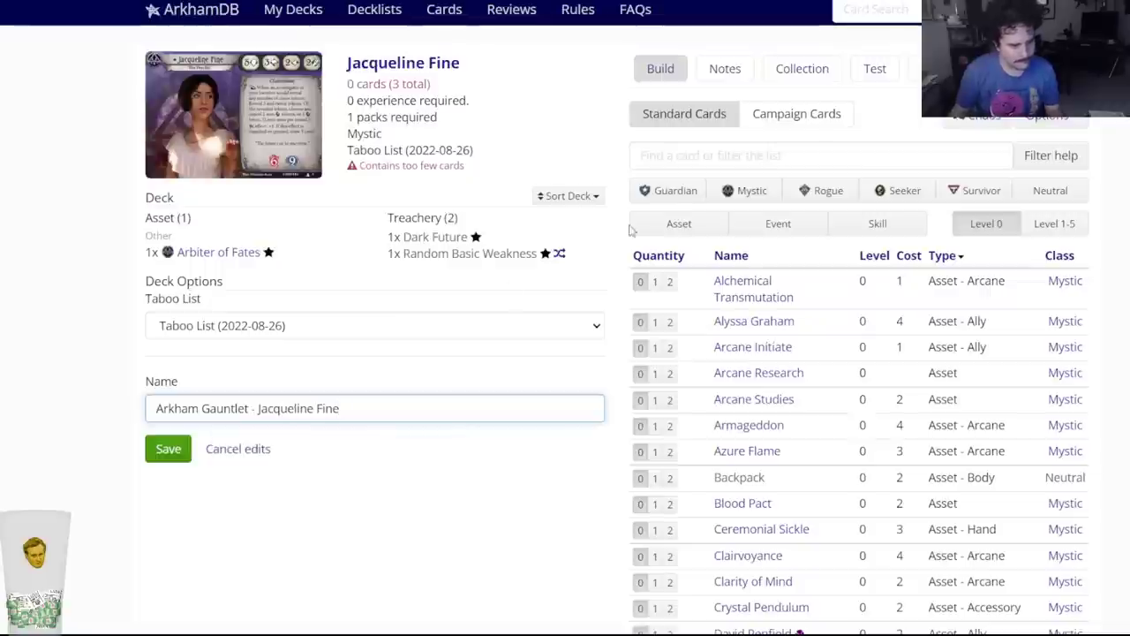
Find In the Thick of It and add one copy to the Jacqueline Fine deck.
left_click(668, 165)
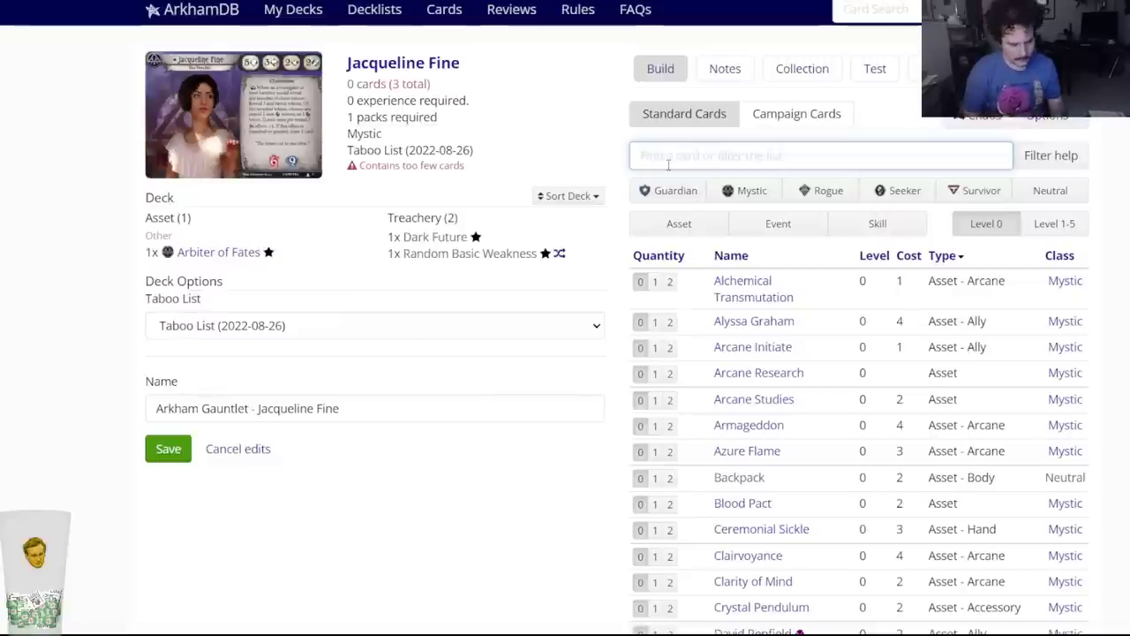
type("in the thi")
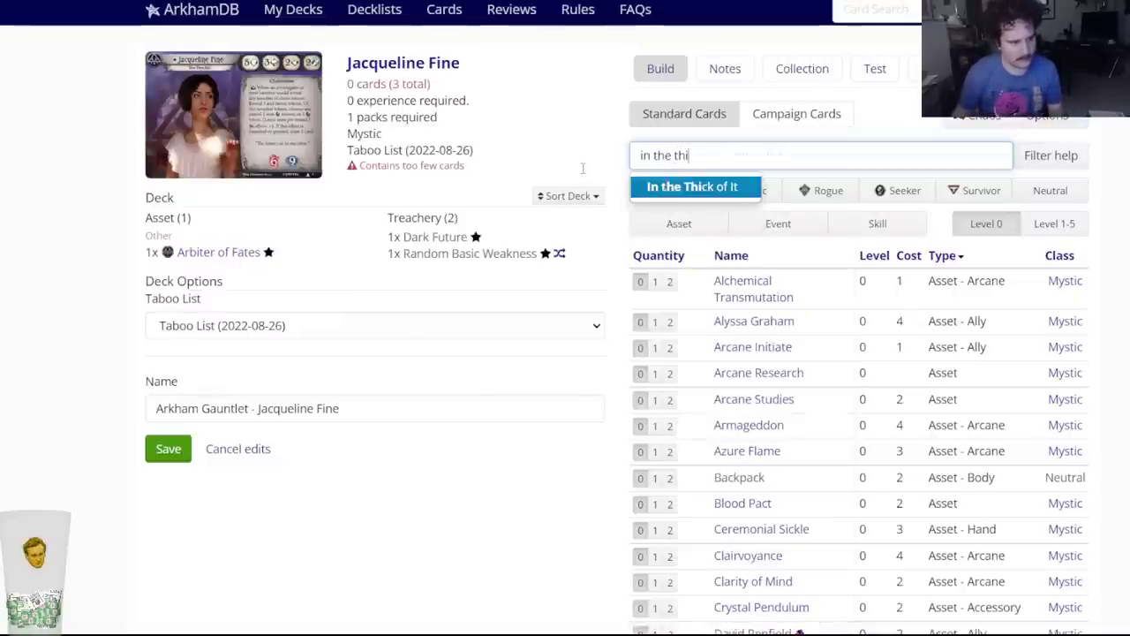
key("Return")
left_click(496, 81)
Find Brand of Cthugha (1) and add two copies to the Jacqueline Fine main deck.
type("rand of")
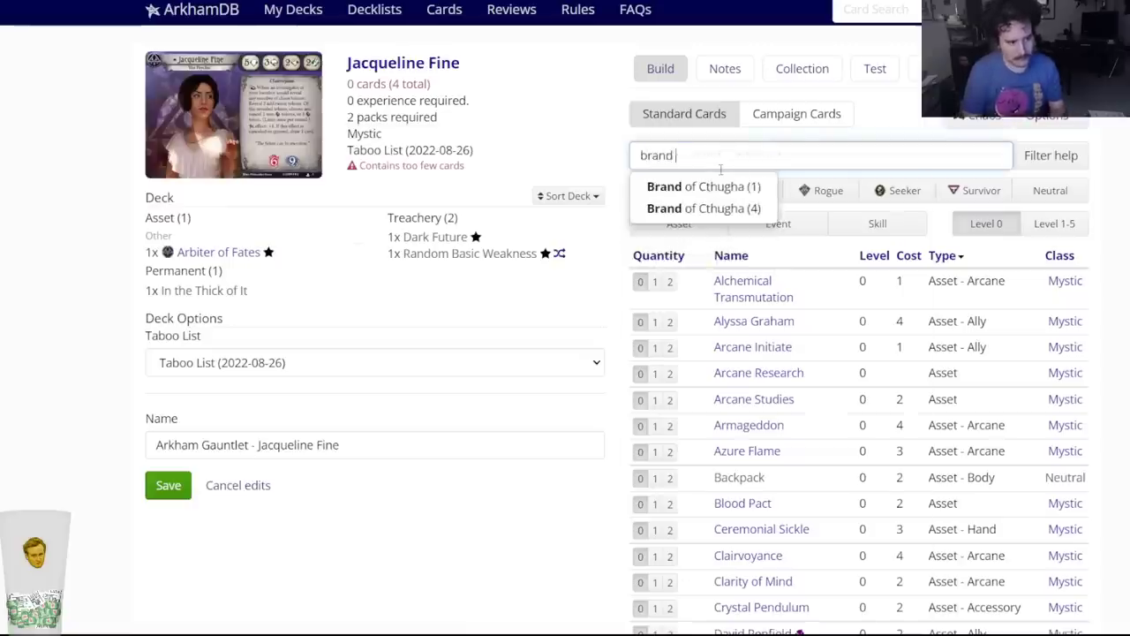
left_click(725, 186)
left_click(471, 87)
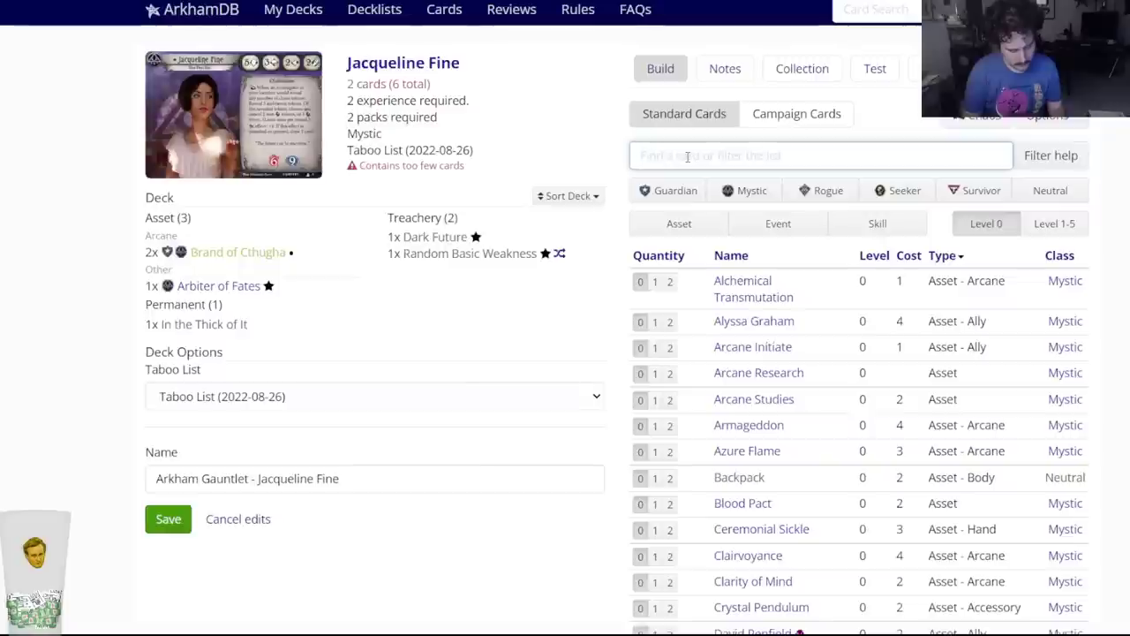
Find Divination (1) and Shrivelling, and add one copy of Divination (1) and two of Shrivelling to the Jacqueline Fine deck.
type("divina")
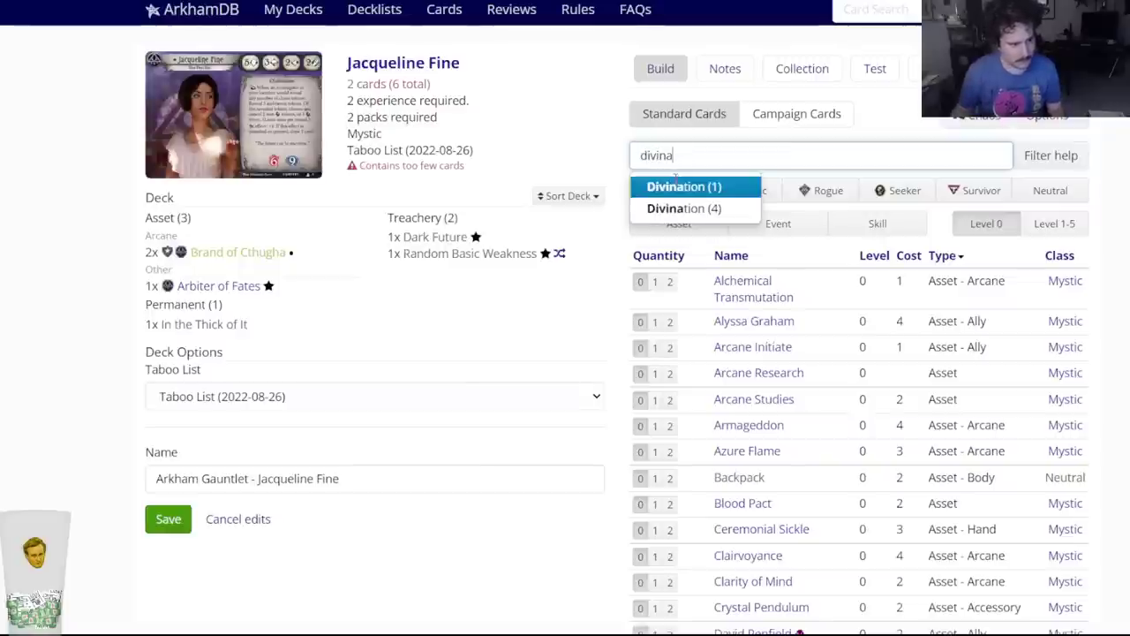
left_click(677, 185)
left_click(445, 88)
type("s")
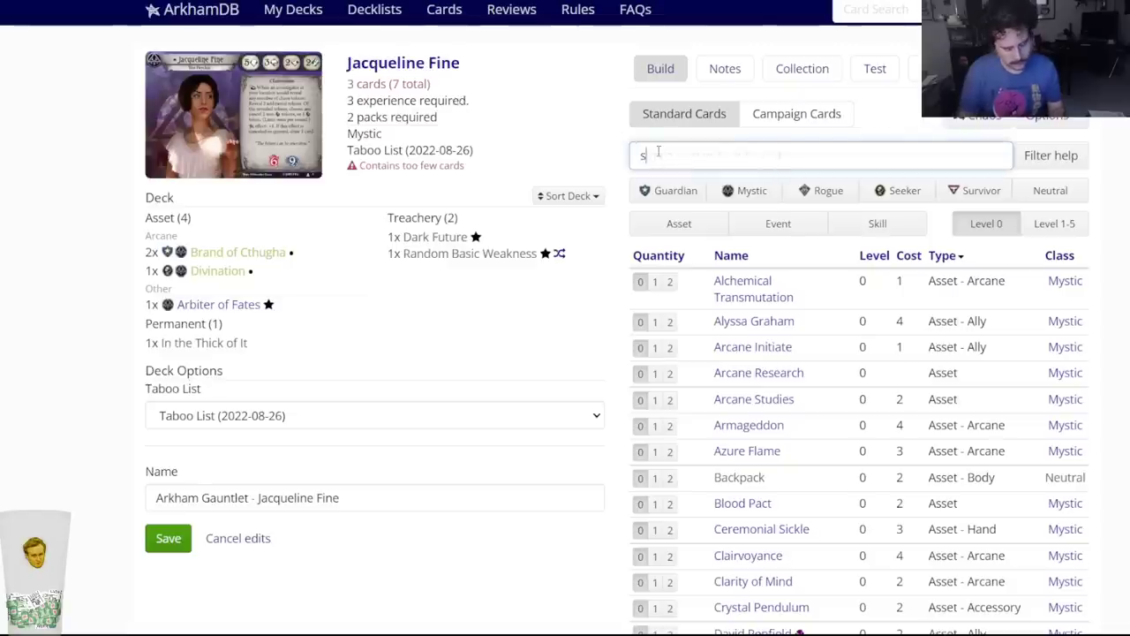
type("hri")
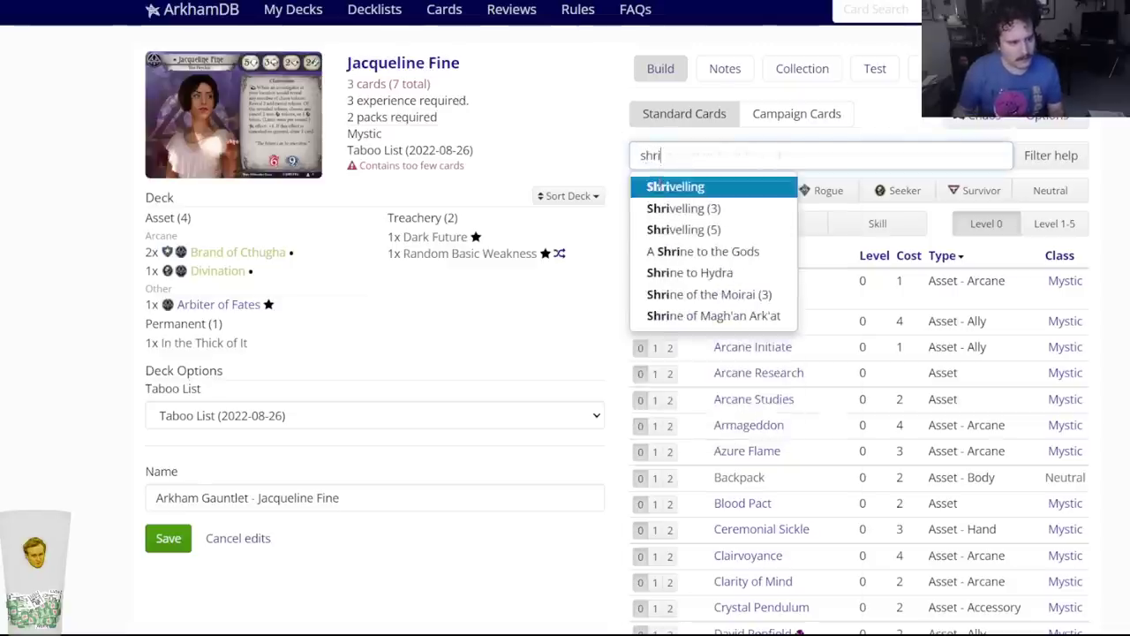
left_click(676, 186)
left_click(472, 88)
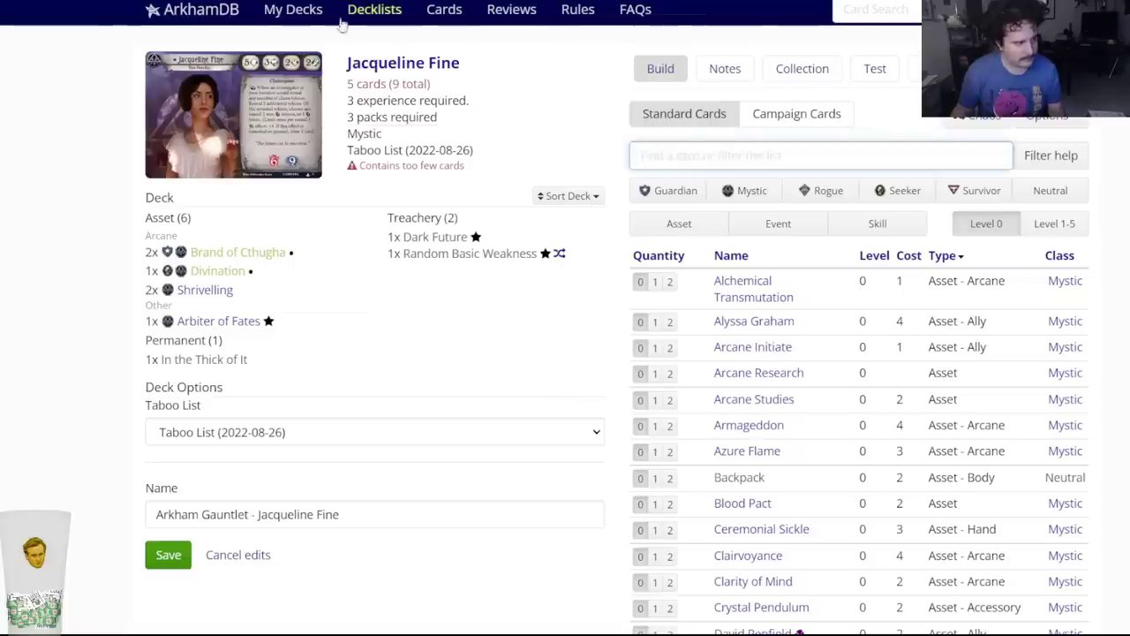
Search the private deck list for an existing deck matching "dext" and return to the Jacqueline Fine deck in progress.
left_click(293, 9)
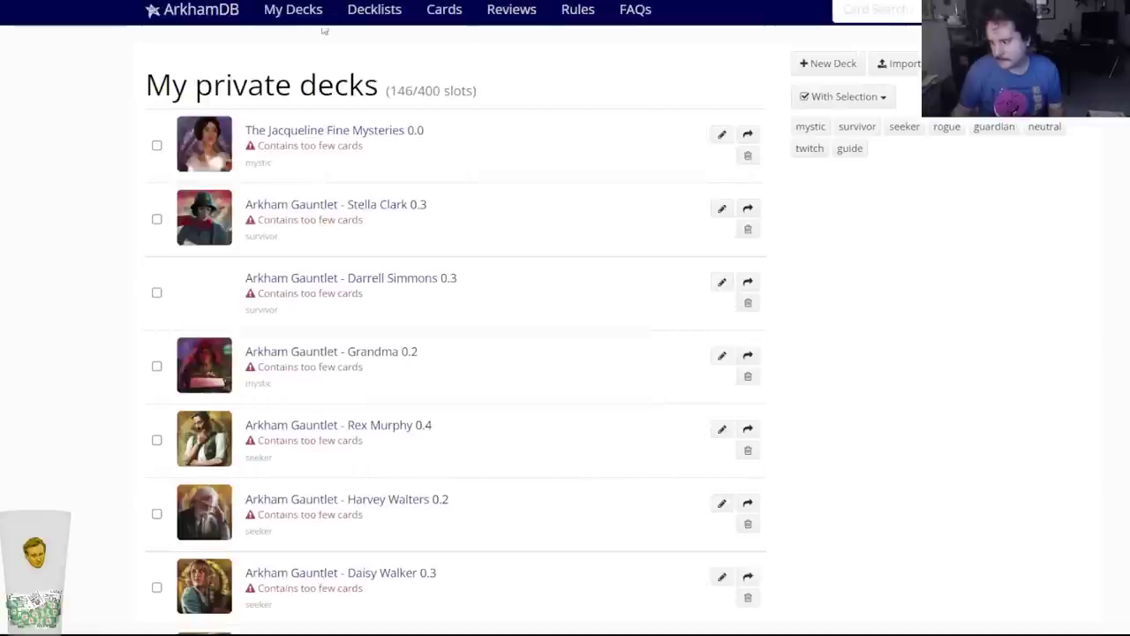
type("jaque")
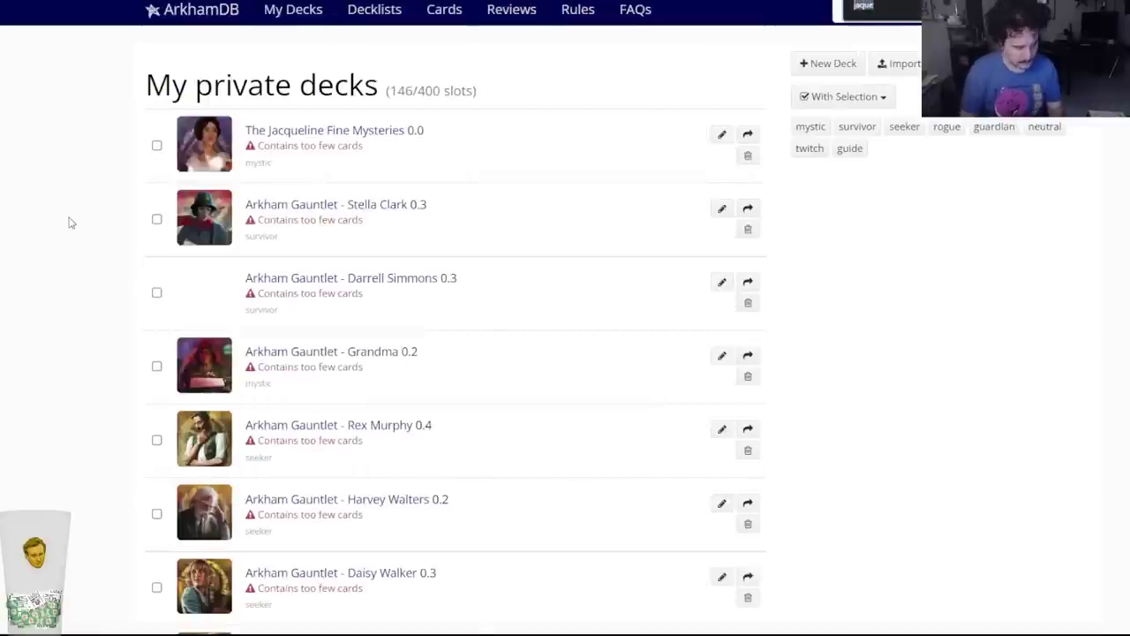
key("BackSpace")
key("BackSpace")
key("BackSpace")
key("BackSpace")
key("BackSpace")
type("dext")
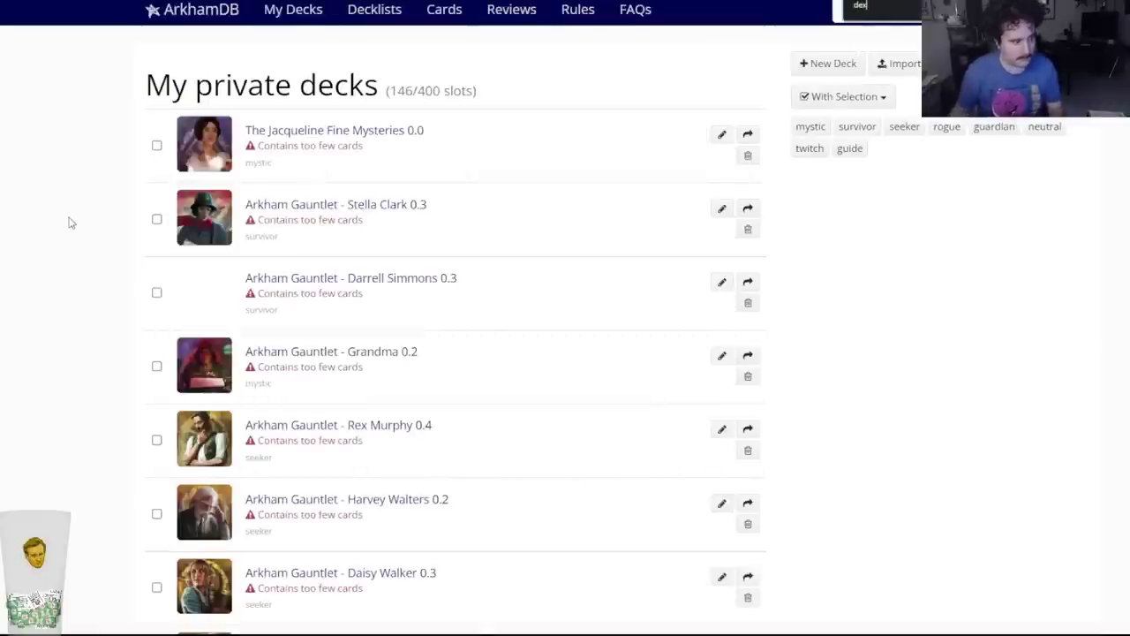
left_click(342, 314)
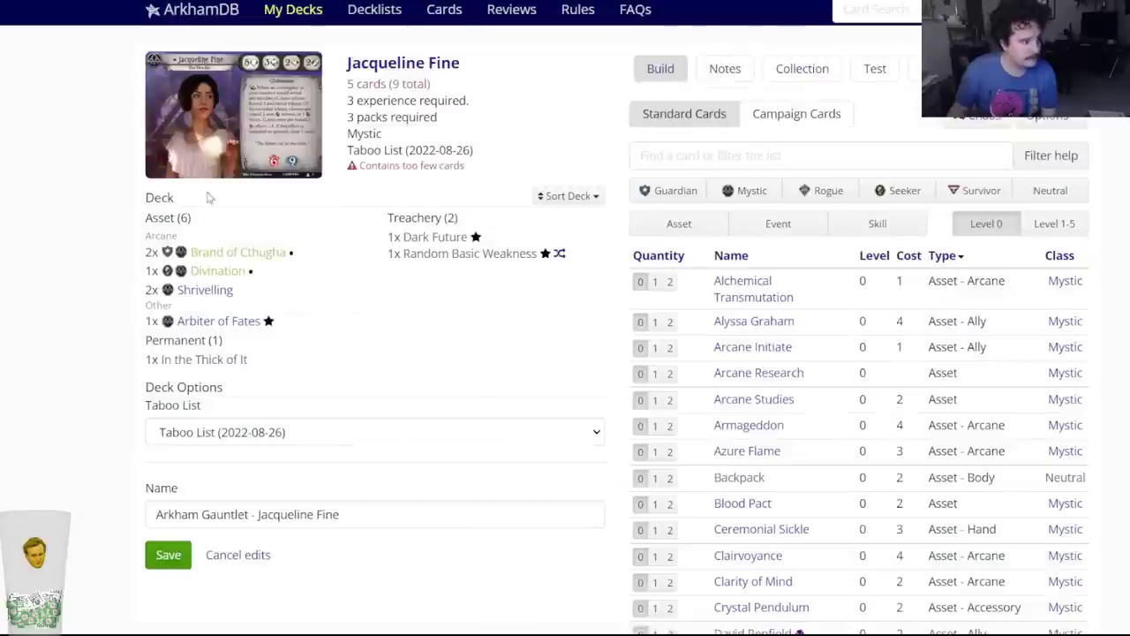
mouse_move(228, 255)
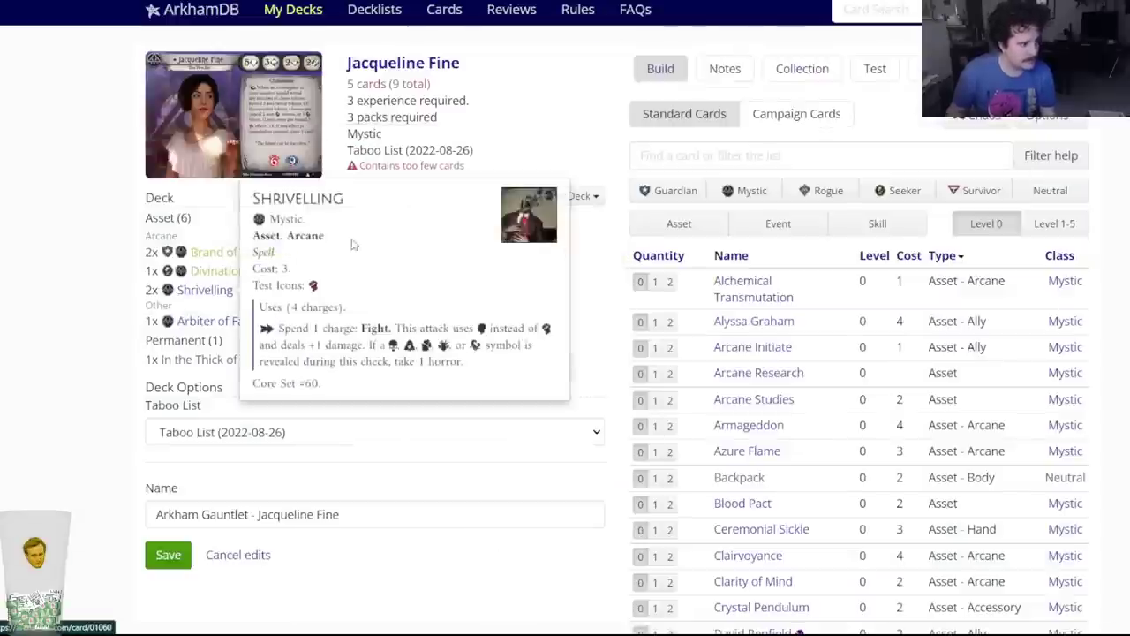
Find the level 0 skill Guts and add two copies to the Jacqueline Fine deck.
left_click(649, 161)
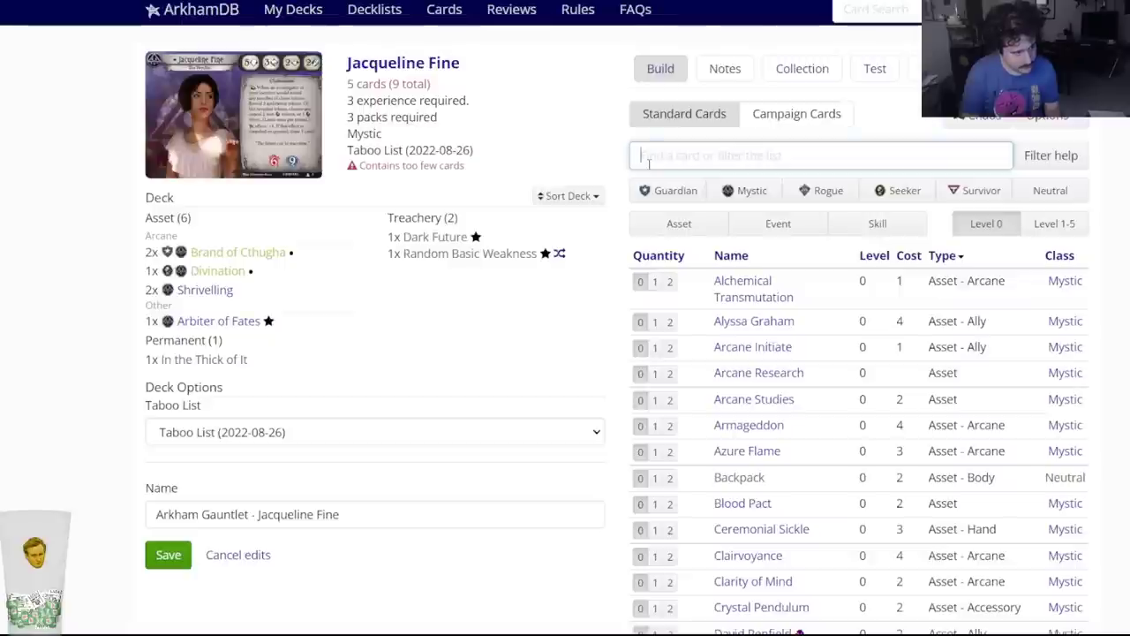
type("guts")
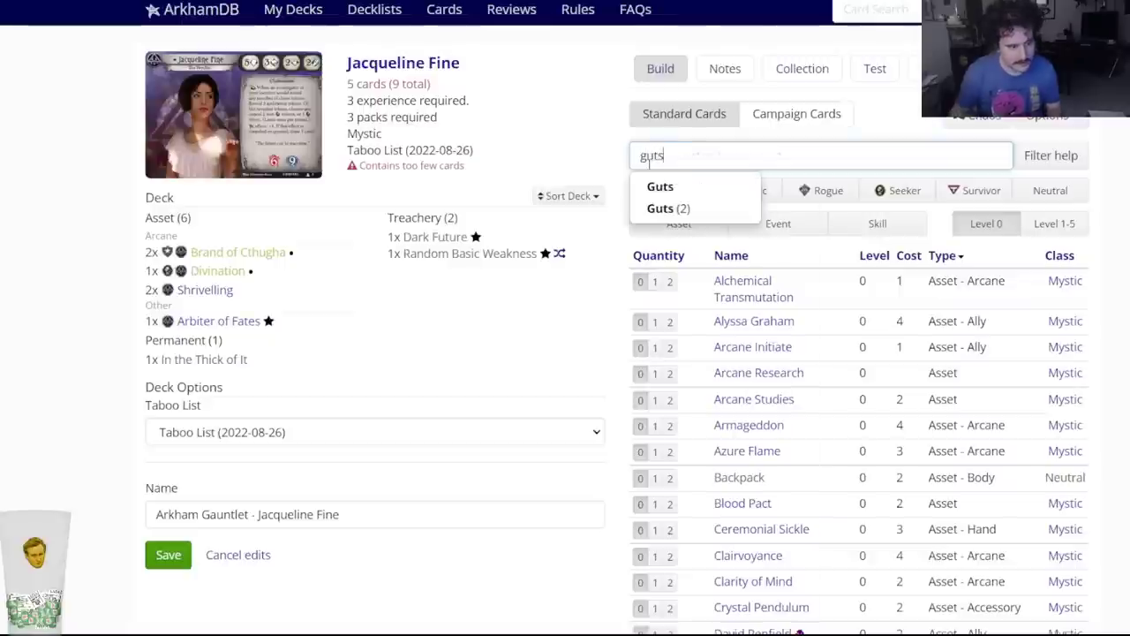
left_click(671, 186)
left_click(472, 87)
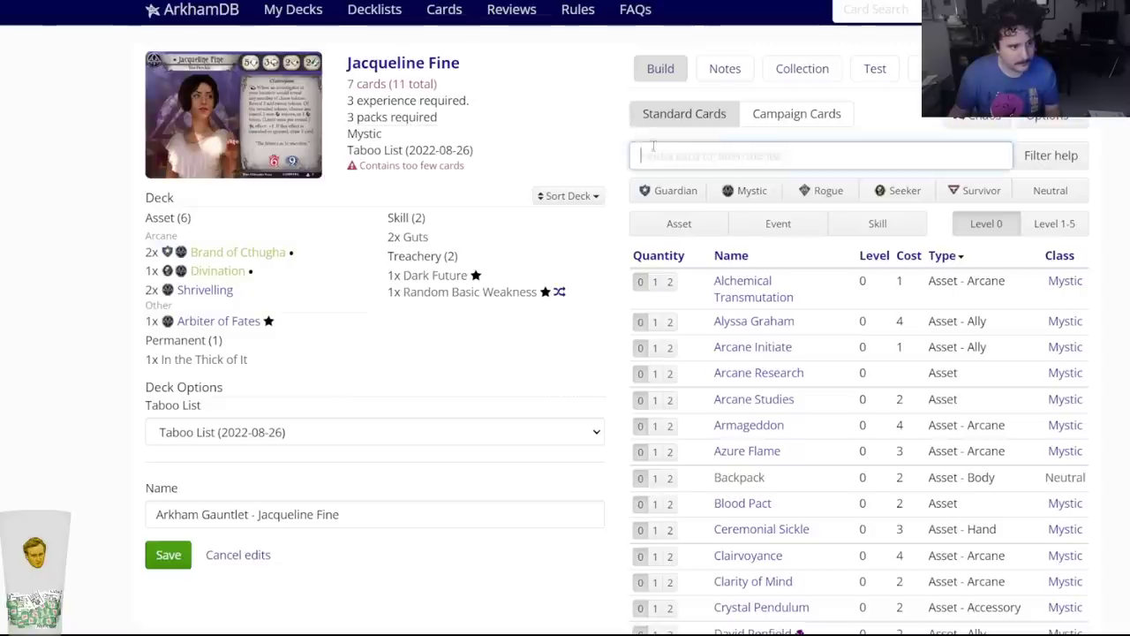
Filter the card list to levels 1-5 and add two copies of level 0 Arcane Studies to the main deck.
left_click(1055, 224)
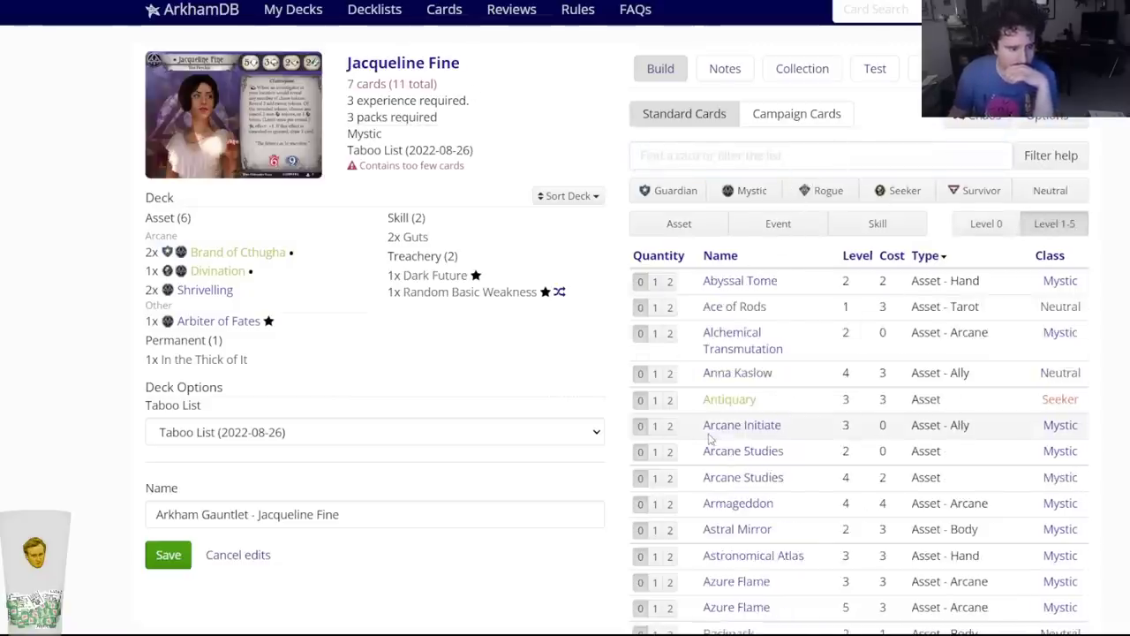
scroll(755, 461, "down", 1)
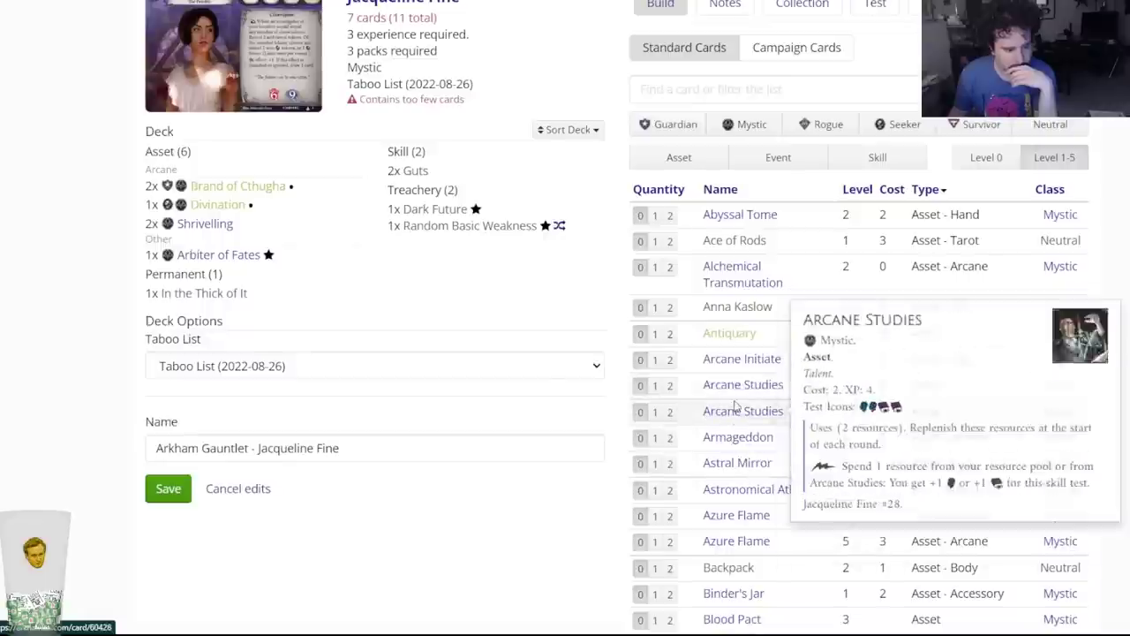
left_click(728, 78)
type("arcane")
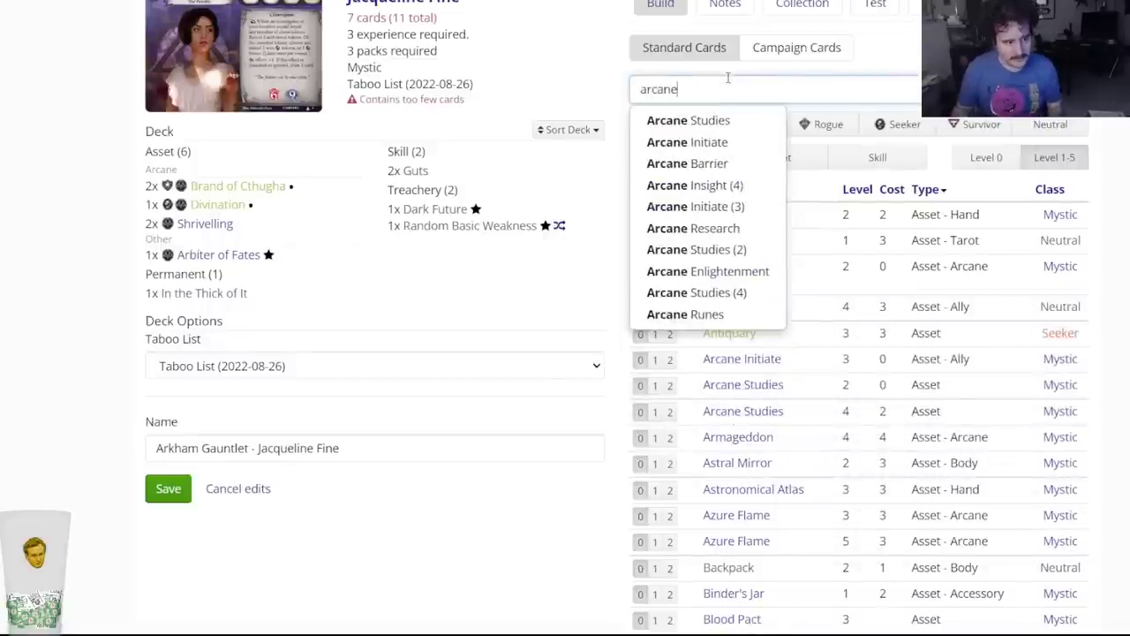
left_click(729, 117)
left_click(471, 87)
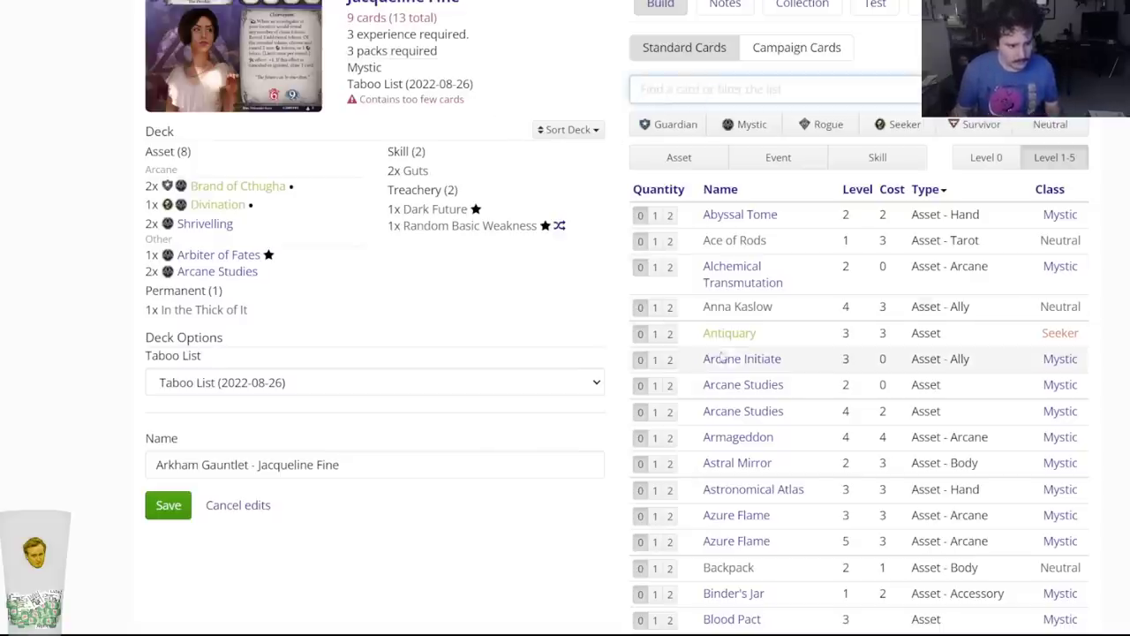
Add two copies each of Arcane Studies (2) and Arcane Studies (4) to the side deck.
left_click(733, 384)
left_click(629, 88)
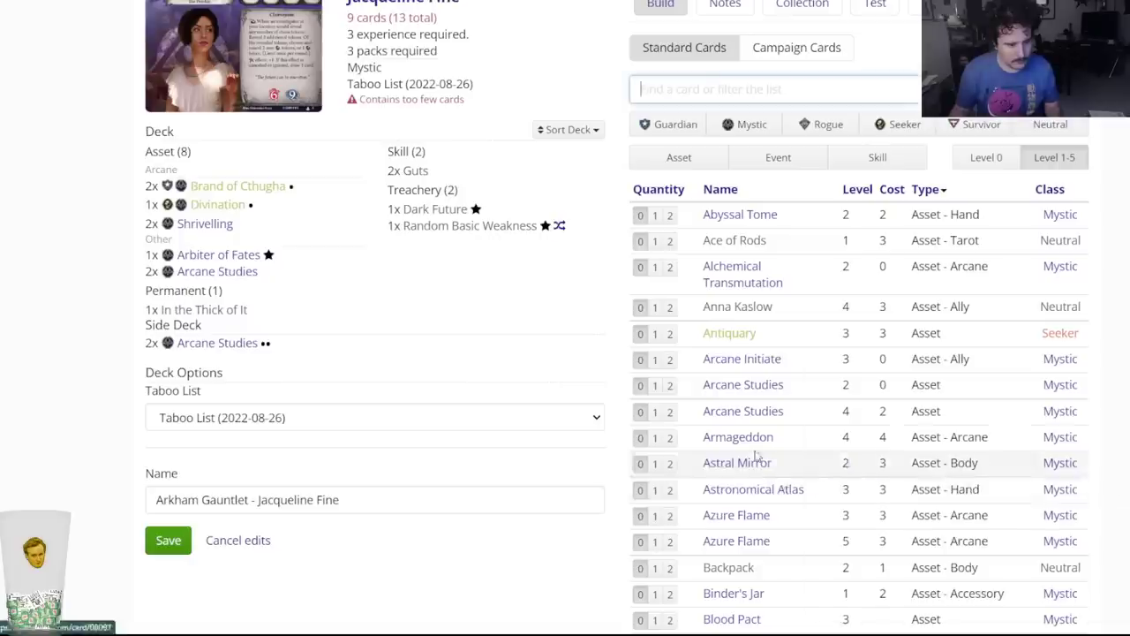
left_click(734, 411)
left_click(637, 90)
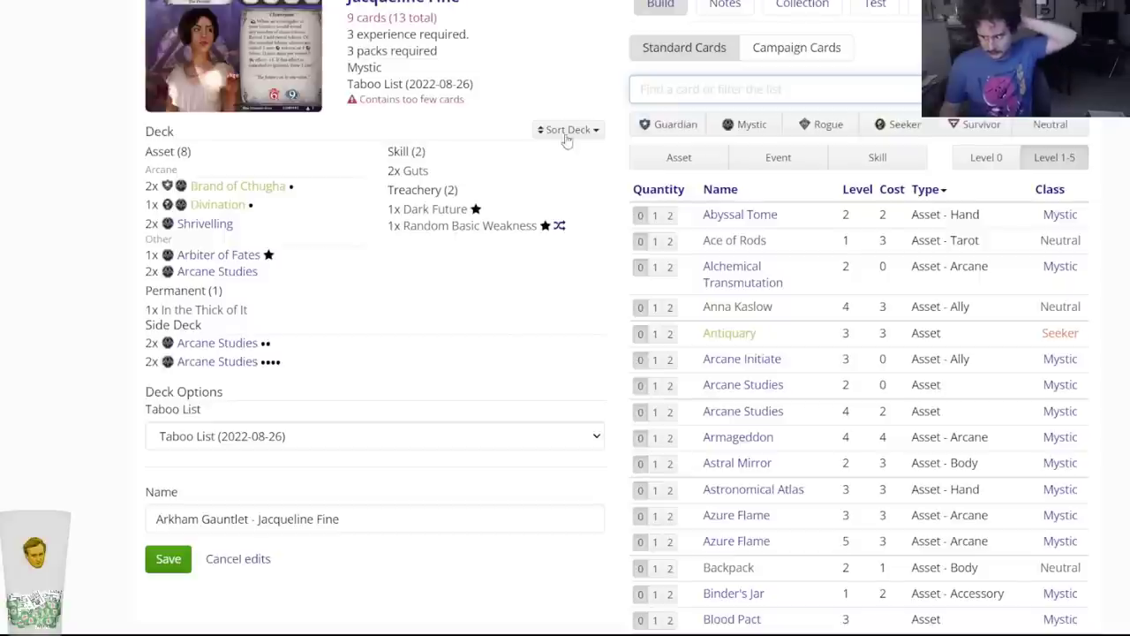
Find level 0 Arcane Initiate and add two copies to the main deck.
scroll(353, 231, "up", 1)
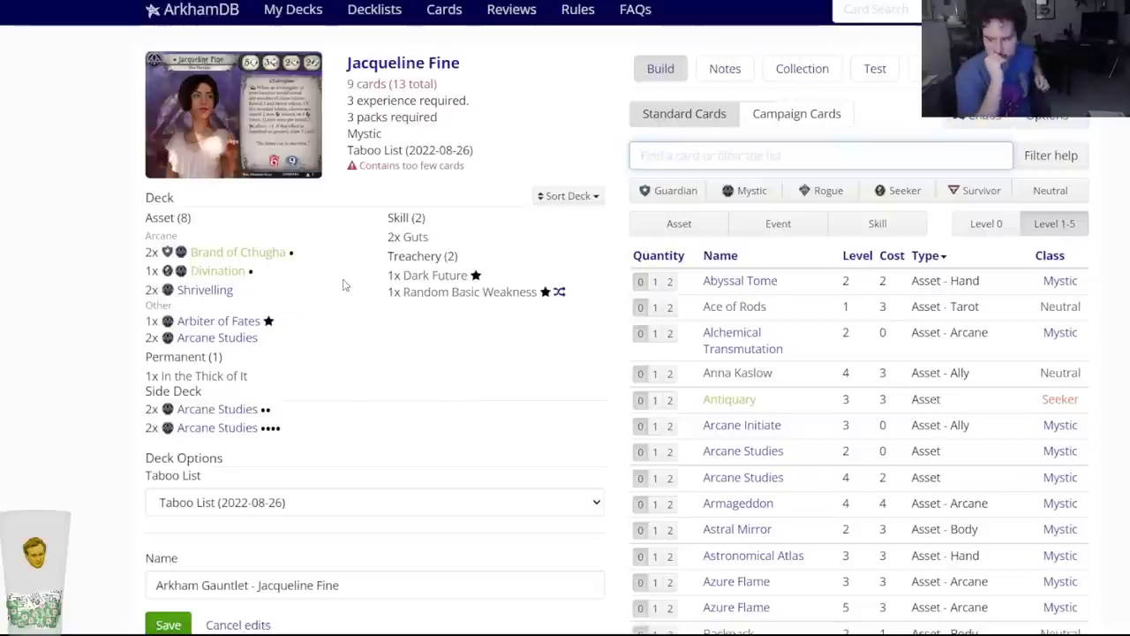
type("arcane i")
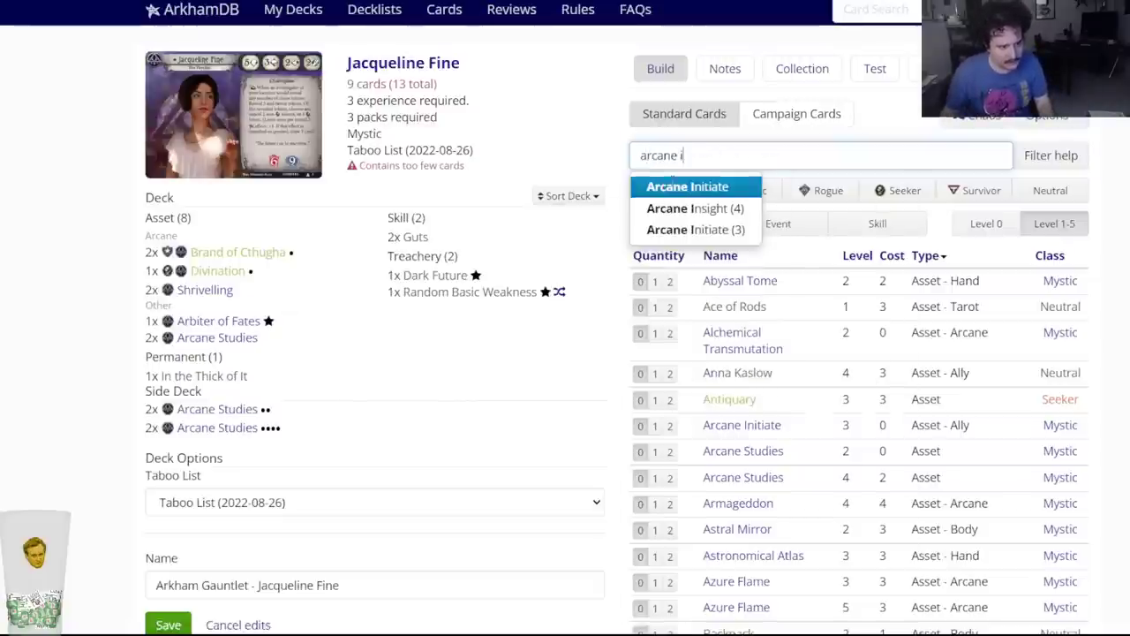
key("Return")
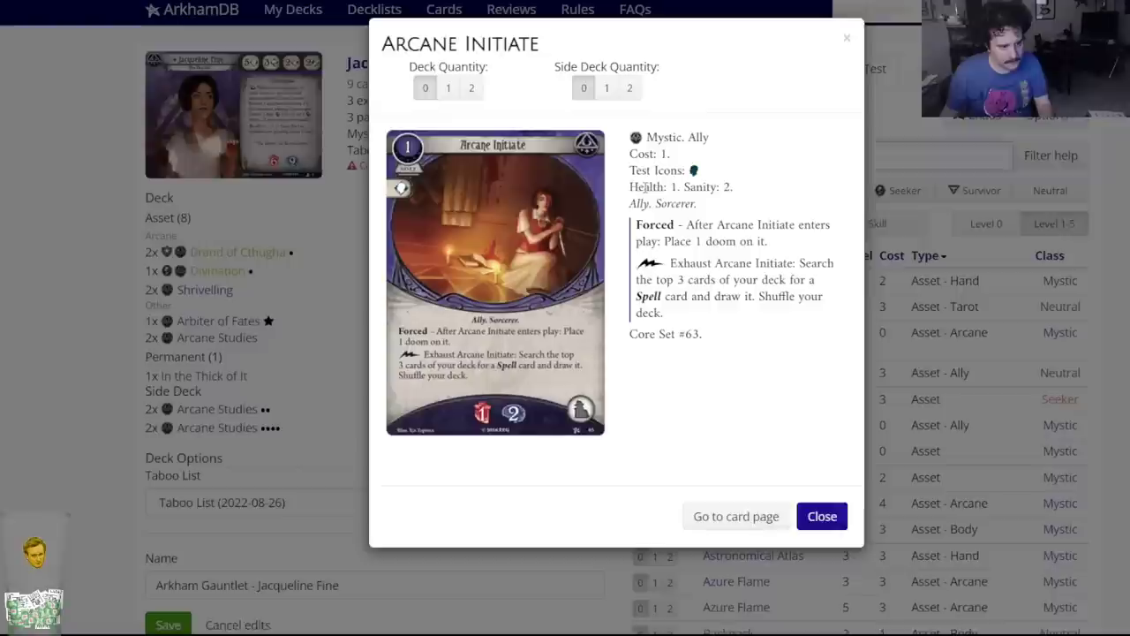
left_click(470, 88)
Add two copies of the level 3 Arcane Initiate to the side deck.
triple_click(640, 147)
type("arcane")
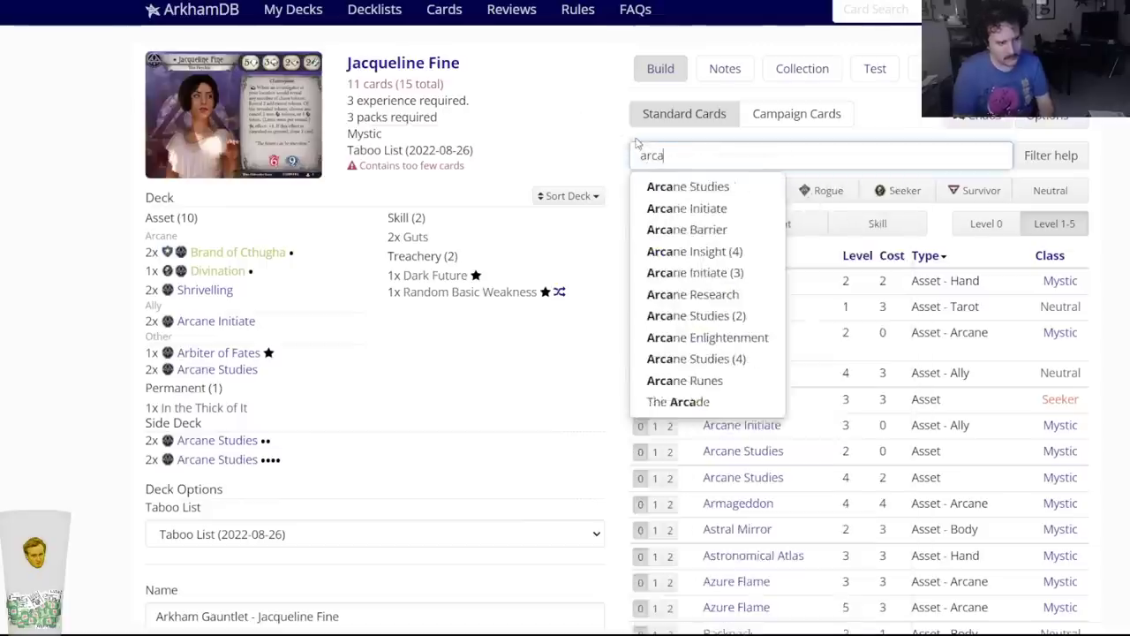
triple_click(638, 147)
key("BackSpace")
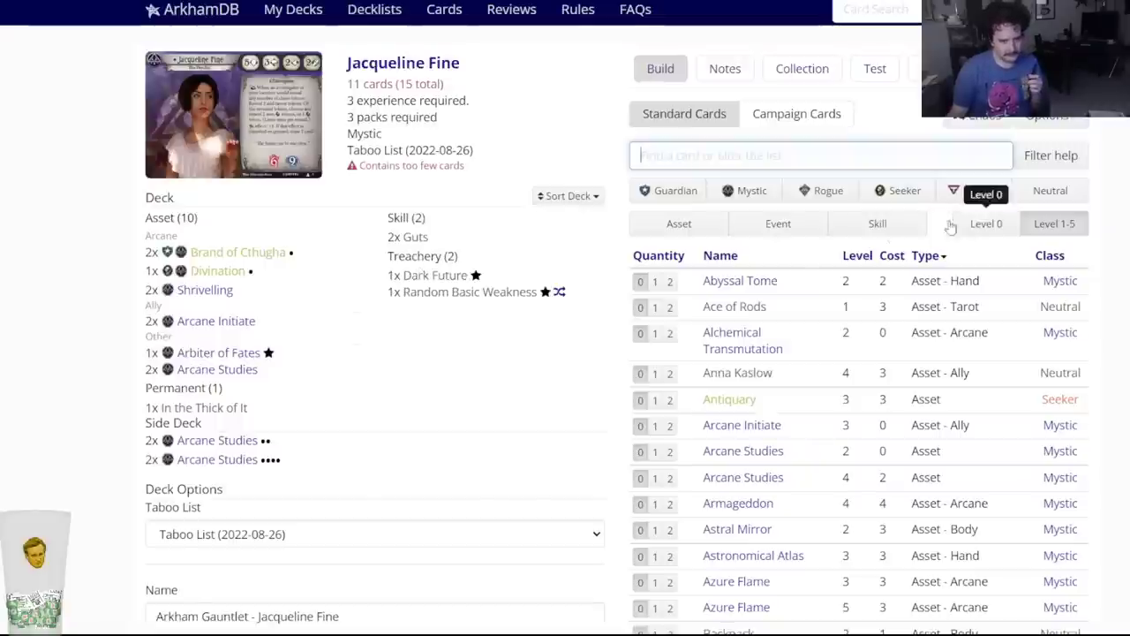
left_click(714, 424)
left_click(633, 88)
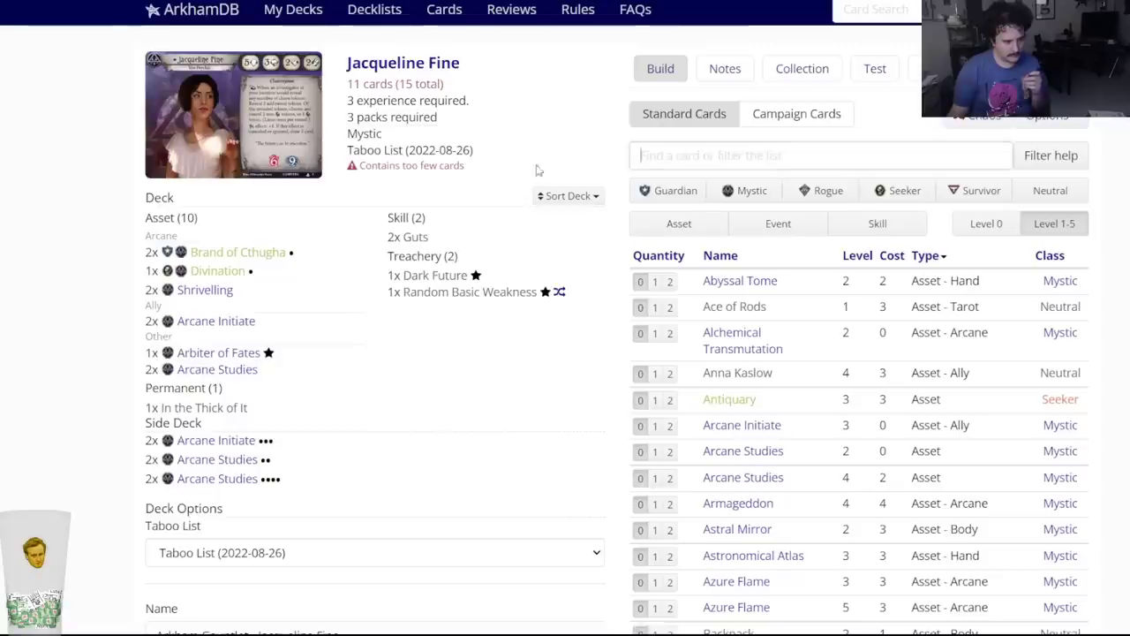
Find Voice of Ra and add two copies to the main deck.
scroll(530, 291, "down", 1)
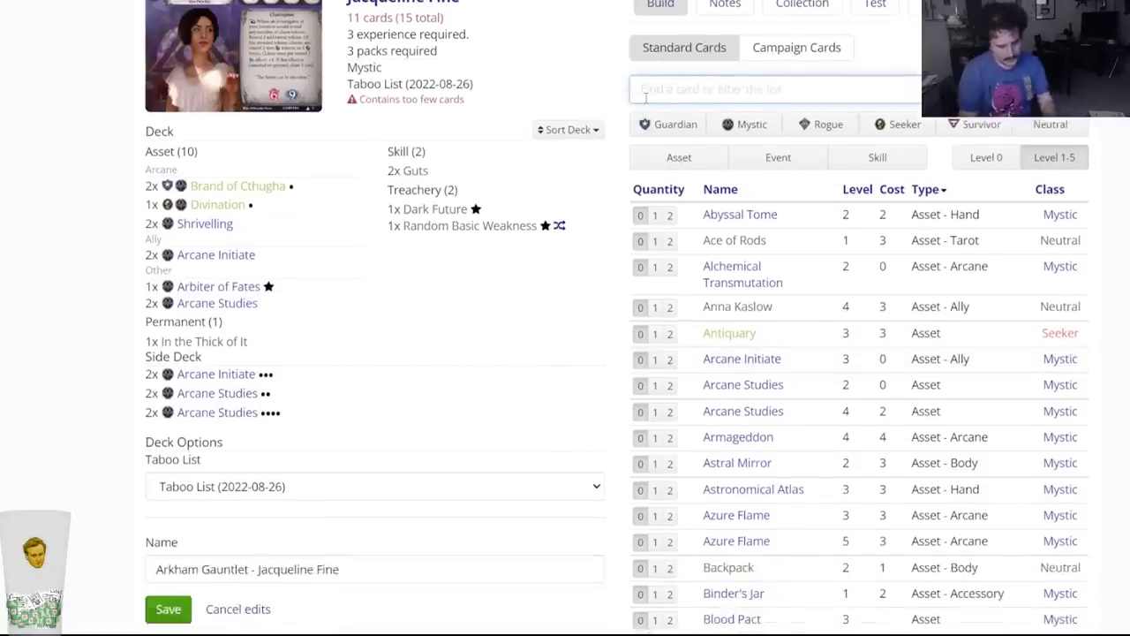
type("voice of")
key("Down")
key("Down")
key("Down")
key("Down")
key("Return")
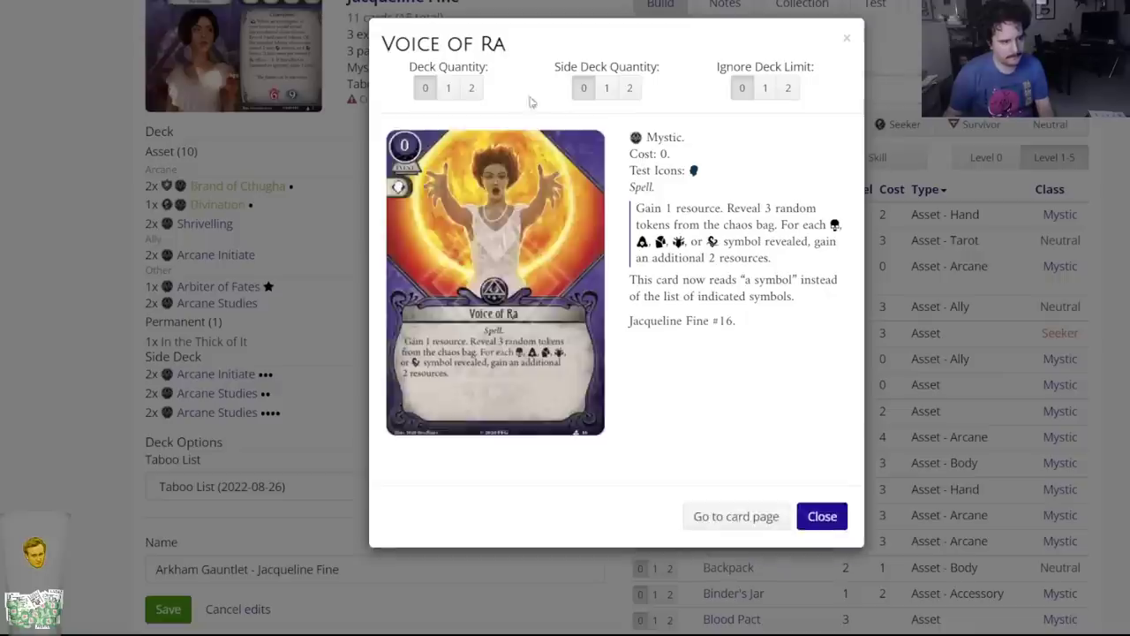
left_click(471, 87)
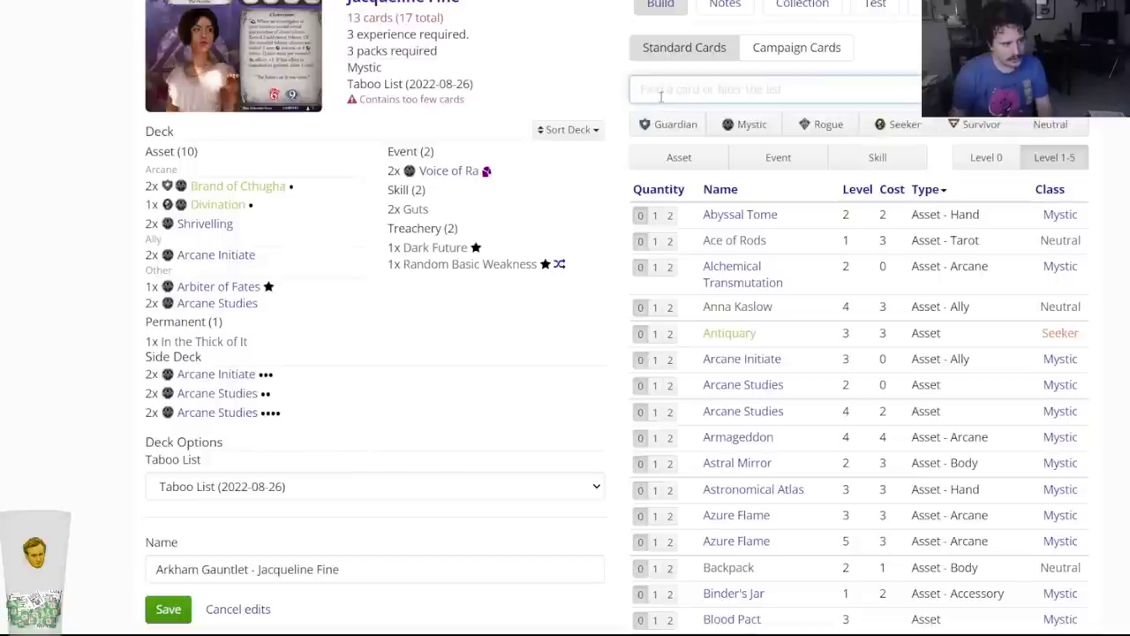
Find Tempt Fate and add two copies to the main deck.
type("tempt fa")
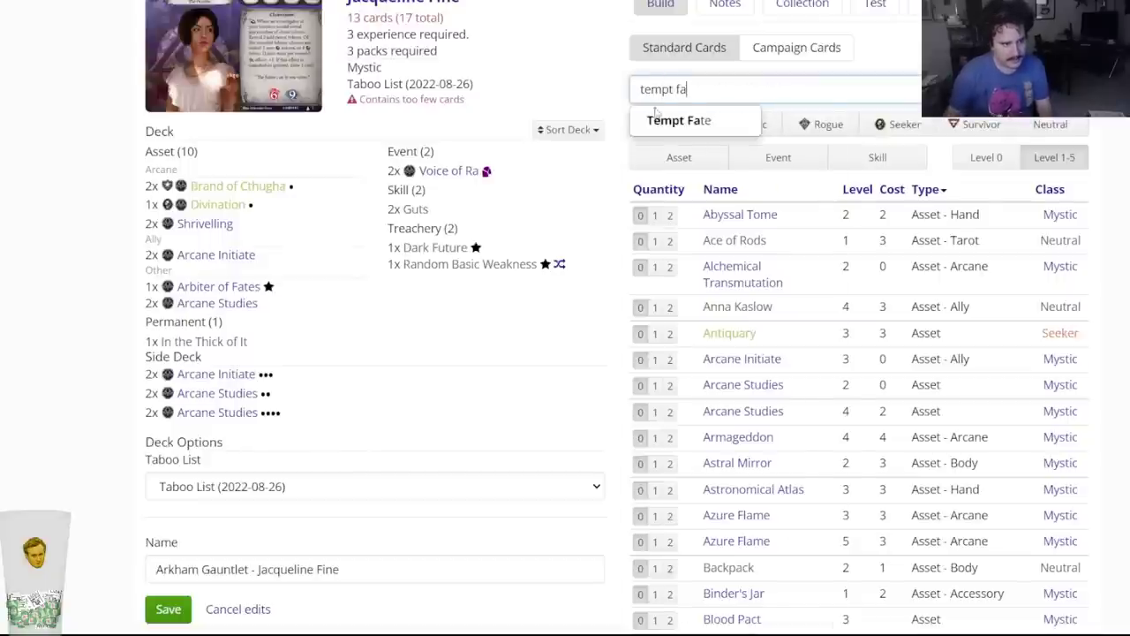
key("Return")
left_click(472, 87)
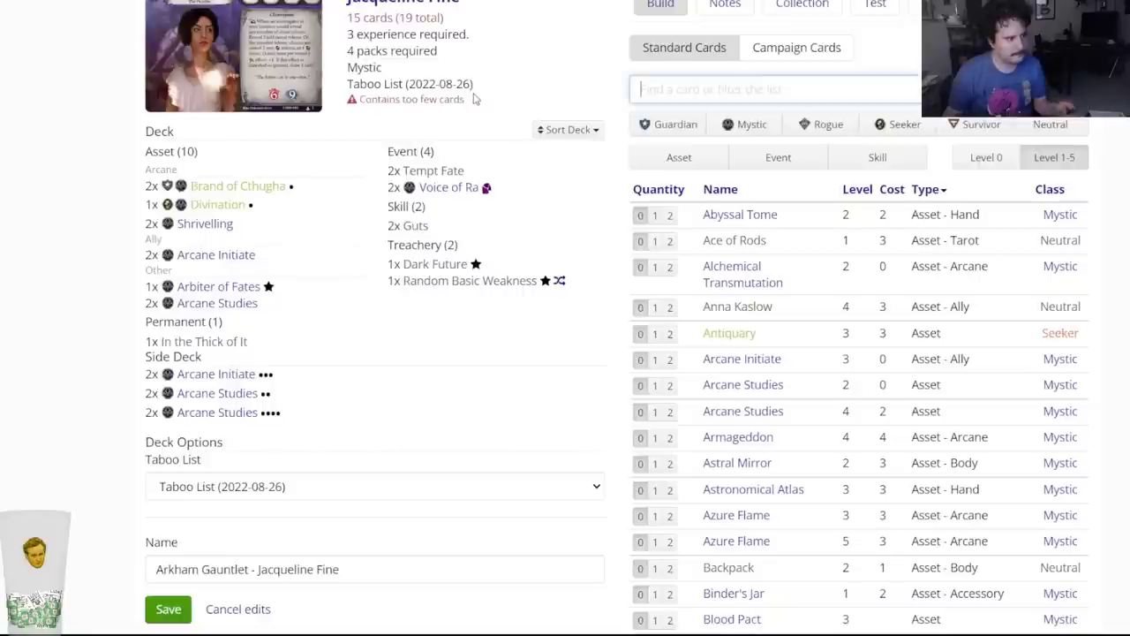
Find Ritual Candles and add two copies to the main deck.
type("ritual")
key("Up")
key("Up")
key("Up")
key("Up")
key("Return")
left_click(472, 87)
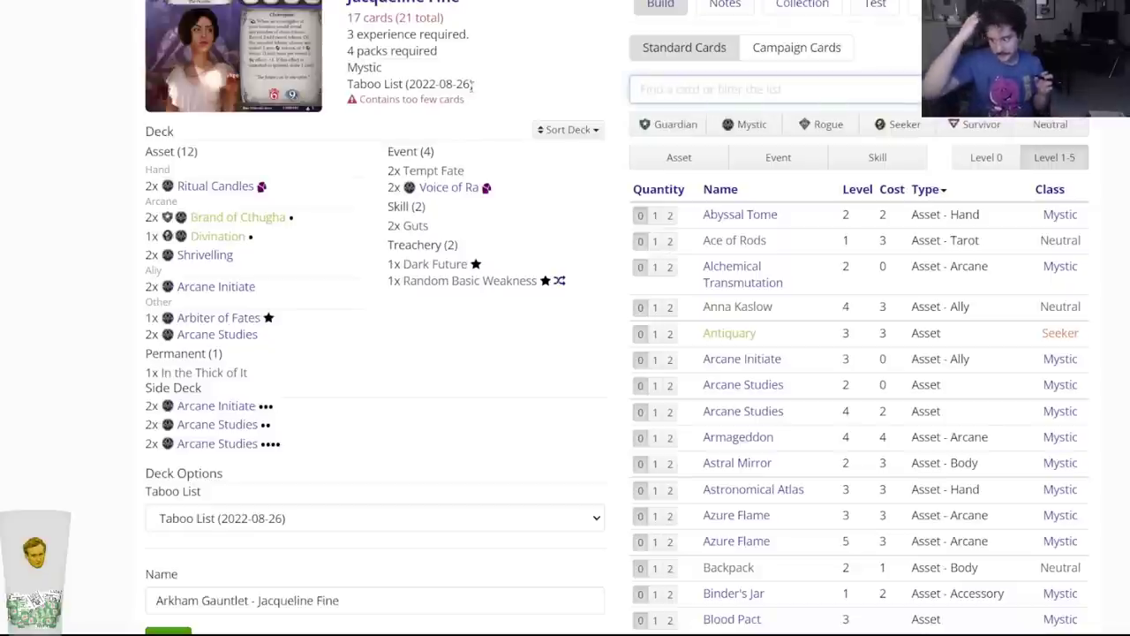
Find Dark Prophecy and add two copies to the main deck.
type("dark pro")
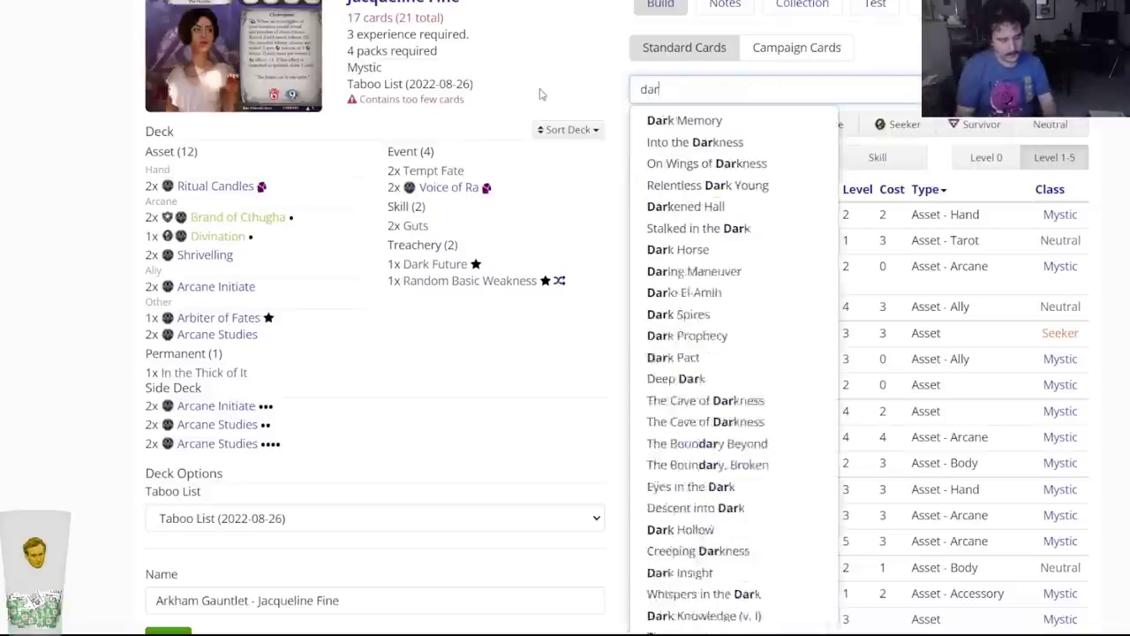
left_click(674, 119)
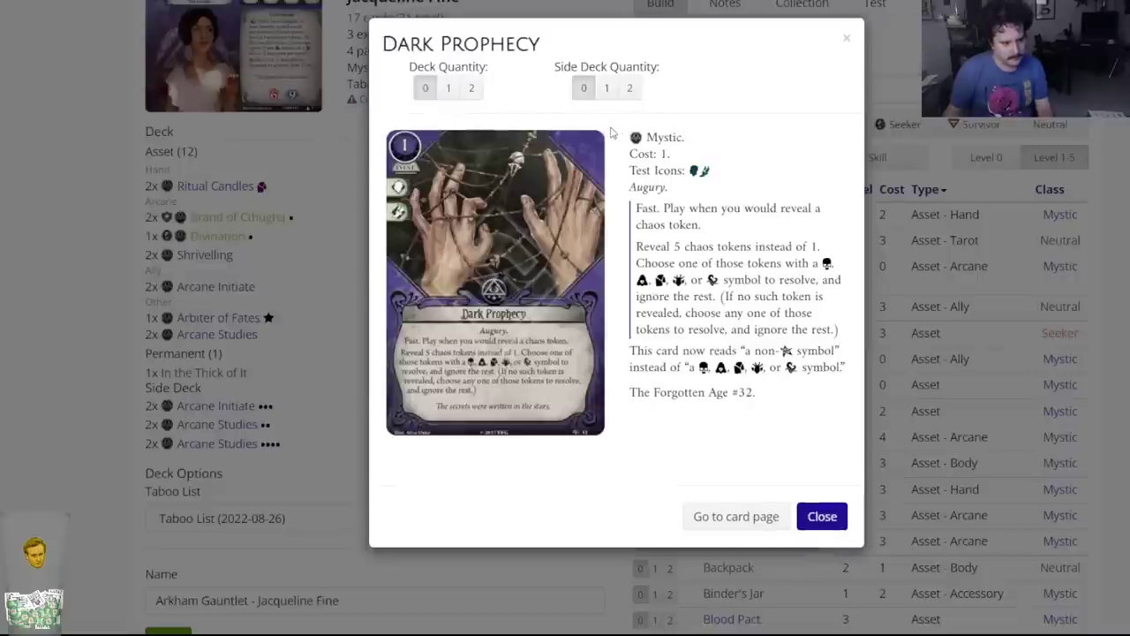
left_click(471, 88)
key("Escape")
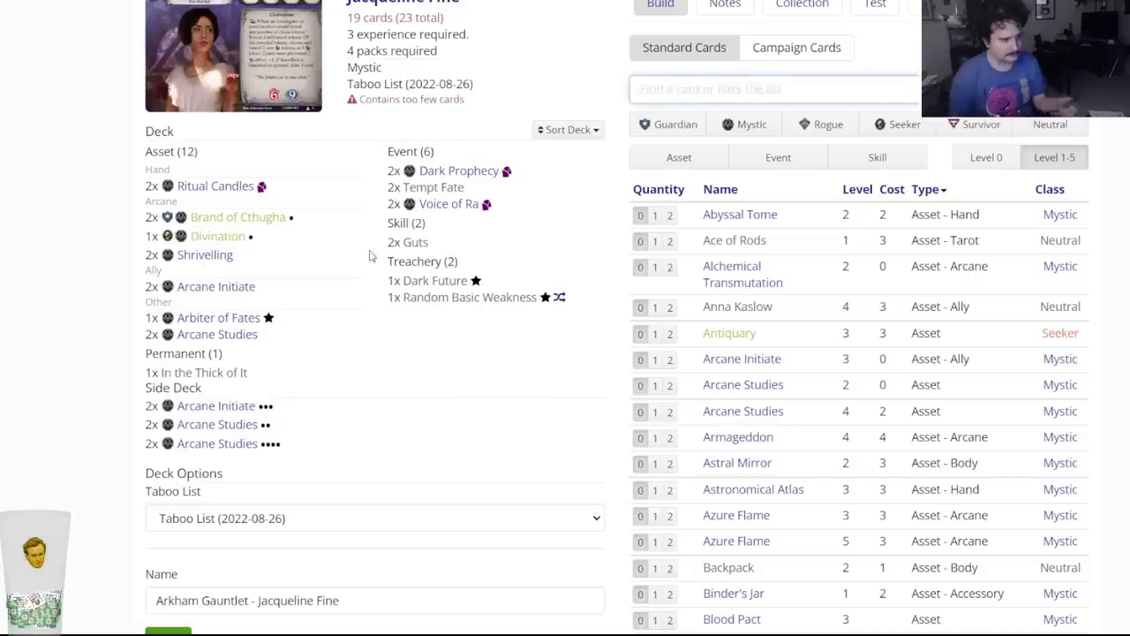
Find Olive McBride and add two copies to the main deck.
type("olive")
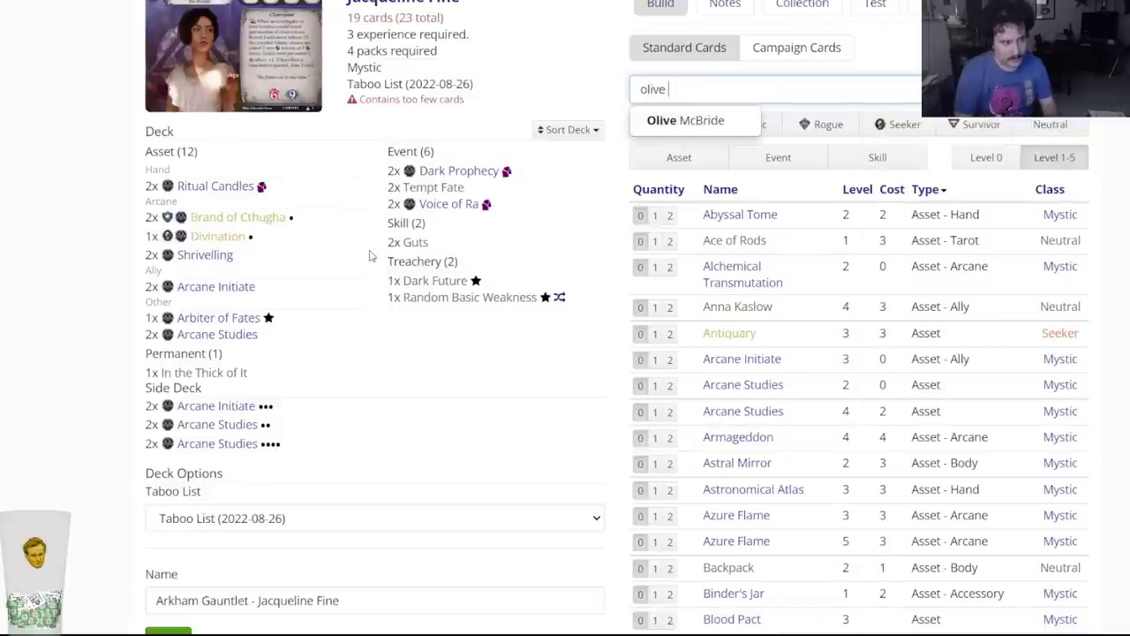
key("Return")
left_click(469, 101)
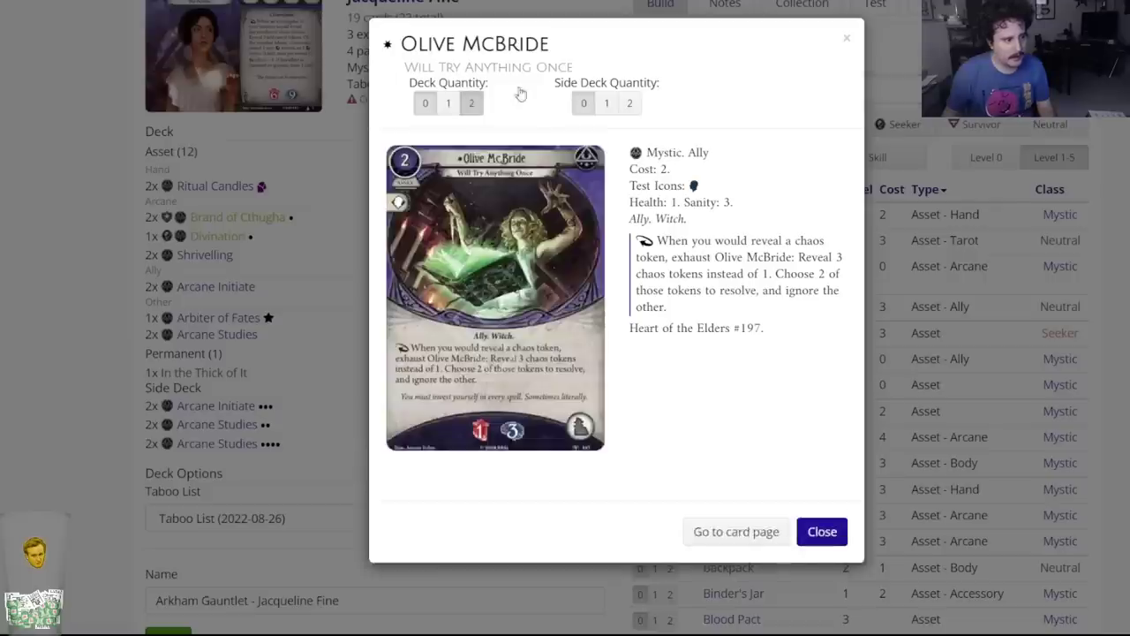
Find Shards of the Void and add two copies to the side deck.
key("Escape")
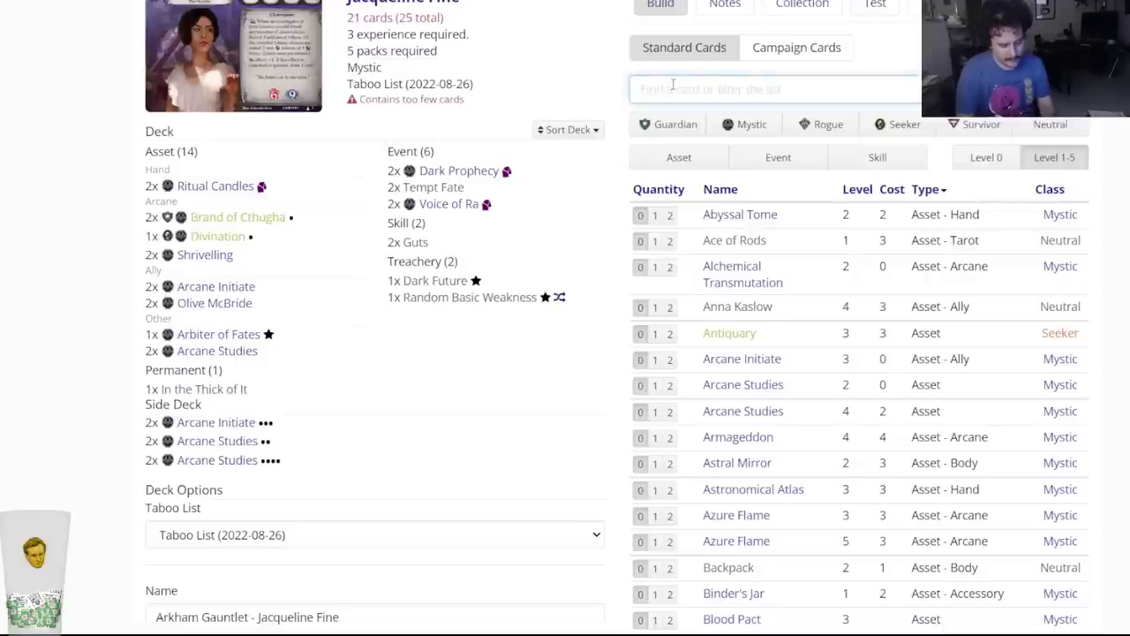
type("shards")
key("Return")
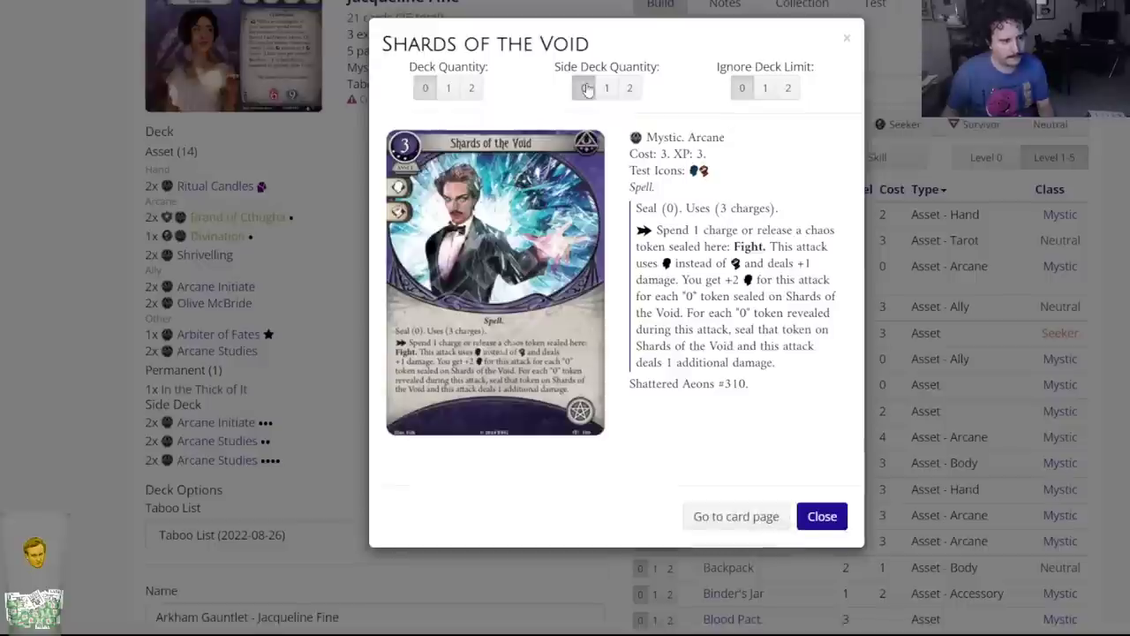
left_click(629, 88)
key("Escape")
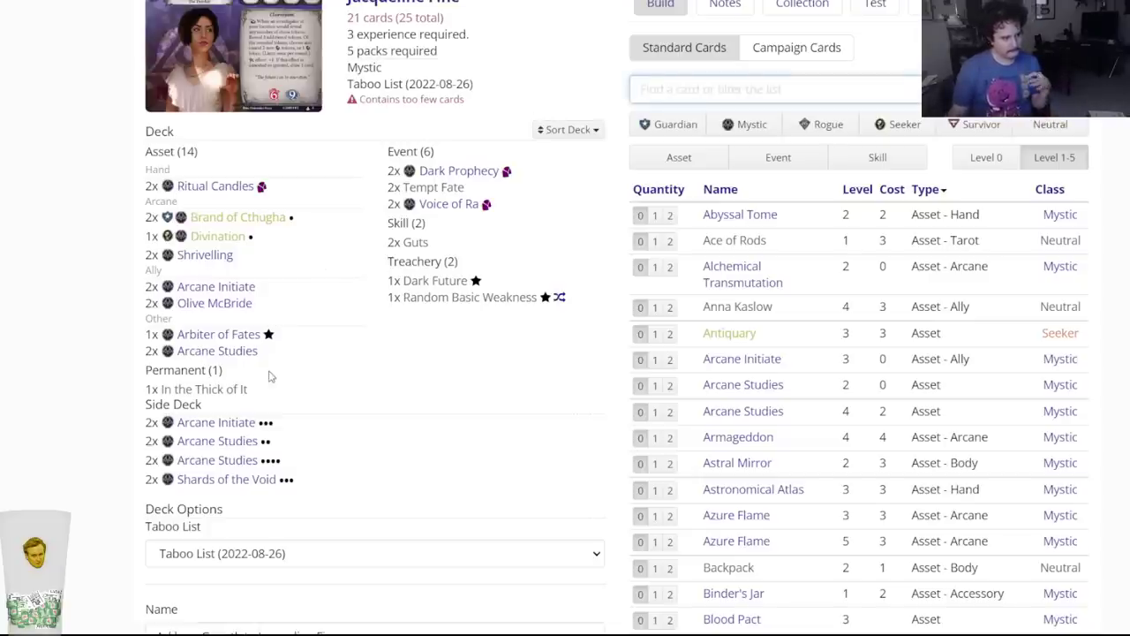
Save the Arkham Gauntlet - Jacqueline Fine deck and go to the list of private decks.
scroll(308, 398, "down", 4)
scroll(309, 398, "up", 2)
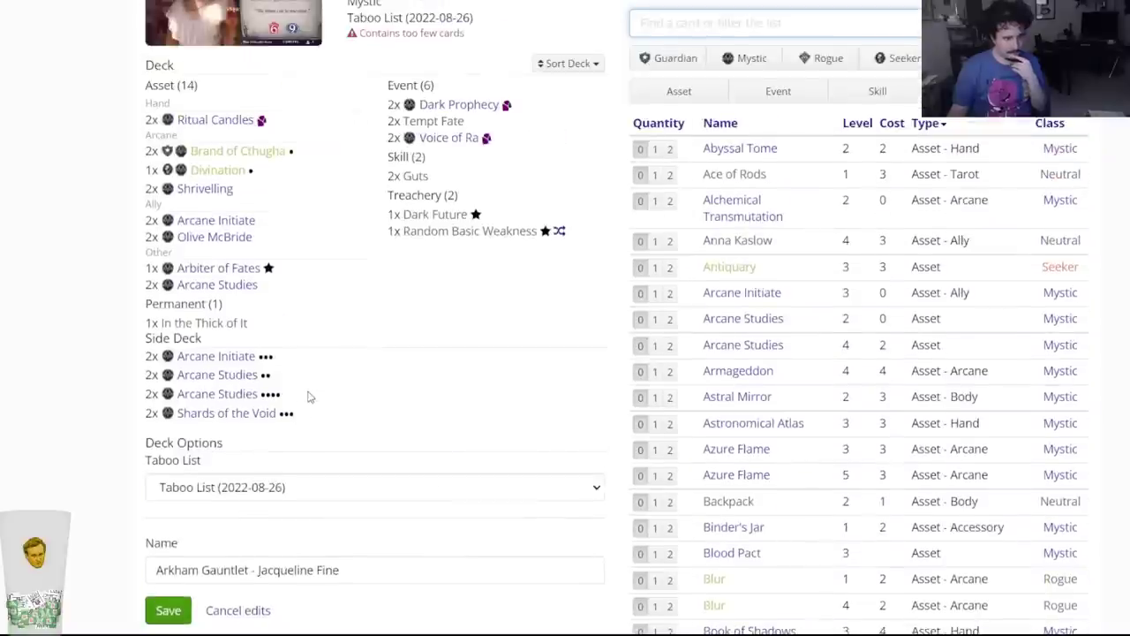
scroll(308, 397, "down", 2)
left_click(180, 545)
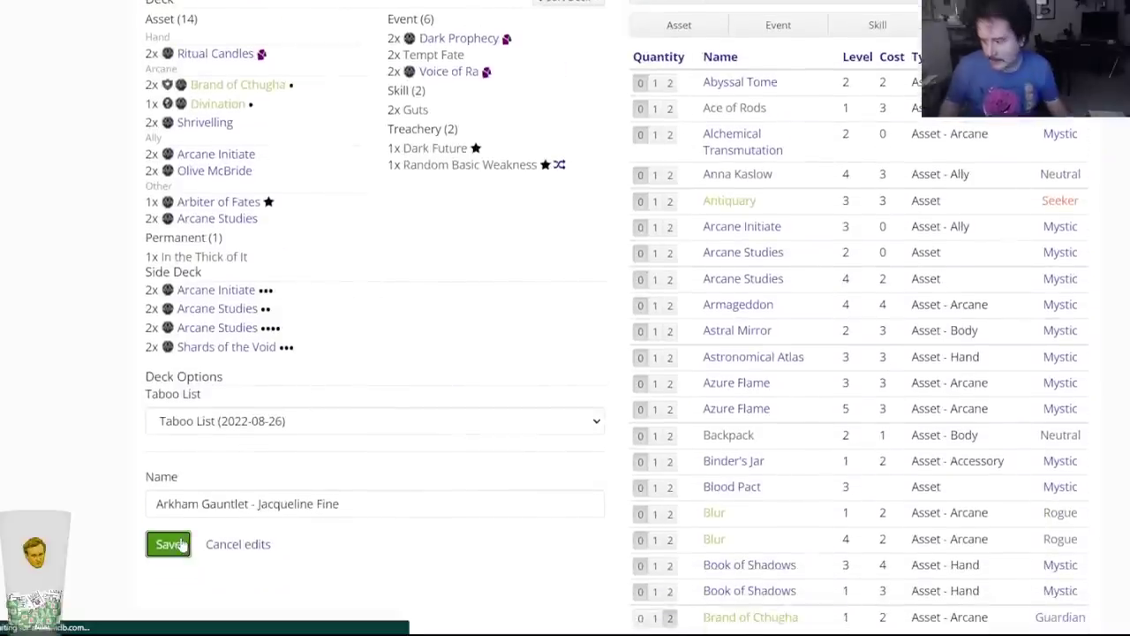
left_click(309, 16)
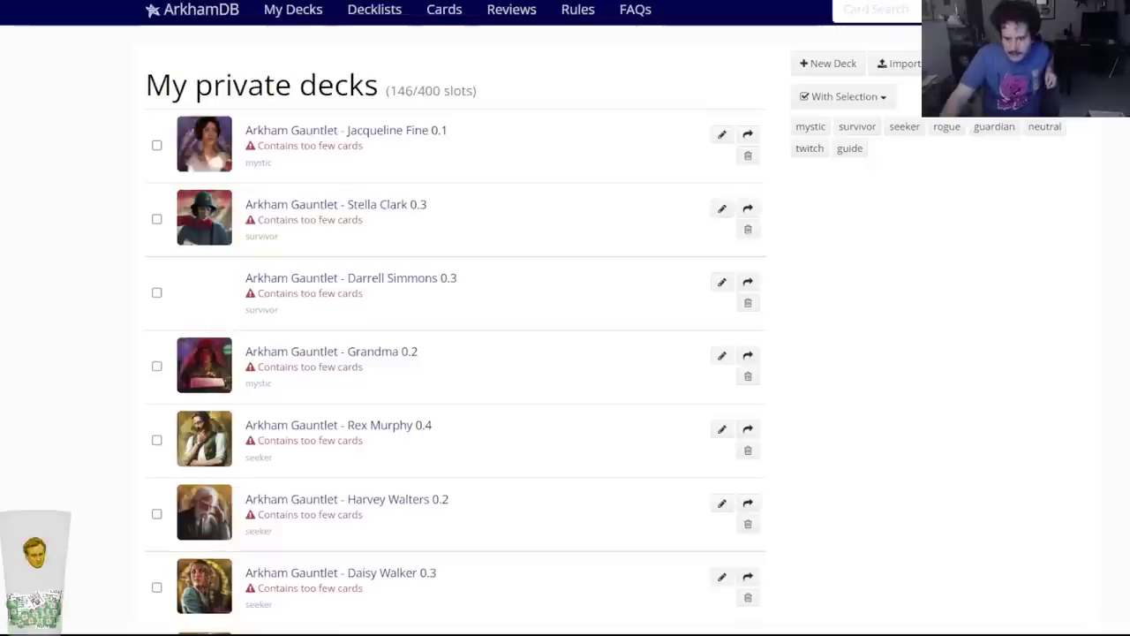
Switch to the Ultimate One Collection Challenge Google Doc and replace the "18 Decks" line with the Goons and Cluevers investigator lists.
key("ctrl+Tab")
scroll(571, 214, "up", 10)
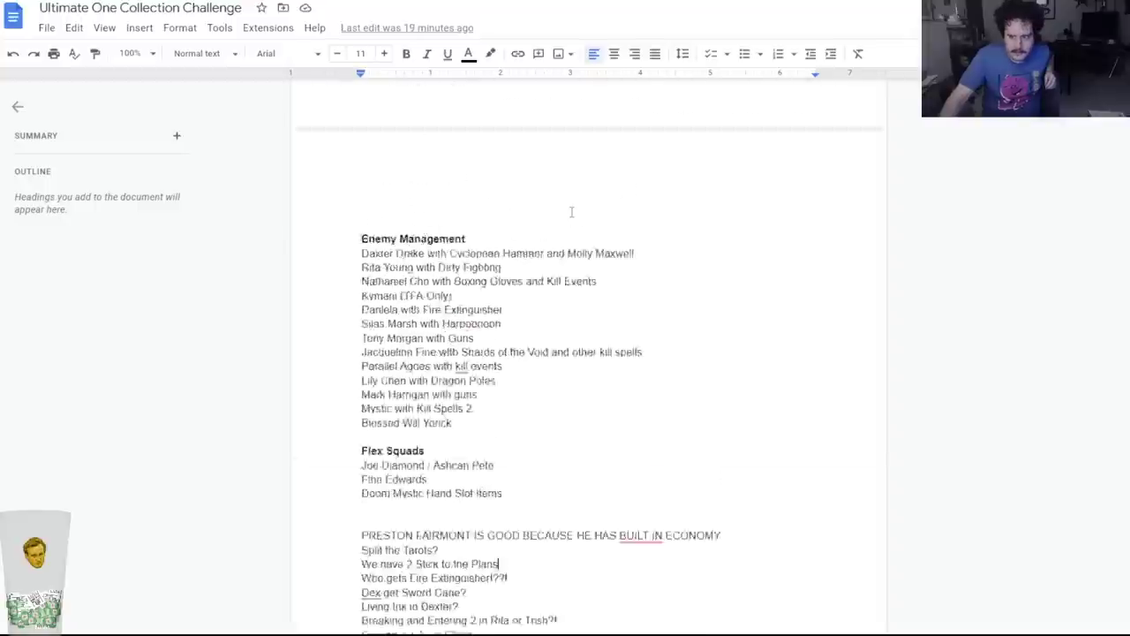
scroll(571, 214, "down", 3)
scroll(572, 209, "up", 1)
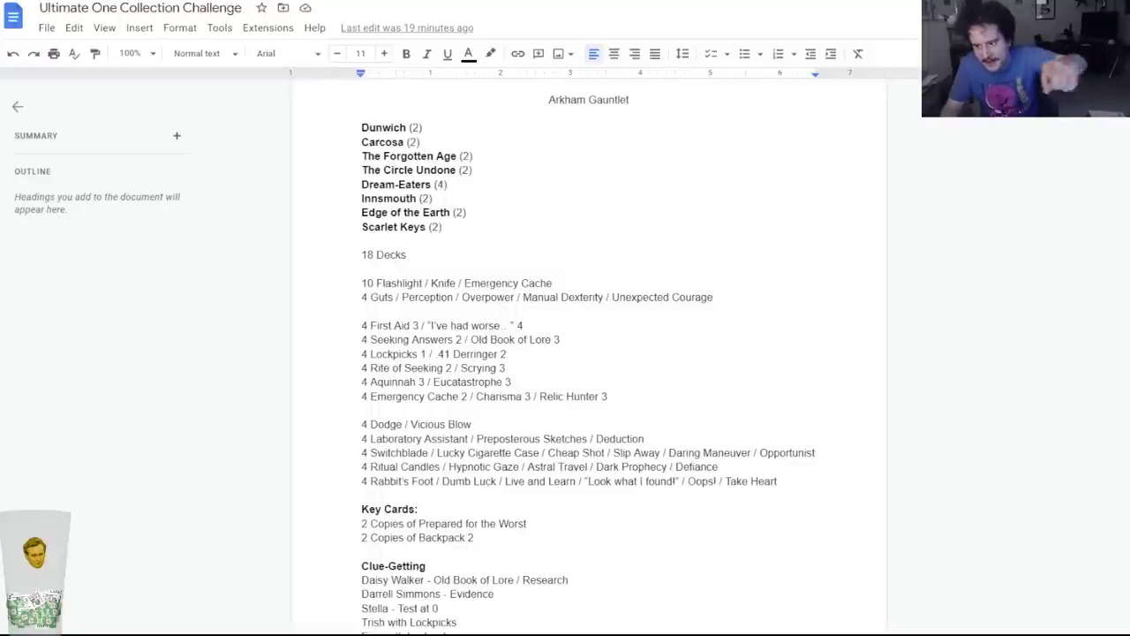
key("ctrl+z")
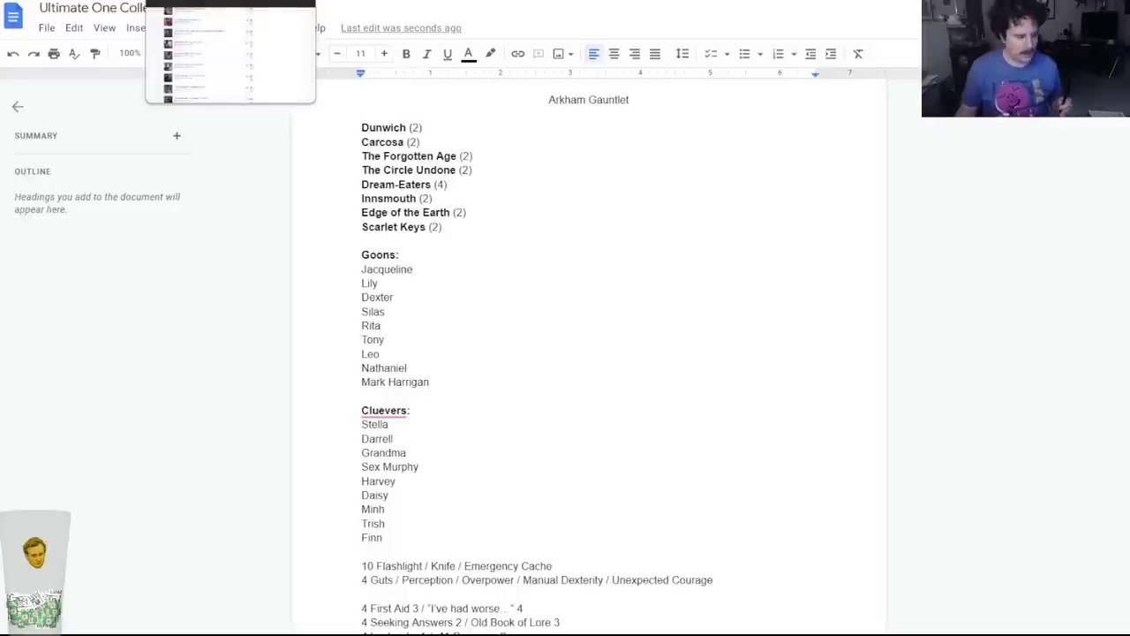
left_click(507, 469)
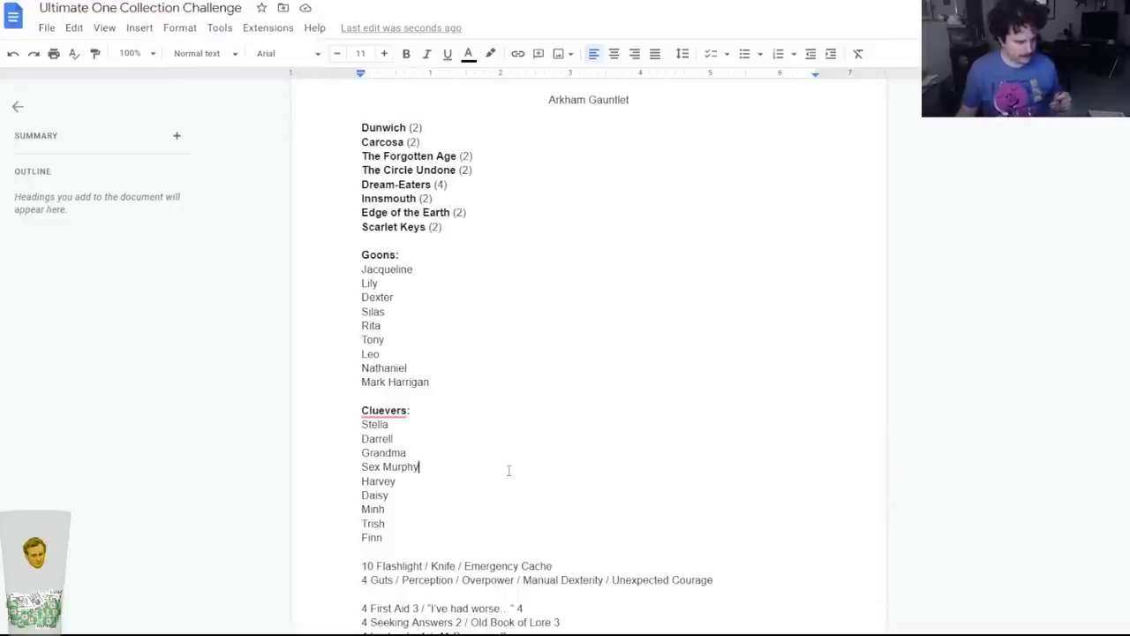
Compare the Arkham Gauntlet decks in the ArkhamDB private deck list with the document's Goons and Cluevers lists.
left_click(180, 2)
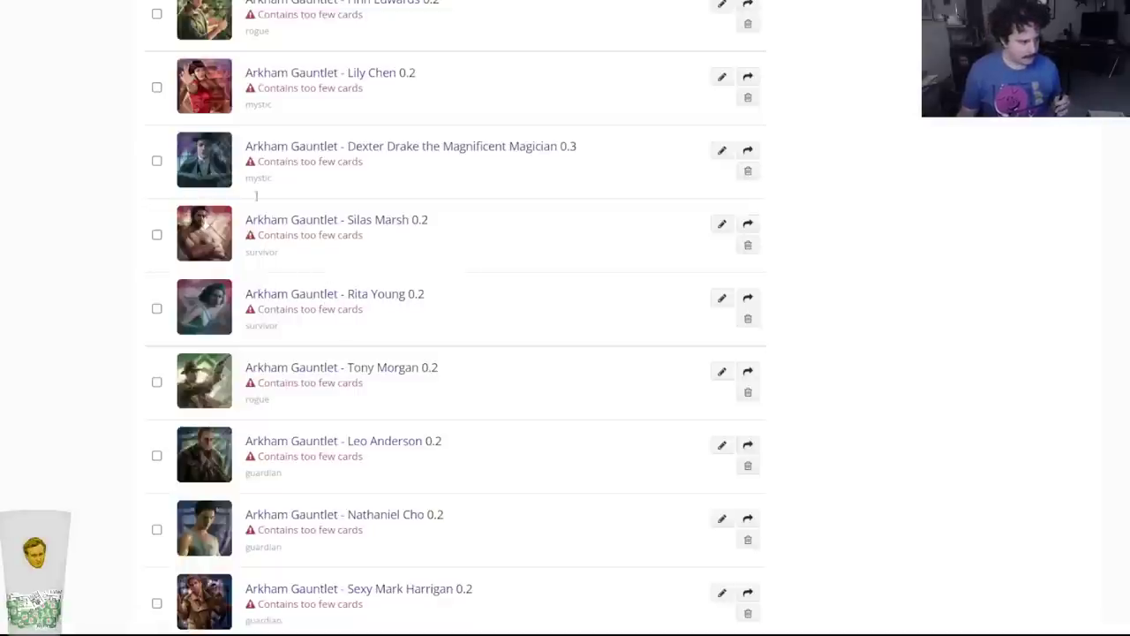
key("ctrl+shift+Tab")
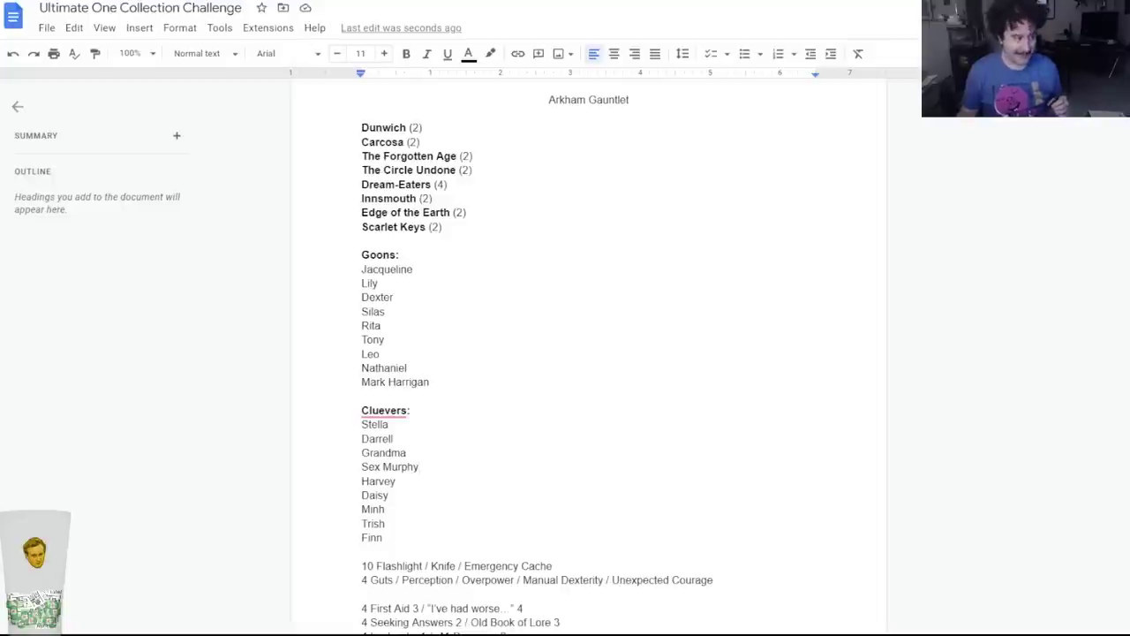
key("ctrl+Tab")
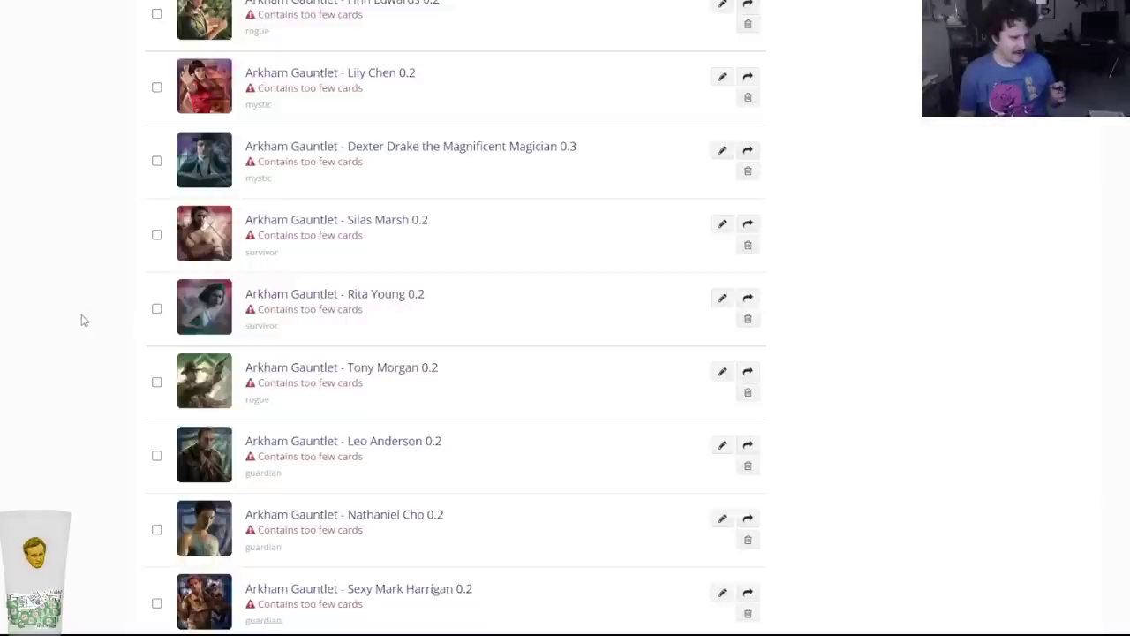
scroll(82, 320, "up", 6)
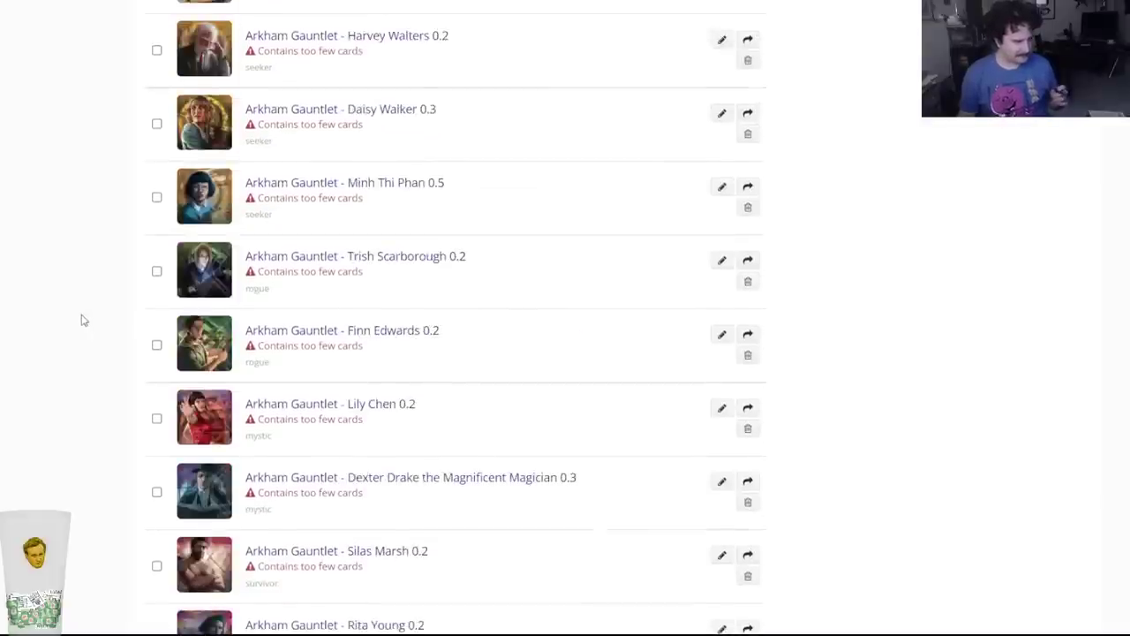
scroll(81, 320, "up", 3)
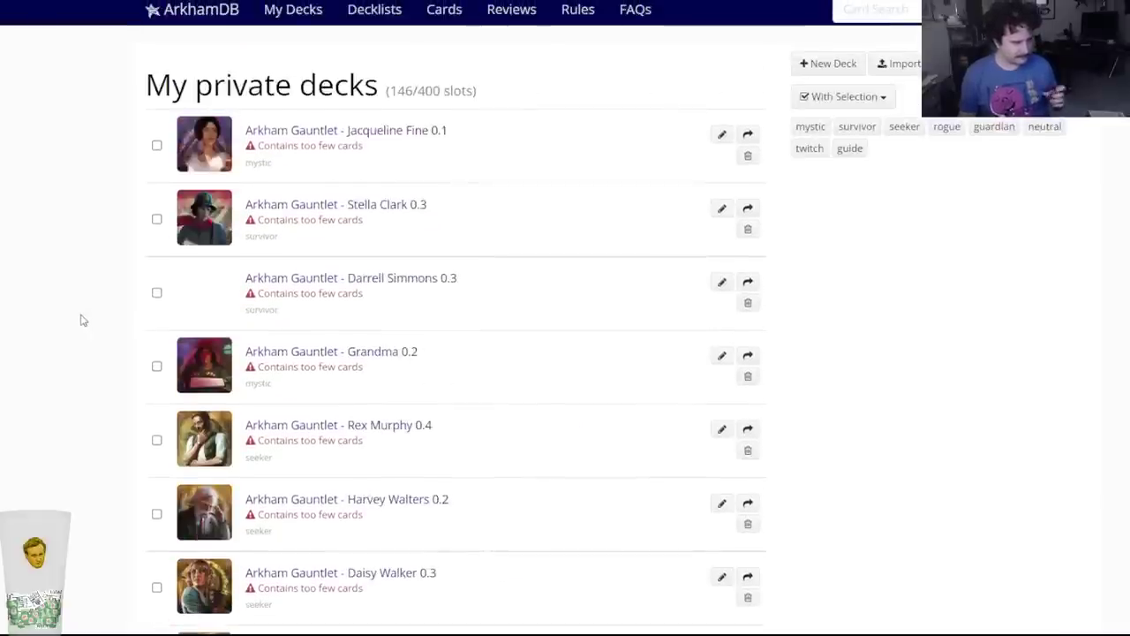
scroll(82, 319, "down", 2)
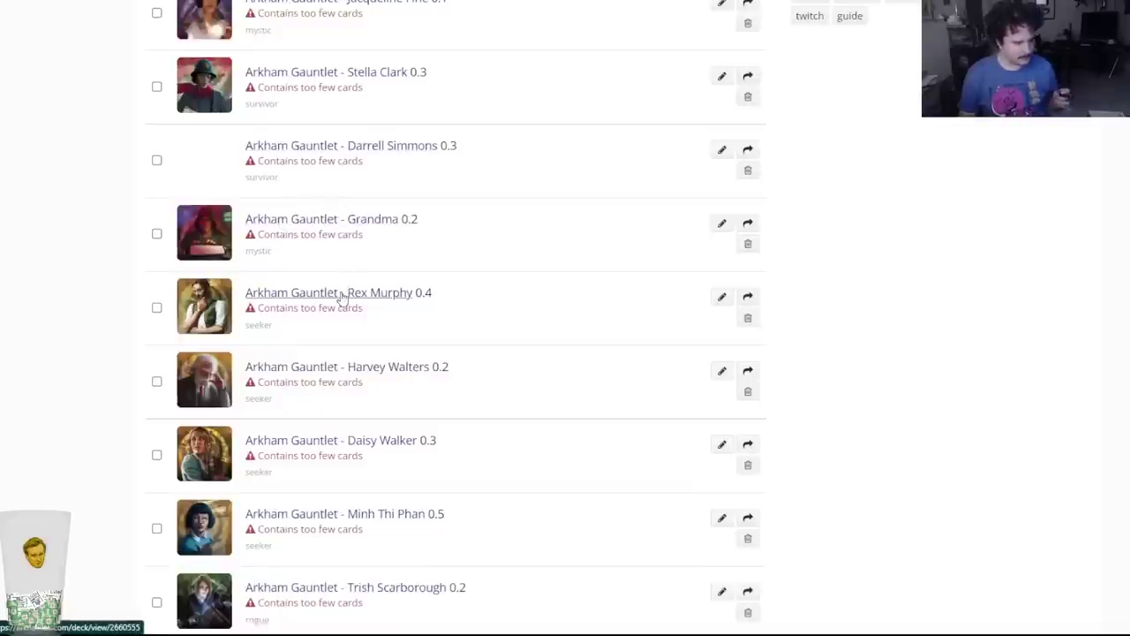
scroll(342, 298, "down", 3)
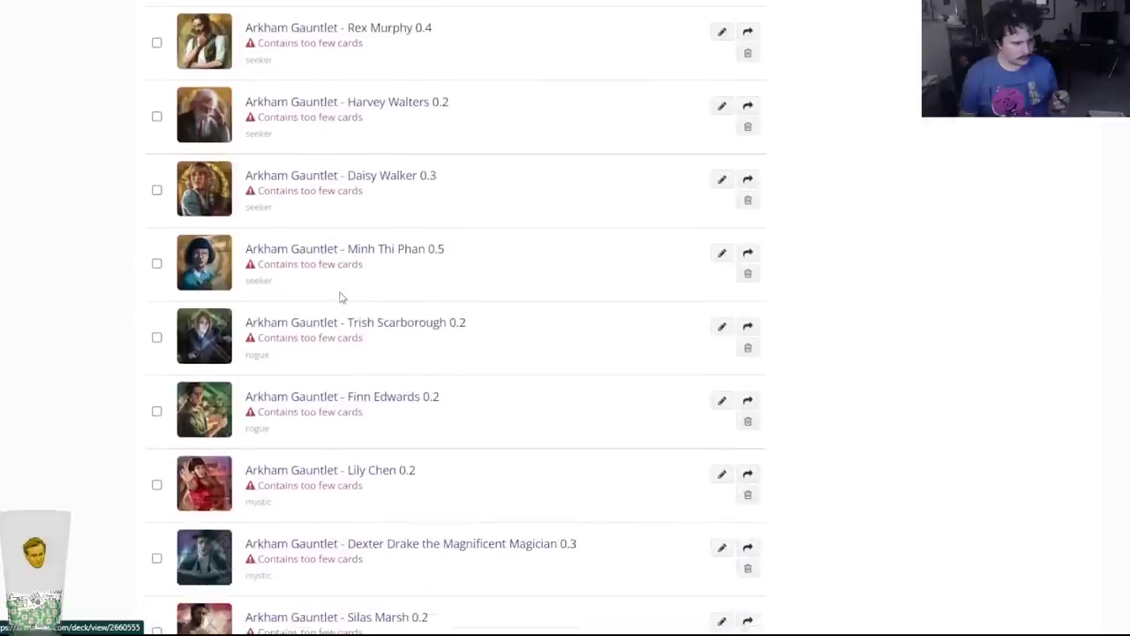
Open the Arkham Gauntlet - Minh Thi Phan deck separately and review its main-deck and side-deck cards.
right_click(376, 252)
left_click(383, 257)
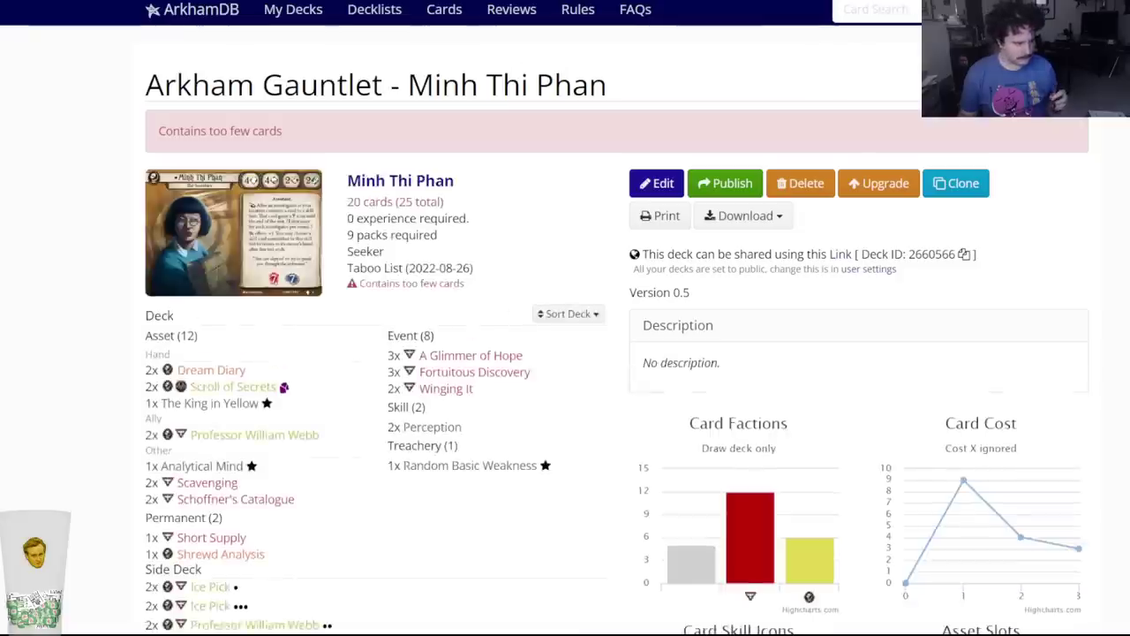
scroll(75, 281, "down", 4)
scroll(75, 280, "up", 2)
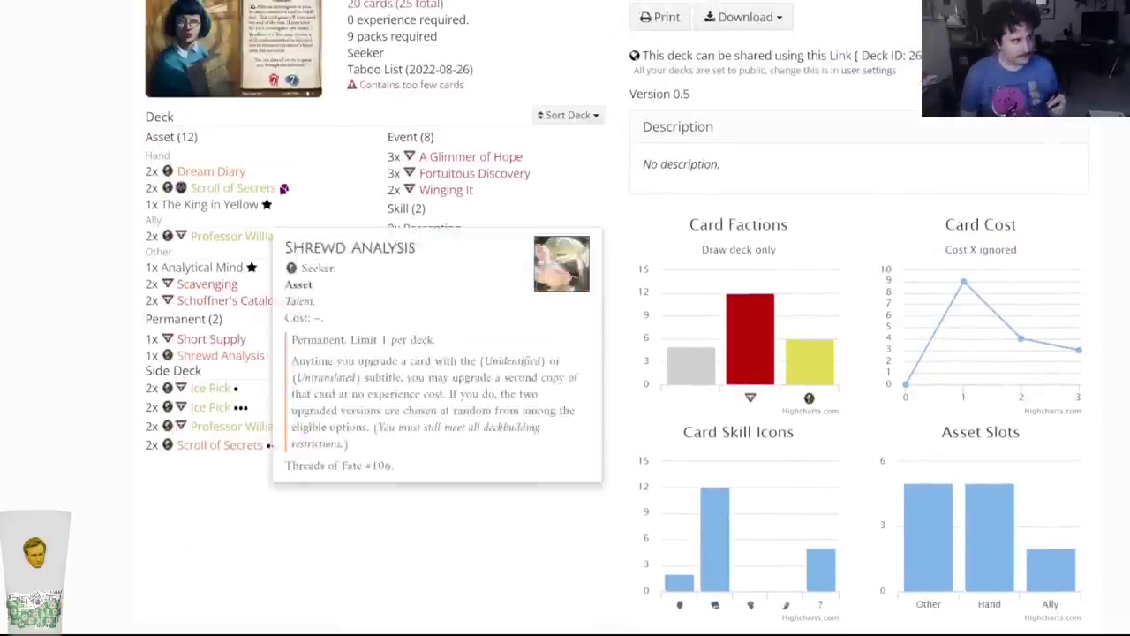
From the private deck list, open the Arkham Gauntlet - Nathaniel Cho deck separately and review its cards.
key("alt+Left")
scroll(296, 386, "down", 5)
scroll(296, 386, "down", 4)
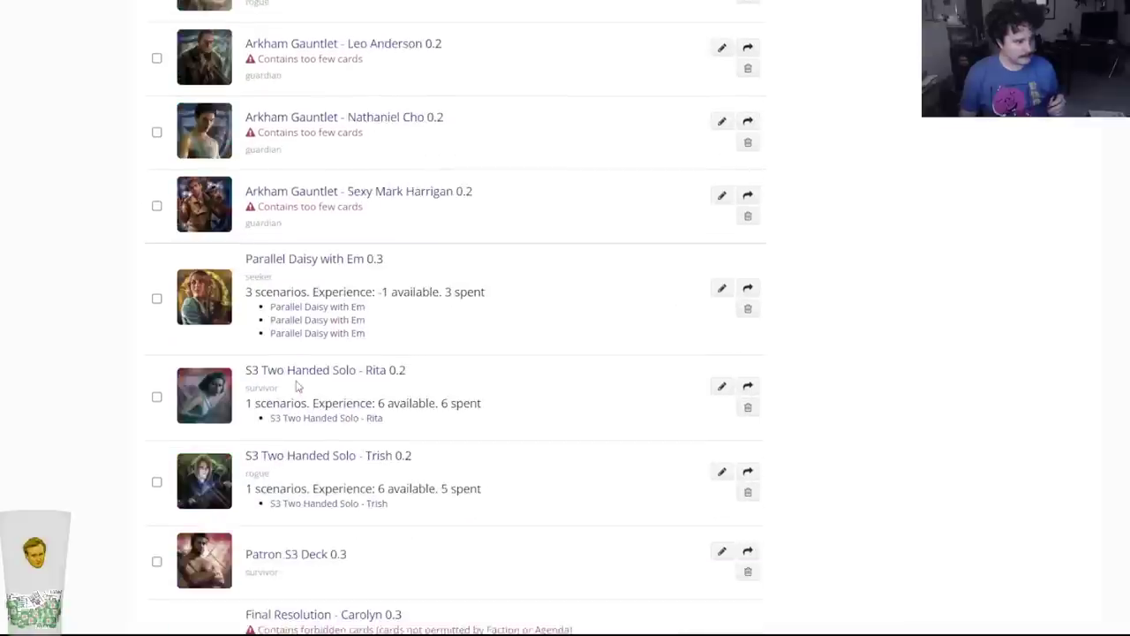
scroll(297, 386, "up", 2)
right_click(386, 259)
left_click(386, 258)
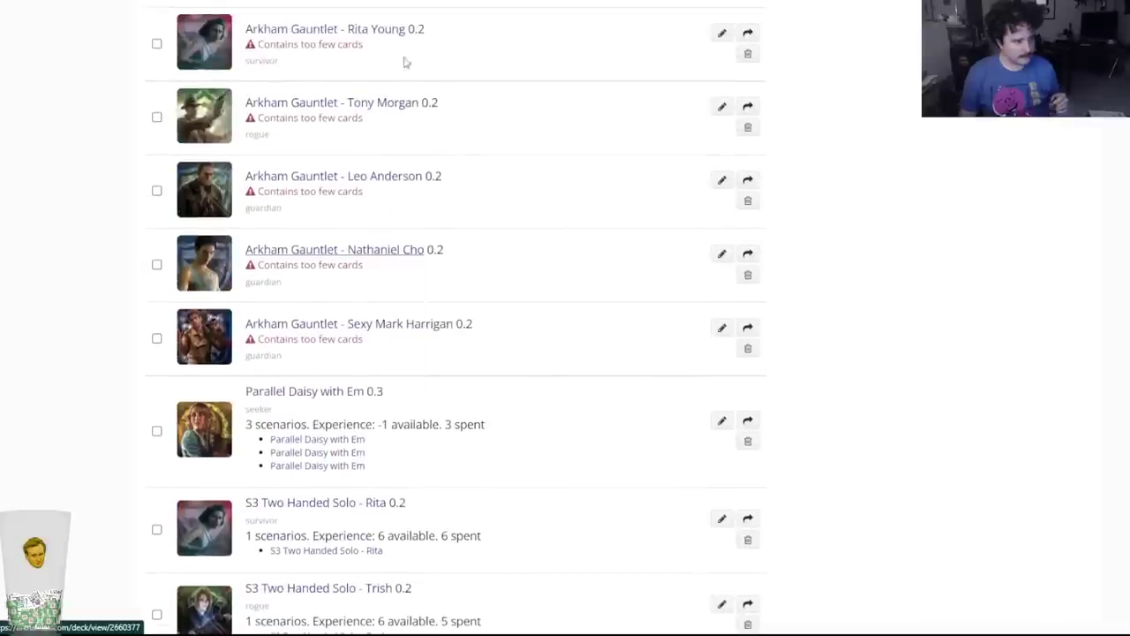
scroll(64, 326, "down", 3)
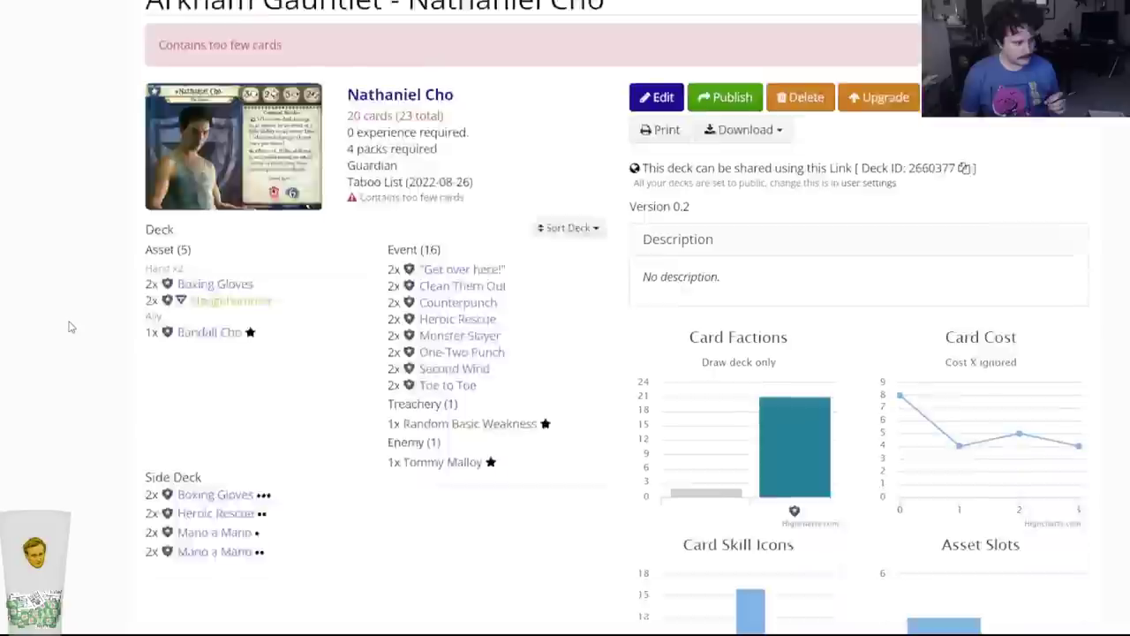
scroll(71, 326, "up", 2)
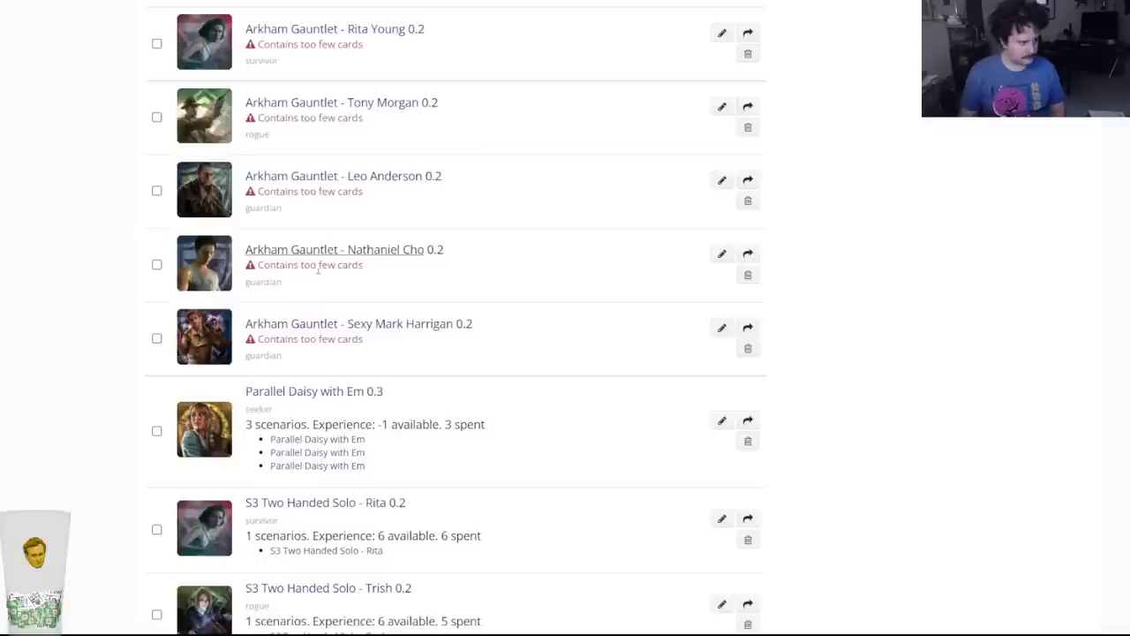
From the private deck list, open the Arkham Gauntlet - Rex Murphy deck separately and review its cards.
scroll(316, 283, "up", 10)
scroll(316, 290, "up", 3)
right_click(341, 295)
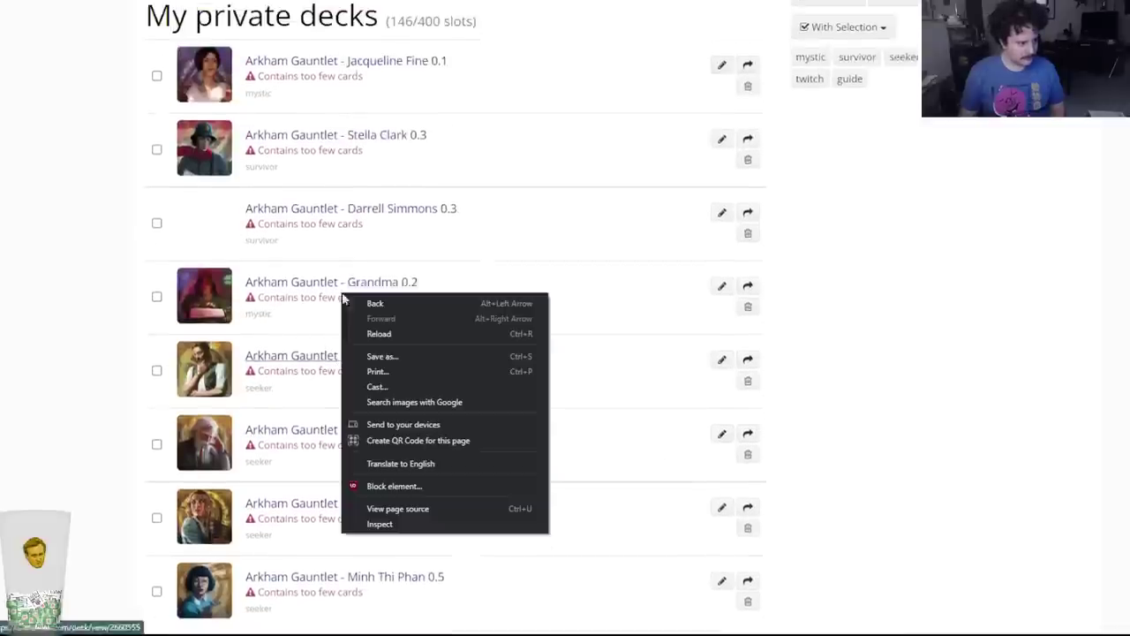
right_click(308, 363)
left_click(308, 363)
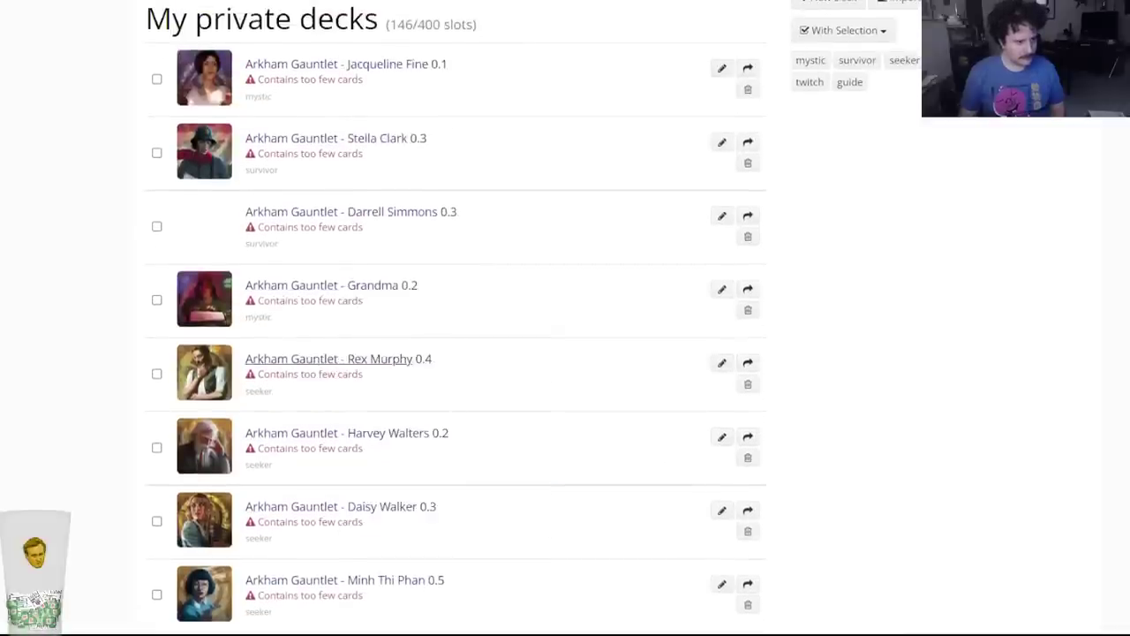
key("ctrl+Tab")
scroll(78, 357, "down", 3)
scroll(78, 357, "up", 2)
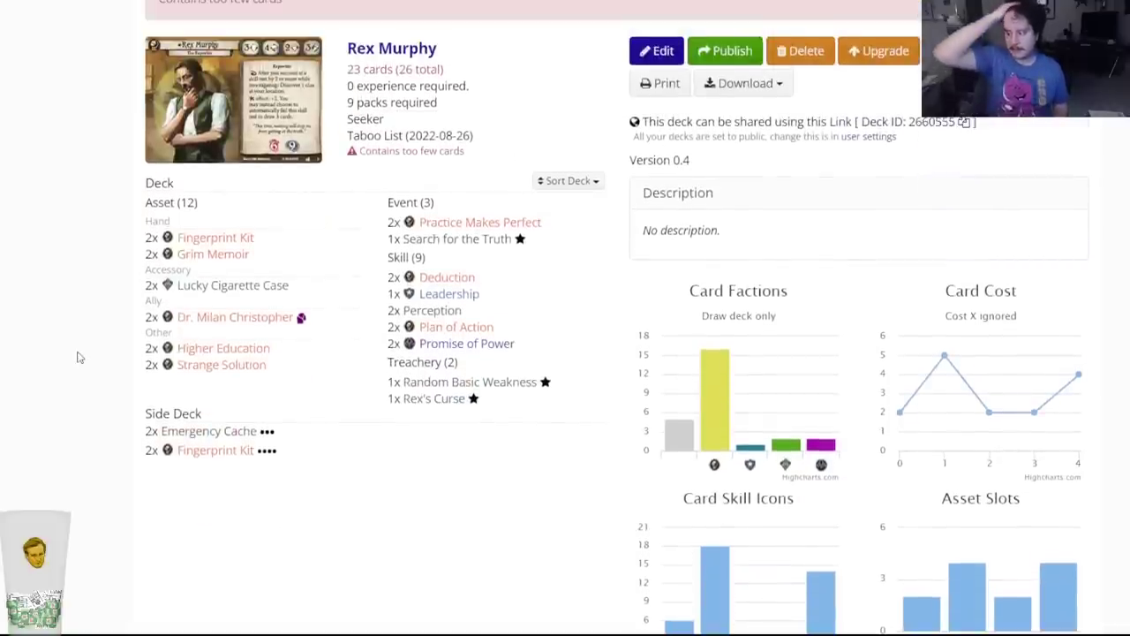
Go back past the Nathaniel Cho and Minh Thi Phan decks to the private deck list and open the Arkham Gauntlet - Finn Edwards deck.
key("alt+Left")
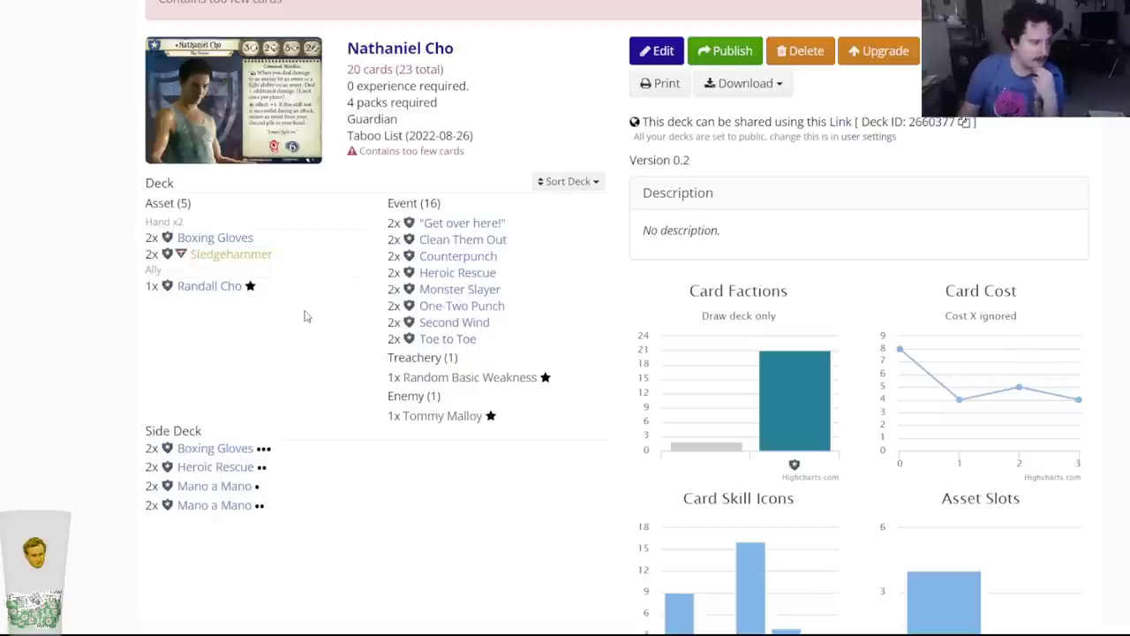
key("alt+Left")
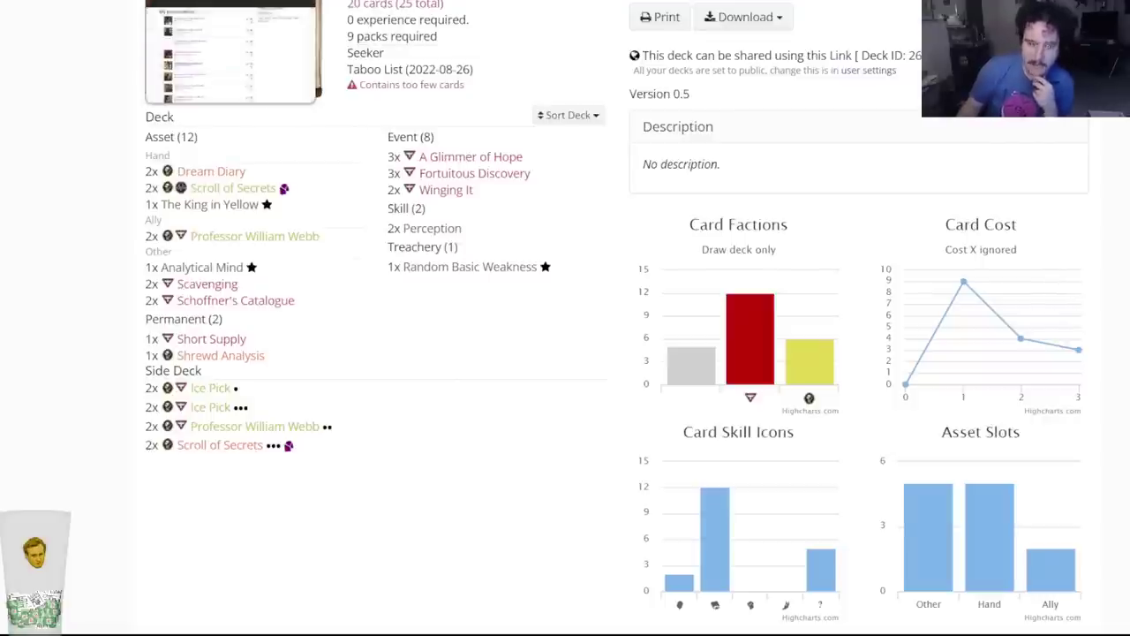
key("alt+Left")
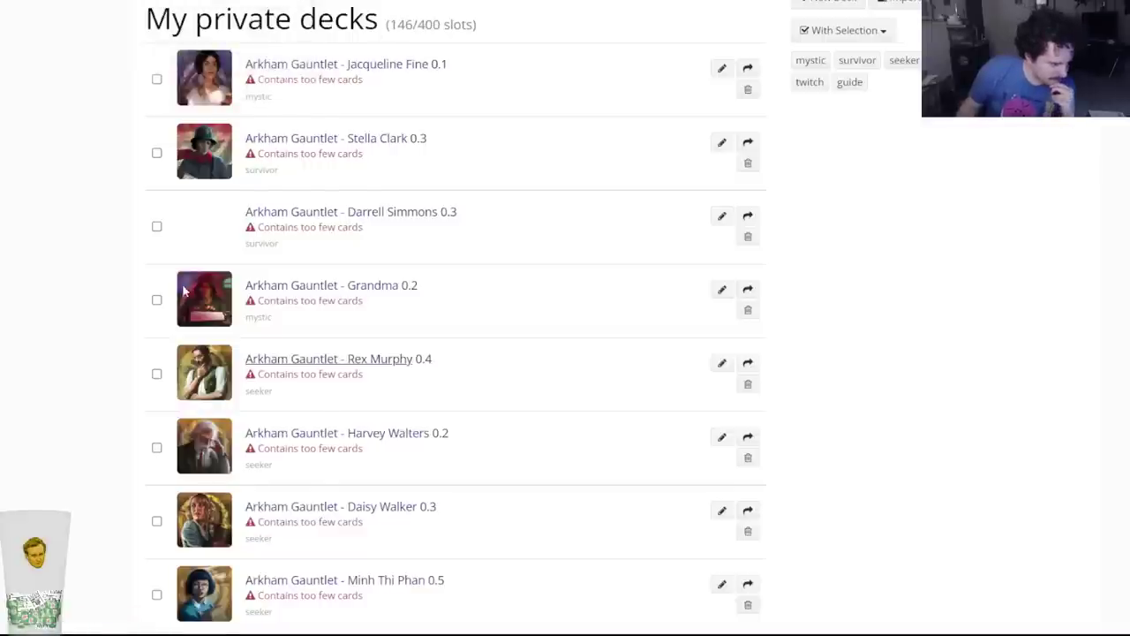
scroll(185, 294, "down", 5)
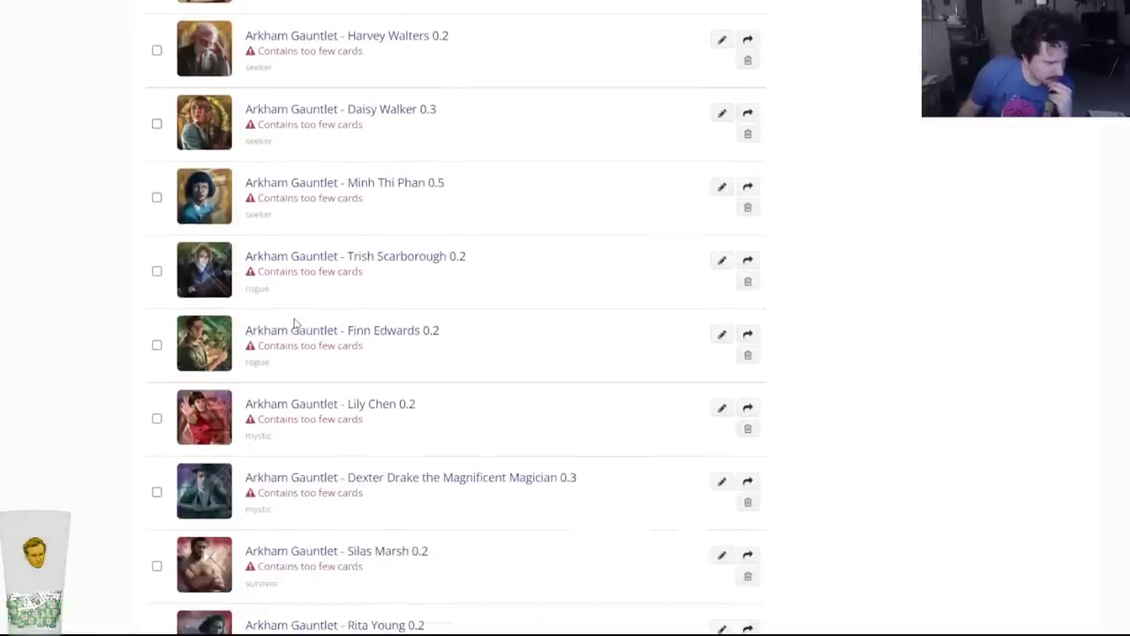
right_click(296, 327)
key("Escape")
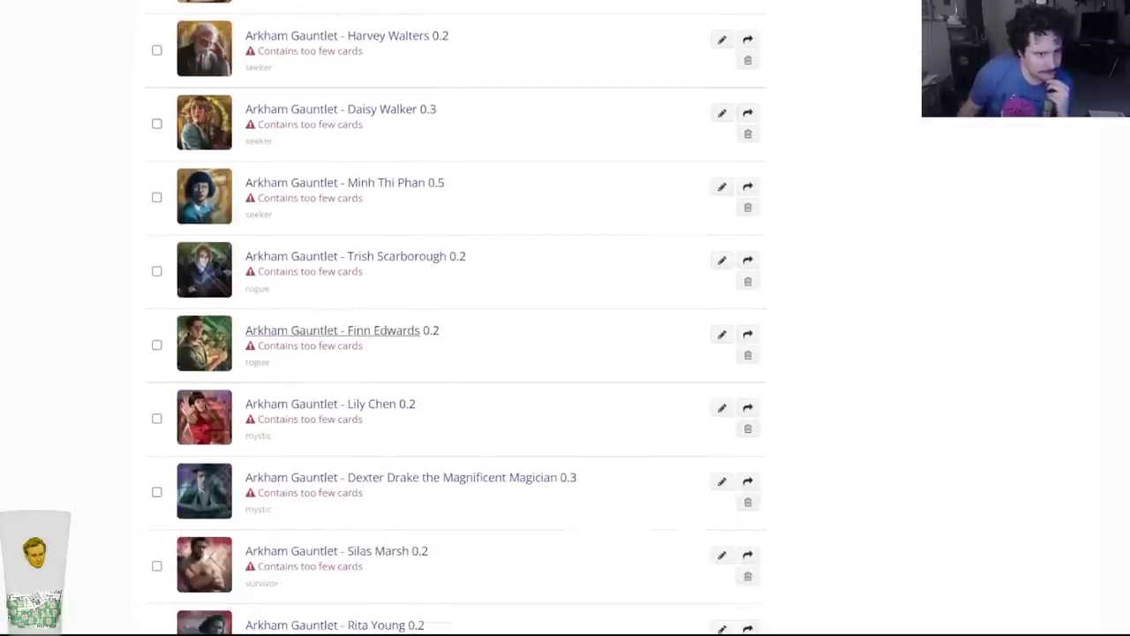
left_click(297, 331)
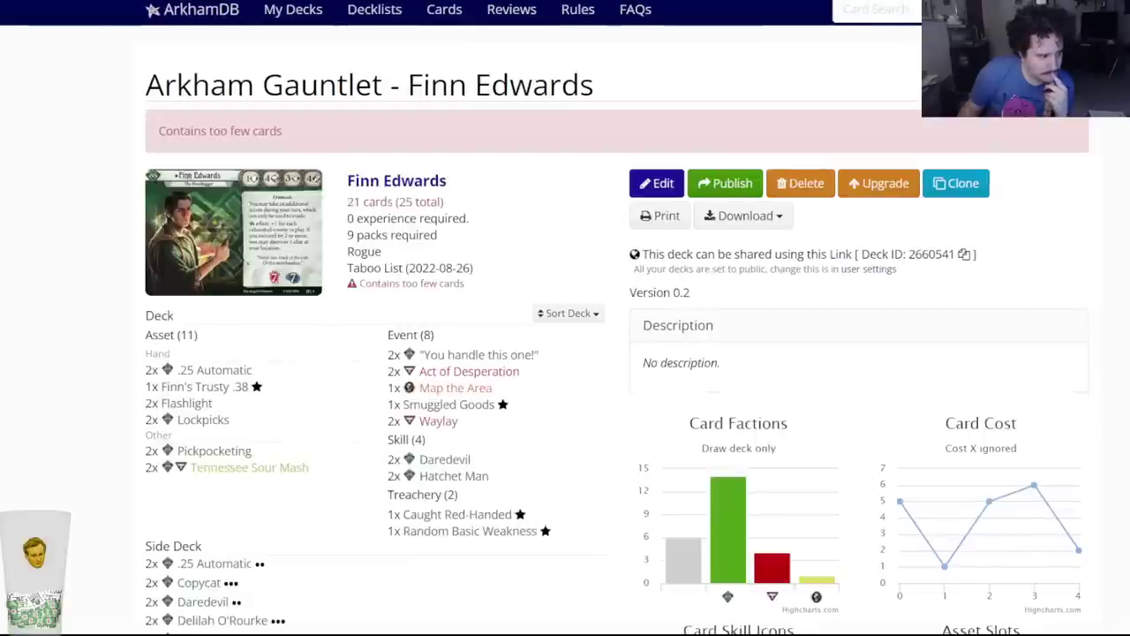
Look through the open Rex Murphy and Minh Thi Phan decks again, examining Minh's full card list.
key("ctrl+Tab")
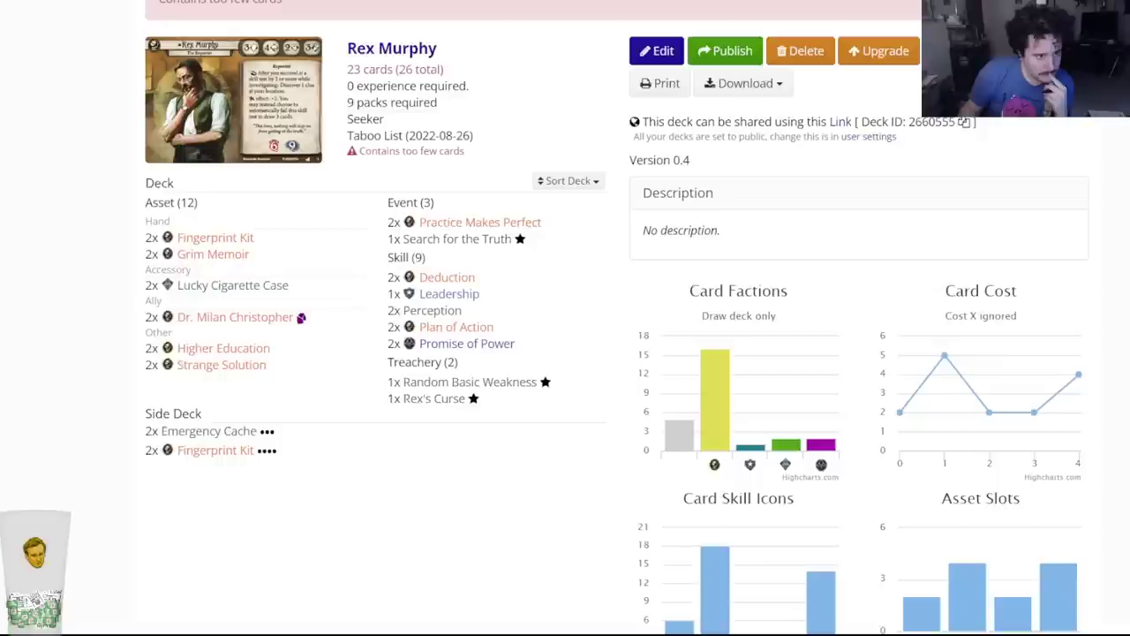
key("ctrl+Tab")
key("ctrl+Tab")
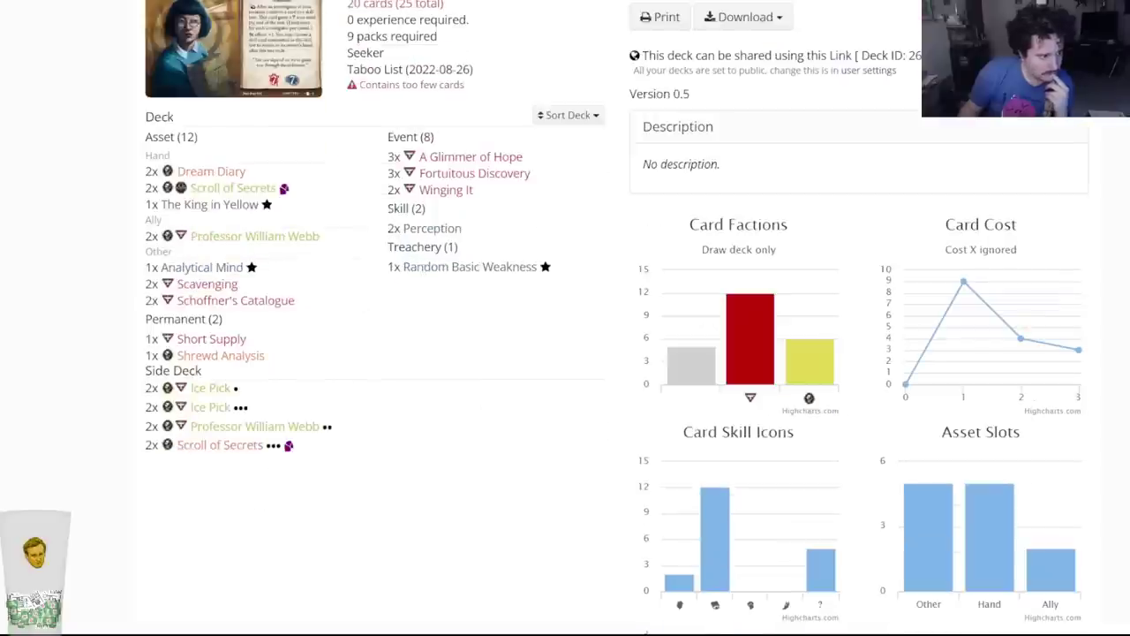
scroll(565, 318, "up", 3)
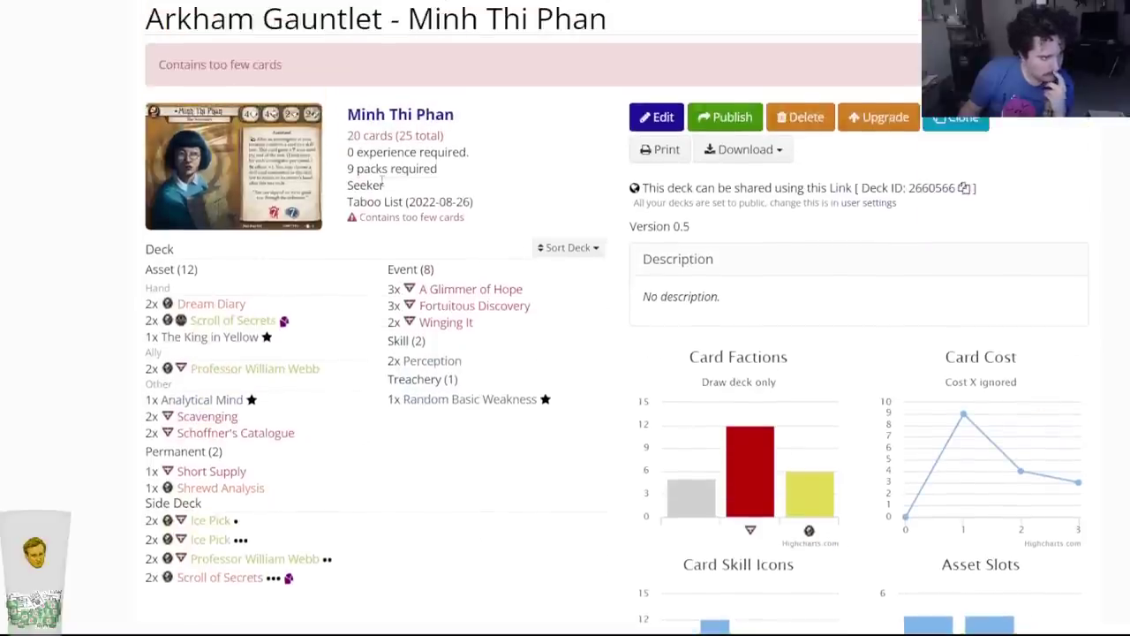
From the private deck list, open the Arkham Gauntlet - Daisy Walker deck separately and review its main and side deck cards.
key("ctrl+shift+Tab")
key("ctrl+w")
scroll(369, 325, "up", 3)
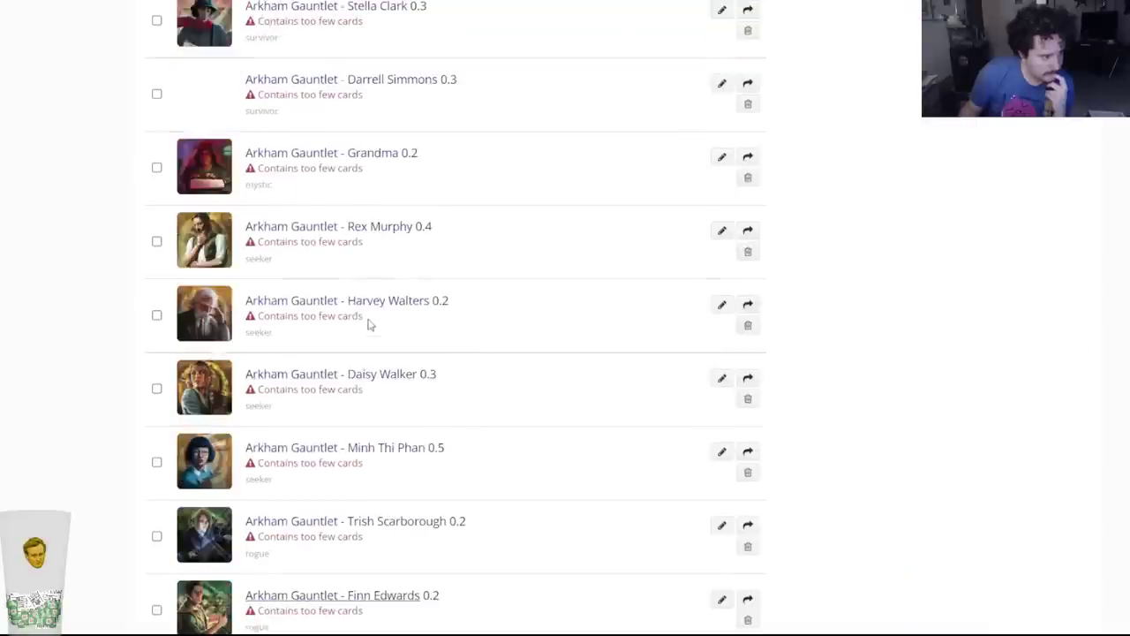
right_click(309, 375)
left_click(340, 385)
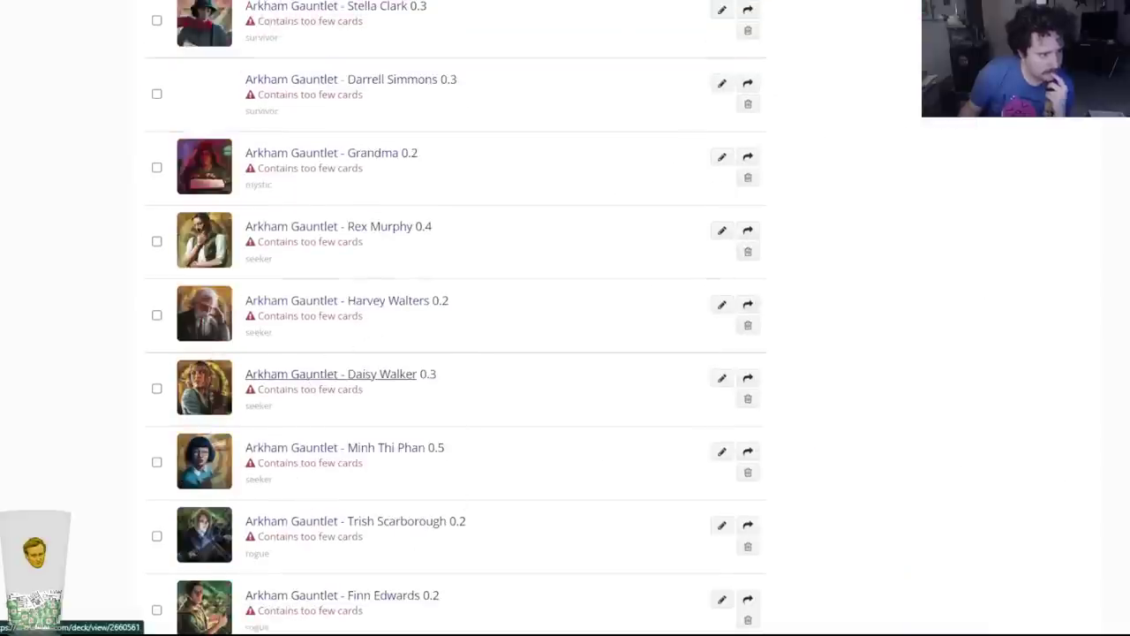
key("ctrl+Tab")
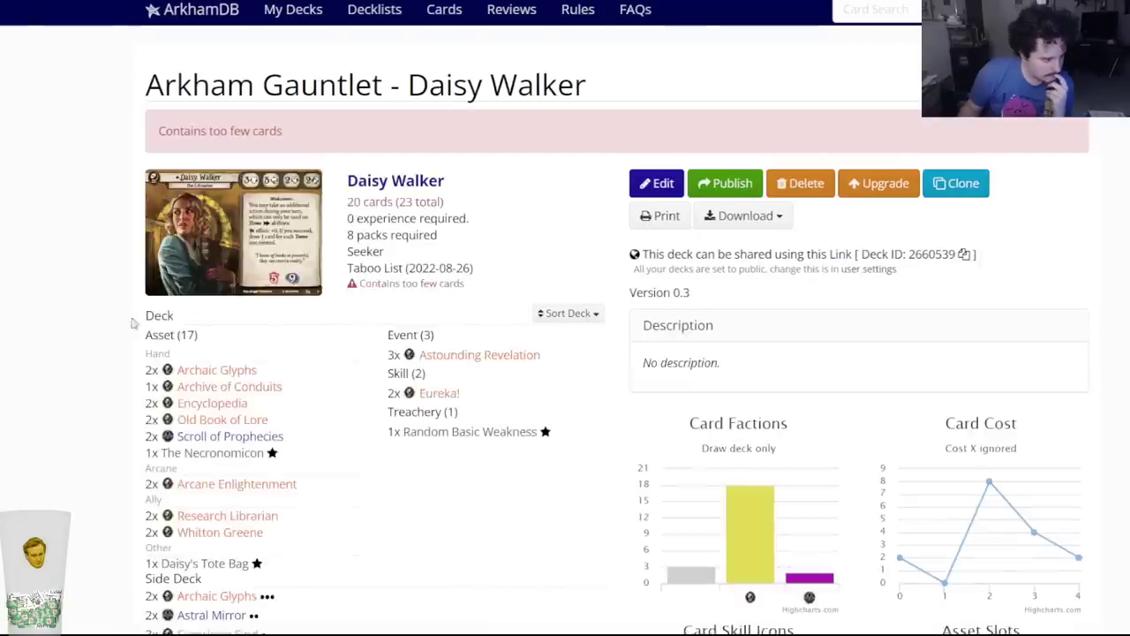
scroll(104, 333, "down", 2)
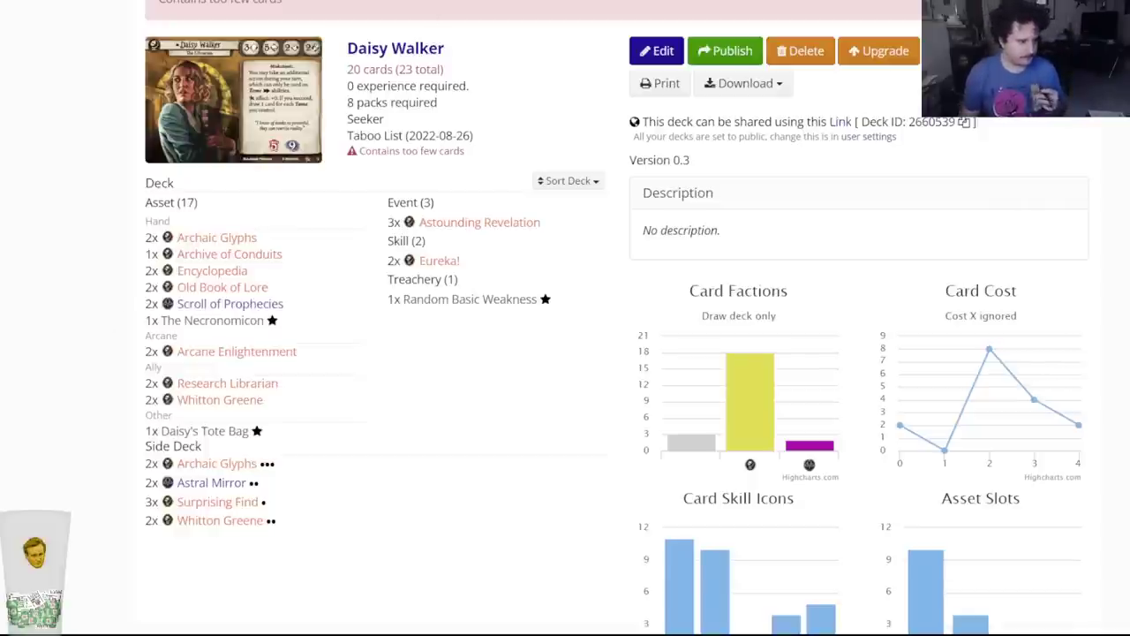
key("ctrl+Tab")
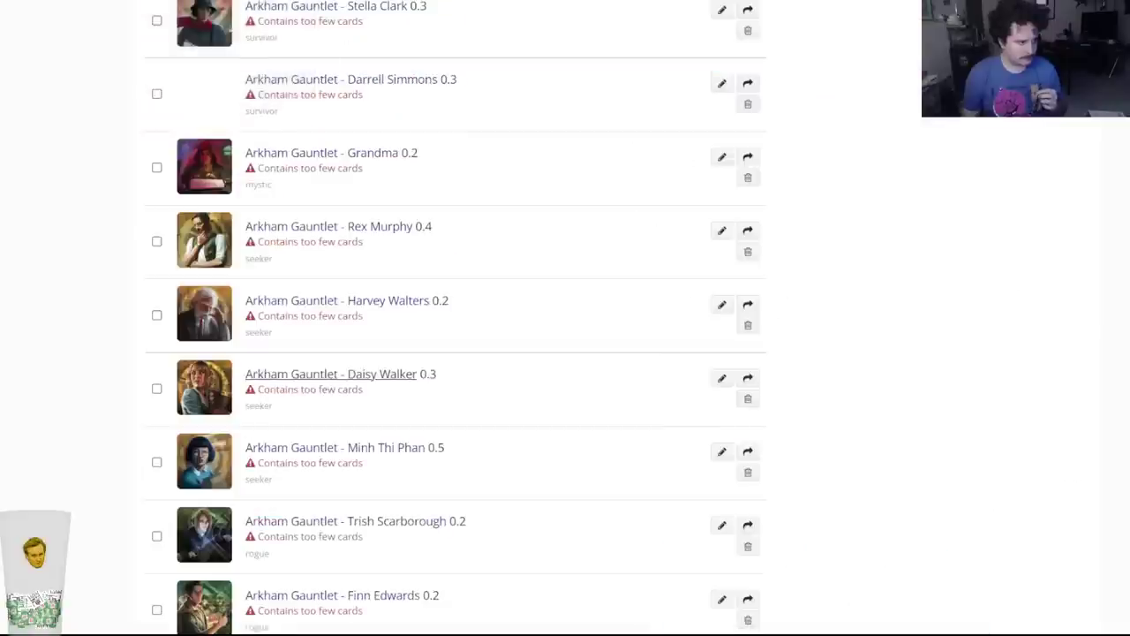
key("ctrl+Tab")
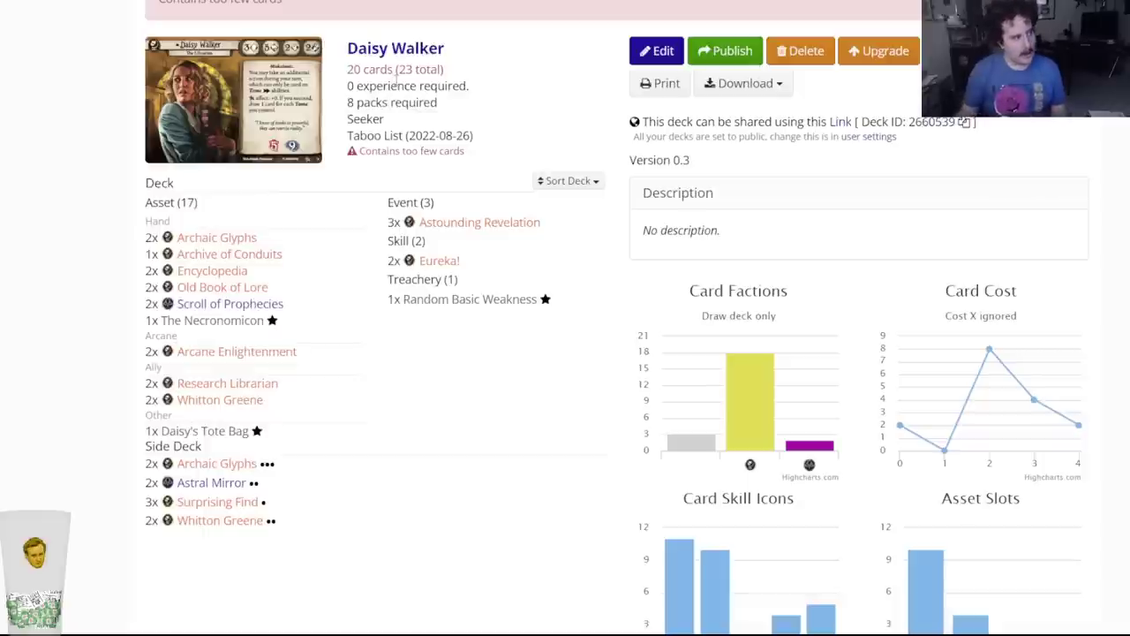
From the private deck list, open the Arkham Gauntlet - Grandma and Arkham Gauntlet - Jacqueline Fine decks separately.
key("ctrl+w")
right_click(291, 156)
left_click(327, 166)
scroll(291, 371, "up", 3)
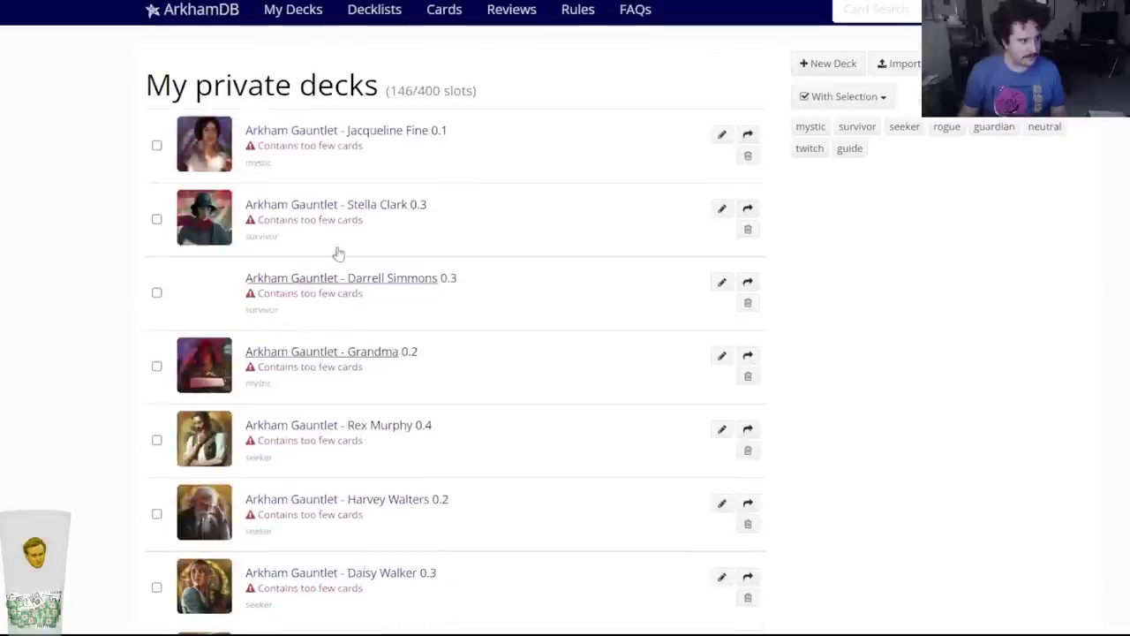
right_click(360, 138)
left_click(397, 149)
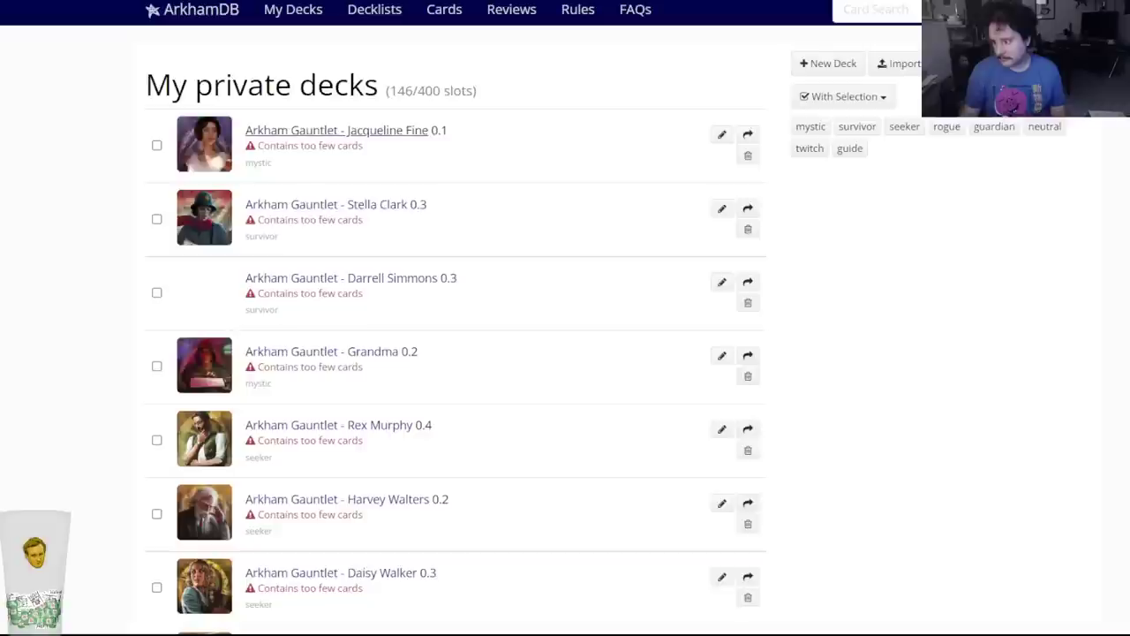
Compare the Jacqueline Fine deck's full card list with the Grandma deck, switching back and forth between them.
key("ctrl+Tab")
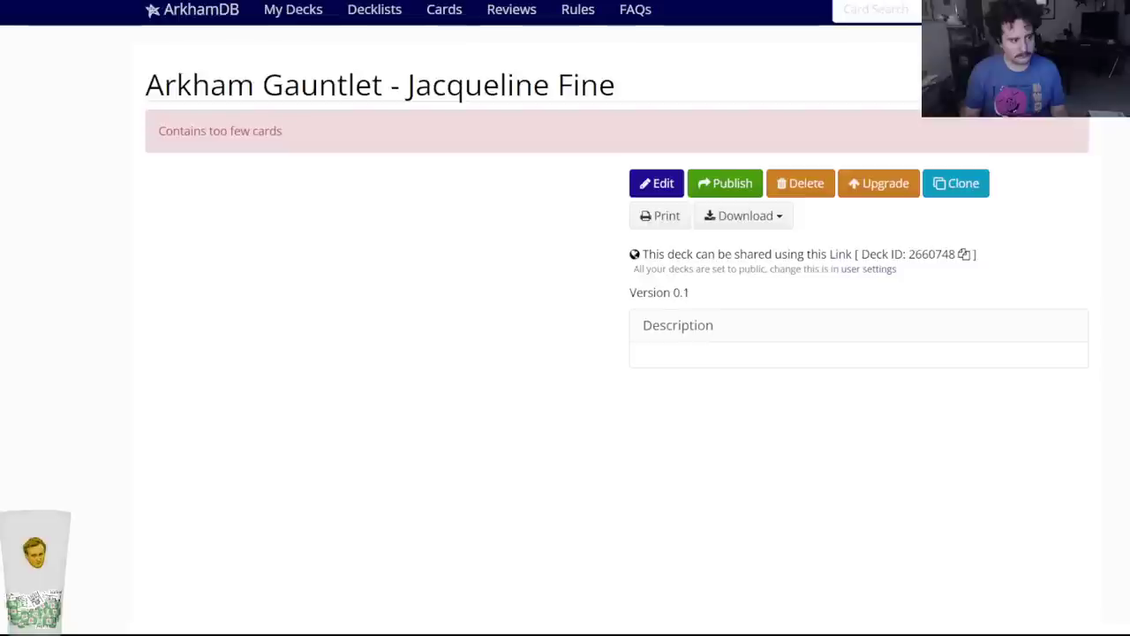
key("ctrl+shift+Tab")
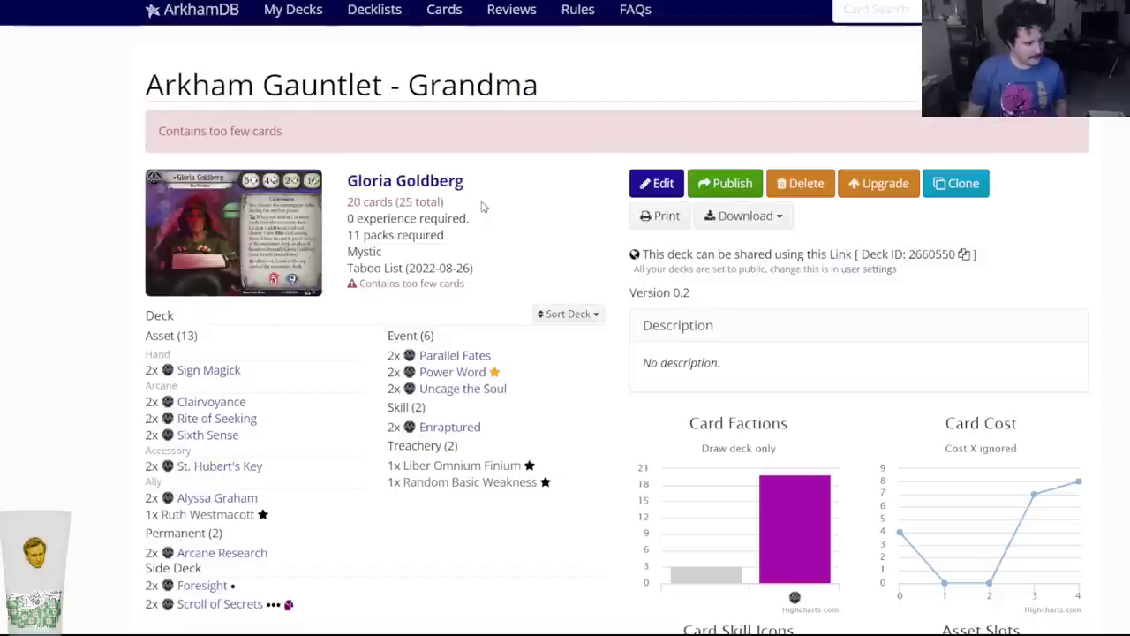
key("ctrl+Tab")
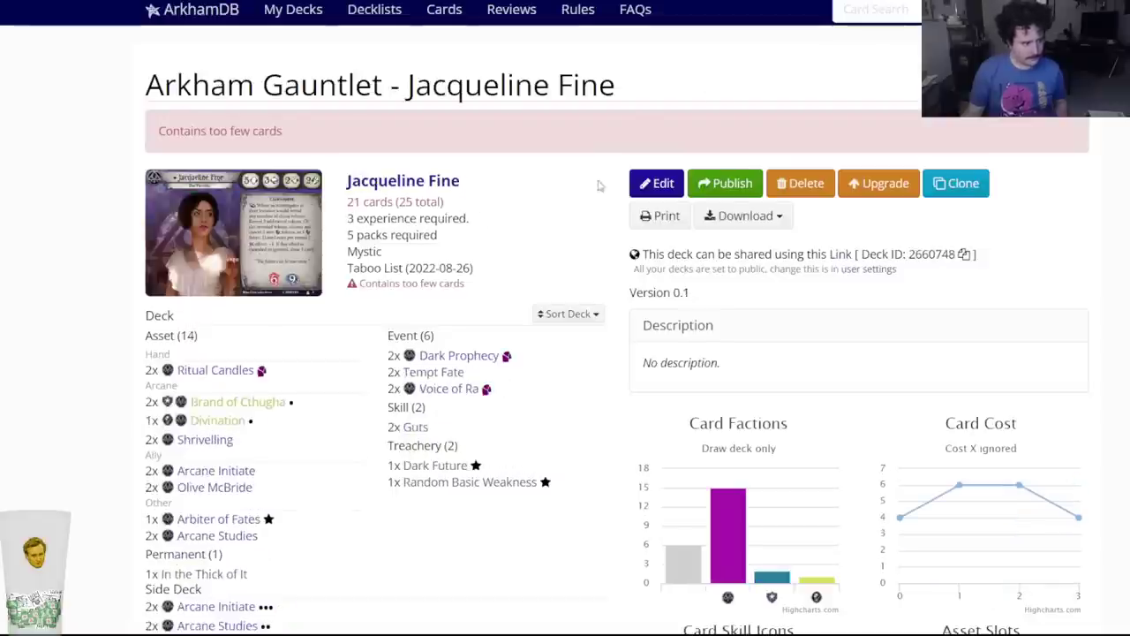
scroll(522, 246, "down", 1)
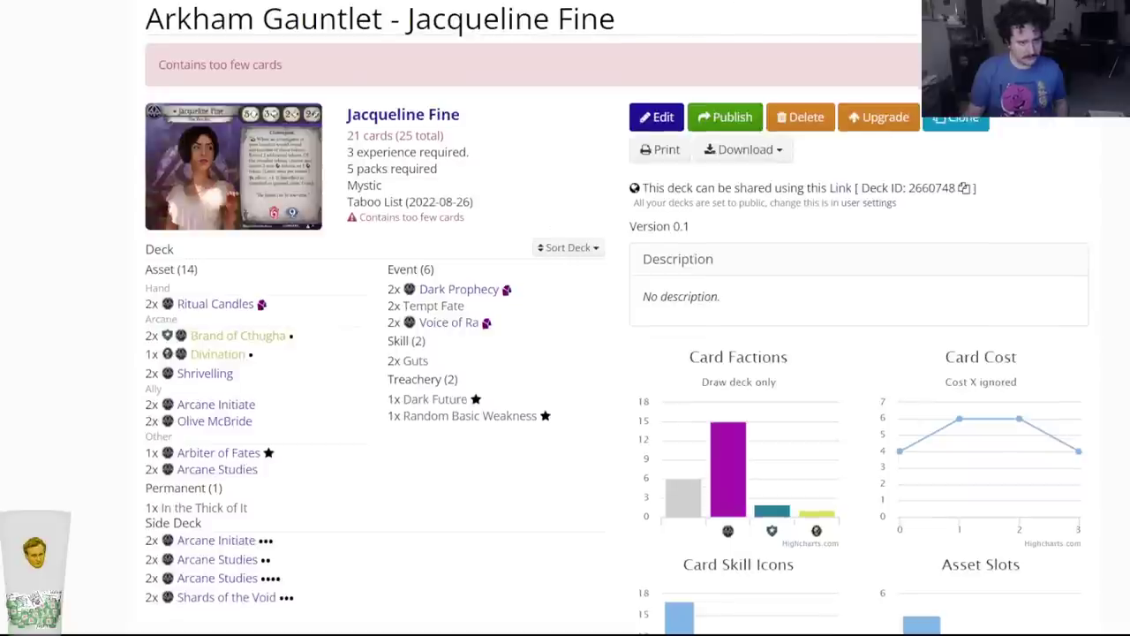
key("ctrl+shift+Tab")
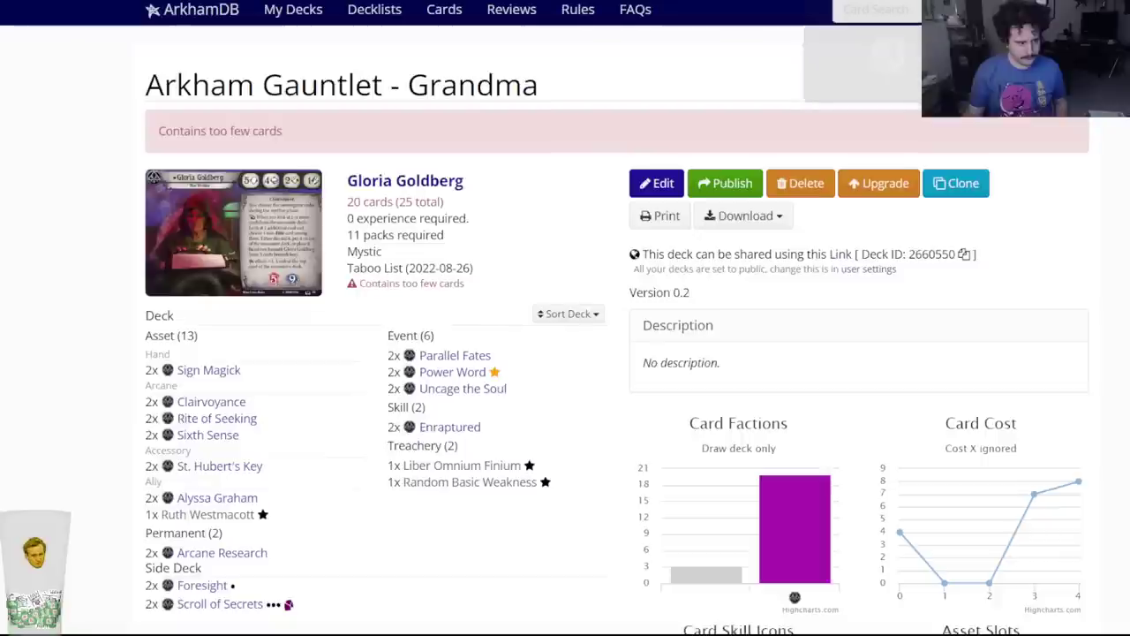
key("ctrl+shift+Tab")
key("ctrl+Tab")
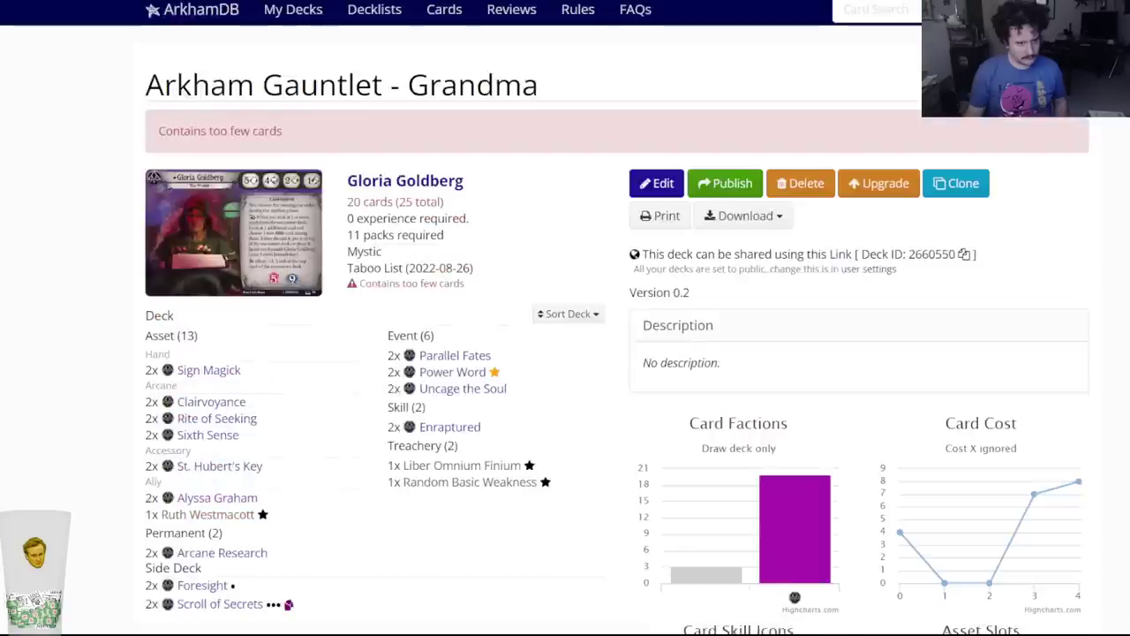
key("ctrl+Tab")
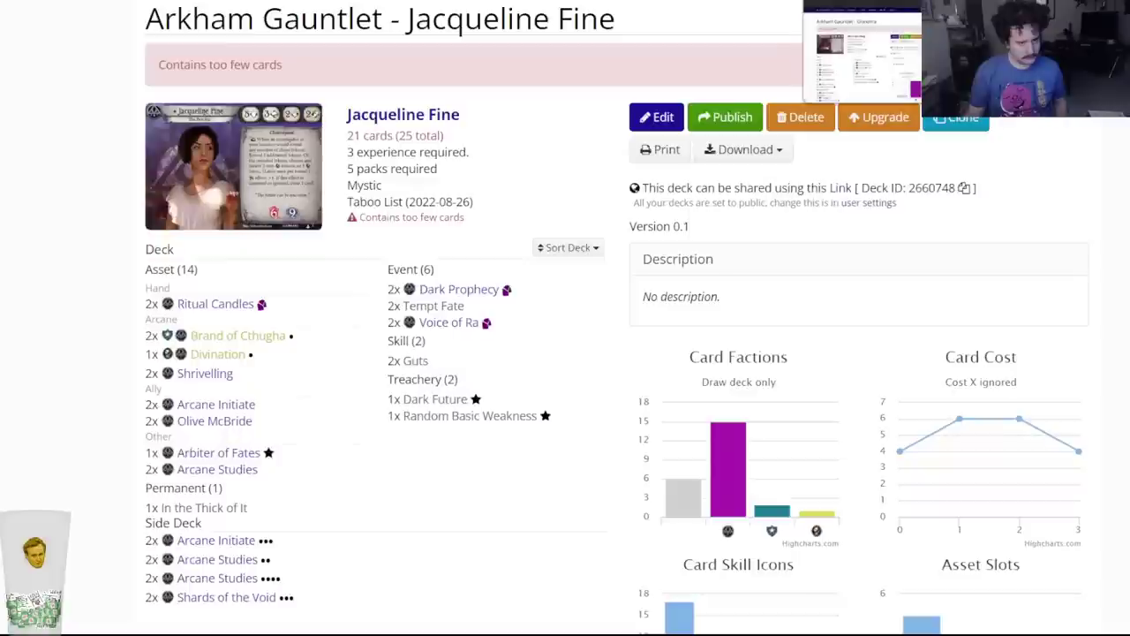
key("ctrl+shift+Tab")
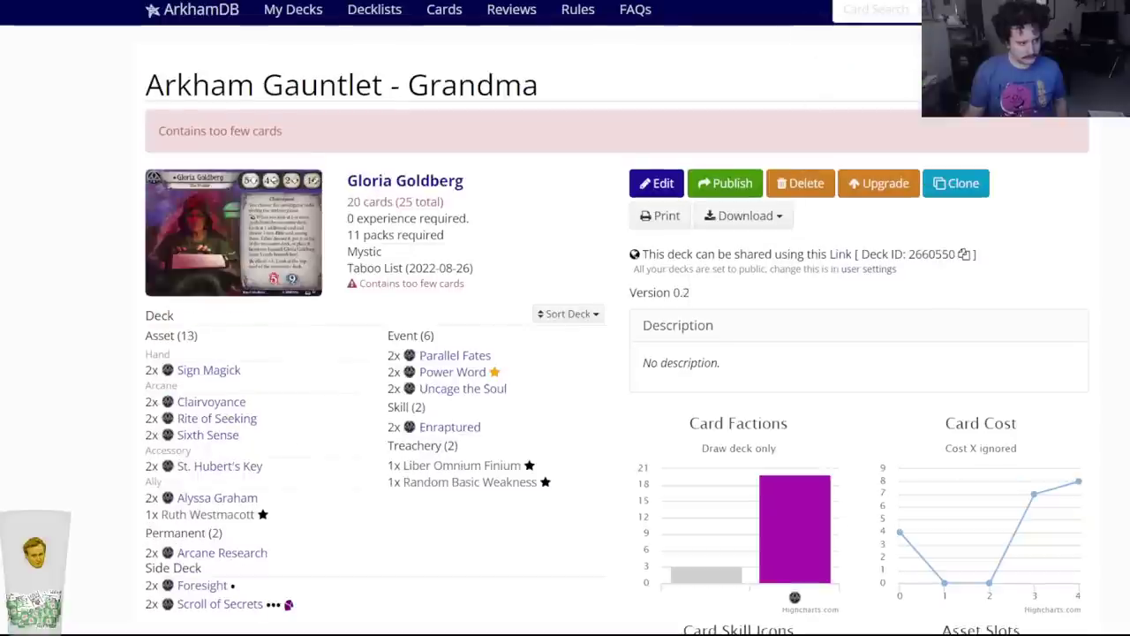
Look through the open Daisy Walker, Grandma, Jacqueline Fine, Rex Murphy and Minh Thi Phan decks in turn to compare their cards.
key("ctrl+shift+Tab")
key("ctrl+shift+Tab")
key("ctrl+Tab")
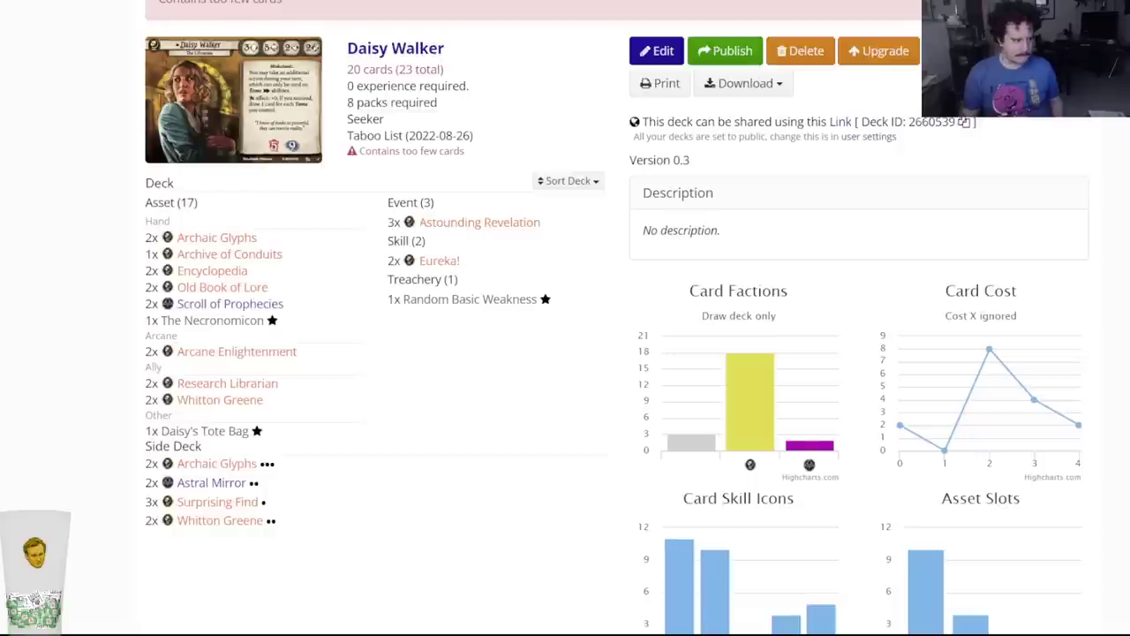
left_click(682, 3)
key("ctrl+Tab")
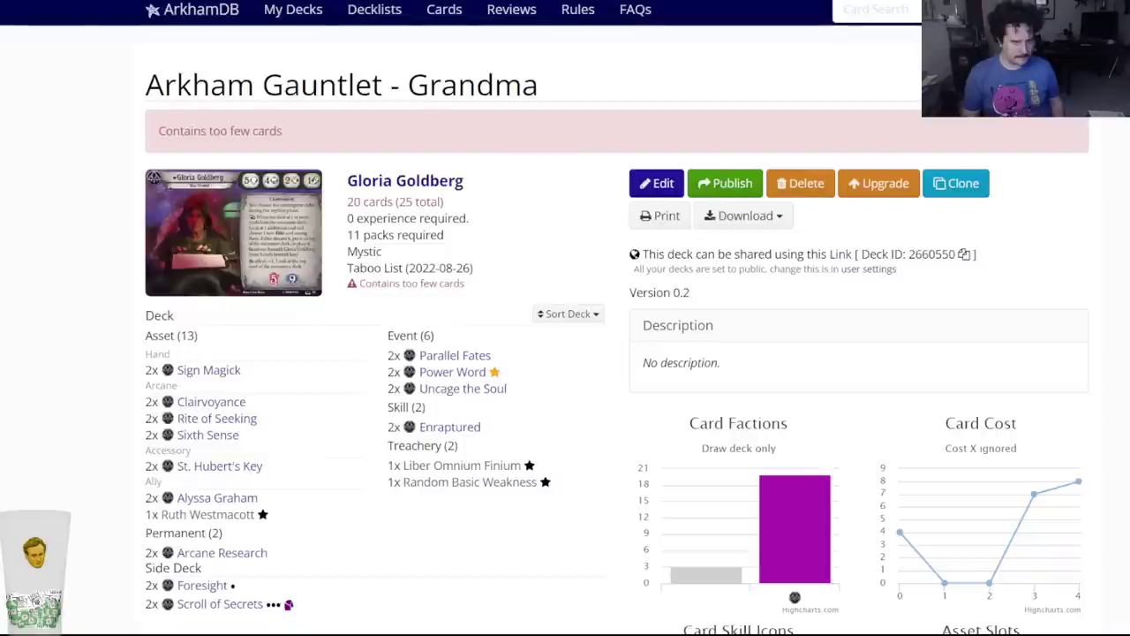
key("ctrl+Tab")
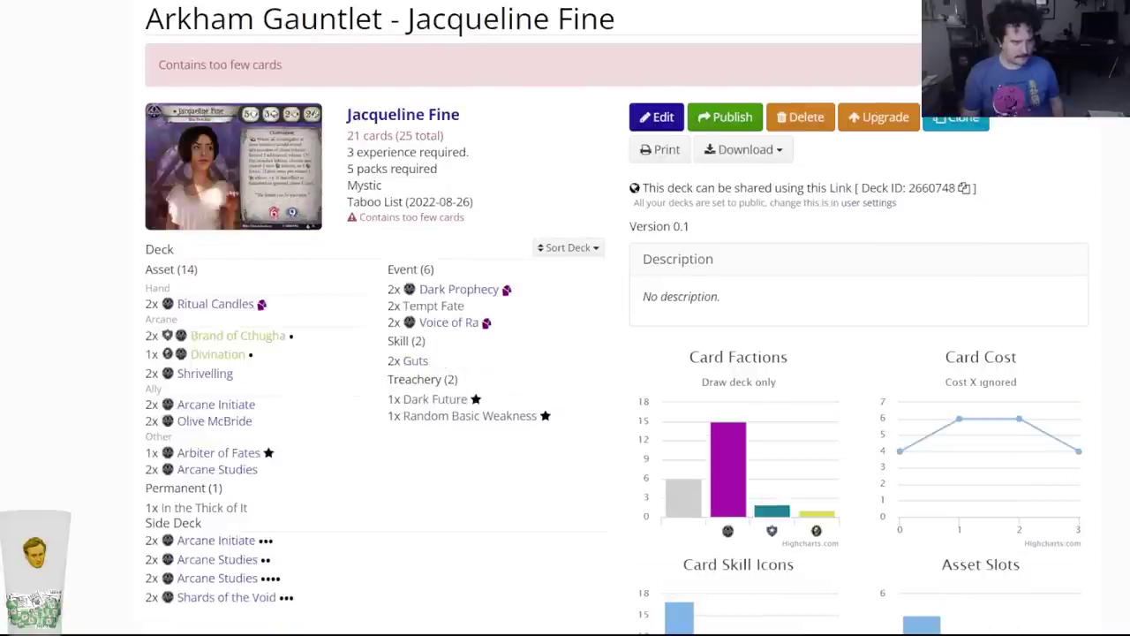
key("ctrl+Tab")
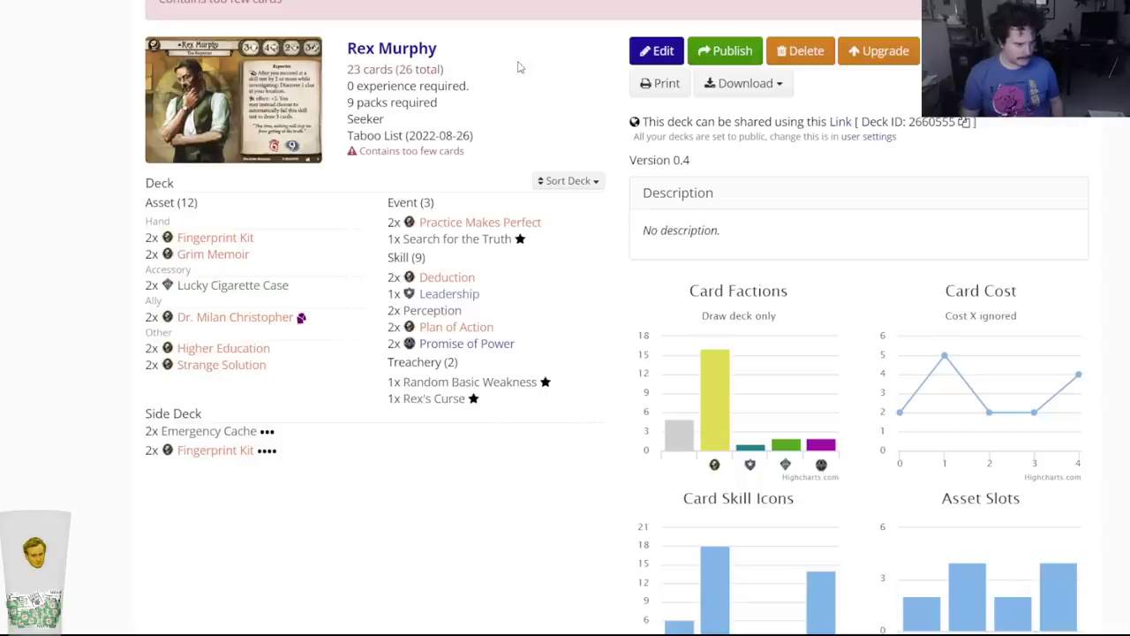
key("ctrl+Tab")
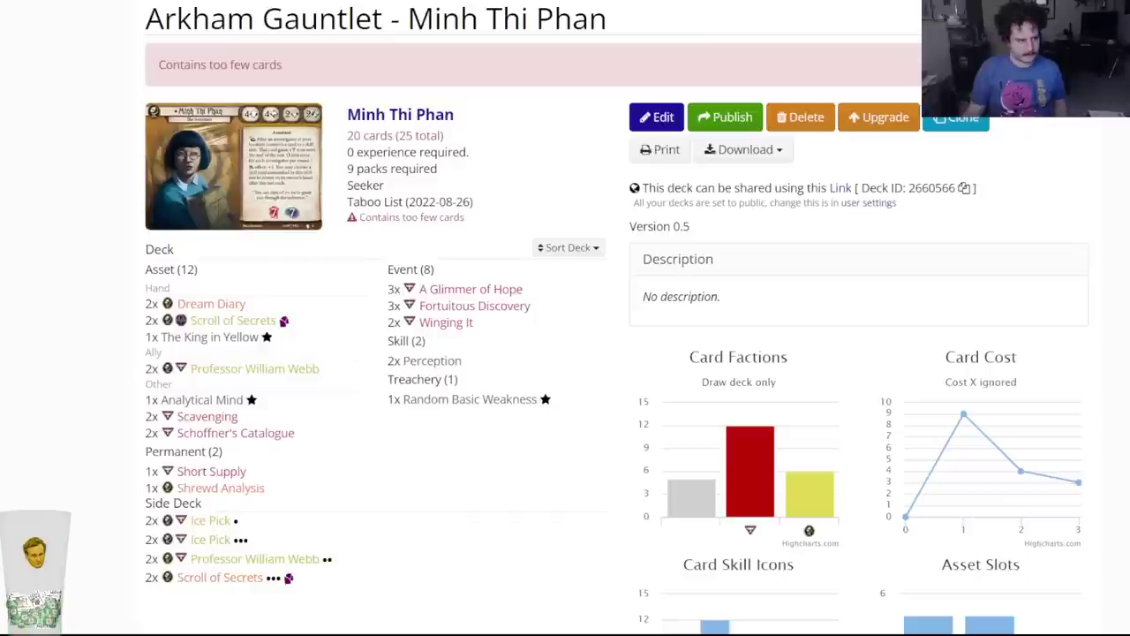
Return to the private deck list and look through its Arkham Gauntlet decks.
key("ctrl+Tab")
key("ctrl+Tab")
key("ctrl+Tab")
key("ctrl+Tab")
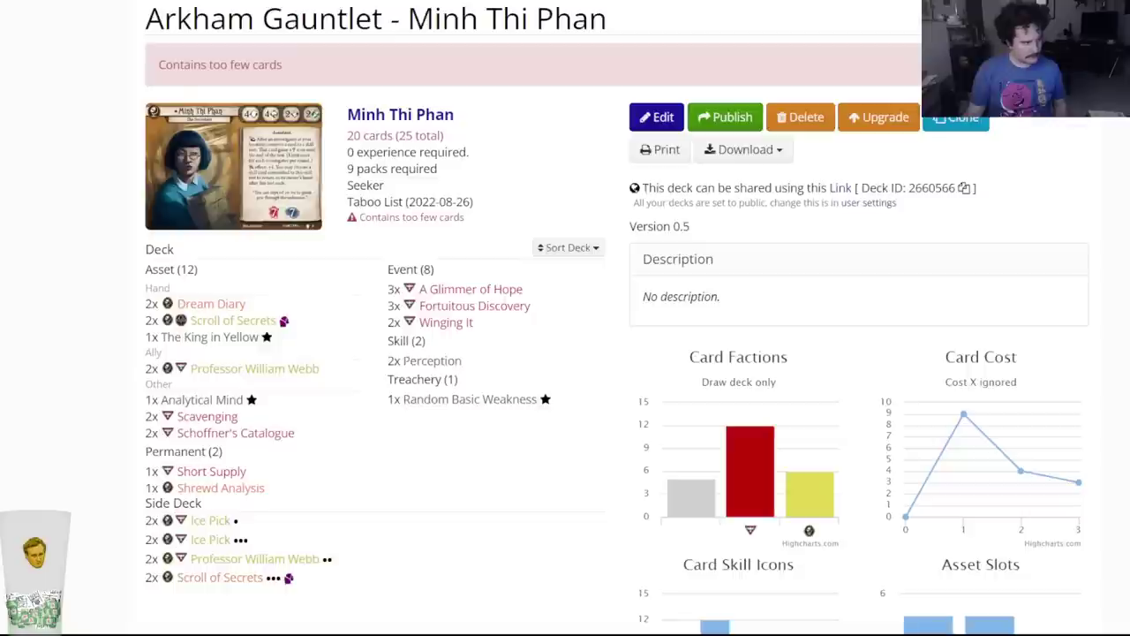
key("ctrl+Tab")
key("ctrl+Tab")
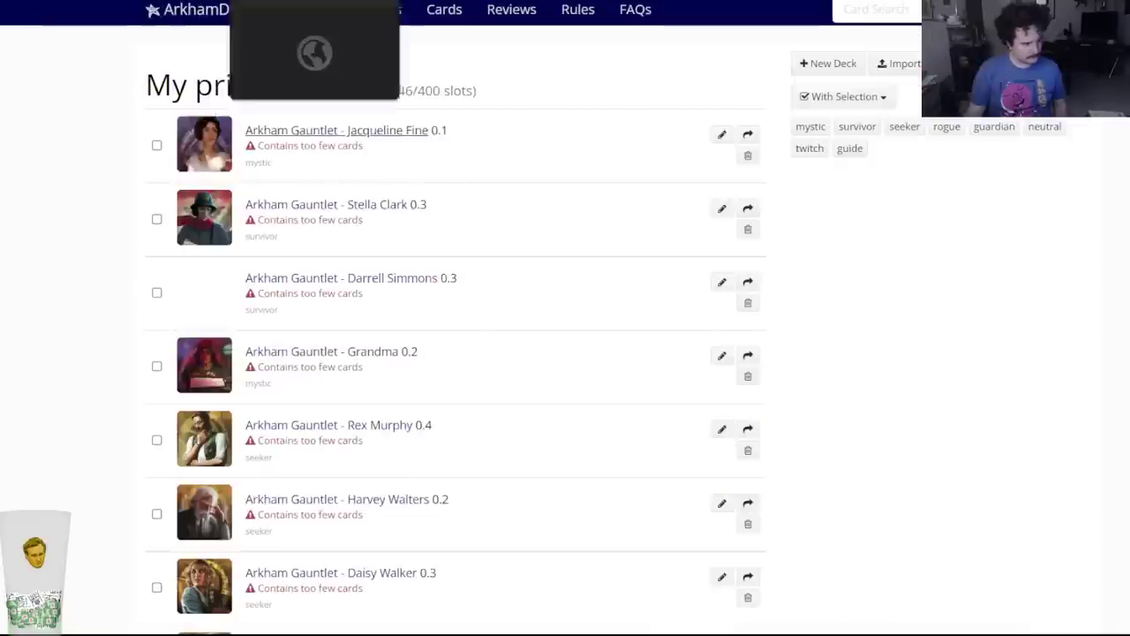
key("ctrl+Tab")
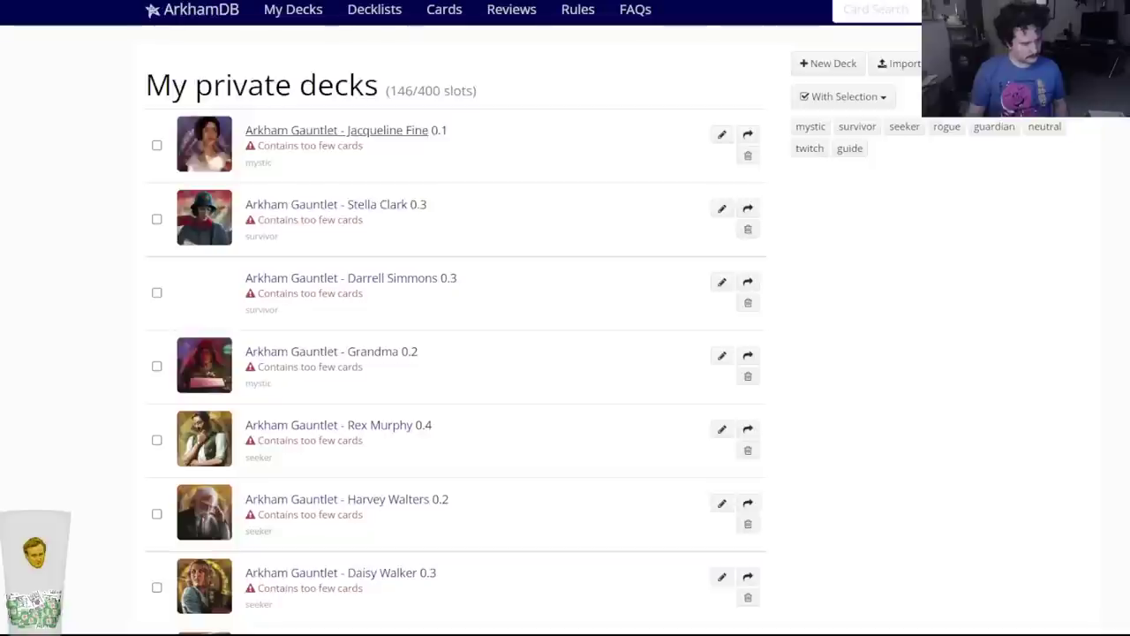
scroll(510, 423, "down", 3)
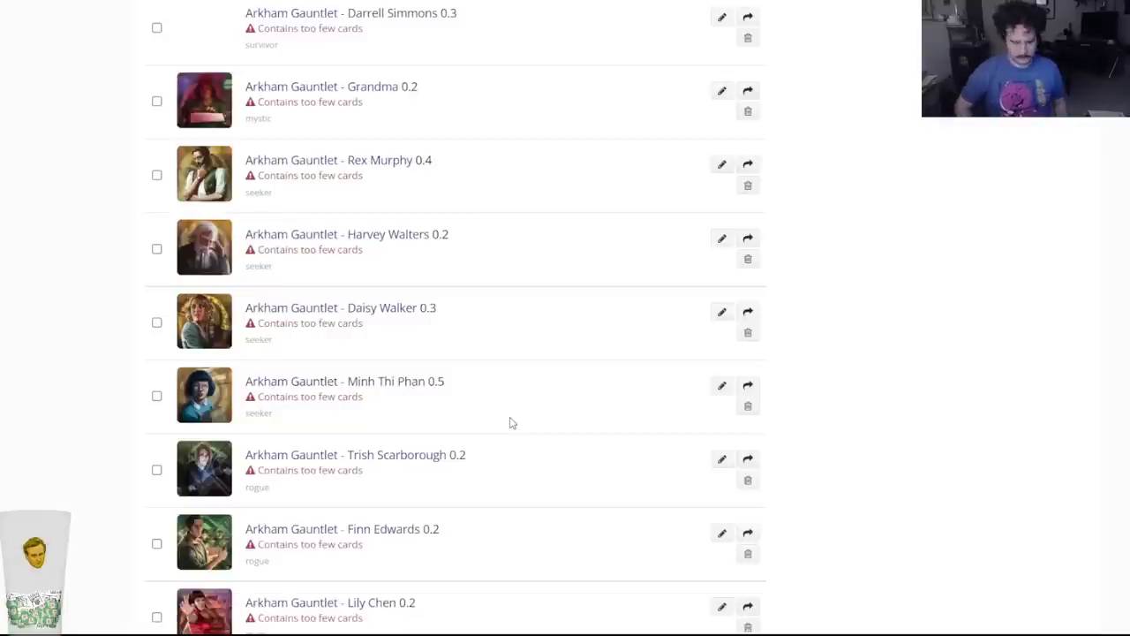
scroll(127, 265, "down", 2)
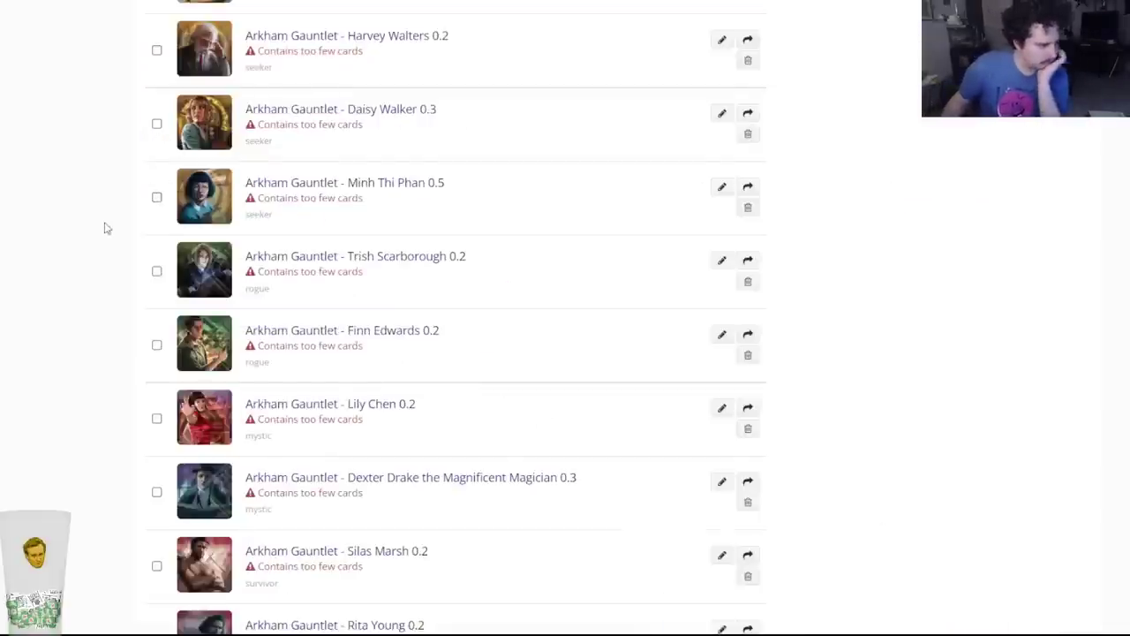
scroll(106, 227, "up", 5)
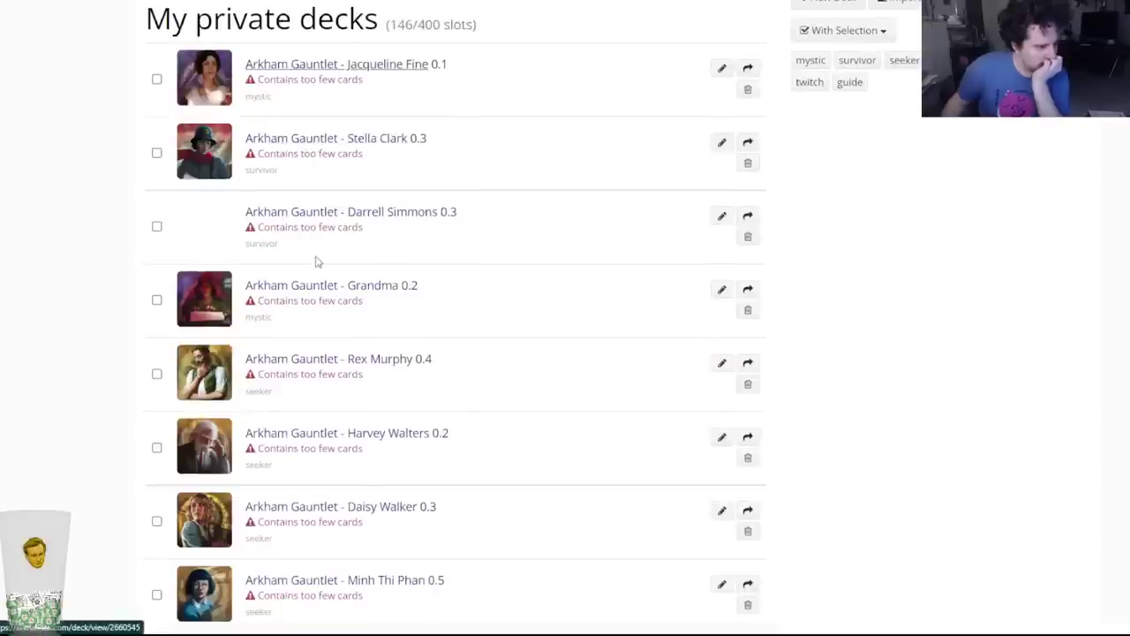
right_click(377, 63)
key("Escape")
left_click(377, 64)
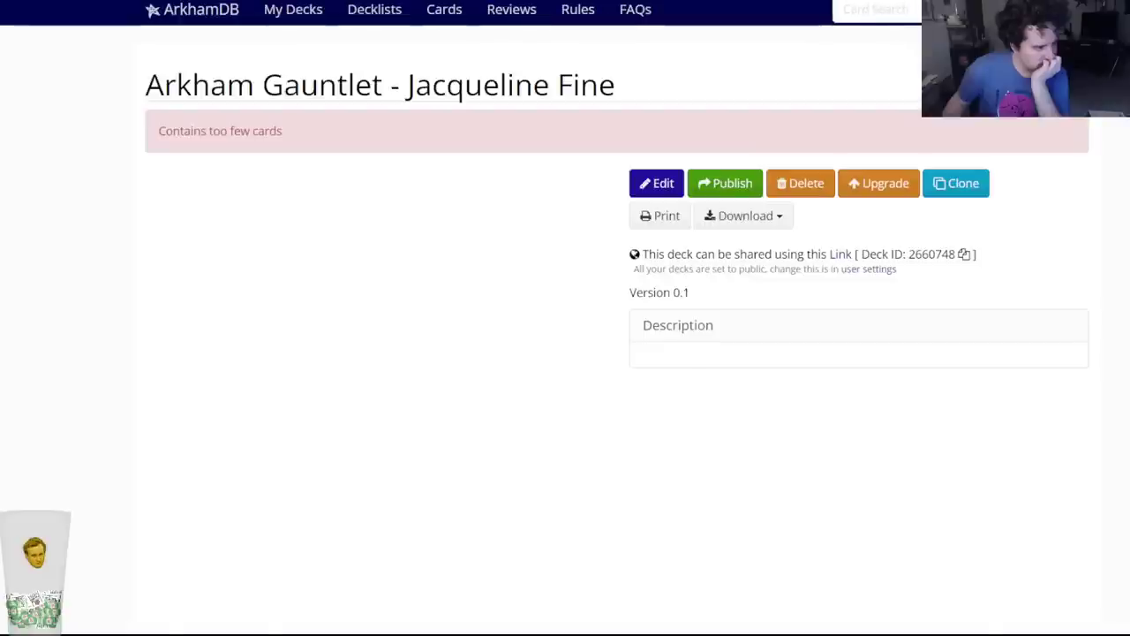
key("alt+Left")
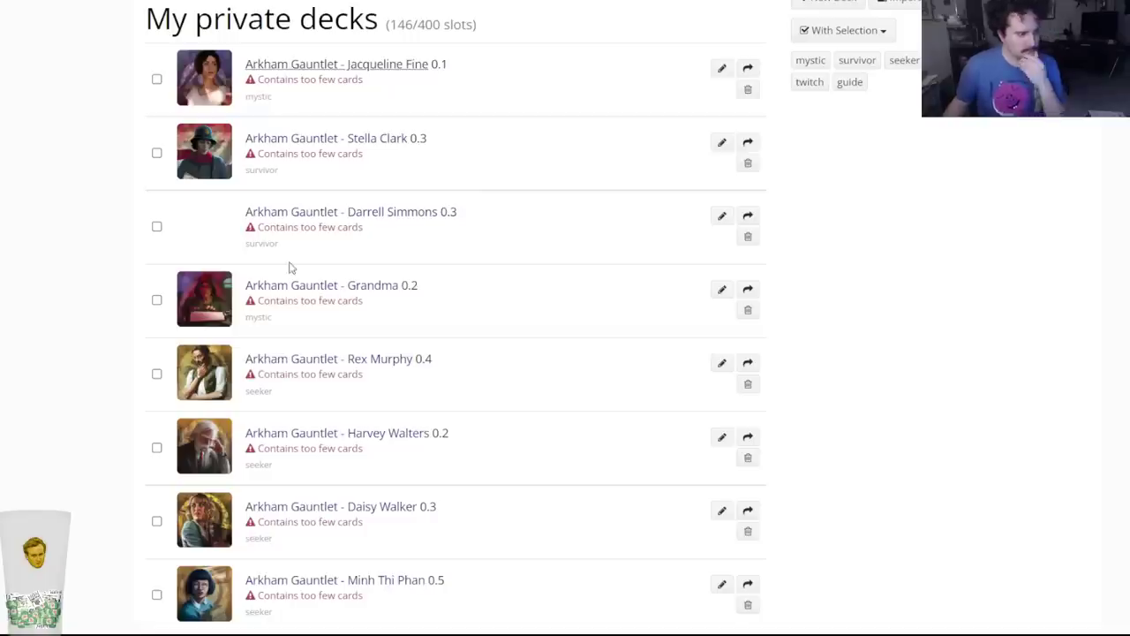
From the private deck list, open the Arkham Gauntlet - Leo Anderson deck separately, review its cards, and return to the list.
scroll(88, 356, "down", 5)
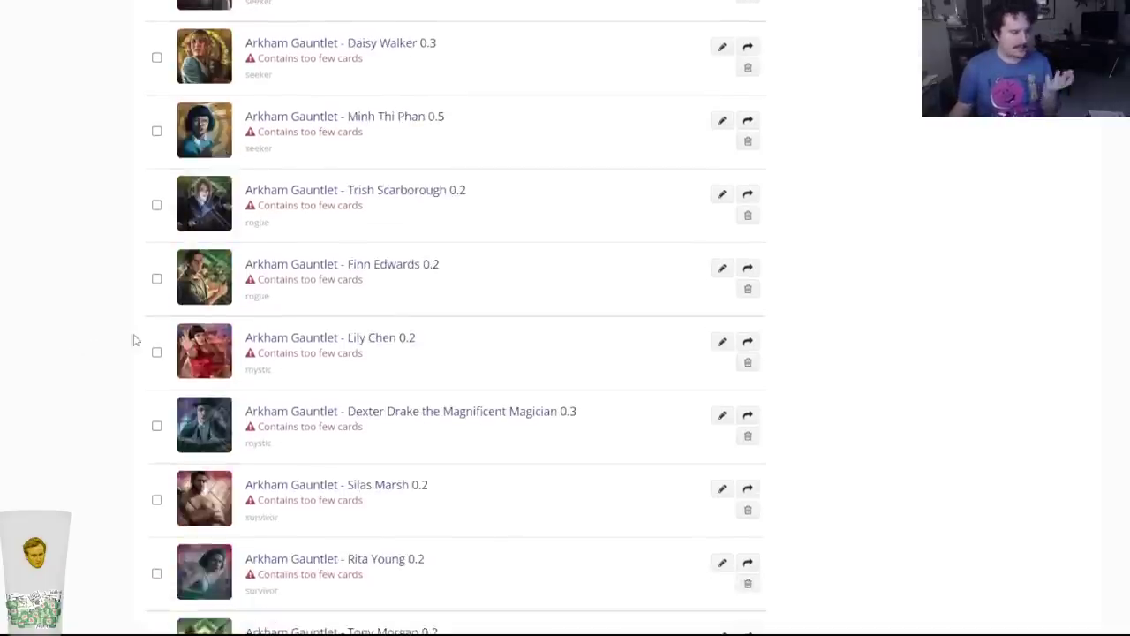
scroll(142, 338, "down", 1)
scroll(198, 341, "down", 3)
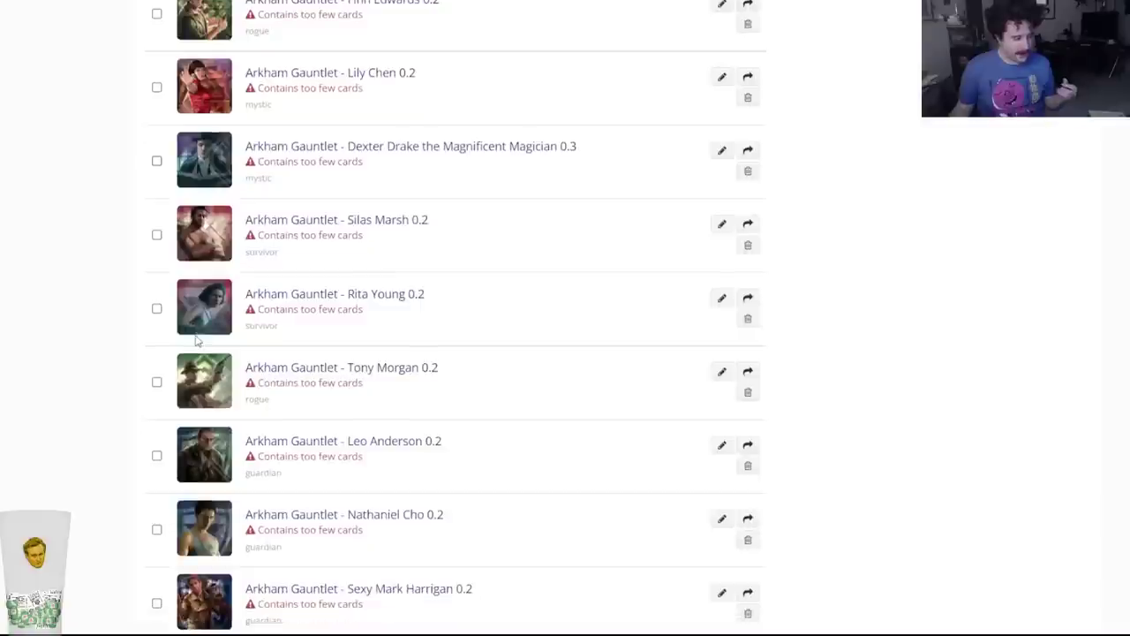
right_click(357, 441)
left_click(371, 443)
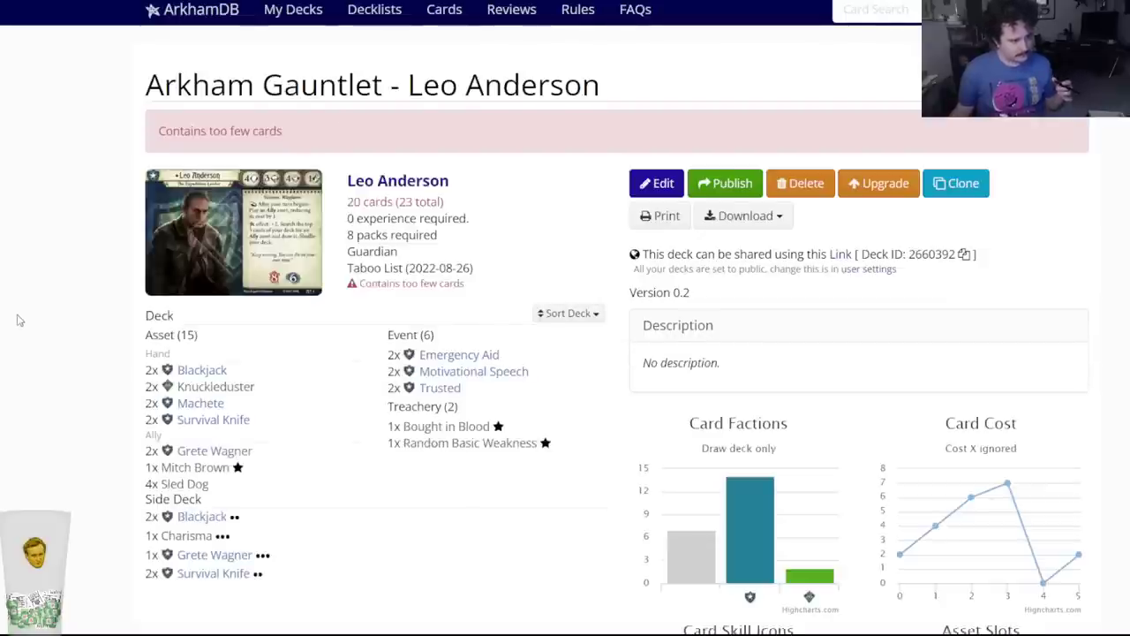
scroll(18, 328, "down", 1)
mouse_move(218, 466)
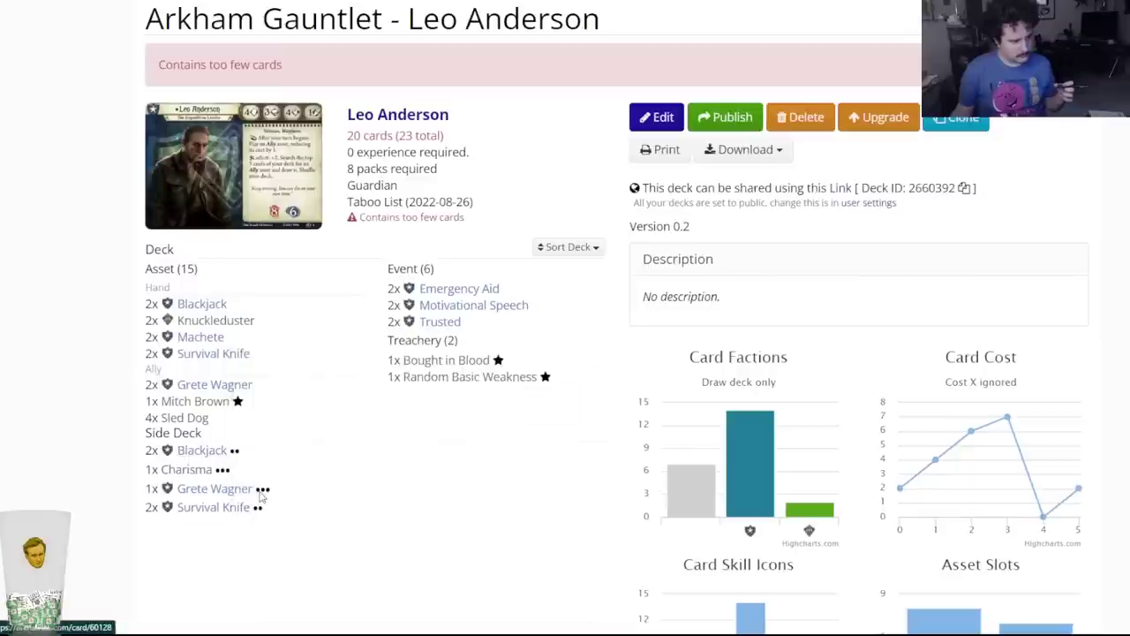
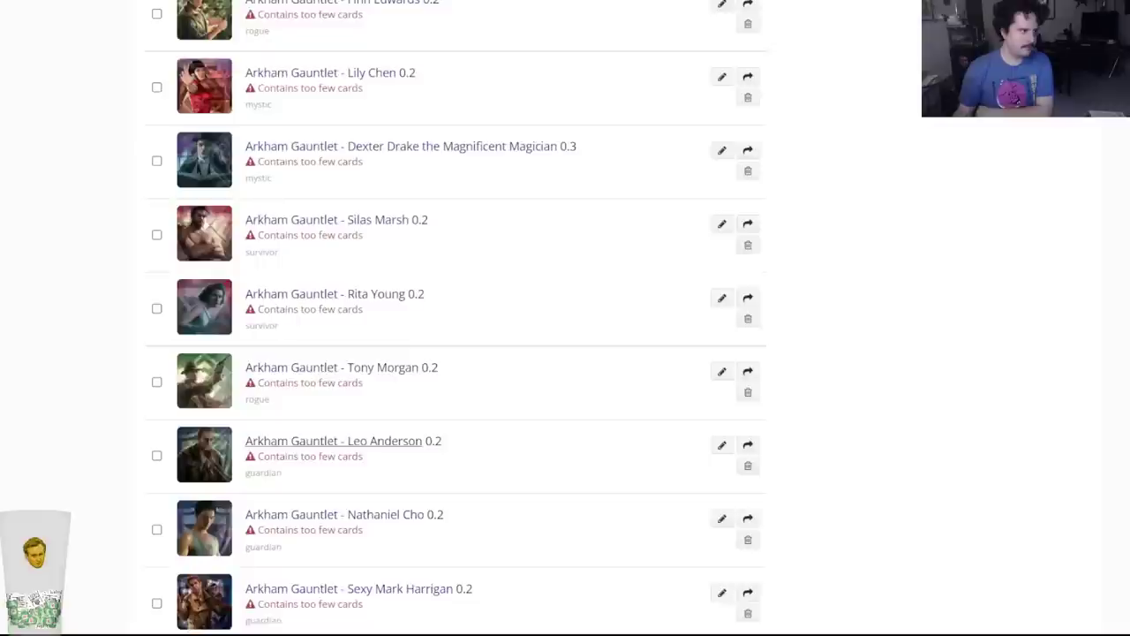
left_click(344, 441)
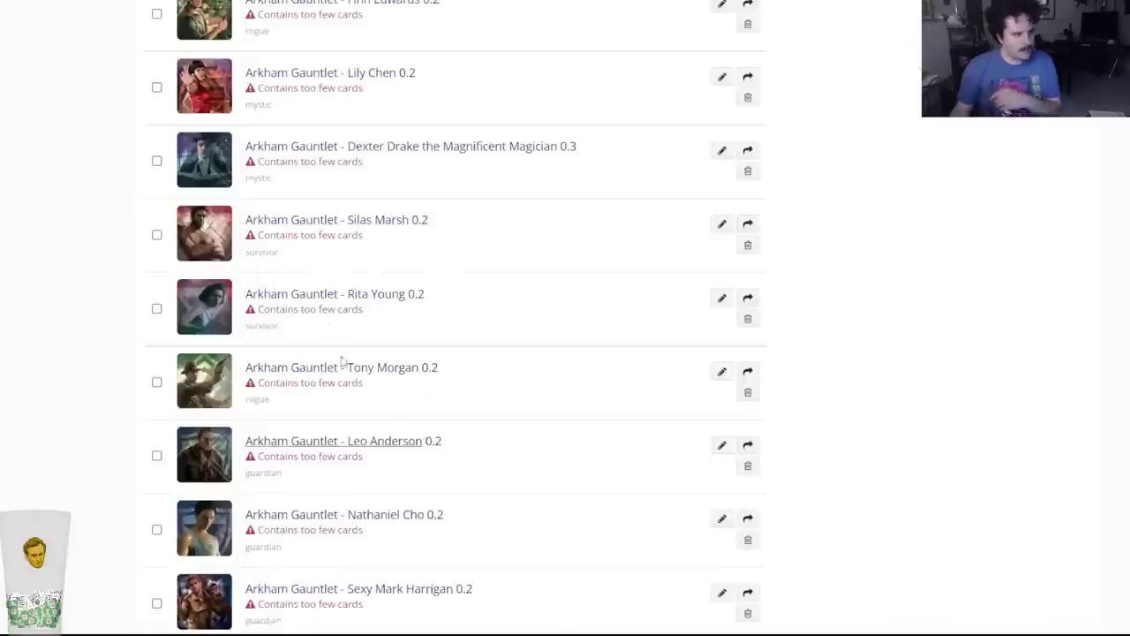
Open the Arkham Gauntlet - Tony Morgan deck separately, review its cards, and read the "Let God sort them out..." card.
right_click(342, 362)
key("Escape")
left_click(344, 368)
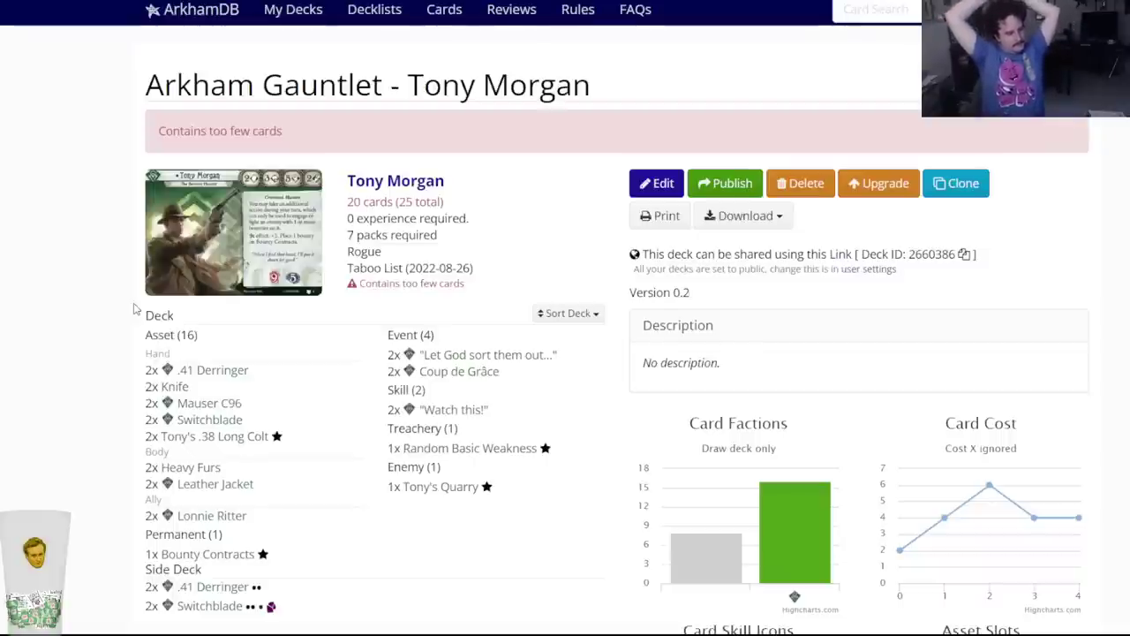
left_click(459, 356)
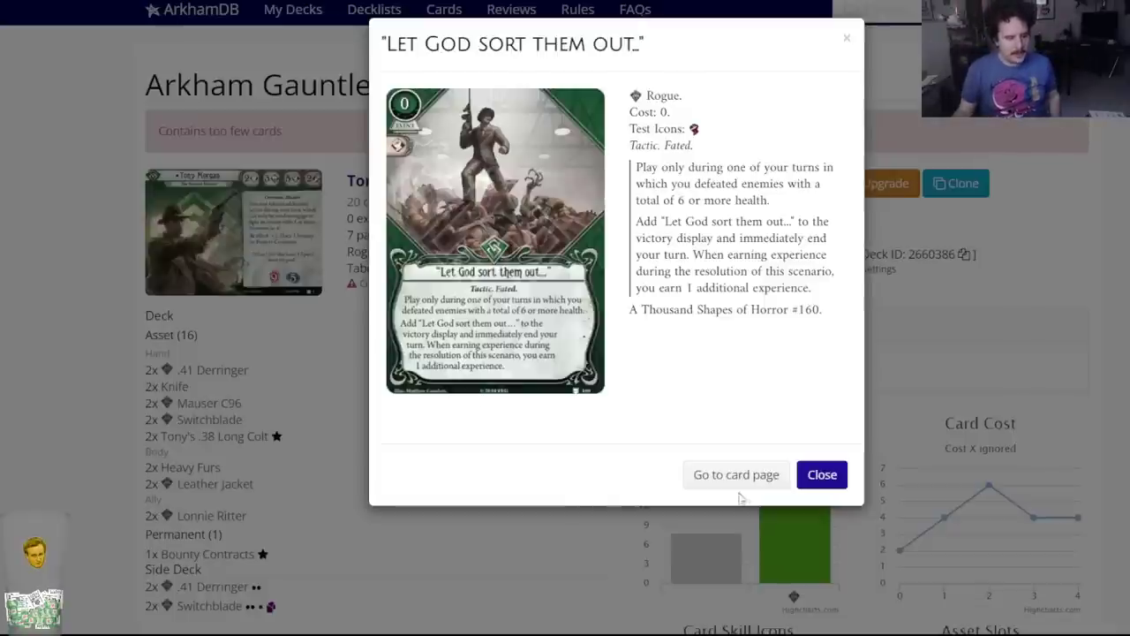
left_click(814, 477)
Switch to the Ultimate One Collection Challenge document in Google Docs and add "- Tony and Daisy" after Dunwich (2).
key("alt+Tab")
left_click(430, 128)
type("- Tony an")
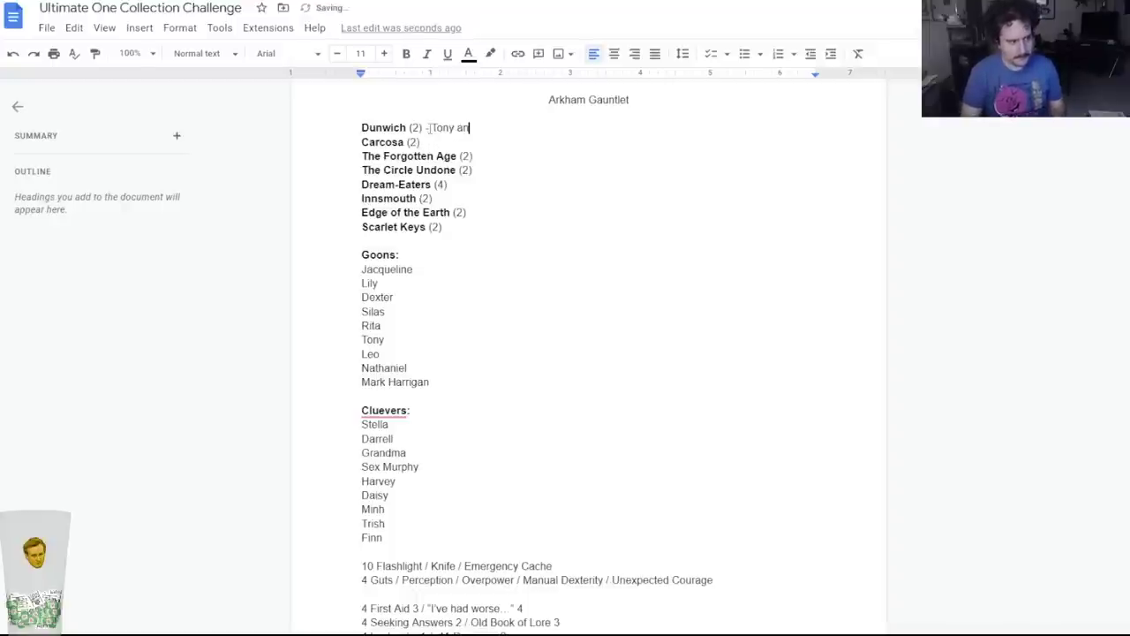
type("d Daisy")
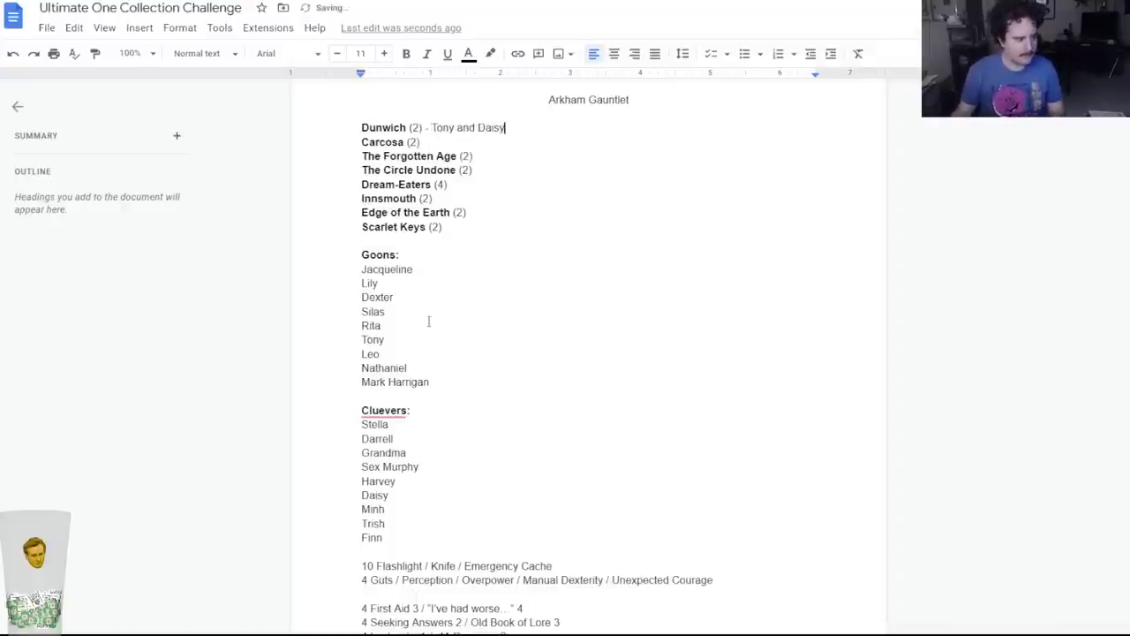
Remove Tony from the Goons list and Daisy from the Cluevers list, leaving no blank lines.
double_click(394, 339)
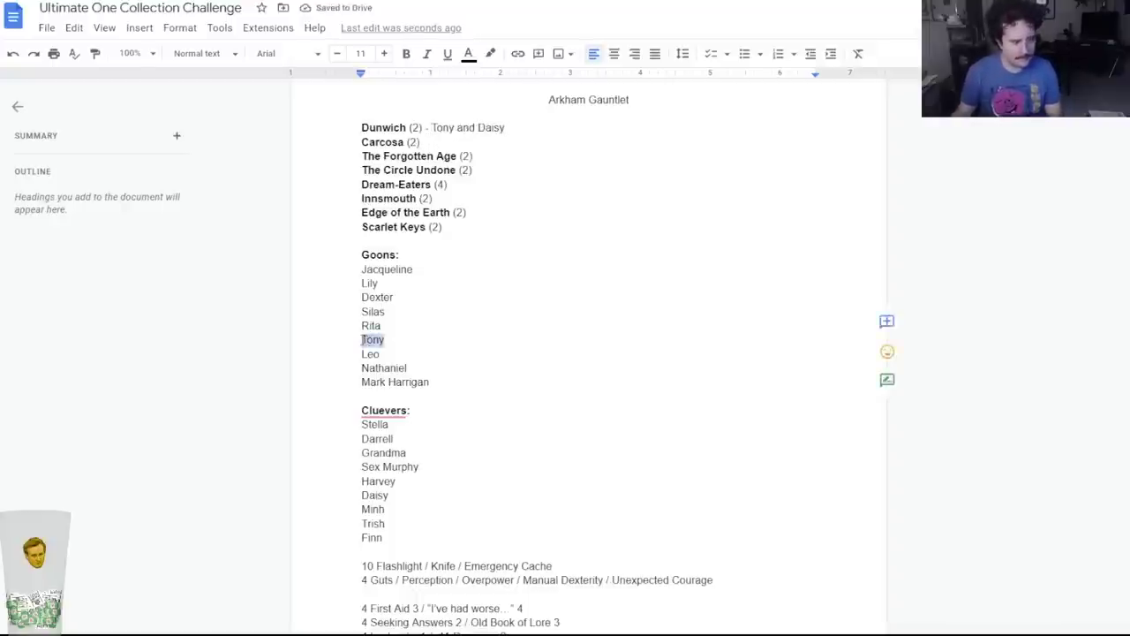
key("BackSpace")
key("BackSpace")
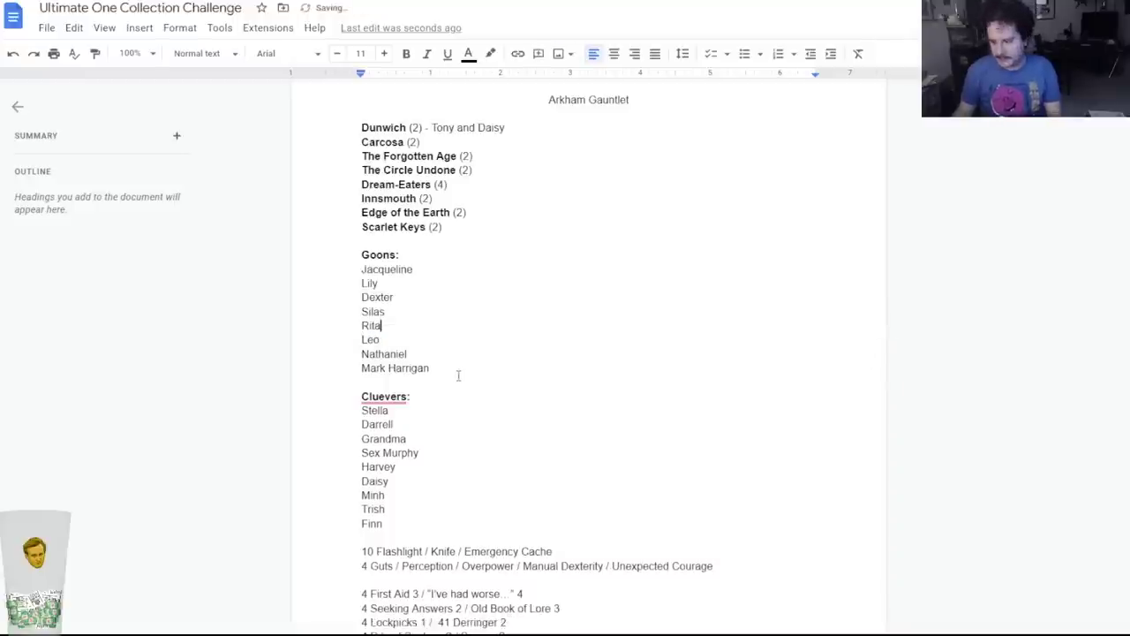
left_click_drag(391, 482, 348, 480)
key("BackSpace")
key("BackSpace")
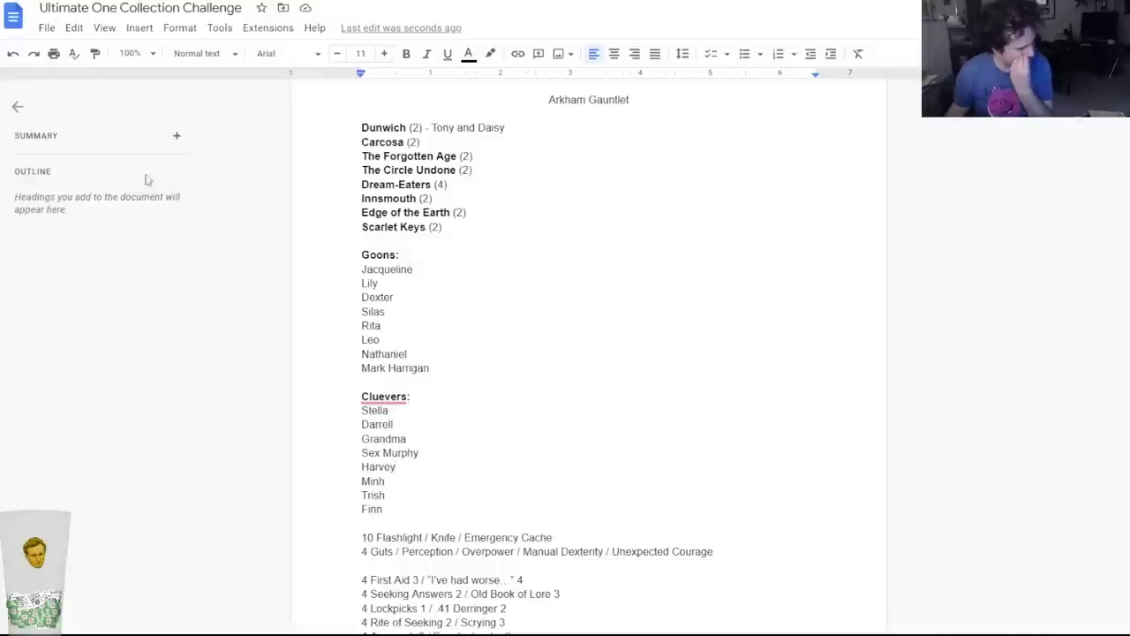
Add a dash after Carcosa (2) and remove the stray space before The Forgotten Age.
left_click(428, 144)
key("Right")
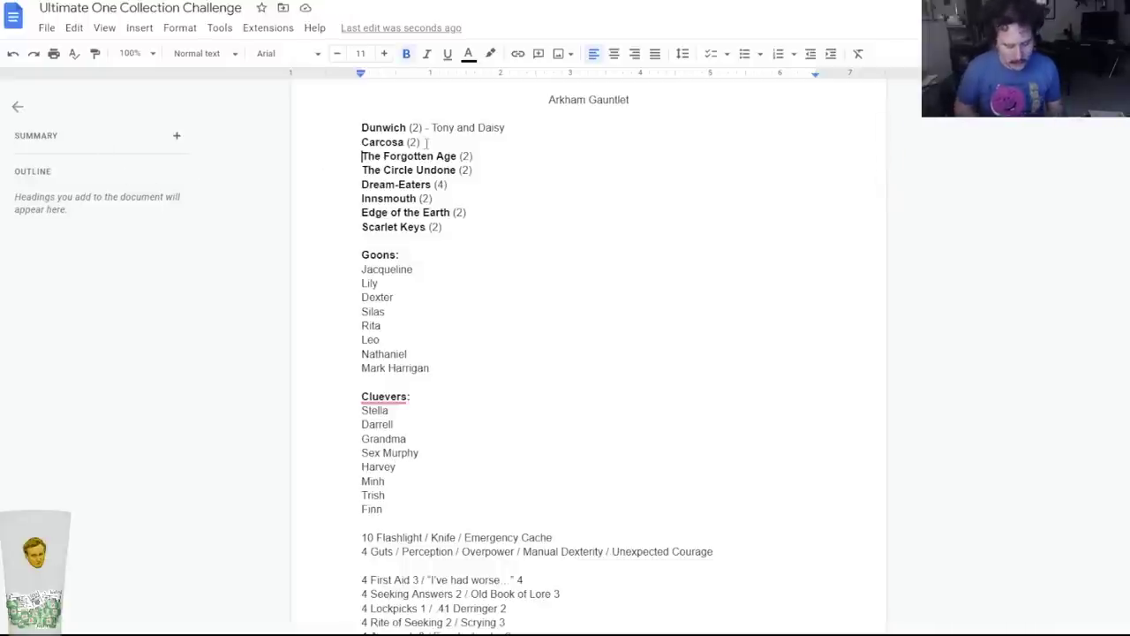
key("BackSpace")
left_click(428, 141)
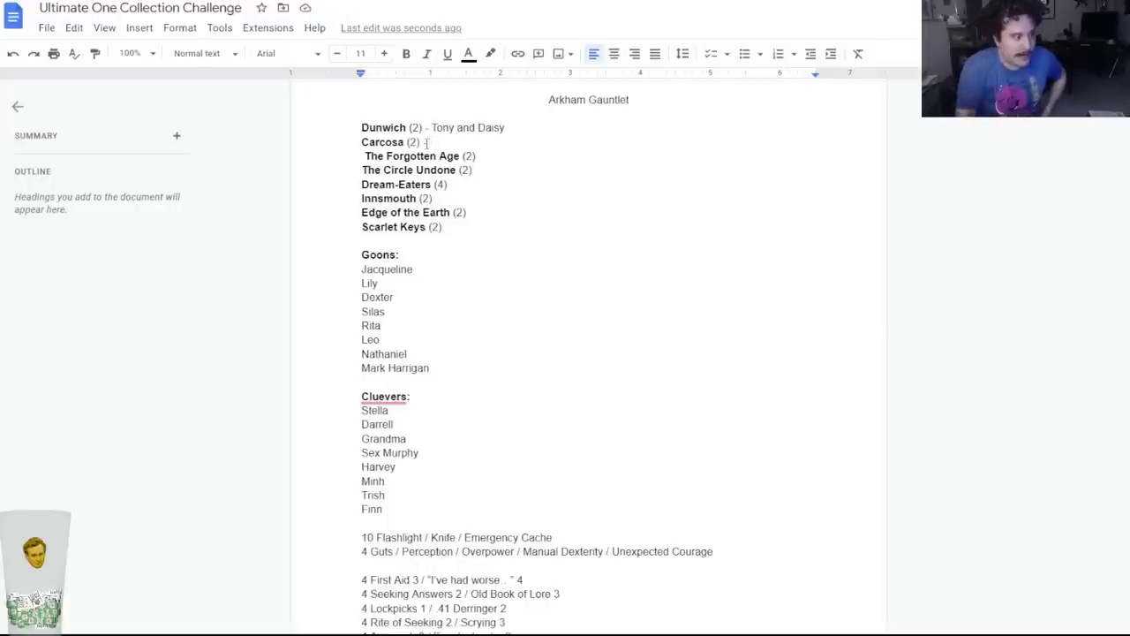
left_click(365, 156)
key("BackSpace")
left_click(484, 155)
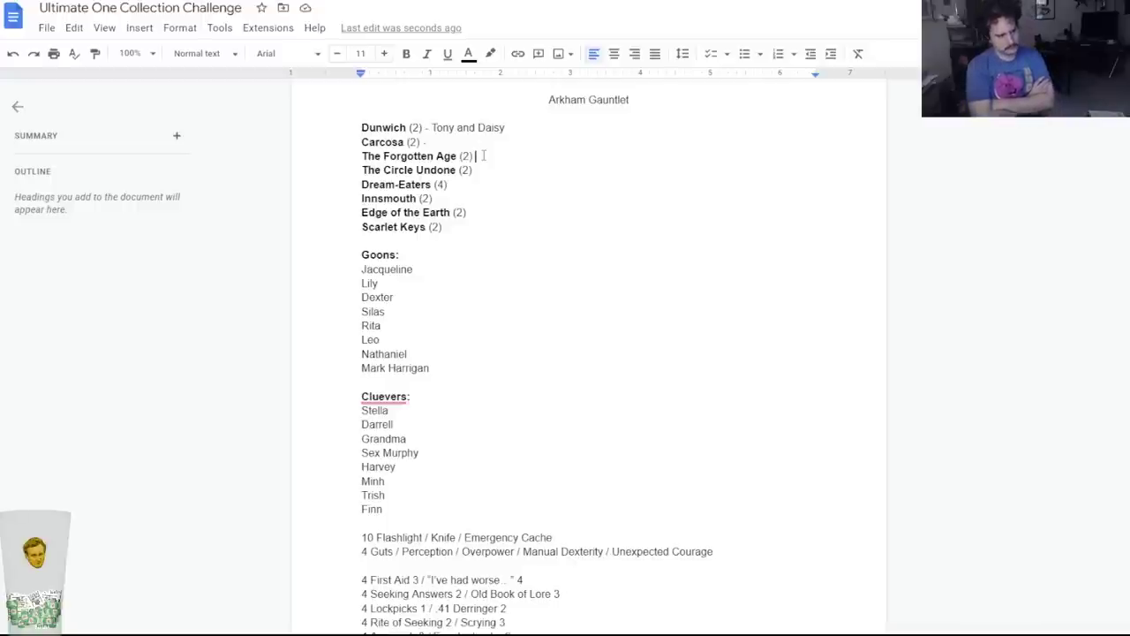
Return to the ArkhamDB private deck list, look through the Arkham Gauntlet decks, and open the Rex Murphy deck separately.
key("ctrl+Tab")
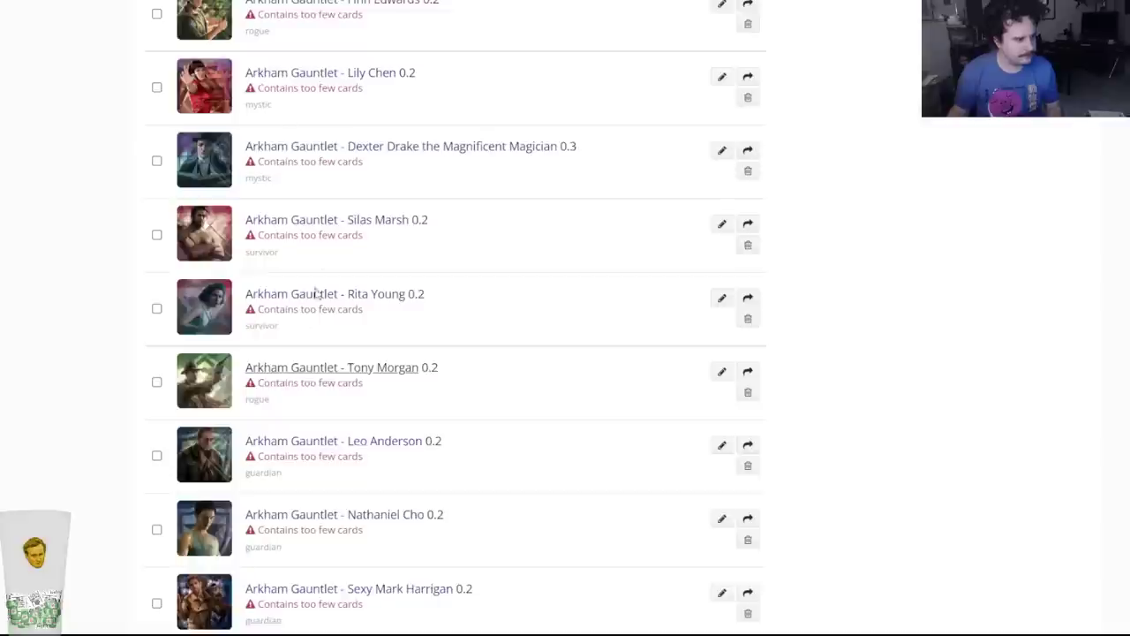
scroll(310, 381, "down", 5)
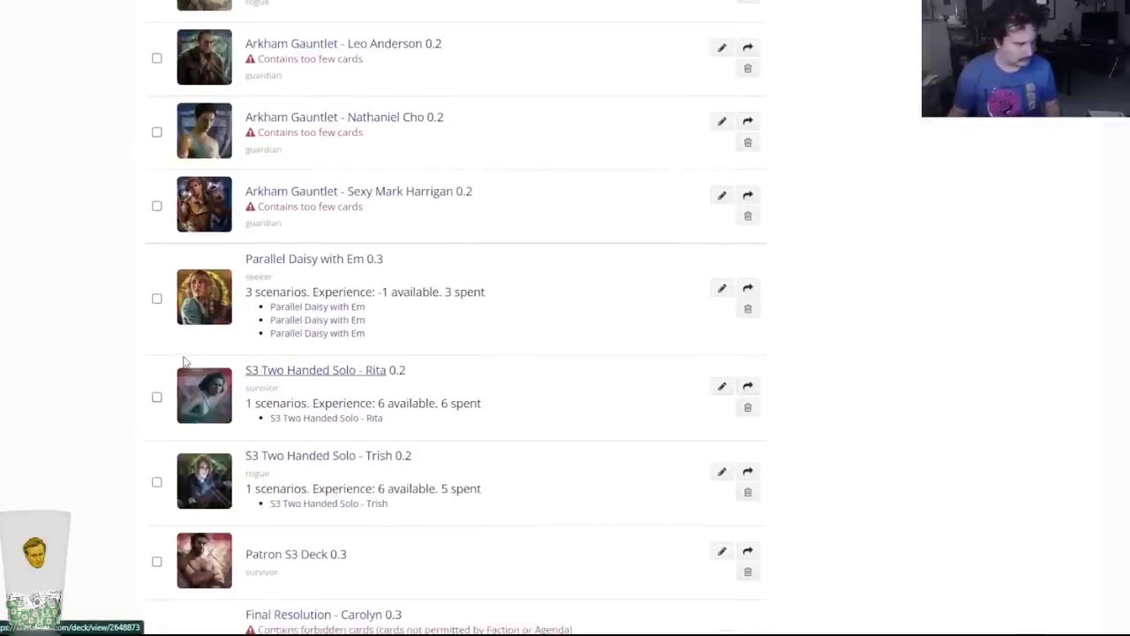
scroll(84, 401, "up", 5)
scroll(84, 402, "up", 5)
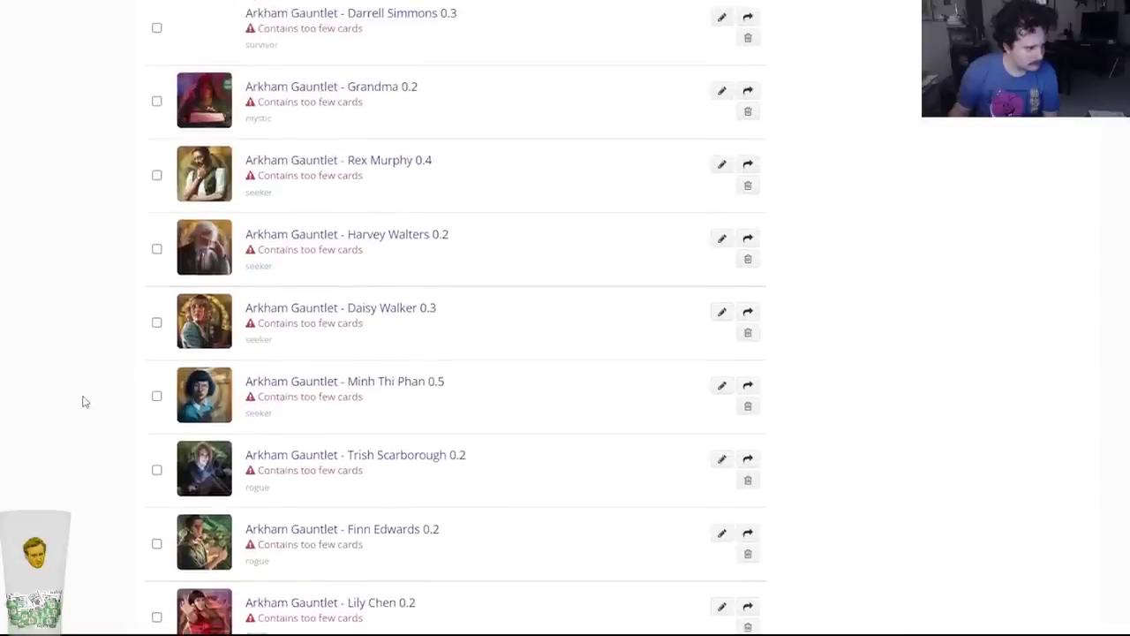
scroll(84, 402, "up", 2)
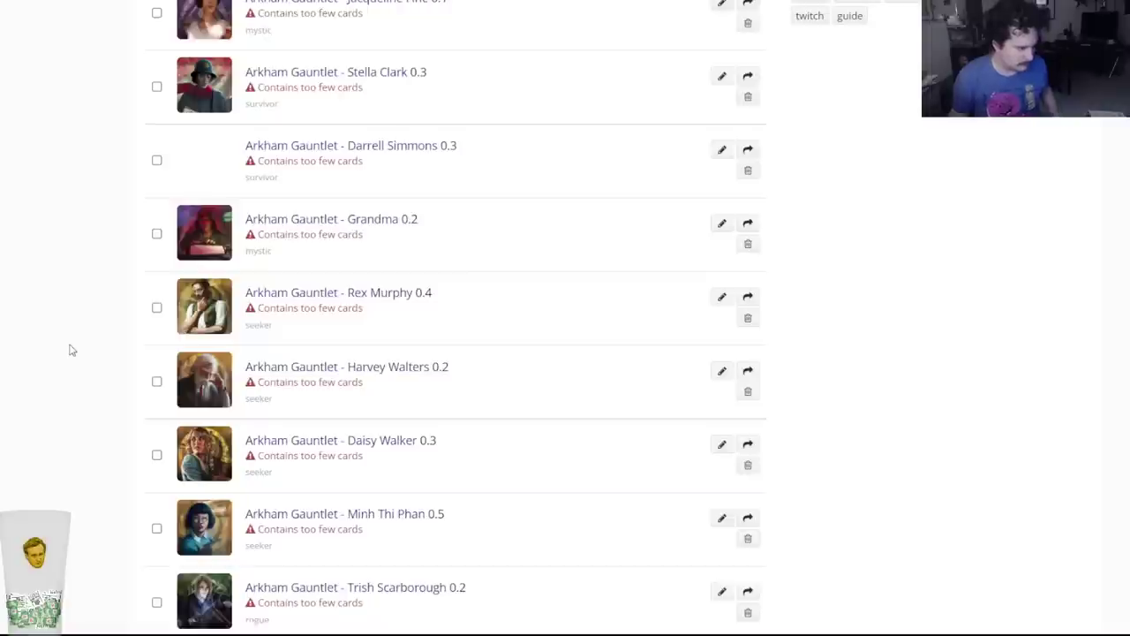
left_click(345, 292)
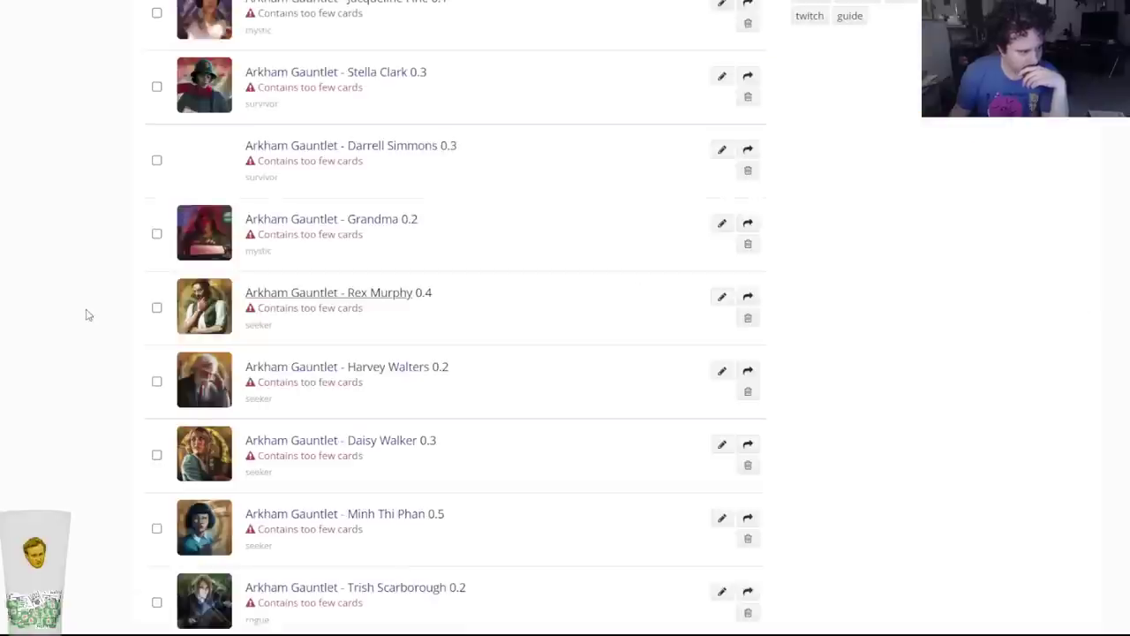
Look through the whole run of Arkham Gauntlet decks in the private deck list for possible investigator pairings.
scroll(88, 316, "down", 2)
scroll(86, 315, "down", 1)
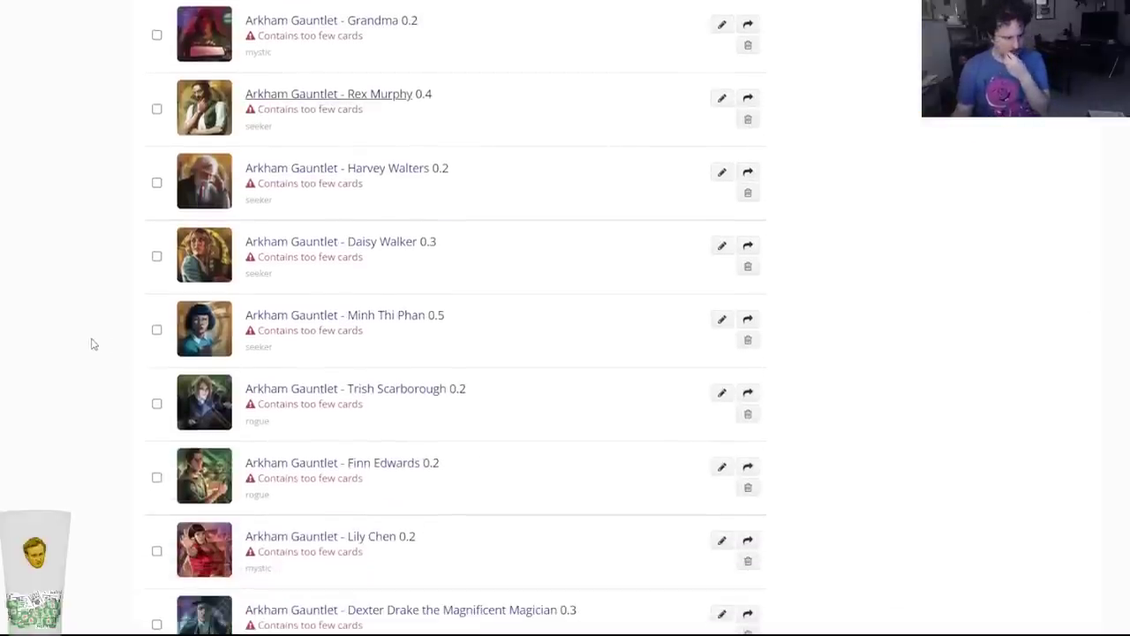
scroll(106, 367, "up", 2)
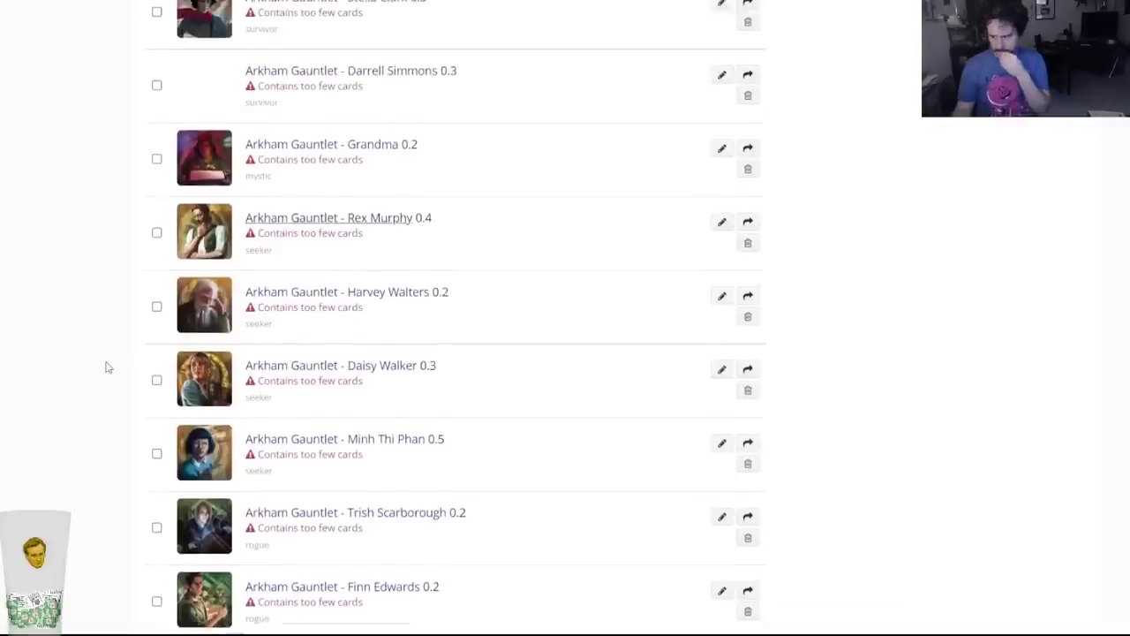
scroll(106, 368, "up", 4)
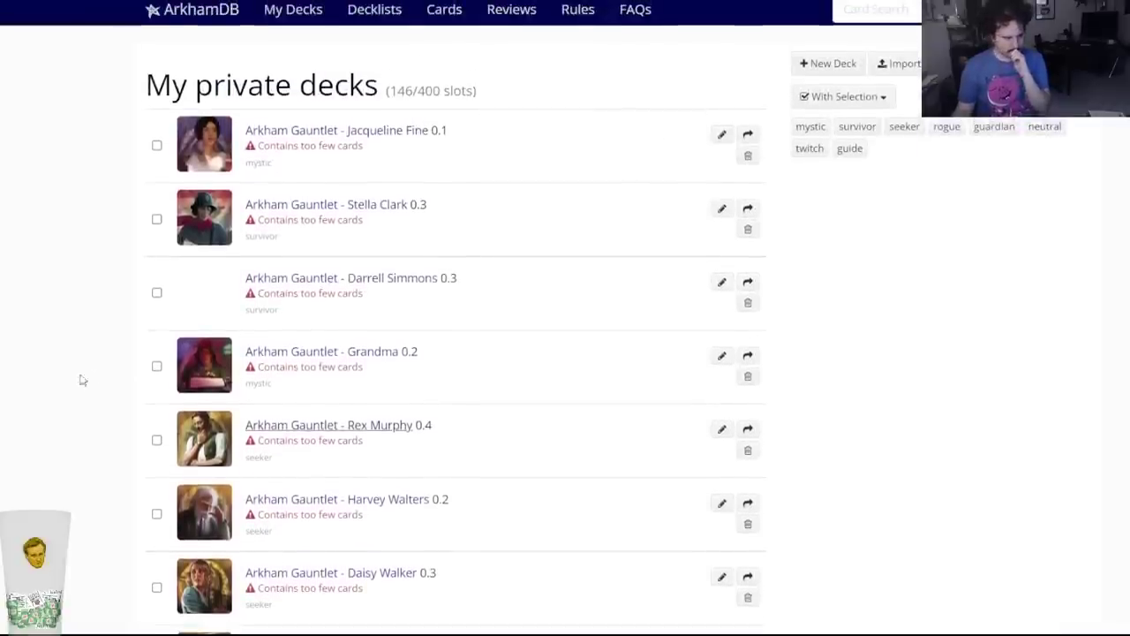
scroll(60, 421, "down", 2)
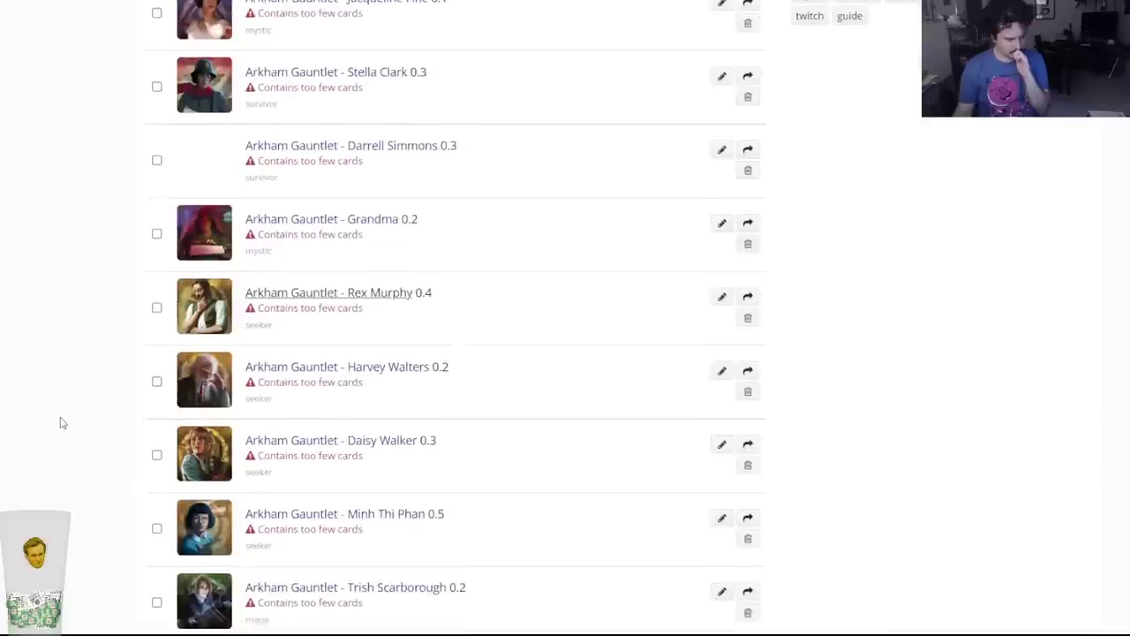
scroll(61, 423, "down", 3)
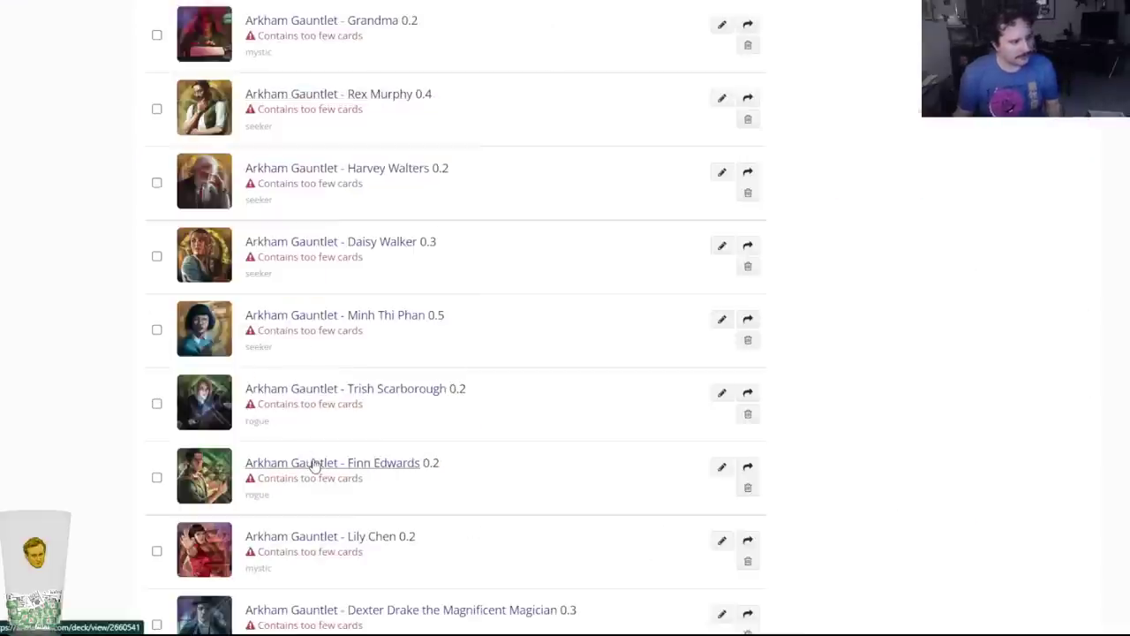
scroll(314, 466, "down", 7)
scroll(318, 484, "up", 11)
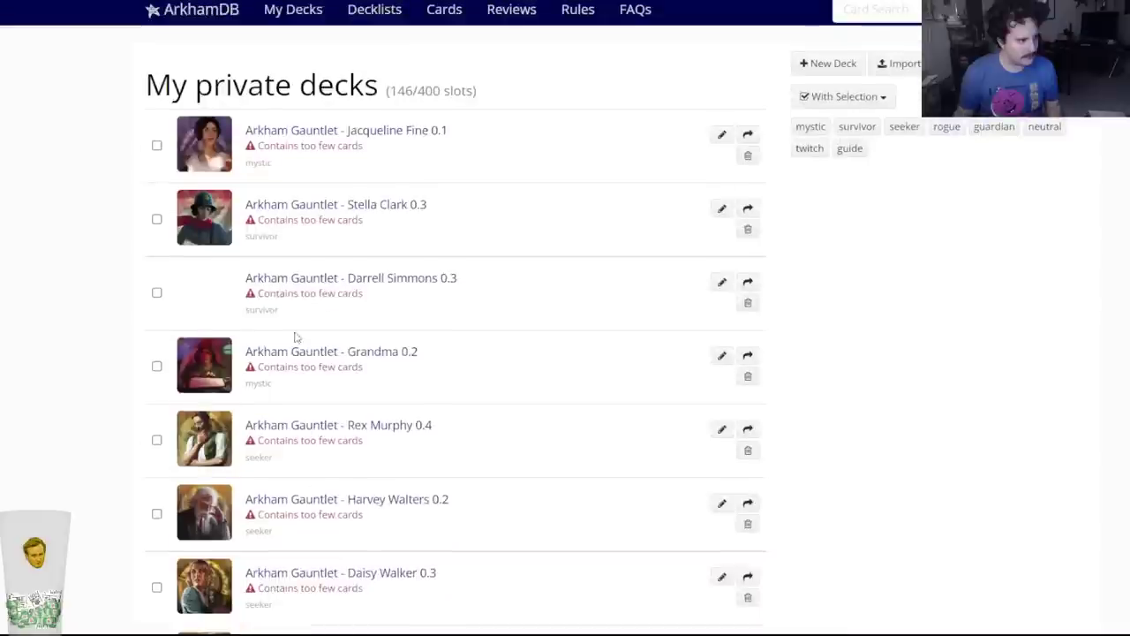
Open the Jacqueline Fine deck and compare its cards with the Finn Edwards deck, switching back and forth between them.
left_click(352, 133)
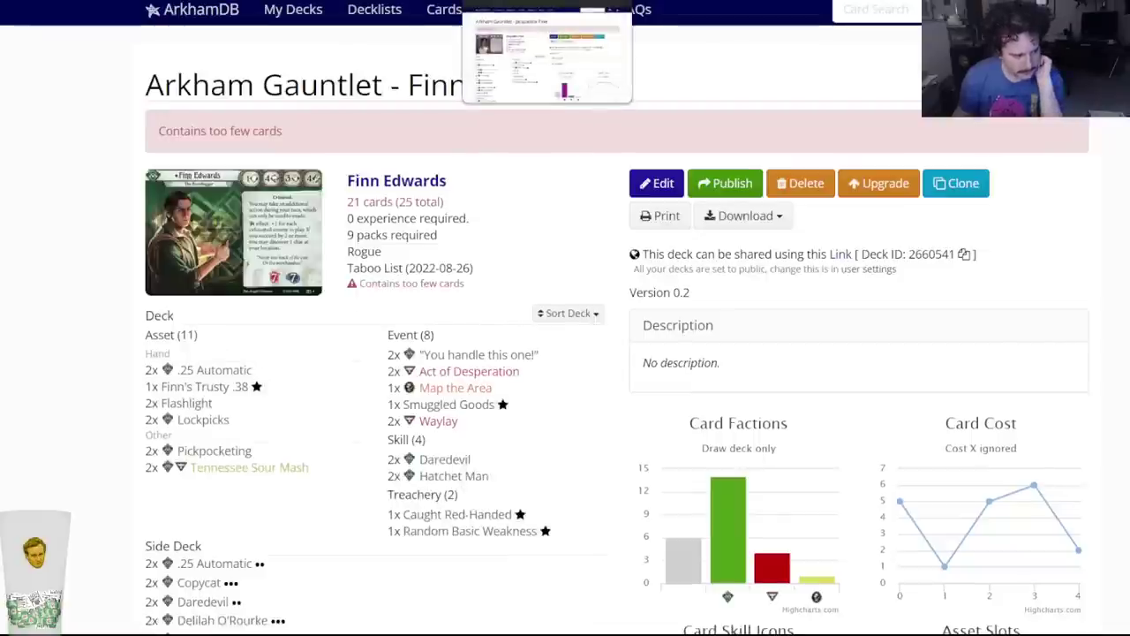
key("ctrl+Tab")
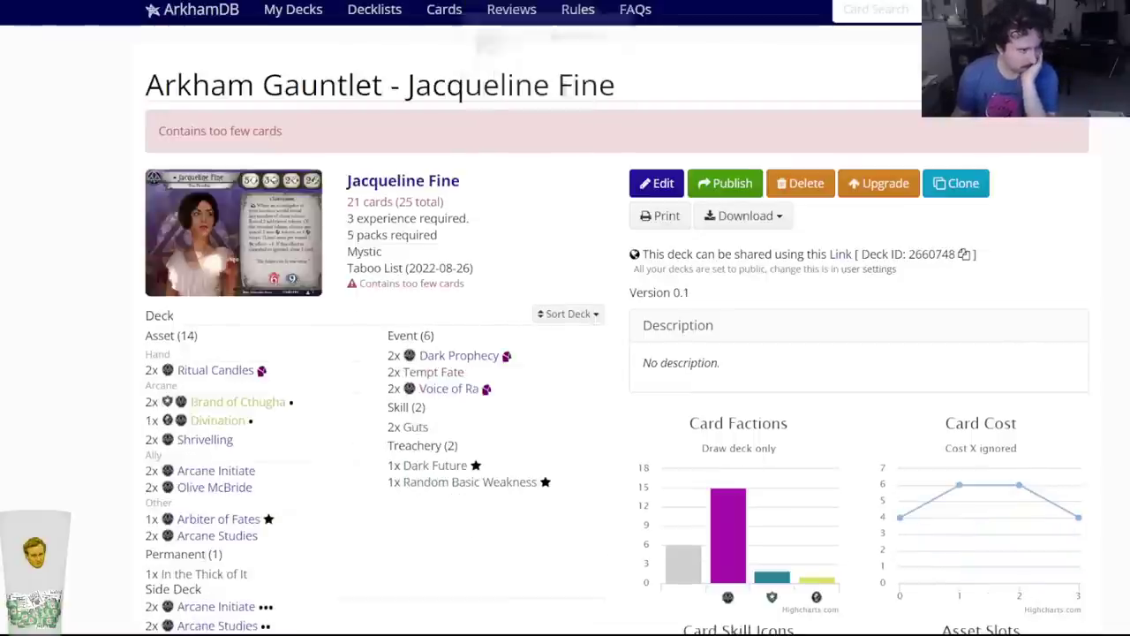
key("ctrl+Tab")
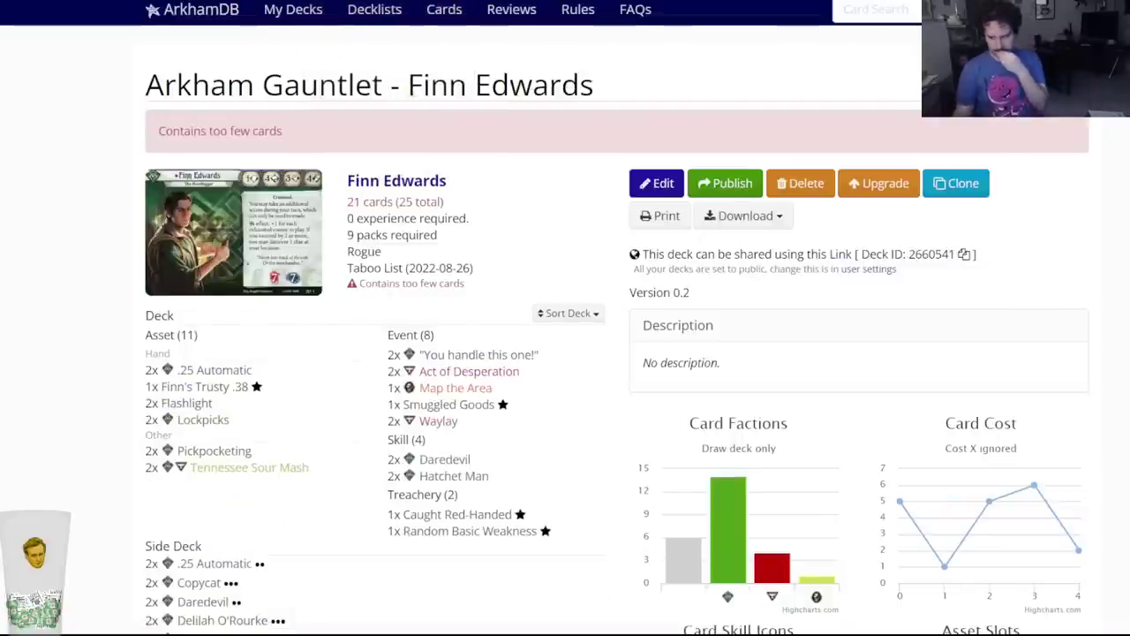
key("ctrl+Tab")
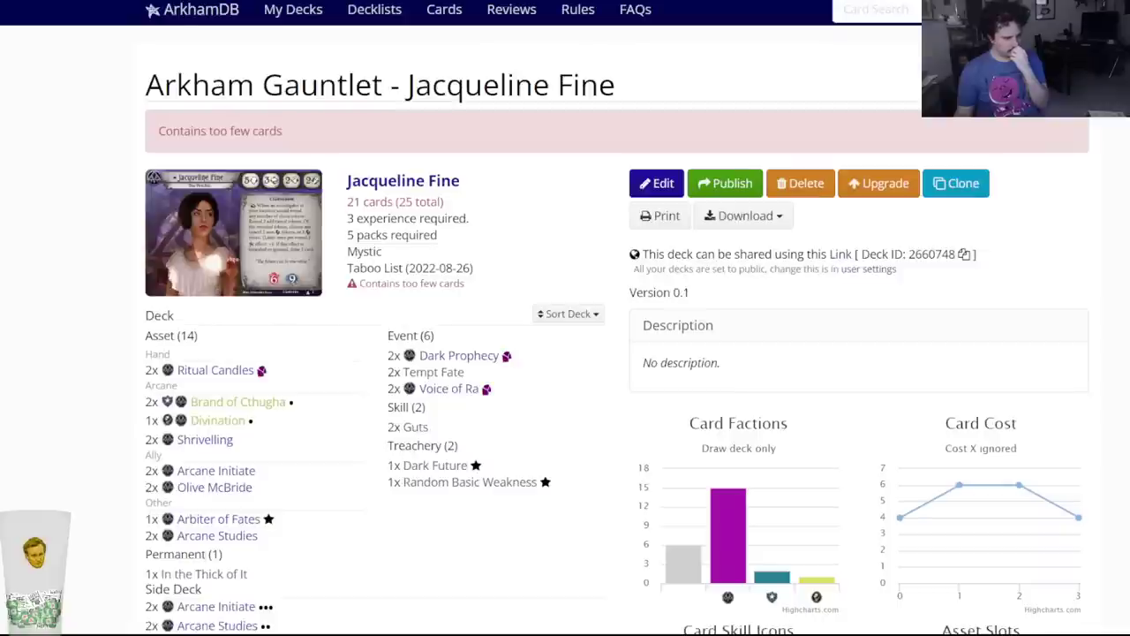
key("ctrl+Tab")
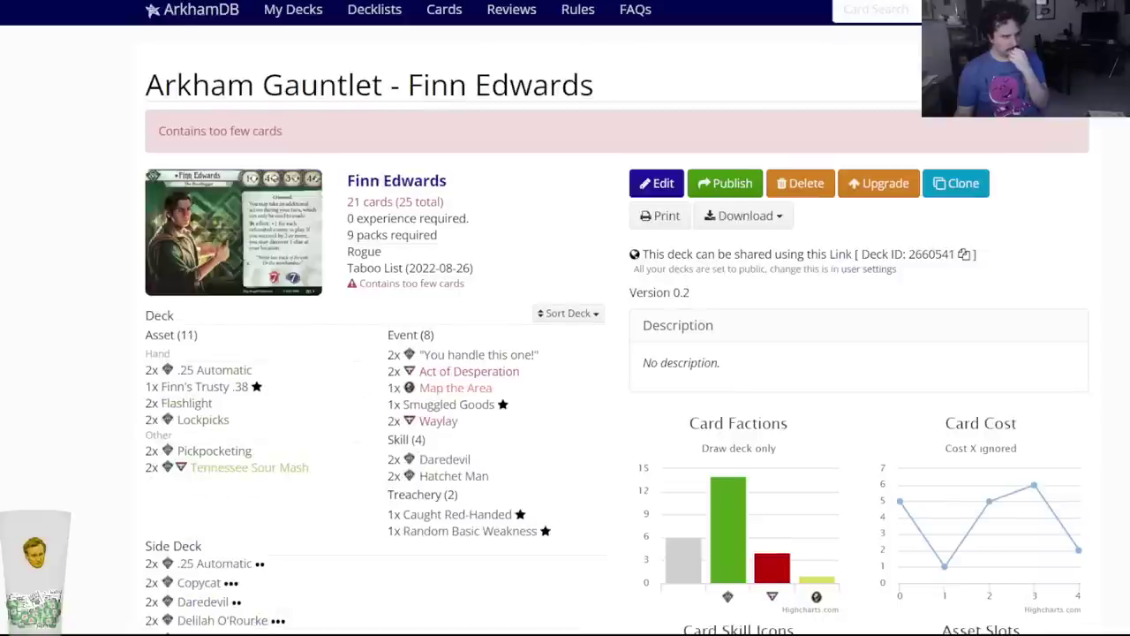
key("alt+Tab")
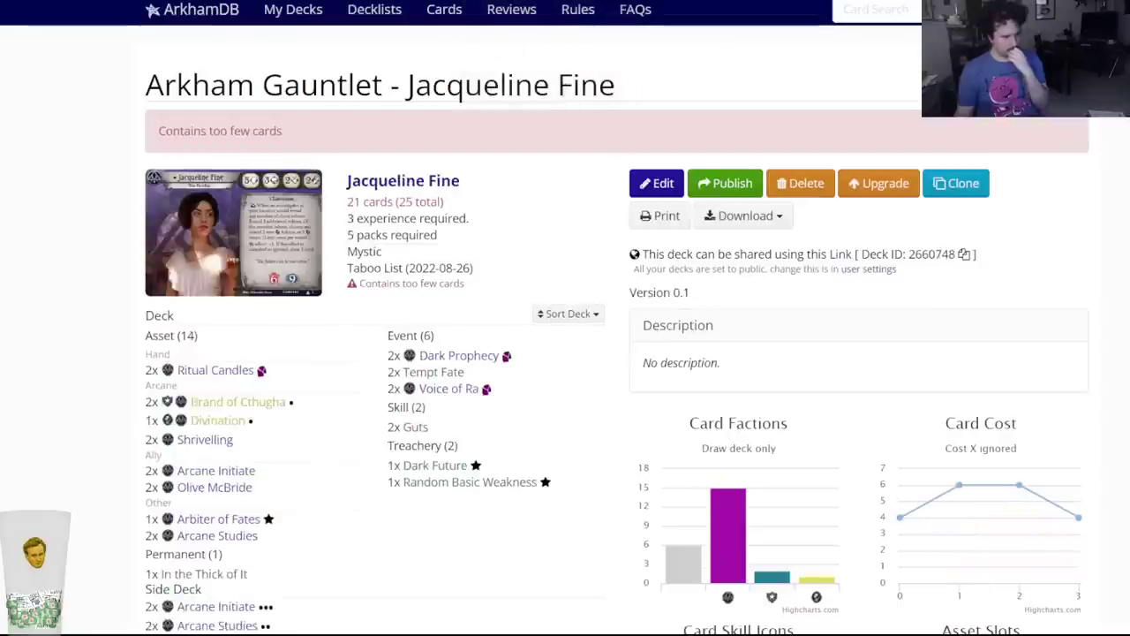
key("alt+Tab")
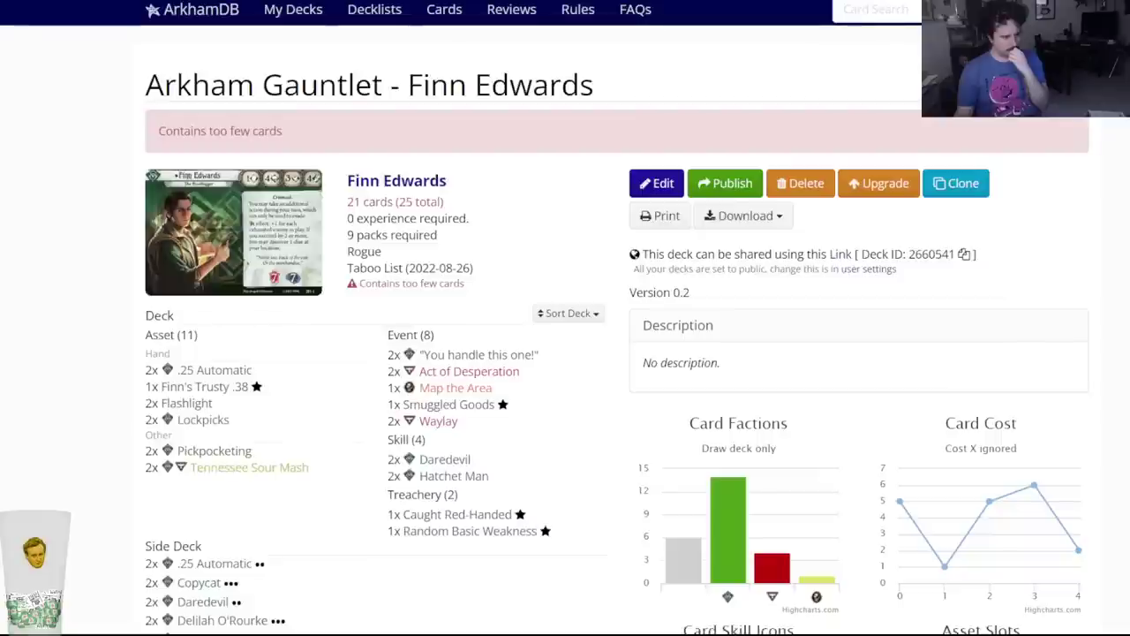
key("alt+Tab")
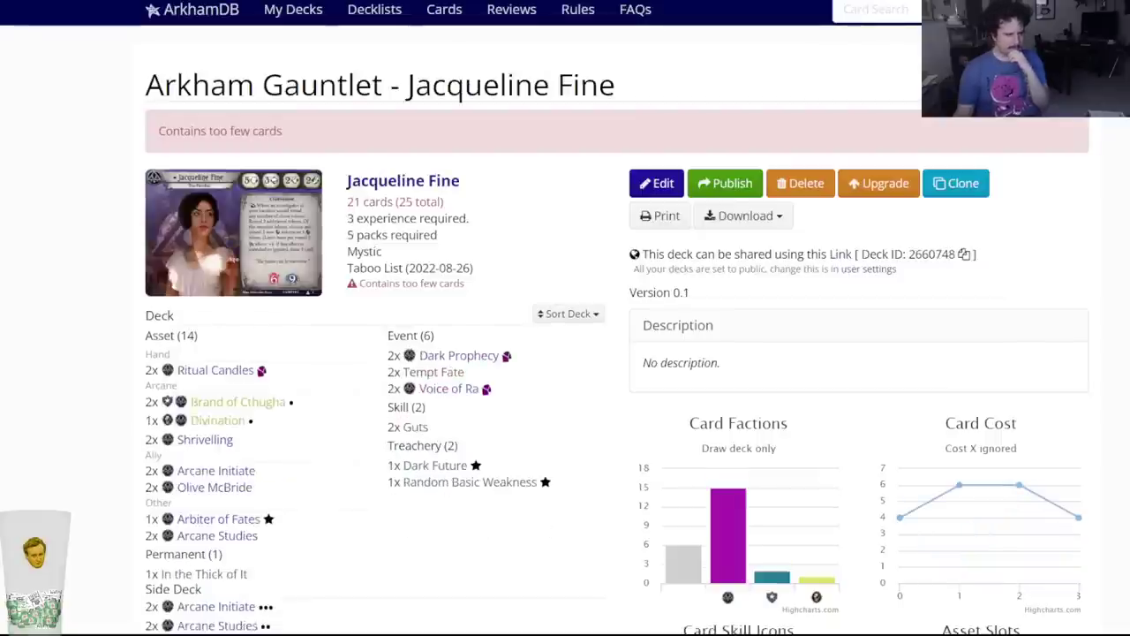
key("alt+Tab")
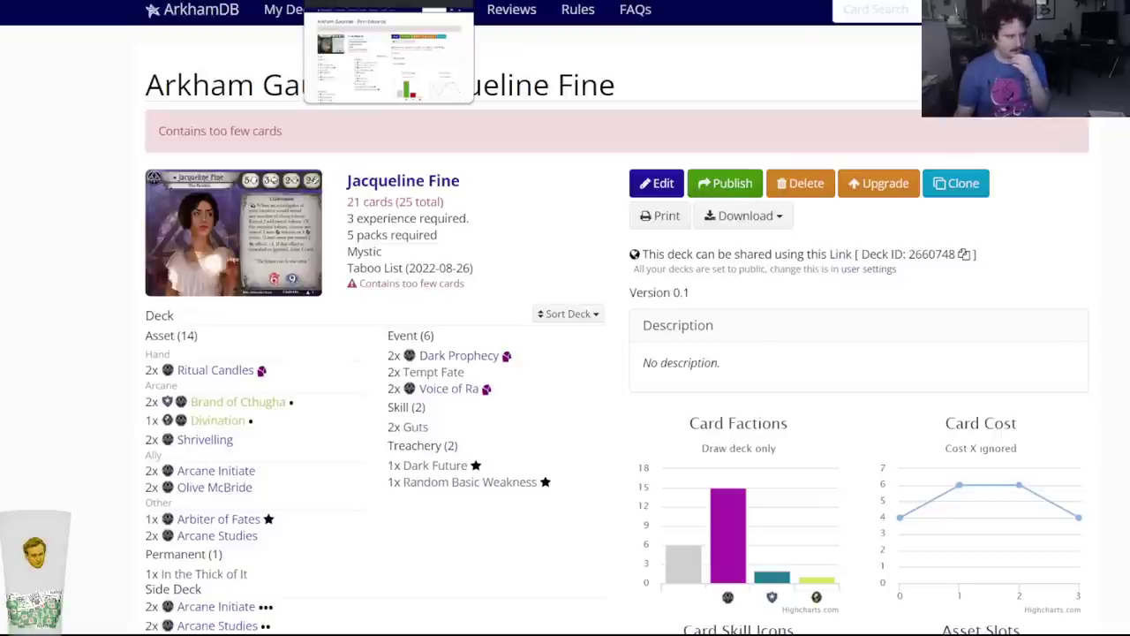
key("Escape")
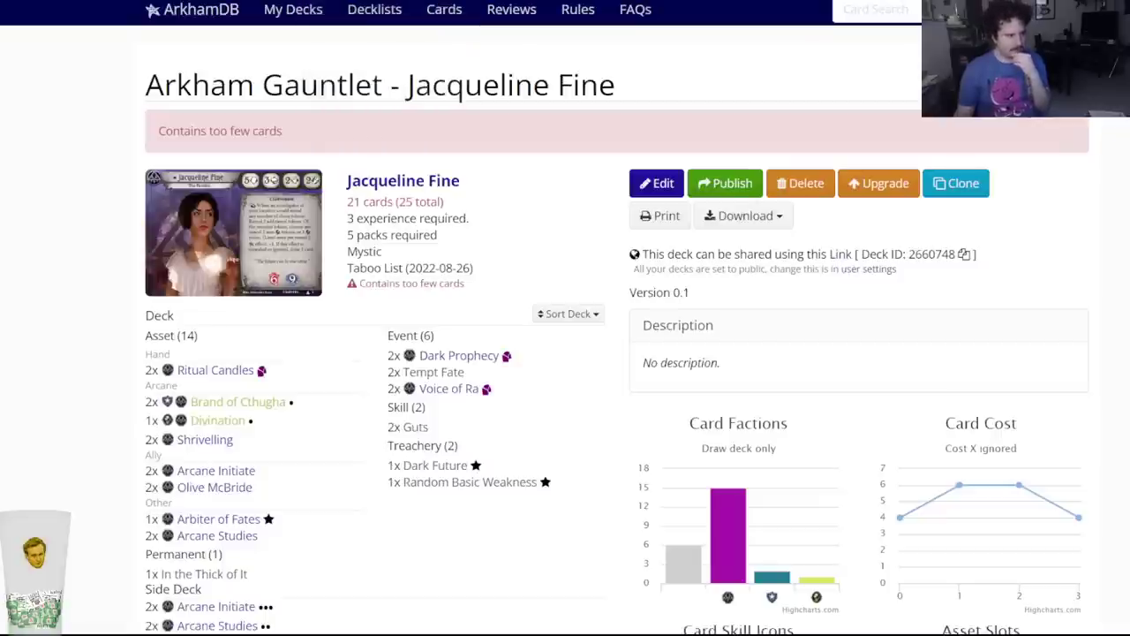
Return to the private deck list and open the Arkham Gauntlet decks for Grandma and Lily Chen separately.
key("alt+Left")
scroll(270, 295, "down", 3)
scroll(343, 253, "up", 2)
right_click(351, 222)
key("Escape")
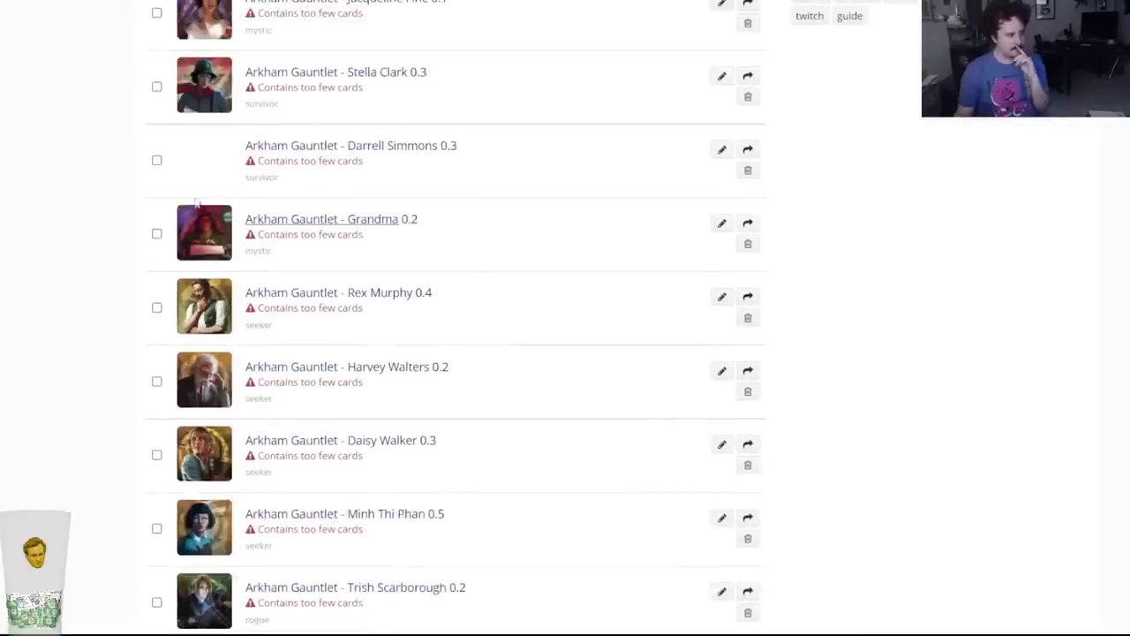
scroll(345, 230, "down", 1)
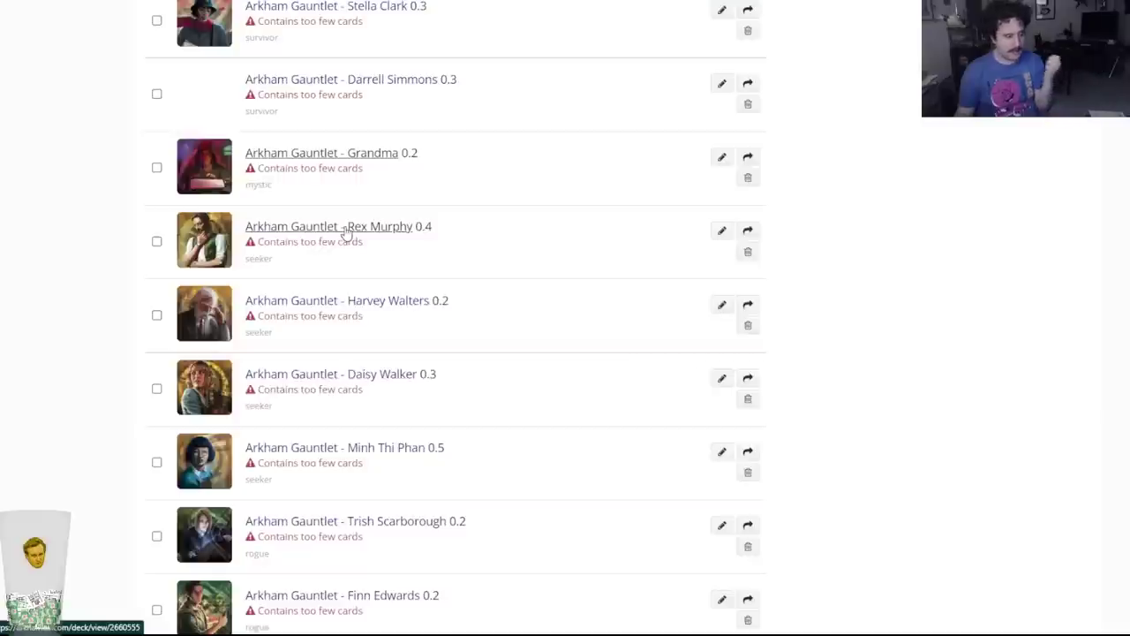
scroll(85, 328, "down", 5)
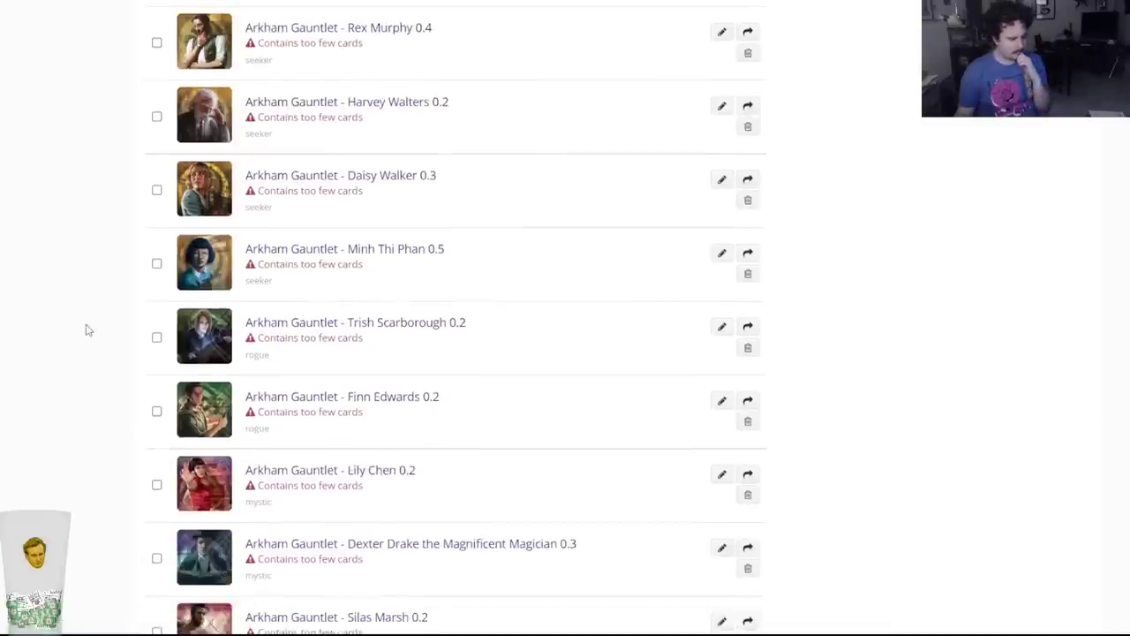
right_click(325, 271)
left_click(362, 277)
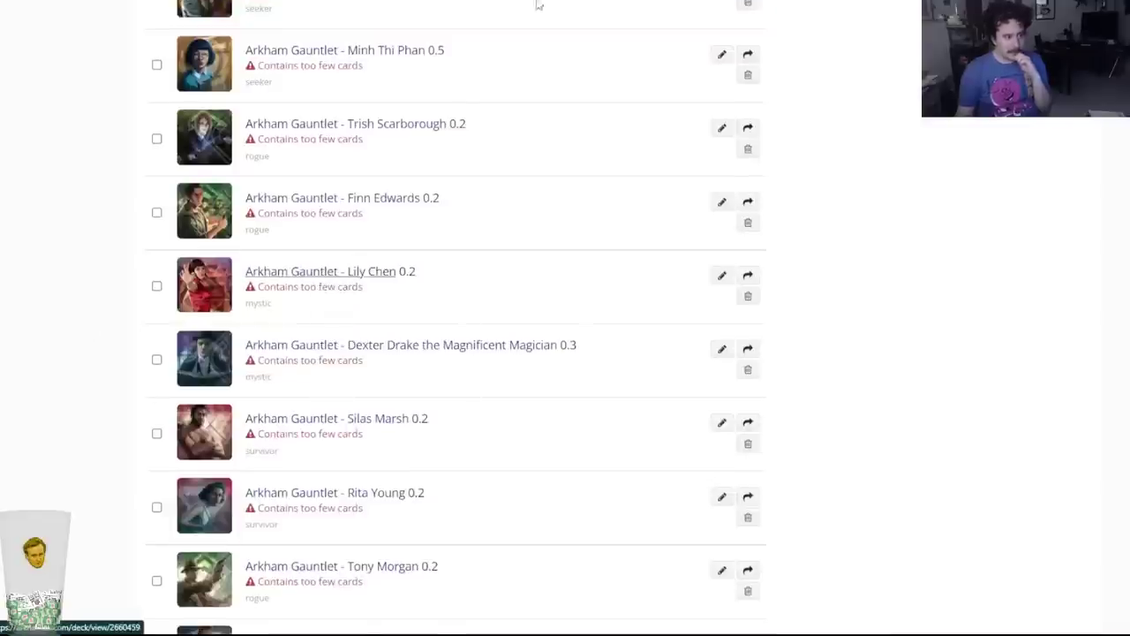
Switch to the planning document and assign Lily Chen to the Scarlet Keys campaign after a dash.
key("ctrl+Tab")
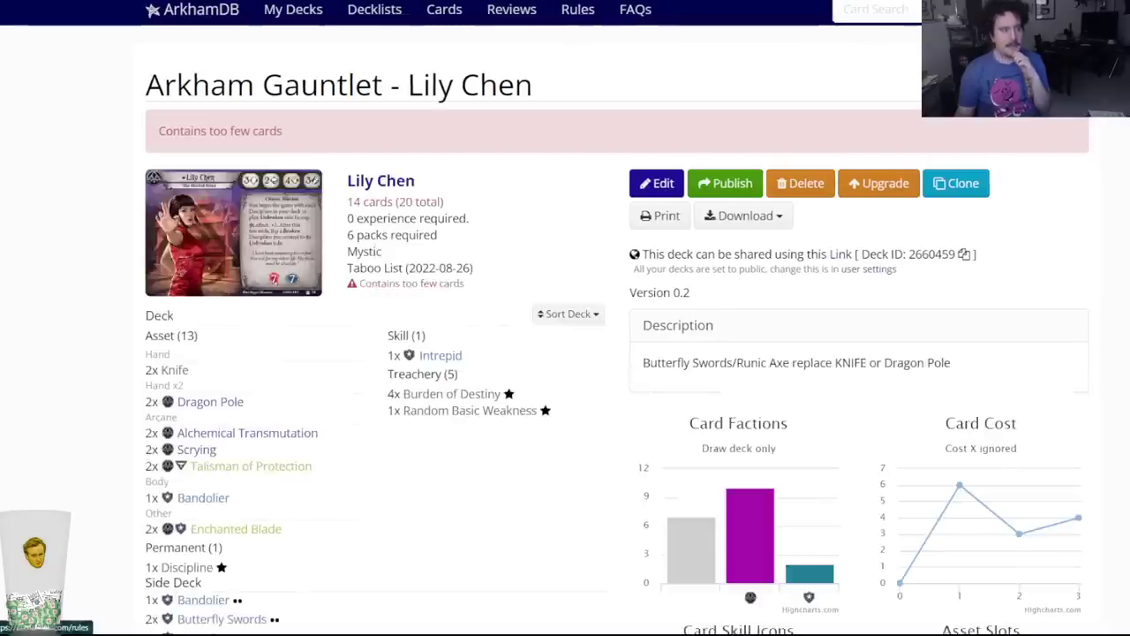
key("ctrl+Tab")
key("ctrl+Tab")
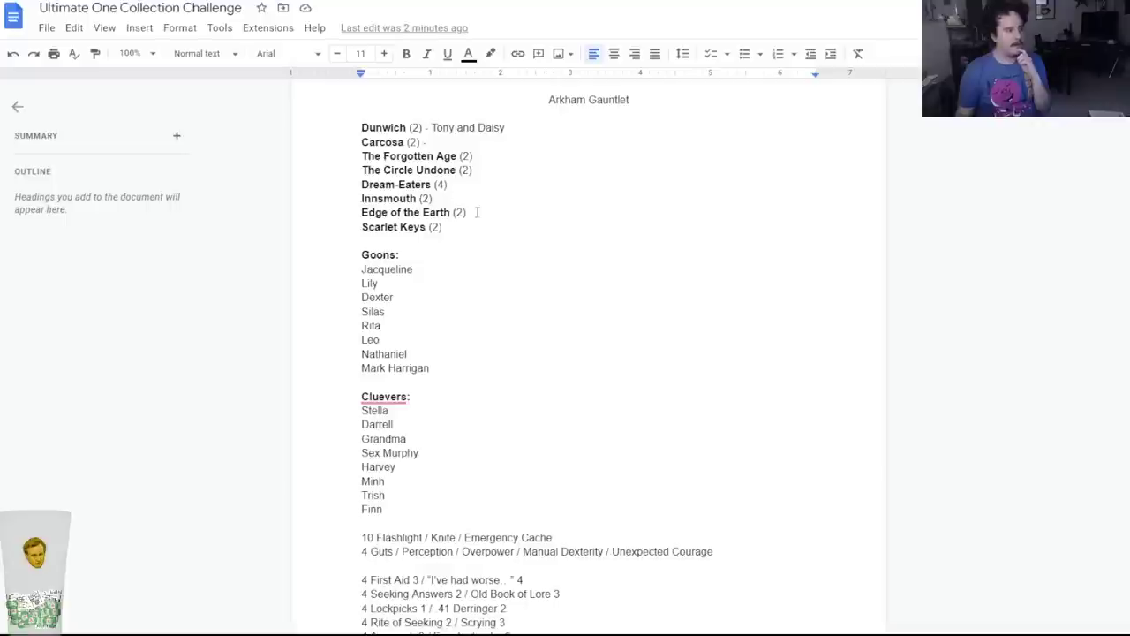
left_click(458, 226)
type("- Lily Chen")
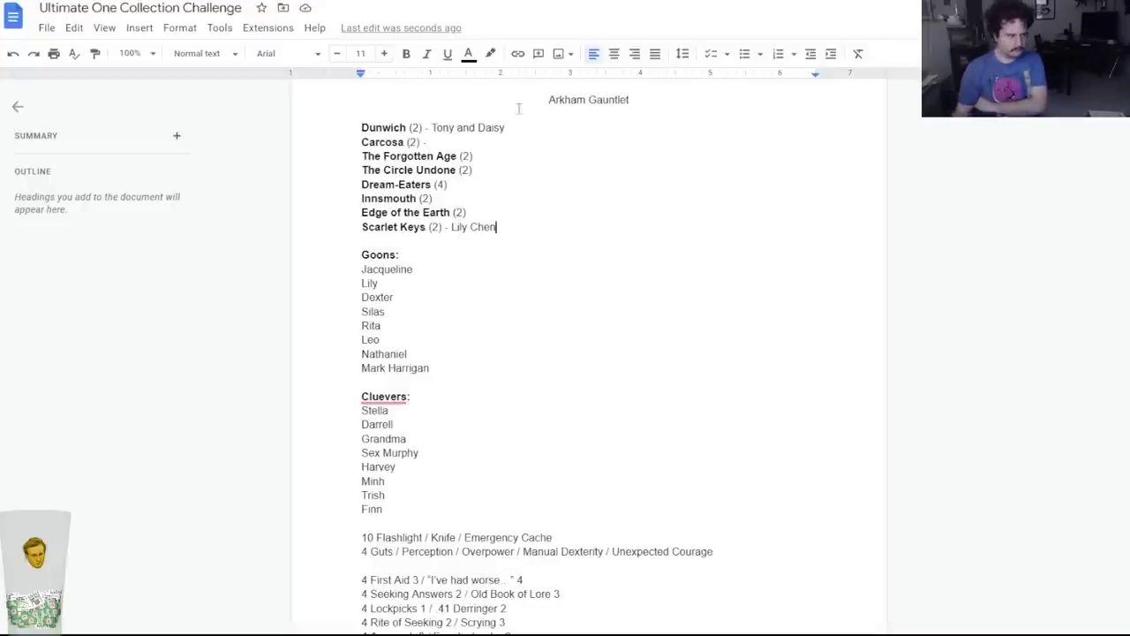
Recheck the ArkhamDB deck list, then assign "Grandma and Silas" to The Forgotten Age in the planning document.
key("alt+Tab")
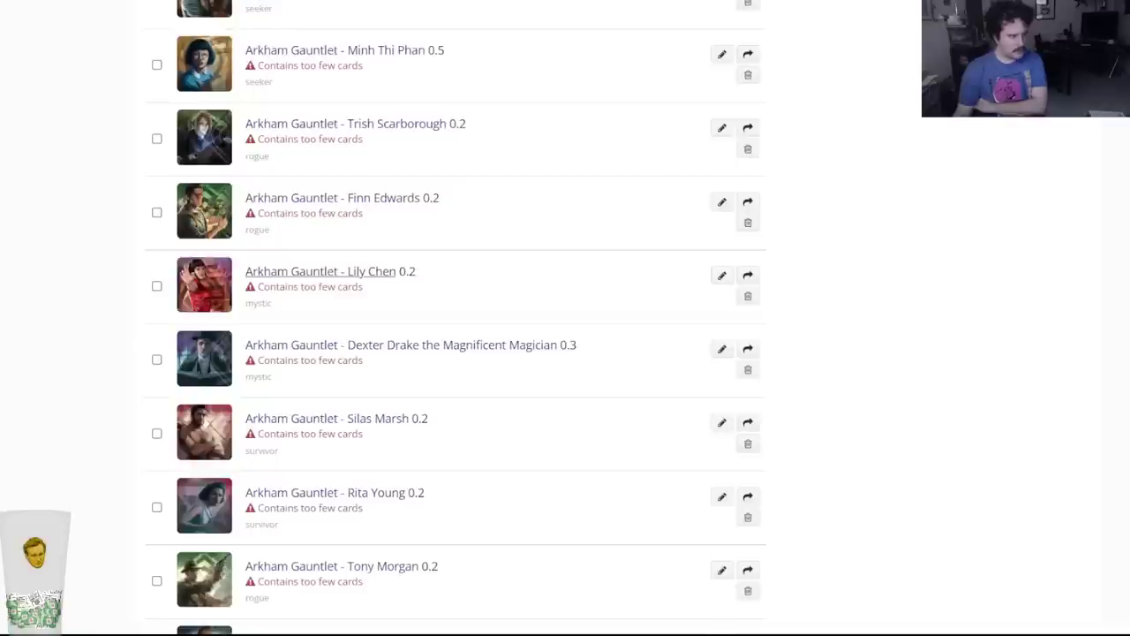
key("alt+Tab")
key("alt+Tab")
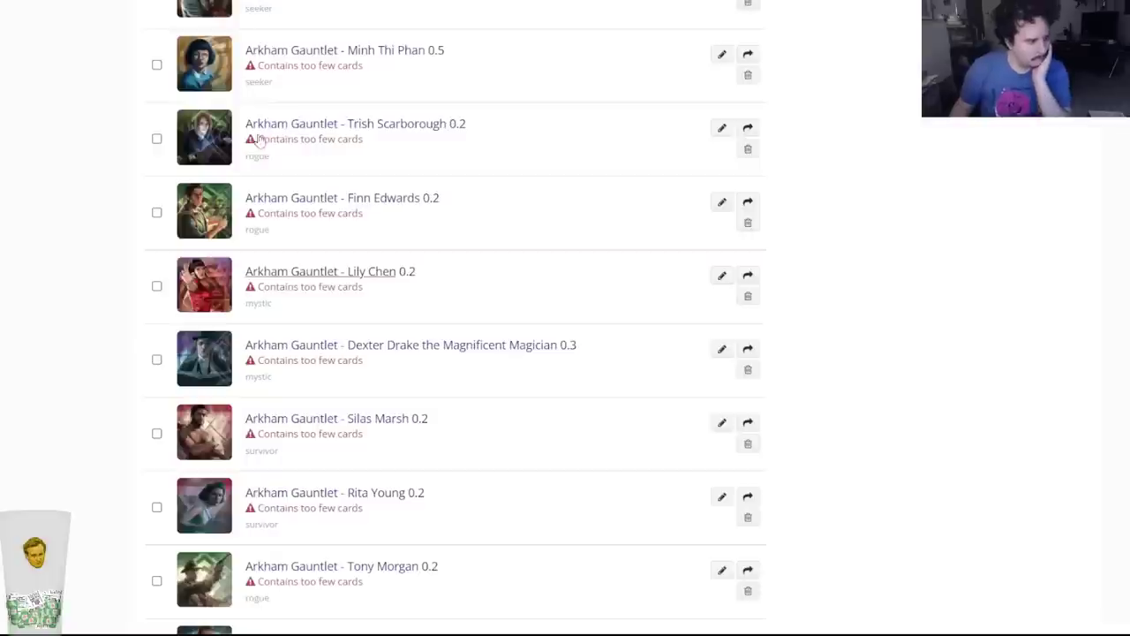
key("alt+Tab")
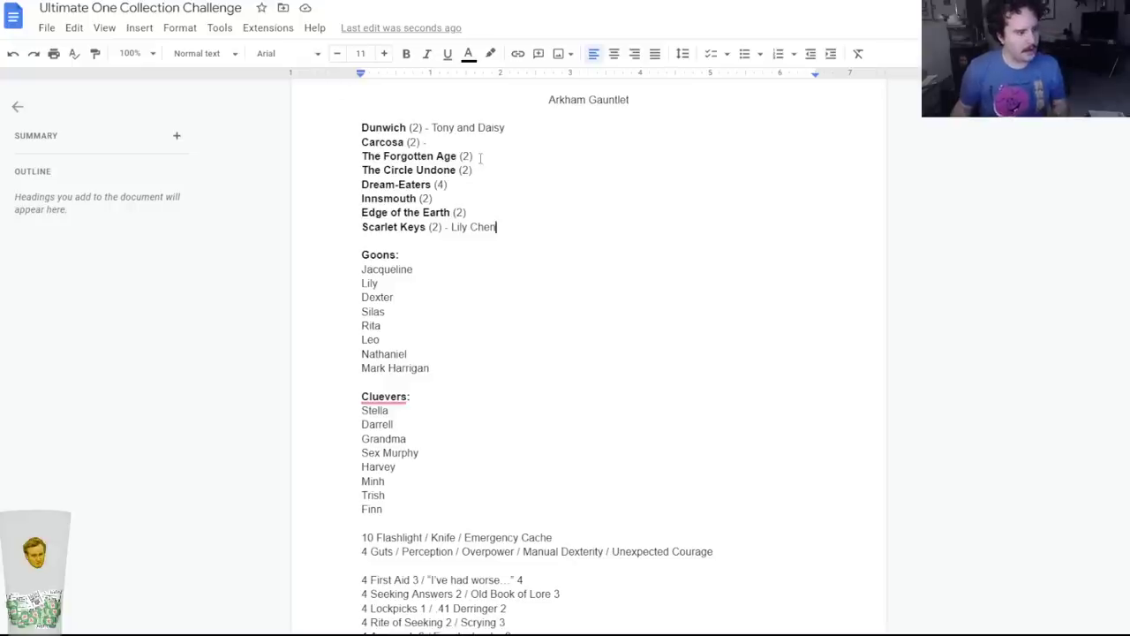
left_click(478, 156)
type("- Gr")
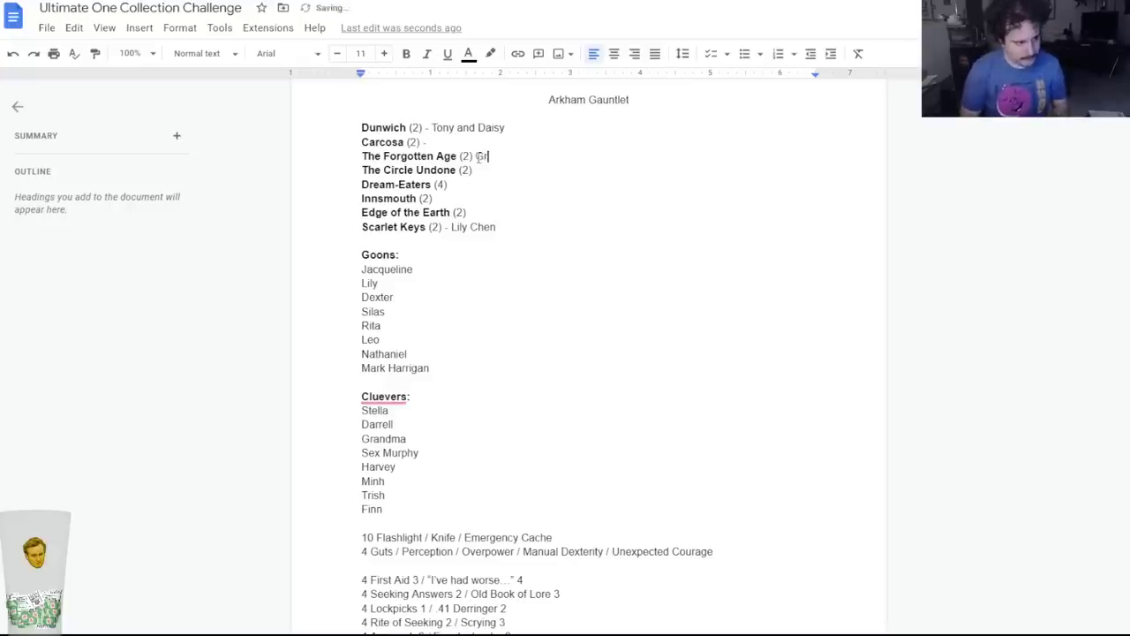
type("andma and Sis")
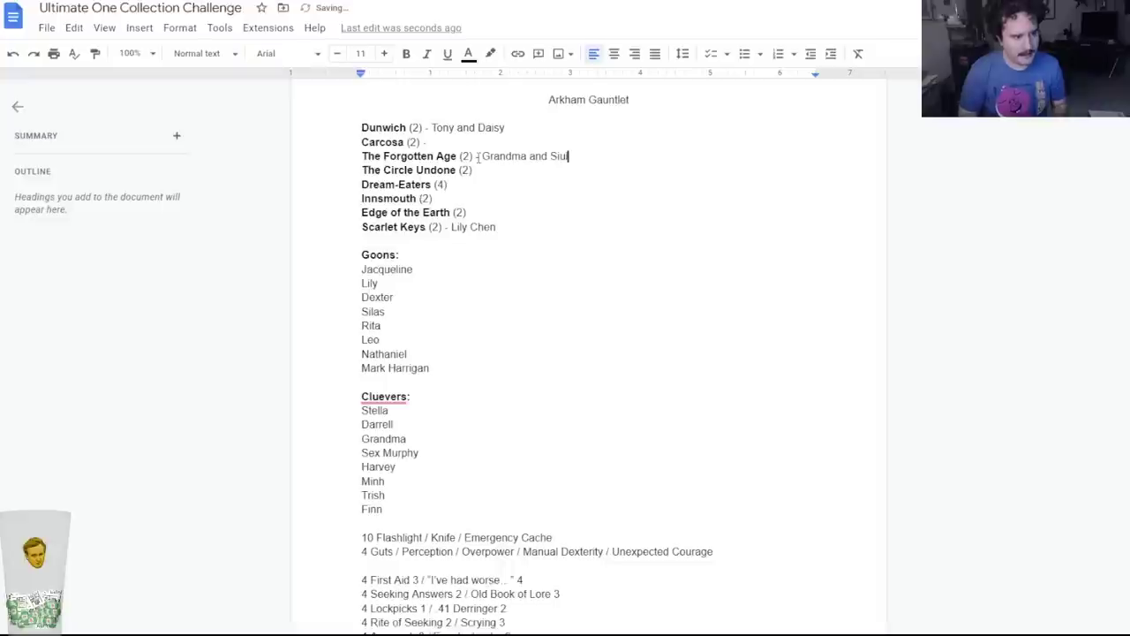
key("BackSpace")
type("las")
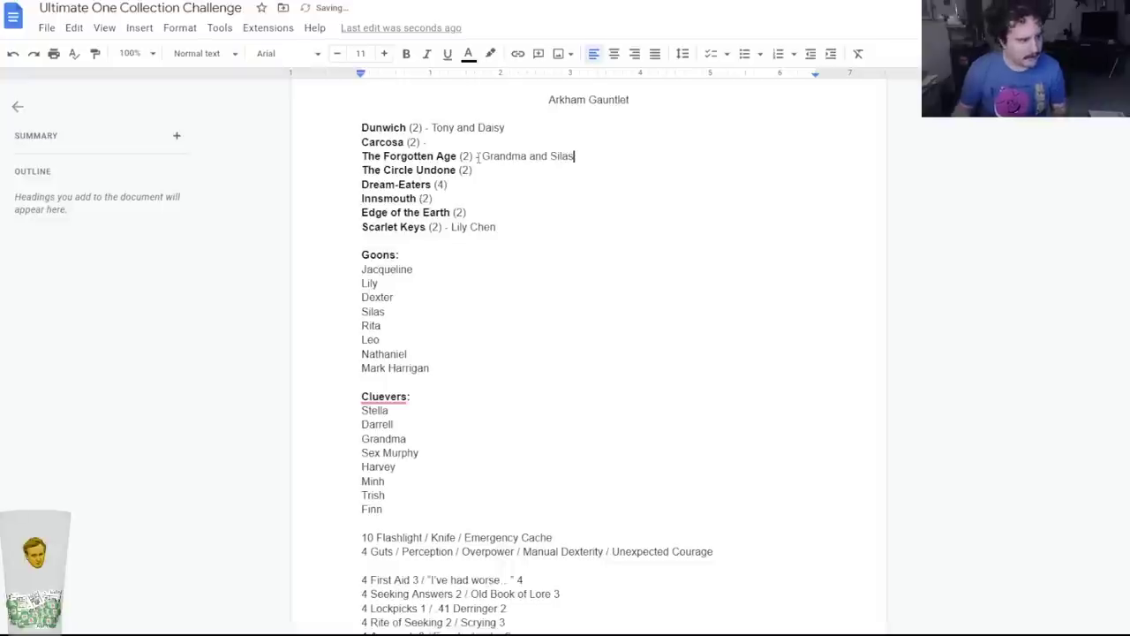
Remove Silas from the Goons list and Grandma from the Cluevers list, including their empty lines.
left_click_drag(394, 311, 362, 309)
key("BackSpace")
key("BackSpace")
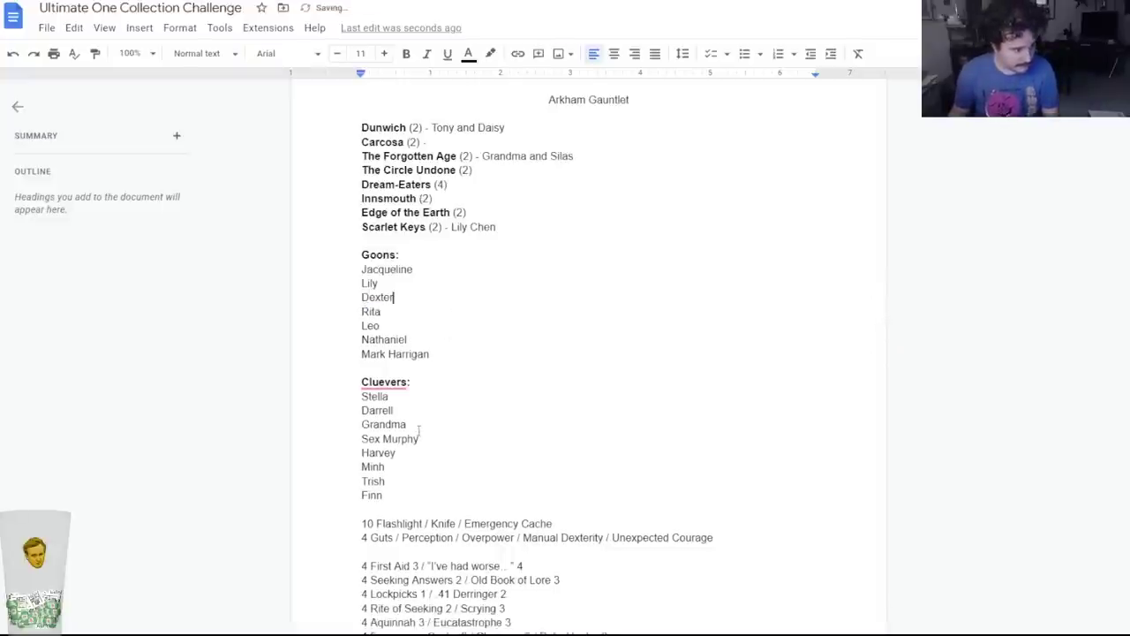
left_click_drag(423, 425, 357, 424)
key("BackSpace")
key("BackSpace")
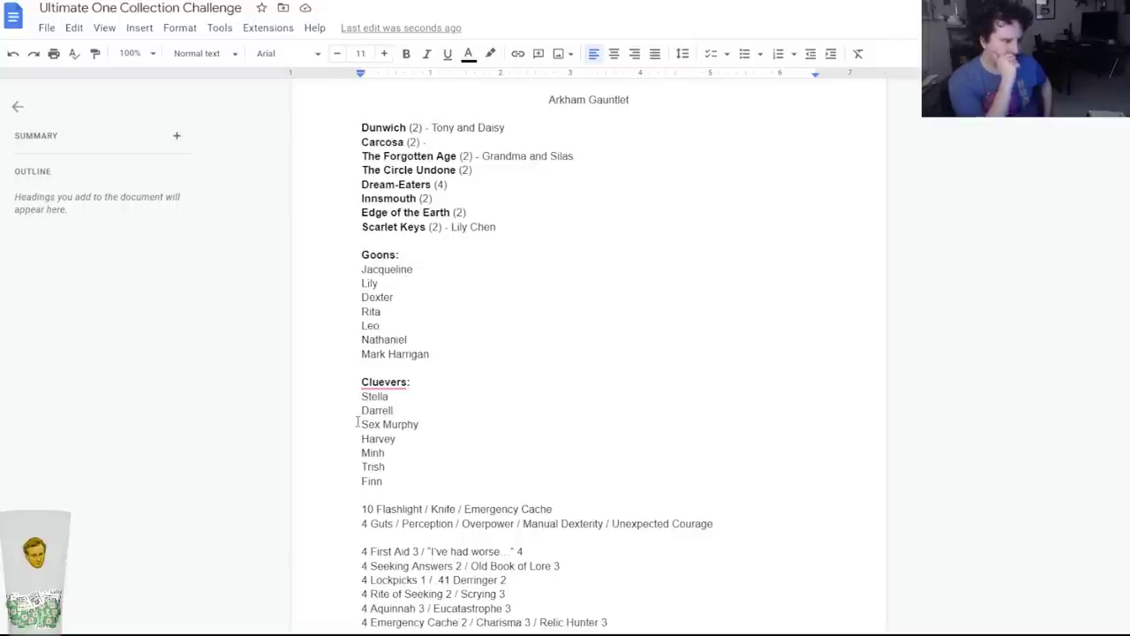
Assign Rita to The Circle Undone after a dash and remove her line from the Goons list.
left_click(482, 169)
type("-")
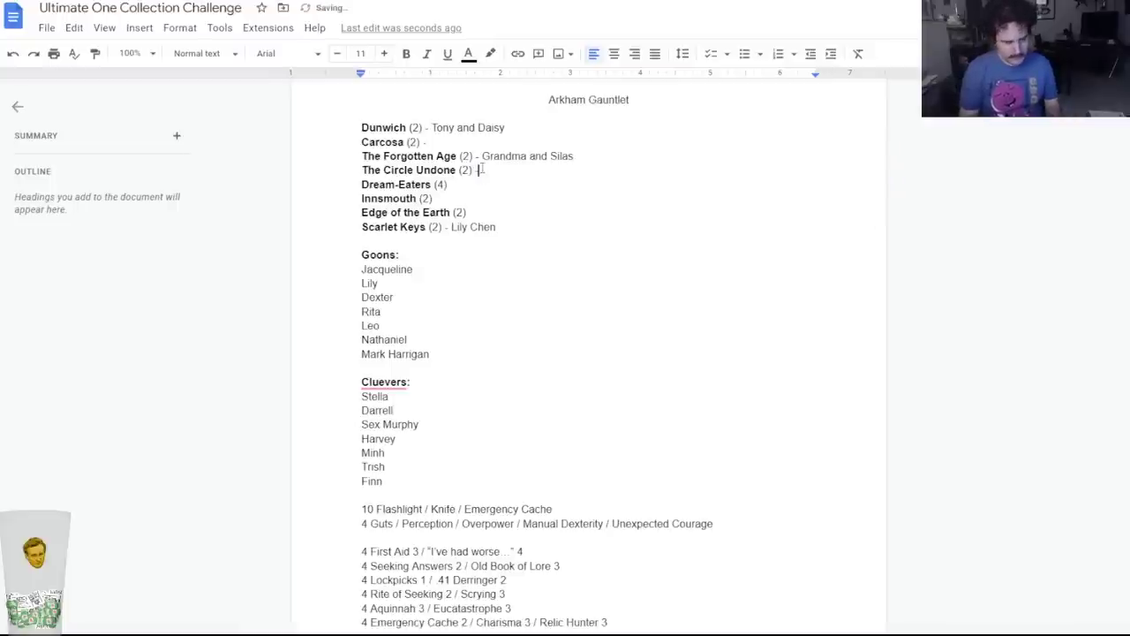
type(" Rita")
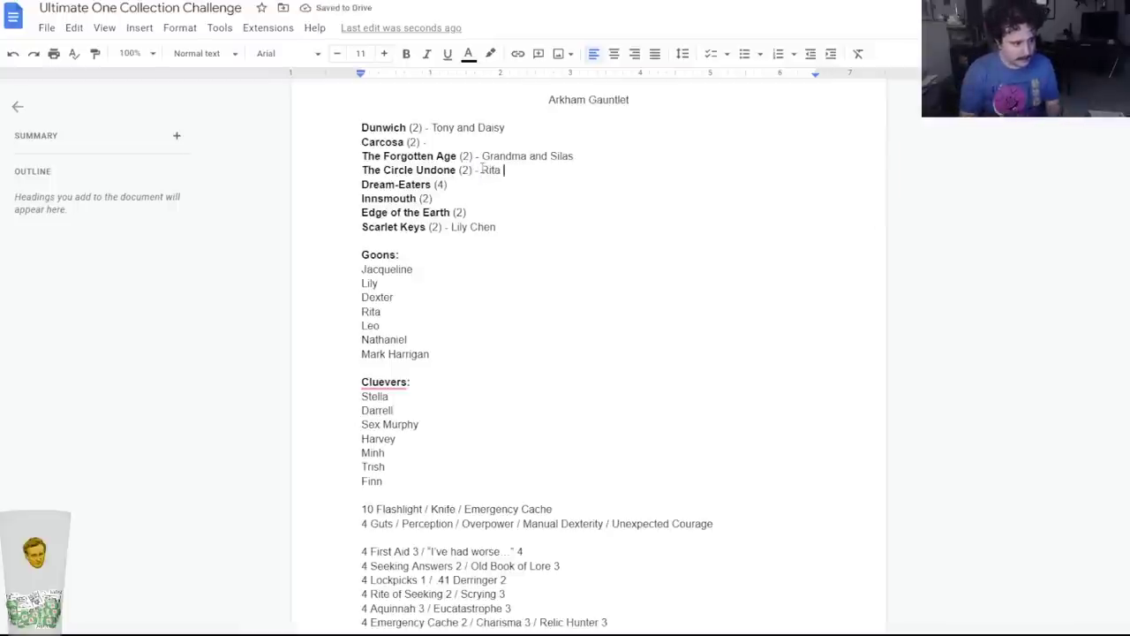
double_click(385, 311)
key("BackSpace")
key("BackSpace")
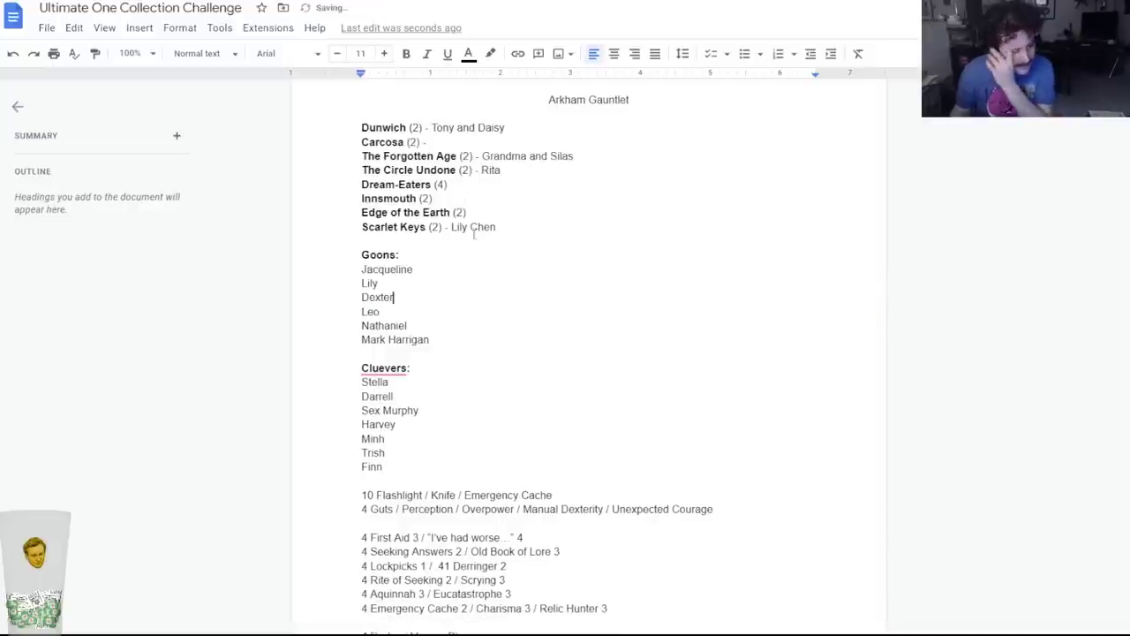
left_click(521, 170)
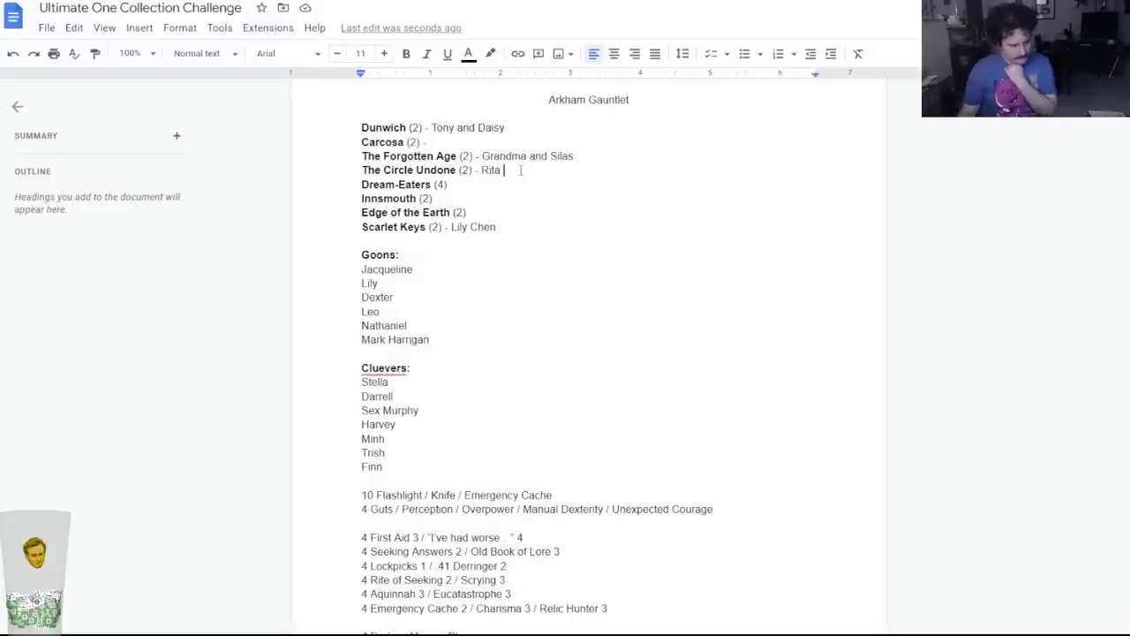
Delete Lily's line from the Goons list.
left_click_drag(381, 283, 360, 283)
key("BackSpace")
key("BackSpace")
left_click(495, 229)
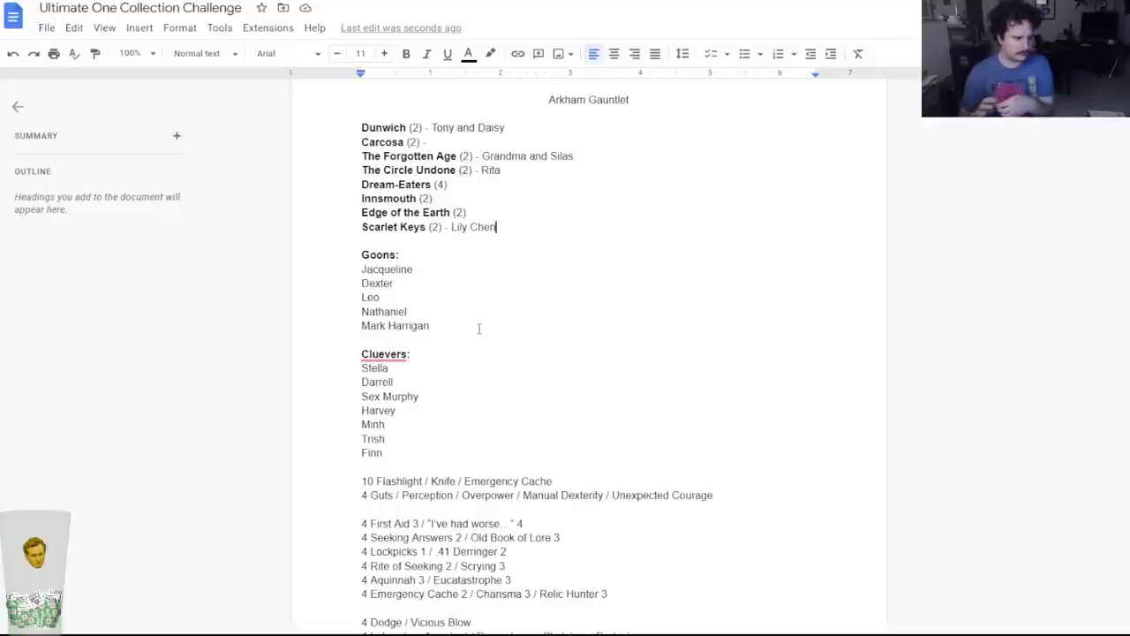
Add "Dream: Dexter" to the Dream-Eaters line and remove Dexter from the Goons list.
left_click(460, 186)
type("Dream: Dexter")
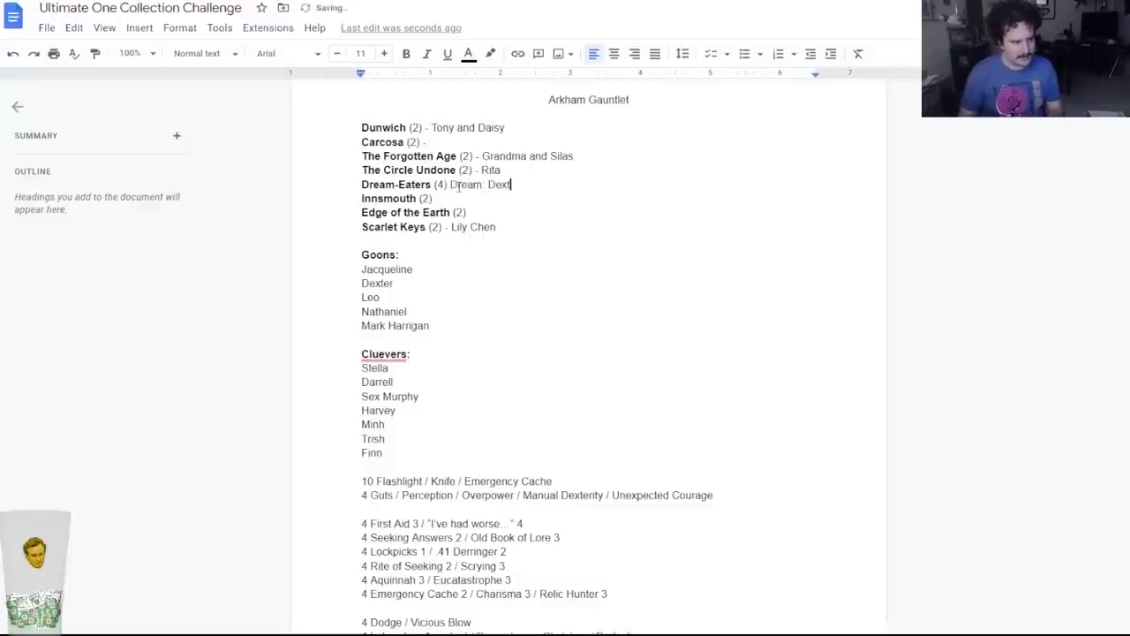
left_click_drag(394, 283, 360, 285)
key("BackSpace")
key("BackSpace")
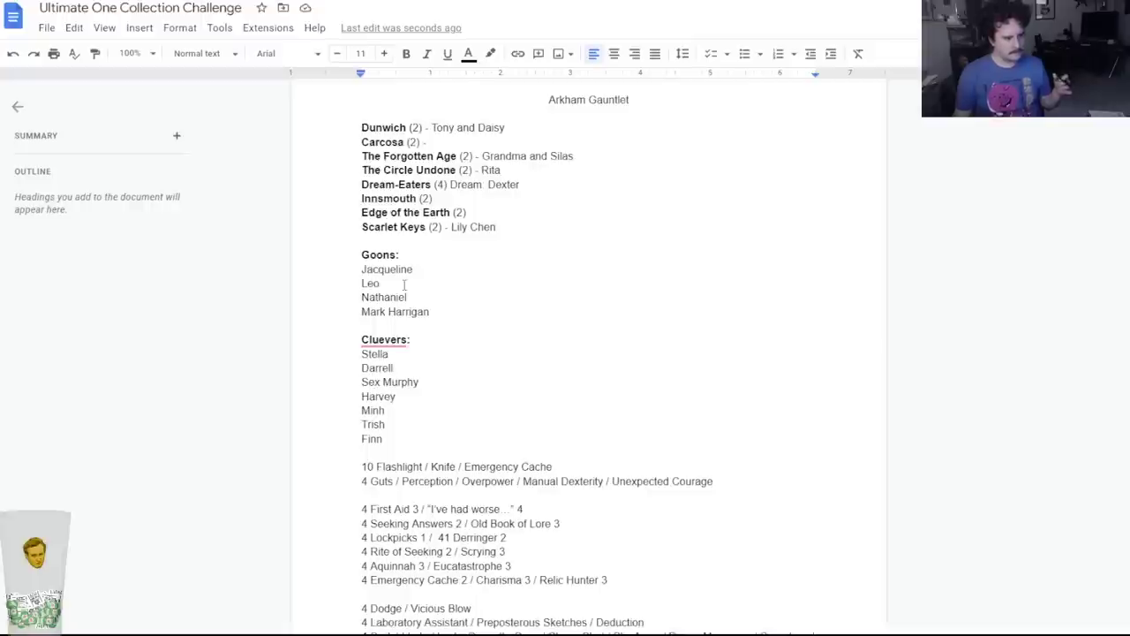
Assign Leo to the Innsmouth campaign and remove his line from the Goons list.
left_click(458, 203)
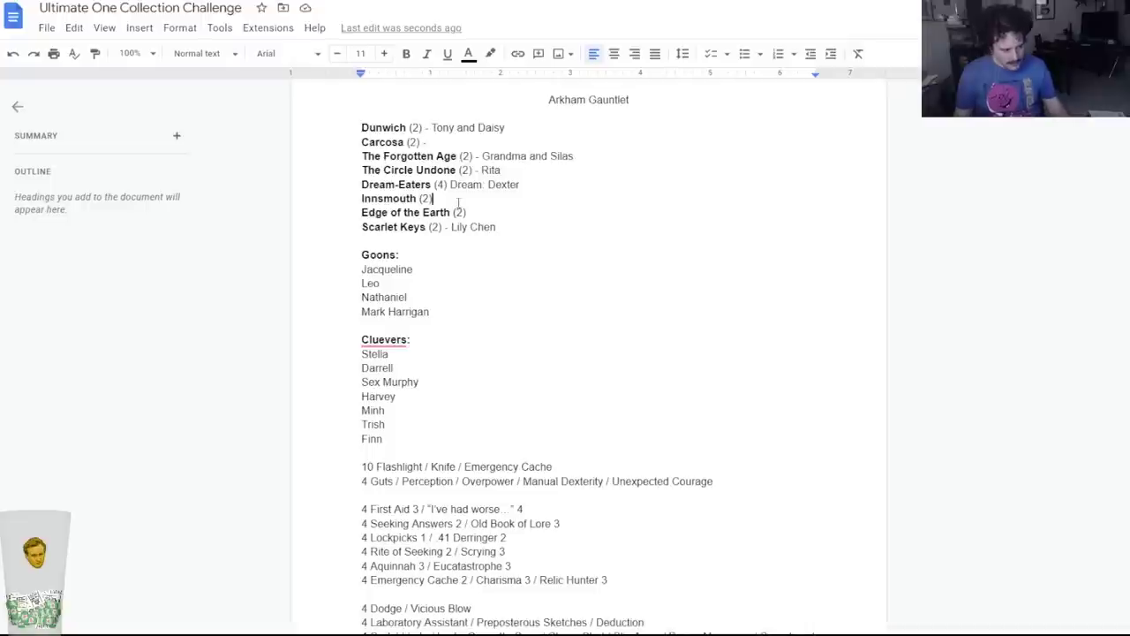
type("Leo")
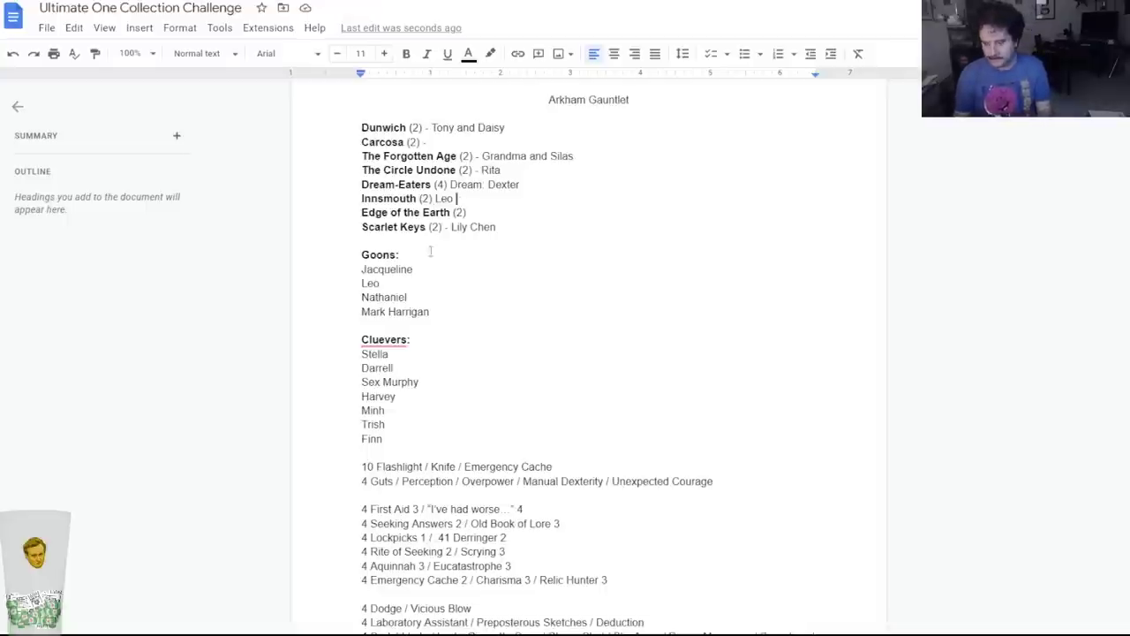
left_click_drag(382, 283, 361, 283)
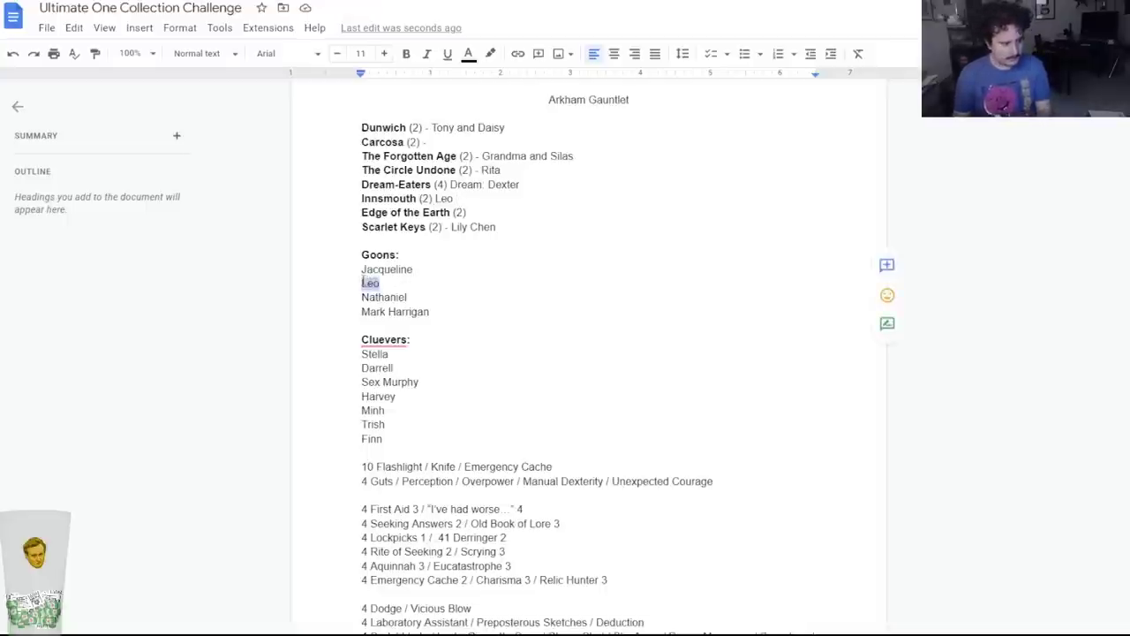
key("BackSpace")
key("BackSpace")
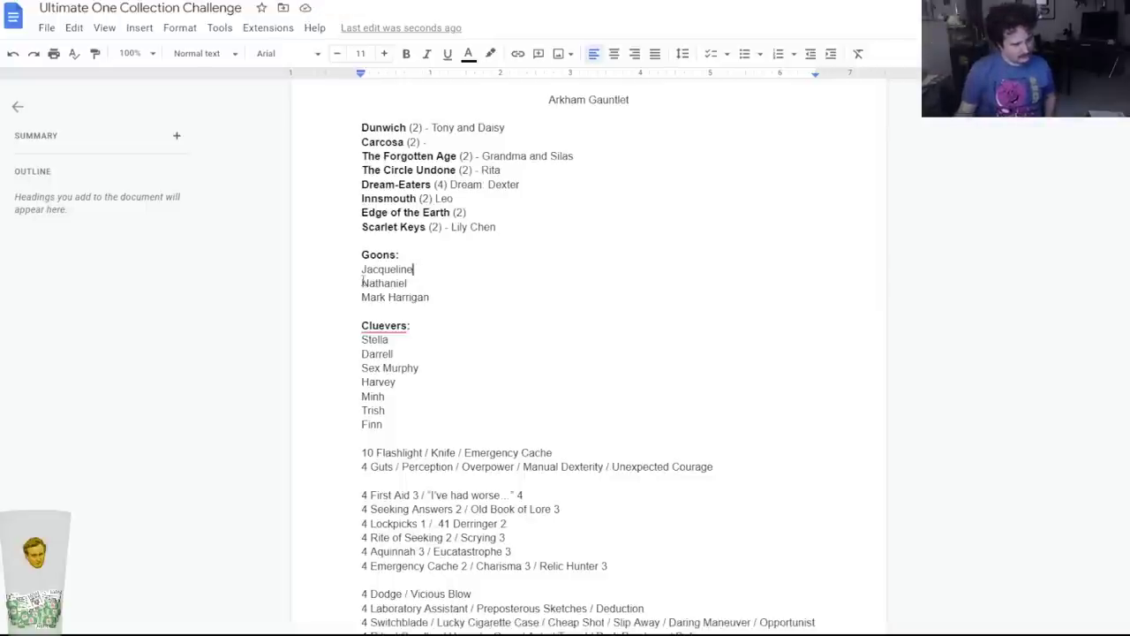
Extend the Dream-Eaters entry to read "- Dream: Dexter and X - Companion:".
left_click(525, 185)
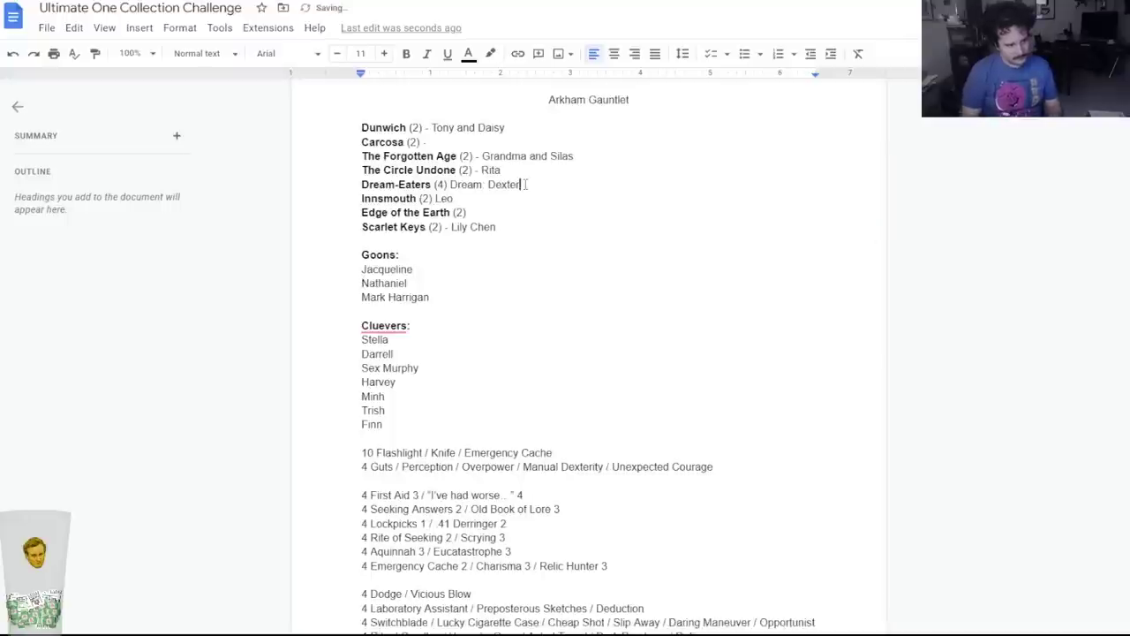
type("and X")
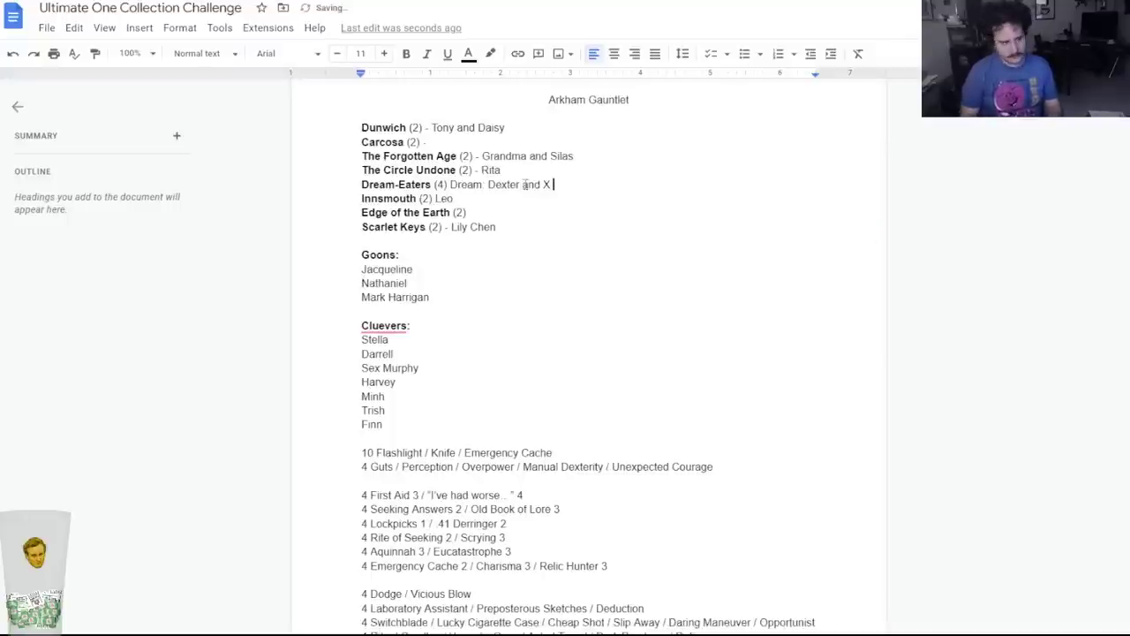
type(" -")
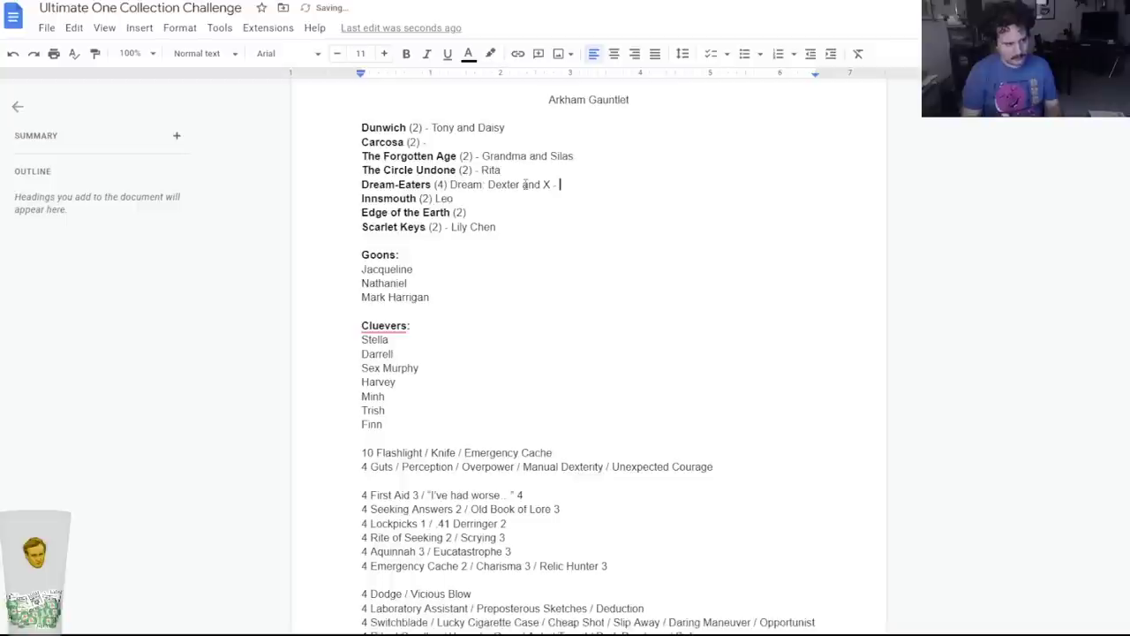
left_click(452, 185)
type("-")
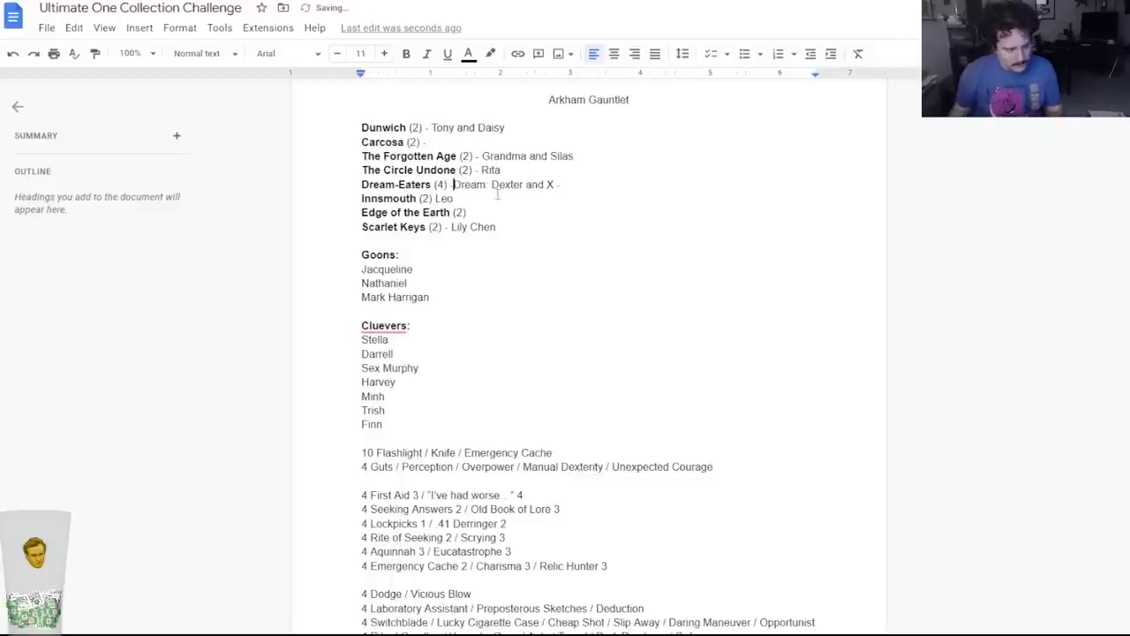
left_click(569, 185)
type("Comp")
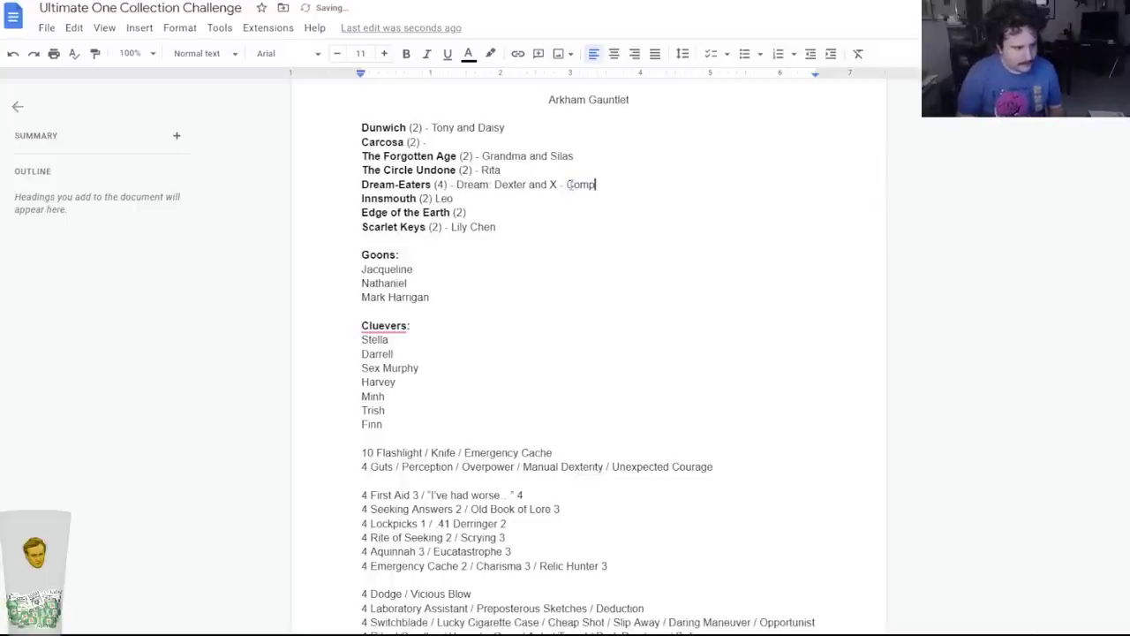
type("anion:")
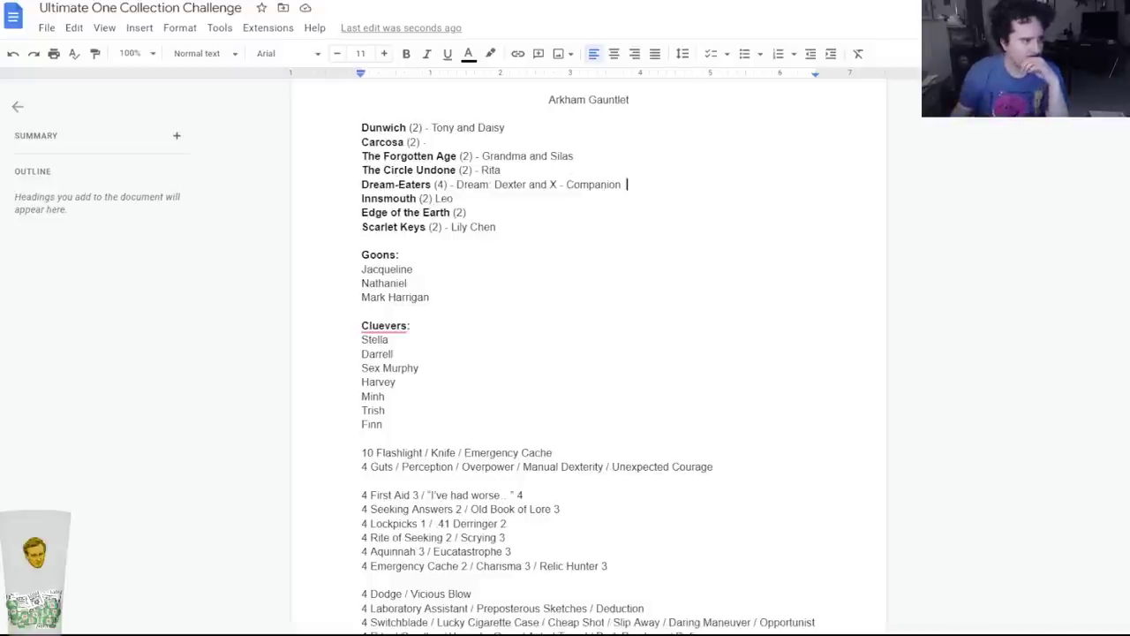
Glance at the Jacqueline Fine deck, then assign Nathaniel to Carcosa and remove him from the Goons list.
key("ctrl+Tab")
key("ctrl+shift+Tab")
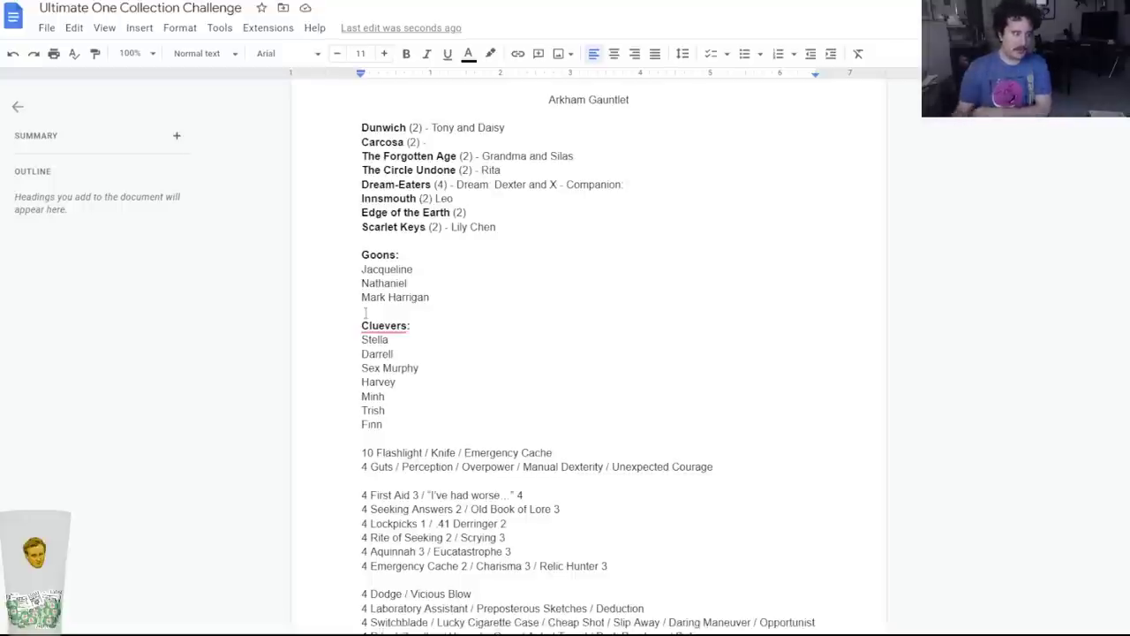
left_click(445, 141)
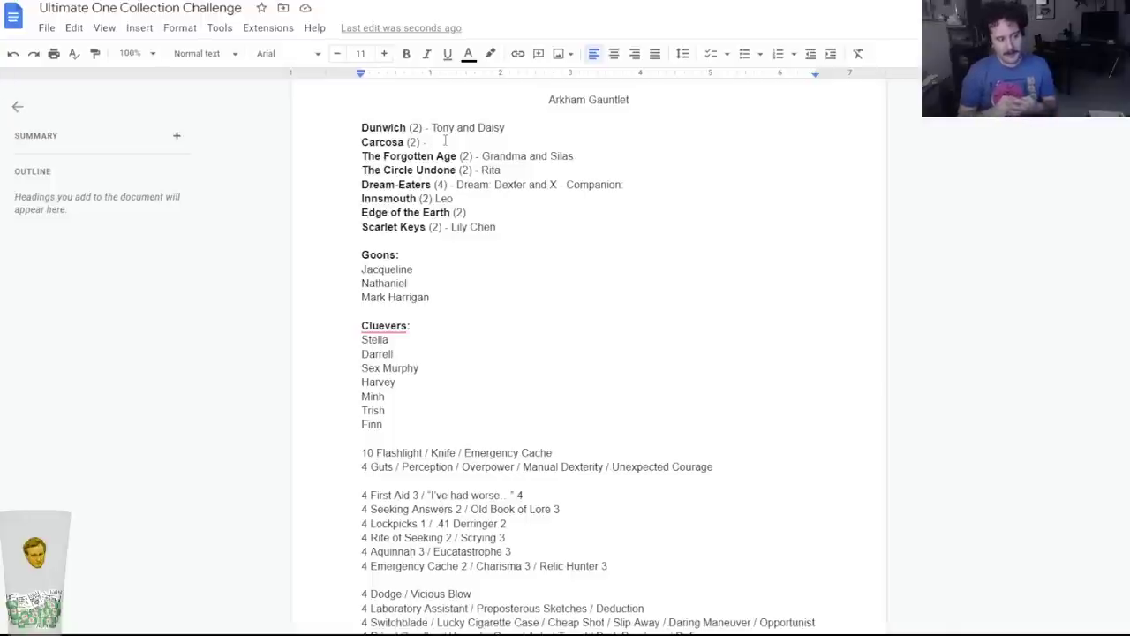
key("ctrl+Tab")
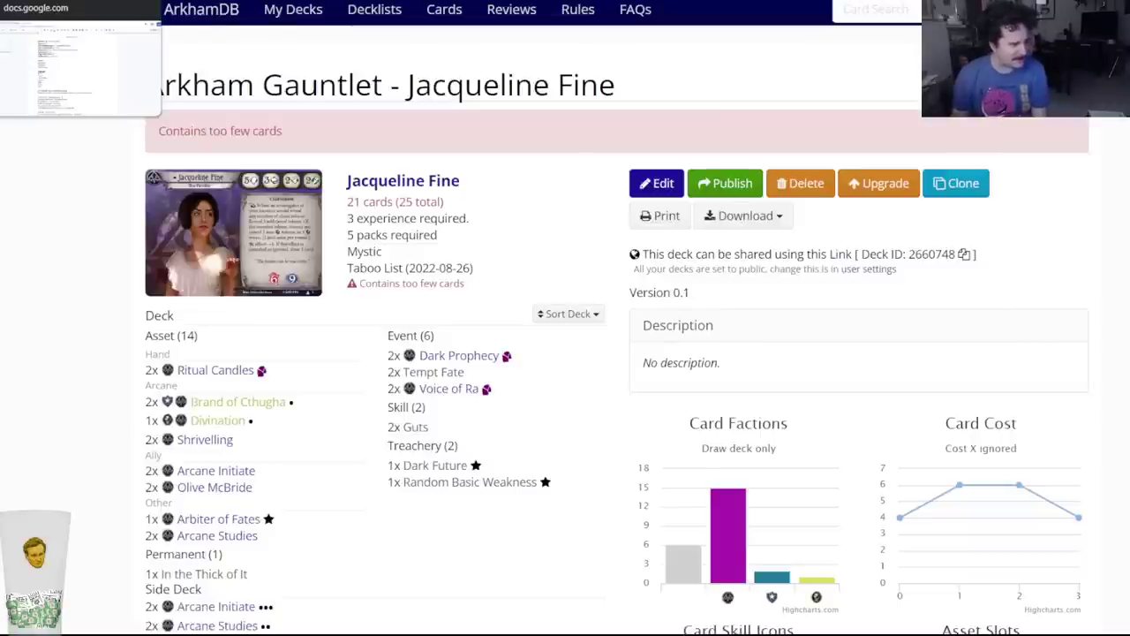
key("ctrl+shift+Tab")
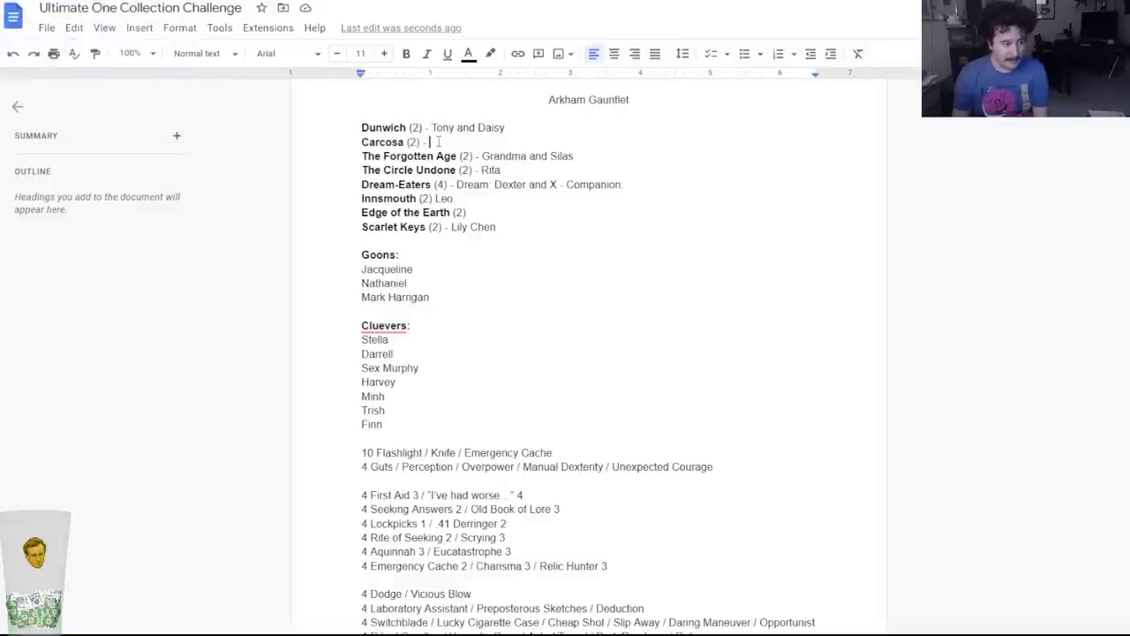
type("Nathaniel")
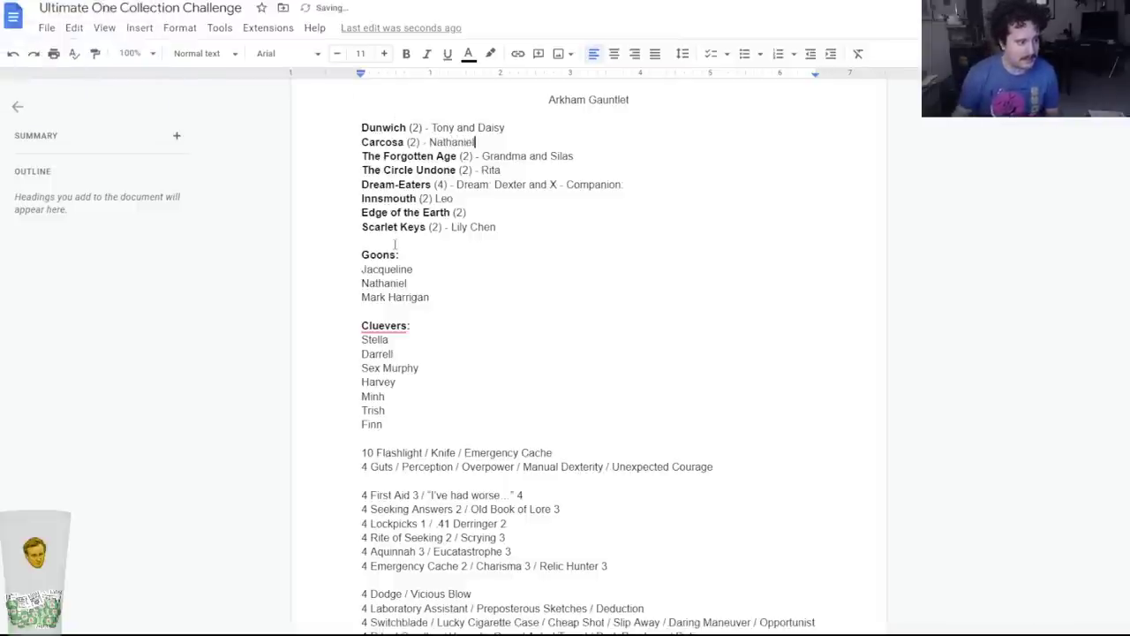
left_click_drag(409, 285, 358, 285)
key("BackSpace")
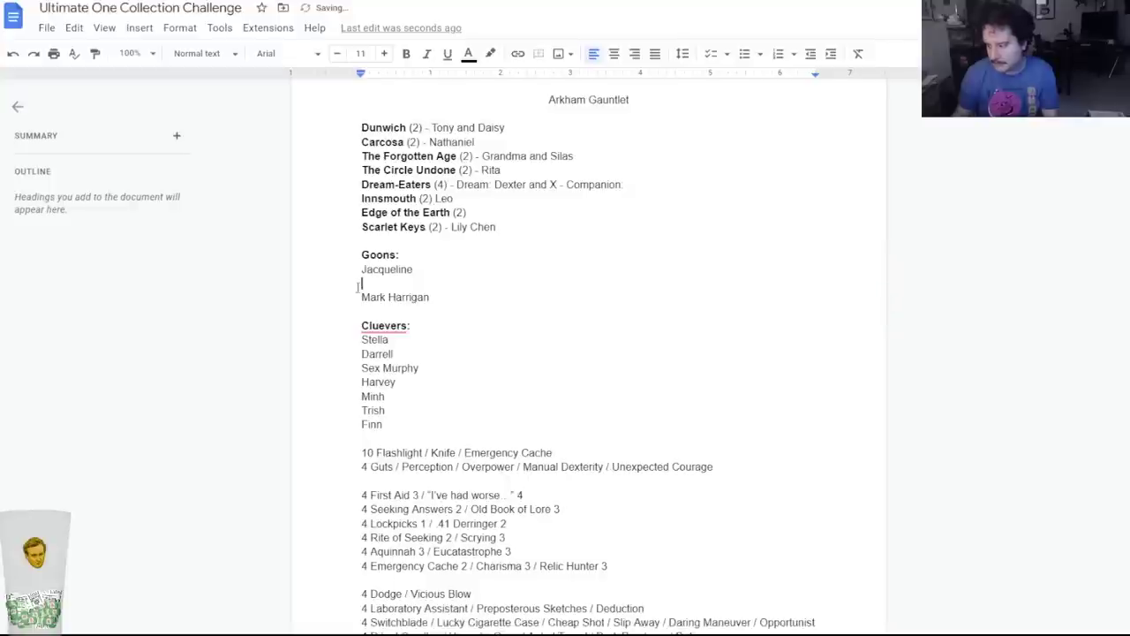
key("BackSpace")
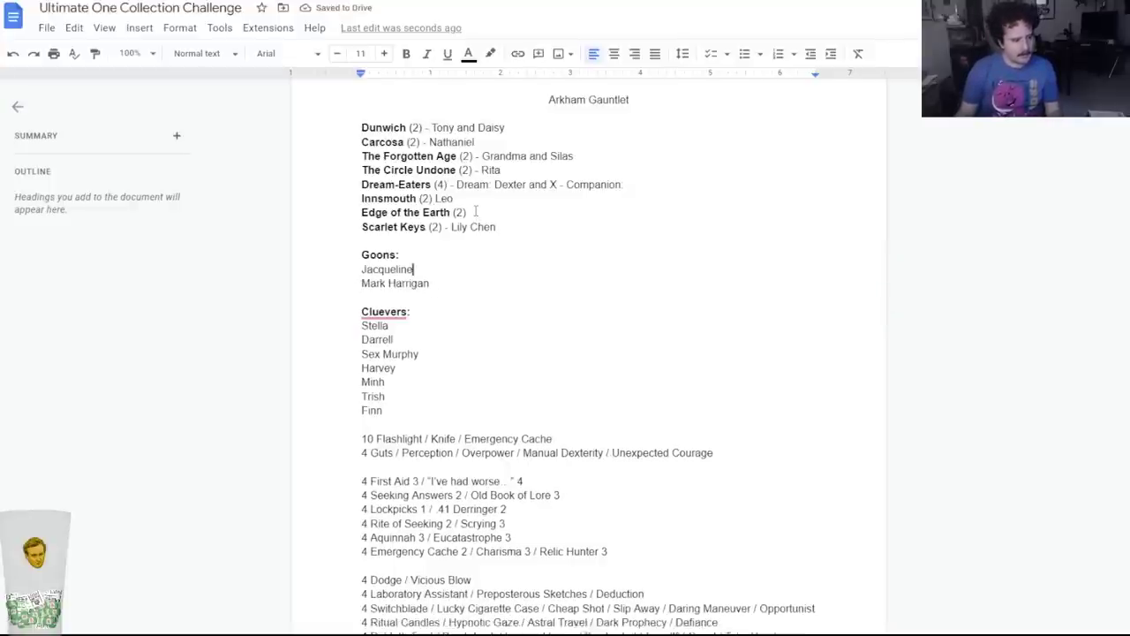
Assign Mark as the Dream-Eaters companion and enter "Jacqueline and" on the Edge of the Earth line.
left_click(646, 183)
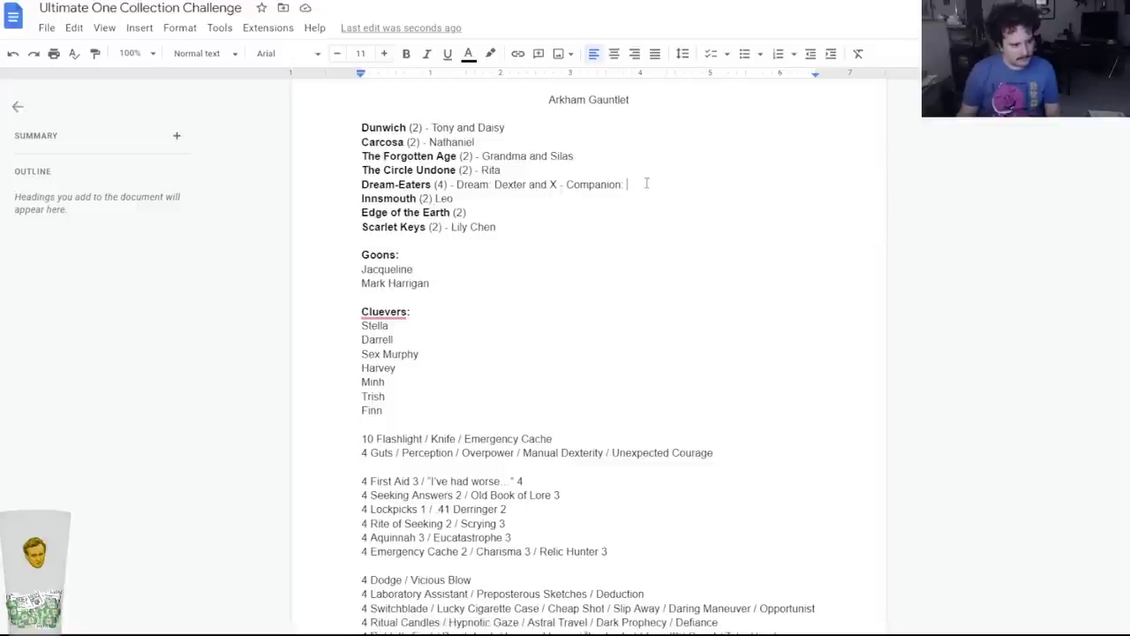
type("Mark")
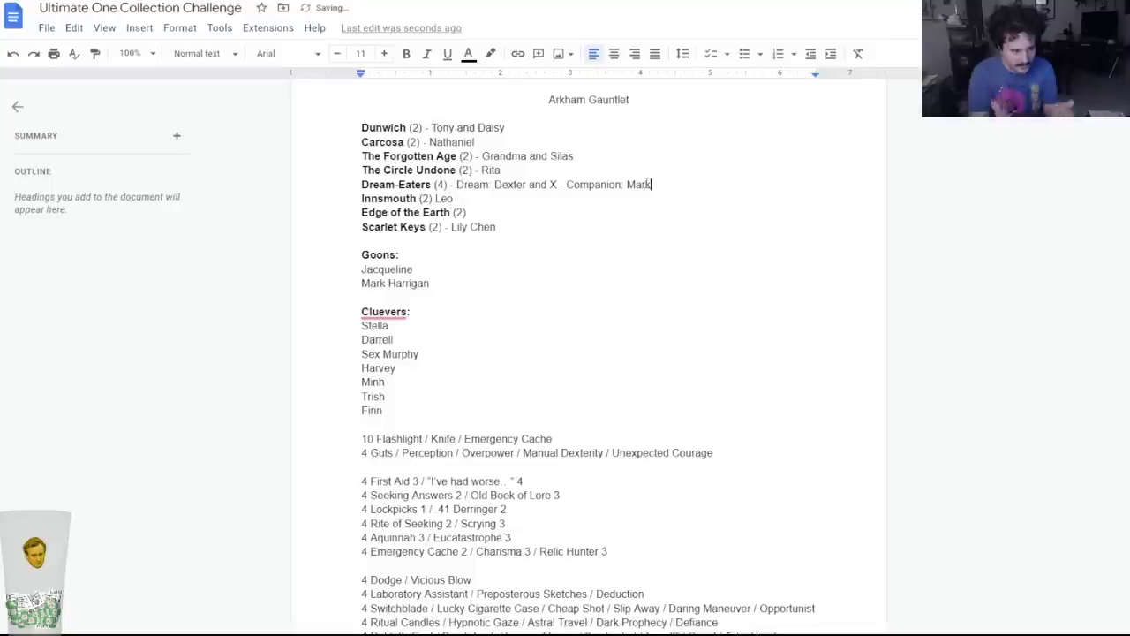
left_click(552, 203)
left_click(546, 212)
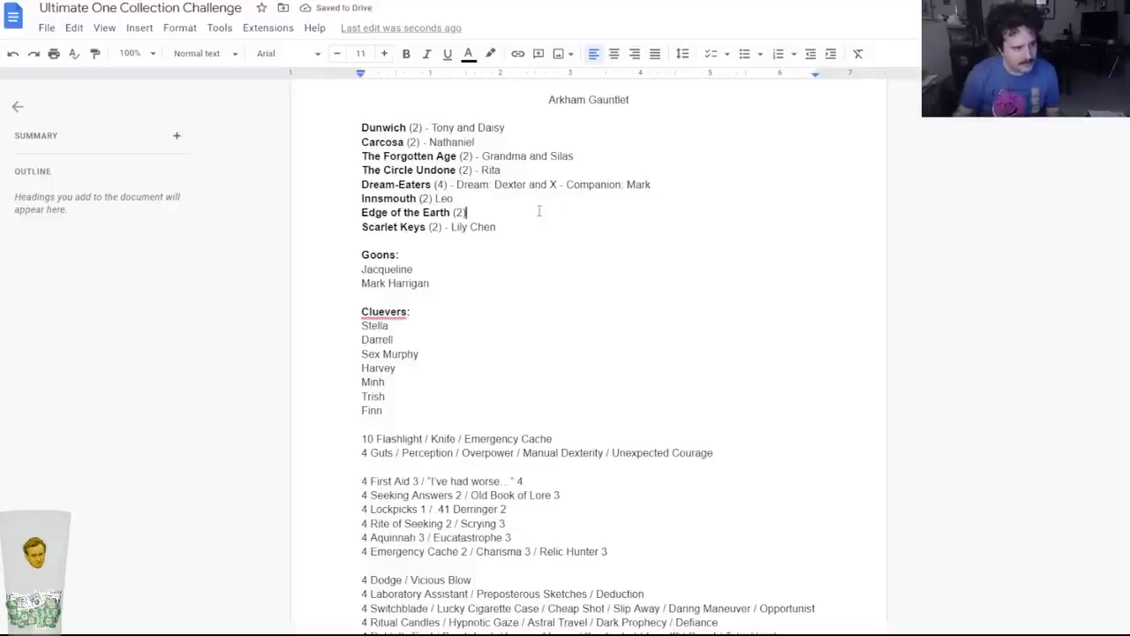
type("Jacqueline")
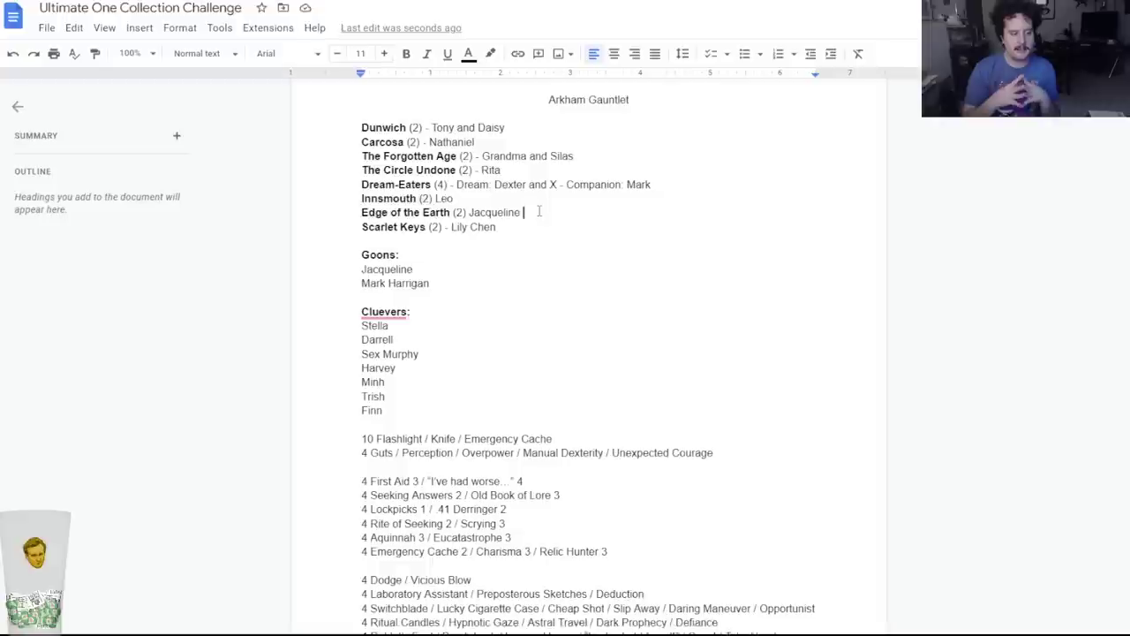
type("and")
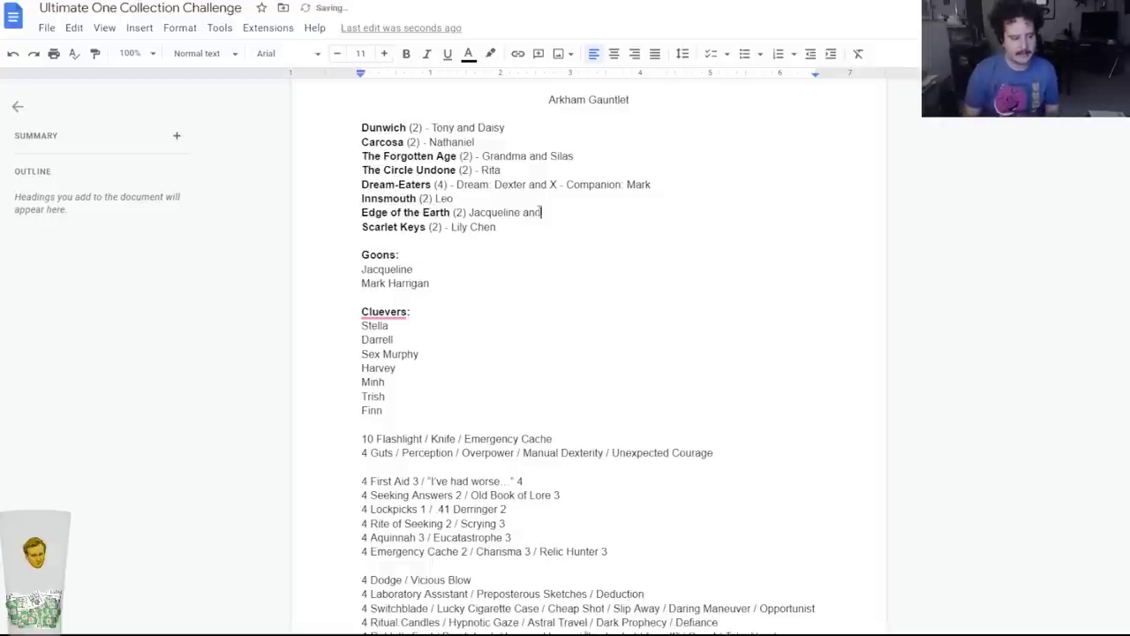
Delete the Goons heading and its remaining names from the document.
left_click_drag(450, 276, 340, 256)
key("BackSpace")
key("BackSpace")
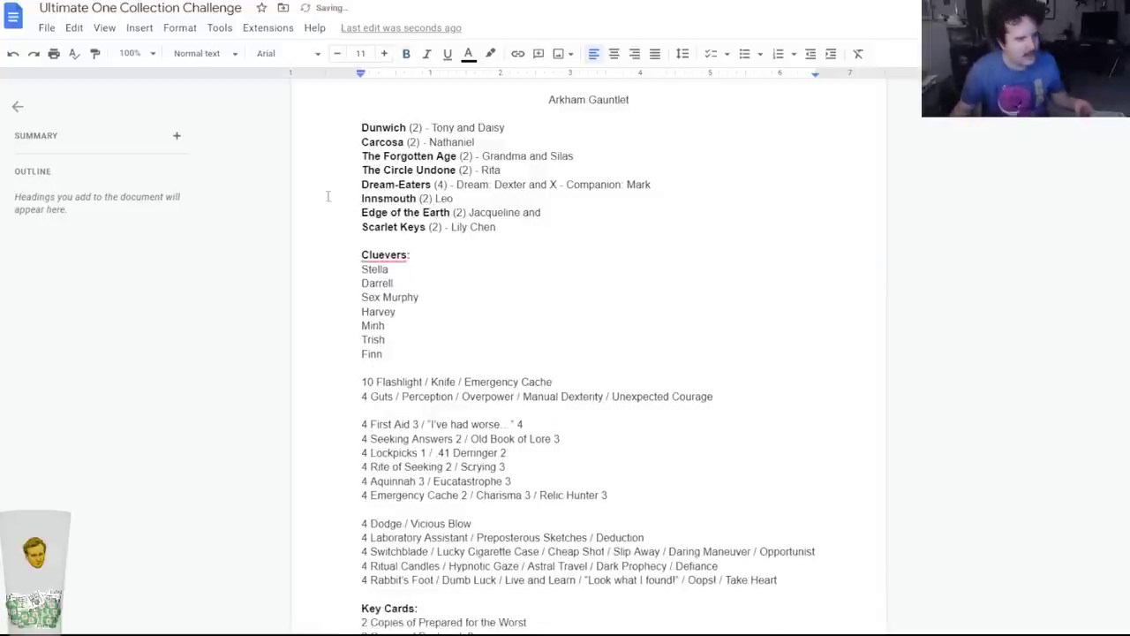
Append "and" after the assigned investigator on the Carcosa, The Circle Undone, Innsmouth and Scarlet Keys lines.
left_click(495, 145)
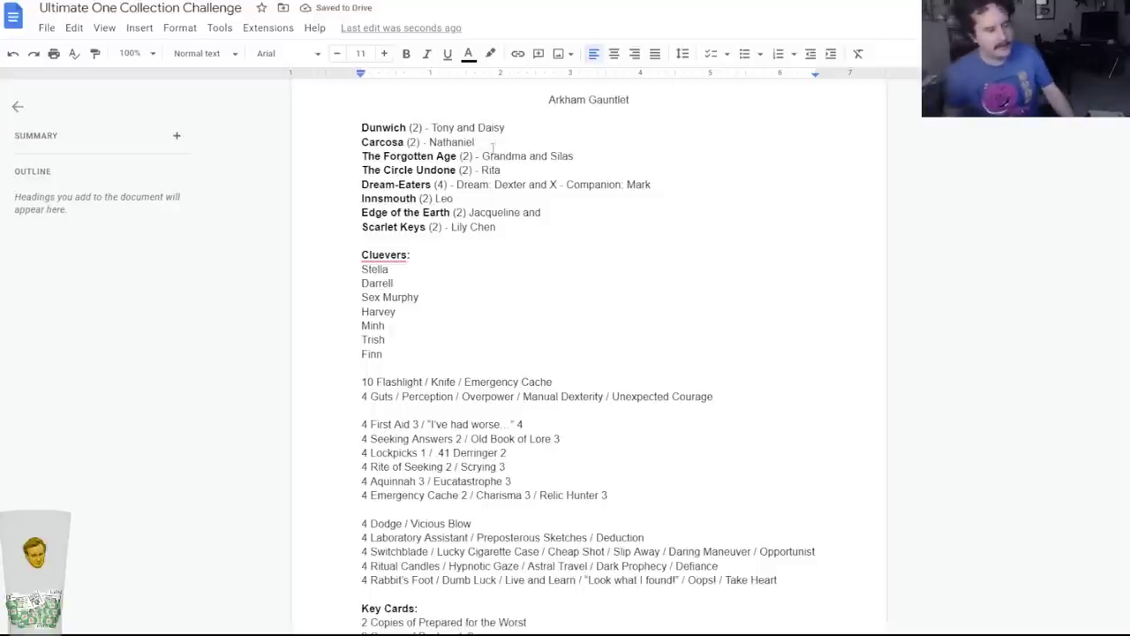
type("ab")
key("BackSpace")
key("BackSpace")
type("and")
left_click(507, 167)
type("and")
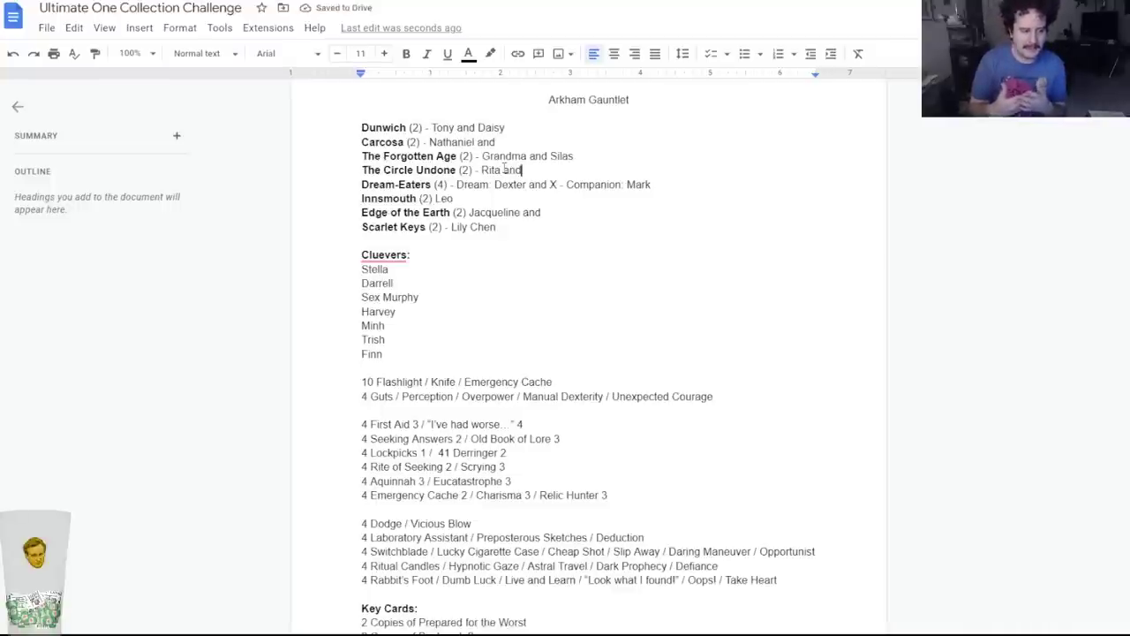
key("Down")
key("Down")
type("and")
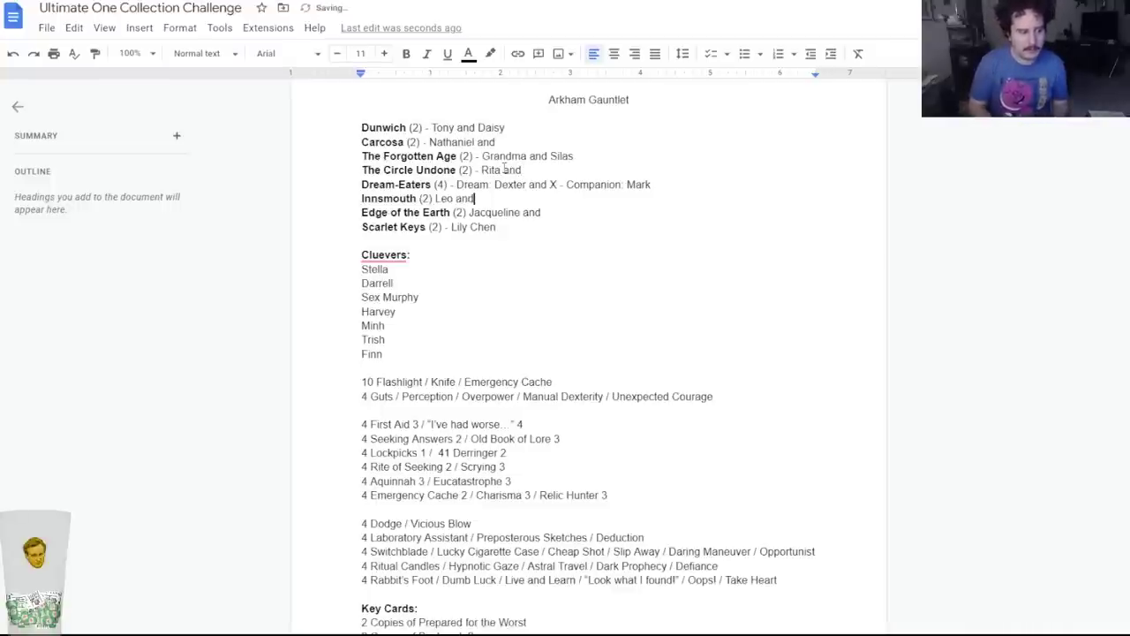
key("End")
type("and")
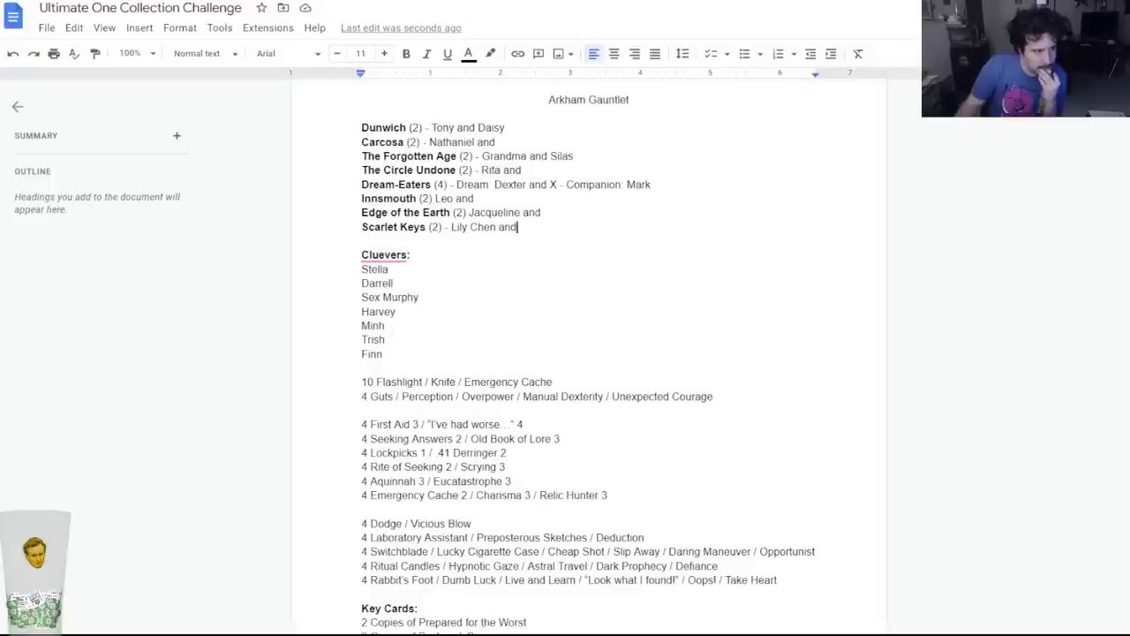
Check the Jacqueline Fine deck, then assign Leo to Edge of the Earth and Jacqueline to Innsmouth.
key("ctrl+Tab")
key("ctrl+Tab")
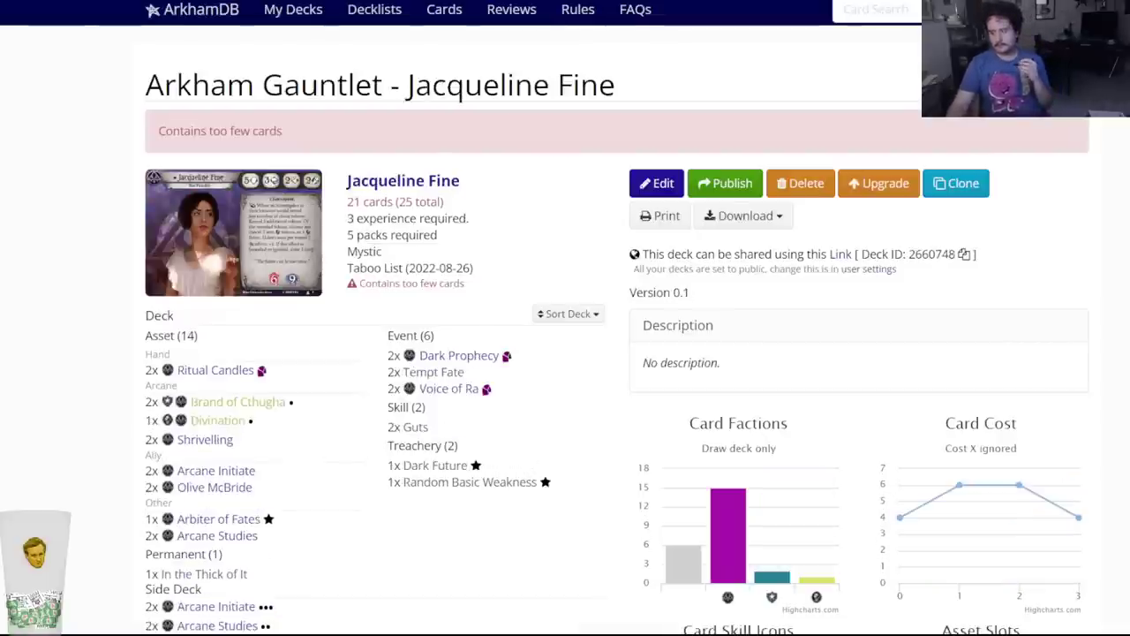
key("ctrl+shift+Tab")
key("ctrl+shift+Tab")
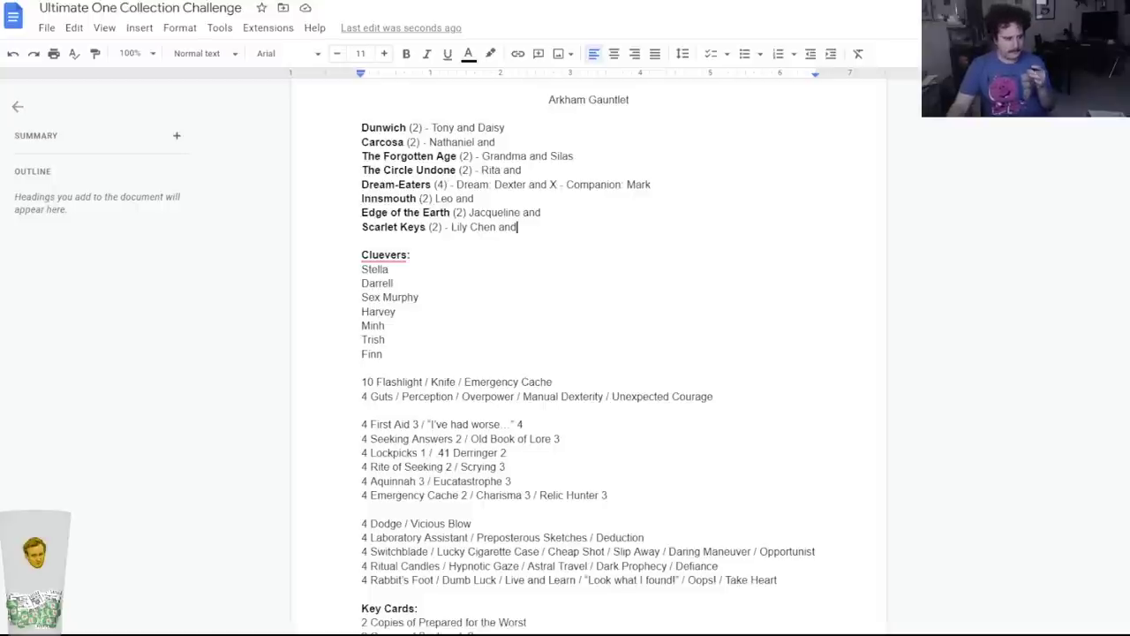
double_click(471, 211)
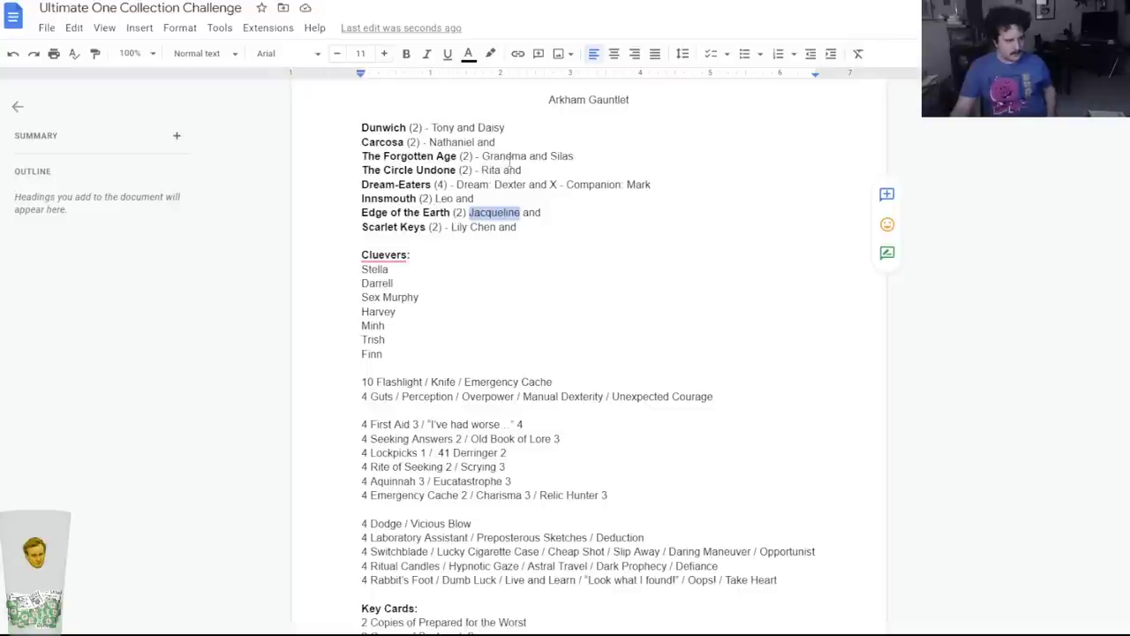
key("BackSpace")
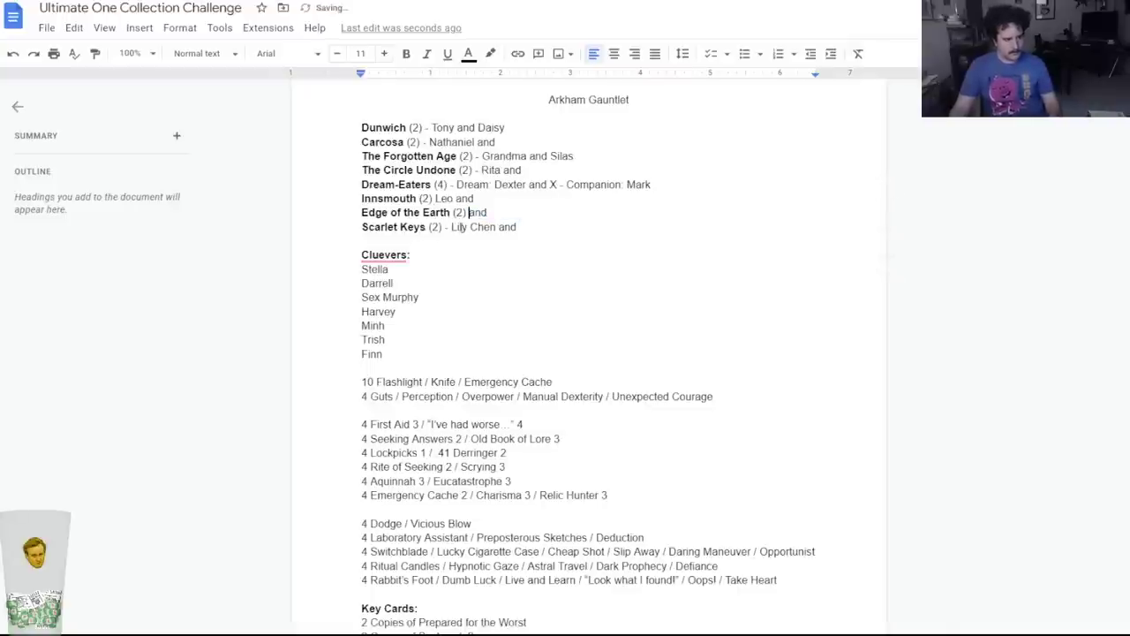
type("Leo")
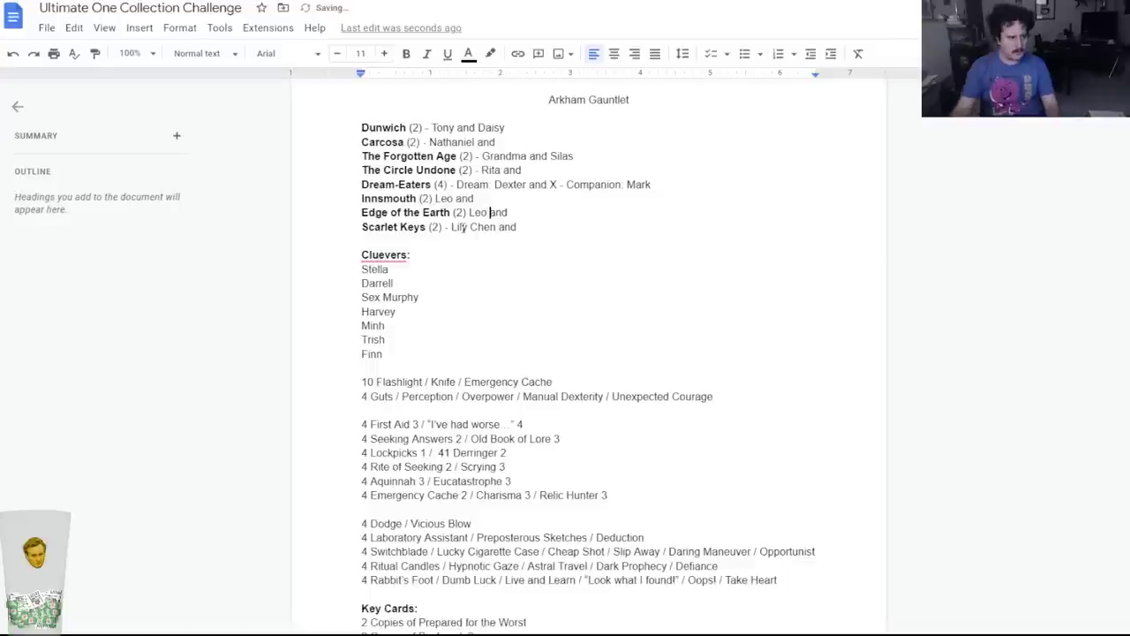
double_click(443, 198)
key("BackSpace")
type("Jacqueli")
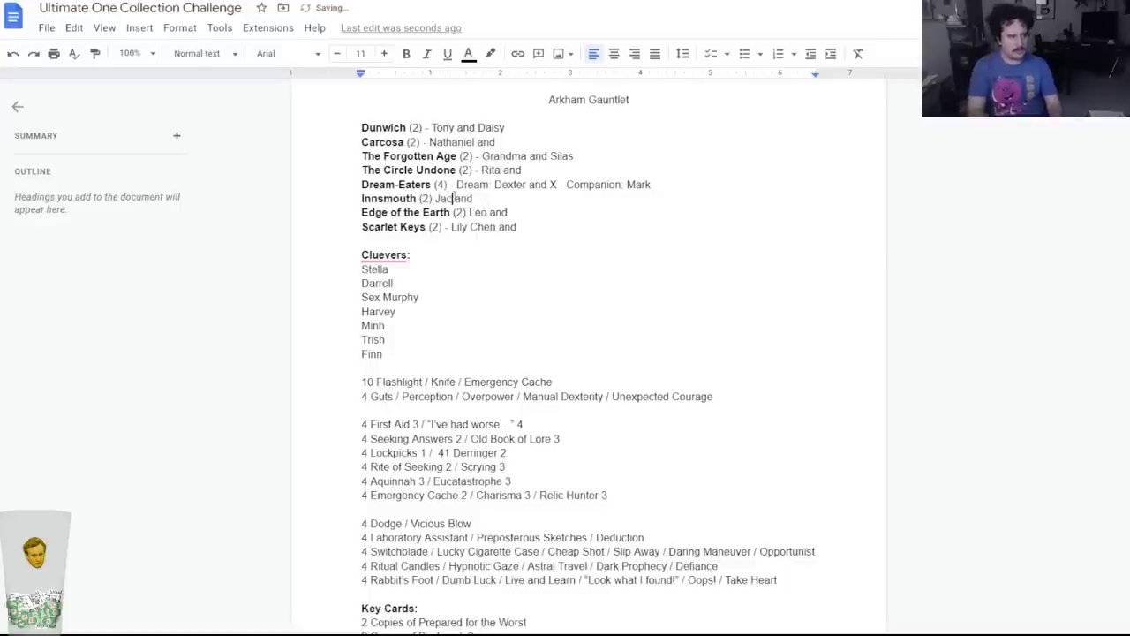
type("ne")
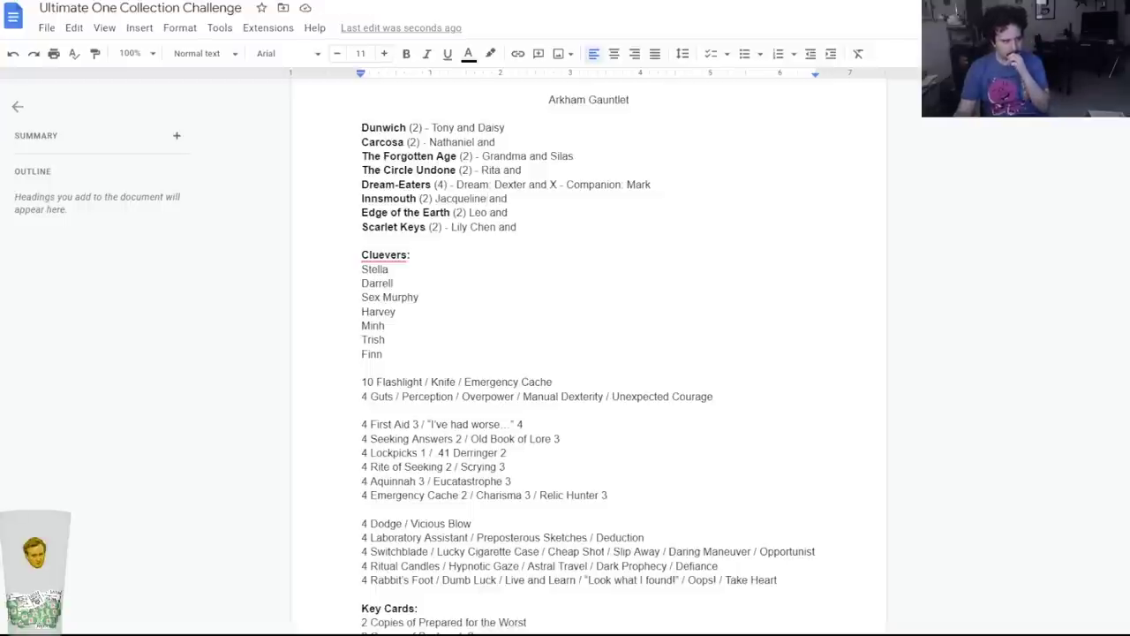
Glance at the Jacqueline Fine deck again, then set the Innsmouth investigator to Leo.
key("ctrl+Tab")
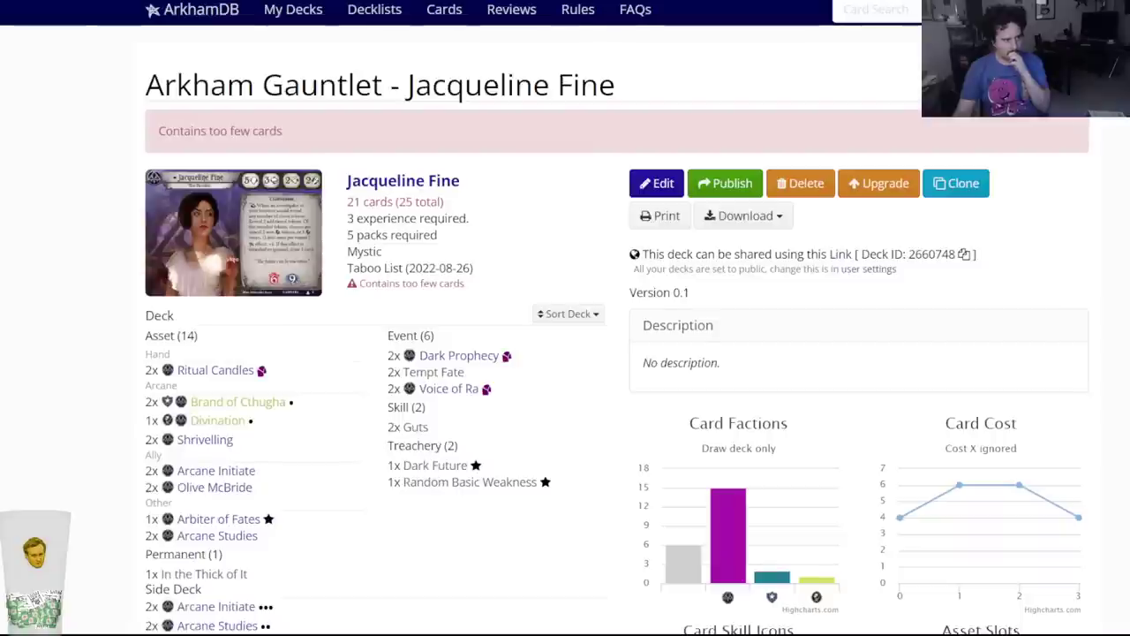
key("ctrl+shift+Tab")
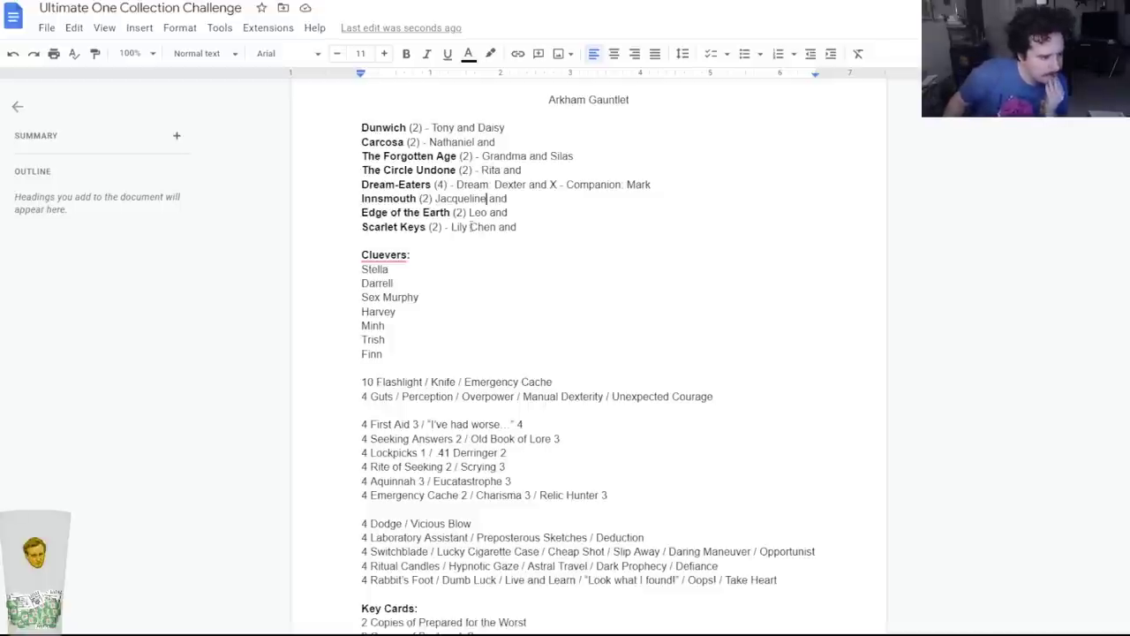
left_click_drag(436, 198, 487, 198)
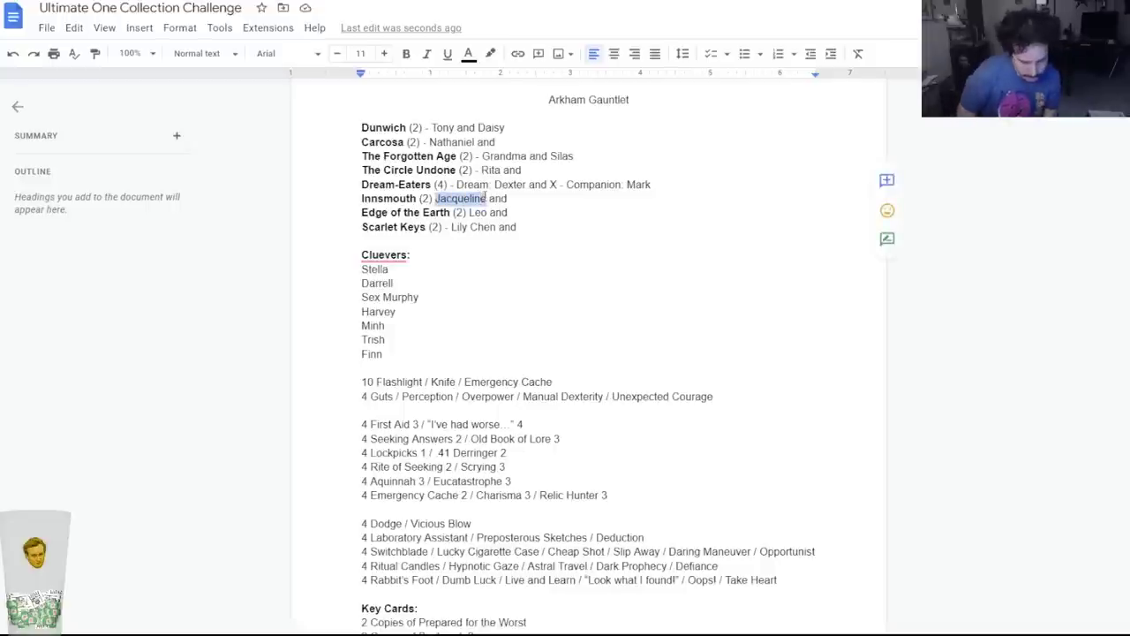
type("Leo")
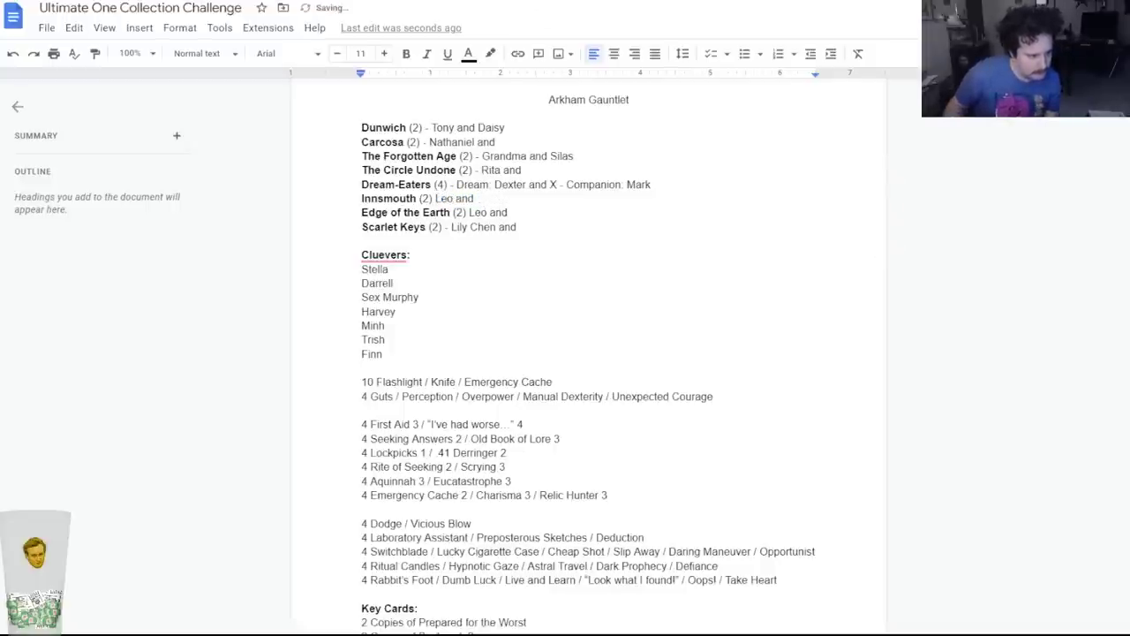
Search ArkhamDB for "thomas", reveal and open the first Innsmouth Conspiracy card, then return to the planning document.
key("ctrl+Tab")
left_click(879, 12)
type("foma")
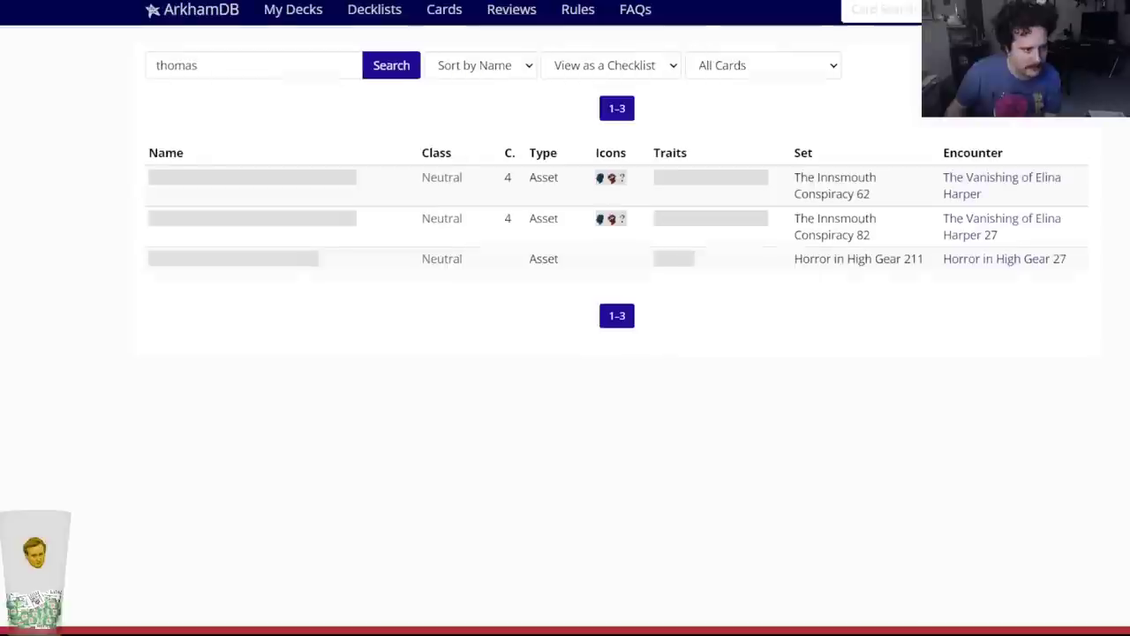
mouse_move(249, 265)
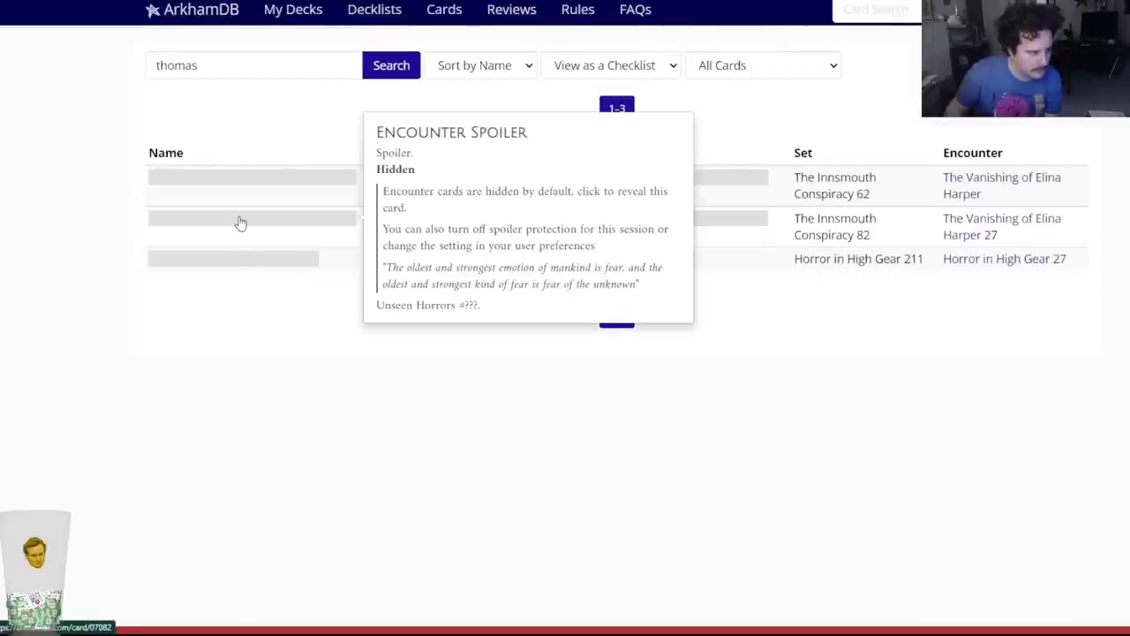
left_click(235, 180)
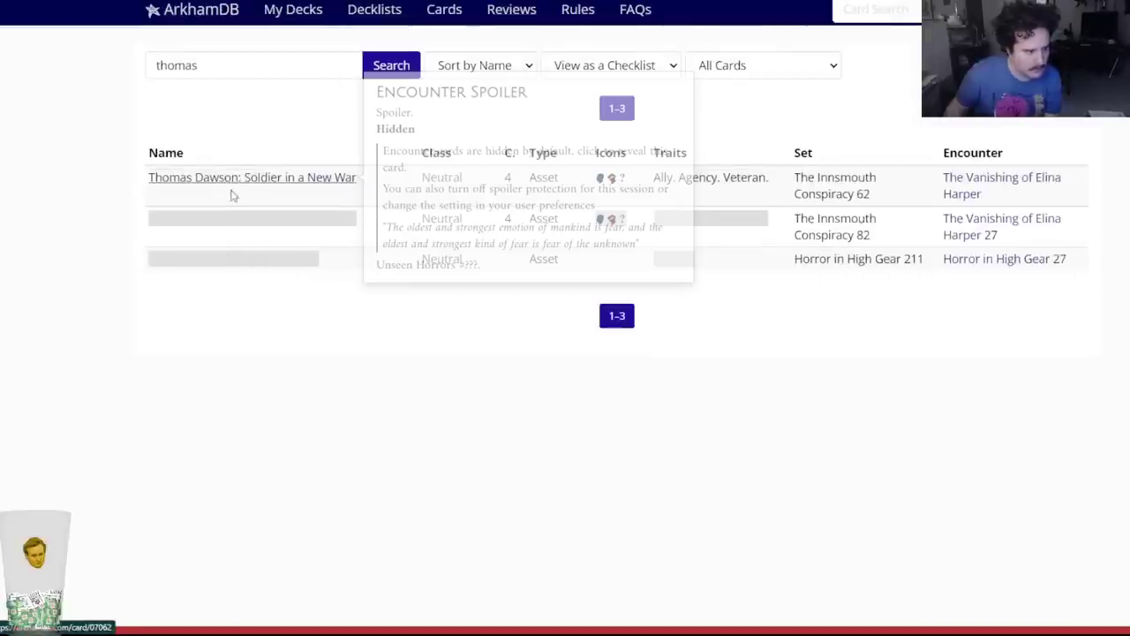
left_click(235, 178)
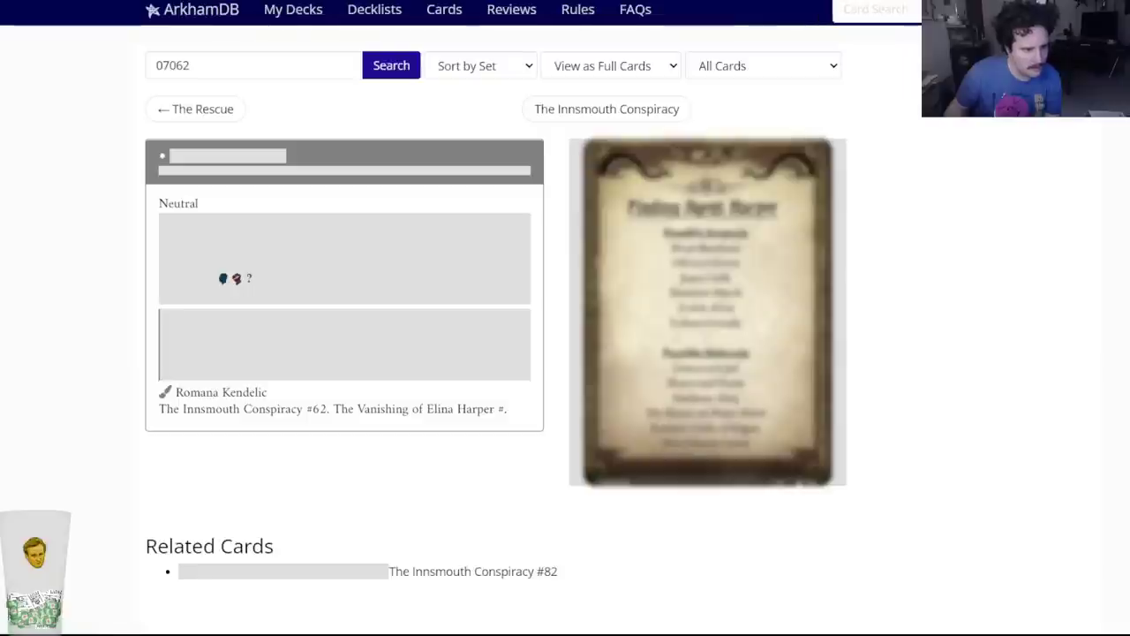
key("alt+Left")
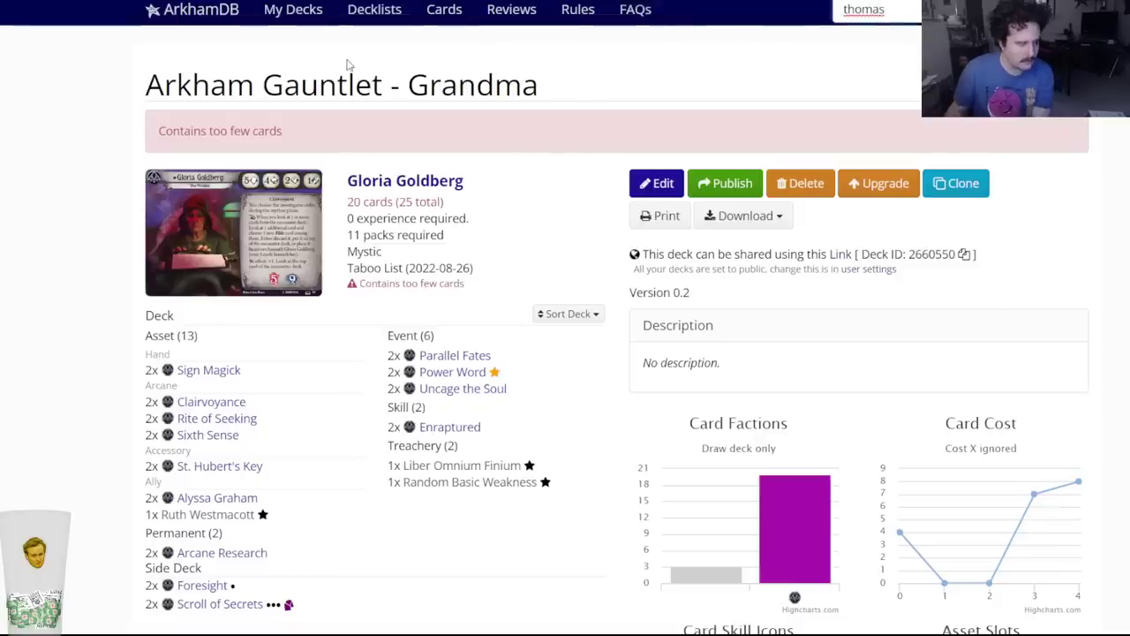
key("alt+Left")
key("alt+Left")
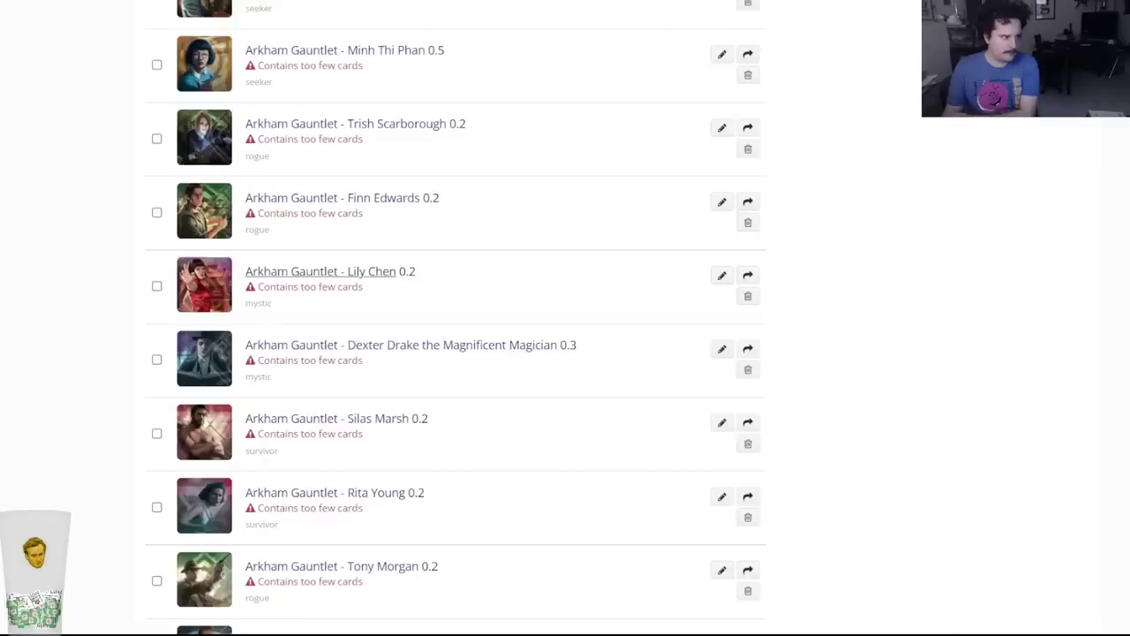
key("alt+Tab")
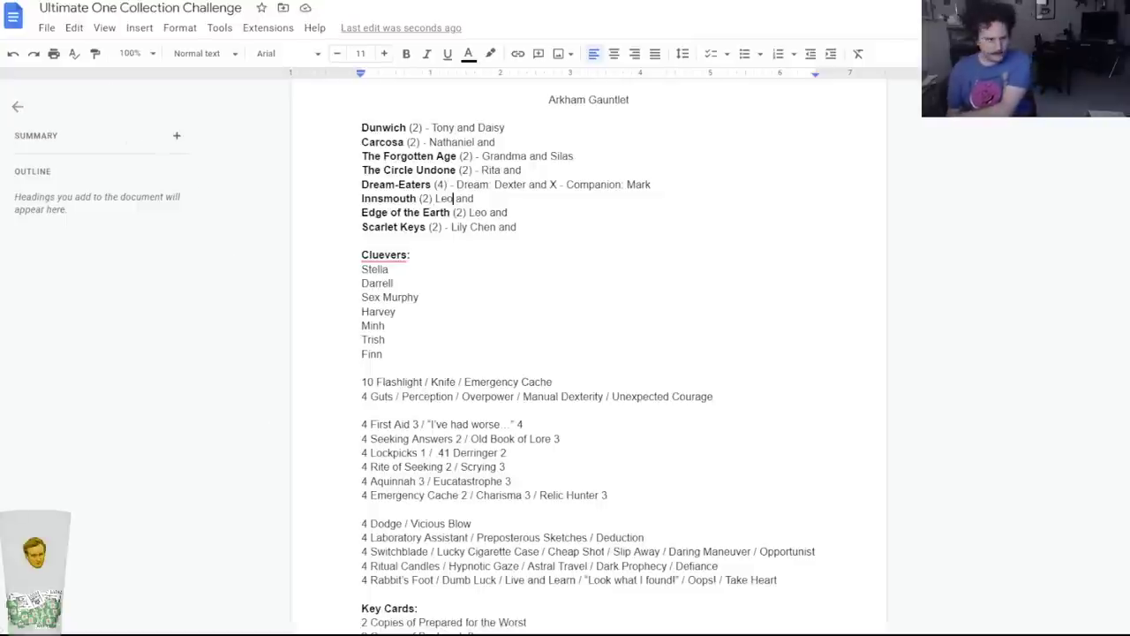
Assign Harvey to Carcosa alongside Nathaniel and remove Harvey from the Cluevers list.
left_click(498, 143)
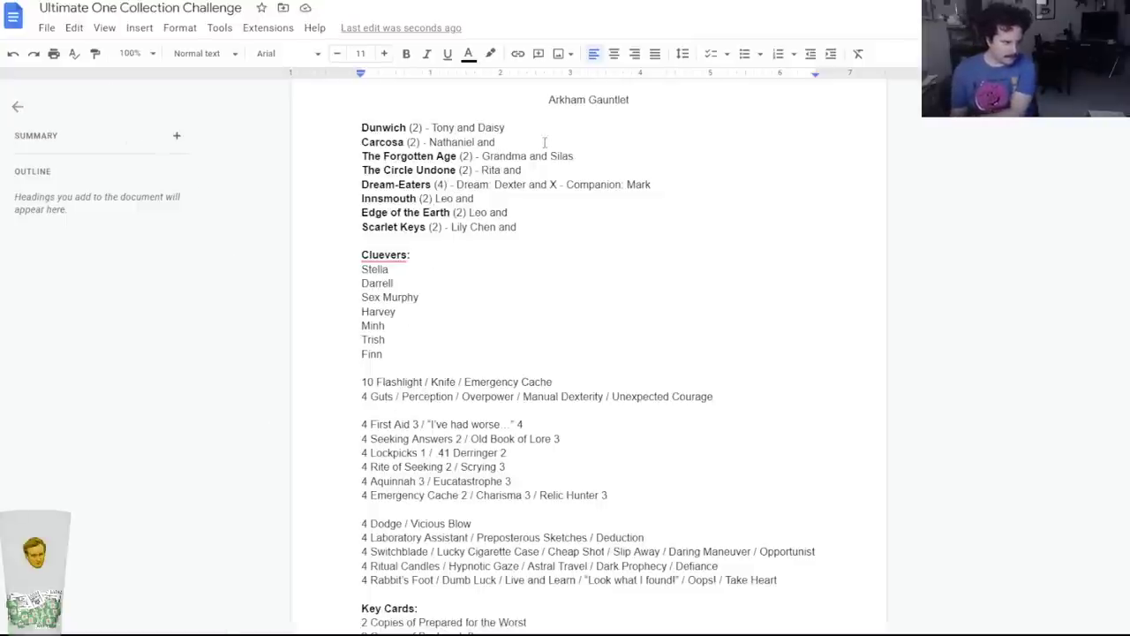
type("Harvey")
key("BackSpace")
key("BackSpace")
key("BackSpace")
type("vey")
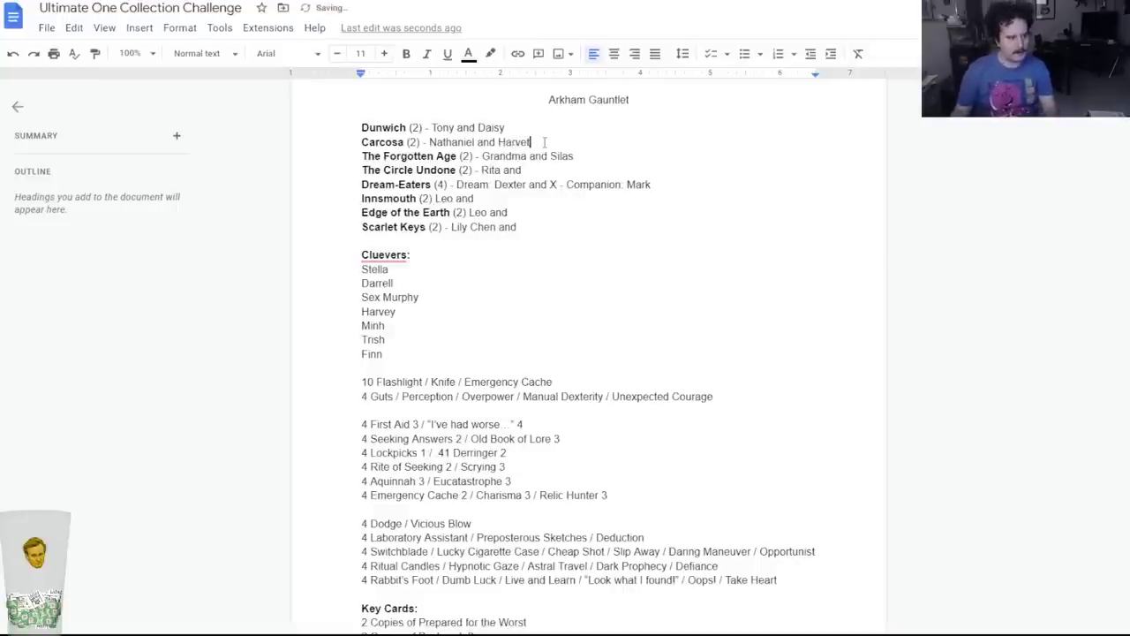
left_click_drag(396, 312, 363, 309)
key("BackSpace")
key("BackSpace")
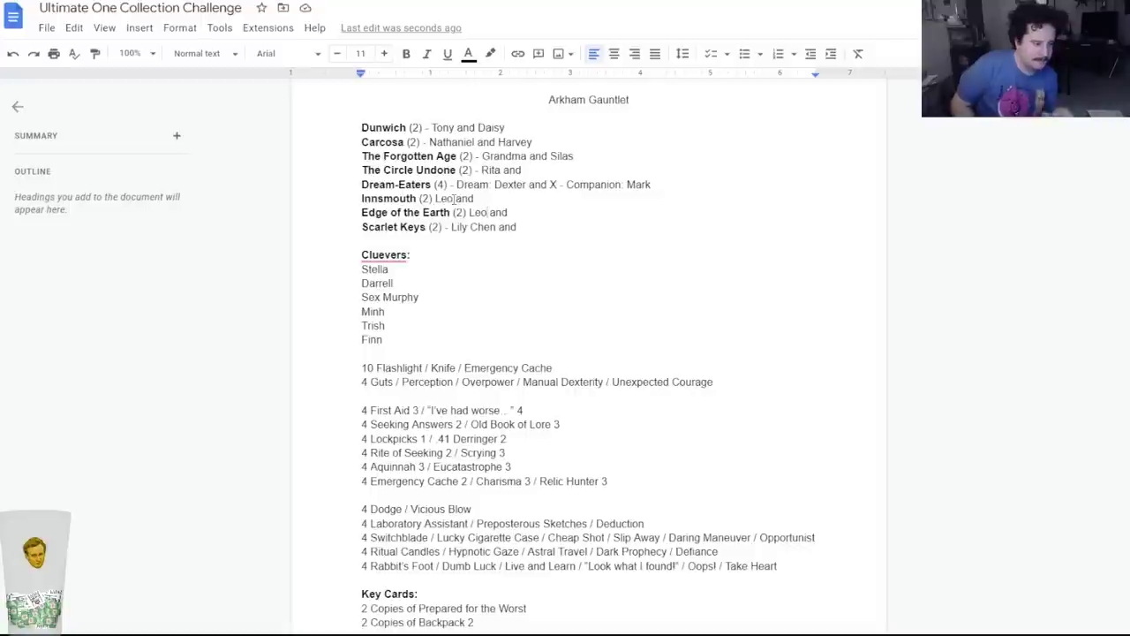
Set the first investigator on the Edge of the Earth line to Jacqueline.
key("ctrl+shift+Left")
type("Jaco")
type("ueline")
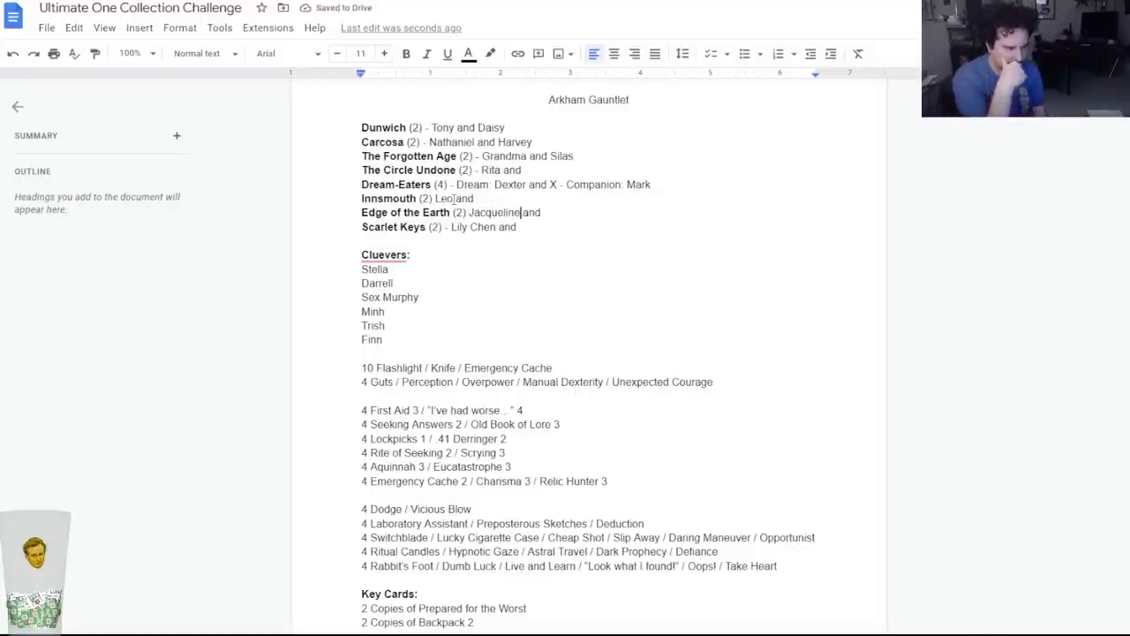
Add "and Stella" after Mark in the Companion part of the Dream-Eaters line.
left_click(652, 182)
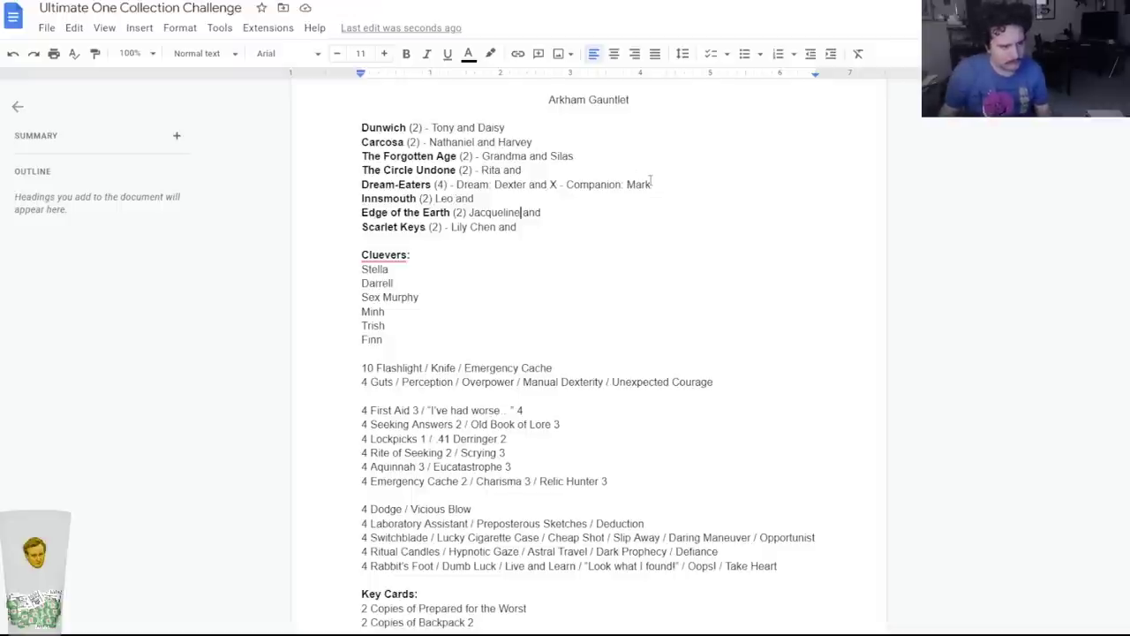
type("and X")
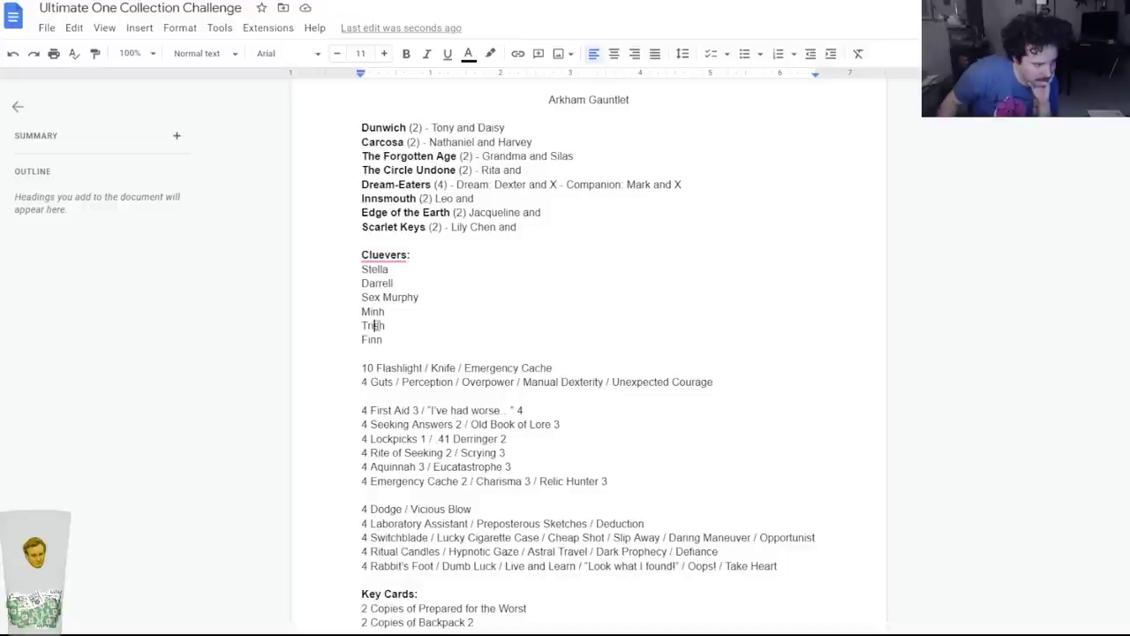
double_click(680, 183)
type("Stella")
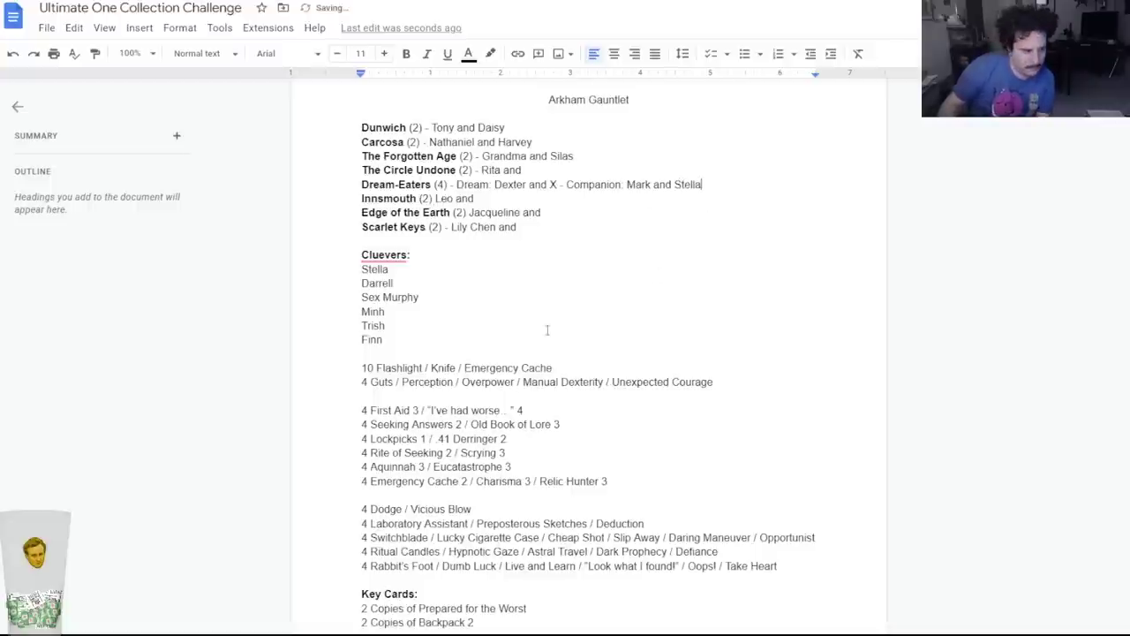
Remove Stella from the Cluevers list.
double_click(385, 269)
key("BackSpace")
key("BackSpace")
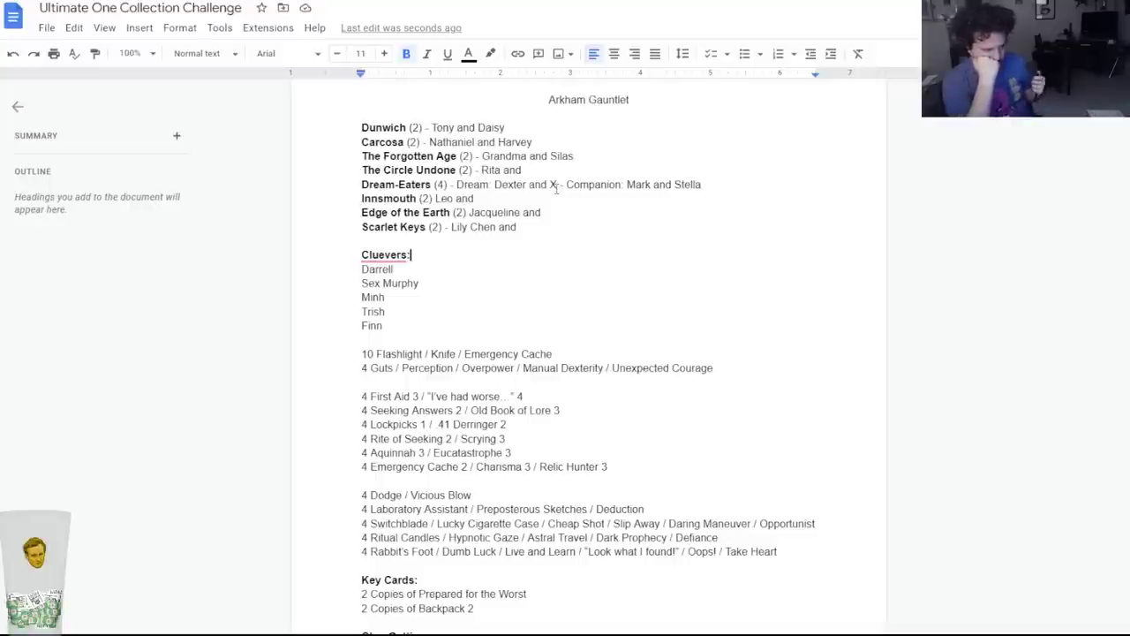
left_click(534, 227)
type("Rex")
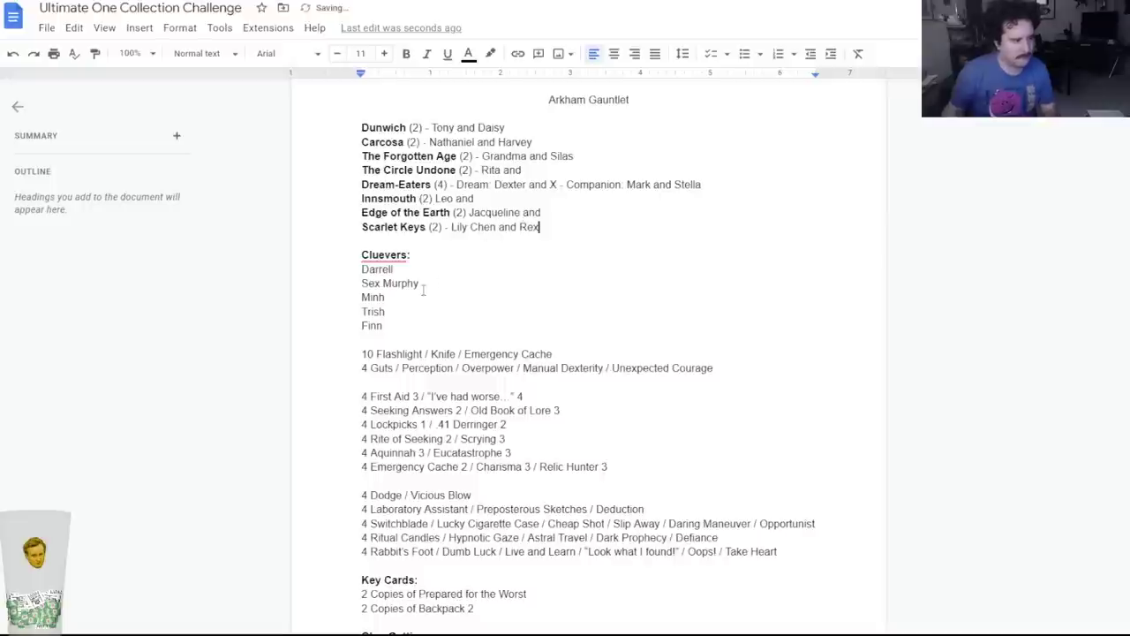
left_click_drag(348, 292, 346, 283)
key("BackSpace")
key("BackSpace")
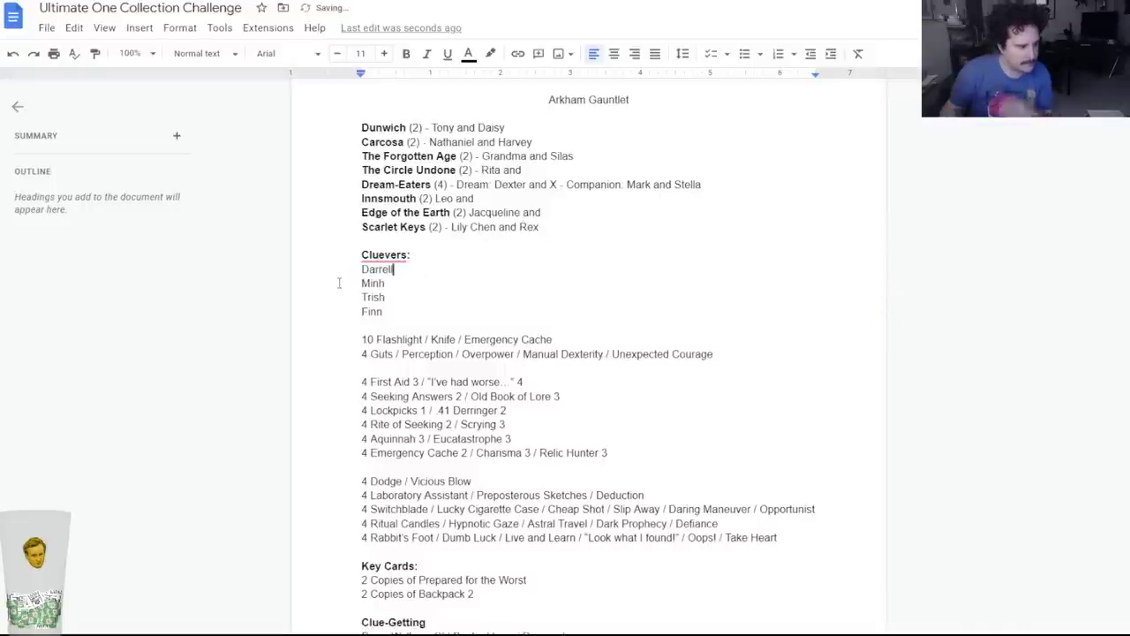
Assign Minh to The Circle Undone alongside Rita and remove Minh from the Cluevers list.
left_click(525, 169)
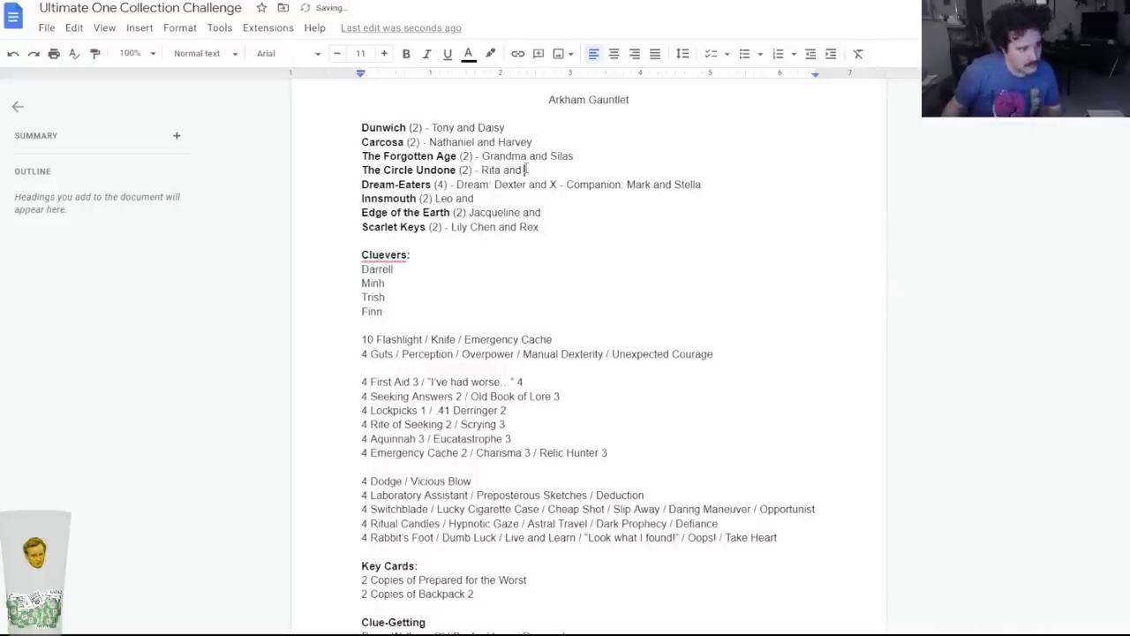
type("Minh")
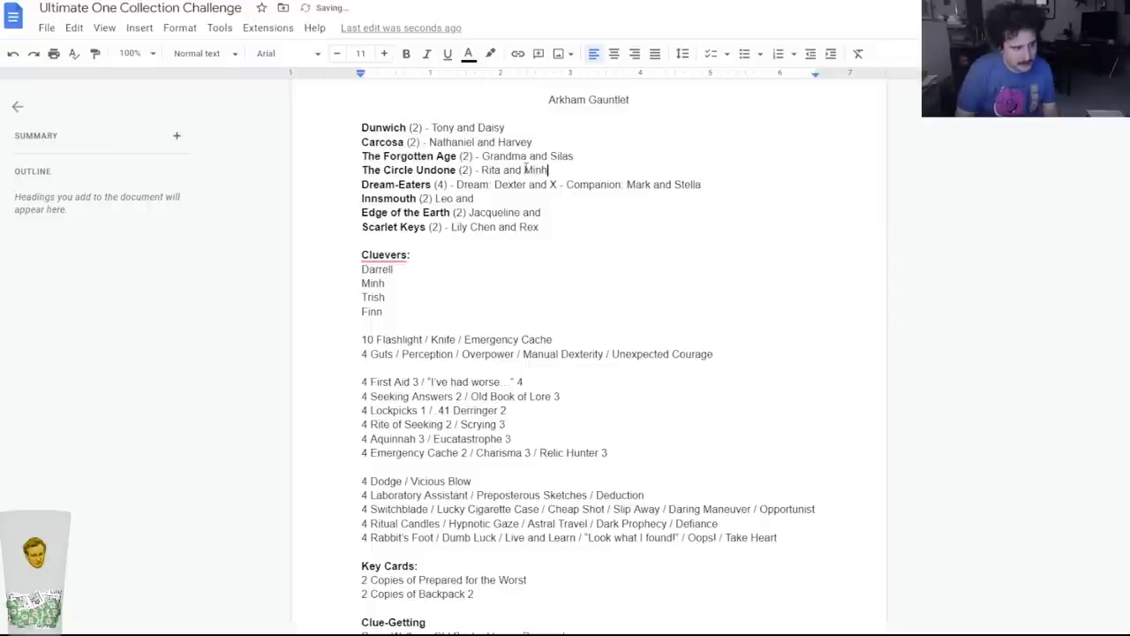
left_click_drag(394, 284, 338, 279)
key("BackSpace")
key("BackSpace")
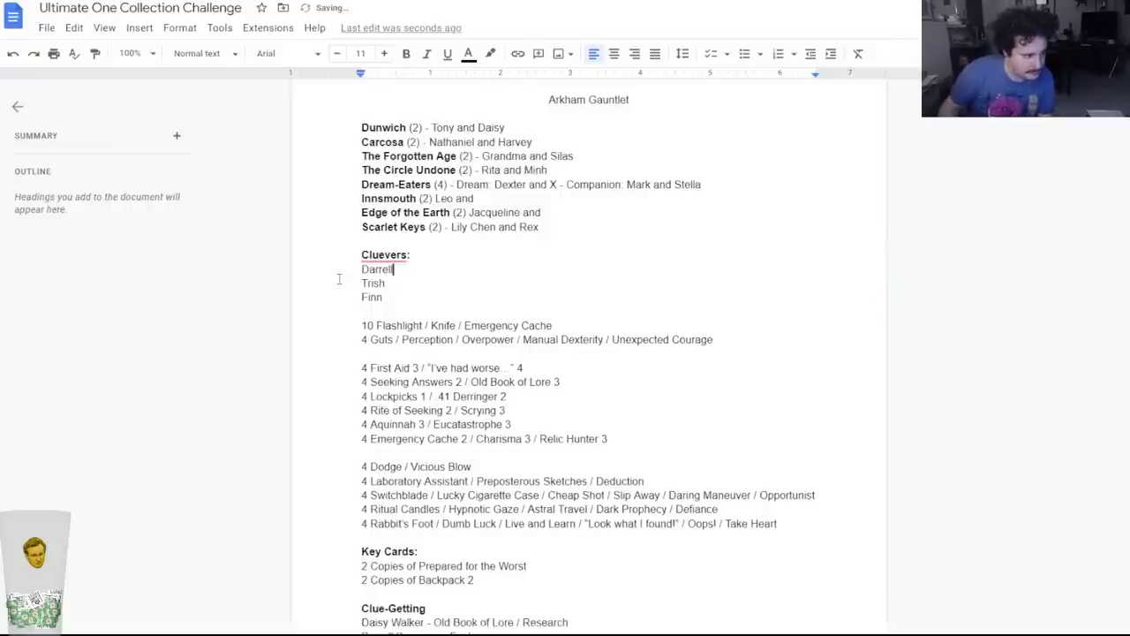
Clear the X placeholder after Dexter on the Dream-Eaters line and add Finn alongside Jacqueline for Edge of the Earth.
left_click(558, 185)
key("BackSpace")
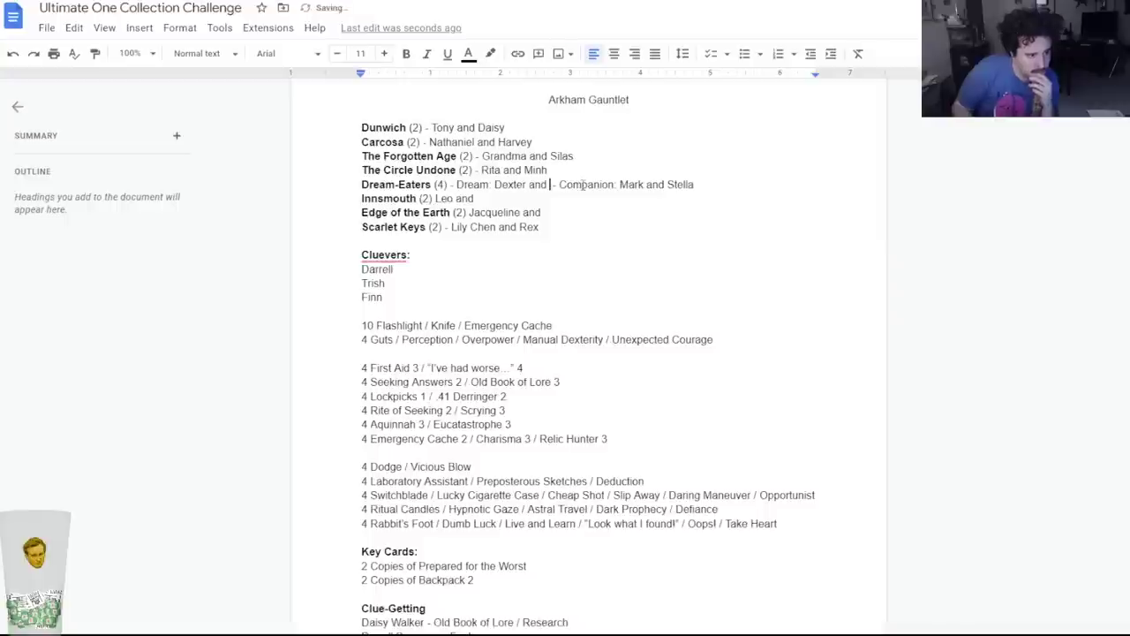
left_click(580, 212)
type("Finn")
key("Up")
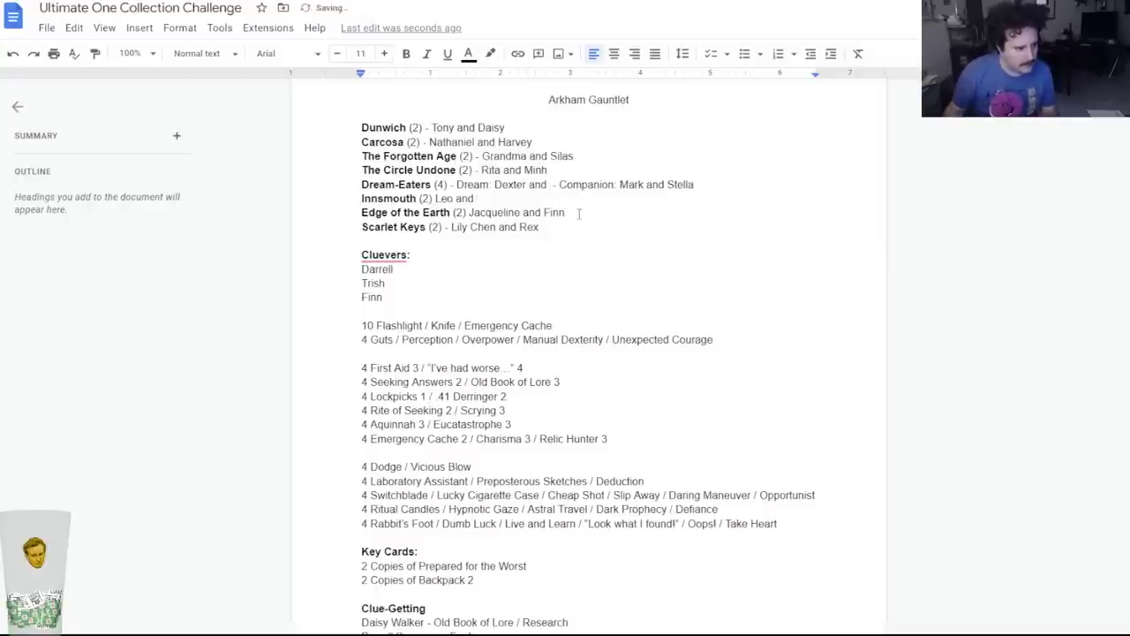
Add Trish alongside Dexter in the Dream part of Dream-Eaters and Darrell alongside Leo for Innsmouth.
left_click(548, 184)
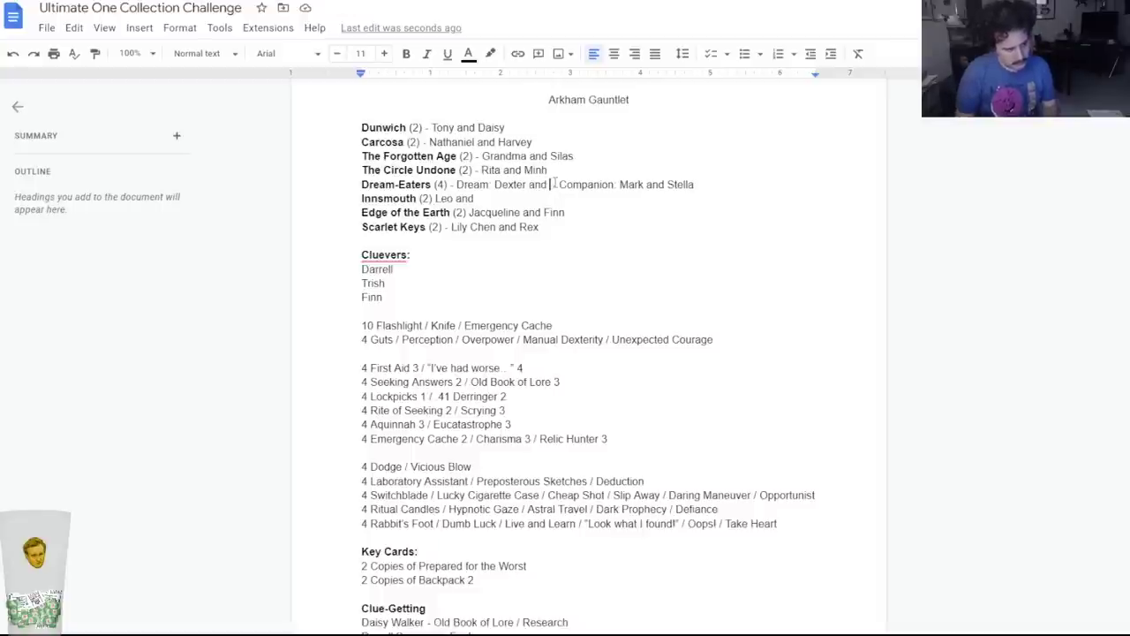
type("Trish -")
key("Down")
type("Darrell")
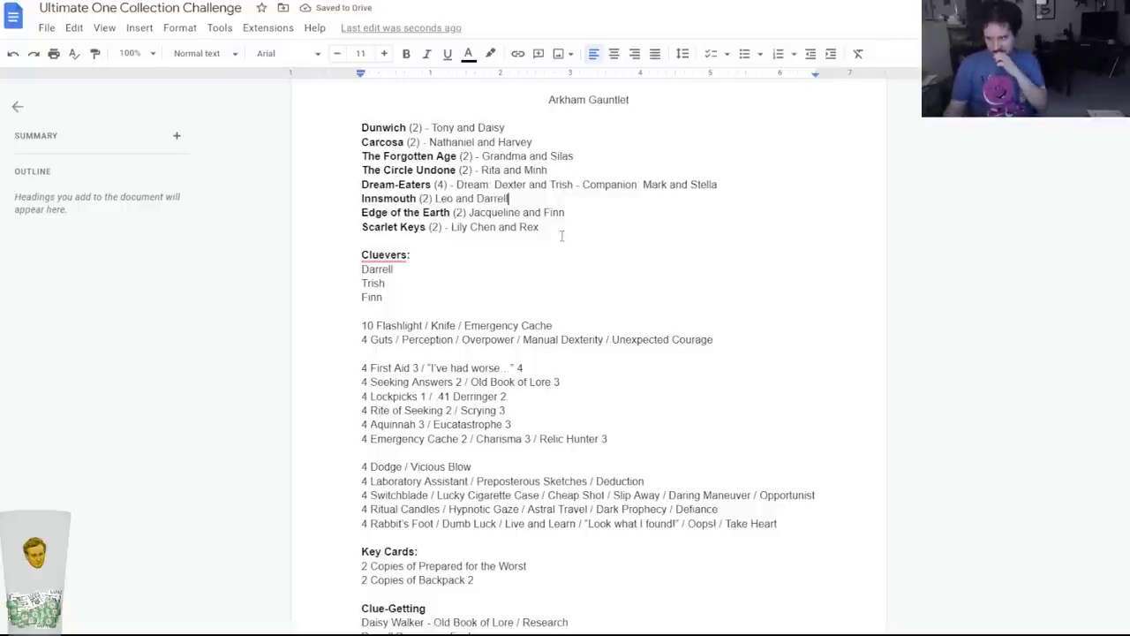
Delete the Cluevers heading with its remaining entries Darrell, Trish and Finn.
left_click_drag(393, 300, 321, 259)
key("BackSpace")
key("BackSpace")
key("BackSpace")
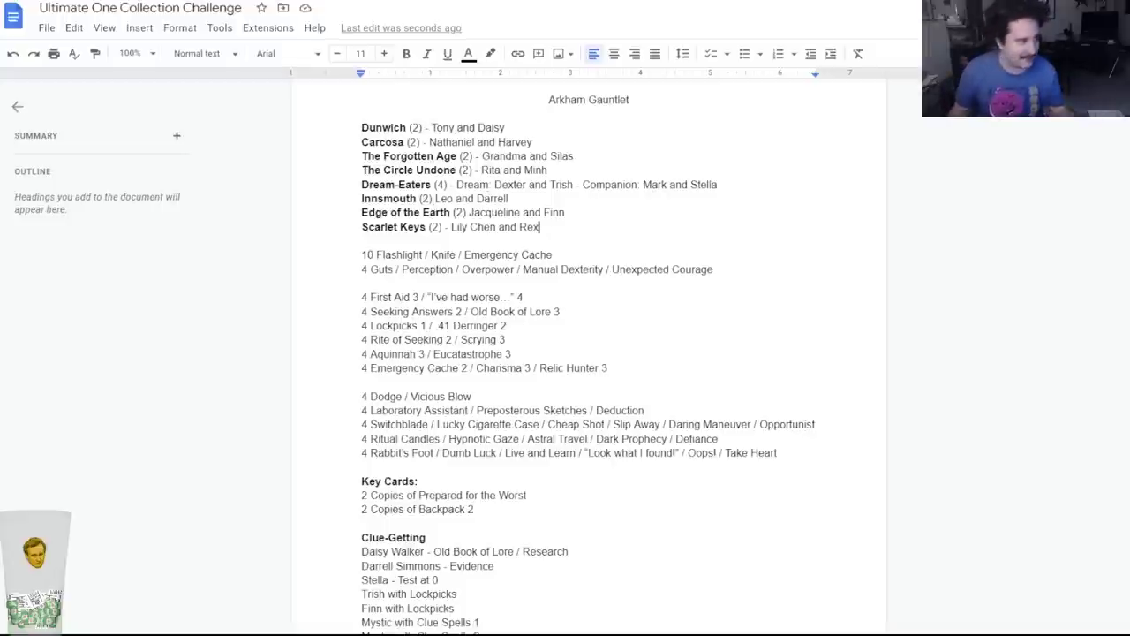
Switch to ArkhamDB and open the Arkham Gauntlet decks from the private decks list as separate pages.
key("ctrl+Tab")
scroll(119, 185, "up", 10)
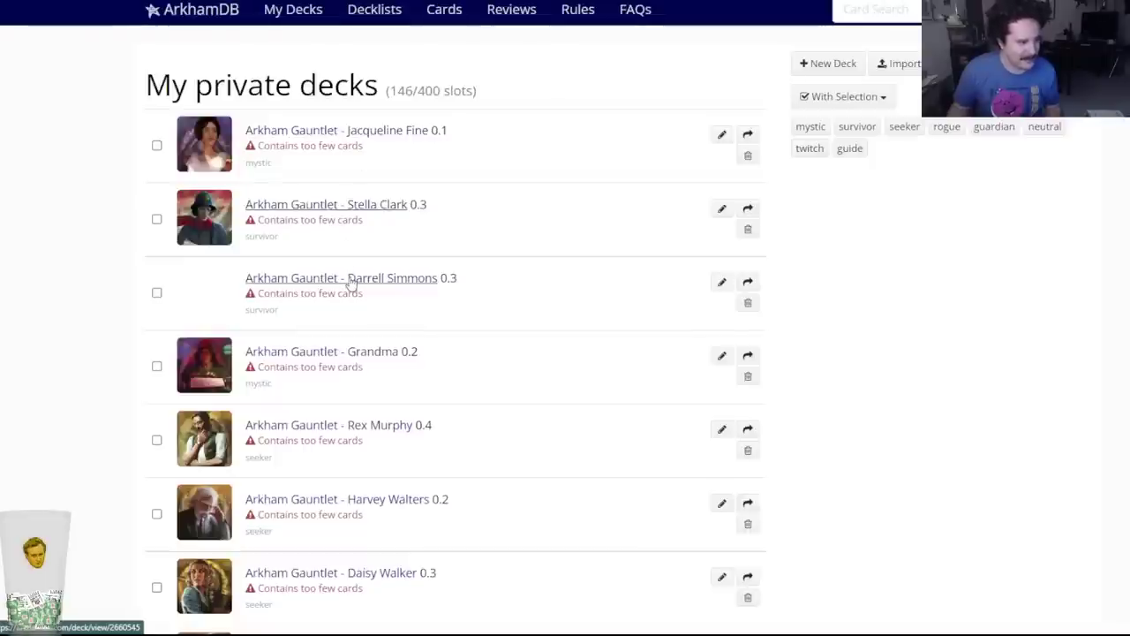
scroll(371, 371, "down", 2)
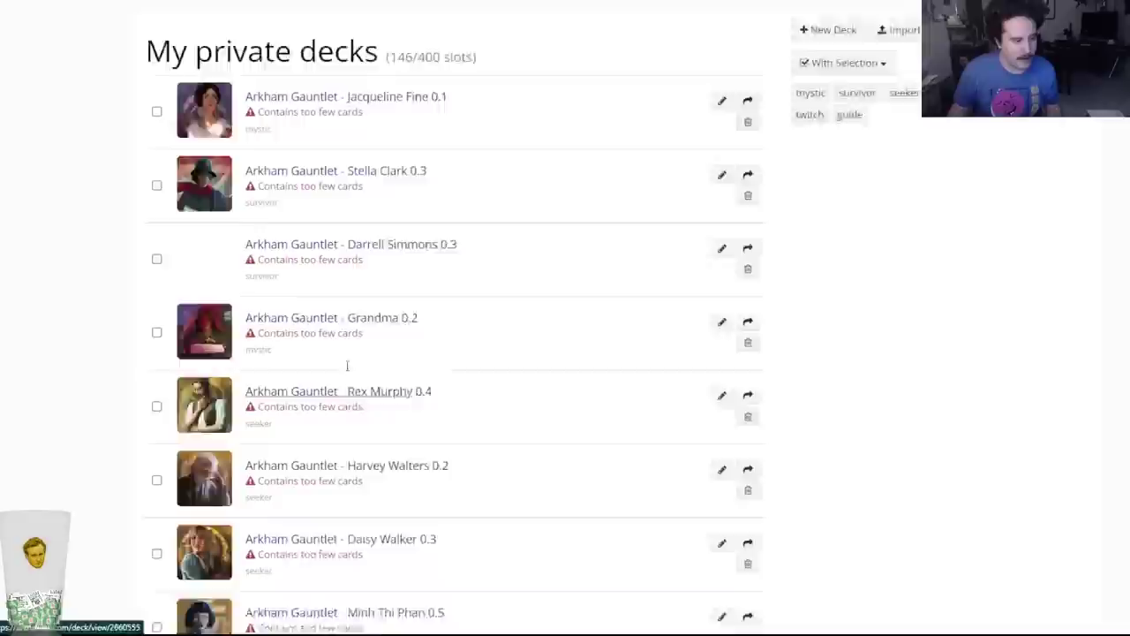
scroll(389, 371, "down", 3)
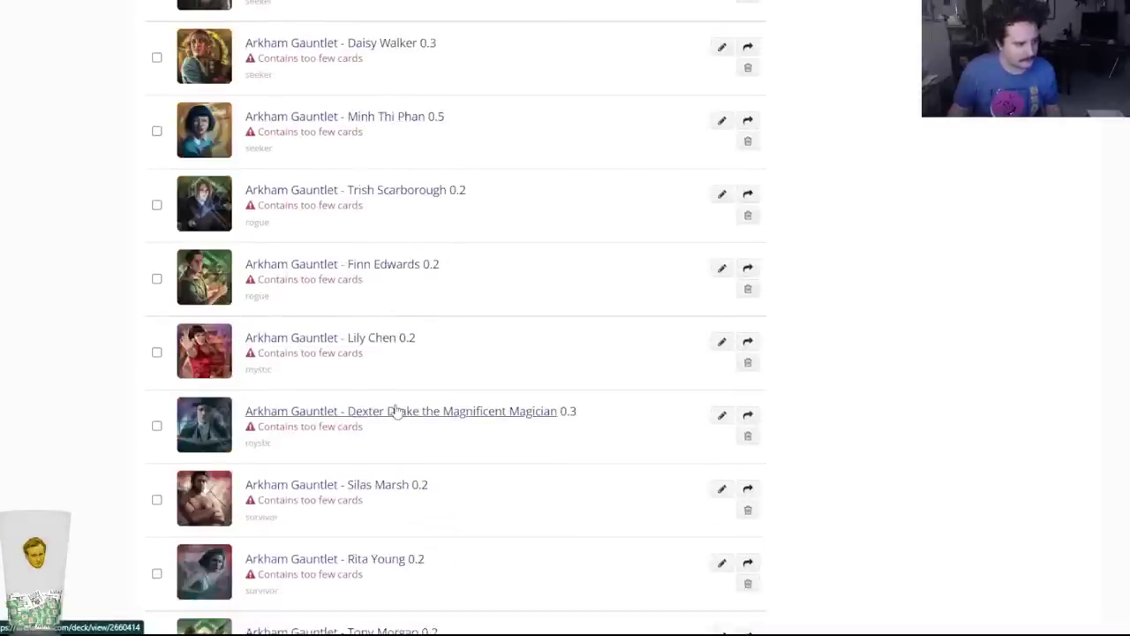
scroll(389, 416, "down", 1)
scroll(340, 431, "down", 2)
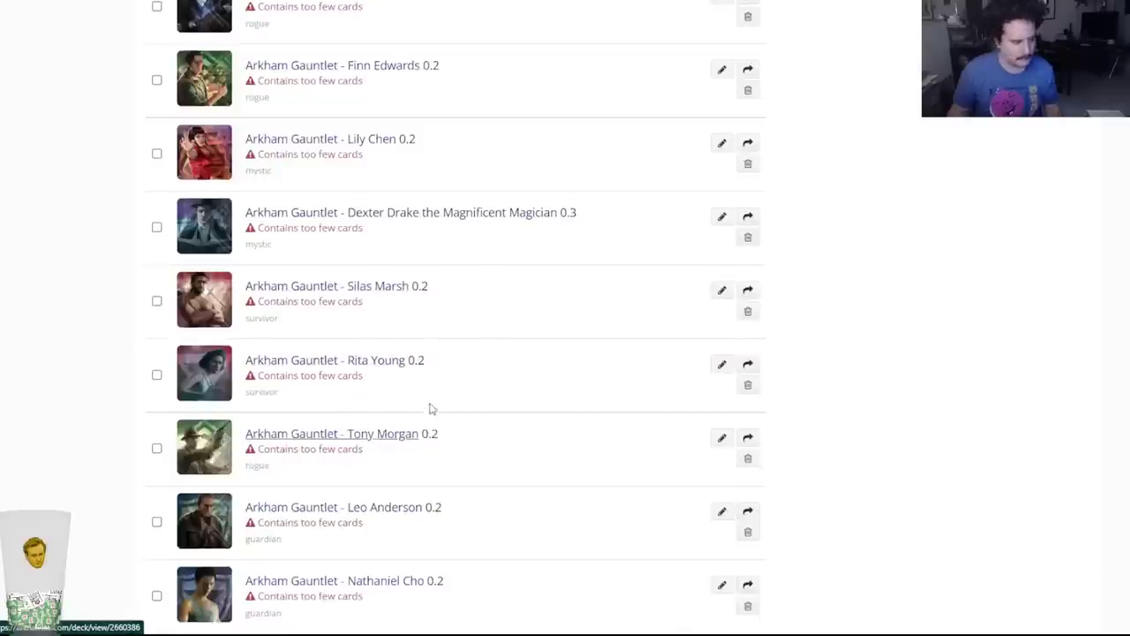
scroll(426, 411, "down", 2)
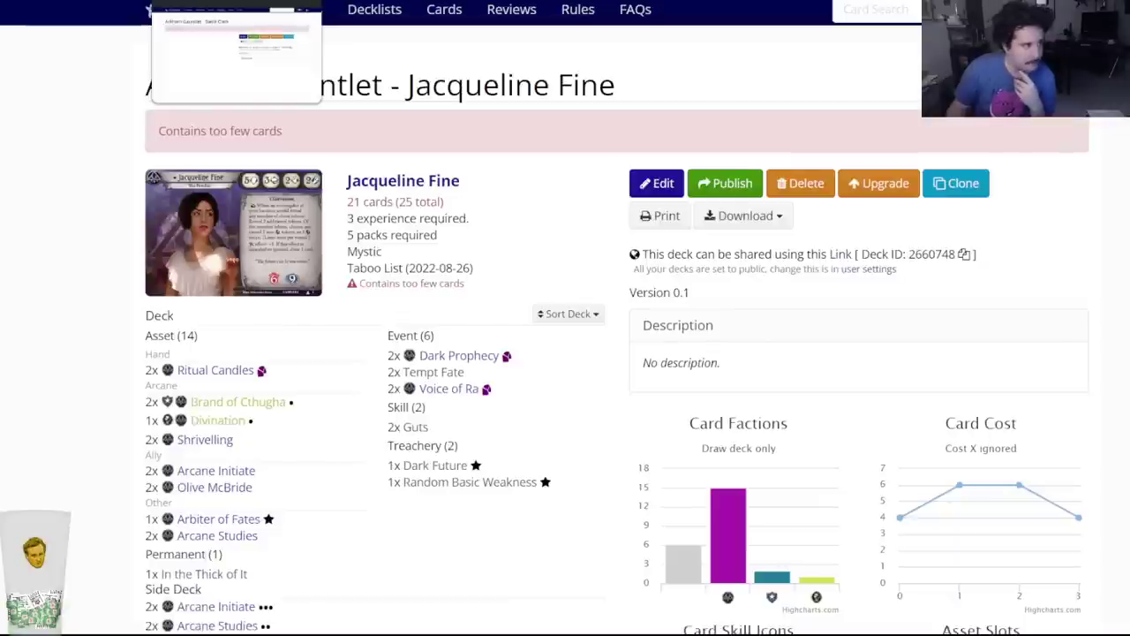
Look through the opened Arkham Gauntlet decks one after another, from Jacqueline Fine to Mark Harrigan.
key("ctrl+Tab")
key("ctrl+Tab")
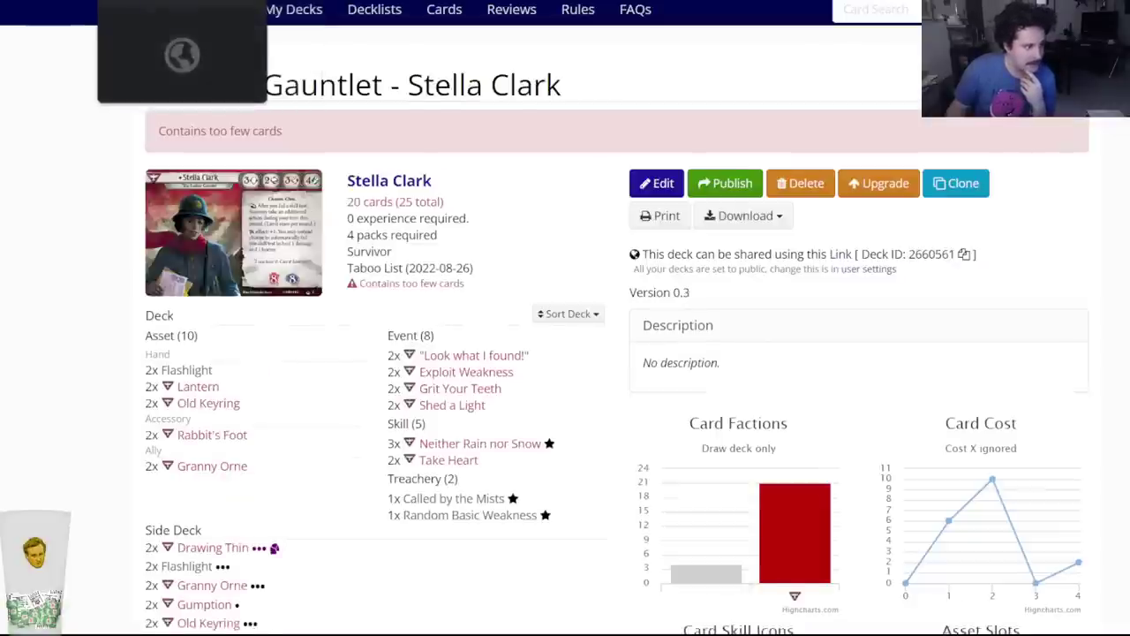
key("ctrl+Tab")
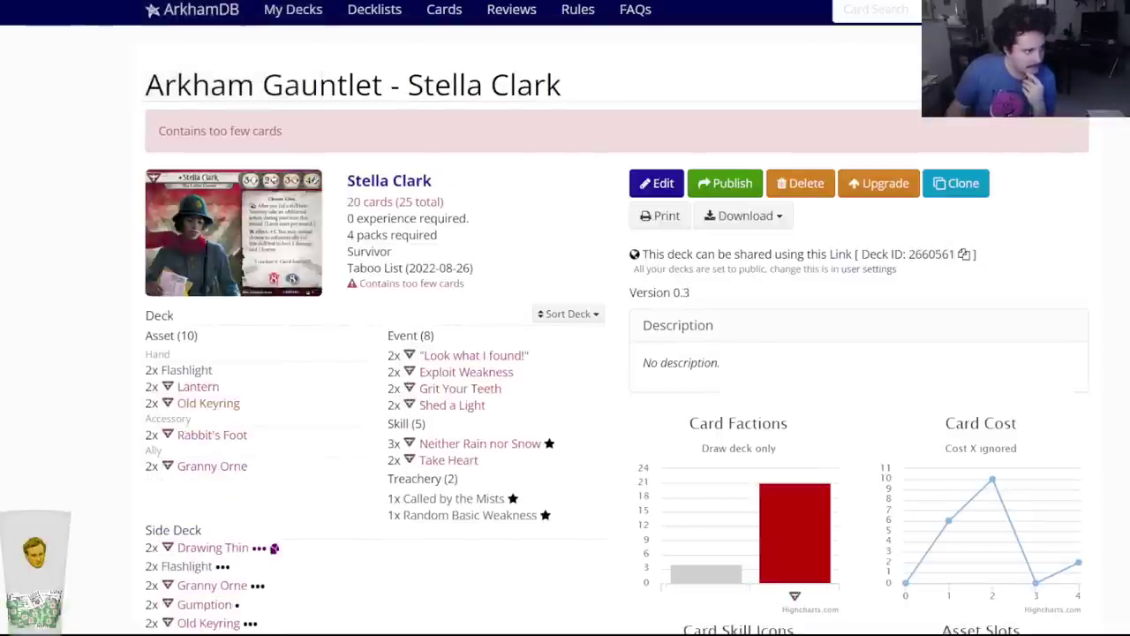
key("ctrl+Tab")
key("ctrl+Tab")
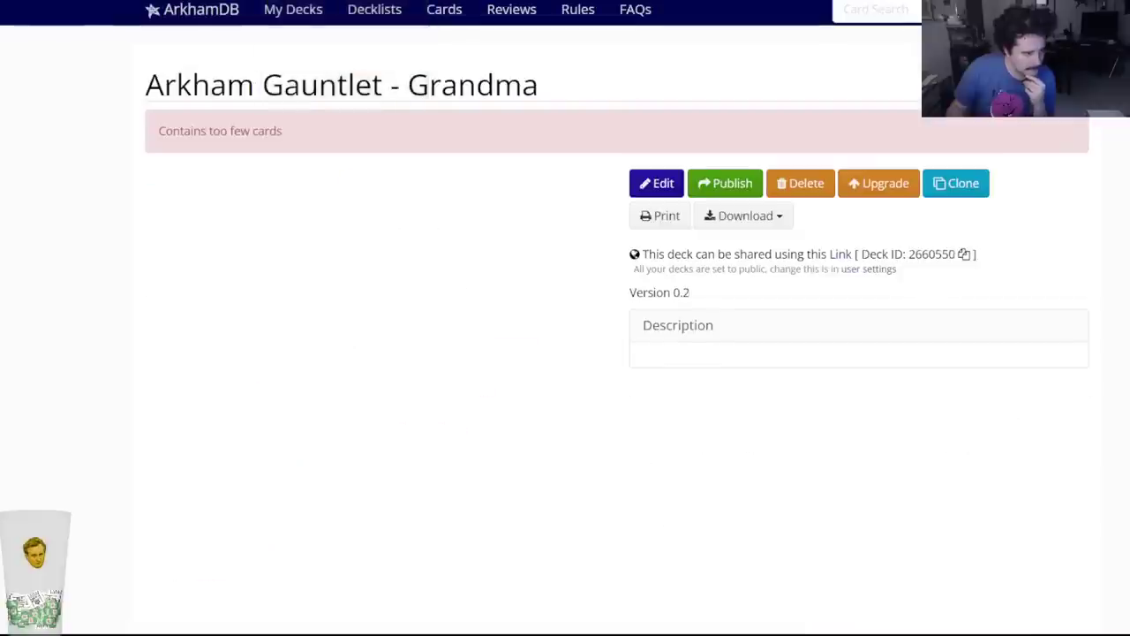
key("ctrl+Tab")
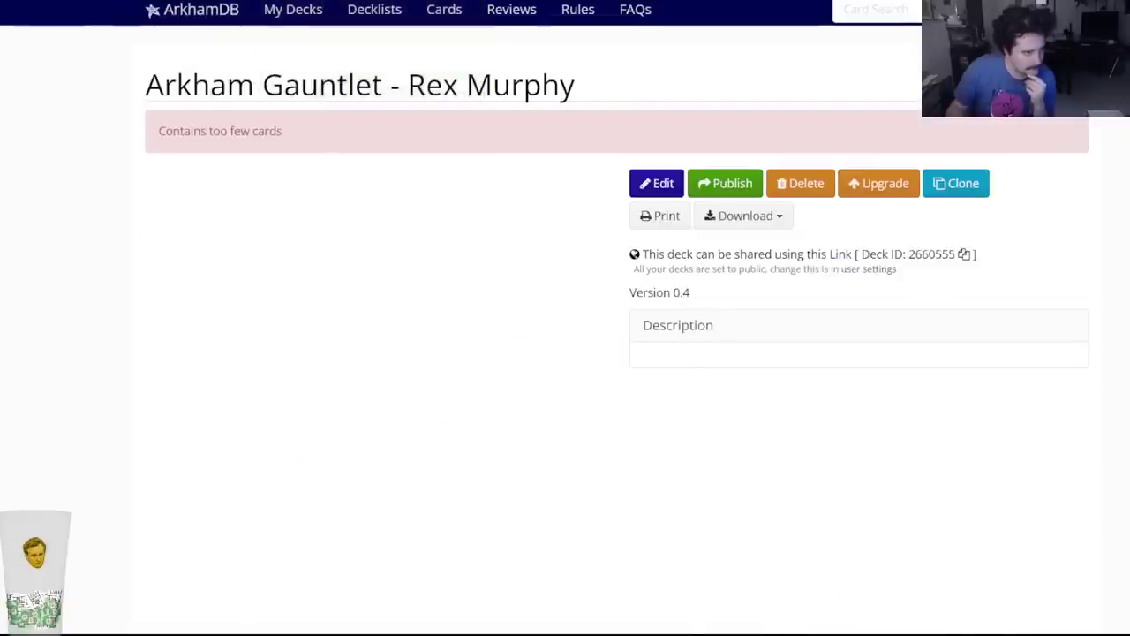
key("ctrl+Tab")
key("ctrl+Tab")
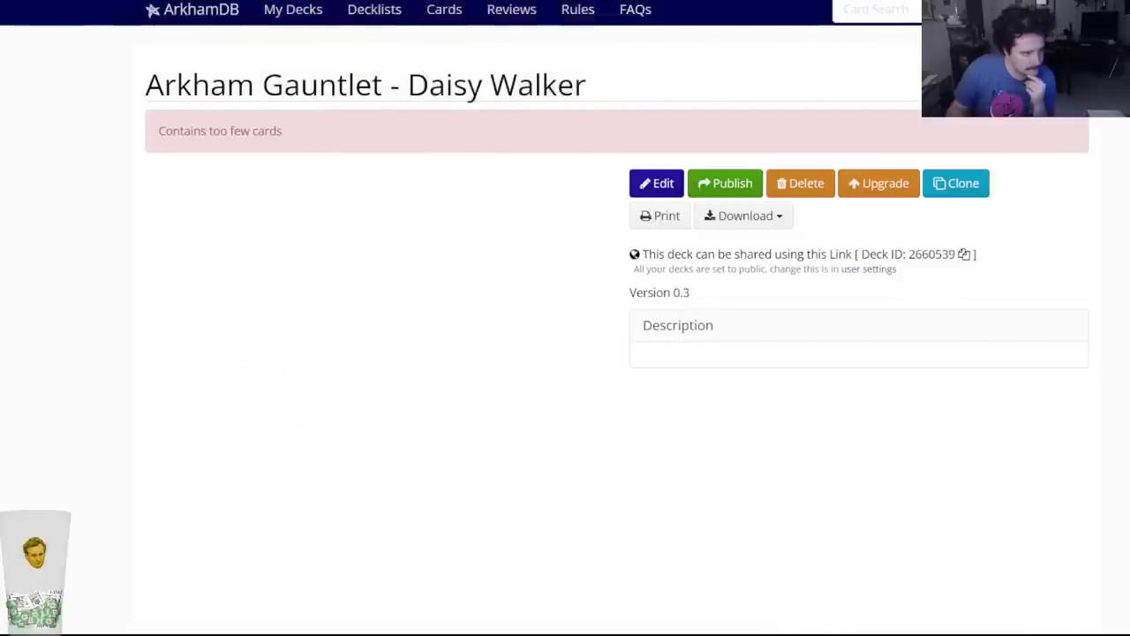
key("ctrl+Tab")
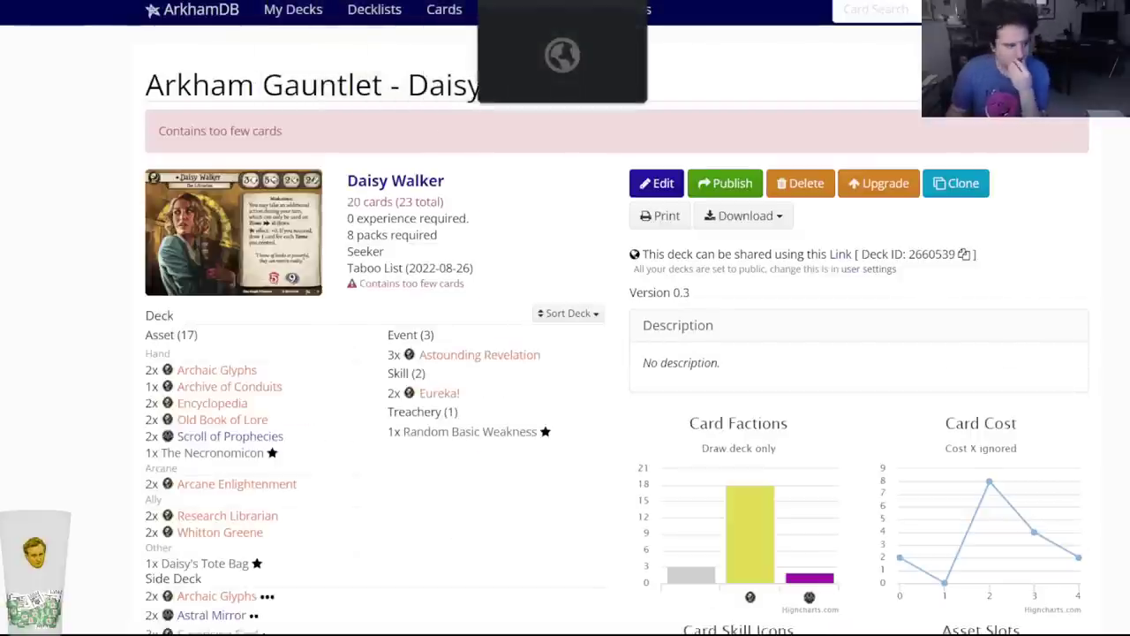
key("ctrl+Tab")
key("ctrl+Tab")
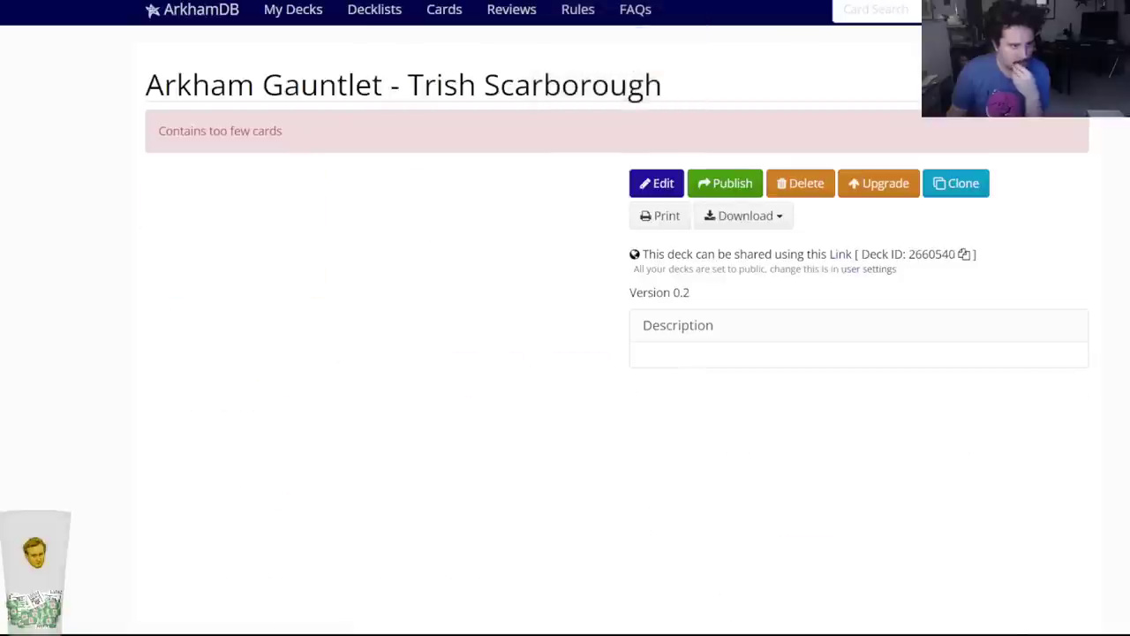
key("ctrl+Tab")
key("ctrl+Tab")
key("ctrl+Tab")
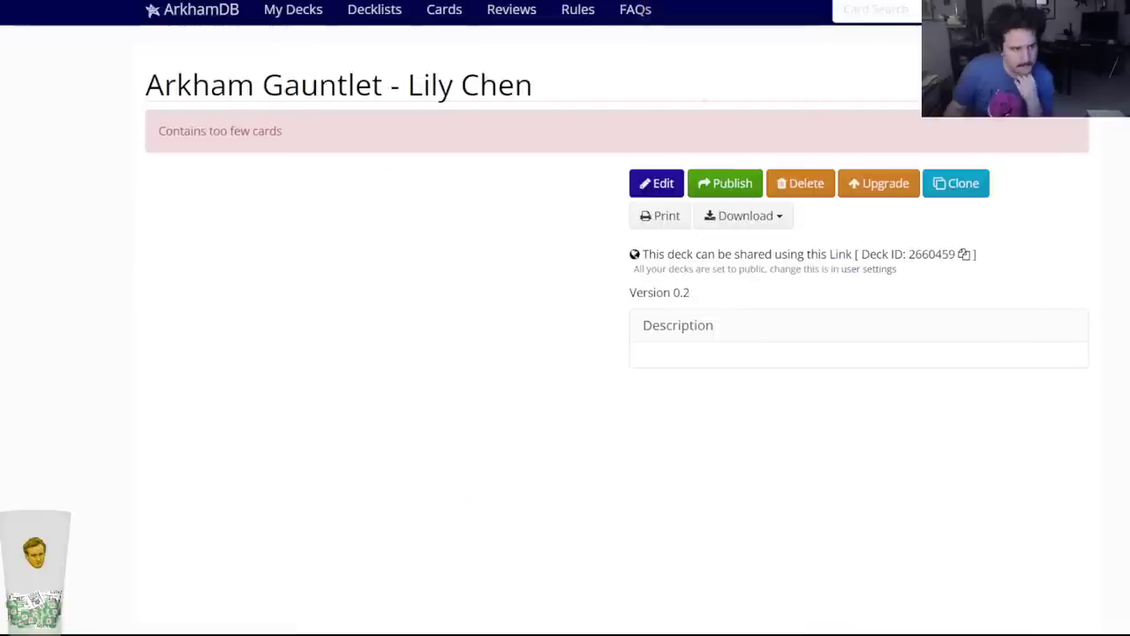
key("ctrl+Tab")
key("ctrl+Tab")
key("ctrl+Tab")
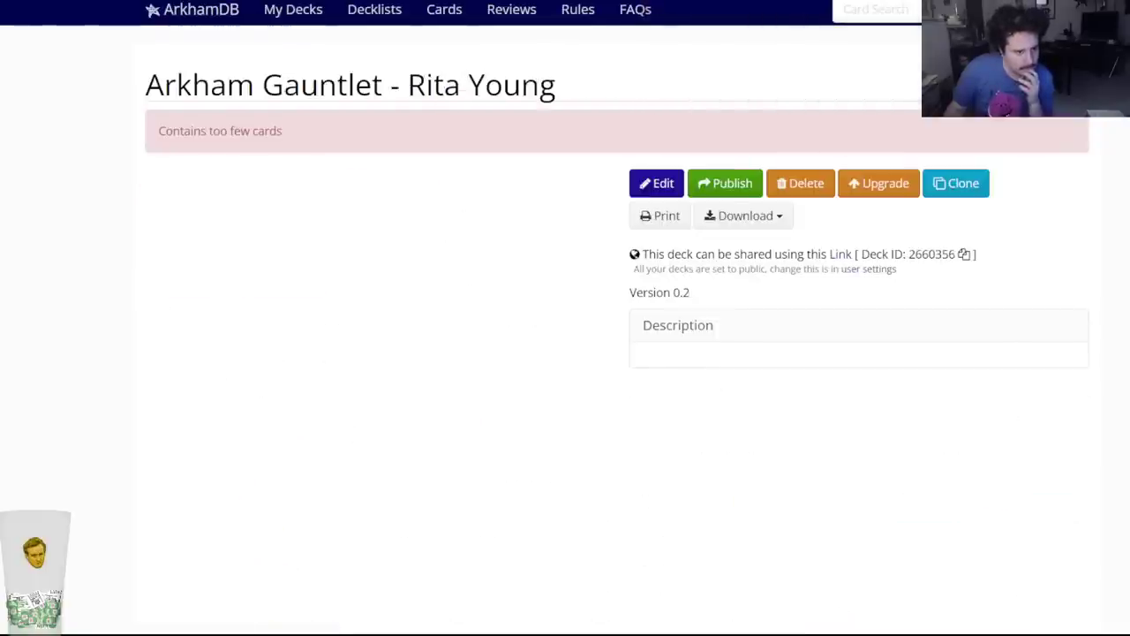
key("ctrl+Tab")
key("ctrl+Tab")
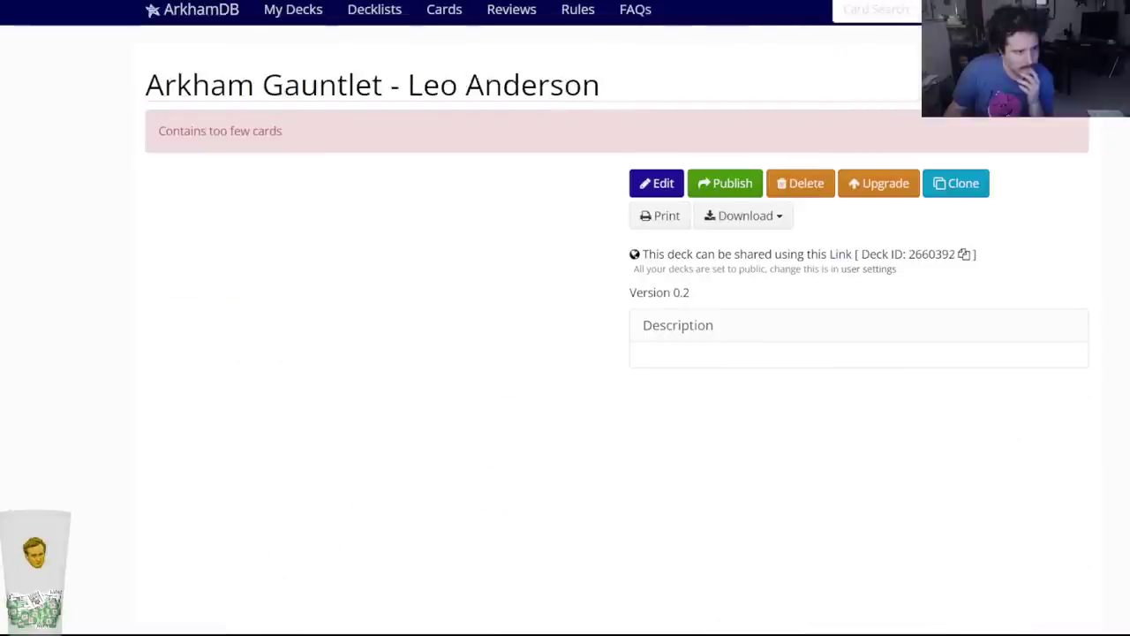
key("ctrl+Tab")
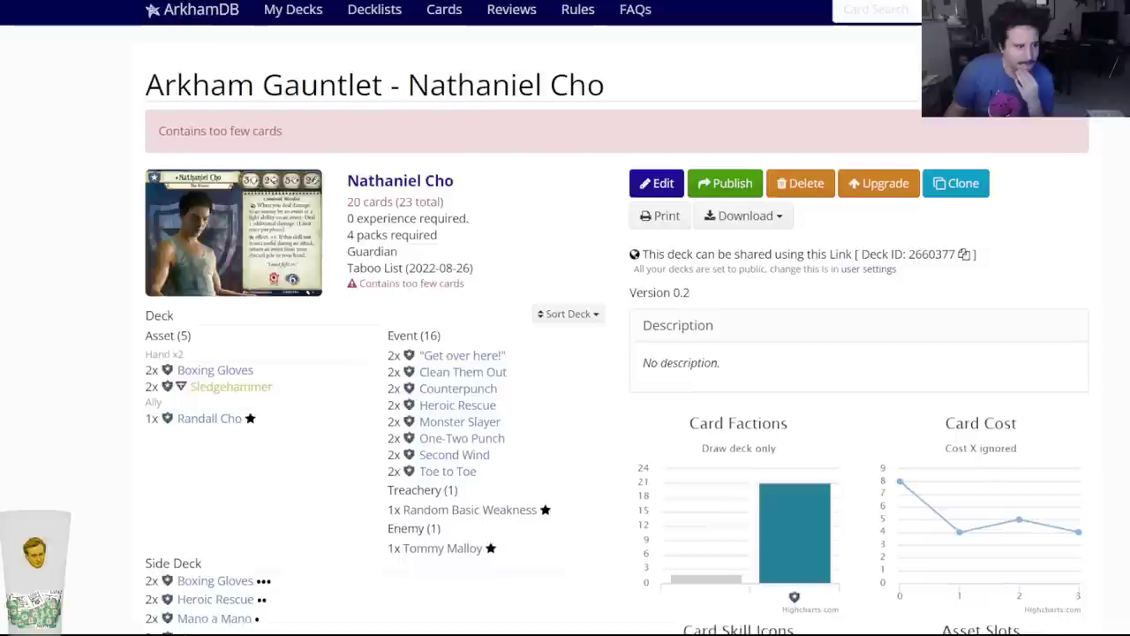
key("ctrl+Tab")
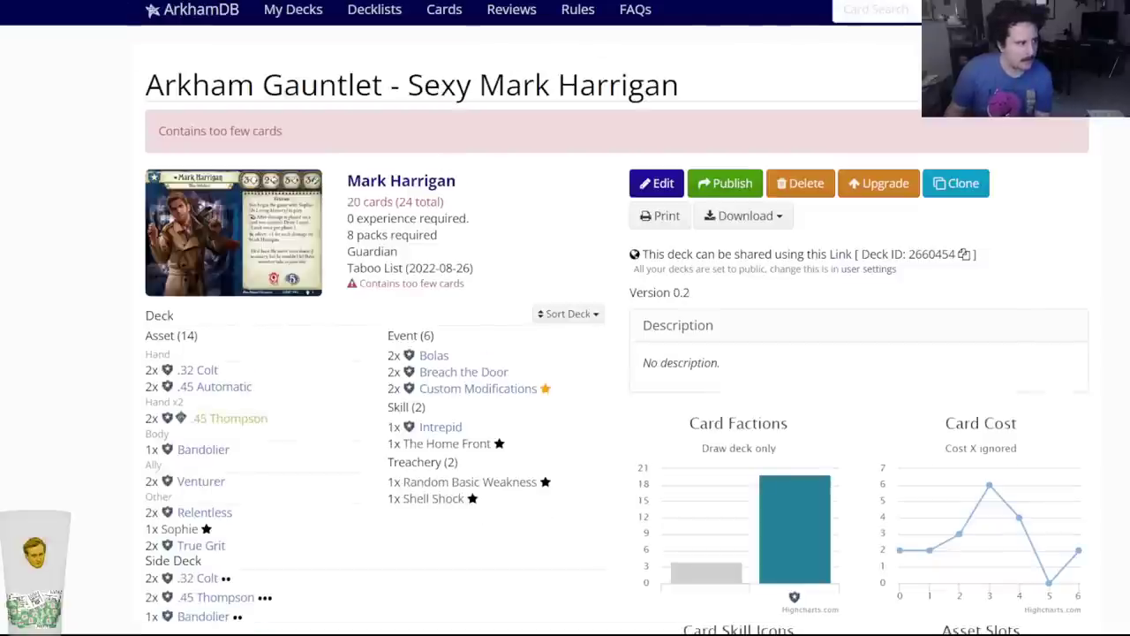
Open the Jacqueline Fine deck for editing and add two copies of the level 0 Ward of Protection to the main deck.
key("ctrl+Tab")
left_click(657, 191)
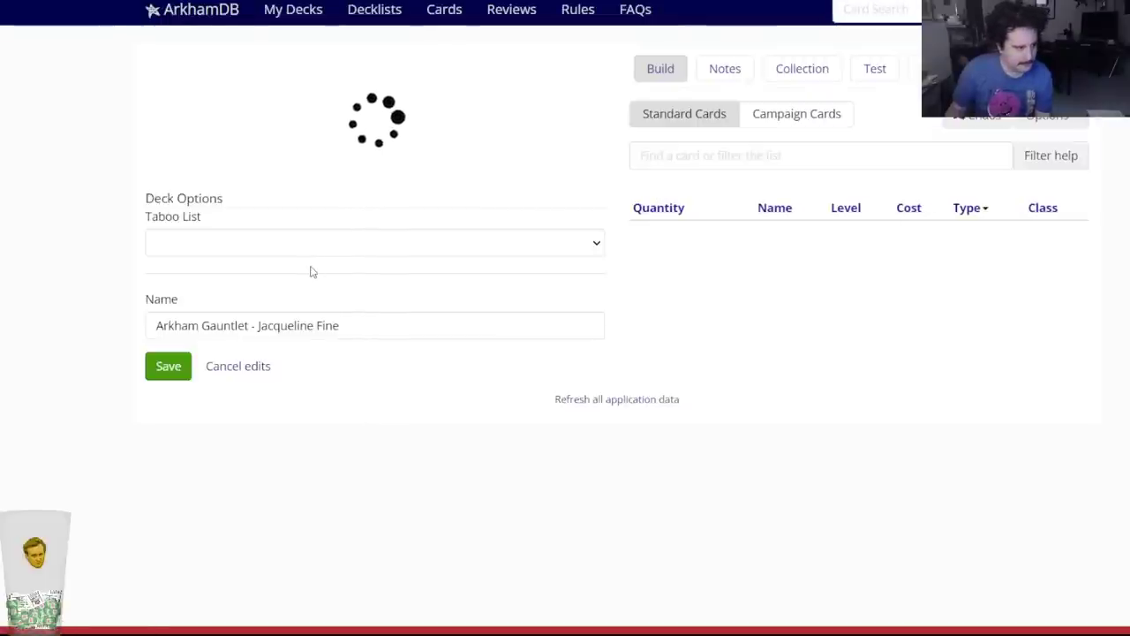
scroll(310, 270, "down", 4)
scroll(288, 311, "up", 4)
left_click(636, 157)
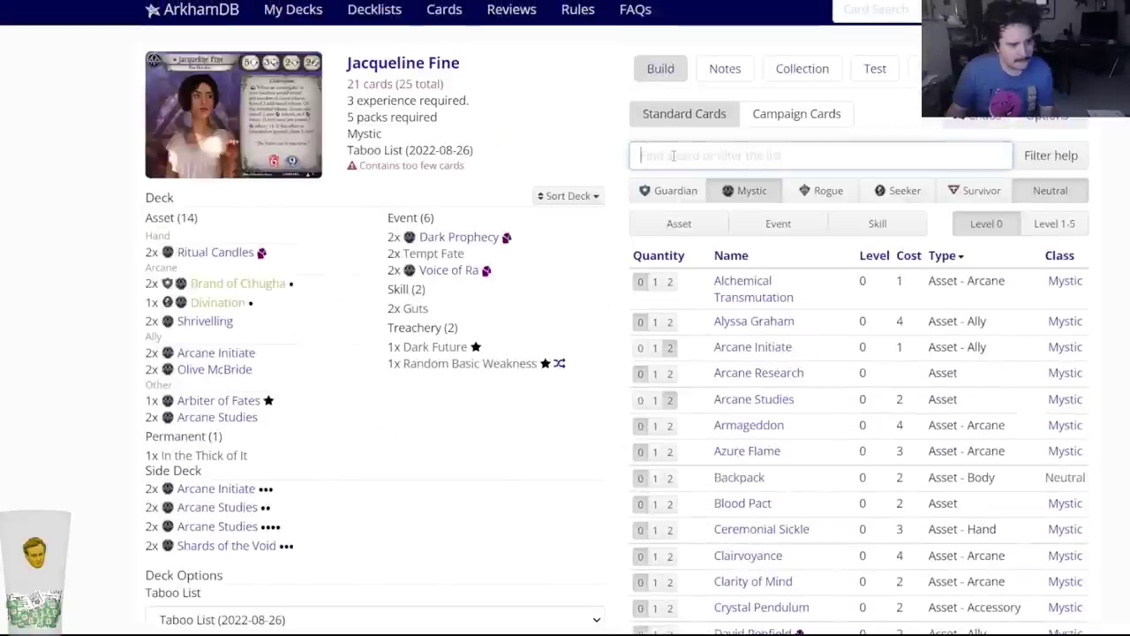
type("ward of pro")
key("Down")
key("Return")
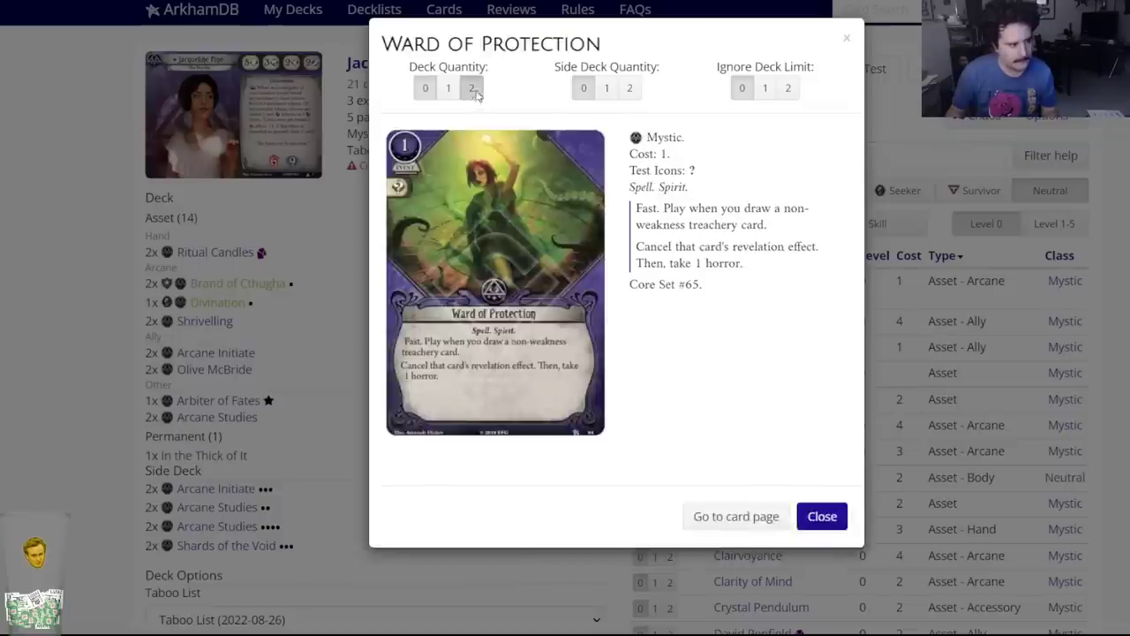
left_click(472, 87)
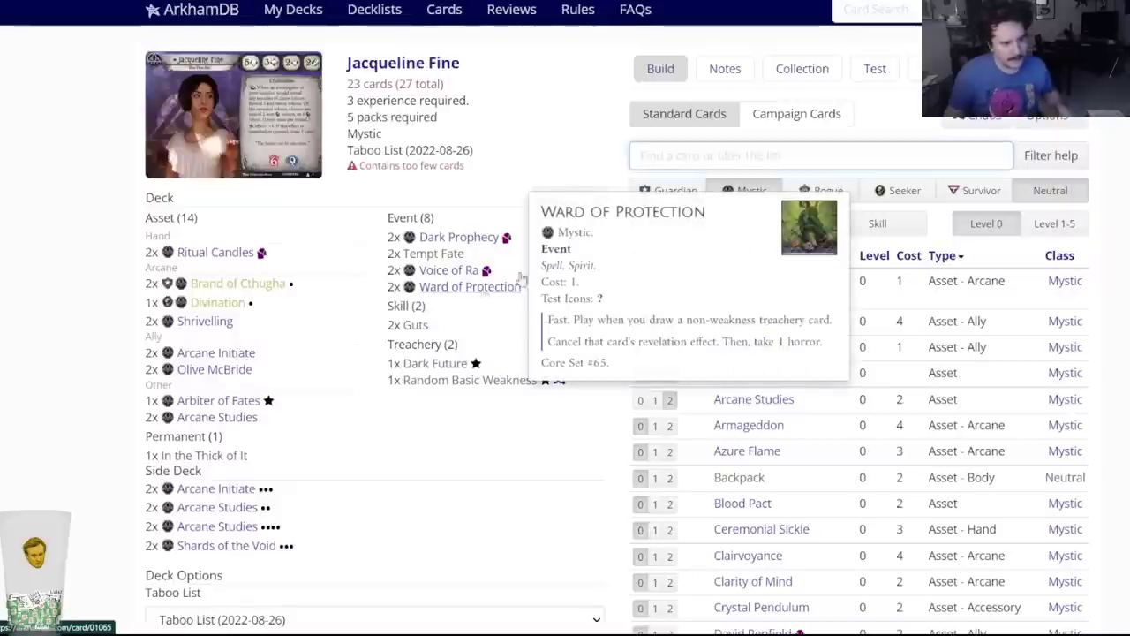
Add two copies of Ward of Protection (2) to Jacqueline Fine's side deck.
left_click(662, 162)
type("ward of")
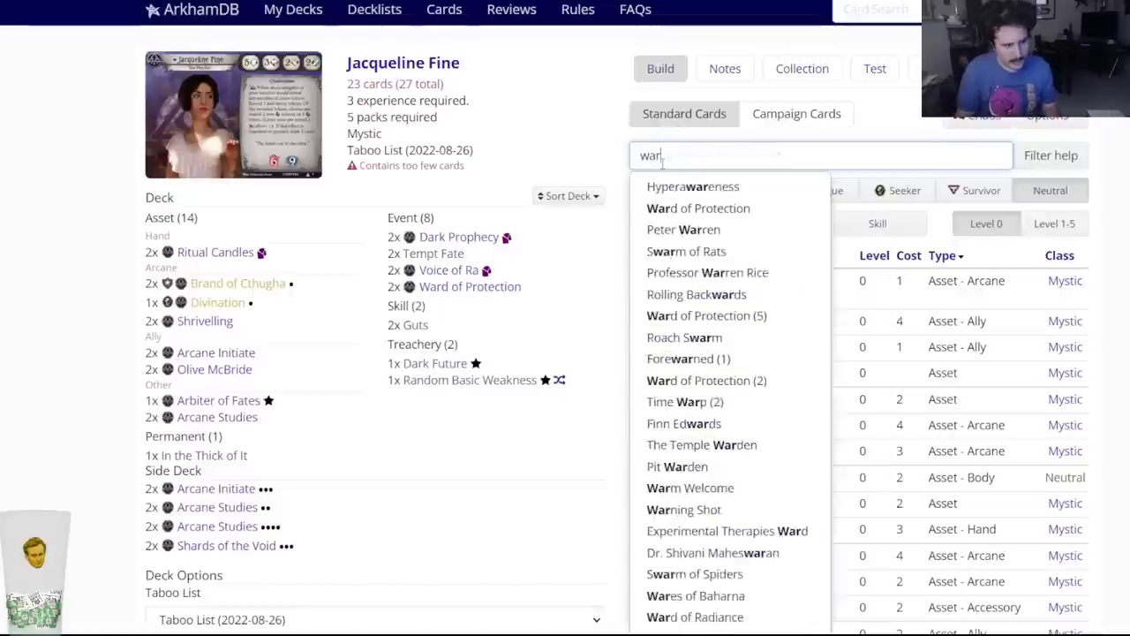
left_click(664, 208)
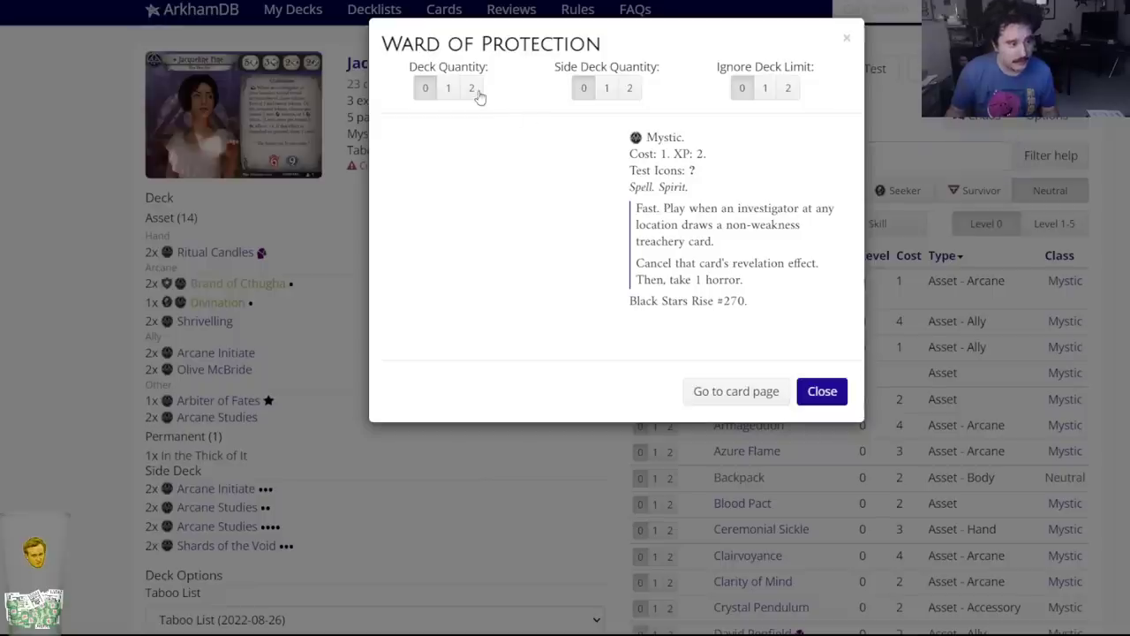
left_click(629, 87)
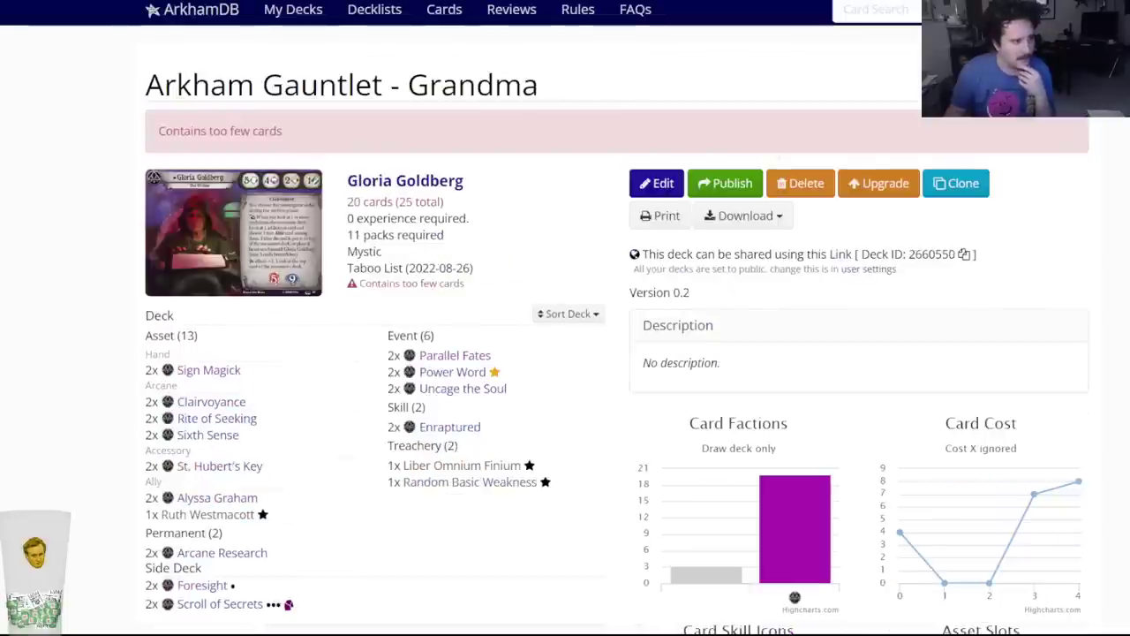
Open the Gloria Goldberg deck for editing and add two copies of Ward of Protection (5) to its side deck.
left_click(632, 181)
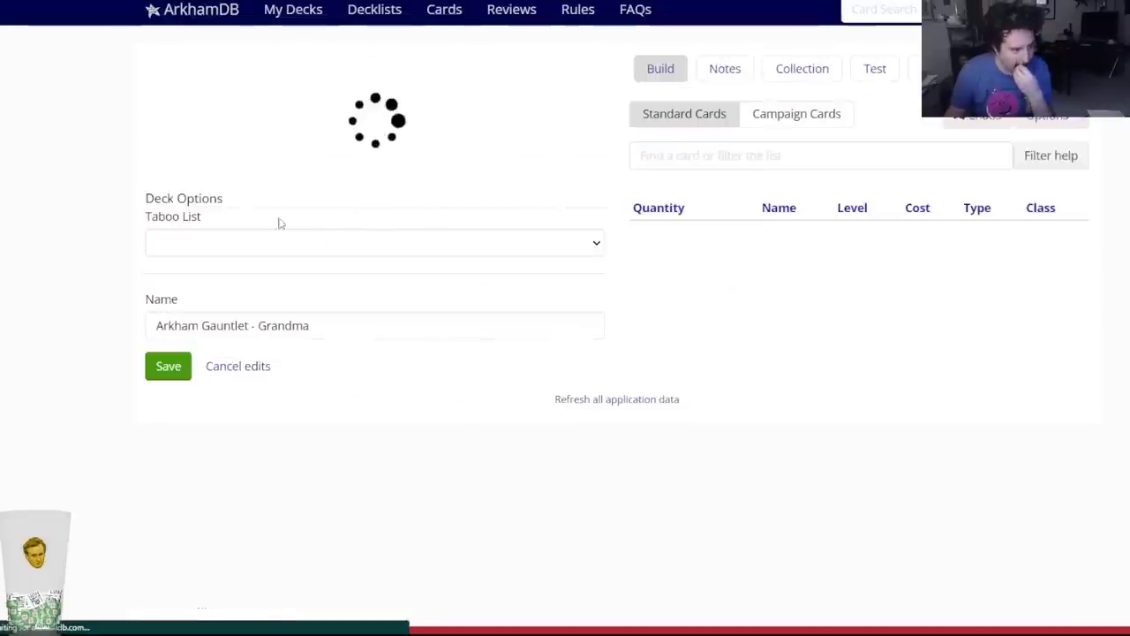
left_click(648, 155)
type("ward of")
key("Down")
key("Return")
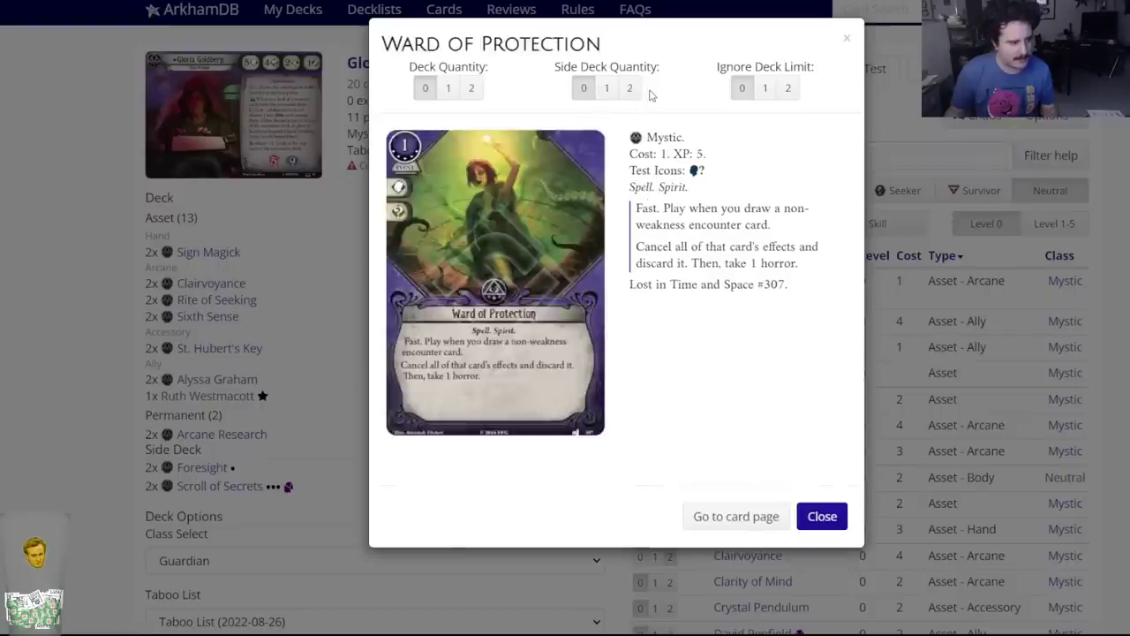
left_click(630, 88)
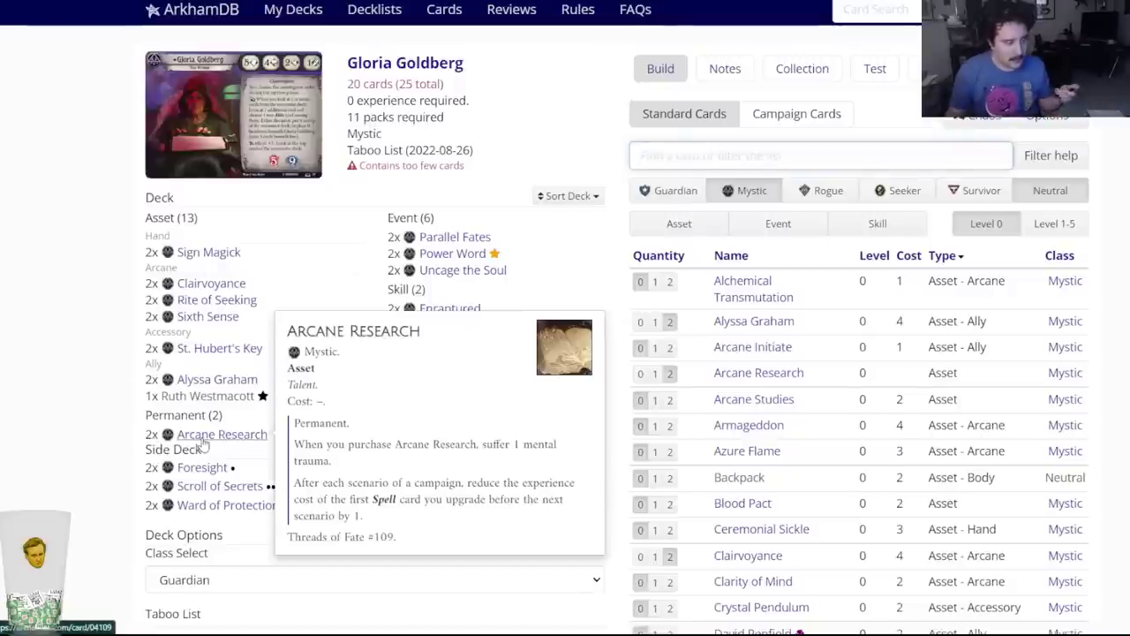
left_click(641, 154)
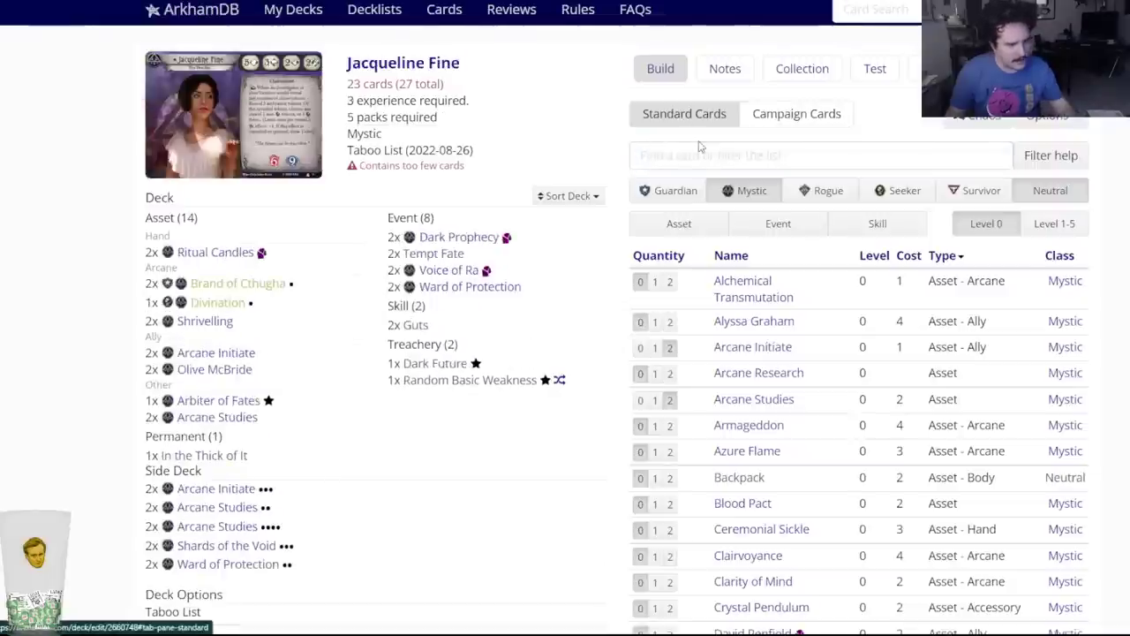
type("down the ra")
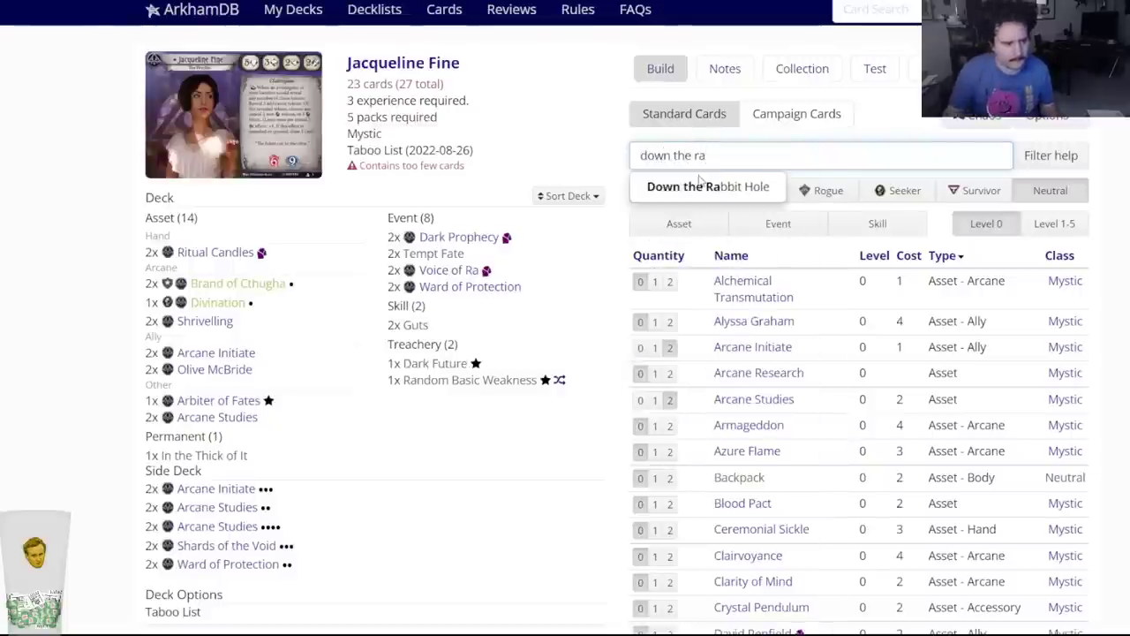
key("Return")
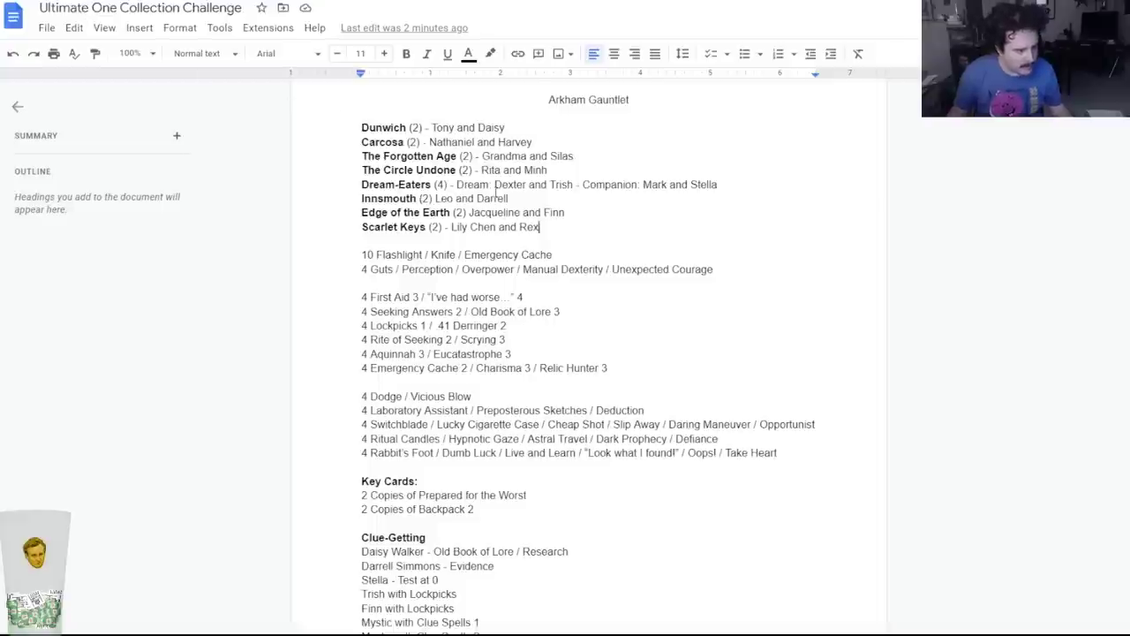
Switch to the Ultimate One Collection Challenge document and review the investigators assigned to each Arkham Gauntlet campaign, including the Dream-Eaters groups.
left_click_drag(453, 183, 721, 184)
left_click(527, 221)
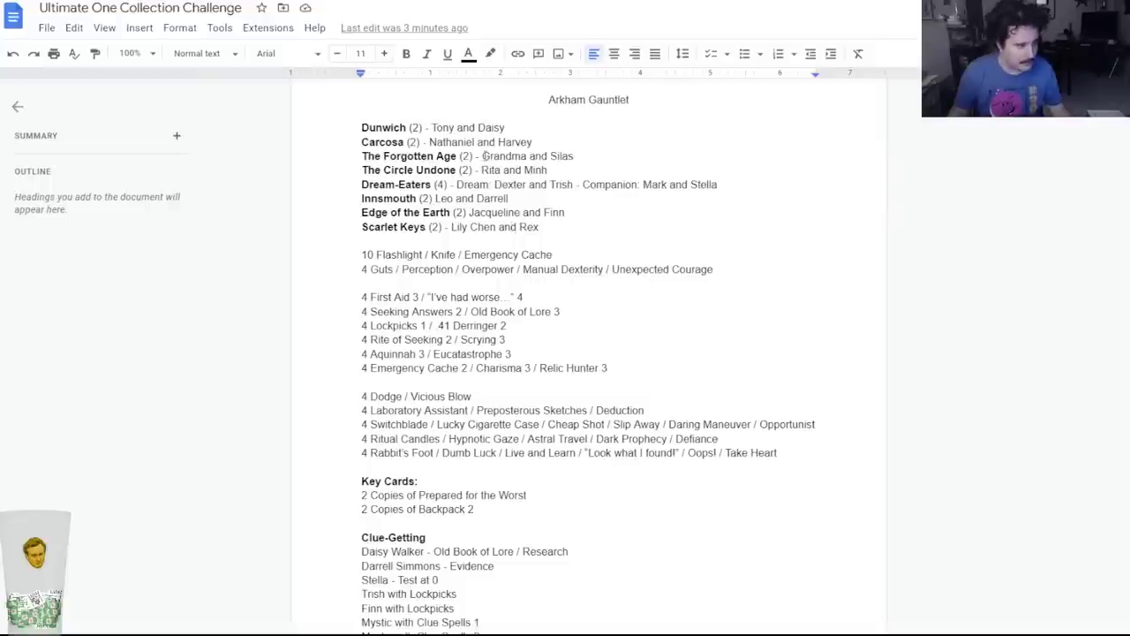
Return to Gloria Goldberg's deck in ArkhamDB and search for Deny Existence.
key("alt+Tab")
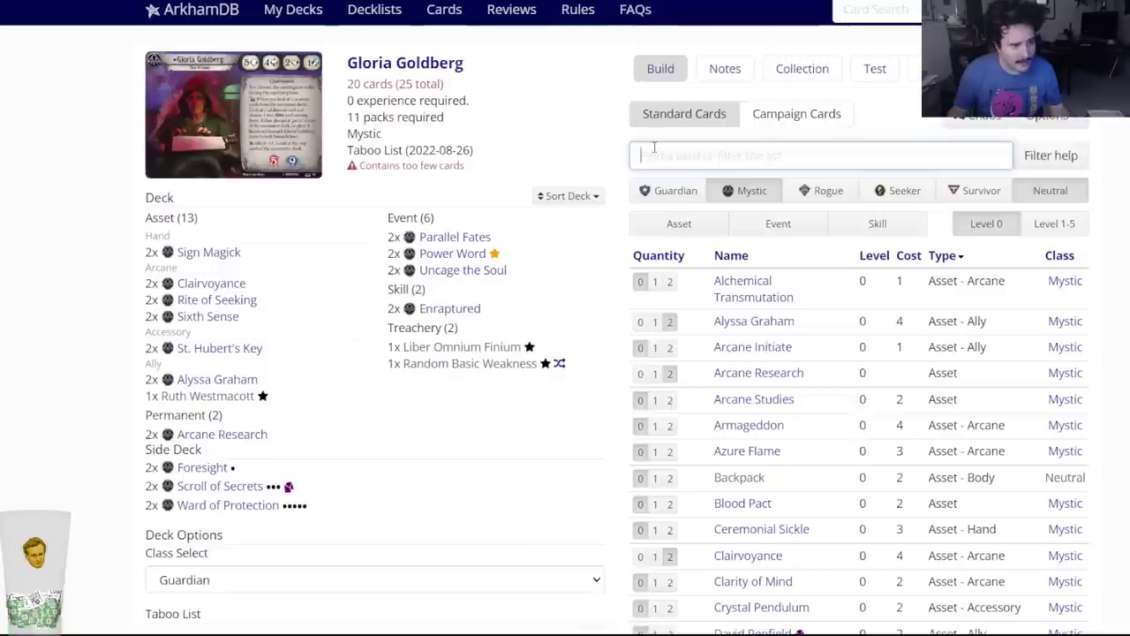
type("deny ex")
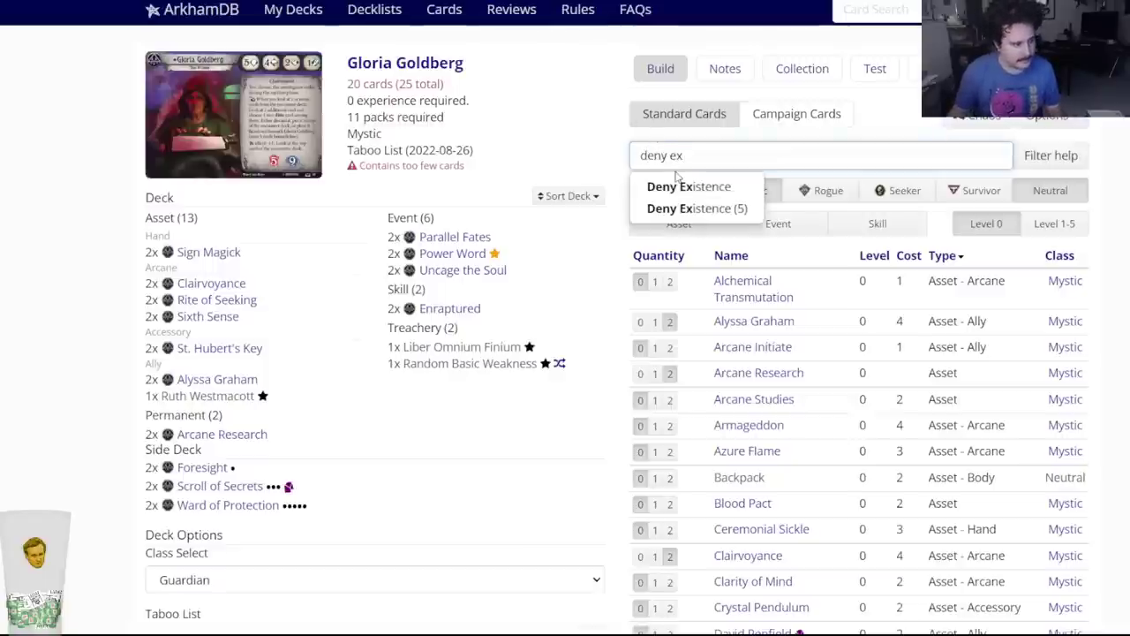
Add two copies of the level 0 Deny Existence to the Gloria Goldberg deck.
left_click(685, 186)
left_click(469, 88)
left_click(672, 153)
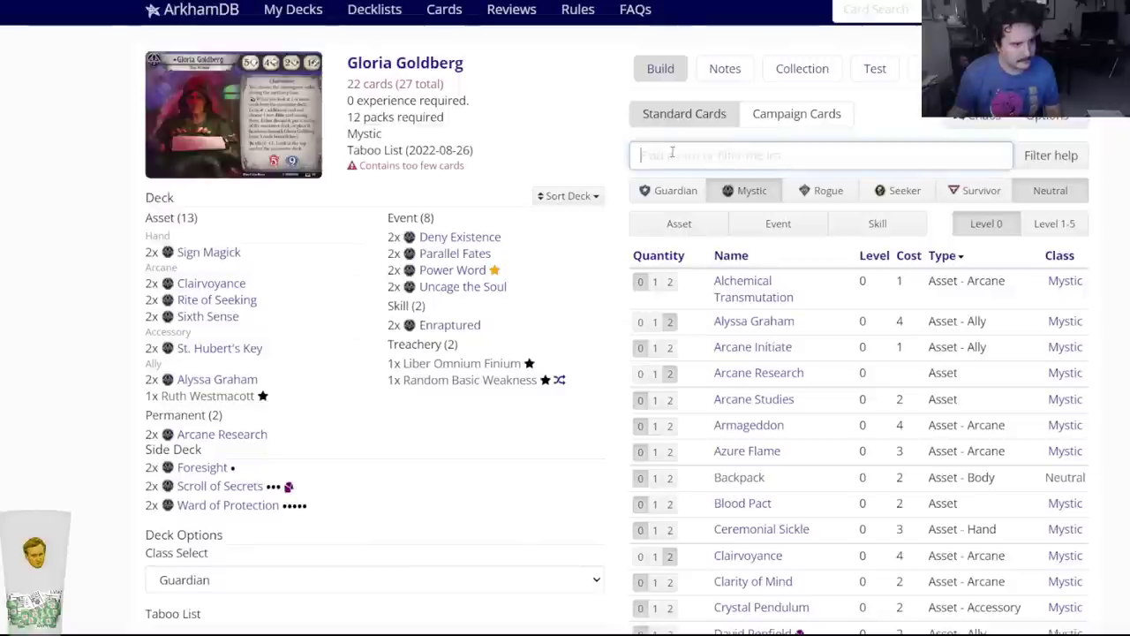
Check the Parallel Fates card and remove both copies of Deny Existence from the Gloria Goldberg deck.
type("deny ex")
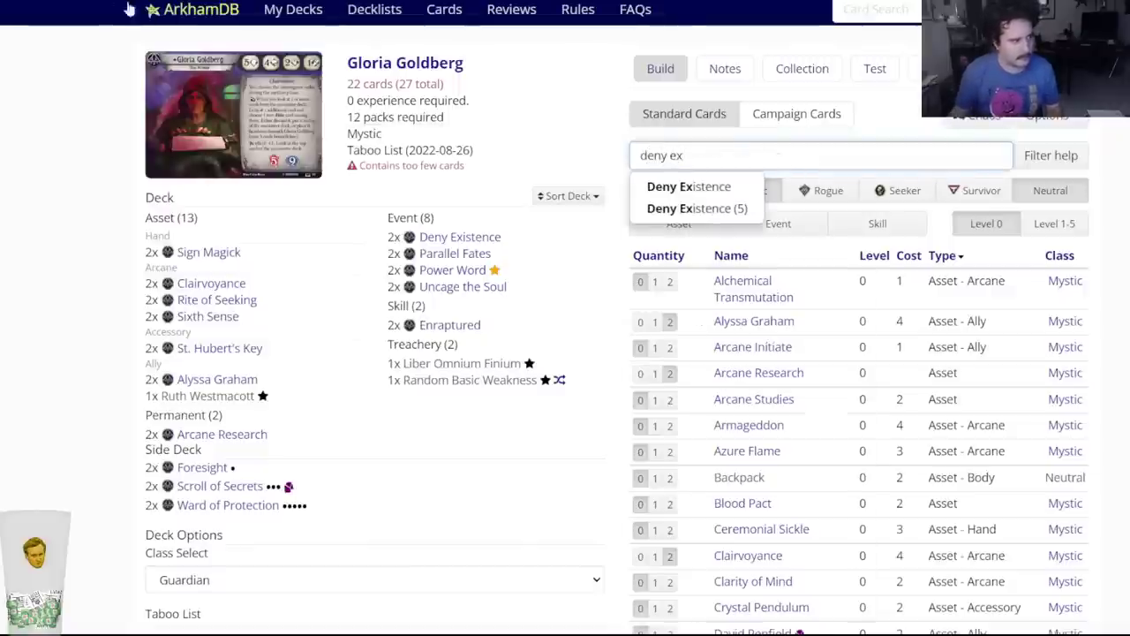
left_click(450, 253)
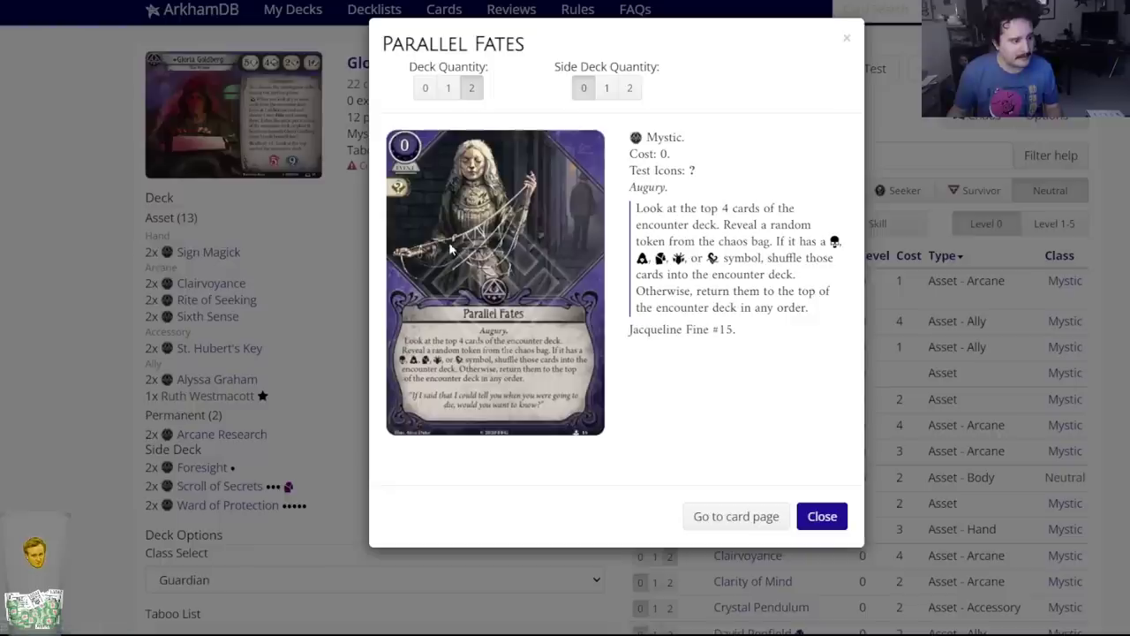
left_click(806, 515)
left_click(469, 239)
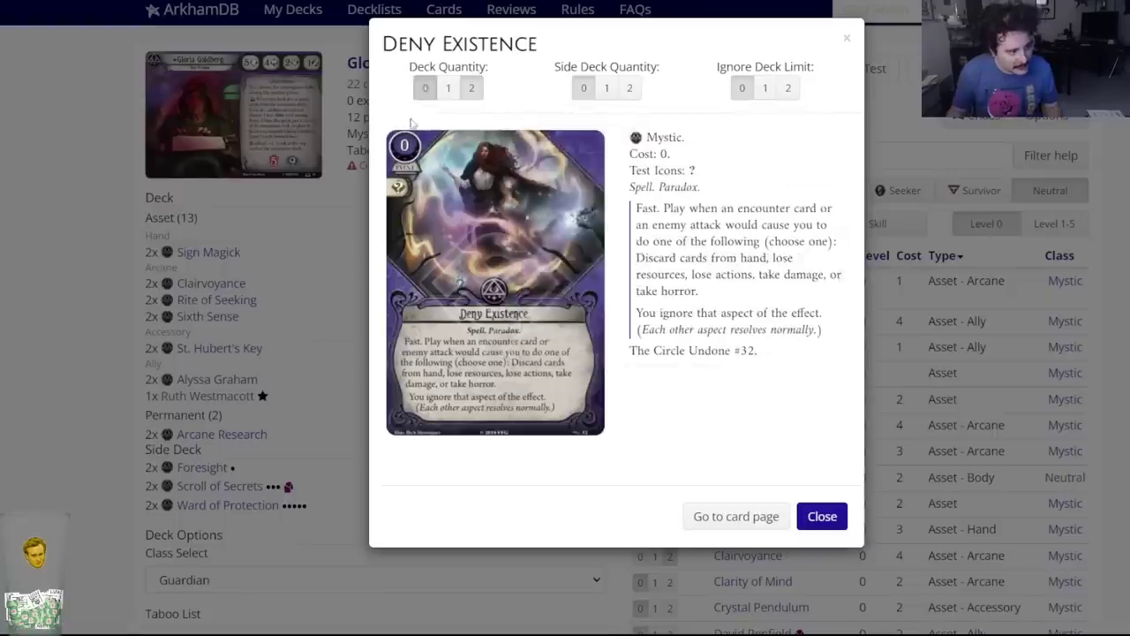
left_click(427, 94)
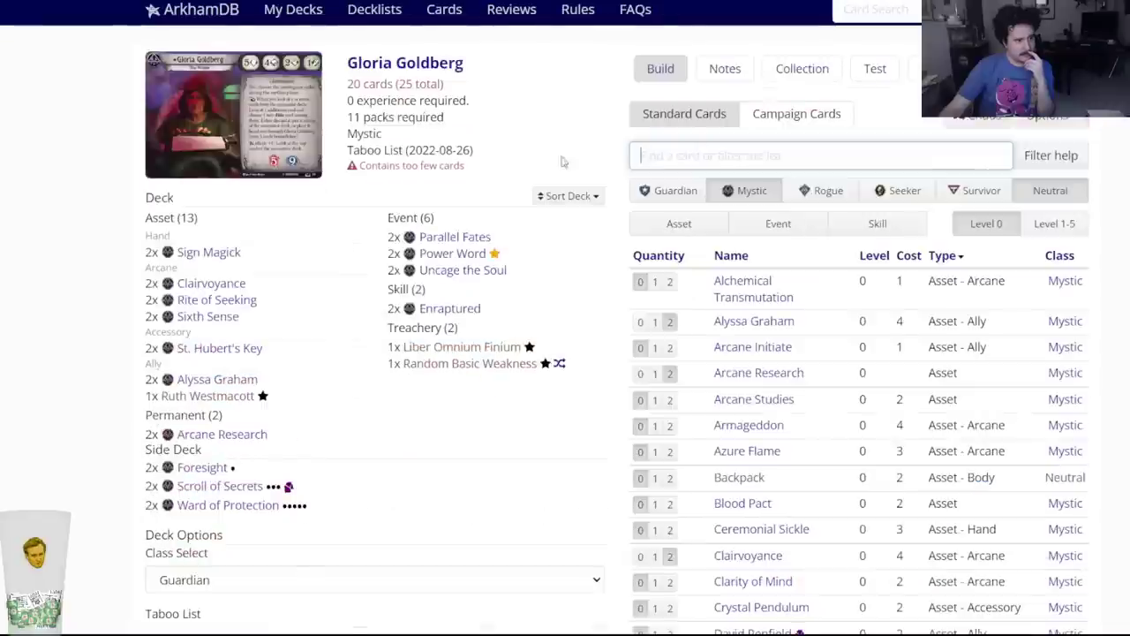
Remove Arcane Research from the Gloria Goldberg deck and add two copies of it to the Jacqueline Fine deck.
left_click(222, 434)
left_click(425, 88)
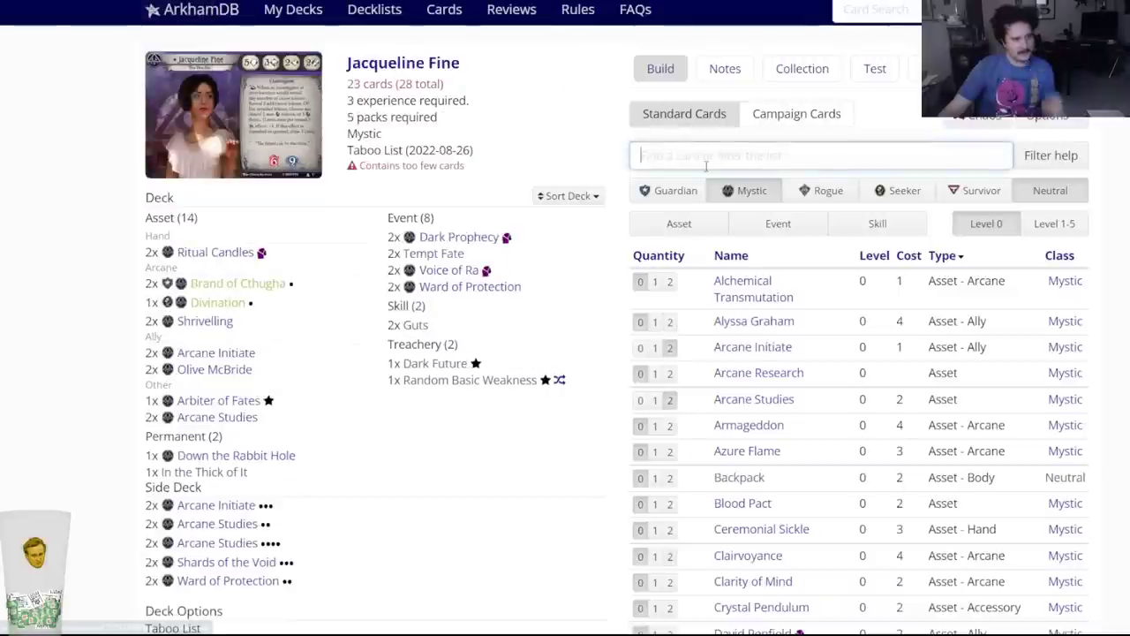
type("arcane")
key("Down")
key("Down")
key("Down")
left_click(697, 294)
left_click(469, 87)
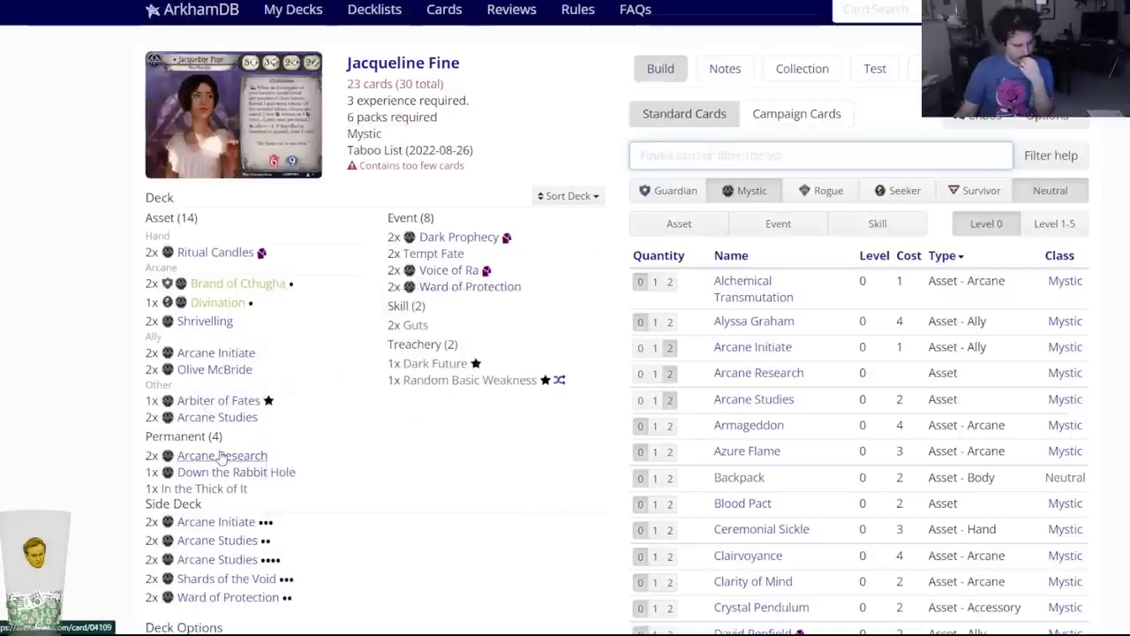
Add two copies of the level 0 Fearless skill to the Jacqueline Fine deck.
mouse_move(221, 455)
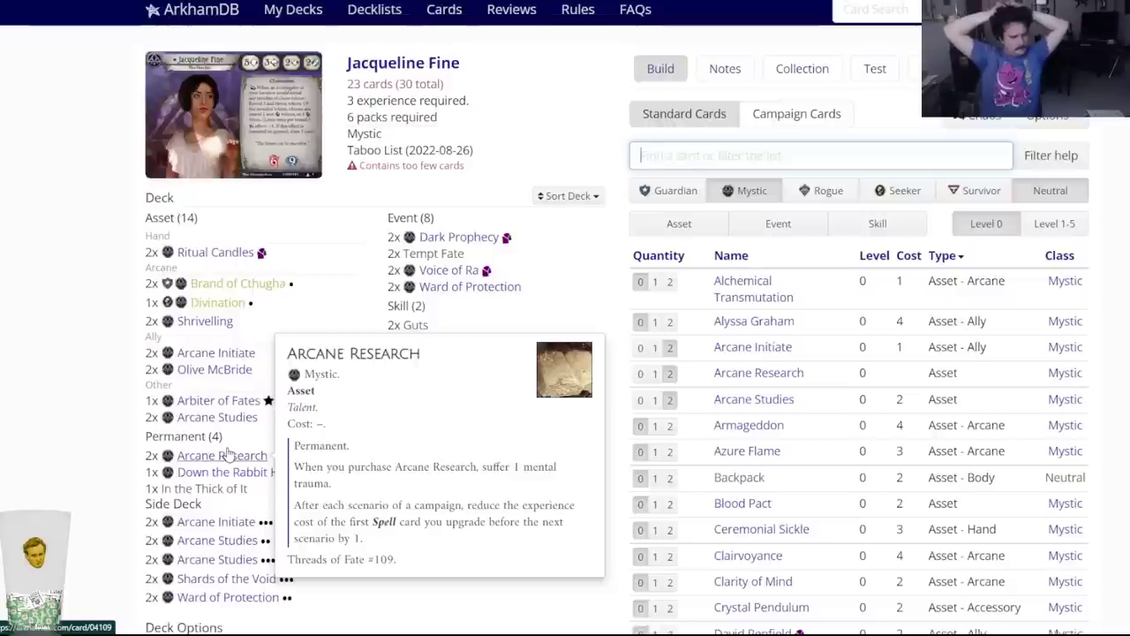
mouse_move(227, 358)
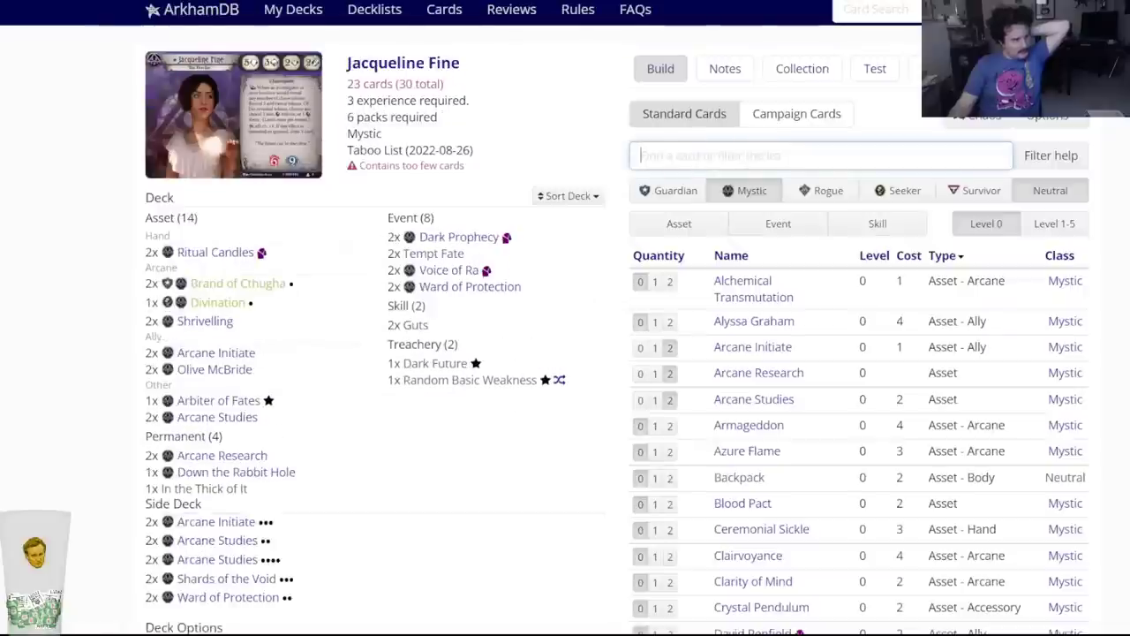
mouse_move(181, 355)
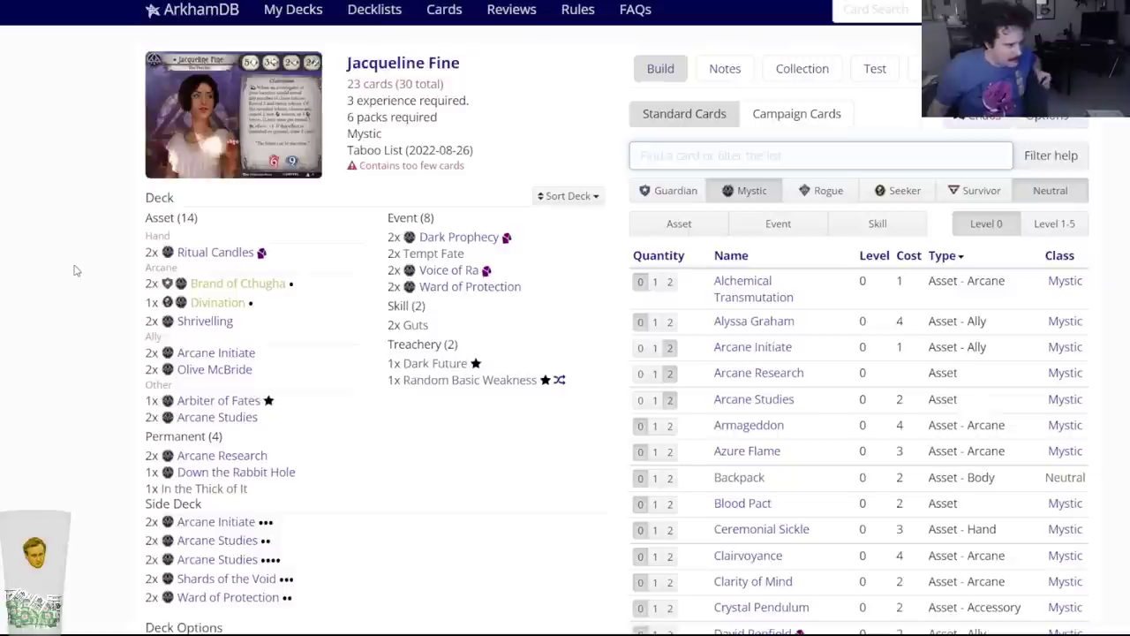
left_click(639, 155)
type("fearl")
key("Return")
type("2")
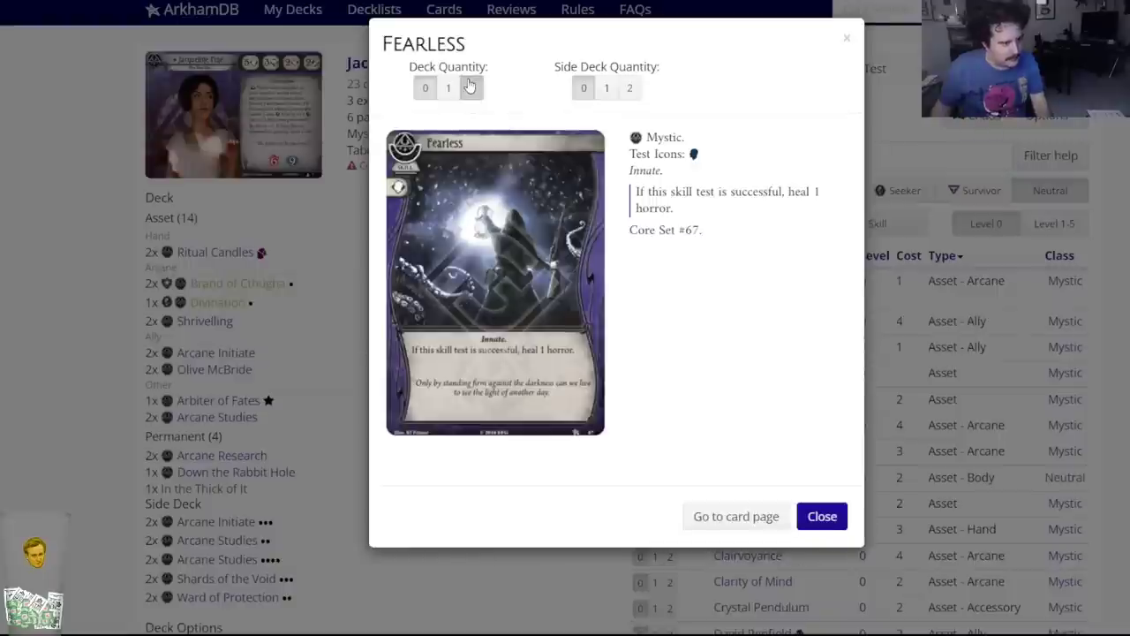
Add two copies of Fearless (2) to the Jacqueline Fine side deck.
type("fearl")
key("Down")
key("Down")
key("Down")
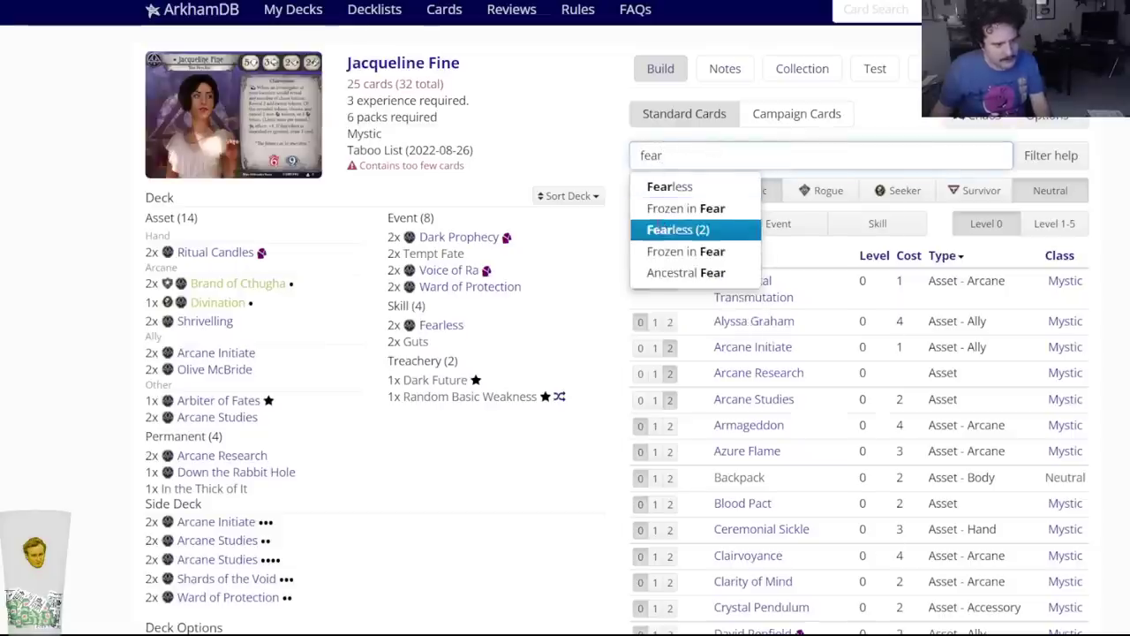
key("Return")
left_click(630, 87)
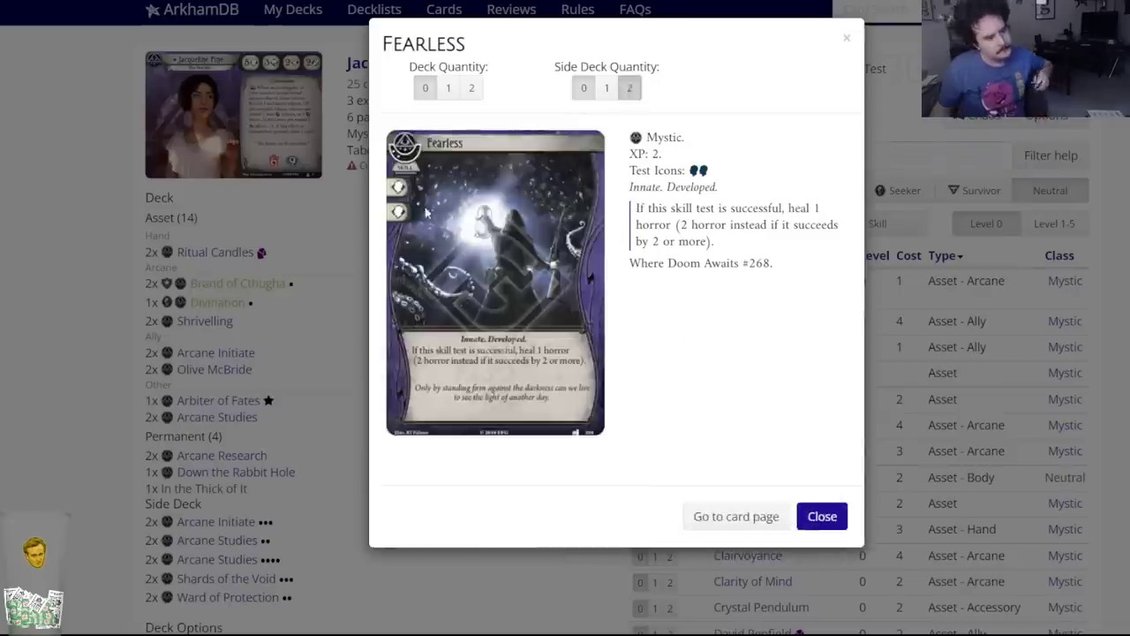
Check the investigator pairings and card lists in the Ultimate One Collection Challenge document, and return to the Jacqueline Fine deck to review it.
mouse_move(206, 374)
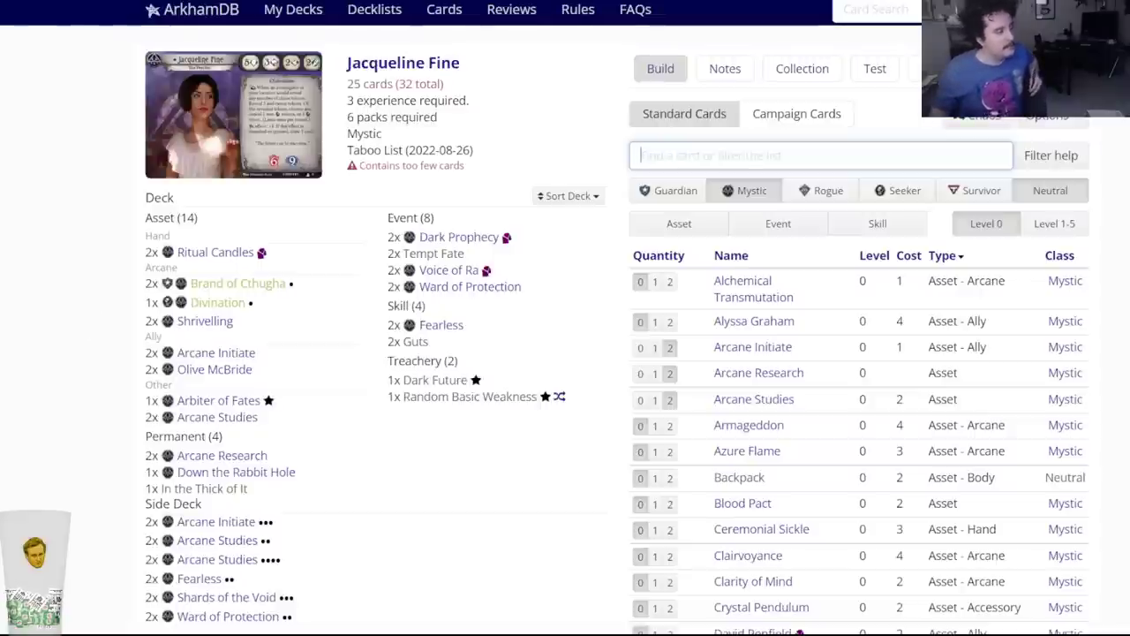
key("F5")
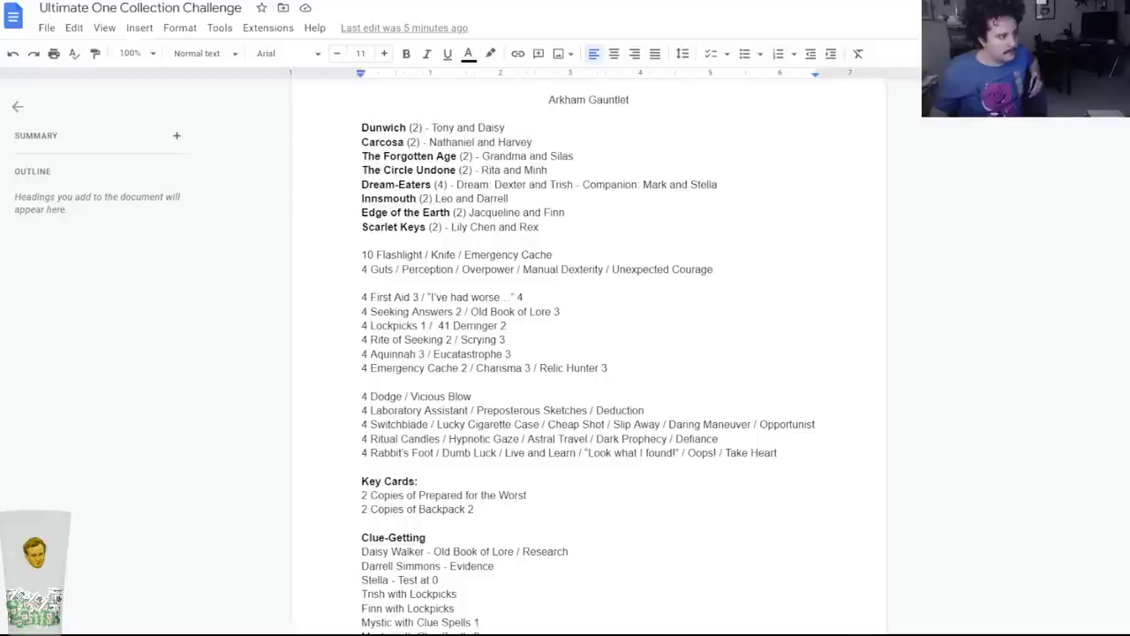
key("ctrl+shift+Tab")
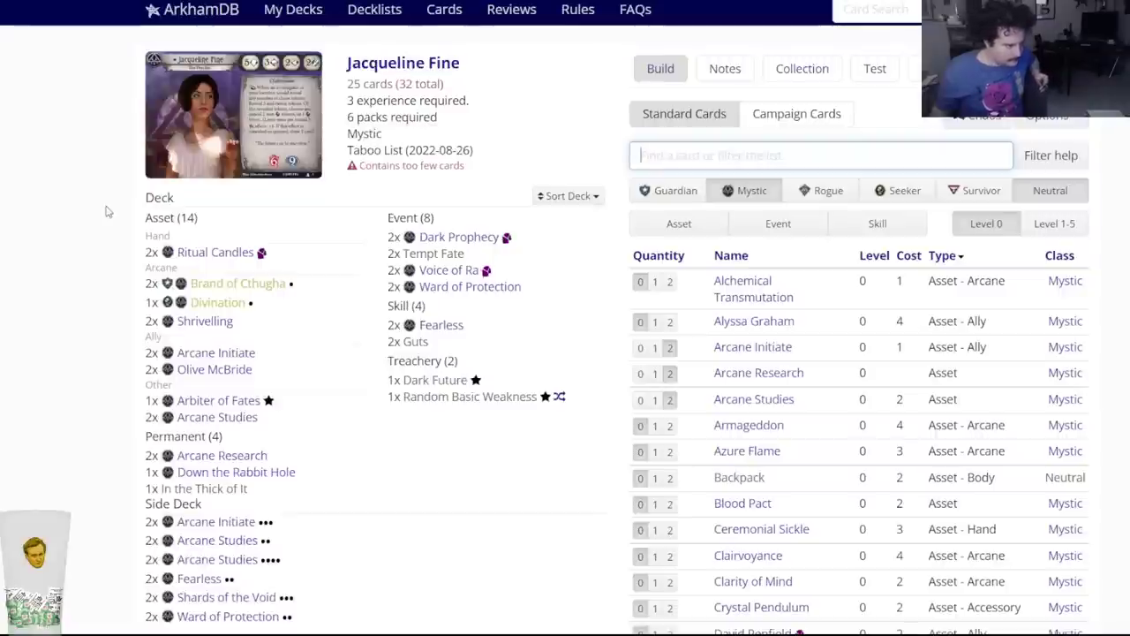
key("alt+Tab")
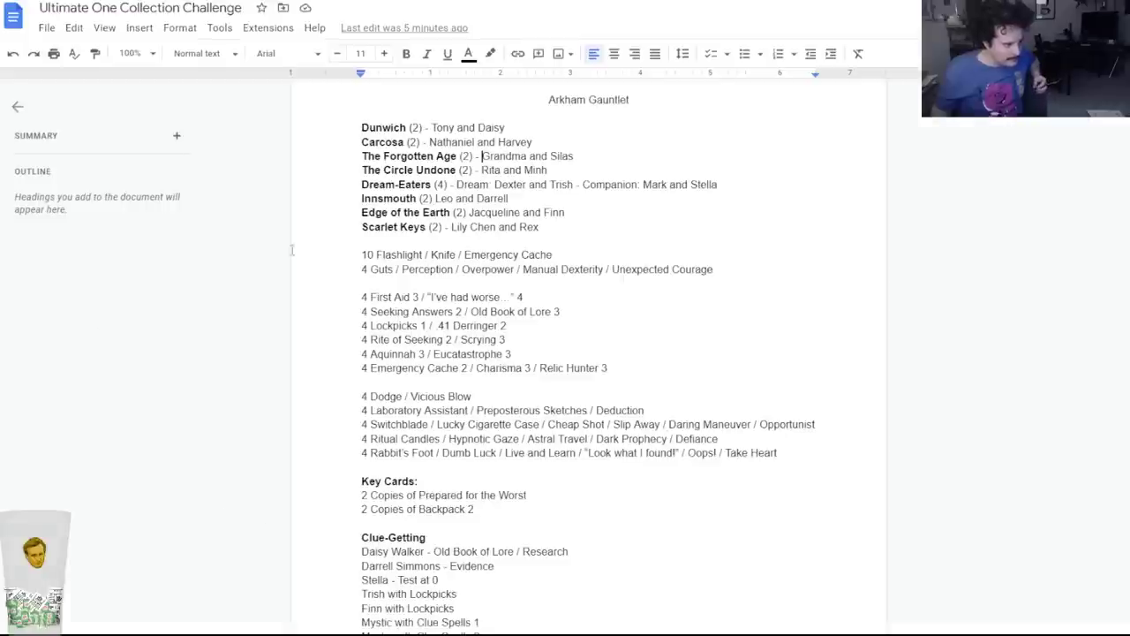
key("alt+Tab")
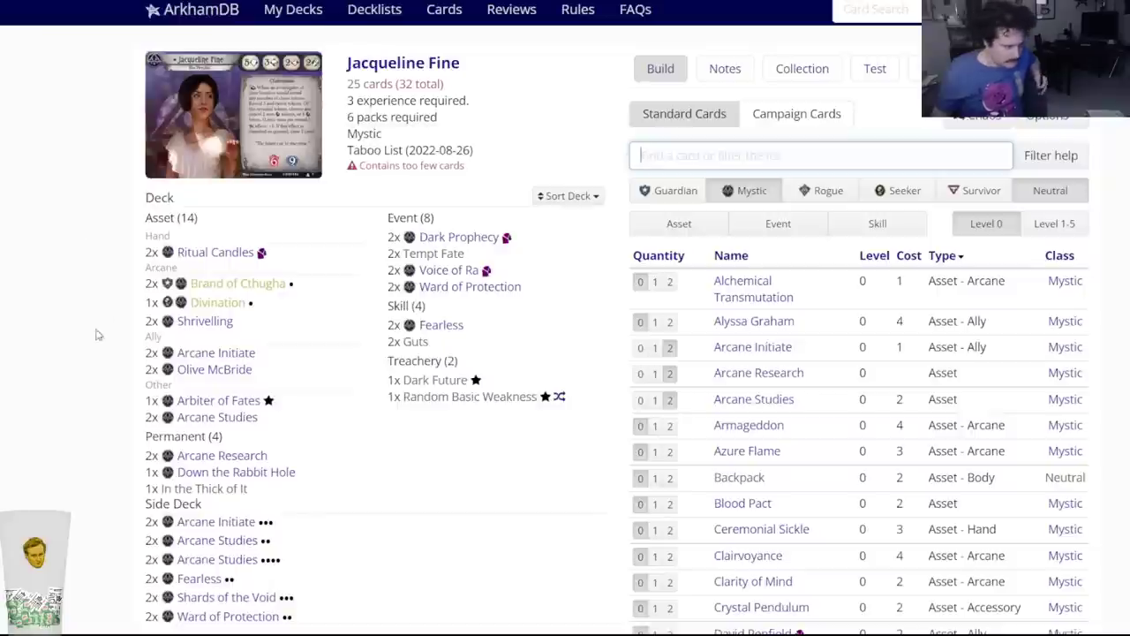
scroll(88, 348, "down", 2)
scroll(89, 351, "up", 2)
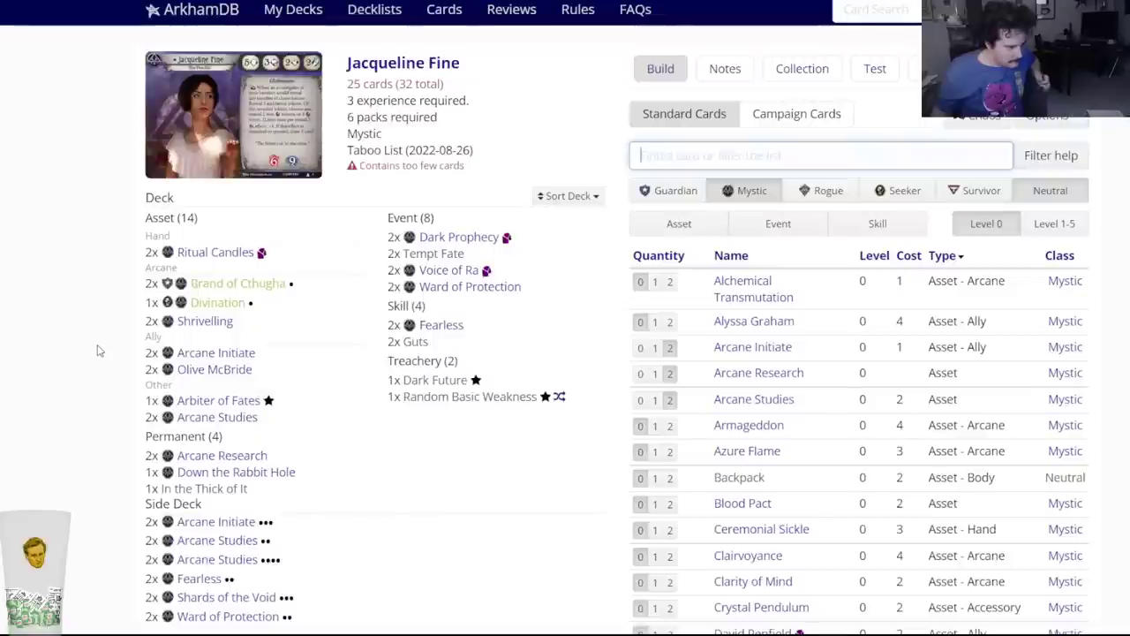
left_click(217, 302)
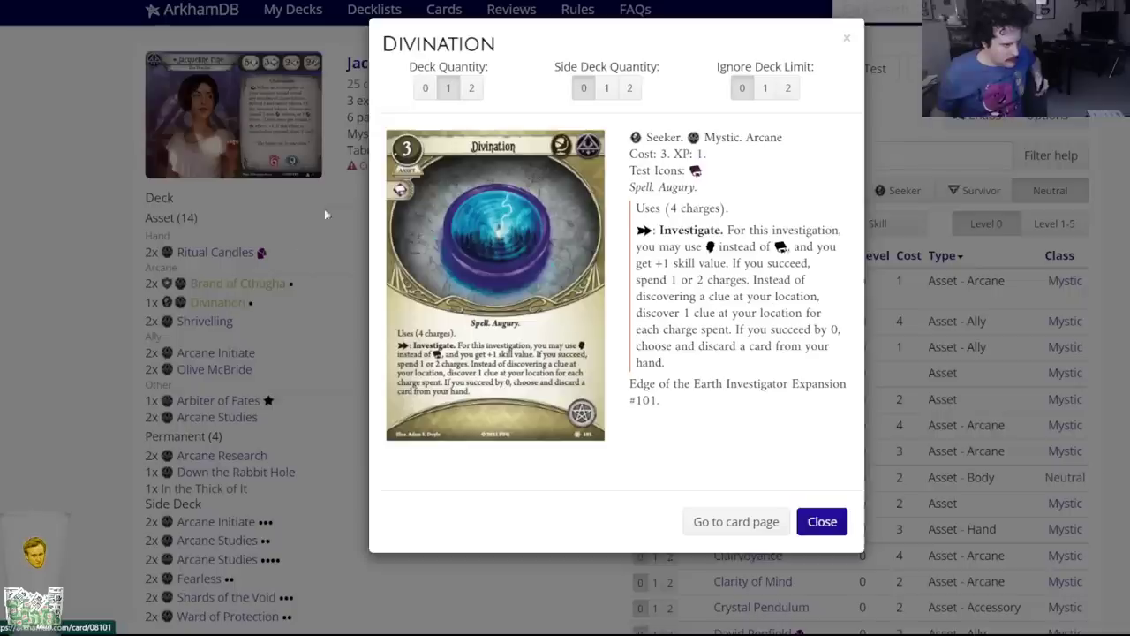
left_click(426, 92)
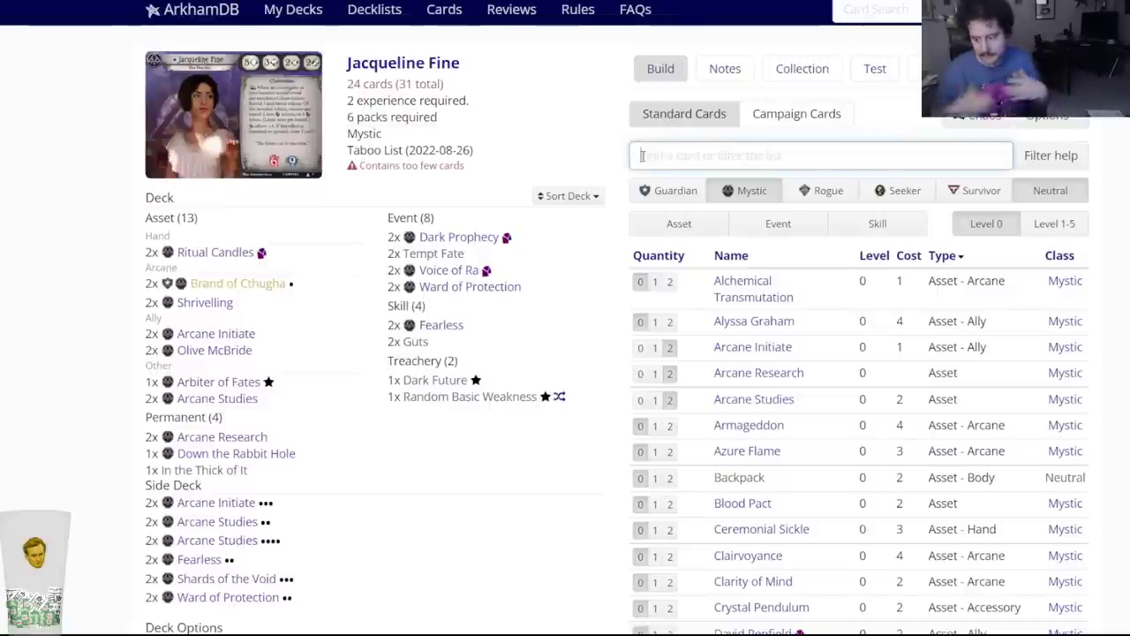
type("Earthy")
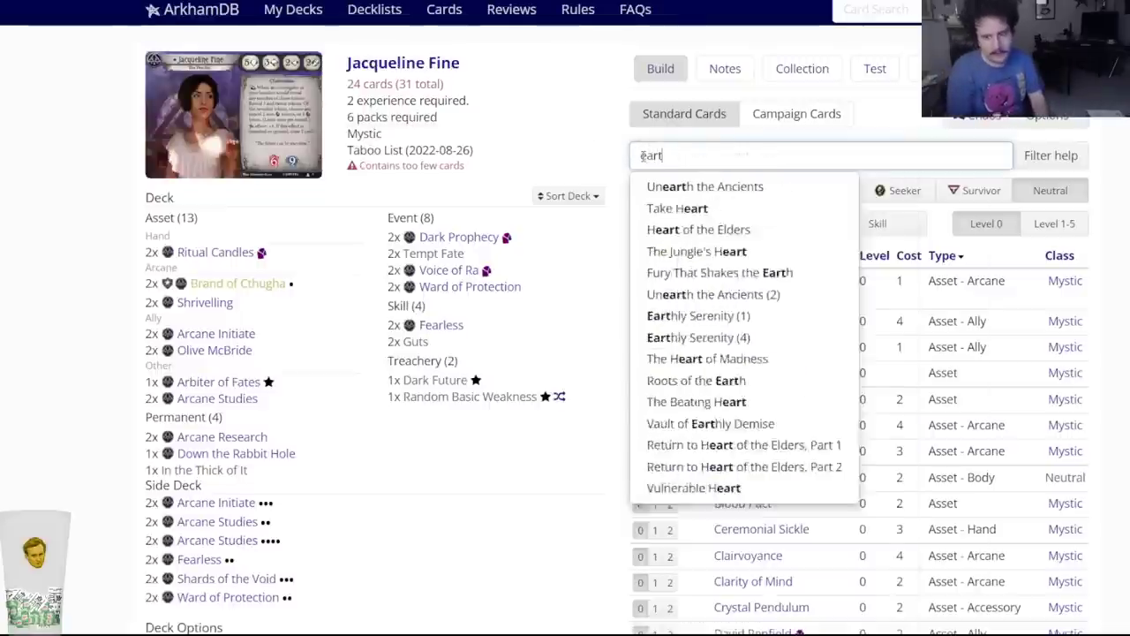
key("BackSpace")
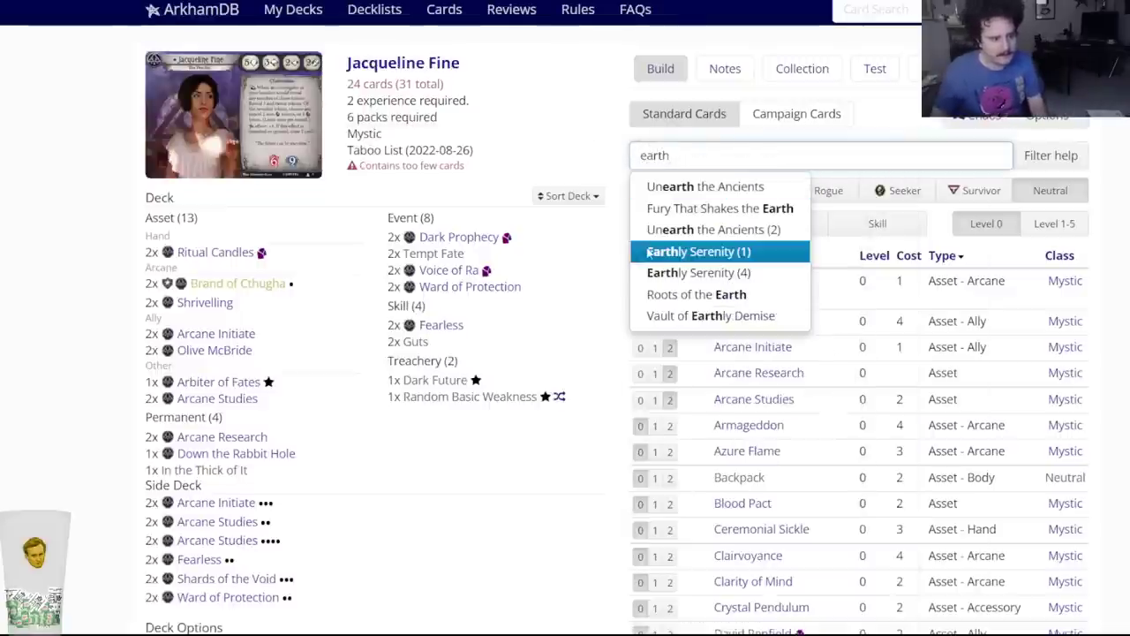
left_click(698, 250)
left_click(448, 88)
Add Earthly Serenity (4) to the Jacqueline Fine side deck, with its side deck quantity set to 1.
left_click(711, 152)
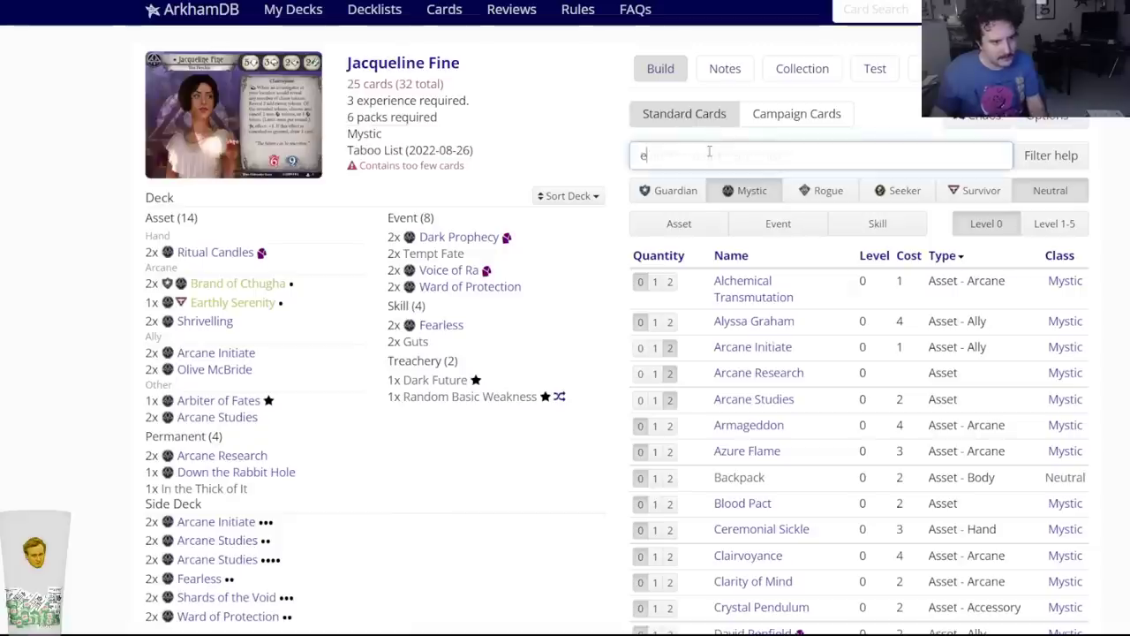
type("eart")
left_click(698, 336)
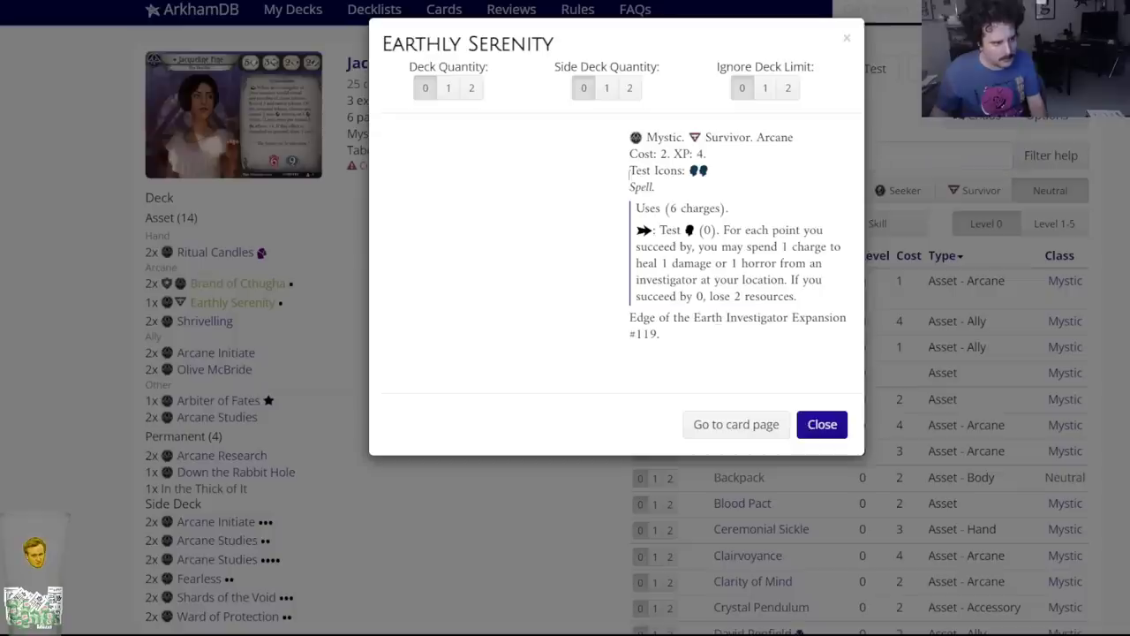
left_click(640, 86)
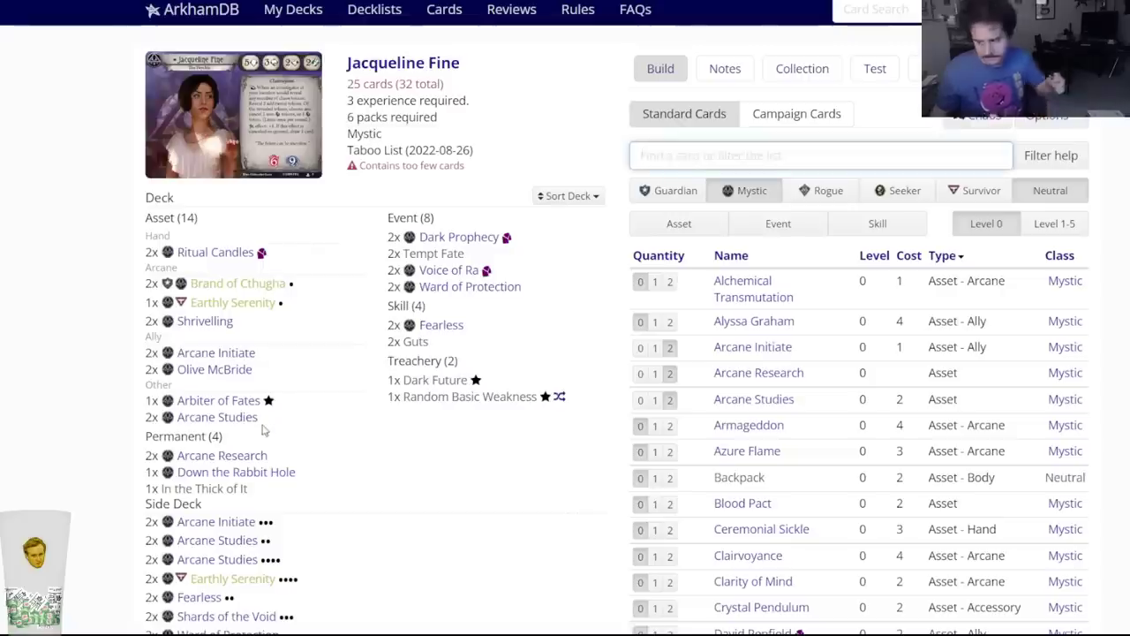
left_click(234, 579)
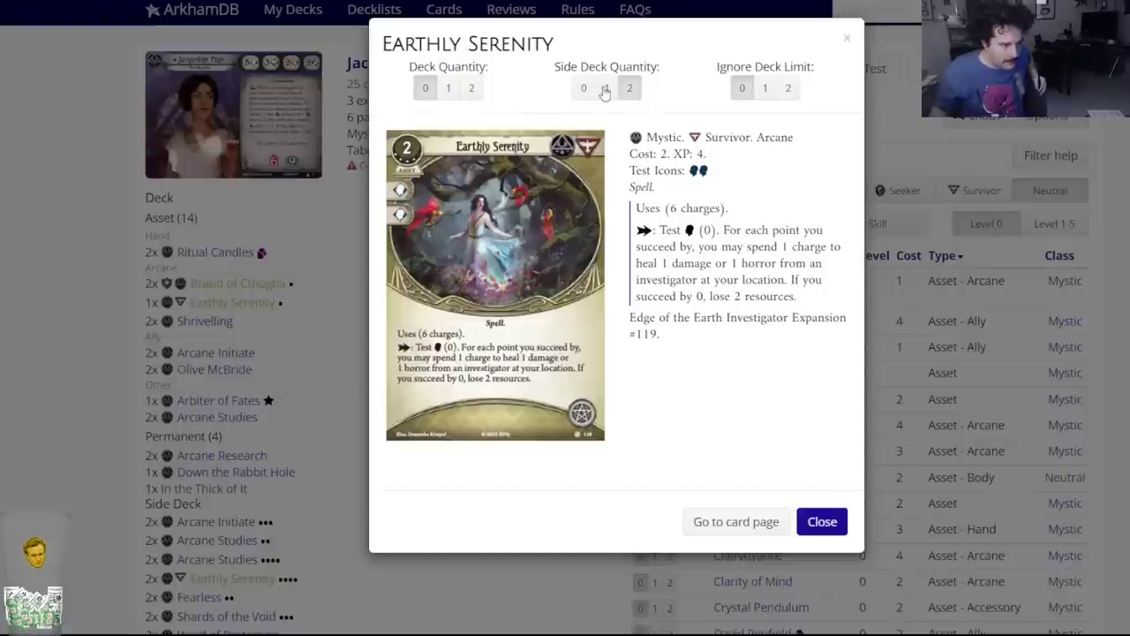
key("Escape")
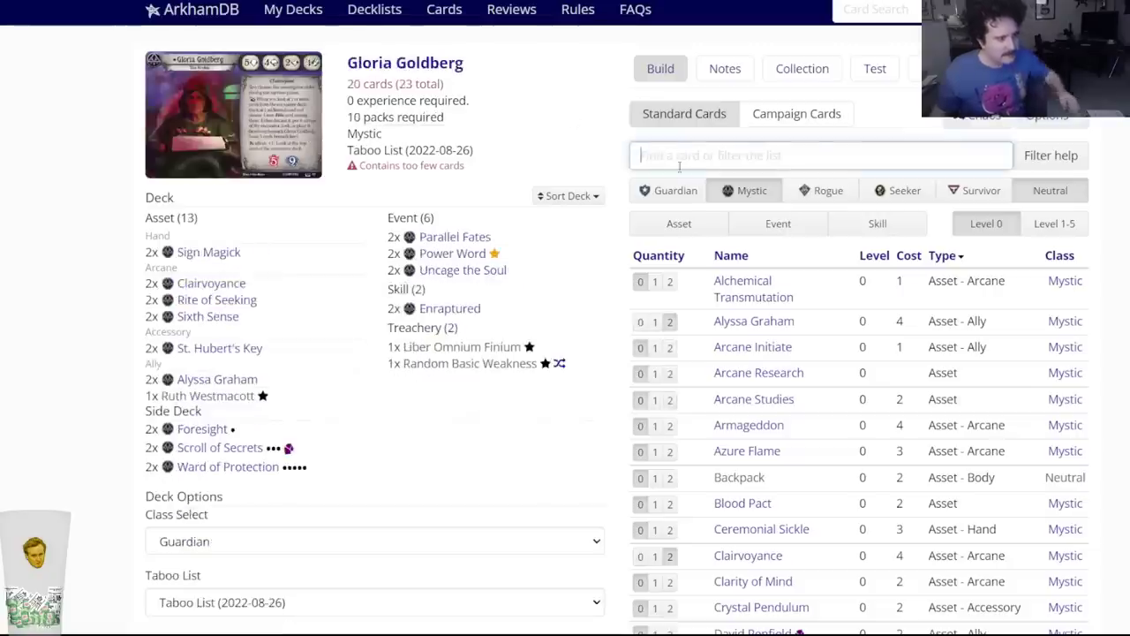
Add two copies of Divination (1) to the Gloria Goldberg side deck.
type("divina")
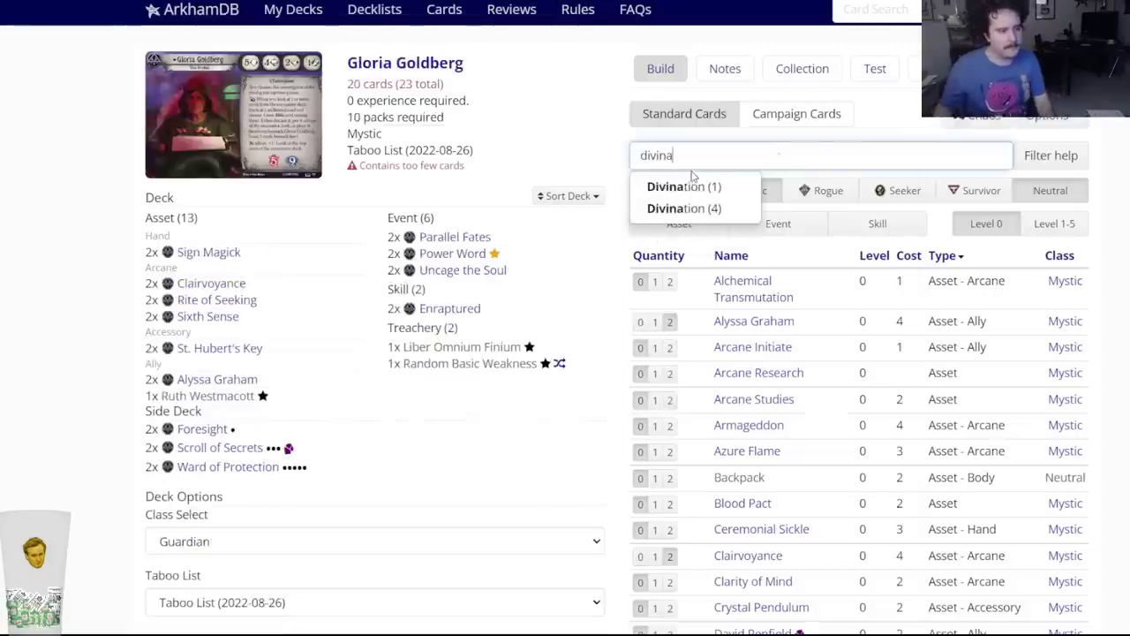
left_click(687, 183)
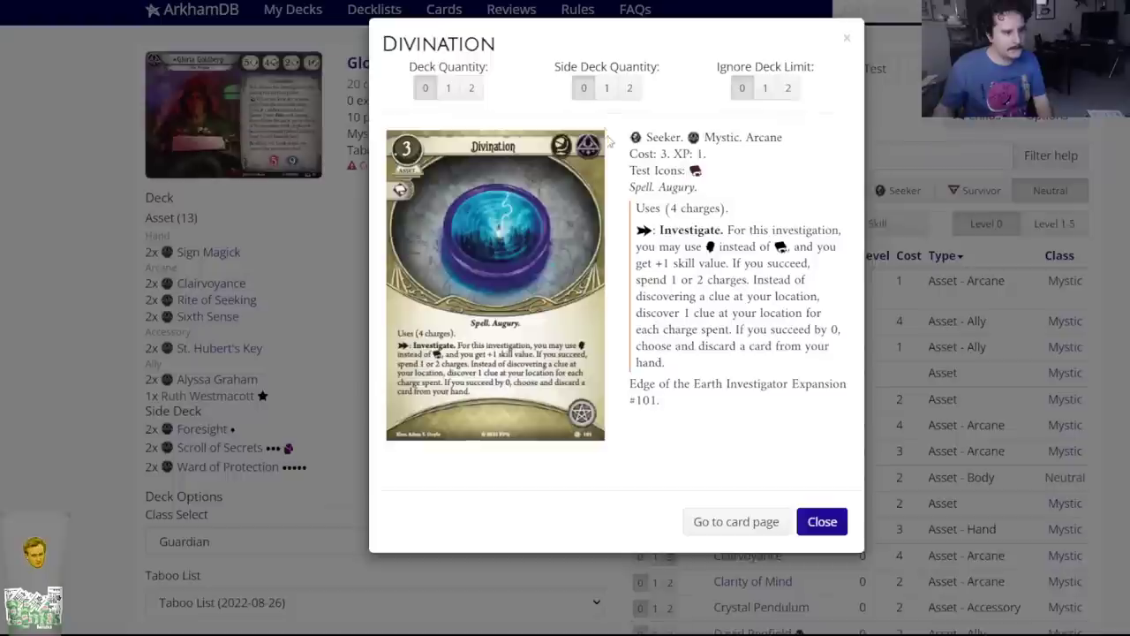
left_click(630, 87)
Review the Gloria Goldberg deck's arcane cards and the Jacqueline Fine side deck, including the text of Arcane Initiate (3).
mouse_move(202, 437)
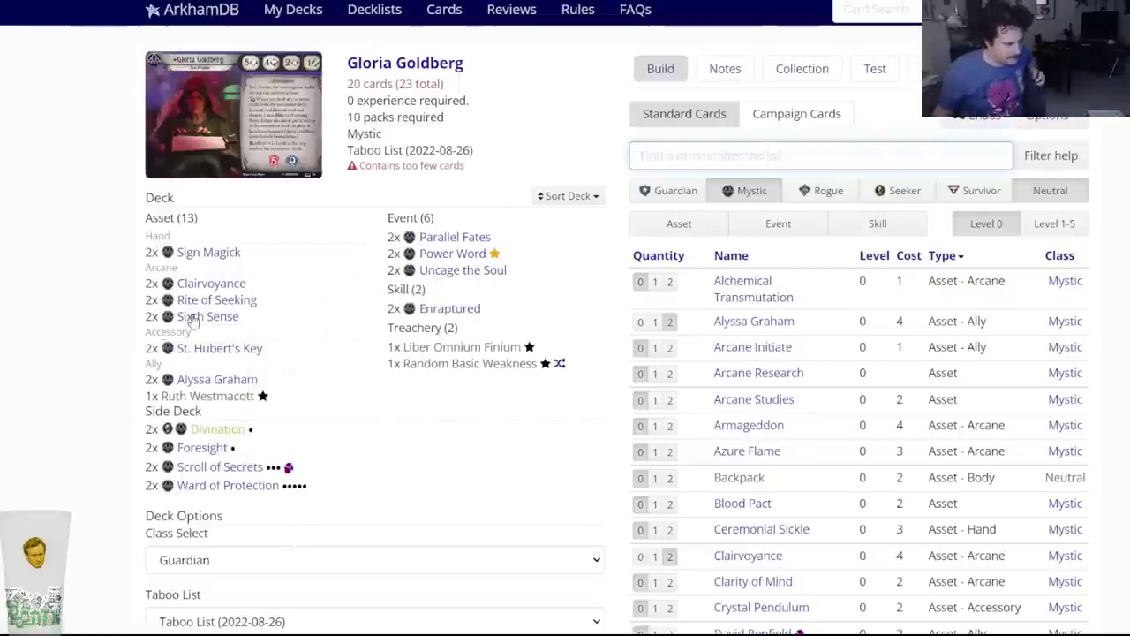
mouse_move(201, 290)
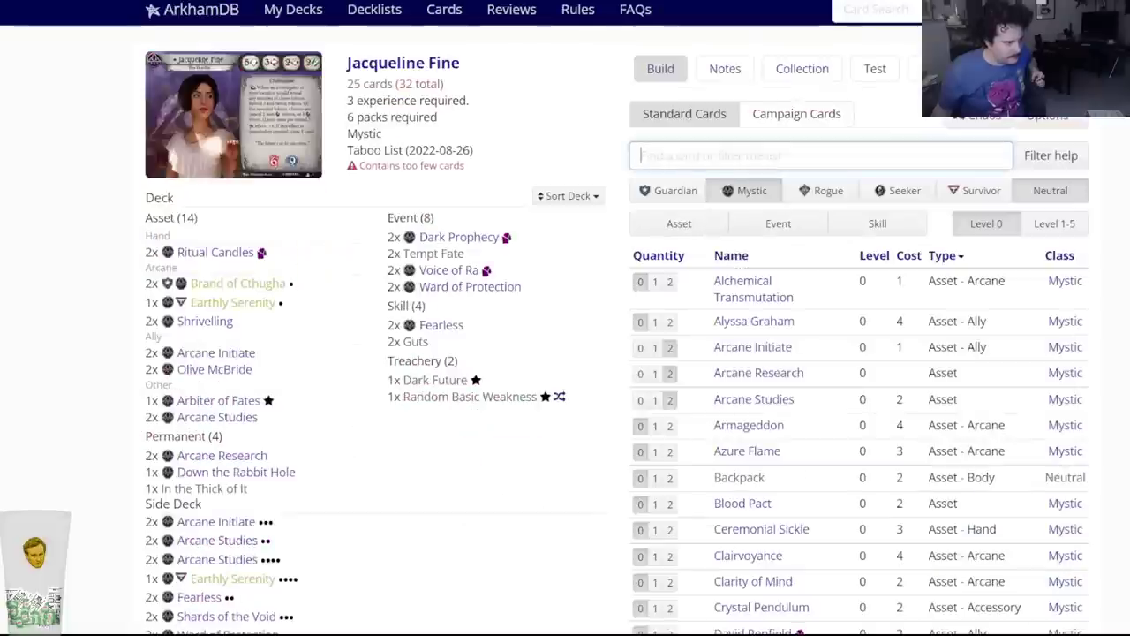
scroll(39, 357, "down", 1)
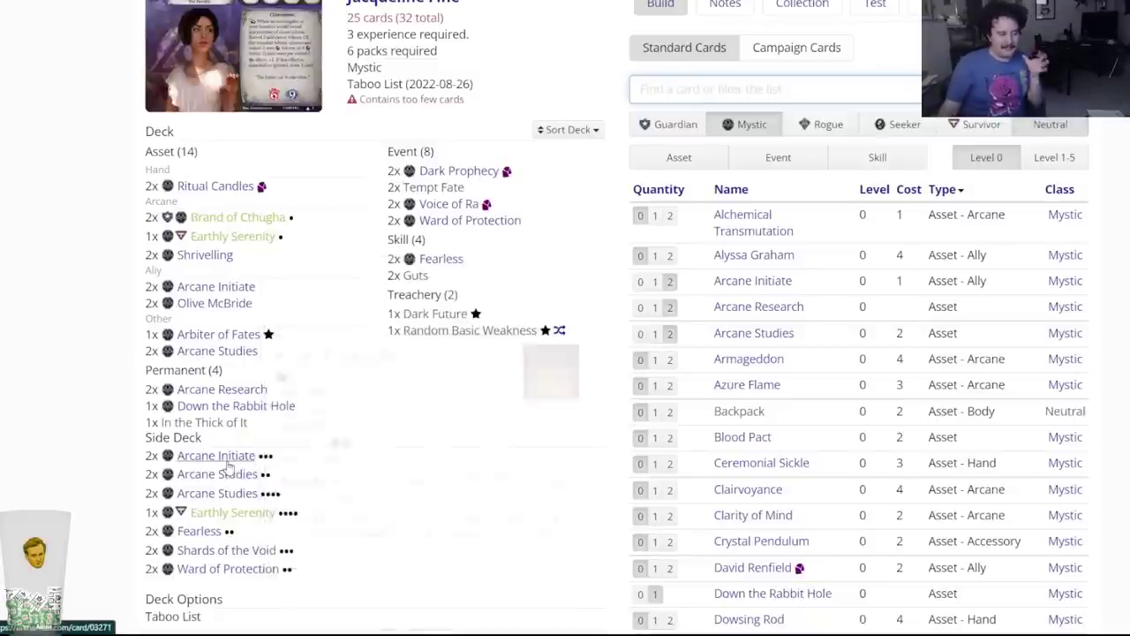
mouse_move(221, 456)
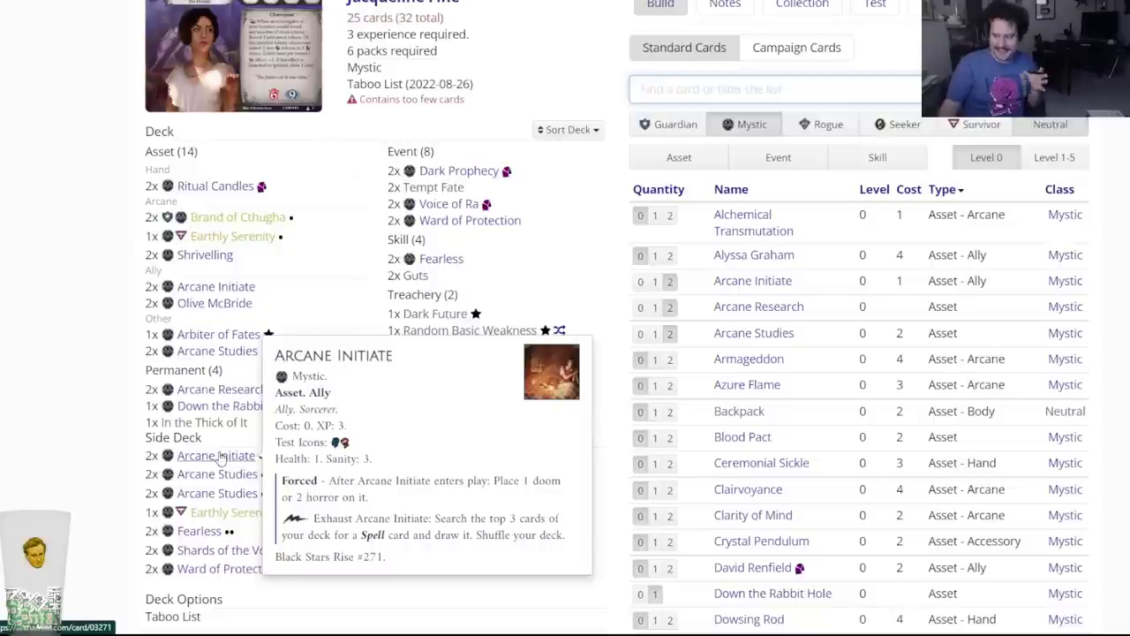
mouse_move(197, 549)
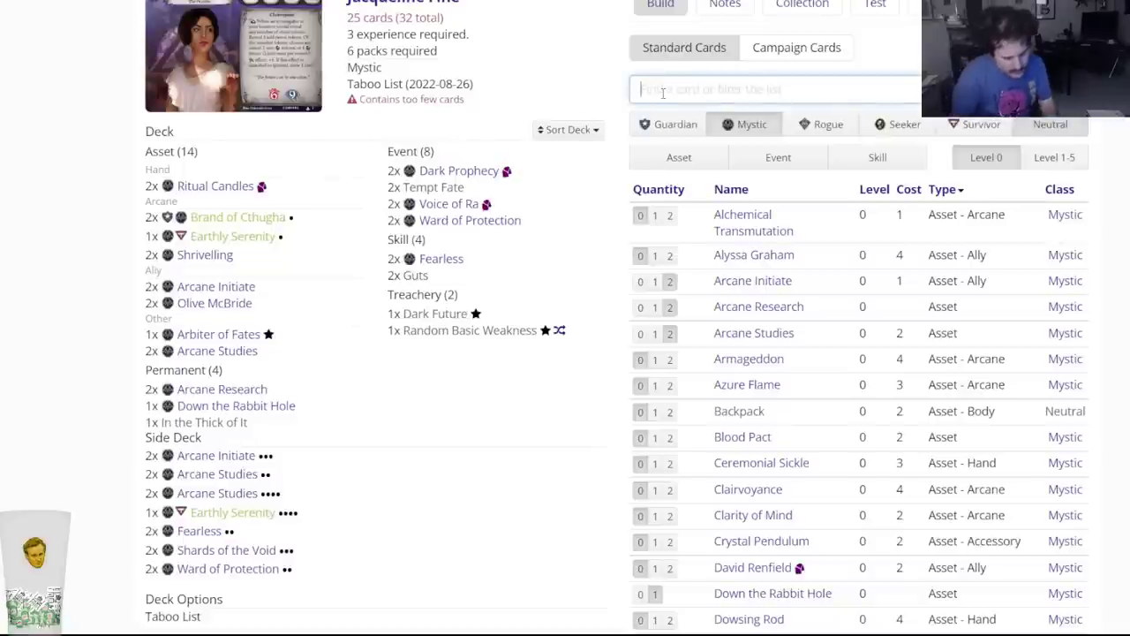
Add two copies of the level 0 Robes of Endless Night to the Jacqueline Fine deck.
type("robes")
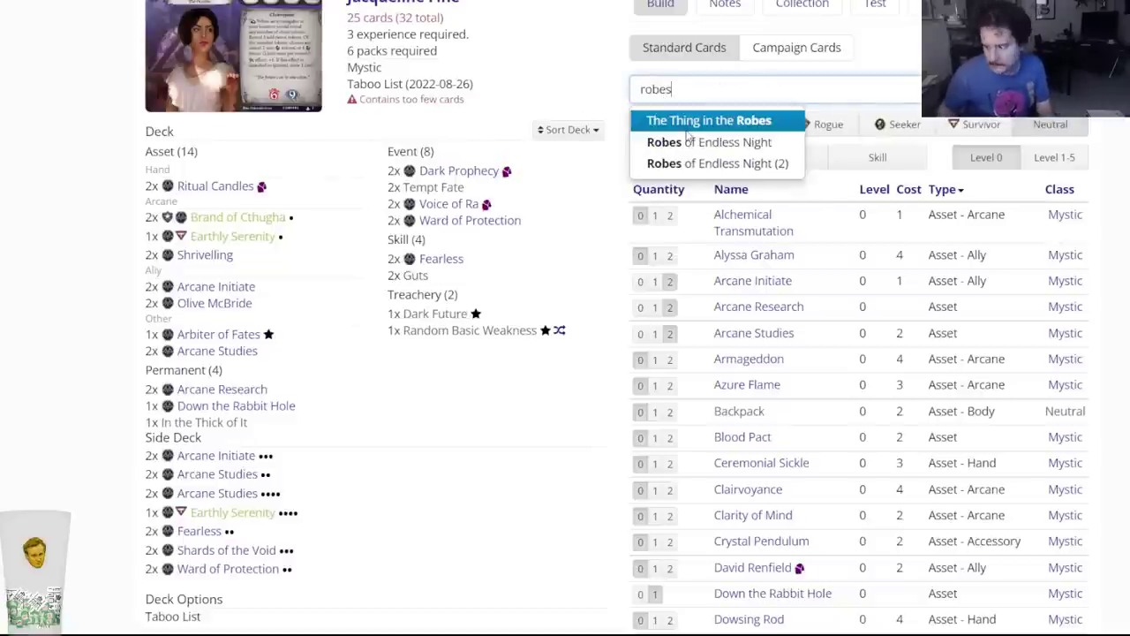
left_click(687, 142)
left_click(463, 86)
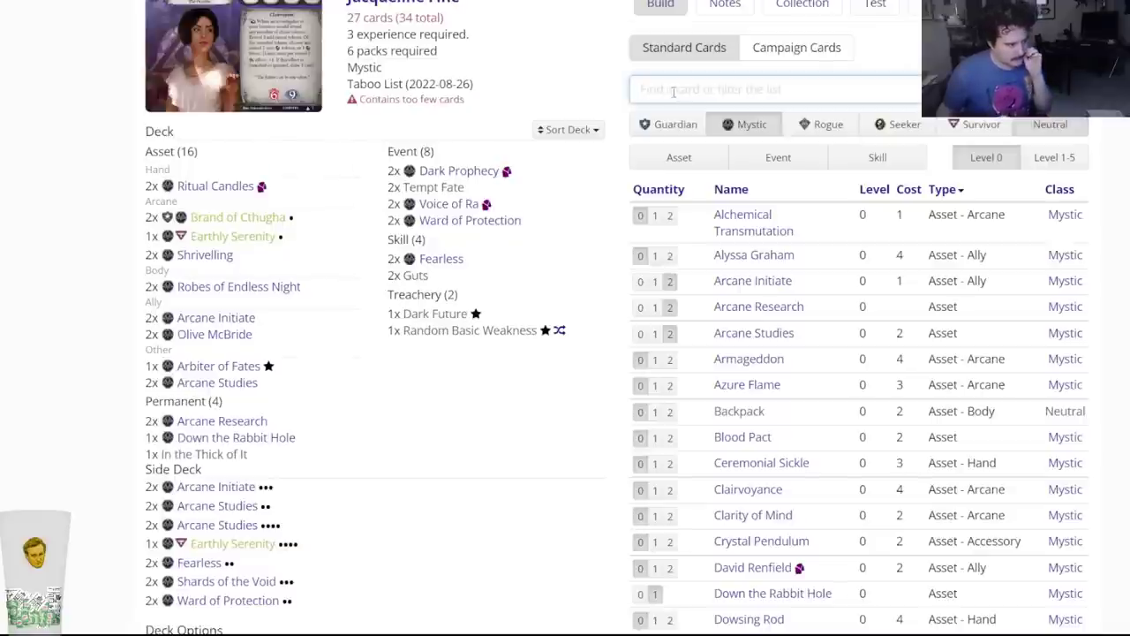
Add two copies of Robes of Endless Night (2) to the Jacqueline Fine main deck.
type("robes")
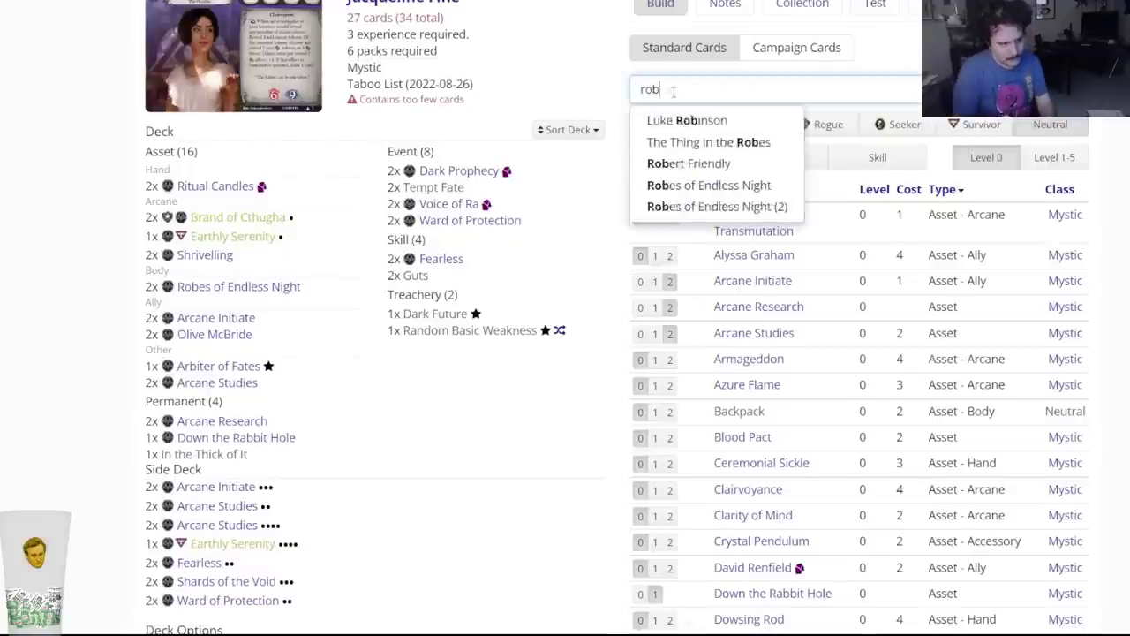
left_click(697, 141)
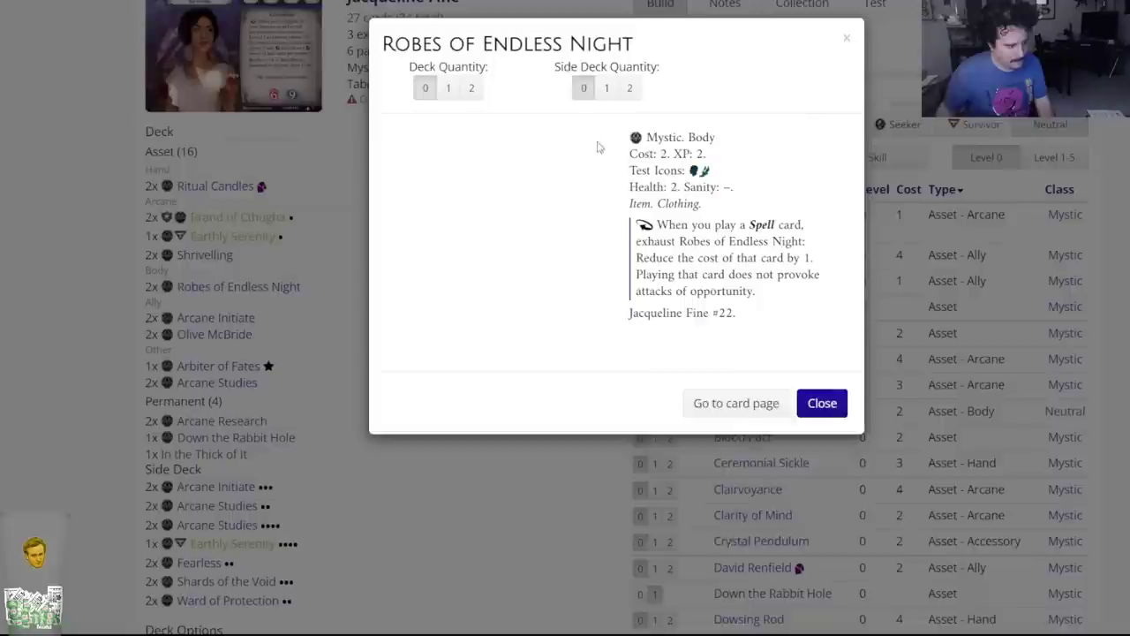
left_click(464, 86)
Add two copies of Guts (2) to the Jacqueline Fine side deck.
type("guts")
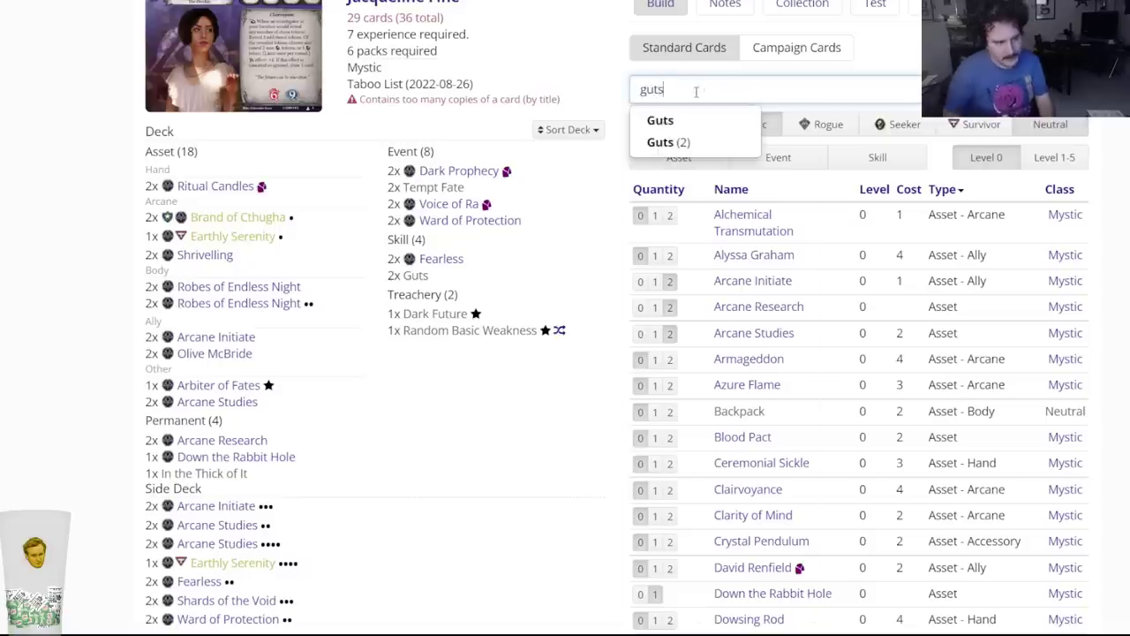
left_click(698, 141)
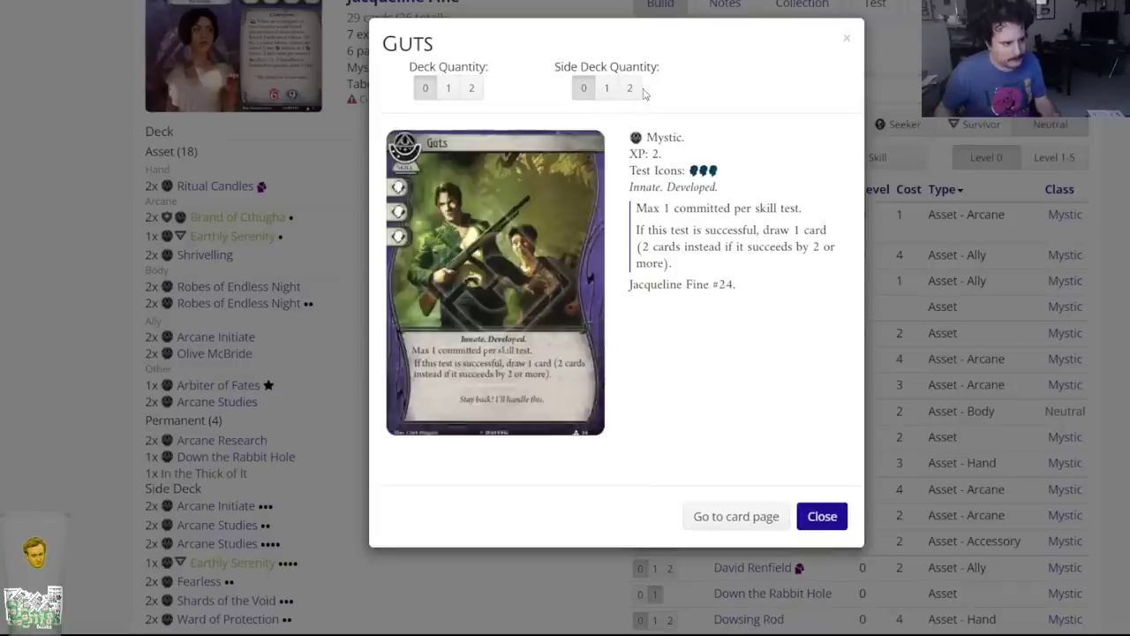
left_click(631, 89)
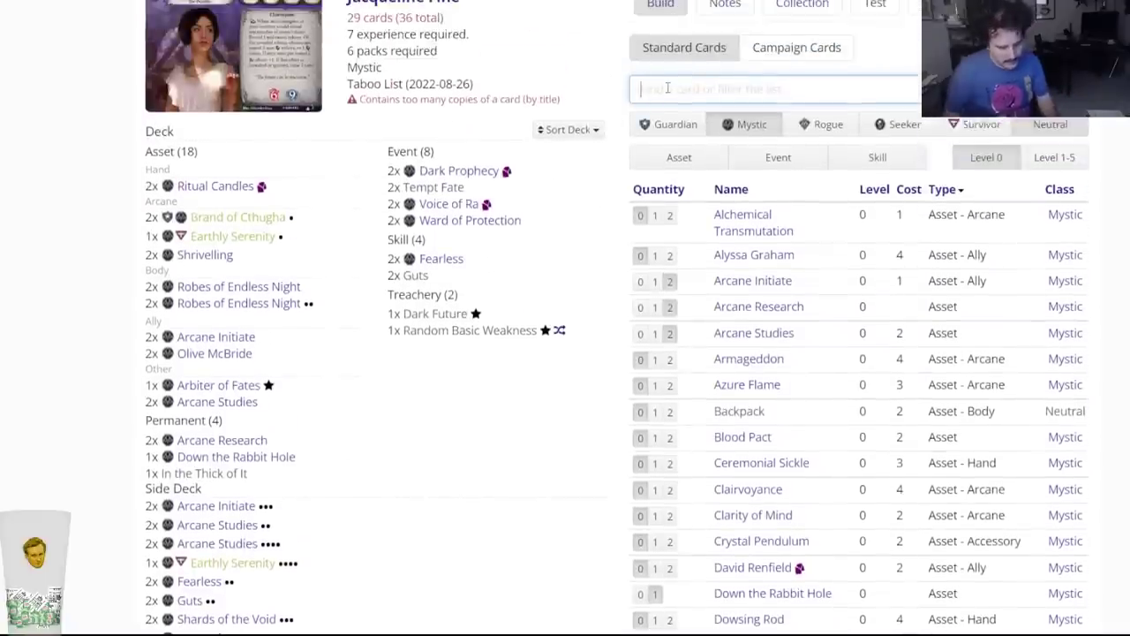
Add two copies of Shrivelling (3) to the Jacqueline Fine side deck.
left_click(668, 88)
type("shrivel")
left_click(684, 142)
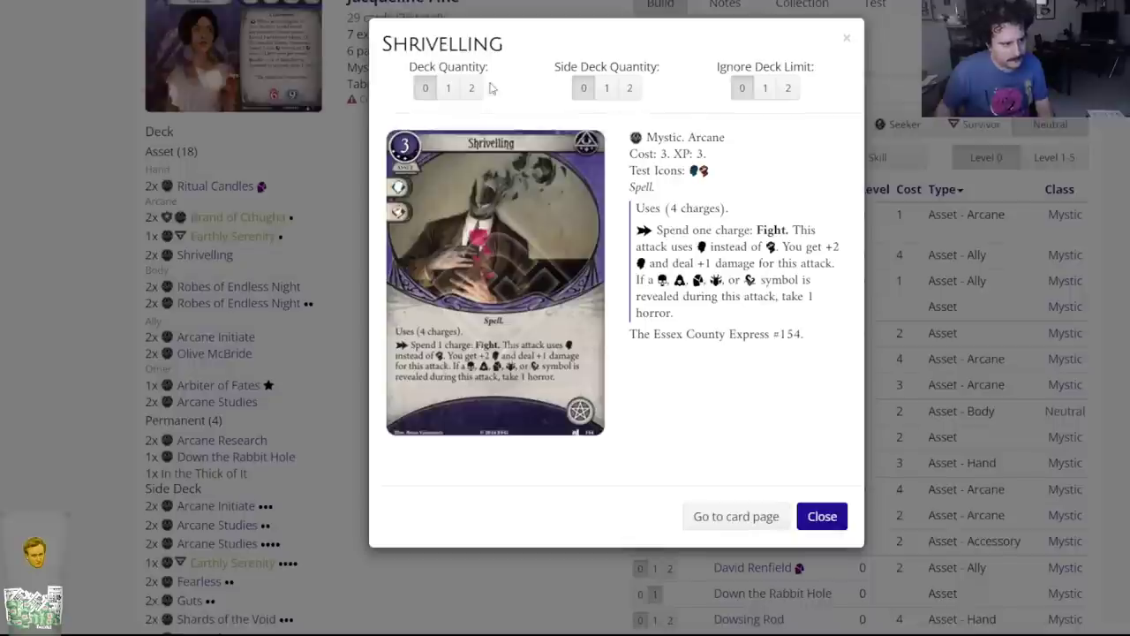
key("Escape")
Add two copies of Brand of Cthugha (4) to the Jacqueline Fine side deck.
type("brand of")
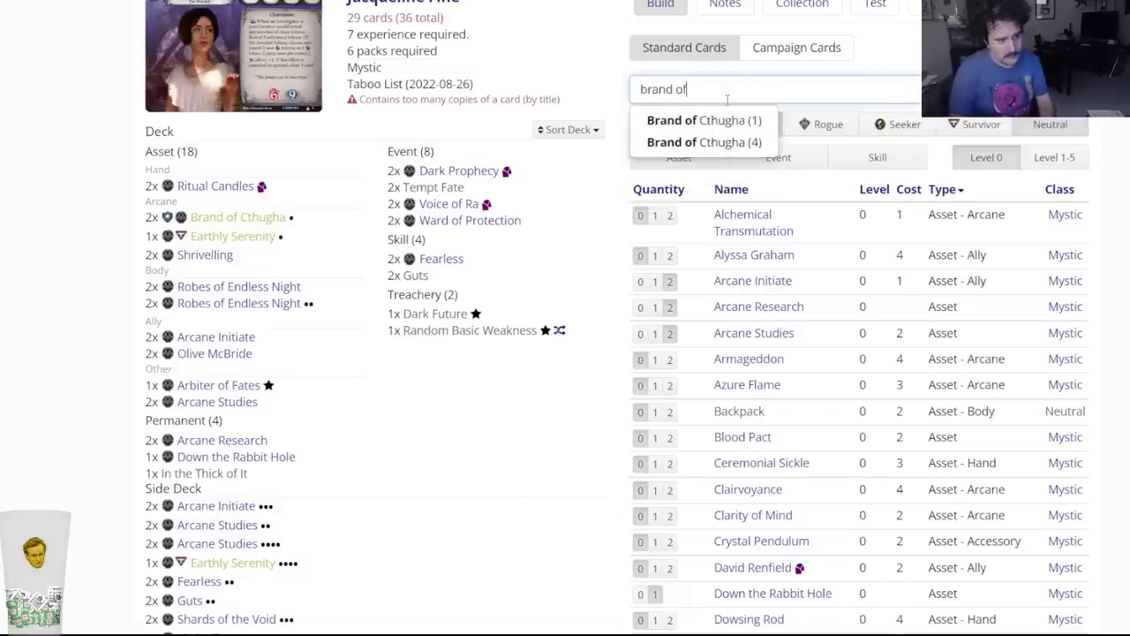
left_click(746, 145)
left_click(619, 89)
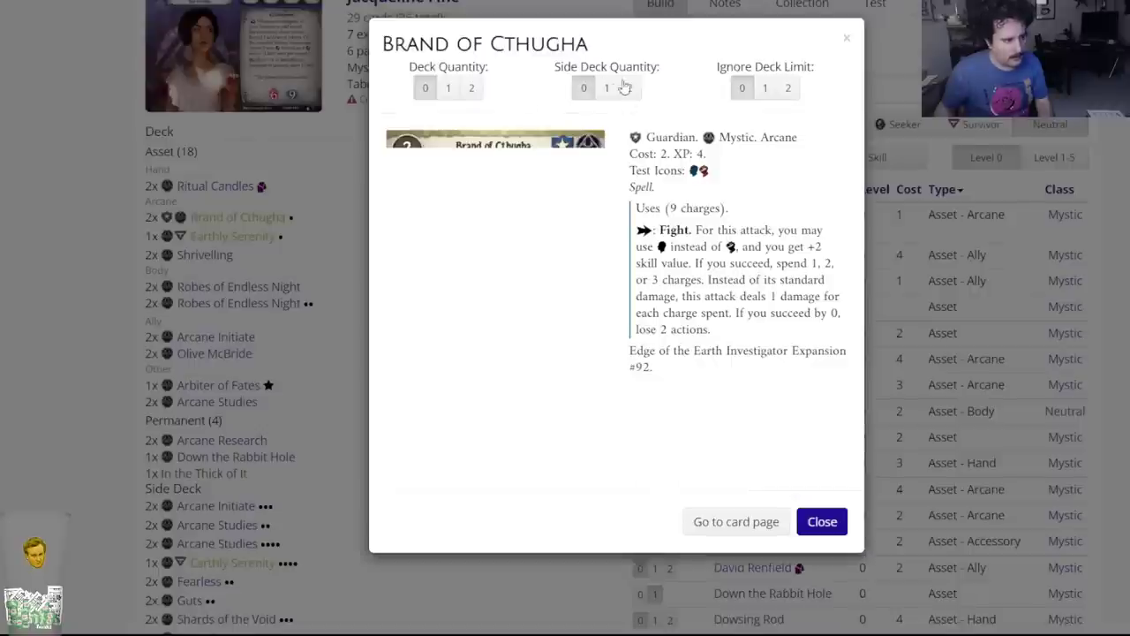
key("Escape")
Look up Earthly Serenity (4) and check its side deck quantity in the card details.
triple_click(695, 81)
type("earthly")
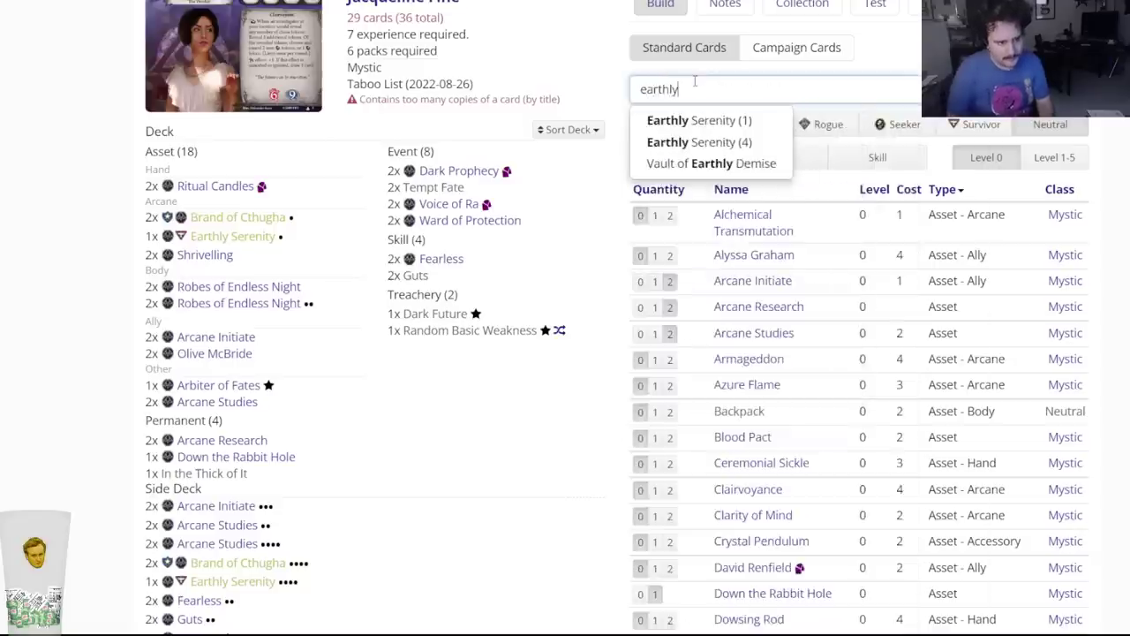
left_click(687, 142)
left_click(606, 89)
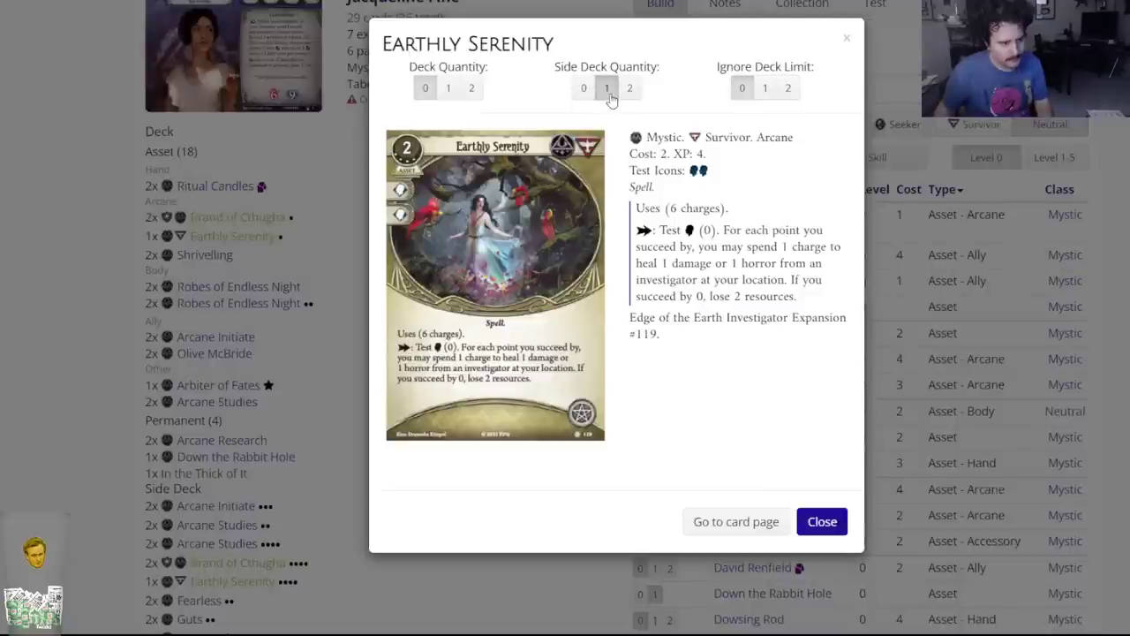
left_click(818, 522)
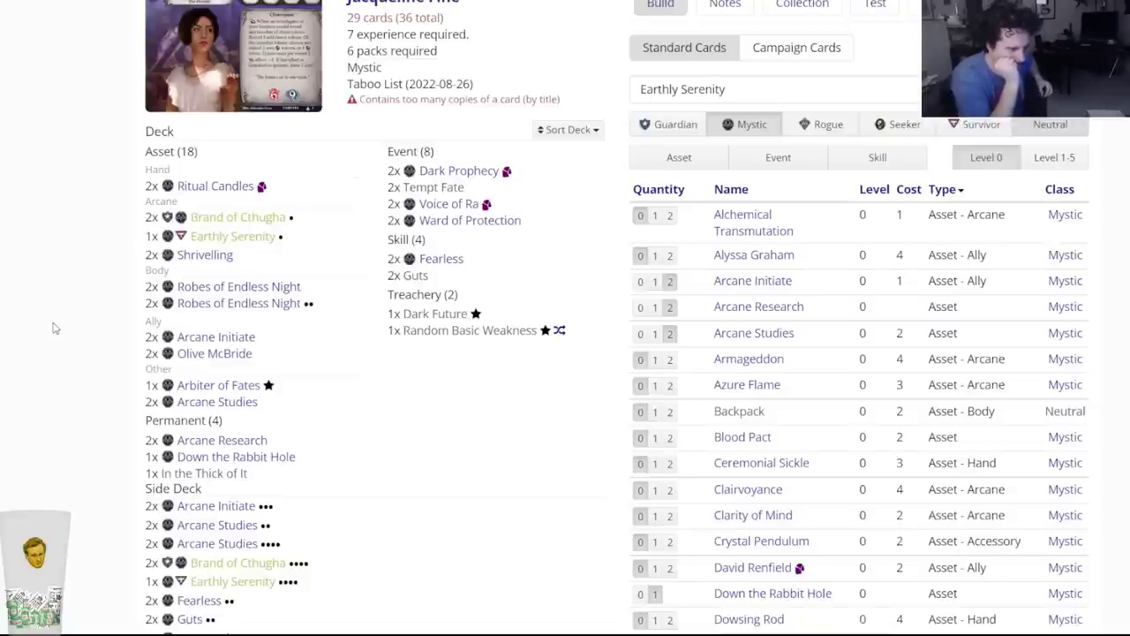
Move both copies of Robes of Endless Night (2) from the main deck to the side deck.
left_click(304, 303)
left_click(258, 303)
left_click(257, 303)
left_click(424, 90)
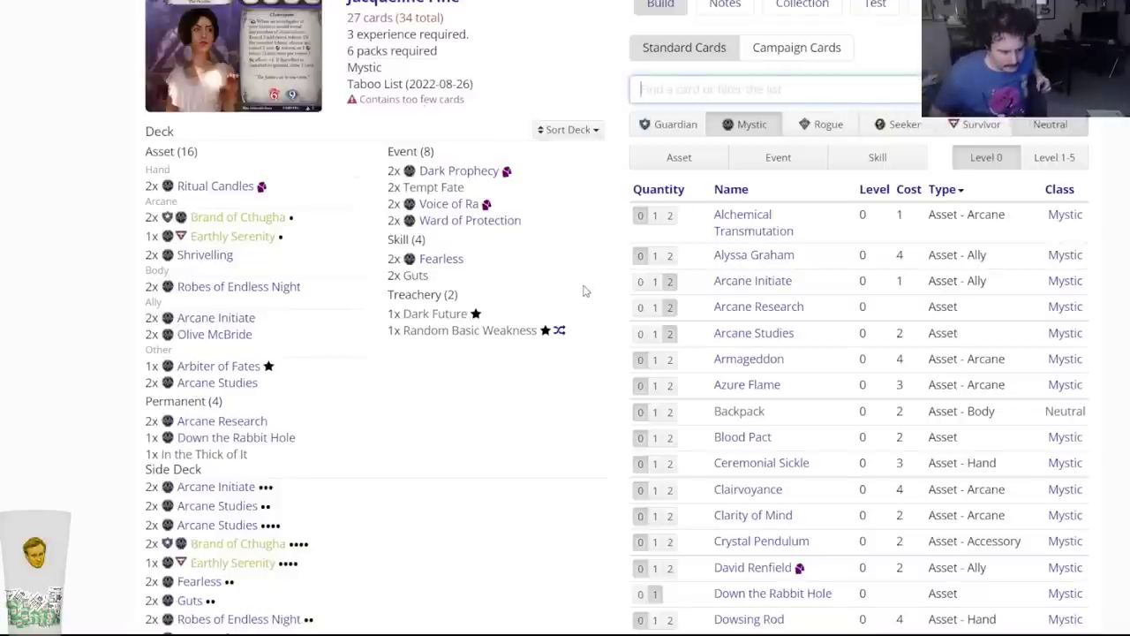
Look over the Jacqueline Fine deck and save it.
scroll(583, 290, "down", 3)
scroll(583, 289, "up", 4)
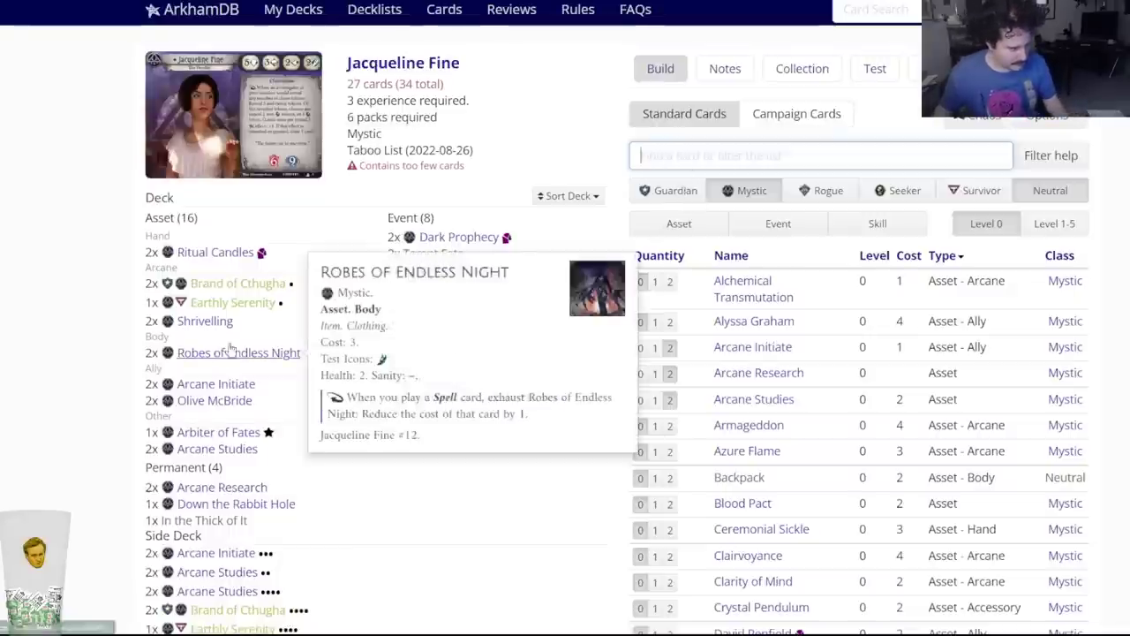
scroll(383, 404, "down", 5)
left_click(164, 543)
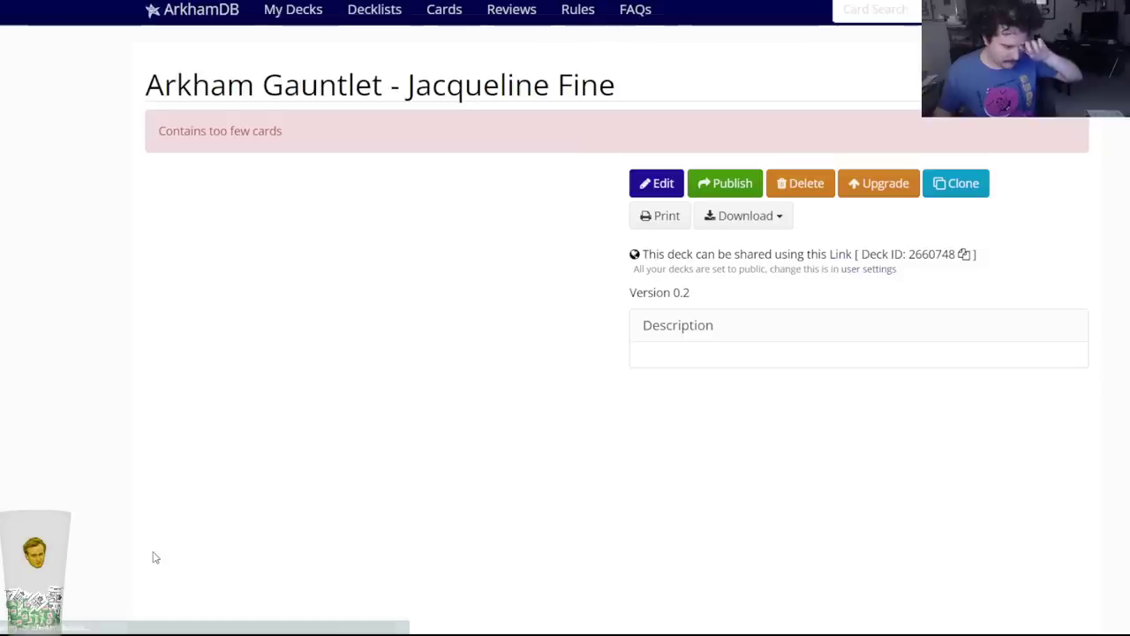
Review the saved Jacqueline Fine deck's card cost chart and the card texts in its side deck.
scroll(570, 442, "down", 3)
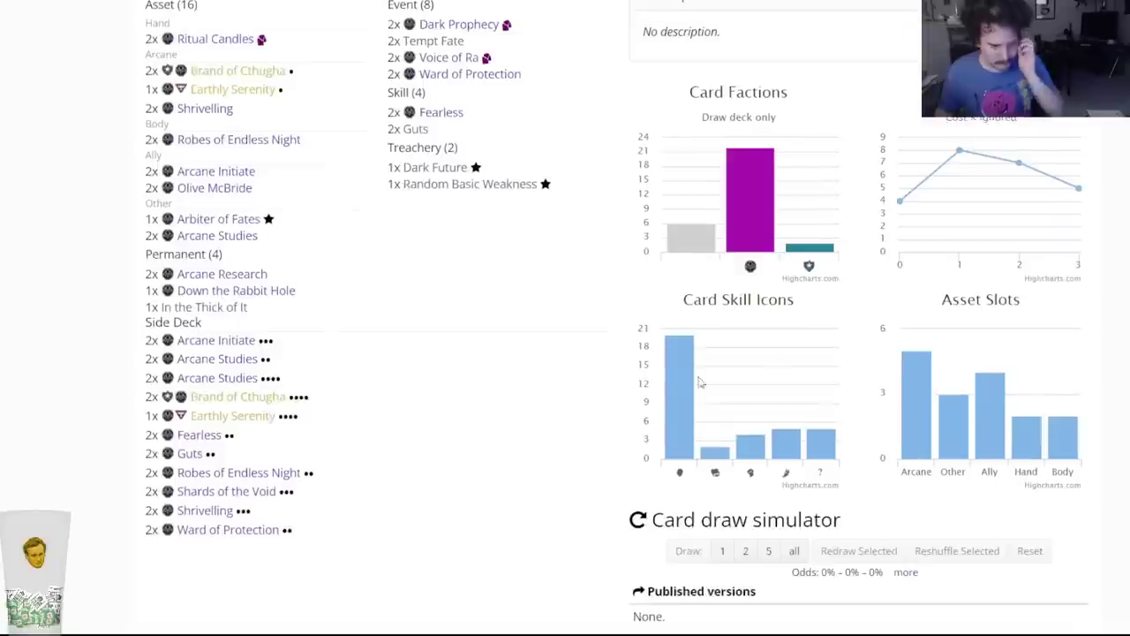
mouse_move(966, 187)
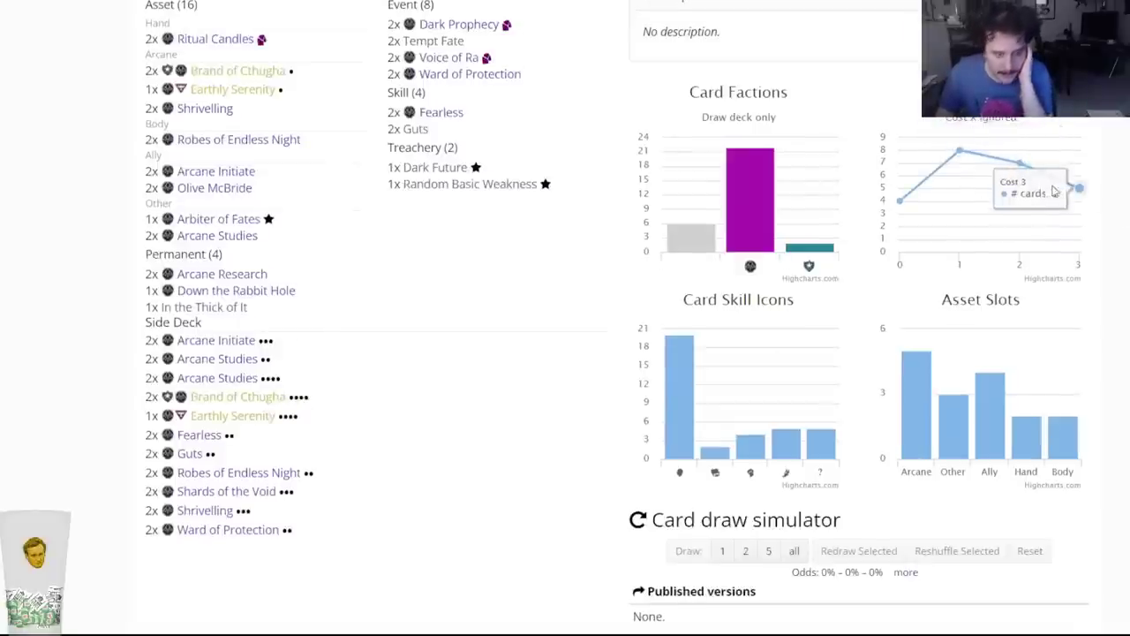
mouse_move(1029, 193)
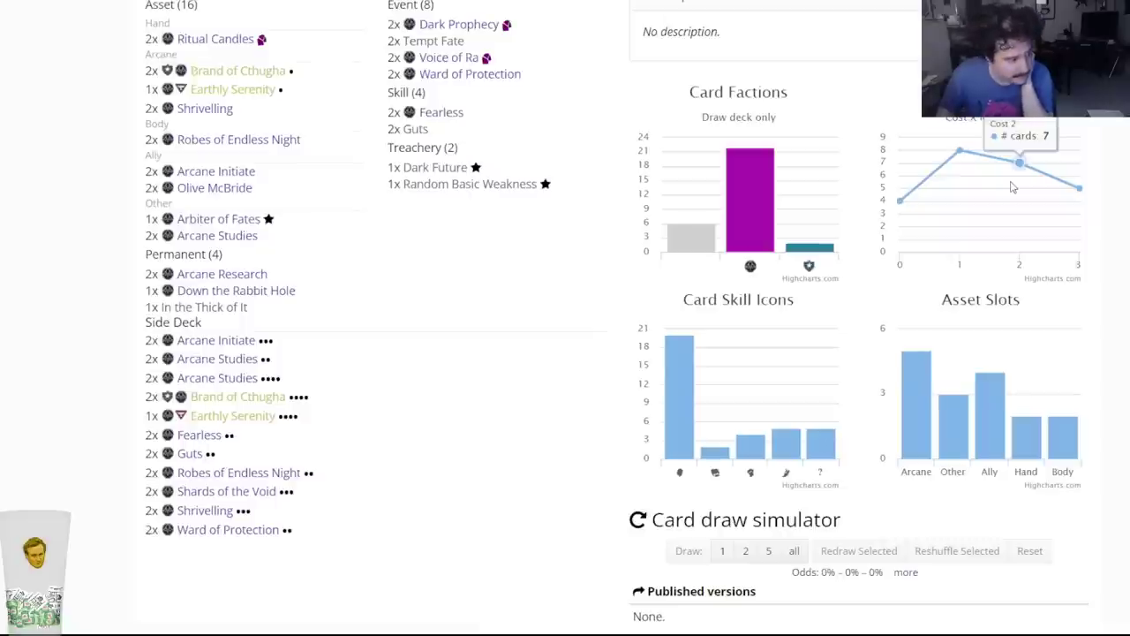
scroll(1033, 186, "up", 1)
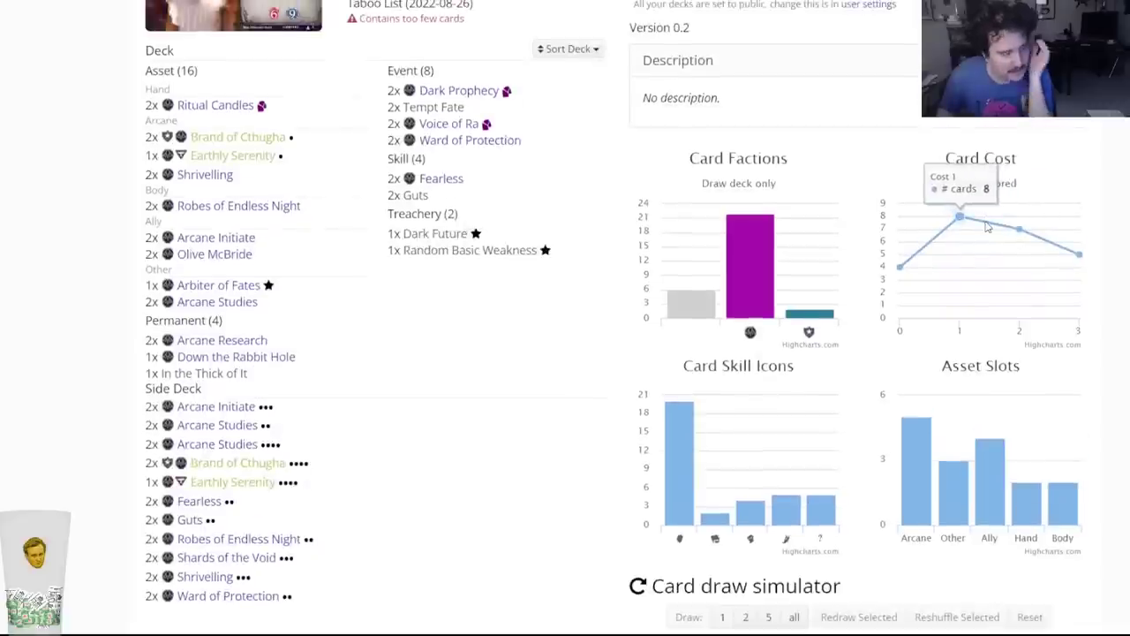
mouse_move(227, 443)
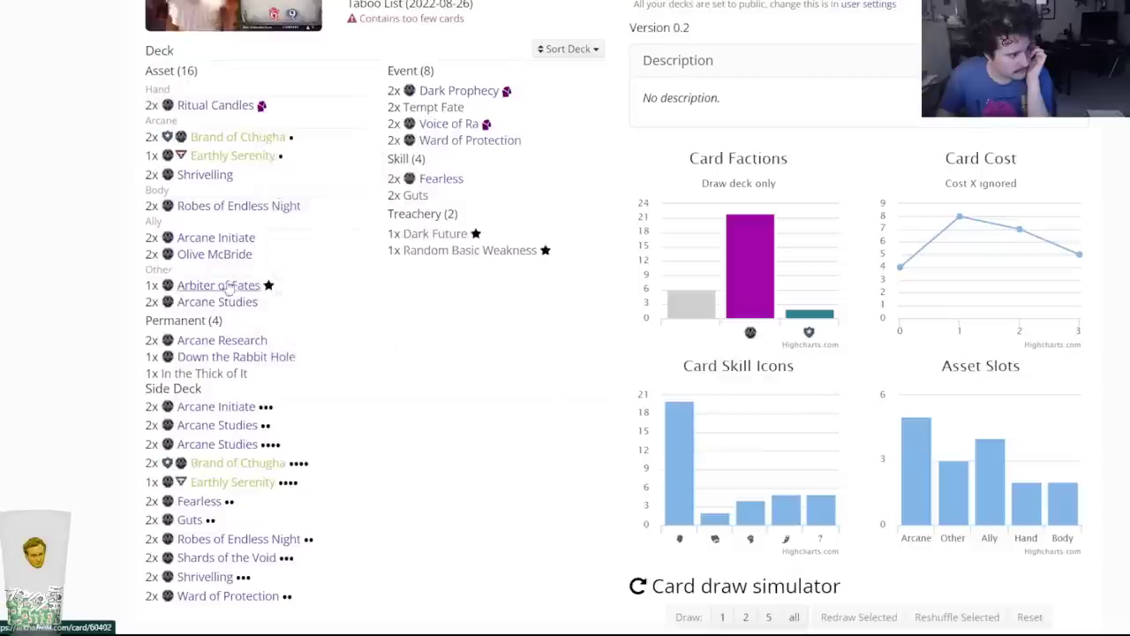
mouse_move(220, 470)
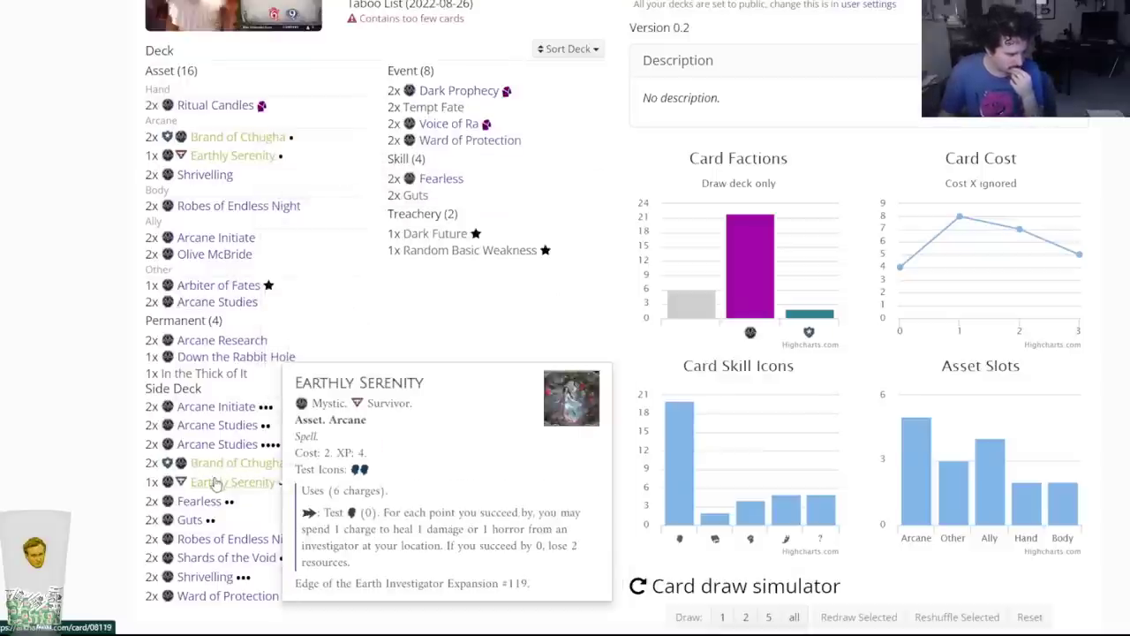
mouse_move(199, 541)
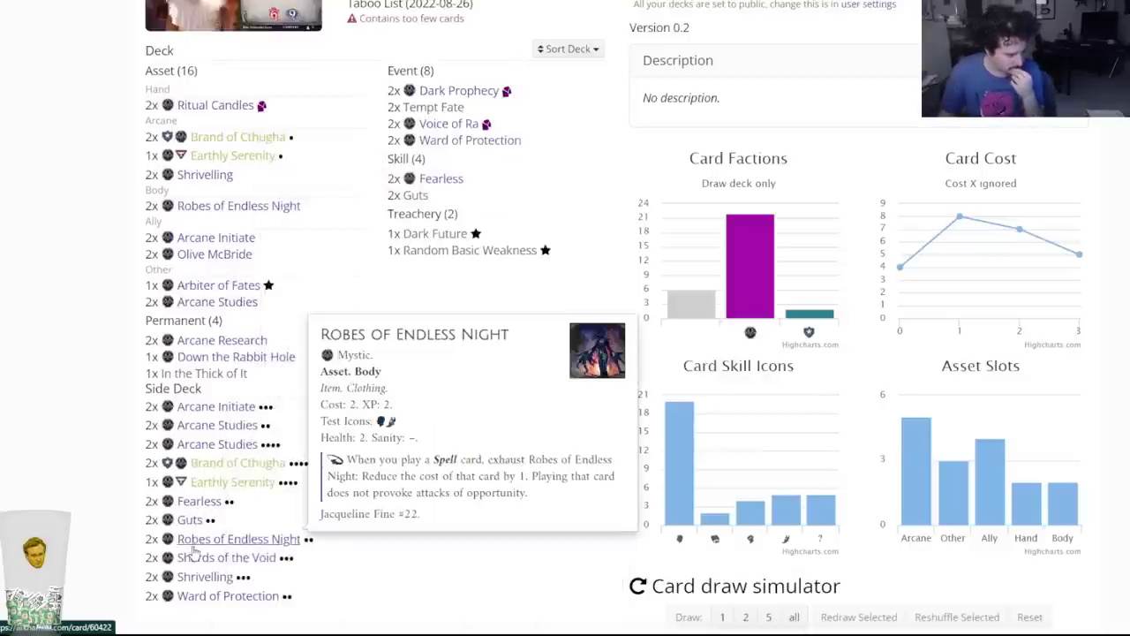
mouse_move(189, 581)
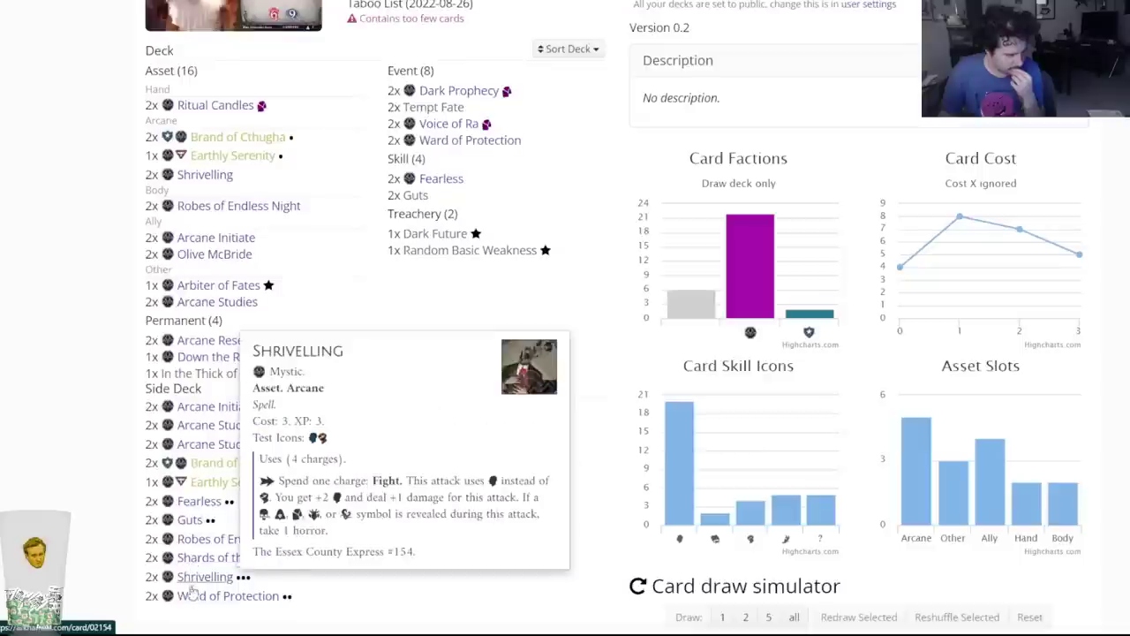
scroll(232, 535, "down", 3)
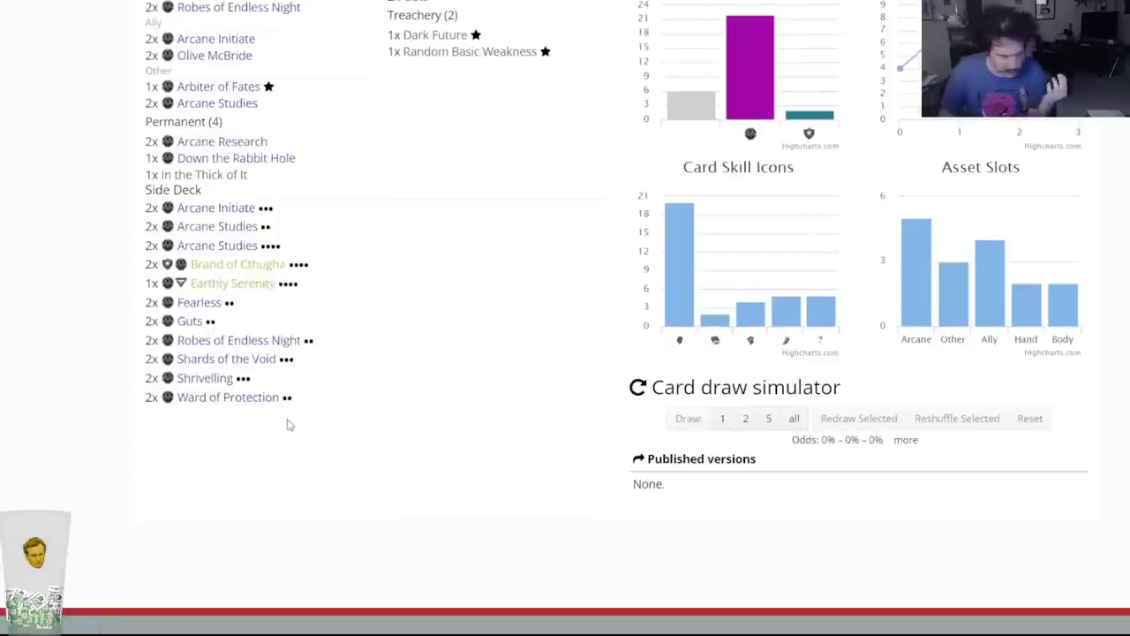
scroll(283, 424, "up", 5)
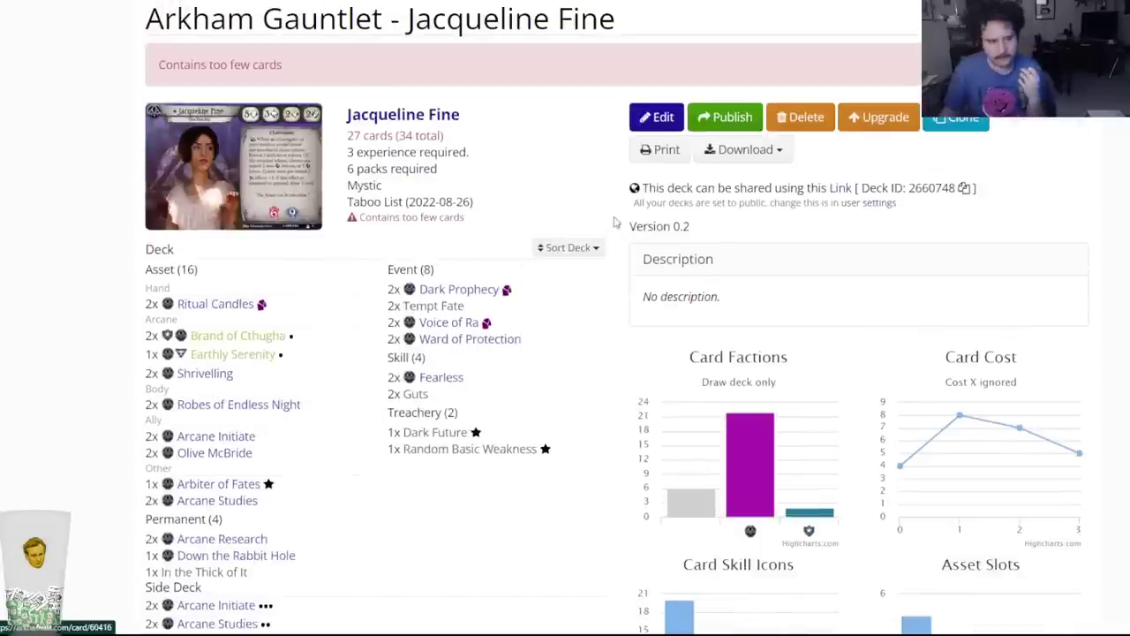
Reopen the Jacqueline Fine deck for editing and filter the available cards to level 1-5 events.
left_click(657, 125)
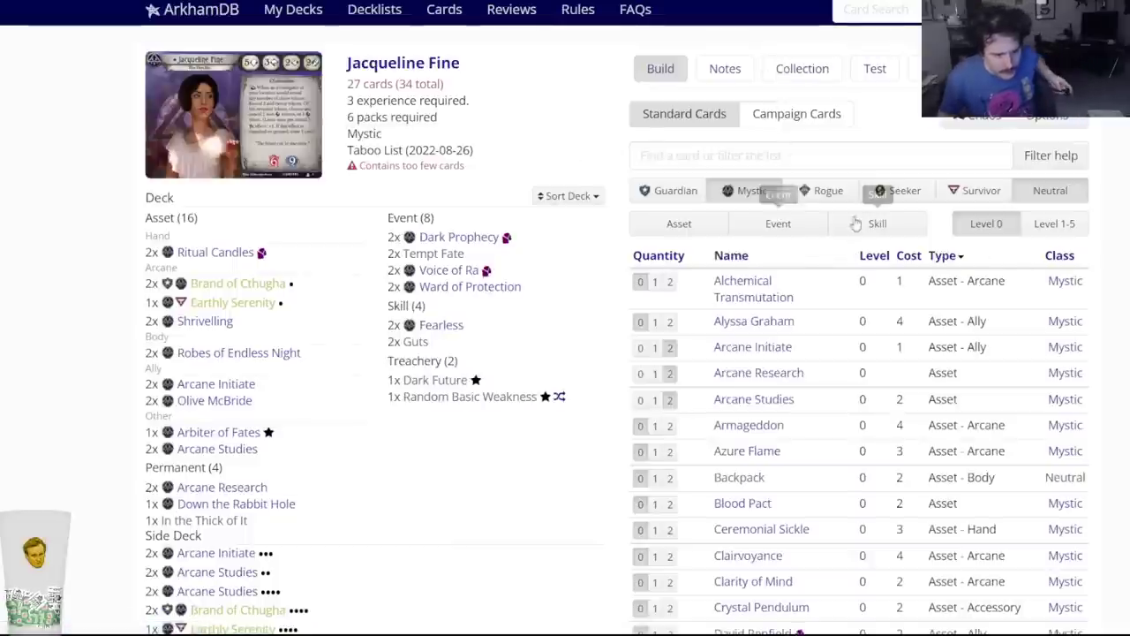
left_click(1047, 223)
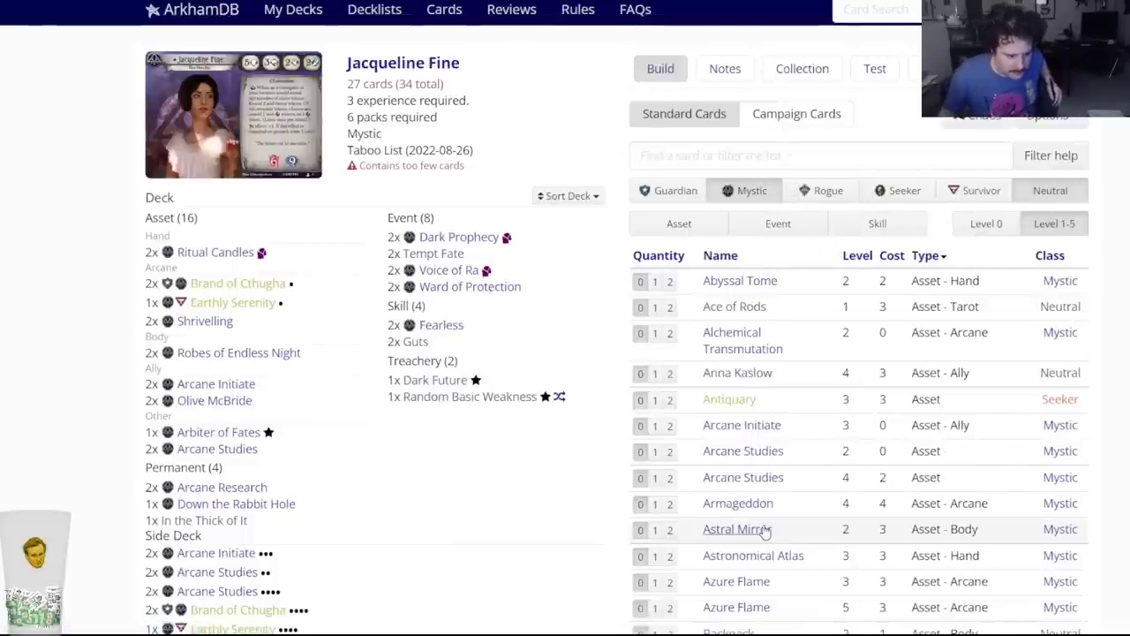
scroll(757, 495, "down", 3)
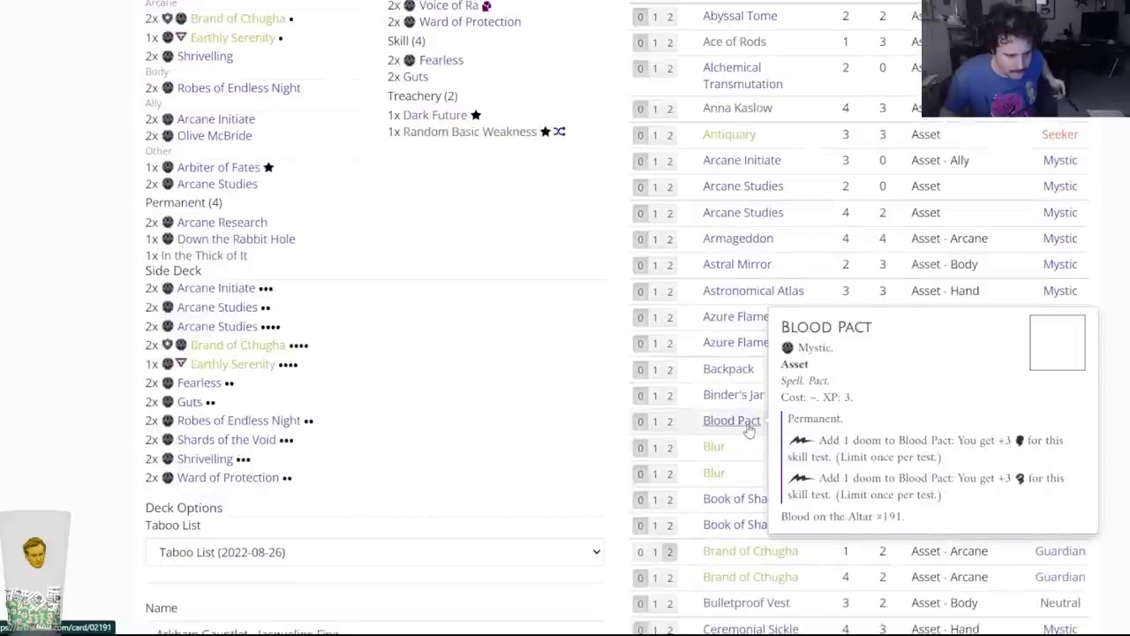
scroll(745, 431, "down", 3)
scroll(764, 407, "up", 6)
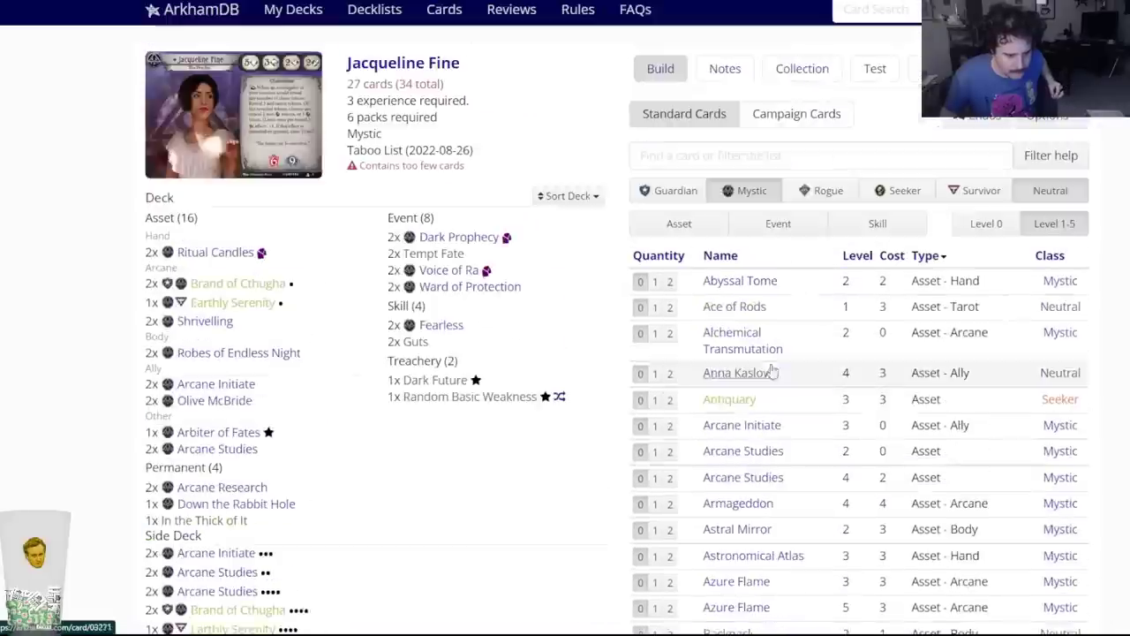
left_click(778, 223)
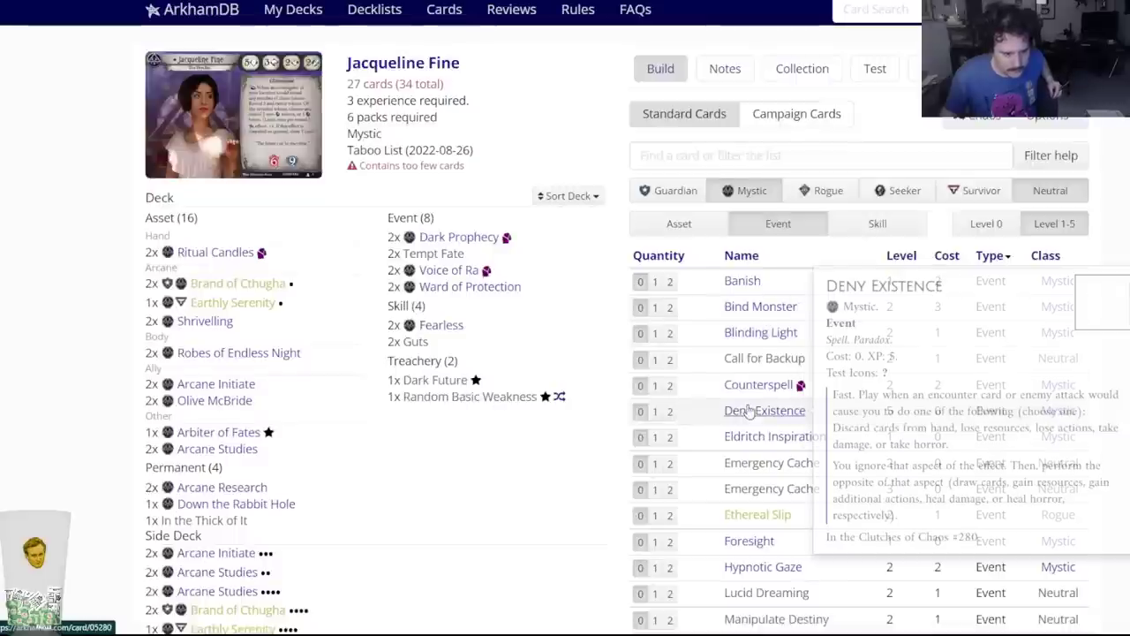
Add two copies of Eldritch Inspiration (1) to the Jacqueline Fine main deck.
scroll(762, 371, "down", 2)
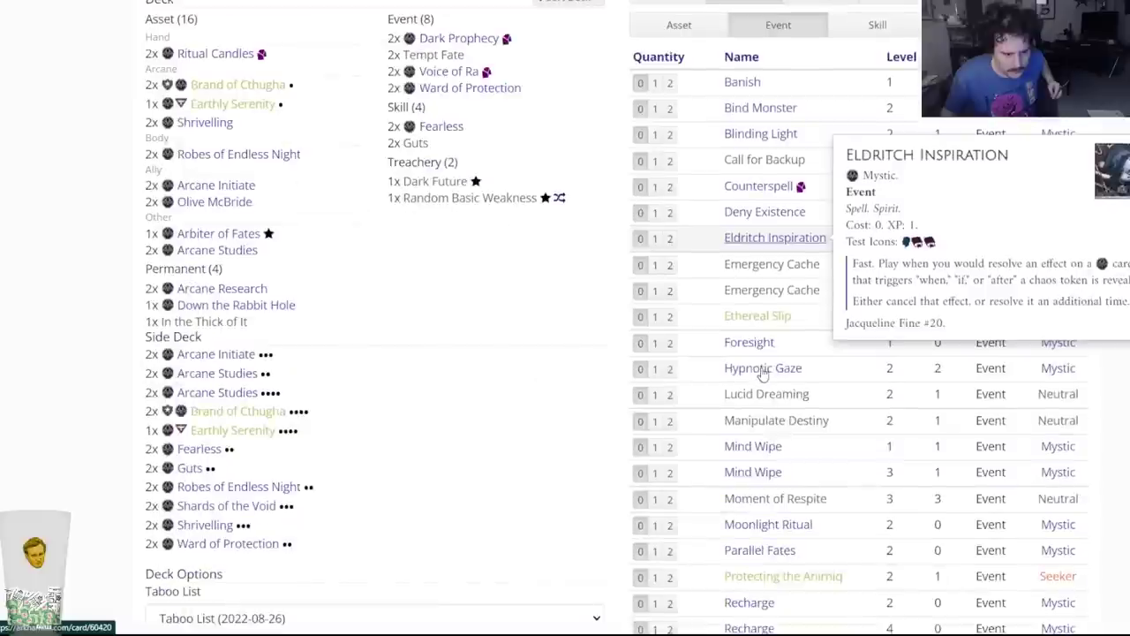
left_click(755, 248)
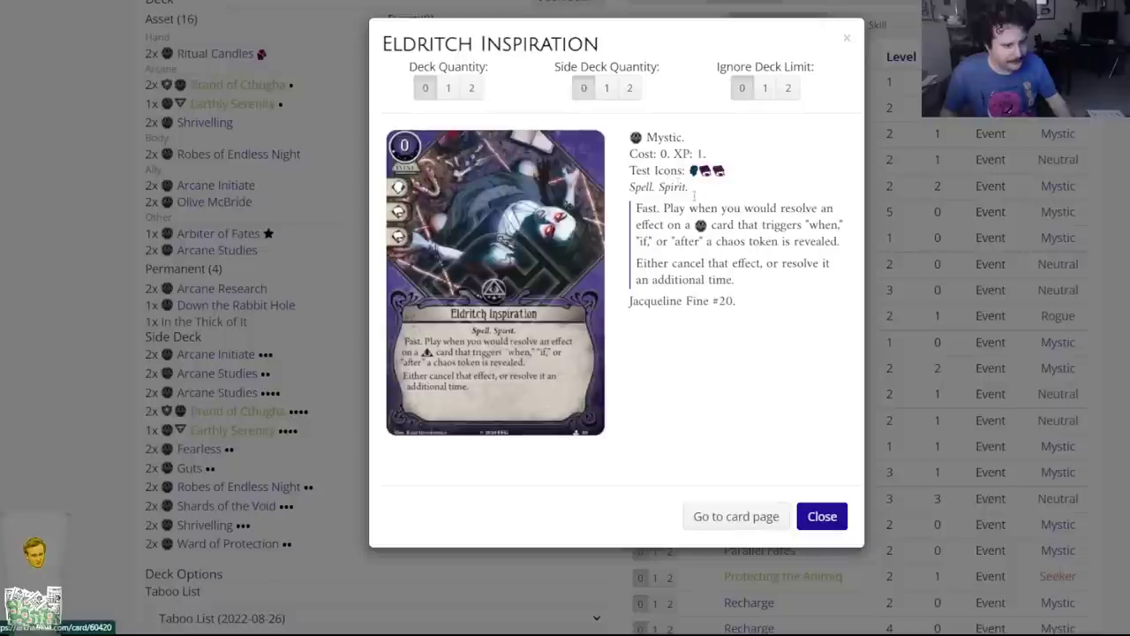
left_click(472, 87)
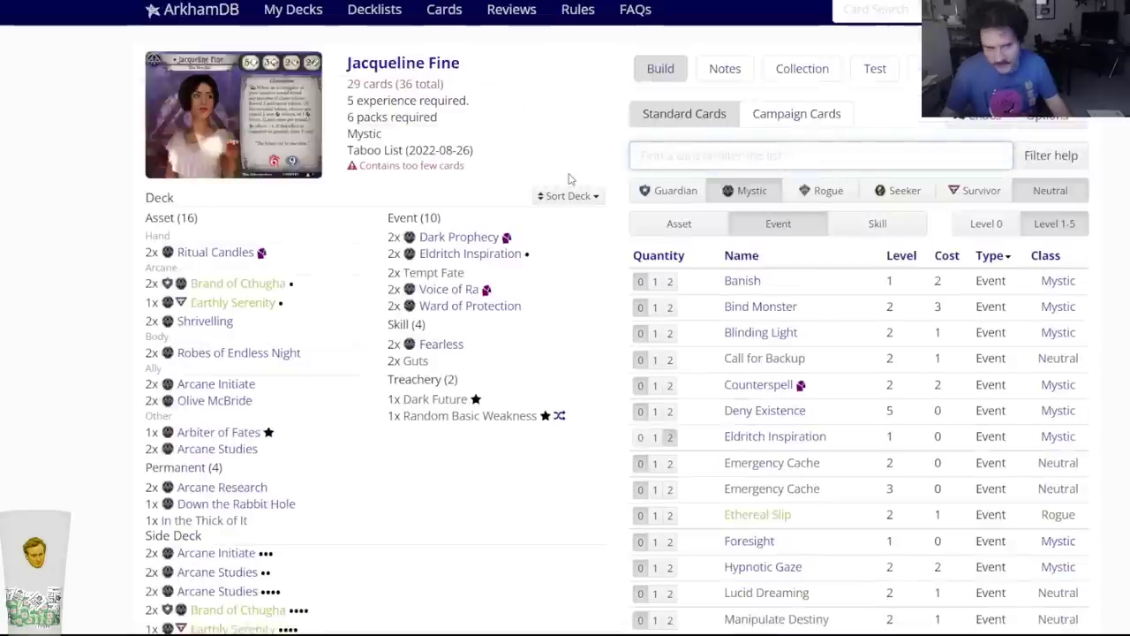
Move both copies of Eldritch Inspiration (1) from the Jacqueline Fine main deck to the side deck.
left_click(490, 256)
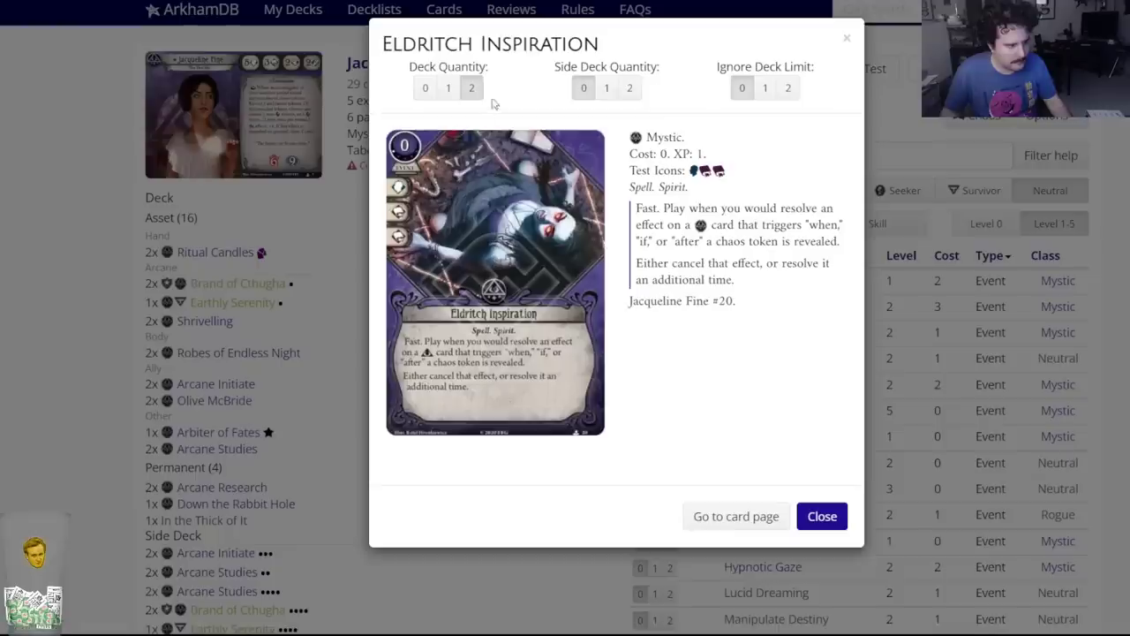
left_click(629, 88)
left_click(468, 254)
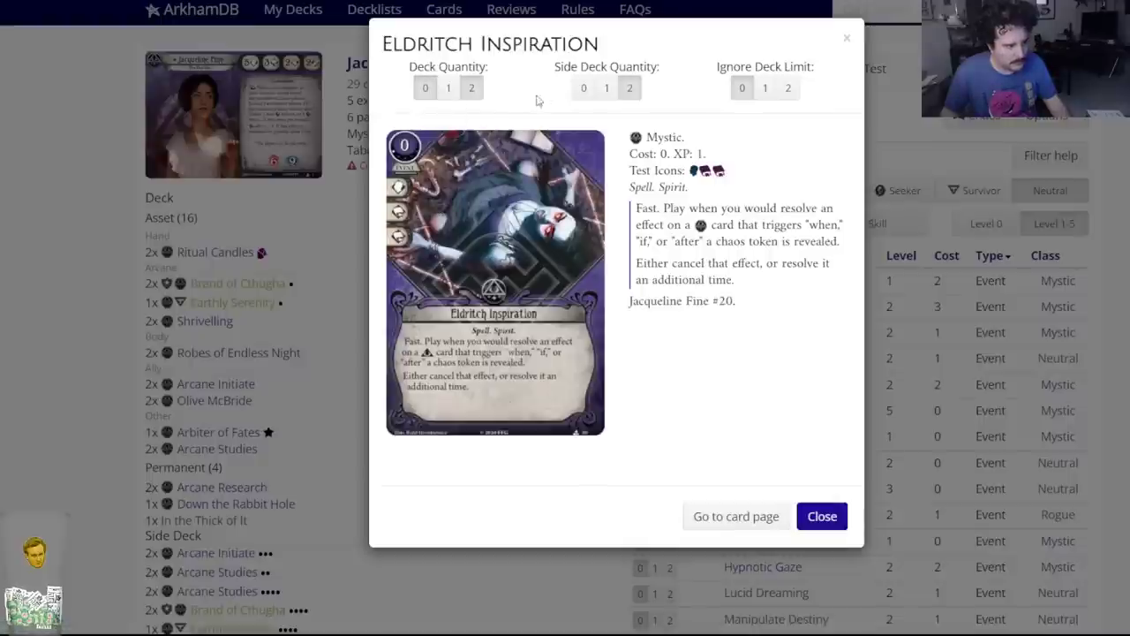
left_click(425, 87)
Find the level 0 Eldritch Inspiration and add two copies to the Jacqueline Fine main deck.
left_click(711, 153)
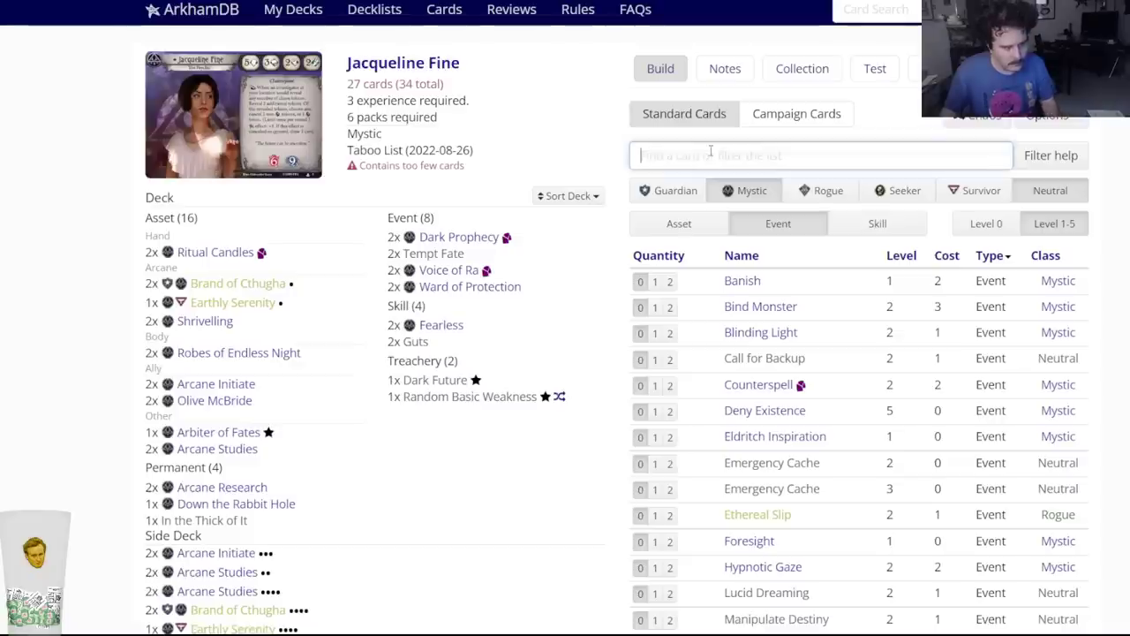
type("eldritc")
key("Down")
key("Down")
key("Down")
key("Down")
key("Down")
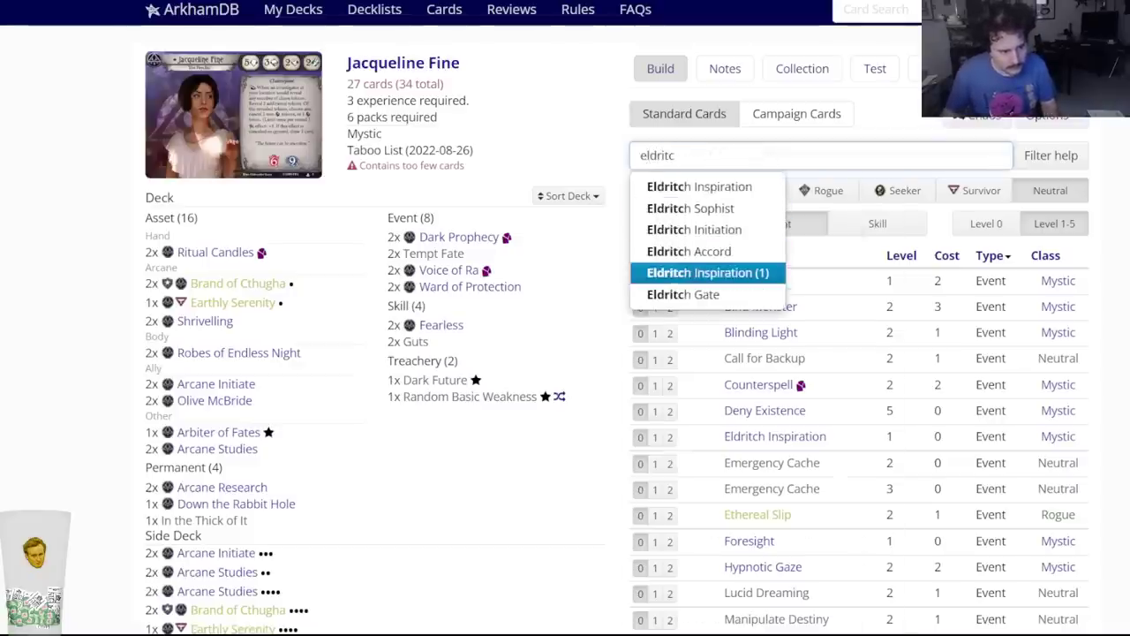
key("Up")
key("Return")
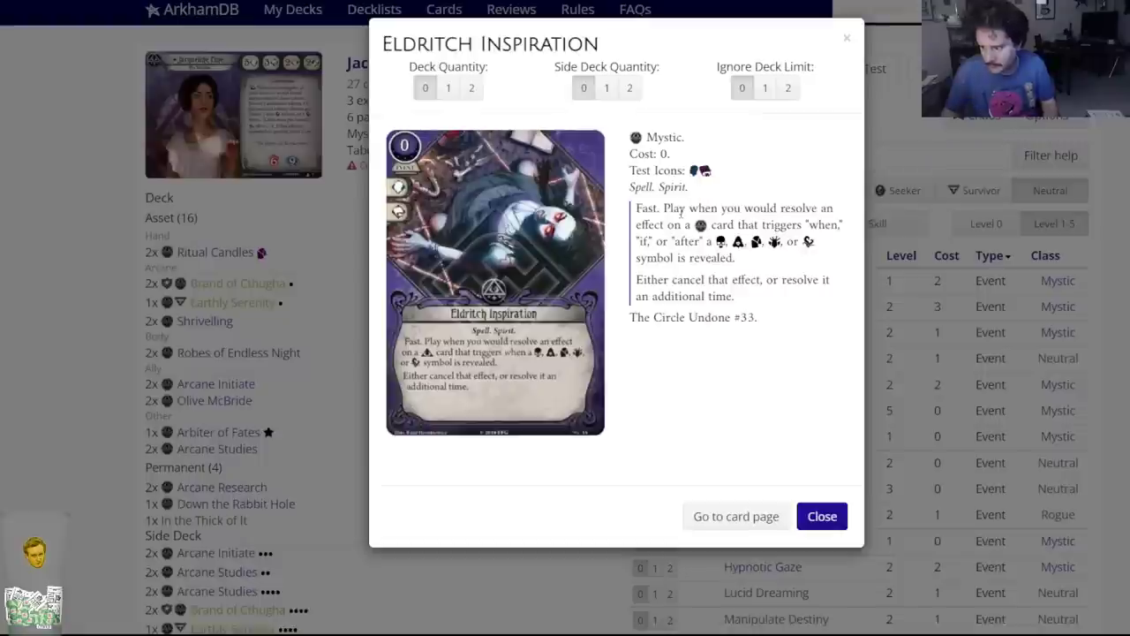
left_click(471, 89)
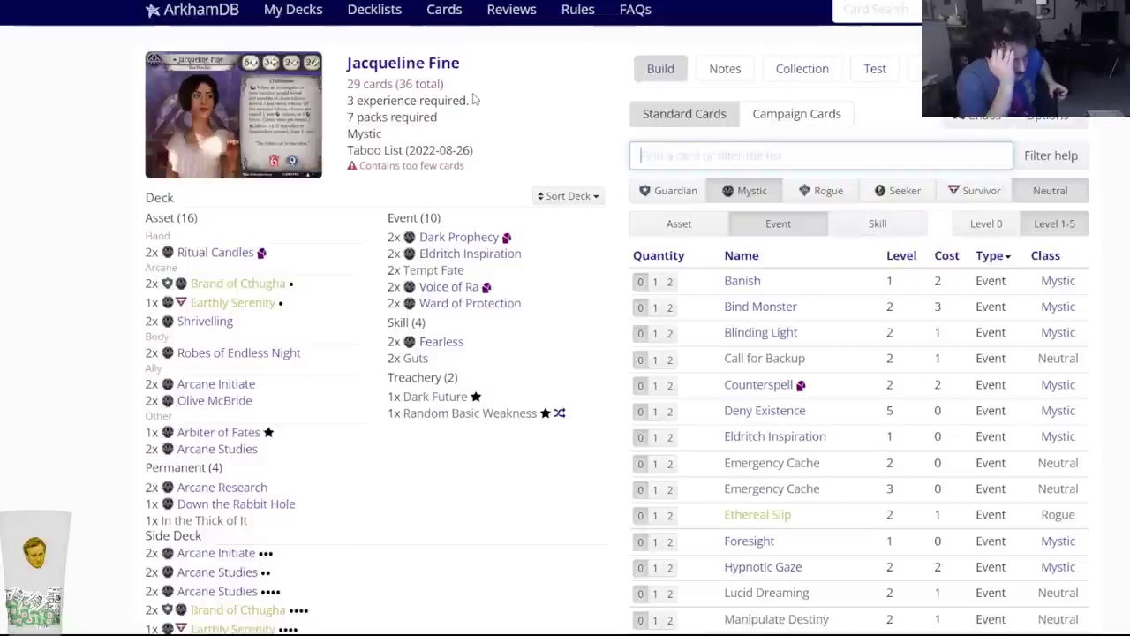
Examine the current main deck, then filter the available events by the spell trait and compare the level 1-5 and level 0 options.
mouse_move(206, 303)
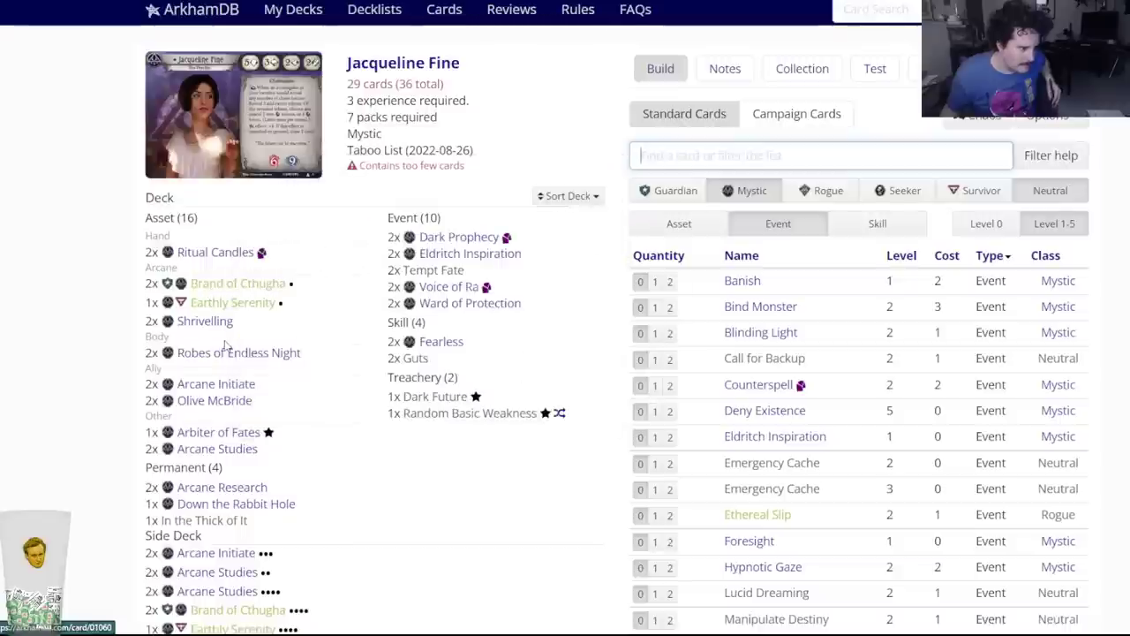
mouse_move(222, 403)
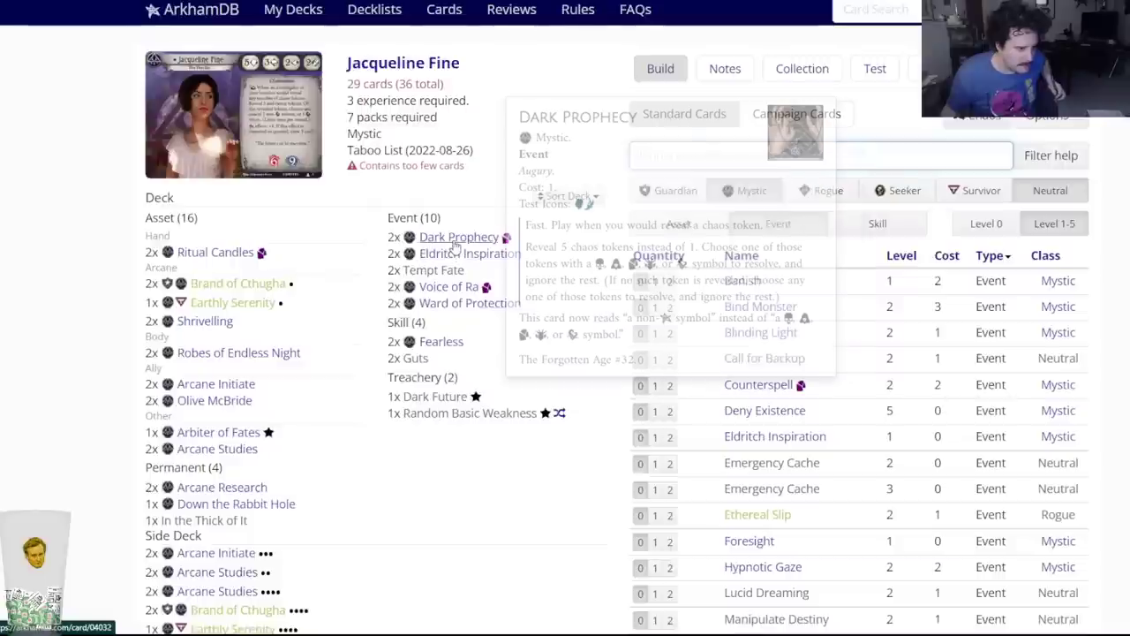
mouse_move(437, 295)
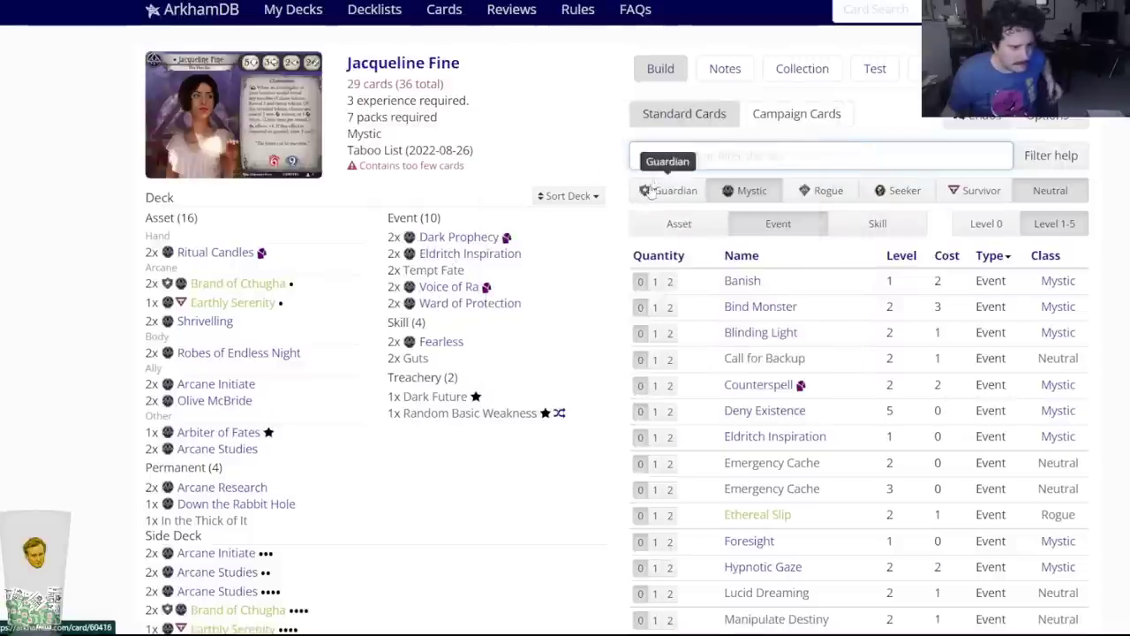
type("k:sp")
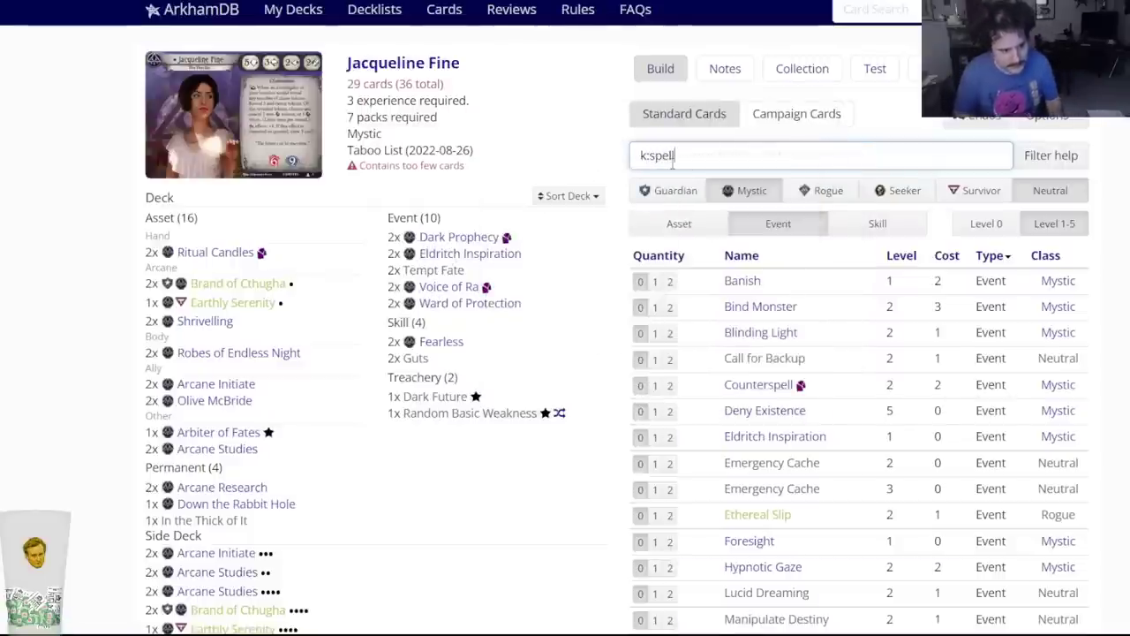
type("ell")
scroll(727, 328, "down", 3)
mouse_move(727, 330)
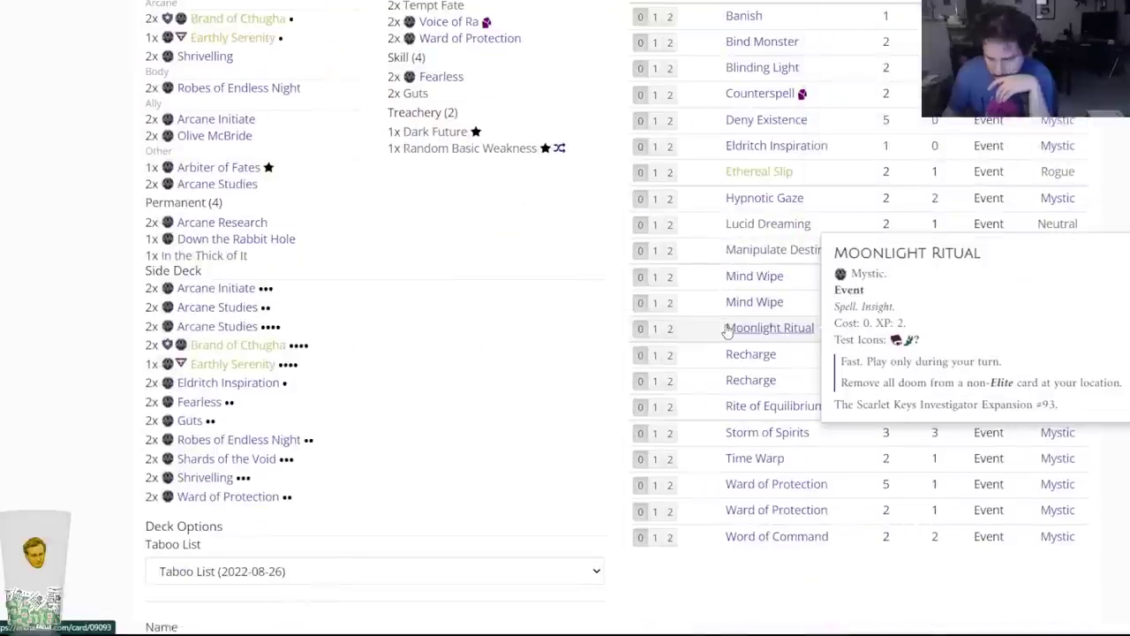
scroll(732, 323, "up", 3)
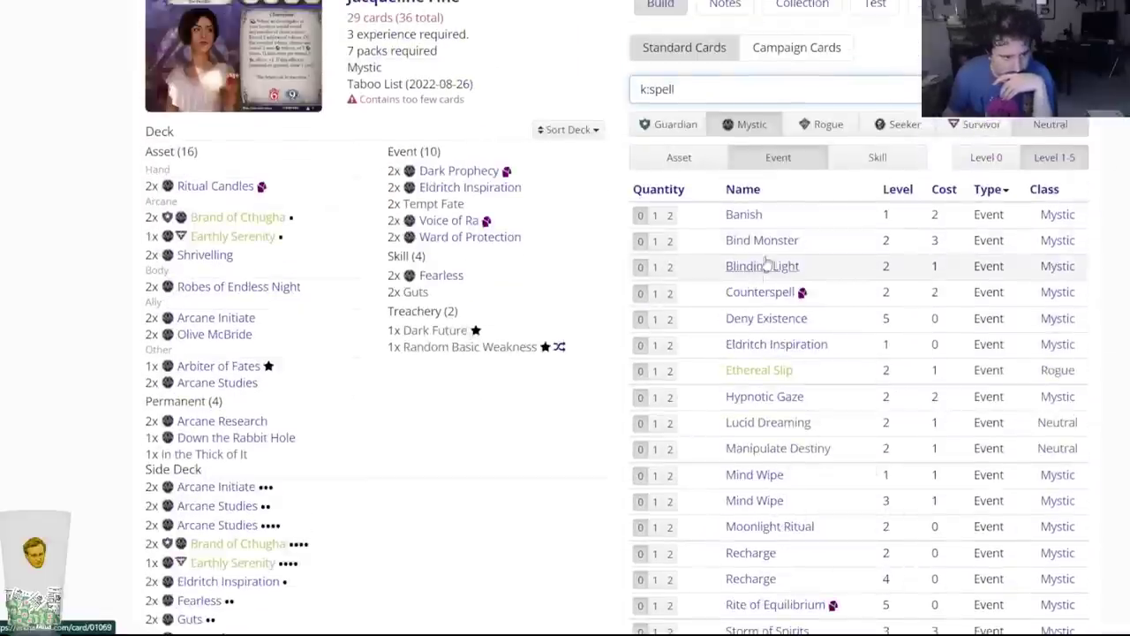
left_click(971, 158)
scroll(770, 318, "down", 2)
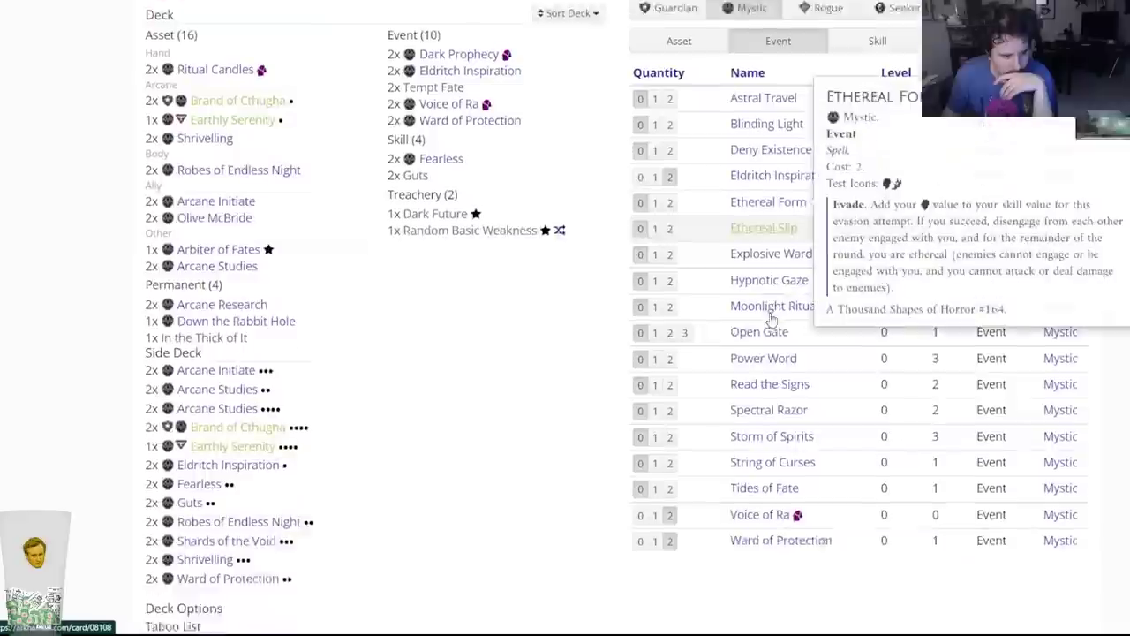
mouse_move(769, 350)
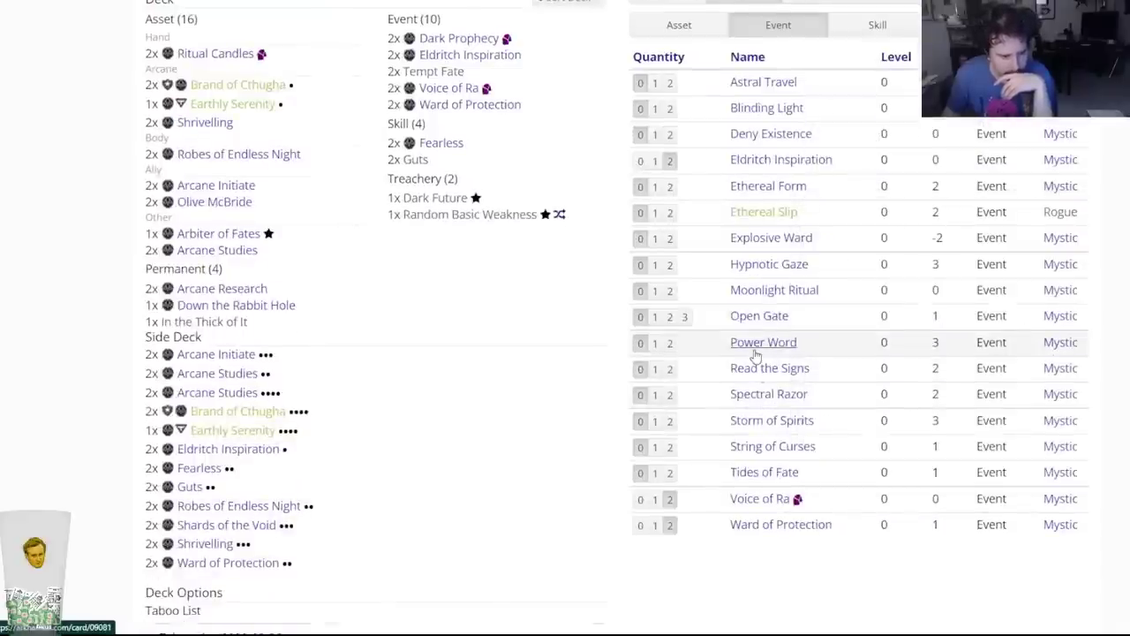
key("ctrl+Tab")
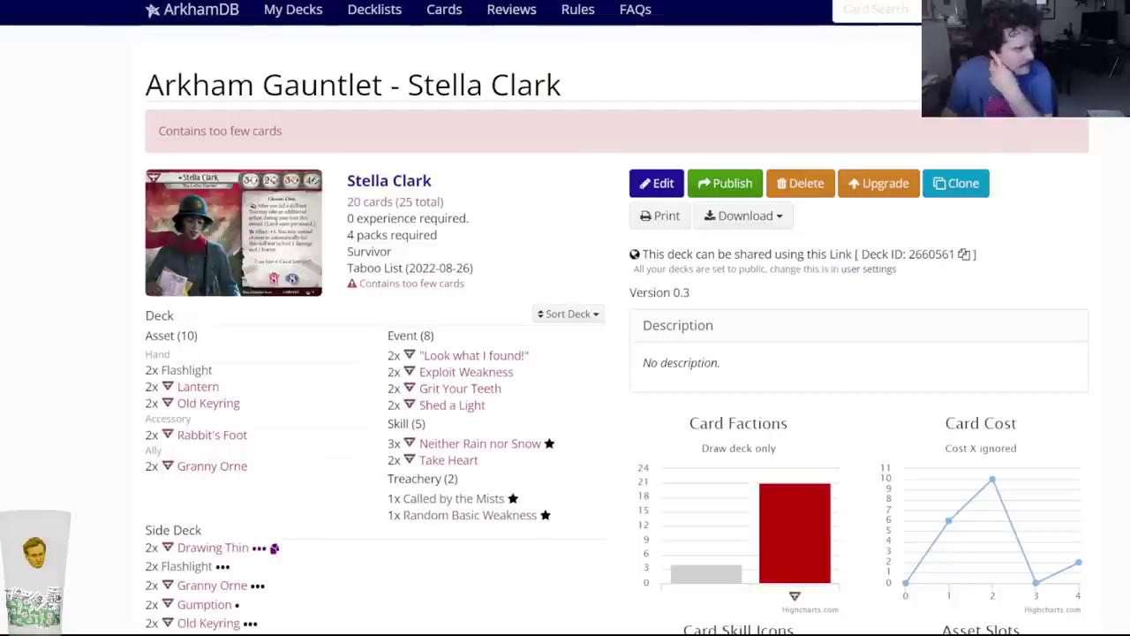
key("ctrl+Tab")
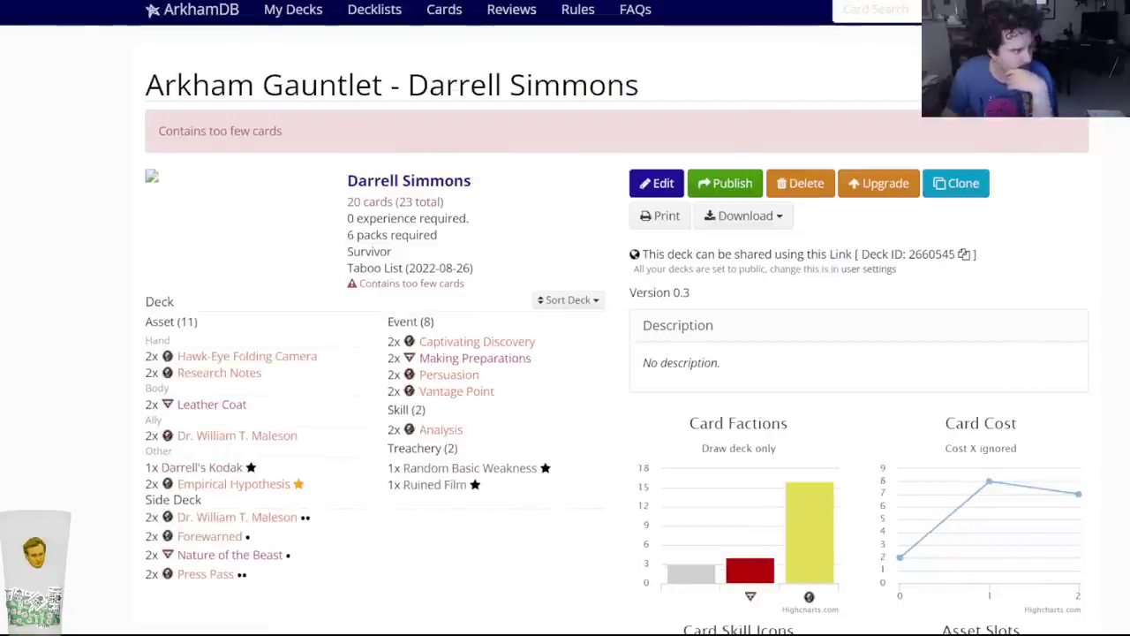
key("ctrl+Tab")
scroll(333, 290, "up", 1)
scroll(338, 301, "down", 2)
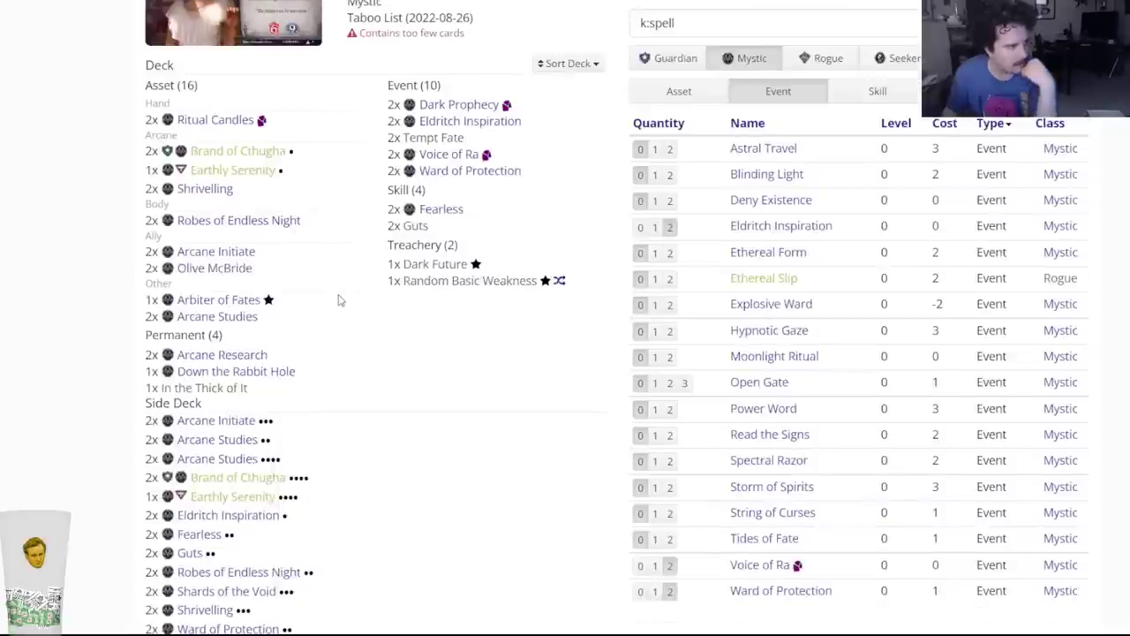
scroll(558, 180, "up", 1)
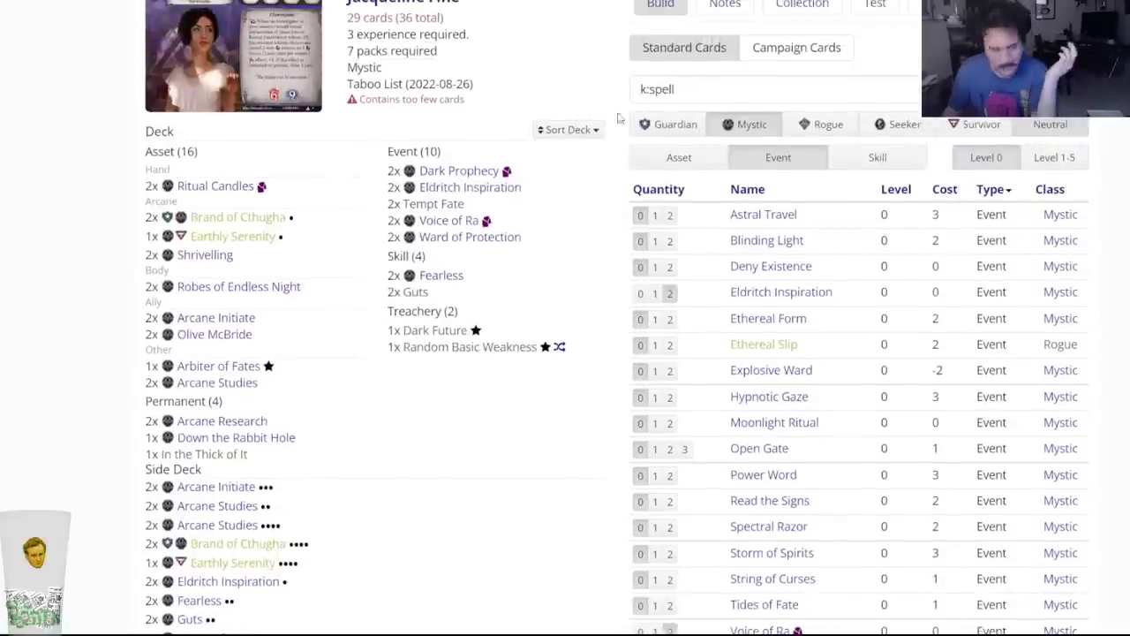
Find Crystal Pendulum and add two copies to the Jacqueline Fine main deck.
left_click_drag(675, 89, 634, 90)
type("crys")
key("Down")
key("Down")
key("Down")
key("Down")
key("Down")
key("Down")
key("Down")
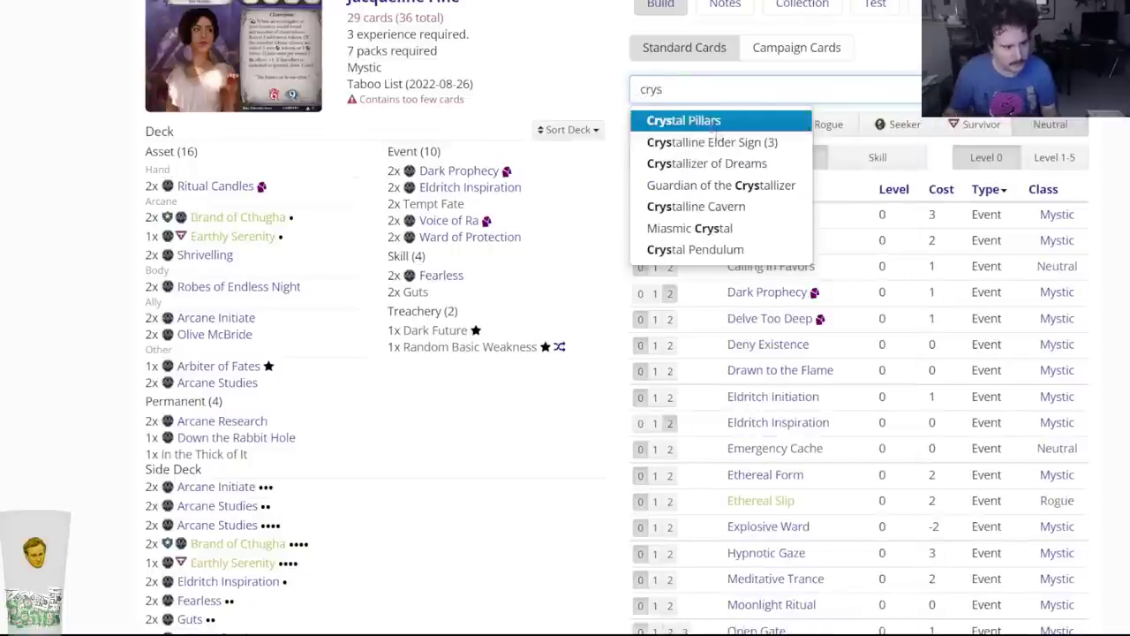
key("Return")
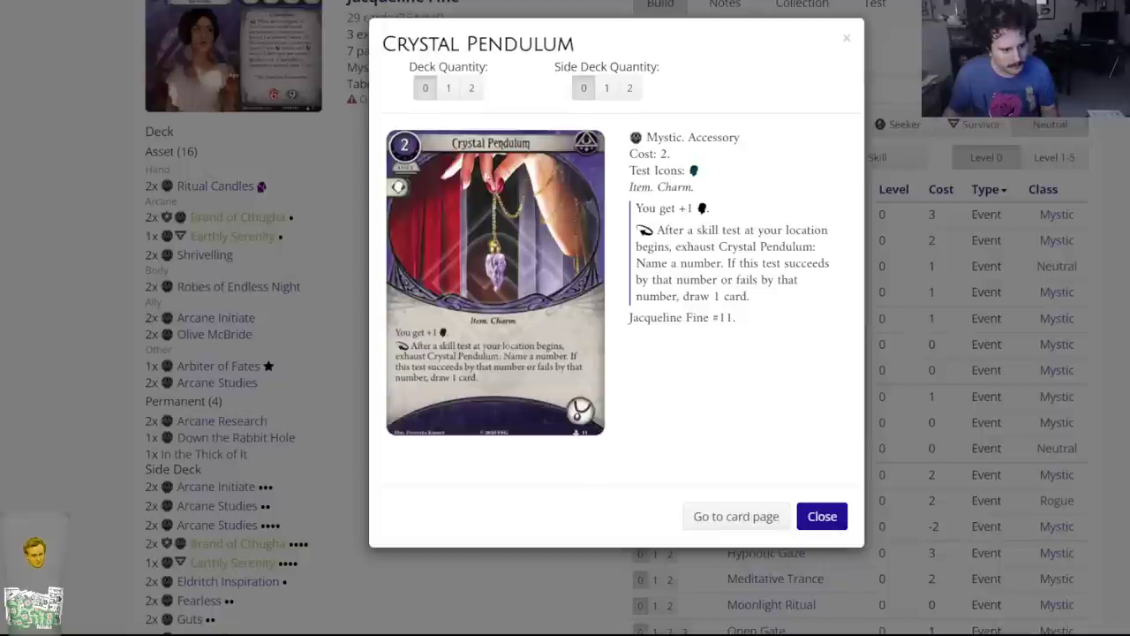
left_click(471, 89)
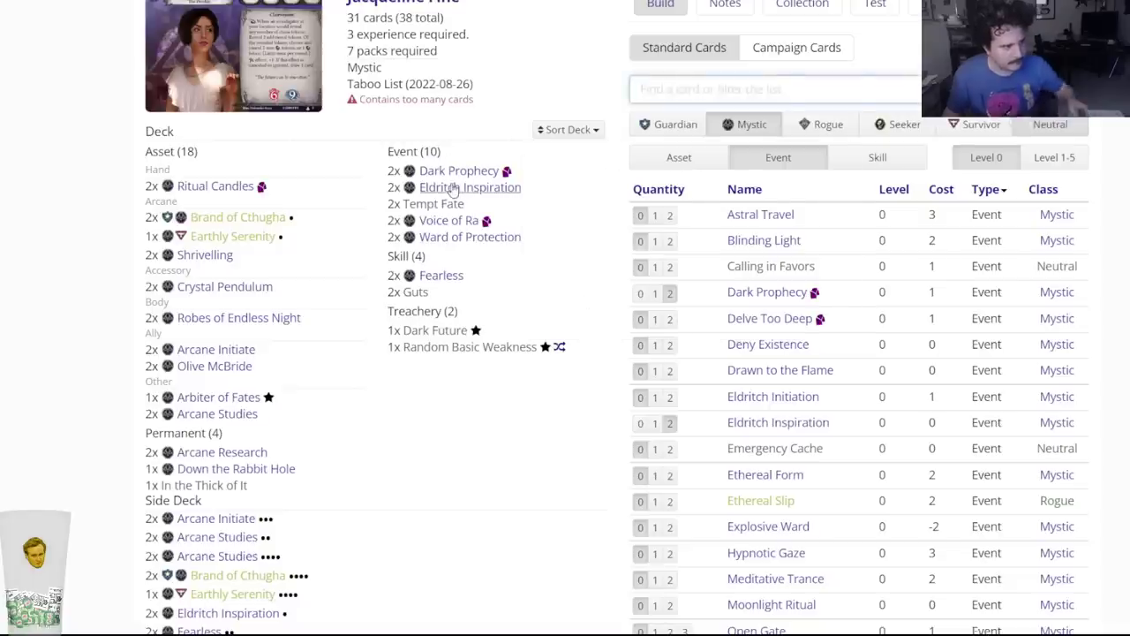
Reduce Dark Prophecy to one copy in the Jacqueline Fine main deck.
mouse_move(452, 190)
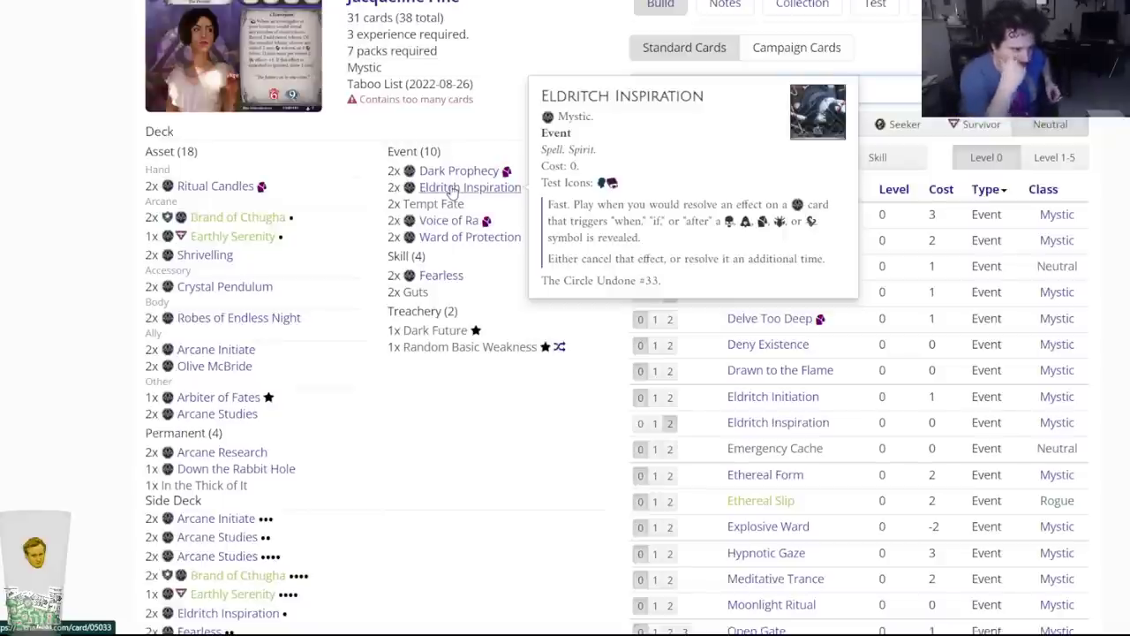
left_click(701, 79)
type("dark pr")
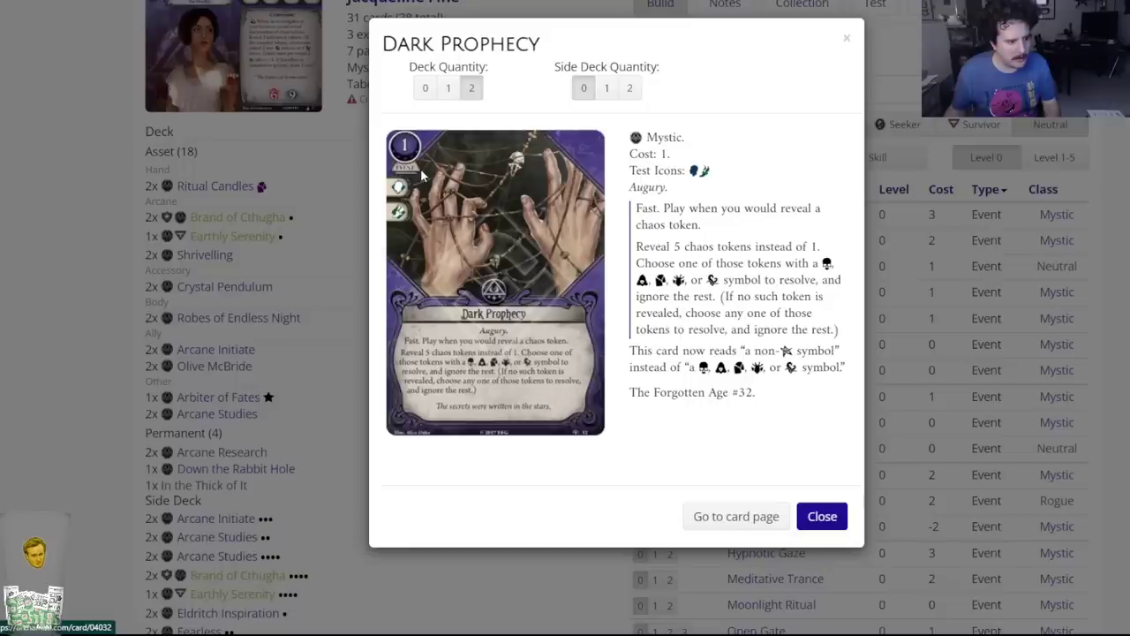
left_click(422, 177)
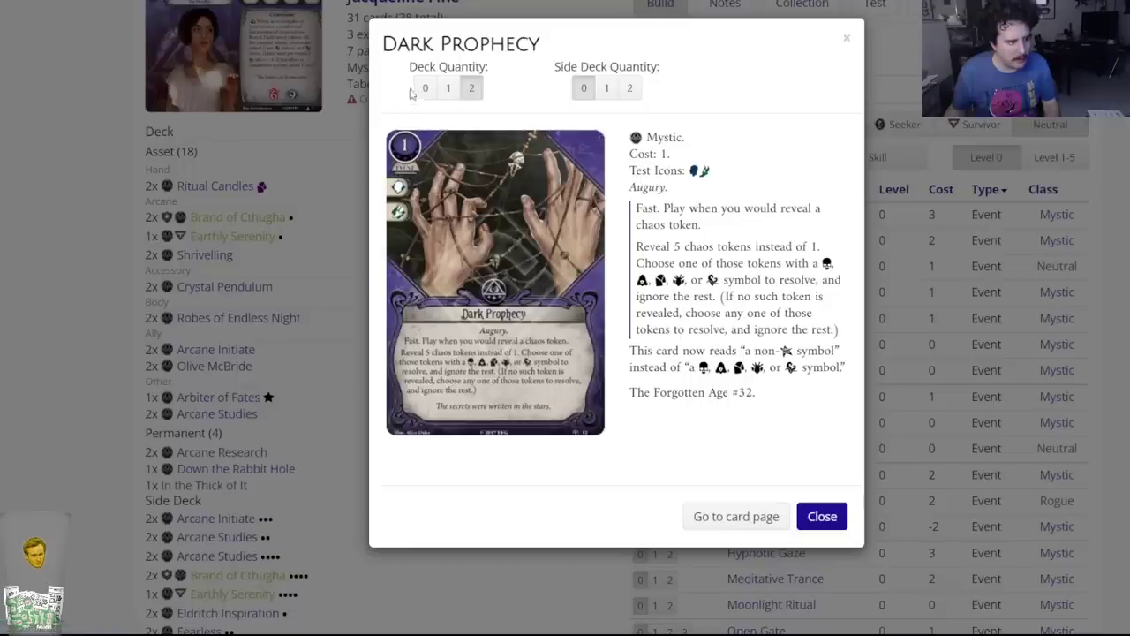
left_click(448, 87)
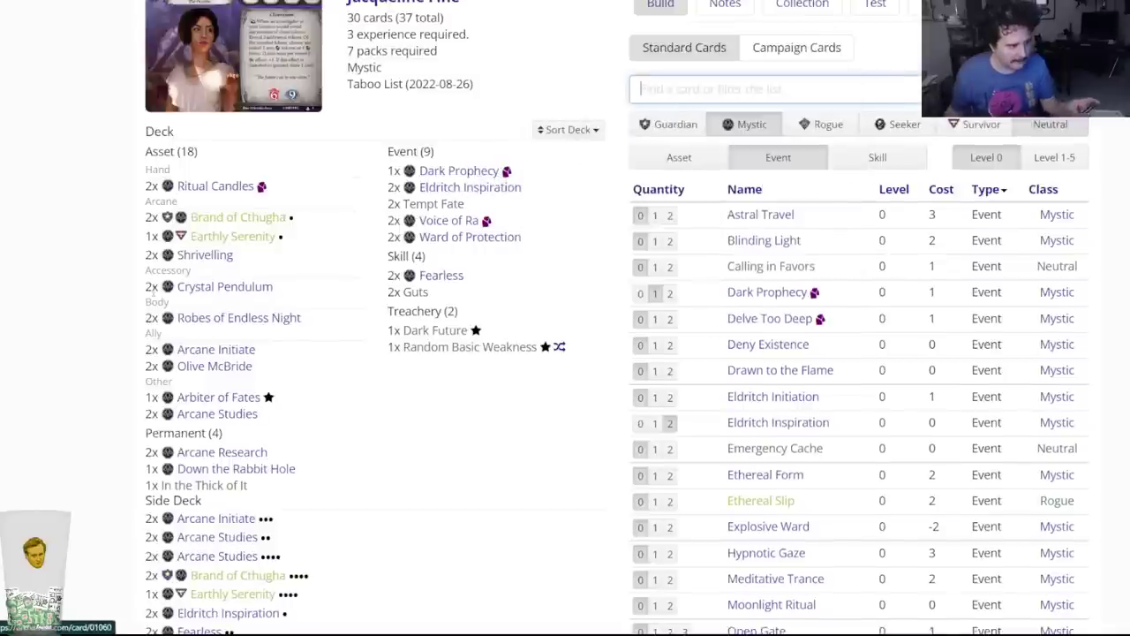
Look over the main and side deck lists and save the Jacqueline Fine deck.
scroll(150, 297, "down", 4)
scroll(101, 321, "up", 5)
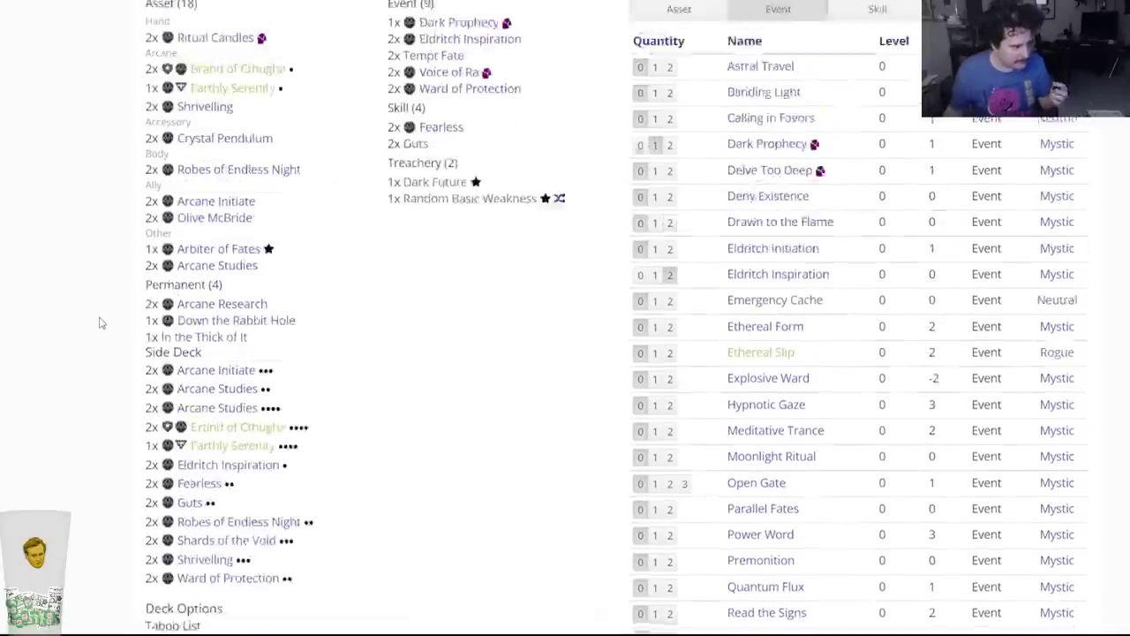
scroll(114, 374, "down", 8)
left_click(157, 397)
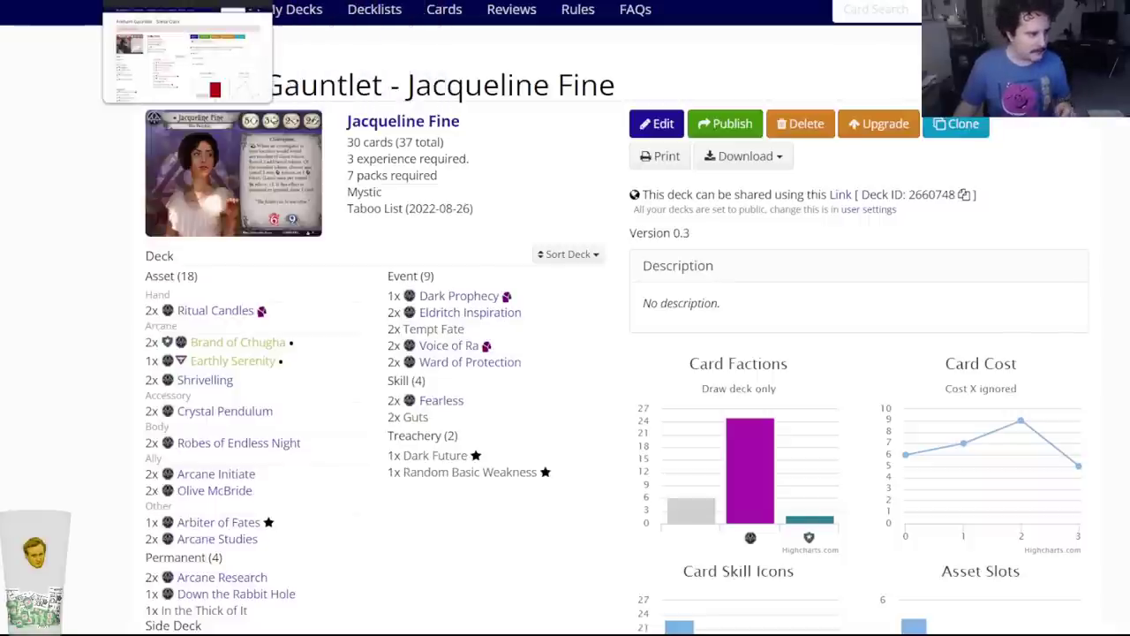
View the Stella Clark and Darrell Simmons decks, then examine the card cost chart of the saved Jacqueline Fine deck.
left_click(177, 1)
key("ctrl+Tab")
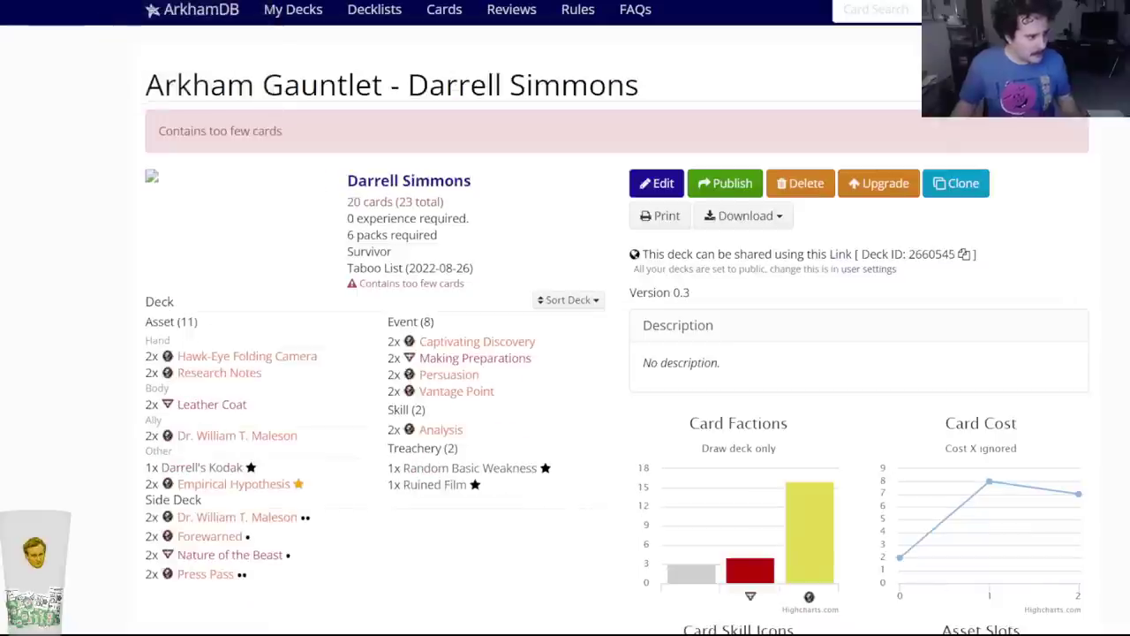
key("ctrl+Tab")
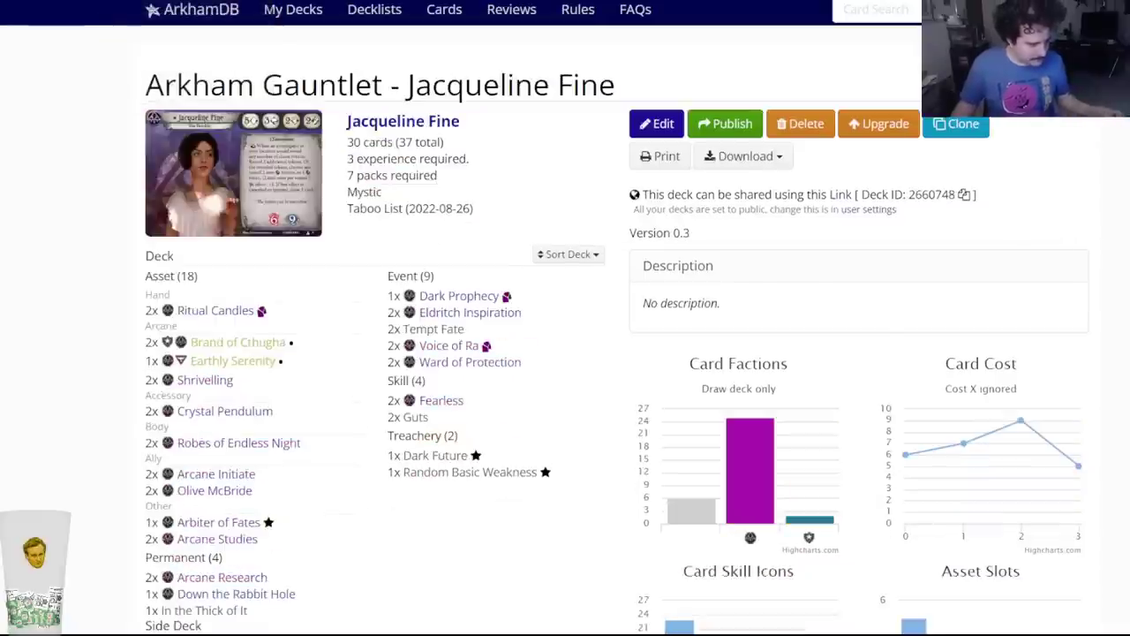
mouse_move(1022, 456)
mouse_move(1068, 459)
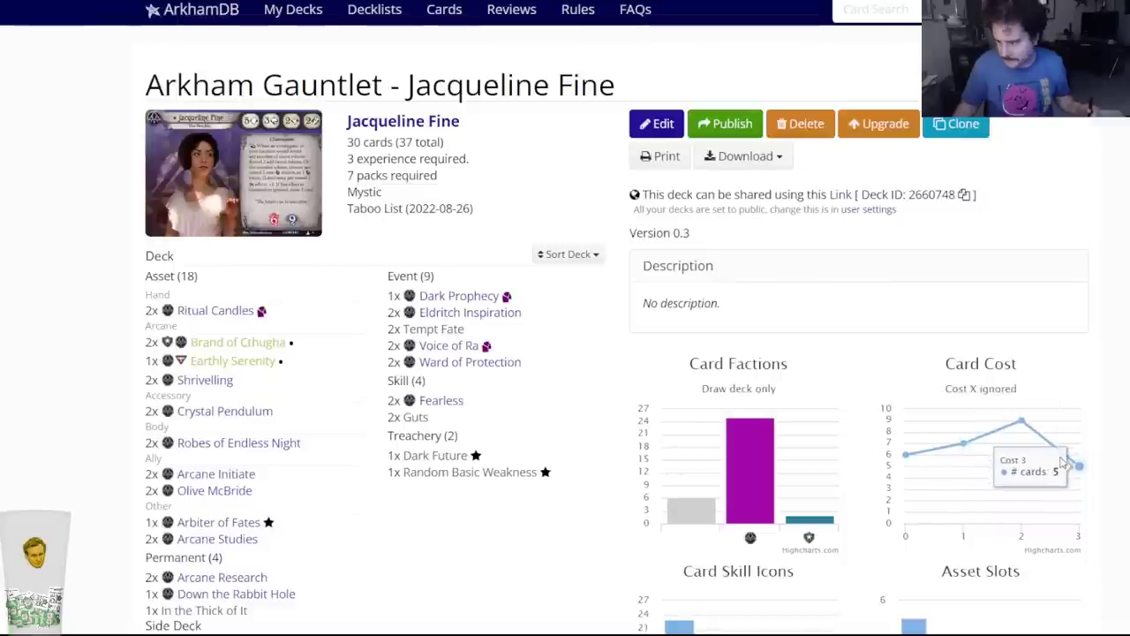
Go through the other Arkham Gauntlet decks to Dexter Drake's and open that deck for editing.
key("ctrl+Tab")
key("ctrl+Tab")
key("ctrl+Tab")
key("ctrl+Tab")
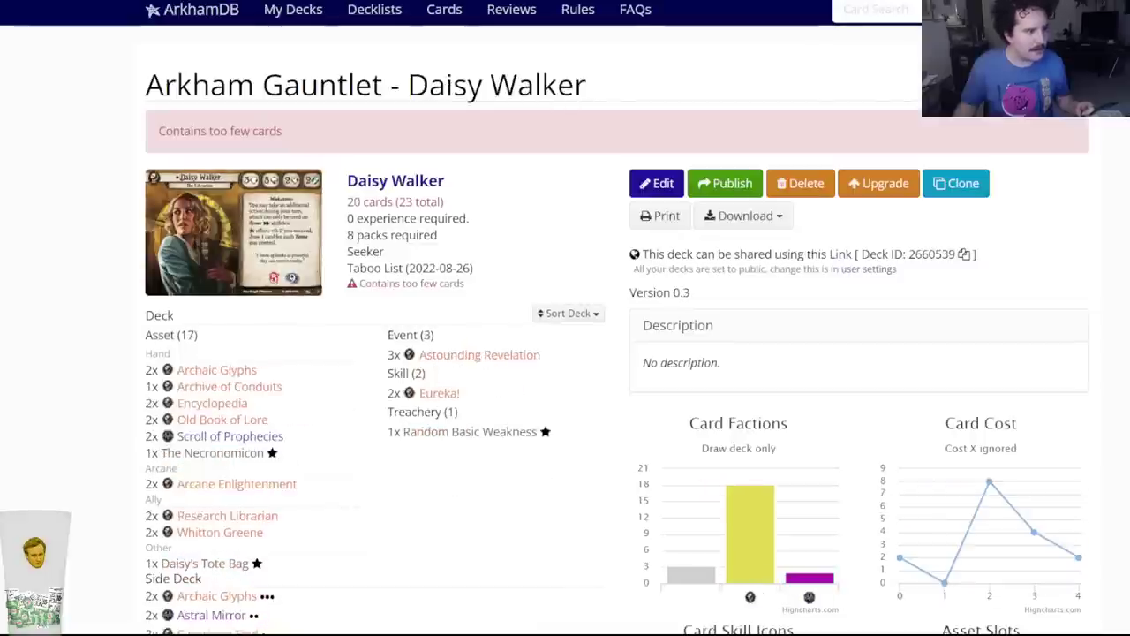
key("ctrl+Tab")
key("ctrl+Tab")
key("ctrl+Tab")
key("ctrl+Tab")
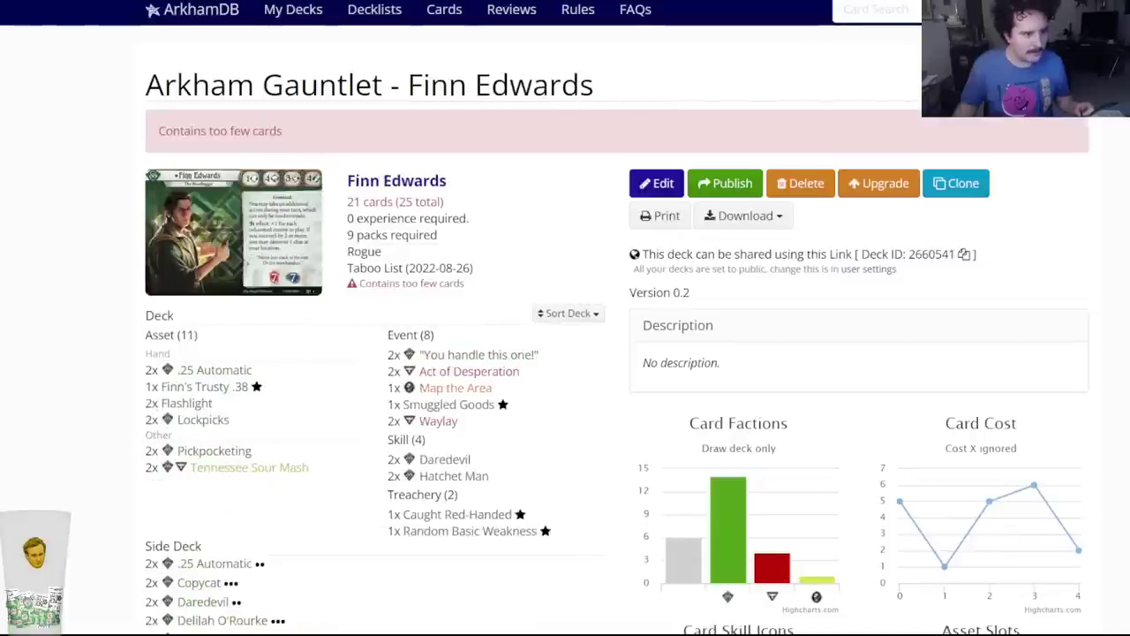
key("ctrl+Tab")
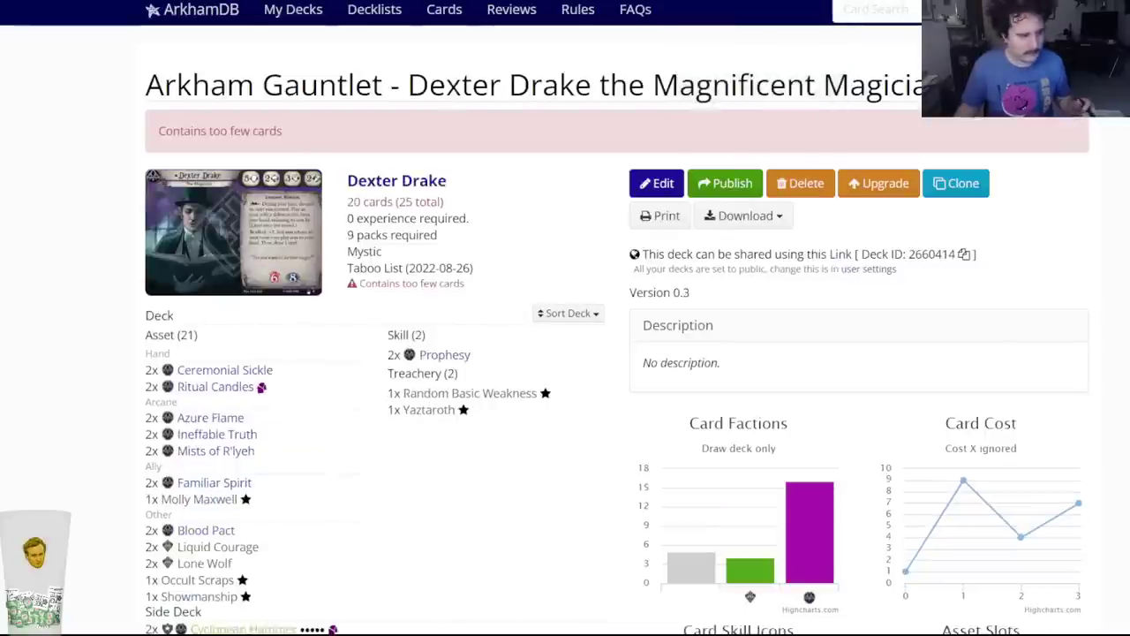
left_click(646, 183)
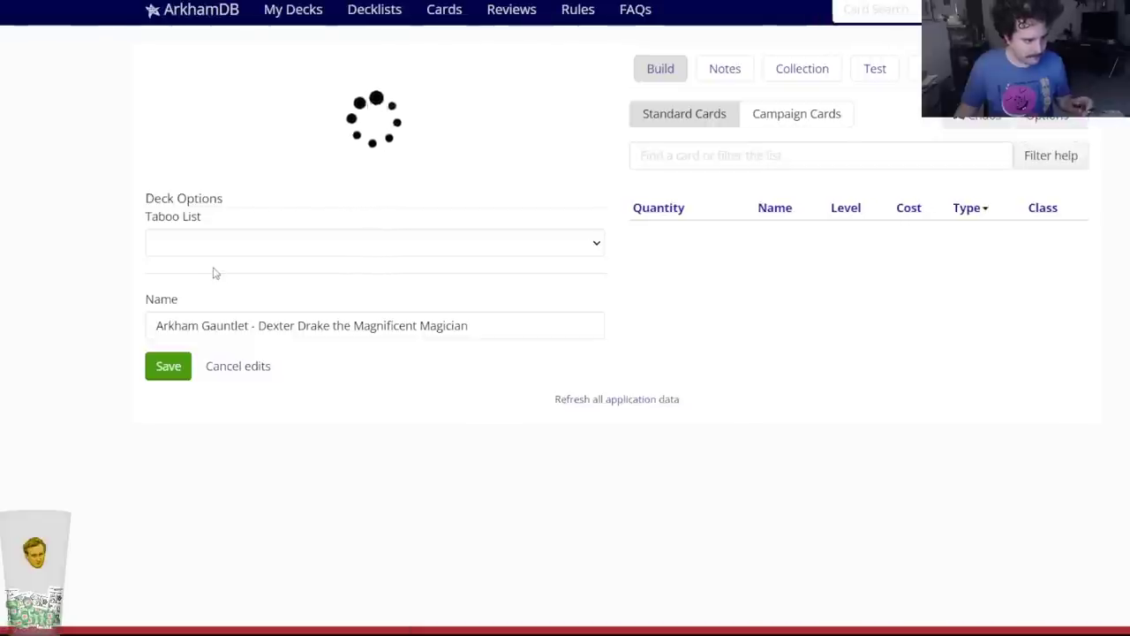
scroll(300, 395, "down", 3)
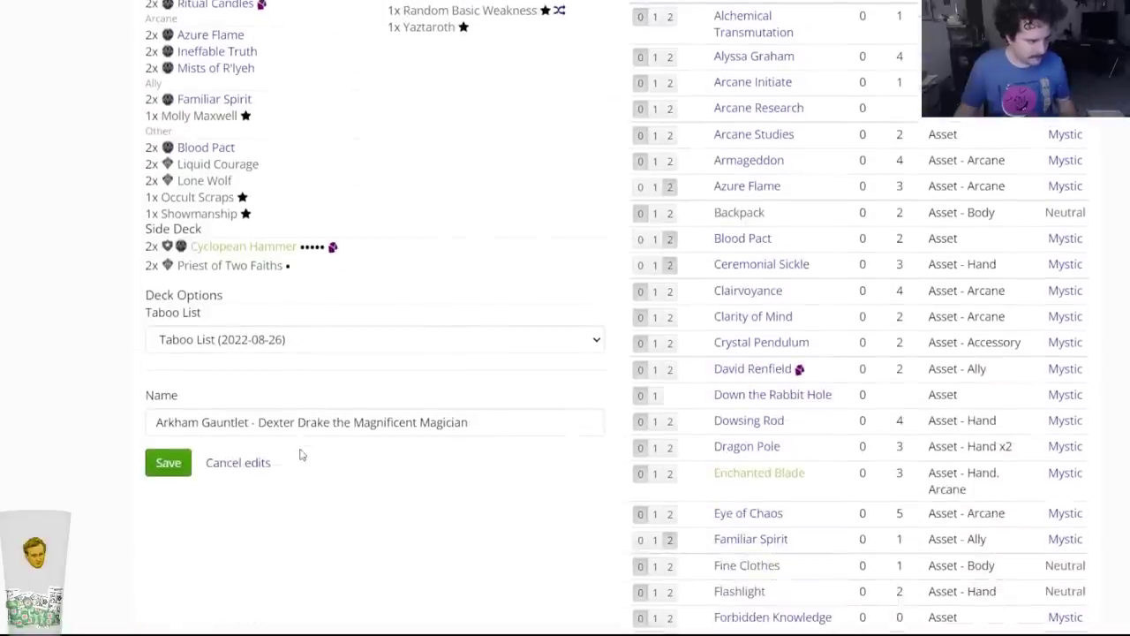
Find Spectral Razor and add two copies of it to Dexter Drake's main deck.
scroll(298, 456, "up", 3)
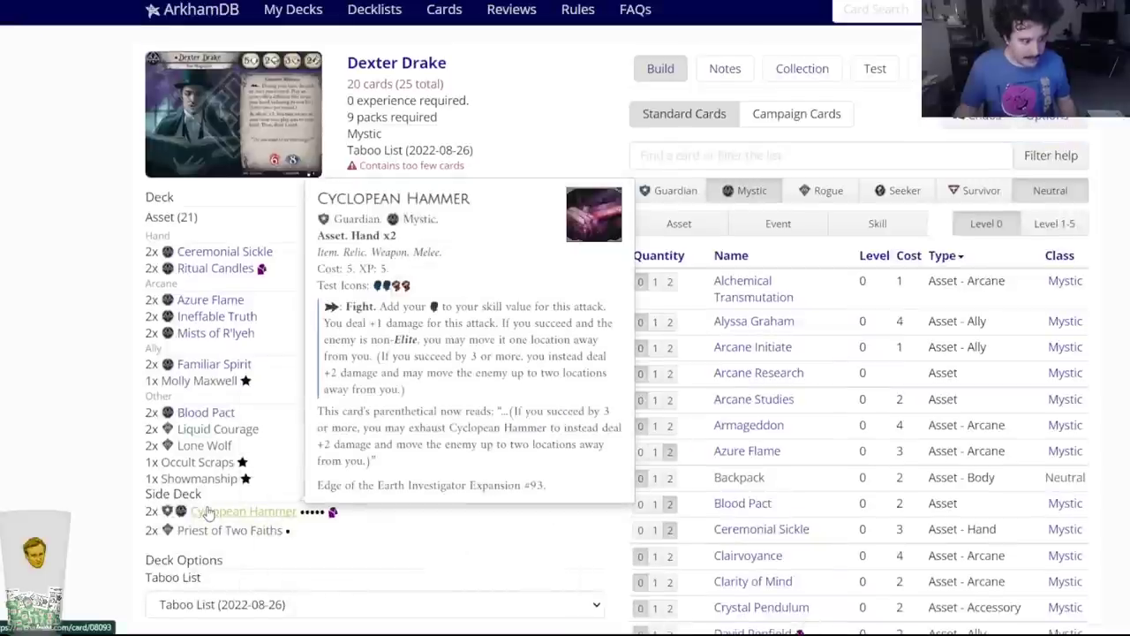
left_click(645, 156)
type("dexter")
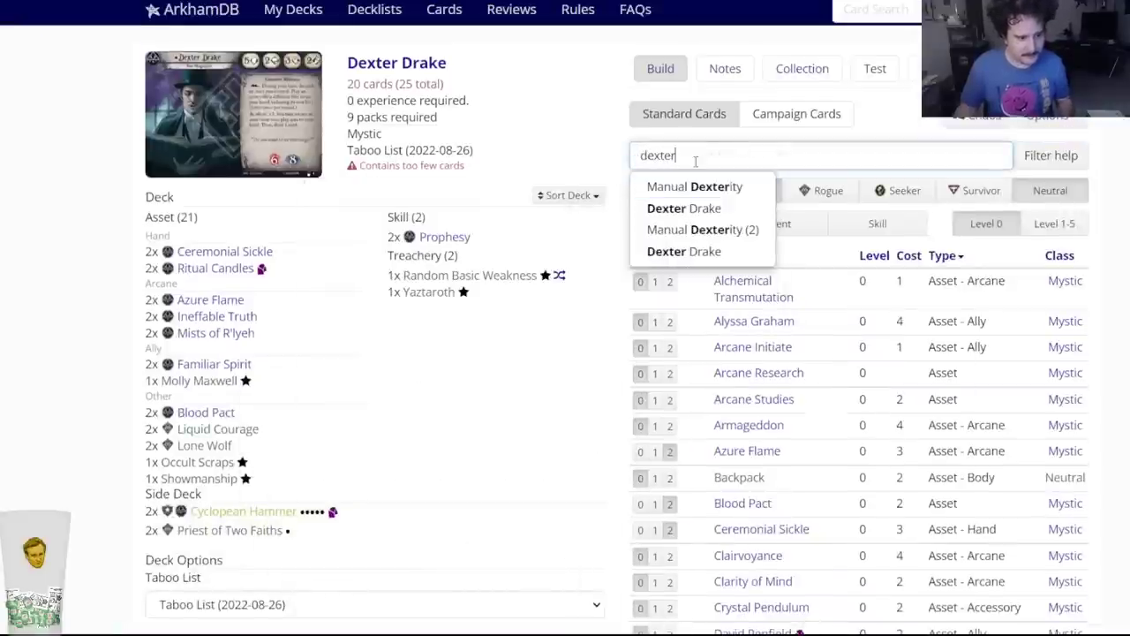
left_click_drag(697, 159, 536, 147)
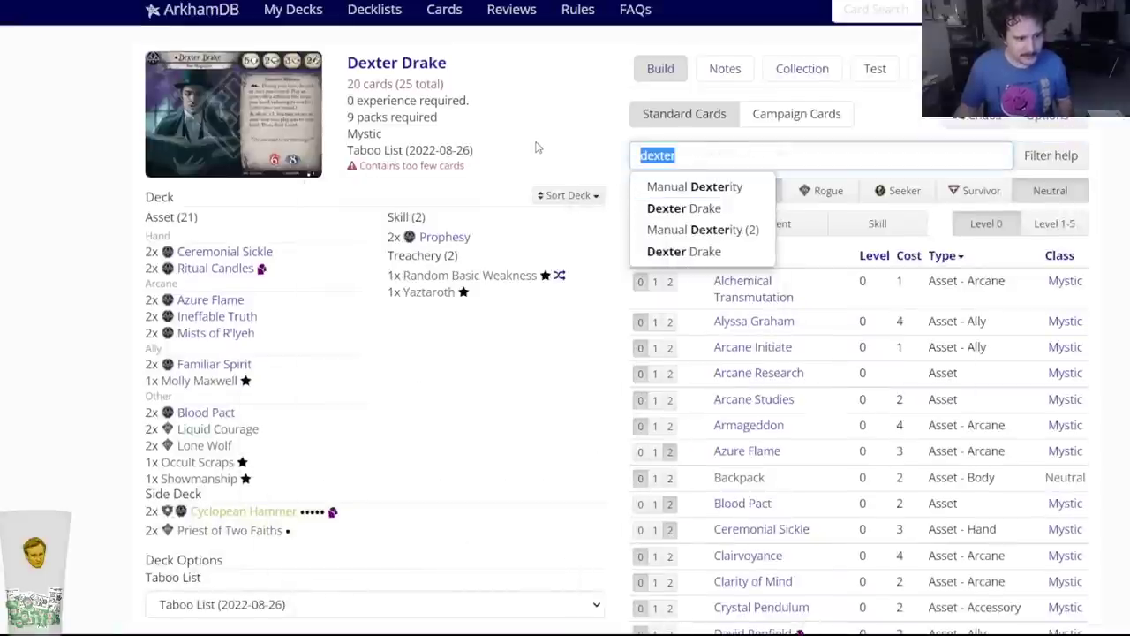
key("BackSpace")
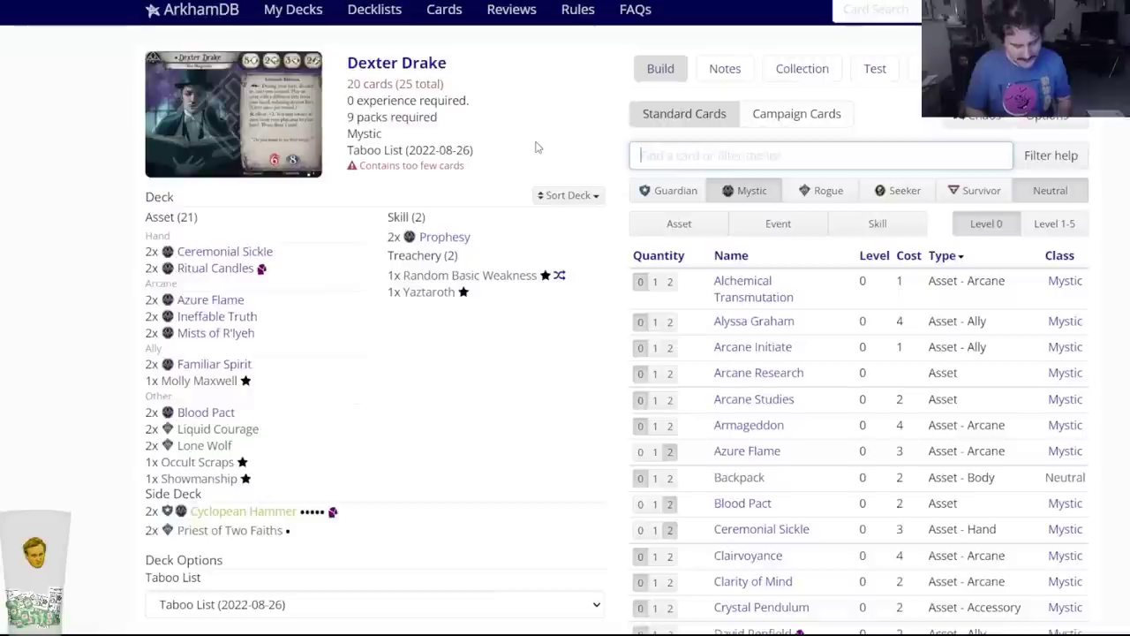
type("spectr")
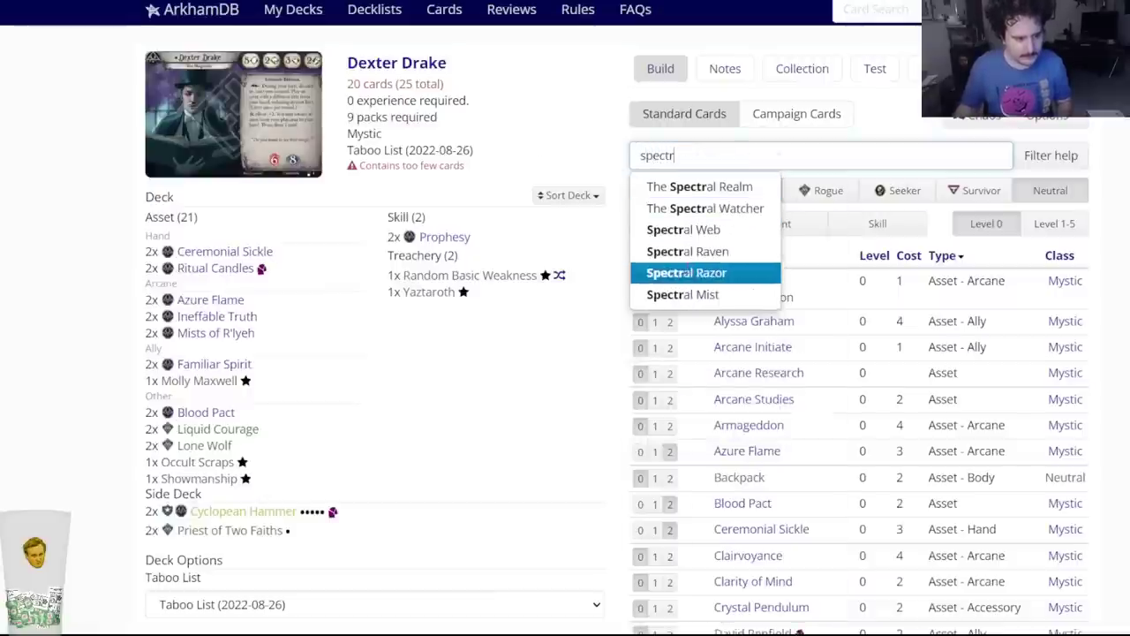
left_click(689, 273)
left_click(472, 97)
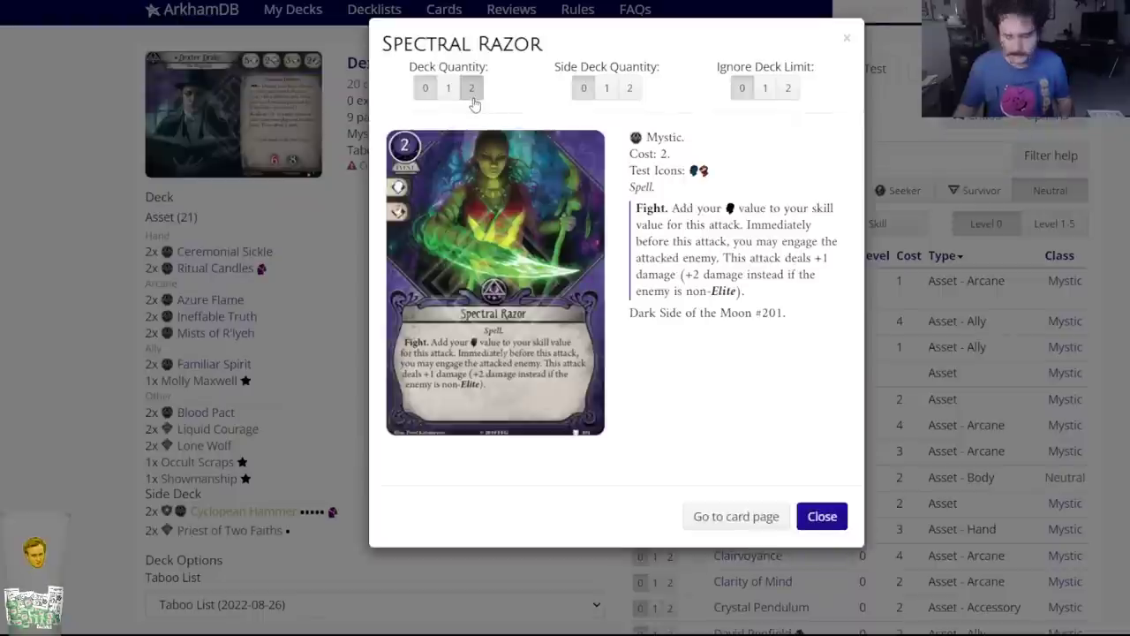
key("Escape")
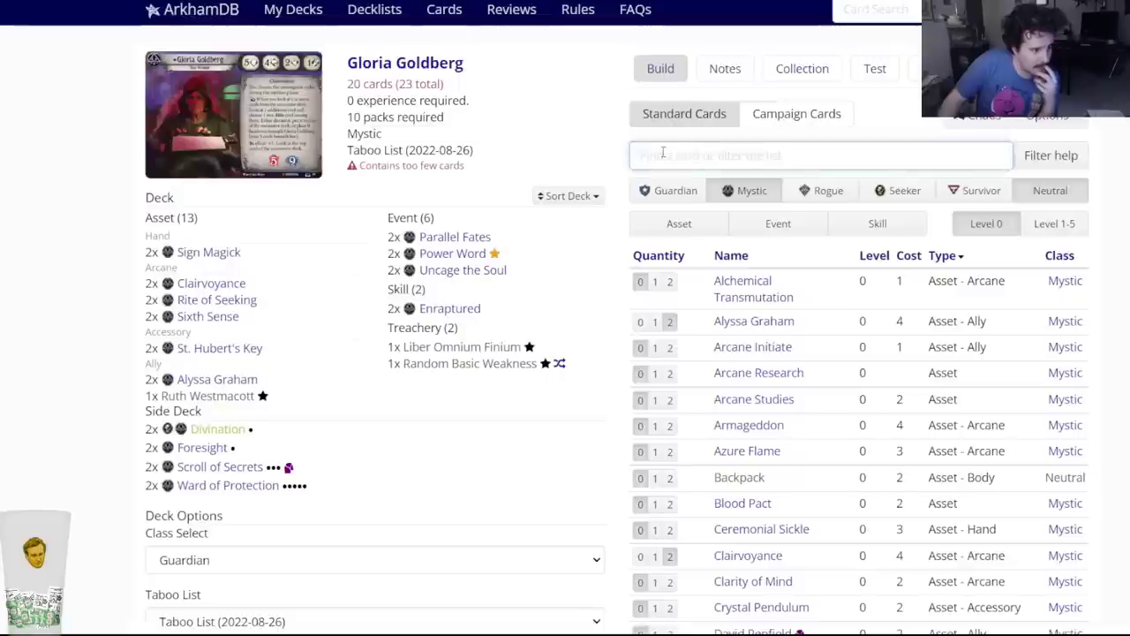
Find Read the Signs and add two copies of it to Gloria Goldberg's main deck.
type("read the sig")
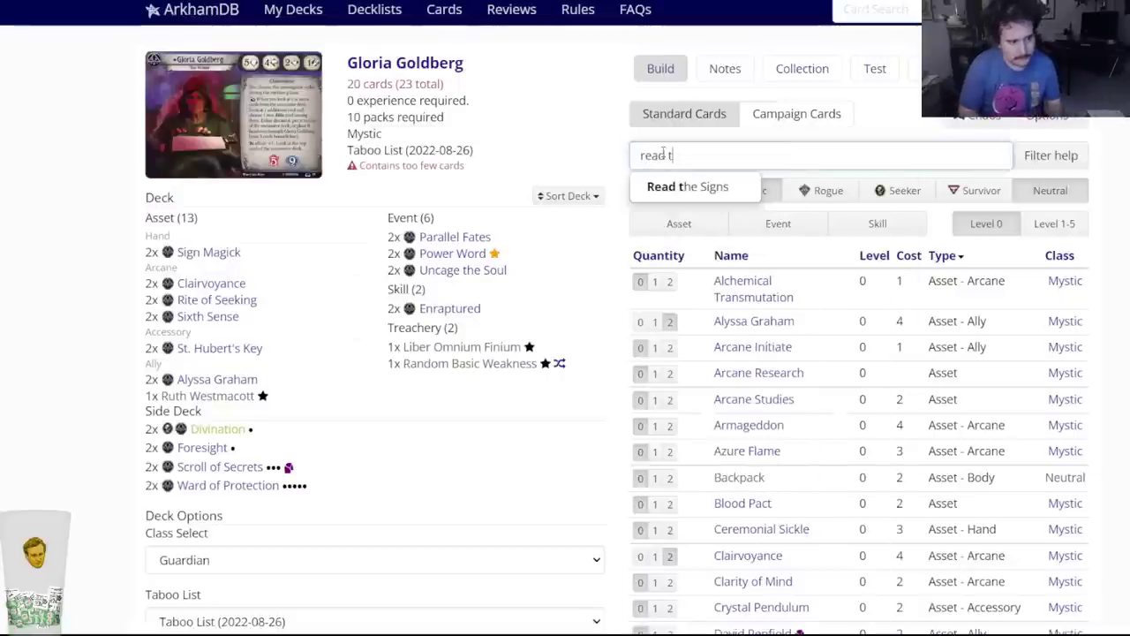
left_click(697, 189)
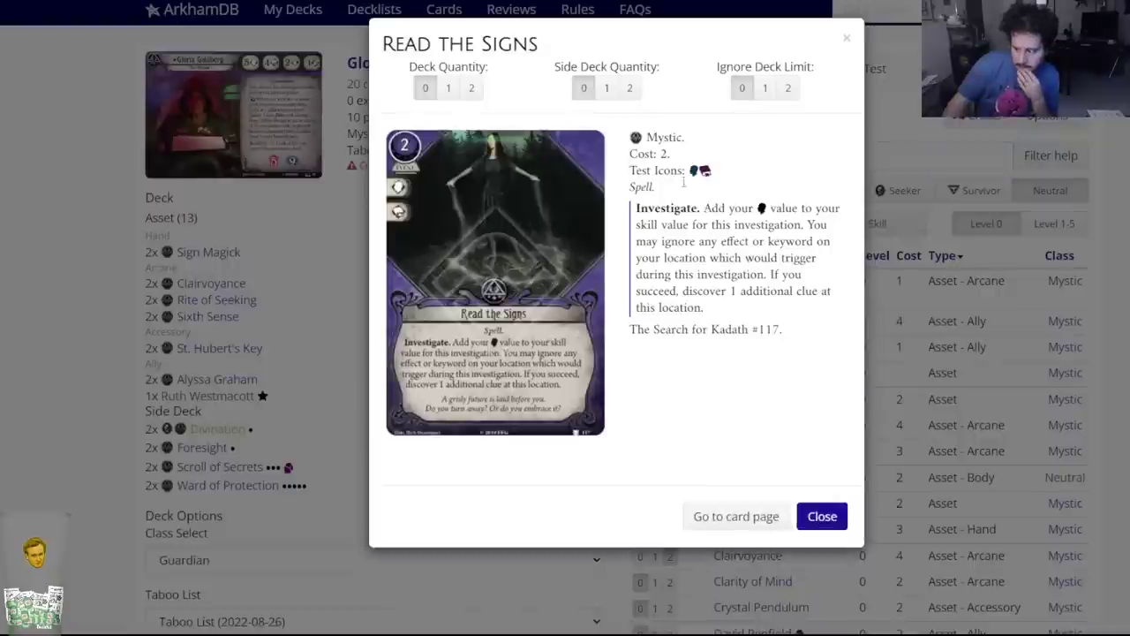
left_click(472, 88)
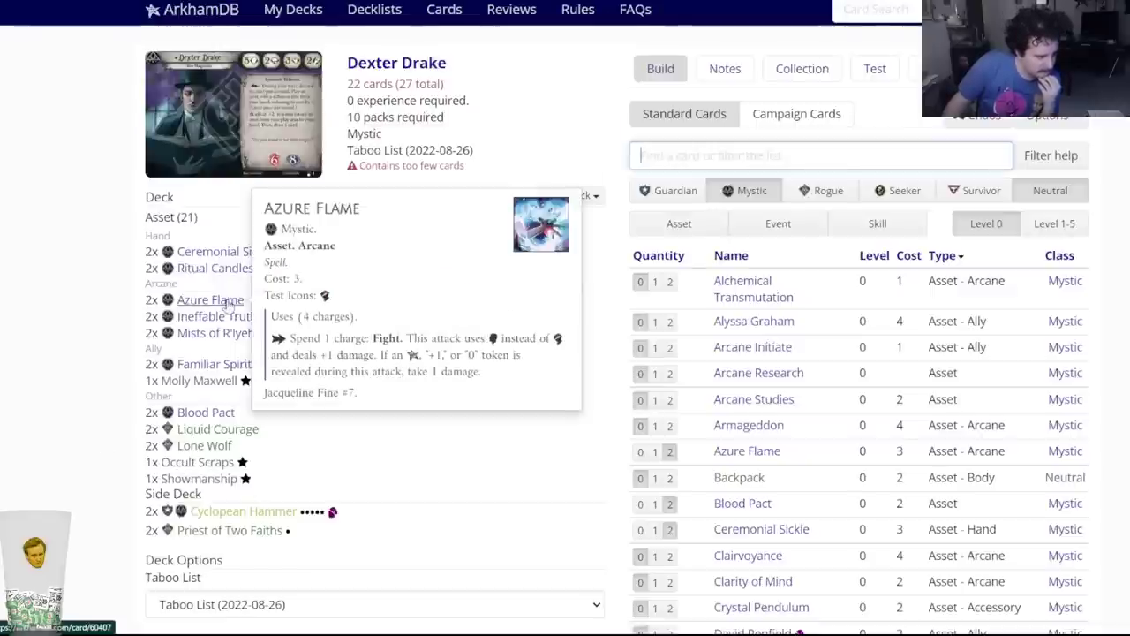
Find the level 0 Holy Rosary and add two copies to Dexter Drake's main deck.
mouse_move(210, 321)
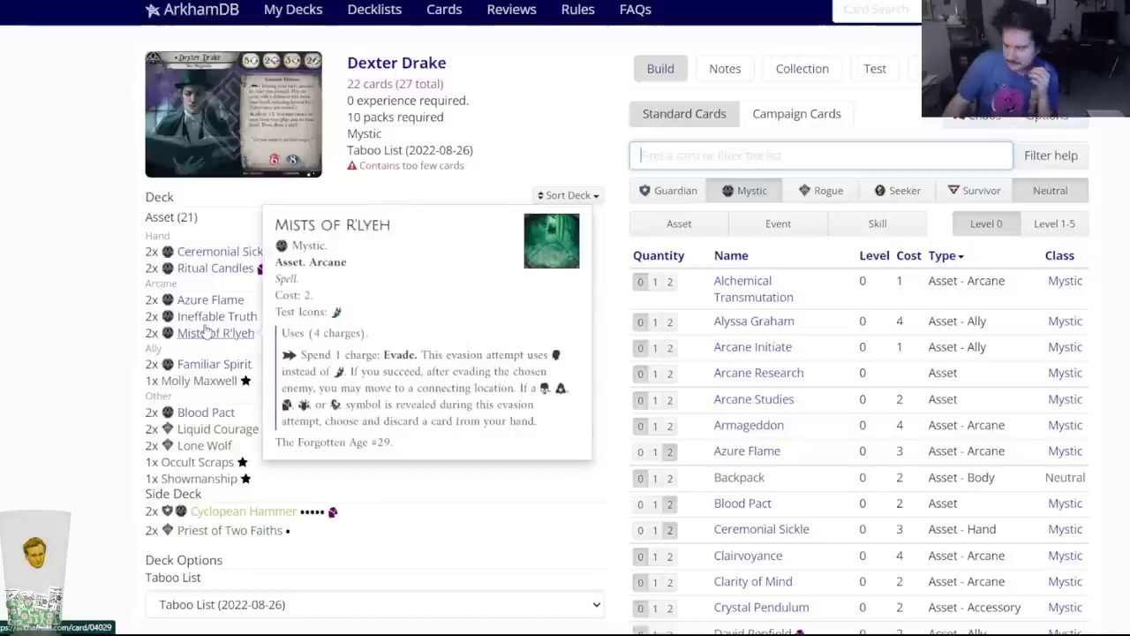
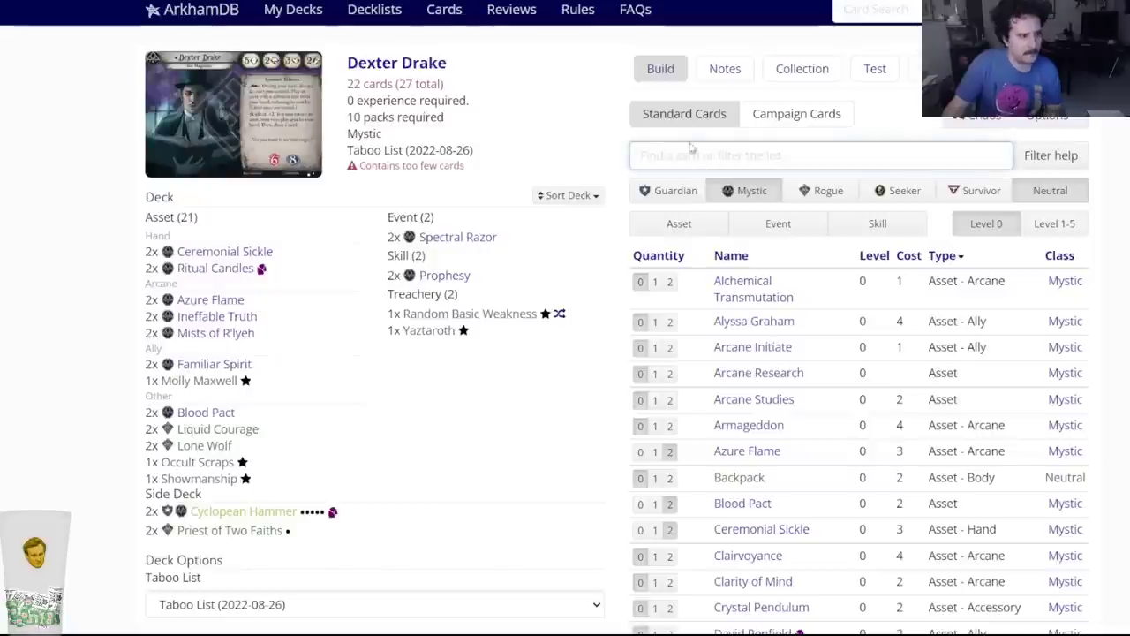
left_click(684, 152)
type("holy ro")
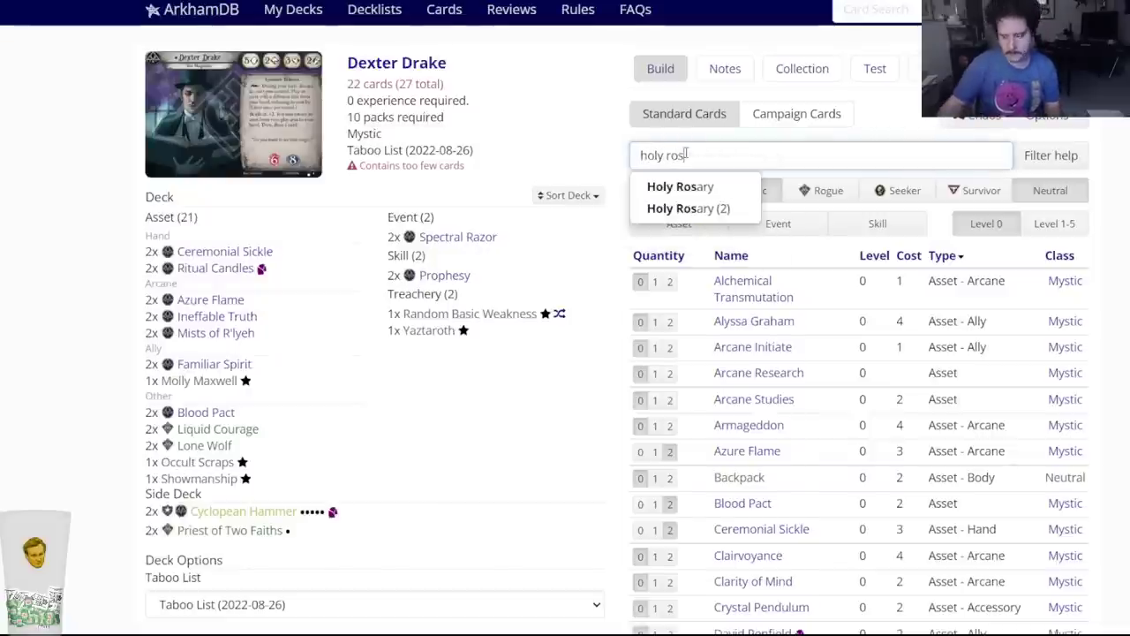
type("s")
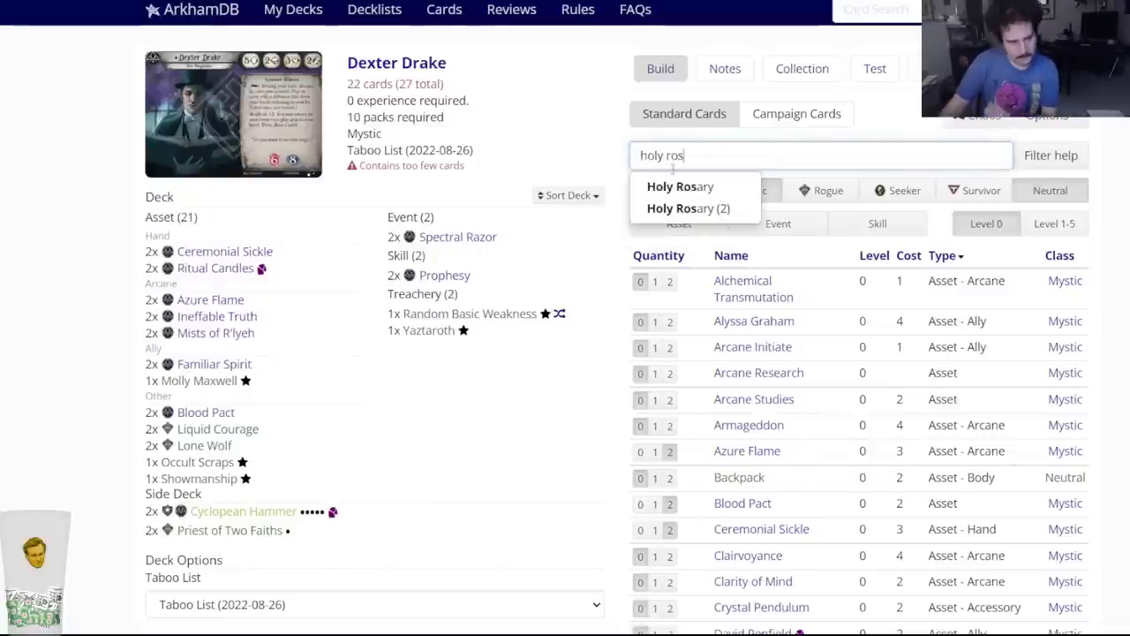
left_click(671, 186)
left_click(366, 251)
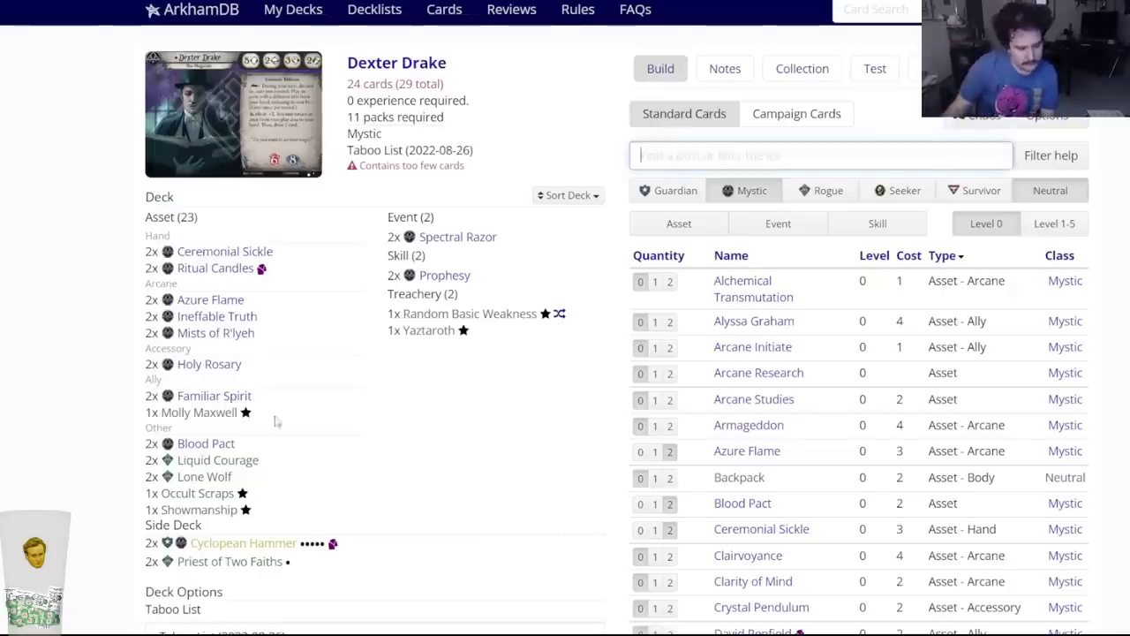
Find the level 0 Emergency Cache and add two copies to Dexter Drake's main deck.
scroll(546, 457, "down", 3)
scroll(545, 457, "up", 3)
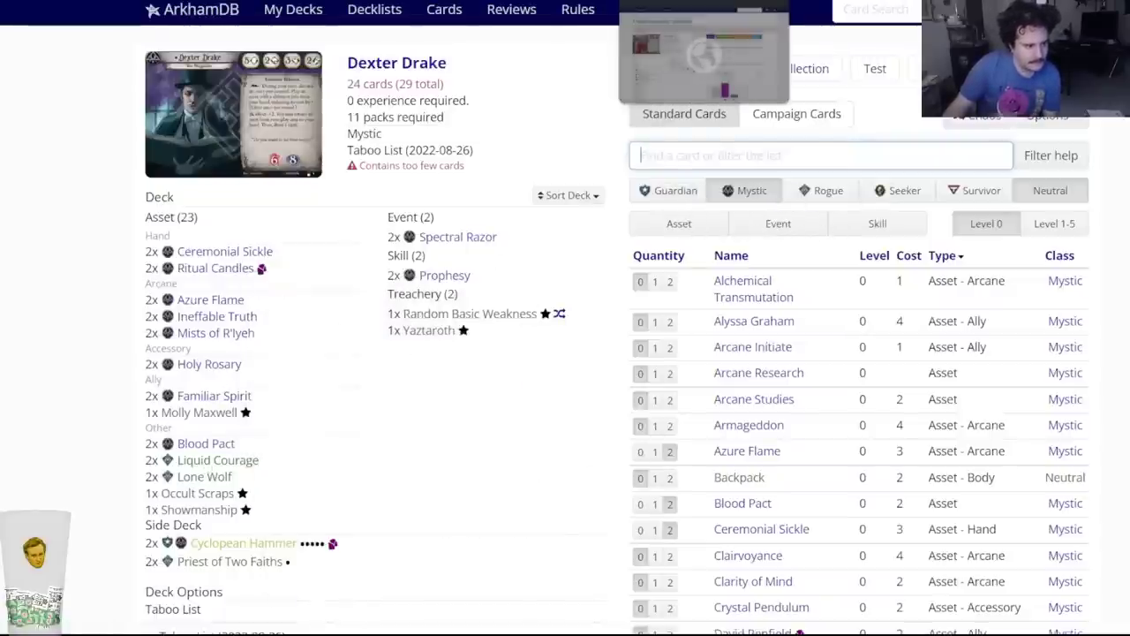
left_click(689, 2)
left_click(581, 2)
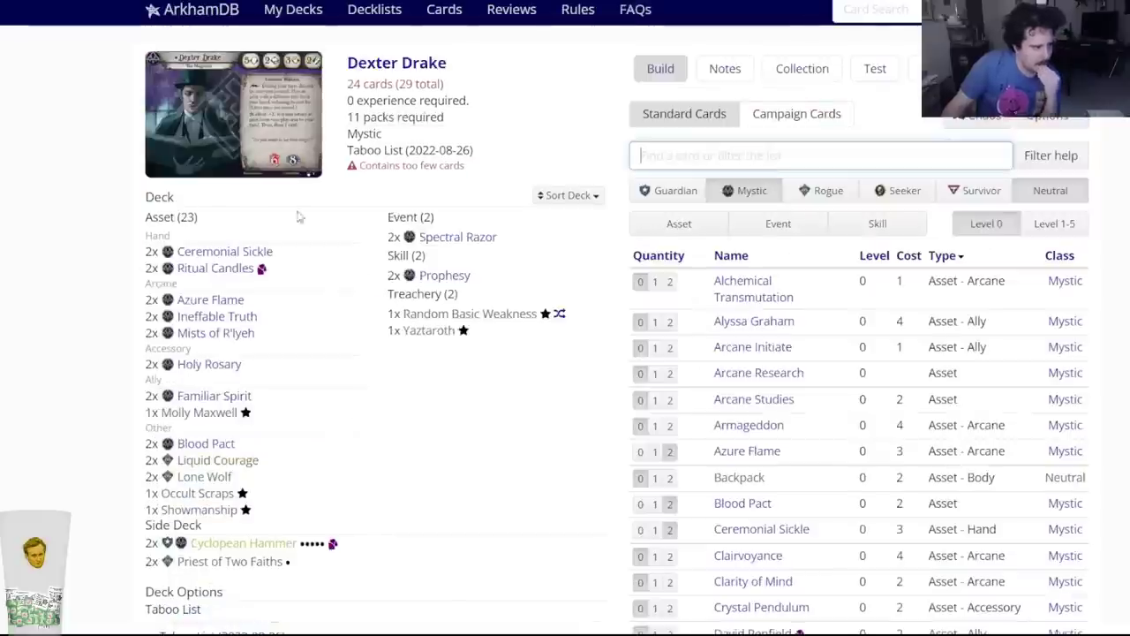
type("emerge")
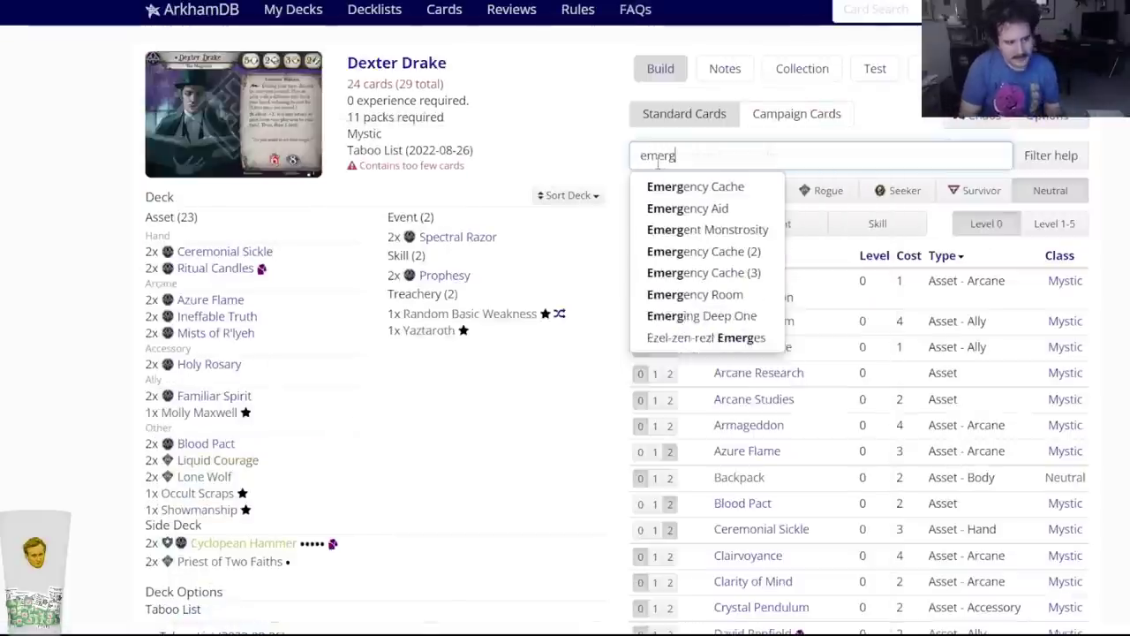
left_click(664, 186)
left_click(469, 86)
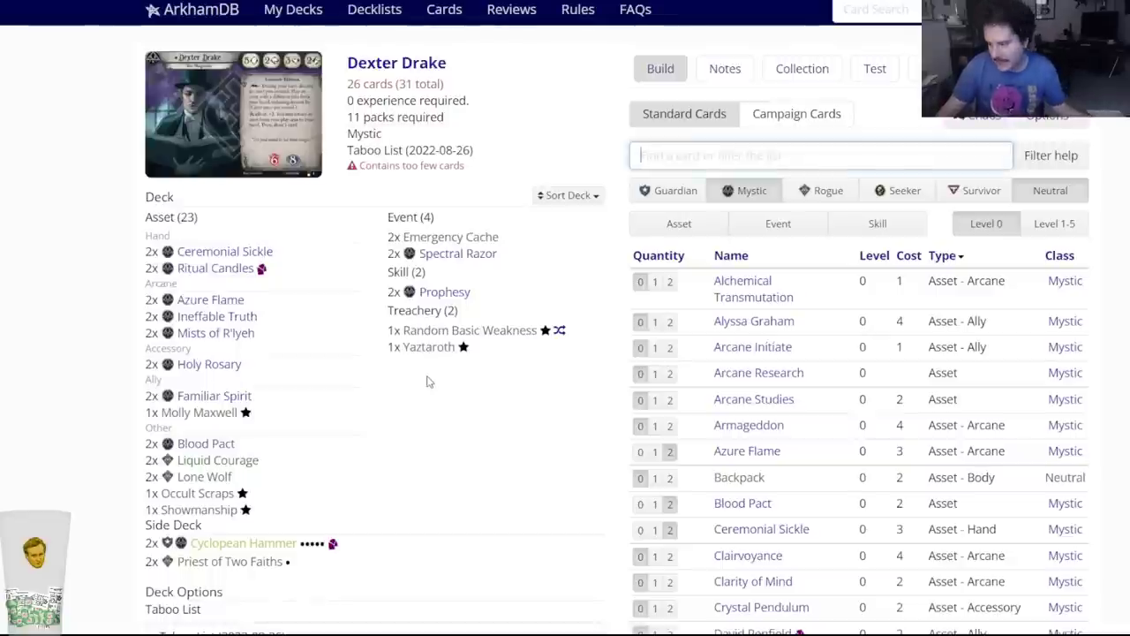
Add two copies of the level 3 Uncage the Soul to Gloria Goldberg's side deck.
mouse_move(452, 263)
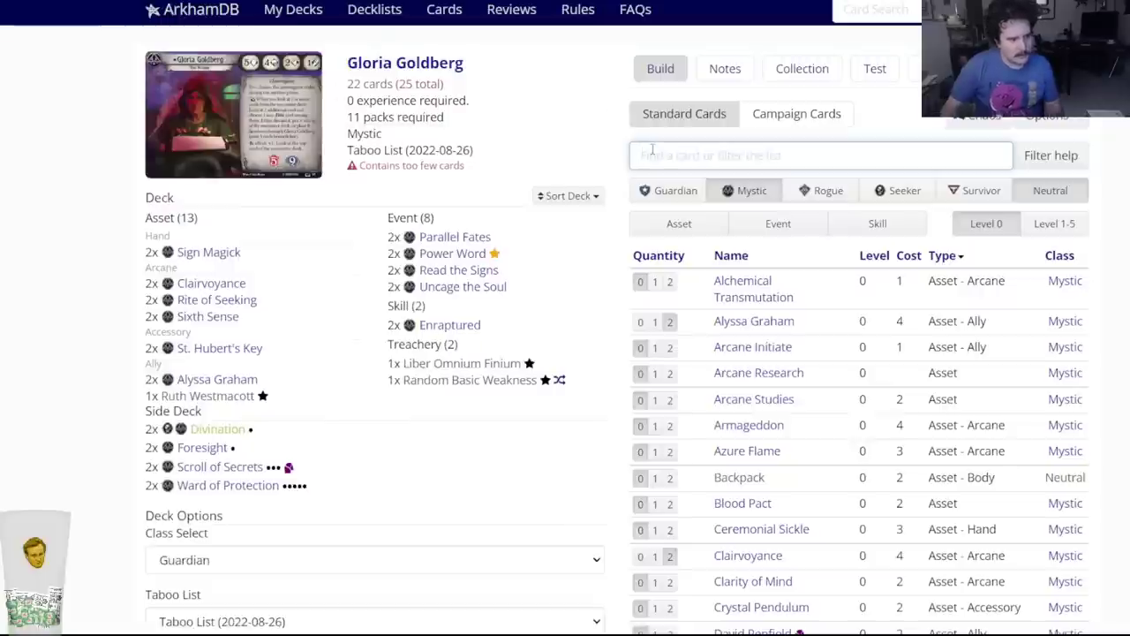
type("uncage")
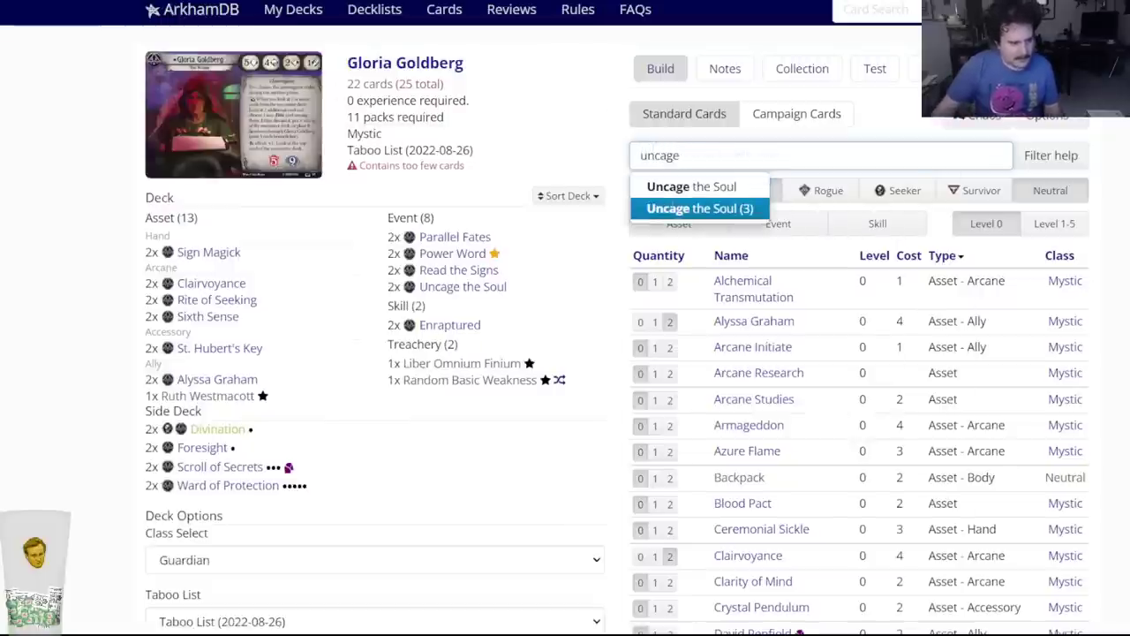
left_click(698, 208)
left_click(629, 88)
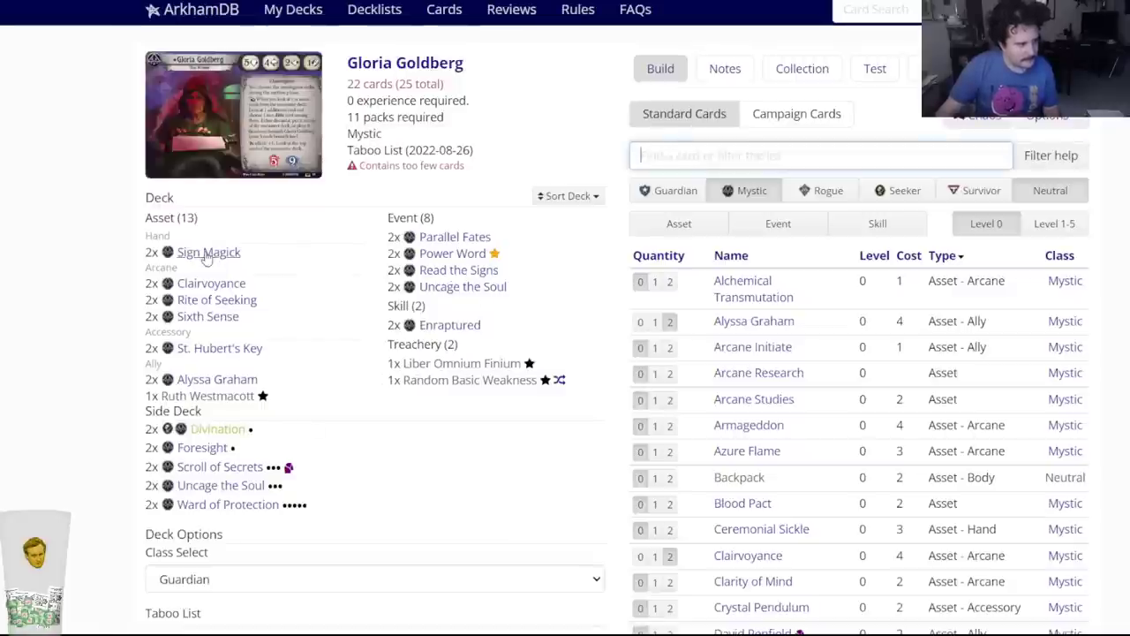
Go back through the other open investigator decks to Jacqueline Fine's saved deck and look over its card lists and charts.
mouse_move(205, 256)
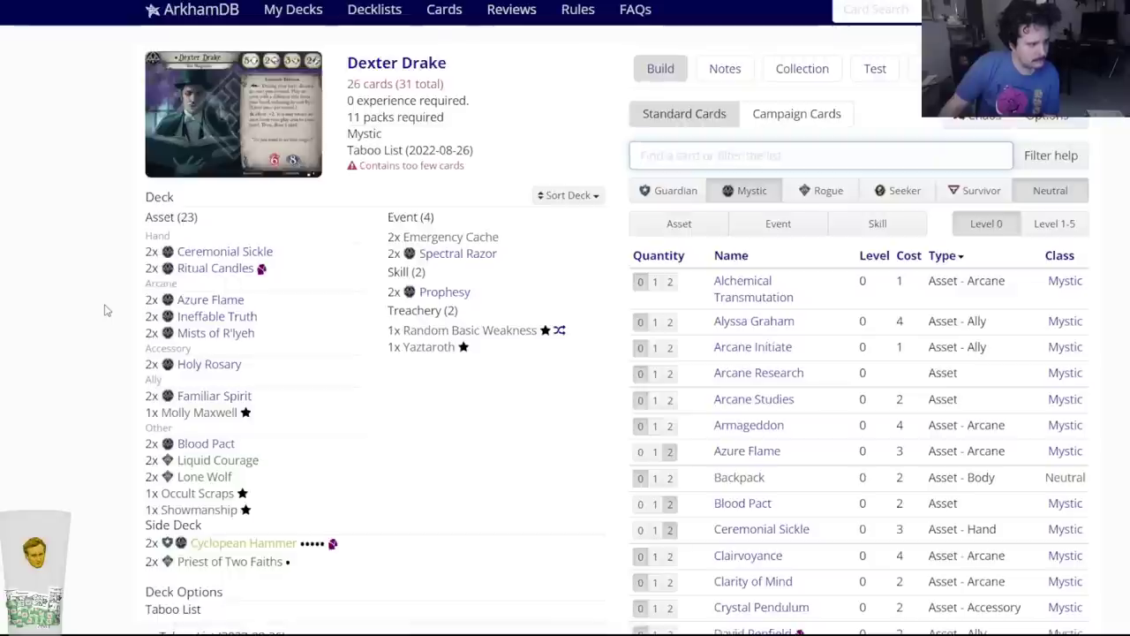
key("alt+Left")
key("alt+Left")
key("alt+Left")
key("alt+Left")
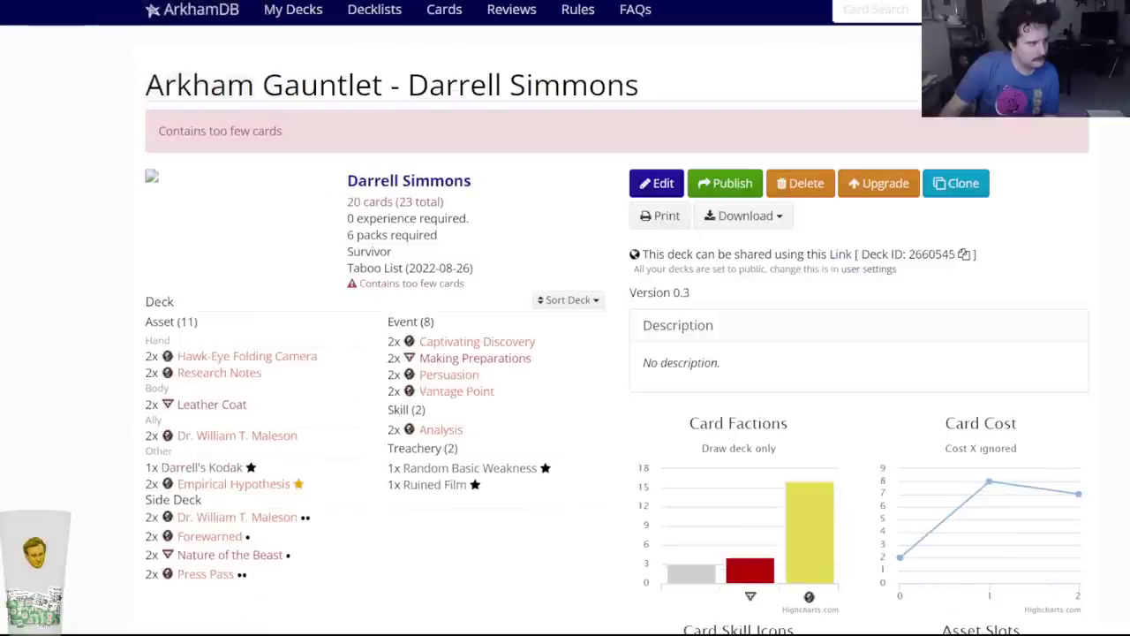
key("alt+Left")
key("alt+Left")
key("alt+Left")
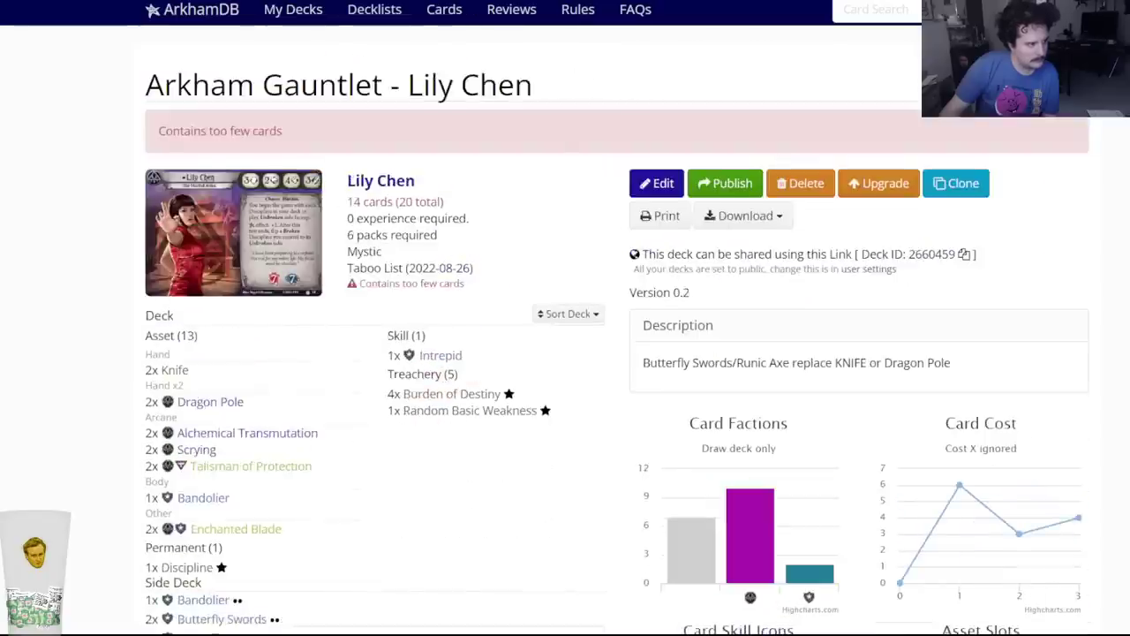
key("alt+Left")
key("alt+Left")
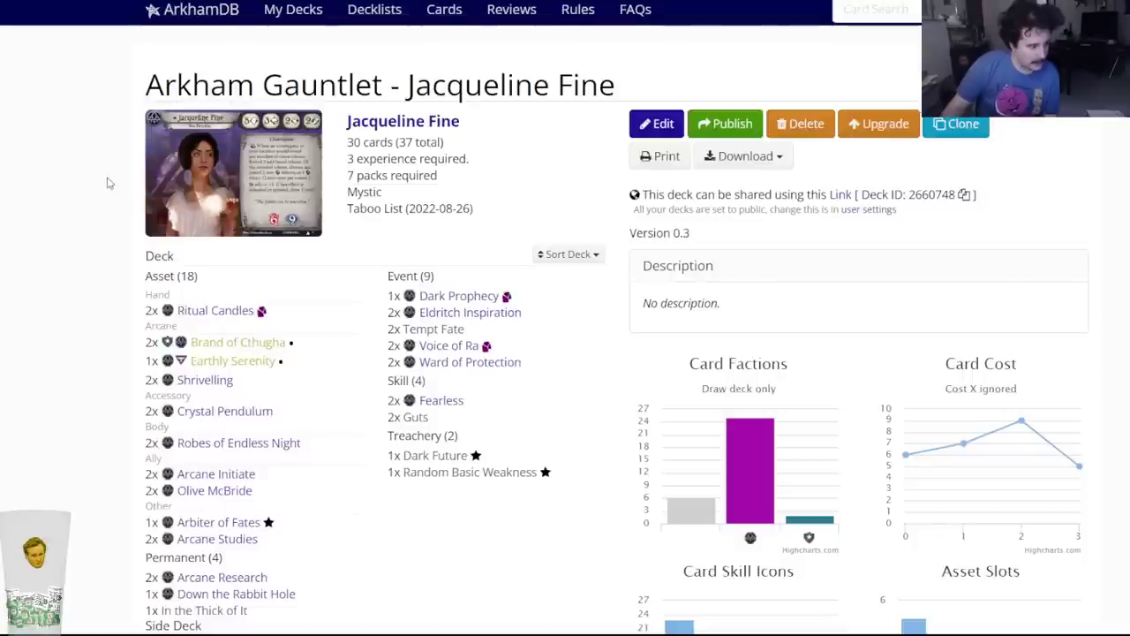
scroll(102, 196, "down", 3)
scroll(98, 195, "up", 1)
scroll(97, 194, "up", 2)
scroll(88, 197, "down", 1)
scroll(100, 156, "up", 2)
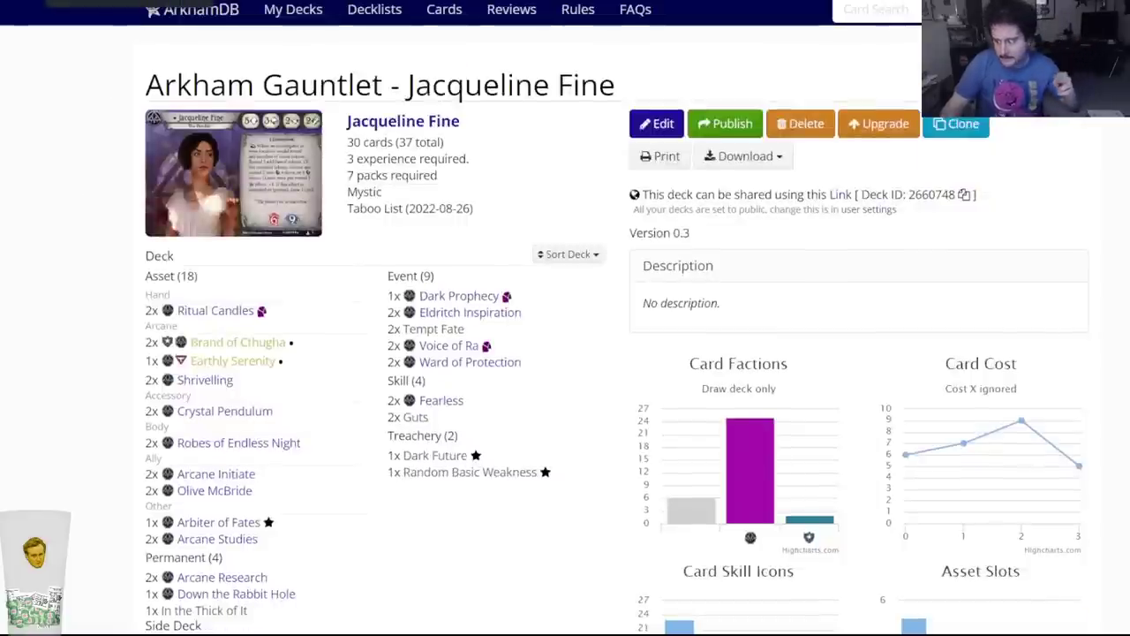
Review the unfinished Arkham Gauntlet decks one after another, from Stella Clark's through Rita Young's and Tony Morgan's to Nathaniel Cho's.
left_click(53, 2)
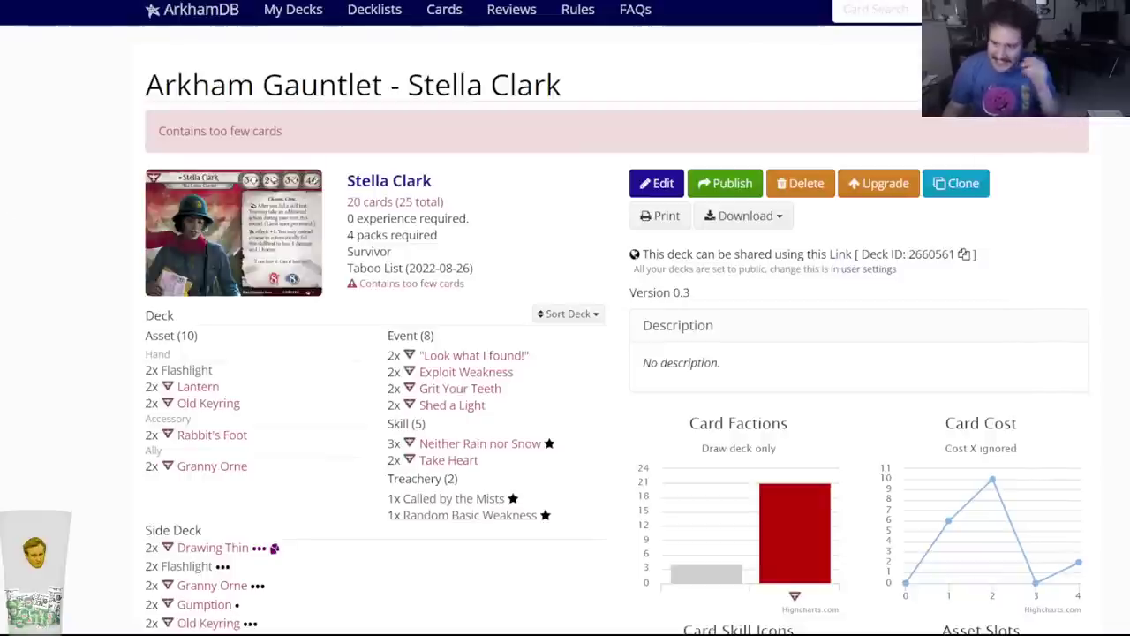
key("ctrl+Tab")
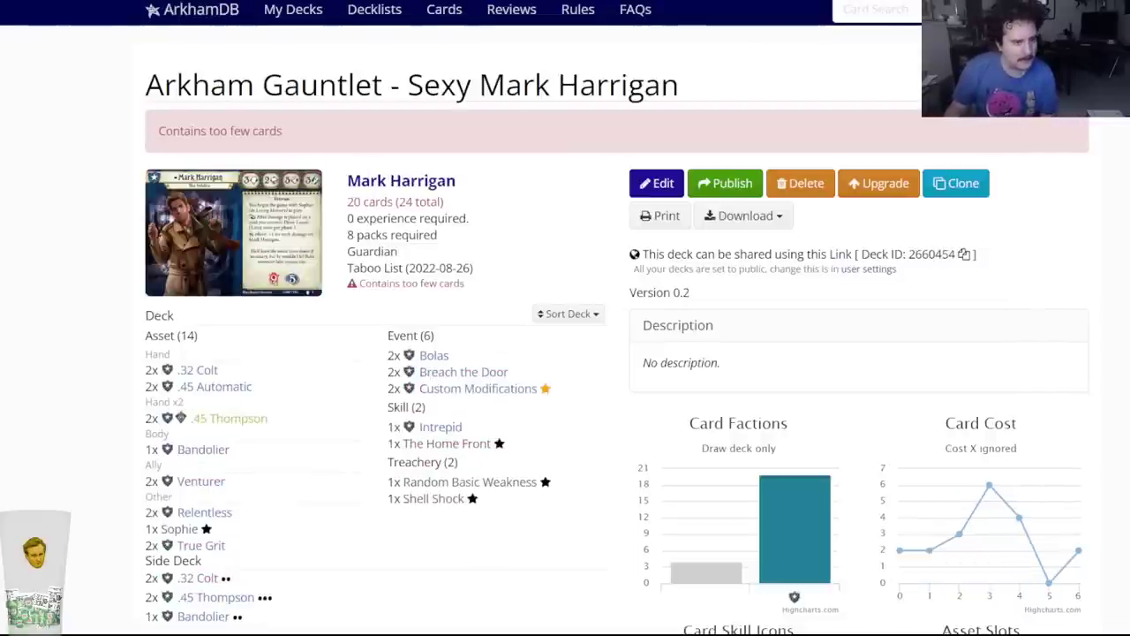
key("ctrl+Tab")
key("ctrl+Tab")
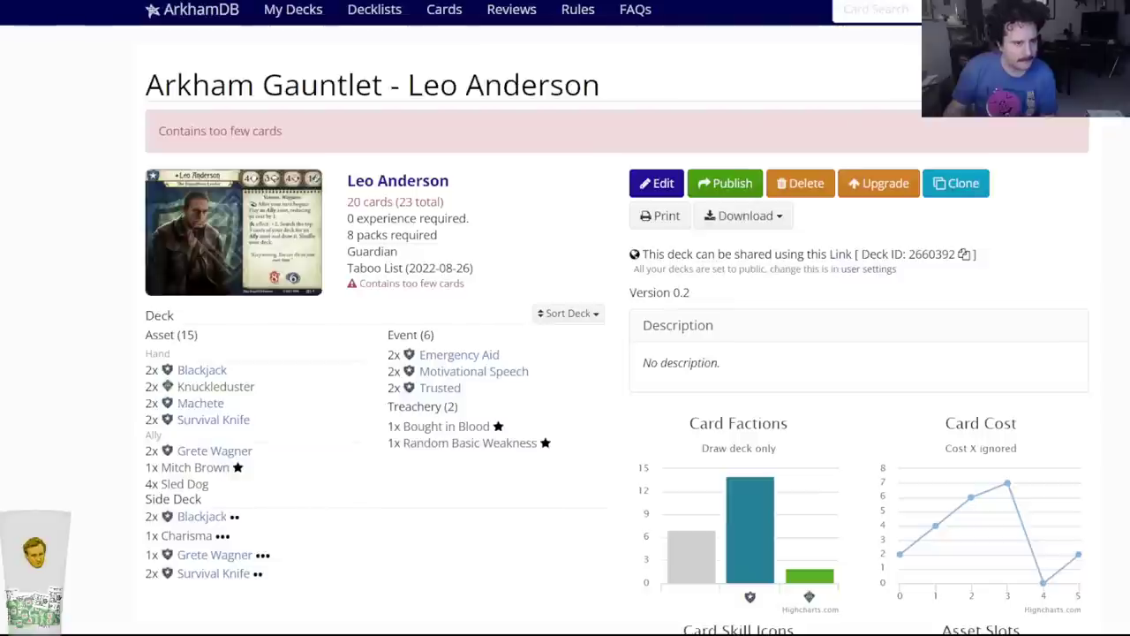
key("ctrl+Tab")
key("ctrl+Tab")
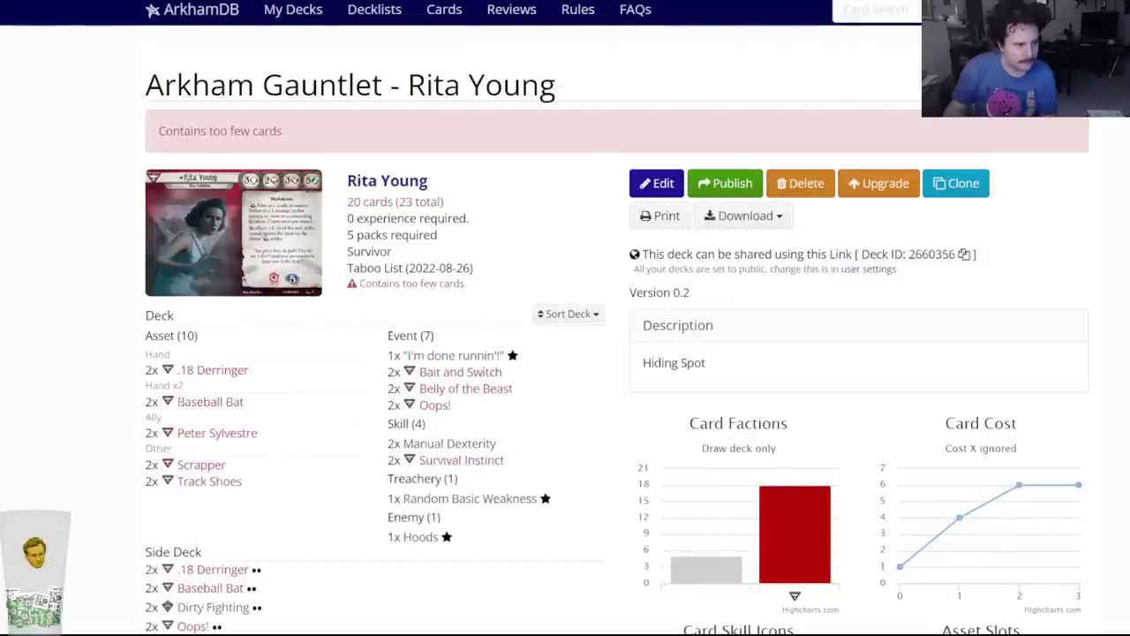
key("ctrl+Tab")
key("ctrl+Tab")
key("ctrl+shift+Tab")
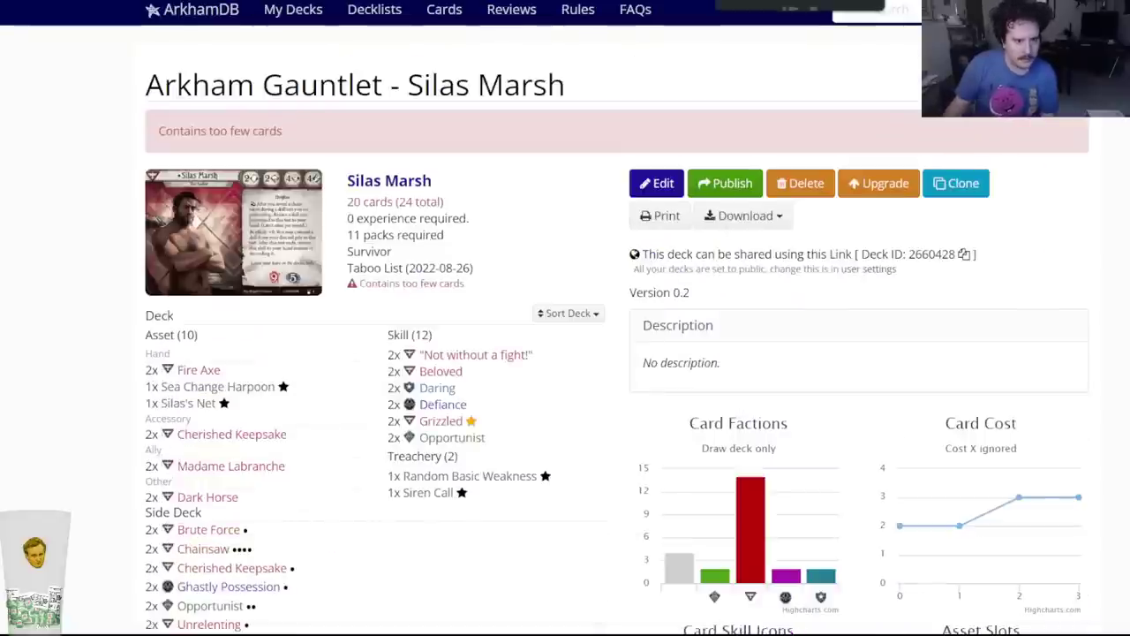
key("ctrl+Tab")
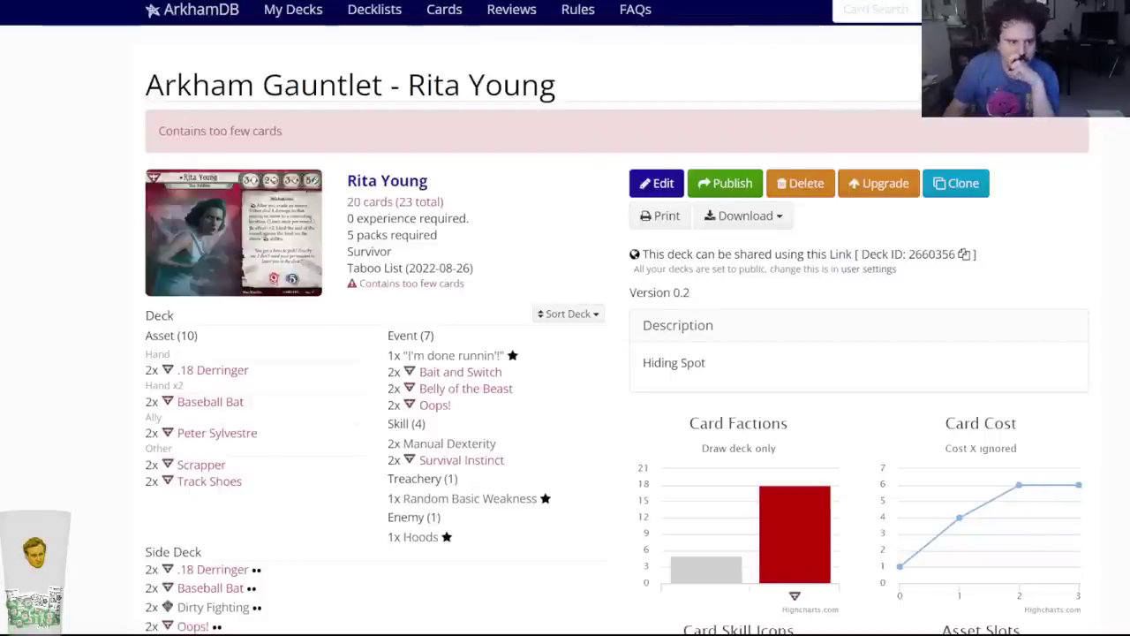
key("ctrl+Tab")
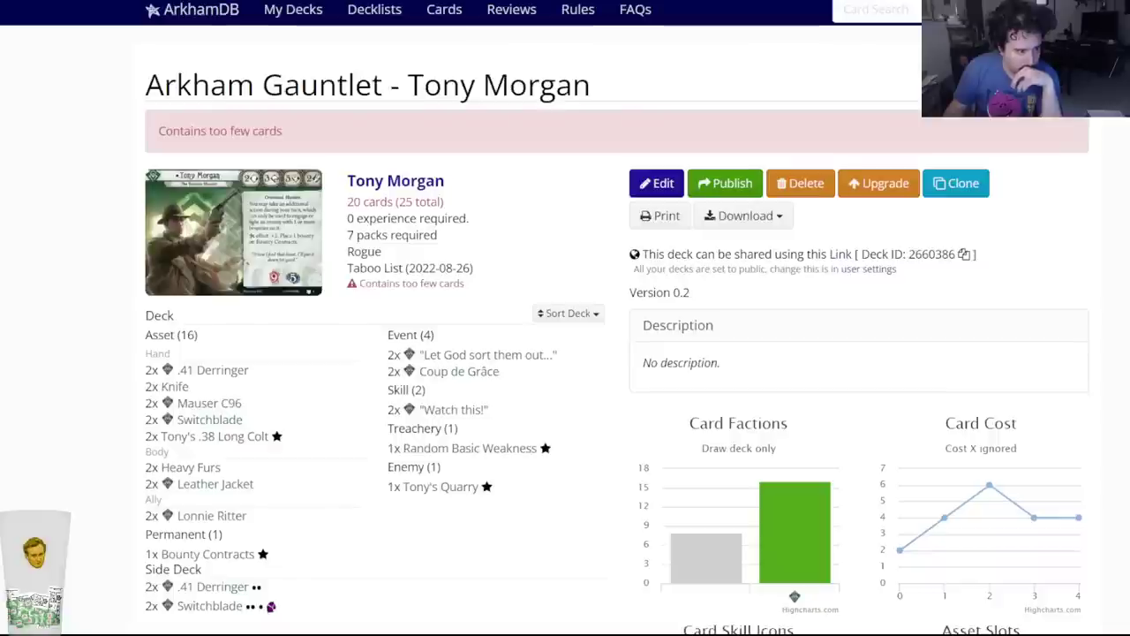
key("ctrl+Tab")
key("ctrl+Tab")
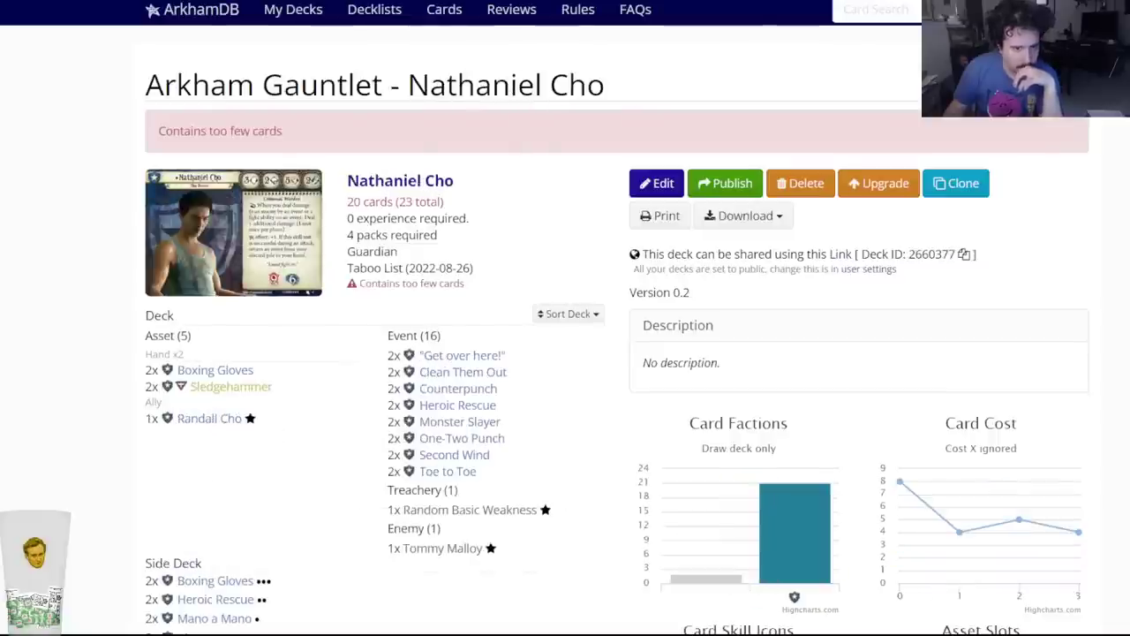
Review the unfinished Arkham Gauntlet decks in turn, including those of Rita Young, Silas Marsh, Lily Chen, Trish Scarborough, Minh Thi Phan, Harvey Walters and Darrell Simmons.
key("ctrl+Tab")
key("ctrl+Tab")
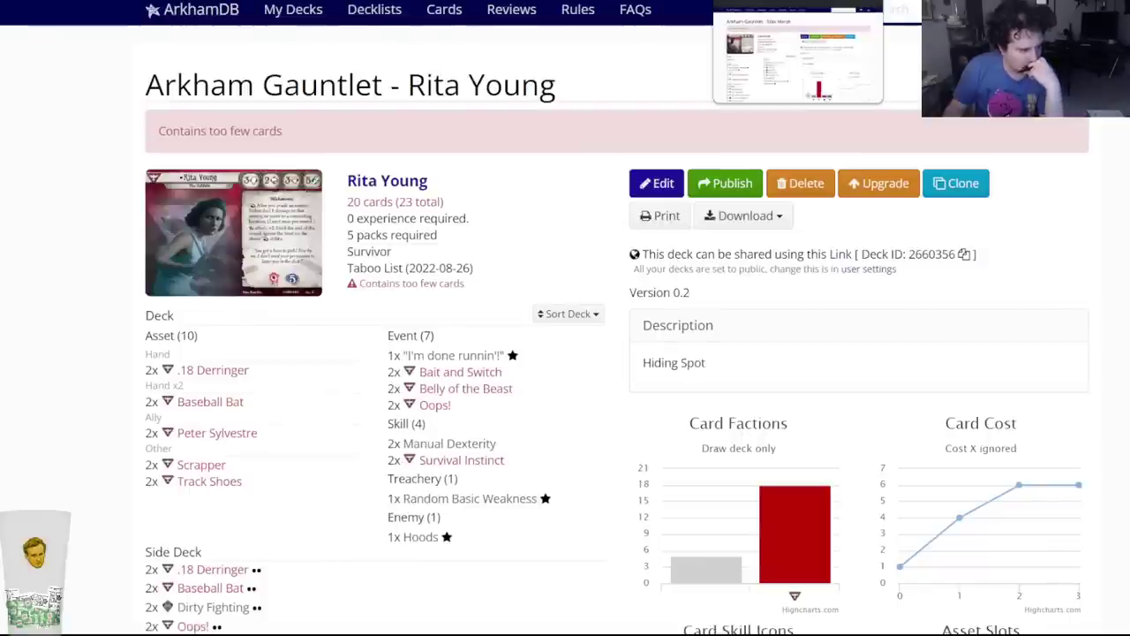
key("ctrl+Tab")
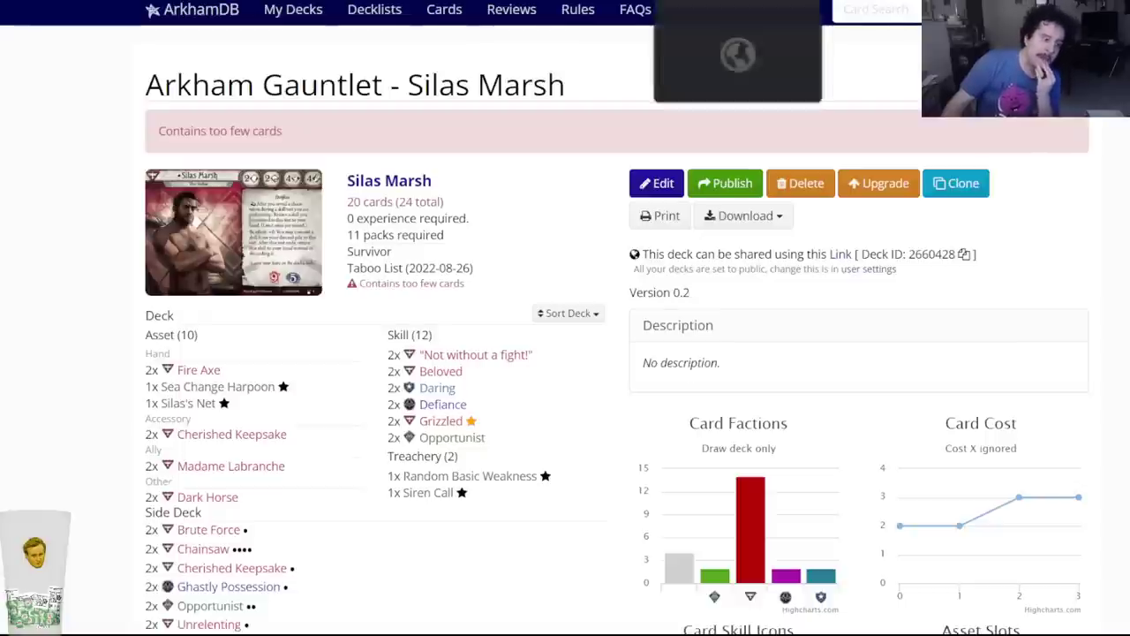
key("ctrl+Tab")
key("ctrl+Tab")
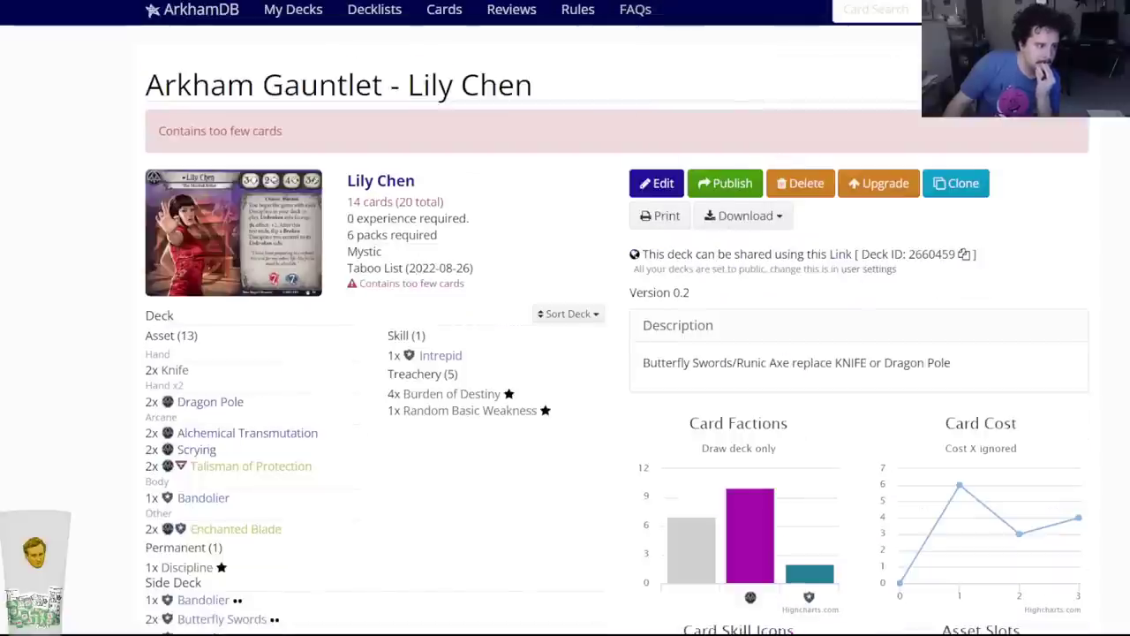
key("ctrl+Tab")
key("ctrl+Tab")
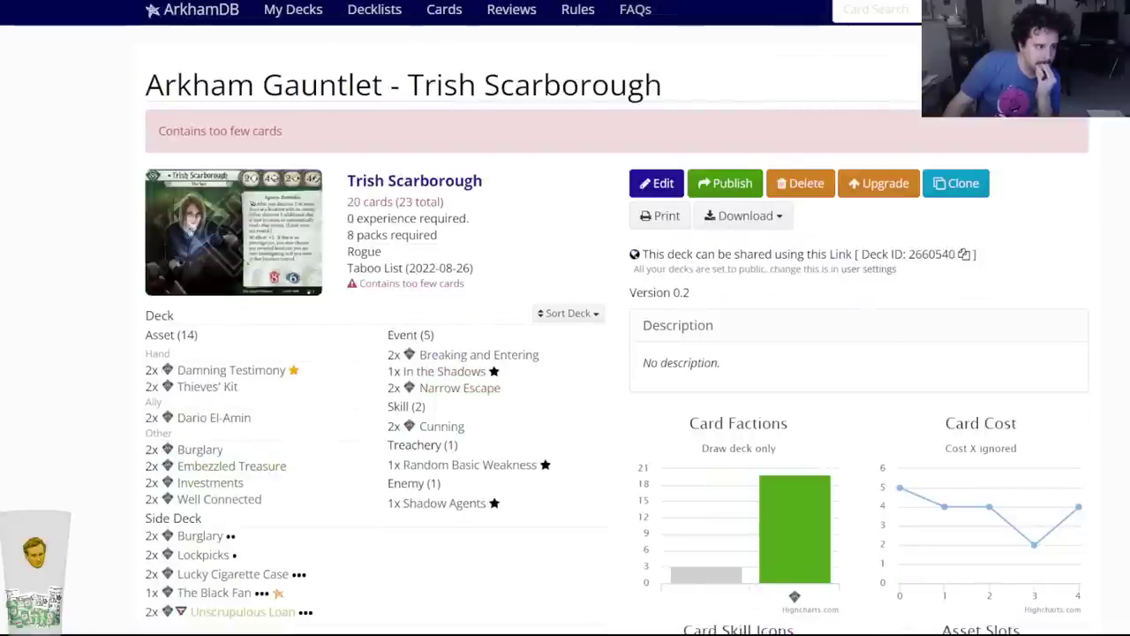
key("ctrl+Tab")
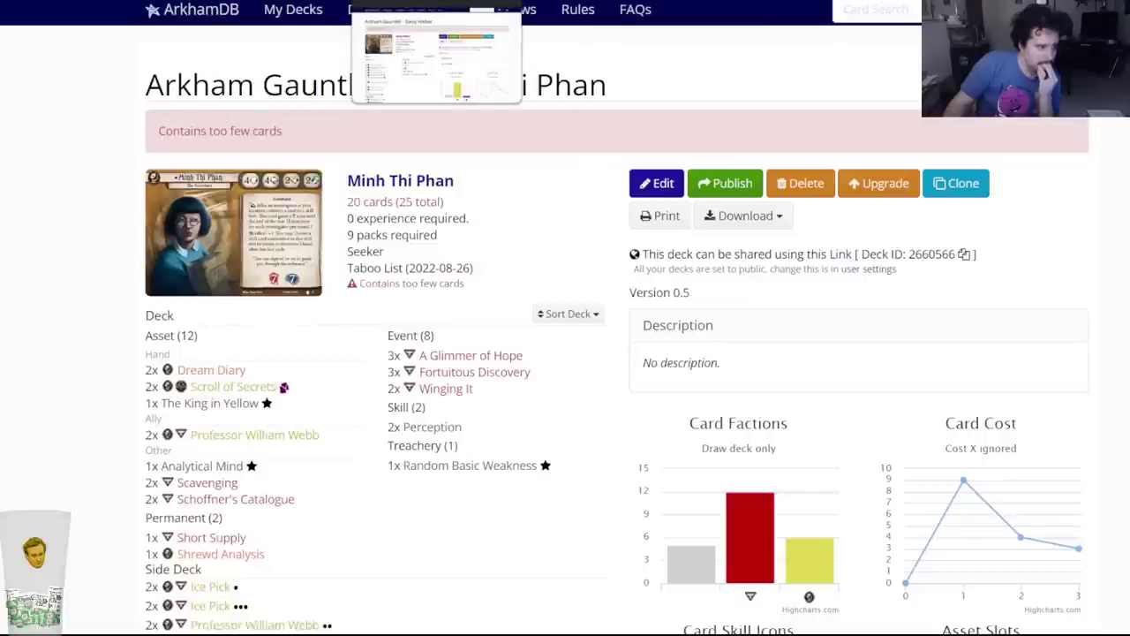
key("ctrl+Tab")
key("ctrl+Tab")
key("ctrl+Tab")
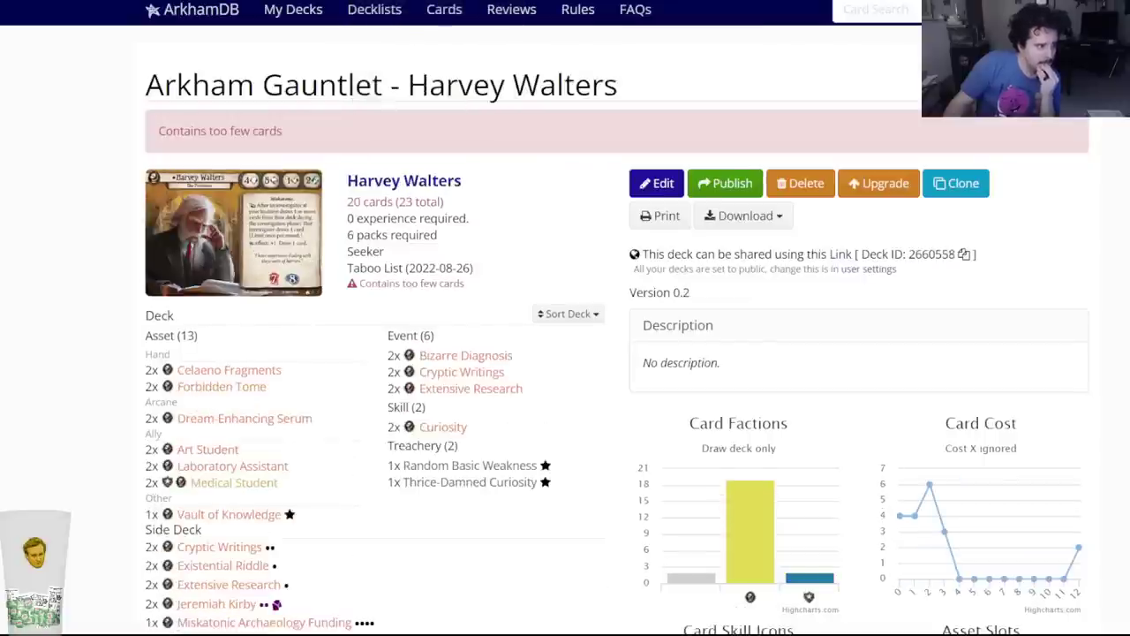
key("ctrl+Tab")
key("ctrl+Tab")
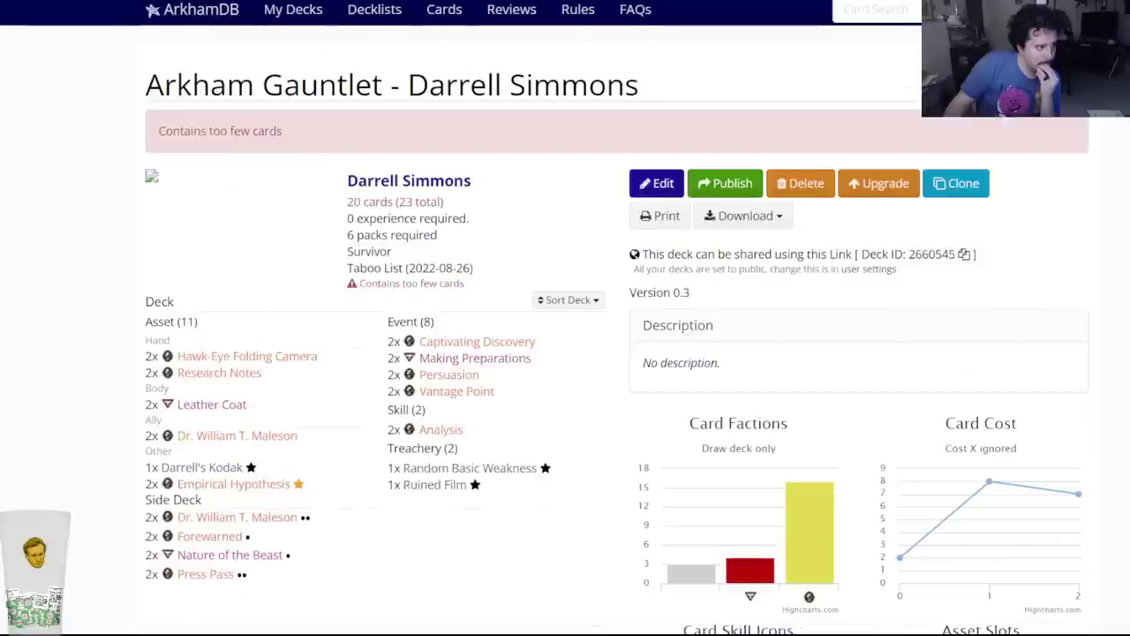
Examine the full main and side deck lists of Stella Clark's and Silas Marsh's saved decks.
key("ctrl+Tab")
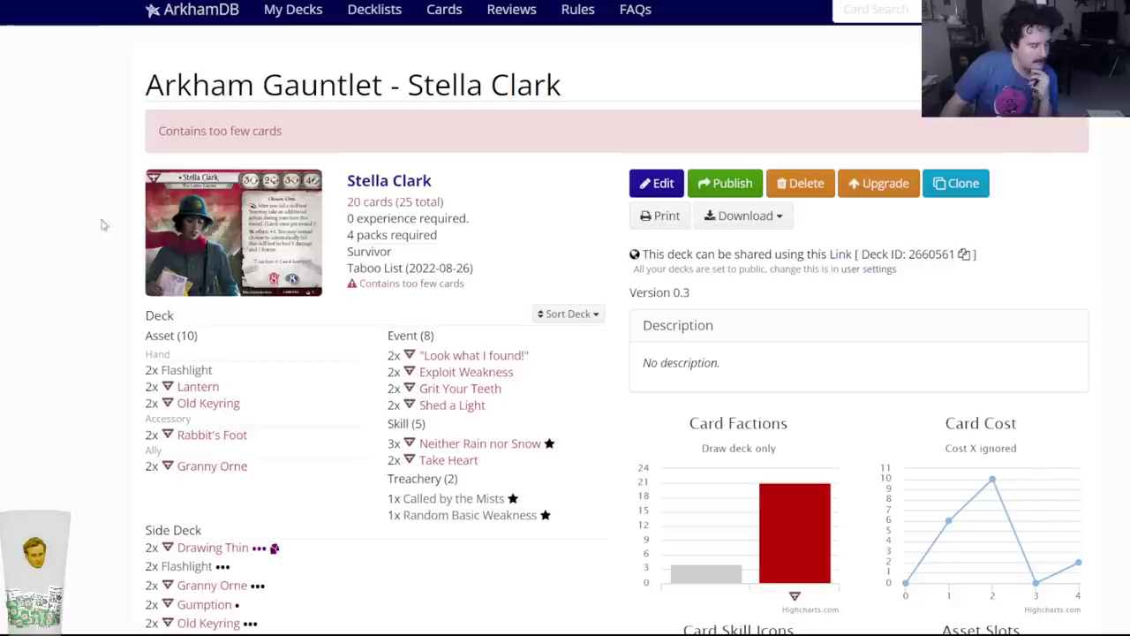
scroll(60, 357, "down", 2)
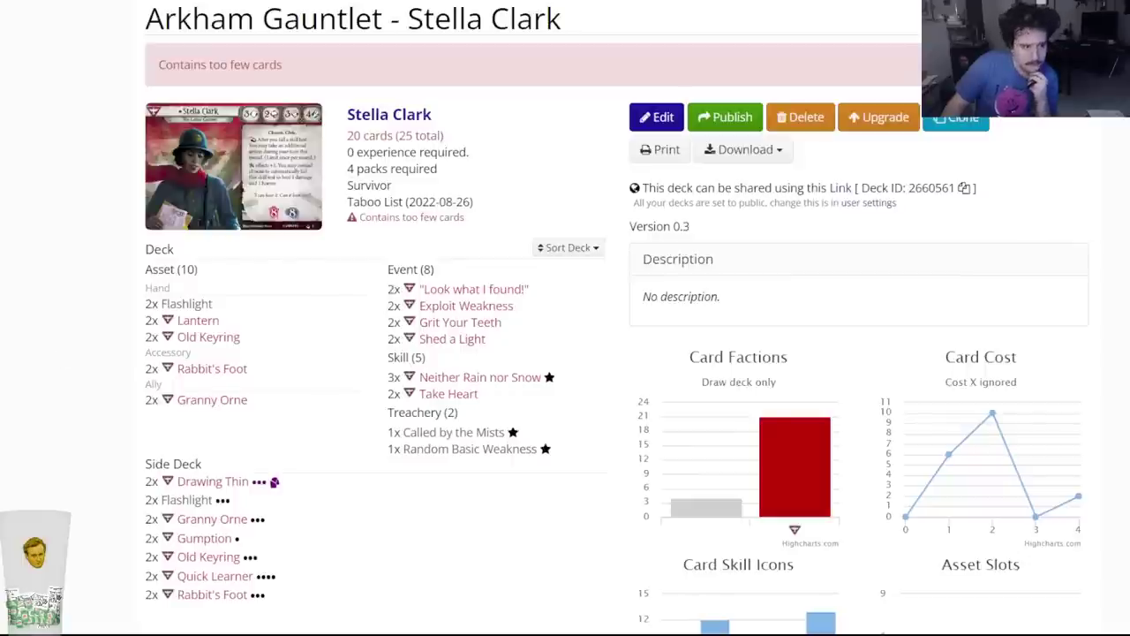
key("ctrl+Tab")
key("ctrl+Tab")
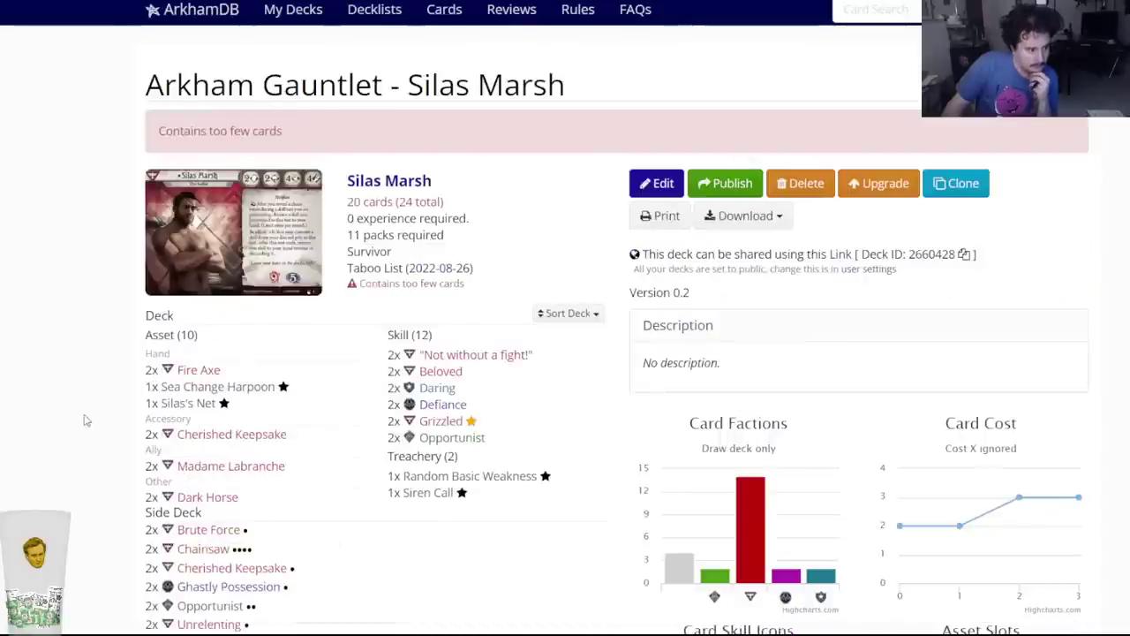
scroll(85, 421, "down", 1)
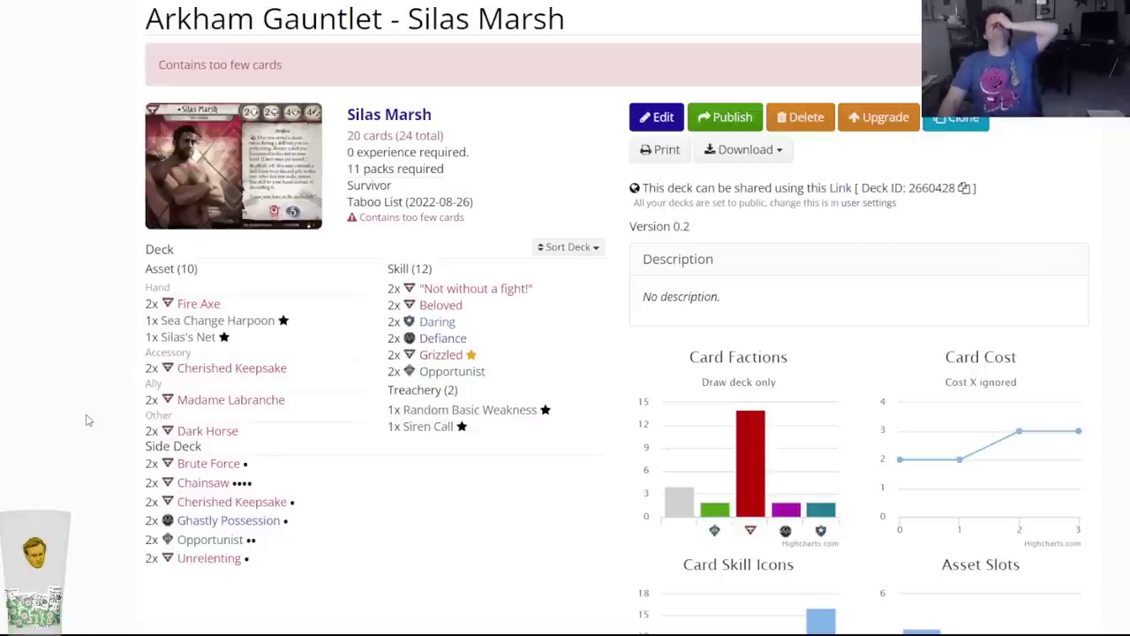
key("alt+Tab")
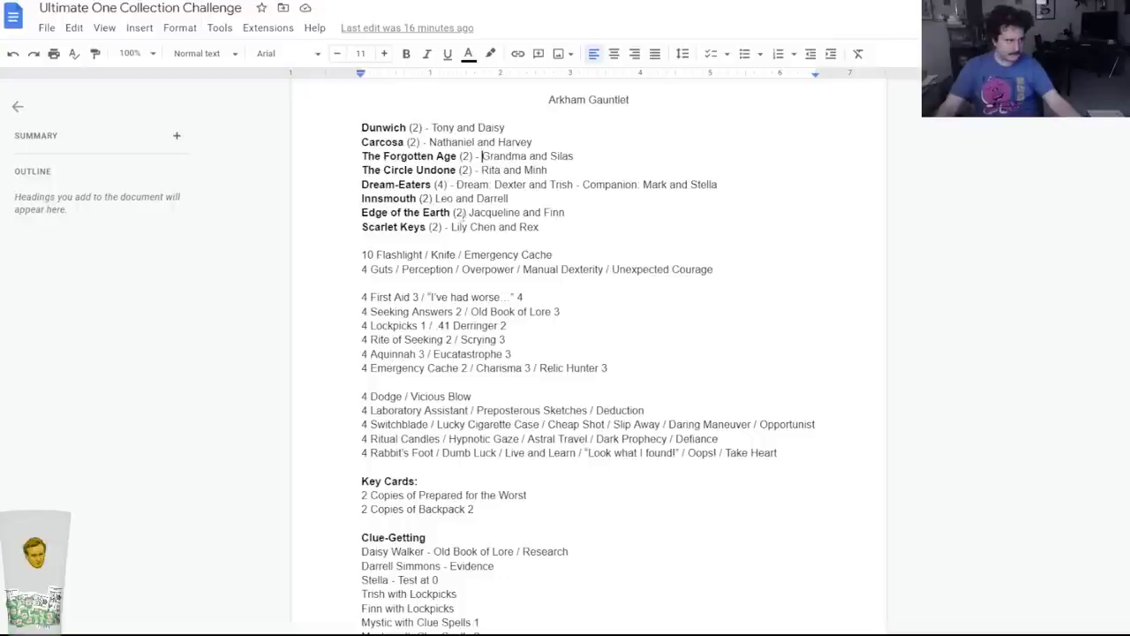
key("ctrl+Tab")
key("ctrl+Tab")
key("ctrl+Tab")
key("ctrl+Tab")
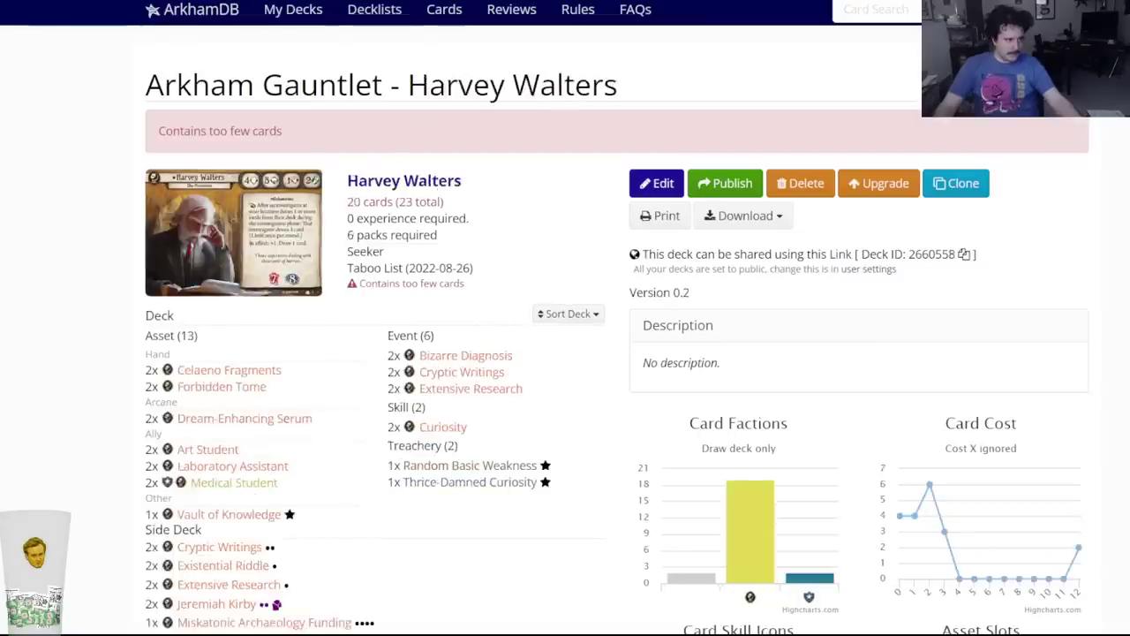
key("ctrl+Tab")
key("ctrl+Tab")
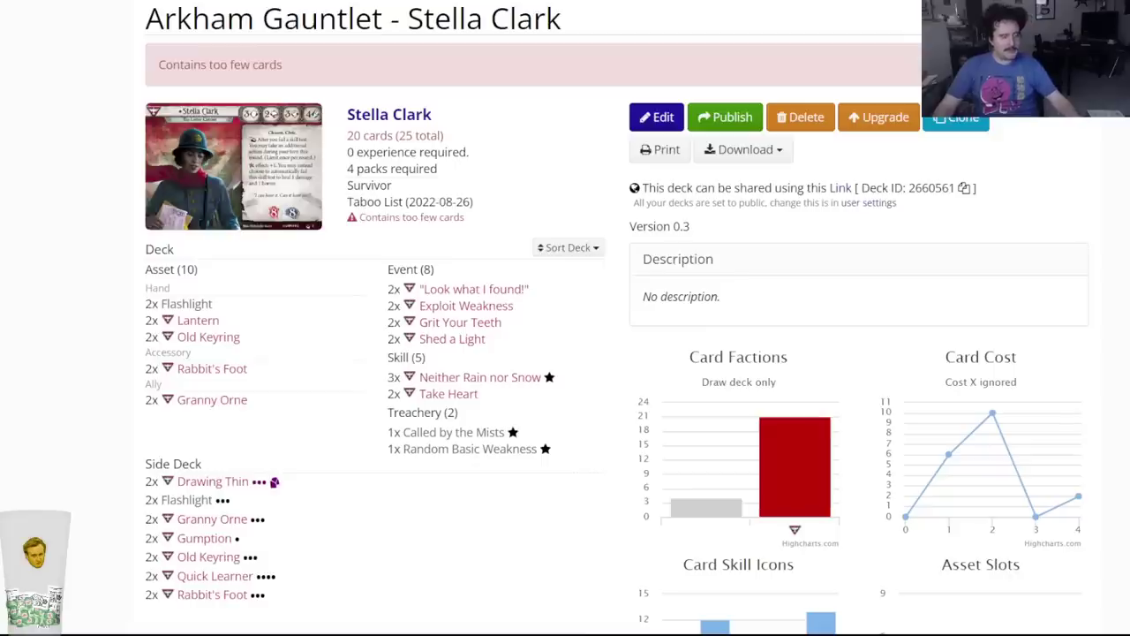
key("ctrl+Tab")
key("ctrl+Tab")
key("ctrl+Tab")
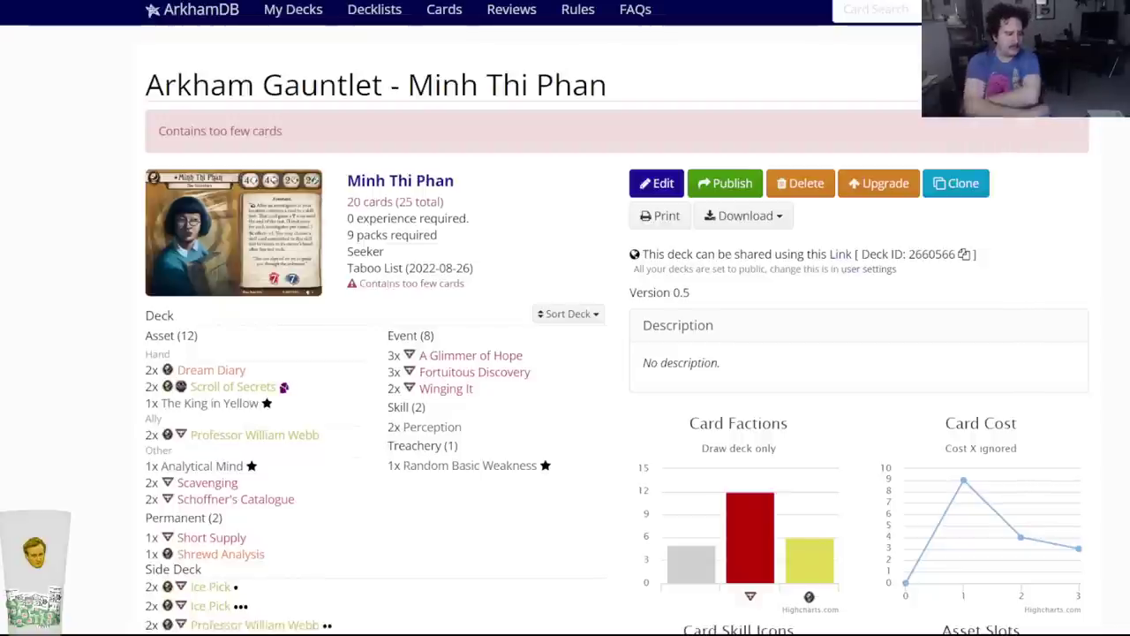
Edit Minh Thi Phan's deck to add two copies of the level 1 Sharp Vision to the side deck, and reread that card.
scroll(539, 143, "down", 1)
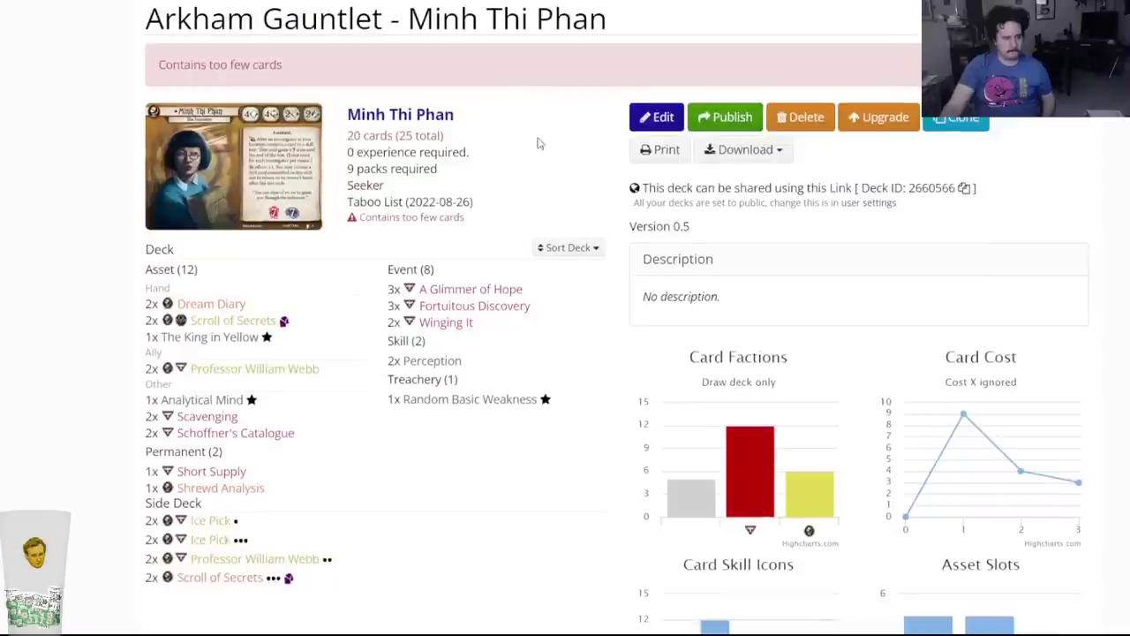
left_click(665, 119)
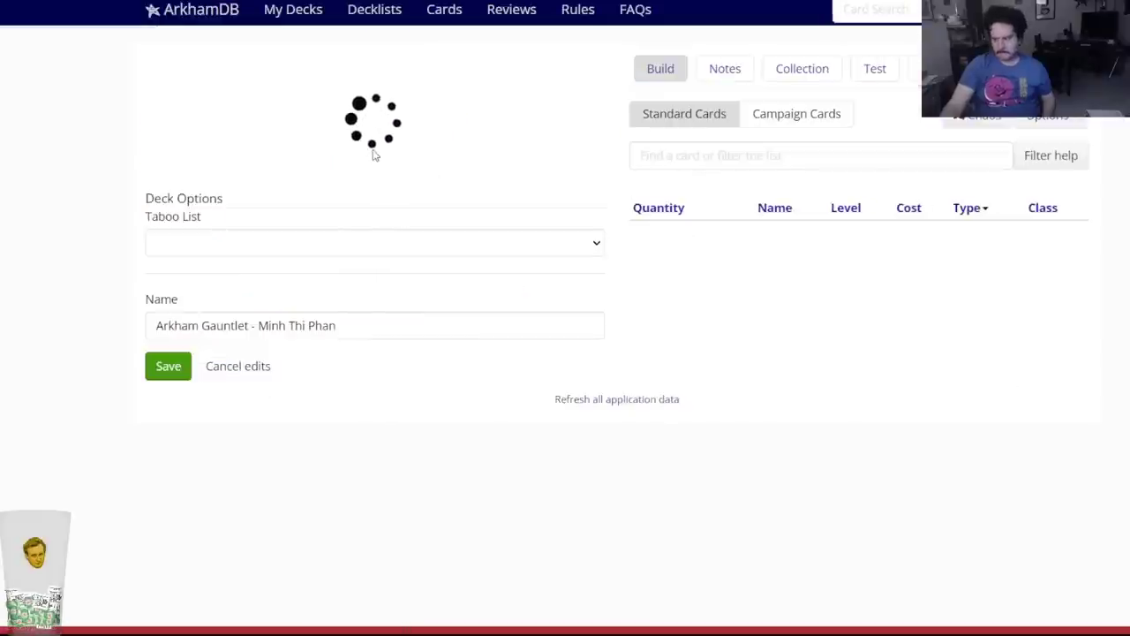
left_click(683, 149)
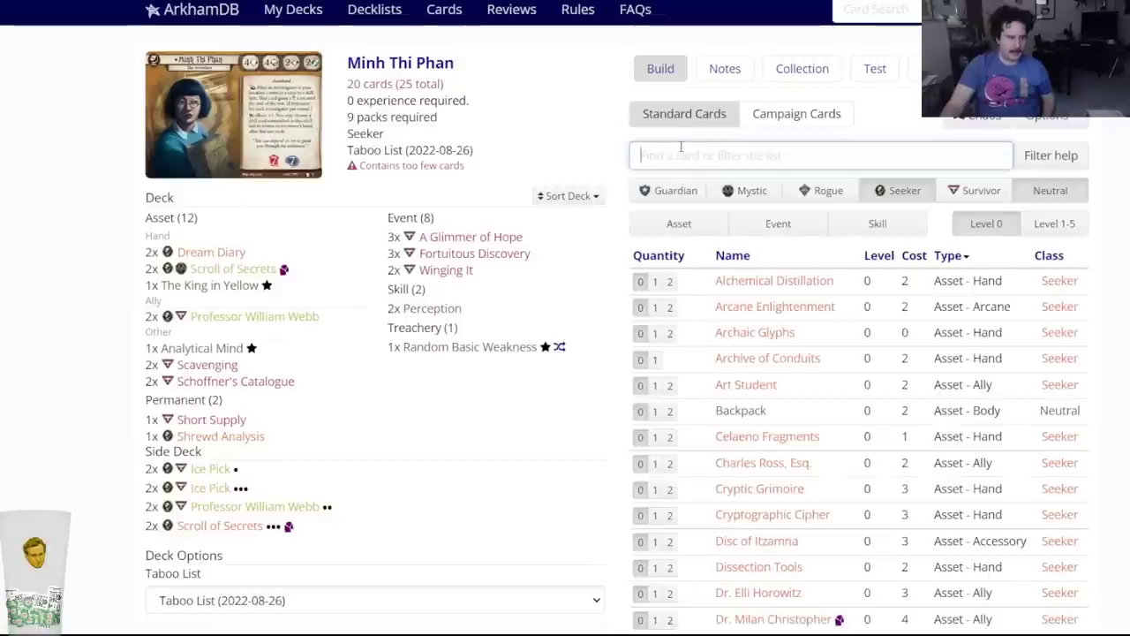
type("sha")
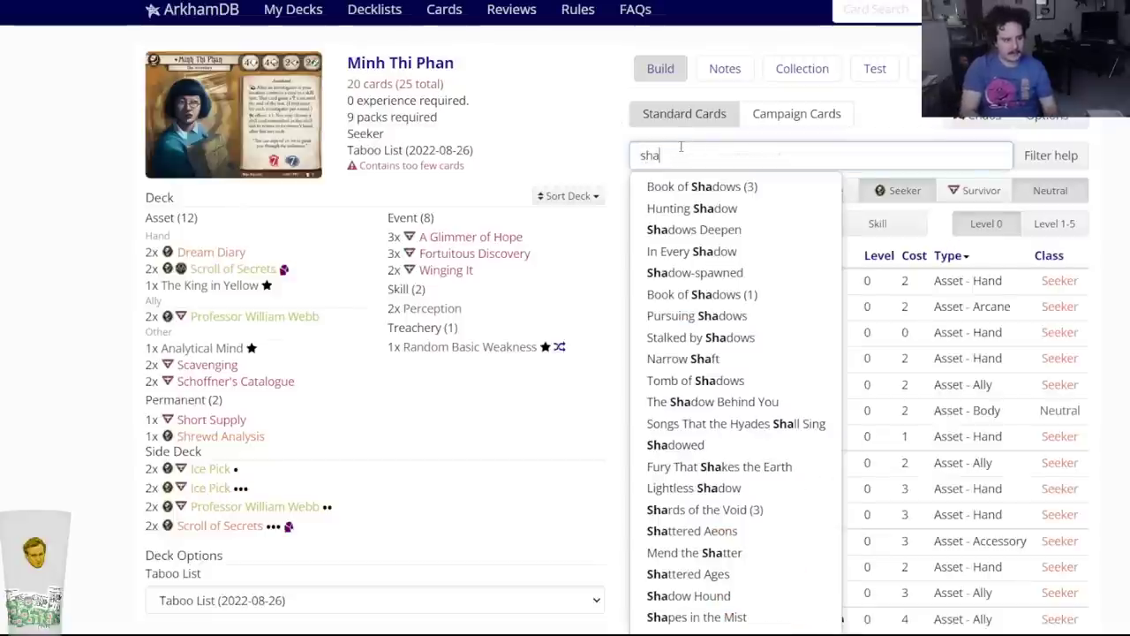
type("rp")
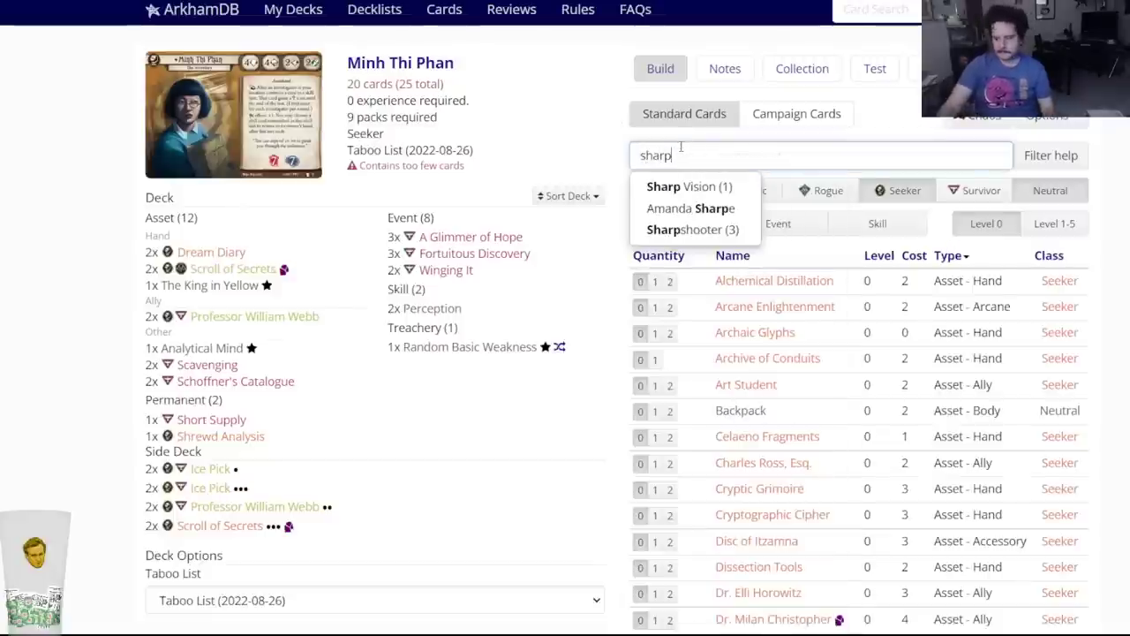
left_click(676, 185)
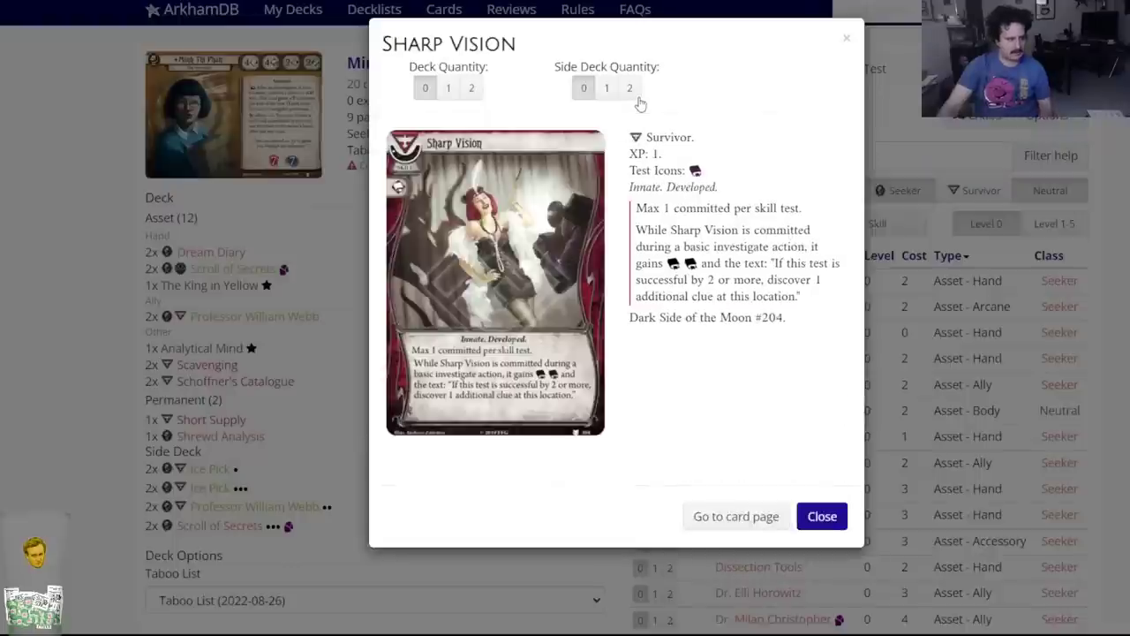
left_click(637, 99)
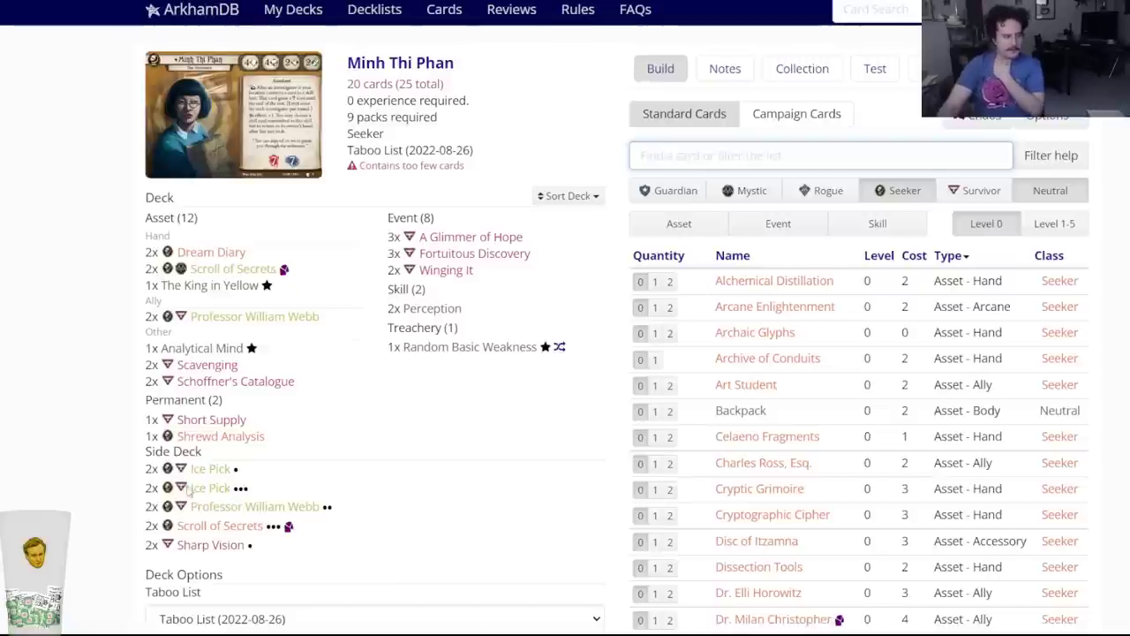
left_click(208, 545)
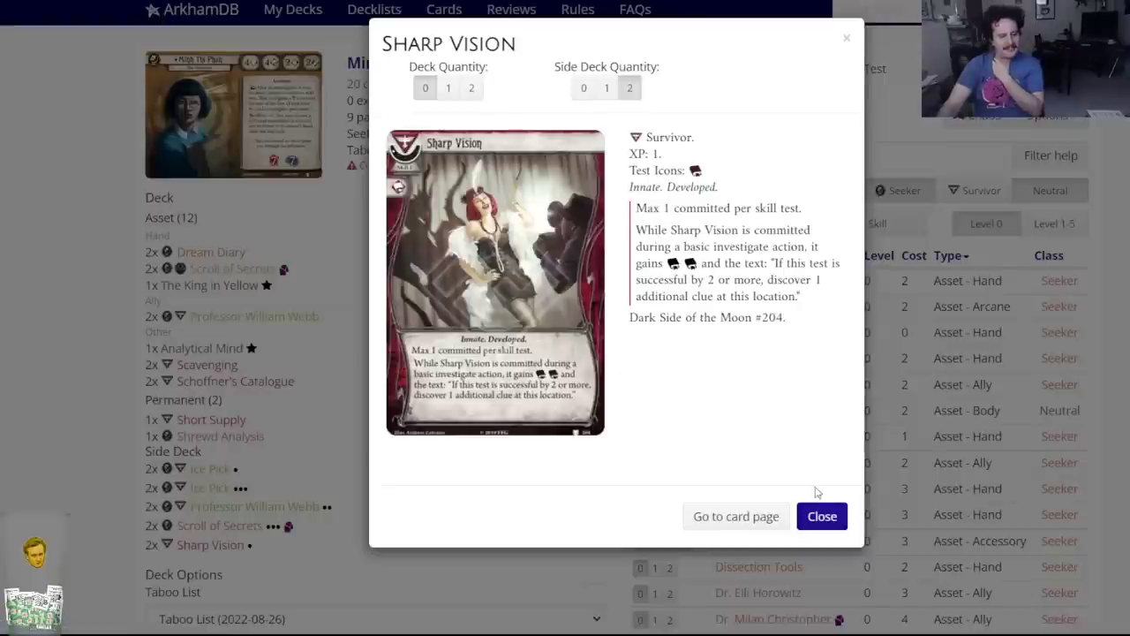
left_click(820, 517)
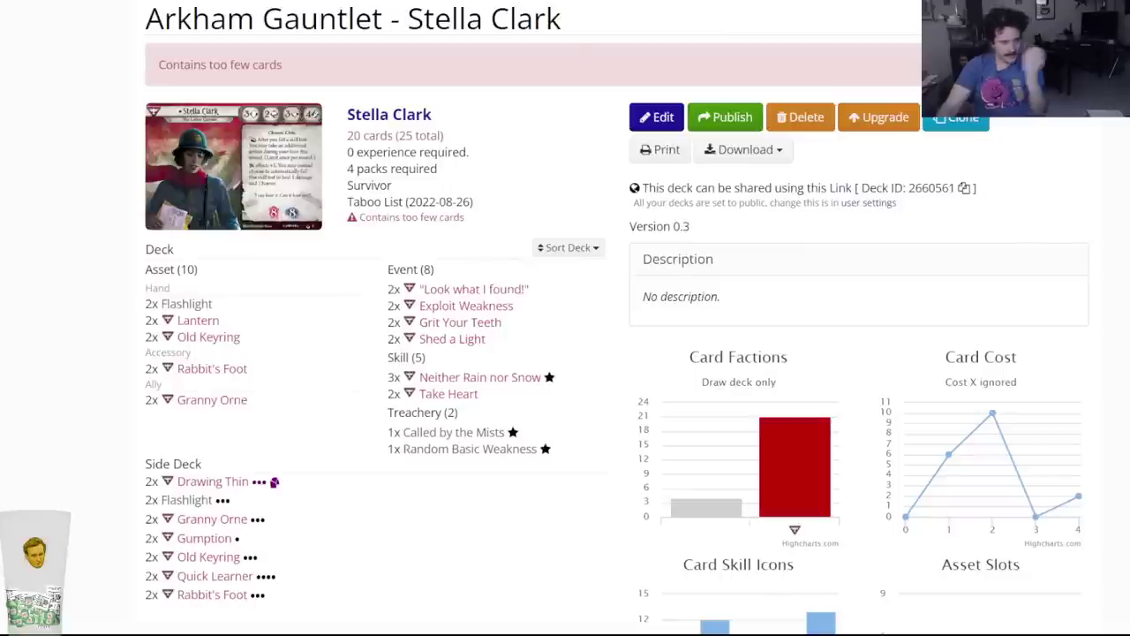
Open Stella Clark's deck for editing and add two copies of Resourceful to its main deck.
left_click(651, 121)
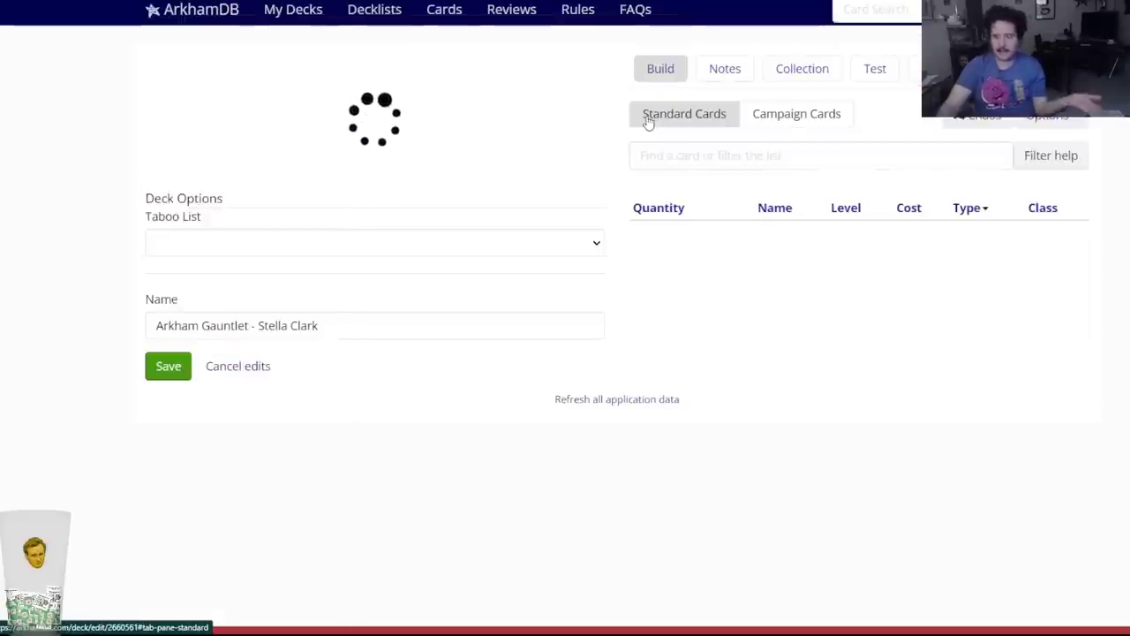
left_click(658, 154)
type("st")
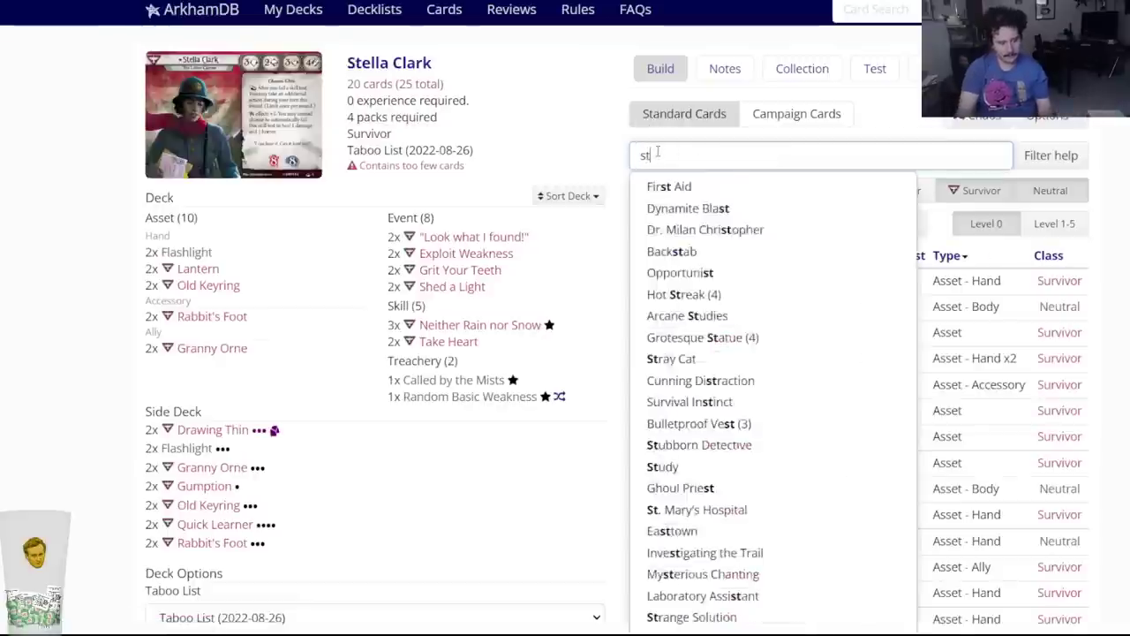
type("ella")
left_click_drag(669, 155, 582, 156)
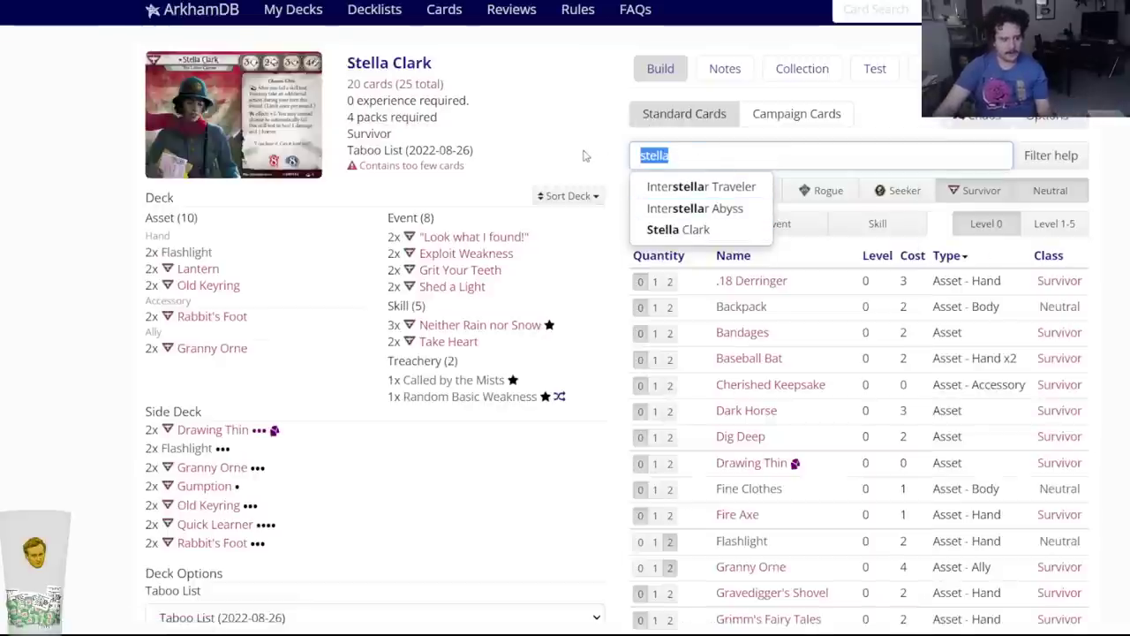
key("BackSpace")
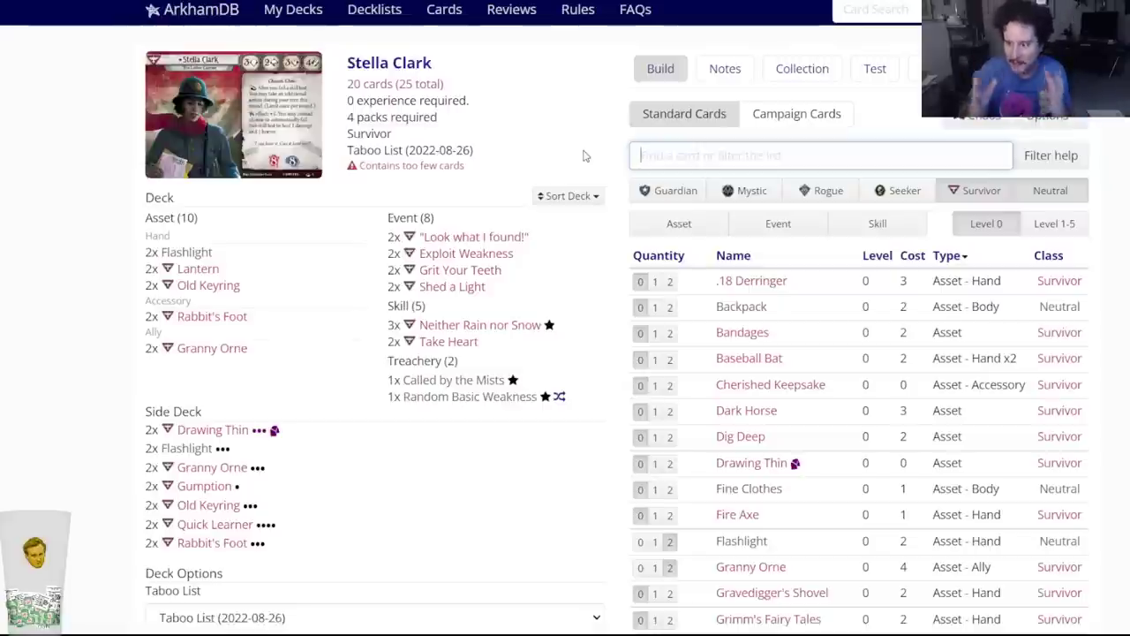
type("resourc")
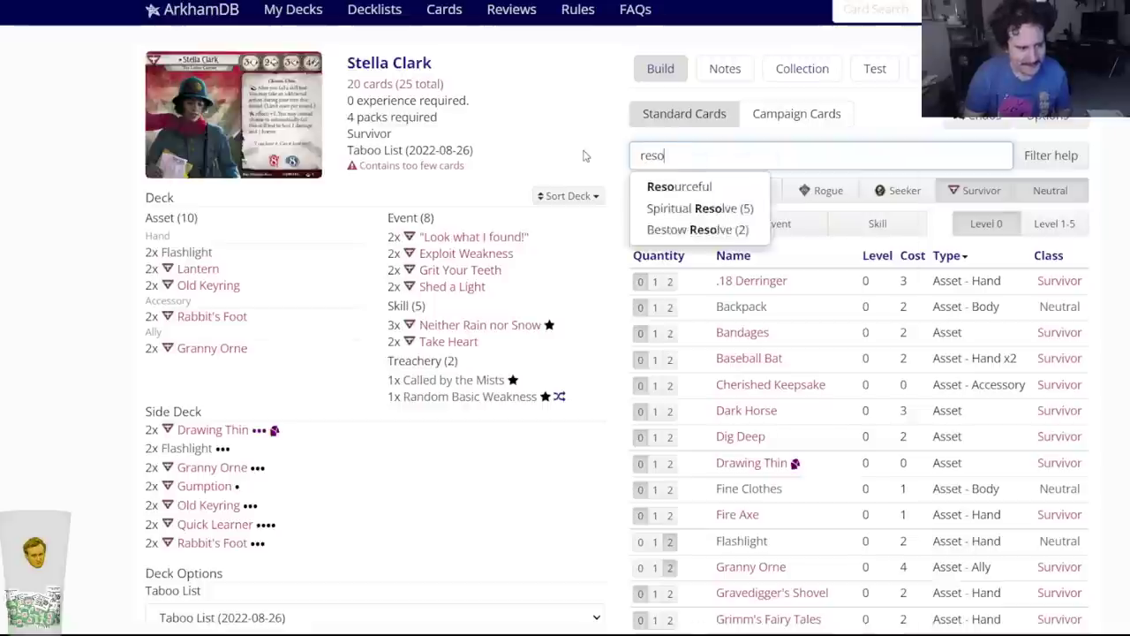
left_click(708, 194)
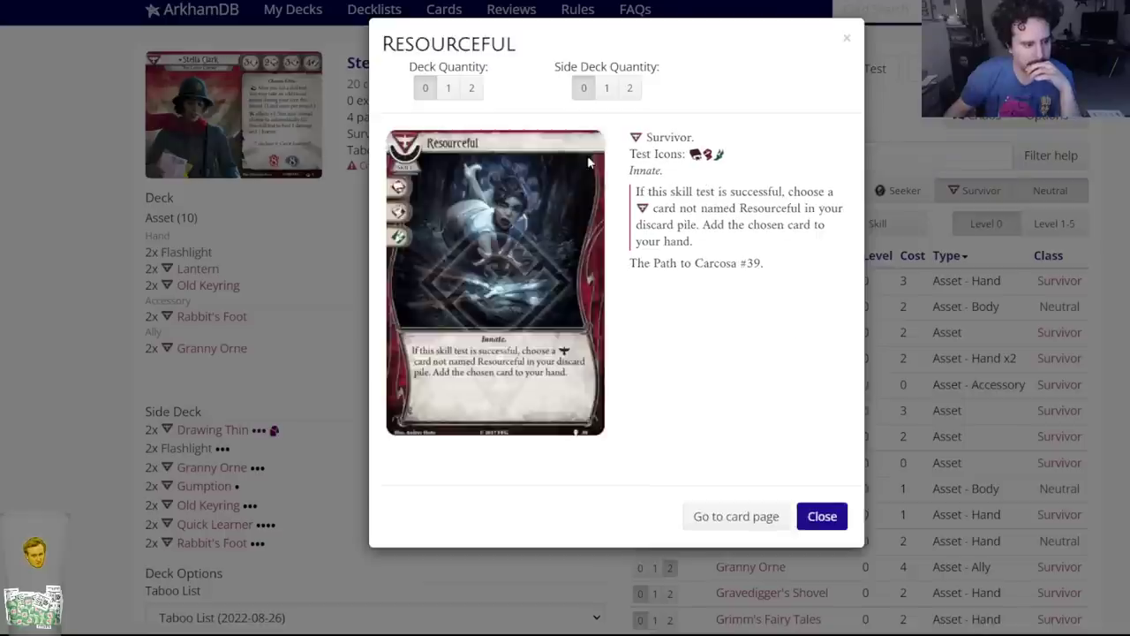
left_click(472, 87)
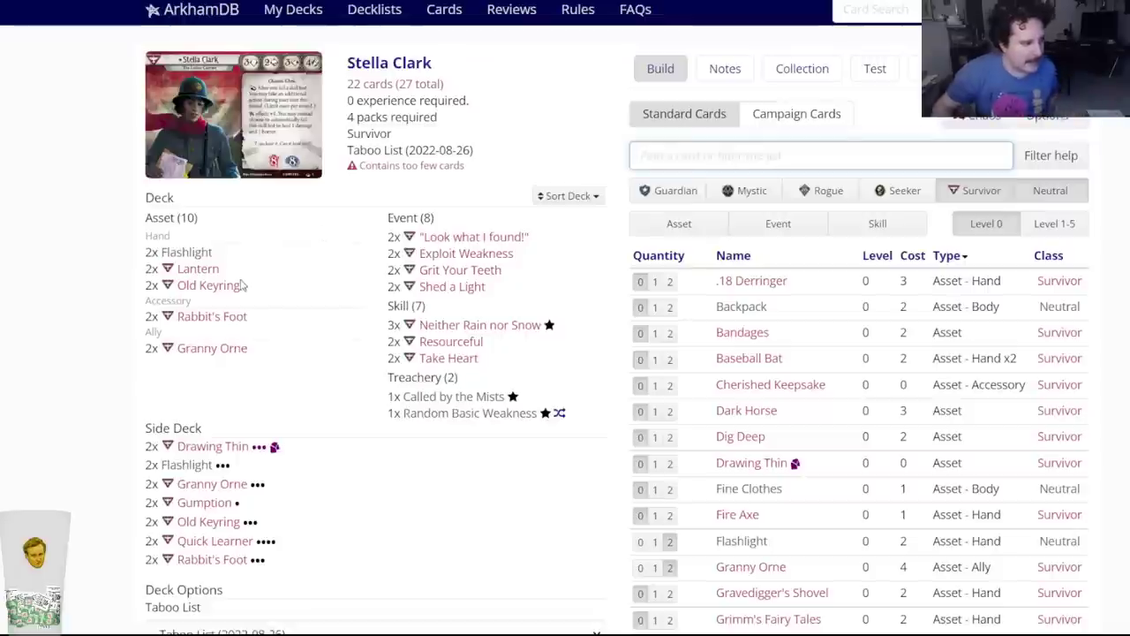
mouse_move(239, 285)
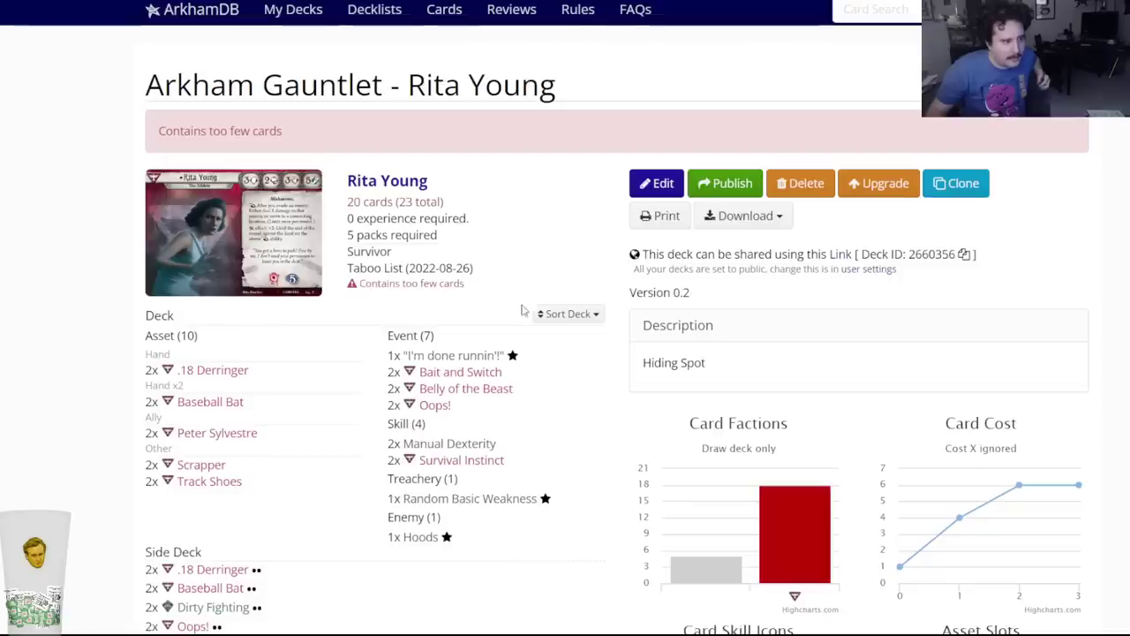
Open Rita Young's deck for editing and add two copies of the level 0 Dumb Luck to its main deck.
left_click(653, 183)
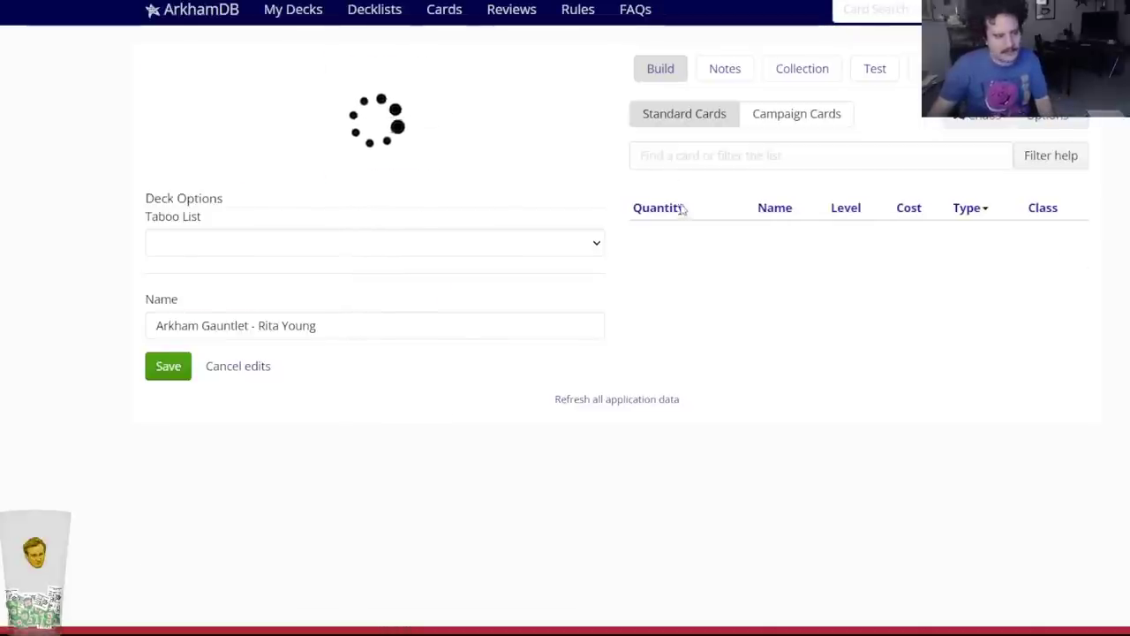
left_click(661, 158)
type("dumb")
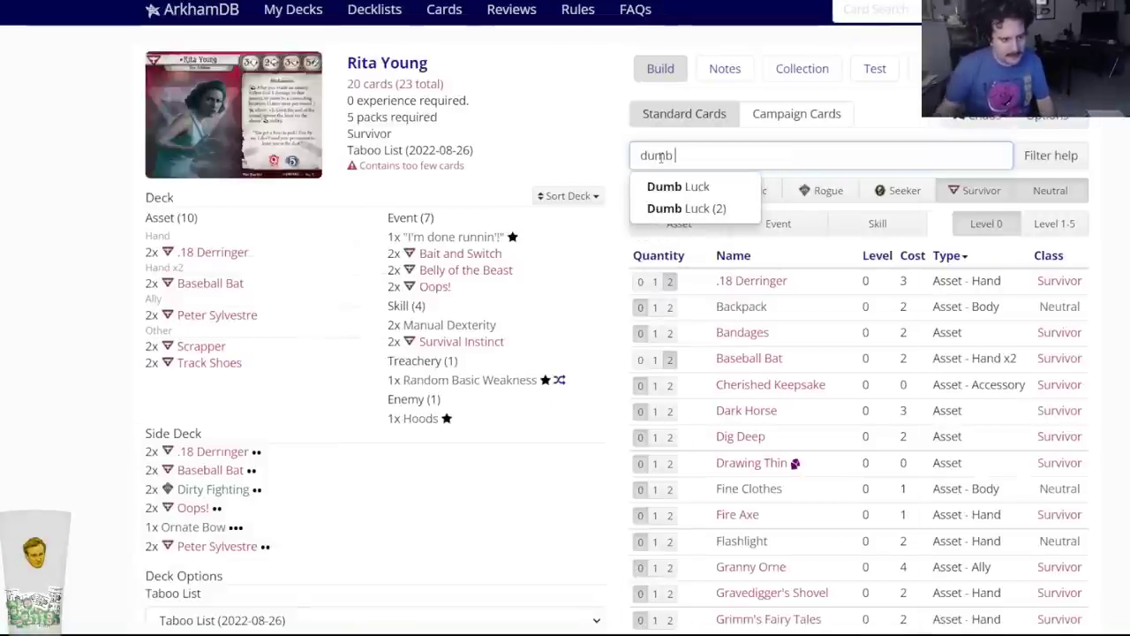
key("Return")
left_click(477, 88)
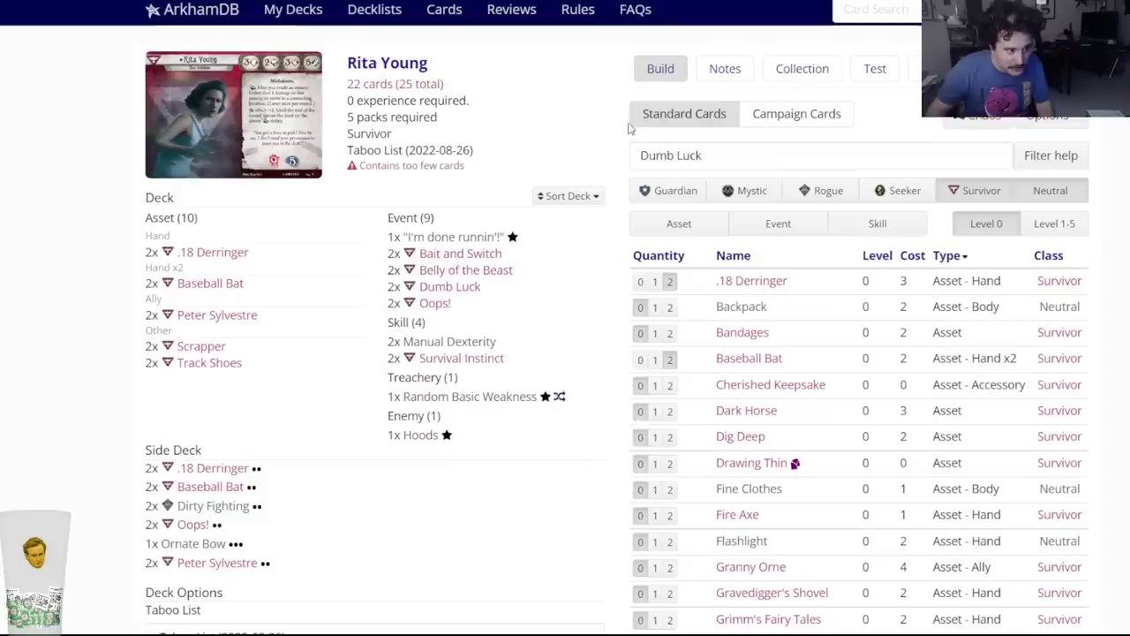
Add two copies of the level 2 Dumb Luck to the side deck of Rita Young's deck.
type("dumb")
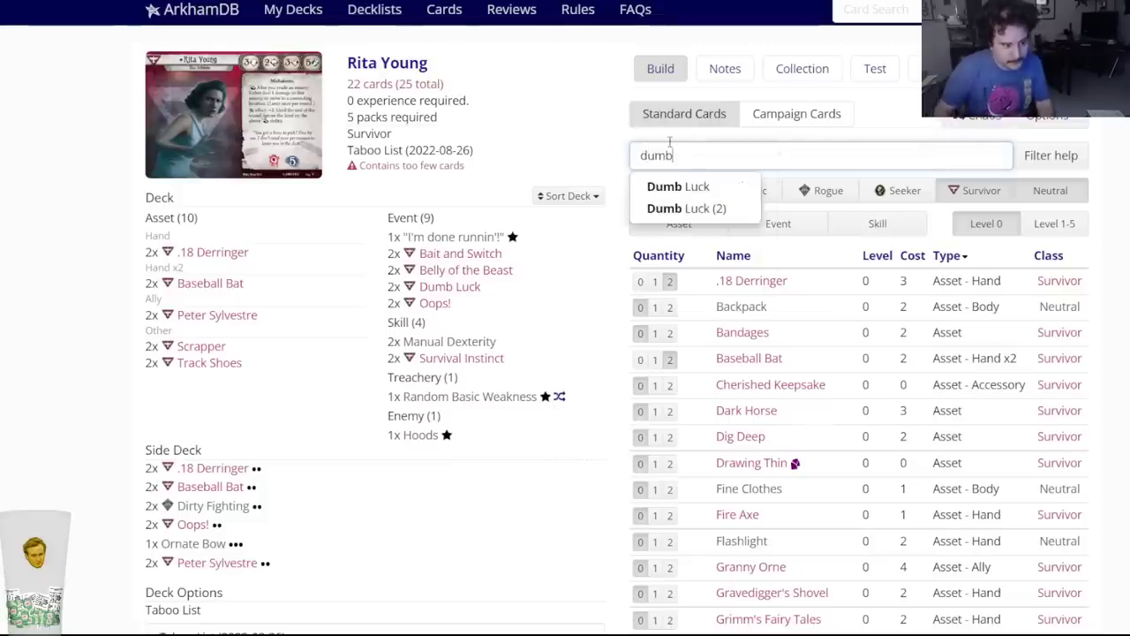
left_click(682, 207)
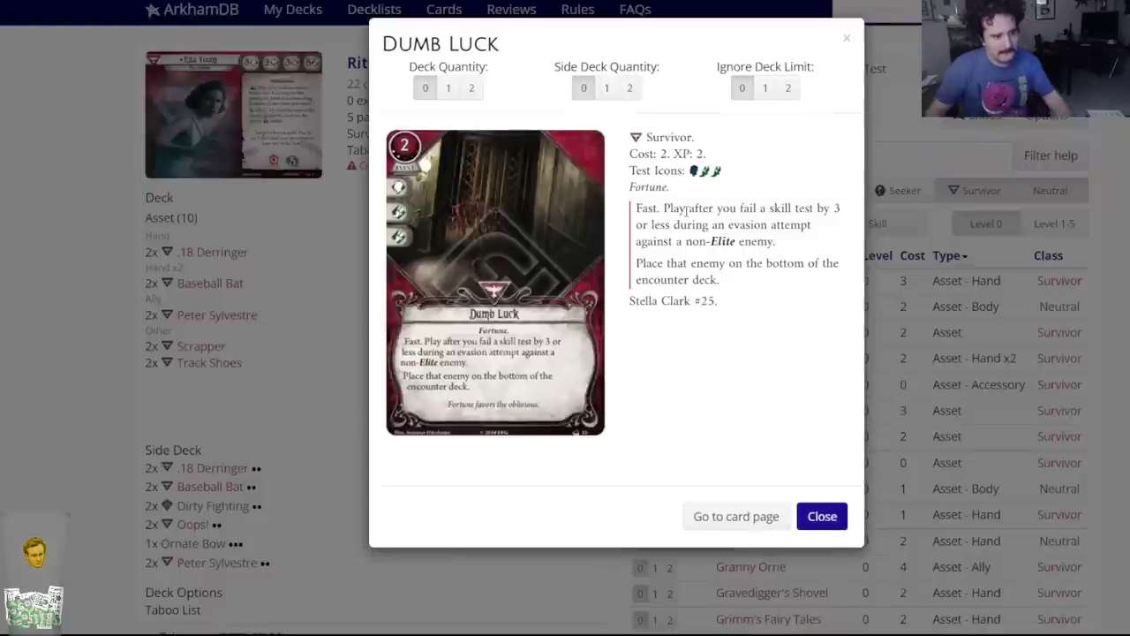
left_click(630, 87)
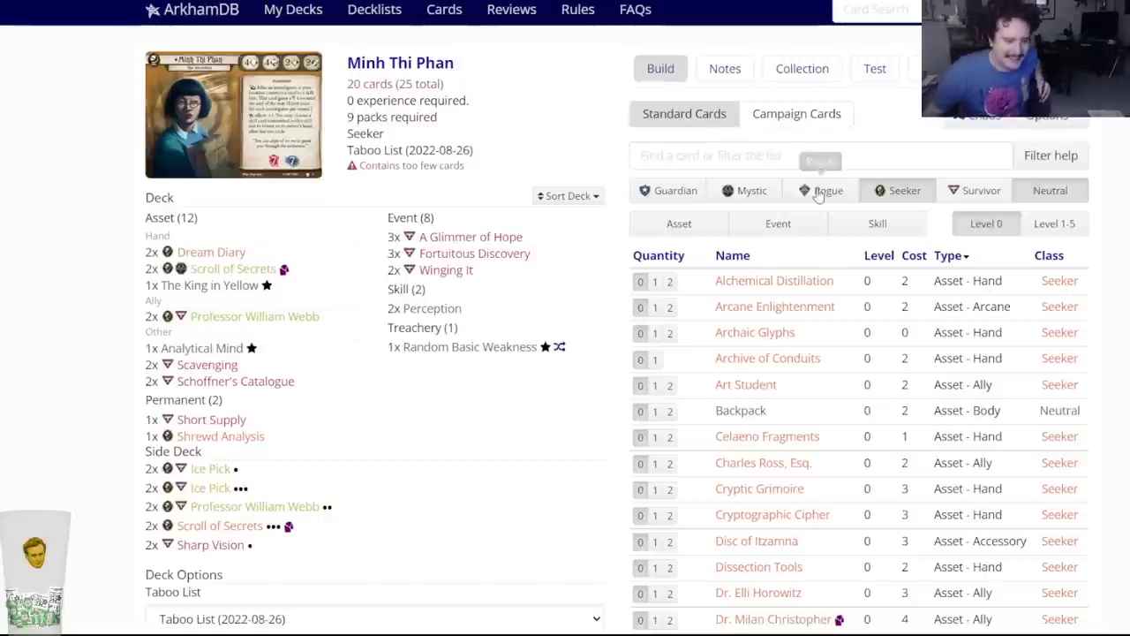
Add two copies each of the level 0 skills Inquiring Mind and True Understanding to Minh Thi Phan's main deck.
left_click(877, 224)
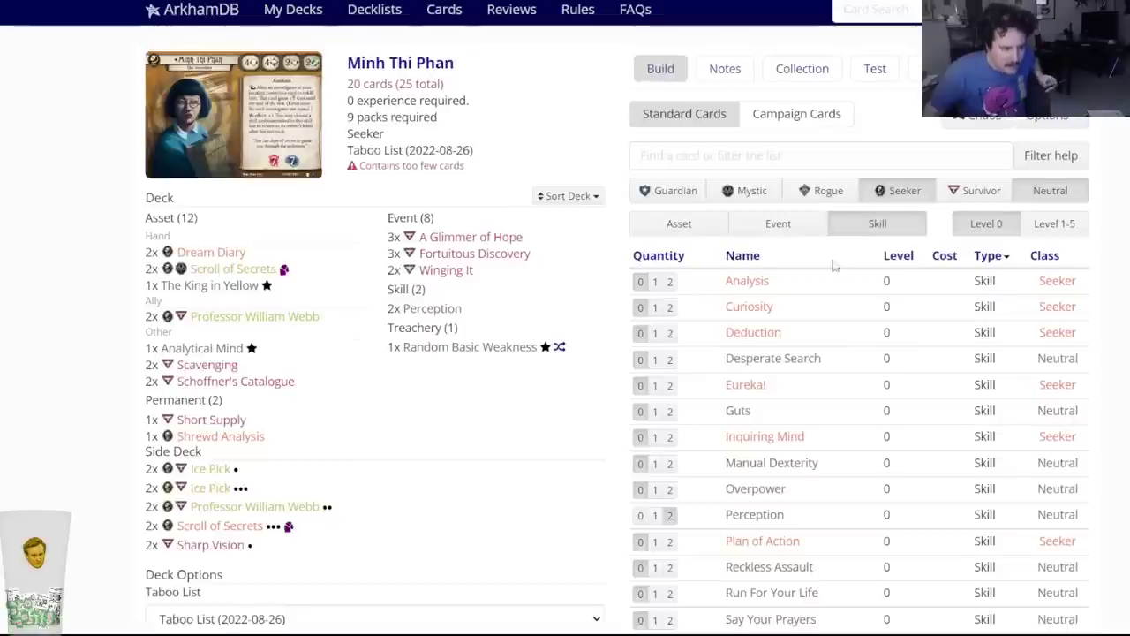
left_click(670, 437)
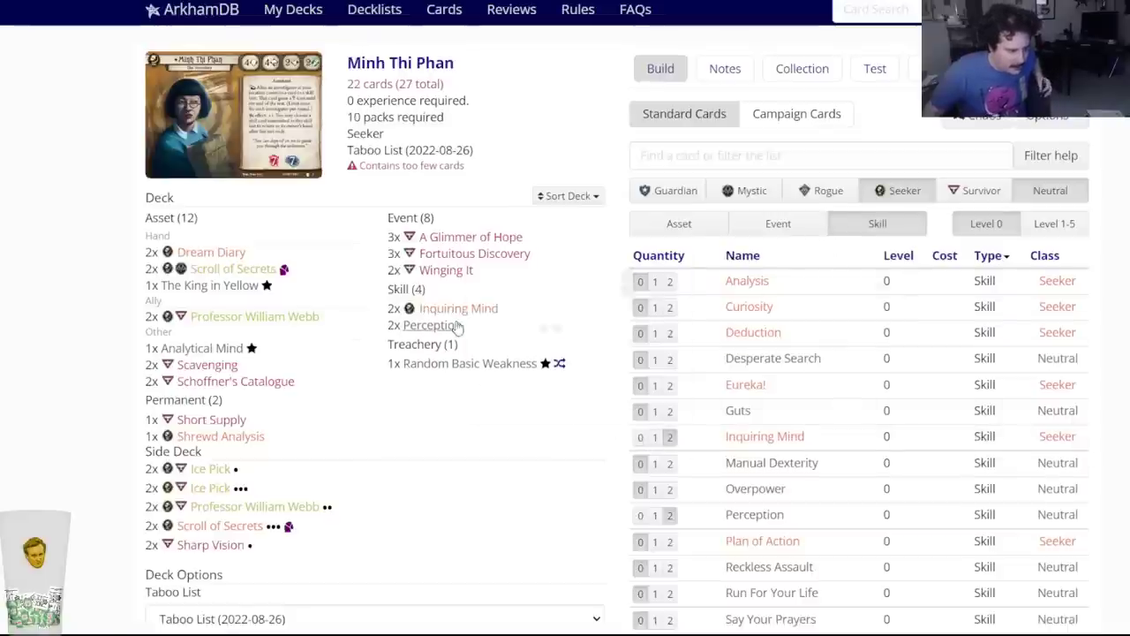
mouse_move(448, 313)
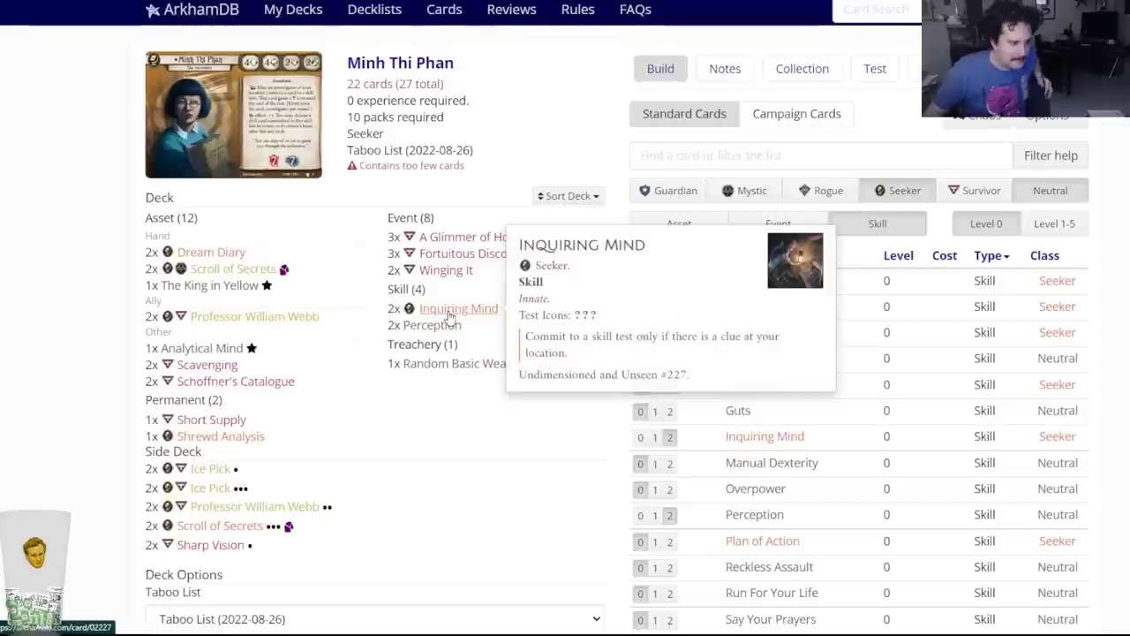
scroll(854, 472, "down", 2)
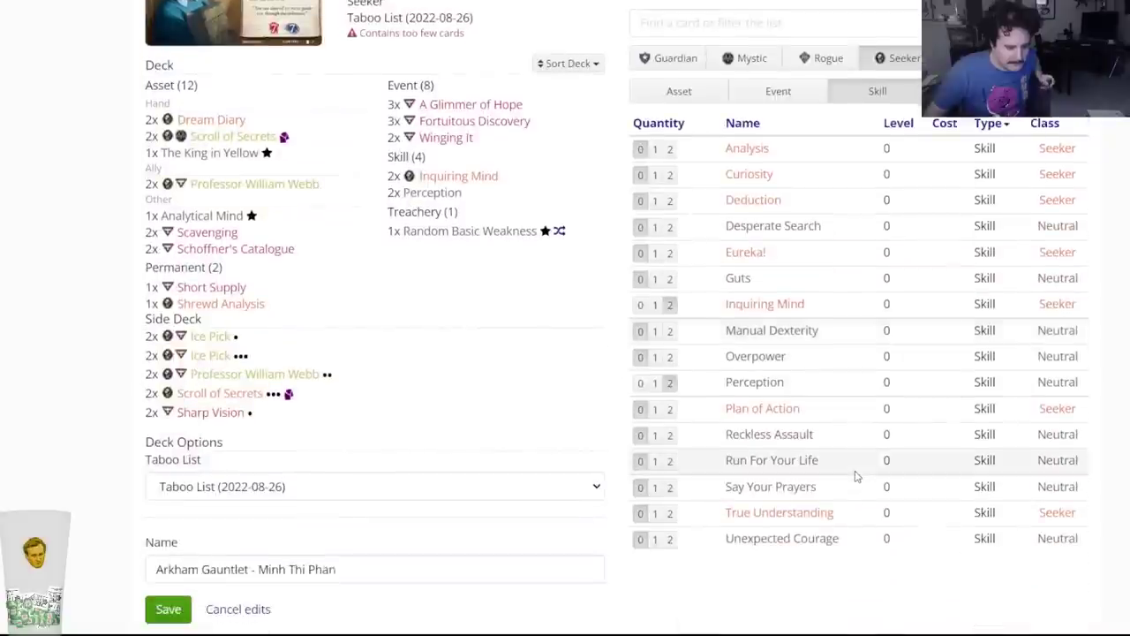
left_click(670, 512)
scroll(542, 336, "up", 1)
mouse_move(497, 285)
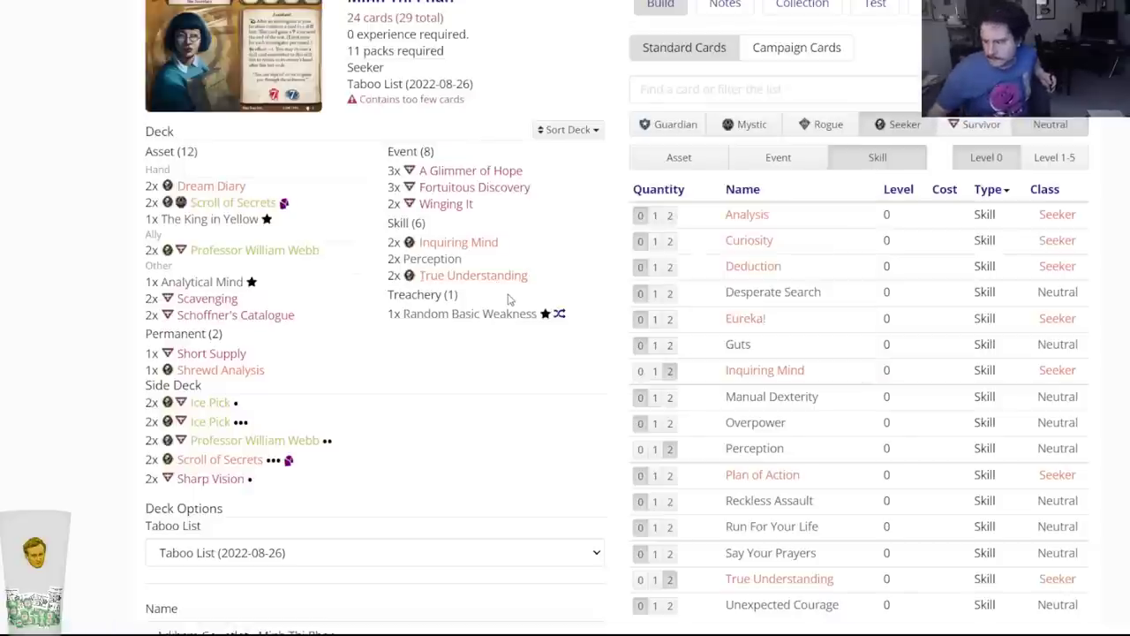
scroll(565, 212, "up", 2)
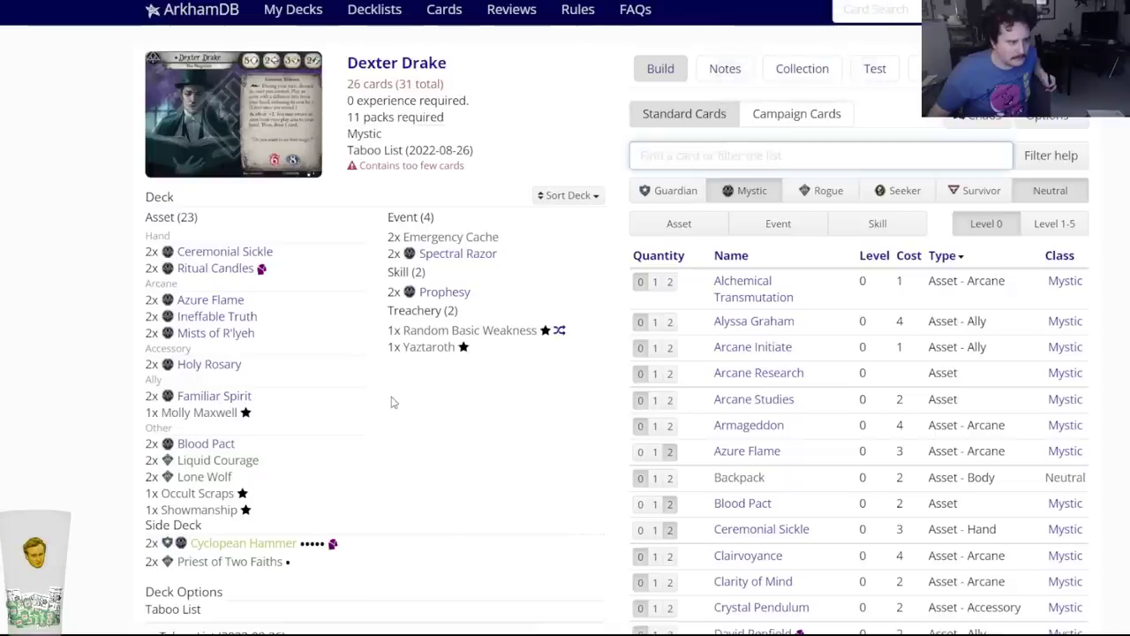
Examine the level 0 Rogue cards available for Dexter Drake's deck.
scroll(391, 398, "down", 1)
scroll(391, 399, "up", 1)
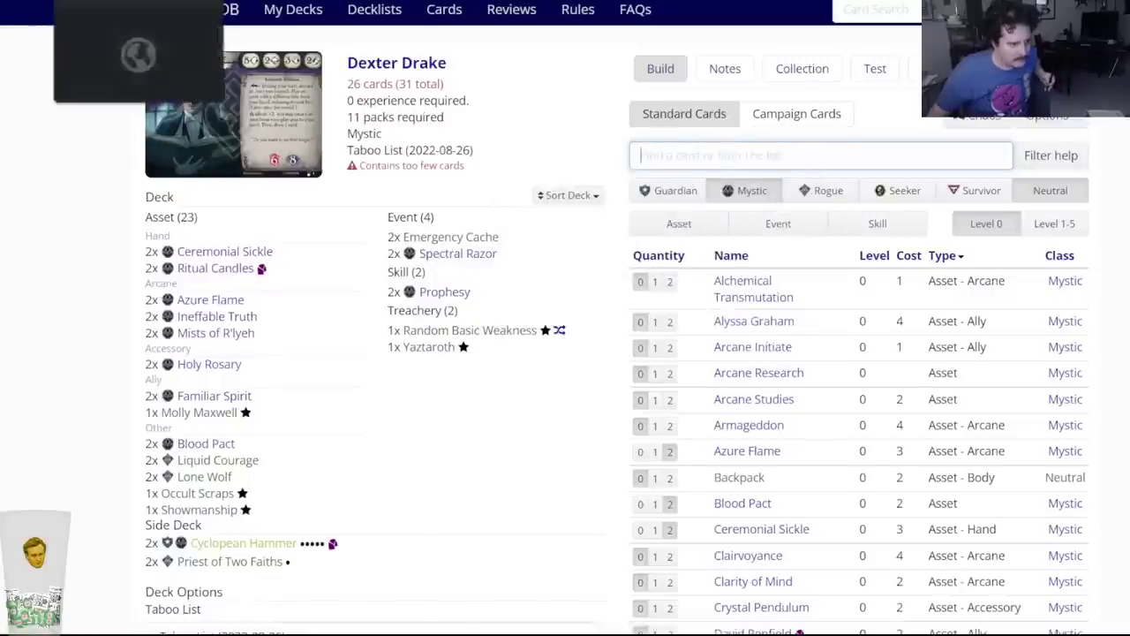
left_click(835, 192)
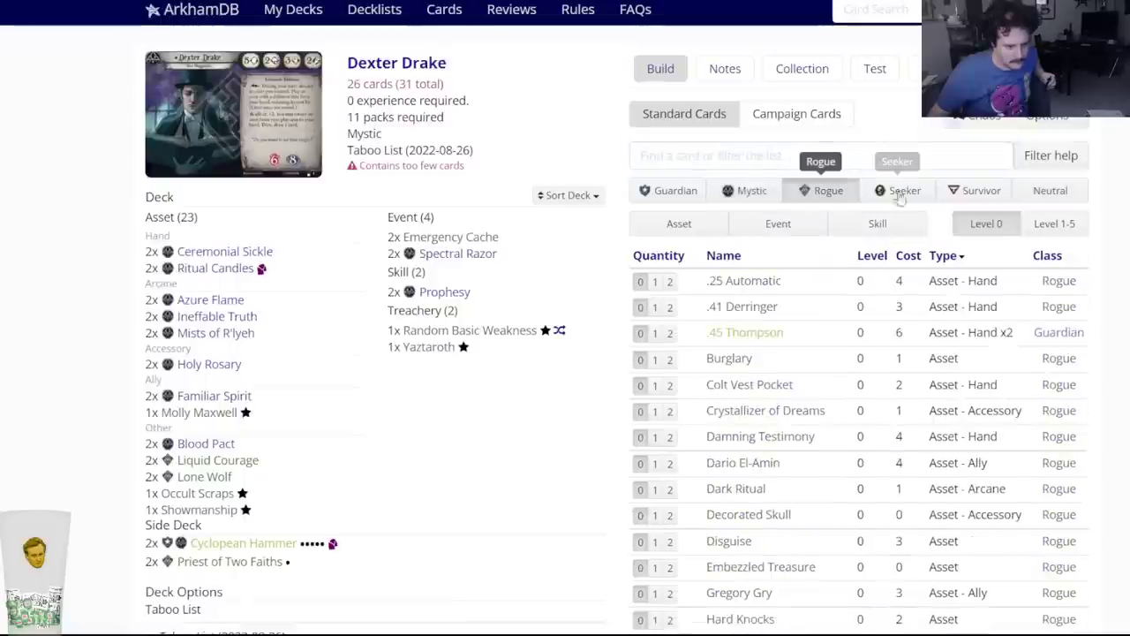
left_click(1055, 224)
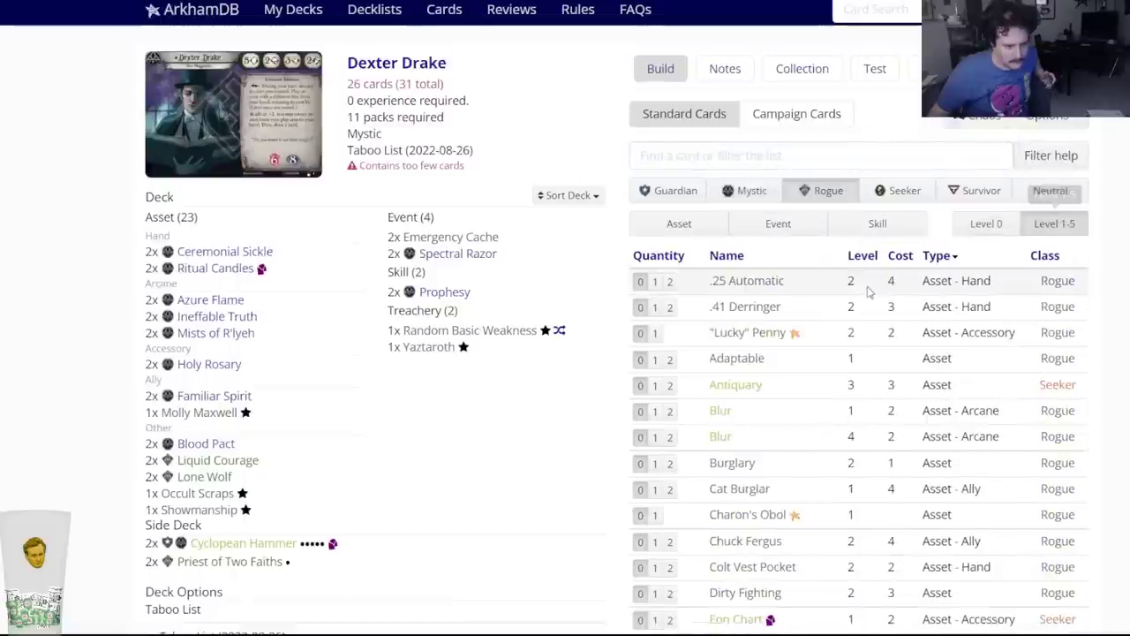
left_click(984, 225)
scroll(821, 384, "down", 2)
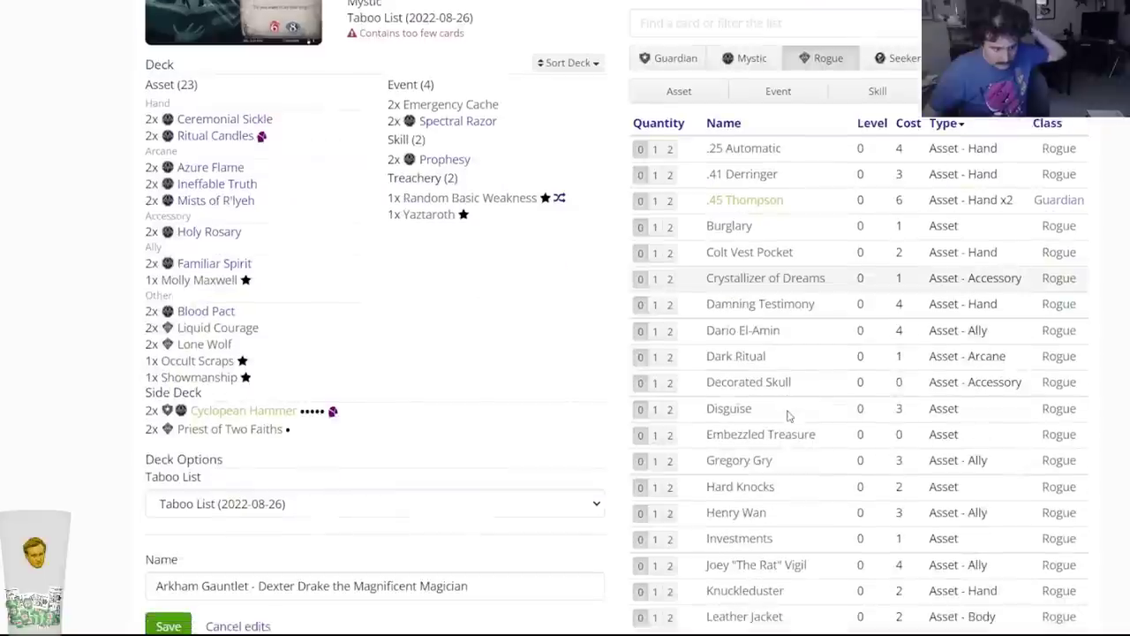
scroll(789, 416, "down", 2)
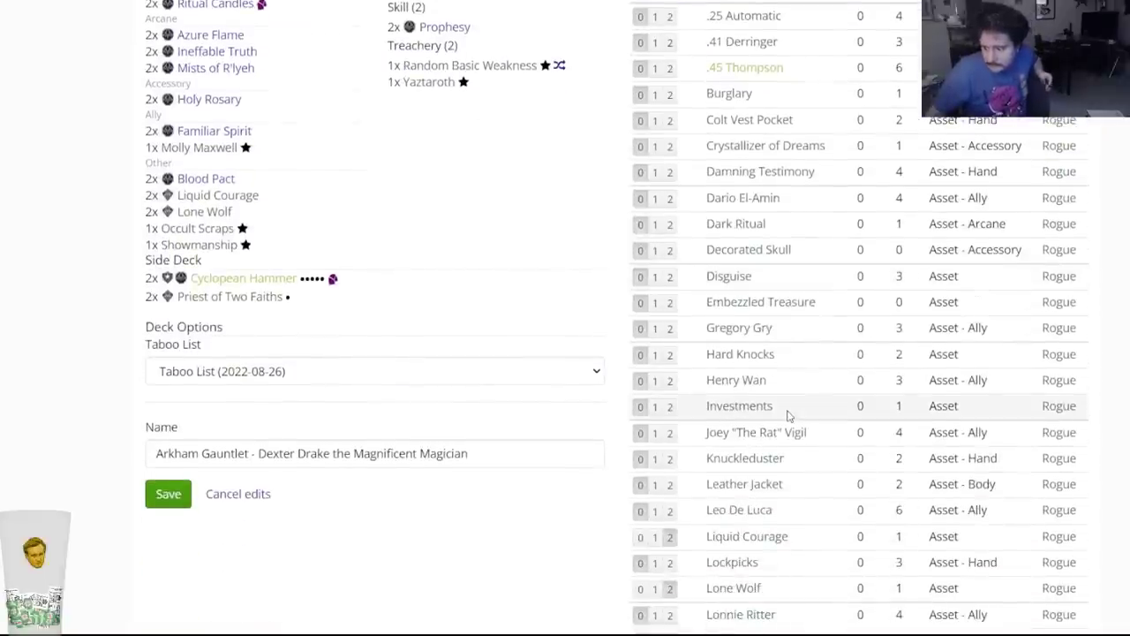
scroll(481, 521, "down", 2)
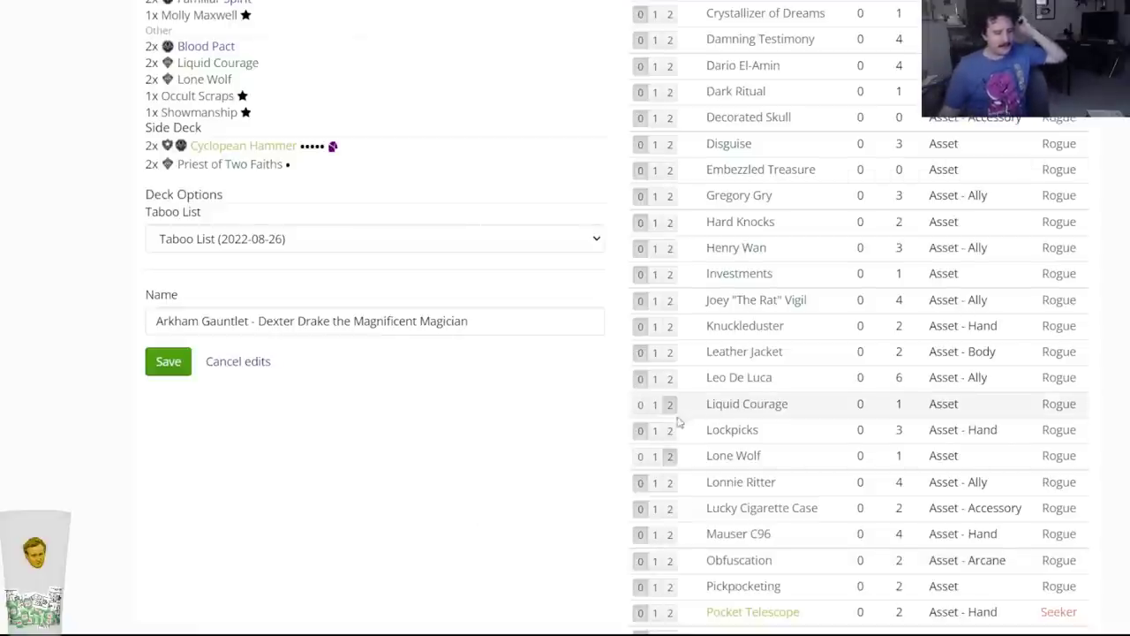
scroll(533, 467, "down", 3)
scroll(570, 273, "up", 1)
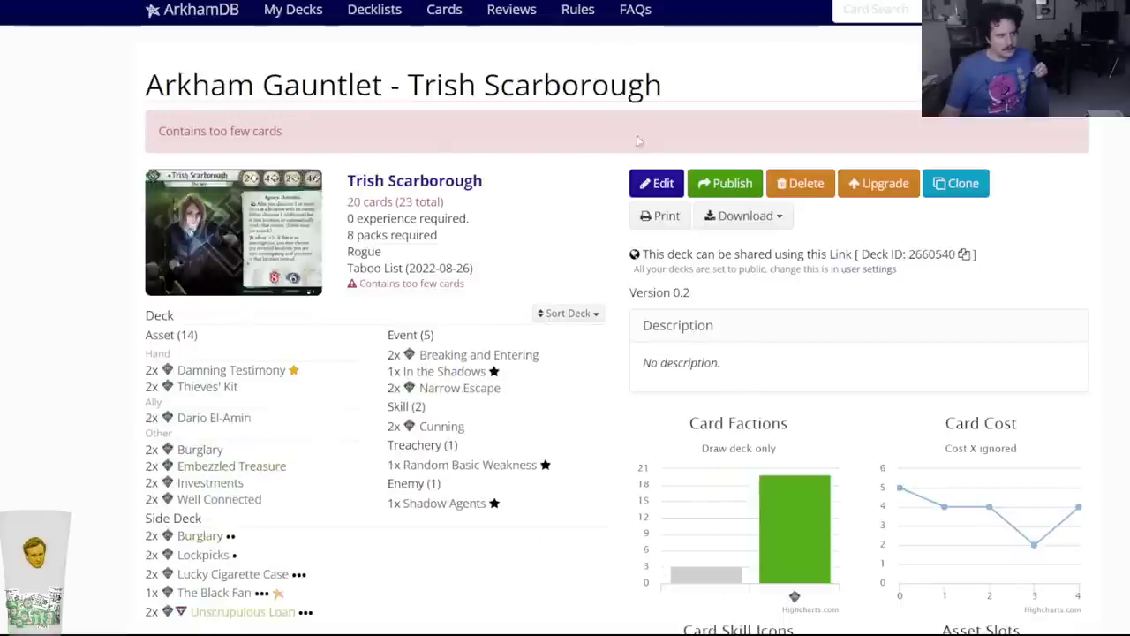
Open Trish Scarborough's deck for editing and add two copies of Obfuscation to its main deck.
left_click(655, 194)
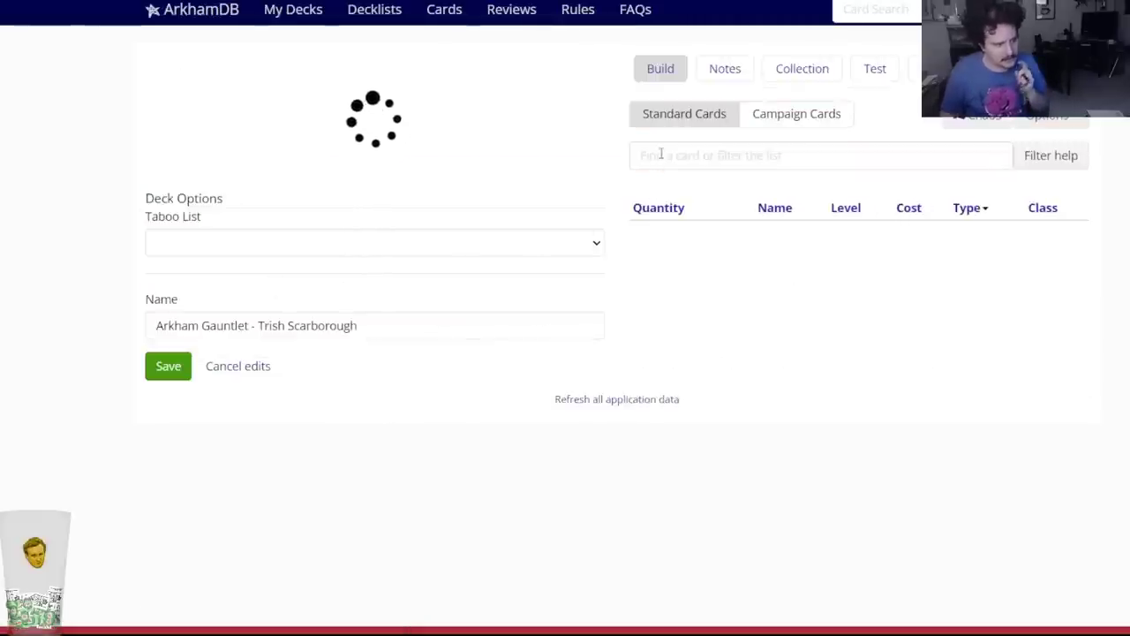
left_click(661, 154)
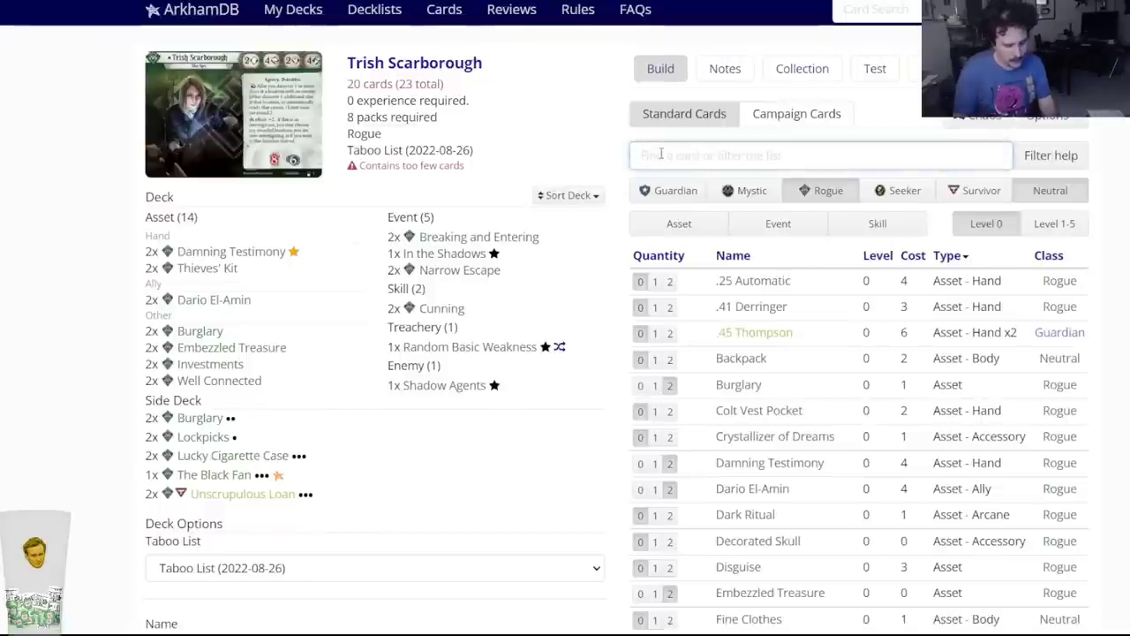
type("obfu")
left_click(698, 186)
left_click(472, 88)
left_click(336, 293)
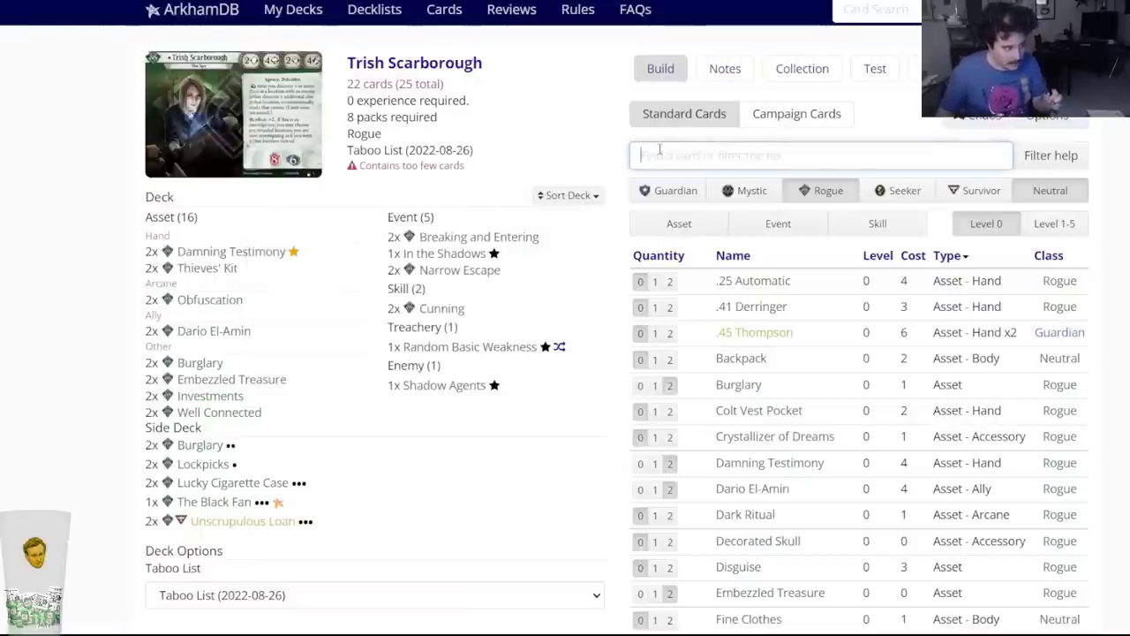
Add two copies of the level 0 Emergency Cache to Trish Scarborough's main deck.
type("emerg")
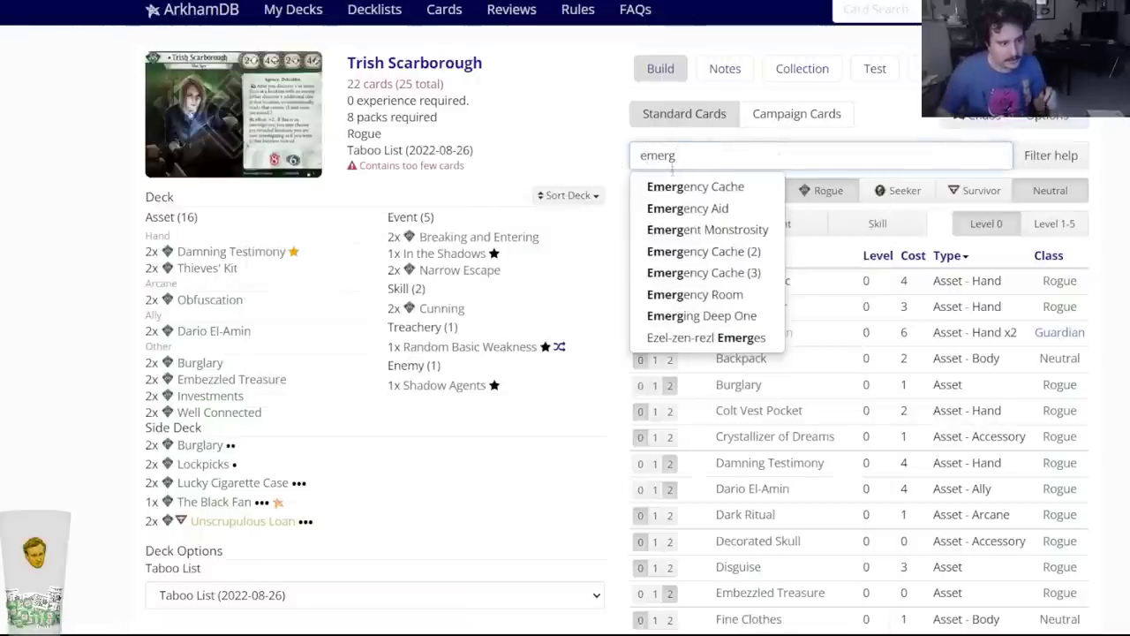
left_click(684, 187)
left_click(470, 87)
left_click(648, 155)
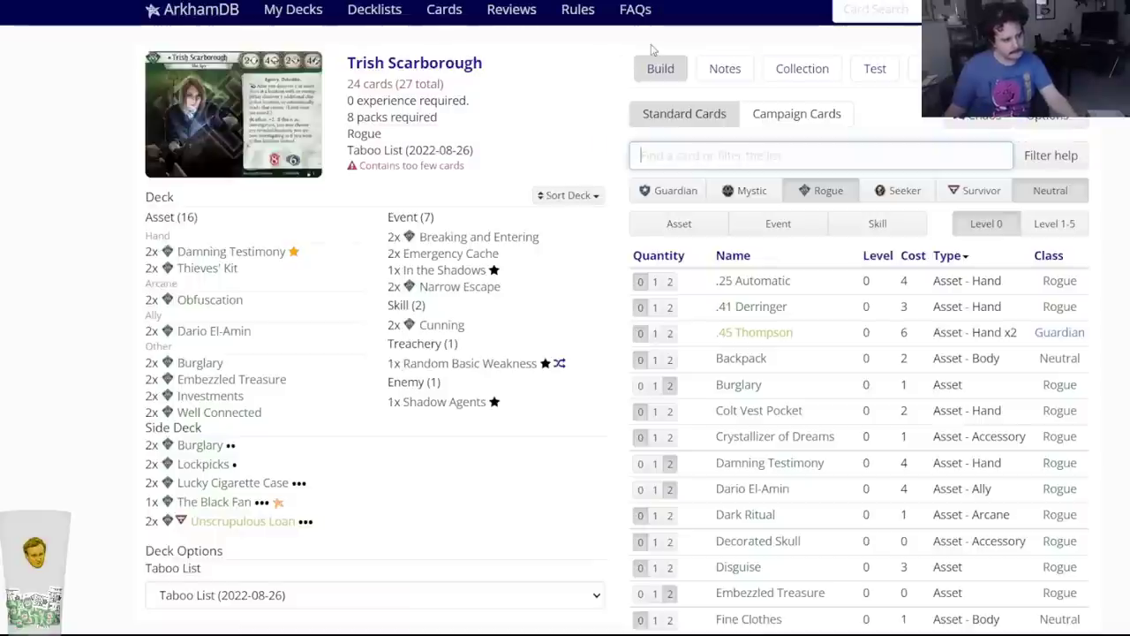
mouse_move(468, 256)
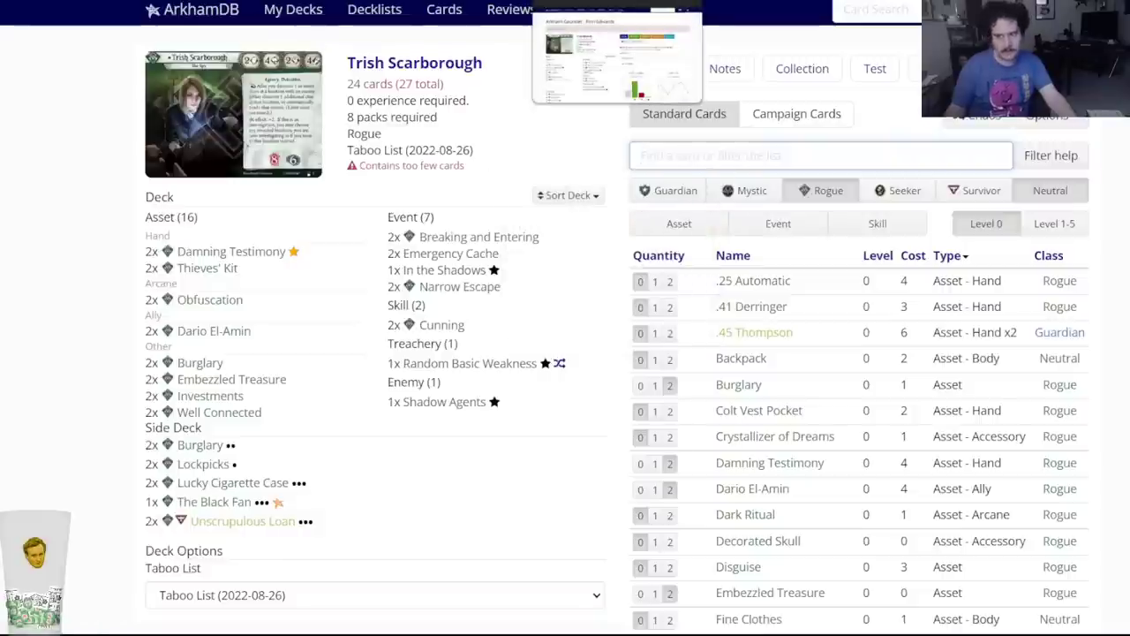
Go through the open investigator decks and the Ultimate One Collection Challenge document in Google Docs, ending at Daisy Walker's deck.
key("ctrl+Tab")
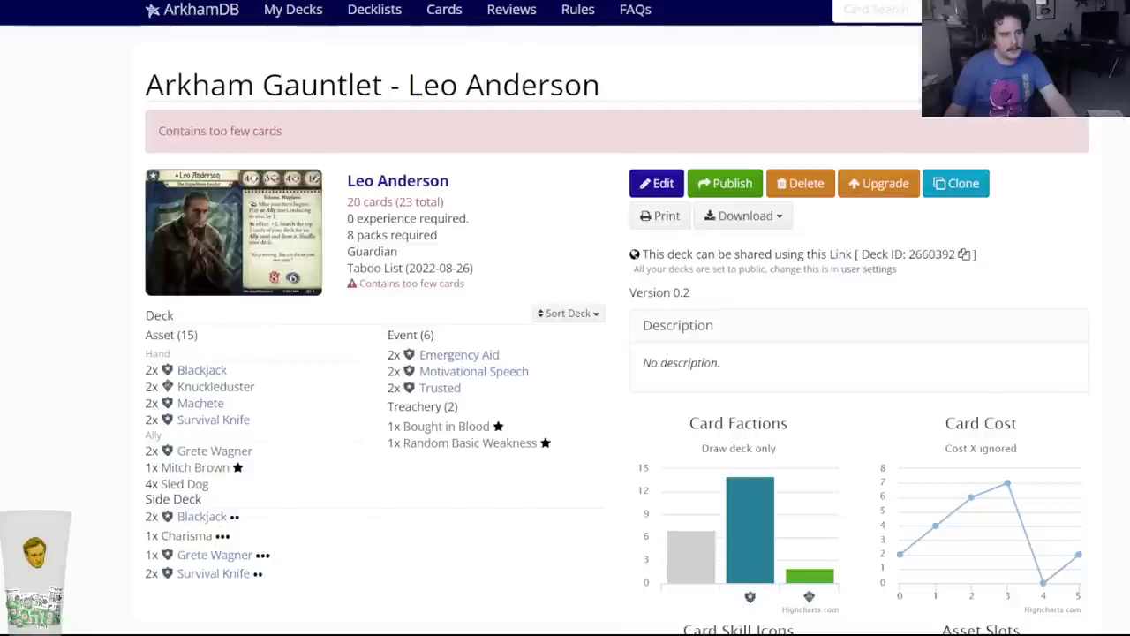
key("ctrl+Tab")
key("ctrl+Tab")
key("ctrl+Tab")
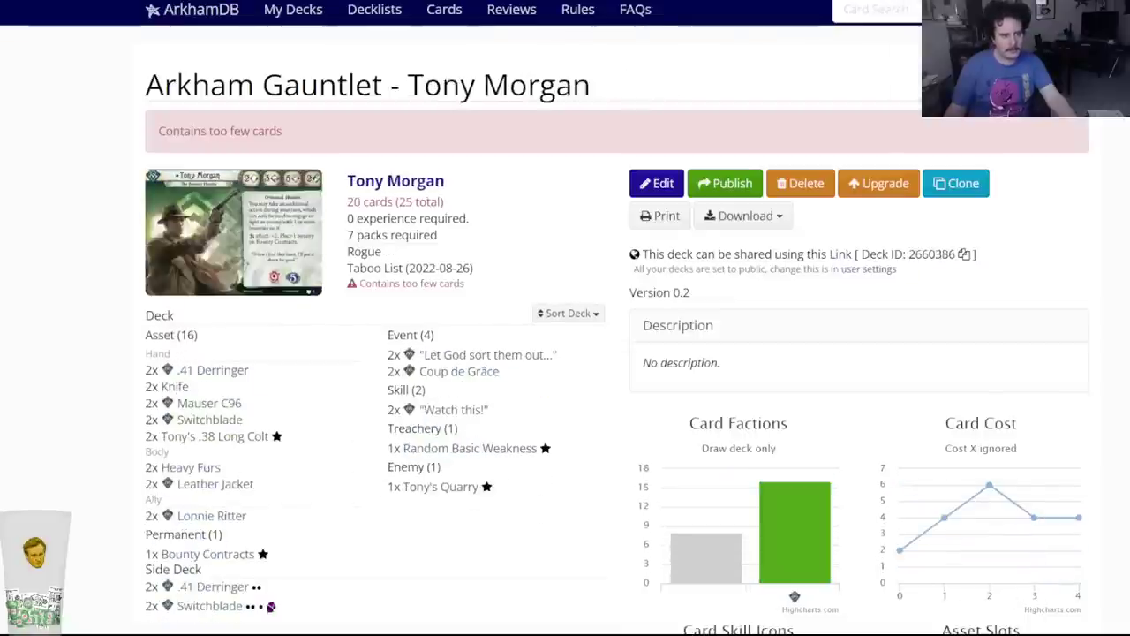
mouse_move(1029, 508)
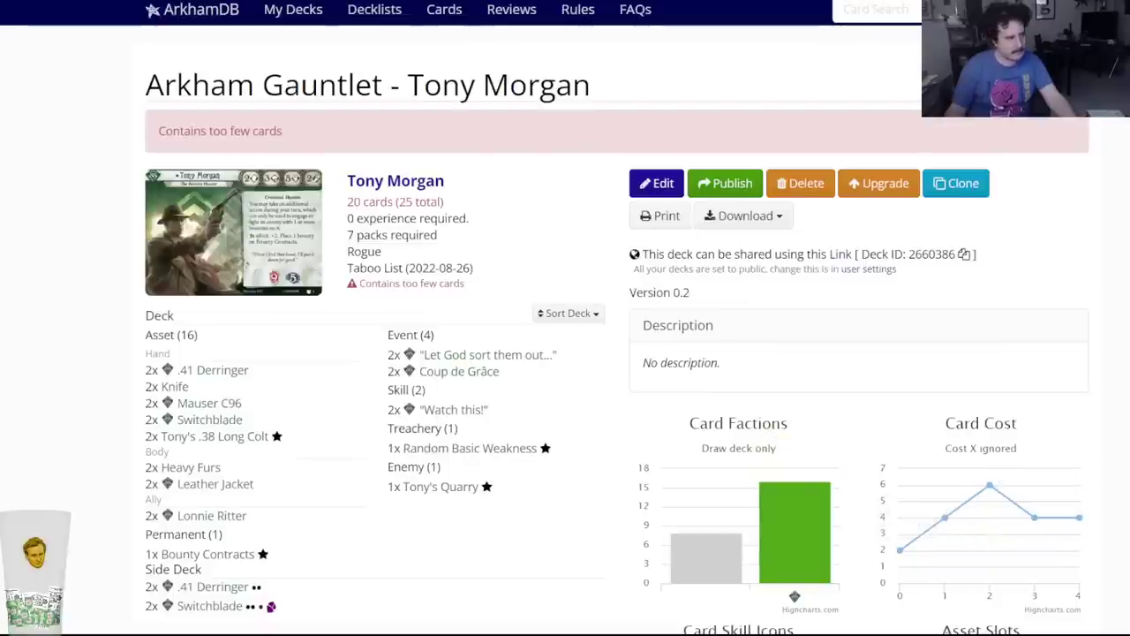
key("ctrl+Tab")
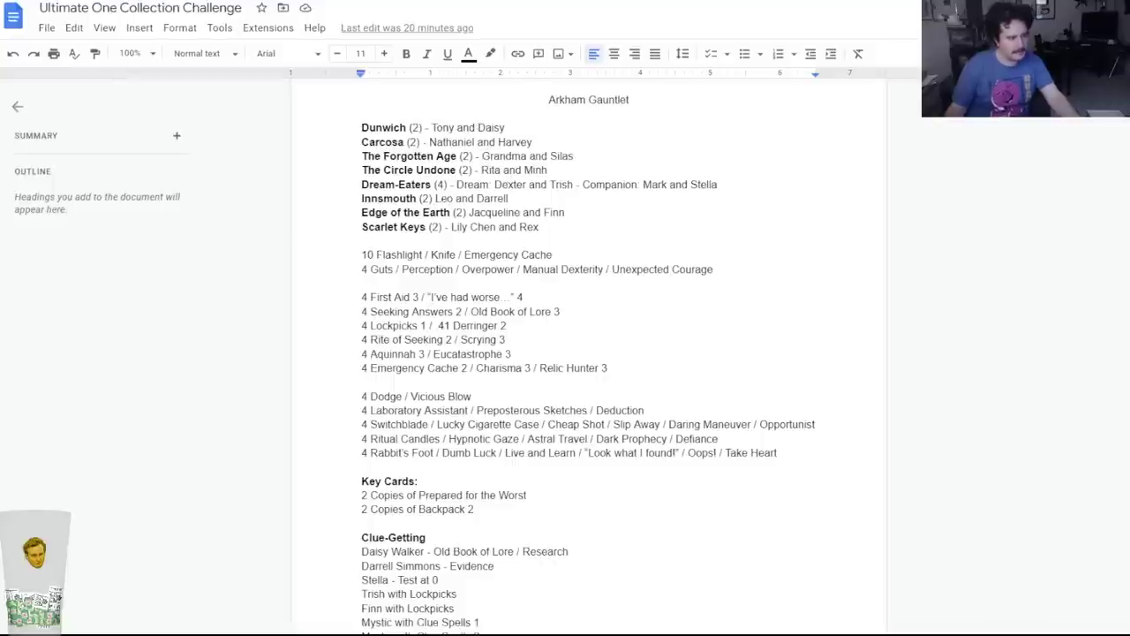
key("ctrl+Tab")
key("ctrl+Tab")
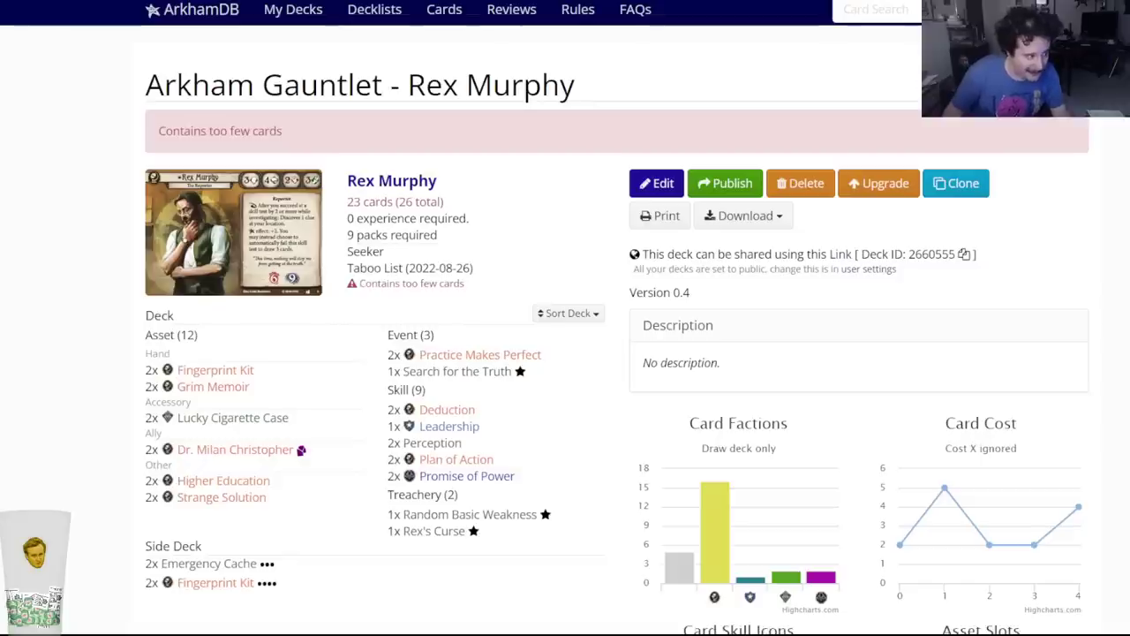
key("ctrl+Tab")
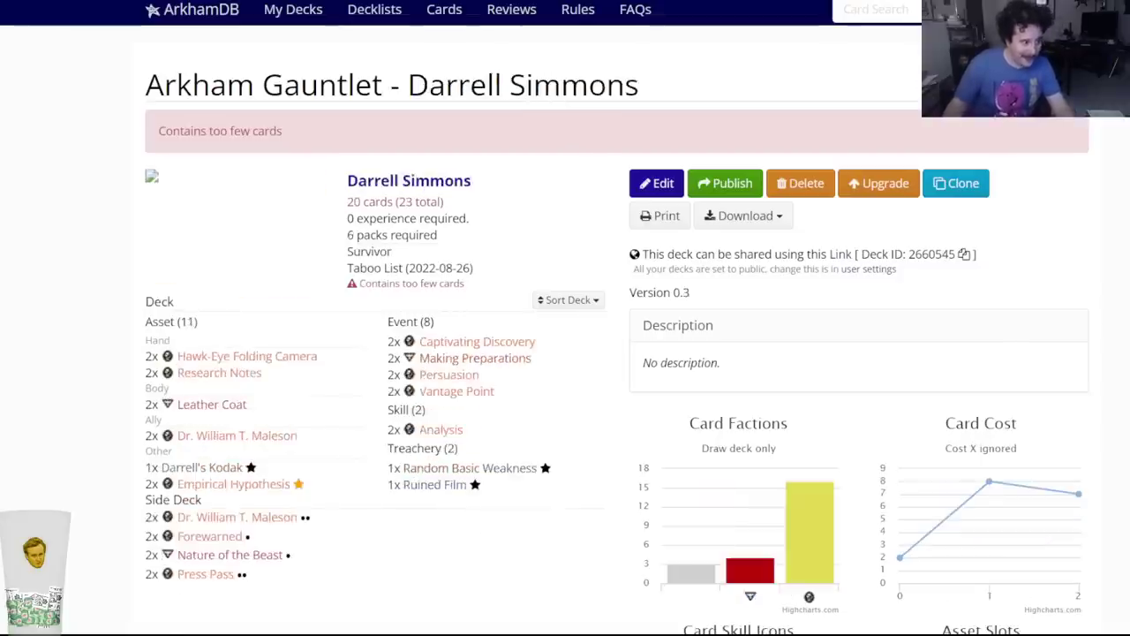
key("ctrl+Tab")
Open Daisy Walker's deck for editing and add one copy of the level 2 Blasphemous Covenant to its side deck.
left_click(654, 180)
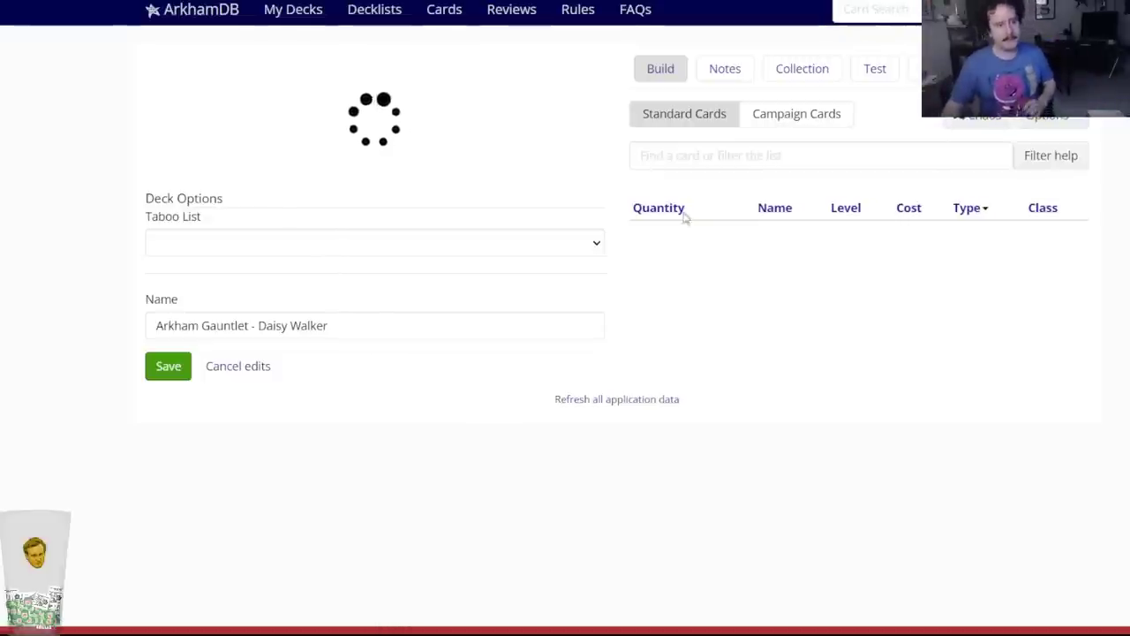
left_click(691, 157)
type("blasp")
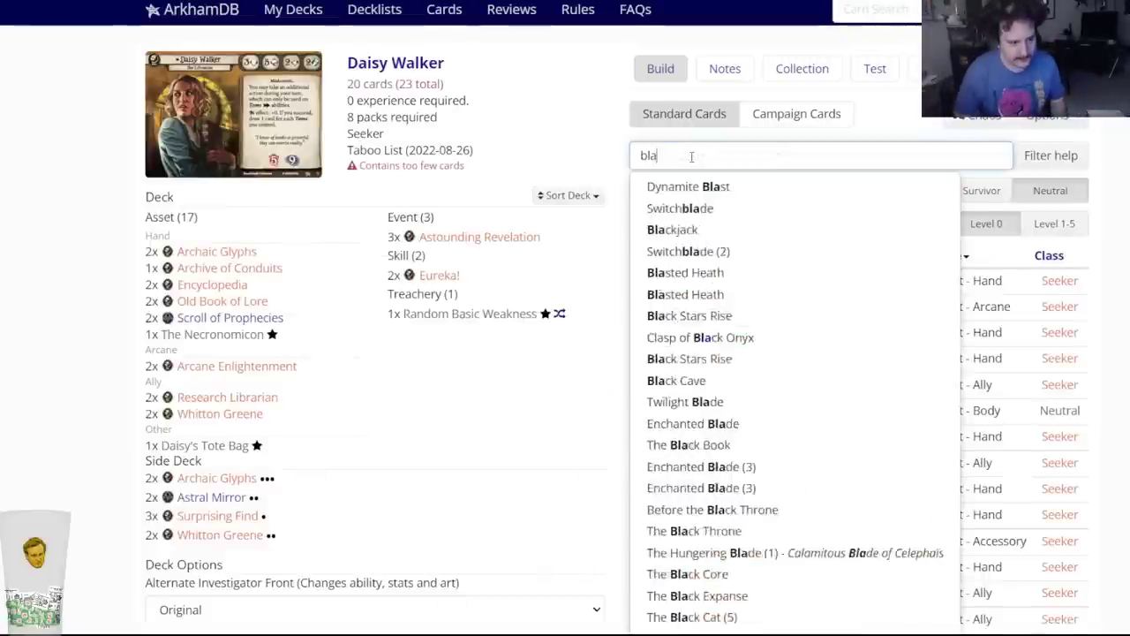
left_click(689, 181)
left_click(618, 87)
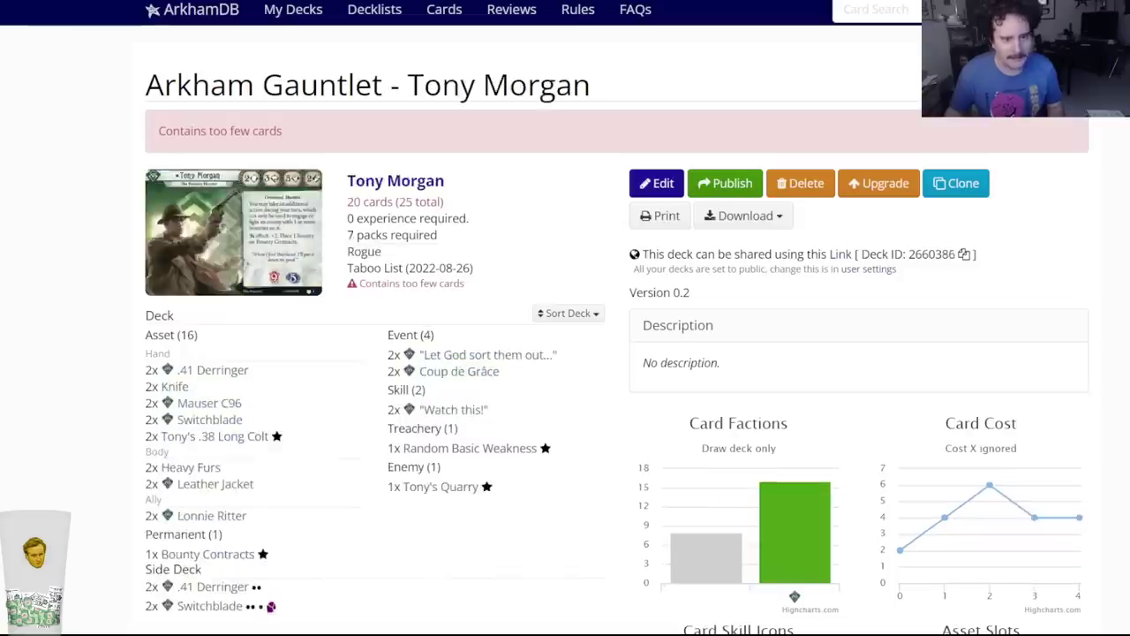
left_click(663, 186)
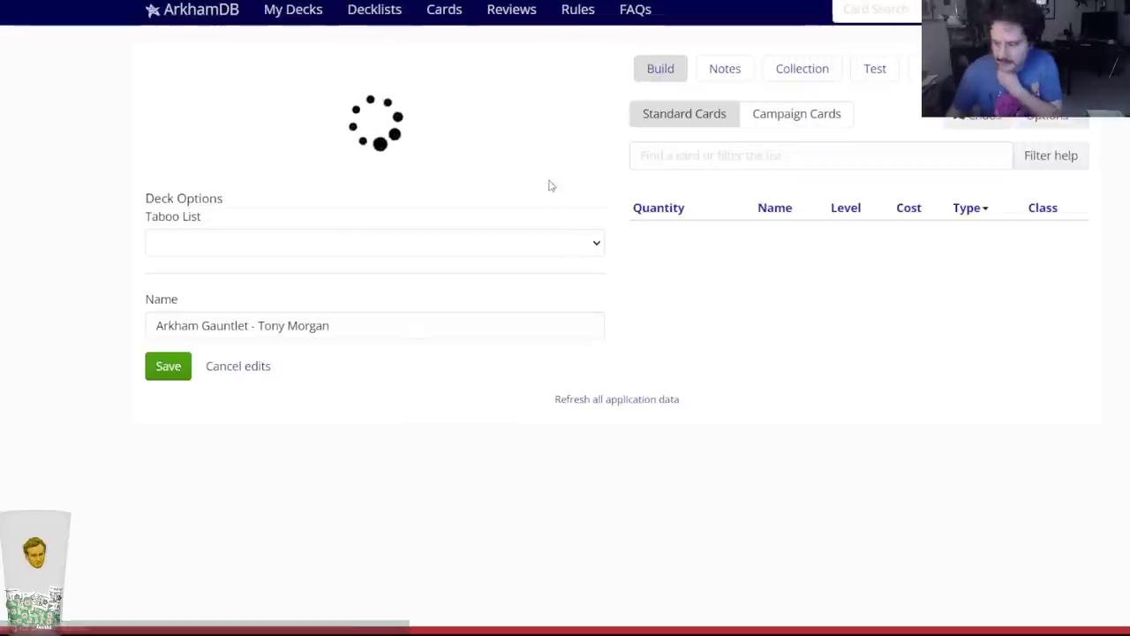
left_click(664, 156)
type("faus")
key("Down")
key("Return")
left_click(472, 87)
scroll(210, 538, "down", 1)
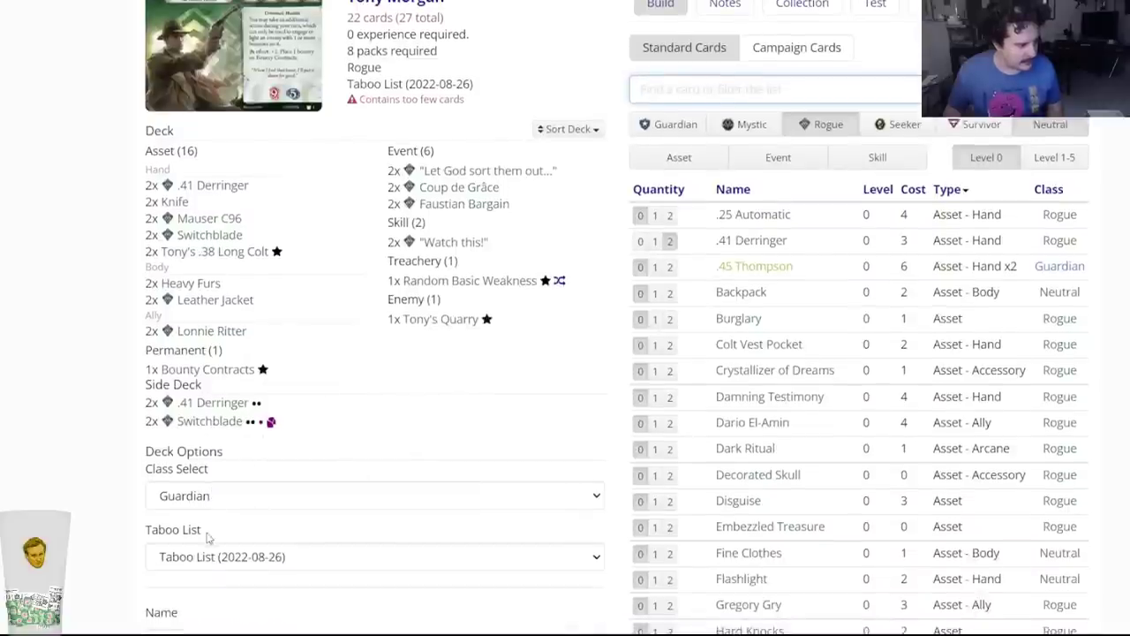
left_click(218, 497)
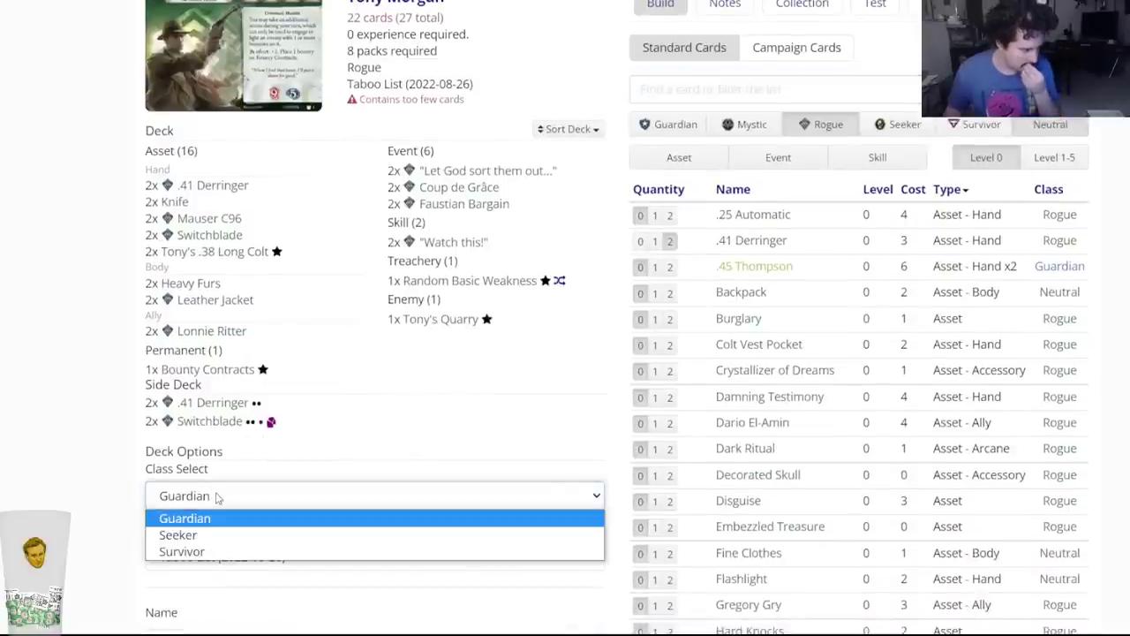
left_click(219, 497)
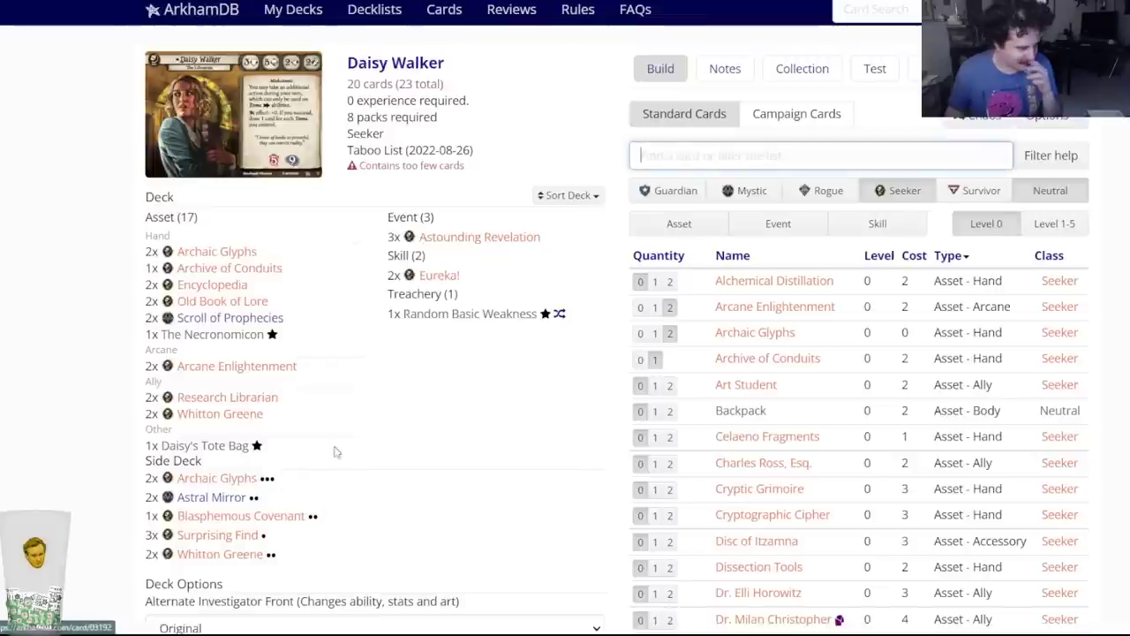
Add two copies each of Delve Too Deep and Deny Existence to Daisy Walker's main deck.
left_click(668, 164)
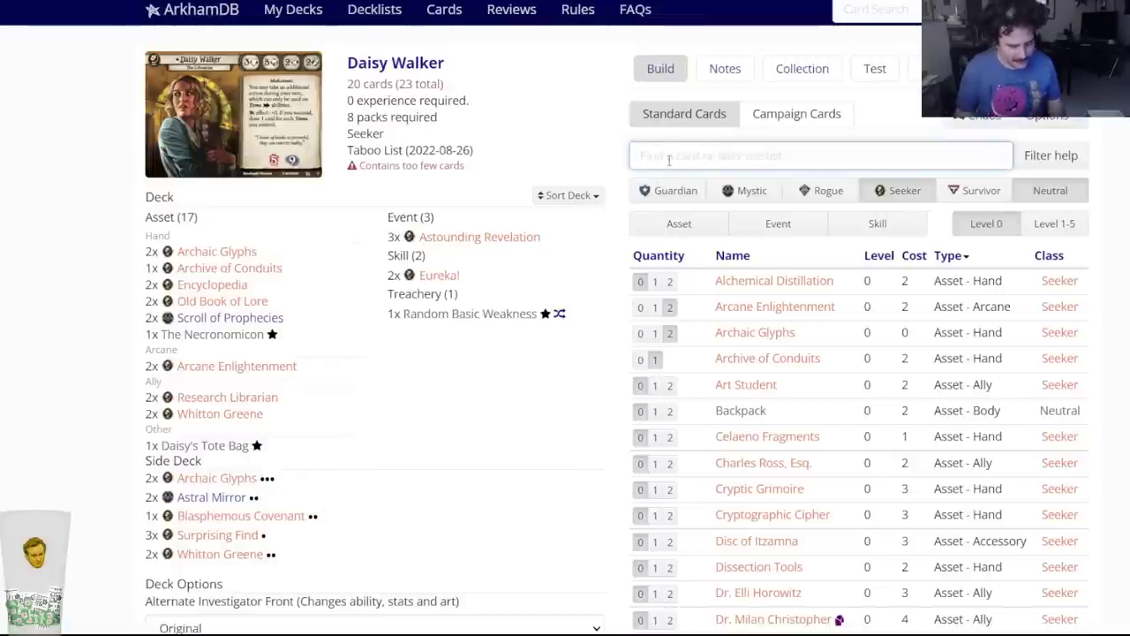
type("delve")
key("Return")
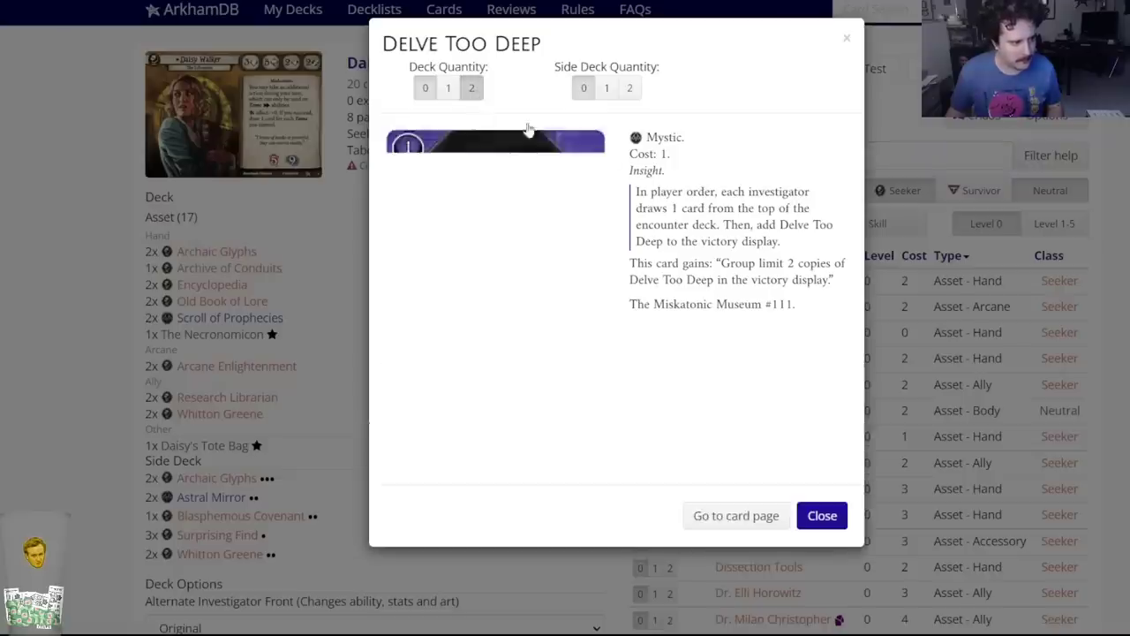
left_click(479, 91)
type("deny")
key("Return")
left_click(477, 88)
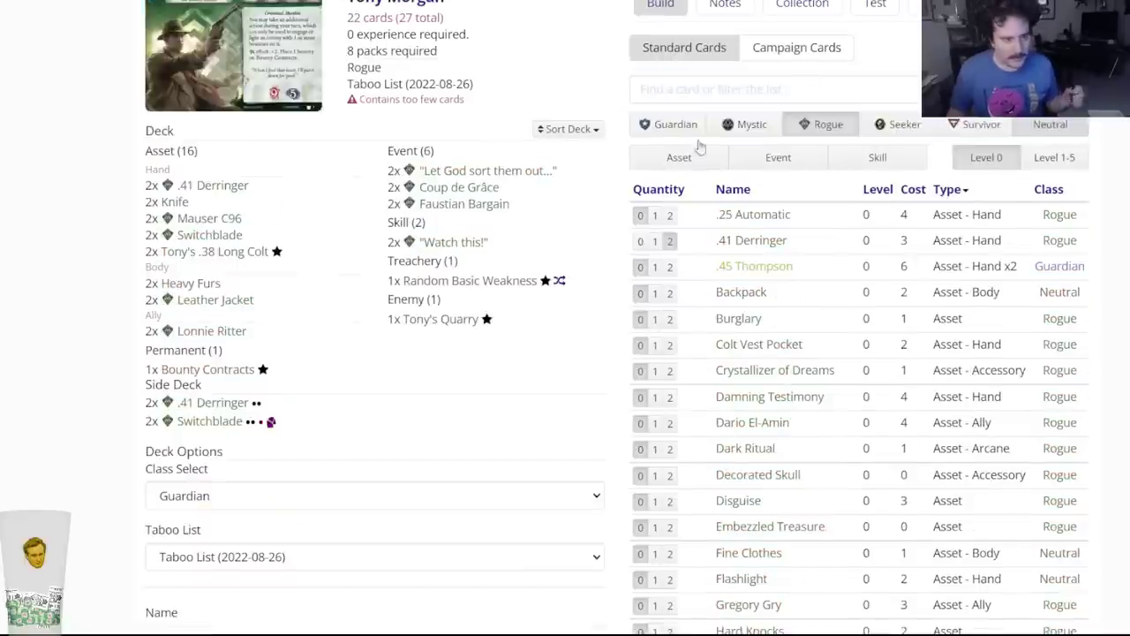
Switch to Tony Morgan's deck and add one copy of the level 2 False Covenant to its side deck.
left_click(684, 97)
type("false")
key("Down")
key("Down")
key("Down")
key("Down")
key("Return")
left_click(618, 96)
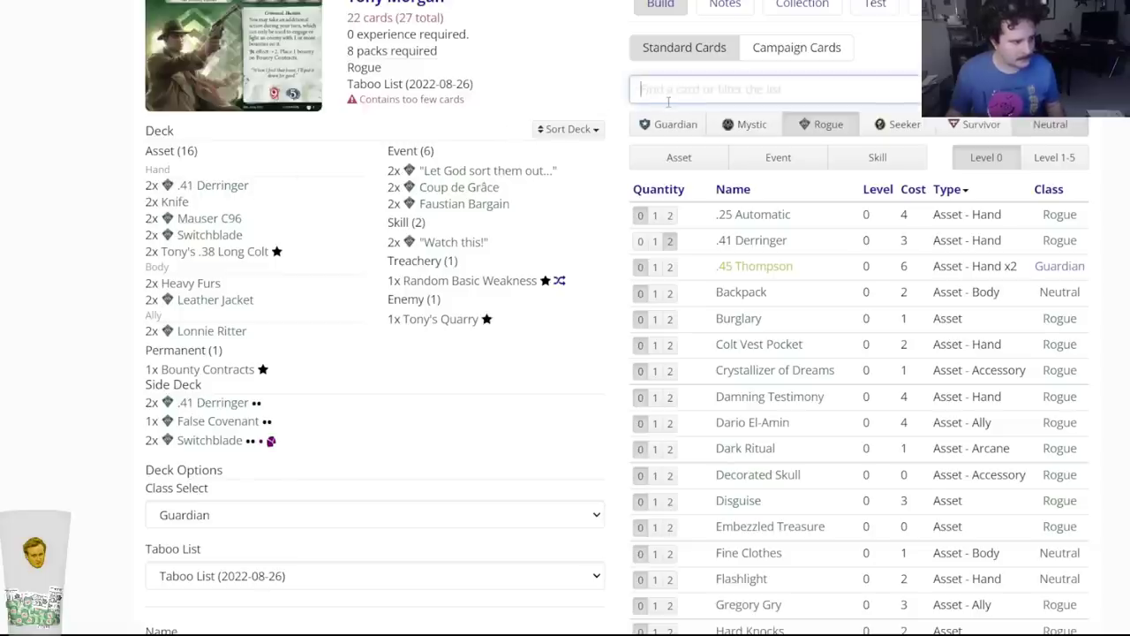
Add two copies of the level 2 Mauser C96 to Tony Morgan's side deck.
type("Mauser")
key("Down")
key("Return")
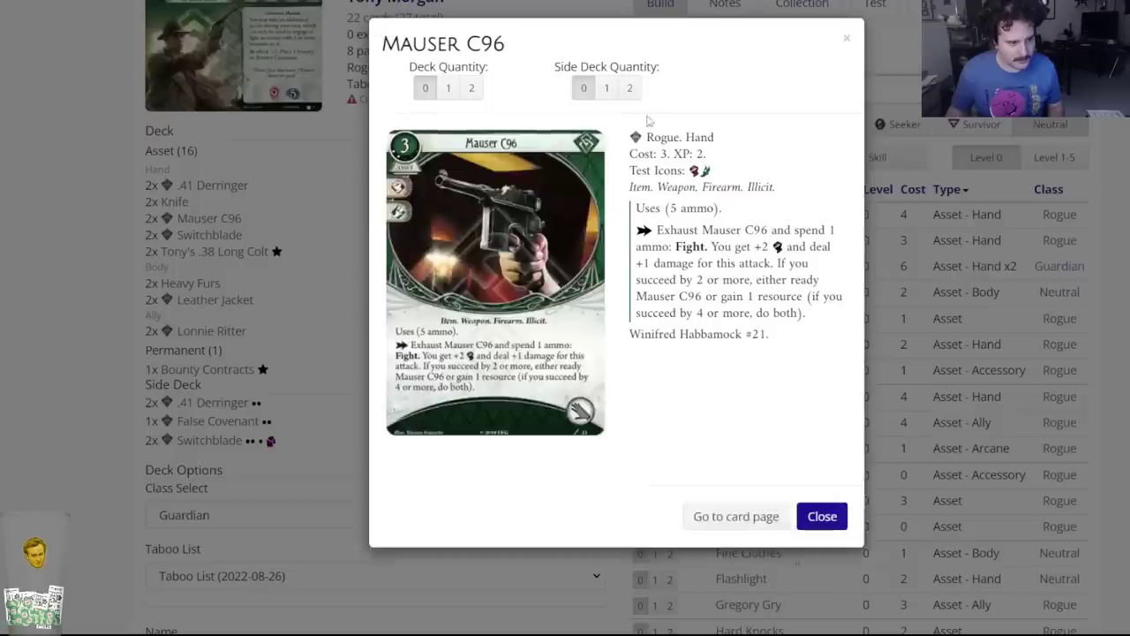
left_click(628, 89)
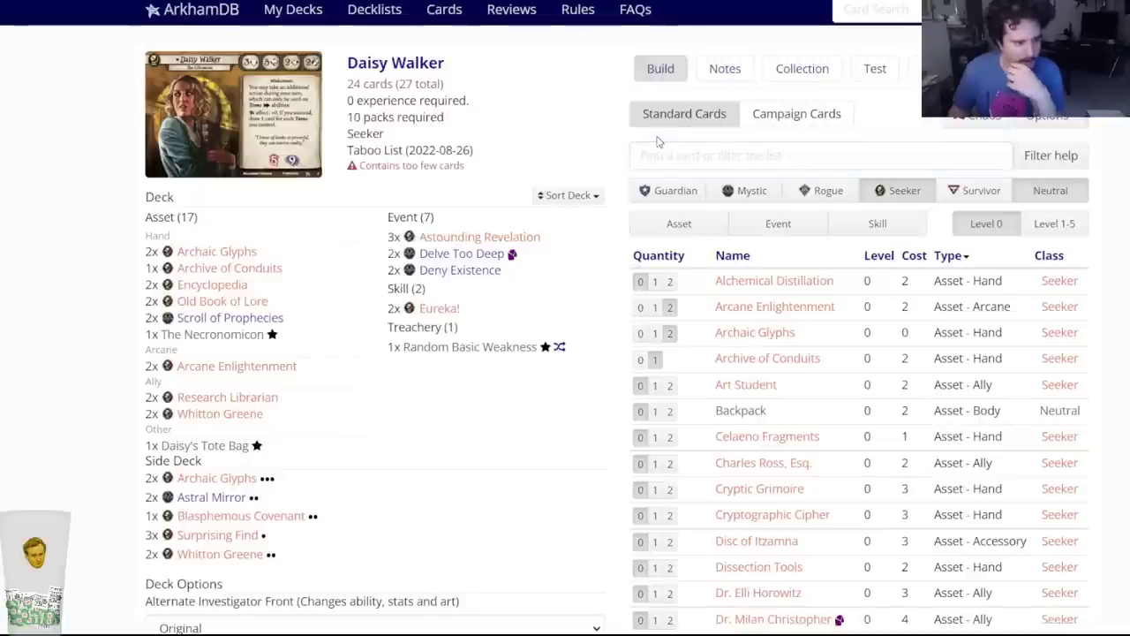
Return to Daisy Walker's deck and add two copies of Stirring Up Trouble to its side deck.
left_click(651, 160)
type("stirr")
key("Down")
key("Return")
left_click(634, 88)
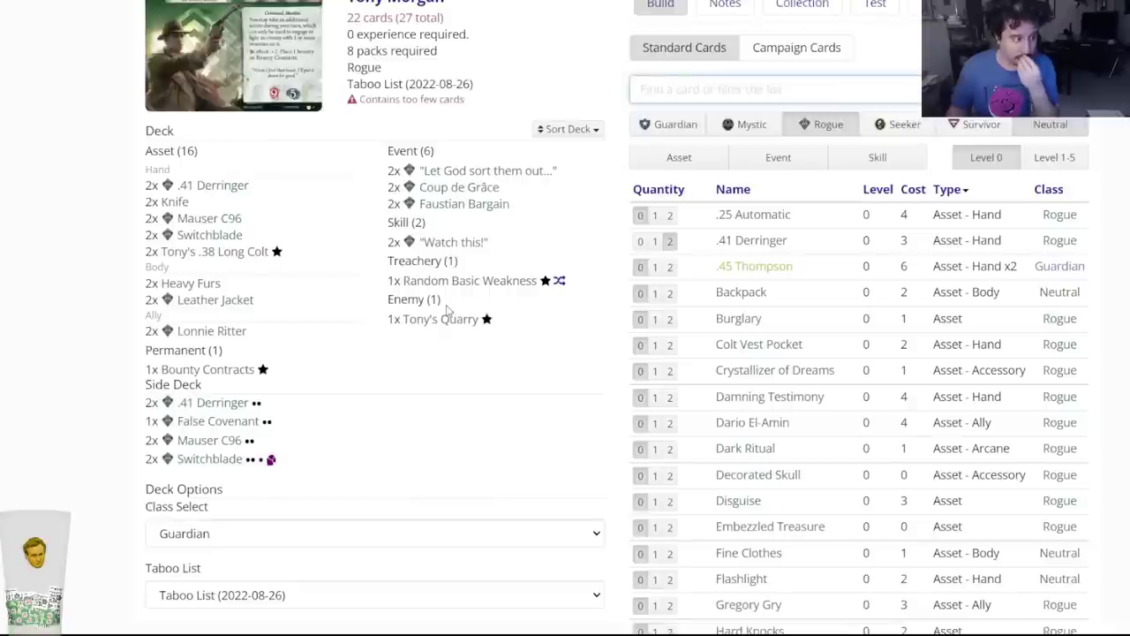
Set the secondary class of Tony Morgan's deck to Seeker and limit the card list to Seeker cards.
scroll(235, 457, "down", 1)
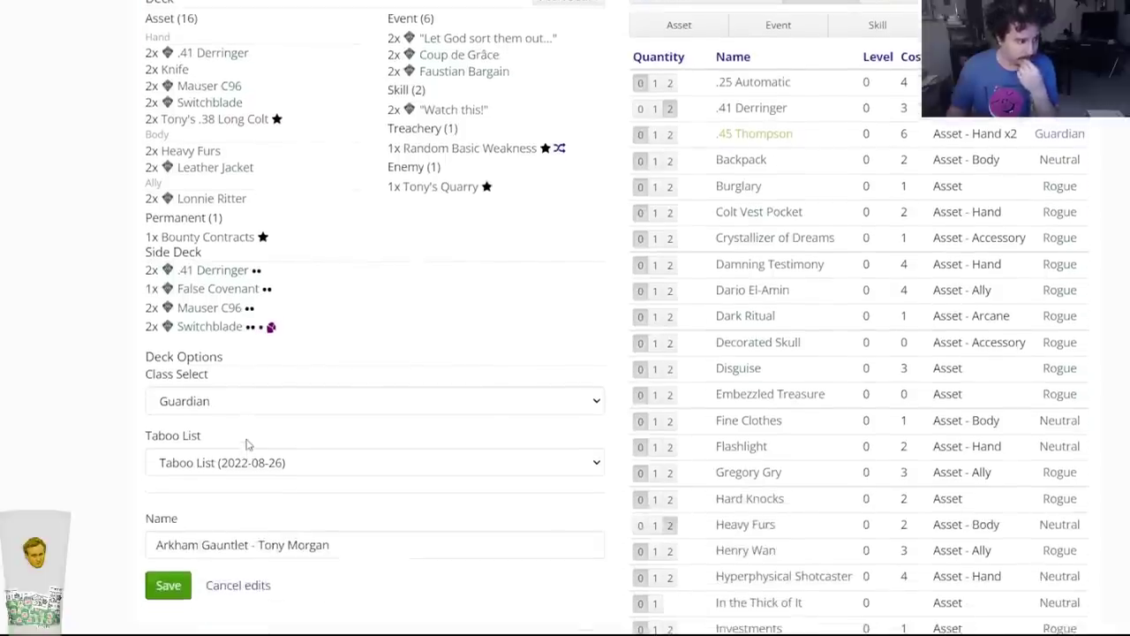
left_click(225, 466)
left_click(186, 506)
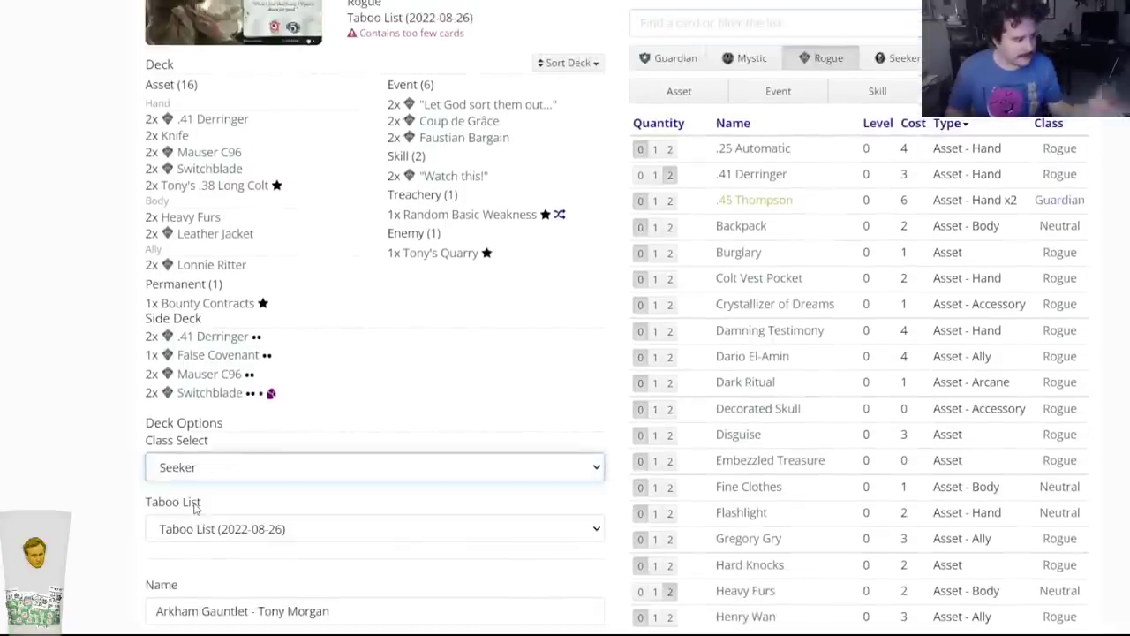
scroll(751, 212, "up", 2)
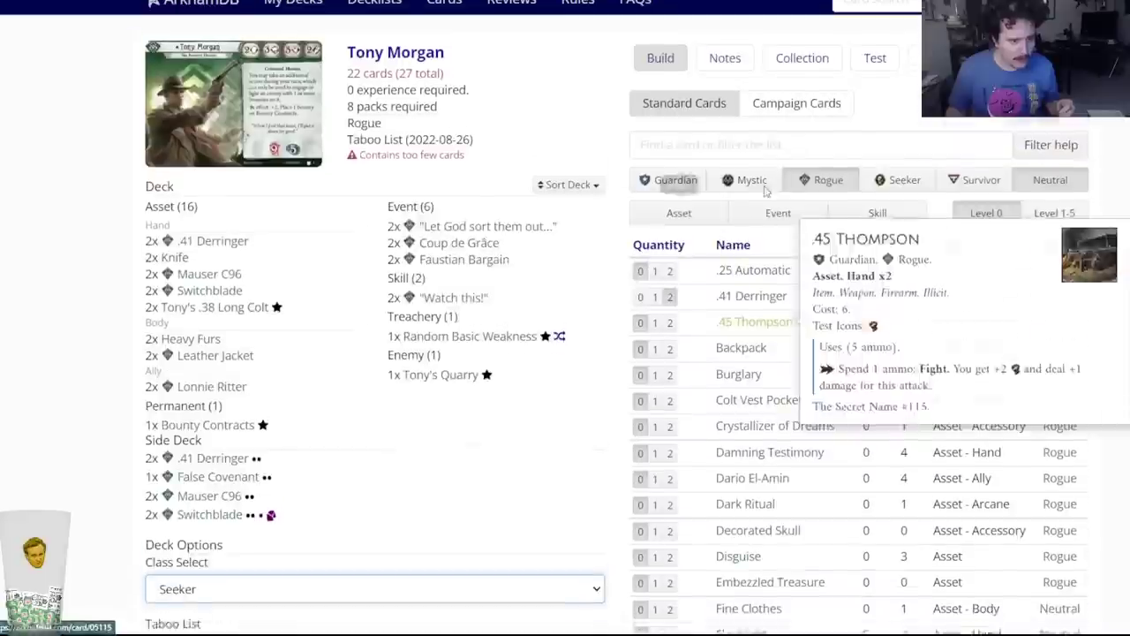
left_click(897, 190)
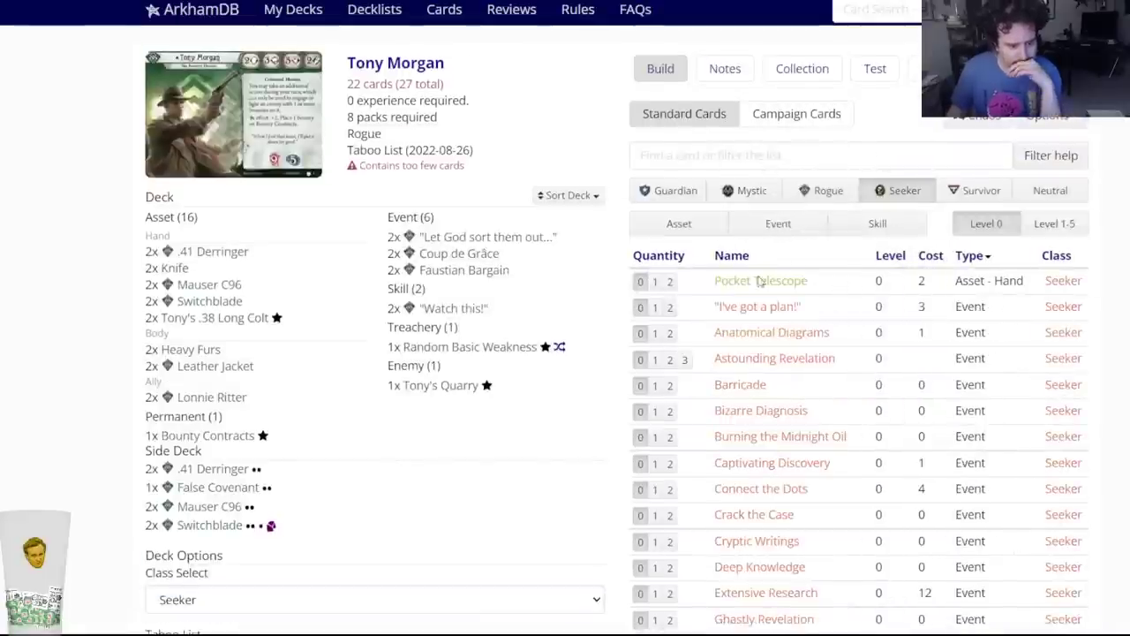
Examine the level 0 Seeker events and skills as candidates for Tony Morgan's deck.
mouse_move(770, 308)
scroll(773, 311, "down", 1)
scroll(773, 311, "down", 3)
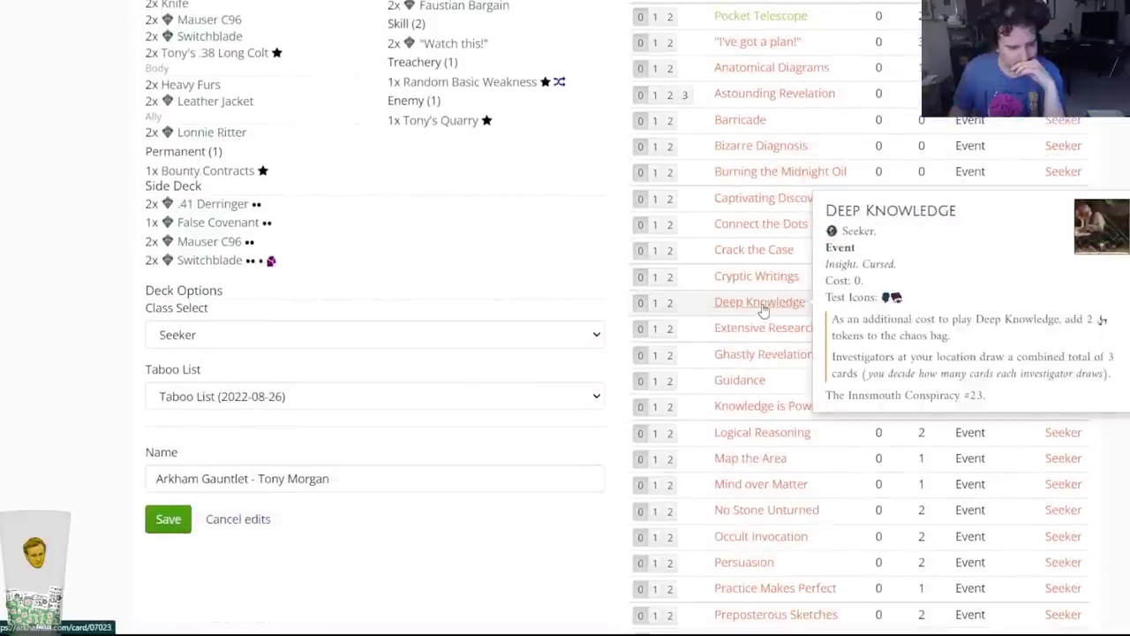
scroll(764, 311, "up", 4)
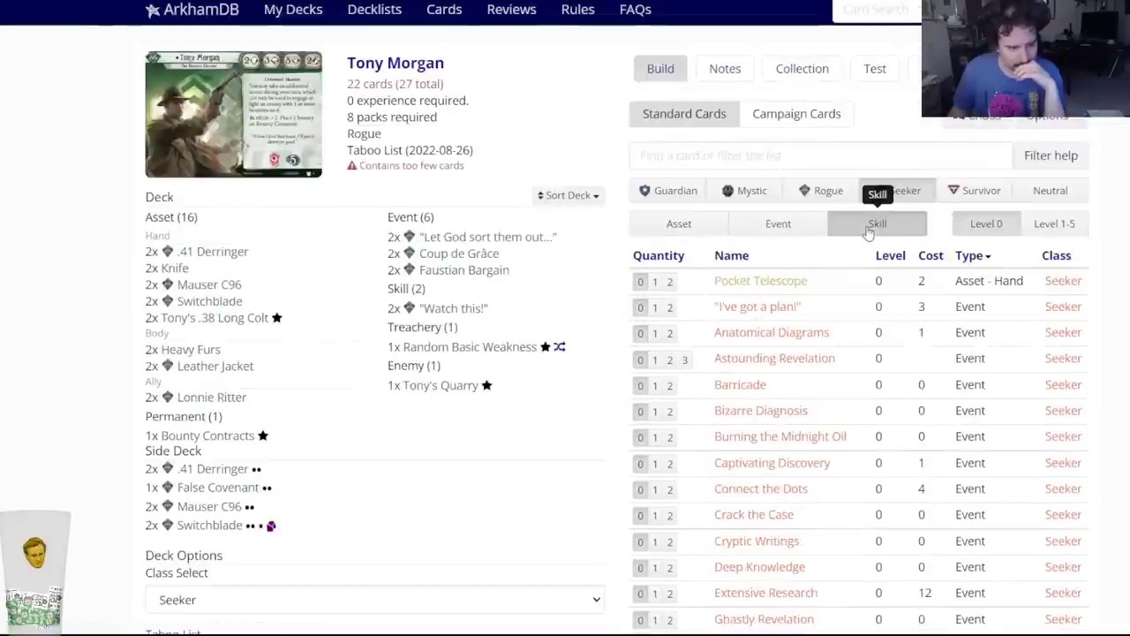
left_click(876, 224)
mouse_move(748, 292)
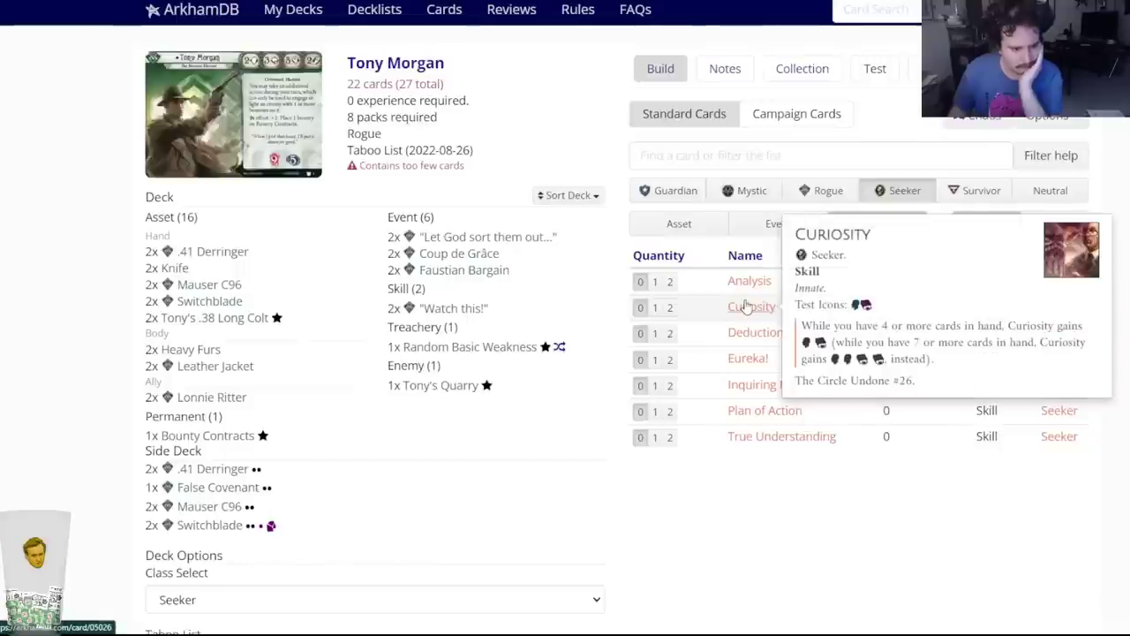
mouse_move(743, 332)
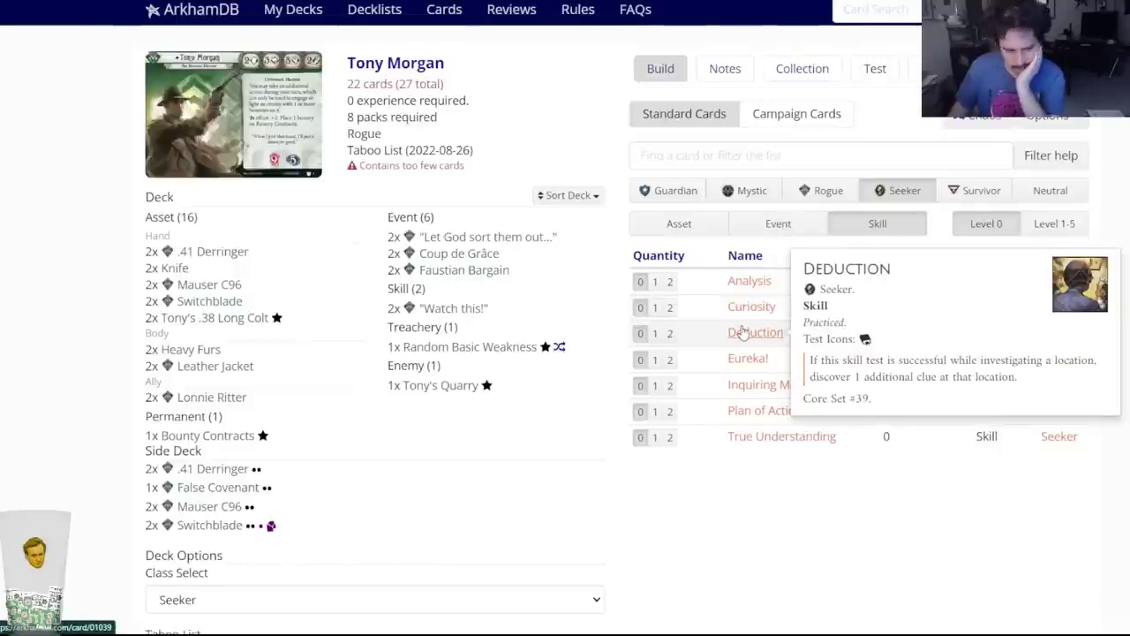
mouse_move(742, 359)
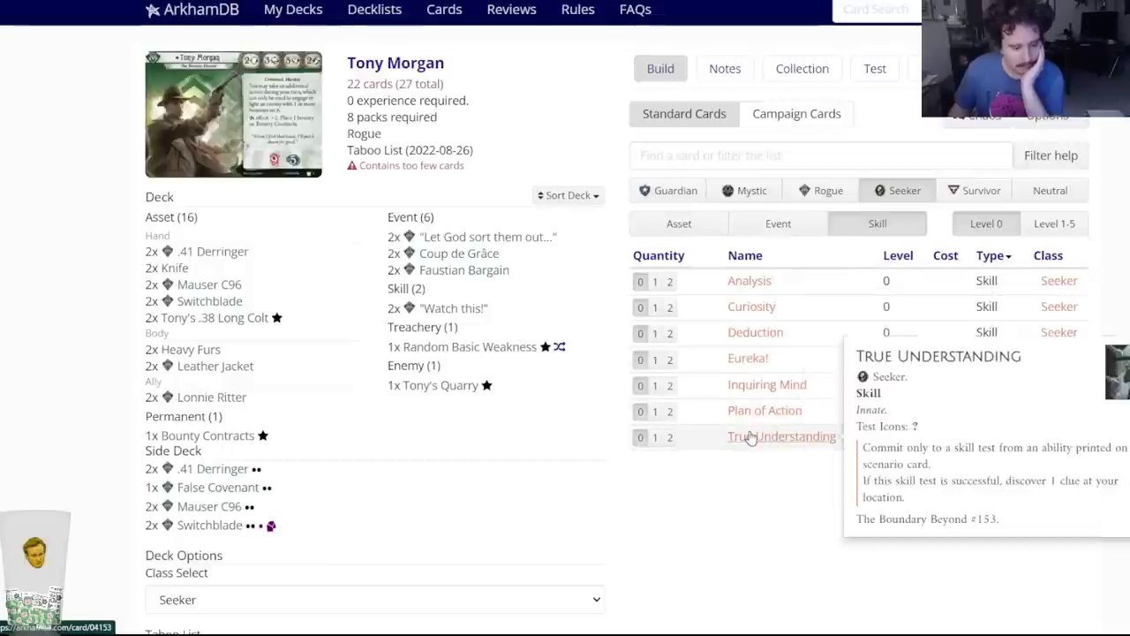
left_click(777, 223)
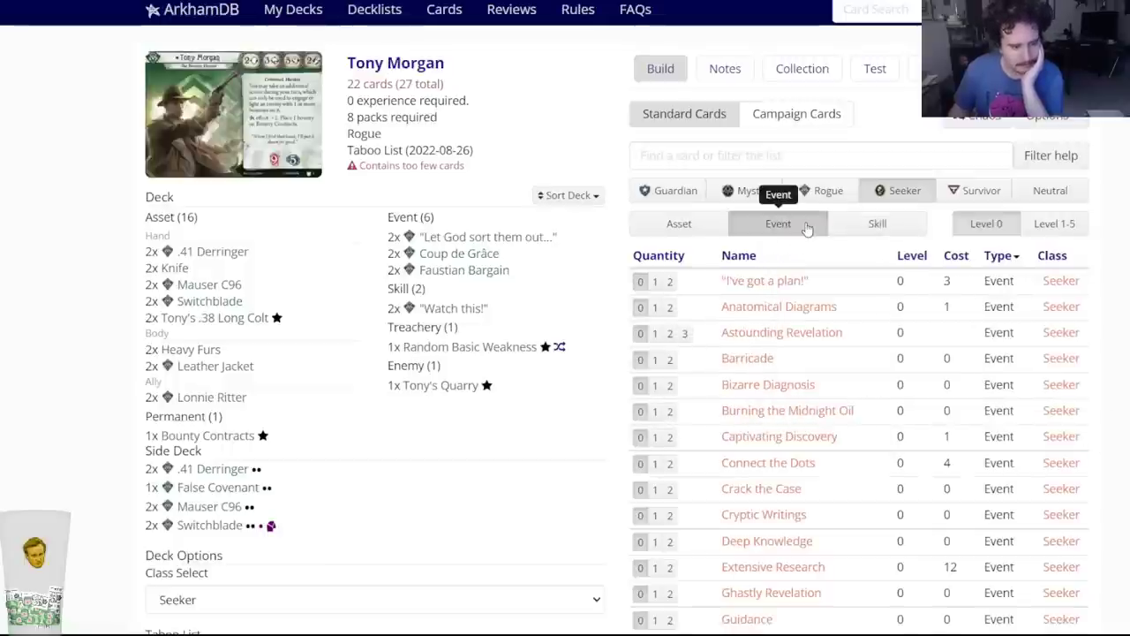
left_click(877, 224)
Filter the Seeker skills to levels 1-5 and add two copies of Fey to Tony Morgan's side deck.
left_click(1053, 223)
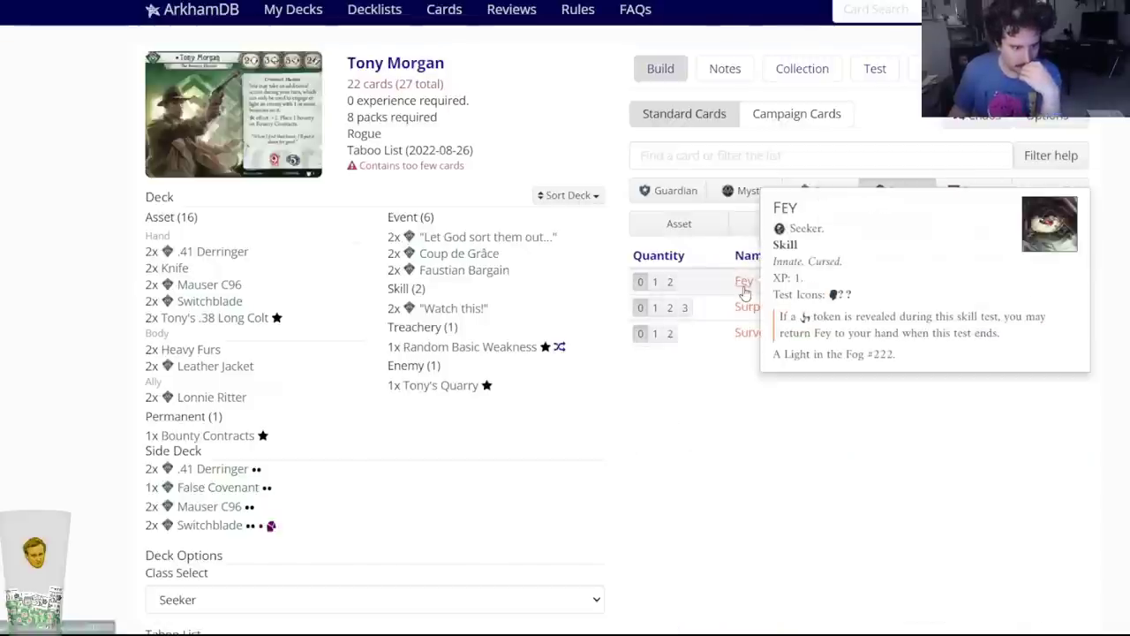
left_click(744, 288)
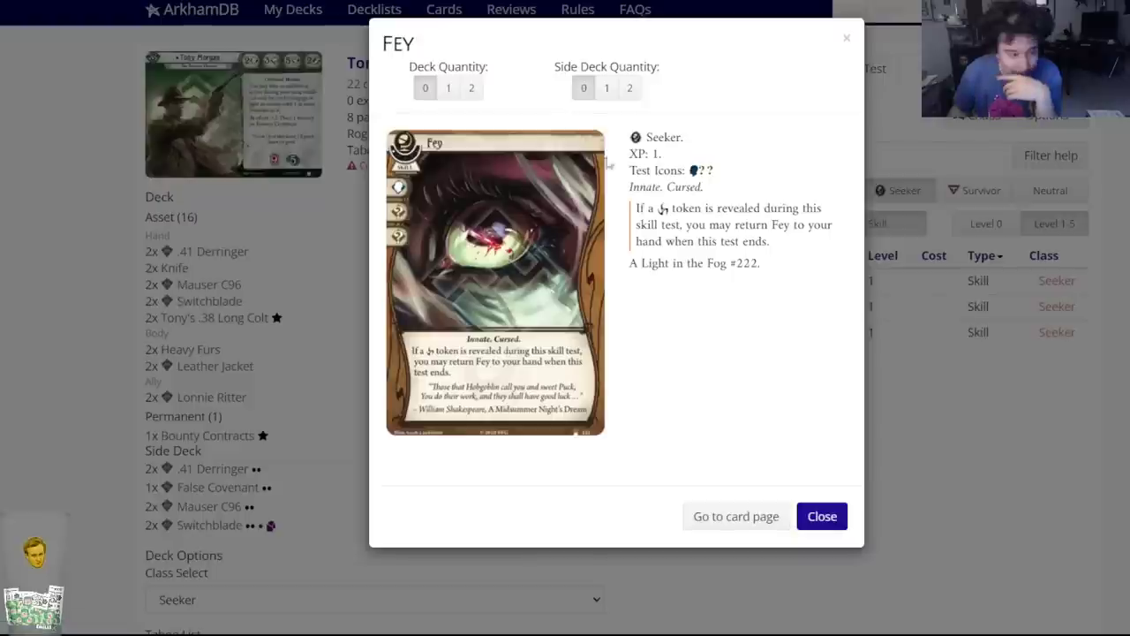
left_click(631, 88)
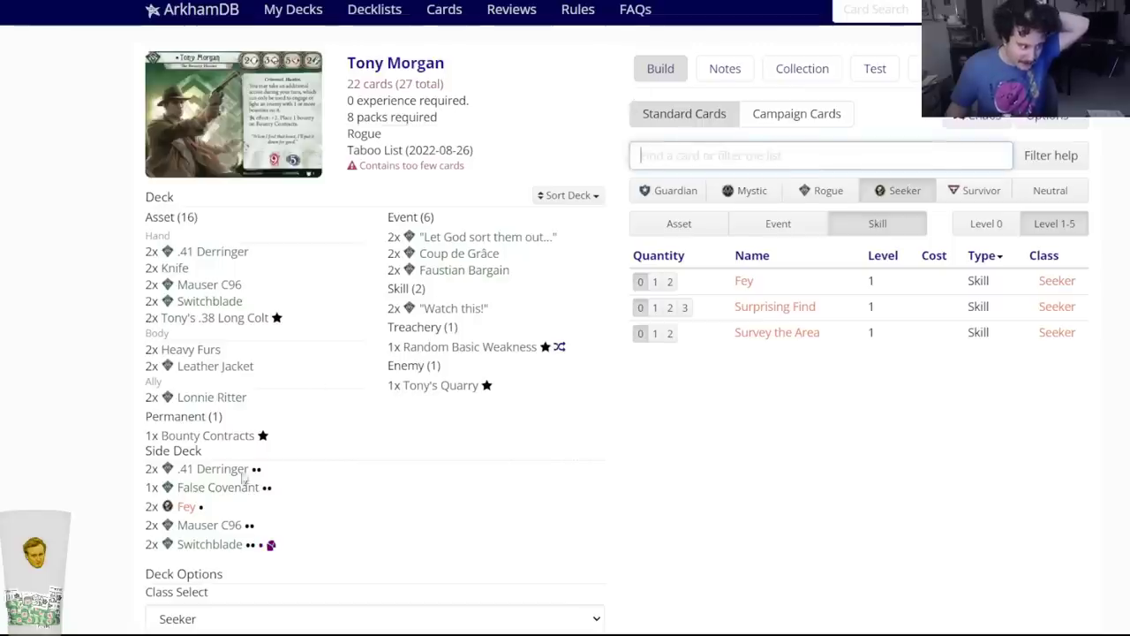
Look over Dexter Drake's deck and open Silas Marsh's deck for editing.
scroll(285, 422, "down", 1)
scroll(204, 437, "up", 1)
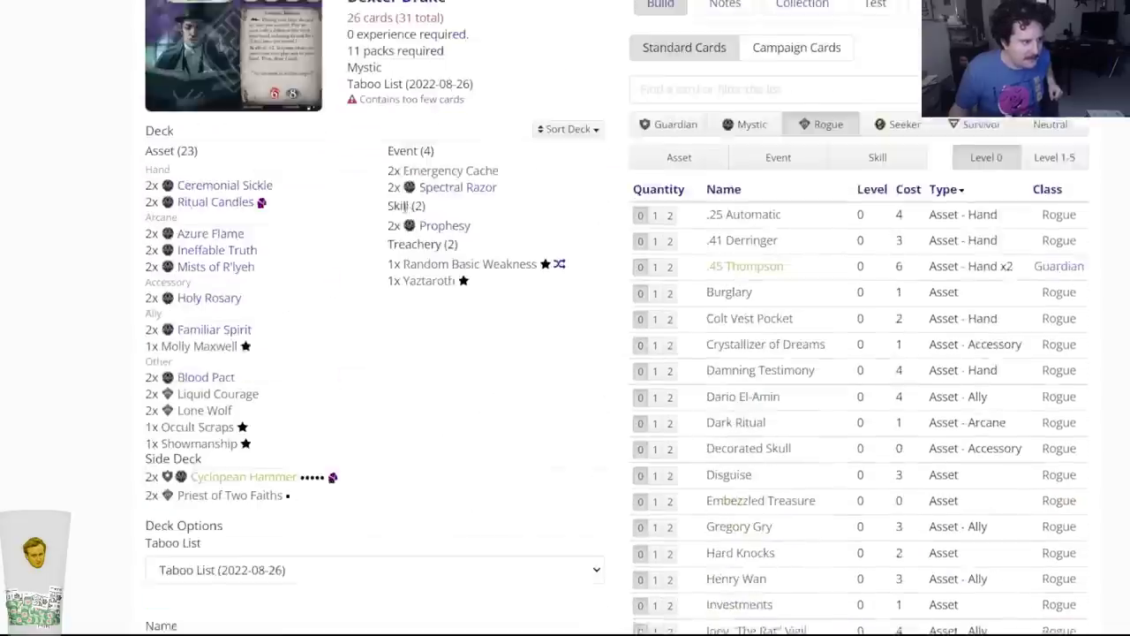
scroll(405, 205, "up", 1)
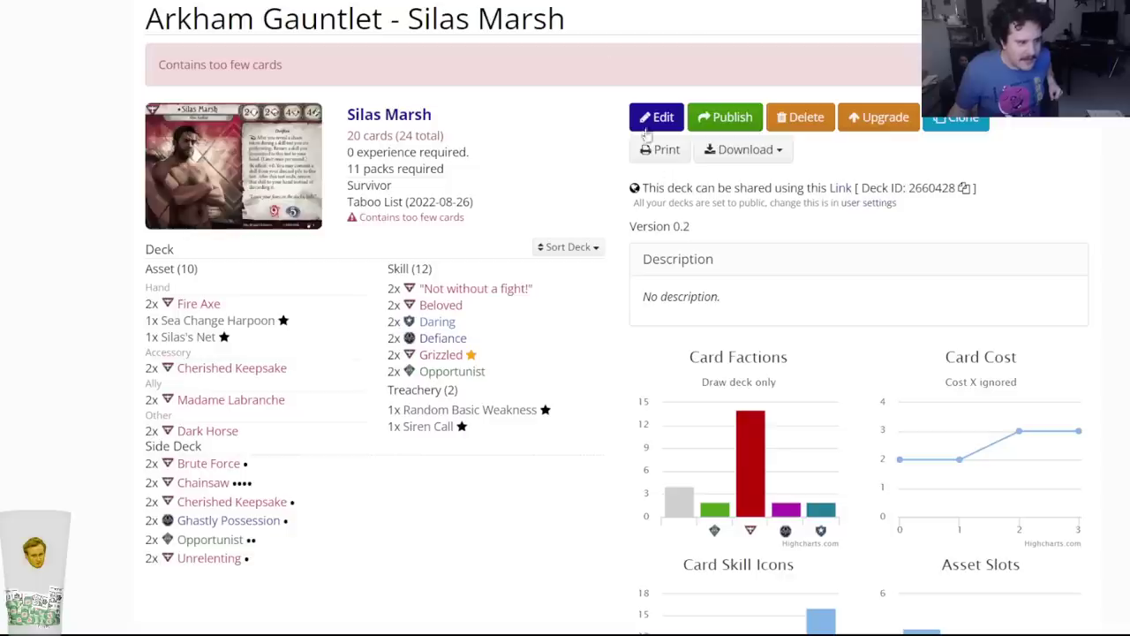
left_click(651, 124)
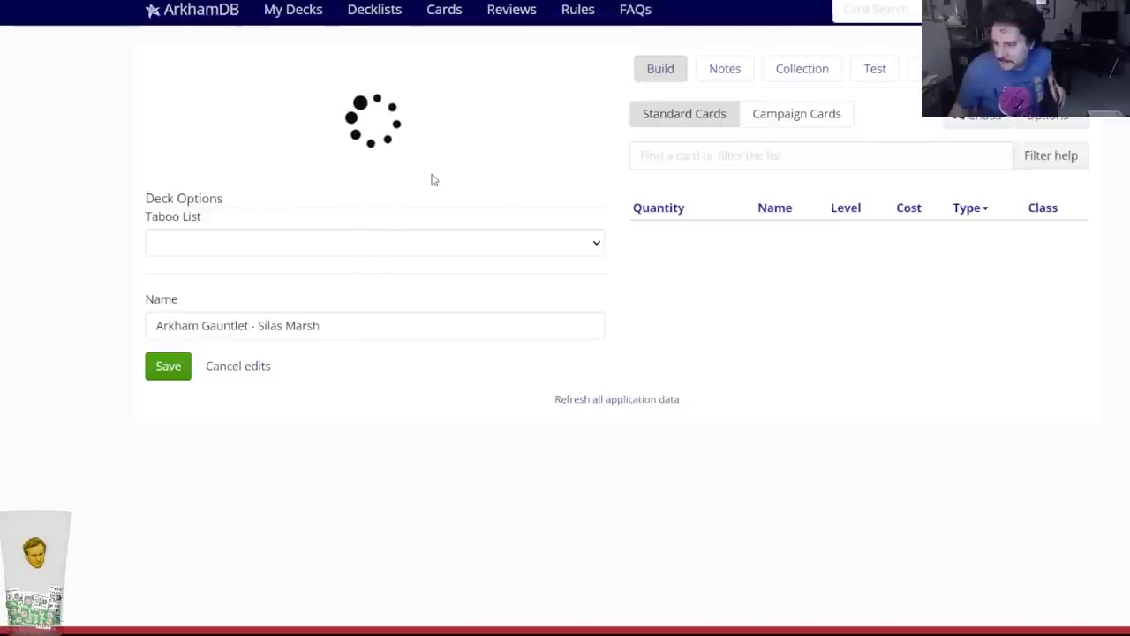
scroll(97, 404, "down", 1)
scroll(97, 404, "down", 1)
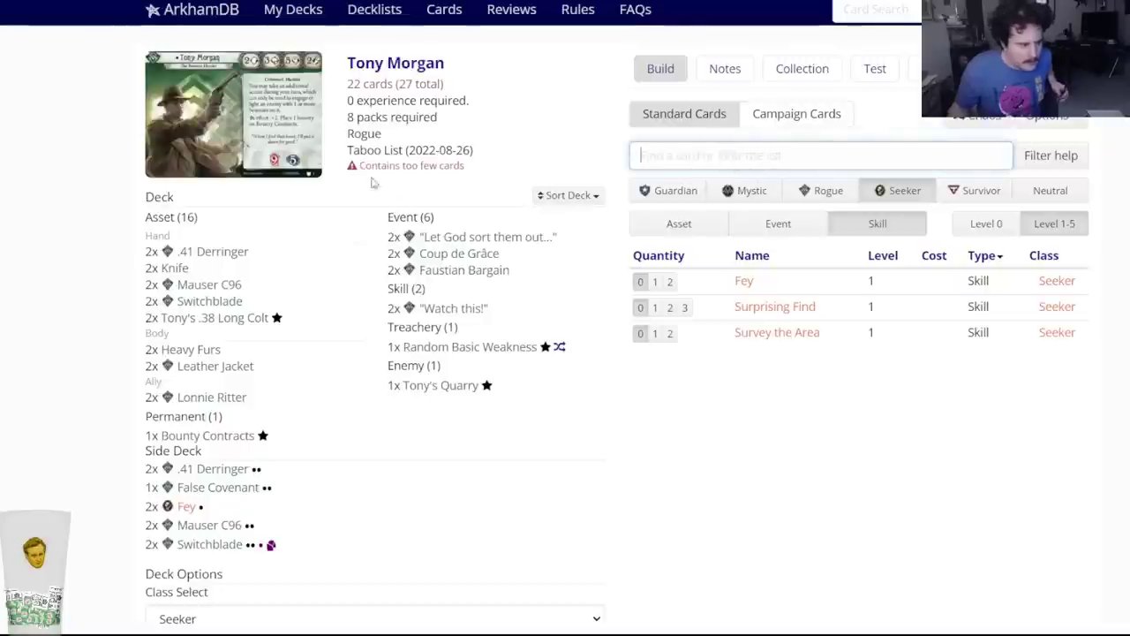
Find Anatomical Diagrams among the level 0 Seeker events and add two copies to Tony Morgan's main deck.
left_click(778, 223)
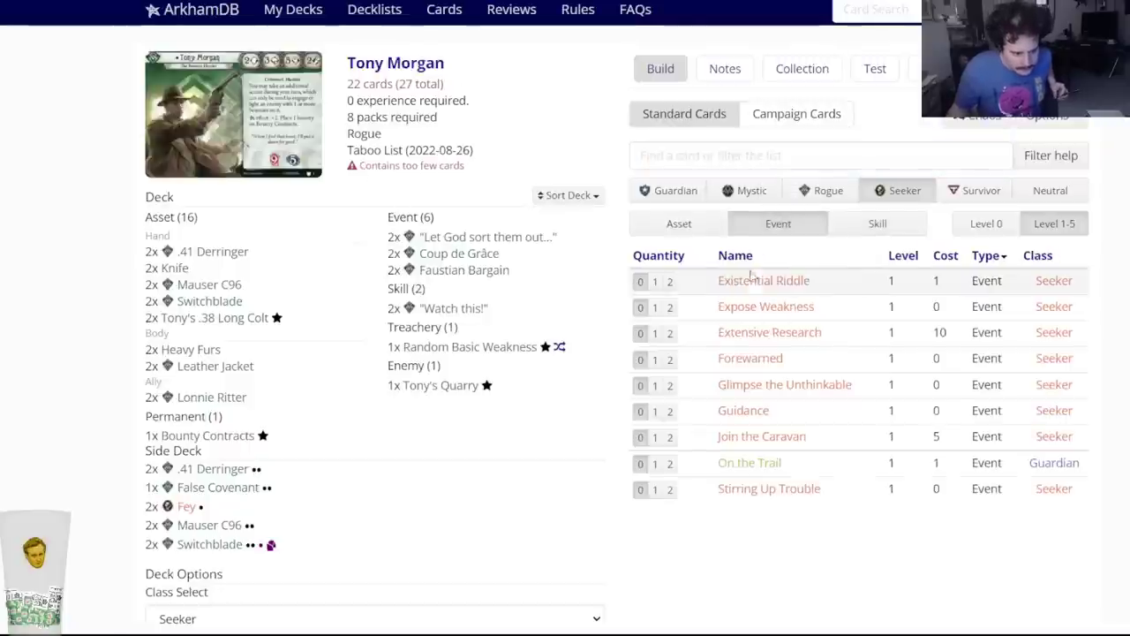
left_click(984, 226)
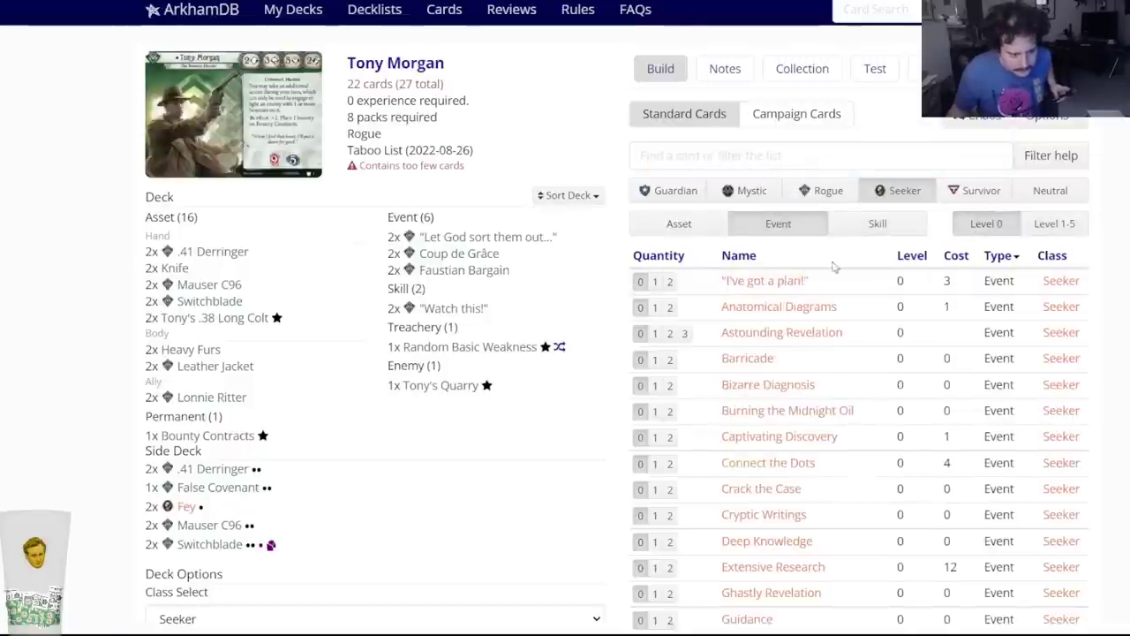
scroll(760, 438, "down", 2)
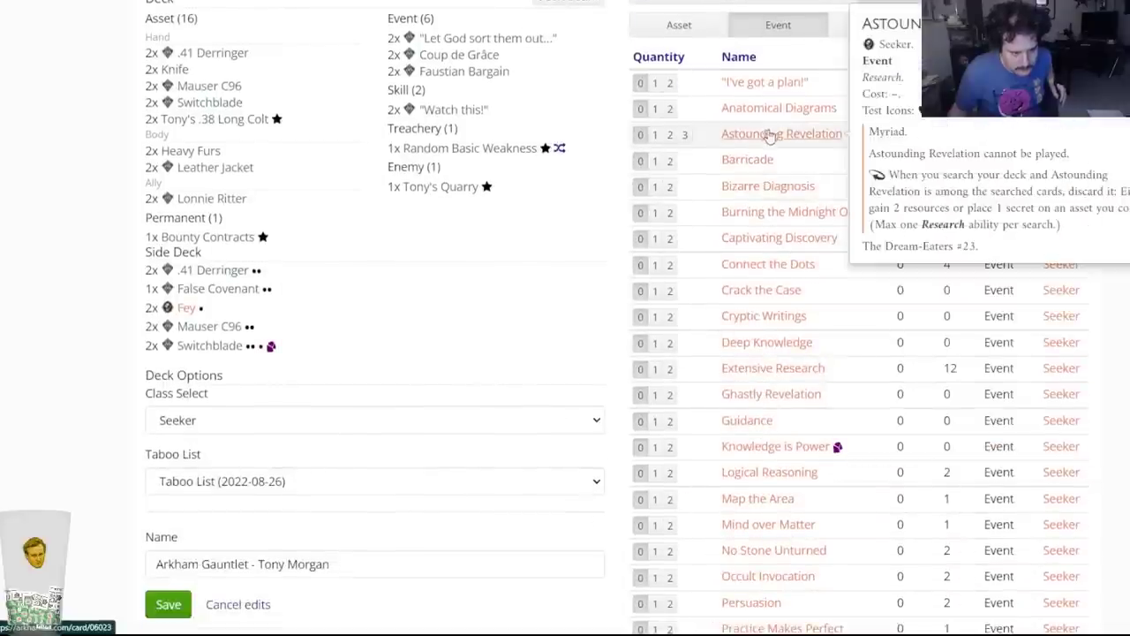
mouse_move(760, 118)
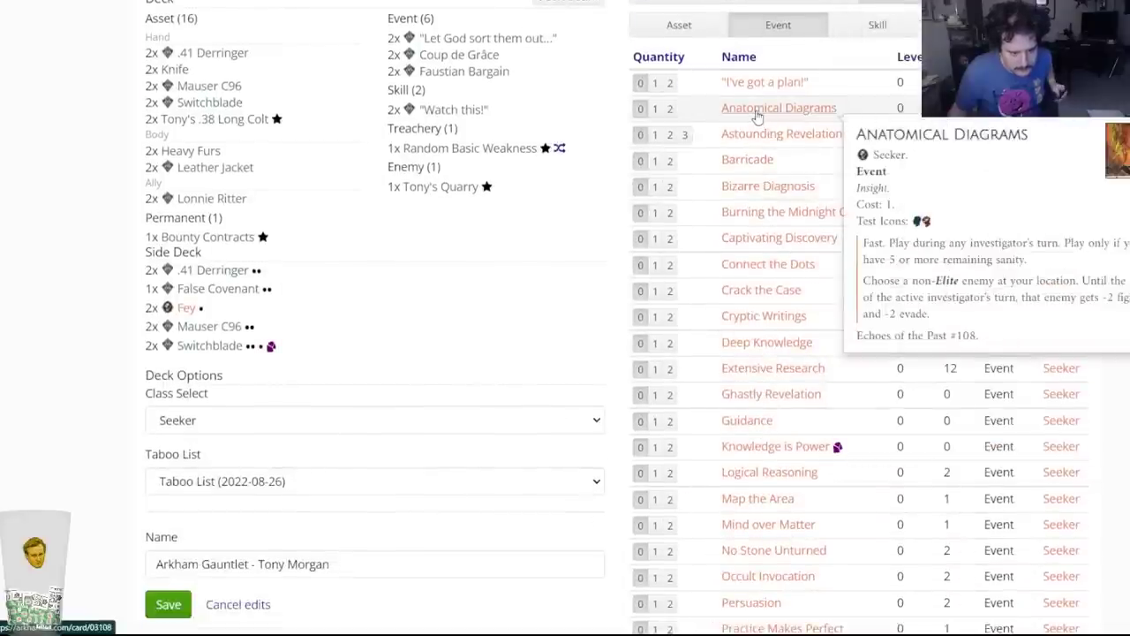
scroll(757, 118, "up", 2)
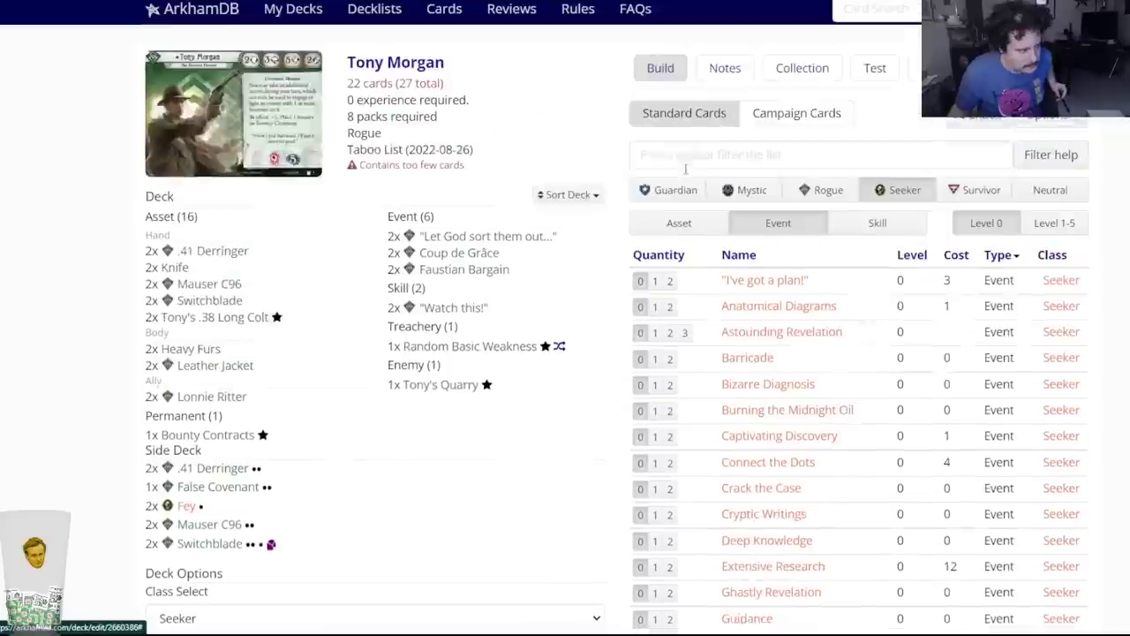
left_click(733, 306)
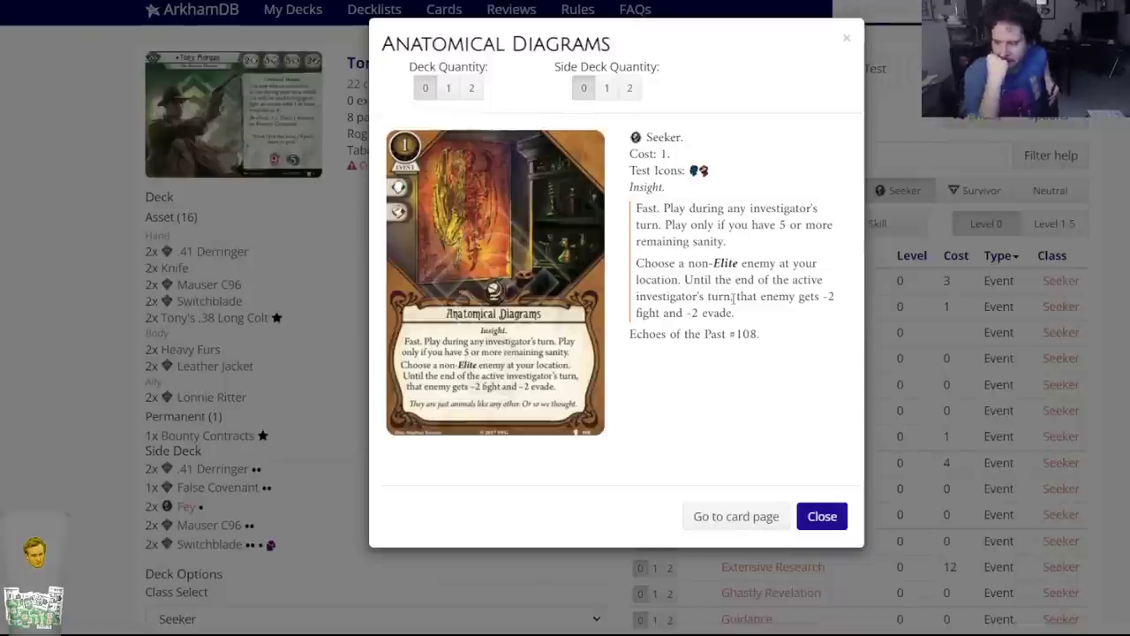
left_click(472, 88)
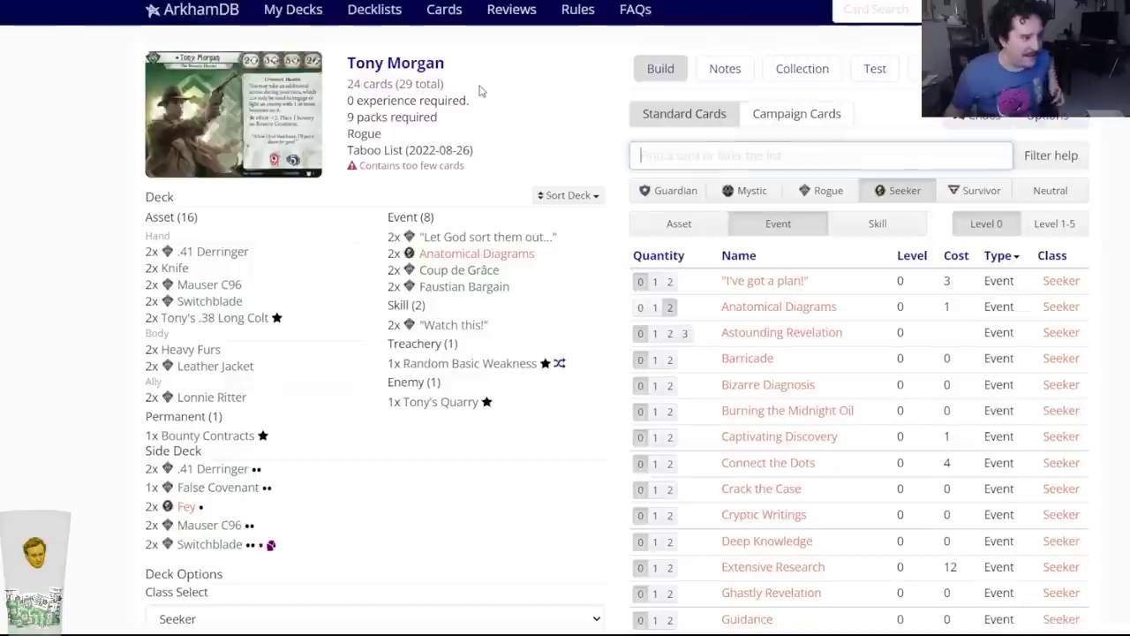
mouse_move(452, 253)
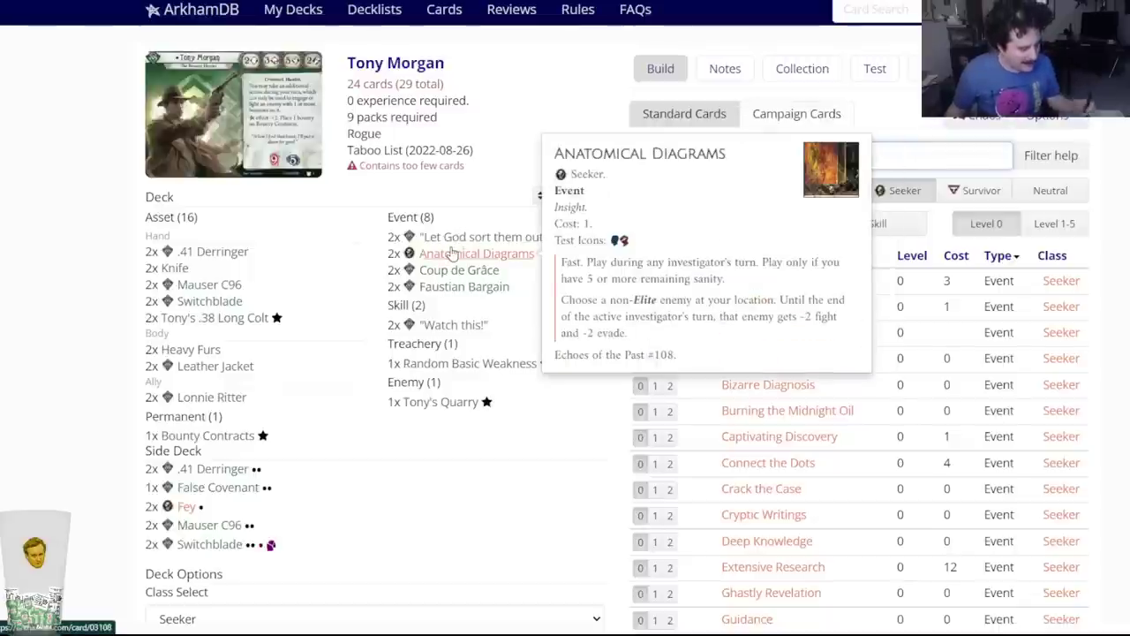
left_click(725, 68)
left_click(694, 240)
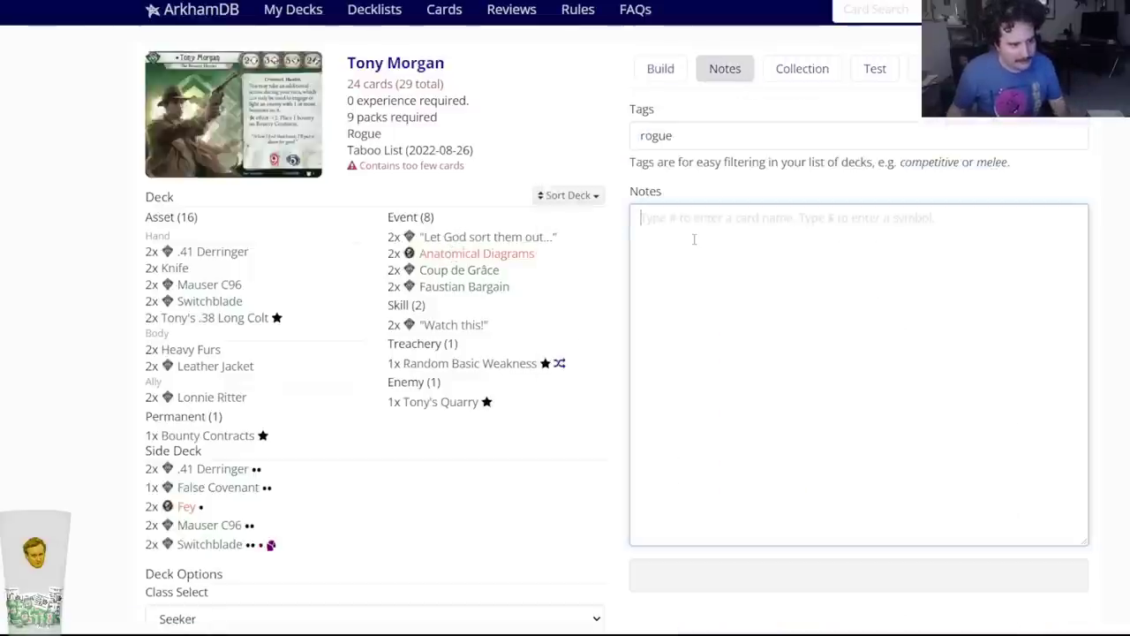
type("Anatomical Diagrams becomes Fey, probably")
left_click(661, 68)
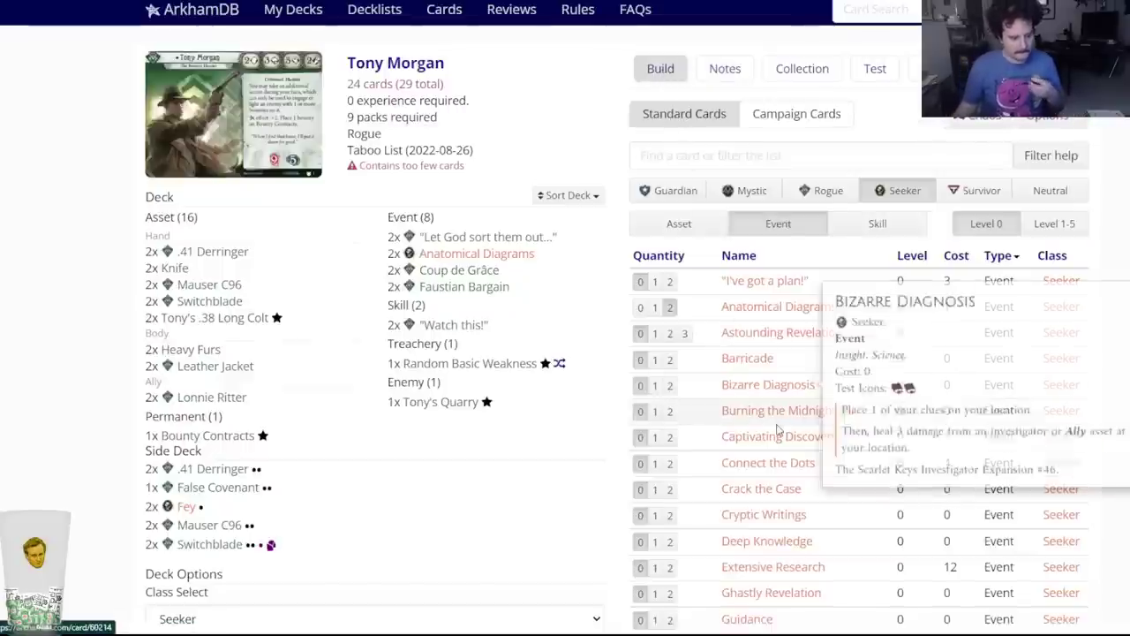
Browse the level 0 Seeker events and add two copies of Deep Knowledge to Tony Morgan's main deck.
scroll(757, 462, "down", 3)
scroll(757, 462, "down", 3)
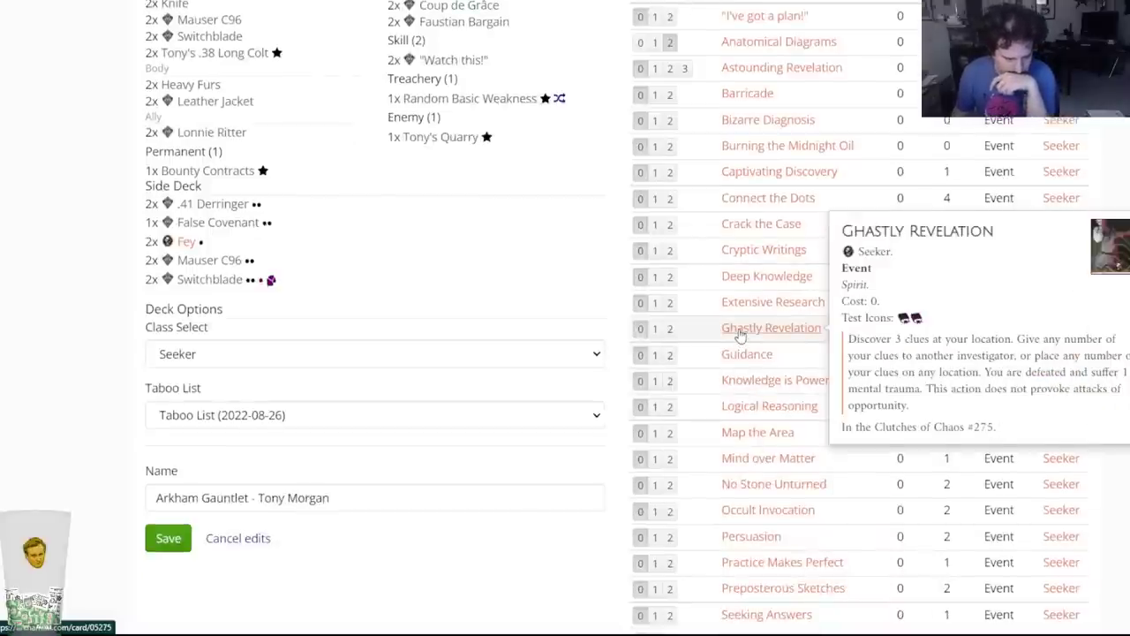
mouse_move(756, 362)
mouse_move(753, 381)
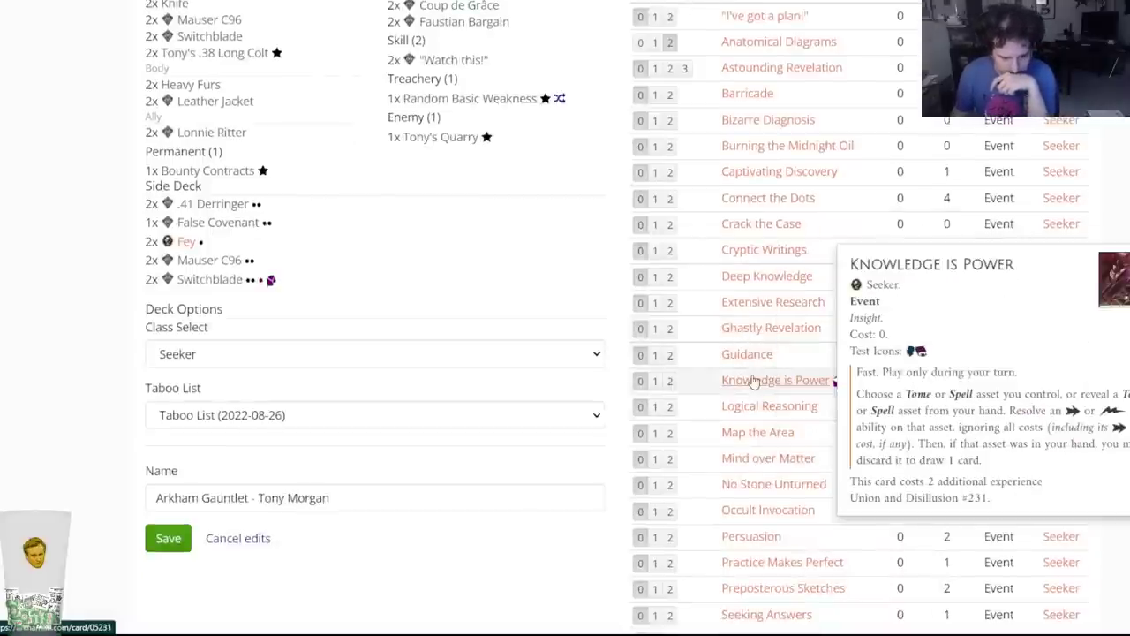
scroll(753, 380, "up", 1)
scroll(755, 415, "down", 2)
scroll(761, 442, "up", 1)
scroll(761, 441, "down", 2)
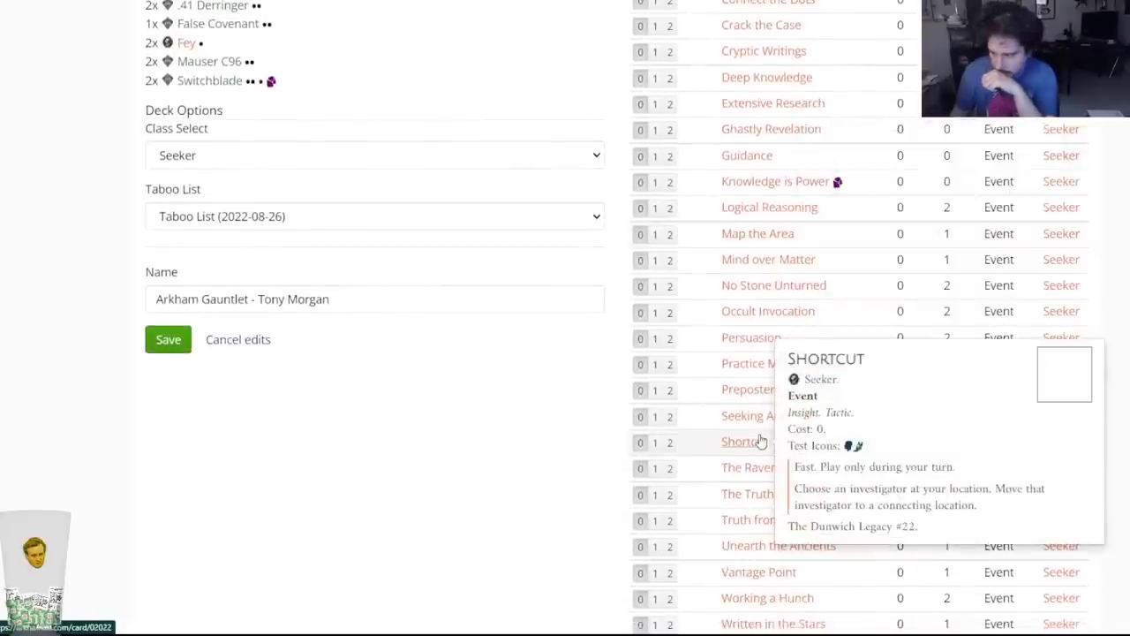
scroll(714, 377, "up", 1)
scroll(713, 377, "up", 2)
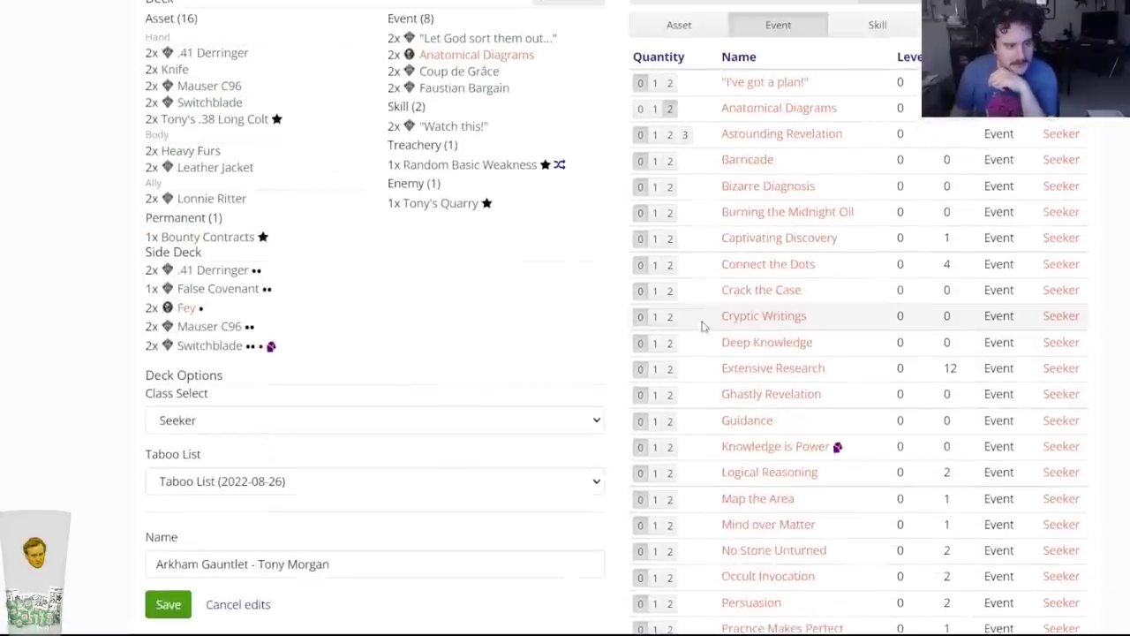
left_click(670, 343)
scroll(498, 295, "up", 1)
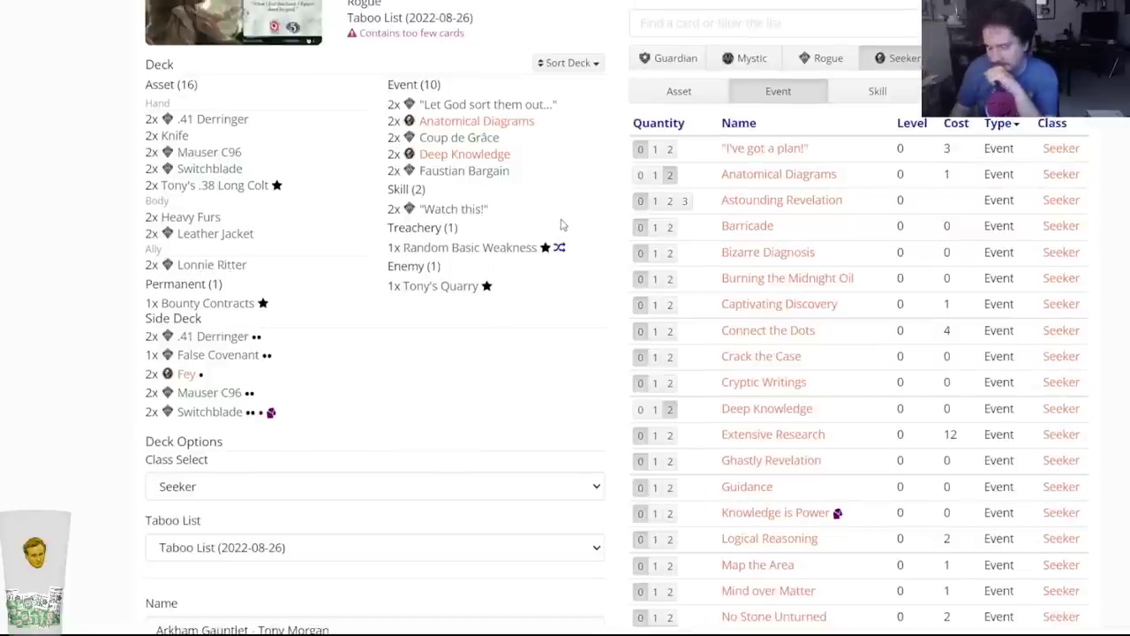
Add two copies of the Seeker event Barricade to Tony Morgan's main deck.
mouse_move(737, 225)
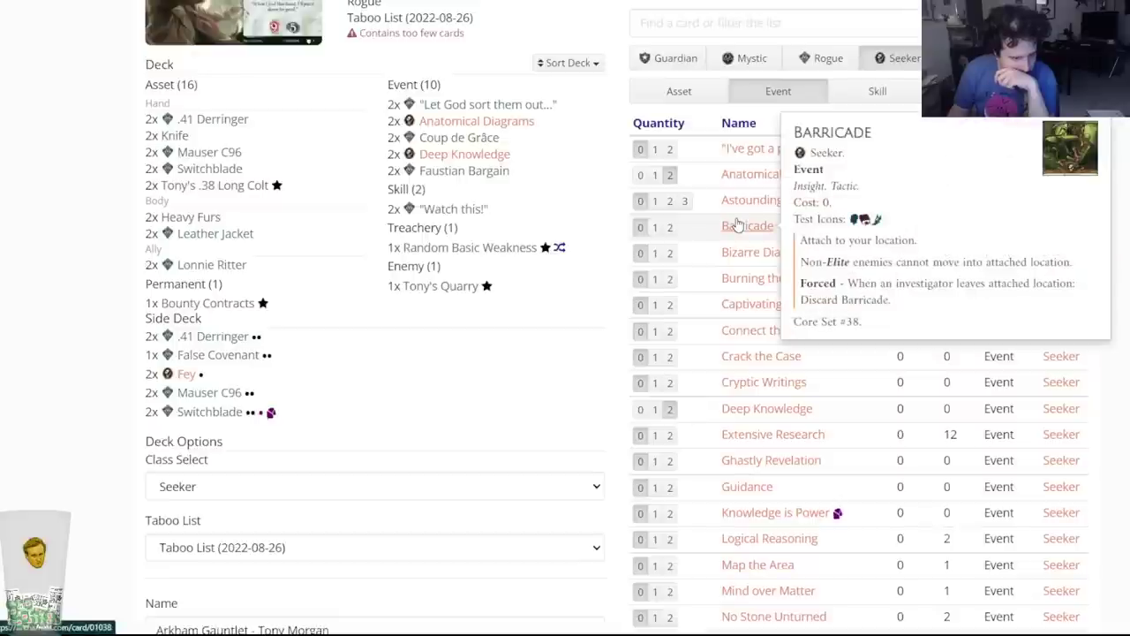
left_click(670, 227)
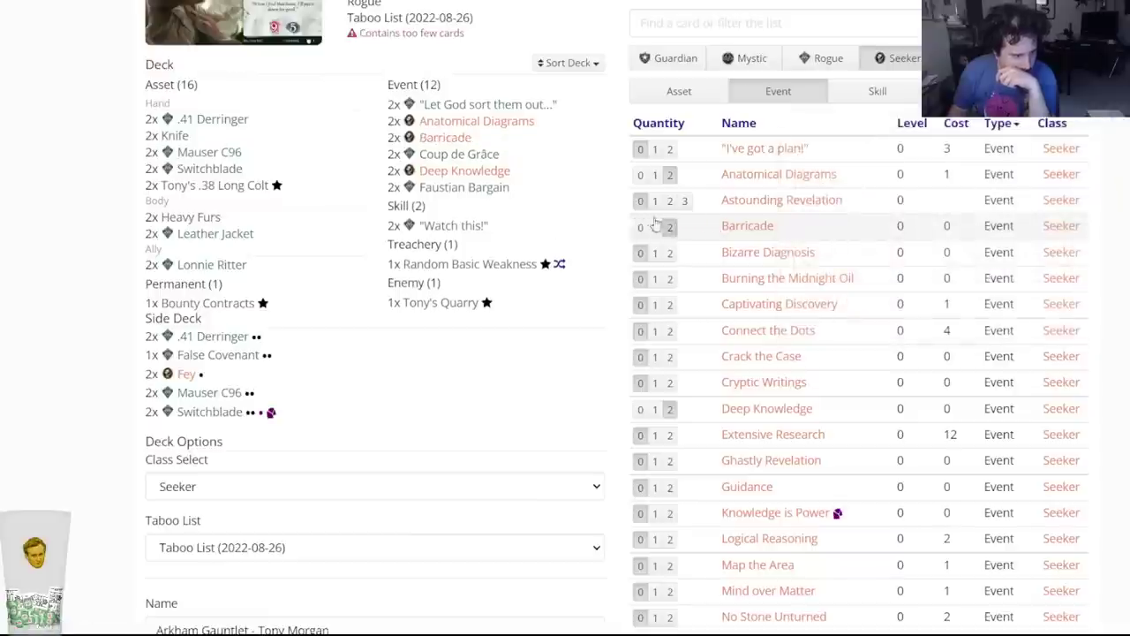
mouse_move(436, 141)
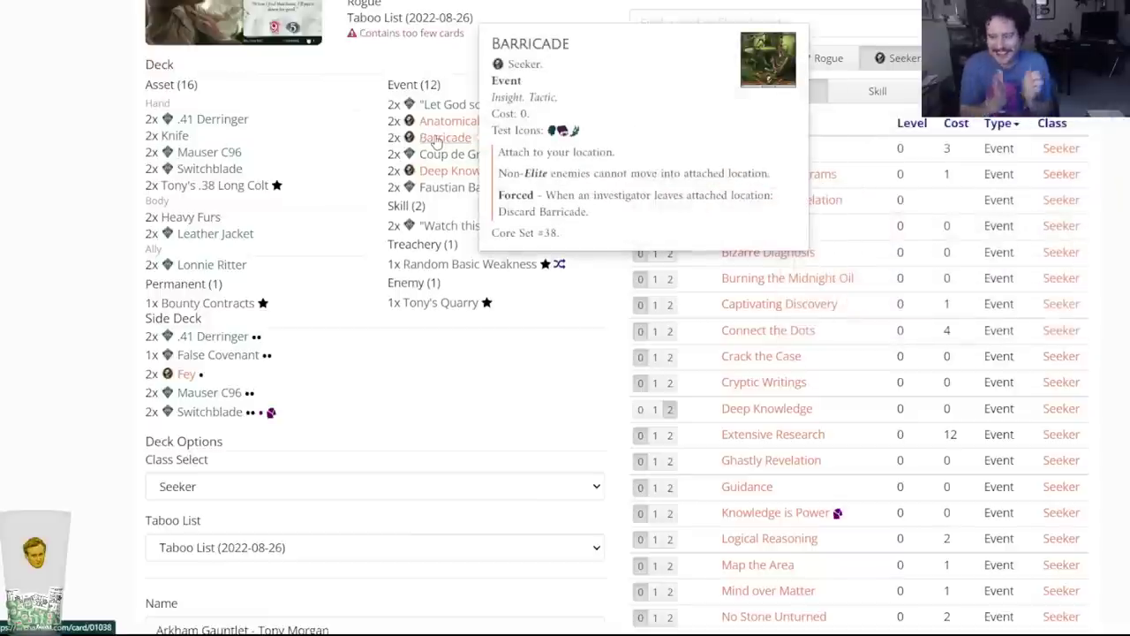
Filter the Seeker events to levels 1-5 and add one copy of On the Trail to Tony Morgan's side deck.
scroll(436, 141, "up", 3)
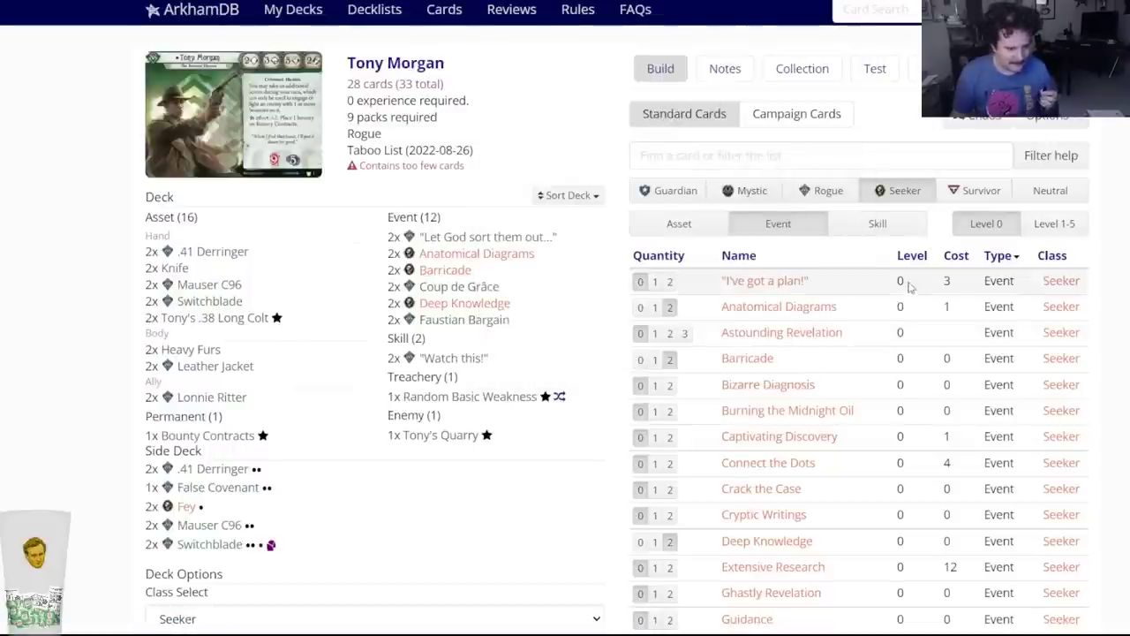
left_click(986, 223)
left_click(1054, 223)
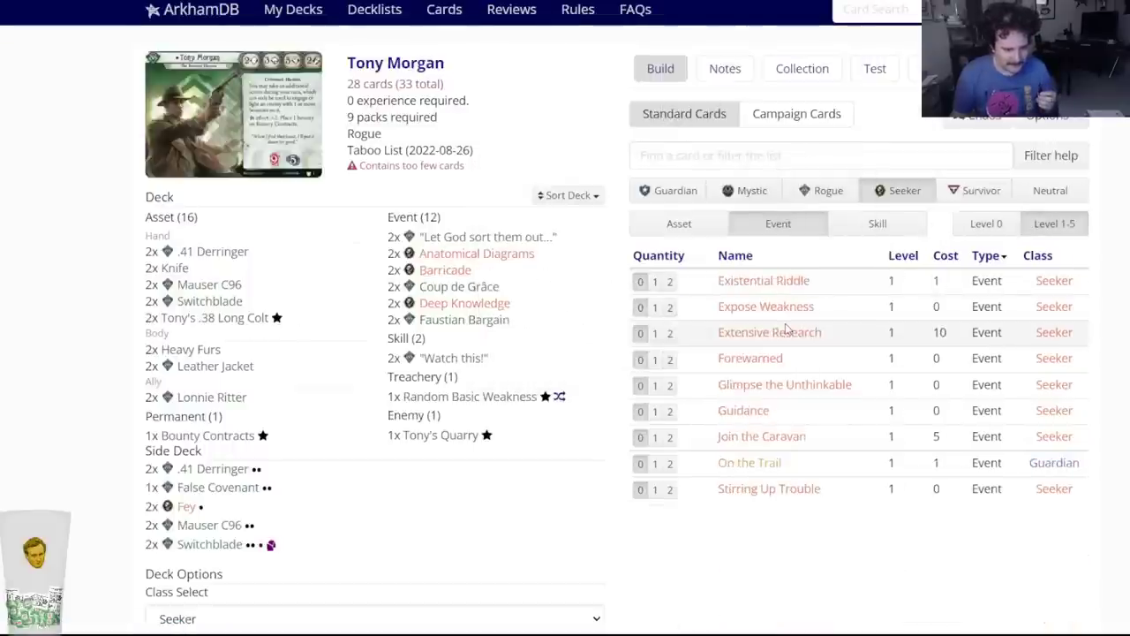
mouse_move(770, 306)
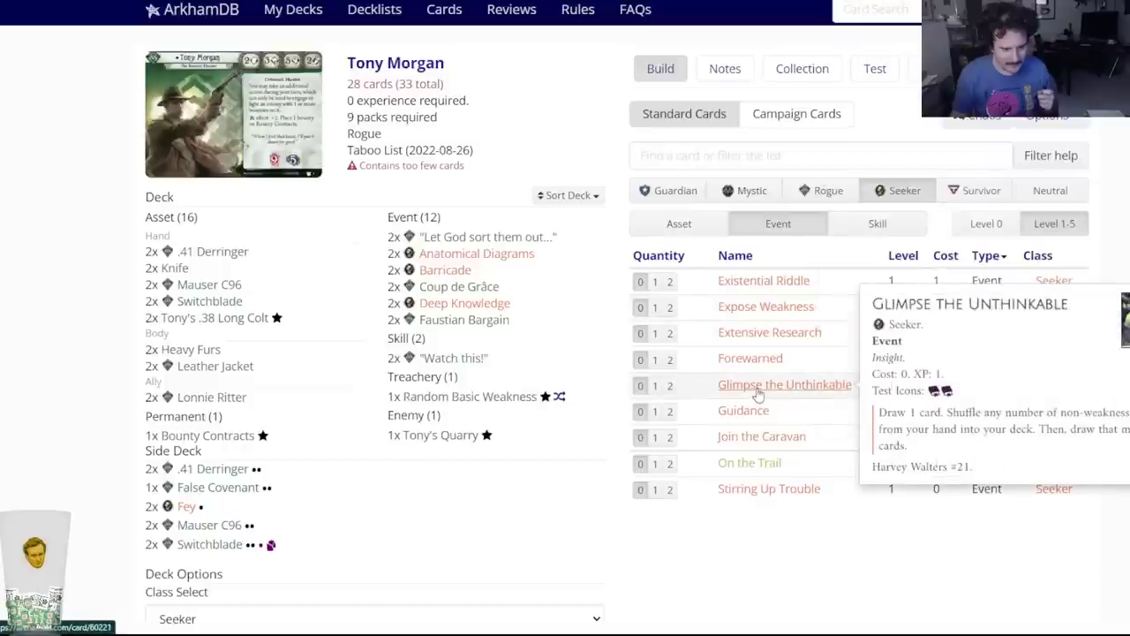
mouse_move(749, 436)
mouse_move(749, 468)
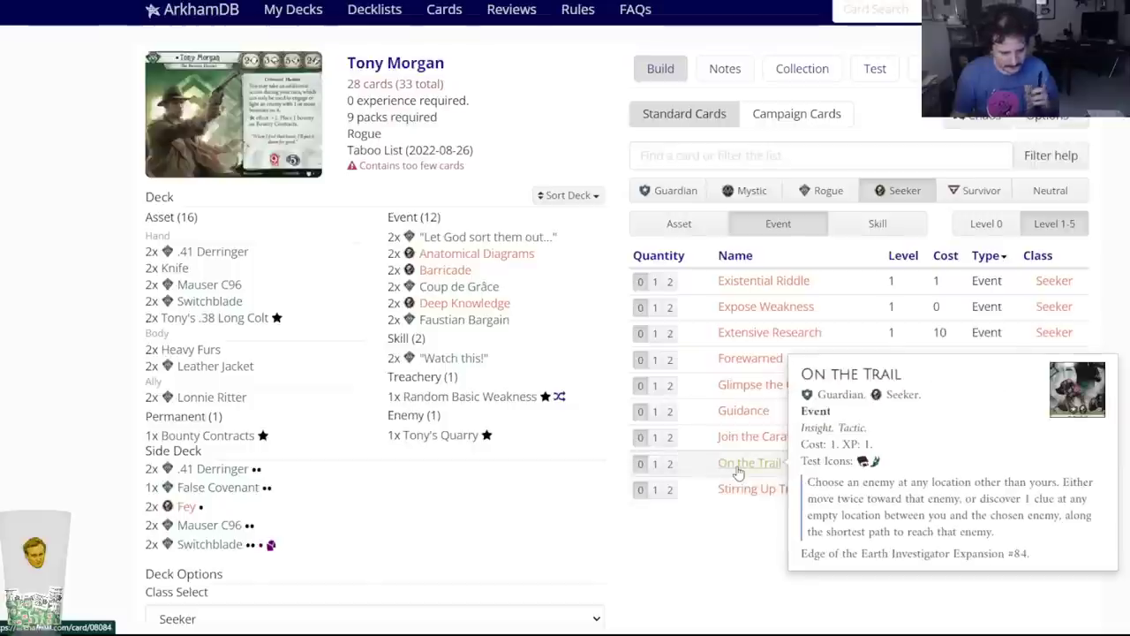
left_click(738, 469)
left_click(602, 92)
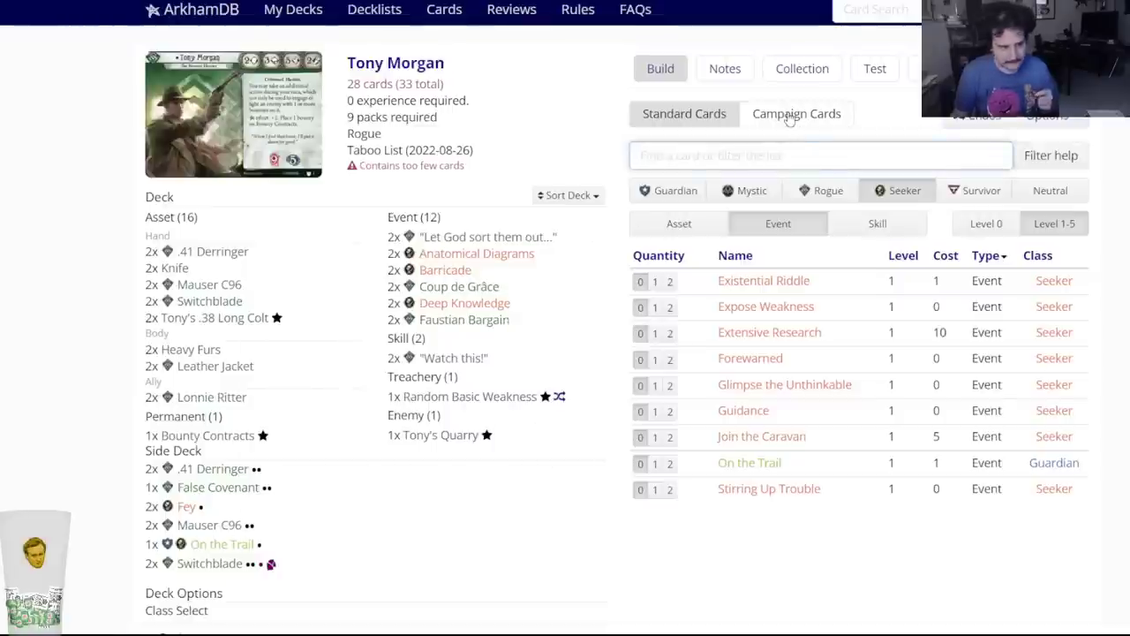
Examine the level 0 Seeker events for further cards that suit Tony Morgan's deck, checking their card texts.
left_click(982, 222)
scroll(721, 403, "down", 3)
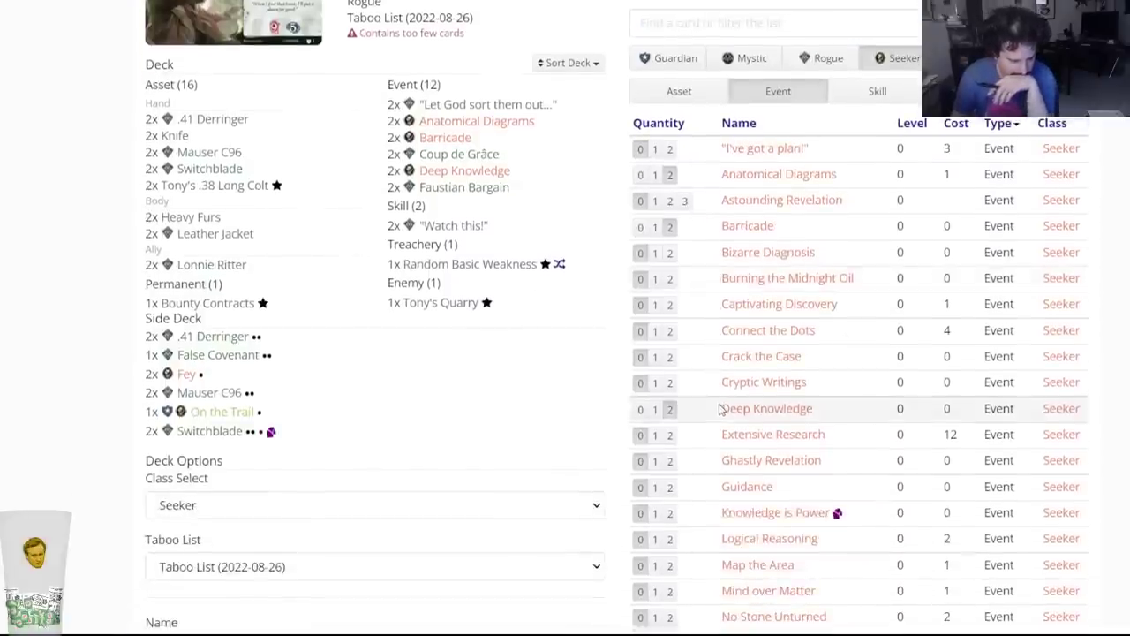
scroll(750, 446, "down", 3)
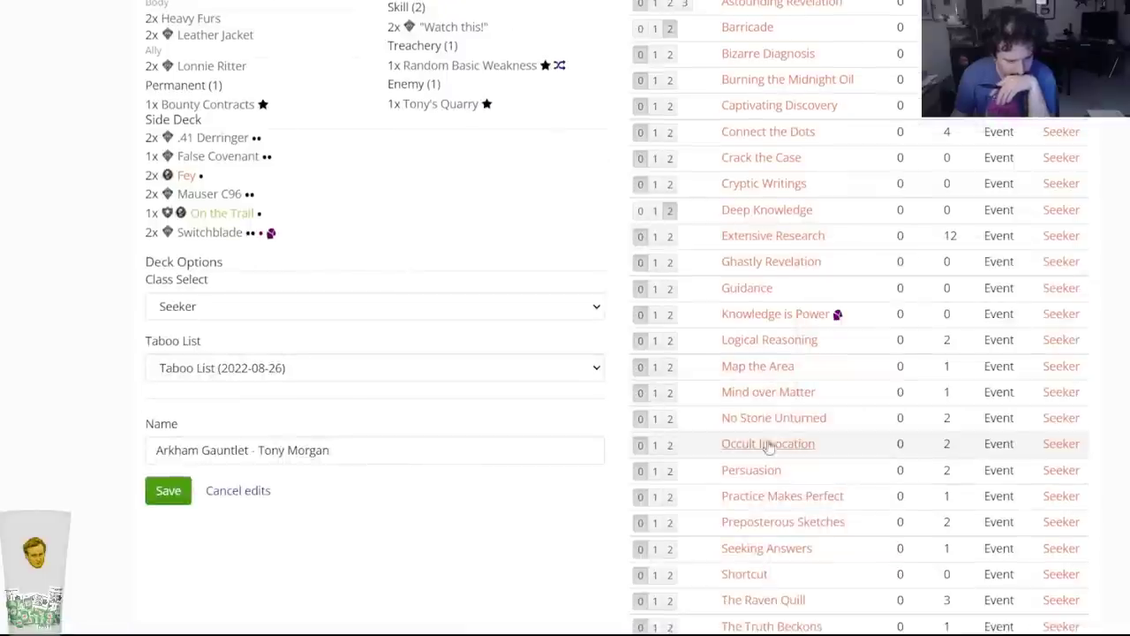
mouse_move(760, 470)
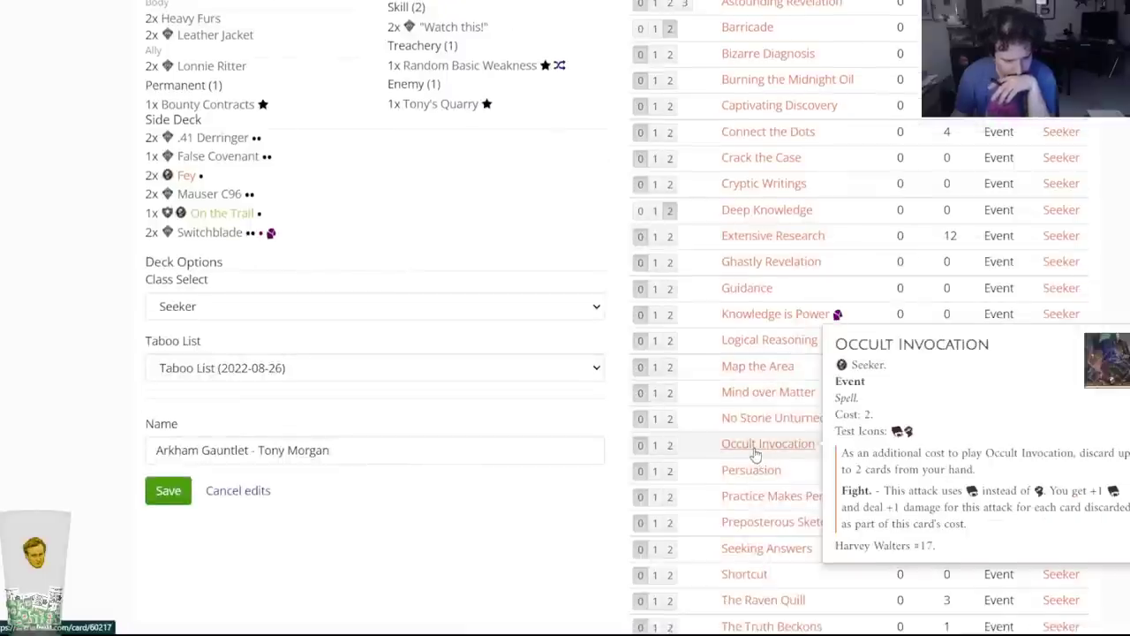
scroll(755, 453, "down", 1)
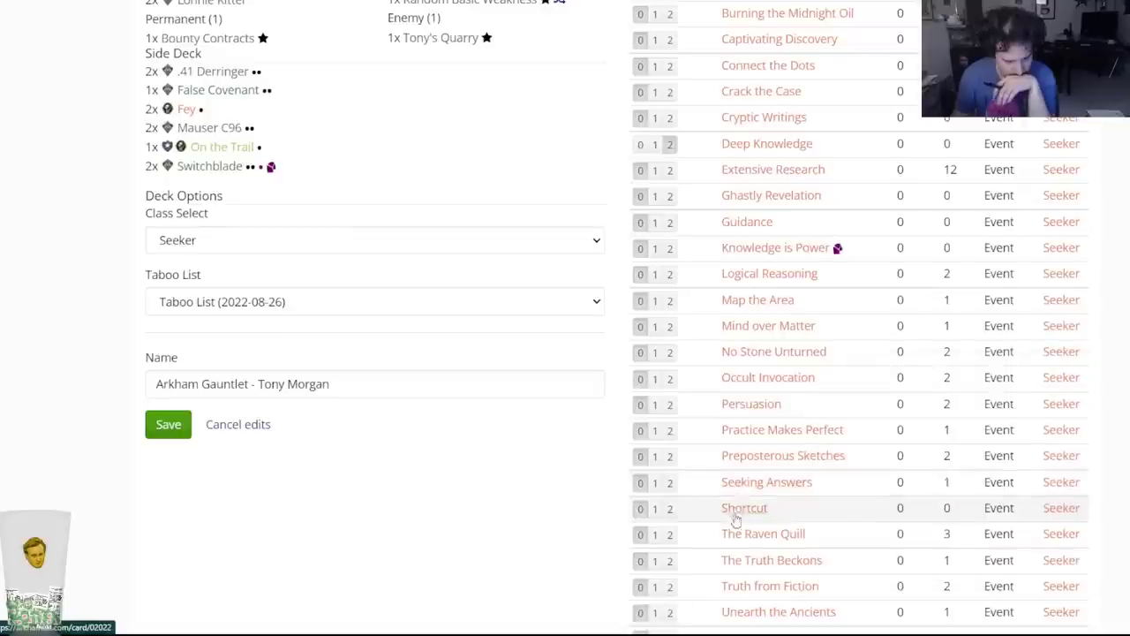
mouse_move(745, 566)
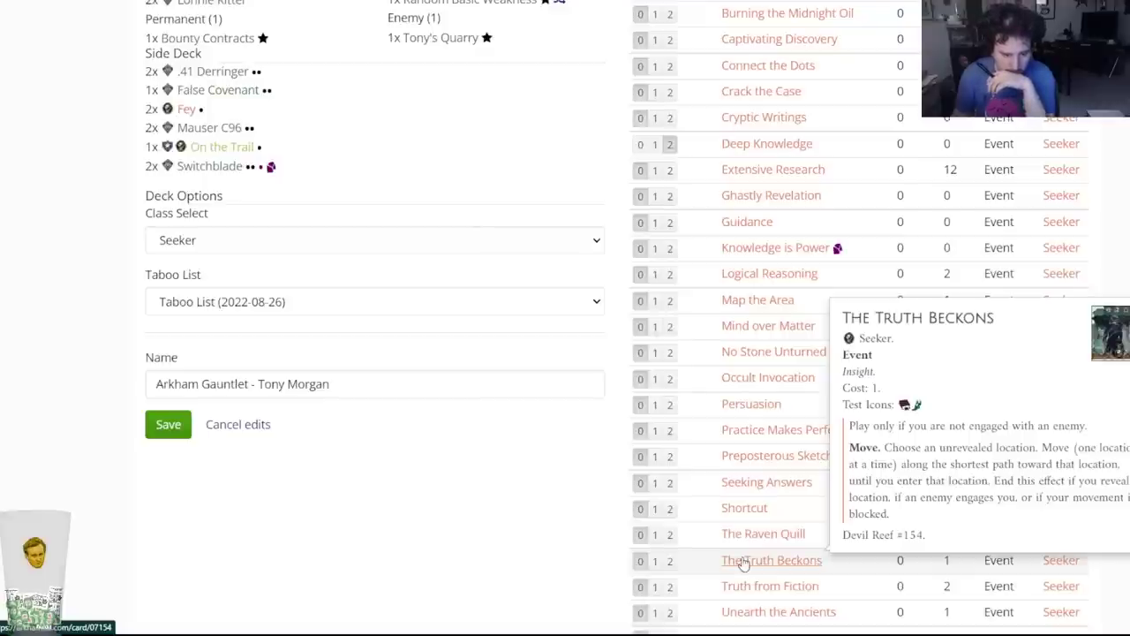
scroll(744, 565, "down", 1)
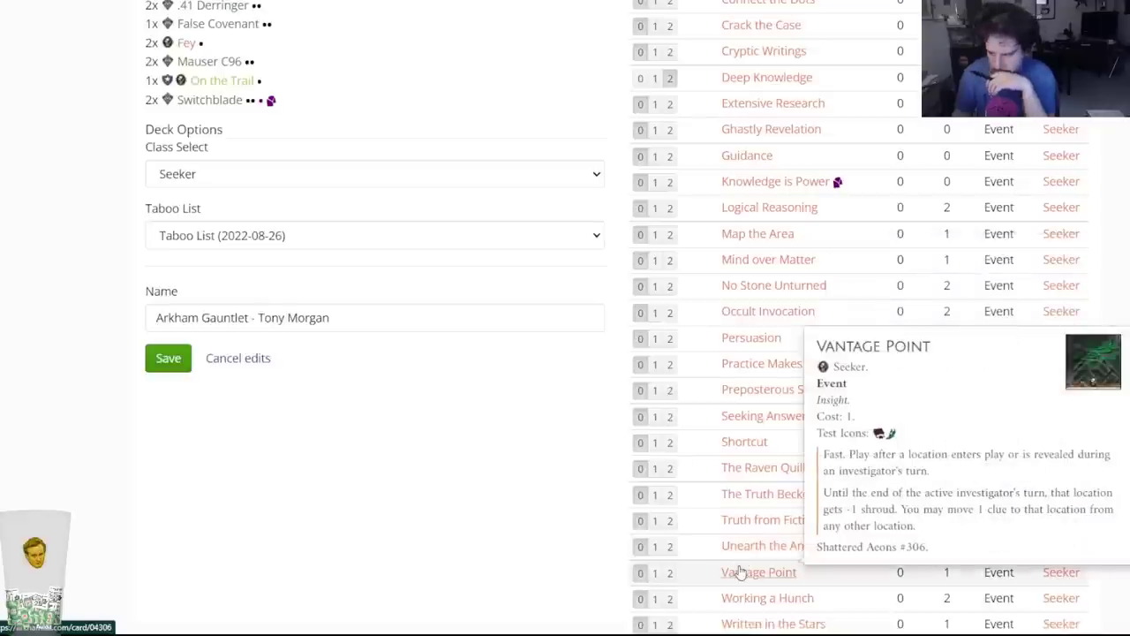
scroll(740, 573, "down", 1)
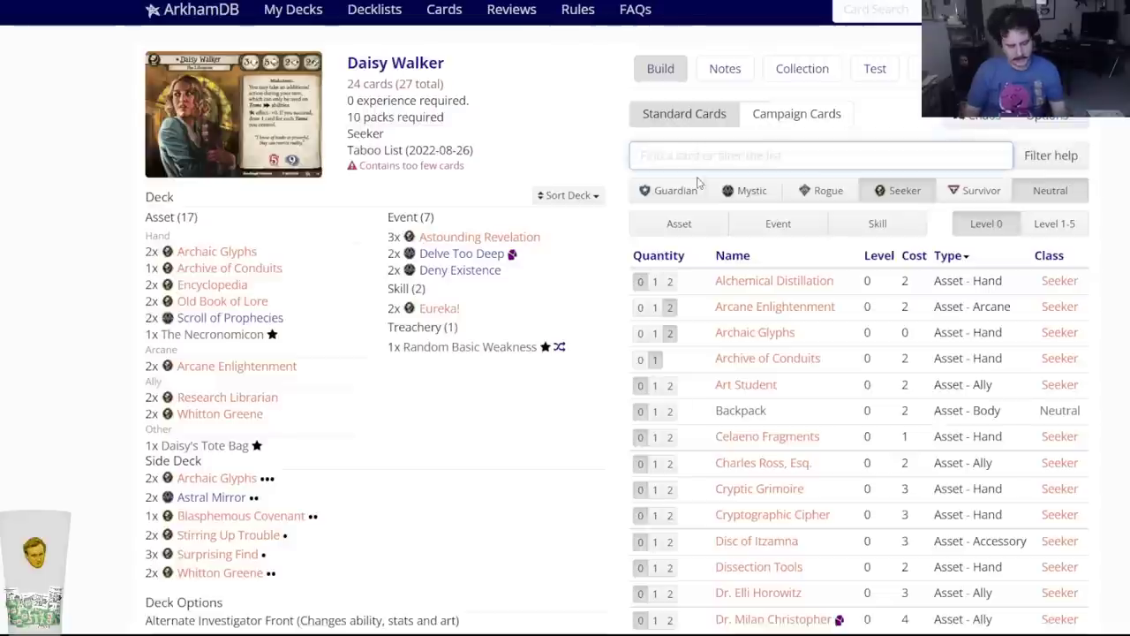
Switch to Daisy Walker's deck, find Logical Reasoning and add two copies to the main deck.
type("logical")
key("Return")
left_click(473, 83)
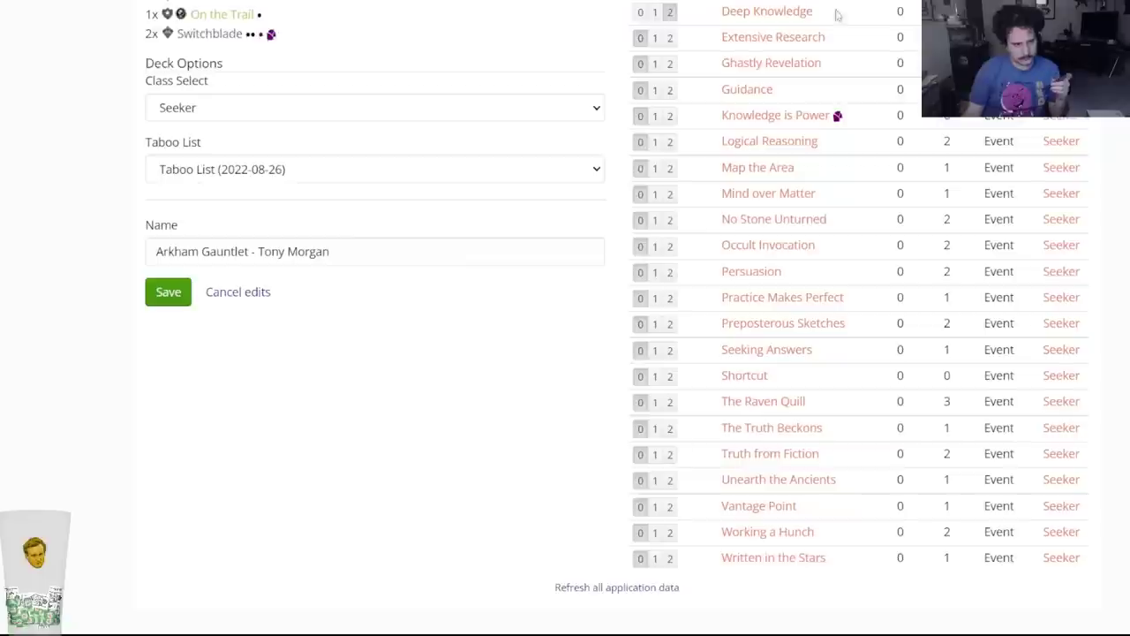
scroll(559, 242, "up", 10)
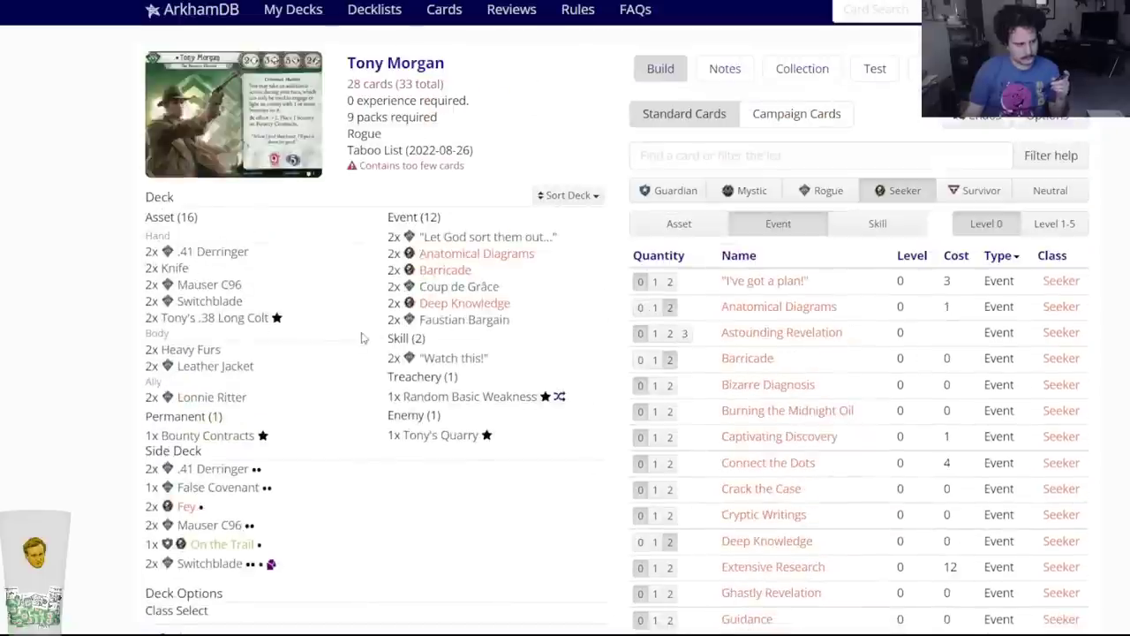
scroll(404, 378, "down", 2)
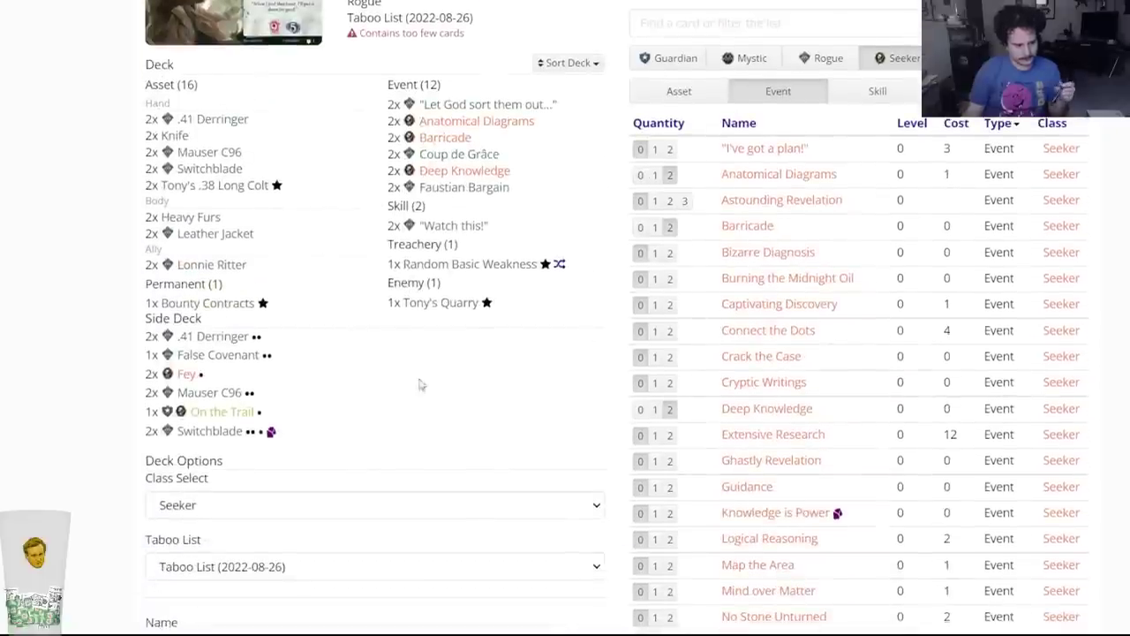
scroll(477, 168, "up", 1)
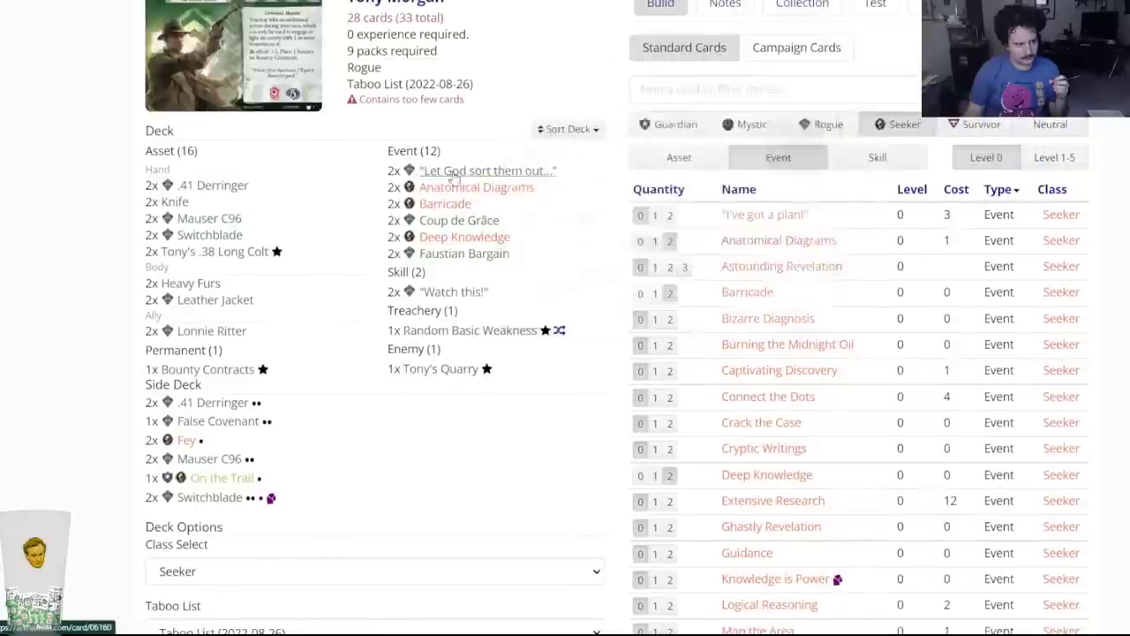
mouse_move(784, 351)
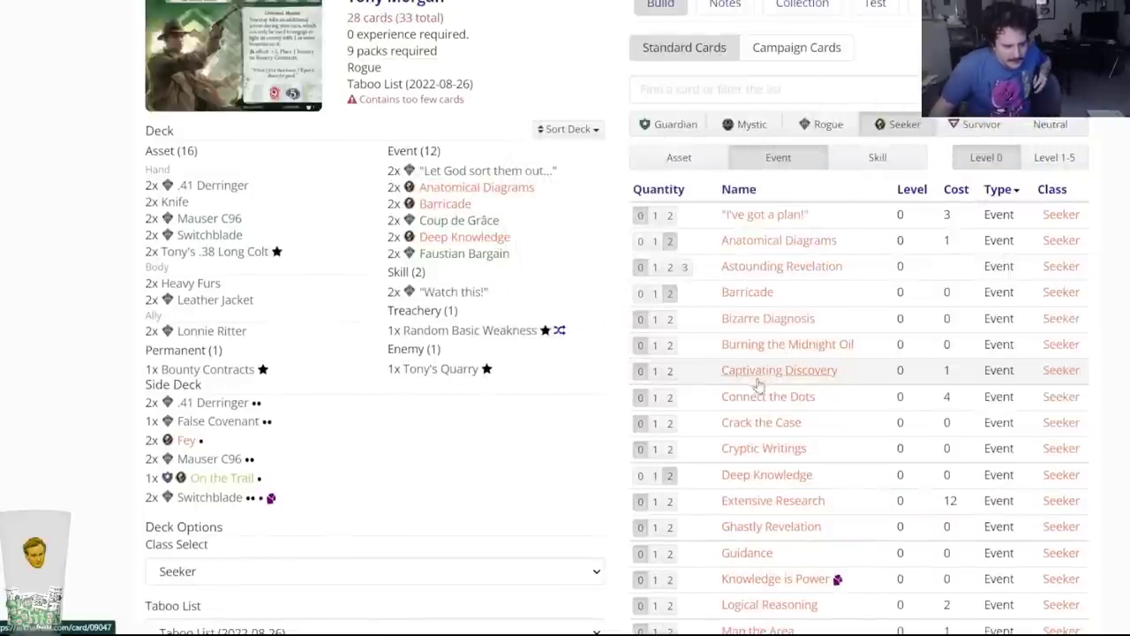
Return to Daisy Walker's deck and save it.
key("ctrl+t")
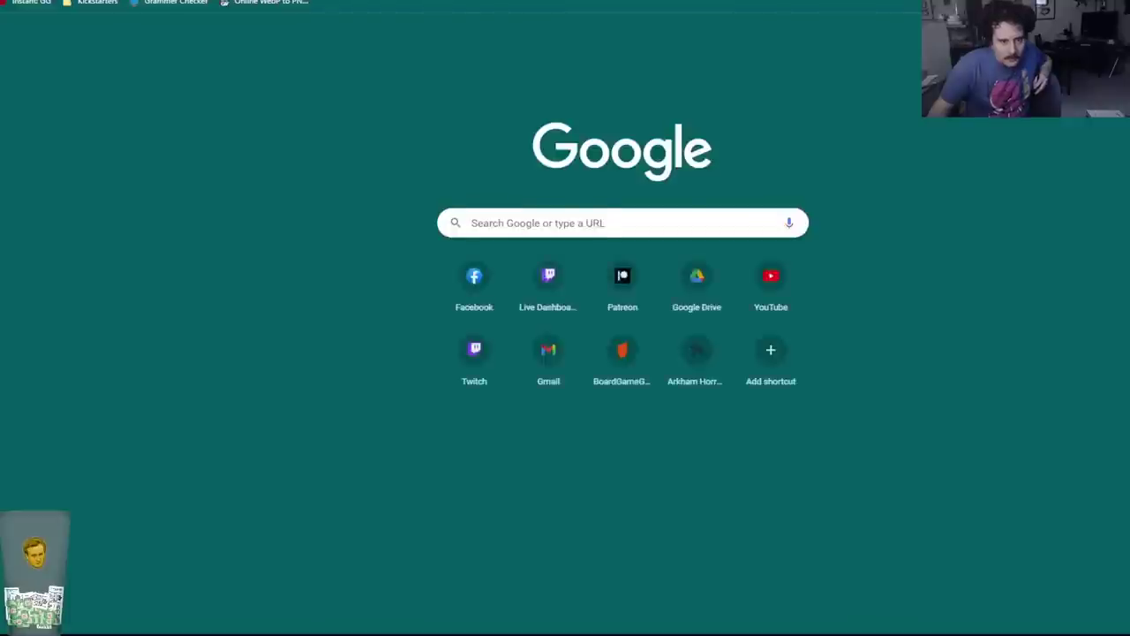
key("ctrl+w")
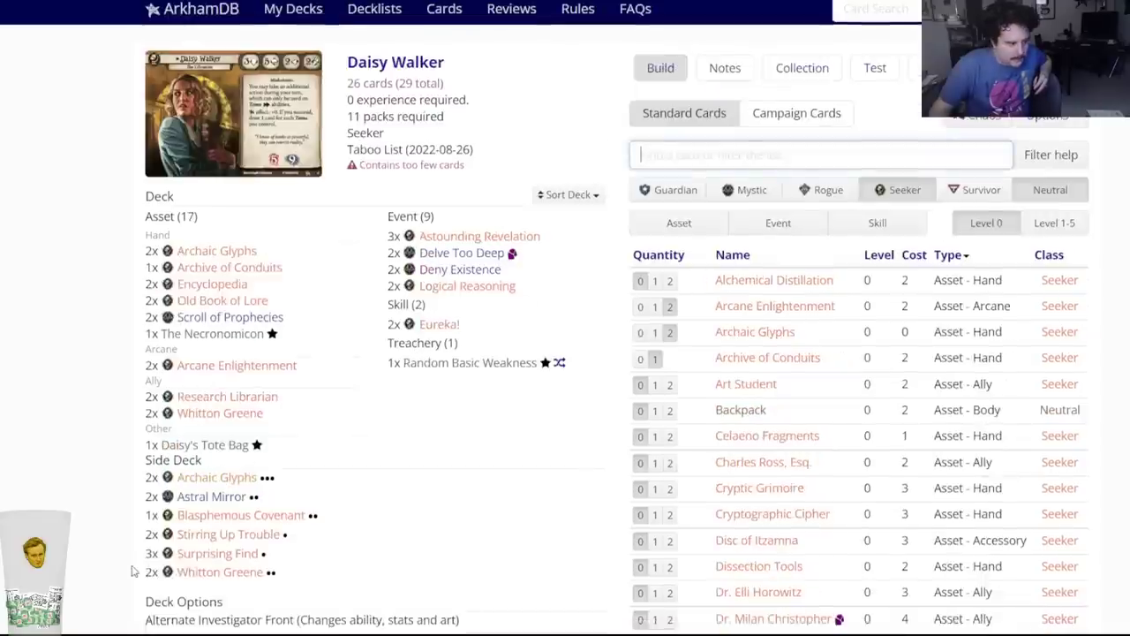
scroll(159, 530, "down", 4)
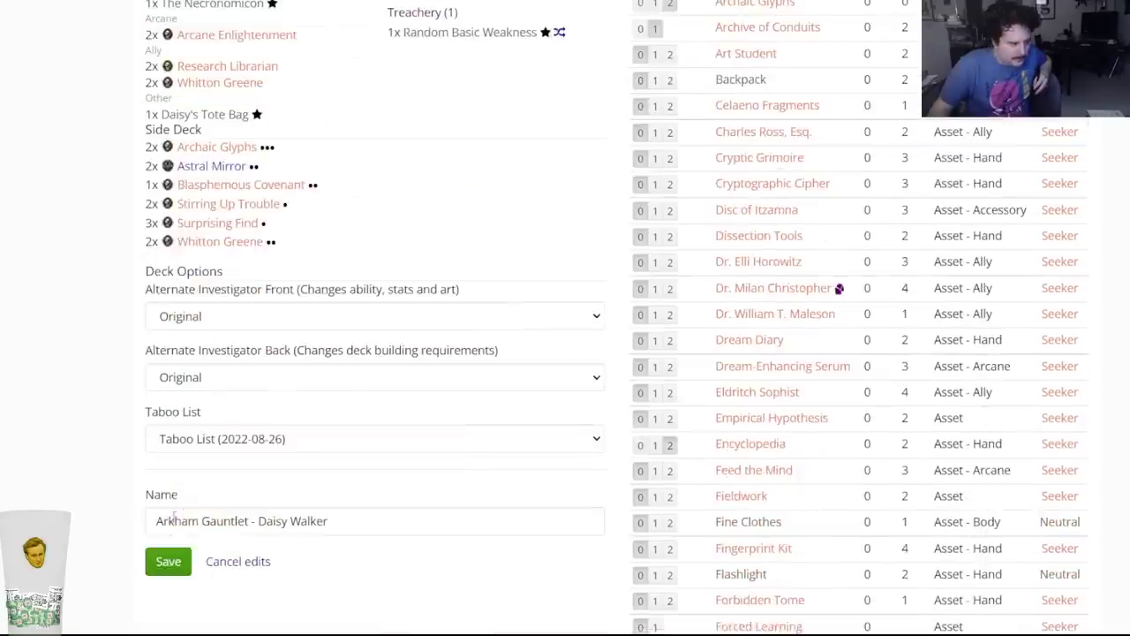
left_click(159, 561)
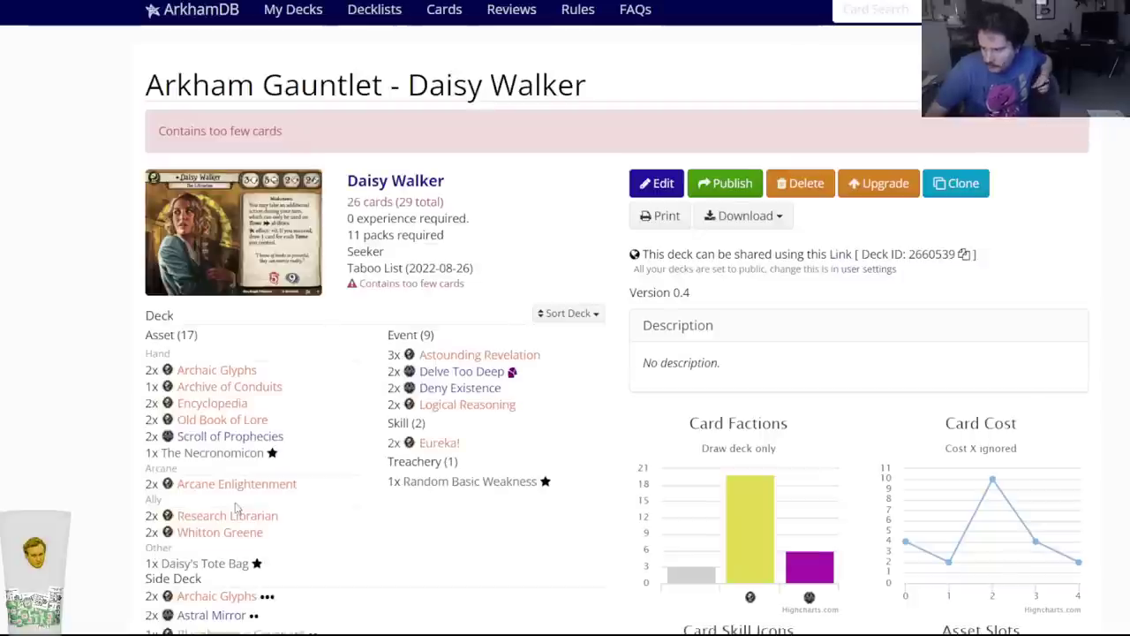
Look over Daisy Walker's saved deck list and reopen the deck for editing.
scroll(472, 416, "down", 2)
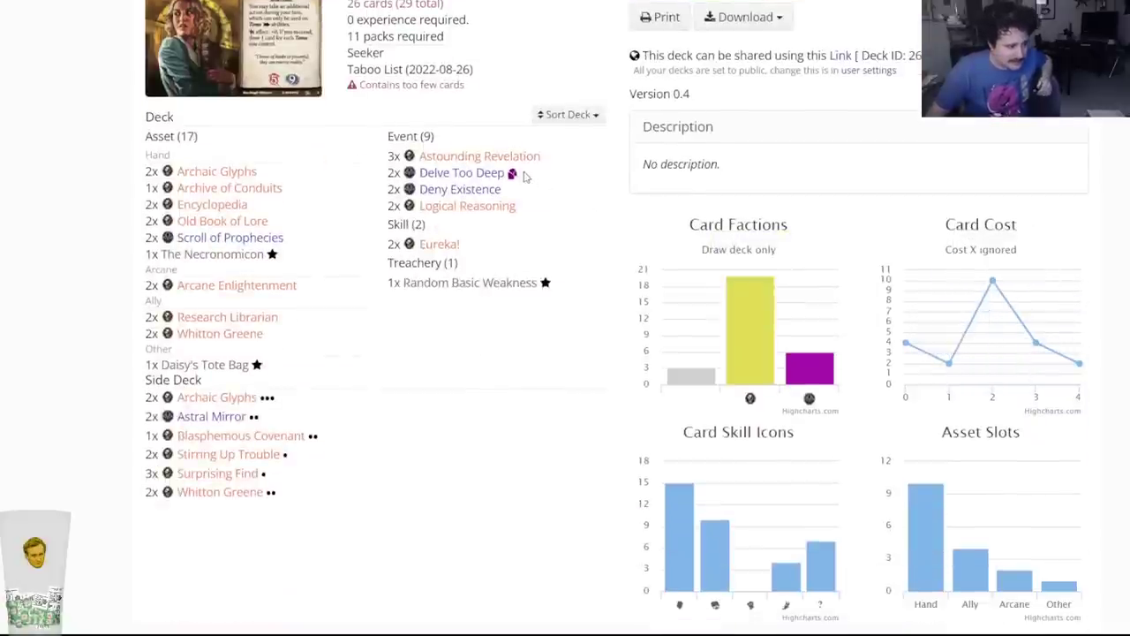
mouse_move(504, 156)
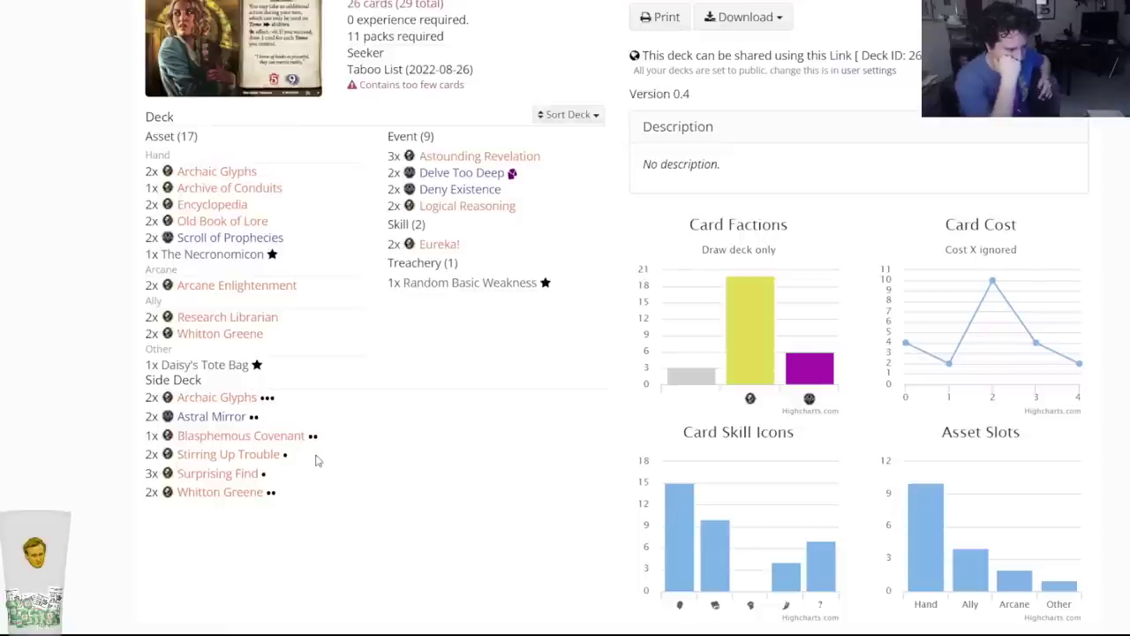
scroll(318, 460, "up", 3)
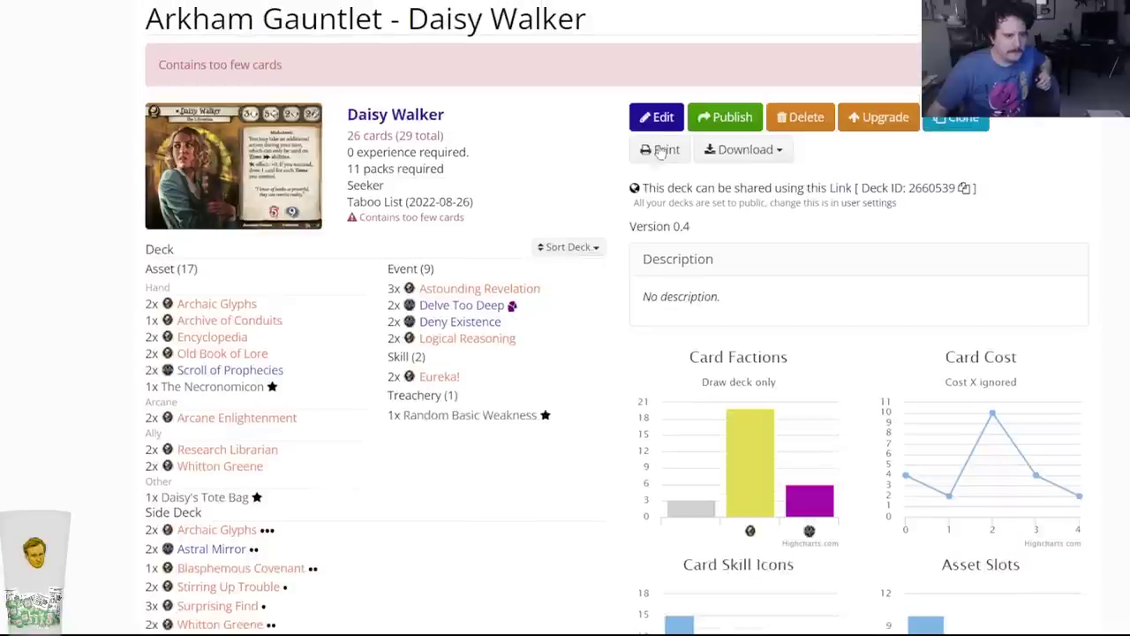
left_click(653, 121)
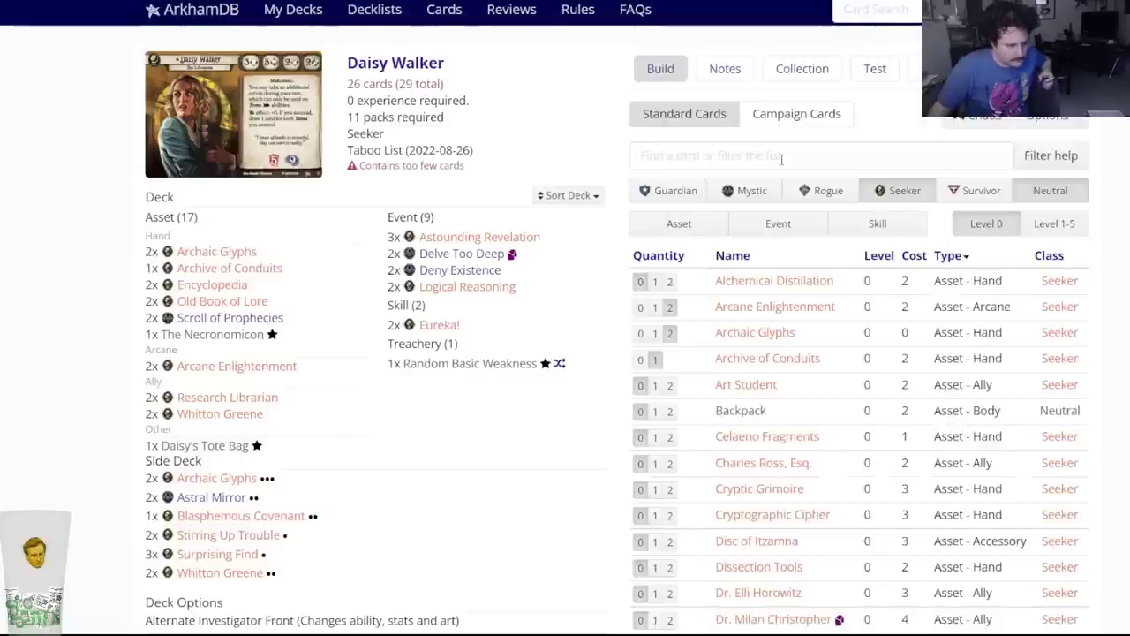
Find Burning the Midnight Oil and add two copies to Daisy Walker's main deck.
left_click(781, 159)
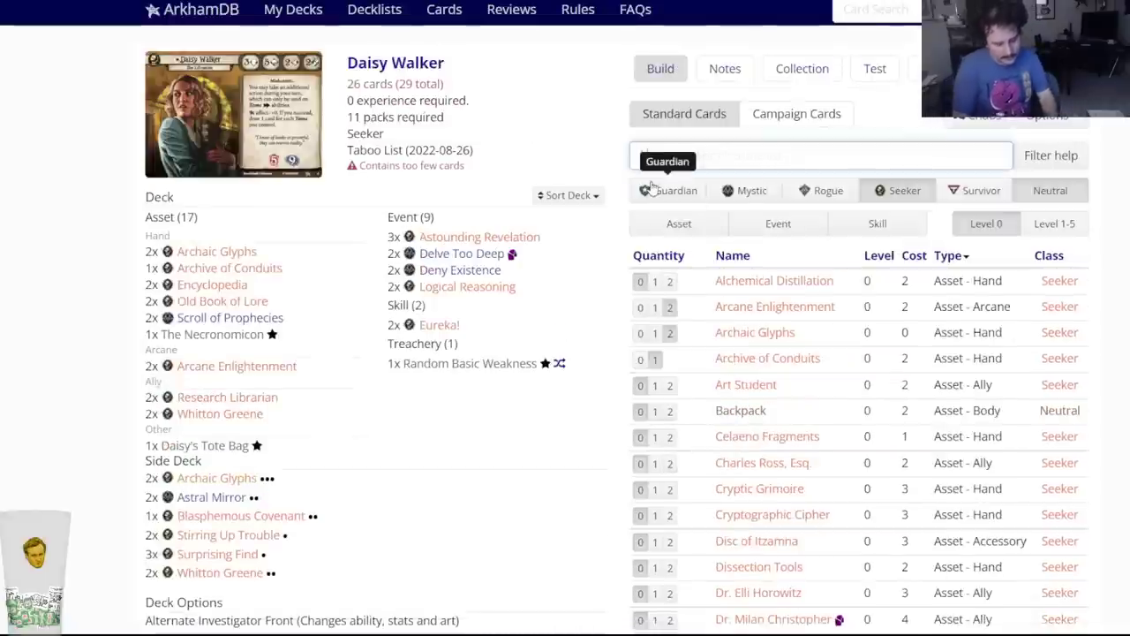
type("burning")
key("Return")
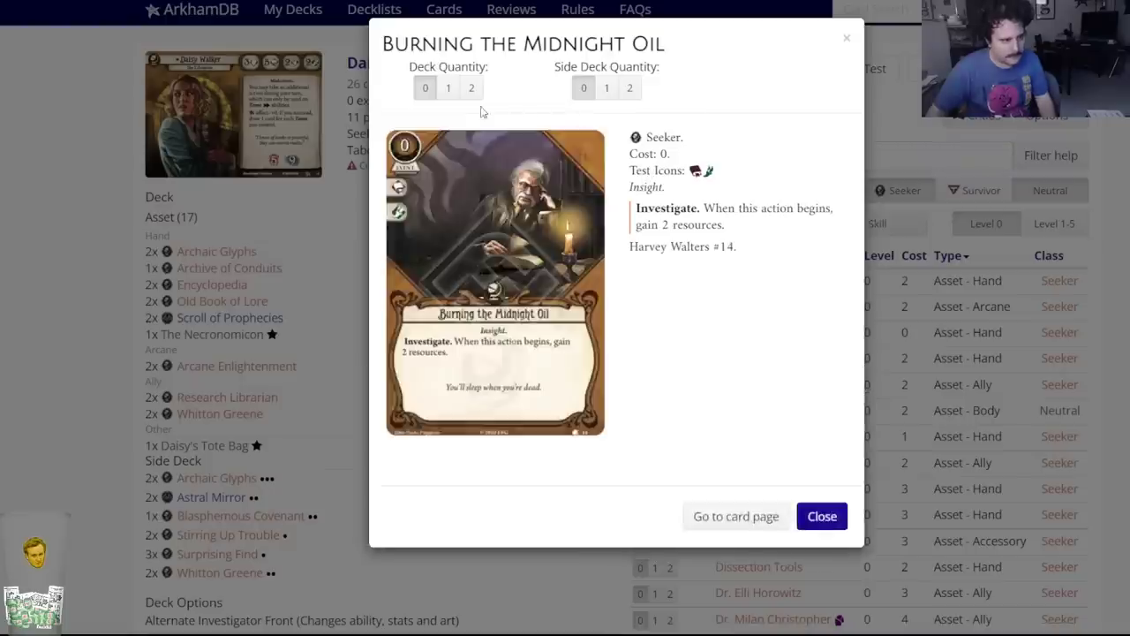
left_click(471, 90)
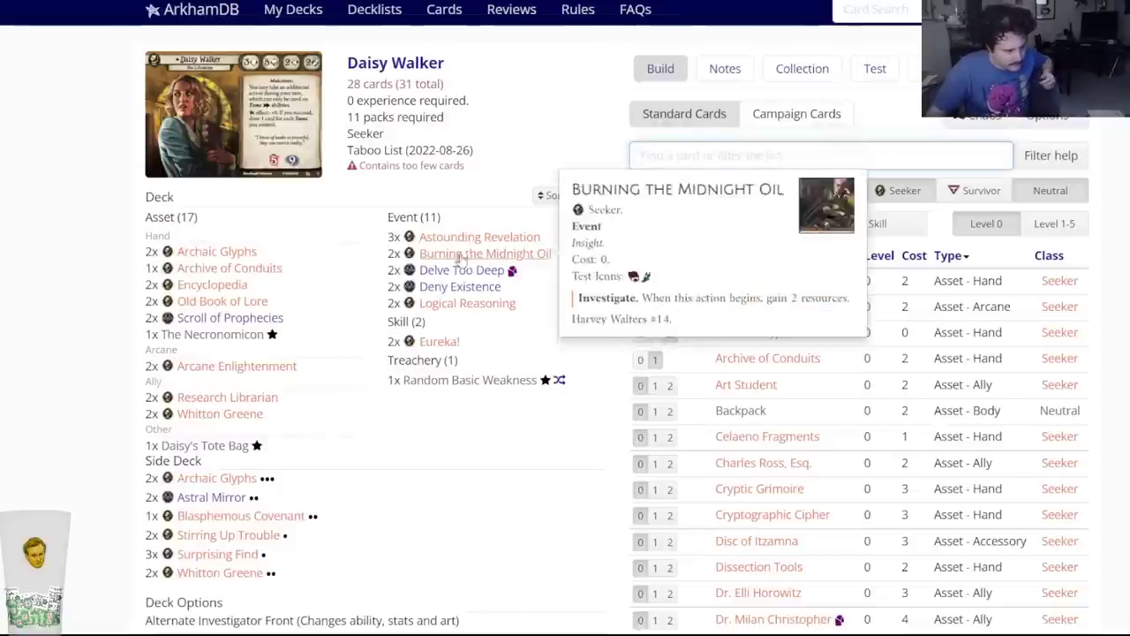
mouse_move(437, 340)
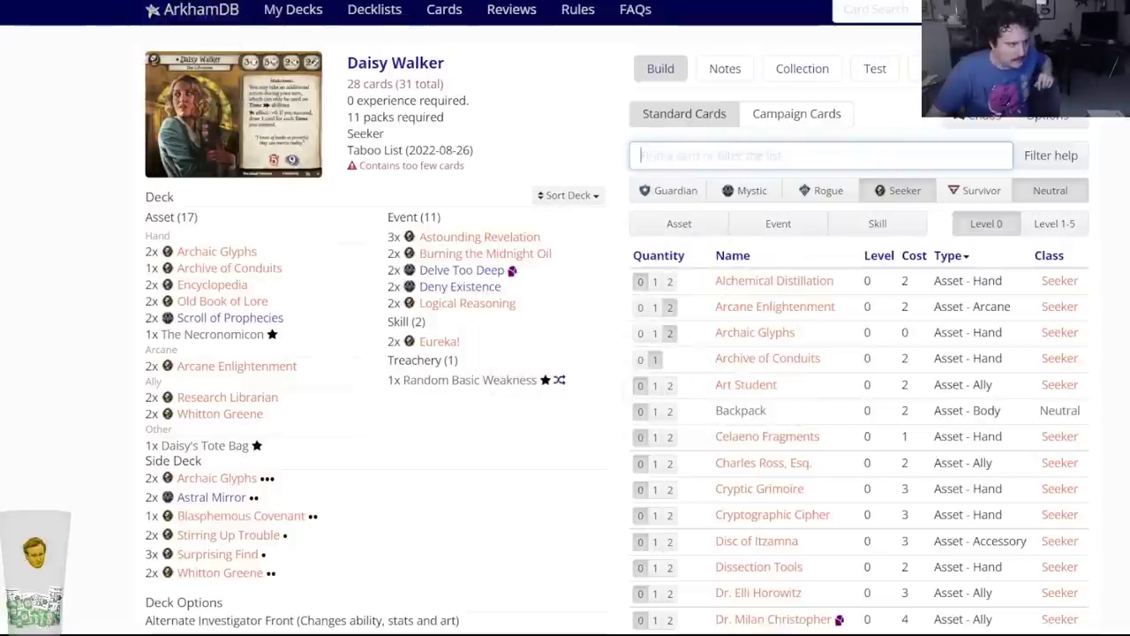
key("ctrl+Tab")
left_click(644, 184)
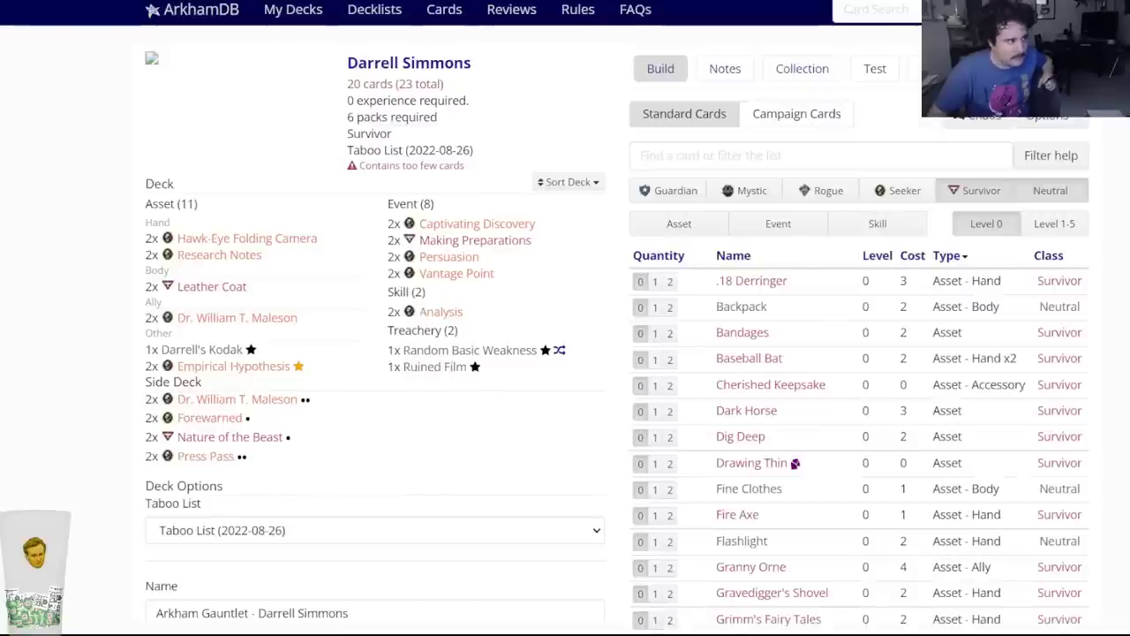
key("ctrl+Tab")
key("ctrl+Tab")
key("ctrl+Tab")
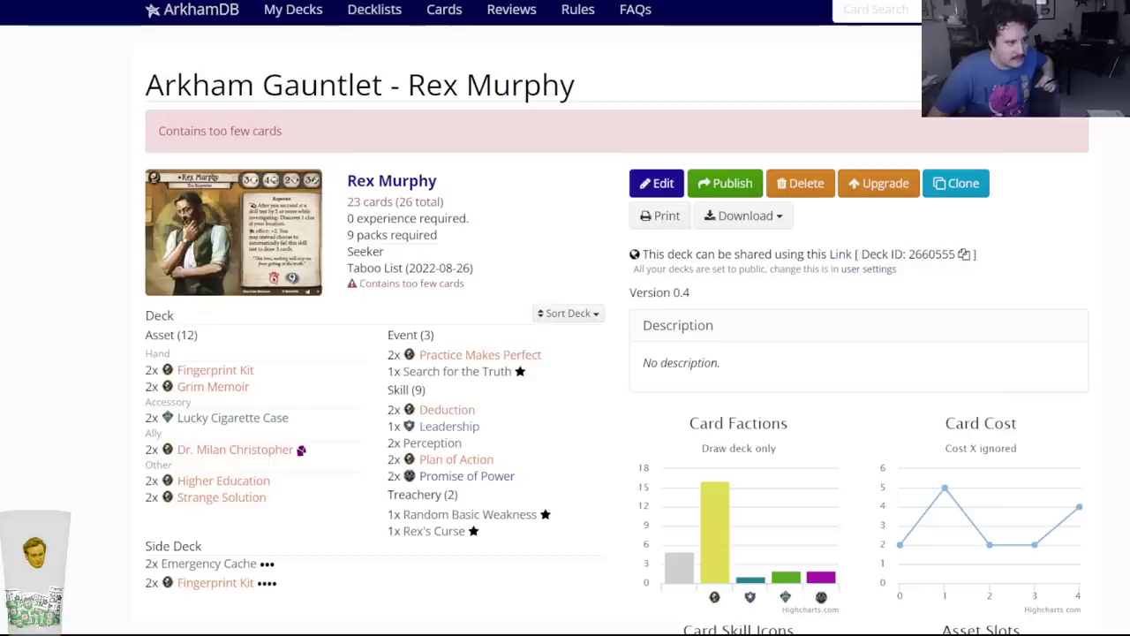
key("ctrl+Tab")
key("ctrl+Tab")
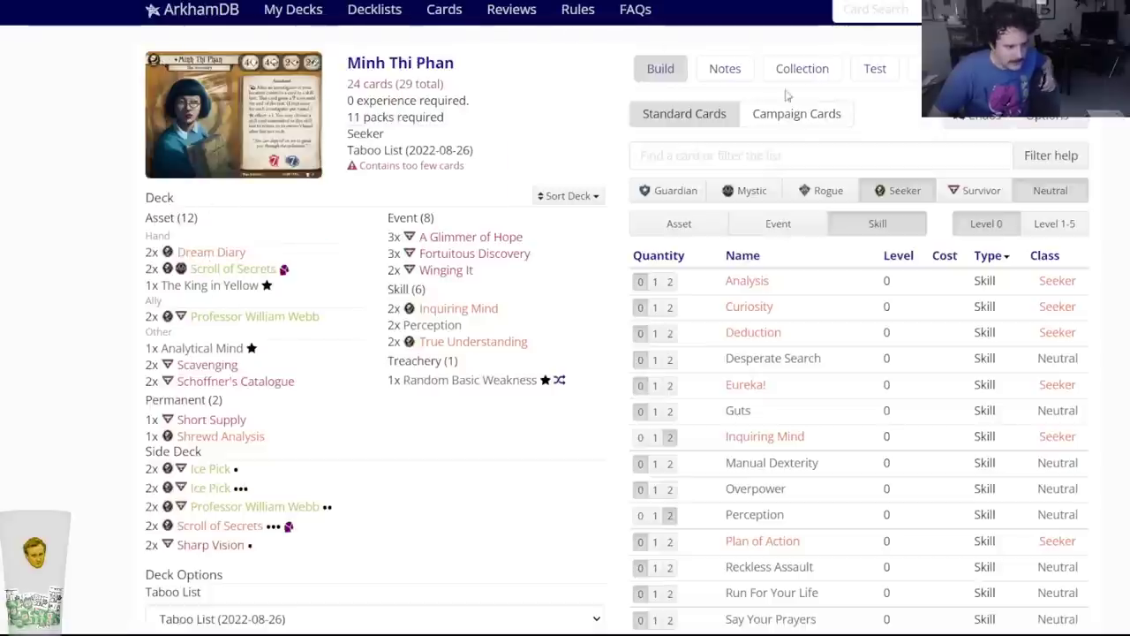
Try two copies of the level 2 Deduction in Minh Thi Phan's side deck and remove them again.
left_click(771, 154)
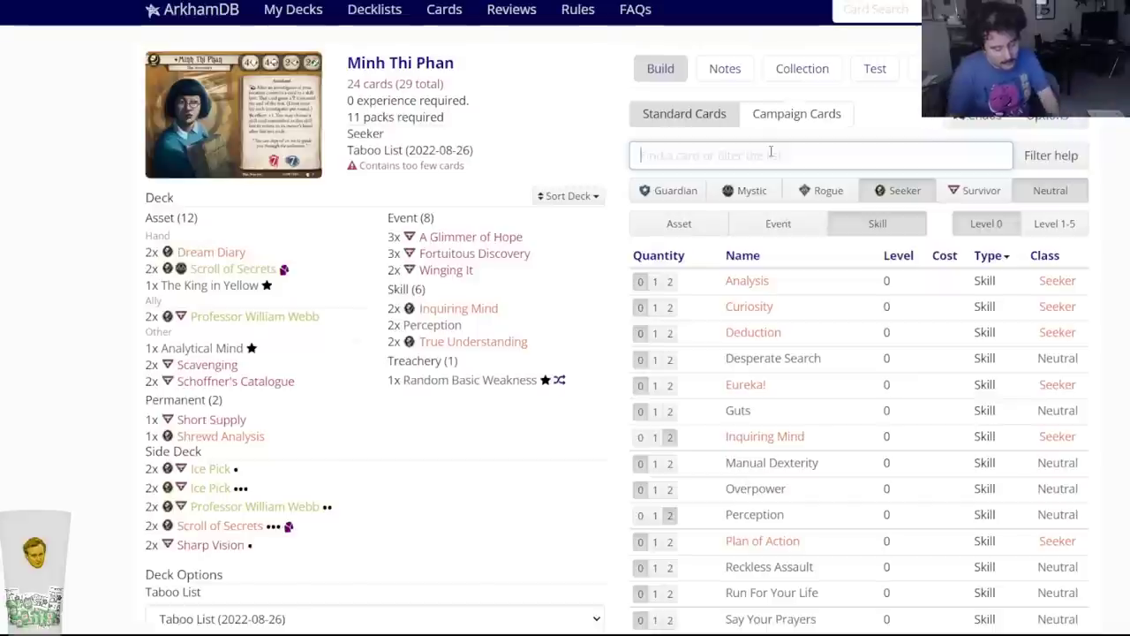
type("deduc")
left_click(740, 208)
left_click(631, 87)
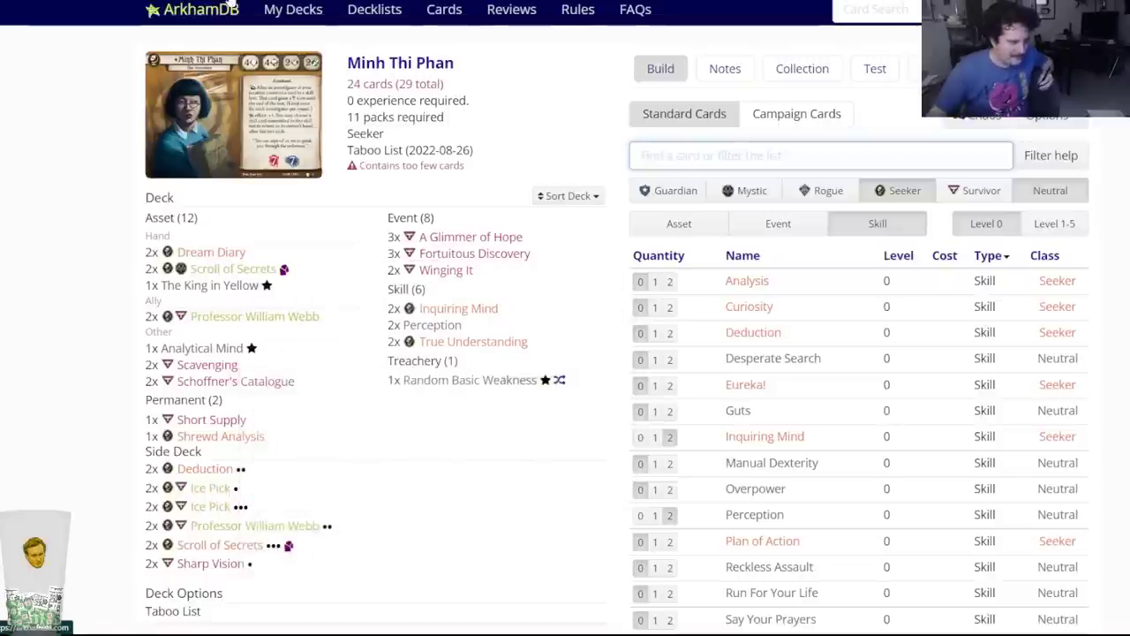
left_click(207, 467)
left_click(584, 87)
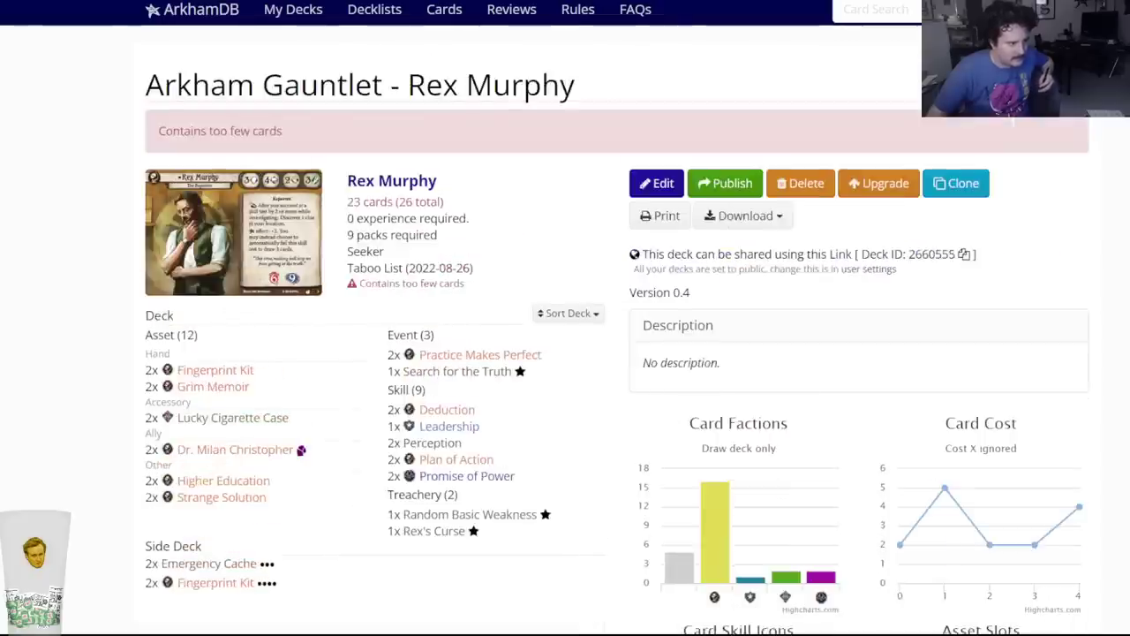
Check Rex Murphy's skills, switch to Darrell Simmons's deck and add two copies of level 0 Deduction to its main deck.
mouse_move(446, 419)
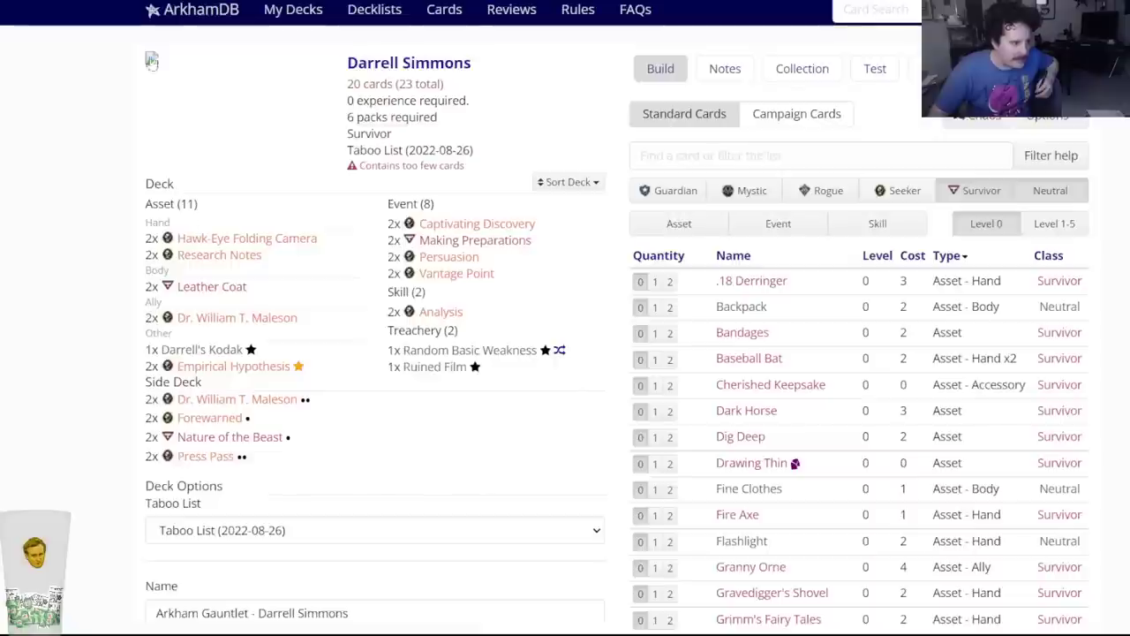
left_click(695, 145)
type("deduc")
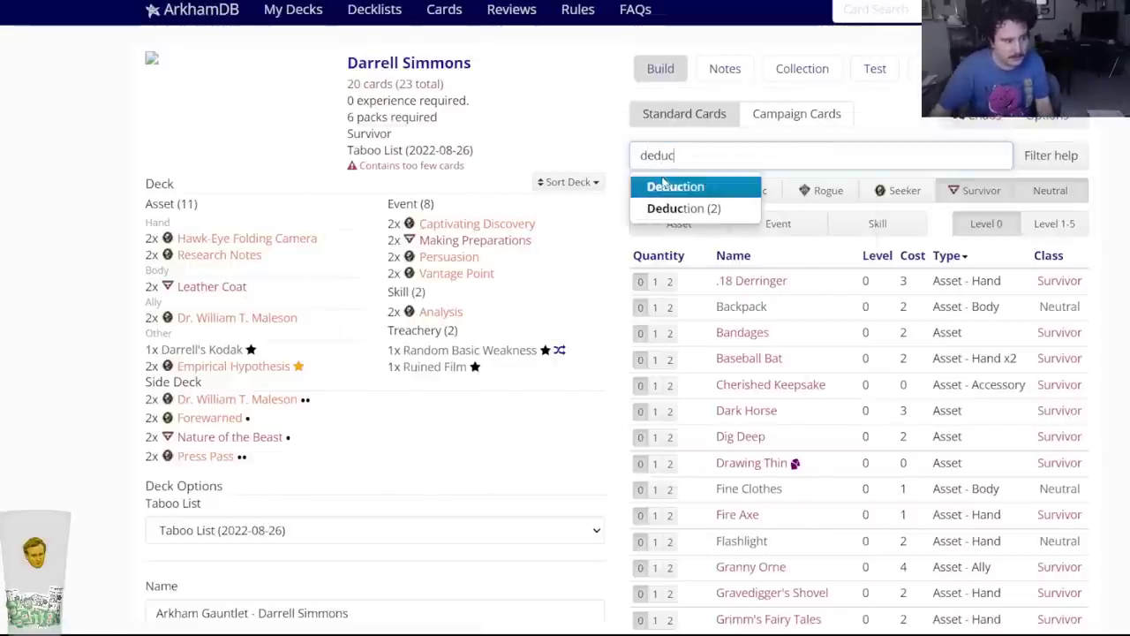
left_click(664, 183)
left_click(471, 86)
left_click(363, 289)
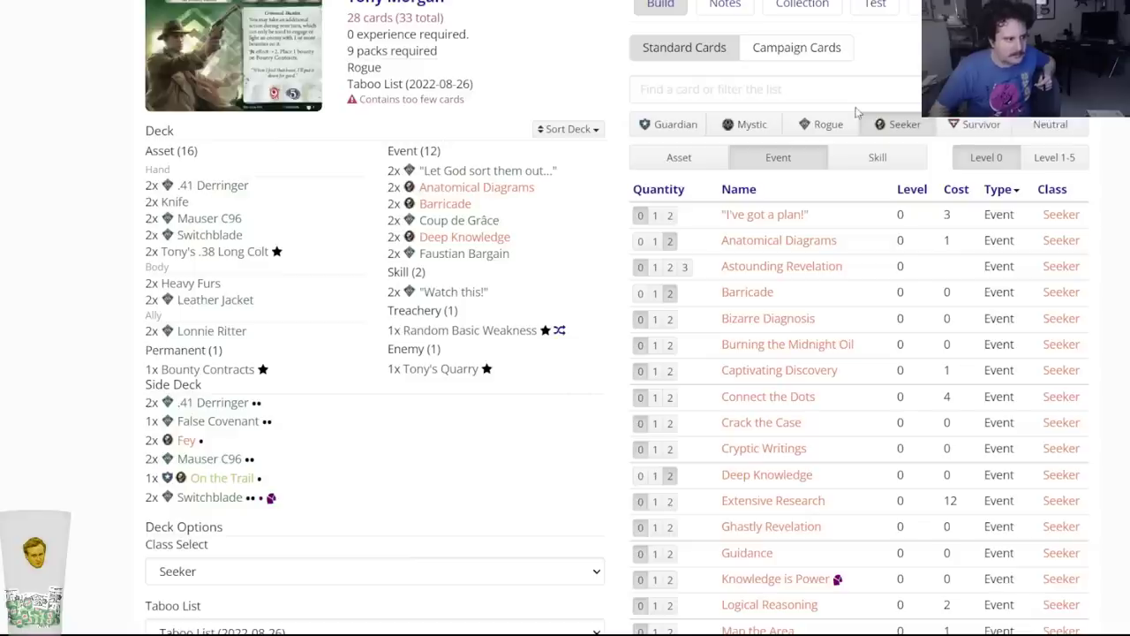
Compare Tony Morgan's deck with the available level 0 Seeker events, reading the texts of candidates such as Occult Invocation, Persuasion and Shortcut.
scroll(593, 270, "up", 2)
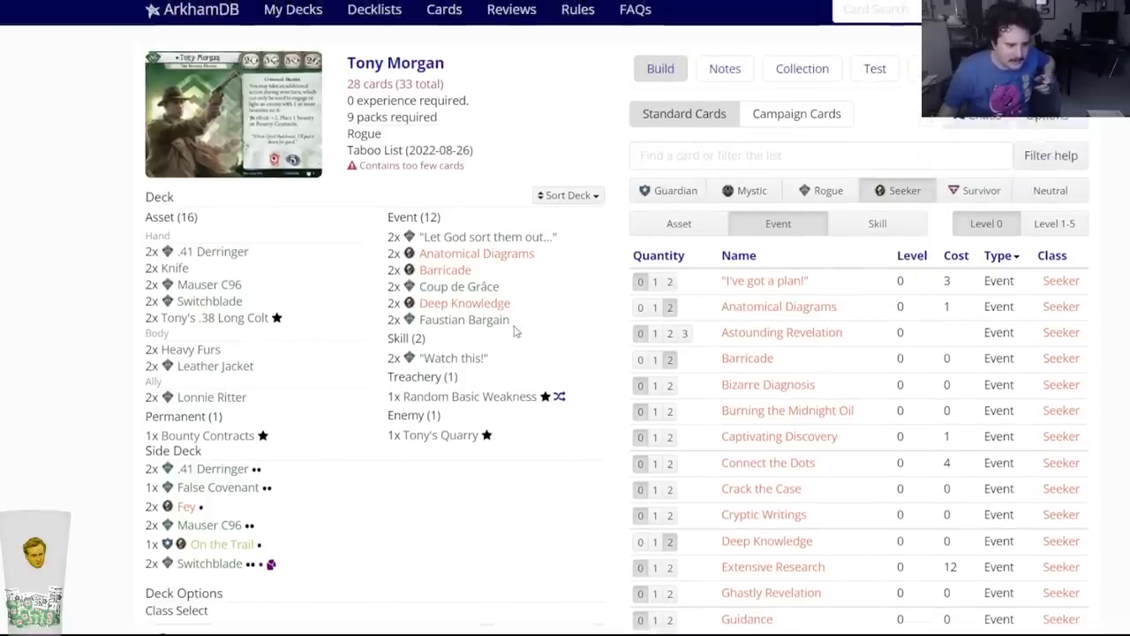
scroll(533, 326, "down", 6)
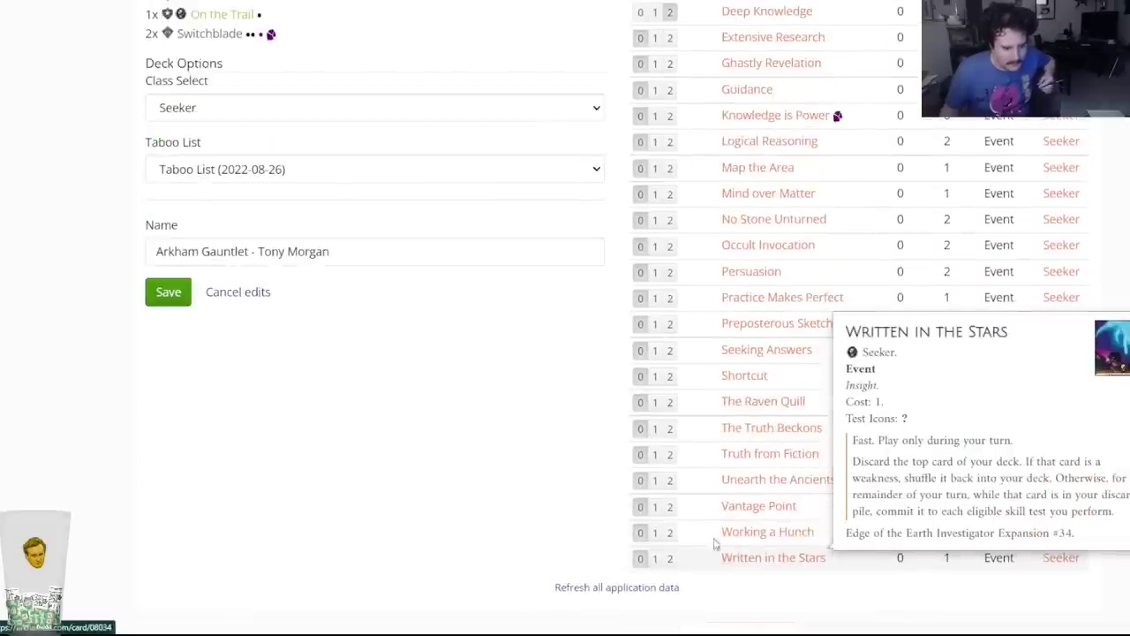
scroll(506, 459, "up", 5)
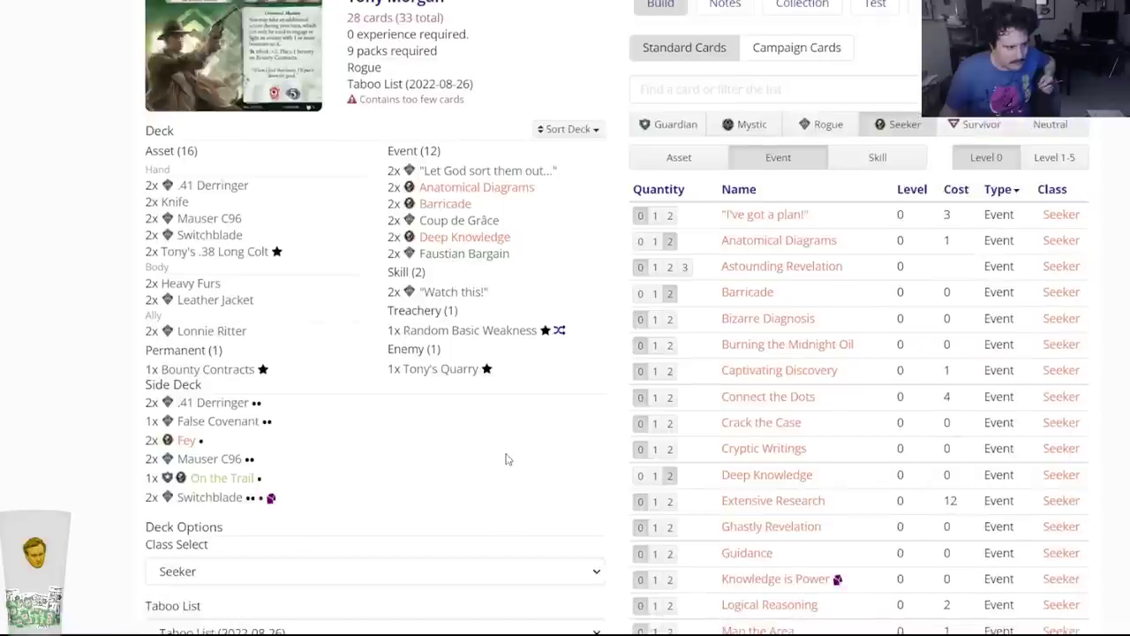
scroll(521, 451, "down", 3)
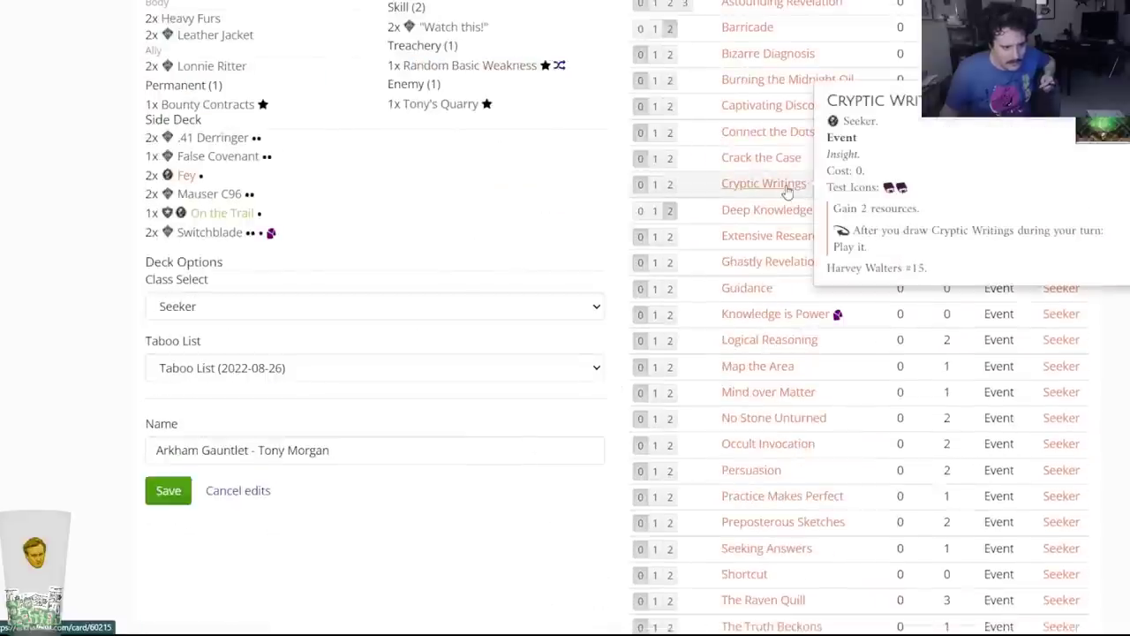
scroll(786, 189, "up", 1)
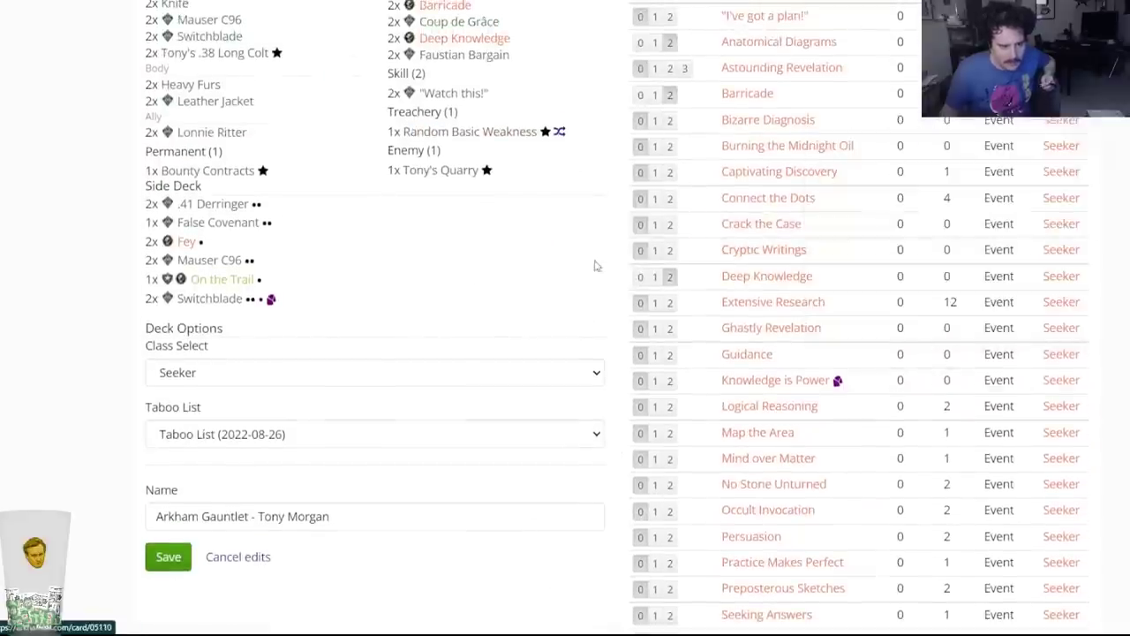
scroll(509, 300, "up", 2)
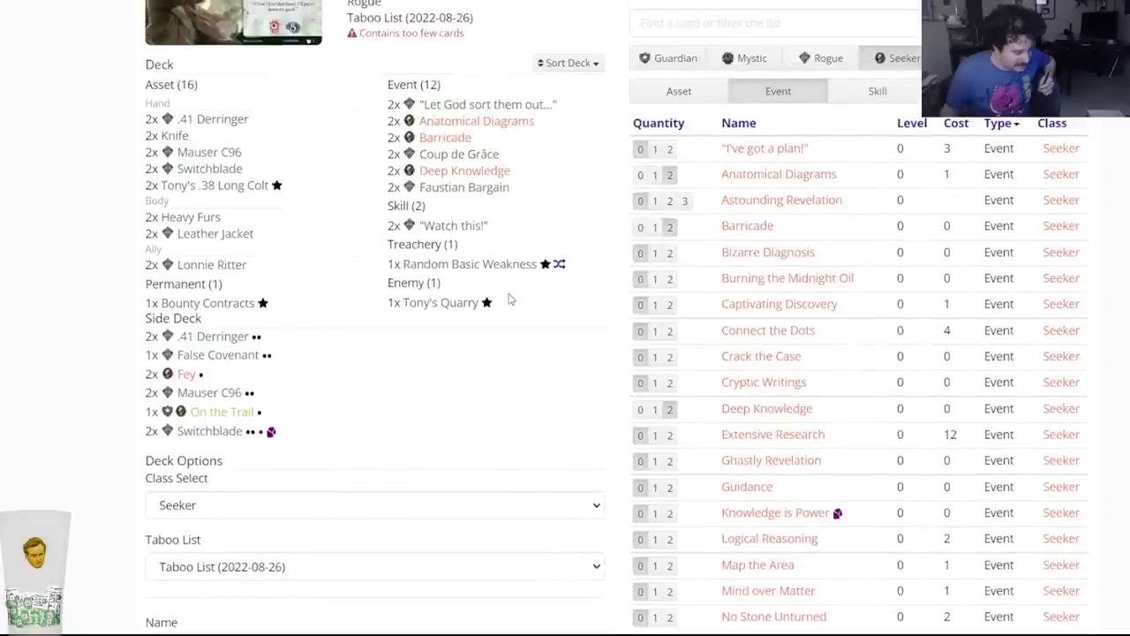
scroll(517, 304, "down", 3)
mouse_move(729, 424)
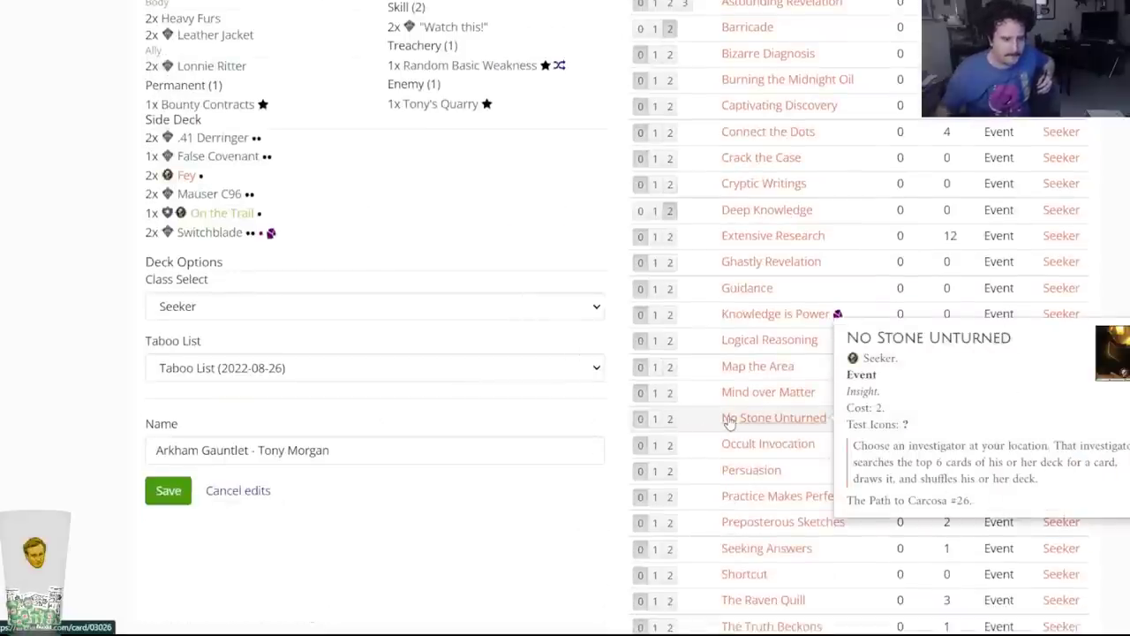
mouse_move(736, 451)
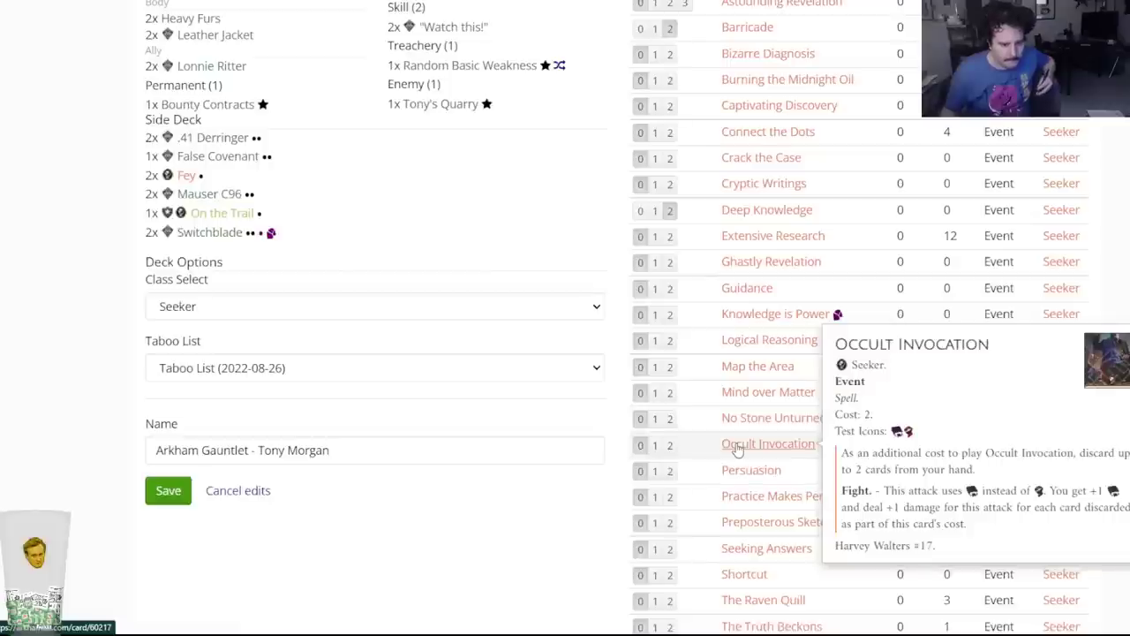
mouse_move(741, 475)
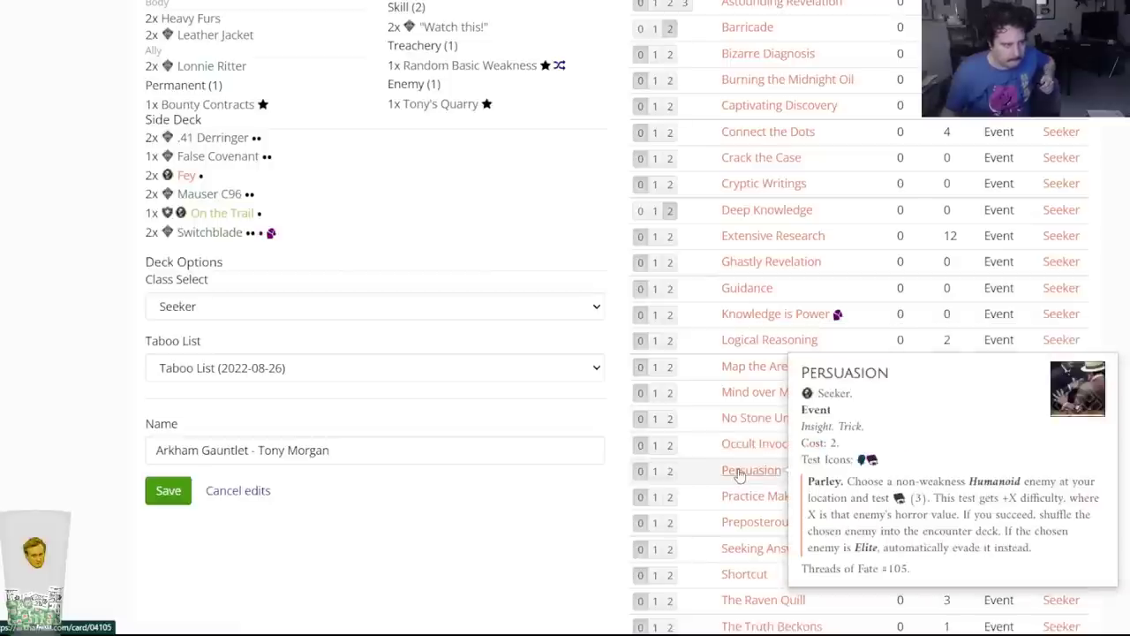
scroll(497, 479, "up", 3)
scroll(731, 492, "down", 3)
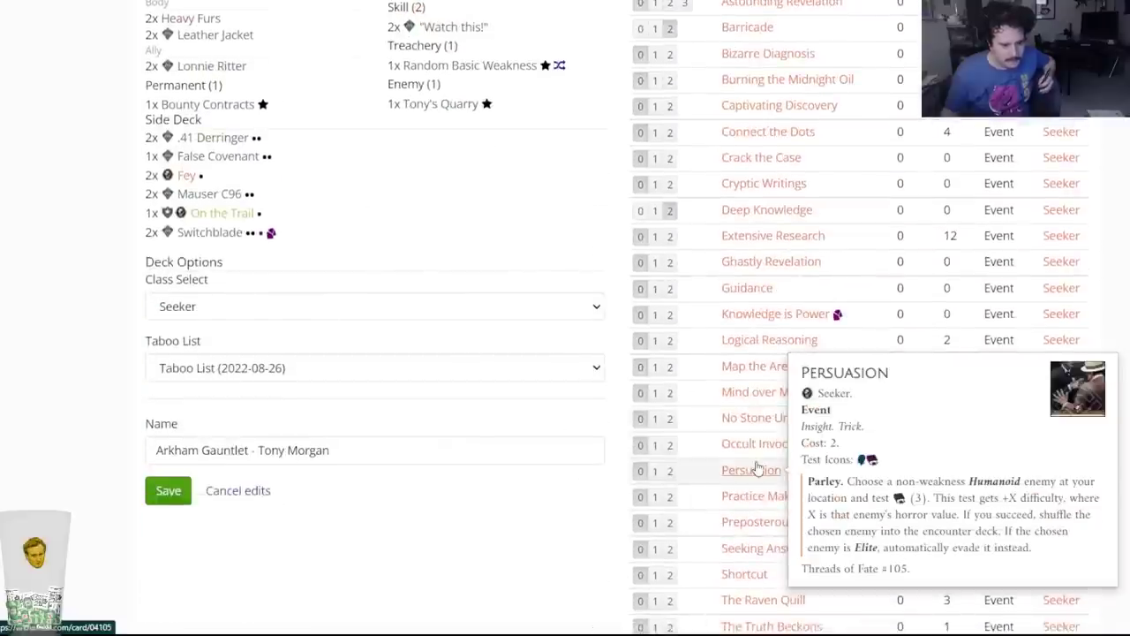
scroll(480, 318, "up", 2)
scroll(730, 515, "down", 1)
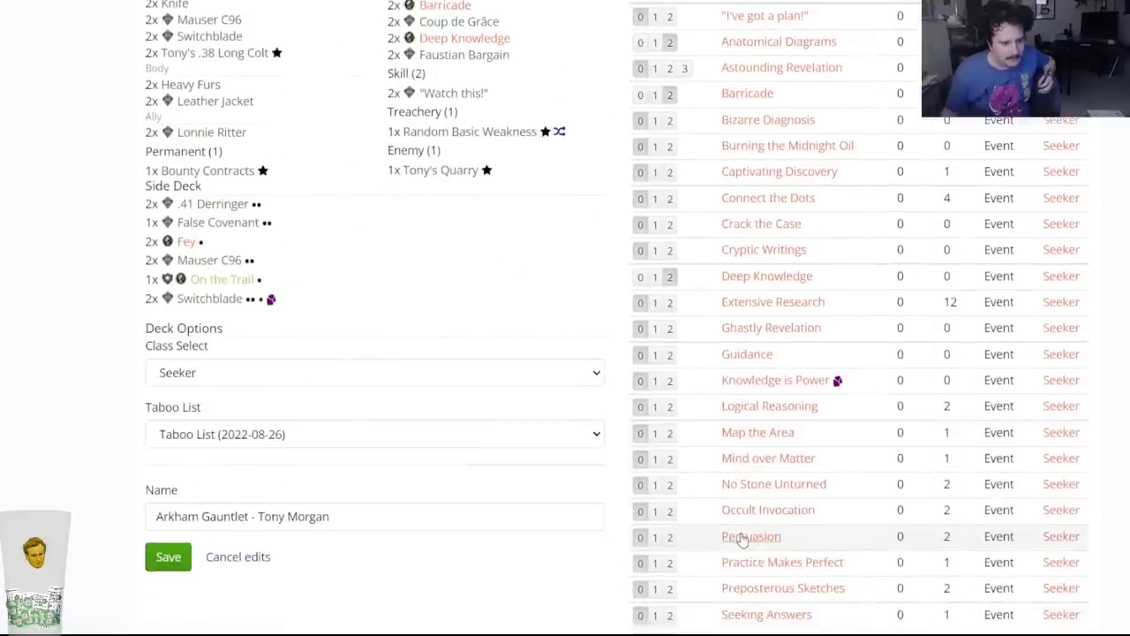
mouse_move(742, 541)
scroll(742, 540, "down", 2)
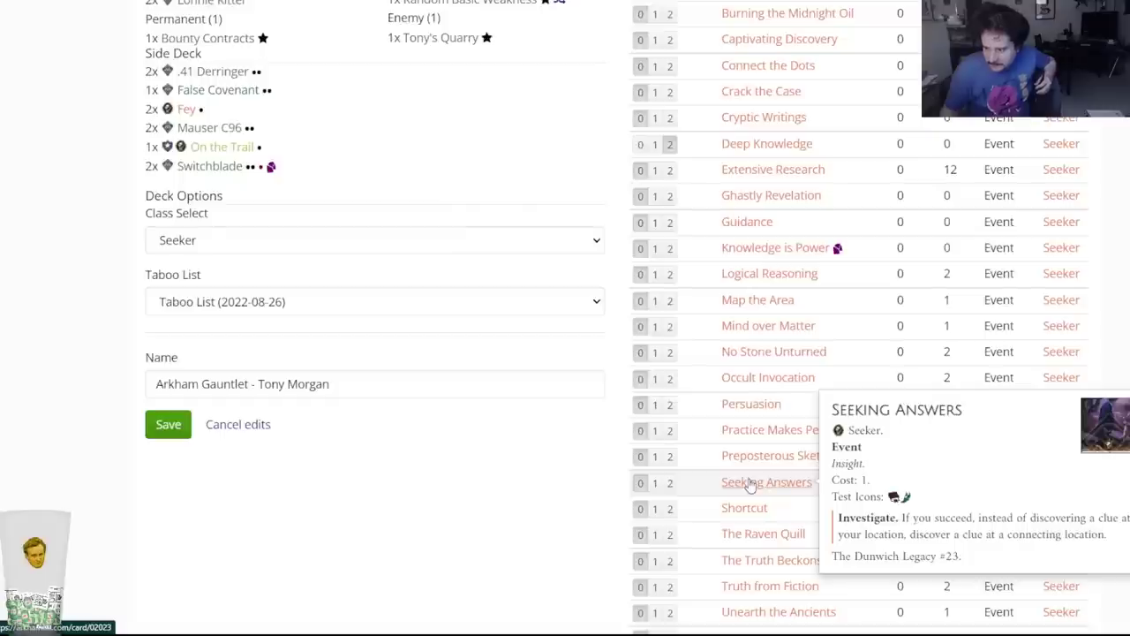
mouse_move(749, 508)
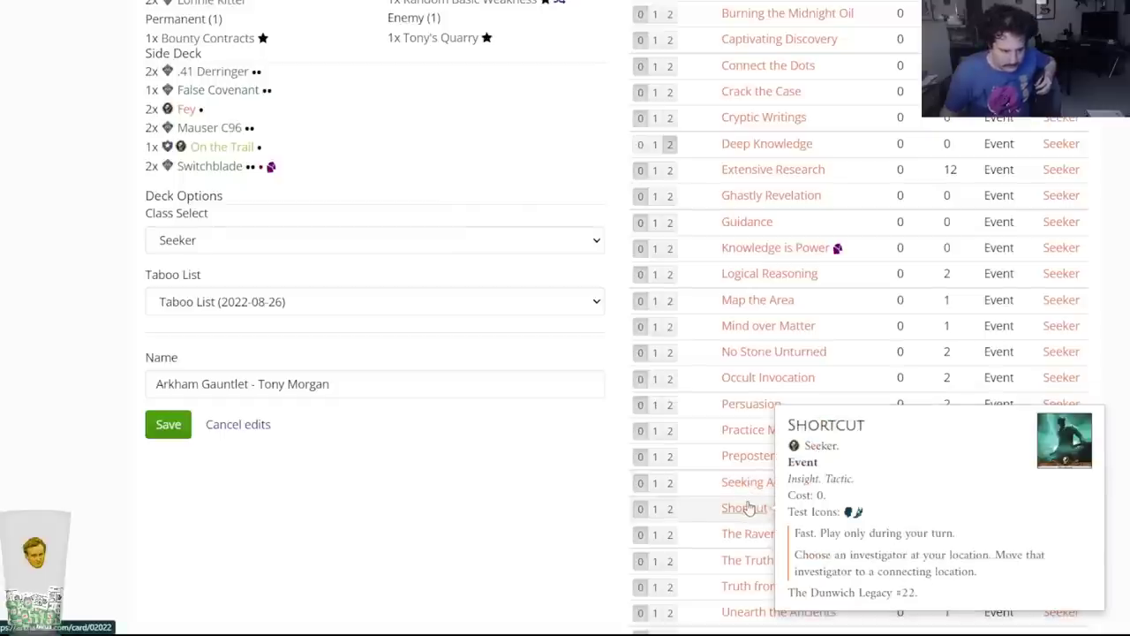
scroll(698, 292, "up", 5)
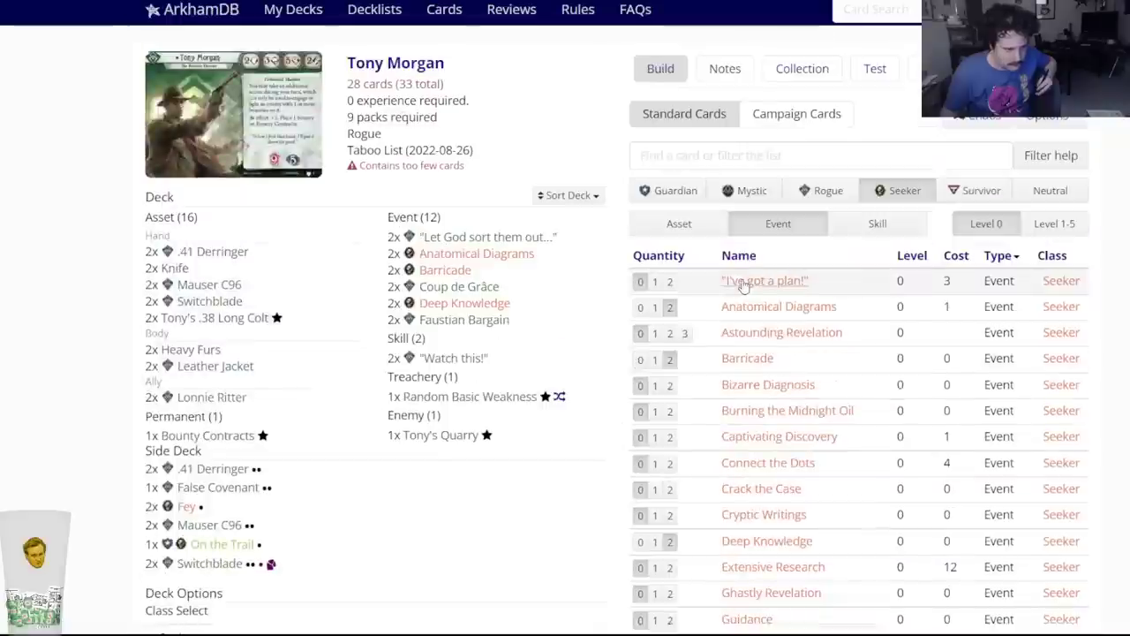
scroll(714, 403, "down", 4)
scroll(714, 398, "down", 2)
scroll(692, 391, "up", 2)
scroll(550, 429, "up", 2)
scroll(555, 425, "down", 4)
scroll(553, 426, "up", 6)
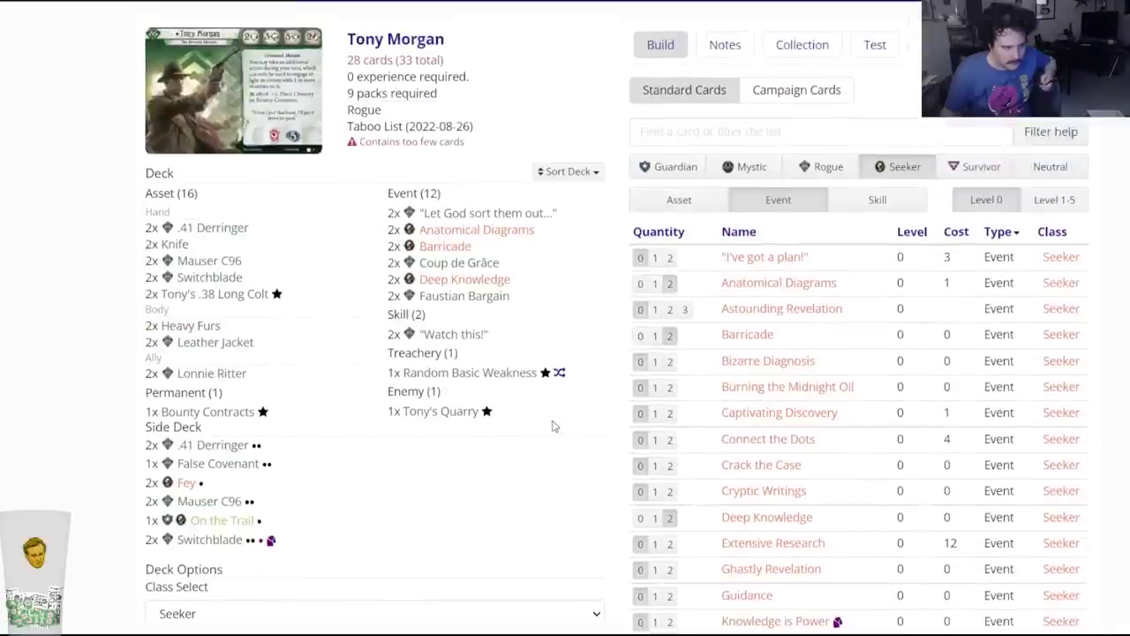
Try two copies of the level 0 neutral event Tempt Fate in Tony Morgan's main deck and remove them again.
left_click(916, 158)
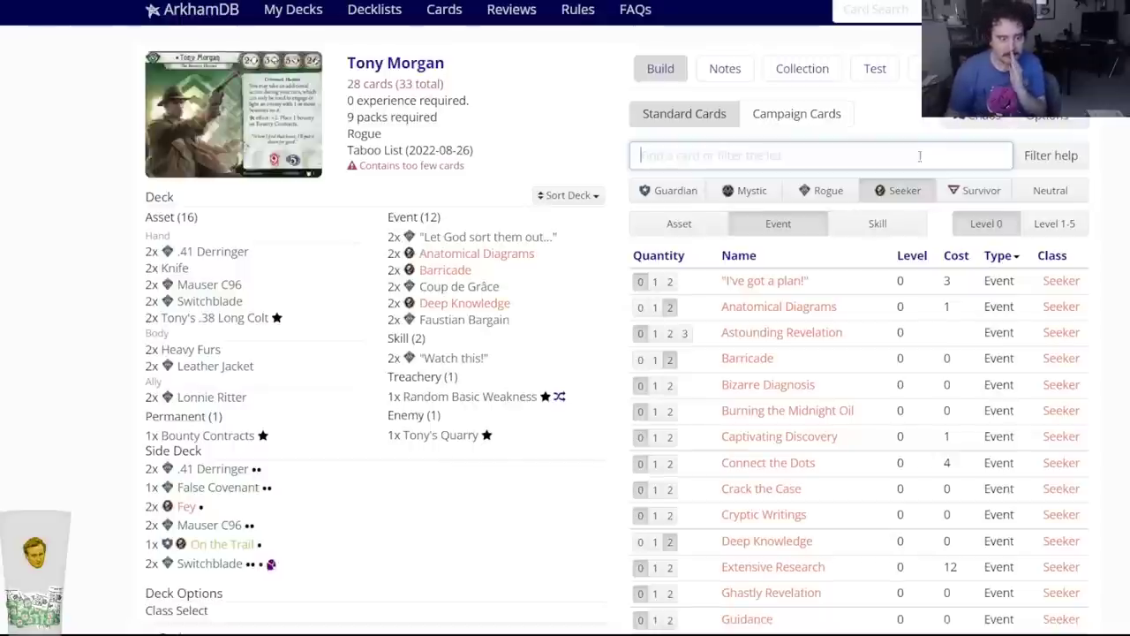
left_click(1050, 190)
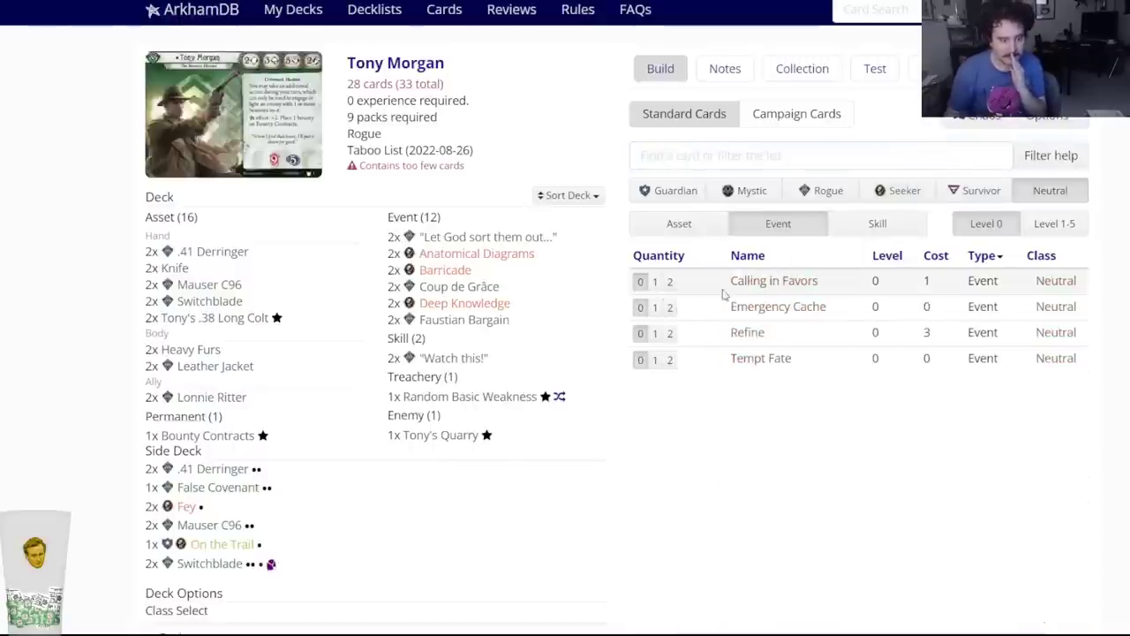
left_click(670, 360)
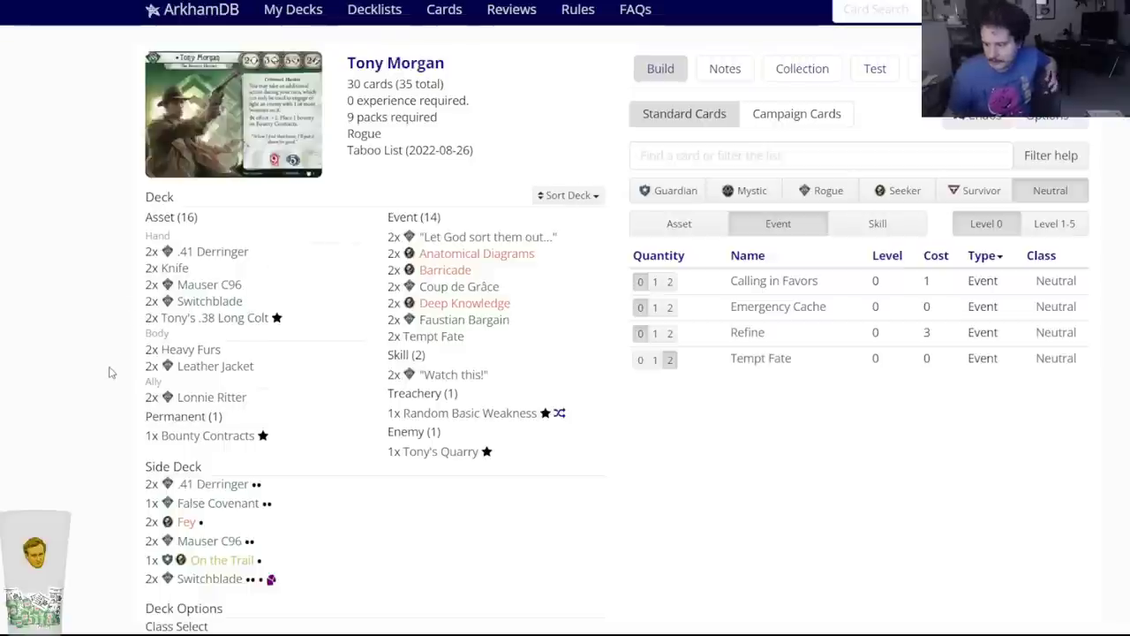
left_click(439, 339)
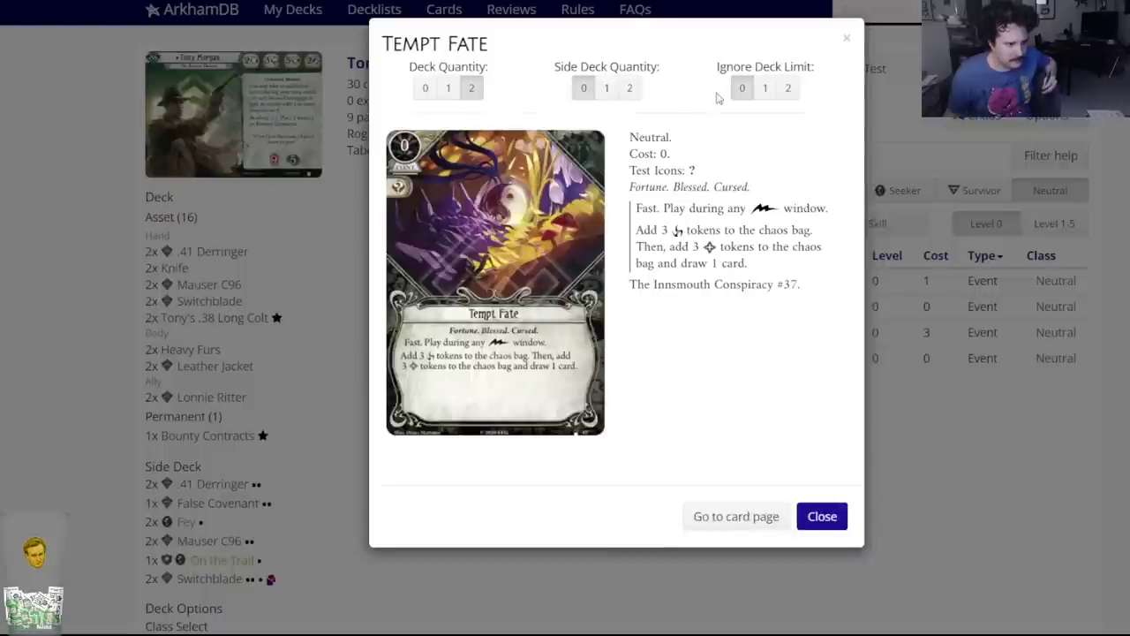
left_click(425, 87)
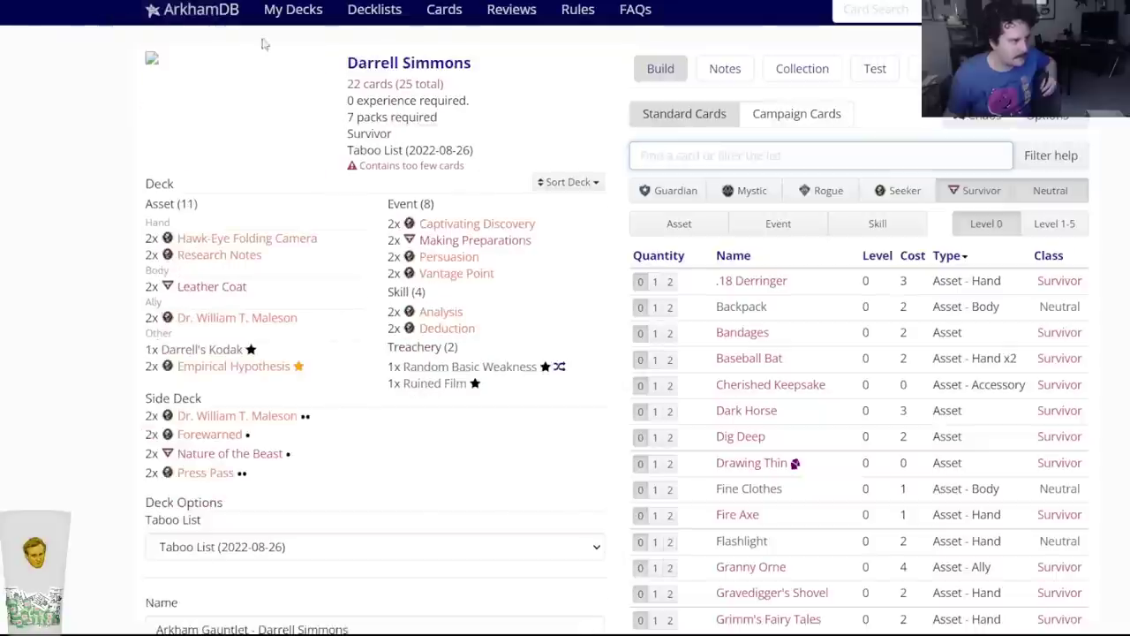
Open Jacqueline Fine's deck for editing and remove both copies of Tempt Fate from its main deck.
right_click(315, 16)
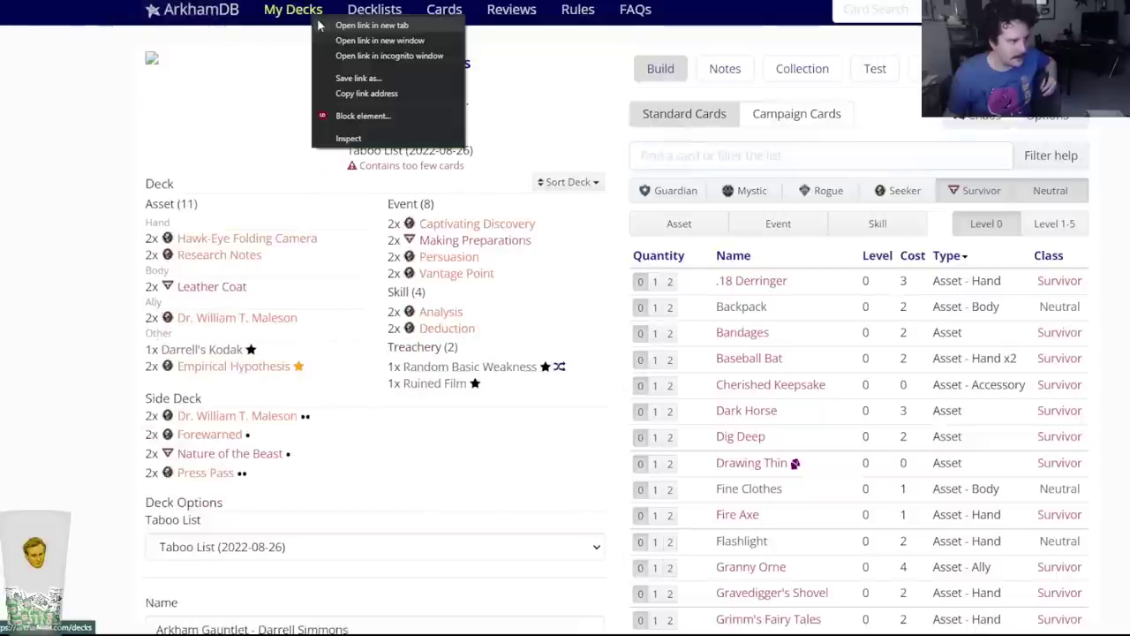
right_click(349, 15)
right_click(293, 11)
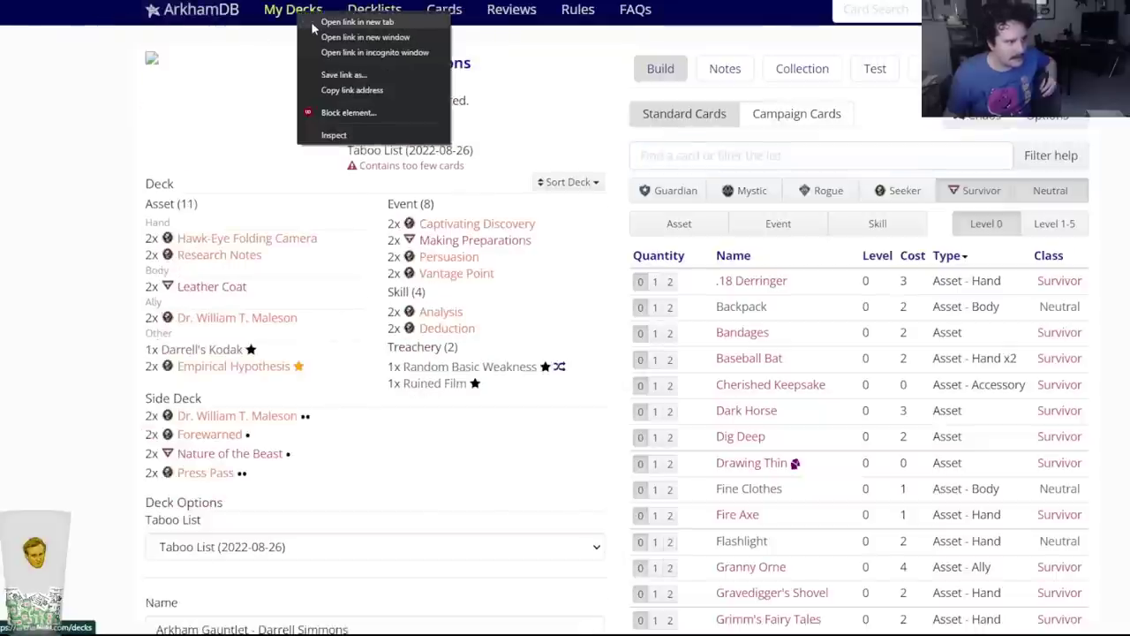
left_click(294, 11)
left_click(294, 10)
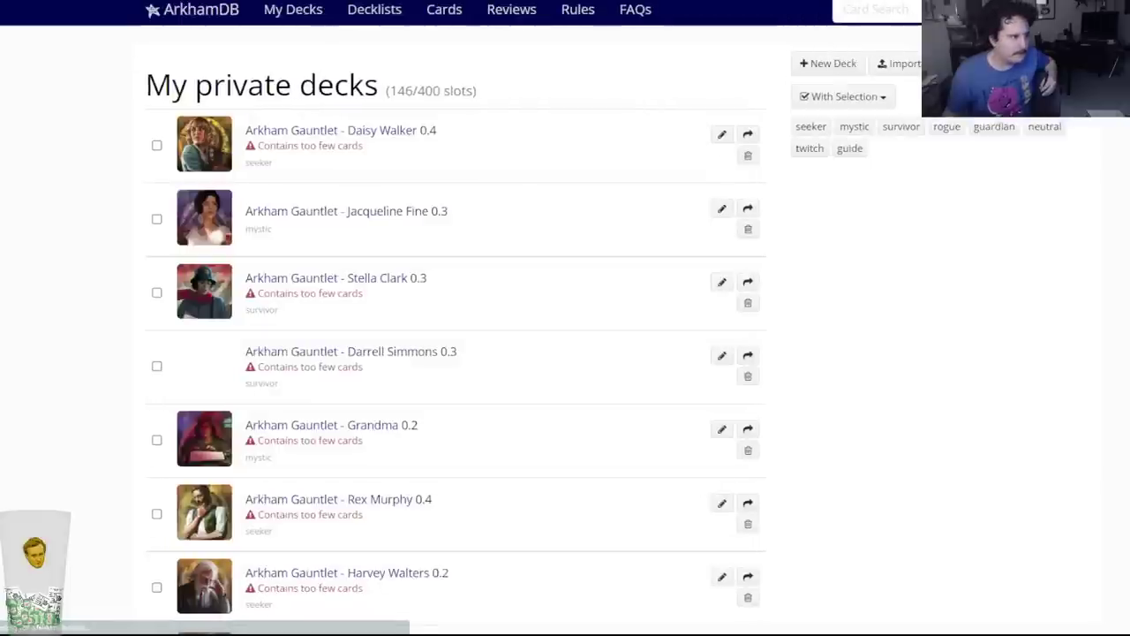
left_click(294, 221)
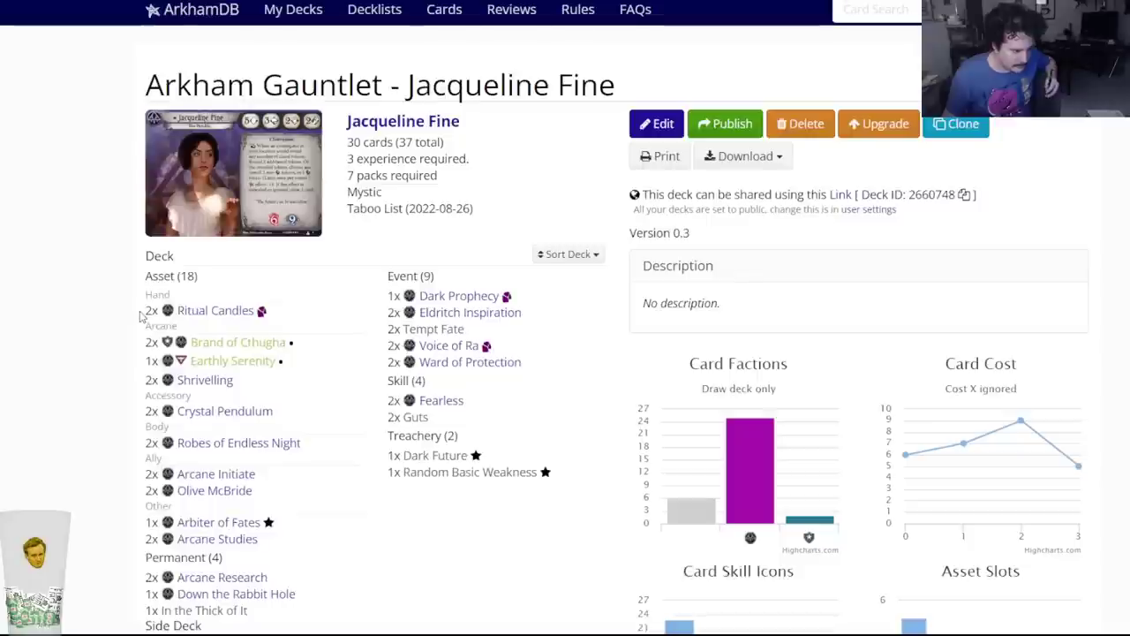
scroll(114, 327, "down", 1)
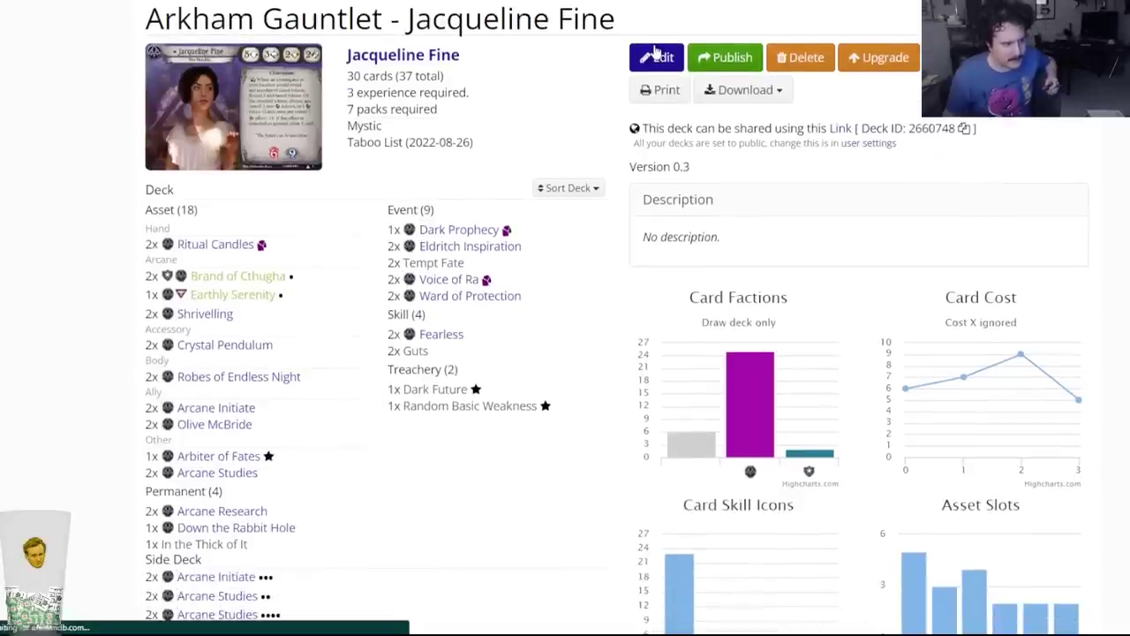
left_click(441, 268)
left_click(425, 88)
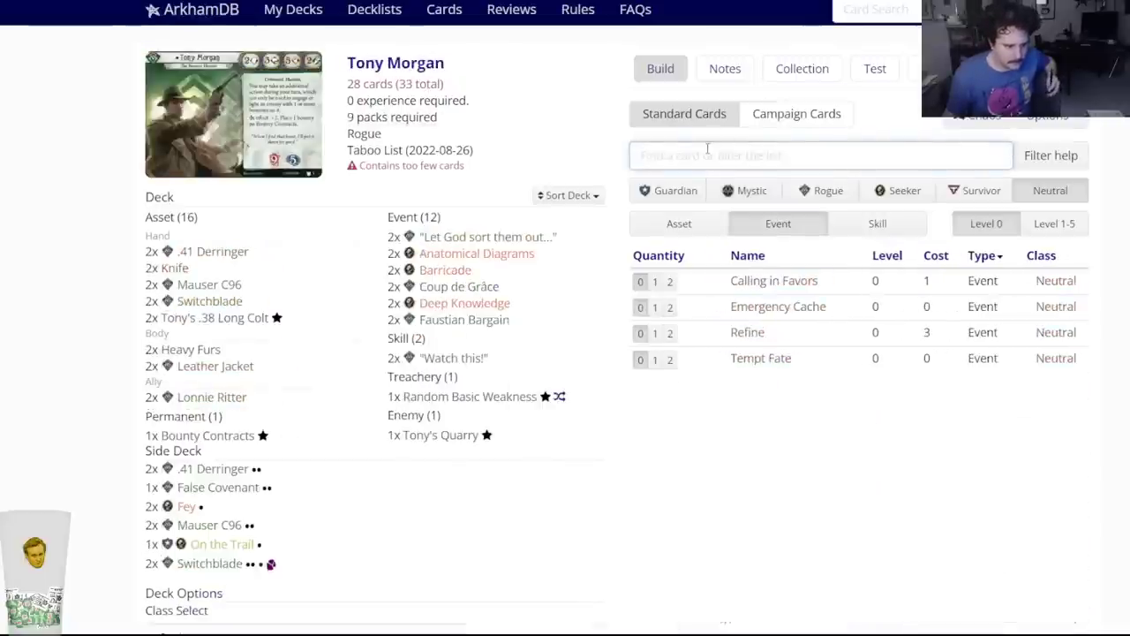
Add two copies of Tempt Fate to Tony Morgan's main deck and save the deck.
left_click(669, 358)
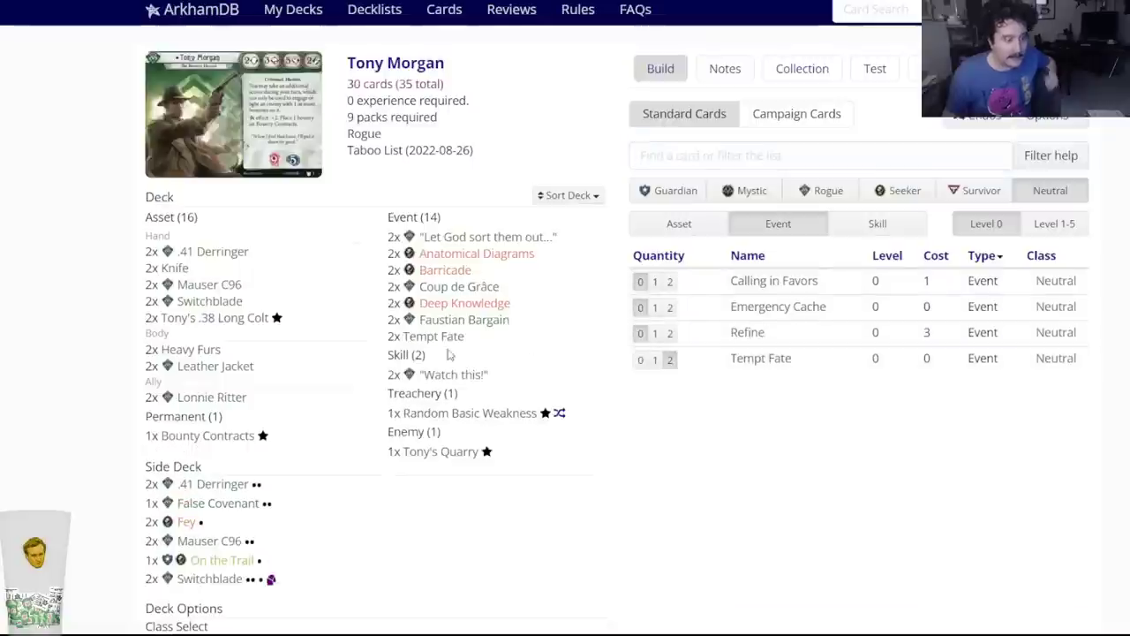
scroll(285, 358, "down", 5)
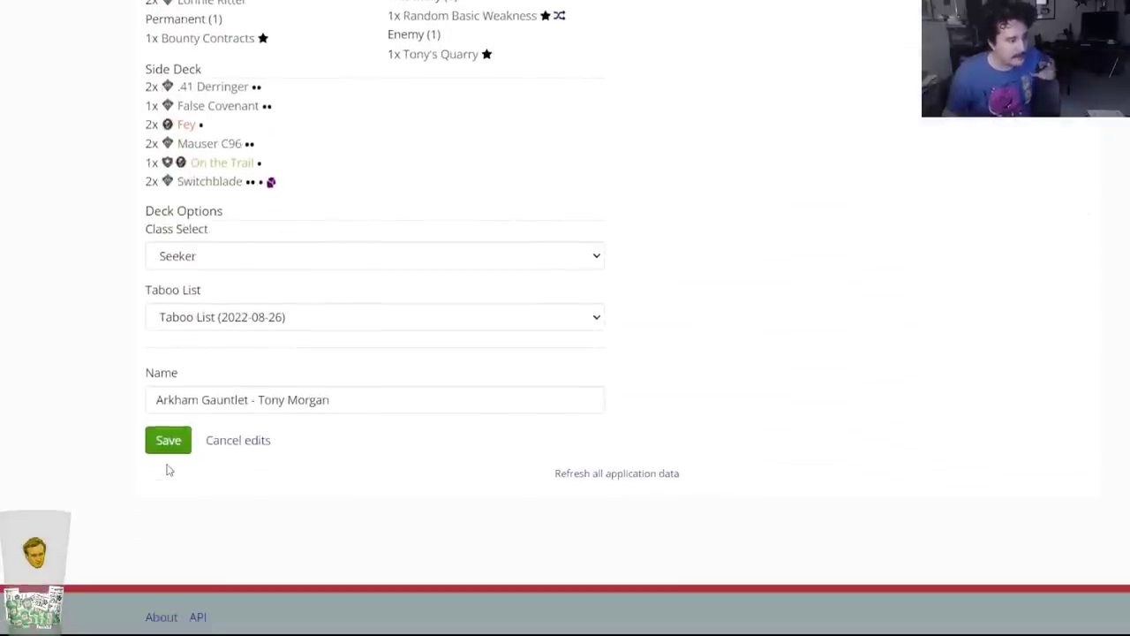
left_click(169, 441)
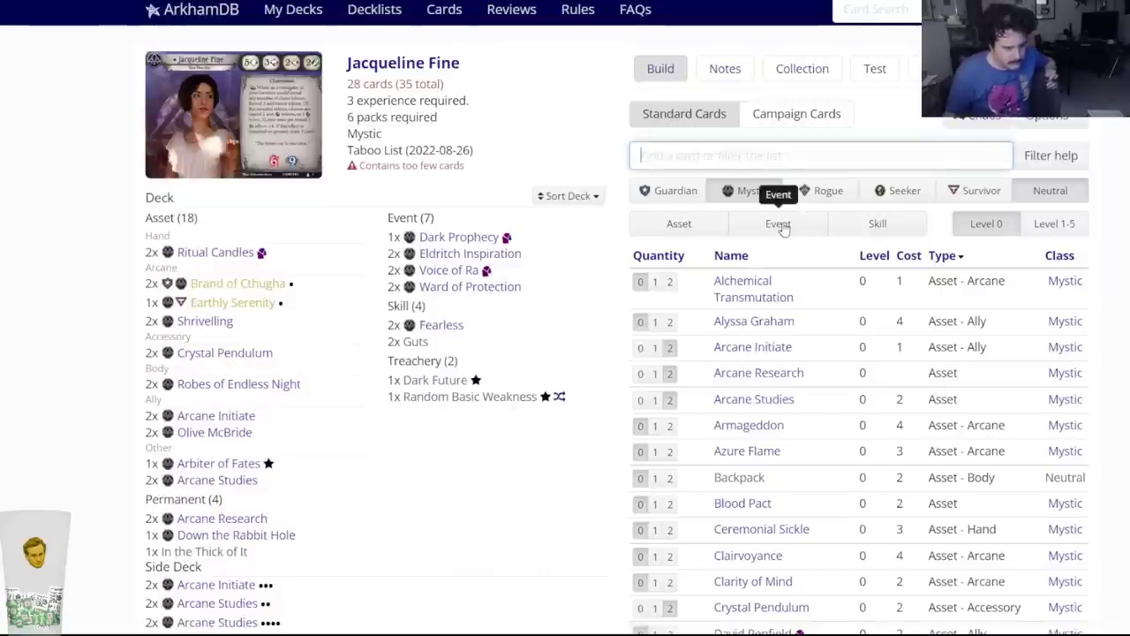
Look through the level 0 skills and neutral assets for Jacqueline Fine's deck, reading Heavy Furs and Hyperphysical Shotcaster with its customizations.
left_click(846, 227)
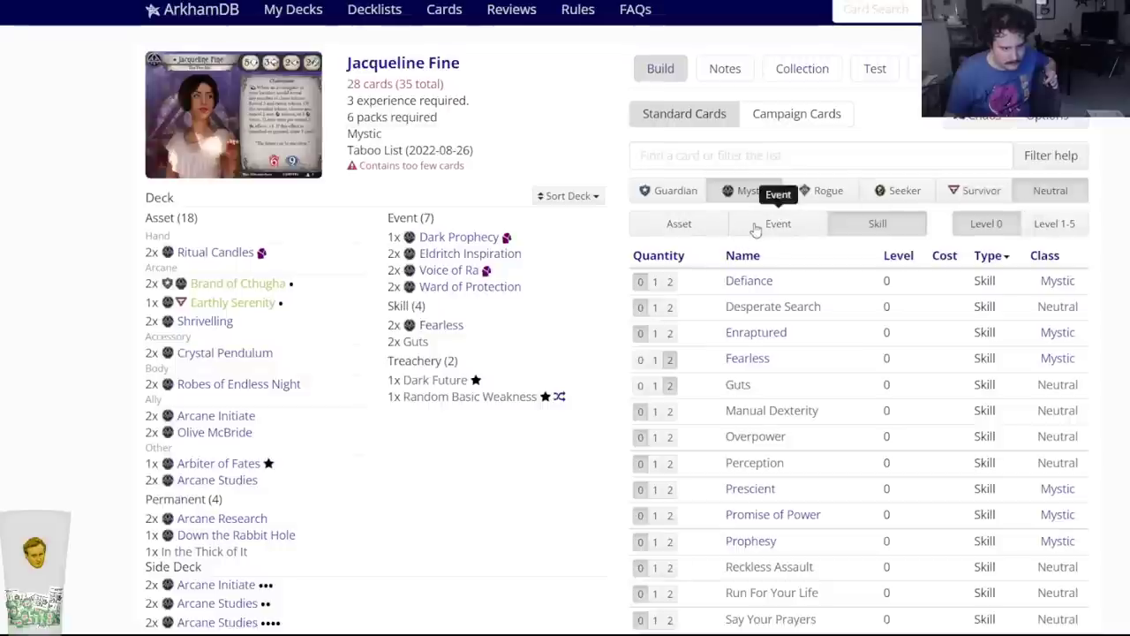
left_click(714, 226)
scroll(527, 343, "down", 3)
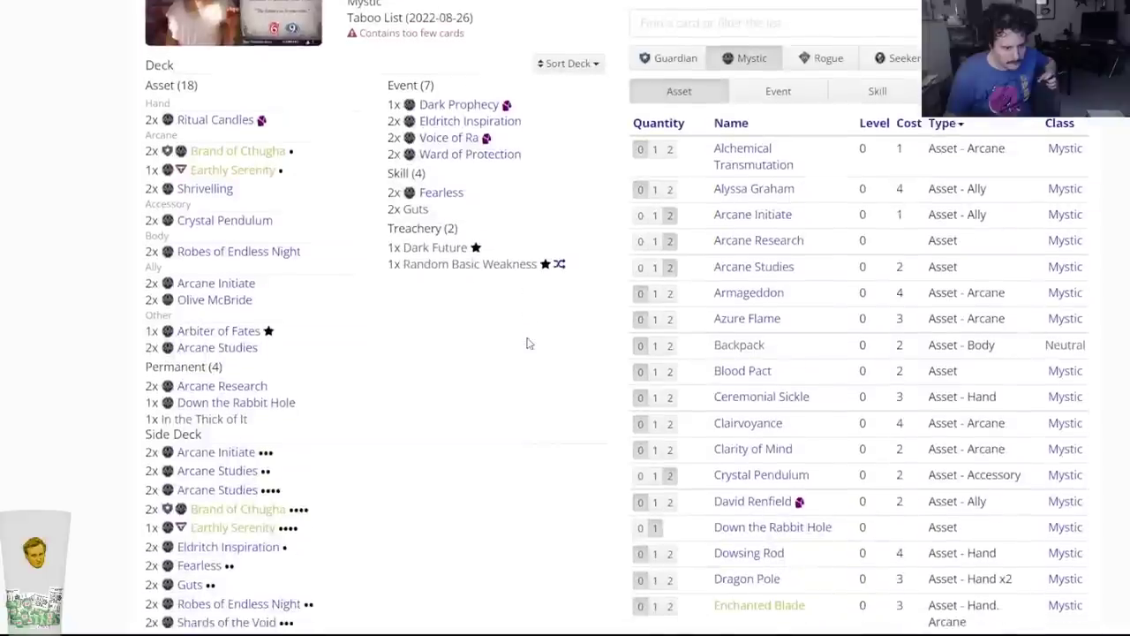
scroll(583, 318, "up", 3)
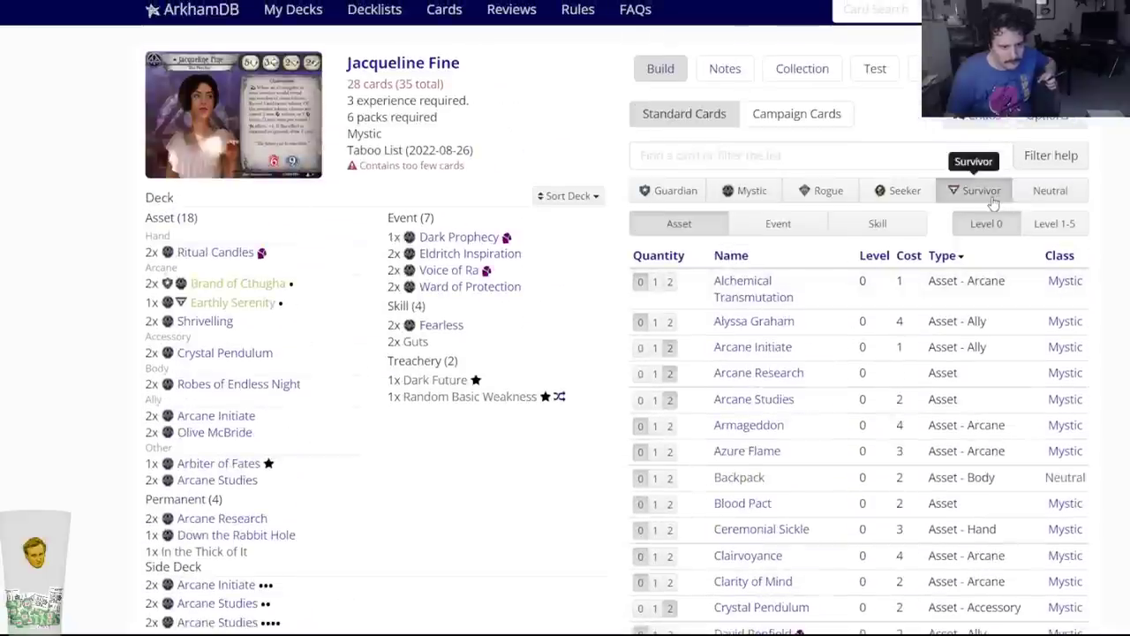
left_click(1050, 191)
mouse_move(738, 284)
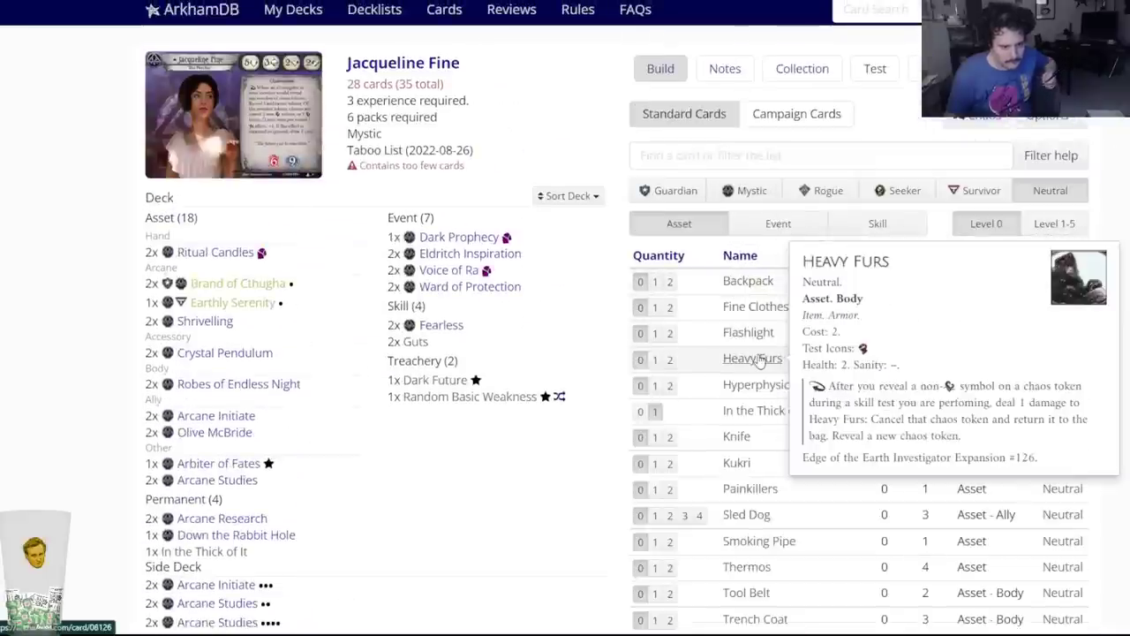
scroll(720, 355, "down", 1)
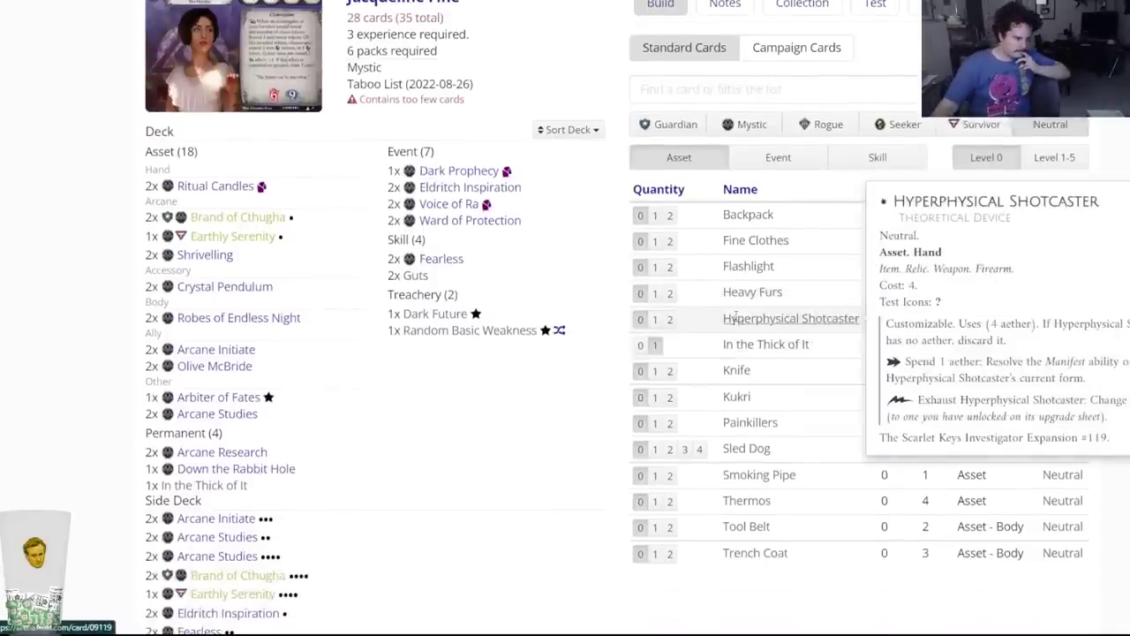
left_click(736, 321)
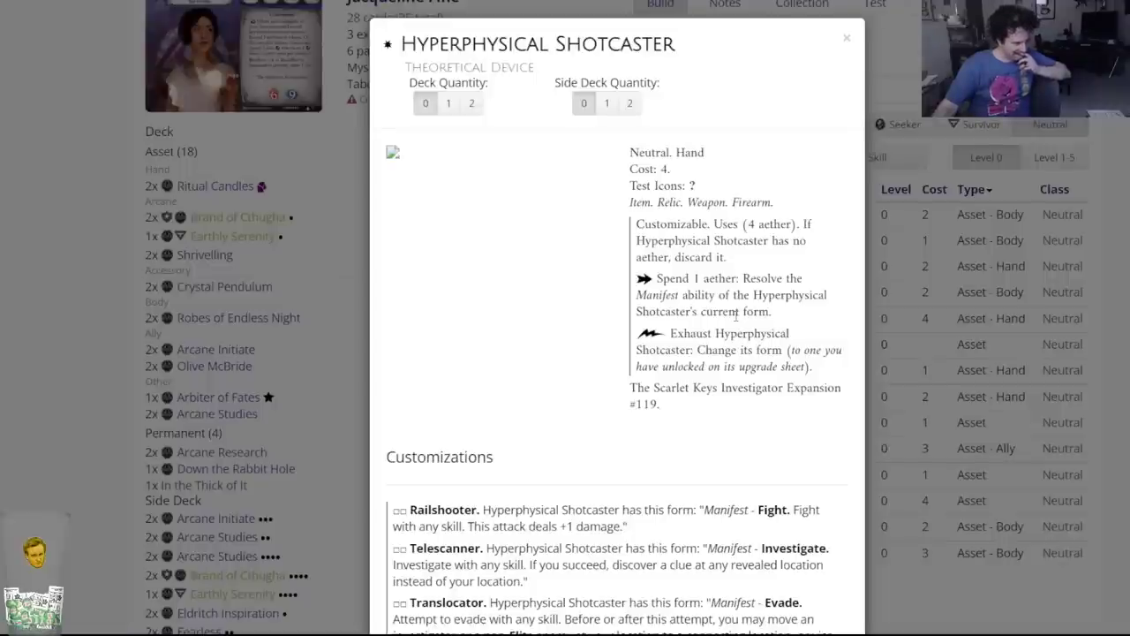
scroll(735, 315, "down", 5)
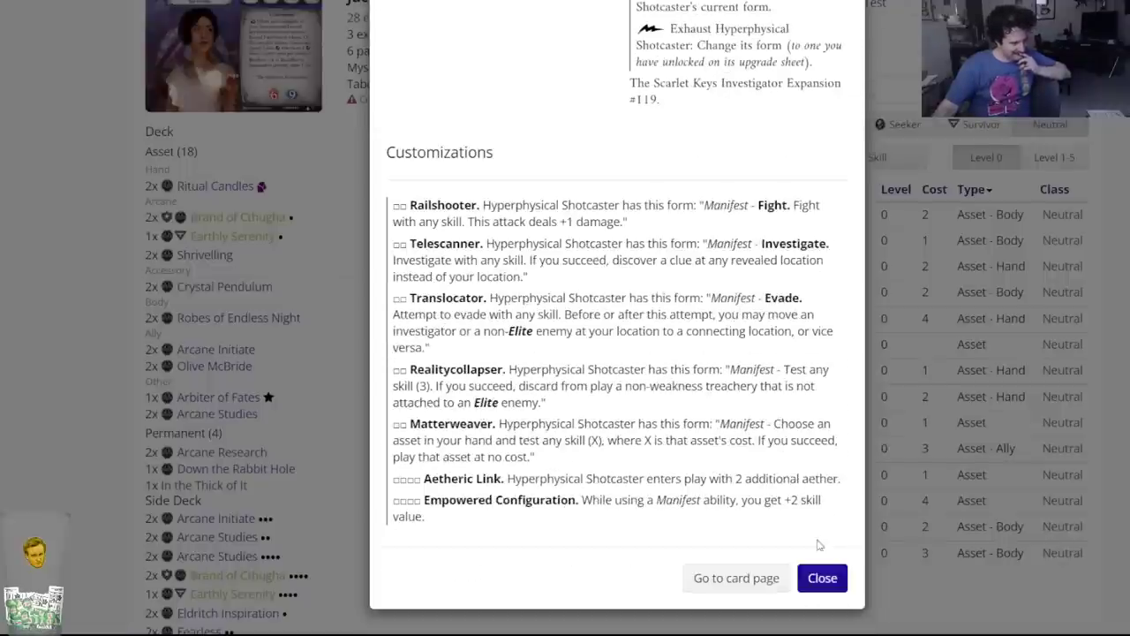
left_click(822, 577)
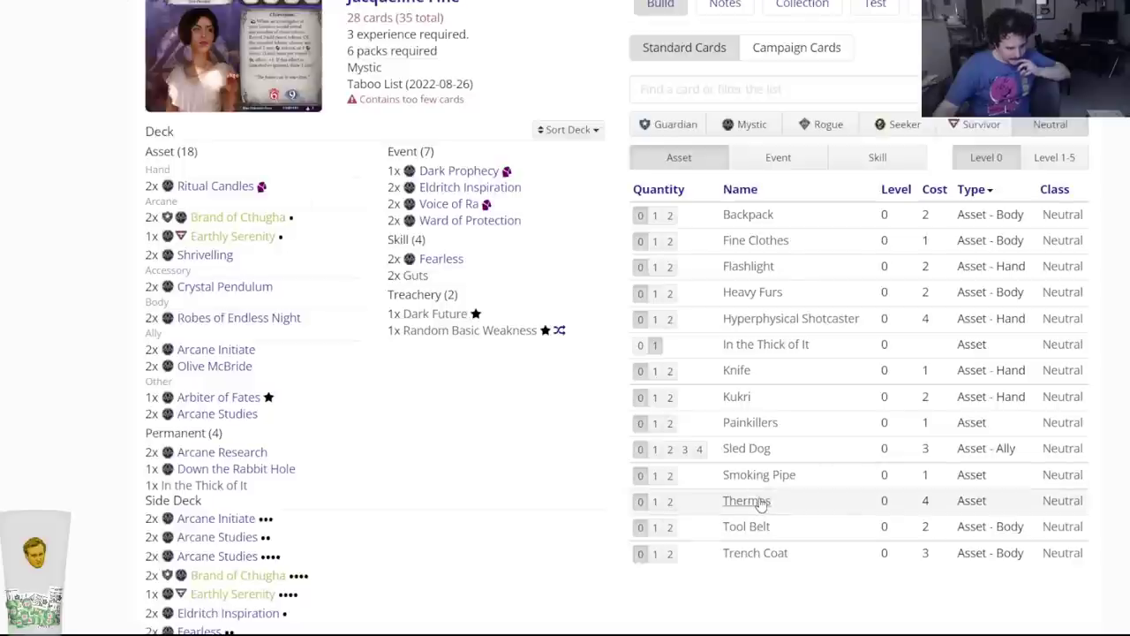
Add two copies of the neutral asset Thermos to Jacqueline Fine's main deck and save the deck.
mouse_move(760, 502)
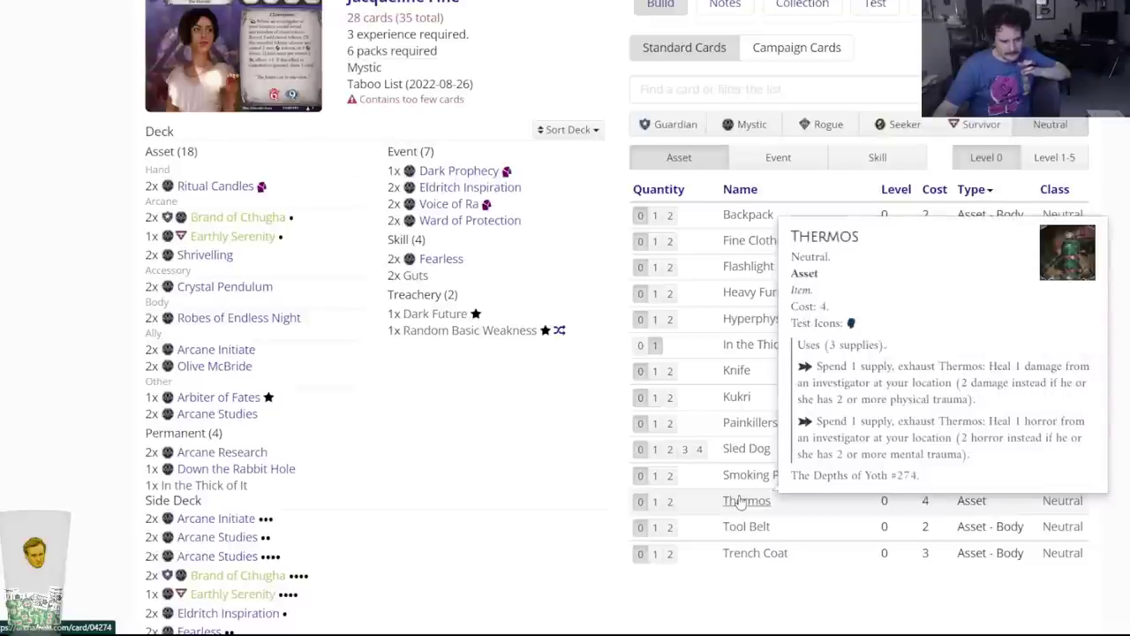
left_click(741, 502)
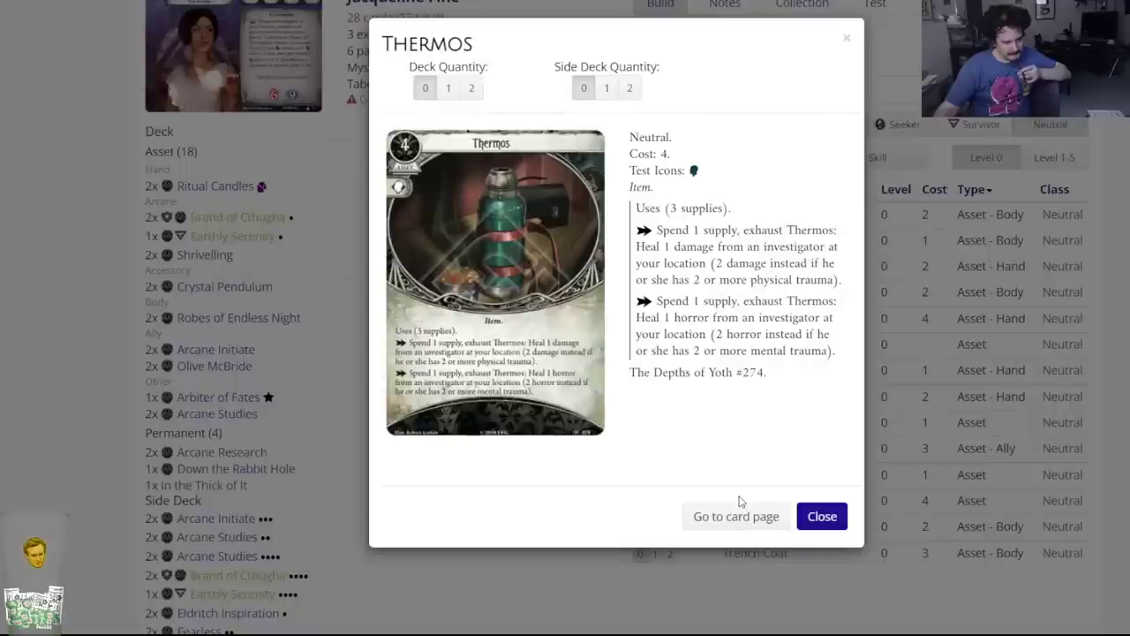
left_click(471, 88)
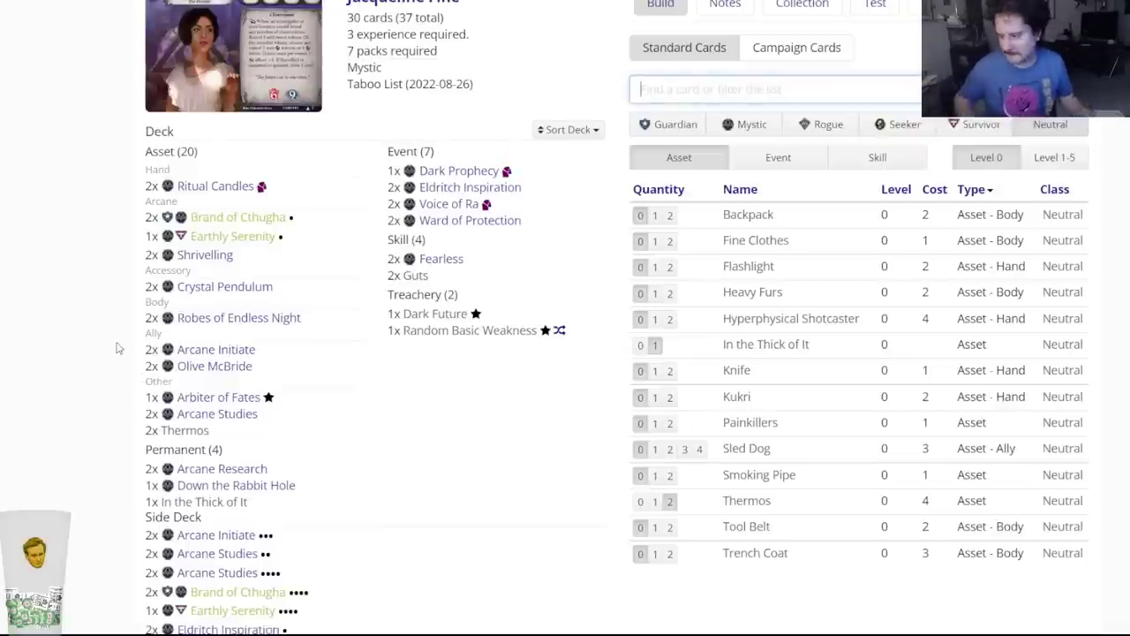
scroll(132, 332, "down", 3)
scroll(341, 397, "down", 4)
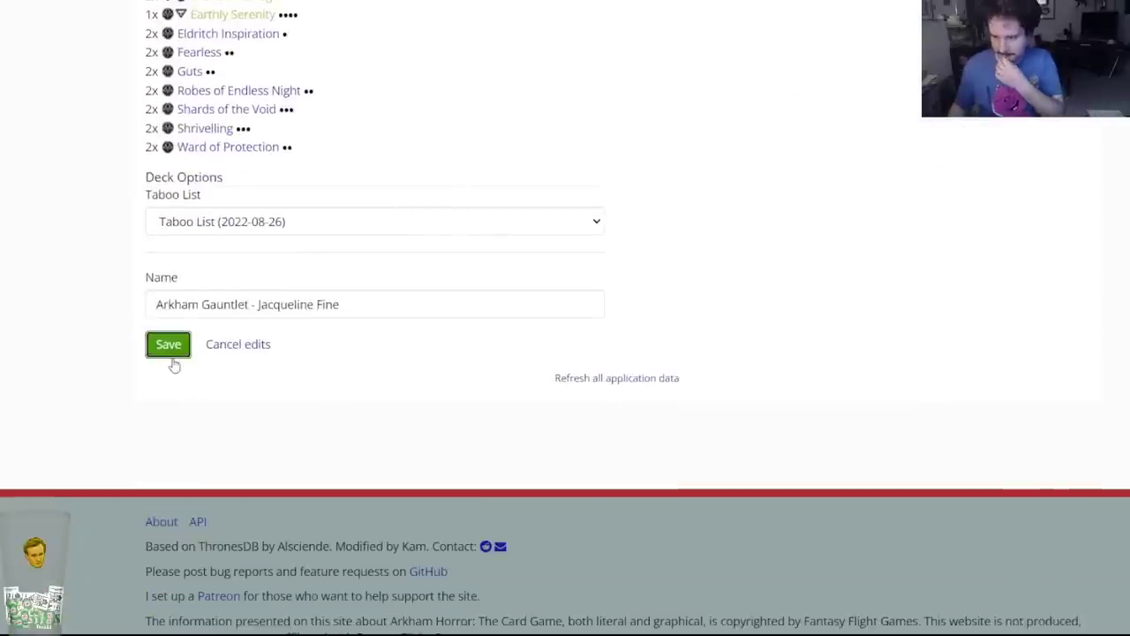
left_click(173, 356)
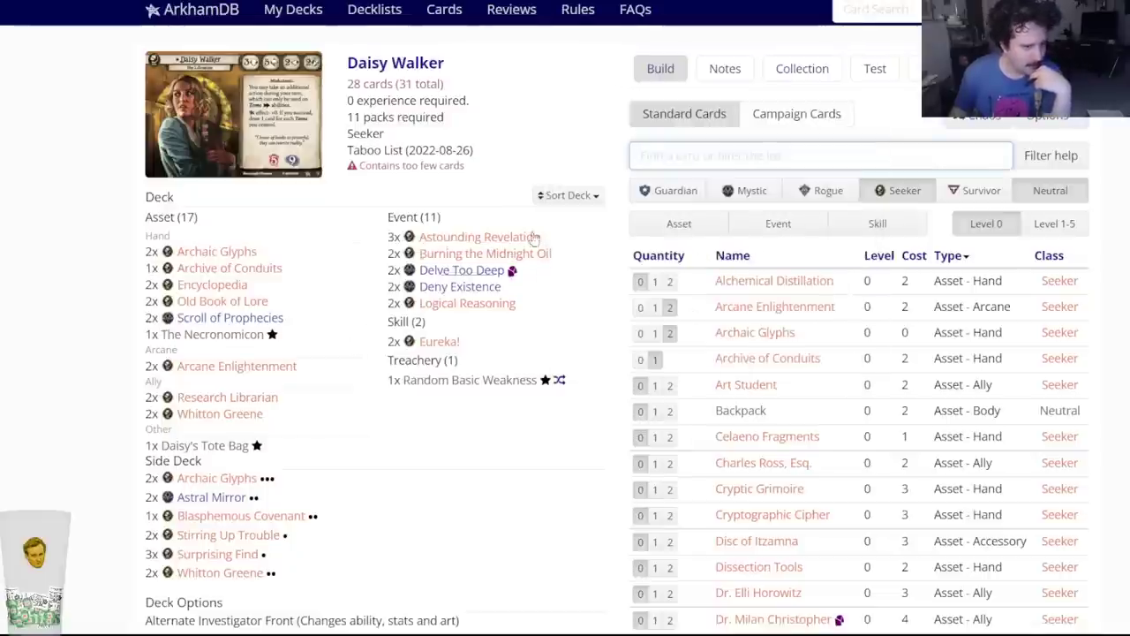
Open Tony Morgan's deck for editing and add two copies of Beretta M1918 to its side deck.
left_click(290, 12)
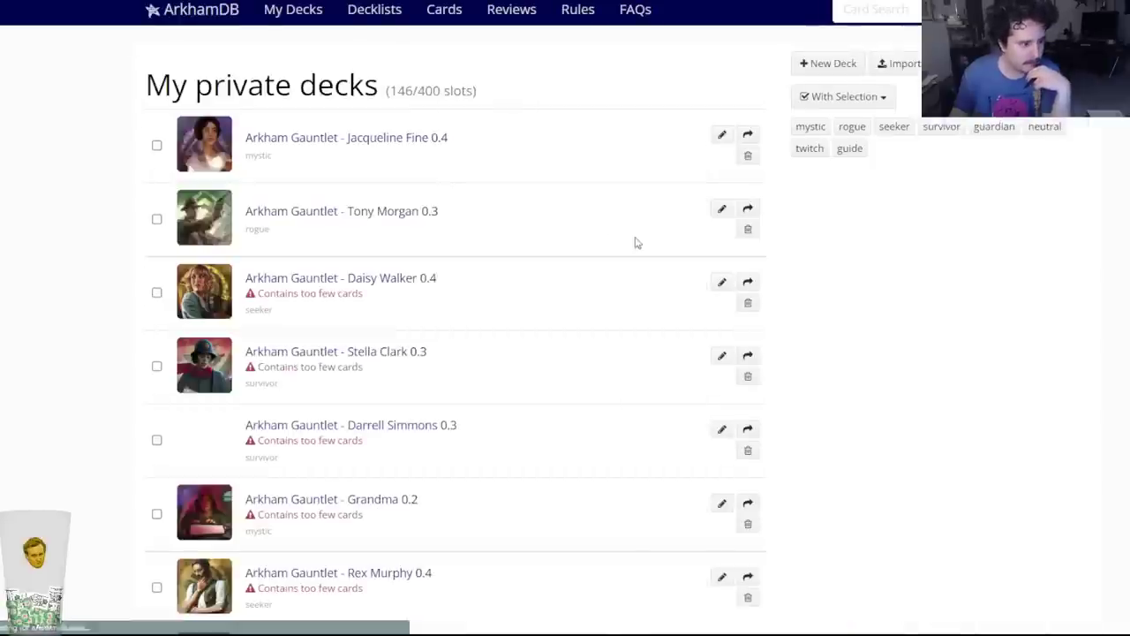
left_click(722, 209)
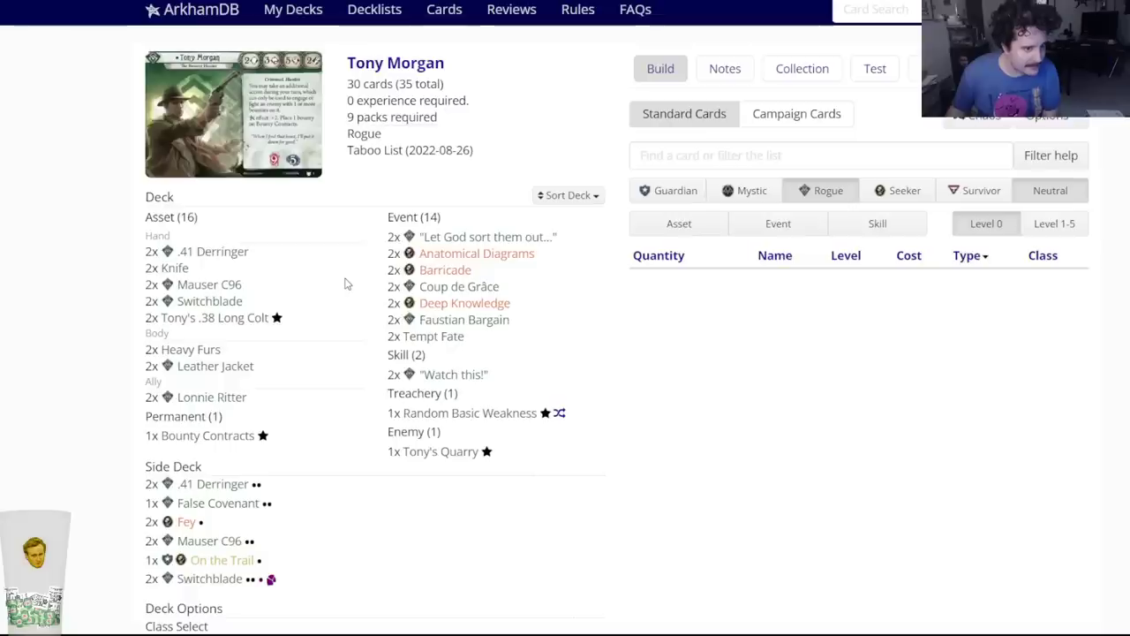
scroll(124, 316, "down", 1)
scroll(117, 315, "up", 1)
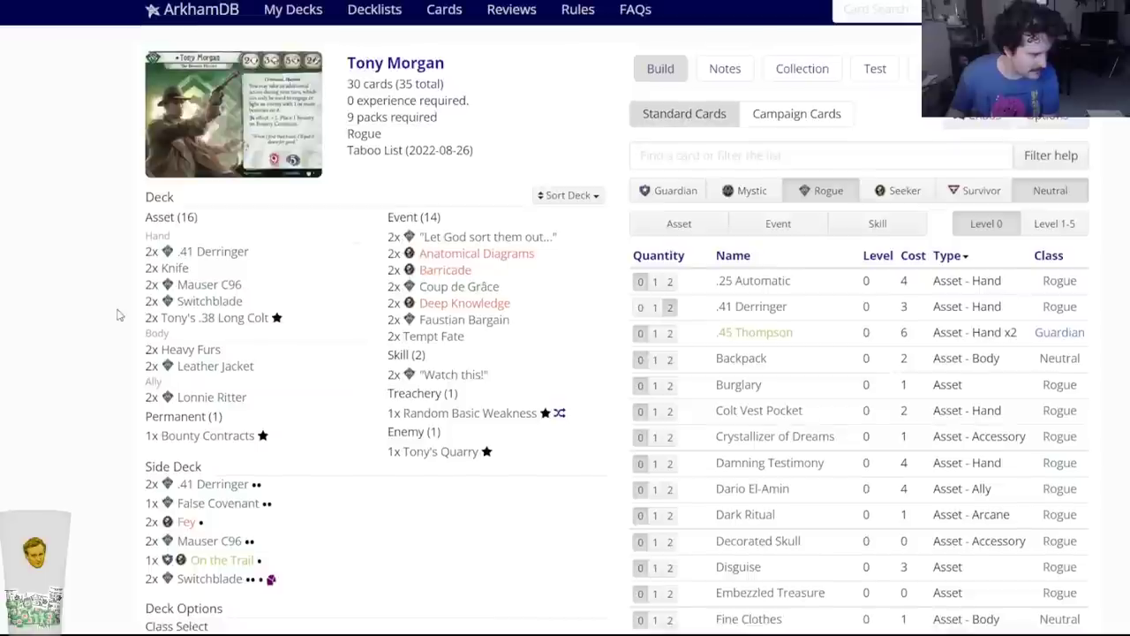
left_click(644, 156)
type("bere")
left_click(695, 199)
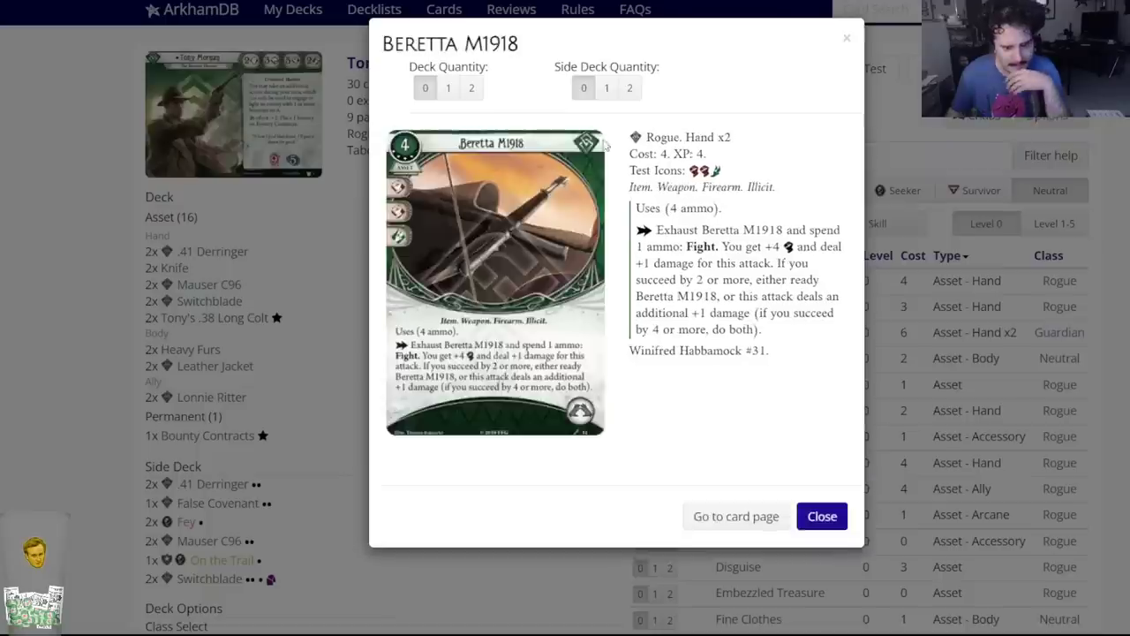
left_click(630, 88)
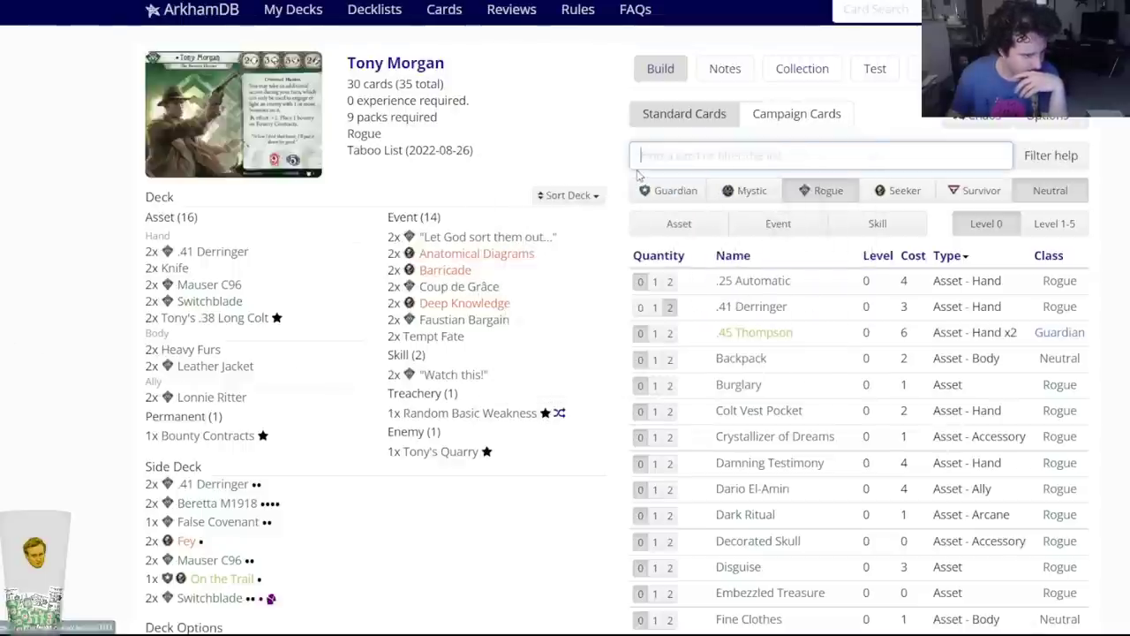
mouse_move(452, 376)
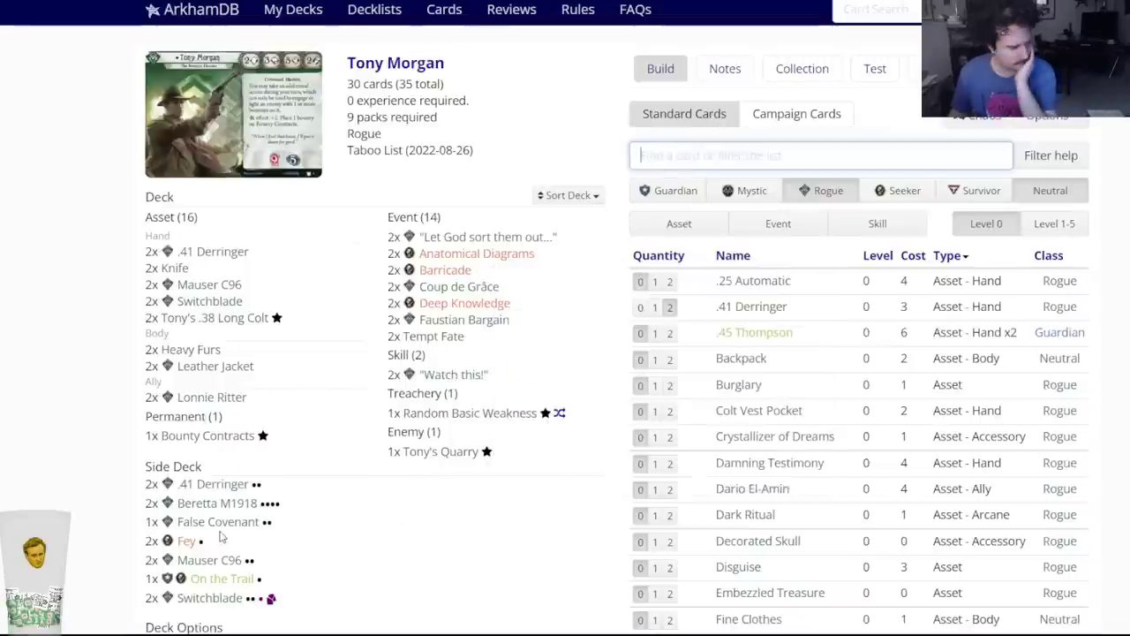
scroll(98, 544, "down", 1)
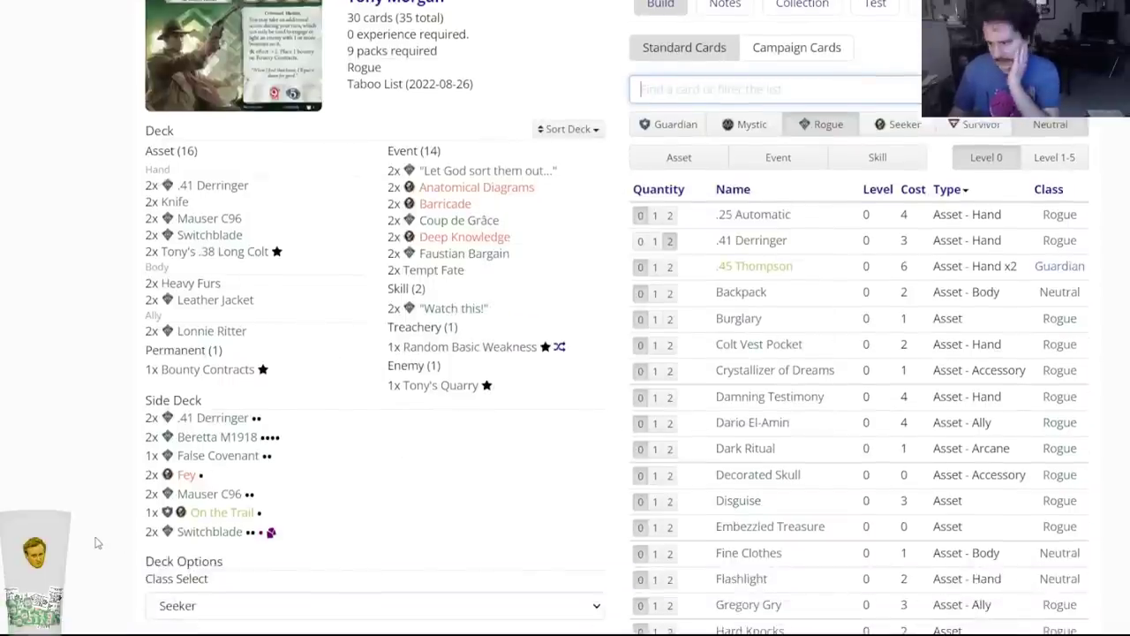
scroll(98, 544, "up", 1)
type("lupa")
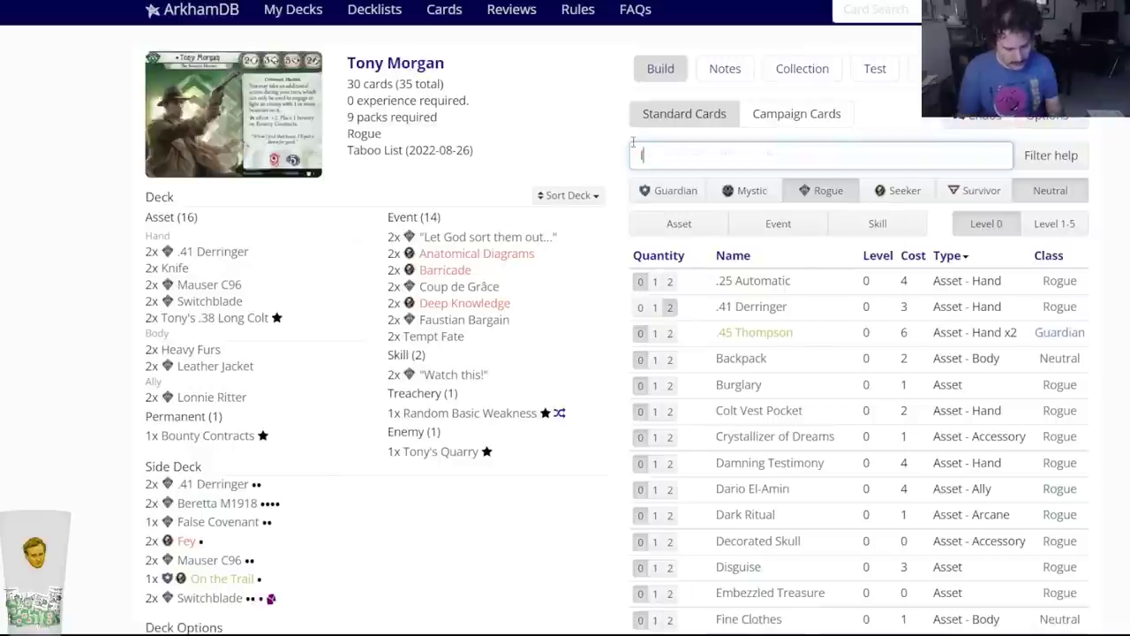
left_click(676, 187)
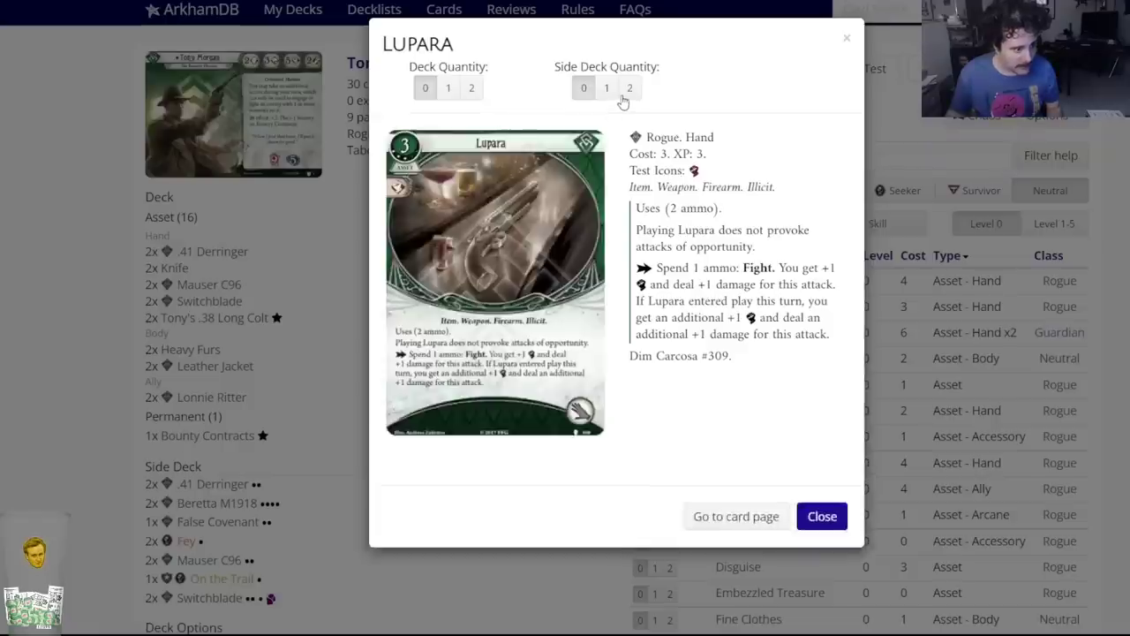
left_click(627, 92)
scroll(96, 467, "down", 2)
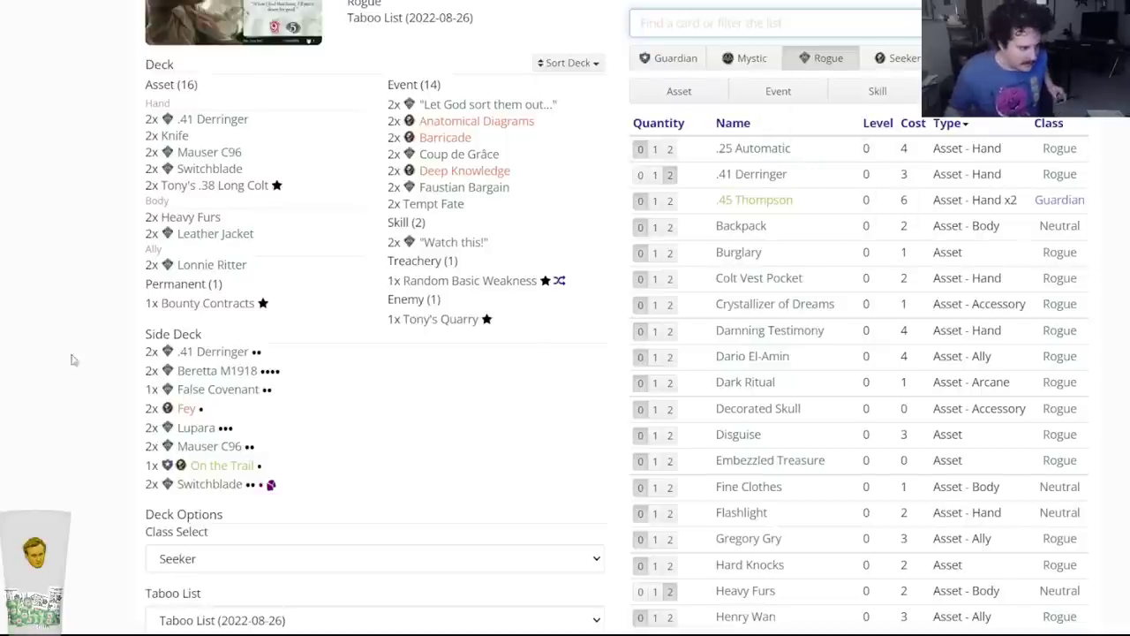
scroll(53, 354, "up", 1)
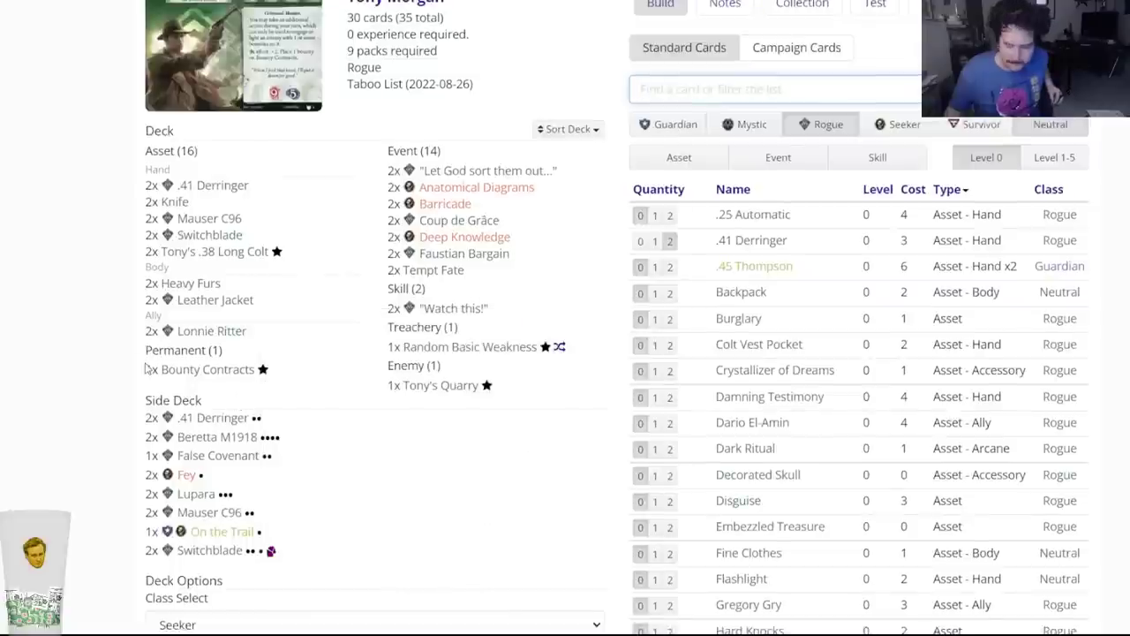
scroll(101, 504, "down", 3)
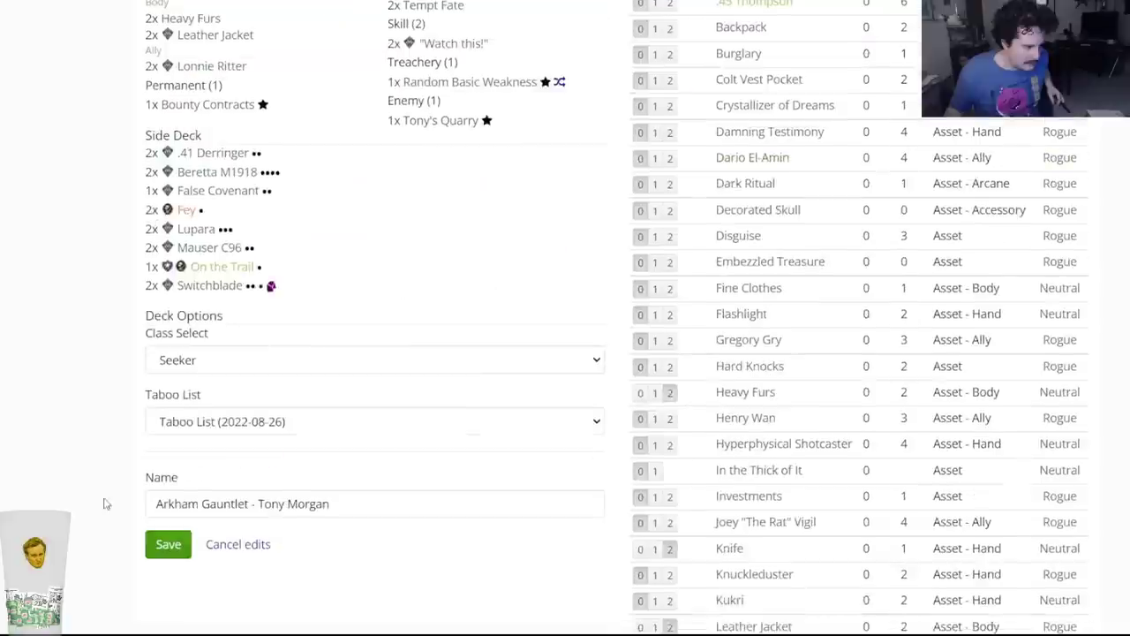
left_click(167, 545)
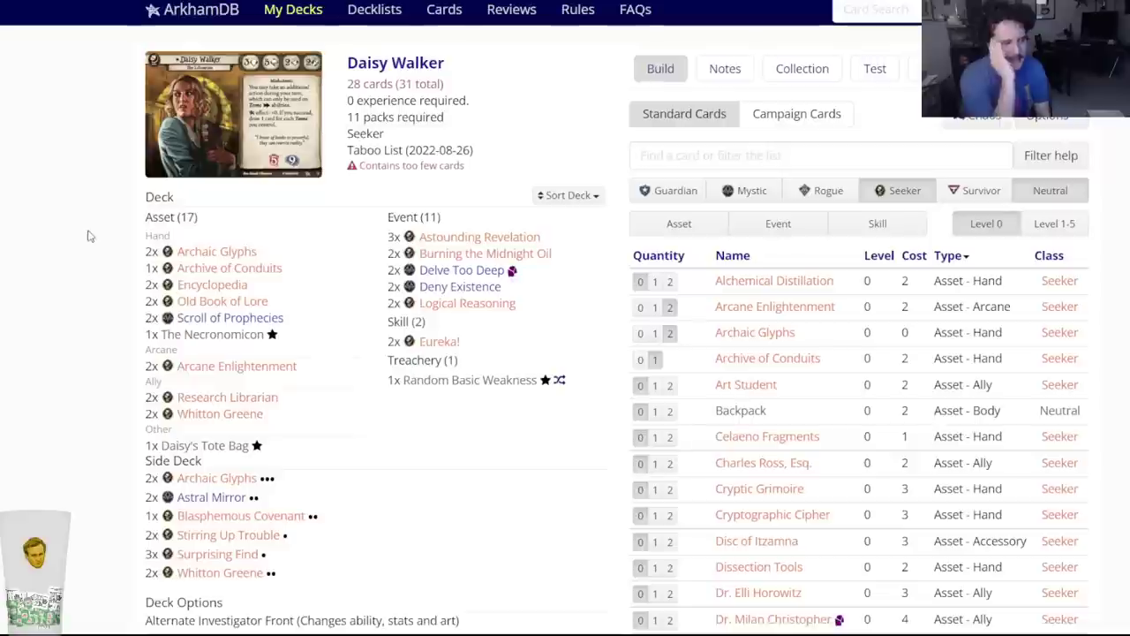
Add two copies of the level 3 Old Book of Lore to Daisy Walker's side deck.
left_click(637, 156)
type("old b")
key("Down")
key("Return")
left_click(629, 87)
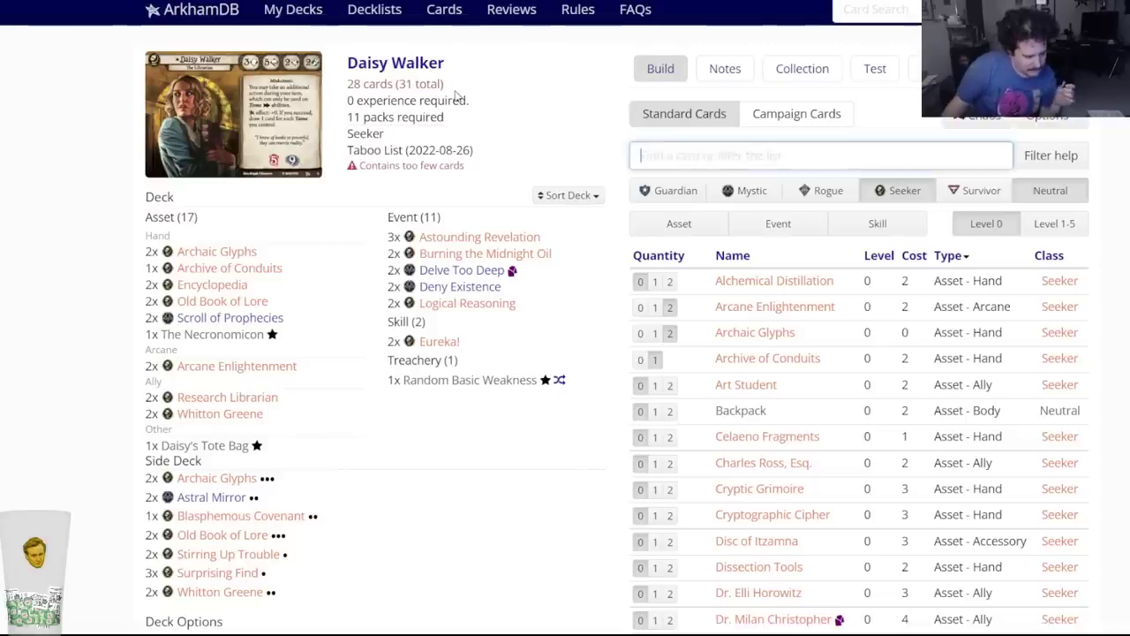
Look through the level 0 Mystic skills for Daisy Walker's deck, reading Prescient and Promise of Power.
left_click(750, 191)
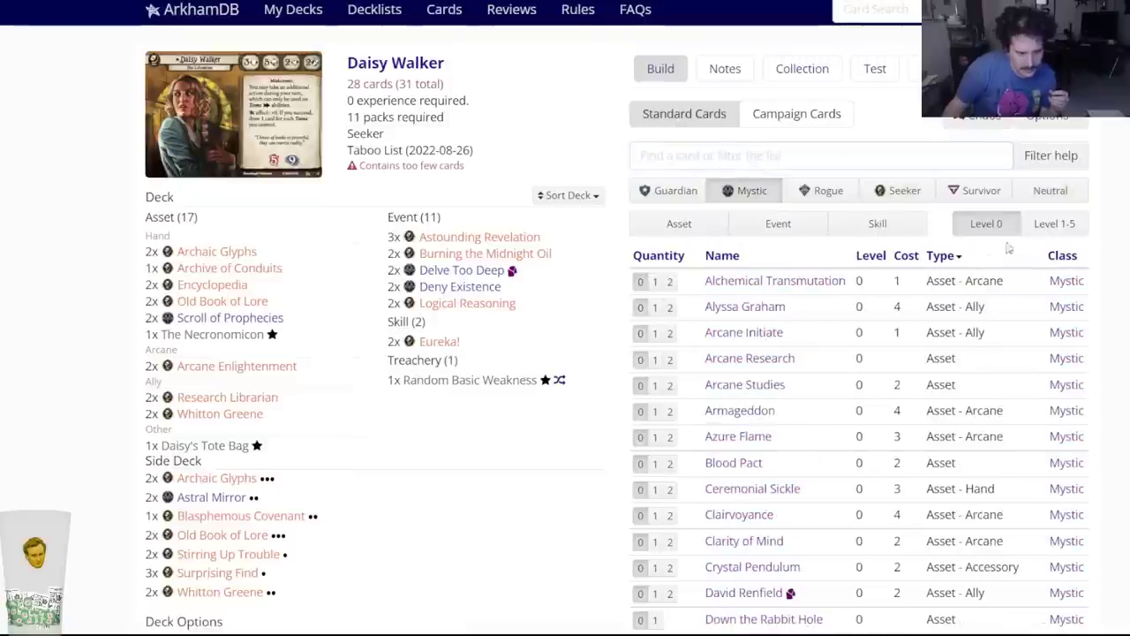
left_click(853, 227)
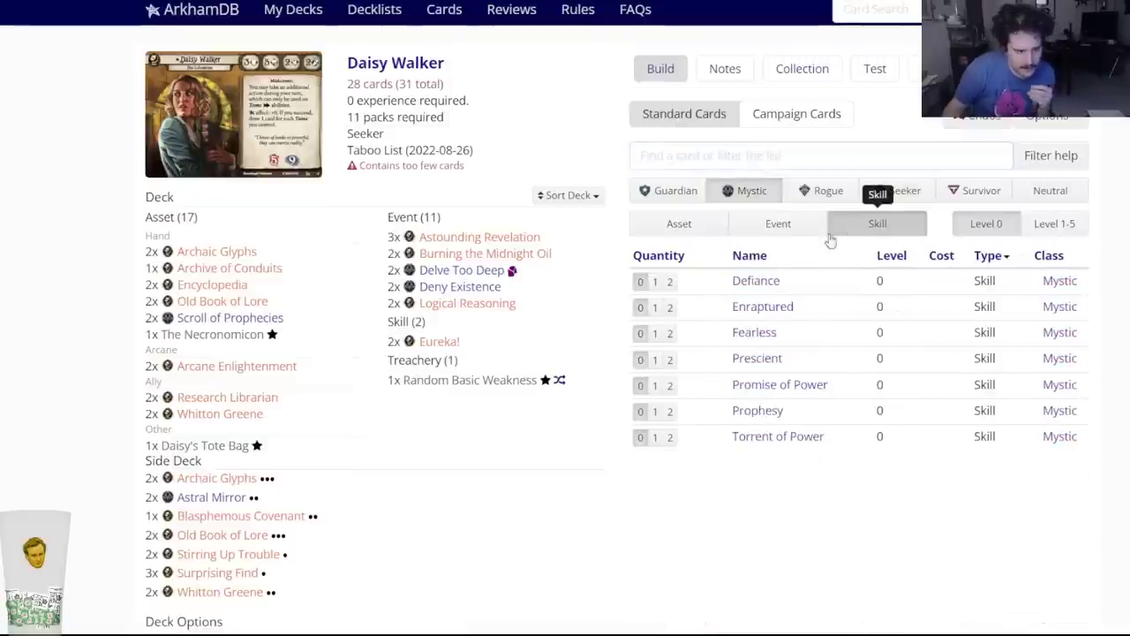
mouse_move(775, 283)
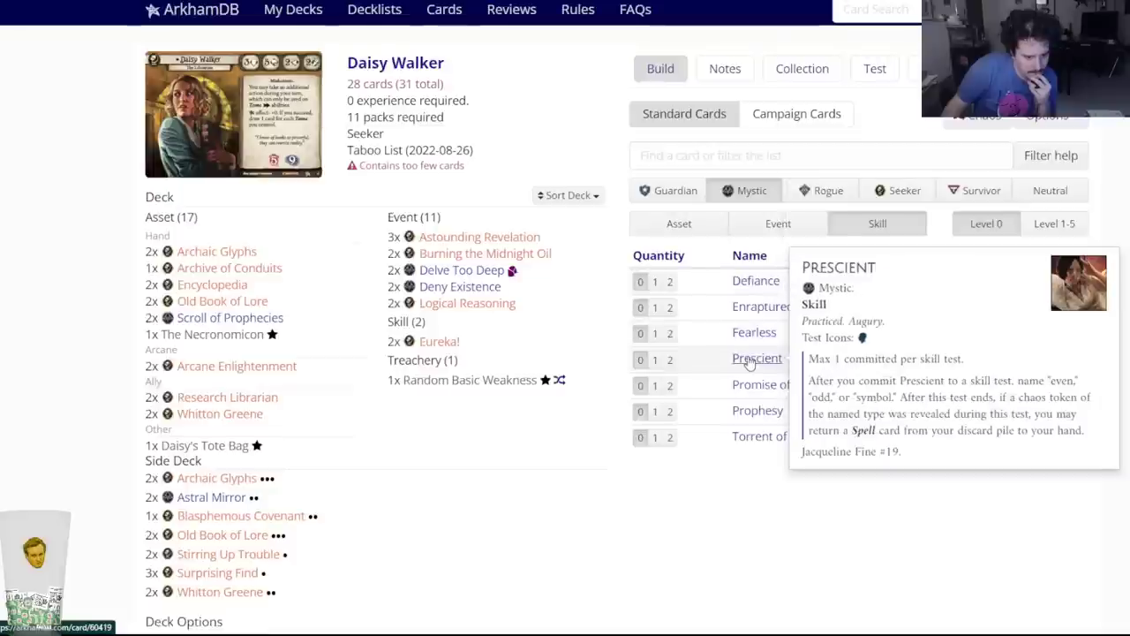
mouse_move(741, 394)
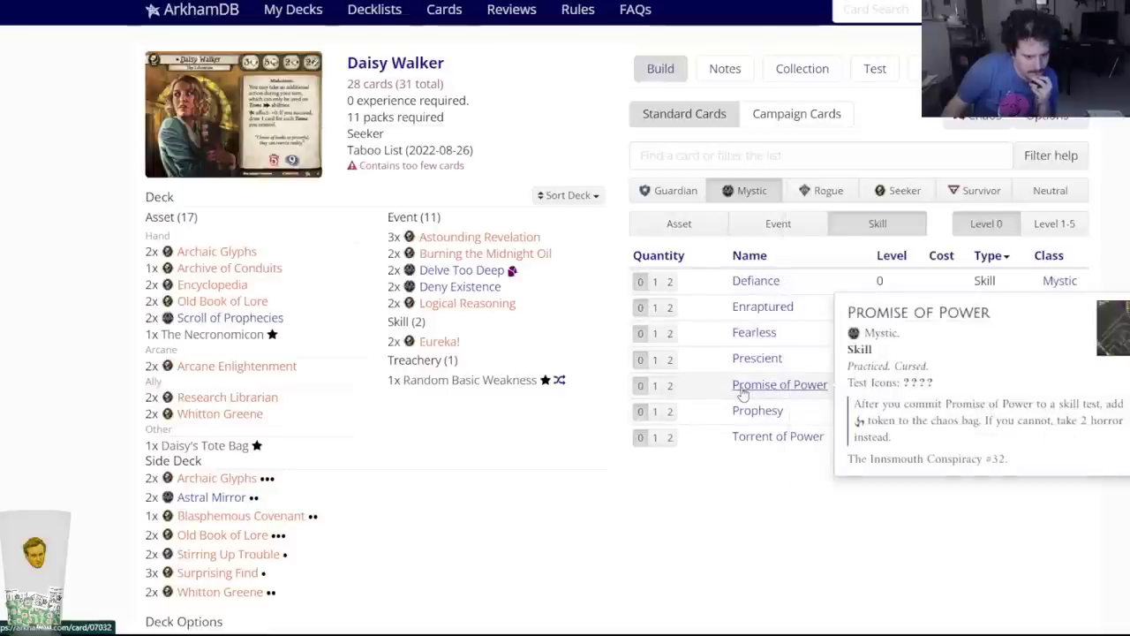
mouse_move(755, 412)
mouse_move(755, 373)
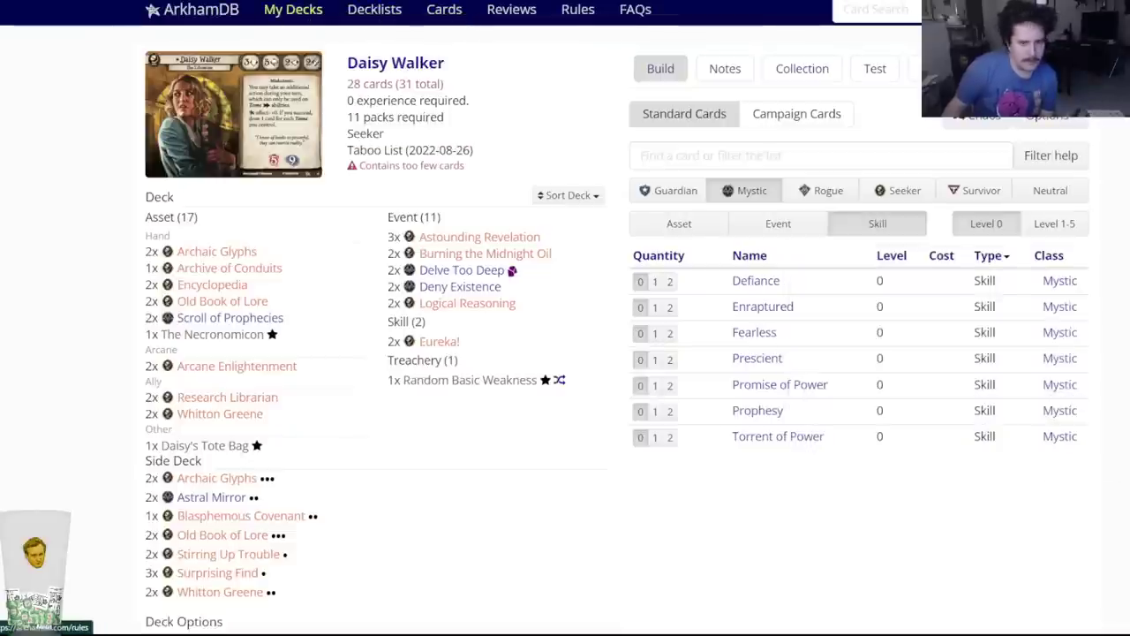
left_click(294, 9)
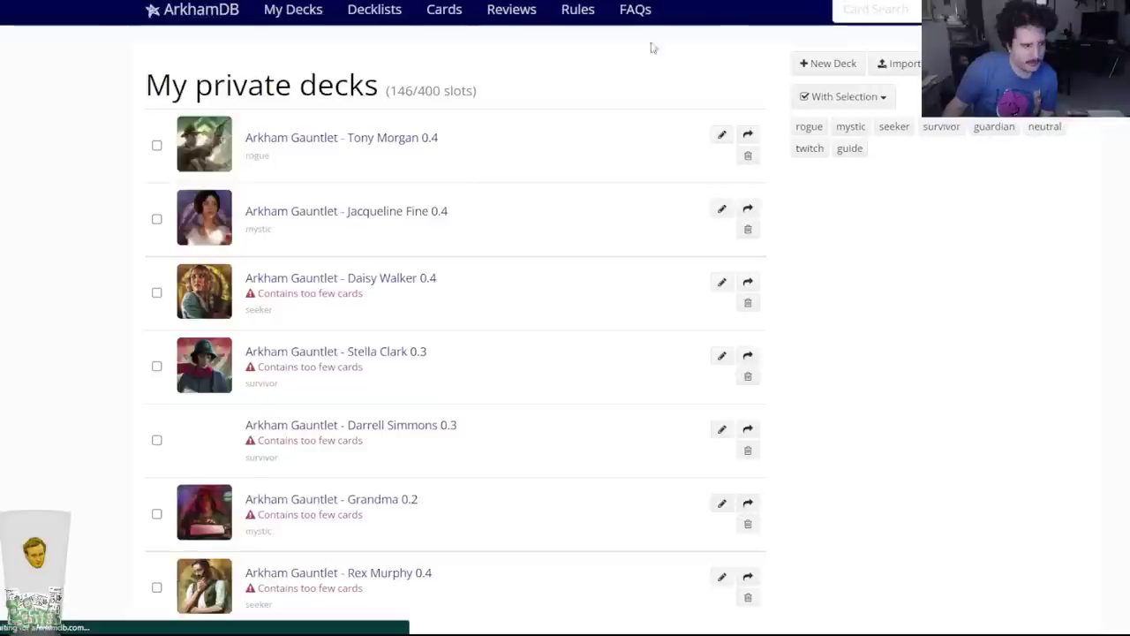
left_click(719, 209)
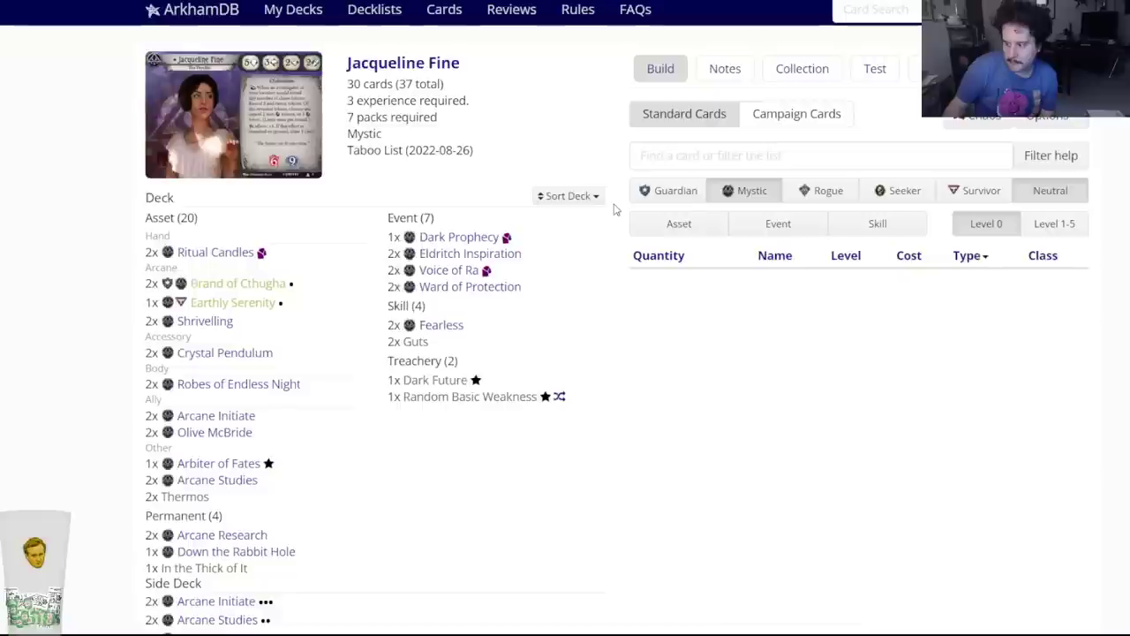
left_click(673, 159)
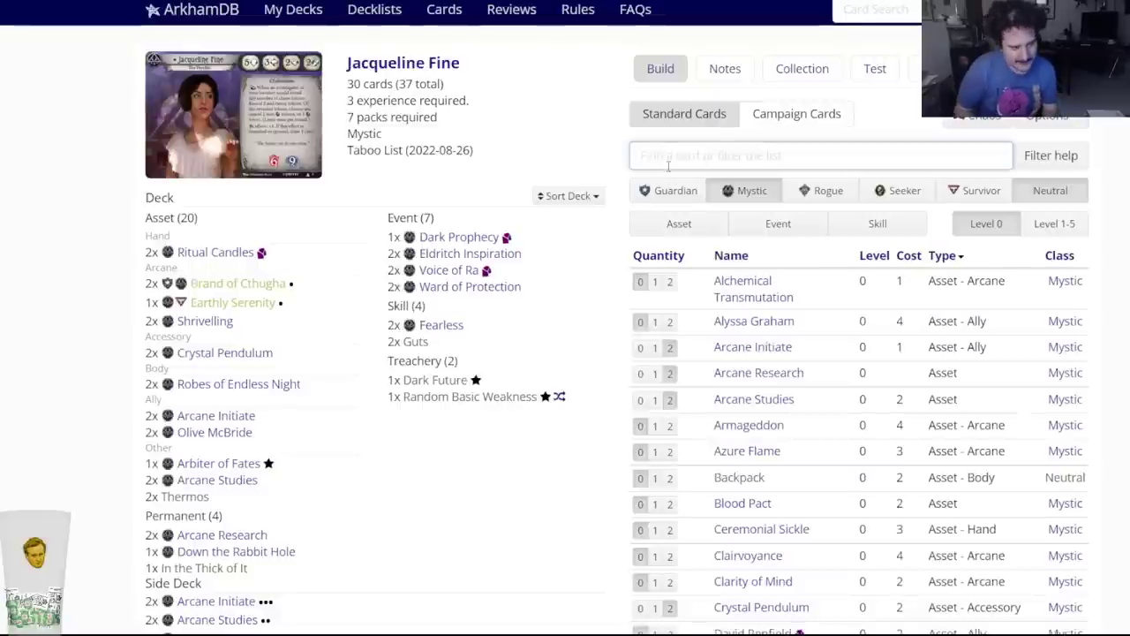
type("presc")
left_click(699, 194)
left_click(468, 88)
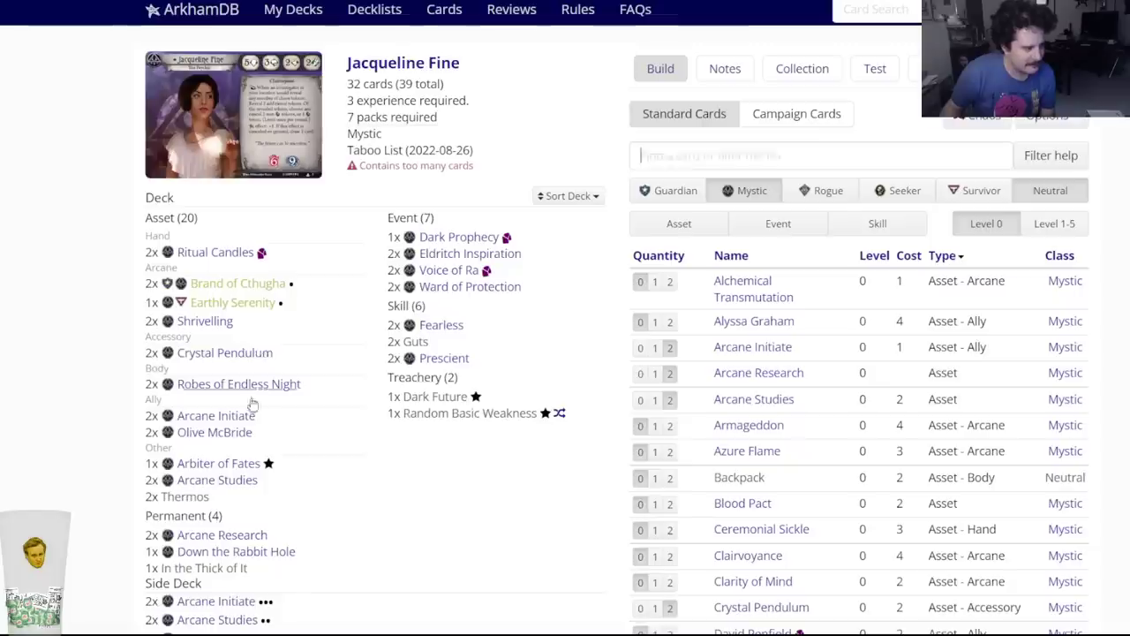
Reduce Thermos and Prescient to one copy each in Jacqueline Fine's main deck and save the deck.
left_click(196, 498)
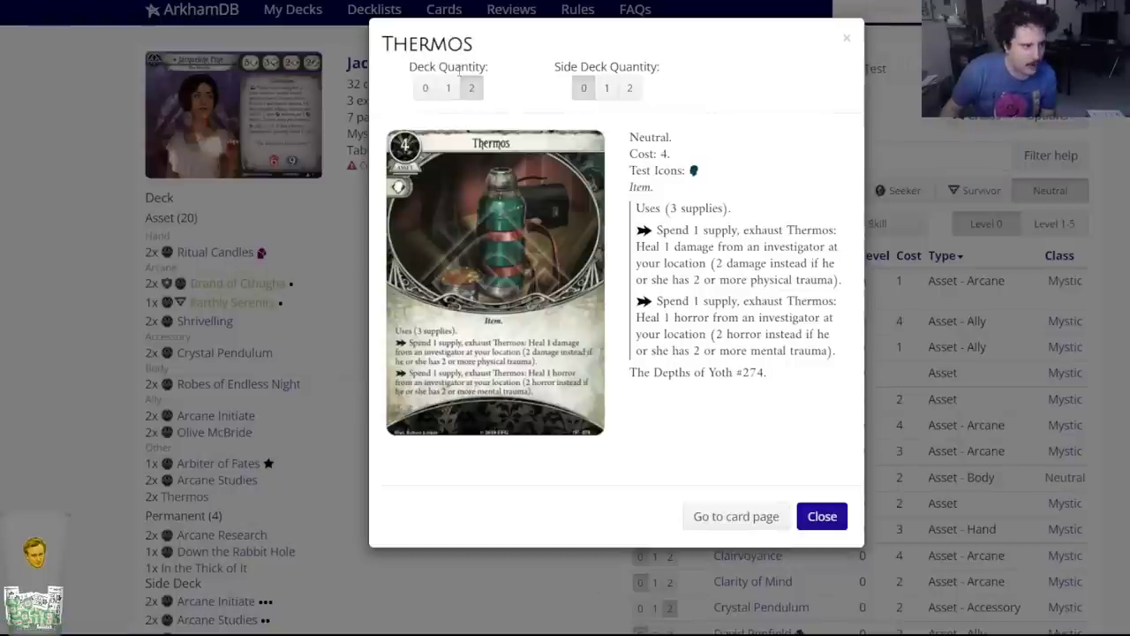
left_click(449, 87)
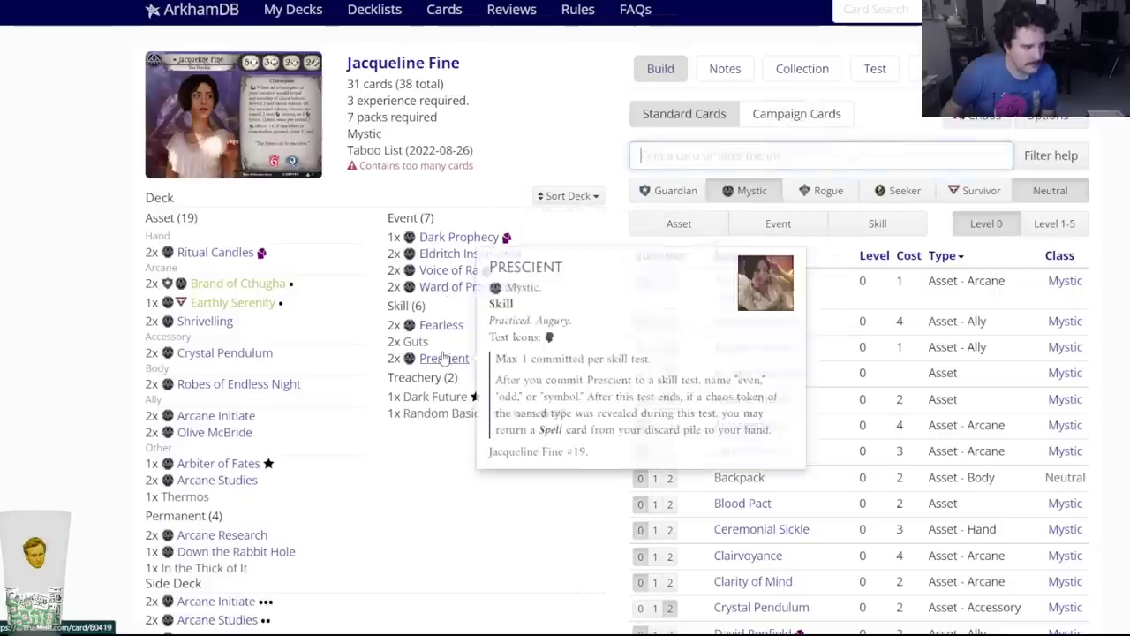
left_click(444, 357)
left_click(444, 88)
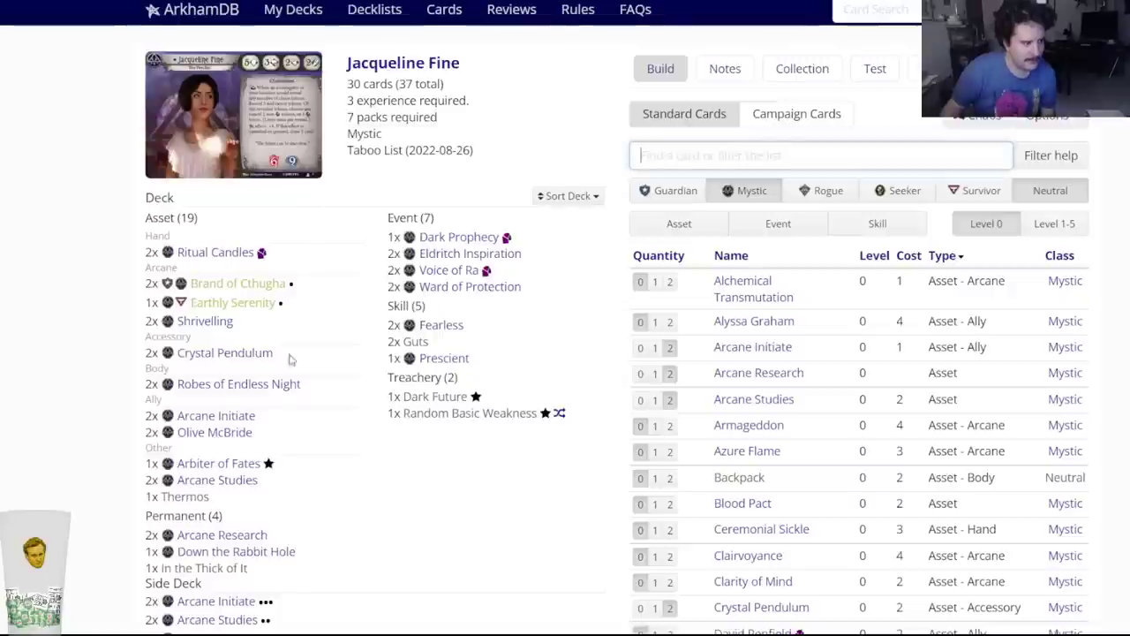
mouse_move(208, 497)
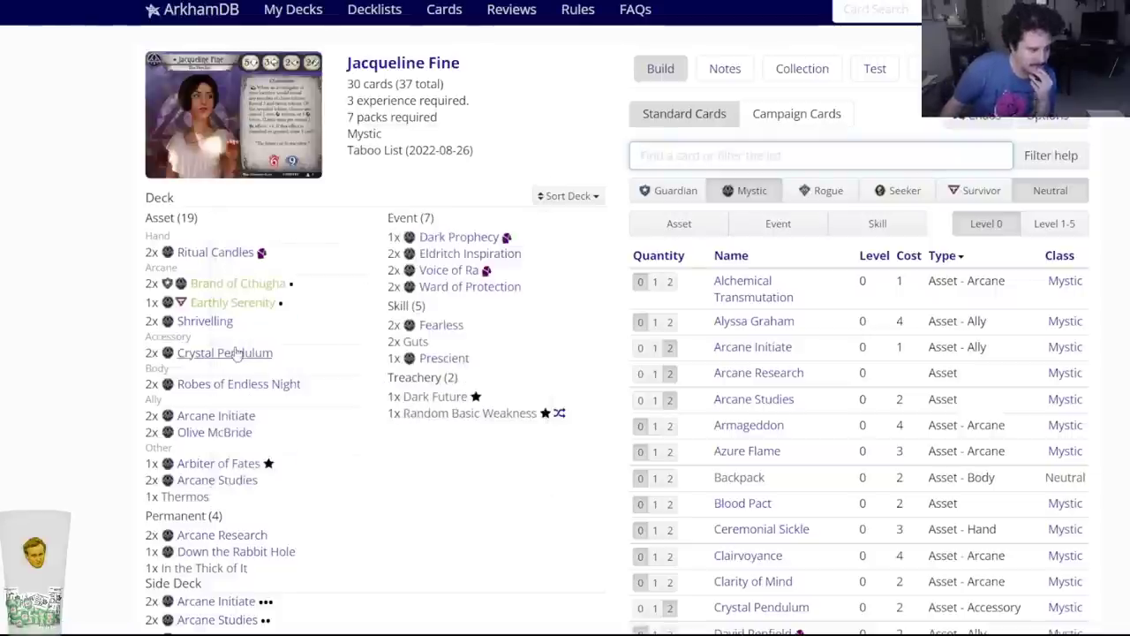
scroll(55, 421, "down", 3)
scroll(59, 426, "down", 3)
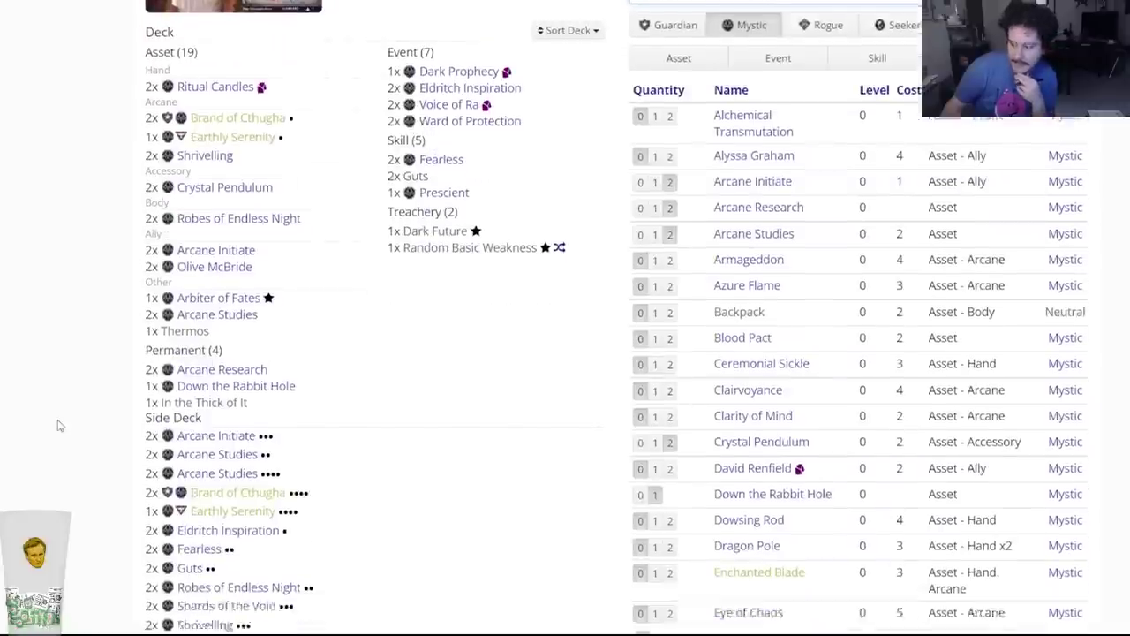
scroll(59, 426, "down", 3)
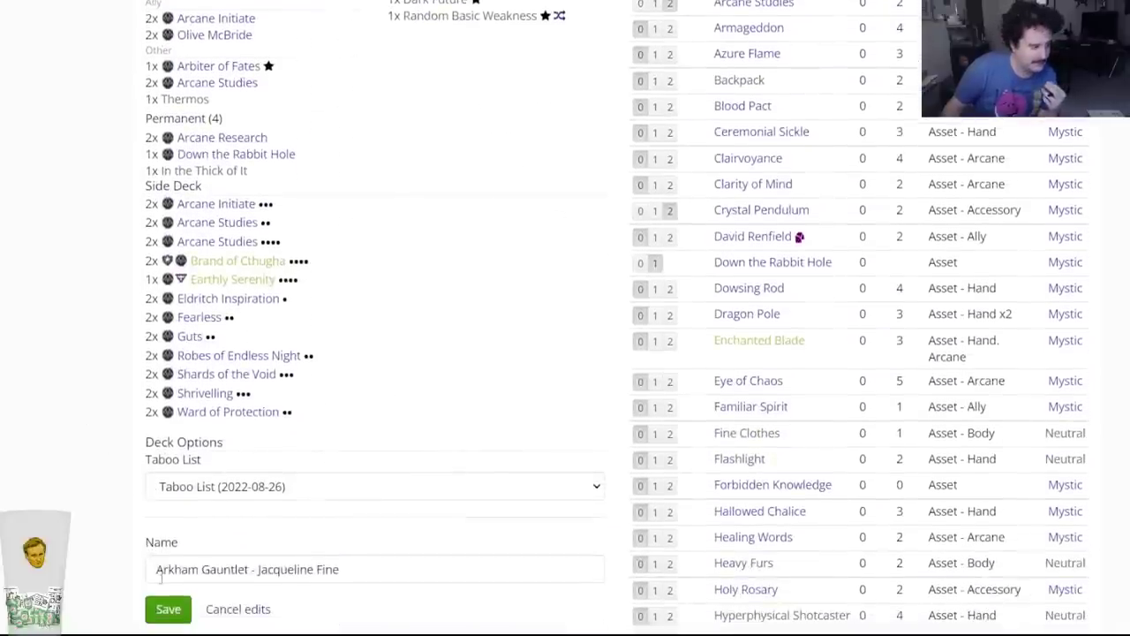
left_click(160, 609)
left_click(167, 609)
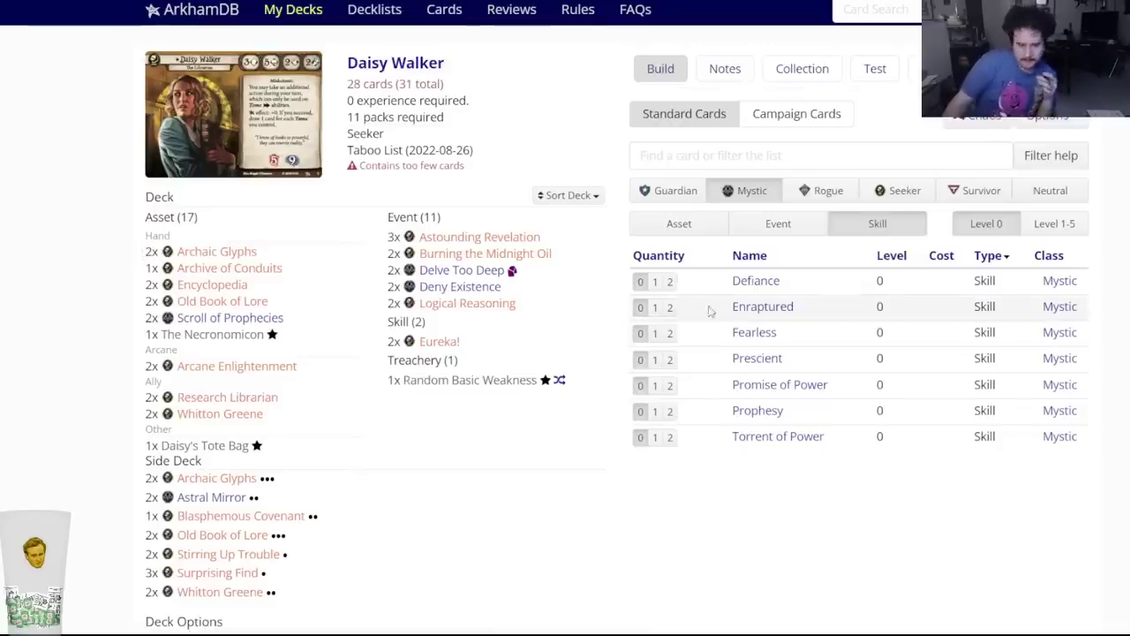
Examine the level 0 Mystic skills and assets for Daisy Walker's deck, including Prophesy, Dragon Pole, Healing Words, Forbidden Knowledge and Sign Magick.
mouse_move(770, 369)
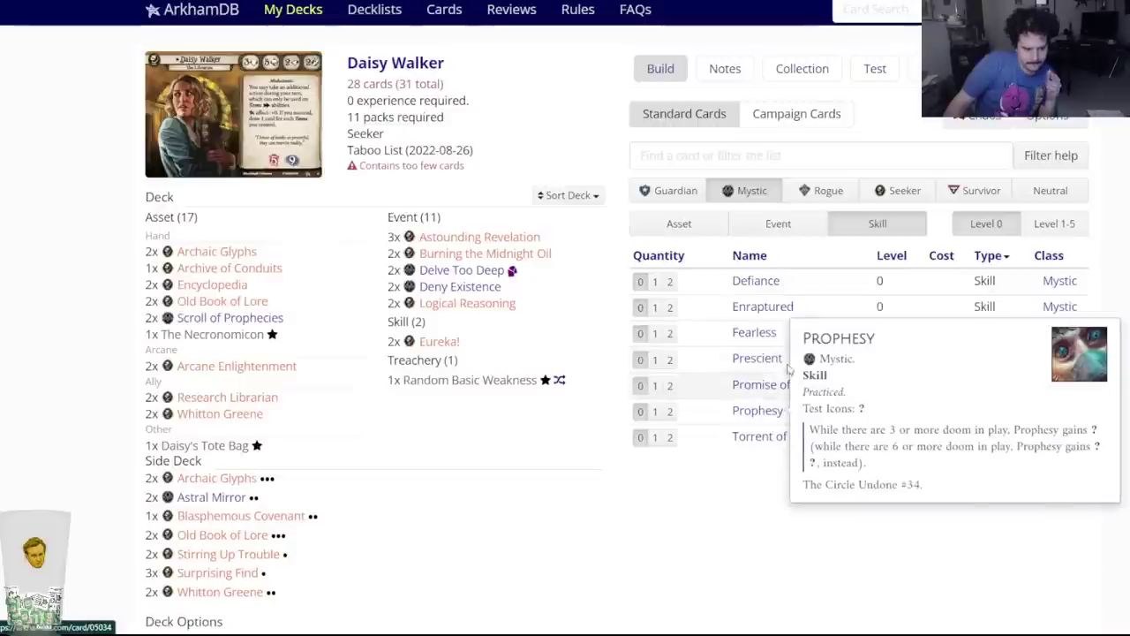
left_click(679, 224)
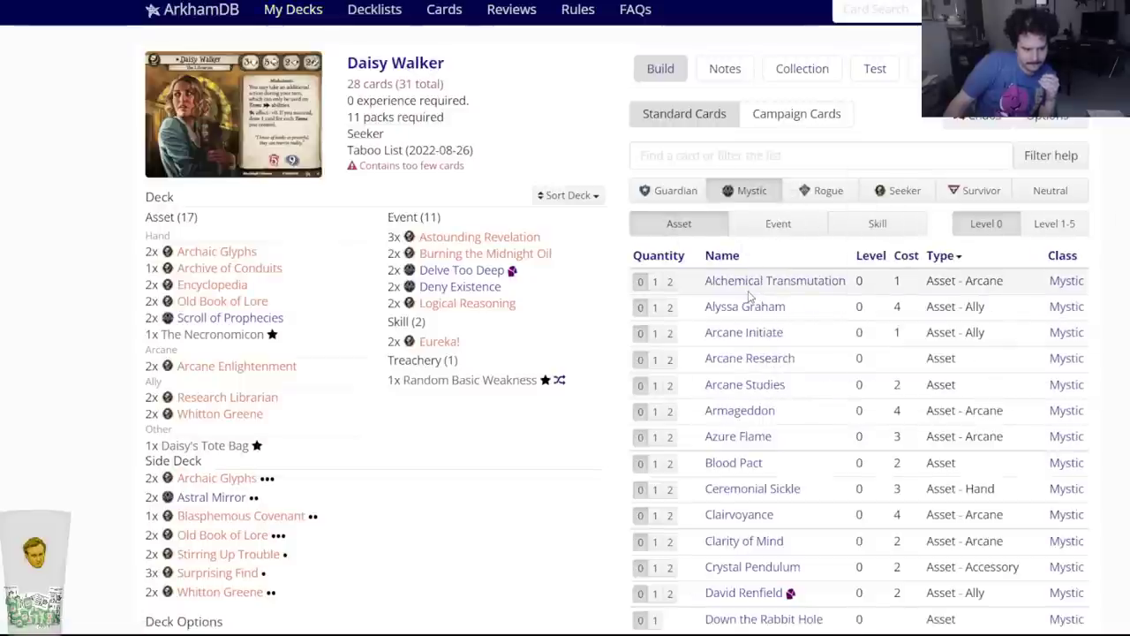
scroll(724, 393, "down", 2)
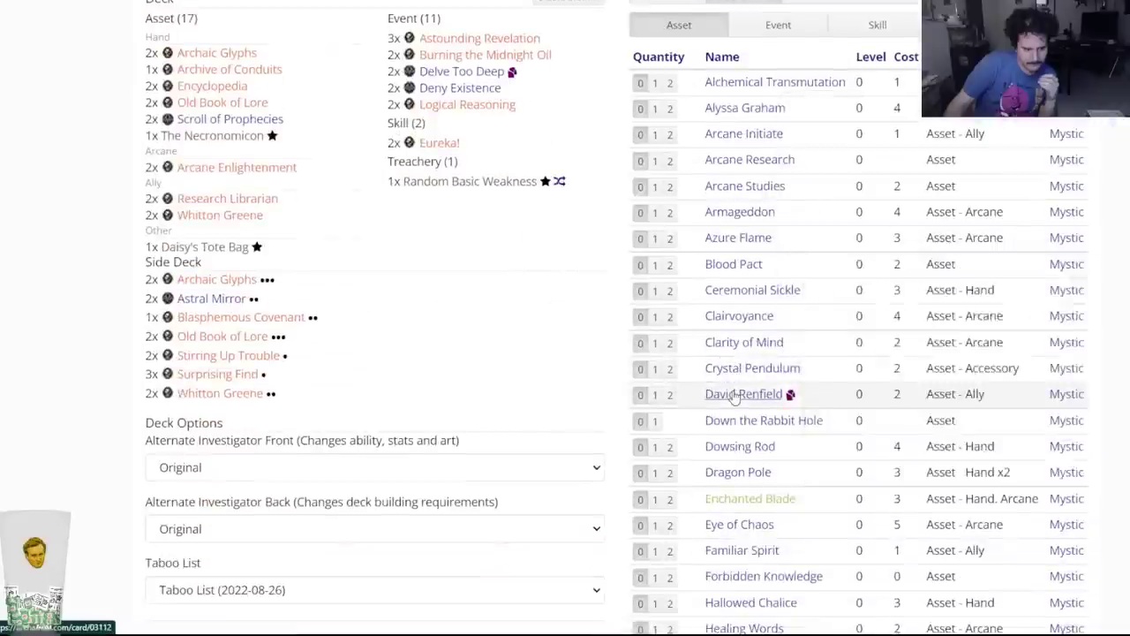
mouse_move(730, 449)
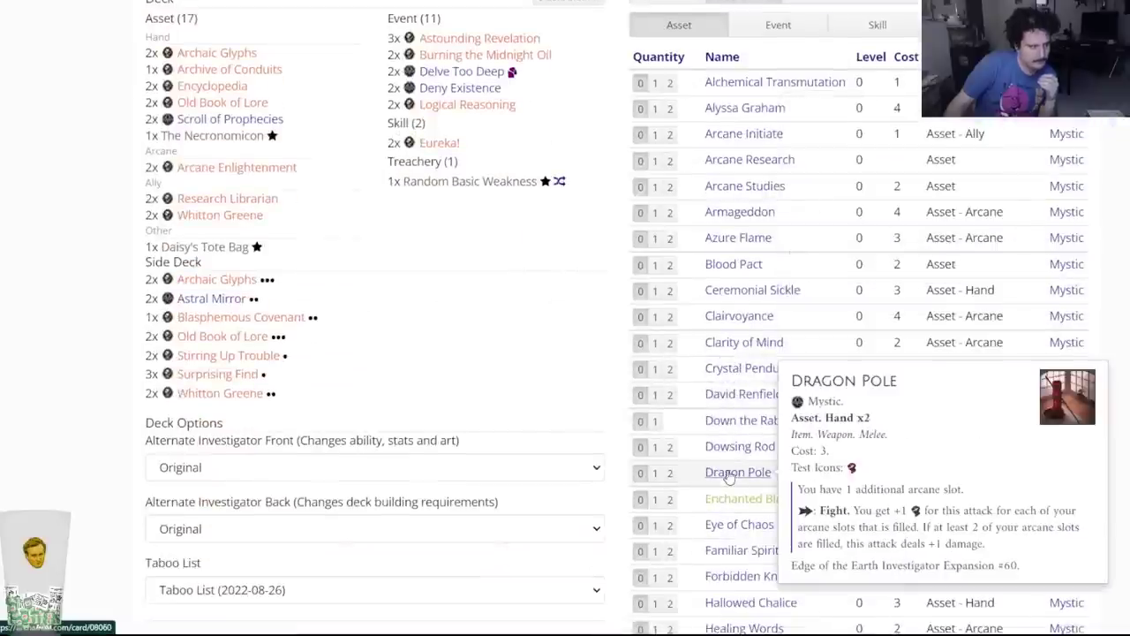
scroll(732, 468, "down", 2)
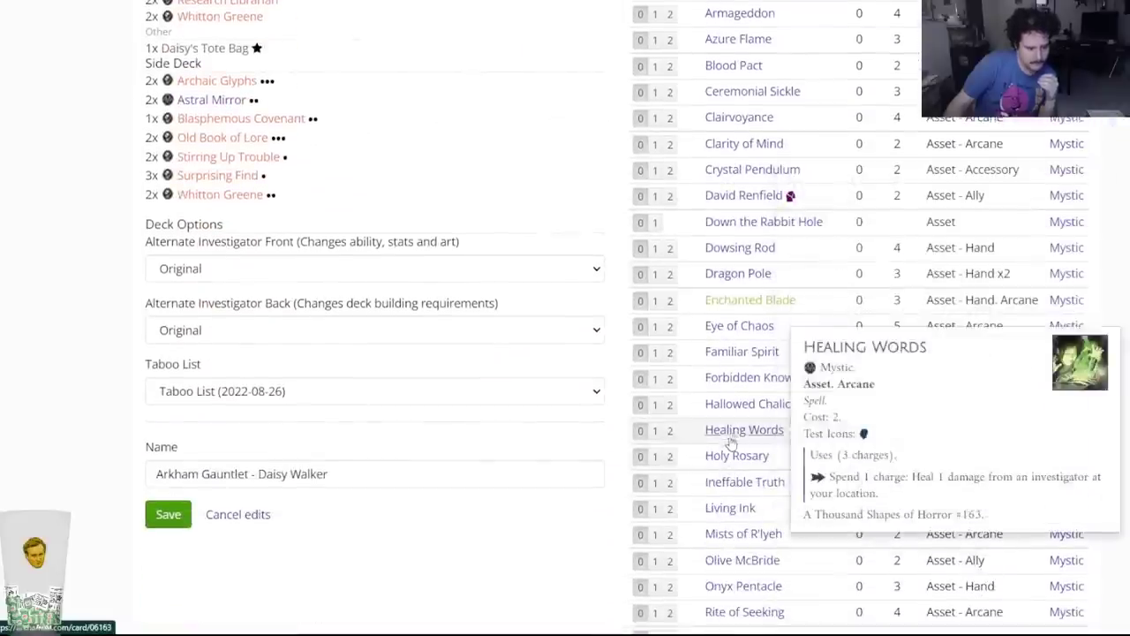
mouse_move(750, 377)
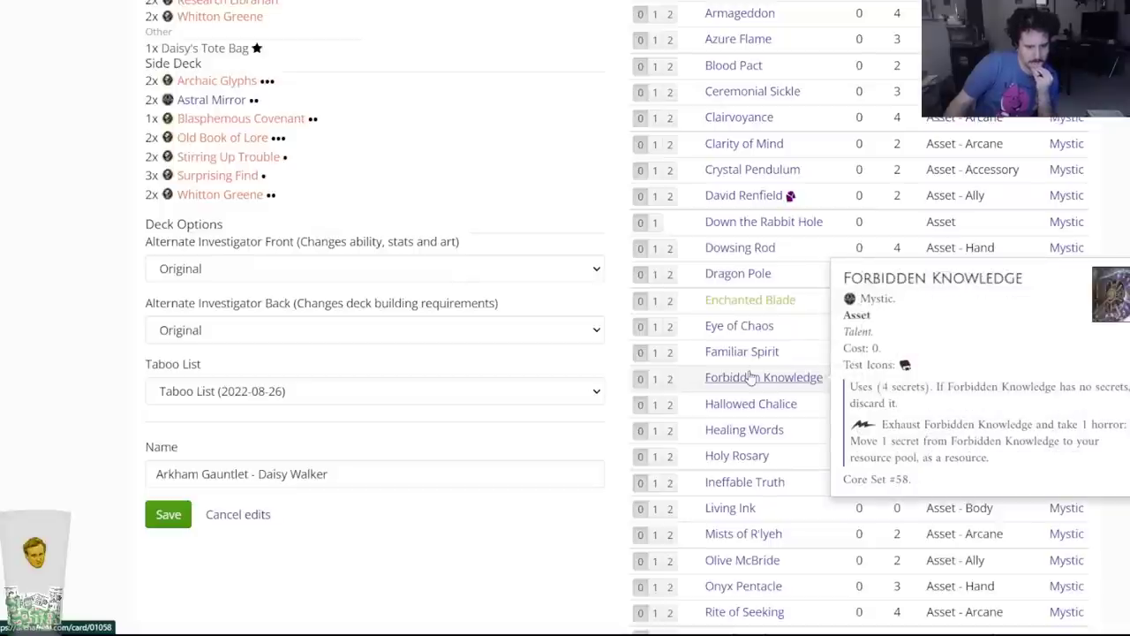
scroll(750, 377, "down", 1)
scroll(724, 441, "down", 2)
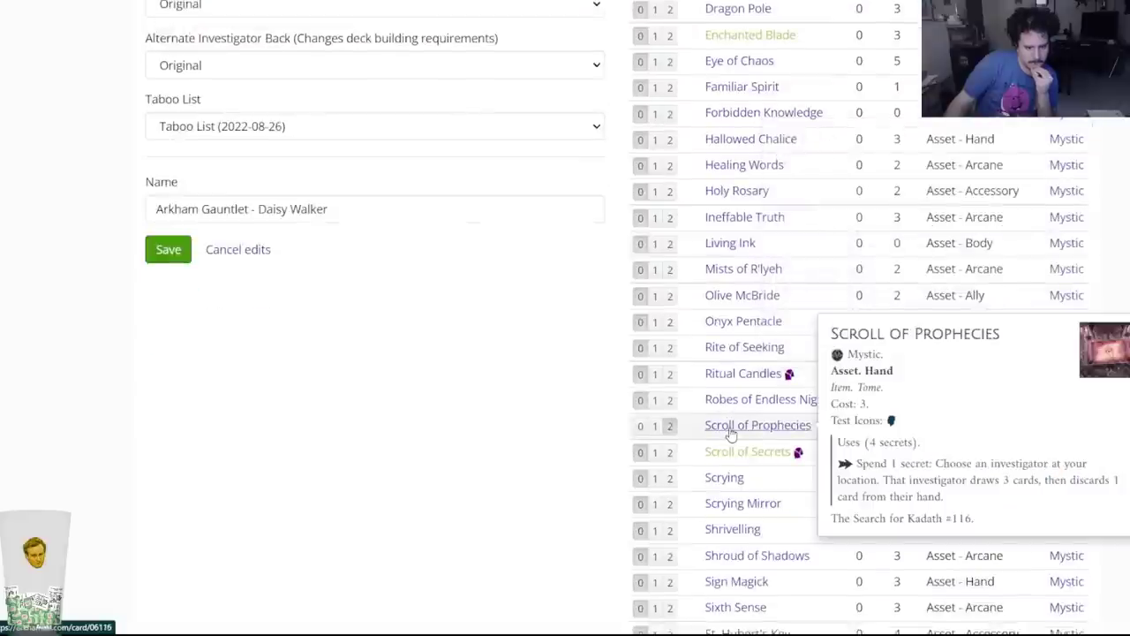
scroll(727, 434, "up", 5)
scroll(702, 415, "down", 4)
scroll(702, 415, "down", 2)
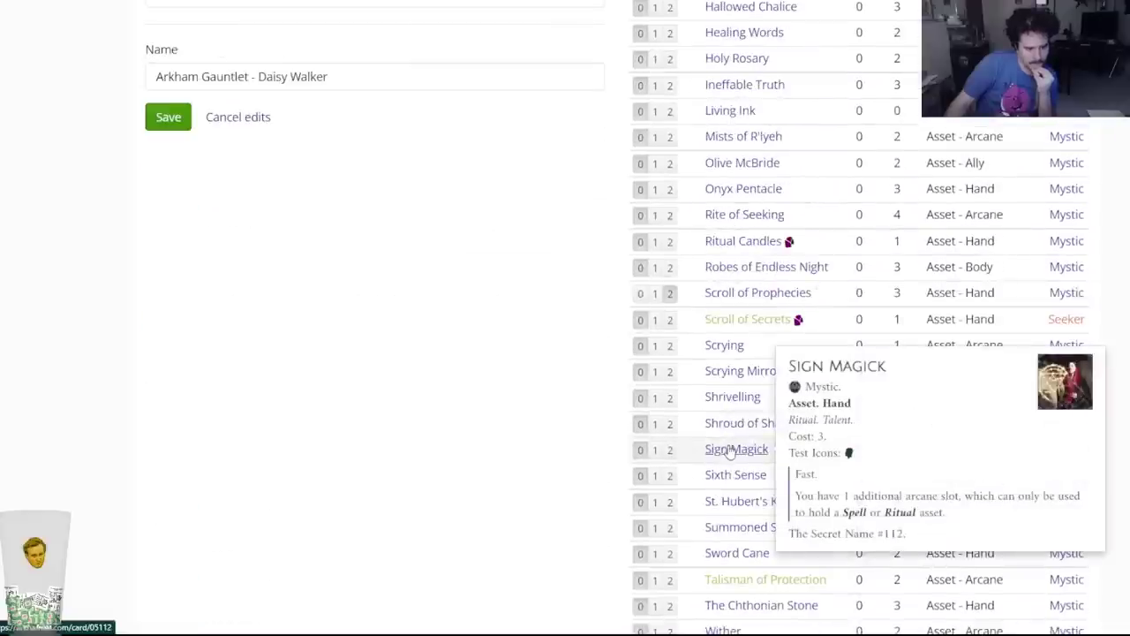
scroll(732, 404, "down", 3)
scroll(732, 404, "up", 1)
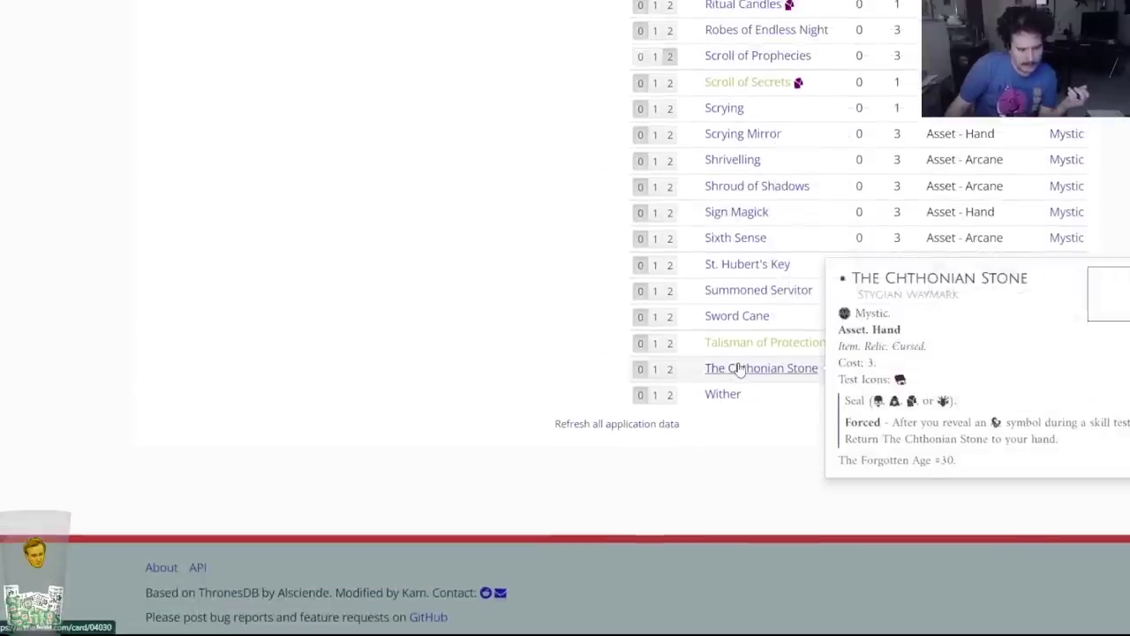
scroll(739, 369, "up", 7)
scroll(740, 369, "up", 5)
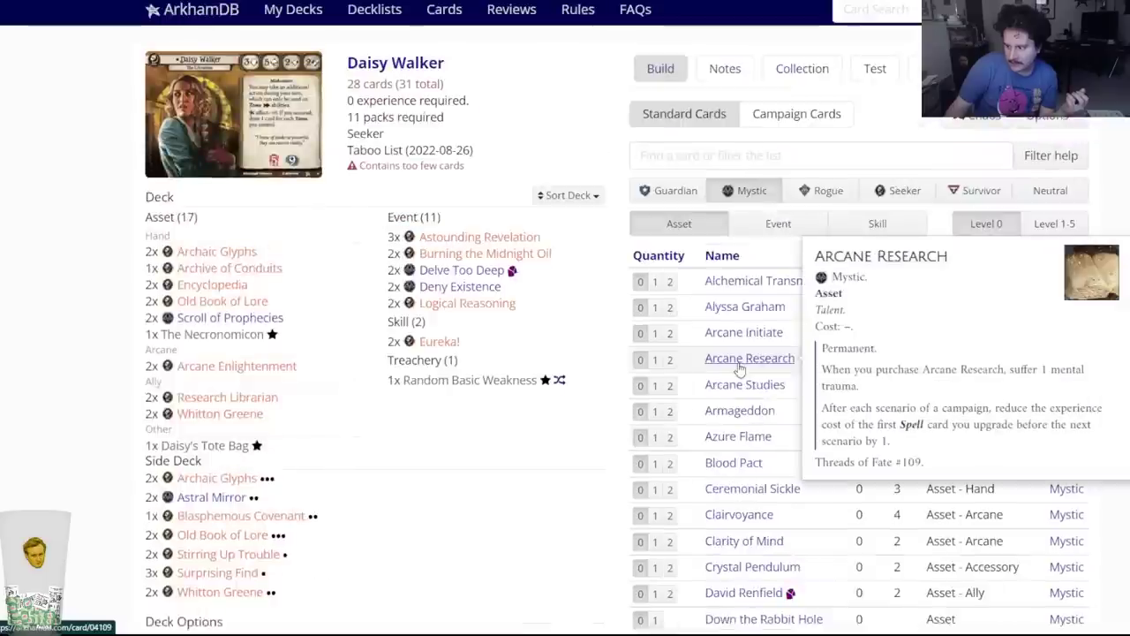
left_click(1046, 225)
left_click(987, 224)
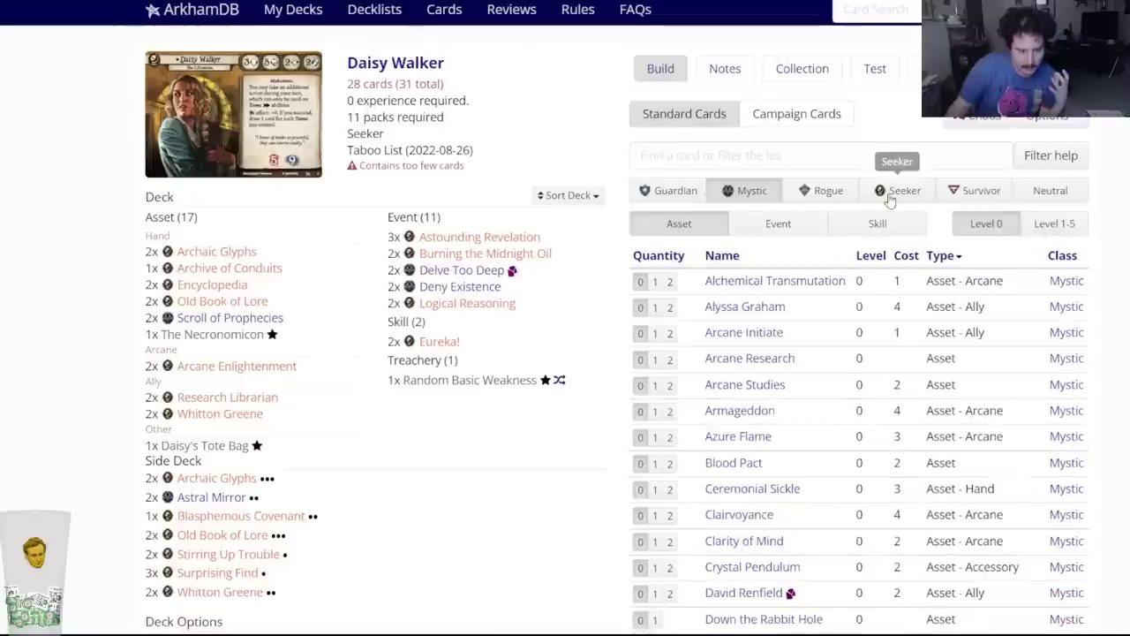
Look through the level 0 Seeker assets for Daisy Walker's deck, reading Charles Ross, Esq., Feed the Mind and Fieldwork.
left_click(883, 194)
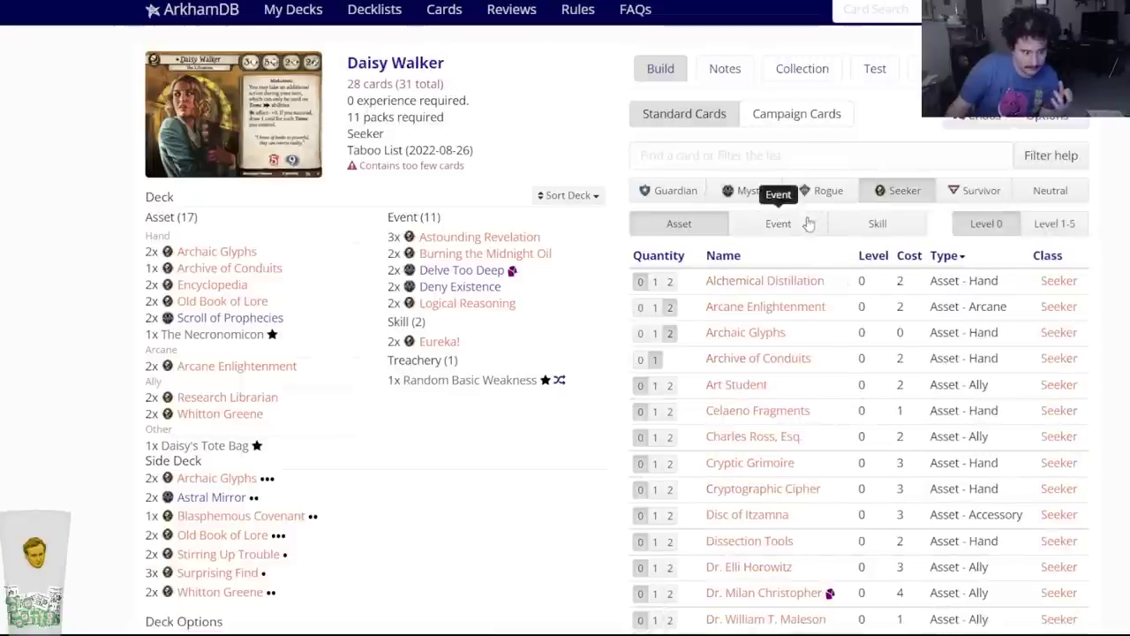
mouse_move(756, 451)
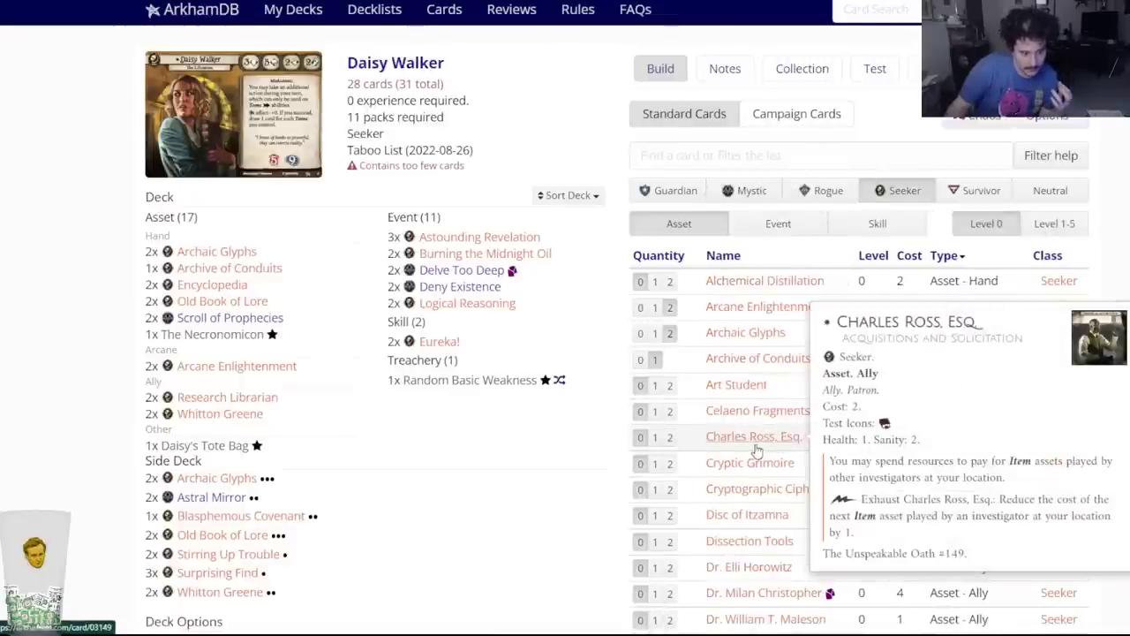
scroll(757, 441, "down", 3)
scroll(757, 393, "down", 3)
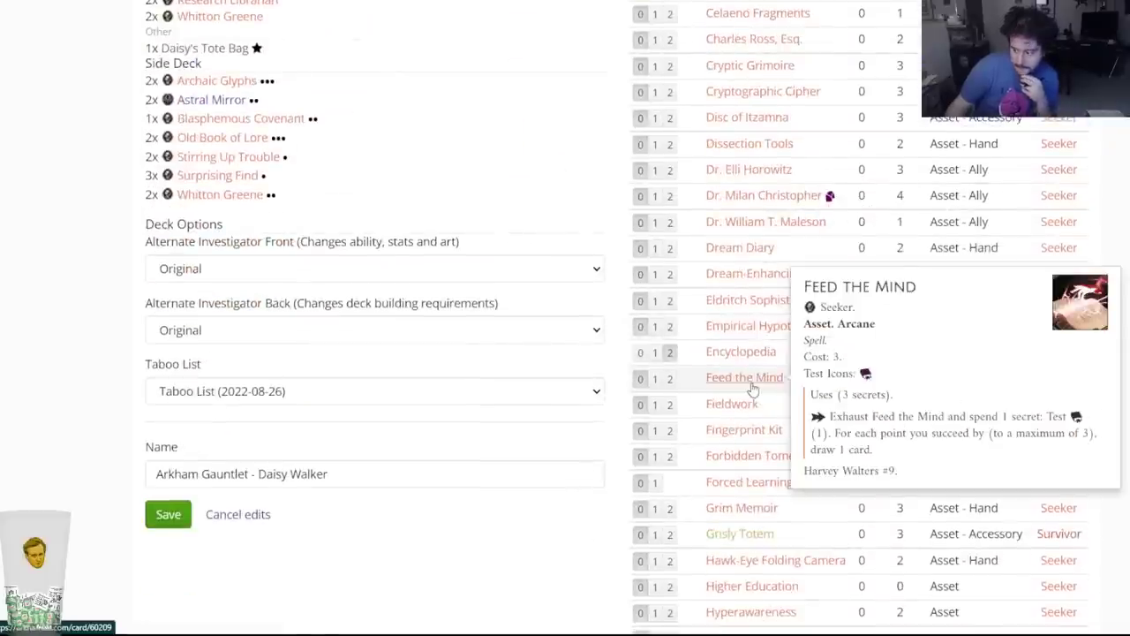
mouse_move(726, 414)
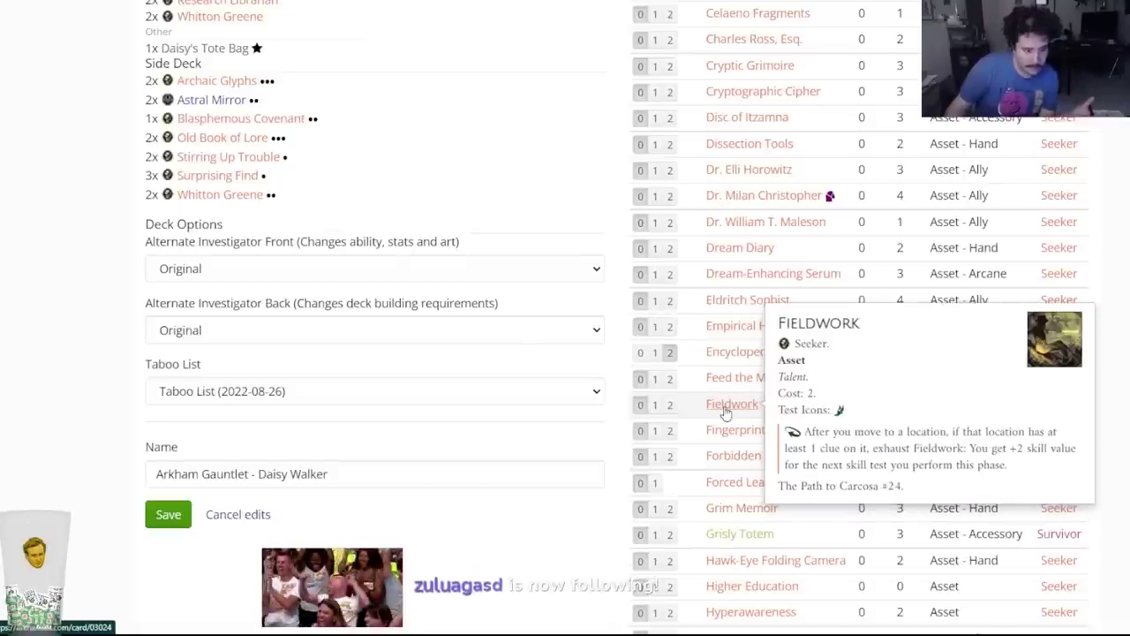
Return to Minh Thi Phan's deck and add two copies of Fieldwork to the main deck.
key("alt+Left")
key("alt+Left")
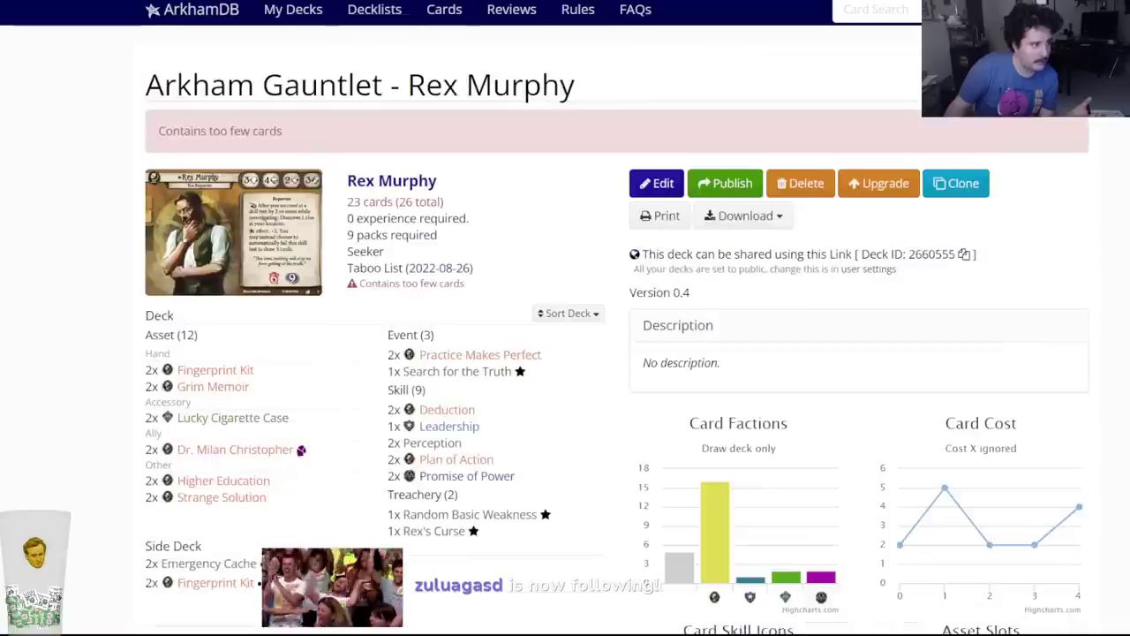
key("alt+Left")
key("alt+Left")
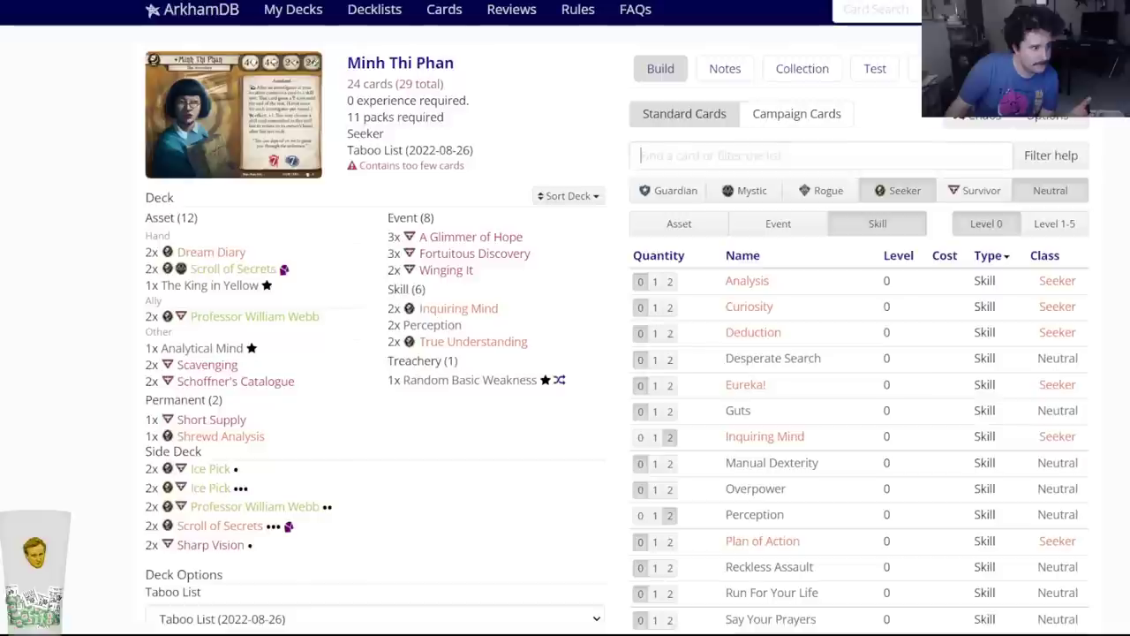
left_click(658, 152)
type("field")
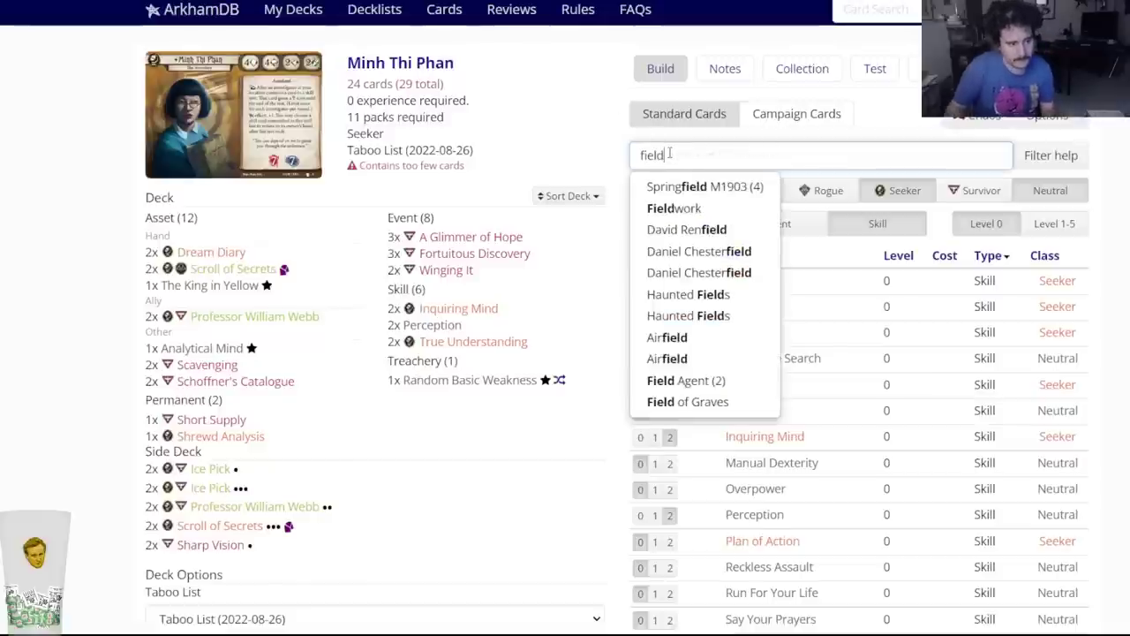
left_click(703, 209)
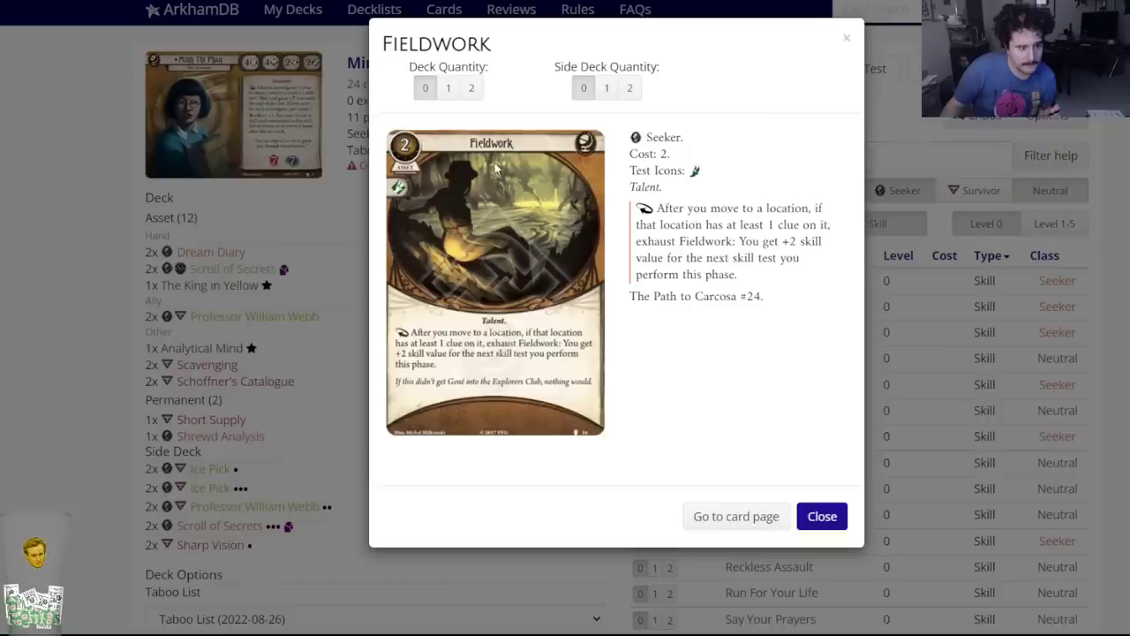
left_click(472, 87)
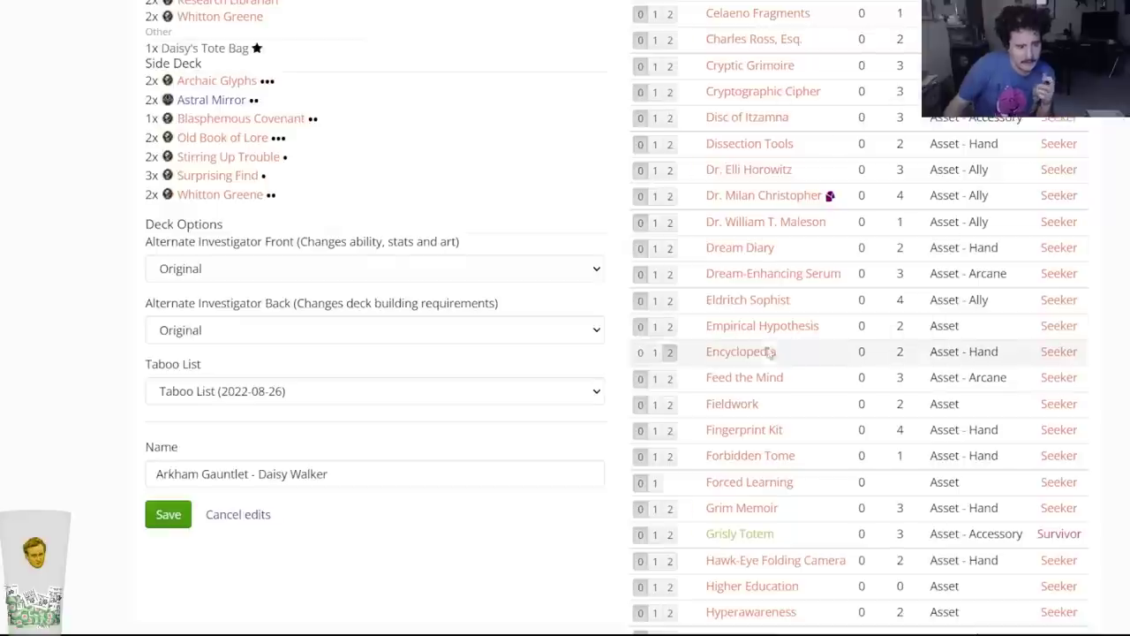
Check further Seeker assets in Daisy Walker's card list and add two level 0 Grisly Totems to Minh Thi Phan's main deck.
mouse_move(740, 407)
scroll(740, 407, "down", 1)
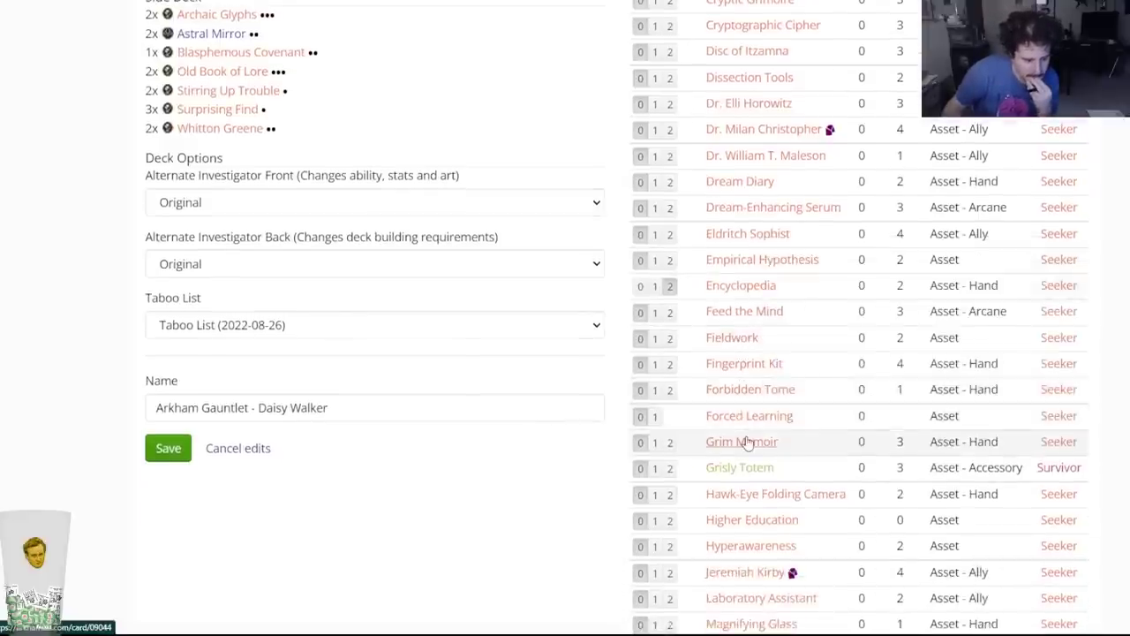
mouse_move(745, 478)
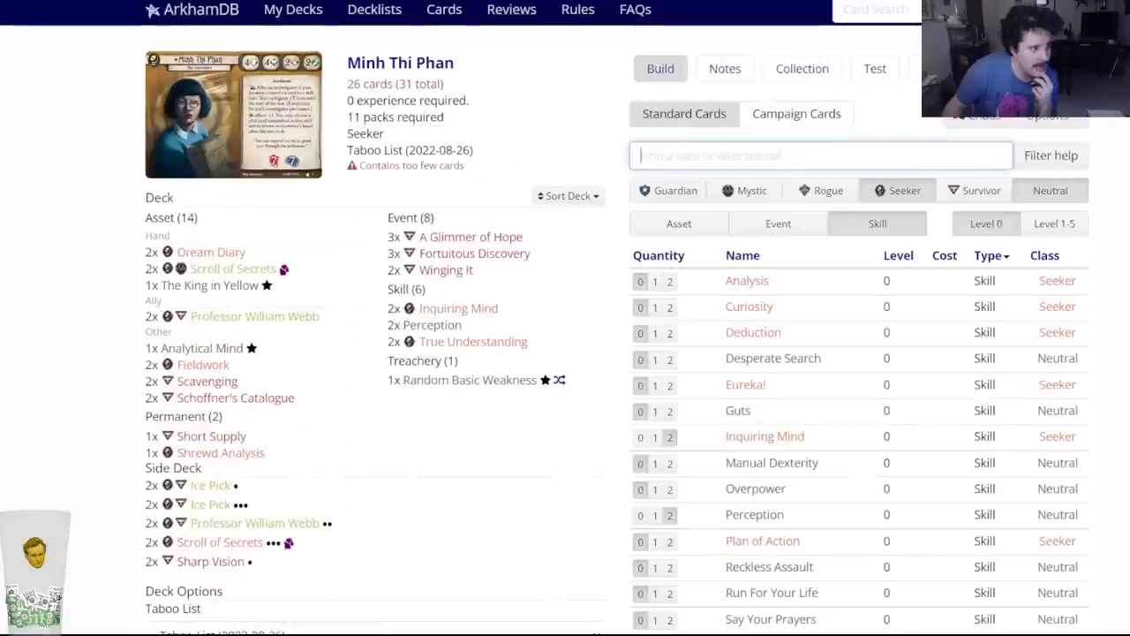
type("grisl")
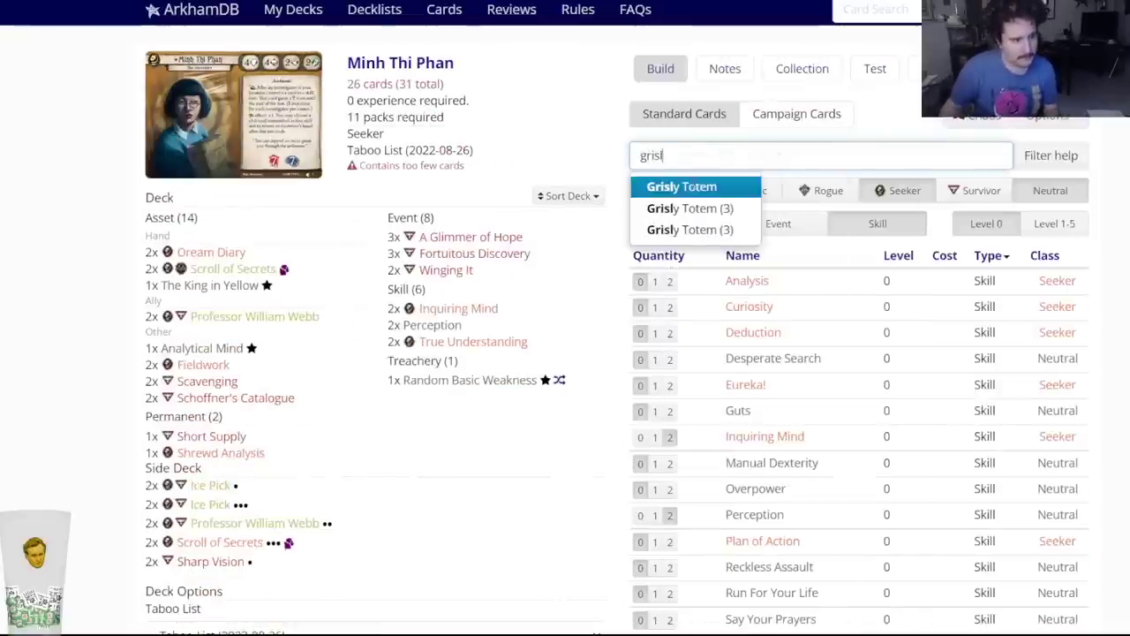
left_click(698, 187)
left_click(469, 87)
Add two copies of the level 3 Seeker Grisly Totem to Minh Thi Phan's side deck.
type("grisly")
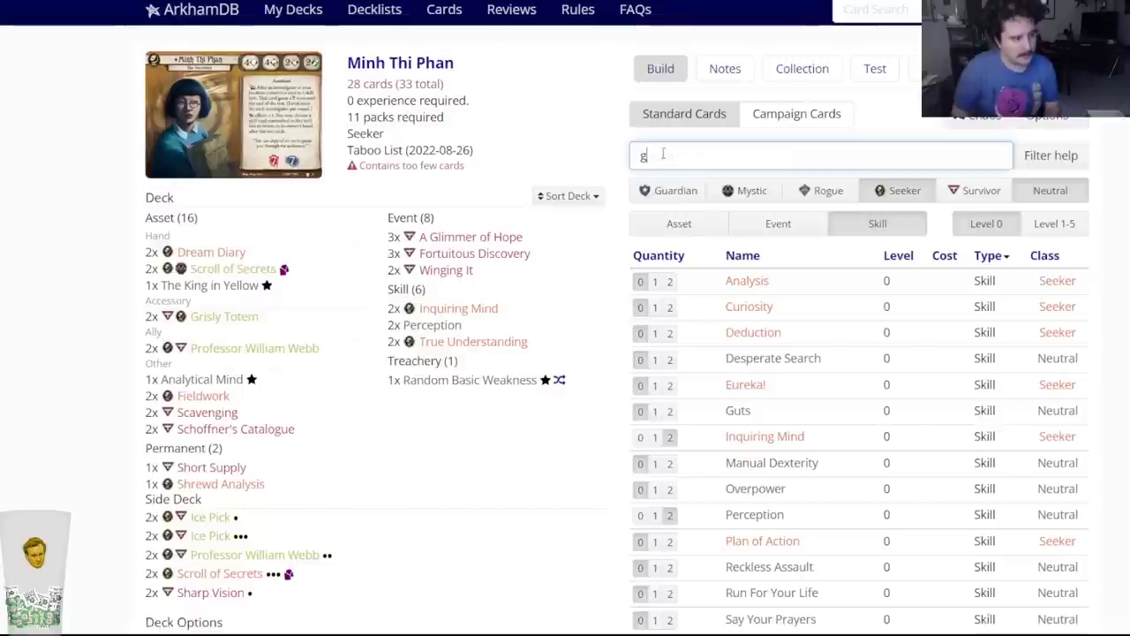
left_click(690, 208)
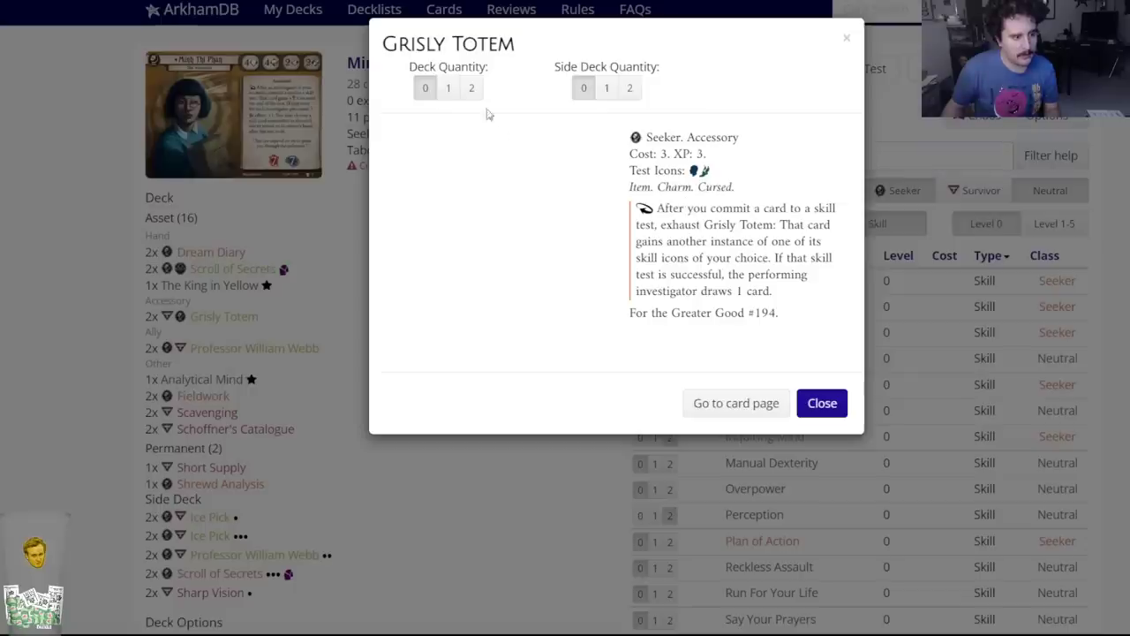
left_click(626, 87)
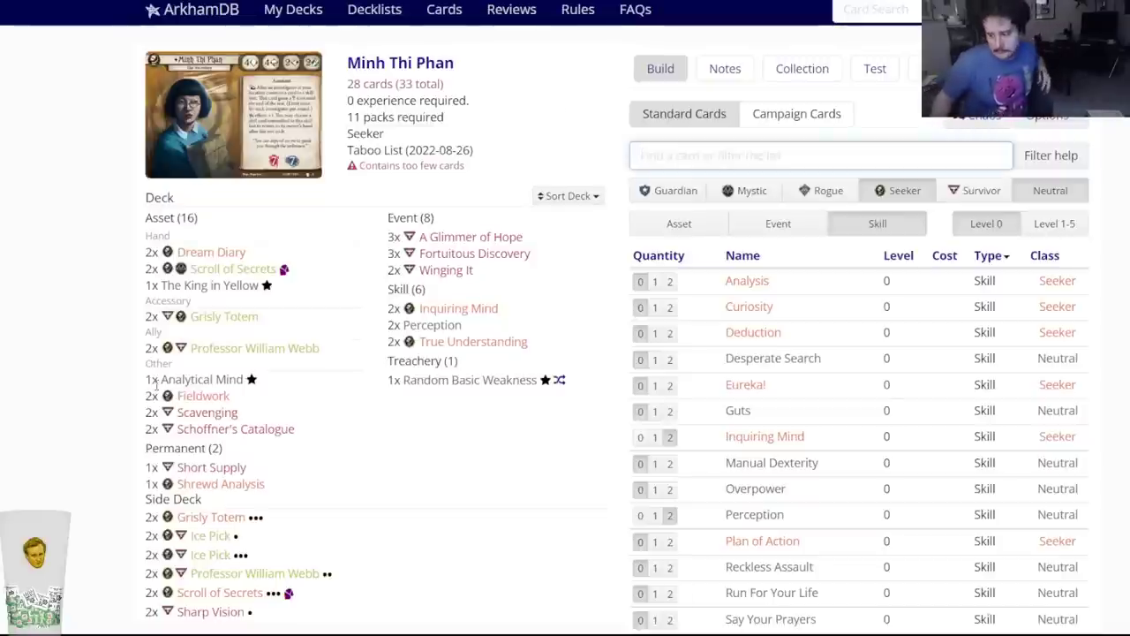
Add two copies of Unexpected Courage to Minh Thi Phan's main deck.
scroll(701, 560, "down", 3)
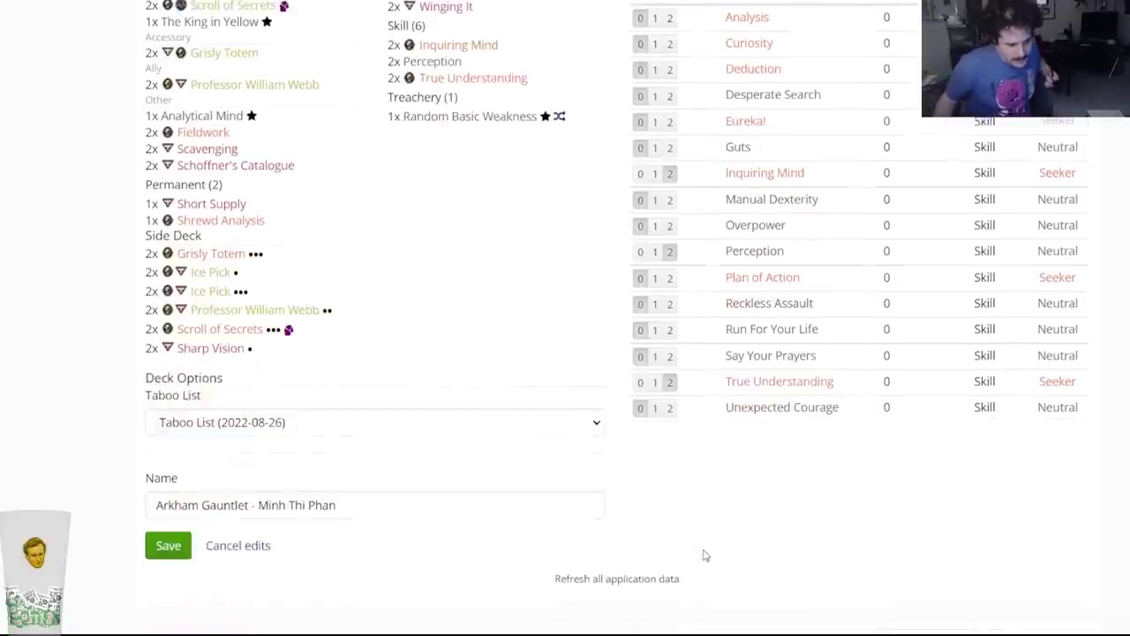
left_click(672, 406)
scroll(501, 387, "up", 2)
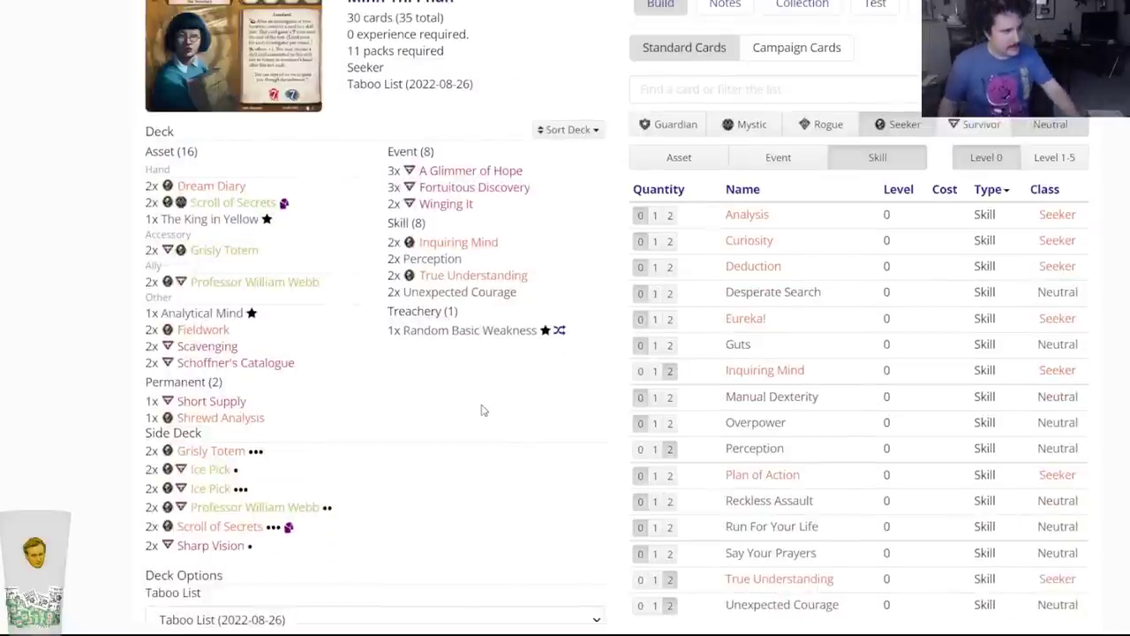
Review the Minh Thi Phan deck alongside the Ultimate One Collection Challenge document and the other open investigator decks.
scroll(507, 404, "up", 1)
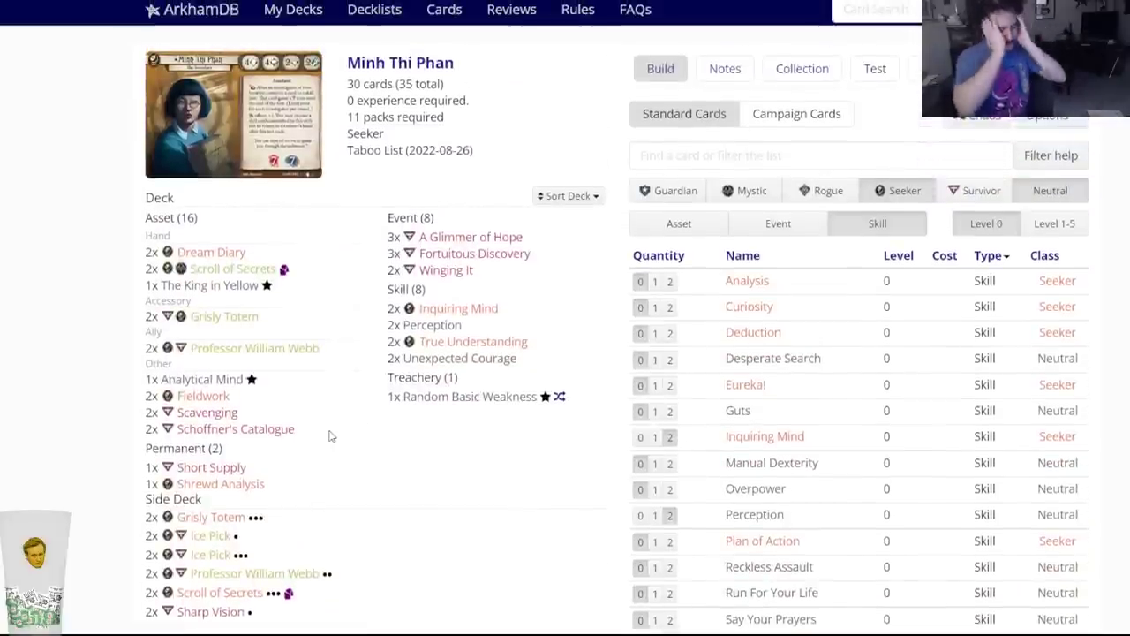
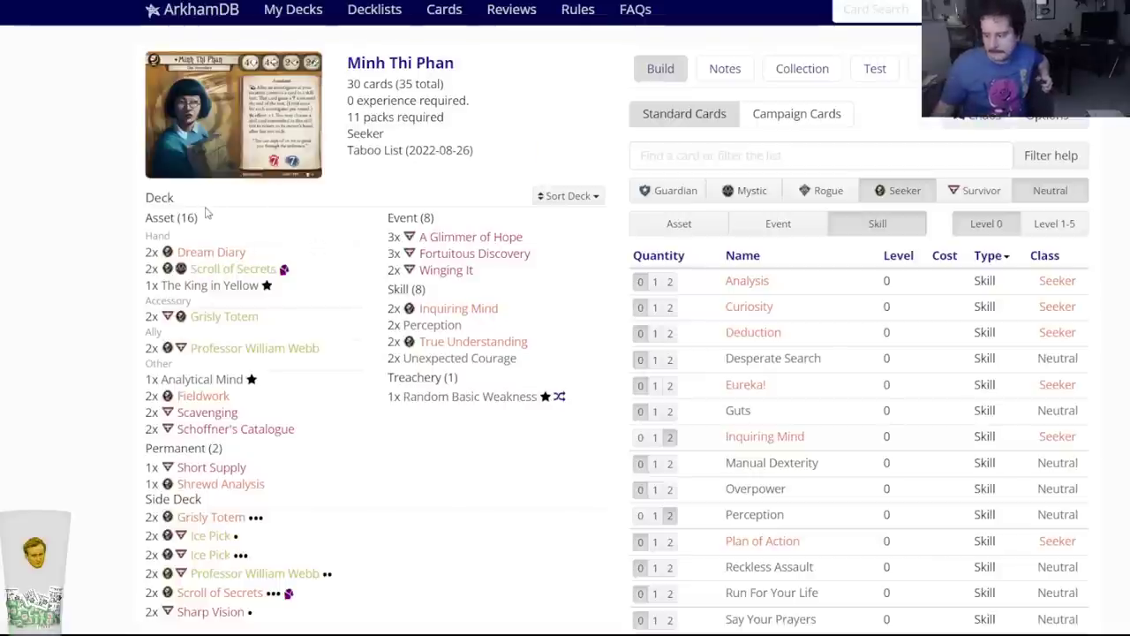
key("ctrl+Tab")
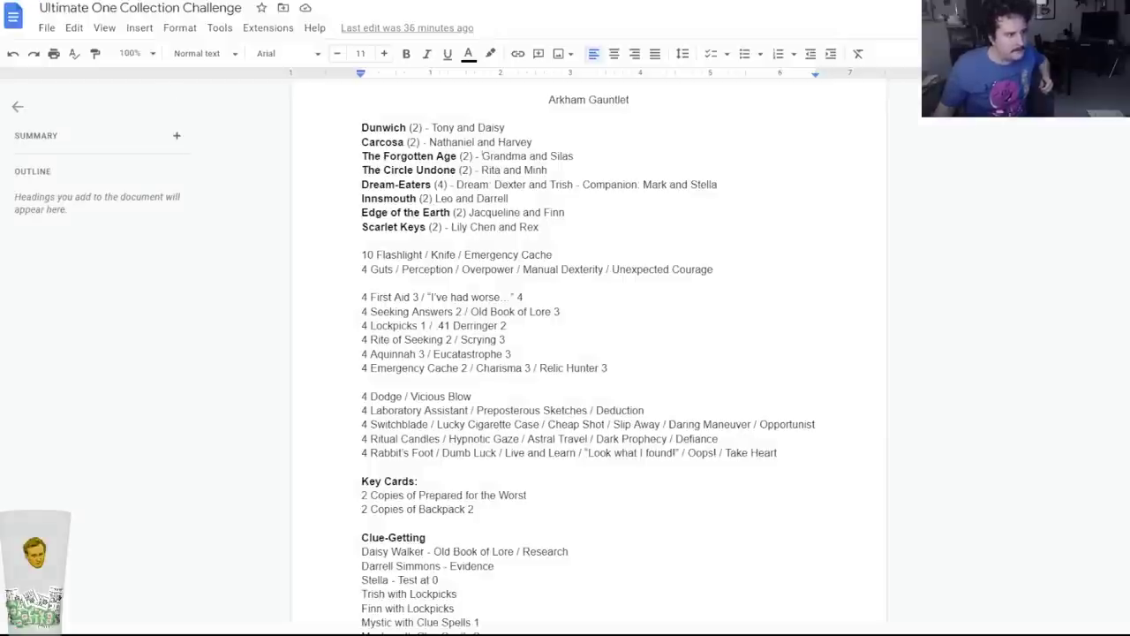
key("ctrl+Tab")
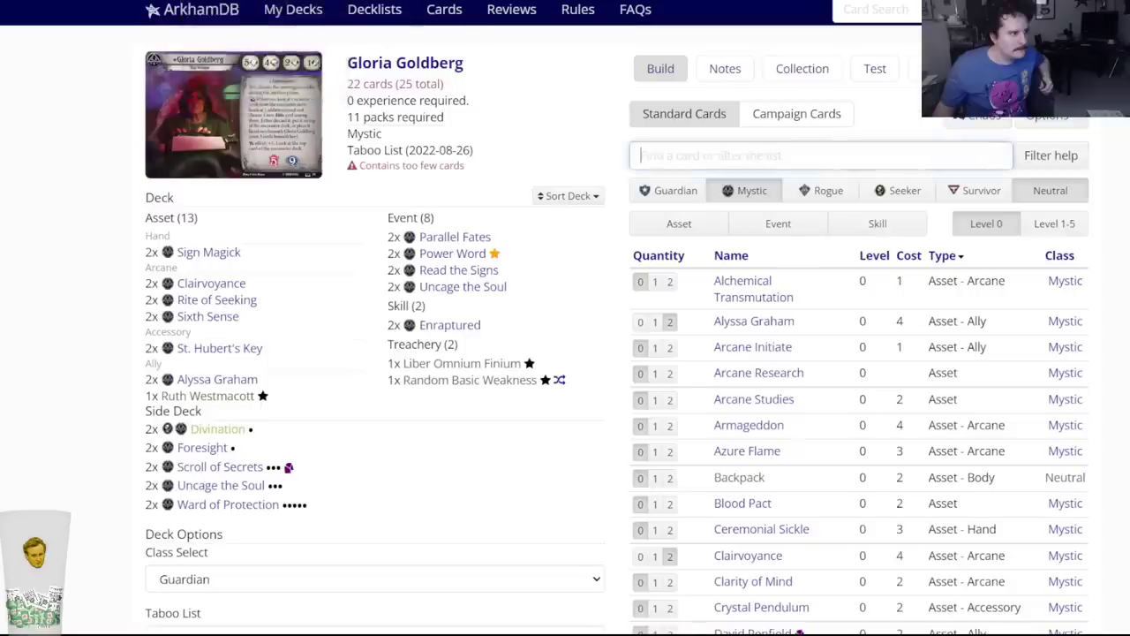
key("ctrl+Tab")
key("ctrl+Tab")
key("ctrl+Tab")
key("ctrl+Tab")
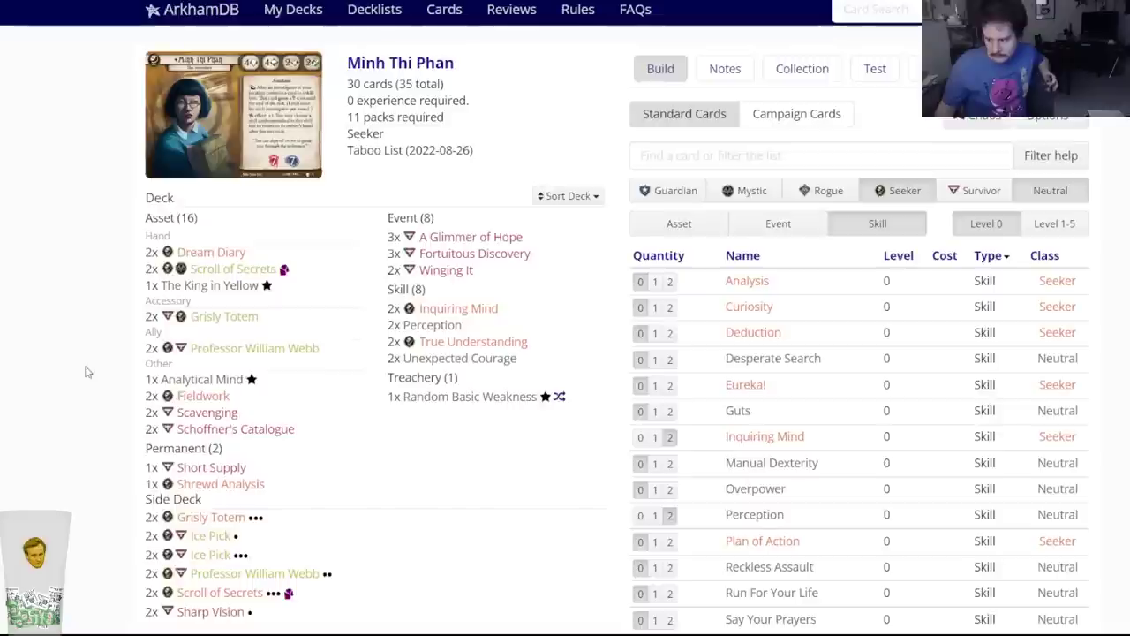
Save the Arkham Gauntlet - Minh Thi Phan deck.
mouse_move(217, 382)
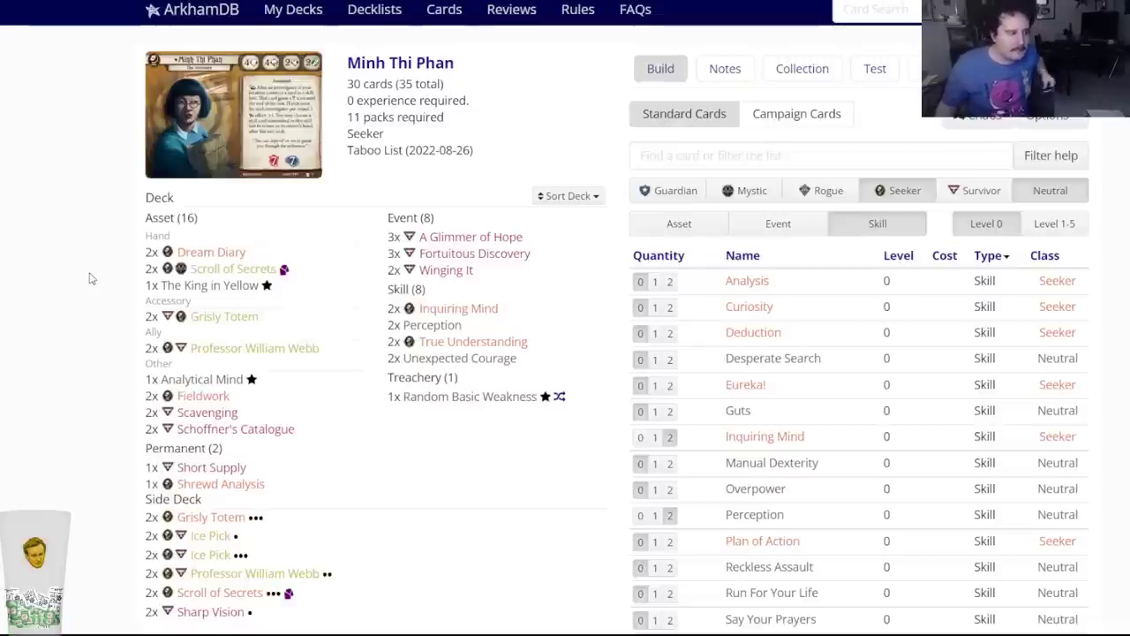
scroll(129, 362, "down", 3)
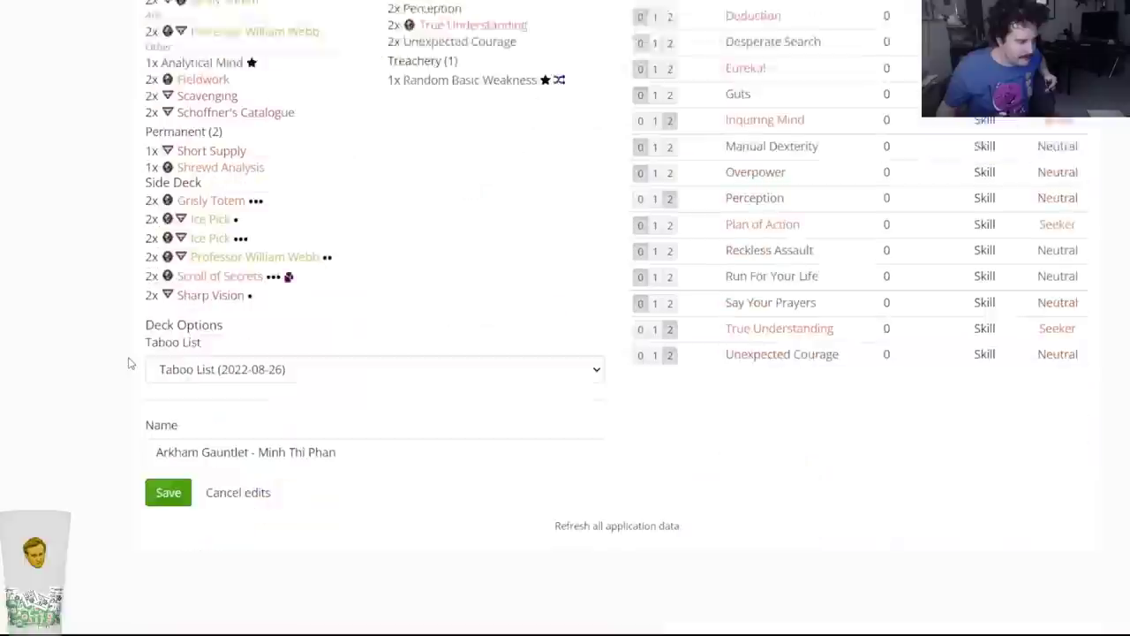
left_click(149, 553)
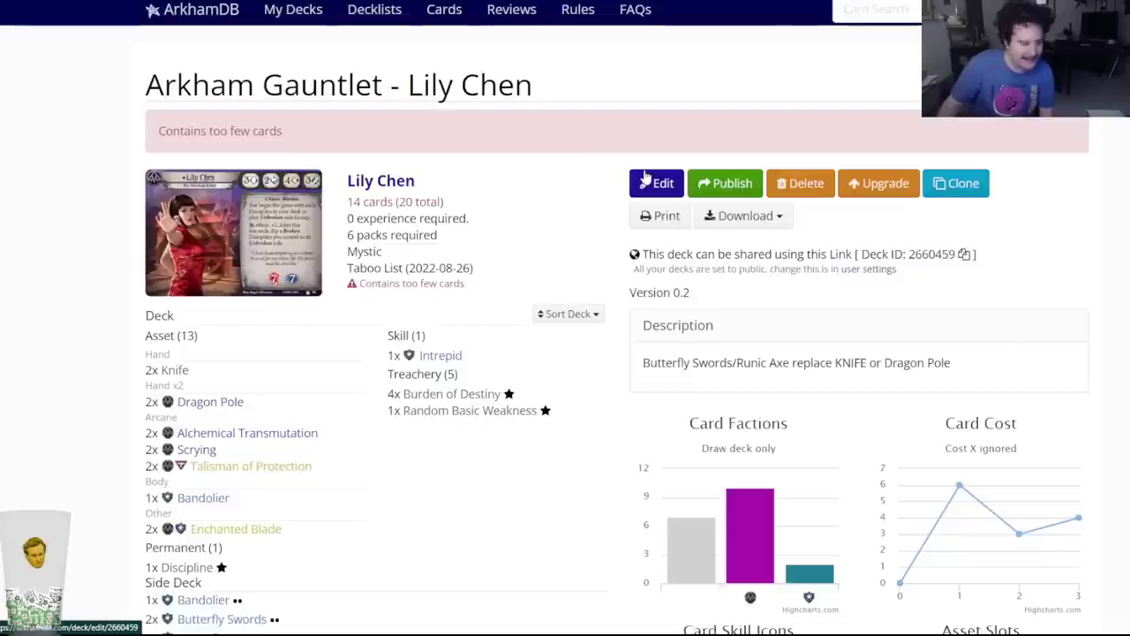
Open the Lily Chen deck for editing and remove both copies of Scrying from it.
mouse_move(257, 432)
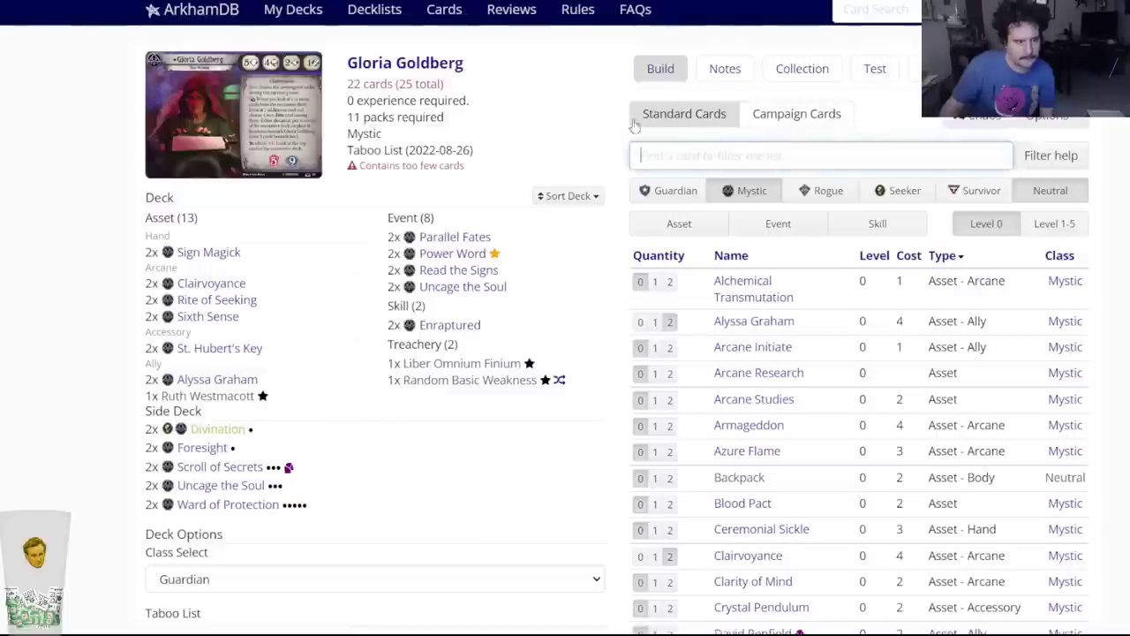
left_click(636, 124)
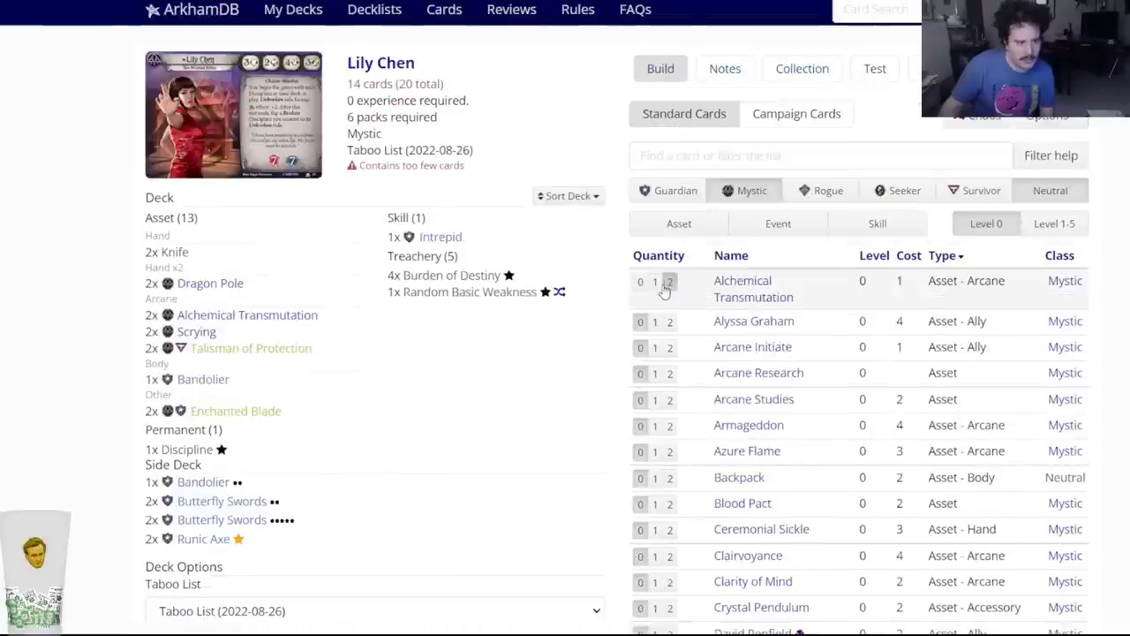
mouse_move(725, 287)
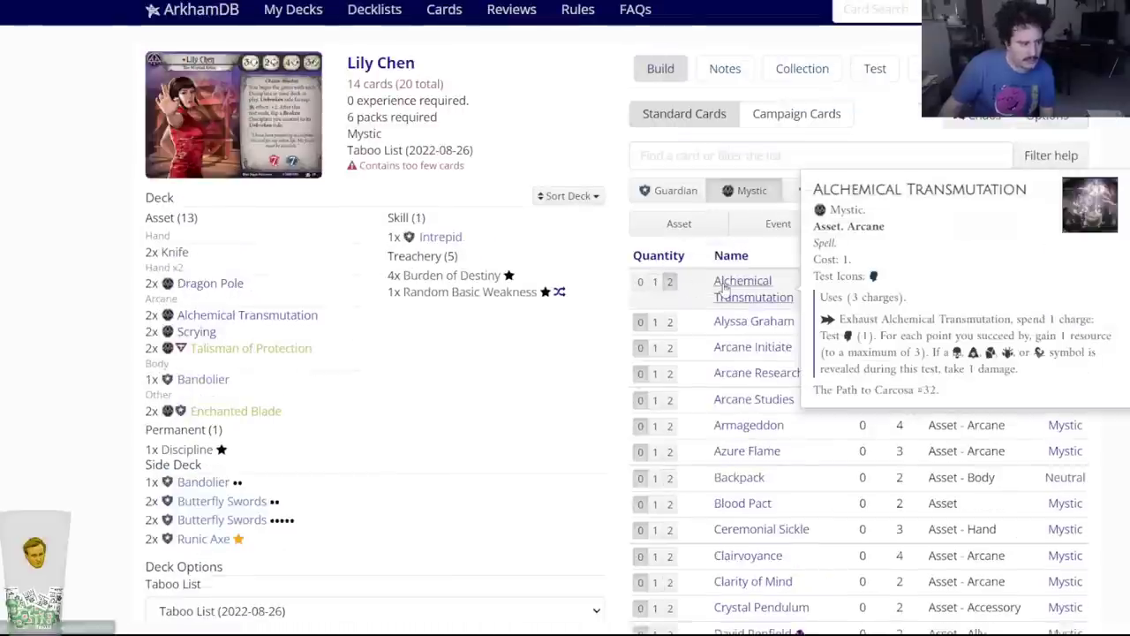
left_click(196, 331)
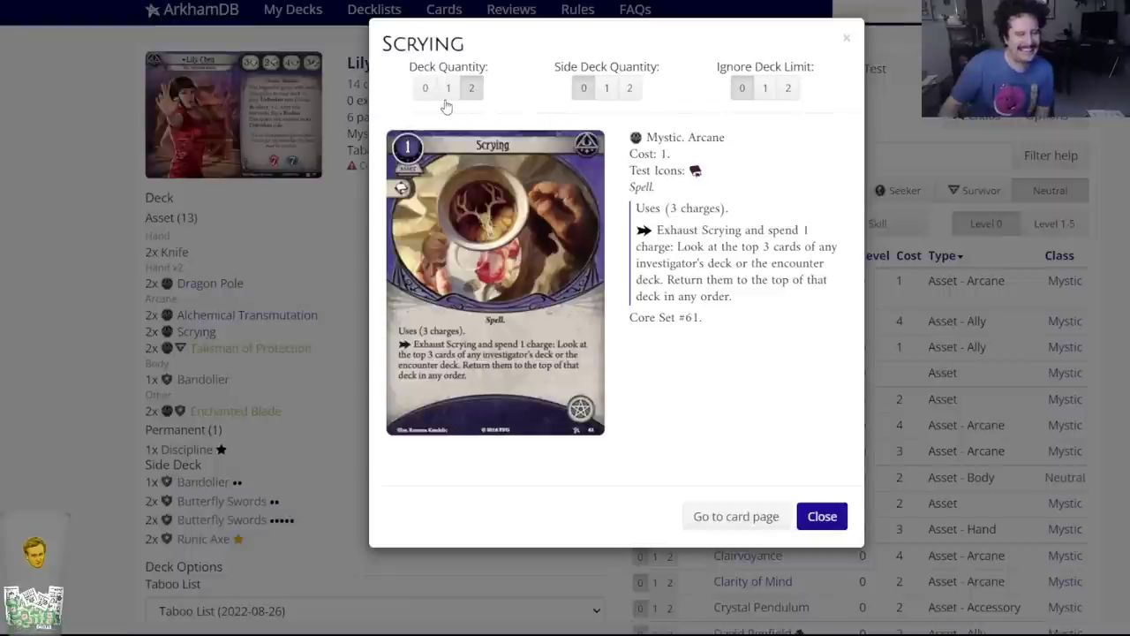
key("Escape")
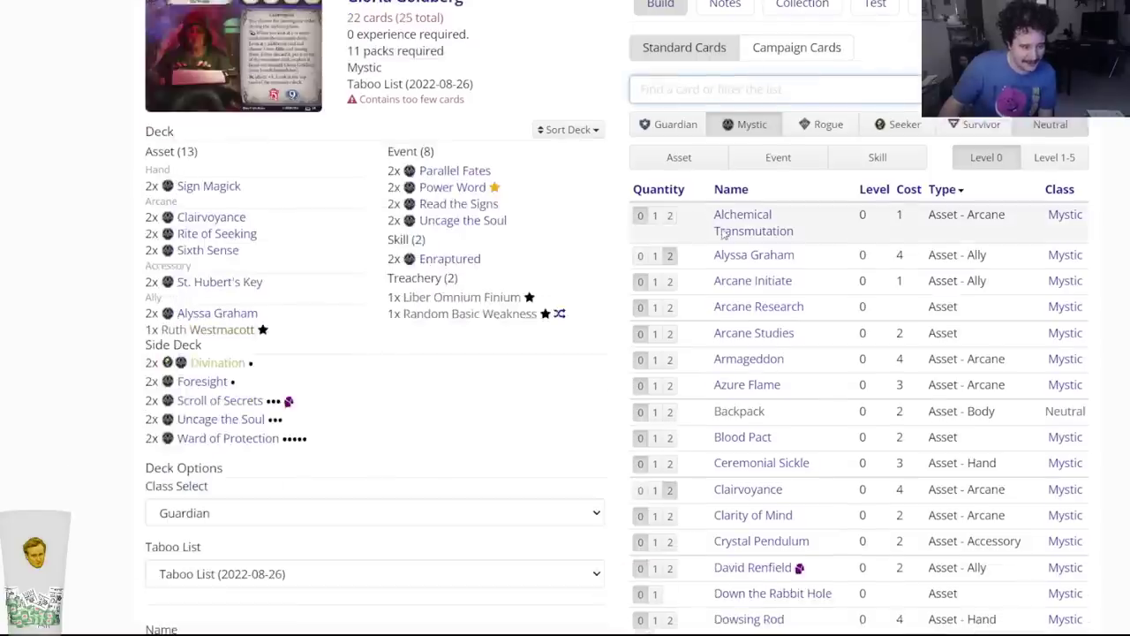
Add two copies of the level 0 Scrying to the Gloria Goldberg deck.
type("scr")
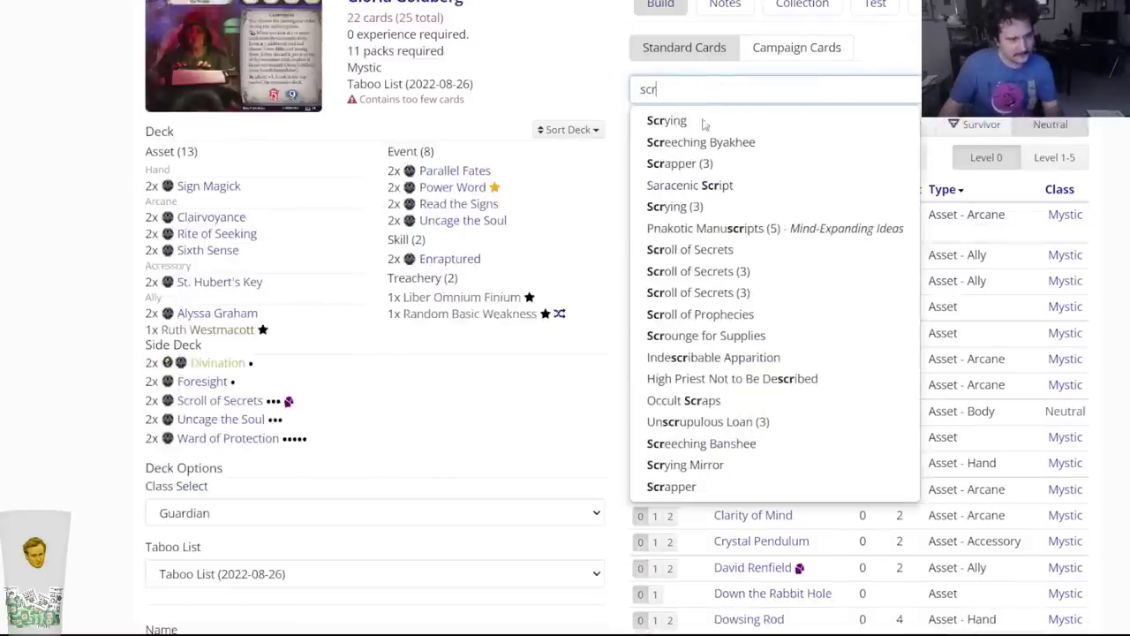
left_click(673, 118)
left_click(471, 87)
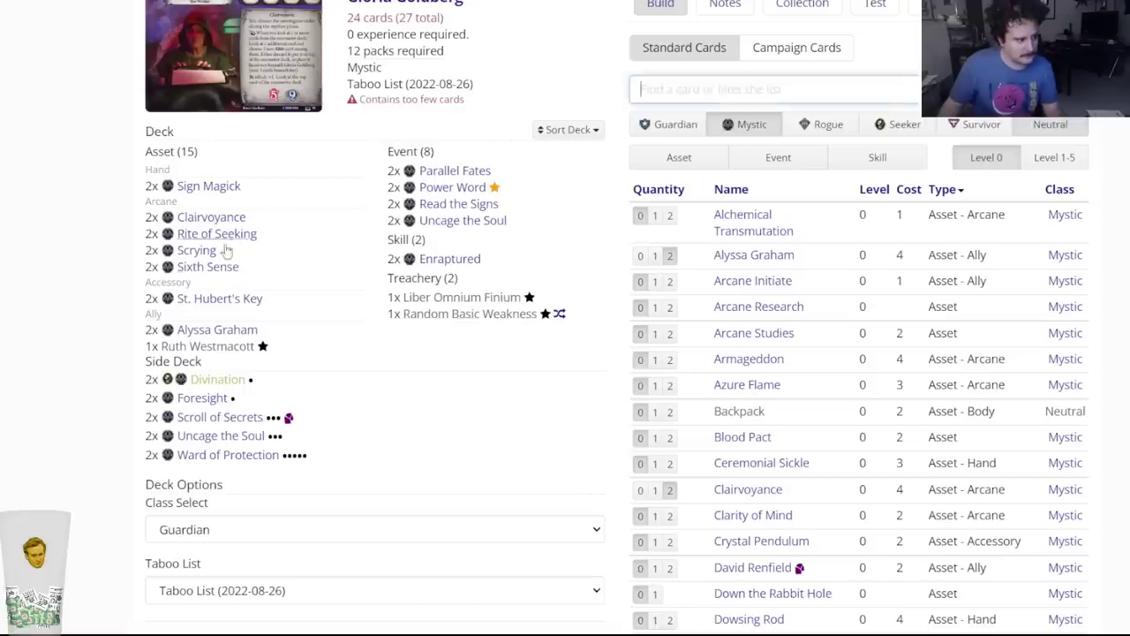
Remove Scrying from the Gloria Goldberg deck and put two copies back into the Lily Chen deck.
left_click(196, 250)
left_click(426, 89)
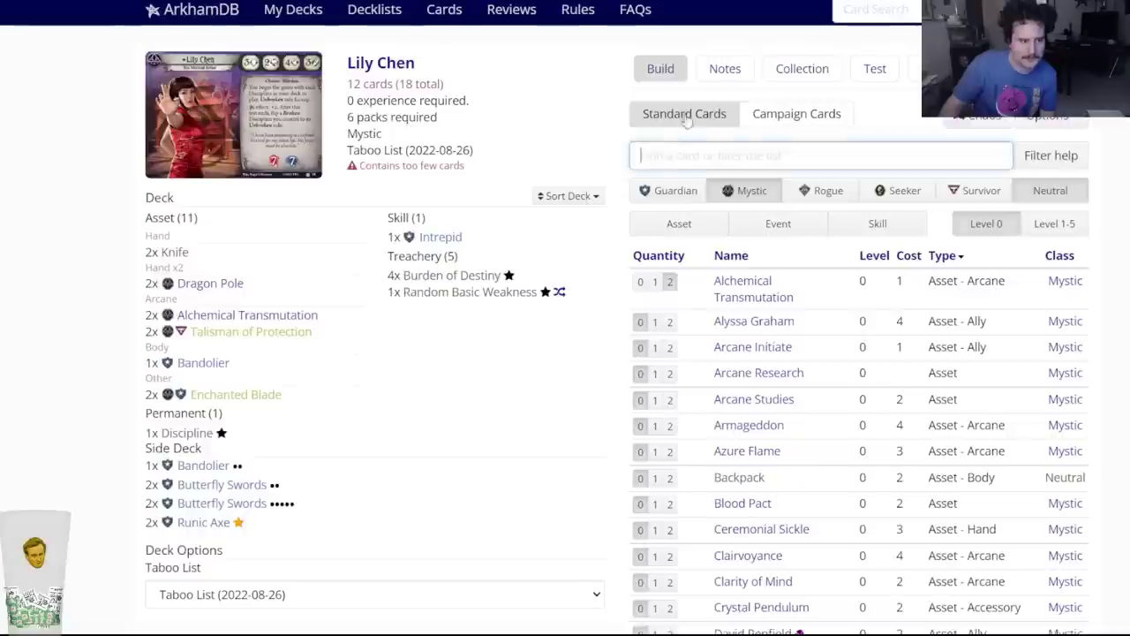
type("scr")
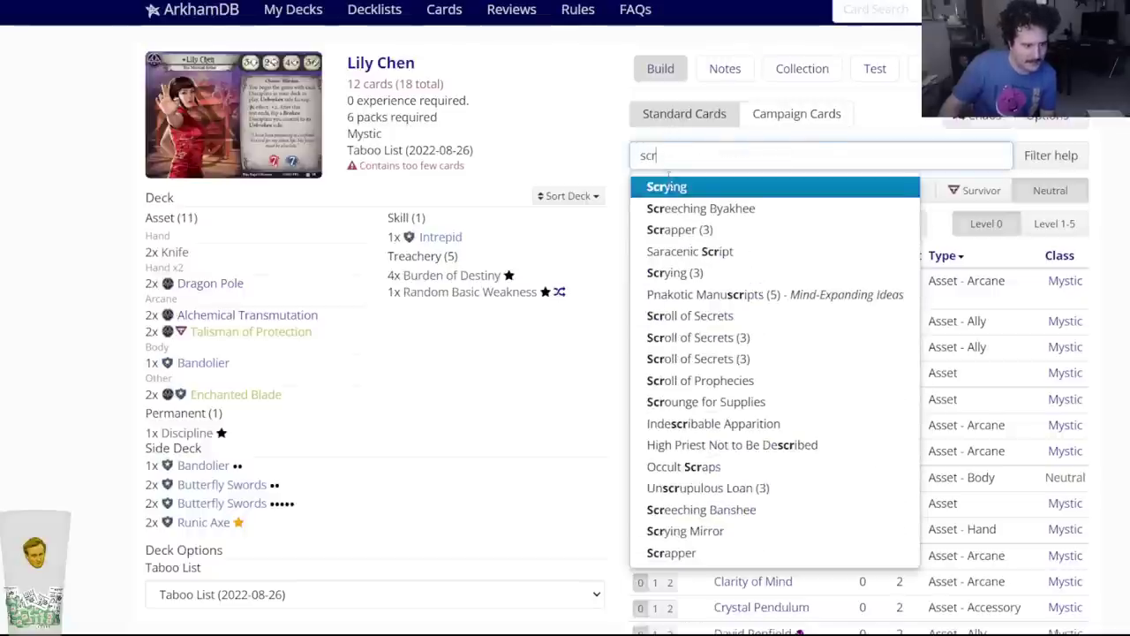
left_click(671, 184)
left_click(479, 99)
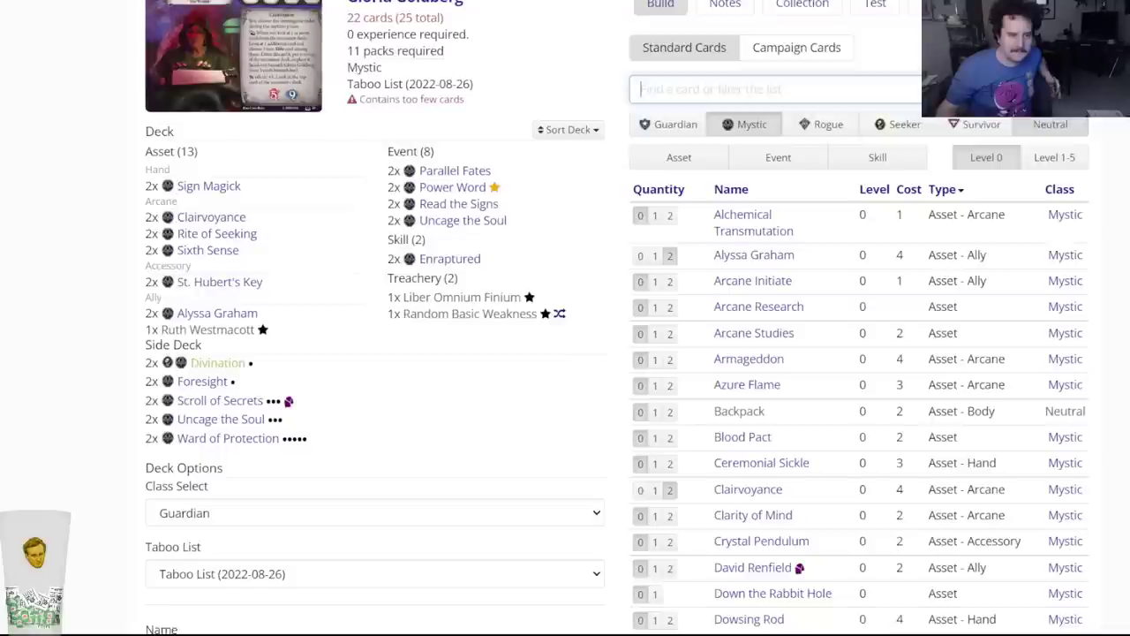
Look through the level 0 Seeker assets for cards that could fill the Daisy Walker deck.
scroll(558, 252, "up", 1)
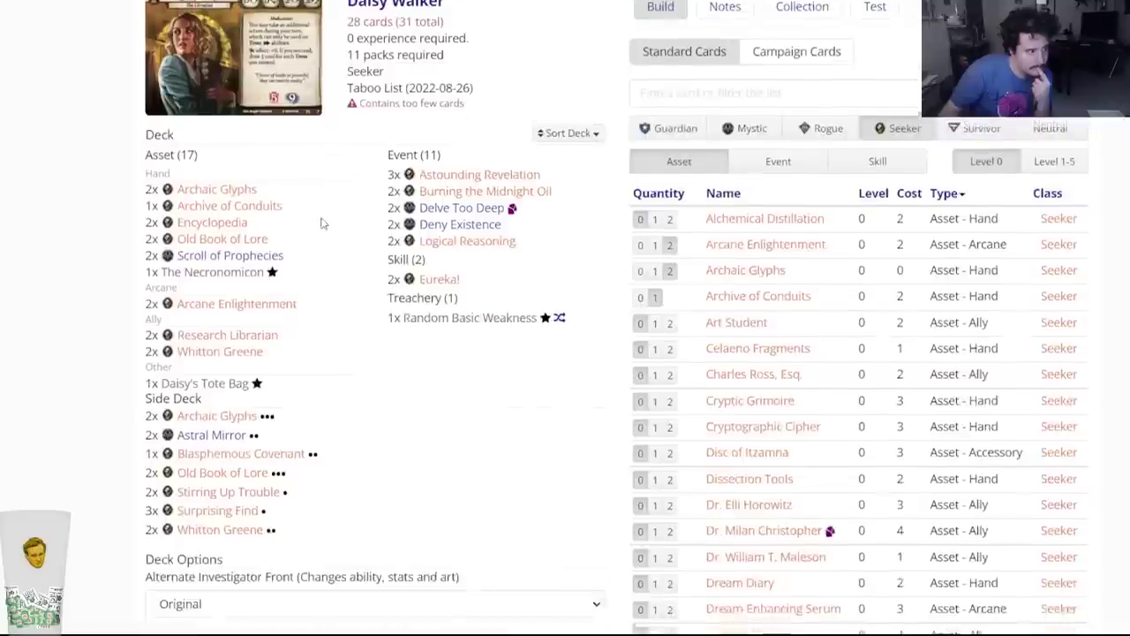
scroll(358, 320, "up", 1)
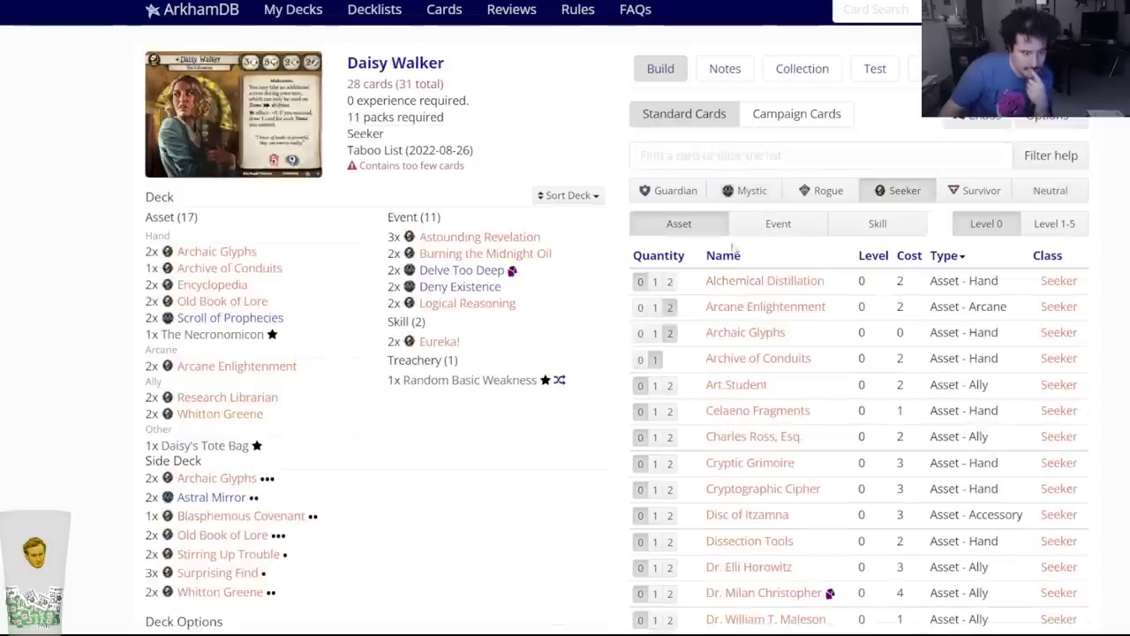
scroll(581, 517, "down", 3)
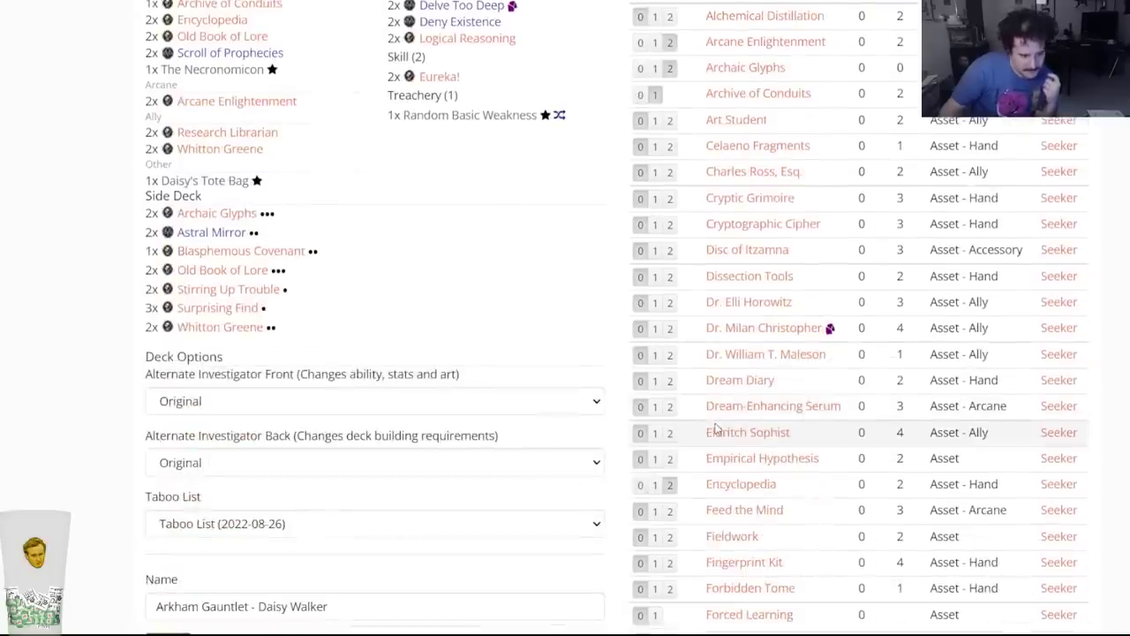
scroll(717, 430, "down", 3)
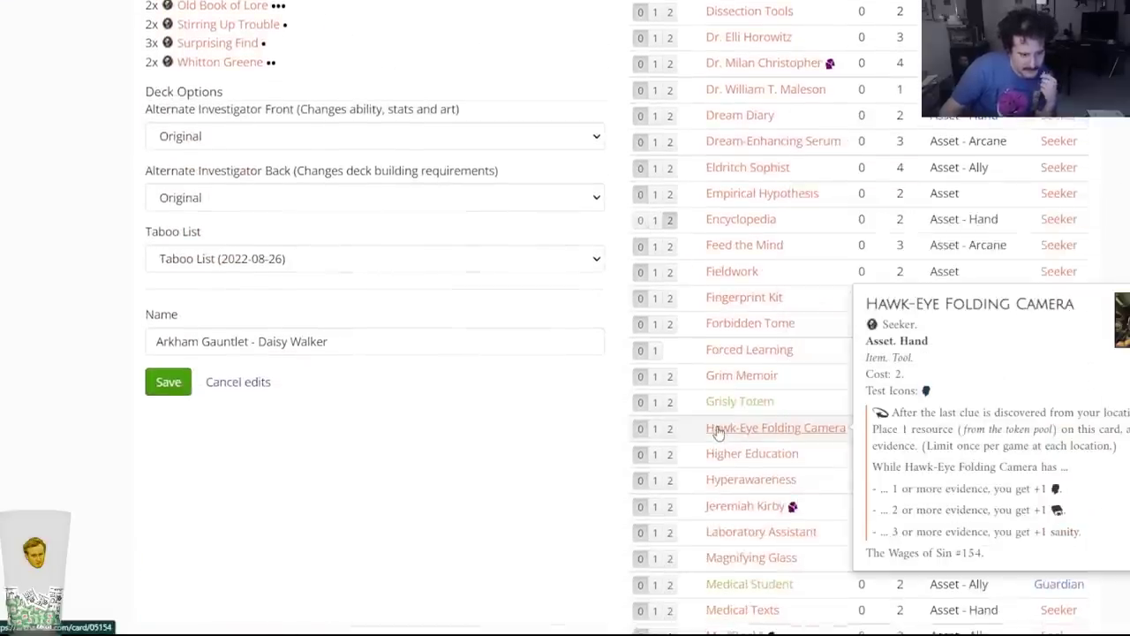
scroll(717, 430, "down", 2)
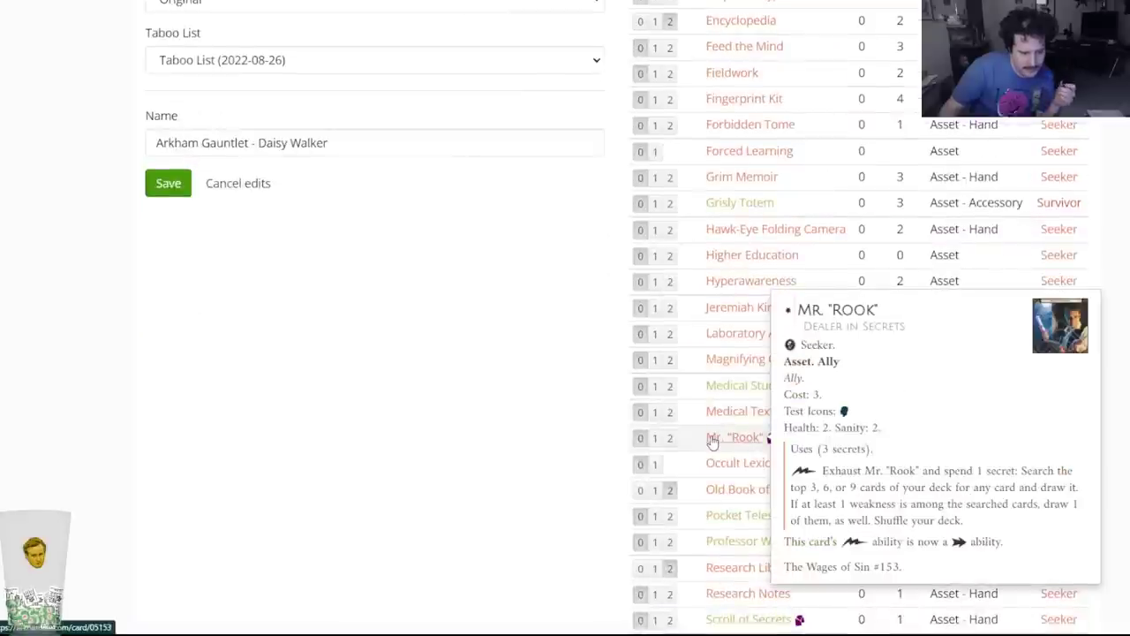
scroll(712, 442, "down", 2)
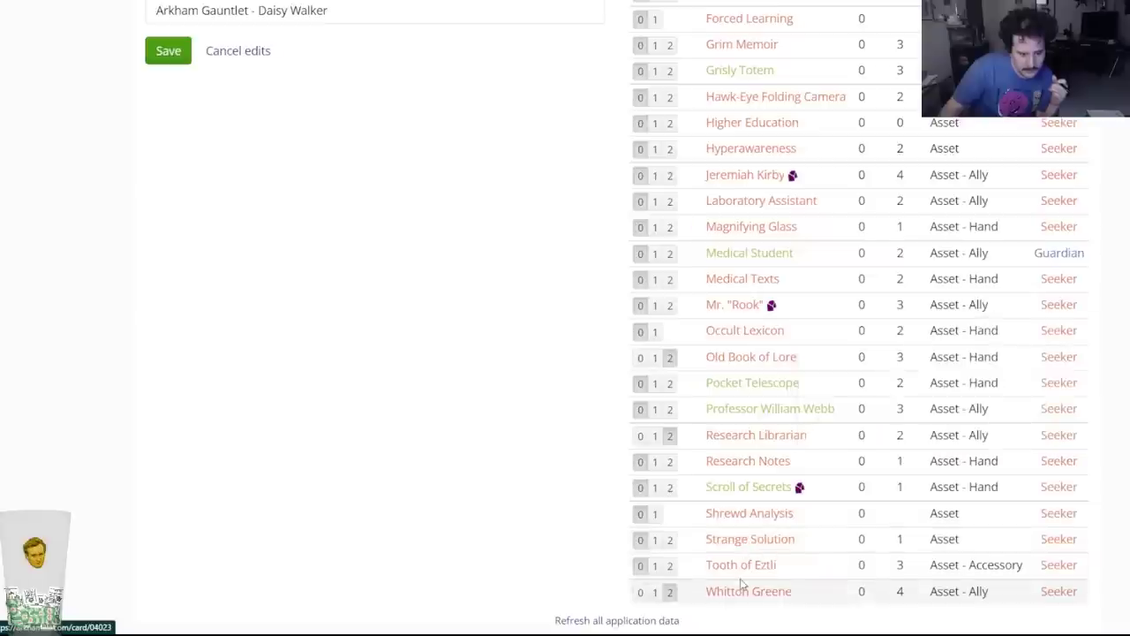
scroll(741, 579, "up", 2)
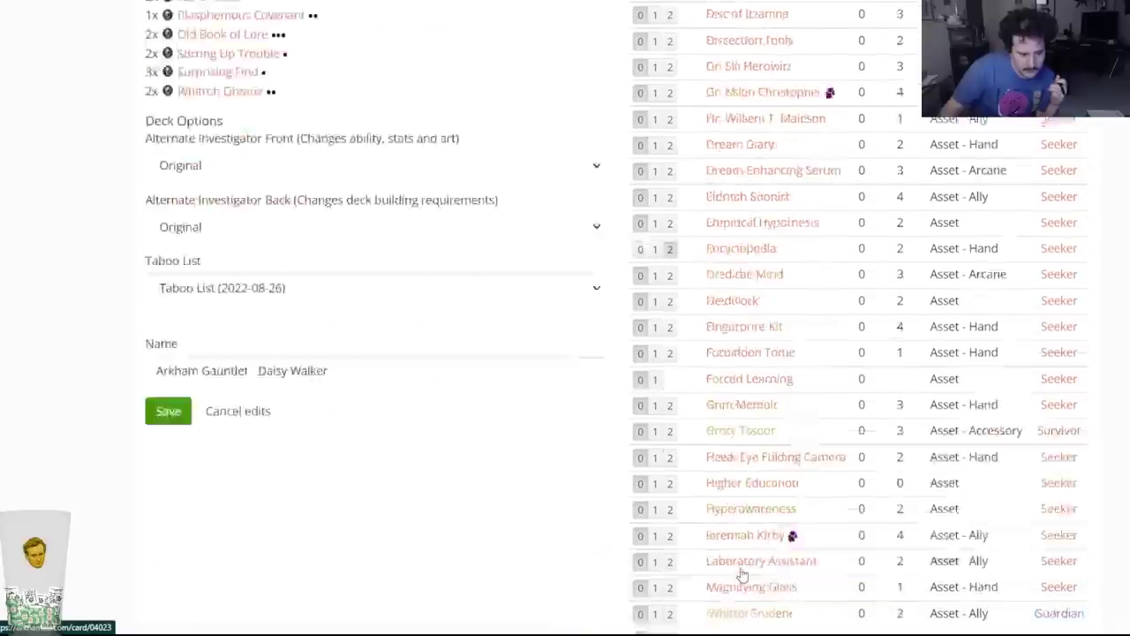
scroll(742, 575, "up", 8)
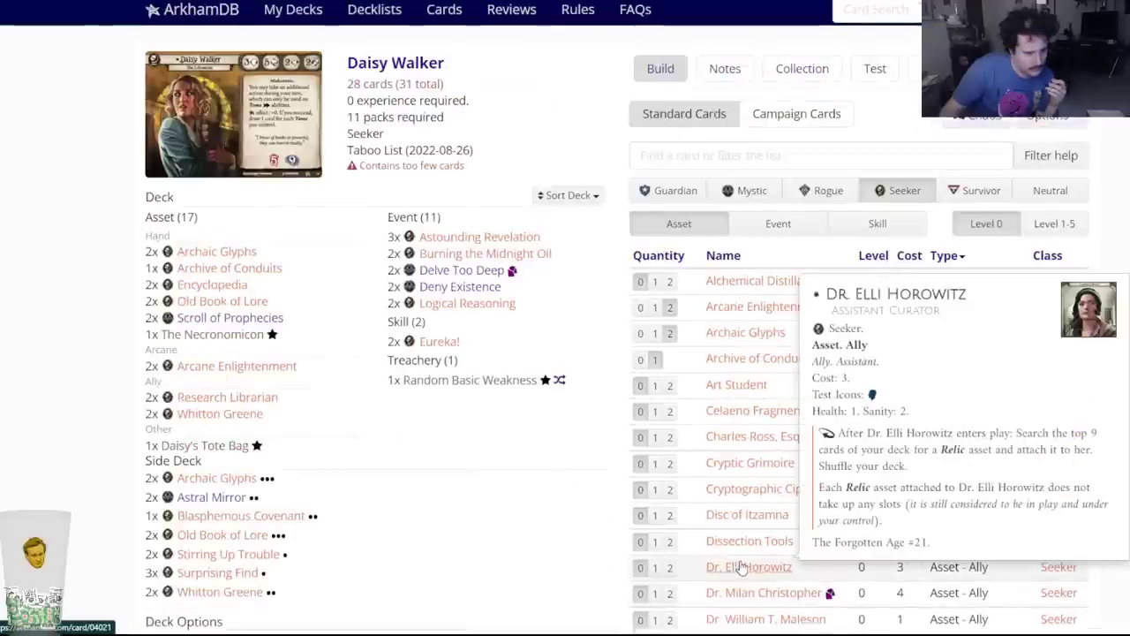
scroll(740, 537, "down", 10)
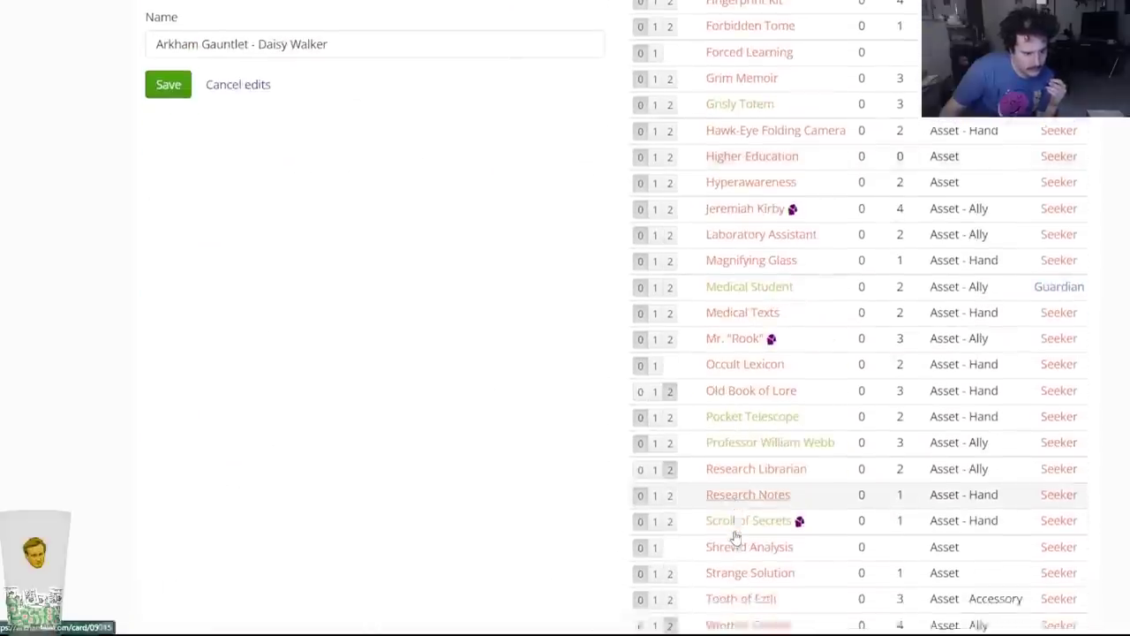
scroll(735, 537, "down", 2)
scroll(737, 434, "up", 10)
scroll(740, 439, "up", 1)
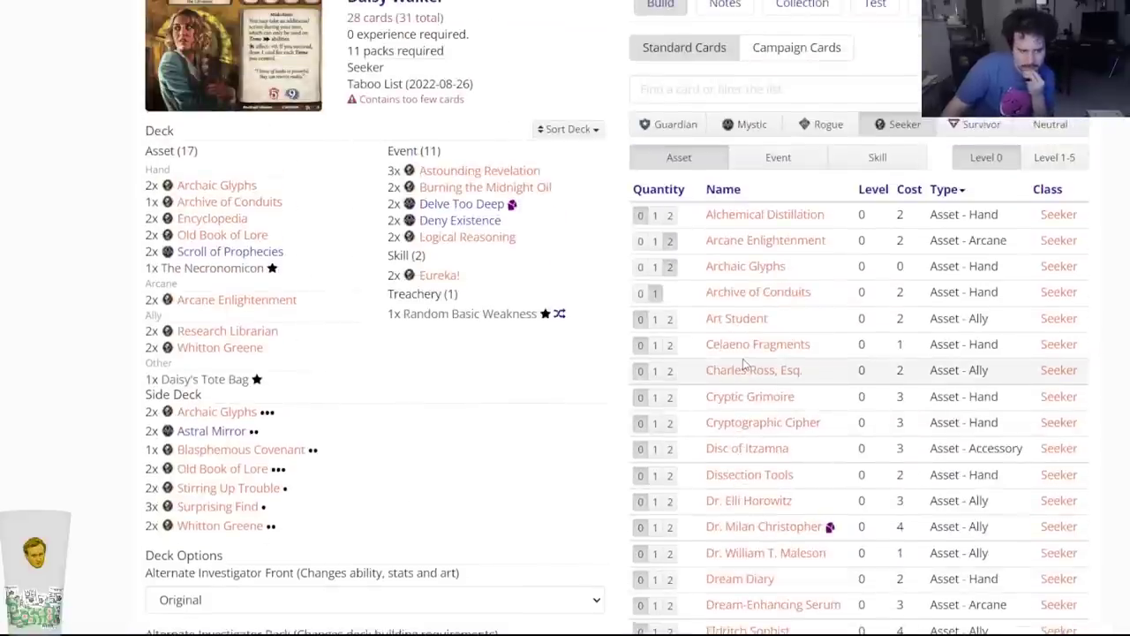
mouse_move(771, 225)
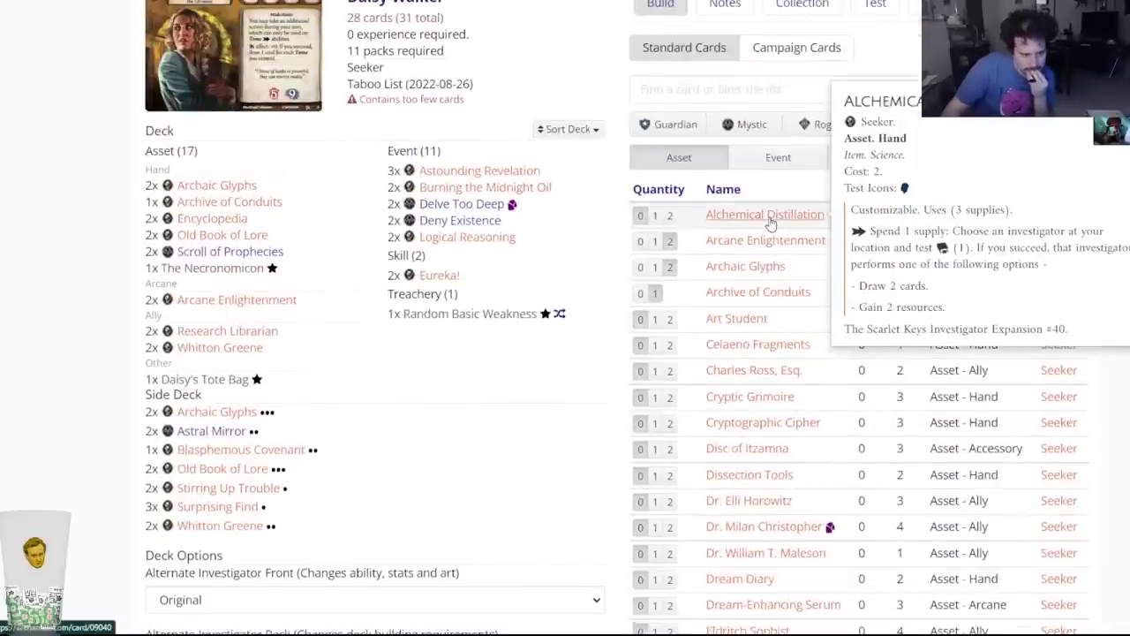
List the level 0 Seeker events and add two copies of Mind over Matter to the Daisy Walker deck.
left_click(794, 162)
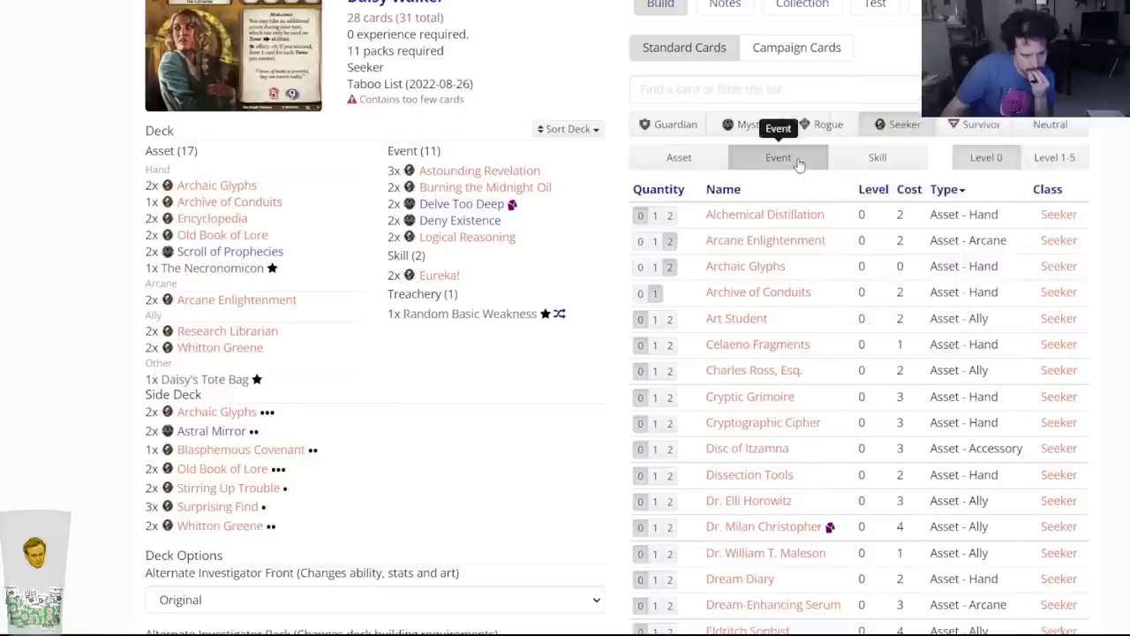
mouse_move(771, 227)
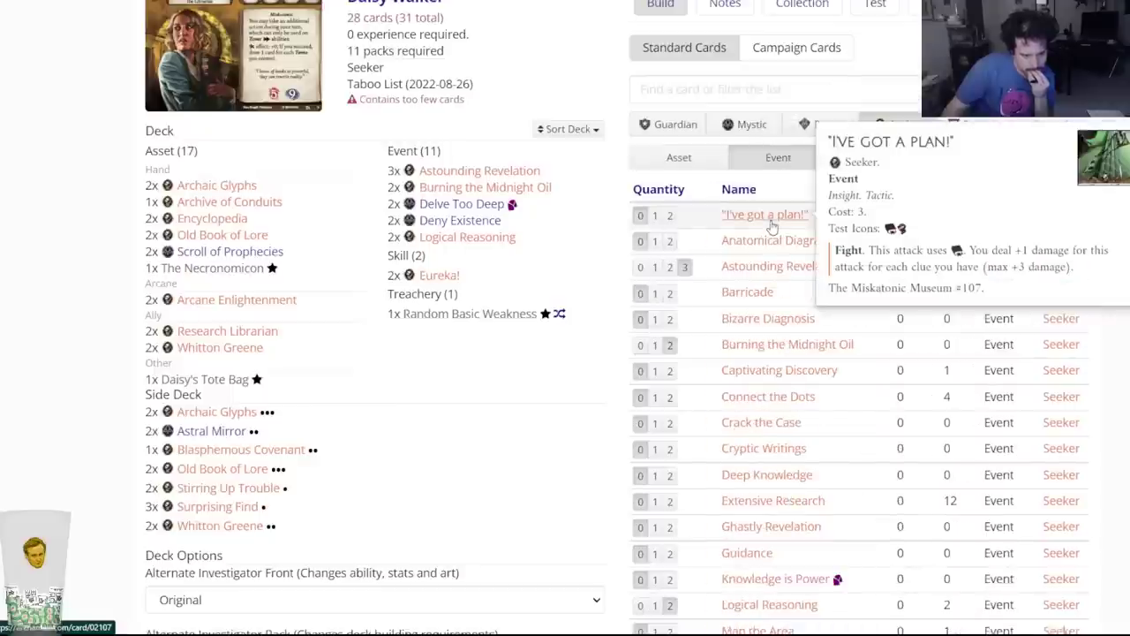
scroll(741, 371, "down", 2)
scroll(762, 316, "up", 1)
scroll(751, 371, "up", 2)
scroll(724, 482, "down", 4)
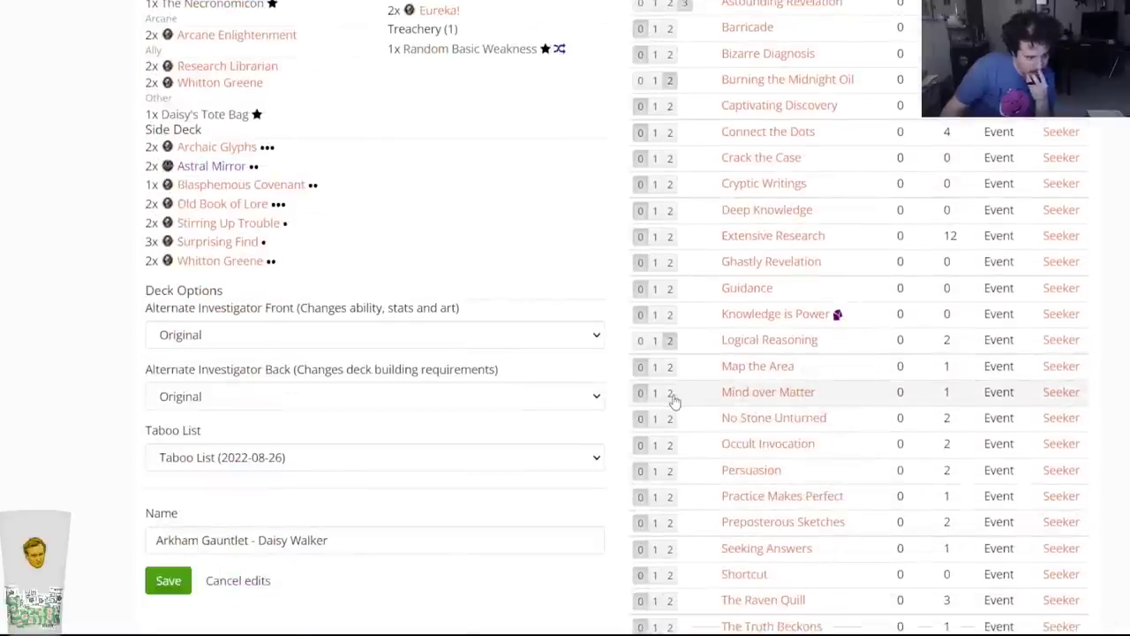
scroll(327, 331, "up", 2)
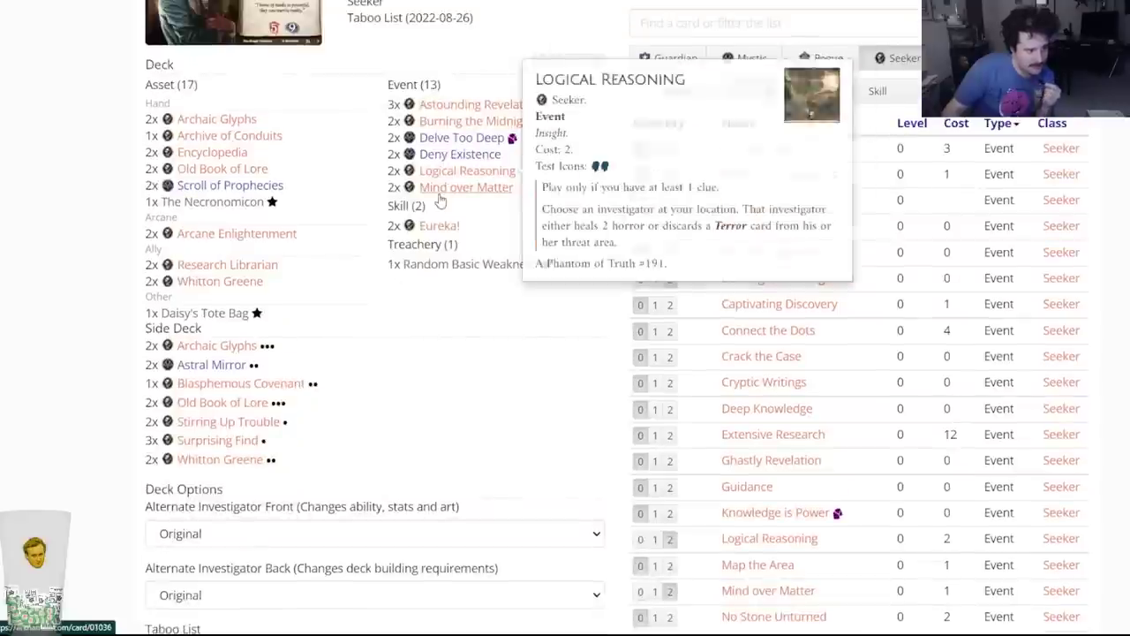
mouse_move(440, 198)
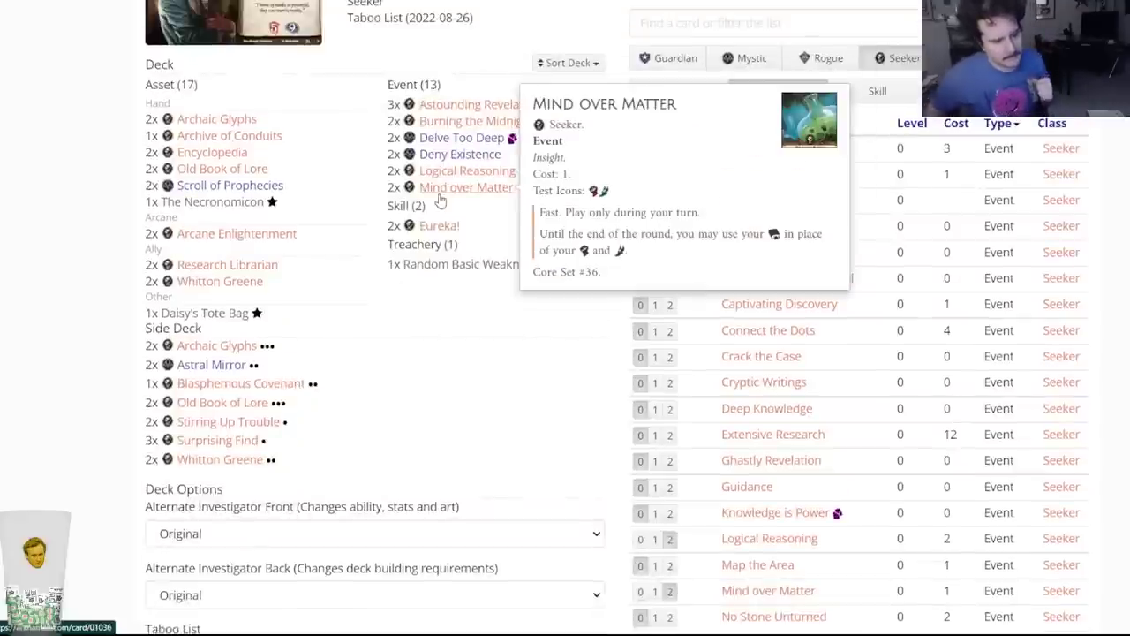
Save the Arkham Gauntlet - Daisy Walker deck.
scroll(371, 198, "up", 2)
scroll(217, 484, "down", 4)
left_click(184, 510)
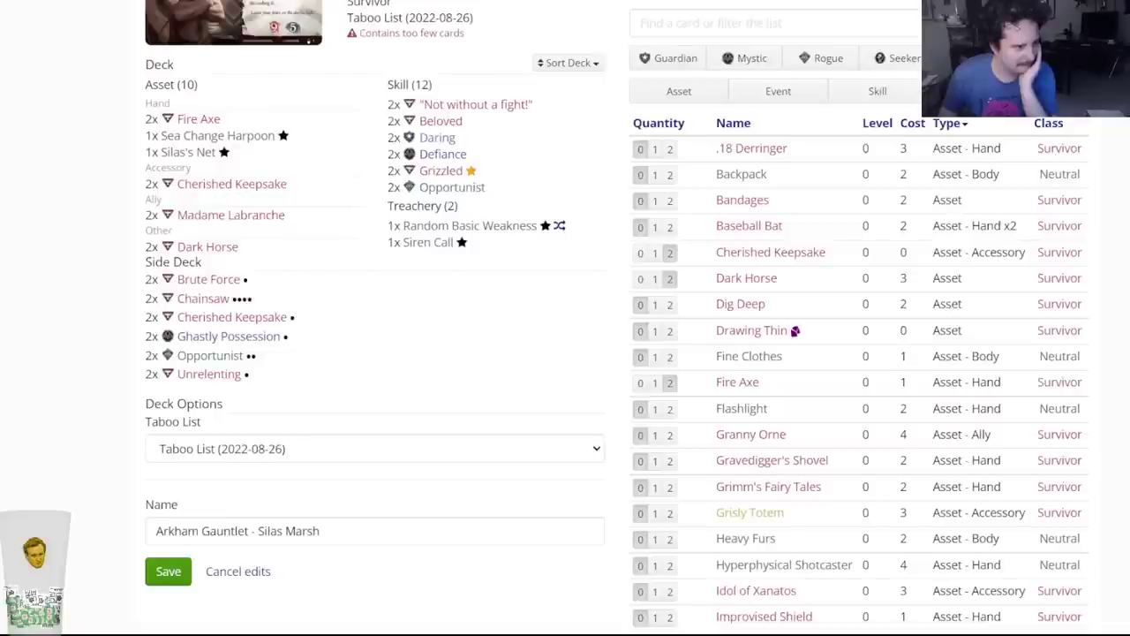
Filter the Rita Young deck's card list to level 1-5 Guardian tricks and add two copies of Sweeping Kick.
scroll(497, 179, "up", 2)
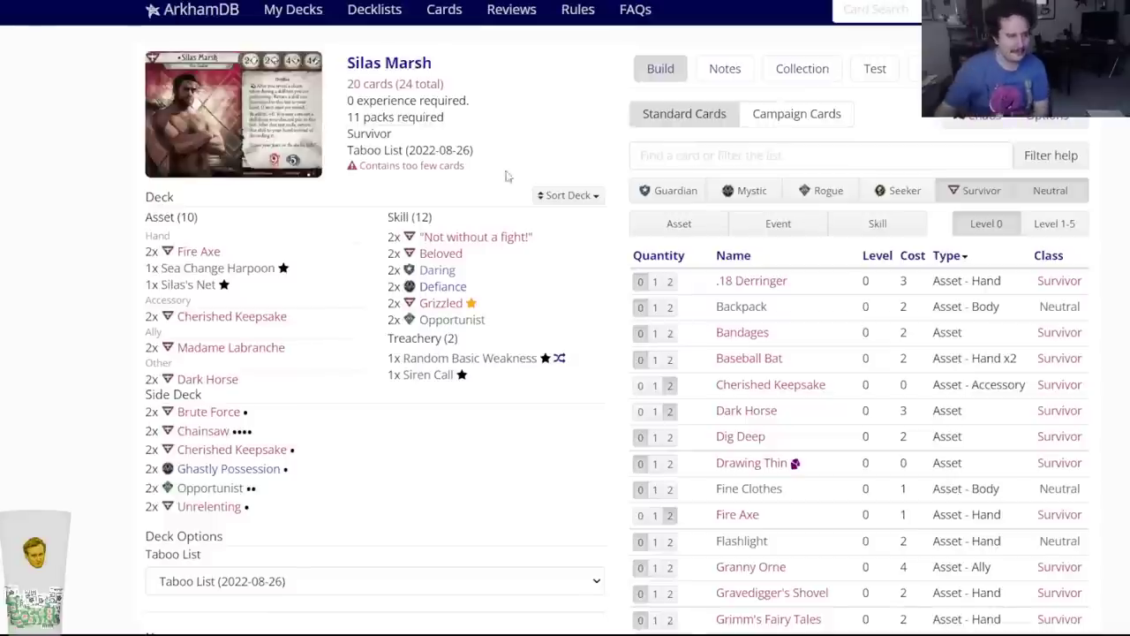
key("ctrl+Tab")
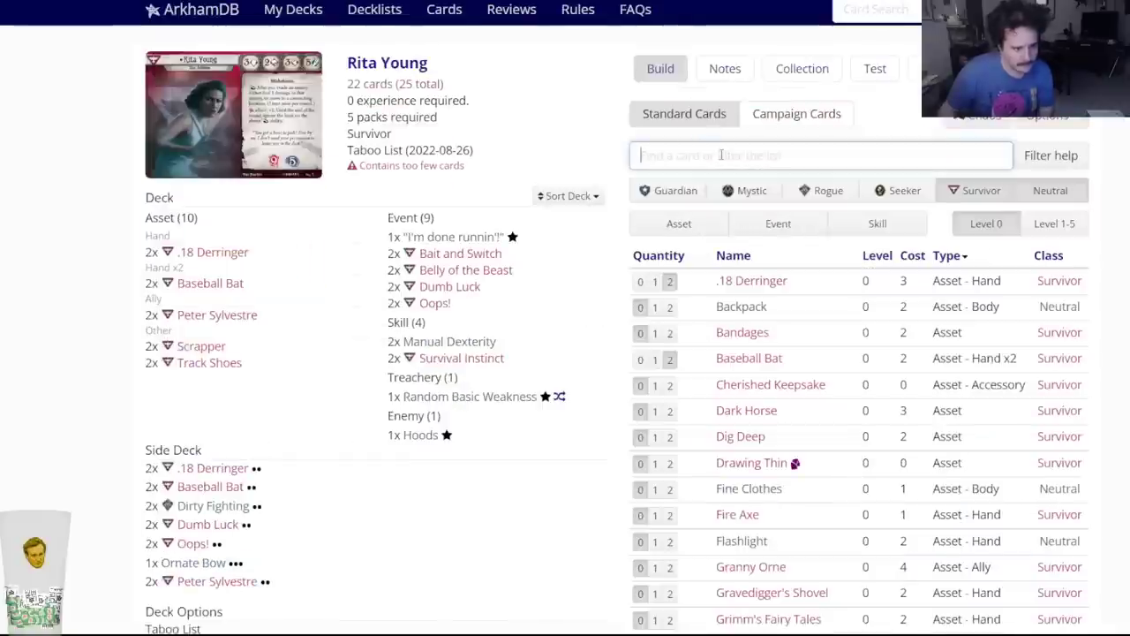
type("k:trick")
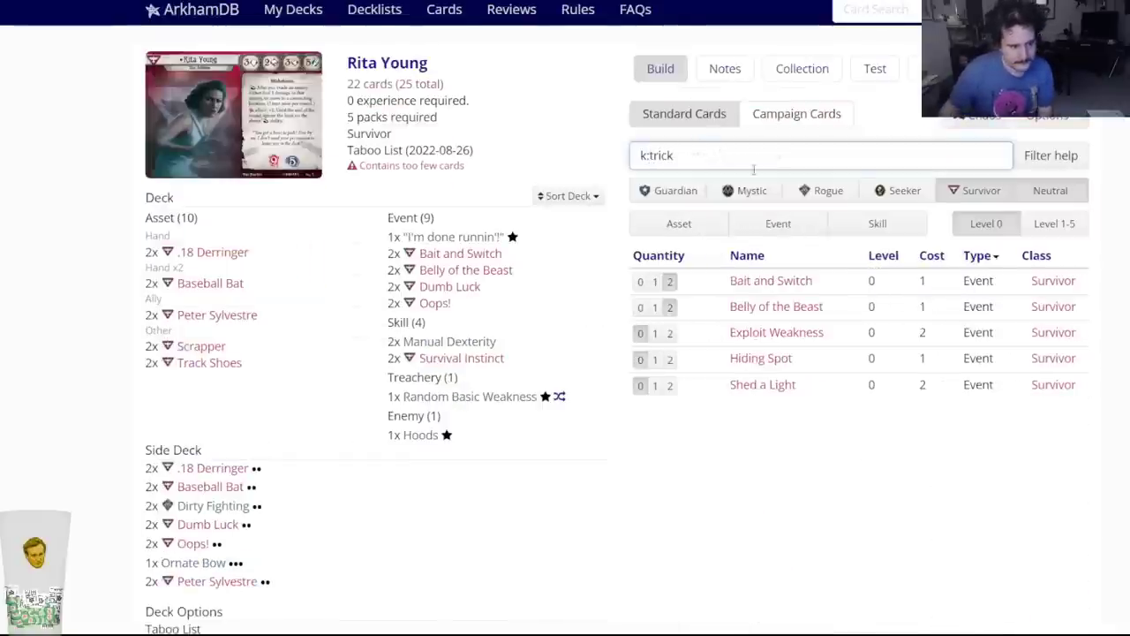
left_click(674, 197)
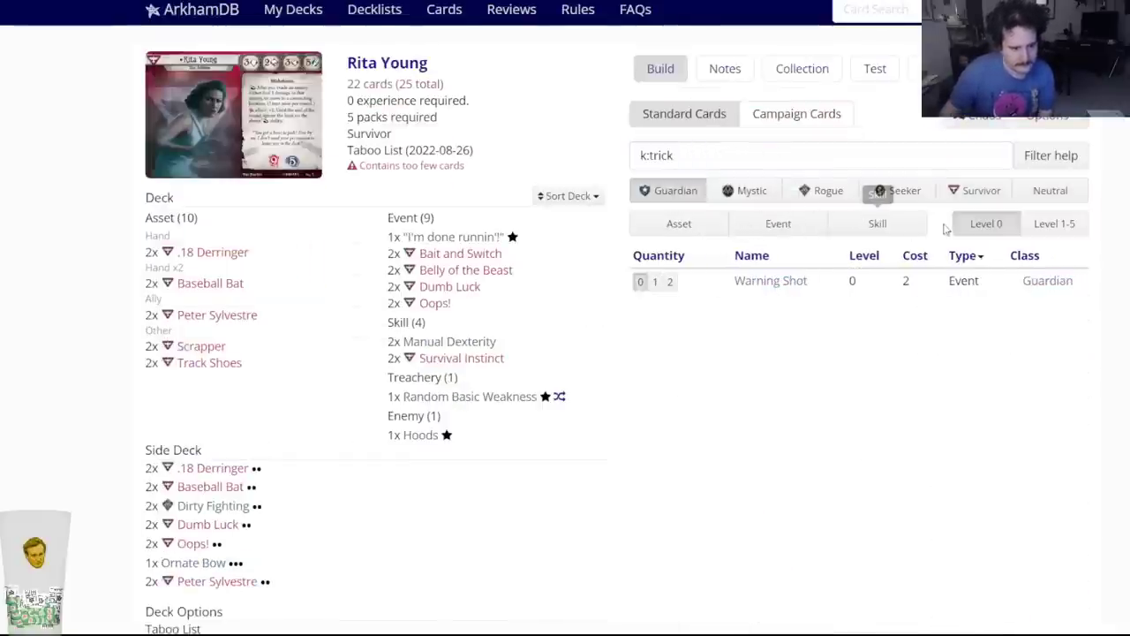
left_click(1023, 226)
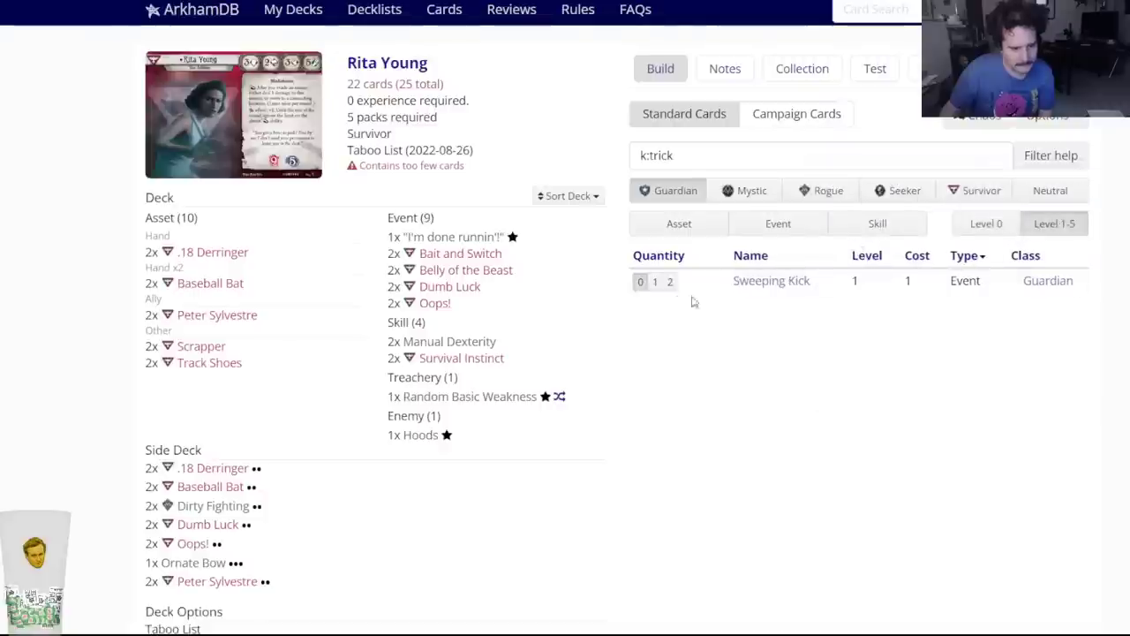
mouse_move(757, 280)
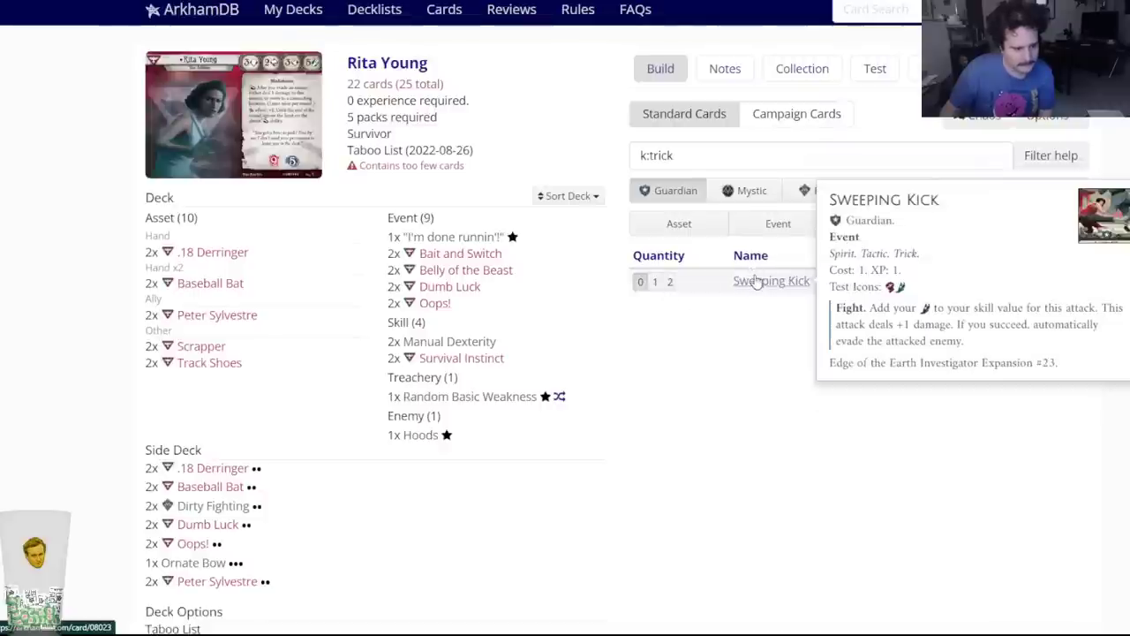
left_click(669, 282)
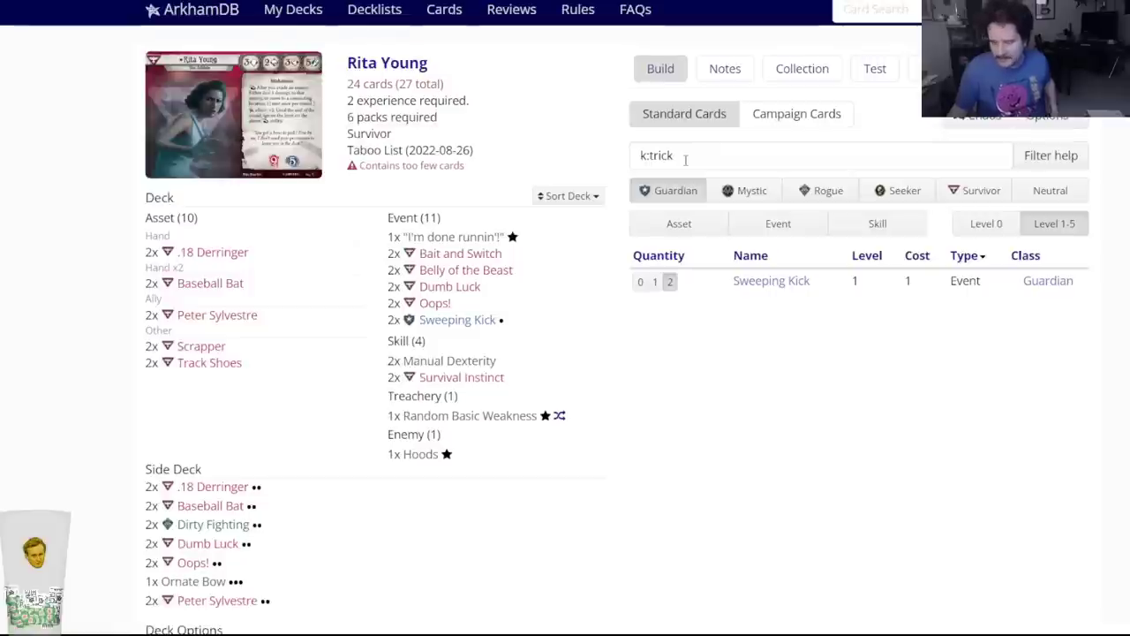
left_click_drag(703, 154, 603, 151)
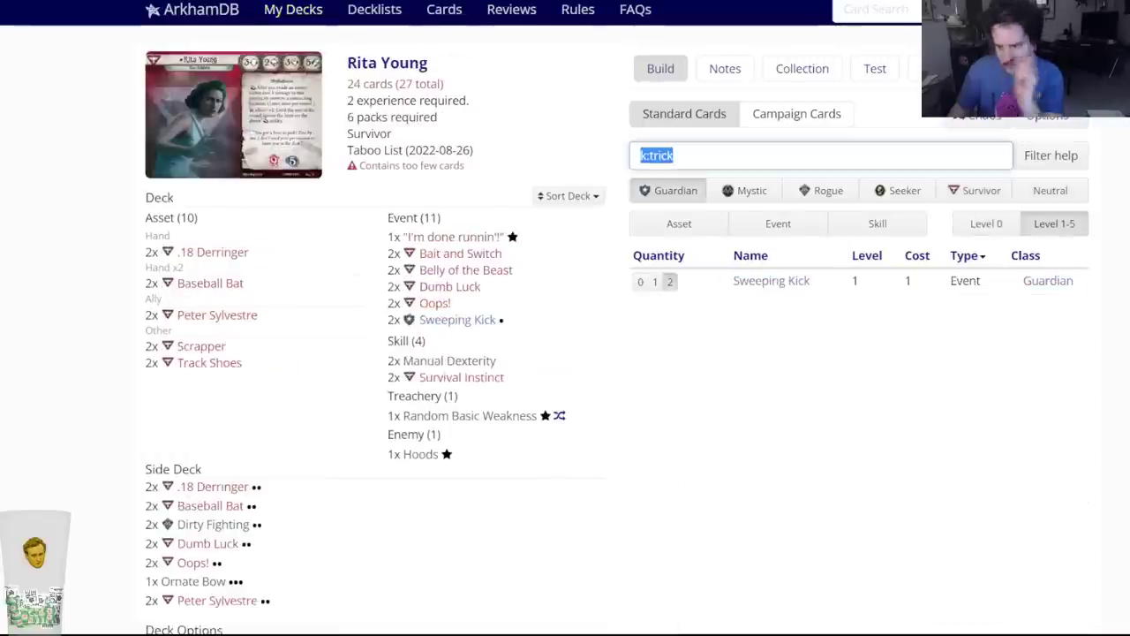
left_click(462, 321)
left_click(628, 91)
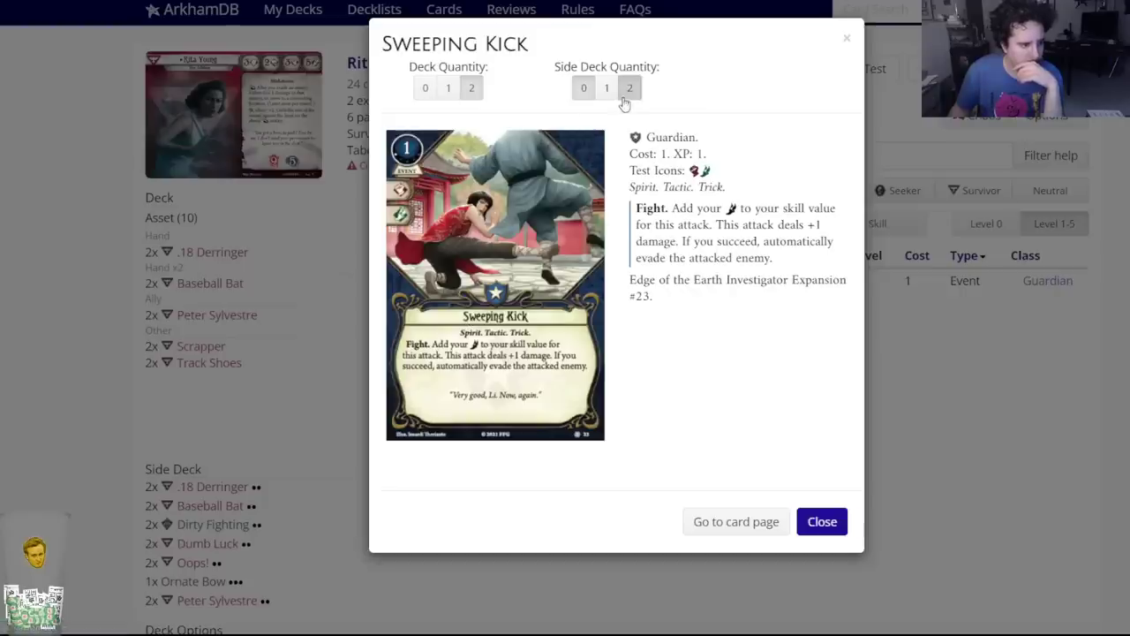
key("Escape")
left_click(457, 320)
left_click(424, 87)
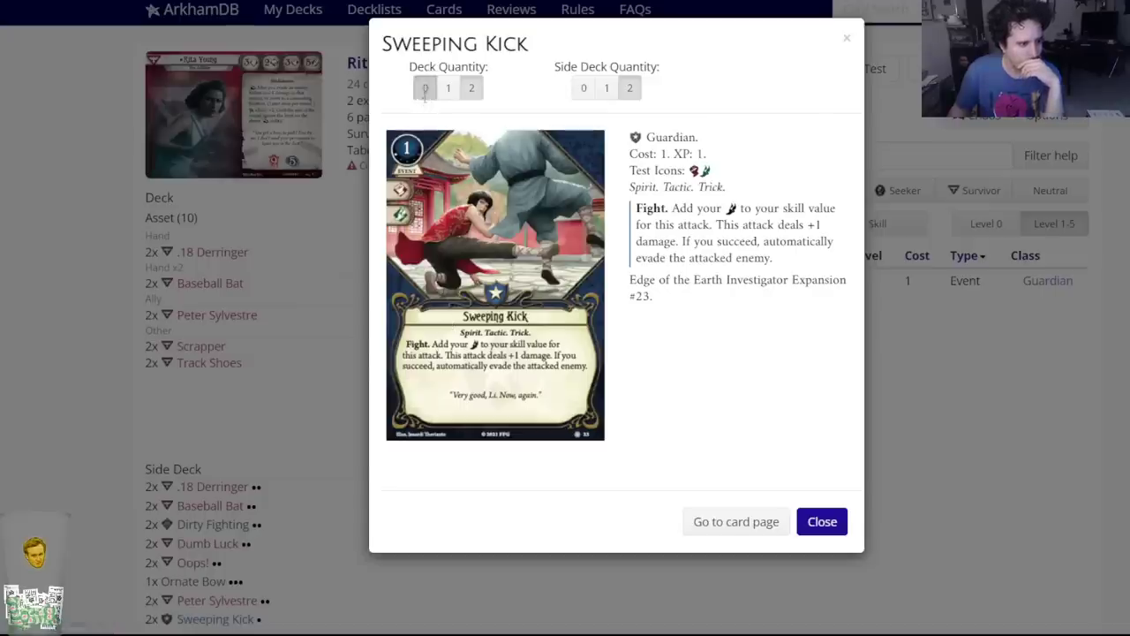
key("Escape")
Filter the level 0 events by the Trick trait and browse the Guardian and Mystic options for Rita Young.
left_click(778, 224)
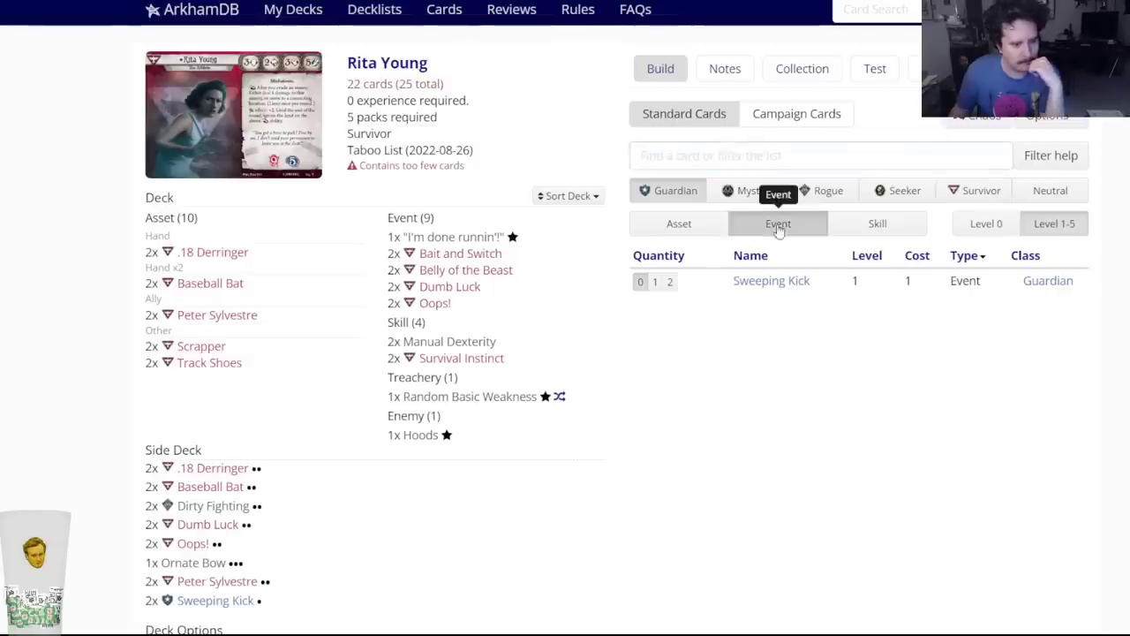
left_click(987, 224)
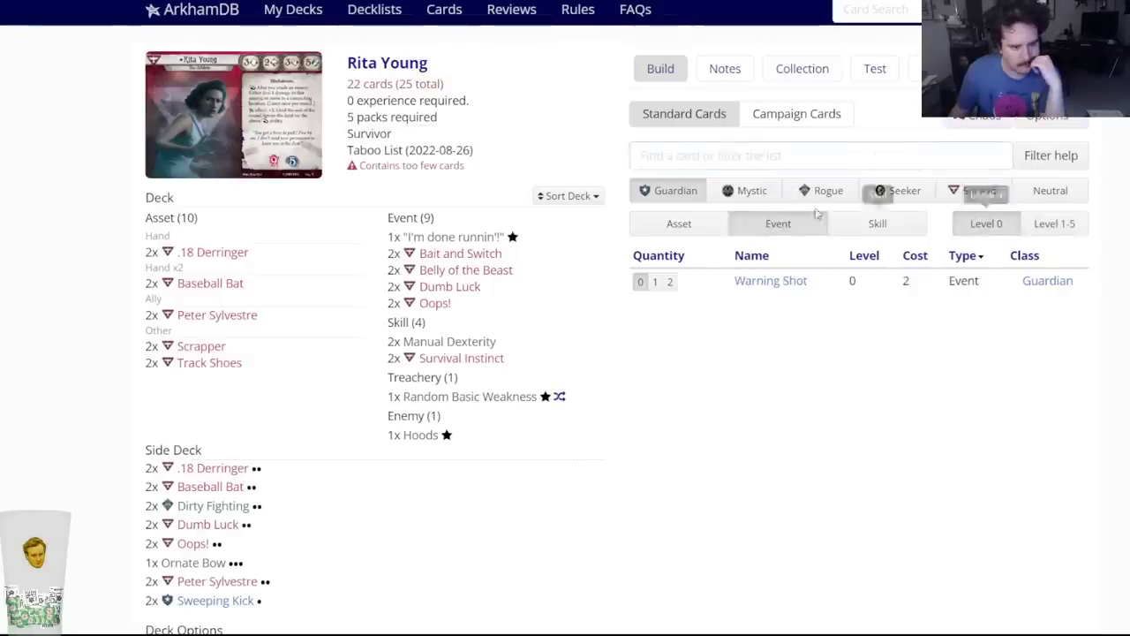
left_click(744, 165)
type("k:trick")
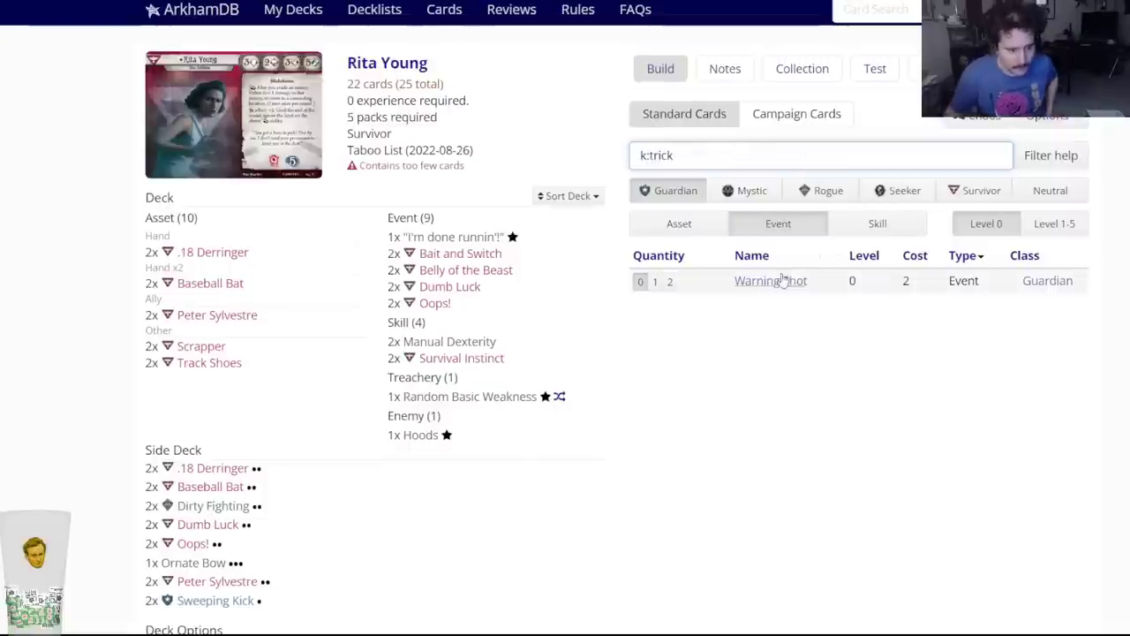
left_click(852, 232)
left_click(820, 227)
left_click(750, 197)
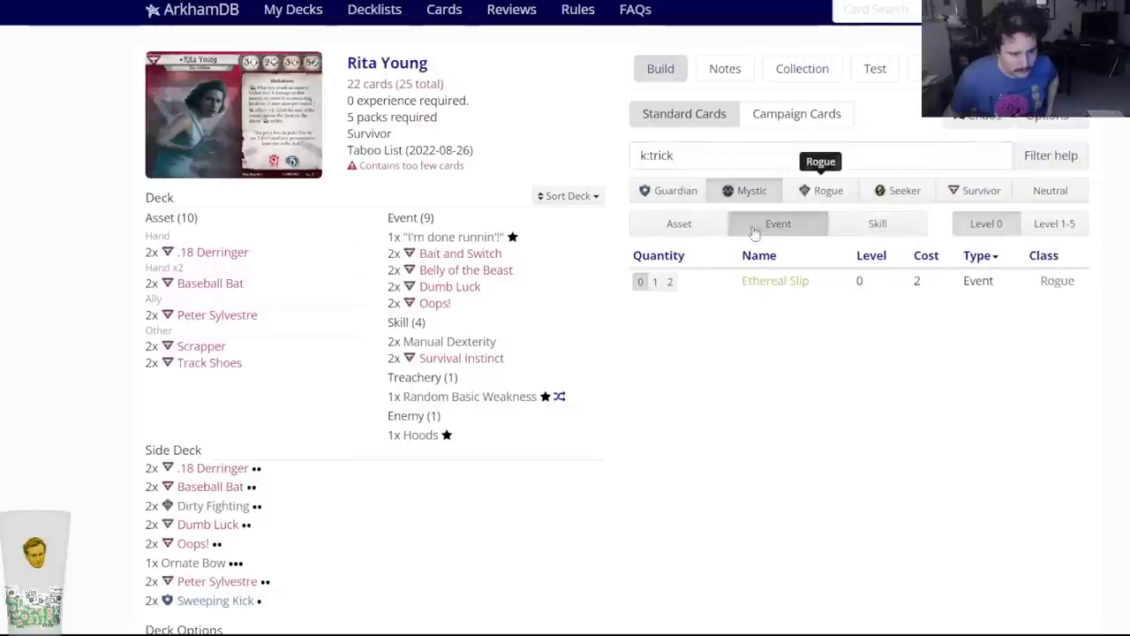
left_click(670, 281)
left_click(463, 306)
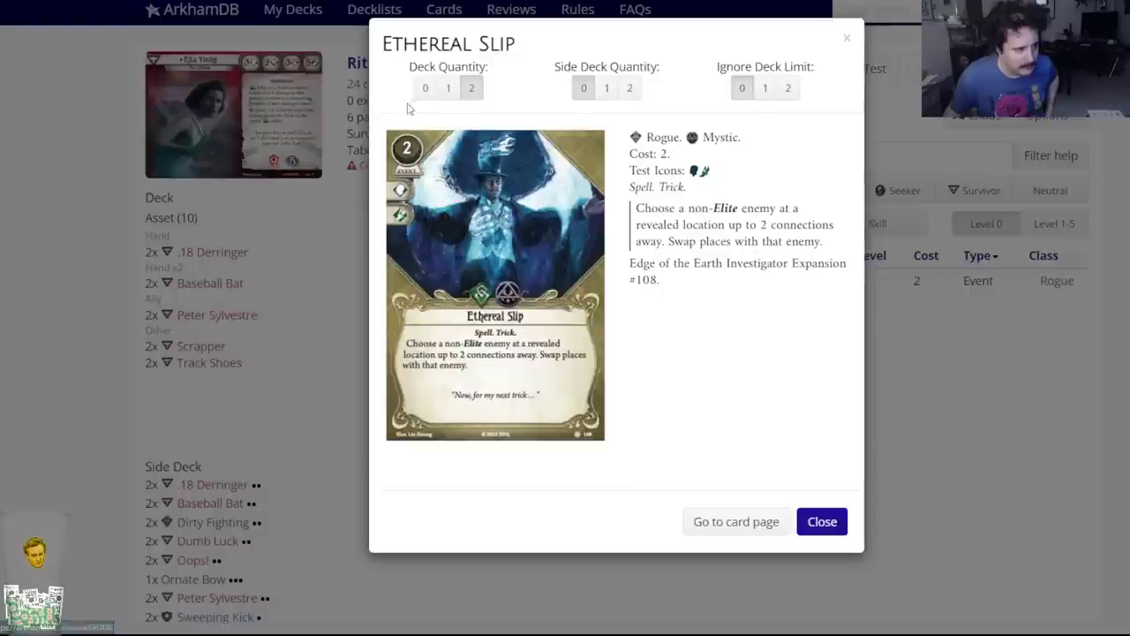
left_click(424, 84)
List the level 0 Rogue events and add two copies of "I'm outta here!" to the Rita Young deck.
left_click(823, 192)
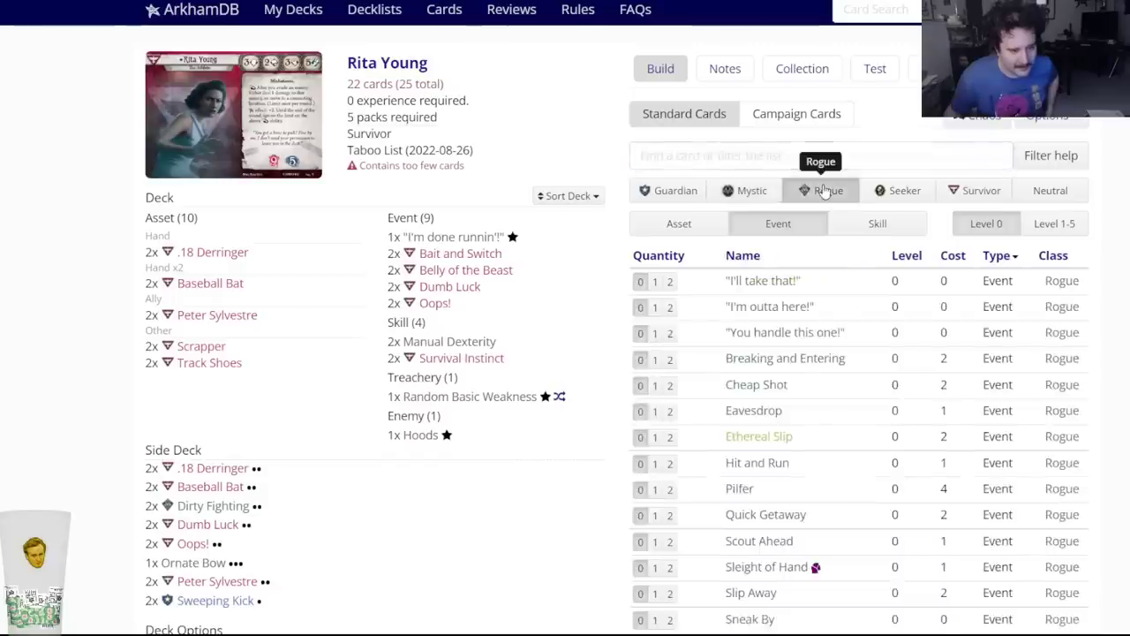
mouse_move(747, 307)
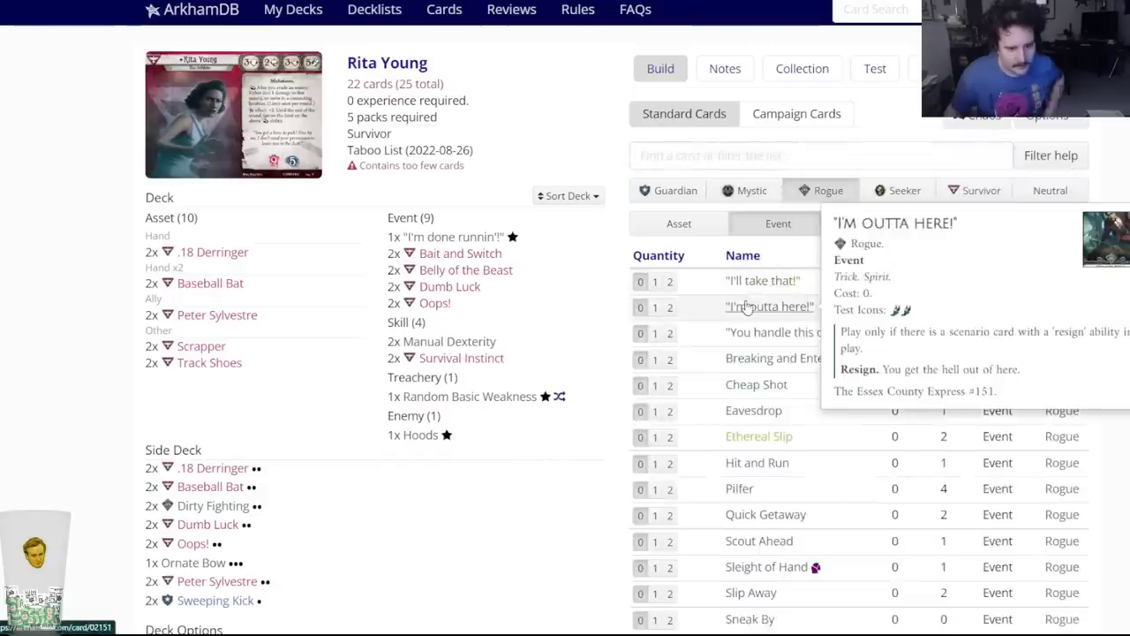
key("ctrl+Tab")
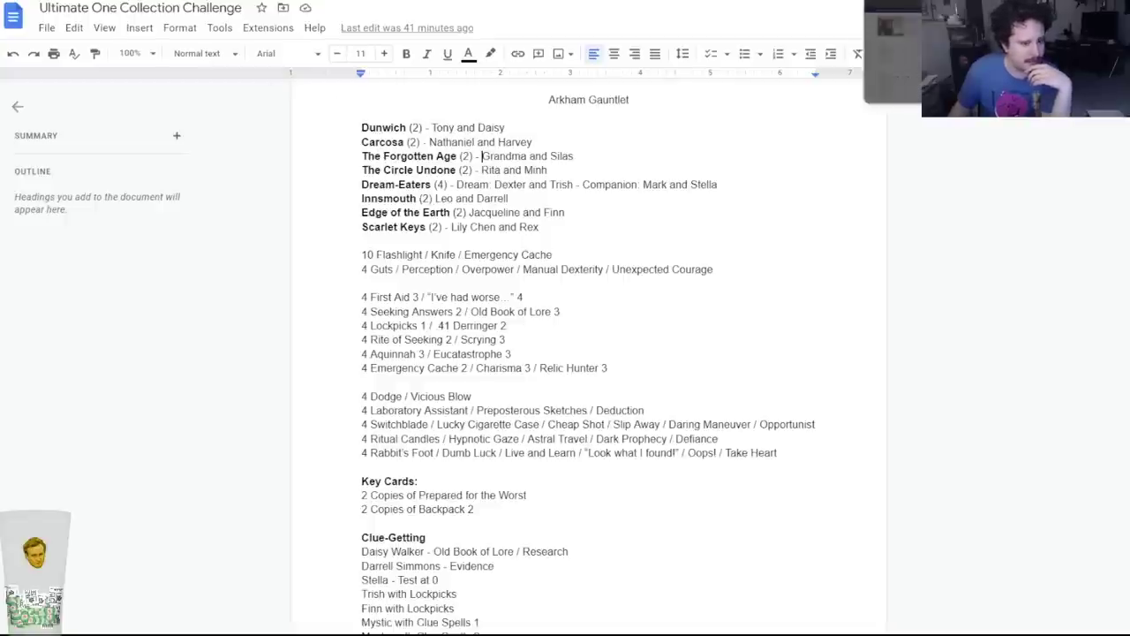
key("ctrl+Tab")
key("ctrl+Tab")
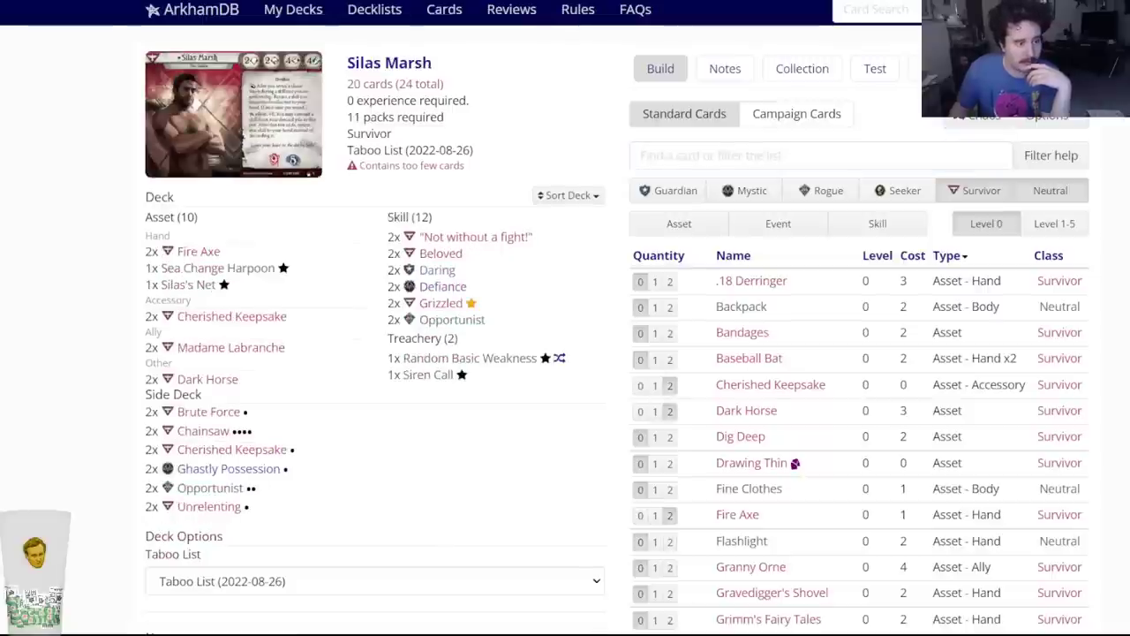
key("ctrl+Tab")
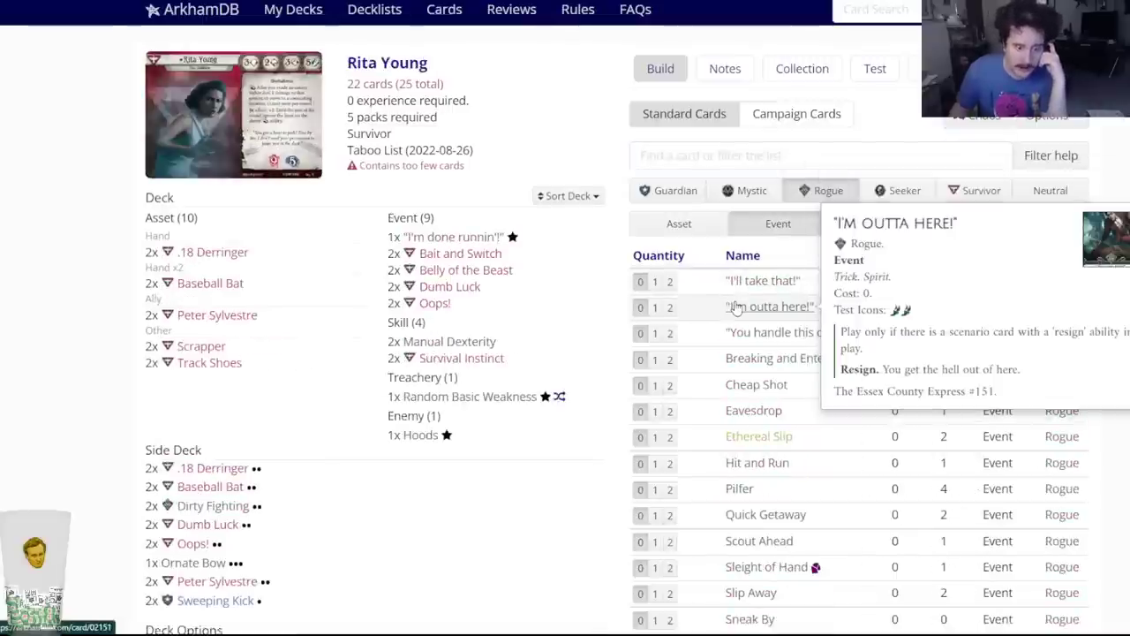
left_click(670, 307)
mouse_move(460, 255)
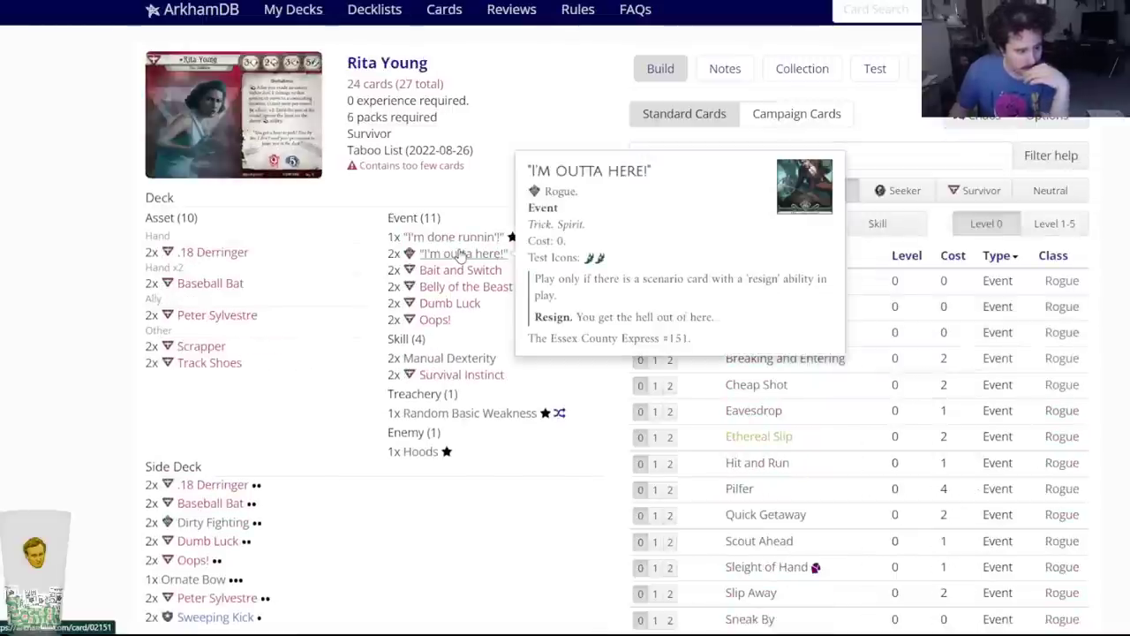
Add two copies each of Sneak By and Cheap Shot to the Rita Young deck.
scroll(752, 389, "down", 3)
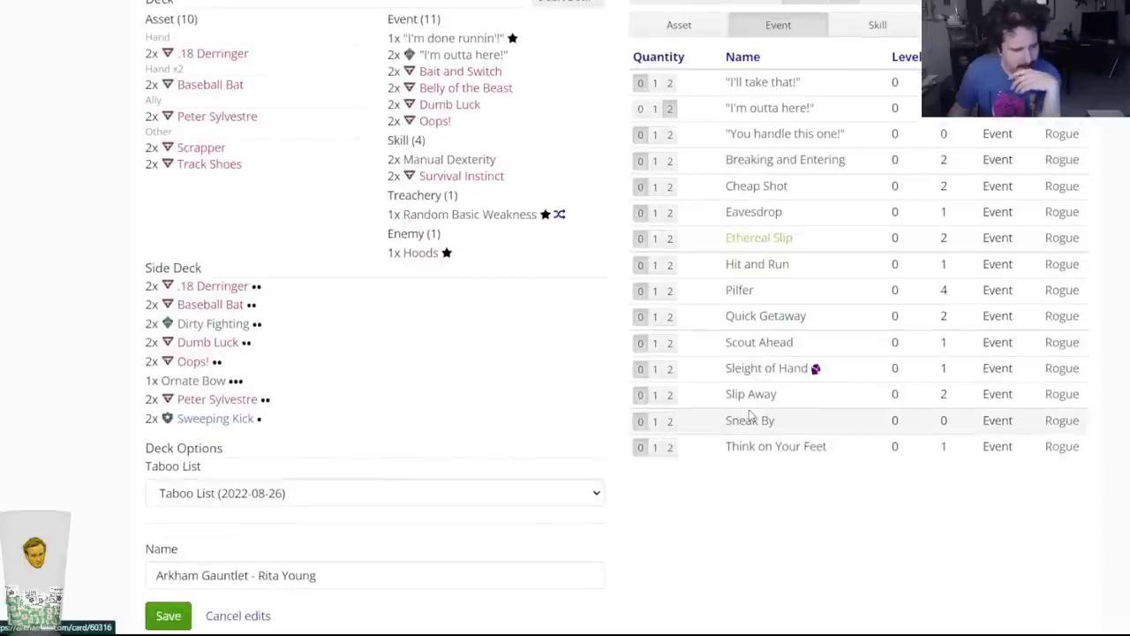
mouse_move(749, 418)
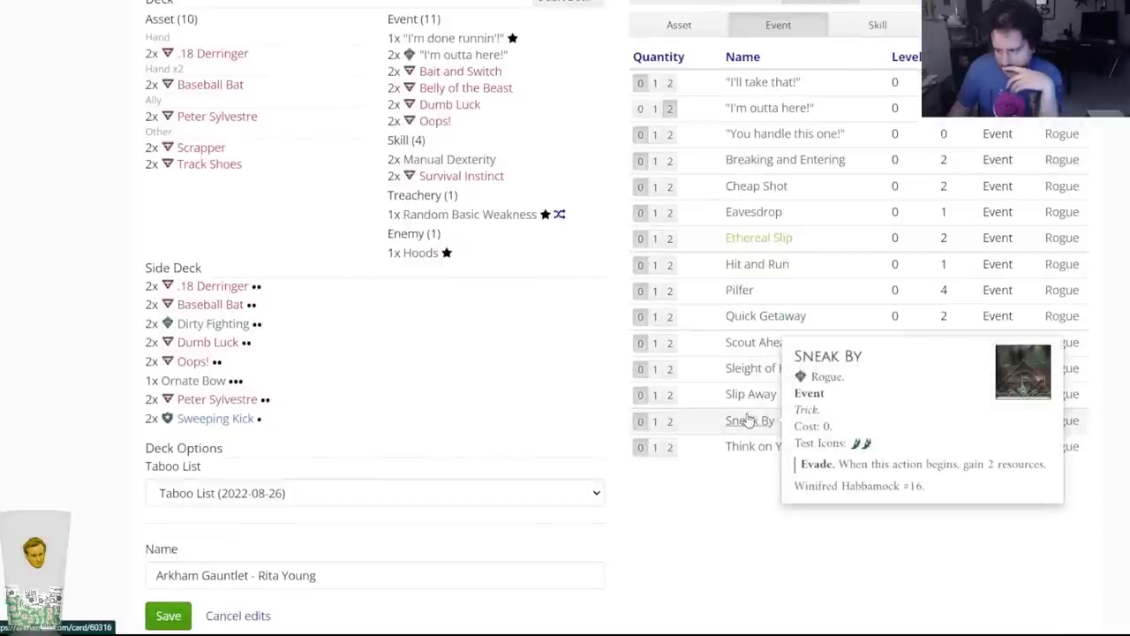
left_click(669, 421)
scroll(519, 359, "up", 1)
scroll(518, 360, "up", 1)
scroll(518, 360, "down", 1)
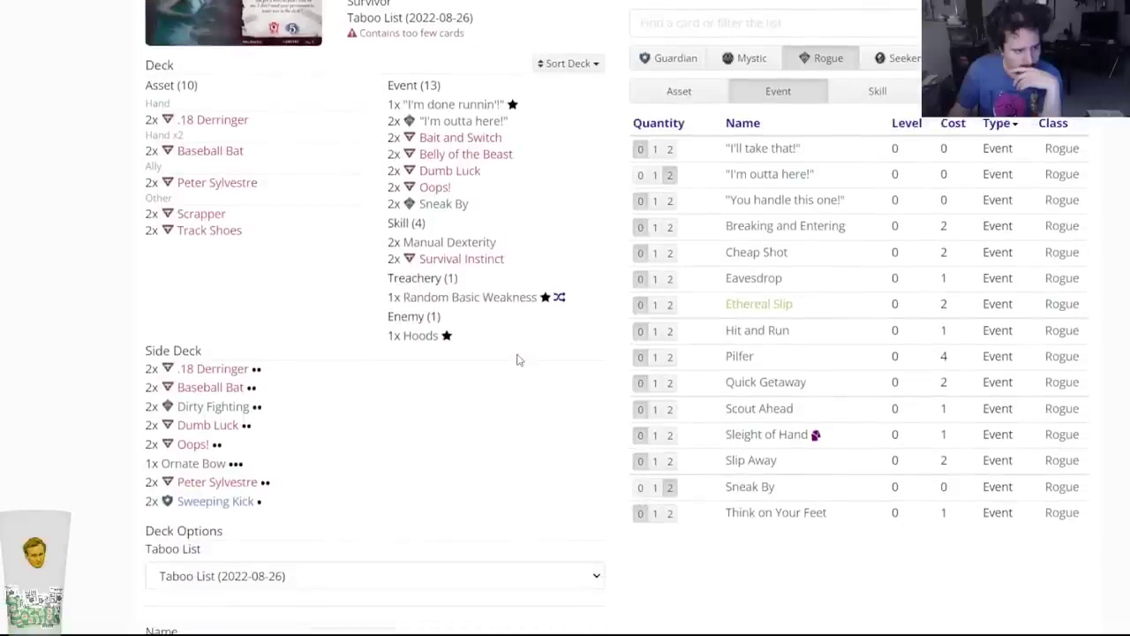
scroll(519, 359, "up", 3)
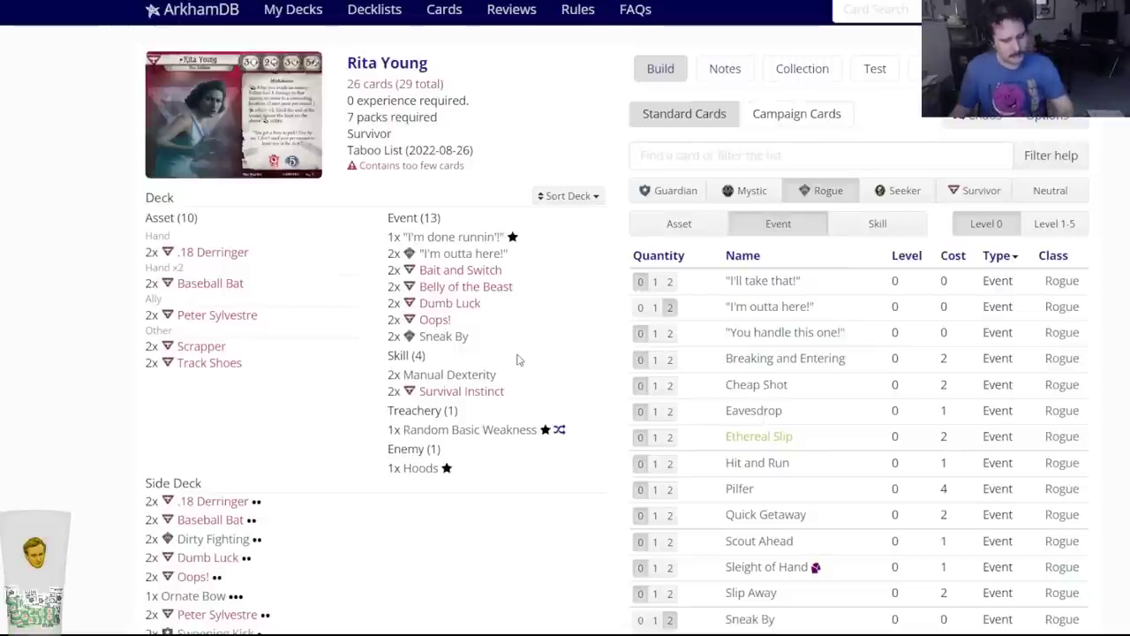
mouse_move(730, 393)
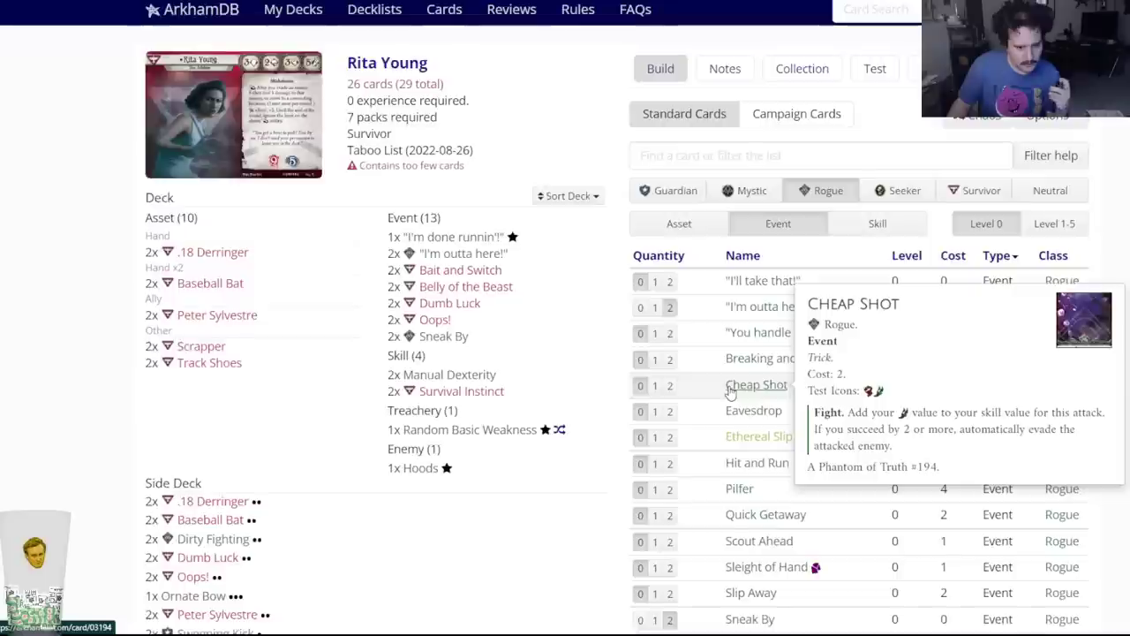
left_click(671, 386)
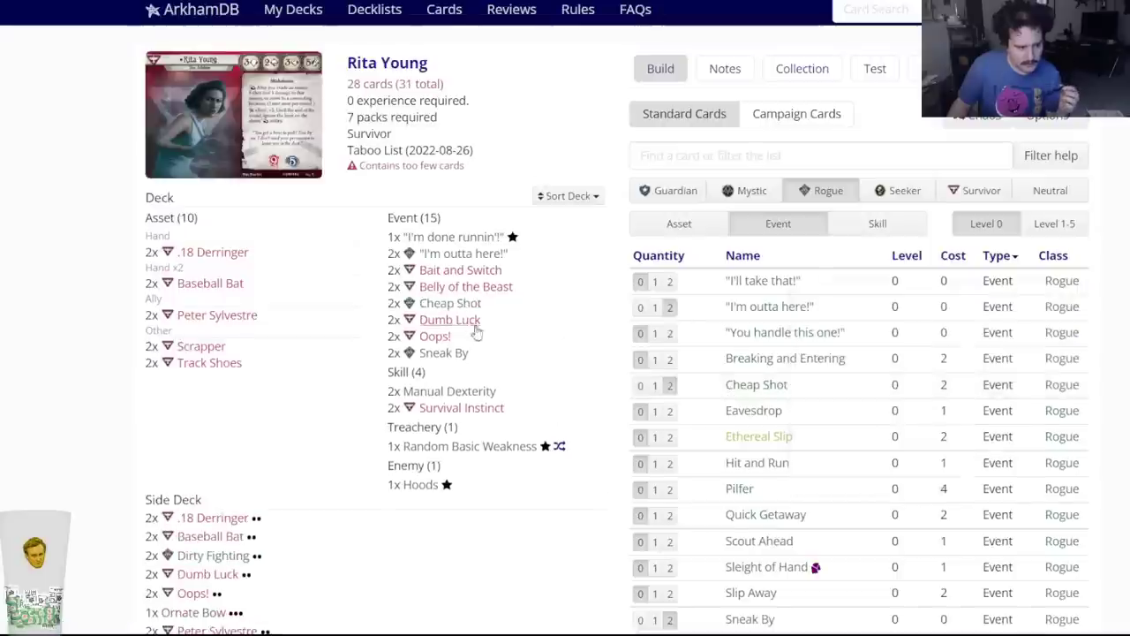
mouse_move(459, 313)
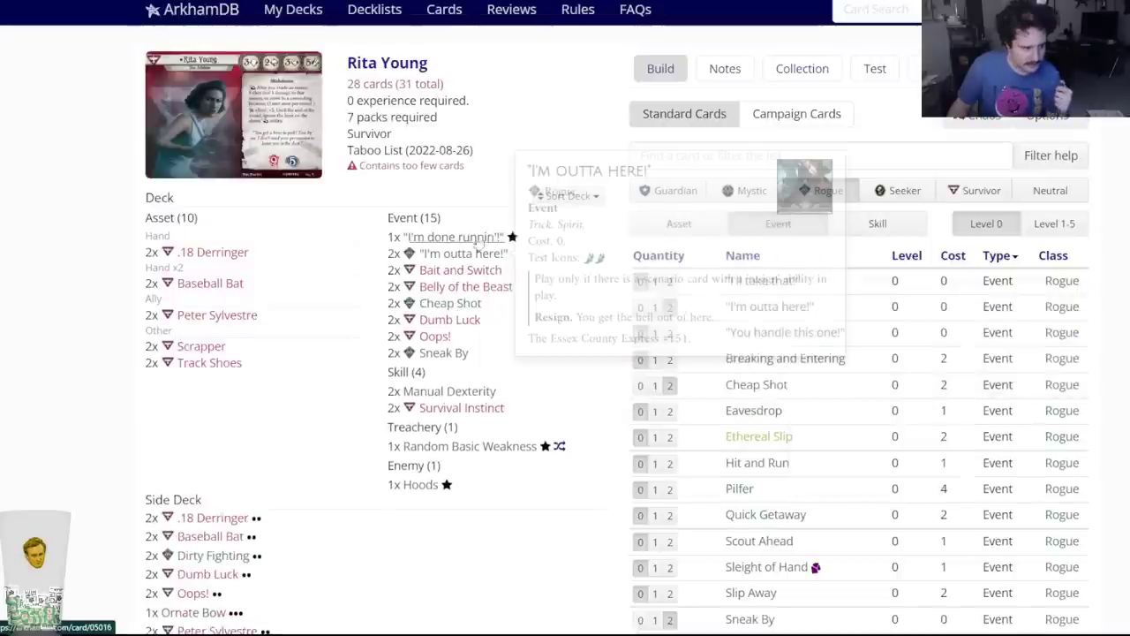
Save the Arkham Gauntlet - Rita Young deck and review its card list and charts.
scroll(215, 400, "down", 4)
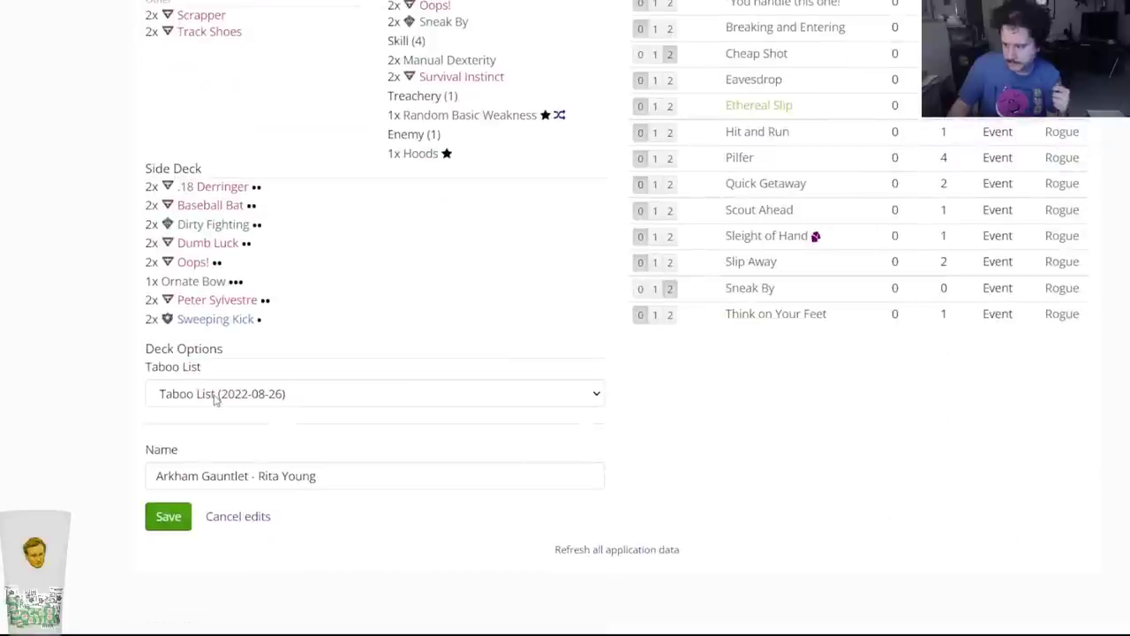
left_click(160, 521)
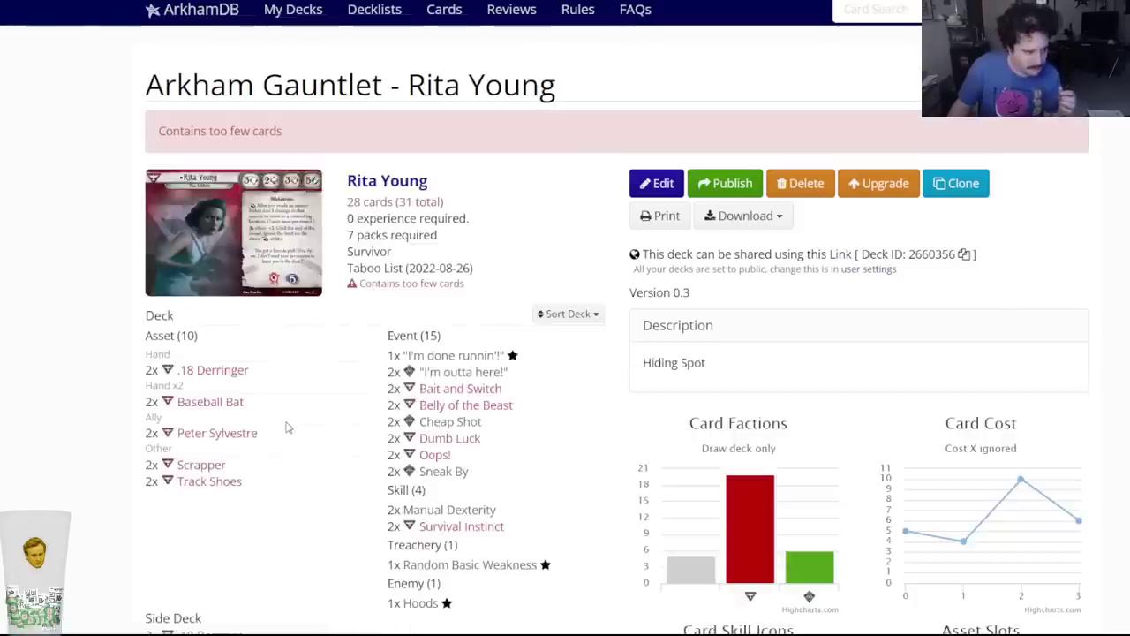
scroll(263, 444, "down", 3)
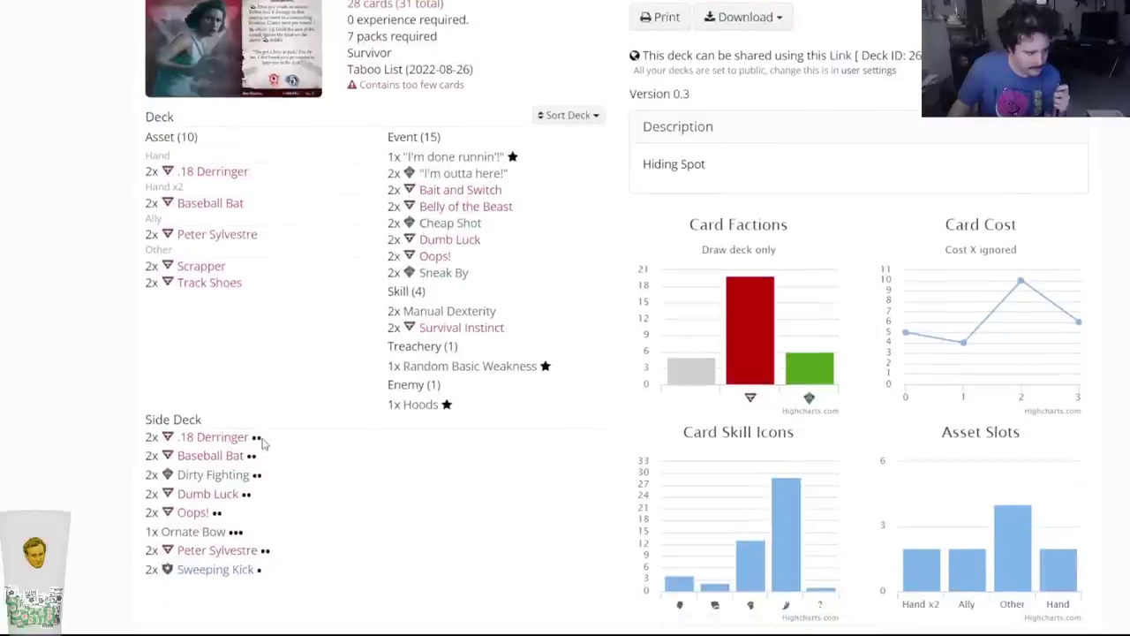
scroll(262, 443, "up", 1)
mouse_move(1033, 384)
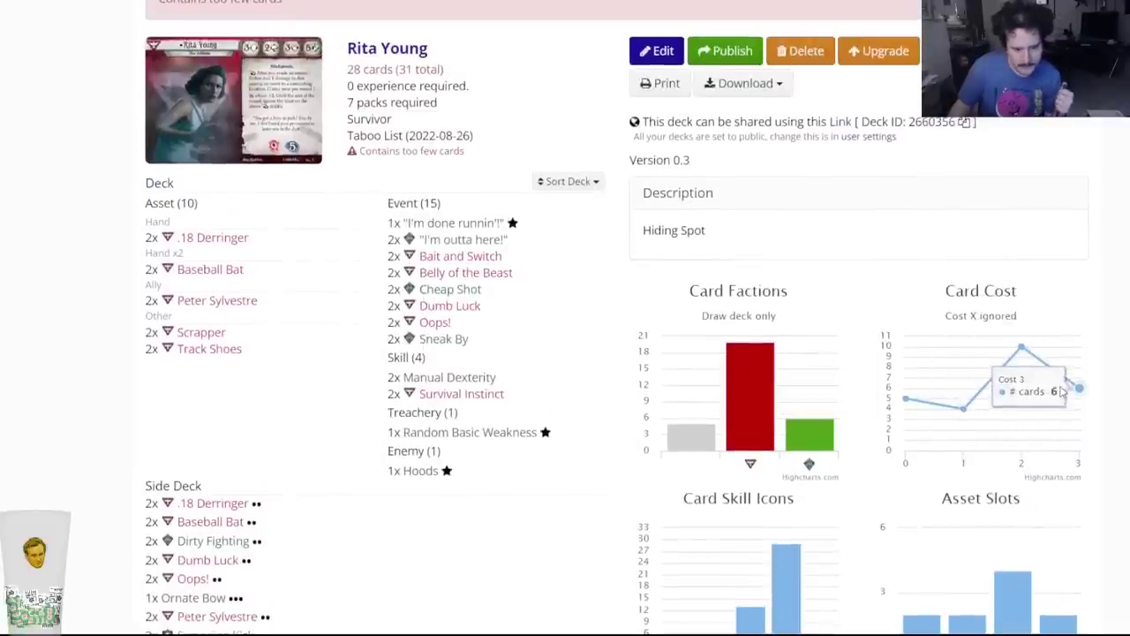
Open the Arkham Gauntlet - Rita Young deck for editing.
left_click(654, 53)
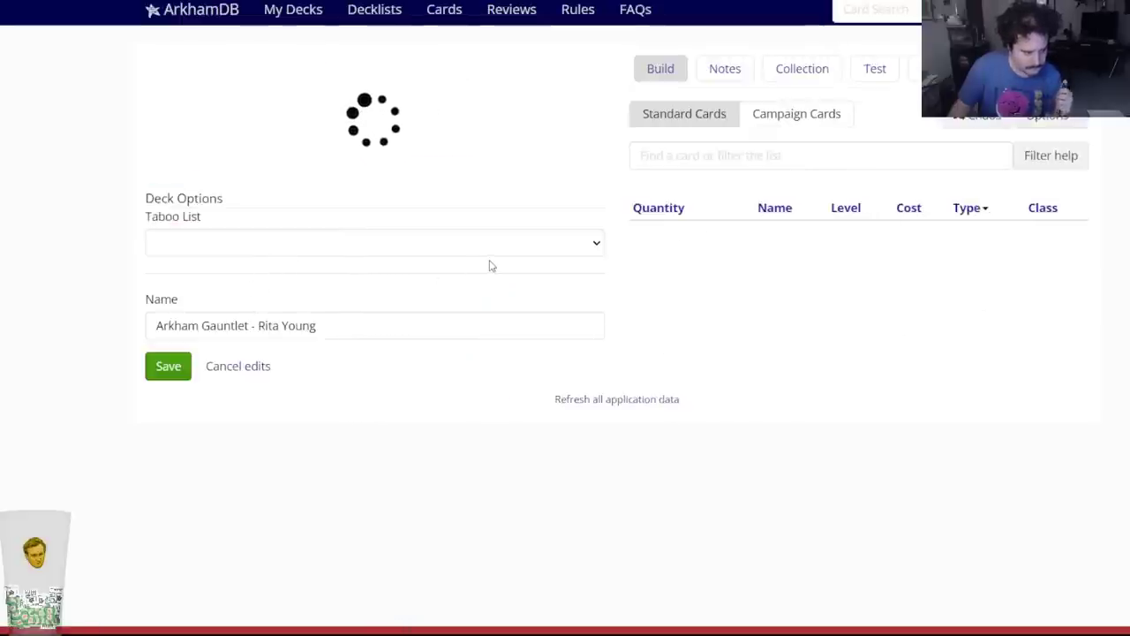
scroll(279, 333, "down", 1)
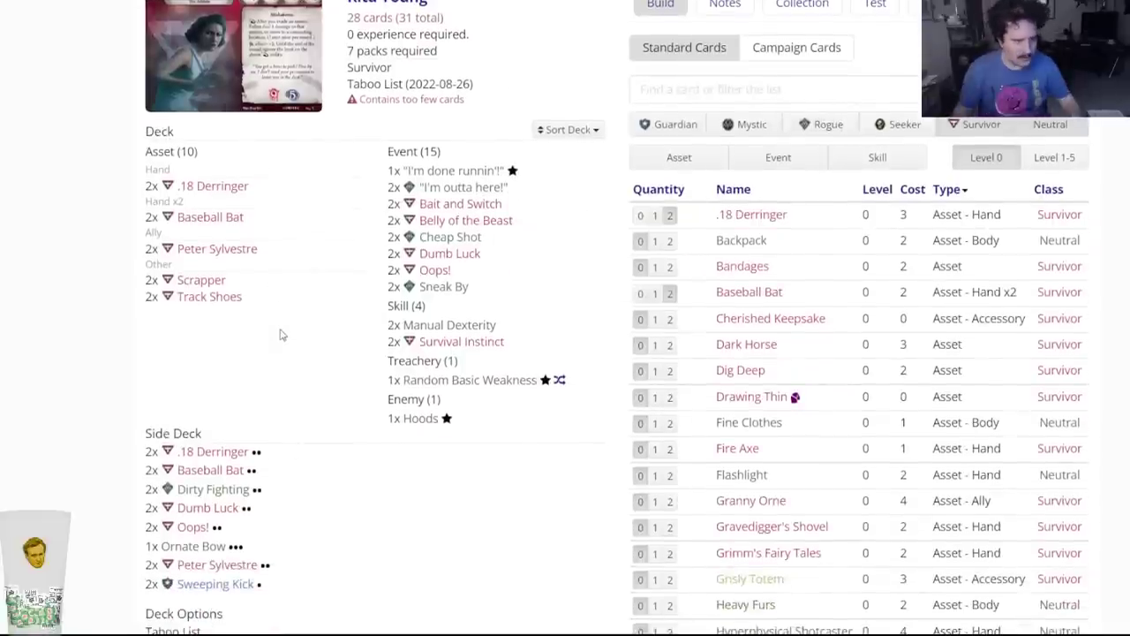
left_click(718, 99)
type("try and")
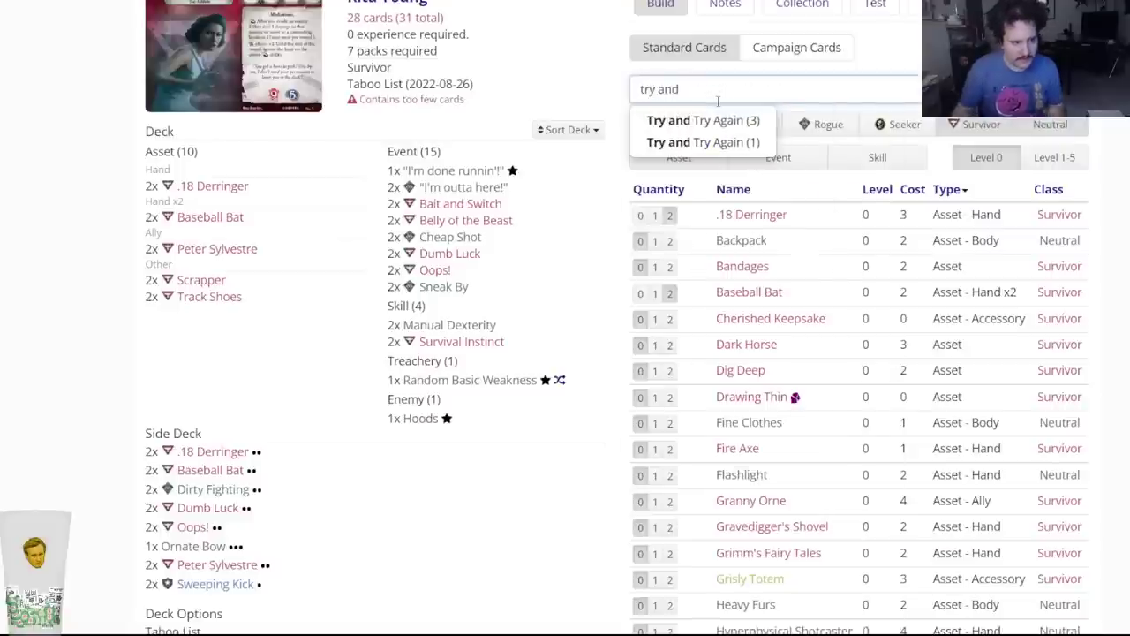
left_click_drag(718, 98, 583, 87)
key("BackSpace")
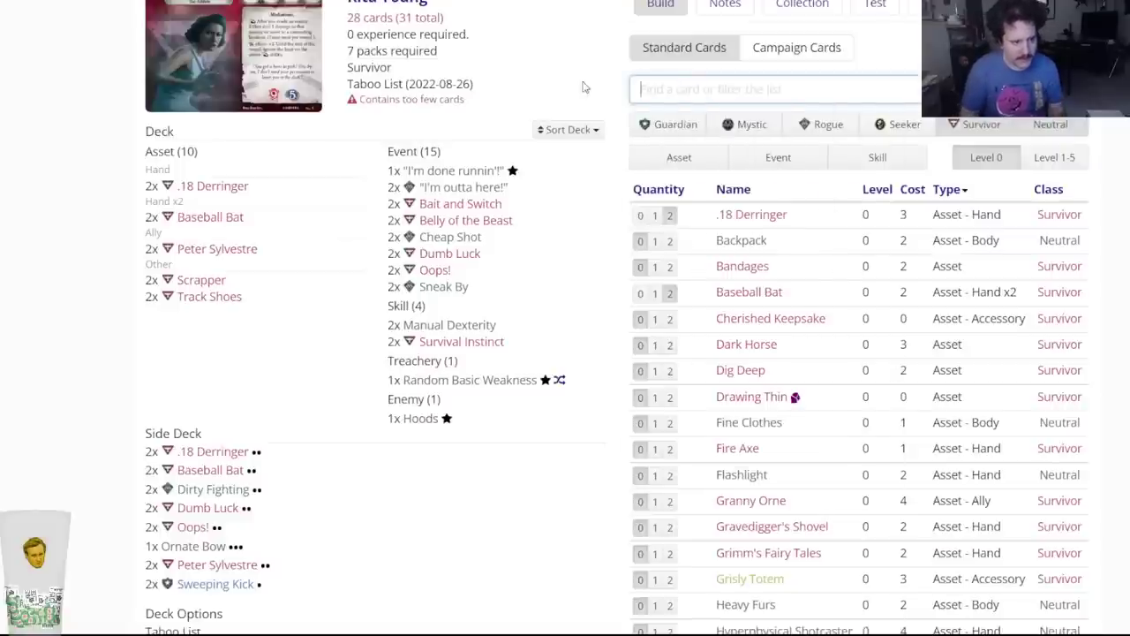
Find the Survivor event Live and Learn and add two copies to the Rita Young deck.
type("live and")
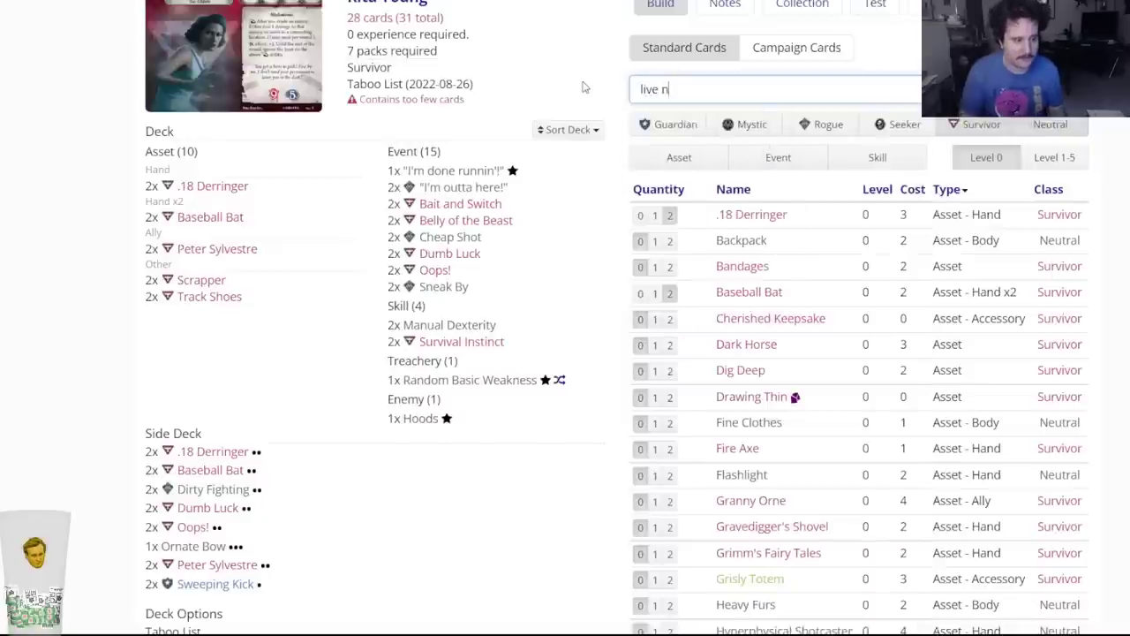
left_click(688, 121)
left_click(478, 88)
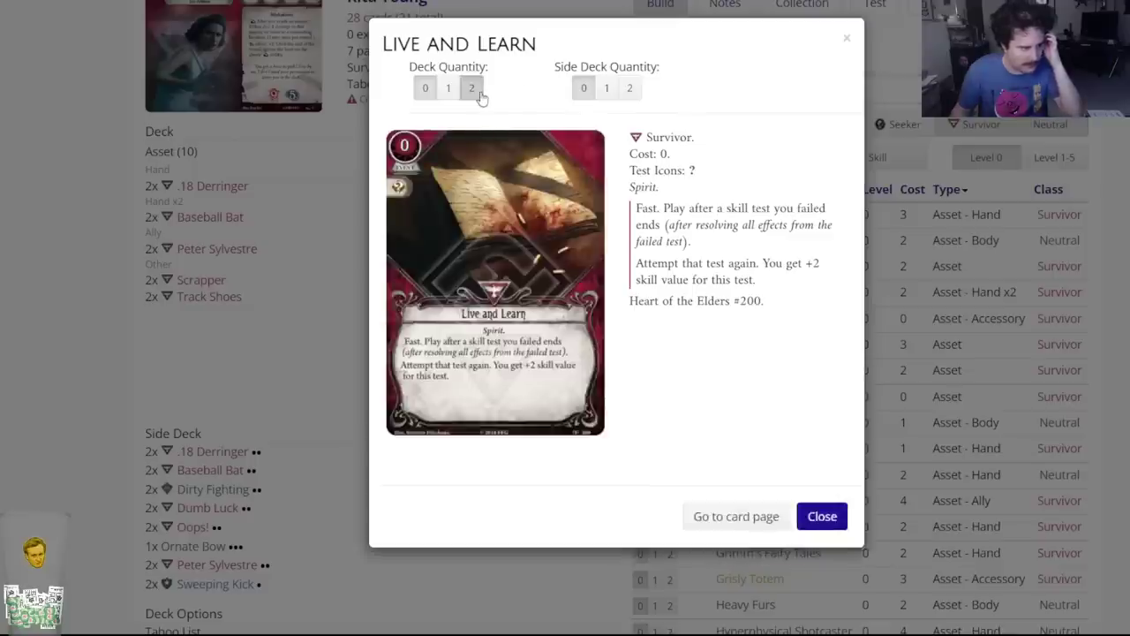
Check the shared card list in the Ultimate One Collection Challenge document and the Darrell Simmons deck, then return to Rita Young's deck.
key("ctrl+Tab")
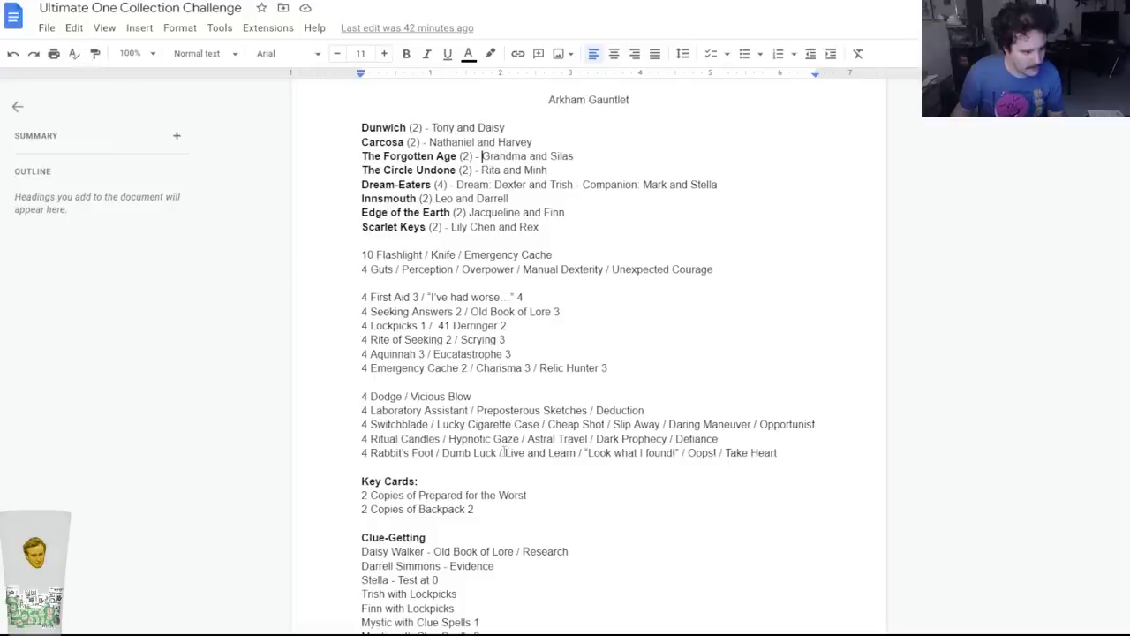
key("ctrl+shift+Tab")
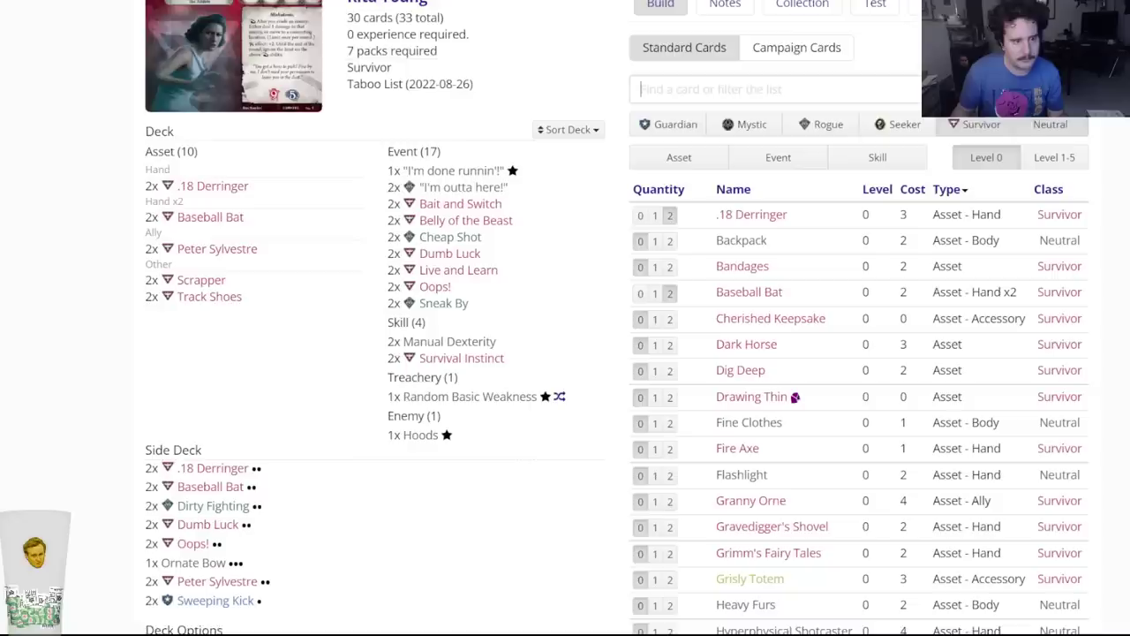
key("ctrl+shift+Tab")
key("ctrl+shift+Tab")
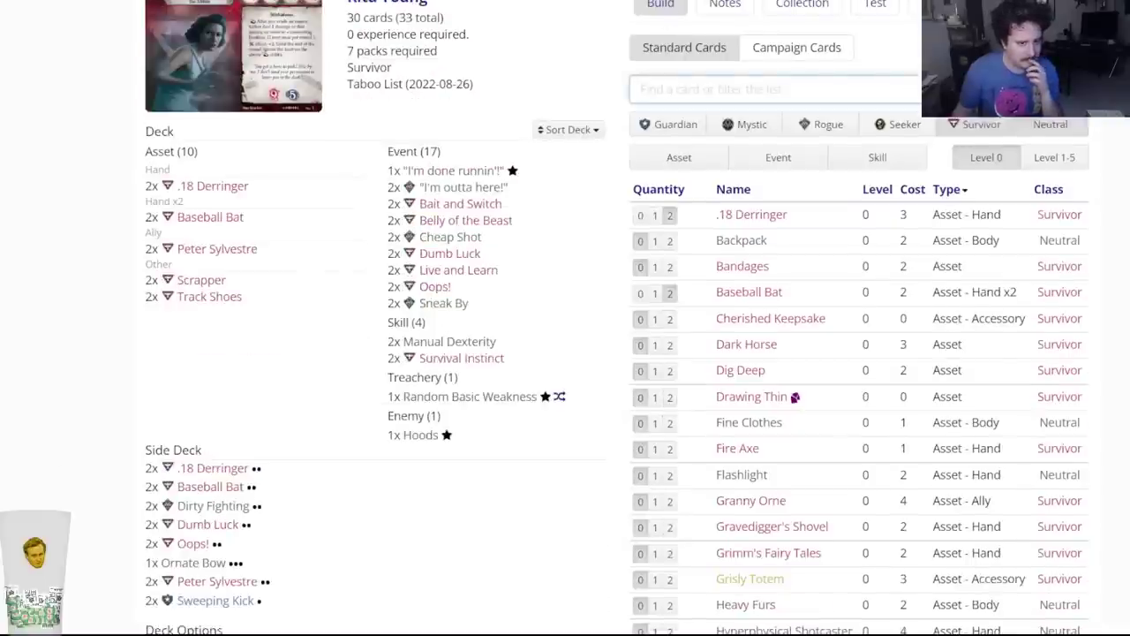
key("ctrl+shift+Tab")
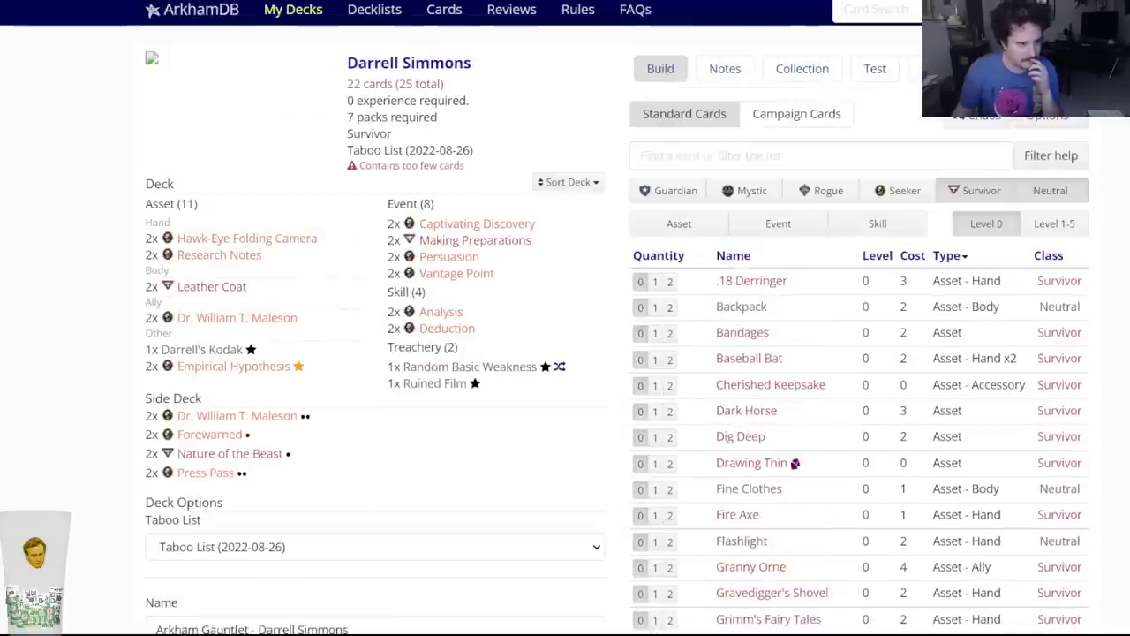
key("ctrl+Tab")
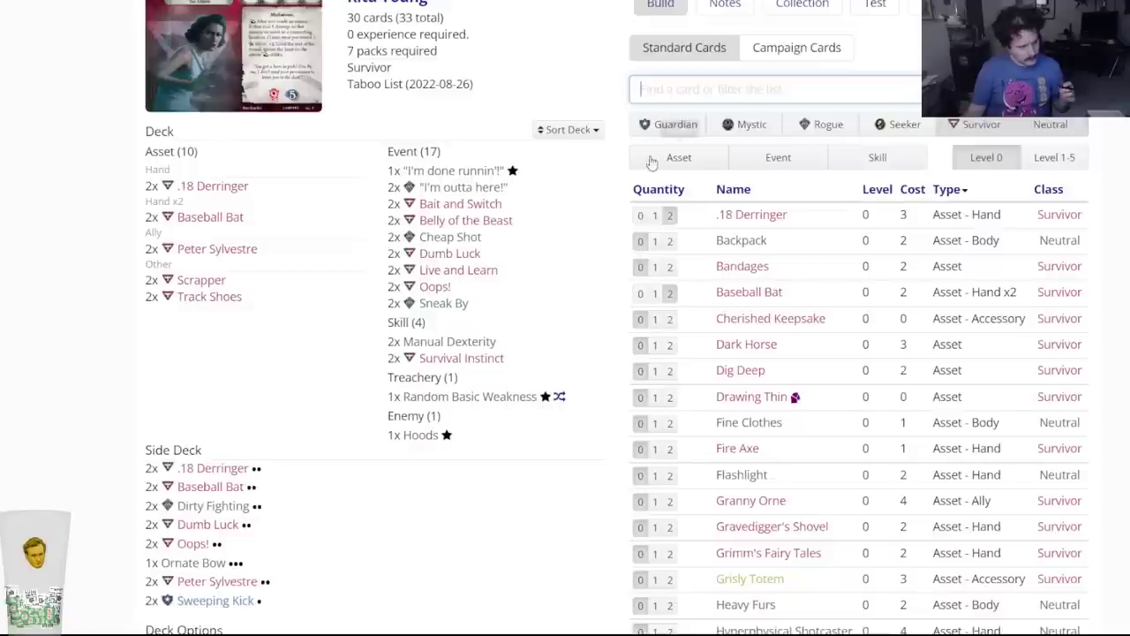
type("sc")
key("BackSpace")
key("BackSpace")
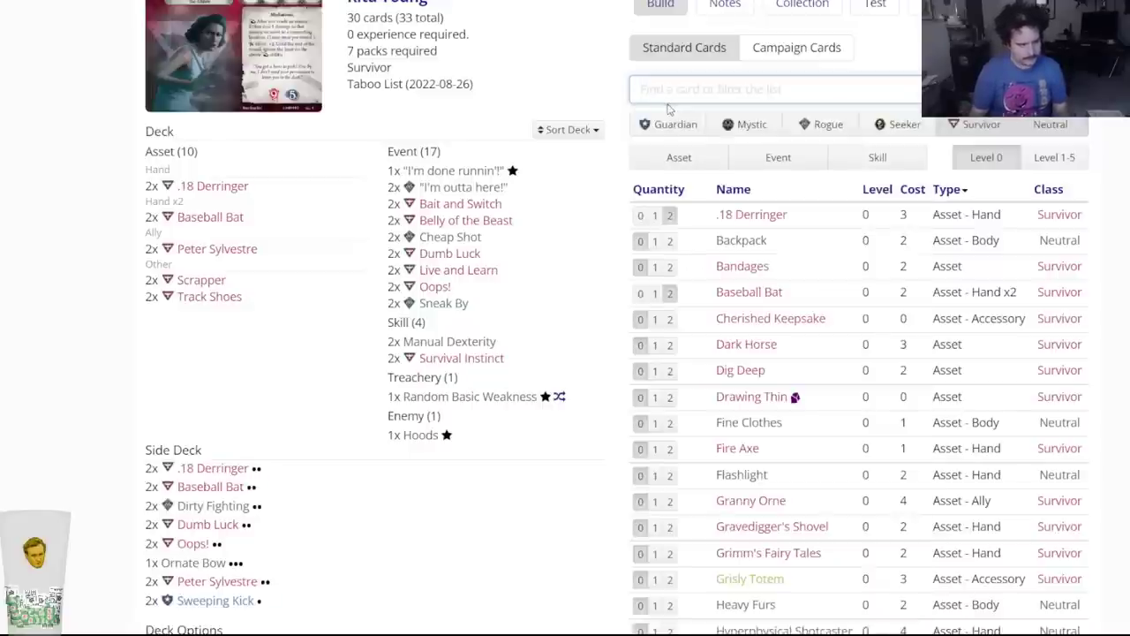
mouse_move(198, 281)
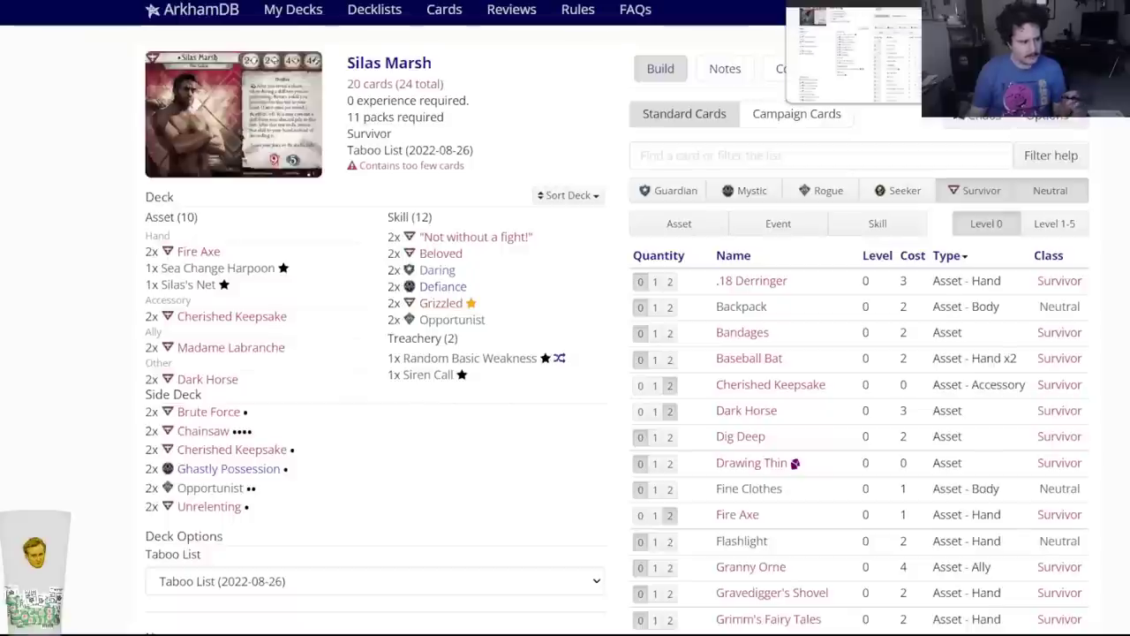
In the Silas Marsh deck, find Stunning Blow and add two copies.
left_click(701, 153)
type("stunning")
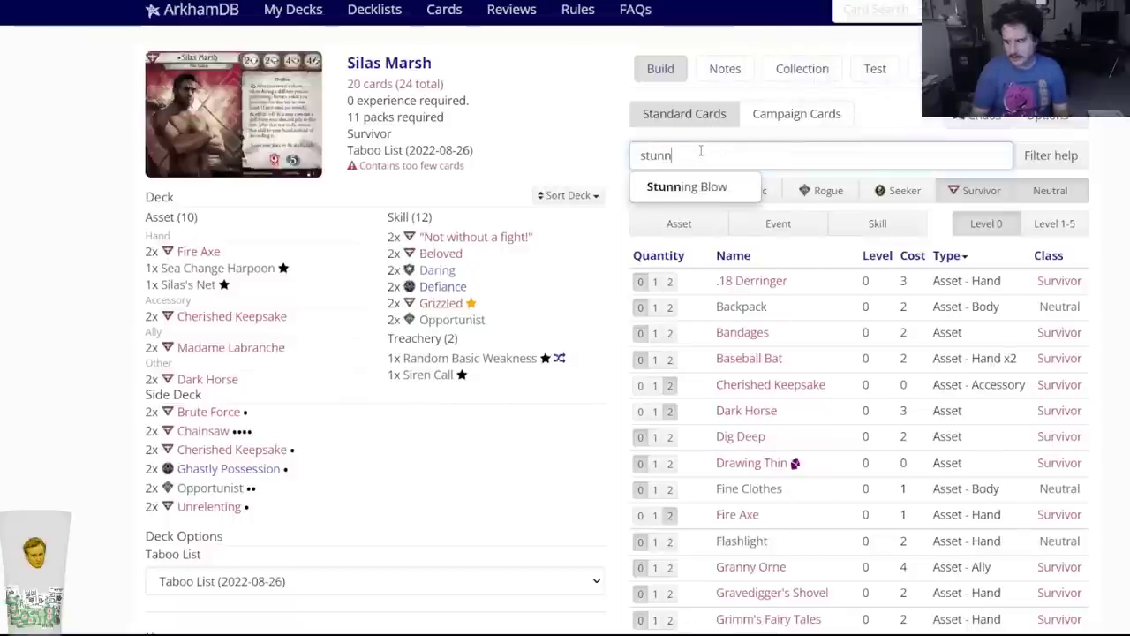
left_click(689, 186)
left_click(471, 84)
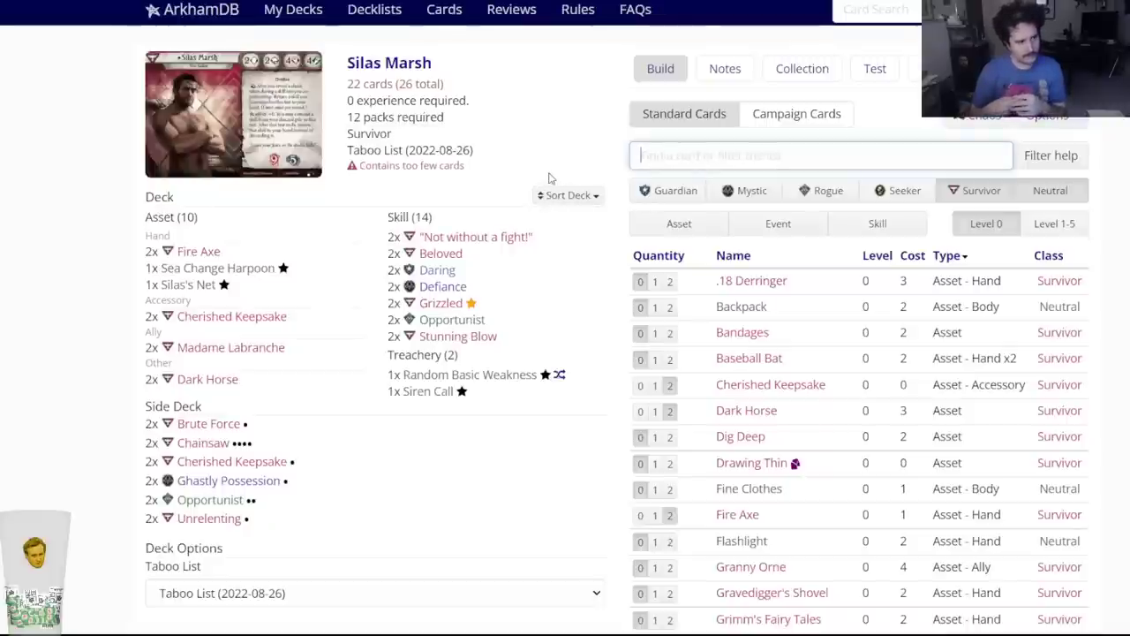
Consult the Arkham Gauntlet planning document and review the Rita Young main deck and side deck lists.
key("ctrl+Tab")
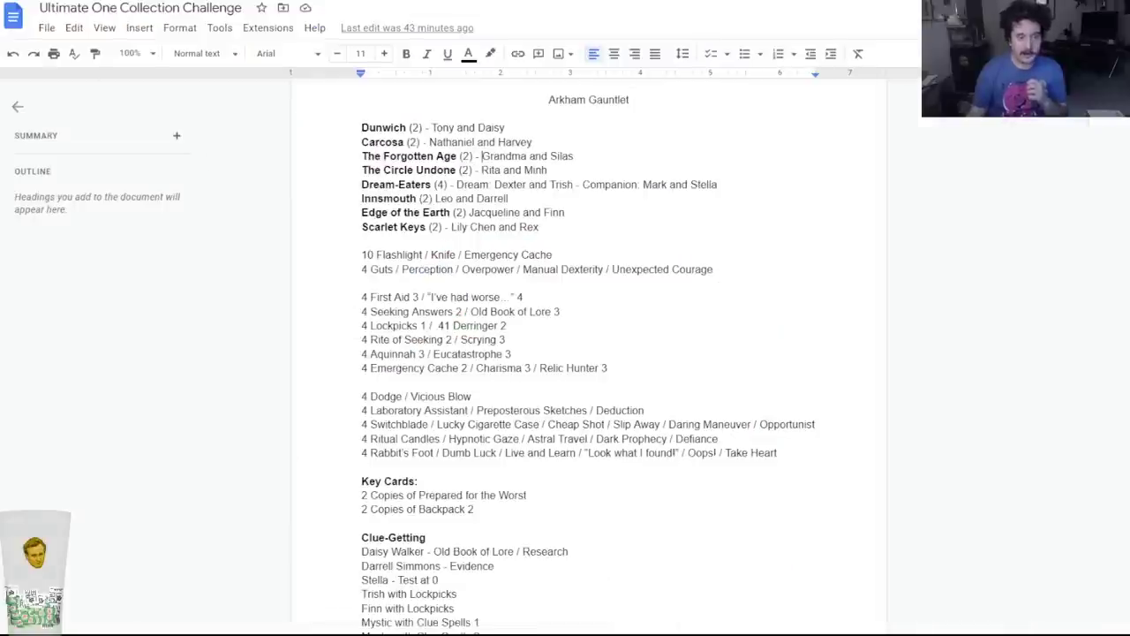
key("ctrl+shift+Tab")
key("ctrl+shift+Tab")
key("ctrl+Tab")
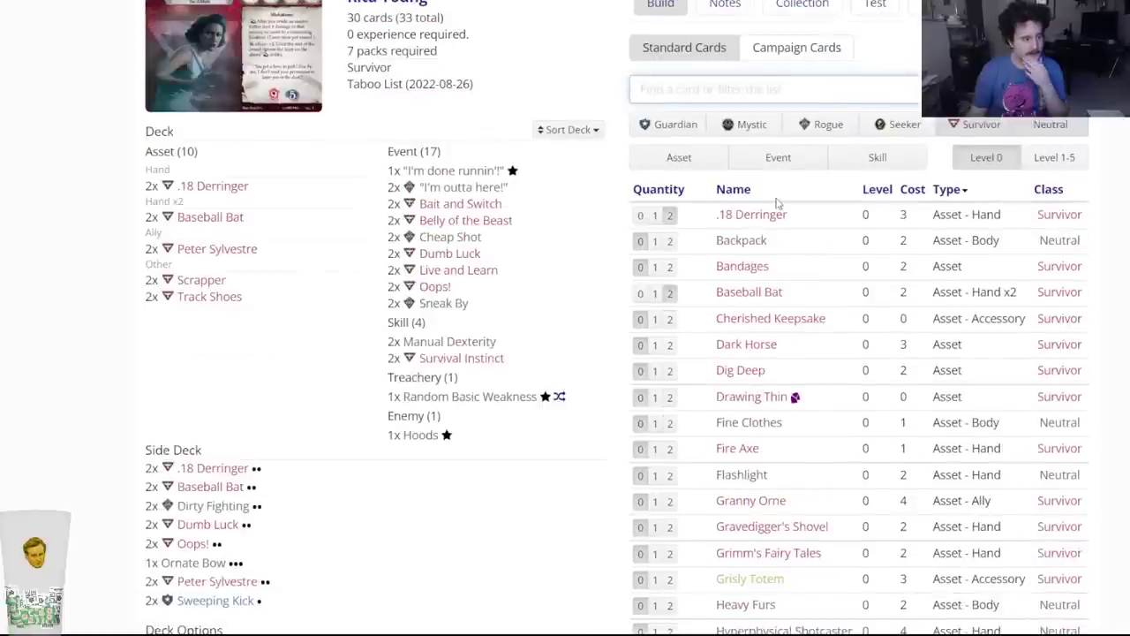
scroll(398, 441, "up", 1)
scroll(207, 433, "down", 6)
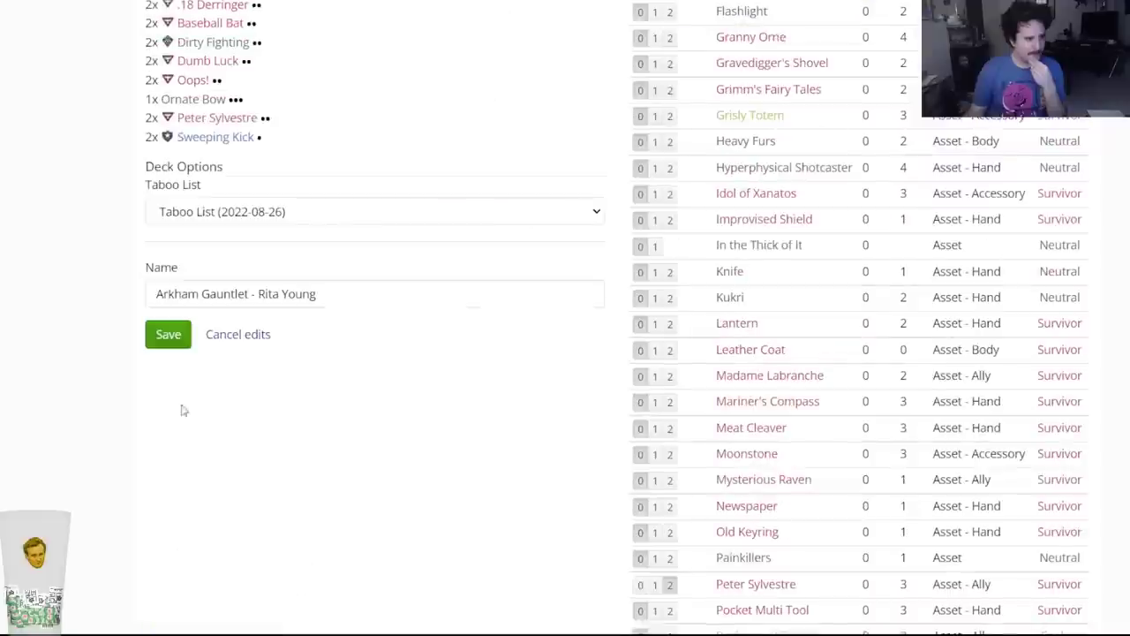
scroll(121, 416, "up", 3)
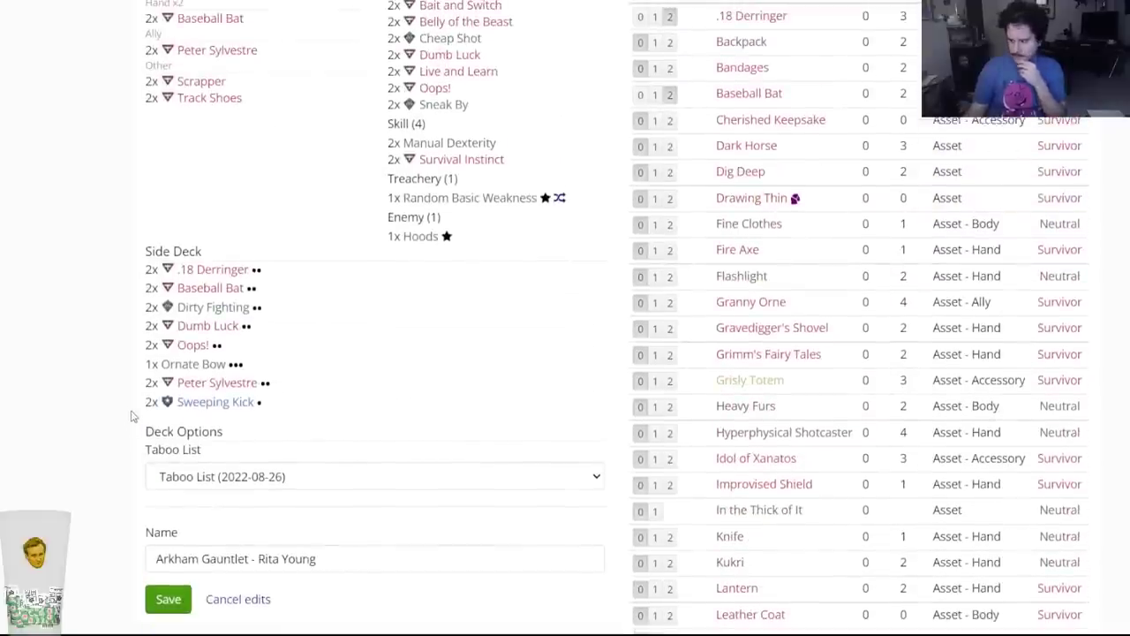
scroll(130, 416, "up", 1)
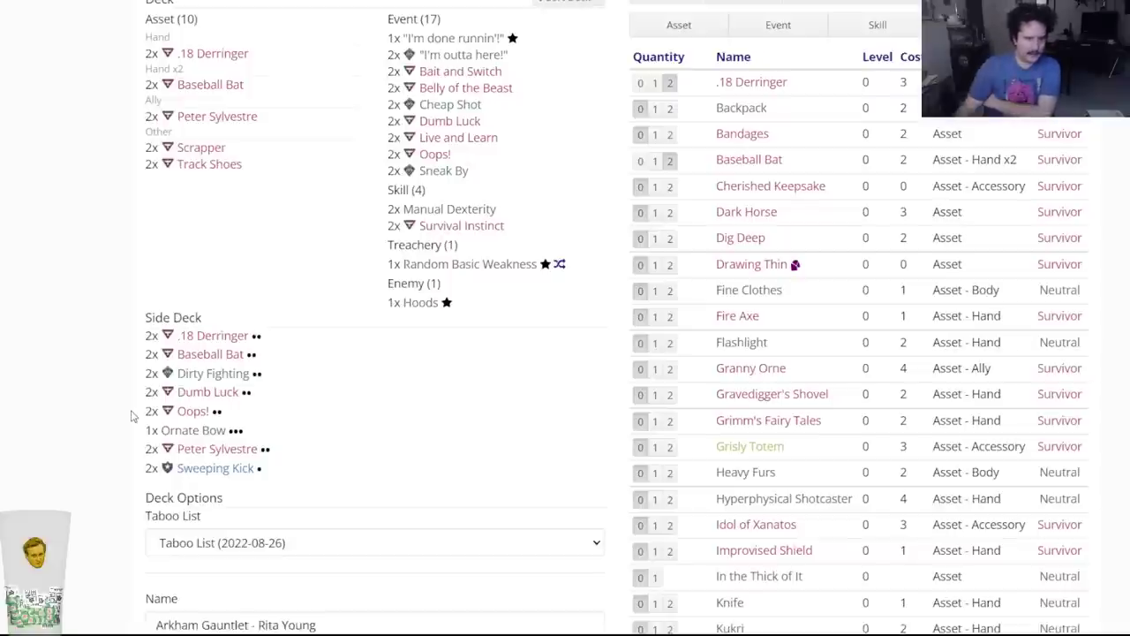
scroll(565, 212, "up", 2)
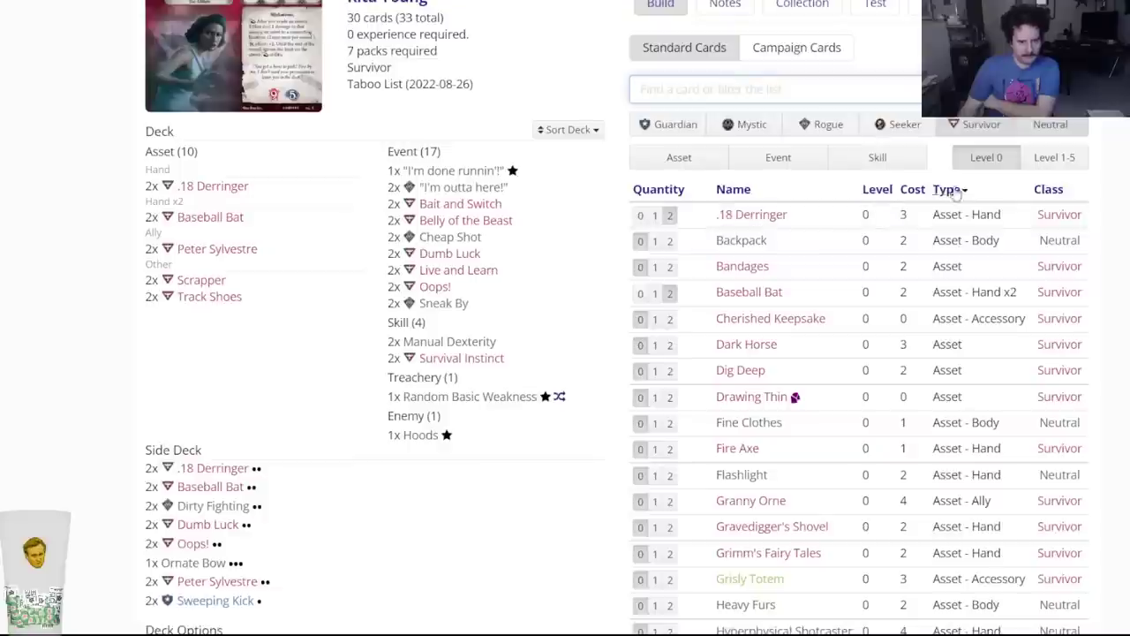
List the level 1-5 cards for Rita Young and read both upgraded versions of Dig Deep.
left_click(1038, 164)
scroll(730, 276, "down", 3)
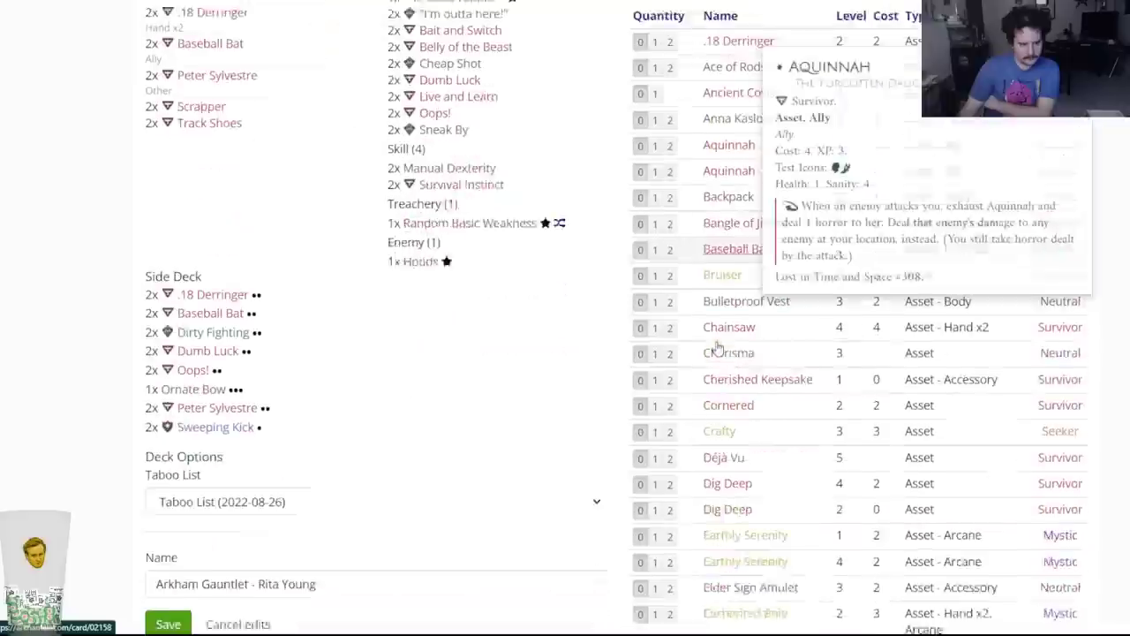
scroll(738, 360, "down", 2)
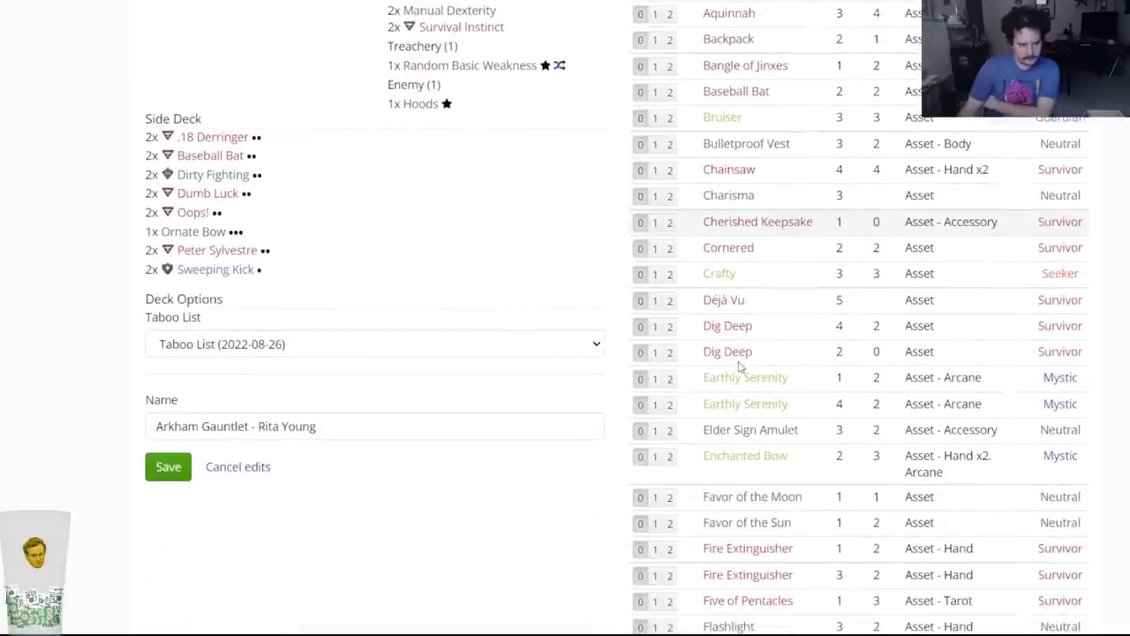
scroll(739, 363, "down", 2)
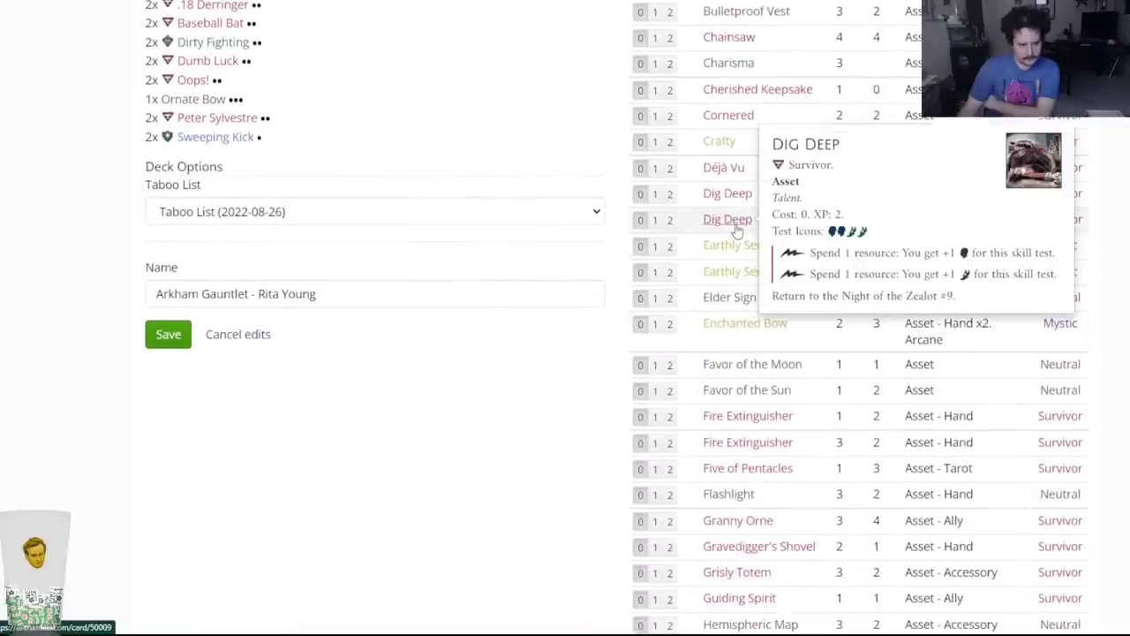
mouse_move(732, 197)
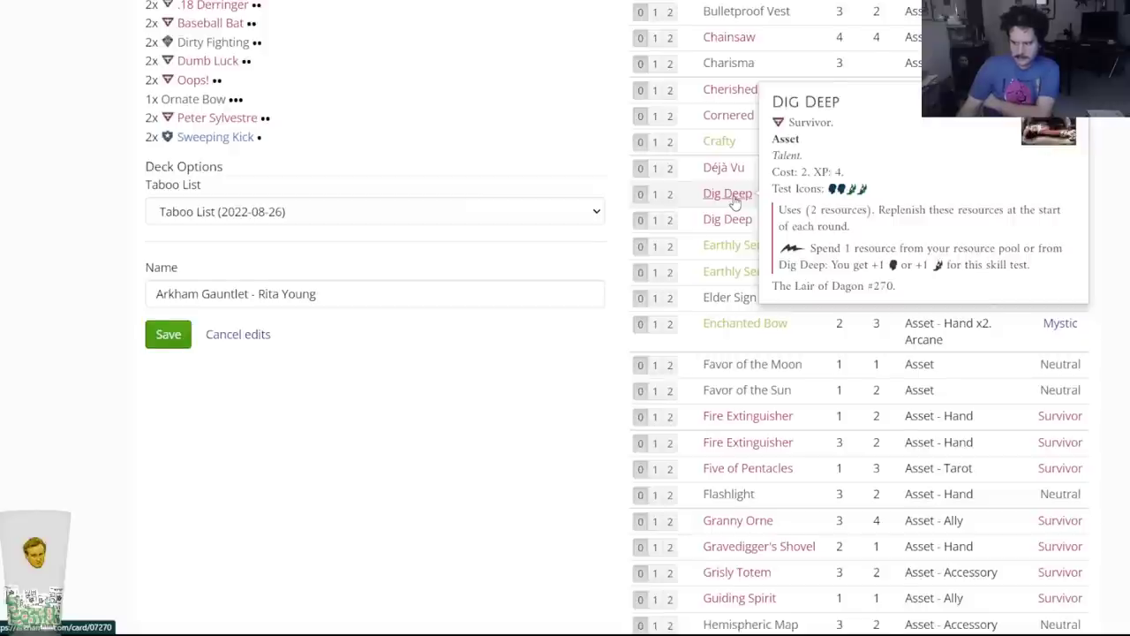
Find the level 0 Dig Deep and add two copies to the Rita Young main deck.
scroll(734, 202, "up", 5)
left_click(717, 90)
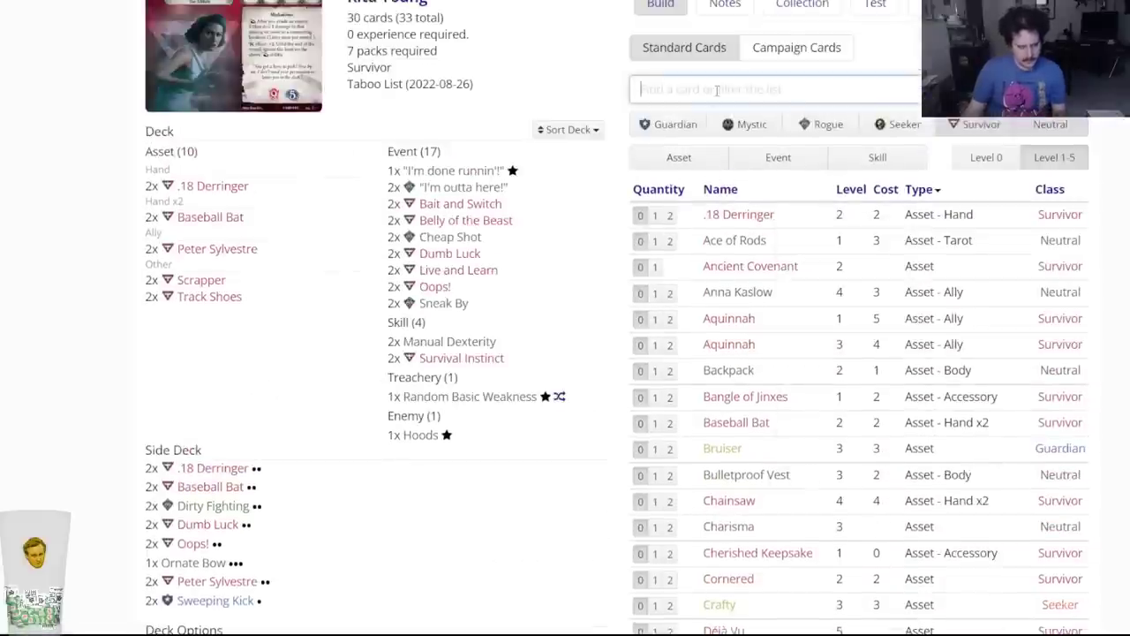
type("dig de")
key("Return")
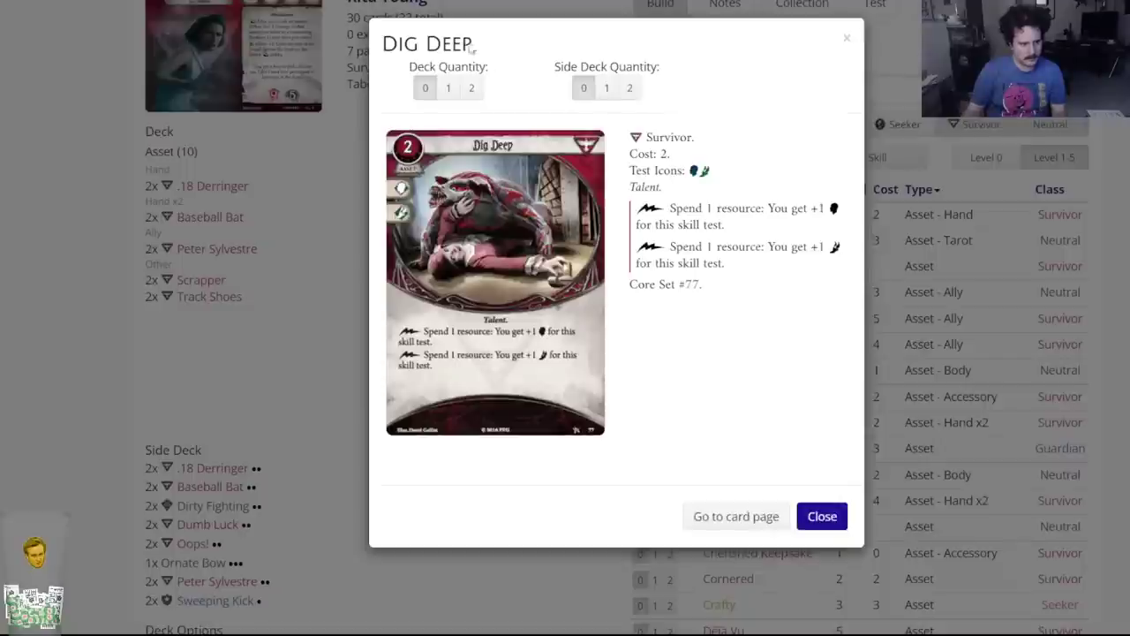
left_click(472, 88)
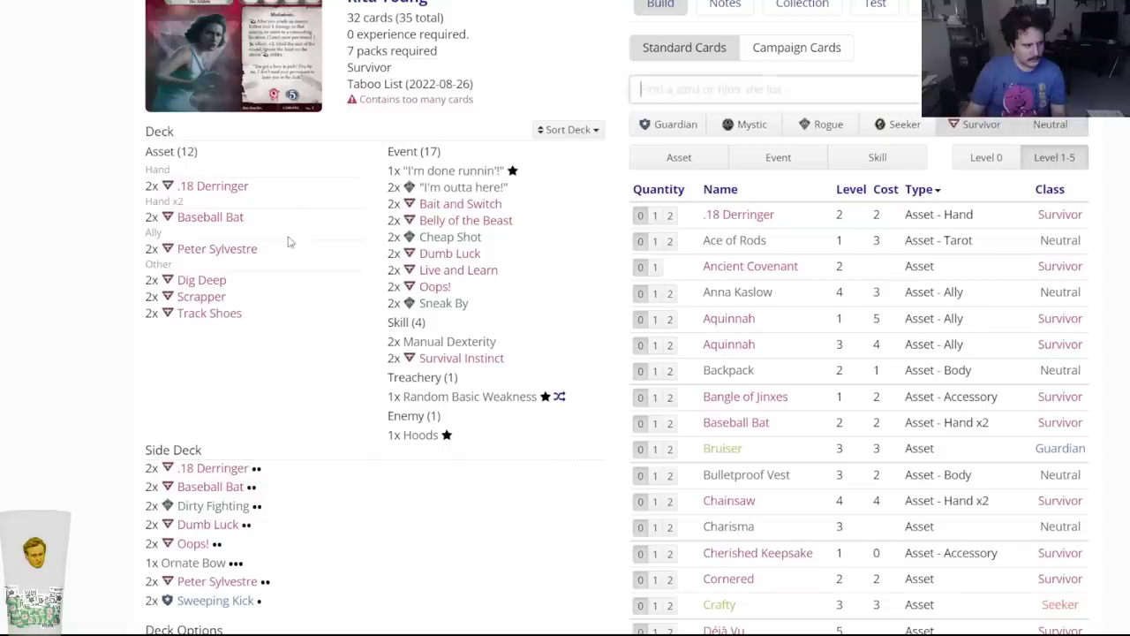
Remove both copies of Scrapper from the Rita Young main deck.
mouse_move(212, 301)
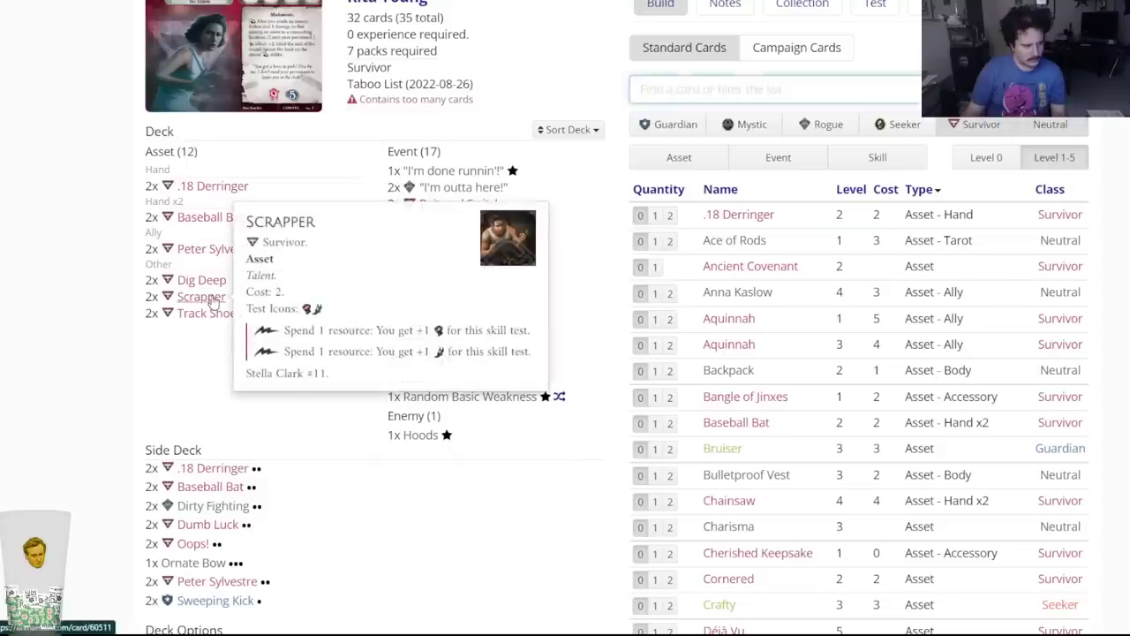
left_click(212, 300)
left_click(422, 87)
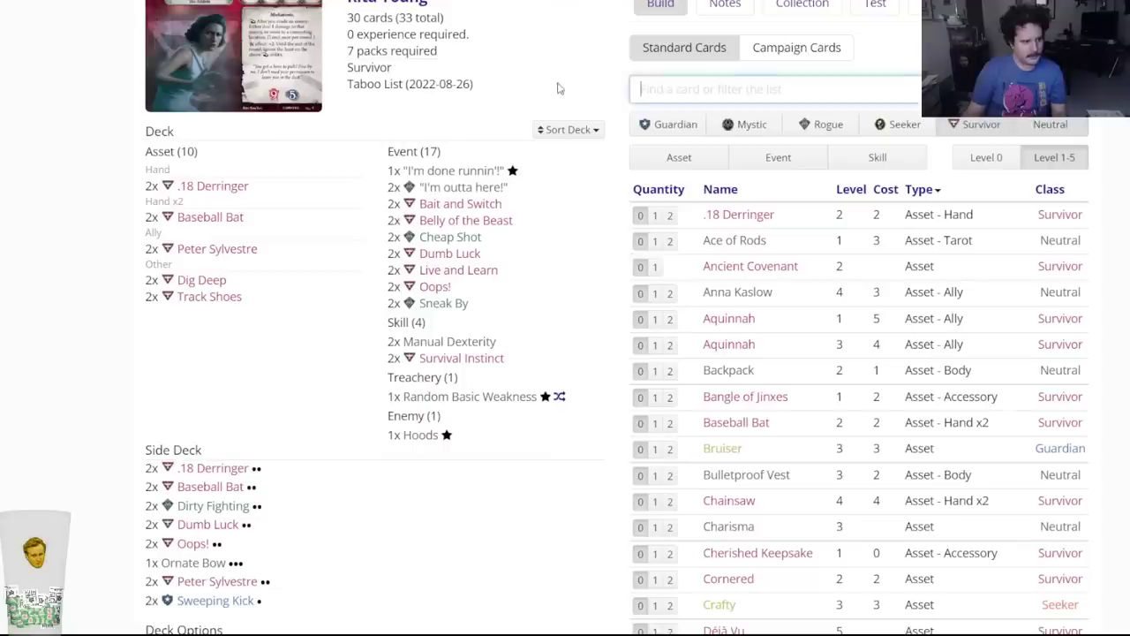
Check the planning document and add two copies of the 2 XP Dig Deep to Rita Young's side deck.
key("ctrl+Tab")
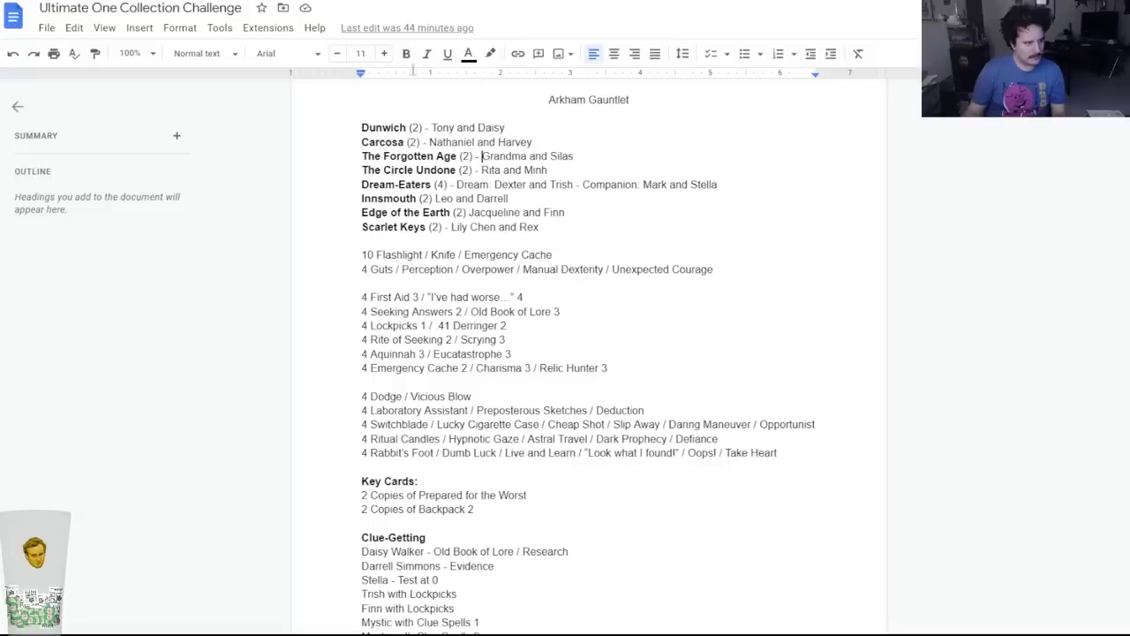
key("ctrl+Tab")
key("ctrl+Tab")
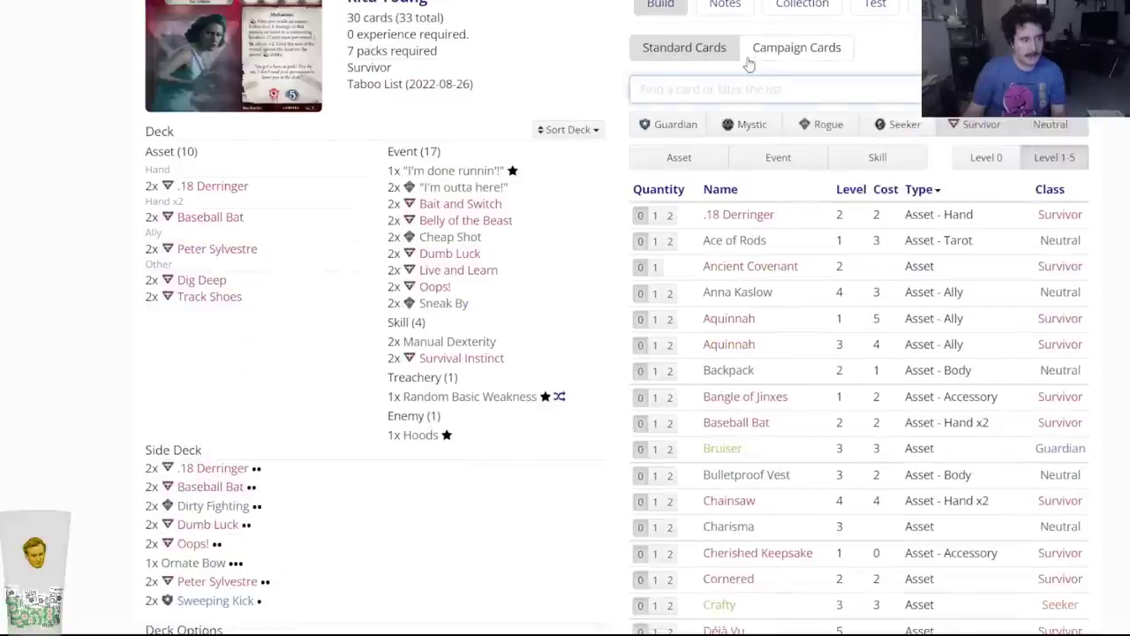
left_click(732, 80)
type("dig de")
left_click(702, 121)
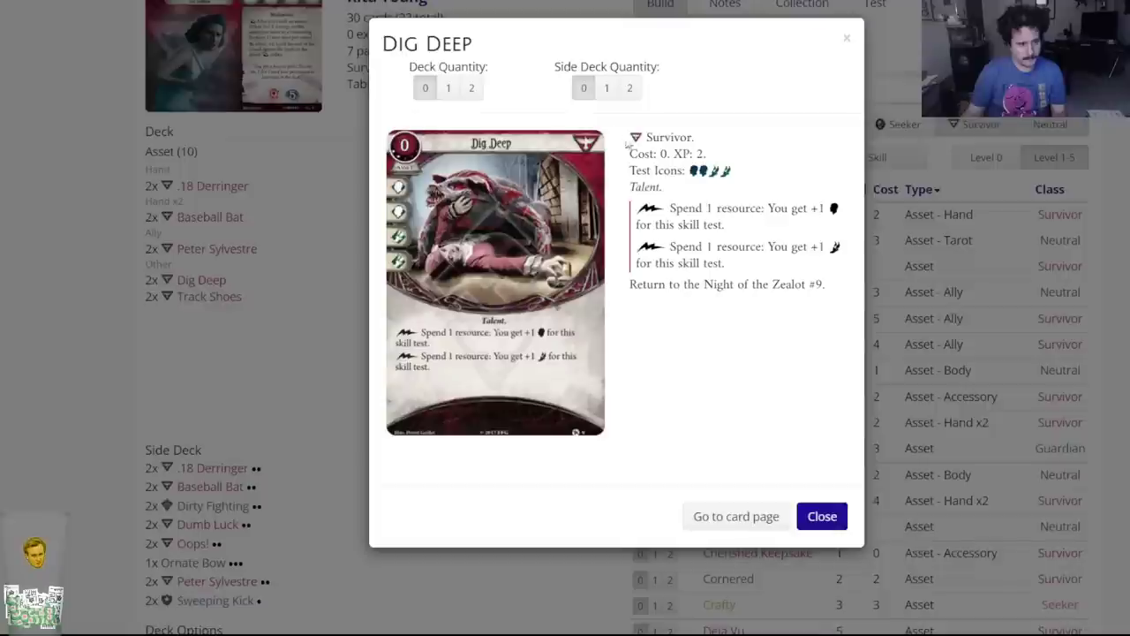
left_click(631, 92)
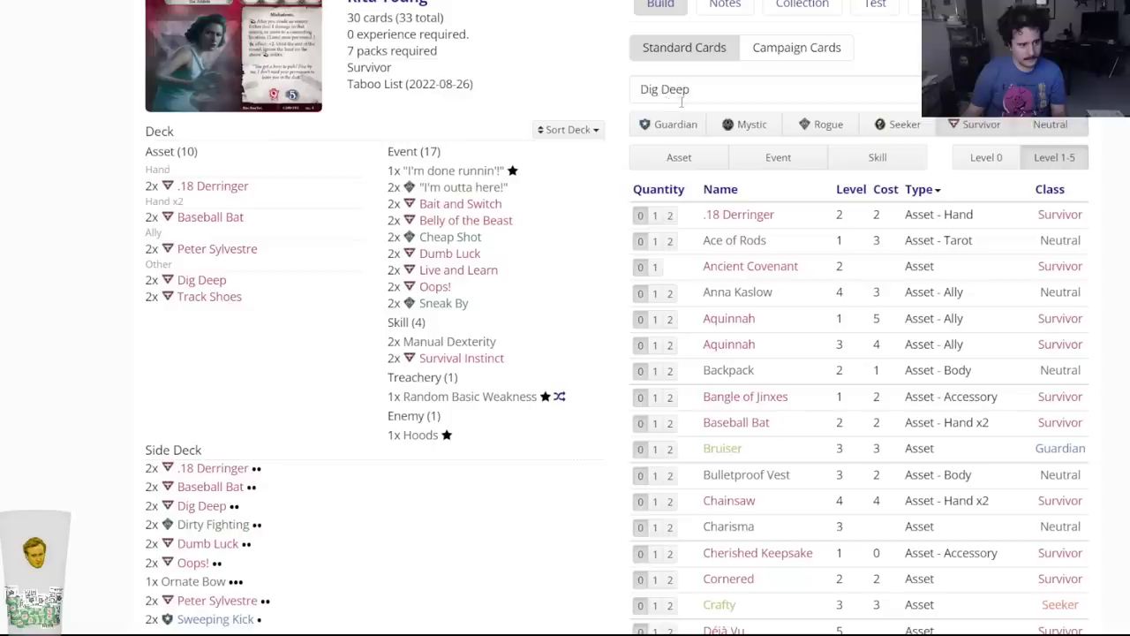
Add two copies of the 4 XP Dig Deep to Rita Young's side deck.
type("dig deep")
key("Down")
key("Down")
key("Return")
left_click(630, 93)
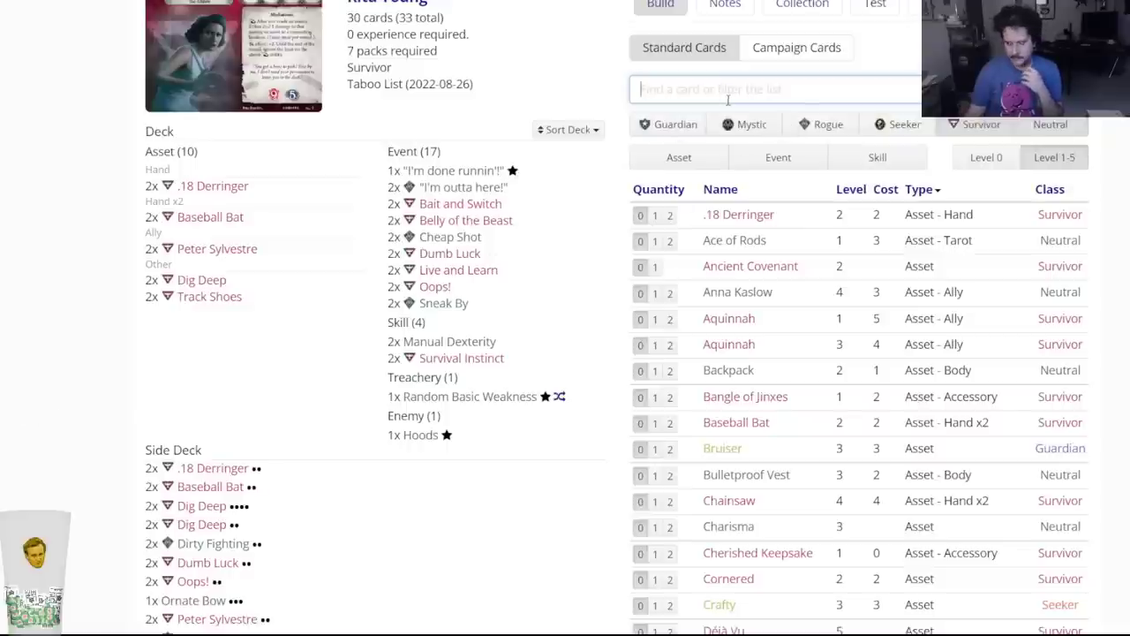
Add two copies of the 2 XP Cheap Shot to Rita Young's side deck.
scroll(583, 148, "up", 1)
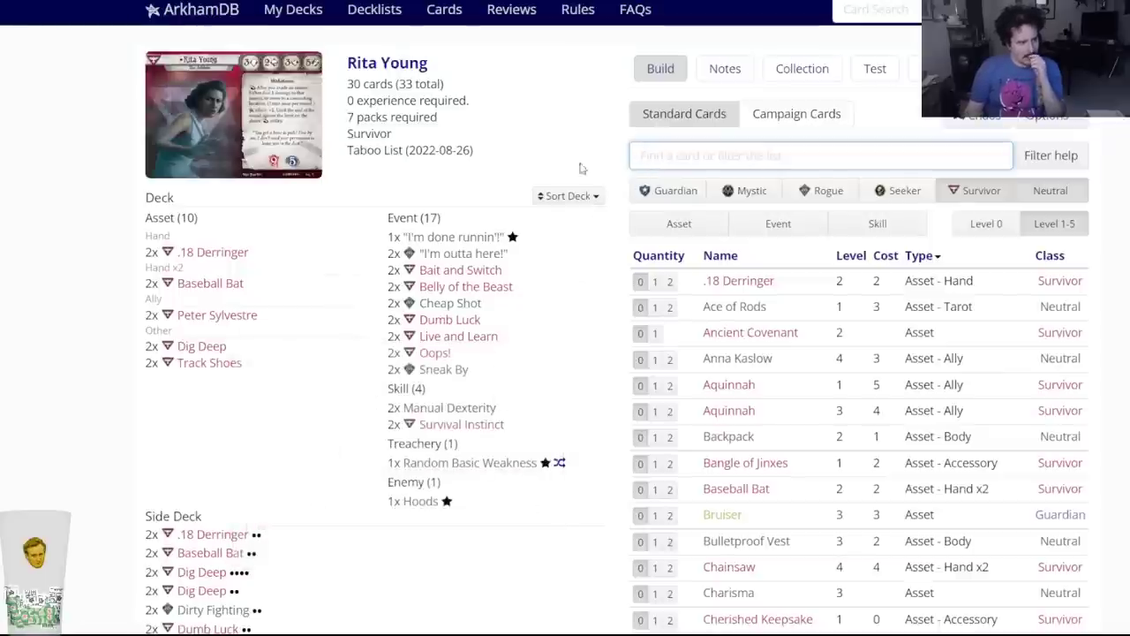
scroll(496, 177, "down", 2)
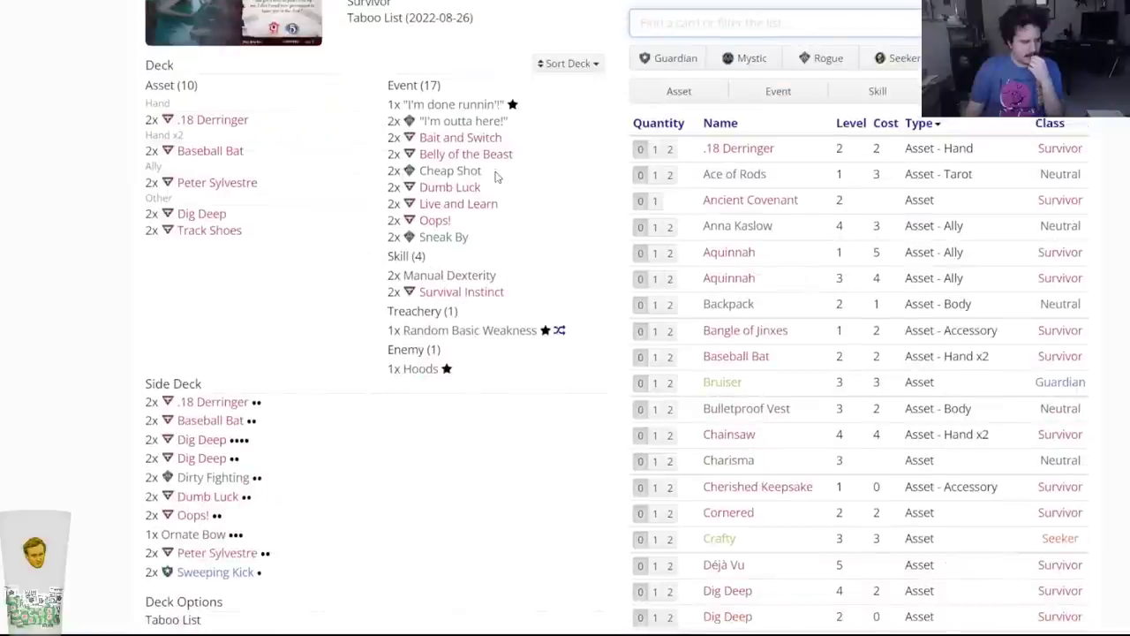
scroll(496, 178, "up", 1)
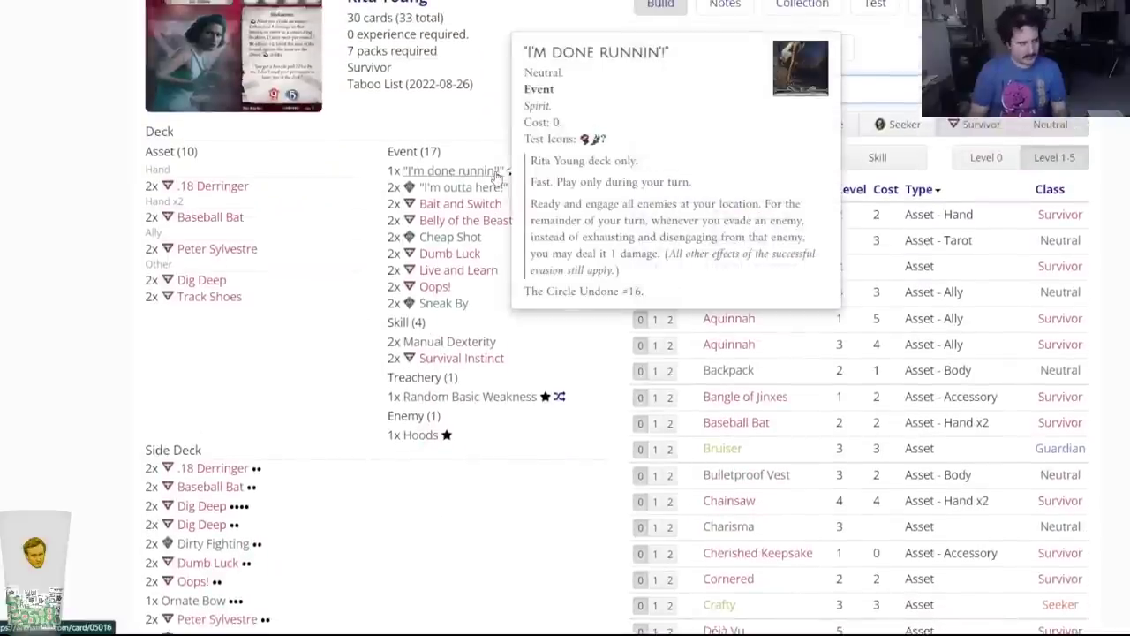
left_click(684, 141)
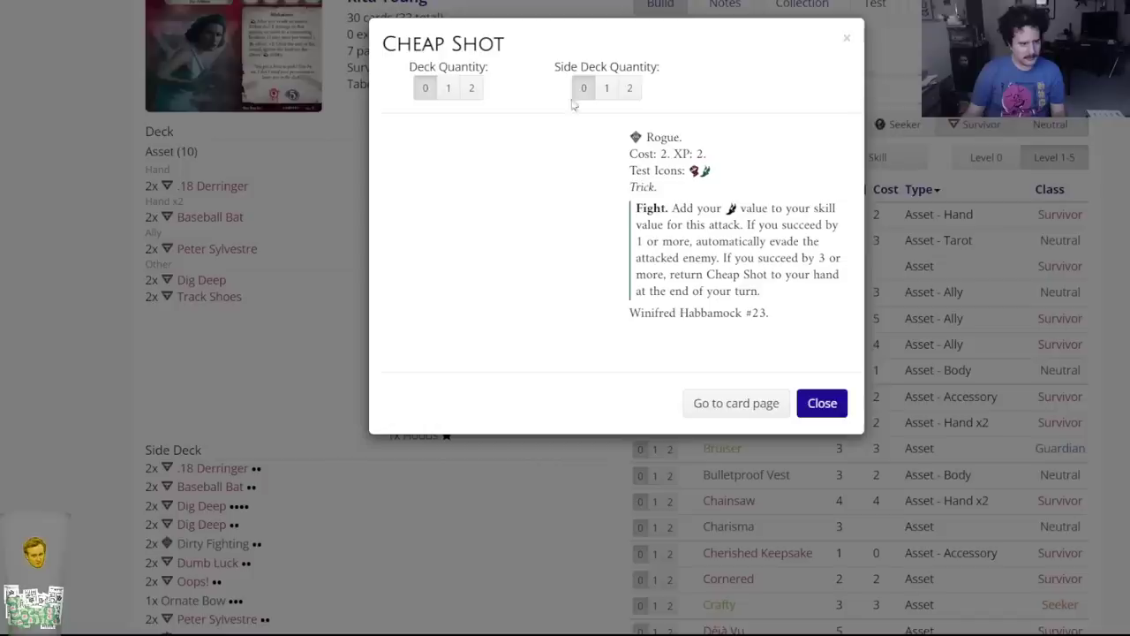
left_click(629, 88)
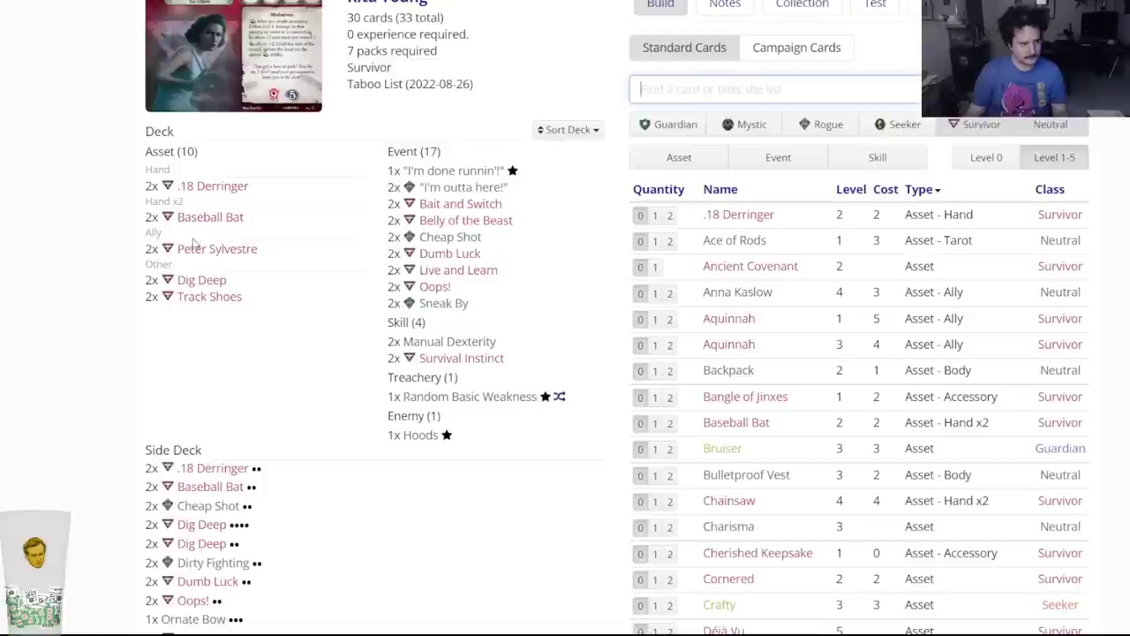
Save the Arkham Gauntlet - Rita Young deck and review its saved main and side deck lists.
scroll(177, 265, "down", 4)
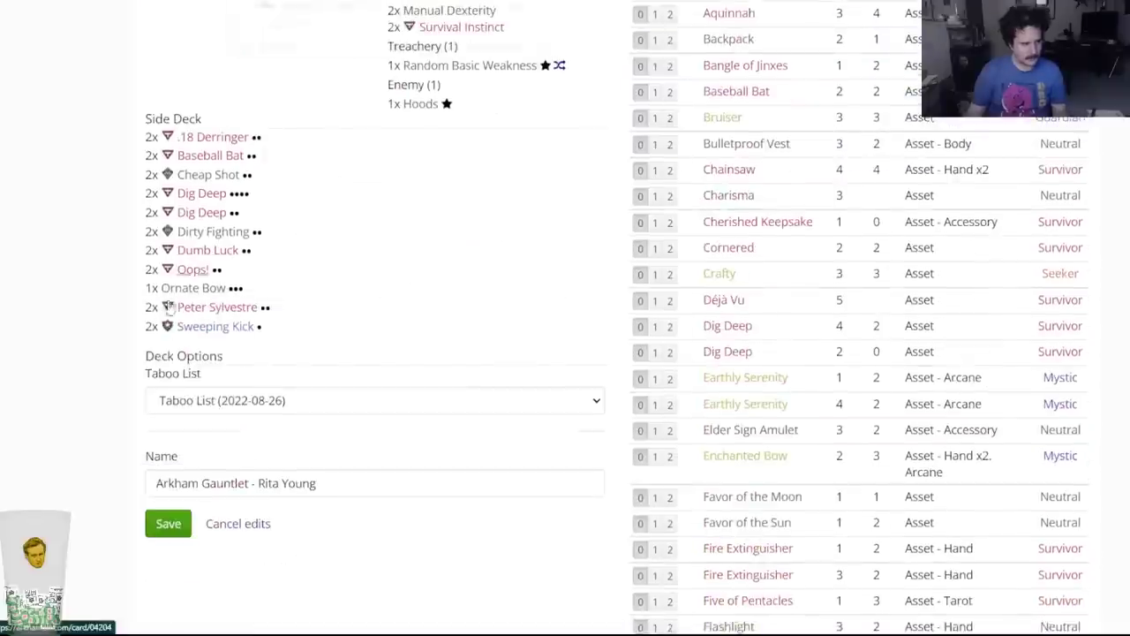
left_click(165, 533)
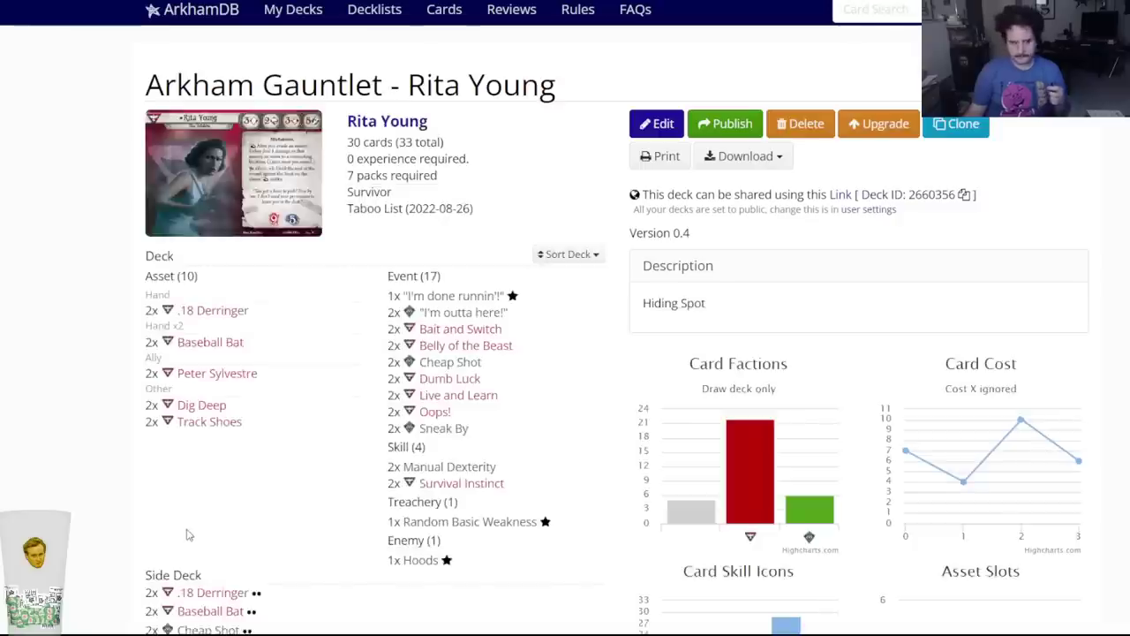
scroll(172, 501, "down", 5)
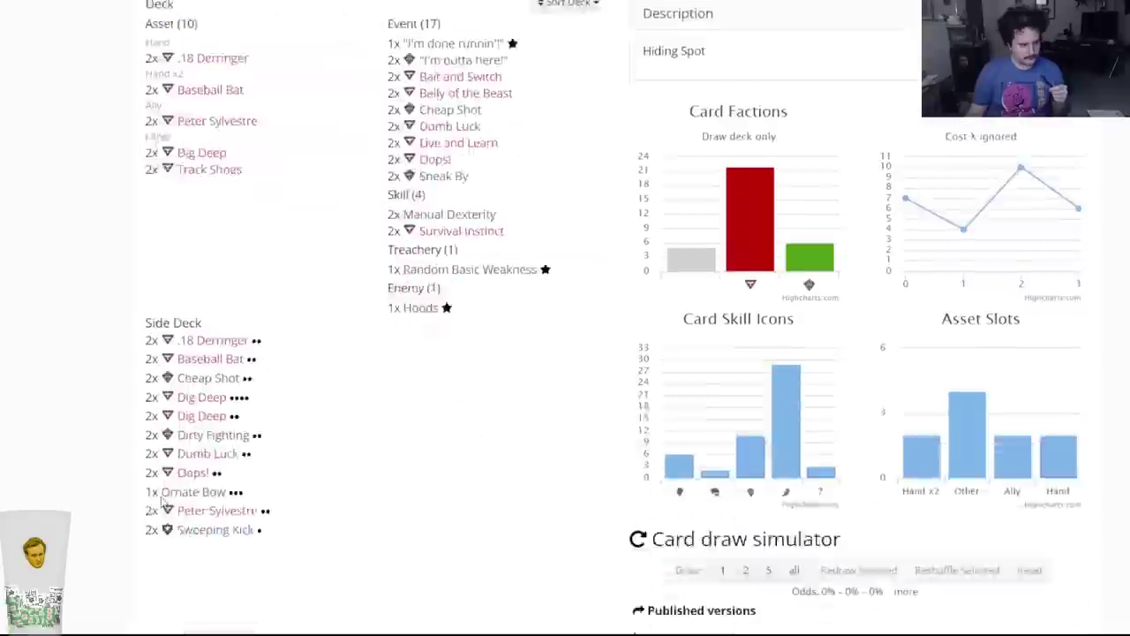
scroll(159, 502, "up", 5)
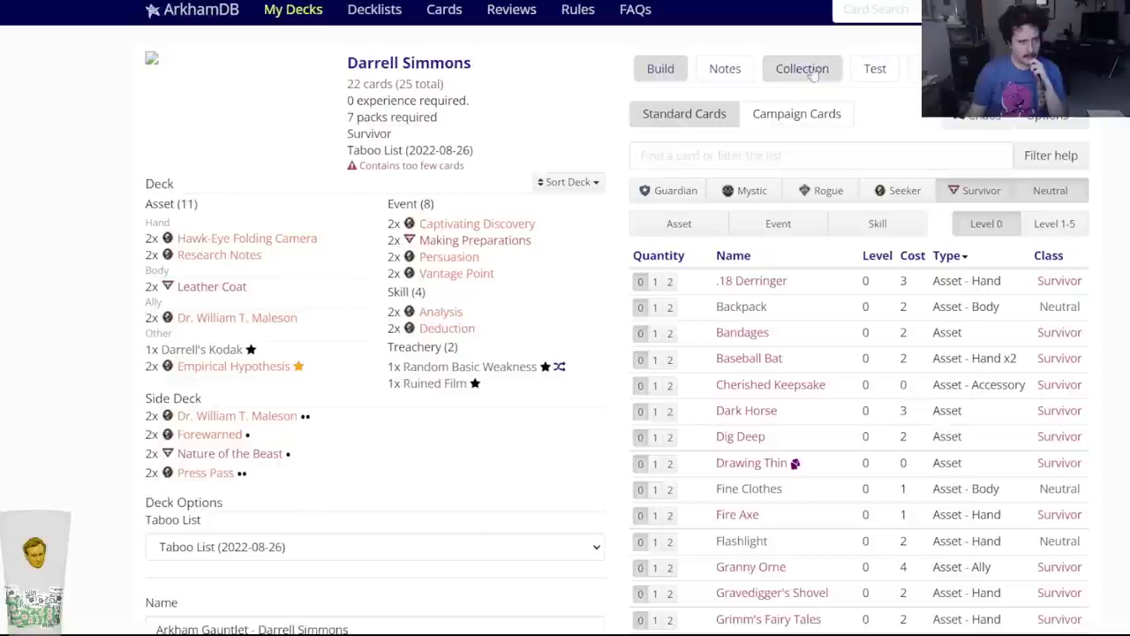
left_click(659, 150)
type("lucky")
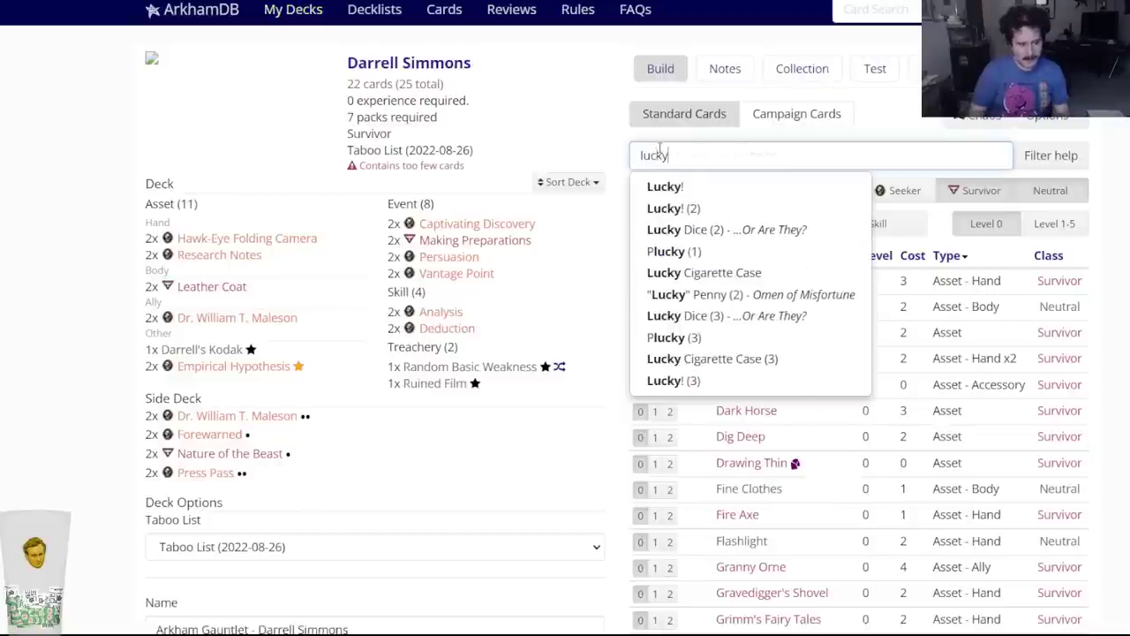
key("Down")
key("Return")
left_click(471, 87)
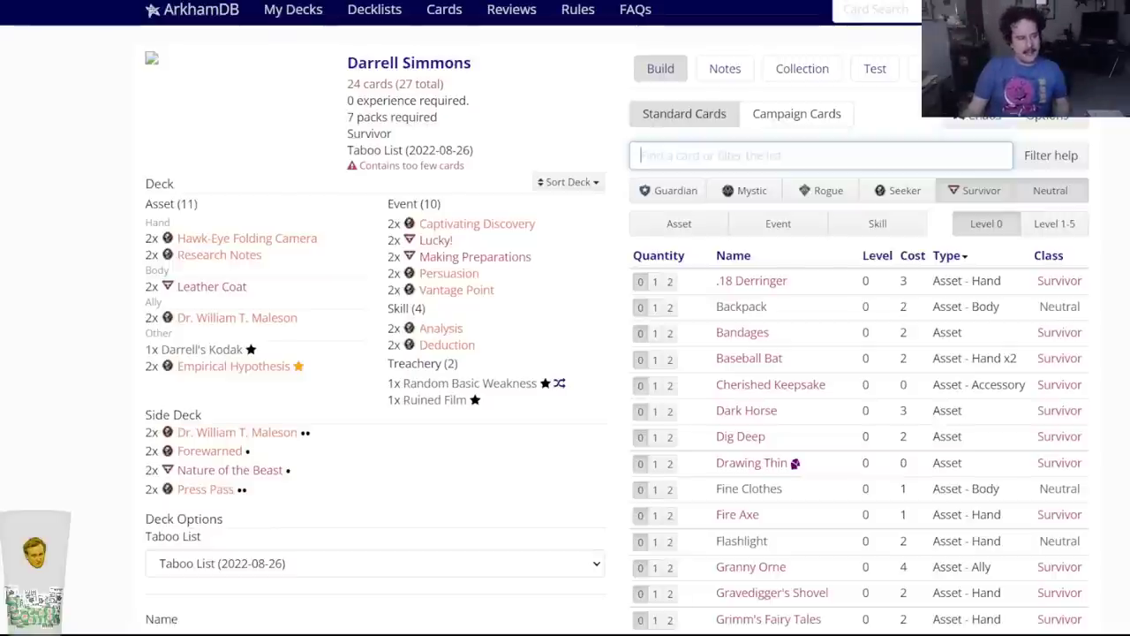
Switch to the Stella Clark deck and search its available cards for Lucky.
mouse_move(238, 256)
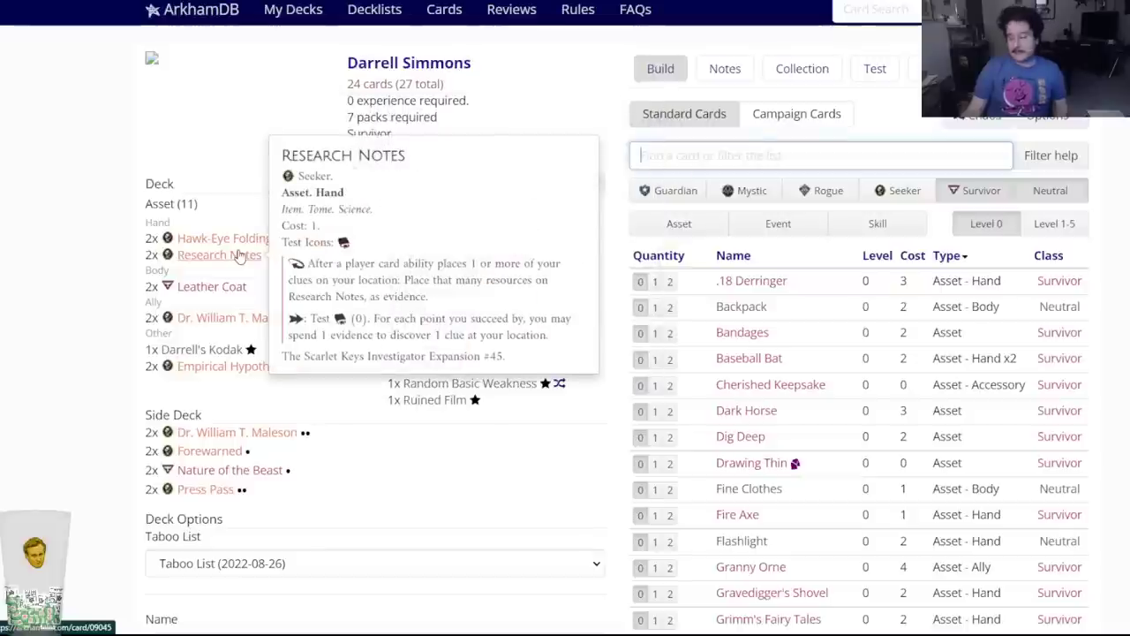
key("ctrl+Tab")
key("ctrl+Tab")
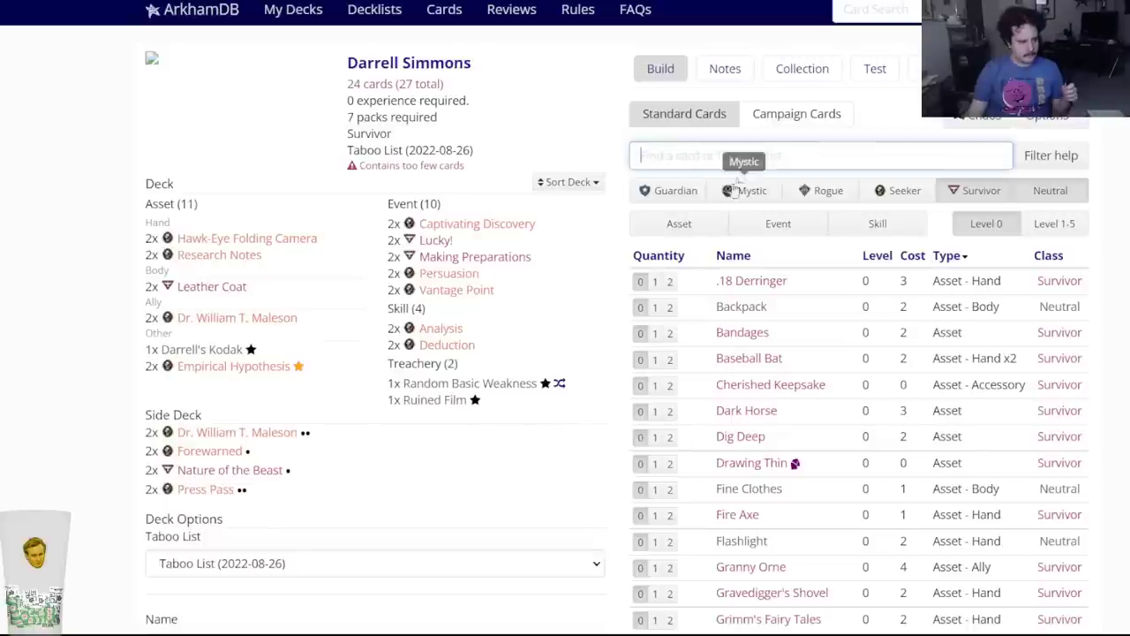
key("ctrl+Tab")
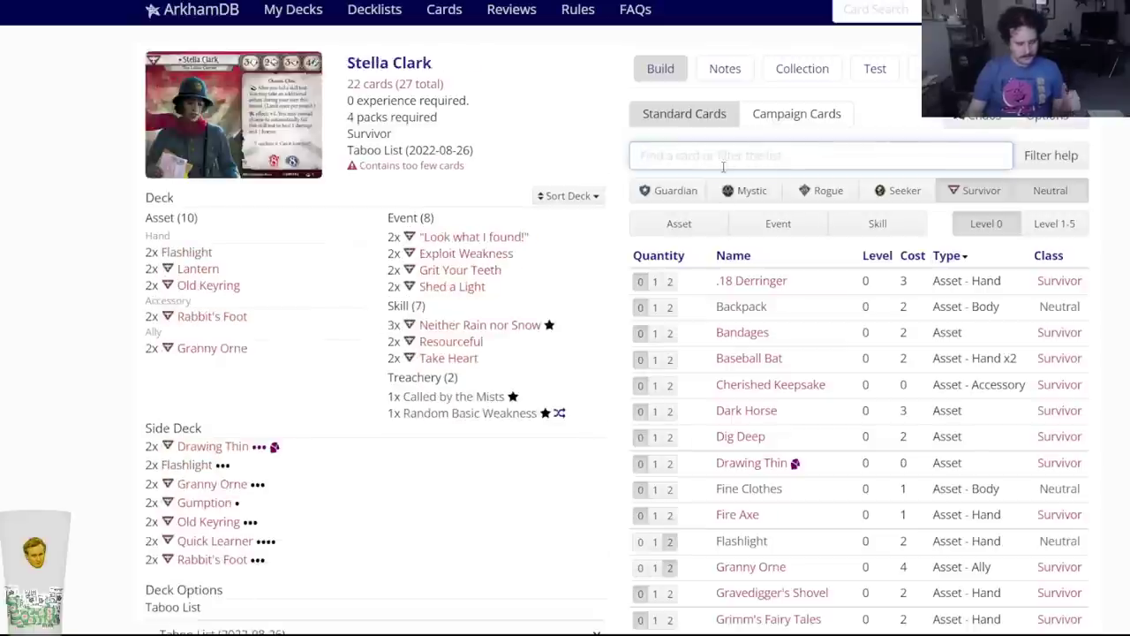
type("lucky")
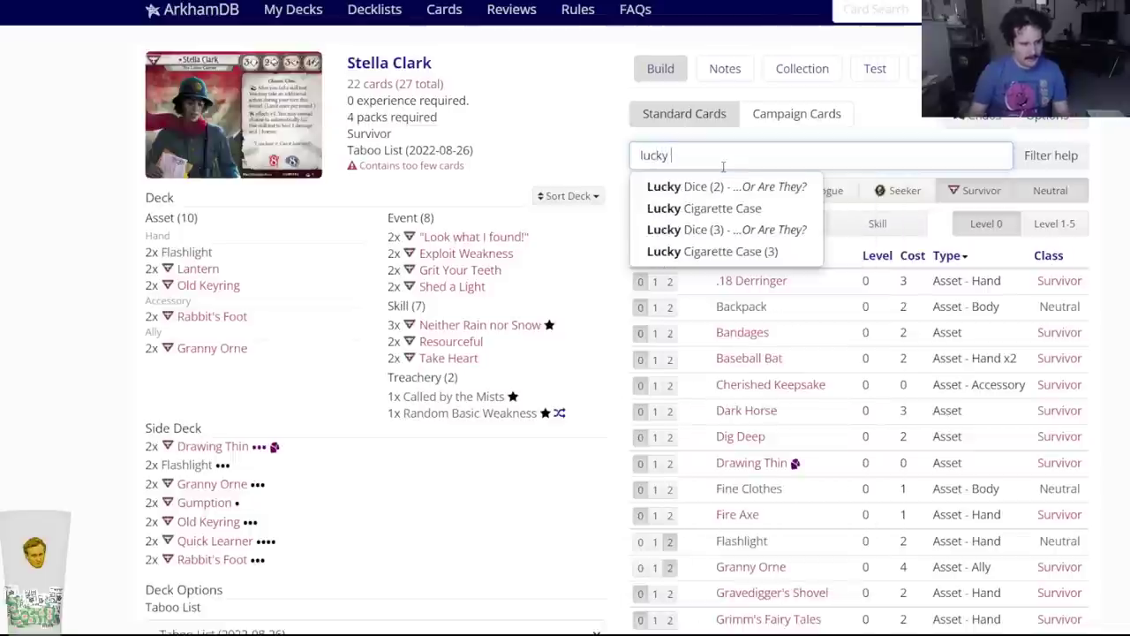
key("ctrl+a")
Check the planning document and add two copies of Live and Learn to the Stella Clark main deck.
key("ctrl+Tab")
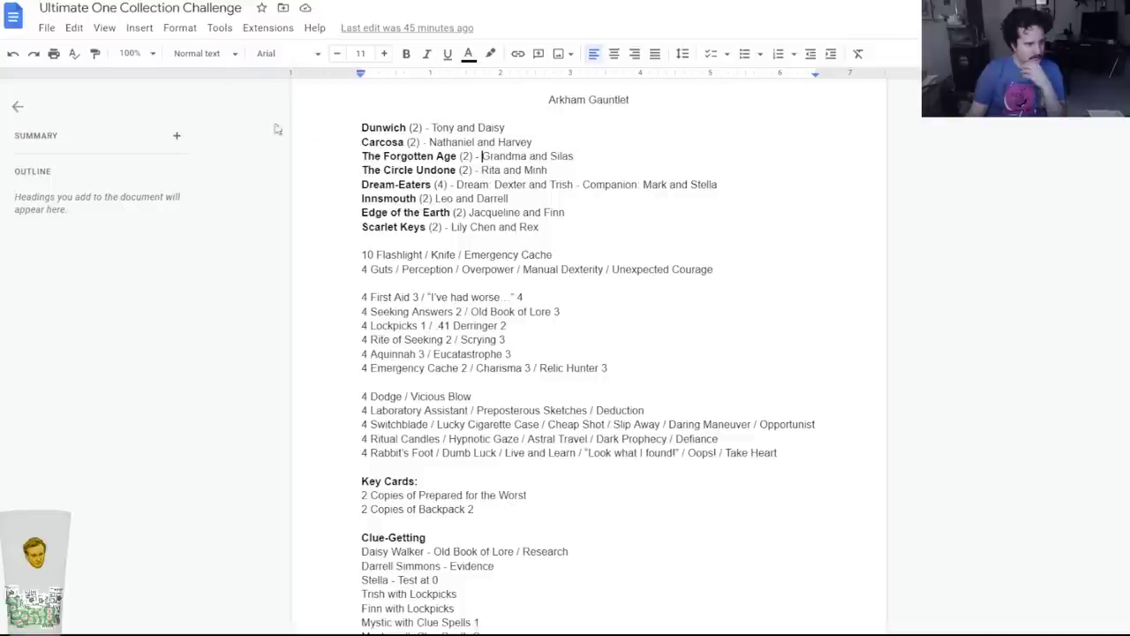
key("ctrl+shift+Tab")
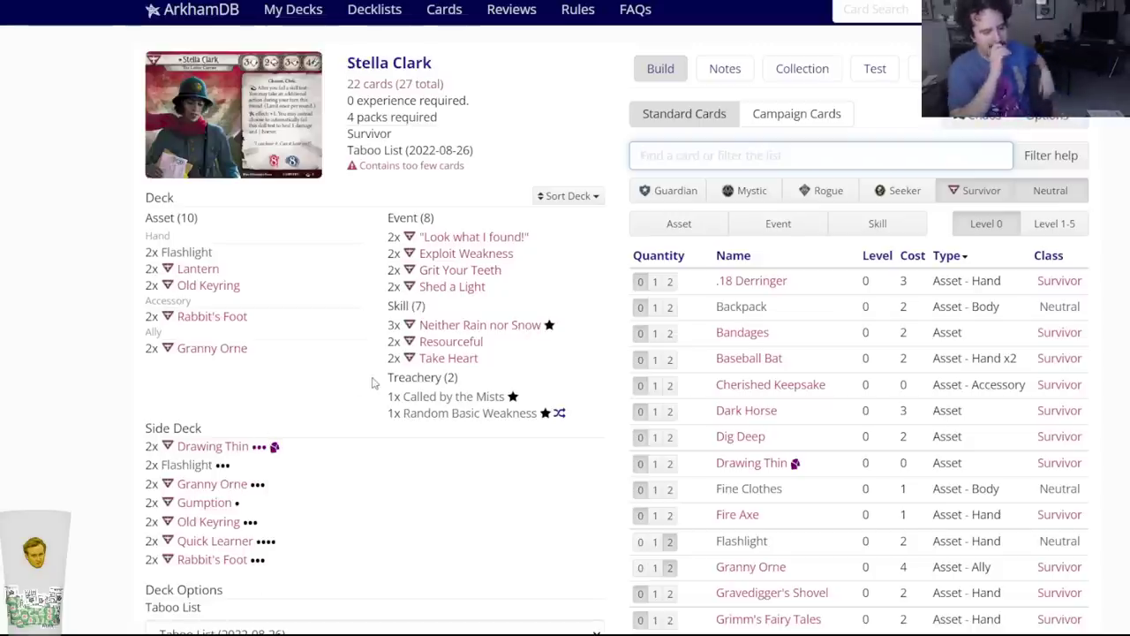
type("live an")
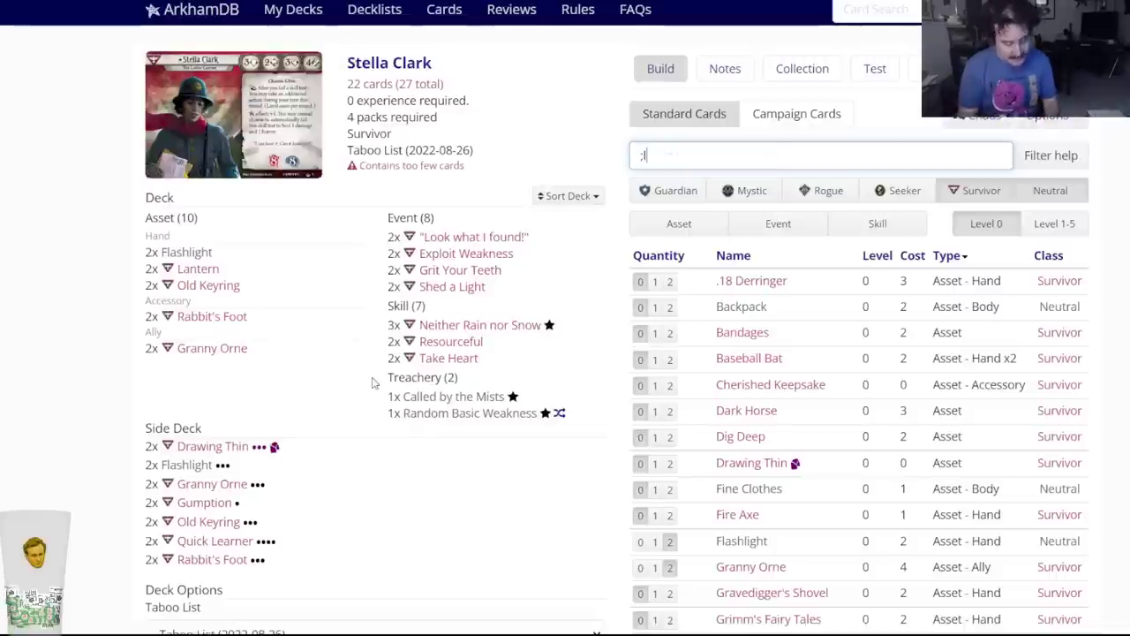
type("d")
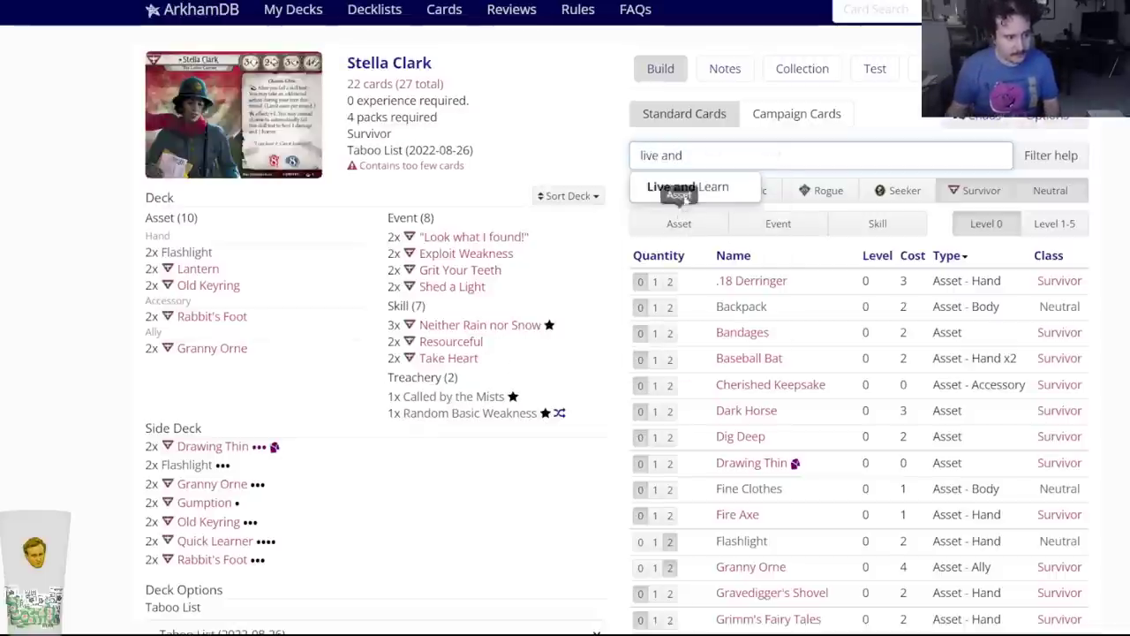
left_click(667, 186)
left_click(472, 92)
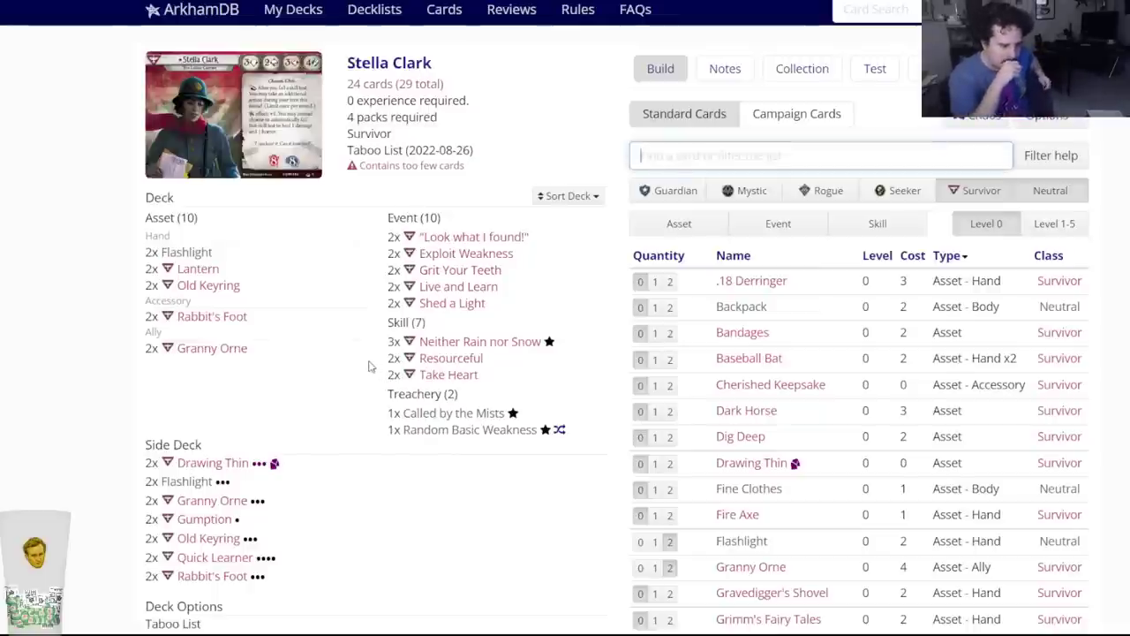
Check the planning document, return to the Darrell Simmons deck and add two copies of Bandages to the main deck.
scroll(624, 394, "down", 3)
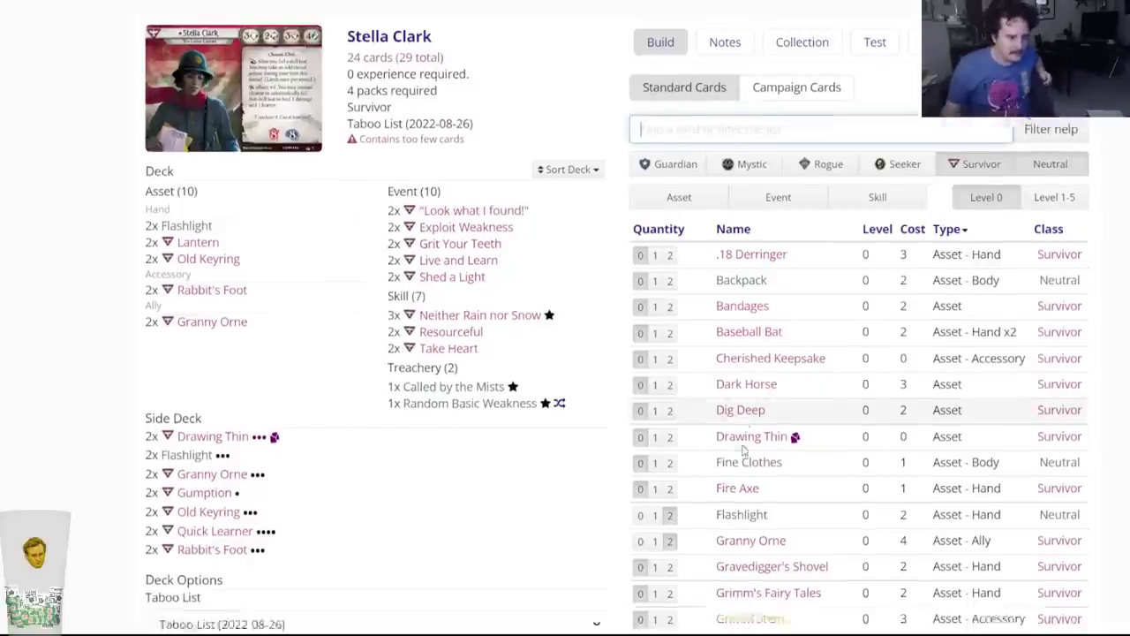
key("ctrl+Tab")
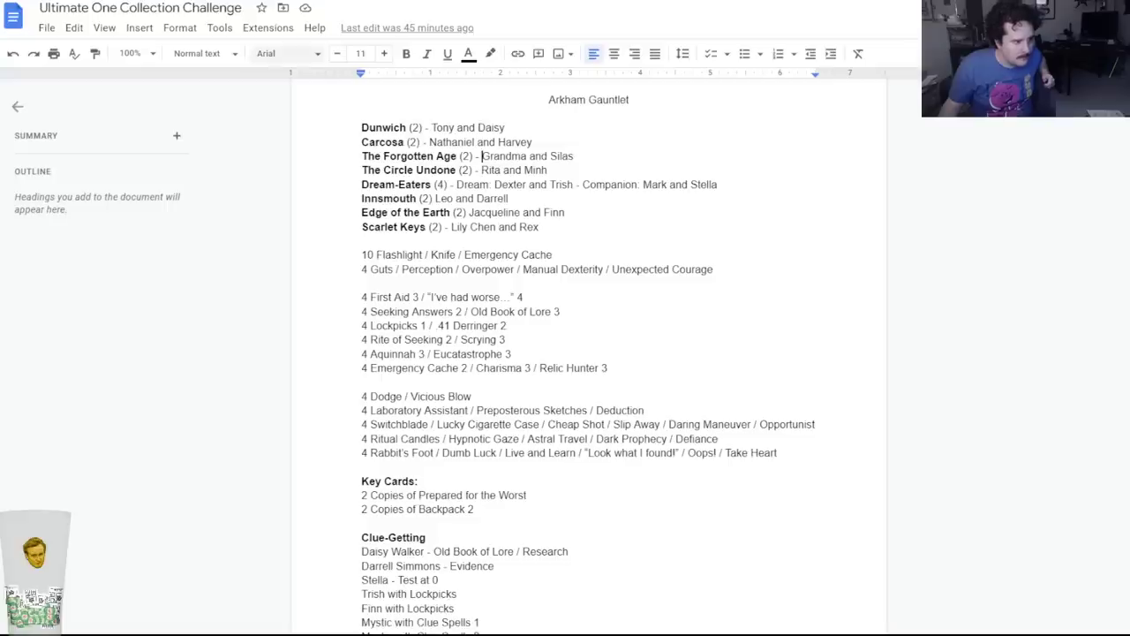
key("ctrl+shift+Tab")
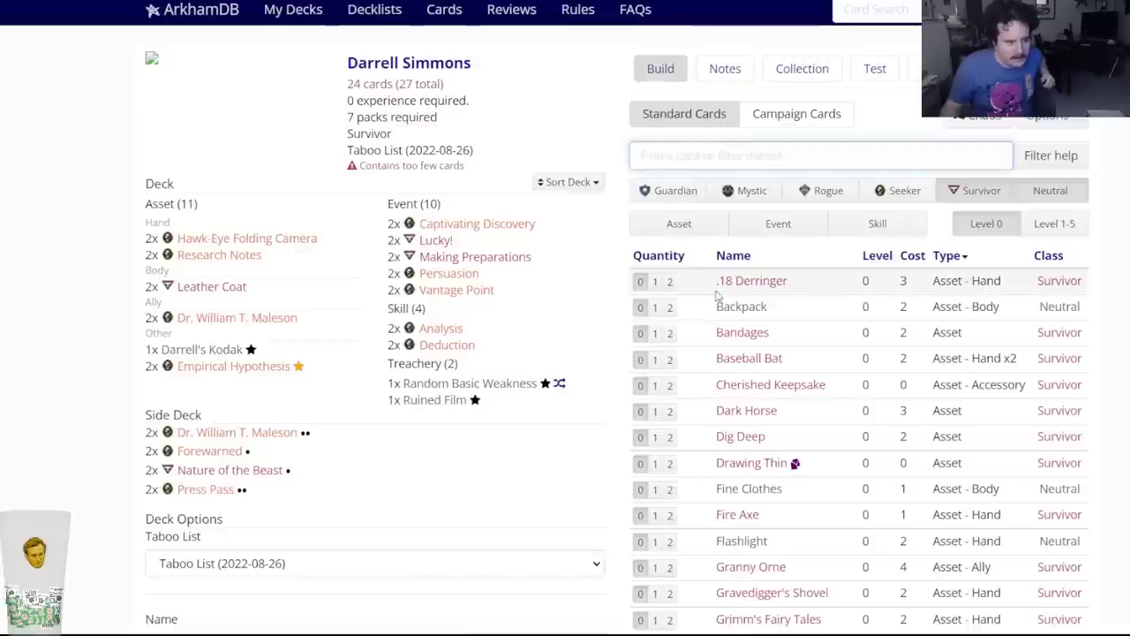
left_click(670, 335)
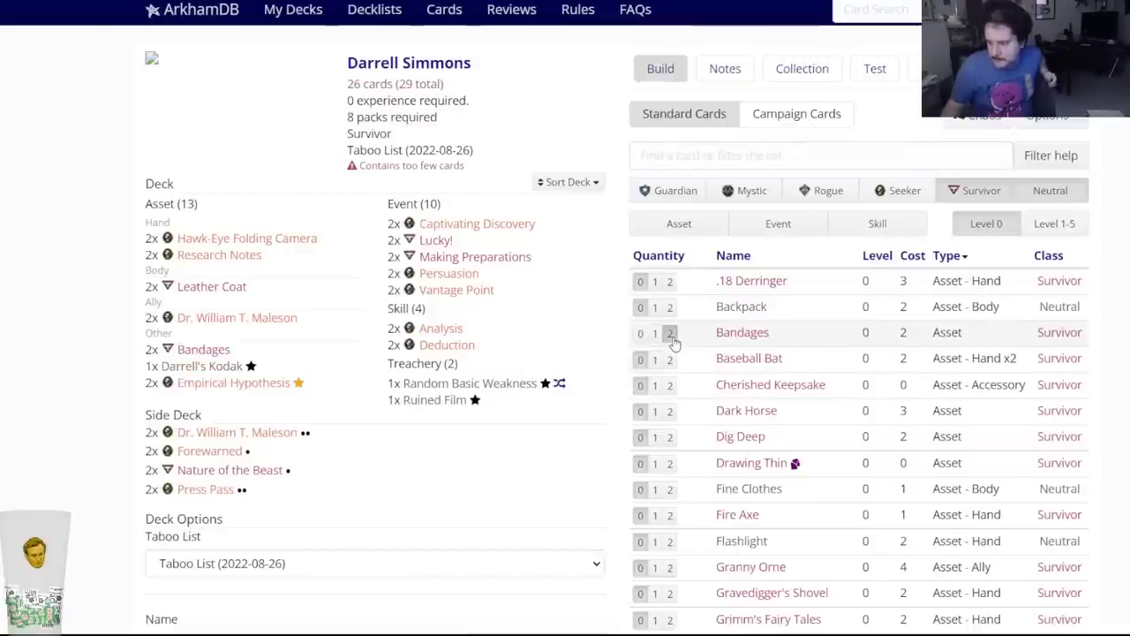
Look through the level 0 cards and add two copies of Makeshift Trap to the Darrell Simmons main deck.
scroll(673, 343, "down", 3)
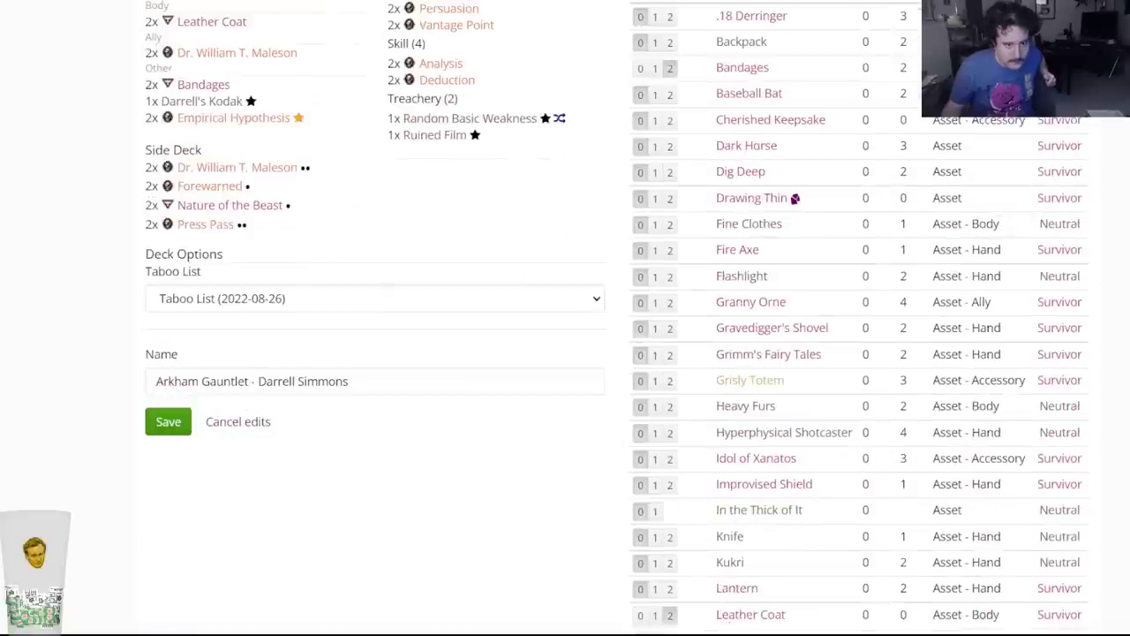
scroll(733, 292, "up", 3)
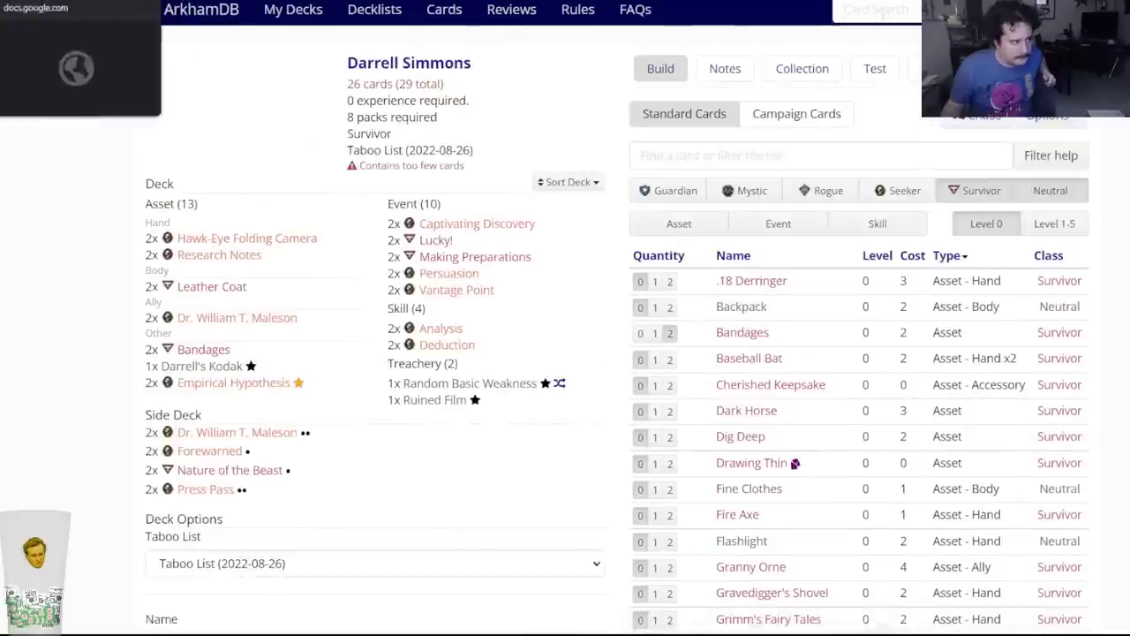
key("ctrl+Tab")
key("ctrl+shift+Tab")
left_click(761, 157)
type("makes")
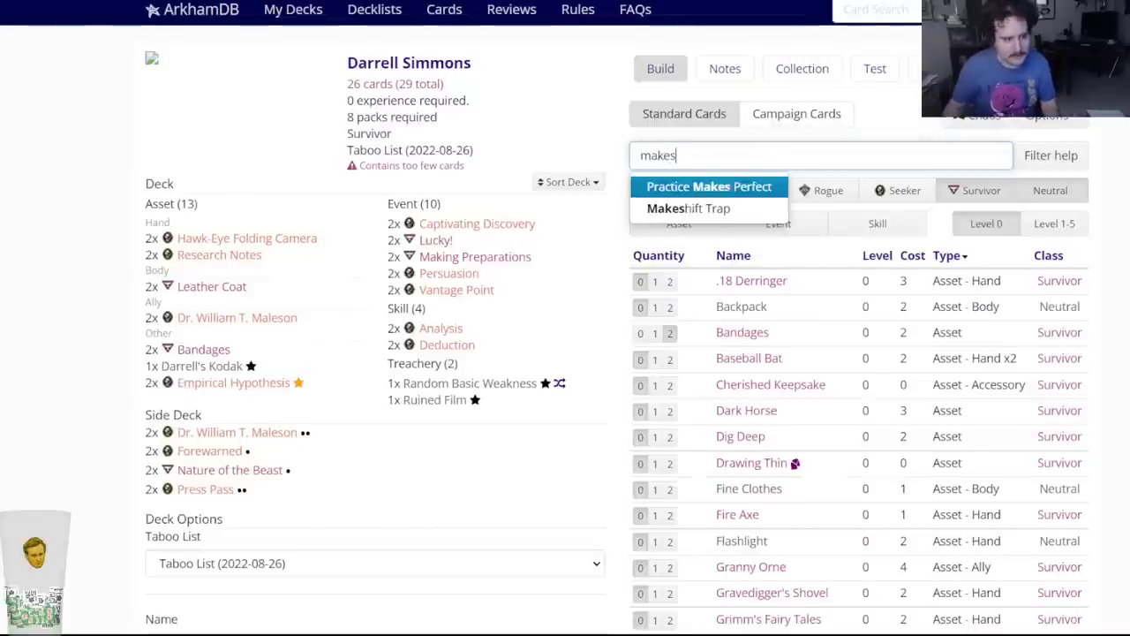
left_click(713, 207)
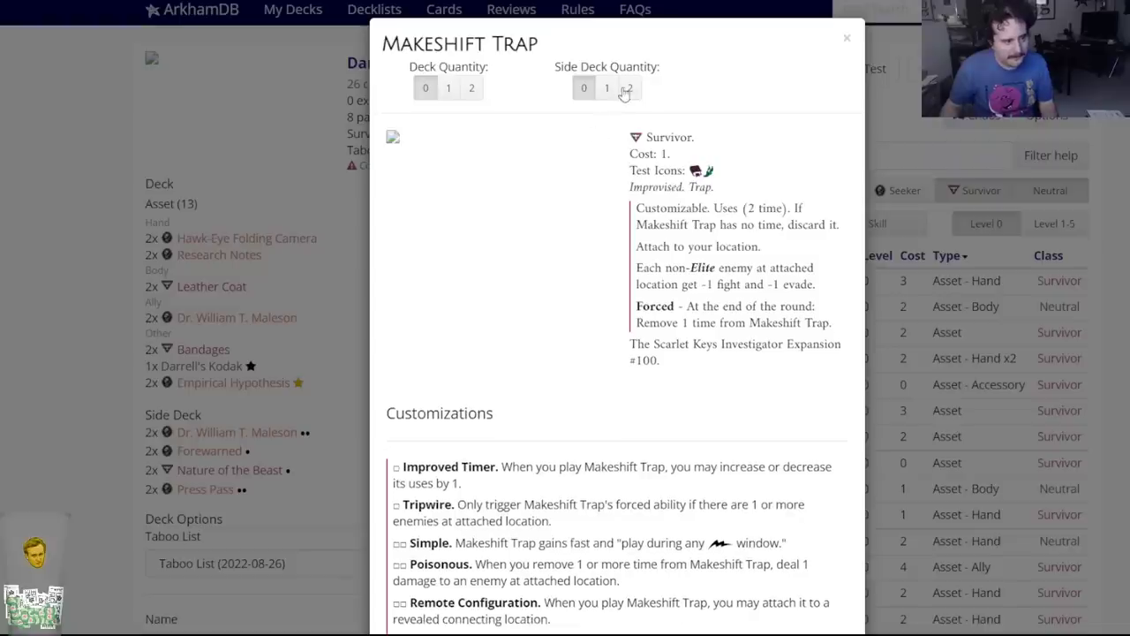
left_click(471, 89)
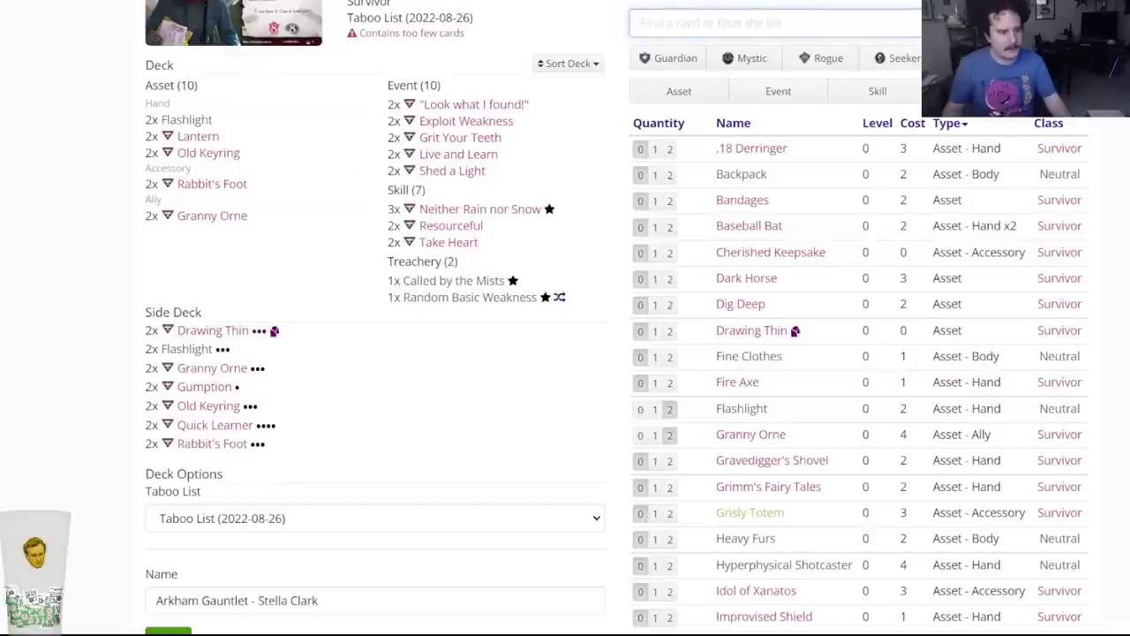
Add two copies of Scrounge for Supplies to the Stella Clark main deck and check the planning document again.
scroll(624, 149, "up", 3)
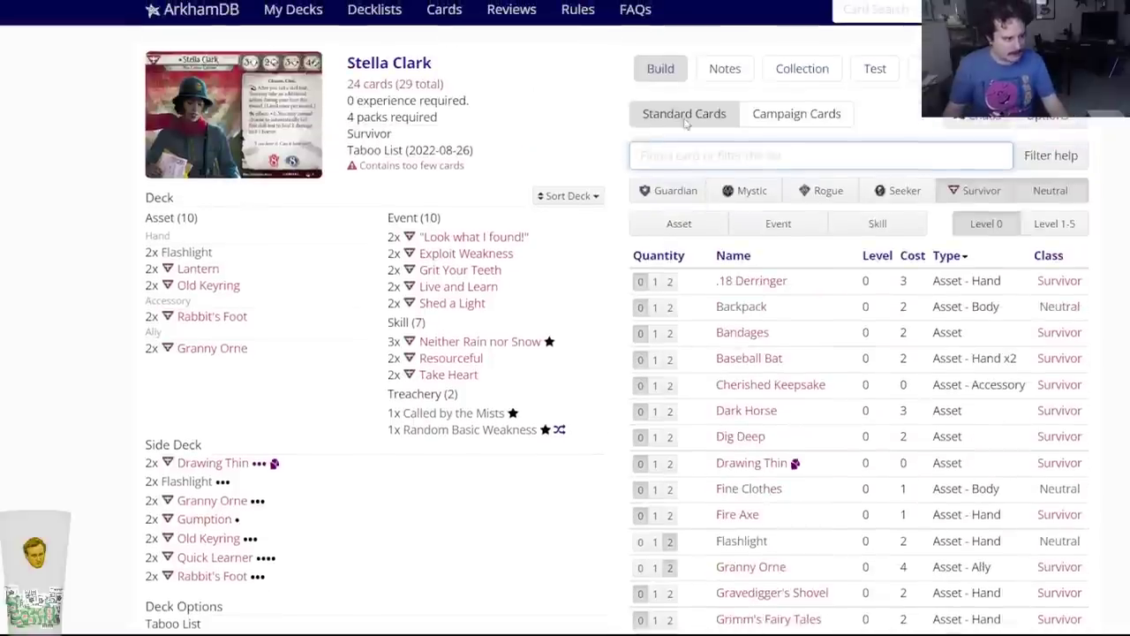
type("s")
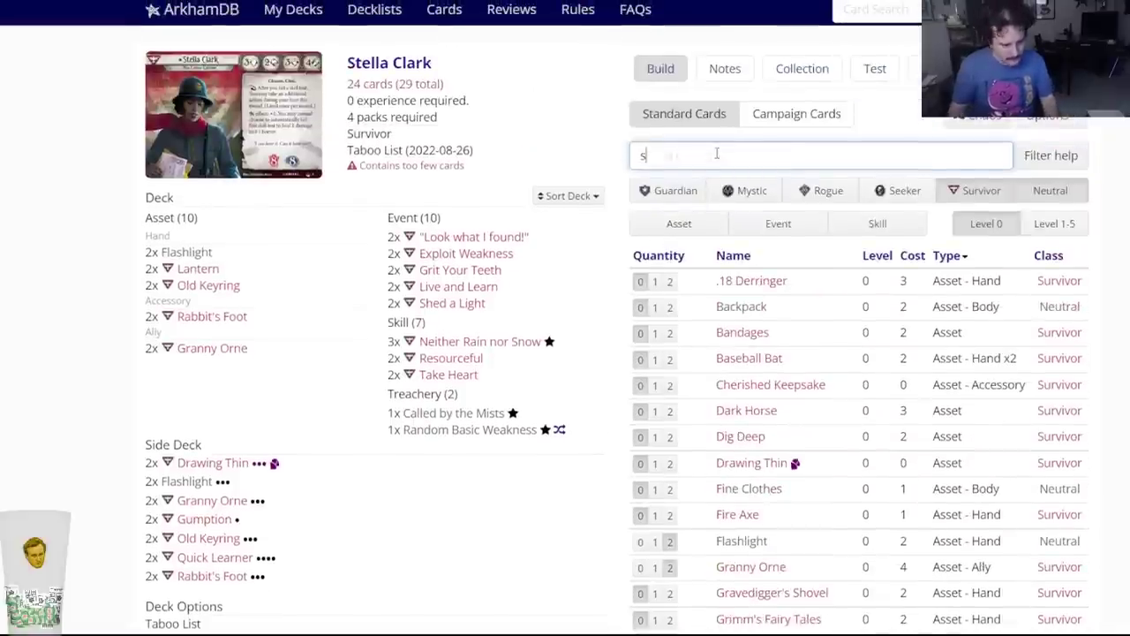
type("croung")
left_click(711, 187)
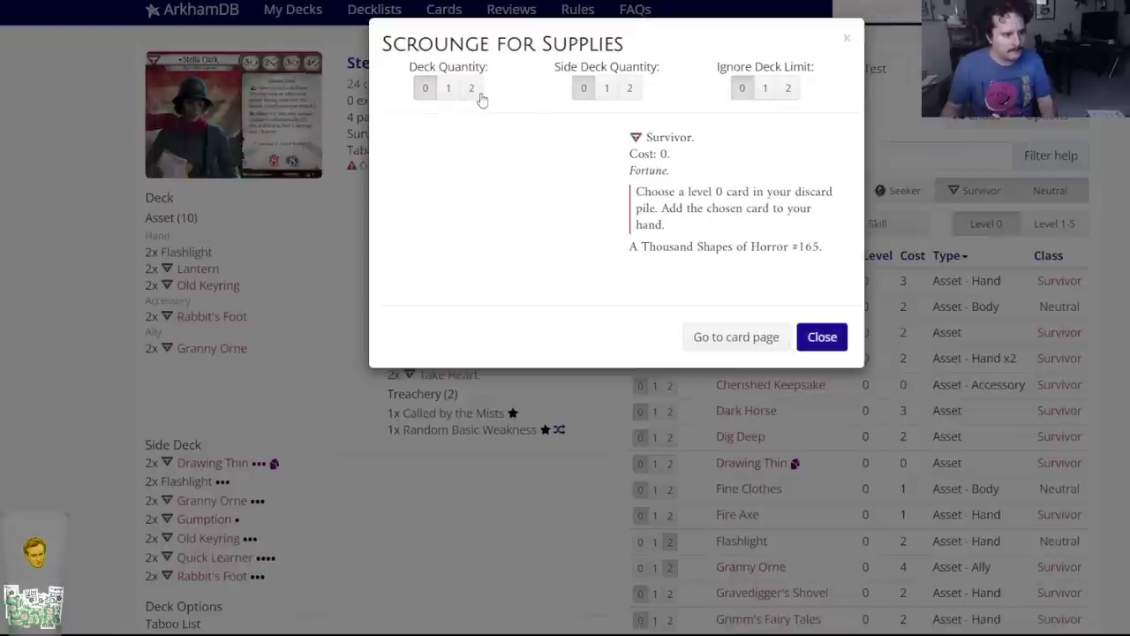
left_click(470, 92)
left_click(720, 156)
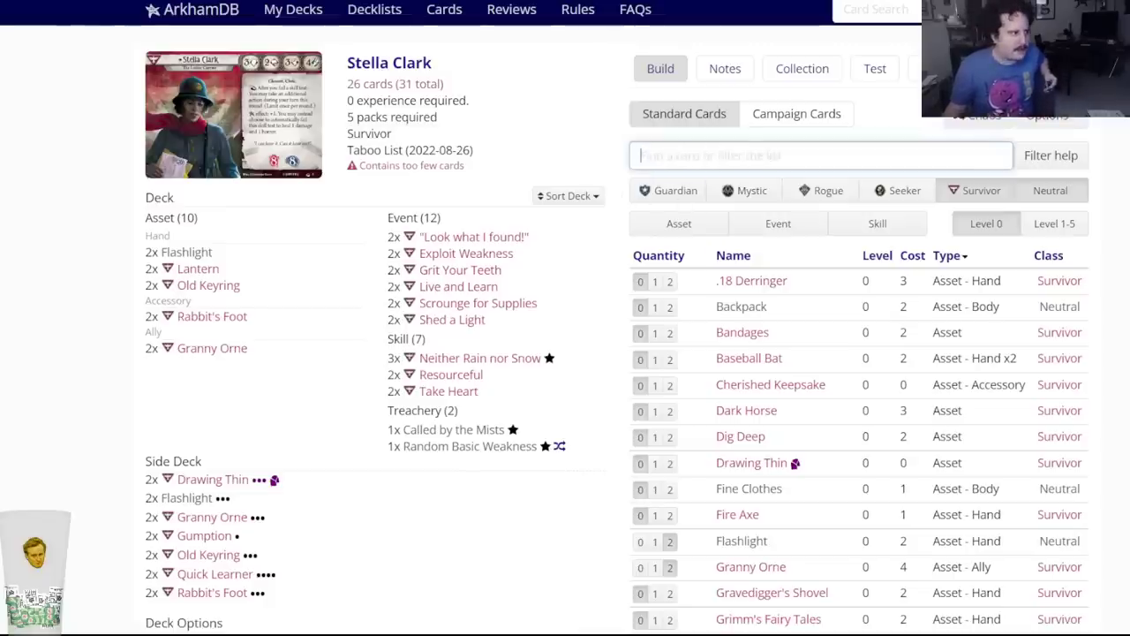
key("alt+Tab")
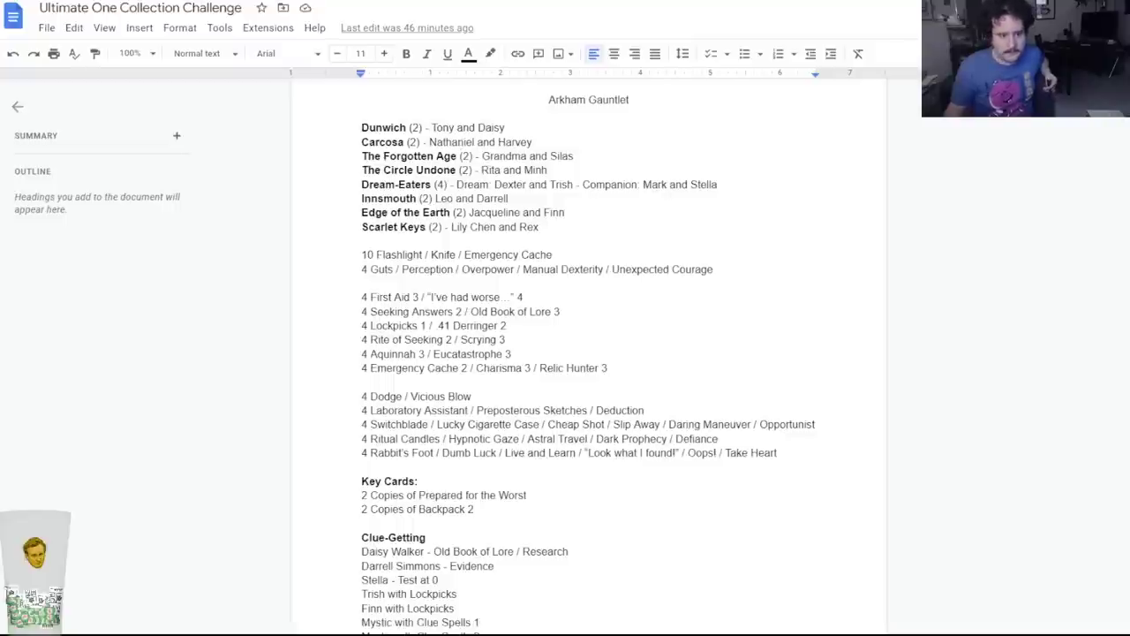
key("alt+Tab")
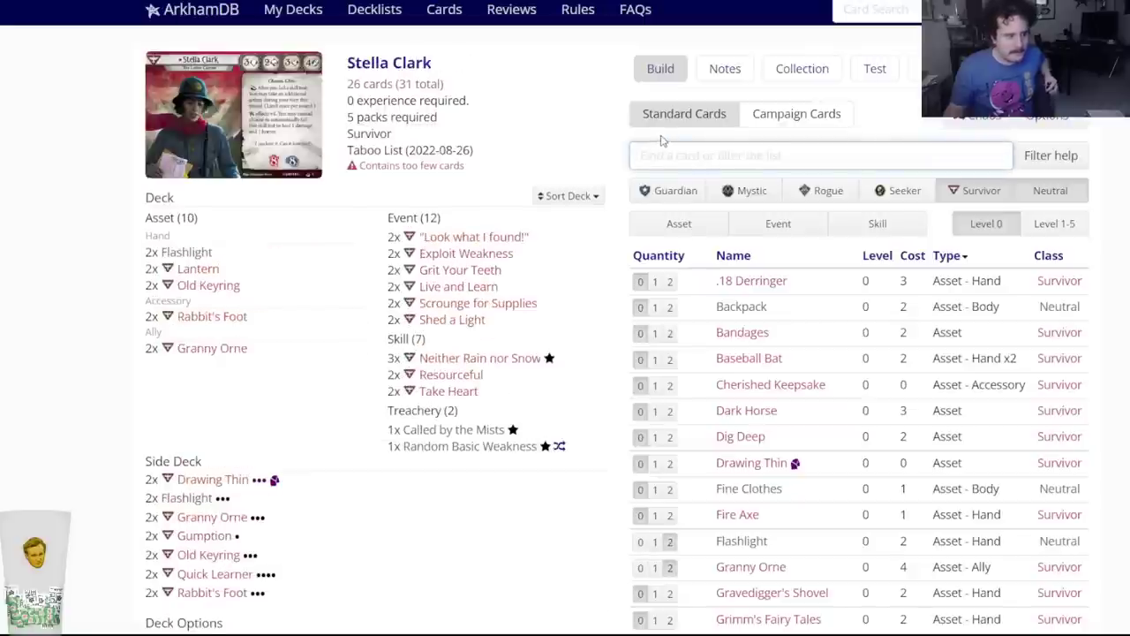
Find Grimm's Fairy Tales and add two copies to the Stella Clark main deck.
type("grimm")
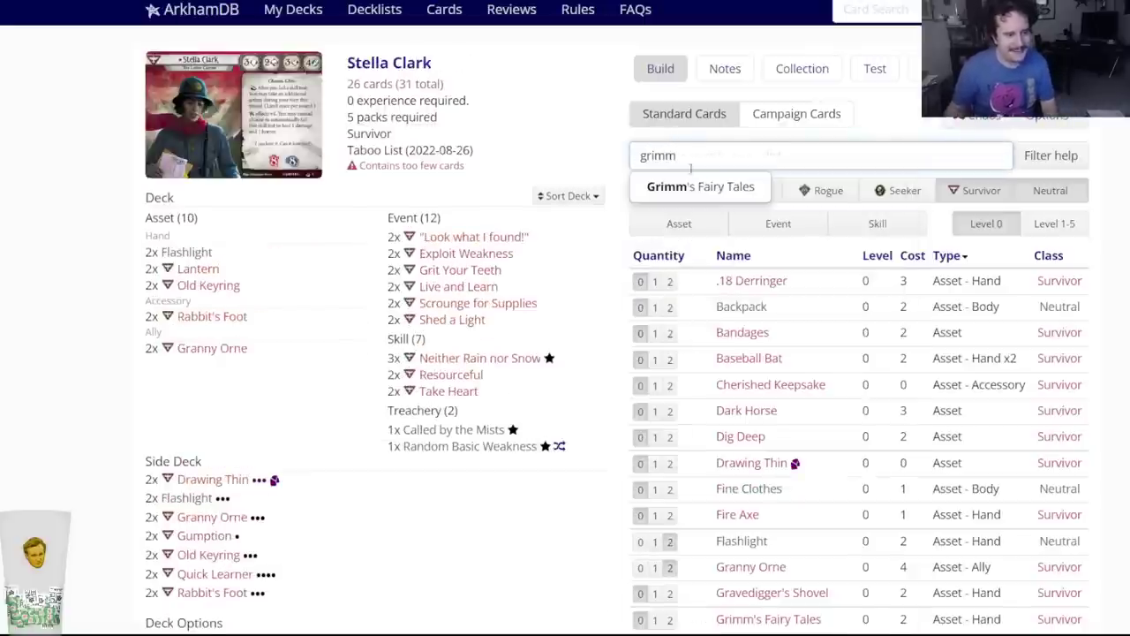
key("Return")
left_click(474, 92)
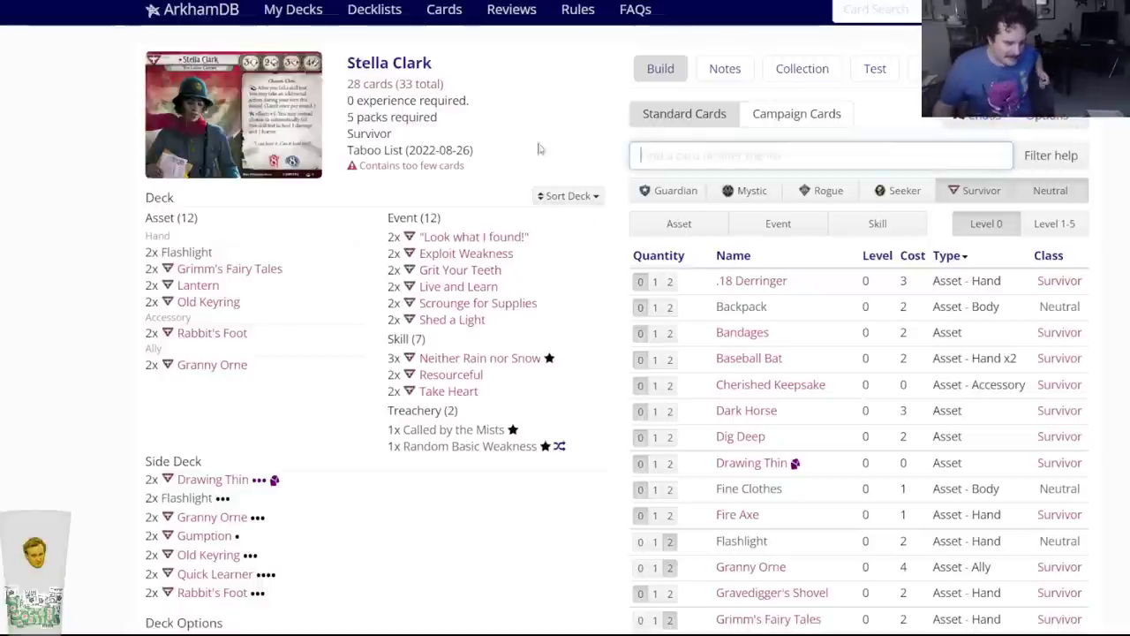
Look through the level 0 assets and events and add two copies of End of the Road to the Stella Clark main deck.
scroll(700, 349, "down", 4)
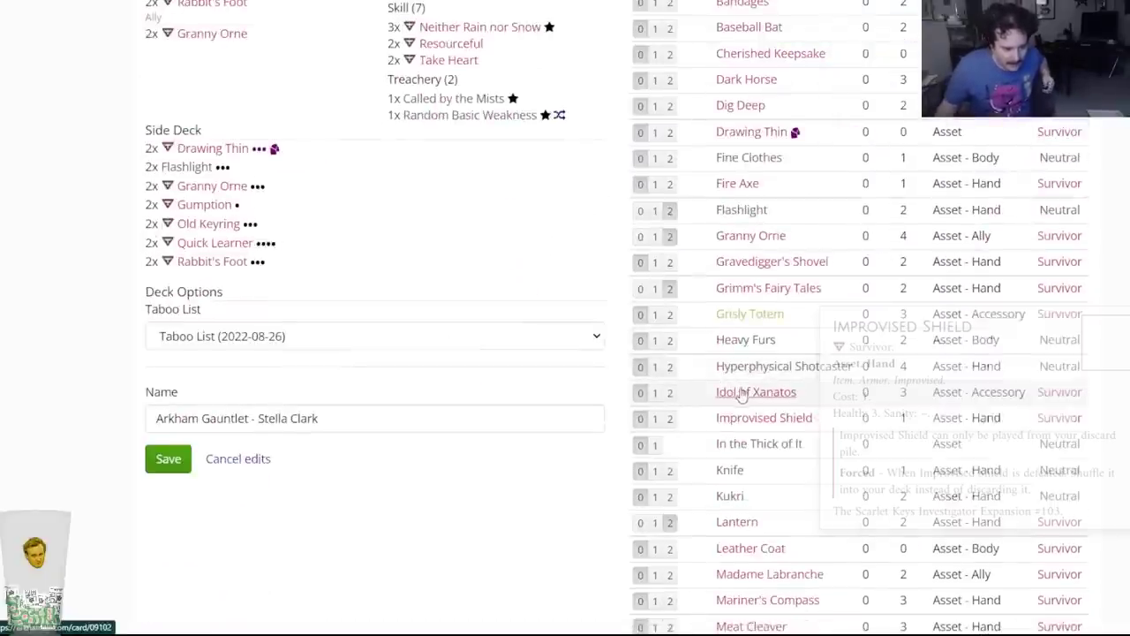
scroll(487, 394, "up", 2)
scroll(491, 402, "down", 4)
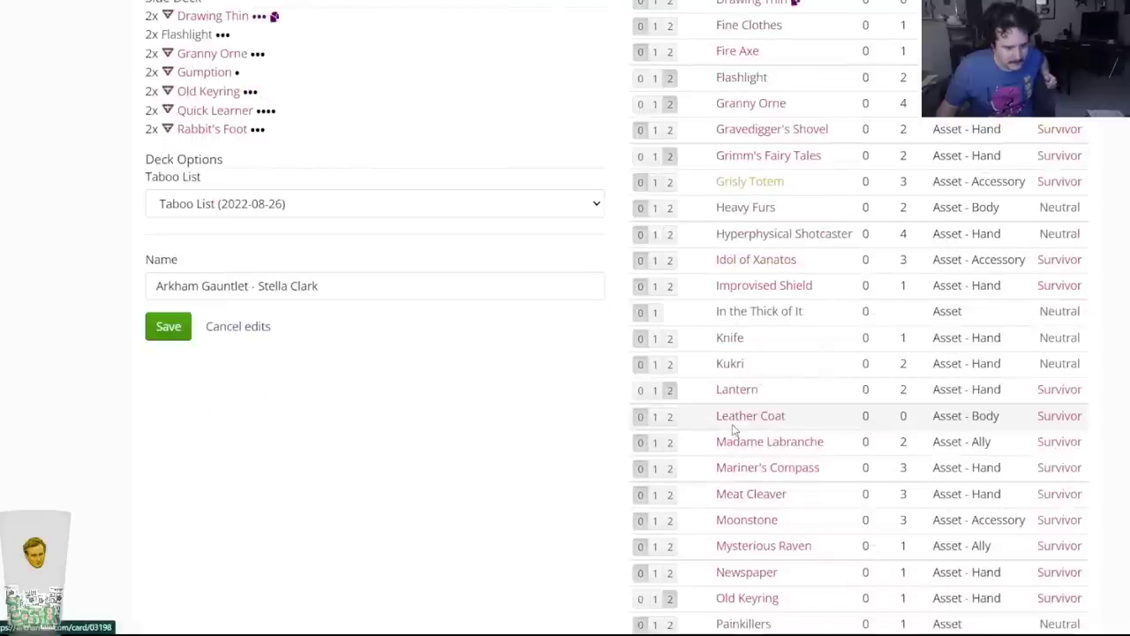
scroll(455, 529, "down", 2)
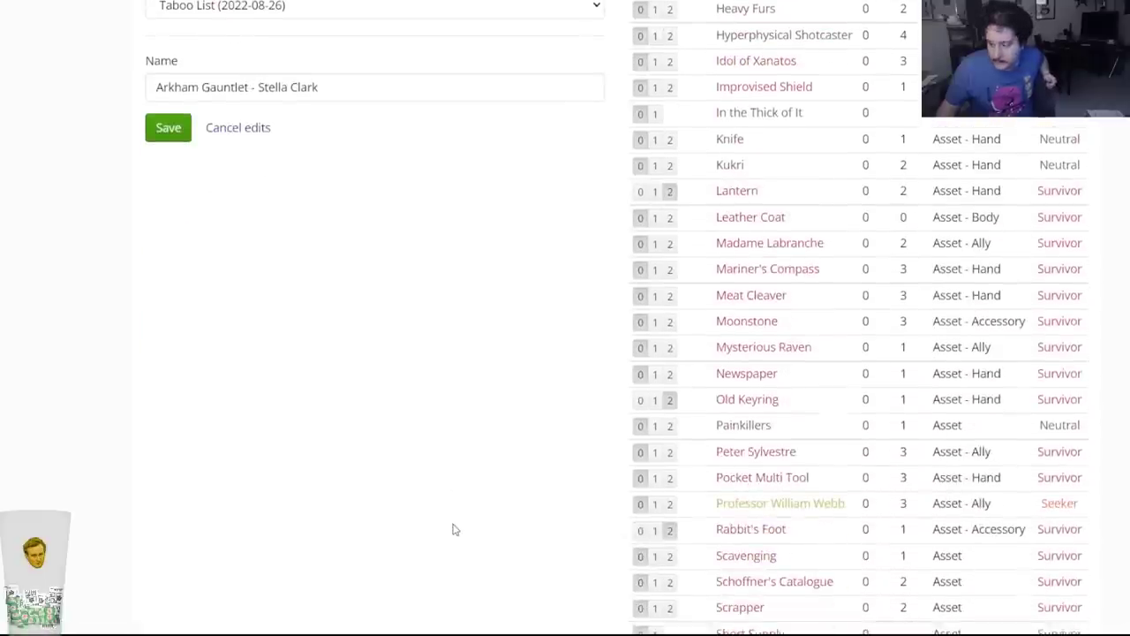
scroll(452, 528, "down", 2)
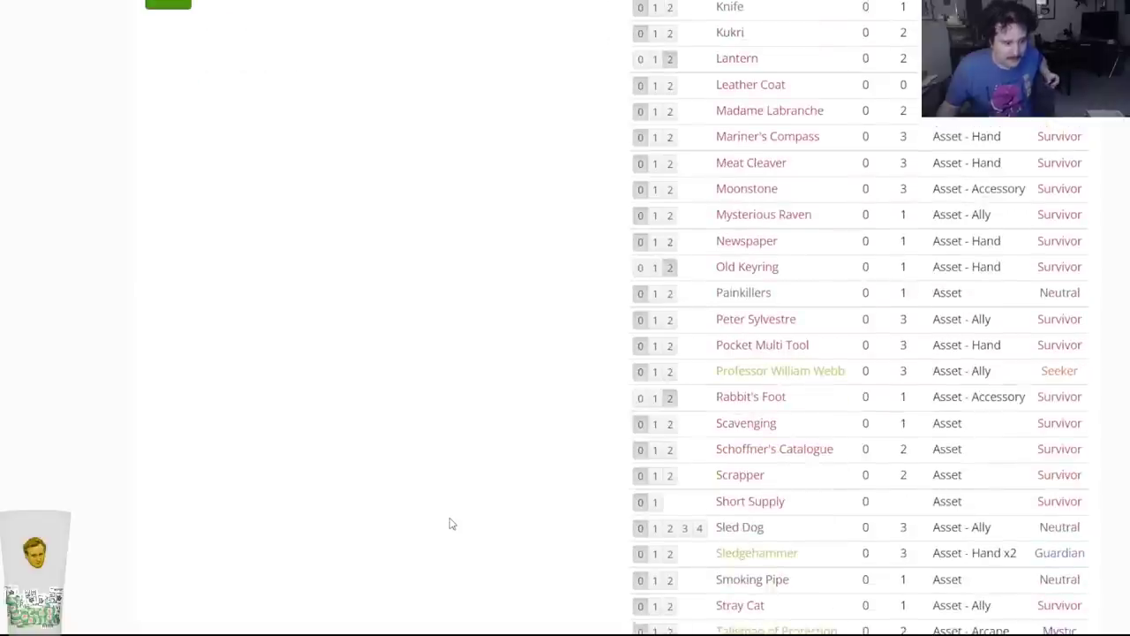
scroll(457, 507, "down", 2)
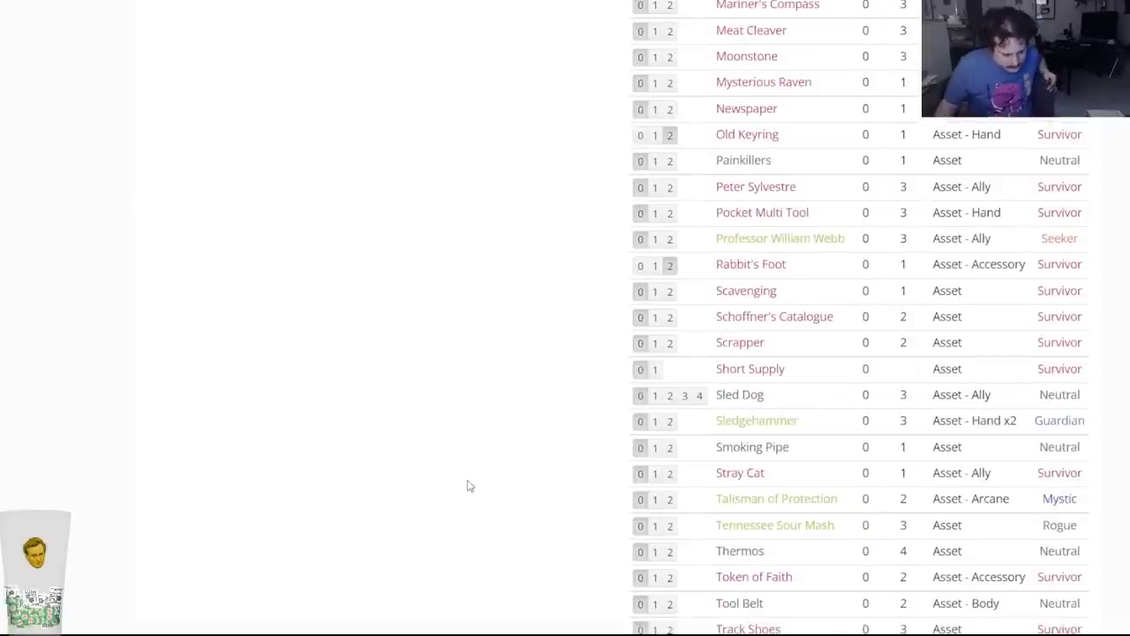
scroll(535, 450, "down", 3)
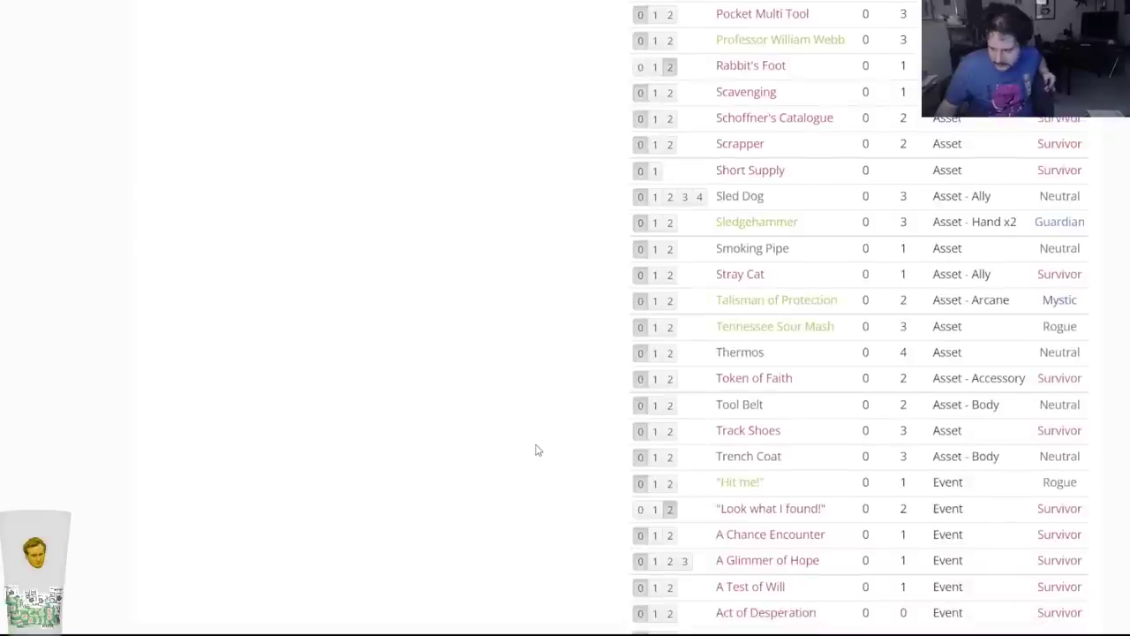
scroll(353, 470, "up", 15)
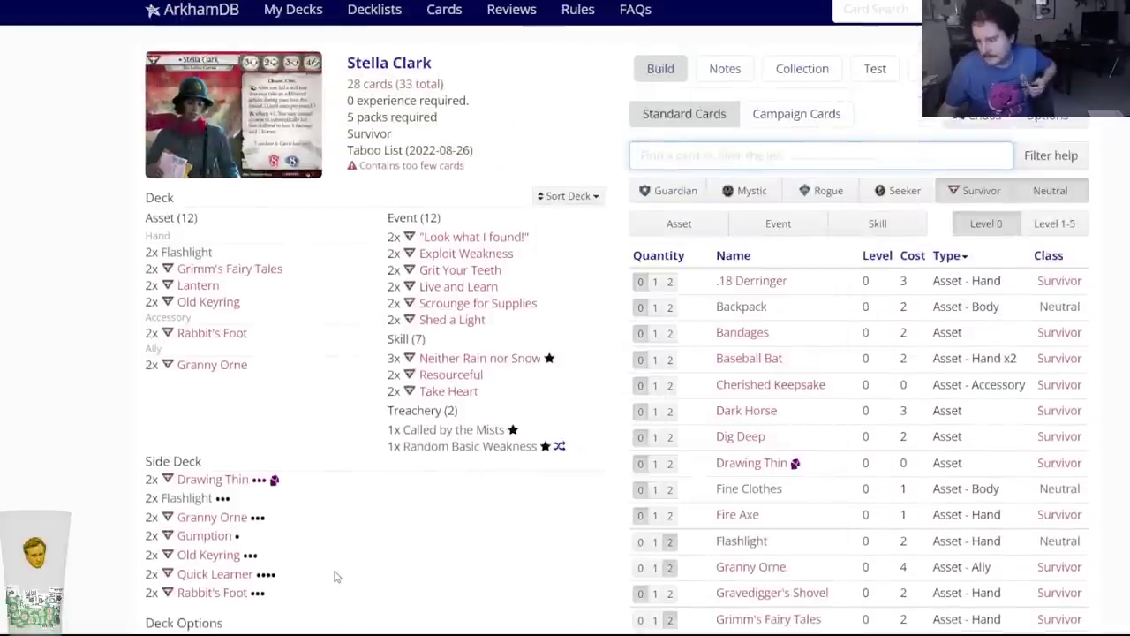
scroll(376, 527, "down", 10)
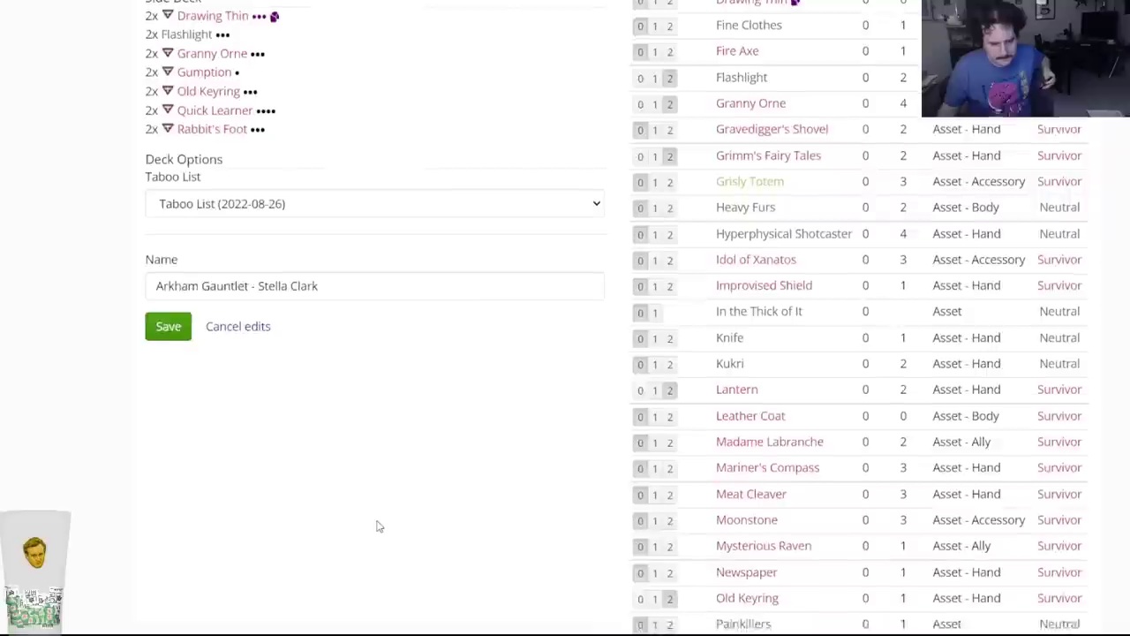
scroll(375, 528, "down", 2)
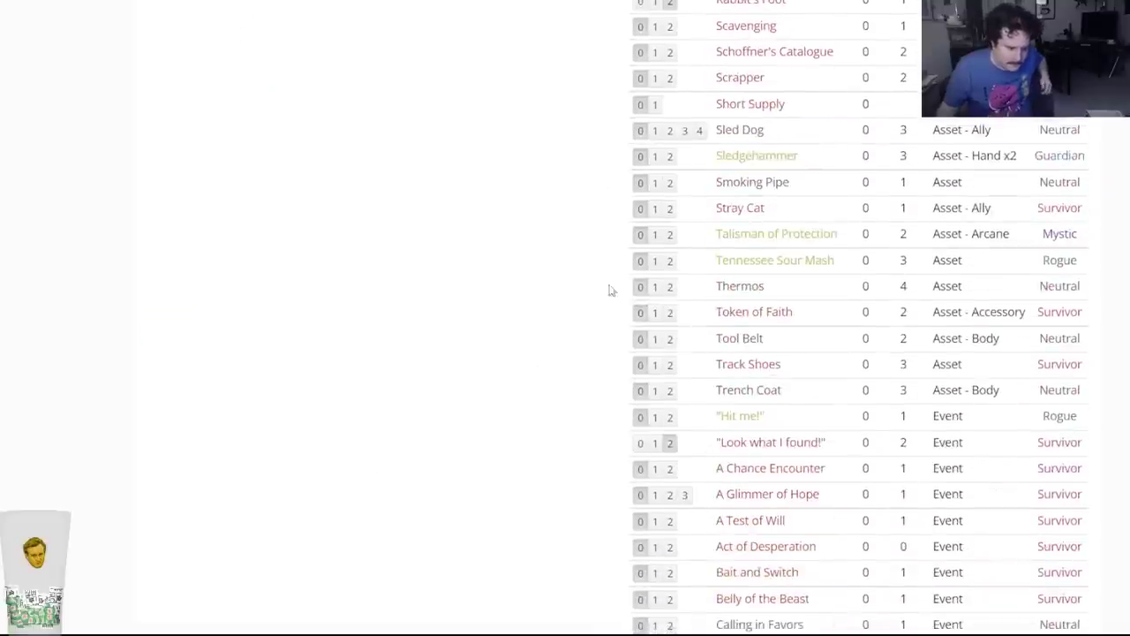
mouse_move(755, 214)
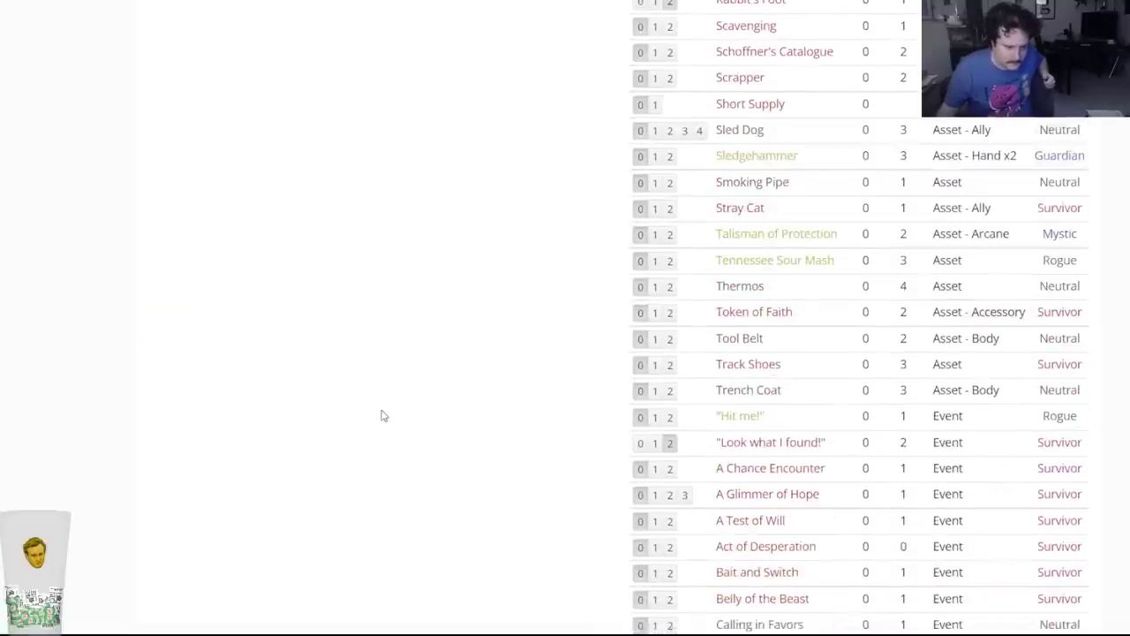
scroll(418, 456, "down", 2)
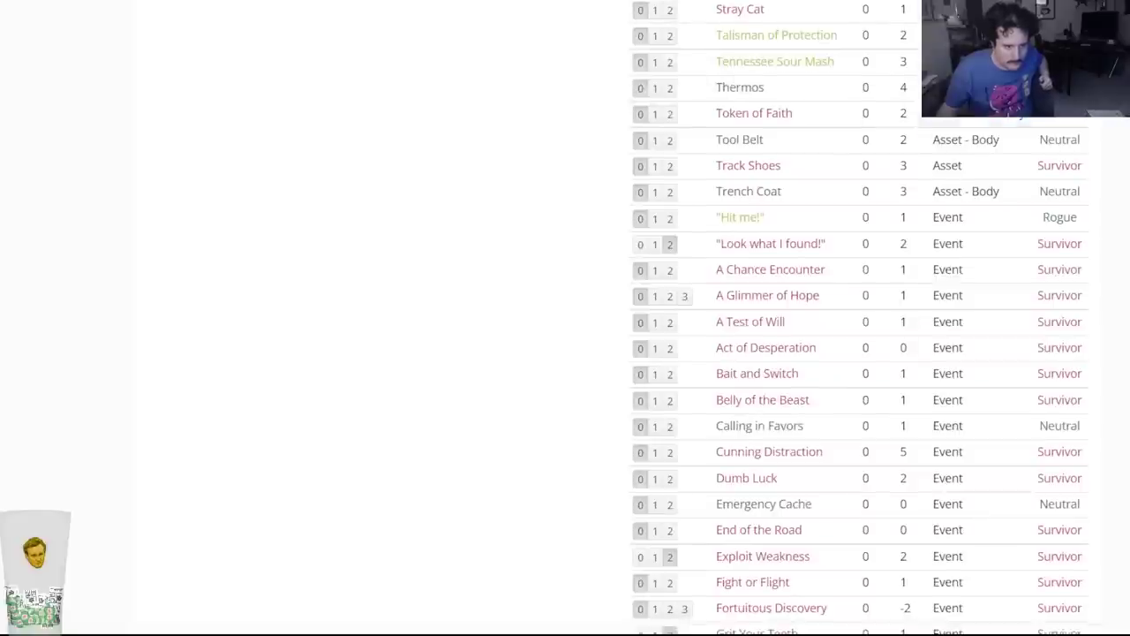
scroll(526, 429, "down", 2)
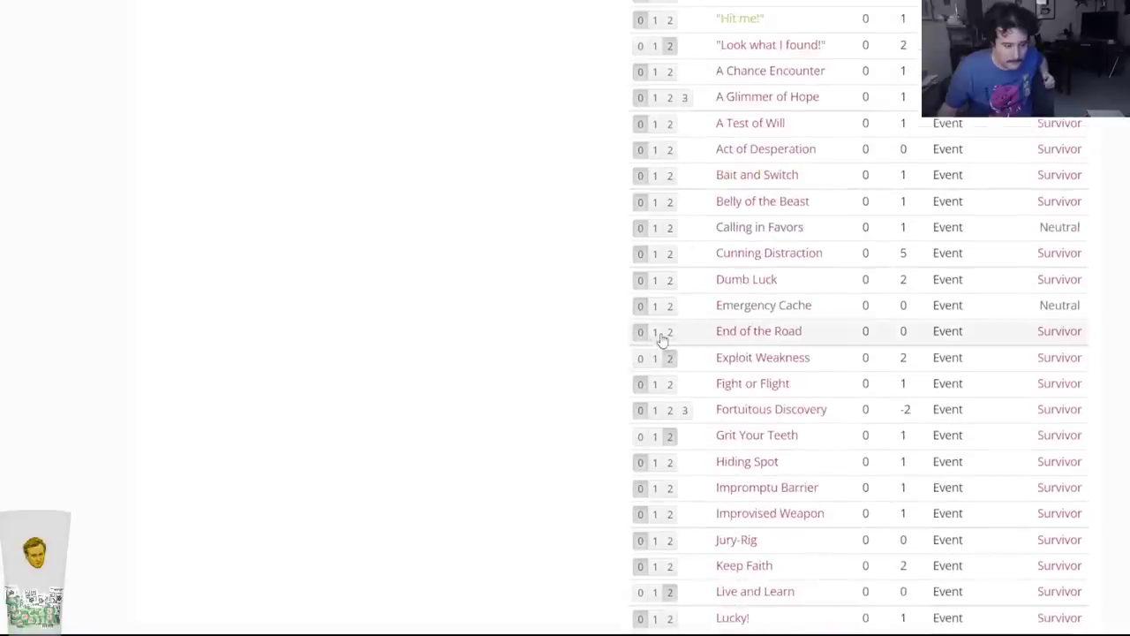
Save the Stella Clark deck.
scroll(467, 404, "up", 20)
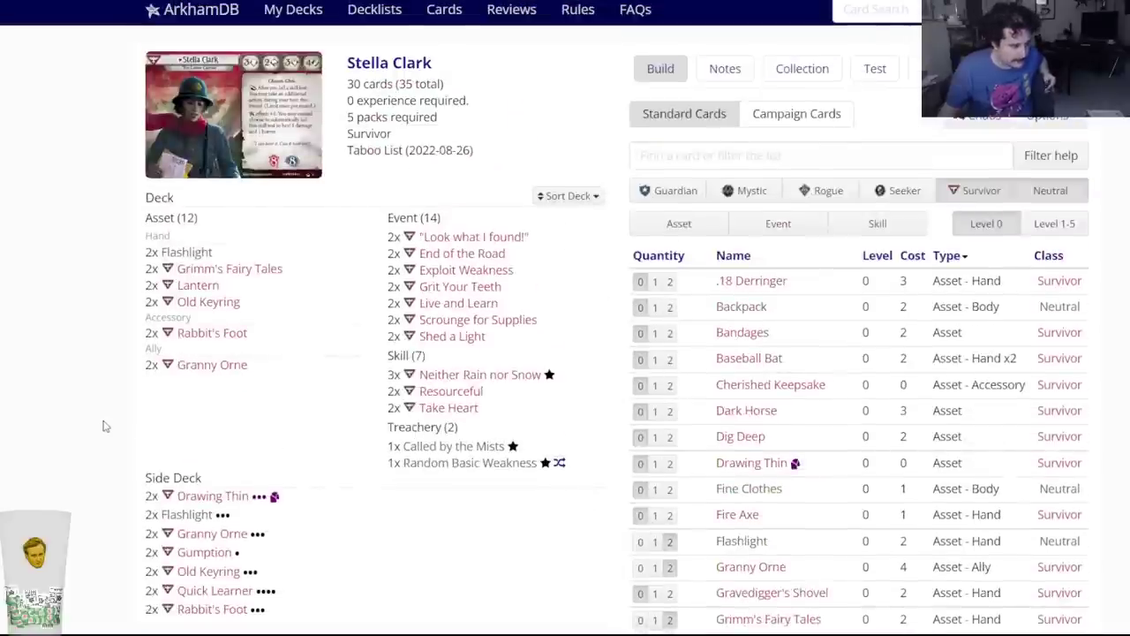
scroll(201, 503, "down", 3)
left_click(169, 542)
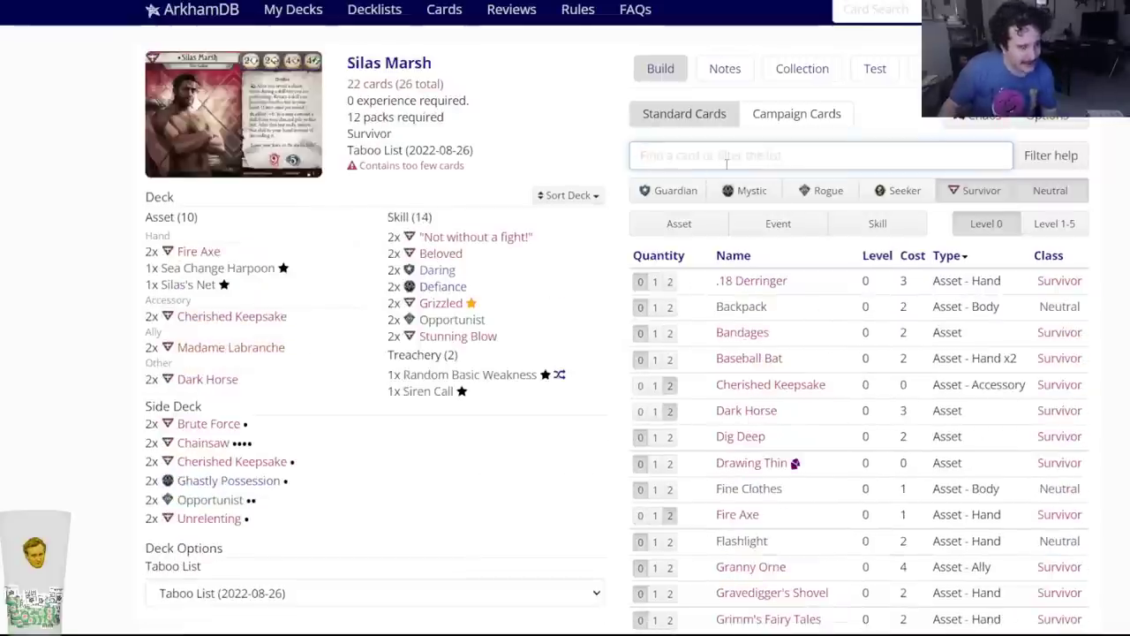
Add two copies of Overpower to the Silas Marsh main deck.
type("over")
key("Down")
key("Down")
key("Down")
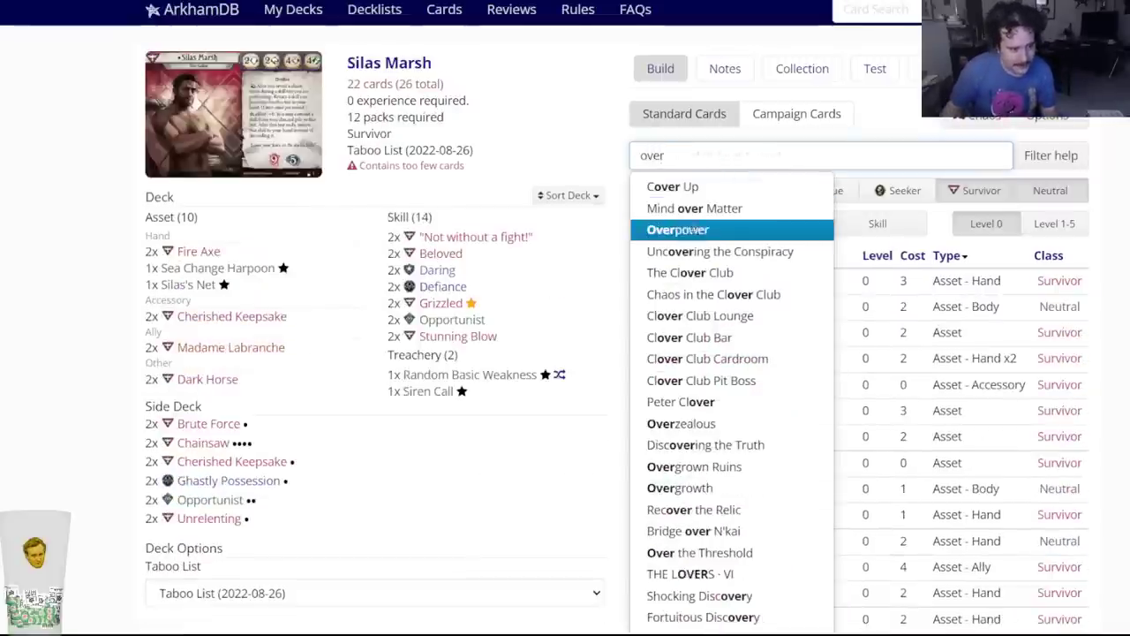
key("Return")
left_click(472, 87)
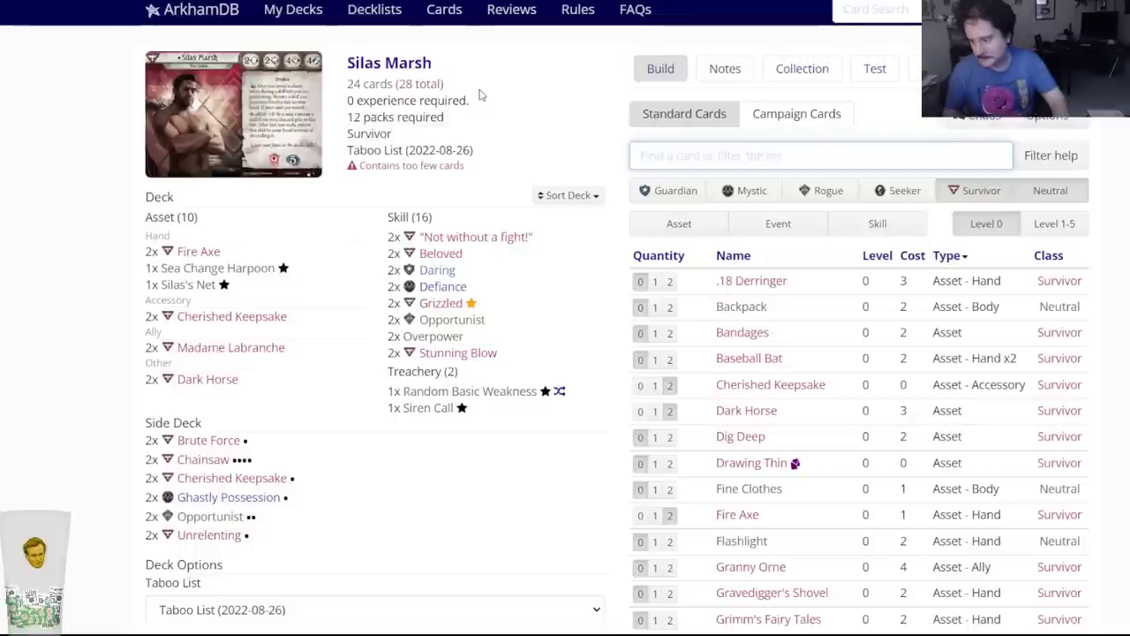
Add two copies of the level 0 Unexpected Courage to the Silas Marsh main deck.
type("unexpec")
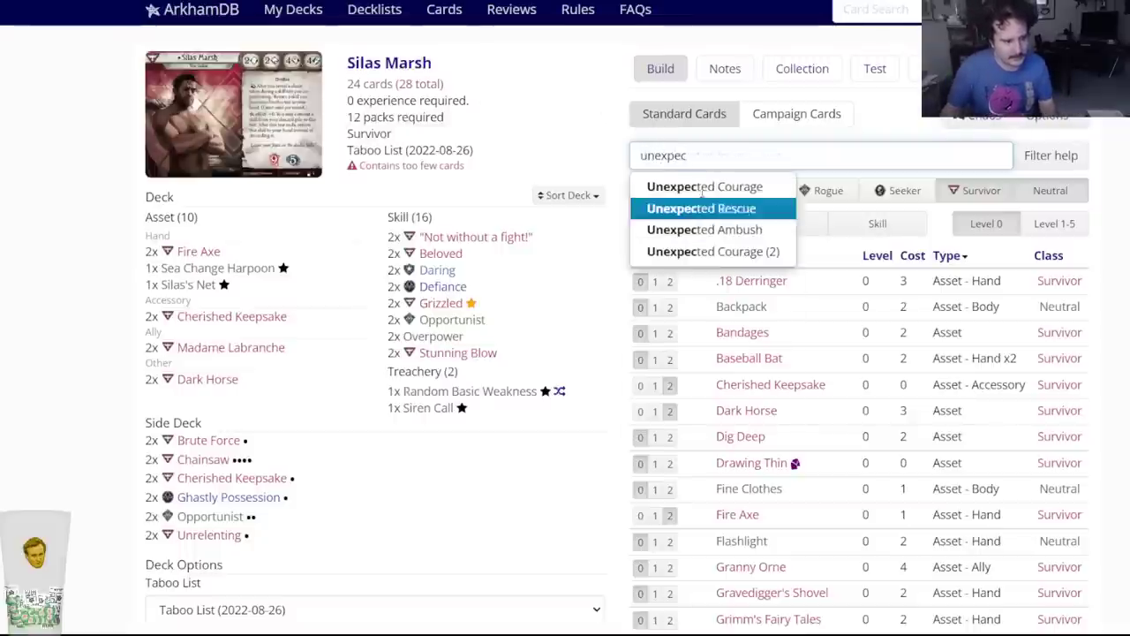
key("Up")
key("Return")
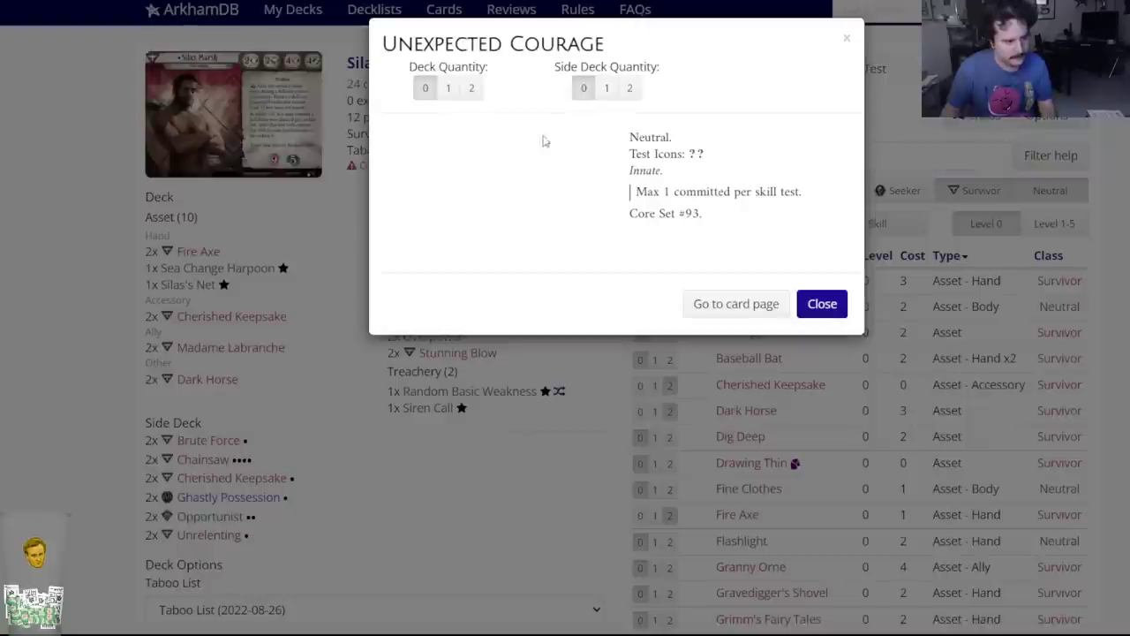
left_click(473, 88)
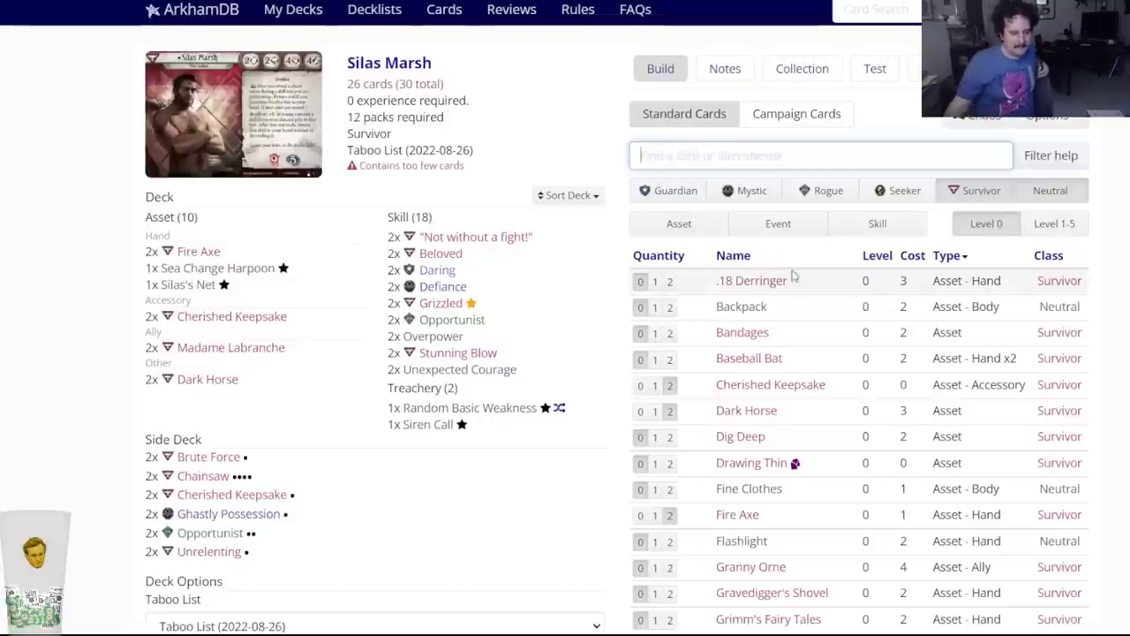
Filter the cards by the innate trait, examine the level 1-5 Survivor and Seeker options, and read the Unrelenting card.
type("k:innate")
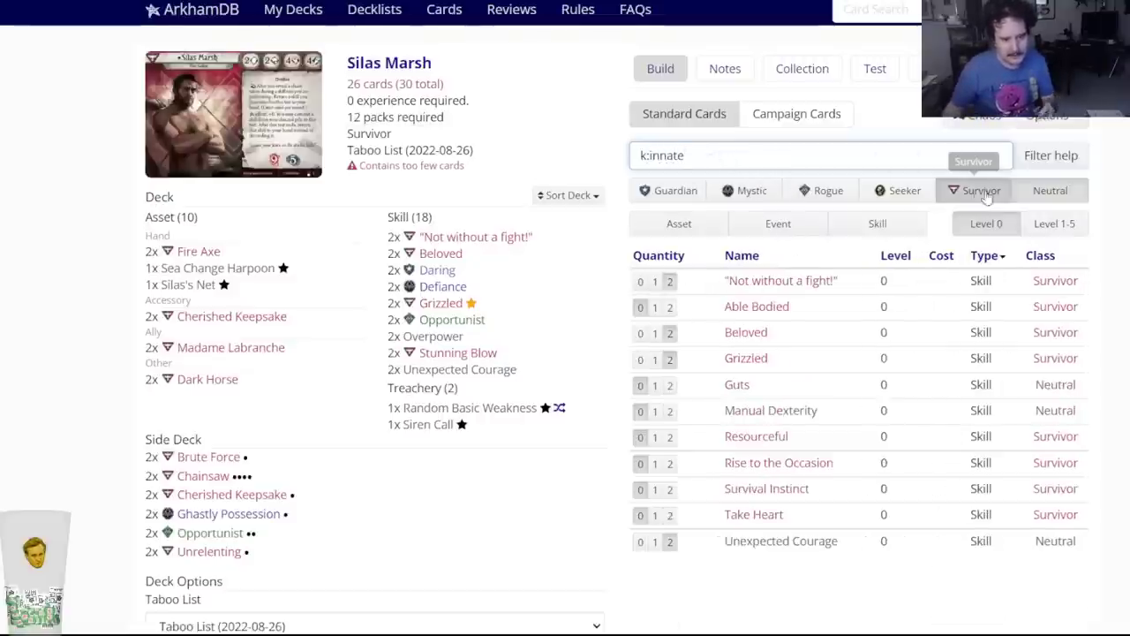
left_click(1054, 224)
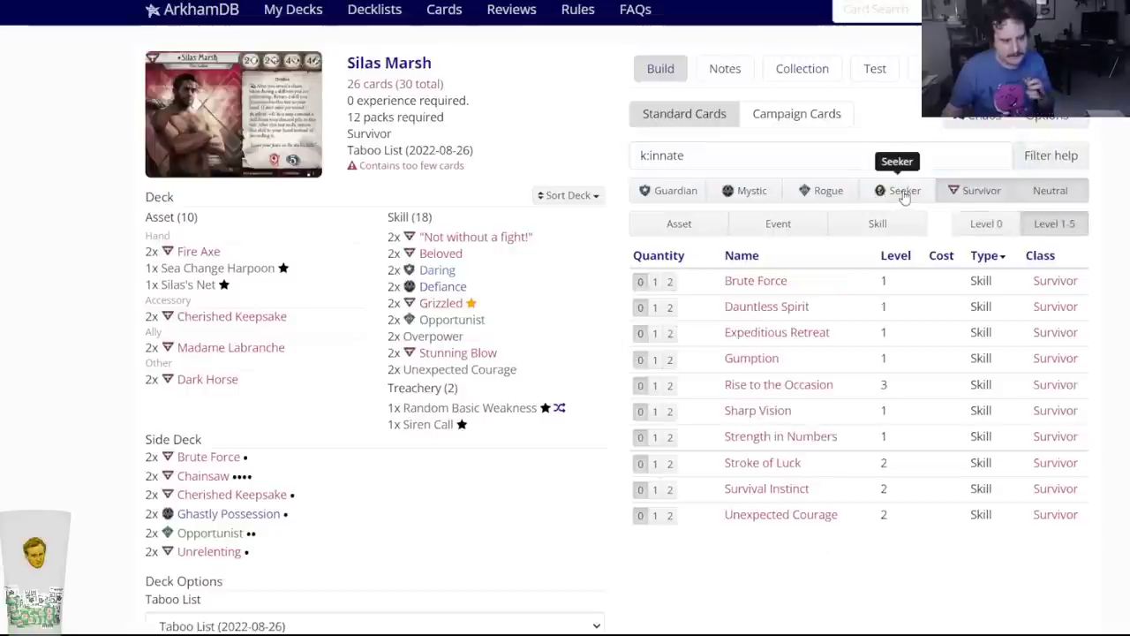
left_click(905, 190)
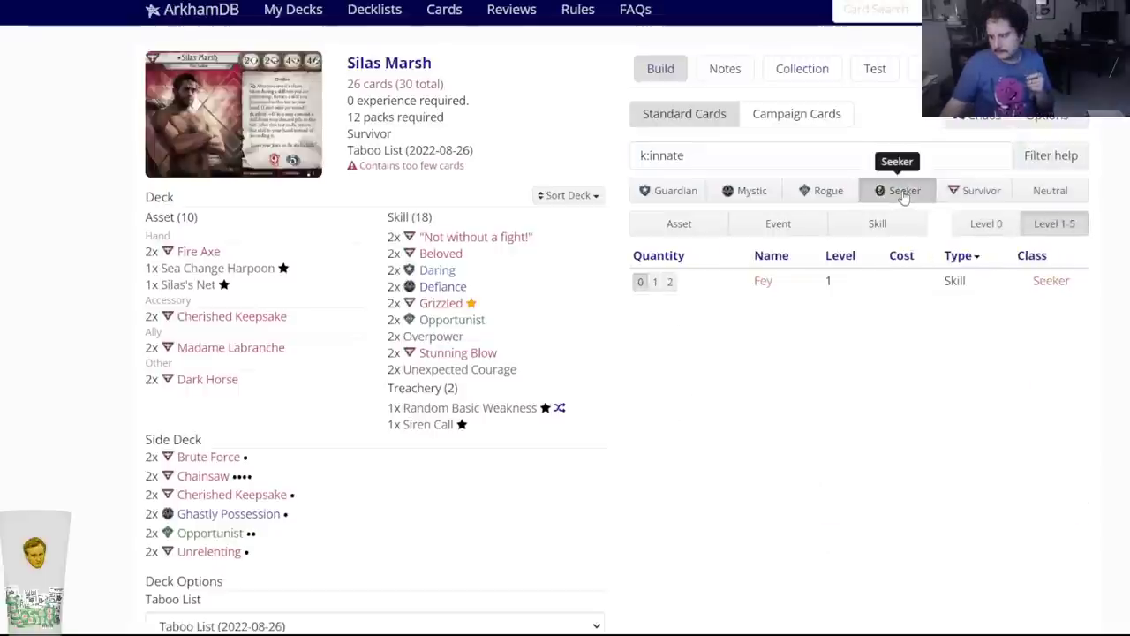
left_click(211, 552)
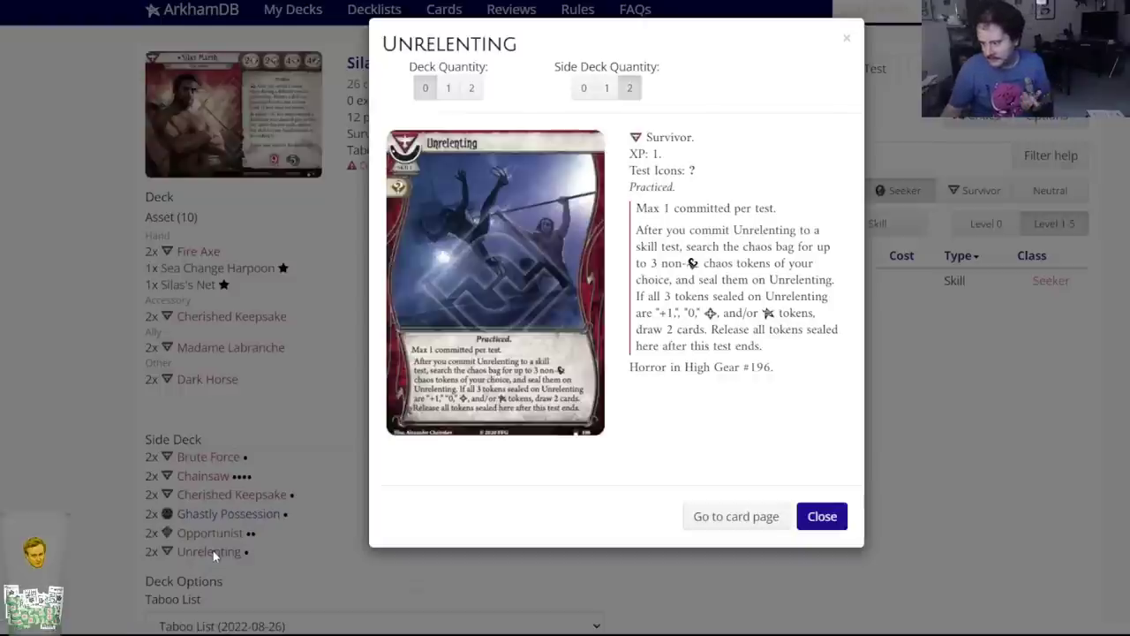
left_click(817, 516)
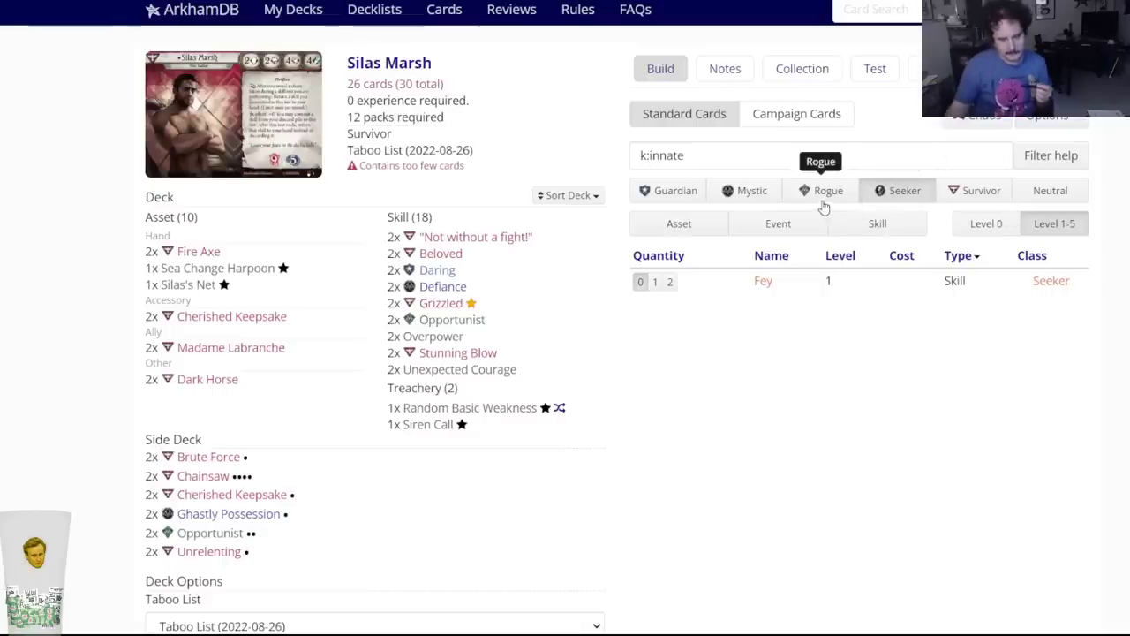
Filter to level 1-5 Rogue skills and add two copies of Manual Dexterity to the Silas Marsh side deck.
left_click(861, 222)
left_click(804, 204)
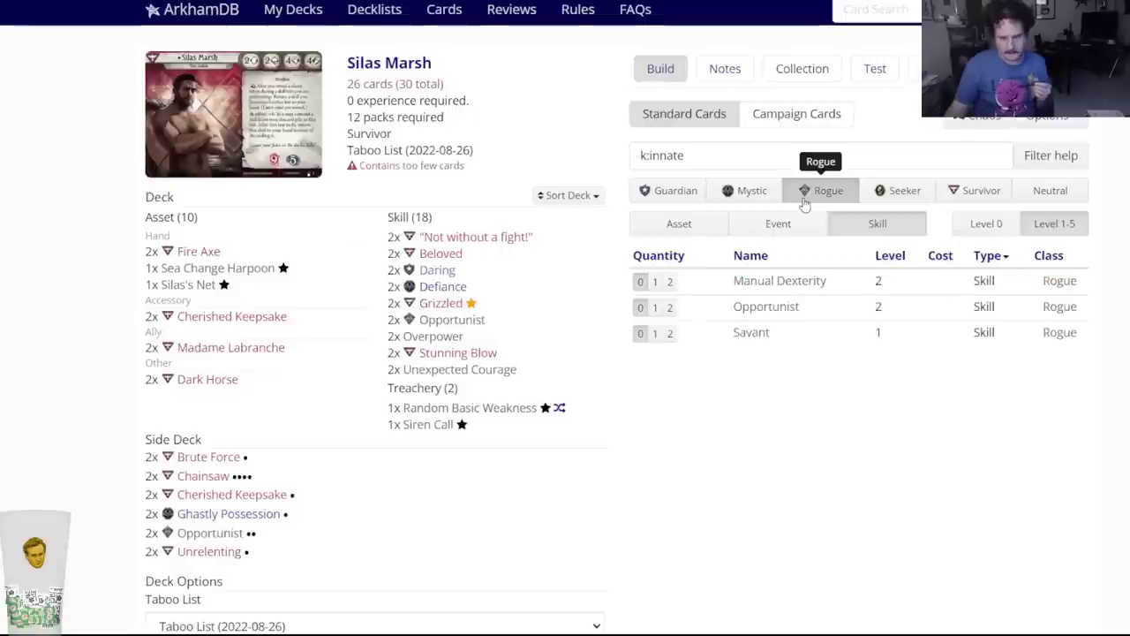
left_click(775, 285)
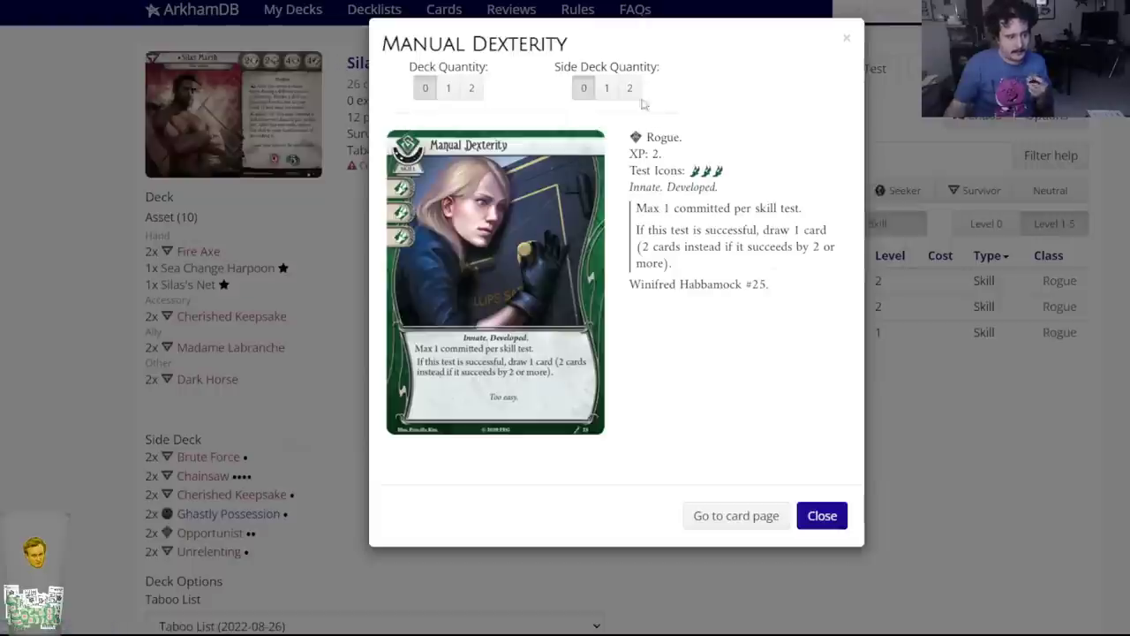
left_click(618, 86)
Compare the upgraded Rogue, Guardian and Mystic skills and add two copies of the level 2 Defiance to the Silas Marsh side deck.
mouse_move(757, 305)
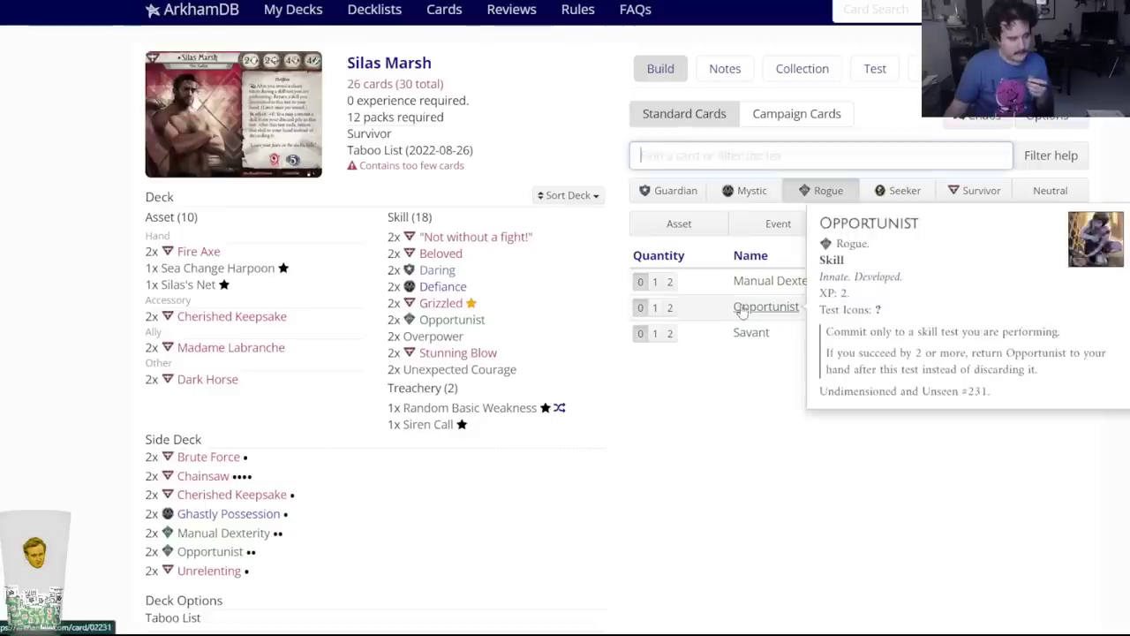
left_click(749, 202)
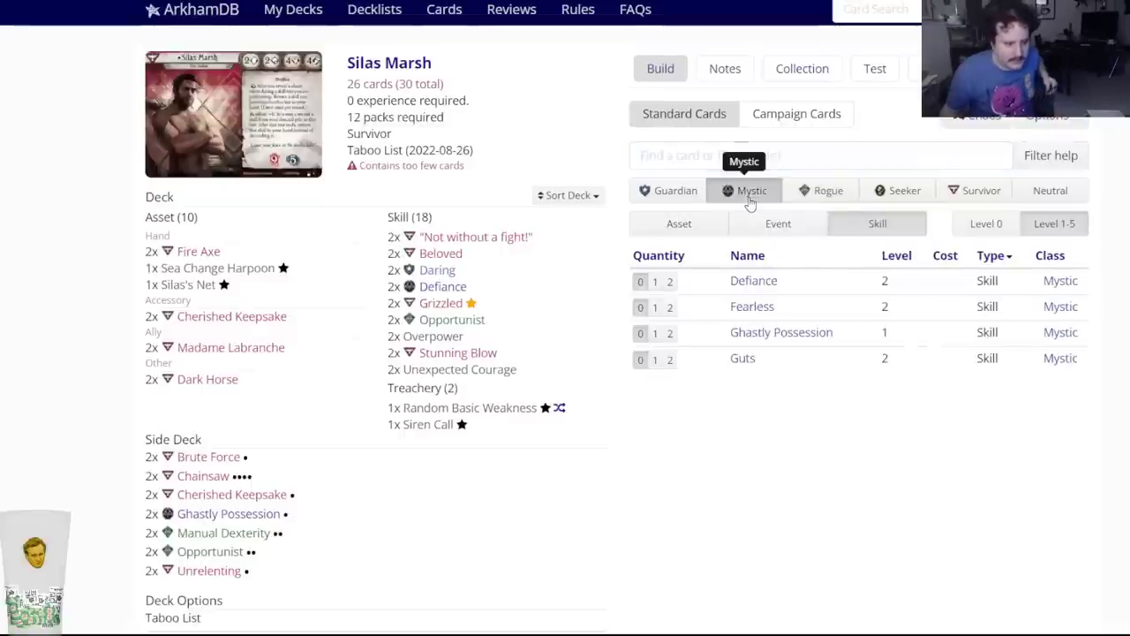
left_click(685, 193)
left_click(733, 191)
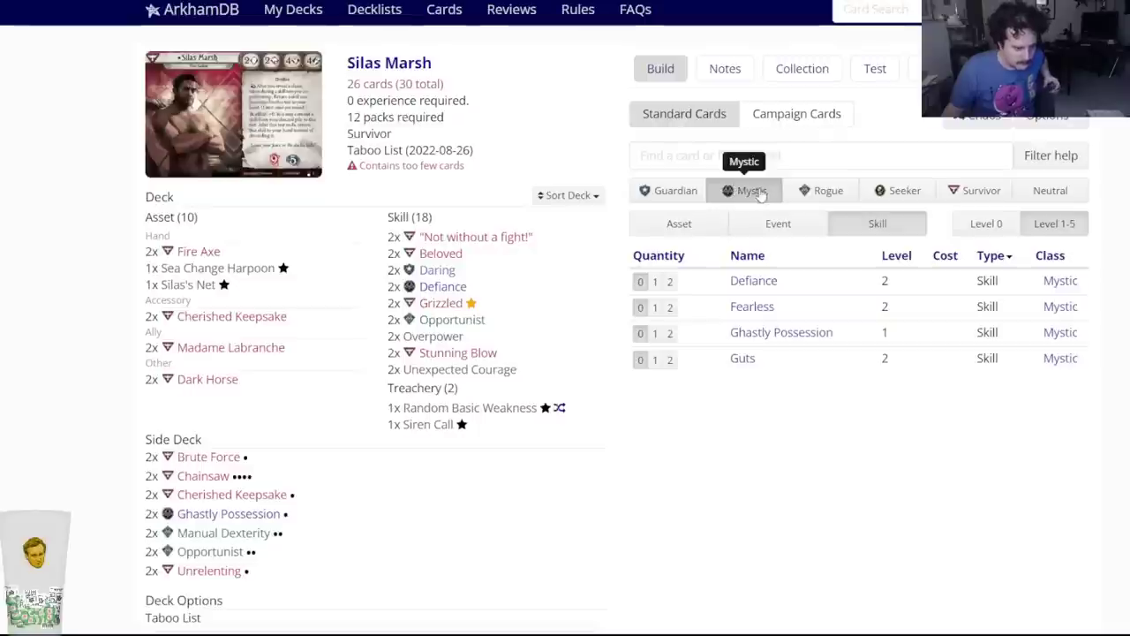
left_click(755, 282)
left_click(633, 91)
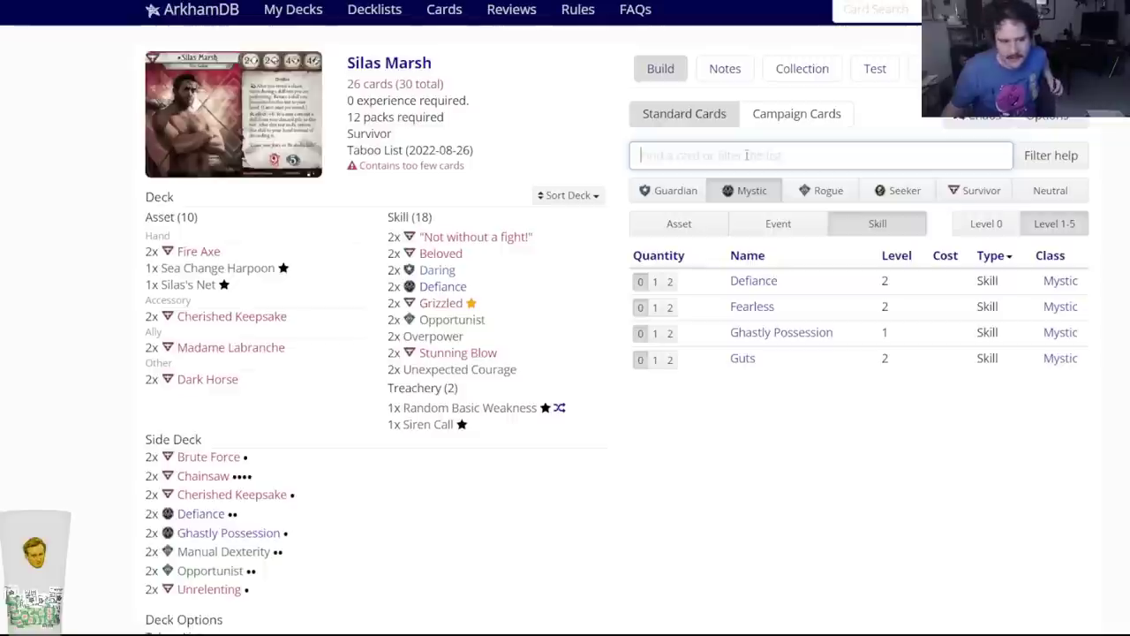
Filter to level 0 Survivor skills and examine the options for the Silas Marsh deck.
left_click(982, 223)
left_click(971, 189)
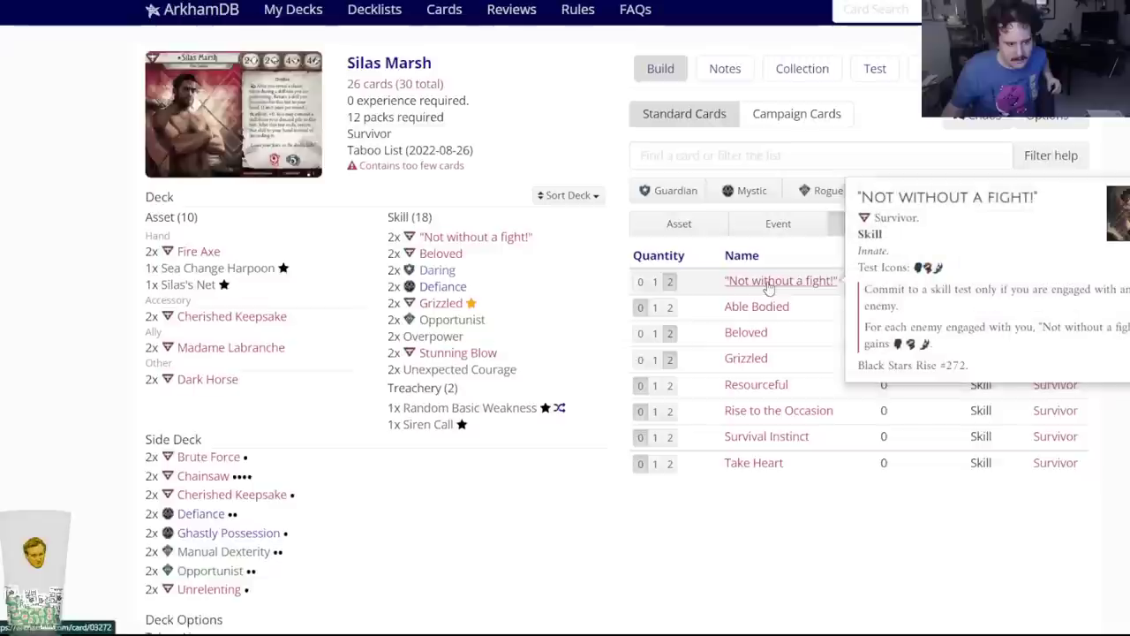
mouse_move(763, 305)
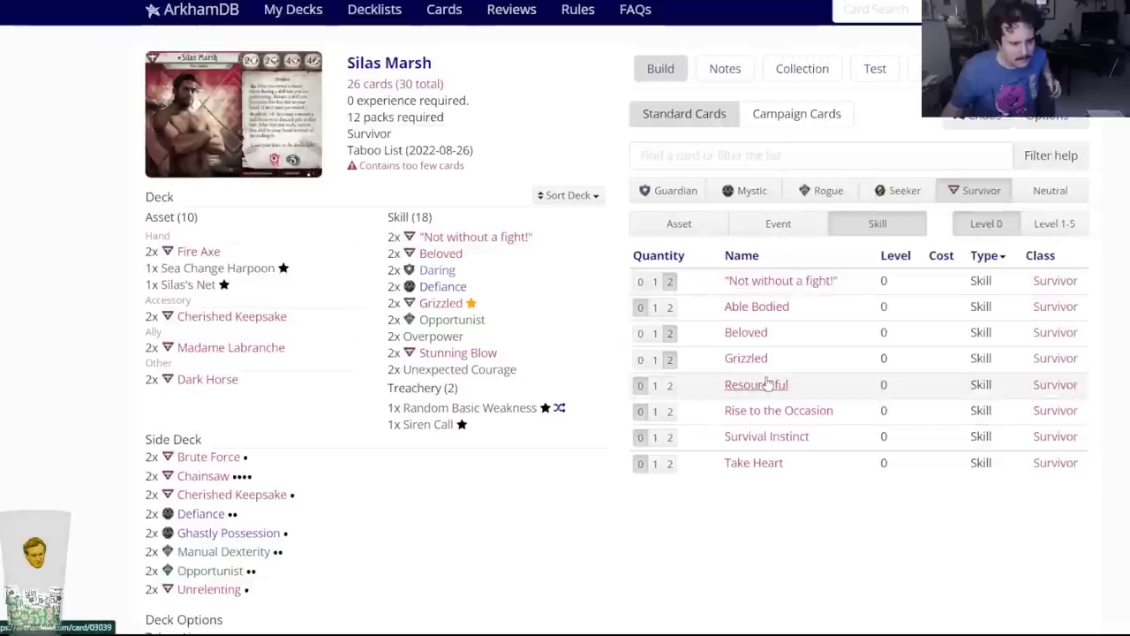
mouse_move(757, 423)
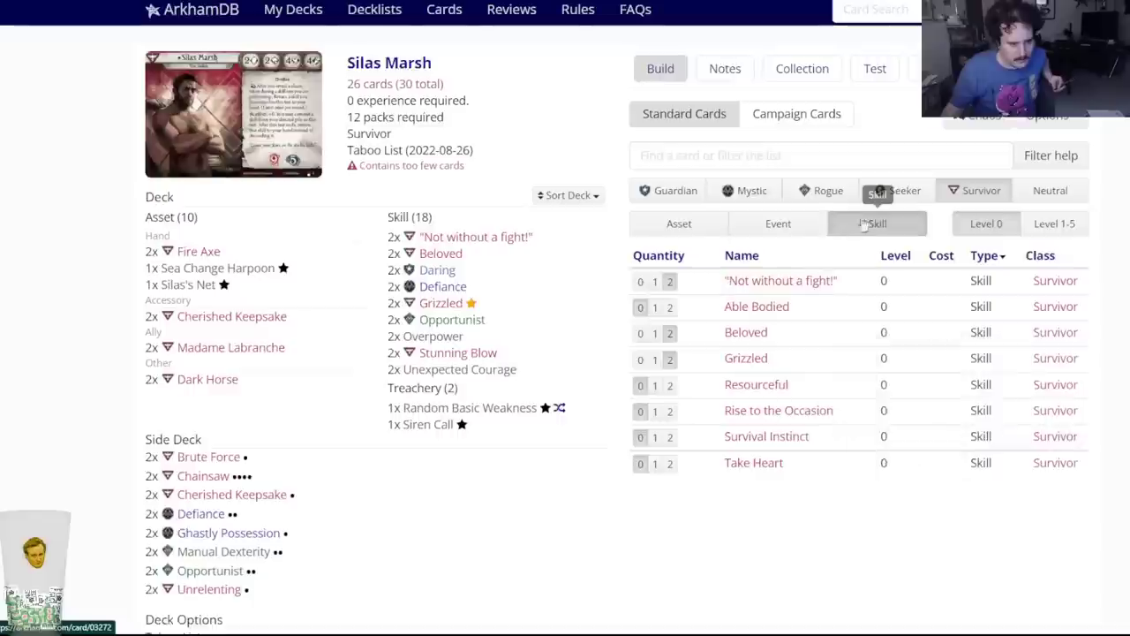
Filter to level 1-5 Survivor skills, find Signum Crucis (2) and add two copies to the Silas Marsh main deck.
left_click(1055, 223)
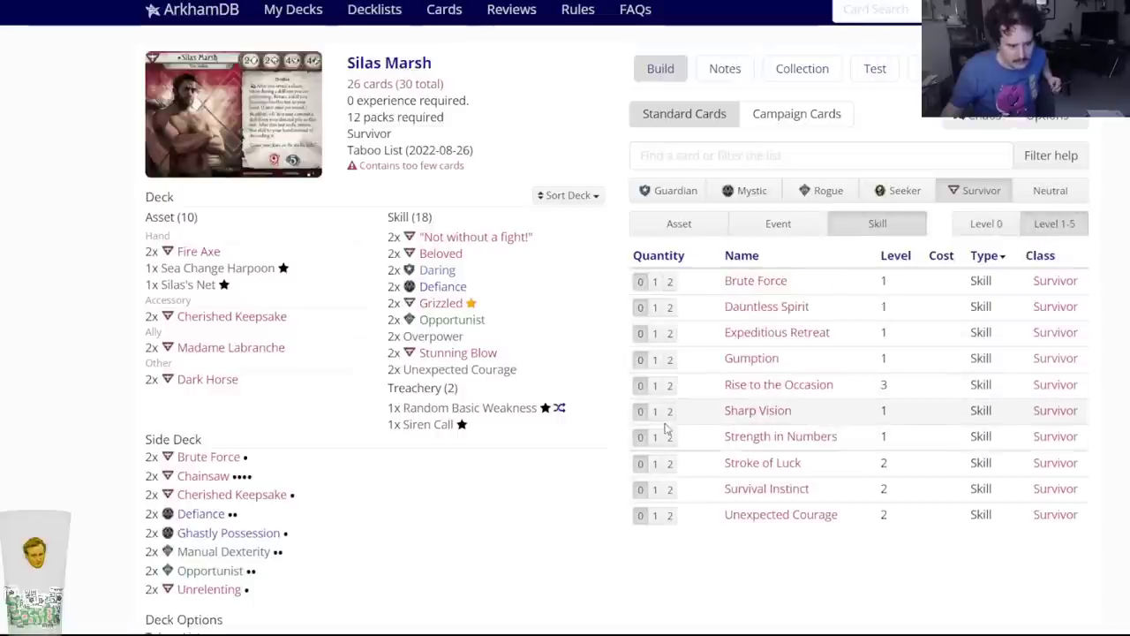
left_click(822, 159)
type("sign")
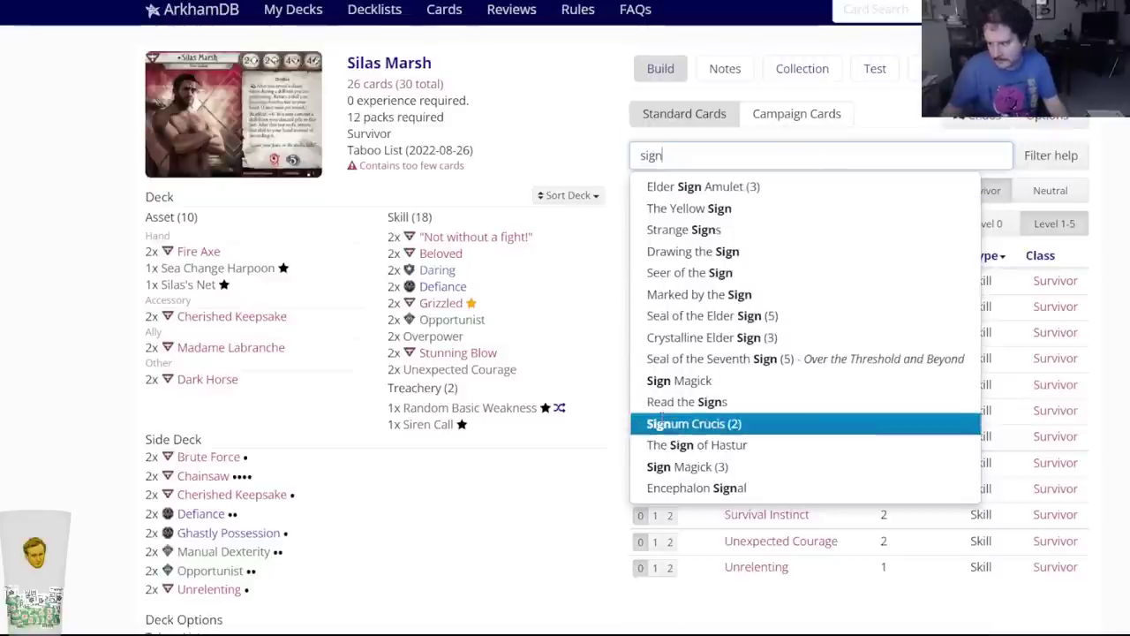
left_click(661, 424)
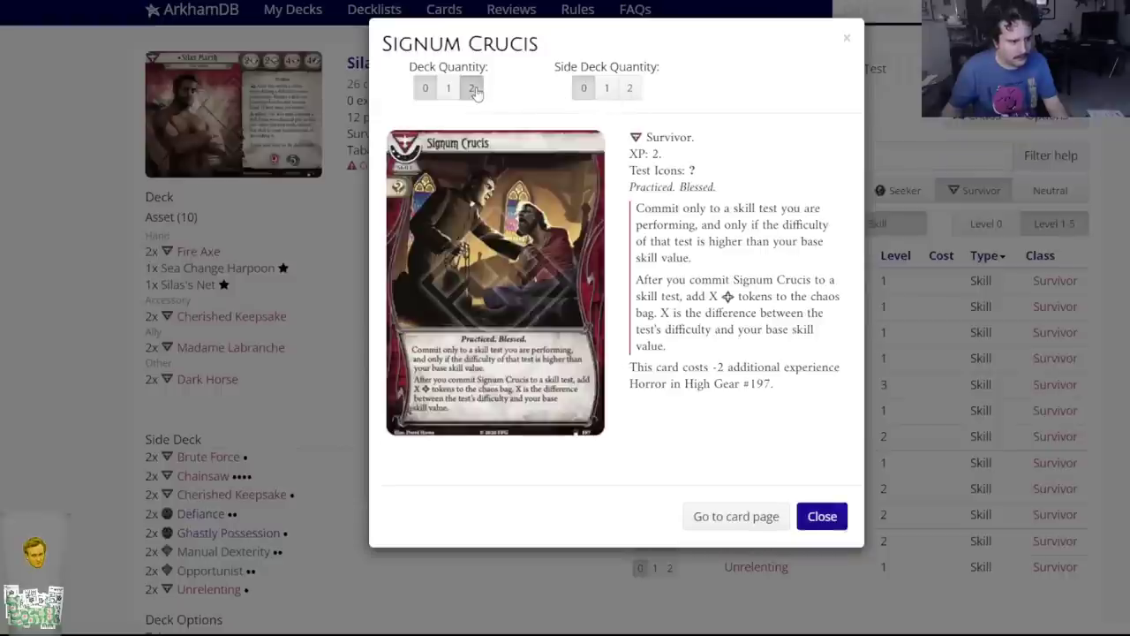
left_click(470, 91)
Find Eucatastrophe (3) and add two copies to the Silas Marsh side deck.
type("euca")
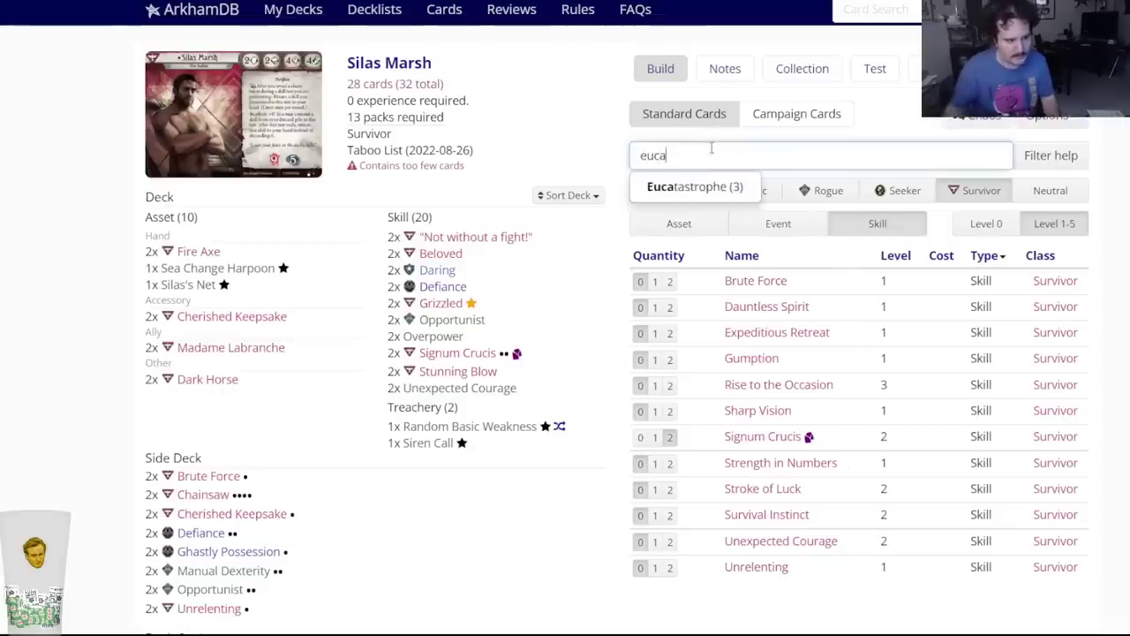
left_click(711, 184)
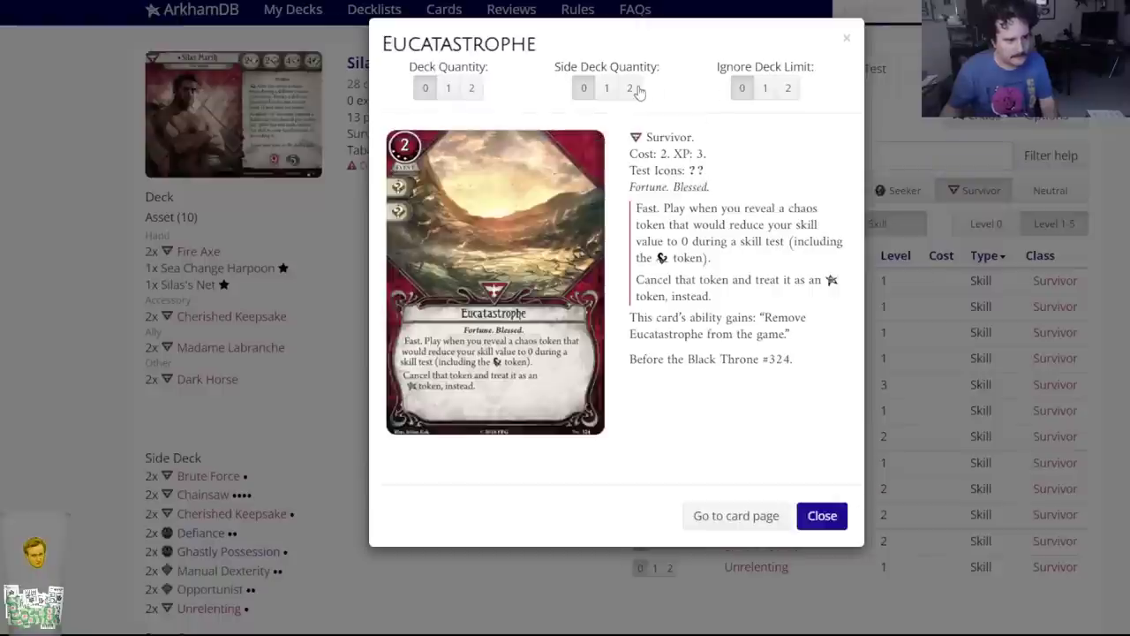
left_click(620, 93)
scroll(133, 324, "down", 2)
scroll(134, 326, "up", 1)
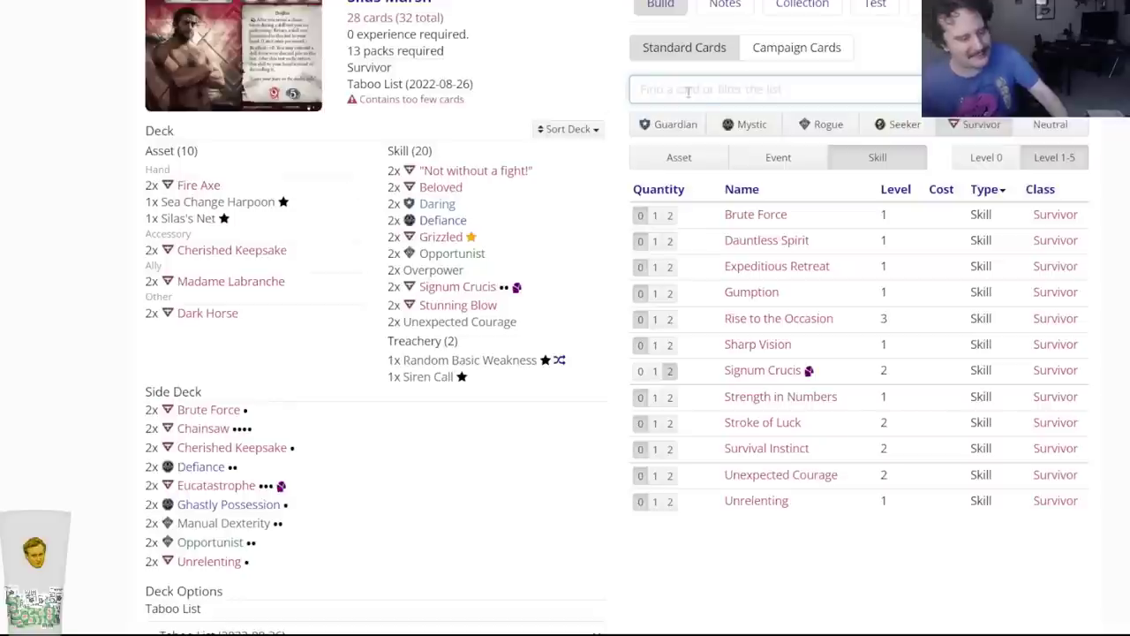
Read the level 3 Rise to the Occasion, then compare the level 0 Survivor skills such as Last Chance, Predestined and Resourceful.
mouse_move(790, 319)
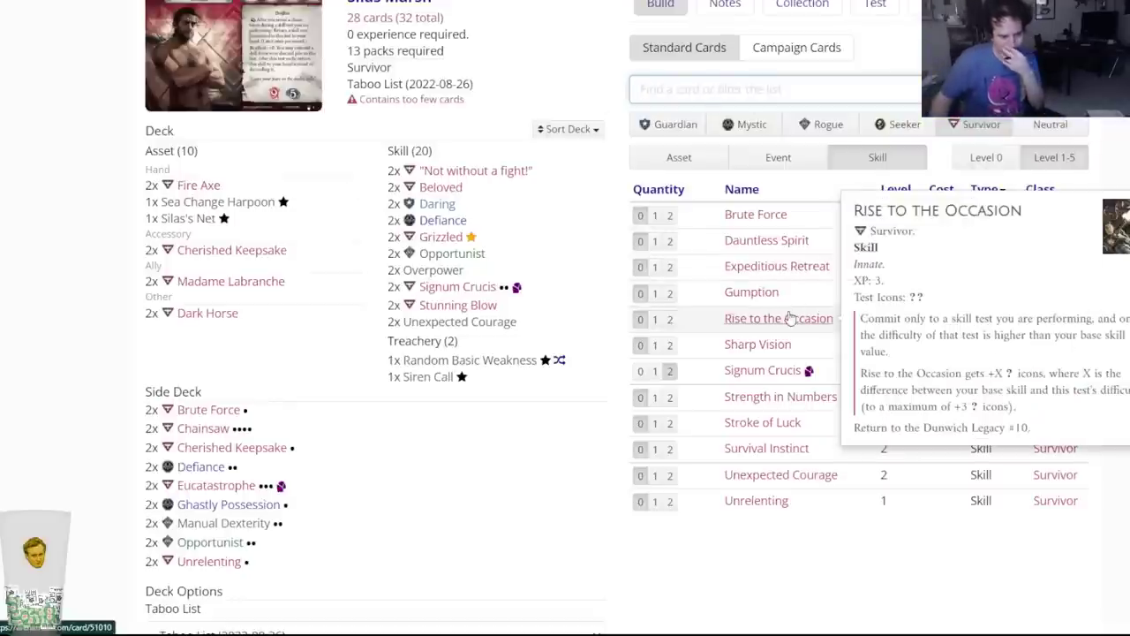
left_click(987, 158)
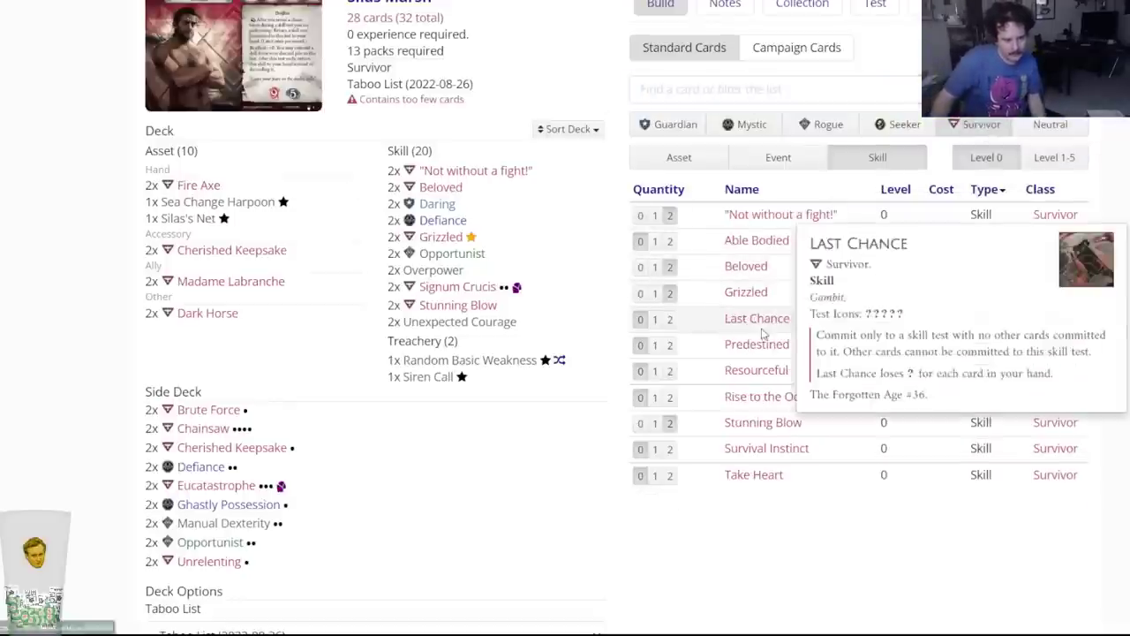
mouse_move(759, 348)
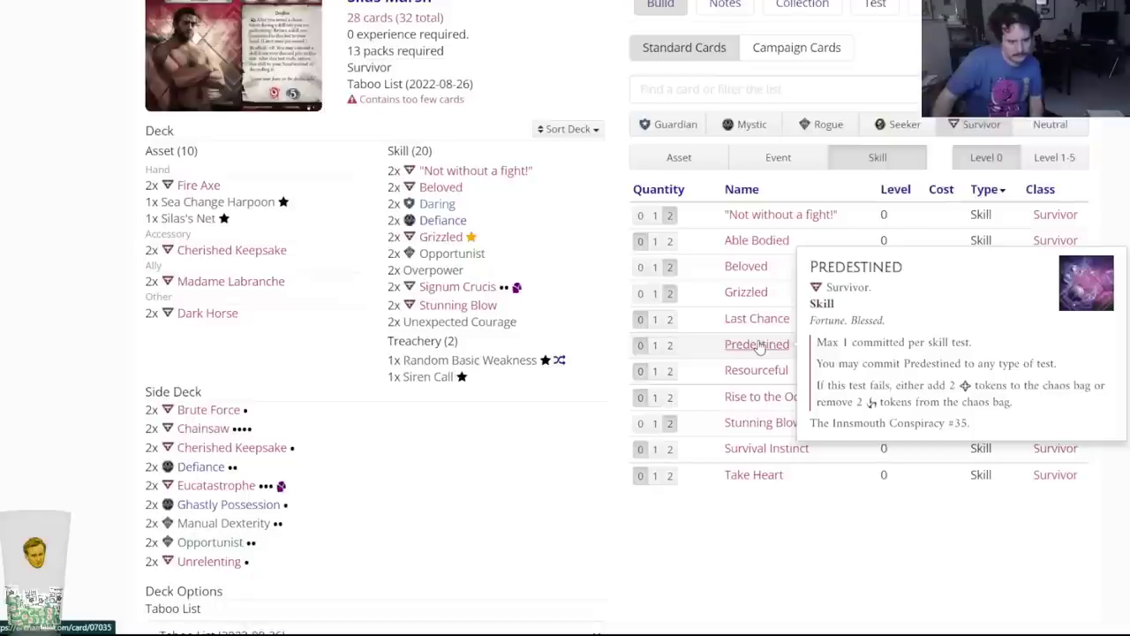
mouse_move(753, 371)
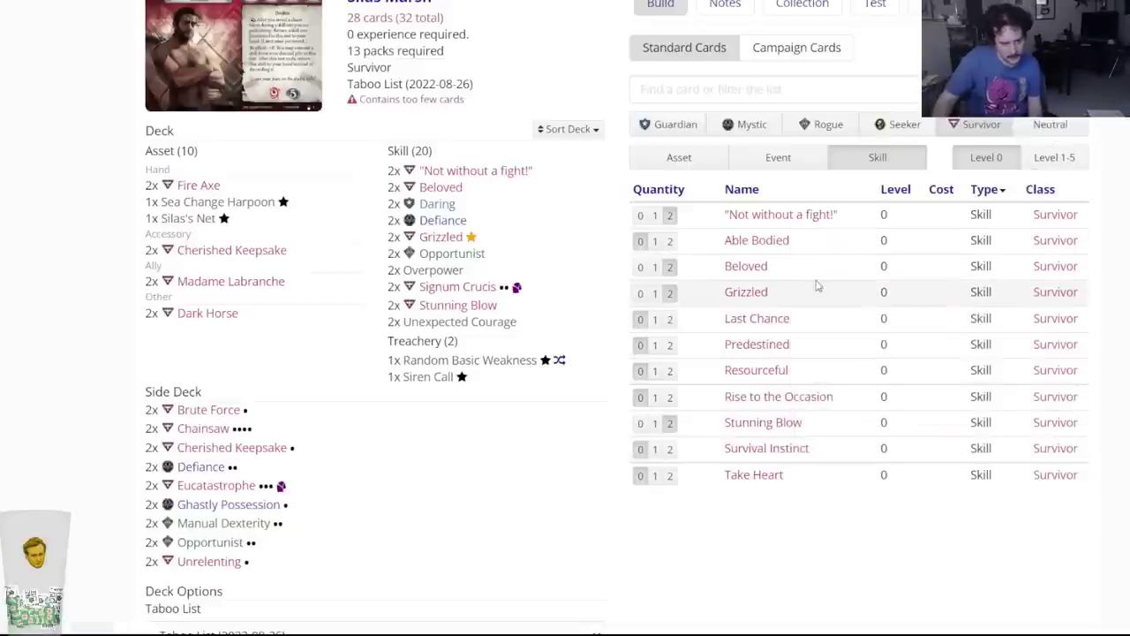
Filter to level 1-5 Survivor skills and put two copies of Expeditious Retreat in the Silas Marsh side deck only.
left_click(1055, 157)
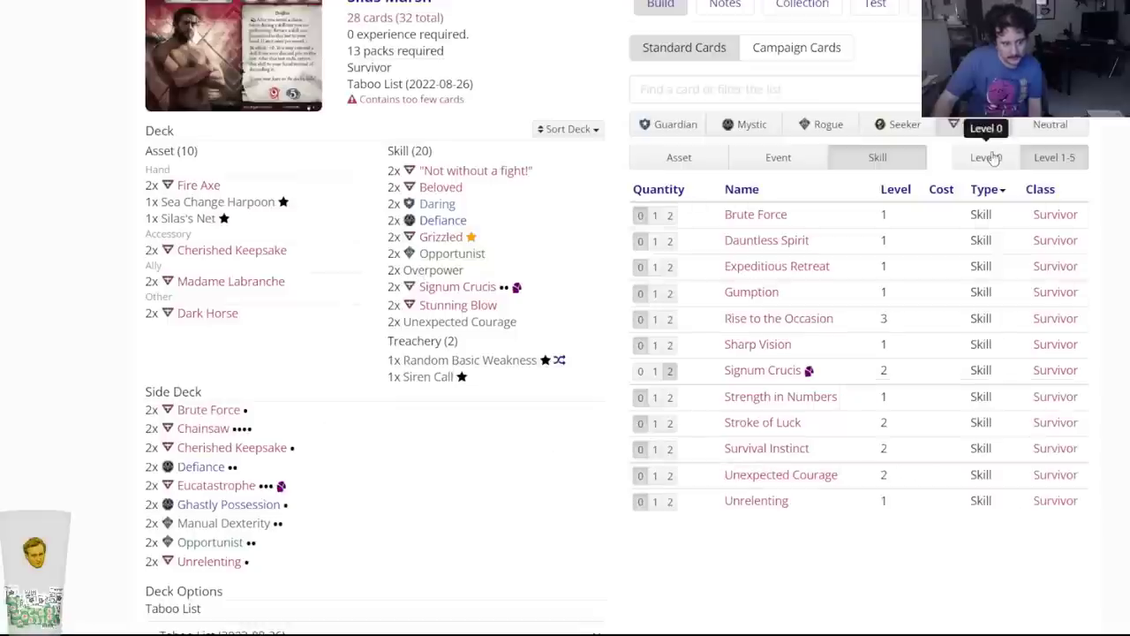
mouse_move(792, 277)
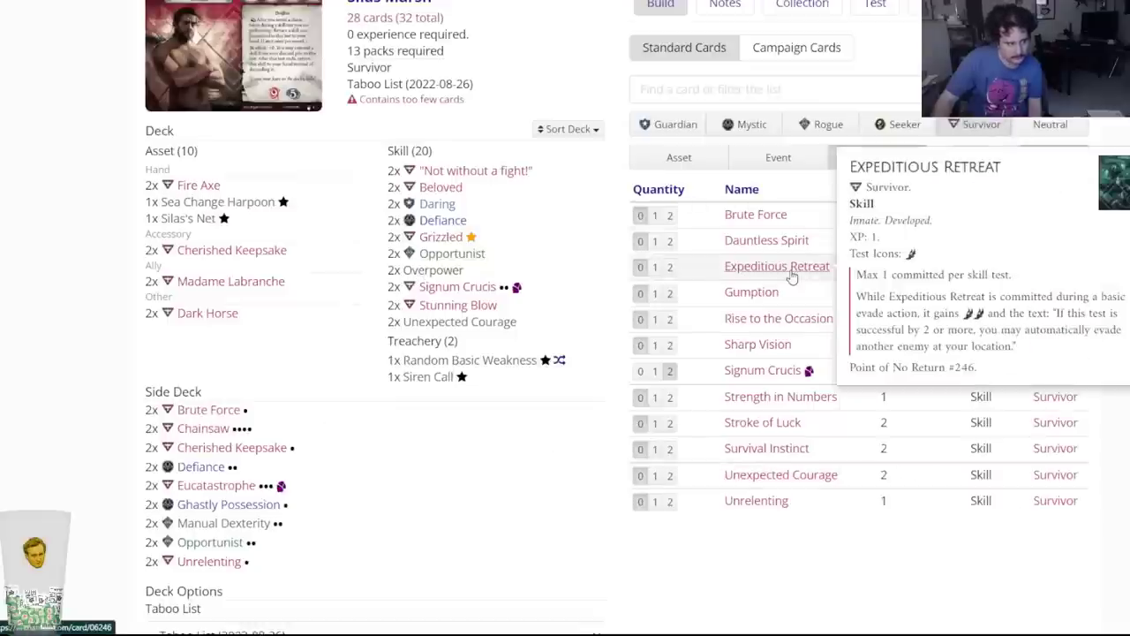
left_click(791, 274)
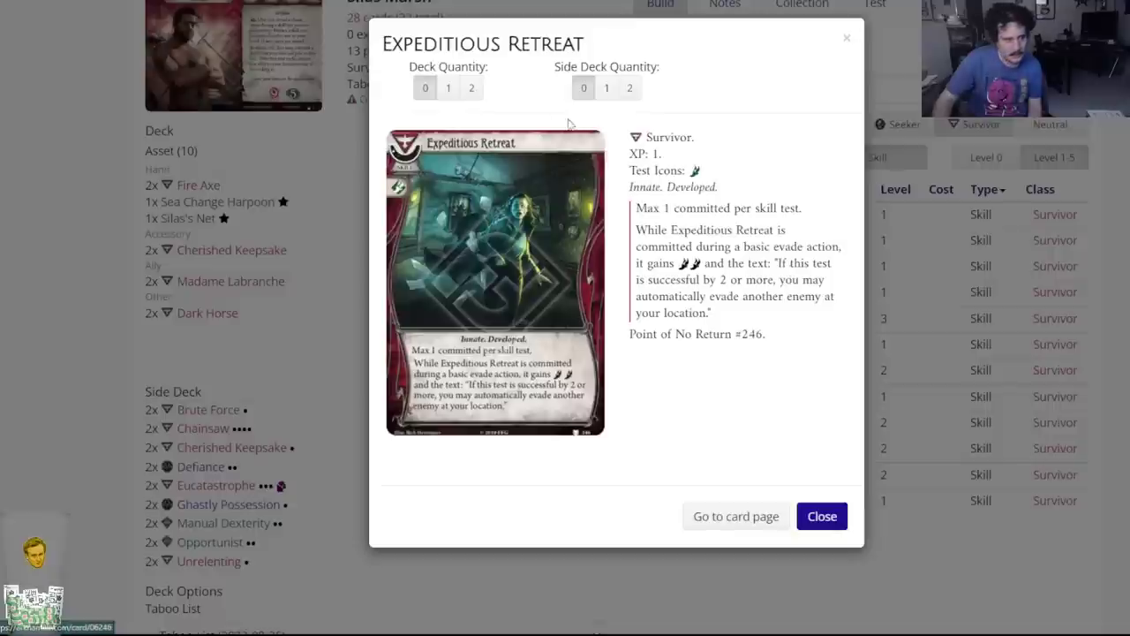
left_click(469, 86)
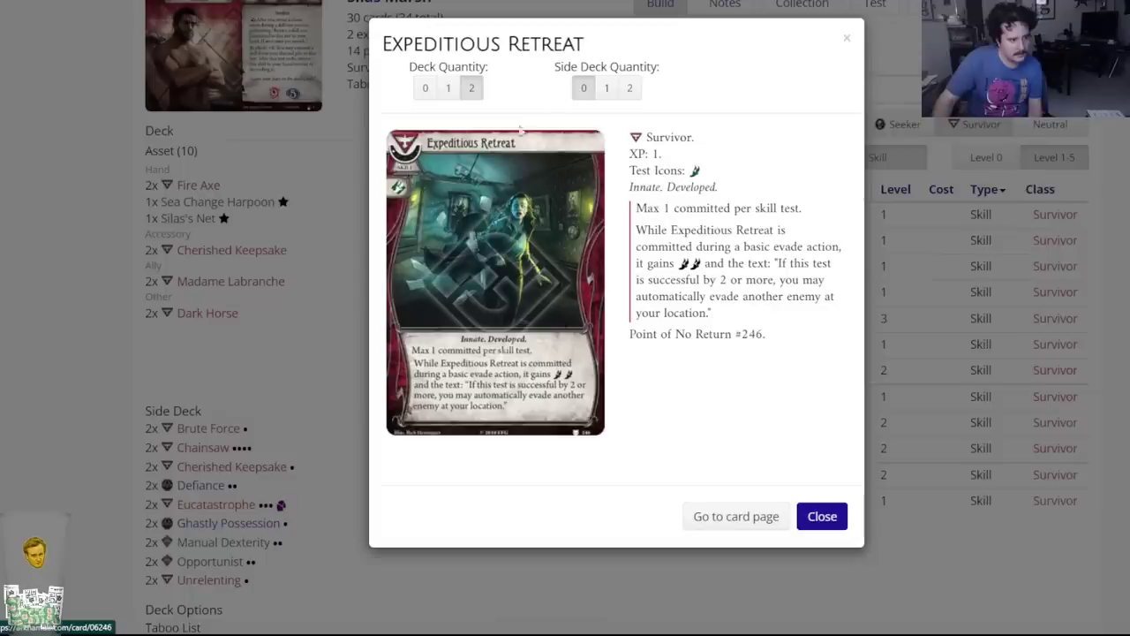
left_click(630, 85)
left_click(491, 239)
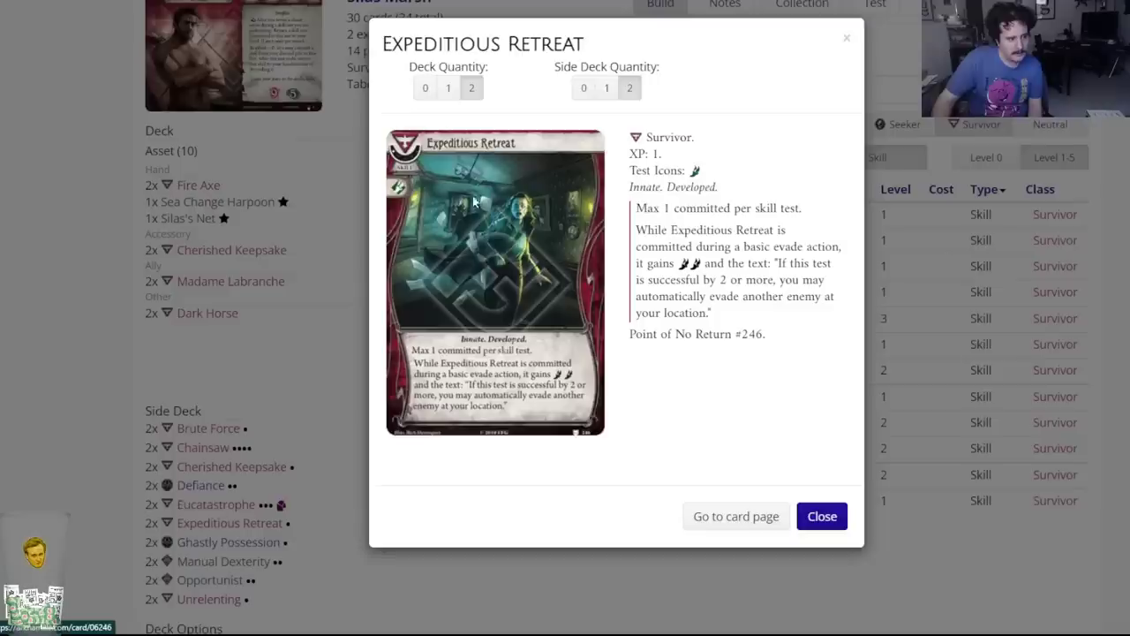
left_click(426, 86)
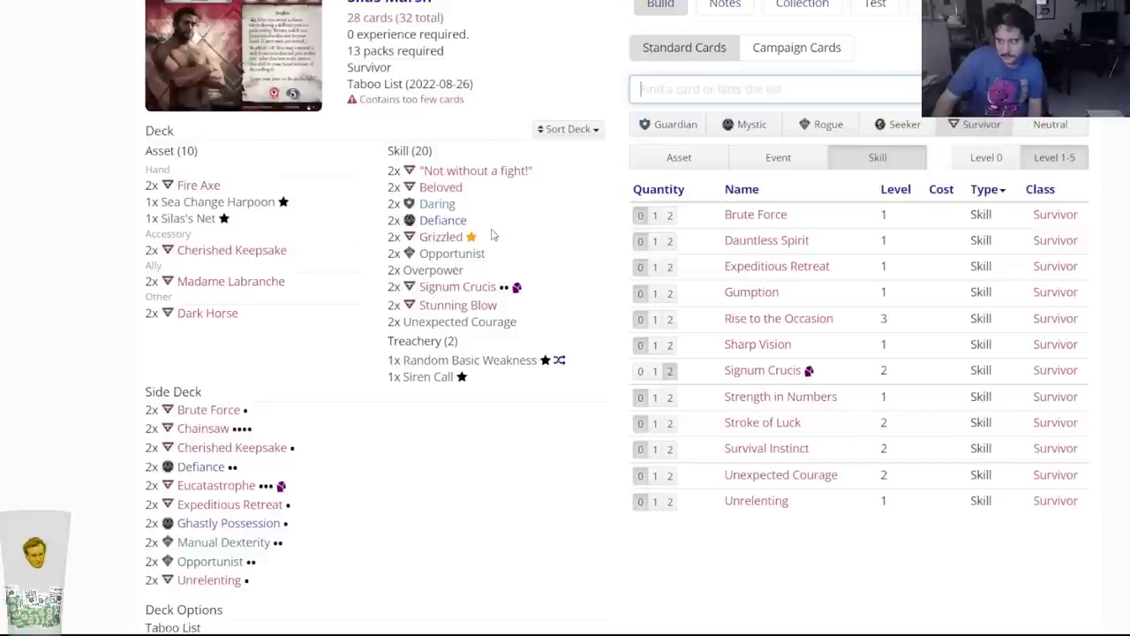
Filter back to level 0 Survivor skills and read the Grizzled and Last Chance cards.
mouse_move(485, 299)
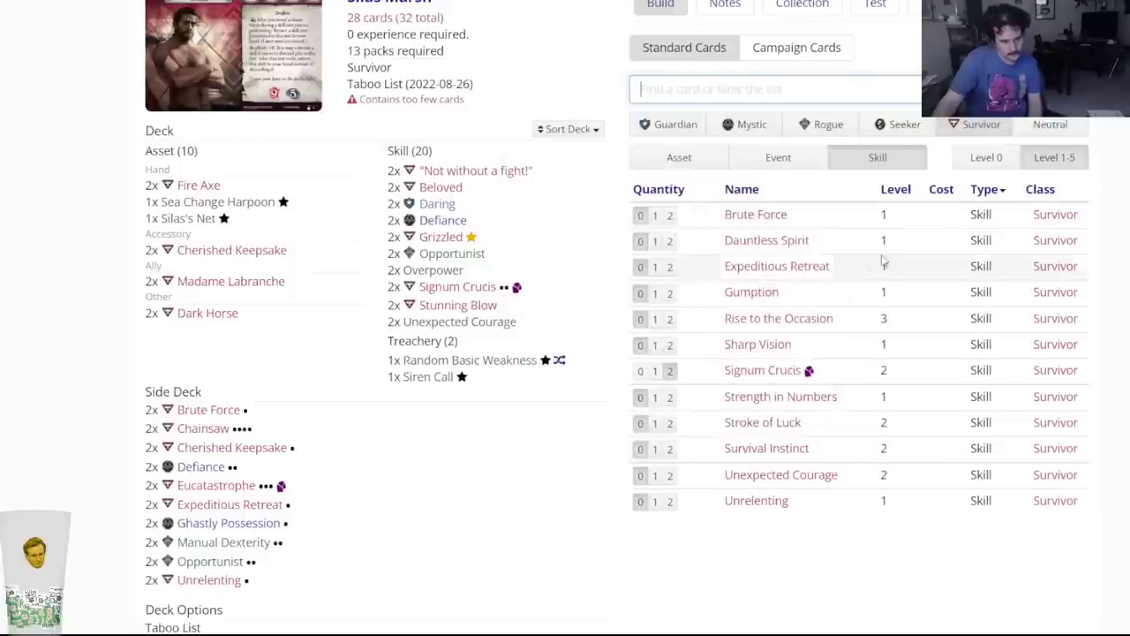
left_click(980, 159)
mouse_move(757, 303)
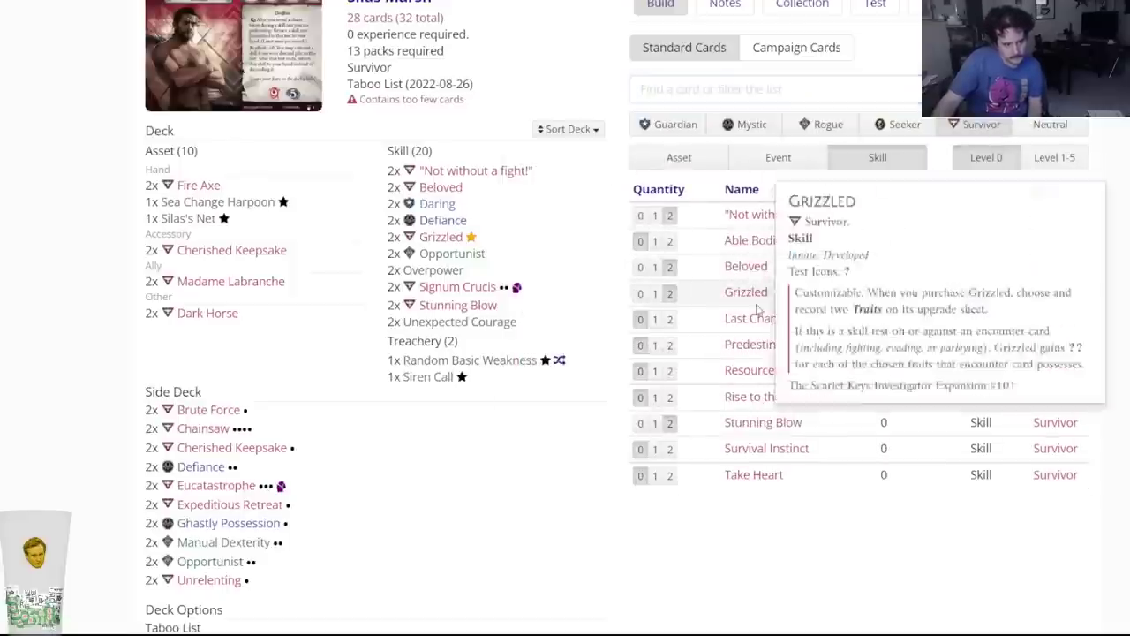
mouse_move(758, 325)
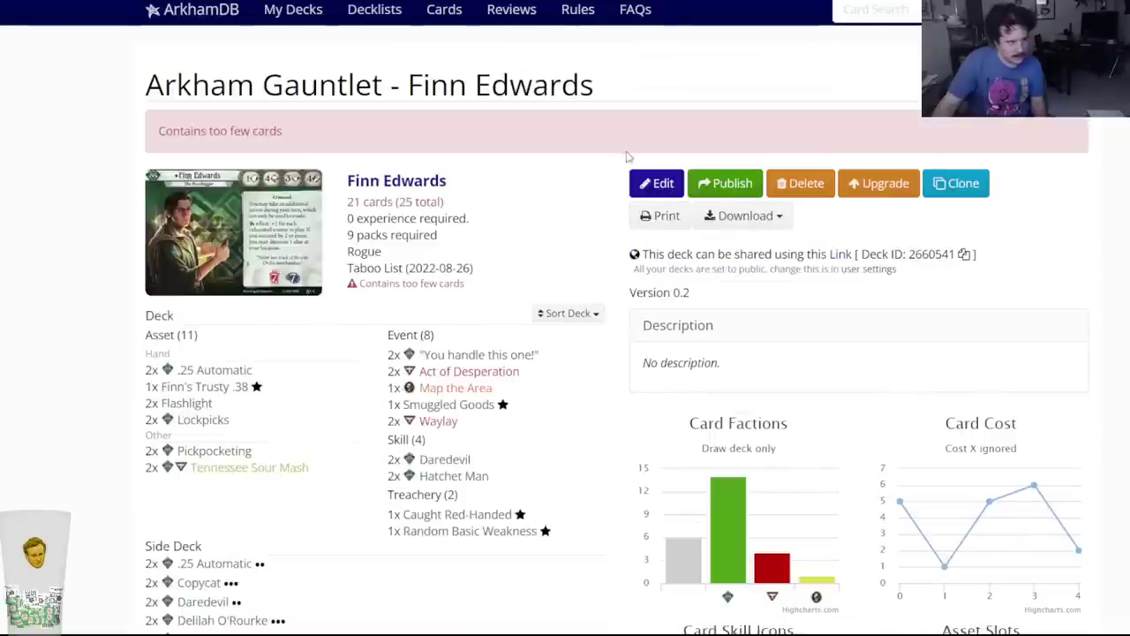
Open the Finn Edwards deck for editing and add two copies of the level 0 Manual Dexterity to the main deck.
left_click(653, 184)
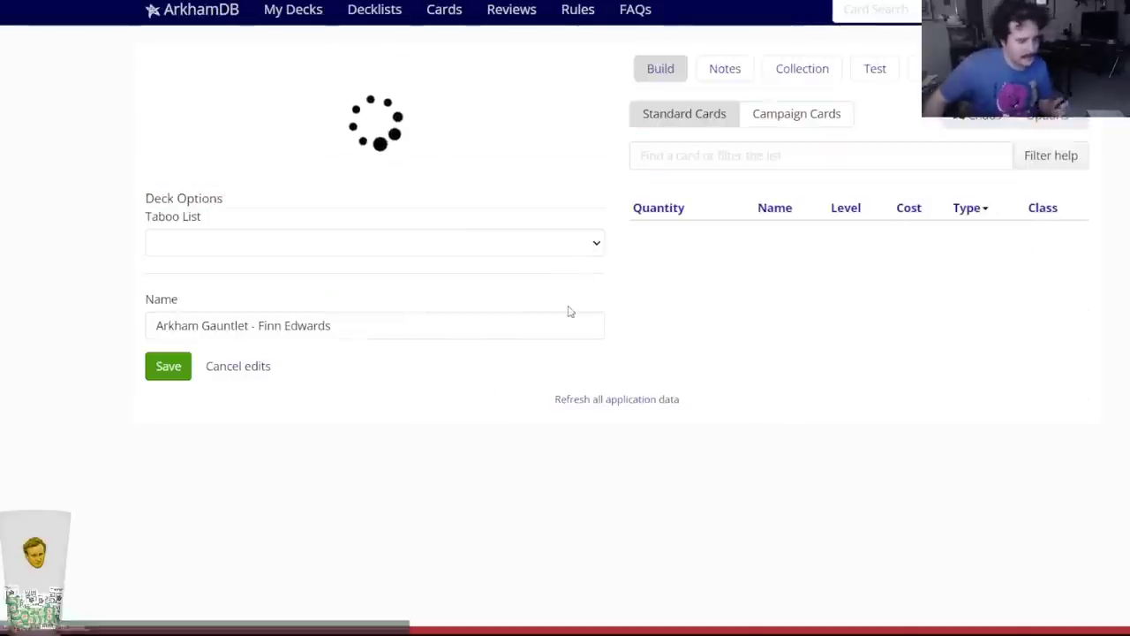
left_click(680, 157)
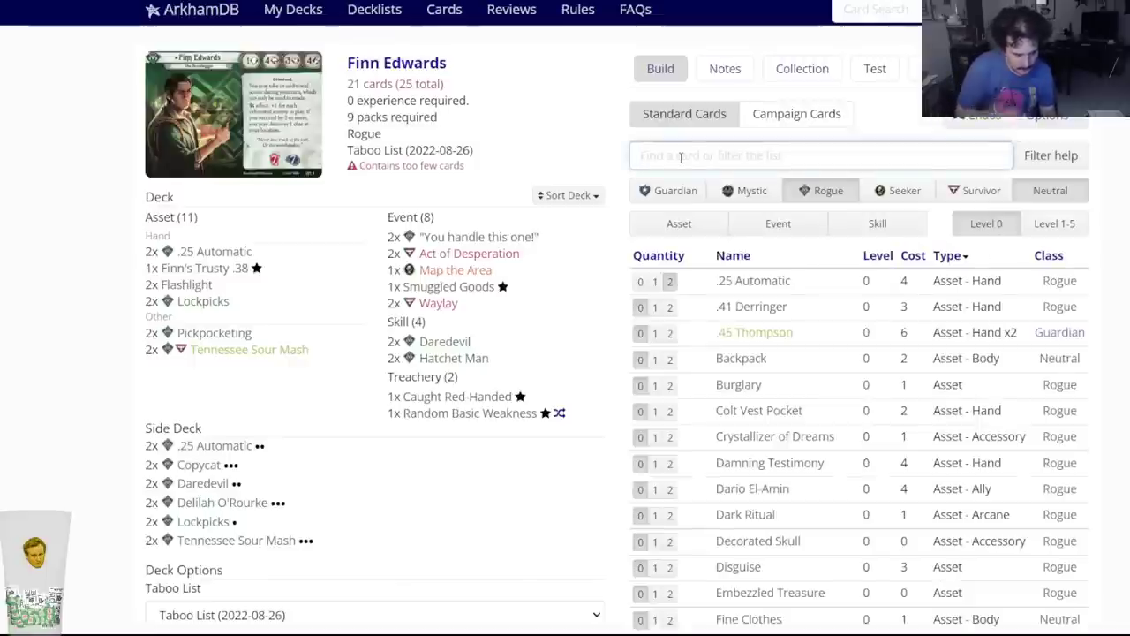
type("Manual")
key("Down")
key("Return")
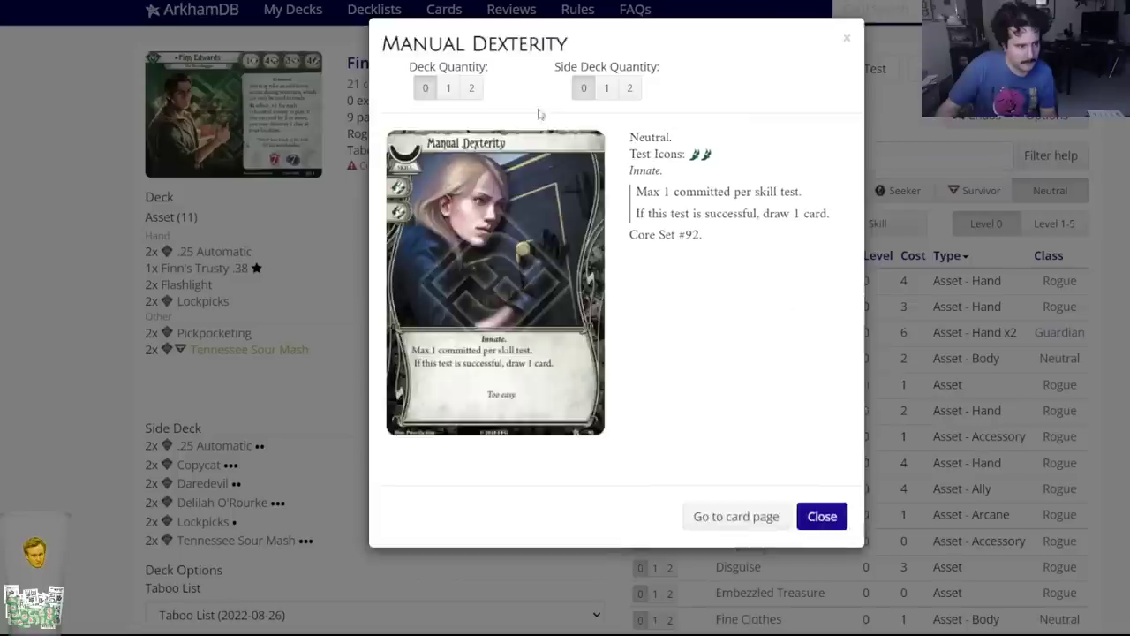
left_click(471, 89)
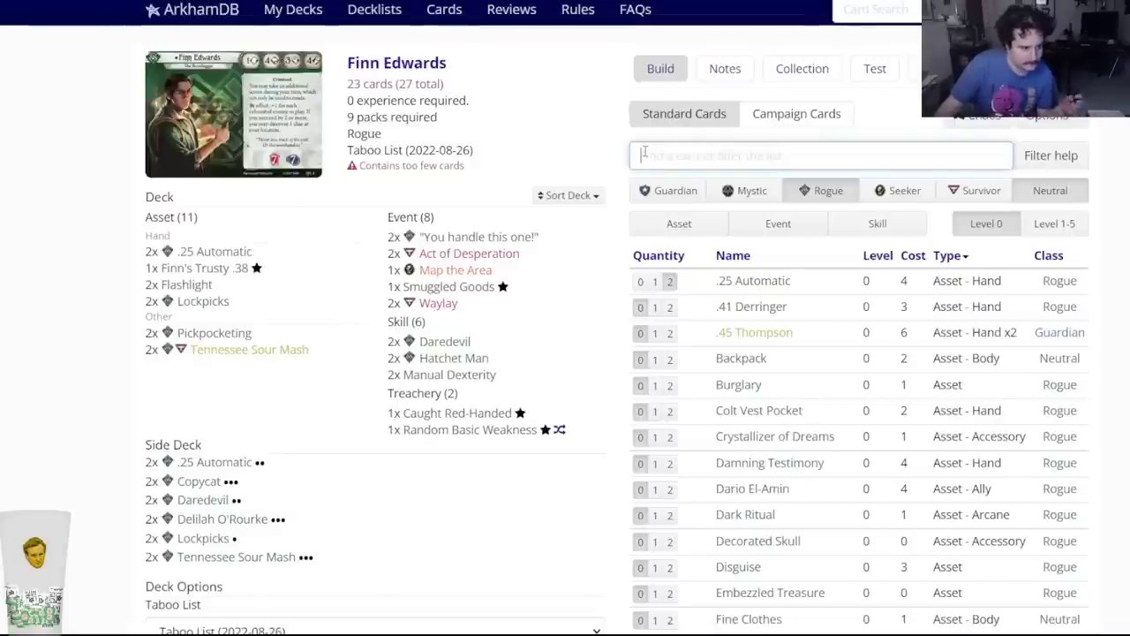
type("sav")
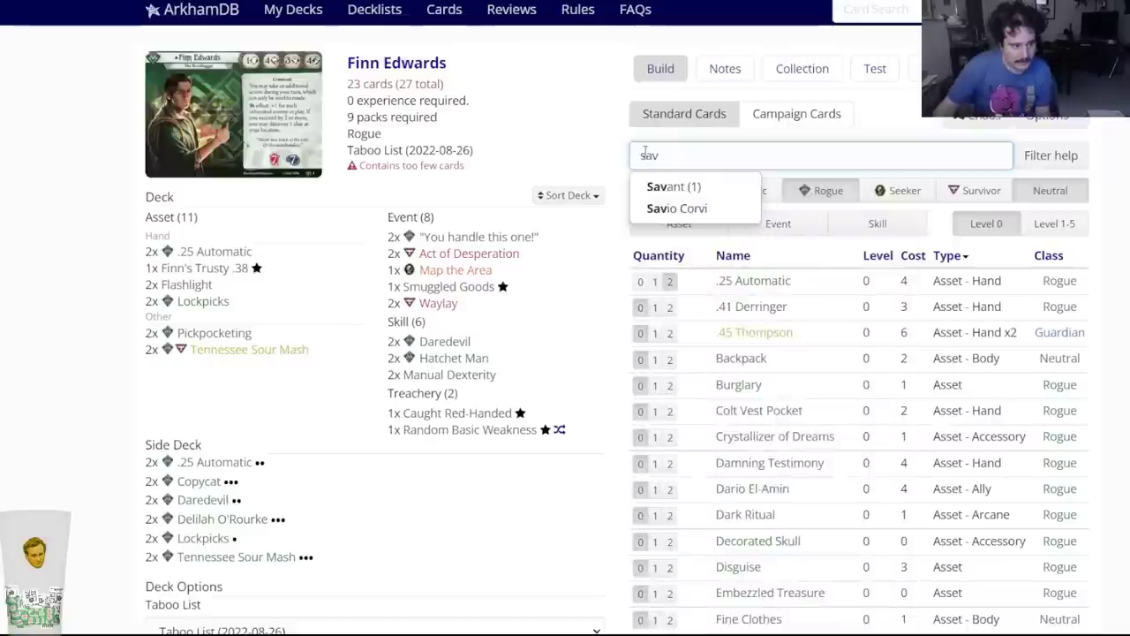
left_click(677, 208)
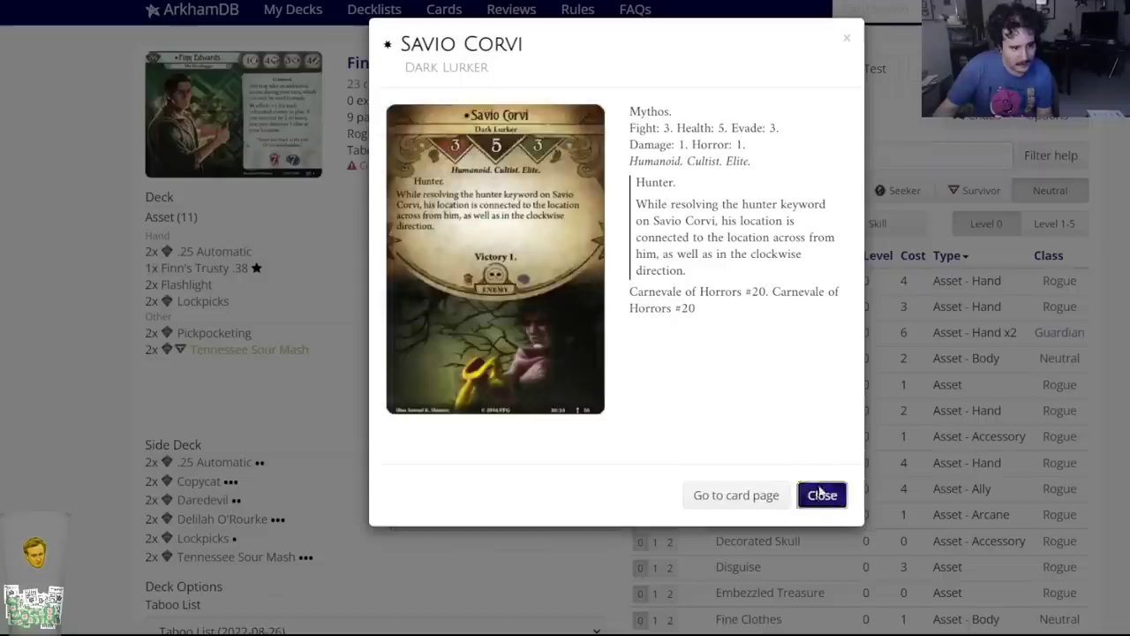
left_click(822, 495)
left_click(714, 167)
left_click_drag(713, 167, 659, 164)
type("an")
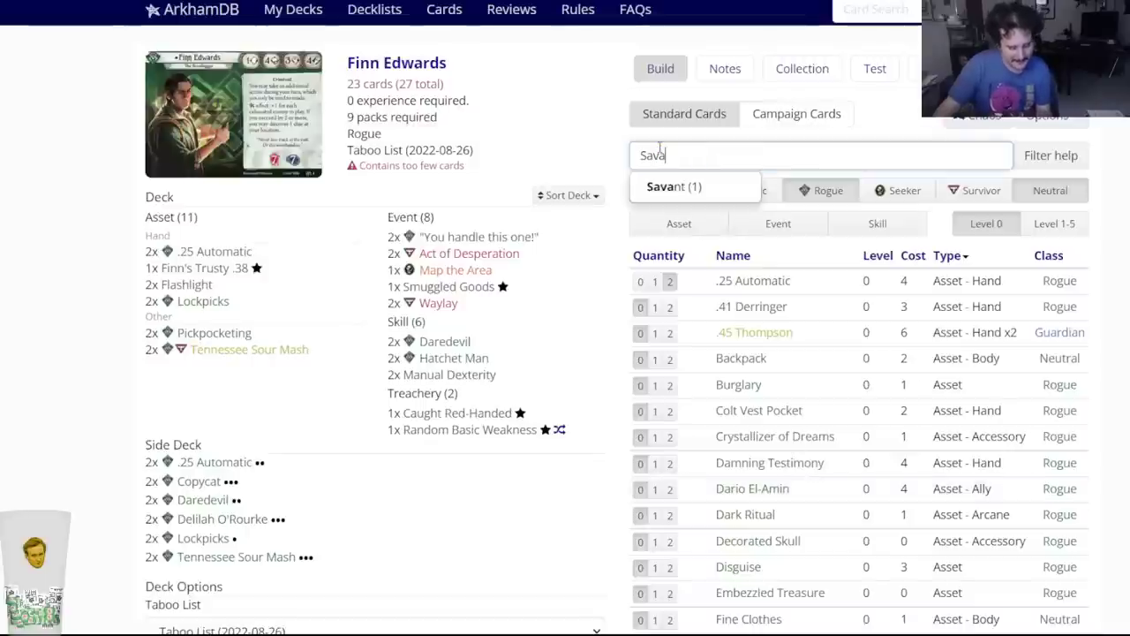
left_click(683, 185)
left_click(639, 91)
key("Escape")
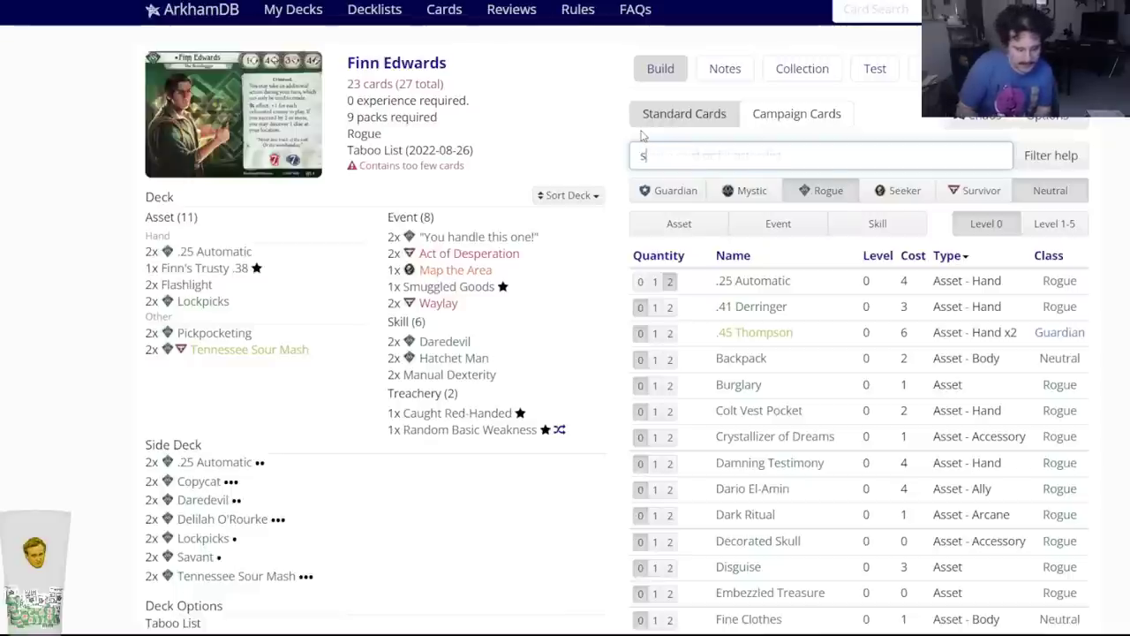
Add two copies of the level 0 Slip Away to the Finn Edwards main deck and read the Waylay card.
type("slip")
key("Down")
key("Down")
left_click(673, 187)
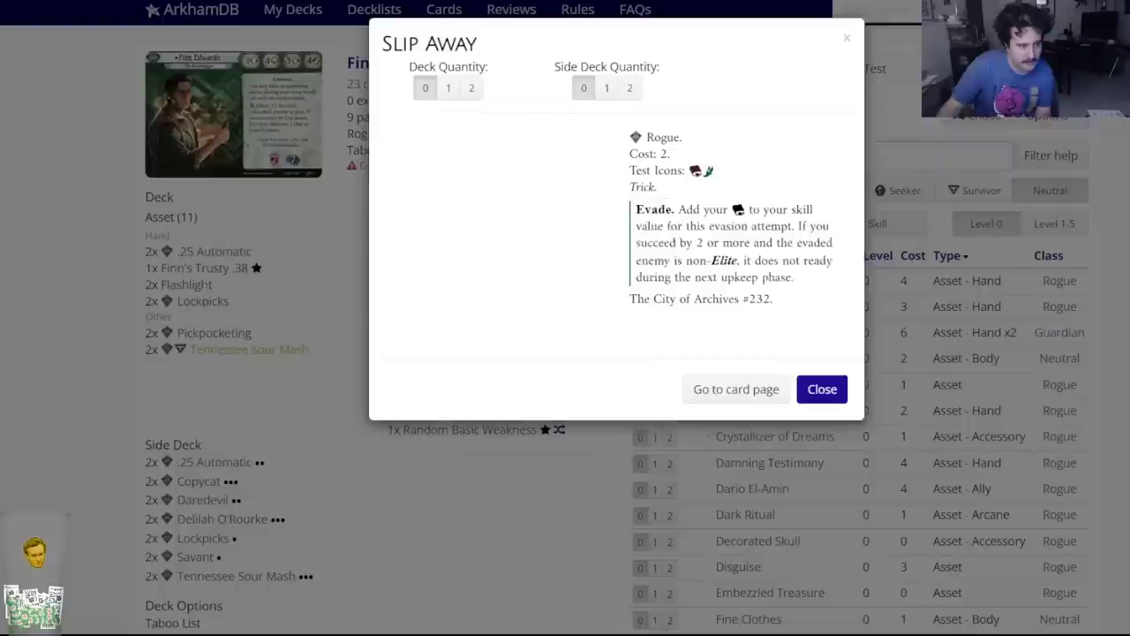
left_click(473, 89)
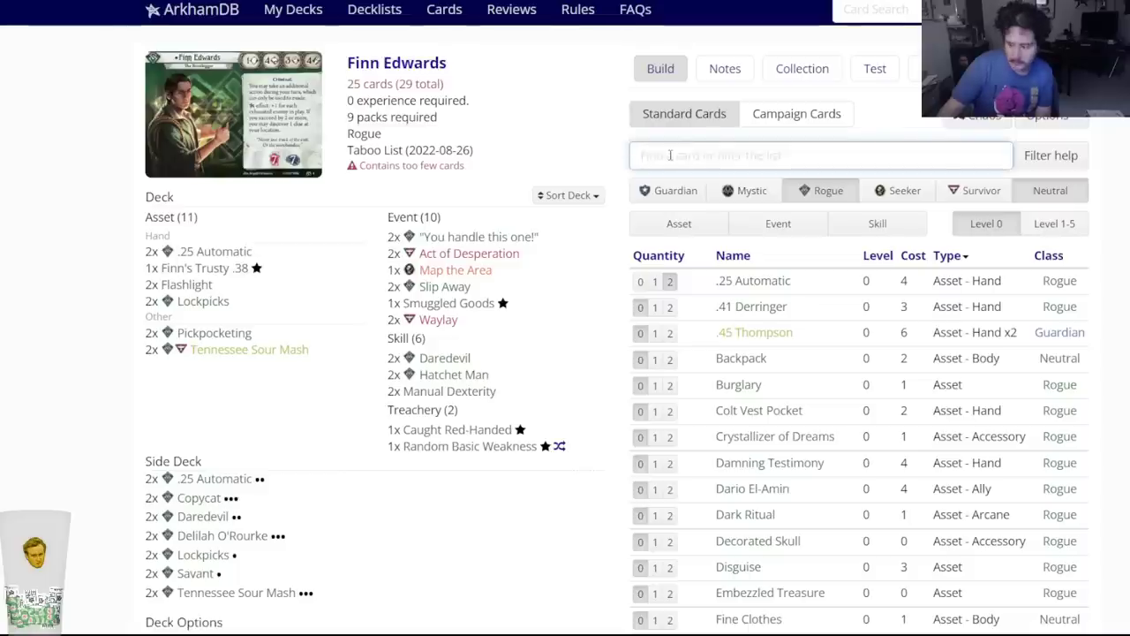
left_click(434, 326)
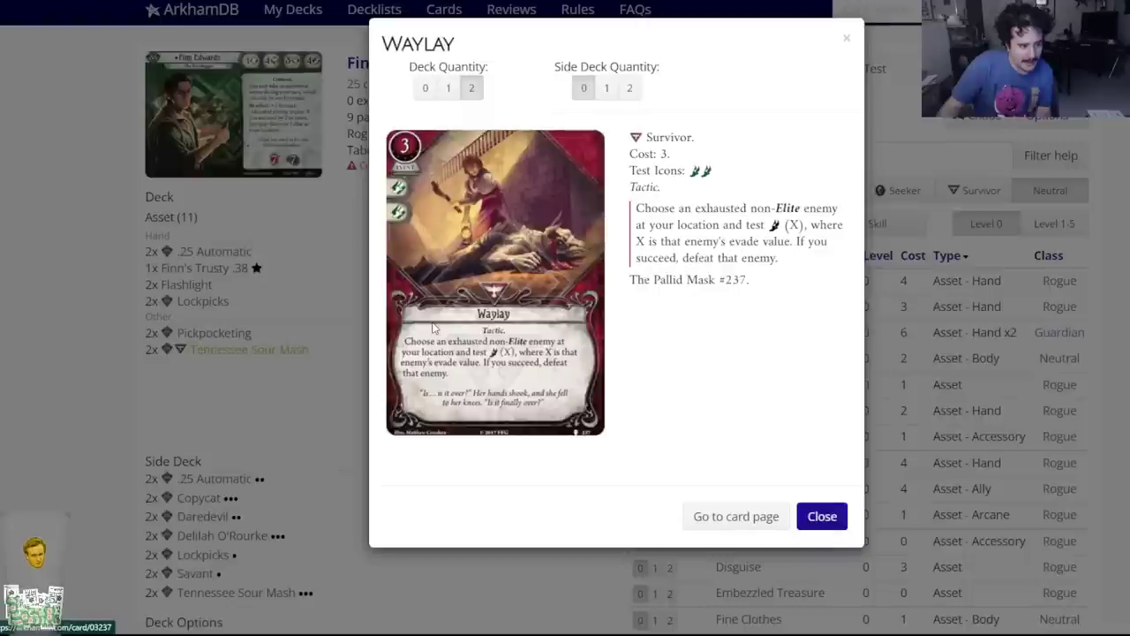
left_click(820, 513)
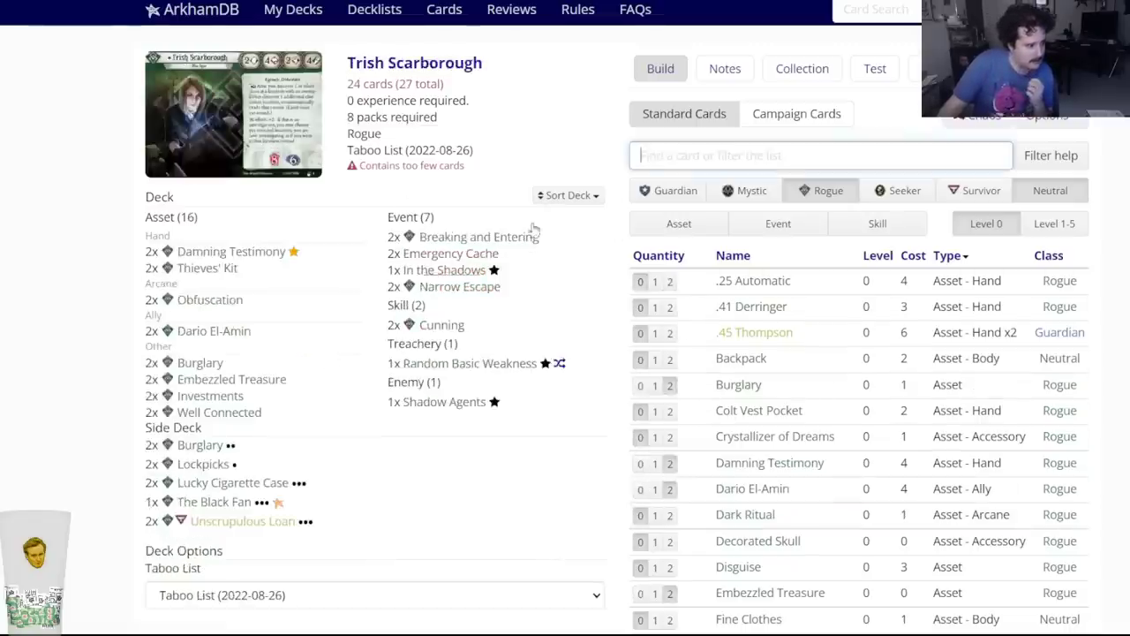
Find Lola Santiago (3) and add two copies to the Trish Scarborough side deck.
type("lola san")
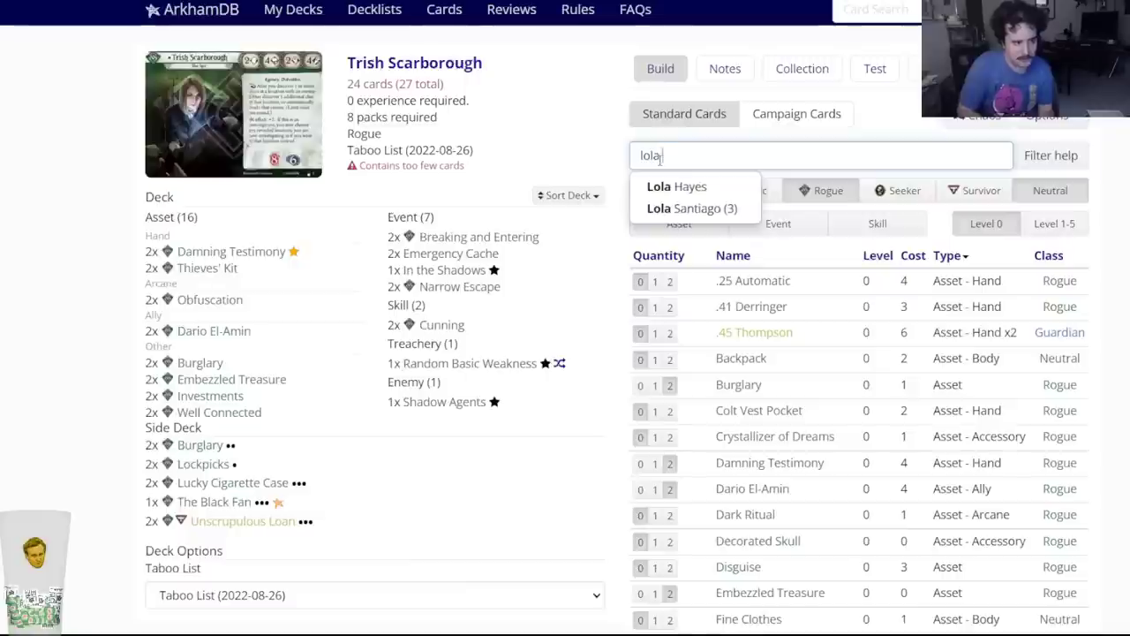
left_click(689, 186)
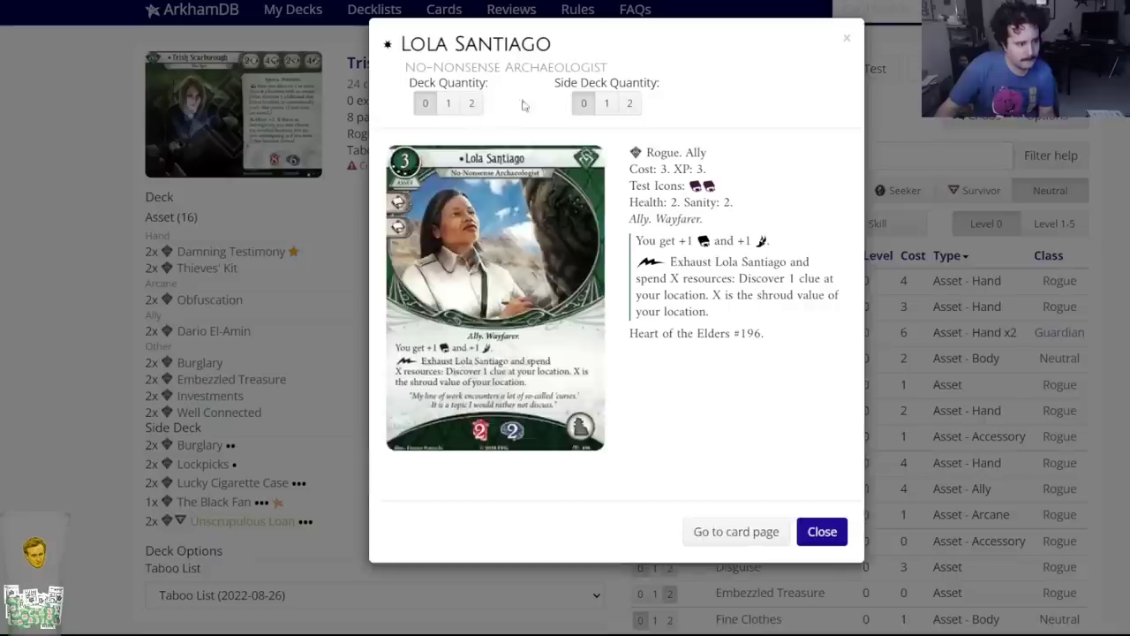
left_click(630, 103)
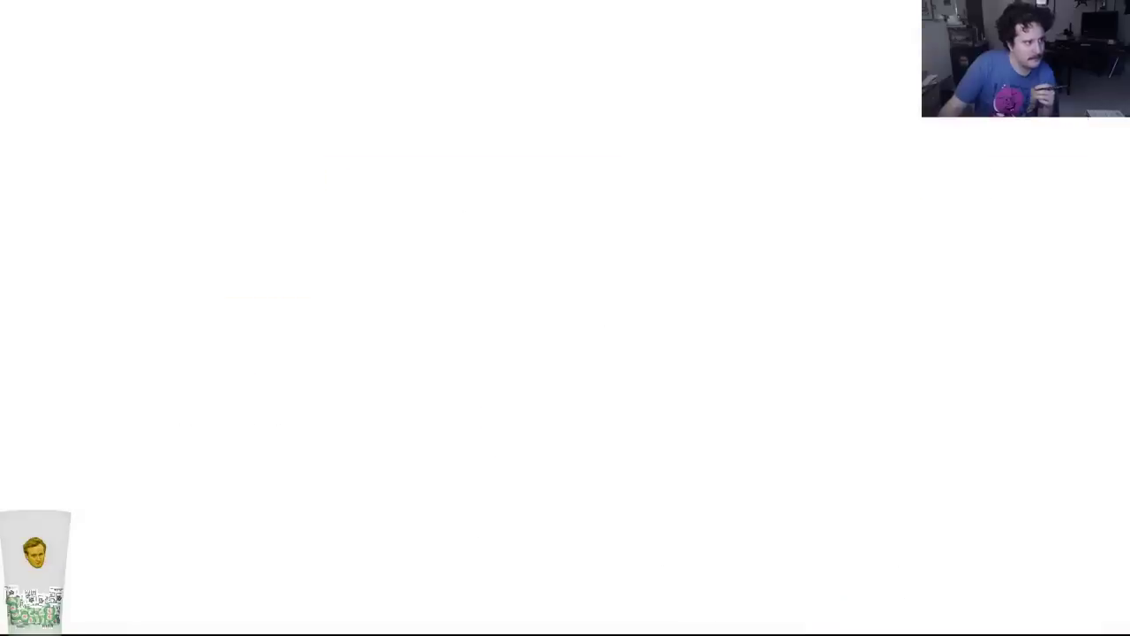
Open the Arkham Gauntlet deck page for Minh Thi Phan.
scroll(334, 294, "down", 1)
right_click(334, 294)
key("Escape")
left_click(334, 294)
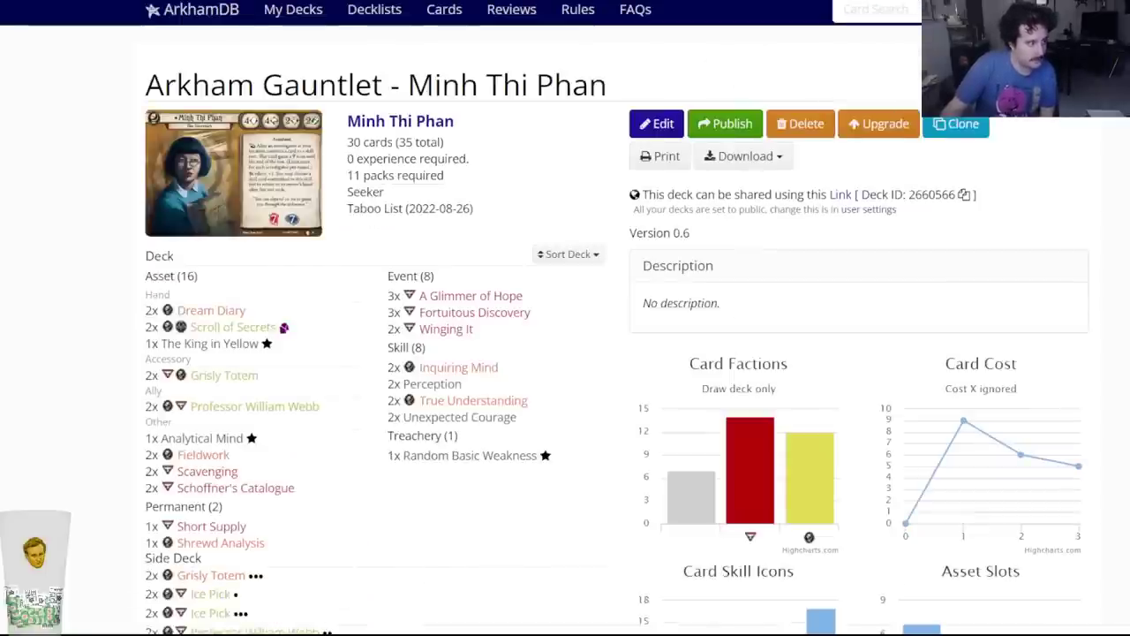
key("alt+Left")
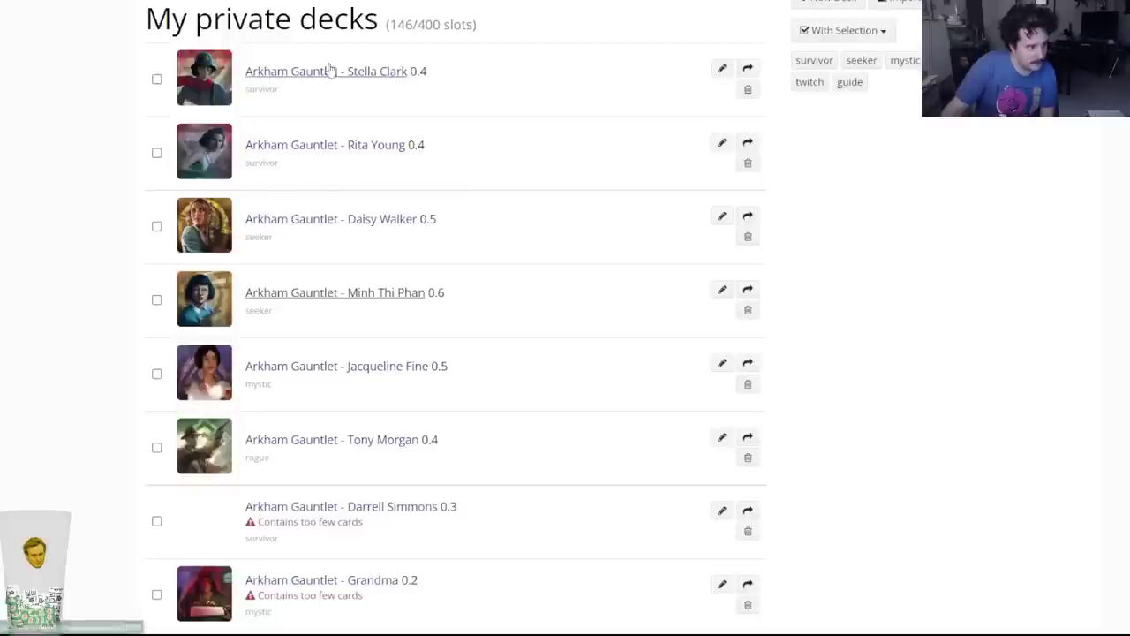
right_click(316, 133)
right_click(304, 147)
key("Escape")
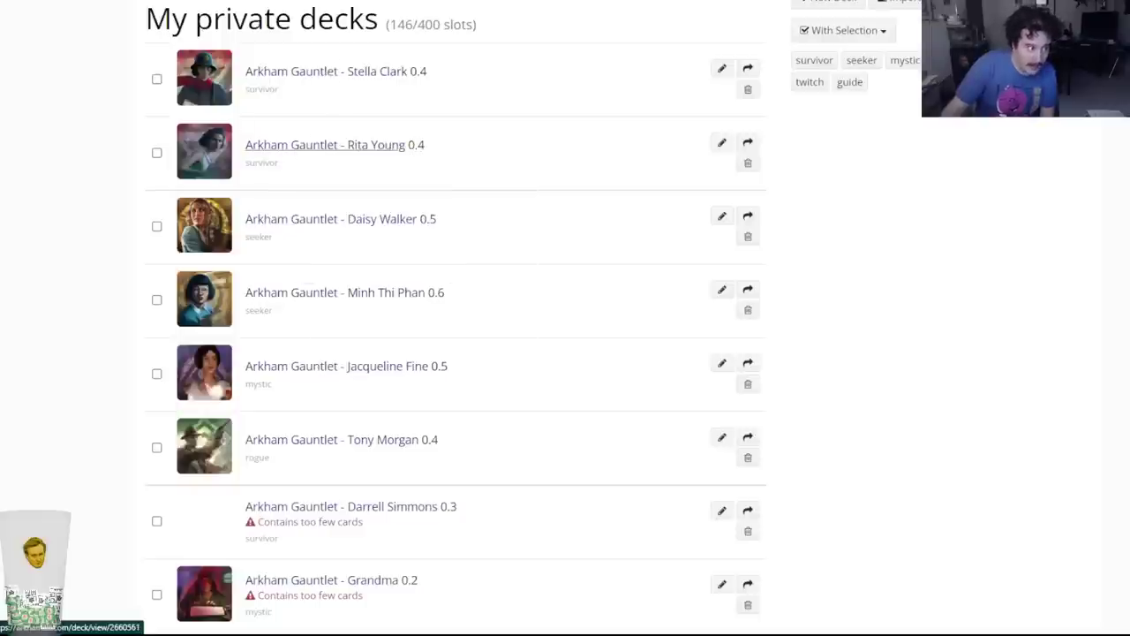
left_click(325, 145)
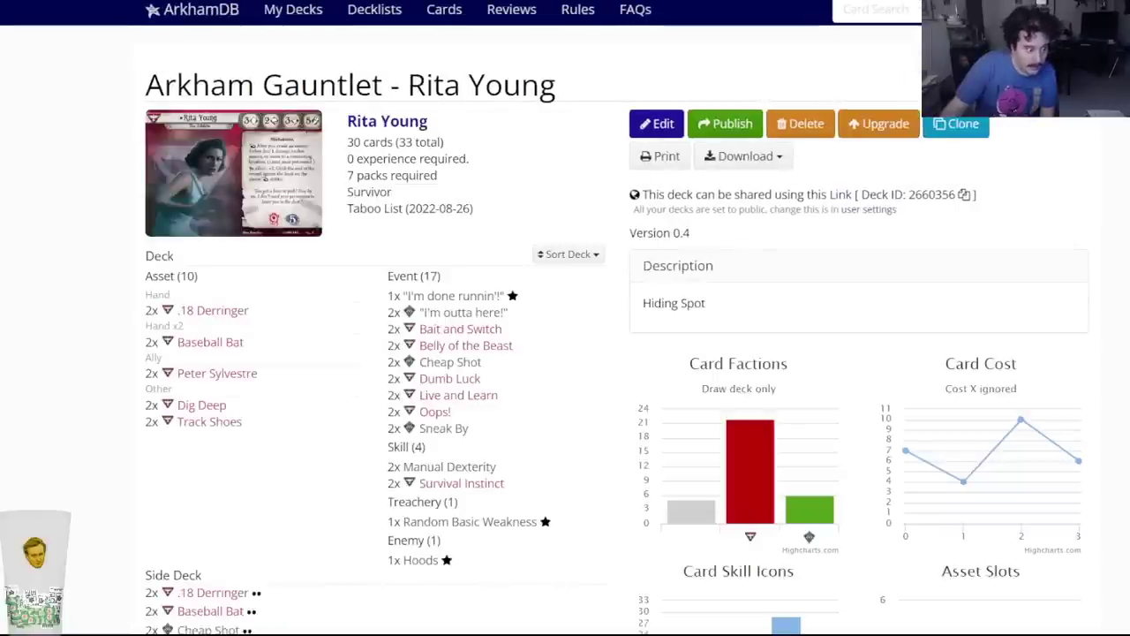
key("alt+Left")
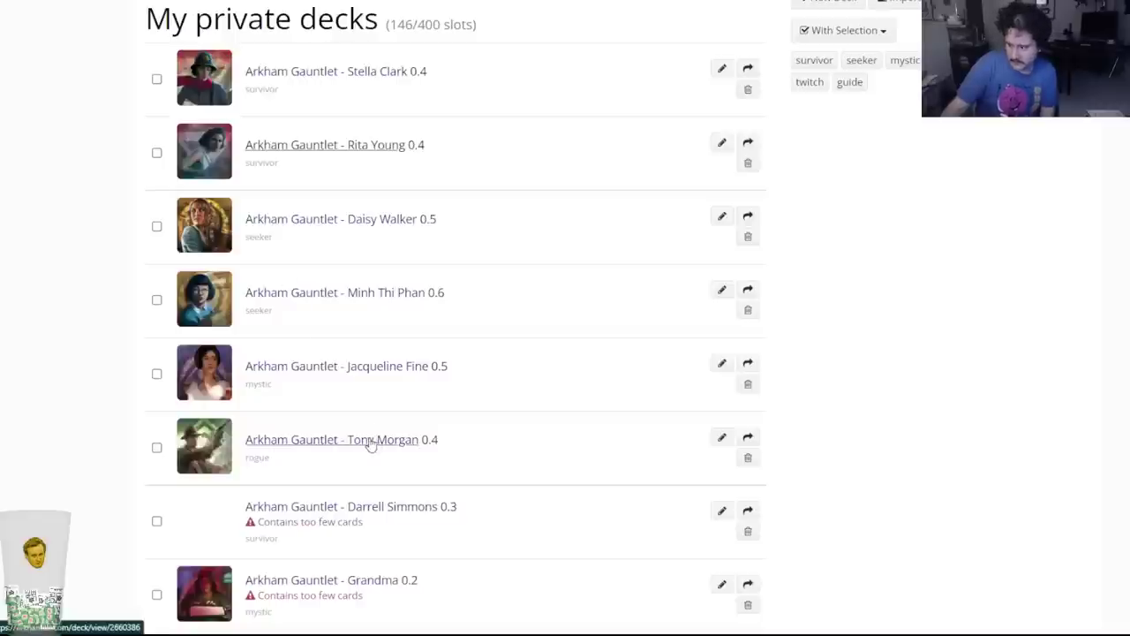
Open the Arkham Gauntlet deck for Darrell Simmons in the deck editor.
right_click(345, 502)
key("Escape")
left_click(345, 506)
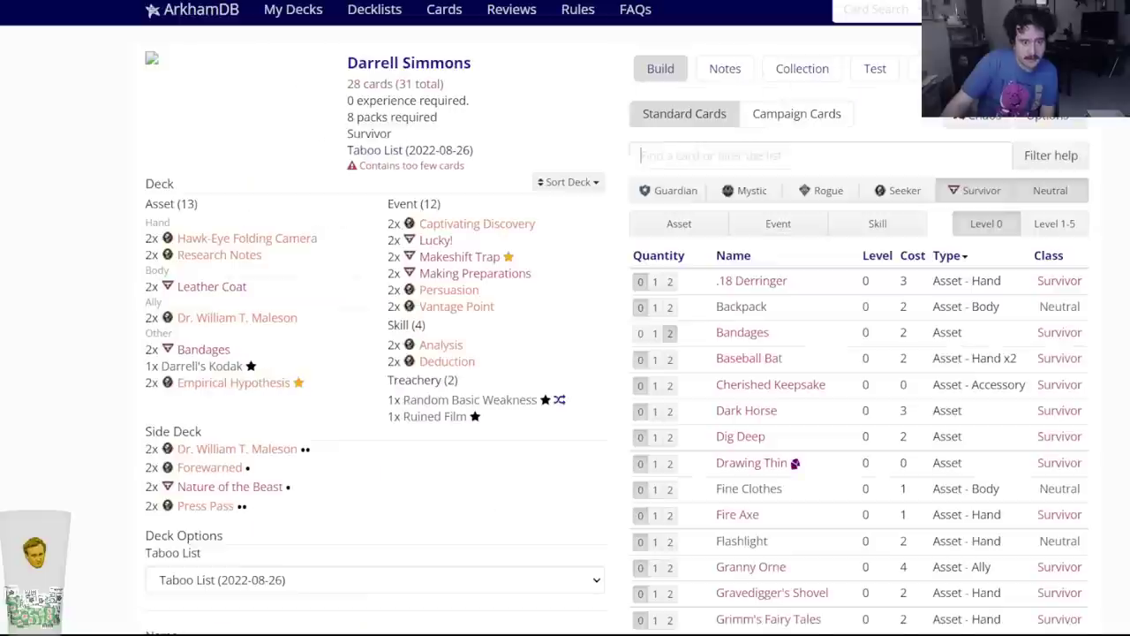
Look through the other open decks, including Gloria Goldberg, Nathaniel Cho, Finn Edwards and Harvey Walters, ending on Silas Marsh.
key("ctrl+Tab")
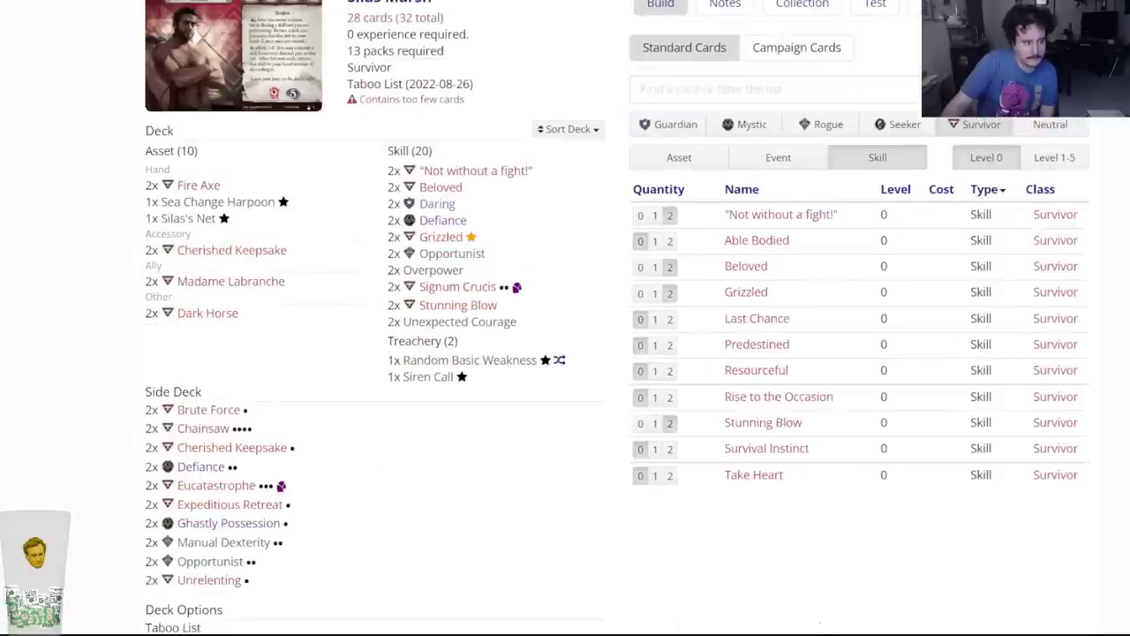
key("ctrl+Tab")
key("ctrl+Tab")
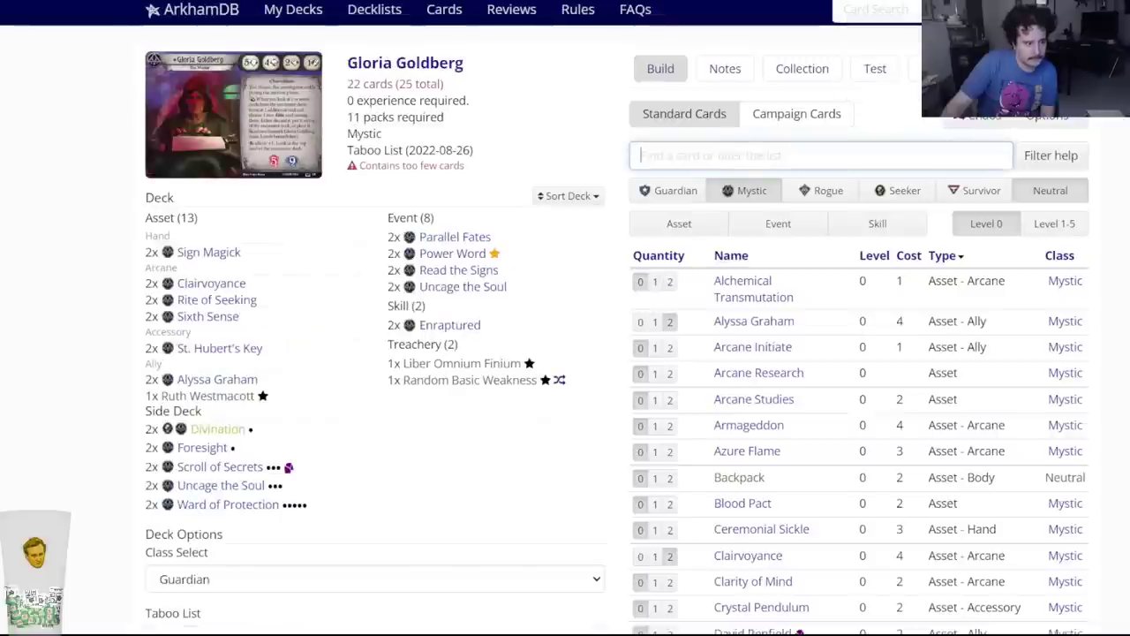
key("ctrl+Tab")
key("ctrl+Tab")
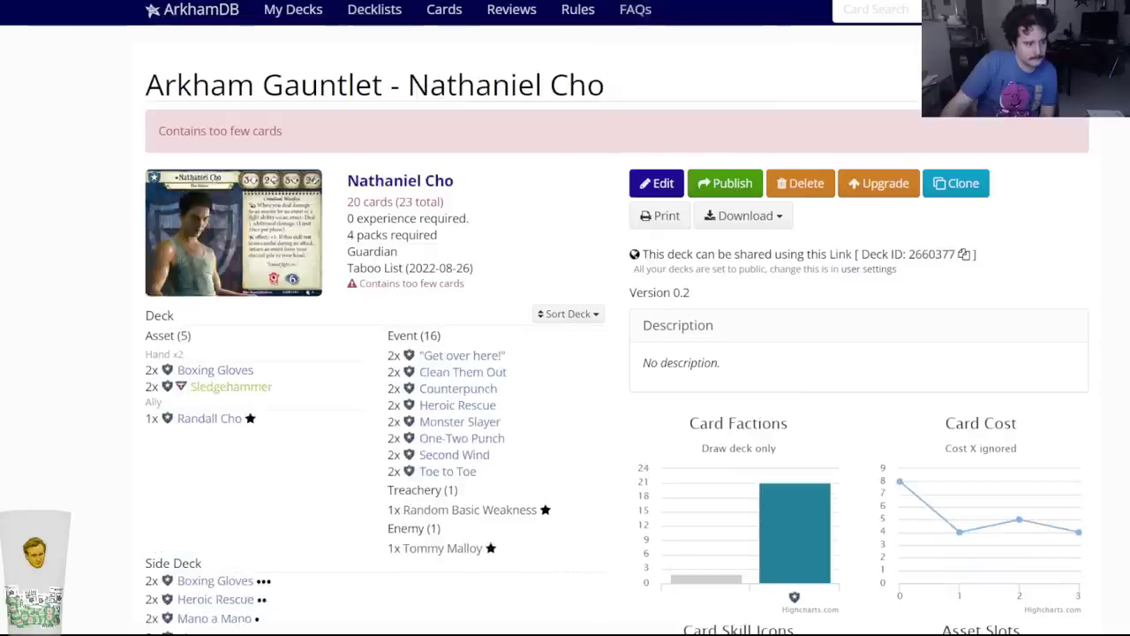
key("ctrl+Tab")
key("ctrl+Tab")
key("ctrl+Tab")
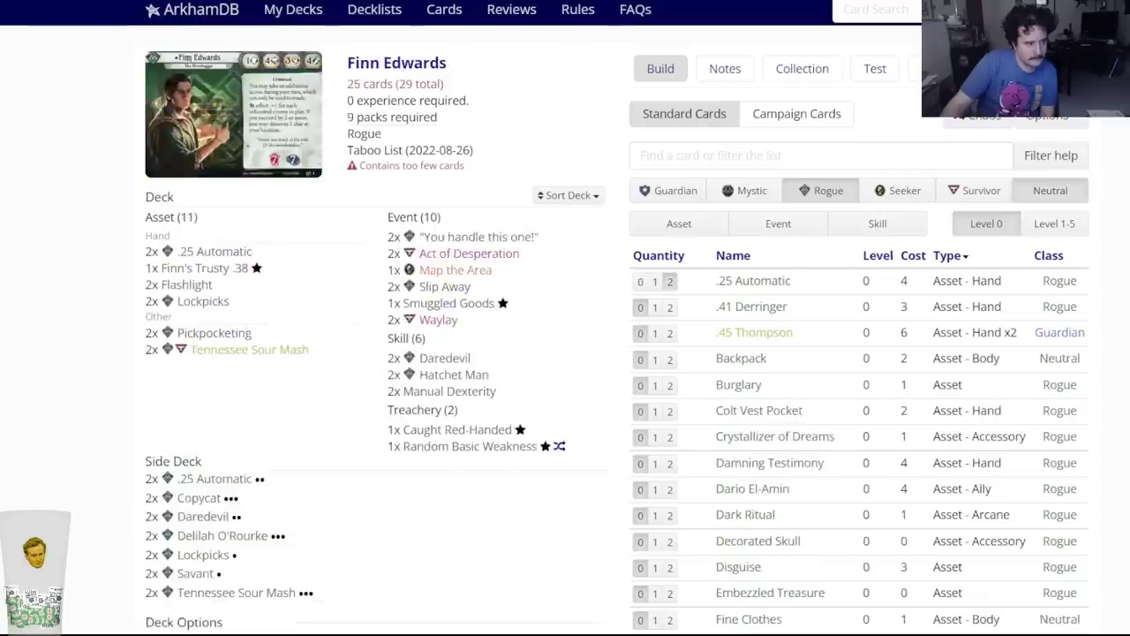
key("ctrl+Tab")
key("ctrl+Tab")
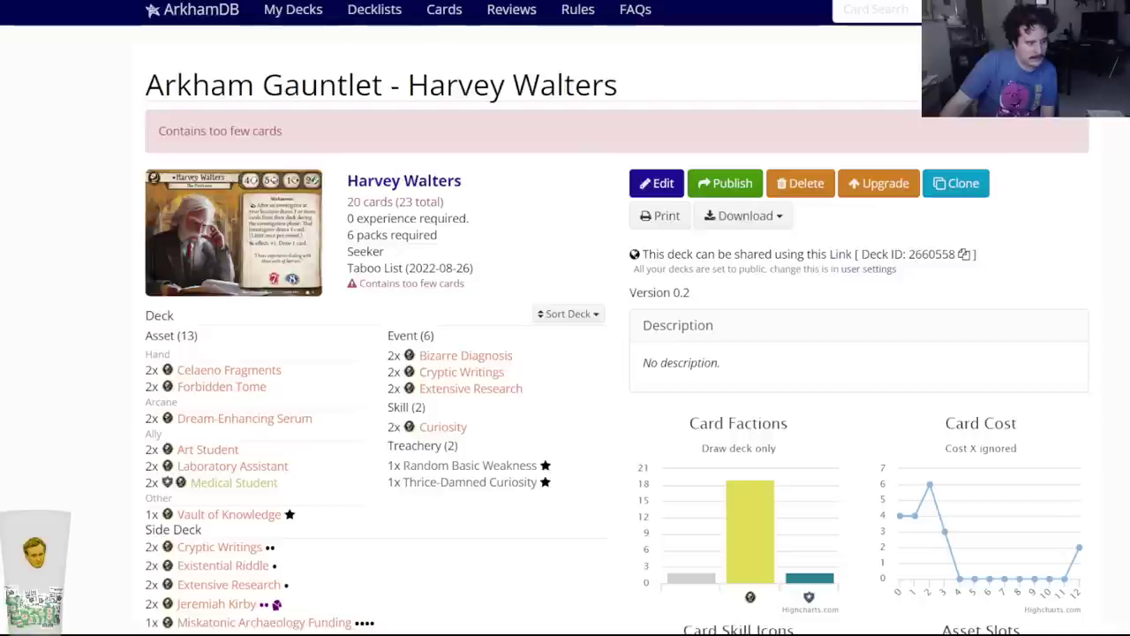
key("ctrl+Tab")
key("ctrl+Tab")
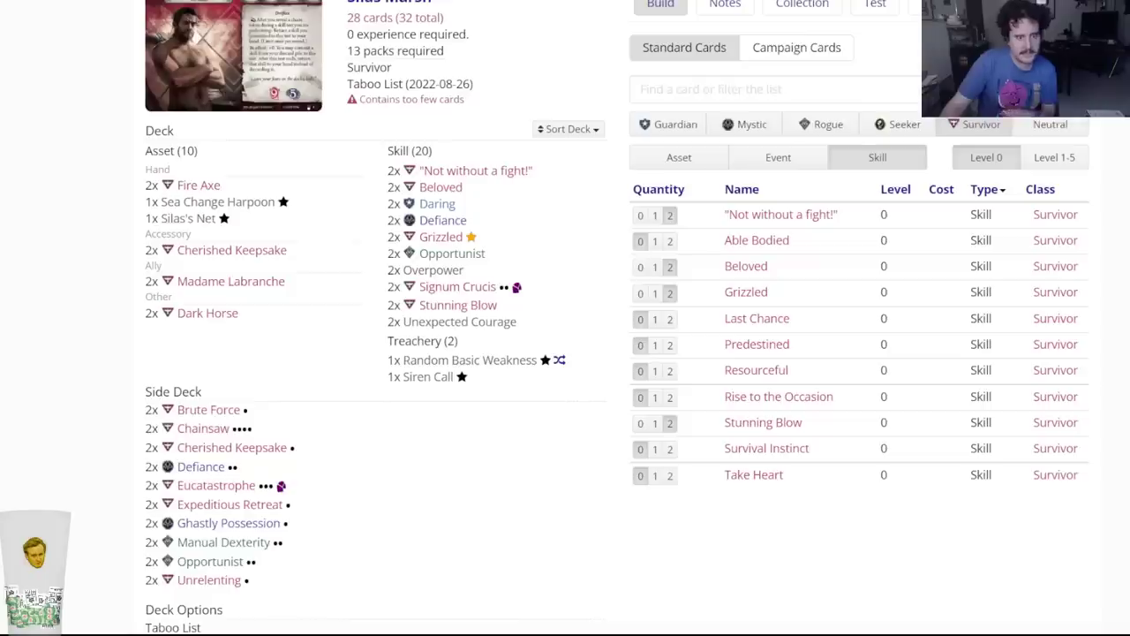
Add two copies of Take Heart to the Silas Marsh main deck and save the deck.
scroll(730, 63, "up", 1)
type("take h")
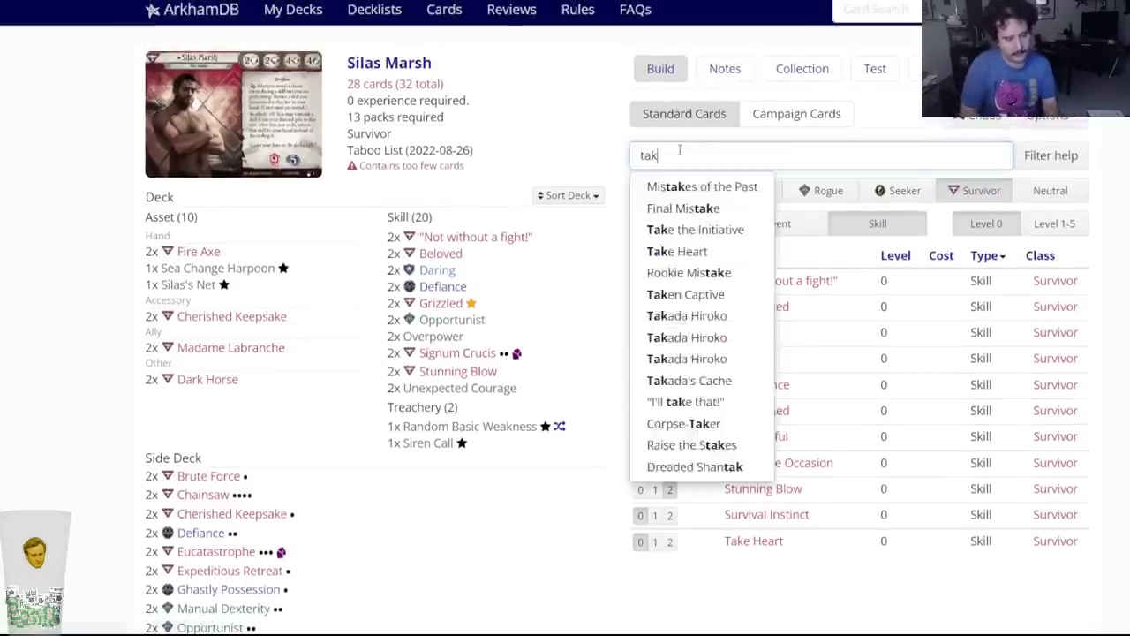
left_click(677, 187)
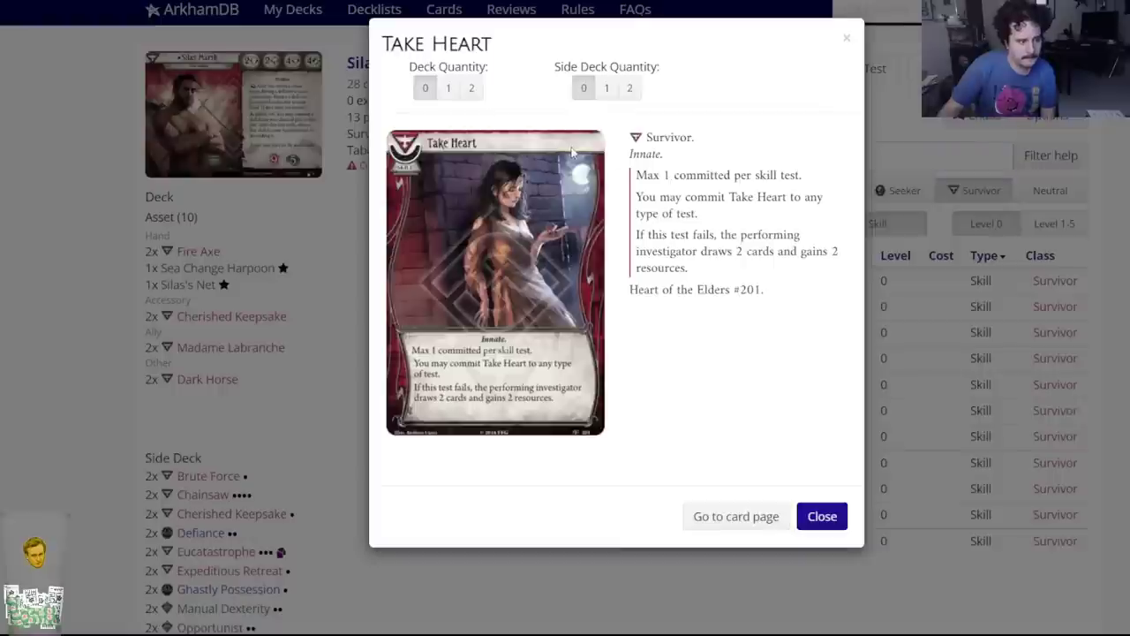
left_click(470, 88)
scroll(111, 406, "down", 2)
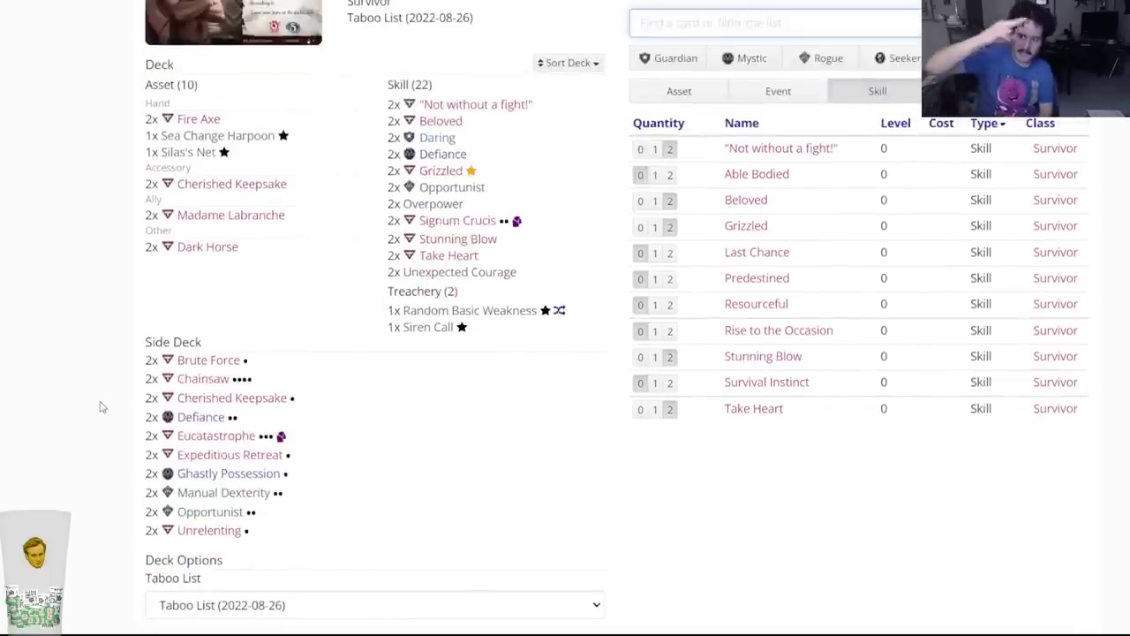
scroll(119, 422, "down", 3)
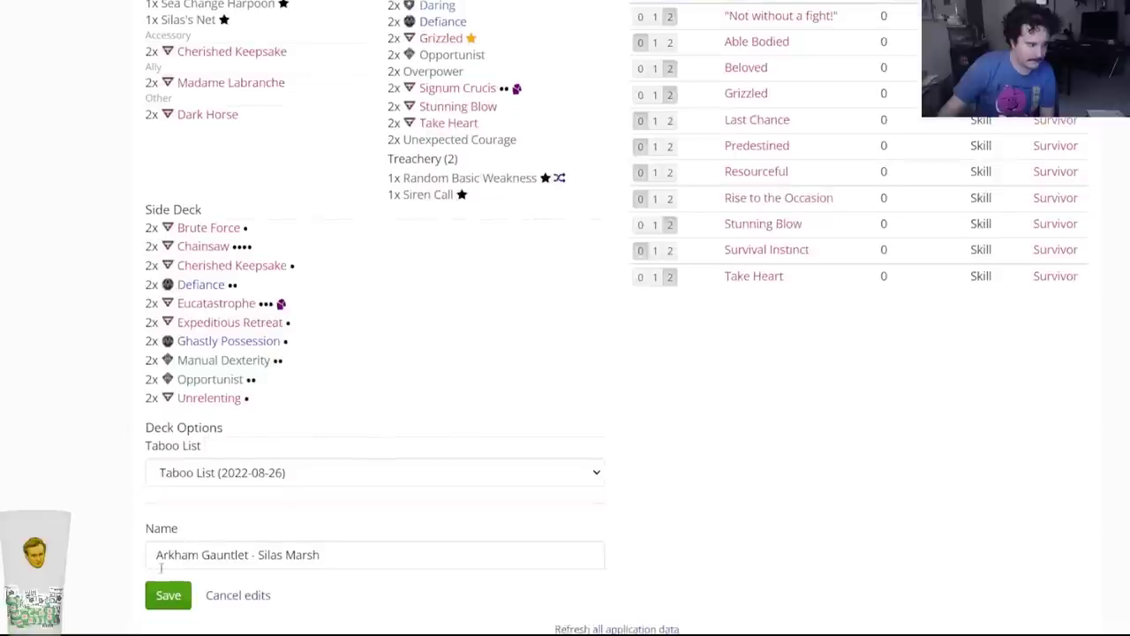
left_click(158, 595)
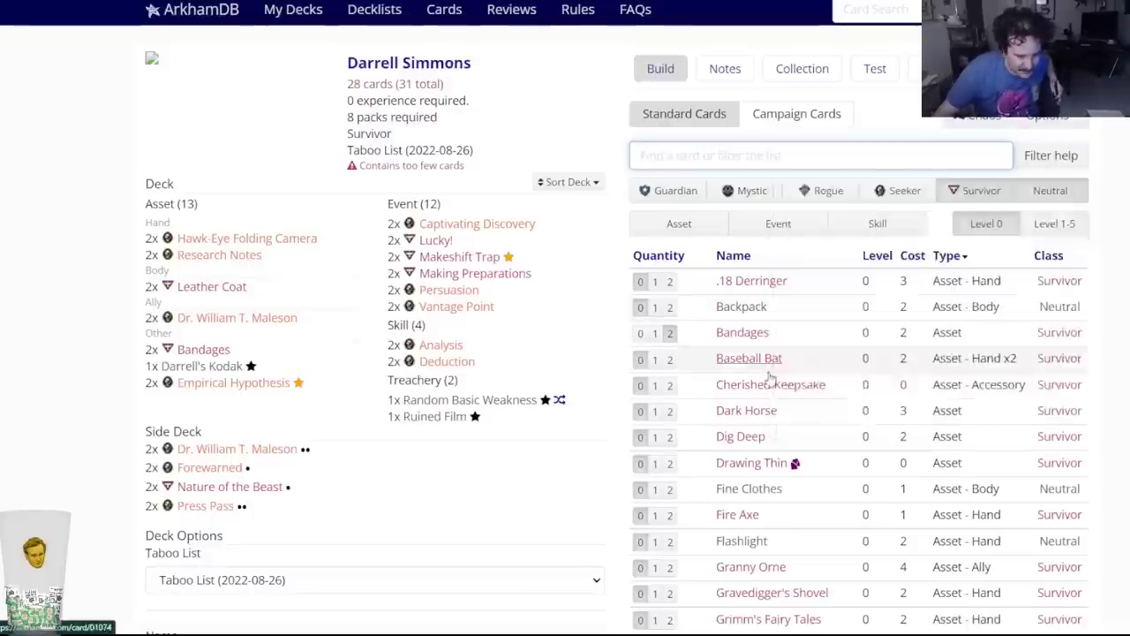
Open the Stella Clark deck from the private decks list for editing and save its pending changes.
scroll(769, 388, "down", 4)
scroll(769, 390, "down", 2)
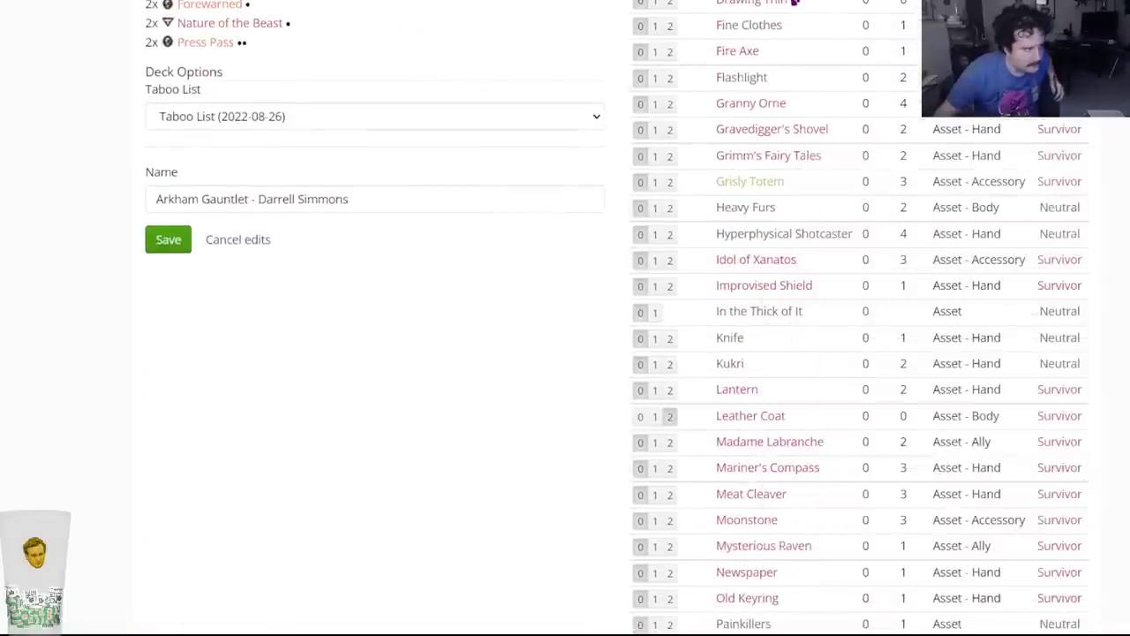
key("alt+Left")
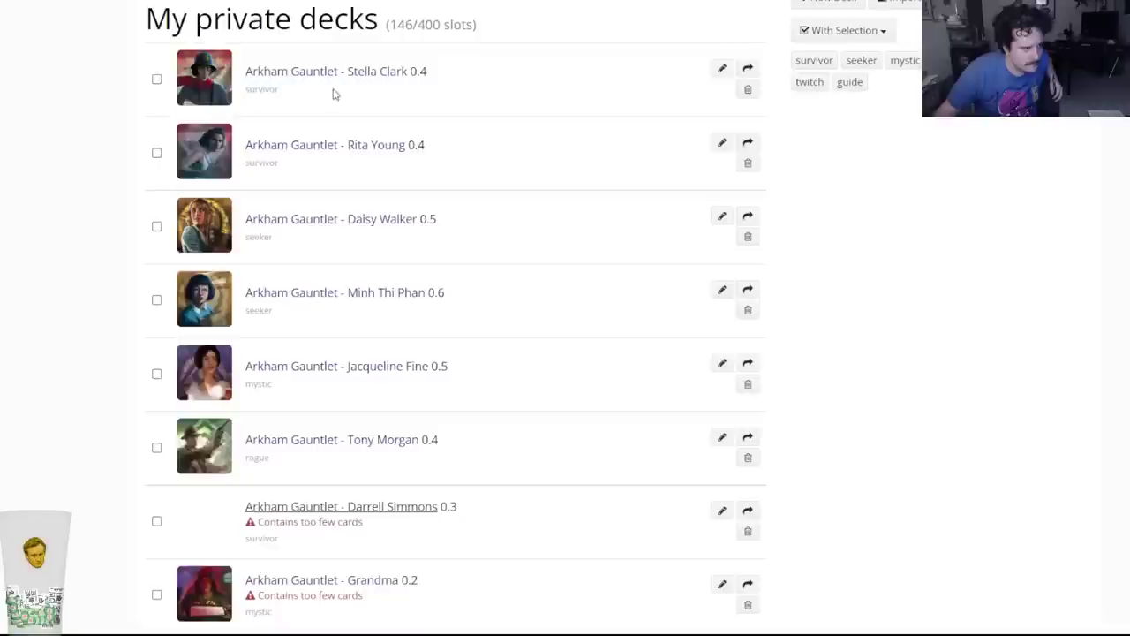
left_click(724, 69)
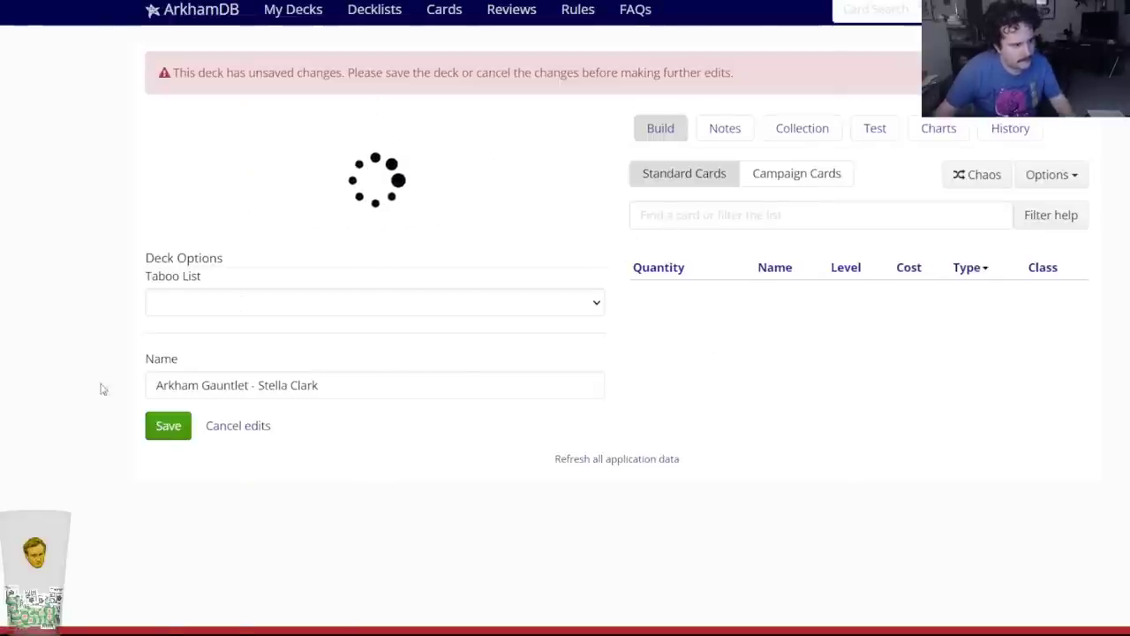
scroll(155, 484, "down", 4)
left_click(165, 536)
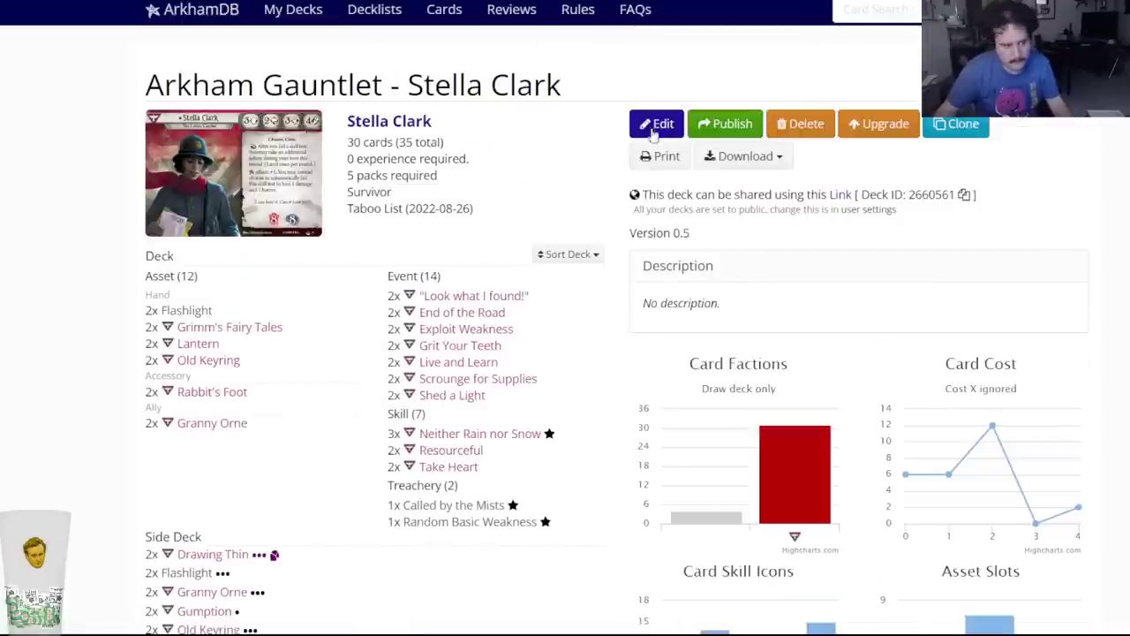
Edit the Stella Clark deck again to add two copies of the survivor Grisly Totem (3) to its side deck, and save.
left_click(654, 125)
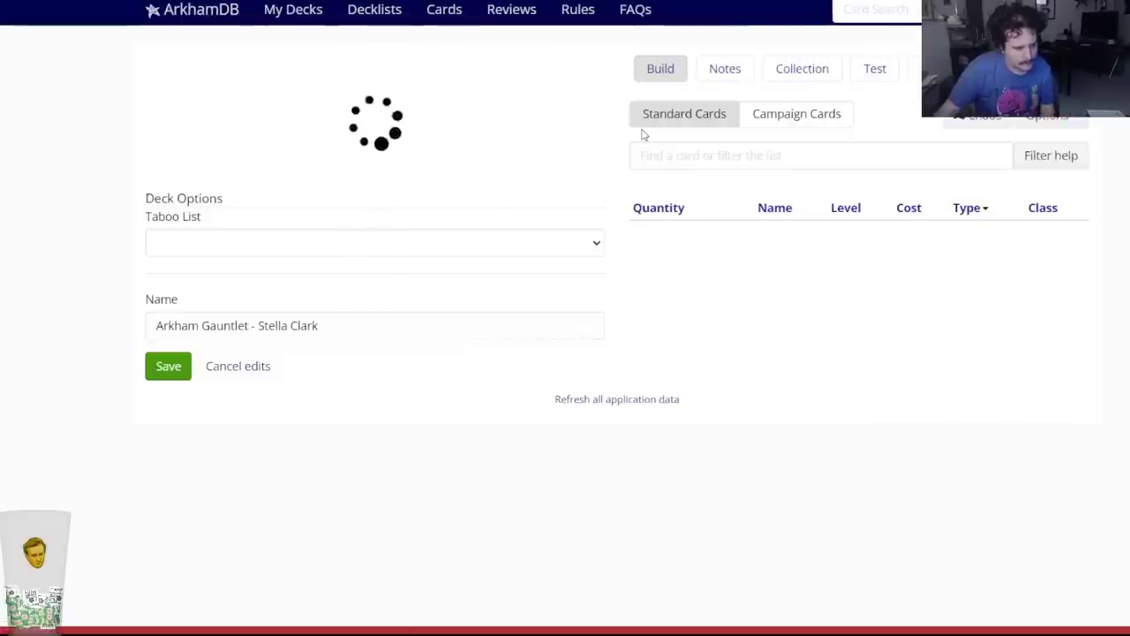
left_click(665, 158)
type("grisl")
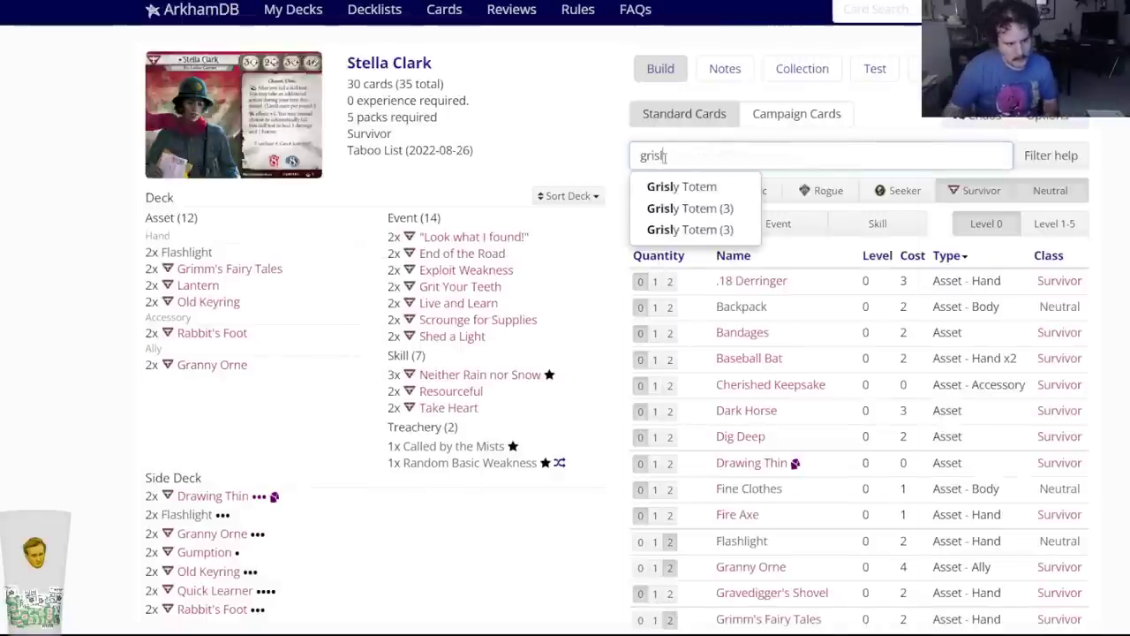
left_click(674, 226)
left_click(630, 87)
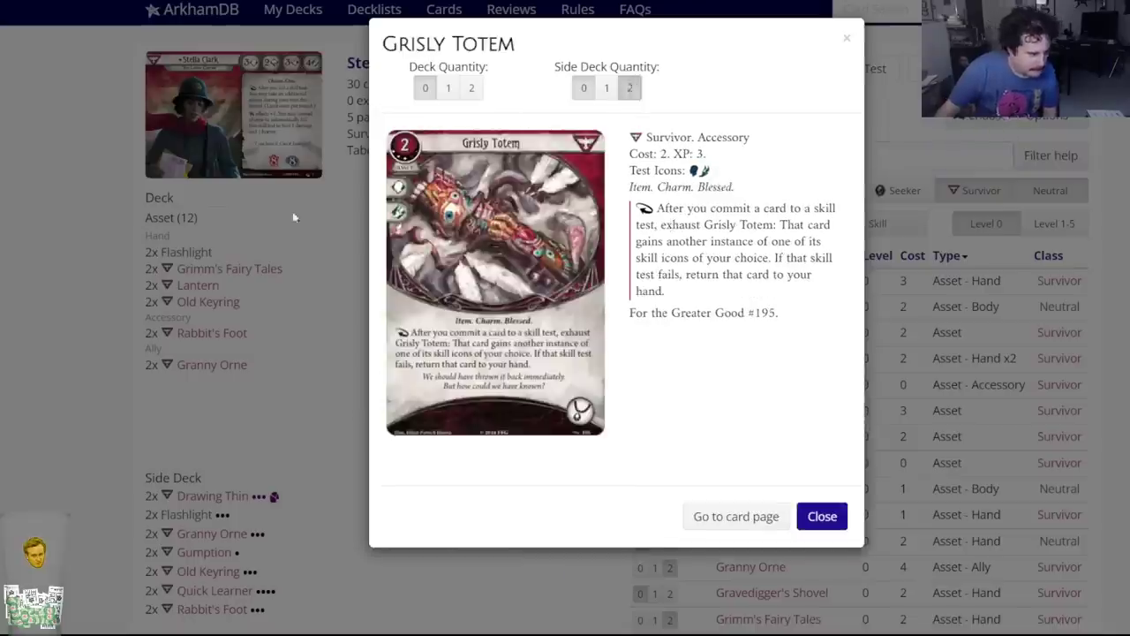
scroll(353, 441, "down", 3)
left_click(168, 560)
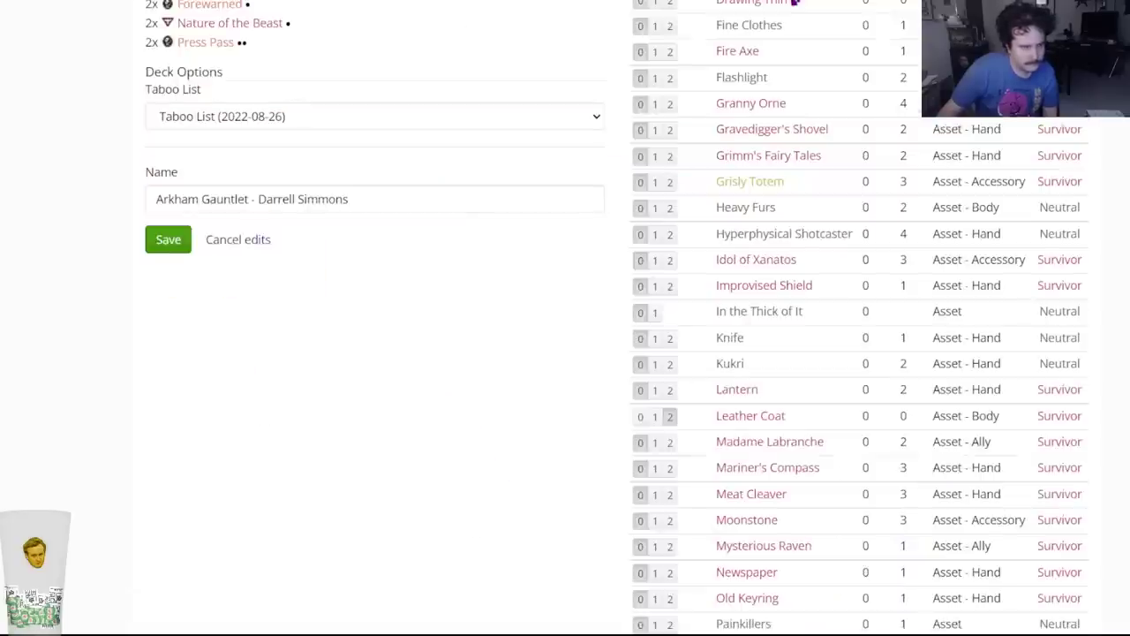
Add two copies of the level 0 Guts to the Gloria Goldberg main deck.
scroll(565, 318, "up", 5)
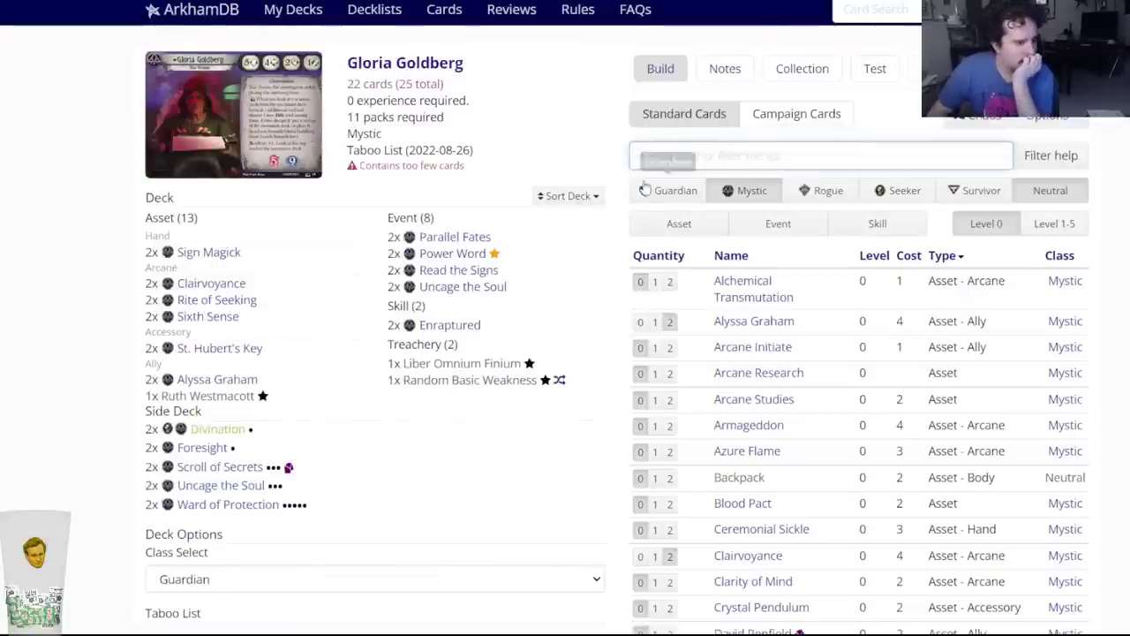
type("guts")
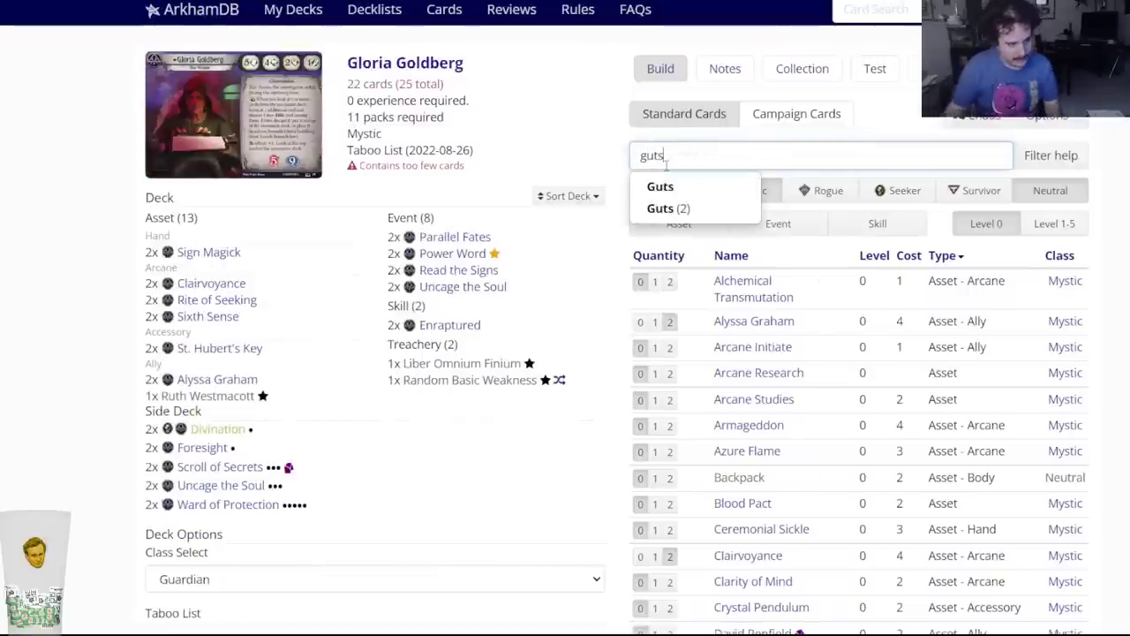
left_click(663, 182)
left_click(472, 88)
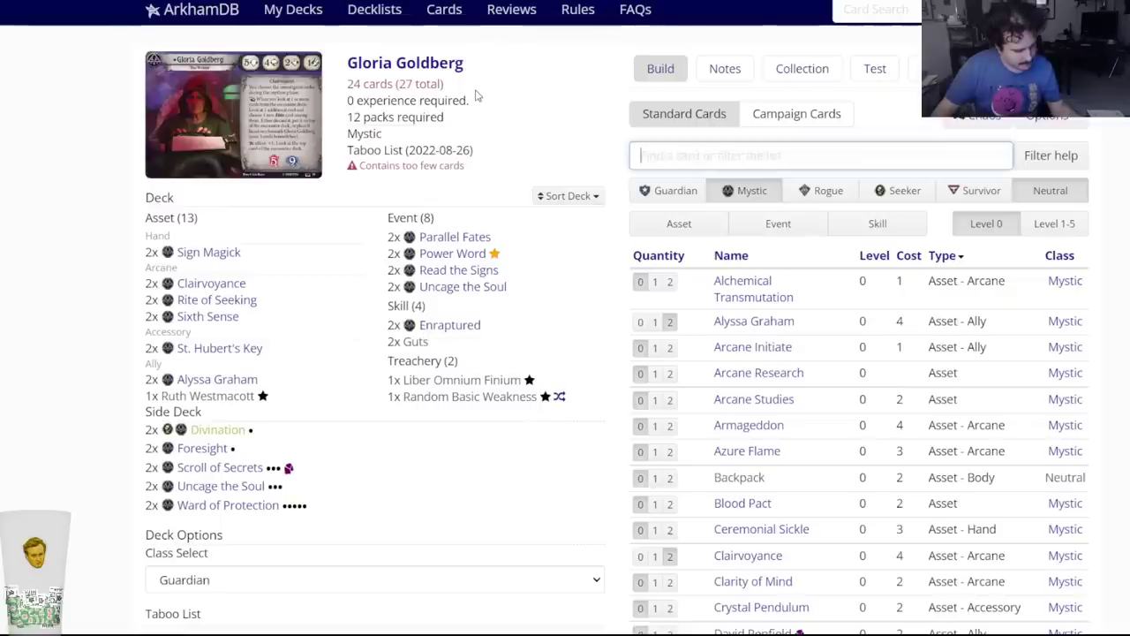
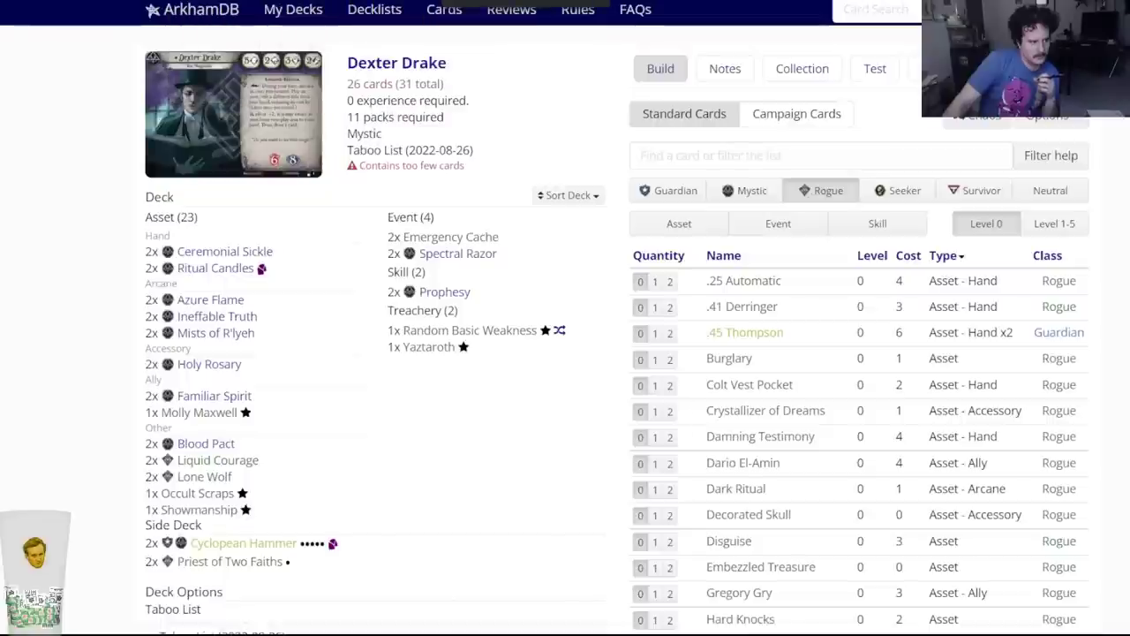
Look over the Dexter Drake deck and the level 0 rogue cards available to it.
left_click(707, 160)
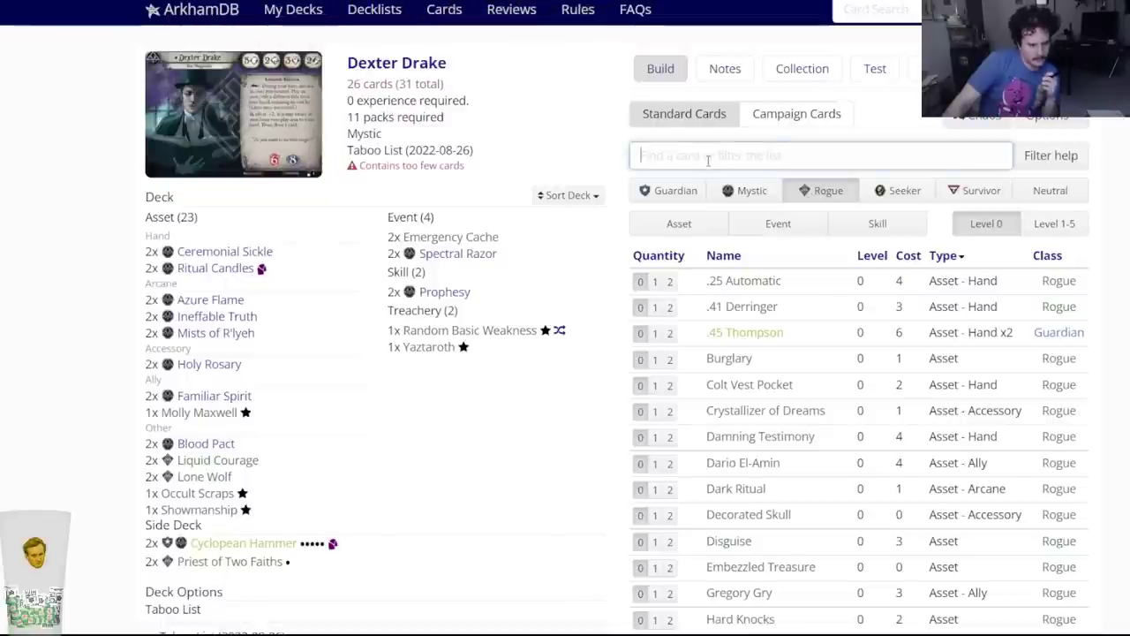
scroll(697, 349, "down", 2)
scroll(516, 399, "down", 3)
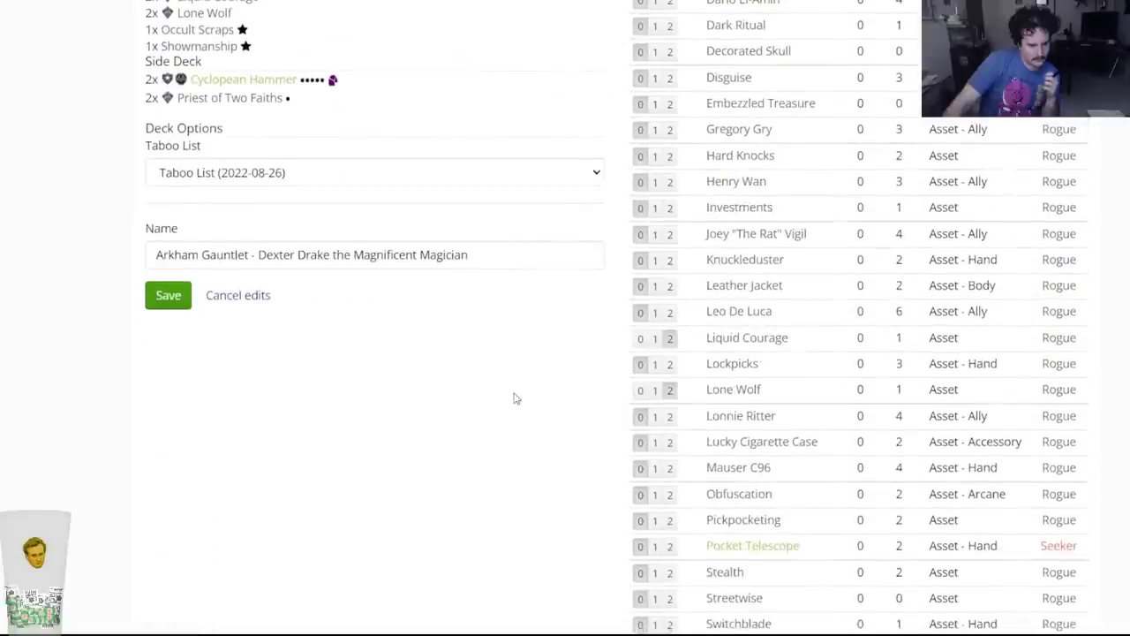
scroll(516, 399, "up", 6)
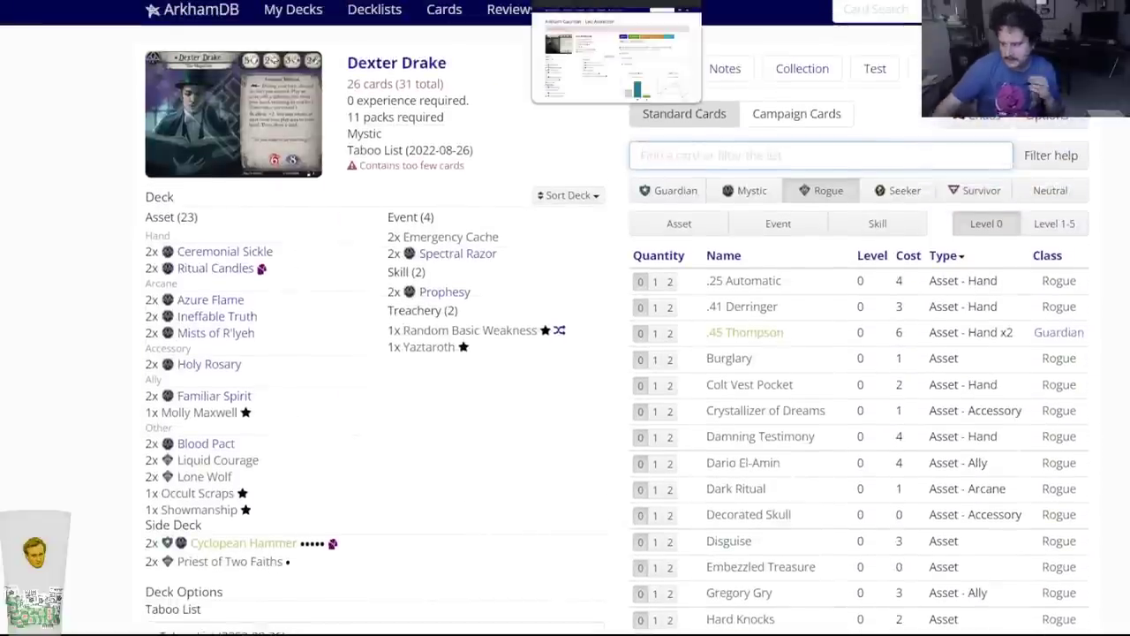
Compare the unfinished Dexter Drake, Darrell Simmons and Gloria Goldberg decks by switching between their open pages.
key("ctrl+Tab")
key("ctrl+Tab")
key("ctrl+Tab")
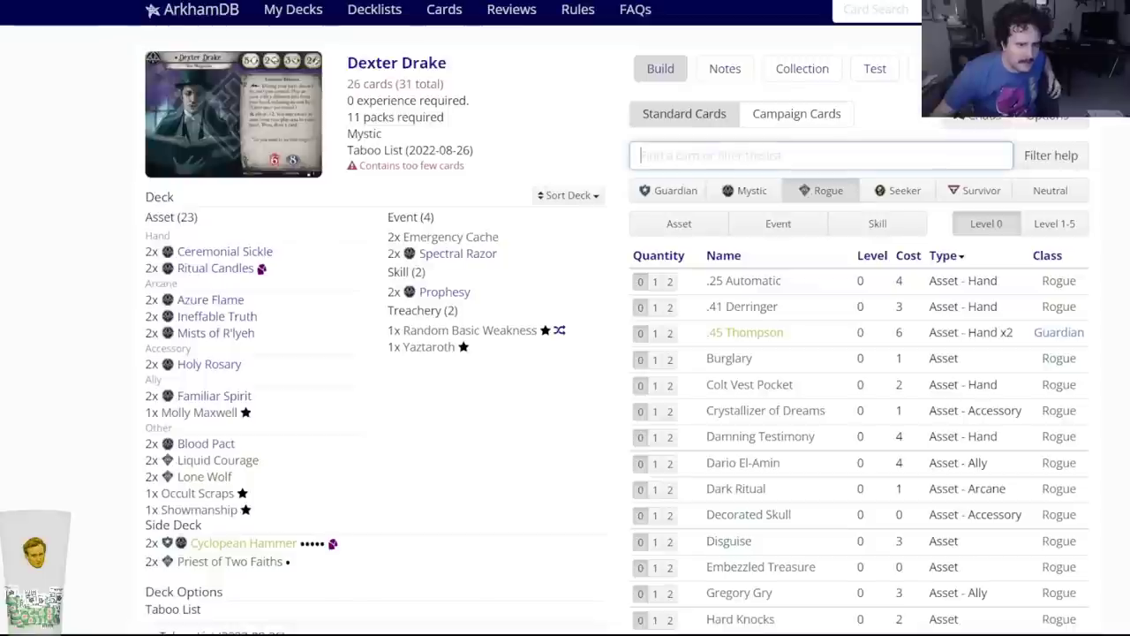
key("ctrl+Tab")
key("ctrl+shift+Tab")
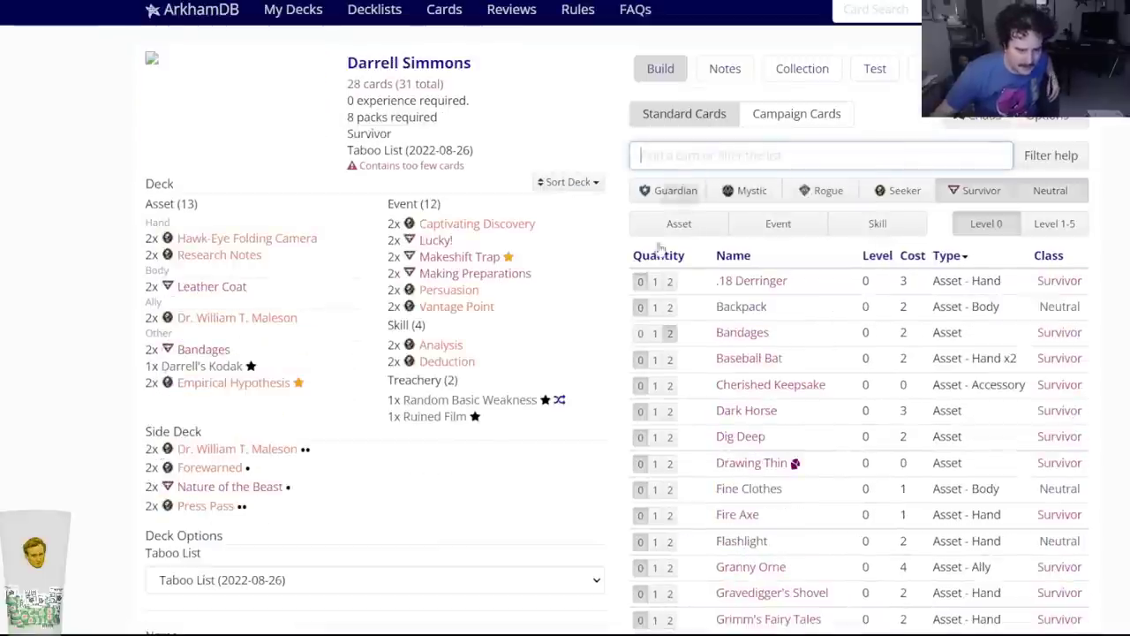
key("ctrl+Tab")
key("ctrl+Tab")
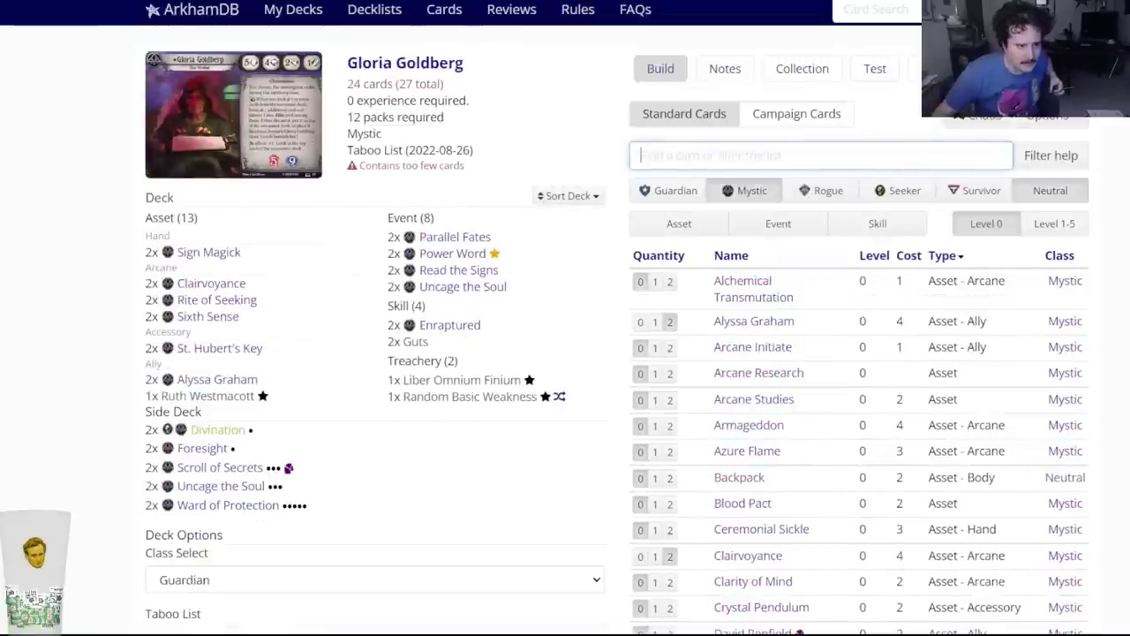
key("ctrl+Tab")
key("ctrl+Tab")
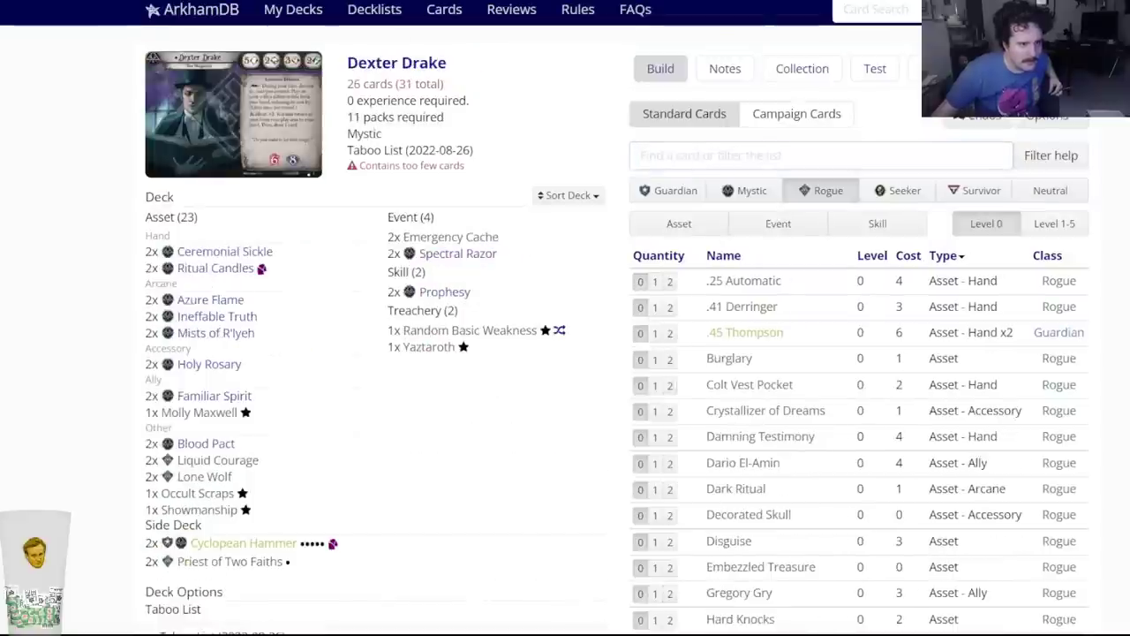
Compare the unfinished Harvey Walters, Finn Edwards and Trish Scarborough decks by switching between their open pages.
key("ctrl+Tab")
key("ctrl+Tab")
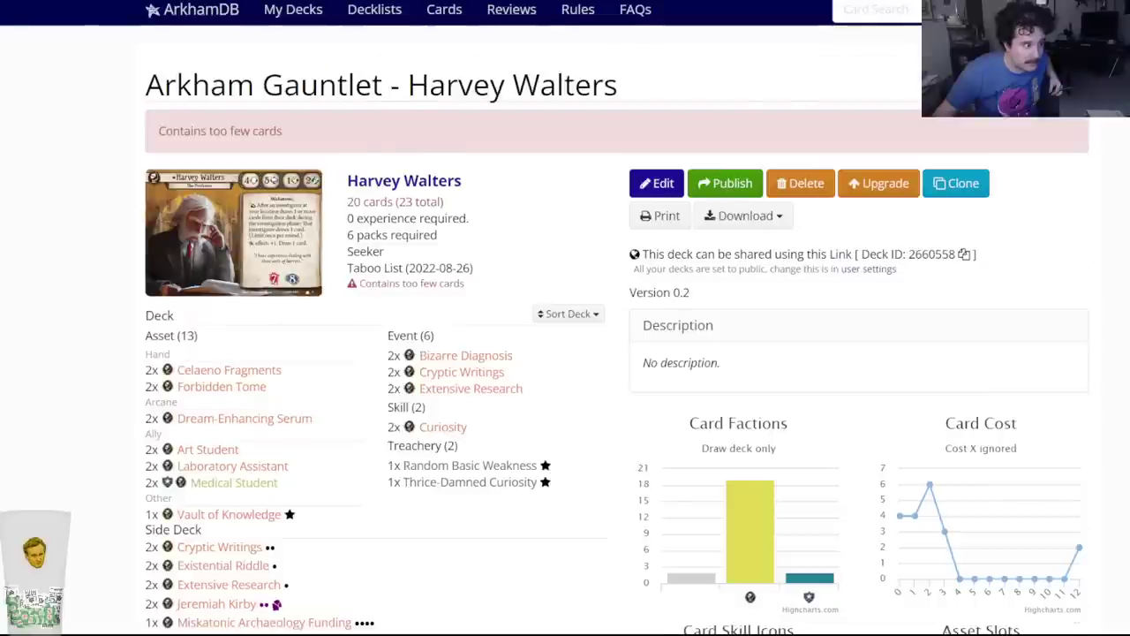
key("ctrl+Tab")
key("ctrl+Tab")
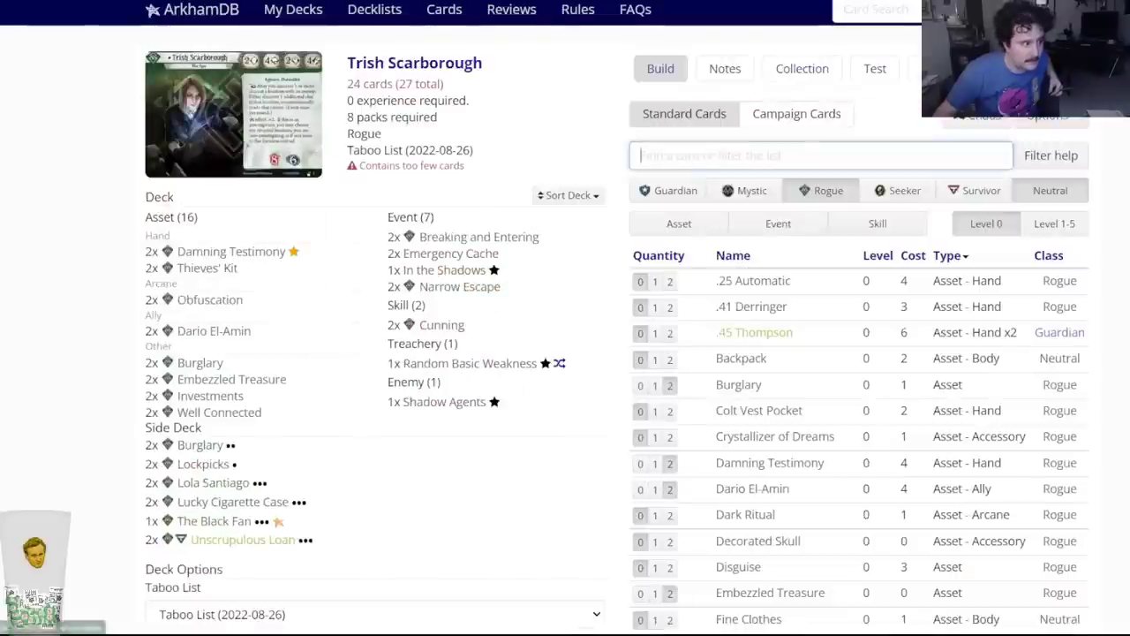
key("ctrl+shift+Tab")
key("ctrl+Tab")
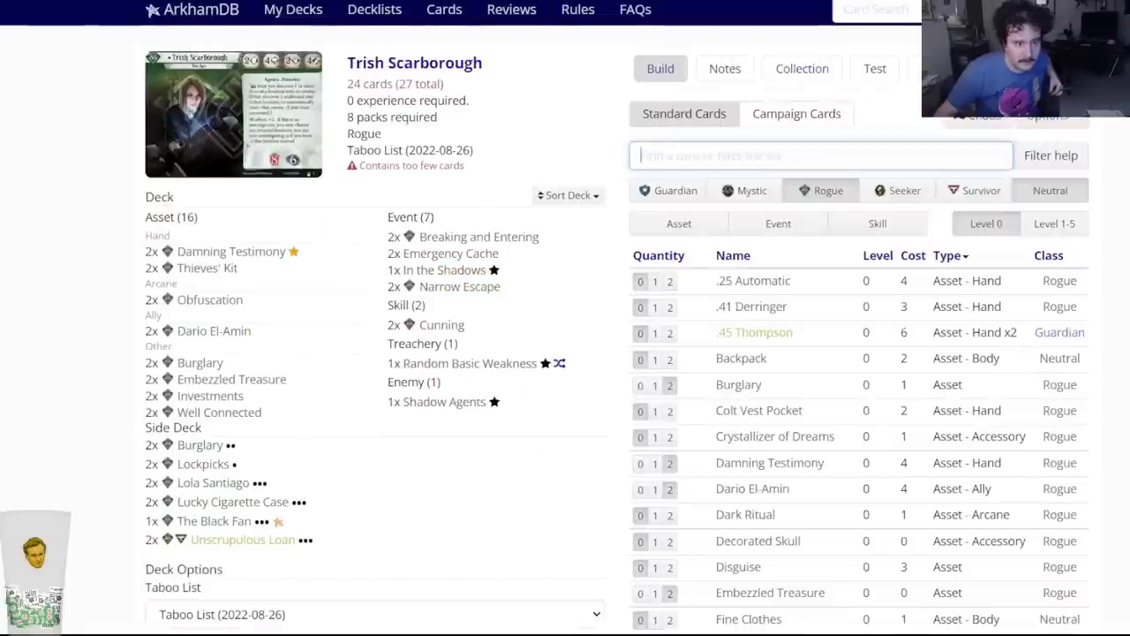
key("ctrl+shift+Tab")
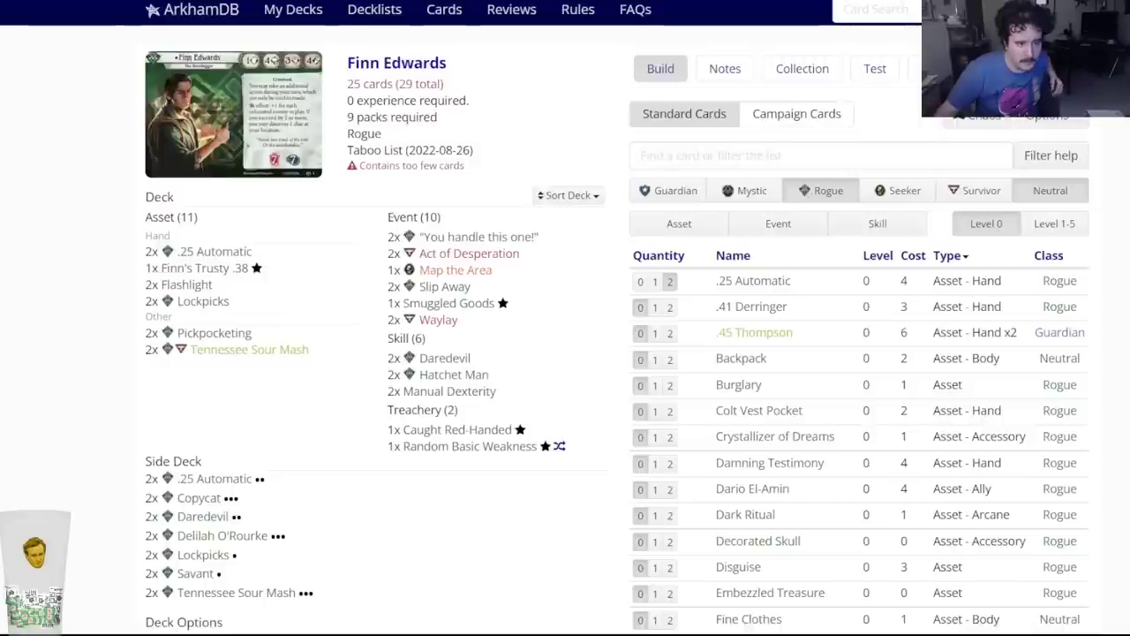
Add two copies of the rogue event Money Talks to the Trish Scarborough main deck.
key("ctrl+Tab")
type("money")
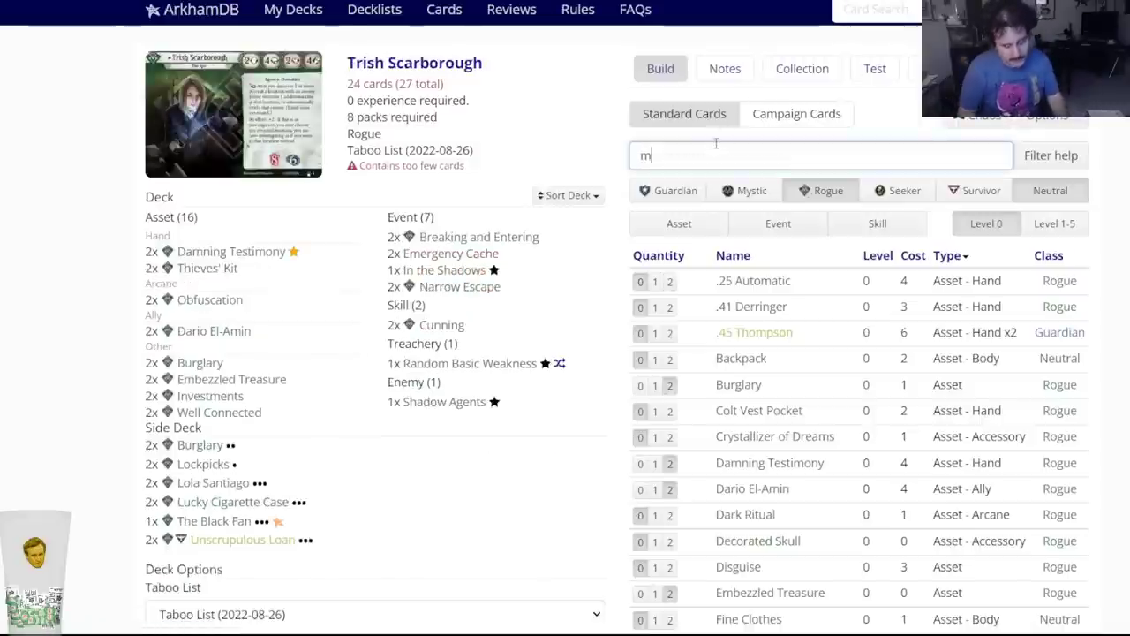
left_click(703, 187)
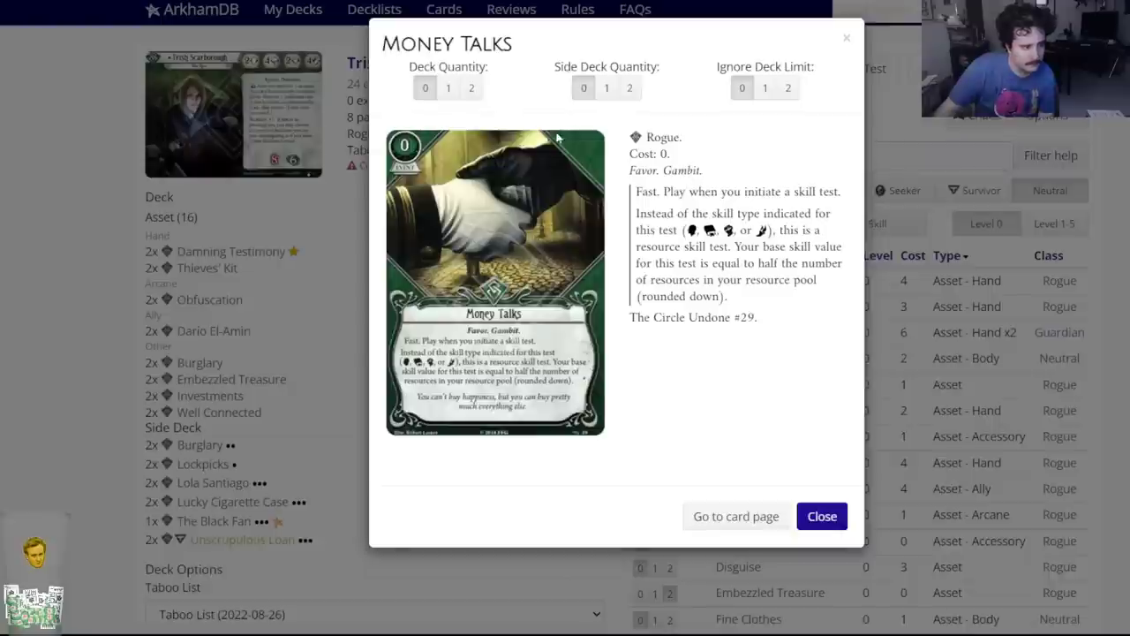
left_click(471, 89)
key("Escape")
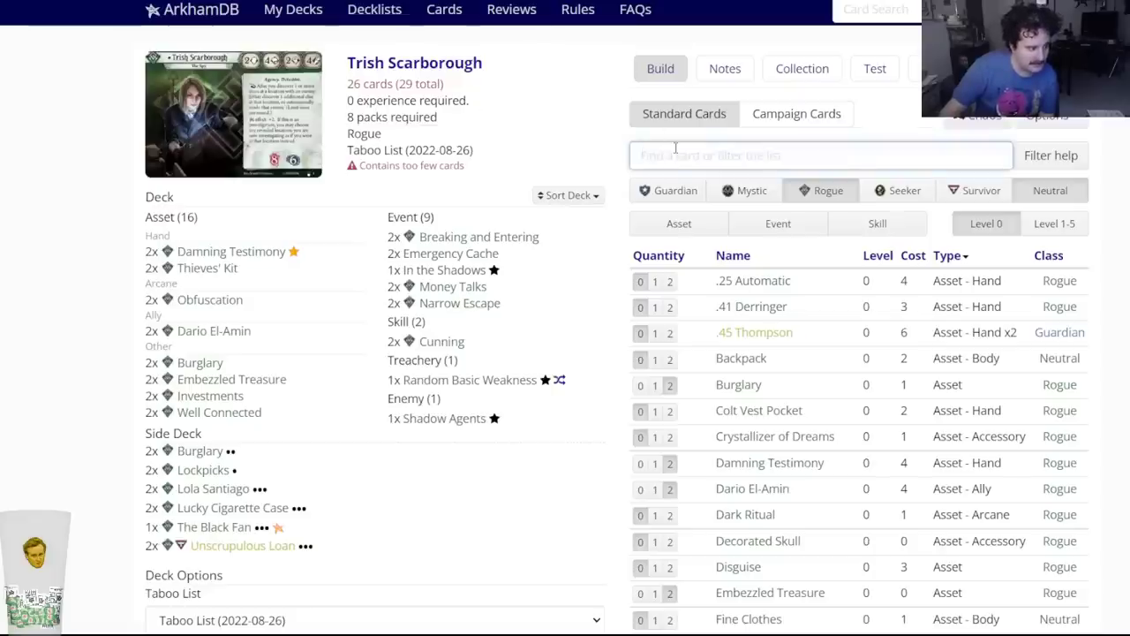
Add two copies of the seeker event Crack the Case to the Trish Scarborough main deck.
type("cr")
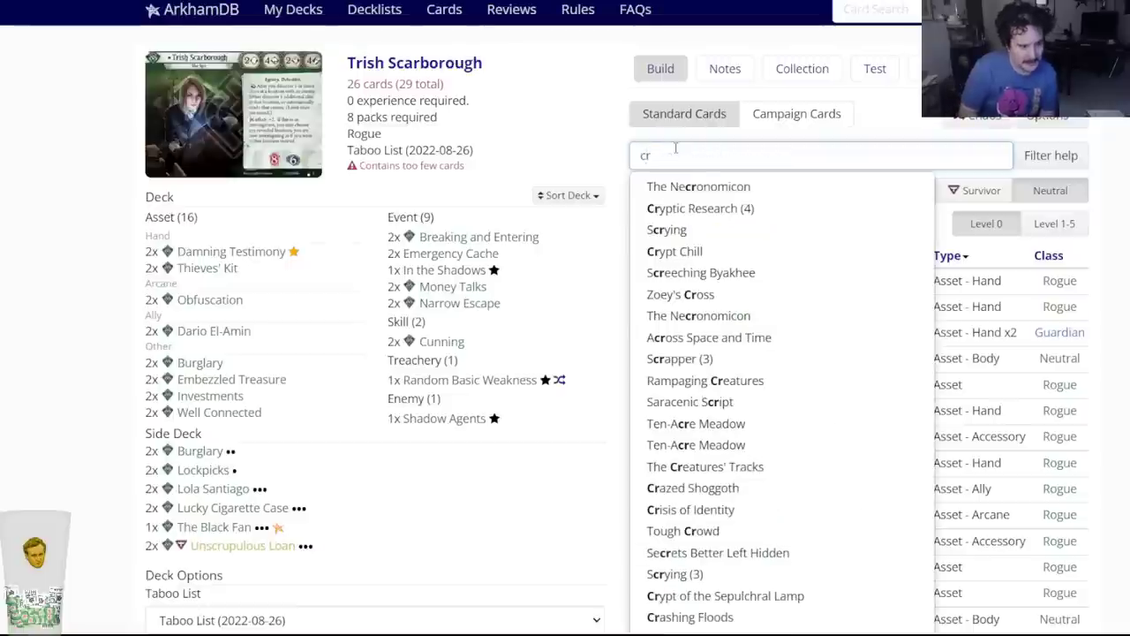
type("ack")
key("Down")
key("Return")
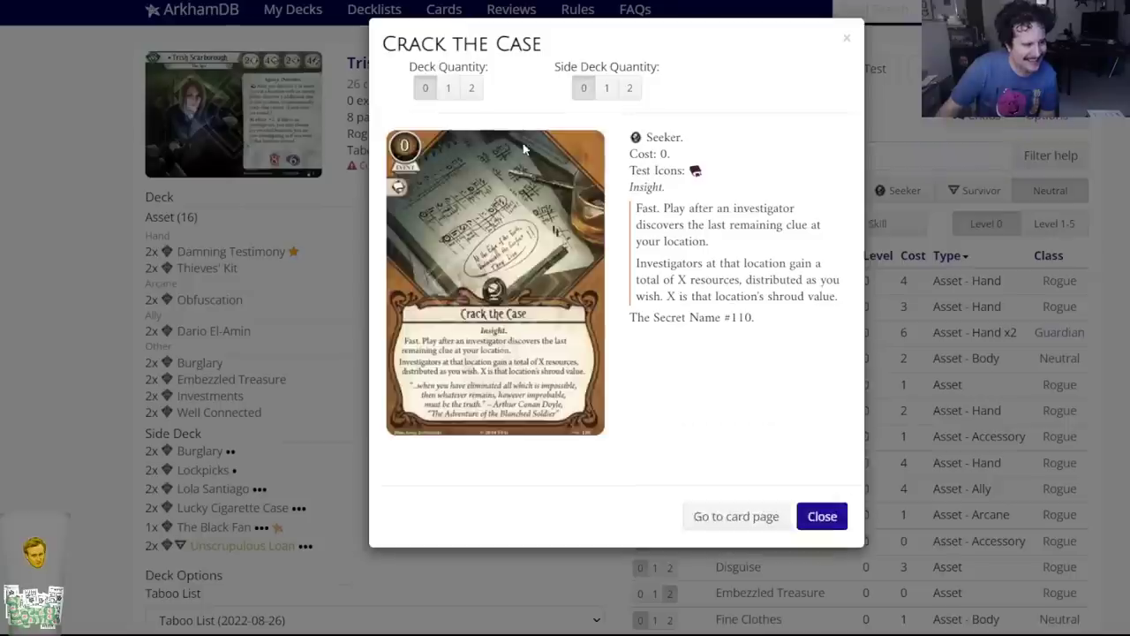
left_click(470, 88)
key("Escape")
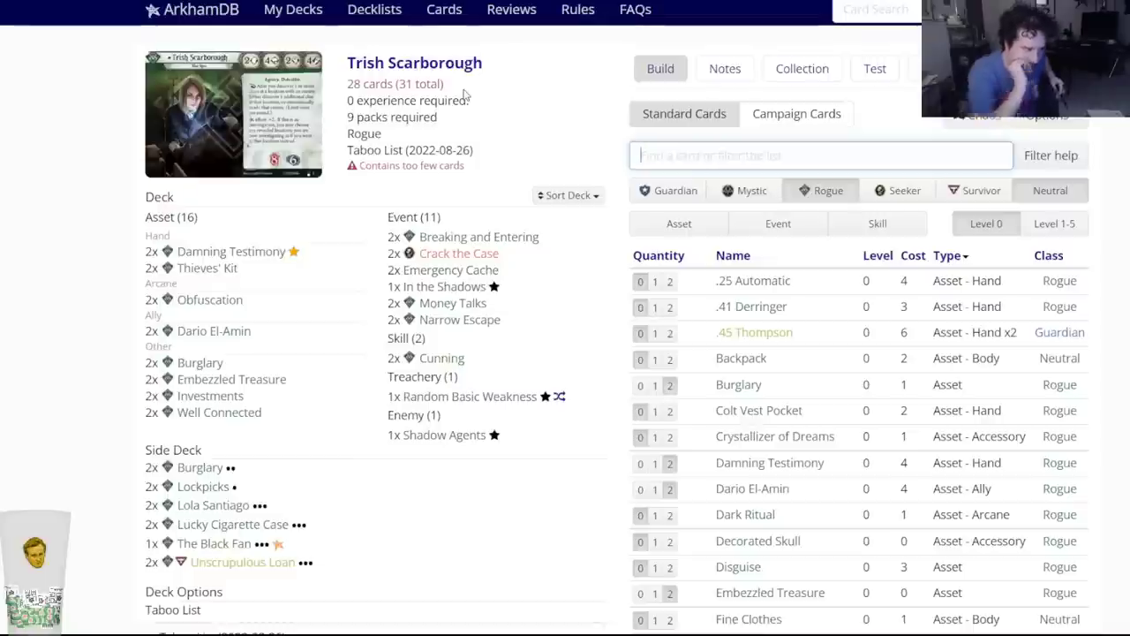
Check the Arkham Gauntlet planning document and the Darrell Simmons deck, and add two copies of Stylish Coat (1) to the Trish Scarborough side deck.
key("ctrl+Tab")
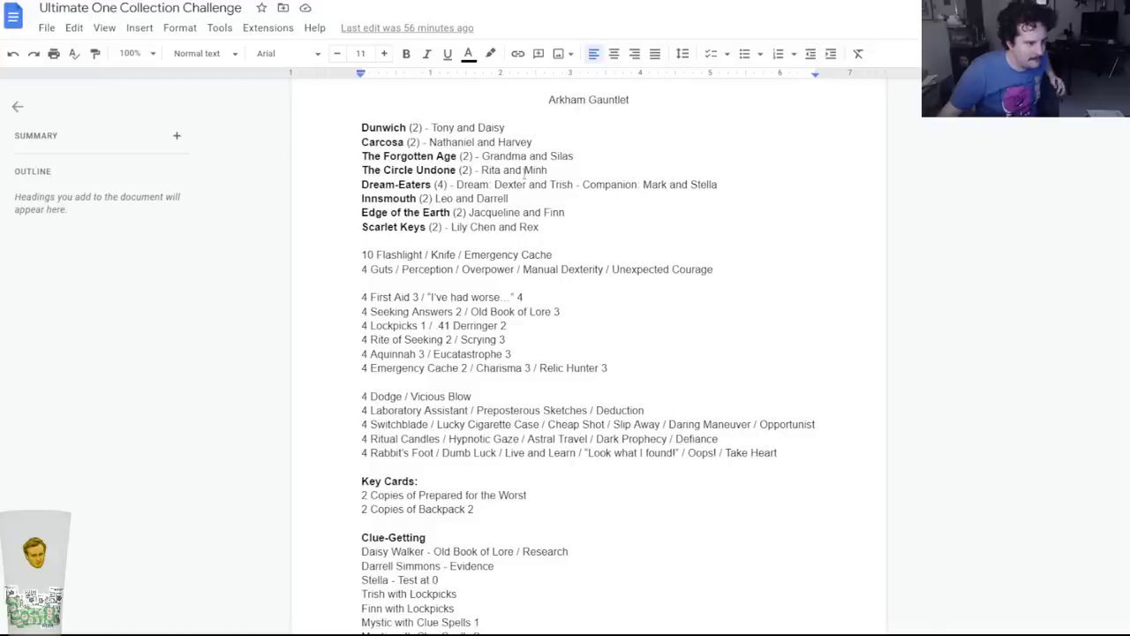
key("ctrl+shift+Tab")
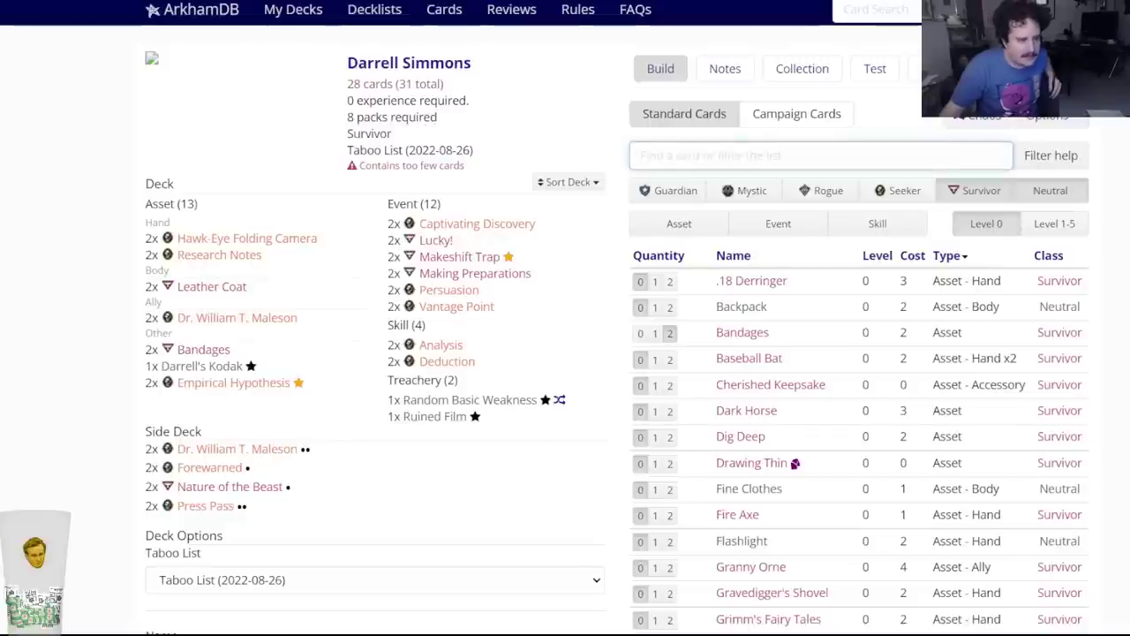
key("ctrl+shift+Tab")
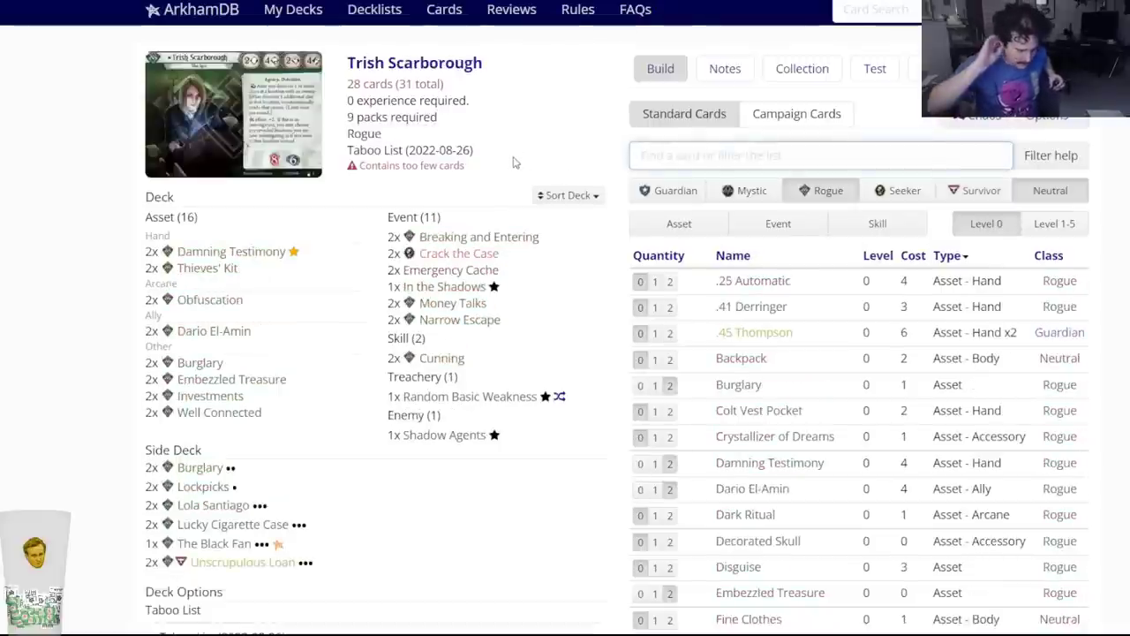
scroll(514, 162, "down", 3)
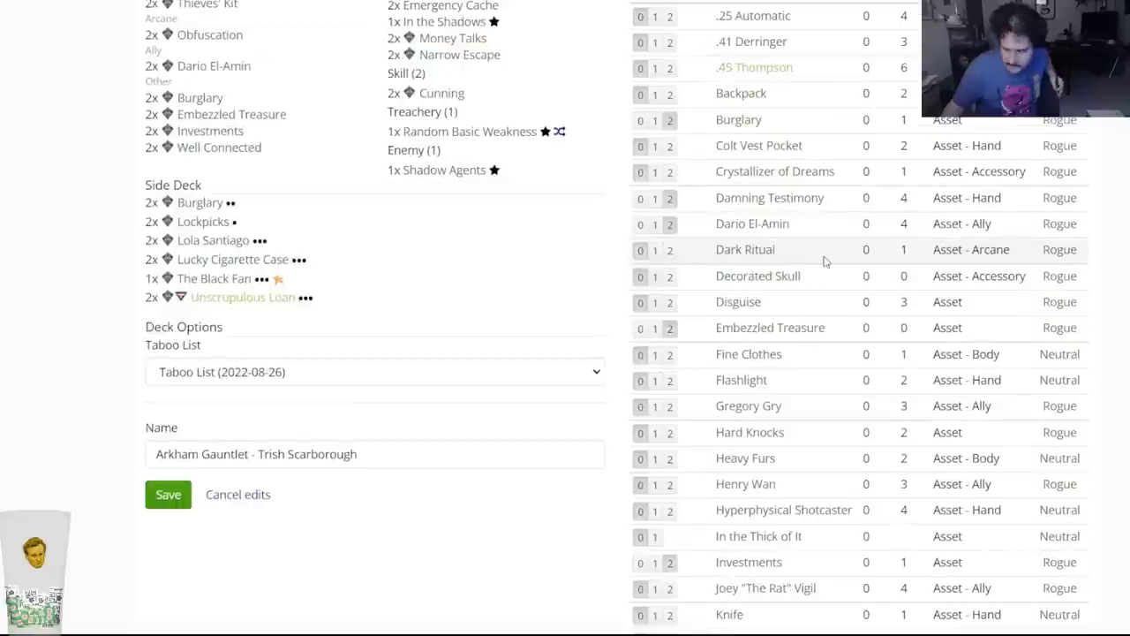
scroll(828, 261, "up", 3)
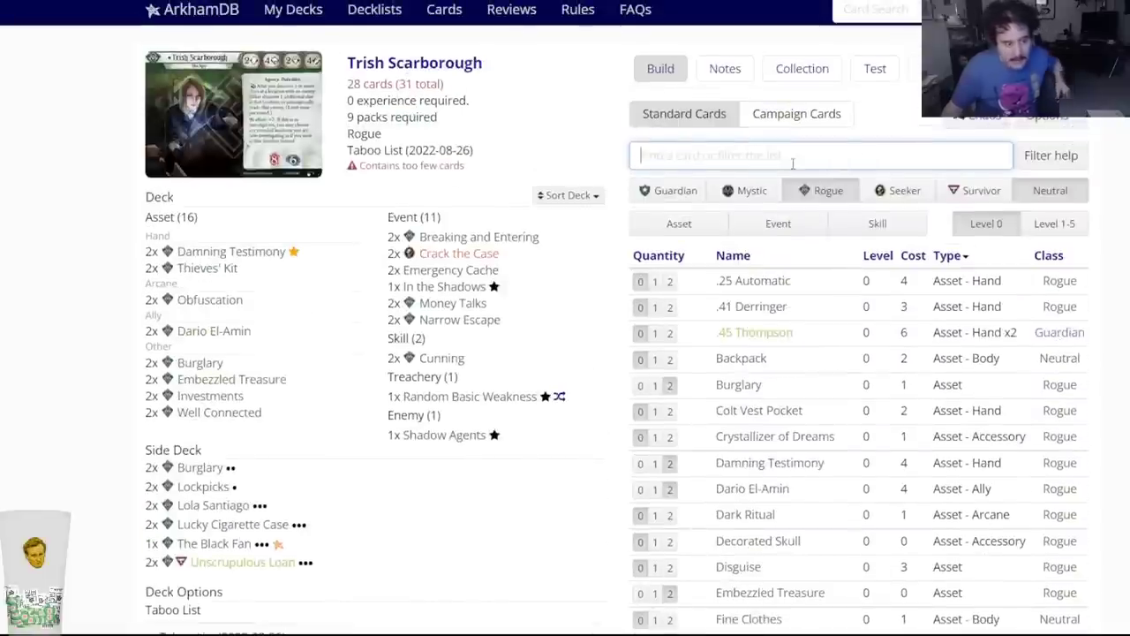
type("stylis")
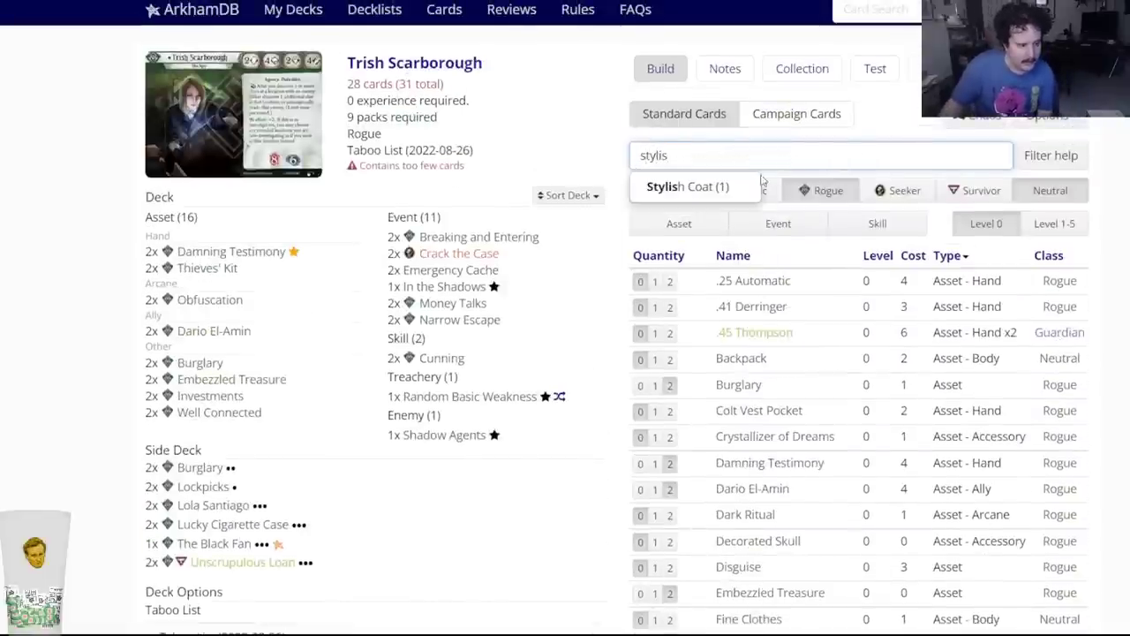
left_click(726, 181)
left_click(632, 87)
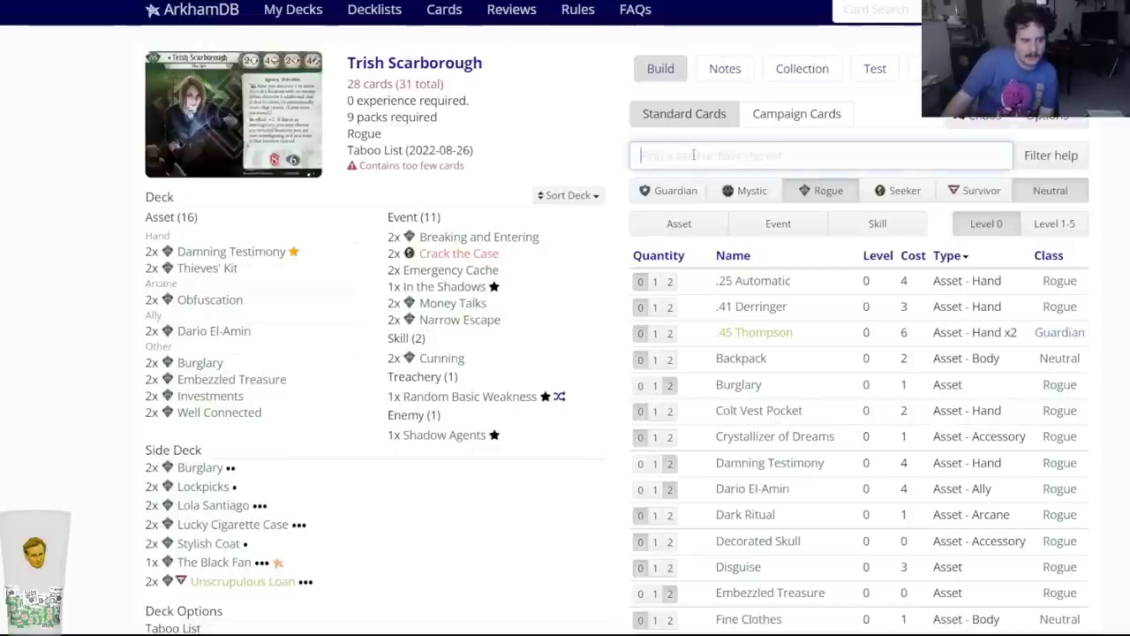
type("quick")
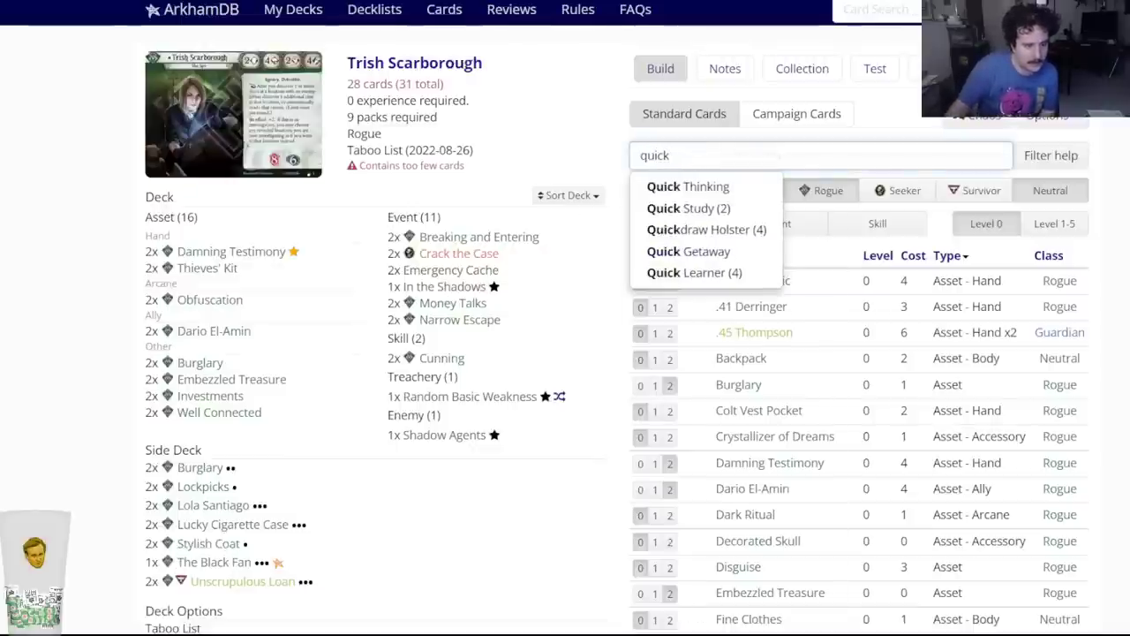
key("ctrl+a")
key("BackSpace")
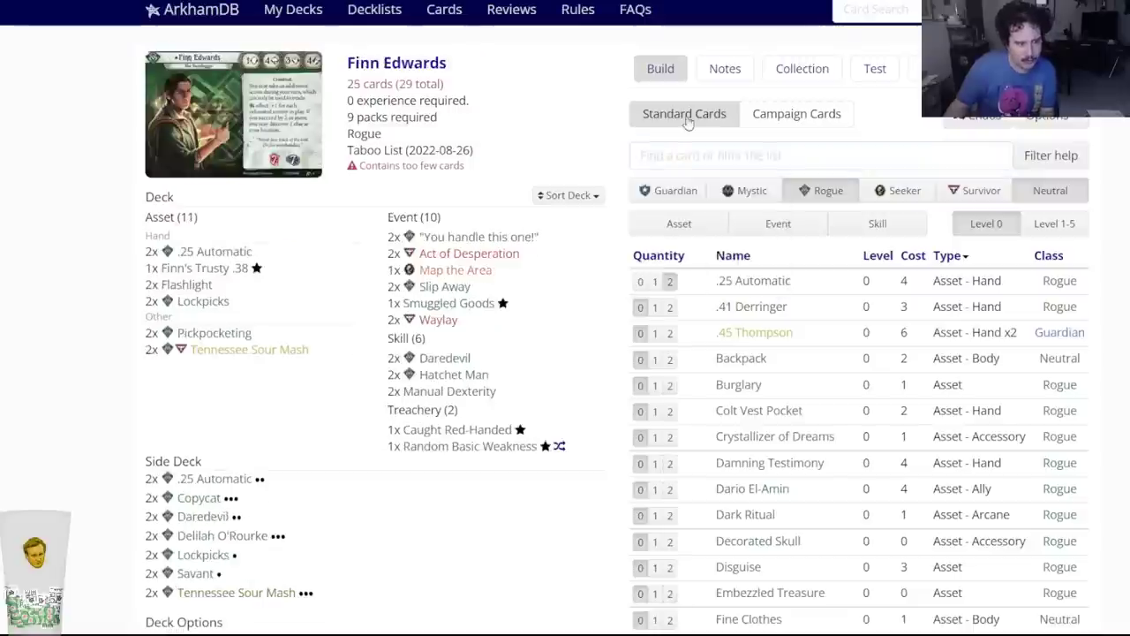
Add two copies of the rogue skill Quick Thinking to the Finn Edwards main deck.
left_click(676, 152)
type("quick t")
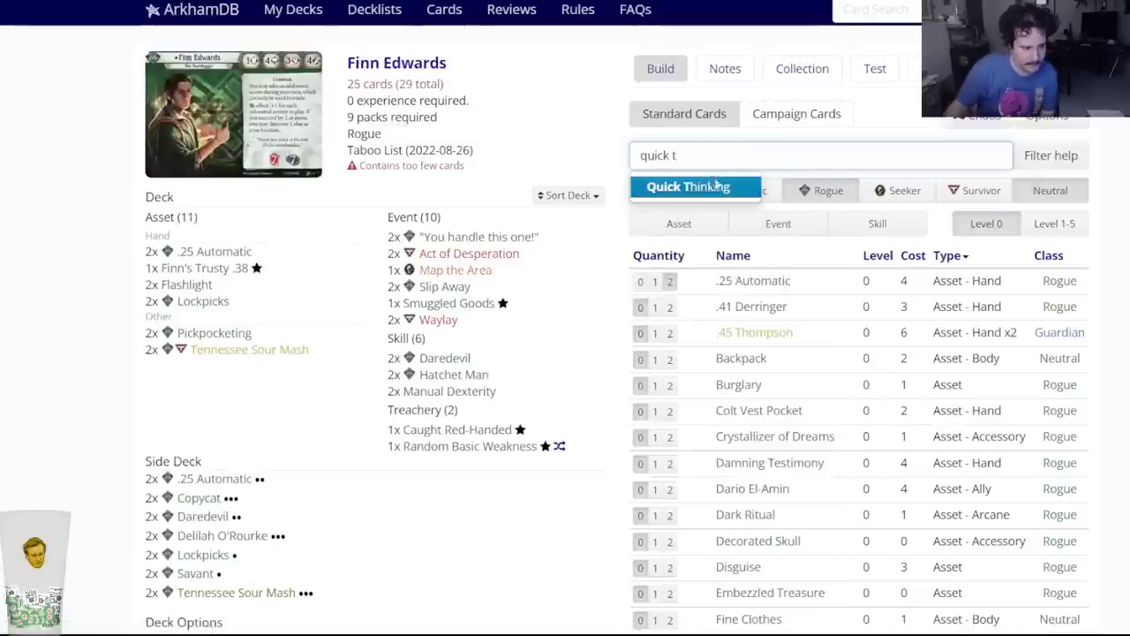
left_click(720, 185)
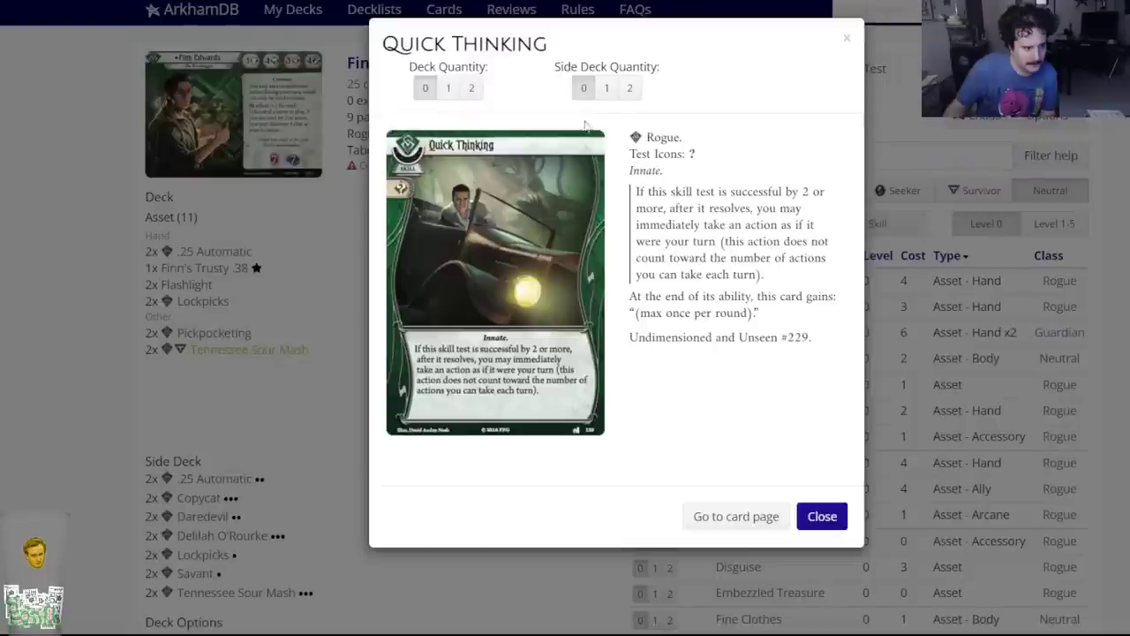
left_click(470, 88)
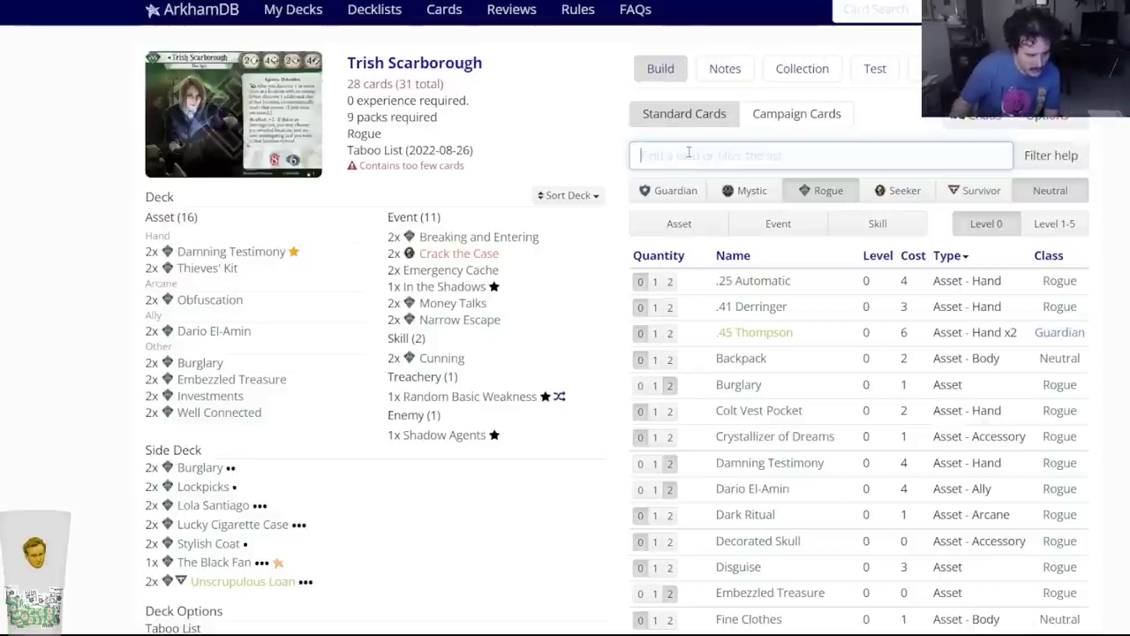
Add one copy of Well Connected (3) to the Trish Scarborough side deck.
type("well con")
key("Down")
key("Down")
key("Return")
left_click(611, 105)
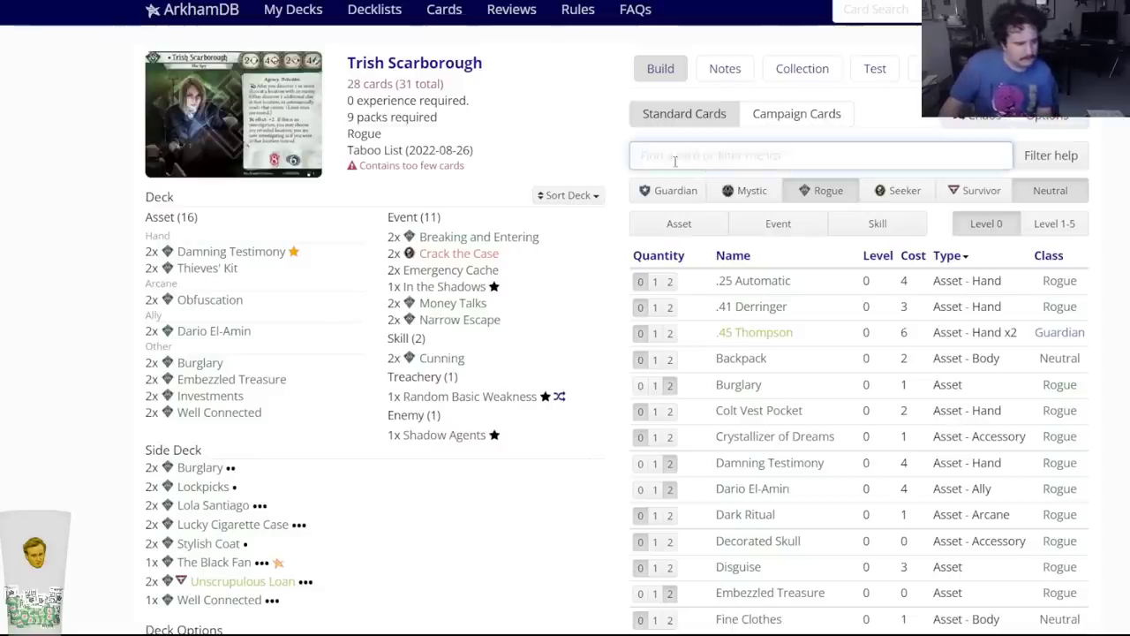
Add one copy of High Roller (2) to the Trish Scarborough side deck.
type("high r")
key("Down")
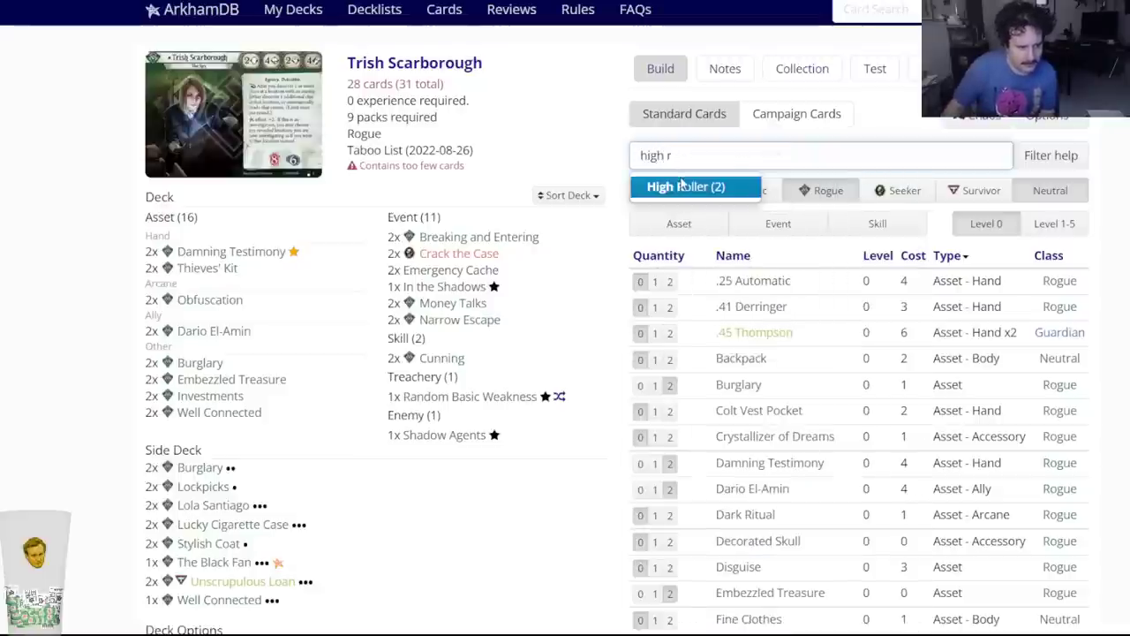
key("Return")
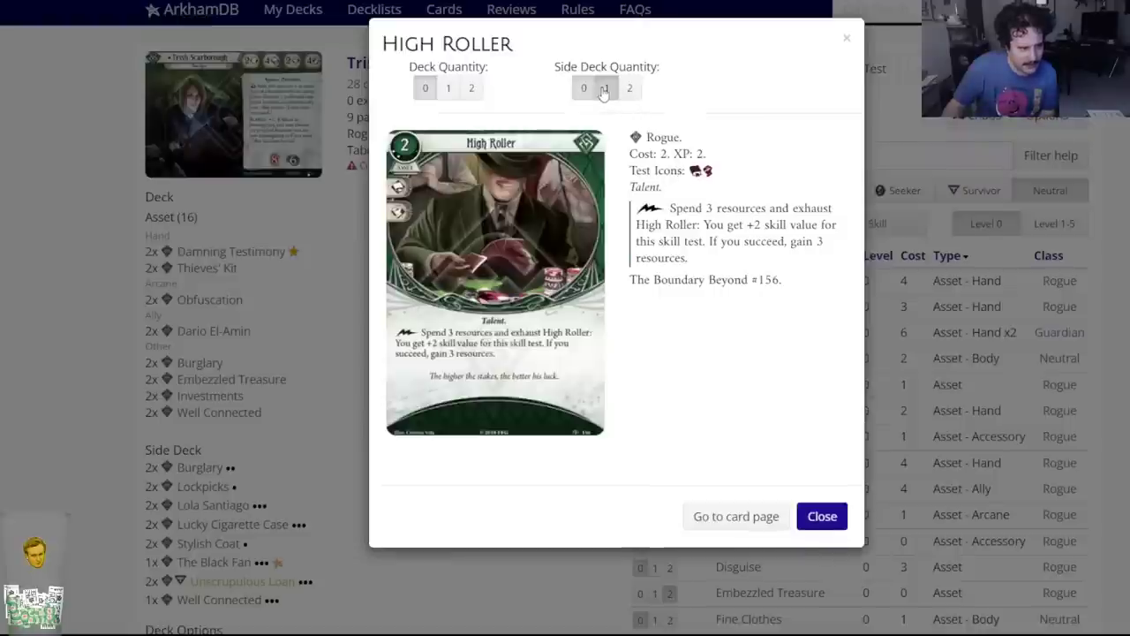
left_click(607, 87)
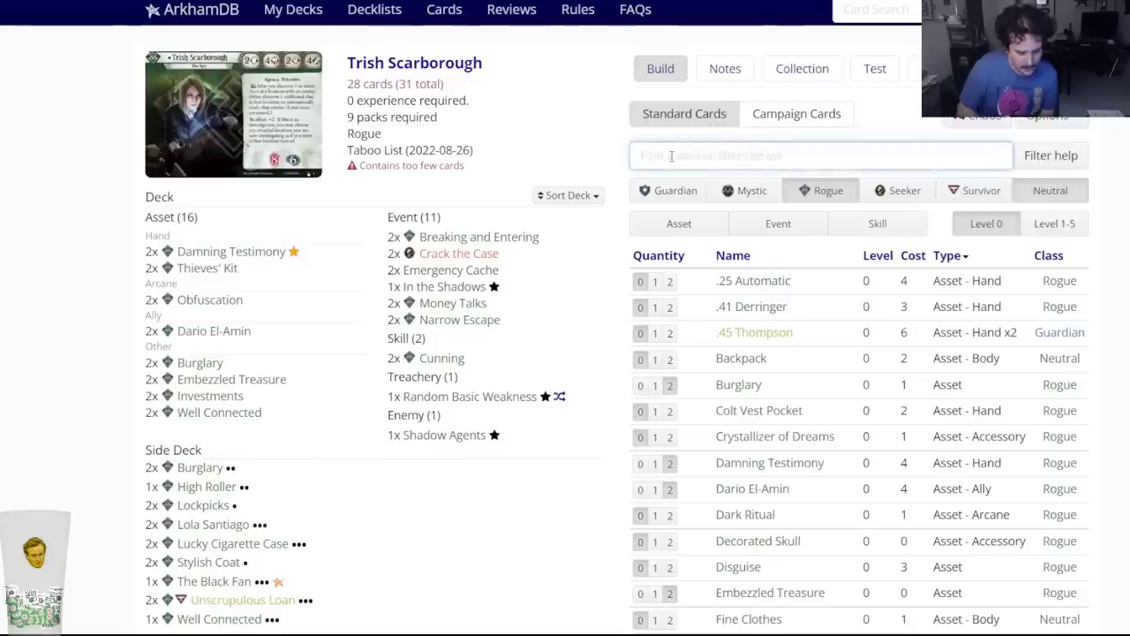
Add one copy each of Hot Streak (2) and Hot Streak (4) to the Trish Scarborough side deck.
left_click(671, 156)
type("hot s")
key("Down")
key("Down")
key("Return")
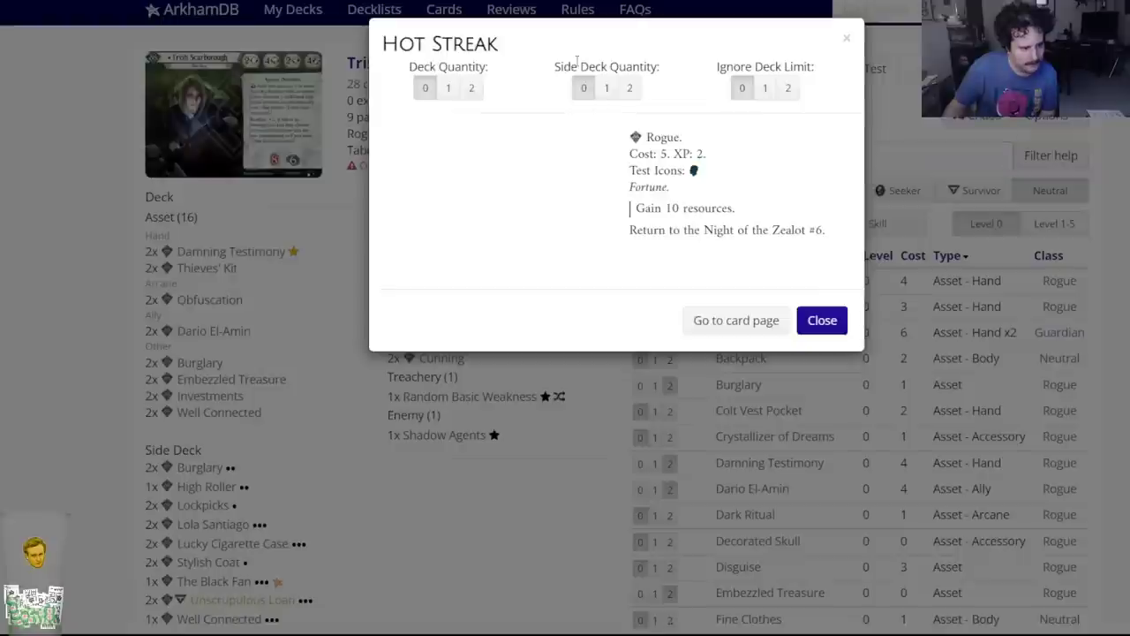
left_click(607, 88)
left_click(675, 159)
type("hot s")
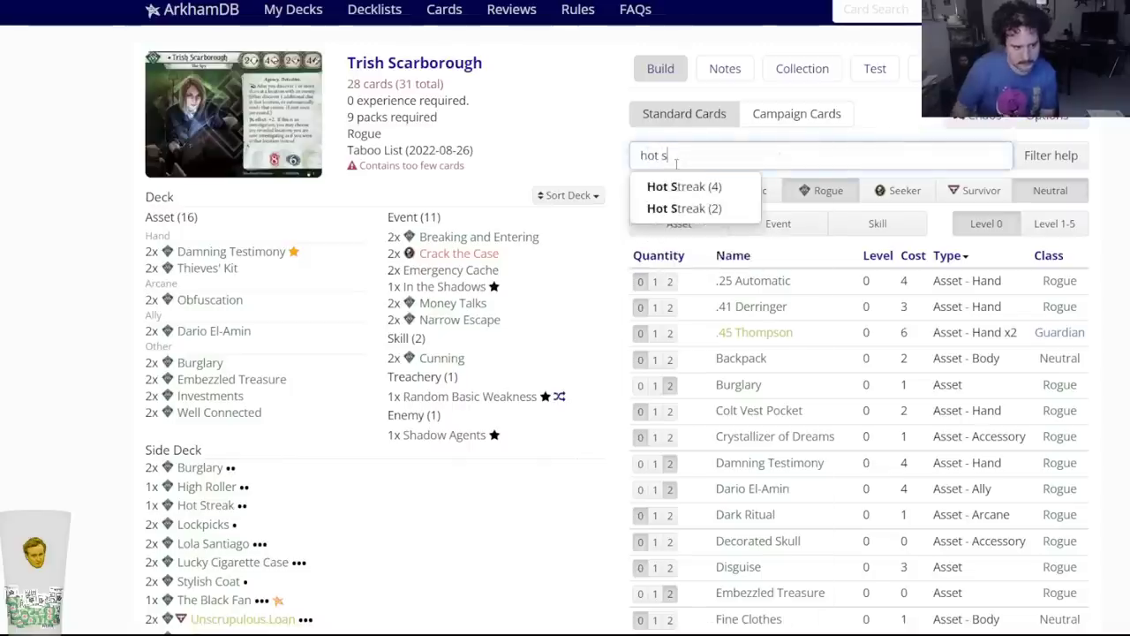
left_click(684, 187)
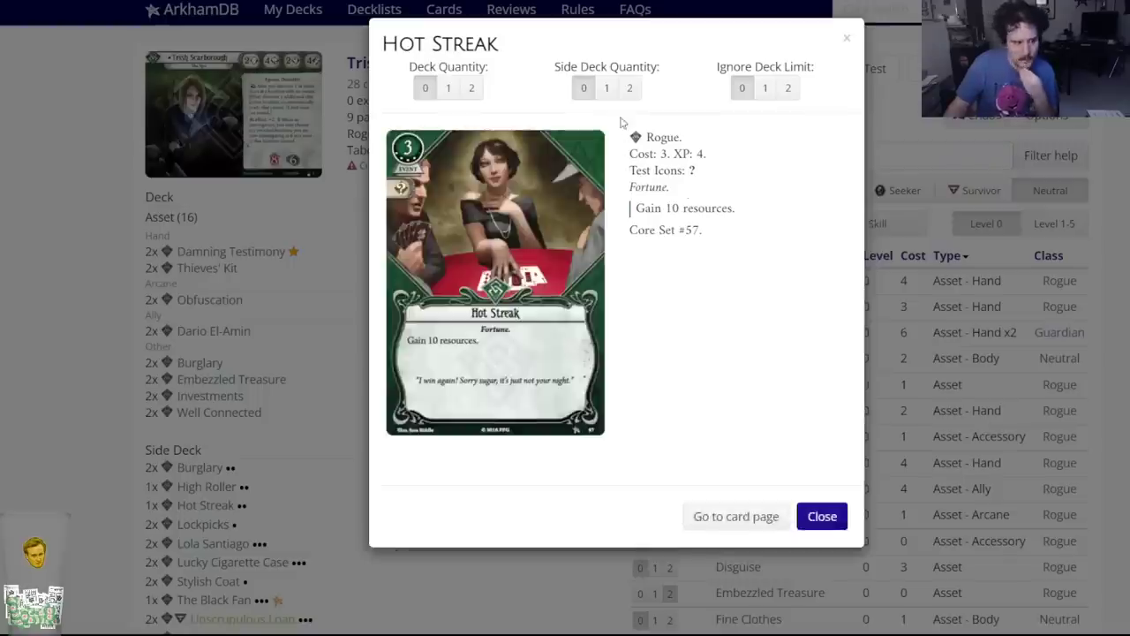
left_click(606, 87)
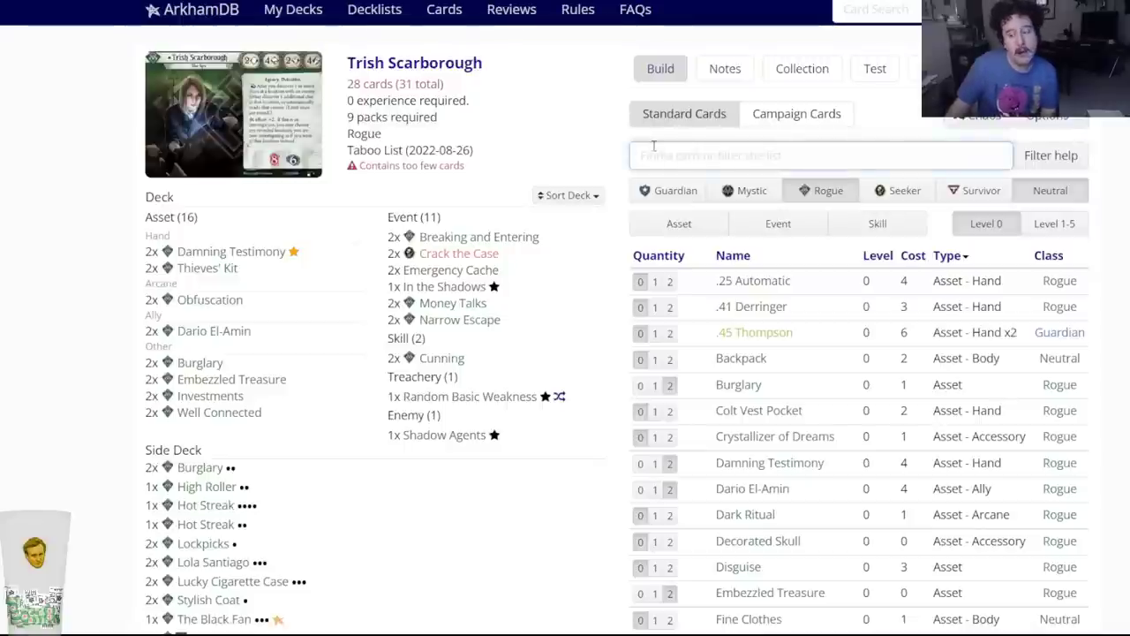
Add three copies of Easy Mark (1) to the Trish Scarborough side deck.
type("easy")
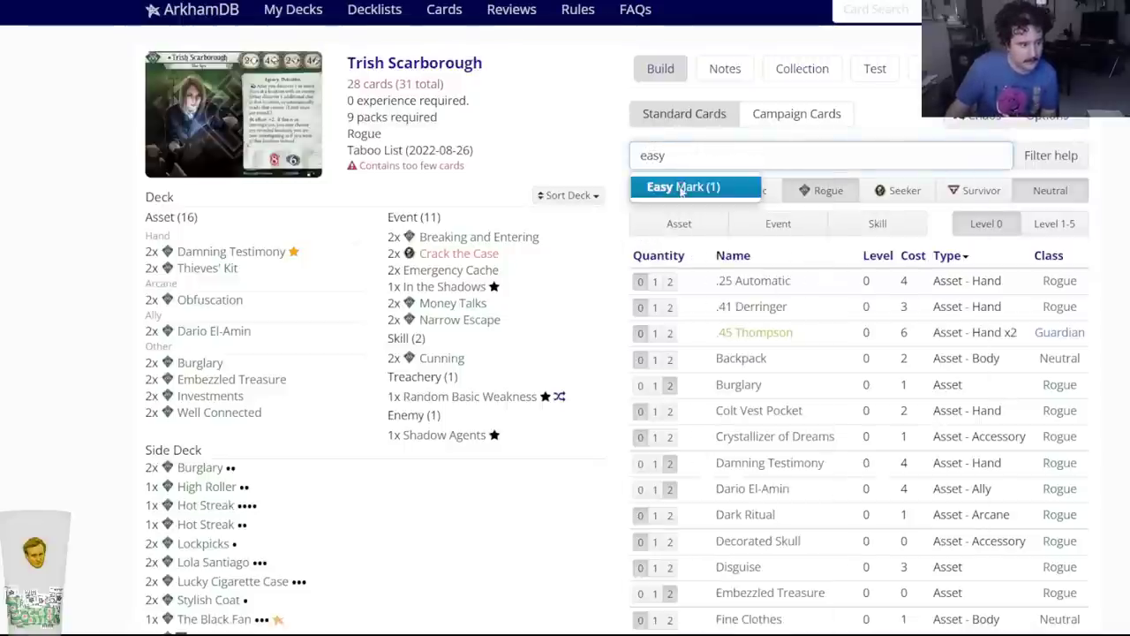
key("Return")
key("ctrl+a")
key("BackSpace")
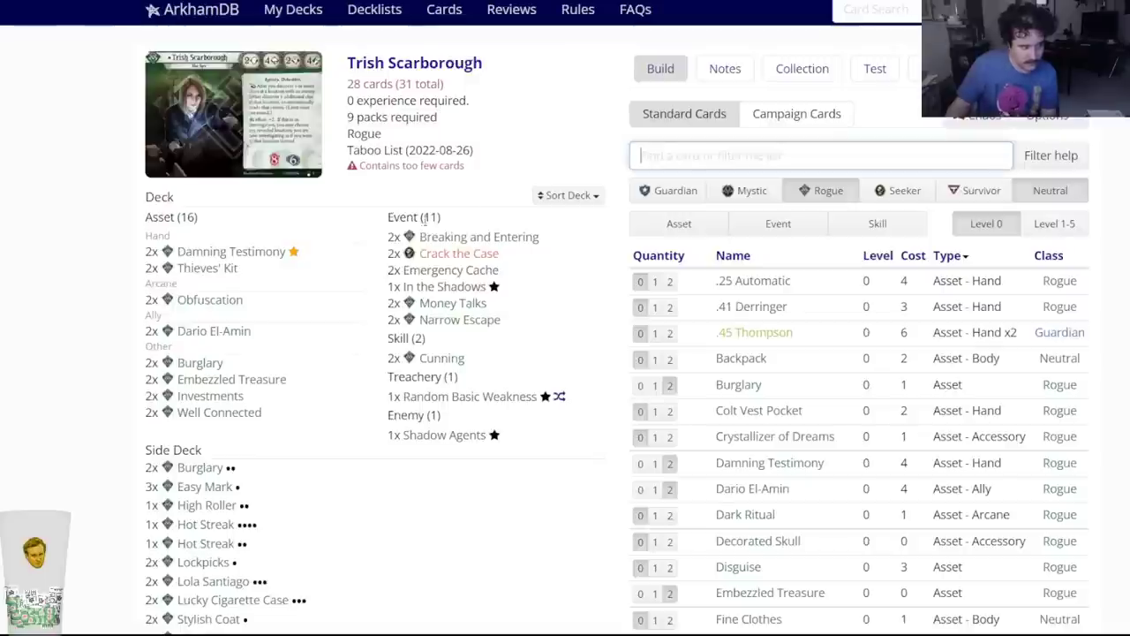
scroll(353, 262, "down", 2)
scroll(353, 265, "up", 1)
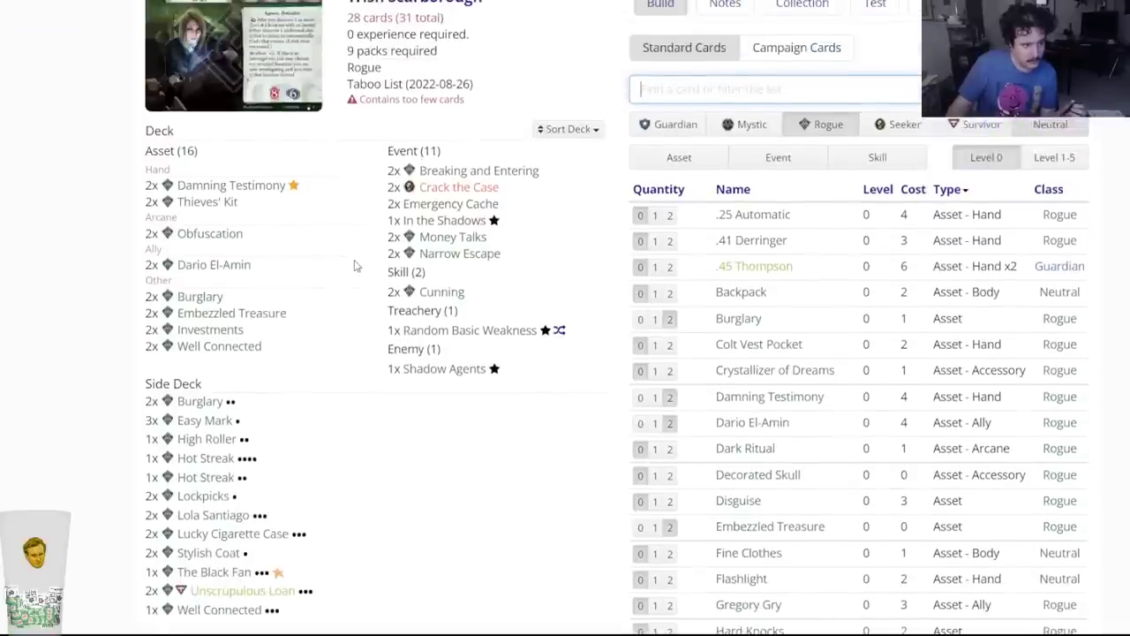
scroll(354, 265, "up", 1)
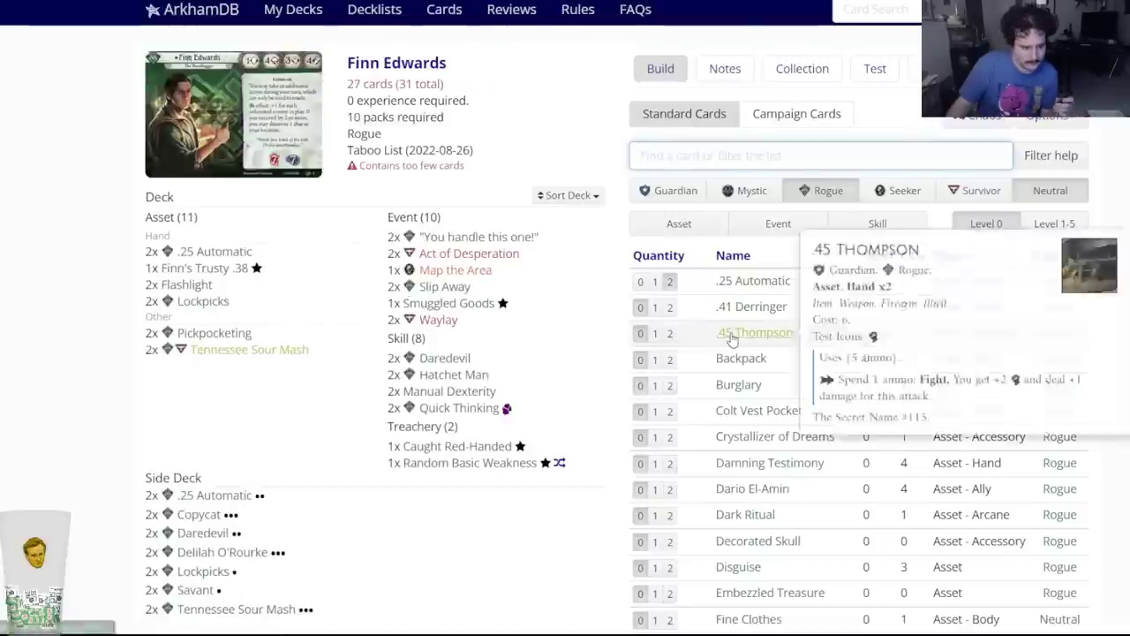
Add two copies of Henry Wan to the Finn Edwards deck.
scroll(732, 339, "down", 5)
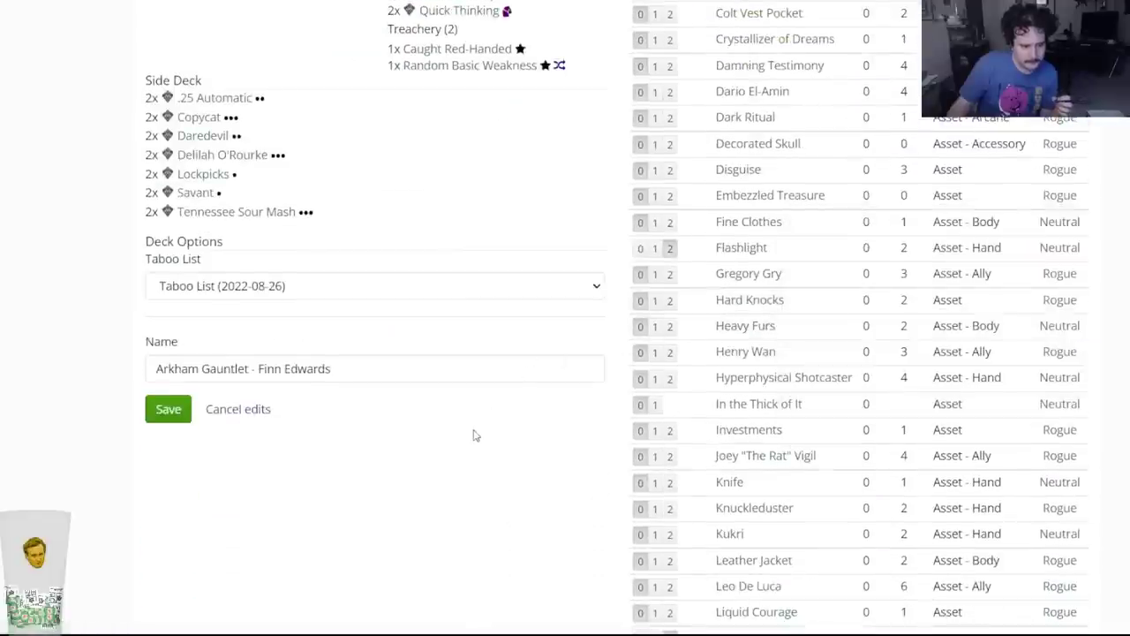
scroll(475, 434, "down", 3)
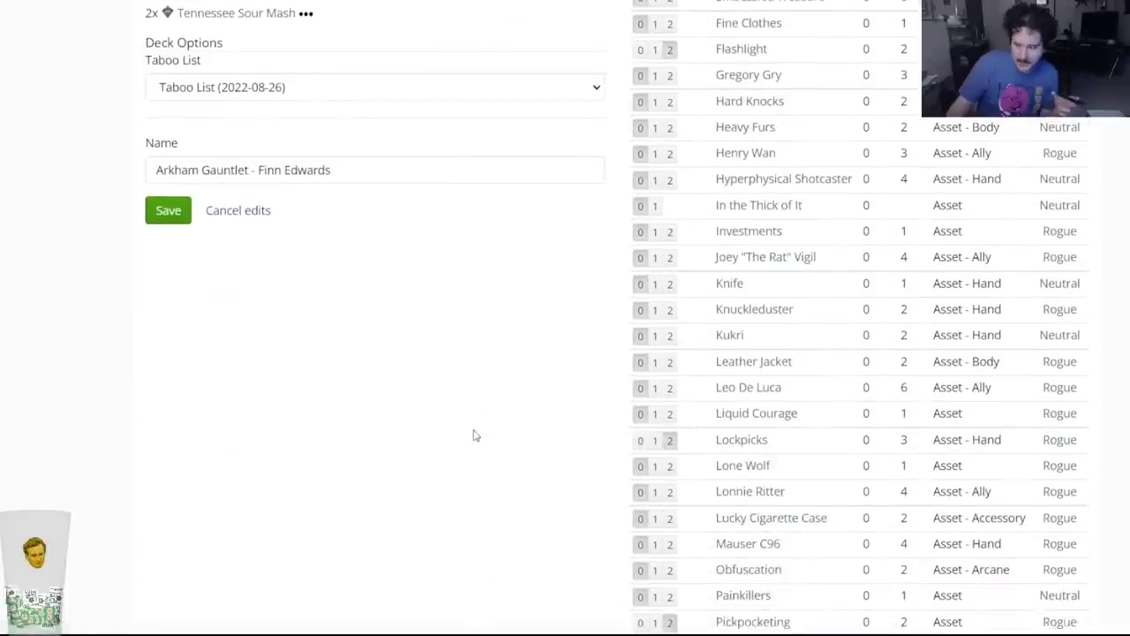
scroll(474, 434, "down", 1)
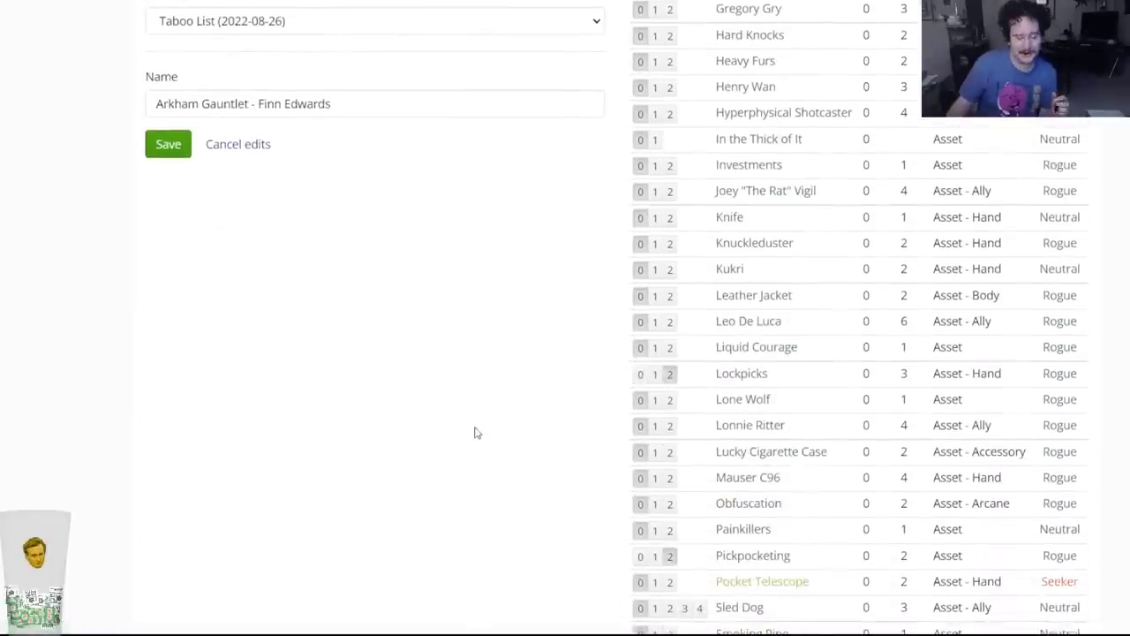
scroll(474, 433, "down", 1)
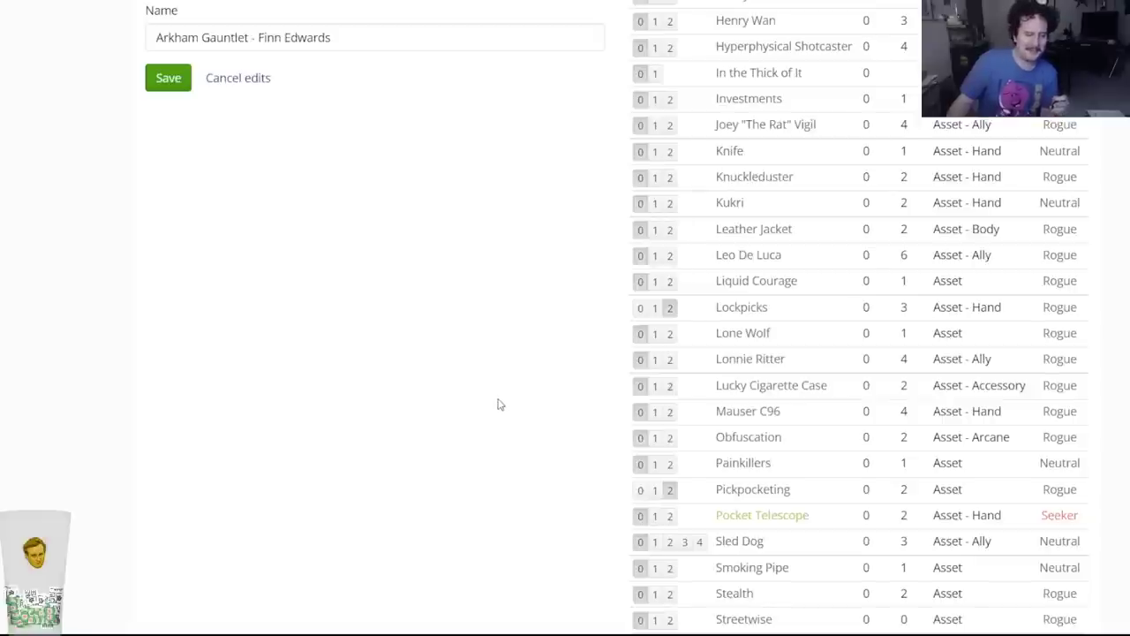
scroll(497, 404, "up", 3)
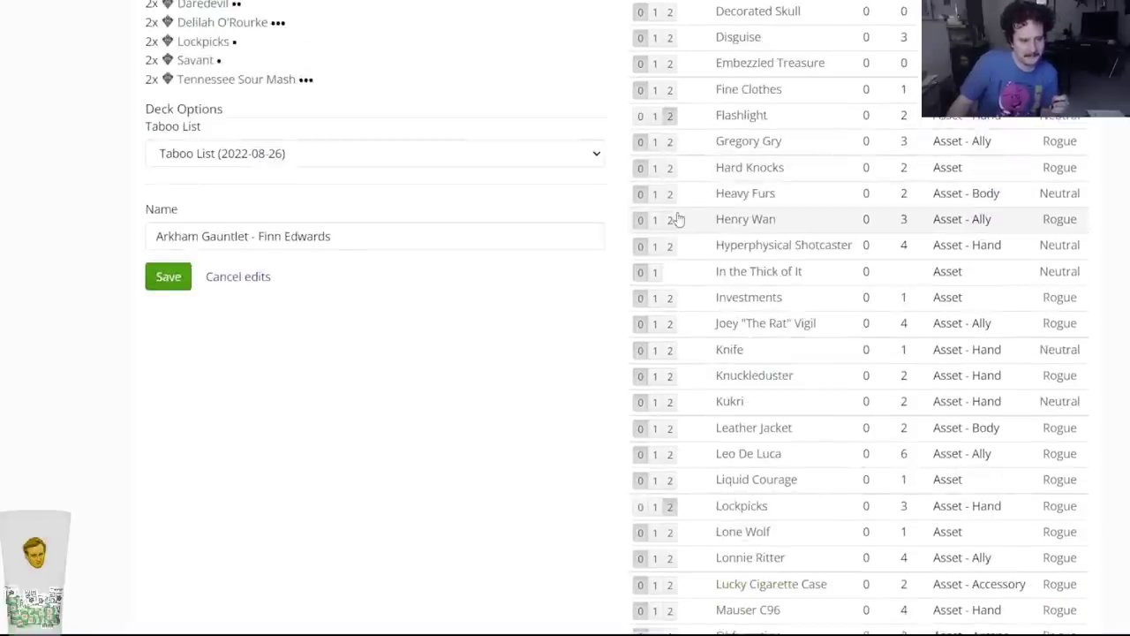
scroll(417, 405, "up", 7)
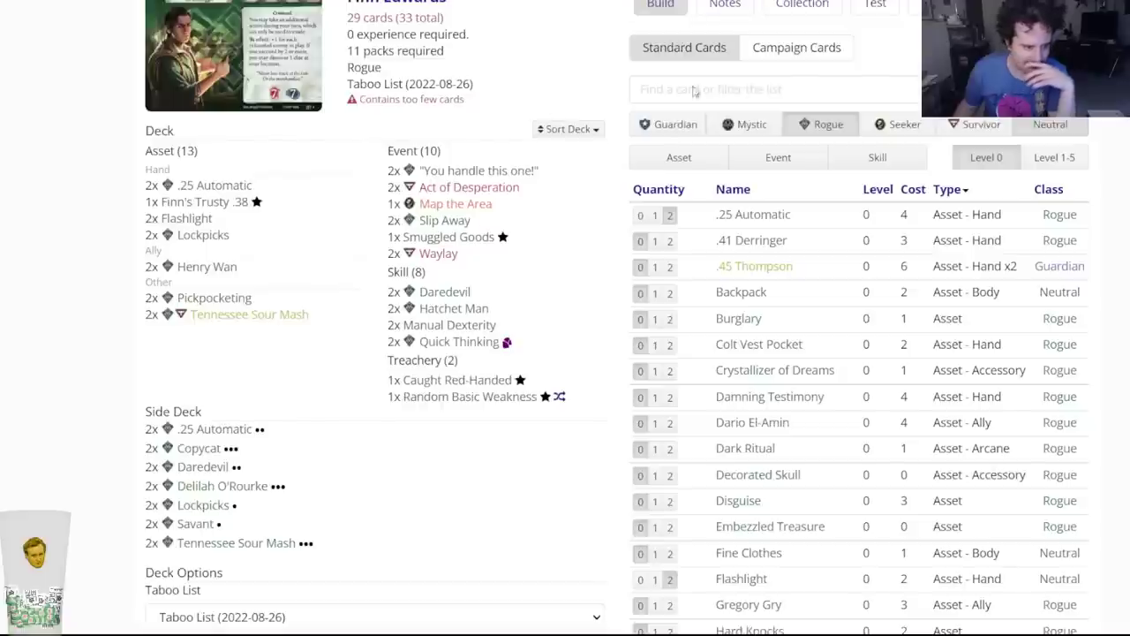
scroll(388, 277, "up", 2)
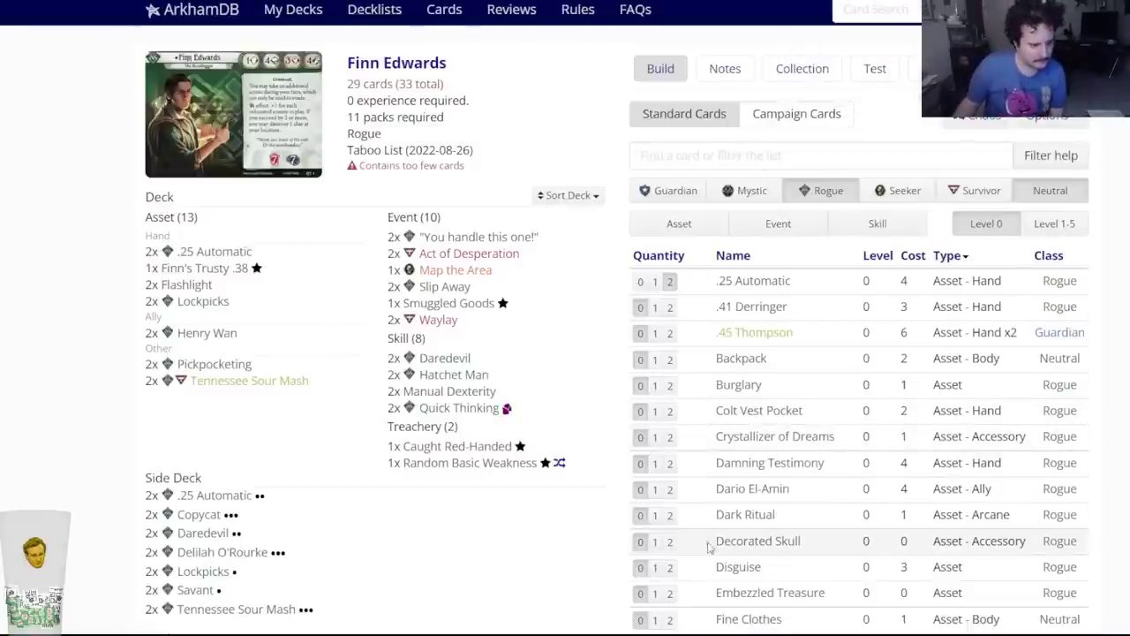
Switch to the Gloria Goldberg deck and add two copies of Fine Clothes to it.
mouse_move(719, 568)
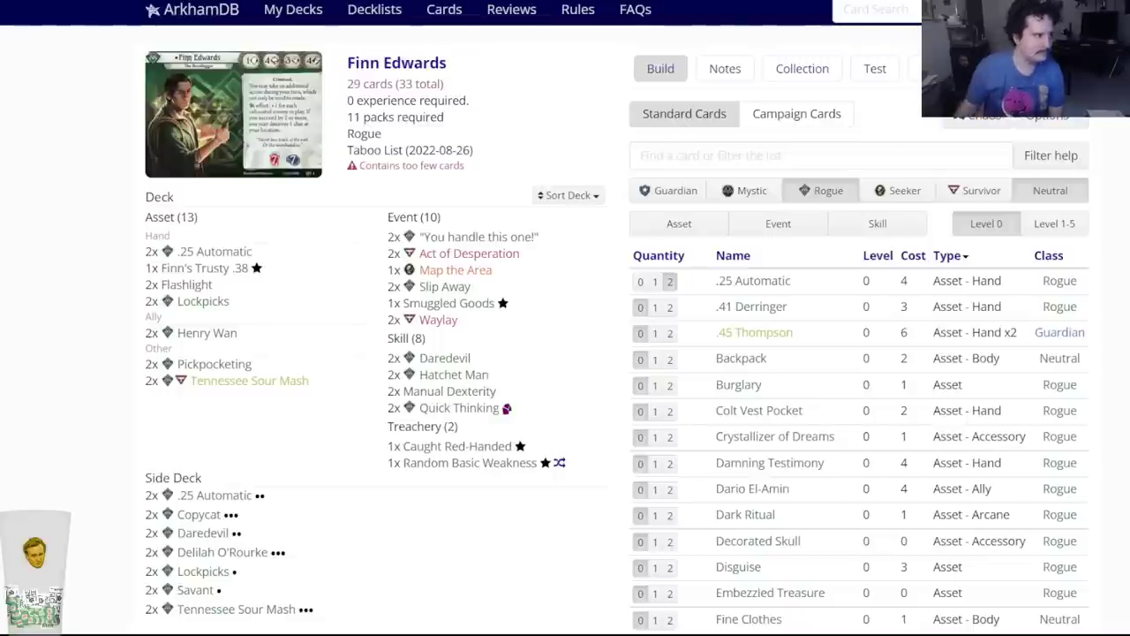
key("ctrl+Tab")
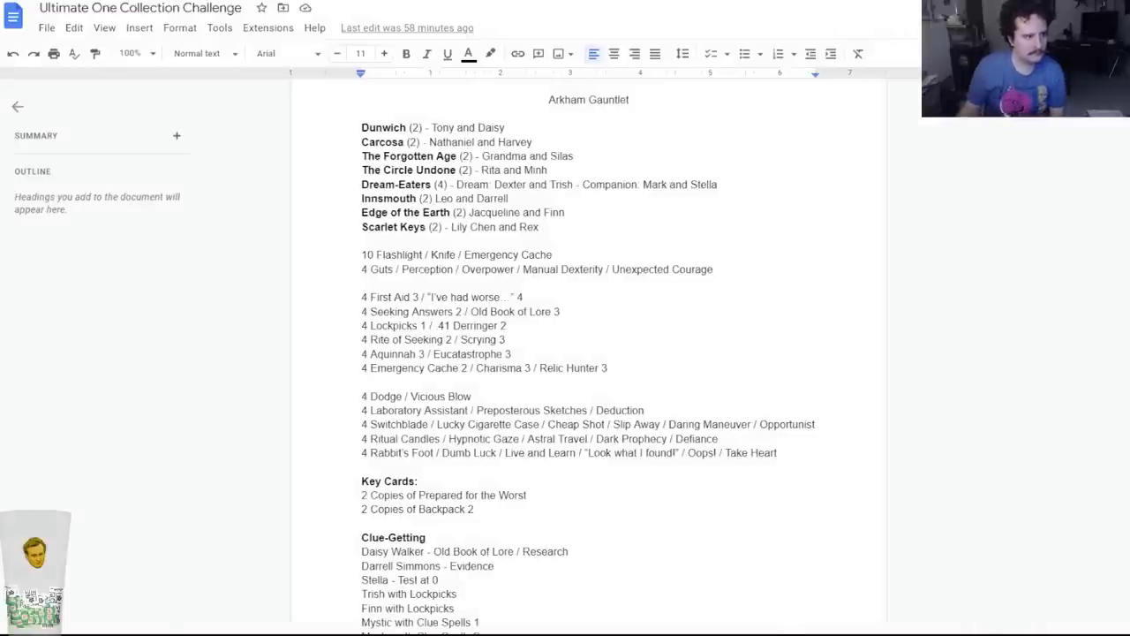
key("ctrl+shift+Tab")
key("ctrl+shift+Tab")
key("ctrl+shift+Tab")
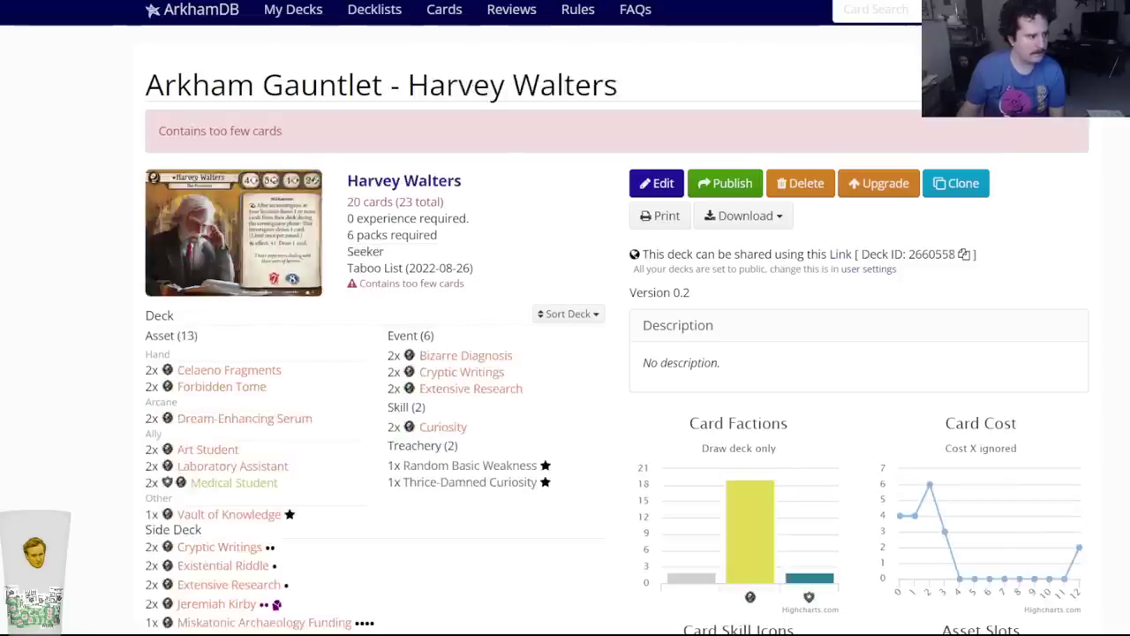
key("ctrl+shift+Tab")
key("ctrl+shift+Tab")
key("ctrl+shift+Tab")
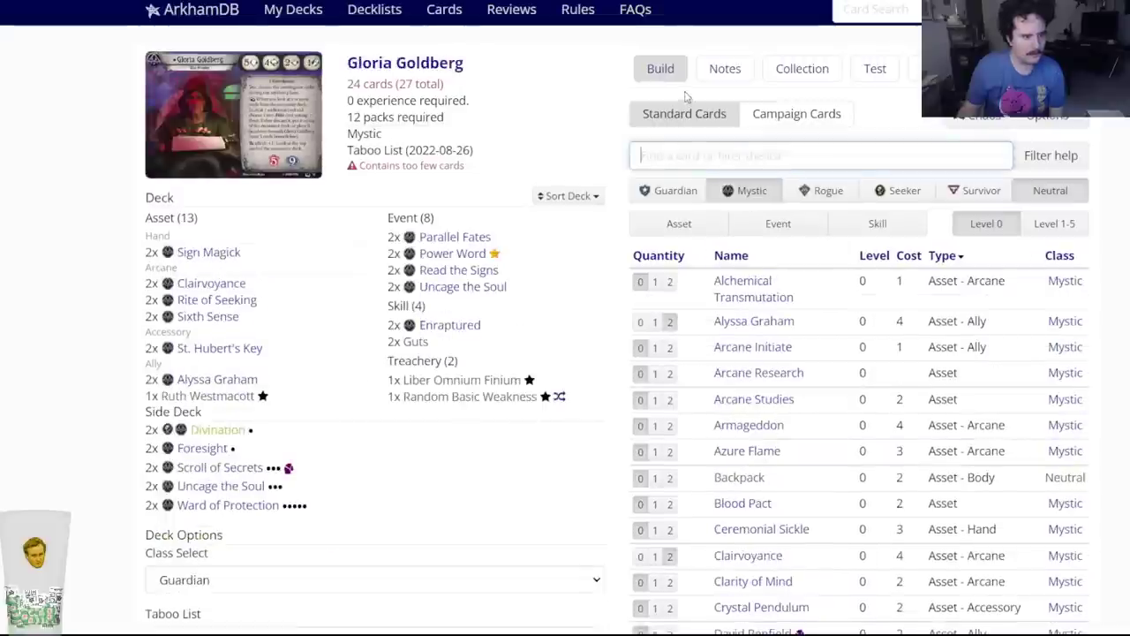
type("fine clo")
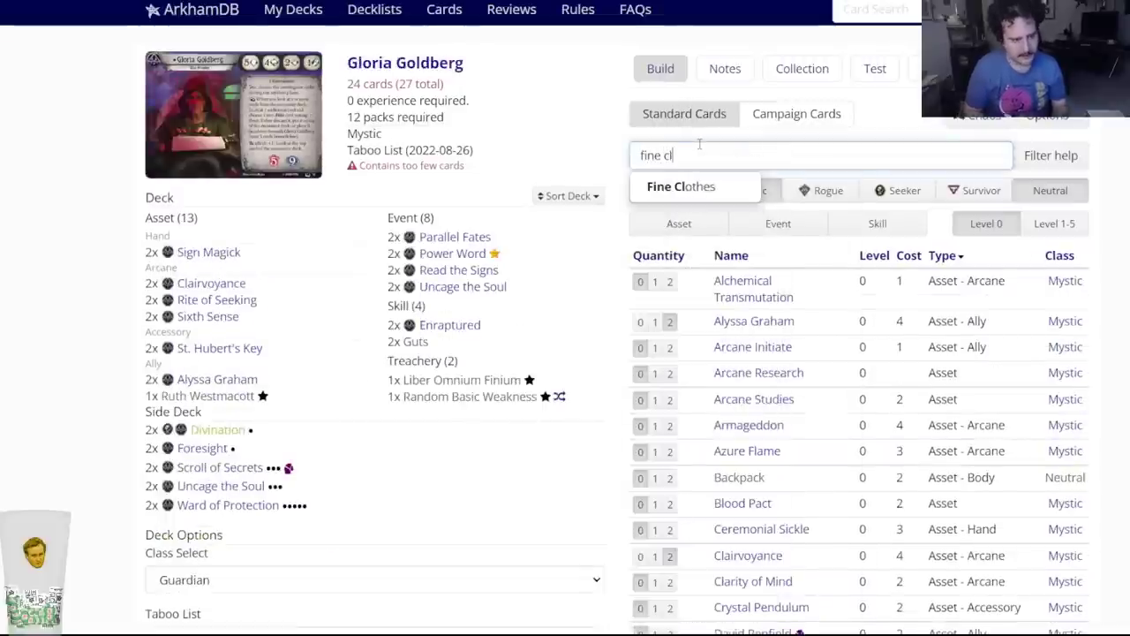
key("Down")
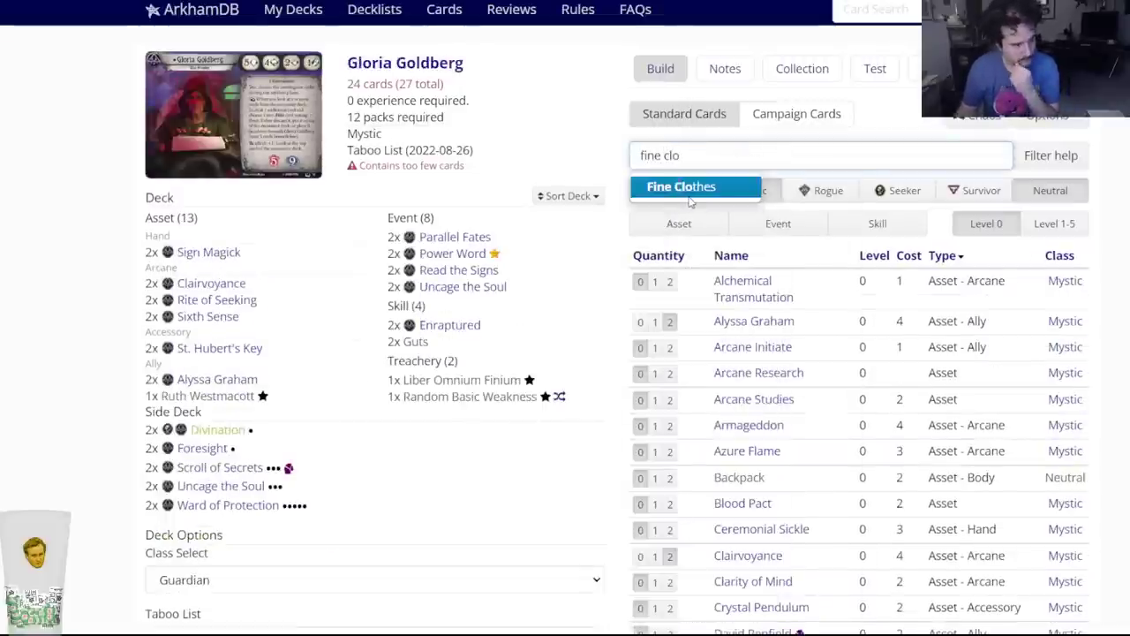
key("Return")
left_click(478, 85)
Return to the Finn Edwards deck and add one copy of Disguise to it.
key("ctrl+shift+Tab")
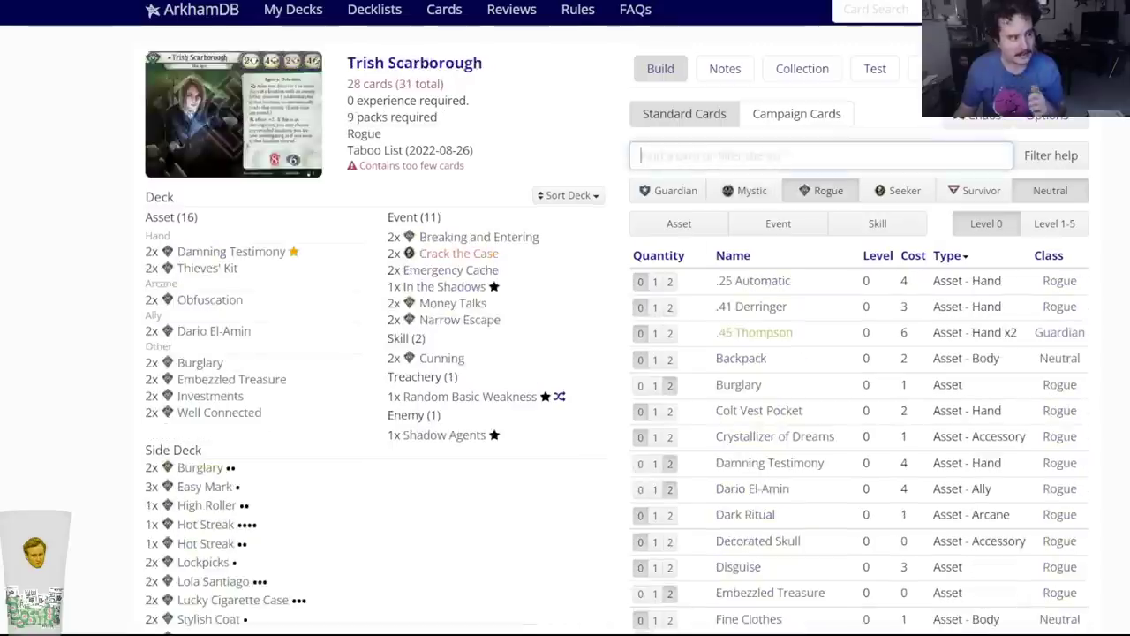
key("ctrl+Tab")
key("ctrl+shift+Tab")
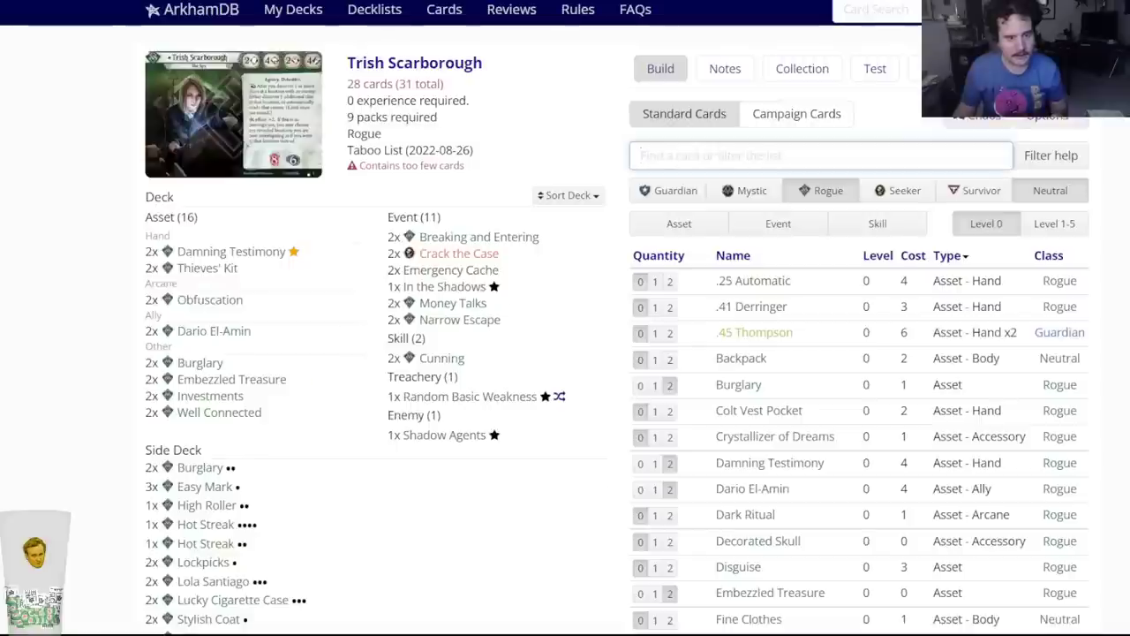
key("ctrl+shift+Tab")
left_click(675, 152)
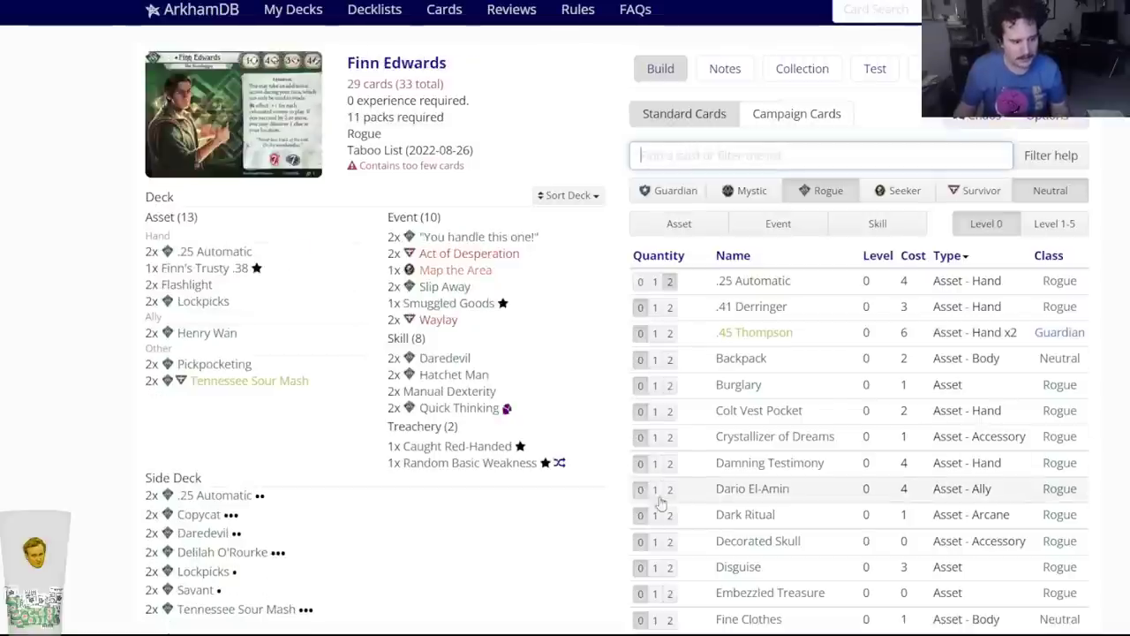
left_click(654, 567)
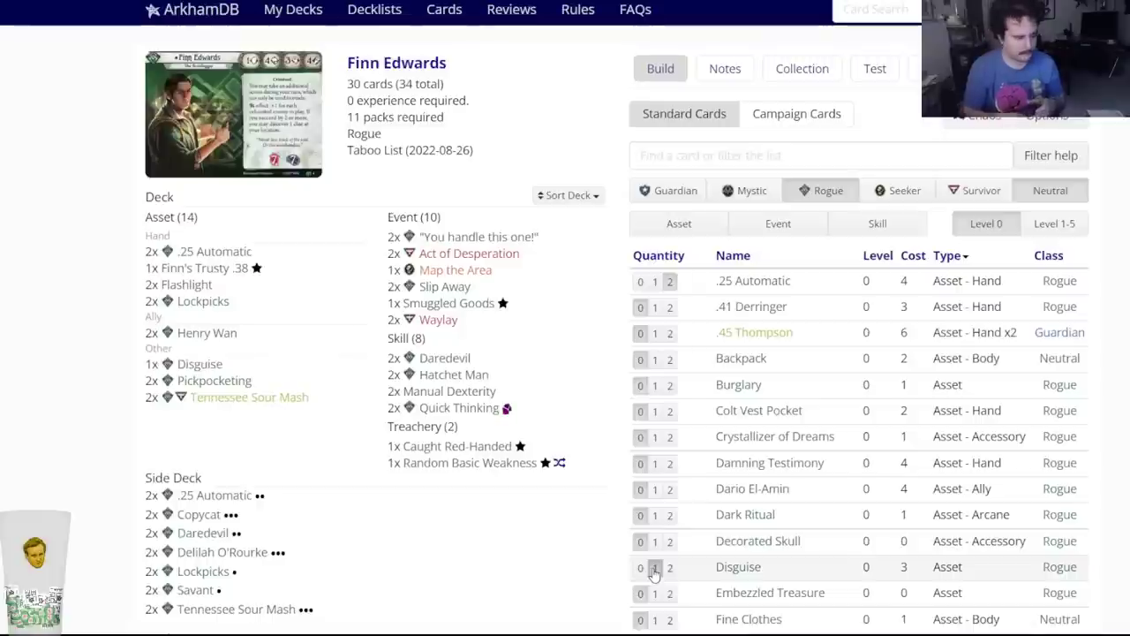
scroll(84, 404, "down", 1)
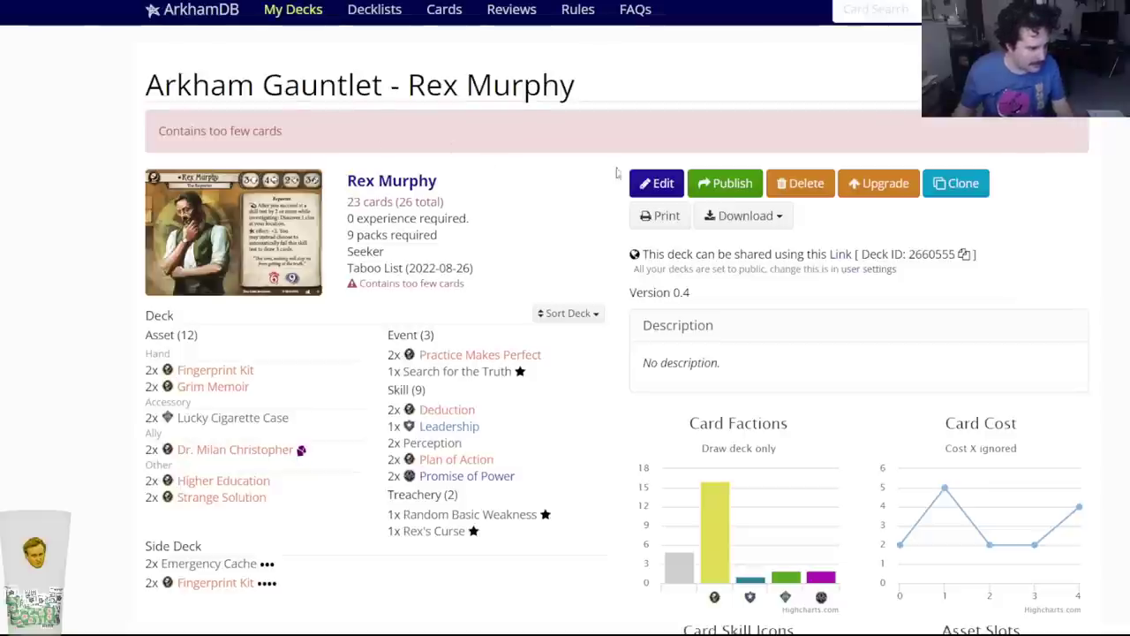
Open the Rex Murphy deck for editing and add one copy of Map the Area to it.
left_click(656, 183)
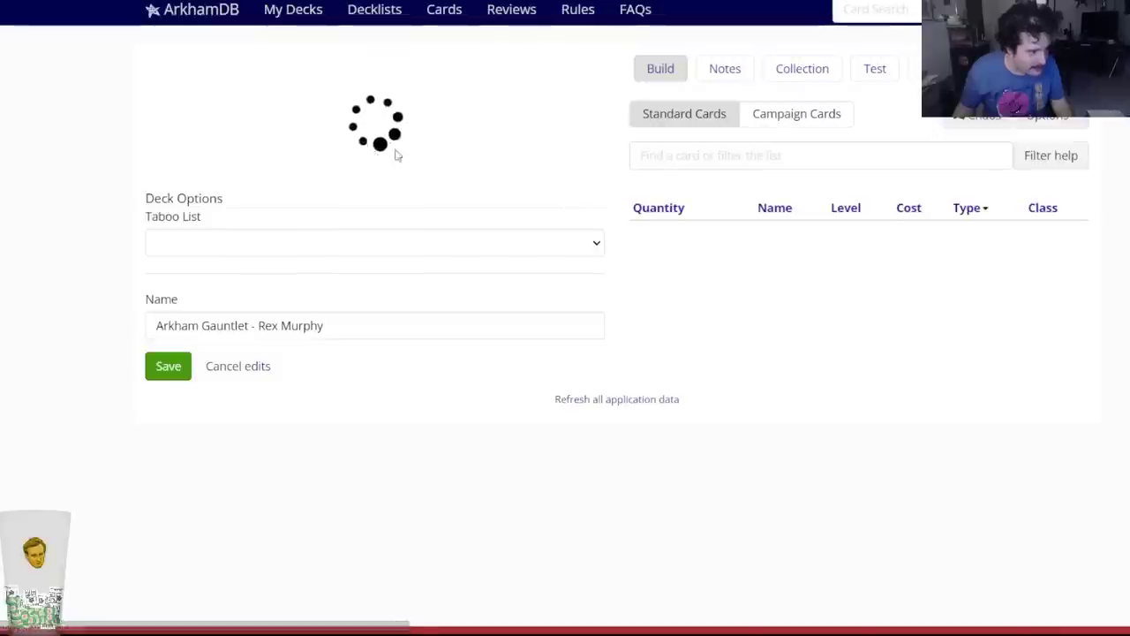
left_click(665, 164)
type("map the")
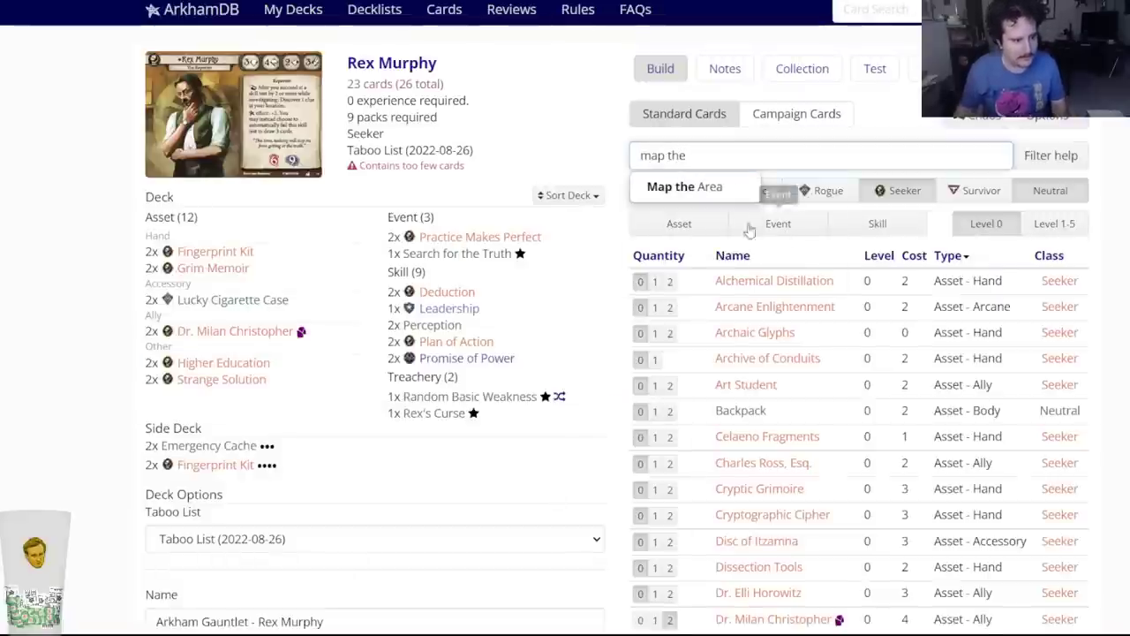
left_click(698, 188)
left_click(446, 90)
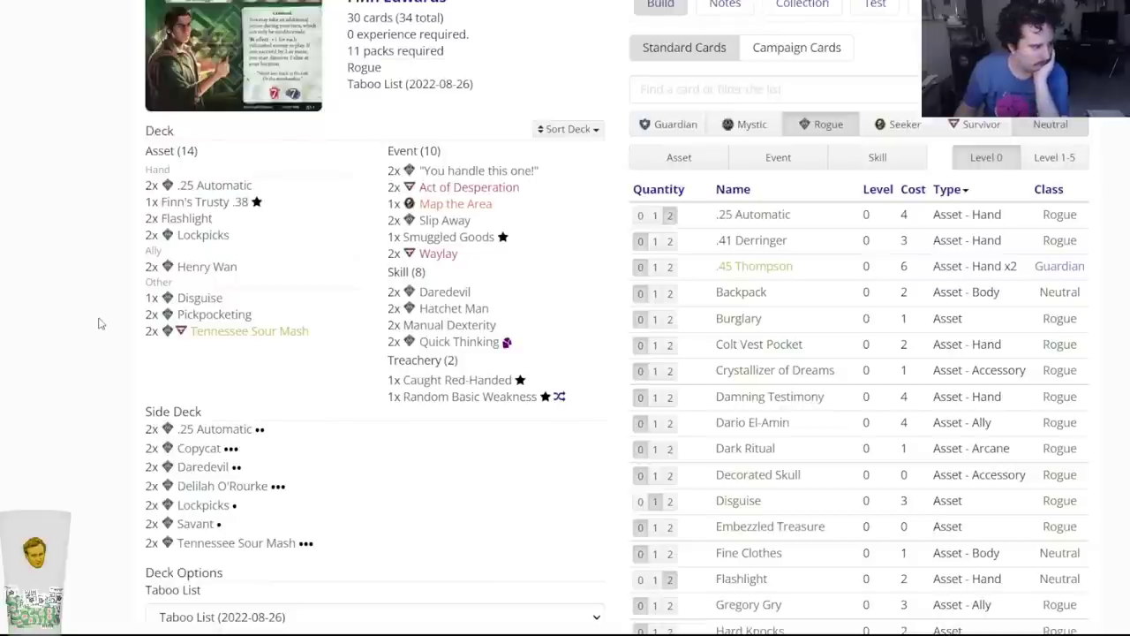
left_click(745, 92)
type("pick")
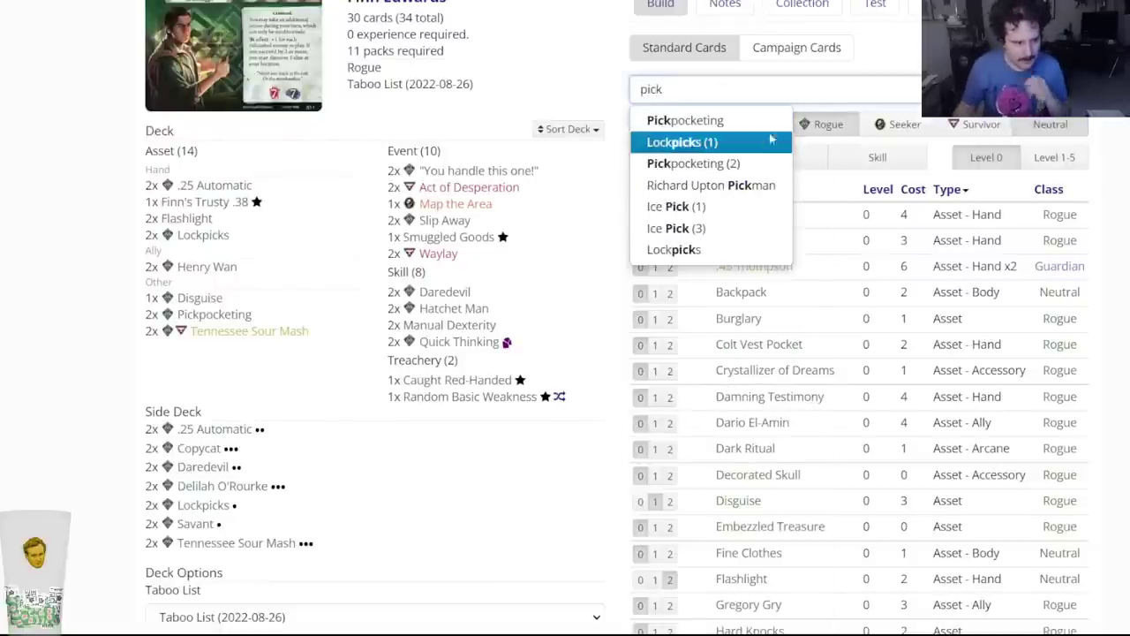
left_click(738, 163)
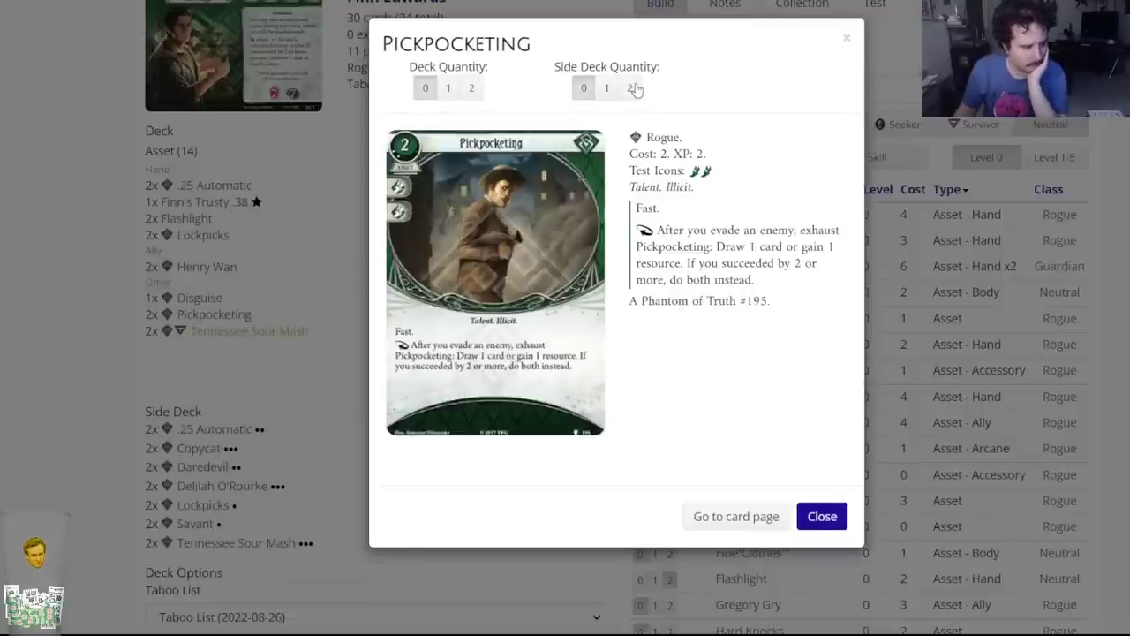
left_click(822, 516)
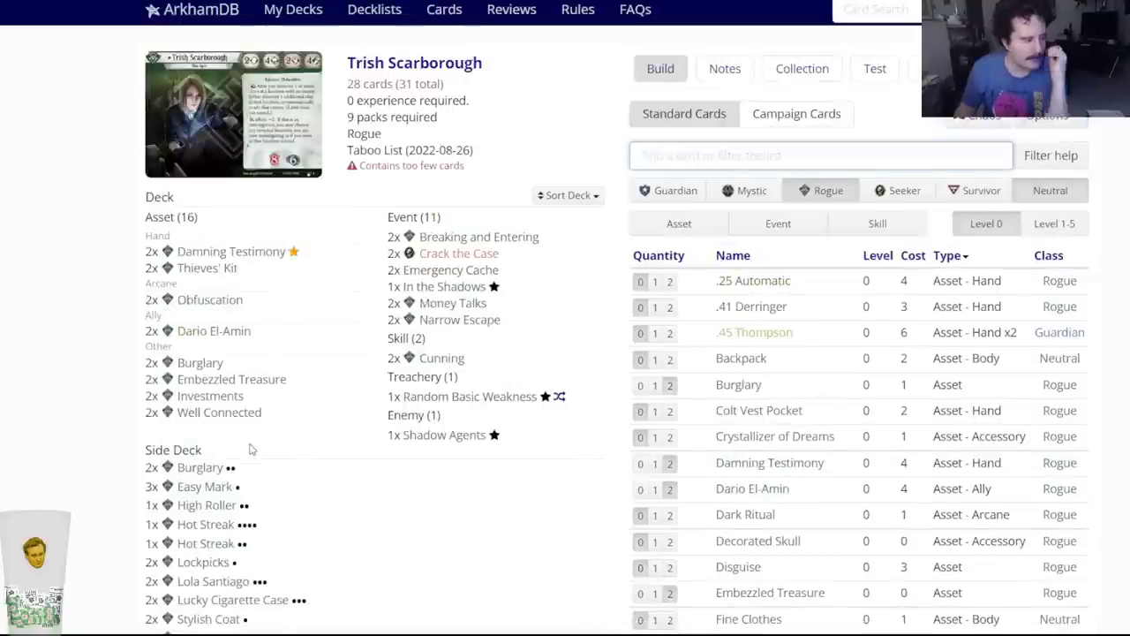
scroll(252, 450, "down", 1)
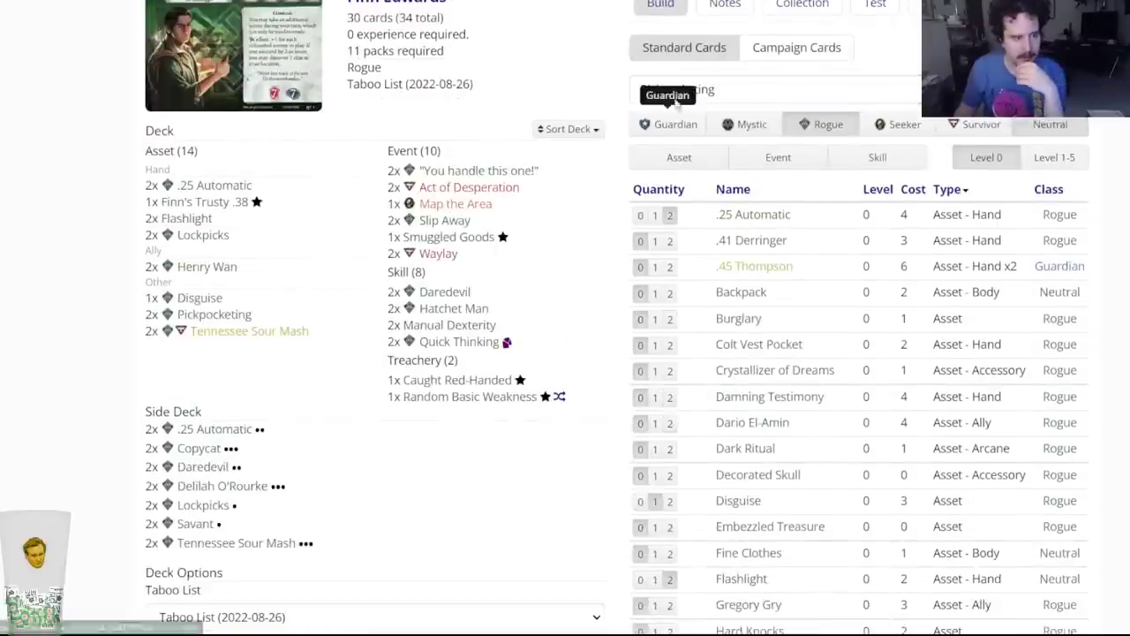
Add two copies of Pickpocketing (2) to the Finn Edwards side deck.
type("Pickpocketing")
key("Down")
key("Down")
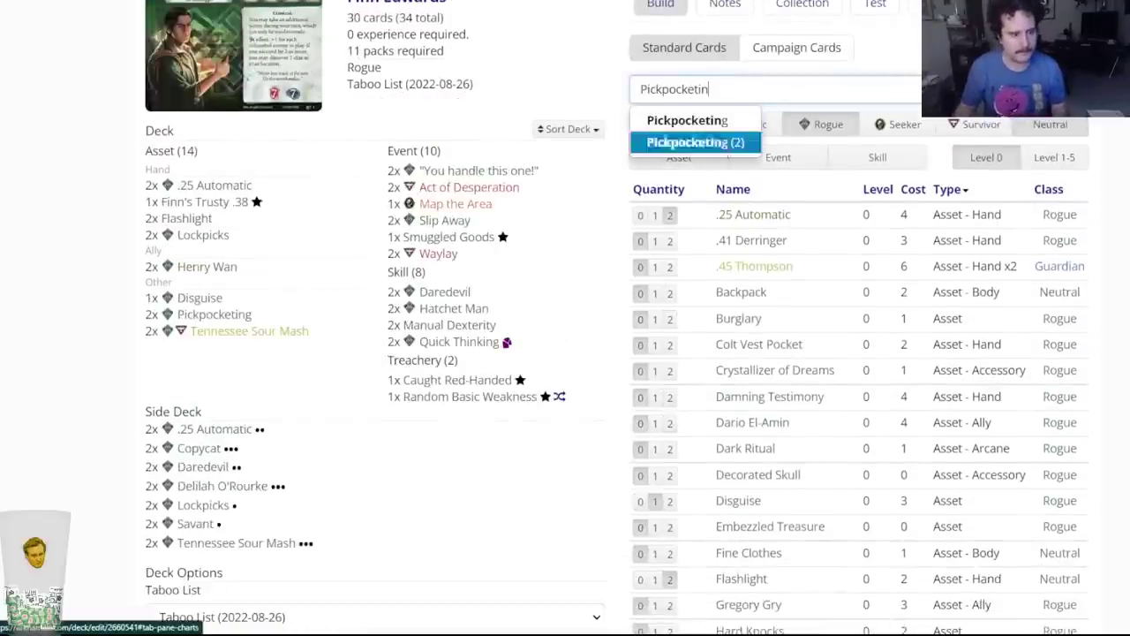
key("Return")
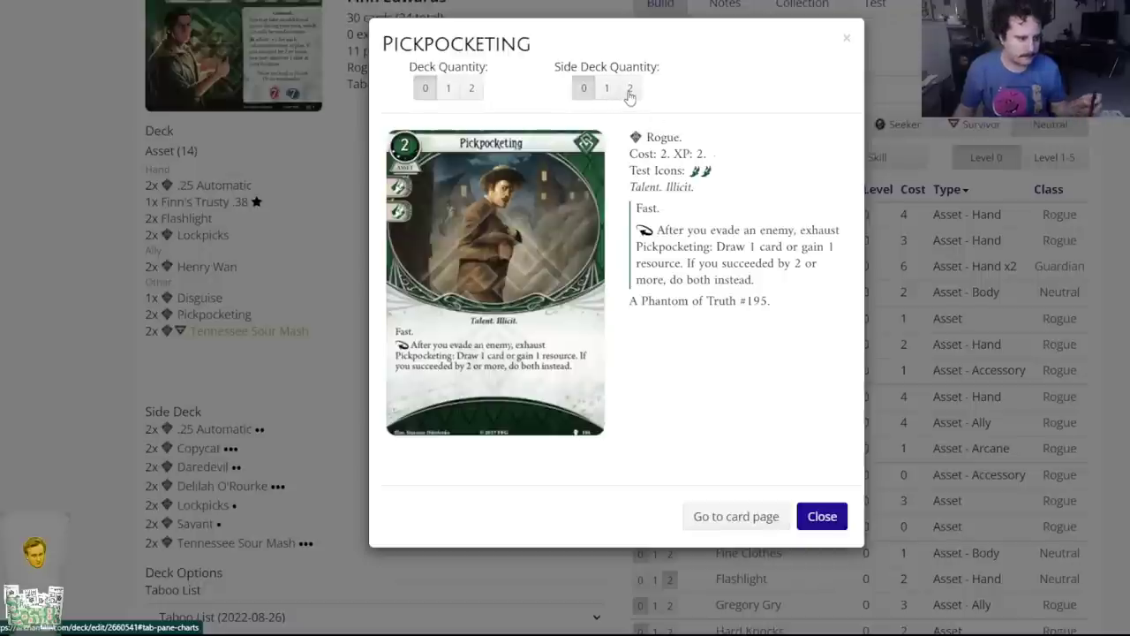
left_click(629, 94)
mouse_move(255, 333)
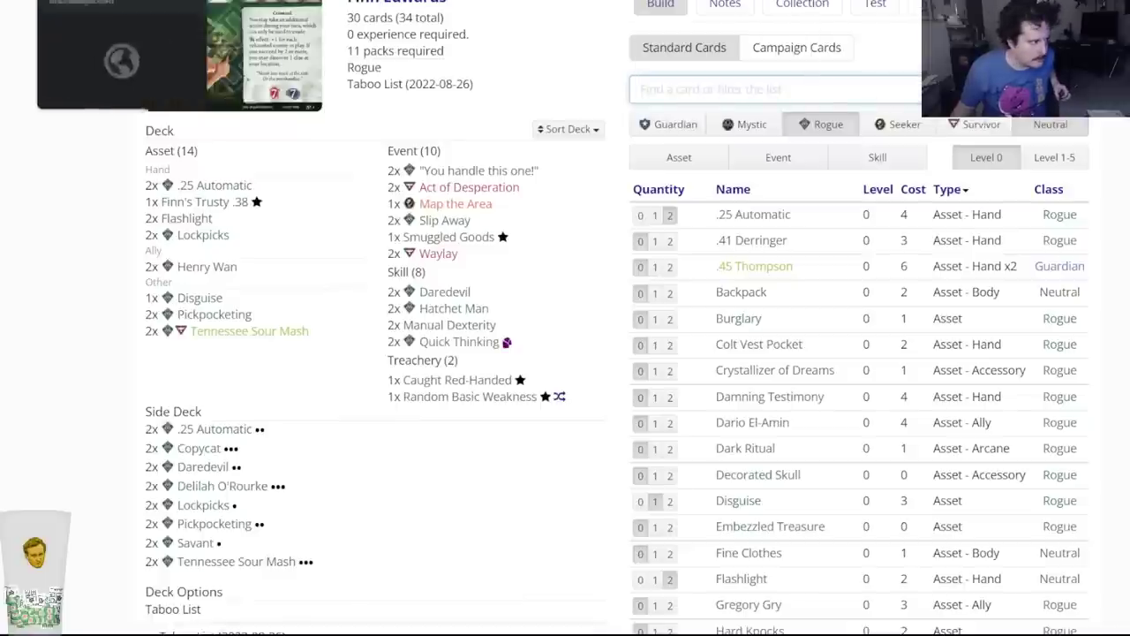
Remove the single copy of Disguise from the Finn Edwards deck.
key("ctrl+Tab")
key("ctrl+shift+Tab")
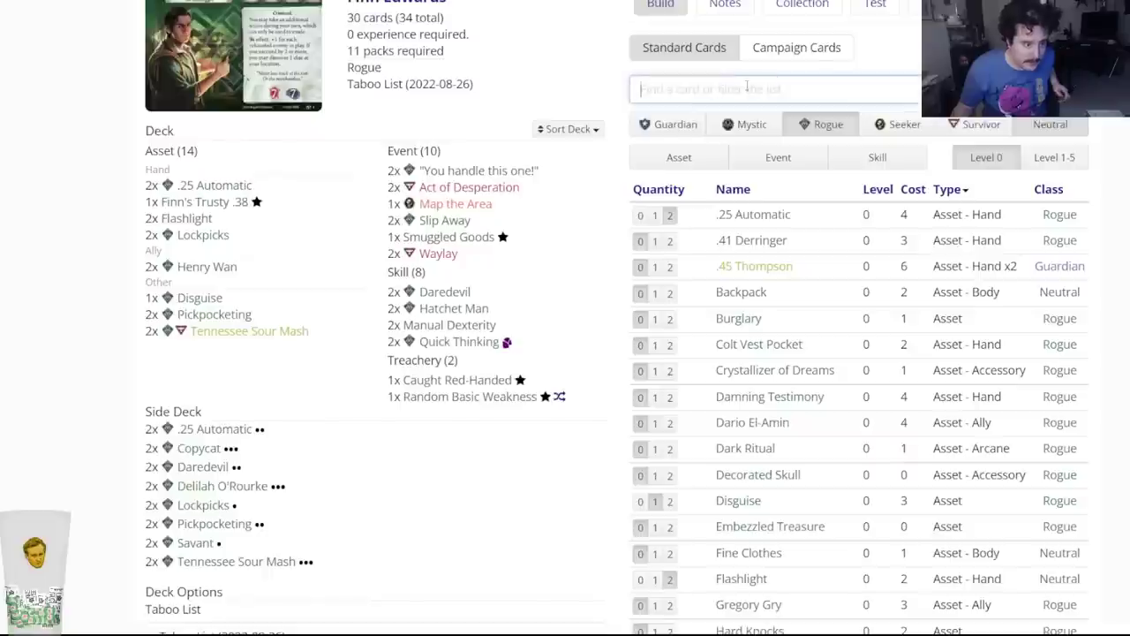
left_click(216, 306)
left_click(424, 88)
left_click(403, 140)
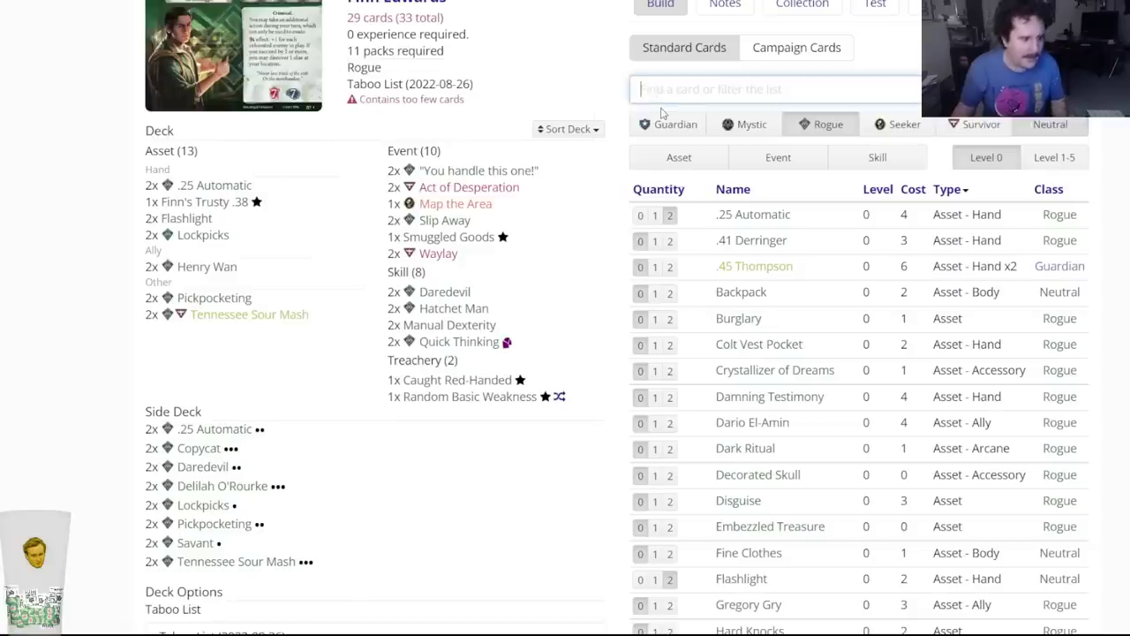
Put one copy of Disguise back into the Finn Edwards deck.
type("disg")
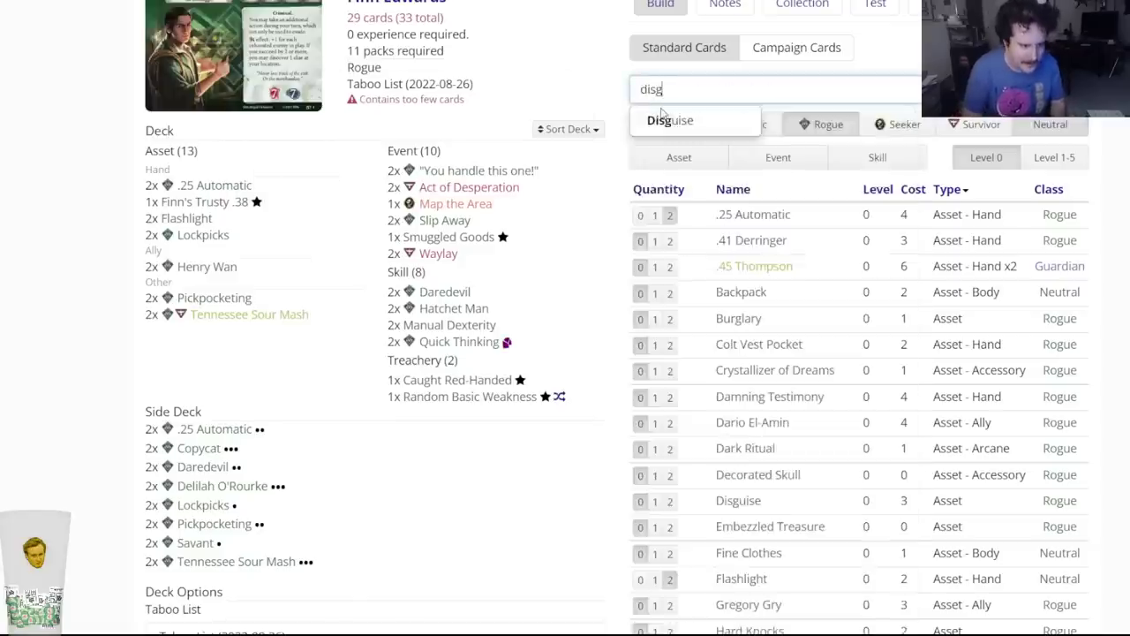
key("Return")
left_click(448, 88)
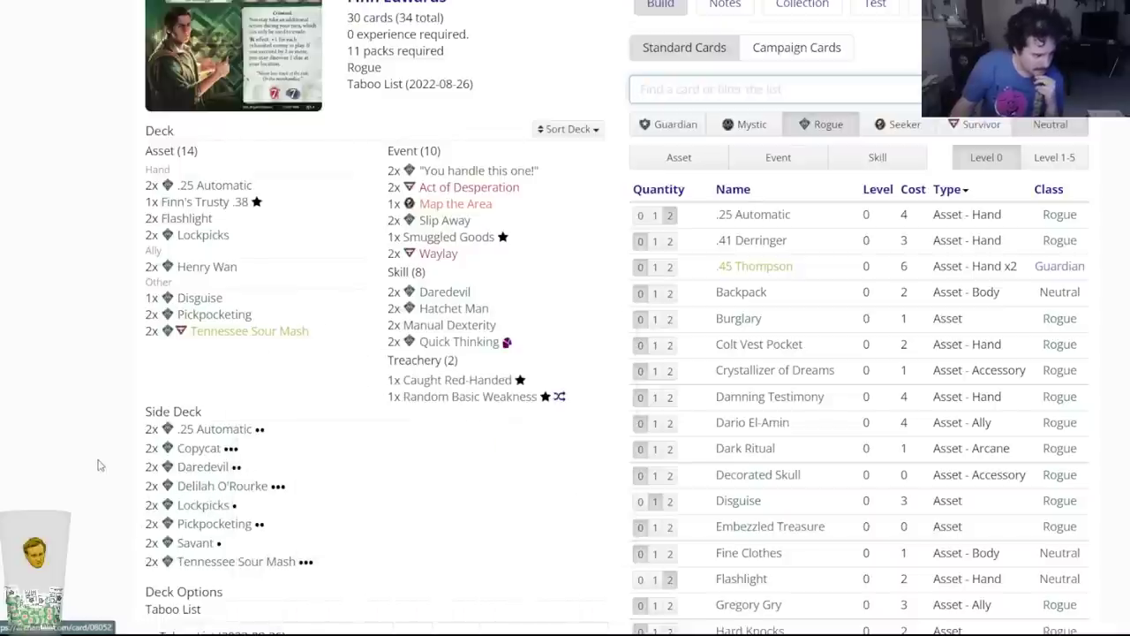
key("Tab")
key("Return")
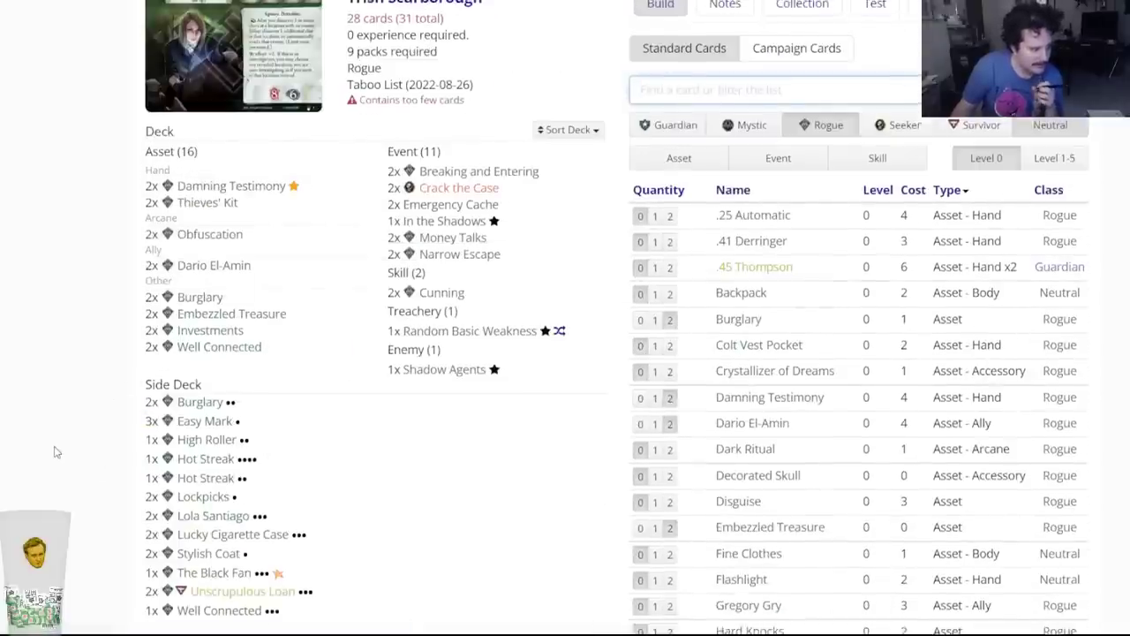
scroll(54, 452, "up", 1)
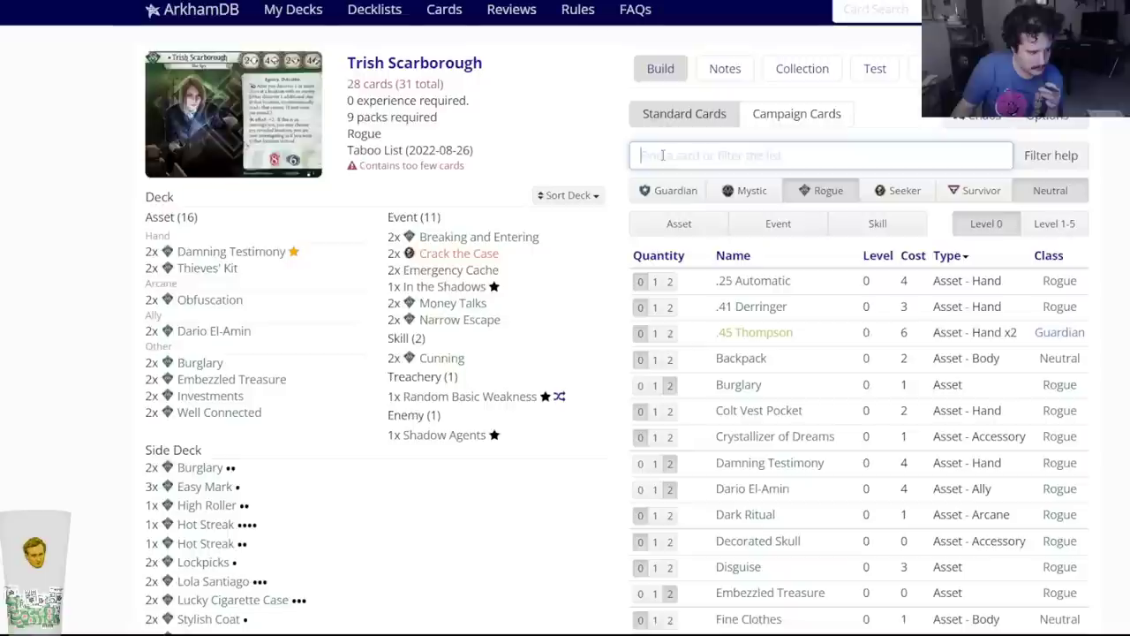
scroll(663, 156, "down", 1)
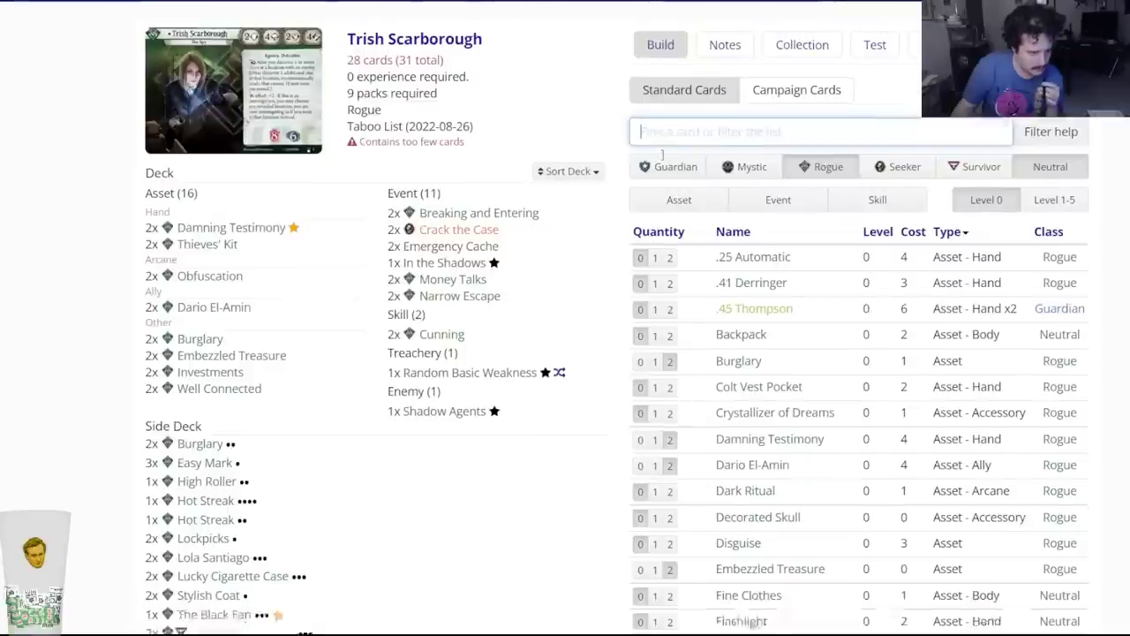
type("another")
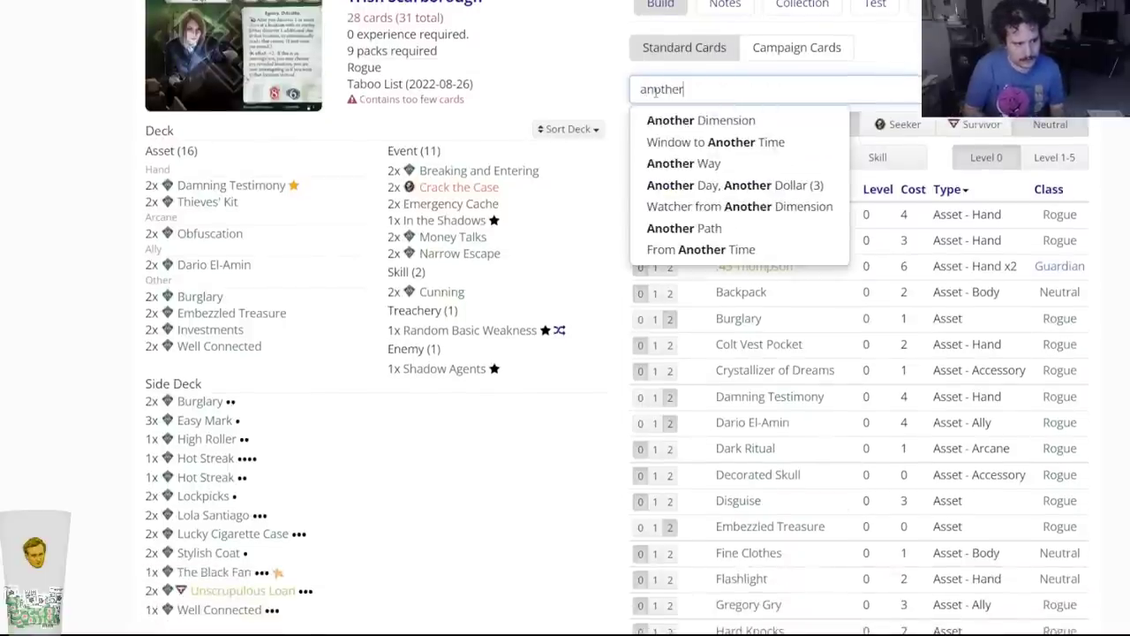
key("ctrl+a")
key("BackSpace")
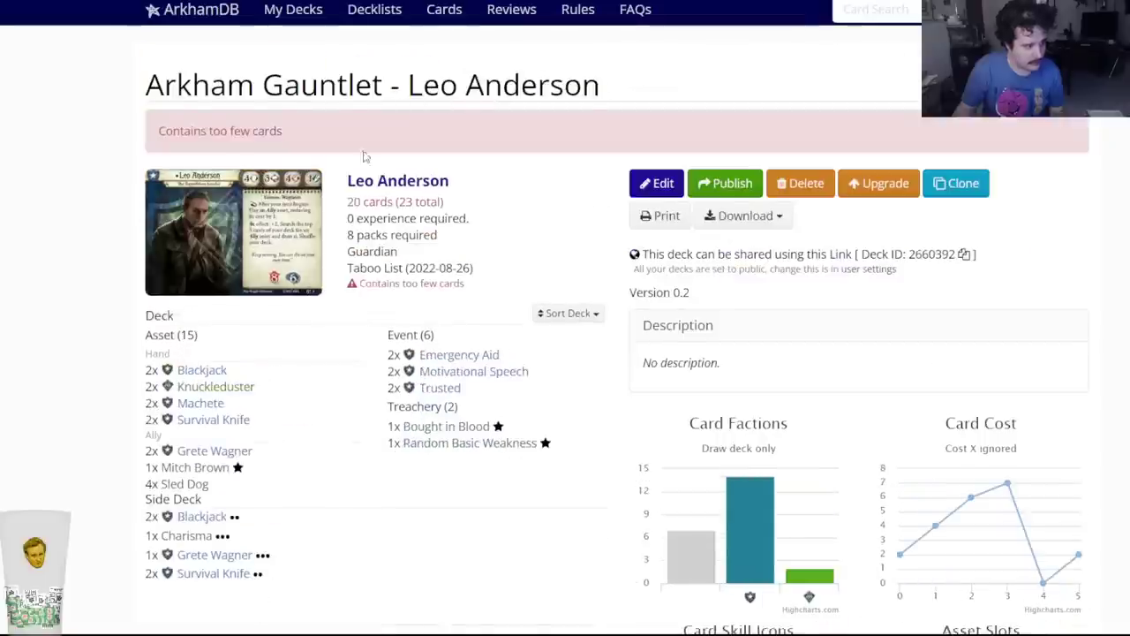
scroll(368, 184, "down", 1)
scroll(375, 181, "up", 1)
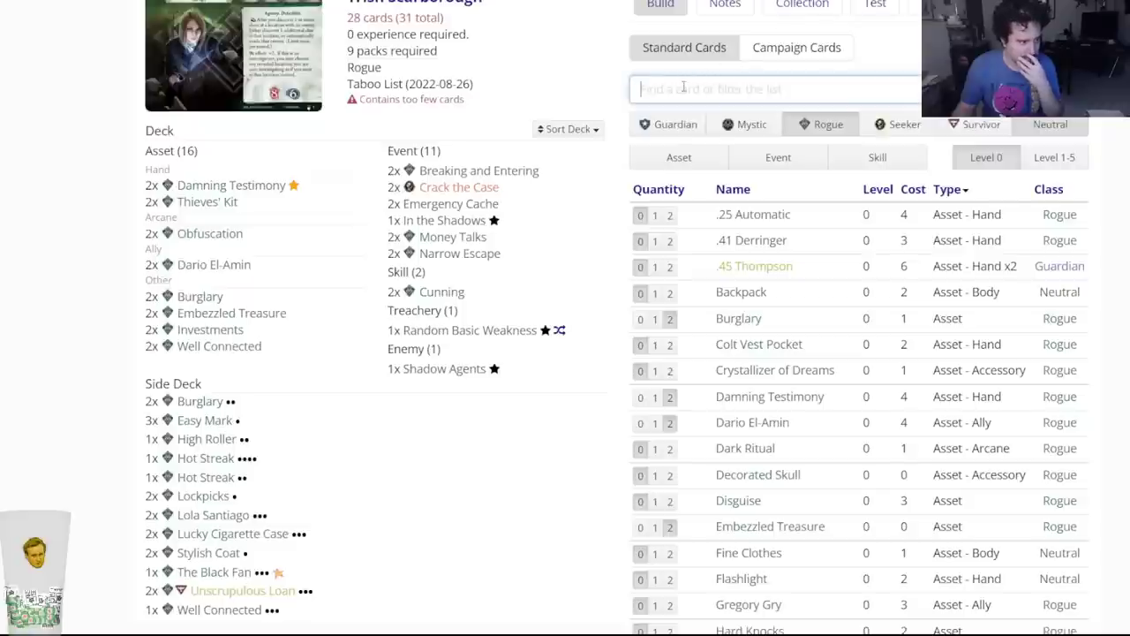
Add two copies of Nimble to the Trish Scarborough deck.
scroll(389, 209, "up", 1)
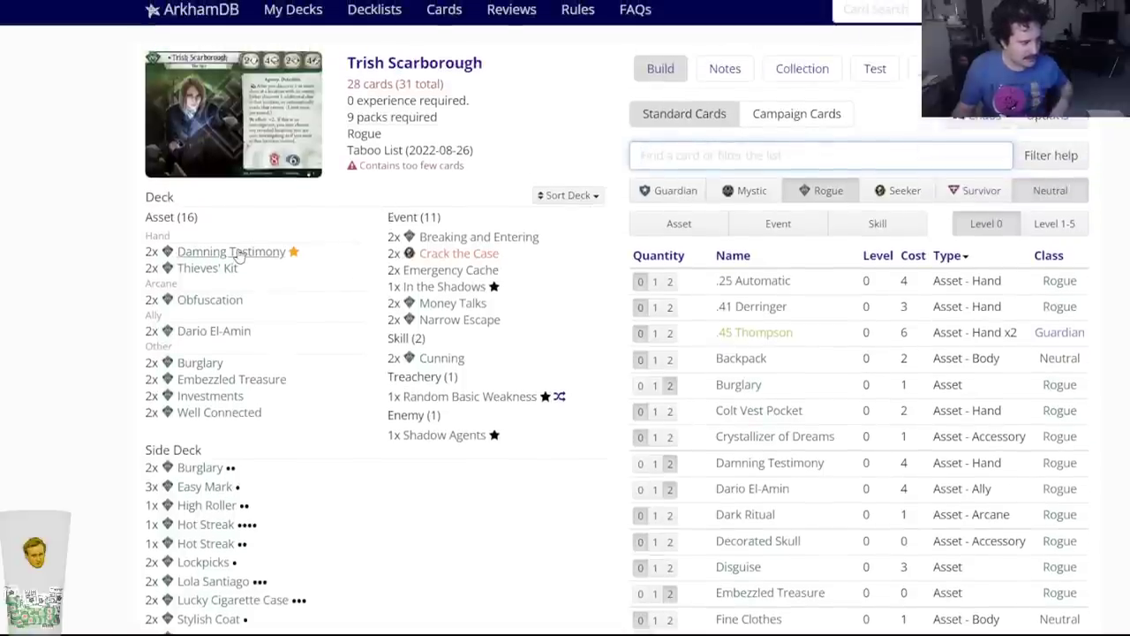
mouse_move(228, 267)
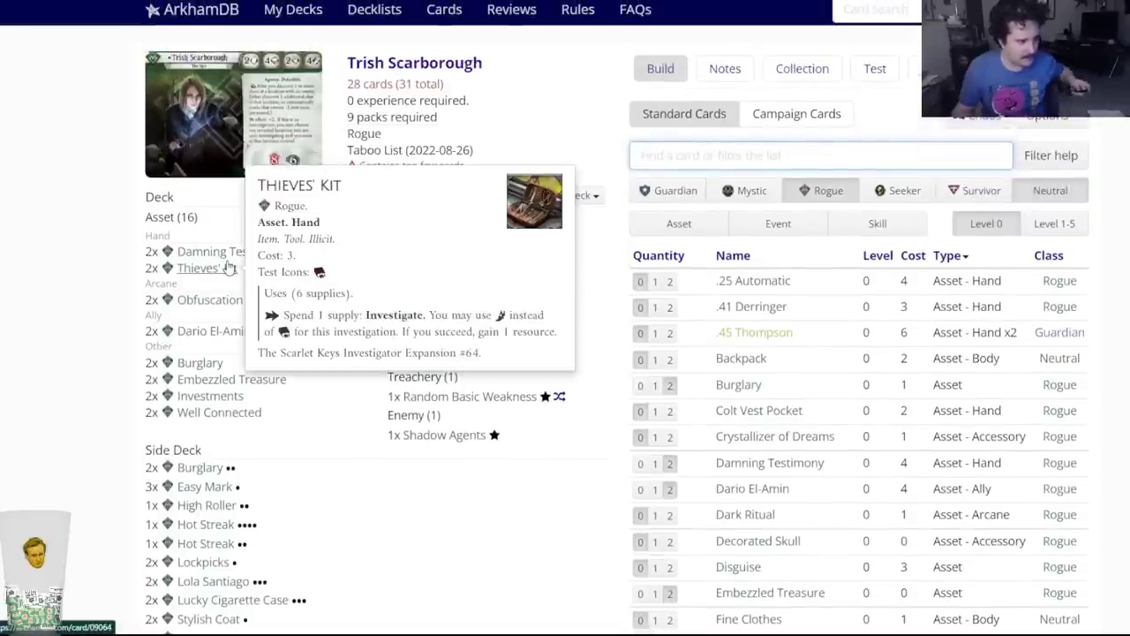
type("mi")
key("BackSpace")
key("BackSpace")
type("nimbl")
left_click(669, 185)
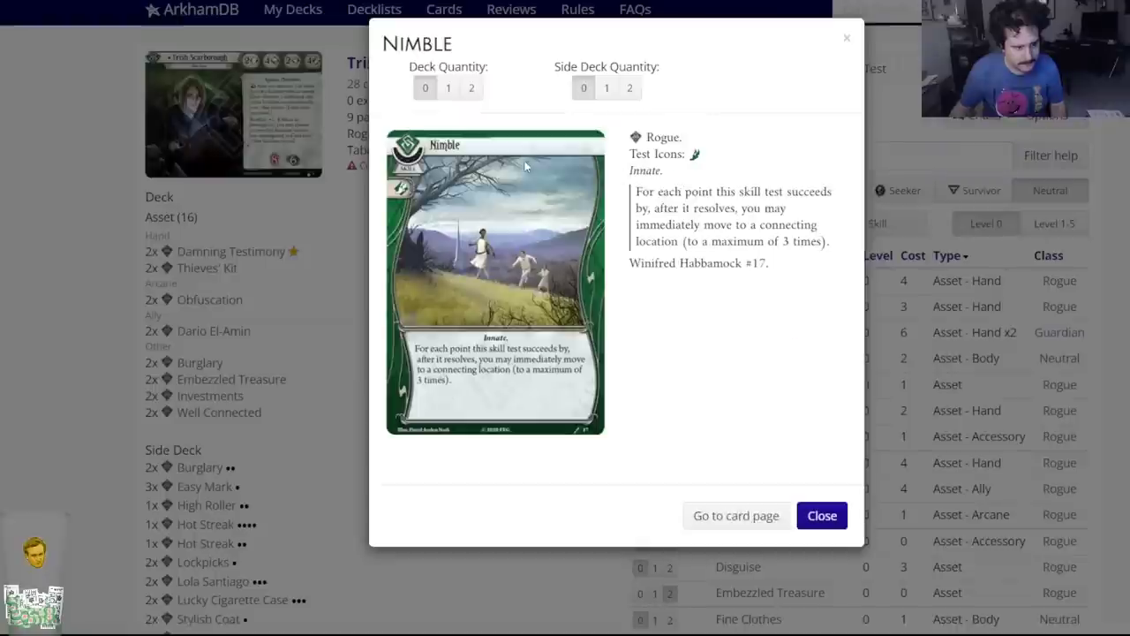
left_click(472, 87)
Check the Thieves' Kit card details and save the Trish Scarborough deck.
left_click(217, 268)
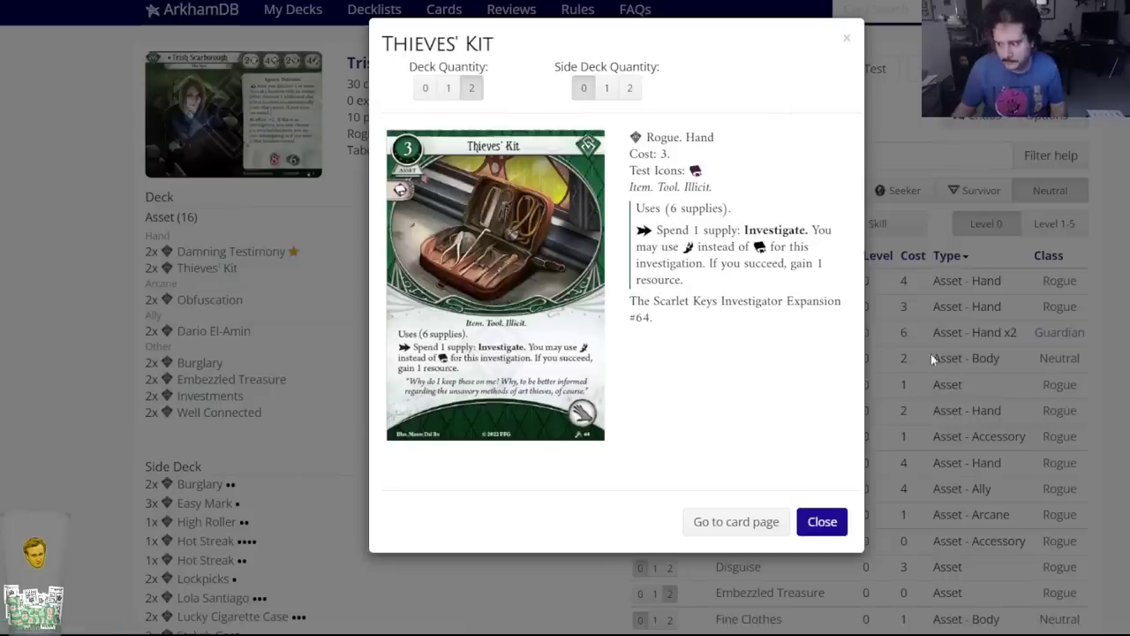
left_click(834, 523)
scroll(110, 422, "down", 4)
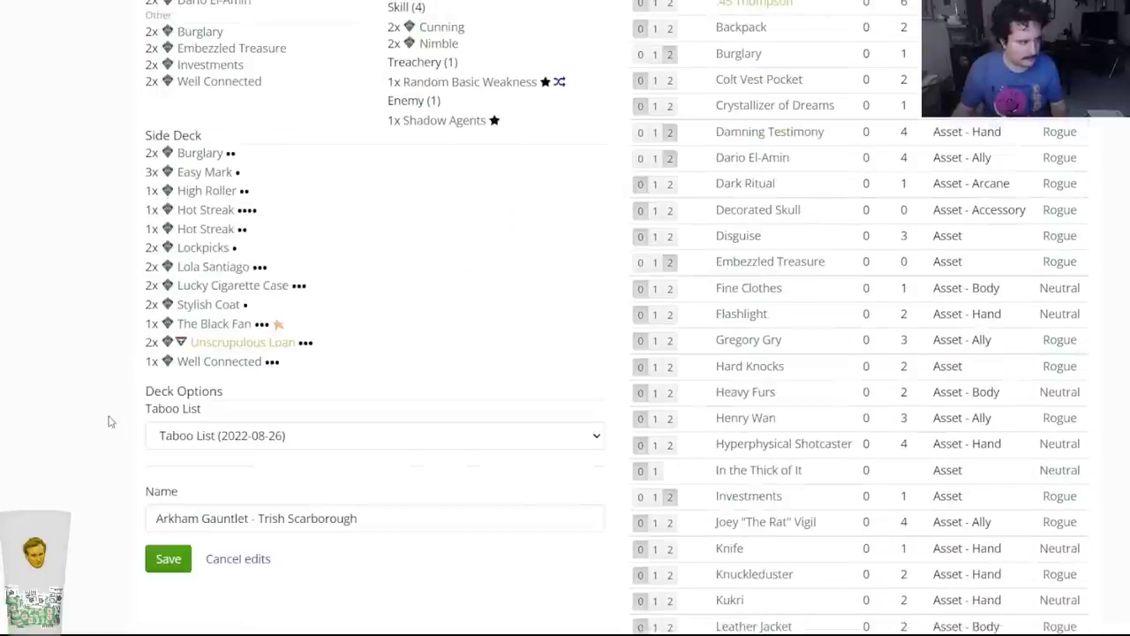
left_click(161, 567)
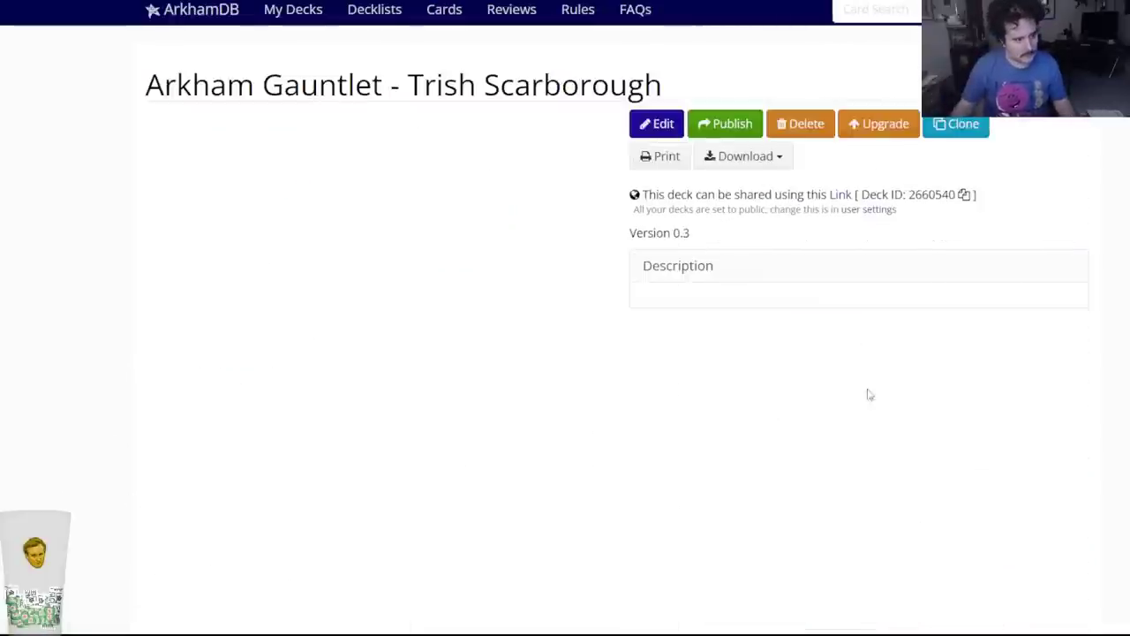
Reopen the Trish Scarborough deck for editing, add two copies of Another Day, Another Dollar (3) to its side deck and save it.
left_click(660, 126)
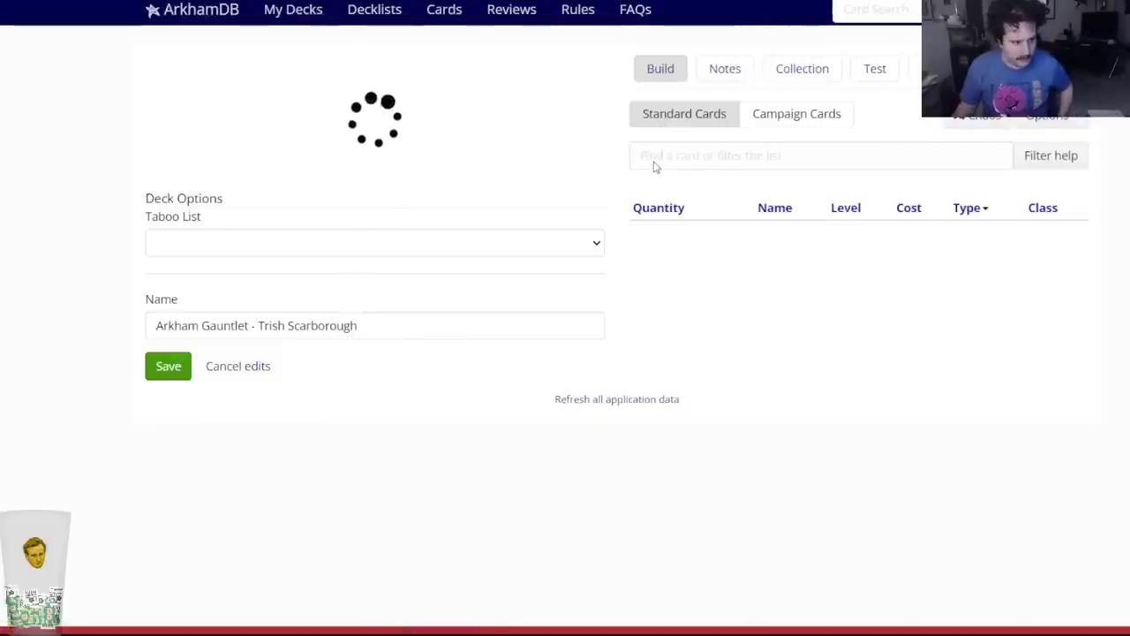
left_click(654, 156)
type("another ")
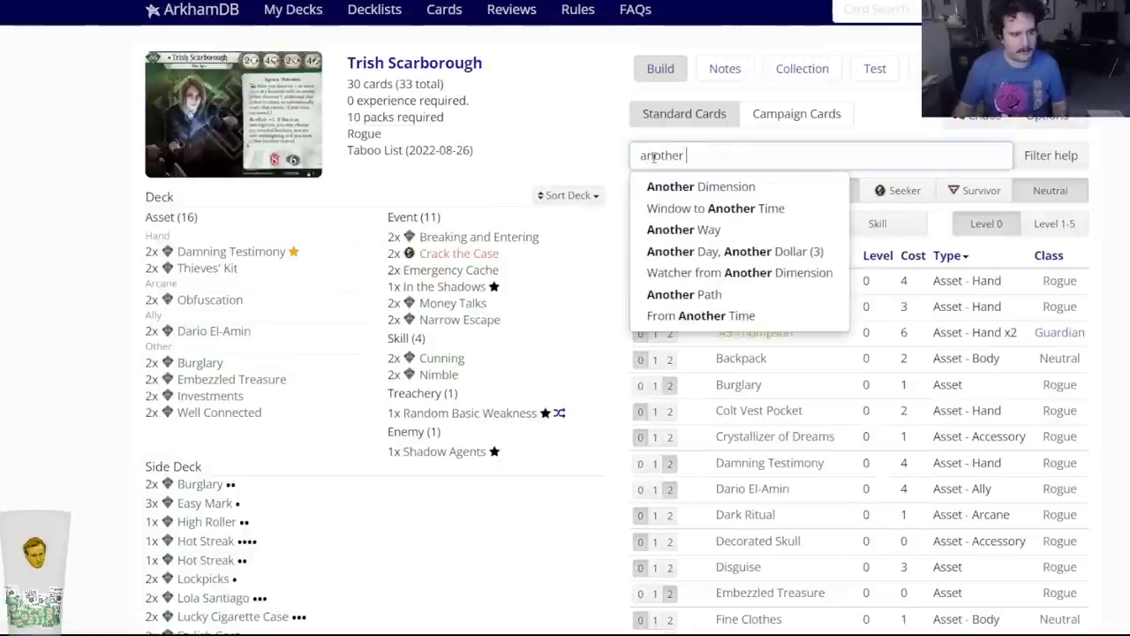
type("d")
left_click(698, 205)
left_click(630, 88)
left_click(25, 455)
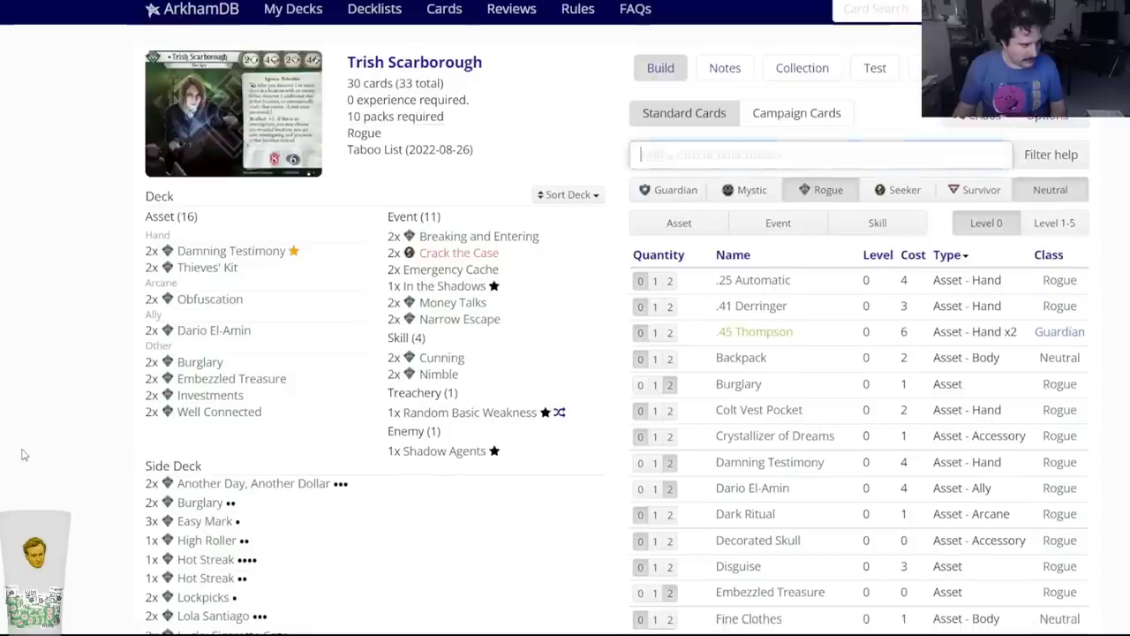
scroll(25, 455, "down", 5)
left_click(168, 511)
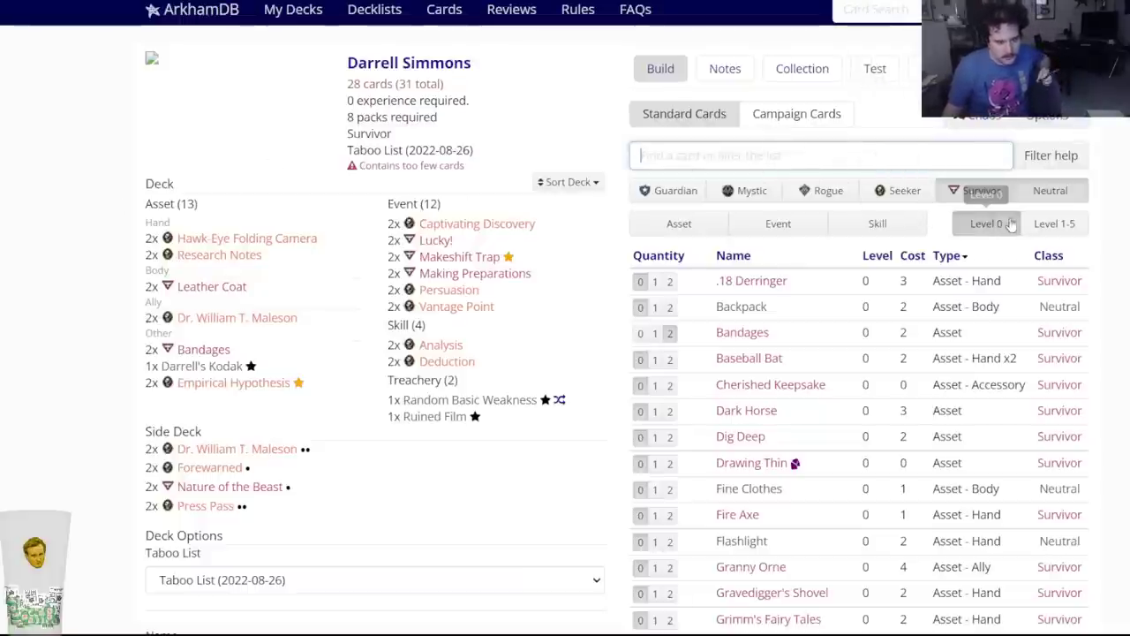
Examine the level 1-5 Survivor and Neutral assets available for the Darrell Simmons deck, including Crafty, and review its current hand assets.
left_click(1042, 226)
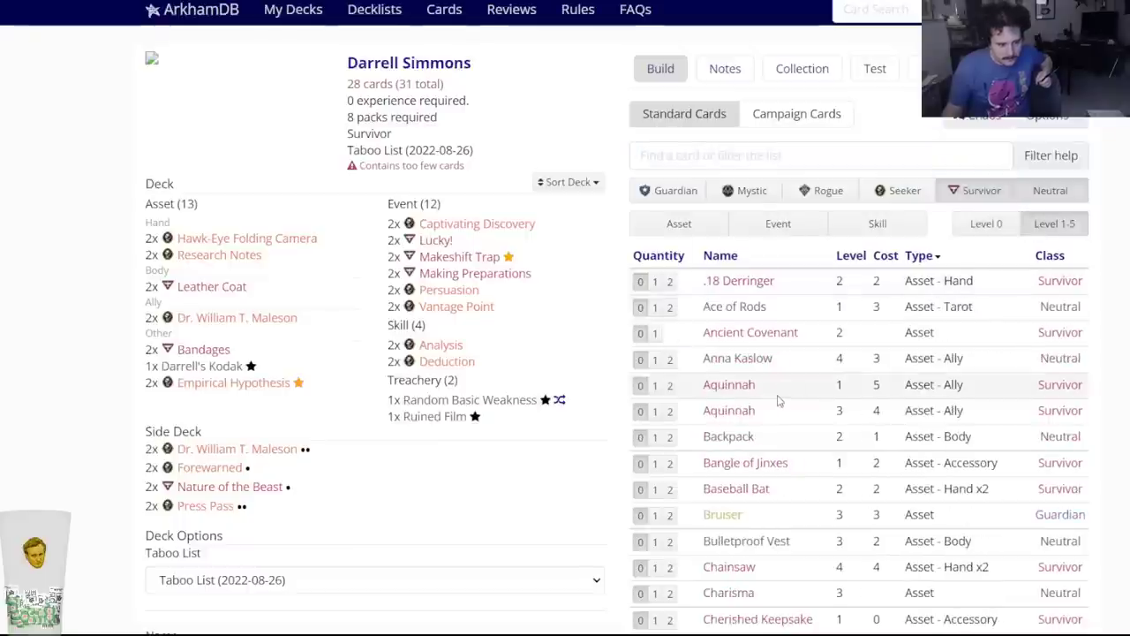
scroll(774, 400, "down", 4)
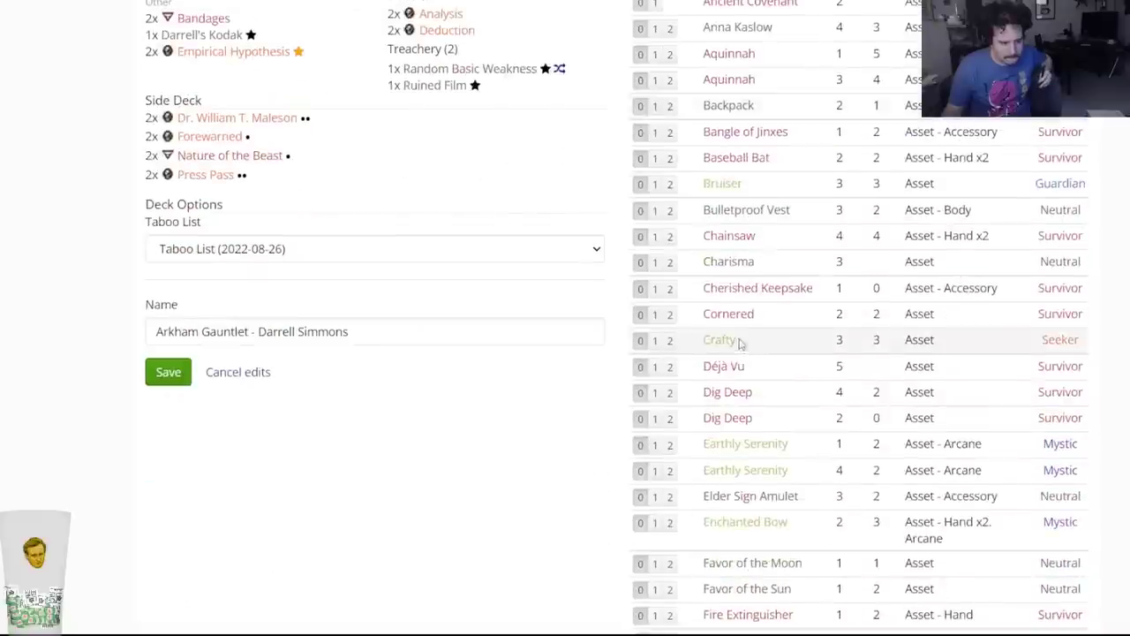
mouse_move(715, 346)
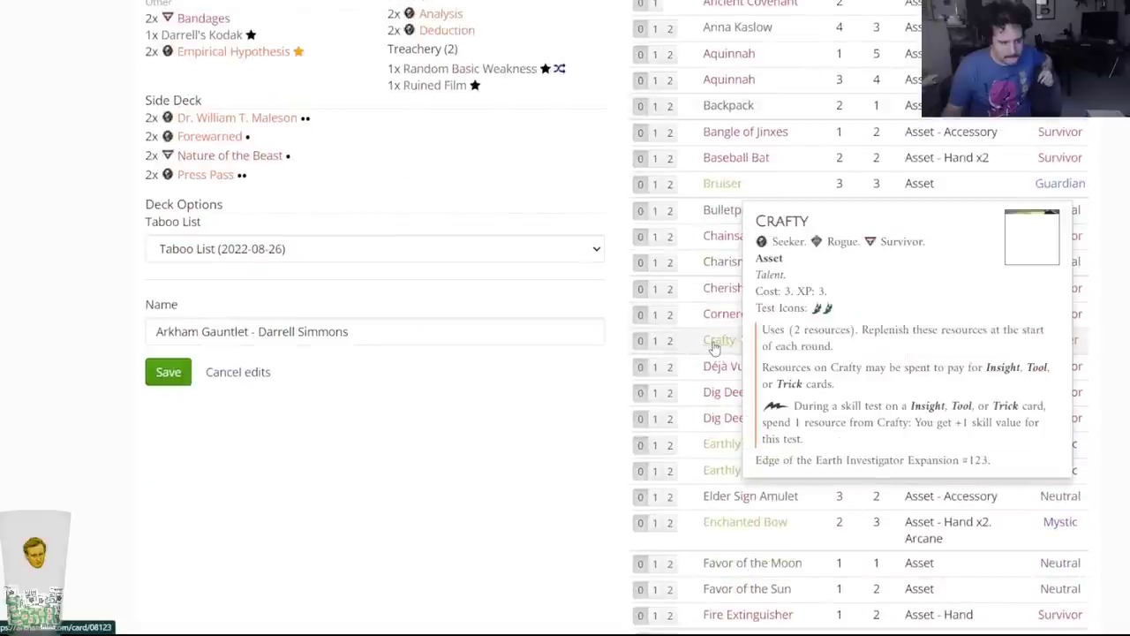
scroll(500, 422, "up", 3)
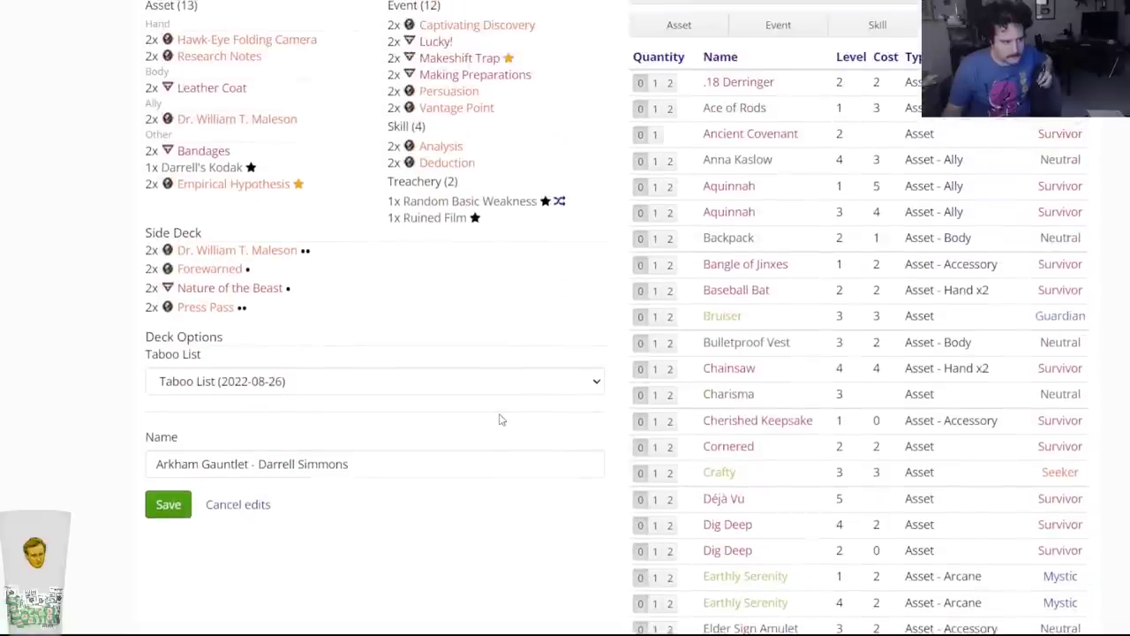
scroll(732, 512, "down", 4)
mouse_move(733, 470)
scroll(733, 470, "down", 4)
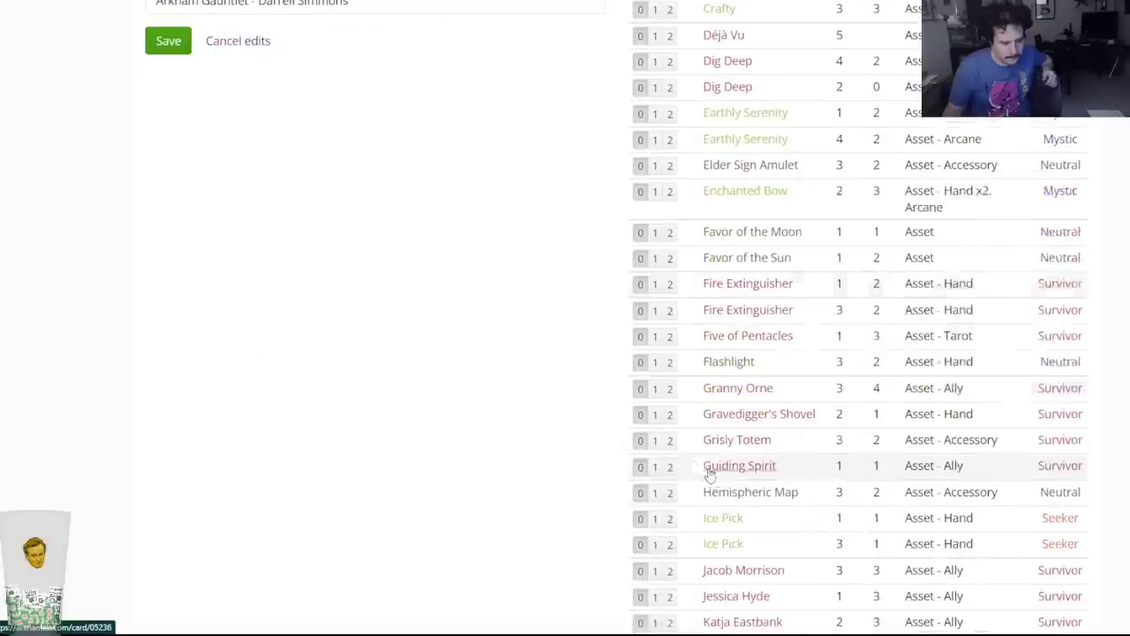
scroll(530, 444, "up", 10)
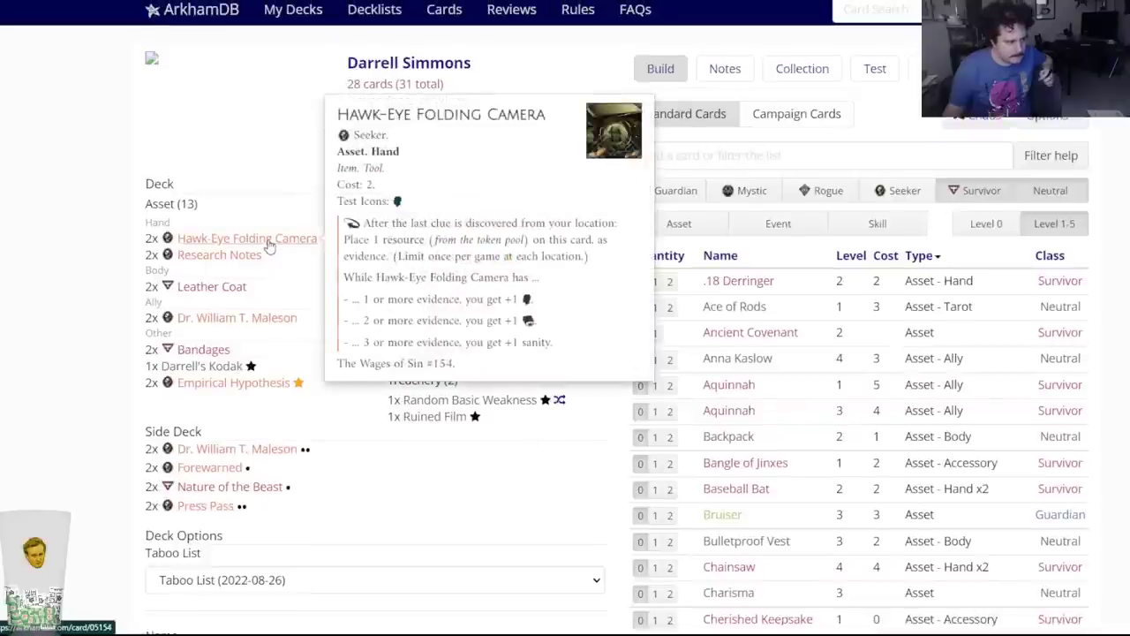
mouse_move(225, 255)
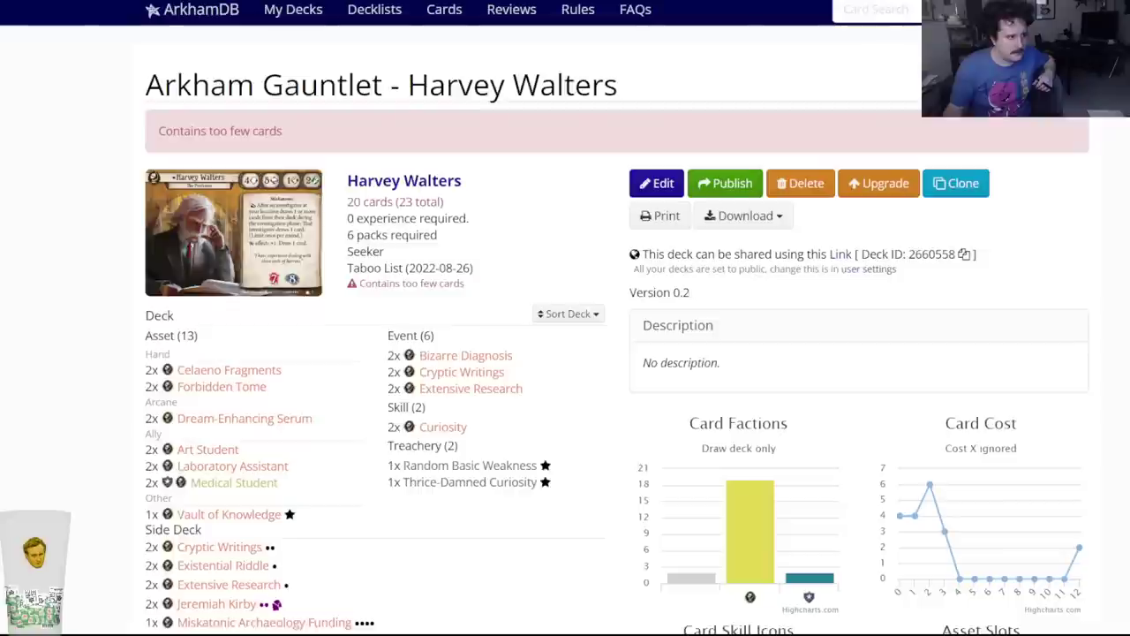
Open the Harvey Walters deck for editing and add two copies of Disc of Itzamna, plus two copies of Disc of Itzamna (2) to its side deck.
left_click(641, 172)
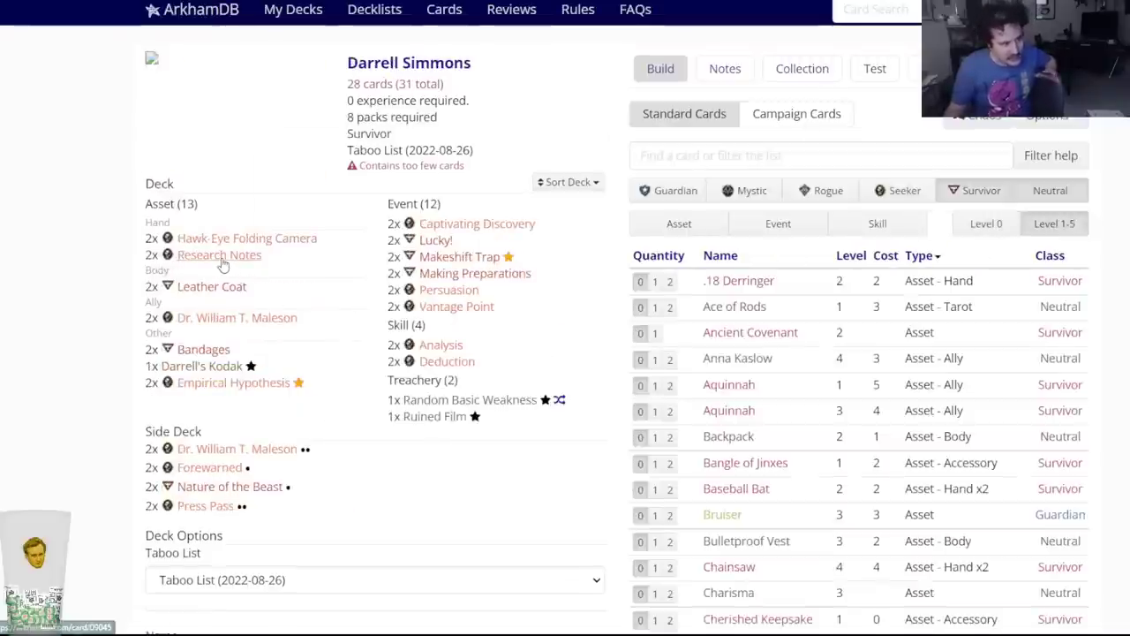
mouse_move(223, 265)
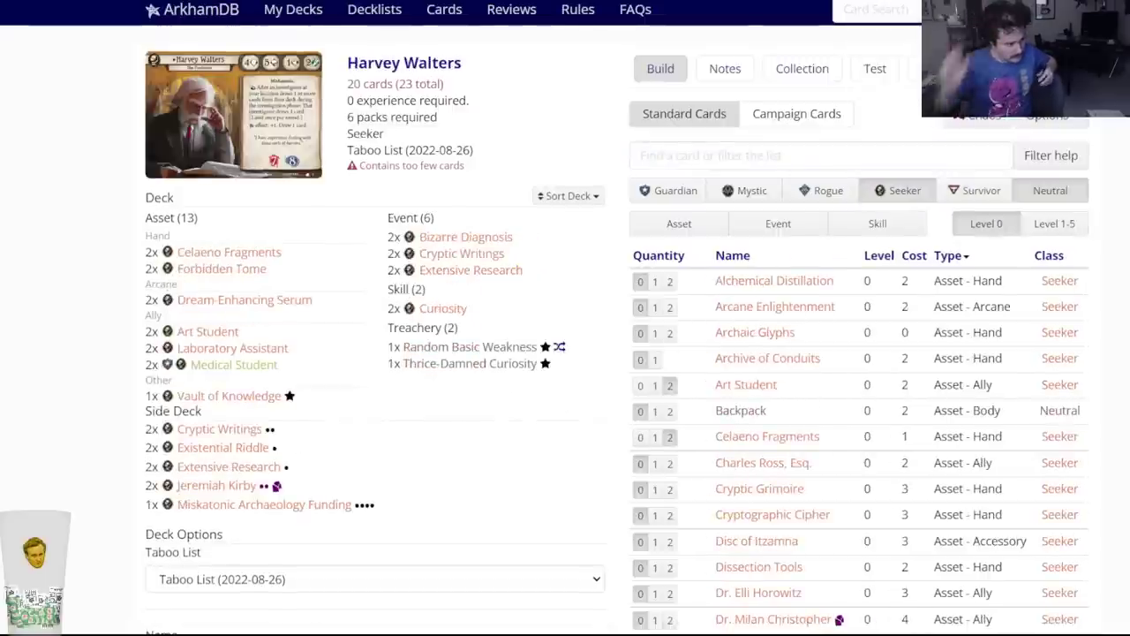
left_click(673, 543)
left_click(763, 155)
type("disc")
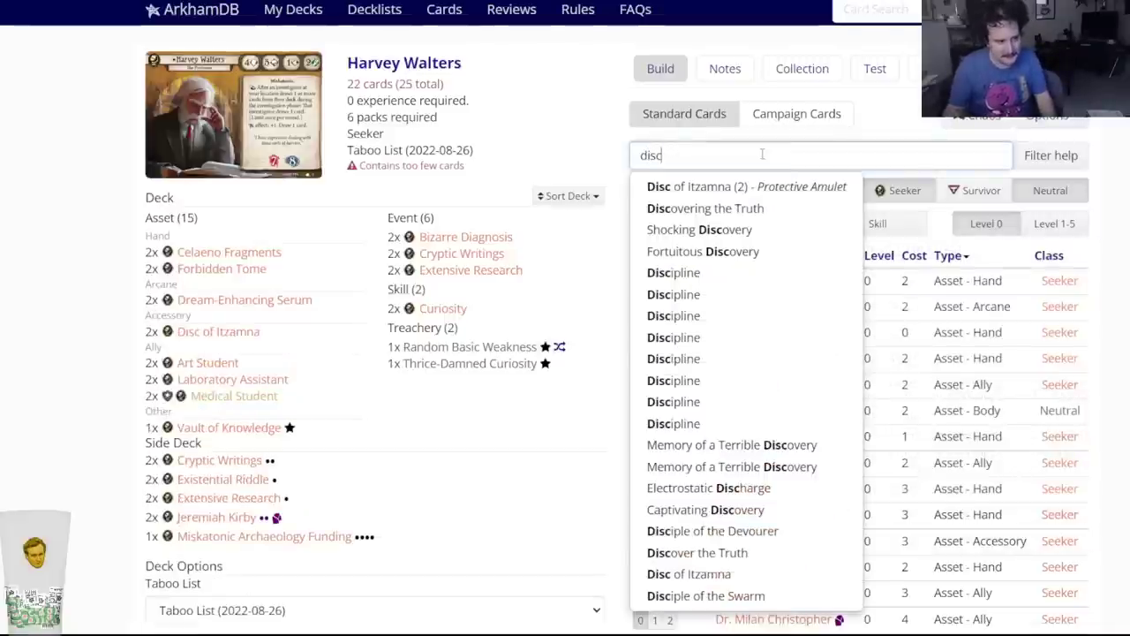
left_click(707, 186)
left_click(628, 103)
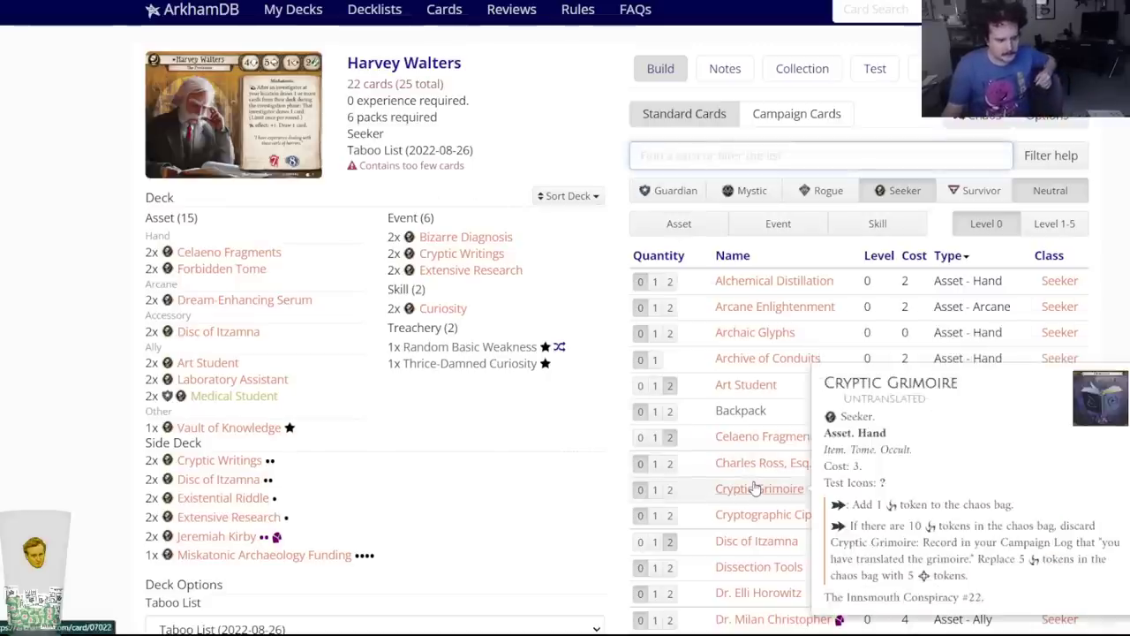
Add two copies of Cryptographic Cipher to the Rex Murphy deck.
scroll(759, 477, "down", 3)
scroll(773, 433, "up", 1)
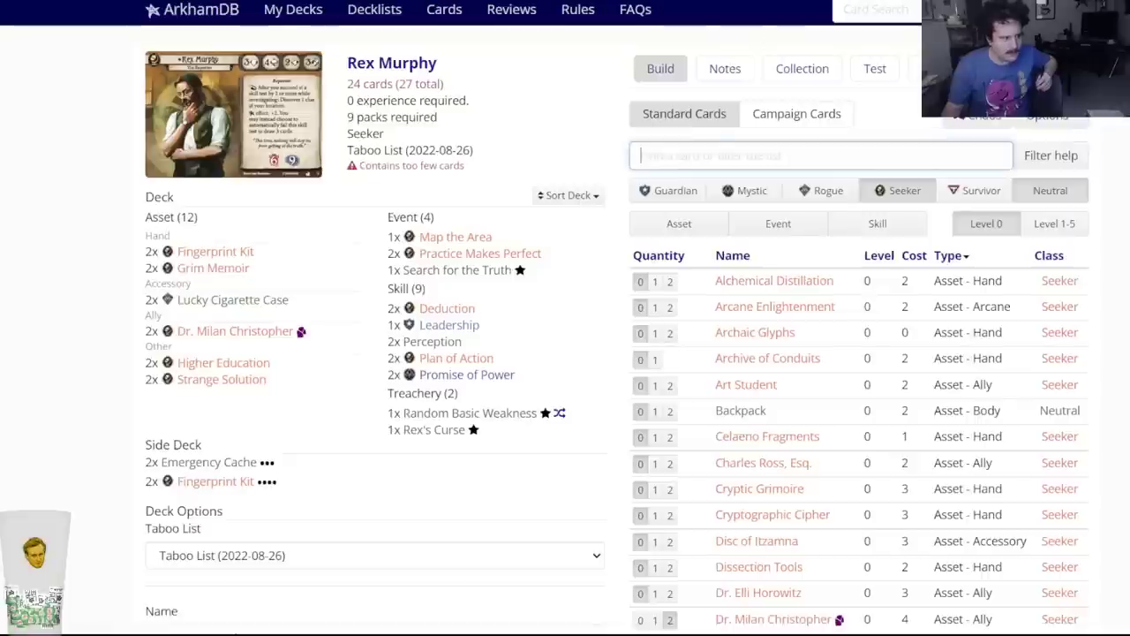
double_click(675, 450)
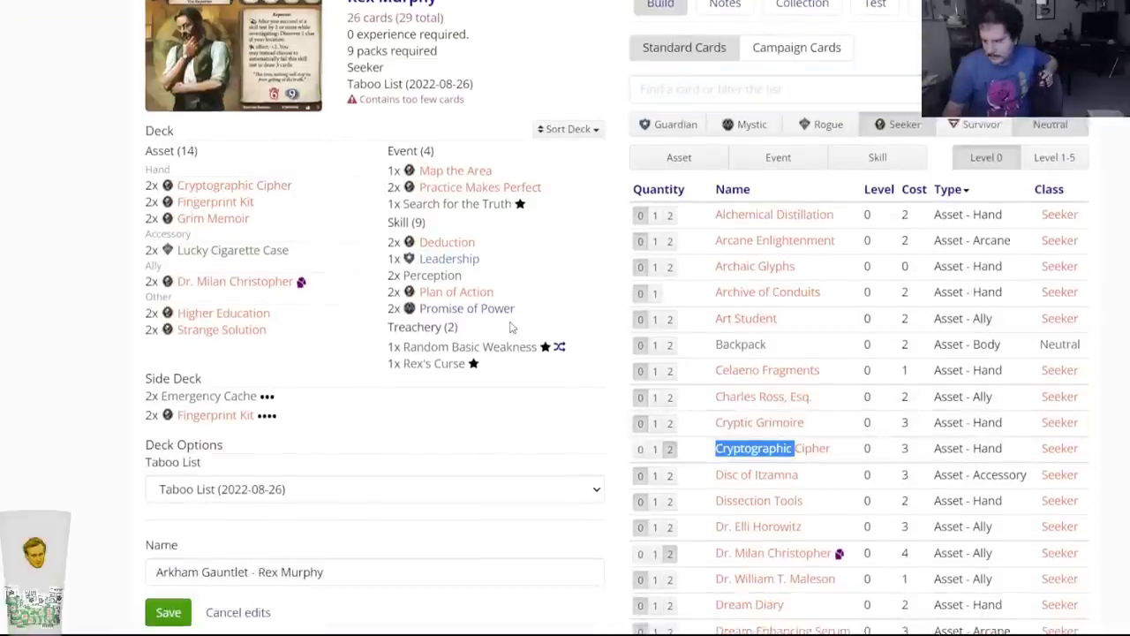
left_click(348, 166)
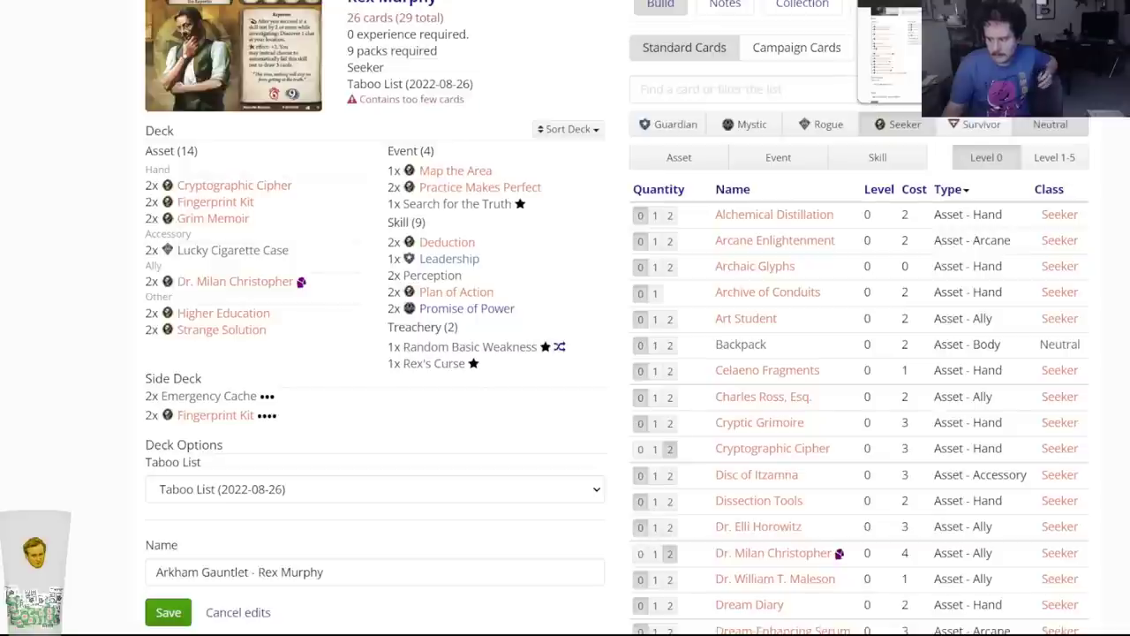
Return to the Harvey Walters deck and add two copies of the level 0 "I've got a plan!" to it.
key("alt+Tab")
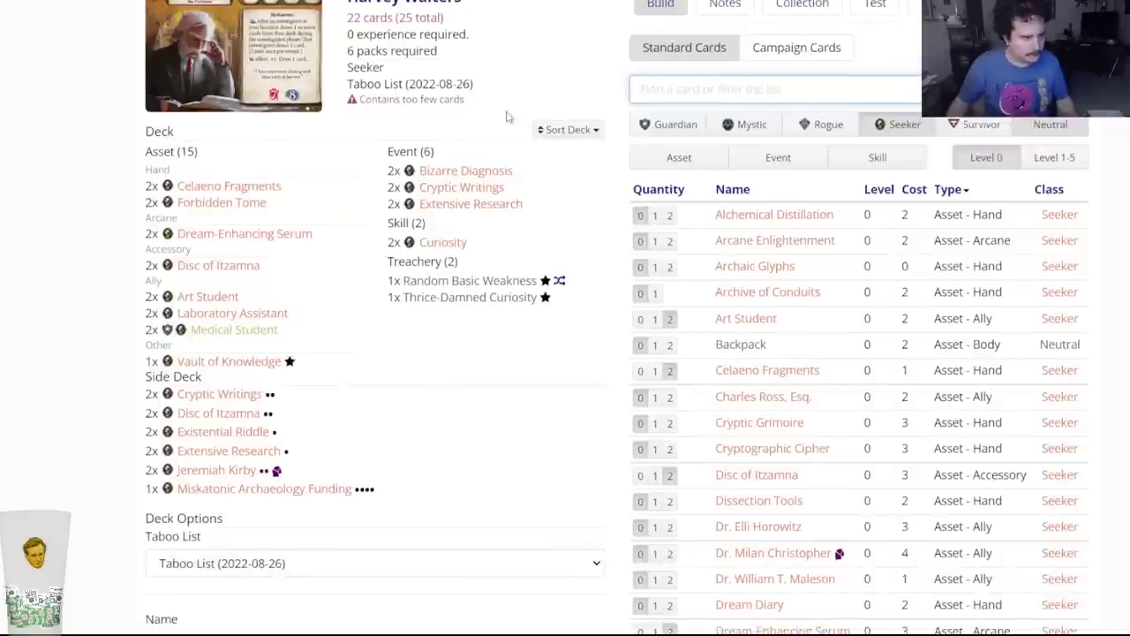
left_click(698, 88)
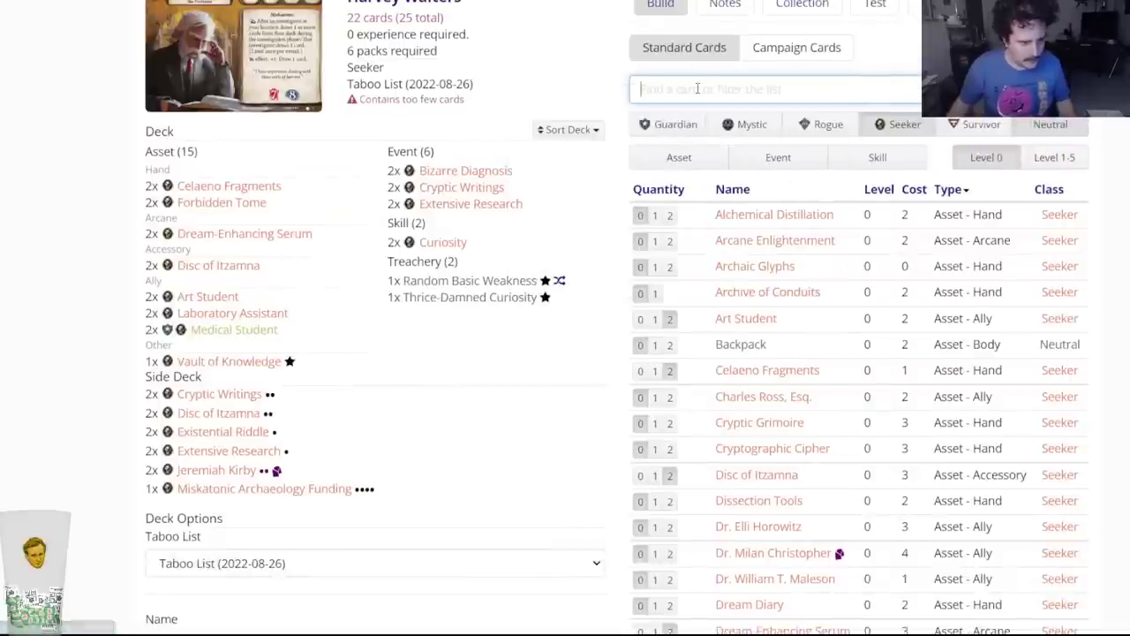
type("i've got")
key("Down")
key("Return")
left_click(470, 87)
Add two copies of "I've got a plan!" (2) to the Harvey Walters side deck.
type("i've got")
left_click(691, 142)
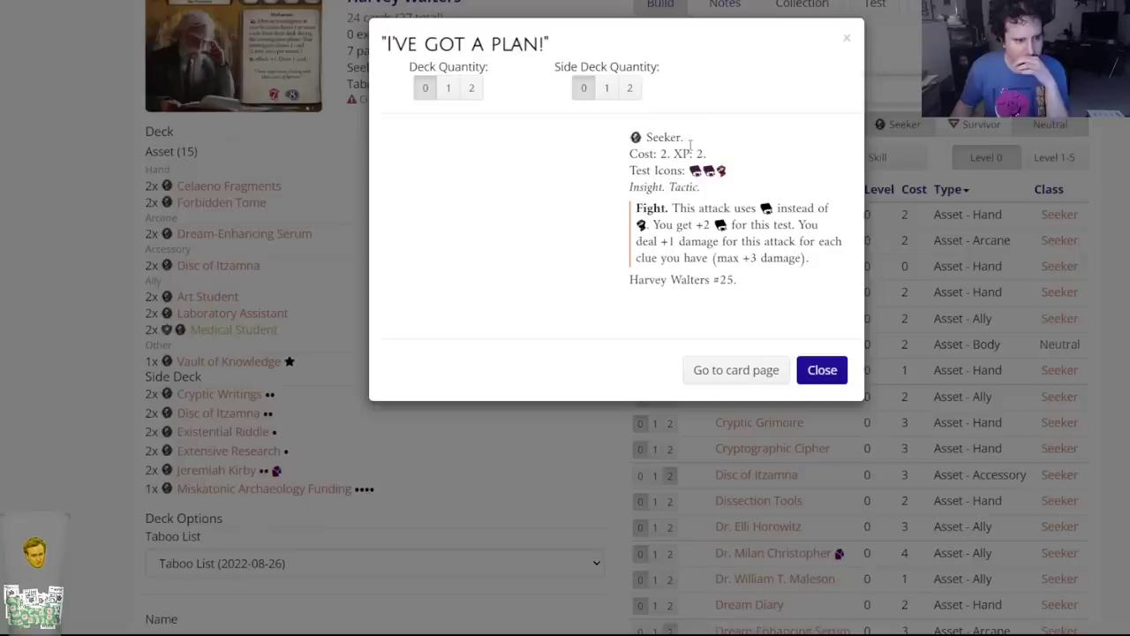
left_click(624, 89)
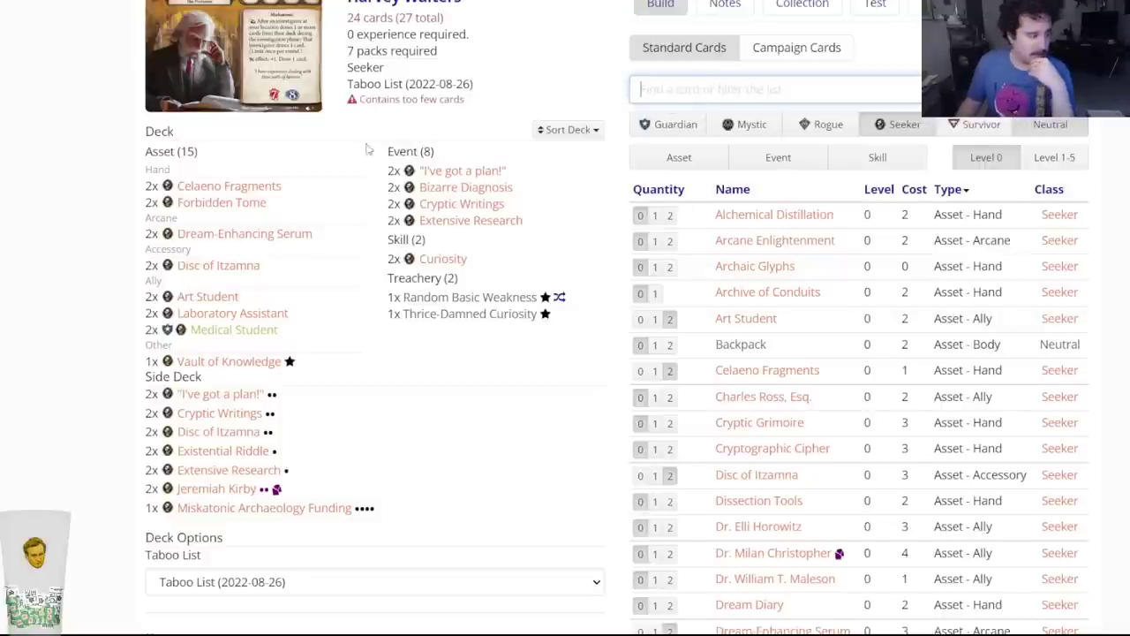
Add two copies of Unearth the Ancients to the Harvey Walters deck.
mouse_move(228, 203)
mouse_move(224, 303)
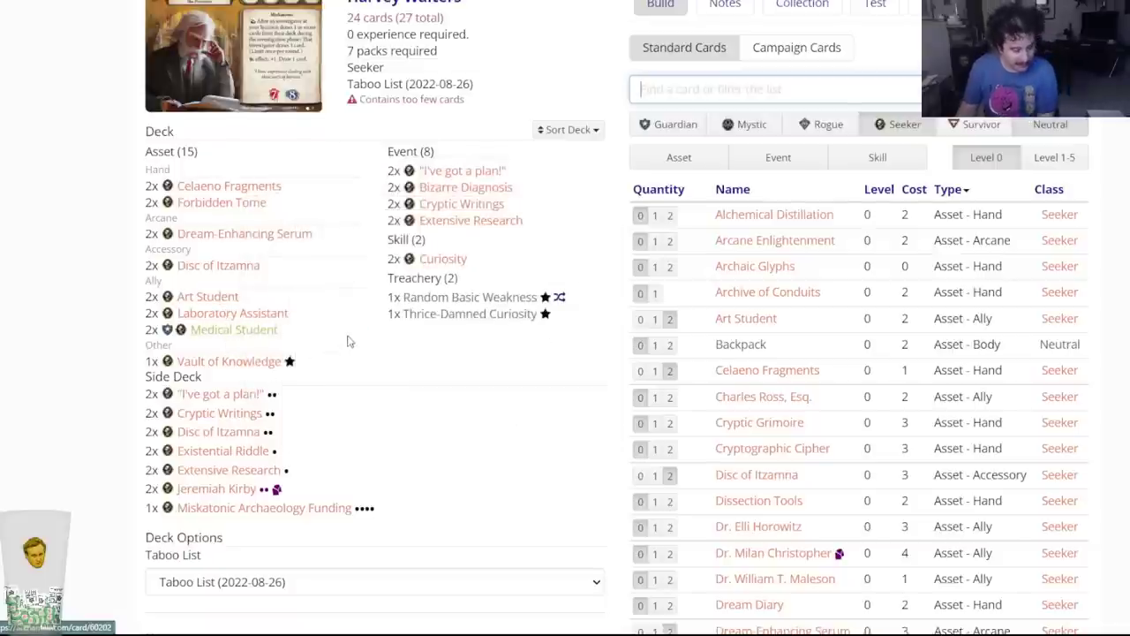
scroll(760, 415, "down", 2)
mouse_move(824, 432)
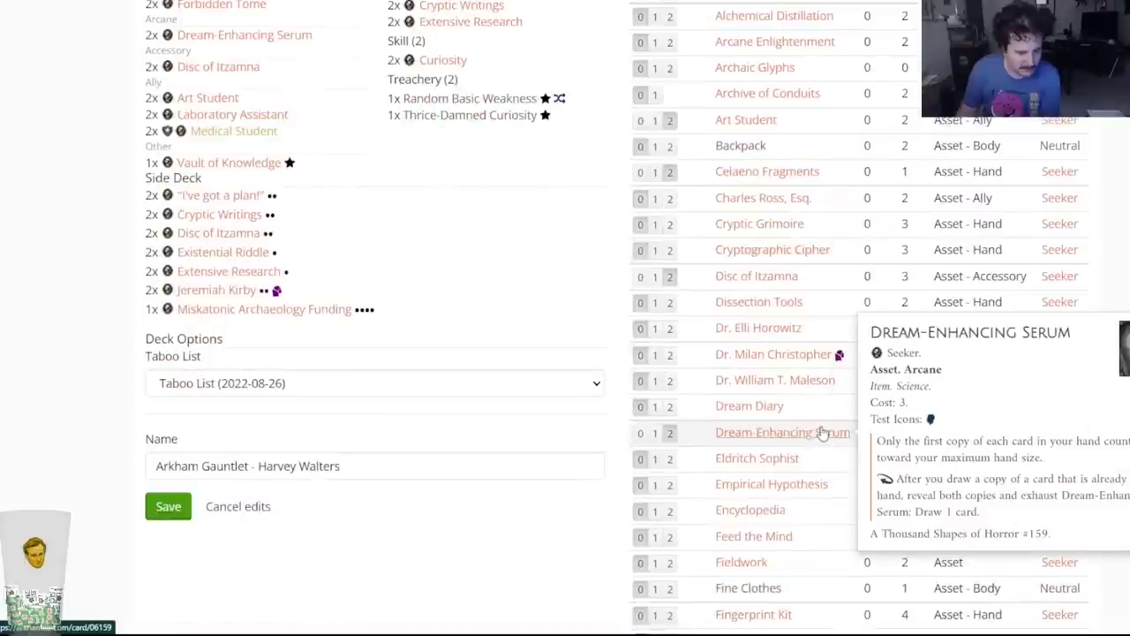
scroll(816, 437, "up", 3)
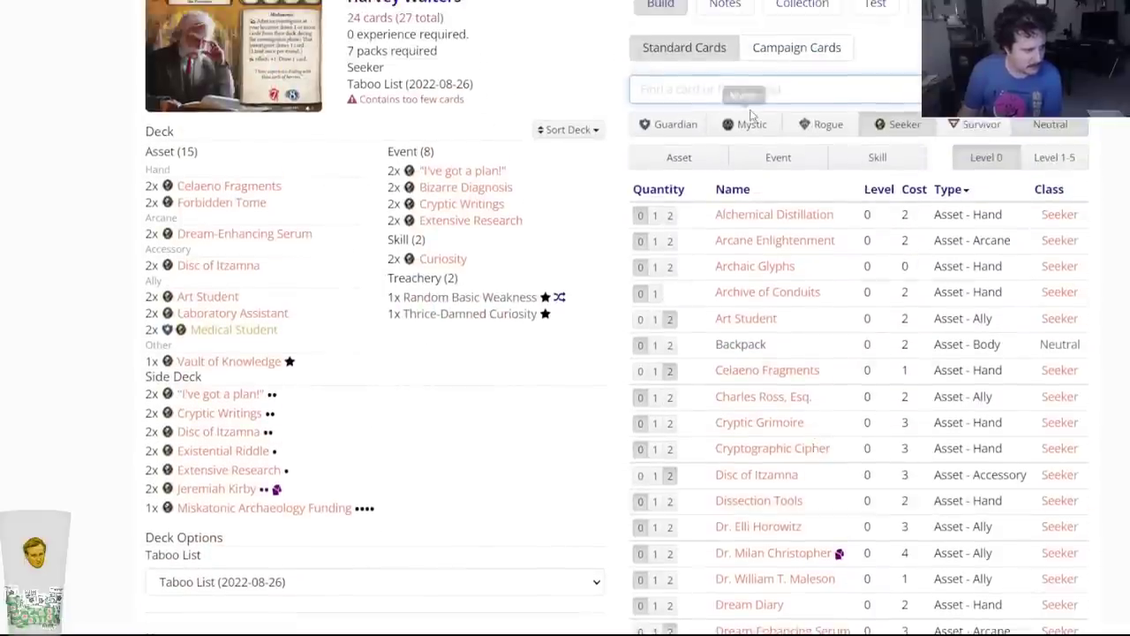
left_click(745, 92)
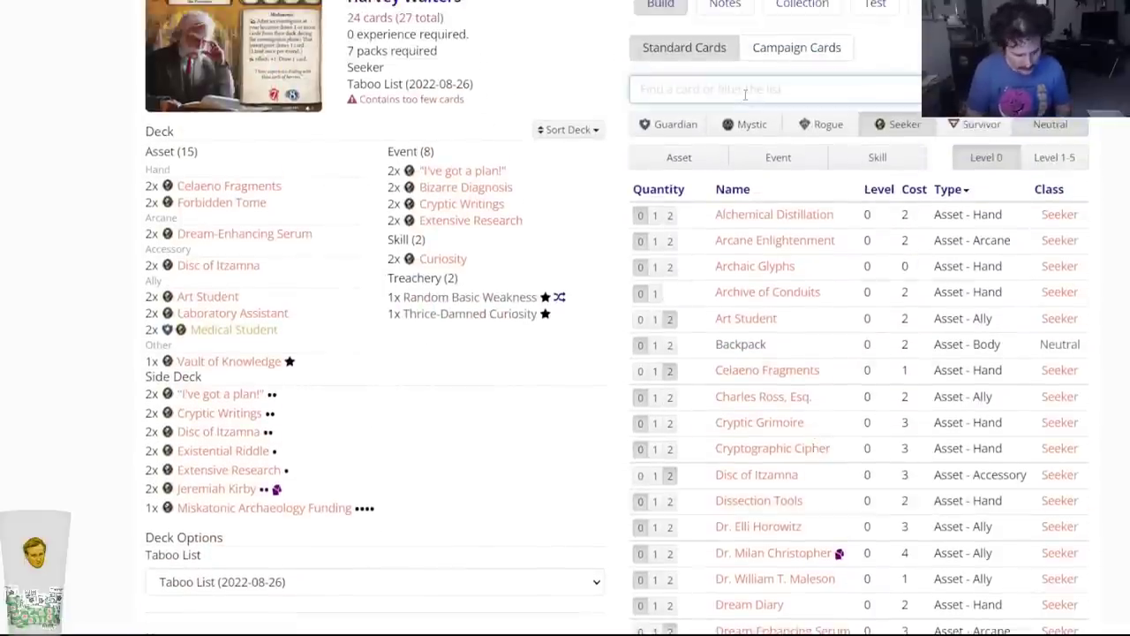
type("unearth")
left_click(650, 120)
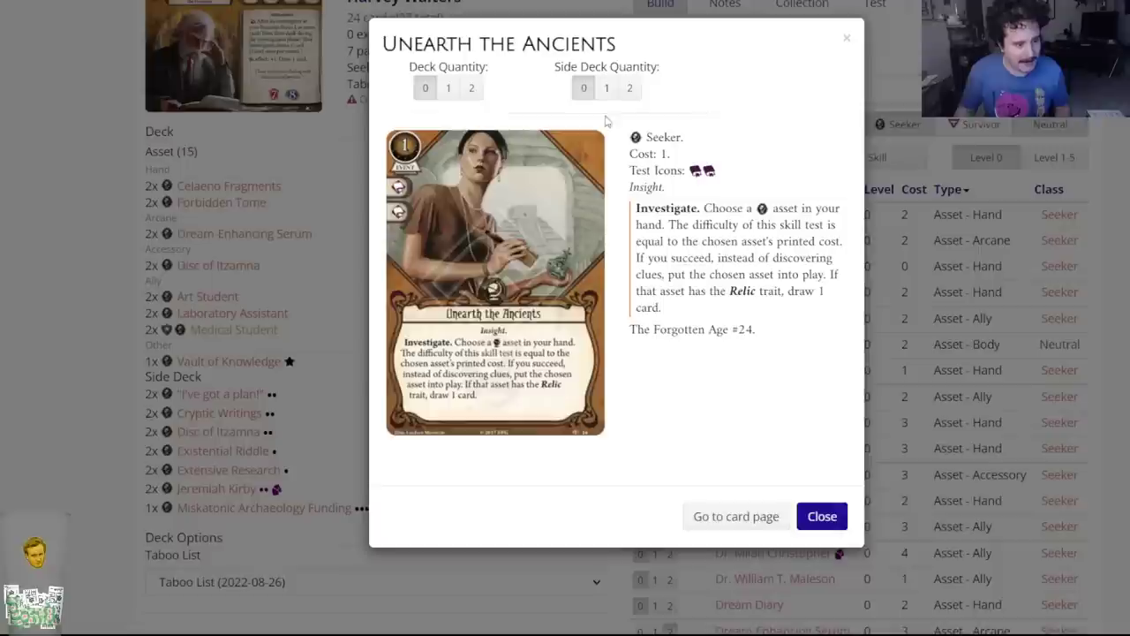
left_click(472, 88)
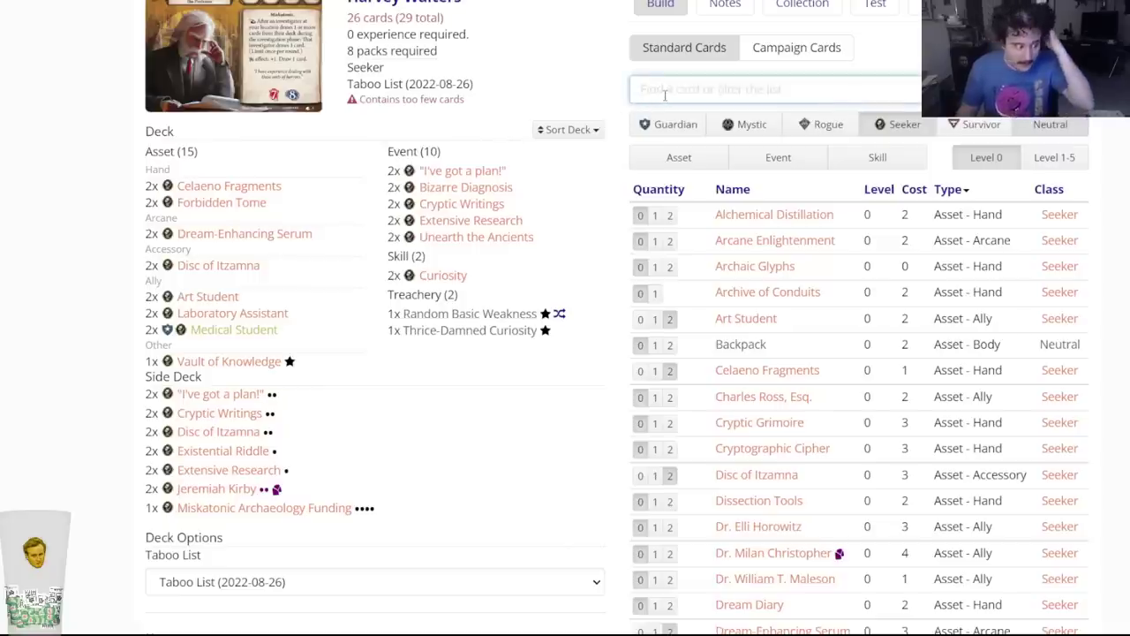
Add two copies of Farsight (4) to the Harvey Walters side deck.
type("far")
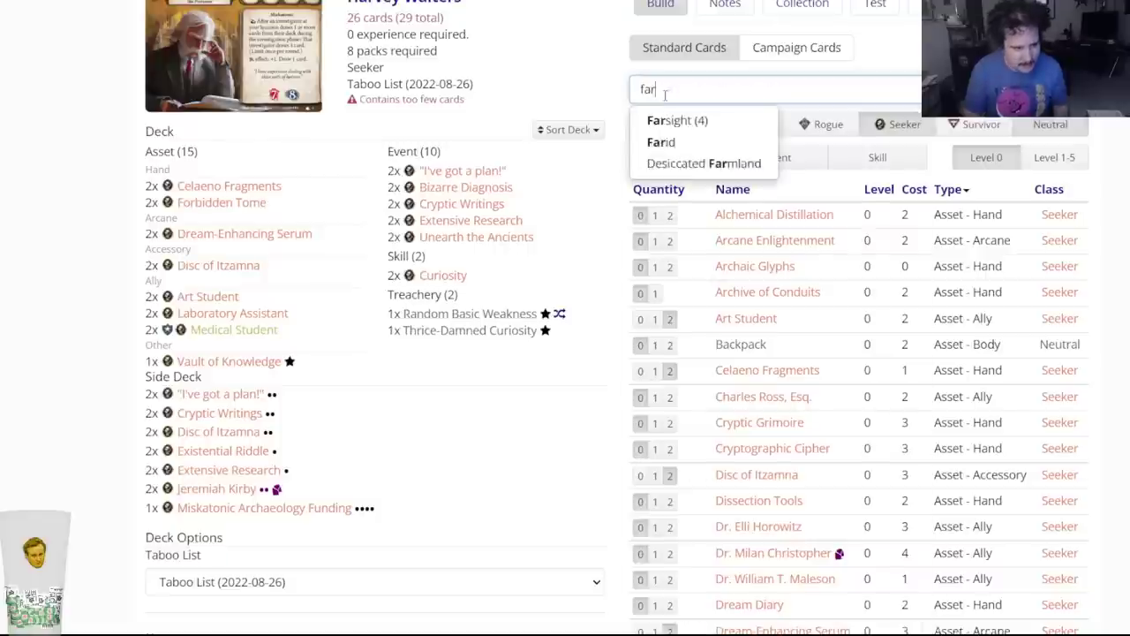
left_click(672, 120)
left_click(632, 89)
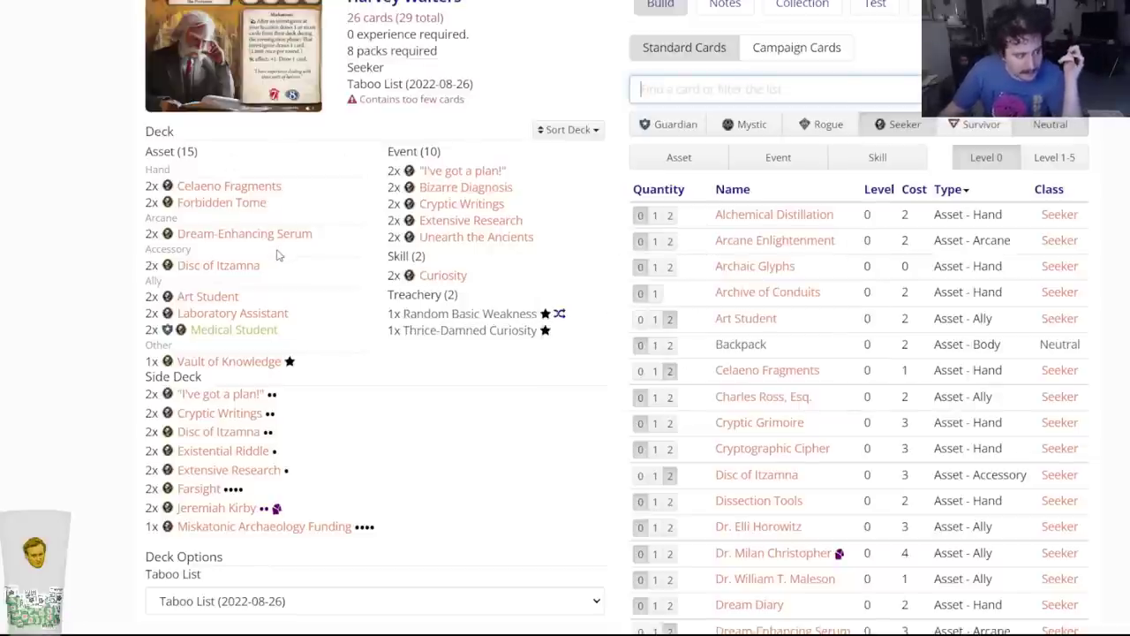
Switch to the Rex Murphy deck and filter its level 1-5 cards by the text "x:secret".
scroll(726, 459, "down", 2)
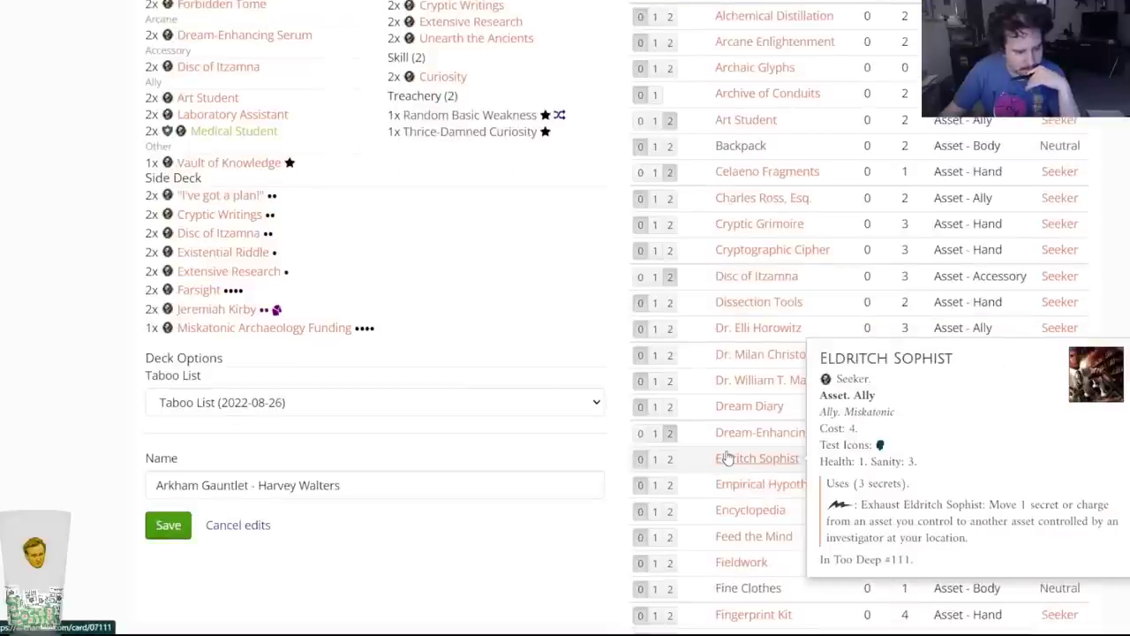
scroll(757, 513, "up", 1)
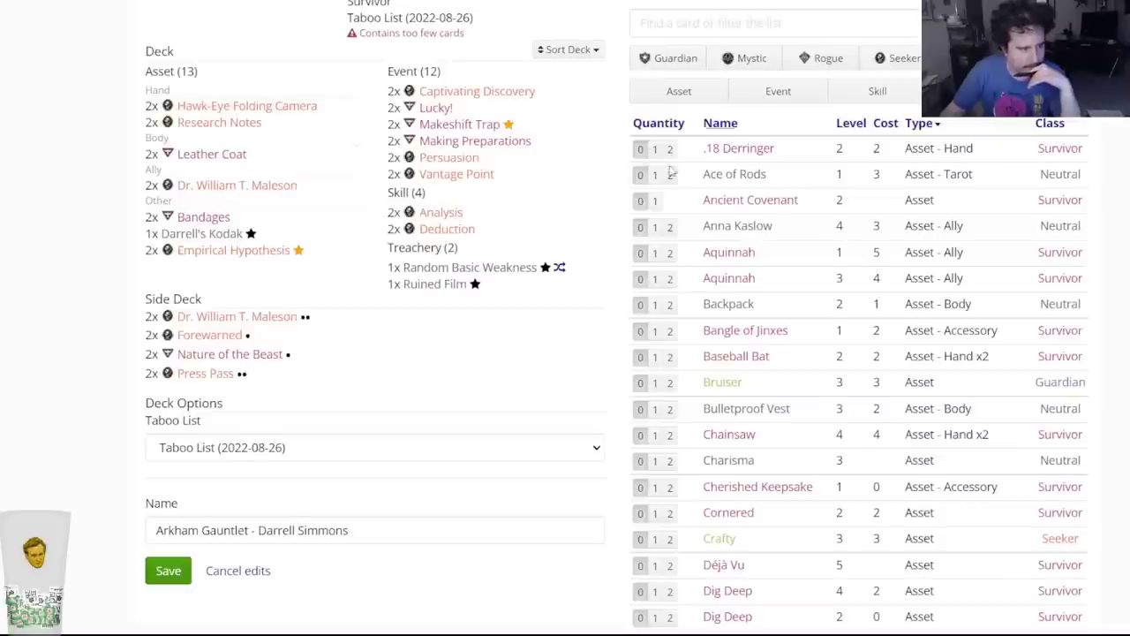
scroll(565, 318, "up", 2)
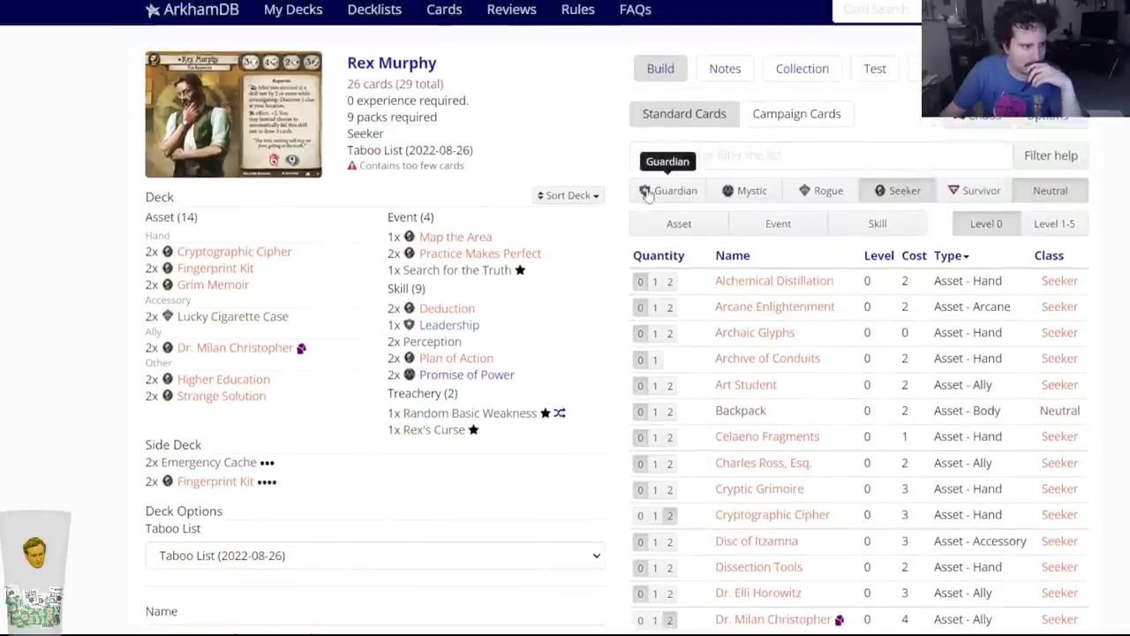
left_click(655, 154)
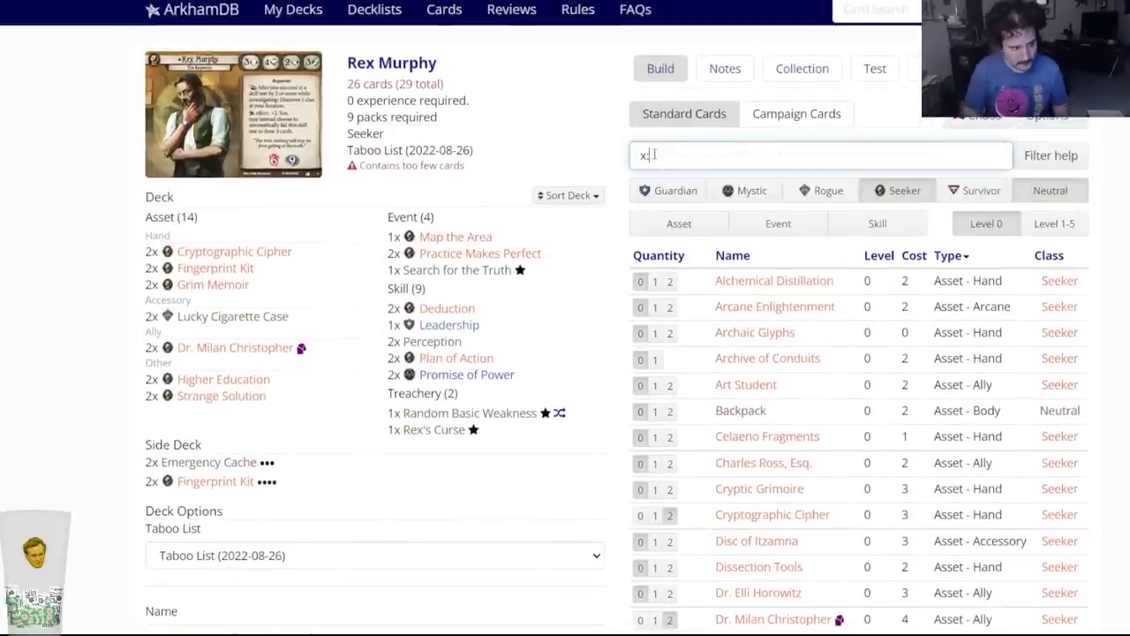
left_click(1055, 223)
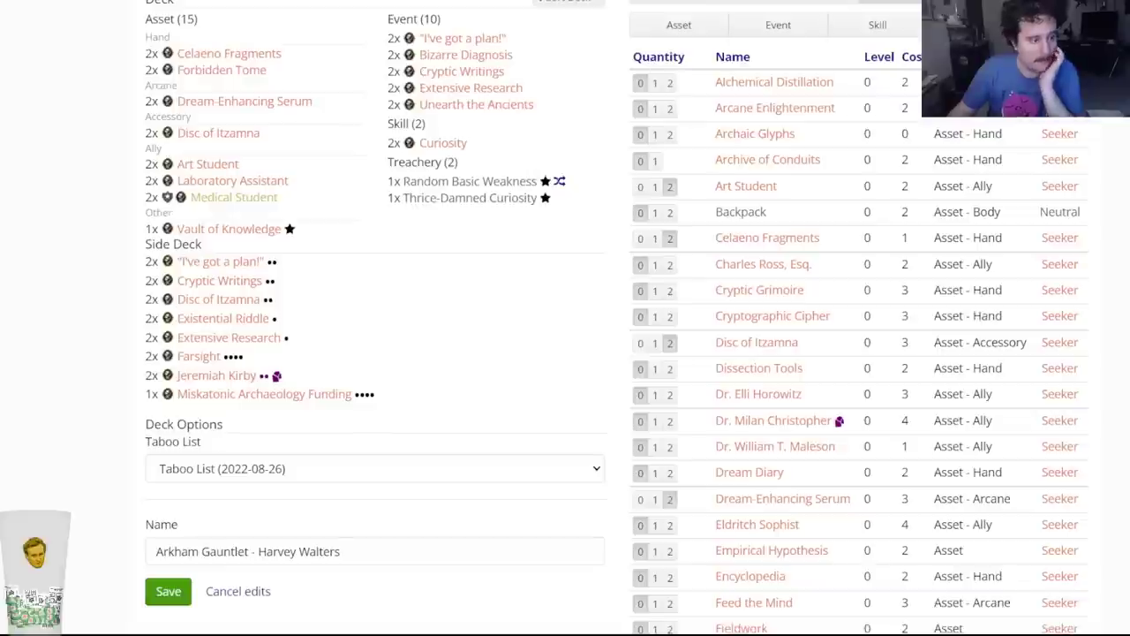
Return to the Harvey Walters deck and add two copies of the level 0 Preposterous Sketches.
scroll(783, 124, "up", 3)
left_click(757, 146)
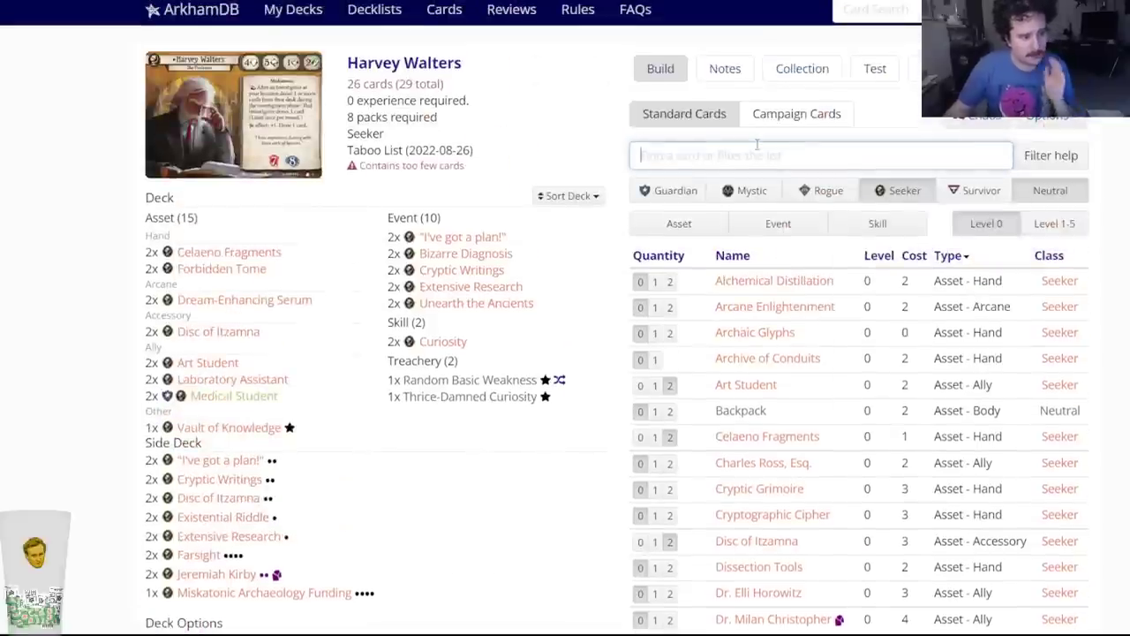
type("prepos")
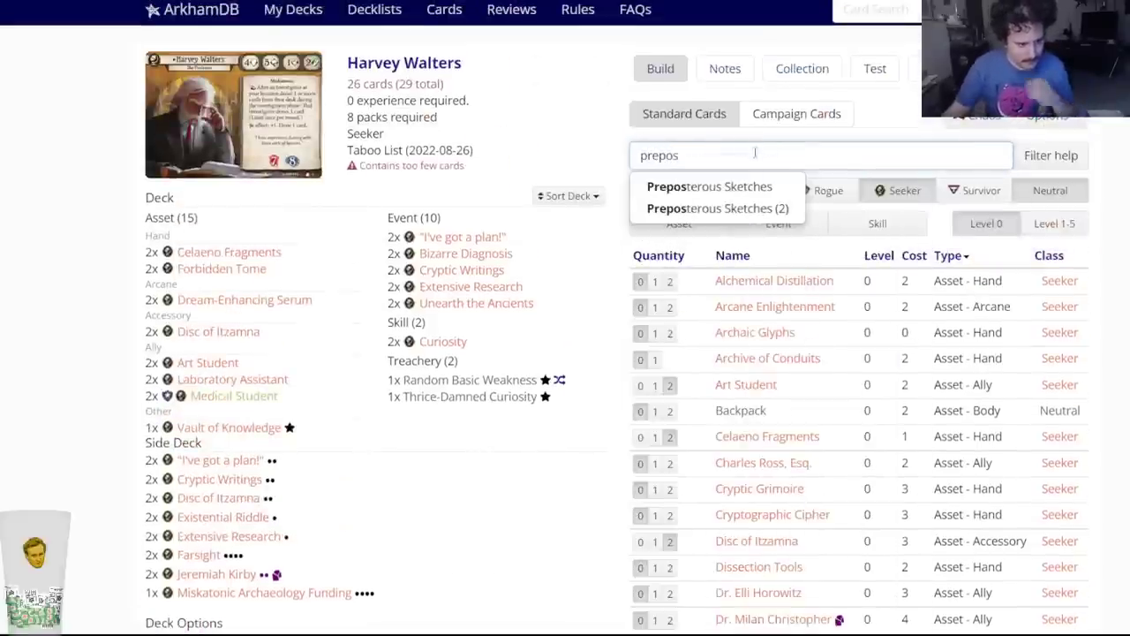
left_click(709, 186)
left_click(484, 84)
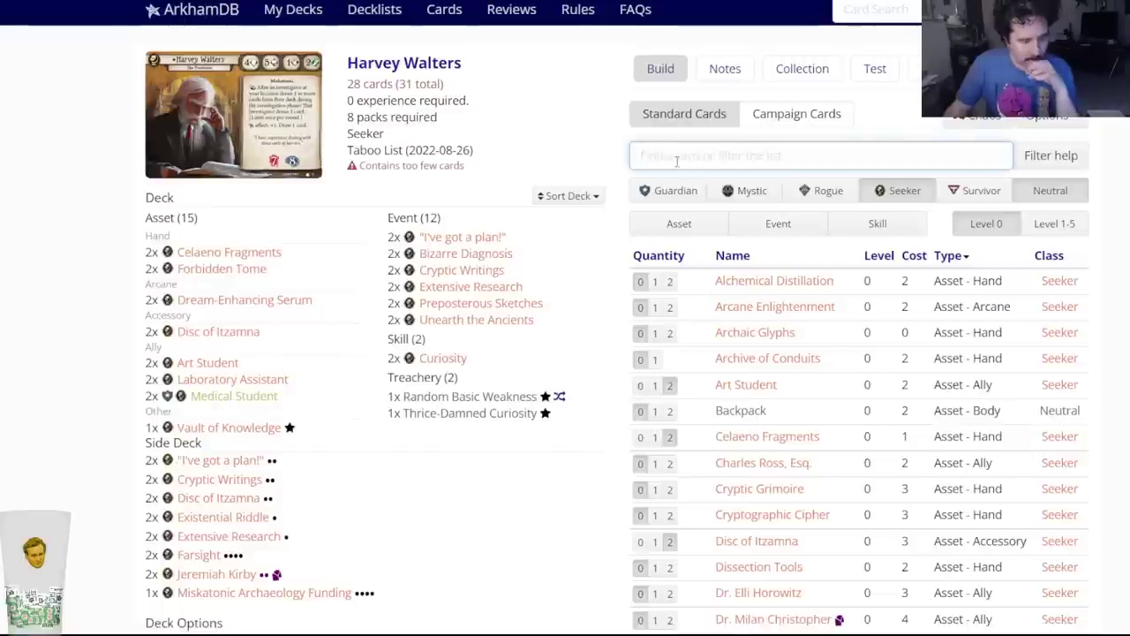
Add two copies of Preposterous Sketches (2) to the Harvey Walters side deck.
type("preps")
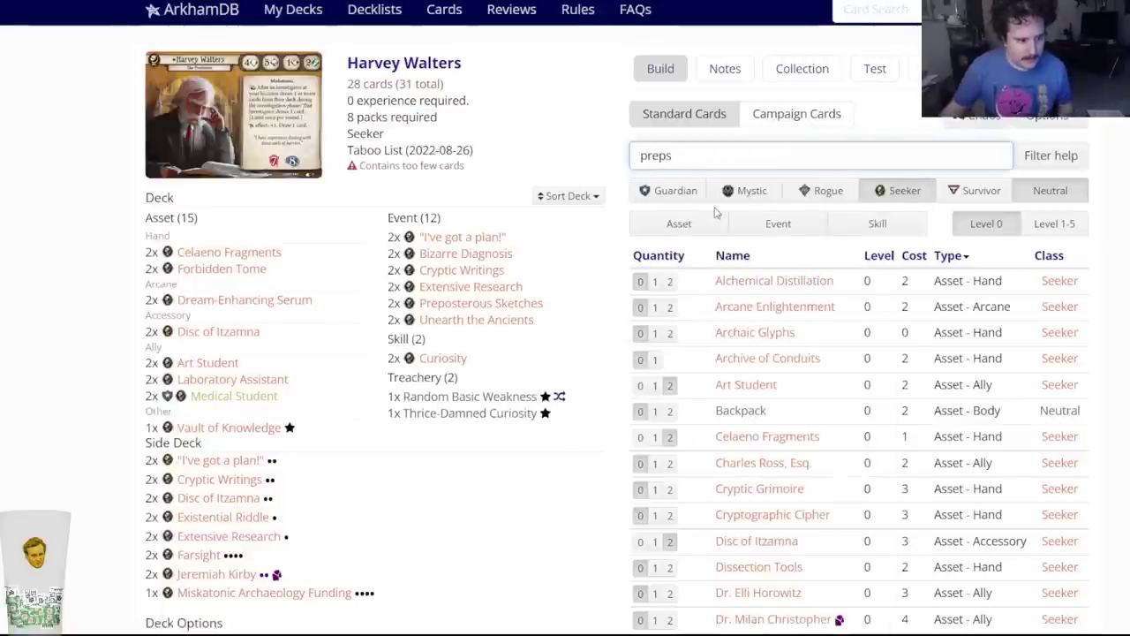
key("BackSpace")
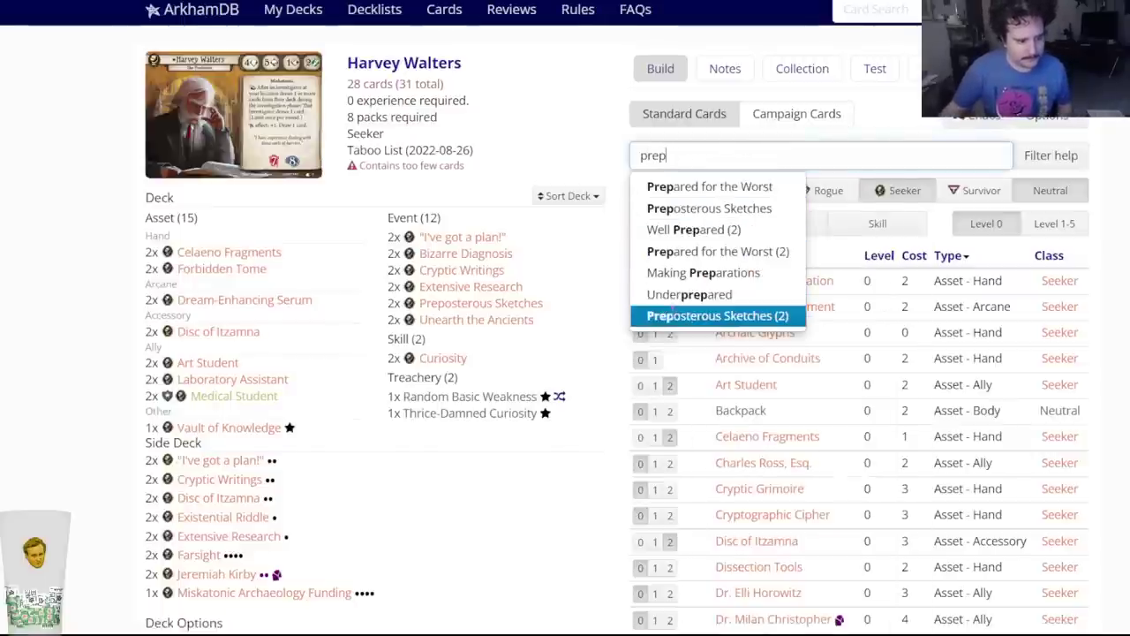
left_click(698, 315)
left_click(624, 89)
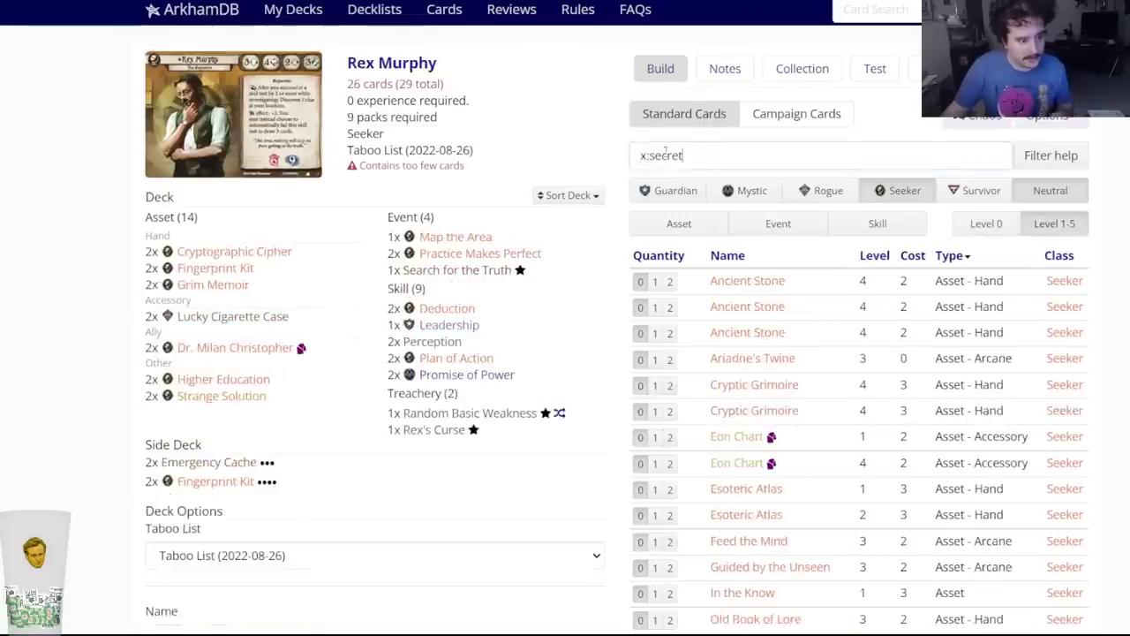
Switch to the Rex Murphy deck and add two copies of the level 0 Preposterous Sketches to it.
triple_click(665, 155)
type("prep")
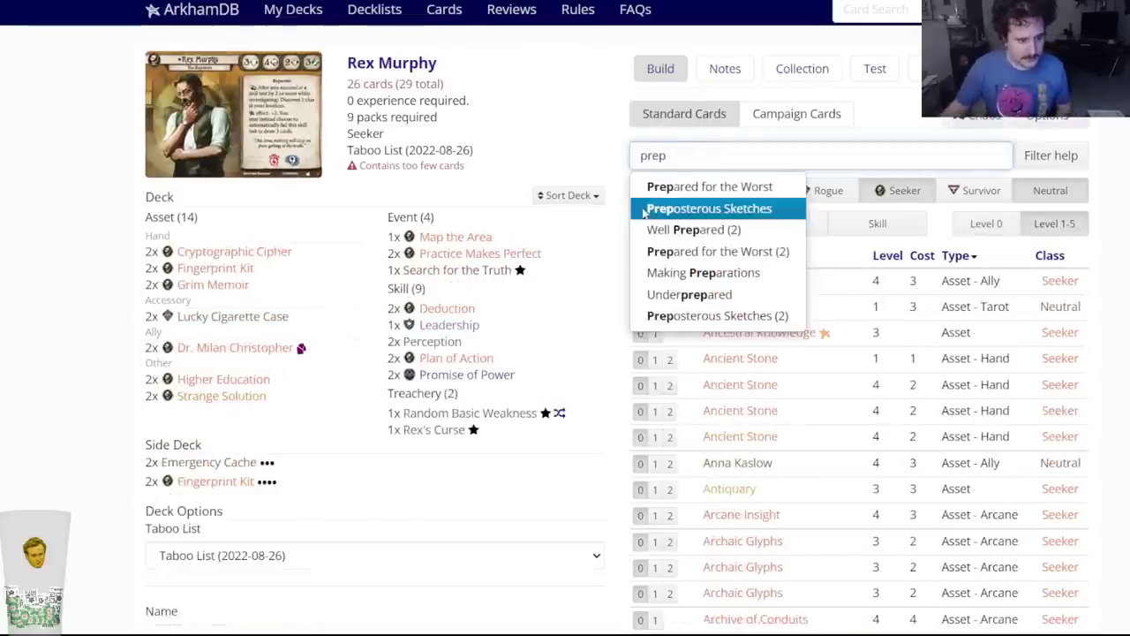
left_click(640, 211)
left_click(472, 88)
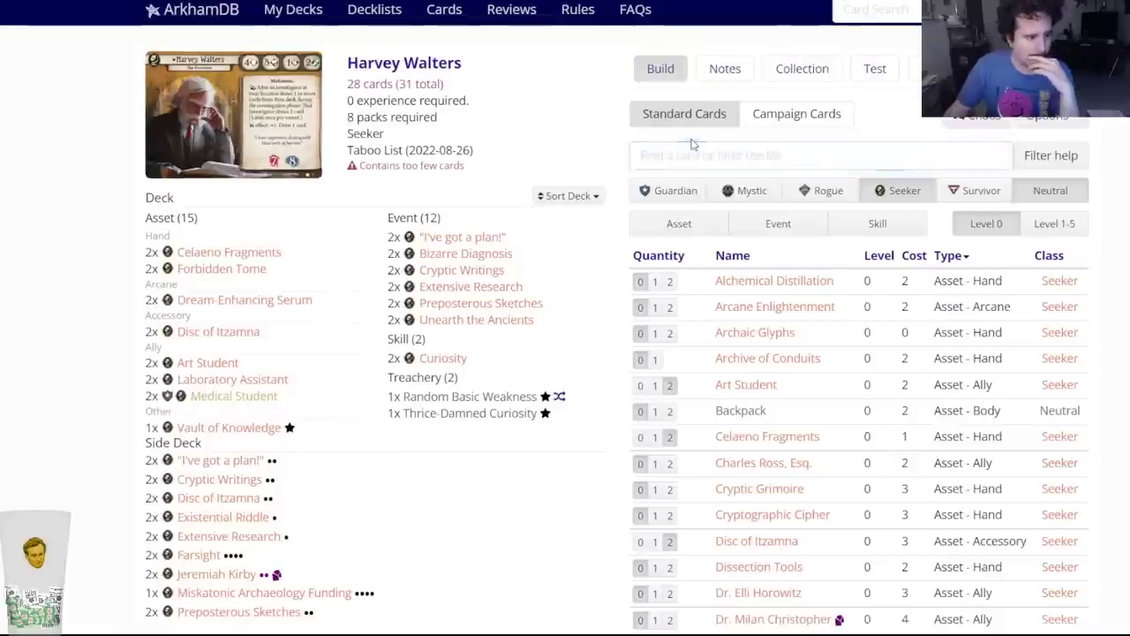
Return to the Harvey Walters deck, review The Raven Quill's customizations and add two copies of the card.
type("raven q")
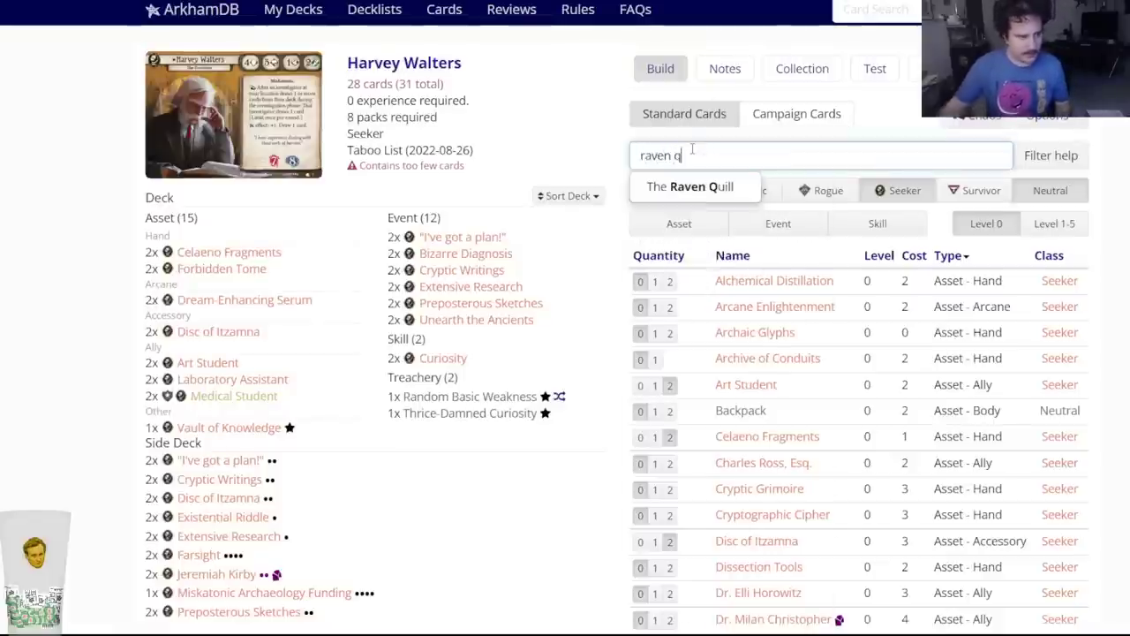
left_click(672, 186)
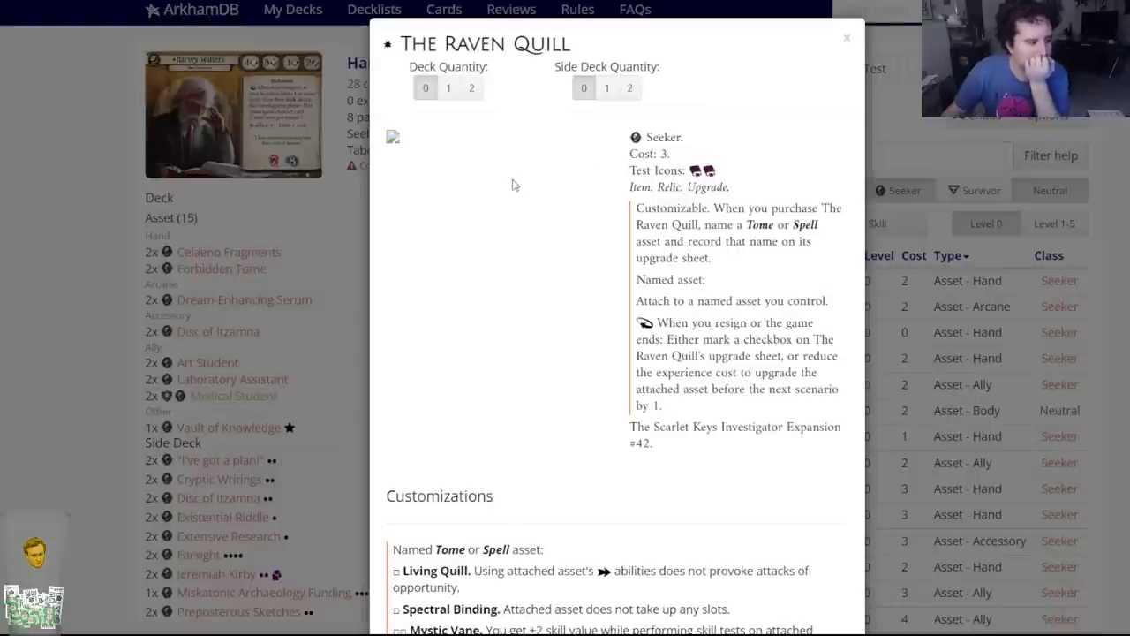
scroll(499, 234, "down", 2)
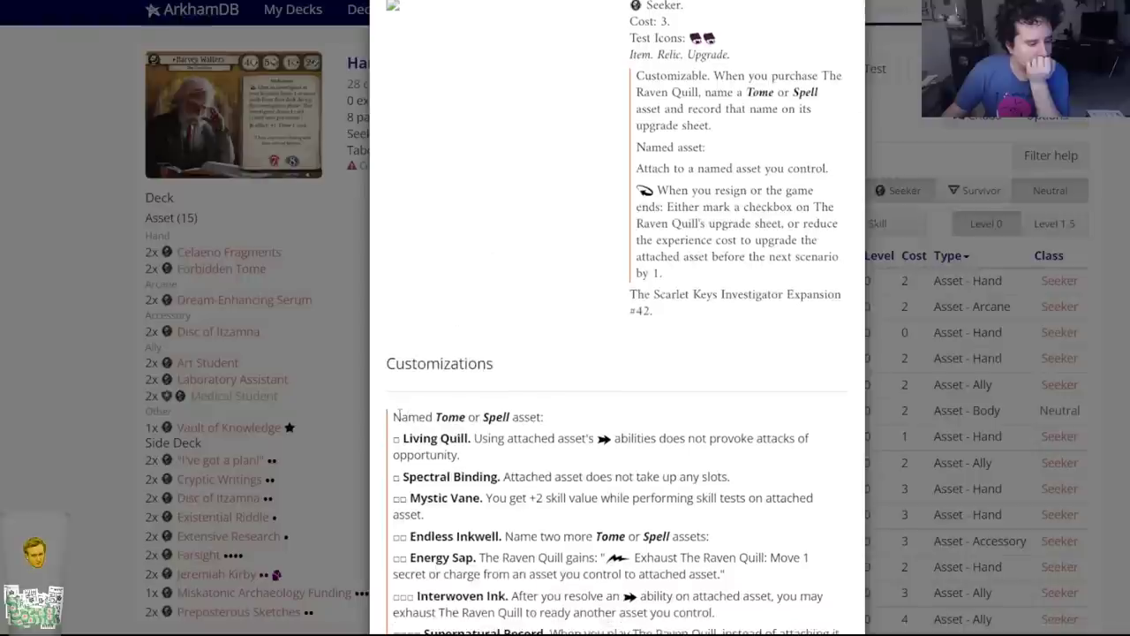
scroll(450, 367, "up", 2)
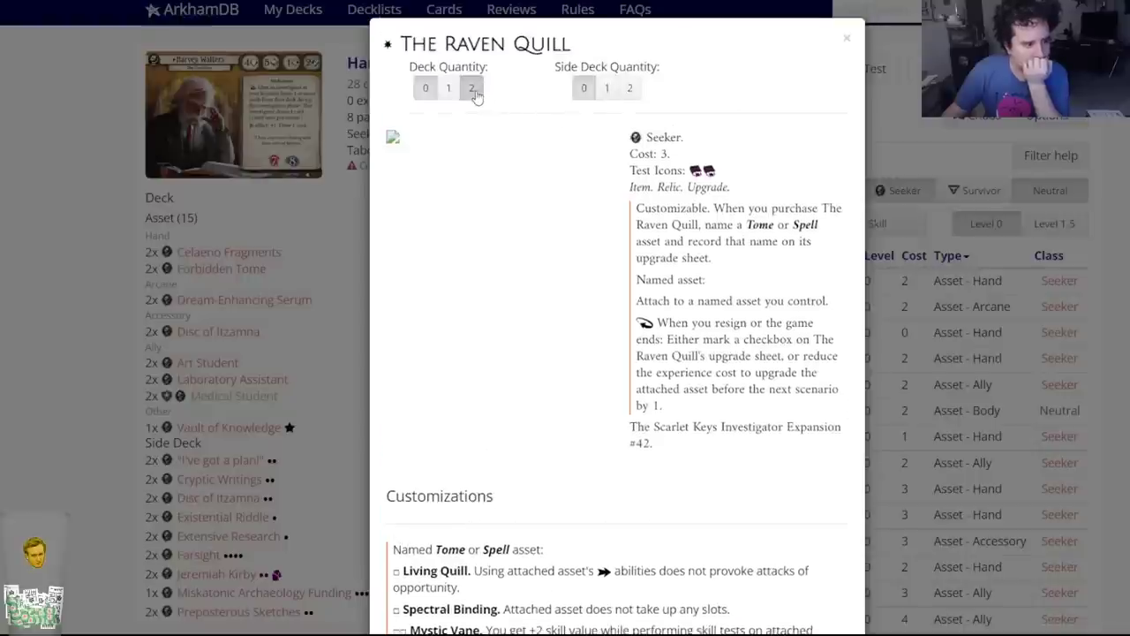
key("Escape")
Set the untranslated Forbidden Tome as The Raven Quill's named Tome or Spell asset.
mouse_move(454, 321)
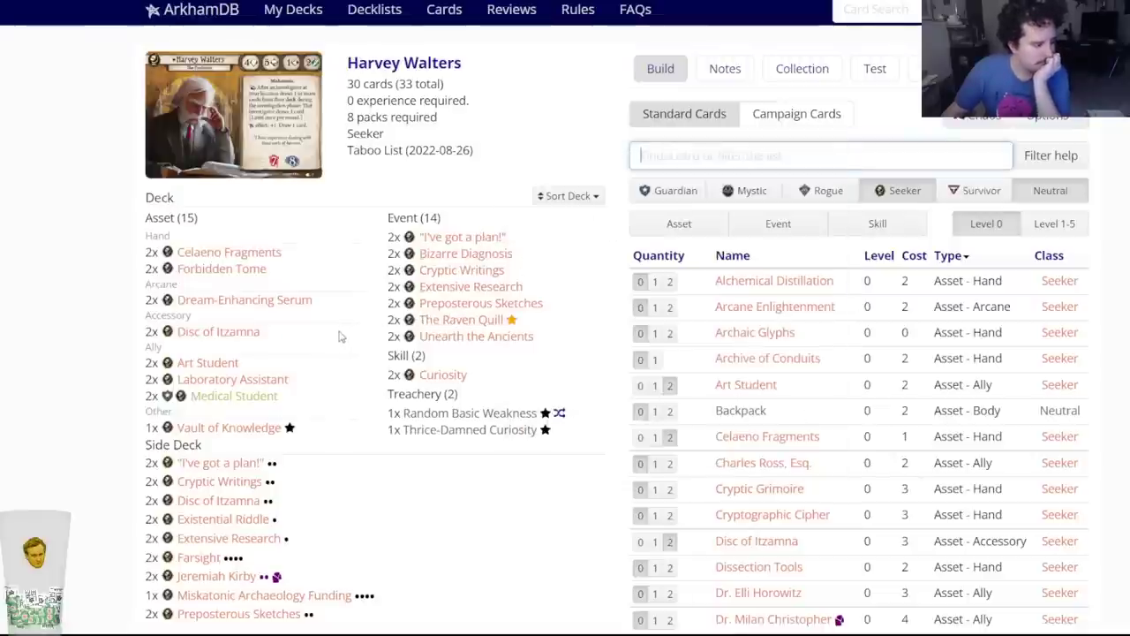
left_click(435, 322)
left_click(439, 547)
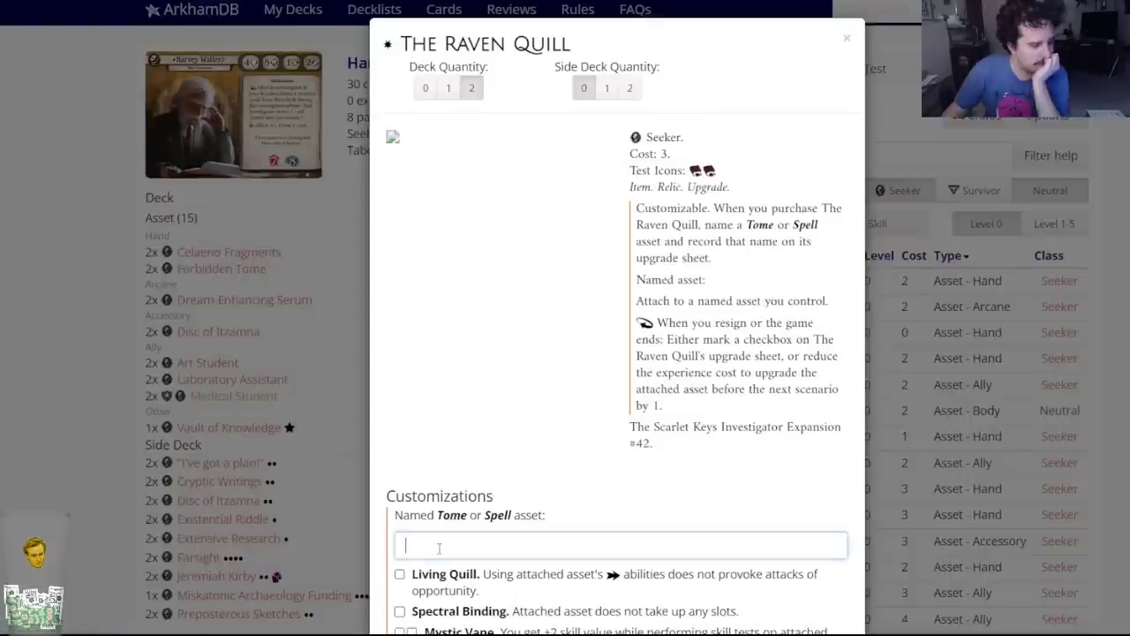
type("Forbidden Tome")
scroll(439, 547, "down", 3)
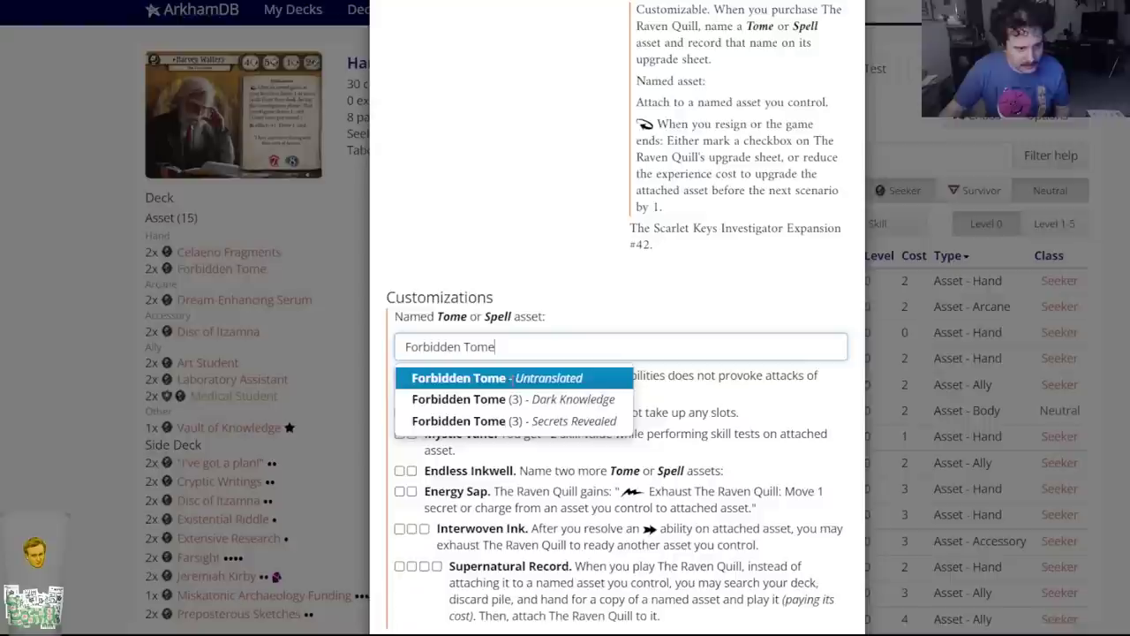
left_click(514, 379)
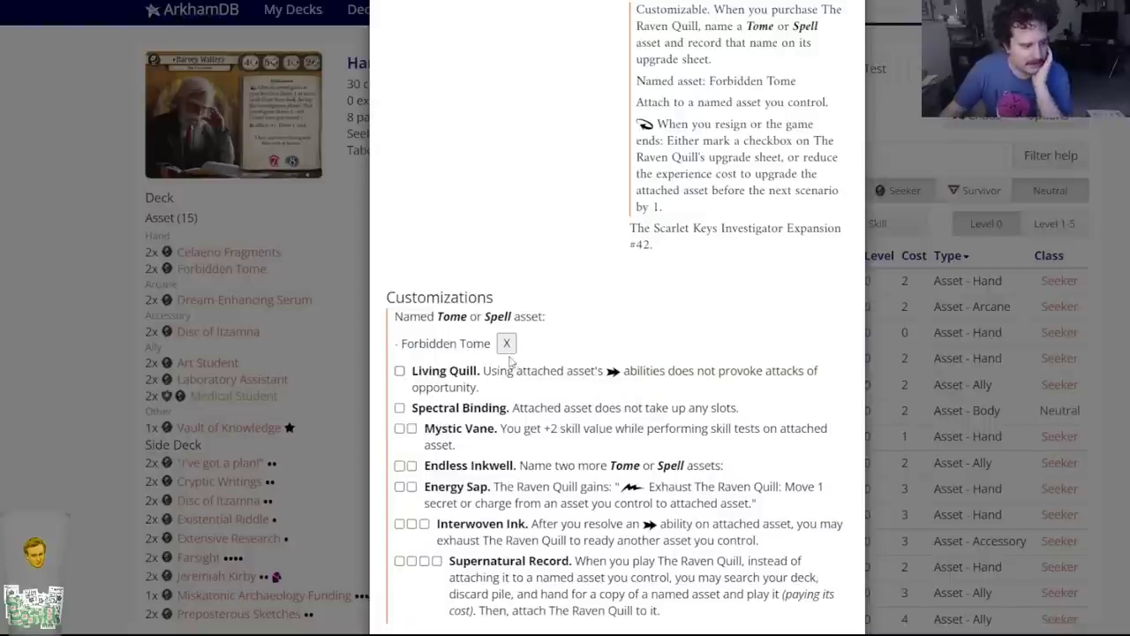
scroll(548, 406, "down", 2)
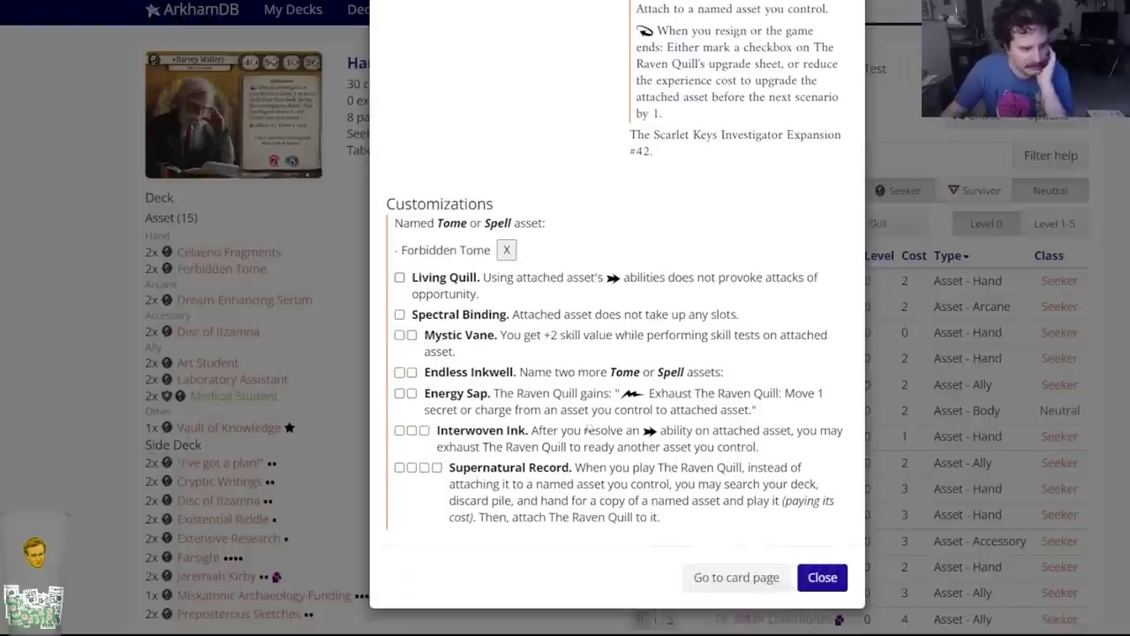
left_click(821, 590)
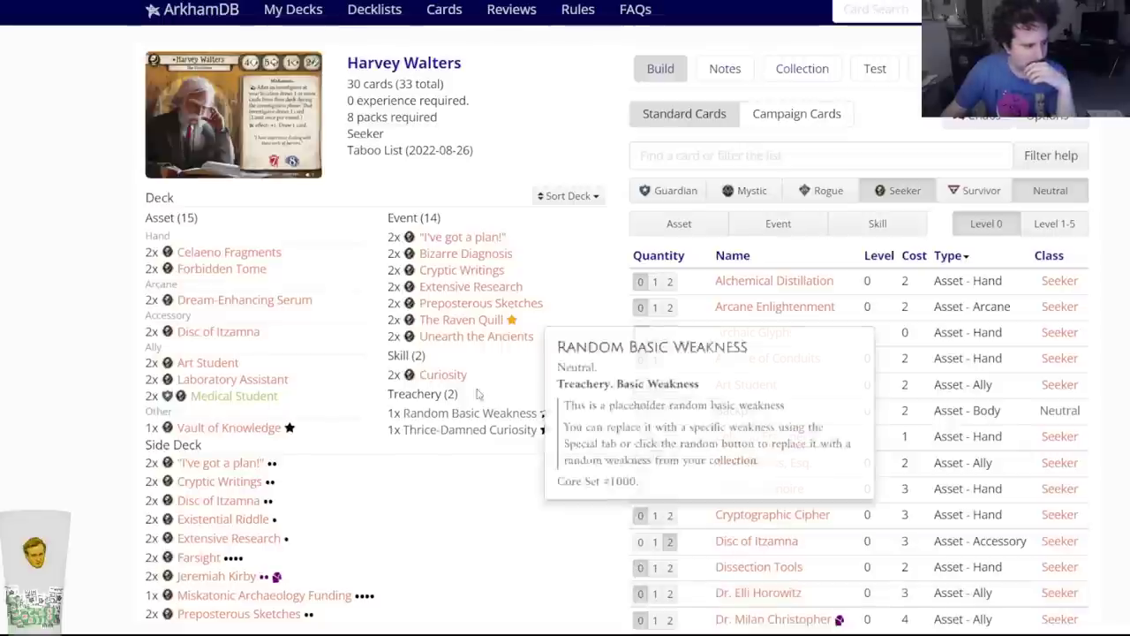
Review the Cryptic Writings card and save the Harvey Walters deck.
left_click(458, 272)
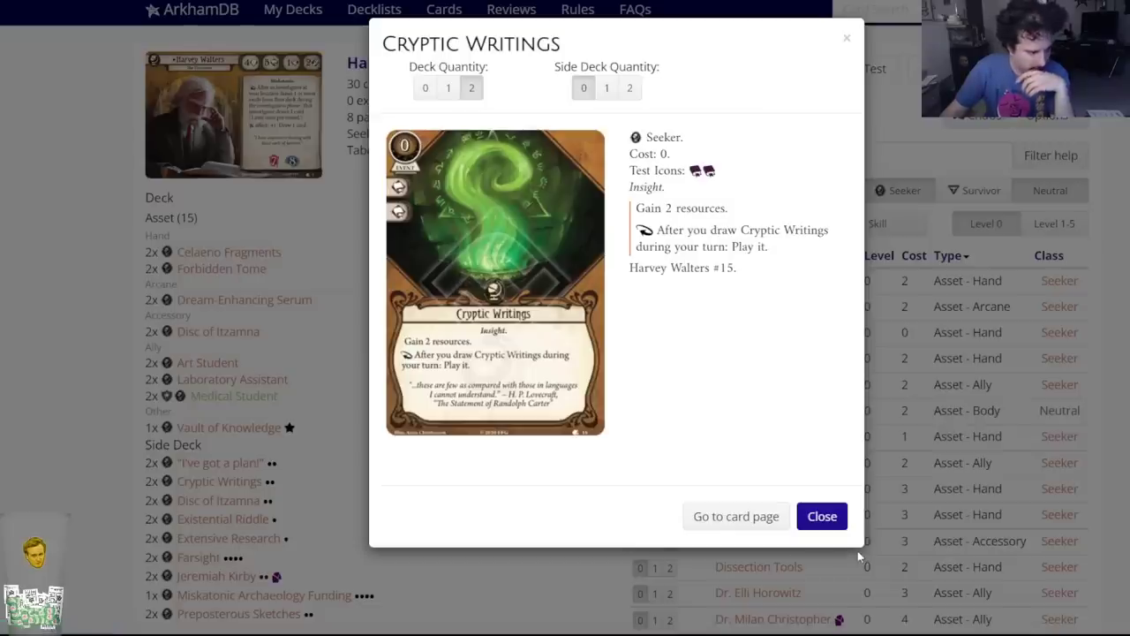
left_click(830, 521)
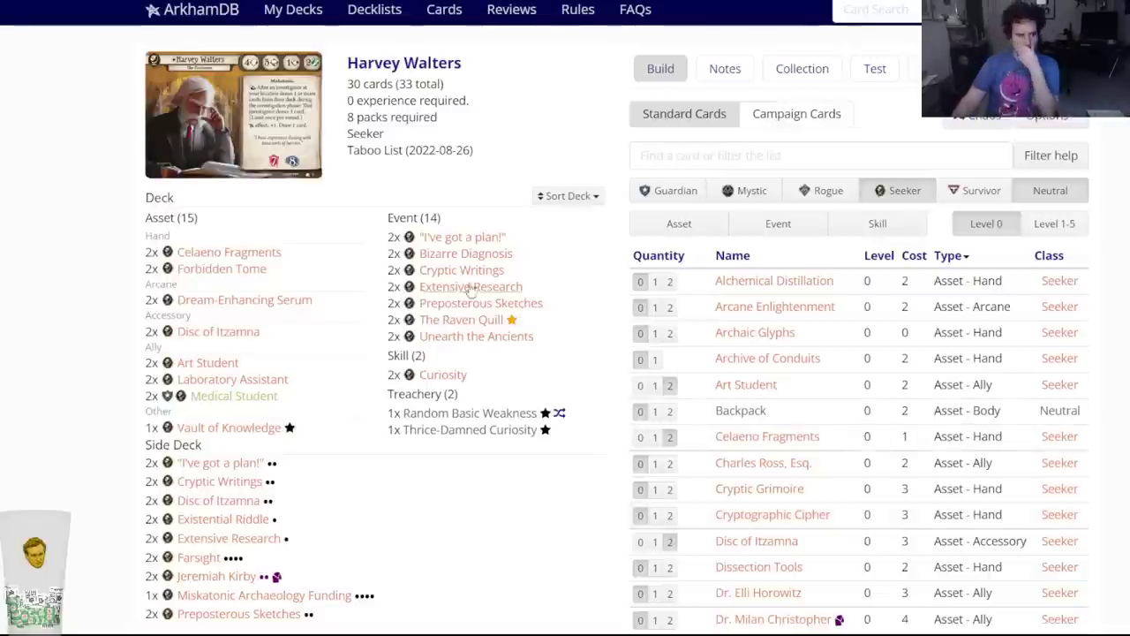
scroll(371, 364, "down", 1)
scroll(371, 364, "down", 5)
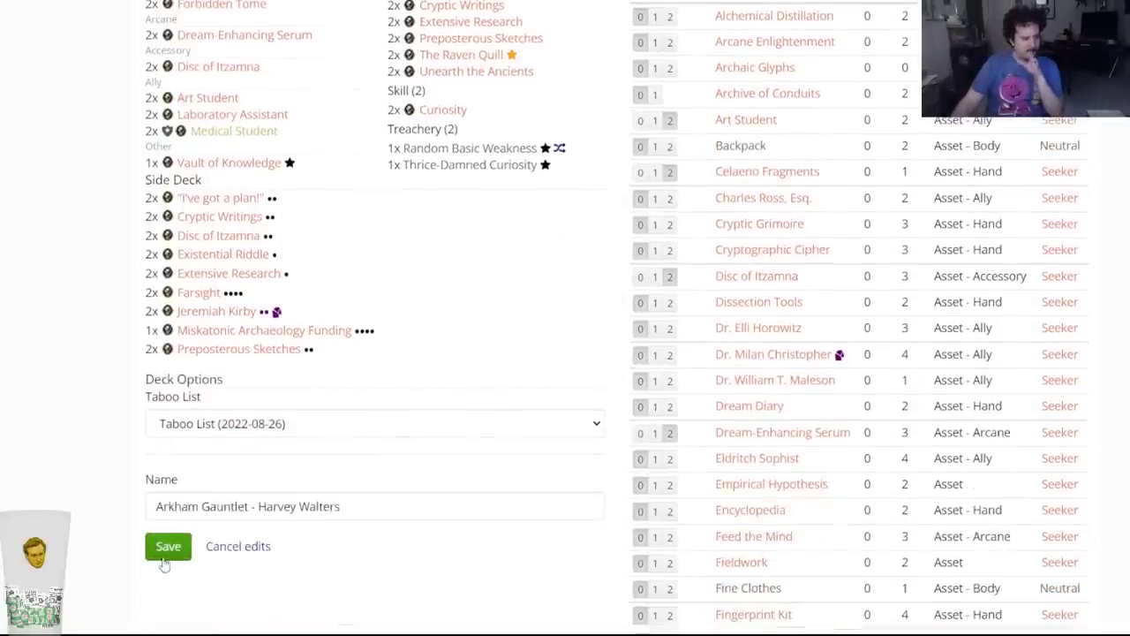
left_click(167, 547)
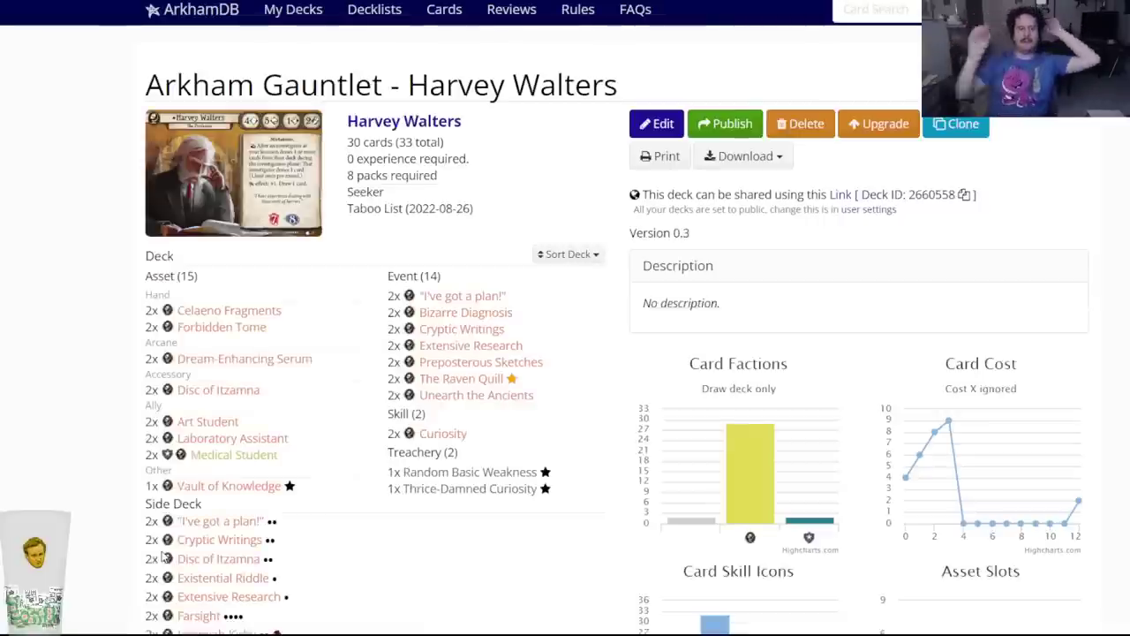
Check the Leo Anderson deck and open the Tony Morgan deck from the personal deck list for review.
left_click(875, 8)
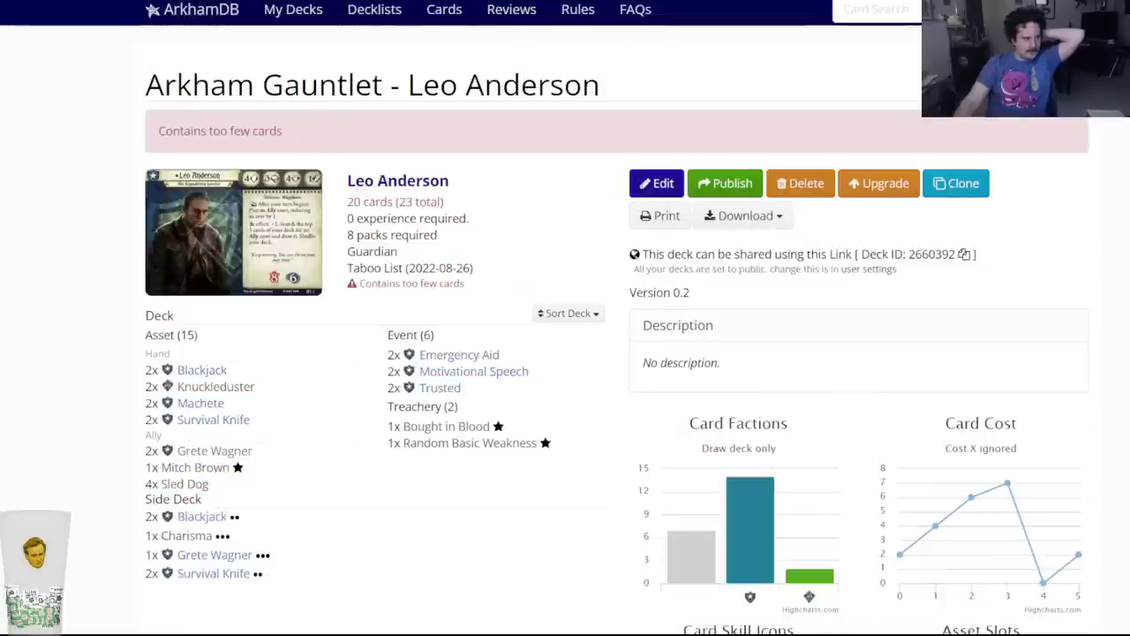
right_click(293, 9)
left_click(293, 8)
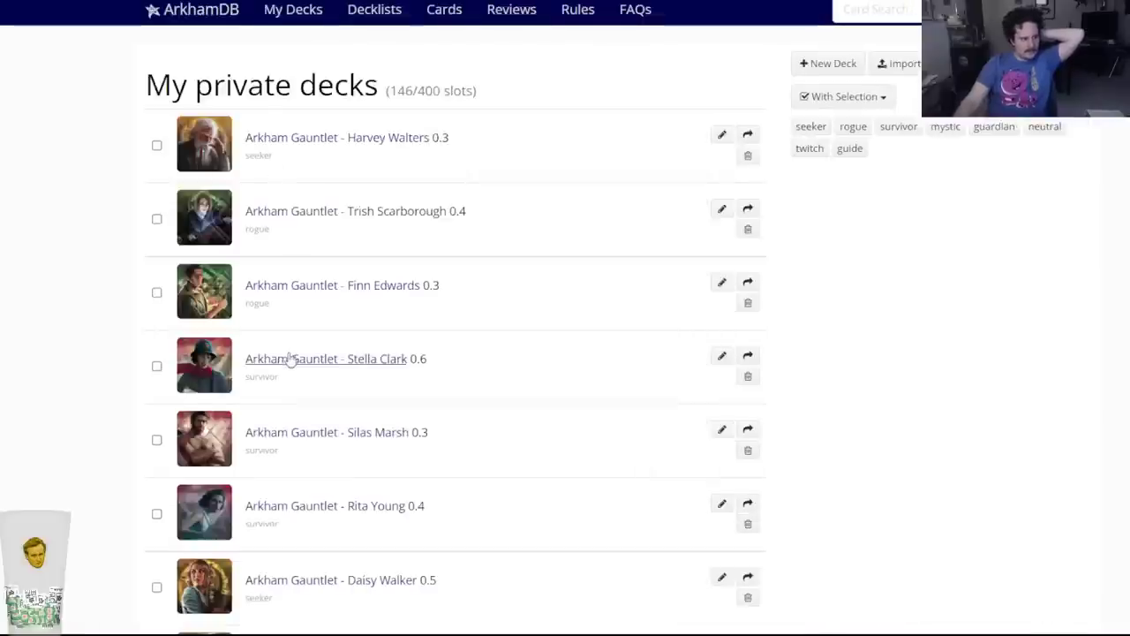
scroll(286, 373, "down", 5)
left_click(311, 404)
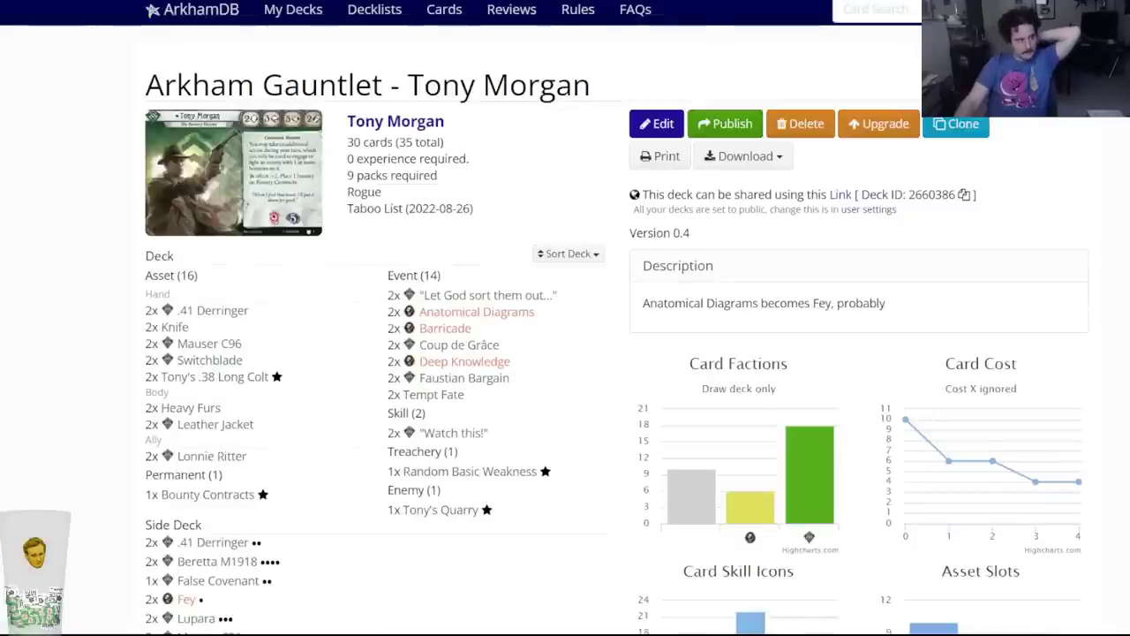
Return to the Rex Murphy deck editor and review the cards in its main deck and side deck.
key("alt+Left")
key("alt+Left")
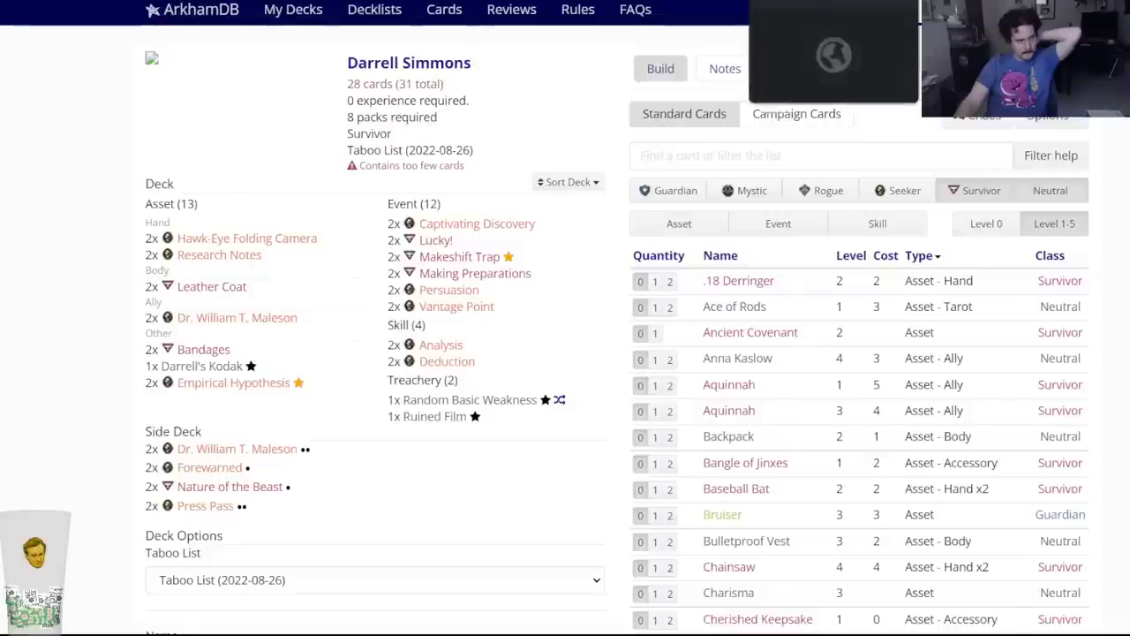
key("alt+Left")
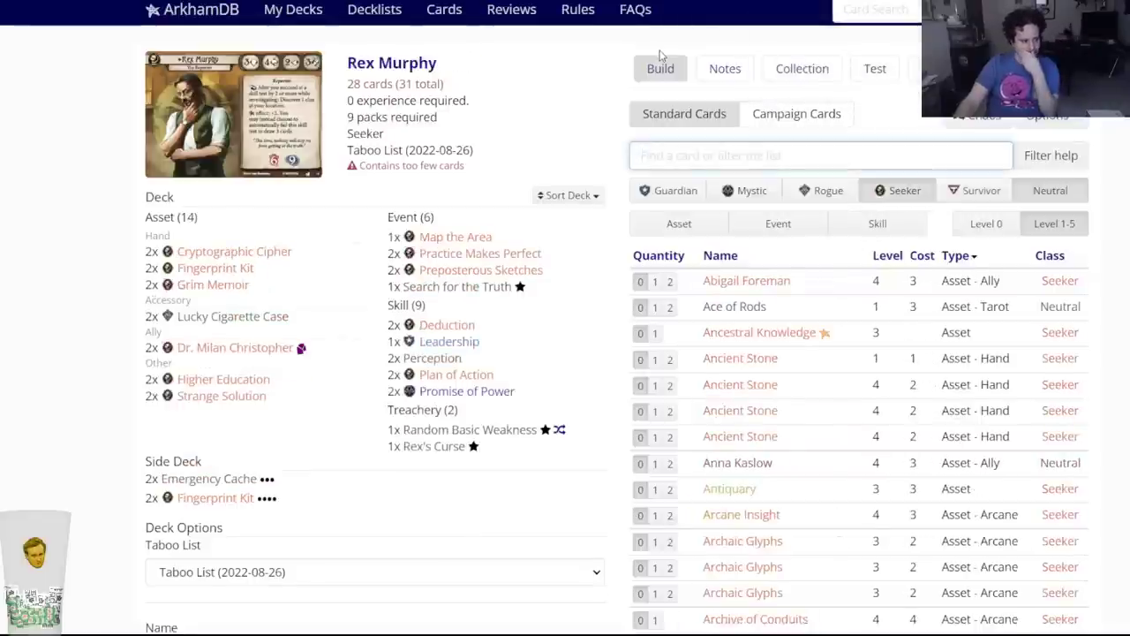
scroll(274, 221, "down", 3)
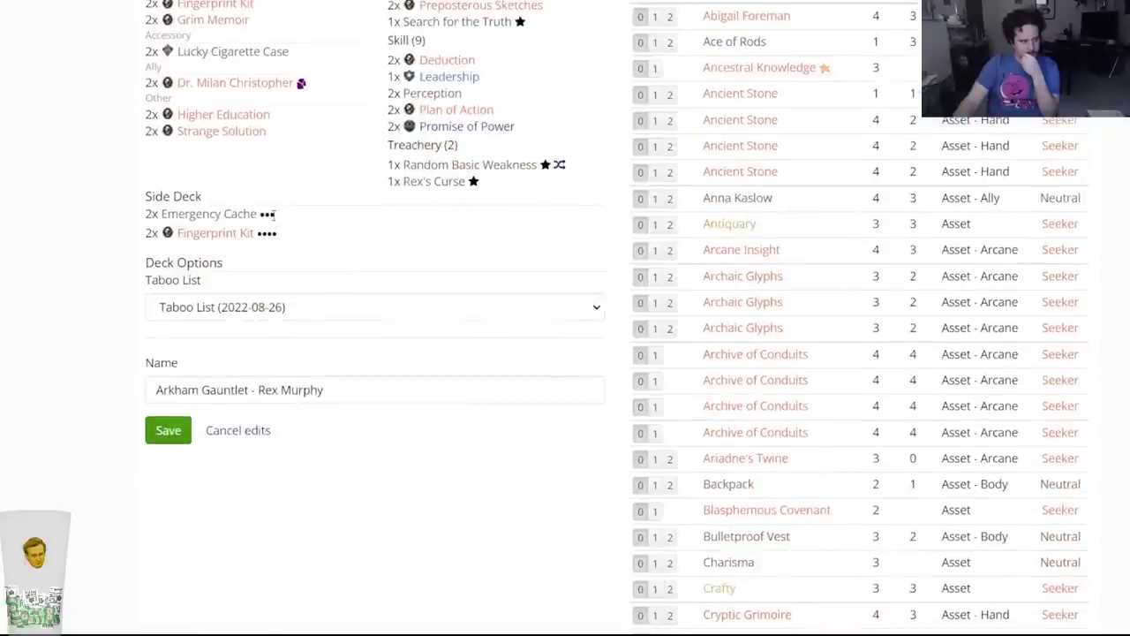
scroll(273, 216, "up", 3)
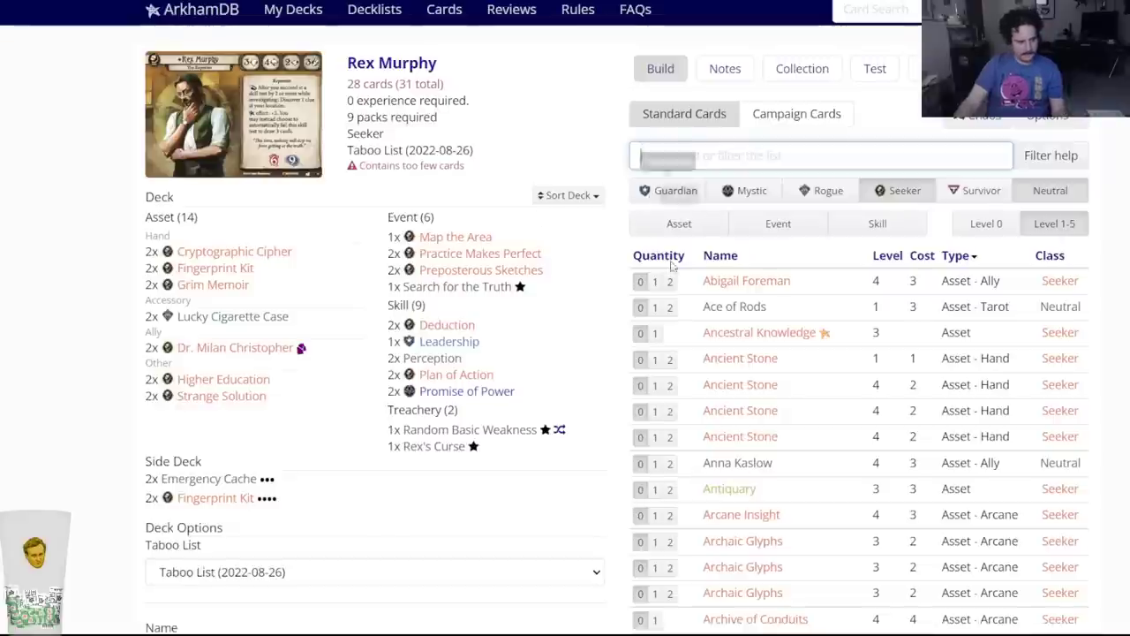
Filter Rex Murphy's available cards to level 0 assets and examine the Seeker and Neutral options for the deck's remaining slots.
left_click(974, 236)
left_click(680, 230)
scroll(757, 413, "down", 3)
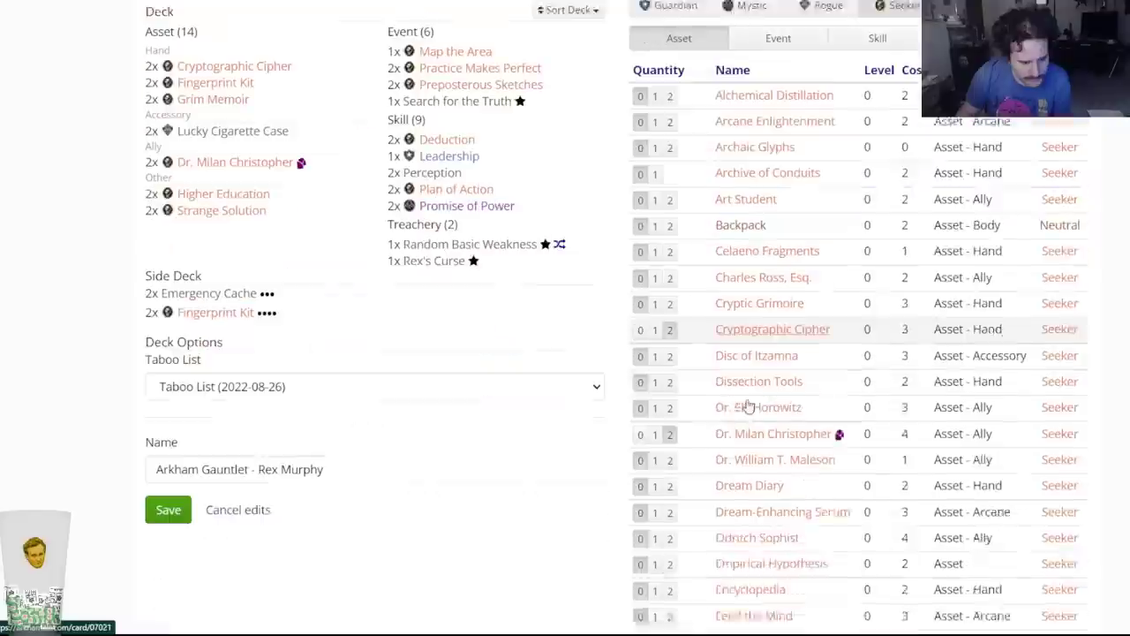
scroll(758, 488, "down", 5)
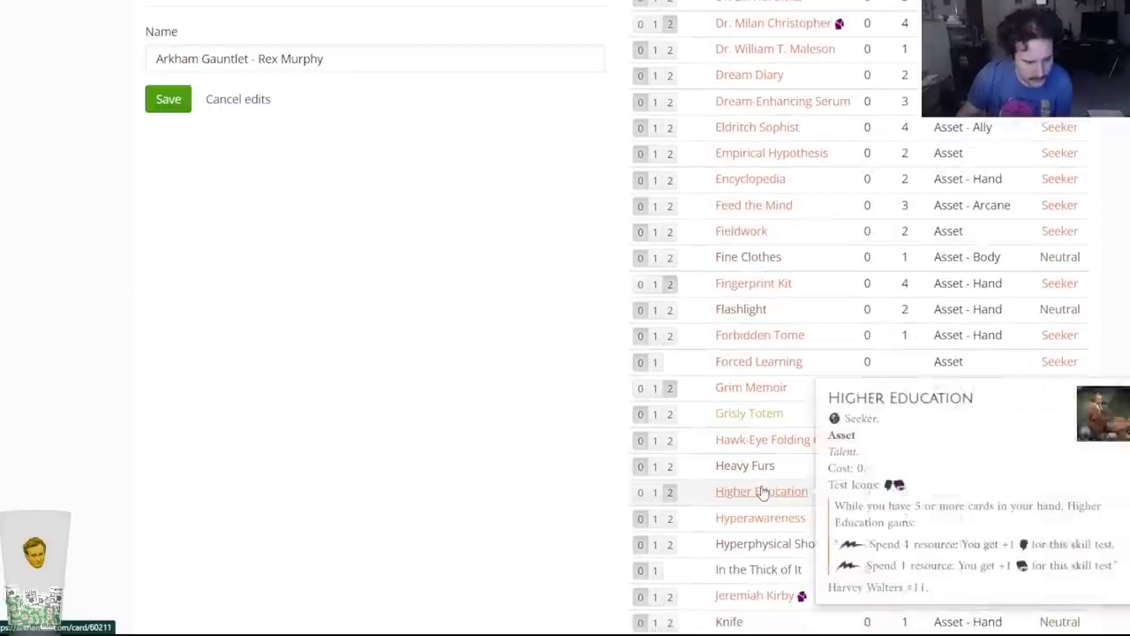
left_click(762, 364)
left_click(822, 516)
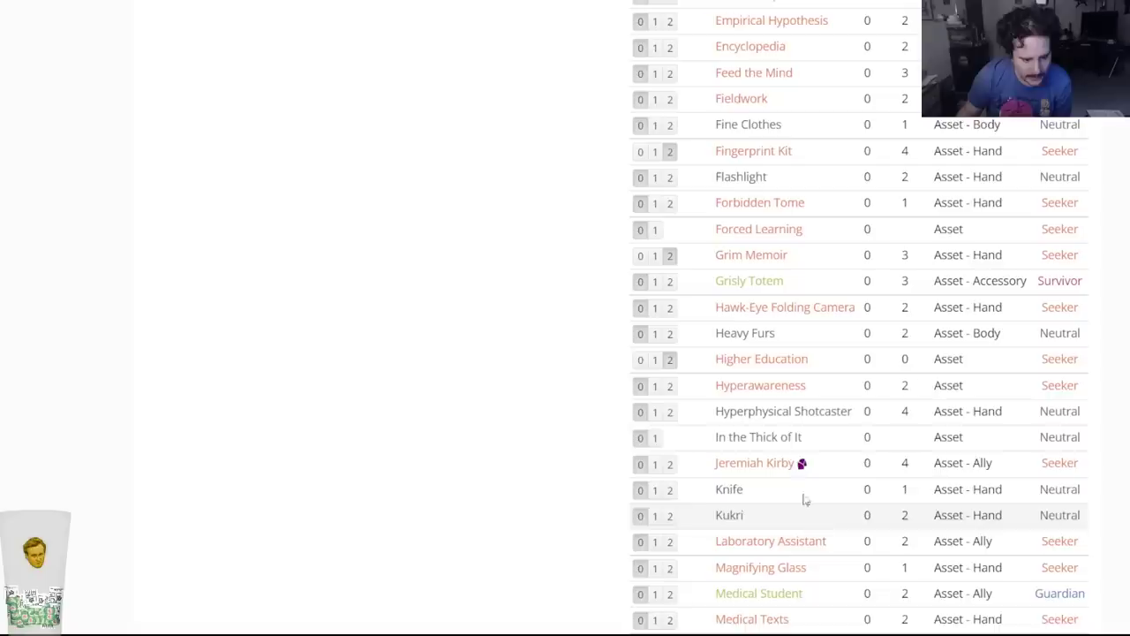
left_click(758, 385)
left_click(821, 517)
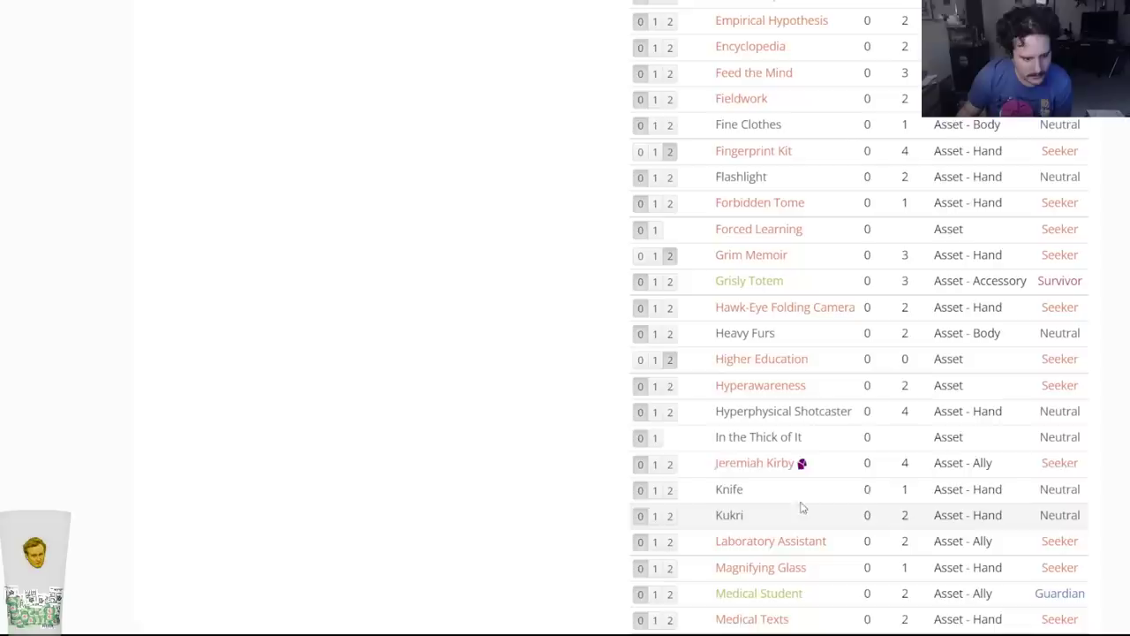
Replace Higher Education with two copies of Hyperawareness in Rex Murphy's deck, and add one Higher Education to the side deck.
left_click(669, 386)
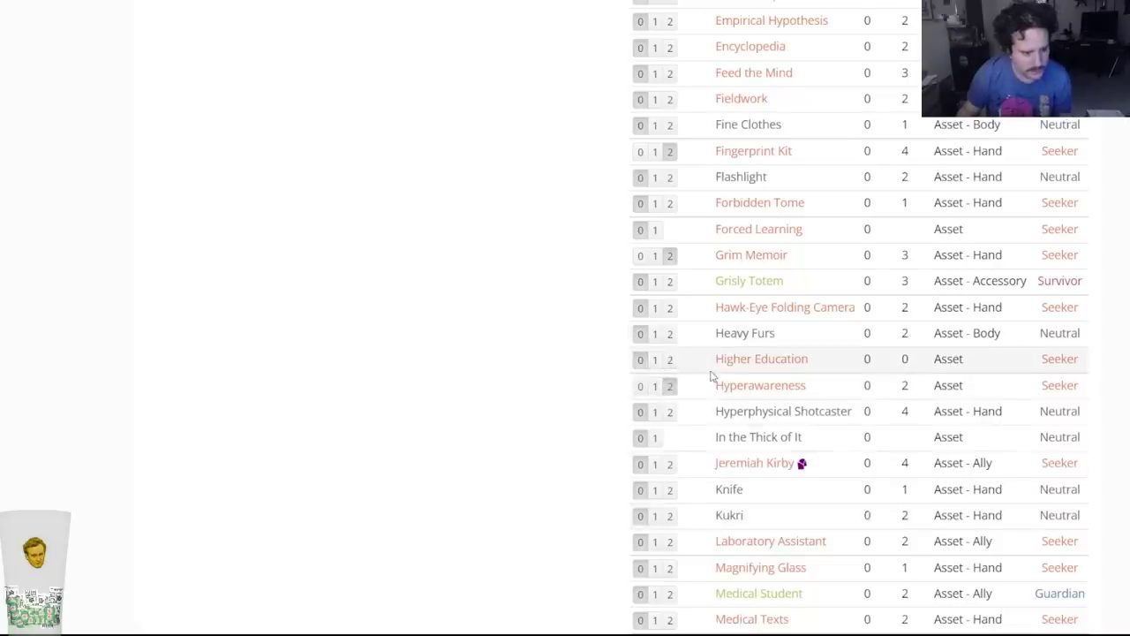
scroll(639, 363, "up", 15)
left_click(687, 166)
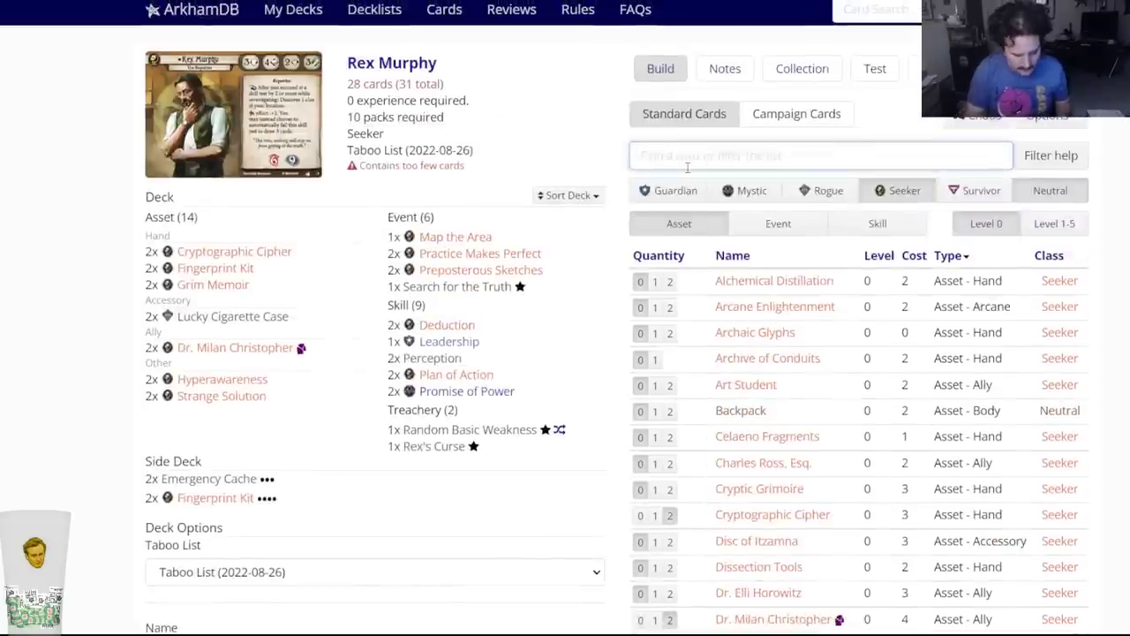
type("highe")
left_click(695, 184)
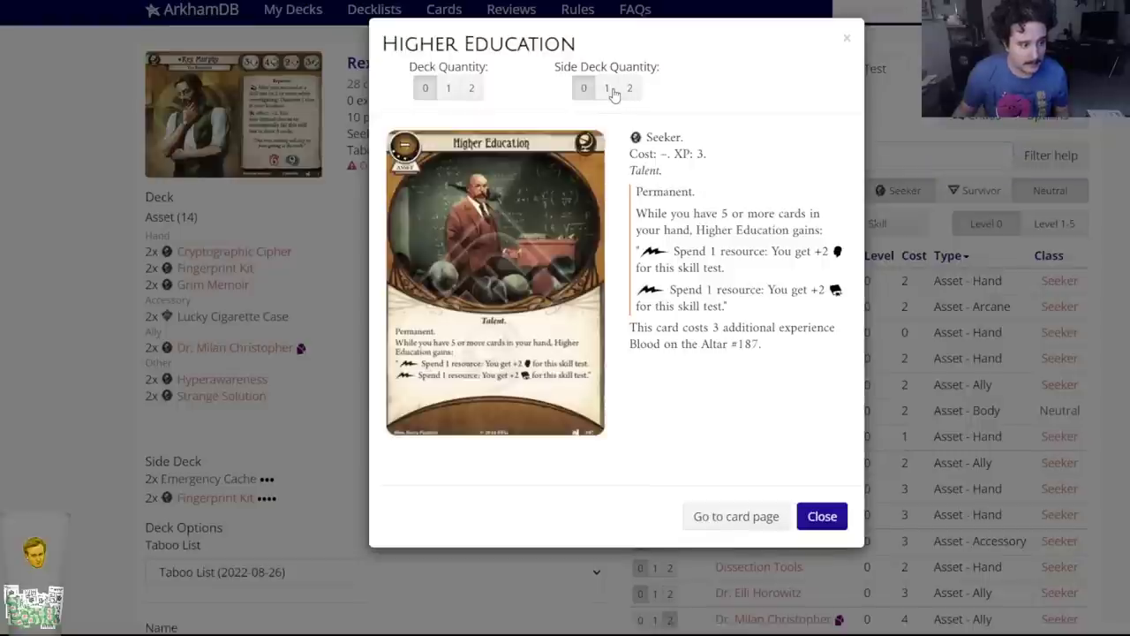
left_click(608, 88)
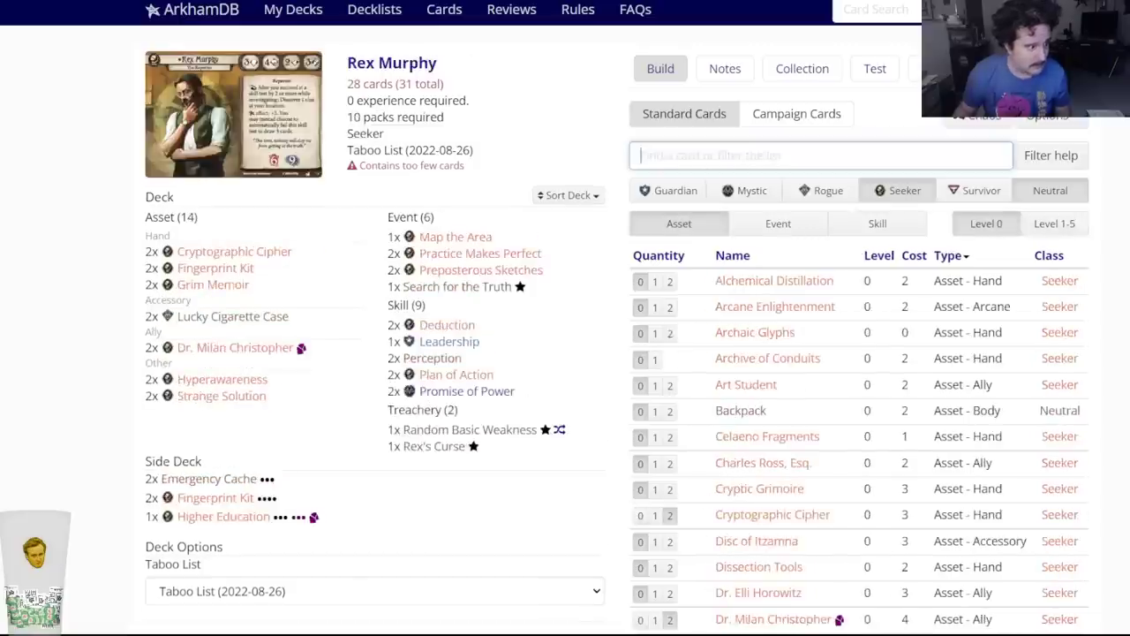
Open the Arkham Gauntlet - Harvey Walters deck from the private decks list for editing.
right_click(311, 11)
left_click(311, 10)
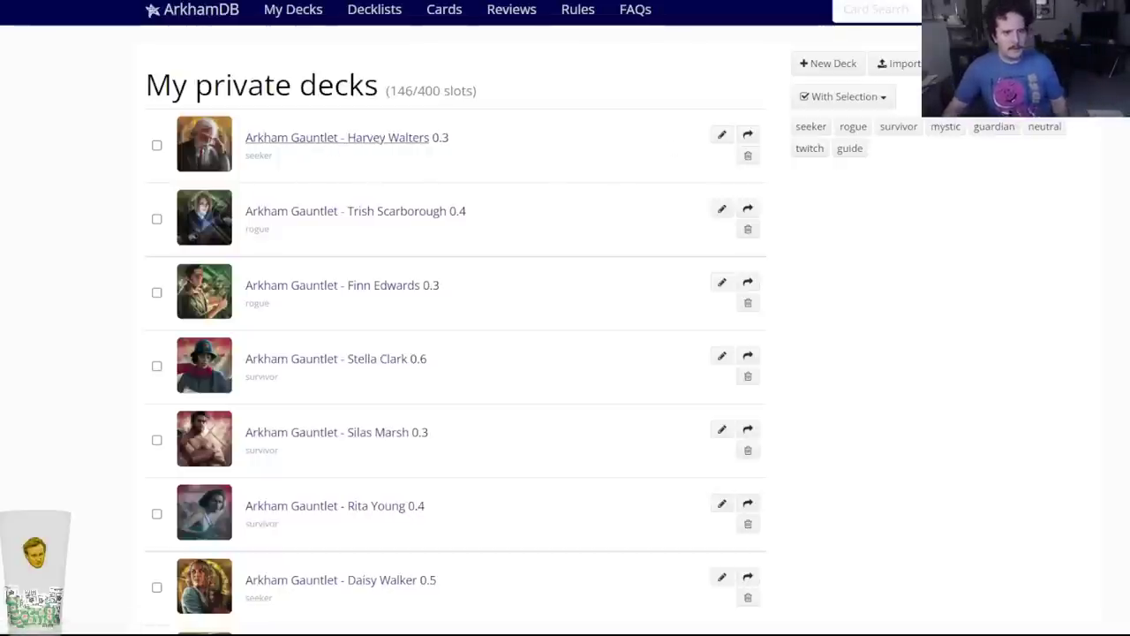
left_click(338, 138)
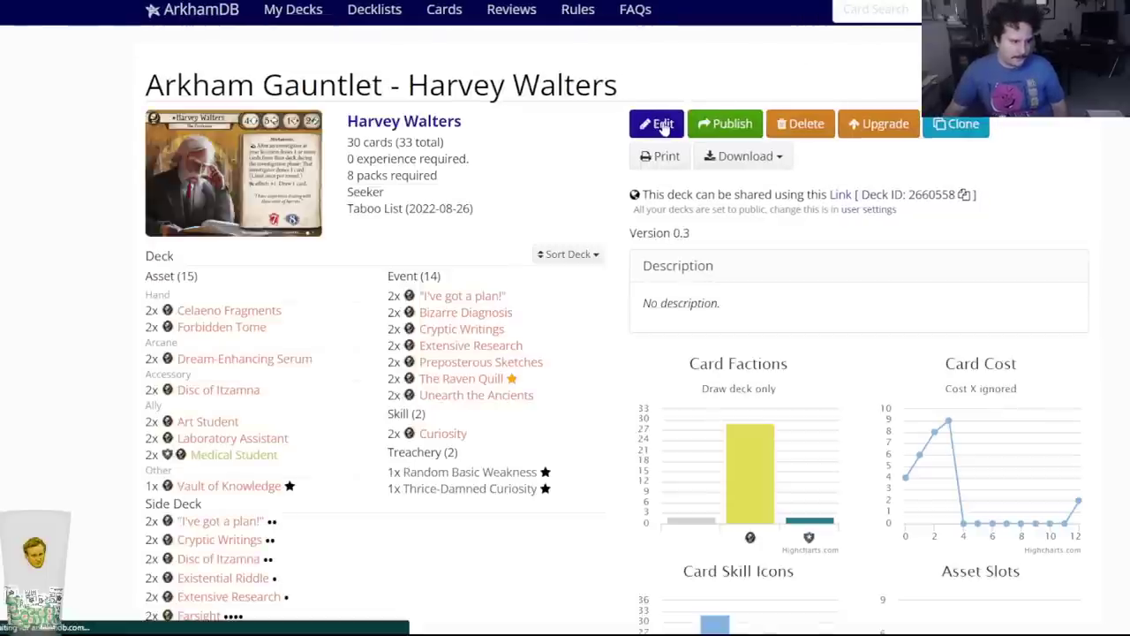
left_click(658, 125)
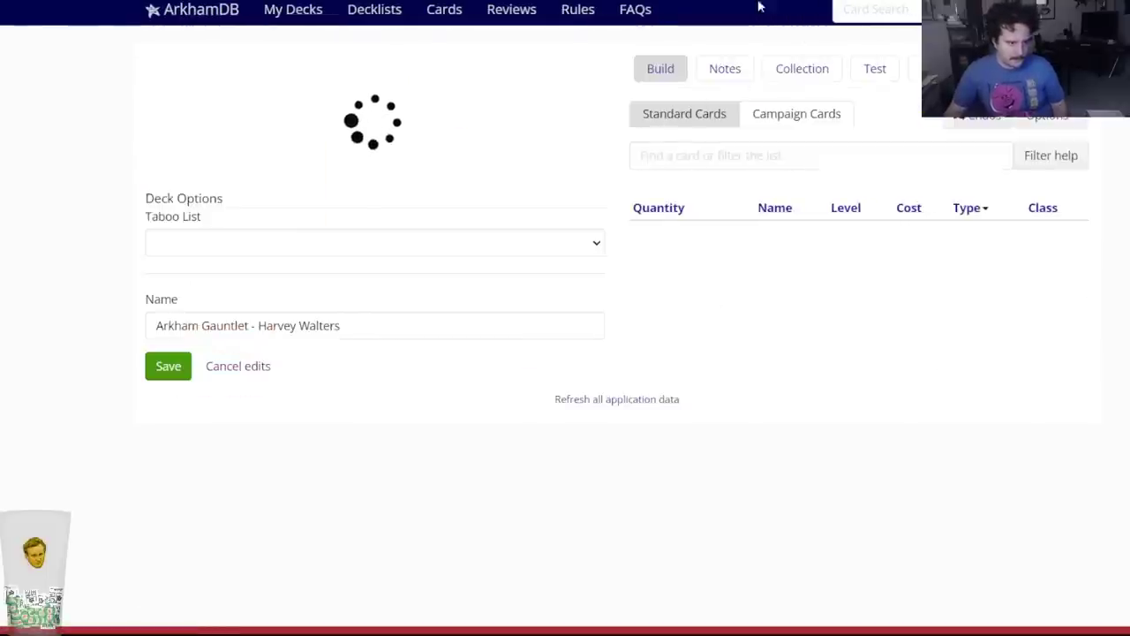
Add one copy of Higher Education to Harvey Walters' side deck and save the deck.
left_click(664, 155)
type("higher")
key("Return")
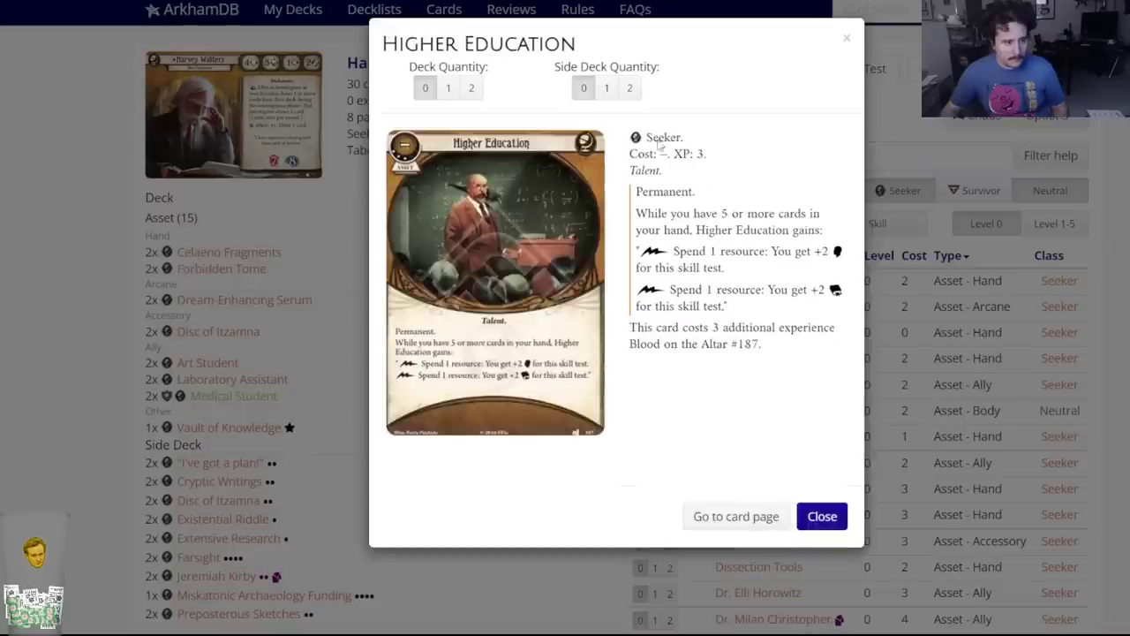
left_click(611, 84)
scroll(53, 535, "down", 5)
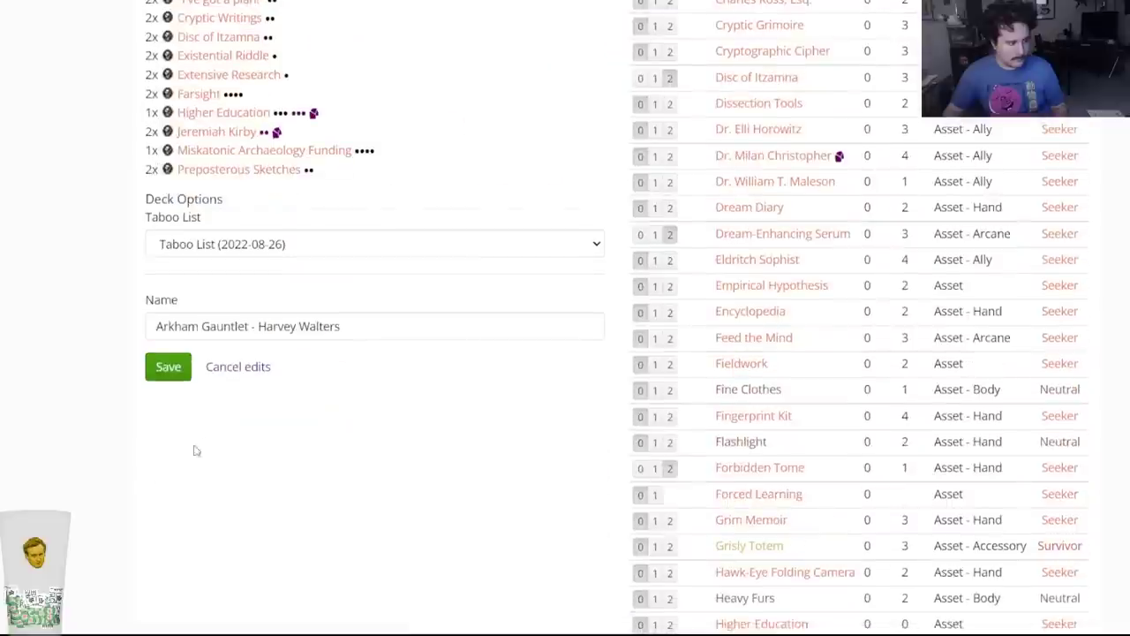
left_click(168, 367)
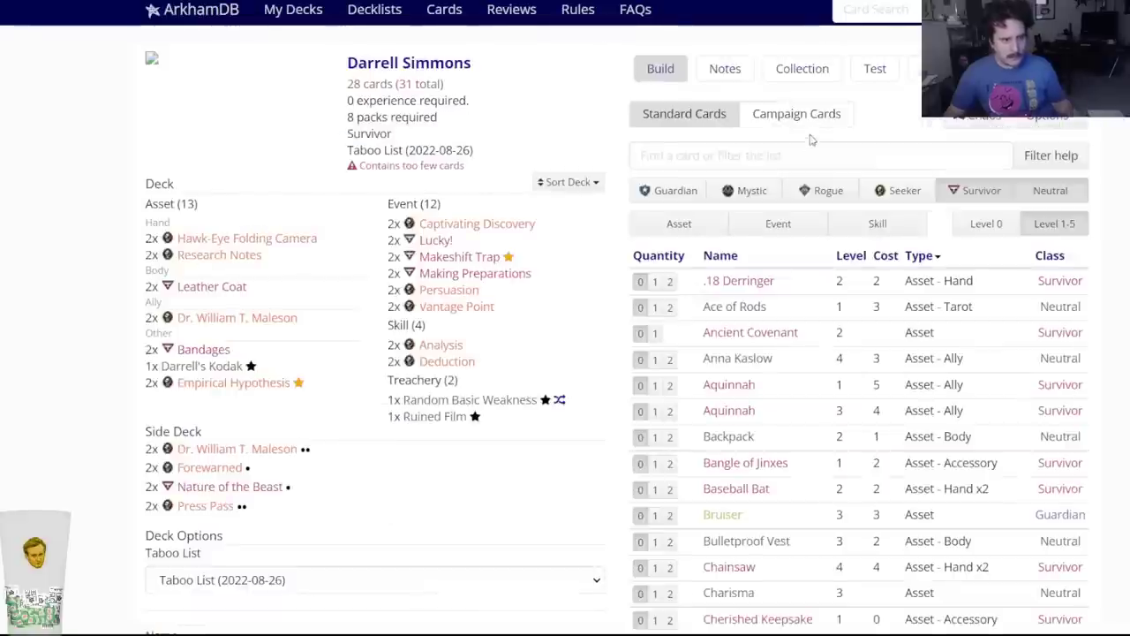
Find the Arkham Gauntlet - Silas Marsh deck in the private decks list and open it for editing.
left_click(800, 152)
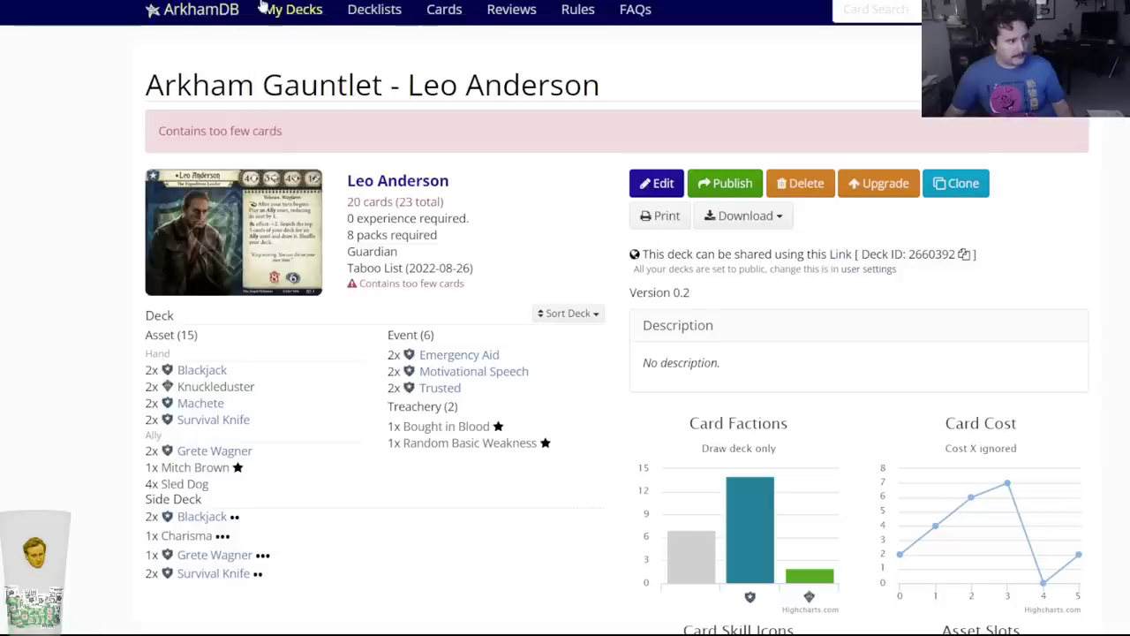
left_click(293, 10)
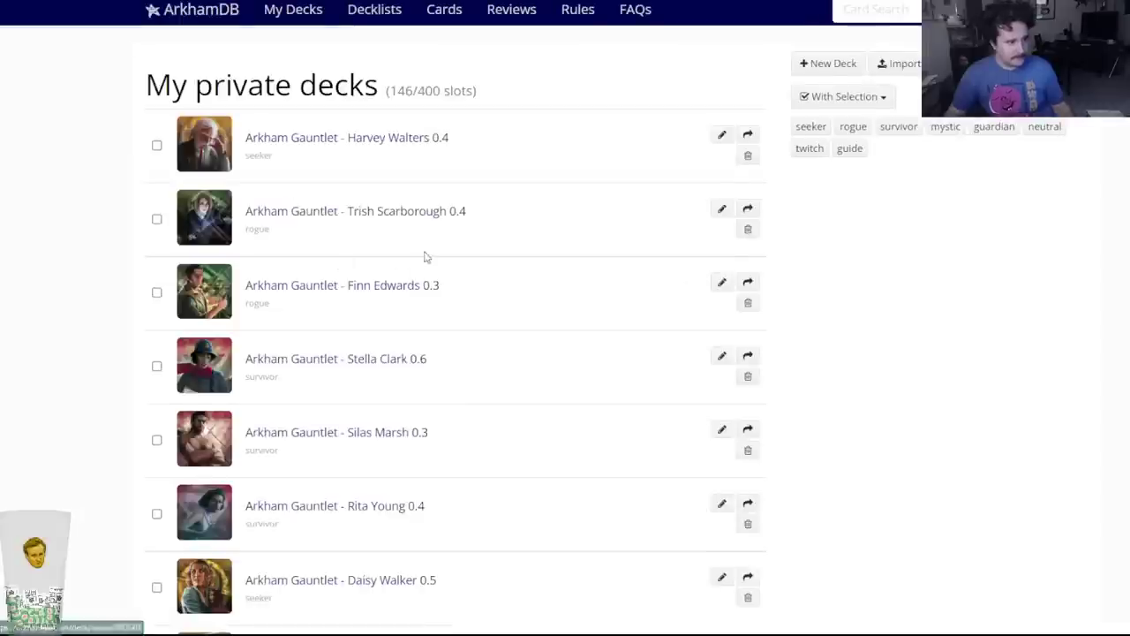
scroll(397, 265, "down", 5)
scroll(323, 291, "down", 6)
scroll(323, 291, "up", 6)
scroll(323, 290, "up", 3)
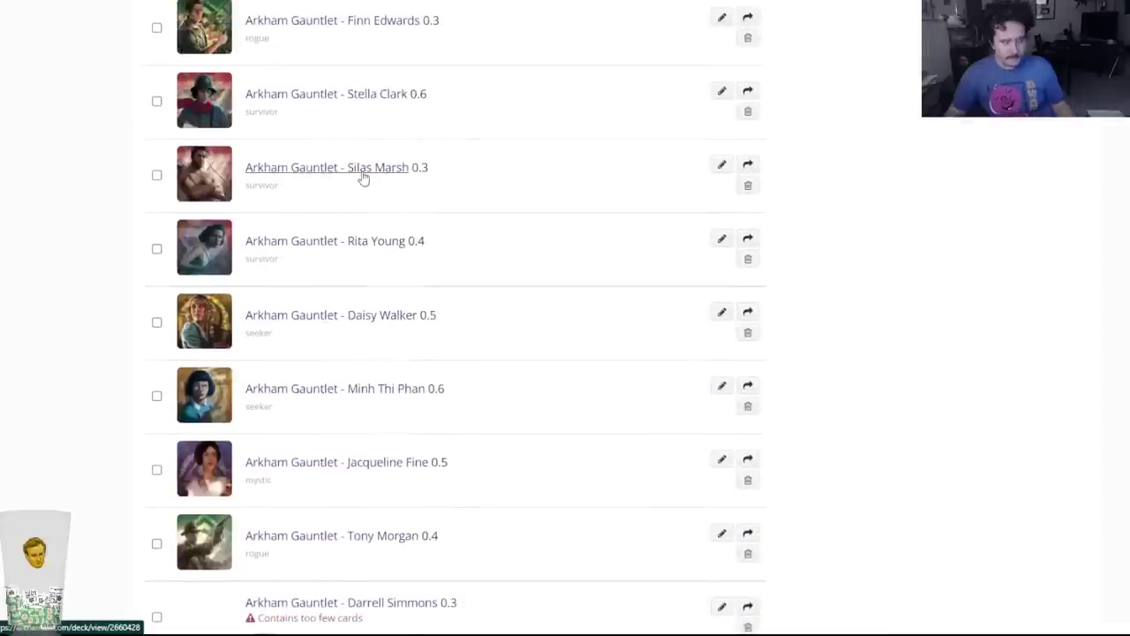
left_click(360, 176)
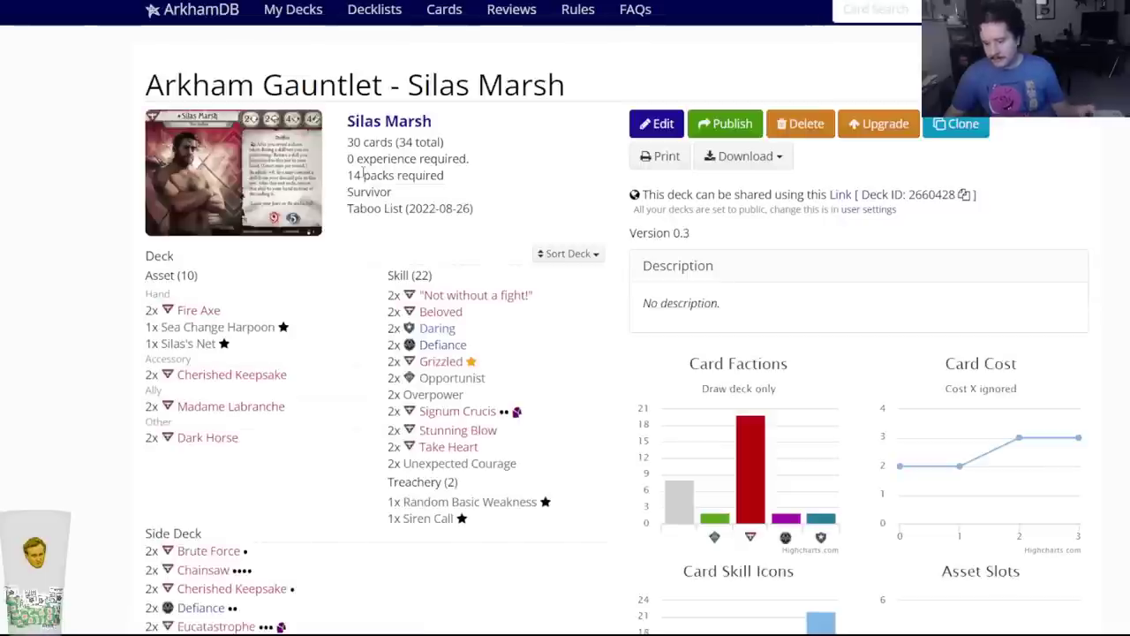
left_click(658, 125)
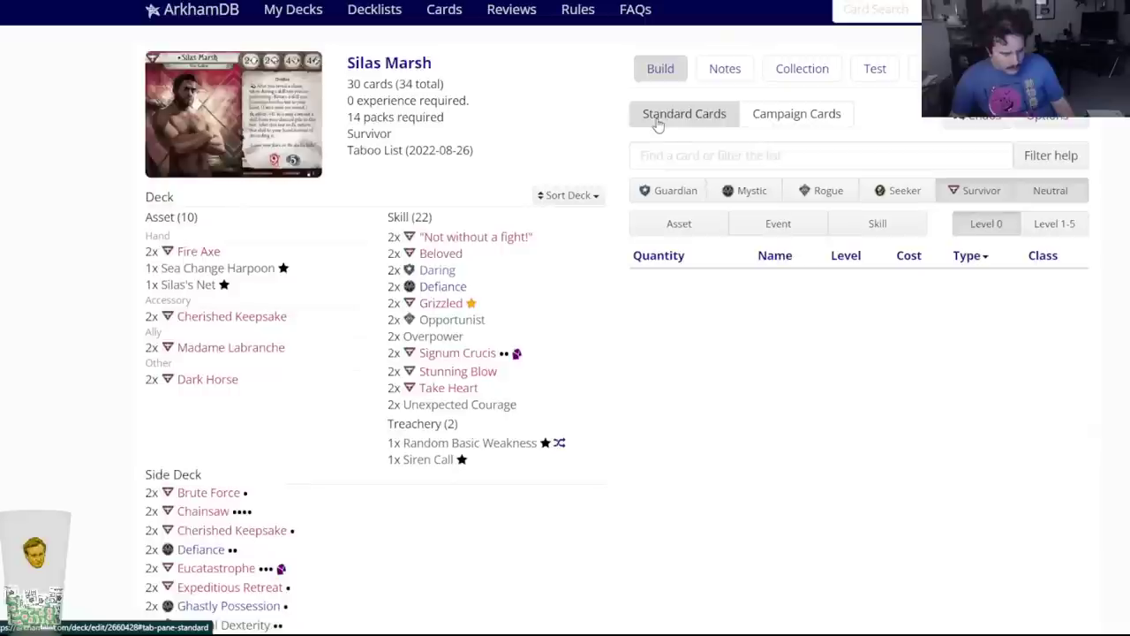
Browse the level 1-5 asset cards available to Silas Marsh and check the details of the level 3 Plucky card.
left_click(690, 162)
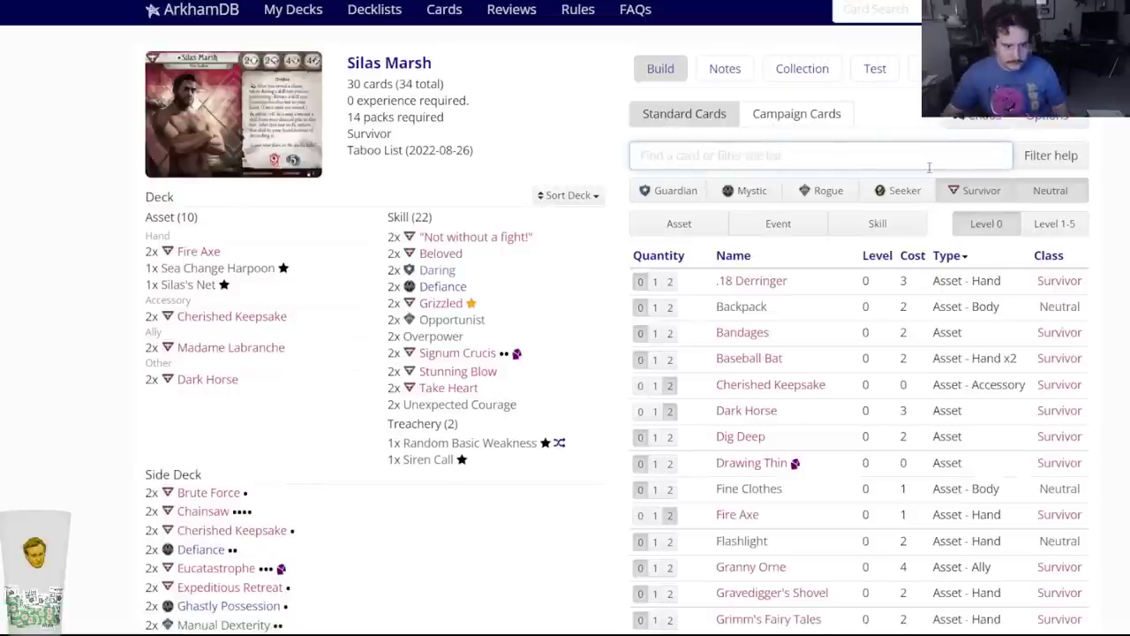
left_click(1055, 224)
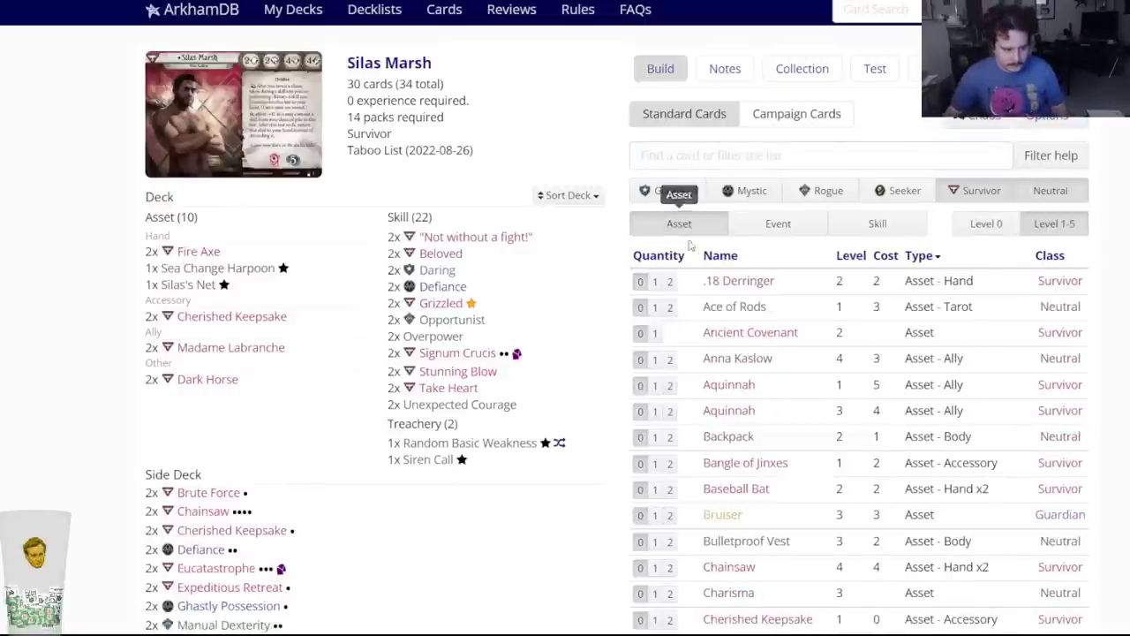
scroll(671, 265, "down", 6)
scroll(649, 278, "down", 3)
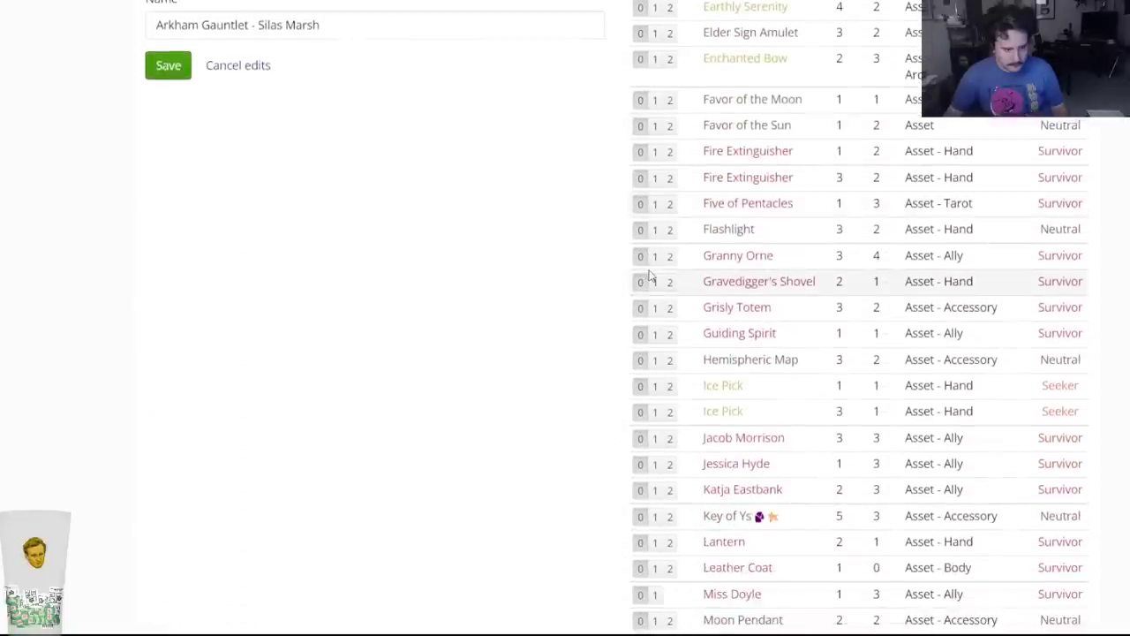
scroll(594, 297, "down", 3)
scroll(594, 297, "down", 4)
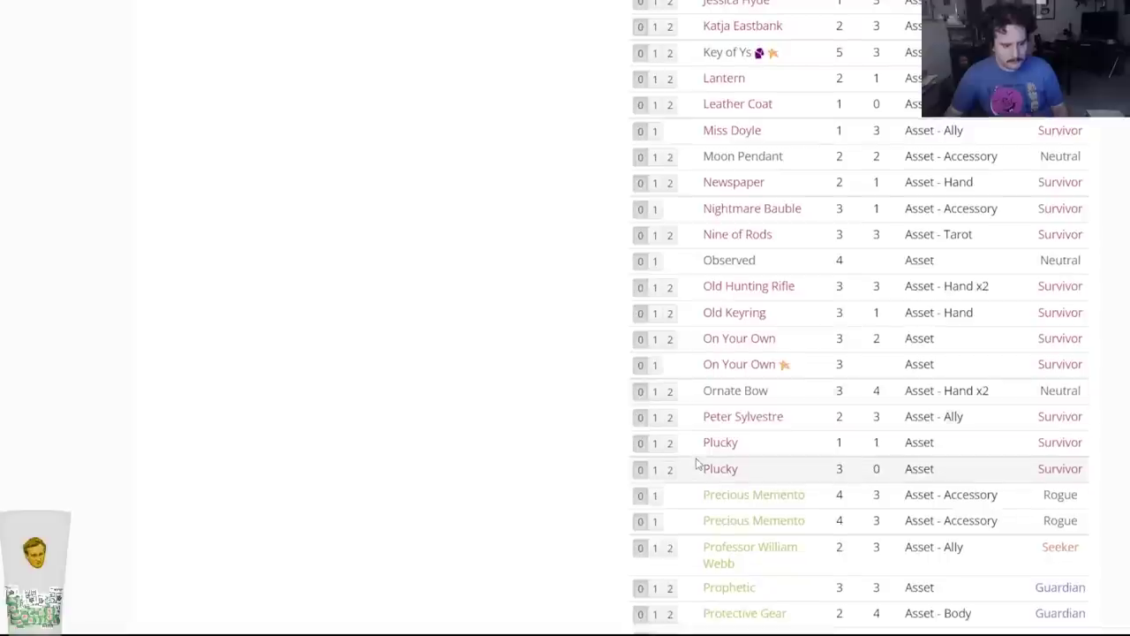
left_click(711, 469)
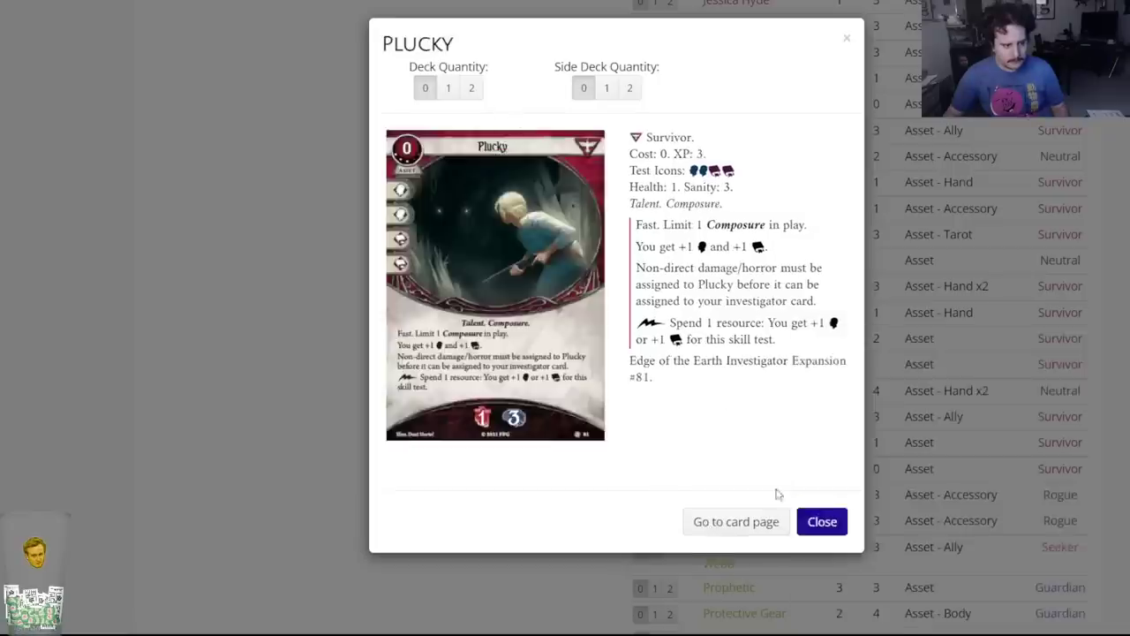
left_click(822, 521)
scroll(715, 292, "up", 10)
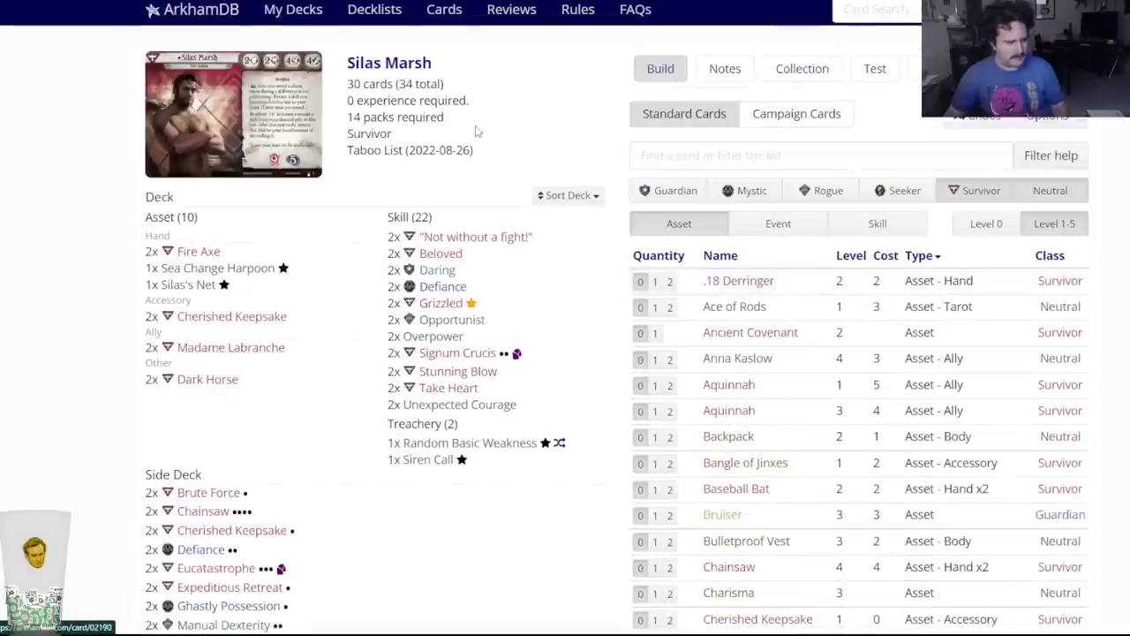
Return to the open Rex Murphy deck editor.
key("alt+Left")
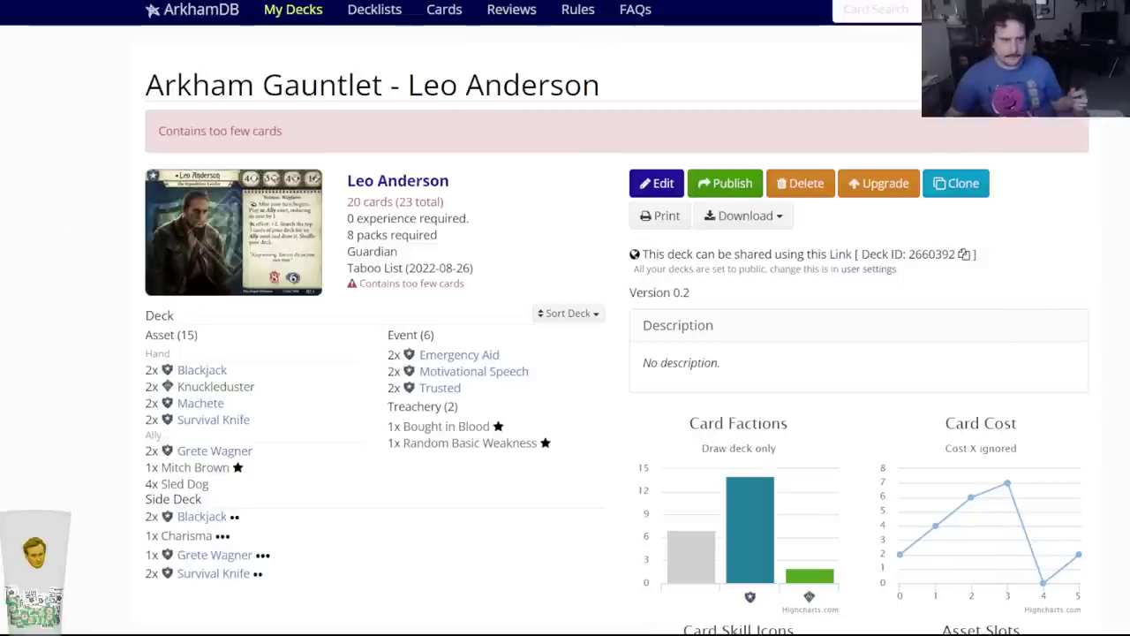
key("alt+Left")
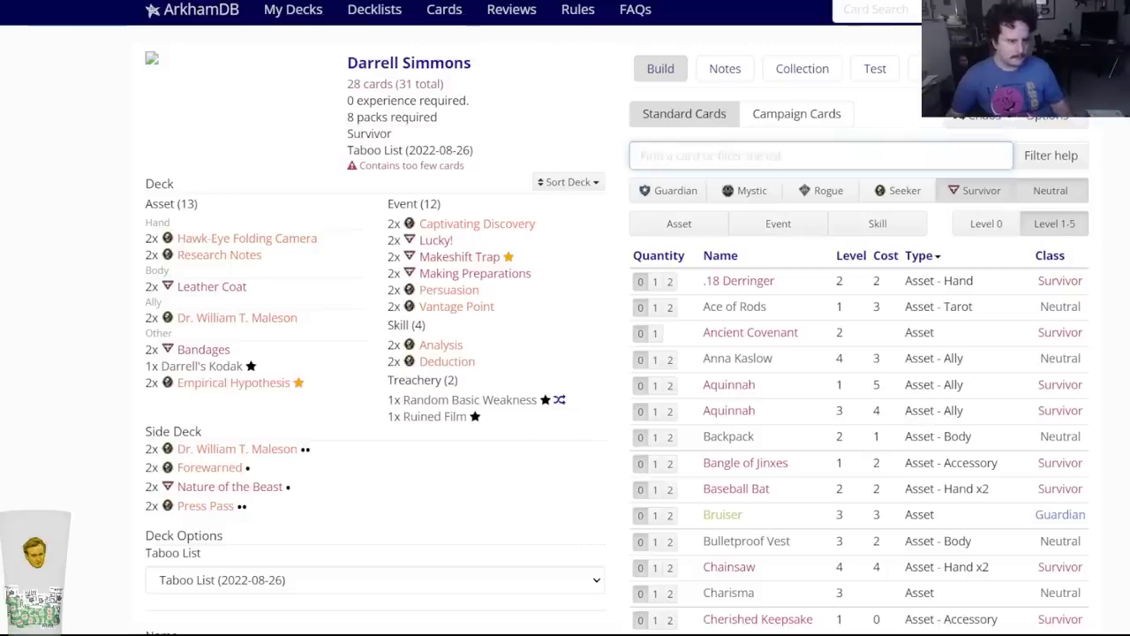
key("alt+Left")
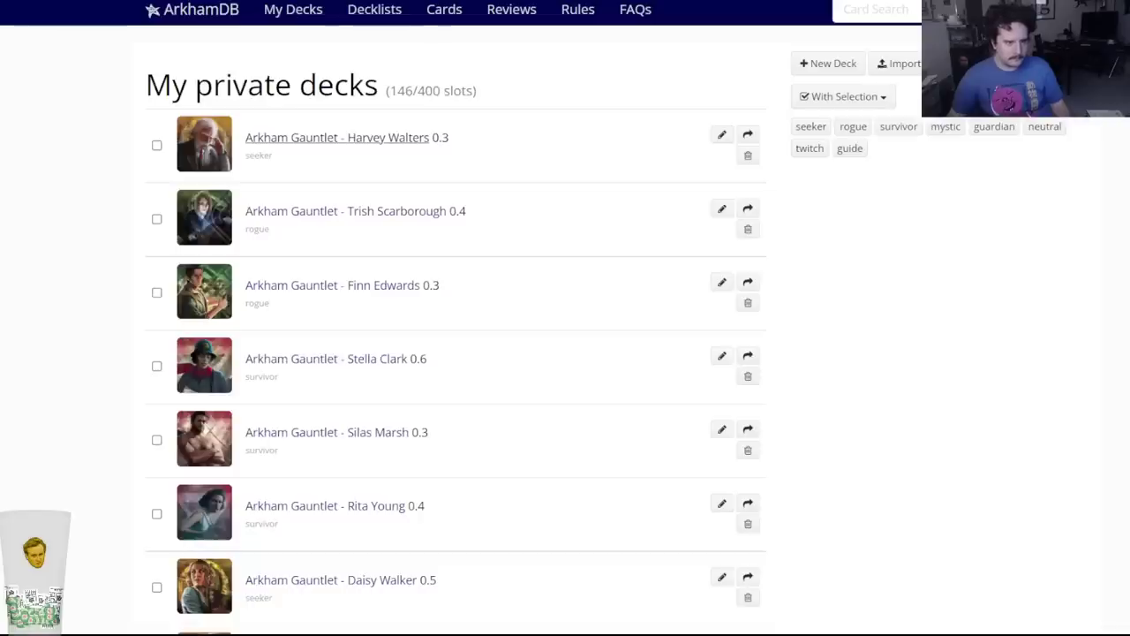
key("alt+Left")
key("alt+Left")
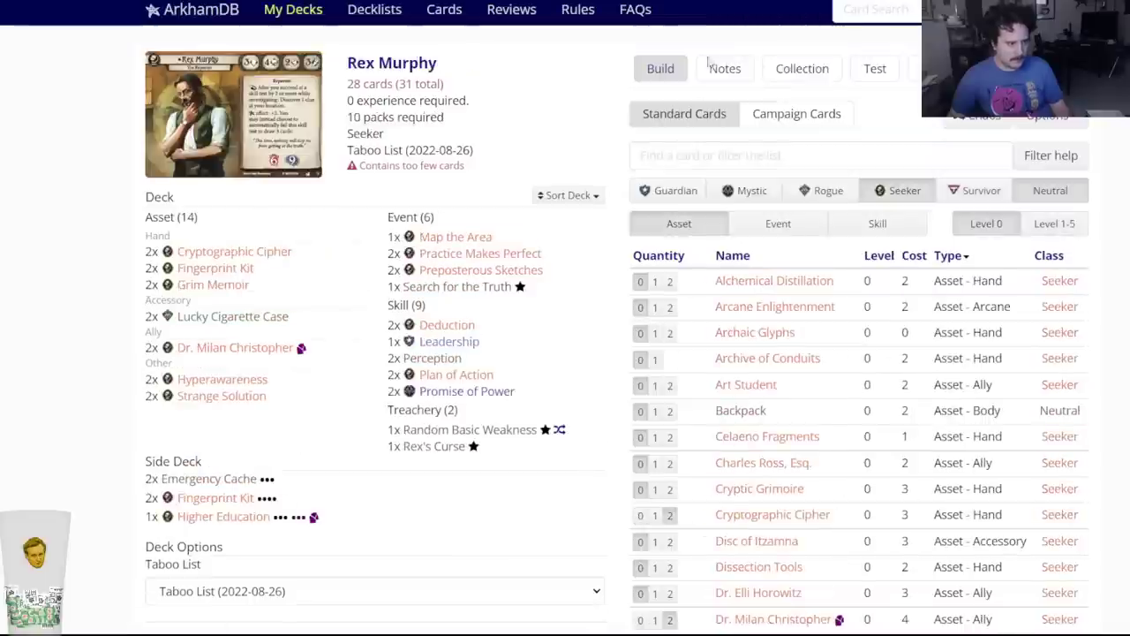
left_click(688, 150)
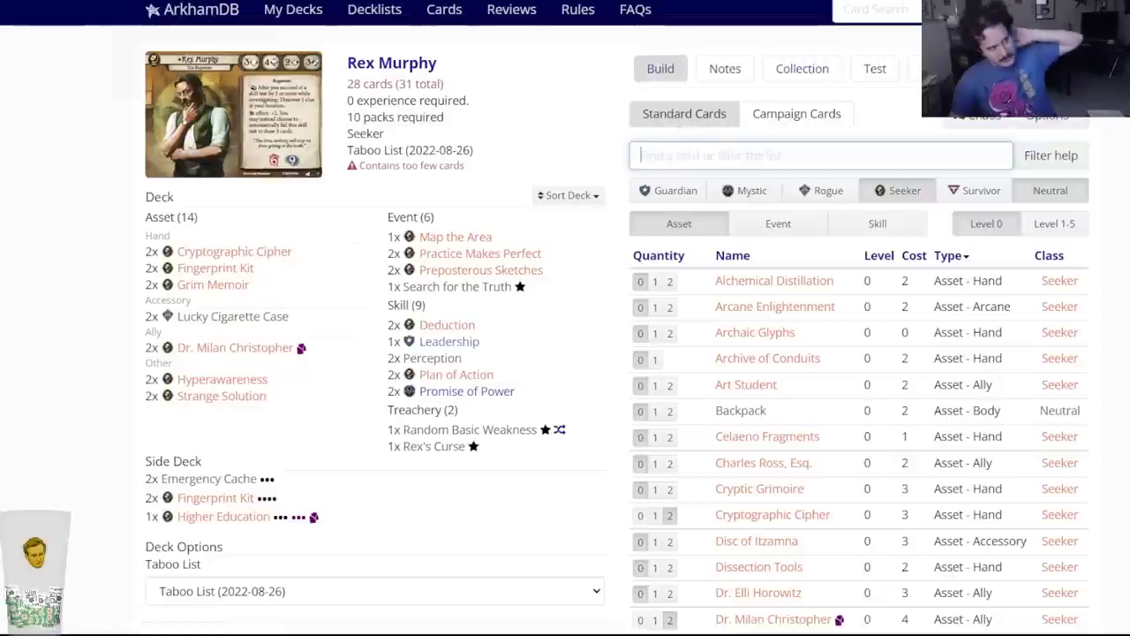
Open the Arkham Gauntlet - Silas Marsh deck for editing from the private decks list.
left_click(176, 0)
right_click(263, 11)
left_click(301, 21)
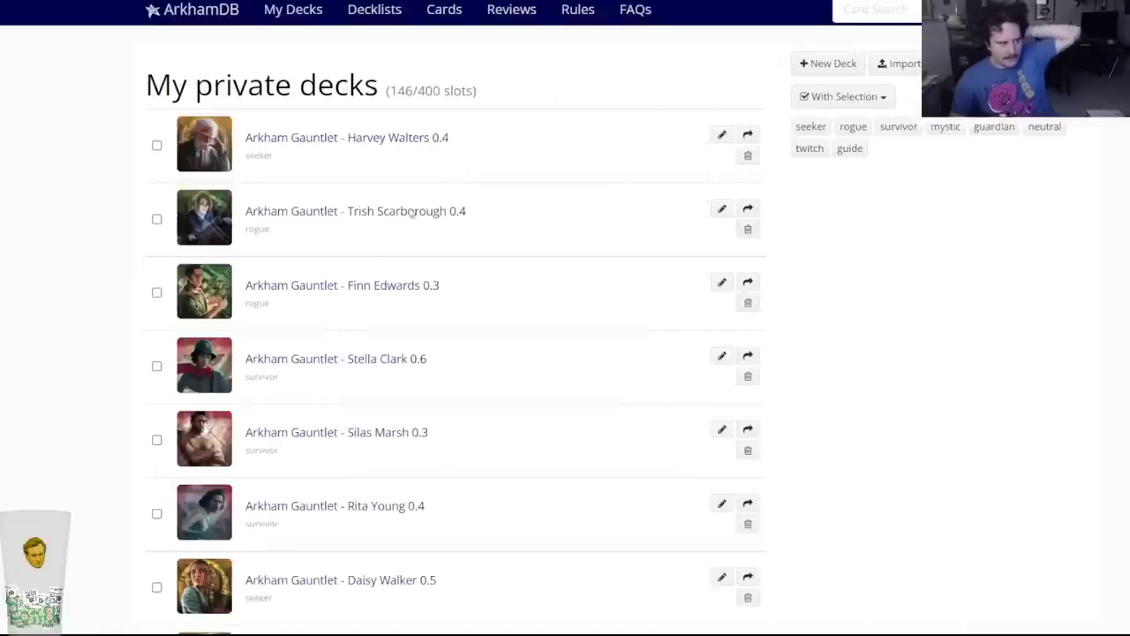
scroll(313, 309, "down", 2)
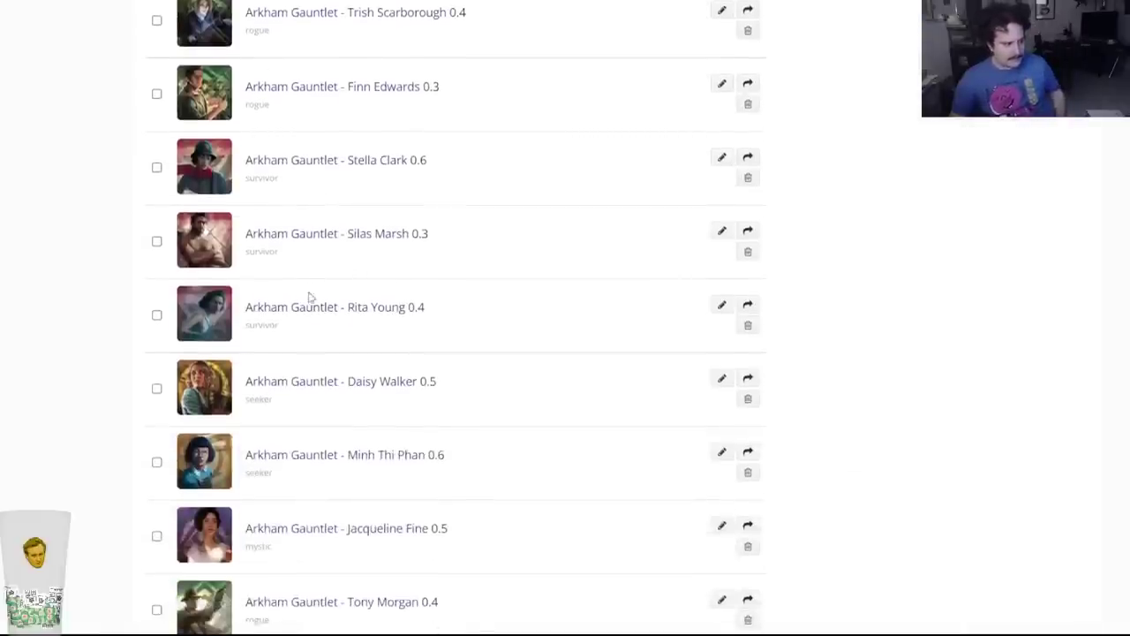
left_click(718, 232)
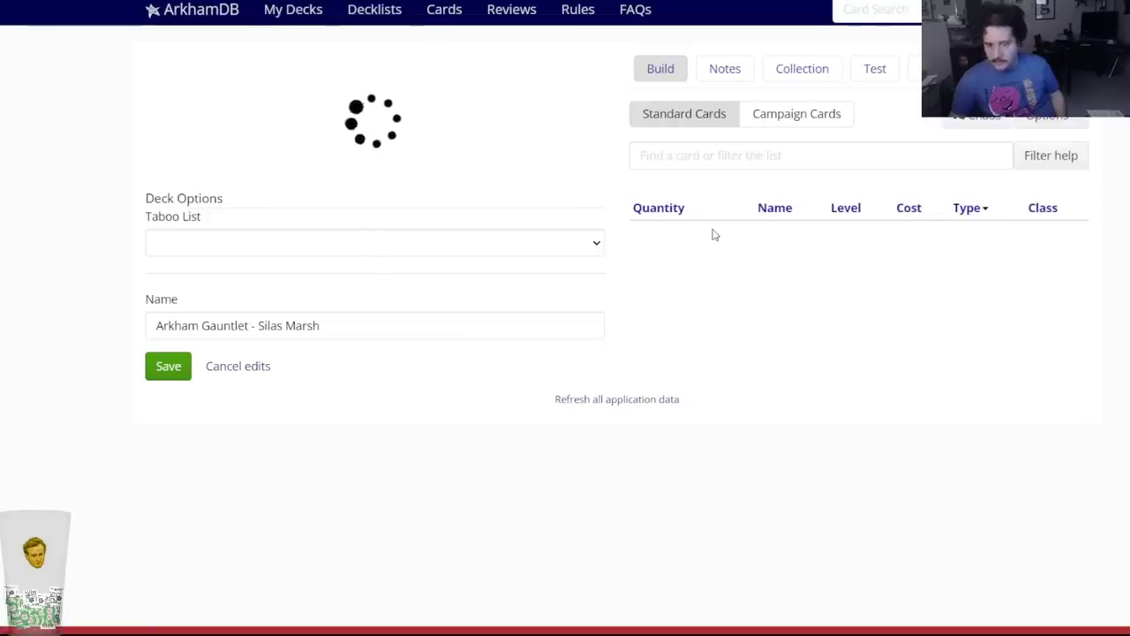
Add two copies of Jessica Hyde to Silas Marsh's side deck and save the deck.
left_click(693, 156)
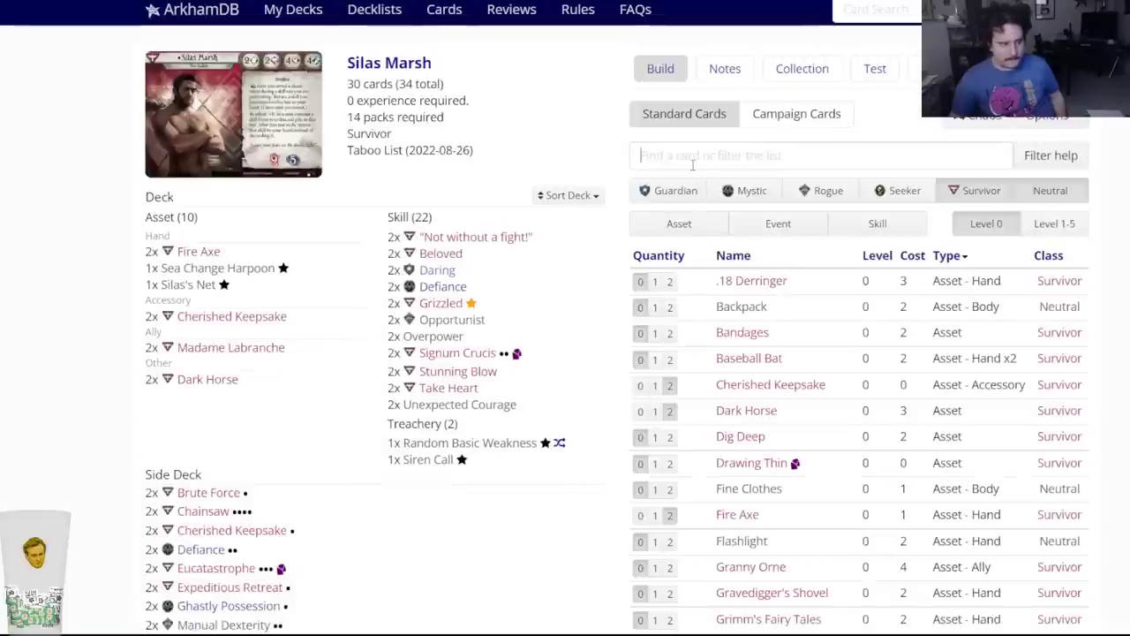
type("jessica")
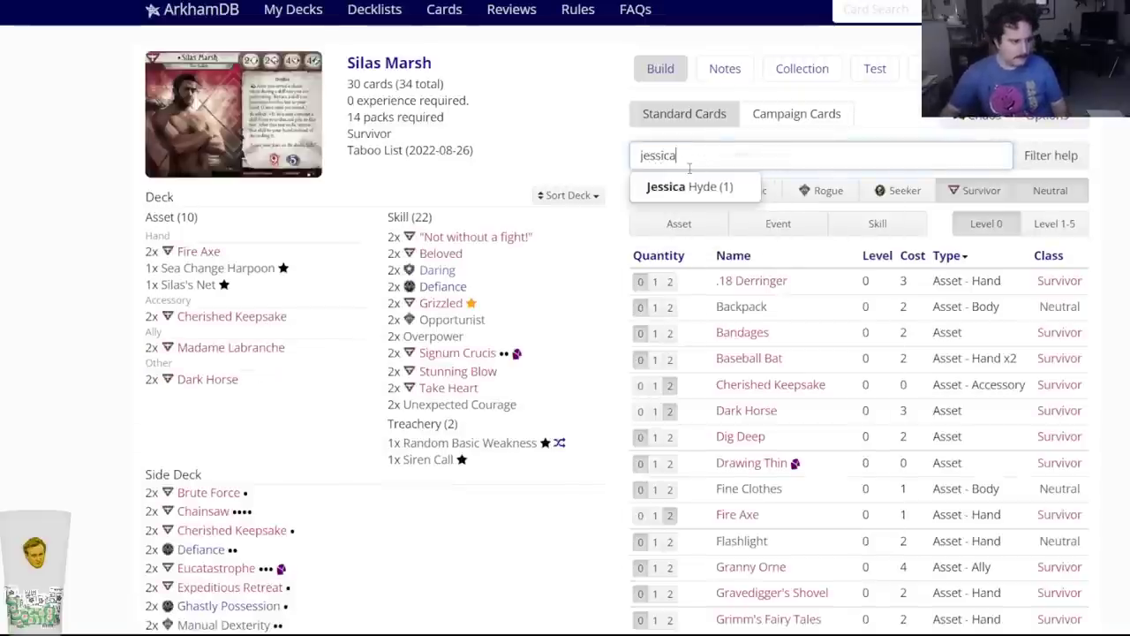
left_click(687, 187)
left_click(630, 103)
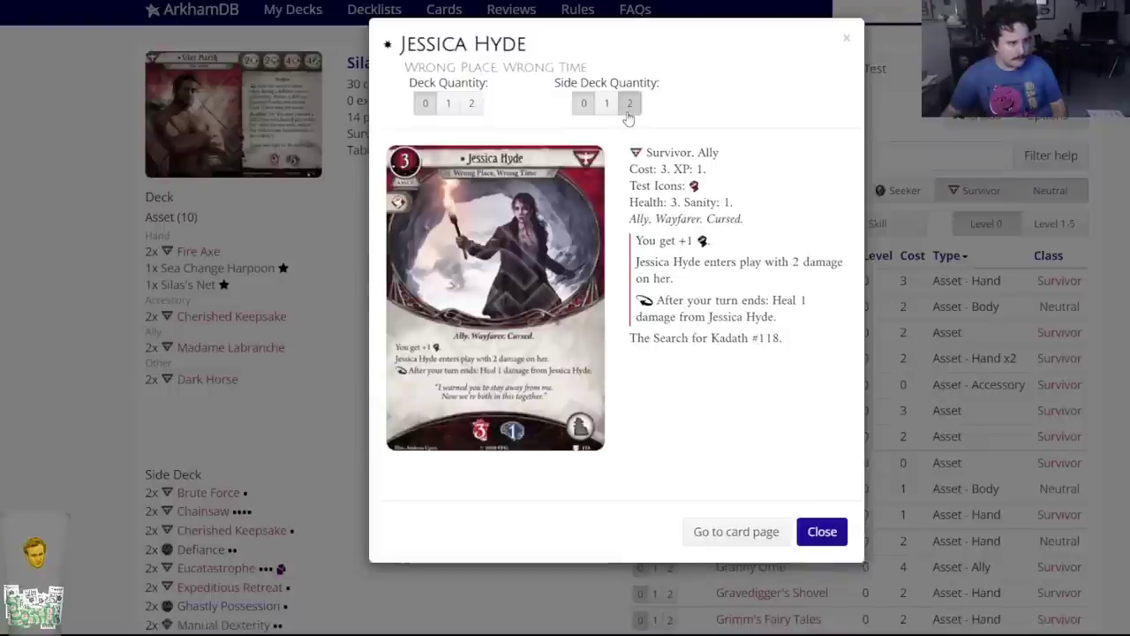
scroll(60, 378, "down", 4)
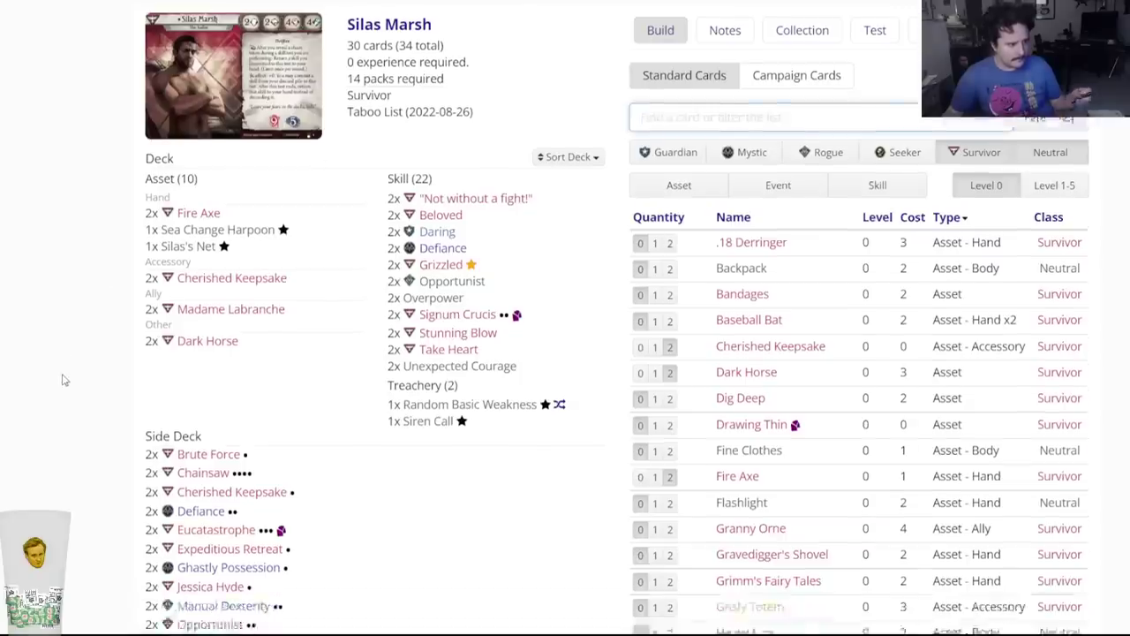
left_click(169, 549)
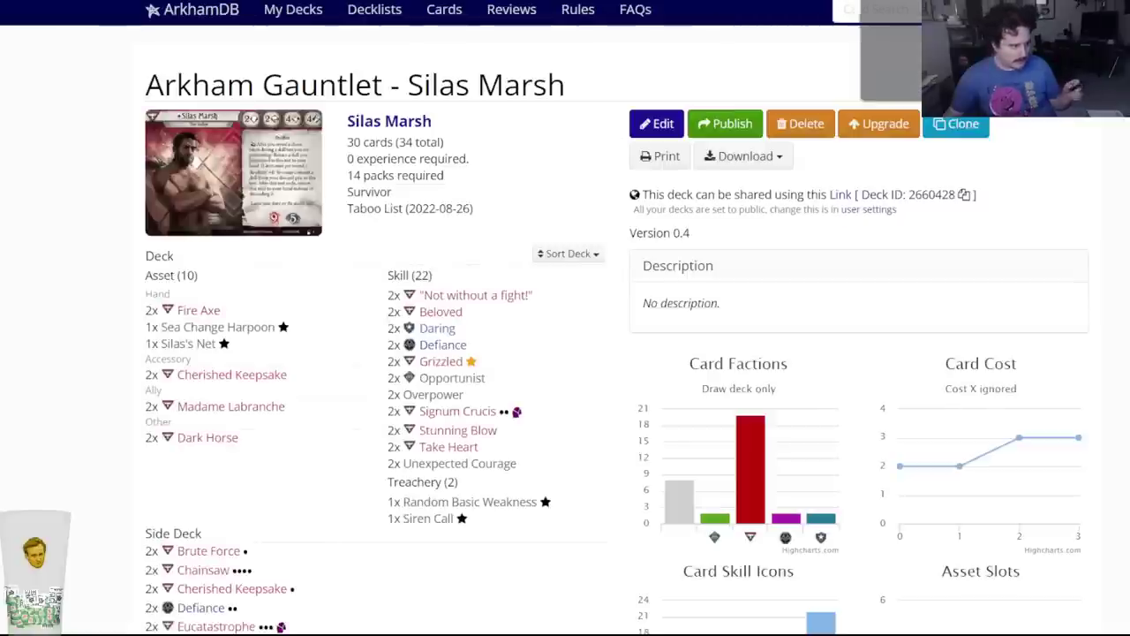
In the open Rex Murphy deck editor, add two copies of the level 2 Hyperawareness to the side deck.
key("ctrl+Tab")
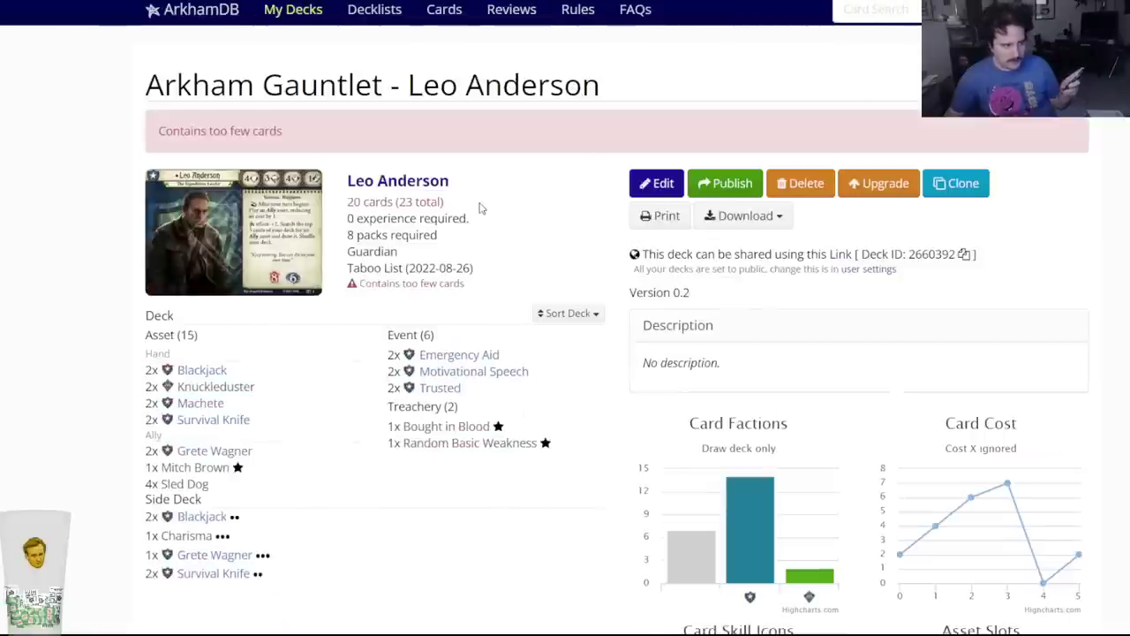
key("ctrl+Tab")
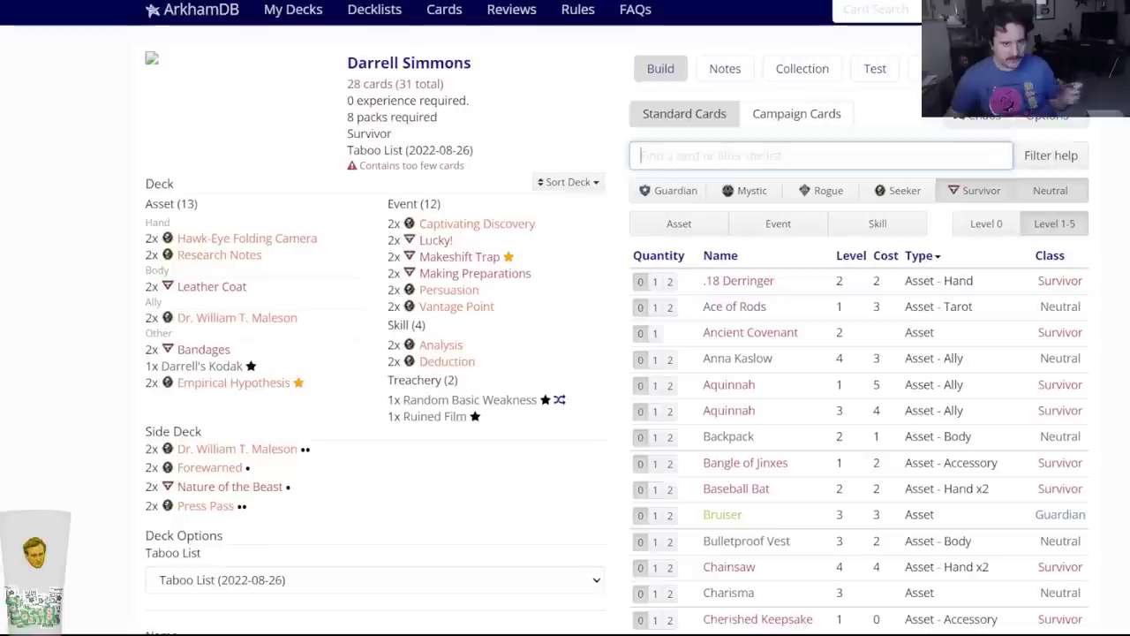
key("ctrl+Tab")
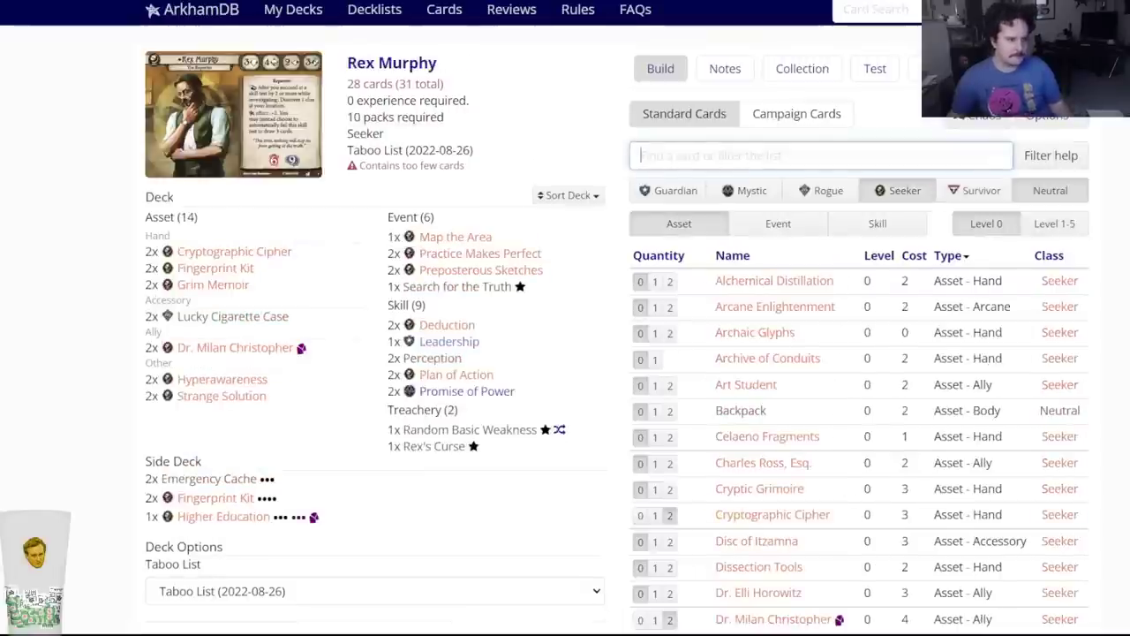
key("ctrl+Tab")
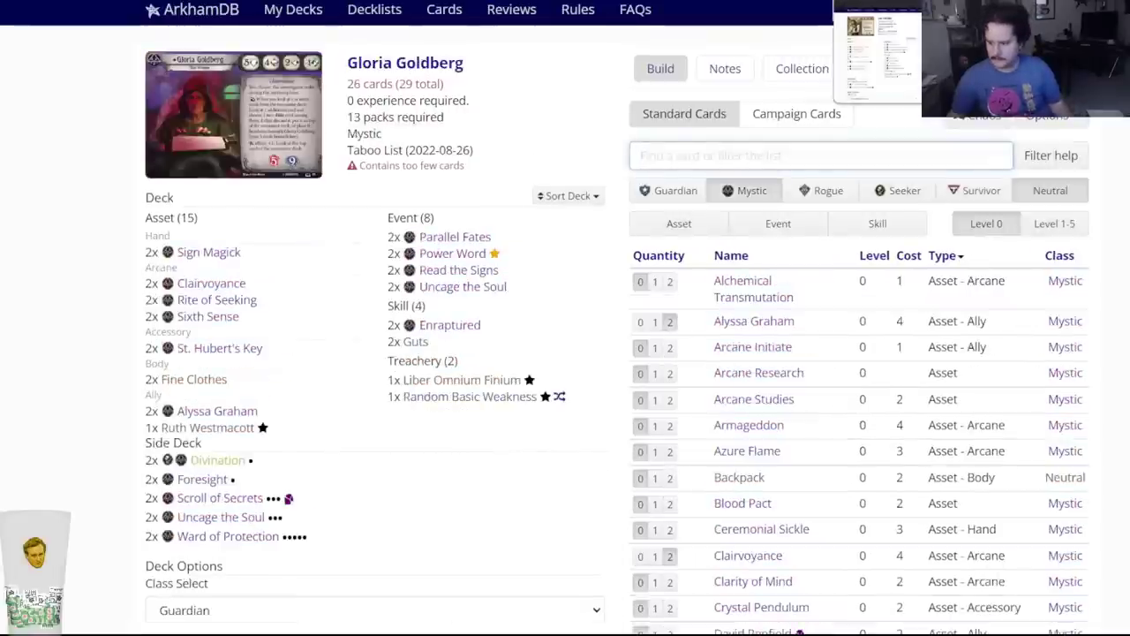
key("ctrl+shift+Tab")
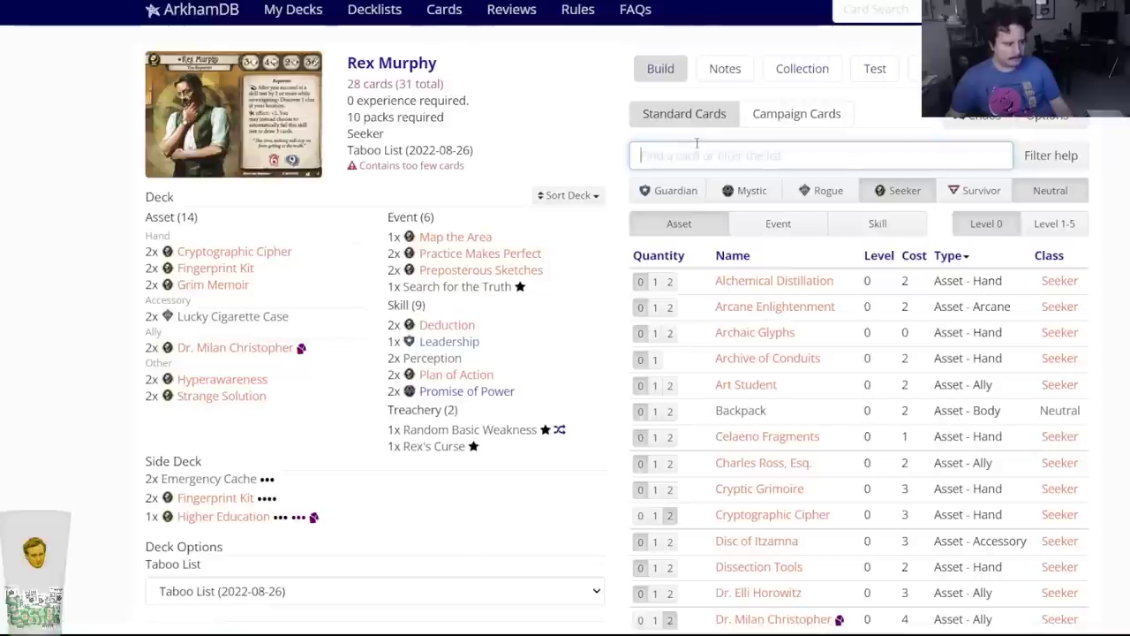
type("hyper")
left_click(658, 270)
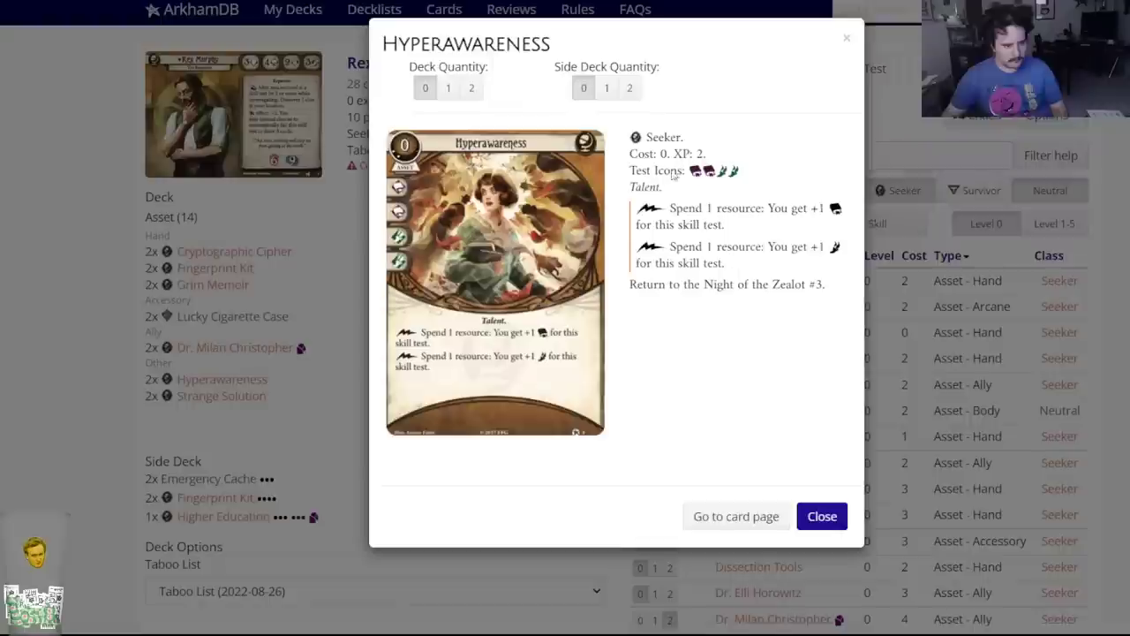
left_click(631, 89)
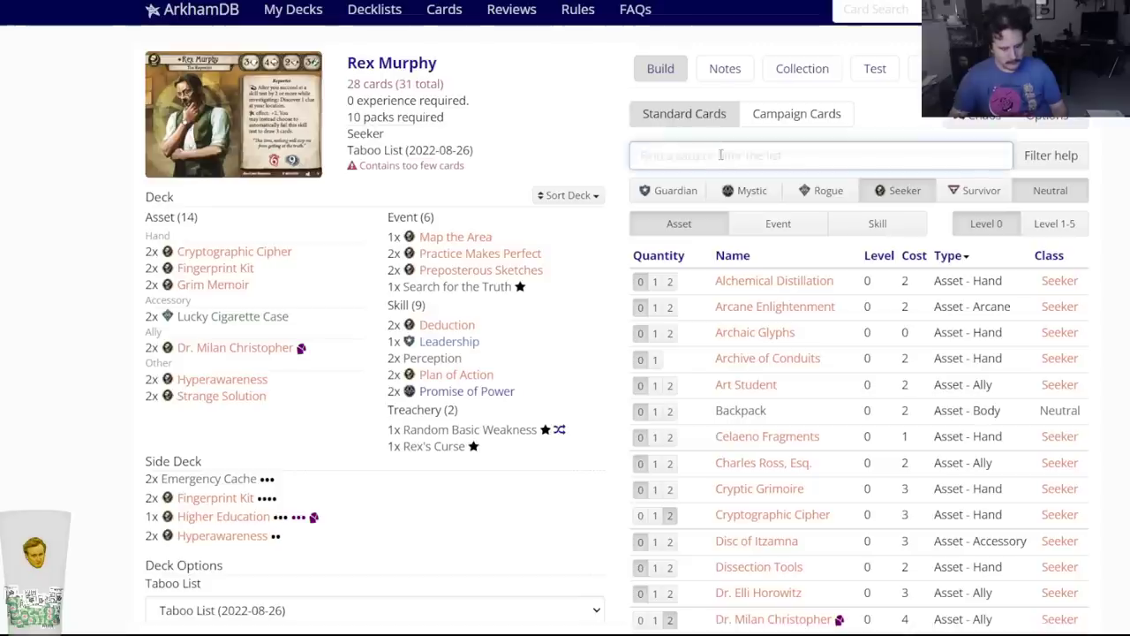
Add two copies of the level 4 Hyperawareness to Rex Murphy's side deck.
key("BackSpace")
type("r")
left_click(701, 229)
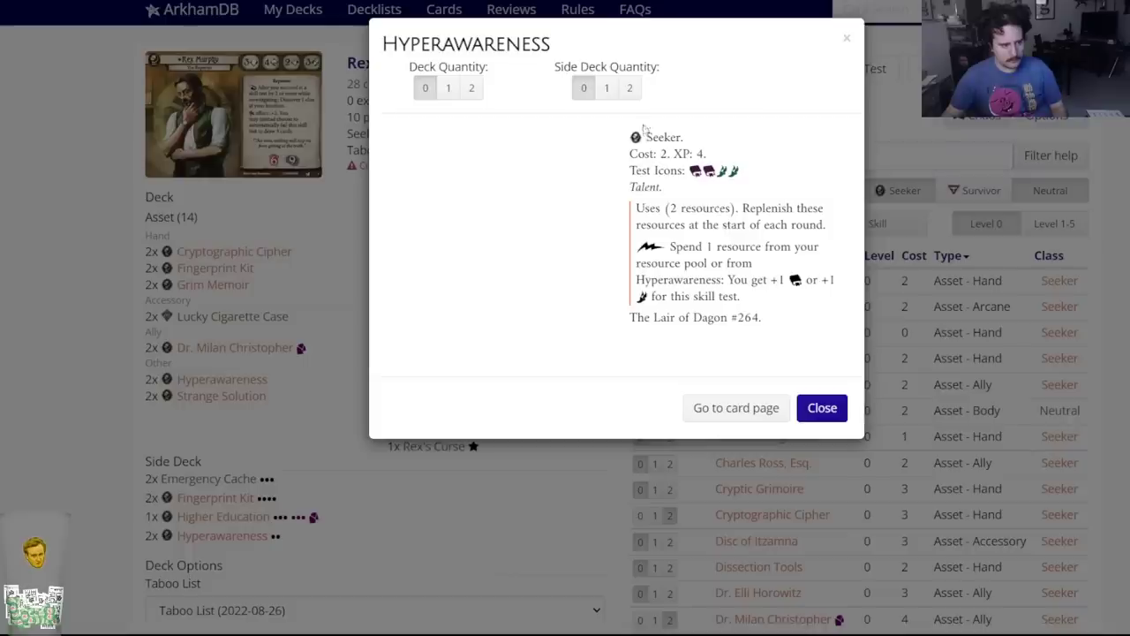
left_click(636, 91)
Add two copies of the level 2 Deduction to Rex Murphy's side deck.
left_click(691, 159)
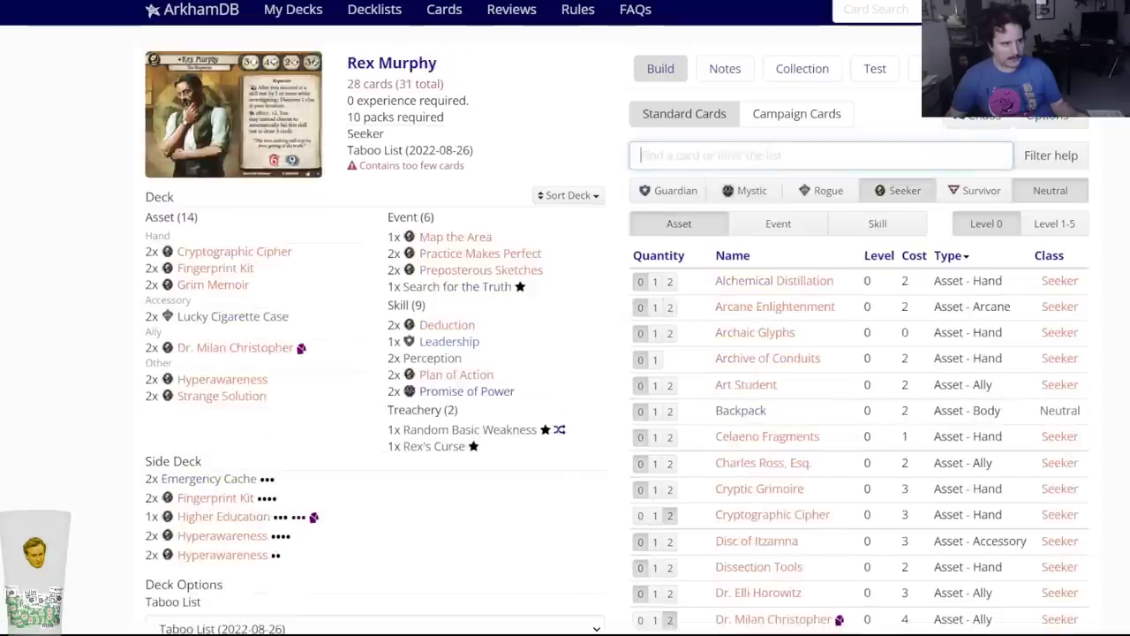
type("dsed")
key("BackSpace")
key("BackSpace")
key("BackSpace")
type("educ")
key("Down")
key("Return")
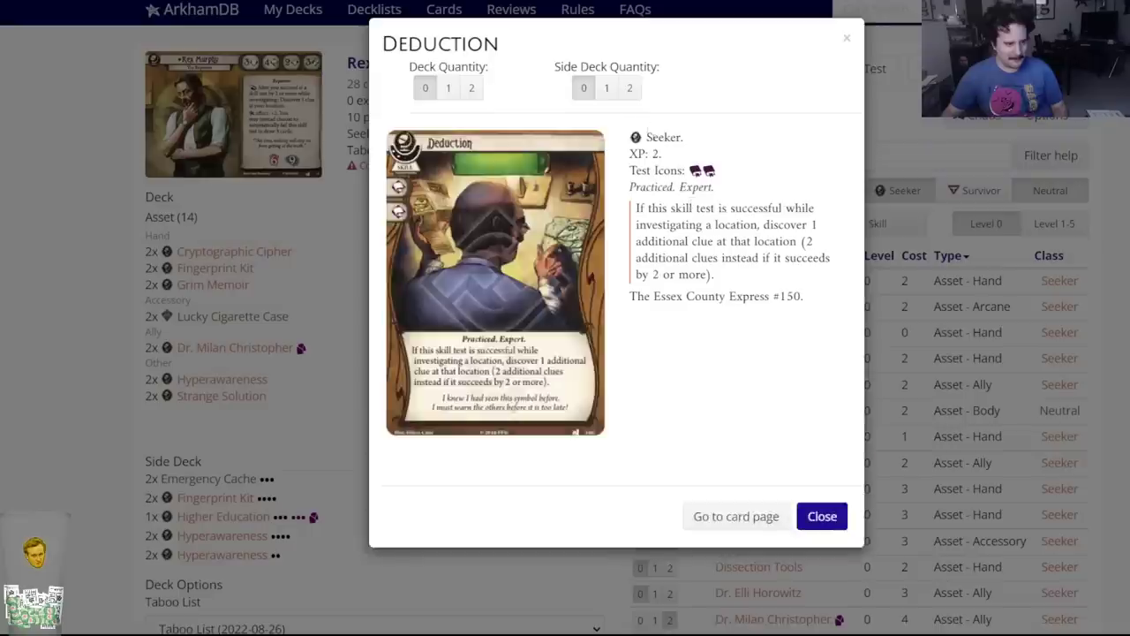
left_click(632, 92)
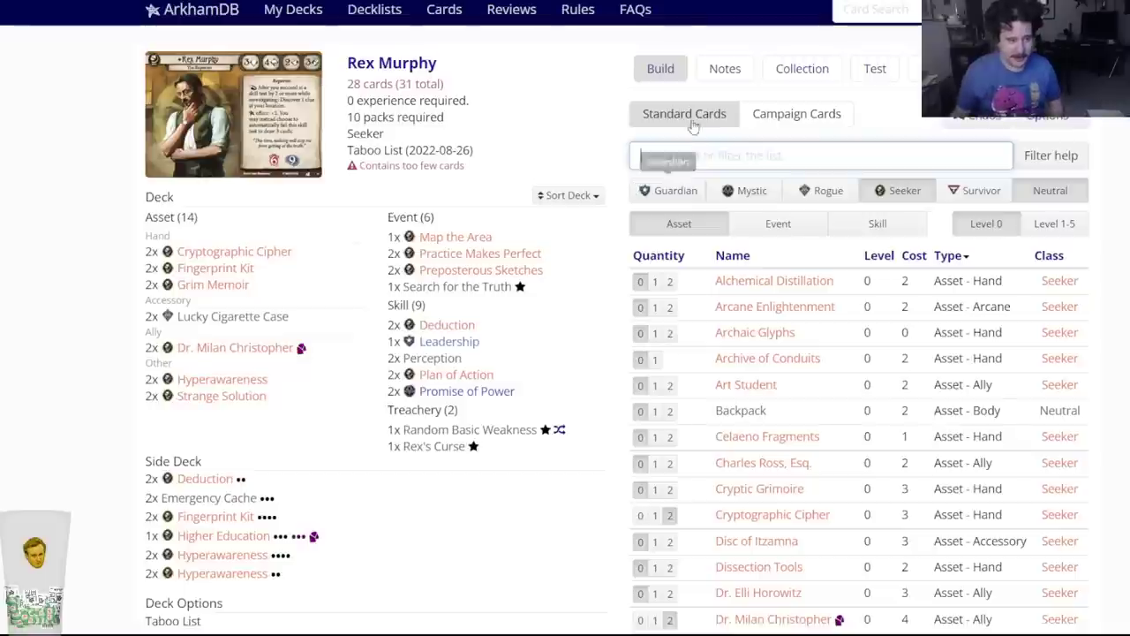
Add two copies of the level 0 No Stone Unturned to Rex Murphy's main deck.
type("no stone")
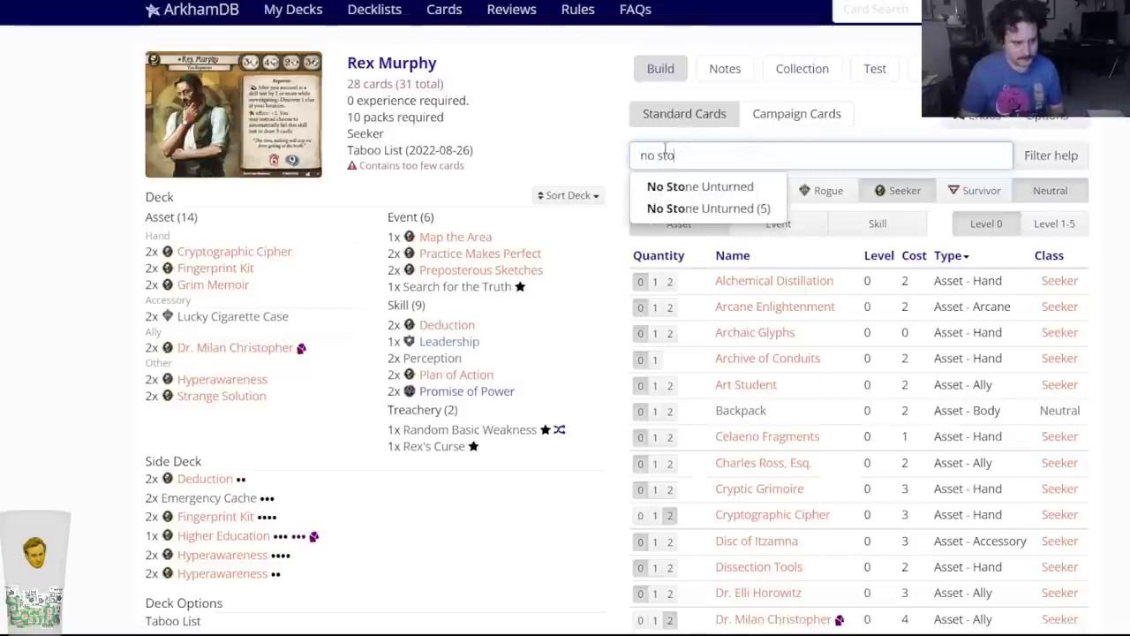
left_click(685, 184)
key("2")
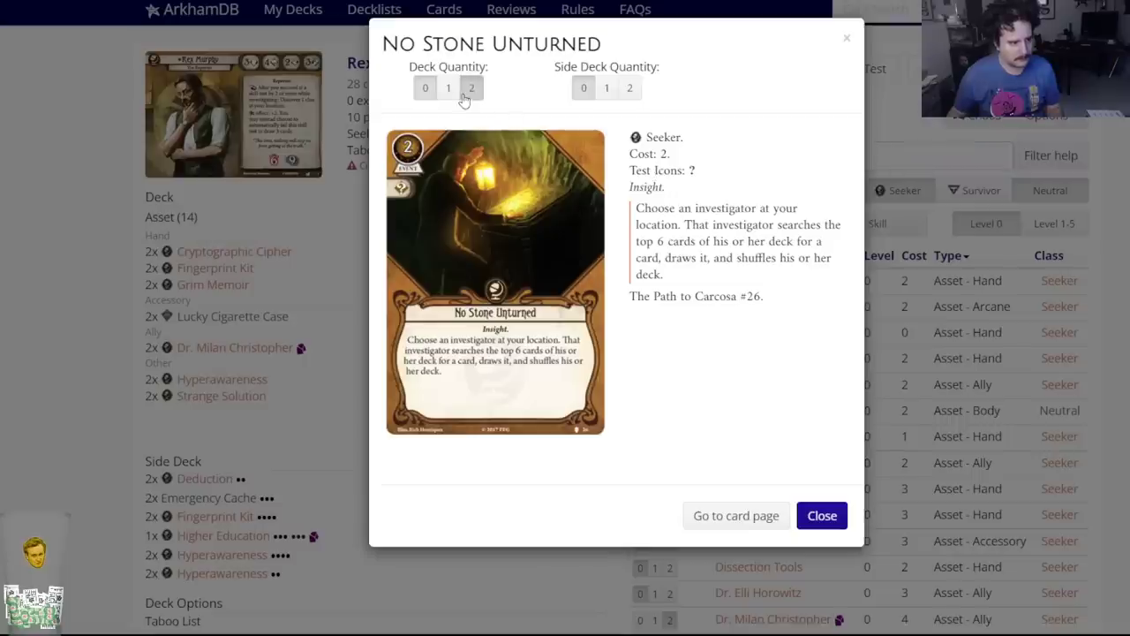
Add two copies of the level 5 No Stone Unturned to Rex Murphy's side deck and save the deck.
left_click(690, 159)
type("no stone")
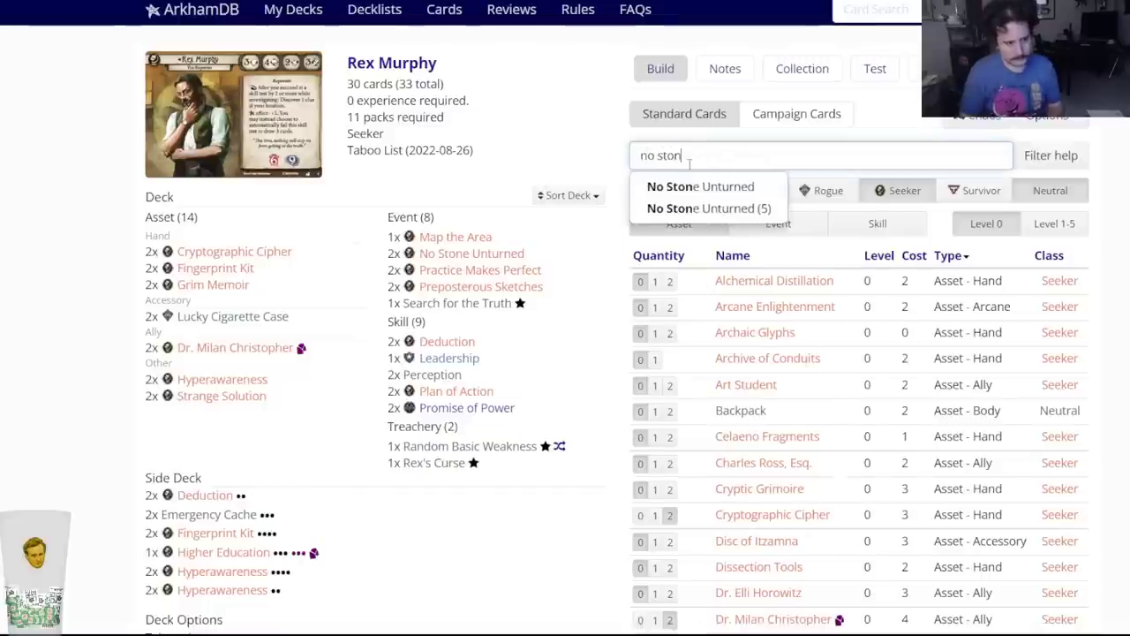
left_click(685, 208)
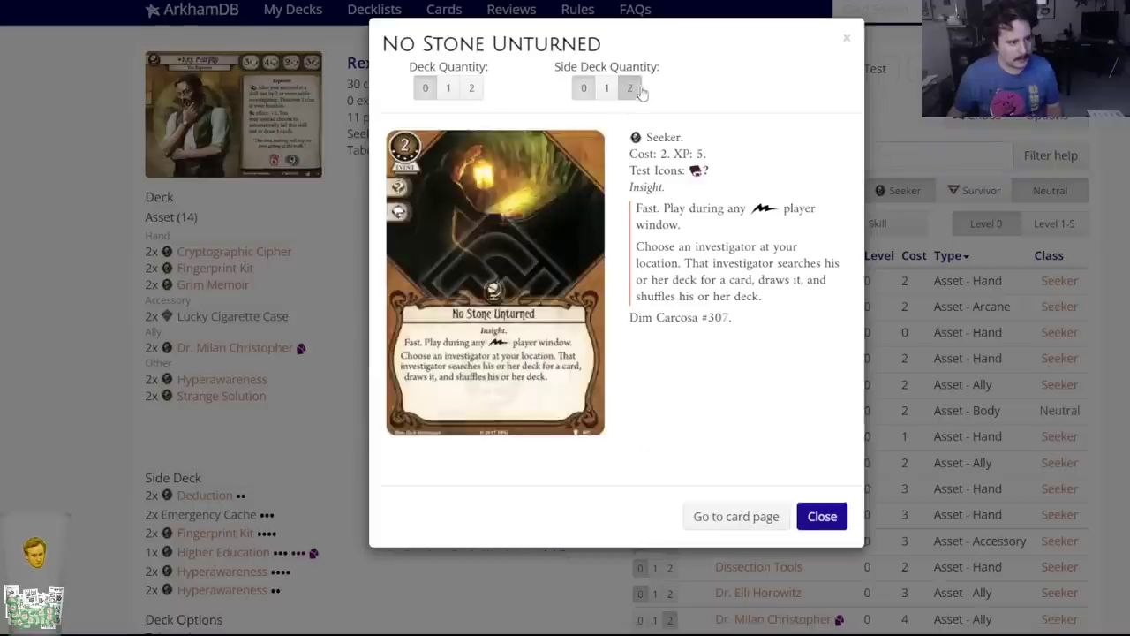
left_click(629, 87)
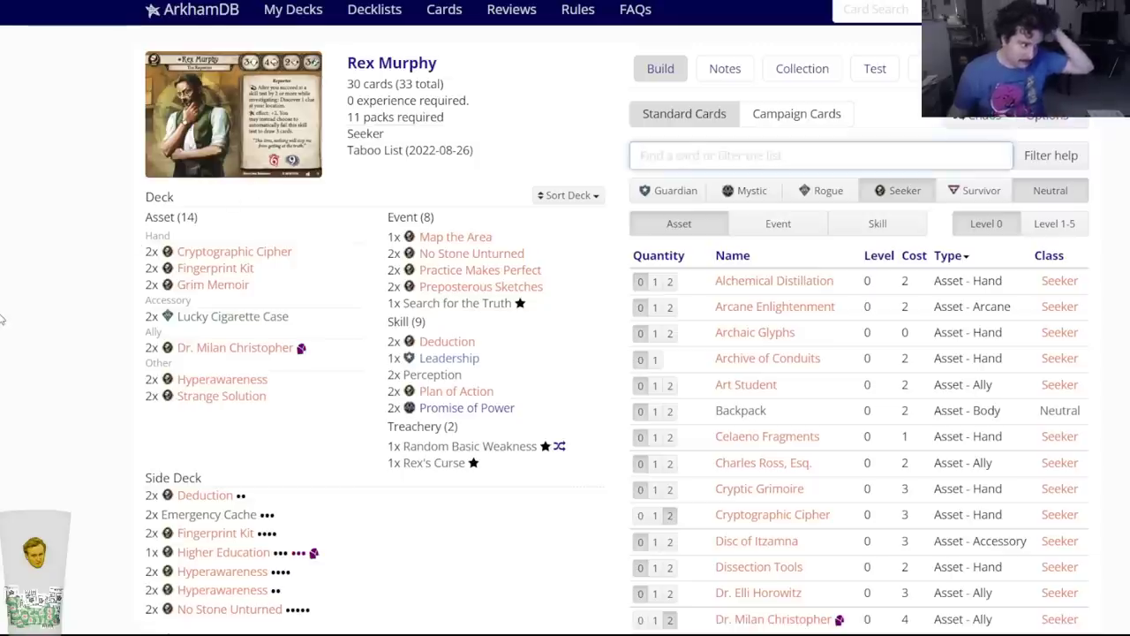
scroll(70, 341, "down", 5)
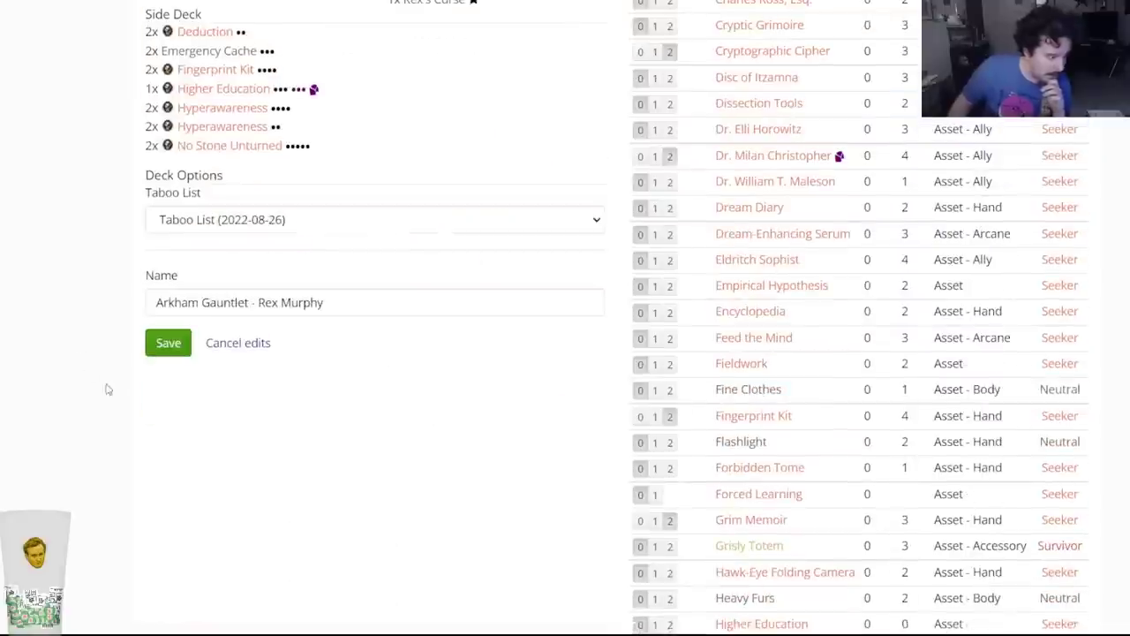
left_click(161, 355)
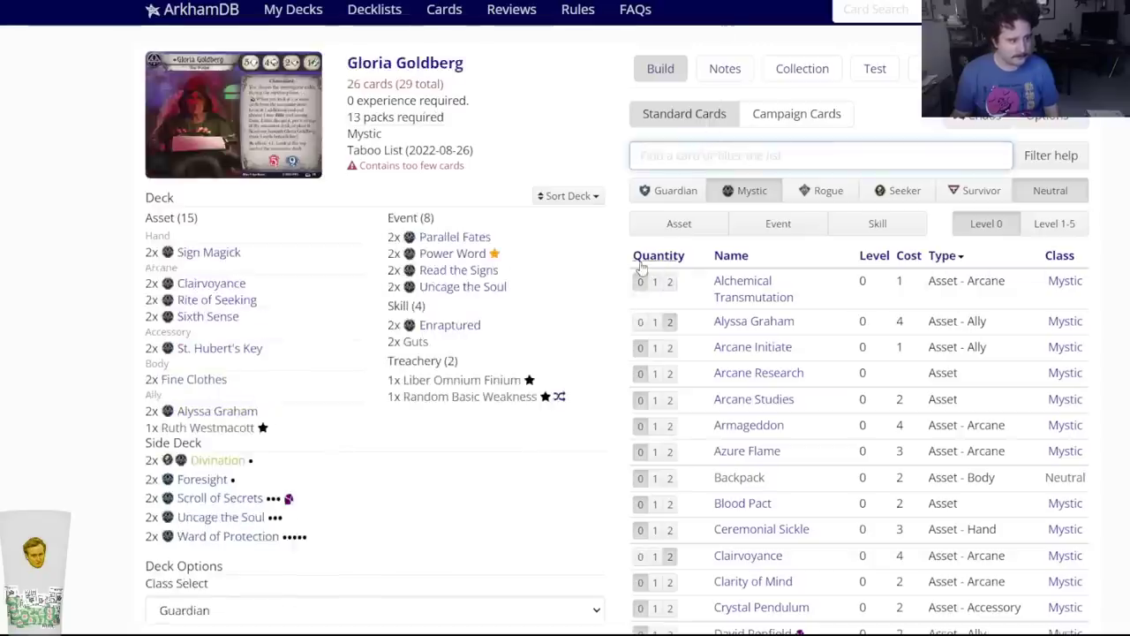
Try Rogue as Gloria Goldberg's class selection and set it back to Guardian.
scroll(330, 328, "down", 3)
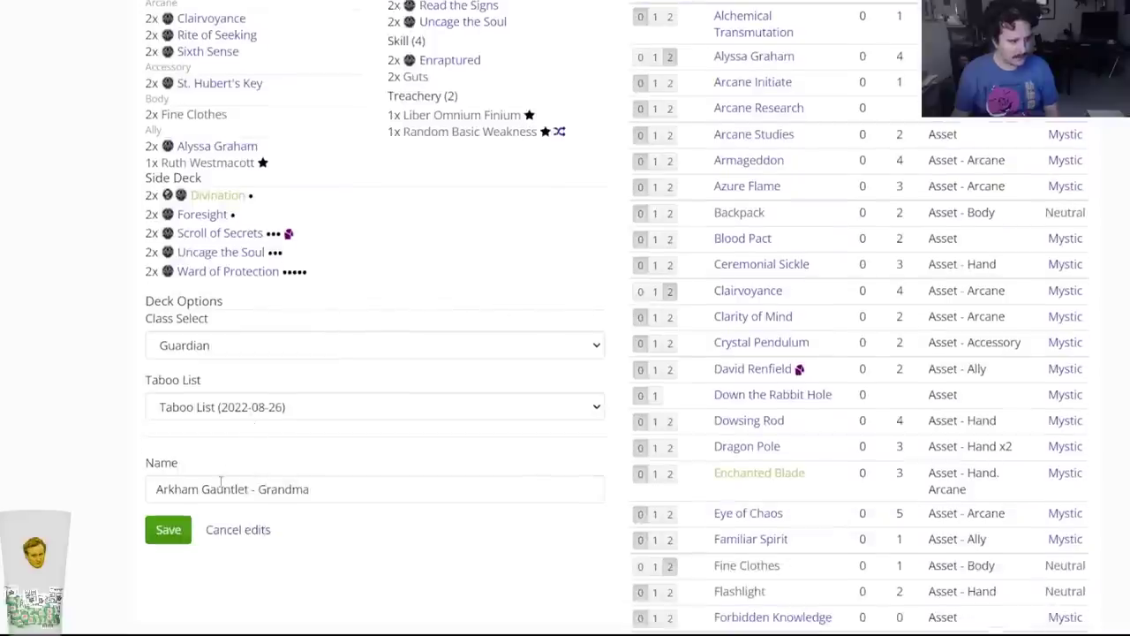
left_click(236, 355)
left_click(221, 401)
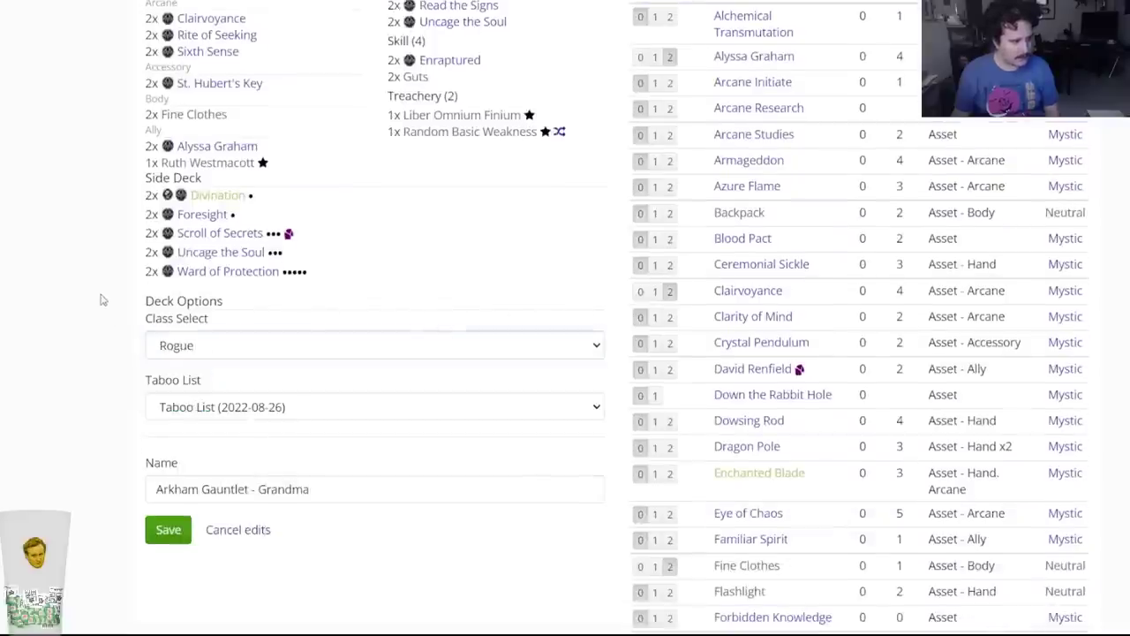
scroll(300, 250, "up", 3)
scroll(291, 309, "down", 3)
left_click(265, 346)
left_click(287, 336)
scroll(287, 331, "up", 3)
Add two copies of First Watch to Gloria Goldberg's main deck.
left_click(799, 156)
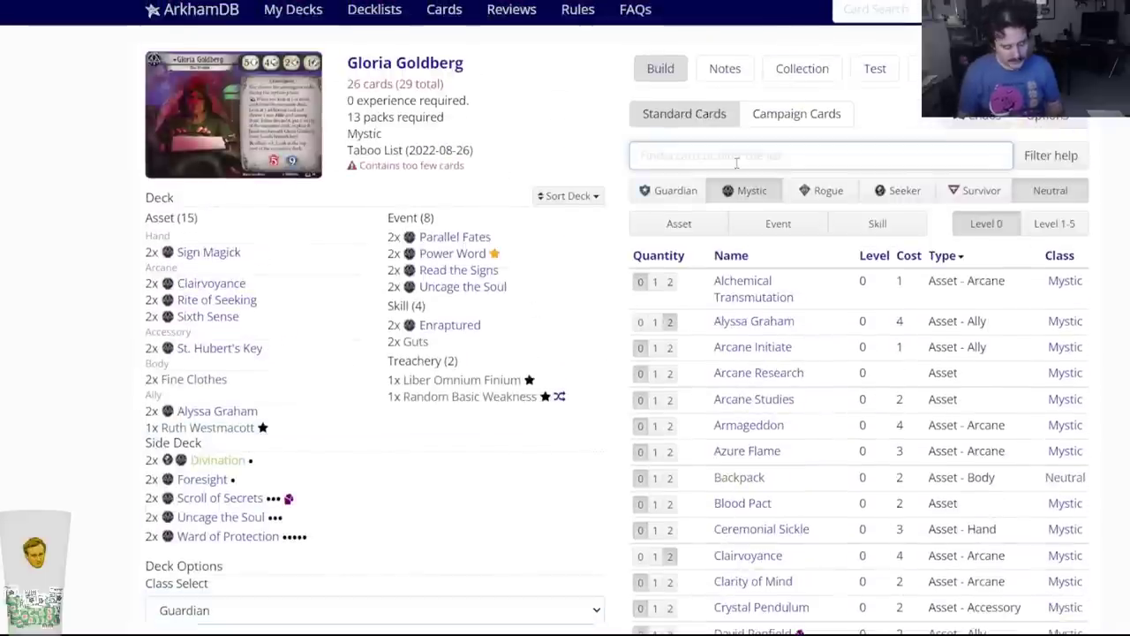
type("first wa")
key("Down")
key("Return")
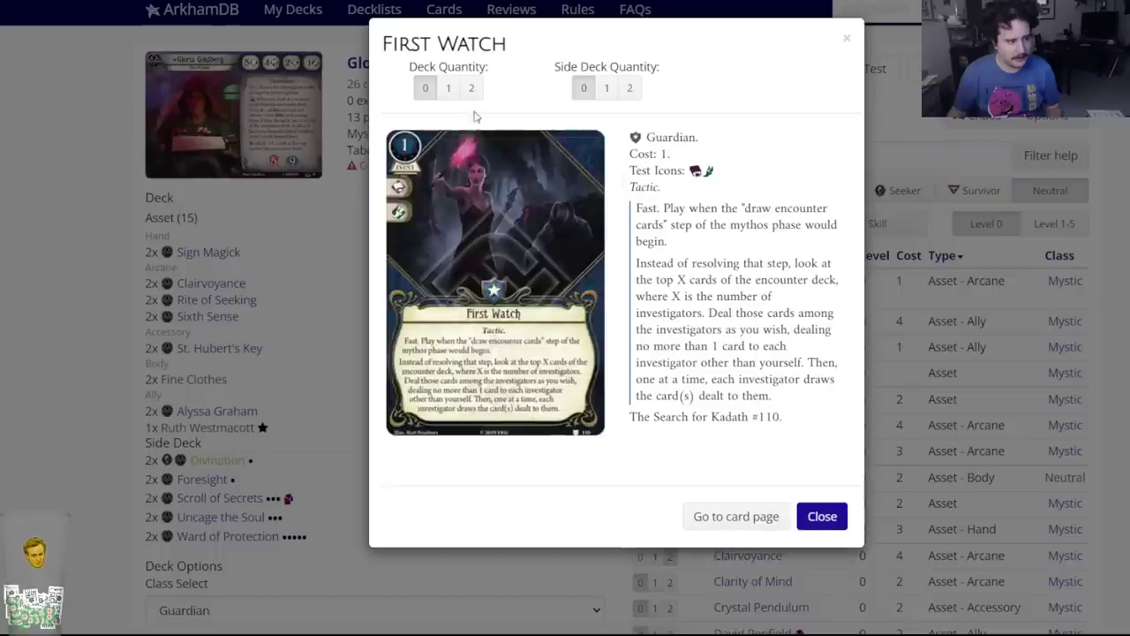
left_click(474, 104)
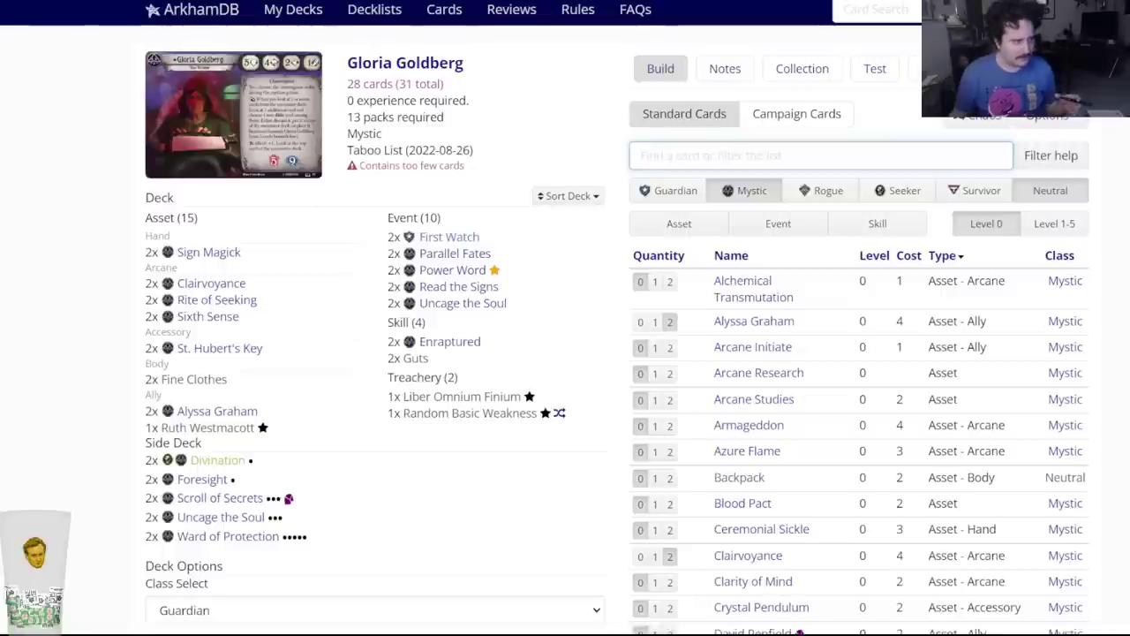
Open the private decks list separately and look through the Arkham Gauntlet decks.
key("alt+Tab")
key("alt+Tab")
right_click(287, 10)
left_click(326, 35)
scroll(345, 320, "down", 8)
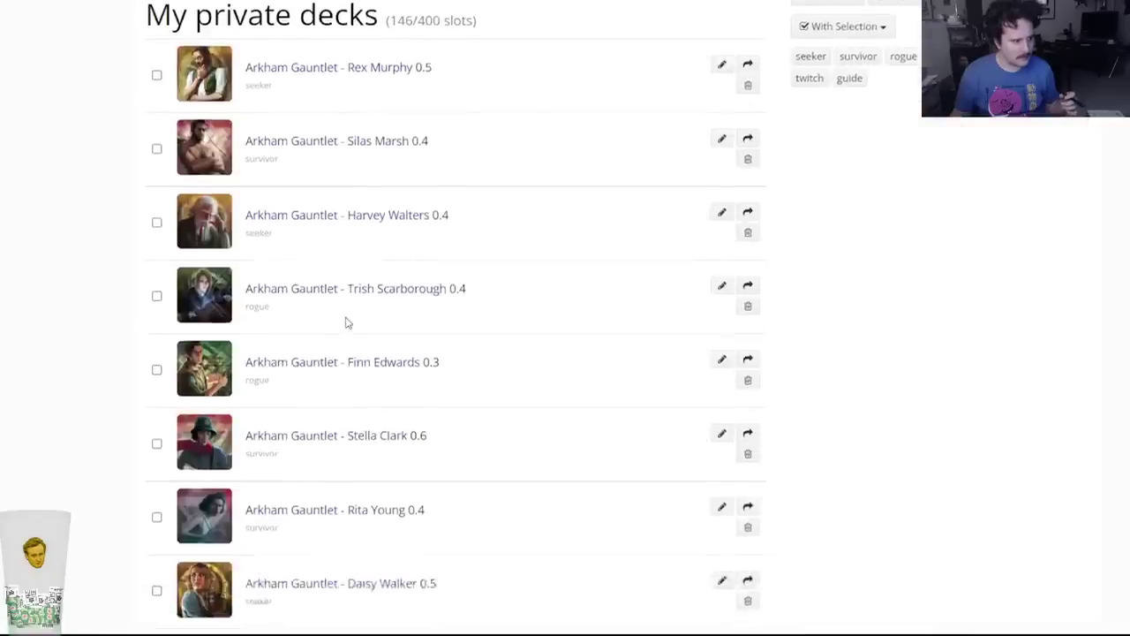
left_click(324, 225)
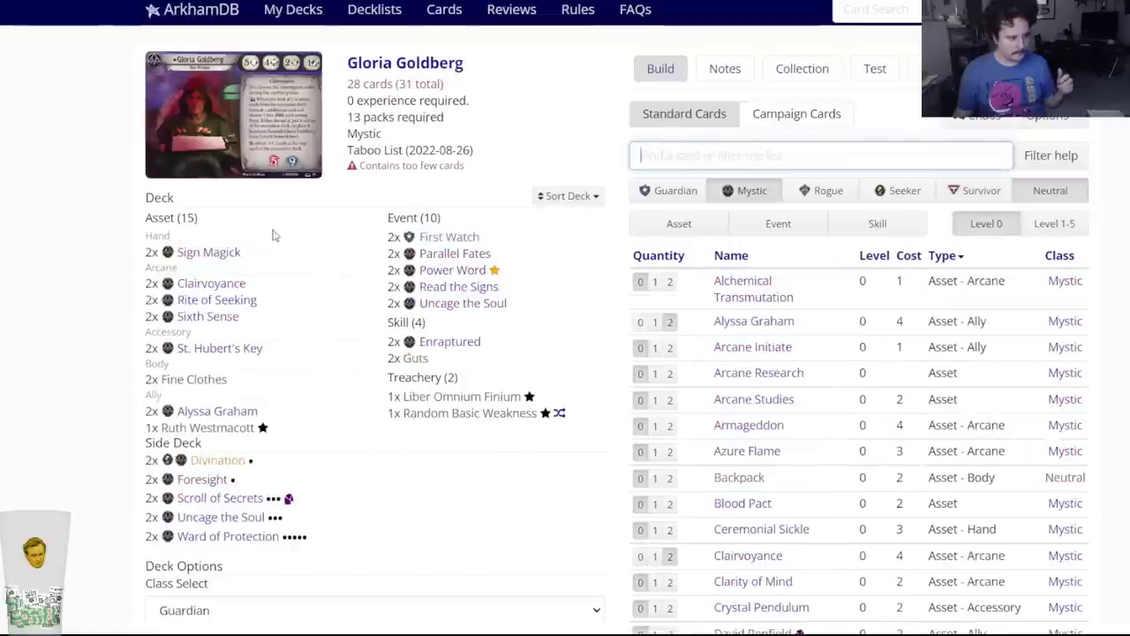
Filter Gloria Goldberg's card pool to level 0 Guardian events and examine the details of the available cards.
left_click(658, 190)
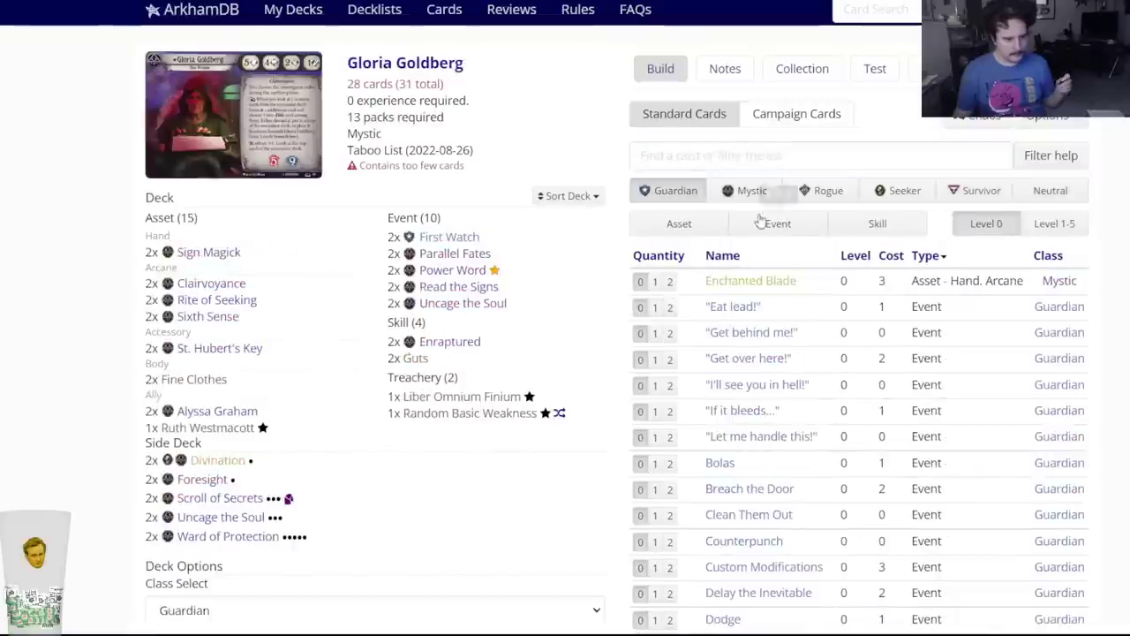
left_click(778, 223)
mouse_move(749, 316)
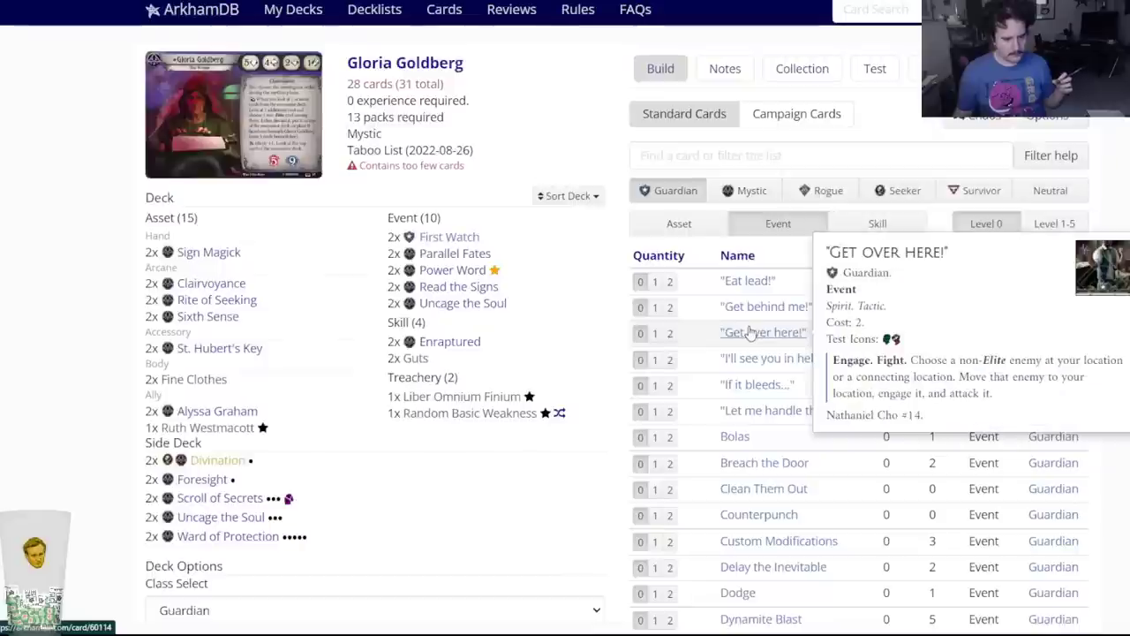
mouse_move(757, 364)
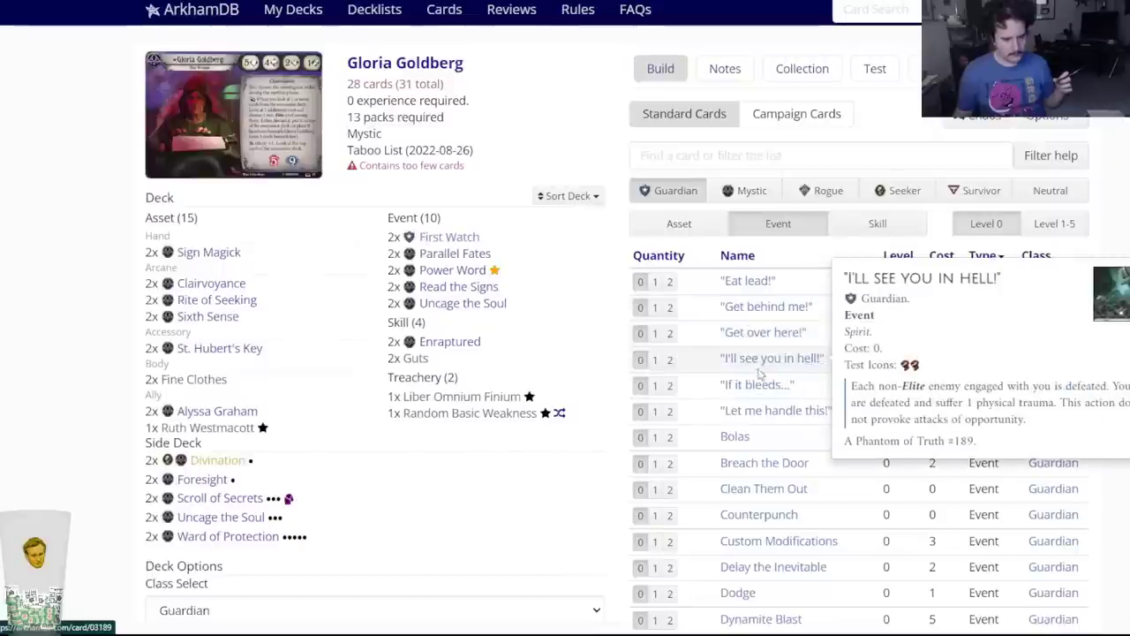
mouse_move(759, 389)
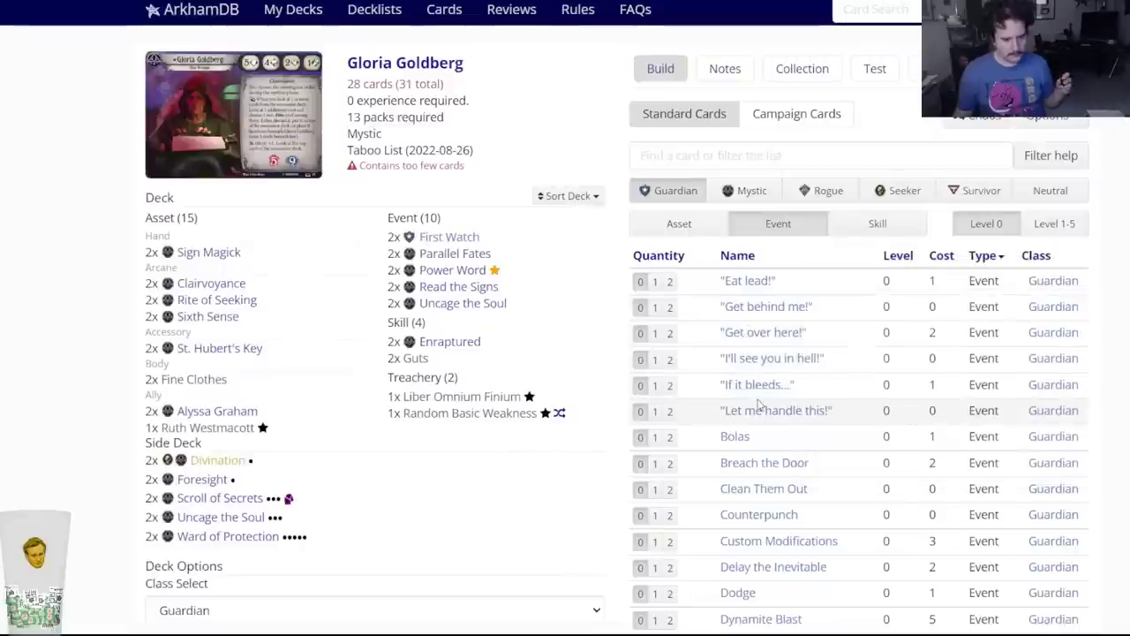
scroll(757, 410, "down", 2)
mouse_move(749, 410)
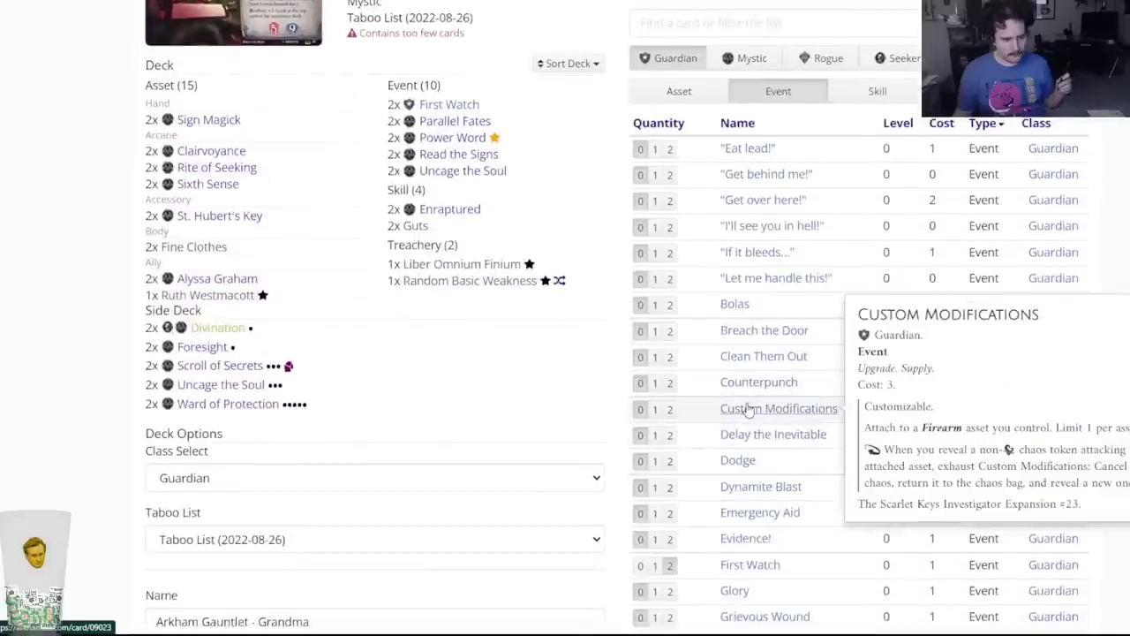
mouse_move(741, 435)
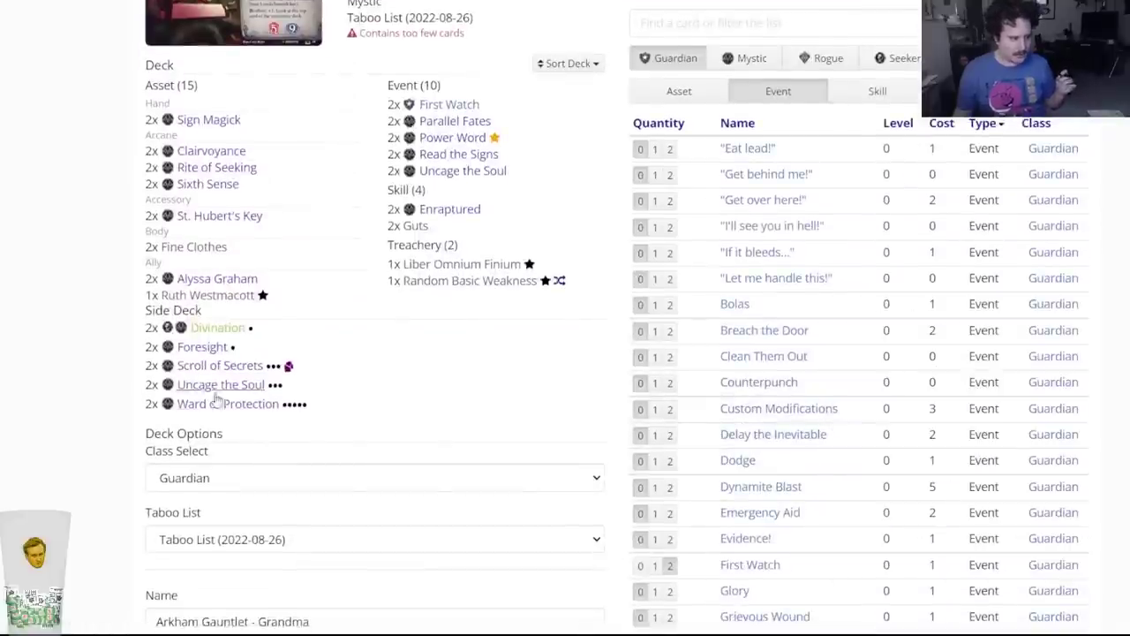
Set Gloria Goldberg's class selection to Rogue and remove First Watch from the deck.
left_click(217, 475)
left_click(202, 532)
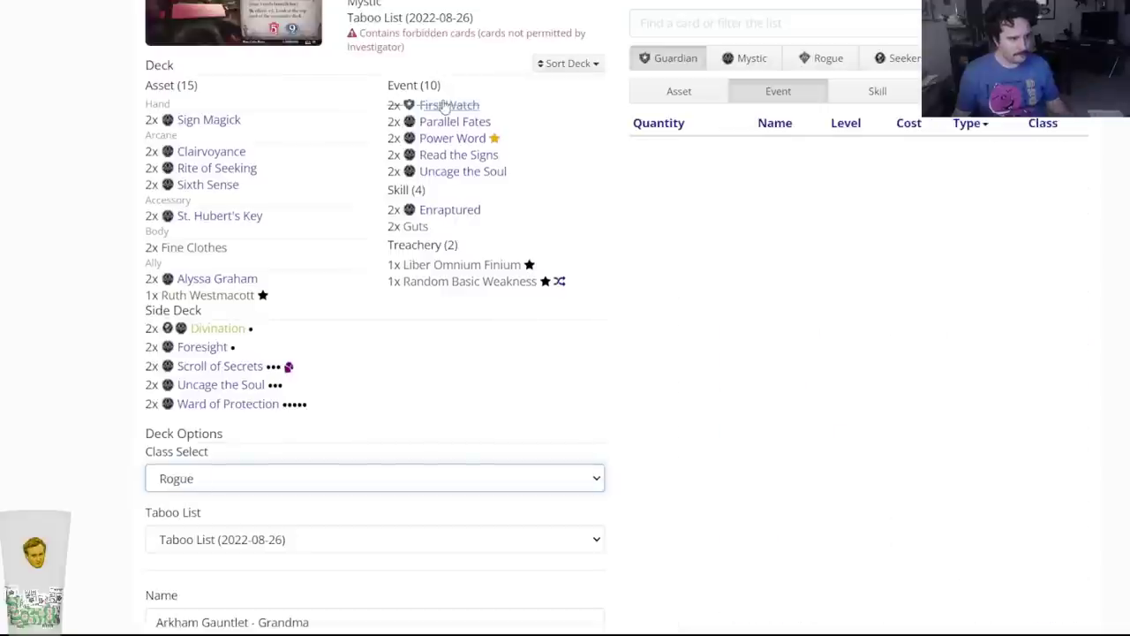
left_click(448, 105)
key("Escape")
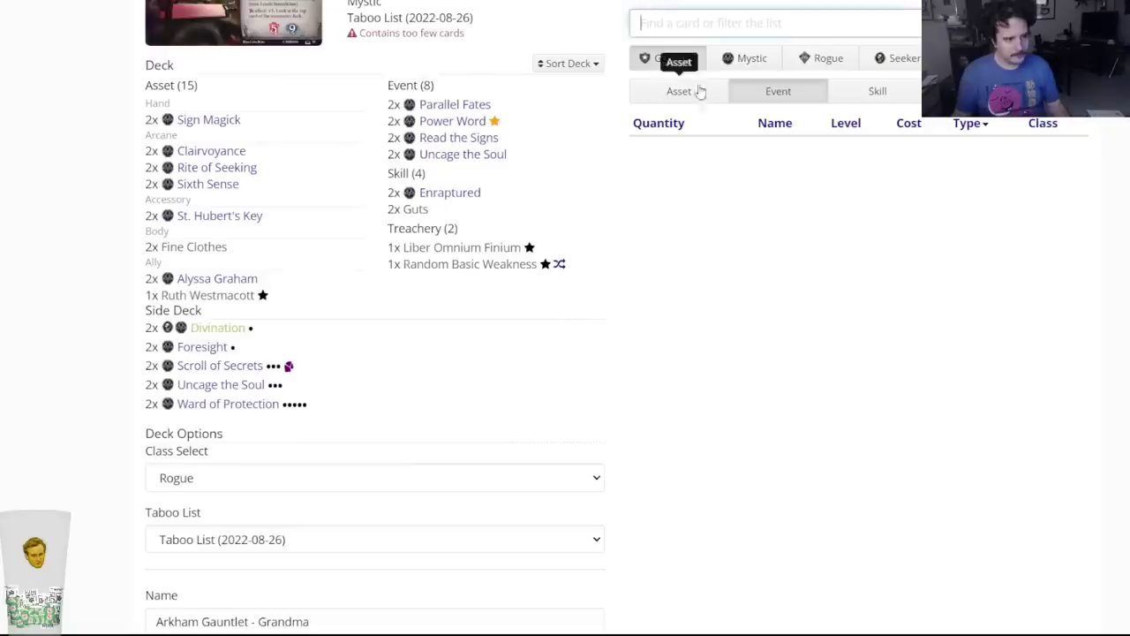
Filter Gloria Goldberg's card pool to level 0 Rogue events and add two copies of Think on Your Feet to the main deck.
left_click(819, 62)
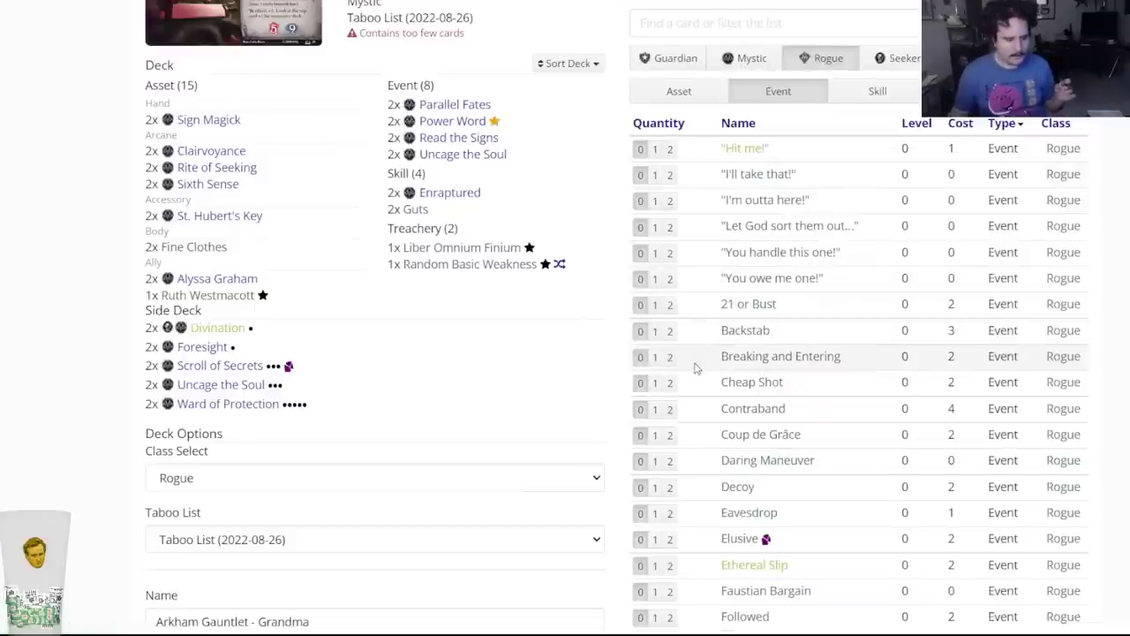
scroll(696, 368, "down", 9)
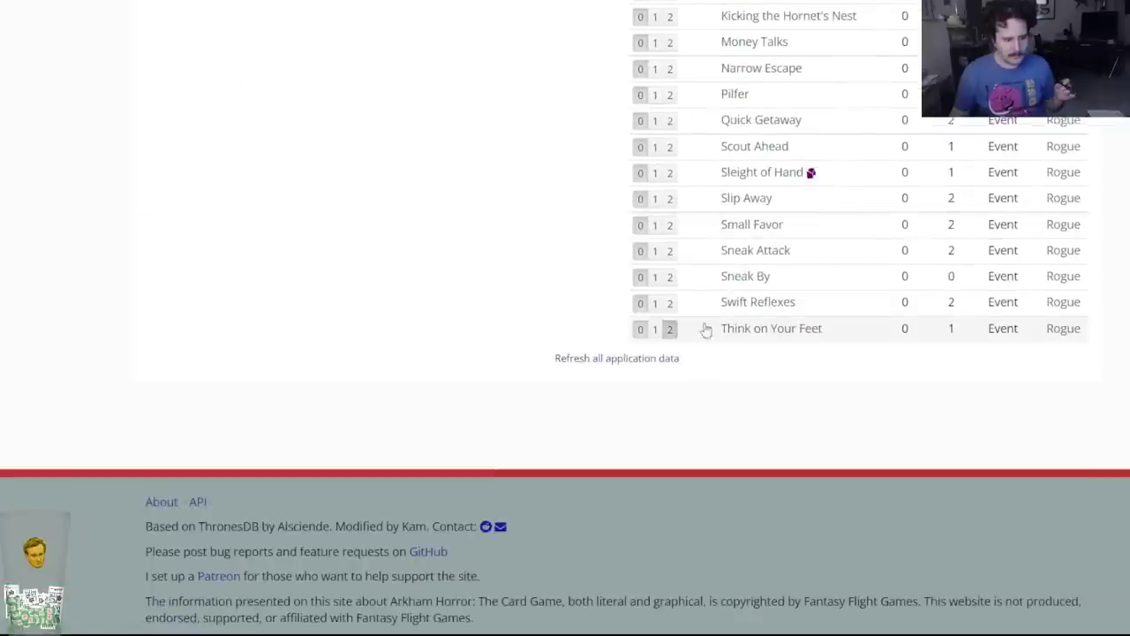
left_click(734, 330)
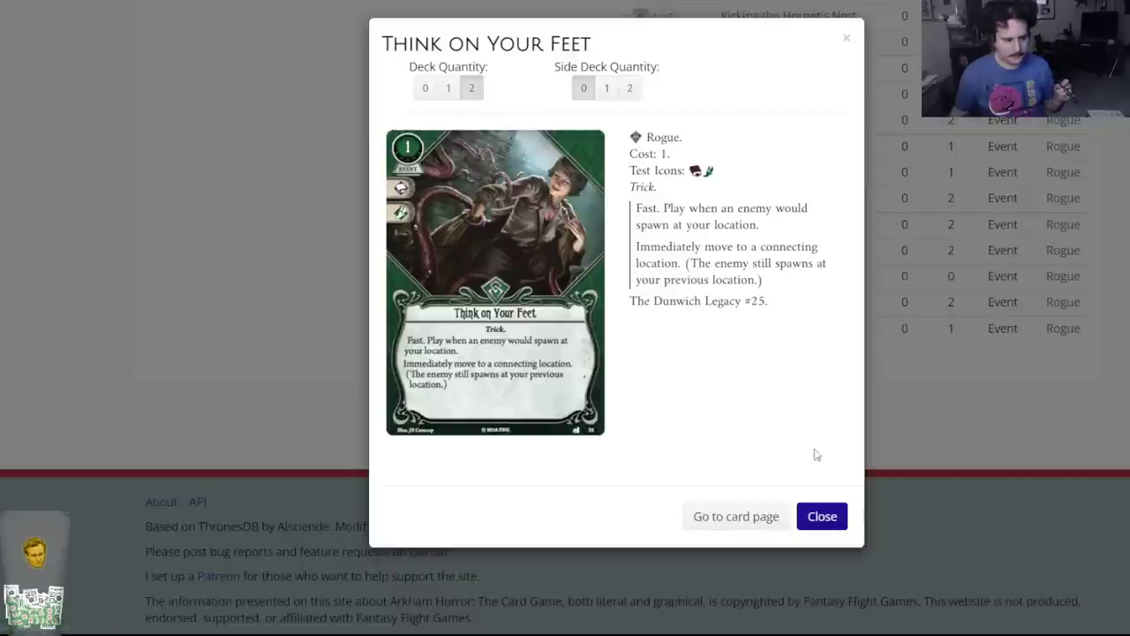
left_click(821, 515)
Add two copies of the level 1 Rogue event Under Surveillance to Gloria Goldberg's side deck and return the card list to level 0.
scroll(477, 287, "up", 9)
scroll(474, 283, "up", 1)
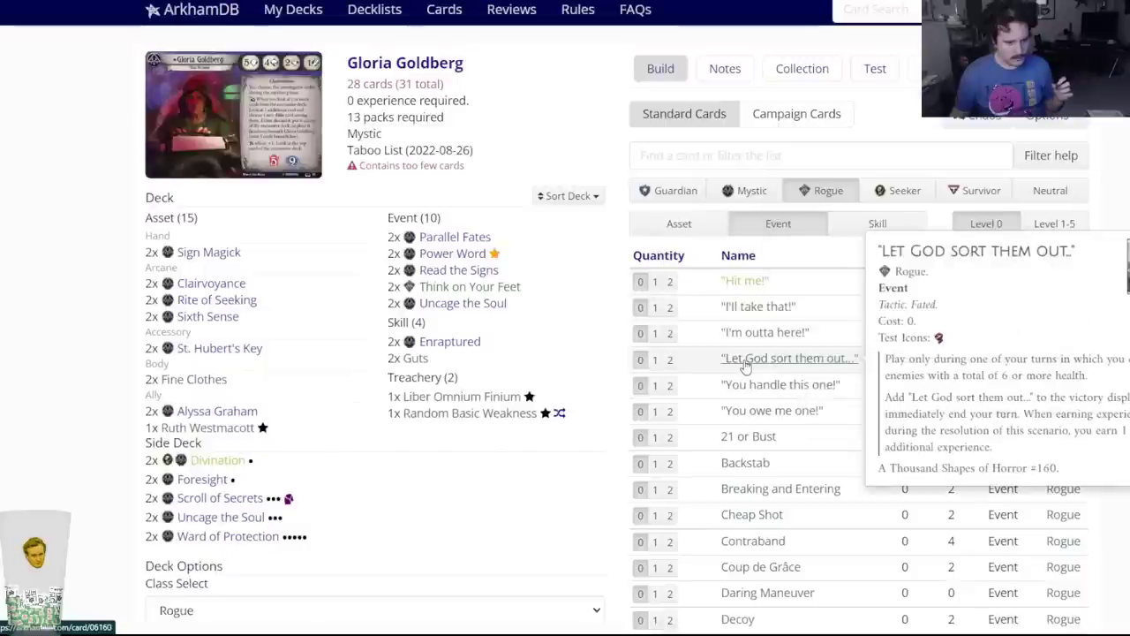
scroll(795, 367, "down", 3)
scroll(839, 230, "up", 2)
left_click(877, 157)
mouse_move(753, 243)
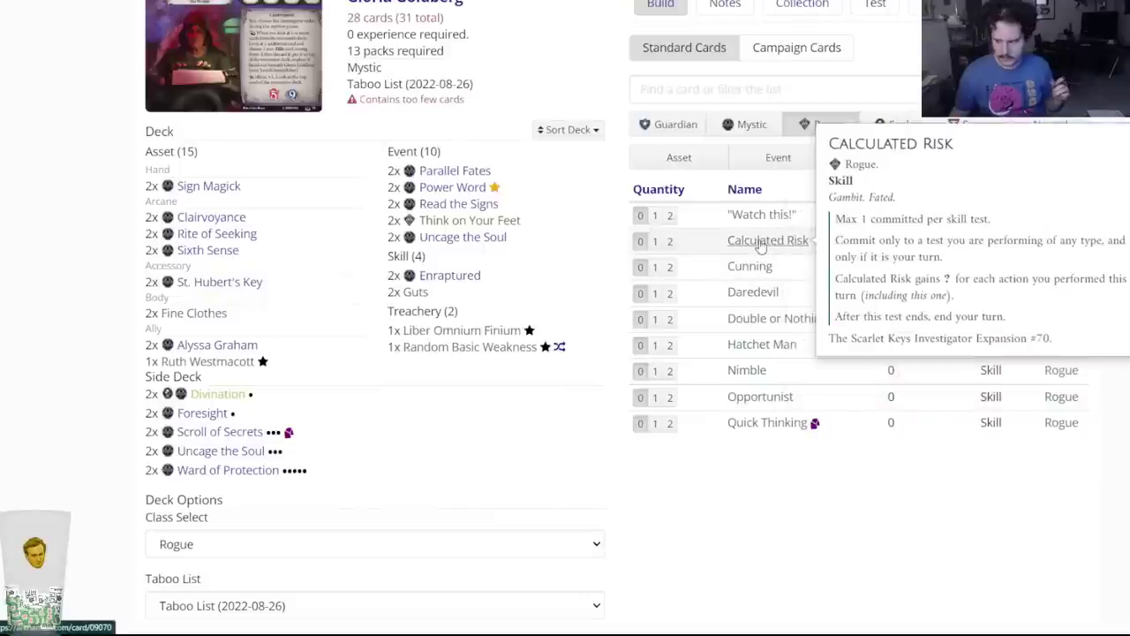
left_click(822, 163)
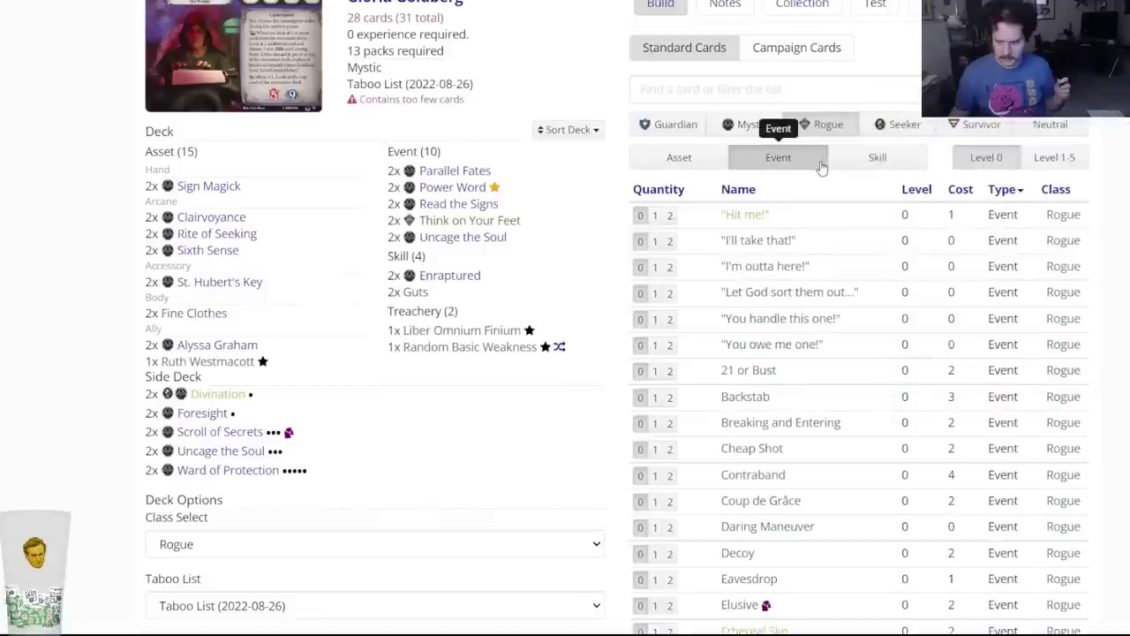
left_click(1053, 159)
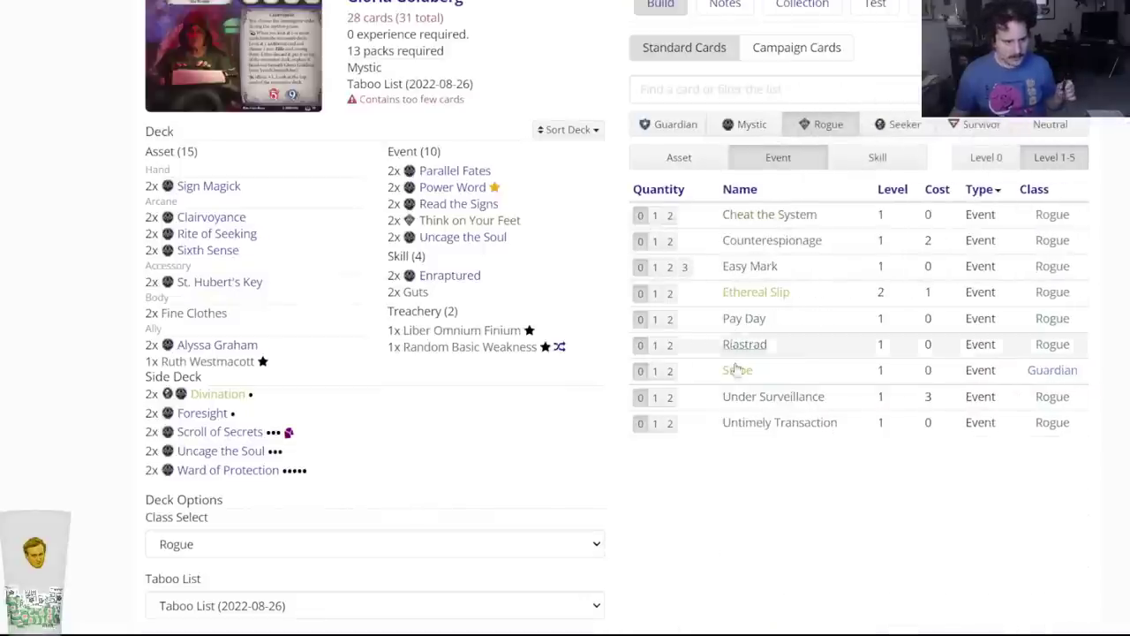
left_click(746, 397)
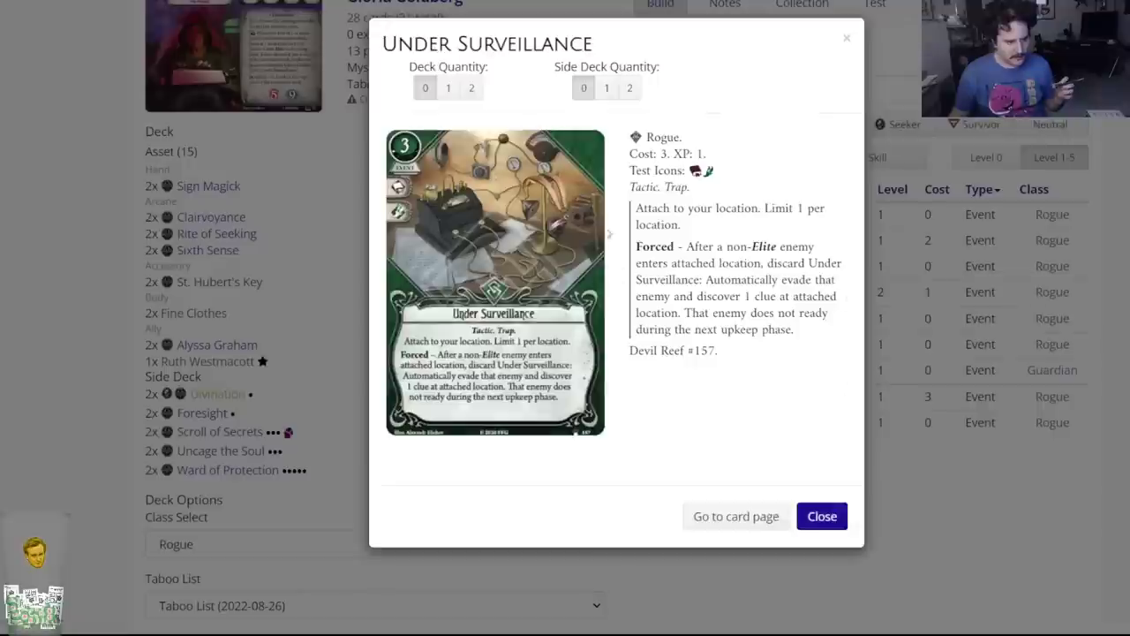
left_click(630, 88)
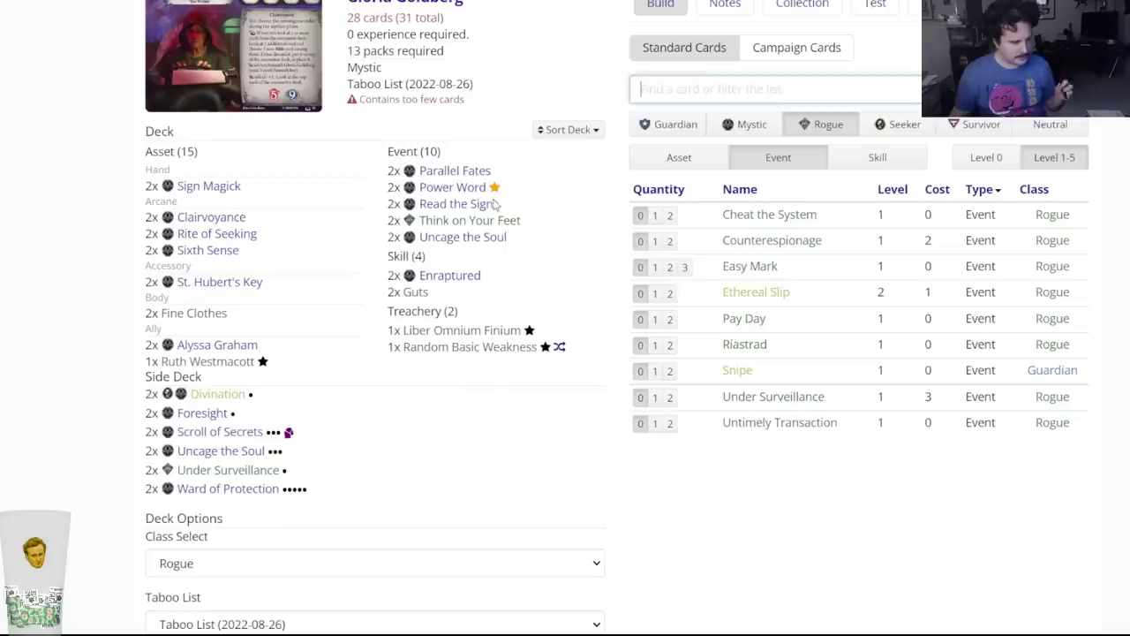
left_click(976, 168)
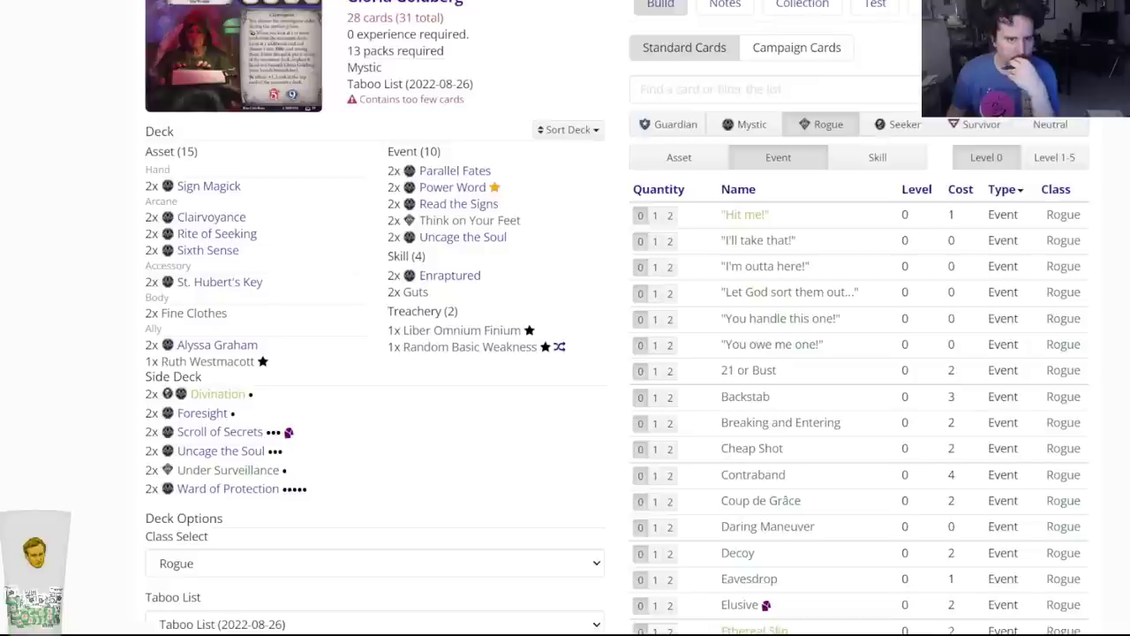
Open the private decks list separately and open the Arkham Gauntlet - Tony Morgan deck for editing.
scroll(208, 39, "up", 1)
right_click(293, 11)
left_click(336, 30)
left_click(293, 9)
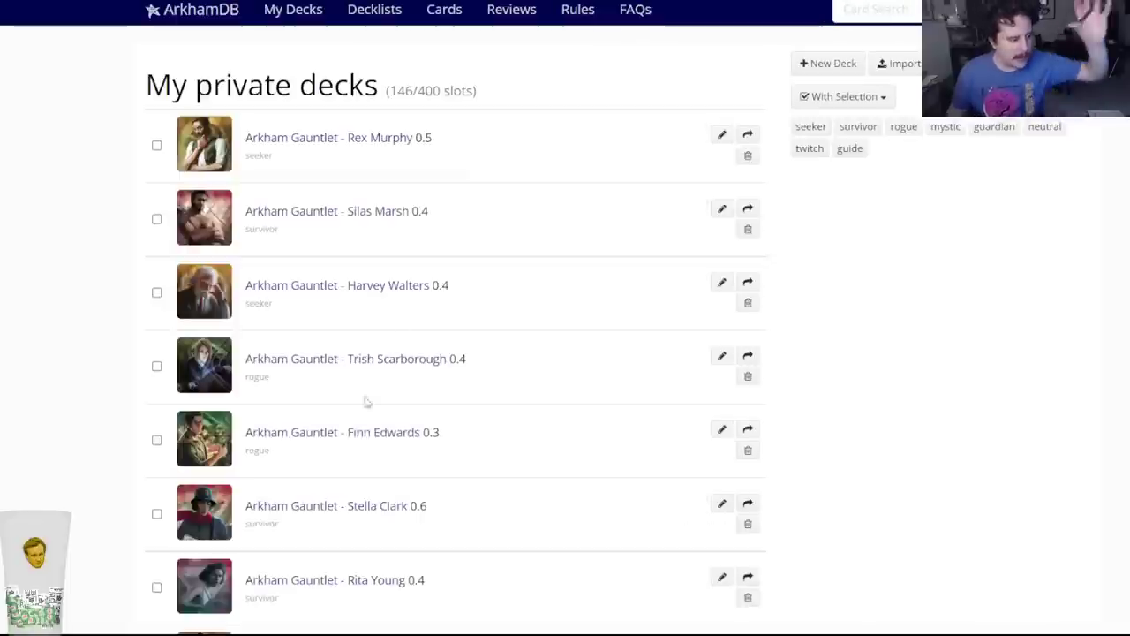
scroll(328, 469, "down", 4)
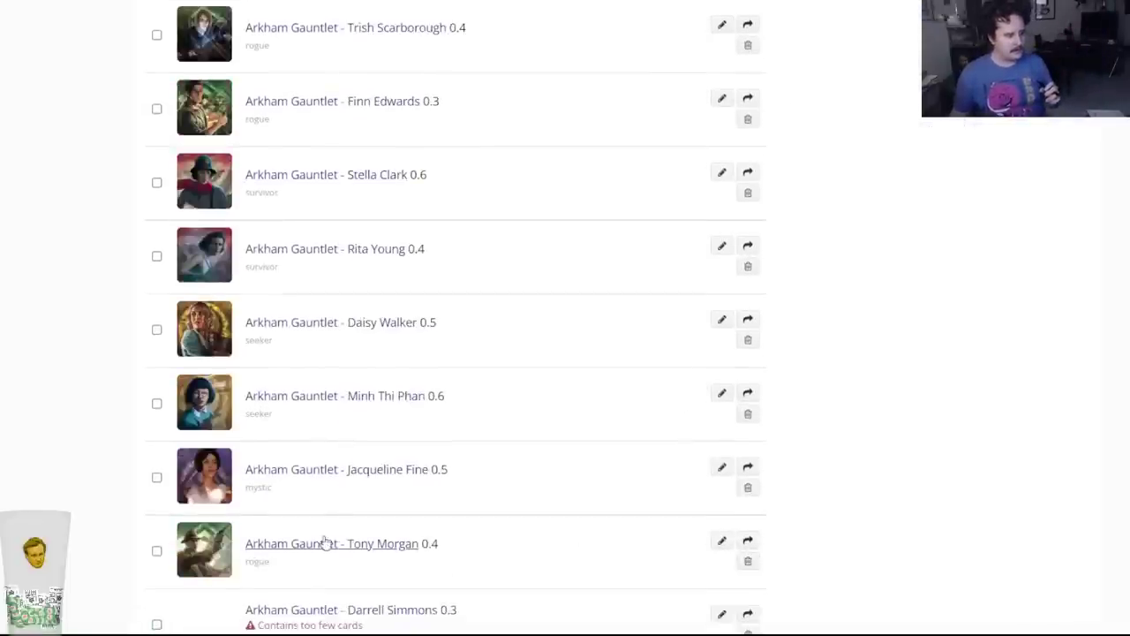
left_click(320, 546)
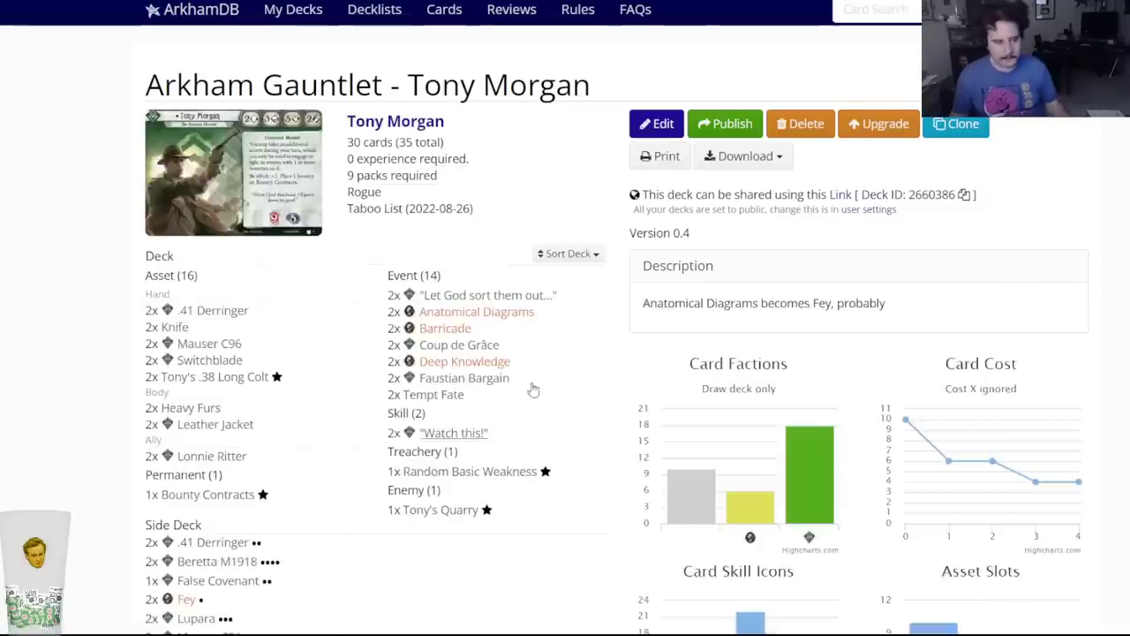
left_click(645, 133)
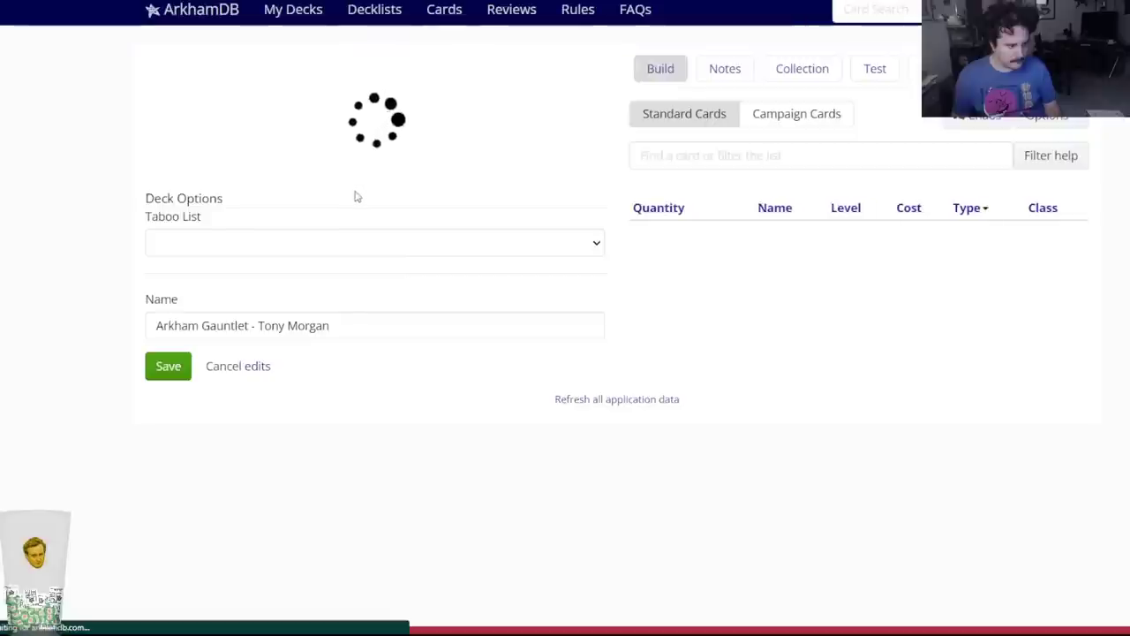
left_click(696, 156)
type("rias")
key("BackSpace")
key("BackSpace")
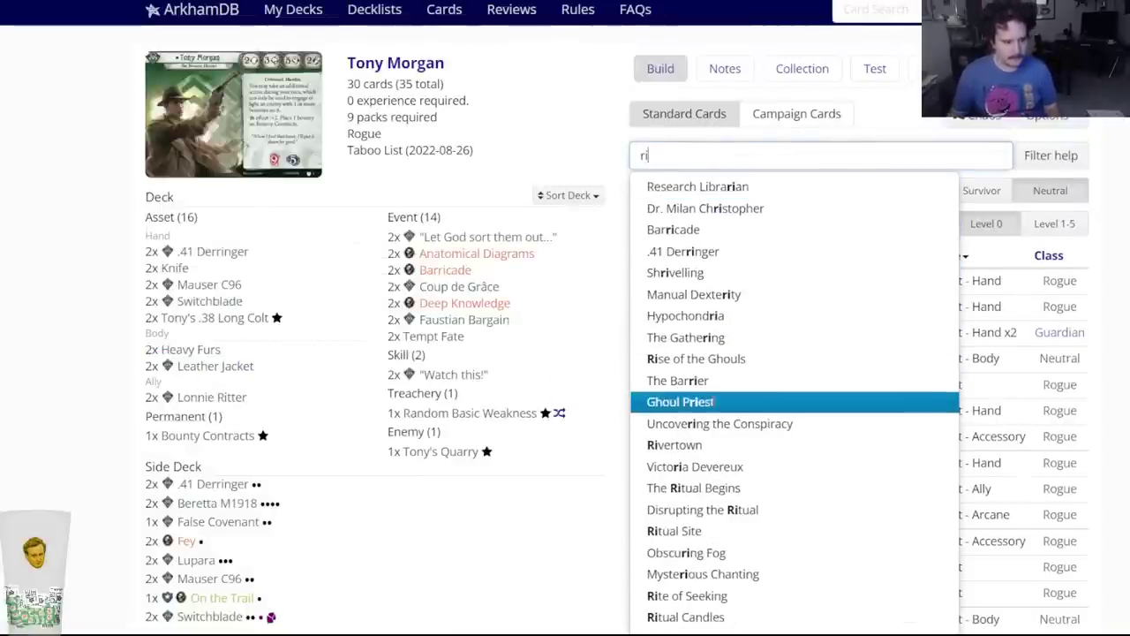
scroll(545, 356, "down", 4)
left_click(577, 271)
Add two copies of the level 1 Rogue event Ríastrad to Tony Morgan's side deck and save the deck.
scroll(577, 271, "up", 3)
left_click(877, 157)
left_click(778, 157)
left_click(1048, 158)
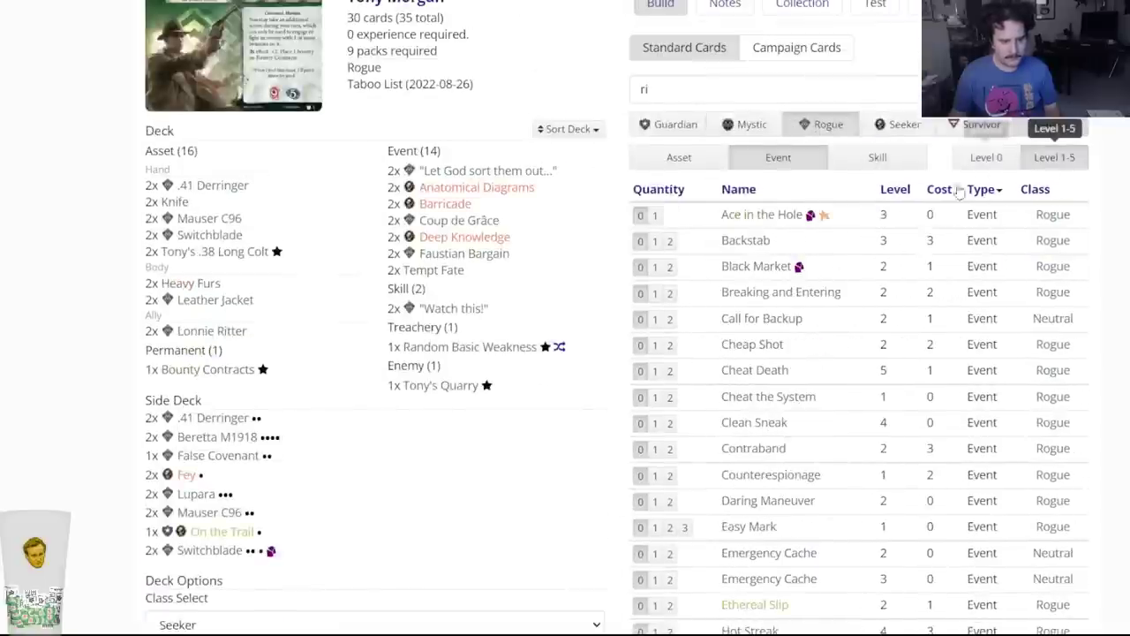
scroll(716, 450, "down", 5)
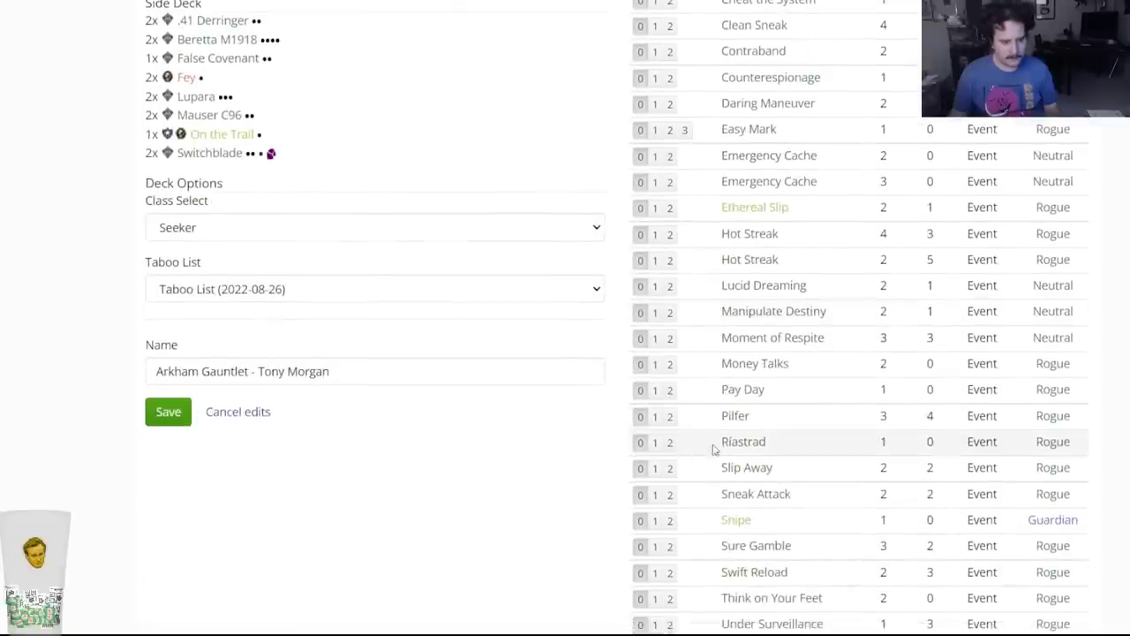
left_click(737, 441)
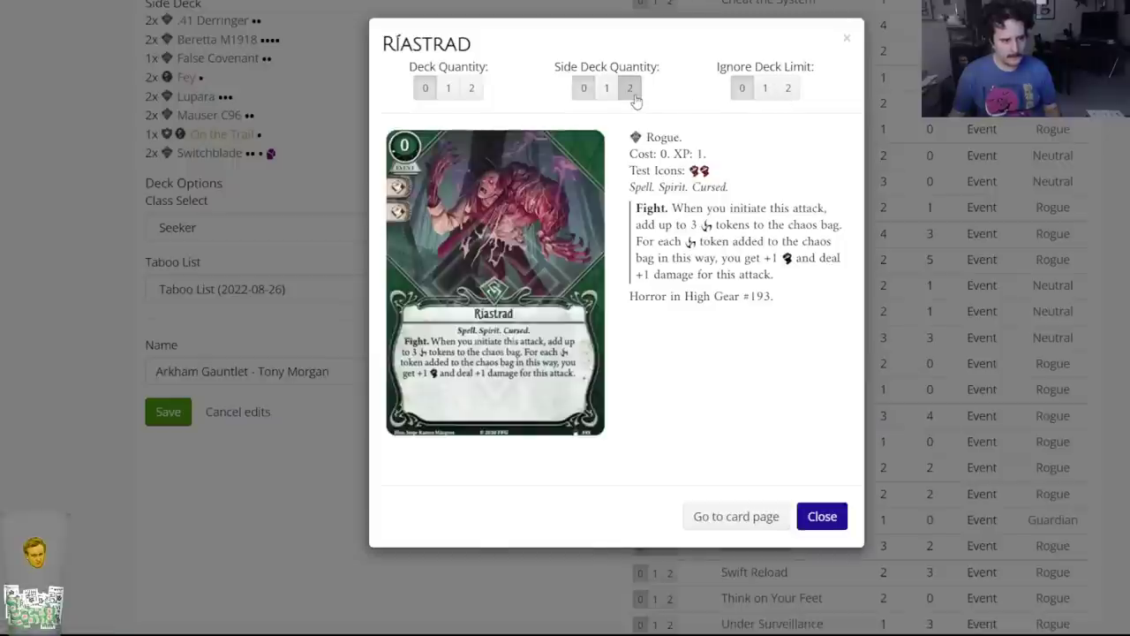
left_click(632, 94)
scroll(188, 481, "down", 4)
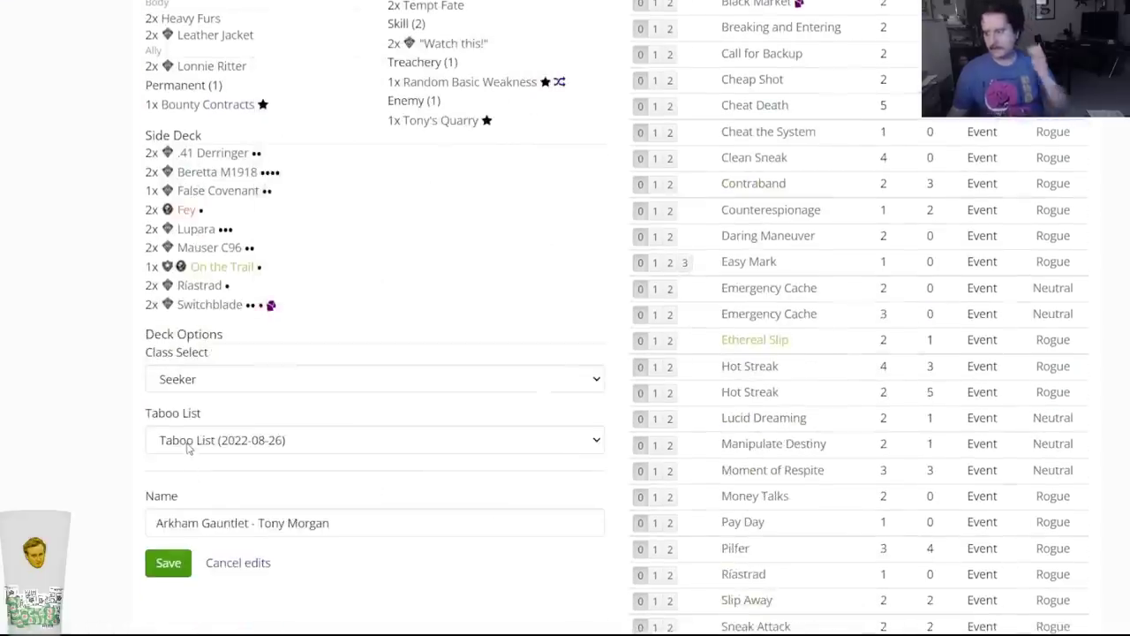
left_click(171, 566)
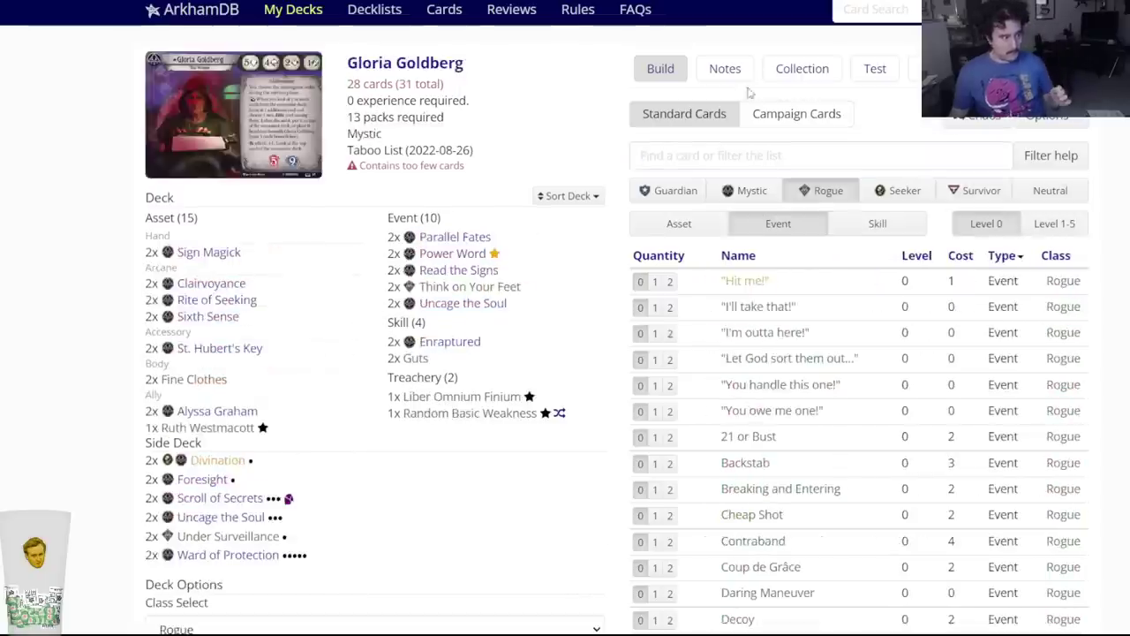
Add two copies of Elusive to Gloria Goldberg's main deck and save the deck.
left_click(702, 160)
type("elusive")
key("Return")
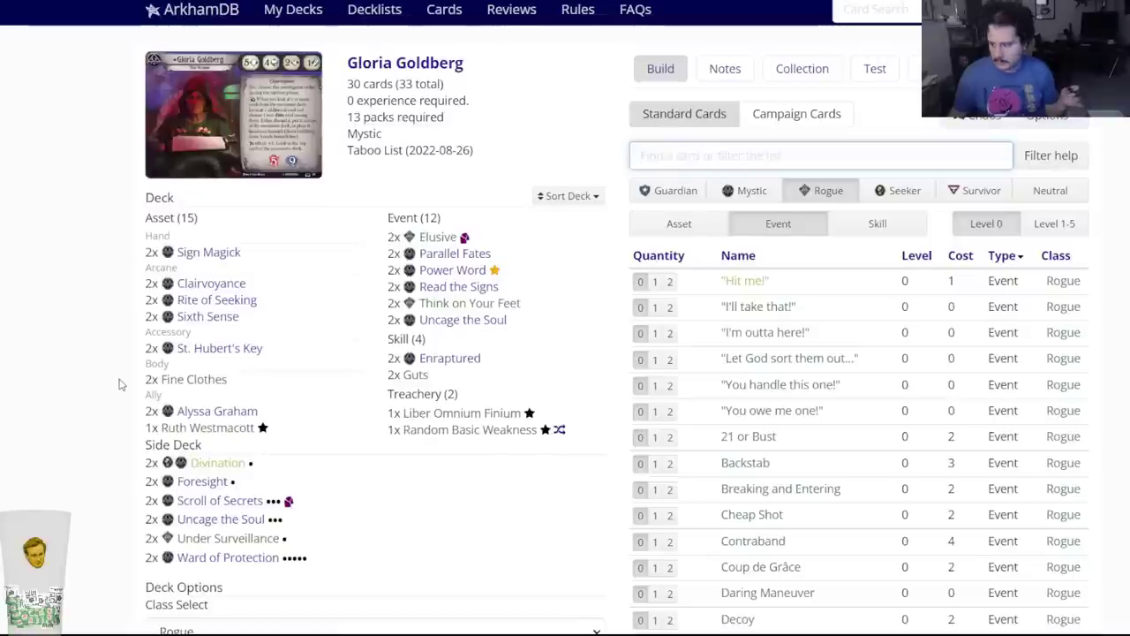
scroll(134, 370, "down", 3)
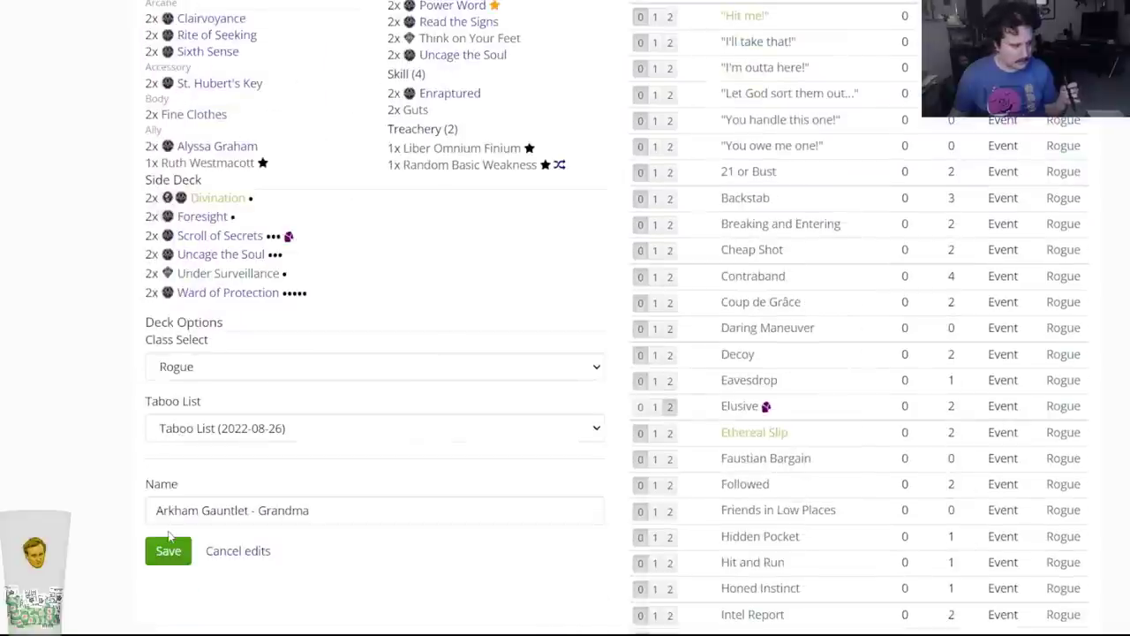
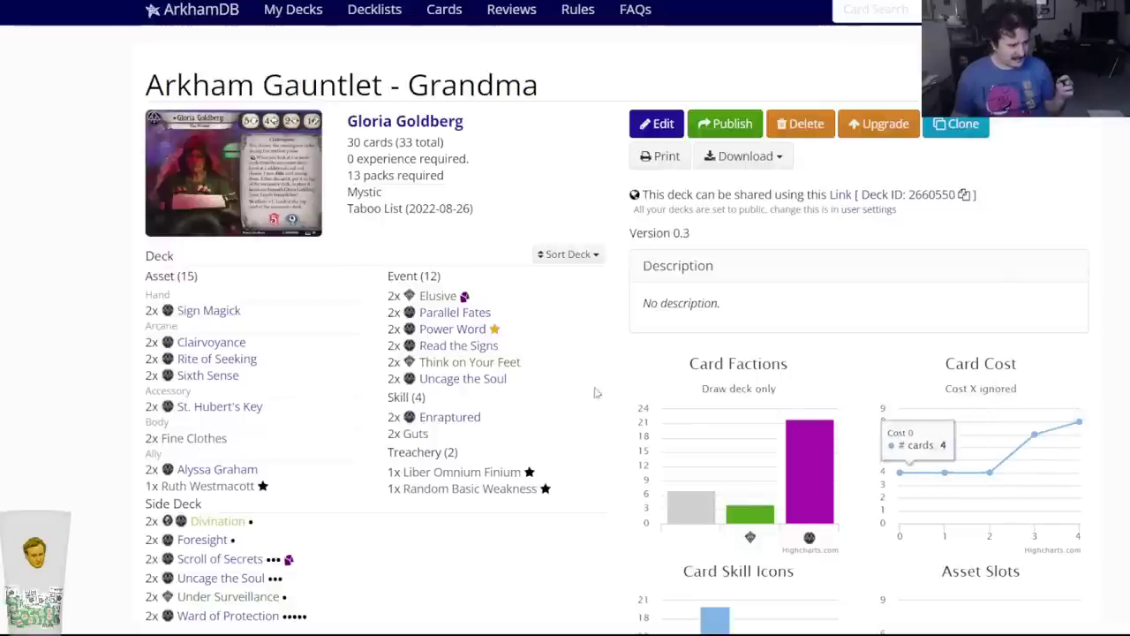
Reopen Gloria Goldberg's deck for editing and remove both copies of Sign Magick from the main deck.
mouse_move(464, 362)
mouse_move(454, 381)
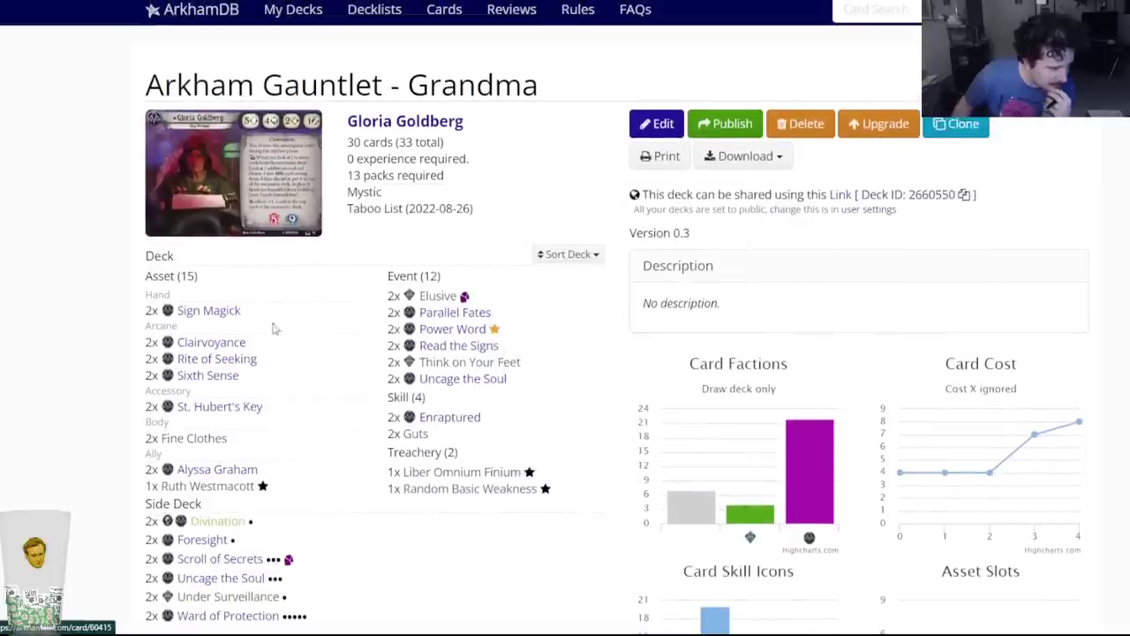
mouse_move(220, 475)
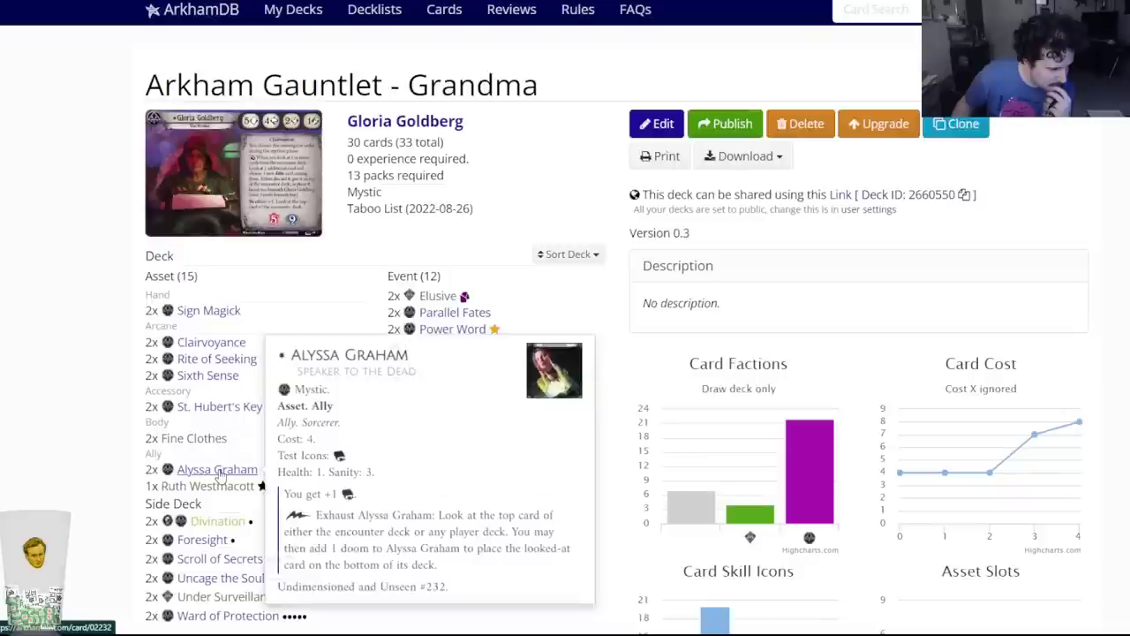
mouse_move(213, 323)
left_click(657, 124)
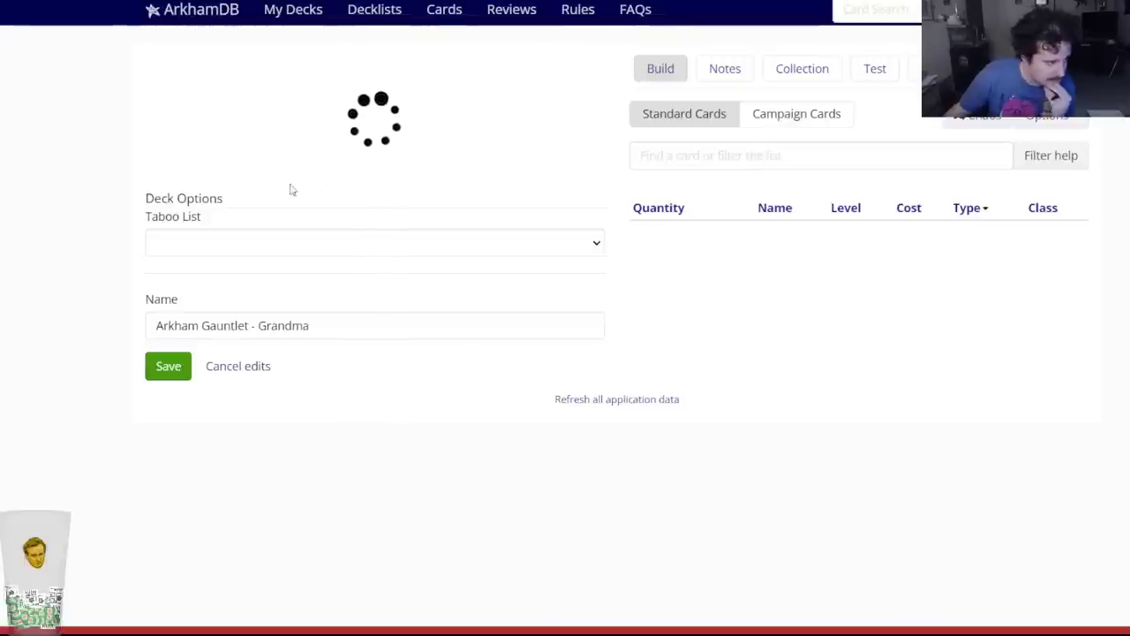
left_click(204, 252)
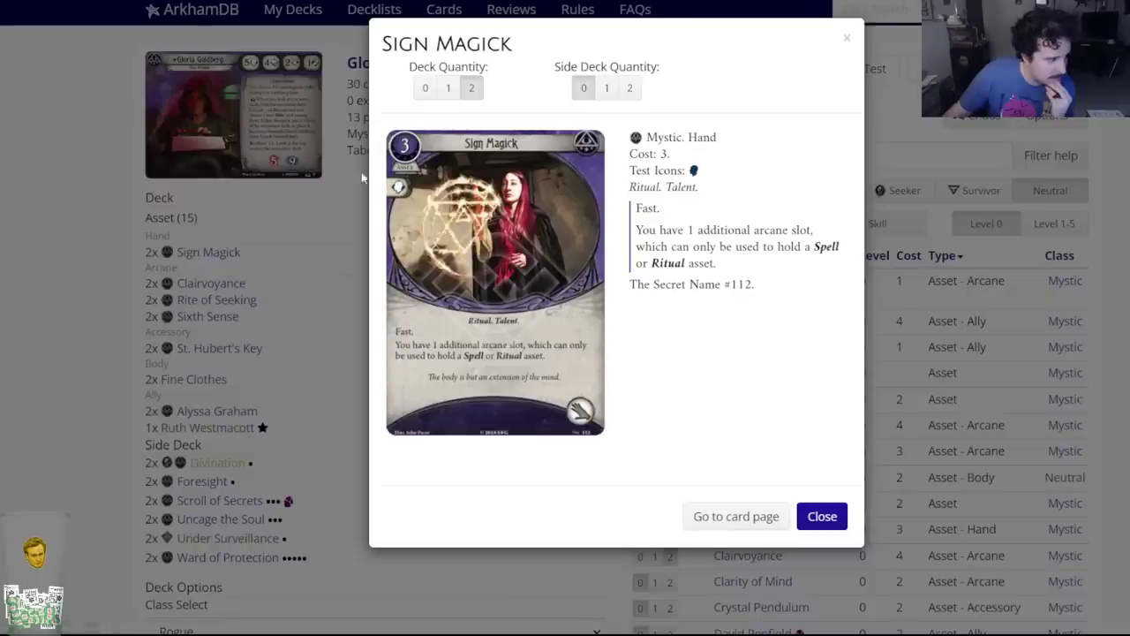
left_click(423, 90)
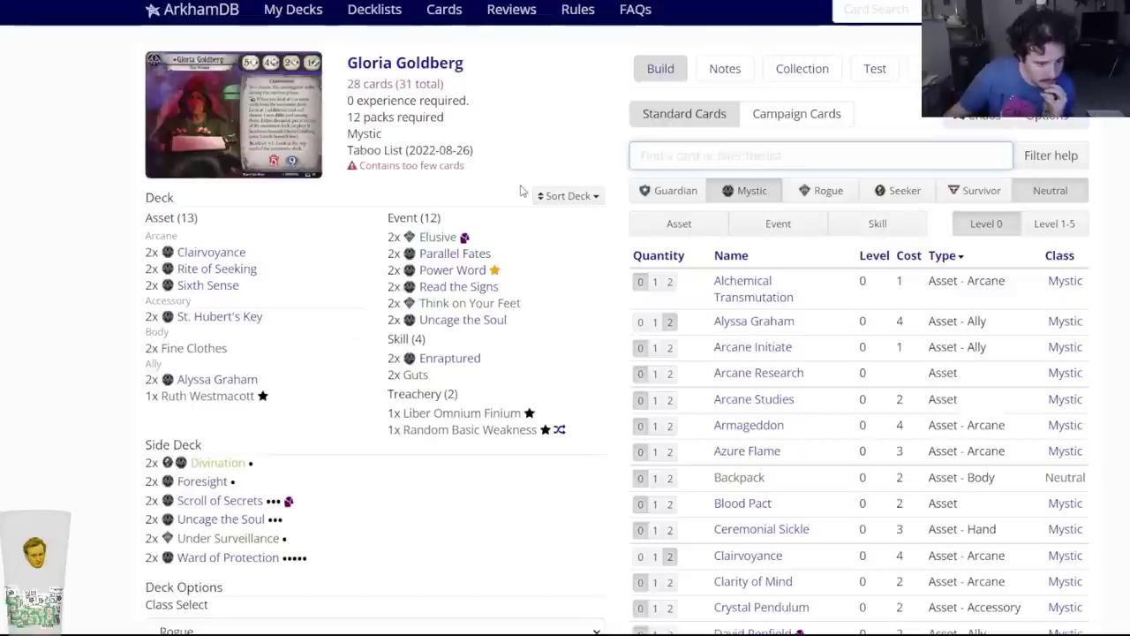
Add two copies of the level 0 Emergency Cache to Gloria Goldberg's main deck and save the deck.
type("emer")
key("Down")
key("Return")
left_click(474, 95)
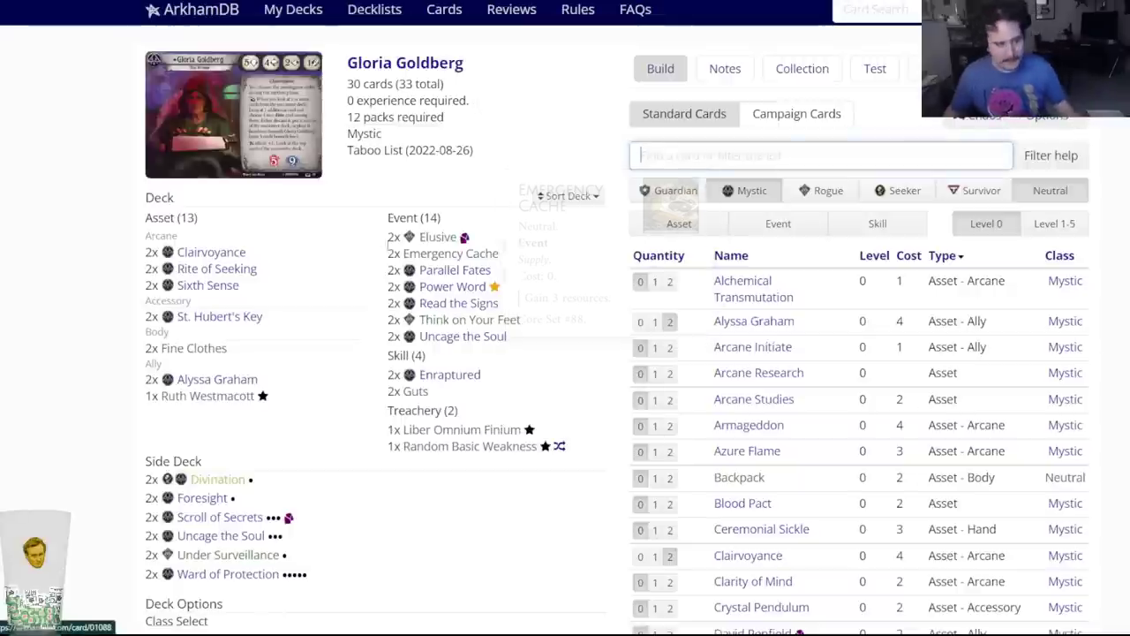
scroll(239, 364, "down", 3)
left_click(156, 498)
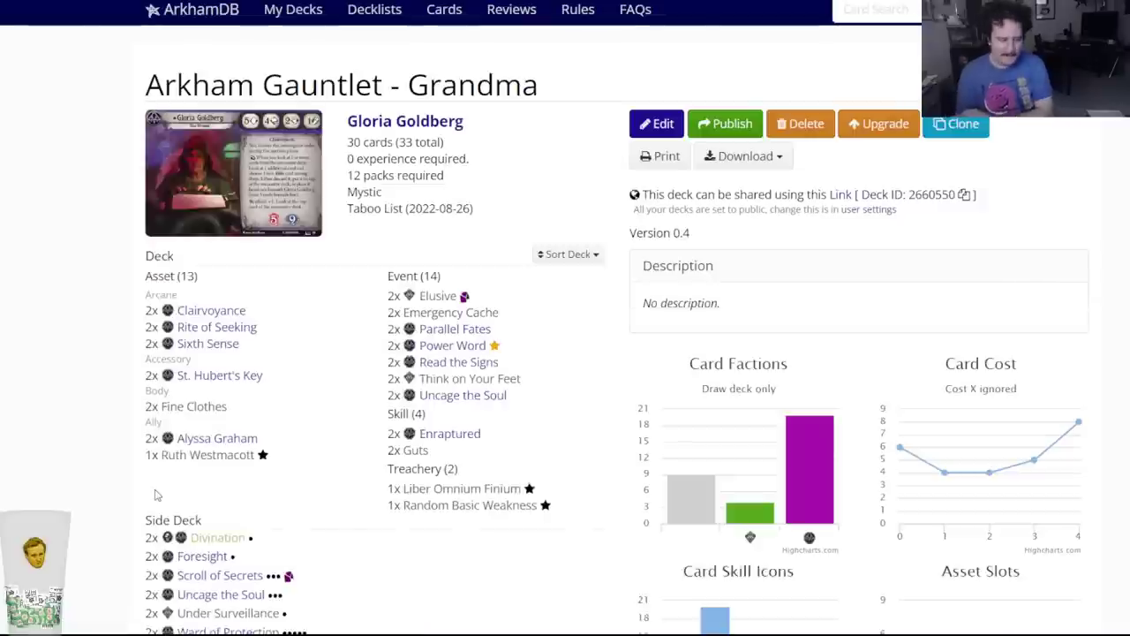
Review the card cost chart of Gloria Goldberg's deck and examine the details of its assets and events, including Power Word.
mouse_move(1042, 446)
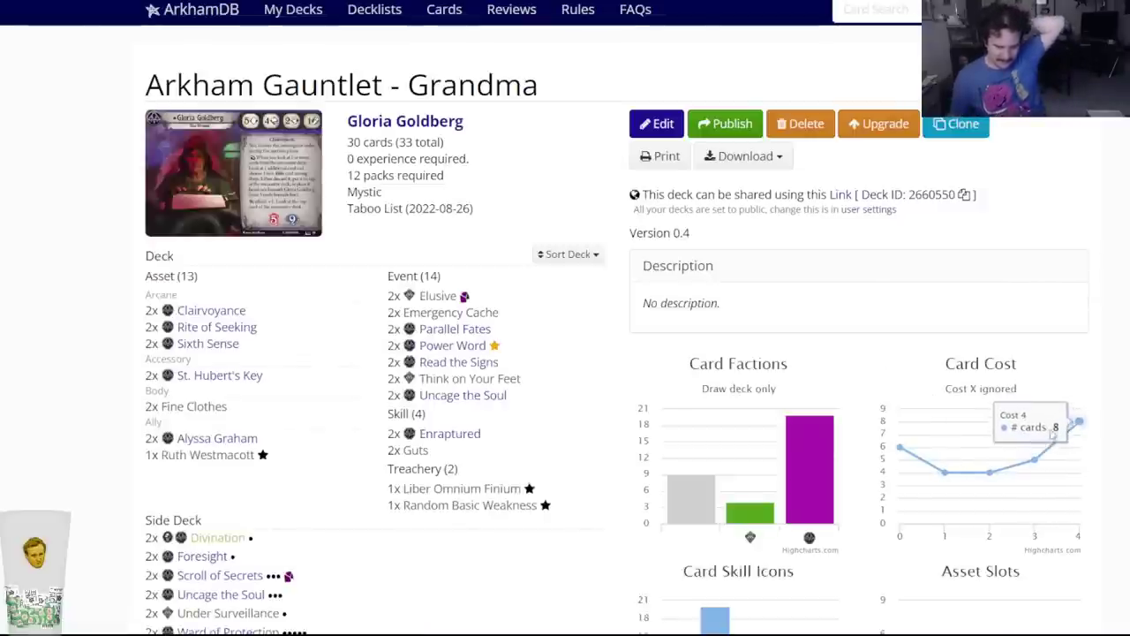
mouse_move(201, 330)
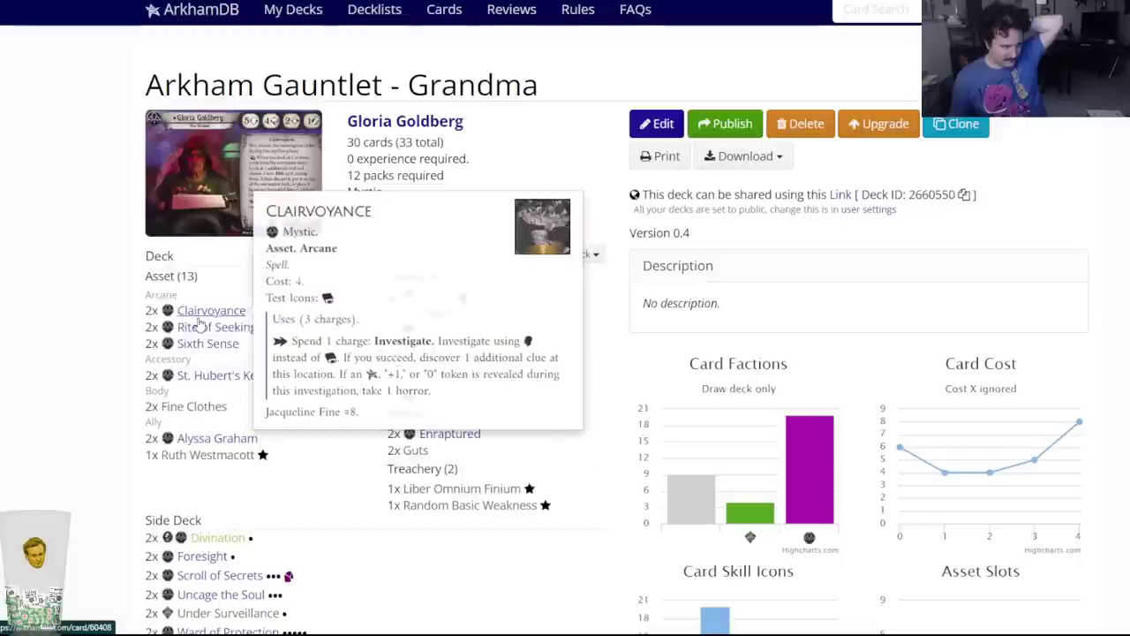
mouse_move(214, 380)
mouse_move(220, 449)
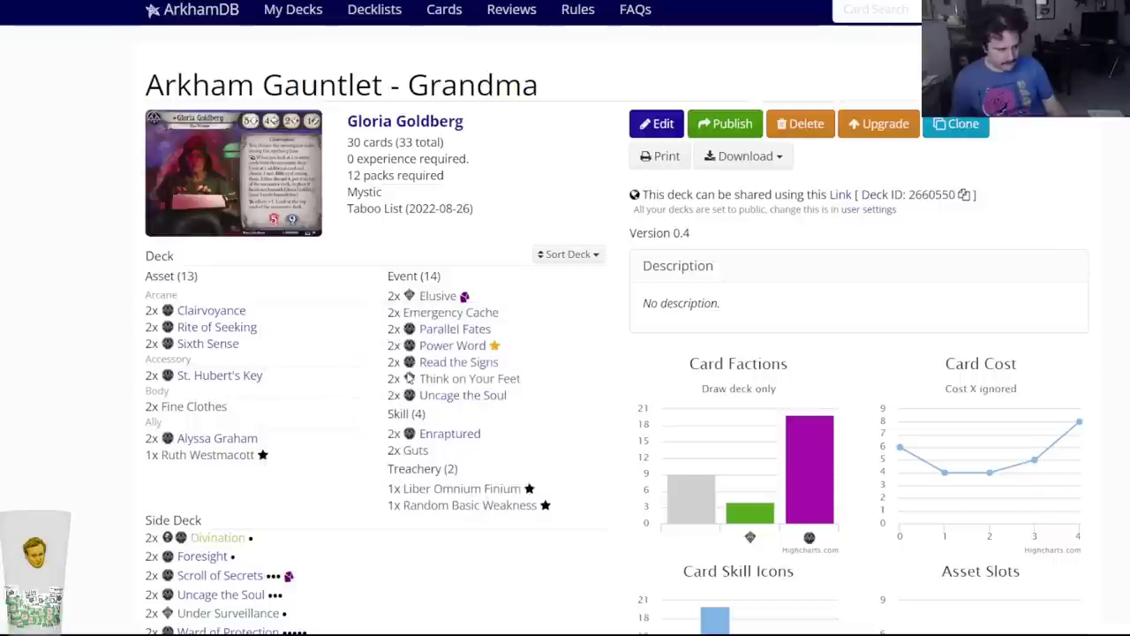
mouse_move(423, 354)
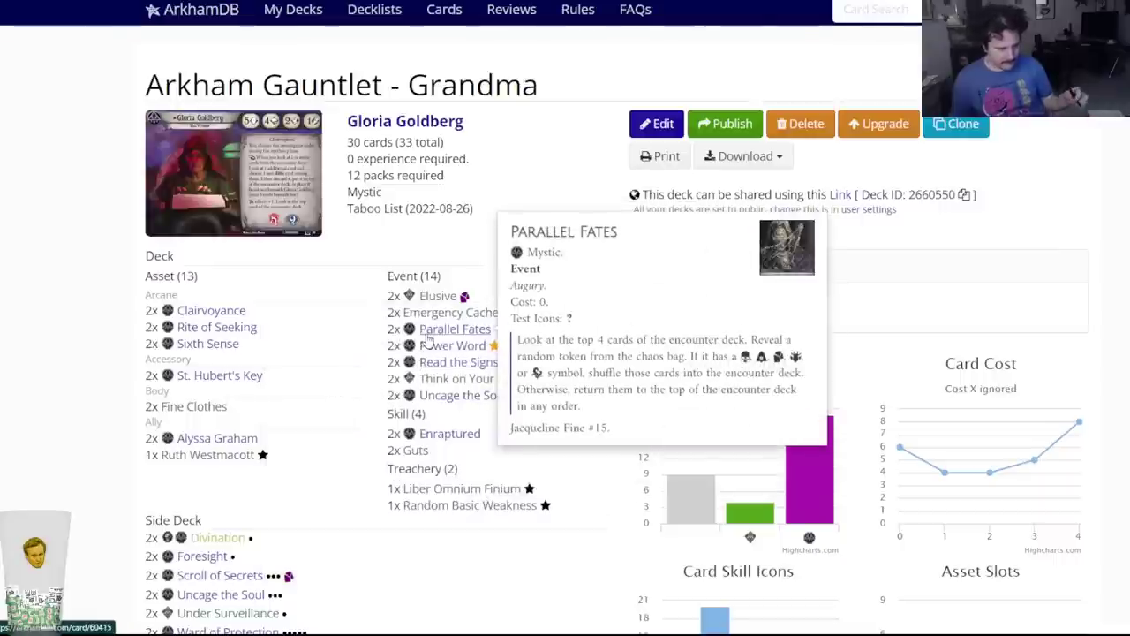
left_click(451, 345)
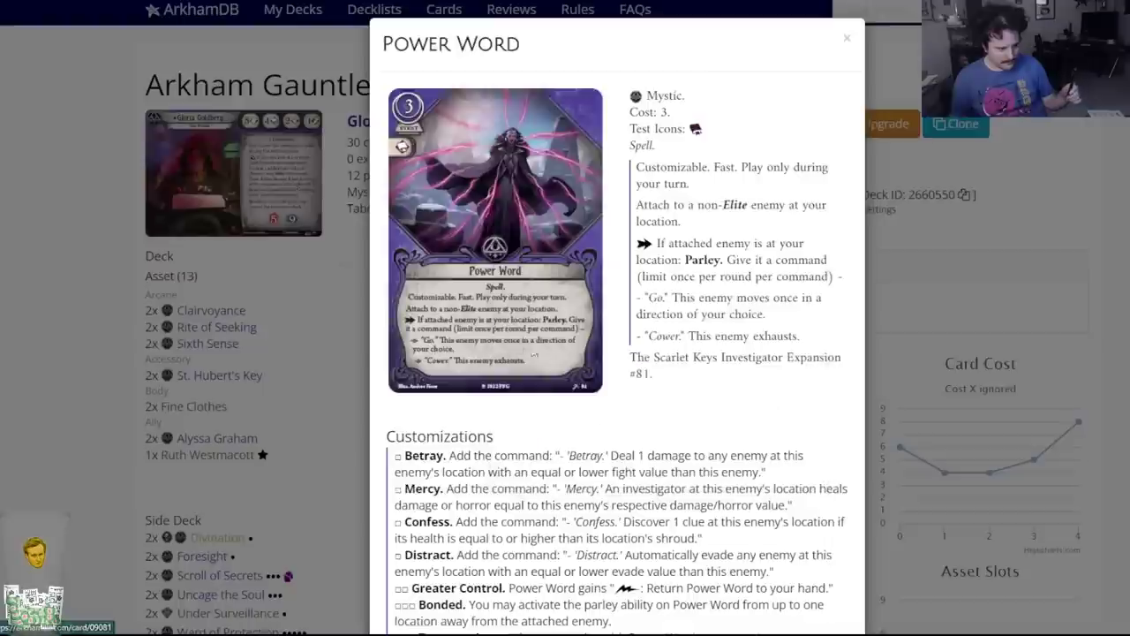
Read through Power Word's customizations, close its details, and review the events in Gloria Goldberg's deck, including Parallel Fates.
scroll(585, 383, "down", 3)
left_click(839, 627)
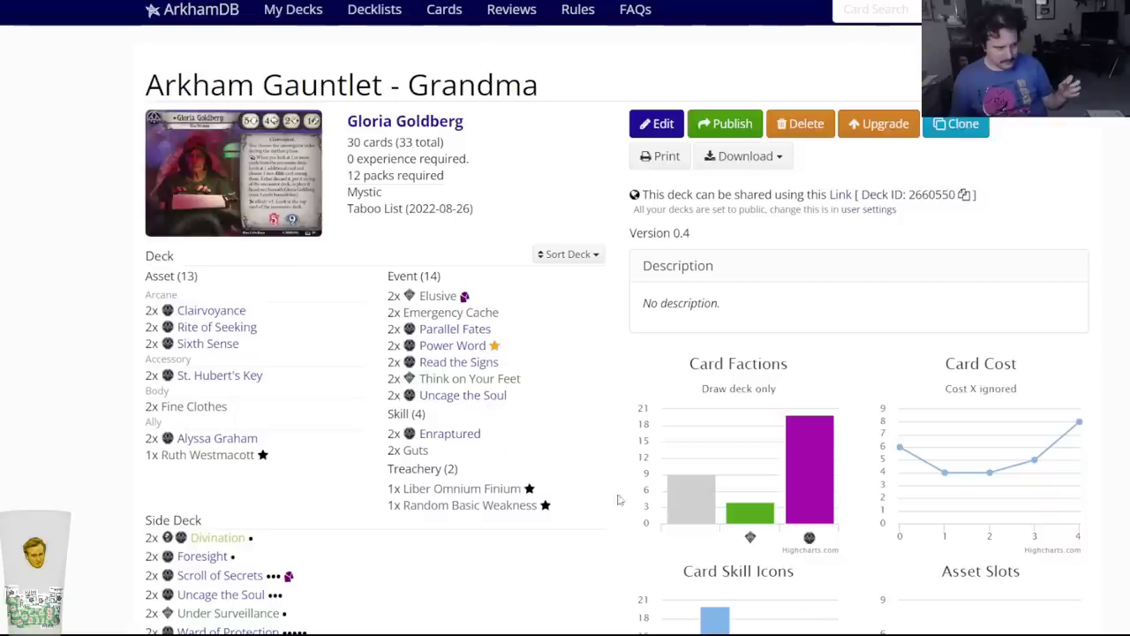
mouse_move(452, 404)
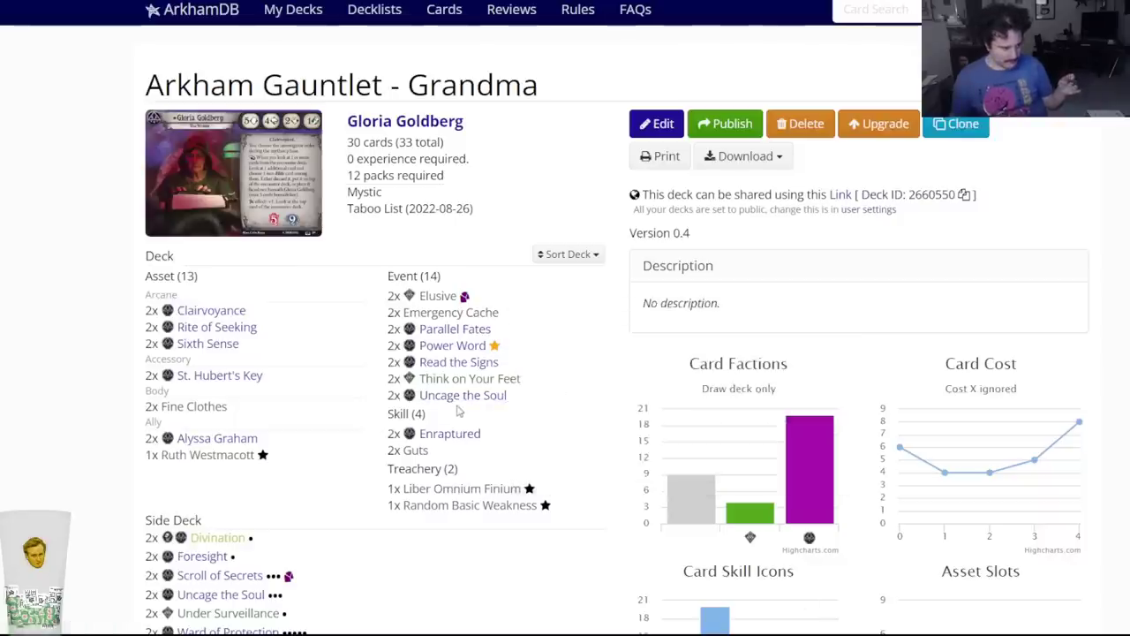
mouse_move(436, 367)
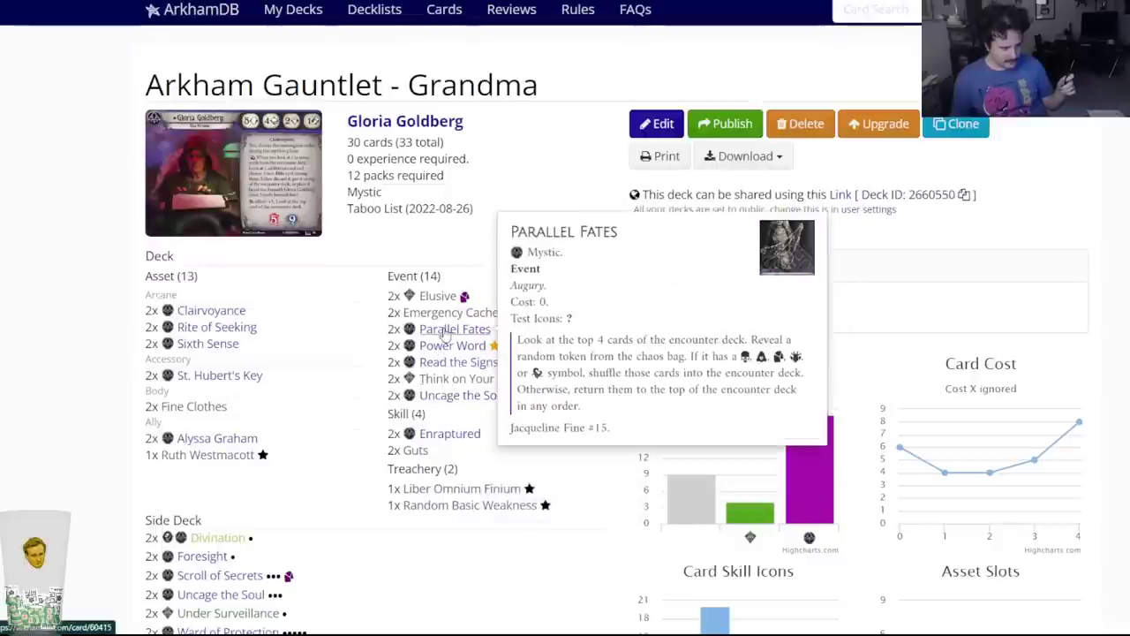
Open Gloria Goldberg's deck for editing and compare the available level 0 Mystic and Neutral assets with the deck's current events.
left_click(641, 131)
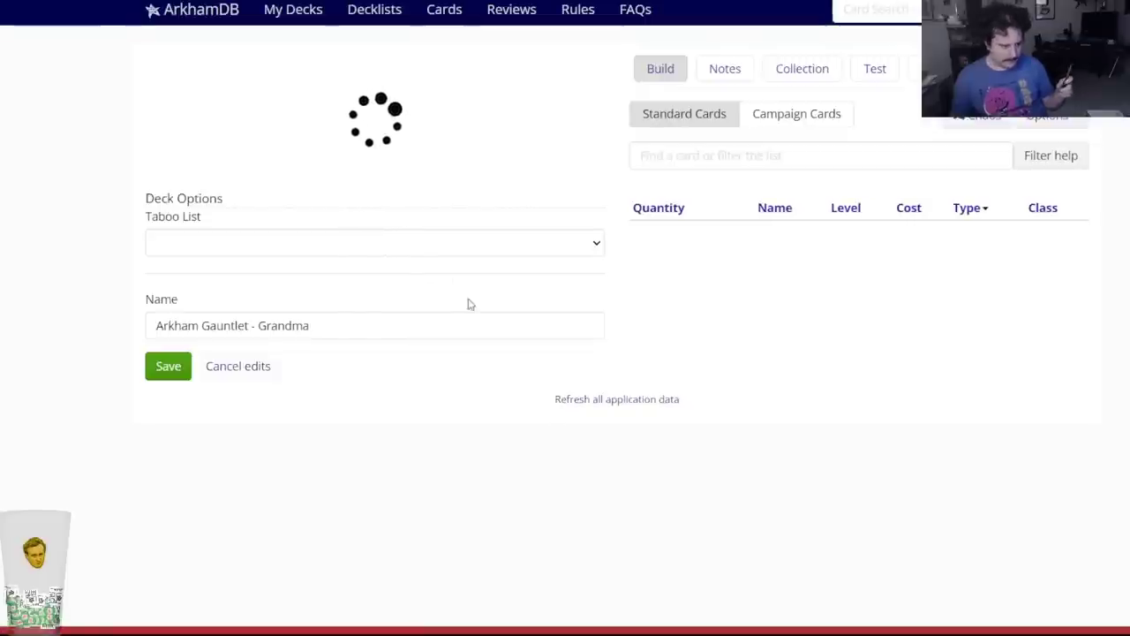
mouse_move(446, 291)
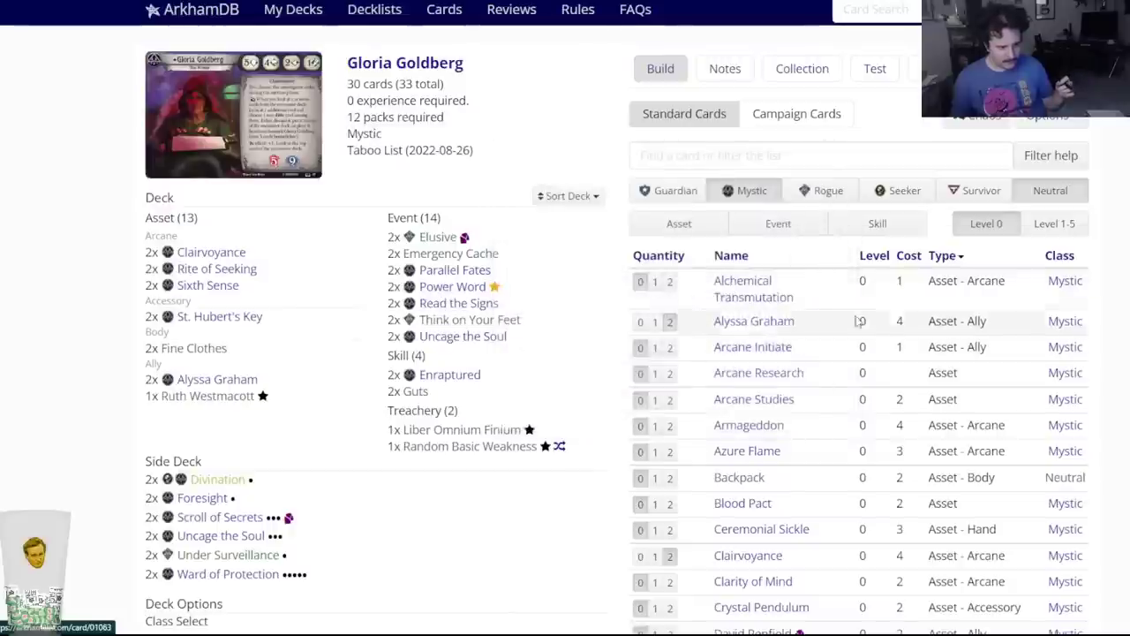
scroll(716, 493, "down", 5)
mouse_move(740, 413)
mouse_move(745, 486)
scroll(744, 487, "up", 5)
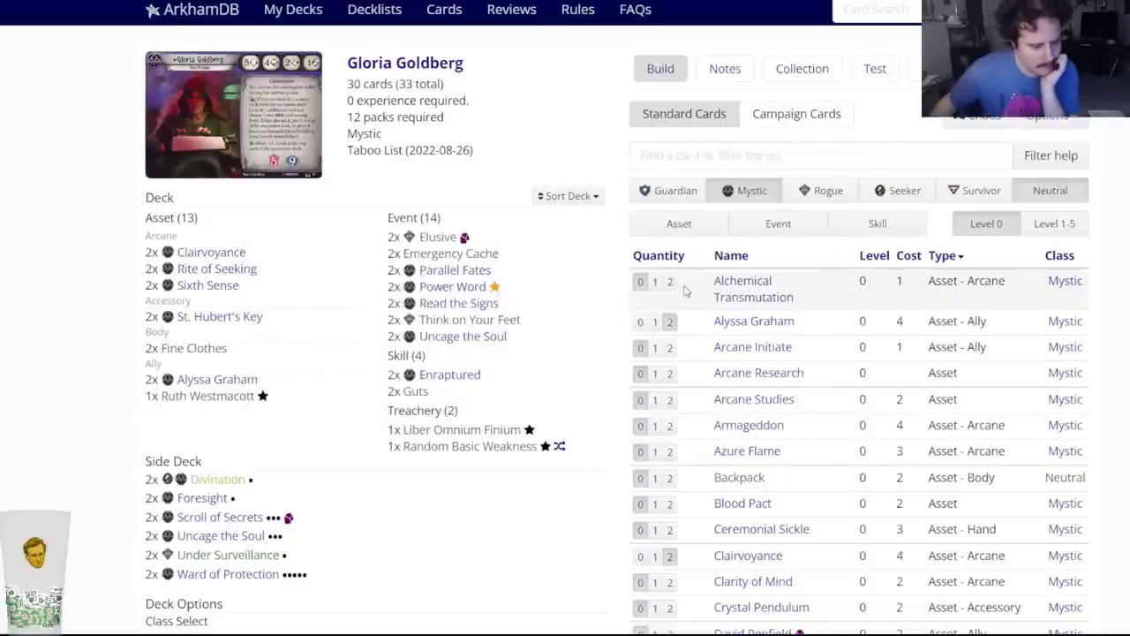
scroll(765, 432, "down", 1)
mouse_move(765, 432)
scroll(764, 434, "down", 5)
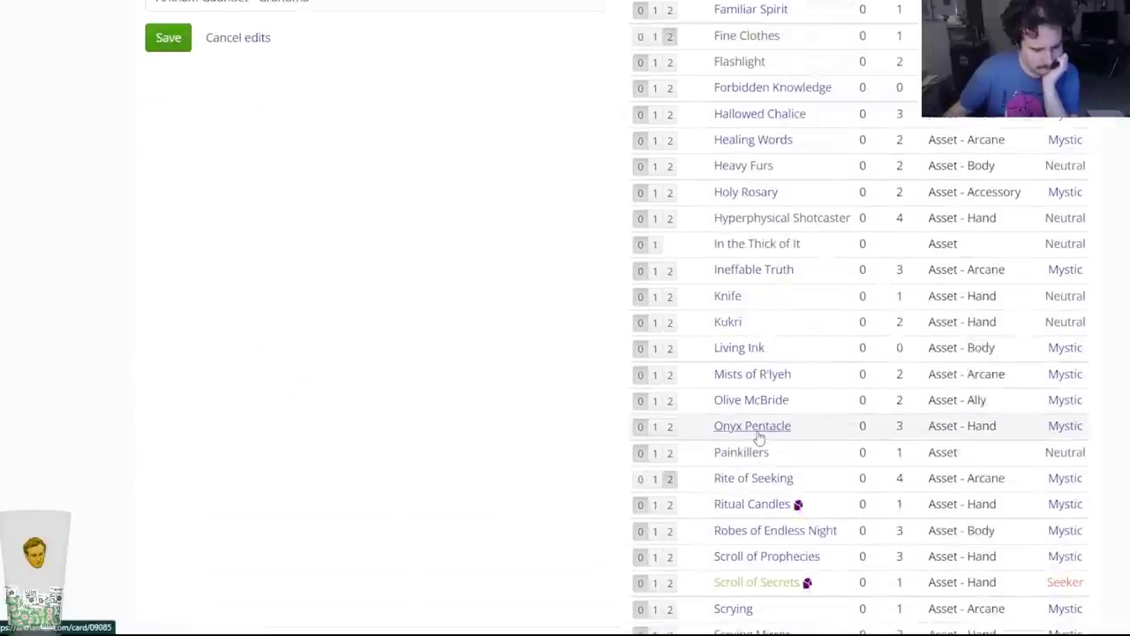
mouse_move(723, 352)
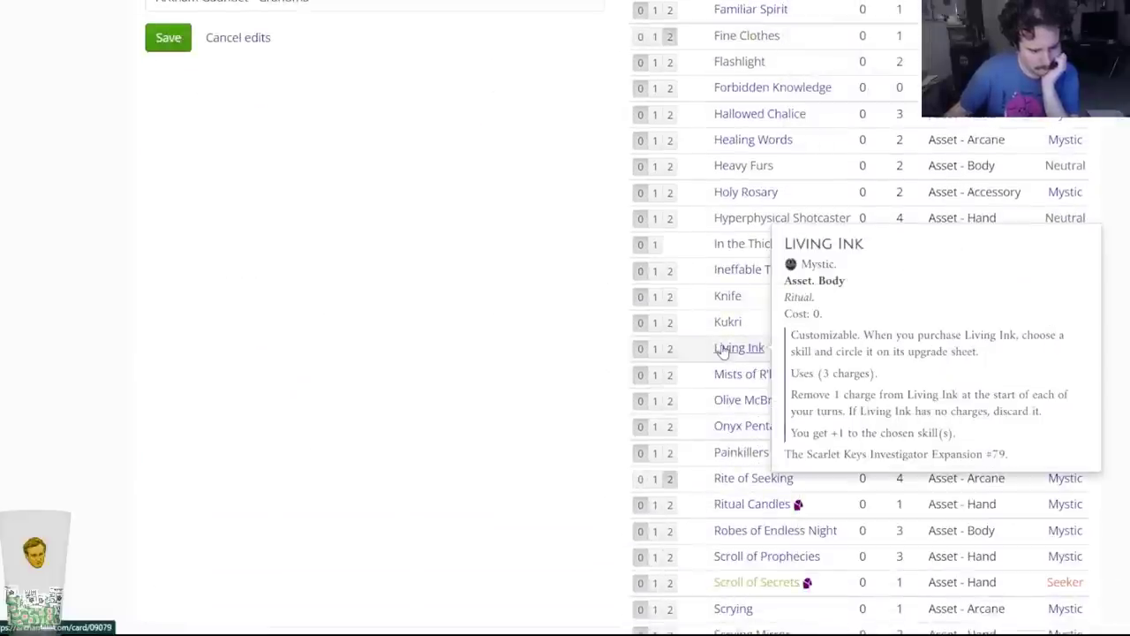
scroll(446, 341, "up", 6)
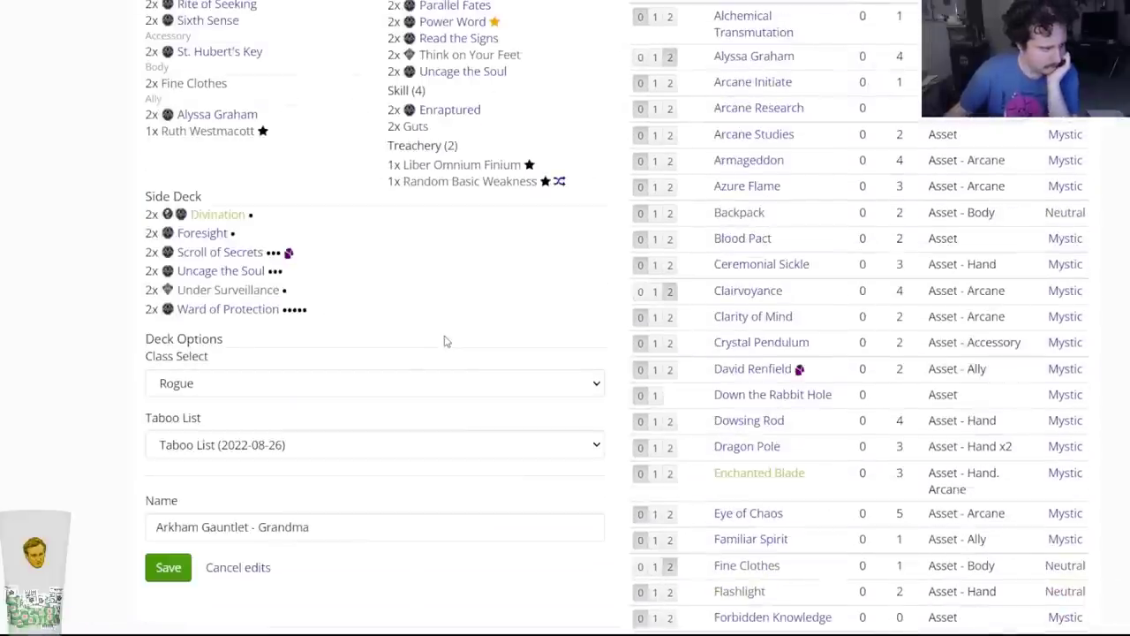
scroll(446, 341, "up", 1)
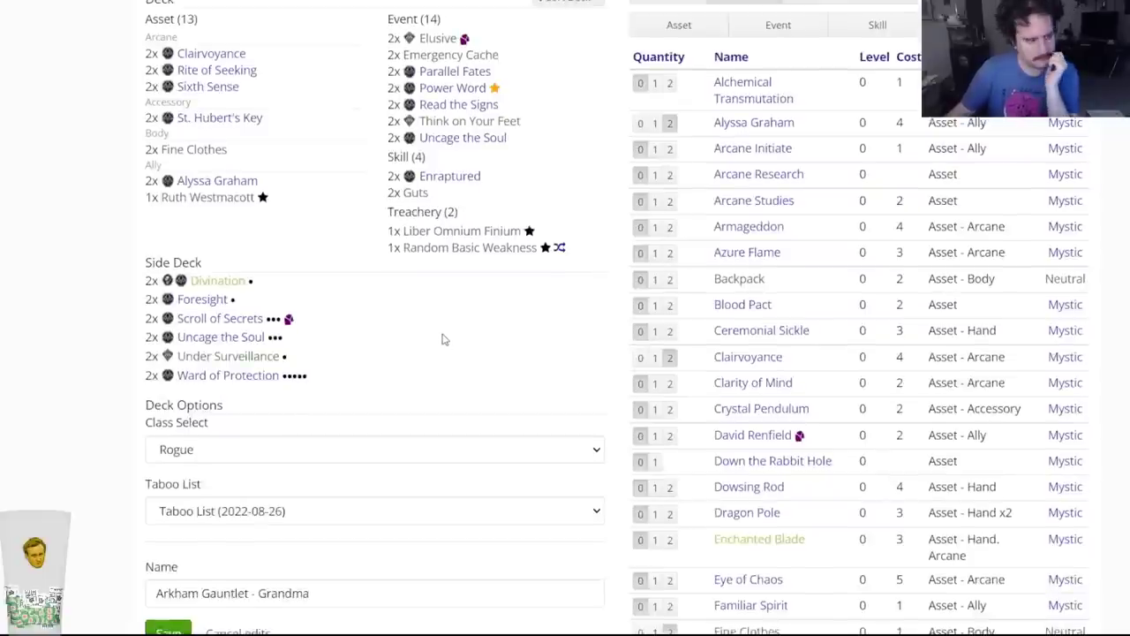
mouse_move(434, 94)
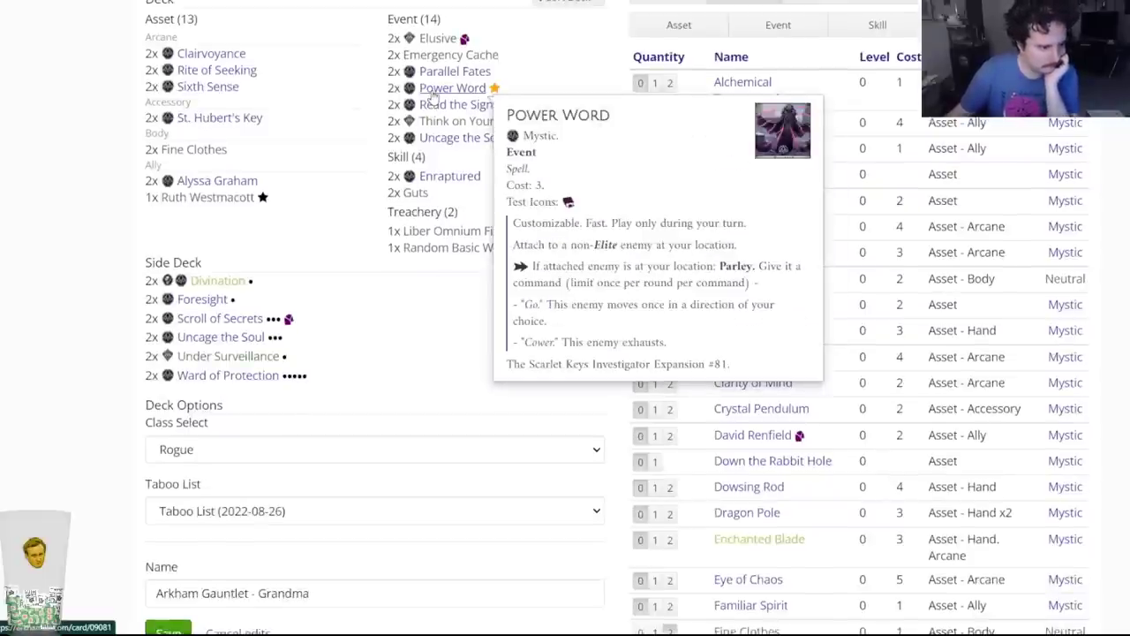
scroll(434, 94, "up", 1)
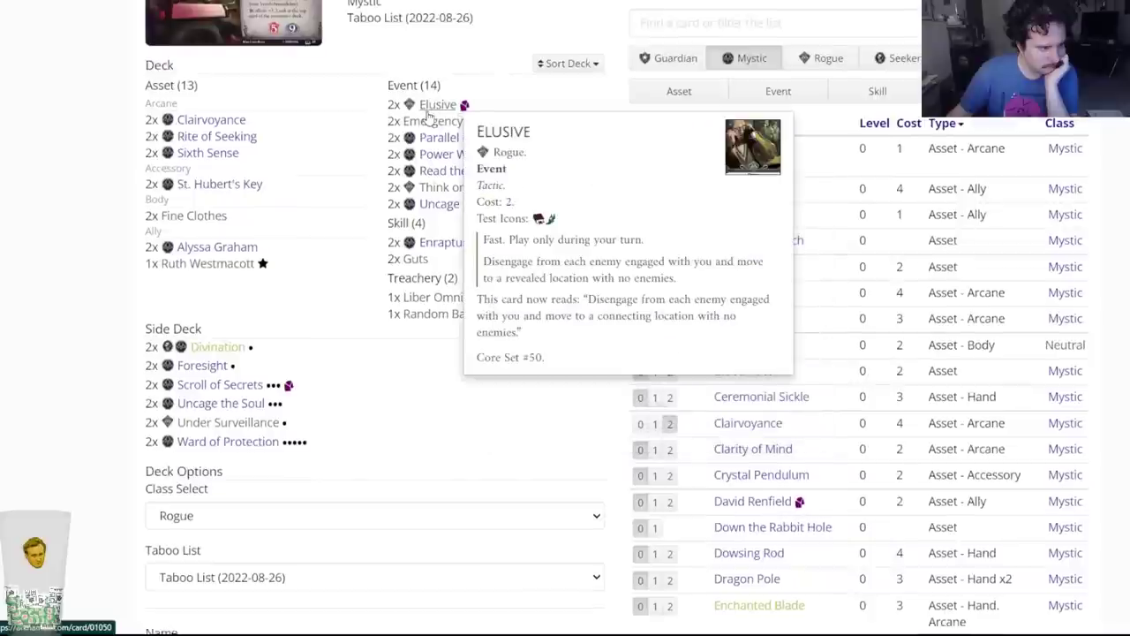
mouse_move(434, 158)
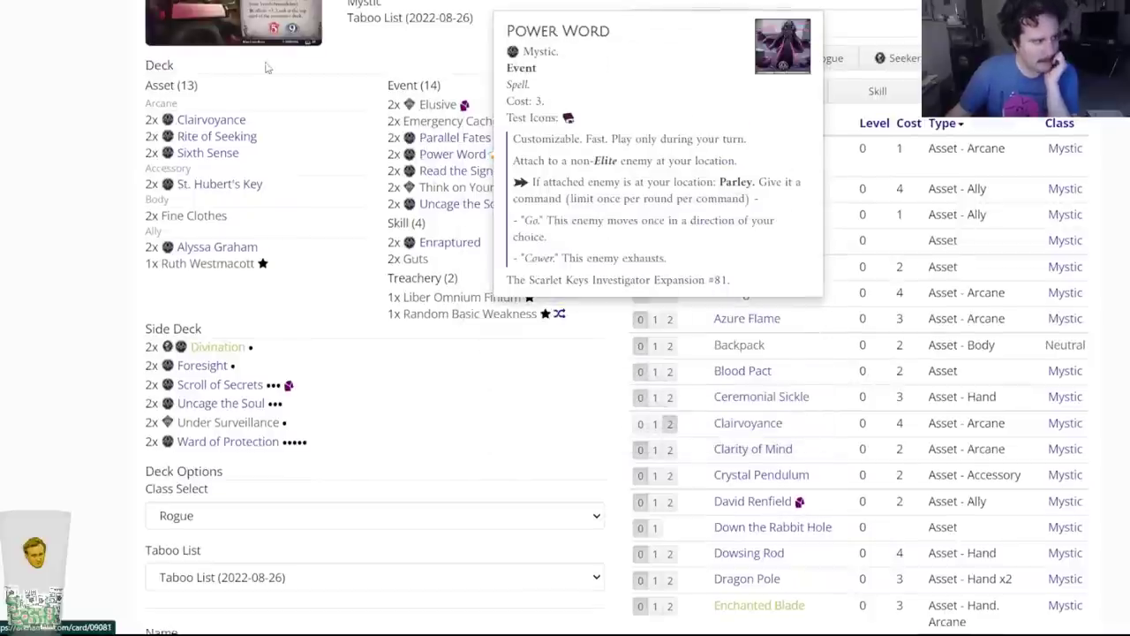
Check the challenge planning document and the other open investigator decks, and return to Gloria Goldberg's deck.
key("ctrl+Tab")
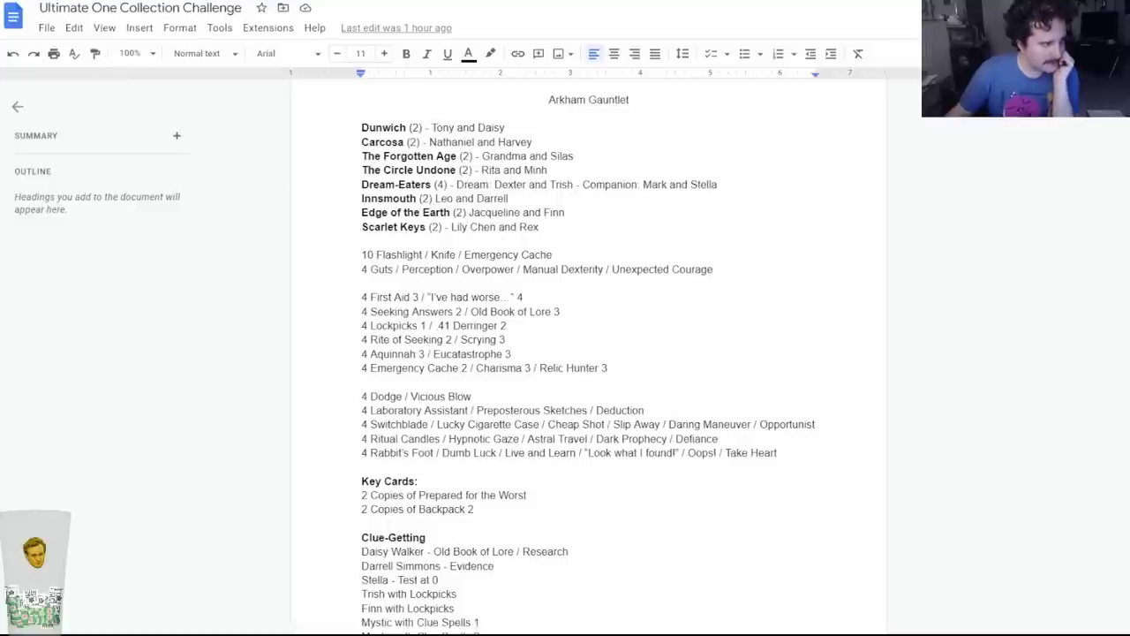
key("ctrl+Tab")
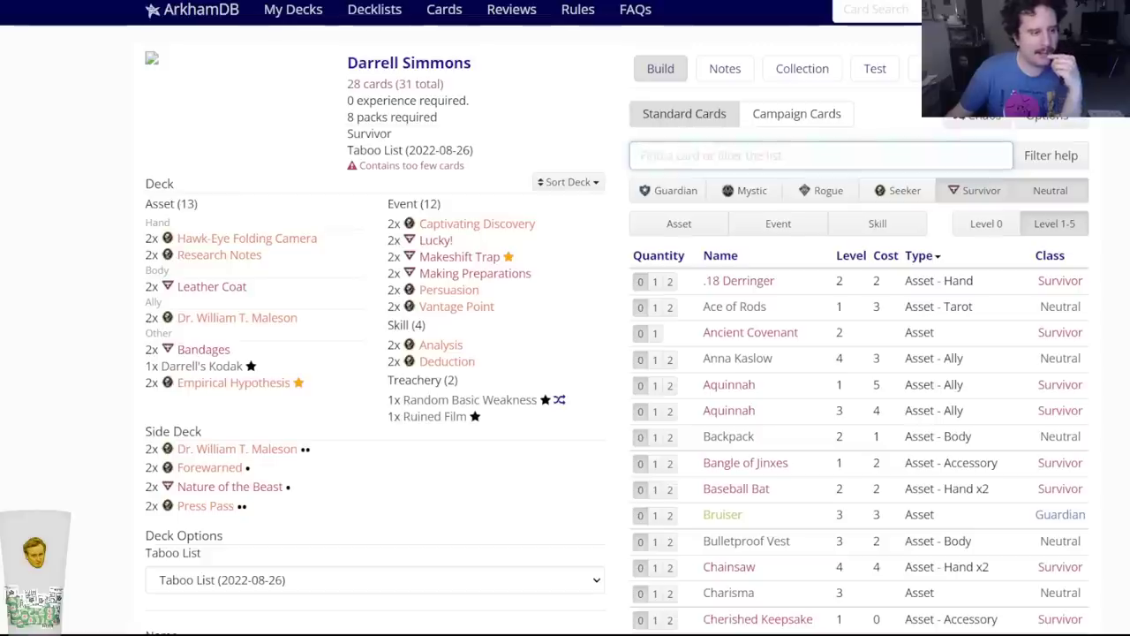
key("ctrl+Tab")
key("ctrl+Tab")
key("ctrl+shift+Tab")
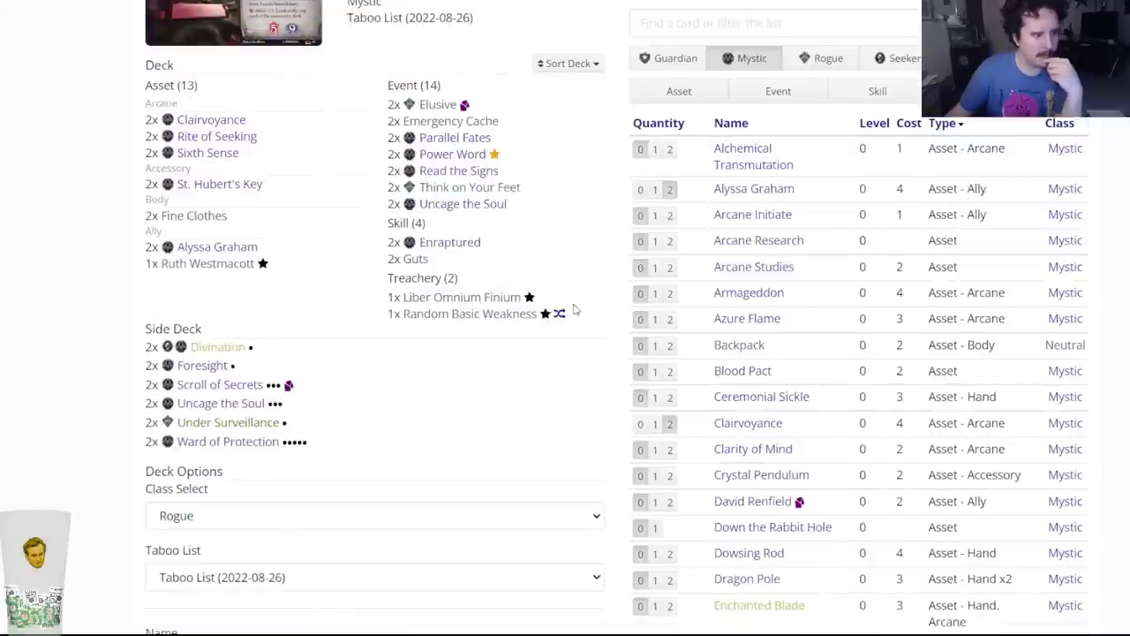
scroll(593, 270, "up", 1)
Limit the card list to level 0 Rogue cards and examine events such as Decoy, Followed and Quick Getaway, consulting the planning document.
mouse_move(477, 223)
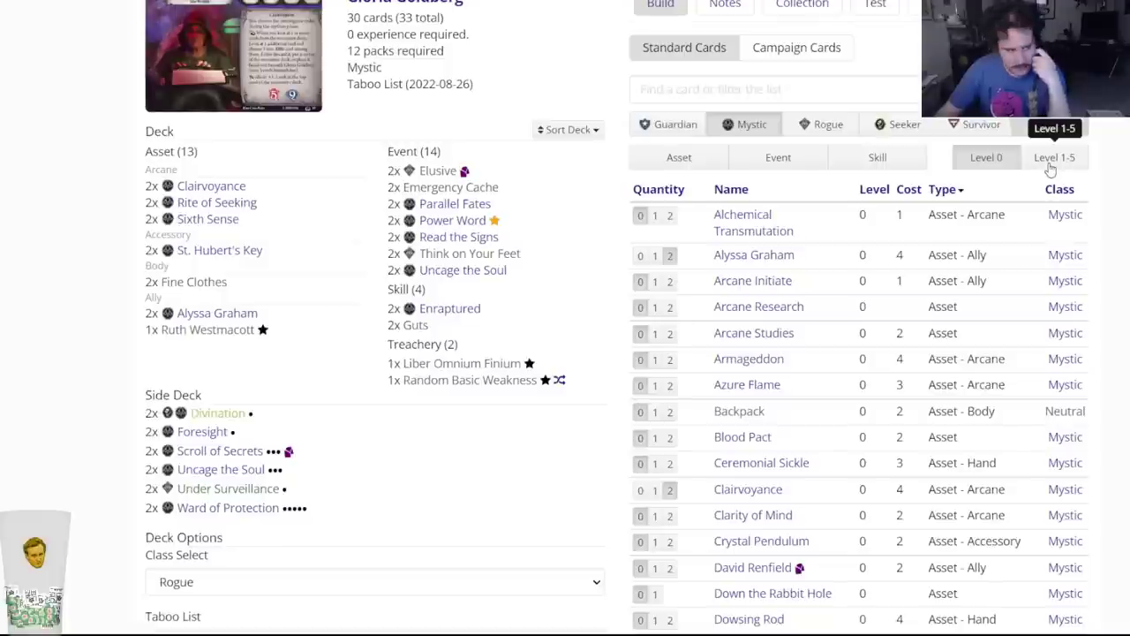
left_click(817, 123)
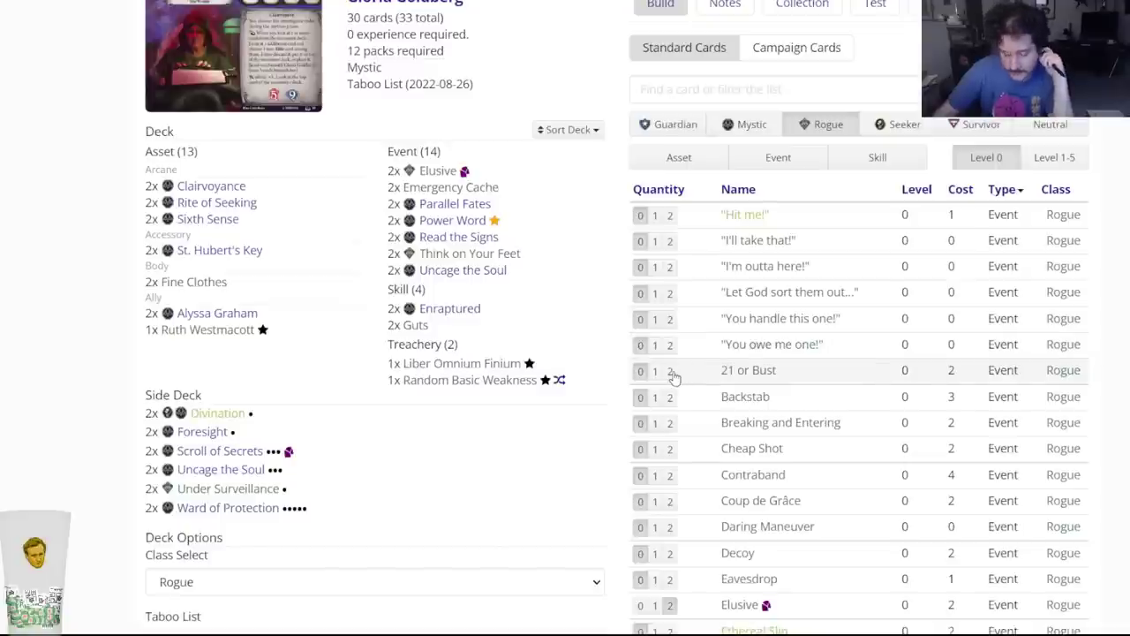
mouse_move(776, 253)
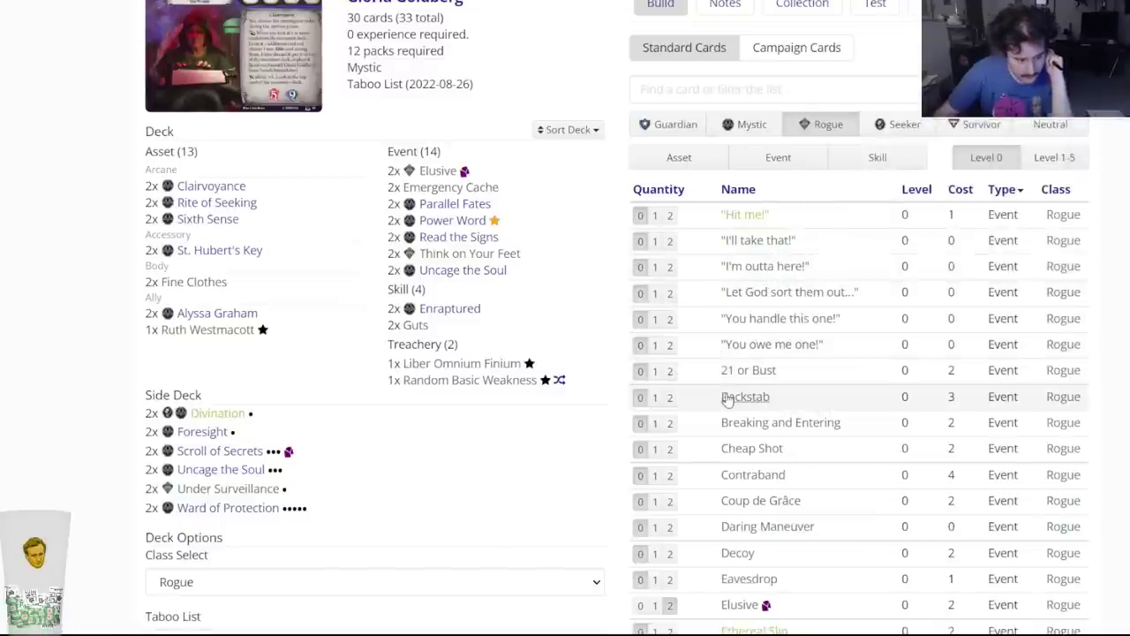
scroll(733, 389, "down", 2)
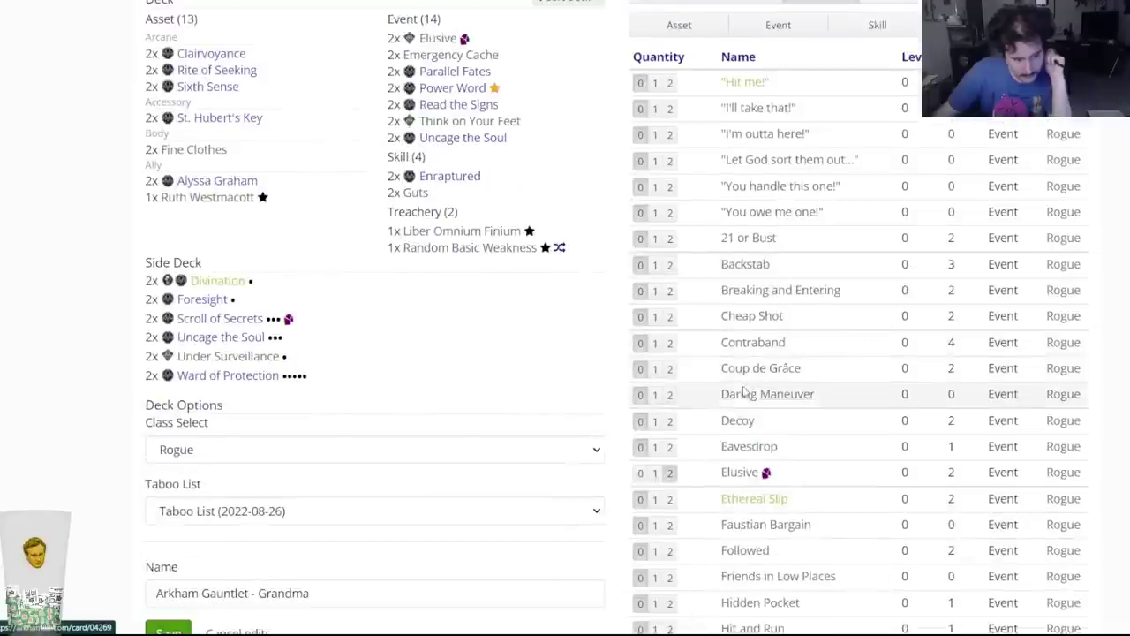
mouse_move(742, 397)
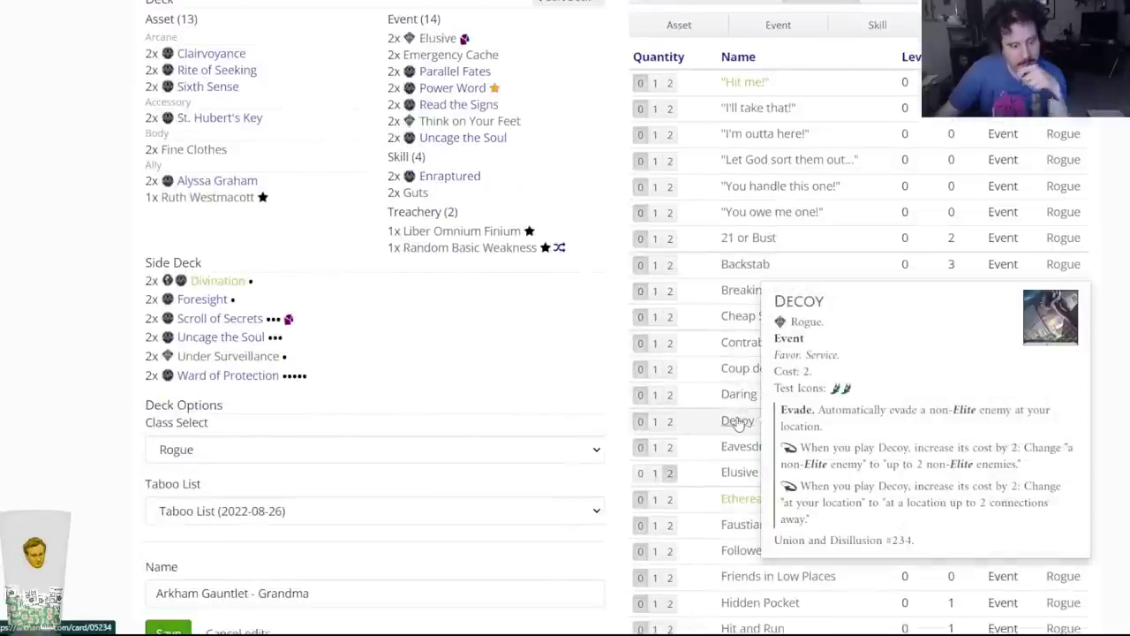
scroll(732, 495, "down", 3)
mouse_move(739, 288)
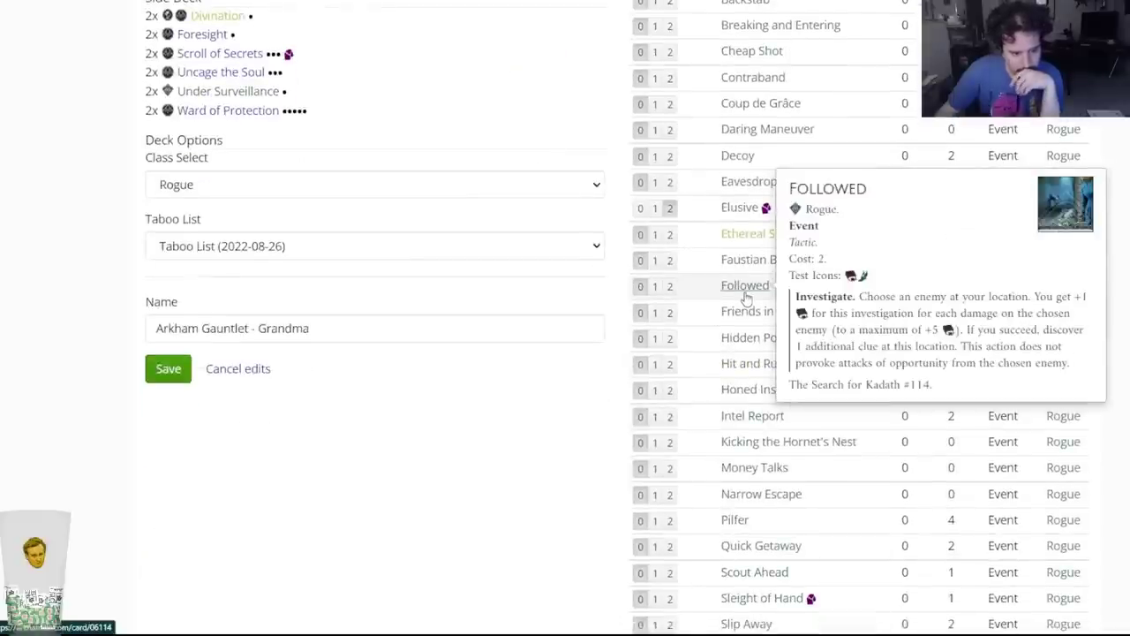
key("alt+Tab")
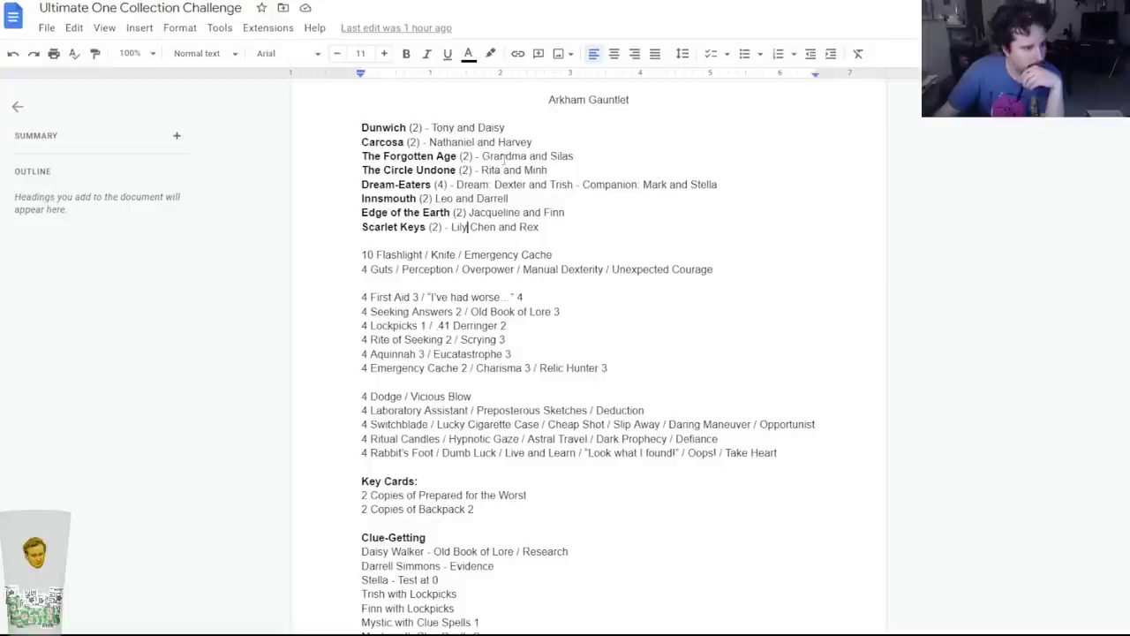
key("alt+Tab")
key("alt+Tab")
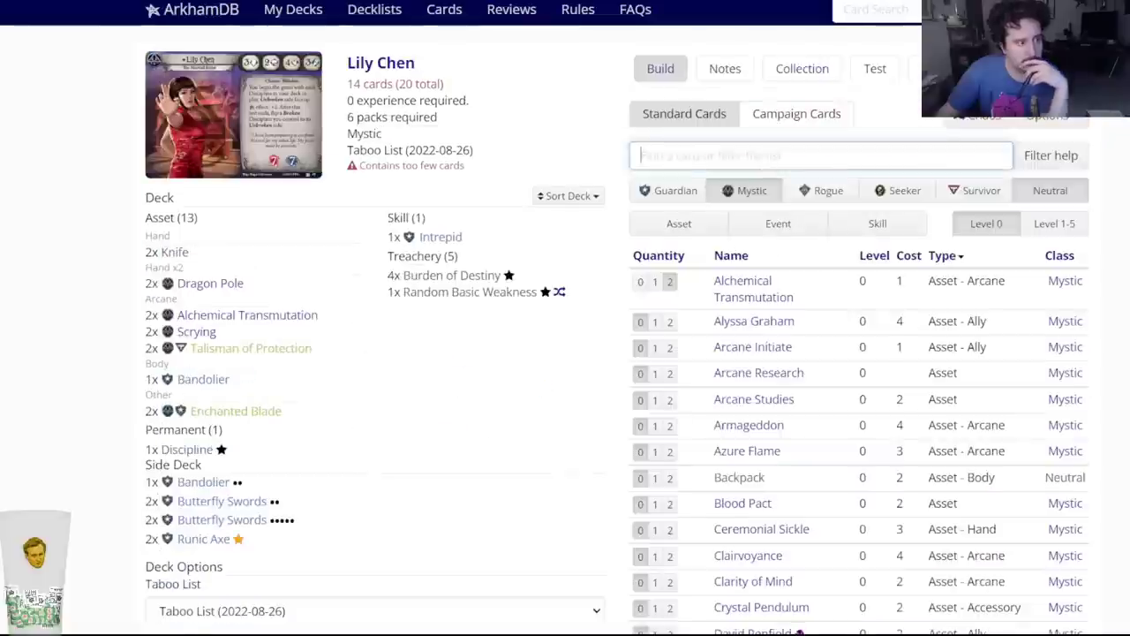
key("alt+Tab")
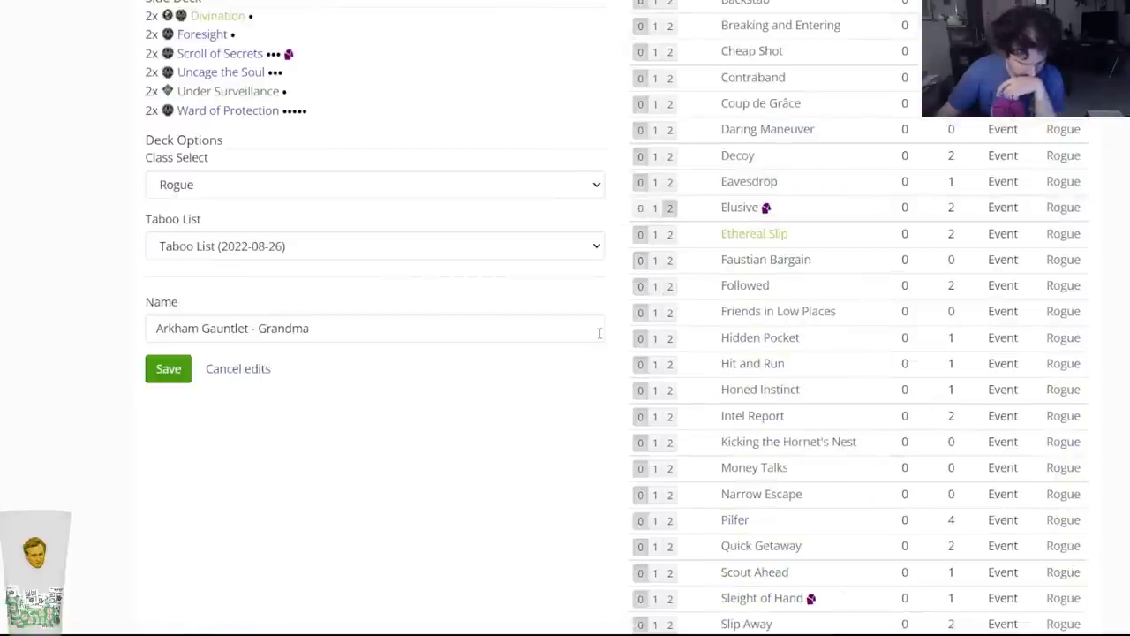
scroll(609, 347, "down", 2)
mouse_move(780, 358)
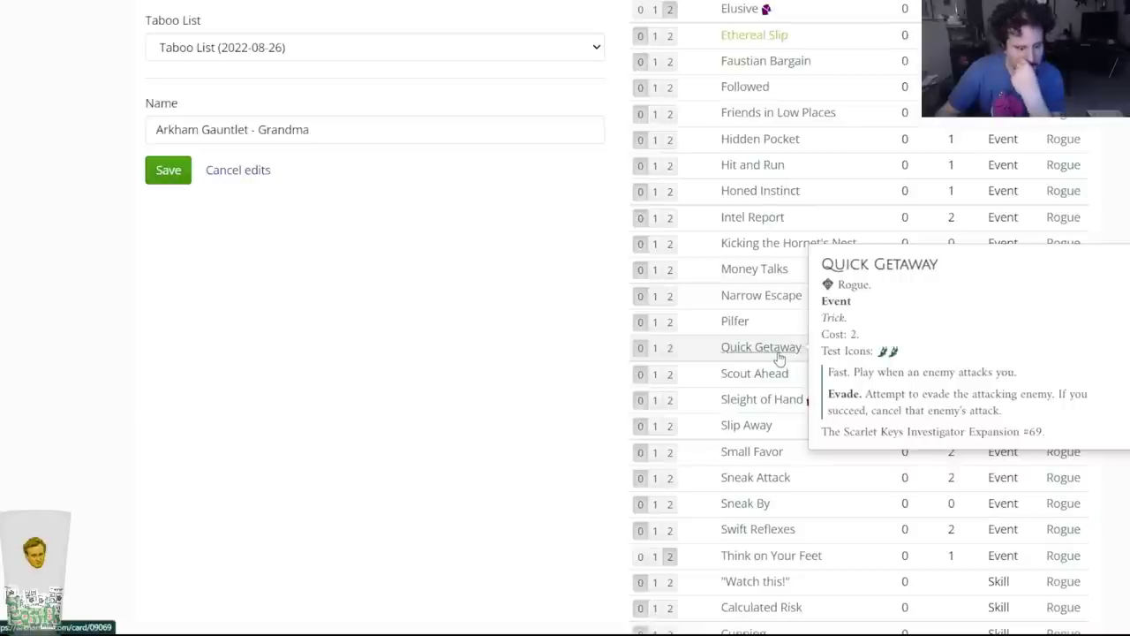
scroll(773, 358, "up", 10)
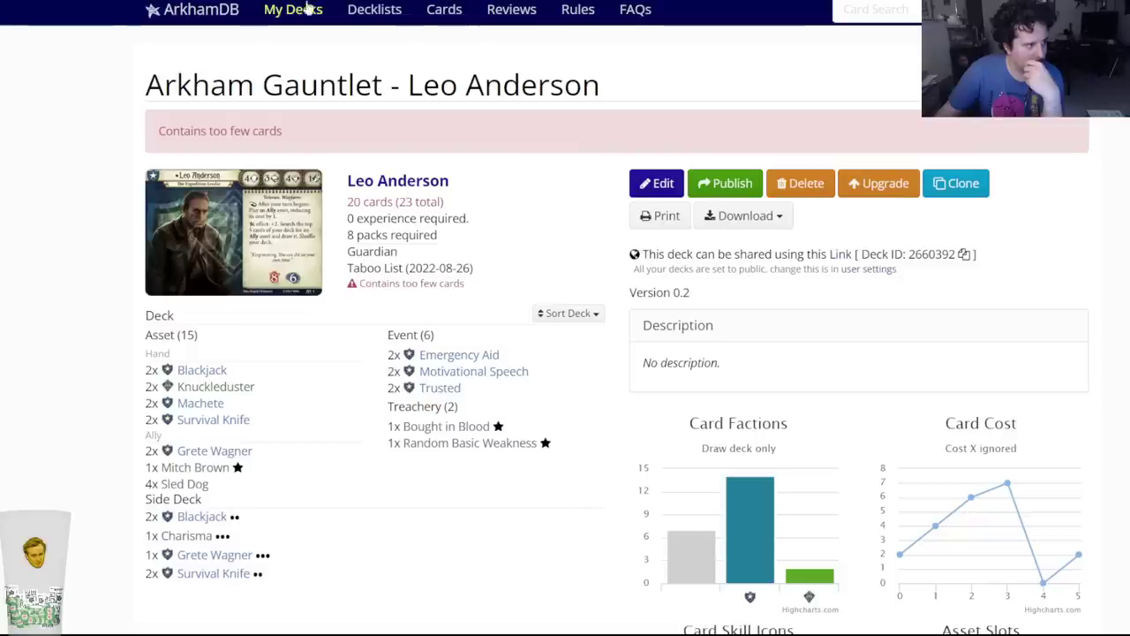
right_click(291, 8)
left_click(353, 25)
scroll(341, 391, "down", 5)
left_click(729, 263)
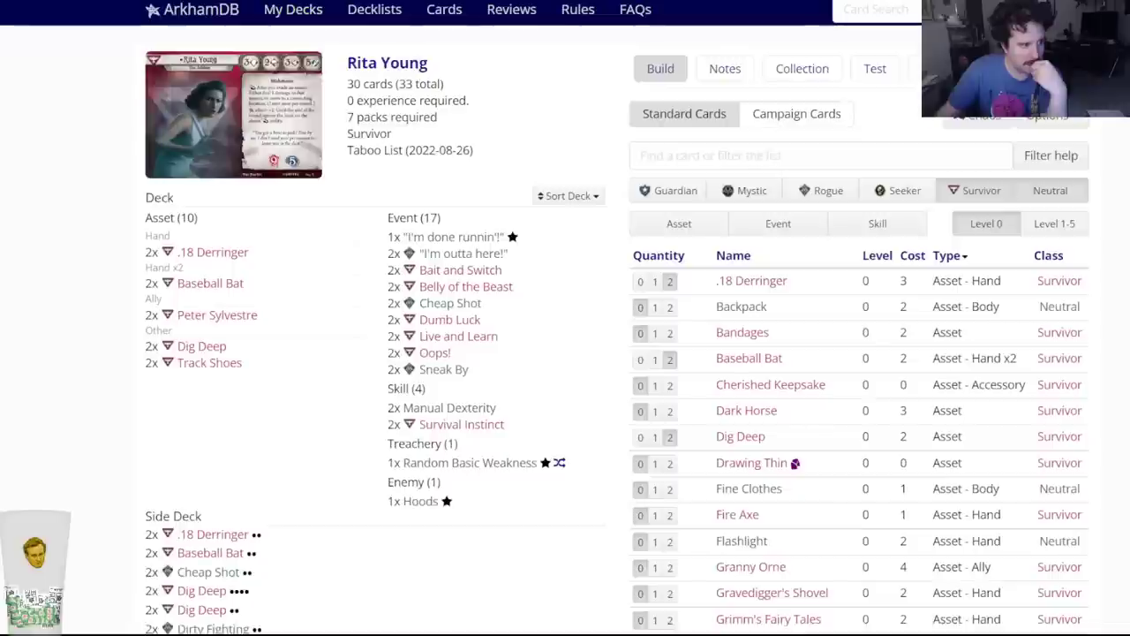
Find Quick Getaway and add two copies of it to Rita Young's main deck.
left_click(678, 155)
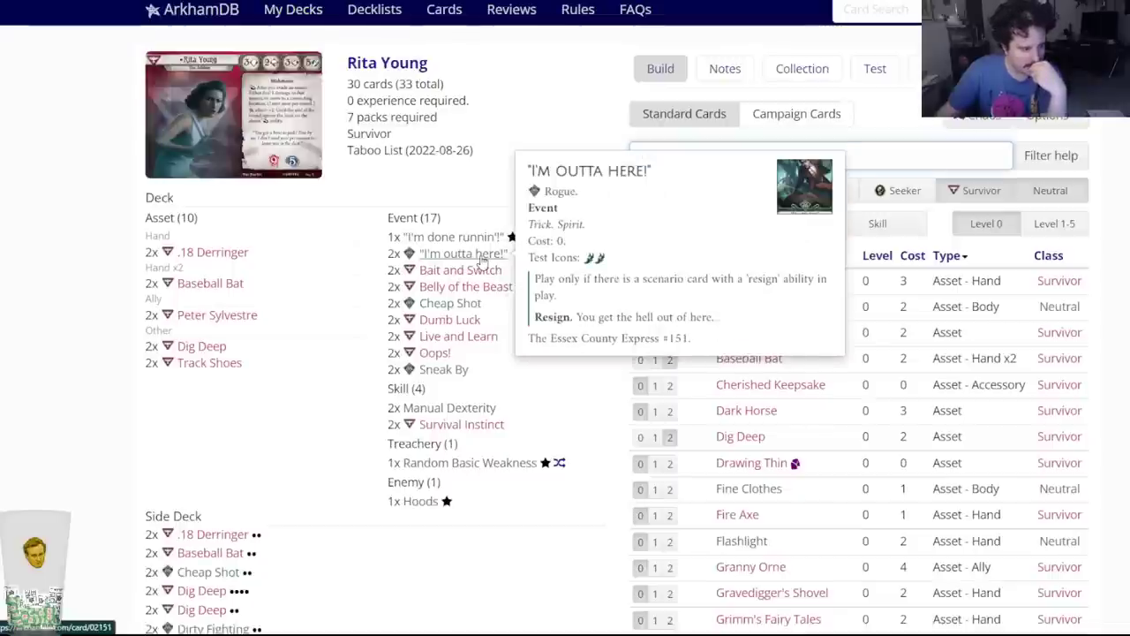
type("quick ge")
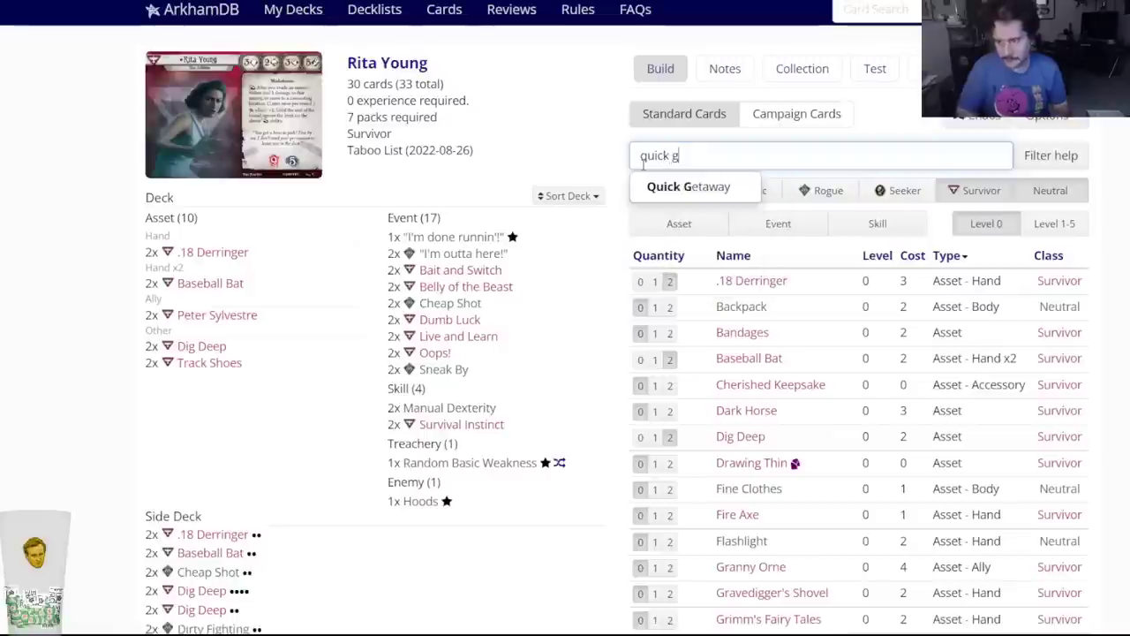
left_click(665, 186)
left_click(467, 84)
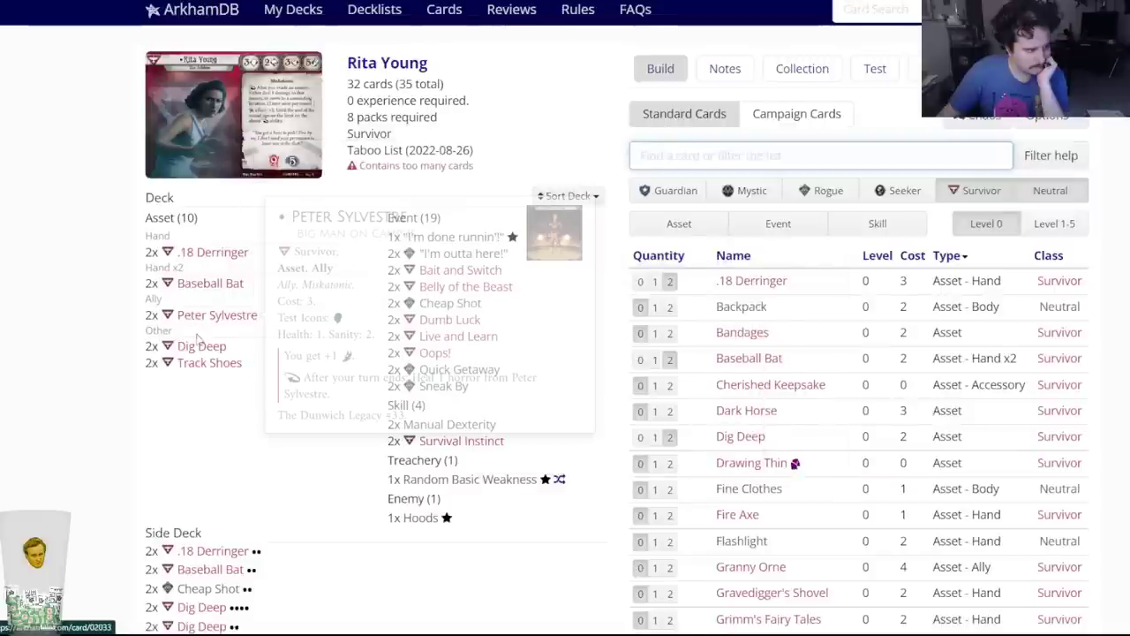
Remove both copies of "I'm outta here!" from Rita Young's main deck and save the deck.
left_click(455, 254)
left_click(225, 402)
scroll(203, 353, "down", 5)
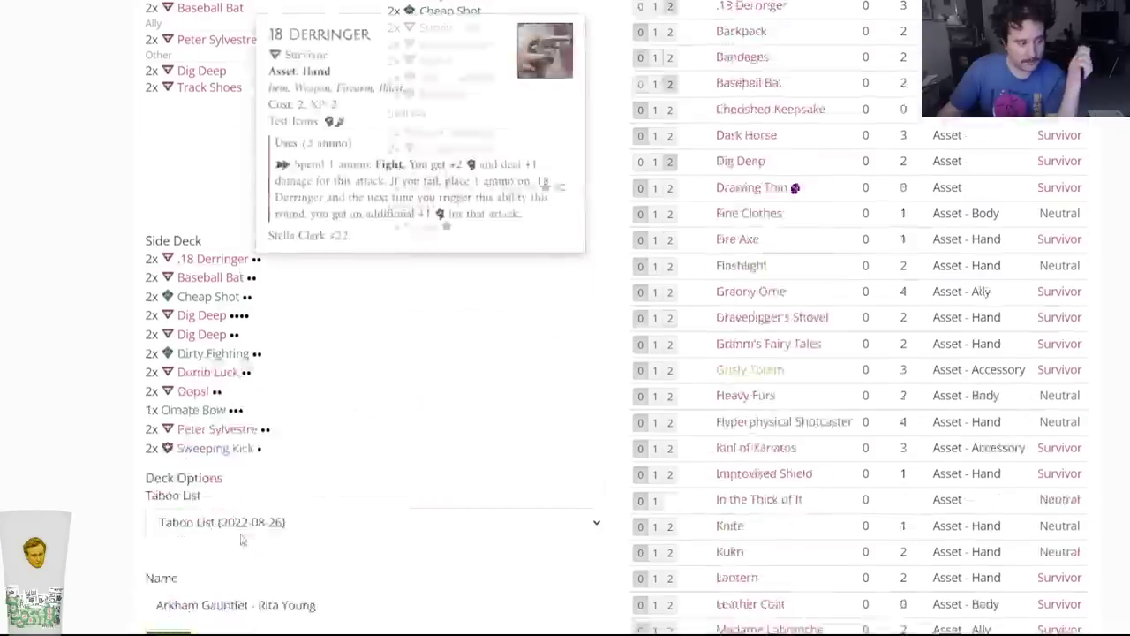
left_click(160, 523)
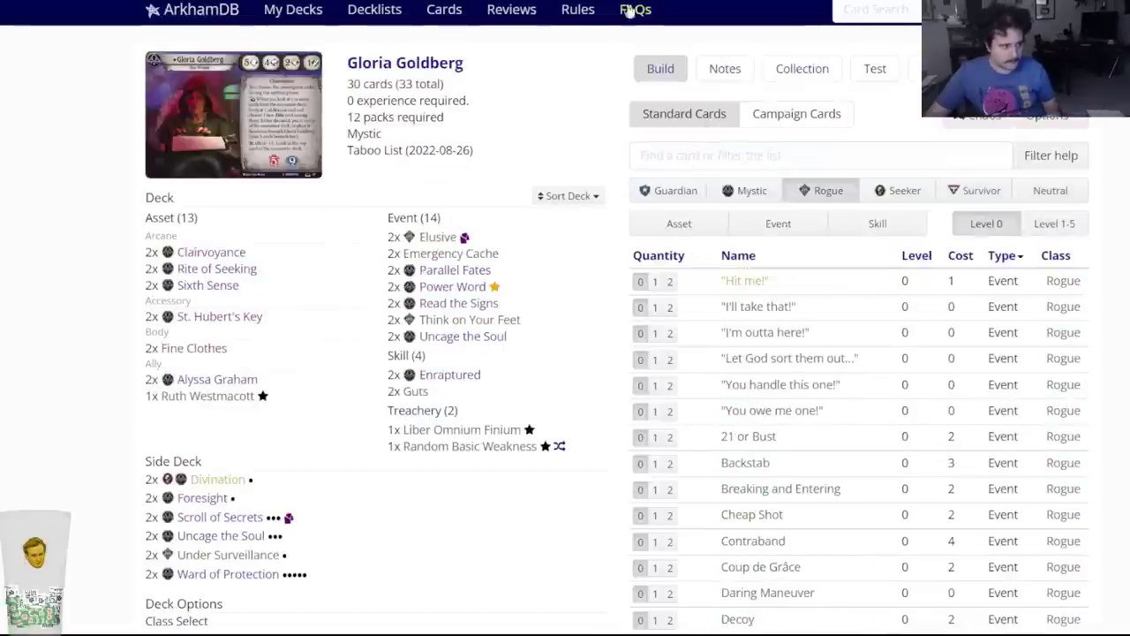
scroll(734, 351, "down", 2)
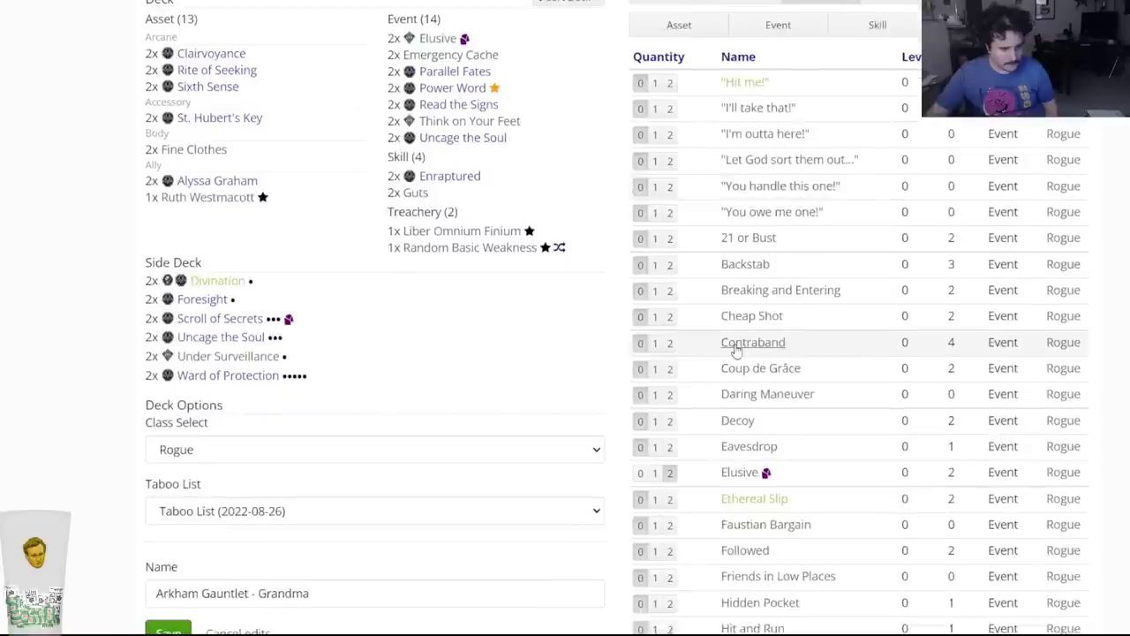
scroll(749, 327, "down", 3)
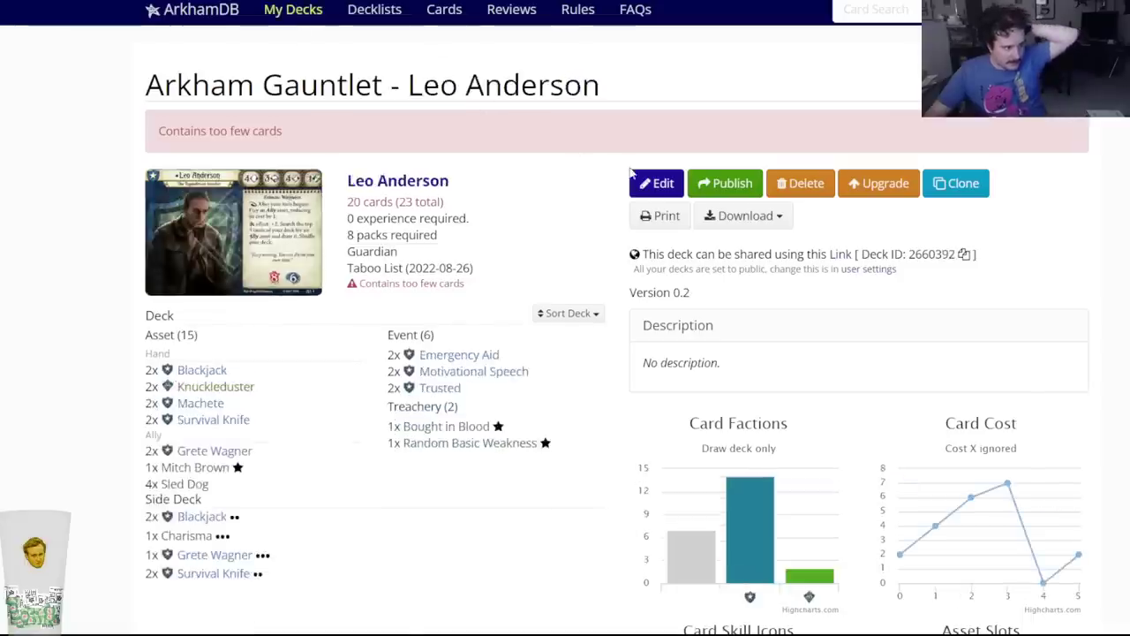
Open Leo Anderson's deck for editing and add two copies of Friends in Low Places to the main deck.
left_click(658, 183)
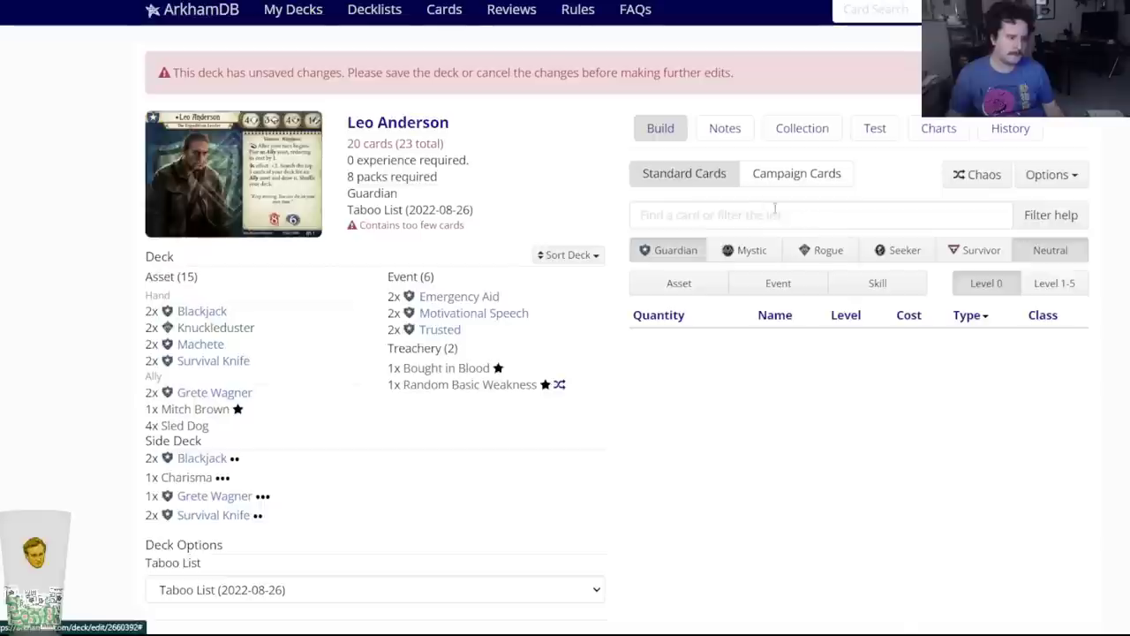
left_click(804, 219)
type("friends i")
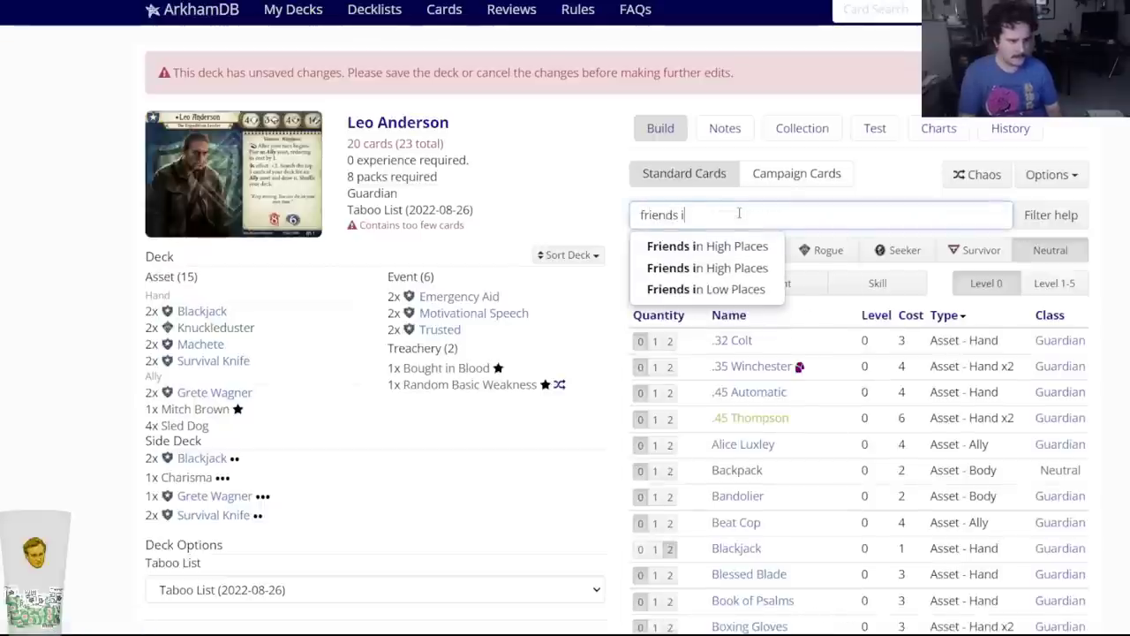
left_click(689, 291)
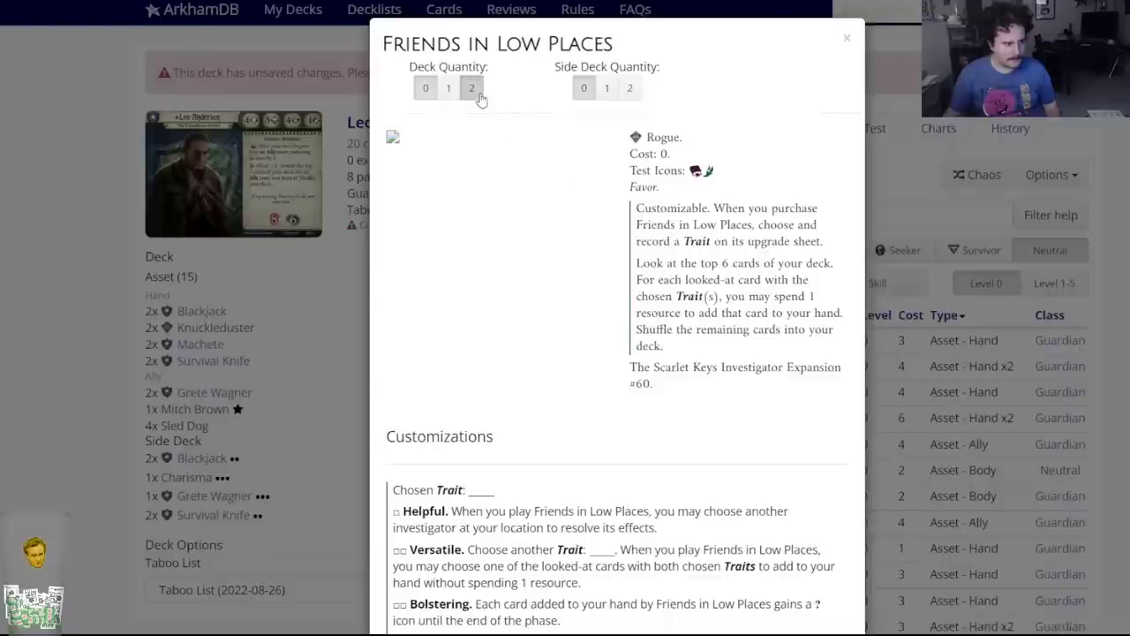
left_click(479, 93)
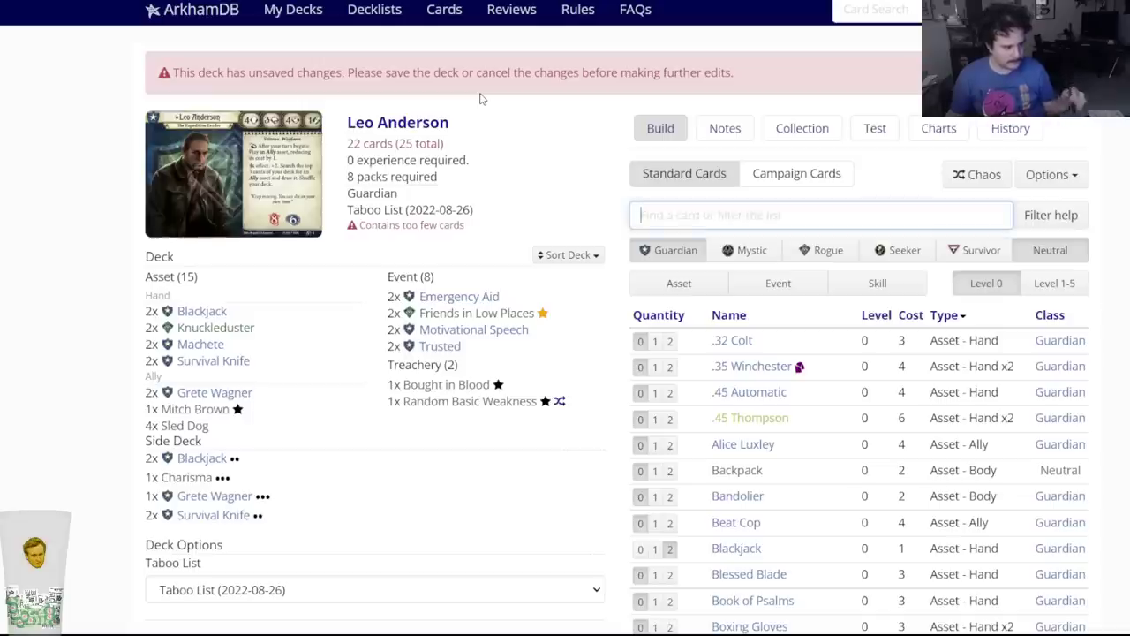
Find Inspiring Presence and add two copies of it to Leo Anderson's main deck.
type("inspi")
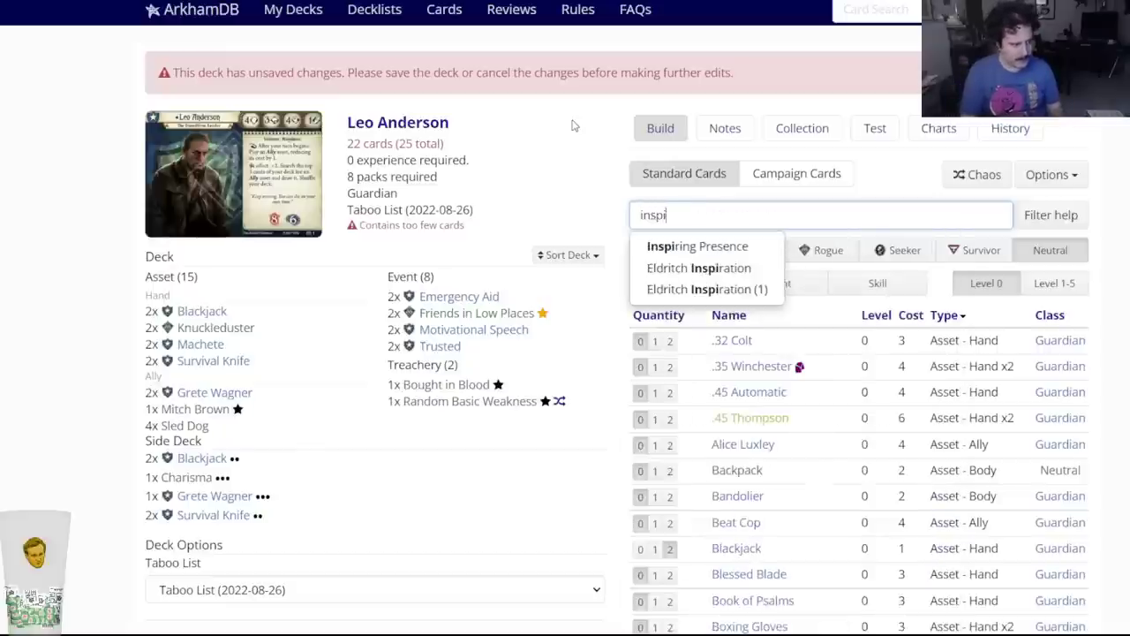
type("ri")
left_click(682, 239)
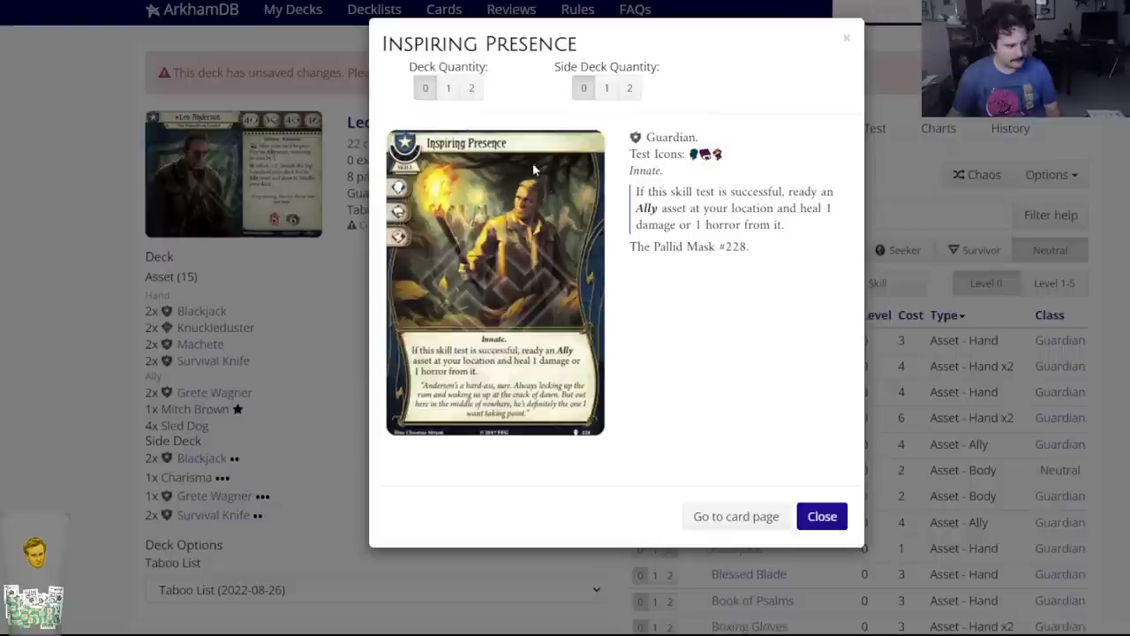
left_click(473, 90)
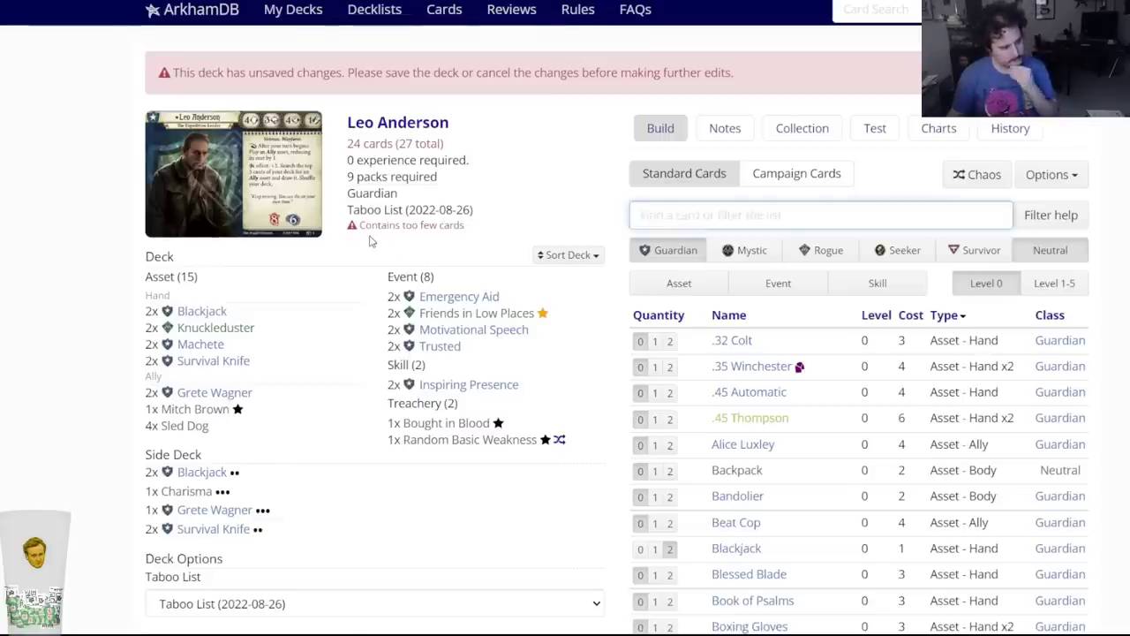
left_click(494, 315)
left_click(482, 489)
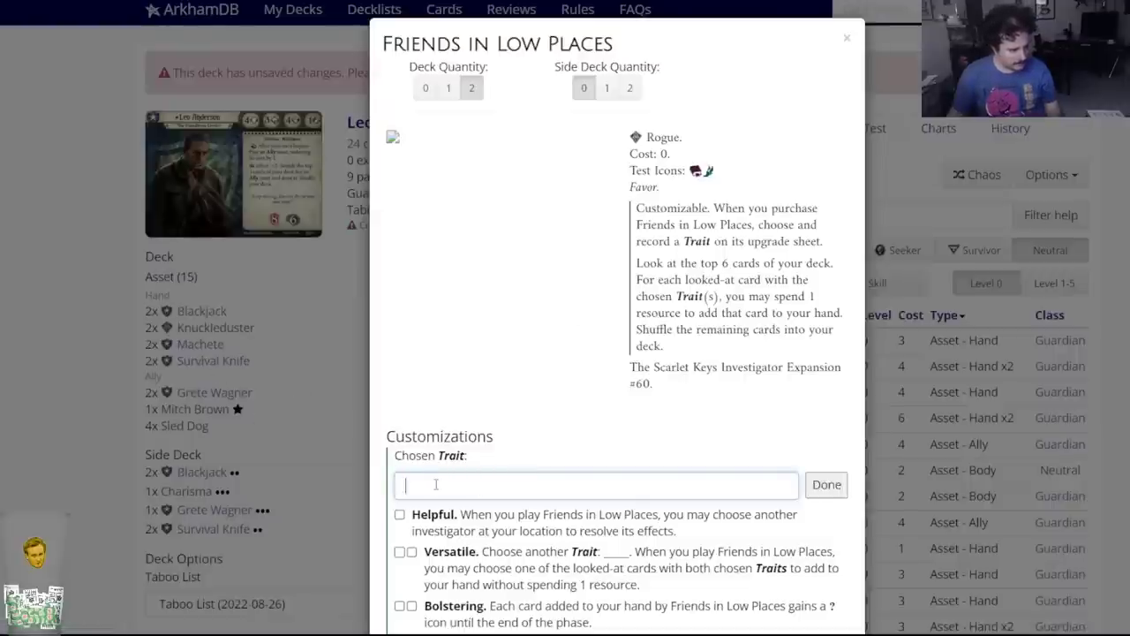
left_click(846, 38)
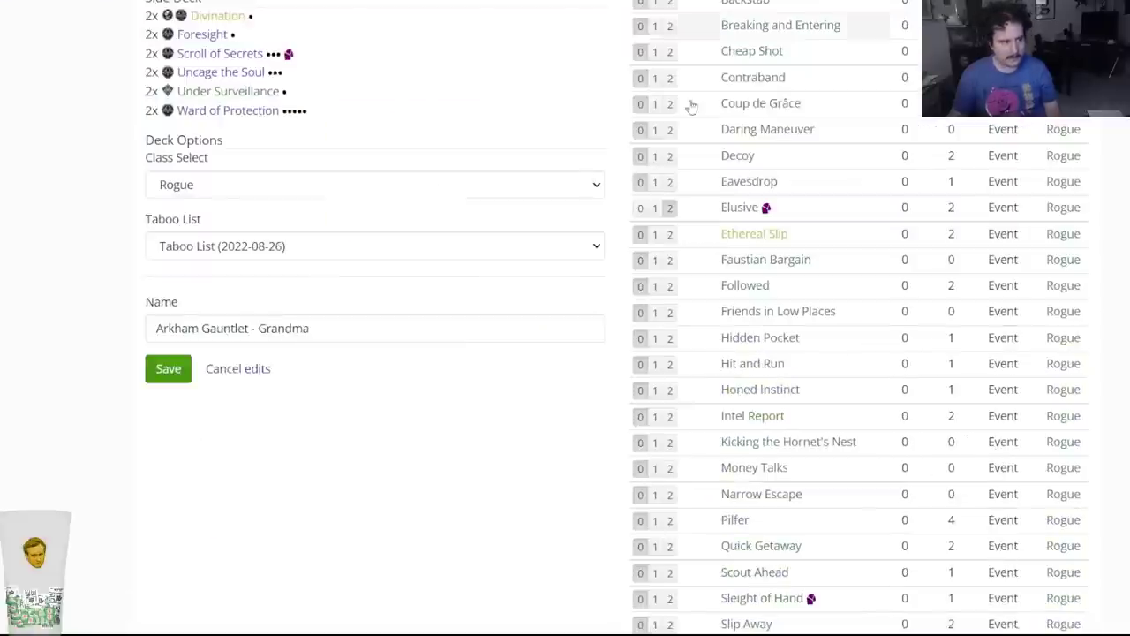
Examine Power Word and its customizations in Gloria Goldberg's deck and remove both copies from the main deck.
scroll(689, 106, "up", 5)
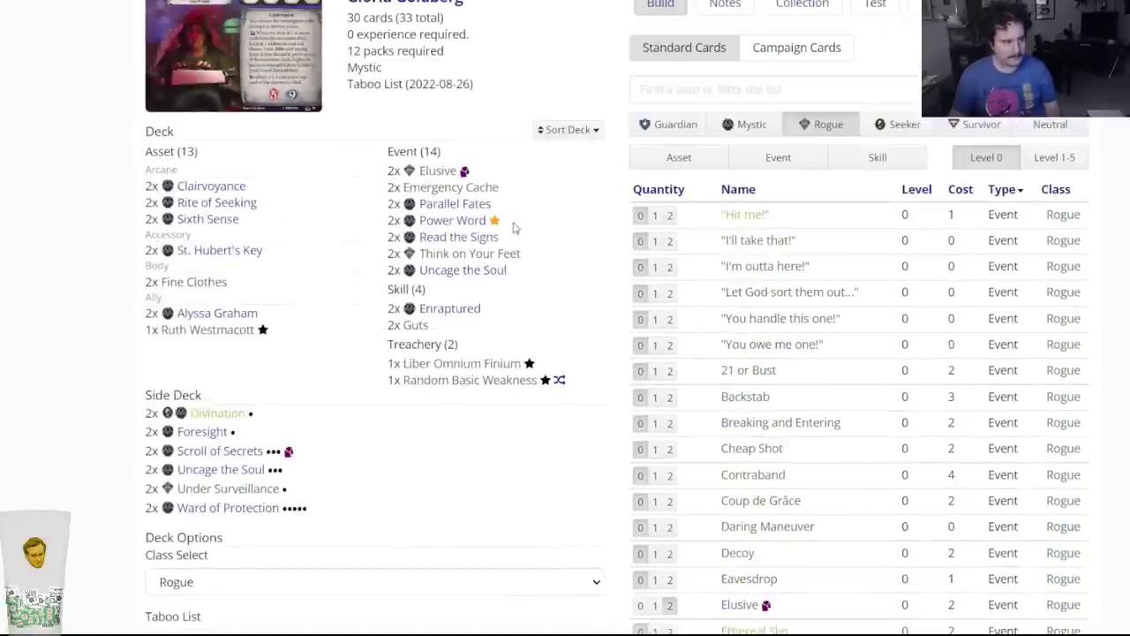
mouse_move(449, 227)
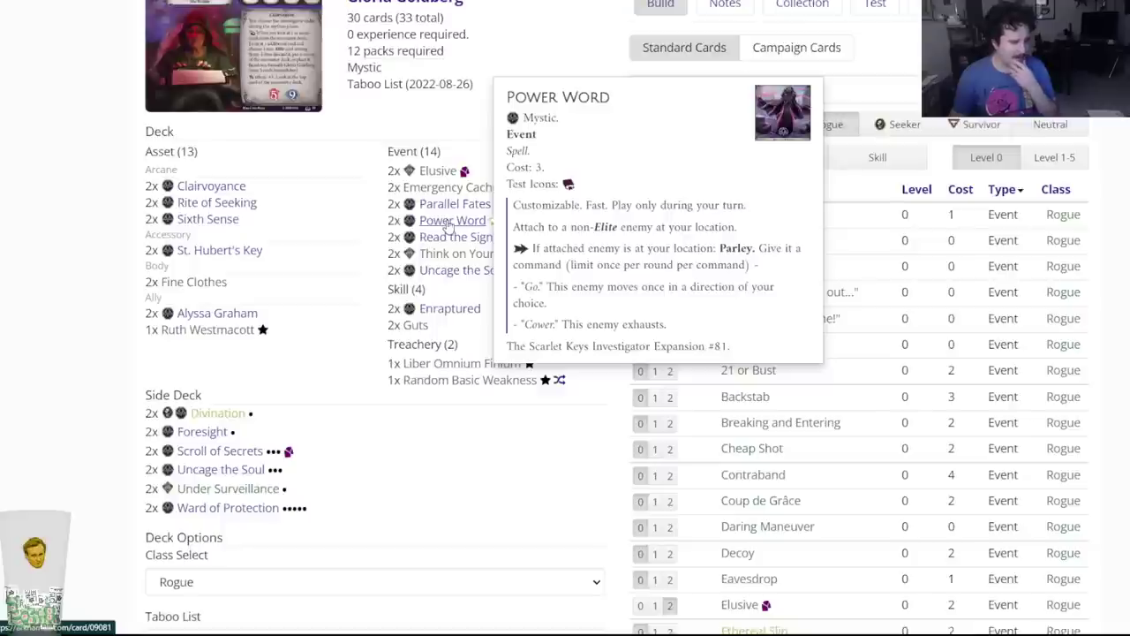
mouse_move(452, 205)
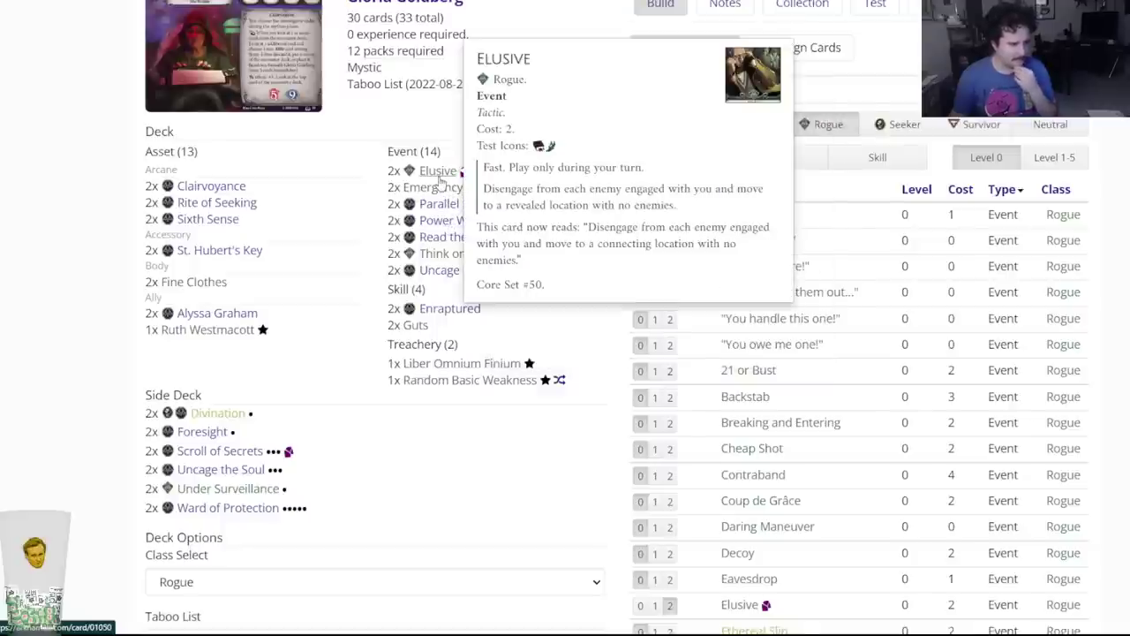
left_click(452, 222)
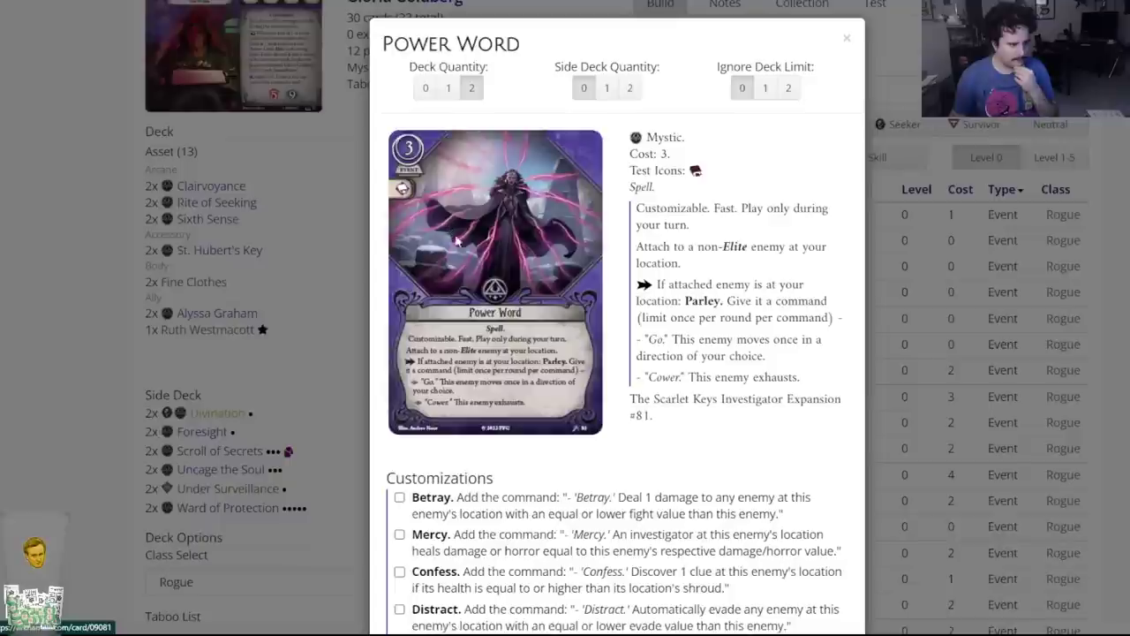
scroll(600, 474, "down", 3)
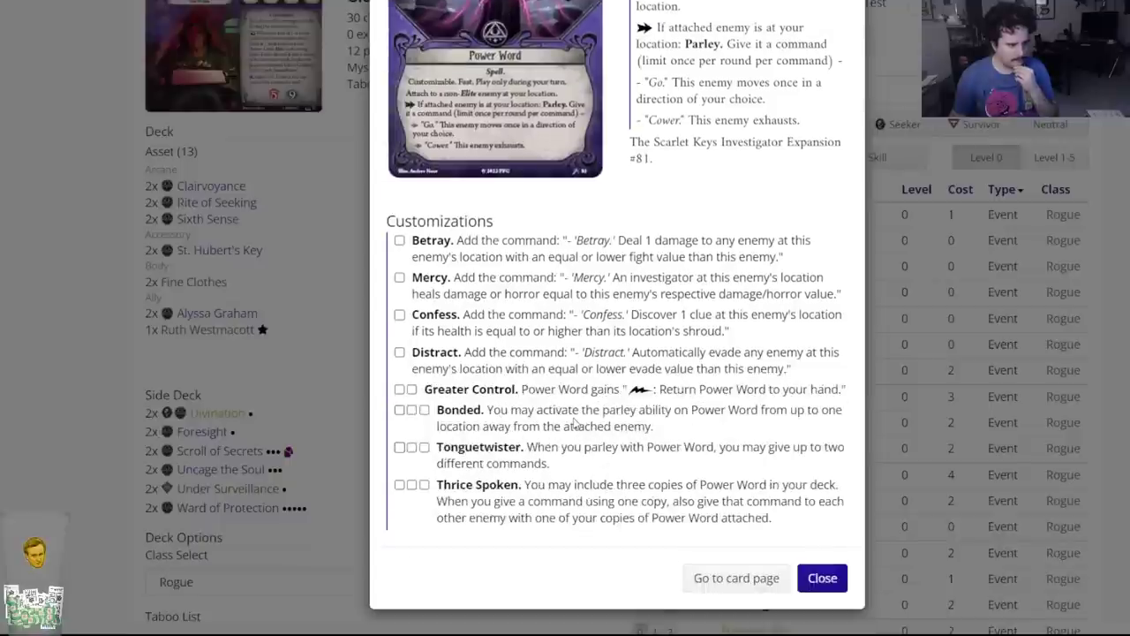
left_click(807, 588)
left_click(453, 222)
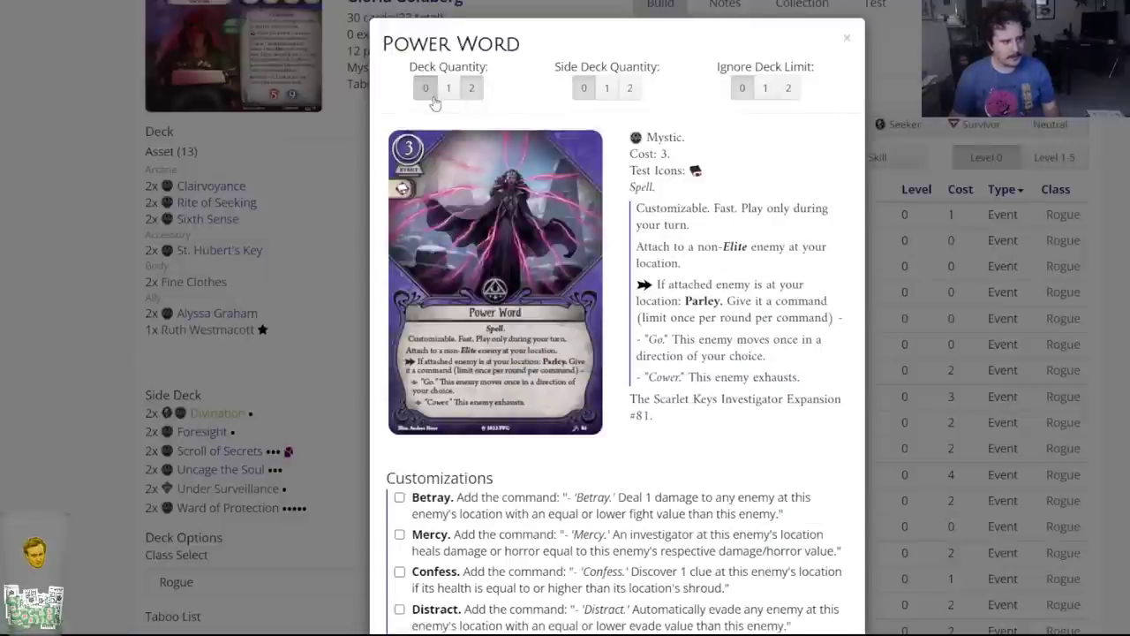
left_click(432, 96)
Add two copies of "I'm outta here!" to Gloria Goldberg's main deck and save the deck.
left_click(712, 94)
type("i'm out")
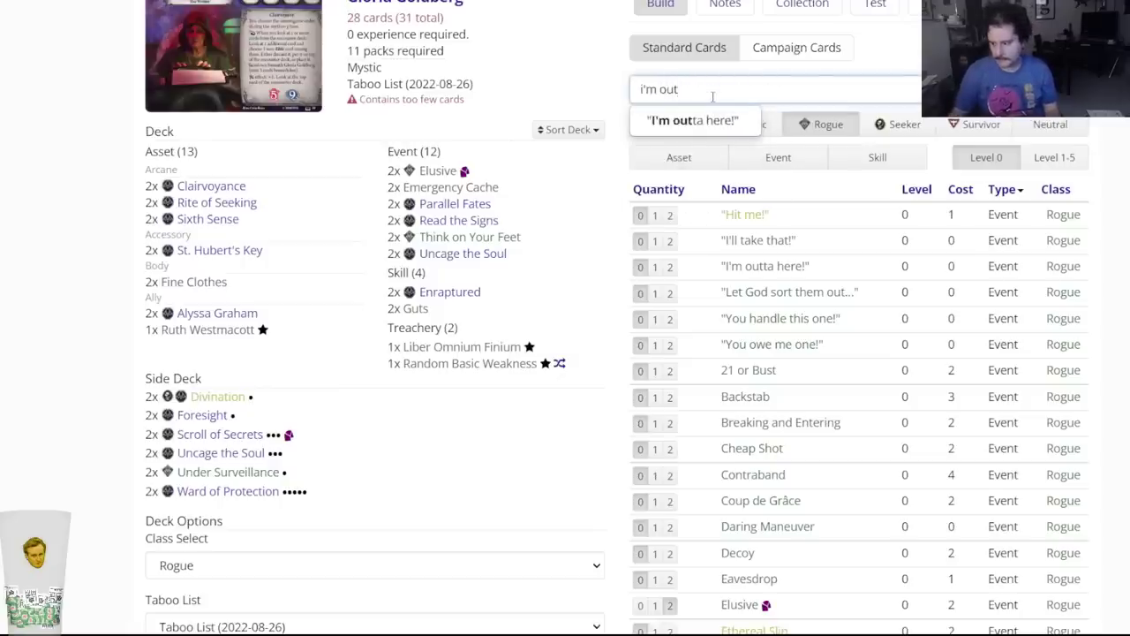
left_click(703, 115)
left_click(481, 86)
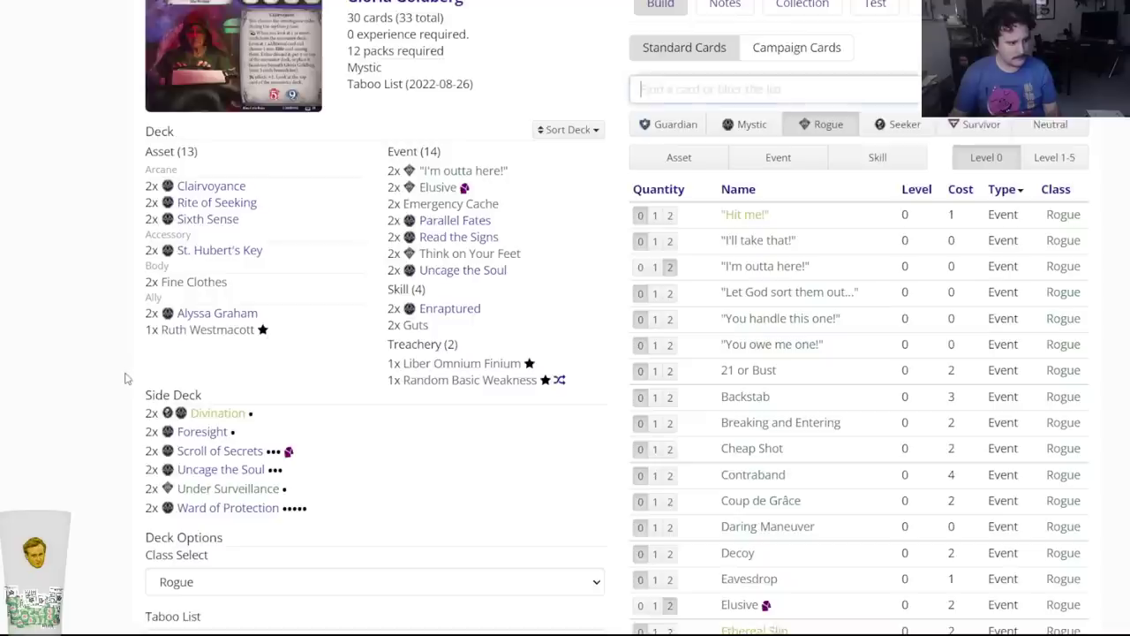
scroll(133, 384, "down", 3)
left_click(173, 430)
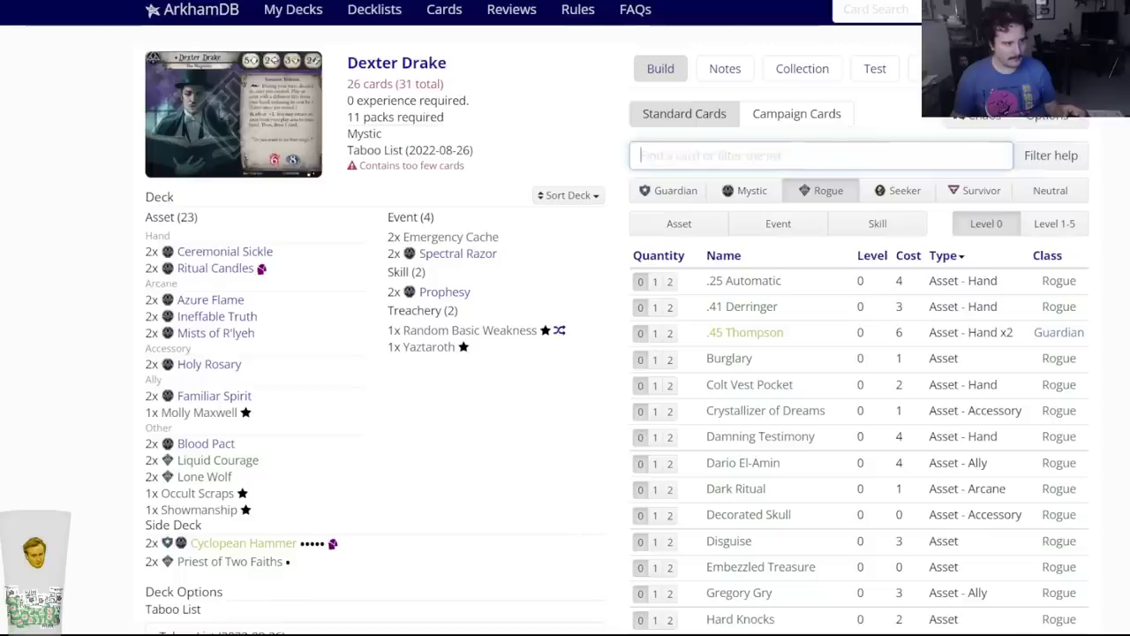
Return to Leo Anderson's deck and set the chosen trait of Friends in Low Places to Item.
key("ctrl+Tab")
key("ctrl+Tab")
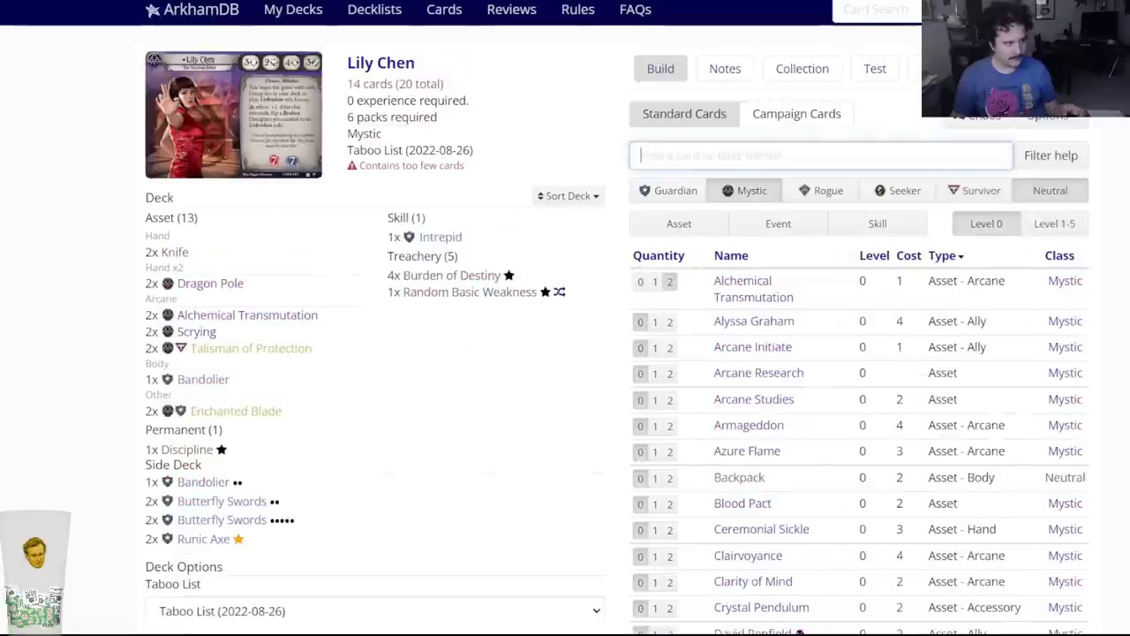
key("ctrl+Tab")
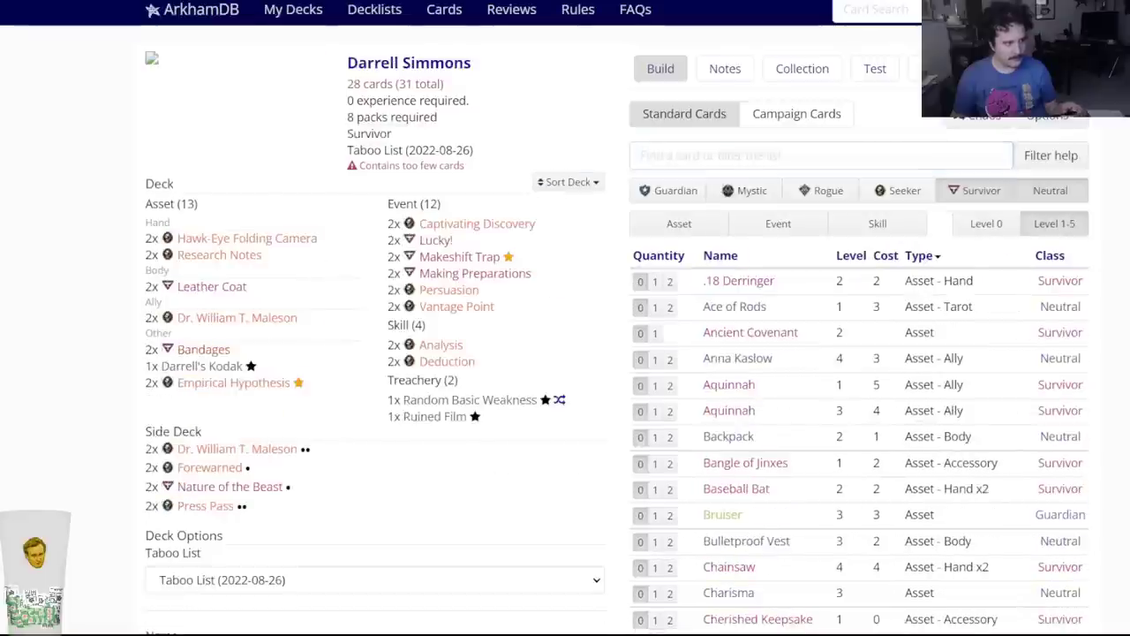
key("ctrl+Tab")
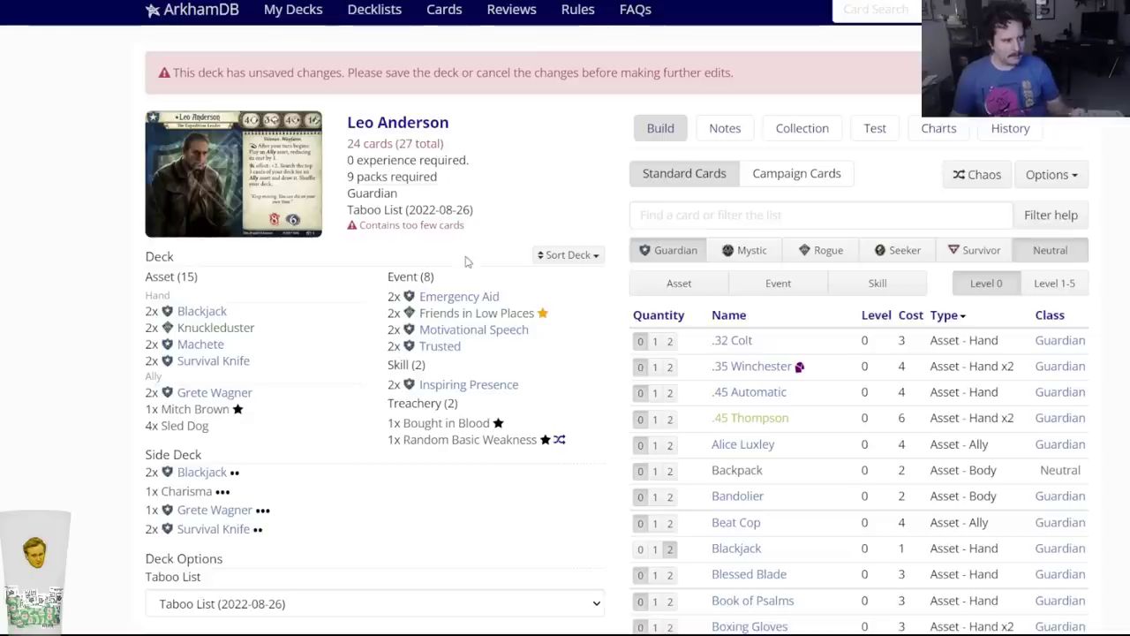
mouse_move(215, 331)
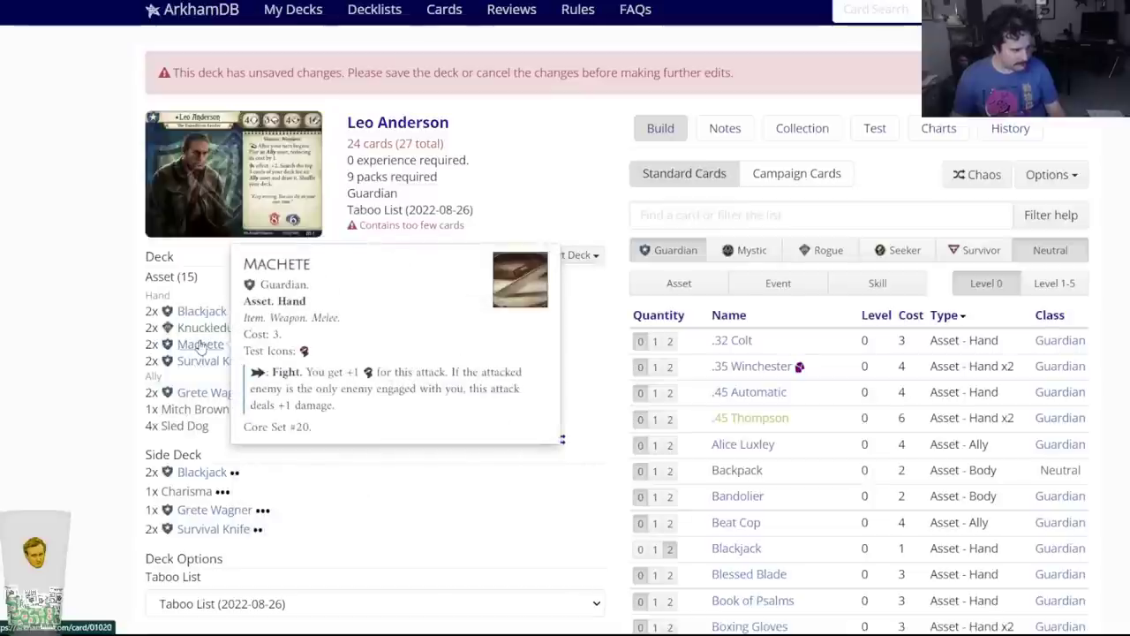
left_click(450, 318)
left_click(454, 493)
type("Item")
left_click(830, 488)
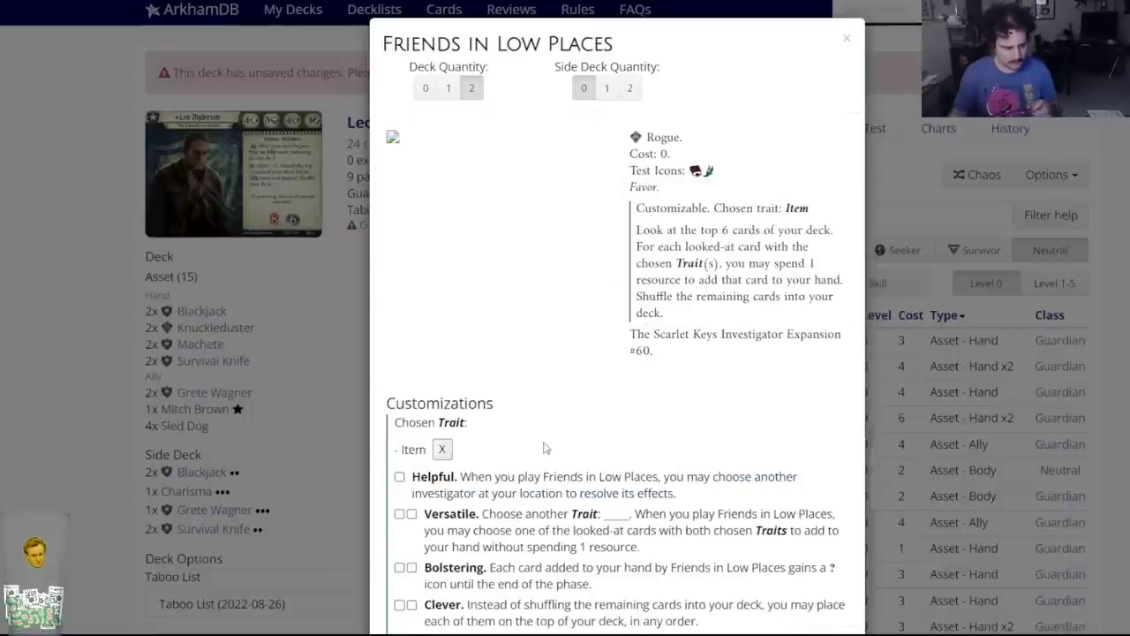
left_click(845, 41)
Find Lucid Dreaming and add two copies of it to Leo Anderson's side deck.
left_click(689, 216)
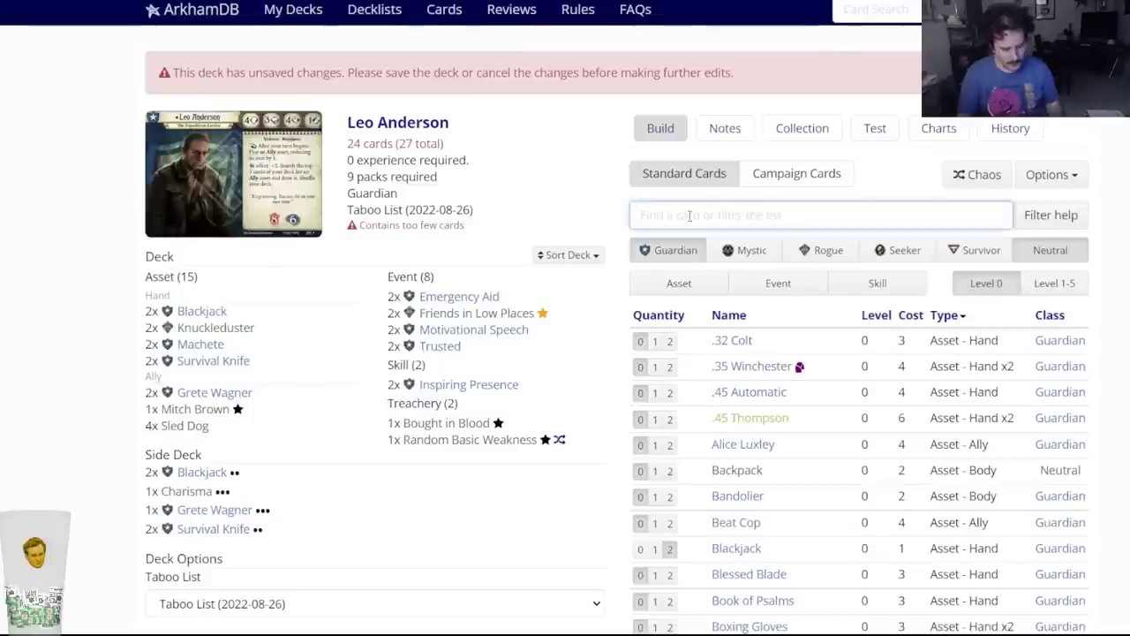
type("lucid")
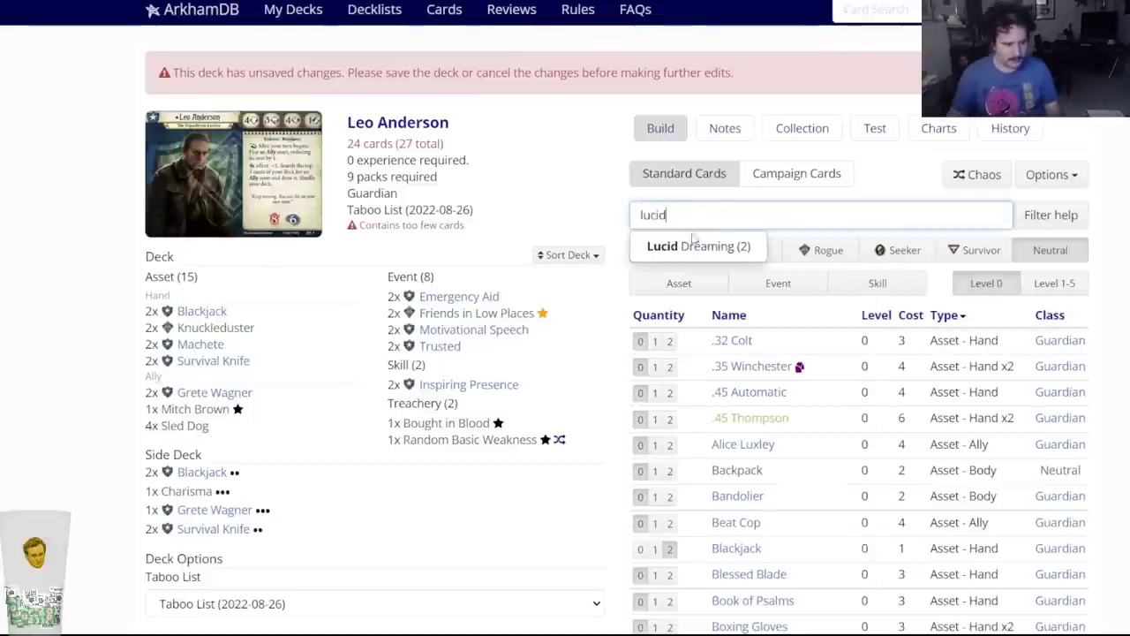
left_click(693, 244)
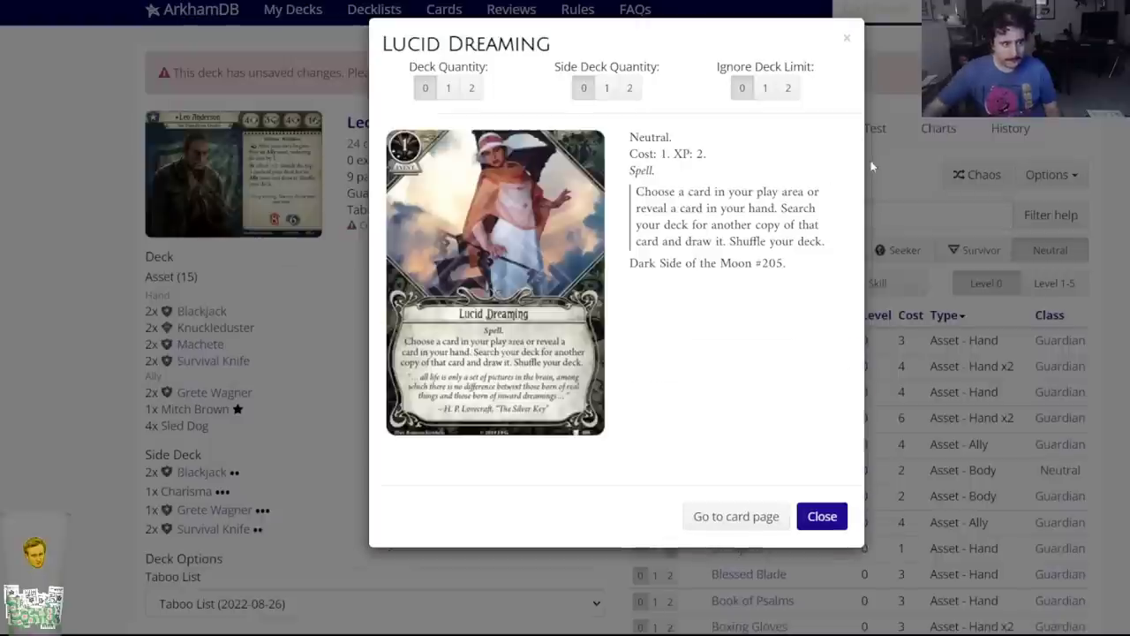
left_click(629, 87)
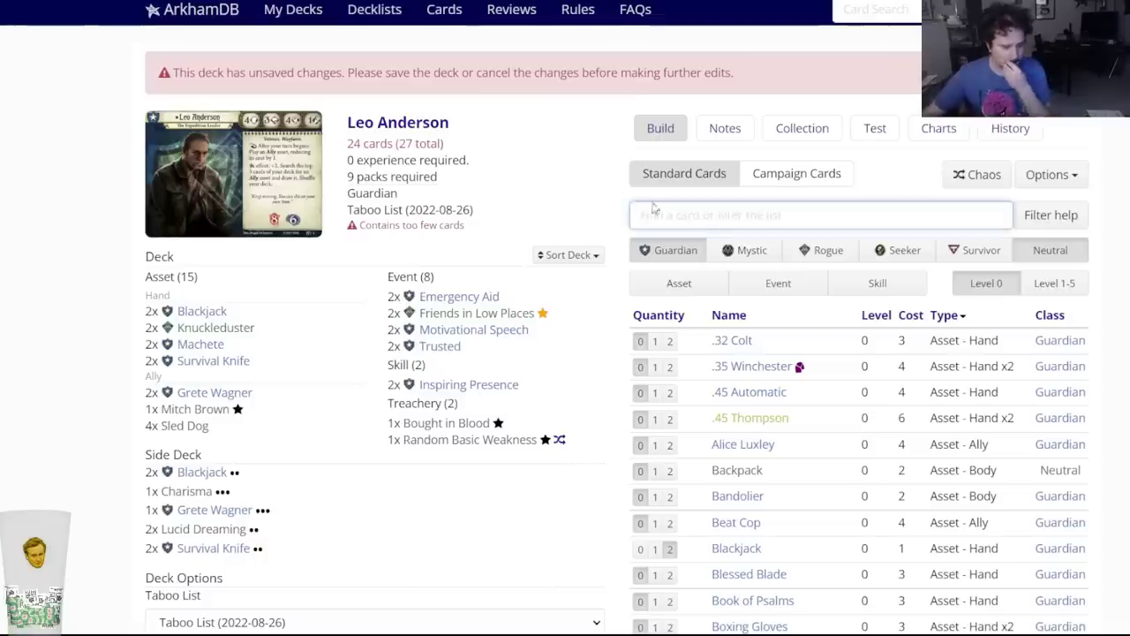
Look through the level 0 Guardian and Neutral cards for further additions to Leo Anderson's deck.
scroll(640, 212, "down", 3)
scroll(654, 207, "up", 2)
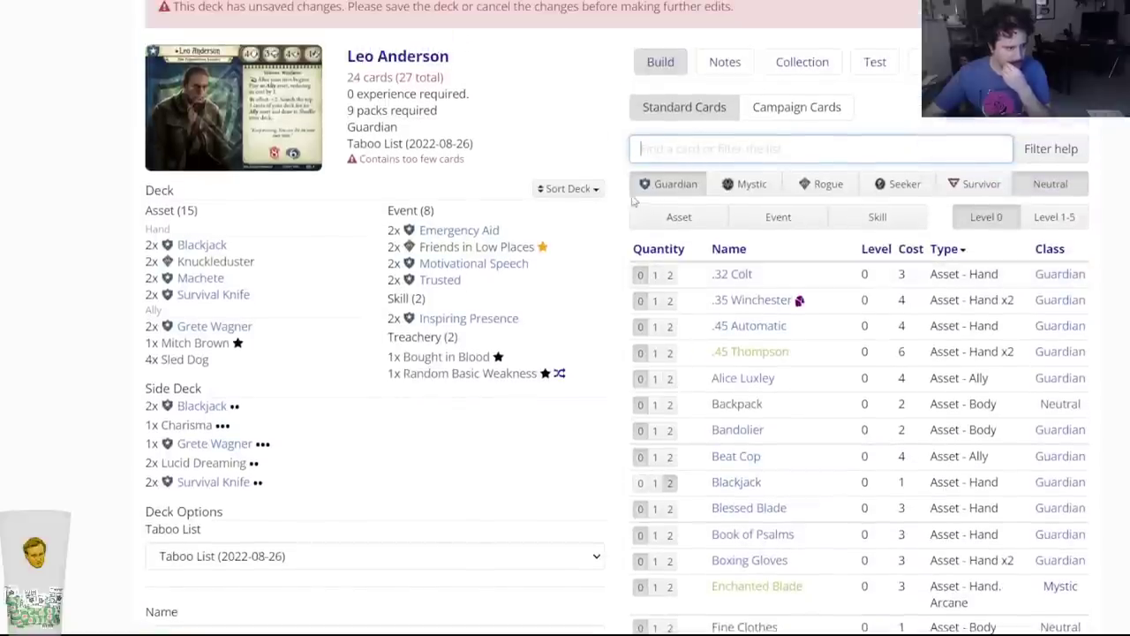
scroll(683, 372, "down", 1)
scroll(682, 371, "down", 5)
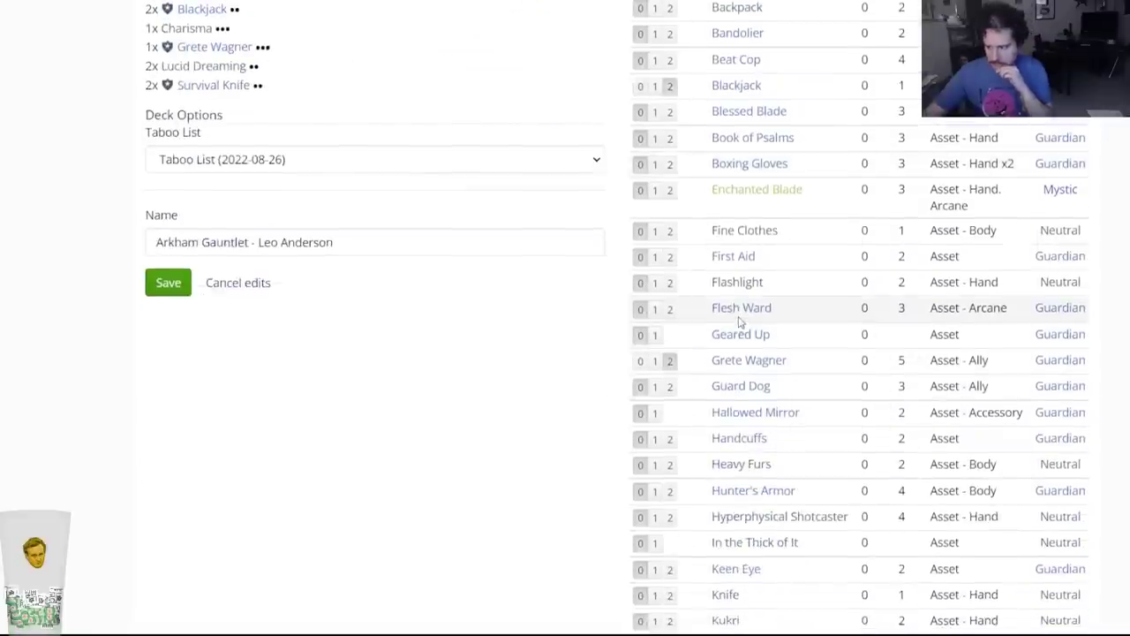
scroll(740, 322, "up", 6)
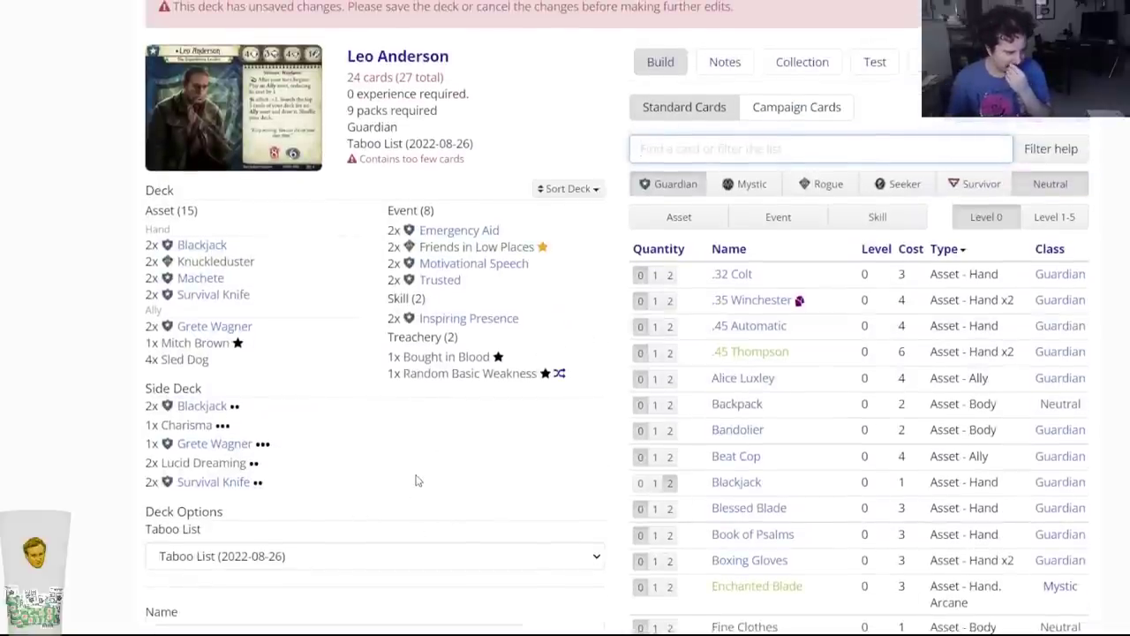
scroll(418, 480, "down", 8)
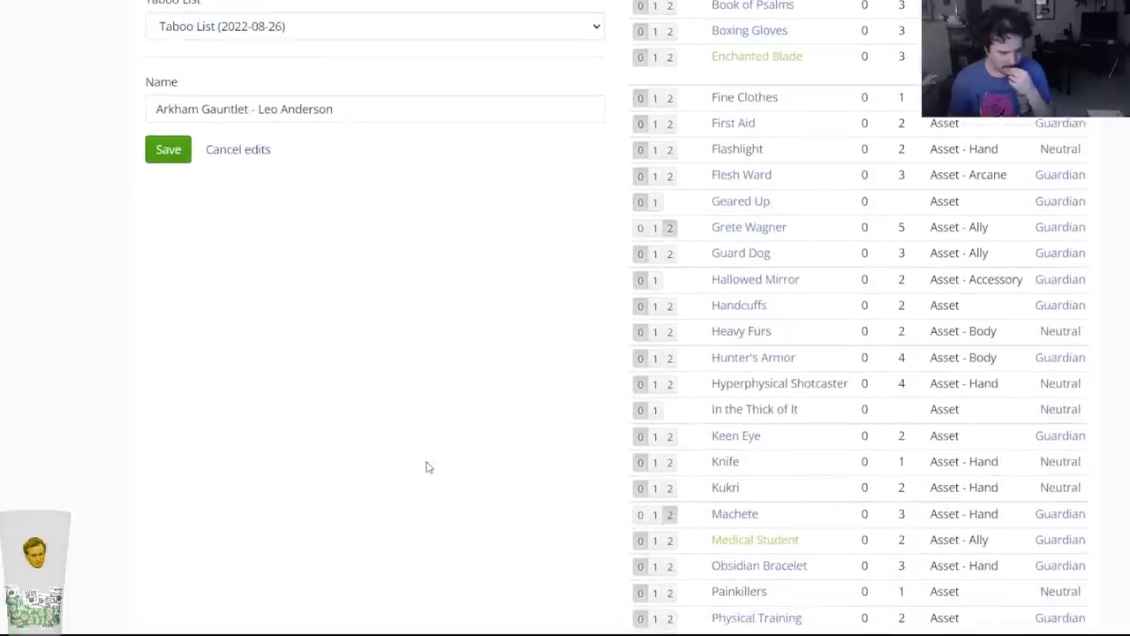
scroll(530, 446, "up", 5)
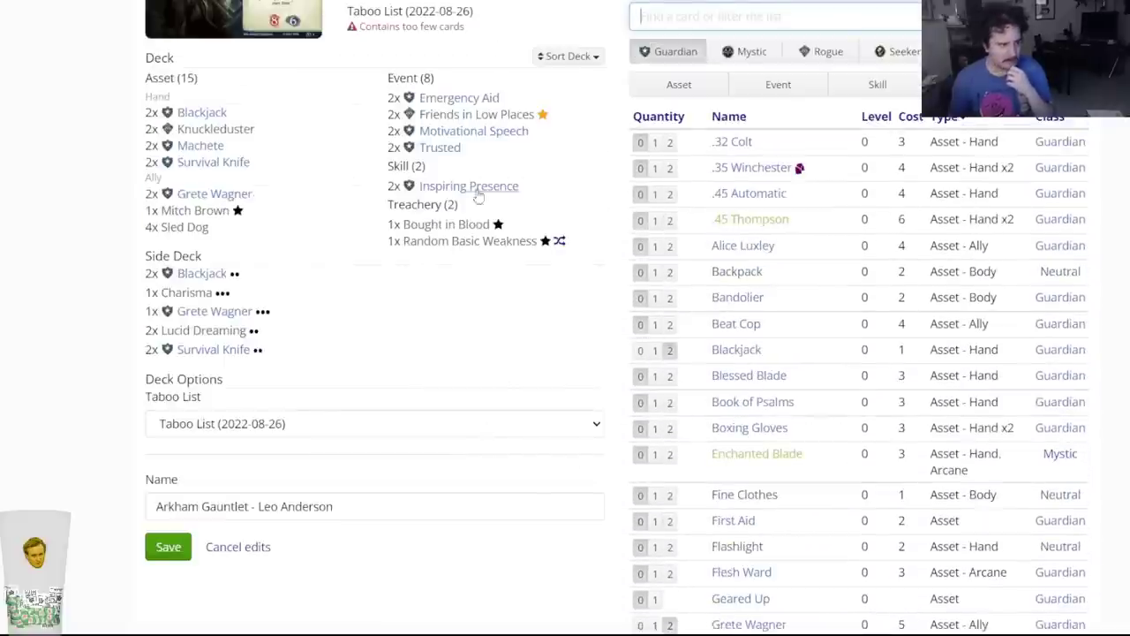
Consult the Arkham Gauntlet planning document and examine the events in Nathaniel Cho's deck, such as Clean Them Out.
key("alt+Tab")
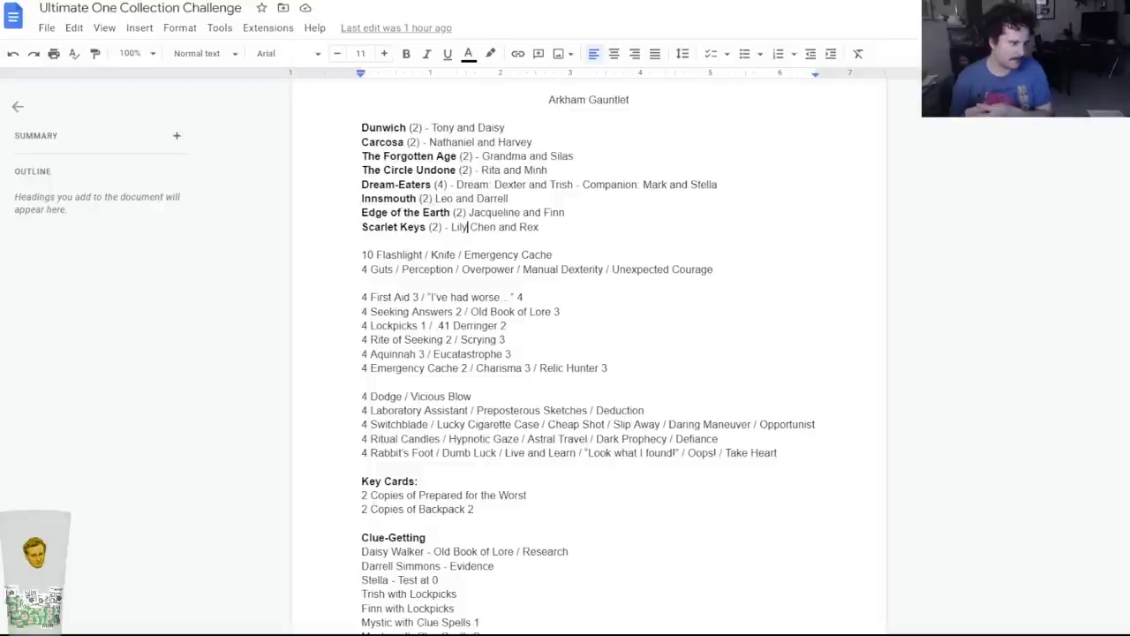
key("alt+Tab")
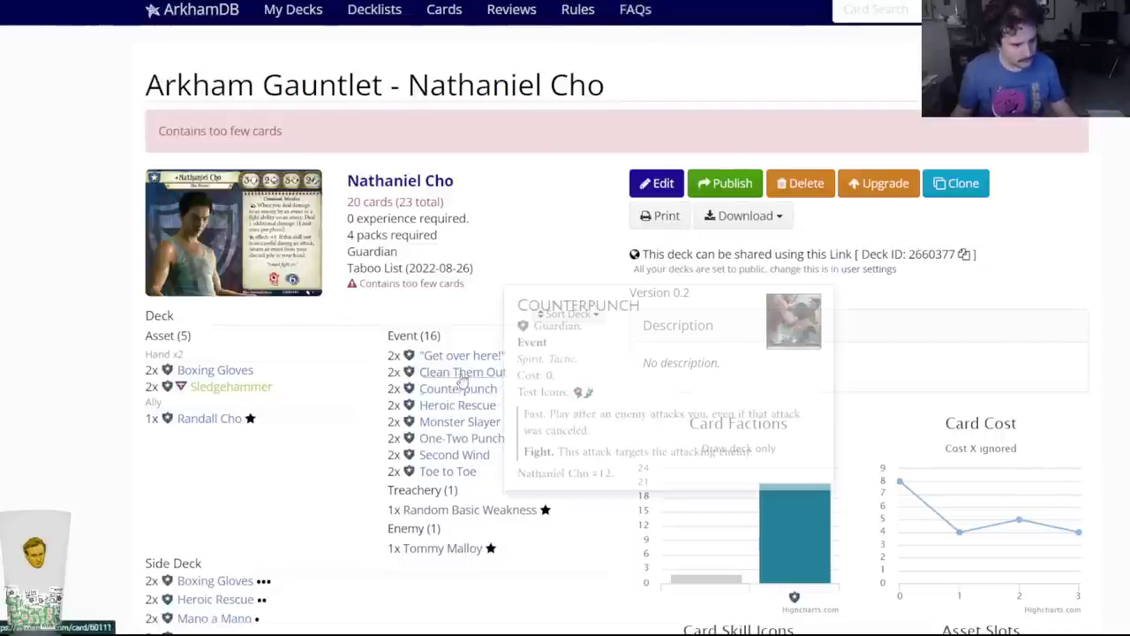
mouse_move(462, 362)
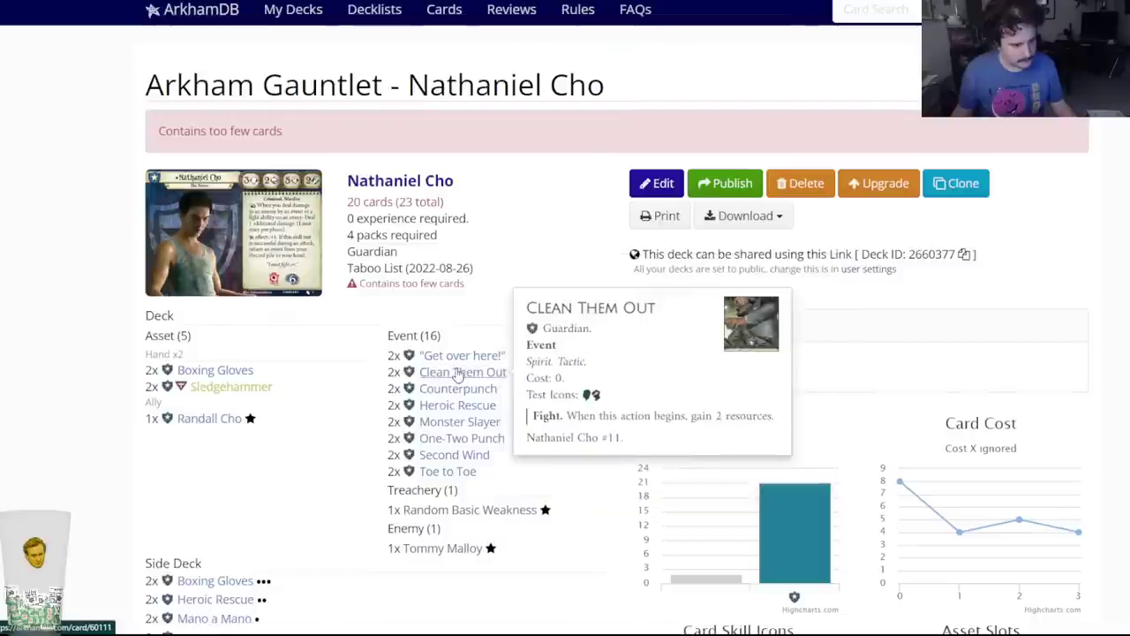
Open Trish Scarborough's deck for editing and add two copies of Kicking the Hornet's Nest to the main deck.
mouse_move(457, 393)
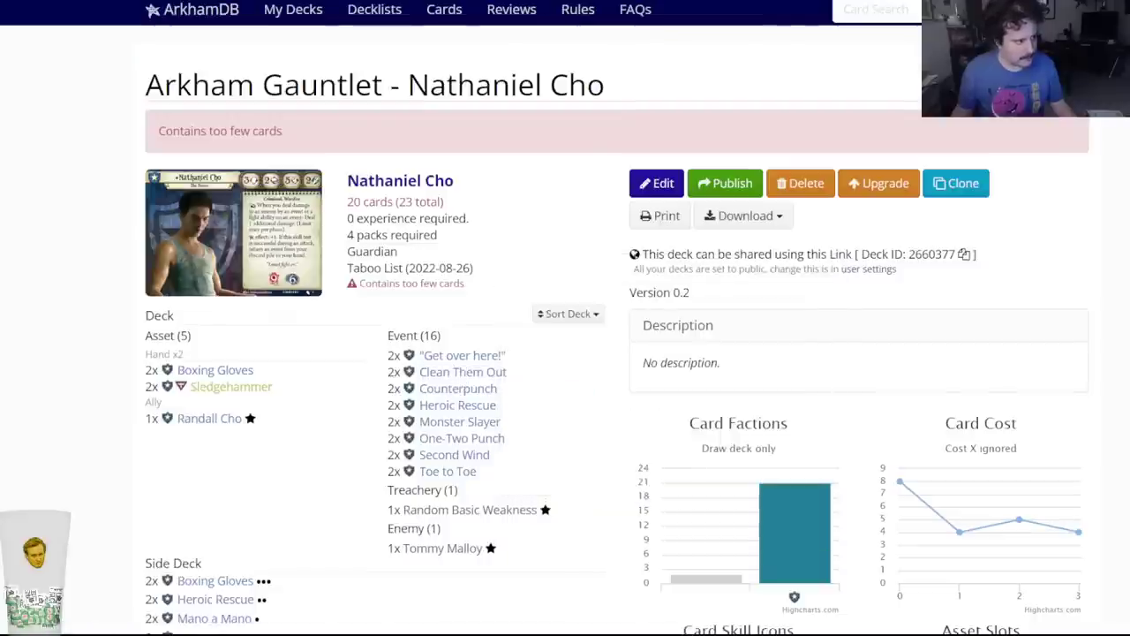
left_click(303, 22)
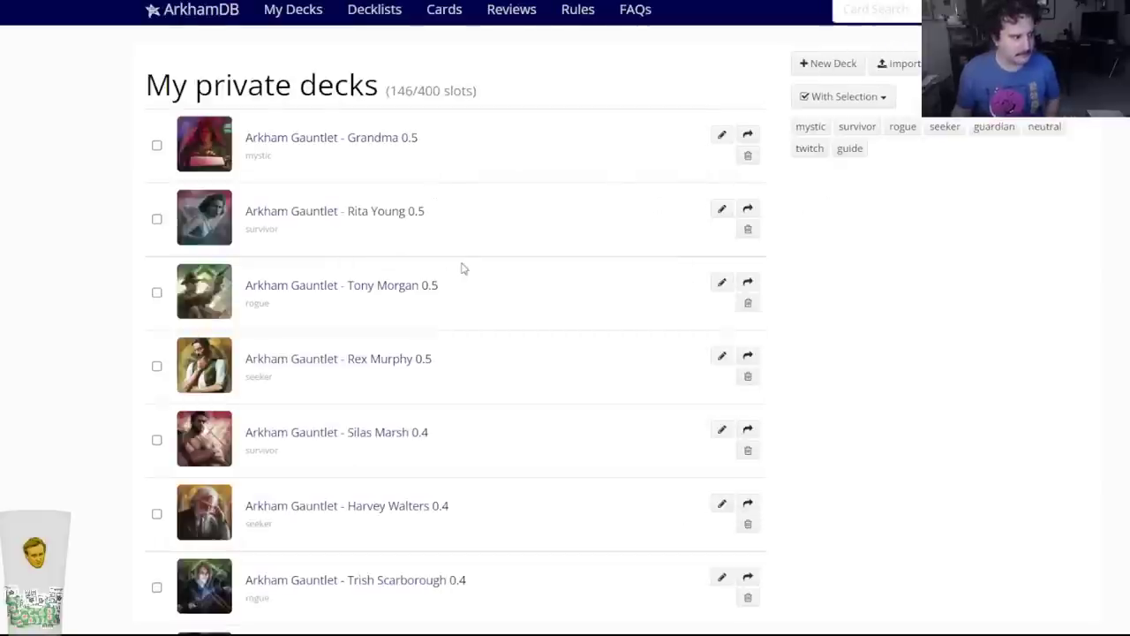
scroll(324, 354, "down", 1)
scroll(324, 352, "down", 3)
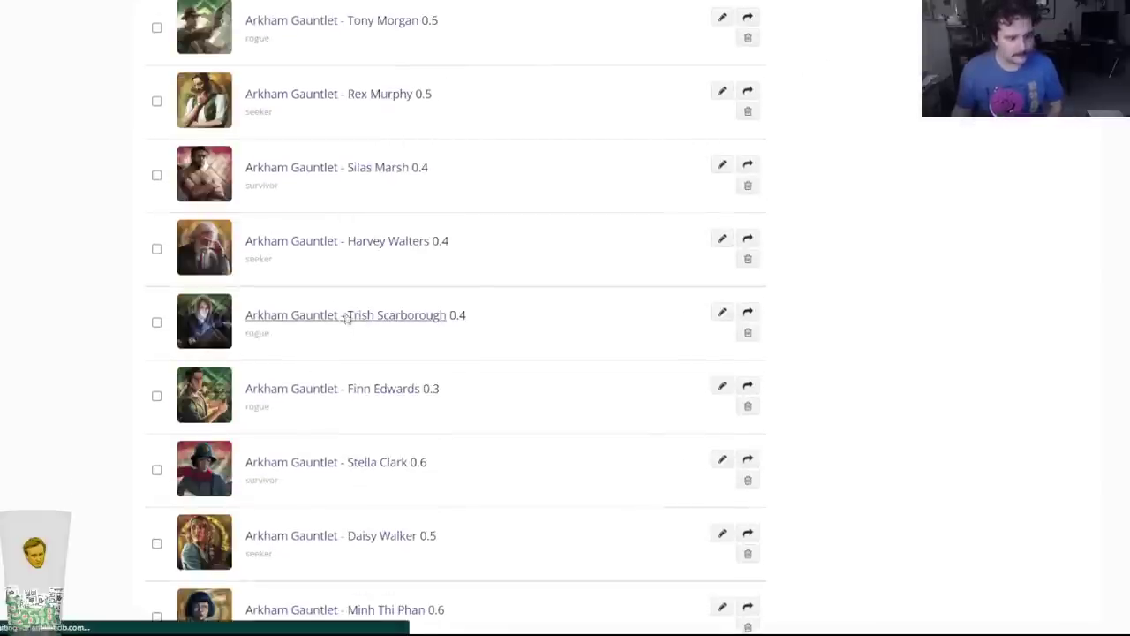
left_click(348, 315)
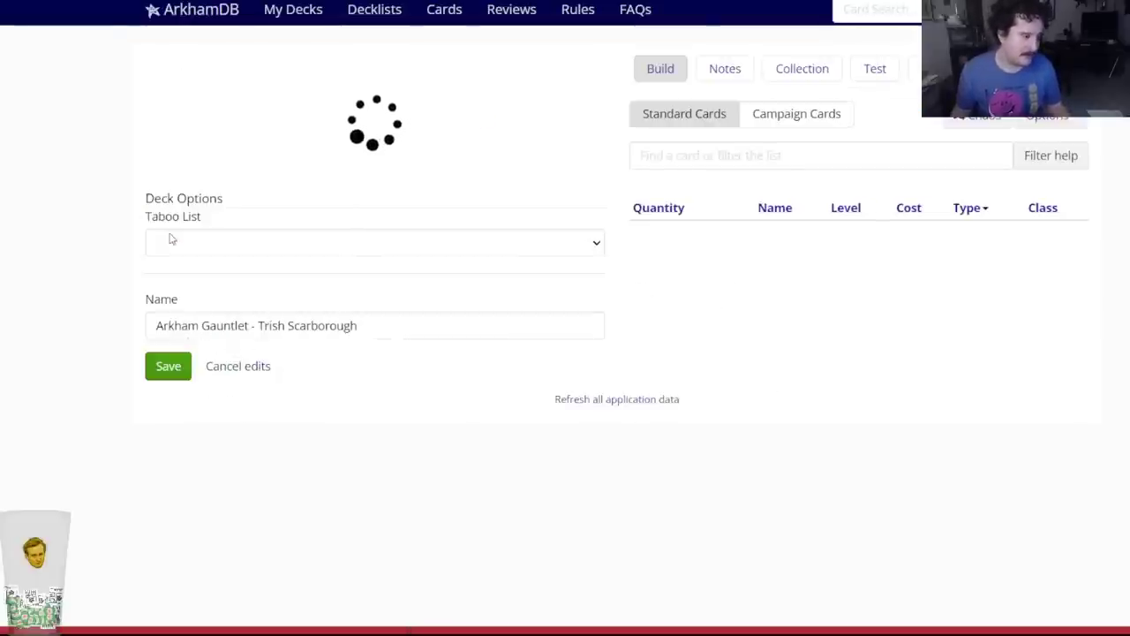
left_click(682, 154)
type("kicking the")
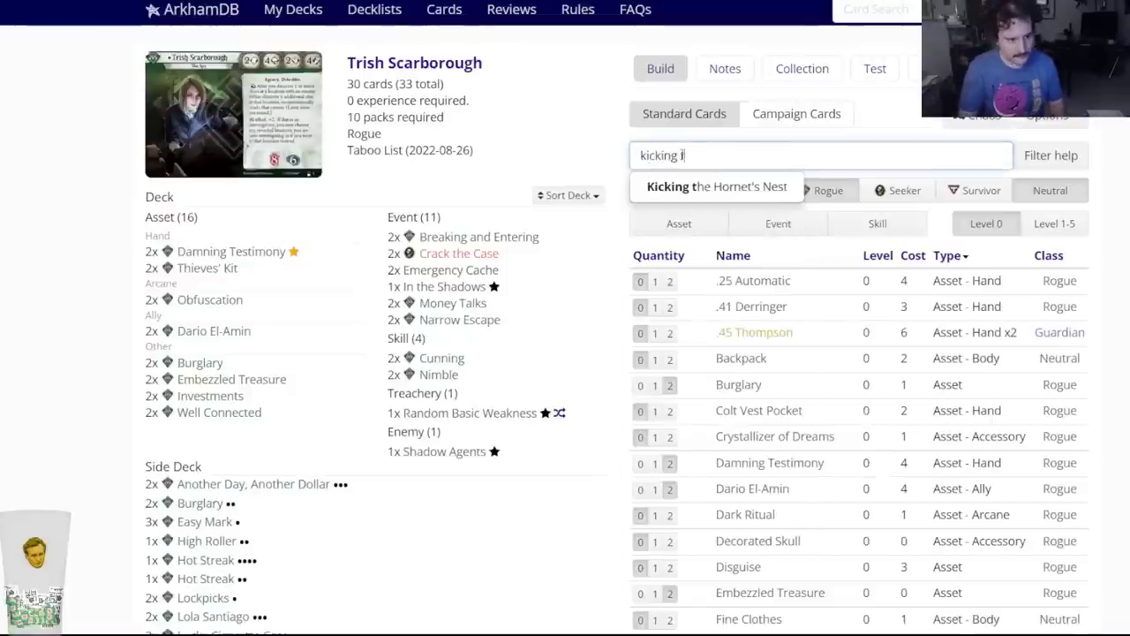
left_click(682, 183)
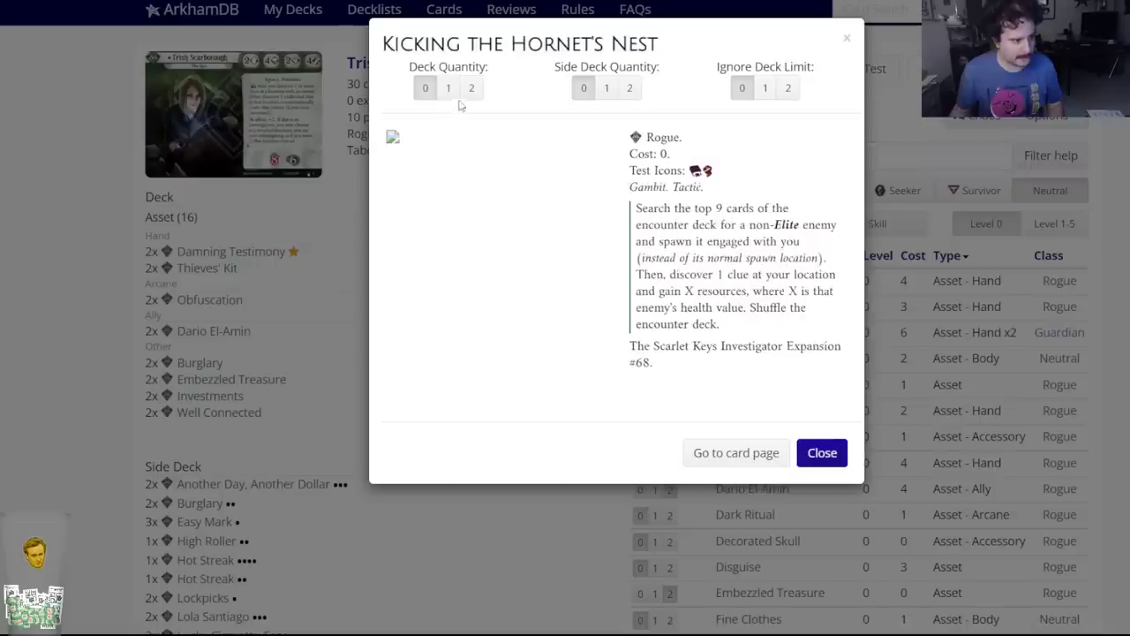
left_click(468, 89)
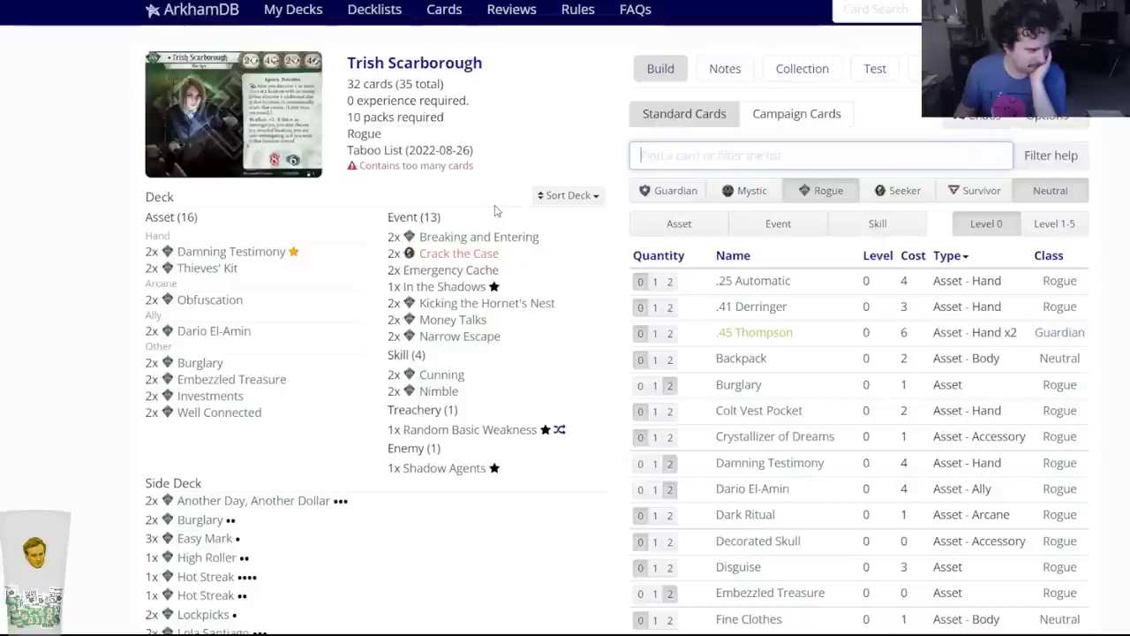
Remove both copies of Embezzled Treasure from Trish Scarborough's deck.
left_click(232, 379)
left_click(425, 87)
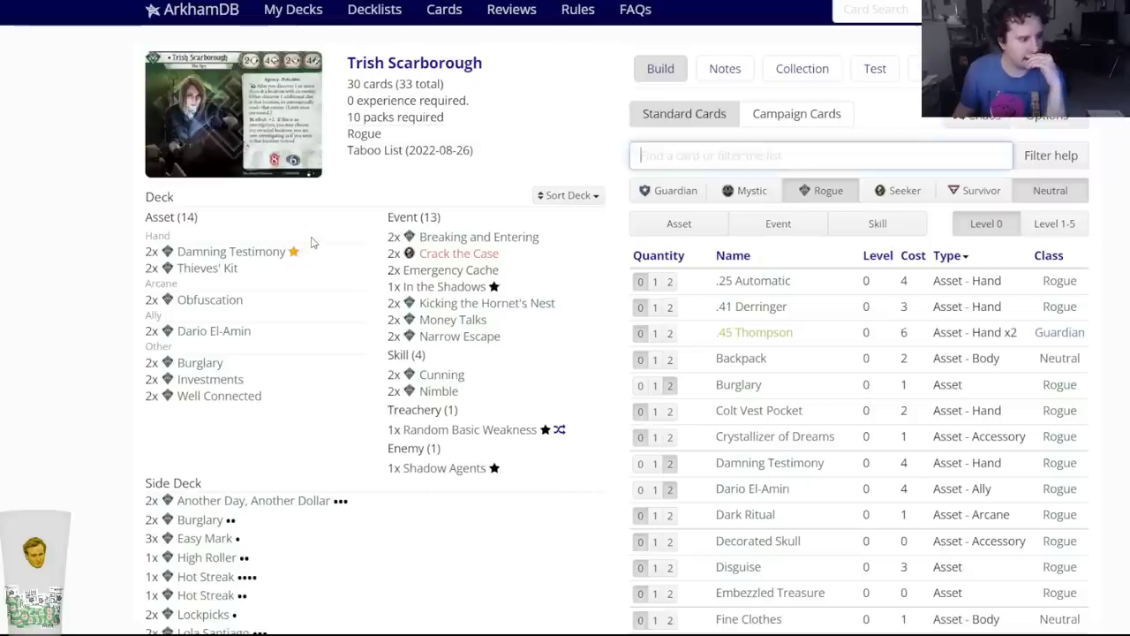
scroll(311, 241, "down", 5)
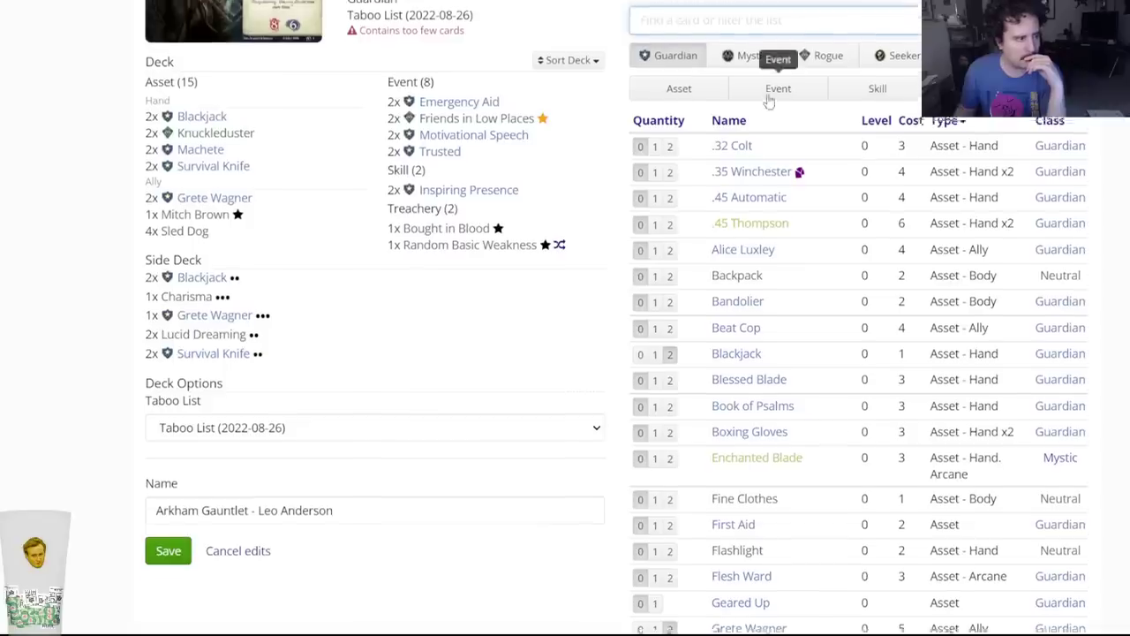
Return to Leo Anderson's deck, add two copies of Embezzled Treasure to the main deck and save it.
scroll(759, 98, "up", 1)
left_click(720, 88)
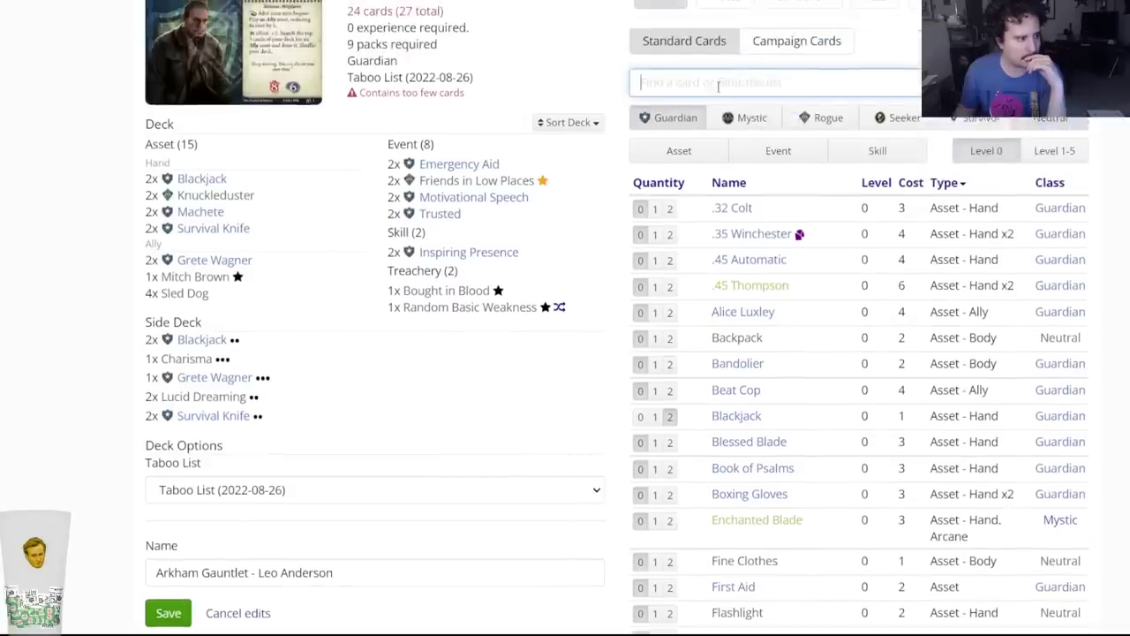
type("embe")
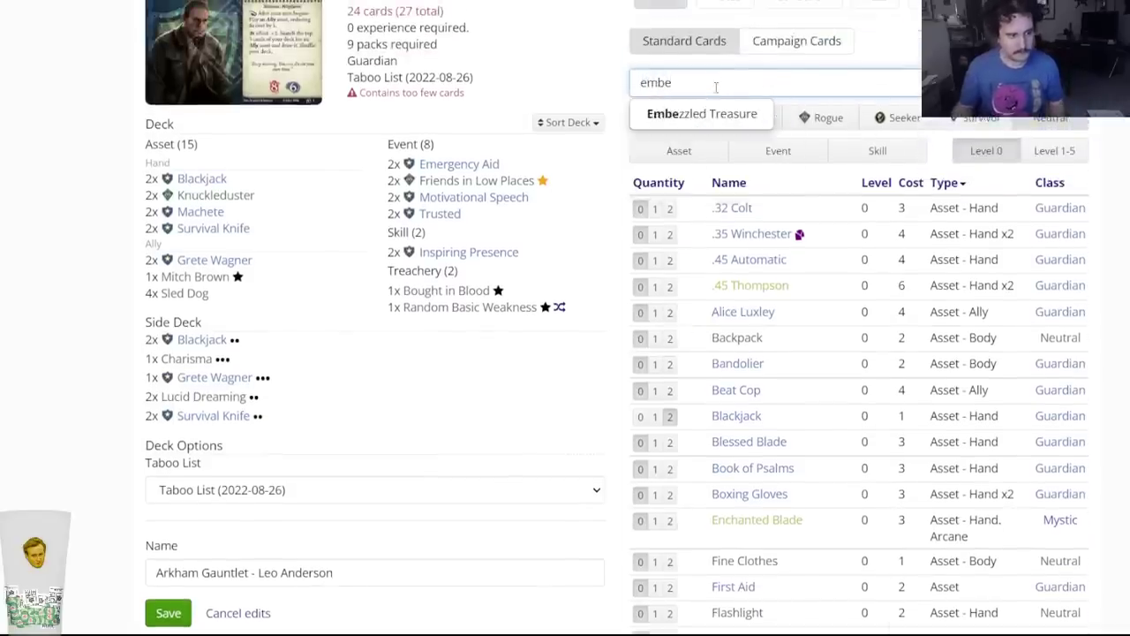
left_click(700, 113)
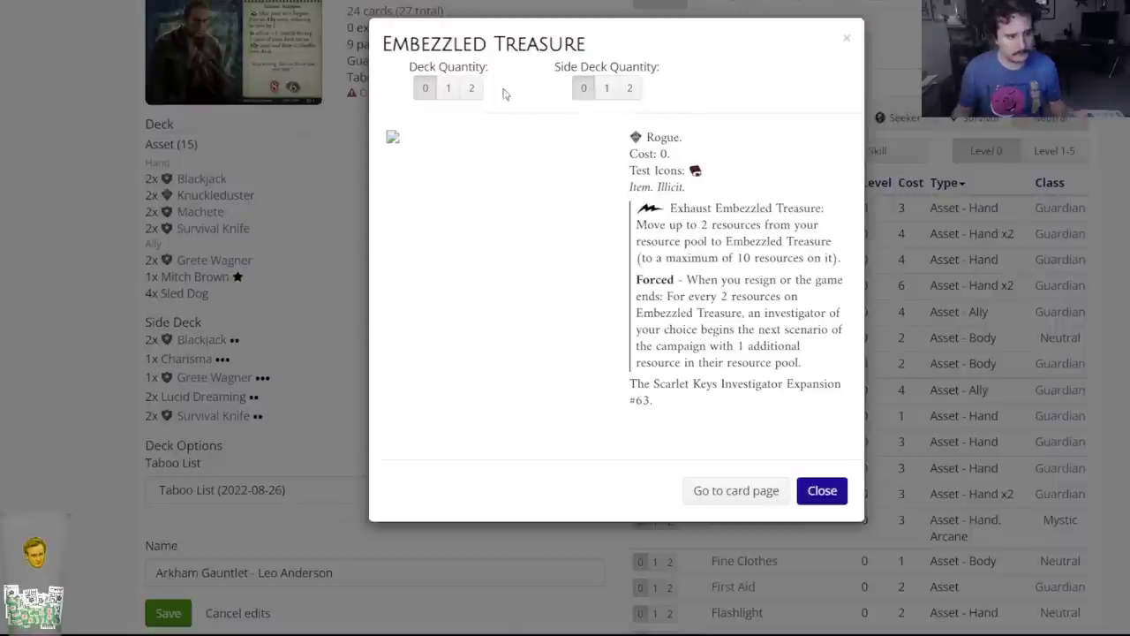
left_click(474, 89)
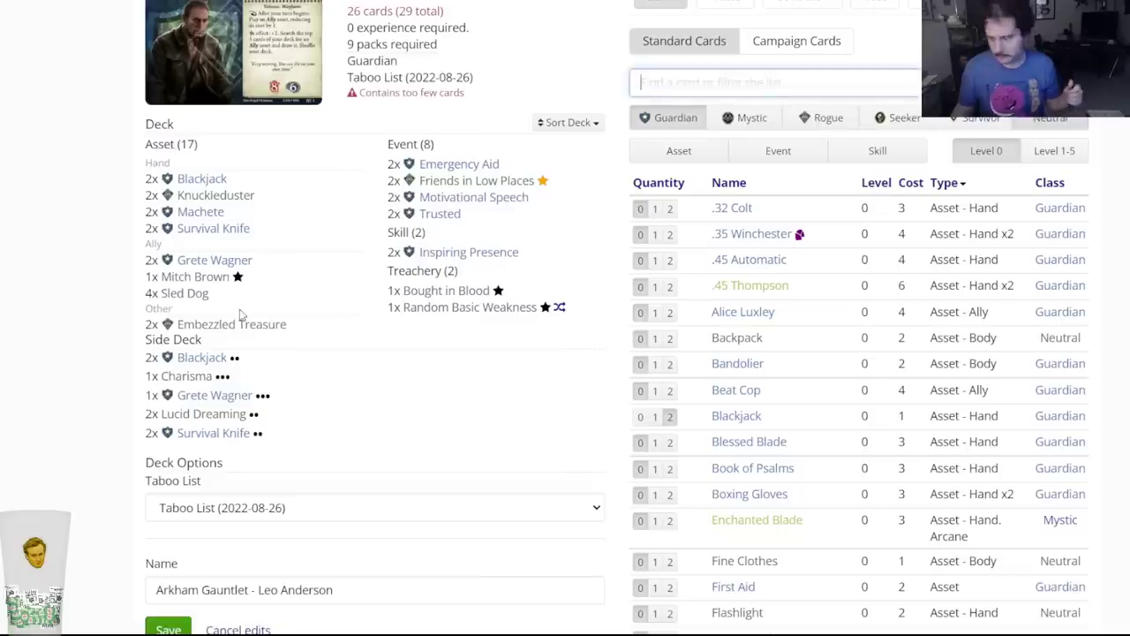
scroll(240, 316, "up", 2)
key("alt+Tab")
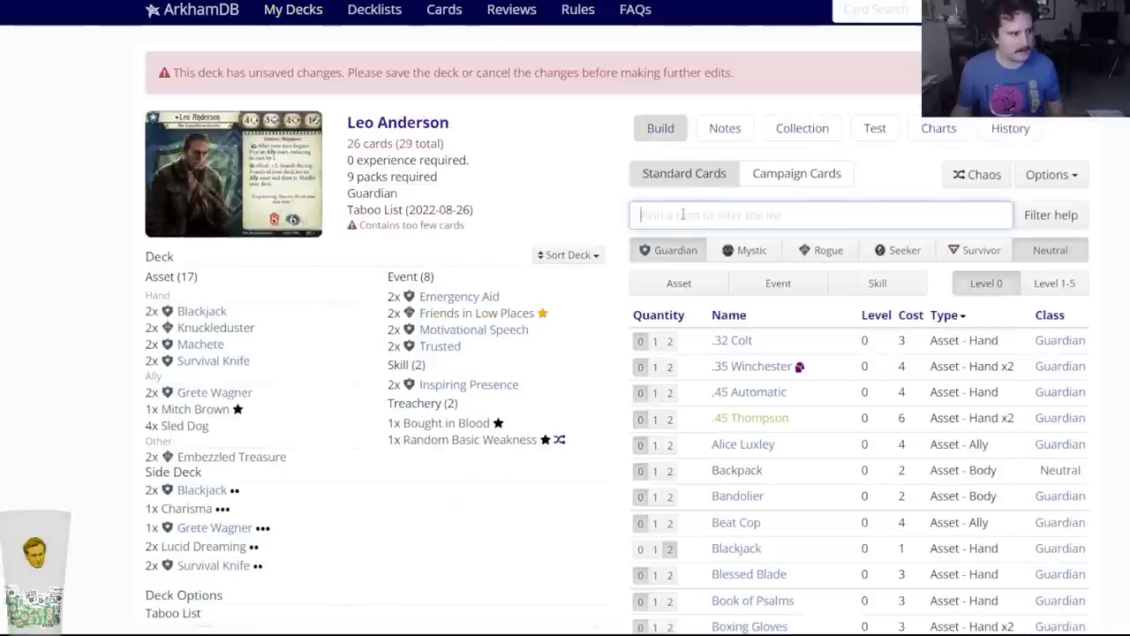
scroll(190, 353, "down", 3)
left_click(150, 506)
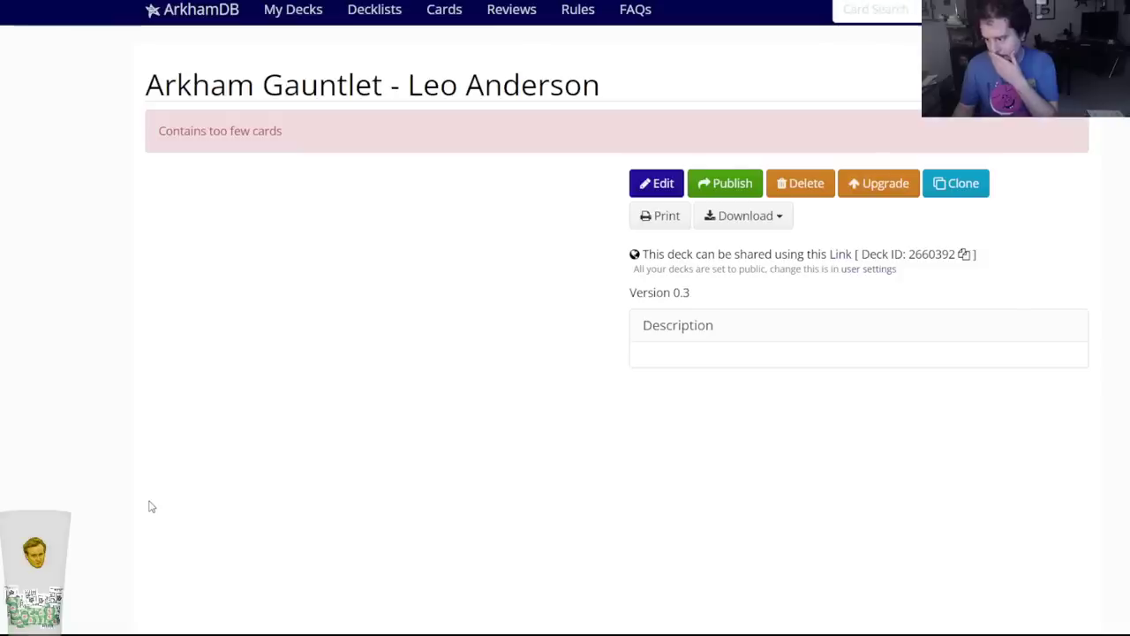
Reopen Leo Anderson's deck for editing and add two copies of the level 0 Safeguard to the main deck.
scroll(336, 336, "down", 3)
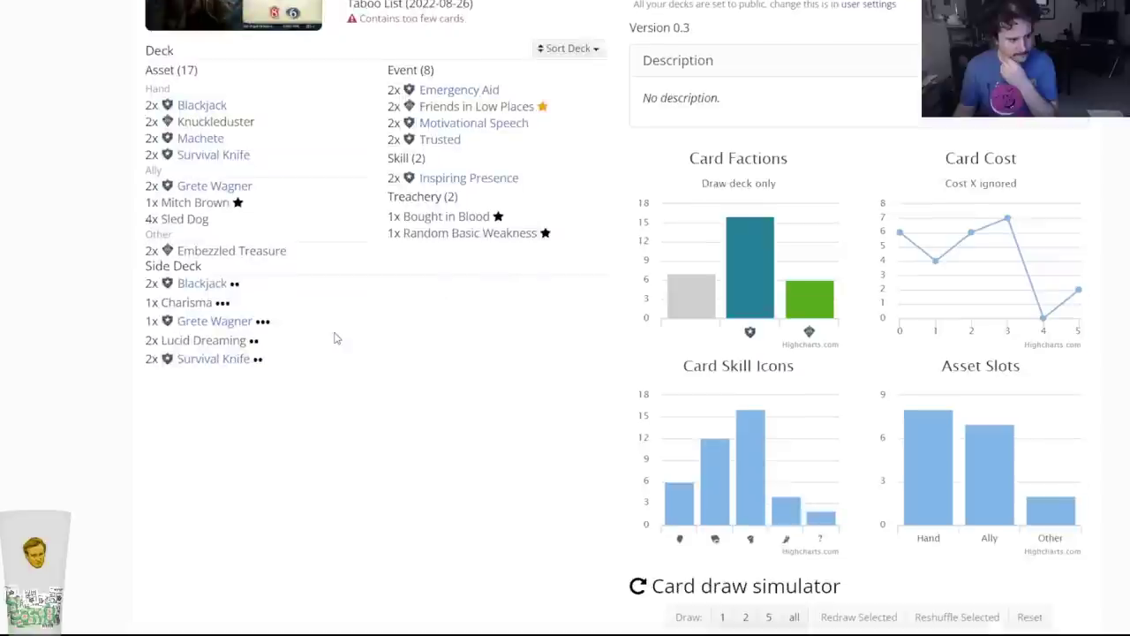
scroll(353, 327, "up", 2)
left_click(664, 124)
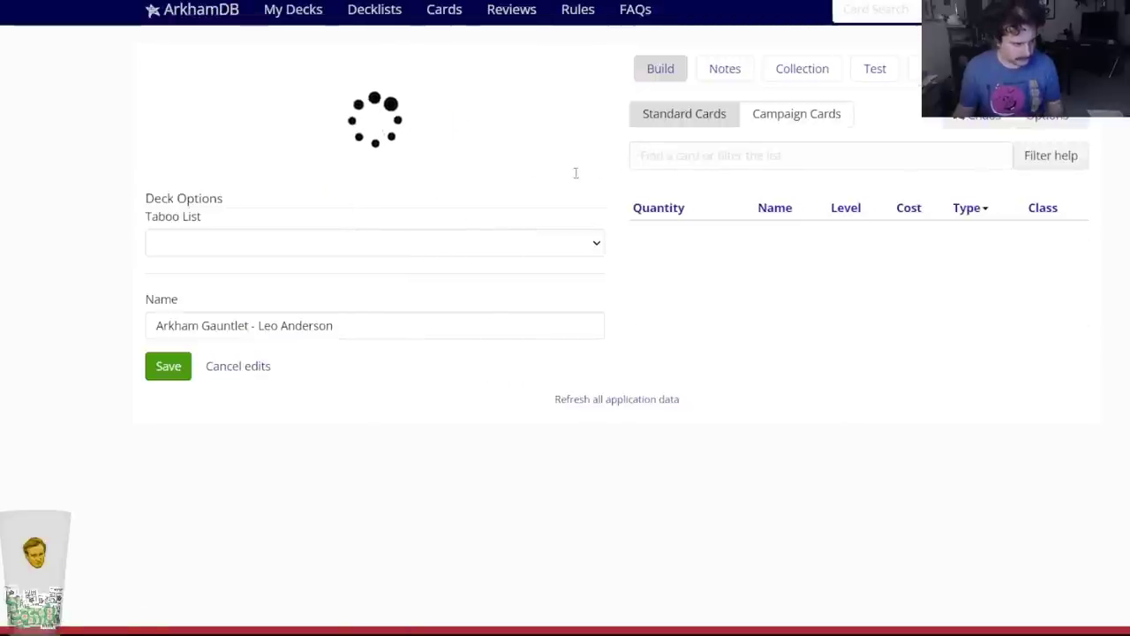
left_click(654, 156)
type("safegu")
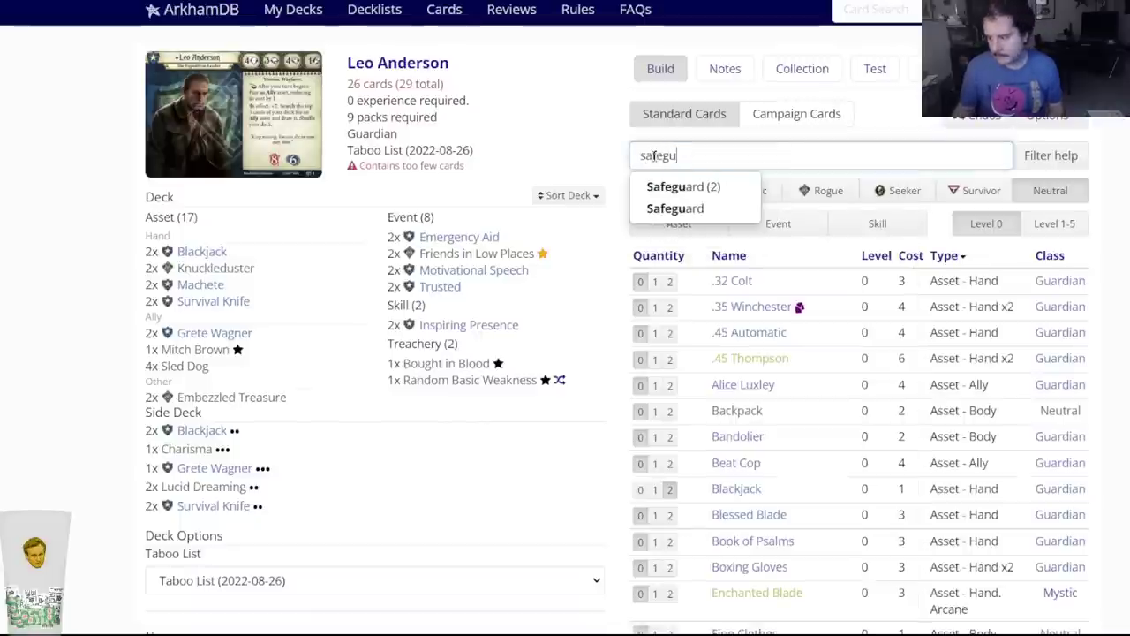
key("Down")
key("Down")
key("Return")
left_click(474, 91)
Add two copies of Safeguard (2) to Leo Anderson's side deck.
left_click(645, 156)
type("safeg")
key("Return")
left_click(630, 86)
left_click(155, 265)
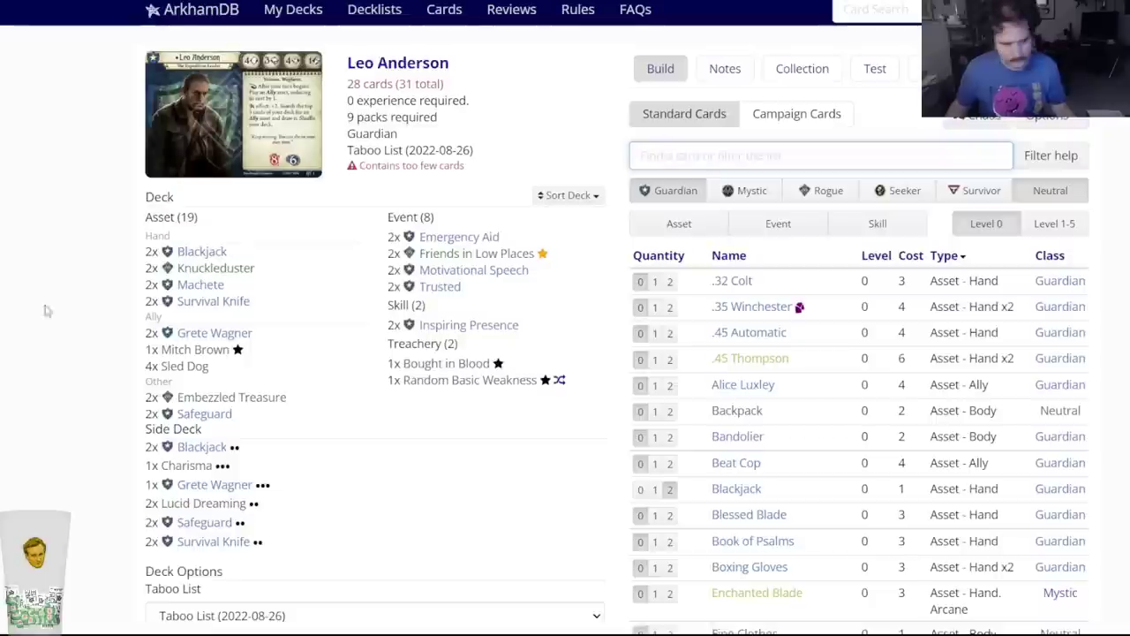
Add two copies of Calling in Favors to Leo Anderson's main deck.
type("calling")
key("Down")
key("Down")
key("Return")
left_click(477, 91)
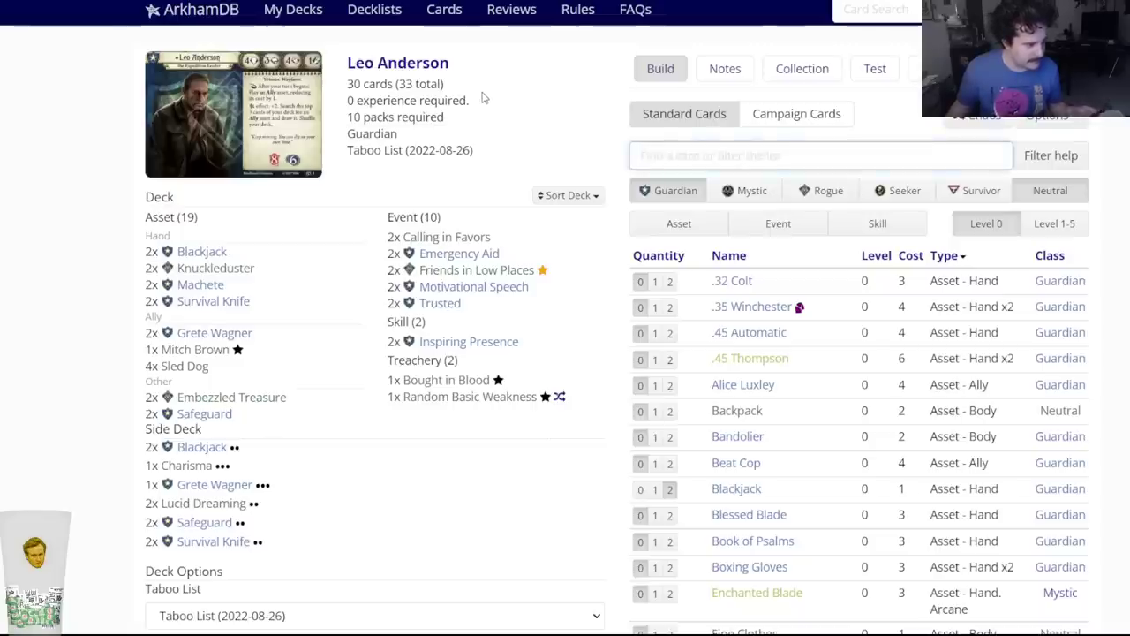
Add two copies of Rod of Animalism (1) to Leo Anderson's side deck.
type("rod of")
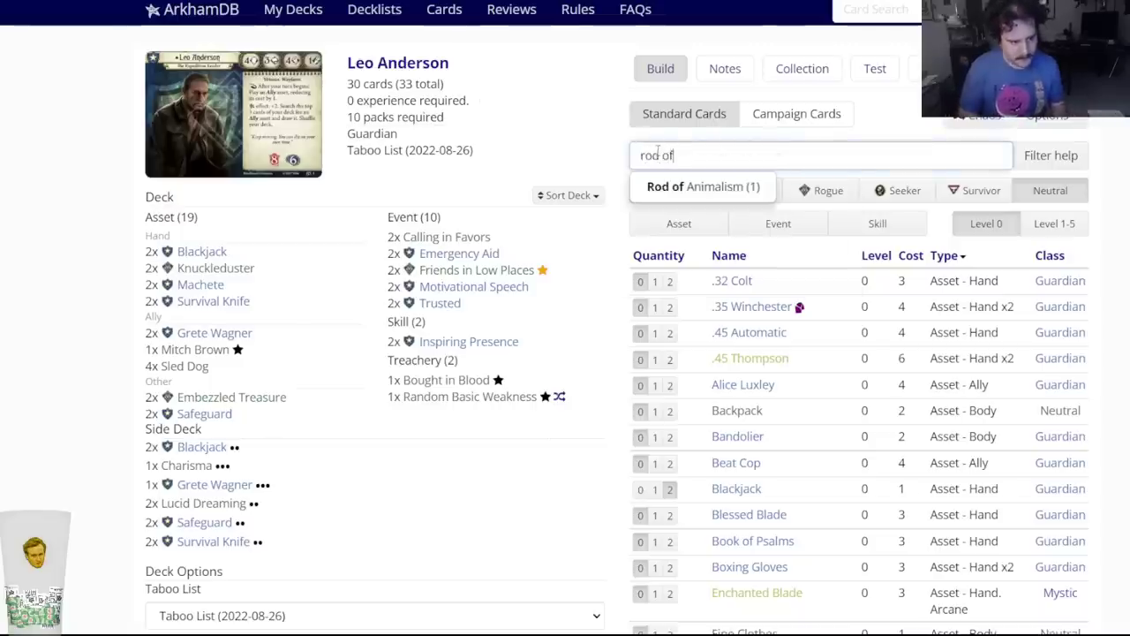
left_click(676, 181)
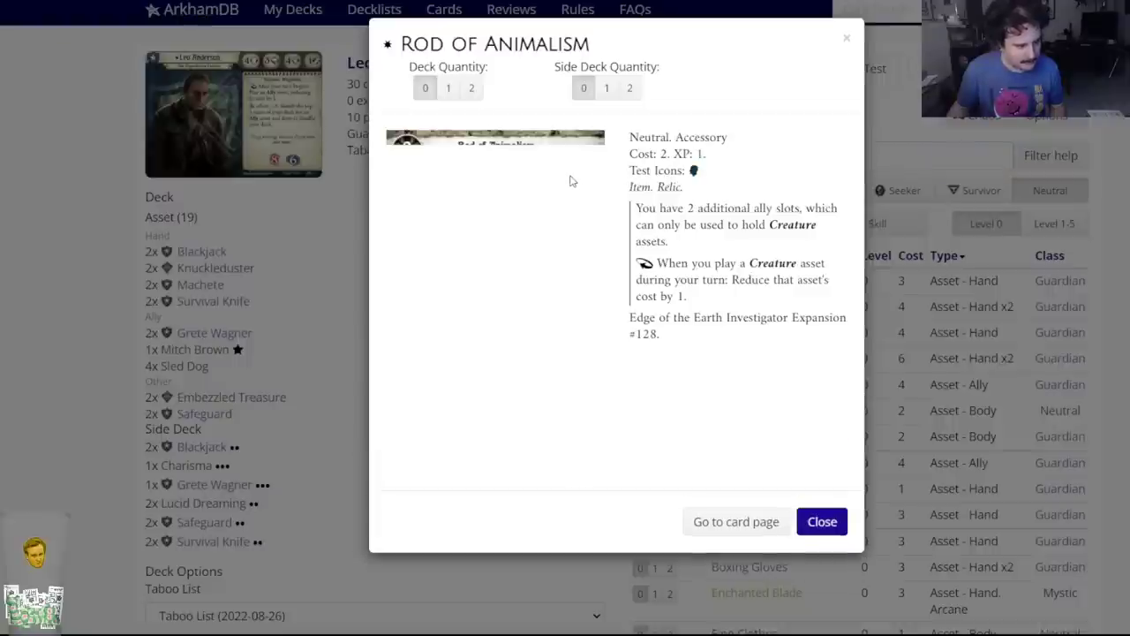
left_click(630, 87)
Switch to Lily Chen's deck and add two copies of the level 0 Vicious Blow to the main deck.
left_click(183, 236)
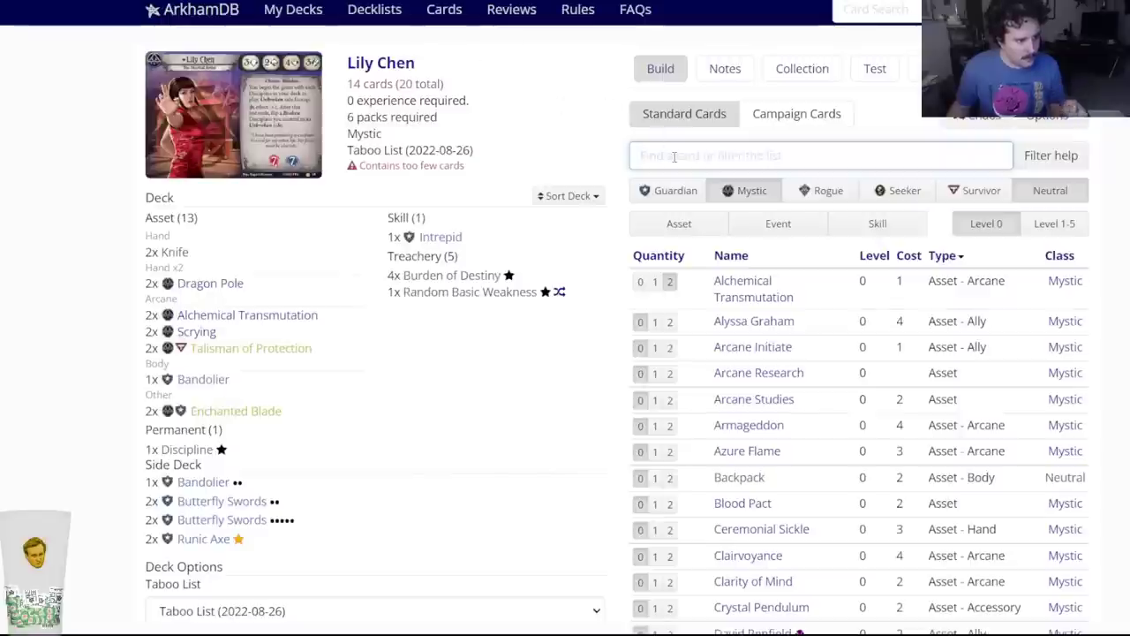
type("vicious")
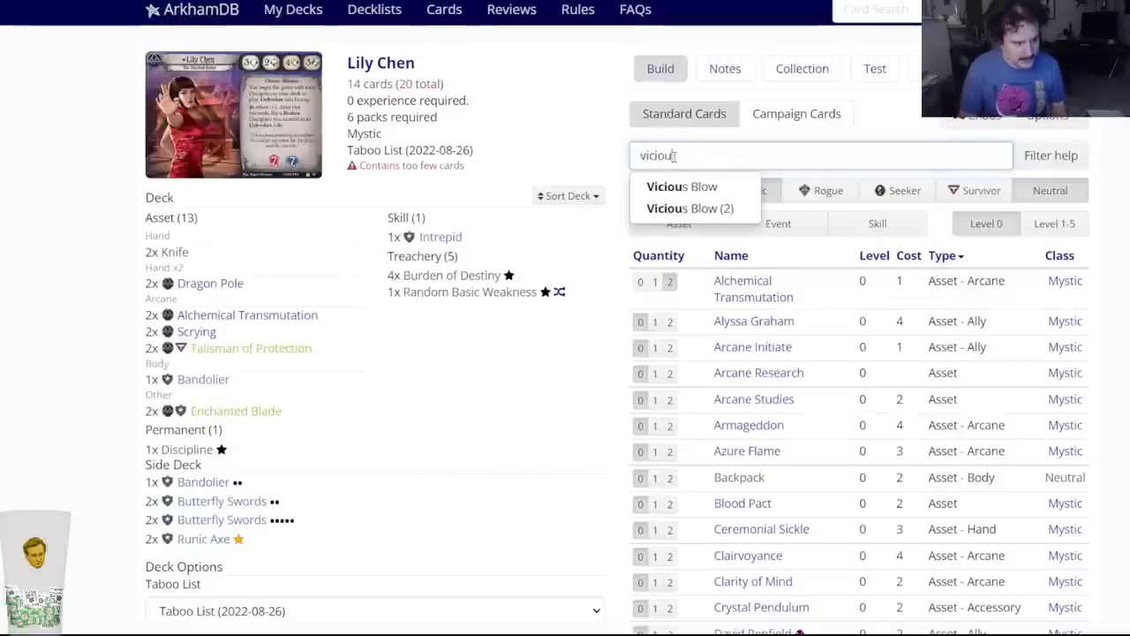
left_click(682, 187)
left_click(475, 89)
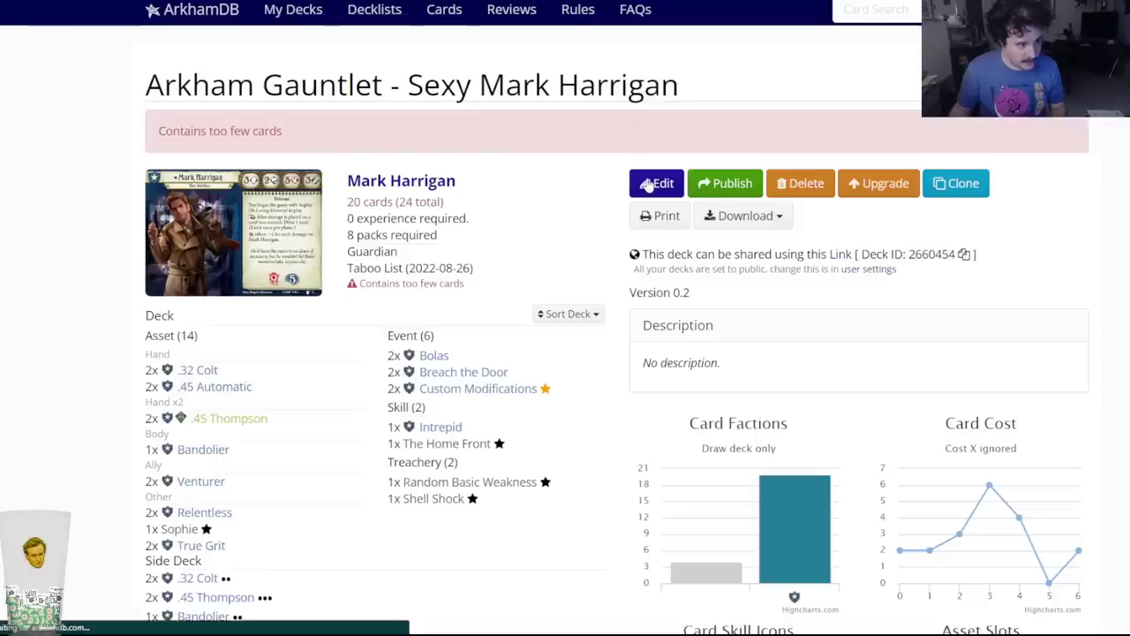
Open Mark Harrigan's deck for editing and add two copies of the level 0 Vicious Blow to the main deck.
left_click(651, 182)
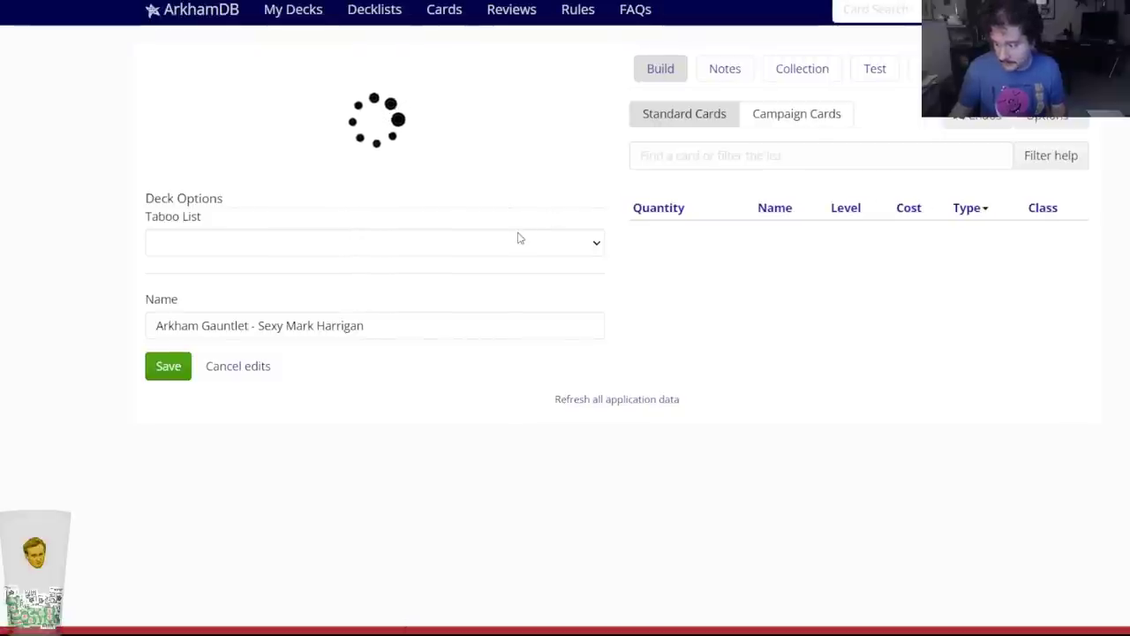
left_click(658, 159)
type("vicious")
left_click(682, 187)
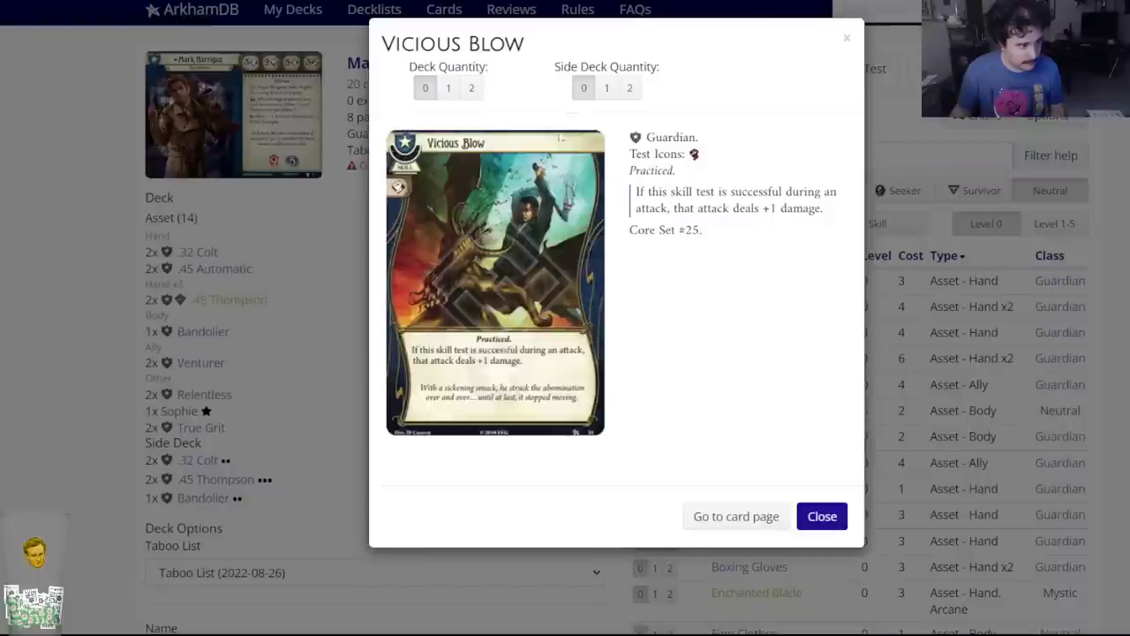
left_click(472, 88)
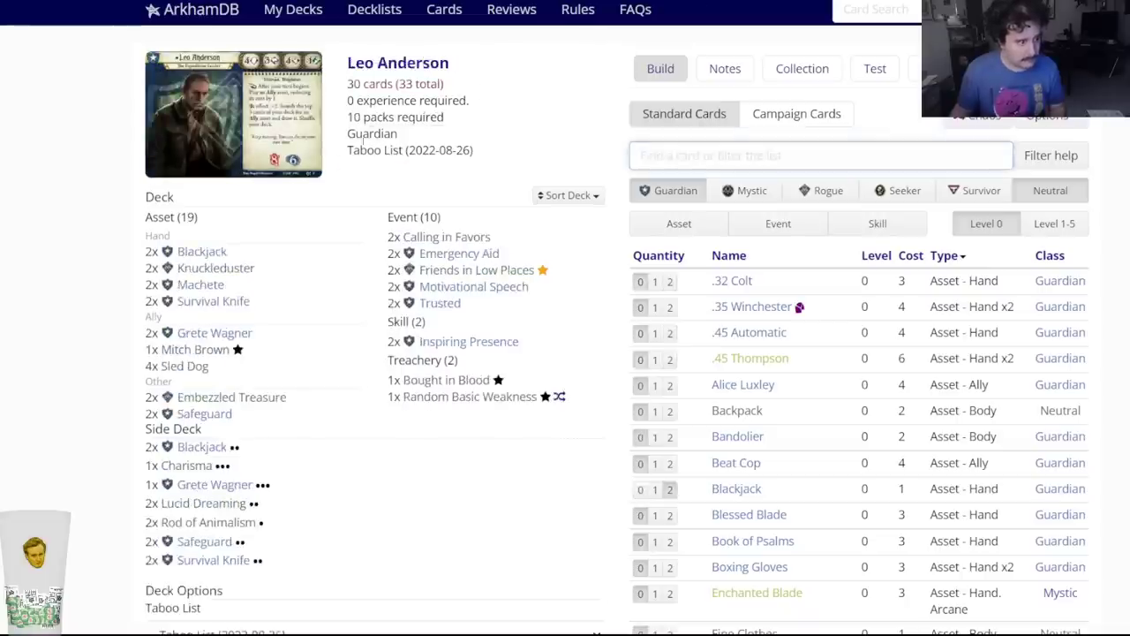
Return to Leo Anderson's deck and add two copies of Enchant Weapon (3) to the side deck.
scroll(115, 299, "down", 3)
scroll(115, 299, "up", 1)
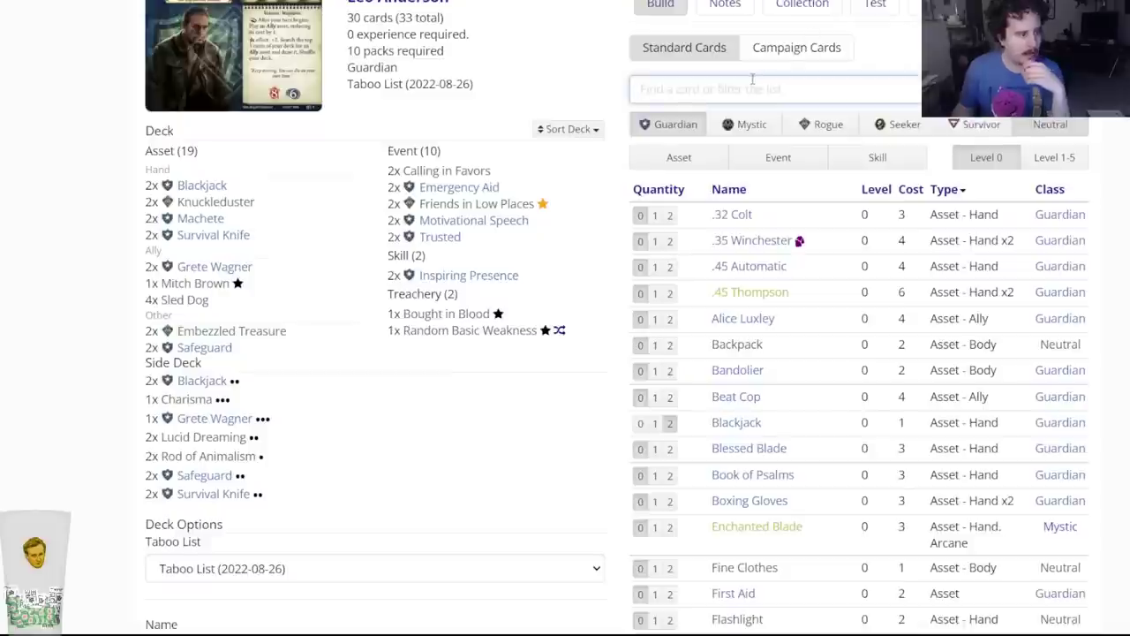
type("enchant")
key("Down")
key("Down")
key("Down")
key("Down")
key("Down")
key("Down")
key("Down")
key("Down")
key("Down")
key("Down")
key("Down")
key("Down")
key("Down")
key("Return")
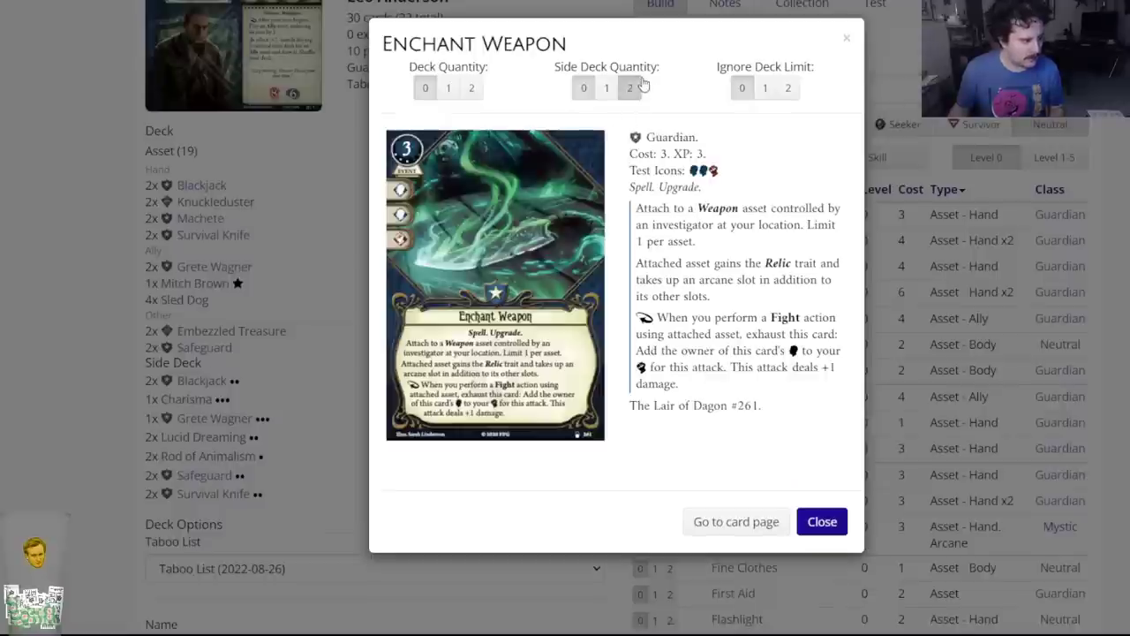
left_click(630, 88)
Add two copies of Reliable (1) to Leo Anderson's side deck and save the deck.
type("reliab")
key("Down")
key("Return")
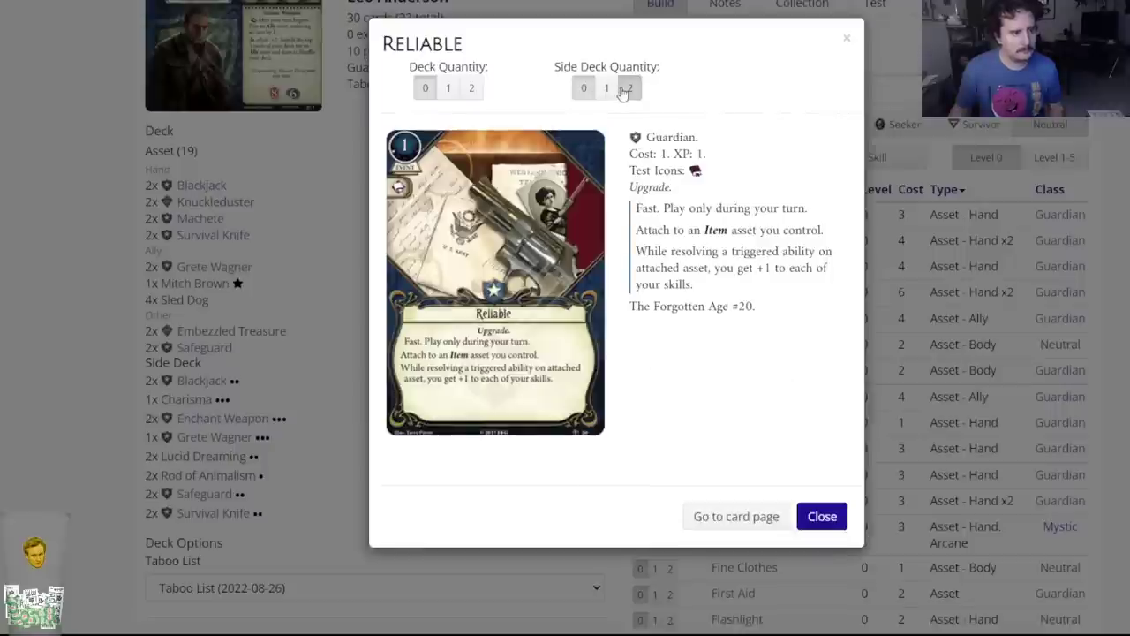
left_click(627, 89)
scroll(142, 497, "down", 2)
left_click(168, 531)
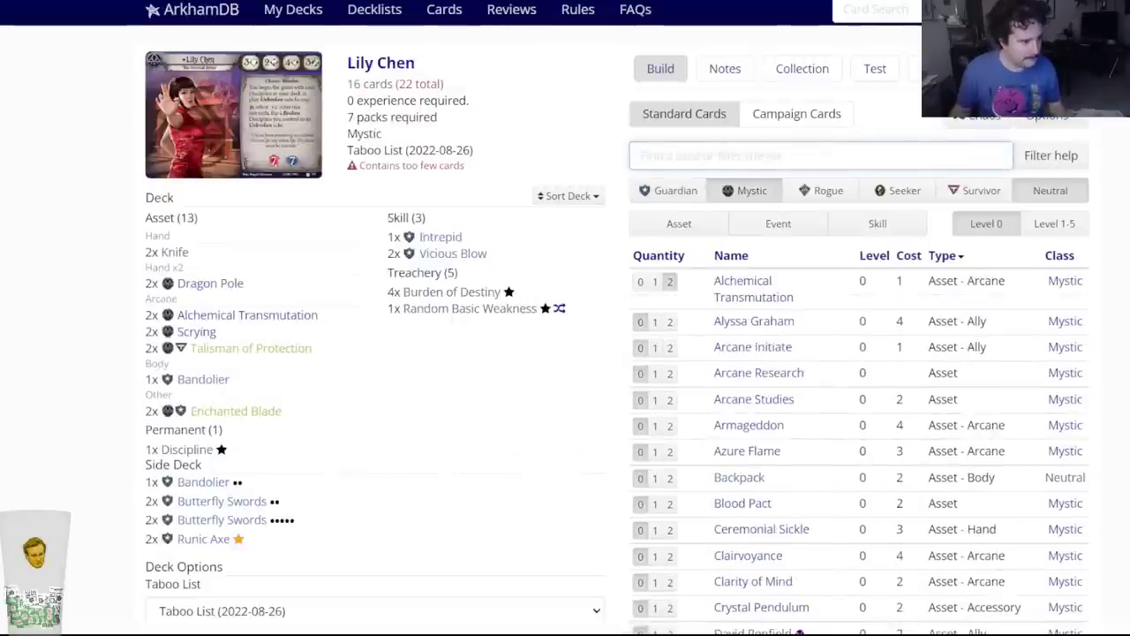
In Lily Chen's deck, remove Intrepid and add two copies of Beat Cop to the main deck.
left_click(429, 238)
left_click(424, 84)
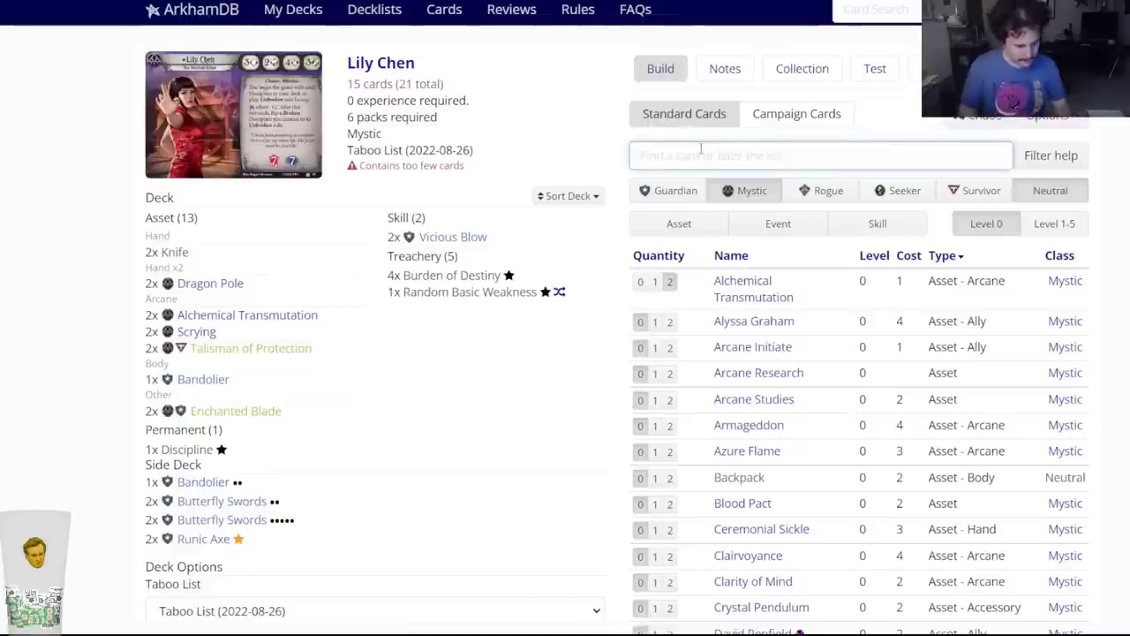
type("beat co")
key("Return")
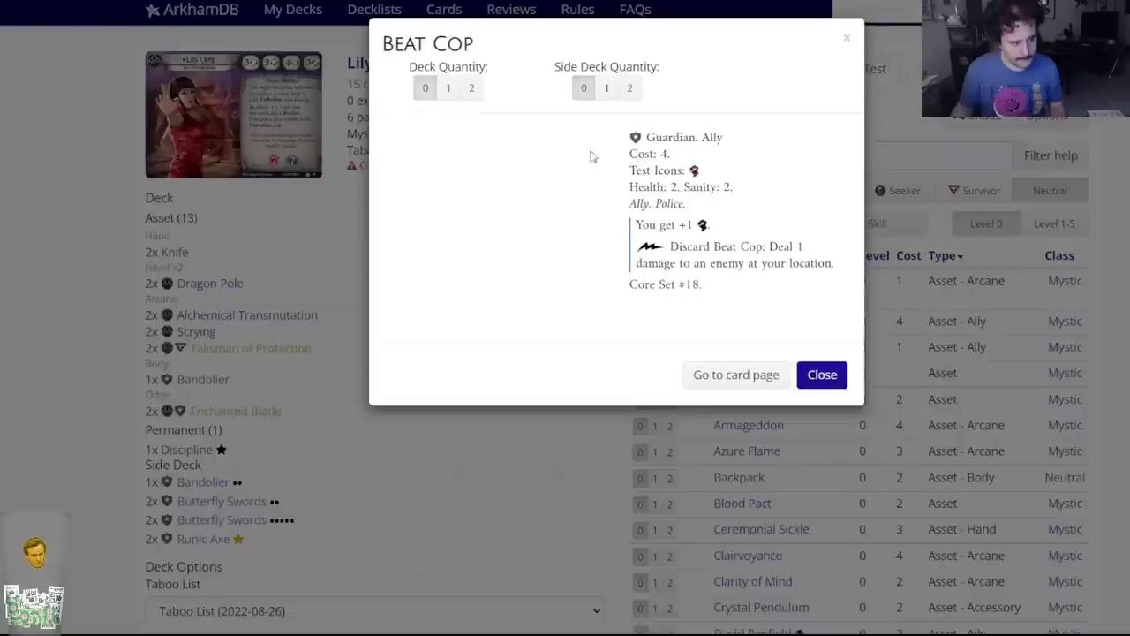
left_click(469, 88)
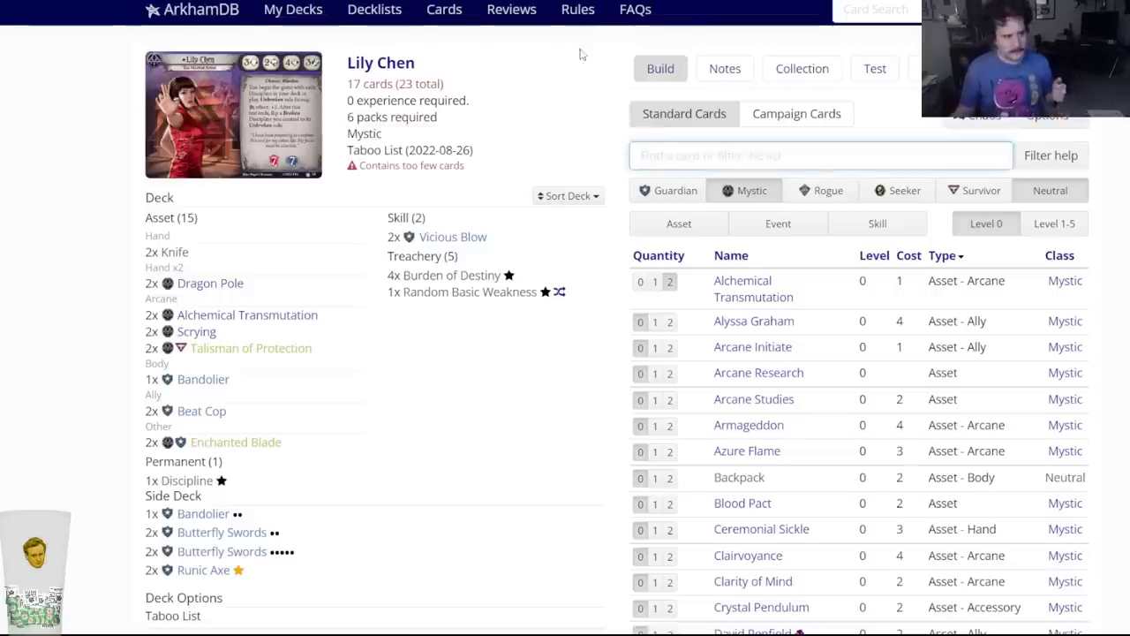
Switch to Mark Harrigan's deck and add two copies of Tetsuo Mori to the main deck.
left_click(530, 1)
type("tetusp")
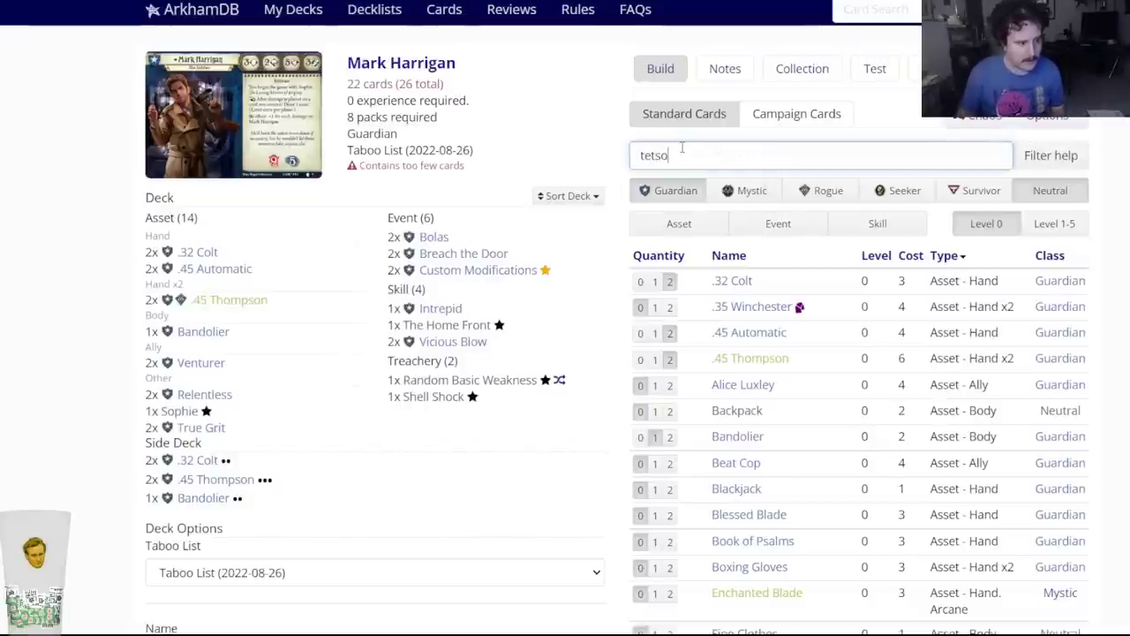
key("BackSpace")
left_click(685, 187)
left_click(474, 102)
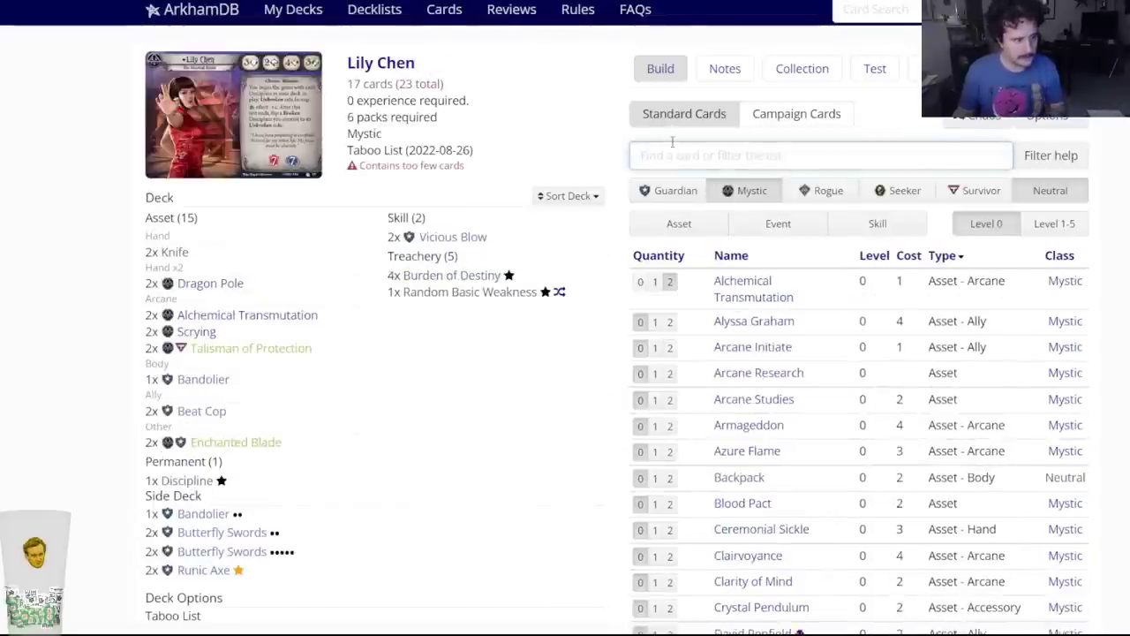
Return to Lily Chen's deck and add two copies of Beat Cop (2) to the side deck.
left_click(681, 152)
type("beat cop")
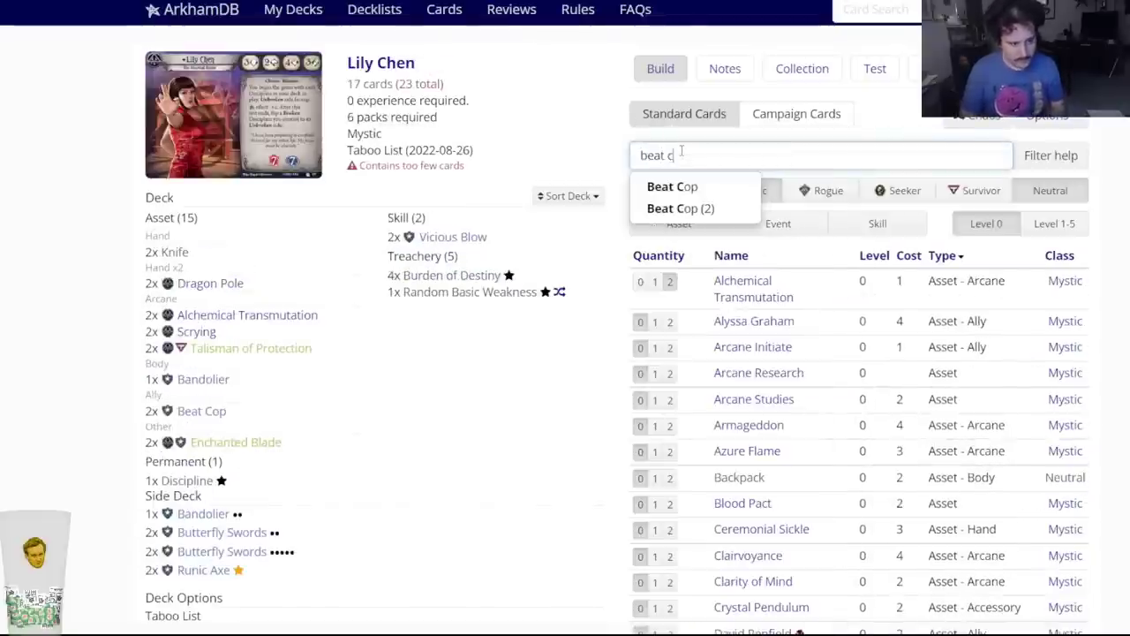
left_click(680, 208)
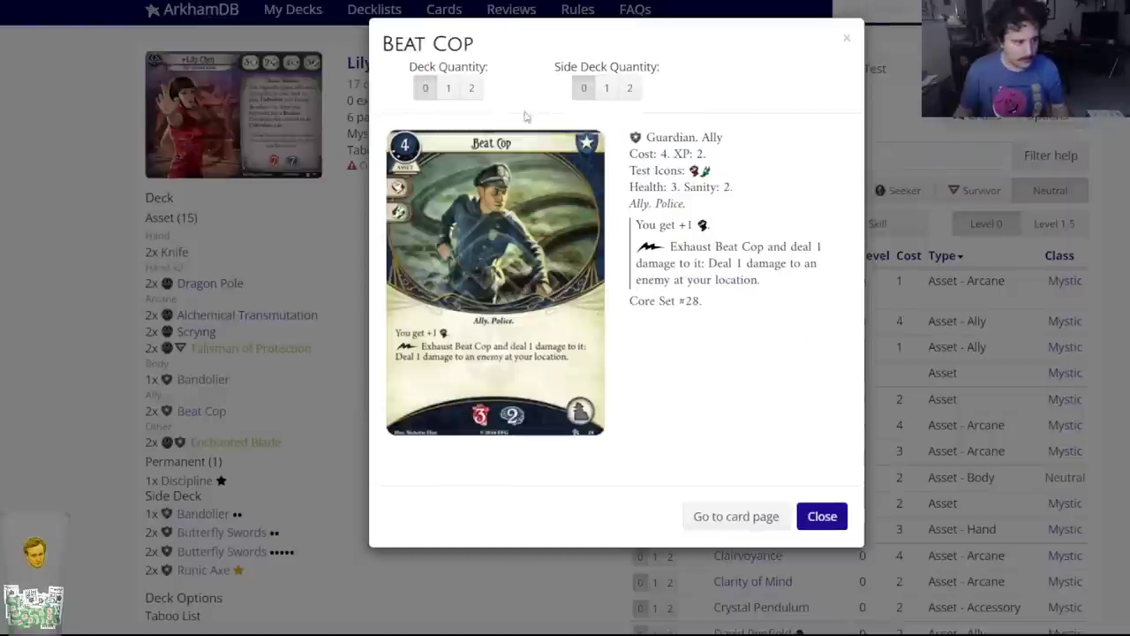
left_click(630, 87)
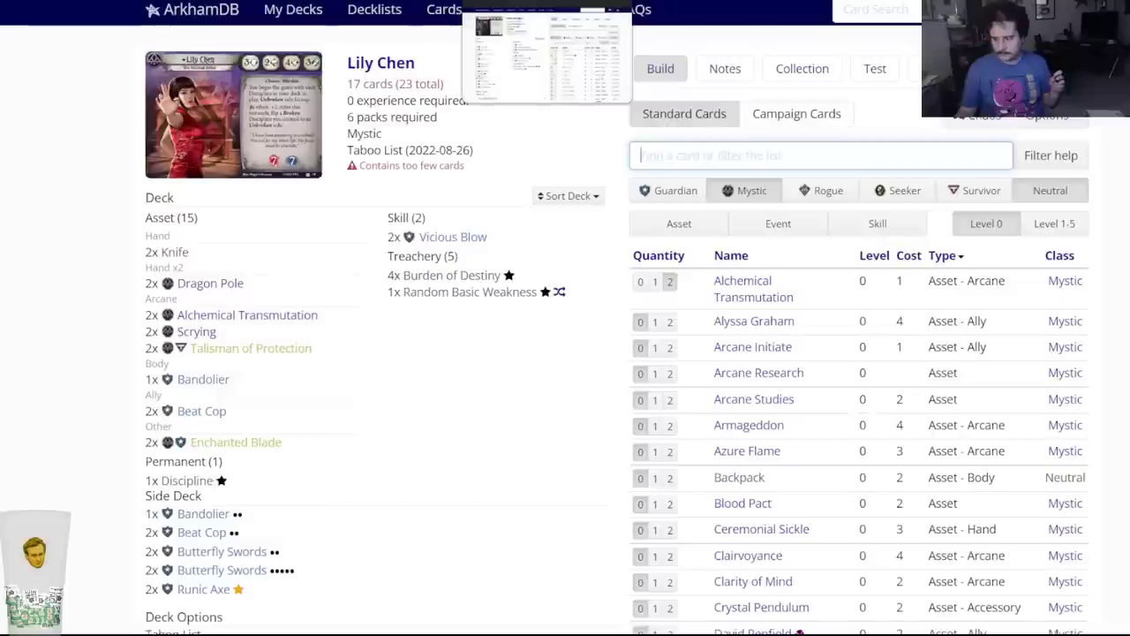
Switch to Nathaniel Cho's deck and add two copies of Take the Initiative to the main deck.
key("ctrl+Tab")
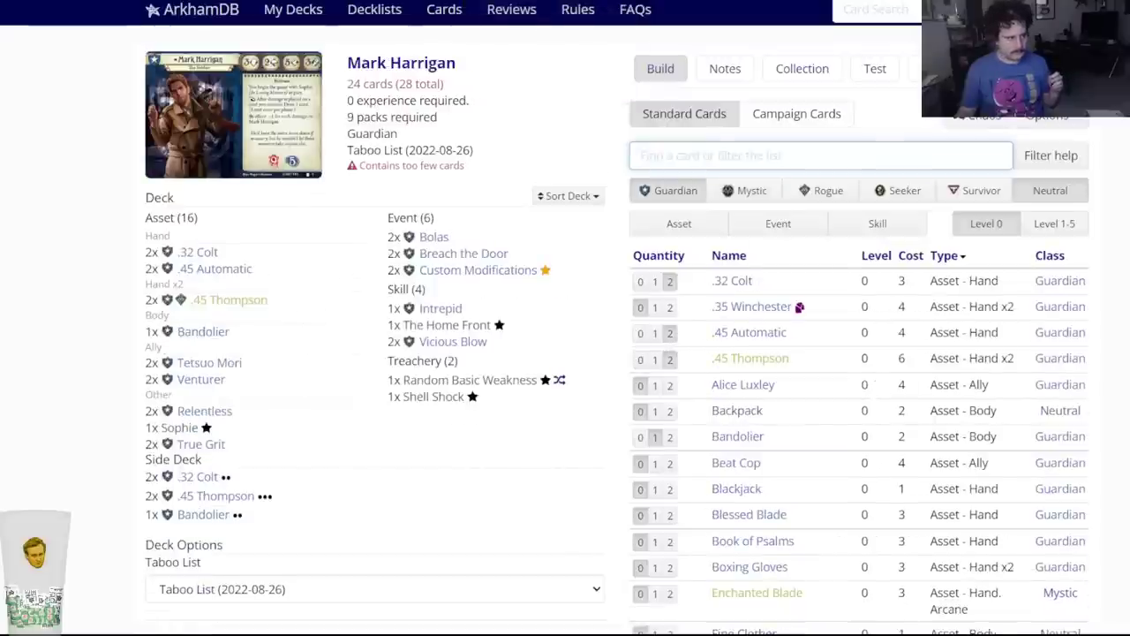
key("ctrl+Tab")
key("ctrl+Tab")
key("ctrl+Tab")
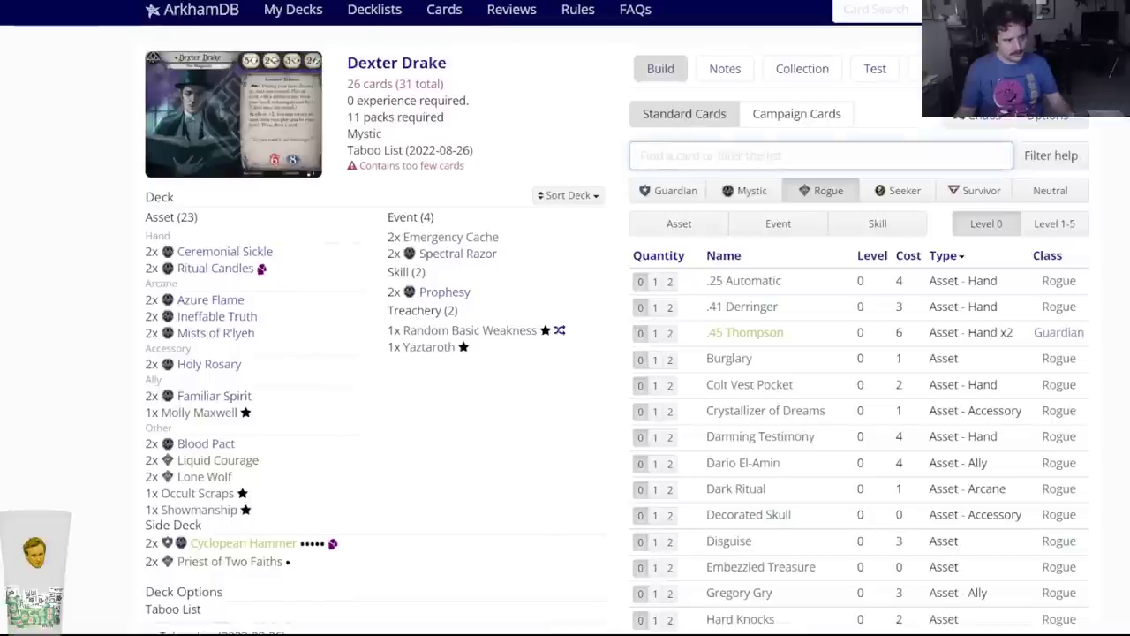
key("ctrl+Tab")
left_click(693, 152)
type("take the i")
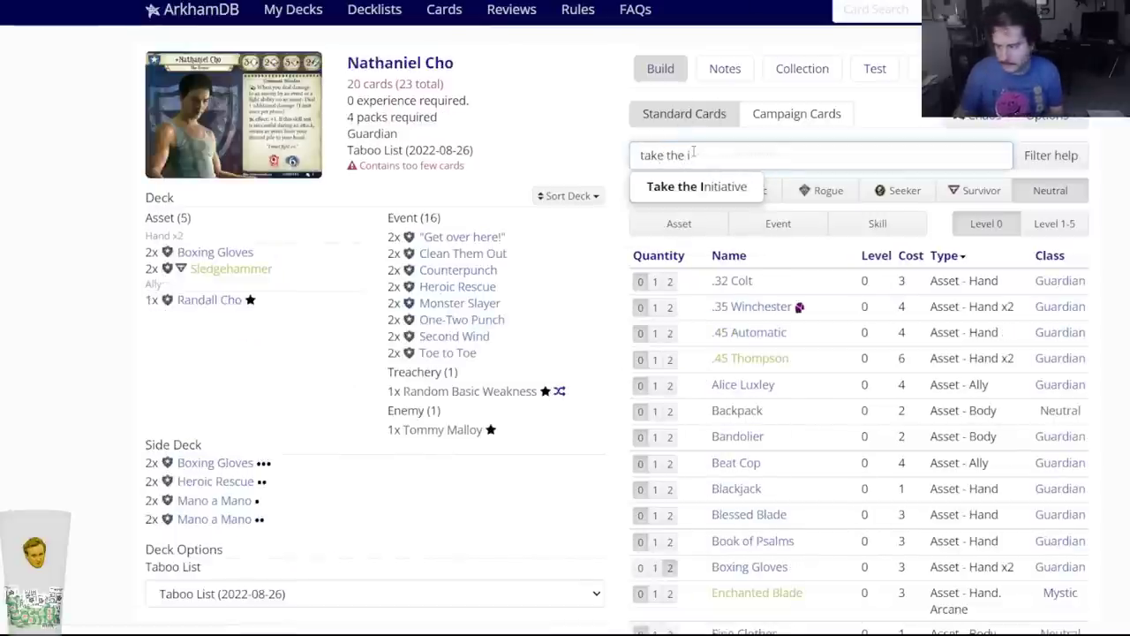
key("Return")
left_click(471, 88)
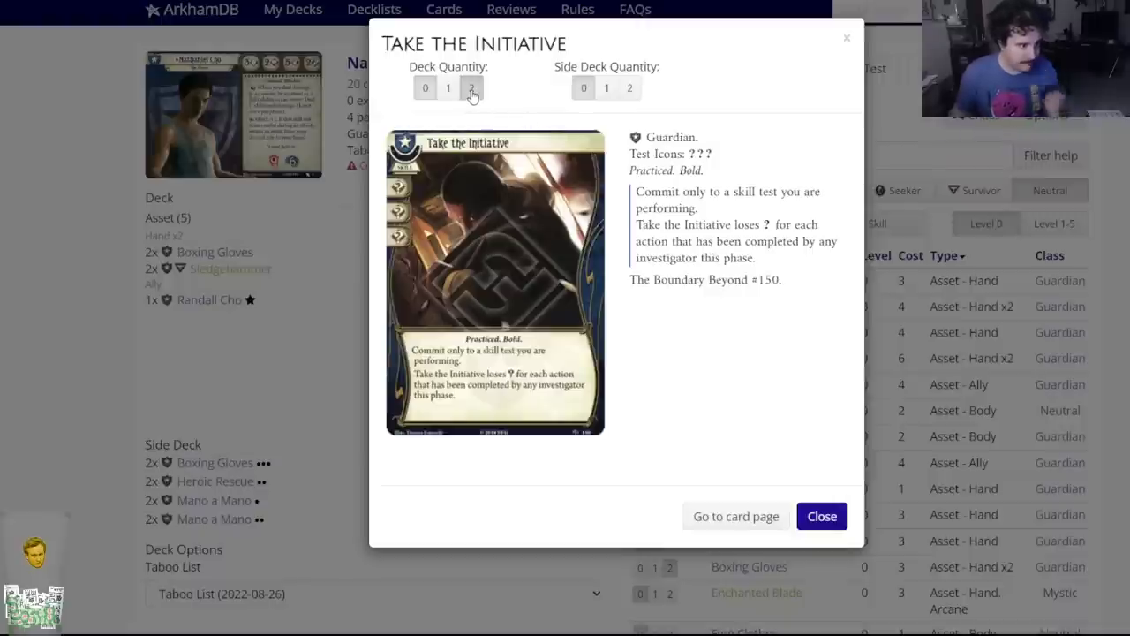
left_click(352, 191)
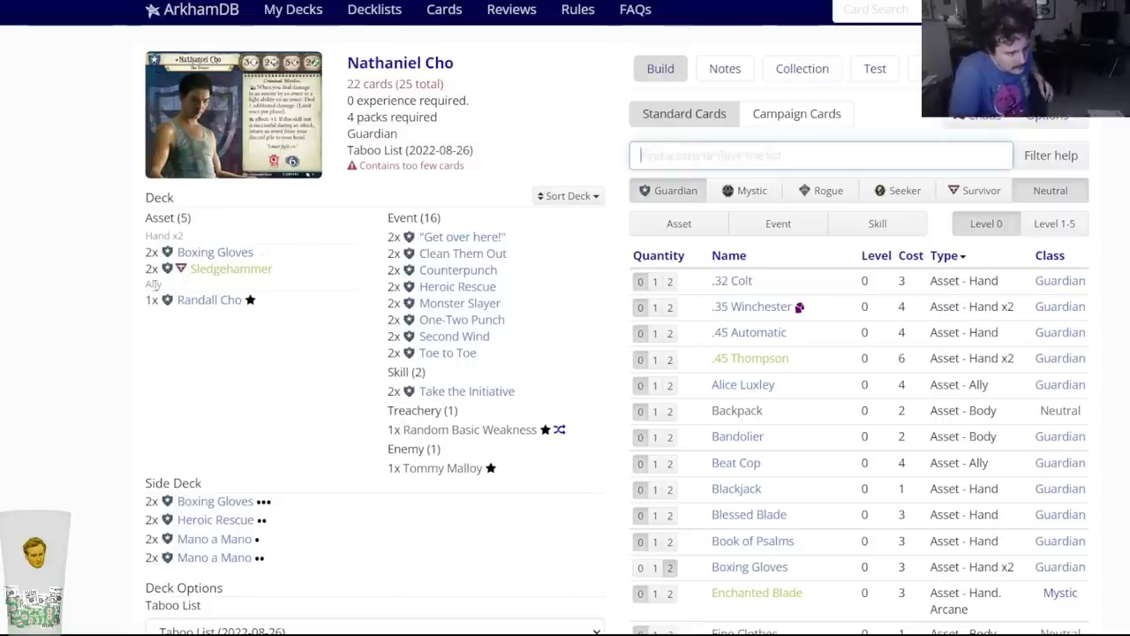
Add two copies of level 0 On the Hunt to Nathaniel Cho's main deck and two copies of On the Hunt (3) to his side deck.
type("on the hu")
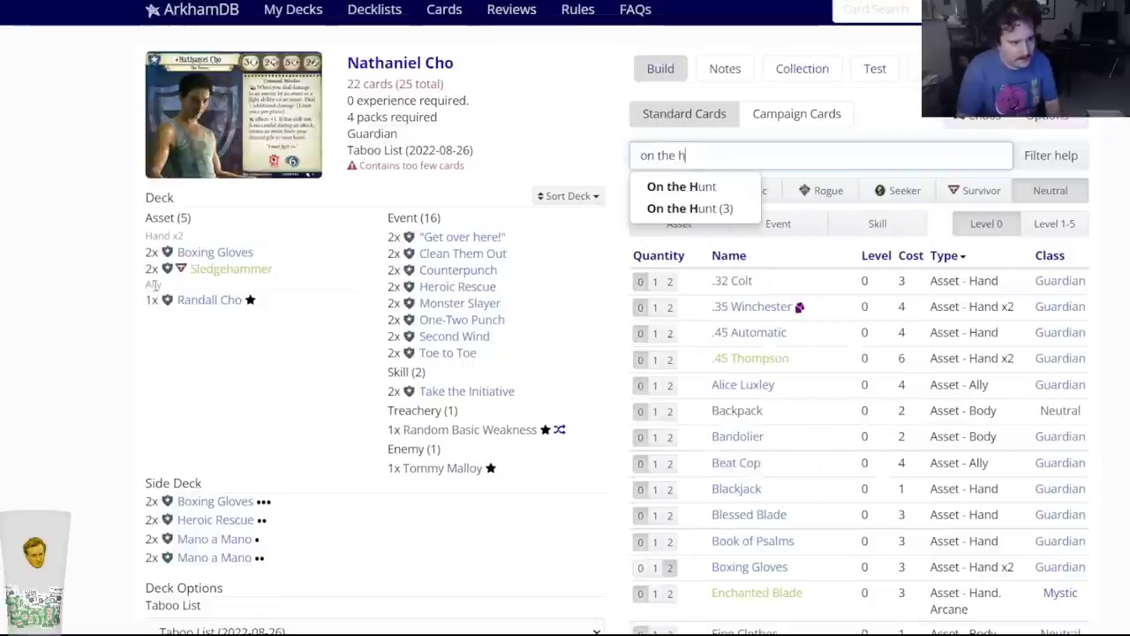
left_click(689, 186)
left_click(471, 88)
key("Escape")
left_click(671, 151)
type("on the hun")
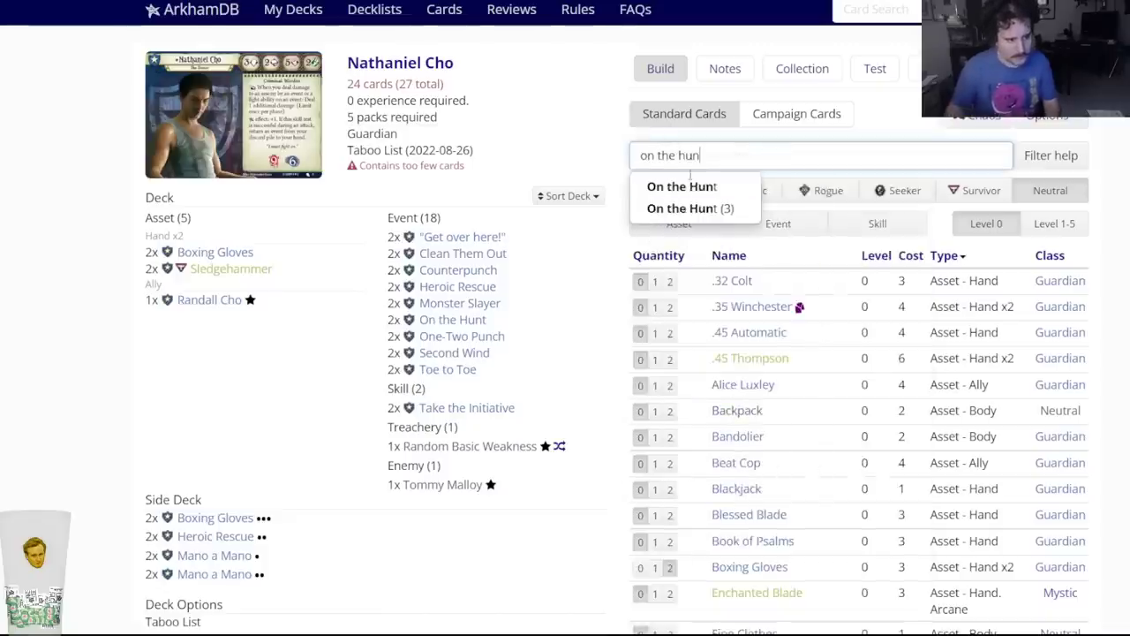
left_click(686, 208)
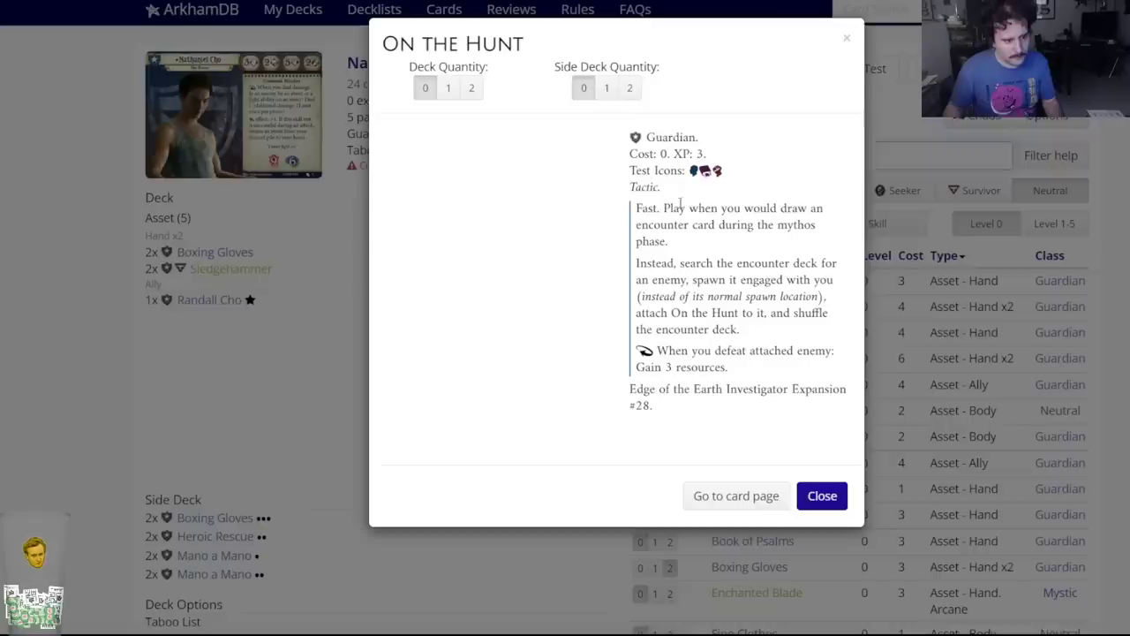
left_click(628, 88)
key("Escape")
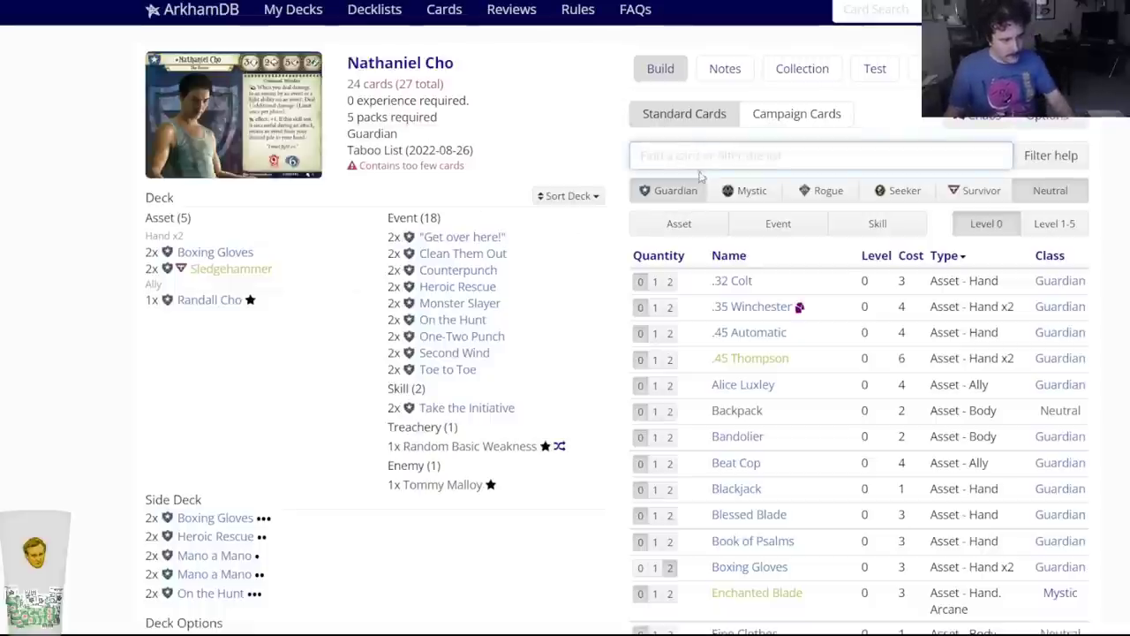
Add two copies of One-Two Punch (5) to Nathaniel Cho's side deck.
type("one-t")
key("Down")
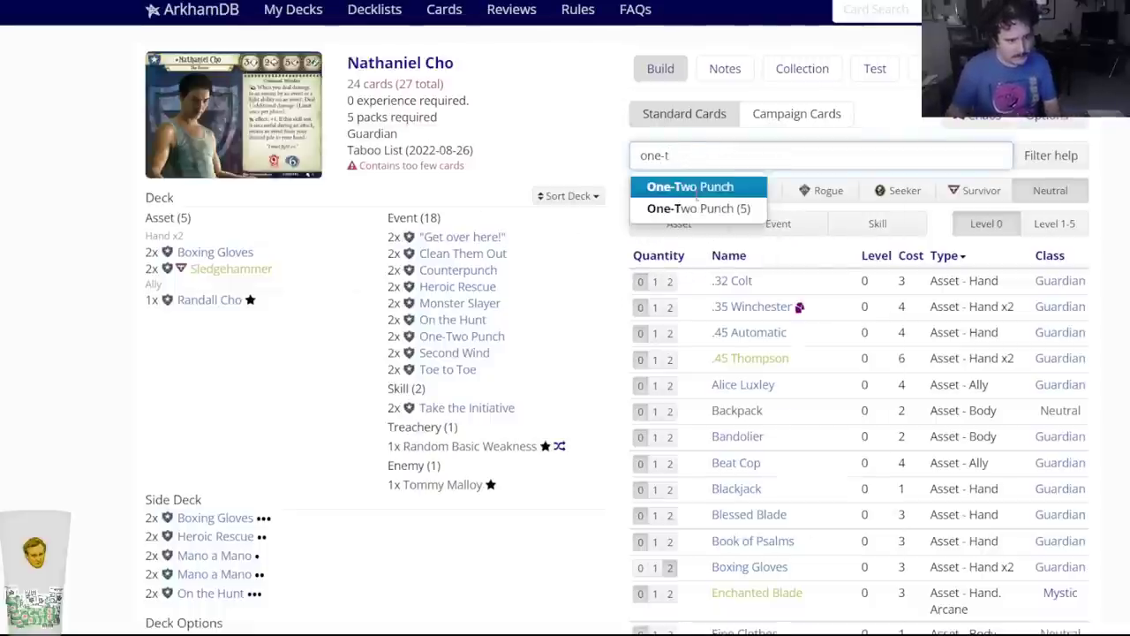
key("Down")
key("Return")
left_click(629, 88)
key("Escape")
Look through the other open decks, return to Nathaniel Cho's deck and add two copies of Counterpunch (2) to the side deck.
key("alt+Tab")
key("alt+Tab")
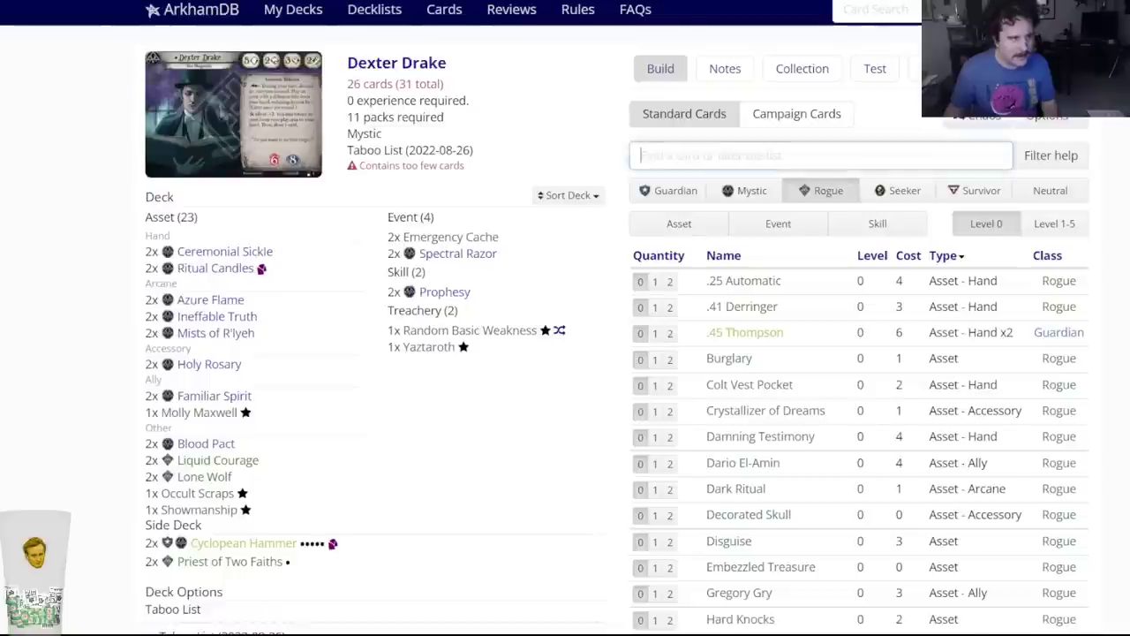
key("ctrl+Tab")
key("ctrl+Tab")
key("ctrl+Tab")
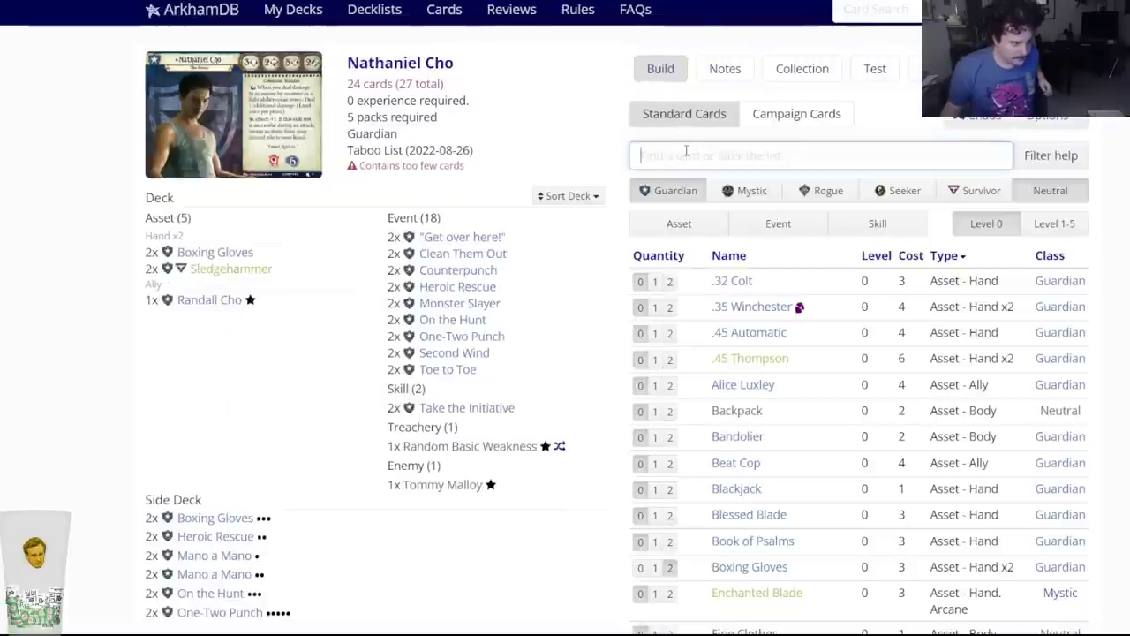
type("counter")
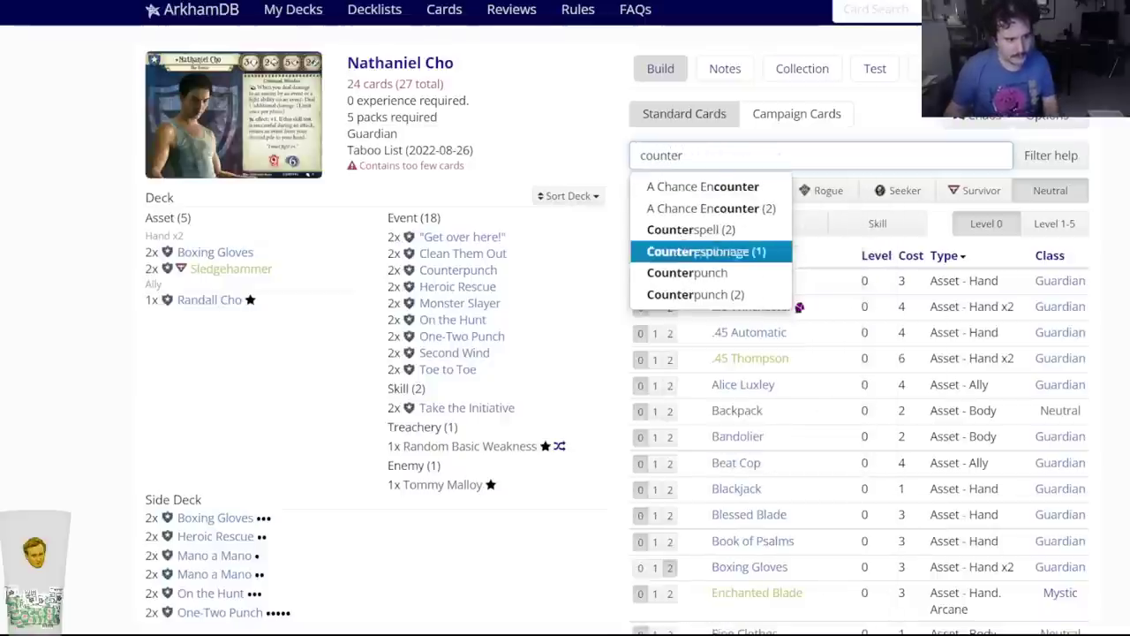
left_click(695, 294)
left_click(633, 88)
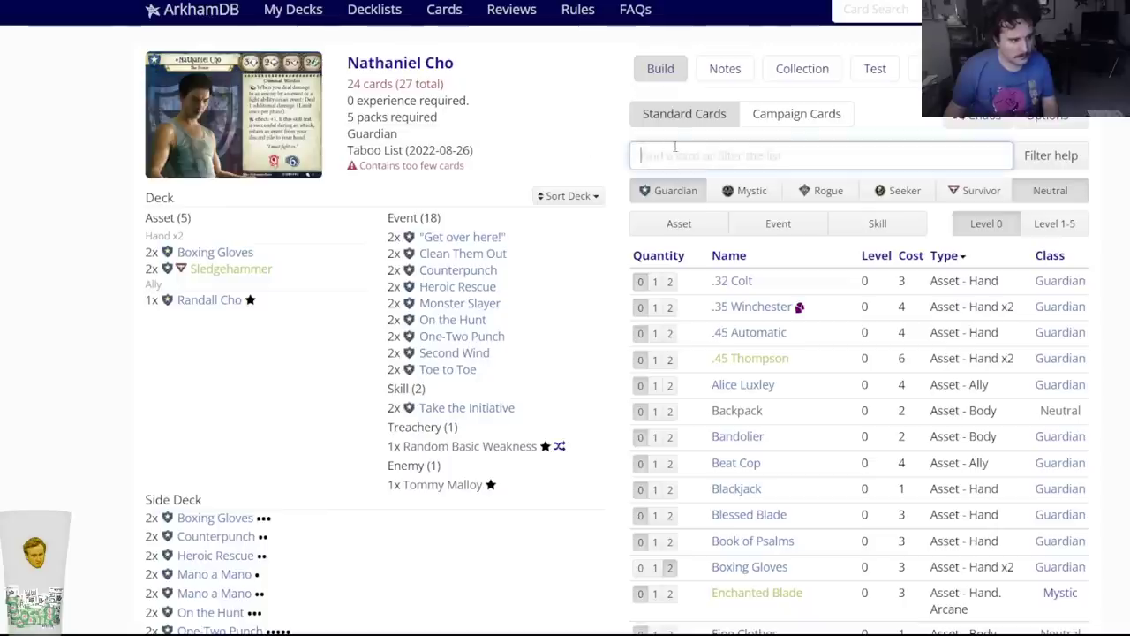
Add two copies of "Get over here!" (2) to Nathaniel Cho's side deck.
left_click(678, 155)
type("get ov")
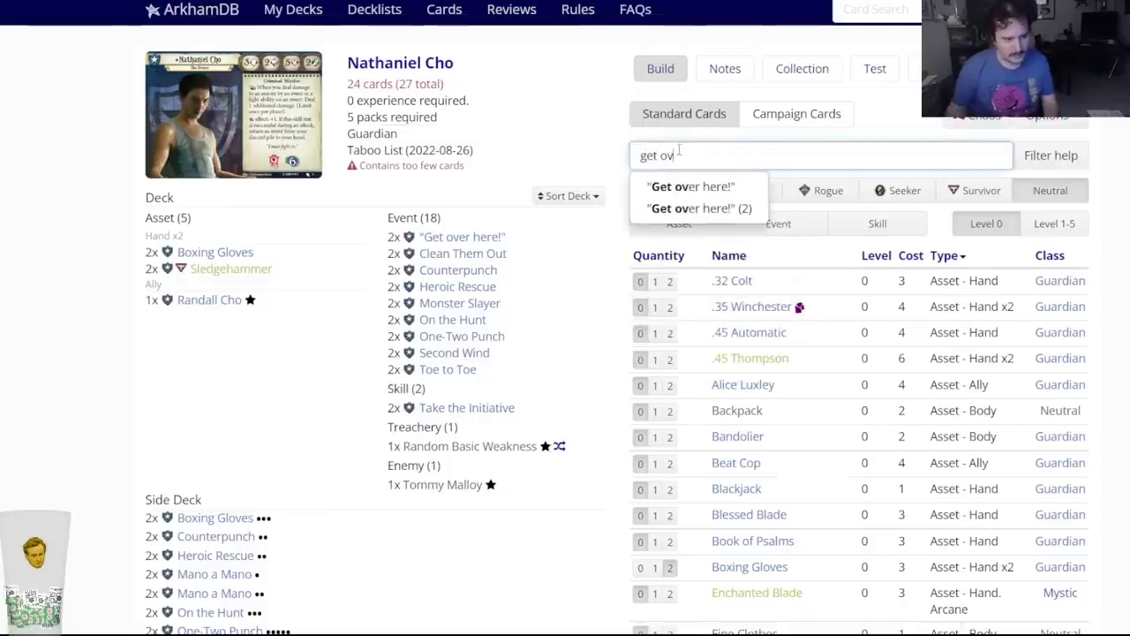
left_click(684, 205)
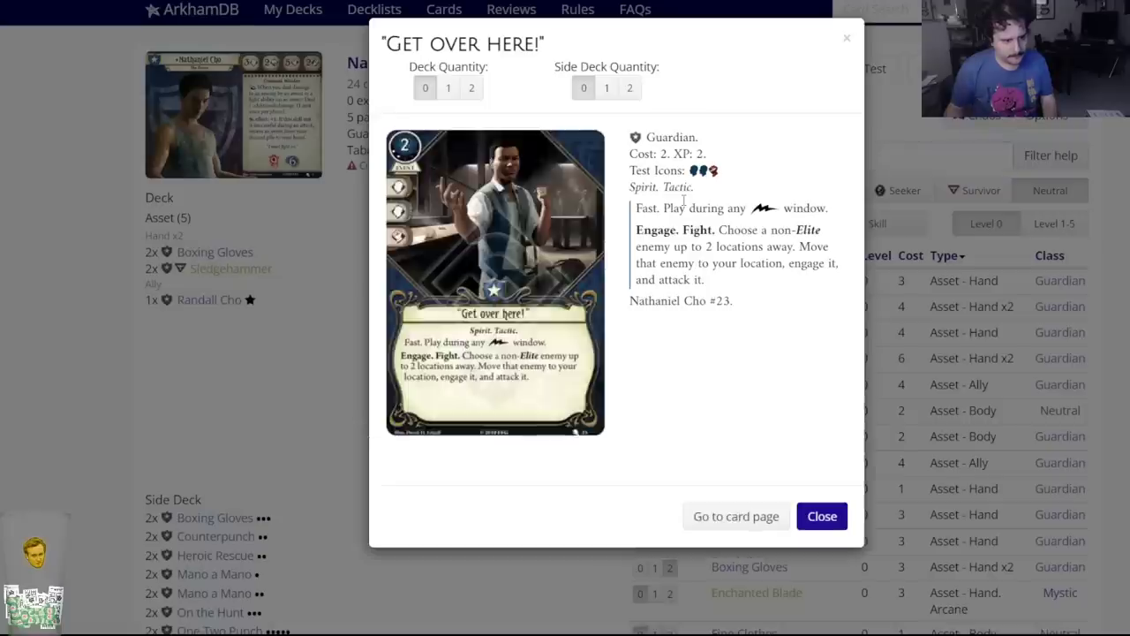
left_click(630, 87)
Add two copies of the level 0 Stand Together to Nathaniel Cho's main deck.
scroll(540, 179, "down", 1)
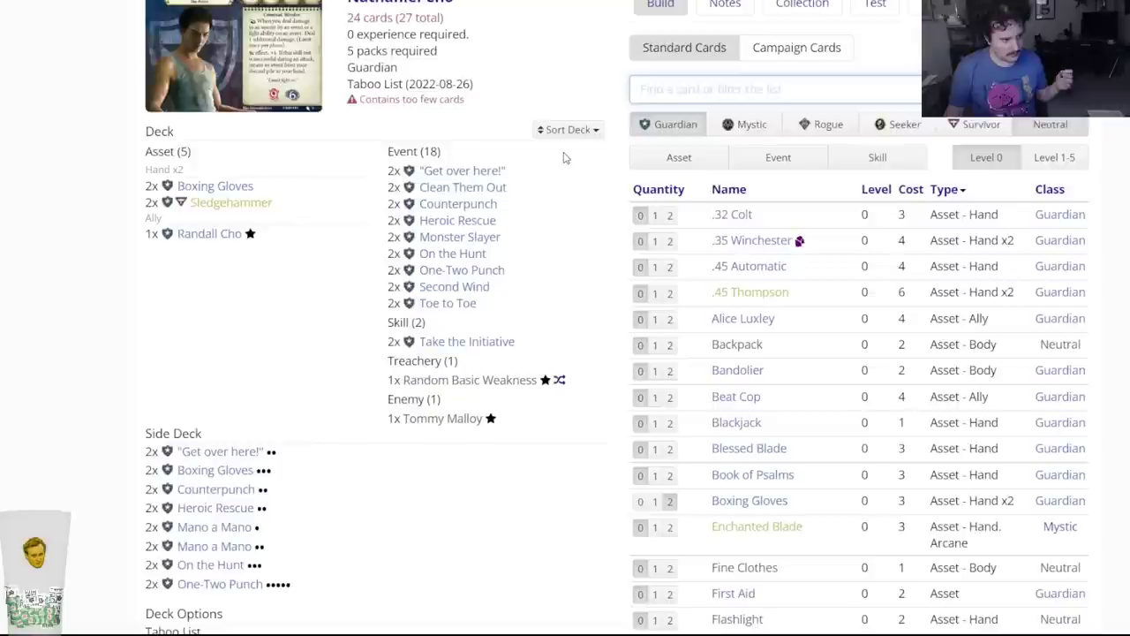
type("stand to")
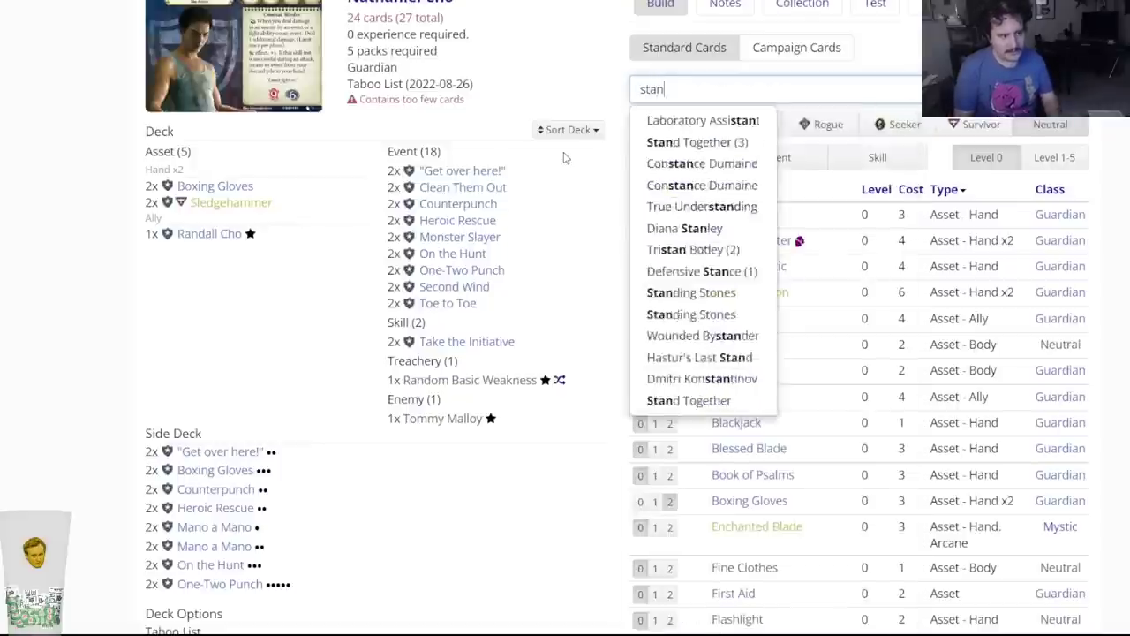
left_click(652, 141)
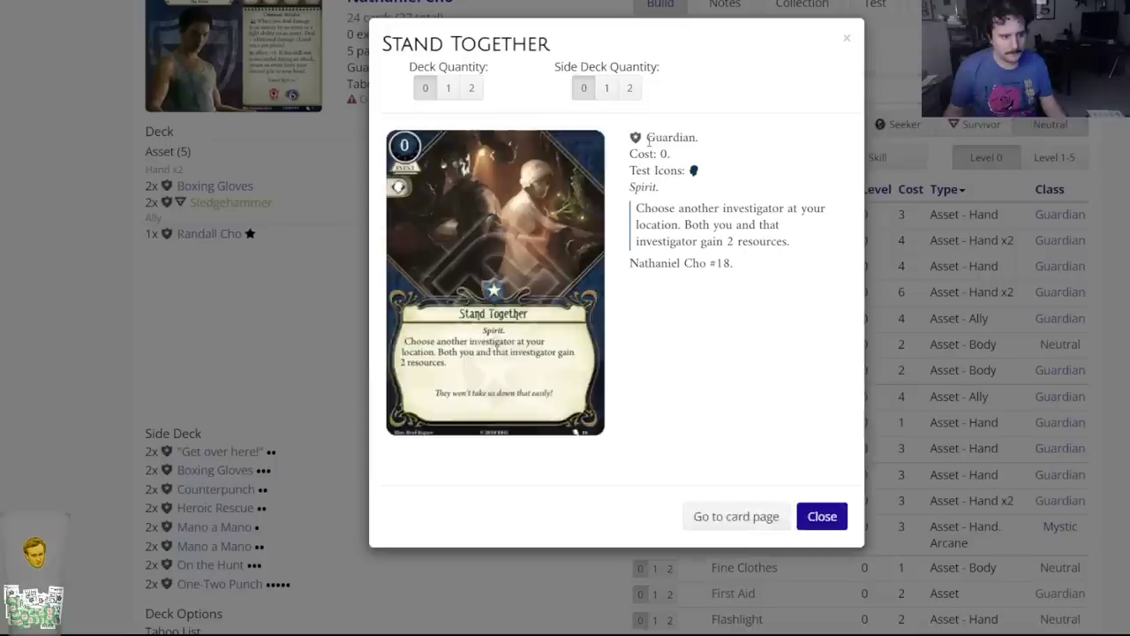
left_click(472, 88)
Check the Arkham Gauntlet document and other open decks, and add two copies of level 0 Emergency Cache to Mark Harrigan's main deck.
key("ctrl+Tab")
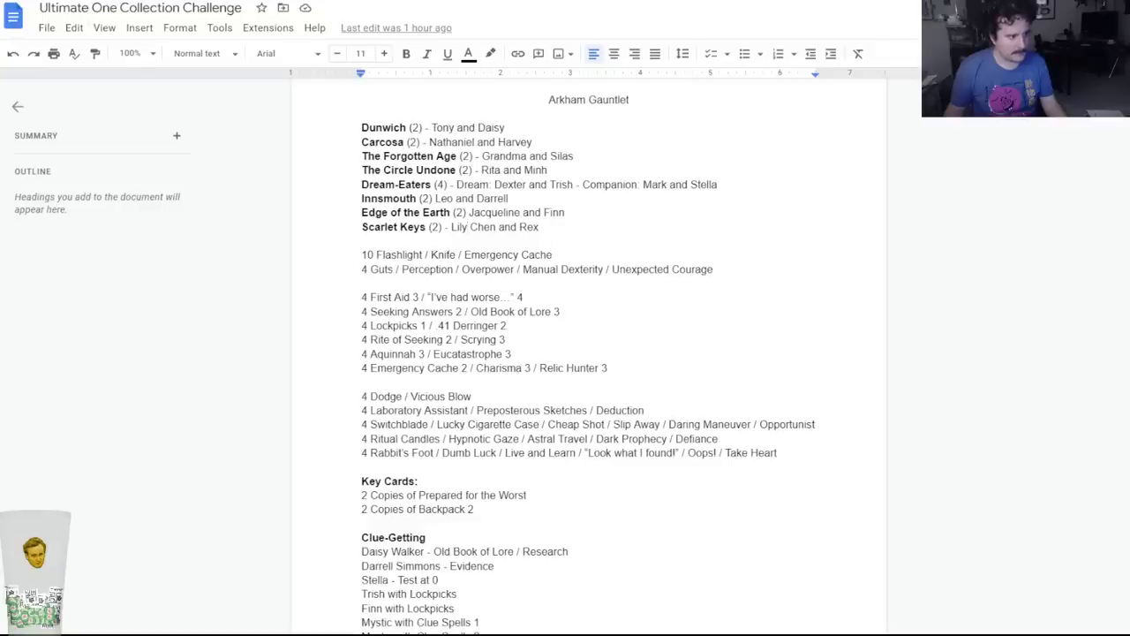
key("ctrl+shift+Tab")
key("ctrl+Tab")
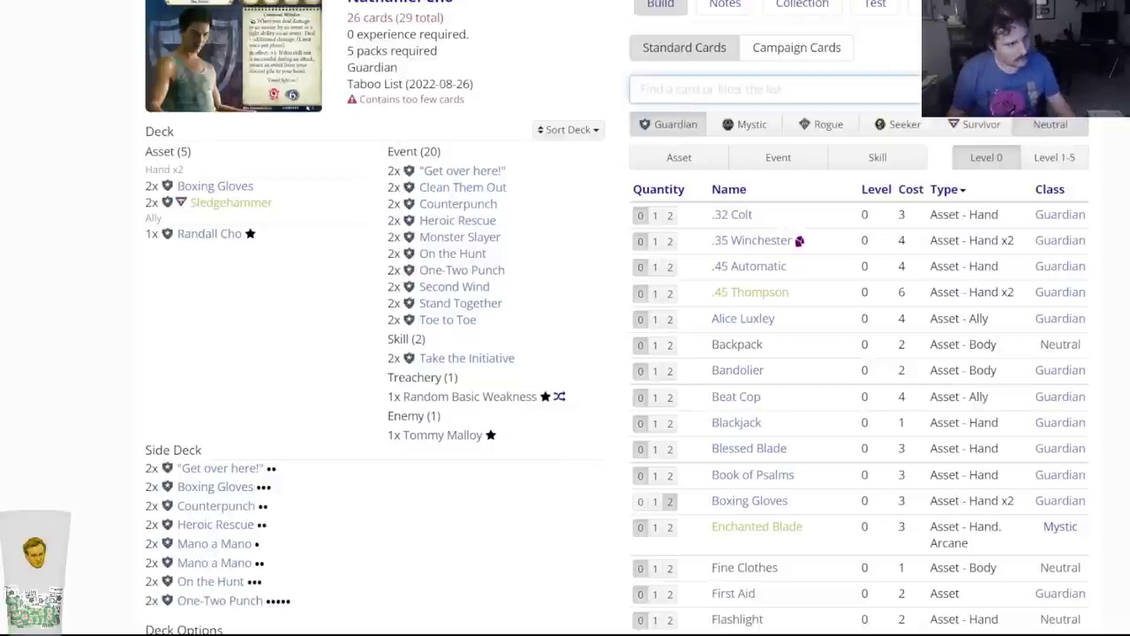
key("ctrl+Tab")
key("ctrl+Tab")
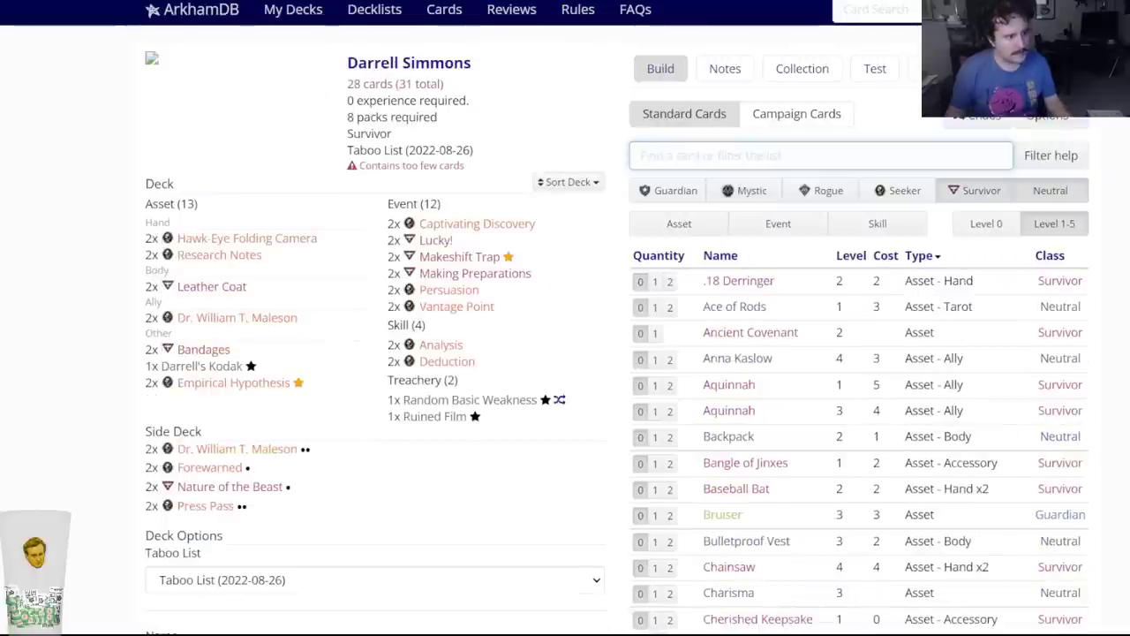
key("ctrl+Tab")
key("ctrl+Tab")
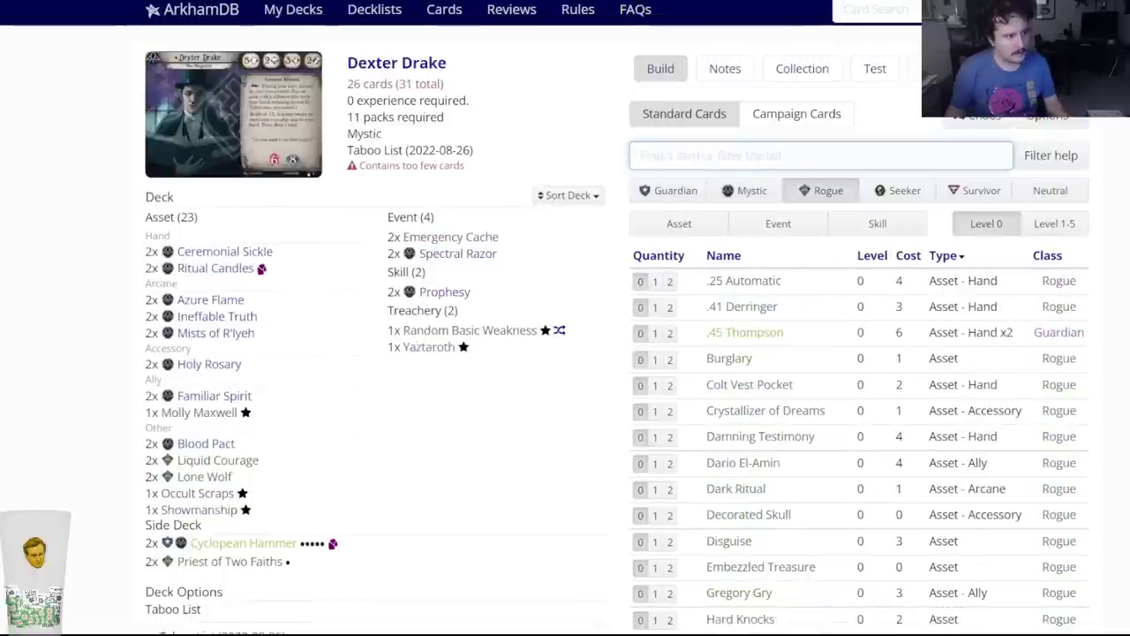
key("ctrl+shift+Tab")
type("emerge")
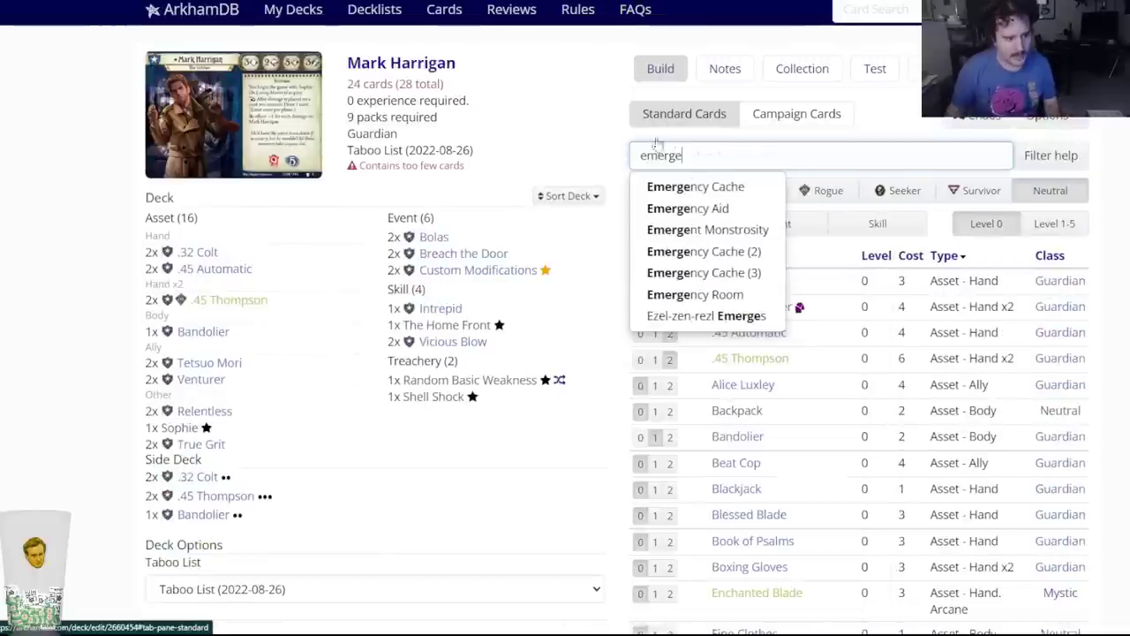
key("Return")
left_click(473, 92)
Switch to Lily Chen's deck and add two copies of the level 0 Emergency Cache to the main deck.
key("ctrl+shift+Tab")
key("ctrl+shift+Tab")
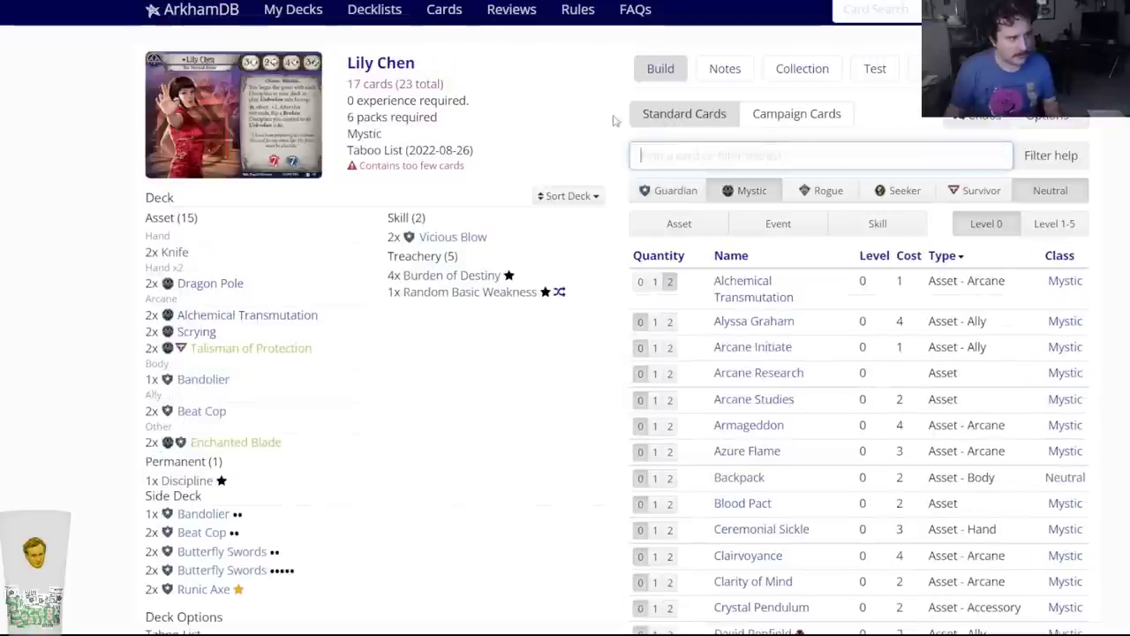
type("emerge")
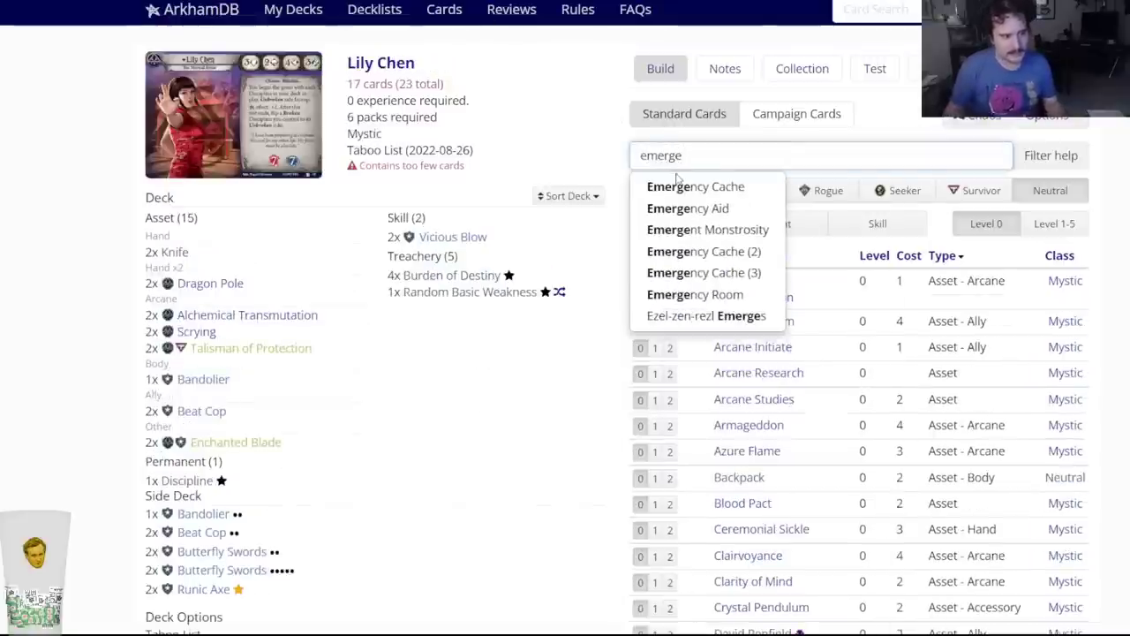
key("Return")
left_click(477, 92)
Add two copies of 21 or Bust to Dexter Drake's main deck and return to Nathaniel Cho's deck.
key("ctrl+shift+Tab")
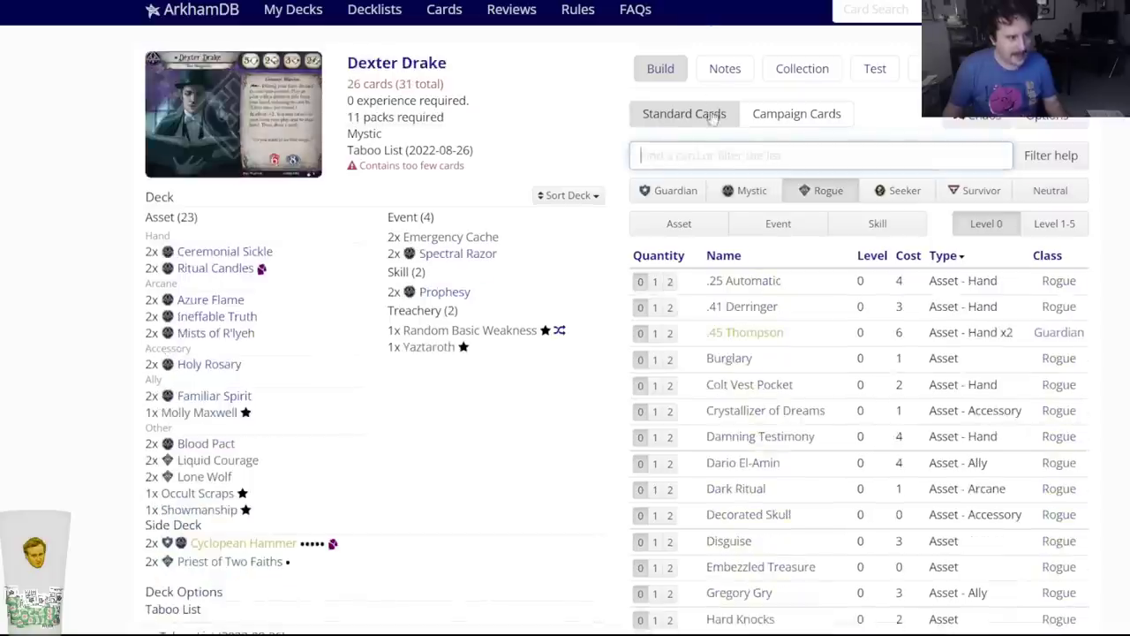
type("21 or")
key("Return")
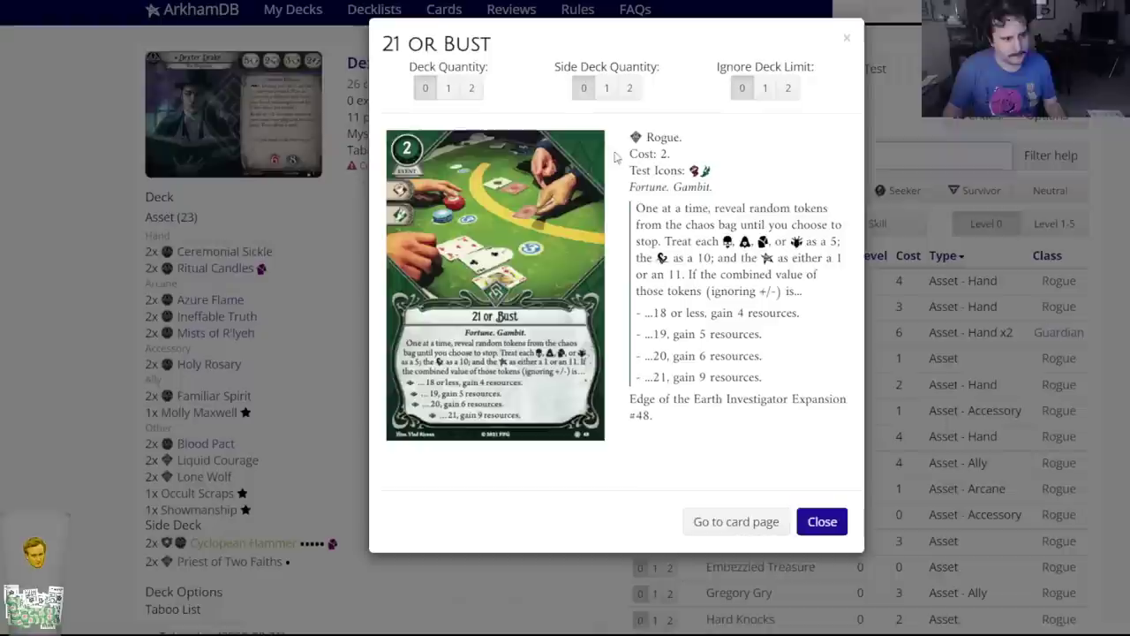
left_click(471, 92)
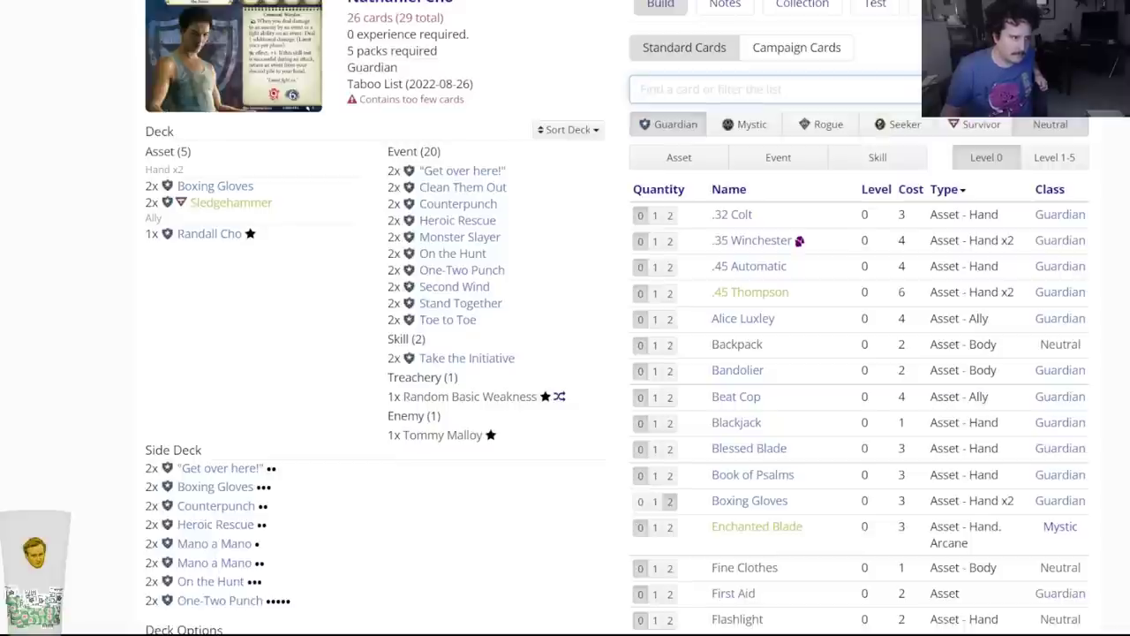
scroll(545, 88, "up", 2)
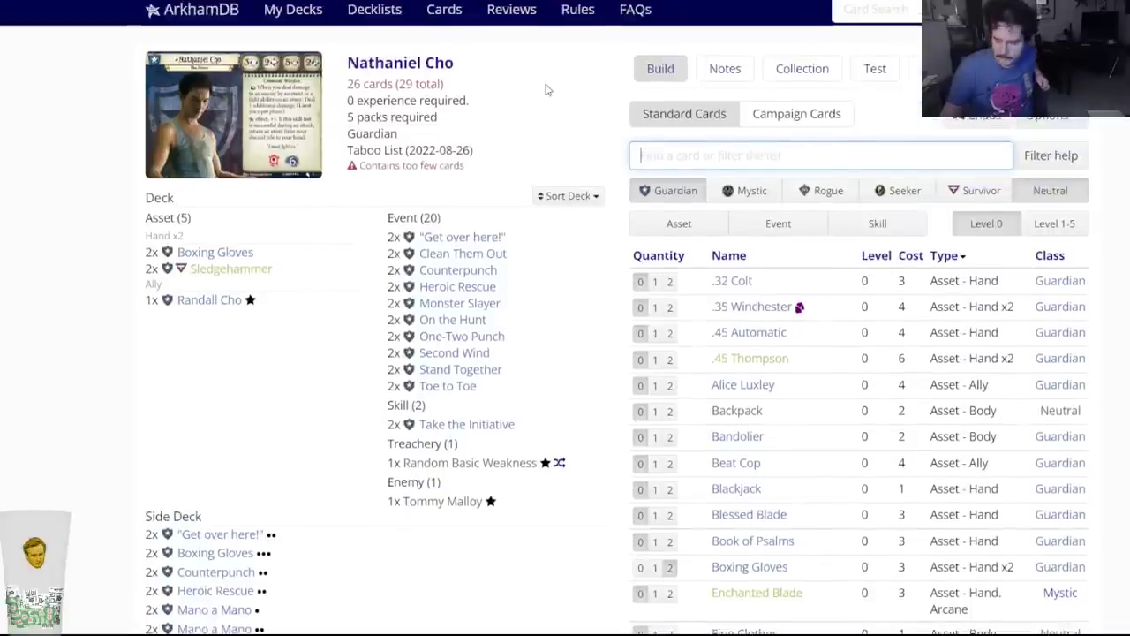
Add two copies of Something Worth Fighting For to Nathaniel Cho's main deck.
type("something")
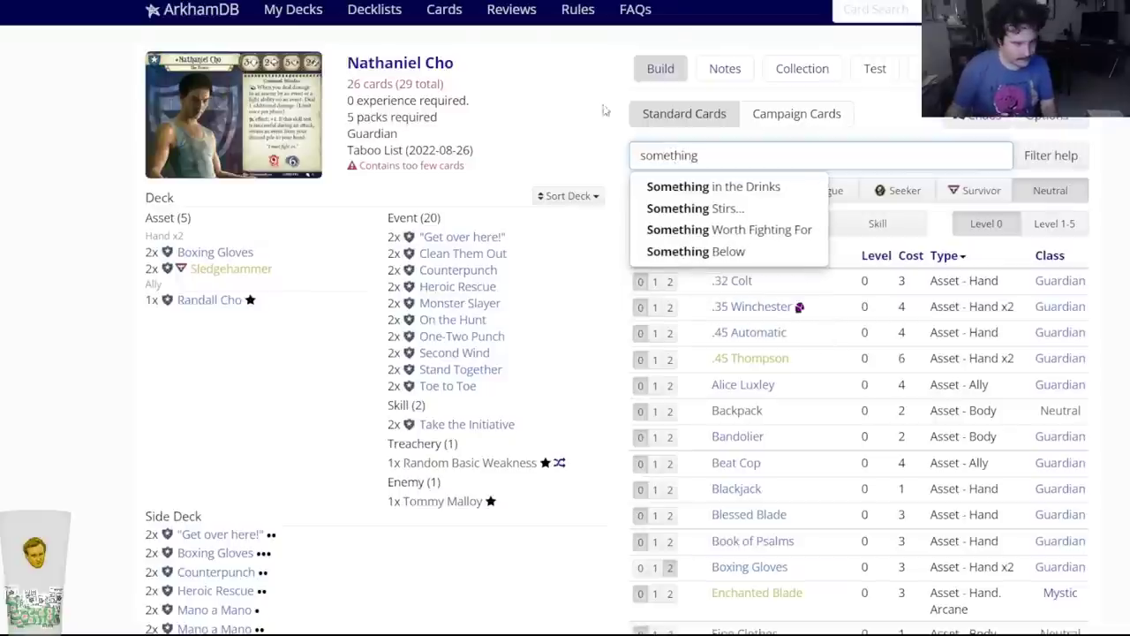
left_click(685, 229)
left_click(471, 88)
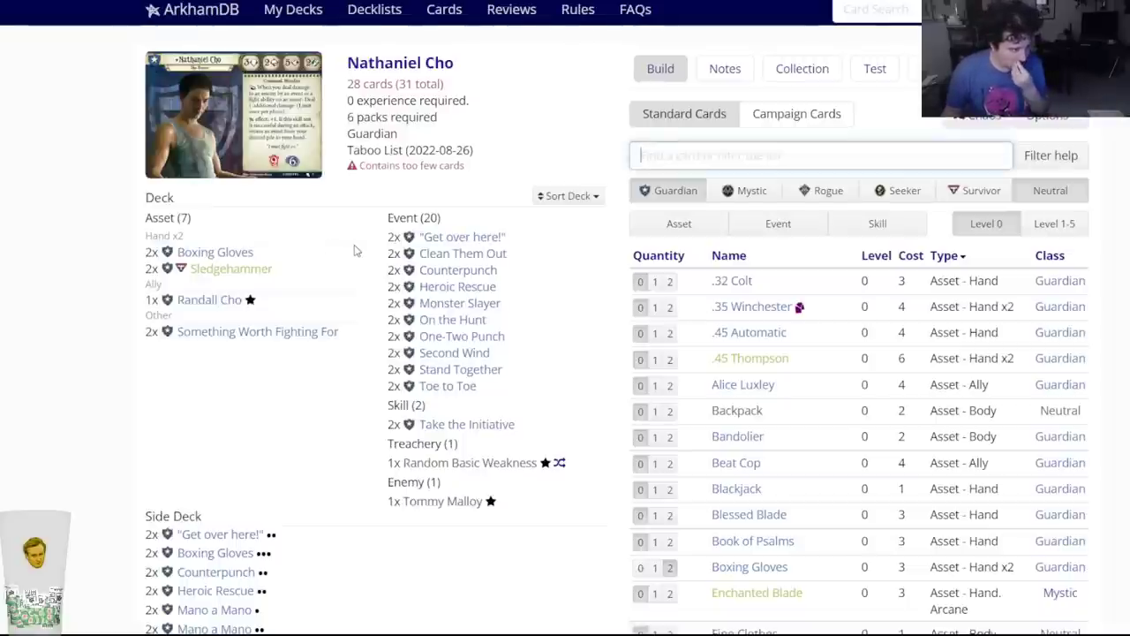
Look through the level 0 card list and Nathaniel Cho's main and side decks for cards to fill the remaining slots.
scroll(751, 291, "down", 3)
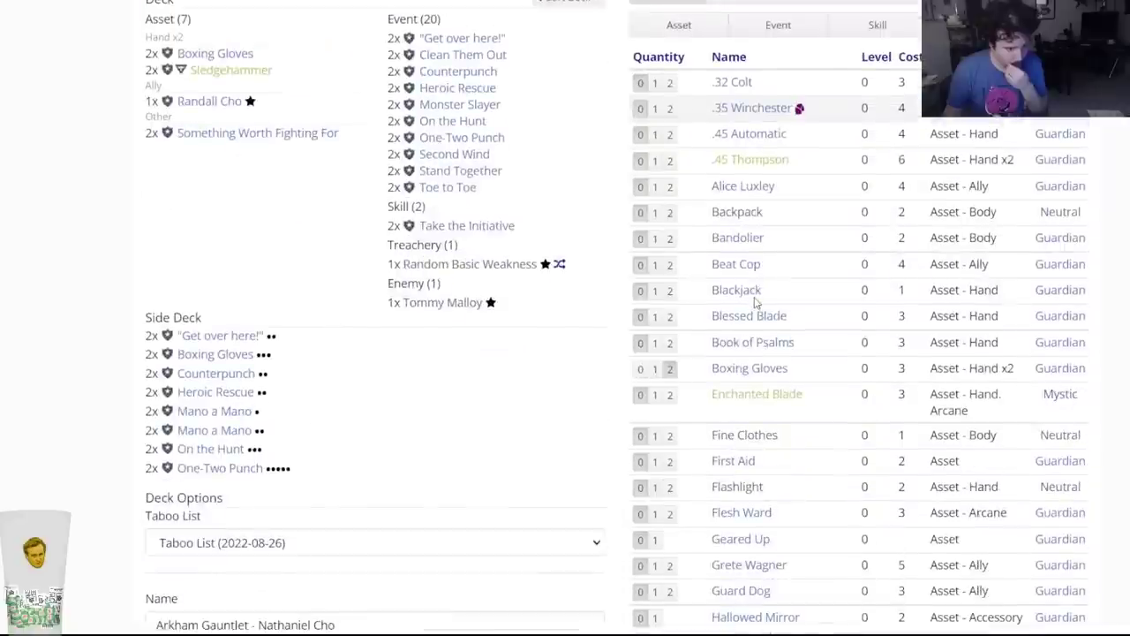
mouse_move(752, 303)
scroll(751, 300, "up", 3)
scroll(746, 303, "down", 9)
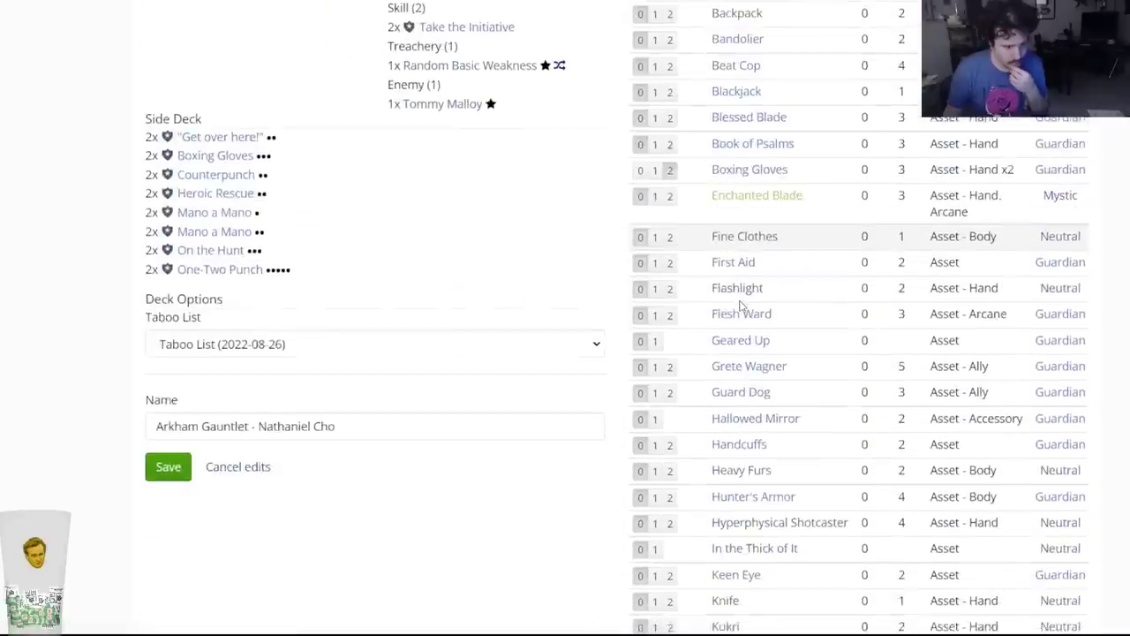
scroll(623, 323, "up", 10)
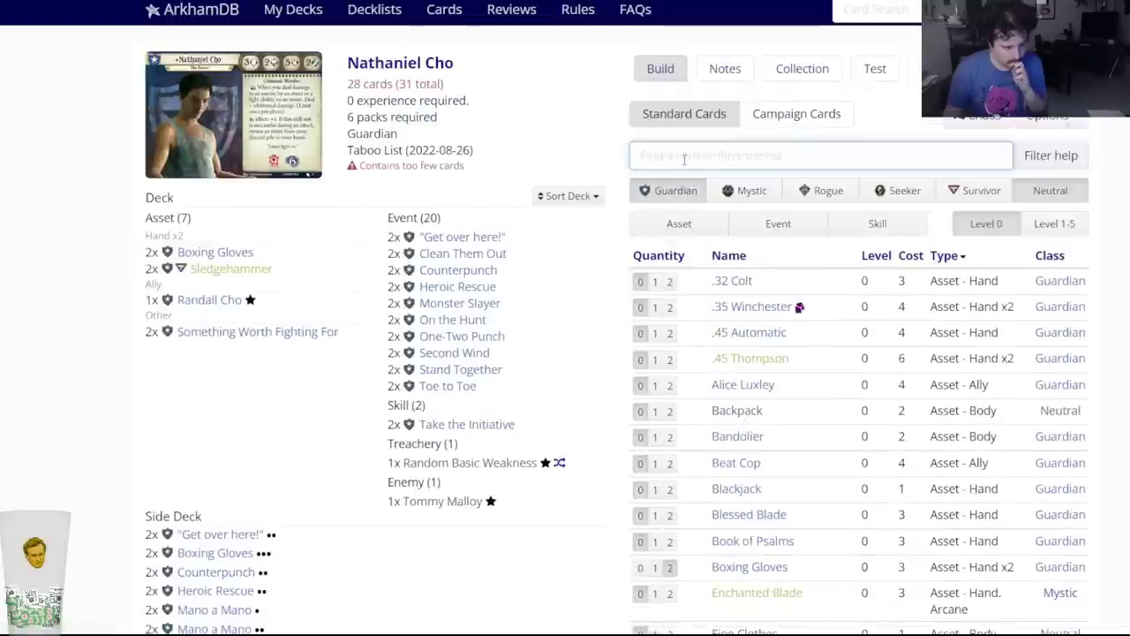
scroll(512, 316, "down", 3)
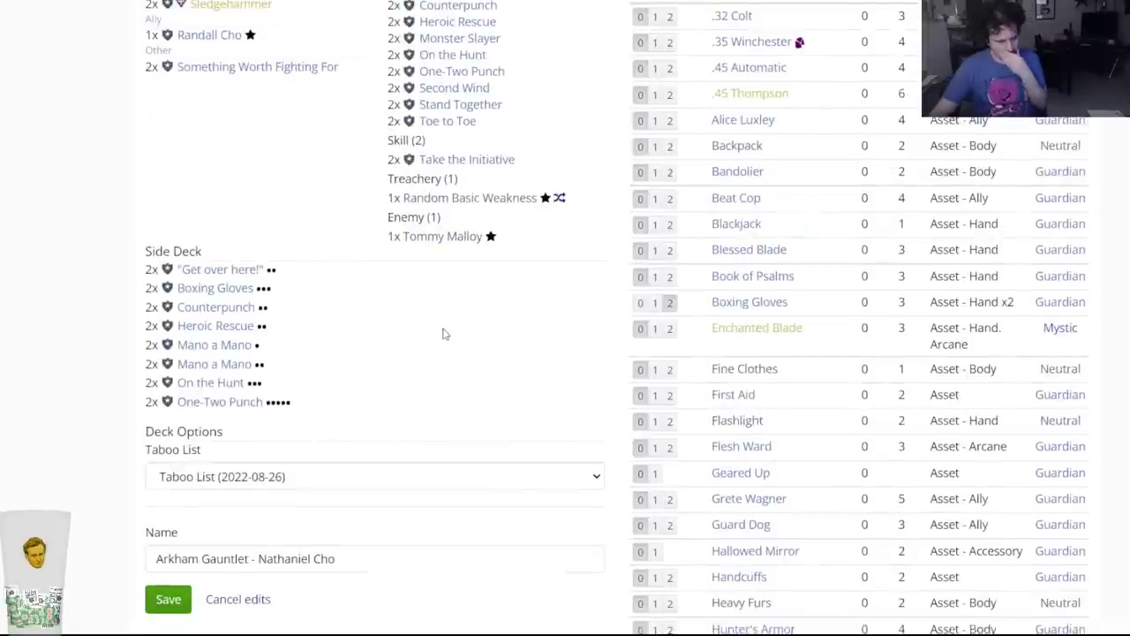
scroll(444, 332, "up", 3)
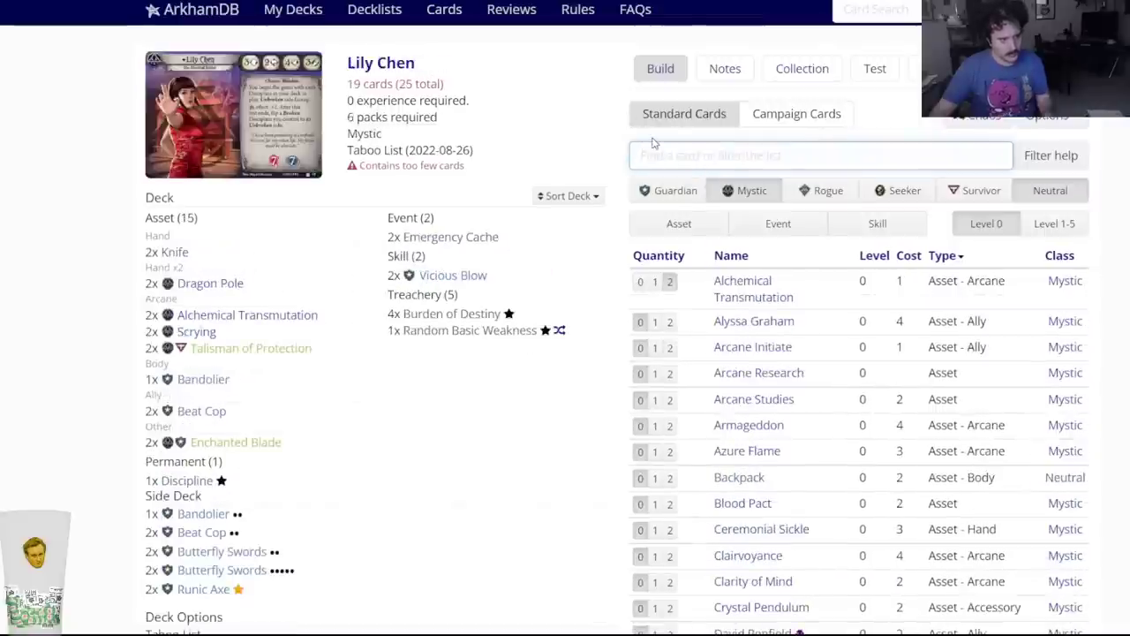
Add two copies of the level 2 Dodge to Lily Chen's side deck.
type("dodge")
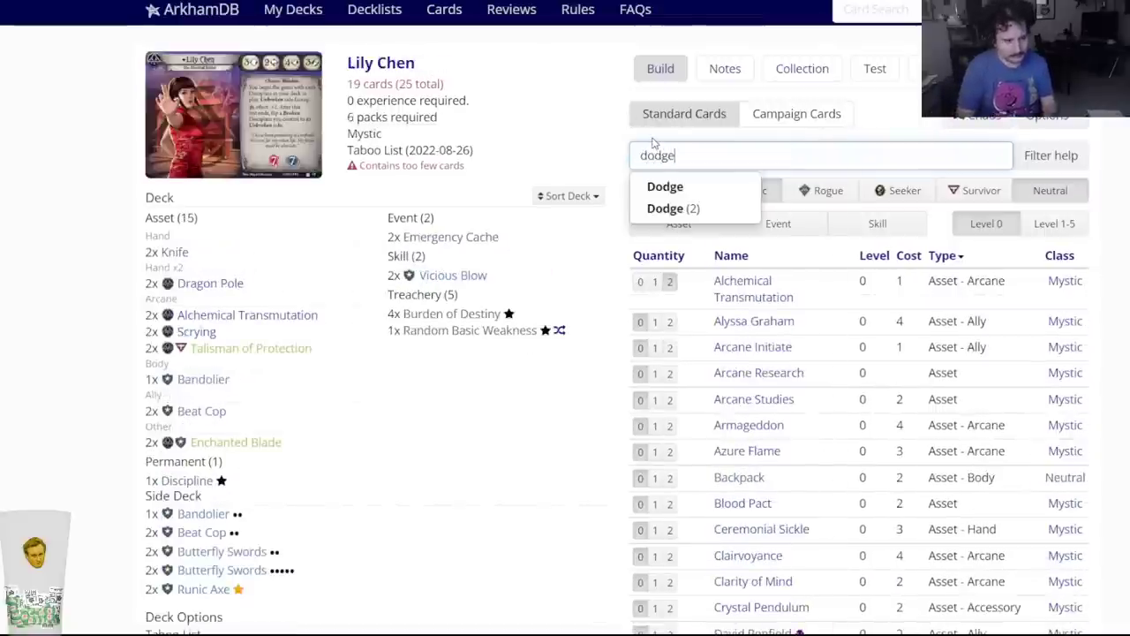
left_click(654, 208)
left_click(628, 88)
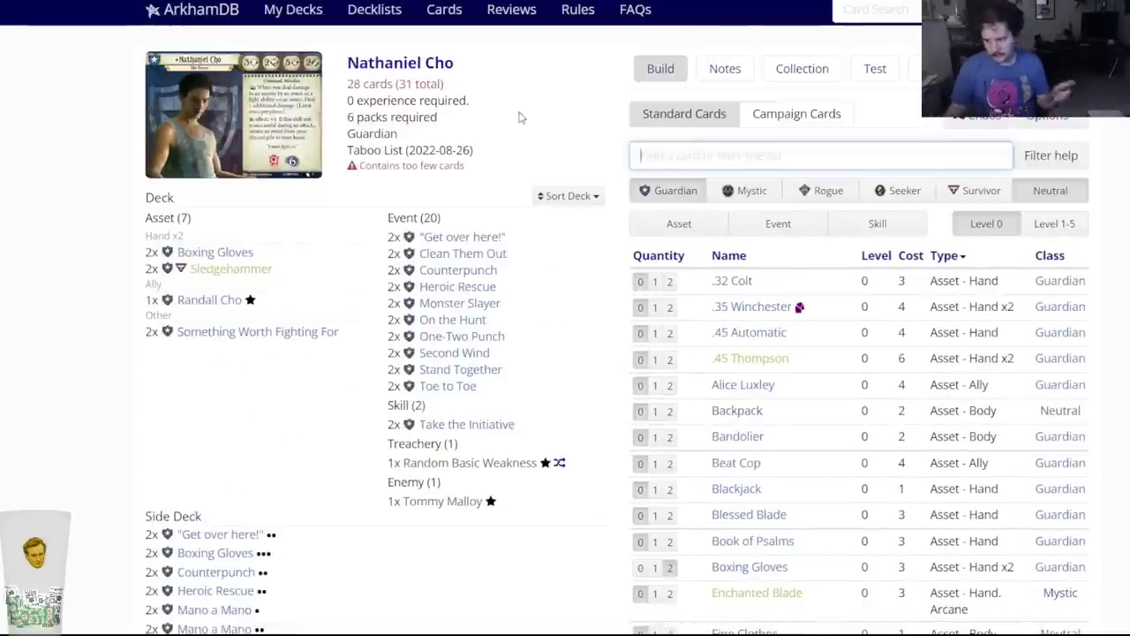
Return to Nathaniel Cho's deck and add two copies of Flesh Ward to the main deck.
left_click(638, 152)
type("flesh")
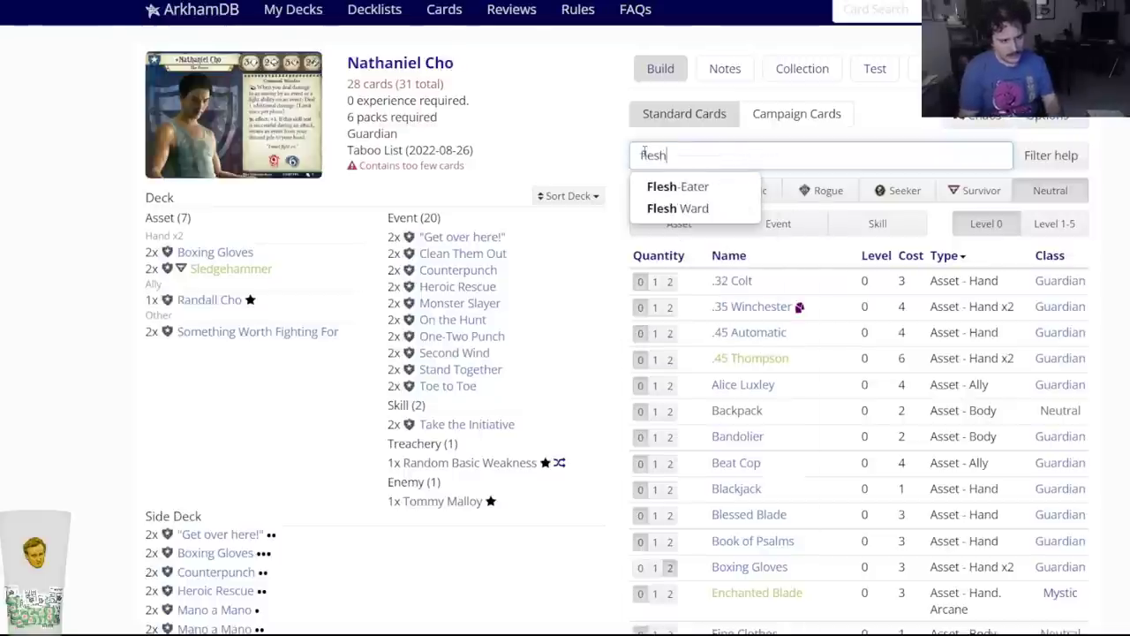
left_click(678, 208)
left_click(469, 89)
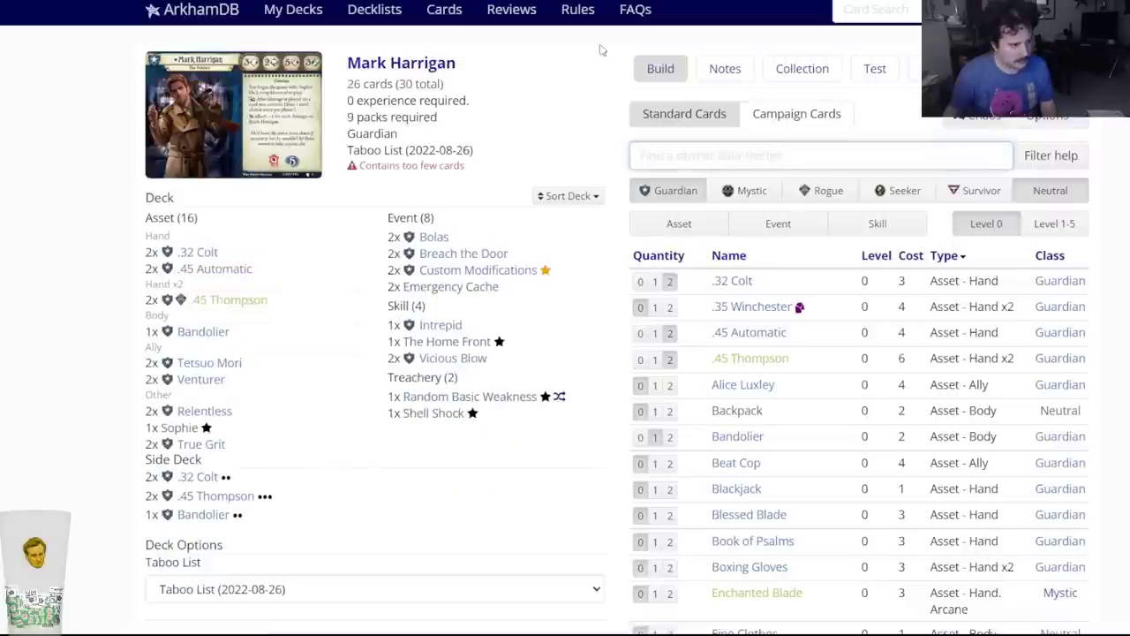
Add two copies of the level 0 Dodge to Mark Harrigan's main deck.
left_click(672, 147)
type("dodge")
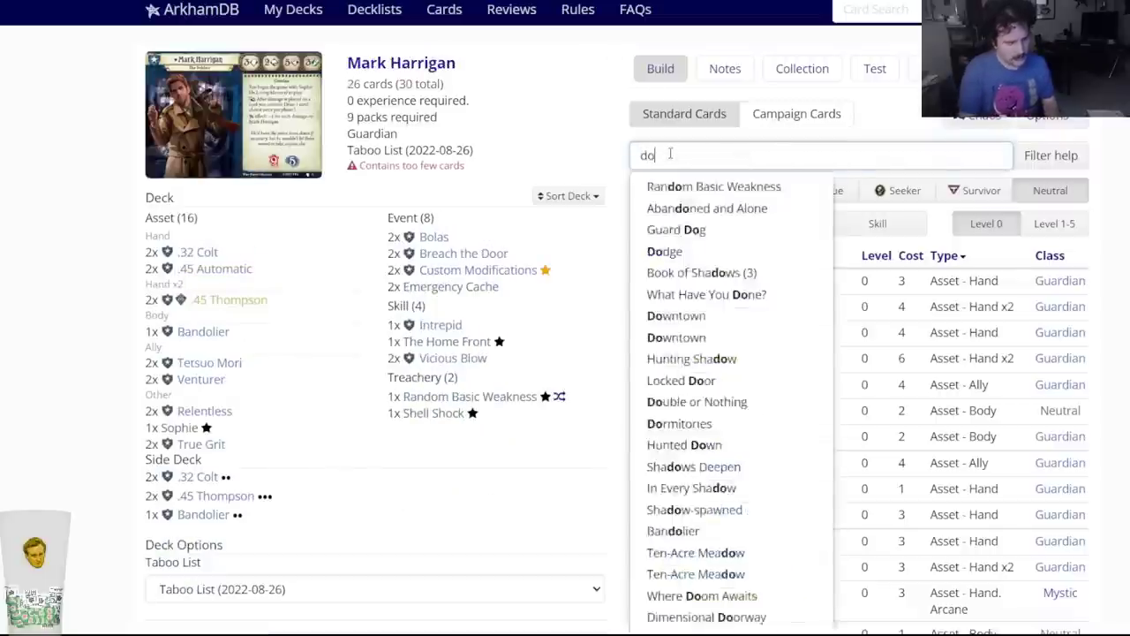
key("Down")
key("Return")
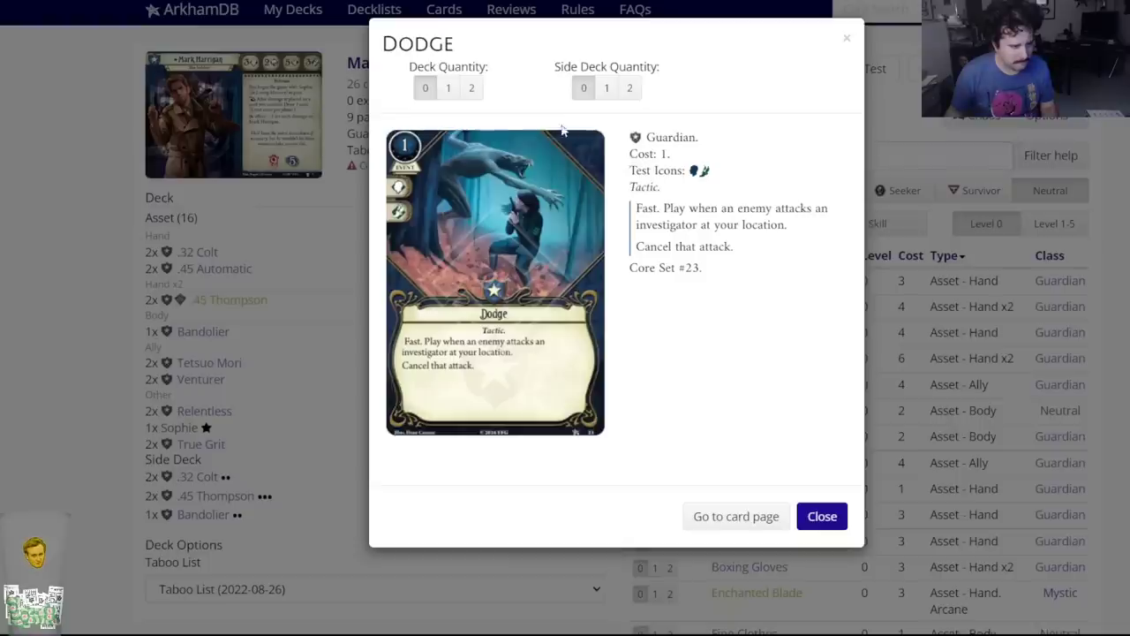
left_click(470, 88)
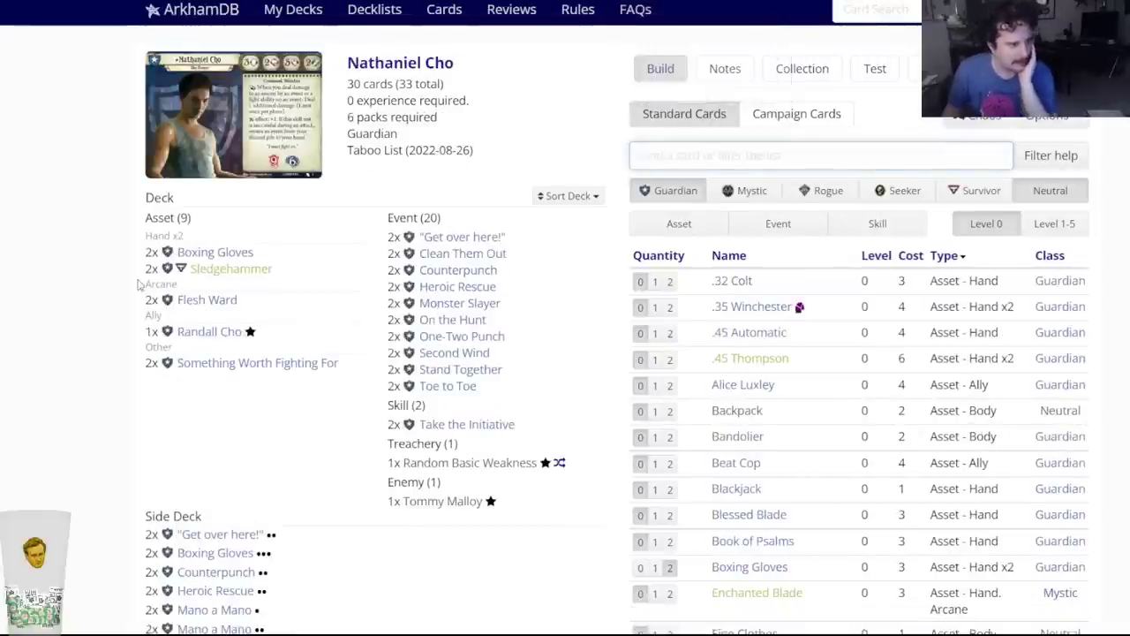
Review Nathaniel Cho's main and side decks and save the deck.
scroll(138, 284, "down", 2)
scroll(139, 285, "down", 2)
scroll(139, 284, "up", 2)
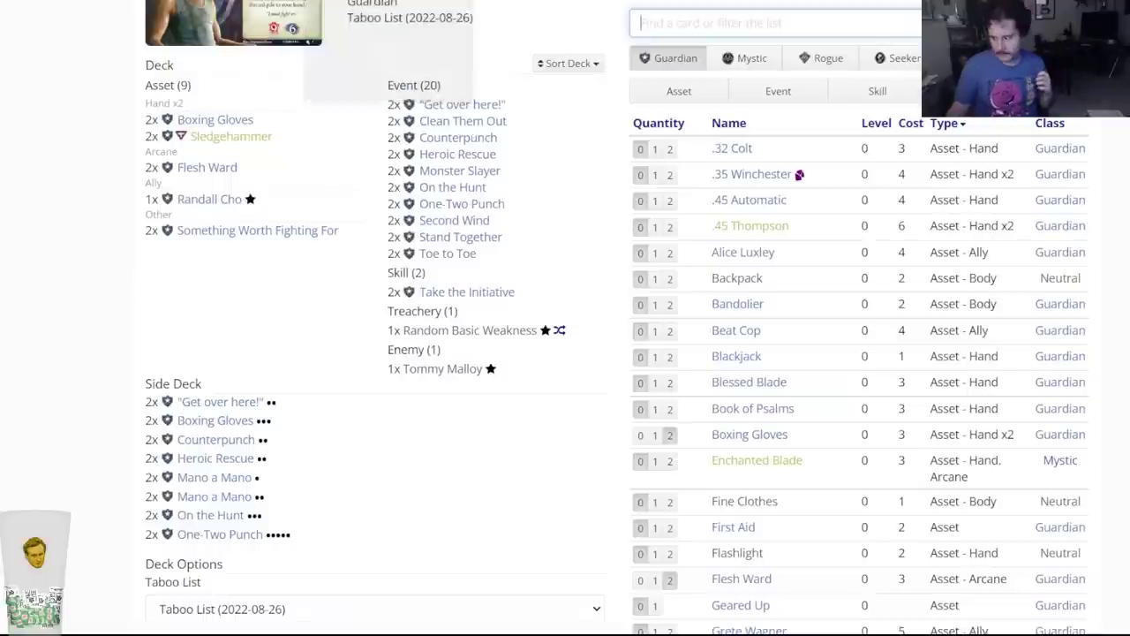
scroll(212, 245, "down", 3)
left_click(157, 533)
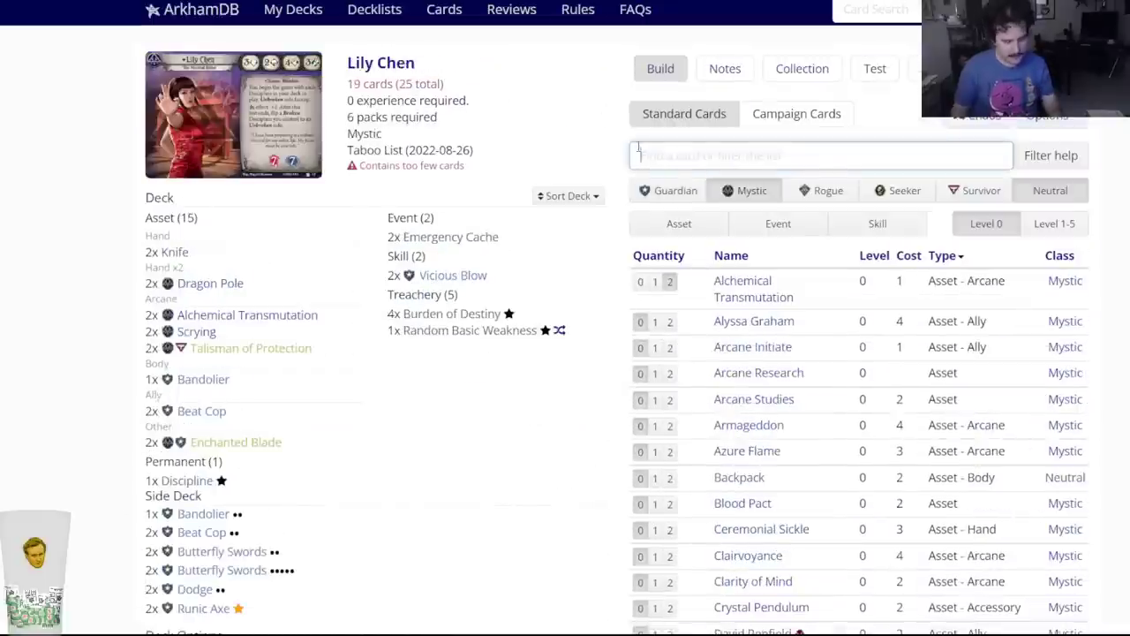
Add two copies of the level 2 Prepared for the Worst to Lily Chen's side deck.
type("prepared")
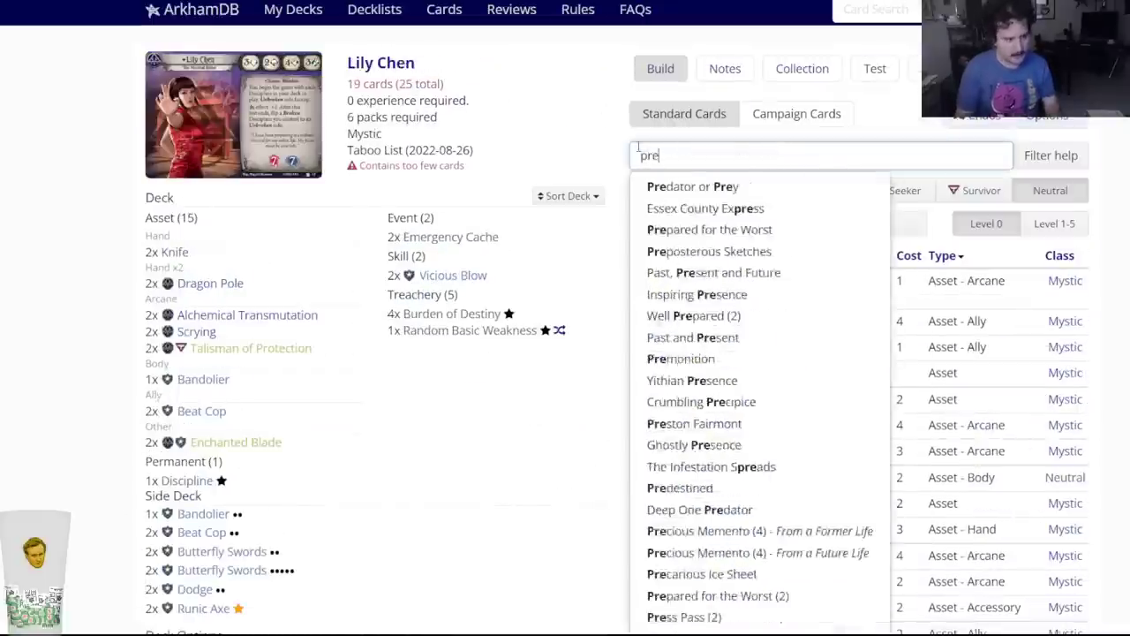
left_click(698, 185)
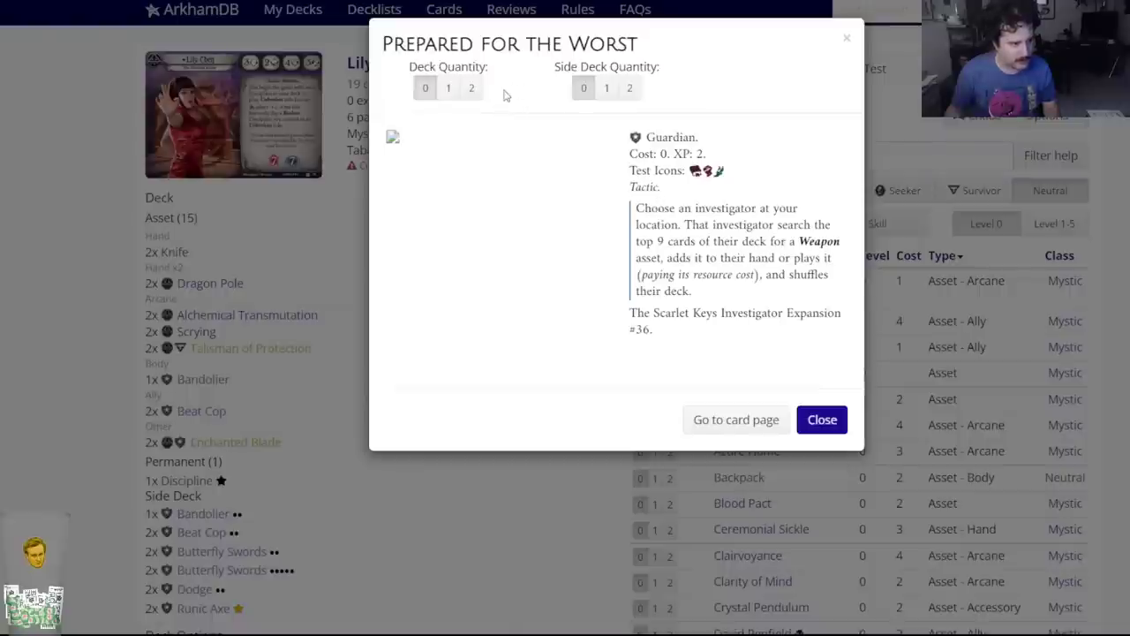
left_click(629, 87)
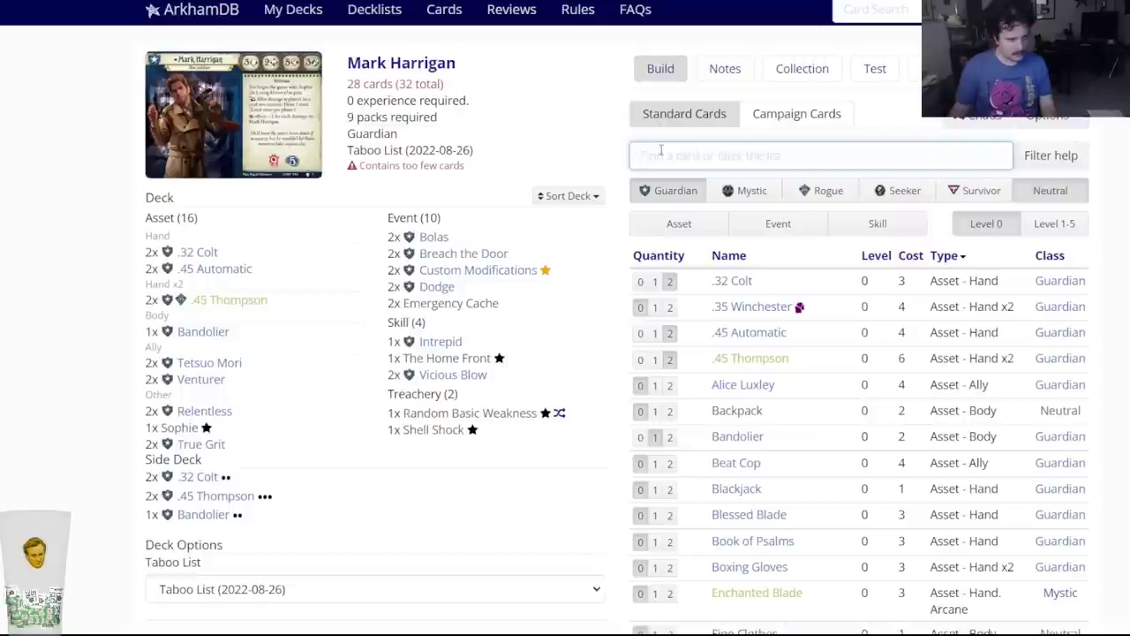
Add two copies of the level 0 Prepared for the Worst to Mark Harrigan's main deck.
type("prepa")
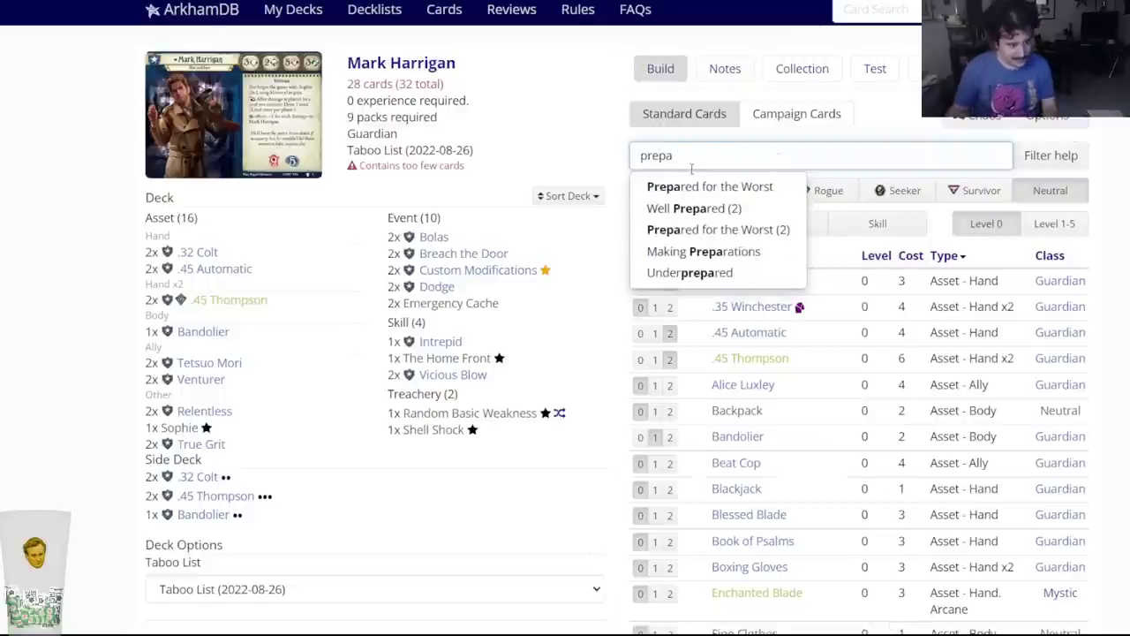
left_click(703, 186)
left_click(461, 101)
Add one level 3 Stick to the Plan and two level 1 Extra Ammunition to Mark Harrigan's side deck.
left_click(677, 156)
type("stick to")
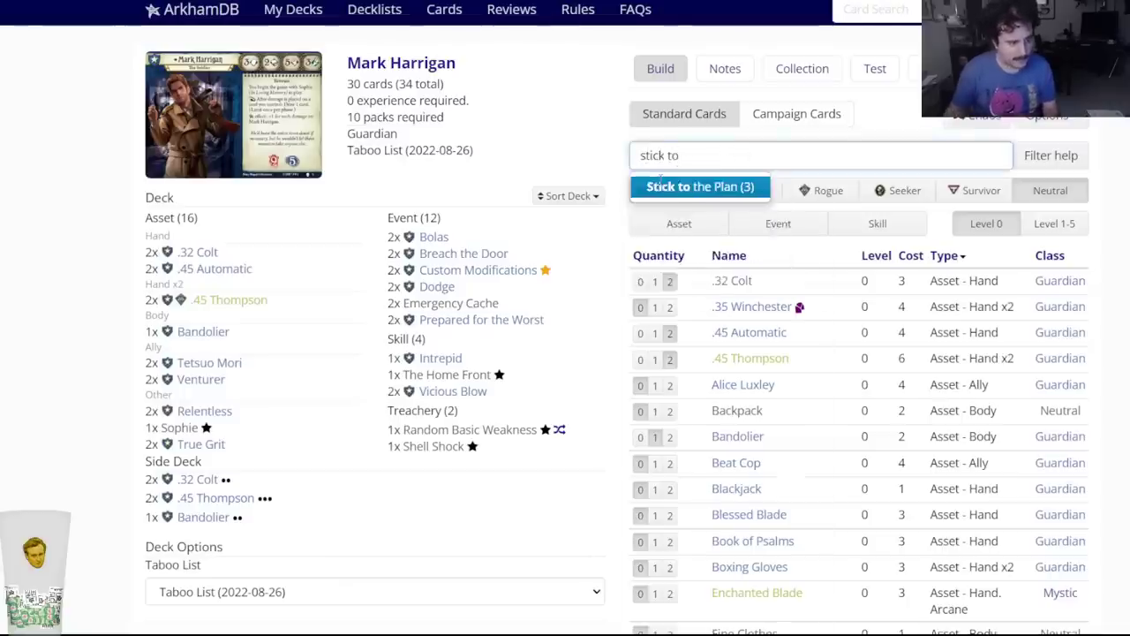
left_click(700, 186)
left_click(620, 88)
left_click(677, 154)
type("extra")
left_click(669, 190)
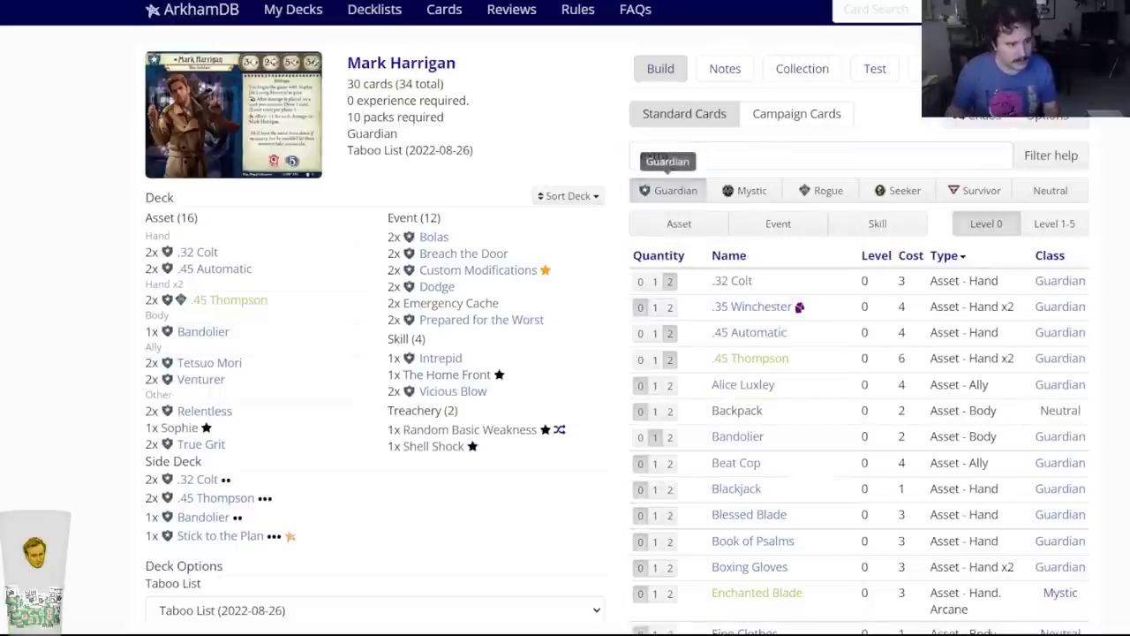
type("am")
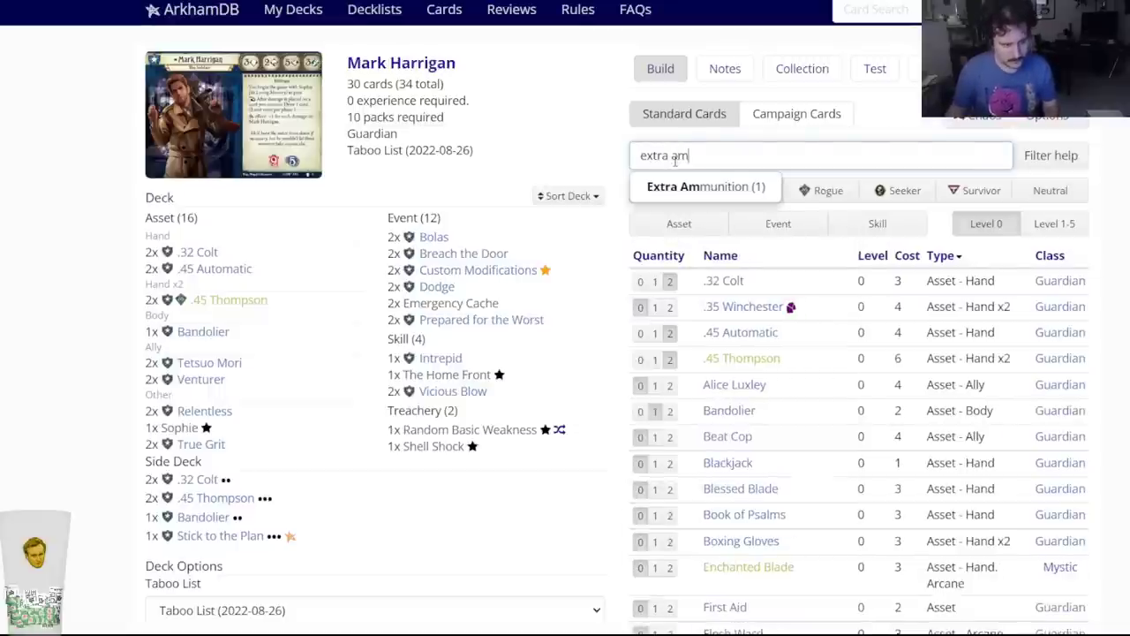
left_click(690, 186)
left_click(628, 89)
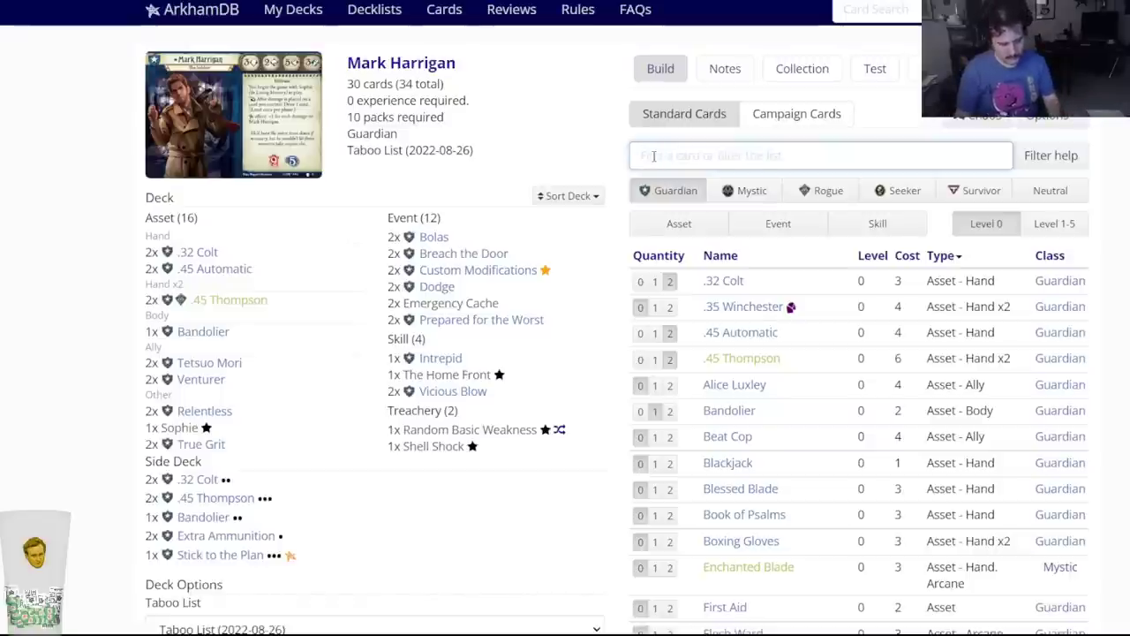
Add two copies each of the level 2 .45 Automatic and the level 3 Custom Ammunition to Mark Harrigan's side deck.
type(".45 auto")
key("Down")
key("Down")
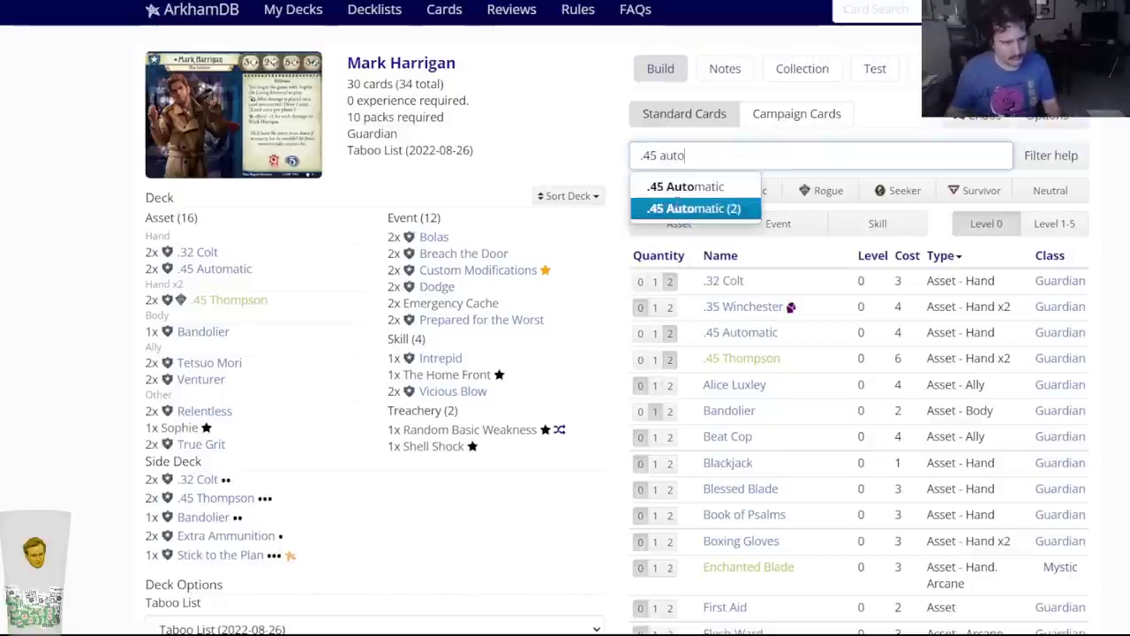
key("Return")
left_click(614, 89)
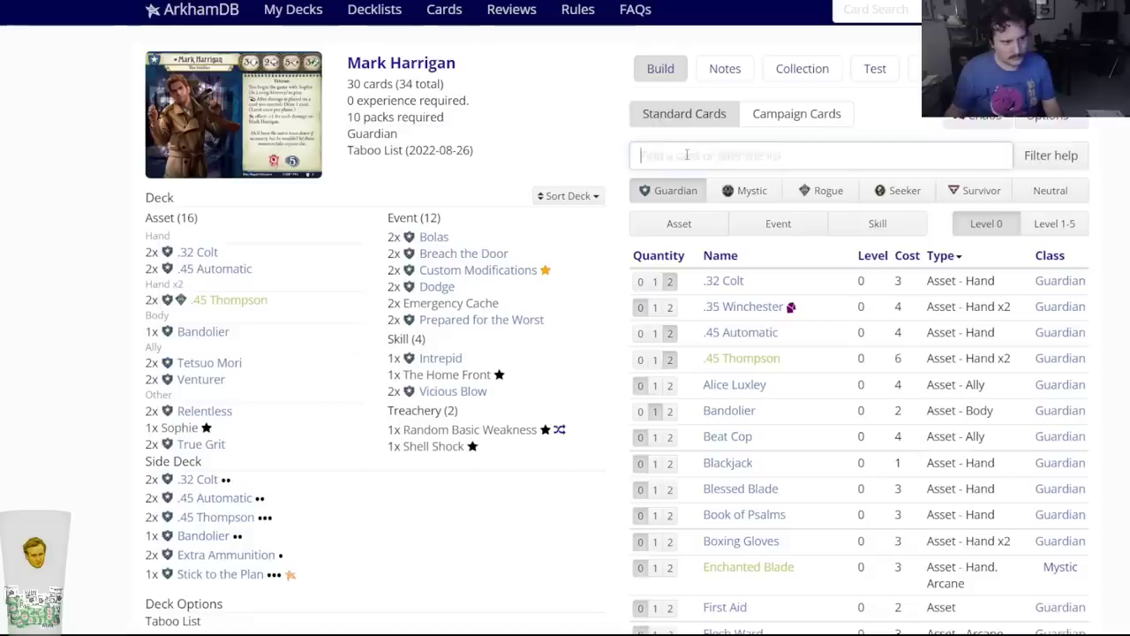
type("custom am")
key("Return")
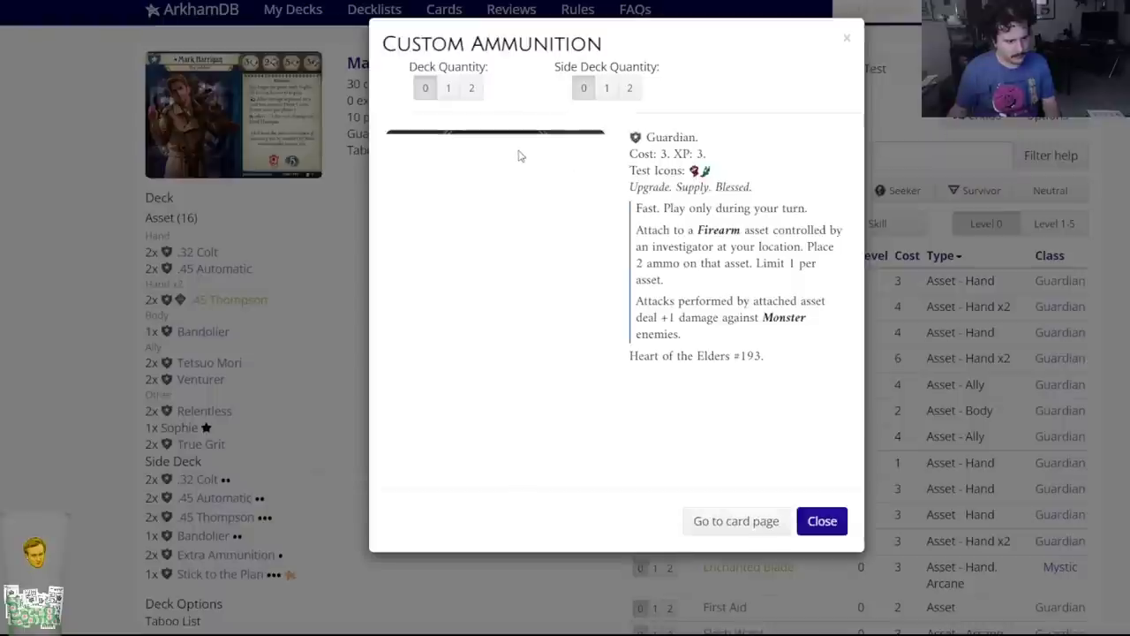
left_click(629, 88)
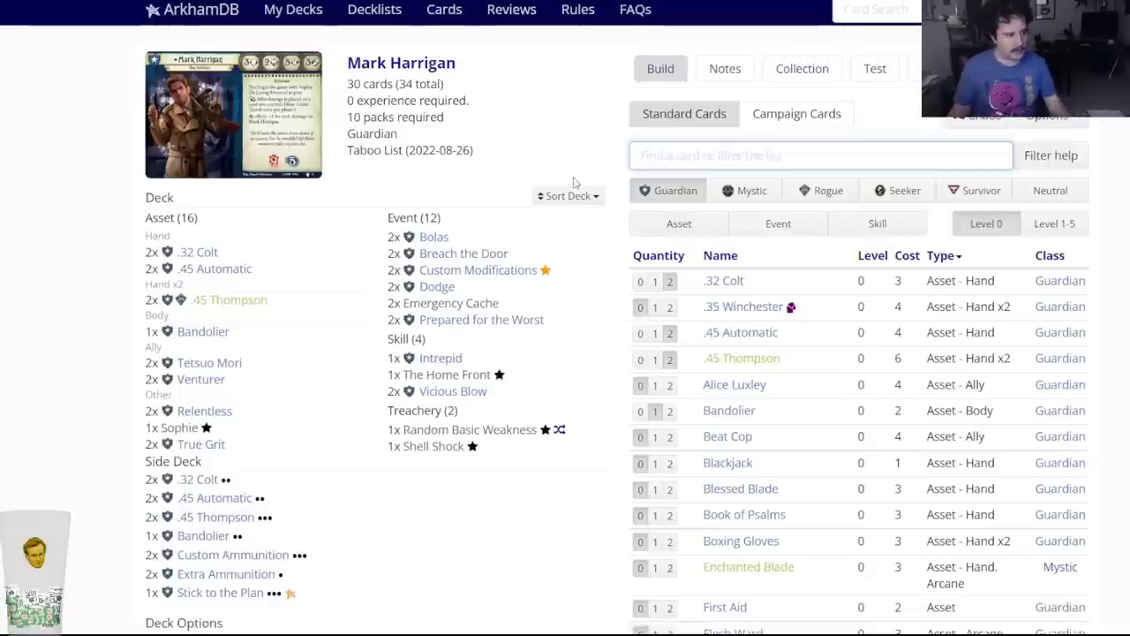
Add two copies of the level 0 One in the Chamber to Mark Harrigan's main deck.
type("one in t")
key("Down")
key("Return")
left_click(470, 87)
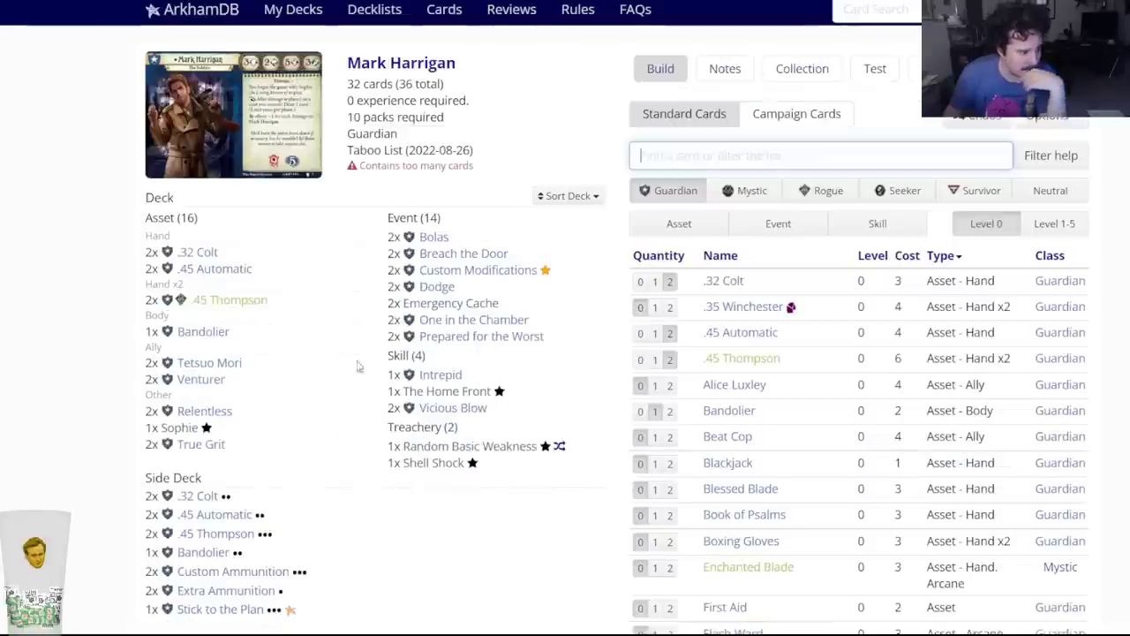
Remove Intrepid from Mark Harrigan's main deck and reduce Bolas to one copy.
left_click(426, 379)
left_click(411, 85)
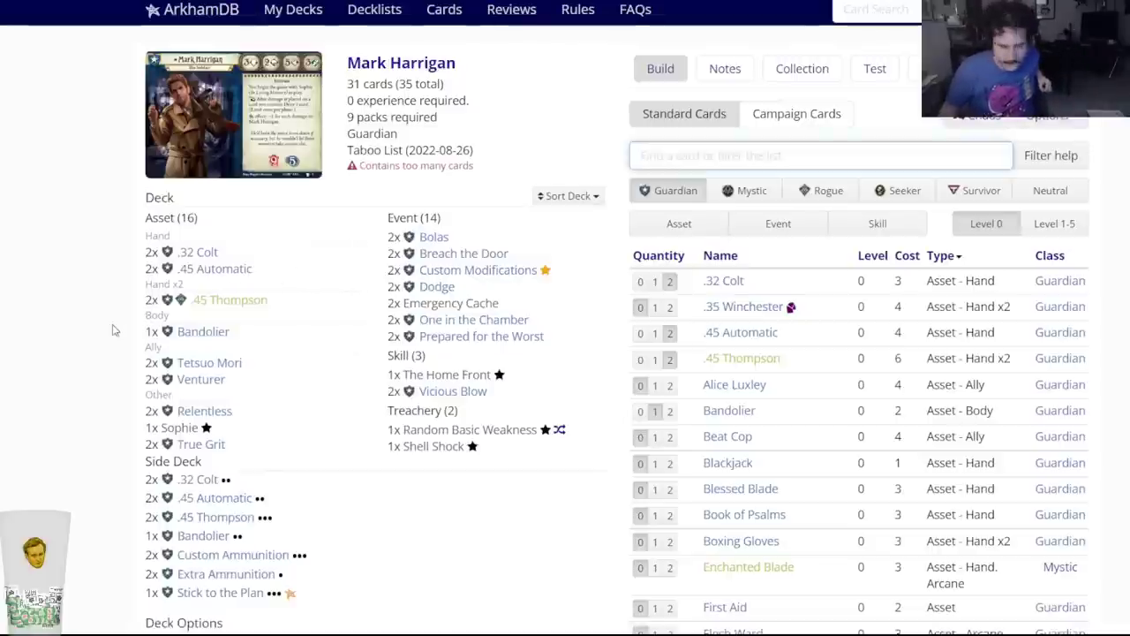
left_click(433, 240)
left_click(455, 85)
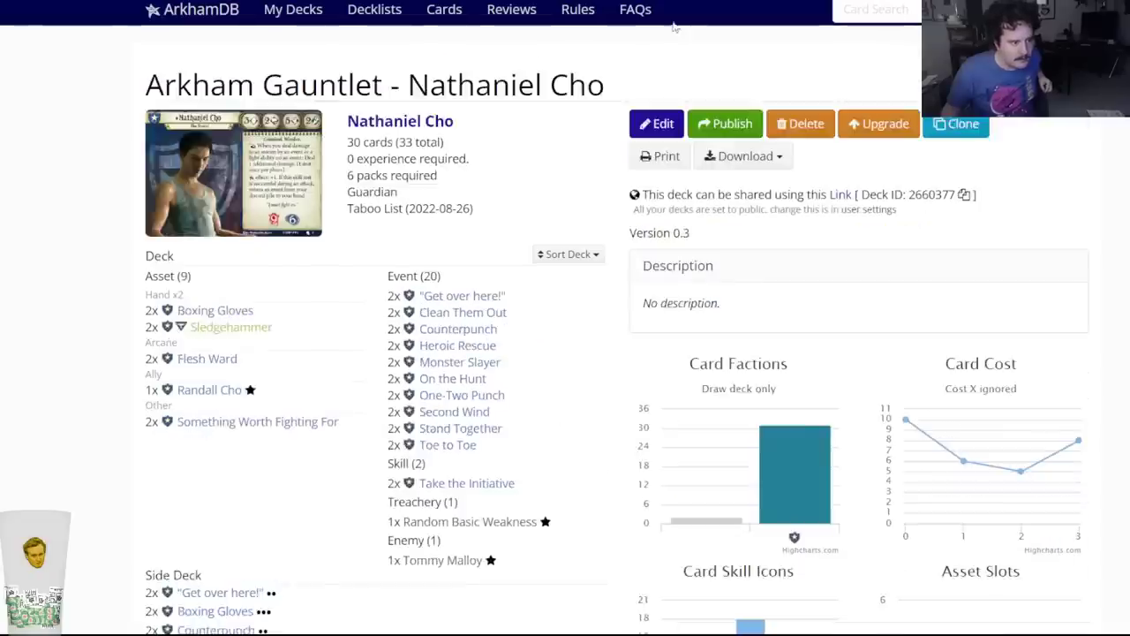
Reopen Nathaniel Cho's deck for editing and swap one copy of Something Worth Fighting For for one copy of Bolas in the main deck.
left_click(658, 121)
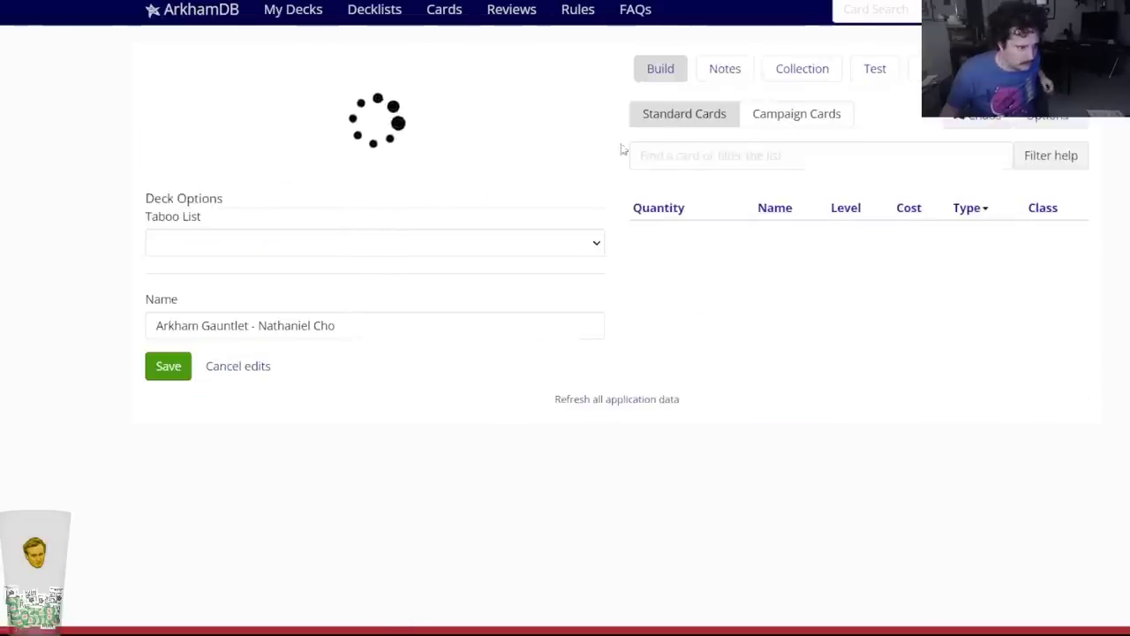
left_click(697, 154)
type("bolas")
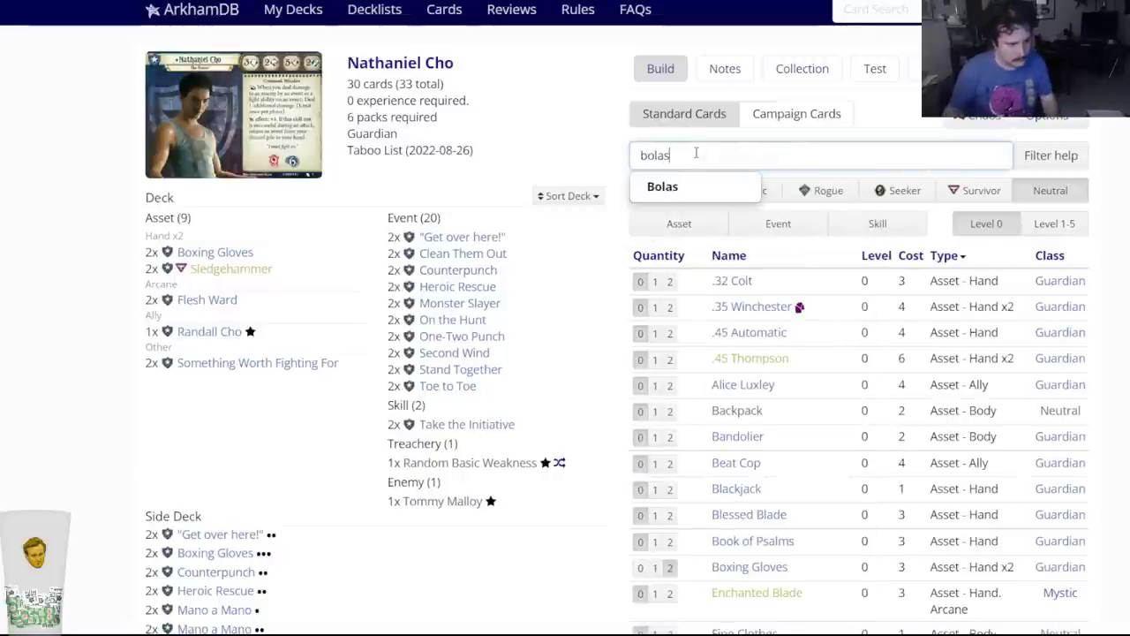
left_click(662, 185)
left_click(446, 88)
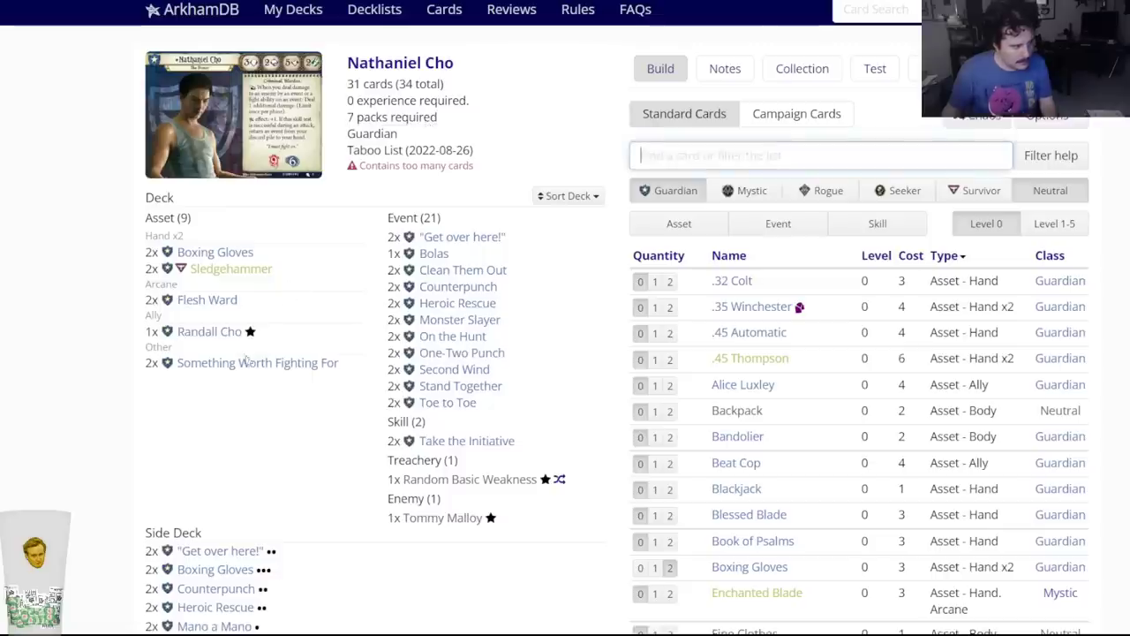
left_click(255, 362)
left_click(448, 88)
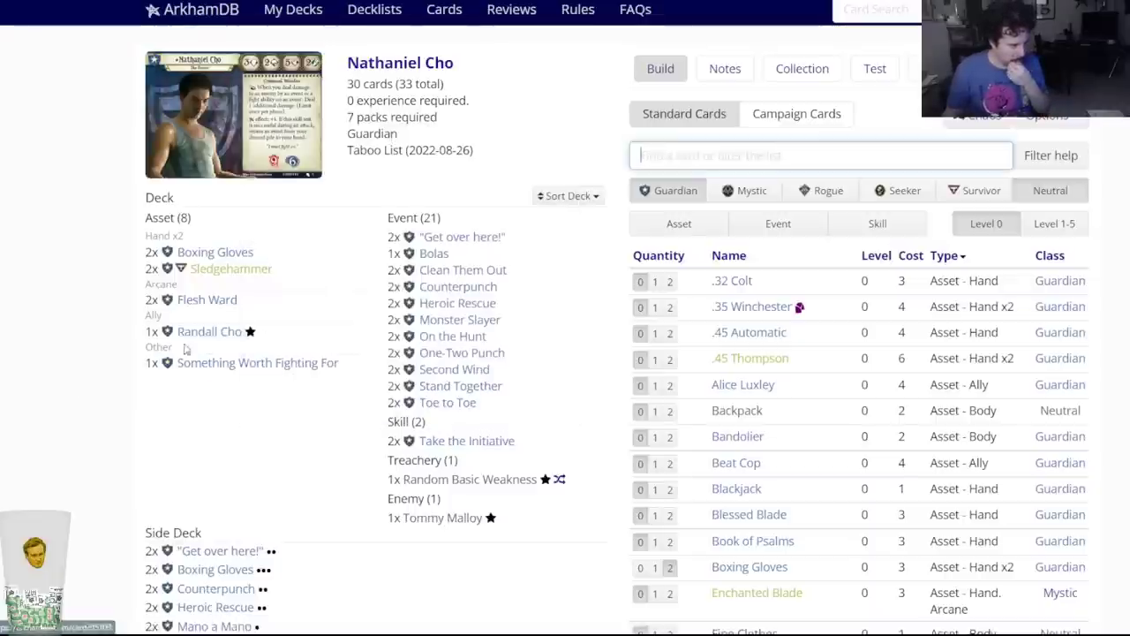
Check the card texts of Nathaniel Cho's main-deck assets and save his deck.
mouse_move(199, 312)
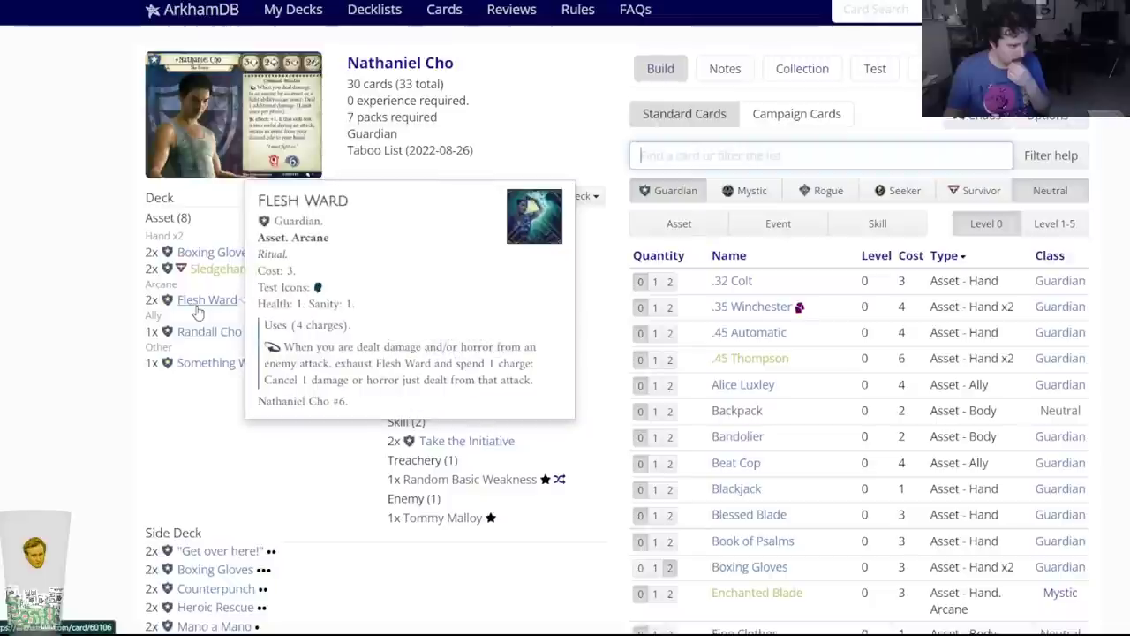
mouse_move(213, 365)
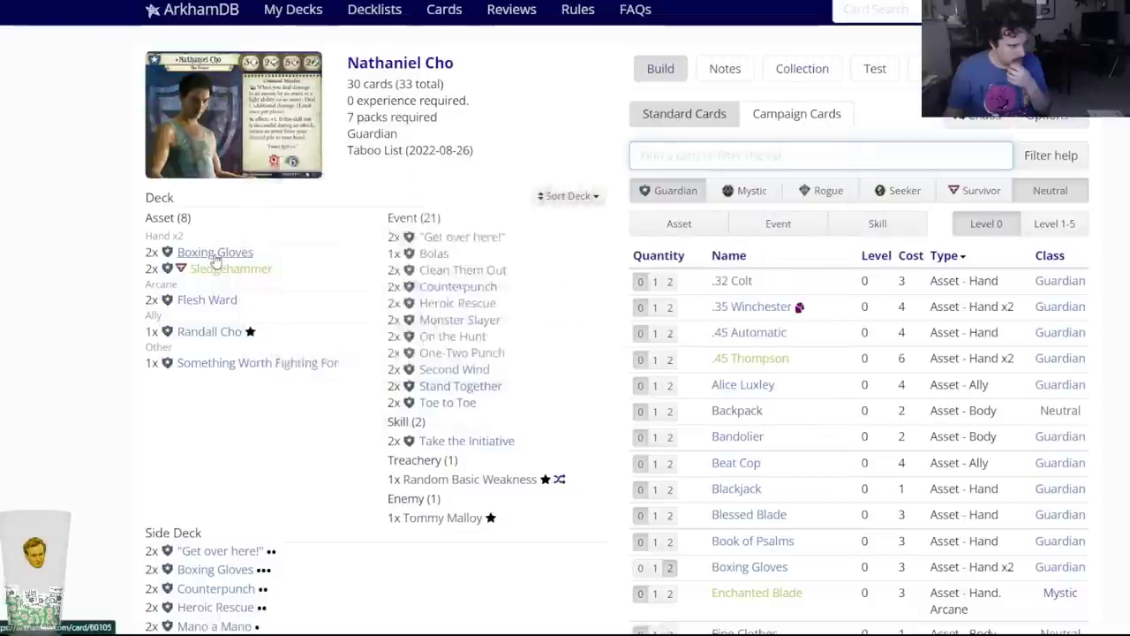
mouse_move(215, 258)
scroll(118, 403, "down", 5)
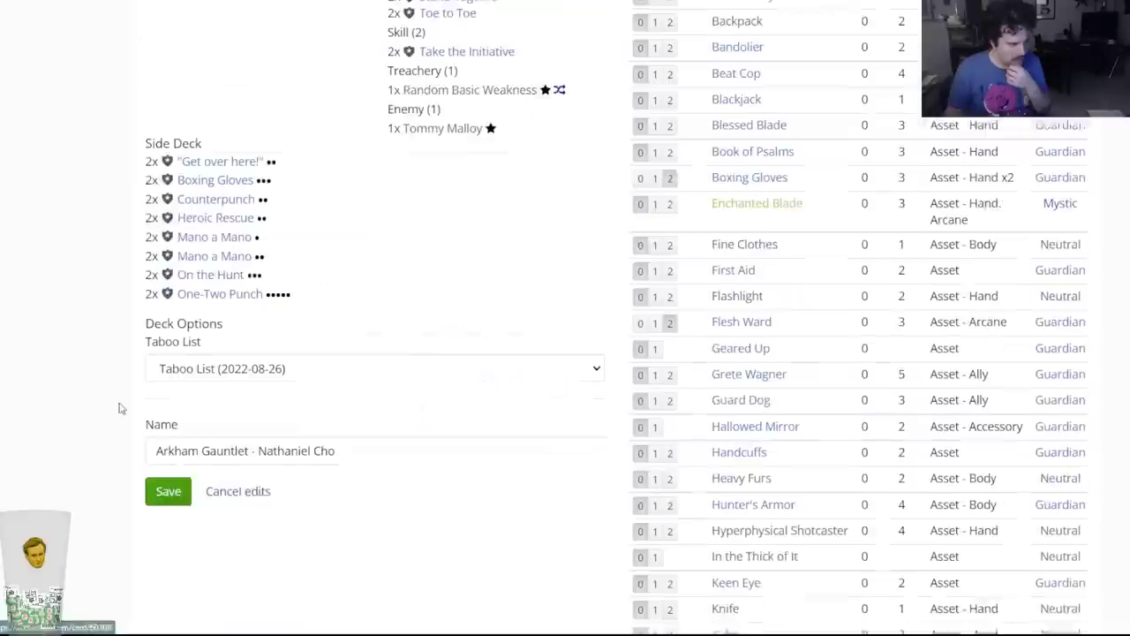
left_click(163, 488)
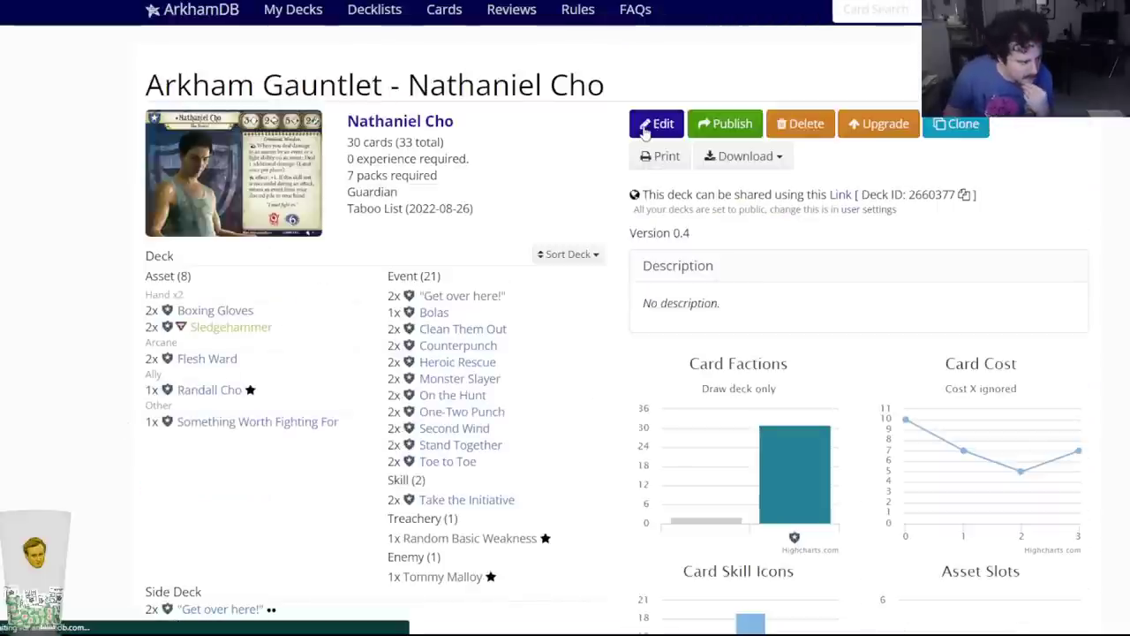
Reopen Nathaniel Cho's deck, swap one copy of Flesh Ward for a second Something Worth Fighting For, and save it.
key("alt+Left")
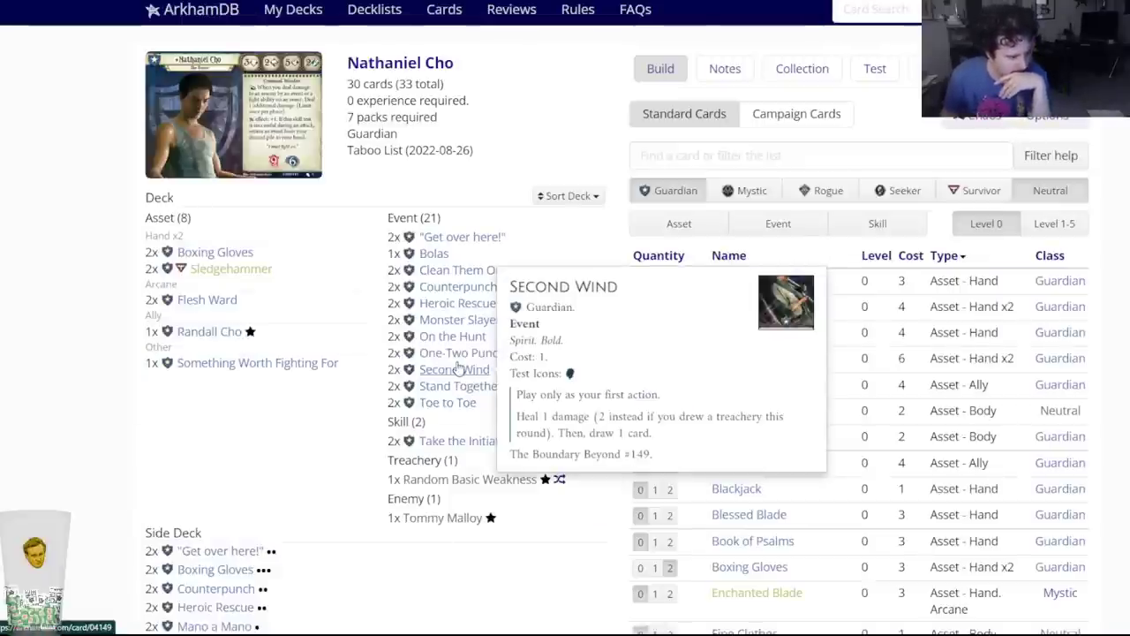
left_click(190, 299)
left_click(448, 87)
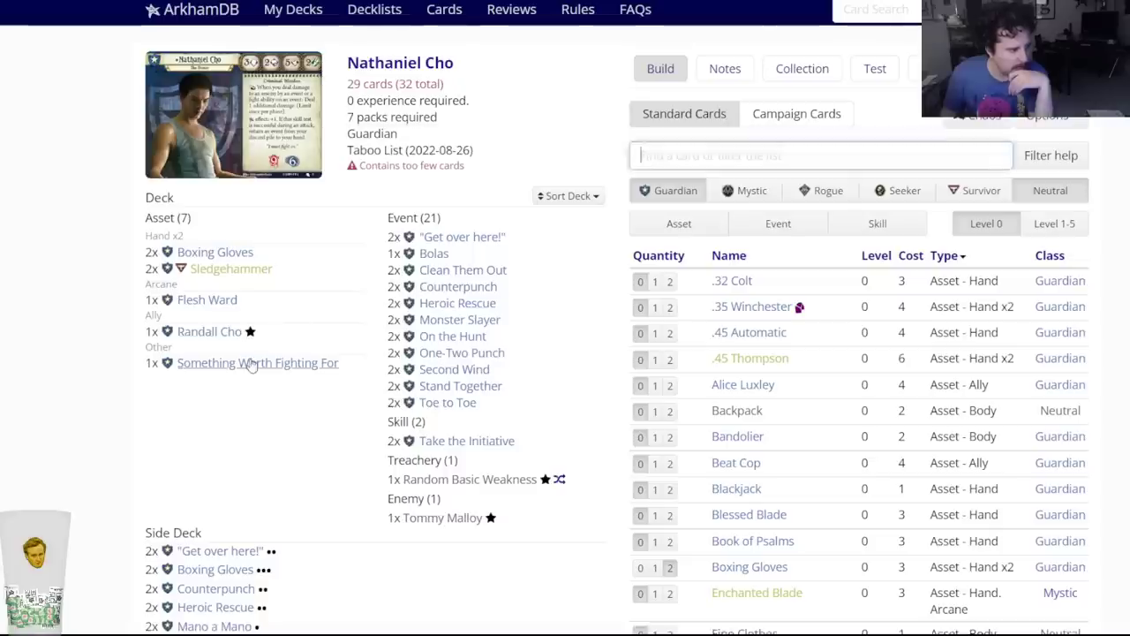
left_click(249, 363)
left_click(470, 88)
scroll(155, 432, "down", 5)
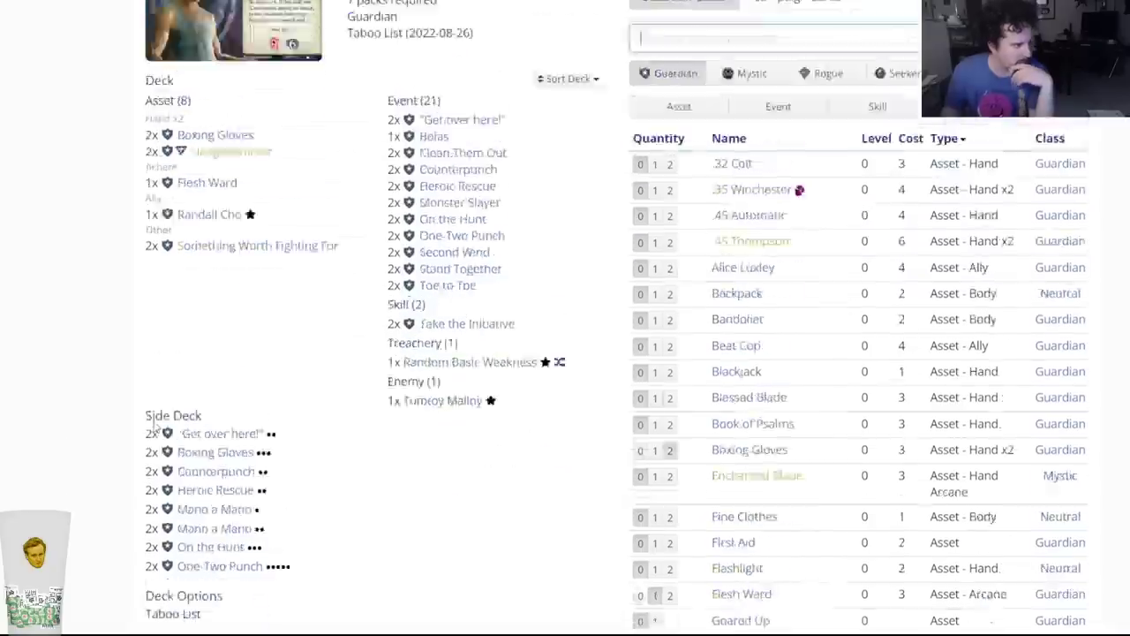
left_click(164, 484)
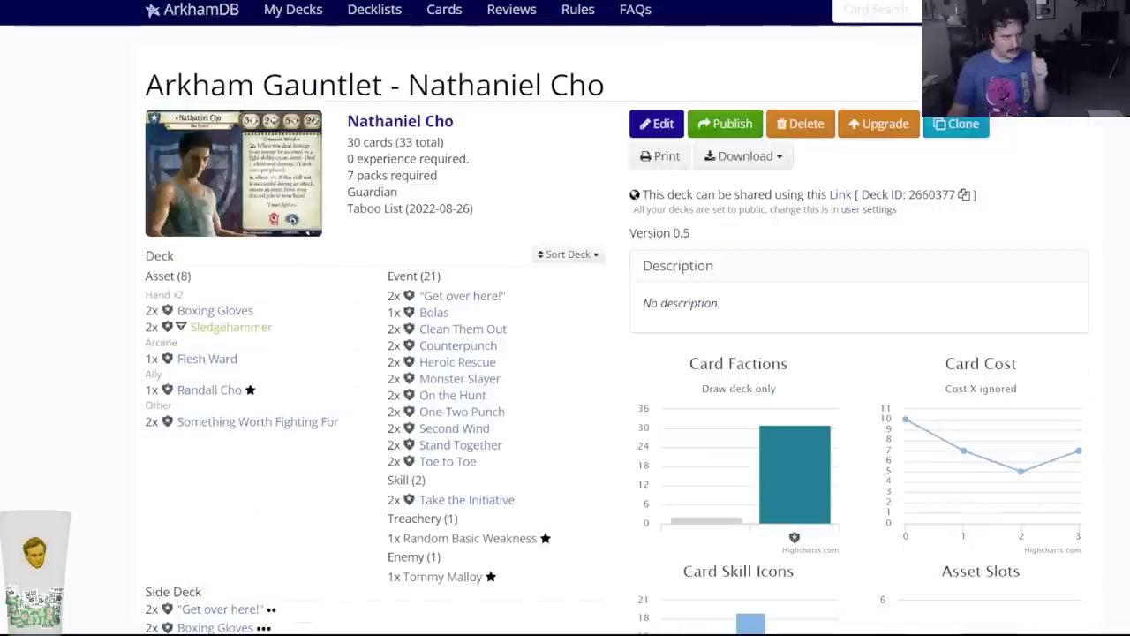
Add two copies of the level 0 Backpack to Darrell Simmons's main deck.
scroll(565, 354, "down", 3)
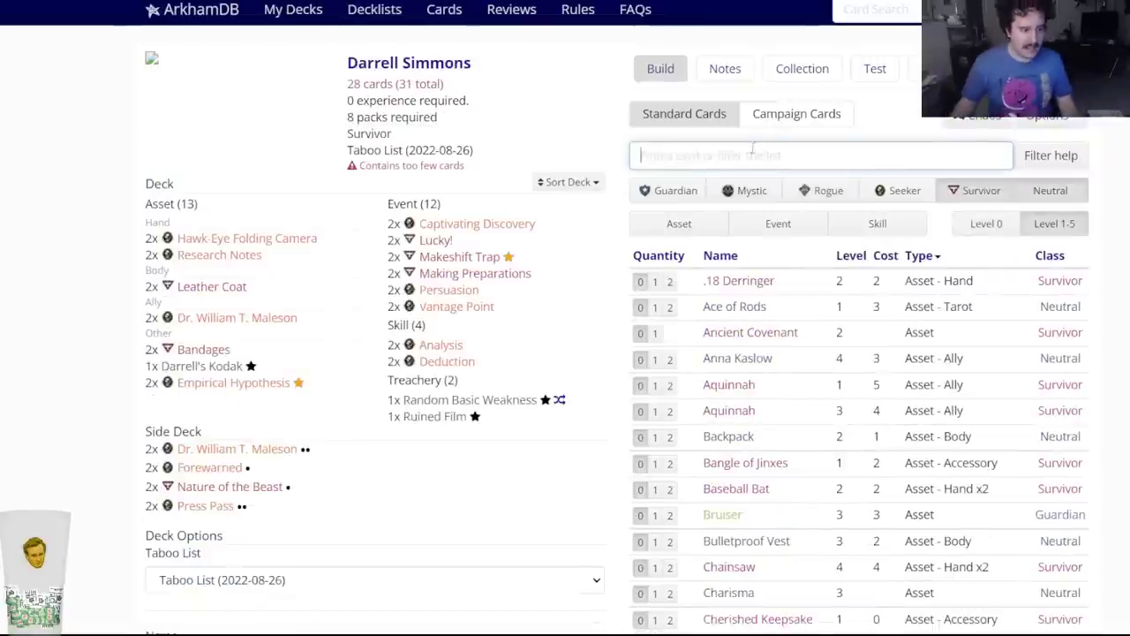
type("backpa")
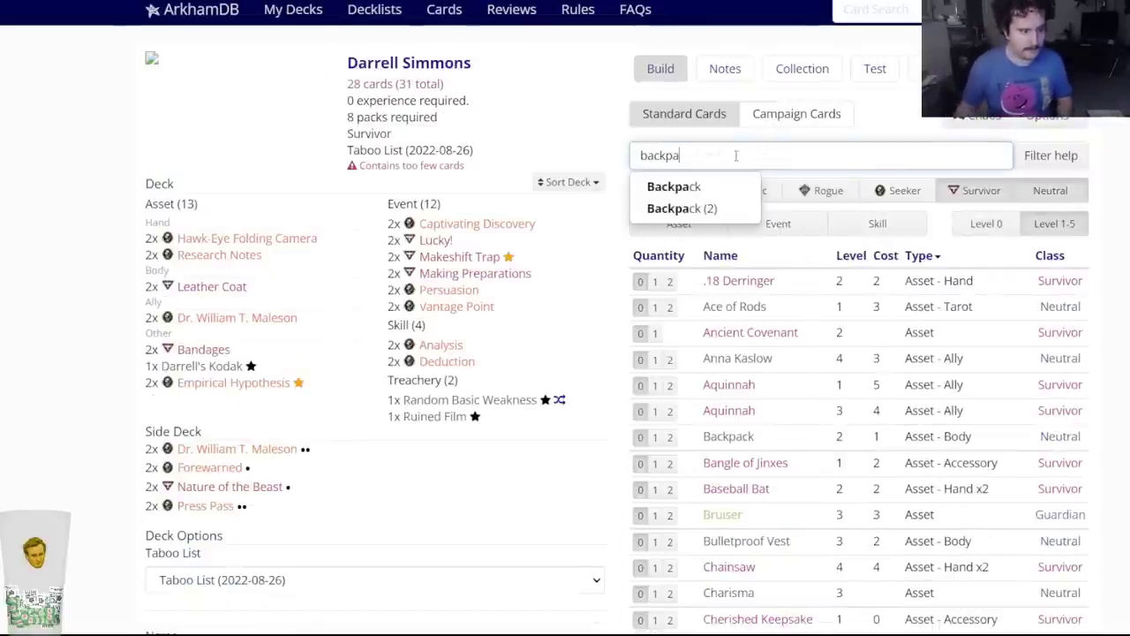
left_click(704, 187)
left_click(474, 87)
left_click(267, 252)
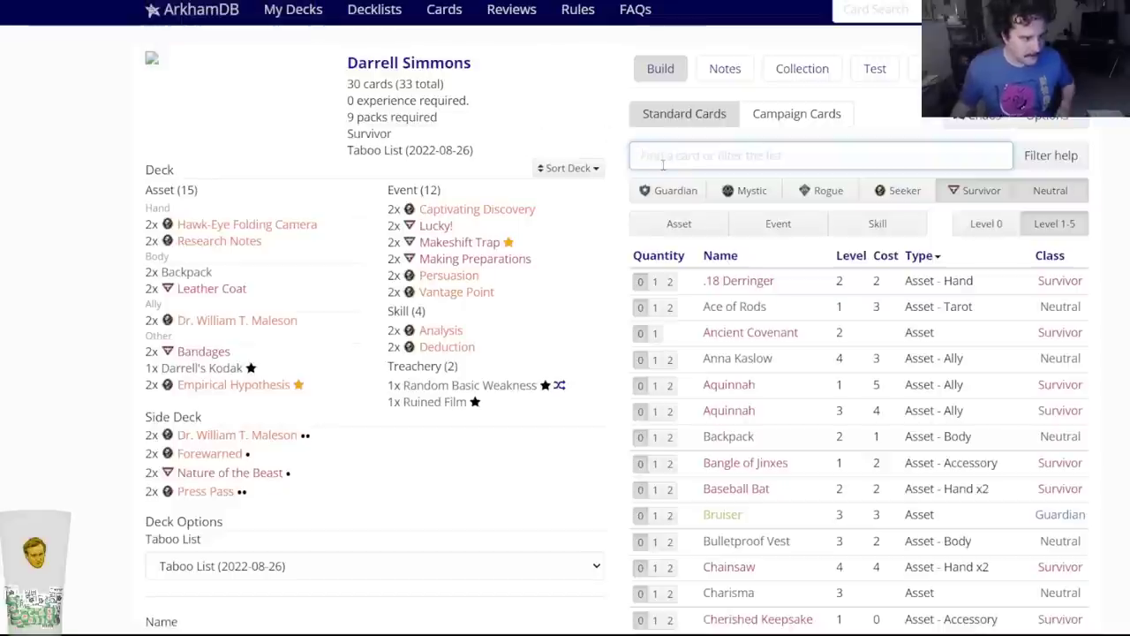
Add two copies of the level 2 Backpack to Darrell Simmons's side deck.
type("backpac")
key("Down")
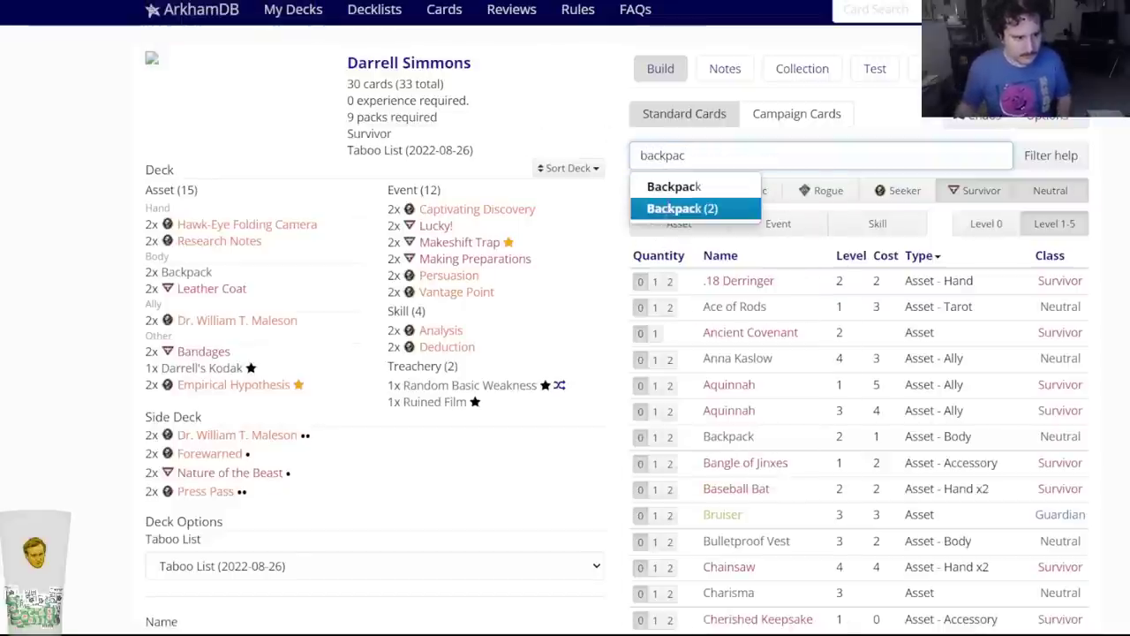
key("Return")
left_click(629, 88)
scroll(97, 455, "down", 3)
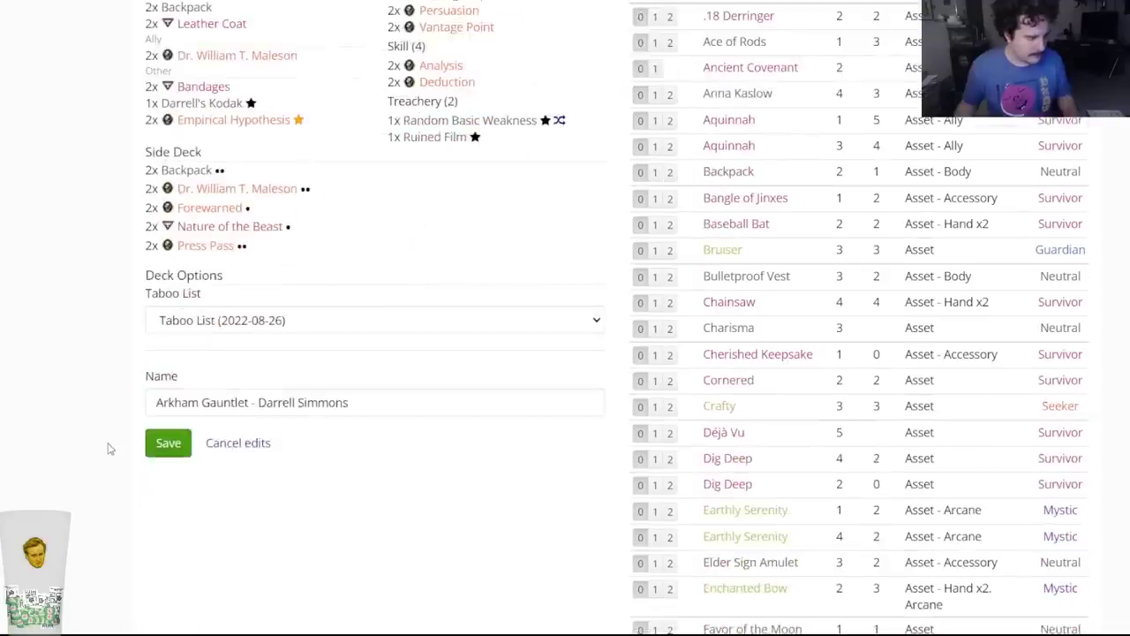
scroll(201, 305, "up", 1)
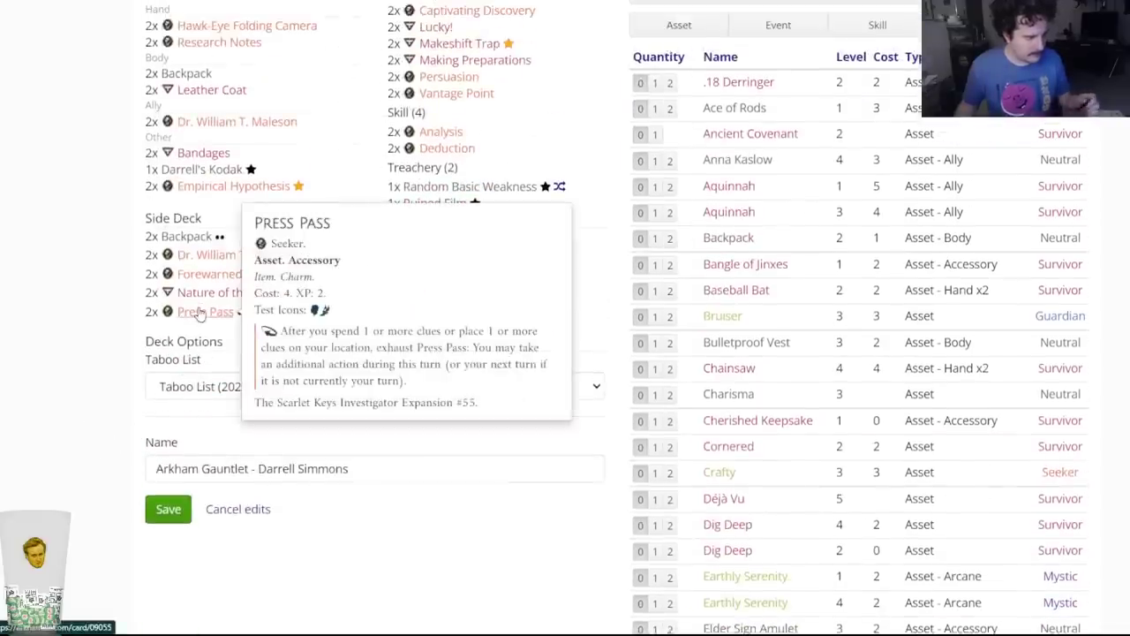
scroll(216, 316, "up", 1)
scroll(223, 326, "up", 2)
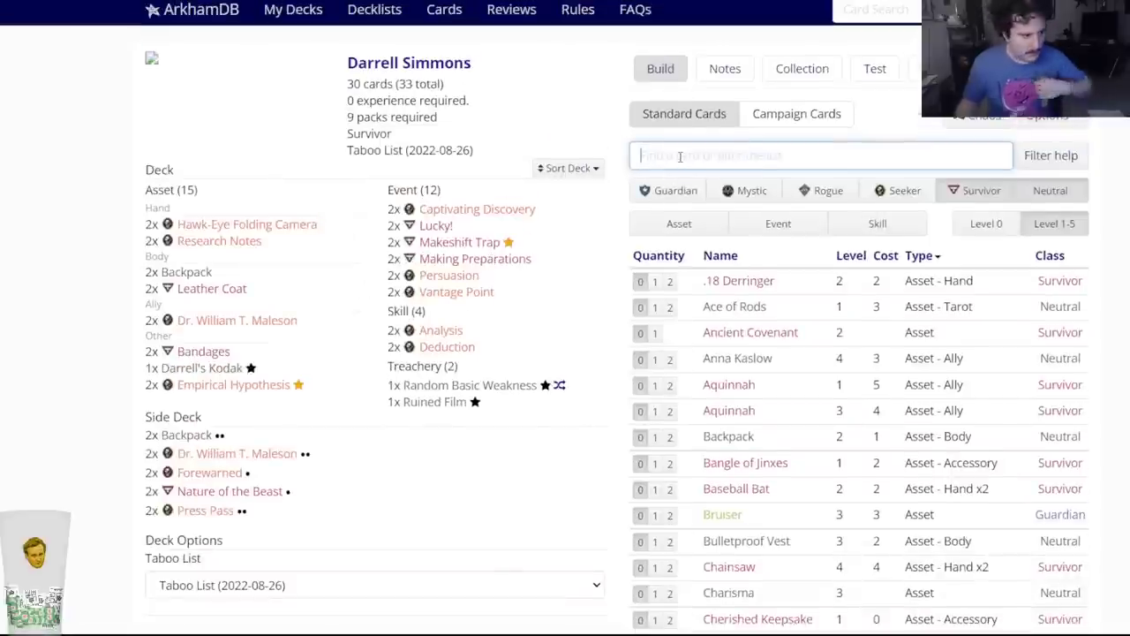
Add two copies of the level 0 Magnifying Glass to Darrell Simmons's main deck and remove both copies of Persuasion.
type("mag")
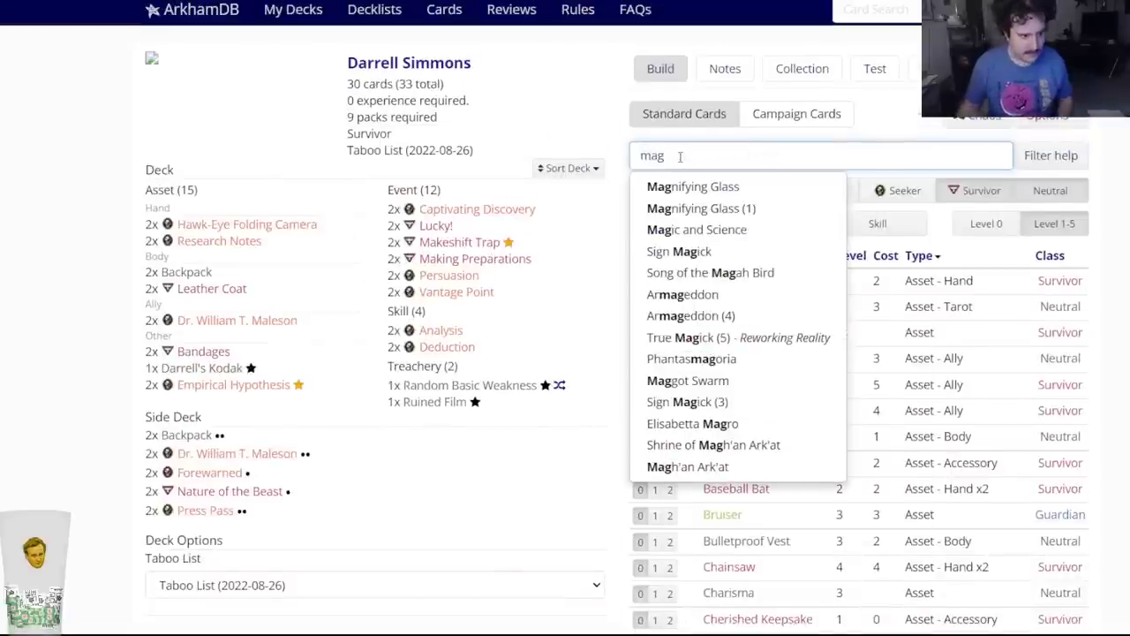
key("Return")
left_click(474, 87)
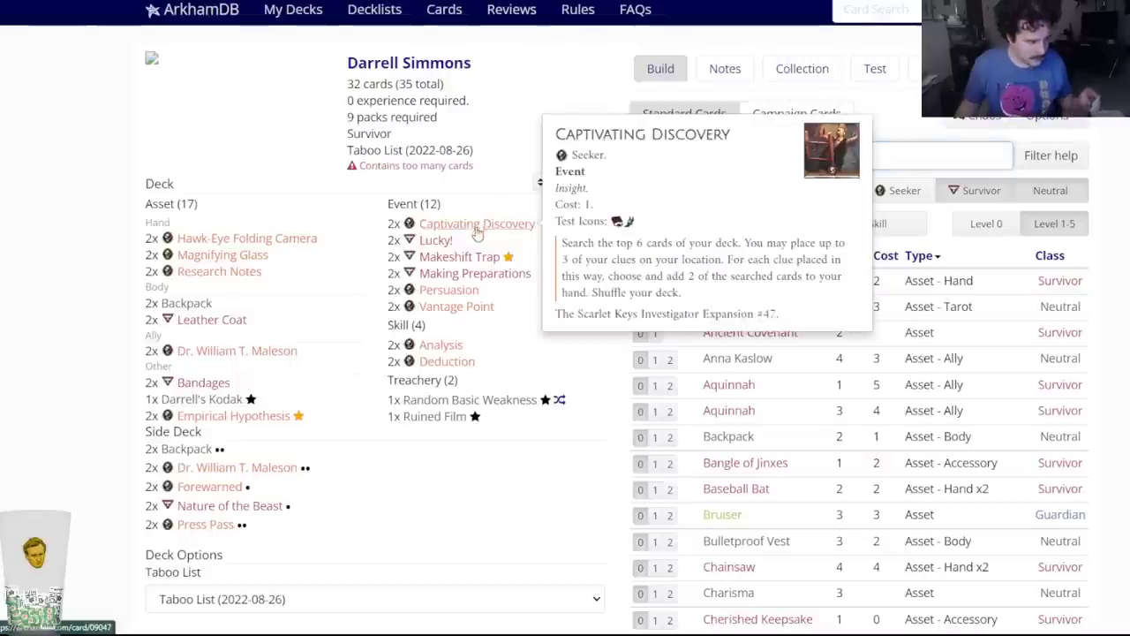
mouse_move(463, 291)
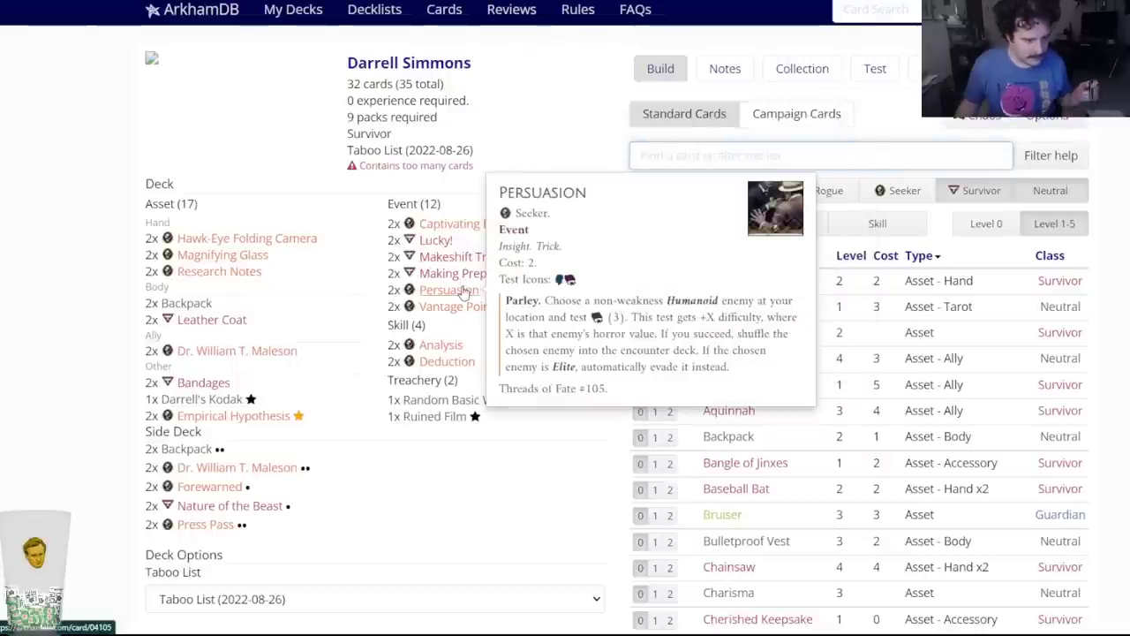
left_click(459, 291)
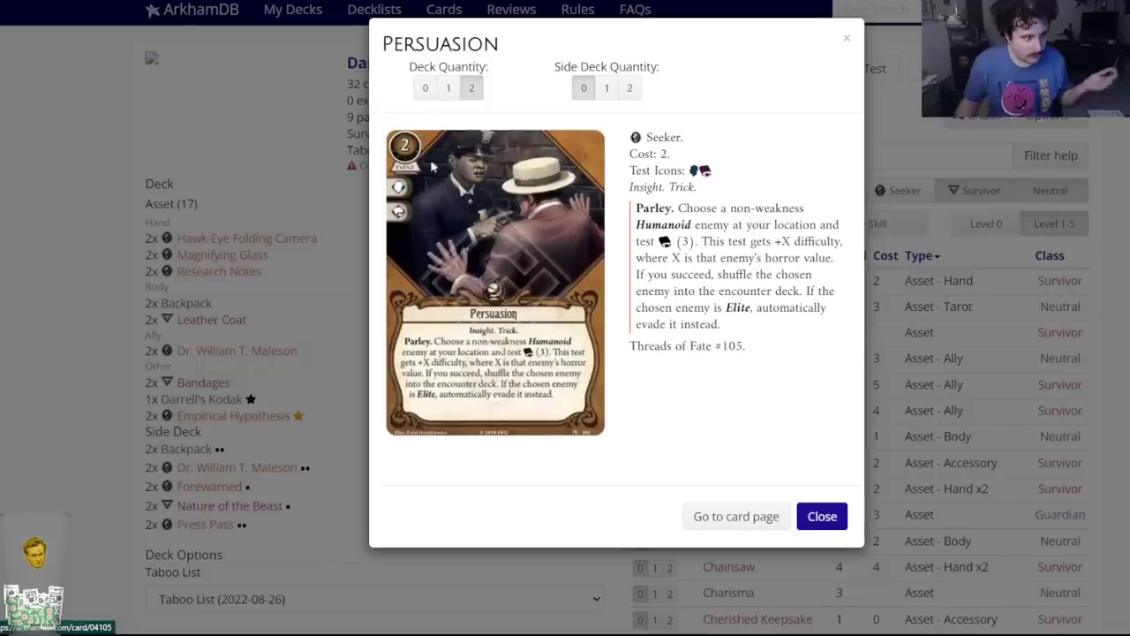
left_click(424, 86)
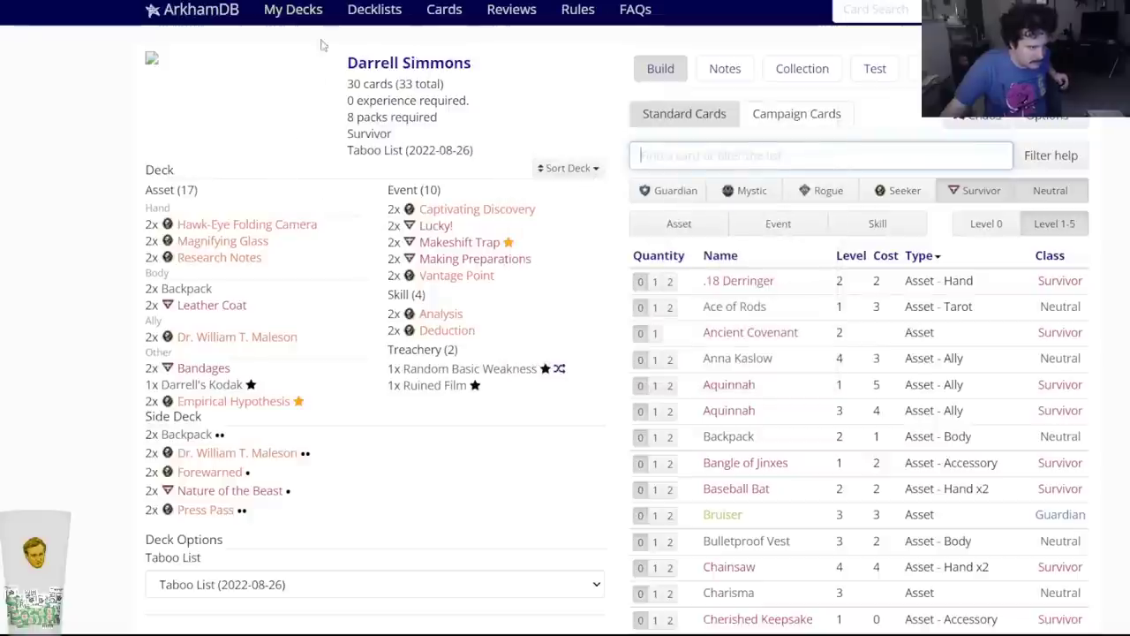
Switch to the Ultimate One Collection Challenge document in Google Docs and review its investigator pairings and shared card lists.
key("ctrl+Tab")
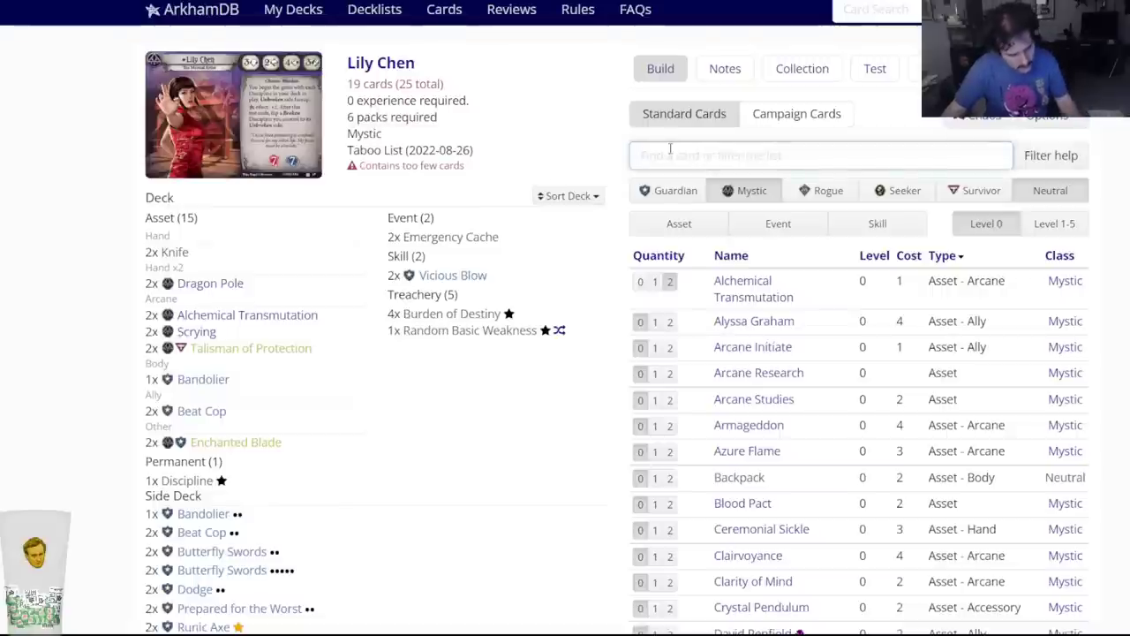
key("ctrl+Tab")
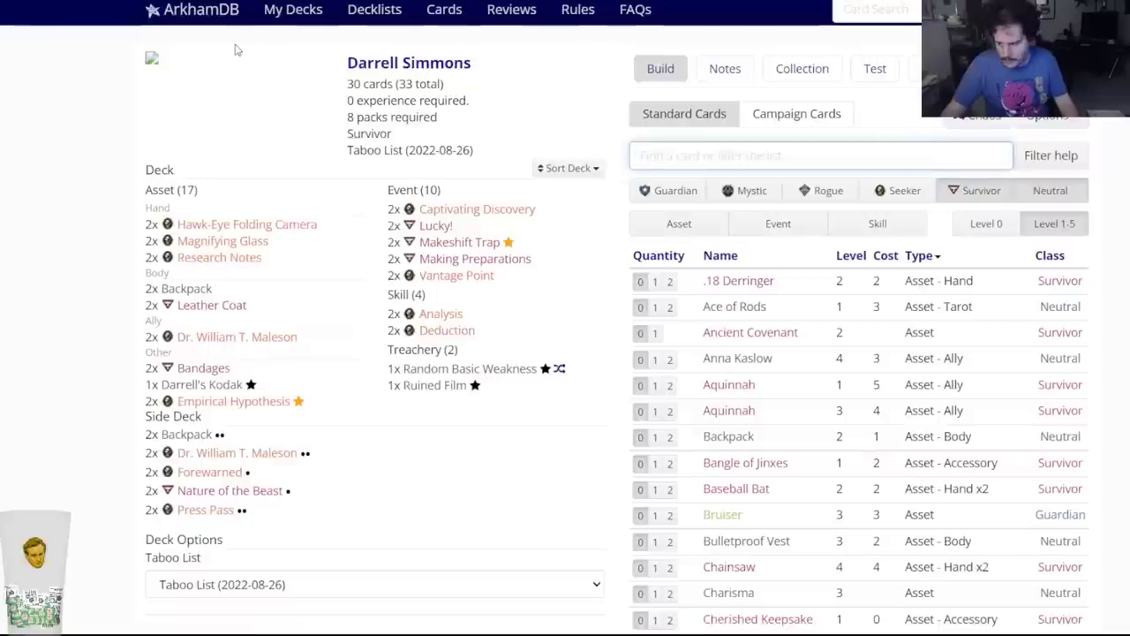
right_click(294, 20)
left_click(353, 38)
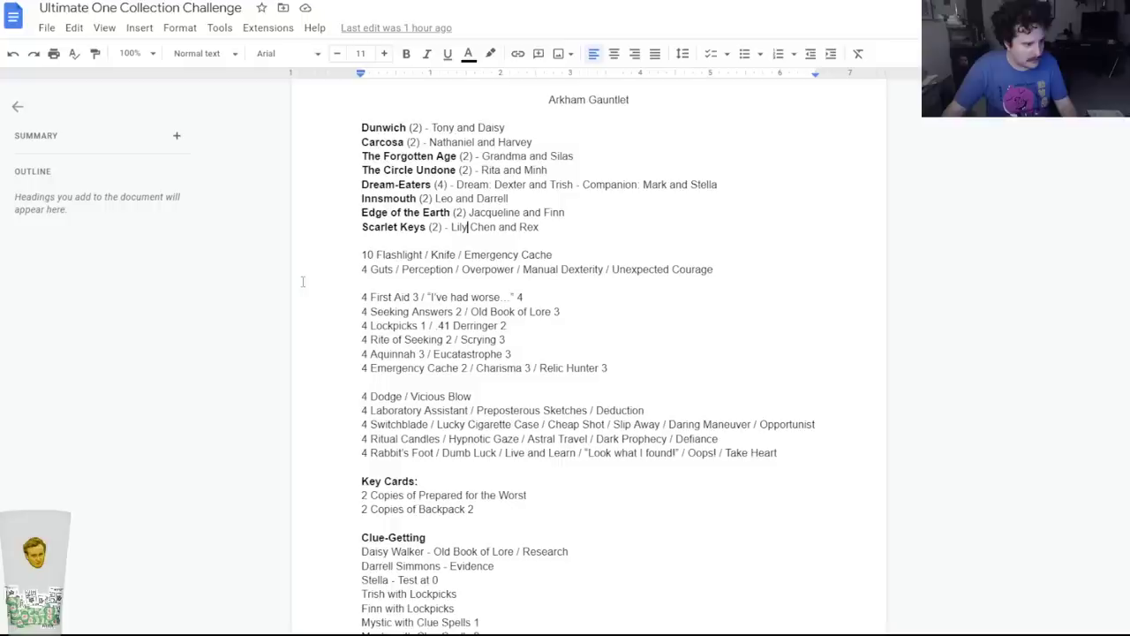
Switch back to Lily Chen's deck in ArkhamDB and add two copies of the level 0 Overpower to the main deck.
key("alt+Tab")
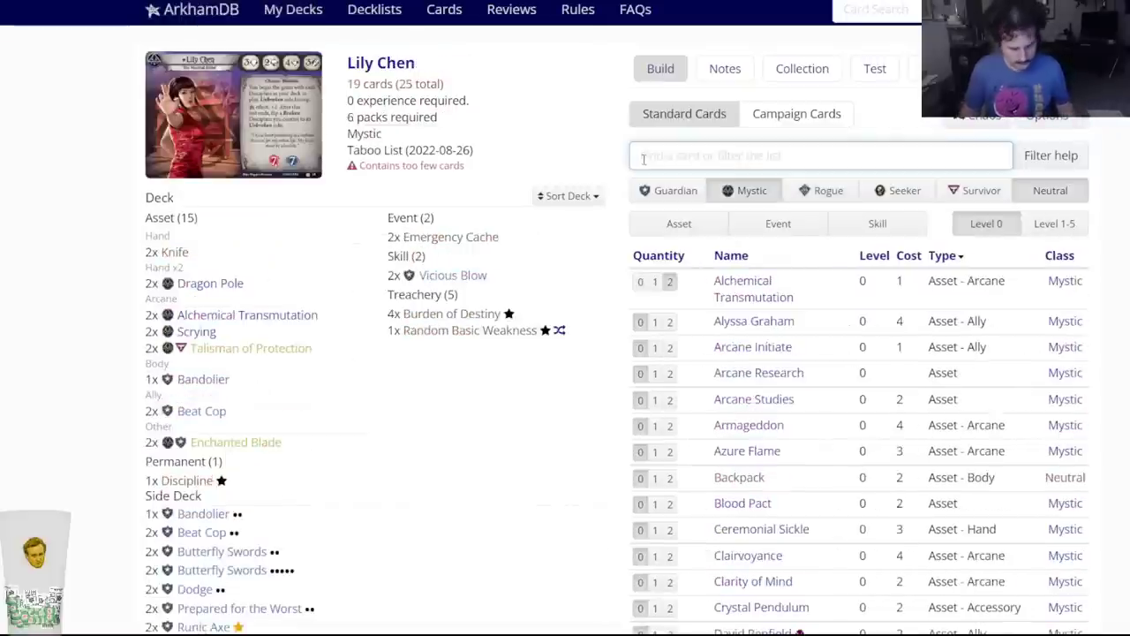
type("overpower")
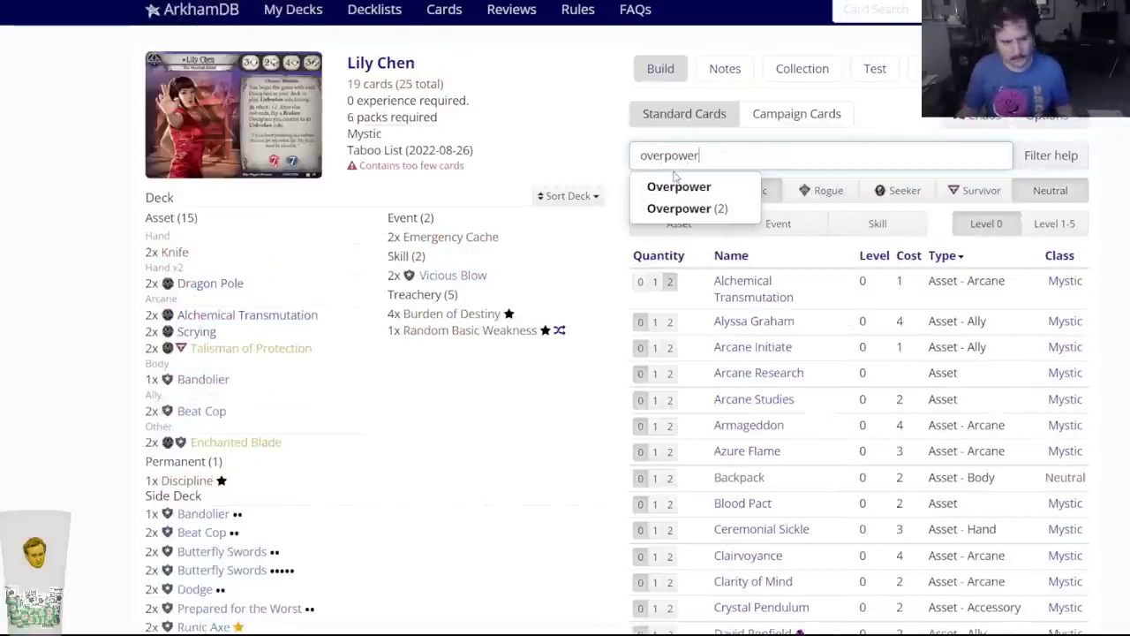
left_click(678, 186)
left_click(469, 86)
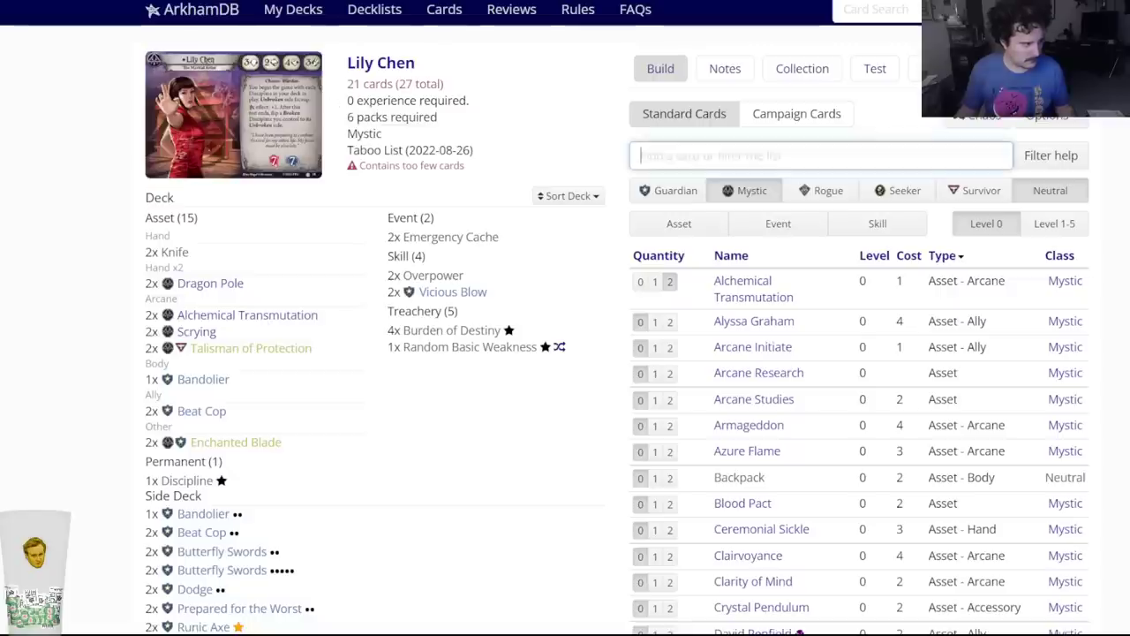
Return to Darrell Simmons's deck and add two copies of the level 1 Magnifying Glass to the side deck.
key("Print")
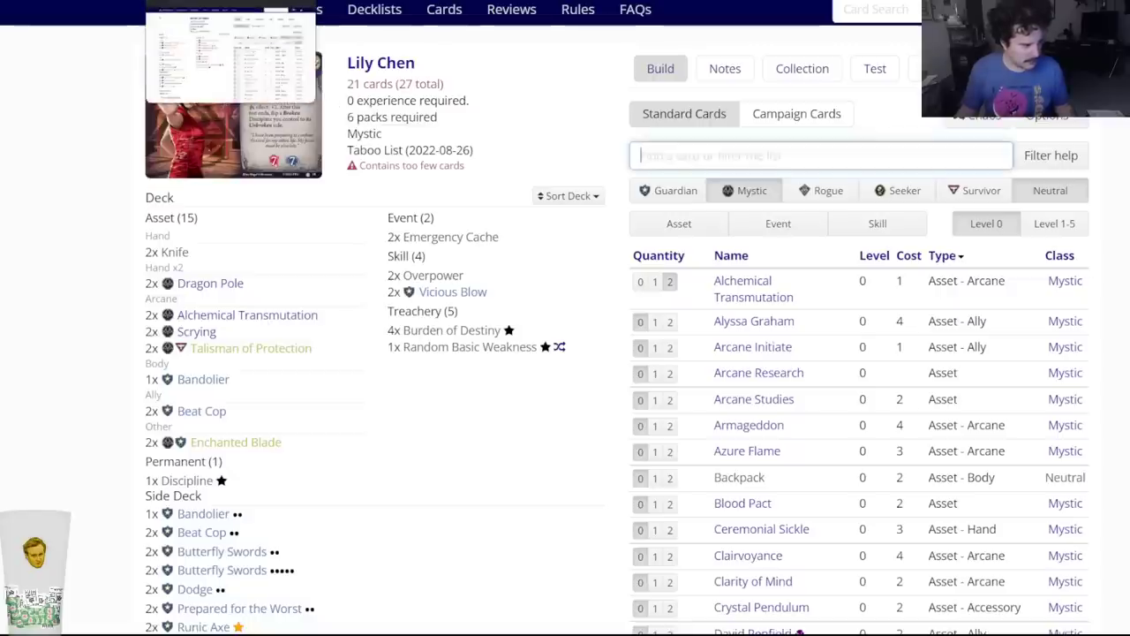
mouse_move(198, 289)
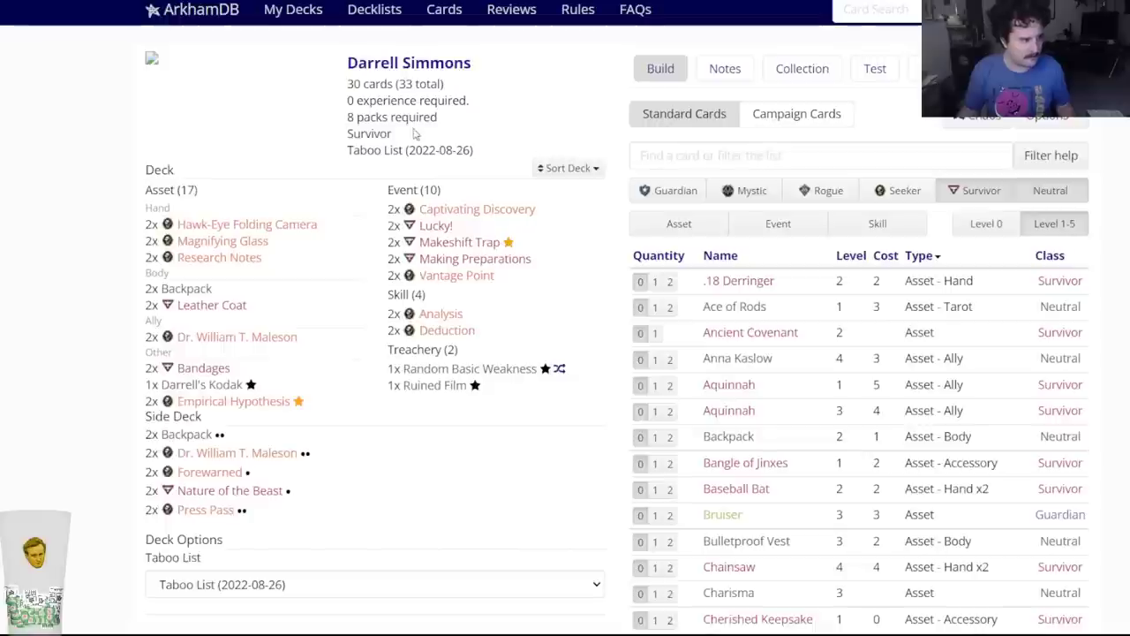
left_click(640, 156)
type("magn")
left_click(673, 208)
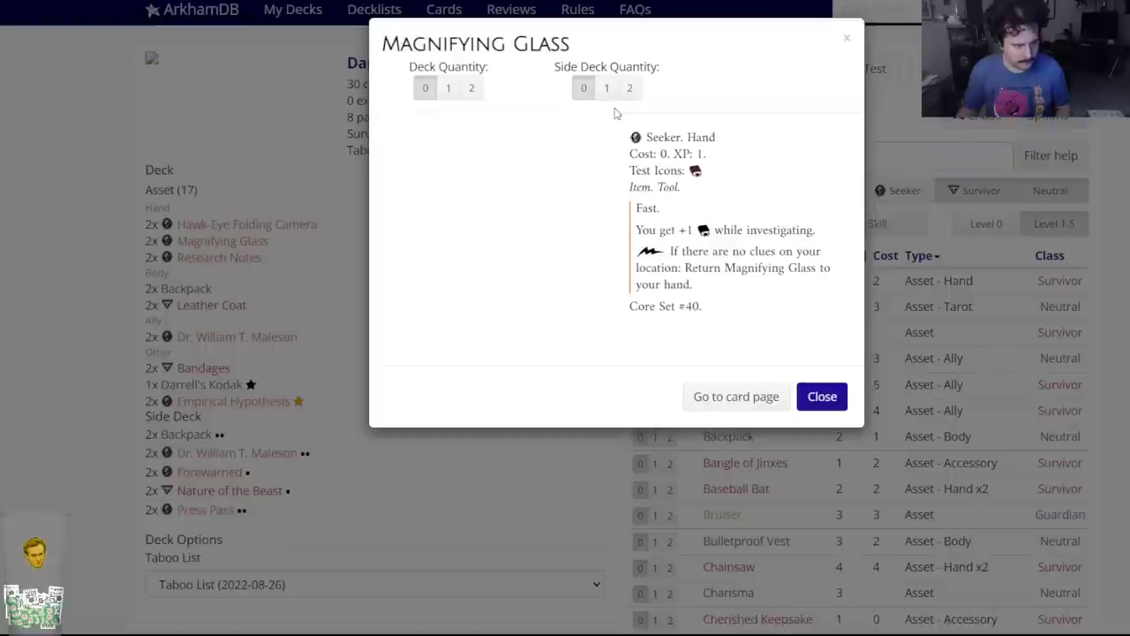
left_click(628, 89)
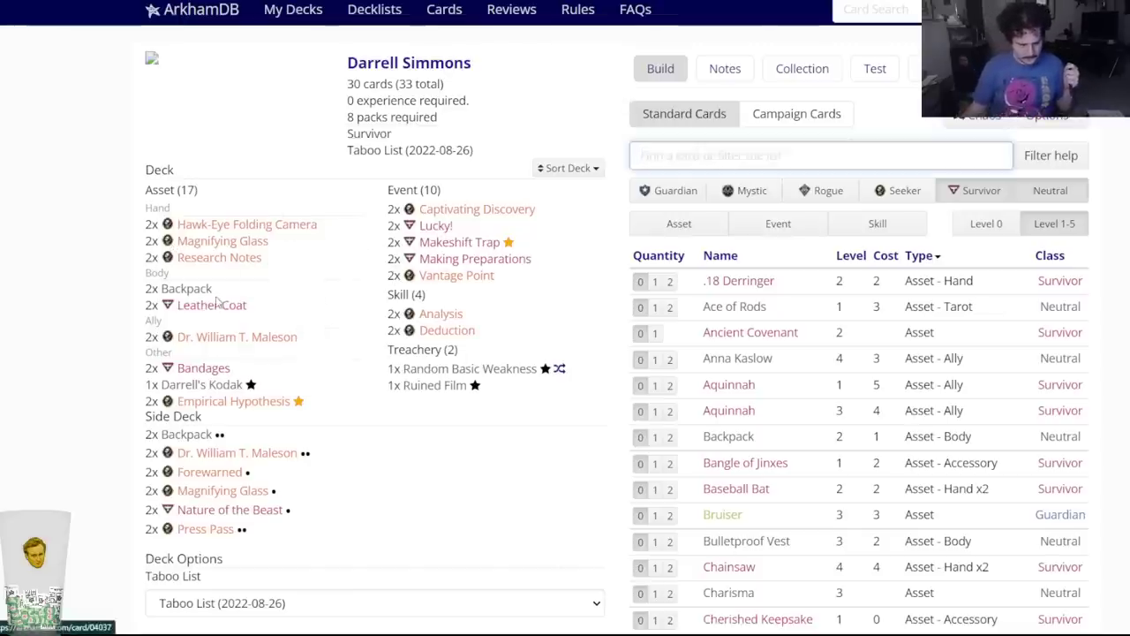
Review Darrell Simmons's deck lists and browse the level 1-5 Survivor and Neutral cards for further upgrades.
scroll(428, 457, "down", 3)
scroll(435, 459, "down", 3)
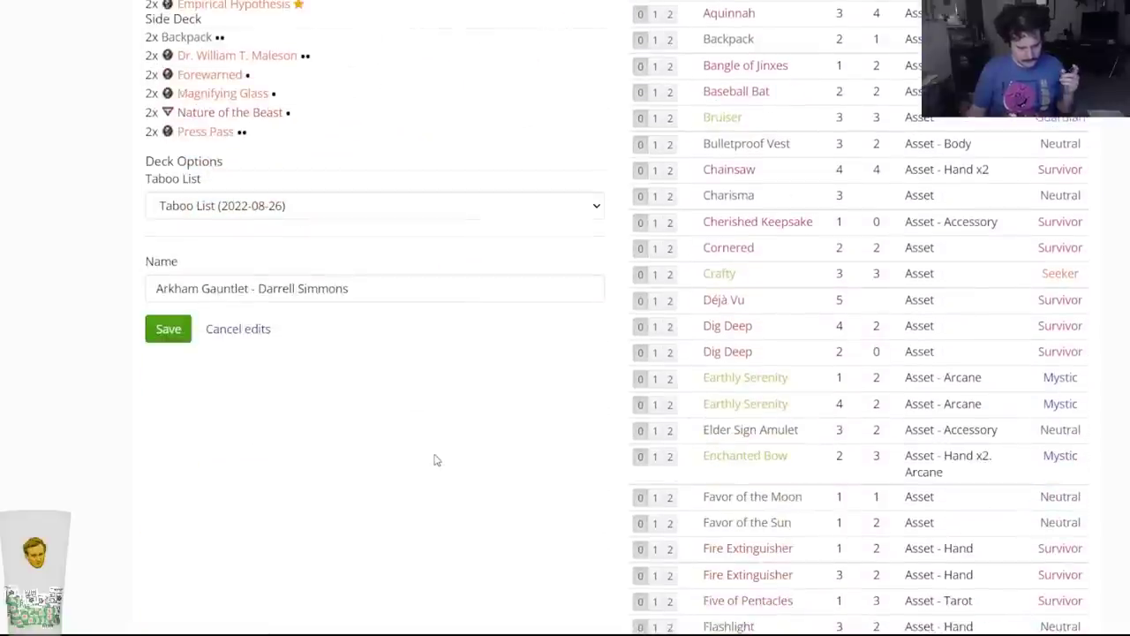
scroll(435, 460, "up", 6)
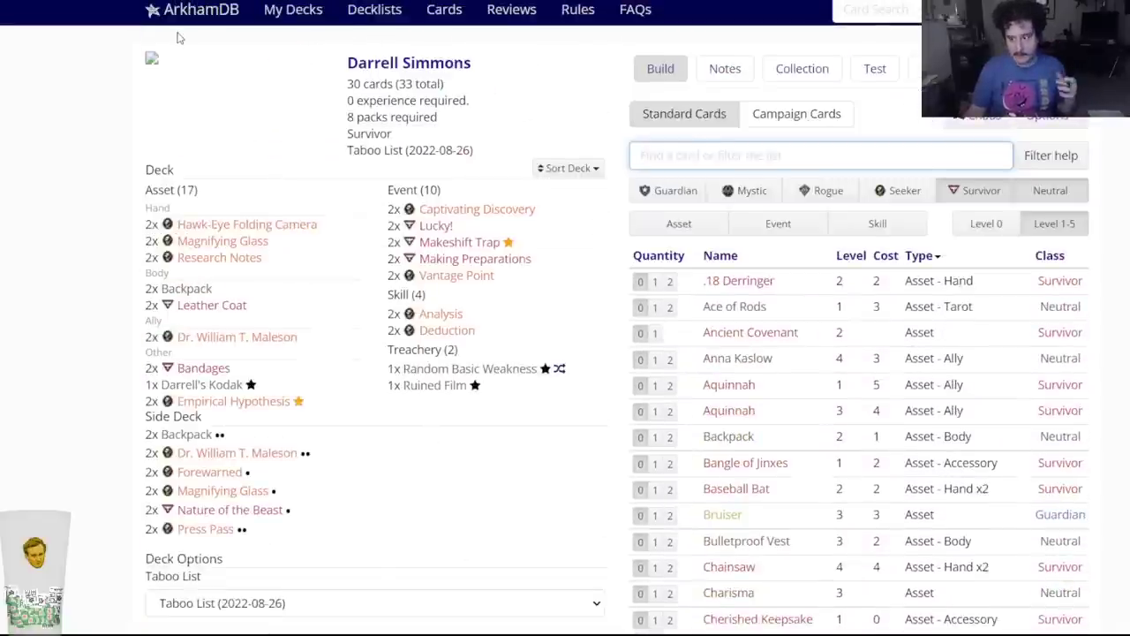
scroll(154, 273, "down", 5)
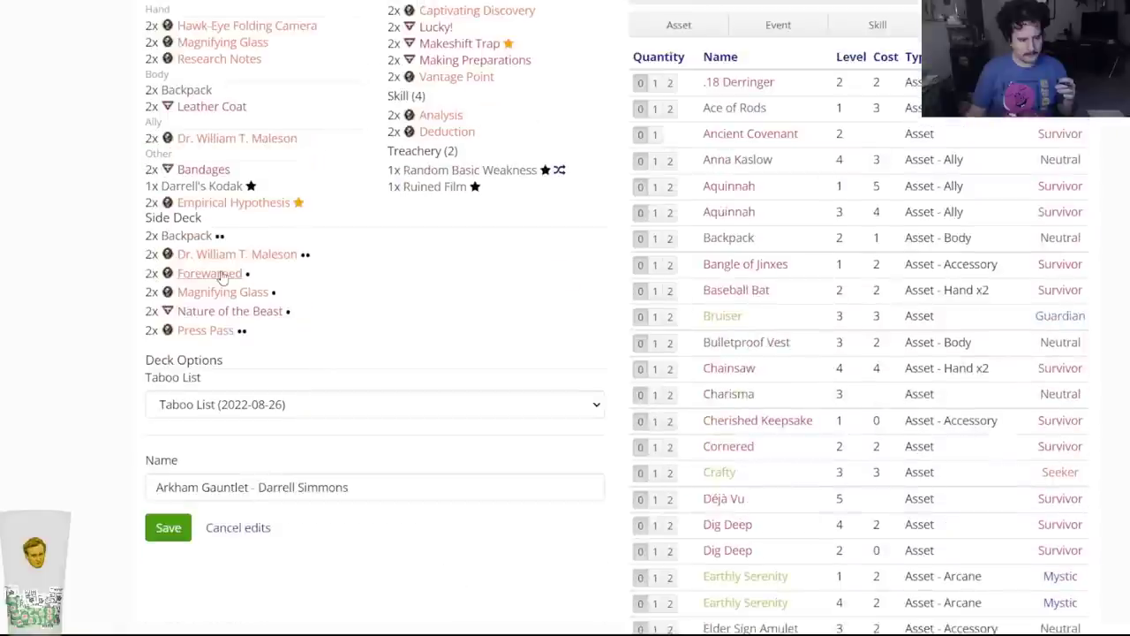
scroll(153, 305, "down", 1)
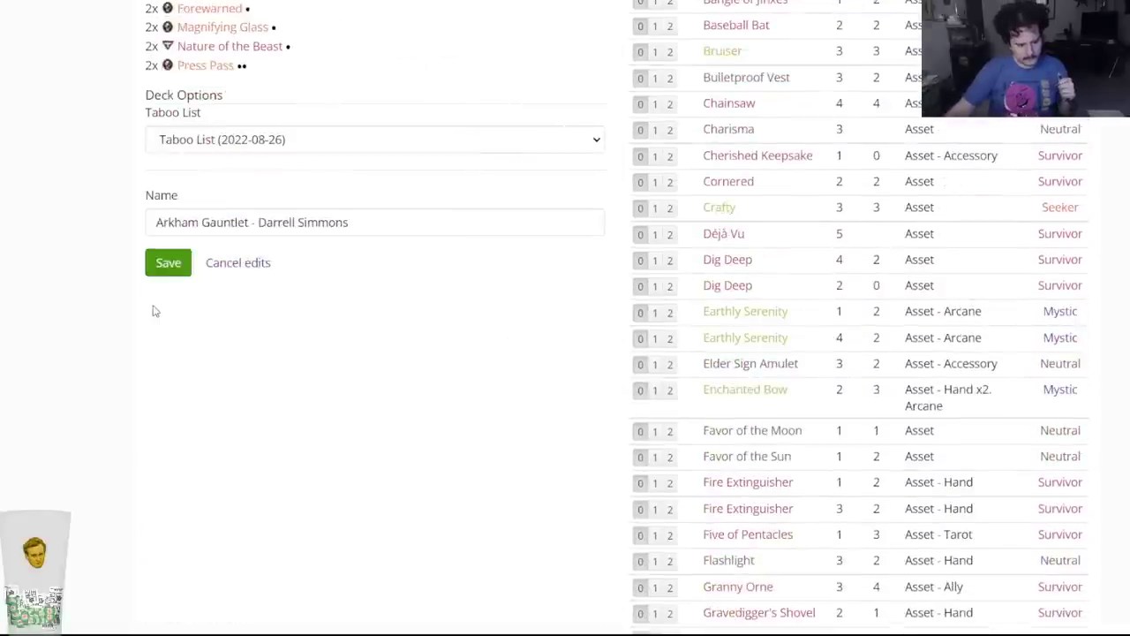
scroll(164, 306, "down", 4)
scroll(215, 293, "up", 9)
scroll(760, 498, "down", 10)
scroll(522, 480, "up", 1)
scroll(522, 479, "down", 4)
scroll(521, 479, "down", 2)
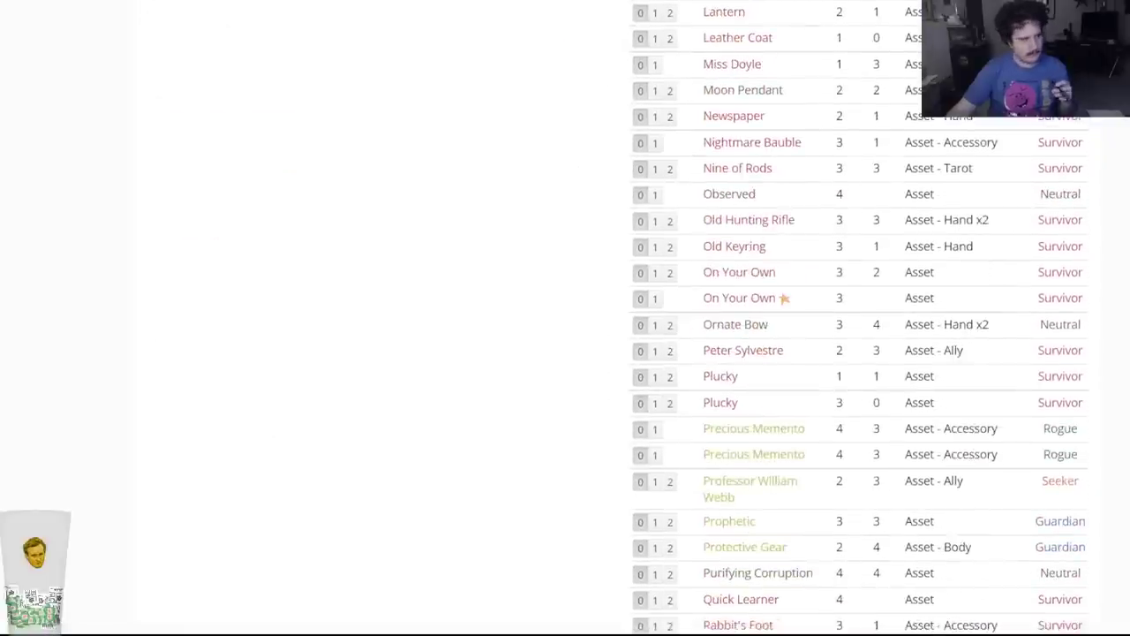
Compare Lily Chen's and Darrell Simmons's deck lists and read Darrell's investigator abilities and deckbuilding options.
scroll(265, 328, "up", 15)
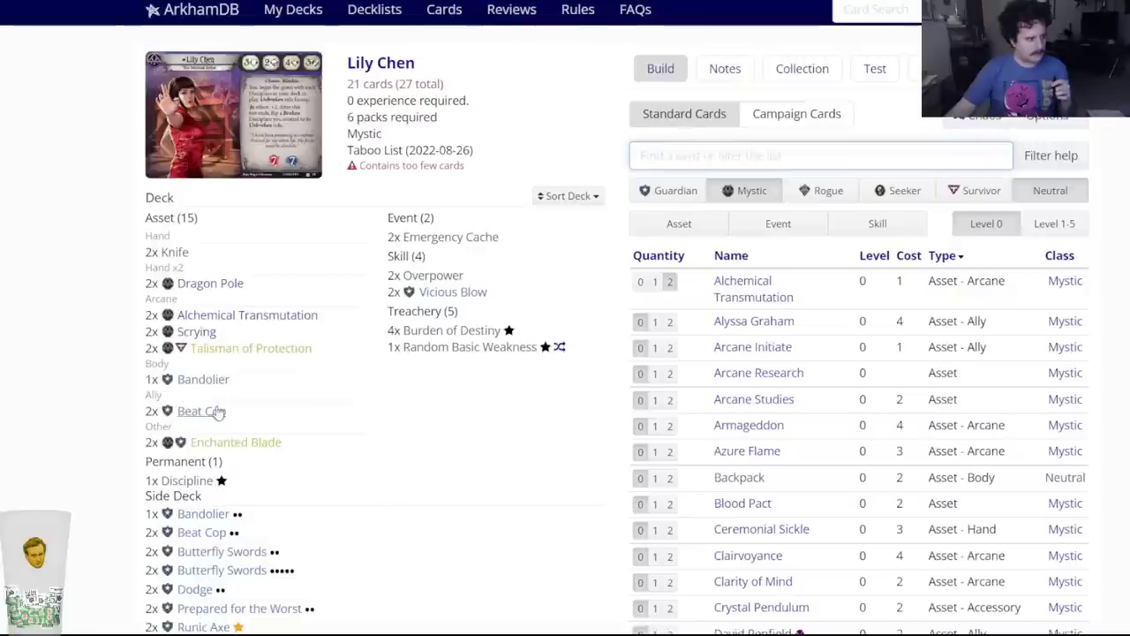
scroll(897, 485, "down", 15)
scroll(459, 430, "down", 4)
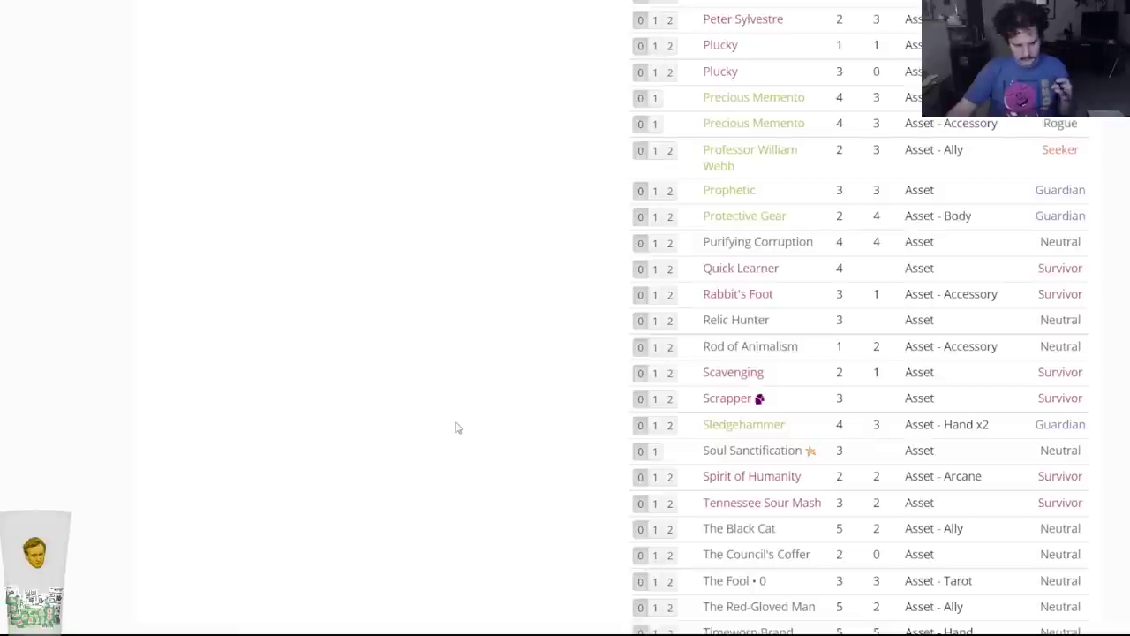
scroll(477, 422, "up", 20)
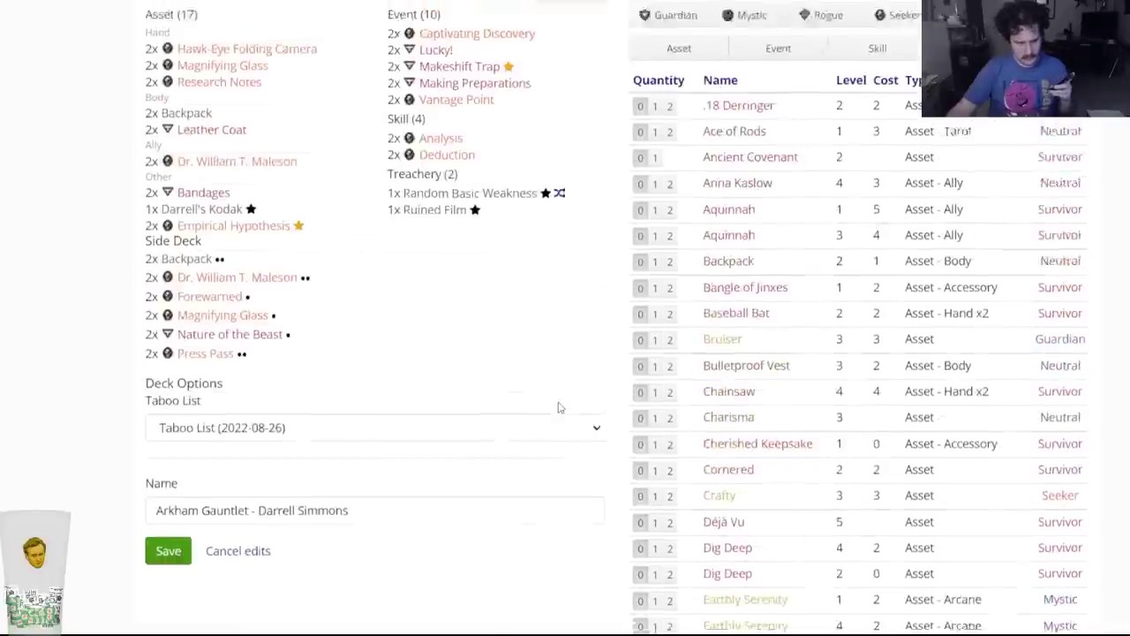
scroll(558, 407, "up", 3)
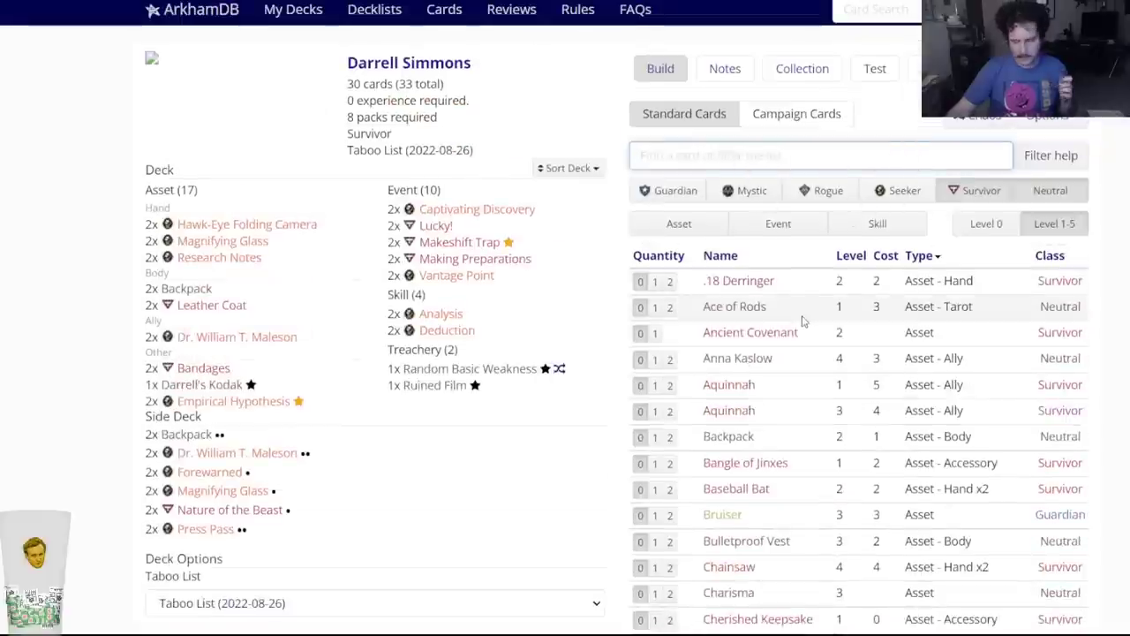
mouse_move(366, 59)
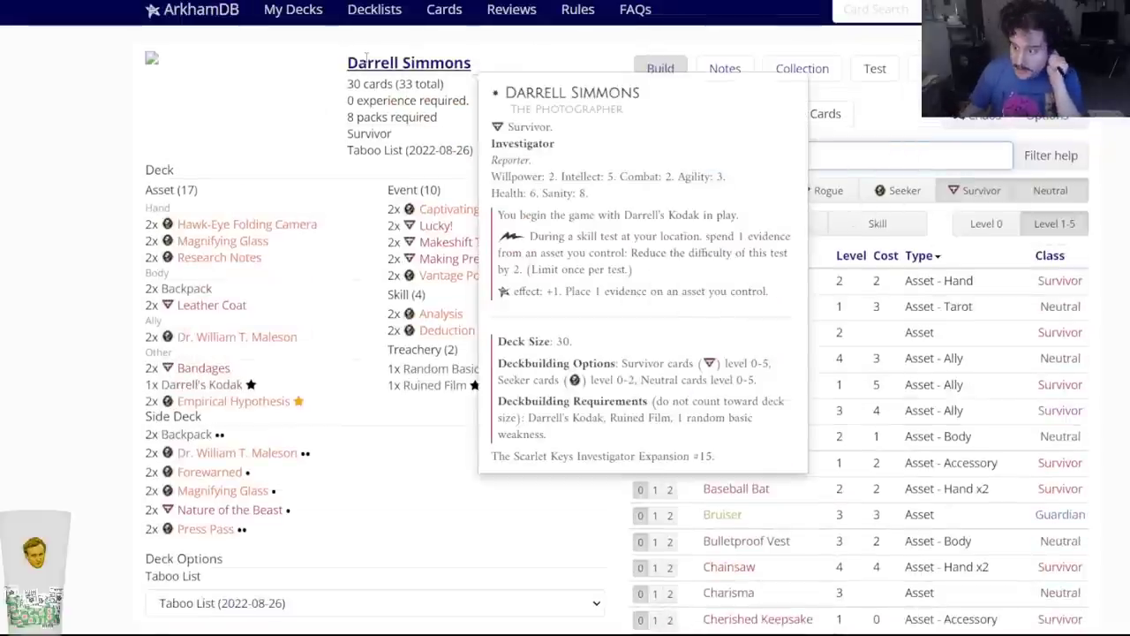
Open the Arkham Gauntlet - Sexy Mark Harrigan deck from the personal deck list.
left_click(267, 19)
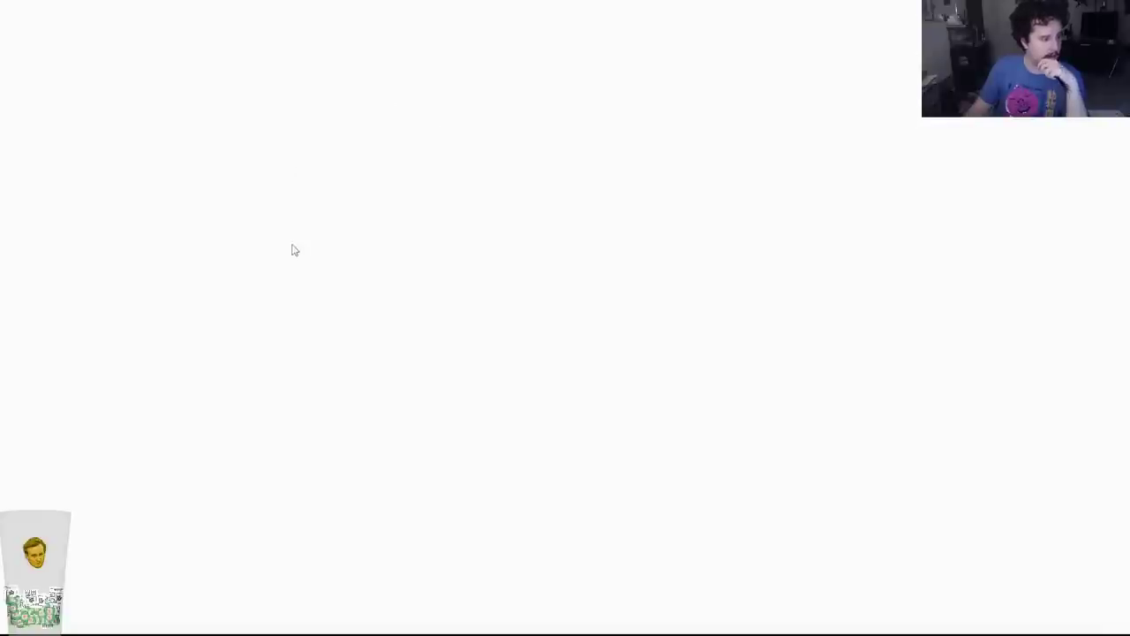
scroll(318, 295, "down", 3)
scroll(322, 306, "down", 3)
scroll(323, 306, "up", 7)
scroll(322, 306, "down", 10)
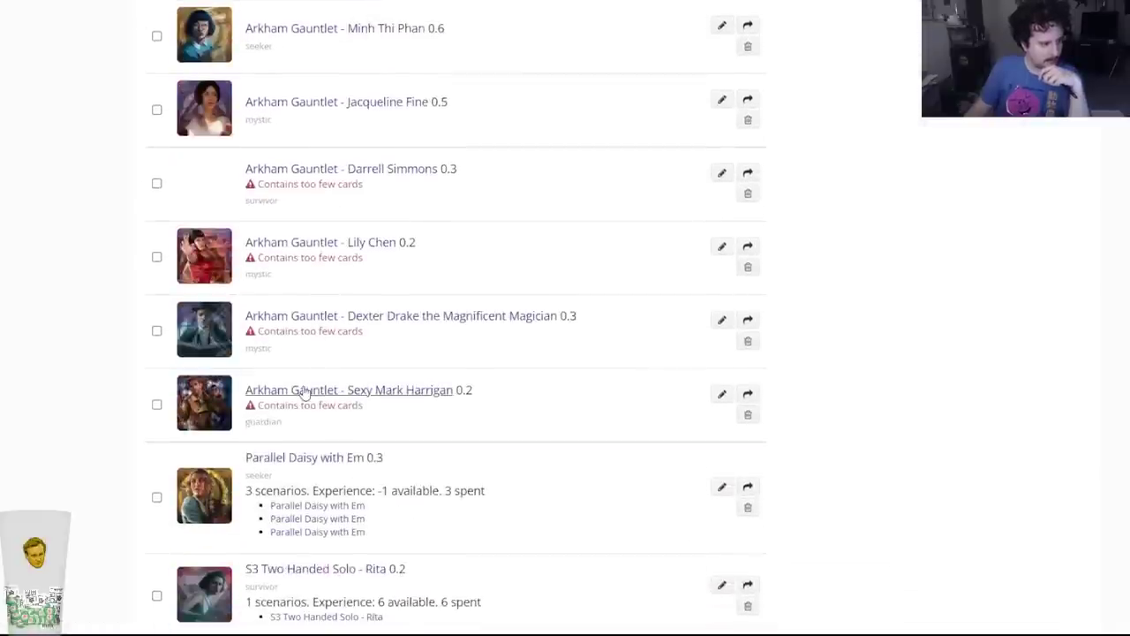
left_click(300, 391)
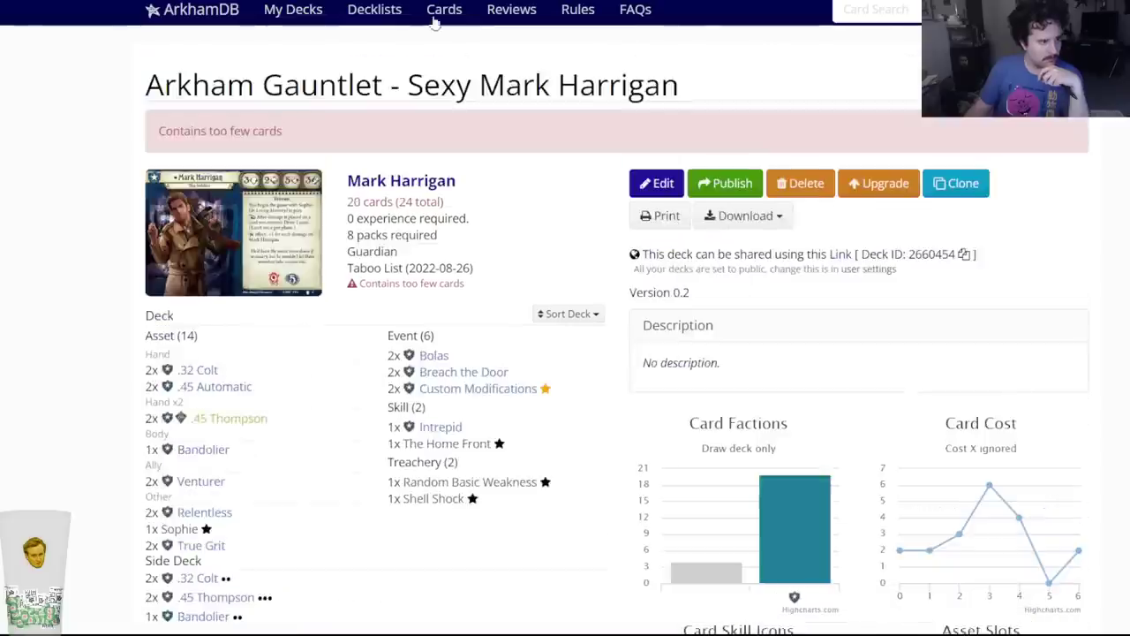
Save the pending unsaved changes of the Mark Harrigan deck and reopen the deck for editing.
left_click(637, 185)
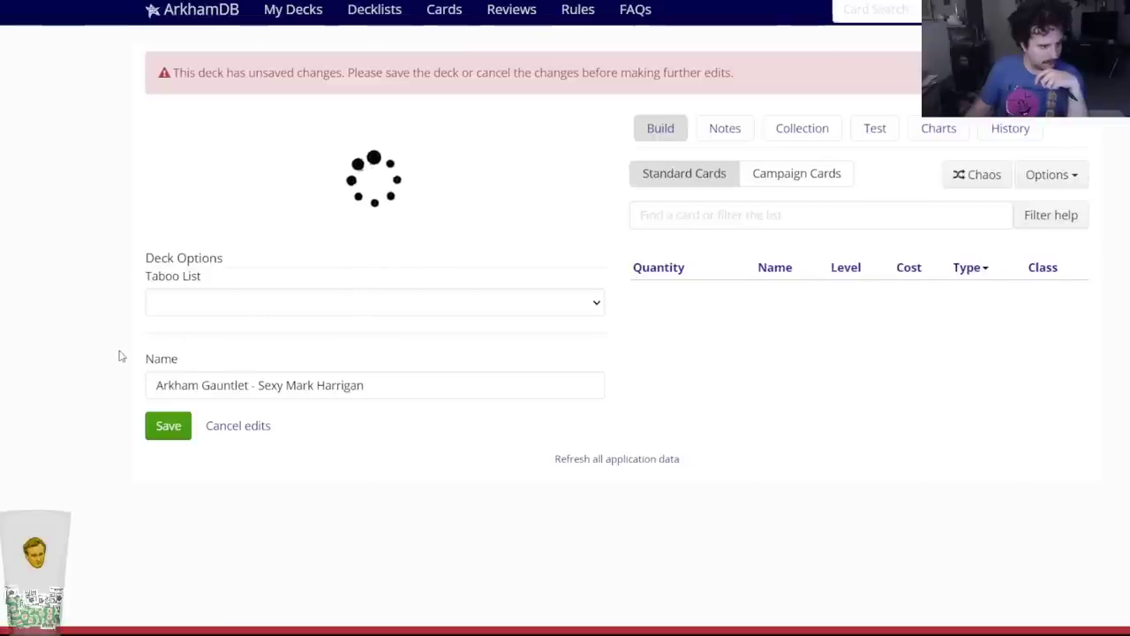
scroll(142, 523, "down", 3)
scroll(142, 503, "up", 3)
scroll(177, 453, "down", 2)
left_click(167, 556)
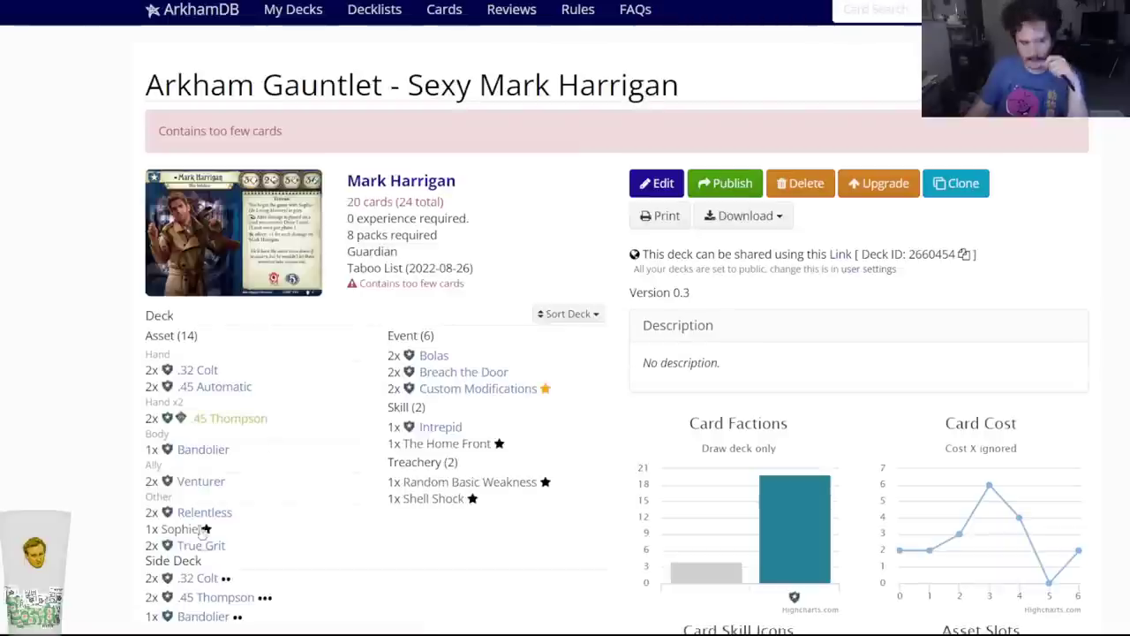
left_click(633, 185)
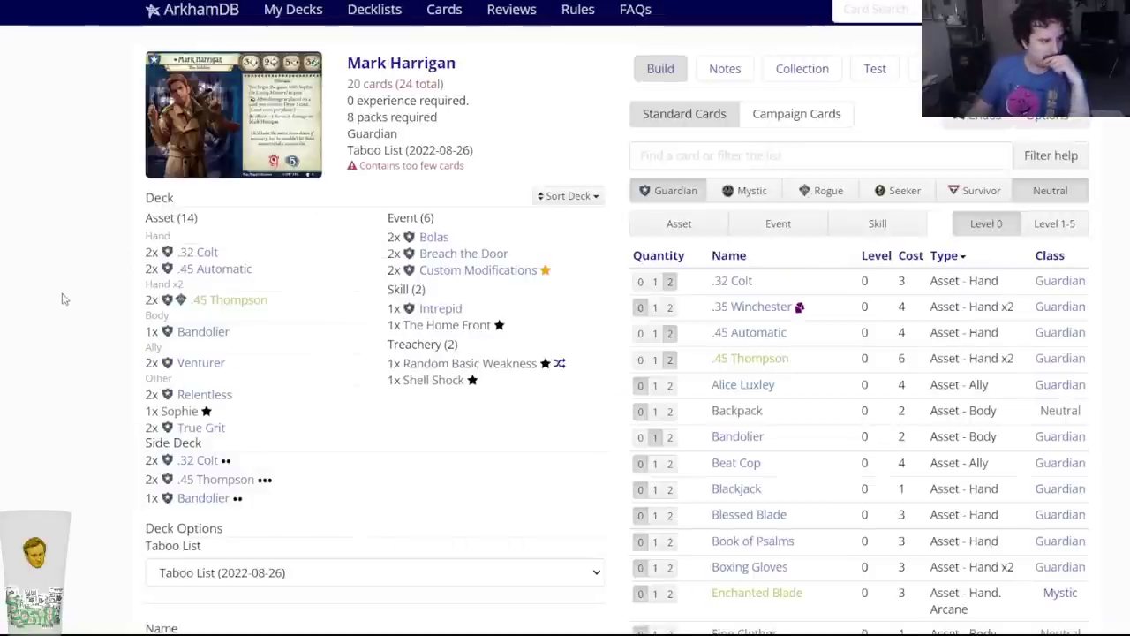
Find Emergency Cache and add two copies of the level 0 version to Mark Harrigan's main deck.
scroll(62, 300, "down", 3)
scroll(62, 300, "up", 2)
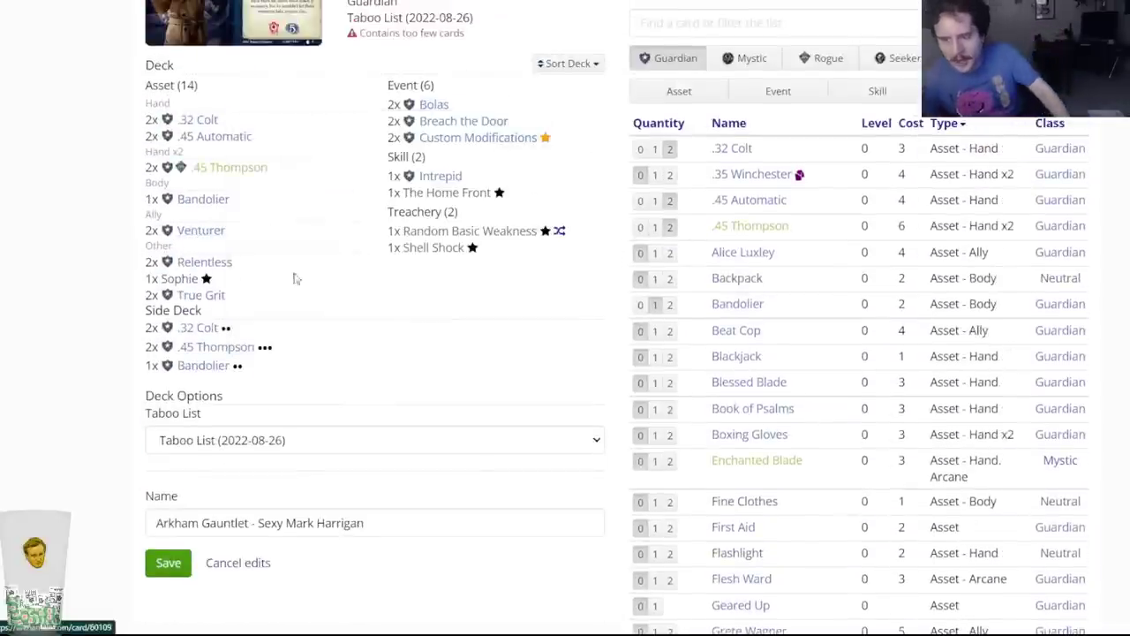
left_click(736, 12)
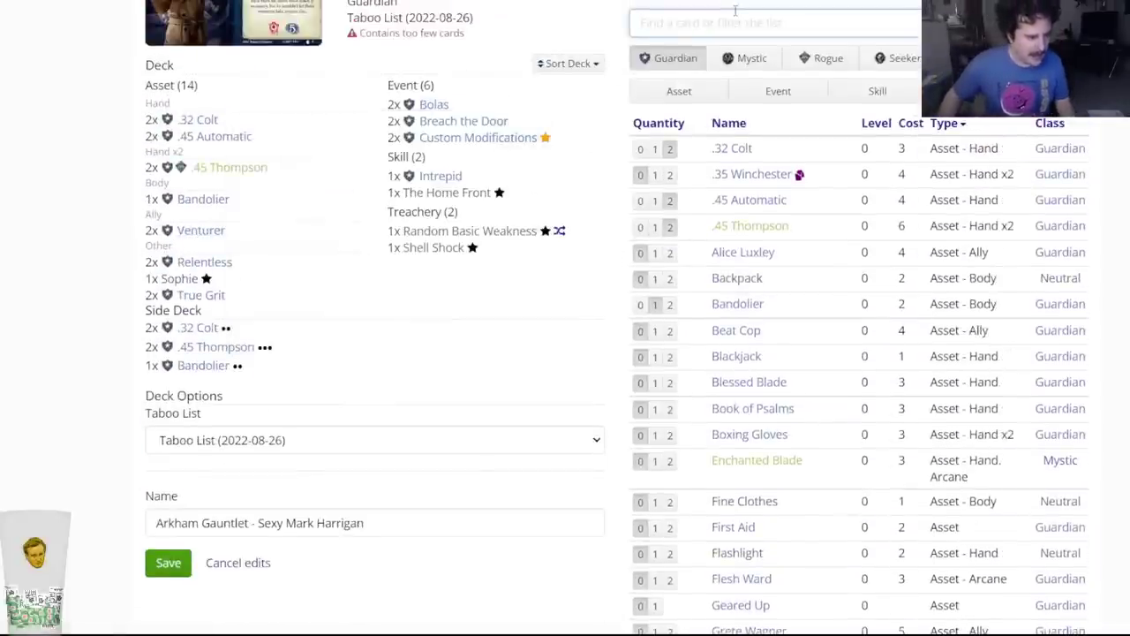
type("emergen")
left_click(749, 56)
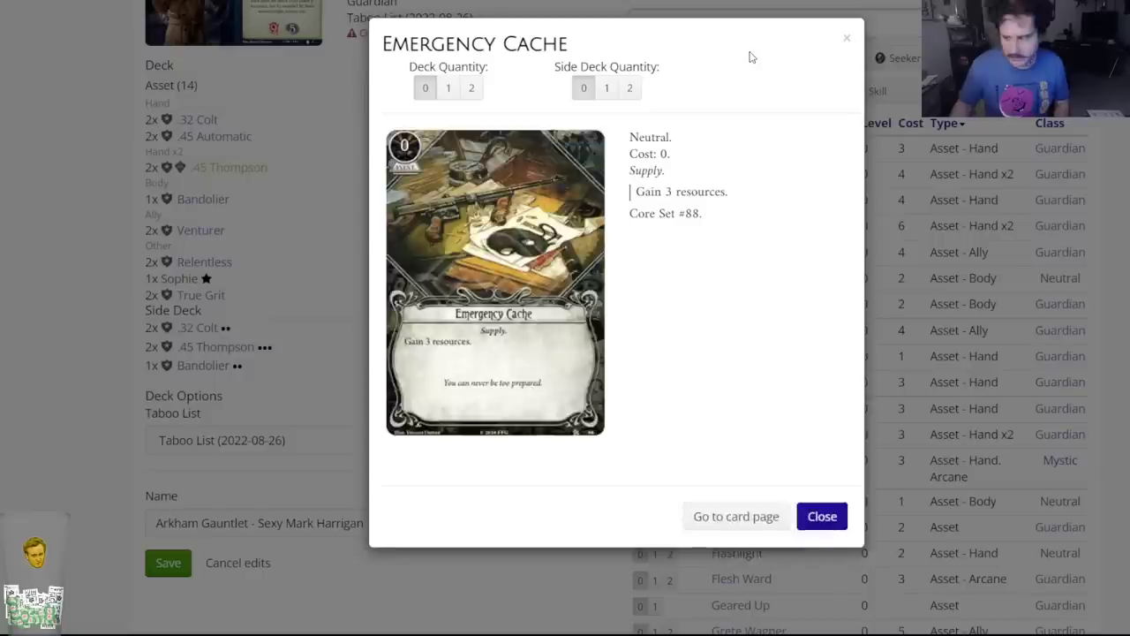
left_click(472, 88)
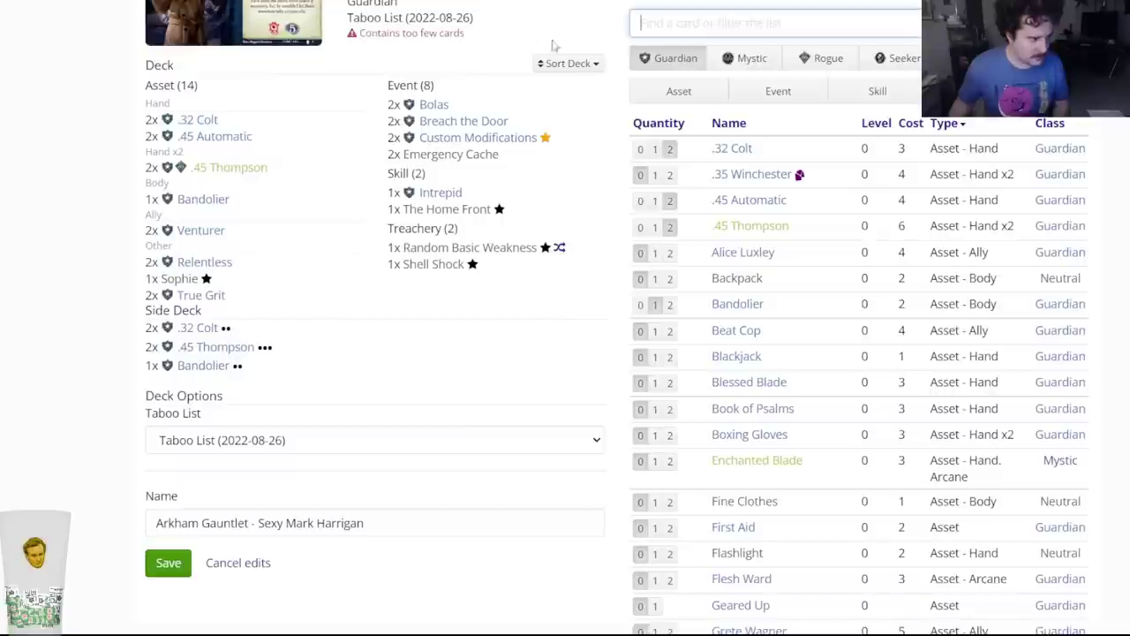
Find the level 1 Extra Ammunition and add two copies to Mark Harrigan's side deck.
scroll(532, 112, "up", 1)
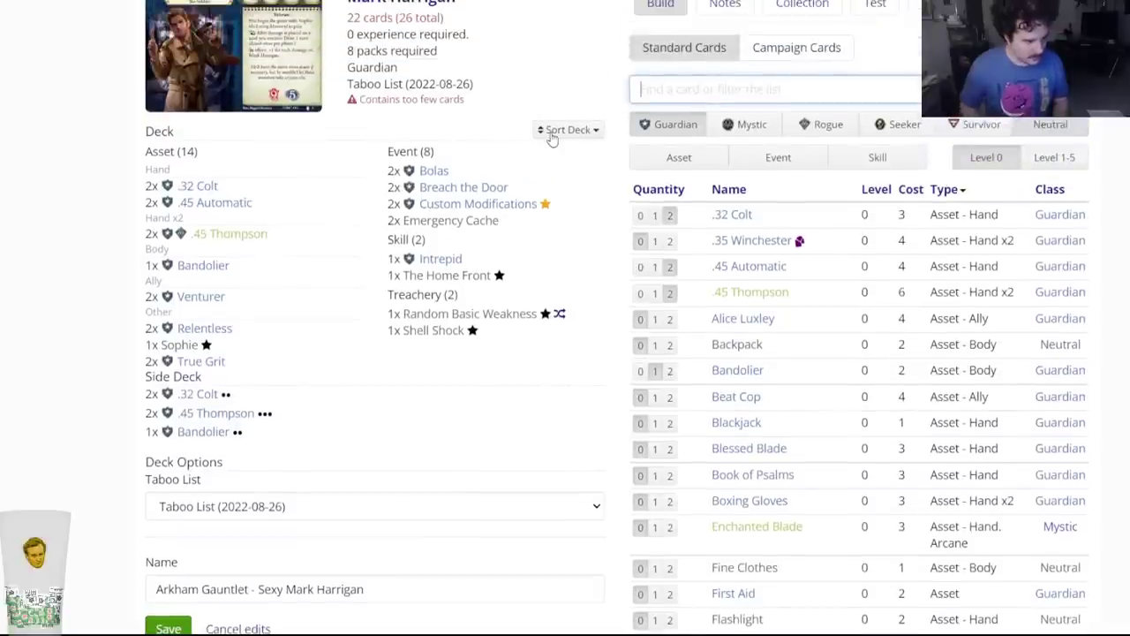
type("extra")
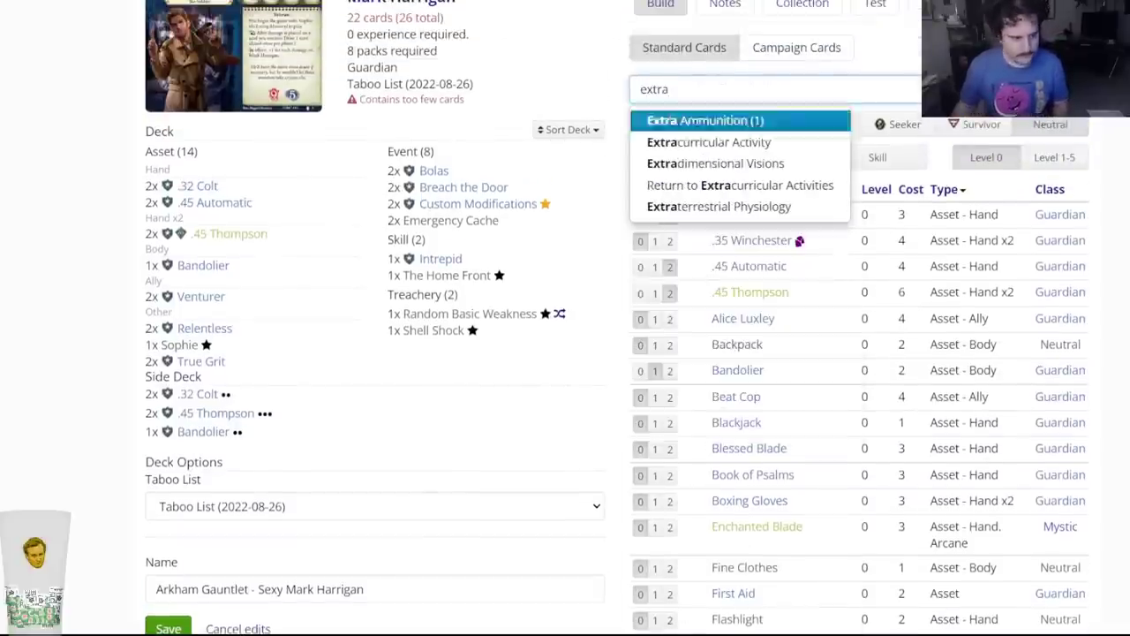
left_click(658, 121)
Find Tetsuo Mori and add two copies to Mark Harrigan's main deck.
left_click(629, 89)
type("tets")
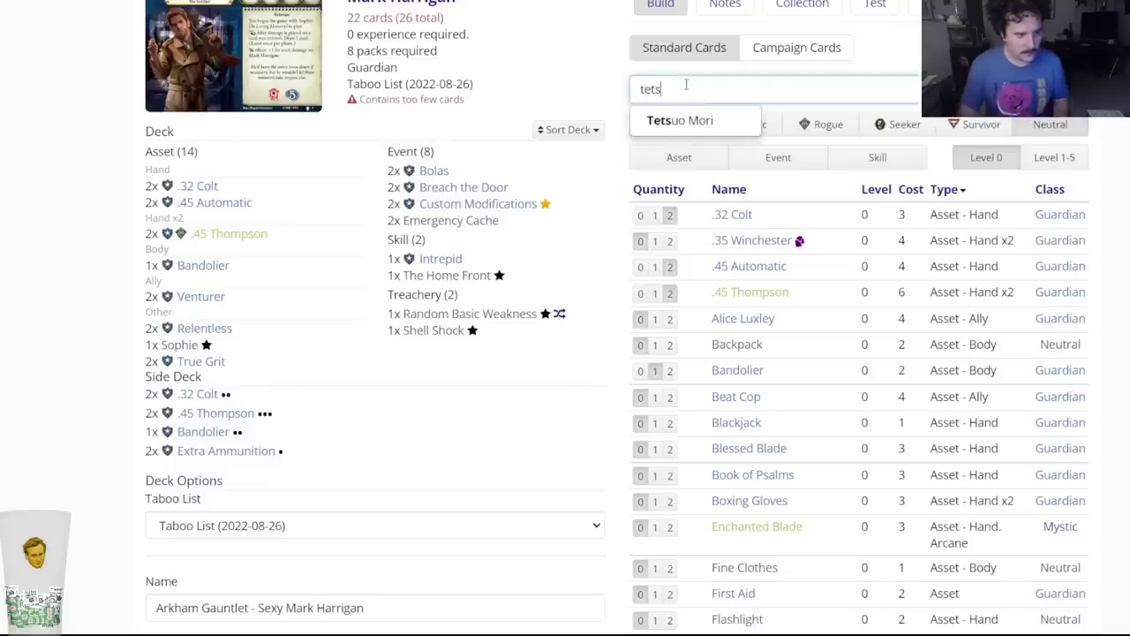
left_click(680, 120)
left_click(468, 101)
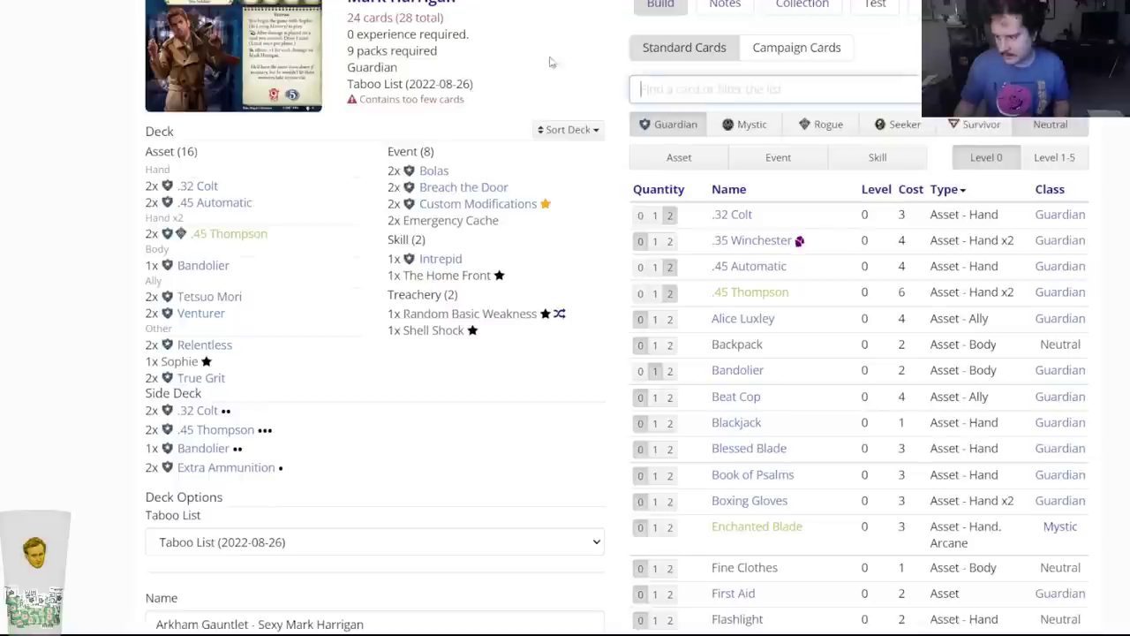
Reduce Bolas to one copy and remove Intrepid from Mark Harrigan's main deck.
left_click(435, 172)
left_click(448, 88)
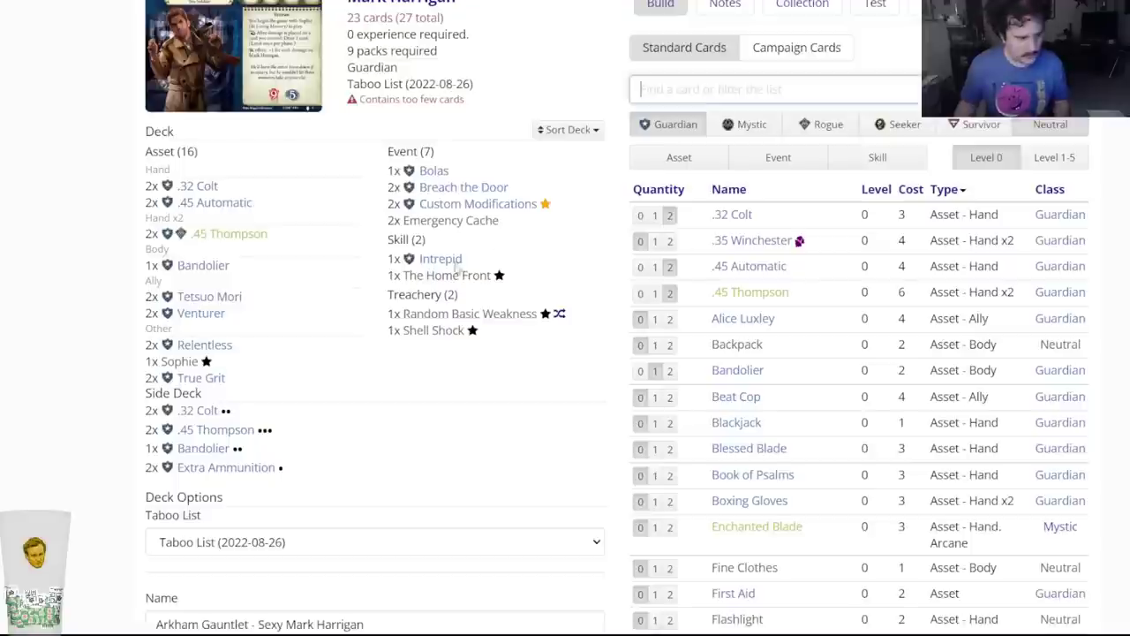
left_click(459, 257)
left_click(421, 88)
Find One in the Chamber and add two copies to Mark Harrigan's main deck.
left_click(645, 95)
type("one in the")
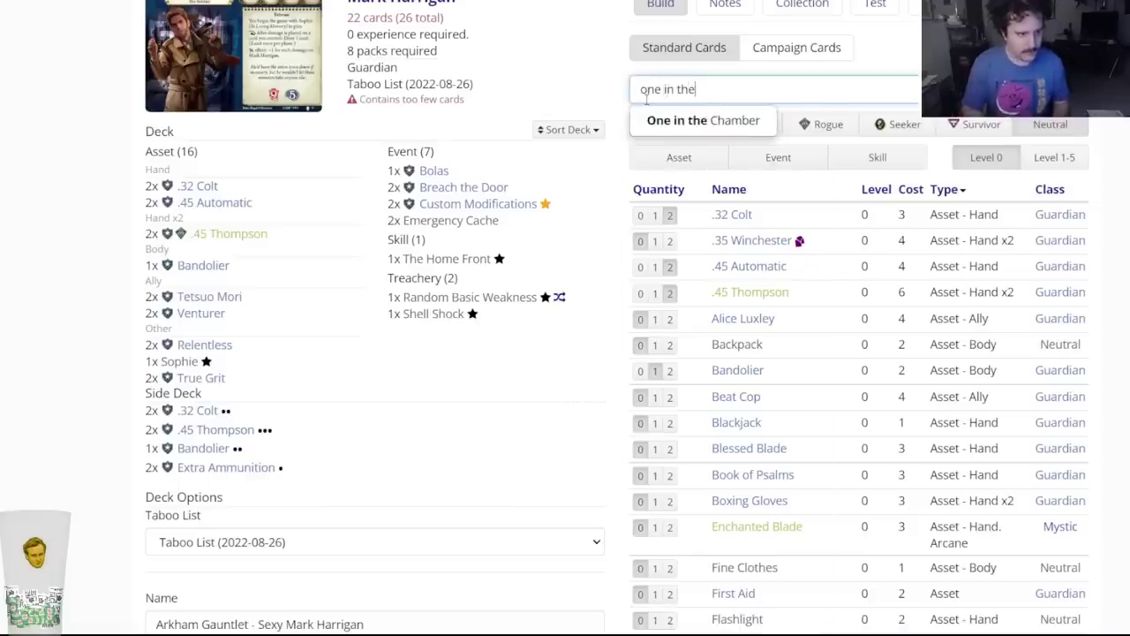
key("Return")
left_click(472, 88)
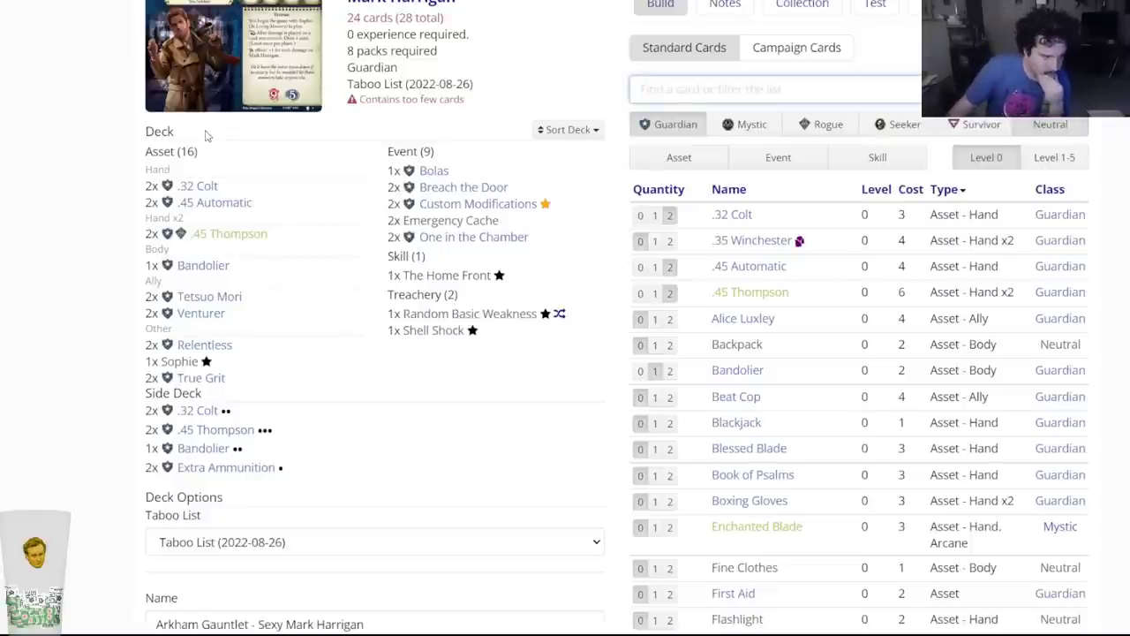
Glance at the other open decks, return to Mark Harrigan's, and add two copies of the level 3 Custom Ammunition to its side deck.
scroll(205, 134, "up", 1)
left_click(680, 157)
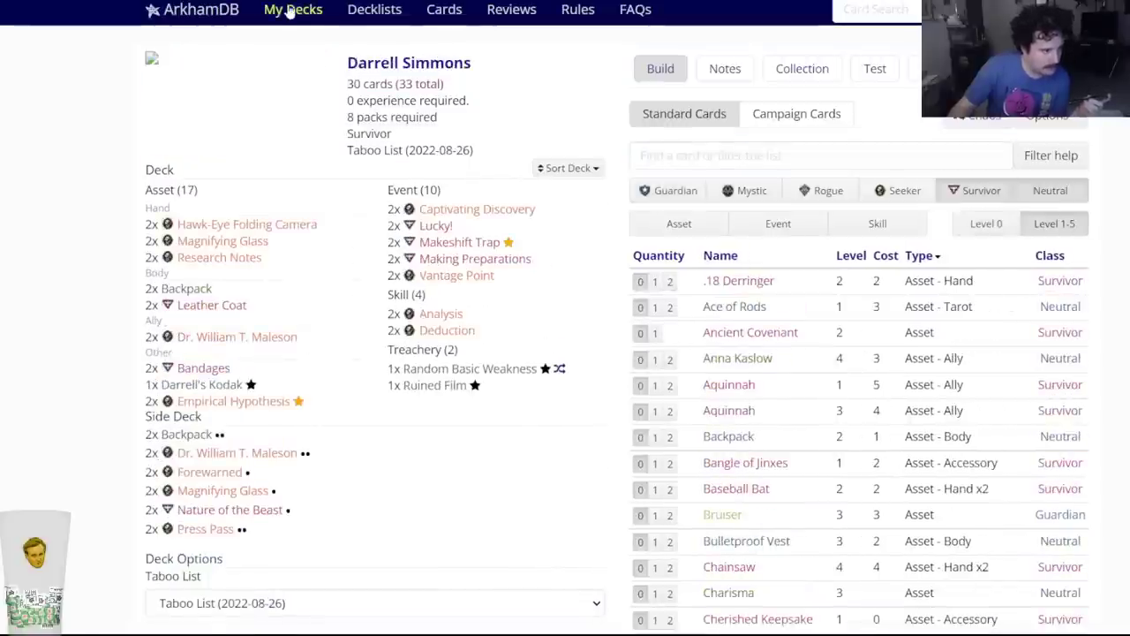
right_click(291, 9)
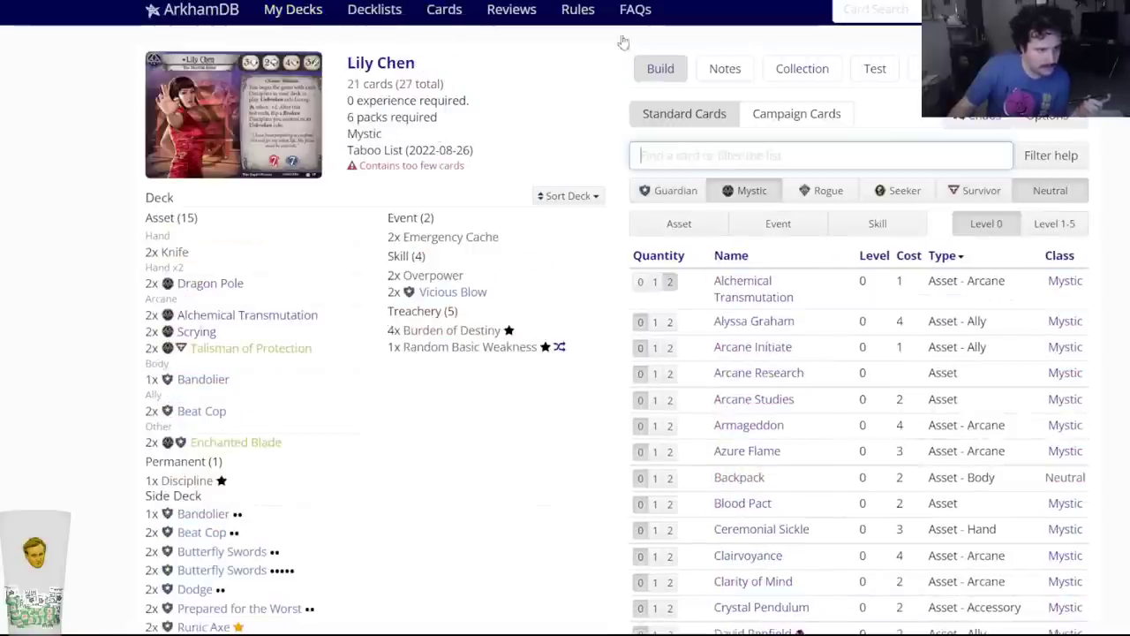
scroll(597, 227, "down", 3)
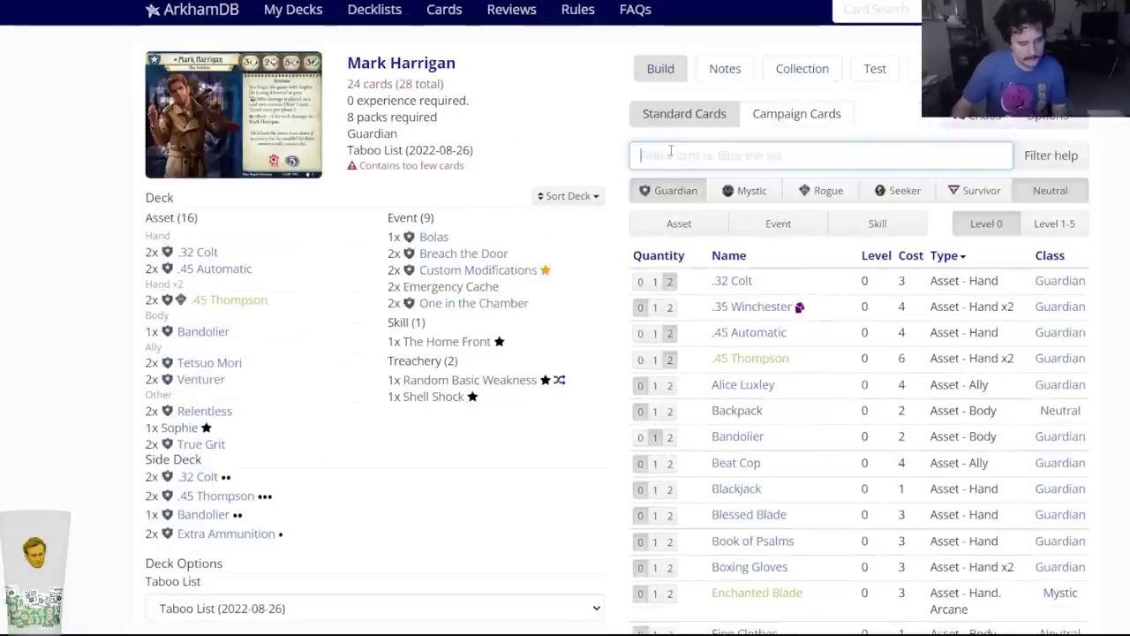
type("custom a")
key("Down")
key("Return")
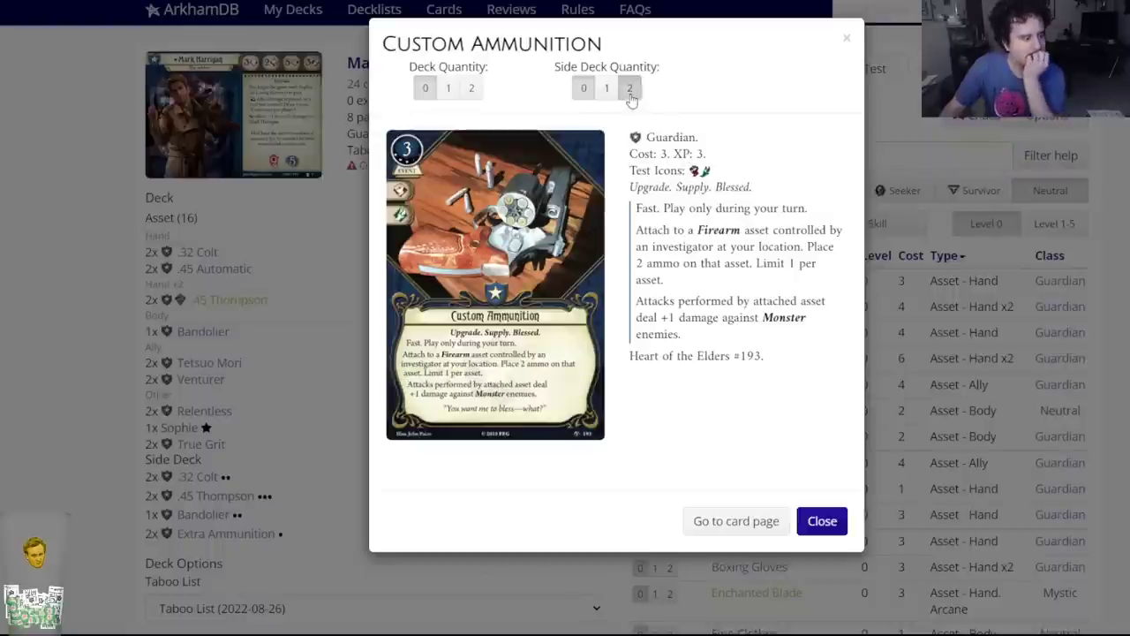
left_click(630, 88)
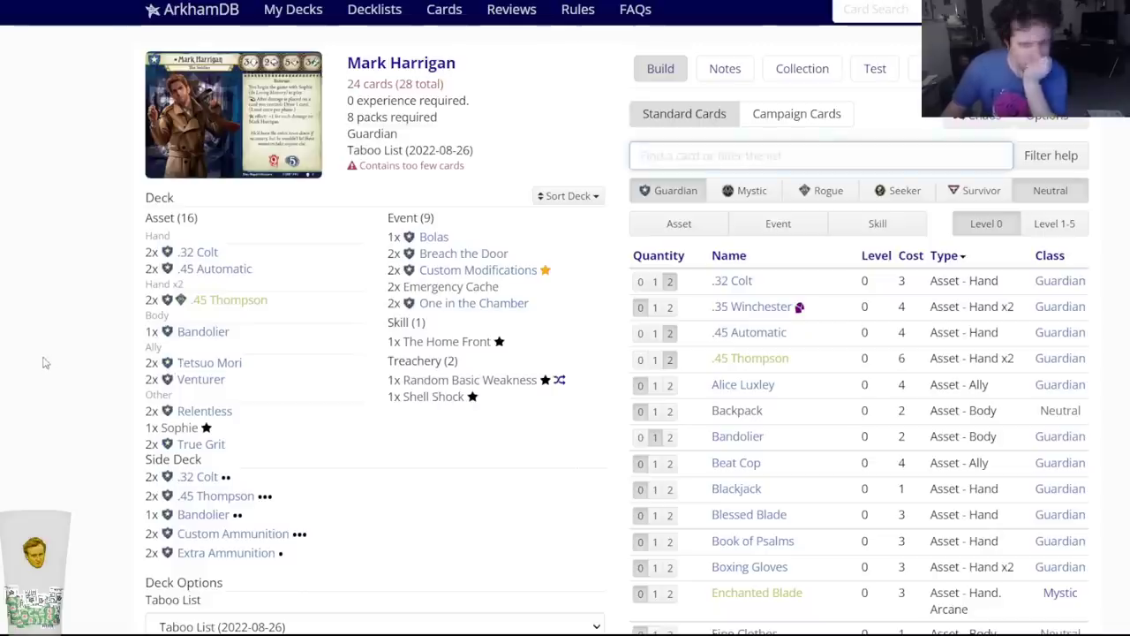
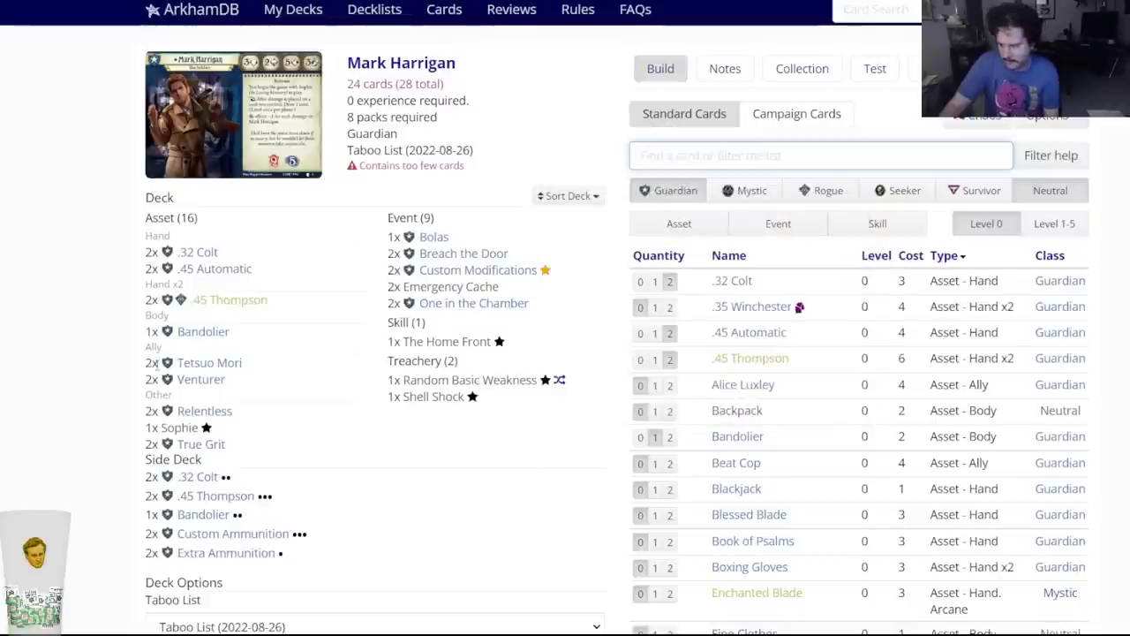
Add one copy of the level 3 Stick to the Plan to Mark Harrigan's side deck and save the deck.
scroll(155, 345, "down", 2)
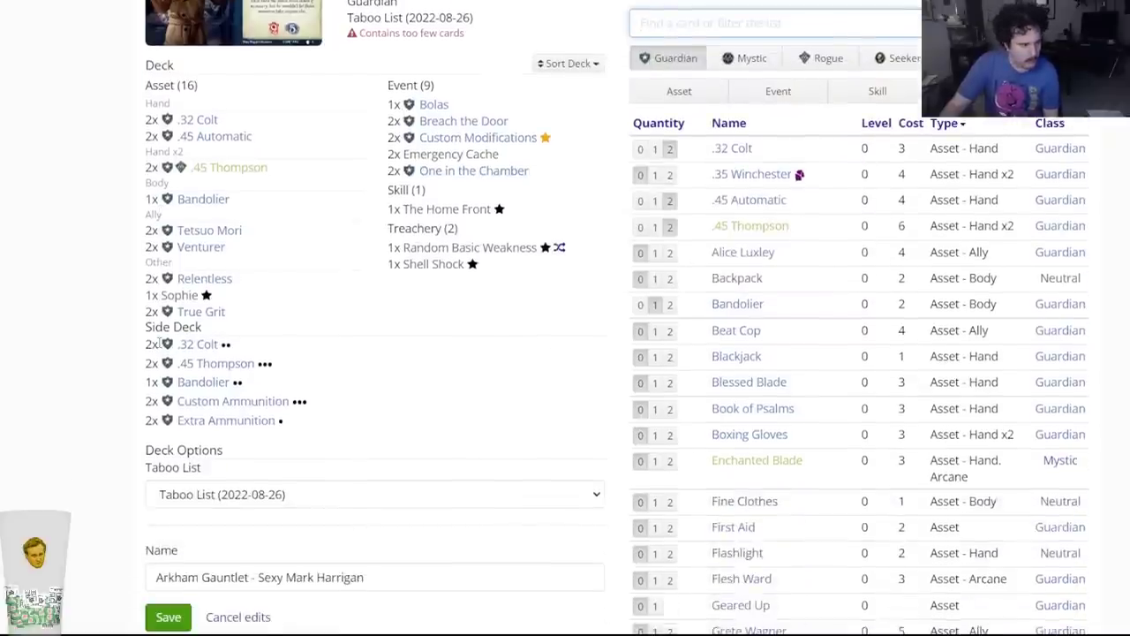
scroll(155, 344, "up", 2)
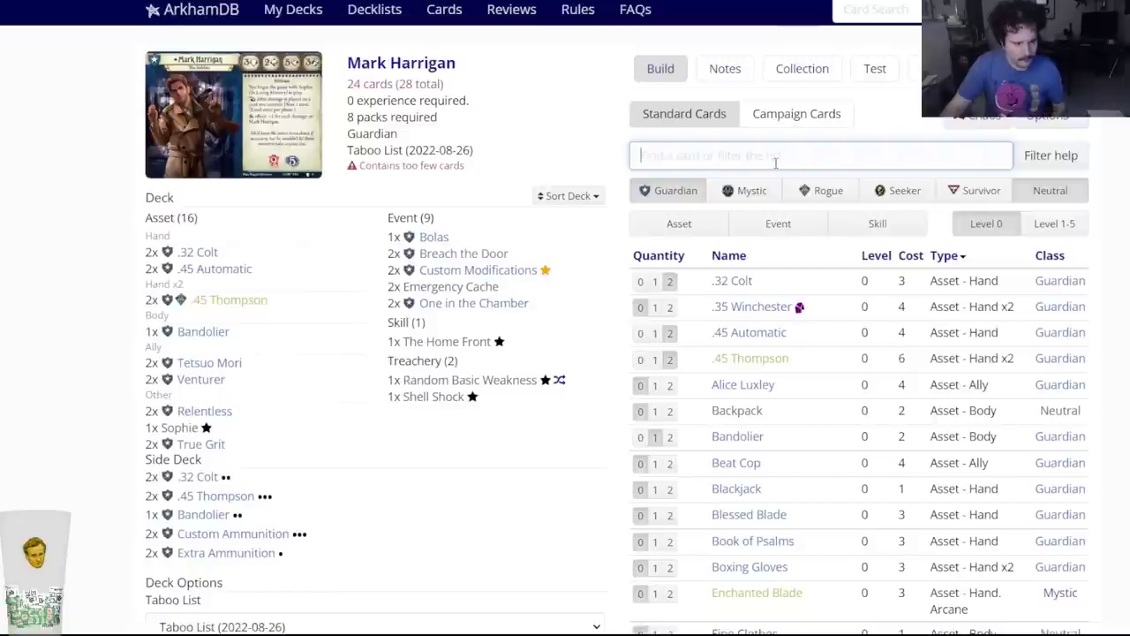
type("stick to")
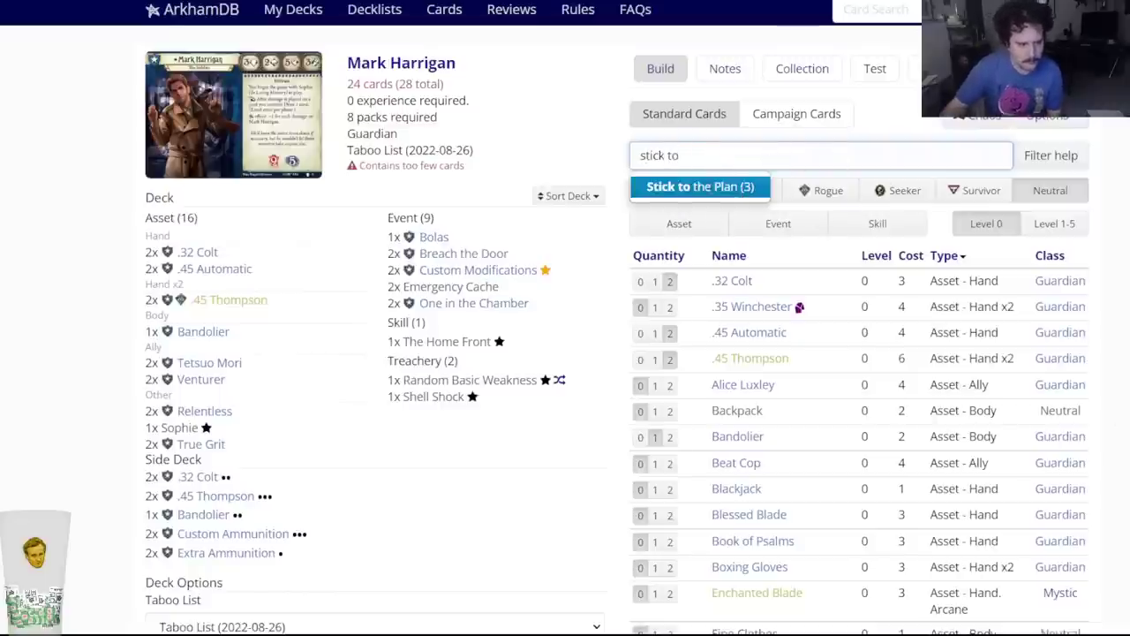
left_click(706, 187)
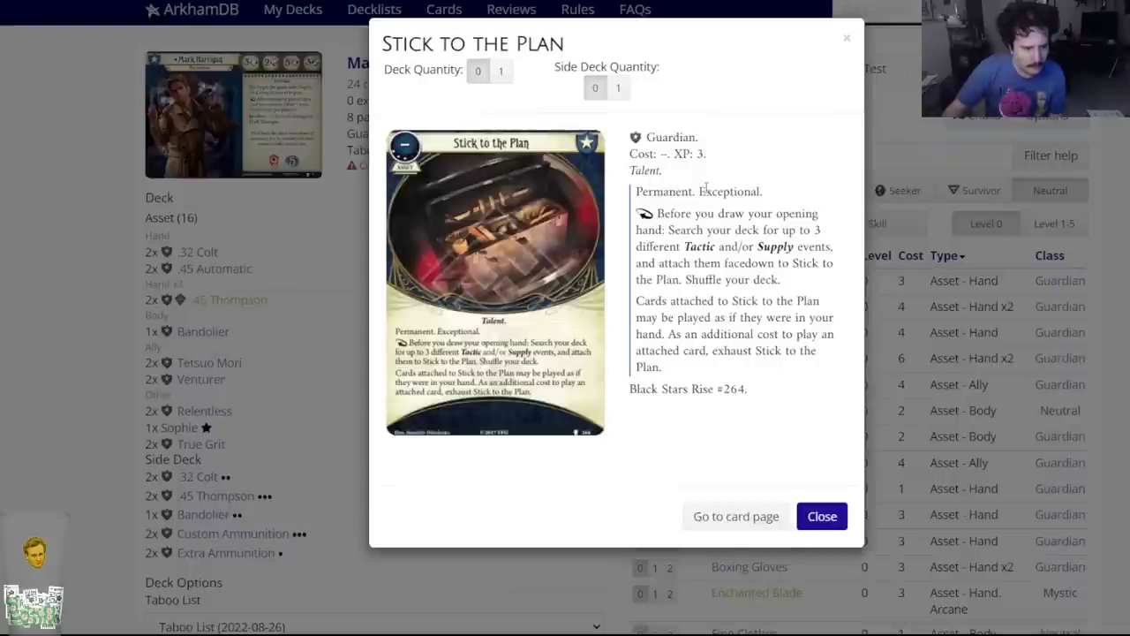
left_click(619, 92)
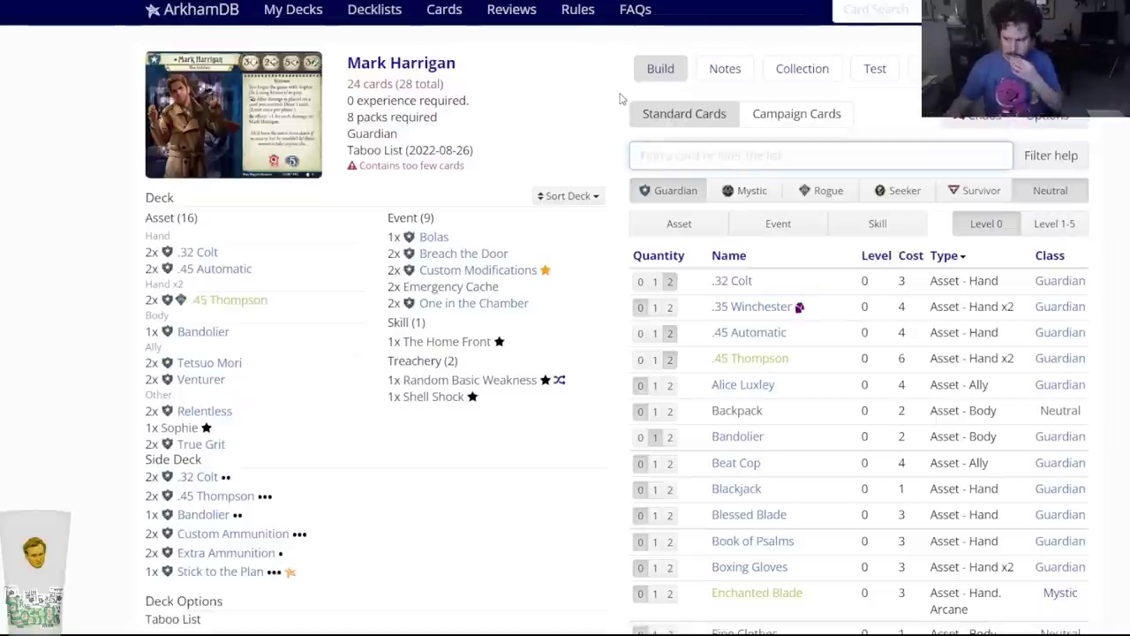
scroll(296, 414, "down", 3)
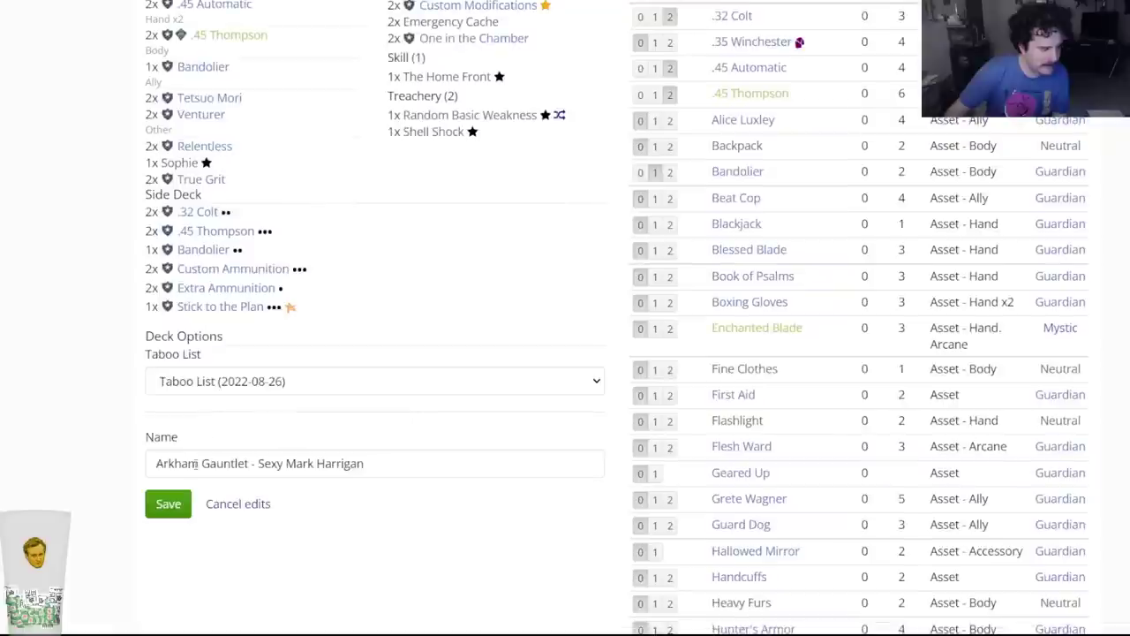
left_click(169, 503)
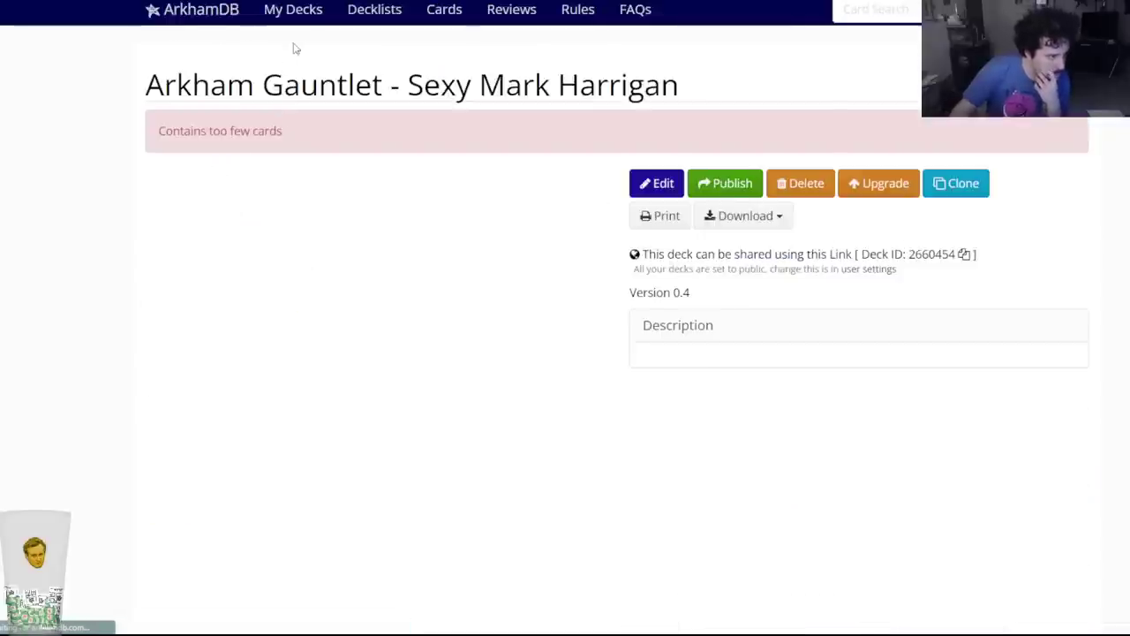
Open the private deck list separately and review the Nathaniel Cho and Leo Anderson decks alongside the Arkham Gauntlet challenge notes.
right_click(305, 13)
left_click(308, 17)
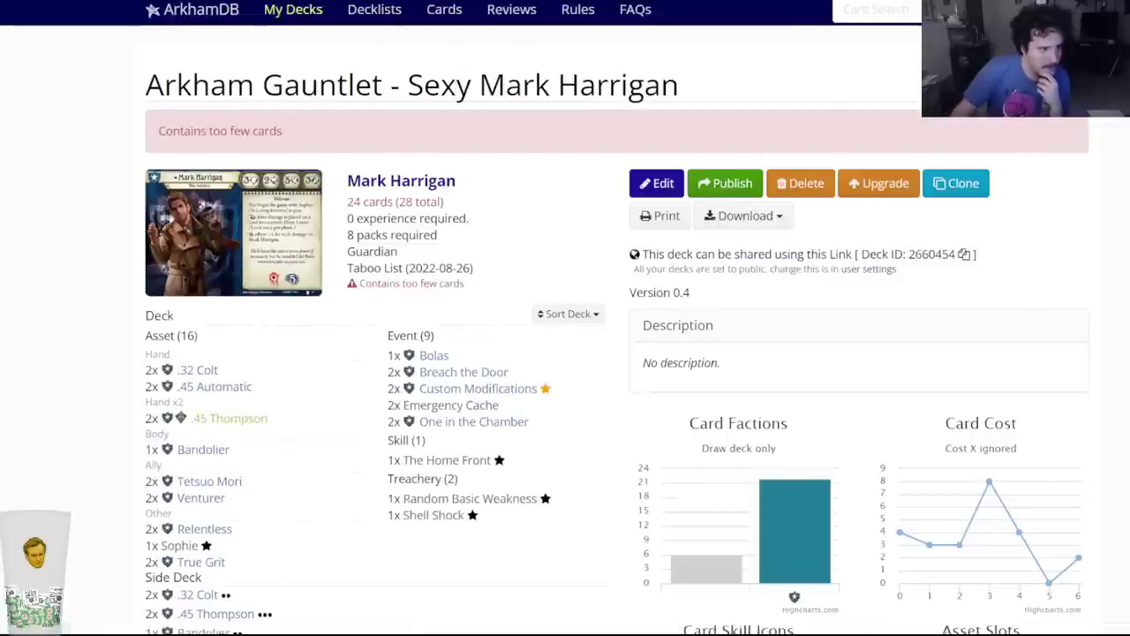
key("ctrl+Tab")
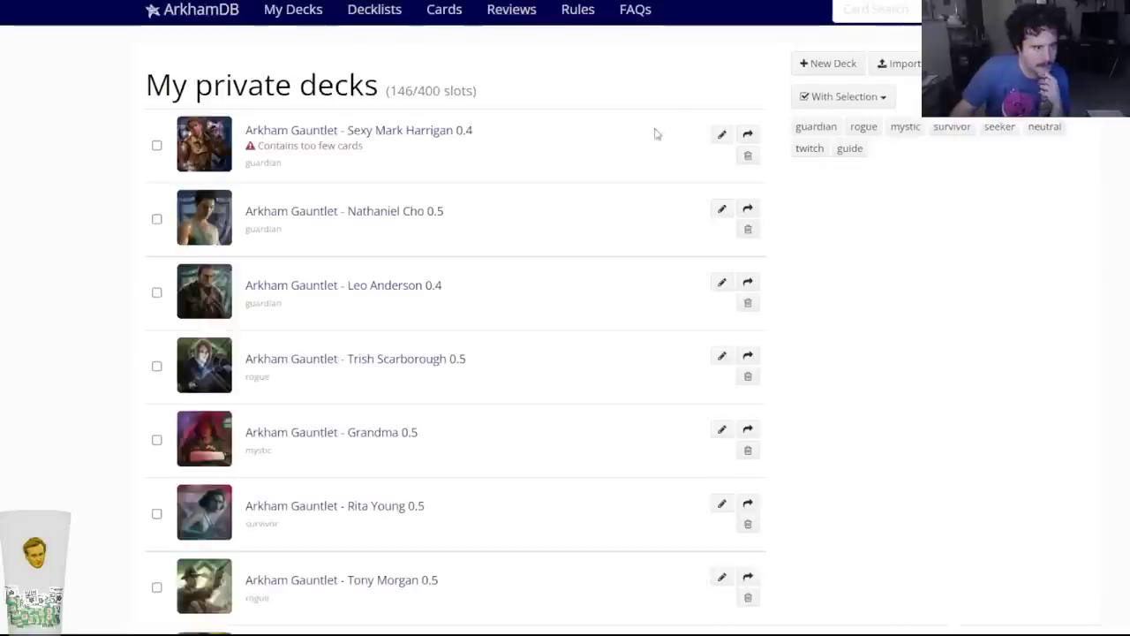
left_click(311, 212)
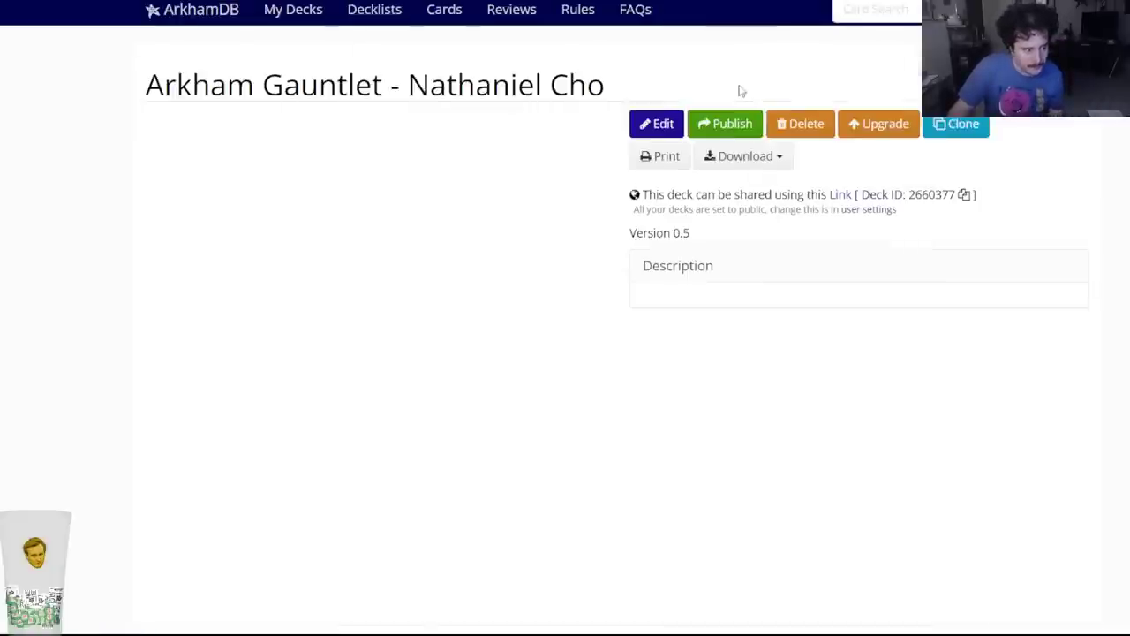
key("ctrl+Tab")
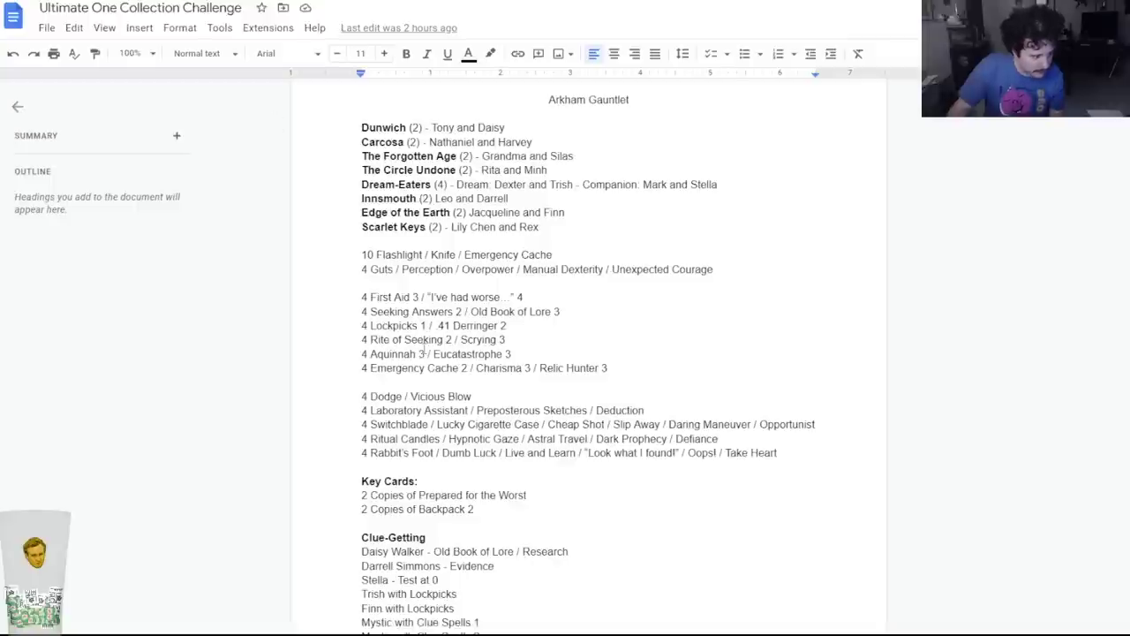
key("ctrl+shift+Tab")
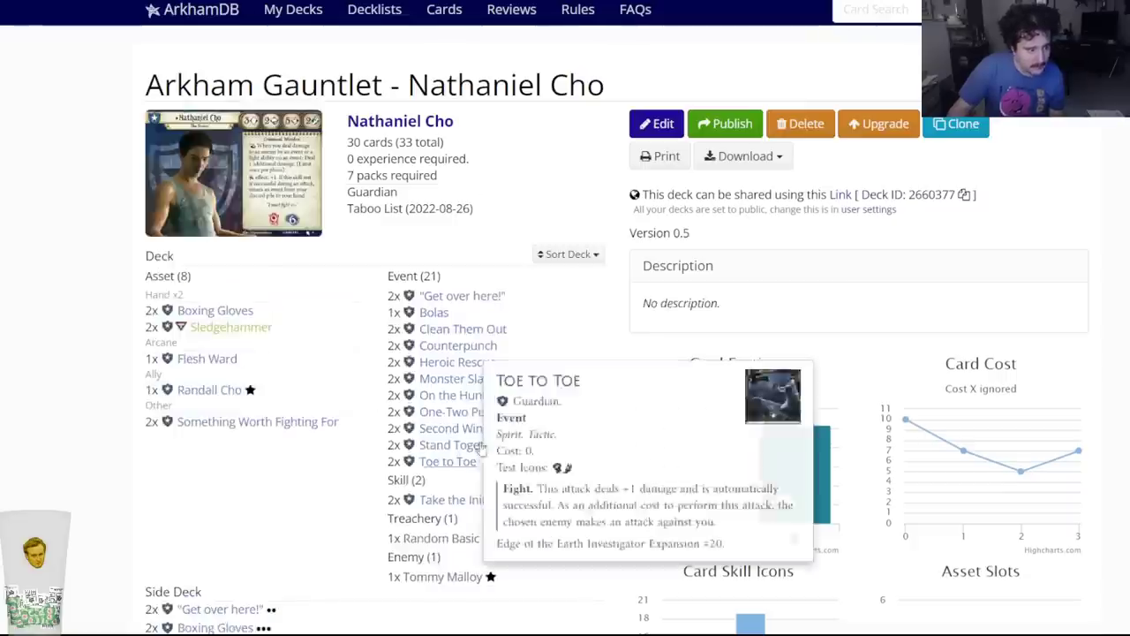
key("ctrl+shift+Tab")
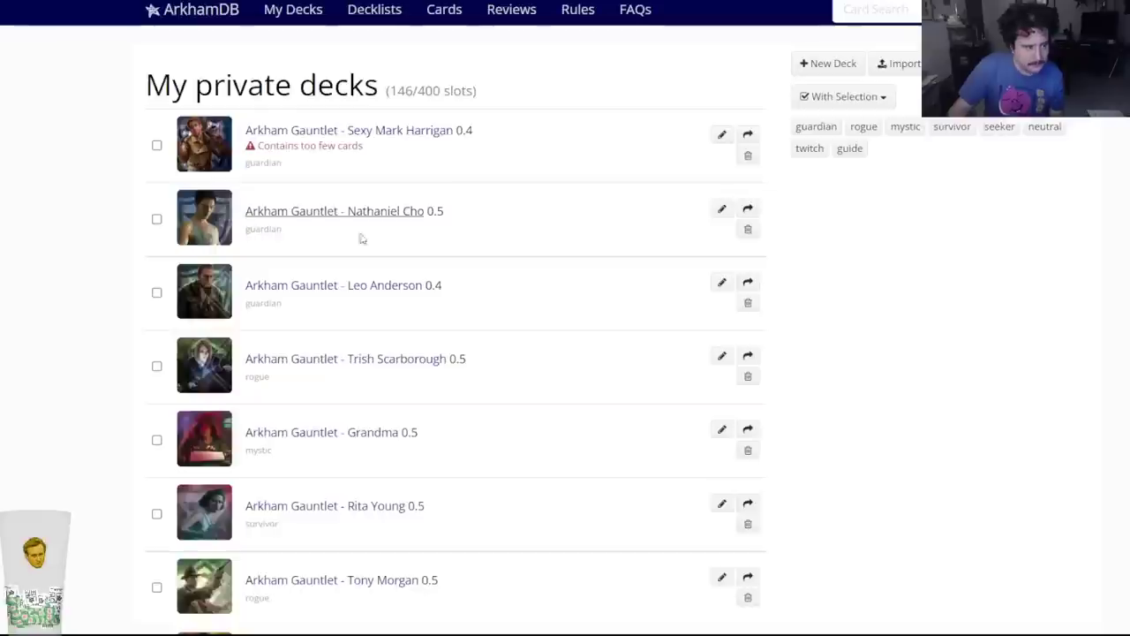
left_click(334, 285)
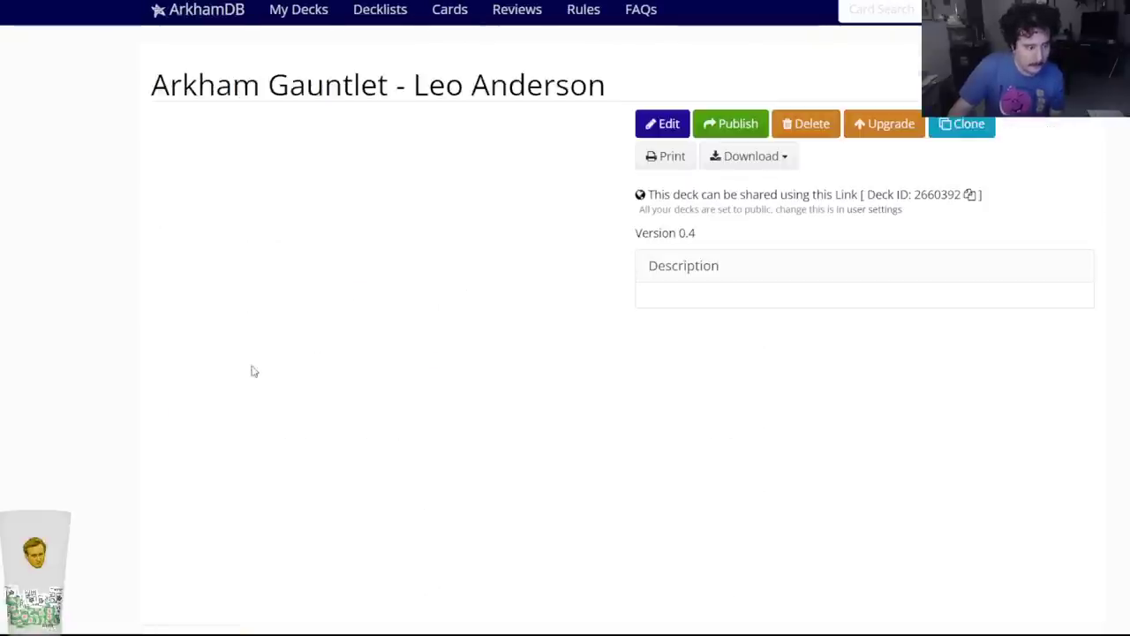
key("ctrl+shift+Tab")
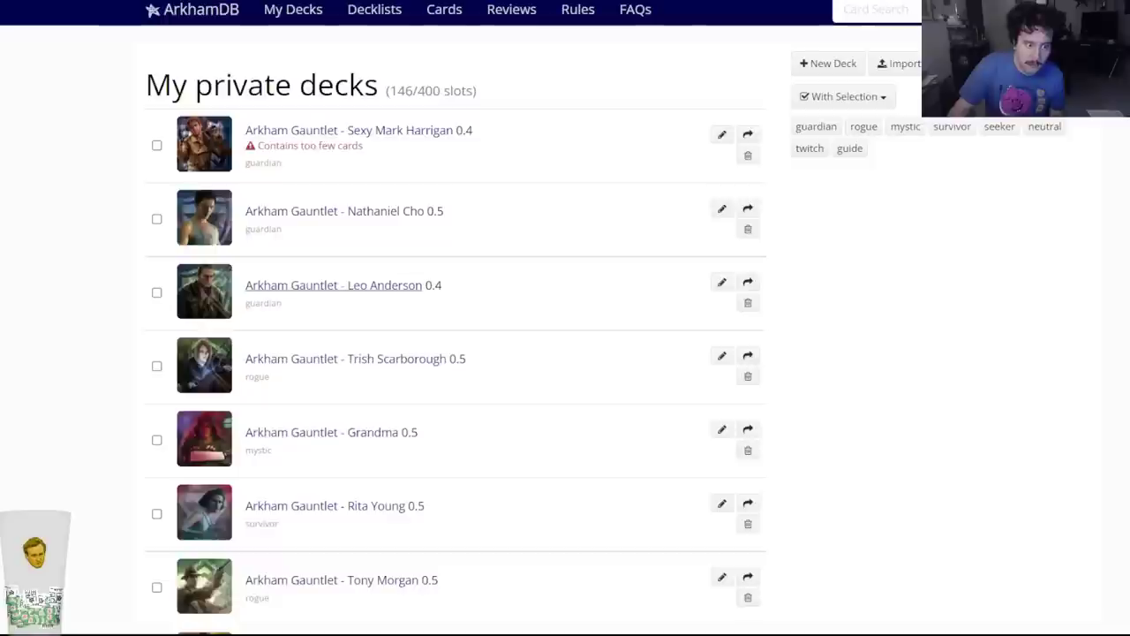
Look through the remaining Arkham Gauntlet decks in the list, check Lily Chen's deck, and return to Mark Harrigan's.
scroll(126, 389, "down", 3)
scroll(127, 388, "down", 5)
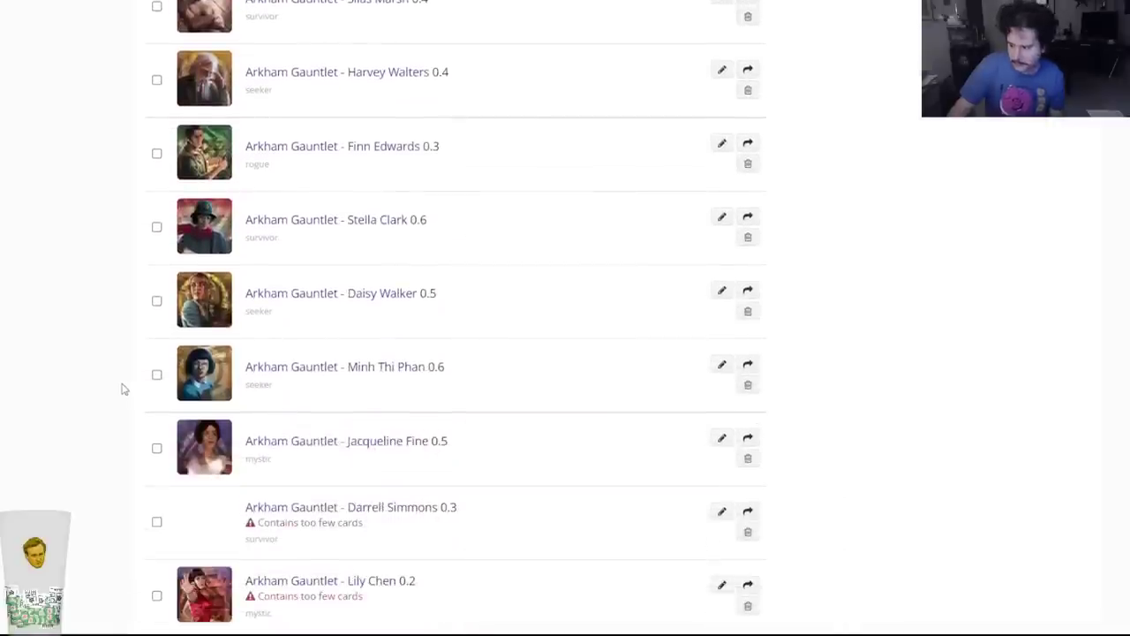
scroll(177, 347, "up", 5)
key("ctrl+shift+Tab")
key("ctrl+shift+Tab")
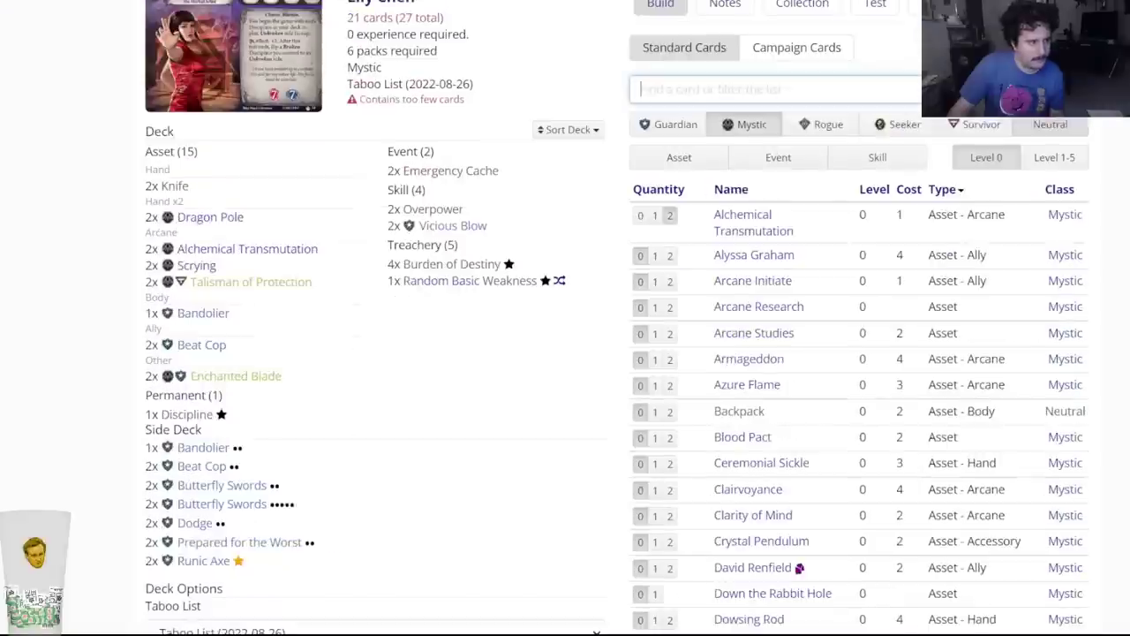
scroll(432, 194, "up", 2)
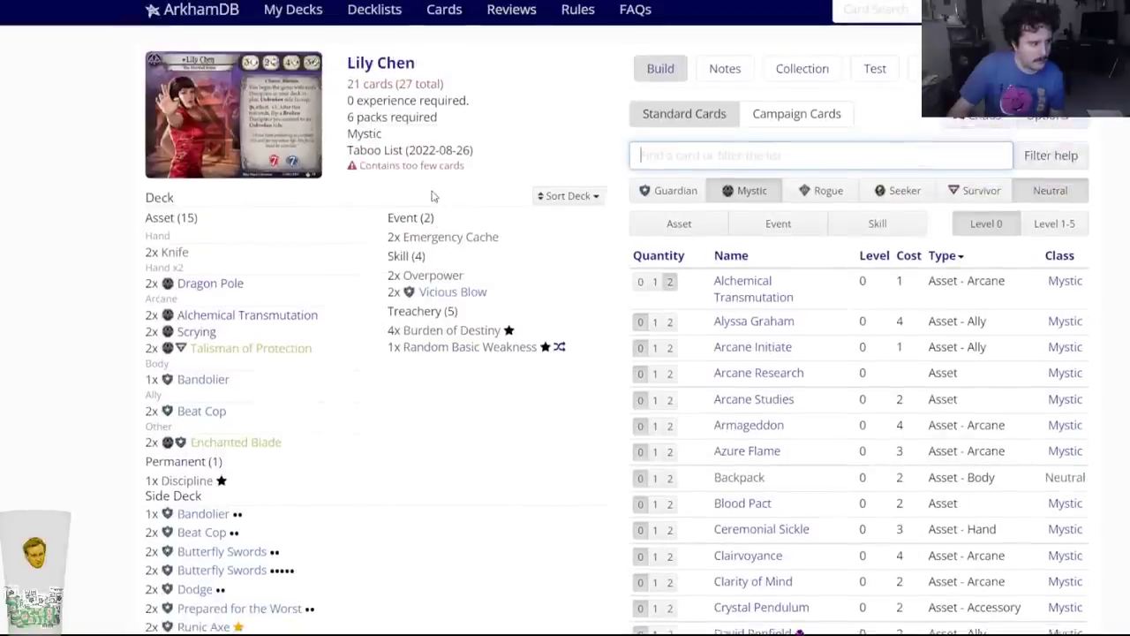
key("ctrl+shift+Tab")
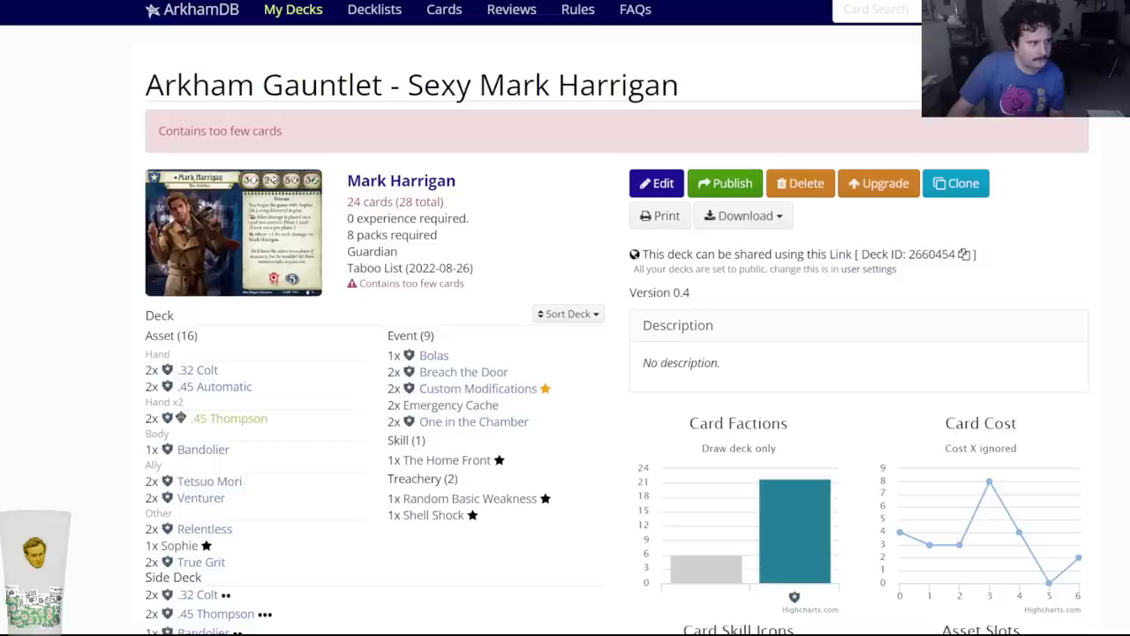
Reopen Mark Harrigan's deck for editing and add two copies of the level 0 Vicious Blow to the main deck.
left_click(656, 184)
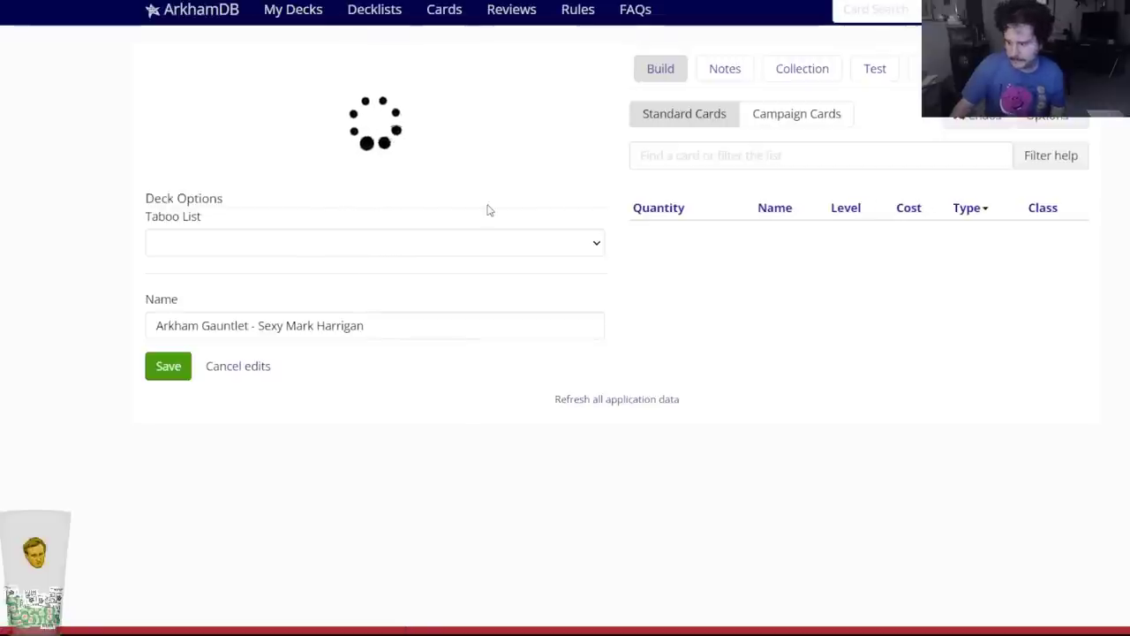
left_click(647, 158)
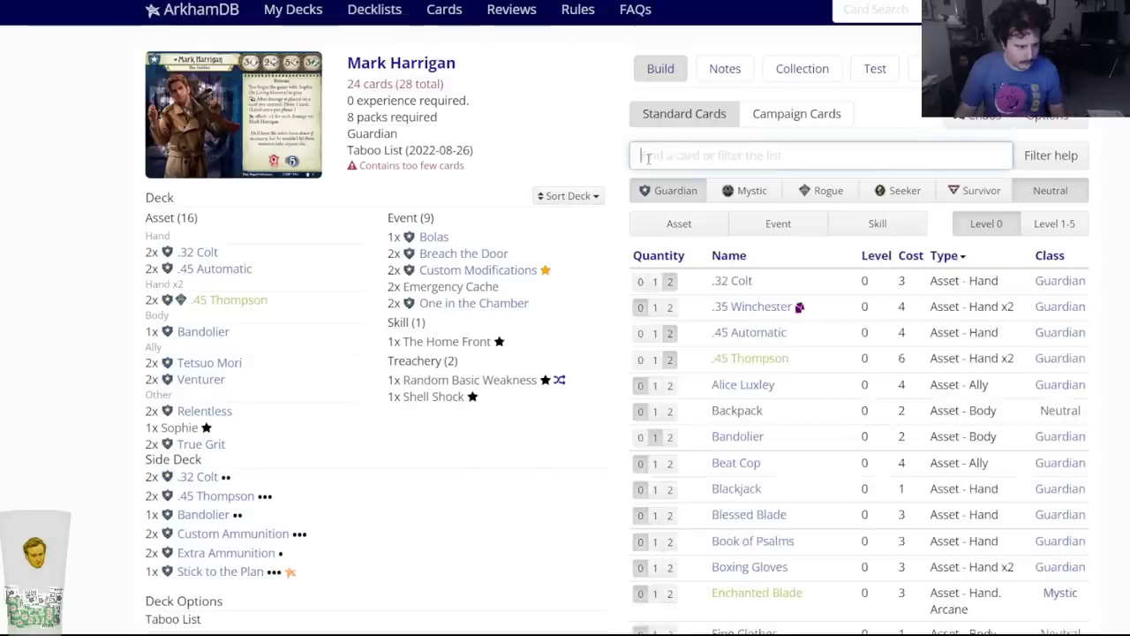
type("vicious")
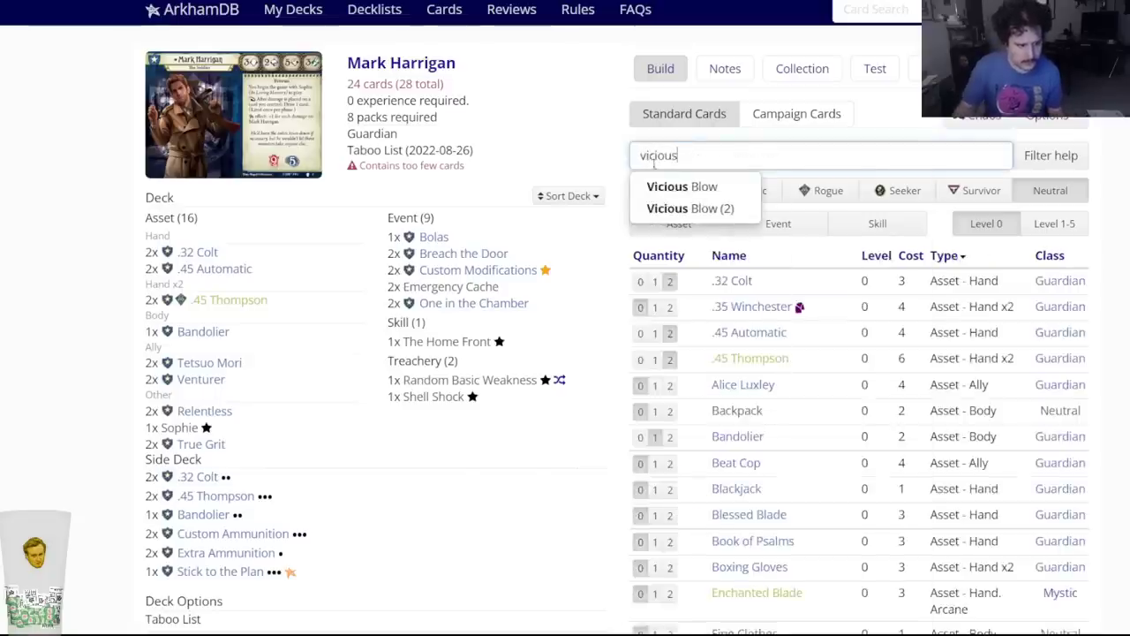
key("Return")
left_click(471, 86)
Add two copies of the level 0 Prepared for the Worst to Mark Harrigan's main deck.
type("prepared")
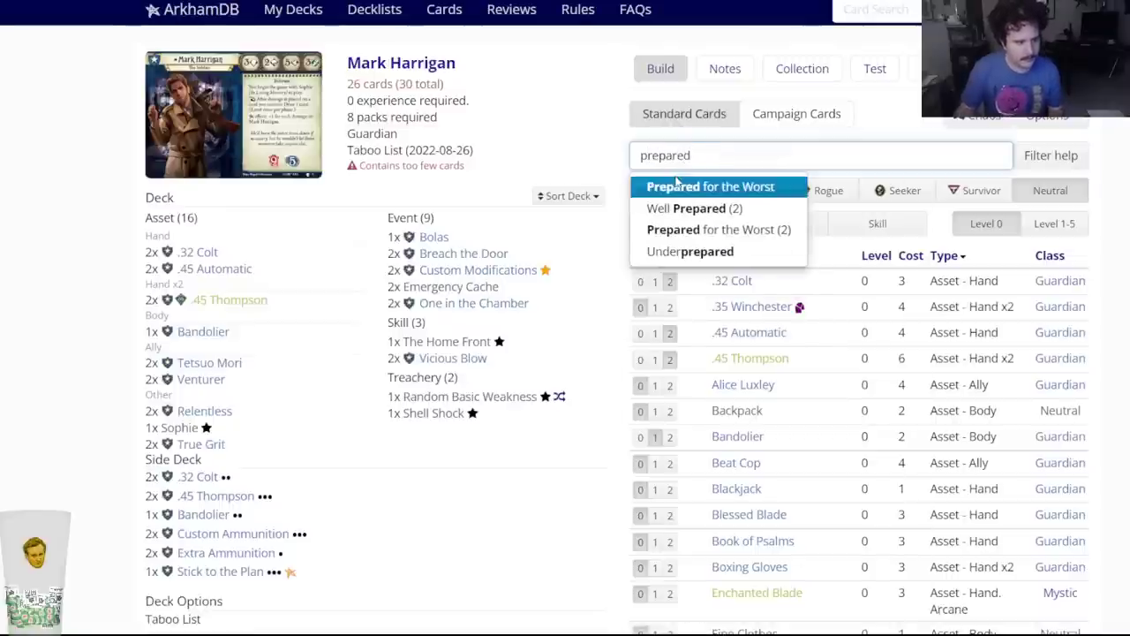
left_click(678, 182)
left_click(471, 87)
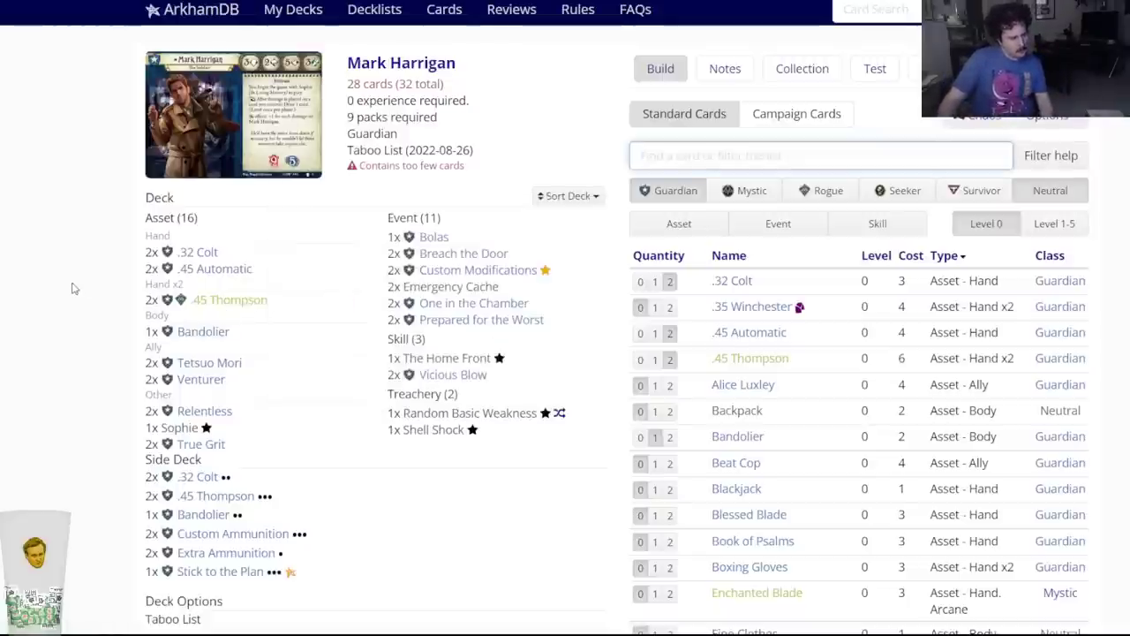
Browse the level 0 Guardian and Neutral assets and events for Mark Harrigan, reading "Get over here!" and Clean Them Out.
scroll(729, 353, "down", 2)
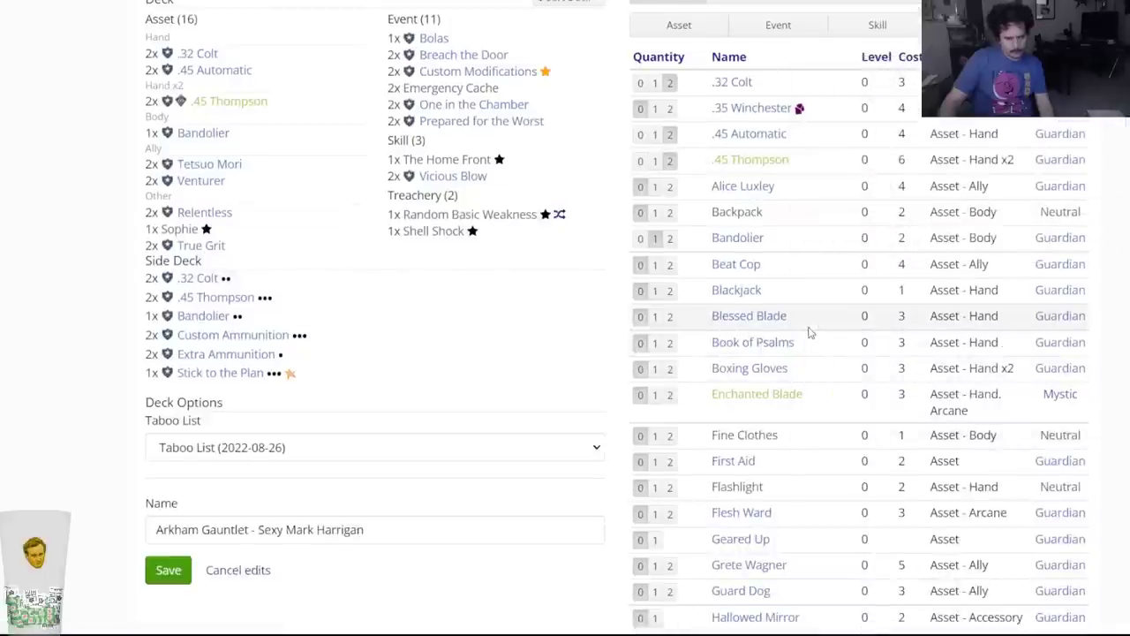
scroll(810, 333, "down", 5)
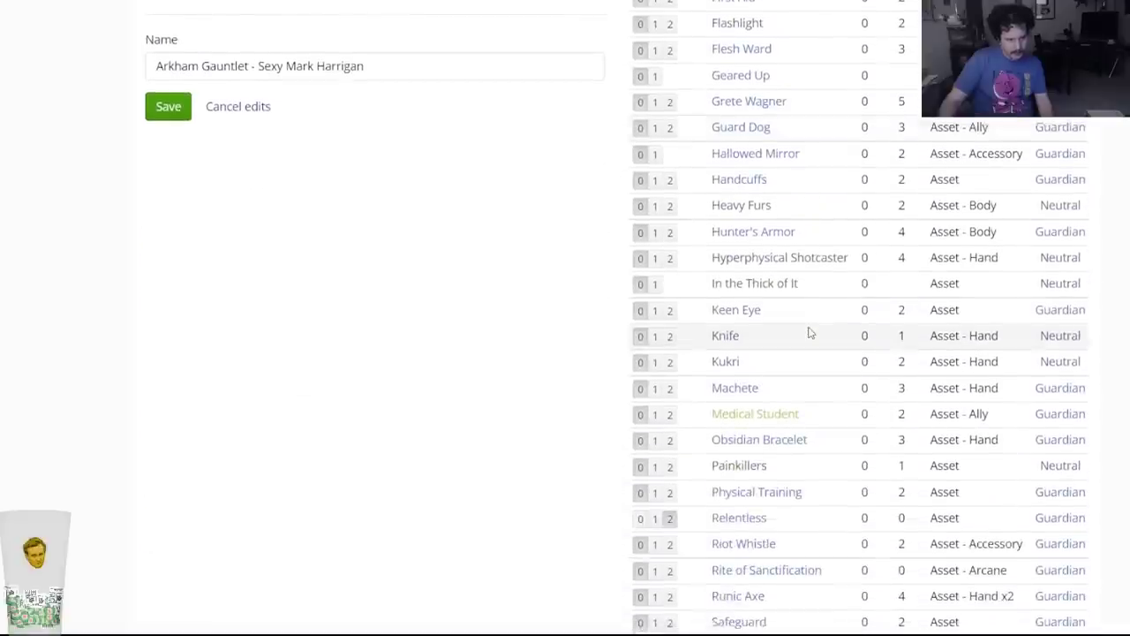
scroll(810, 333, "down", 2)
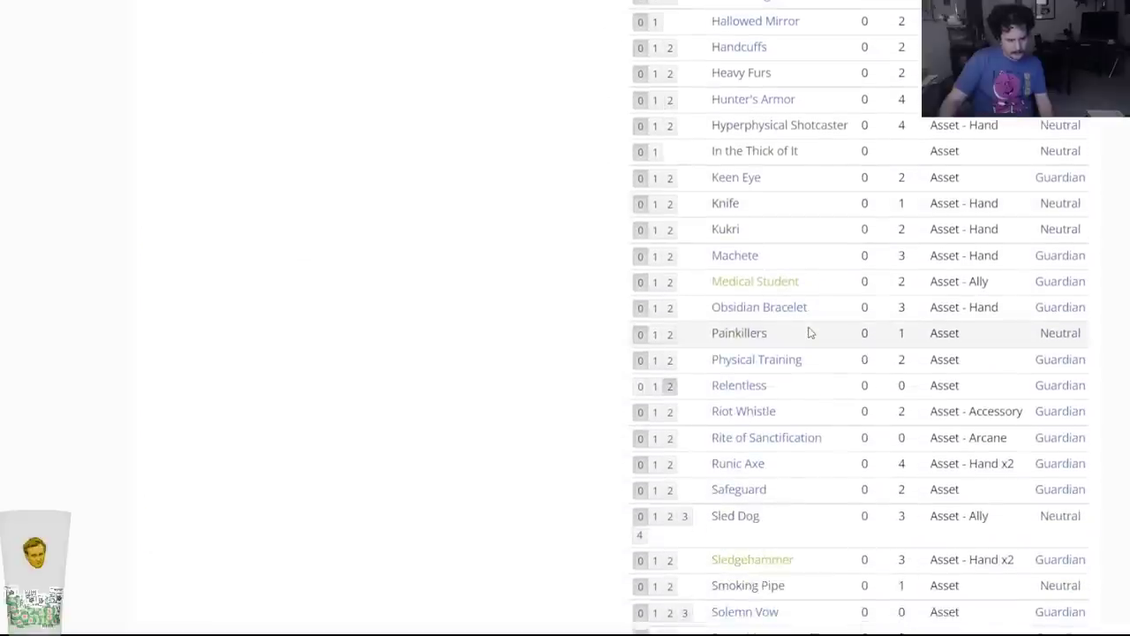
scroll(809, 332, "down", 3)
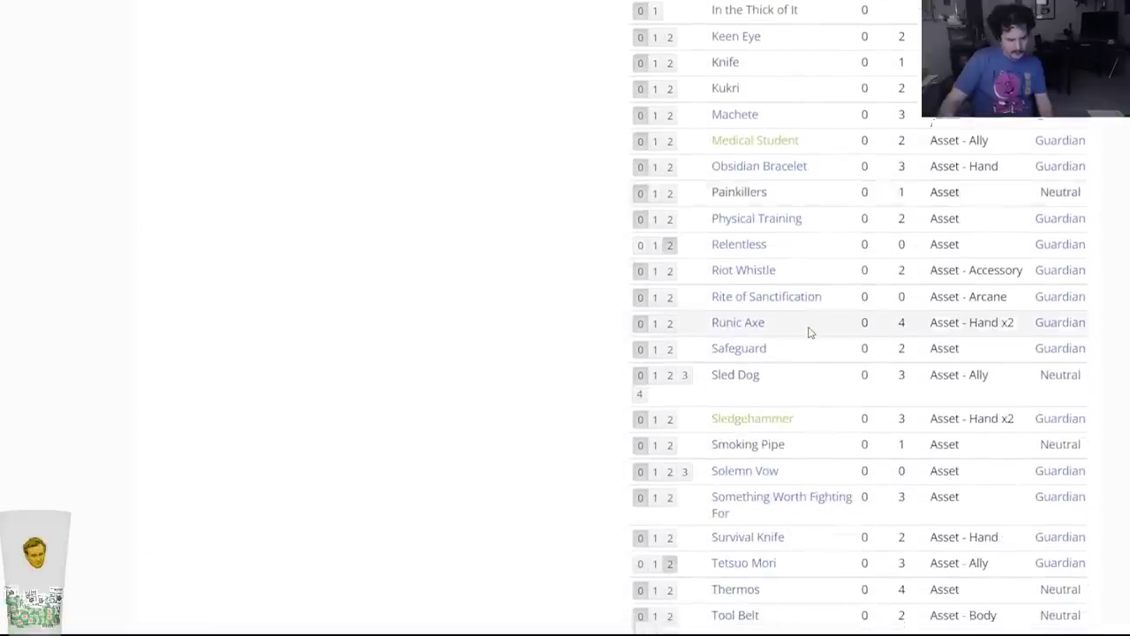
scroll(810, 332, "down", 4)
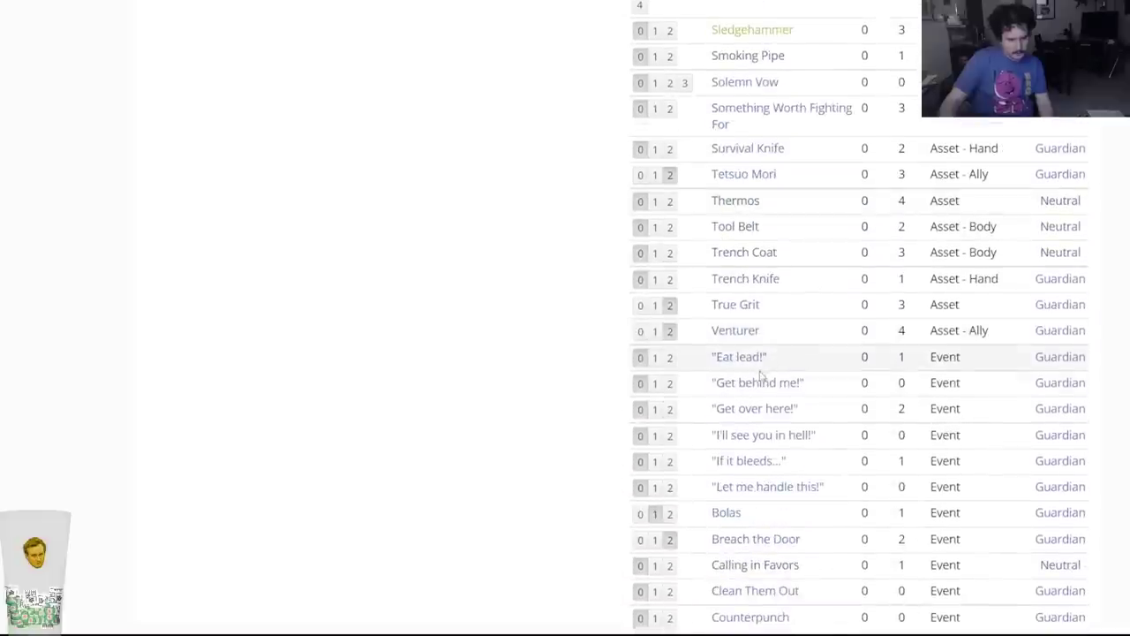
mouse_move(750, 417)
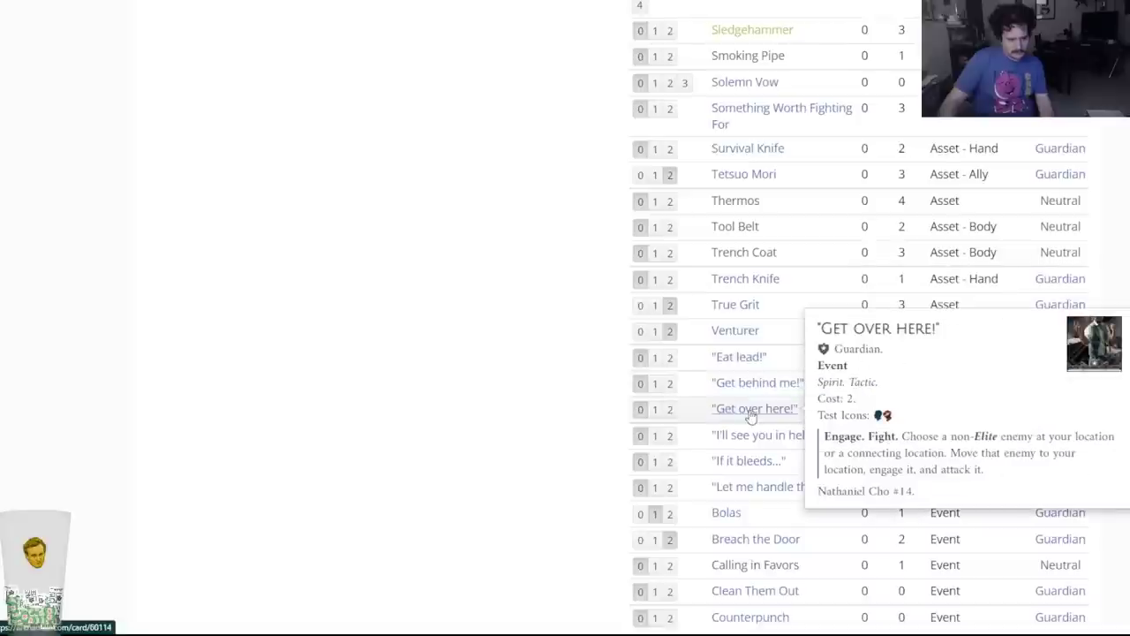
left_click(750, 434)
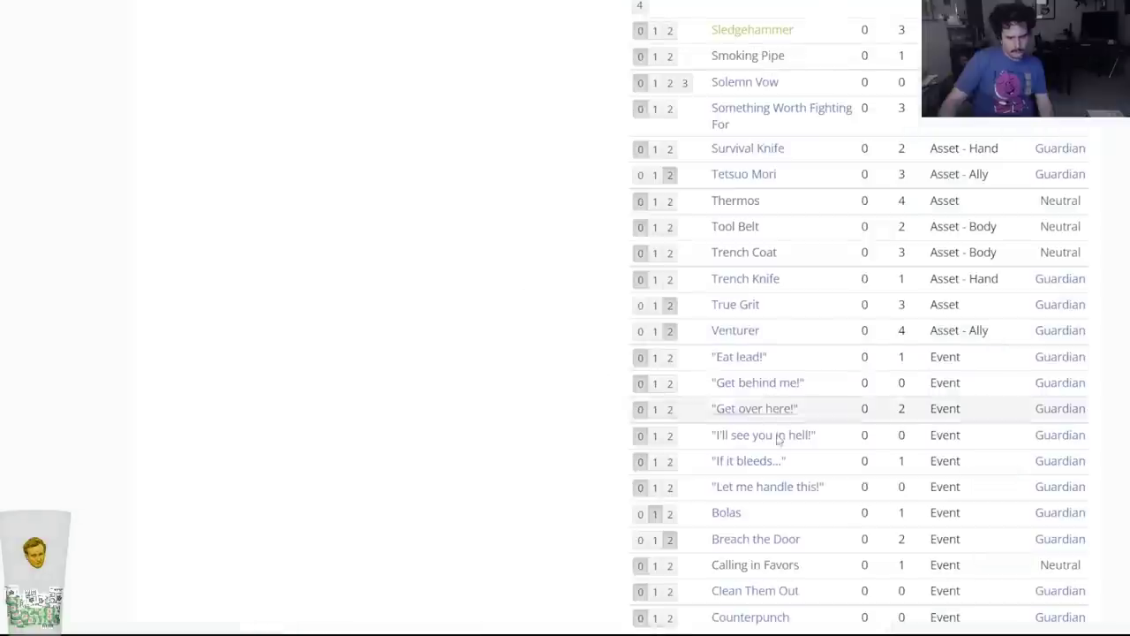
scroll(764, 450, "down", 2)
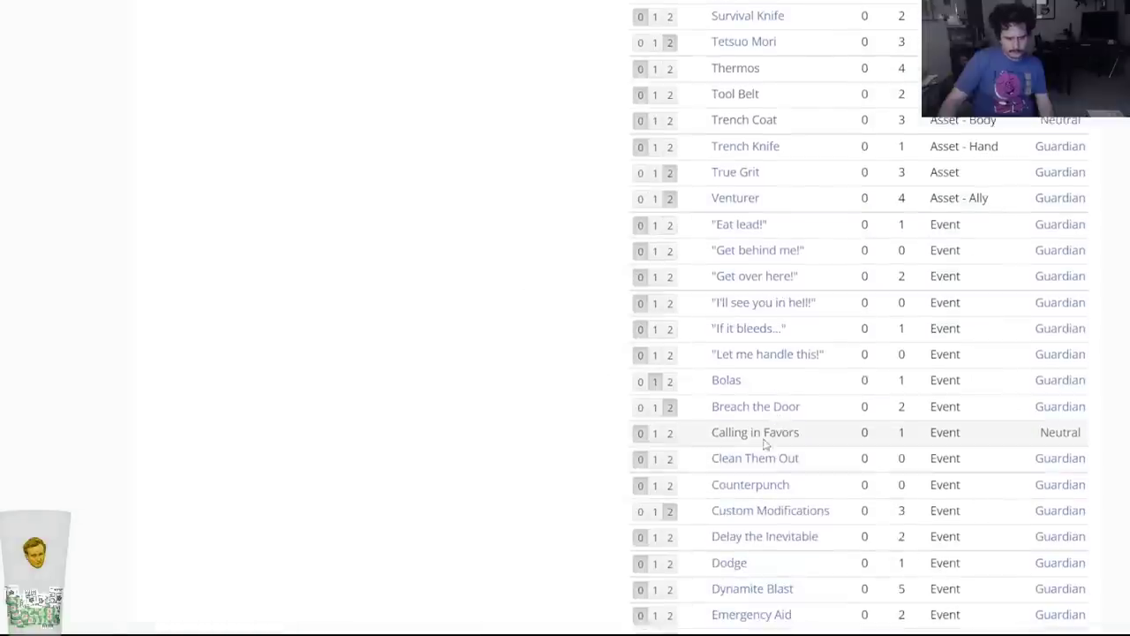
mouse_move(759, 460)
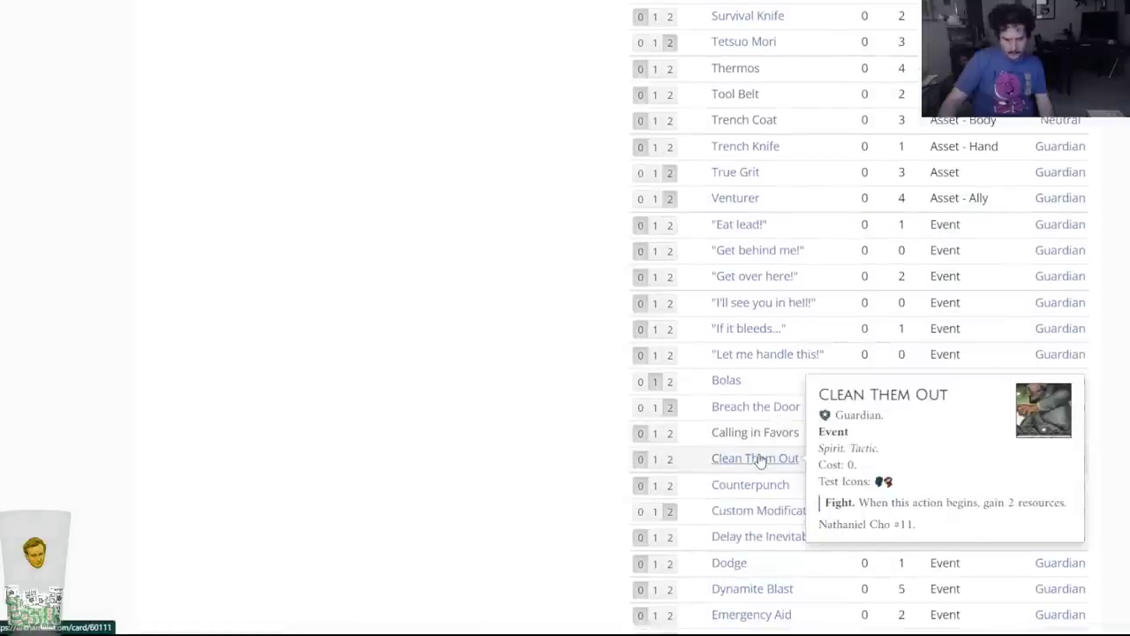
scroll(759, 459, "up", 20)
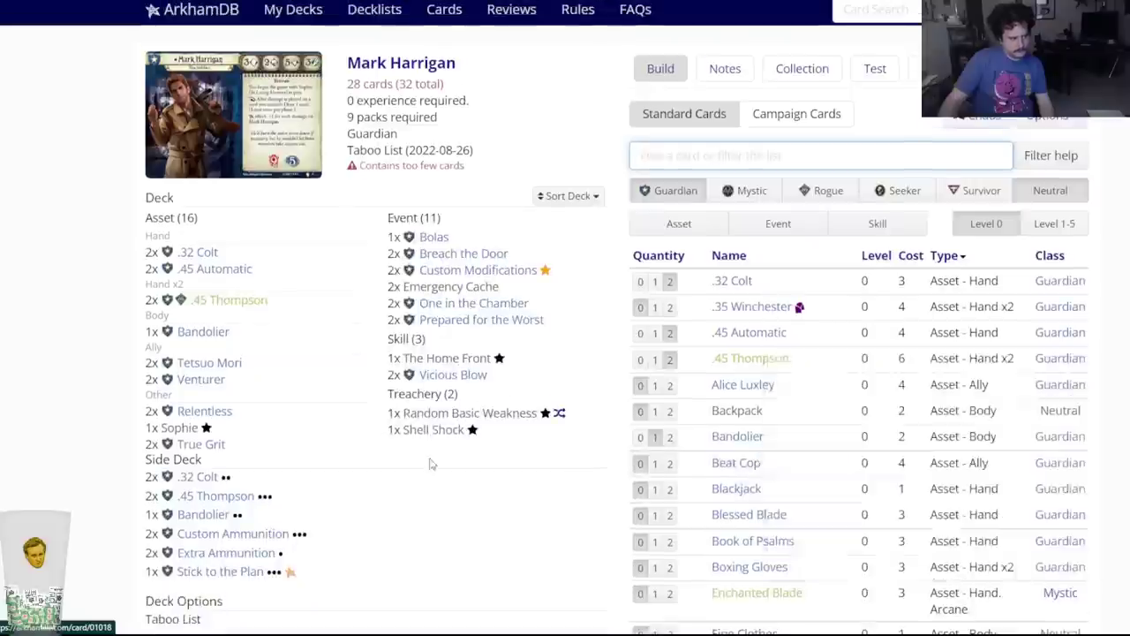
Add two copies of the level 2 .45 Automatic to Mark Harrigan's side deck.
scroll(441, 459, "down", 2)
type("l45 aut")
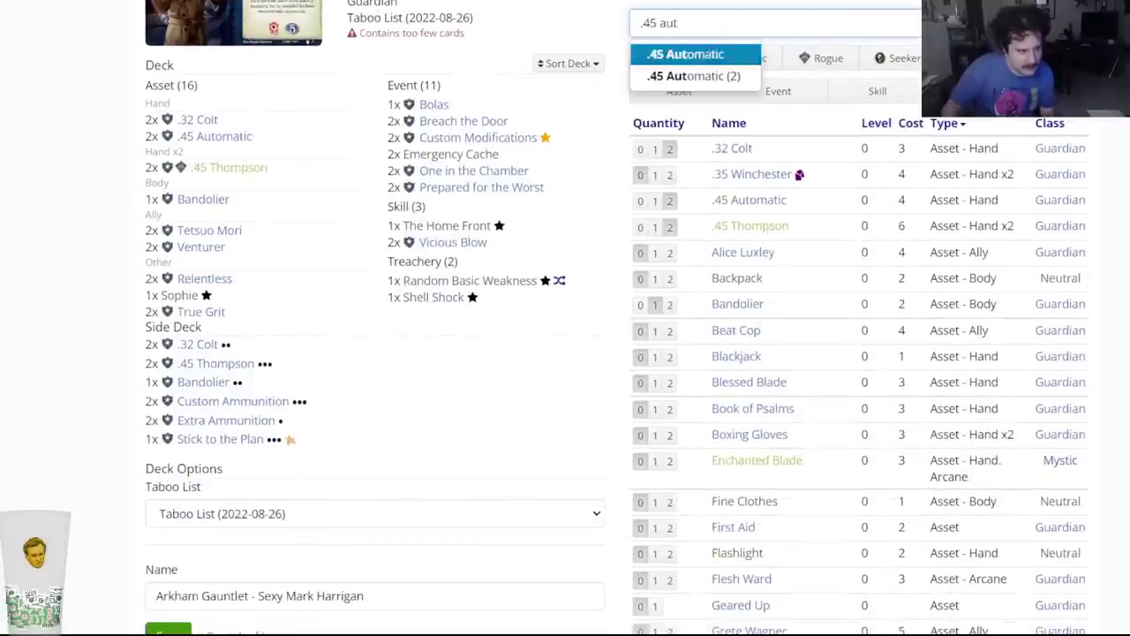
left_click(639, 60)
key("Escape")
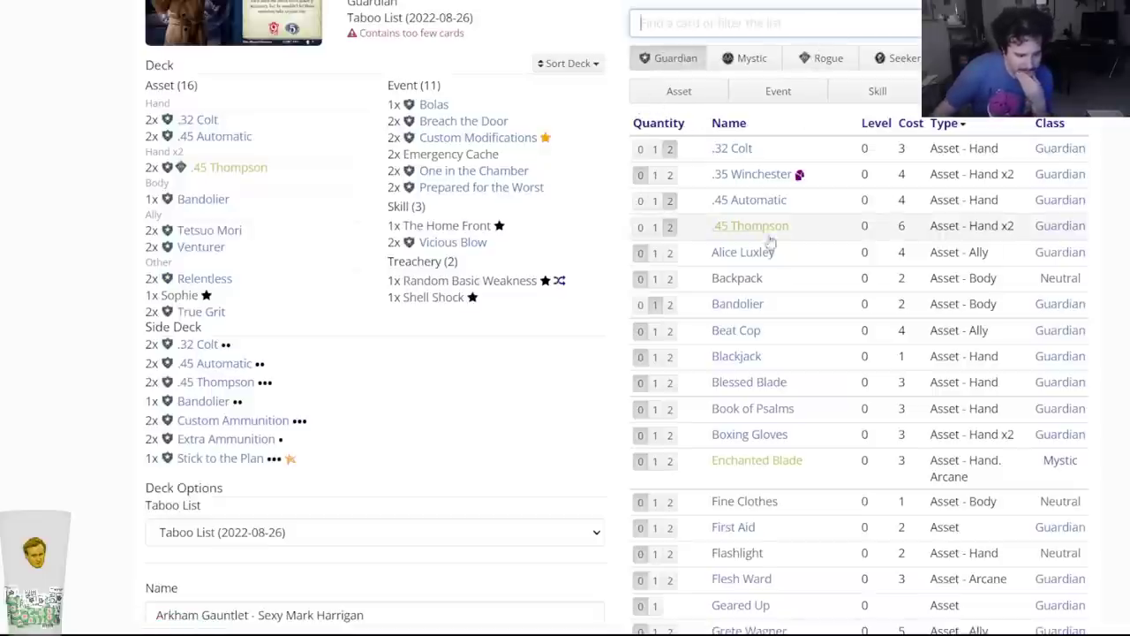
Add one Hallowed Mirror to Mark Harrigan's main deck and check its card text and that of Custom Modifications.
mouse_move(761, 257)
scroll(761, 258, "down", 2)
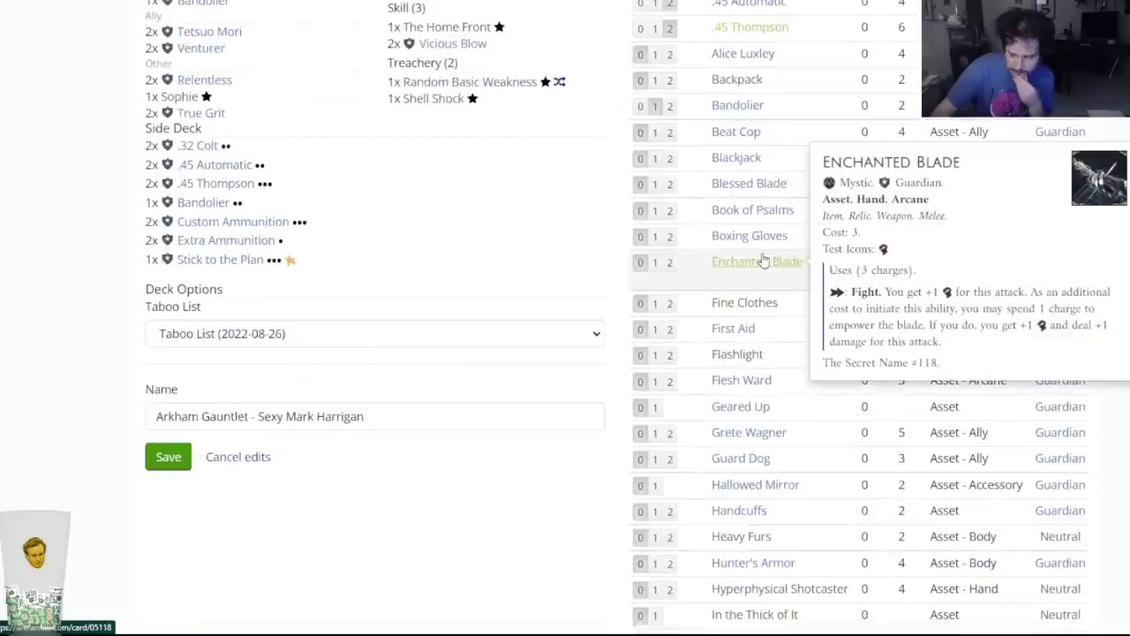
left_click(654, 485)
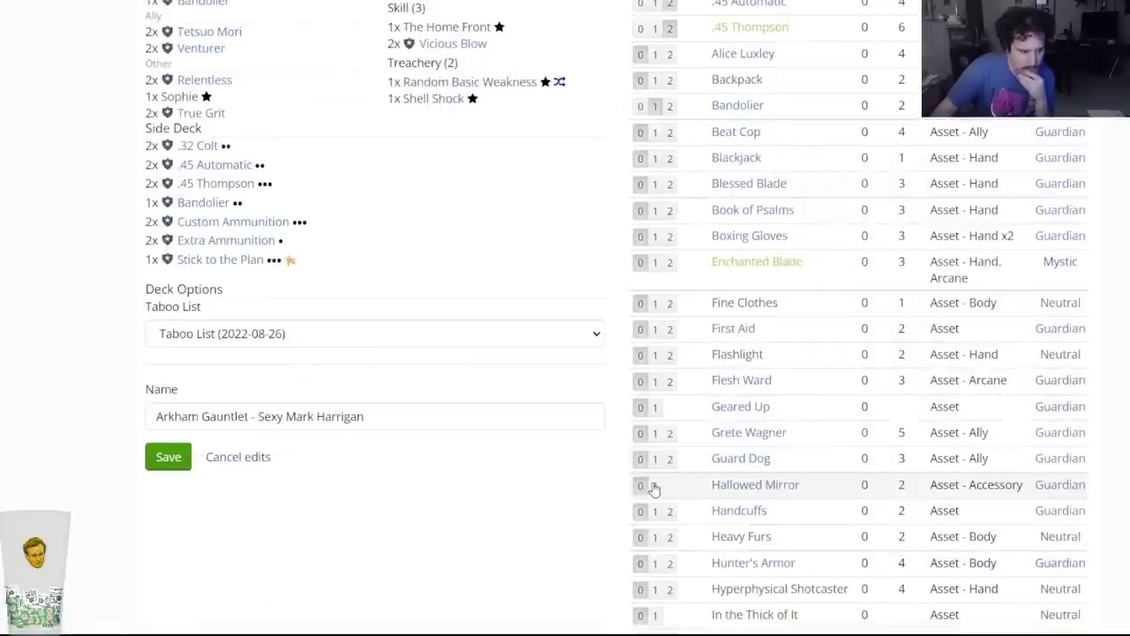
scroll(300, 240, "up", 1)
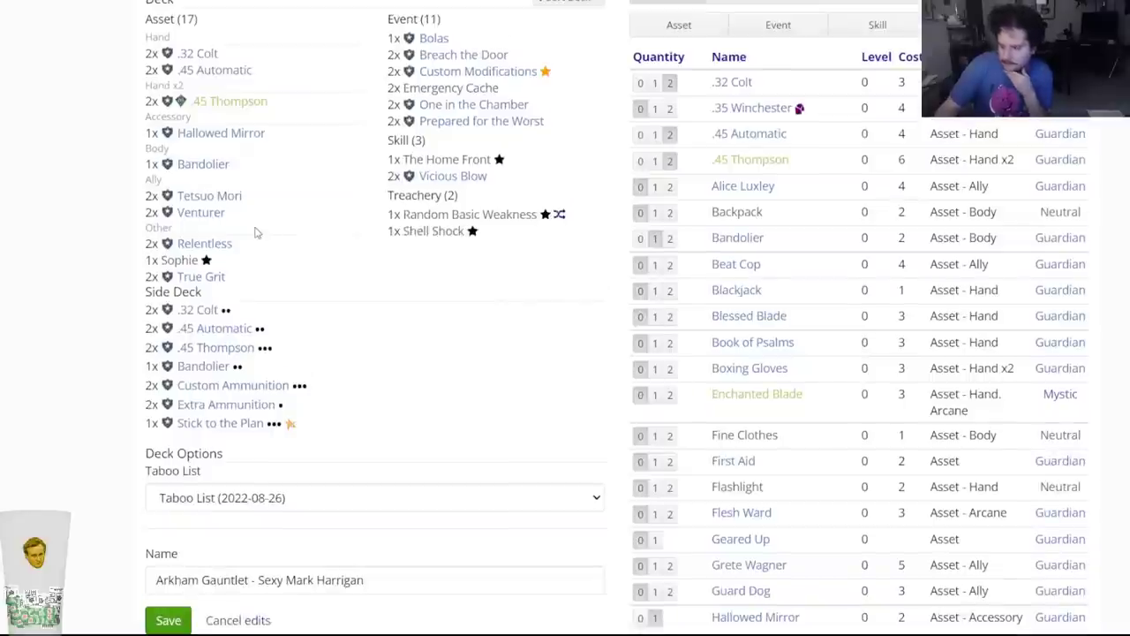
scroll(256, 232, "up", 1)
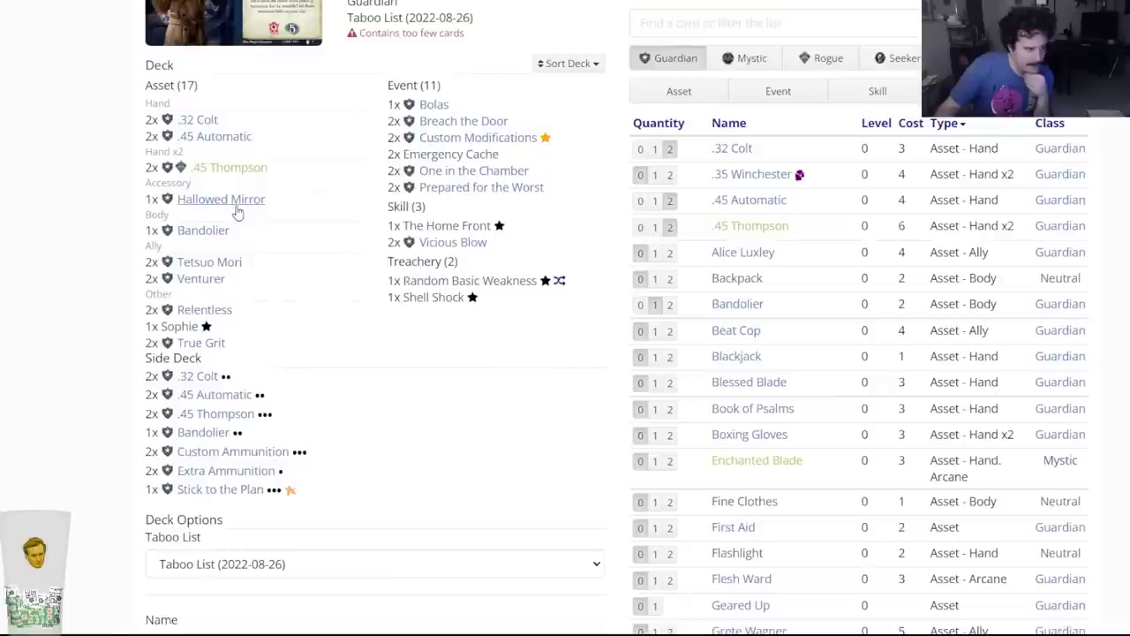
mouse_move(237, 212)
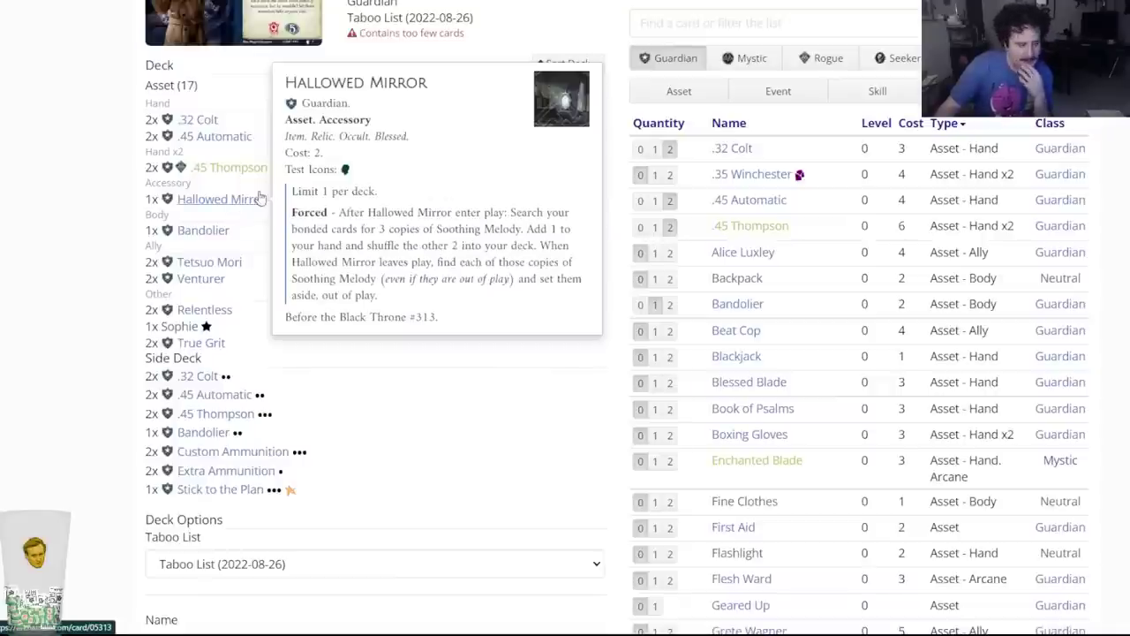
mouse_move(497, 141)
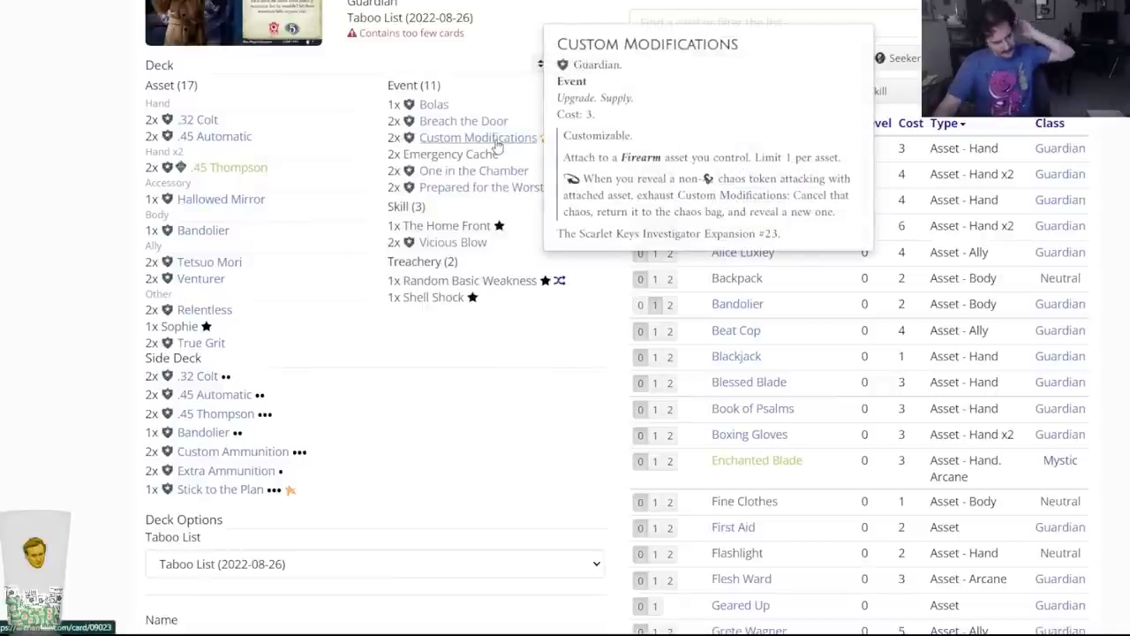
Review the level 0 assets and events for Mark Harrigan, reading "If it bleeds..." and checking the Arkham Gauntlet shared-card list in Google Docs.
scroll(494, 371, "down", 5)
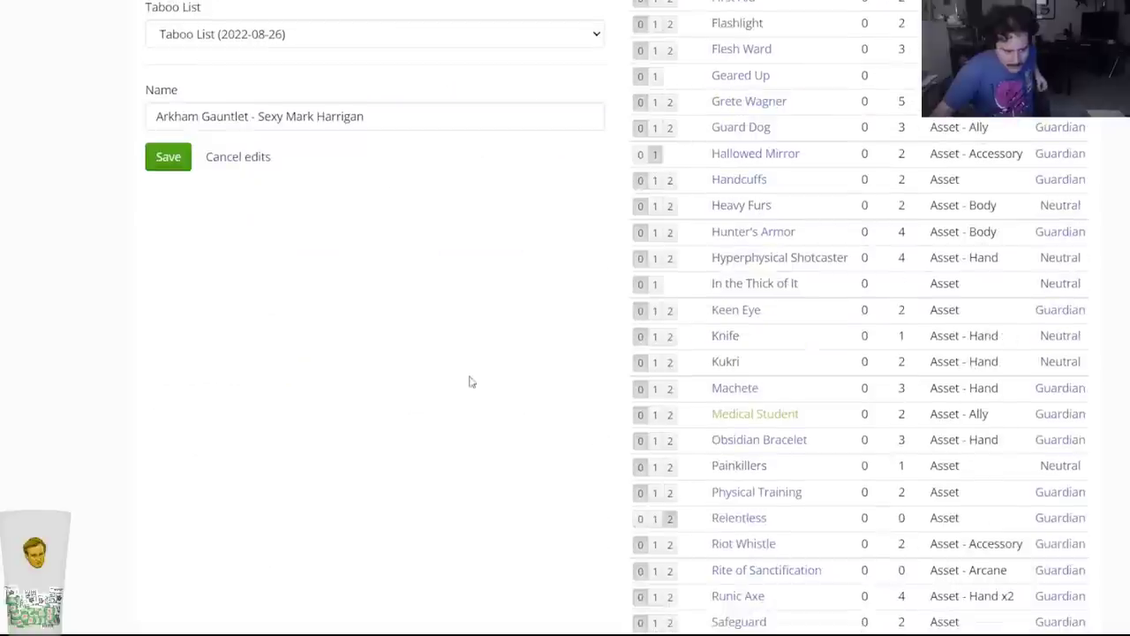
scroll(507, 332, "down", 3)
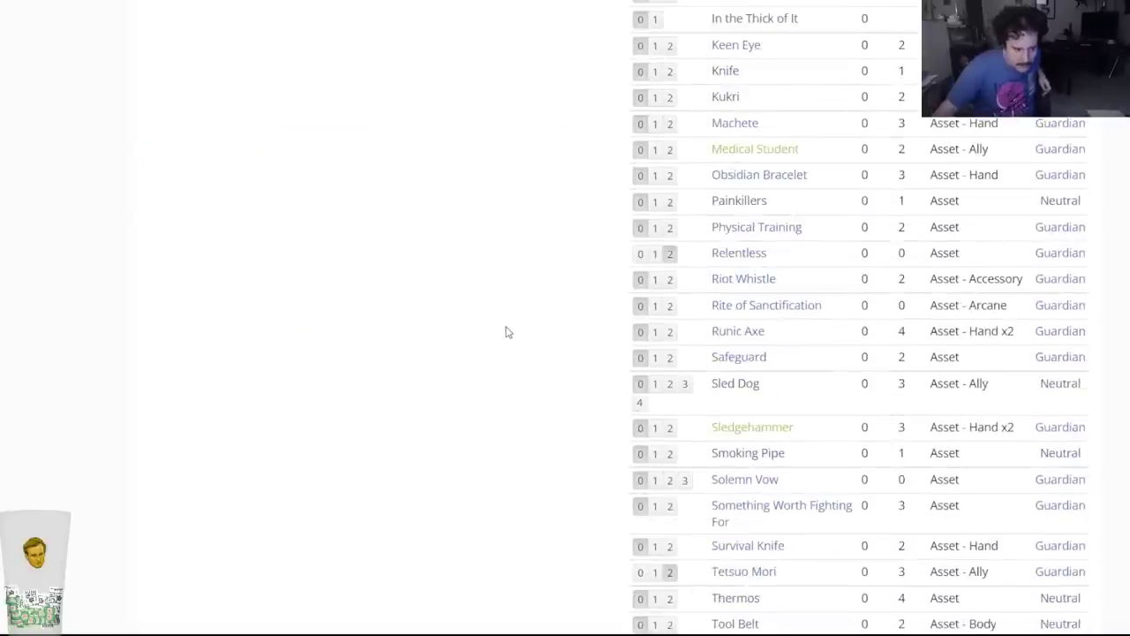
scroll(507, 332, "down", 3)
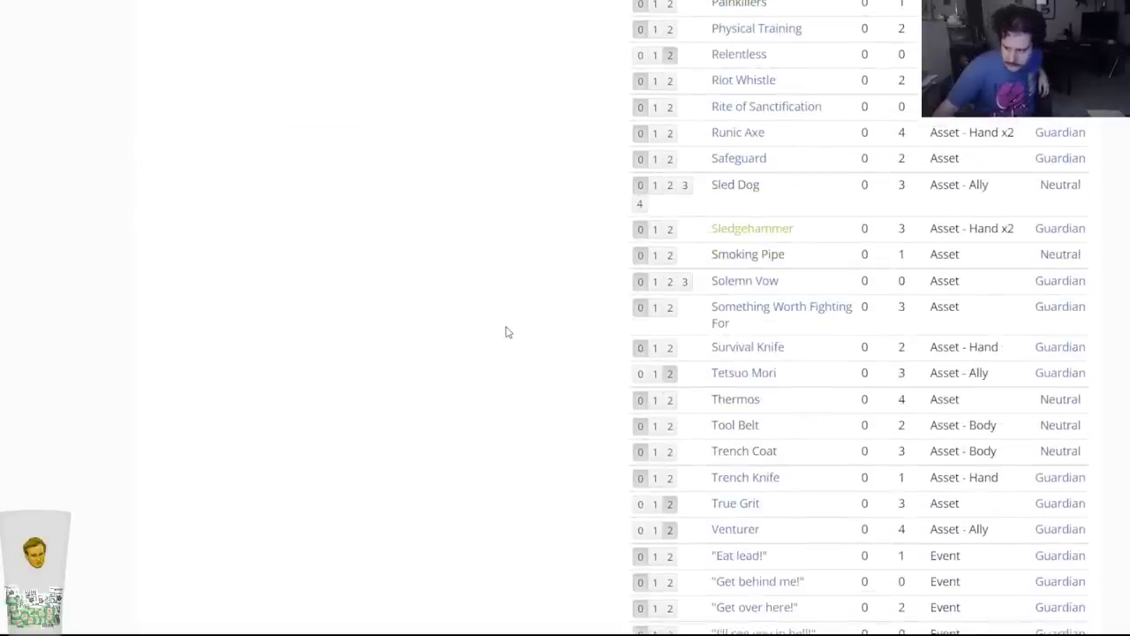
scroll(525, 369, "down", 4)
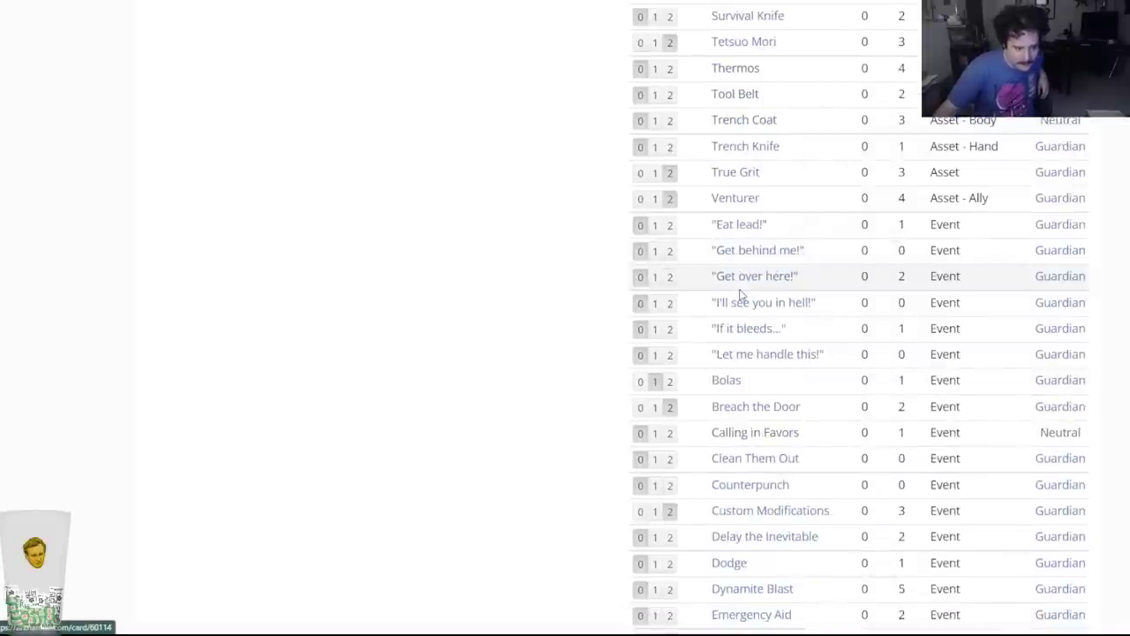
mouse_move(746, 331)
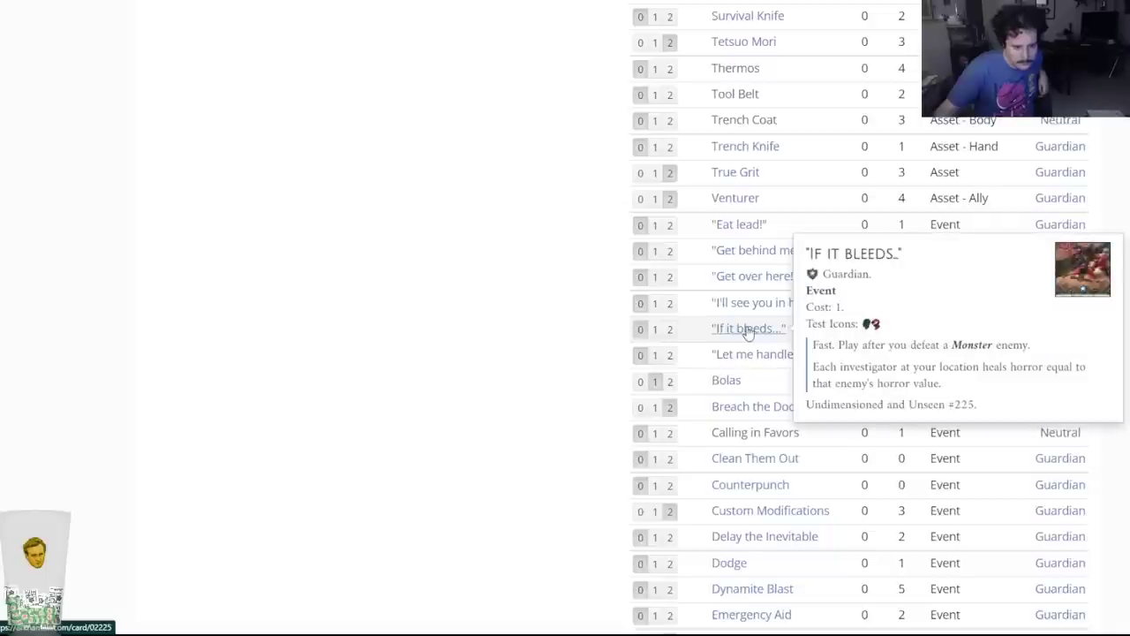
key("alt+Tab")
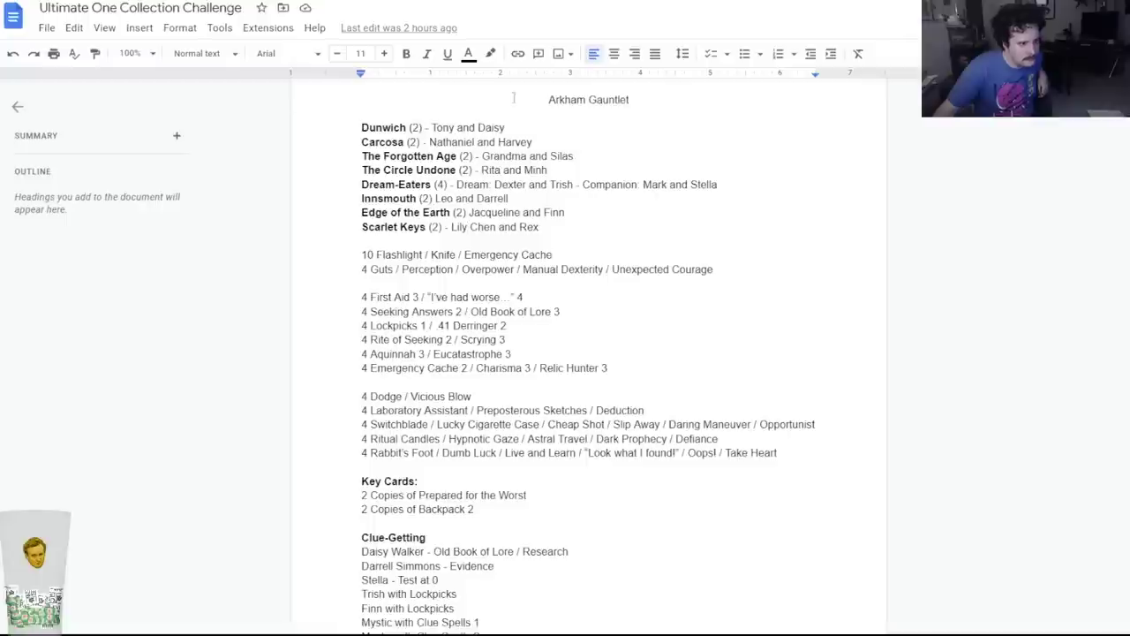
key("alt+Tab")
scroll(787, 449, "down", 3)
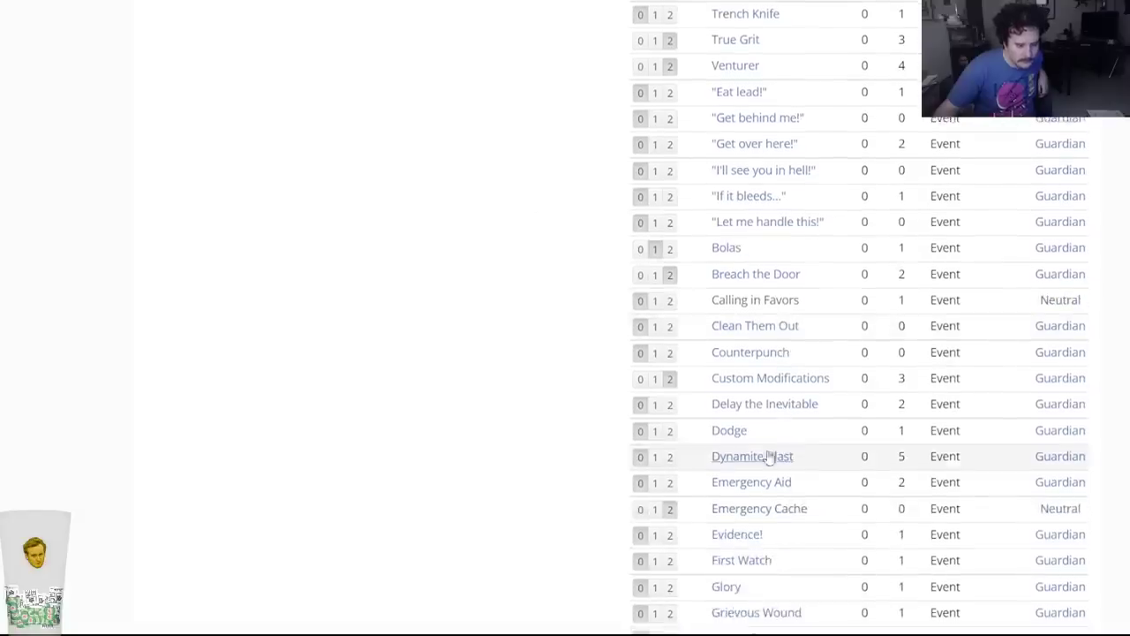
Look through the level 0 Guardian and Neutral cards for a deck candidate, and open the Leo Anderson deck.
mouse_move(747, 453)
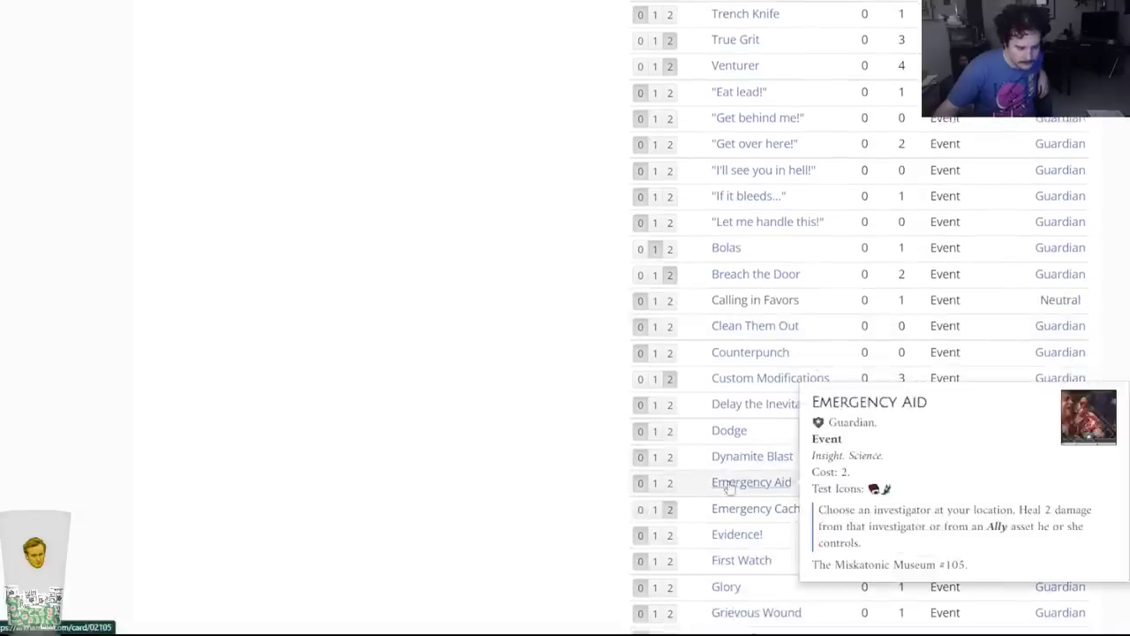
scroll(684, 462, "down", 3)
mouse_move(720, 466)
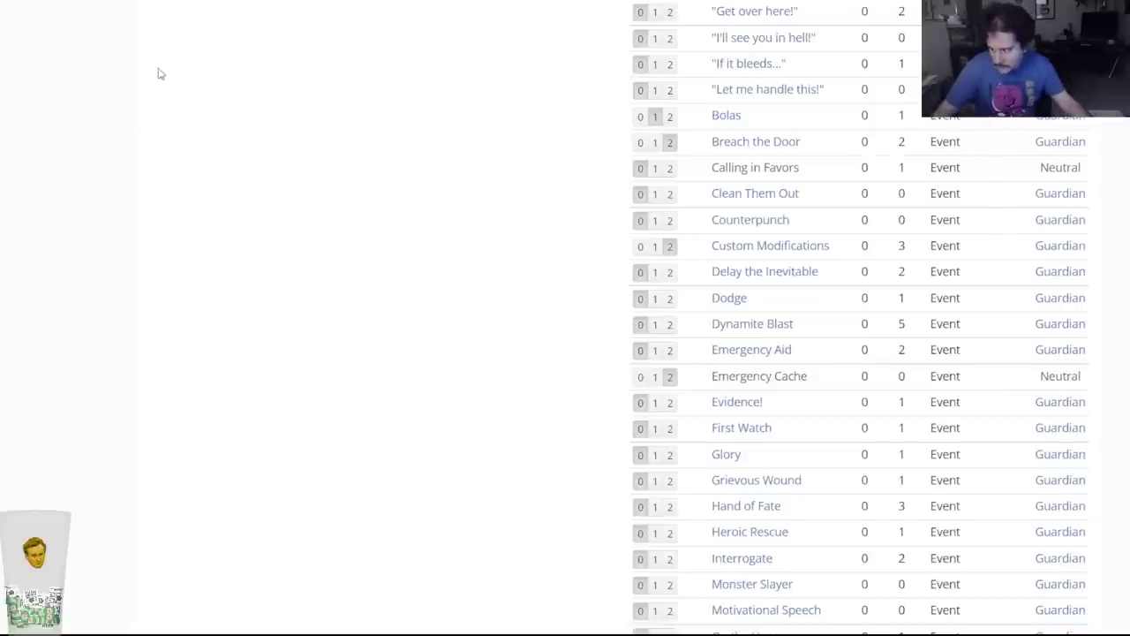
scroll(167, 88, "up", 10)
scroll(292, 157, "down", 15)
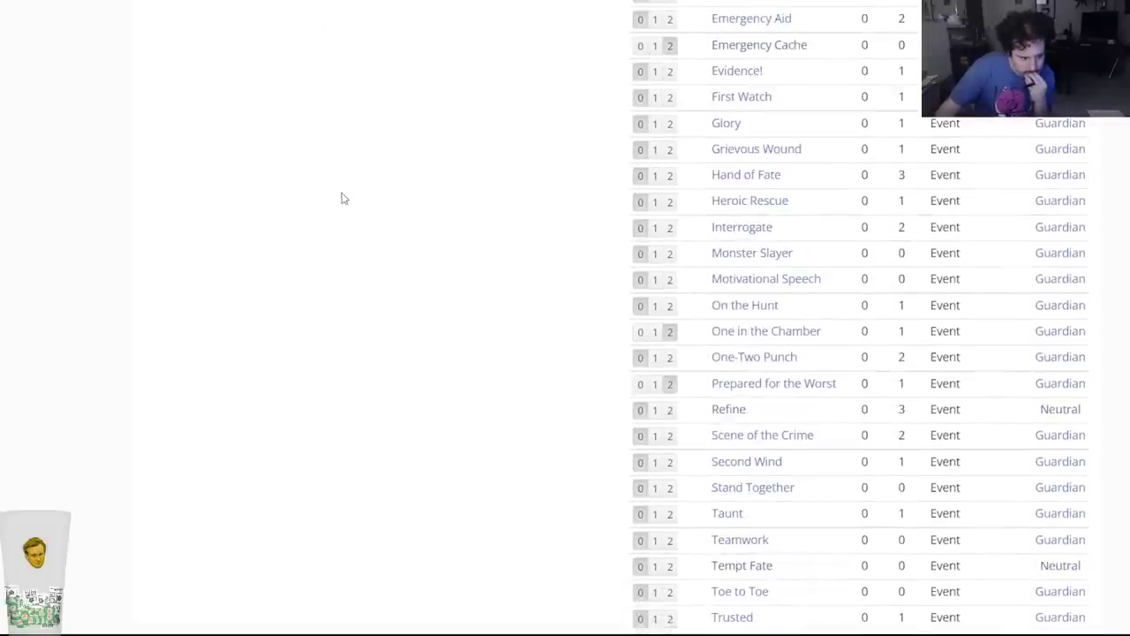
scroll(344, 198, "down", 3)
mouse_move(739, 306)
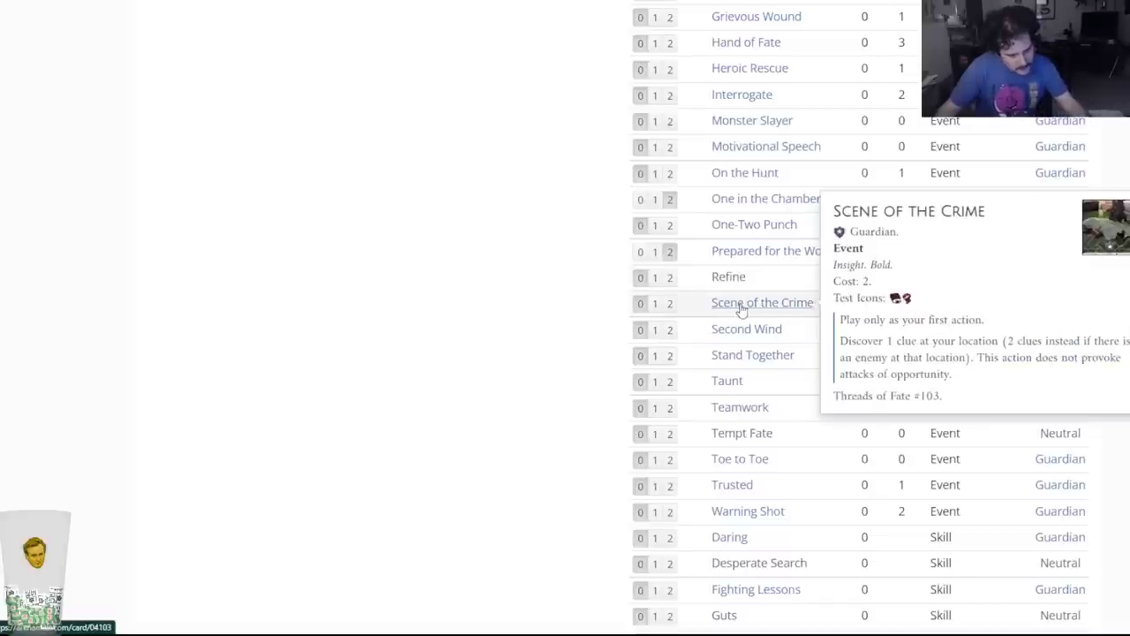
scroll(542, 365, "down", 1)
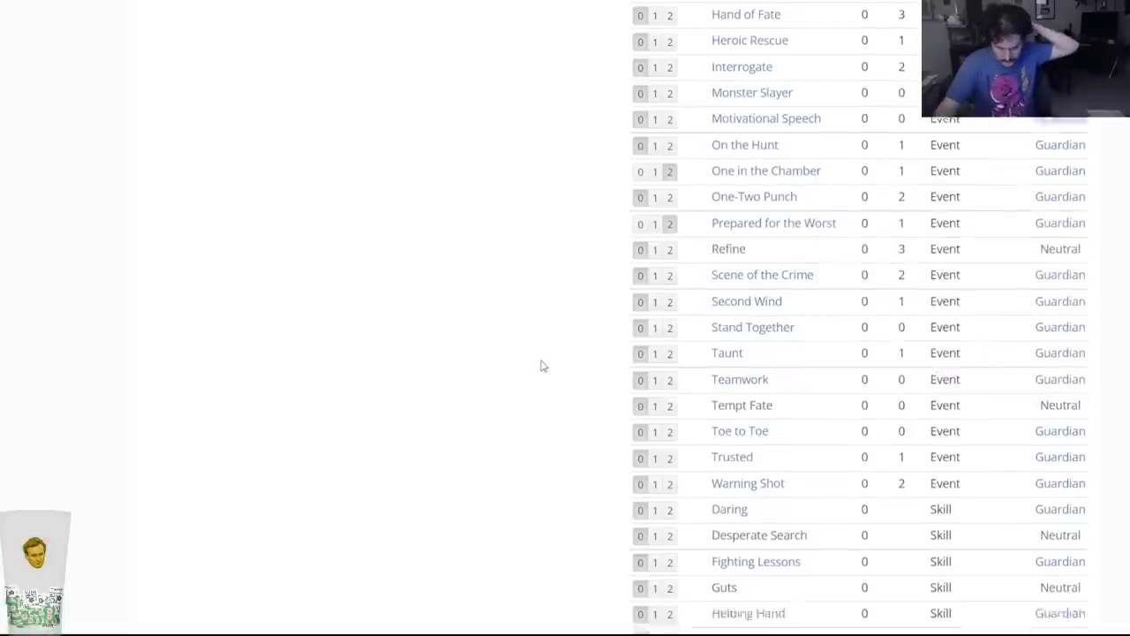
scroll(542, 366, "down", 3)
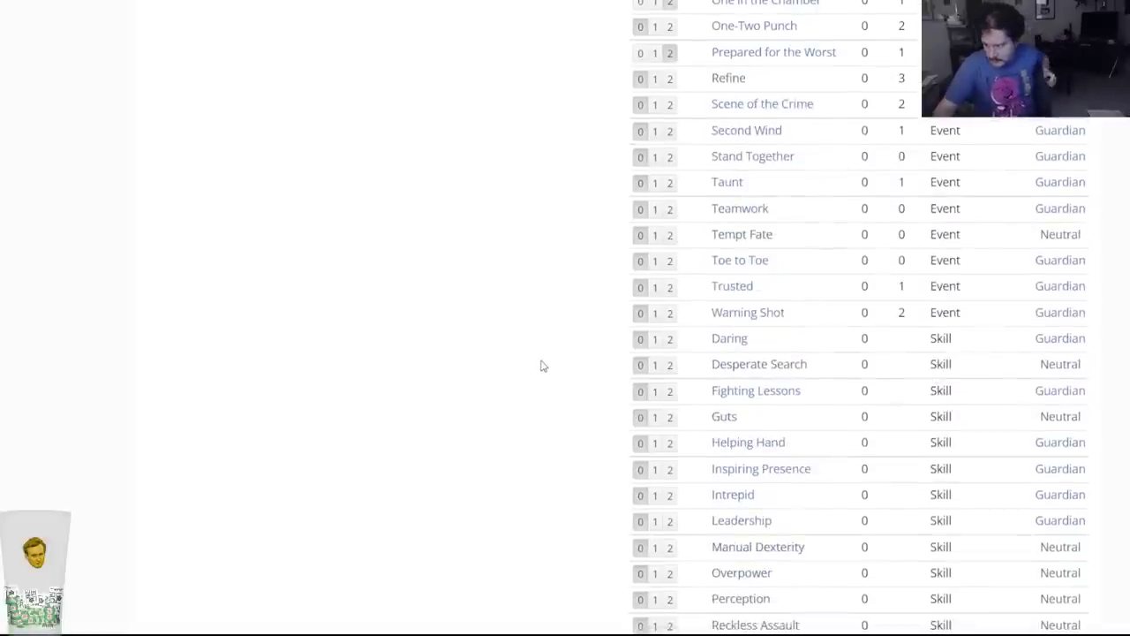
scroll(543, 365, "down", 3)
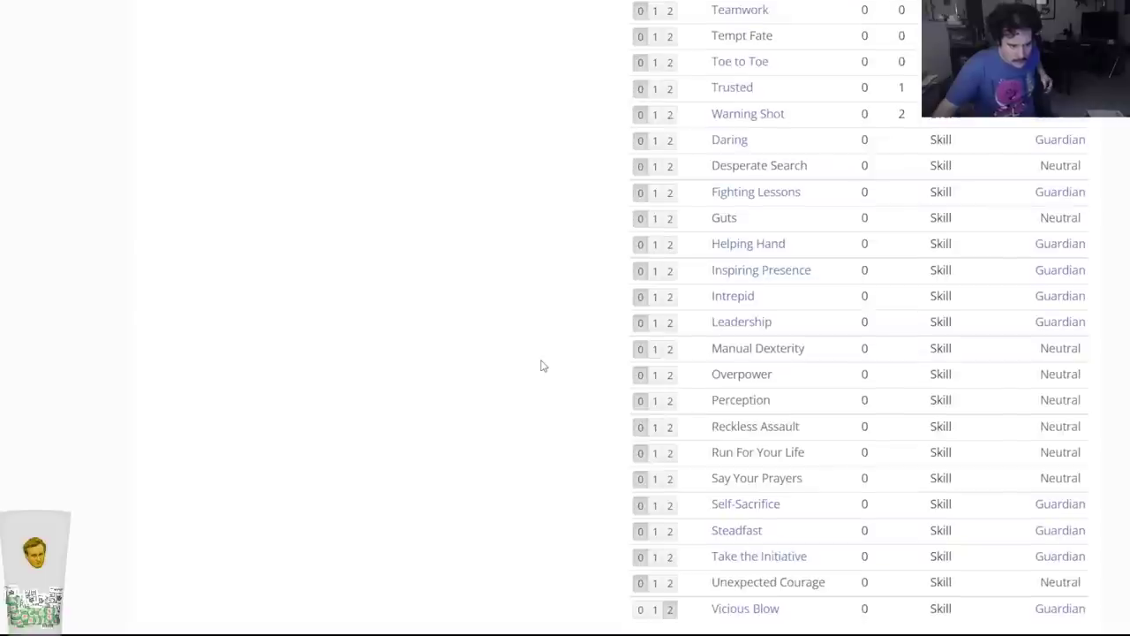
scroll(542, 365, "down", 3)
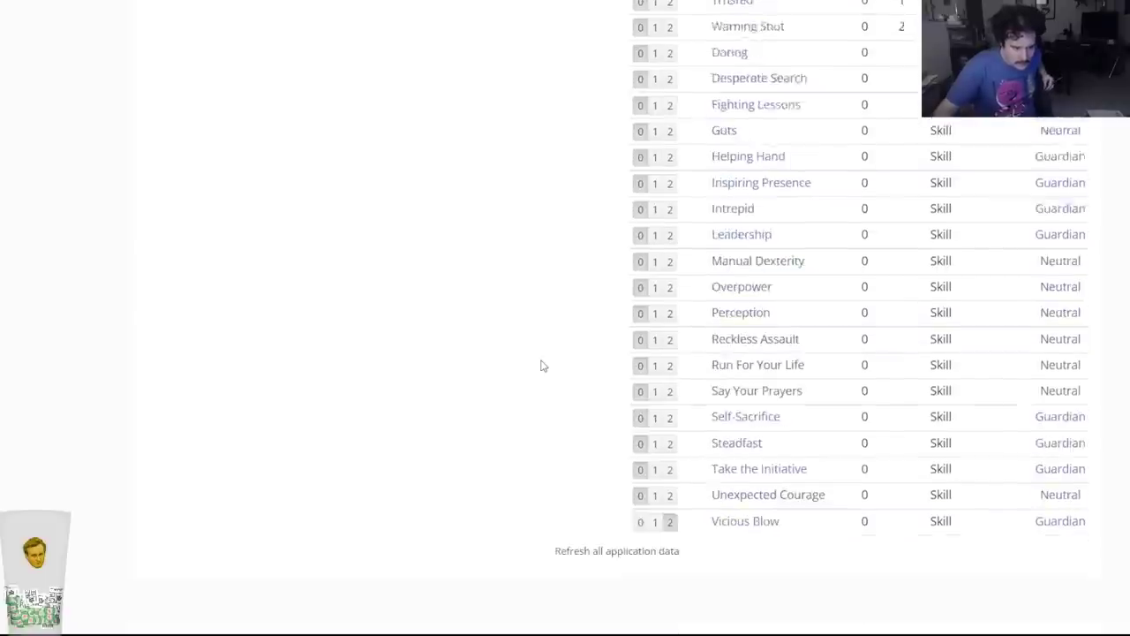
scroll(542, 366, "up", 9)
scroll(542, 365, "up", 20)
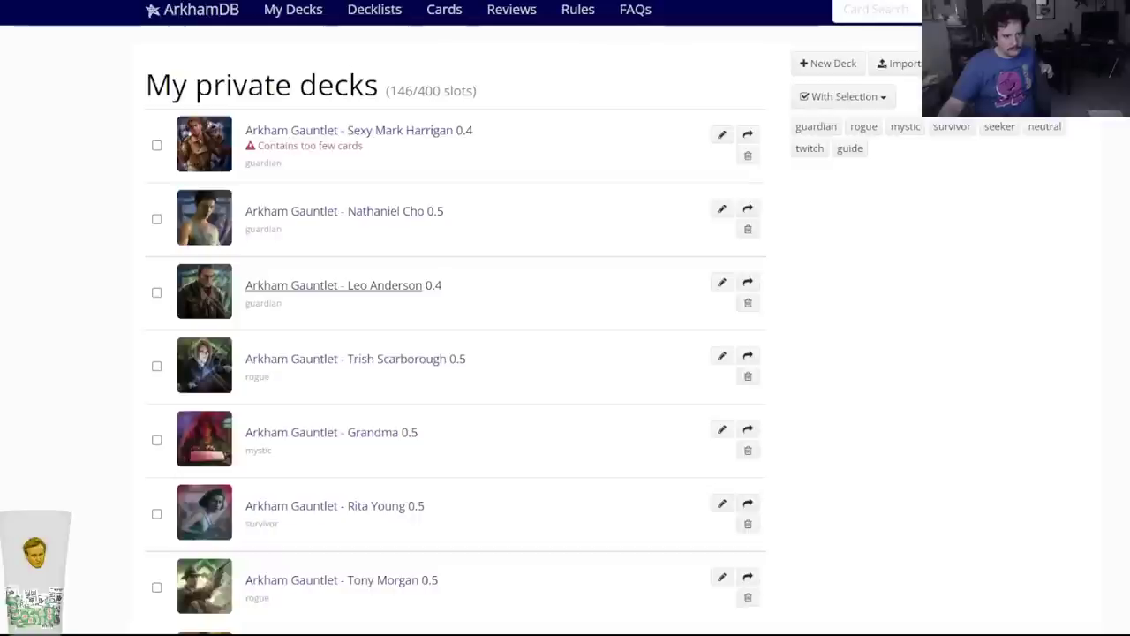
left_click(334, 286)
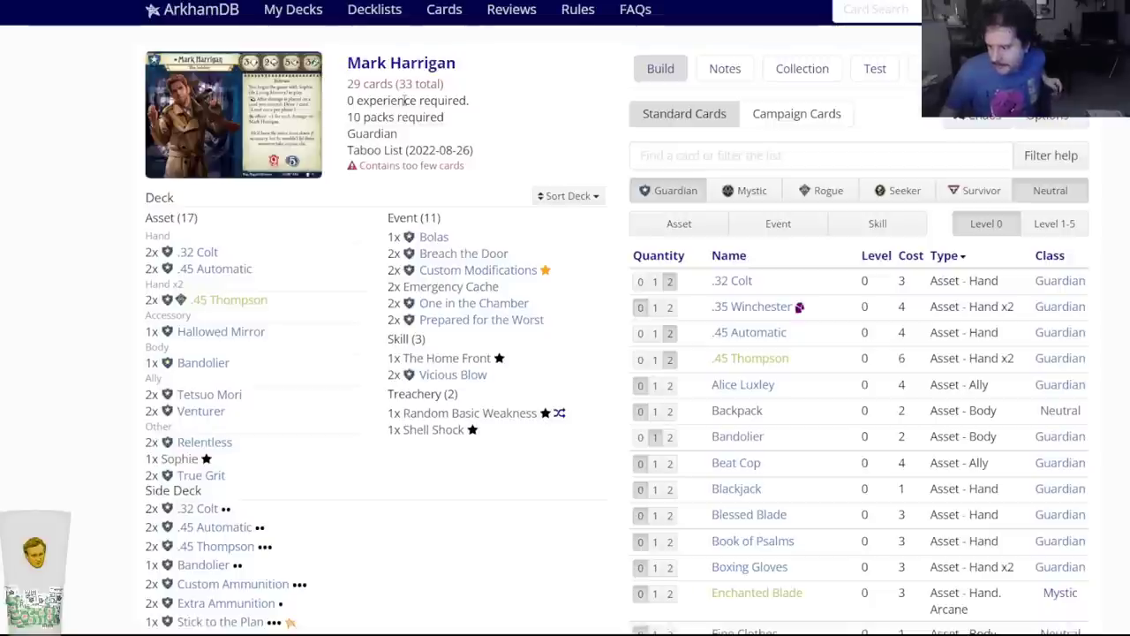
Add one copy of Glory to the Mark Harrigan deck and save the deck.
left_click(704, 146)
type("glory")
key("Down")
key("Return")
left_click(447, 89)
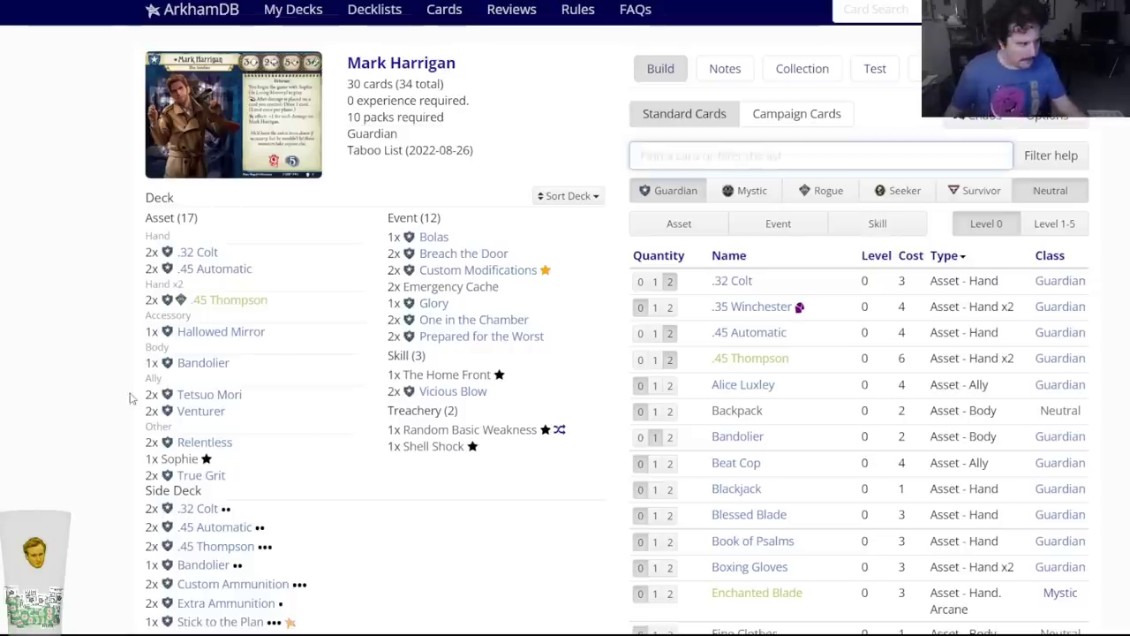
scroll(132, 397, "down", 3)
scroll(131, 395, "down", 1)
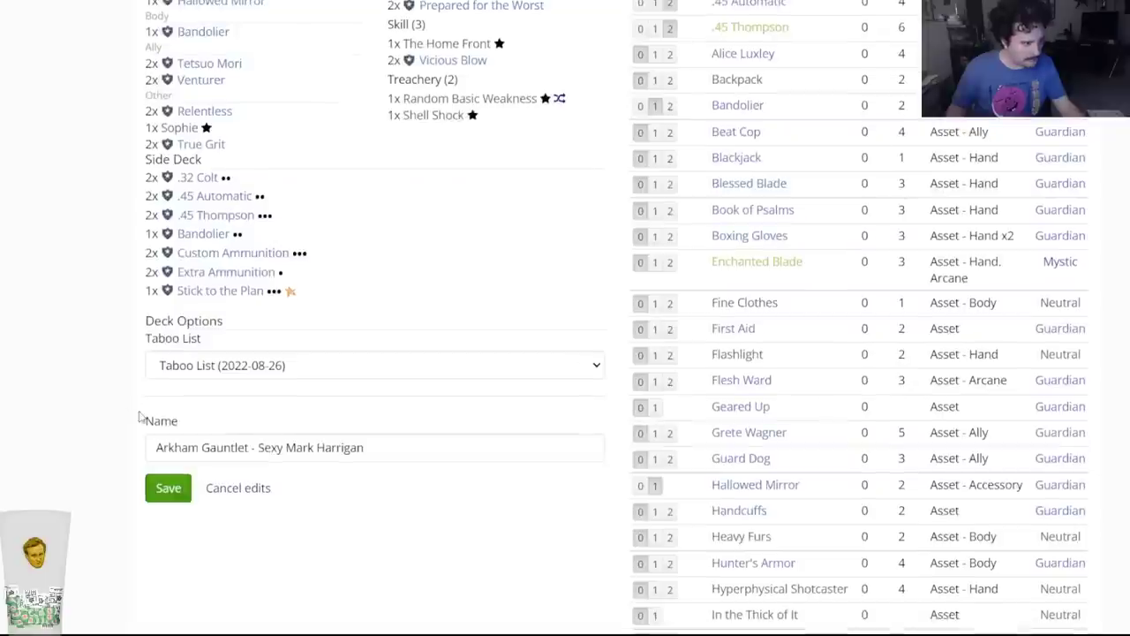
left_click(167, 487)
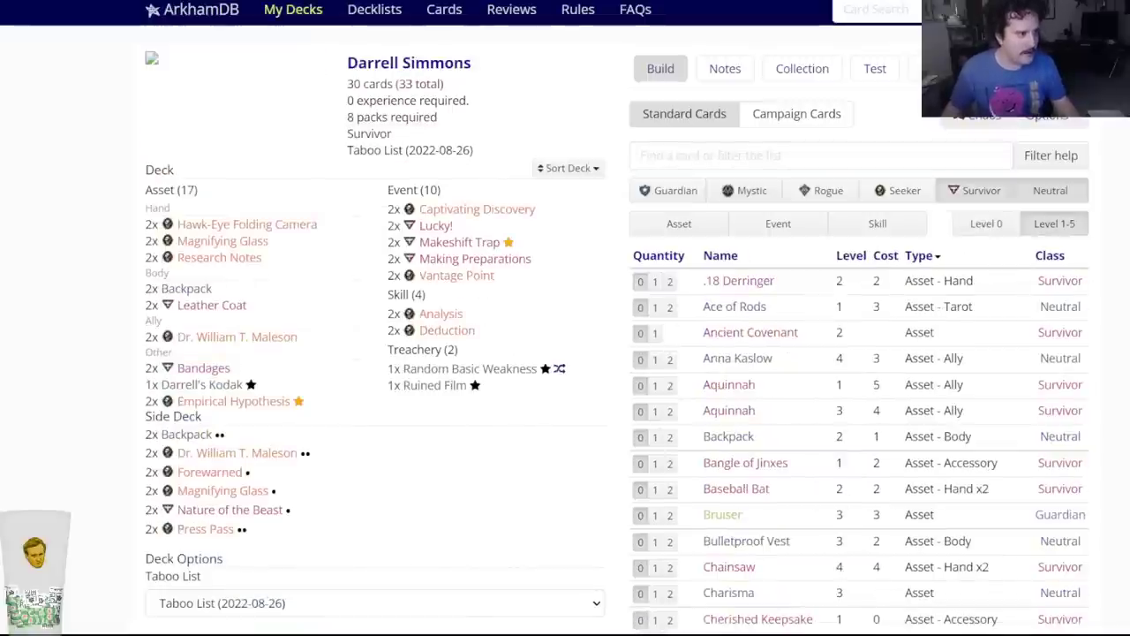
scroll(62, 345, "down", 3)
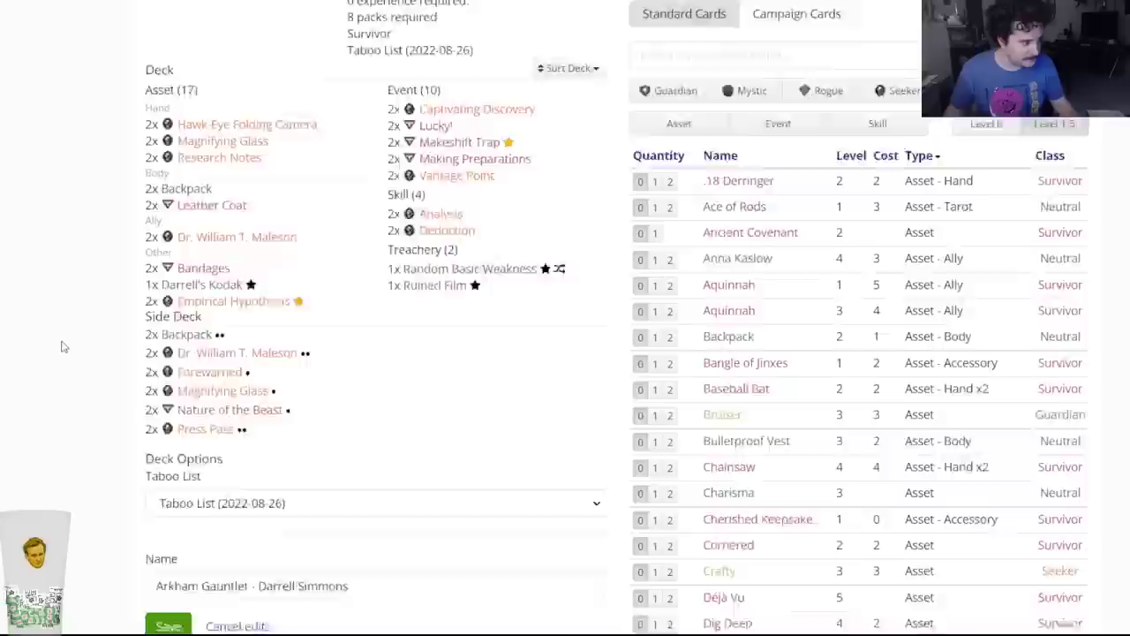
scroll(63, 350, "up", 2)
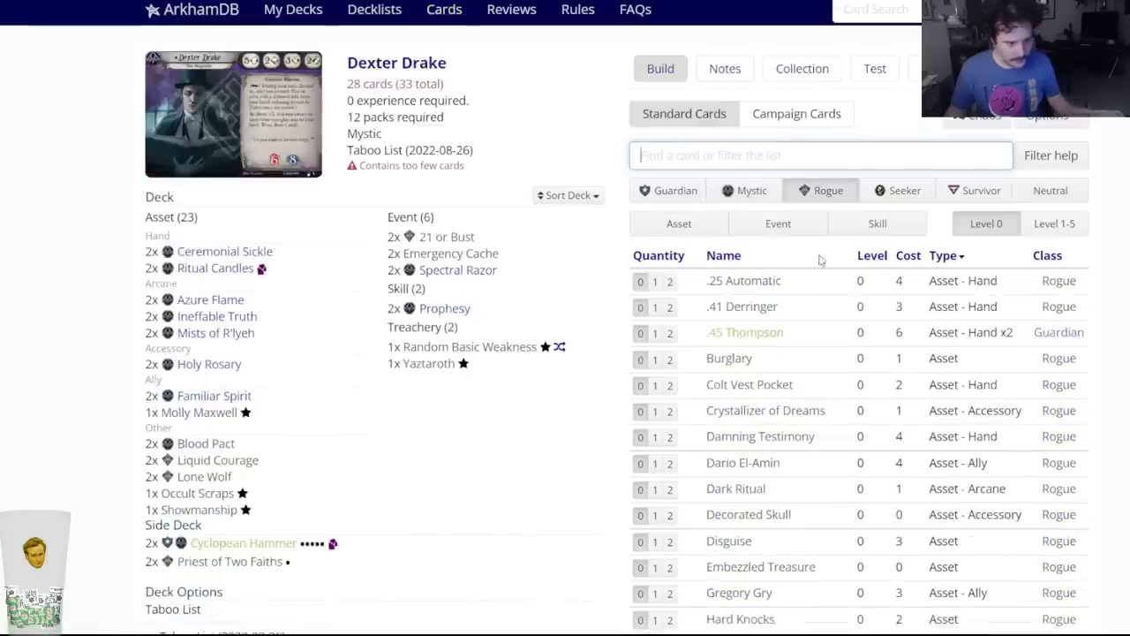
Add two copies of the level 1 Liquid Courage to Dexter Drake's side deck.
mouse_move(745, 337)
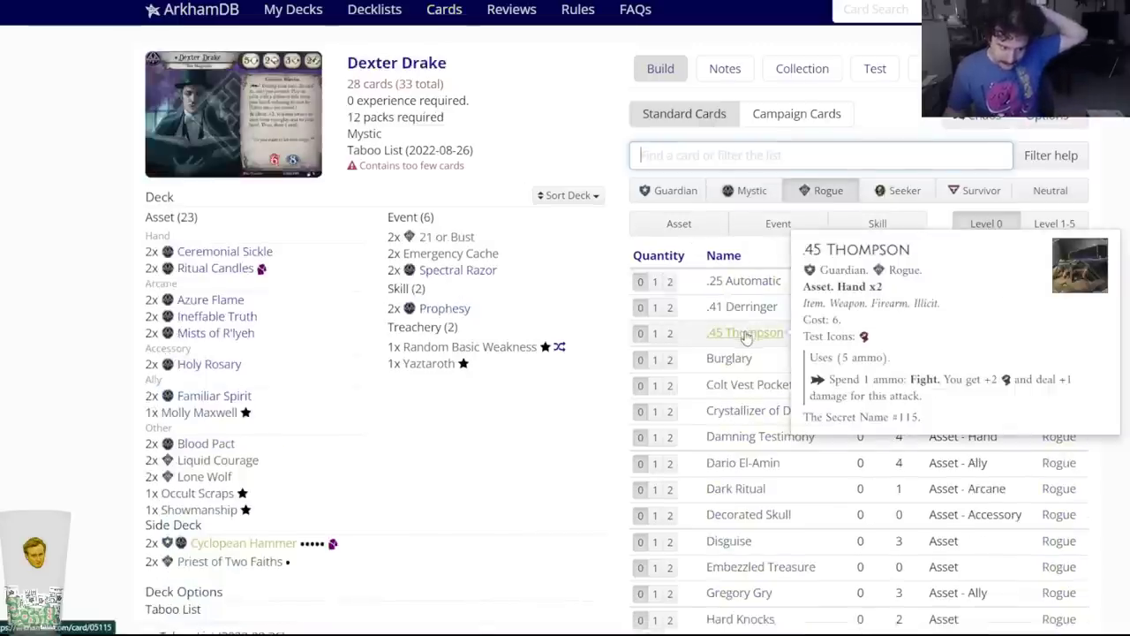
scroll(744, 338, "down", 2)
scroll(677, 360, "down", 3)
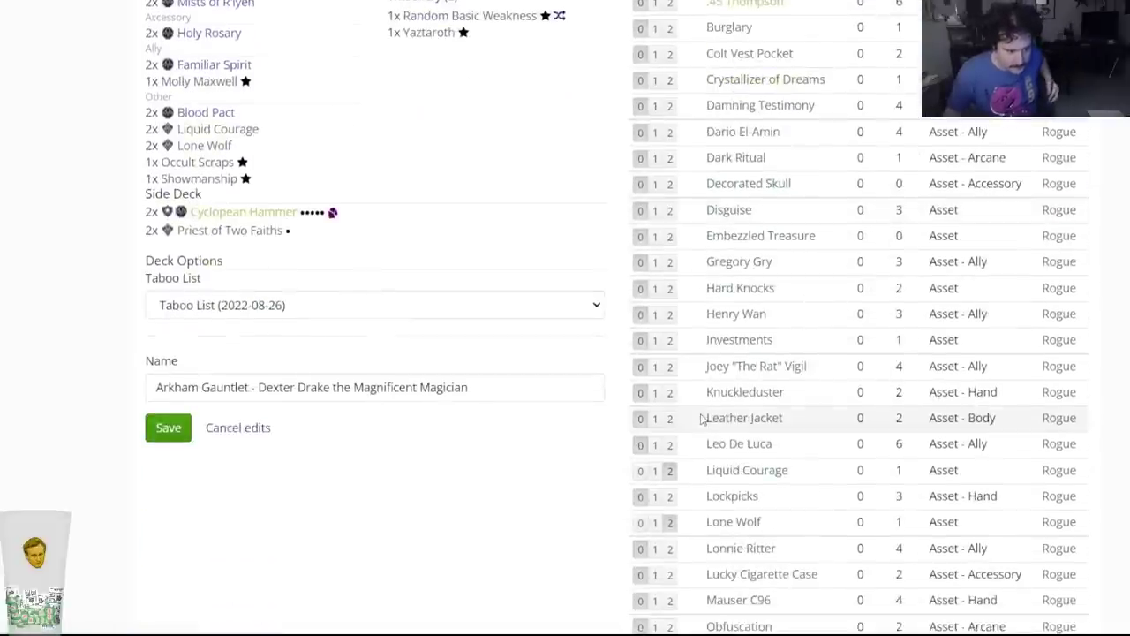
scroll(731, 492, "down", 1)
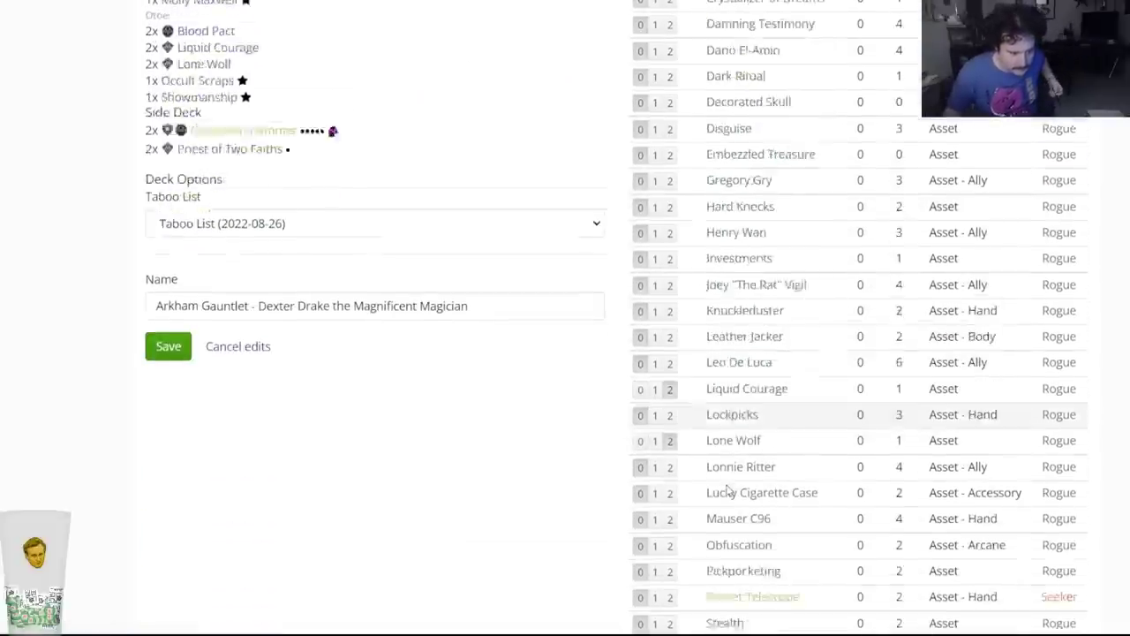
scroll(730, 492, "down", 3)
scroll(789, 447, "up", 6)
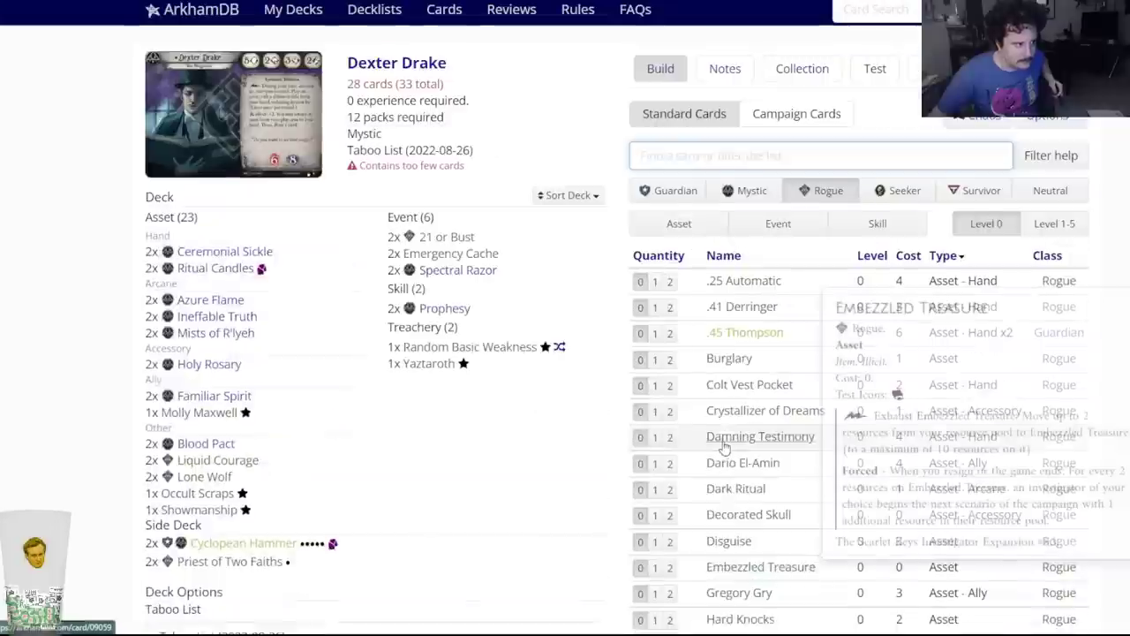
scroll(724, 446, "down", 1)
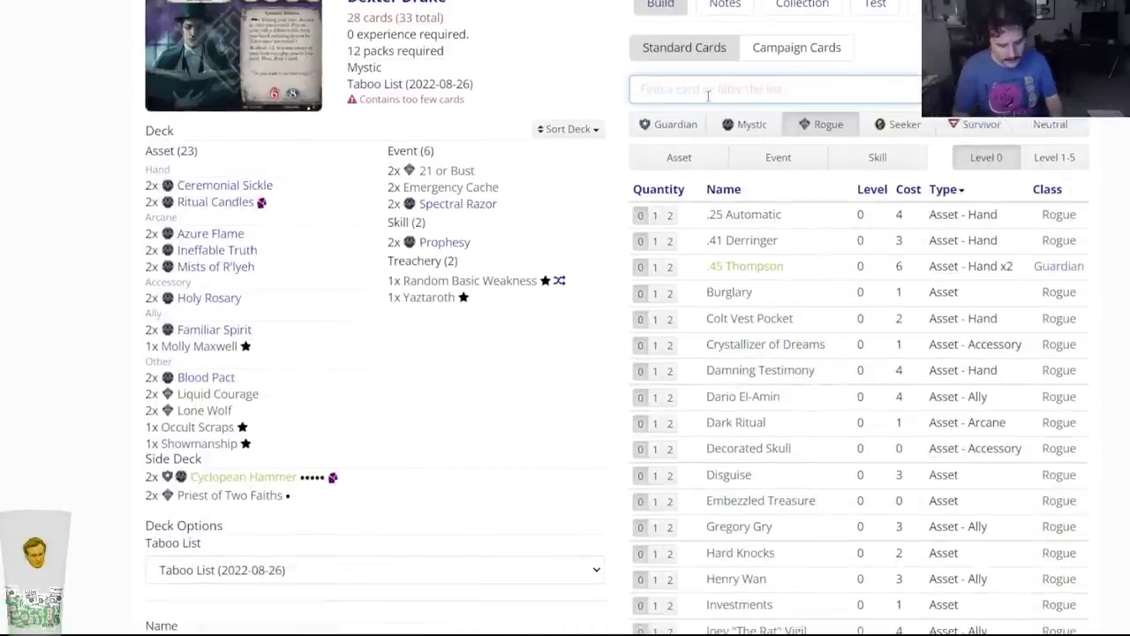
type("liq")
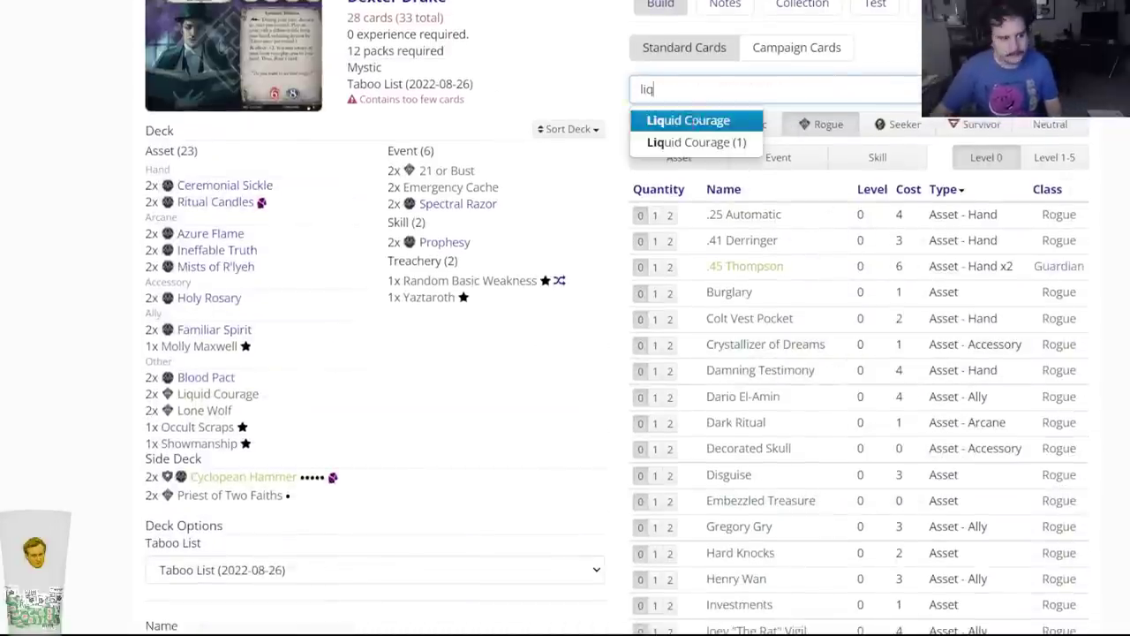
left_click(688, 120)
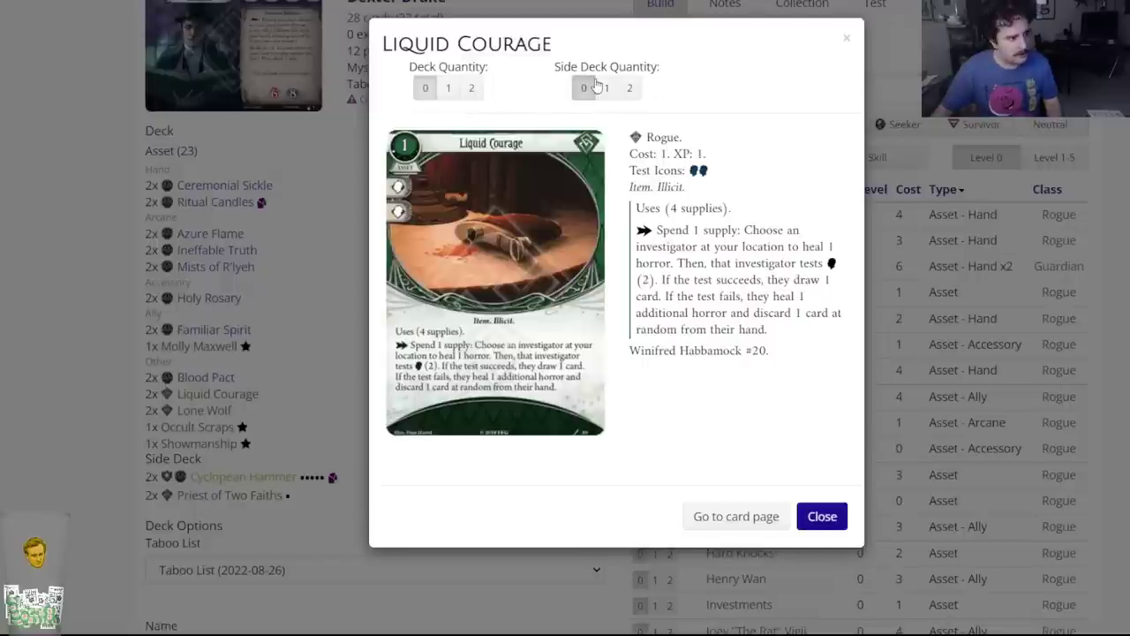
left_click(625, 90)
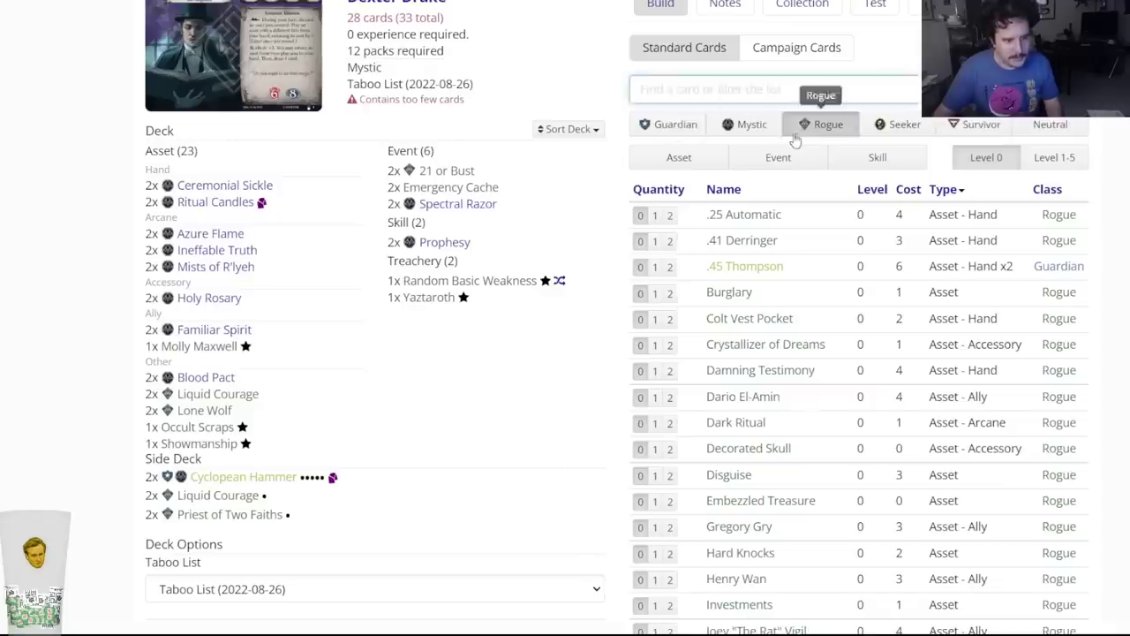
List the Mystic cards and add two copies of Forbidden Knowledge to Dexter Drake's main deck.
left_click(749, 124)
scroll(750, 384, "down", 5)
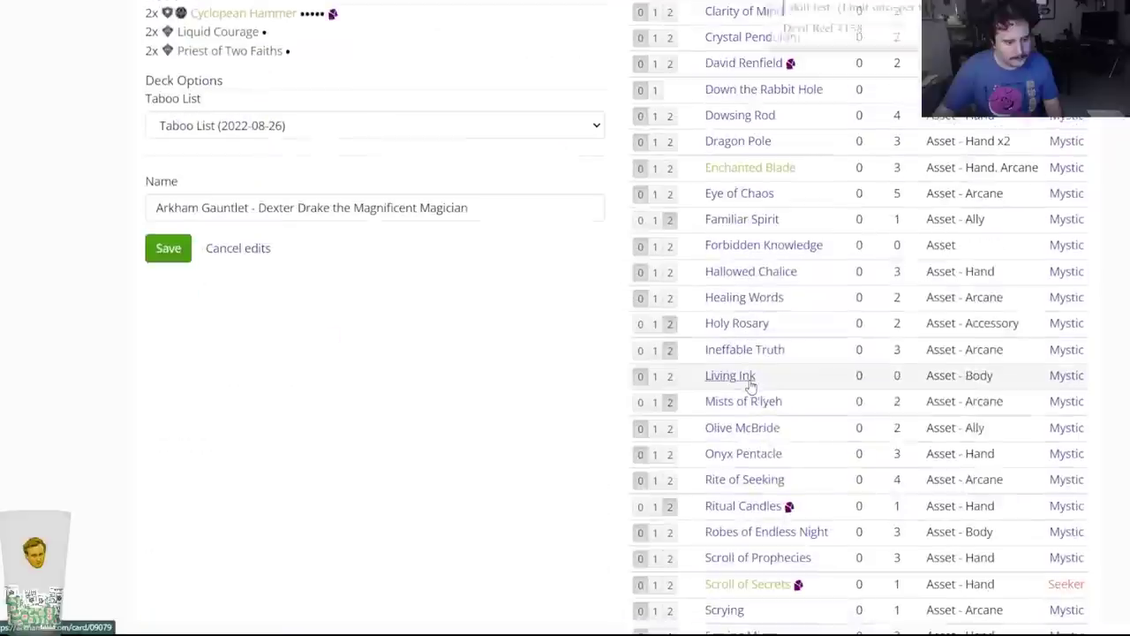
scroll(689, 398, "down", 2)
scroll(656, 425, "down", 5)
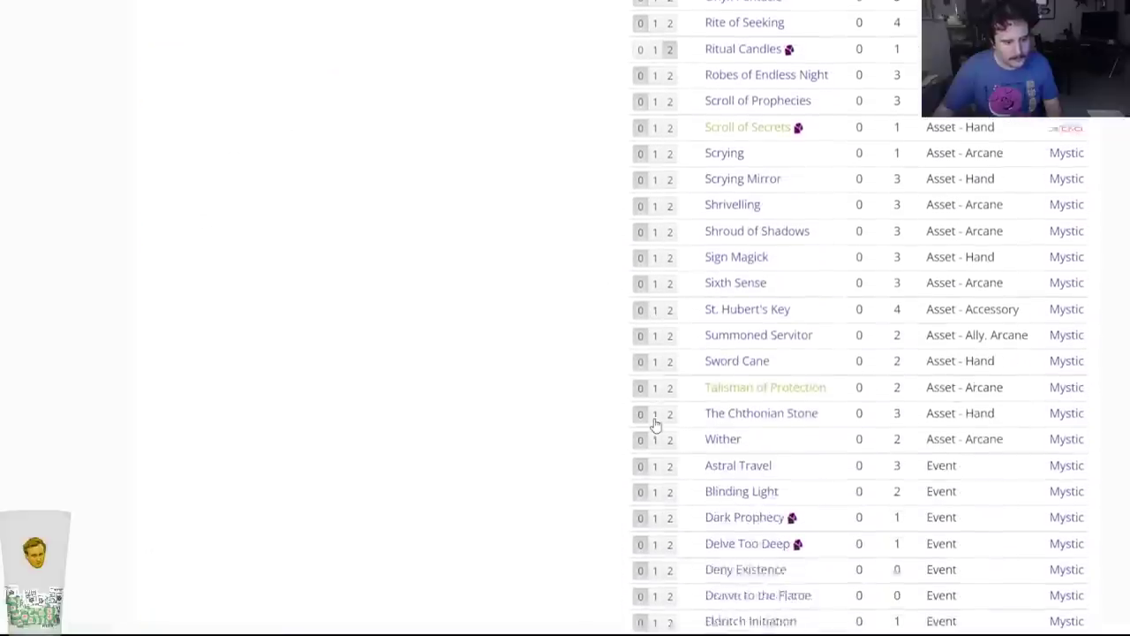
scroll(676, 391, "down", 1)
scroll(676, 391, "up", 15)
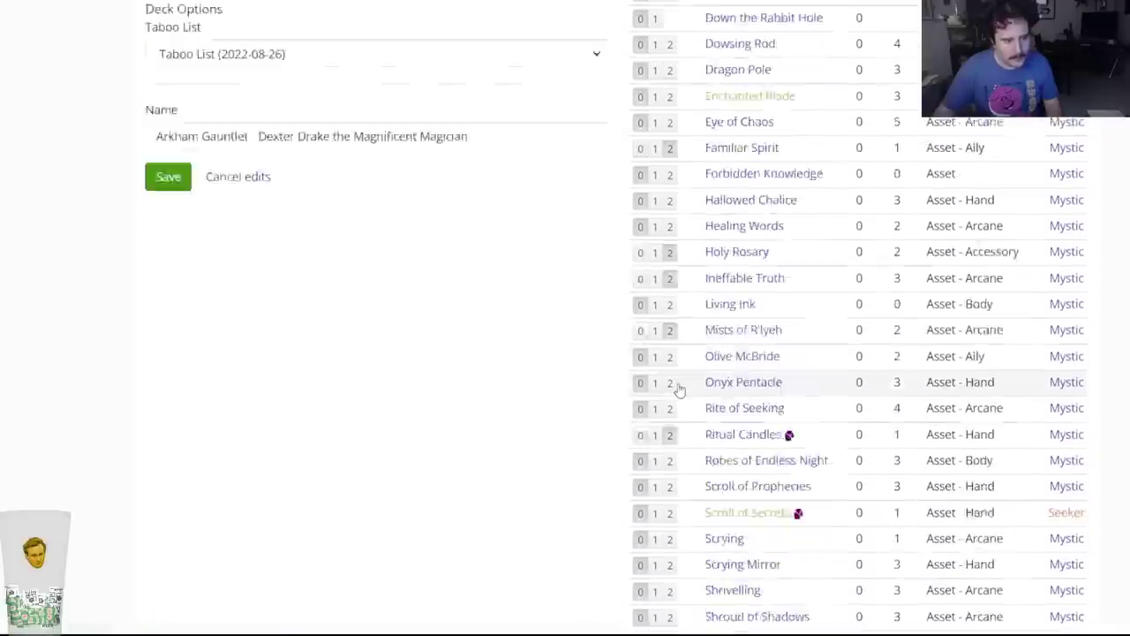
left_click(729, 156)
type("forb")
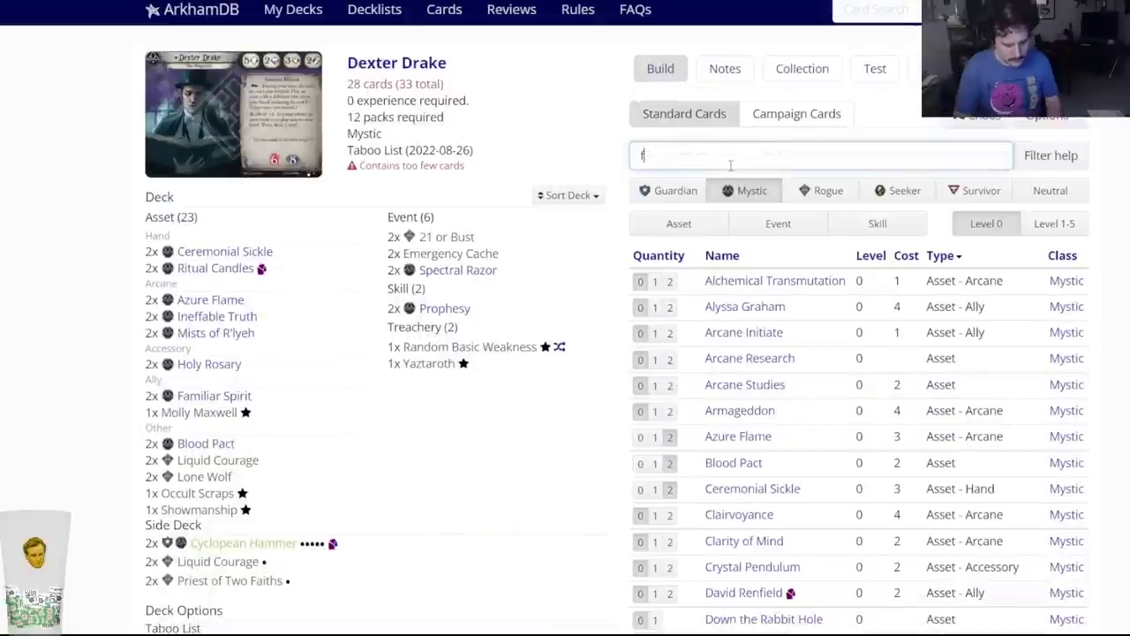
key("Return")
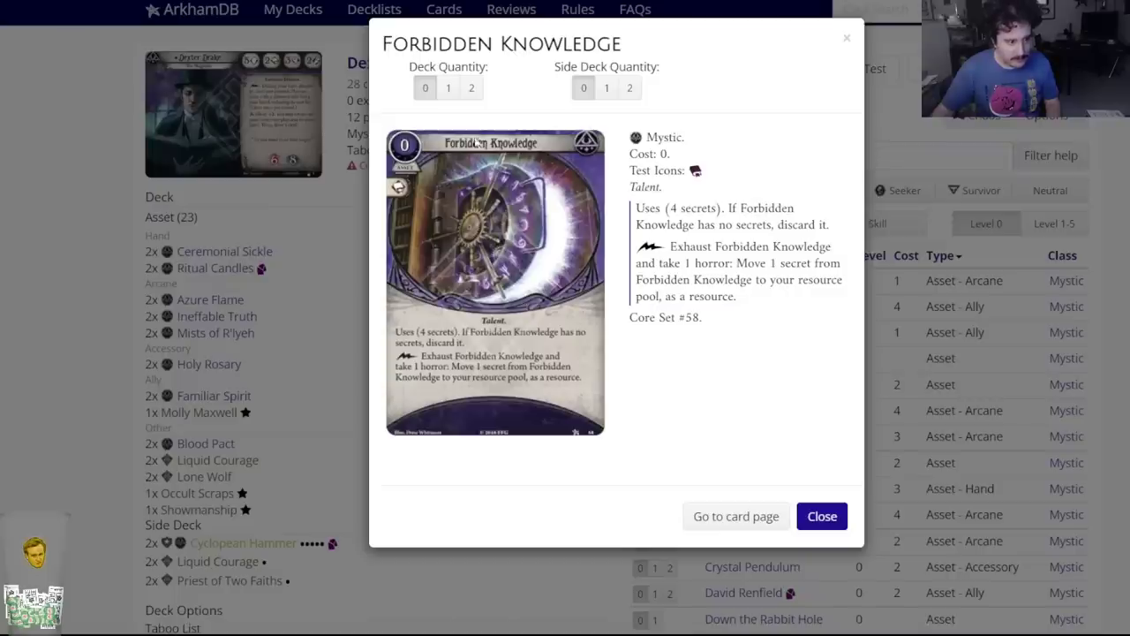
left_click(467, 90)
Add two copies of the level 3 Azure Flame to Dexter Drake's side deck.
scroll(232, 409, "down", 3)
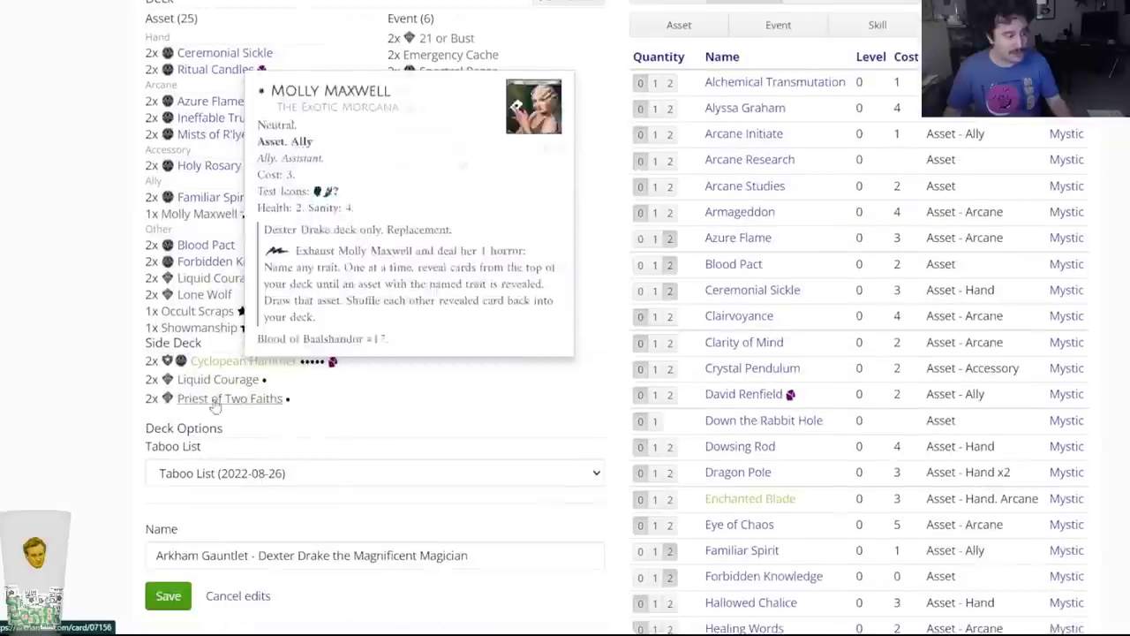
scroll(35, 419, "up", 2)
left_click(785, 89)
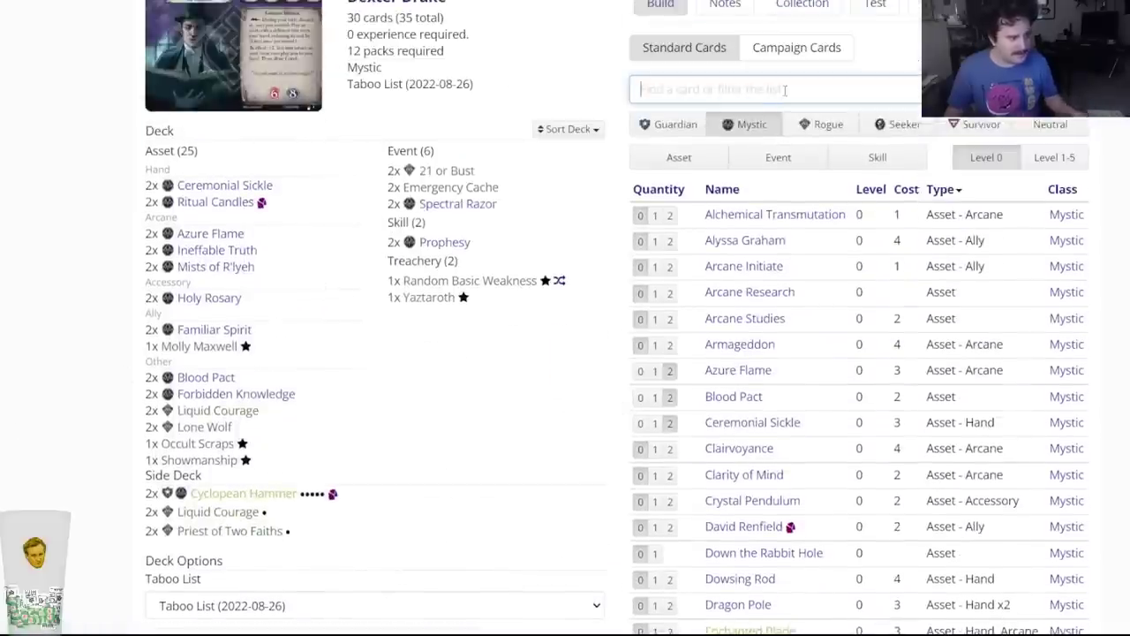
type("azure f")
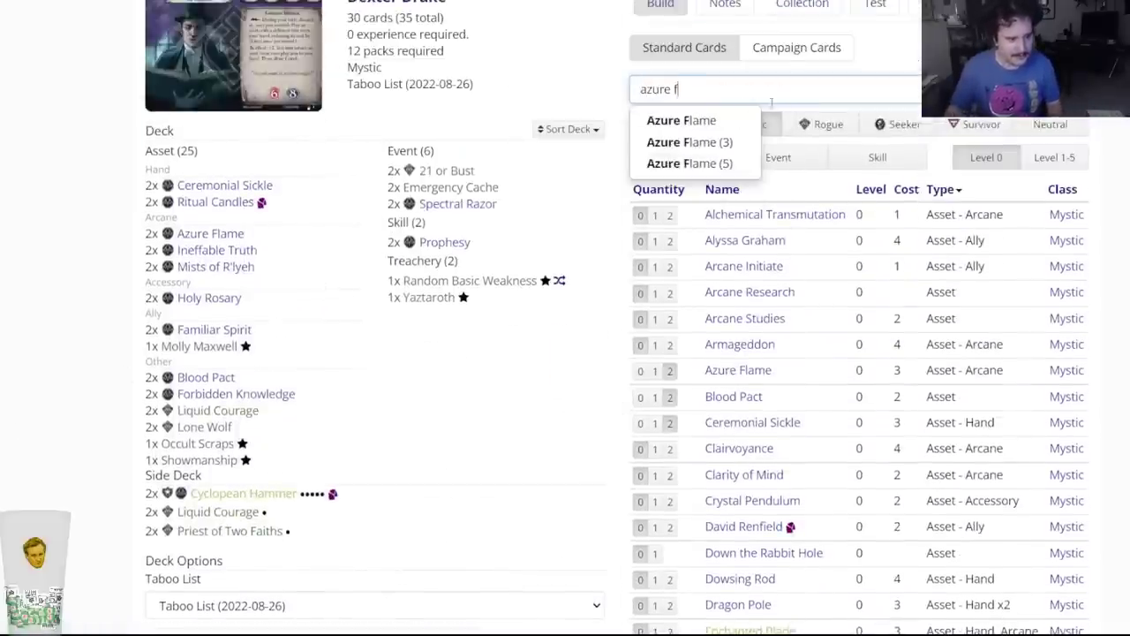
left_click(731, 143)
left_click(630, 87)
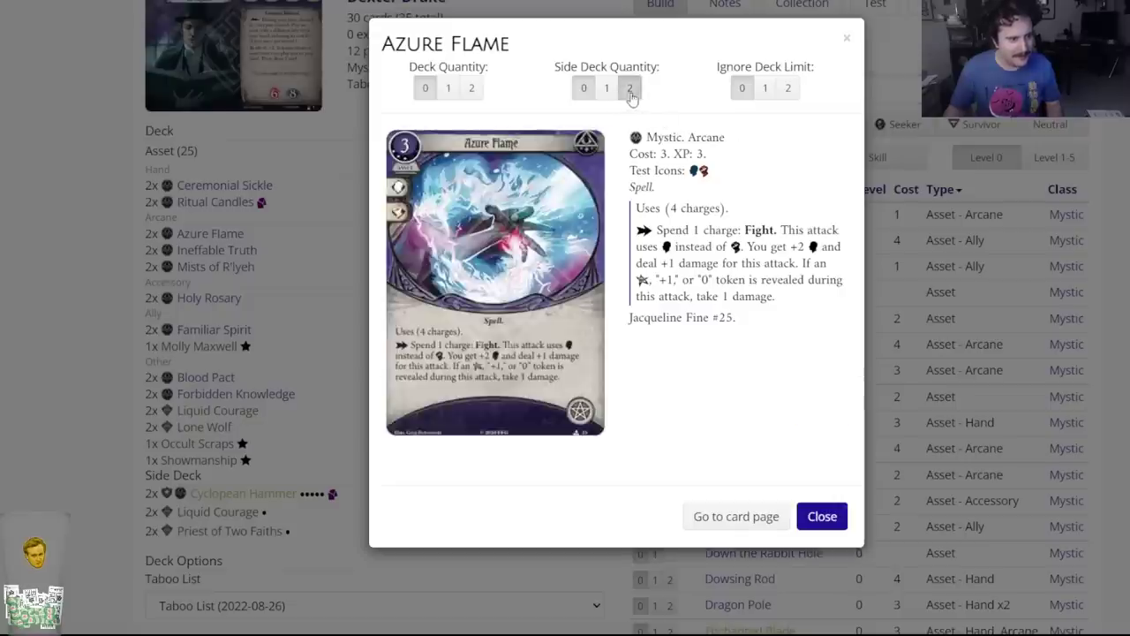
Add two copies of the level 3 Ineffable Truth to Dexter Drake's side deck.
left_click(721, 91)
type("ineff")
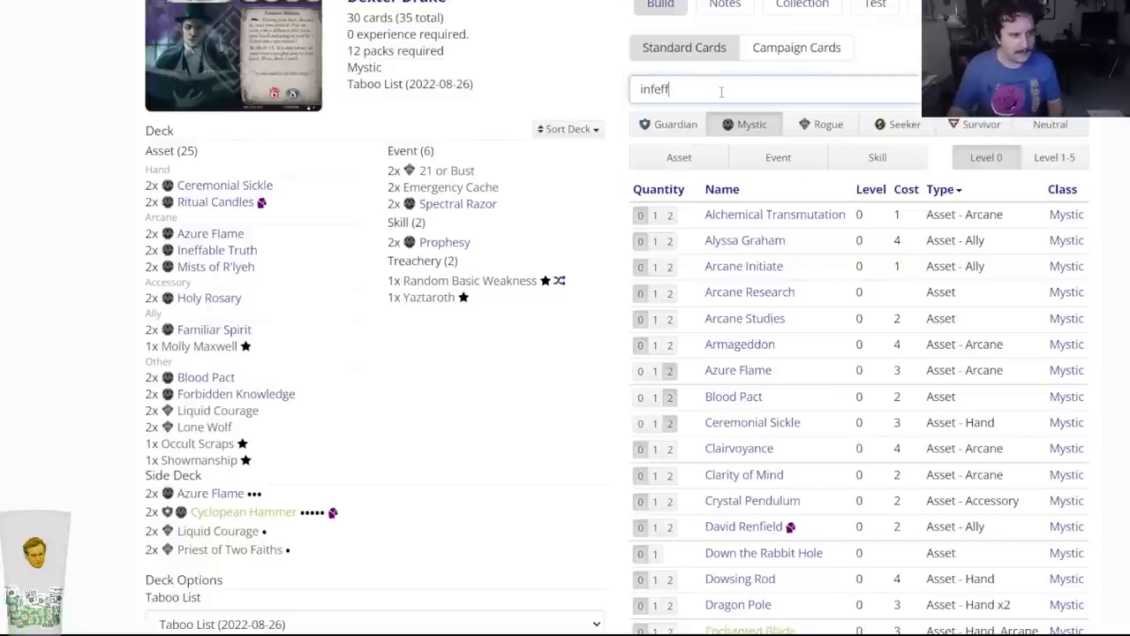
type("a")
key("Down")
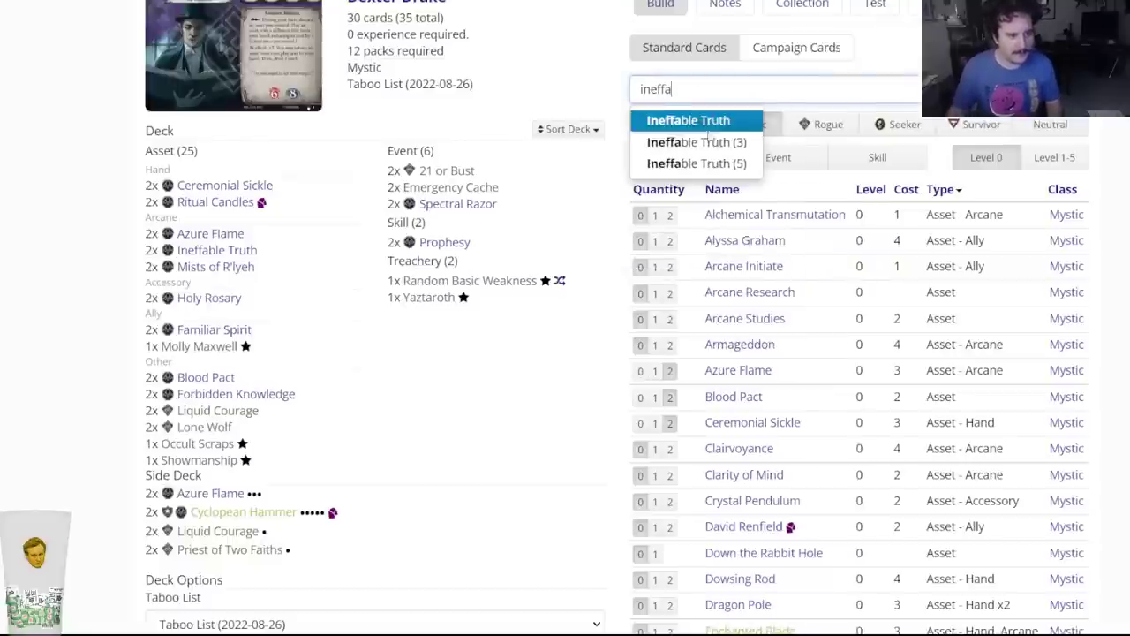
key("Return")
left_click(630, 87)
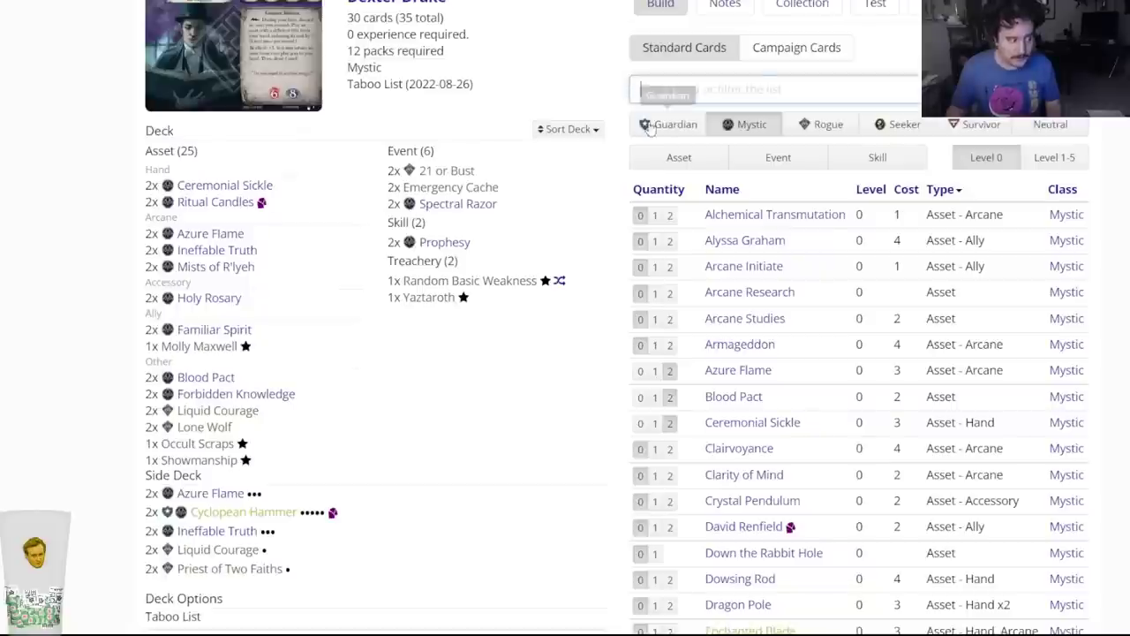
Add two copies of the level 4 Mists of R'lyeh to Dexter Drake's side deck.
left_click(700, 97)
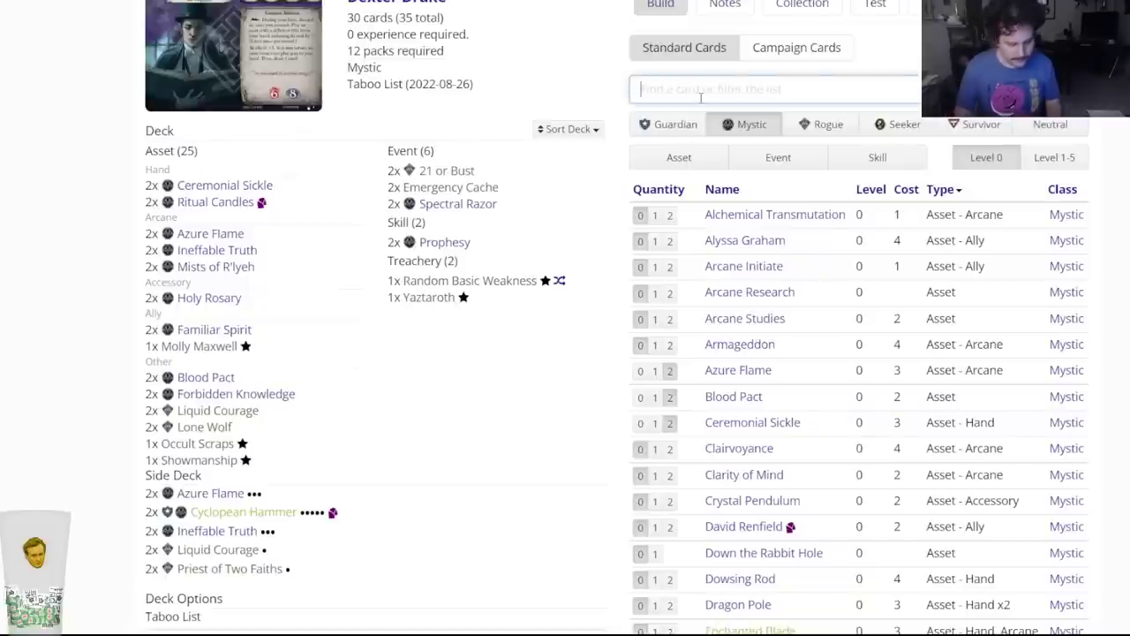
type("mists")
key("Down")
key("Down")
key("Return")
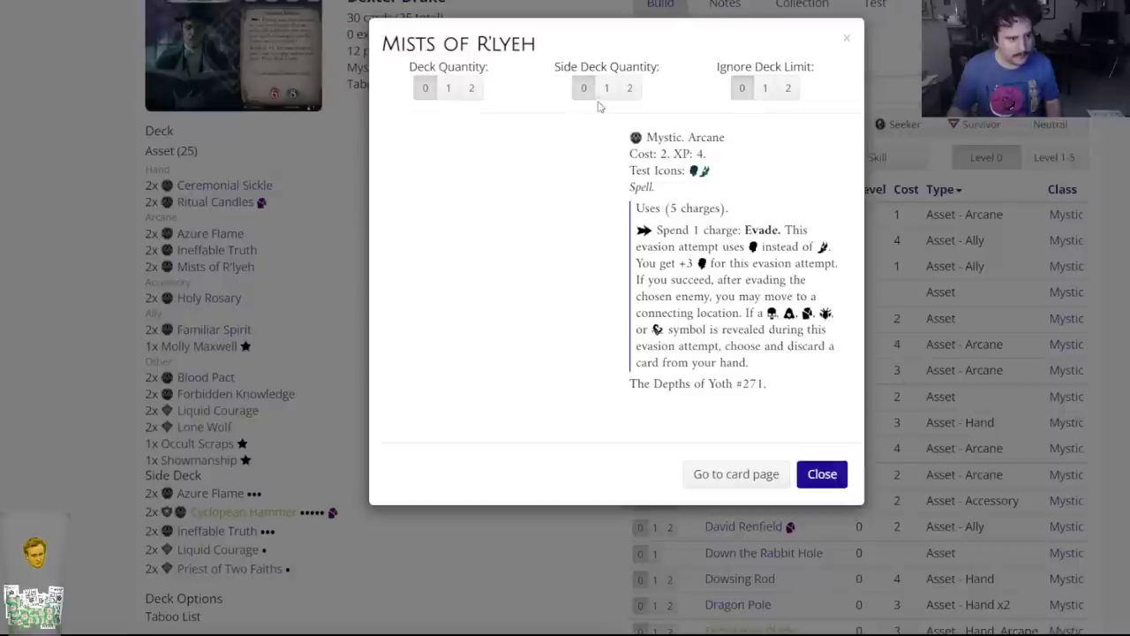
left_click(630, 87)
left_click(678, 89)
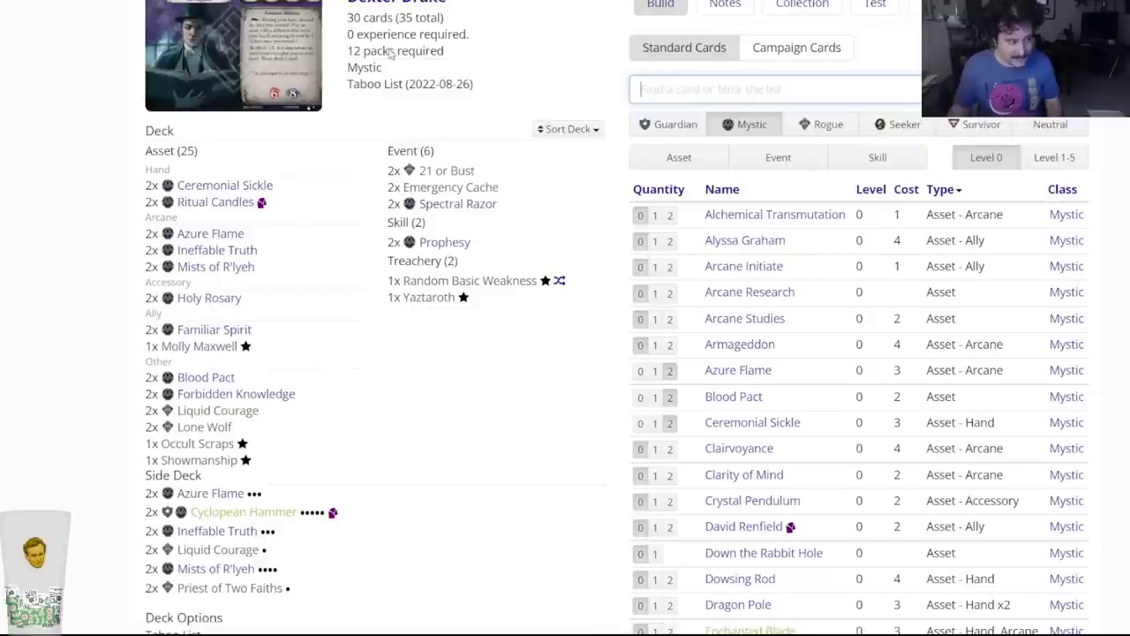
Glance at the Ultimate One Collection Challenge document, then save Dexter Drake's deck.
key("ctrl+Tab")
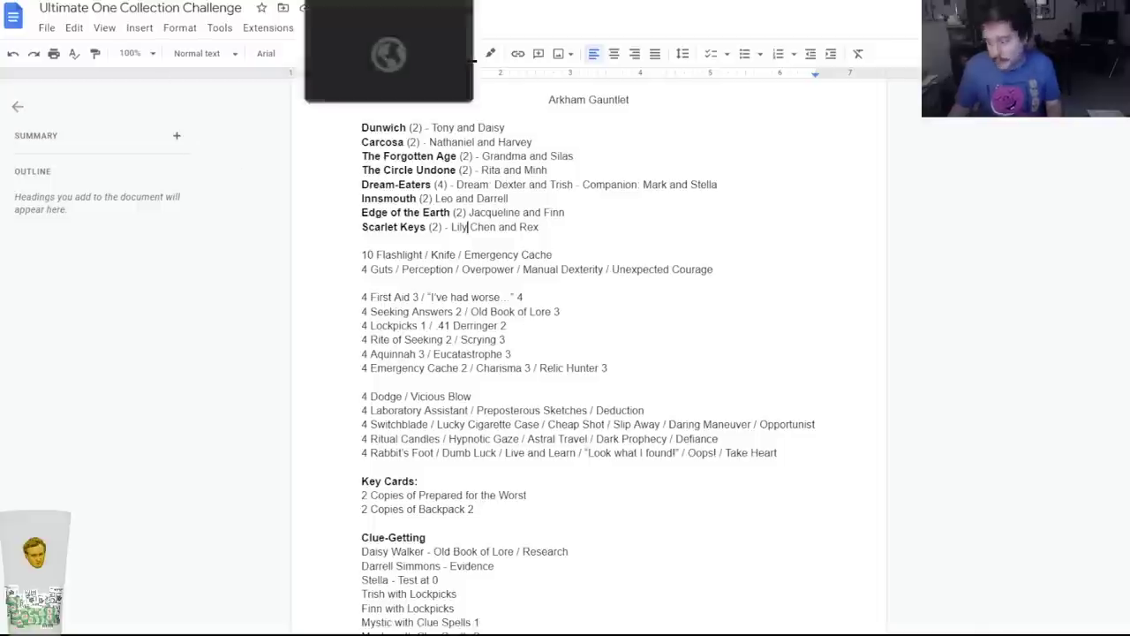
key("ctrl+shift+Tab")
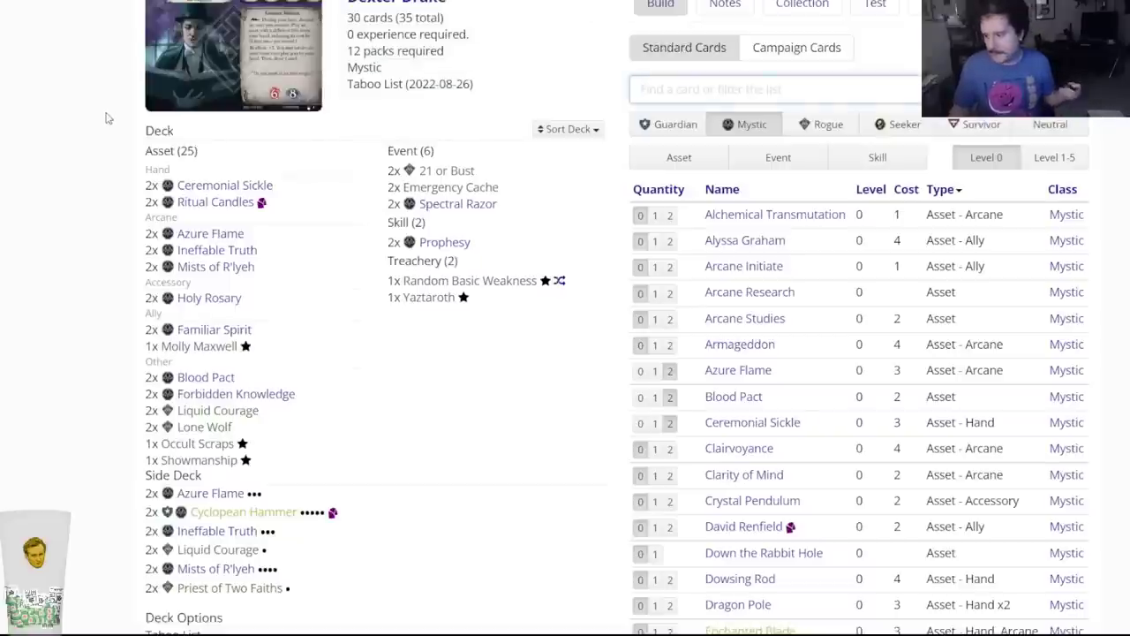
mouse_move(171, 348)
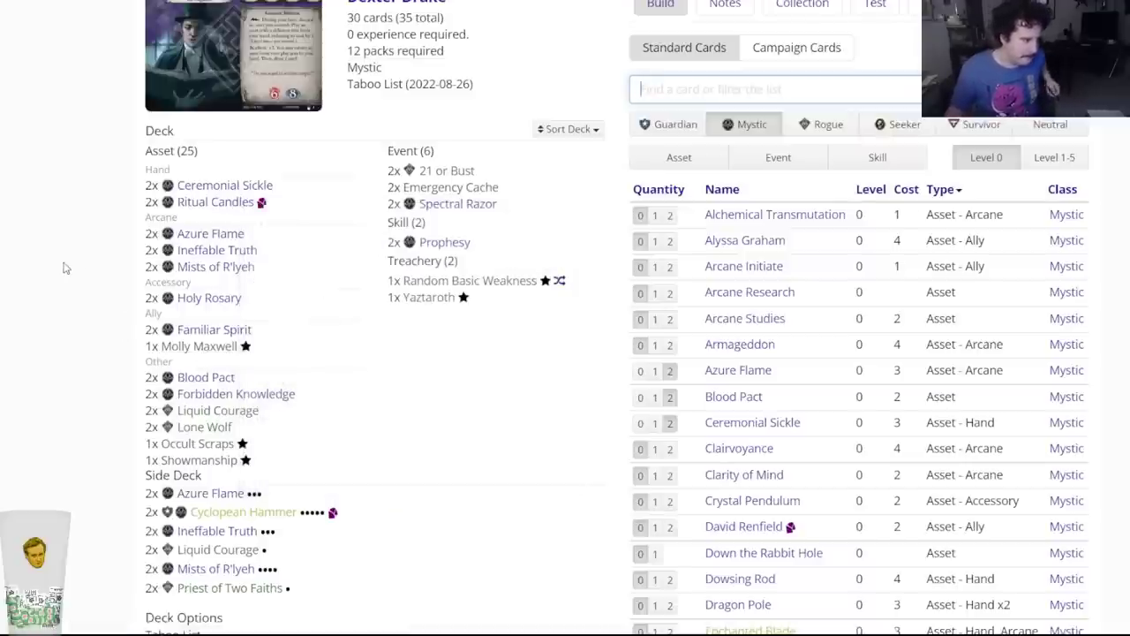
scroll(47, 341, "down", 5)
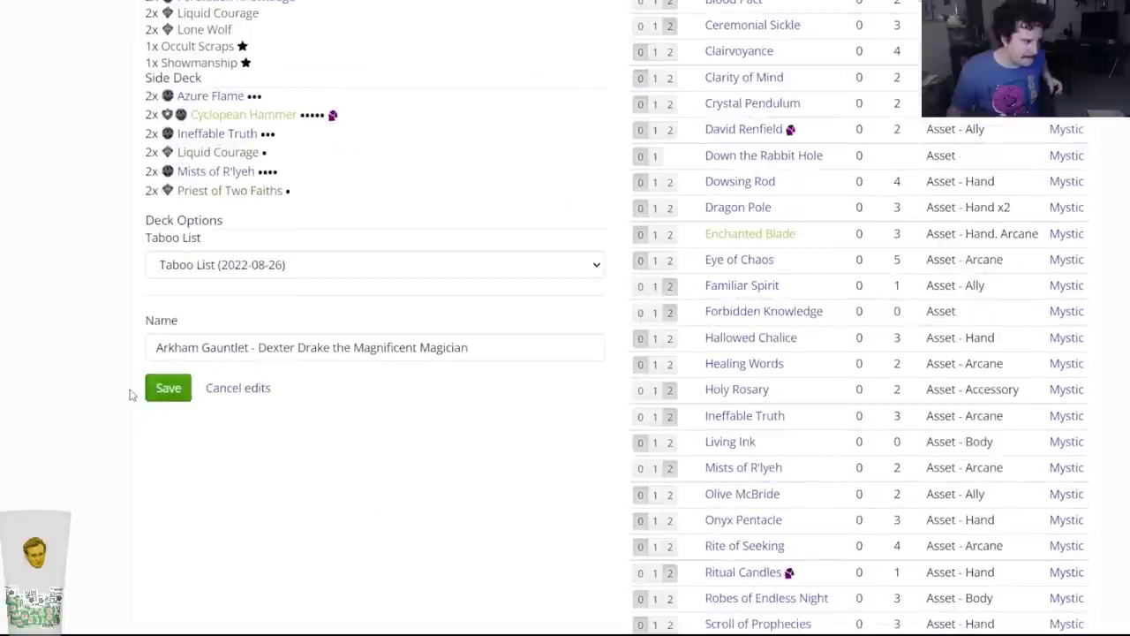
left_click(159, 394)
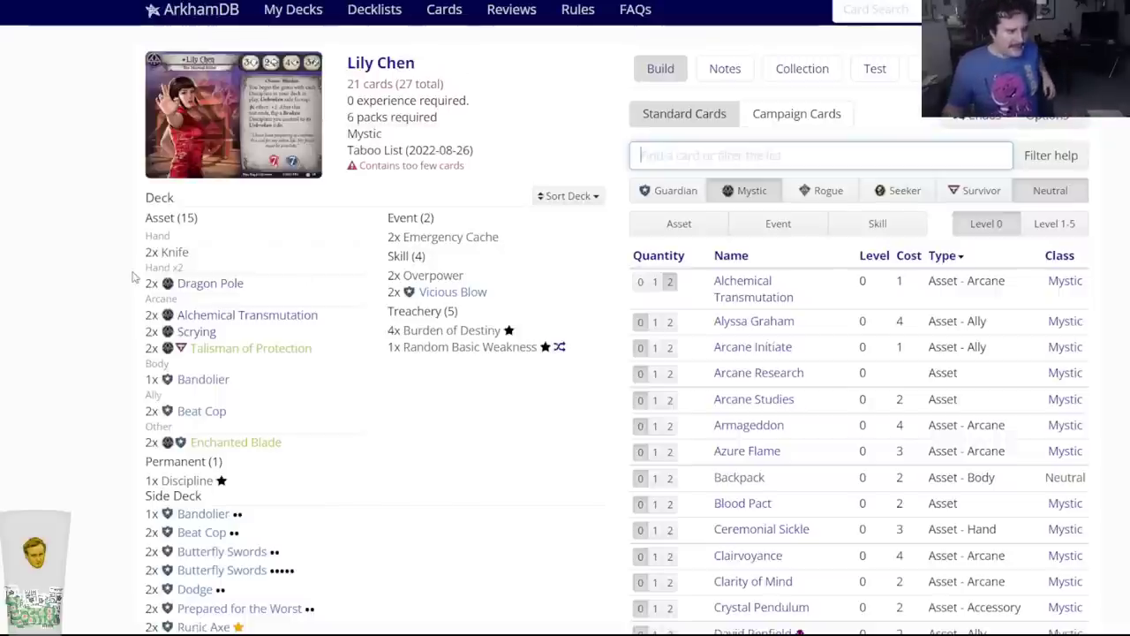
List the level 0 Mystic and Neutral skills and add two copies of Torrent of Power to Lily Chen's main deck.
scroll(138, 295, "down", 3)
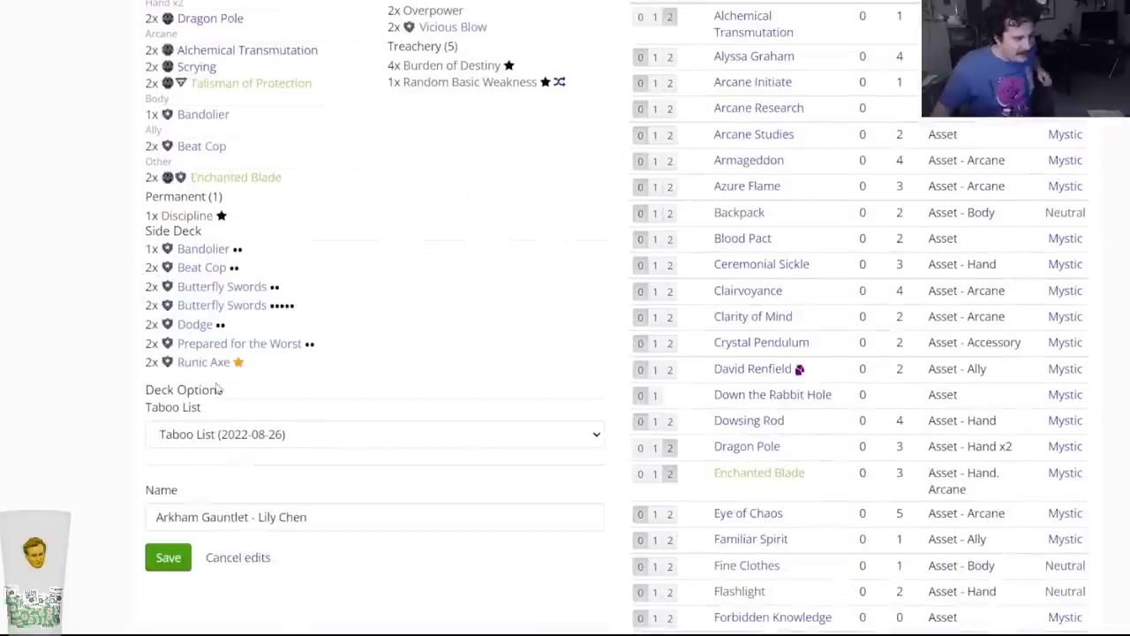
scroll(115, 363, "up", 1)
scroll(115, 363, "up", 1)
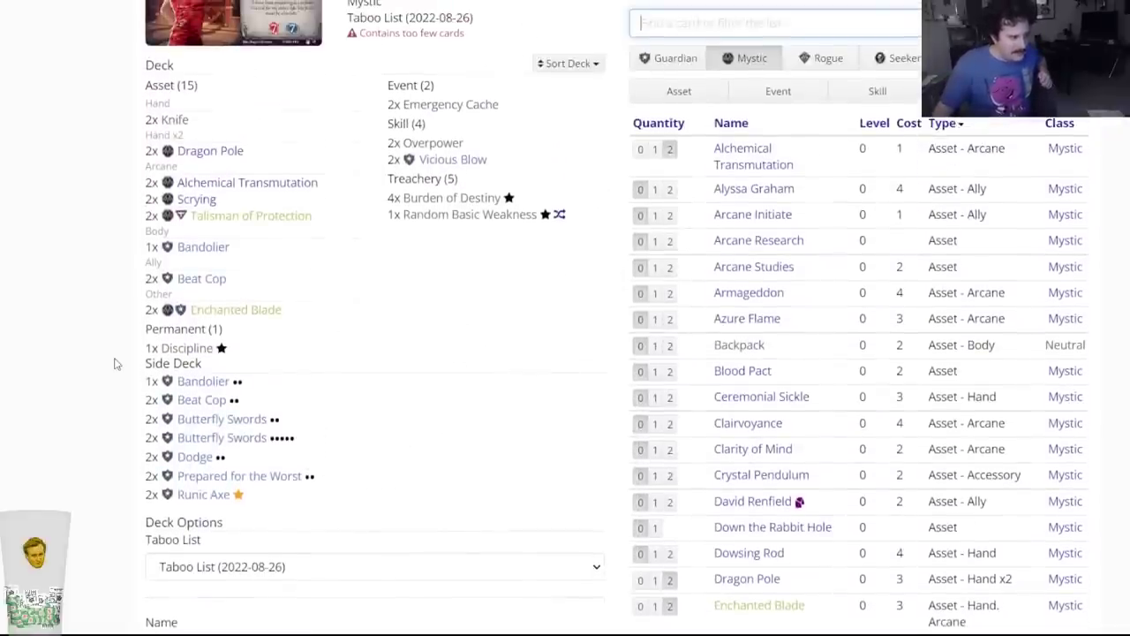
scroll(115, 363, "up", 2)
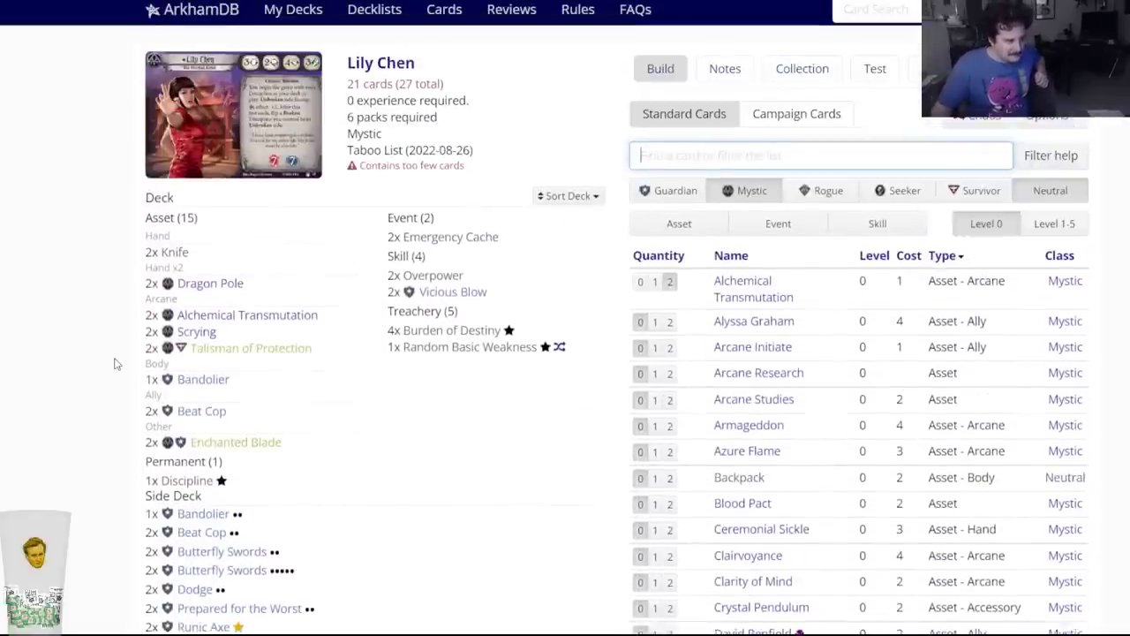
left_click(877, 225)
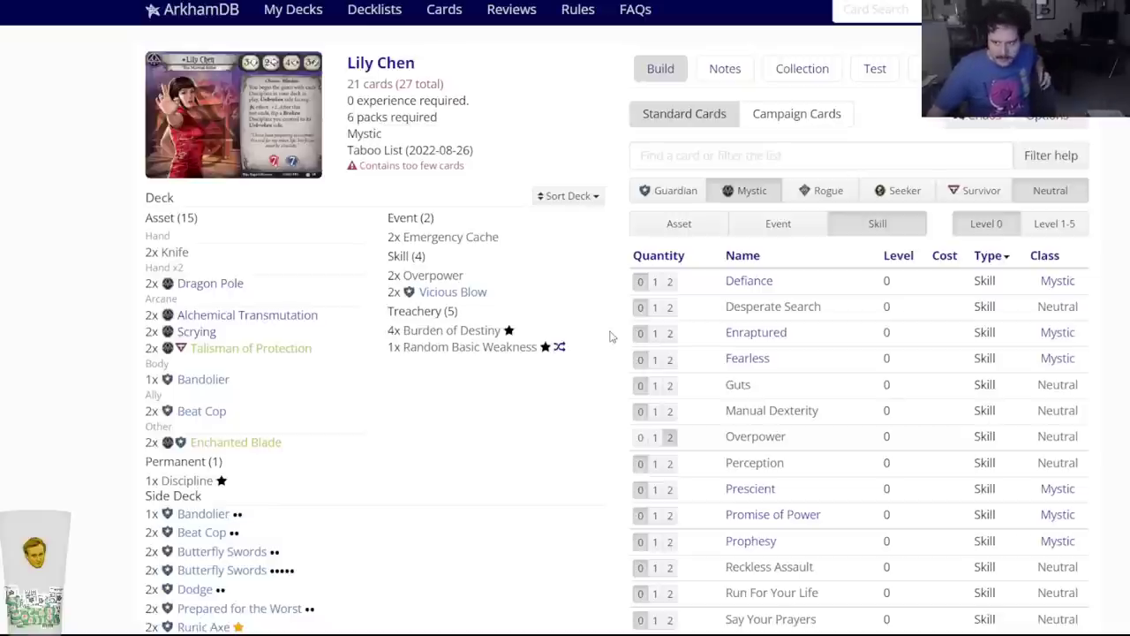
scroll(515, 414, "down", 3)
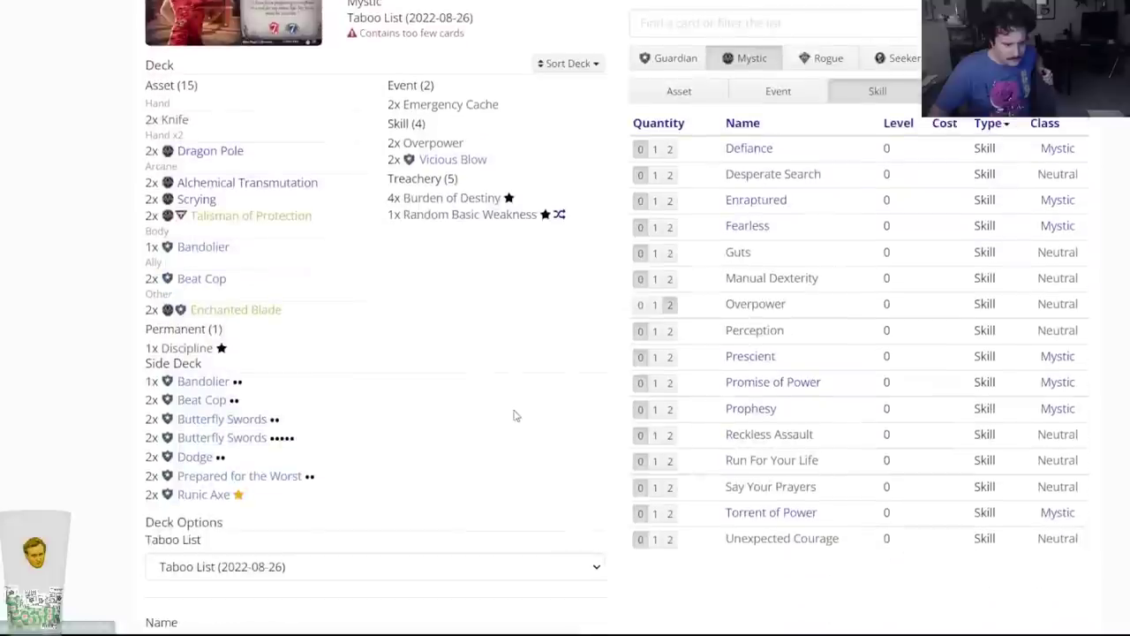
scroll(813, 220, "up", 1)
scroll(774, 237, "down", 2)
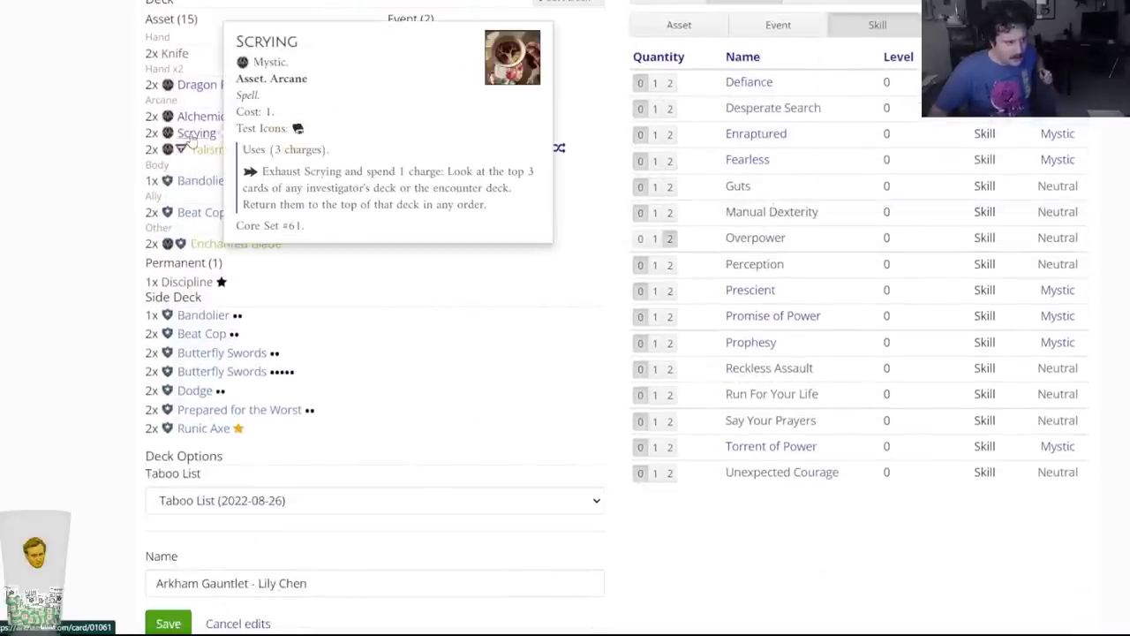
mouse_move(734, 452)
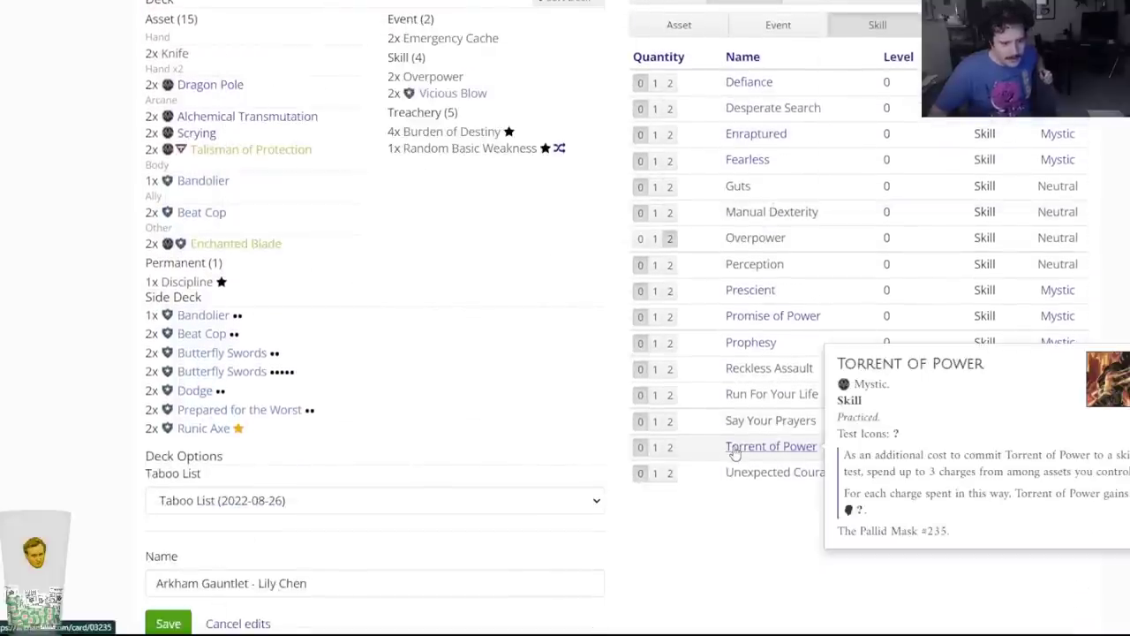
left_click(670, 447)
mouse_move(448, 97)
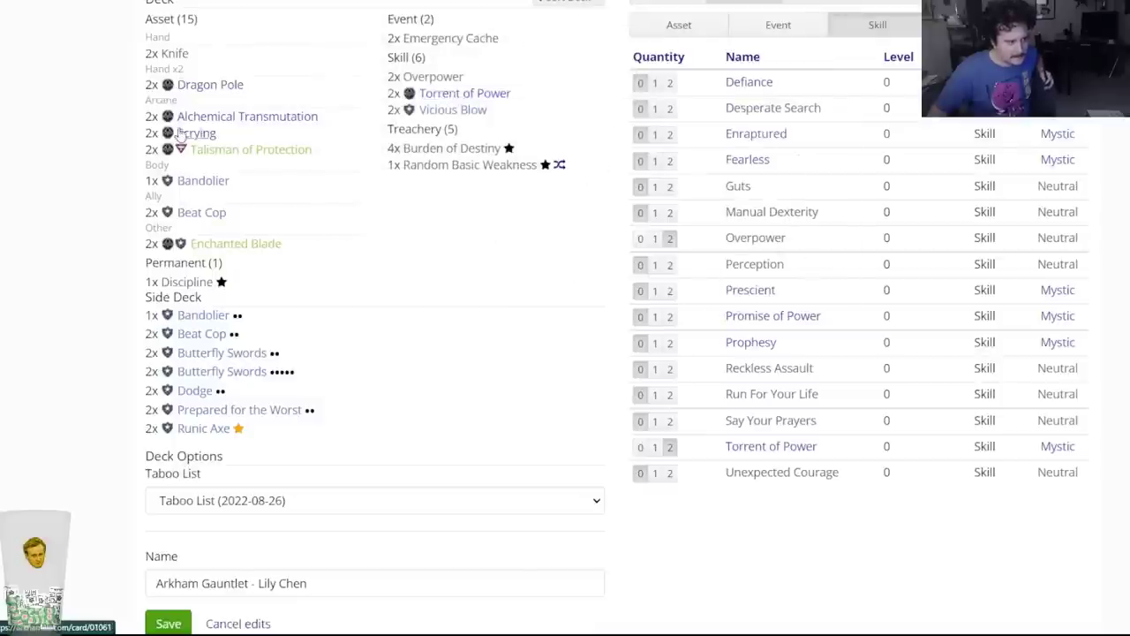
List the level 0 Mystic assets and examine the card texts from Arcane Initiate to Ineffable Truth for Lily Chen's deck.
scroll(201, 249, "up", 2)
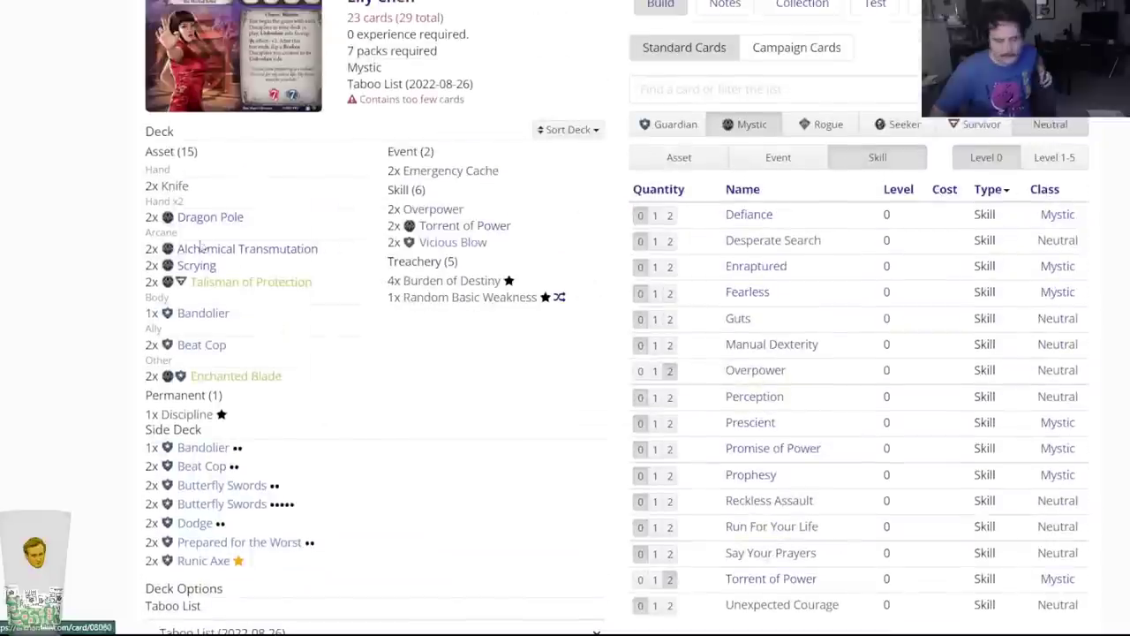
left_click(667, 125)
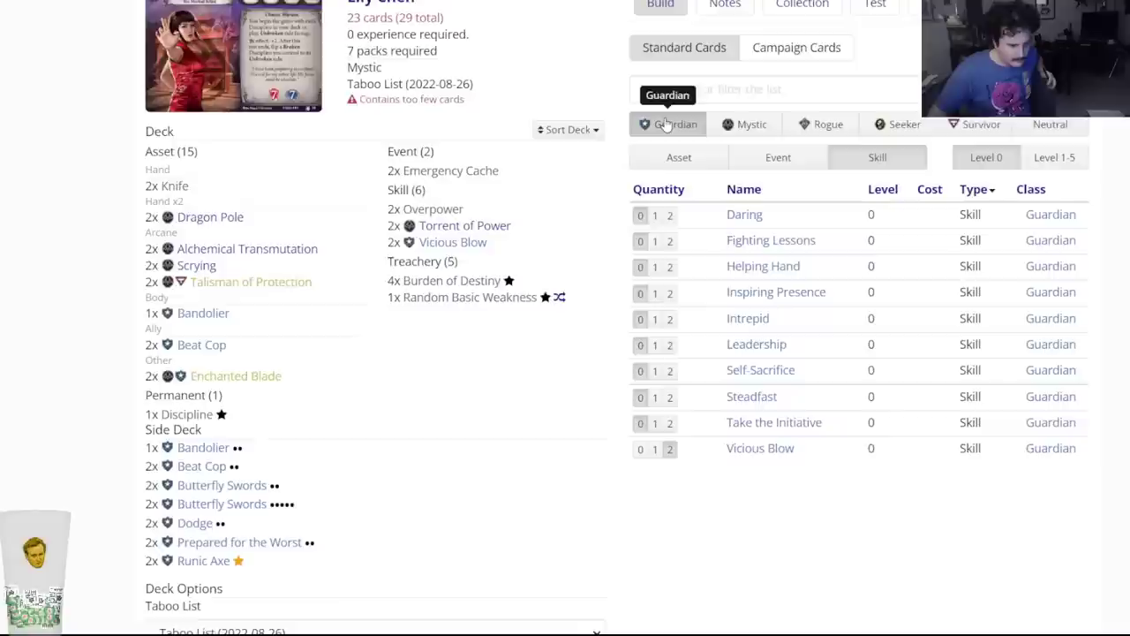
double_click(752, 123)
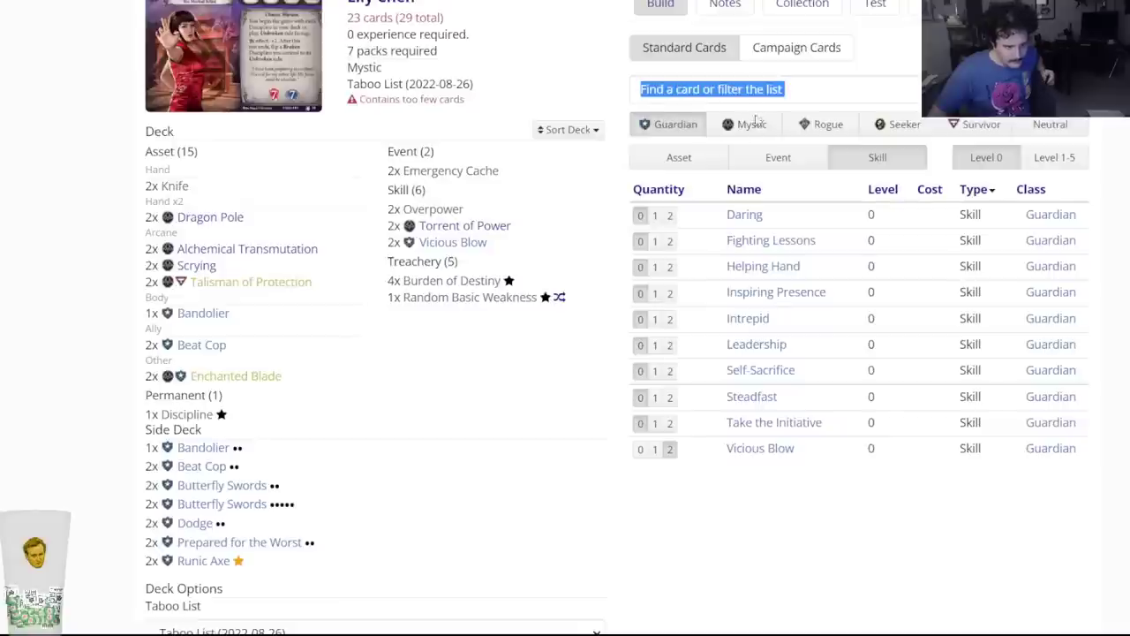
left_click(682, 157)
mouse_move(718, 269)
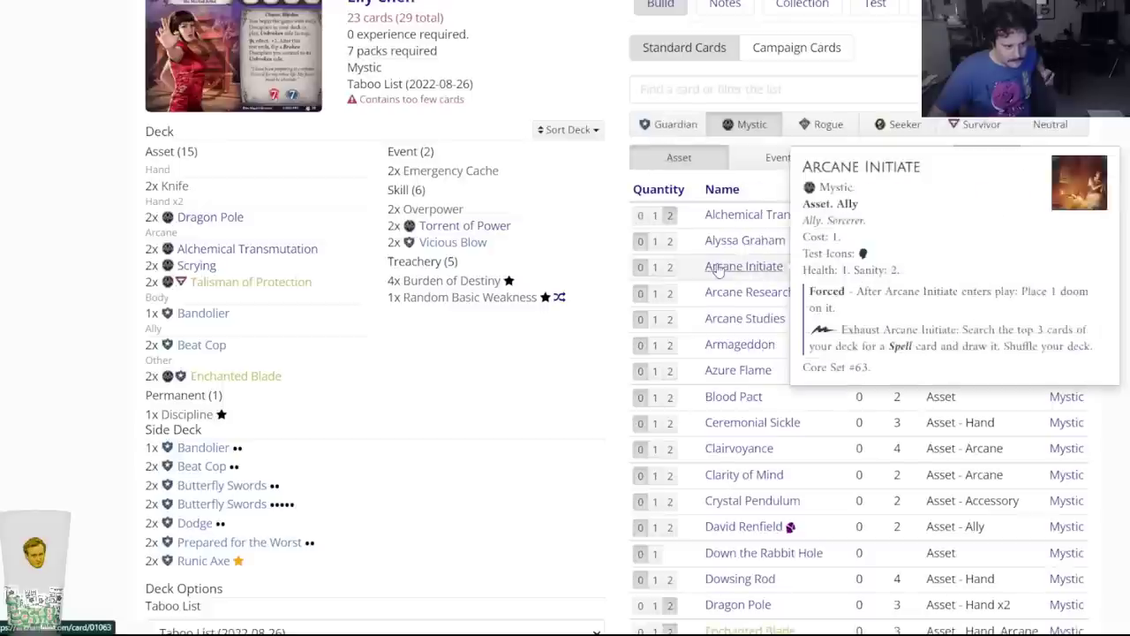
mouse_move(736, 327)
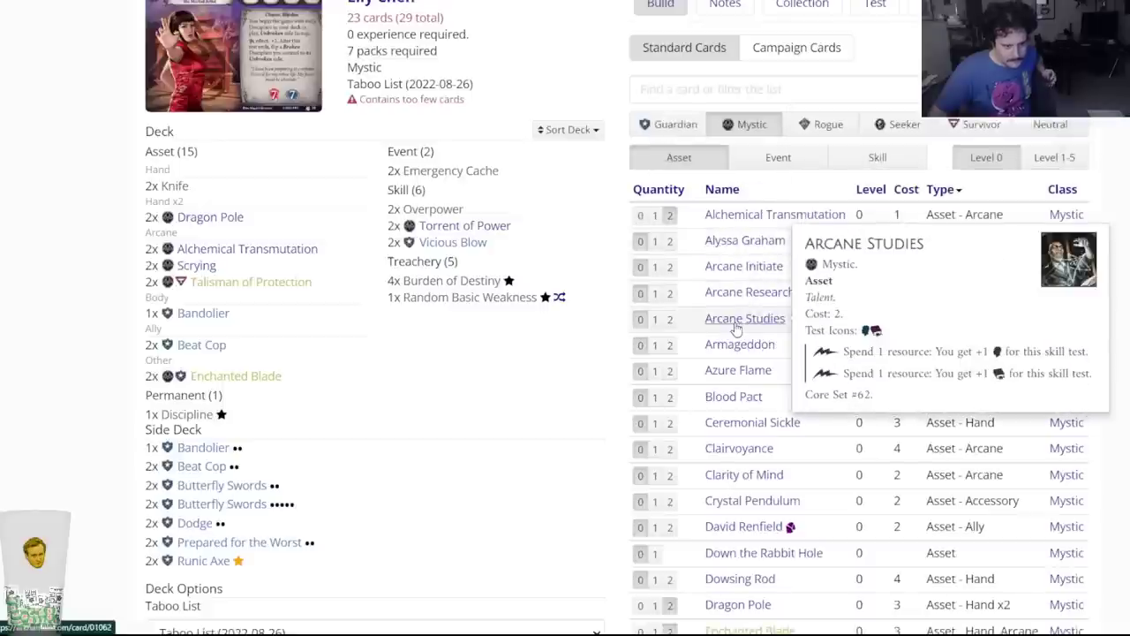
mouse_move(733, 373)
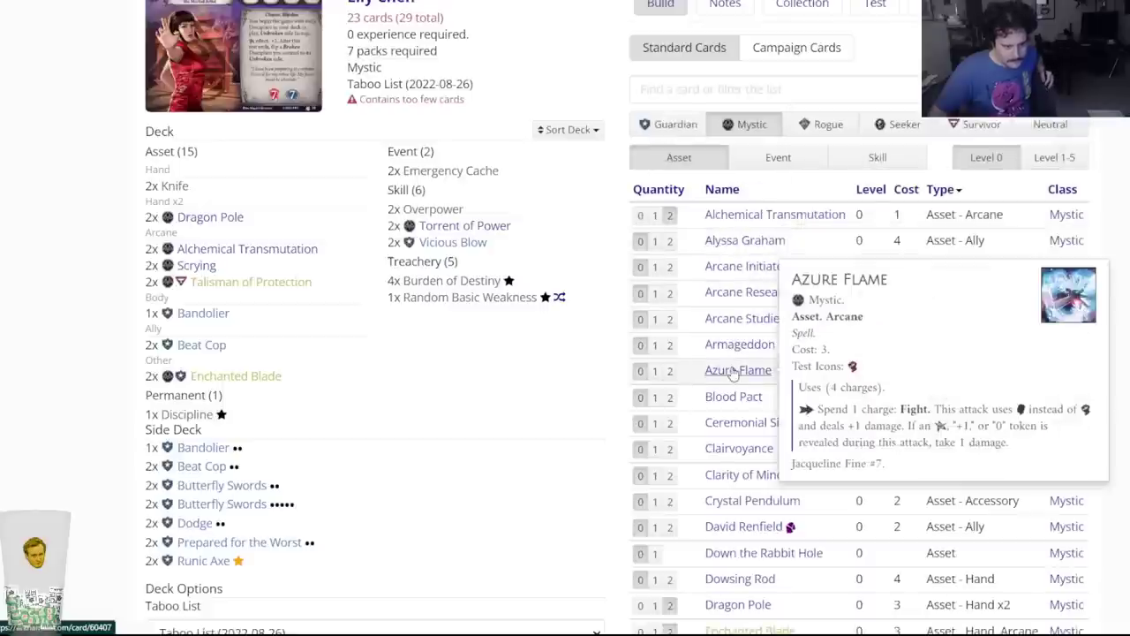
mouse_move(732, 404)
scroll(732, 403, "down", 3)
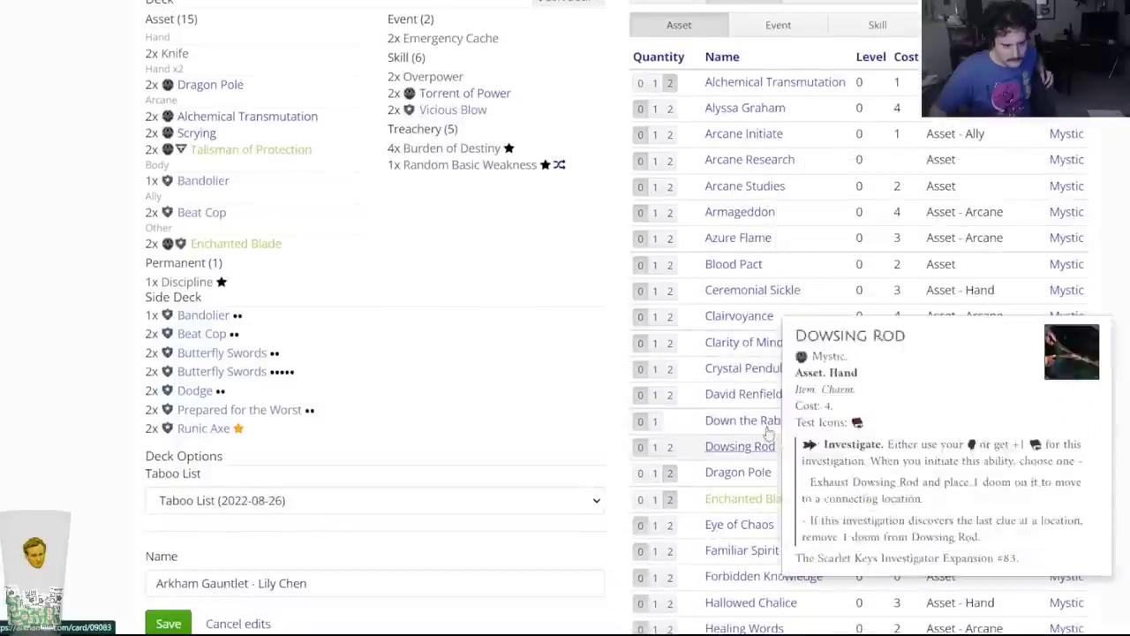
scroll(771, 417, "down", 1)
mouse_move(732, 463)
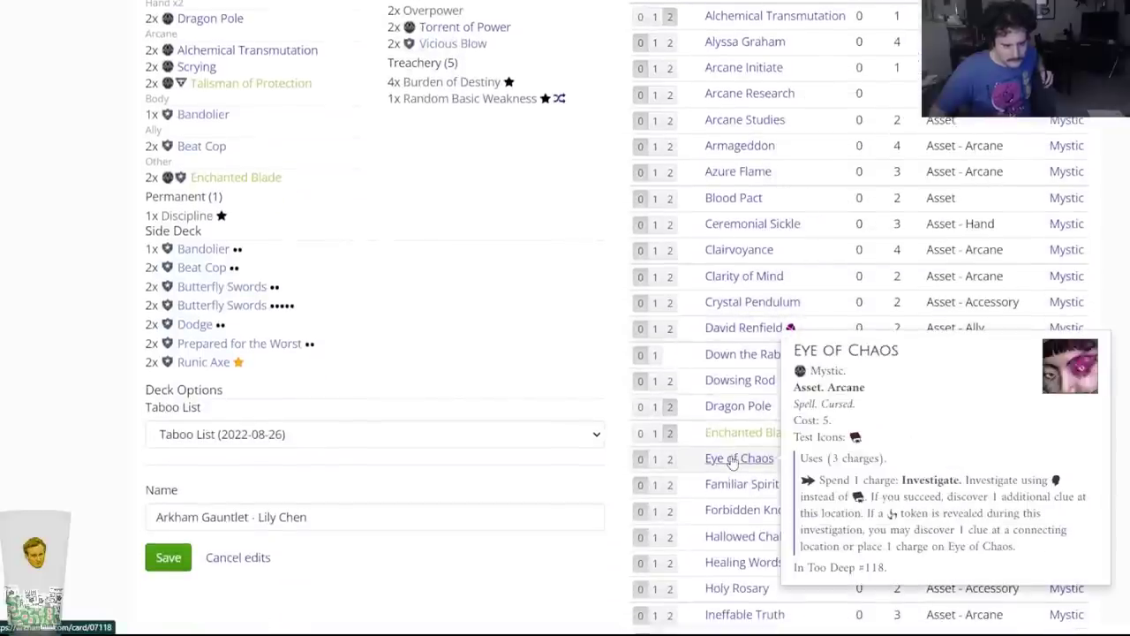
mouse_move(733, 511)
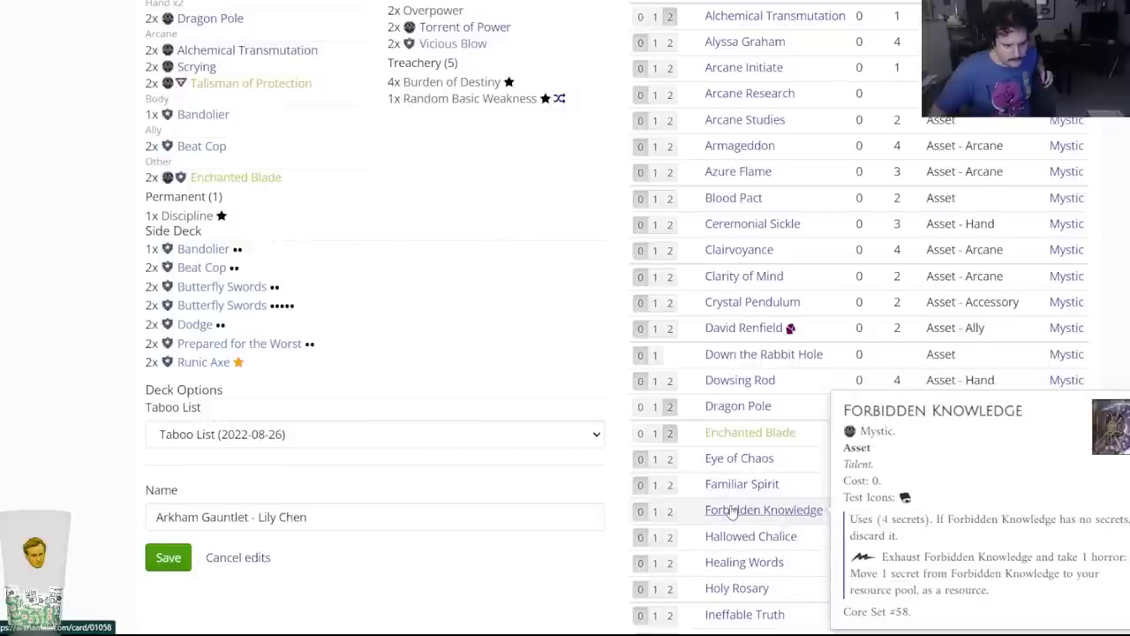
scroll(742, 499, "down", 1)
scroll(748, 490, "down", 1)
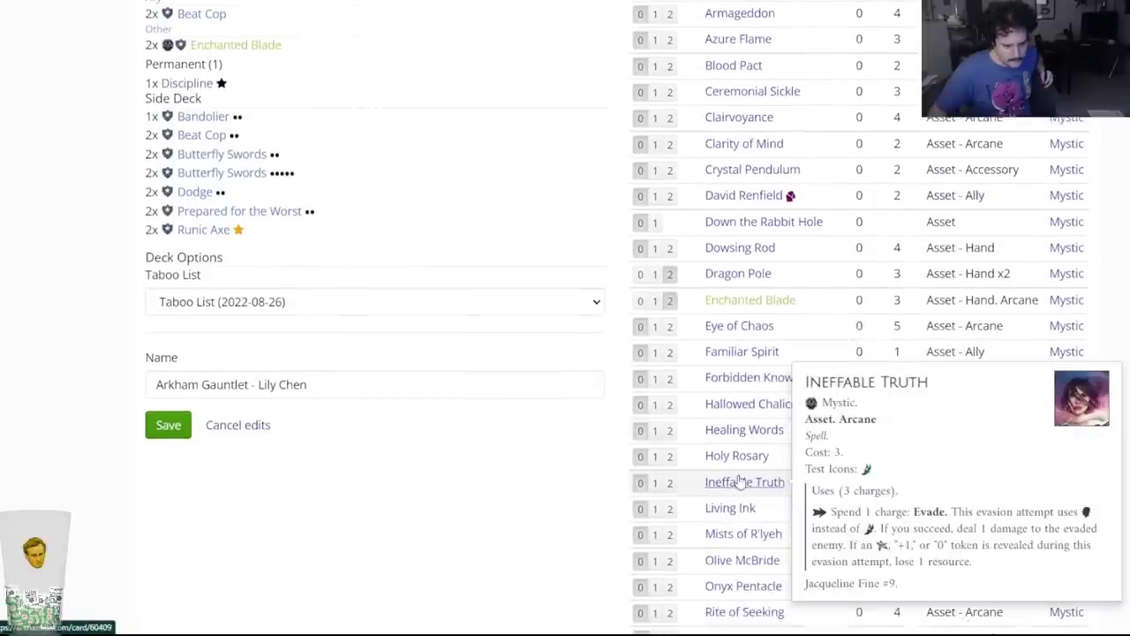
scroll(497, 457, "up", 2)
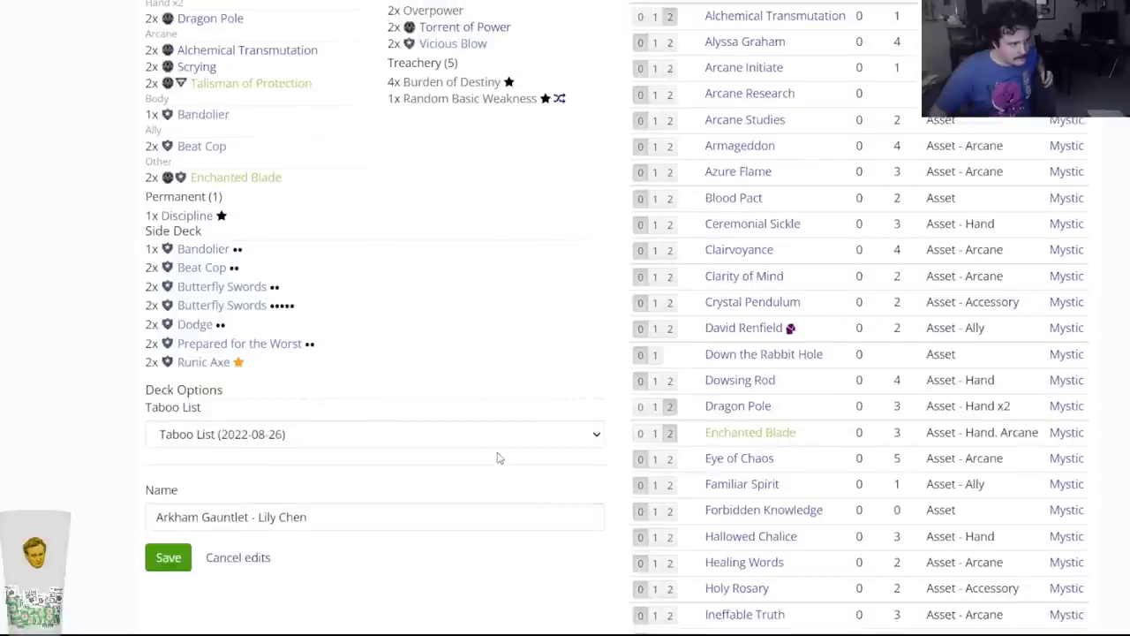
Check the remaining level 0 Mystic assets and add two copies of Wither to Lily Chen's main deck.
scroll(499, 455, "down", 3)
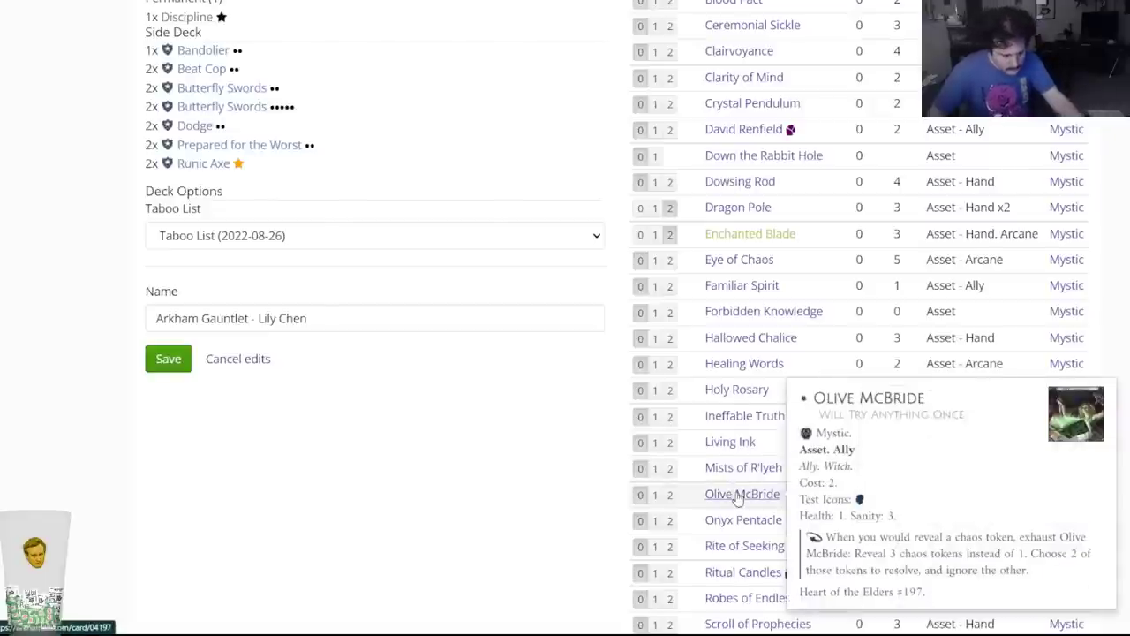
scroll(738, 499, "down", 1)
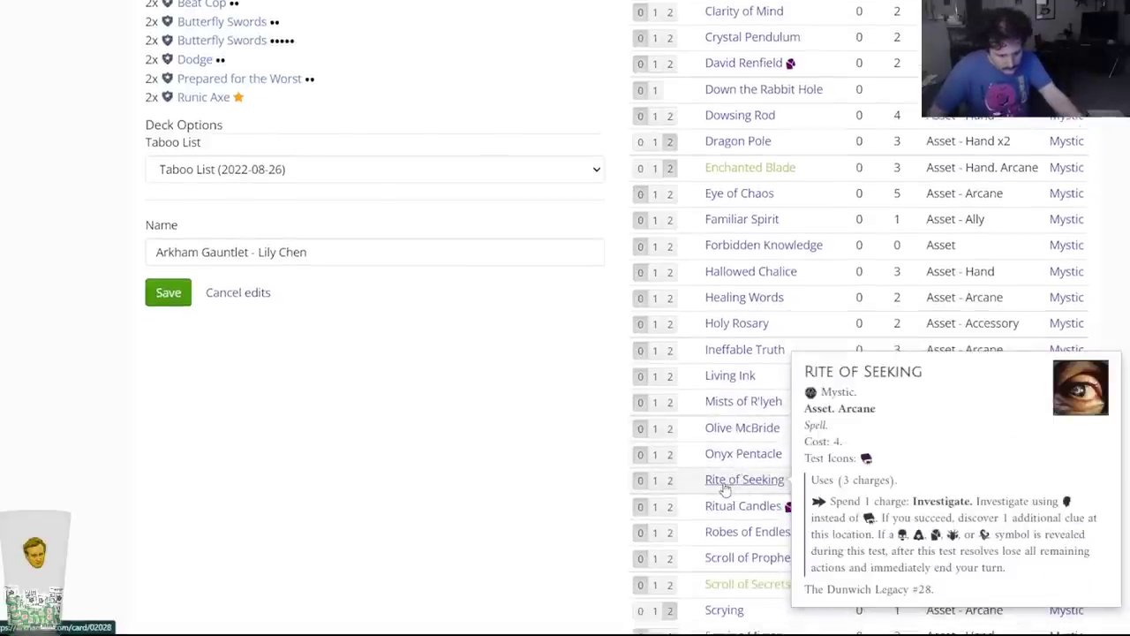
scroll(723, 504, "down", 1)
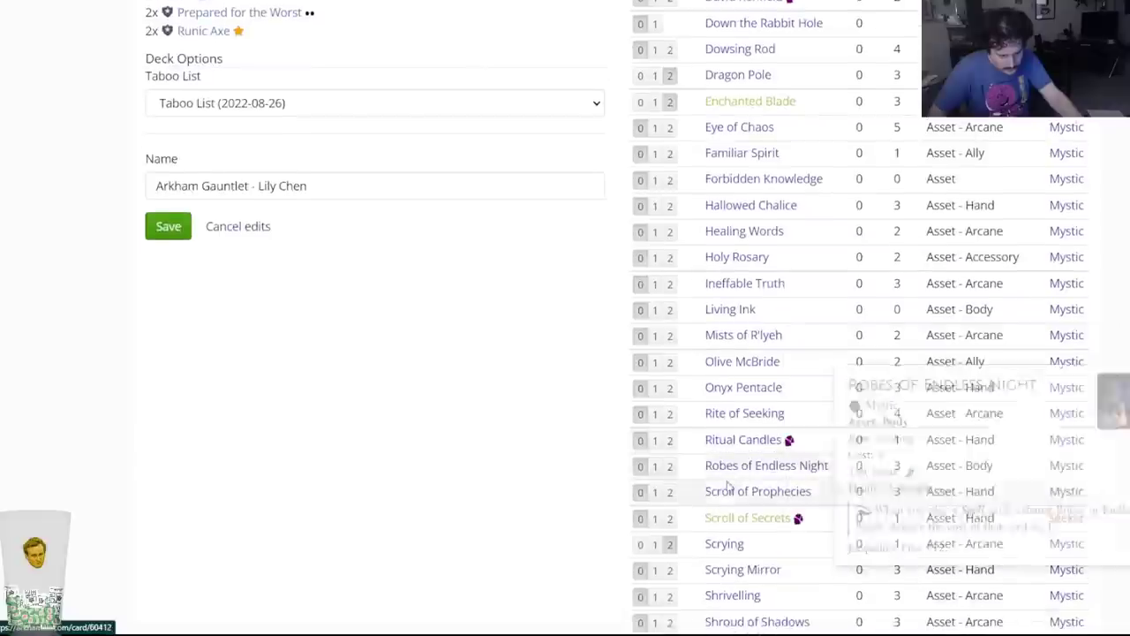
scroll(729, 484, "down", 1)
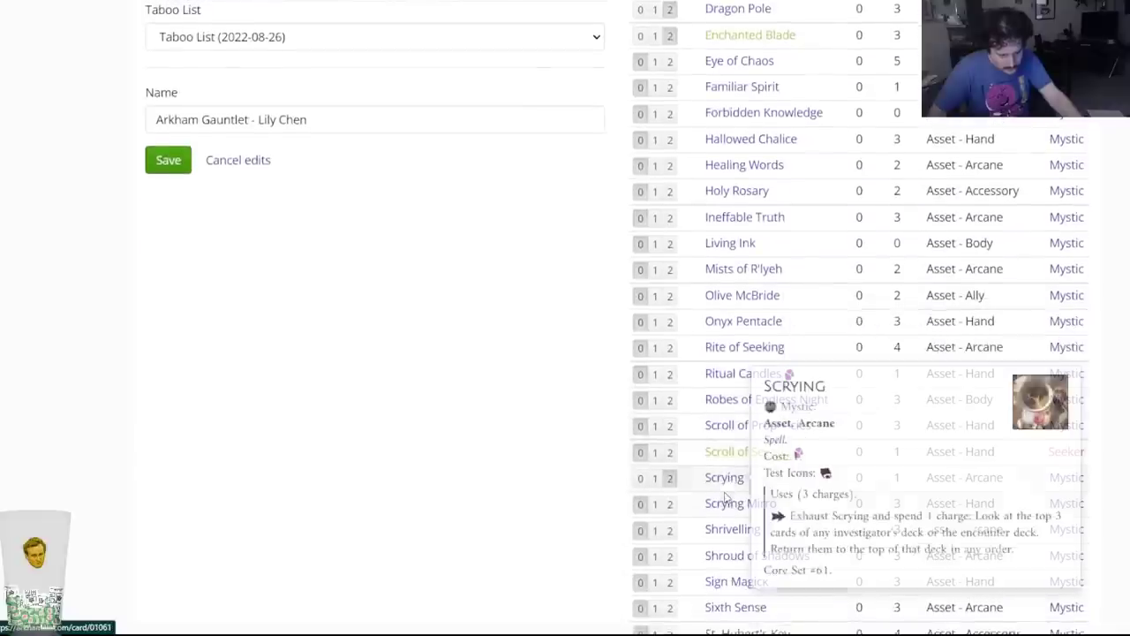
scroll(724, 527, "down", 2)
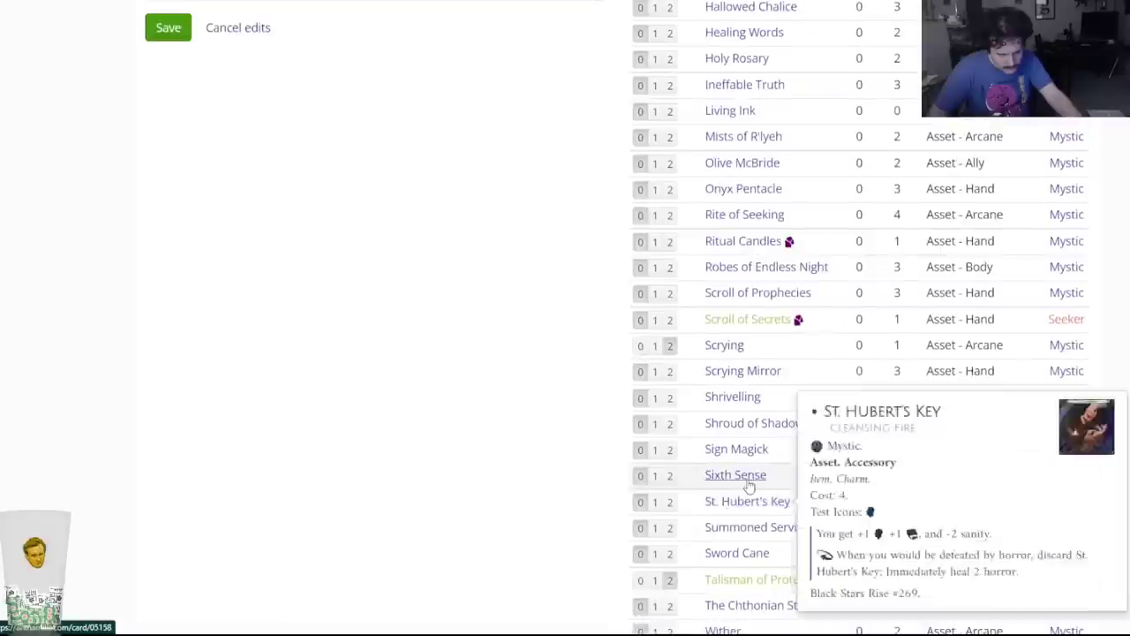
scroll(742, 466, "down", 1)
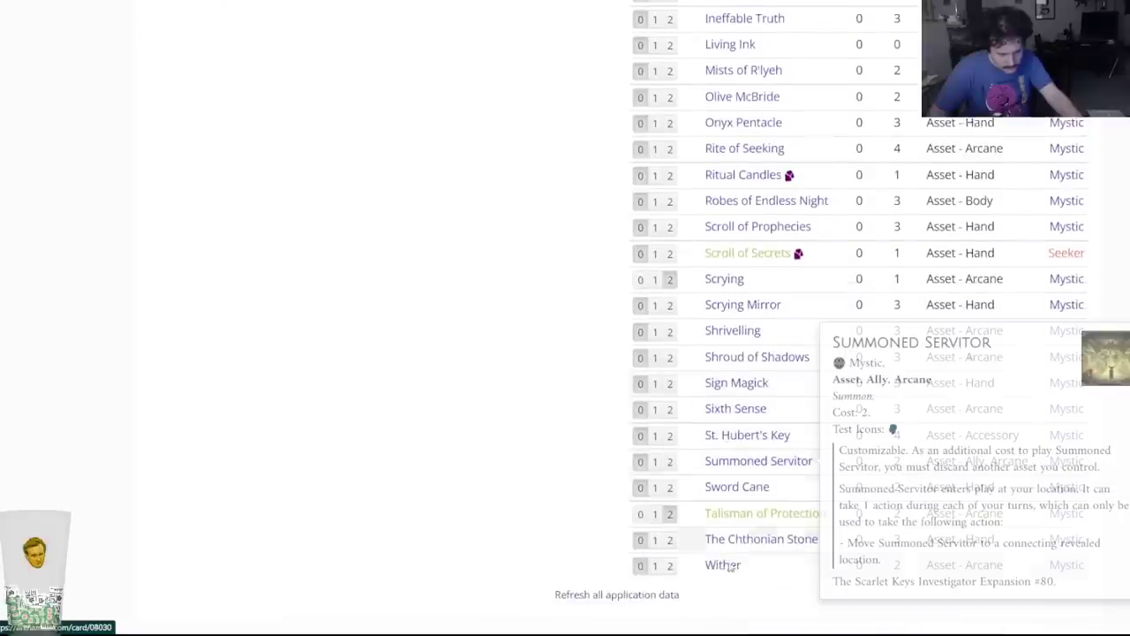
left_click(669, 565)
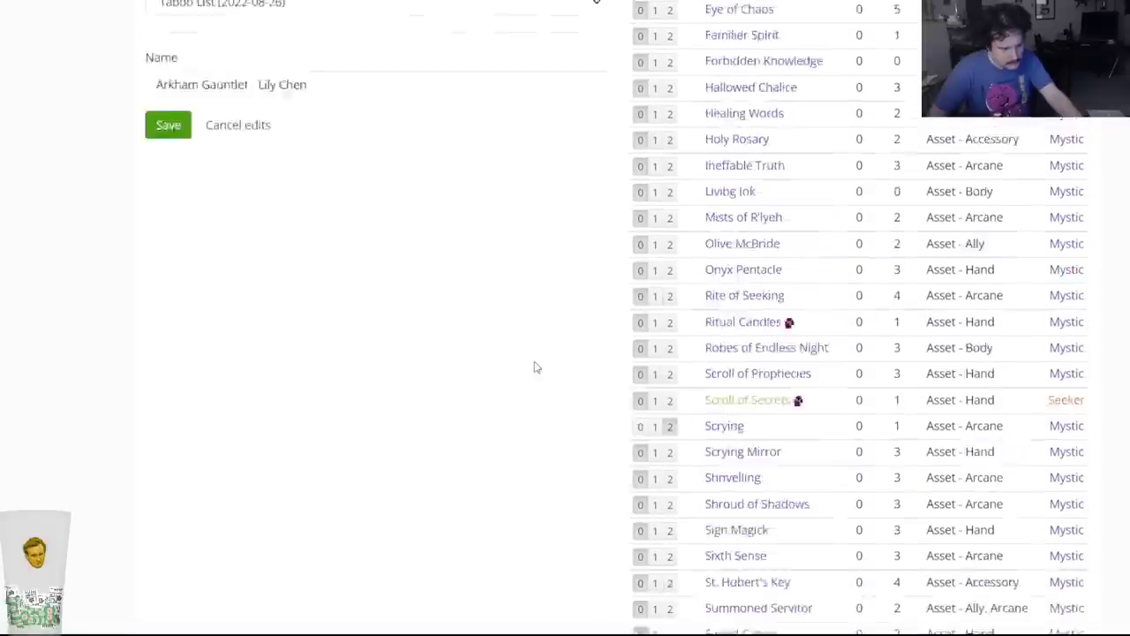
scroll(534, 367, "up", 12)
scroll(636, 426, "down", 9)
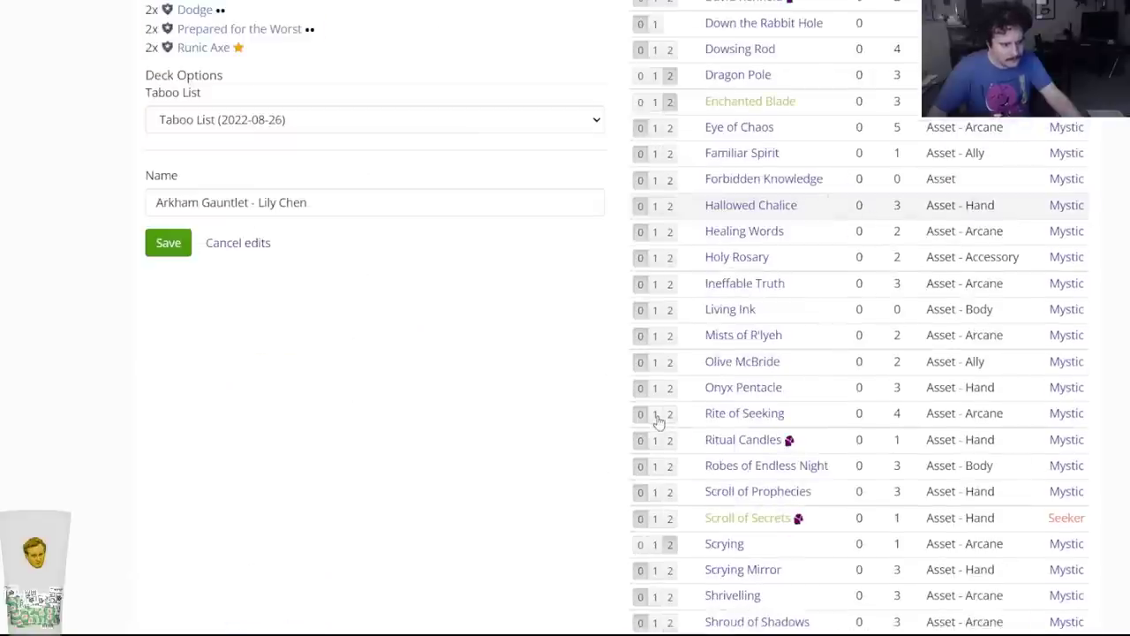
List the level 0 Mystic events and add two copies of Premonition to Lily Chen's main deck.
scroll(658, 422, "down", 7)
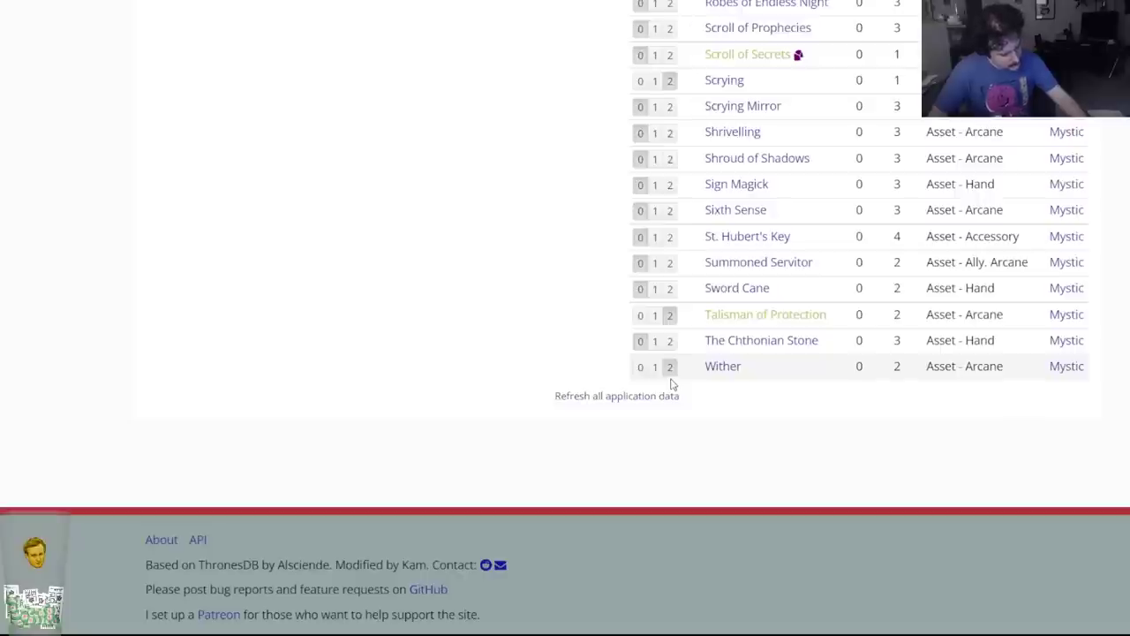
scroll(714, 344, "up", 7)
scroll(713, 343, "up", 5)
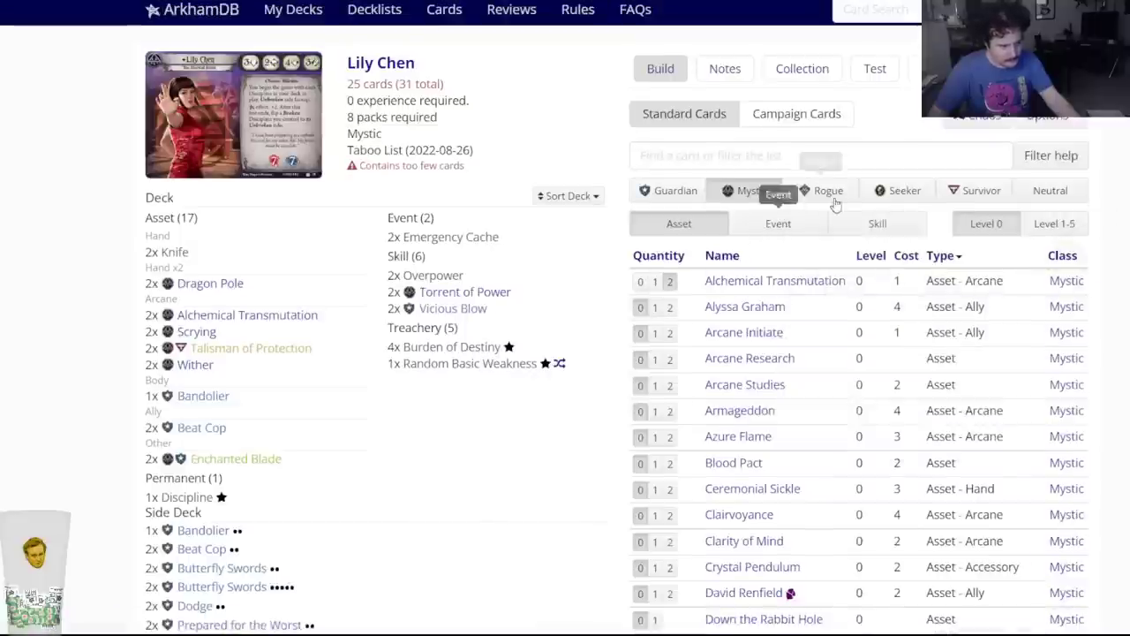
left_click(780, 225)
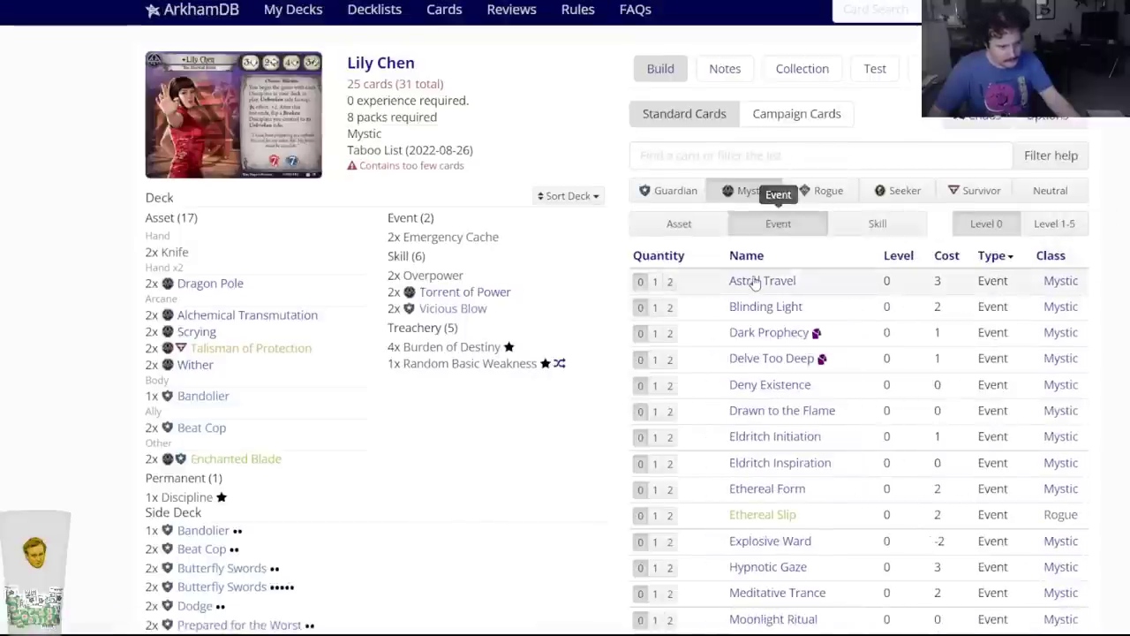
mouse_move(755, 284)
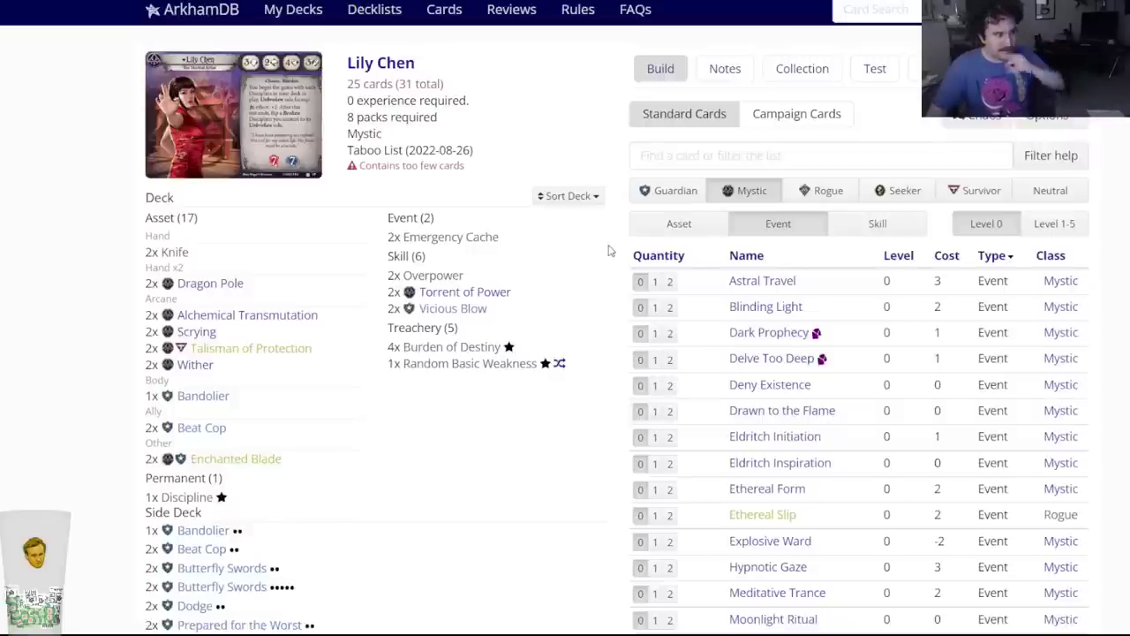
scroll(681, 418, "down", 3)
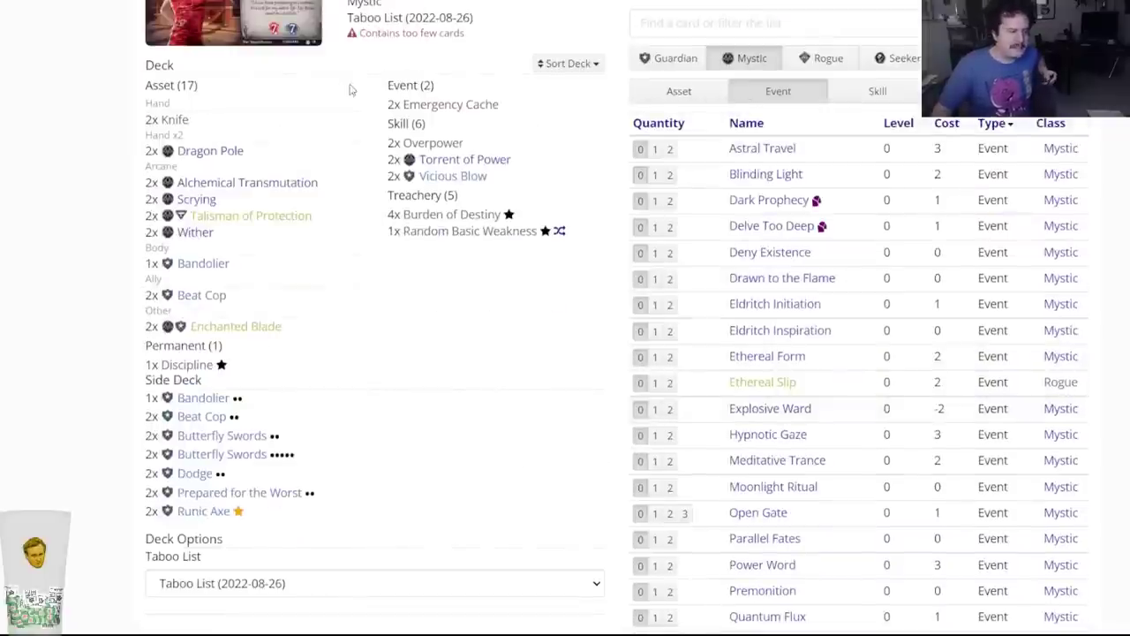
mouse_move(232, 446)
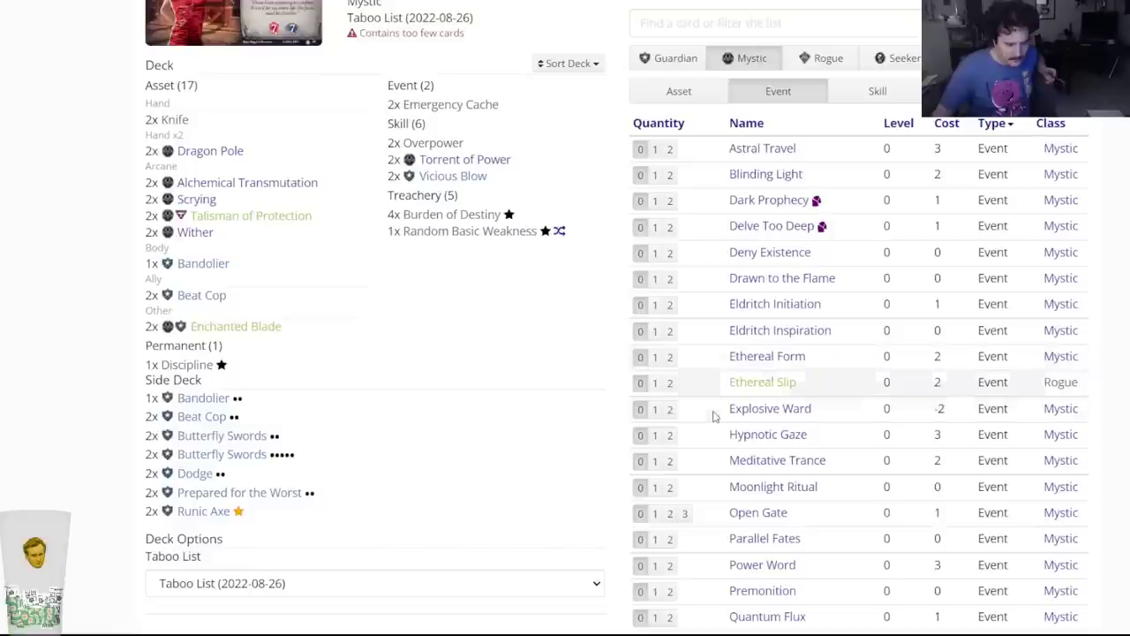
mouse_move(763, 538)
scroll(763, 538, "down", 2)
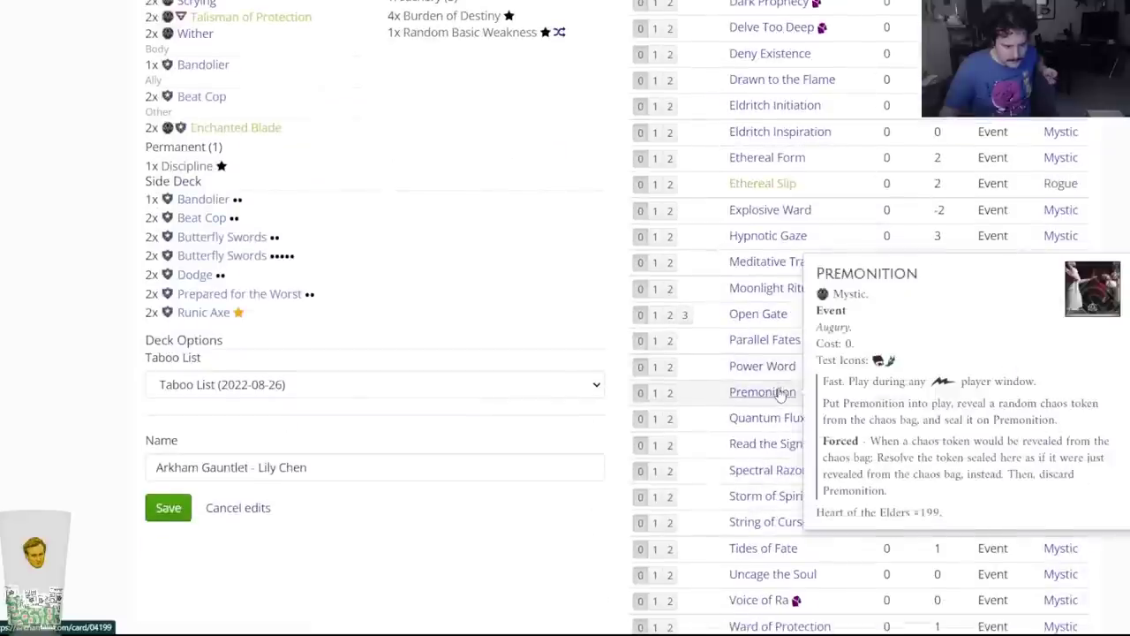
left_click(670, 394)
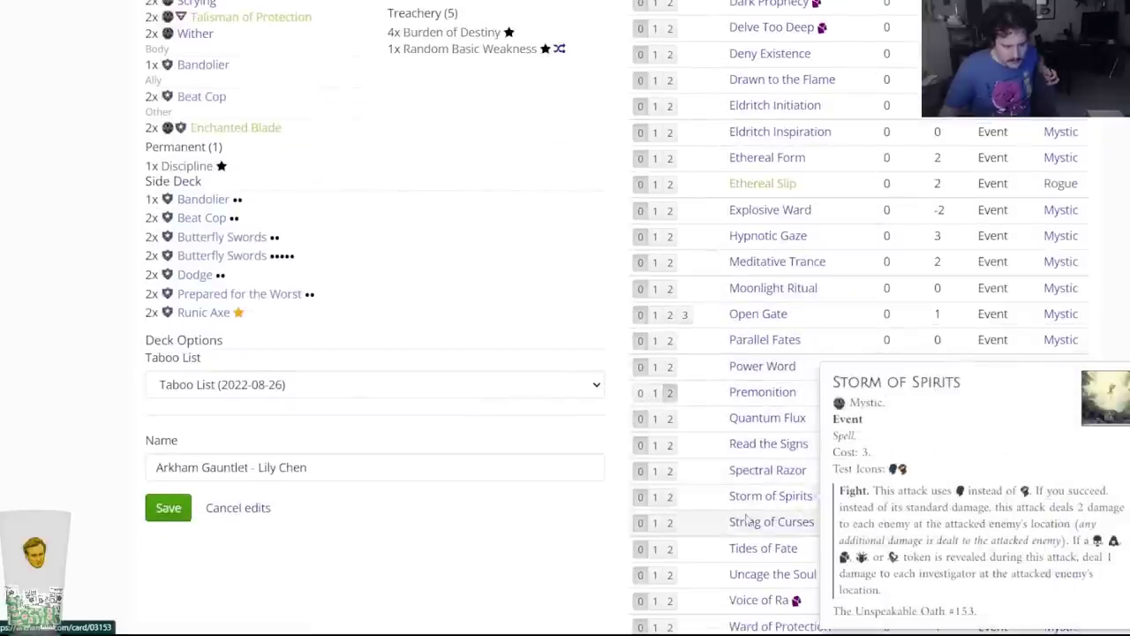
Examine the remaining level 0 Mystic events, including String of Curses, Ward of Protection and Ward of Radiance.
mouse_move(752, 524)
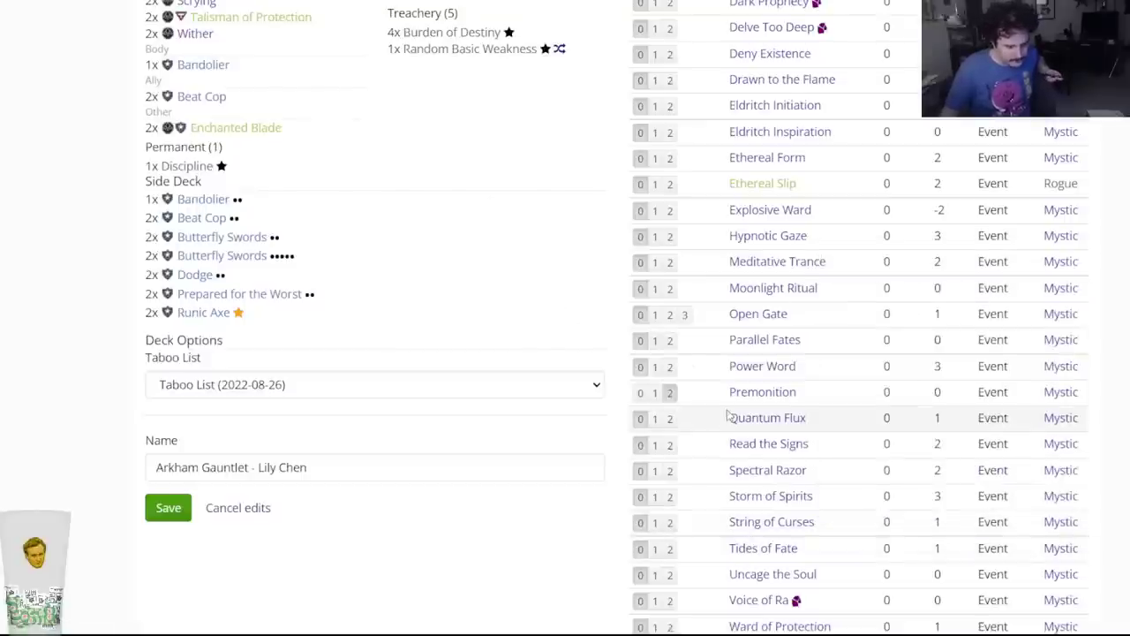
scroll(762, 422, "down", 2)
mouse_move(762, 424)
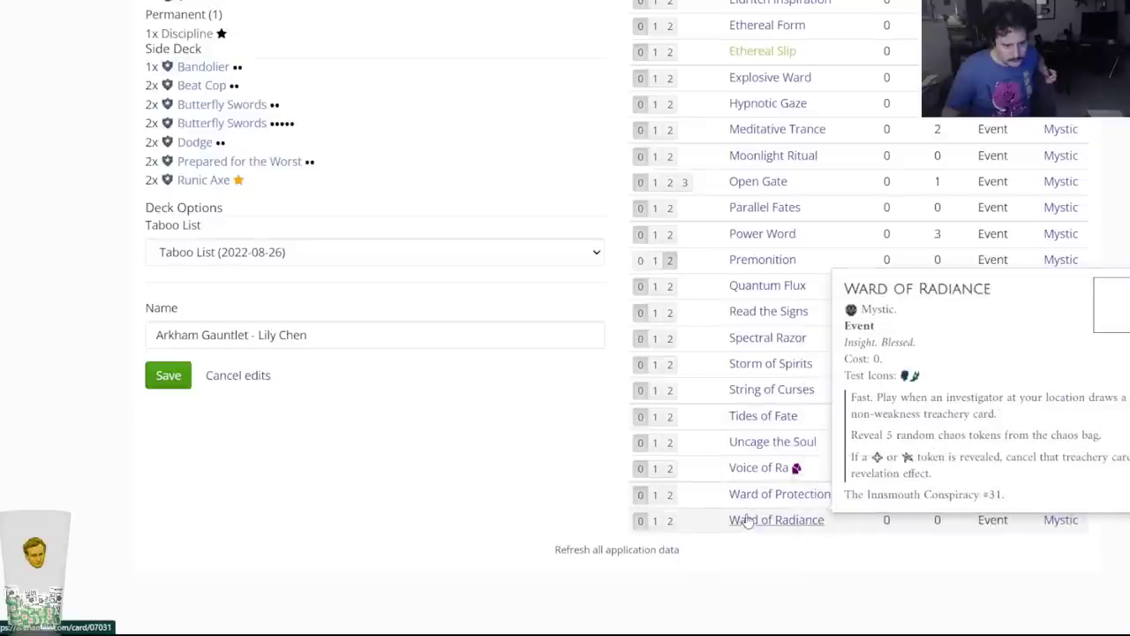
mouse_move(747, 500)
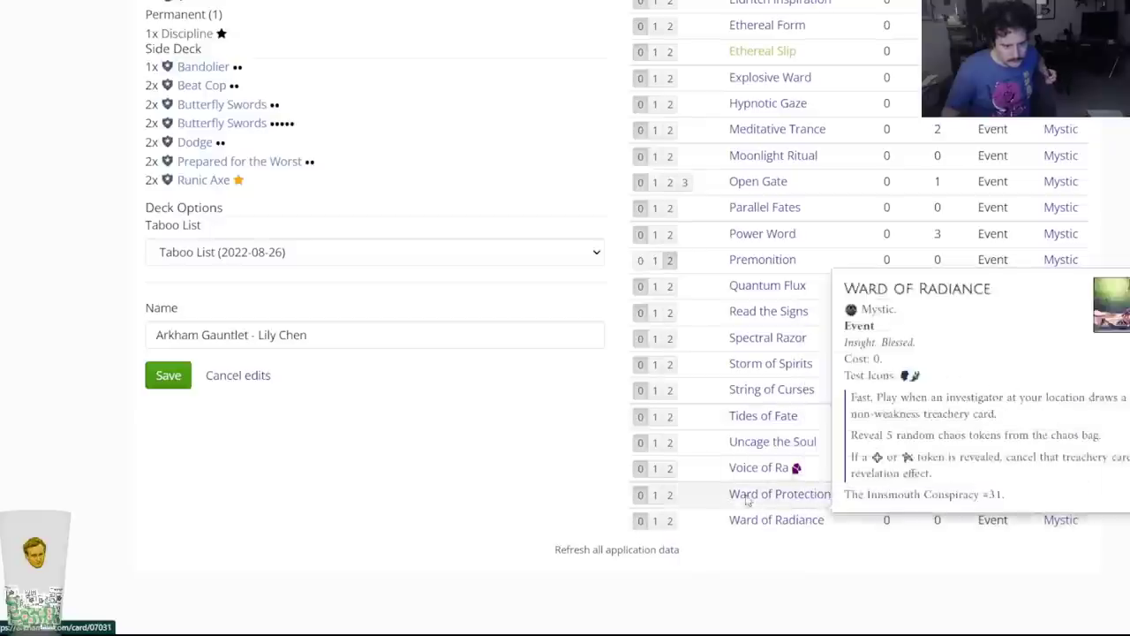
mouse_move(756, 398)
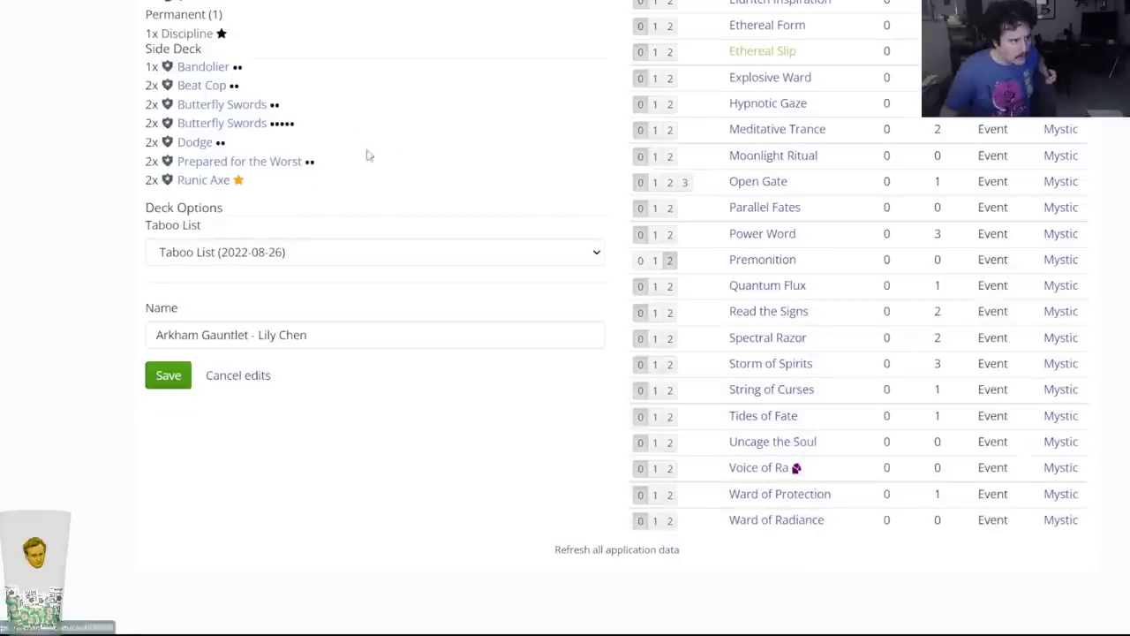
Open the personal deck list separately from Lily Chen's deck and open the Arkham Gauntlet - Grandma deck for editing.
scroll(348, 111, "up", 5)
right_click(300, 27)
key("Escape")
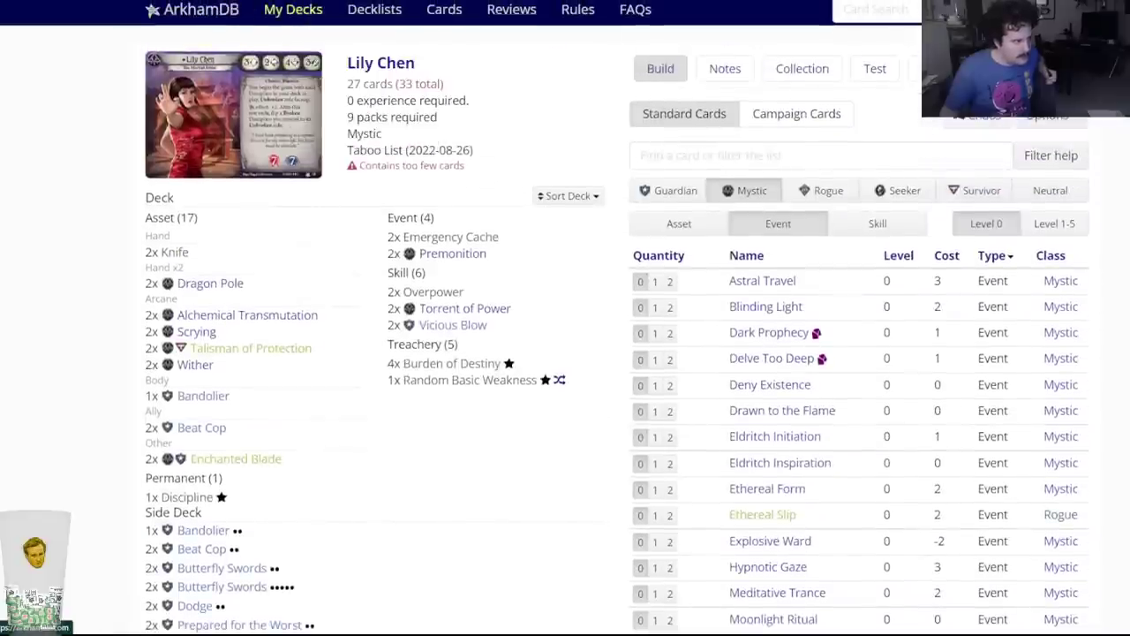
key("ctrl+Tab")
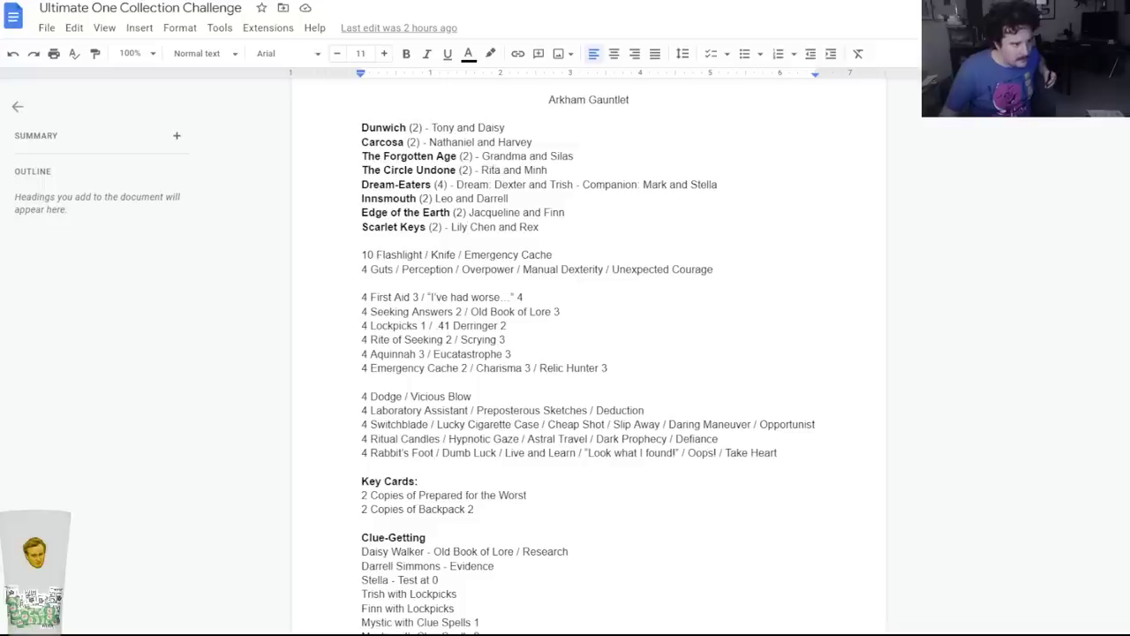
key("ctrl+Tab")
scroll(442, 151, "down", 7)
scroll(234, 381, "up", 2)
scroll(293, 388, "down", 4)
scroll(344, 429, "down", 1)
scroll(350, 406, "up", 5)
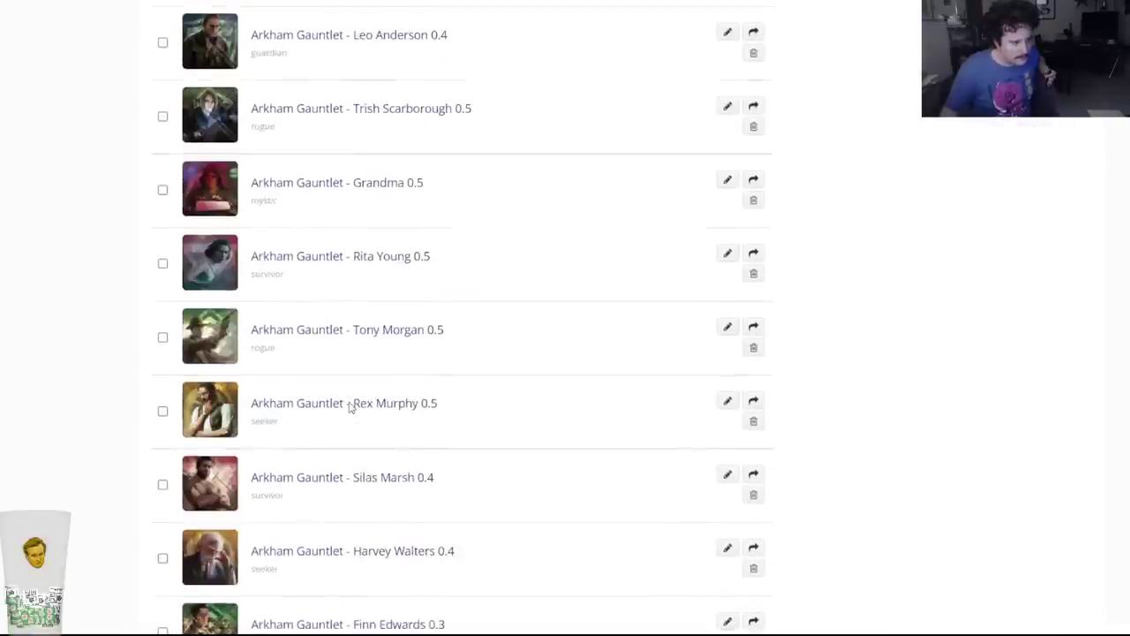
left_click(341, 183)
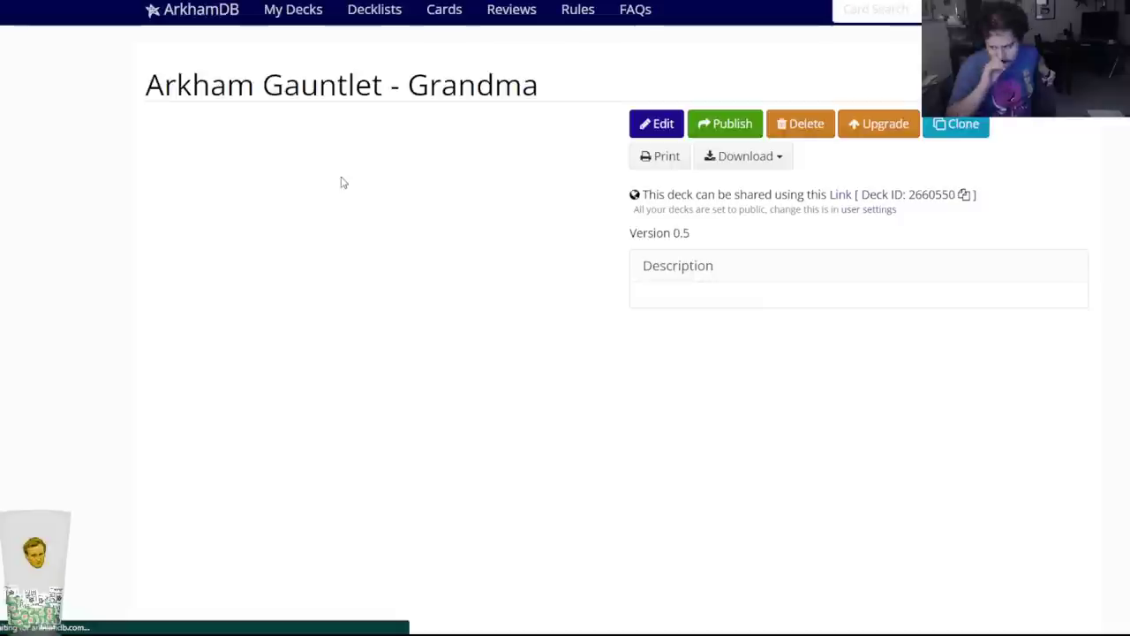
left_click(658, 117)
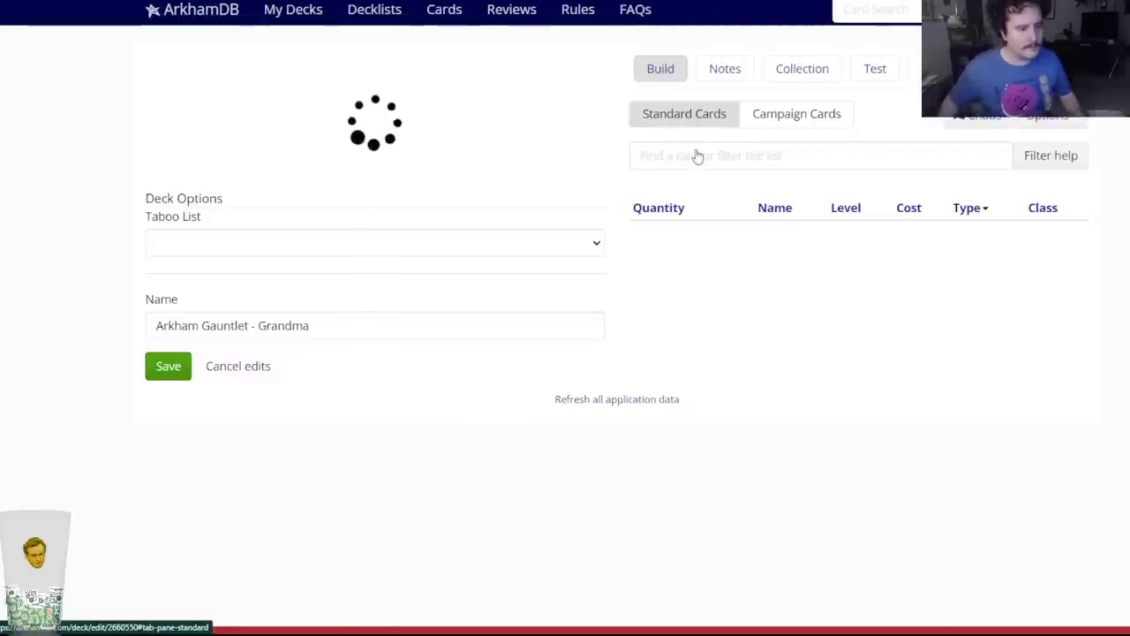
Add two copies of String of Curses and two copies of Sword Cane to Gloria Goldberg's main deck.
left_click(667, 155)
type("string")
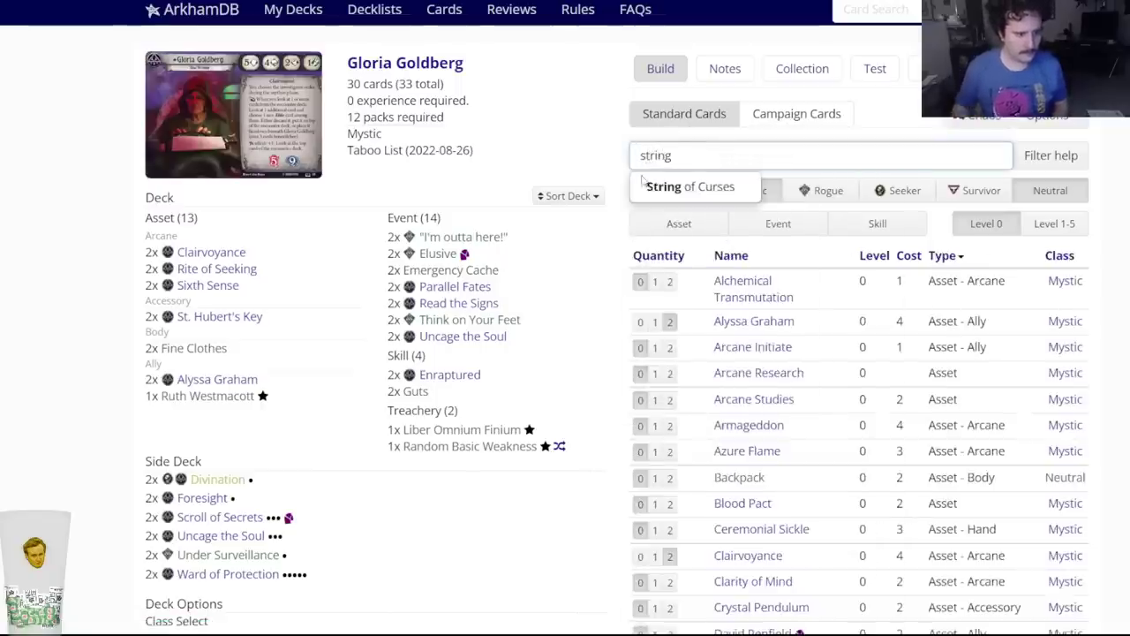
left_click(645, 179)
left_click(475, 93)
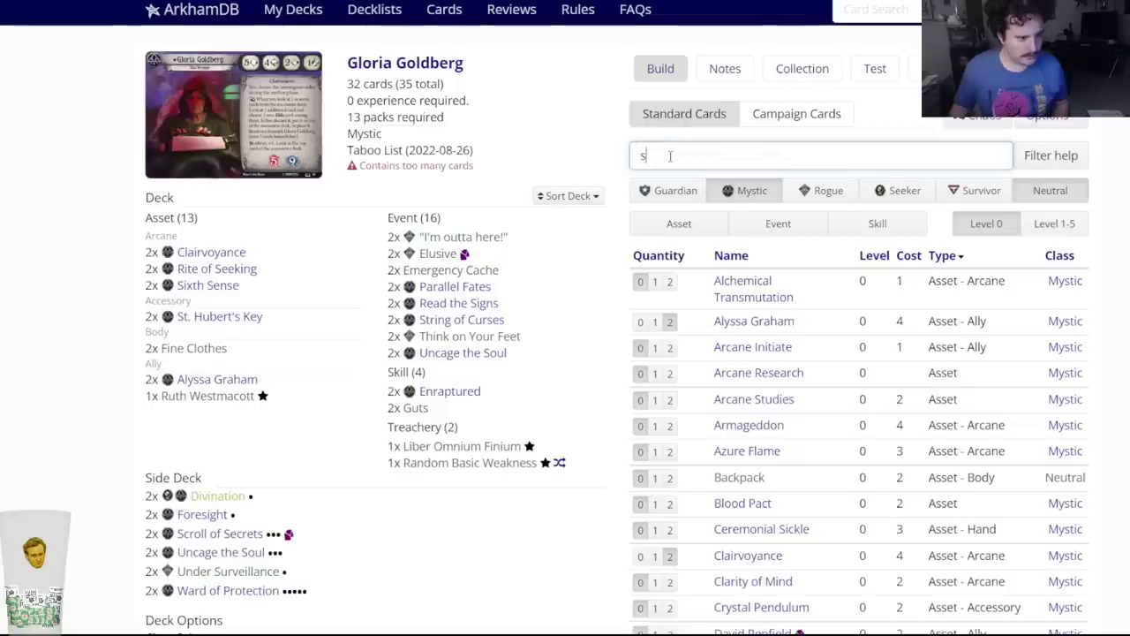
type("sword ca")
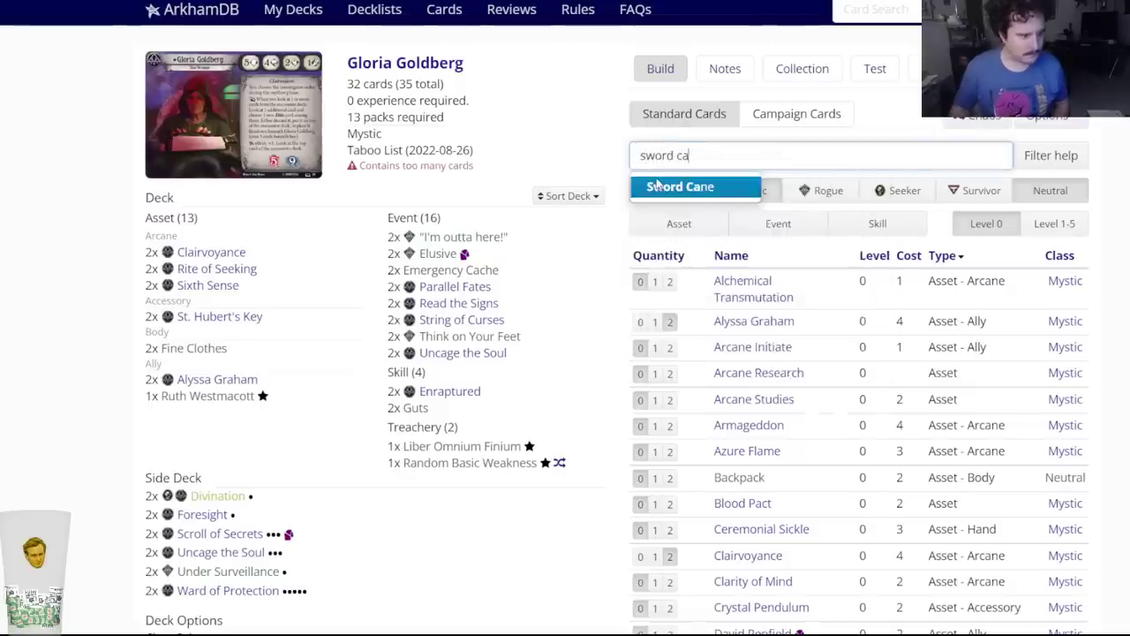
left_click(663, 185)
left_click(477, 93)
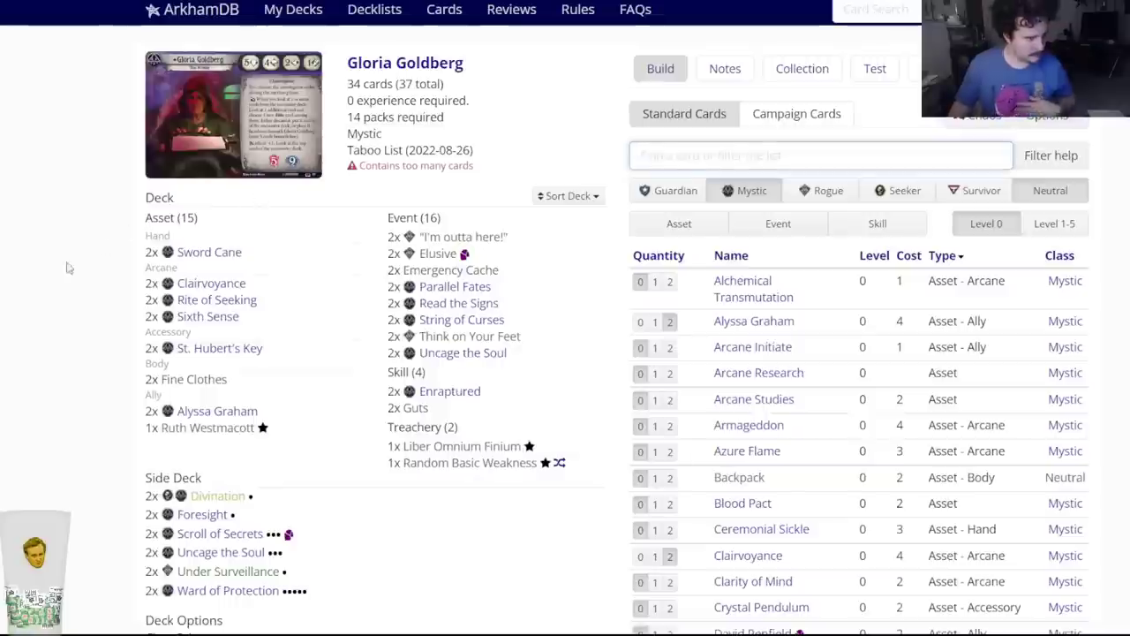
Review Gloria Goldberg's cards, glance at Lily Chen's deck, and remove both copies of Enraptured from Gloria's main deck.
mouse_move(452, 322)
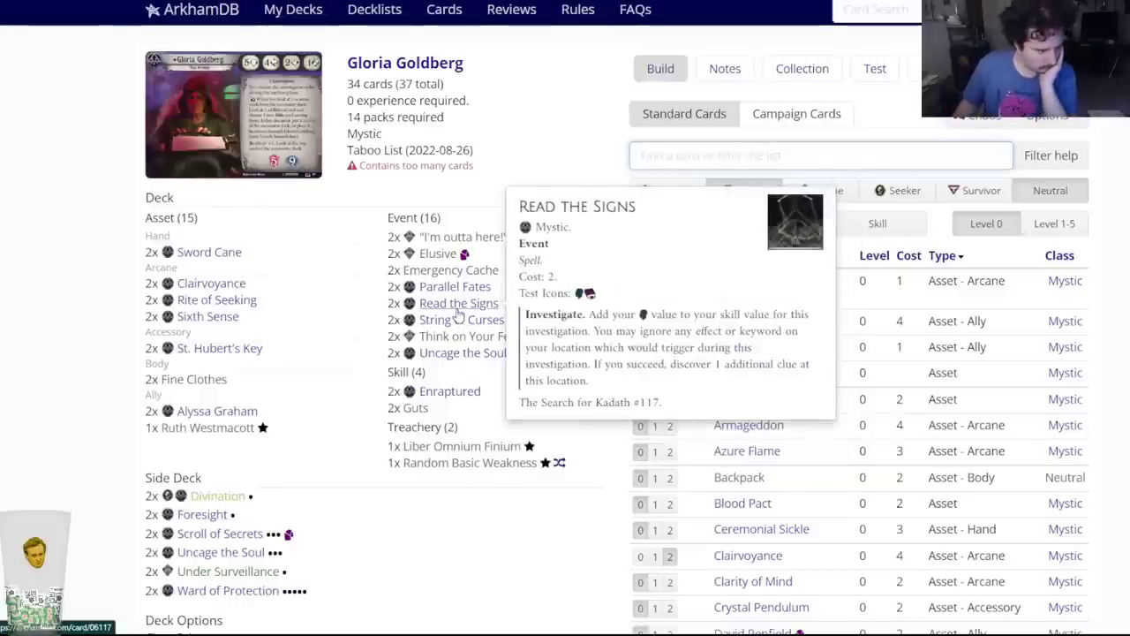
mouse_move(466, 351)
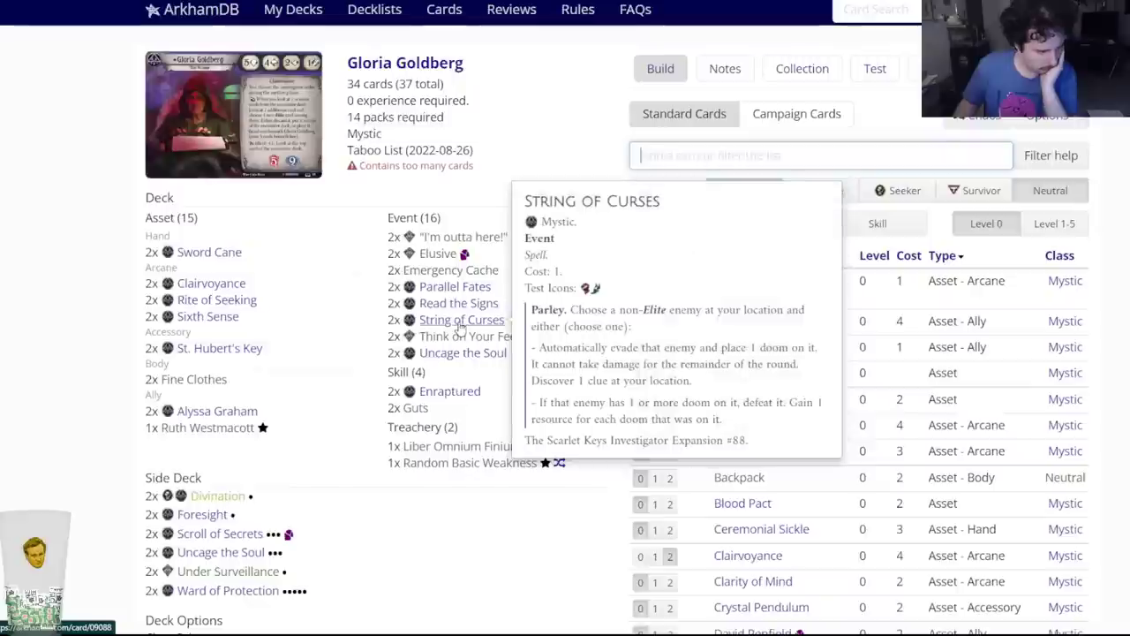
mouse_move(446, 390)
mouse_move(431, 293)
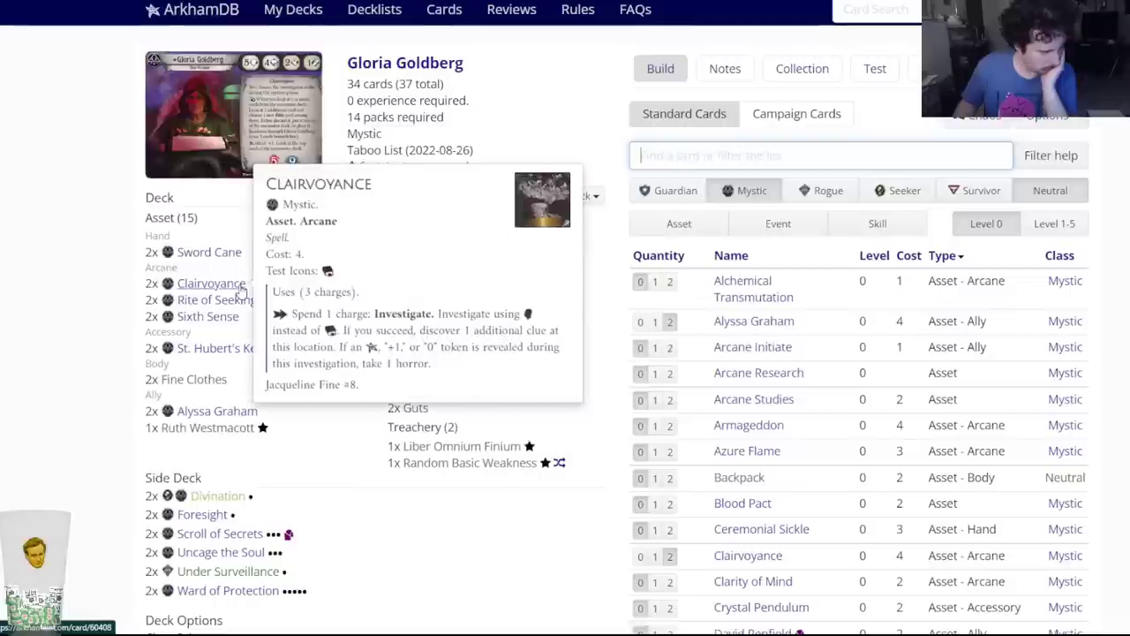
mouse_move(221, 265)
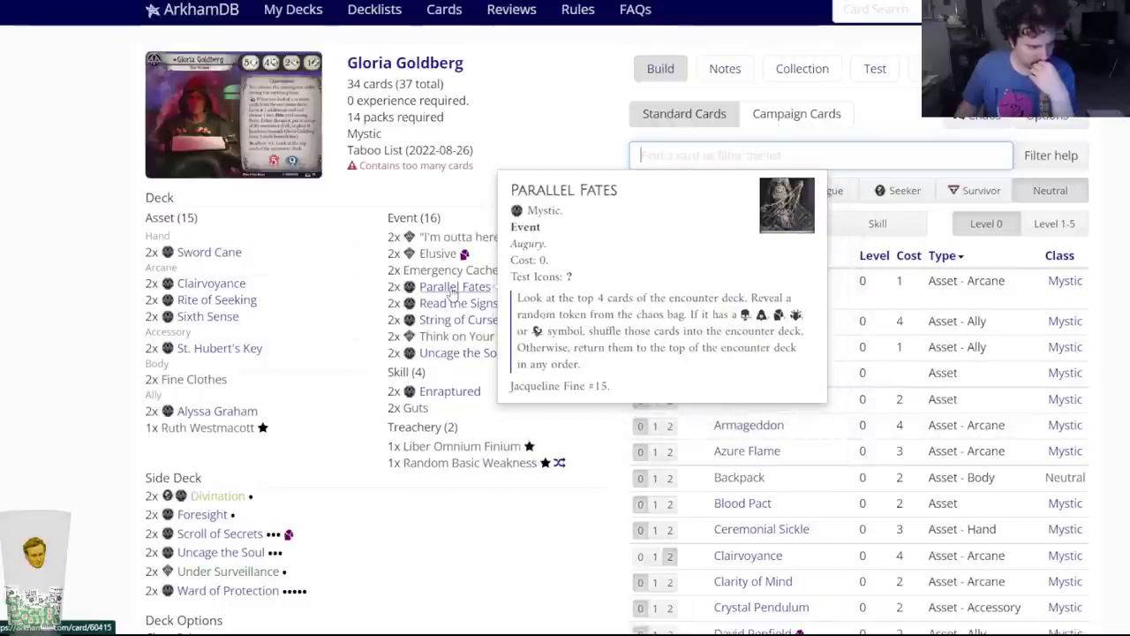
key("ctrl+Tab")
key("ctrl+Tab")
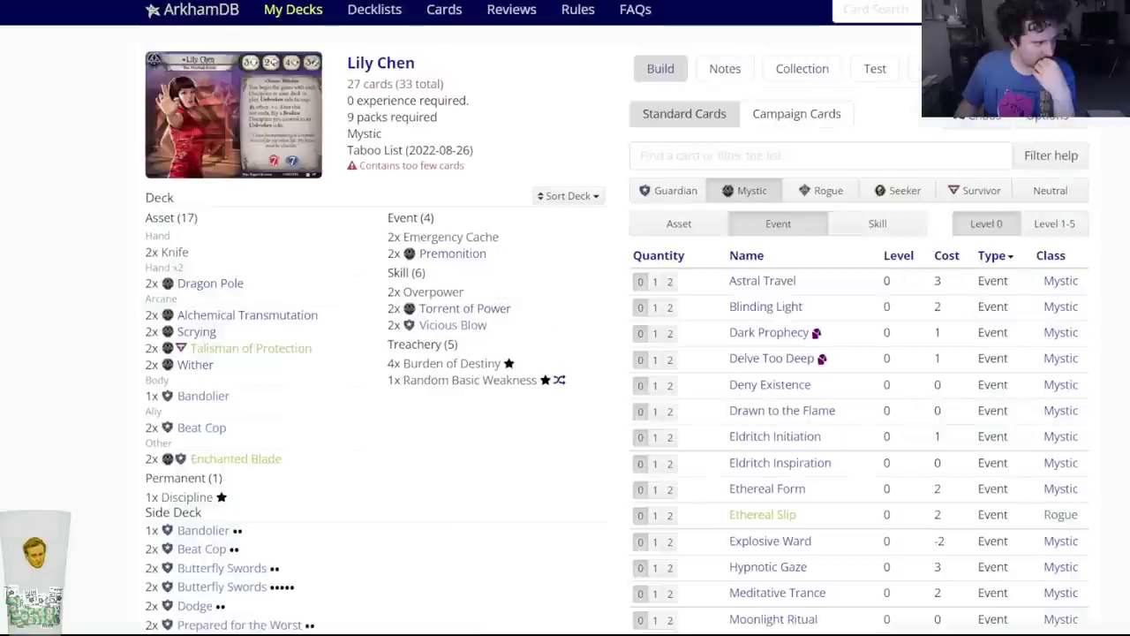
key("ctrl+shift+Tab")
key("ctrl+shift+Tab")
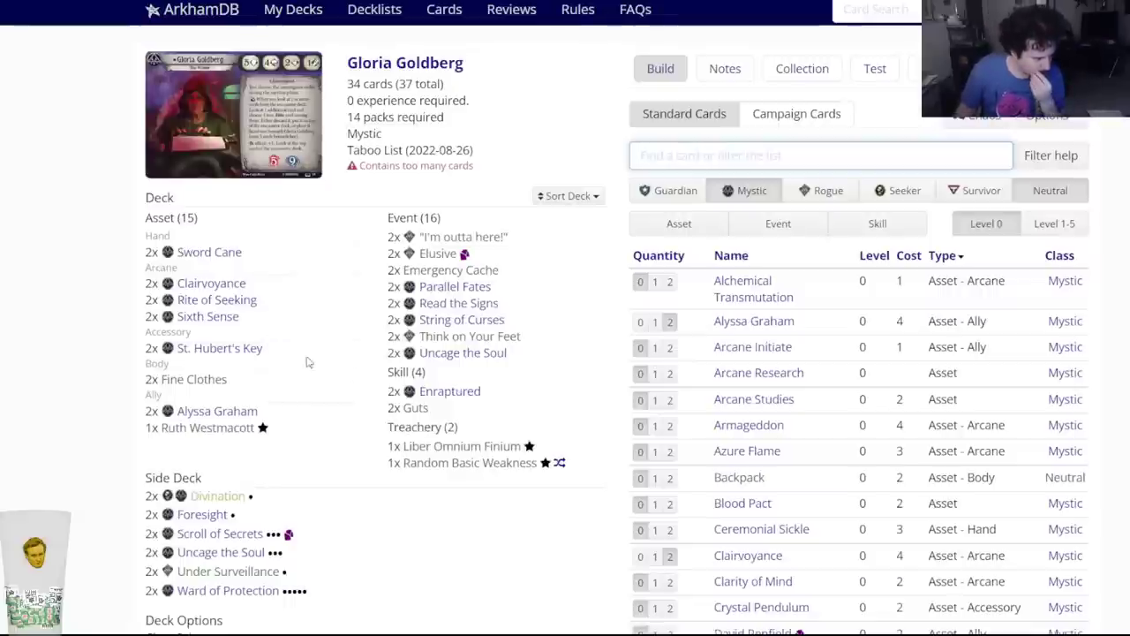
left_click(433, 391)
left_click(419, 94)
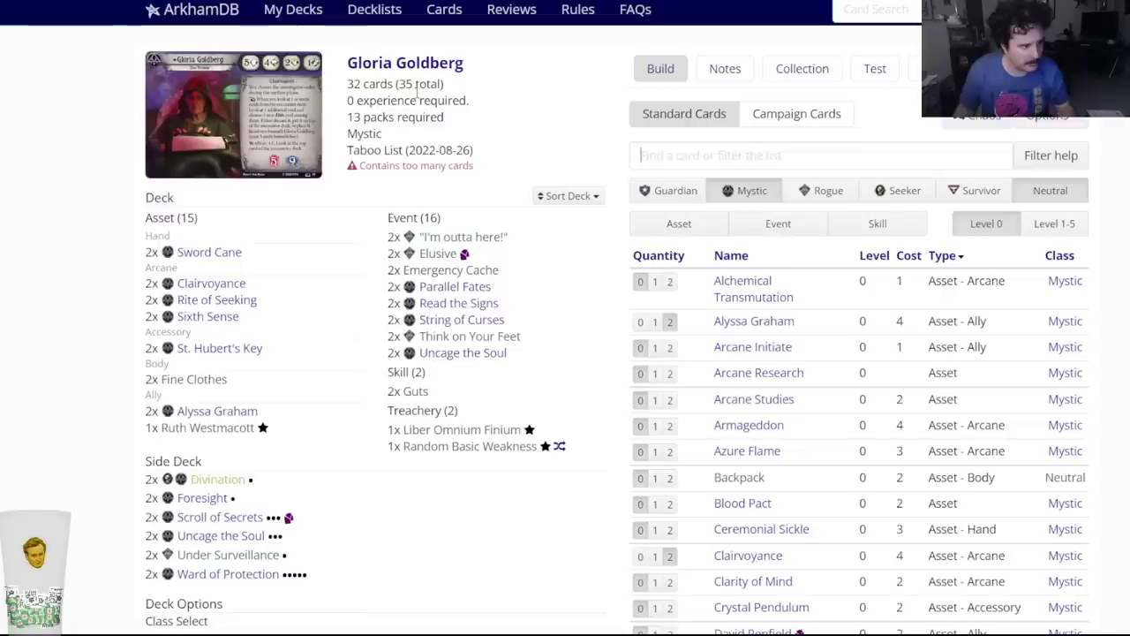
Open the personal deck list separately from Gloria Goldberg's deck and open Daisy Walker's Arkham Gauntlet deck for editing.
right_click(272, 11)
left_click(272, 10)
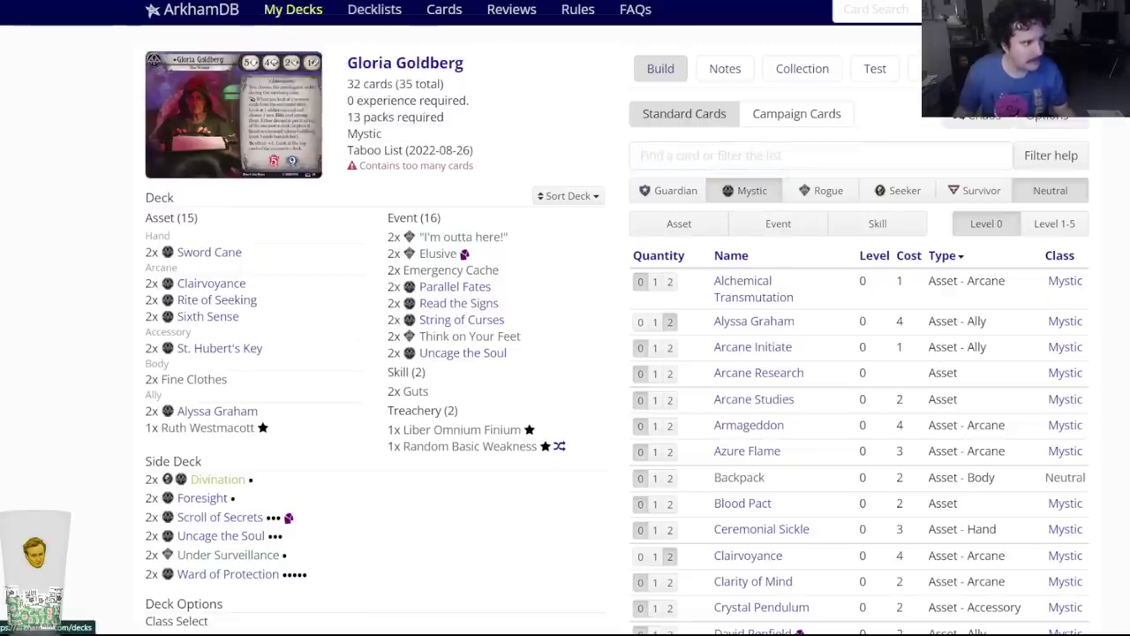
scroll(398, 292, "down", 9)
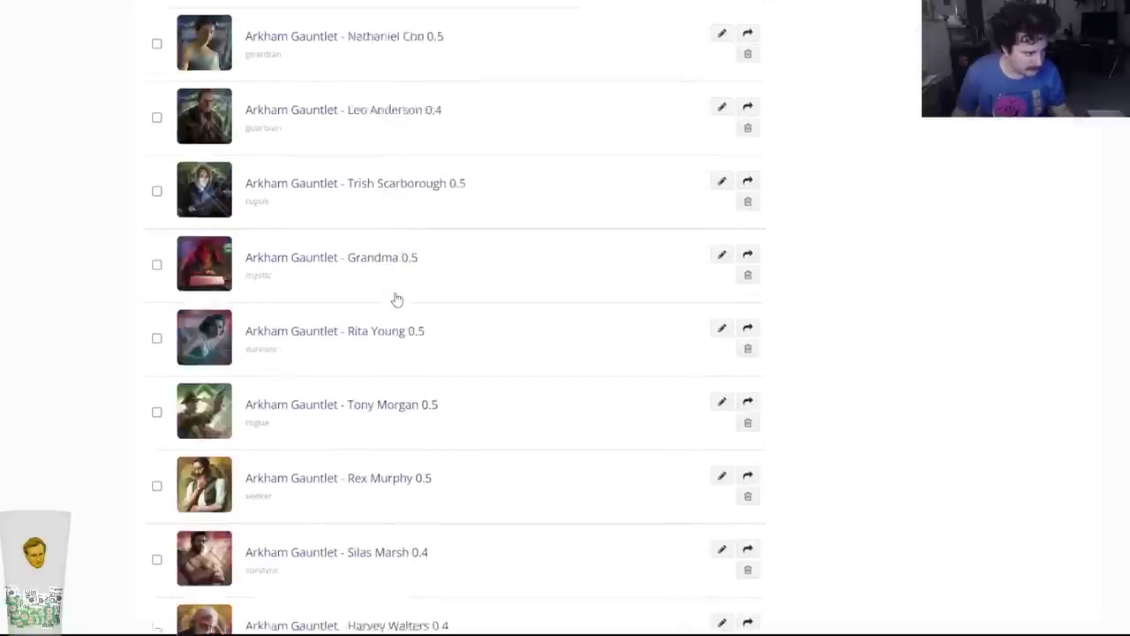
left_click(721, 374)
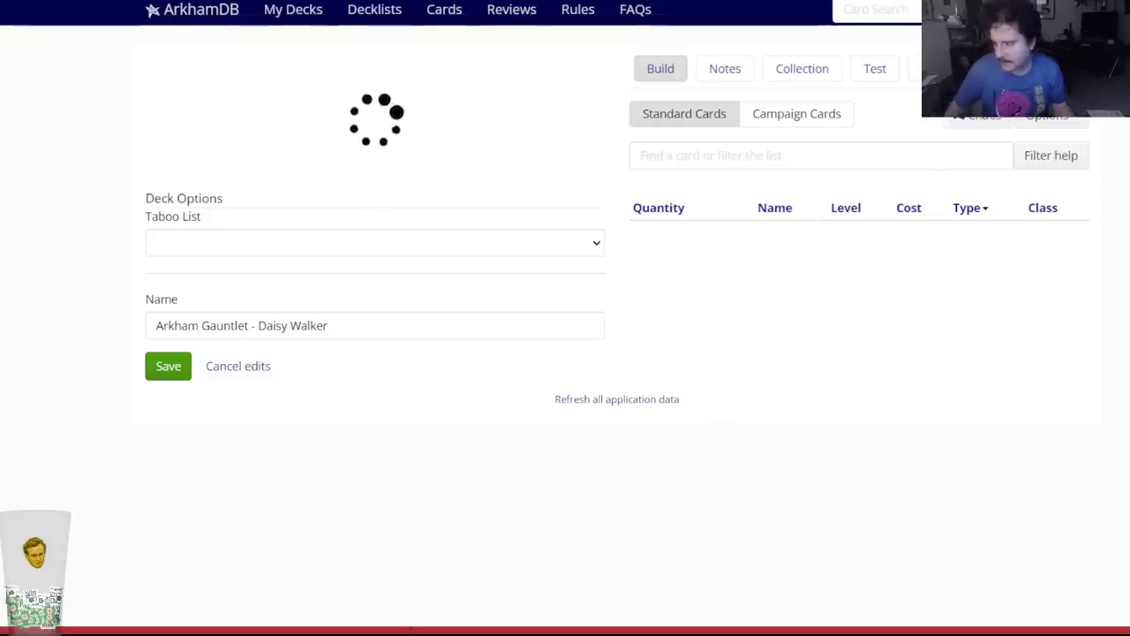
Find Enraptured and add two copies to Daisy Walker's main deck.
left_click(718, 146)
type("enr")
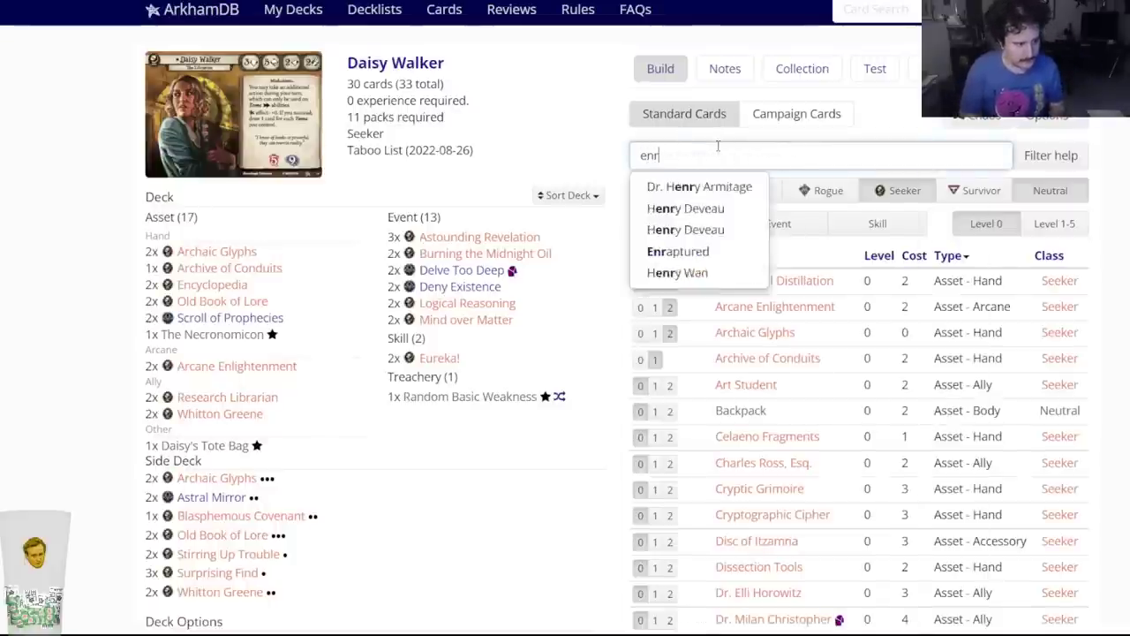
type("ap")
key("Down")
key("Return")
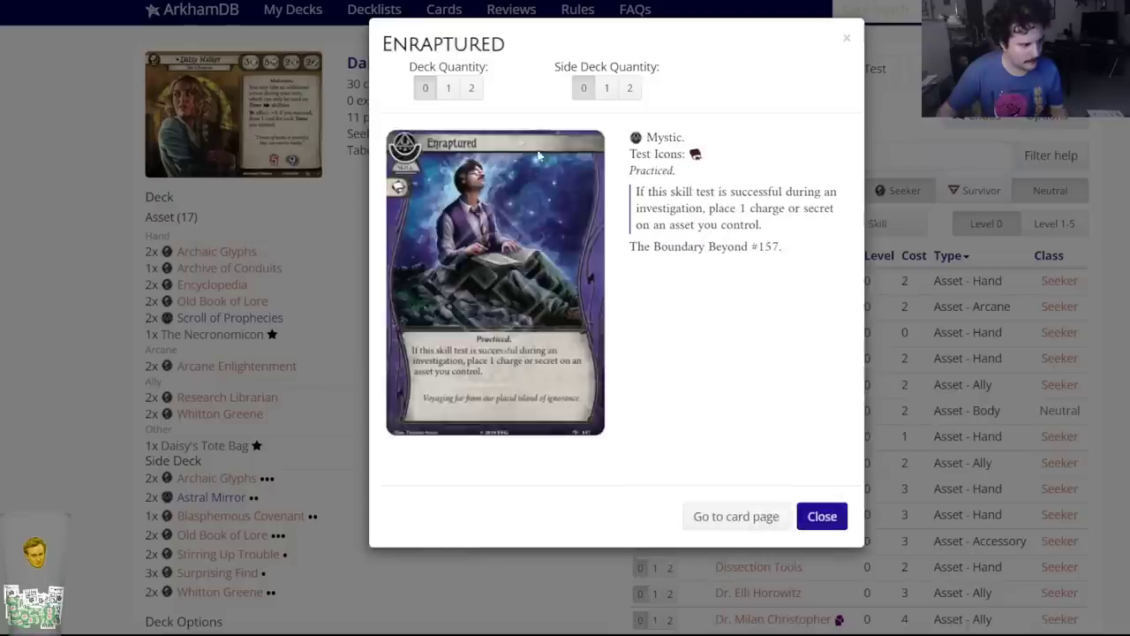
left_click(473, 88)
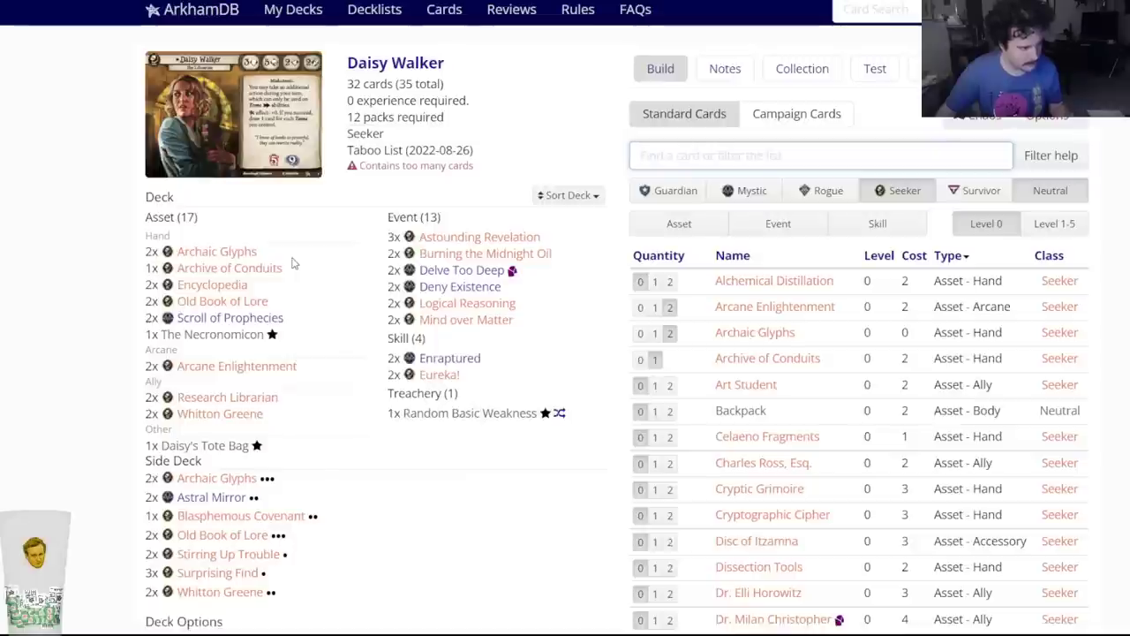
Remove both copies of Mind over Matter from Daisy Walker's main deck and save the deck.
left_click(432, 320)
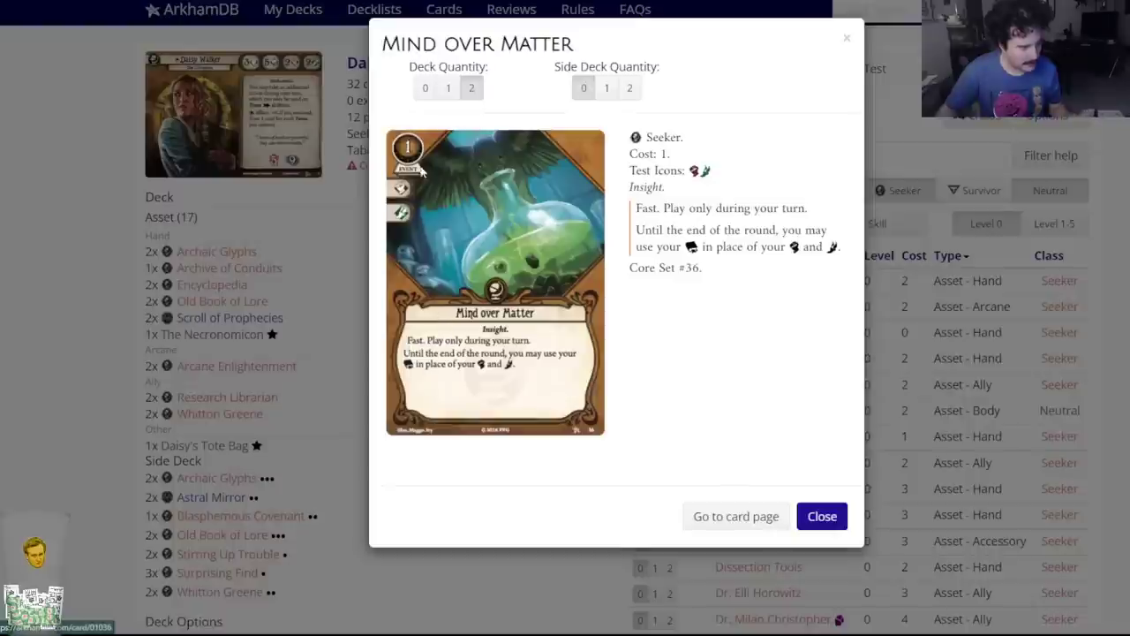
left_click(424, 88)
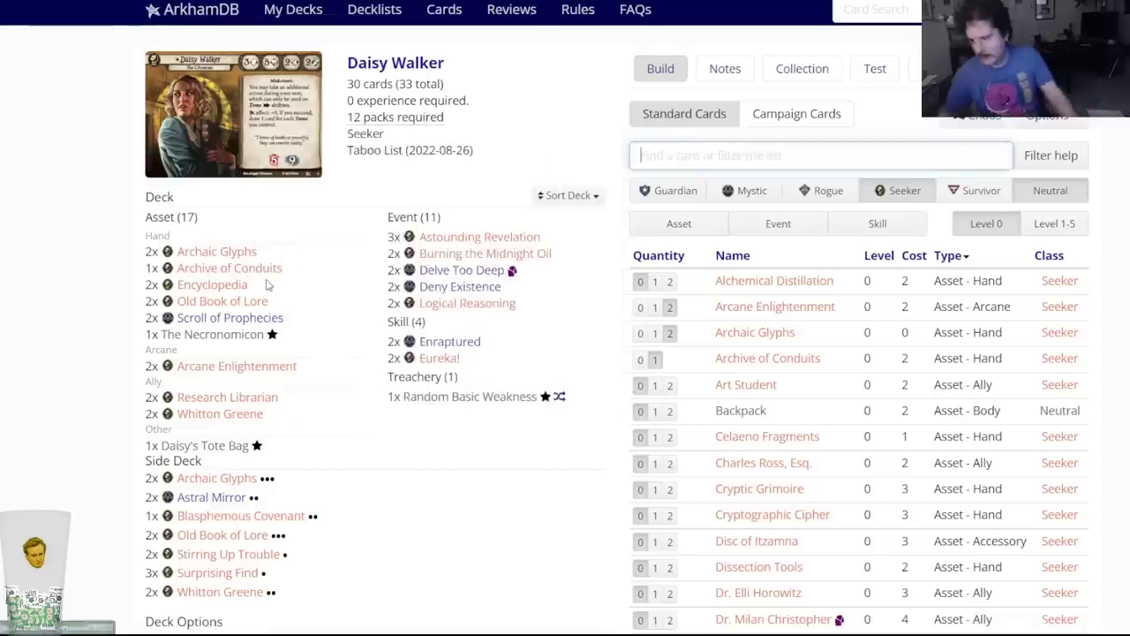
scroll(165, 374, "down", 5)
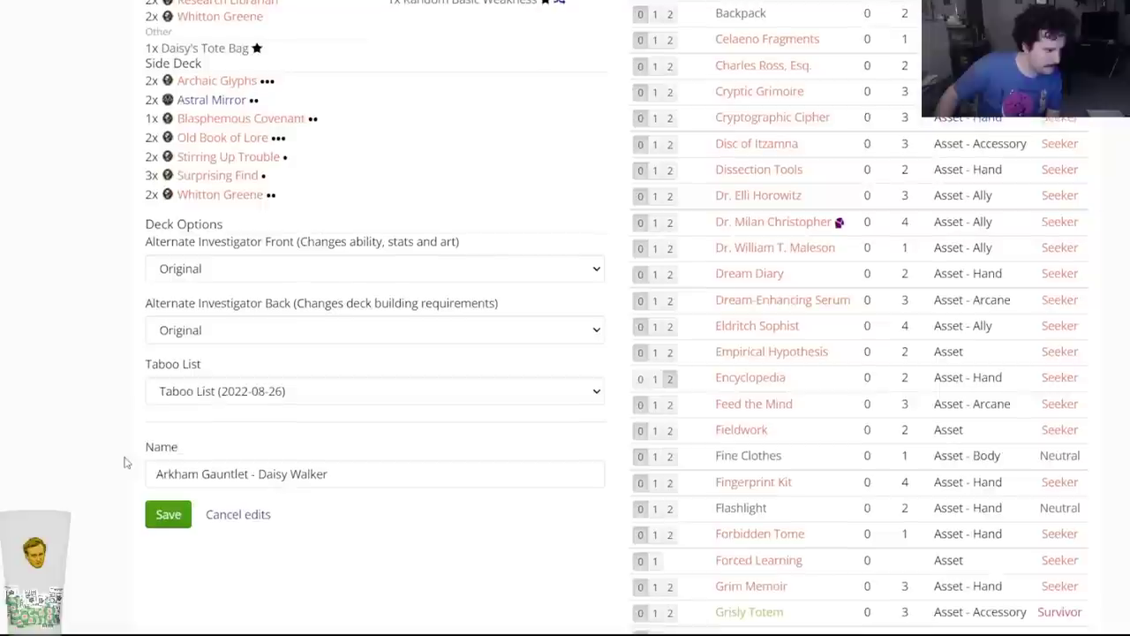
left_click(153, 504)
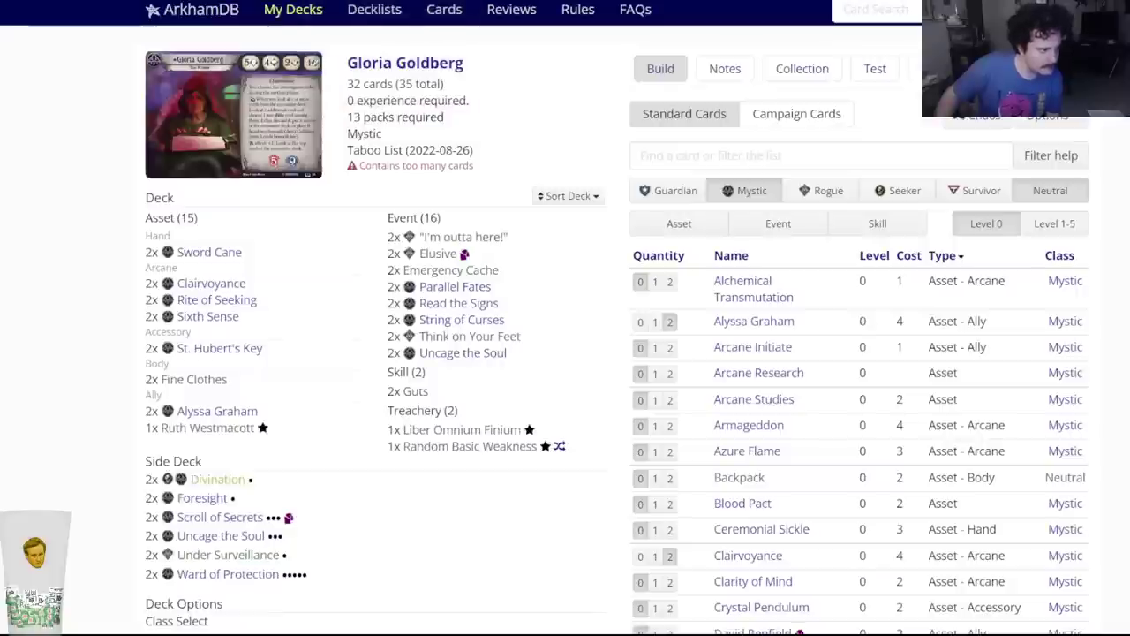
Find the level 2 Rite of Seeking and add two copies to Gloria Goldberg's side deck.
key("Print")
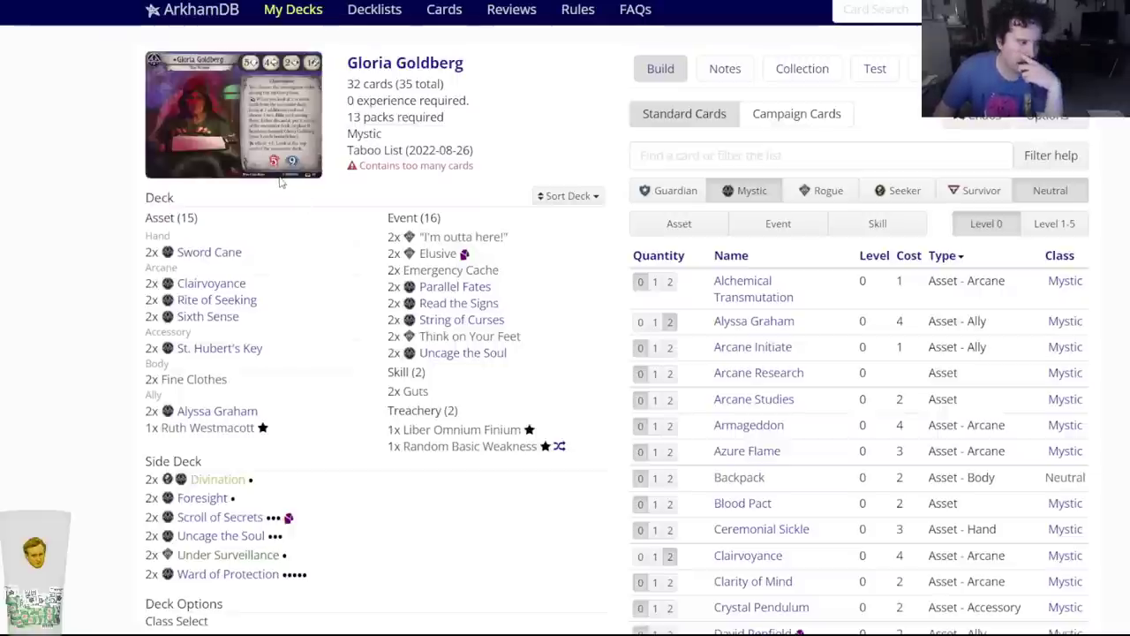
left_click(668, 155)
type("rite of s")
key("Down")
key("Down")
key("Down")
key("Down")
key("Return")
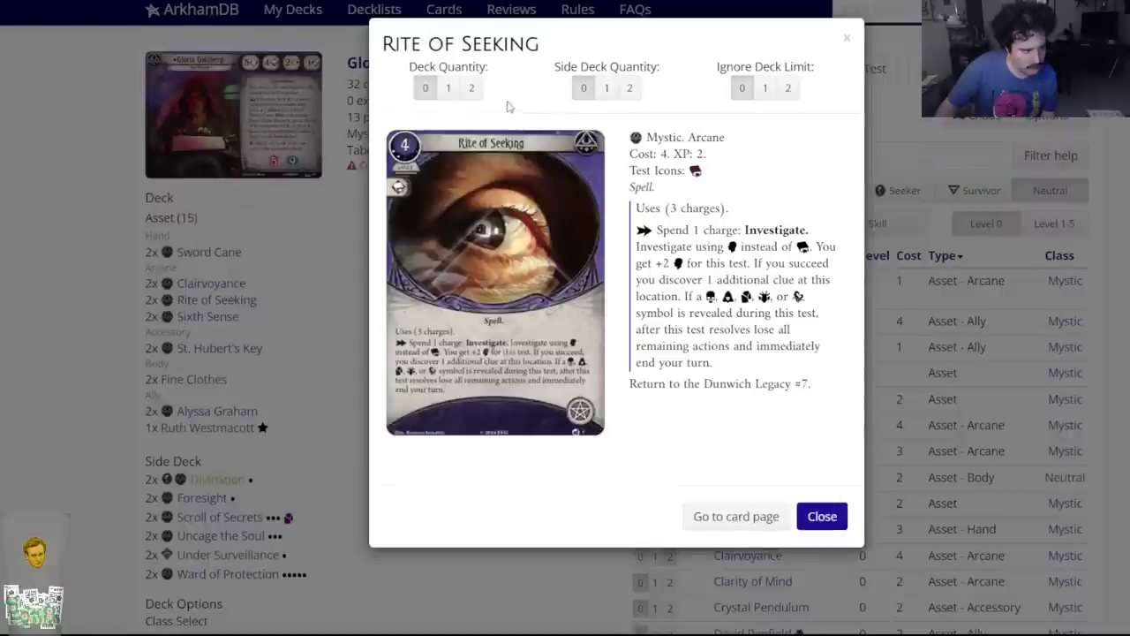
left_click(630, 87)
Find the level 3 Clairvoyance and add two copies to Gloria Goldberg's side deck.
type("clair")
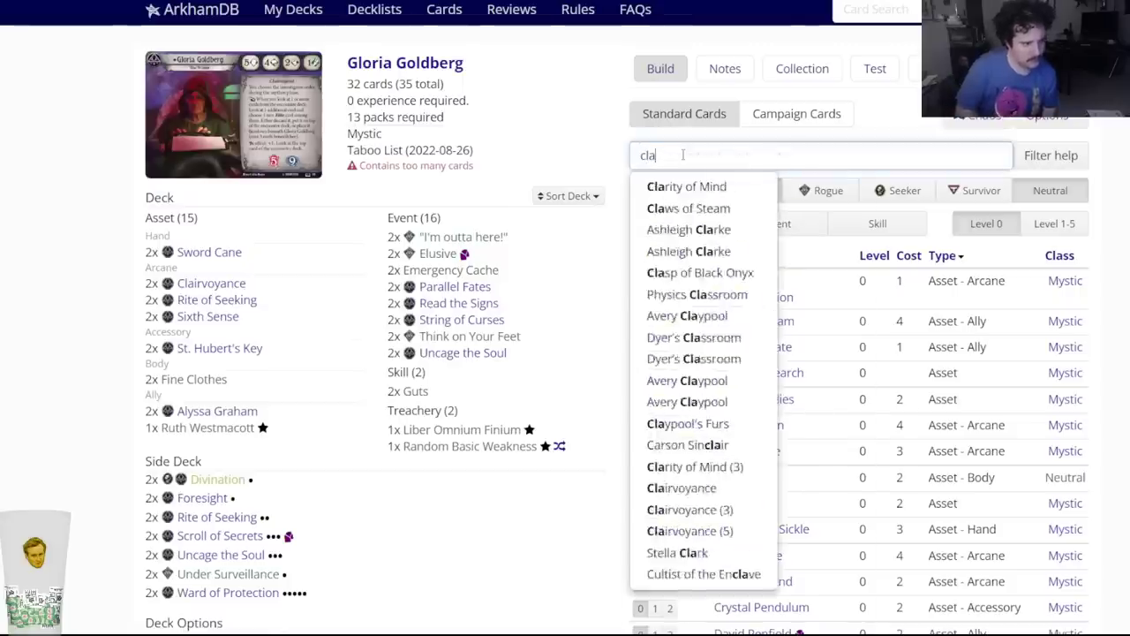
key("Down")
key("Down")
key("Down")
key("Return")
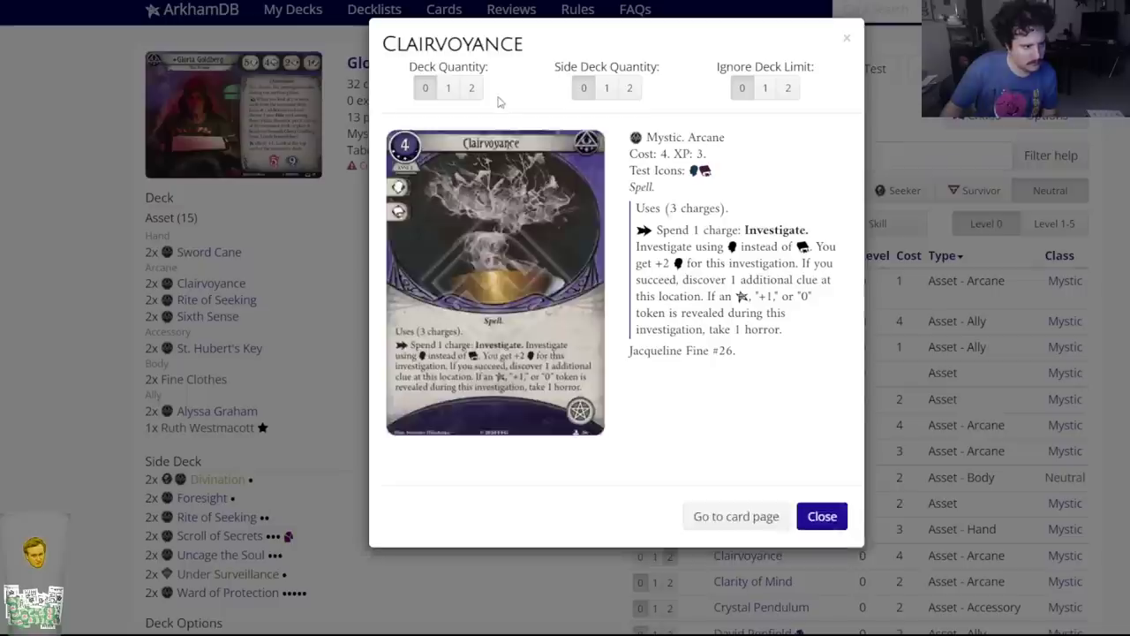
Find the level 4 Sixth Sense and add two copies to Gloria Goldberg's side deck.
type("sixth se")
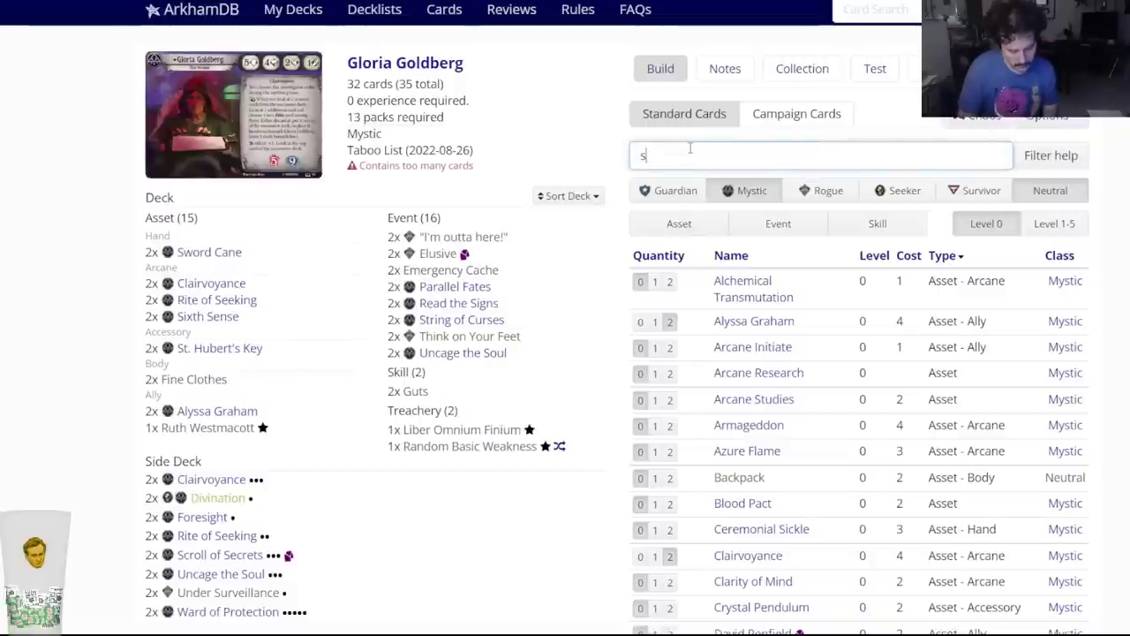
key("Down")
key("Down")
key("Return")
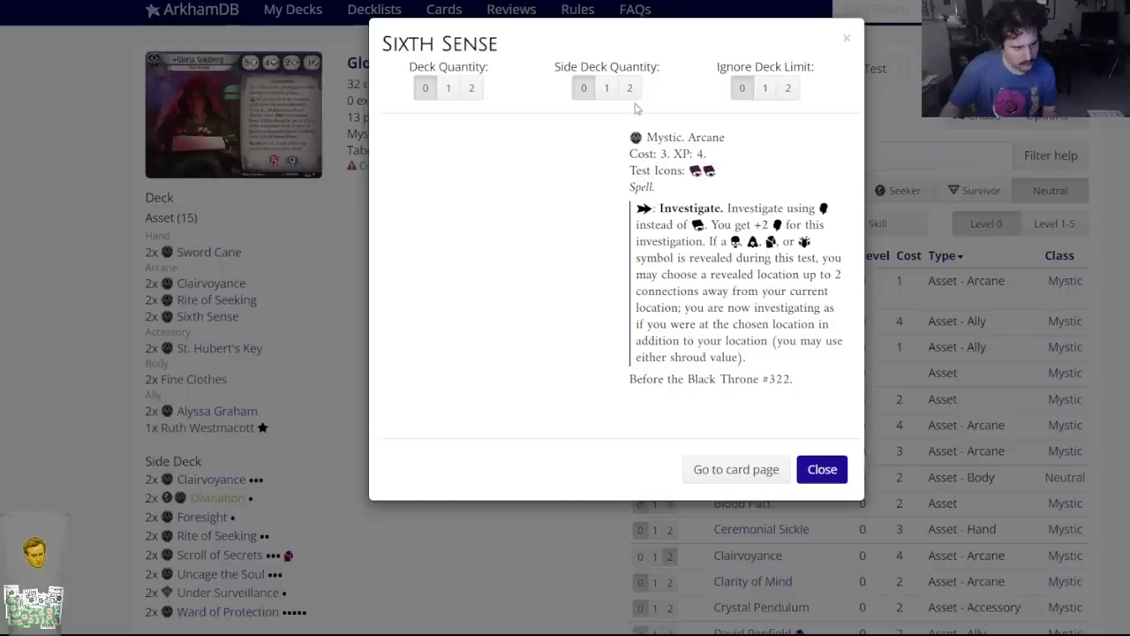
key("2")
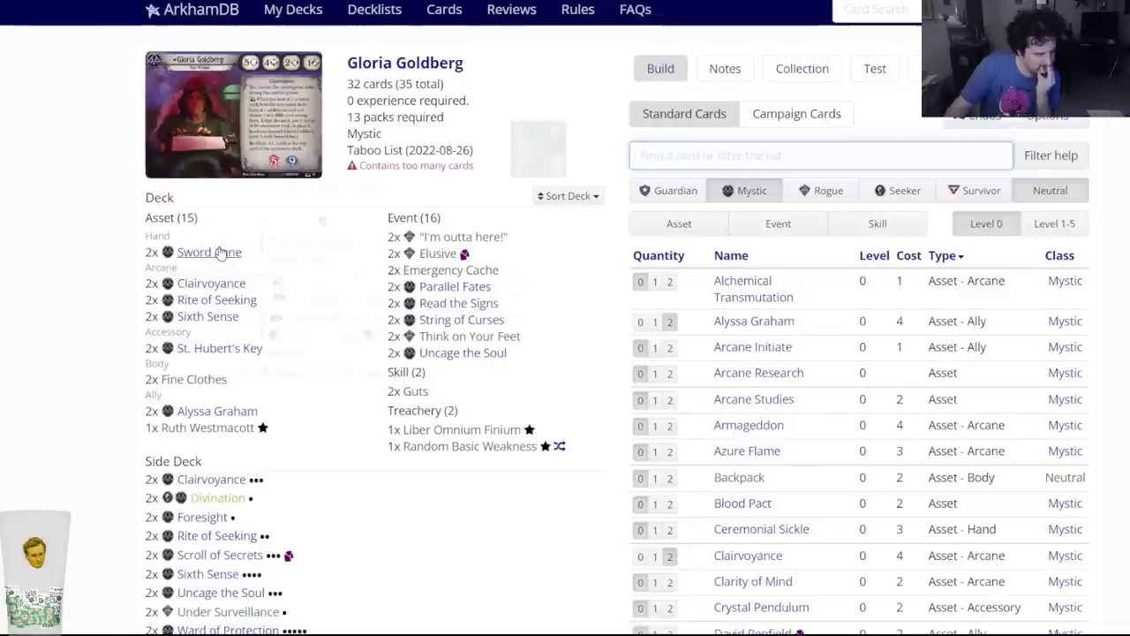
Read Sword Cane's card text and compare Gloria Goldberg's deck with Lily Chen's deck.
mouse_move(221, 253)
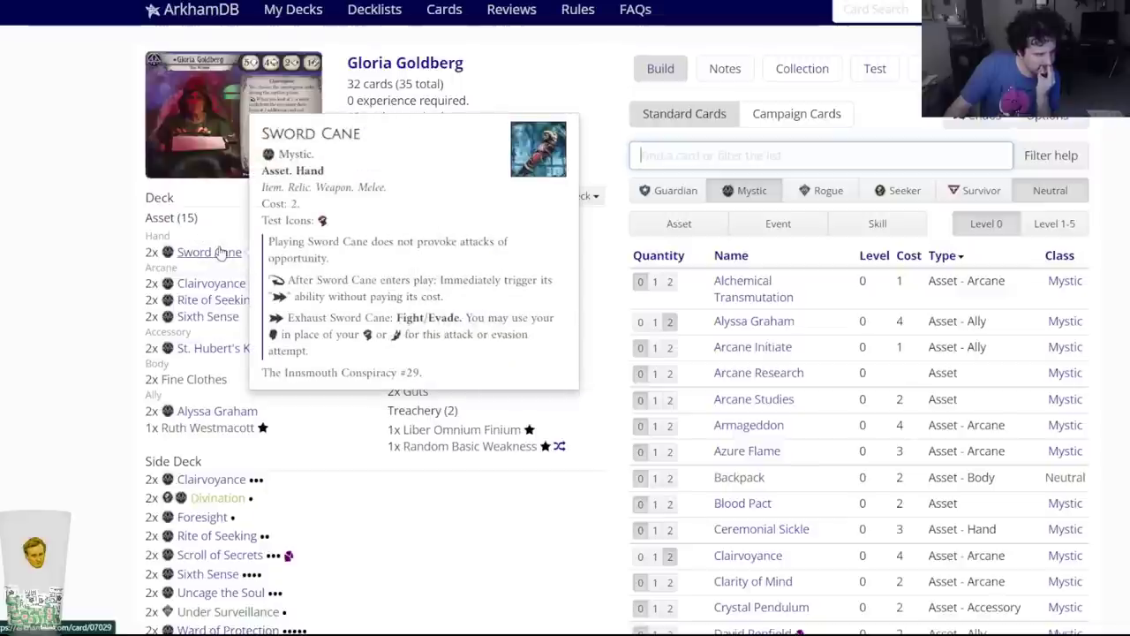
key("ctrl+Tab")
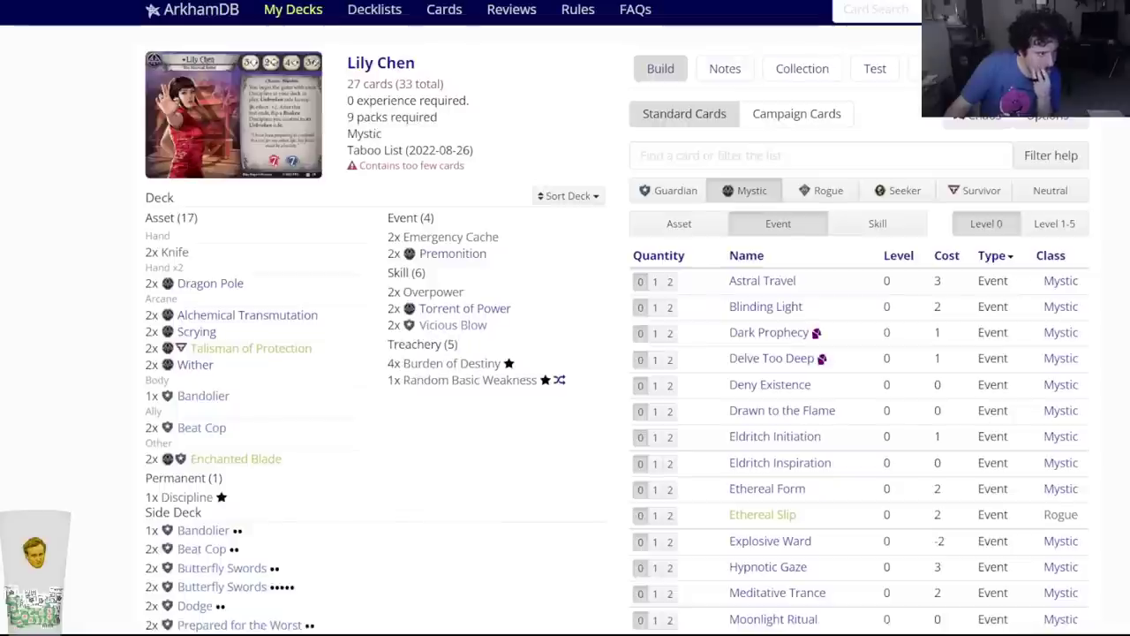
key("ctrl+Tab")
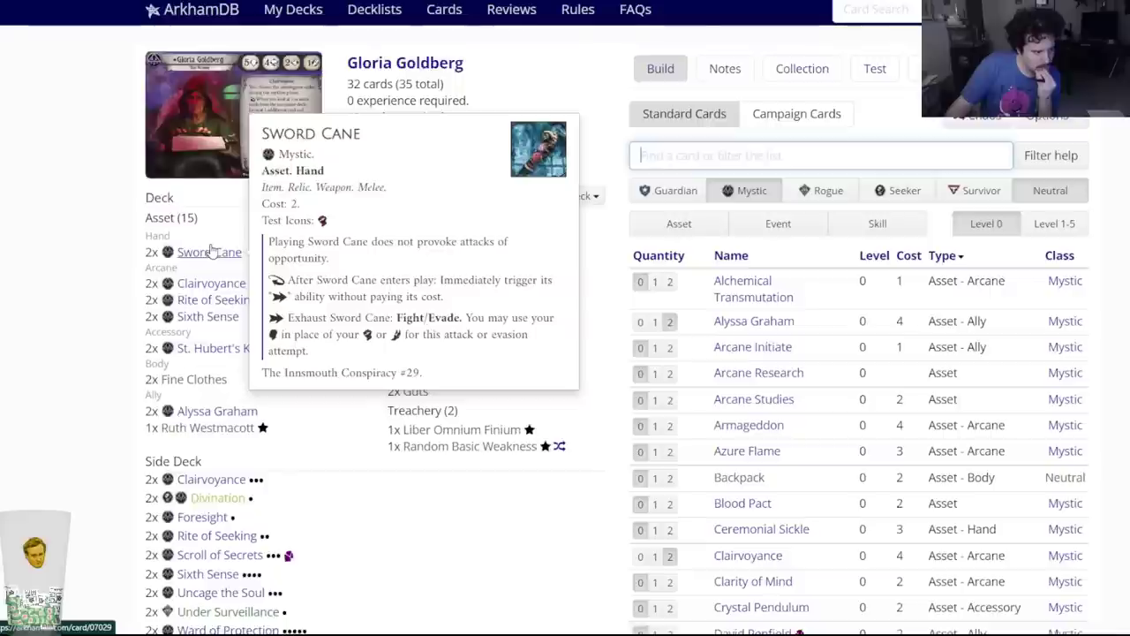
key("ctrl+Tab")
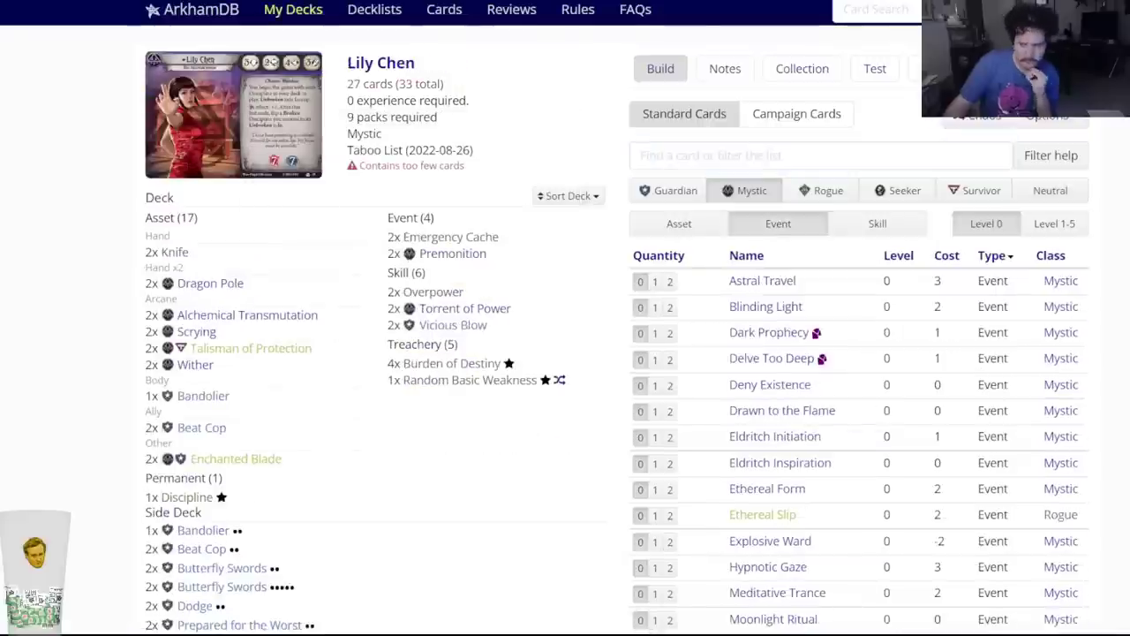
key("ctrl+Tab")
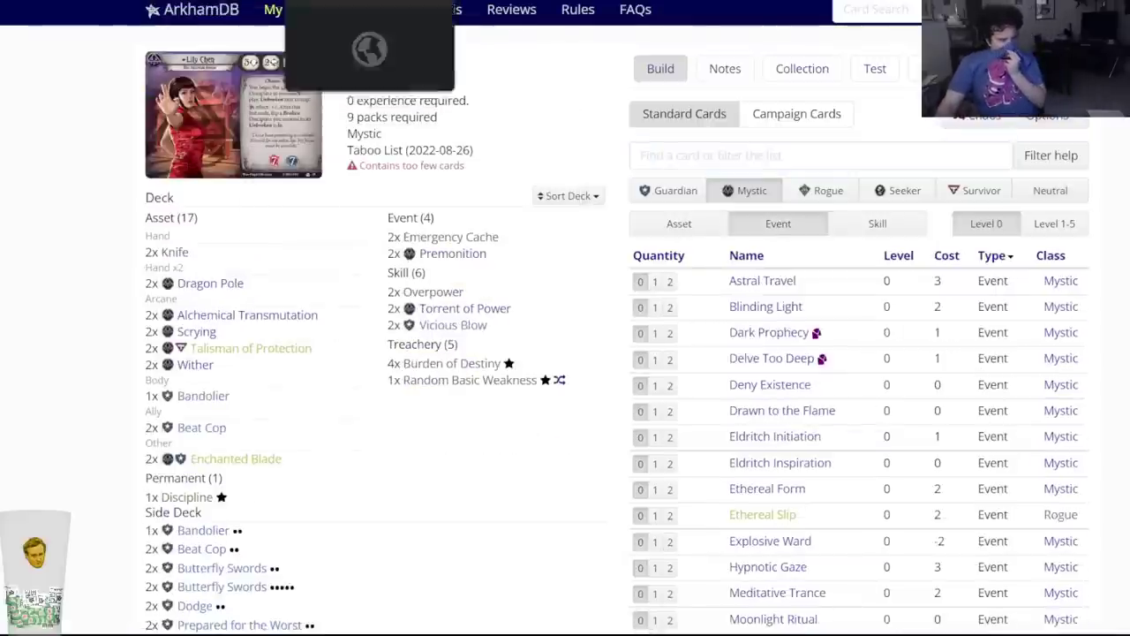
Review the main deck and side deck of Daisy Walker's saved Arkham Gauntlet deck.
key("ctrl+Tab")
key("ctrl+Tab")
key("ctrl+Tab")
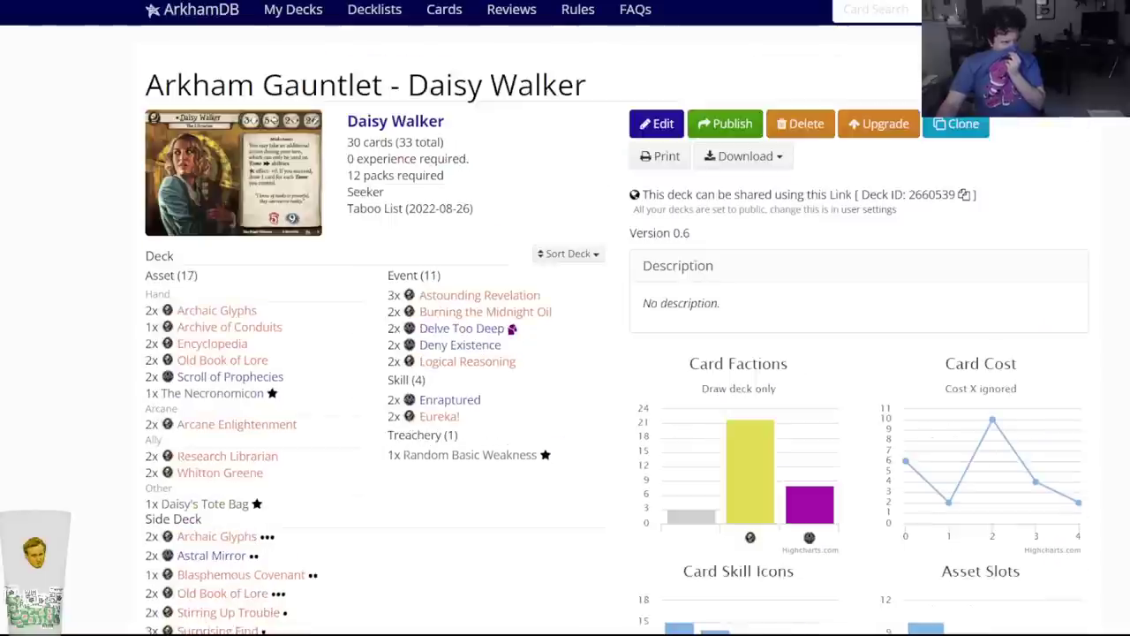
scroll(292, 274, "down", 3)
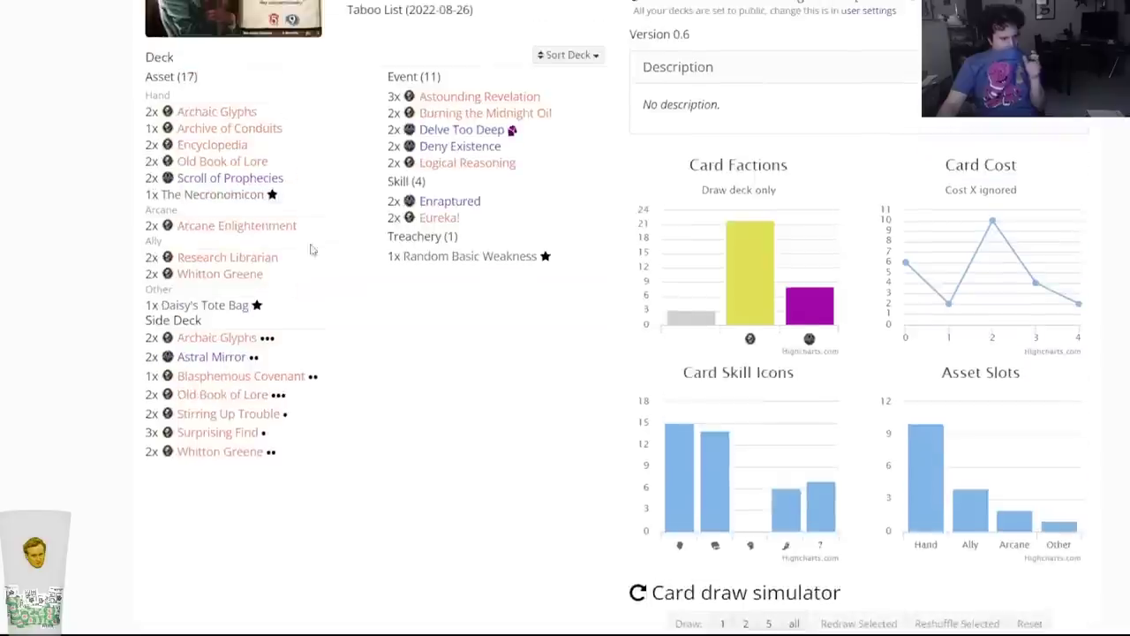
scroll(285, 285, "up", 3)
Return to the personal deck list and open Jacqueline Fine's Arkham Gauntlet deck from it.
left_click(296, 30)
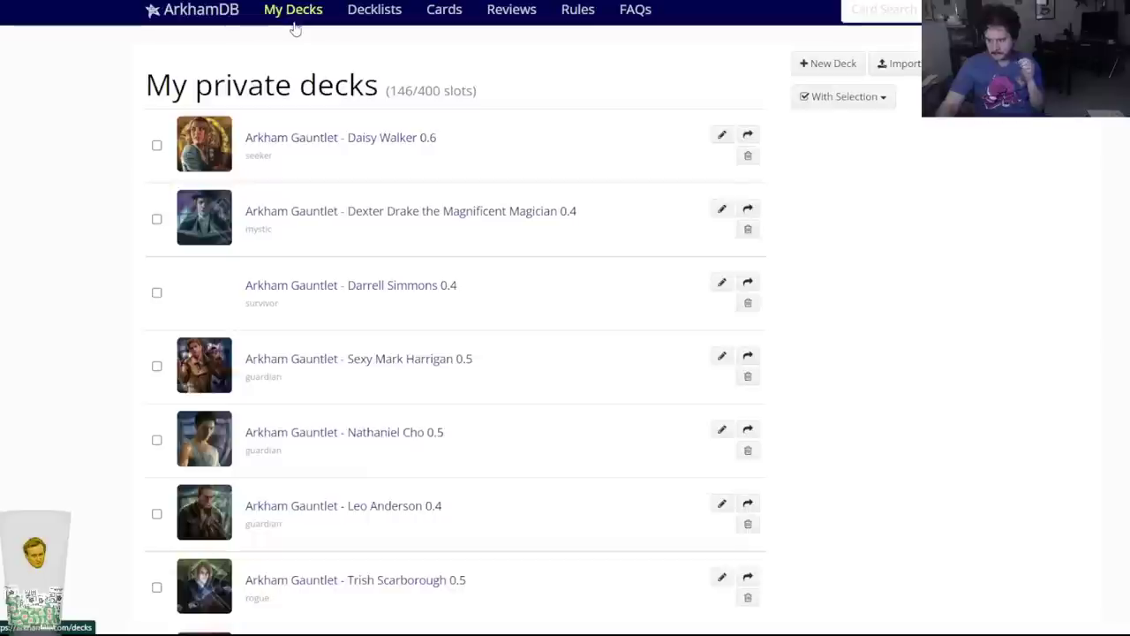
key("ctrl+shift+Tab")
key("ctrl+Tab")
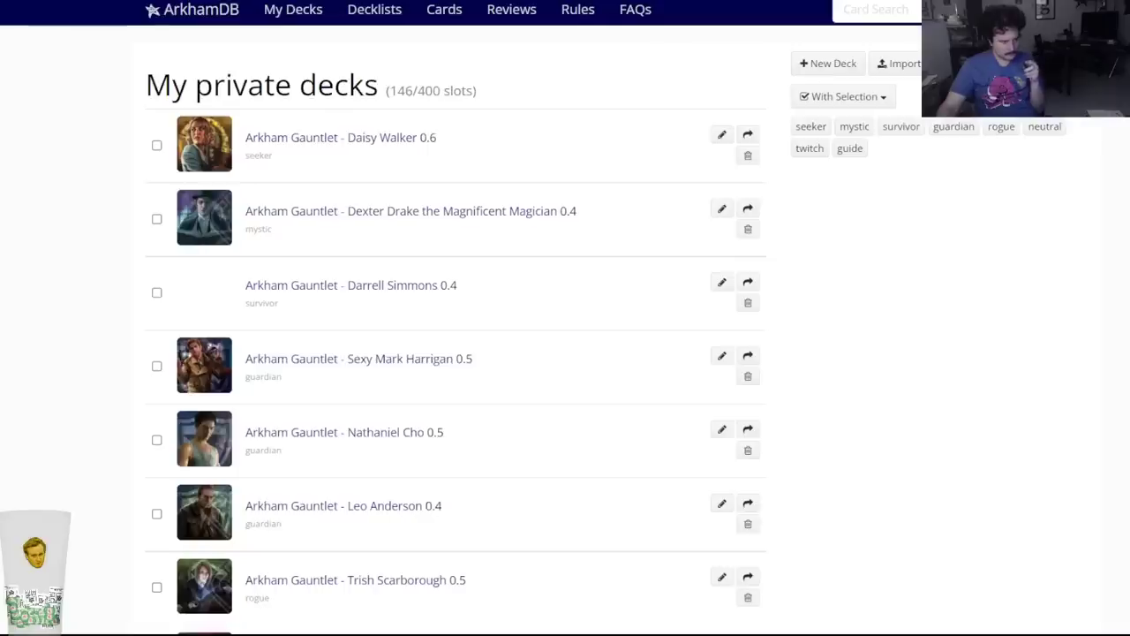
scroll(304, 362, "down", 3)
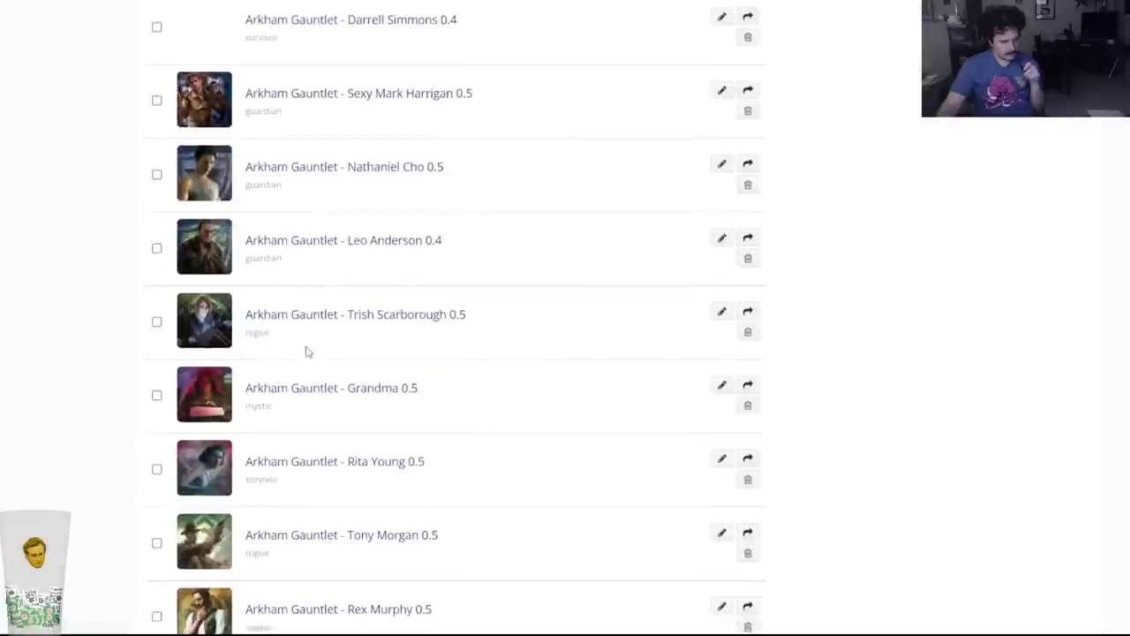
scroll(307, 352, "down", 2)
scroll(307, 351, "down", 5)
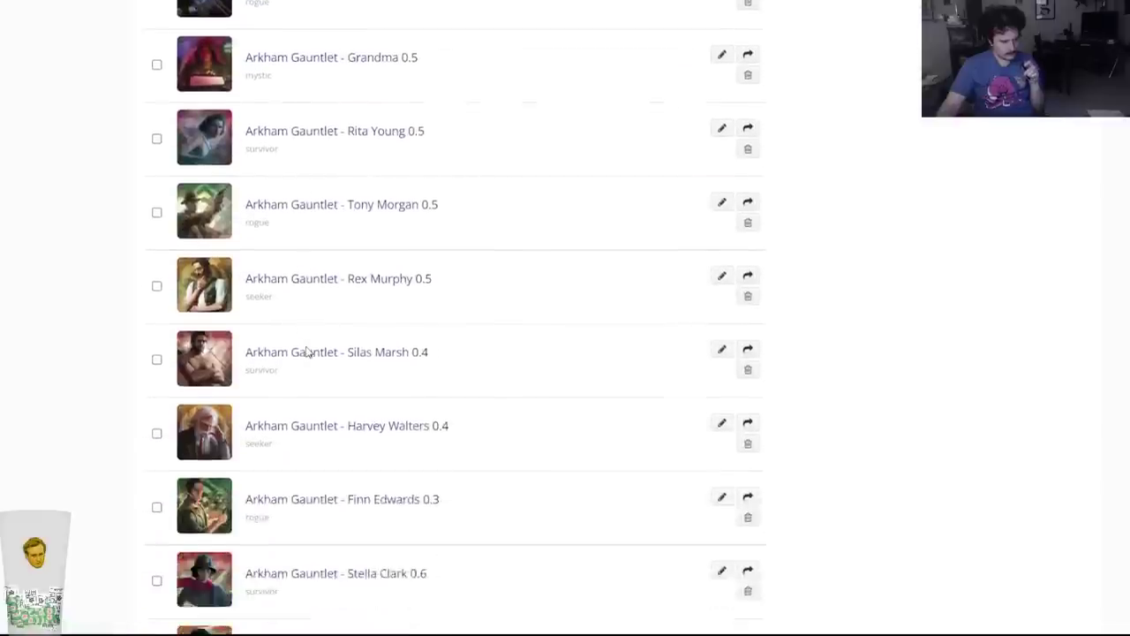
right_click(342, 453)
key("Escape")
left_click(344, 455)
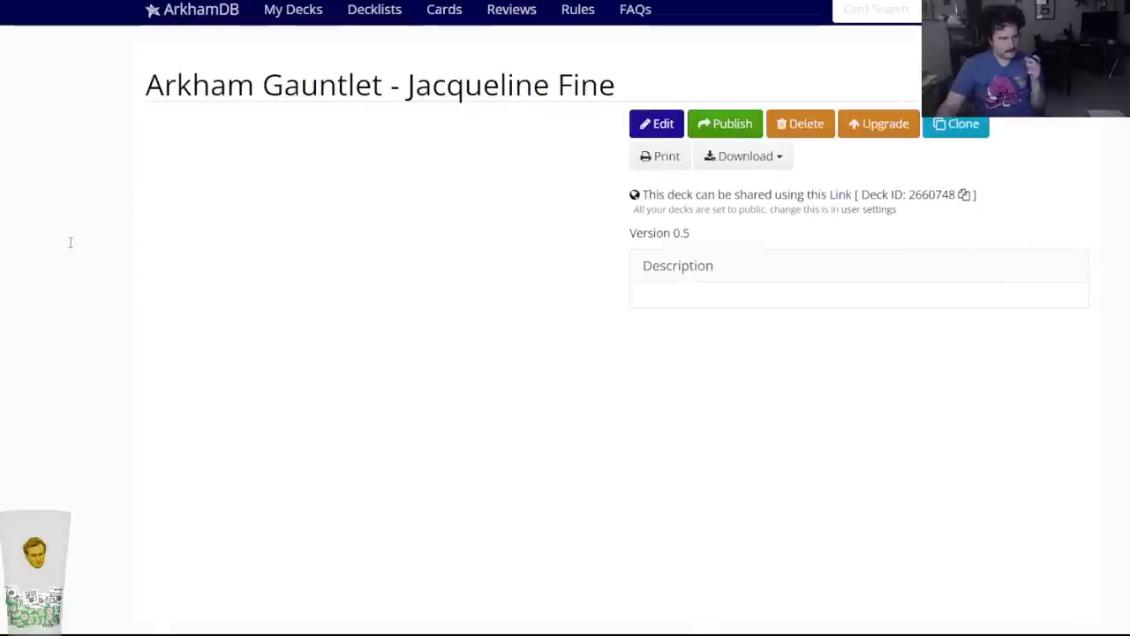
Examine the level 0 neutral events, skills and assets available for Lily Chen's deck, reading Calling in Favors, Refine, Heavy Furs and Flashlight.
key("ctrl+Tab")
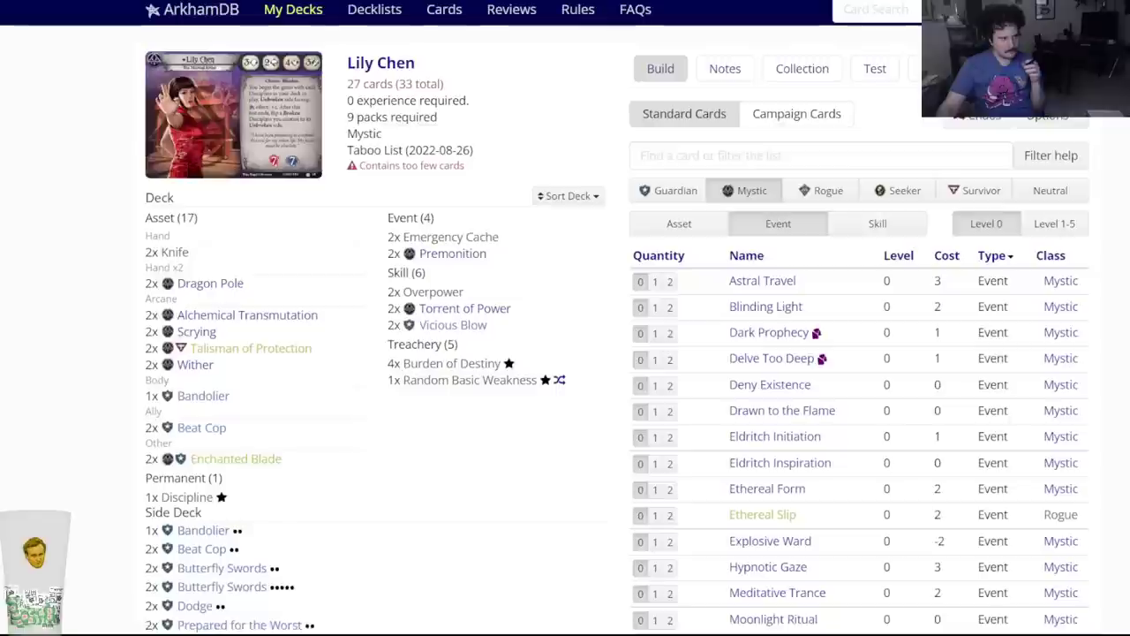
left_click(1069, 202)
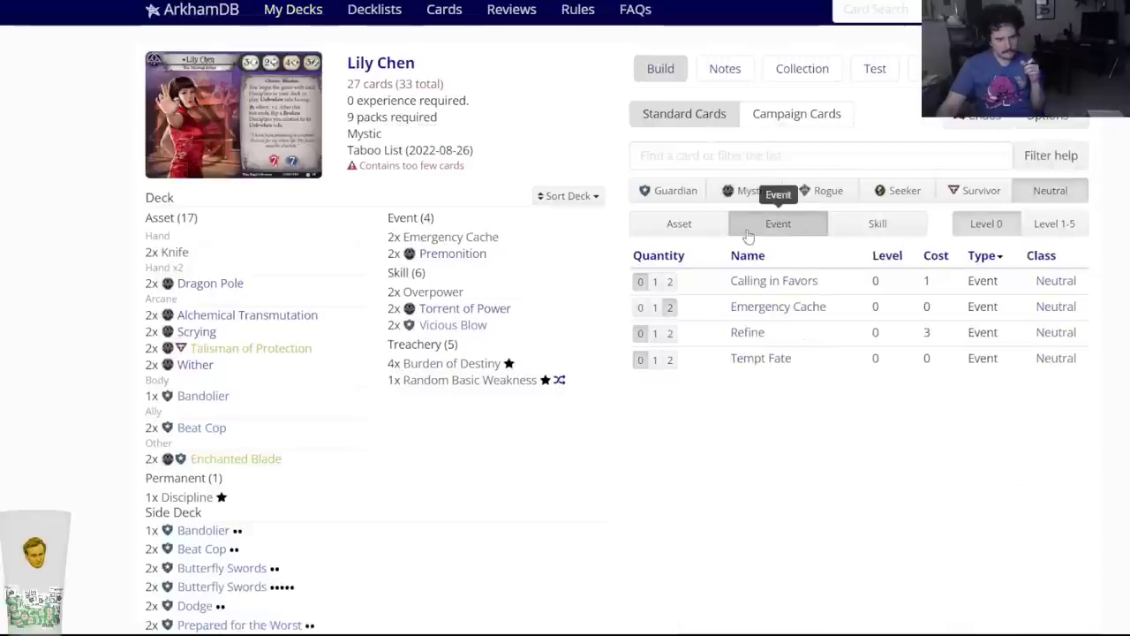
mouse_move(759, 292)
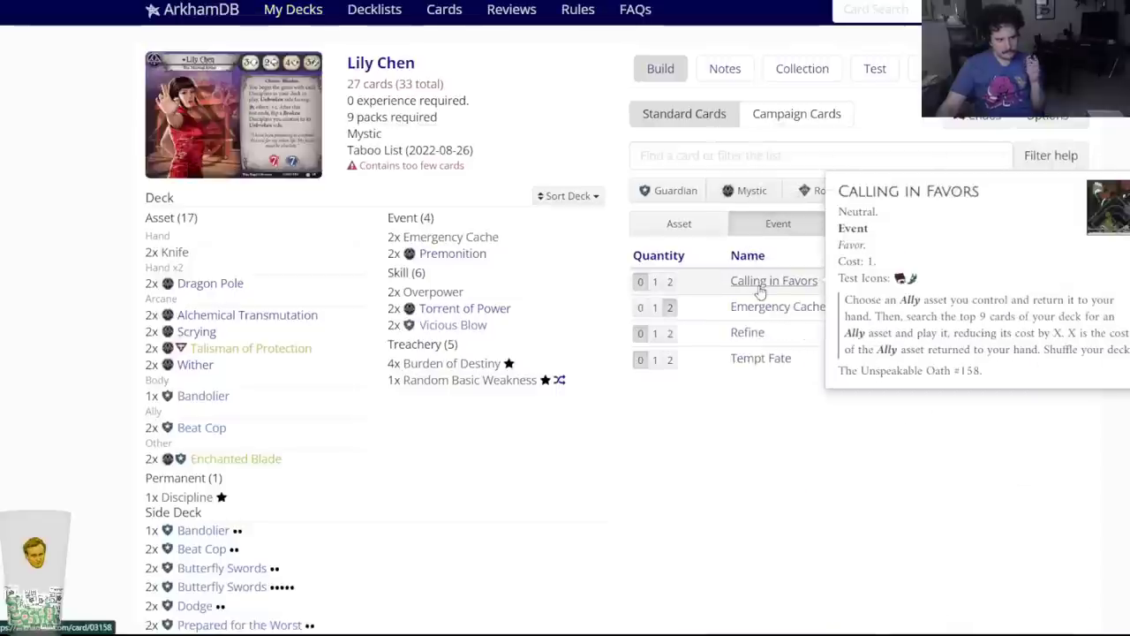
mouse_move(761, 339)
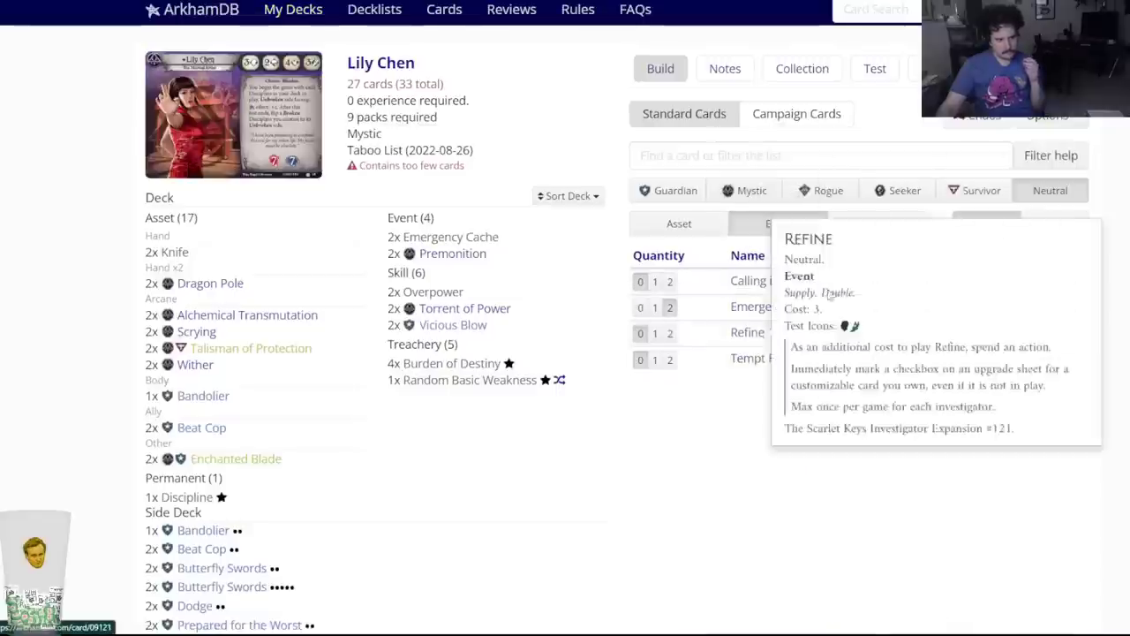
left_click(888, 225)
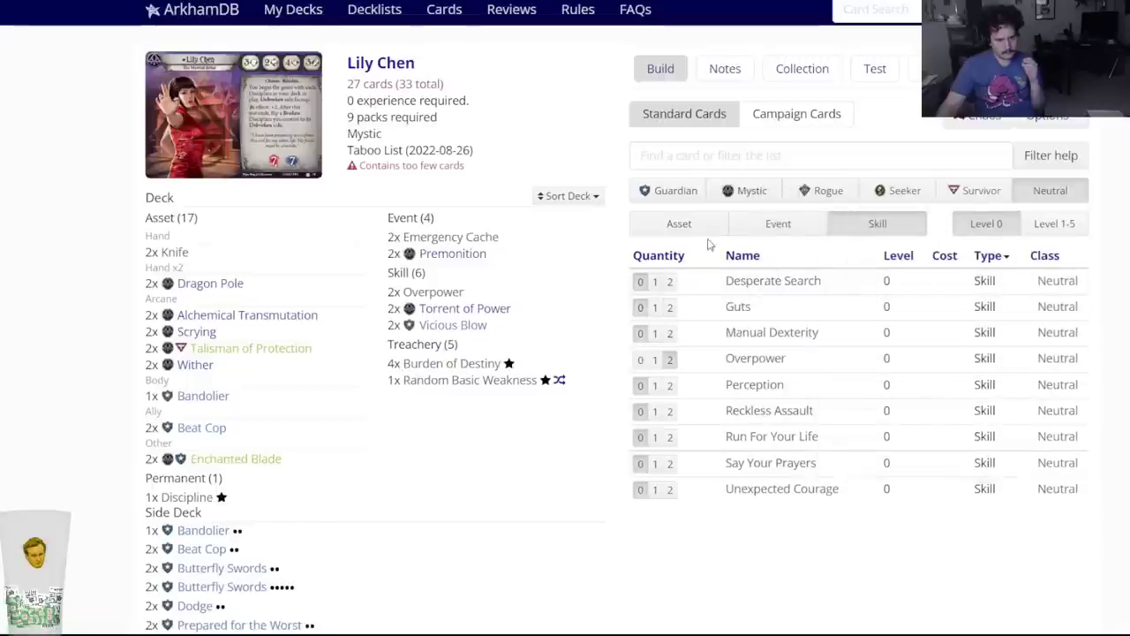
left_click(677, 224)
mouse_move(785, 357)
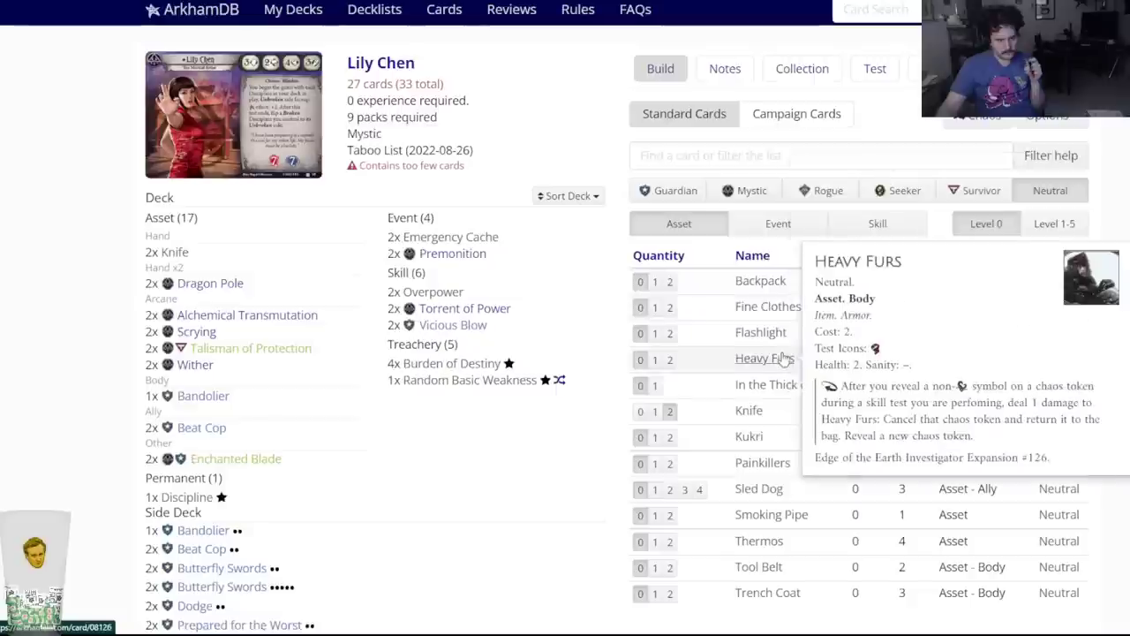
mouse_move(784, 336)
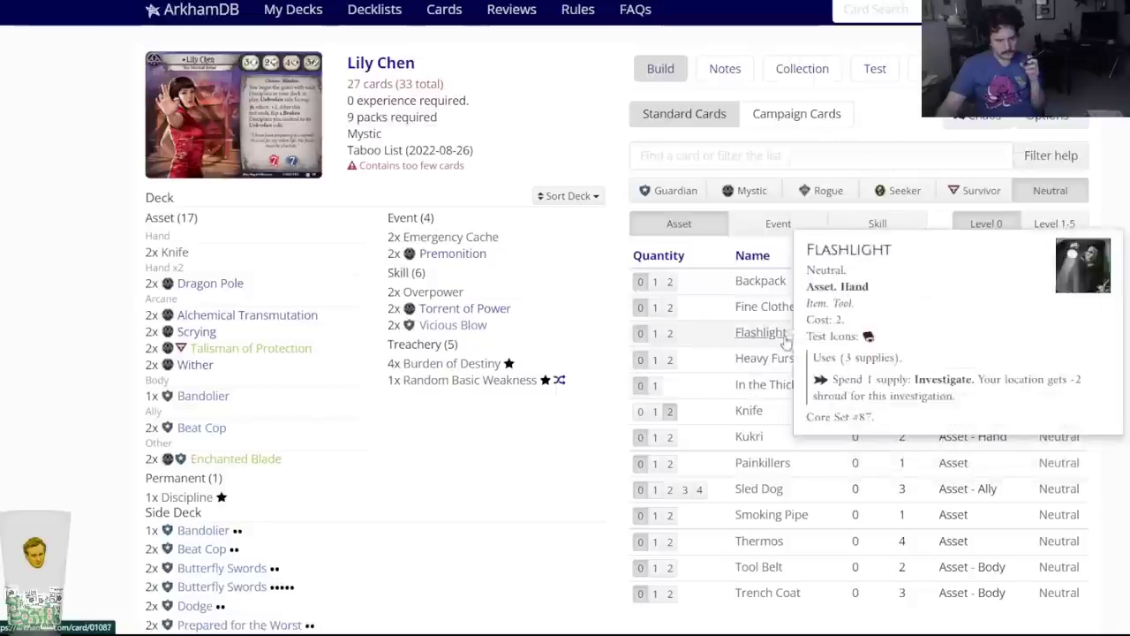
mouse_move(768, 495)
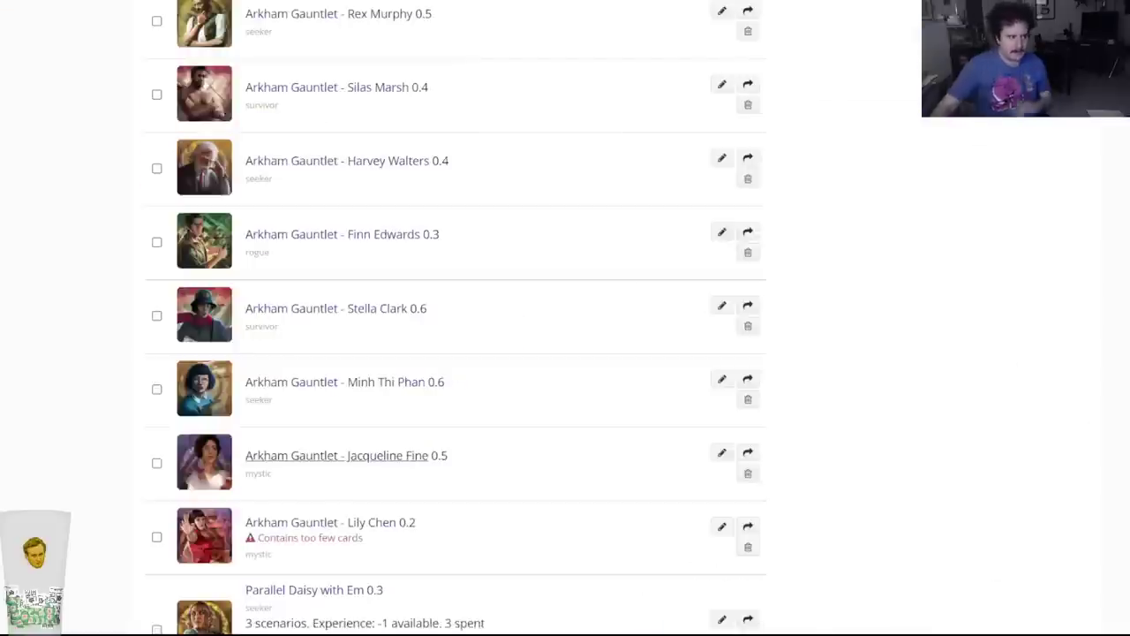
Open Jacqueline Fine's deck from the deck list again and review Lily Chen's deck alongside the level 0 Mystic assets.
left_click(337, 455)
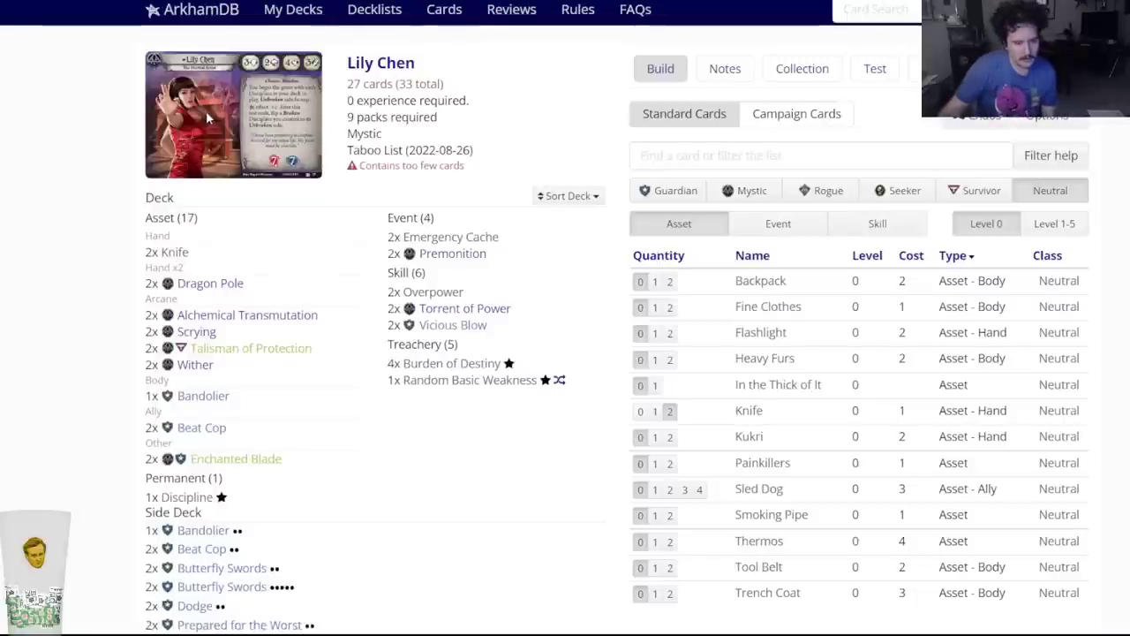
left_click(753, 191)
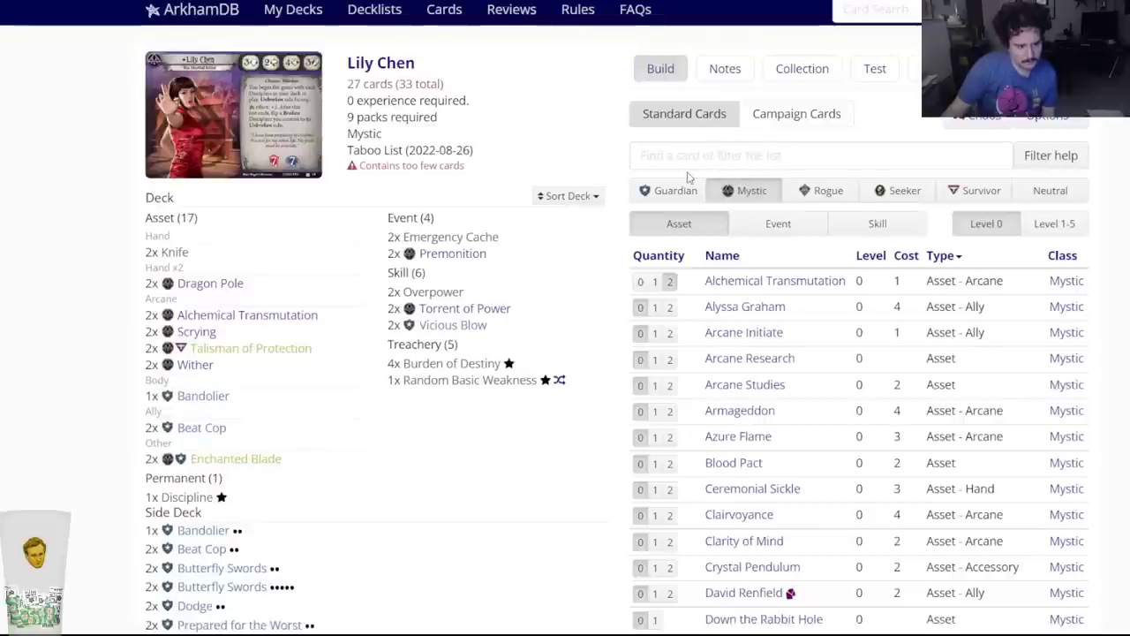
scroll(538, 244, "down", 1)
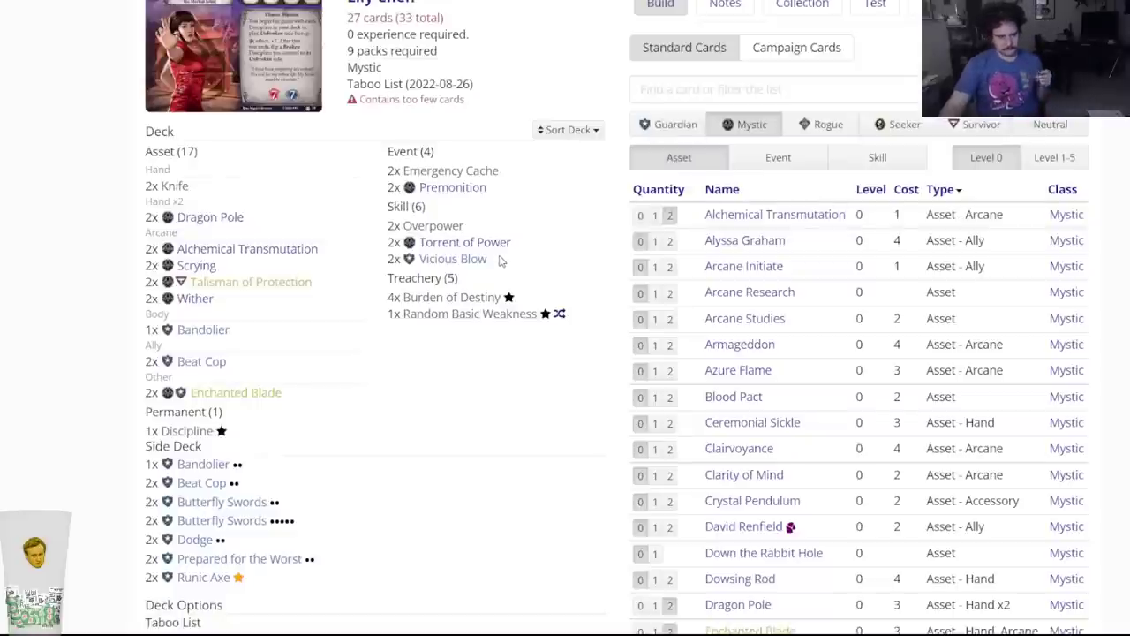
scroll(430, 297, "down", 2)
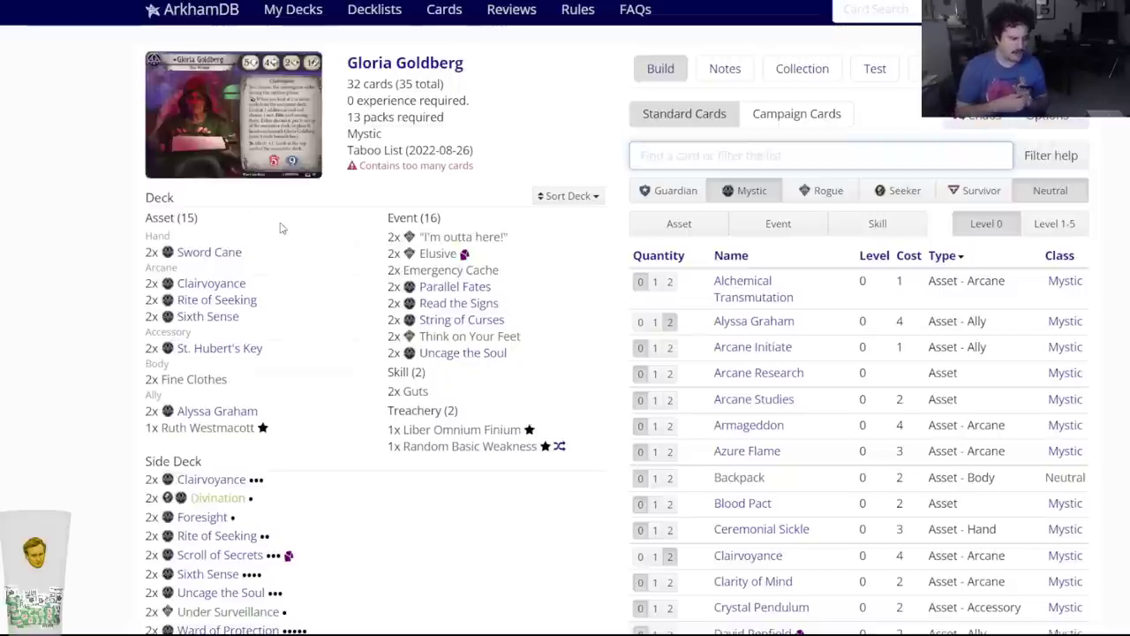
Remove both copies of Sword Cane from Gloria Goldberg's main deck and save the deck.
left_click(205, 252)
left_click(425, 88)
scroll(214, 424, "down", 5)
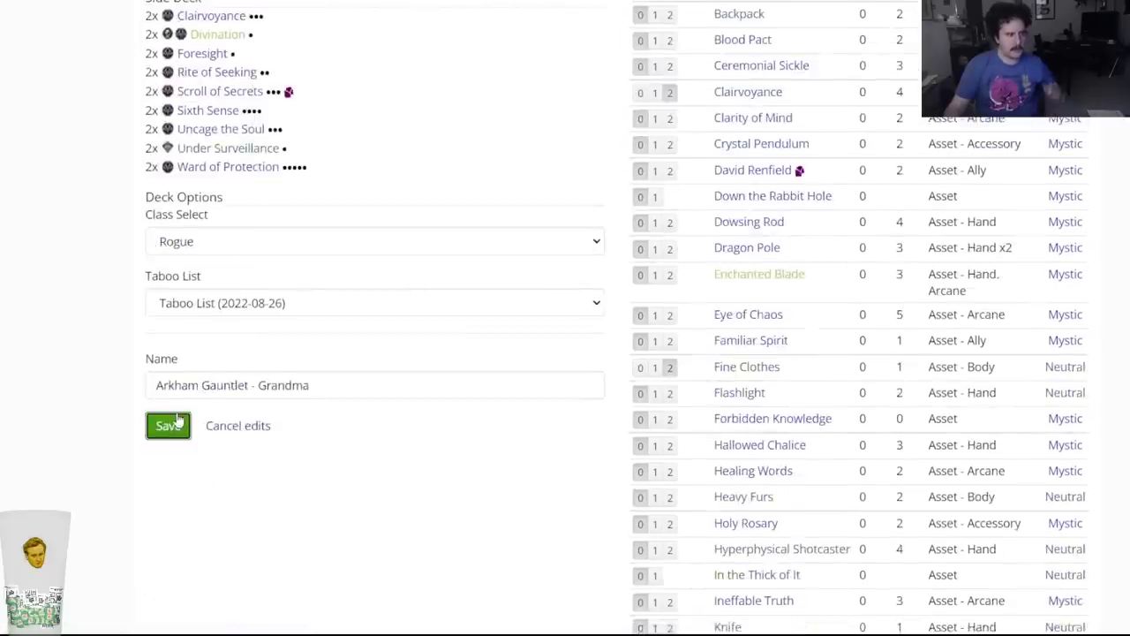
left_click(177, 419)
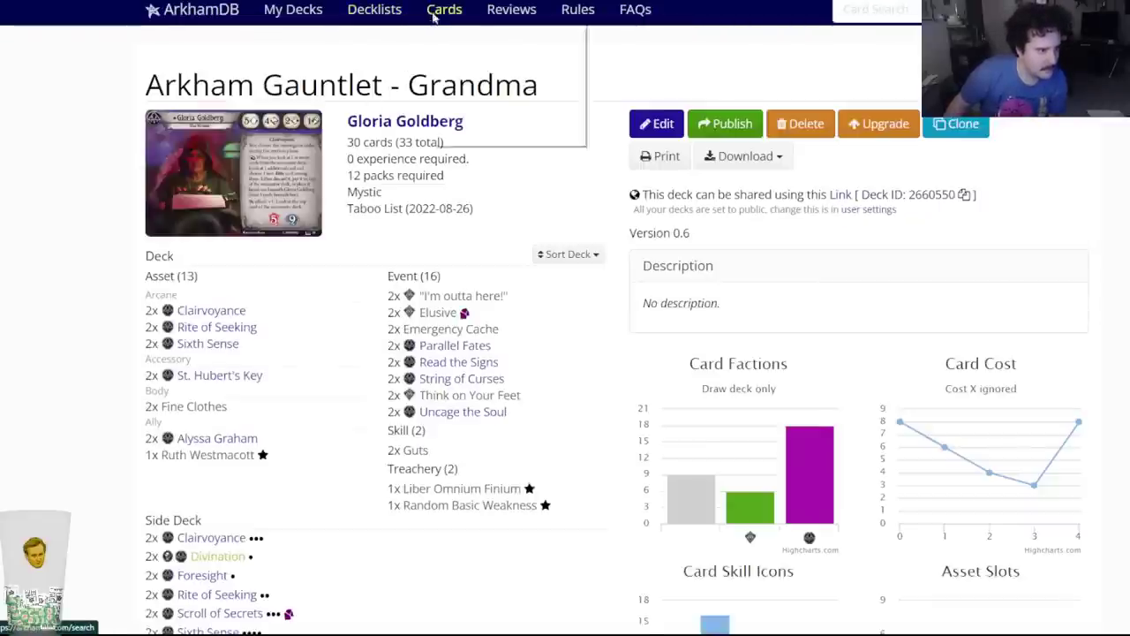
Return to the personal deck list and open Dexter Drake's Arkham Gauntlet deck for editing.
right_click(435, 18)
key("alt+Left")
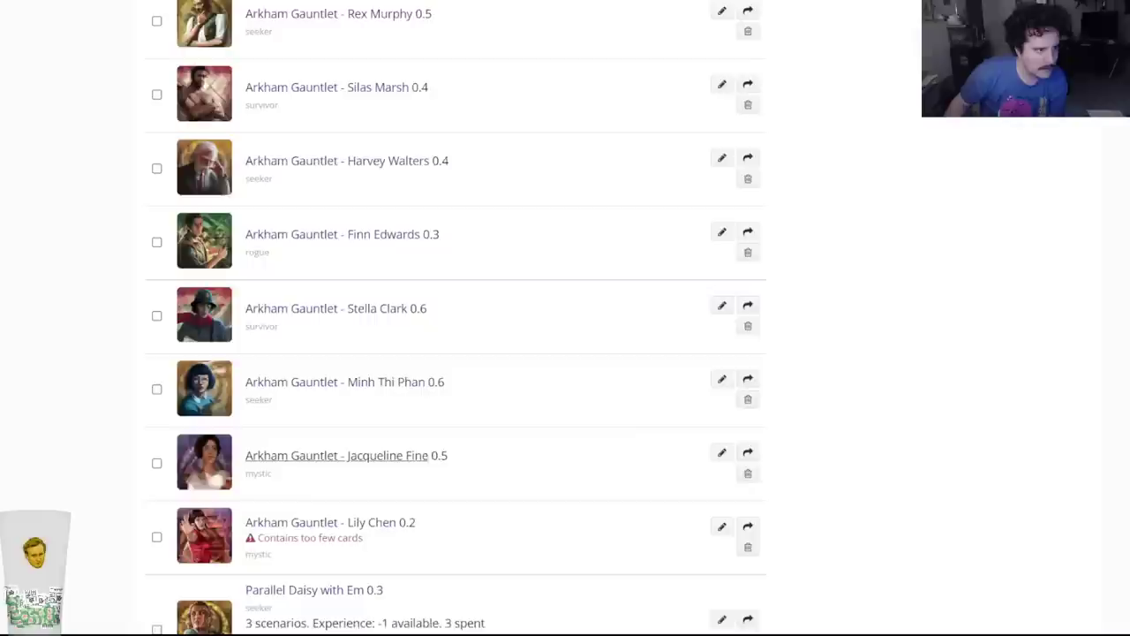
key("alt+Right")
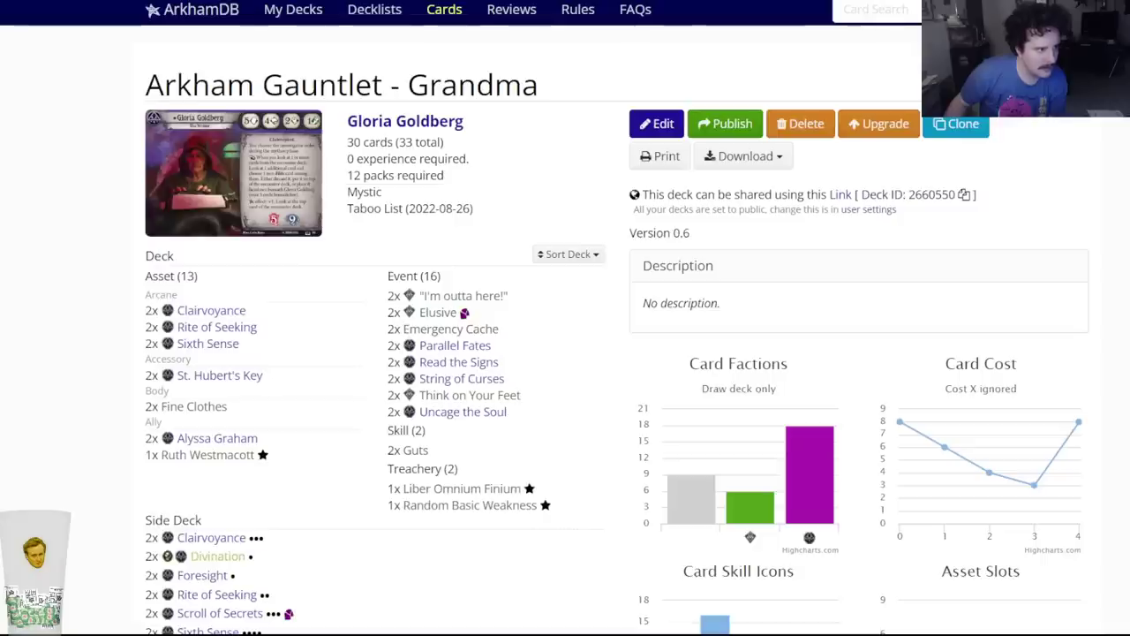
key("alt+Left")
scroll(371, 203, "up", 15)
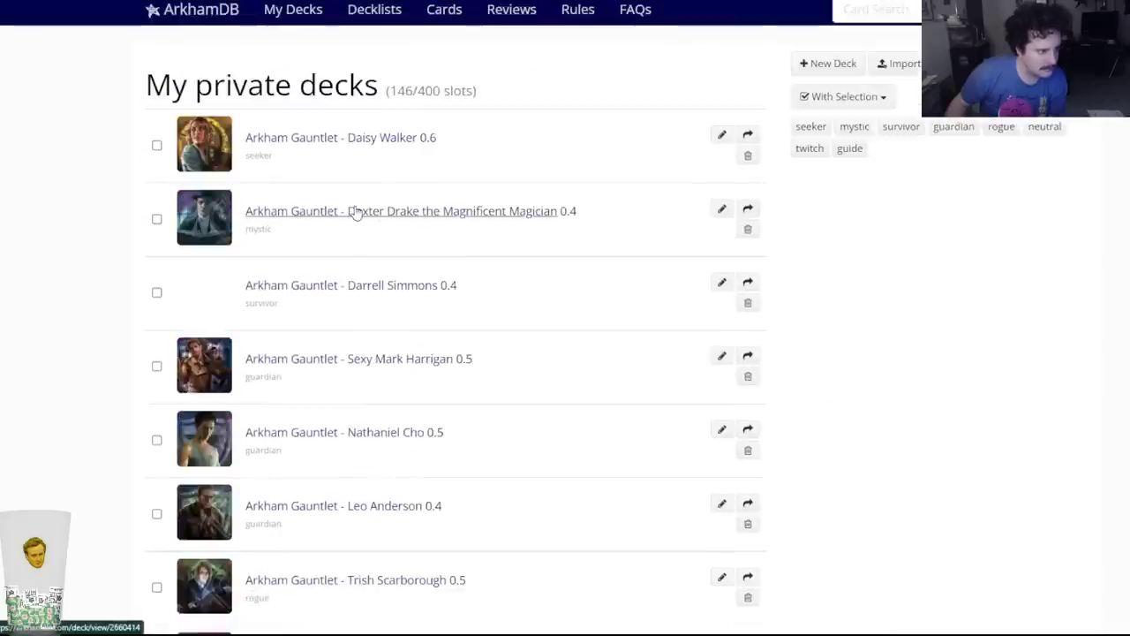
left_click(356, 212)
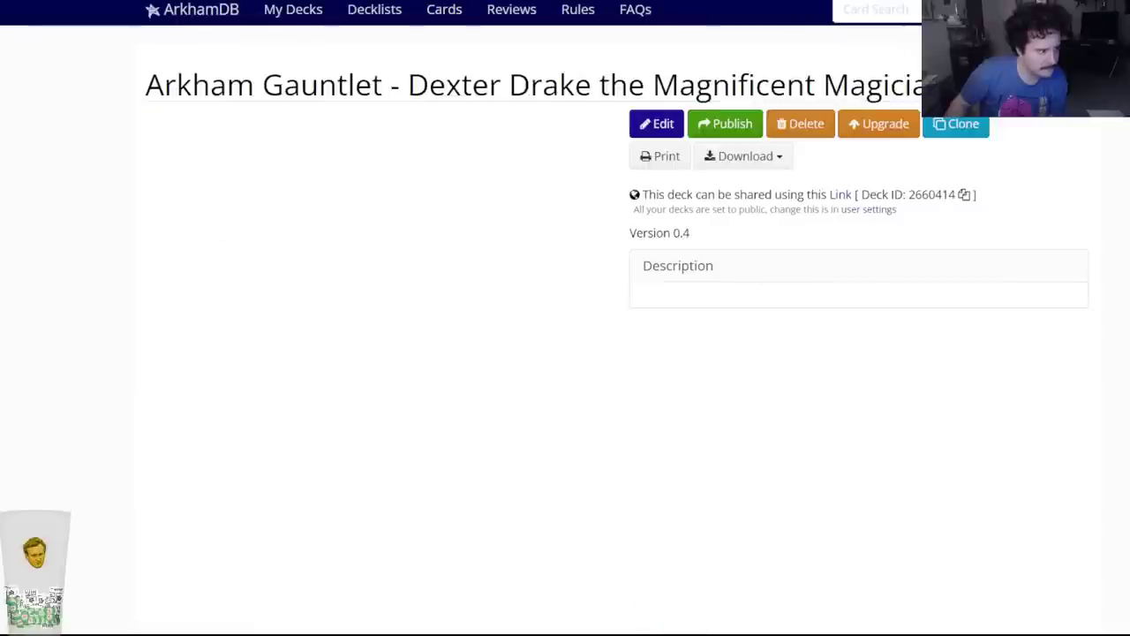
mouse_move(240, 314)
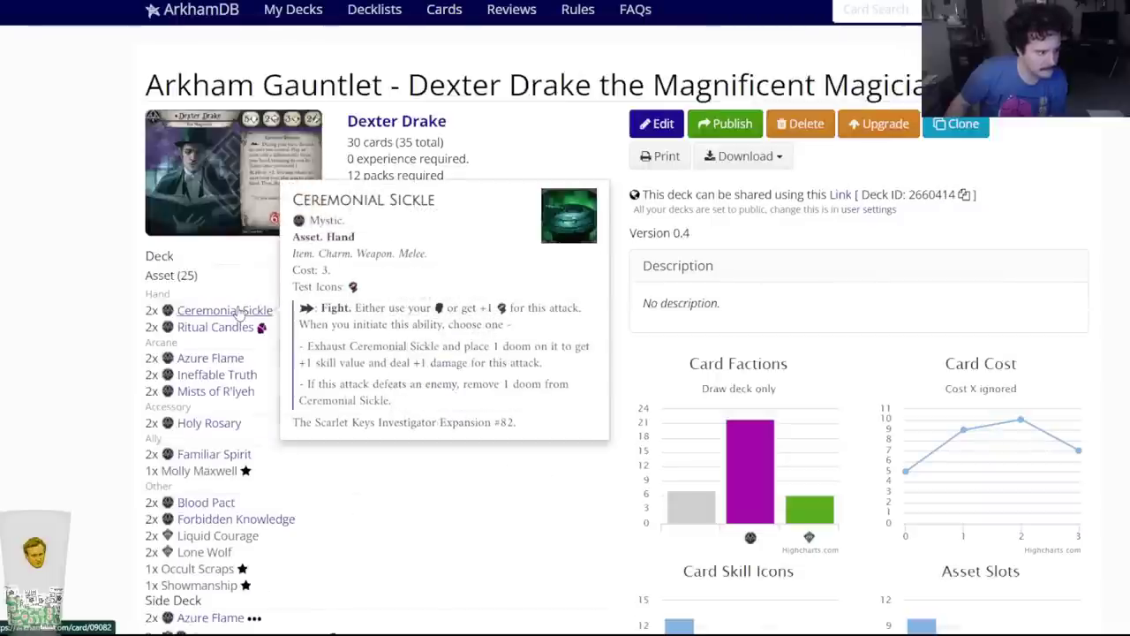
left_click(660, 125)
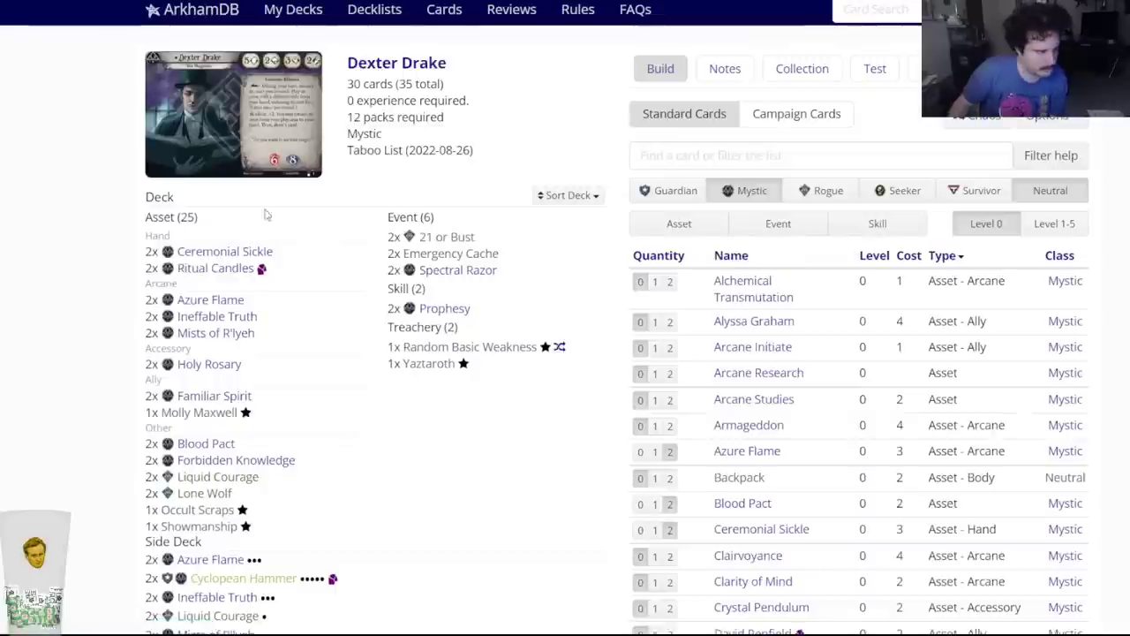
Replace the two copies of Ceremonial Sickle in Dexter Drake's main deck with two copies of Sword Cane.
left_click(219, 252)
left_click(424, 156)
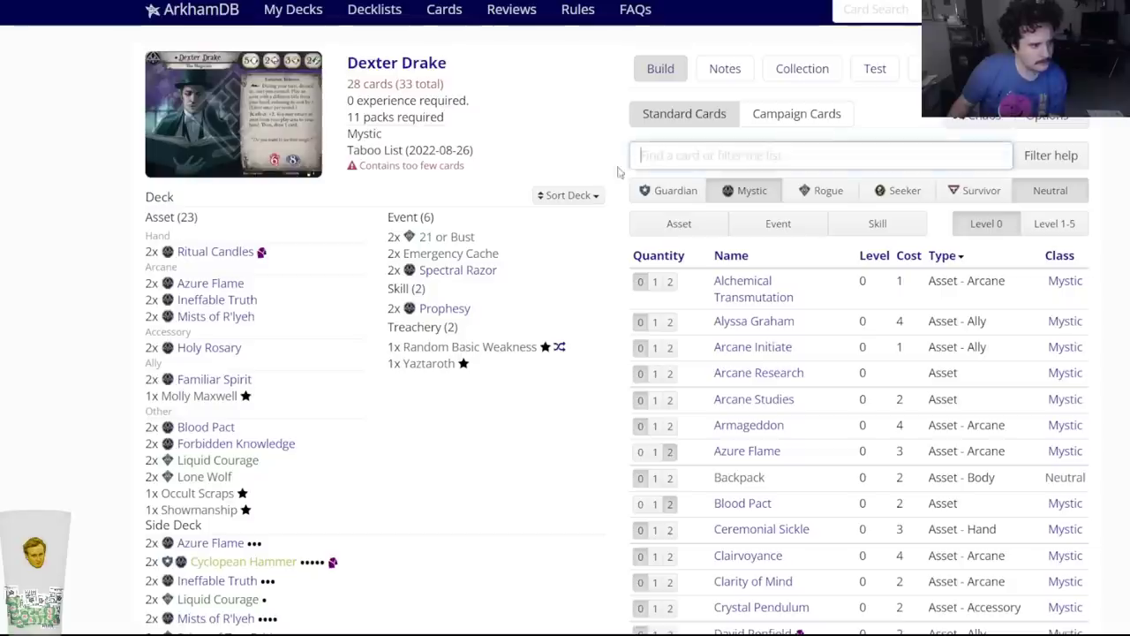
type("sword ca")
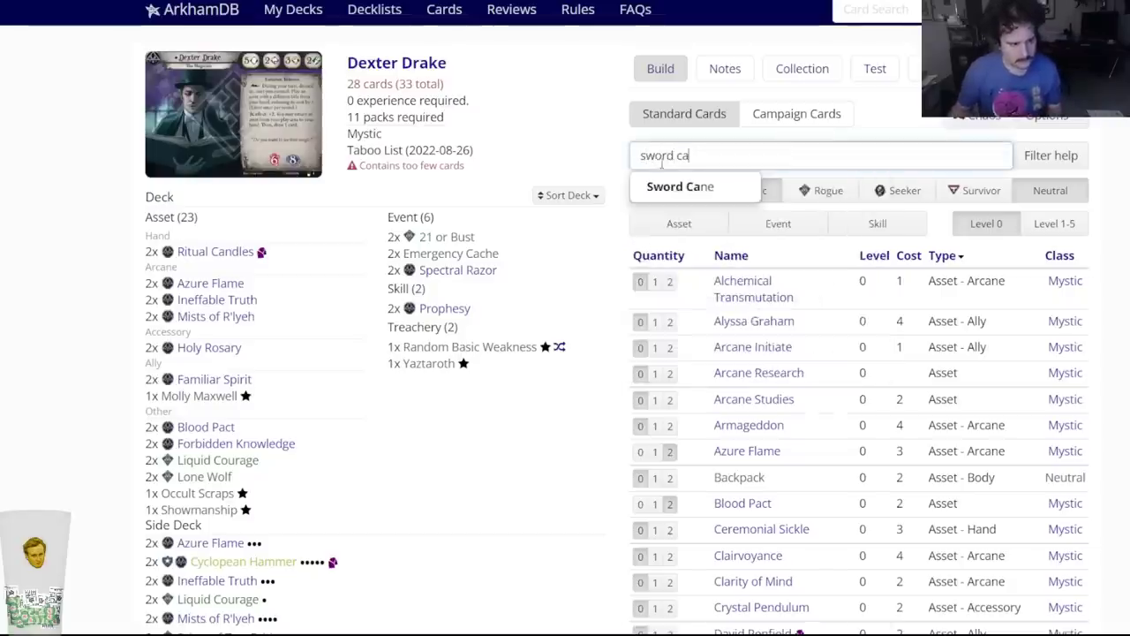
left_click(680, 186)
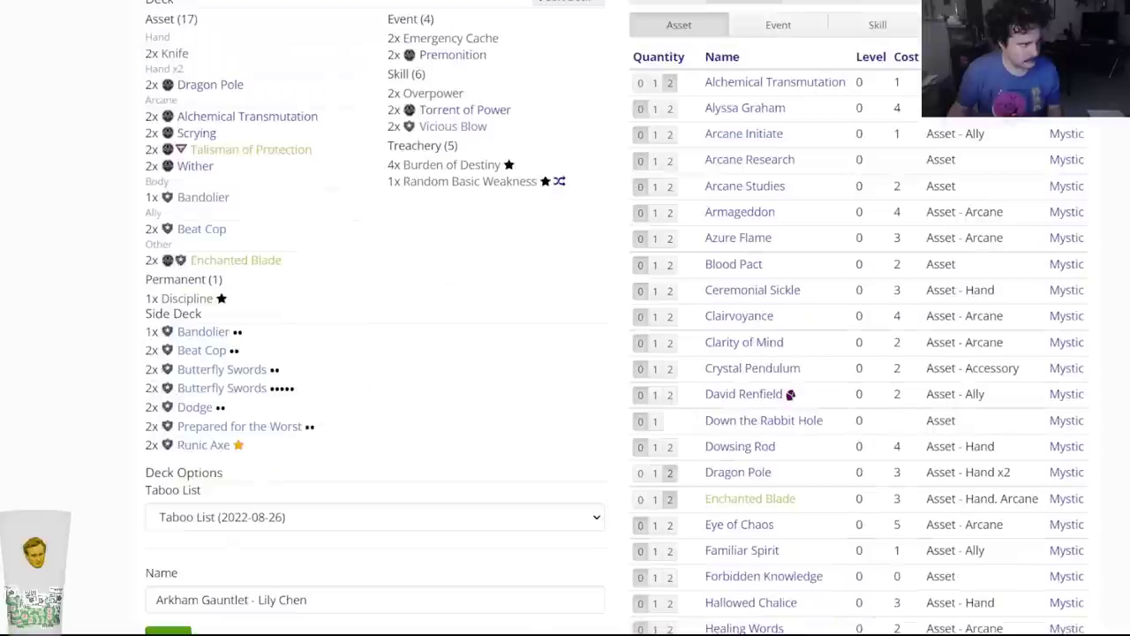
Add two copies of Ceremonial Sickle to Lily Chen's main deck.
scroll(686, 150, "up", 2)
left_click(672, 156)
type("c")
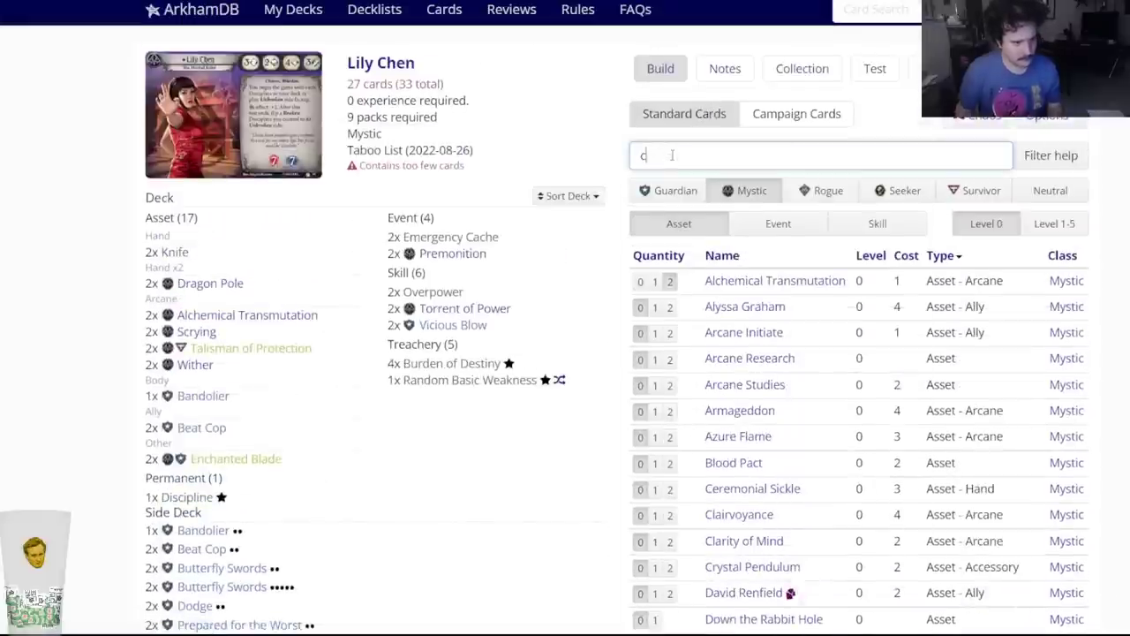
type("eremoni")
left_click(672, 203)
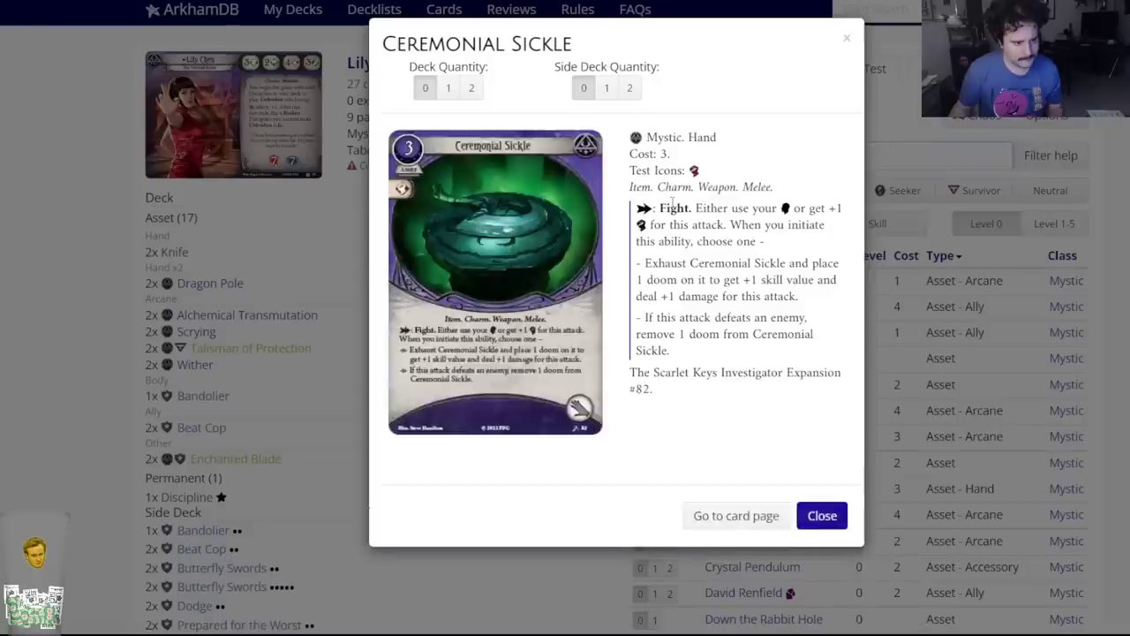
left_click(472, 87)
Remove the level 0 Bandolier from Lily Chen's main deck.
mouse_move(225, 255)
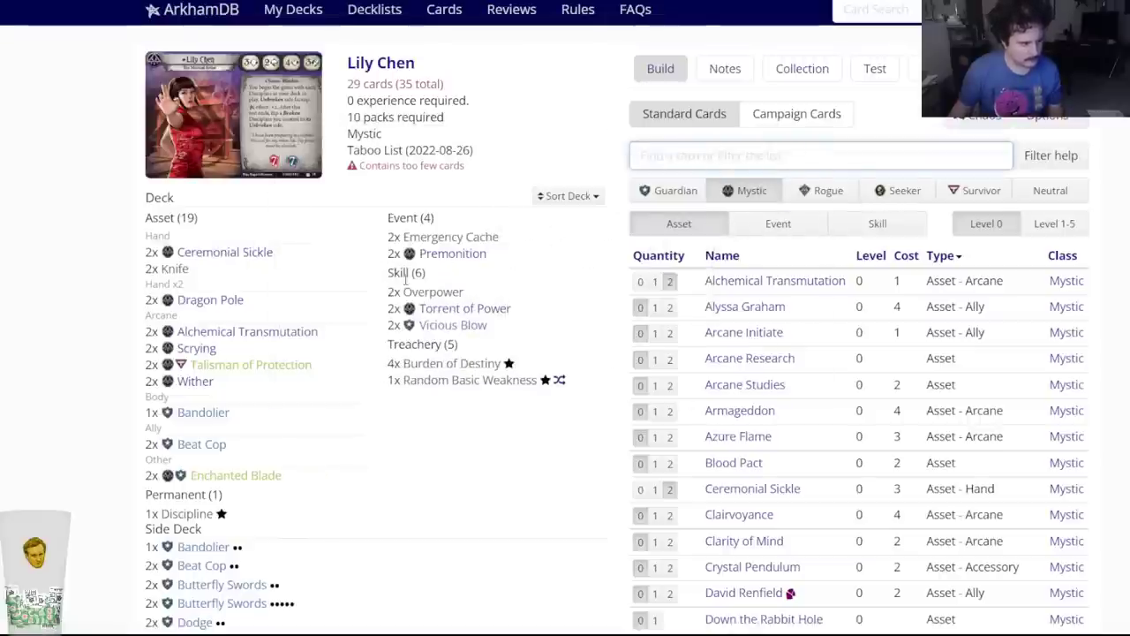
left_click(186, 420)
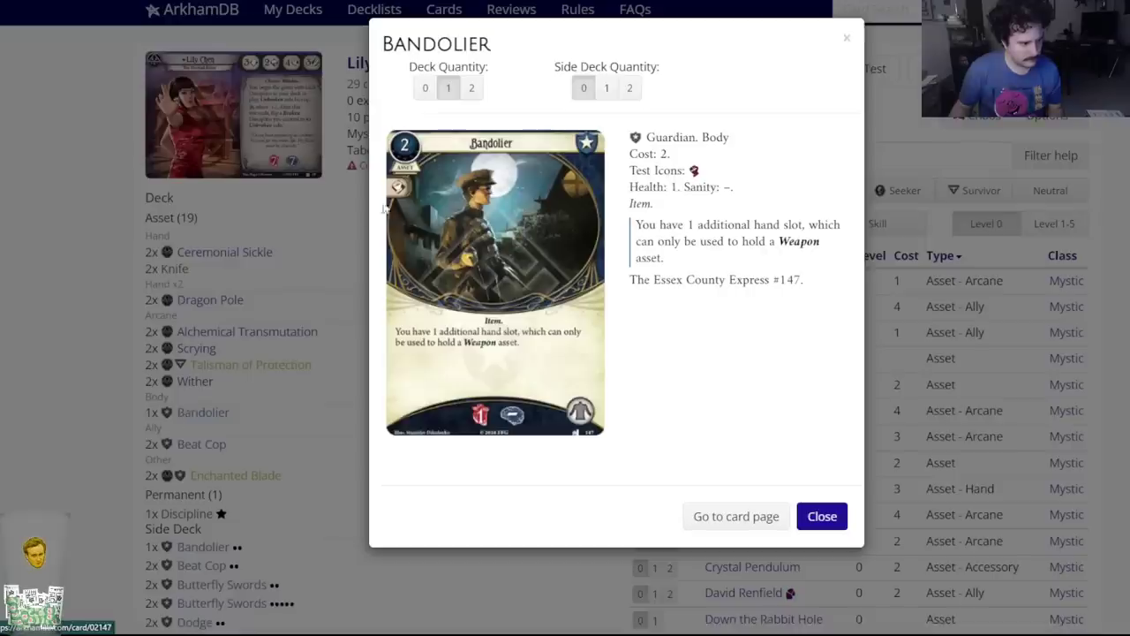
left_click(421, 86)
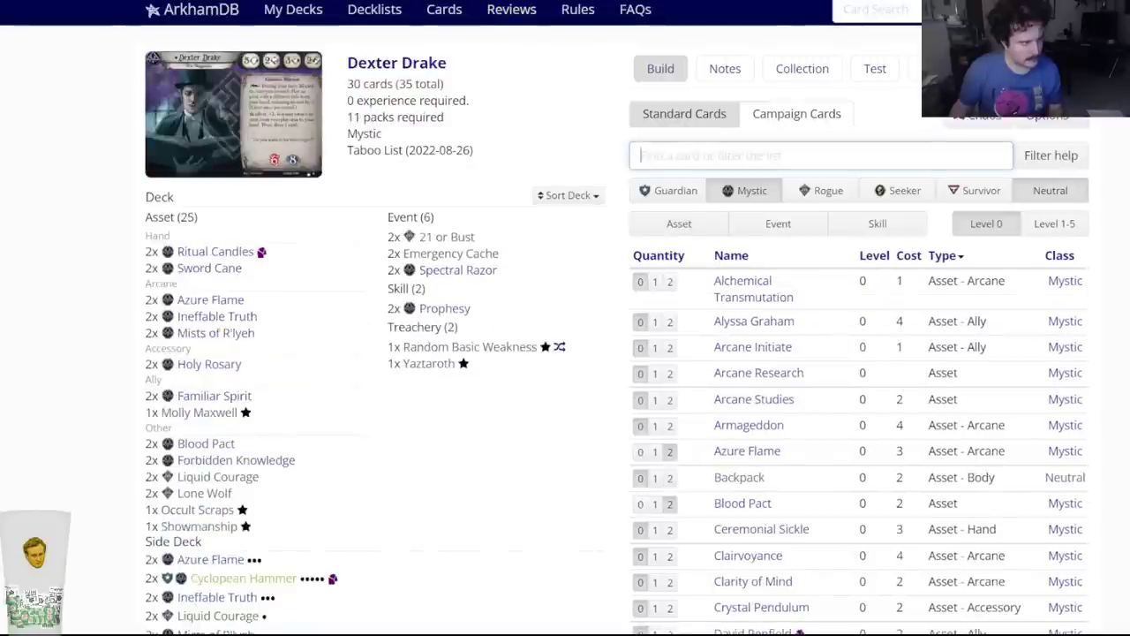
Save Dexter Drake's deck and open Mark Harrigan's Arkham Gauntlet deck for editing from the deck list.
scroll(346, 298, "down", 5)
left_click(186, 395)
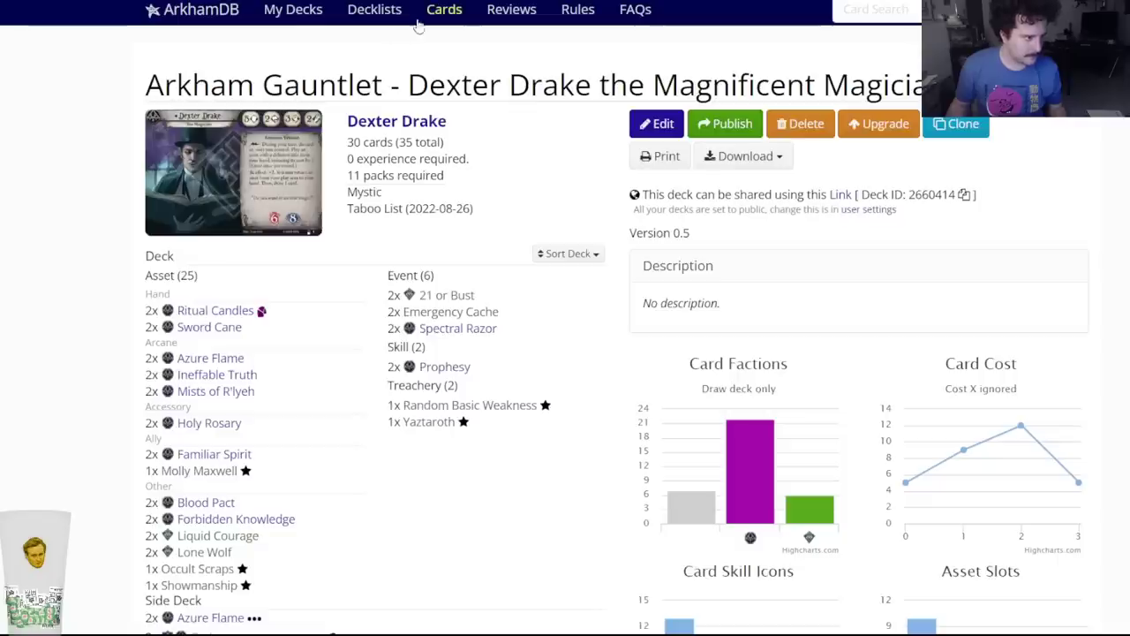
left_click(305, 10)
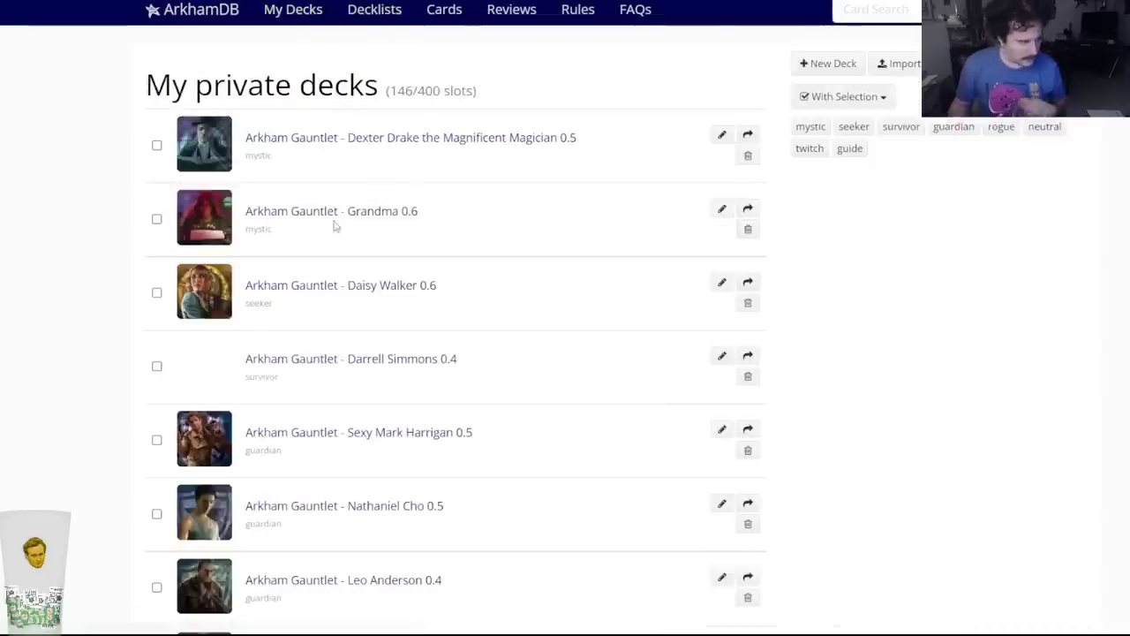
scroll(280, 345, "down", 2)
left_click(369, 235)
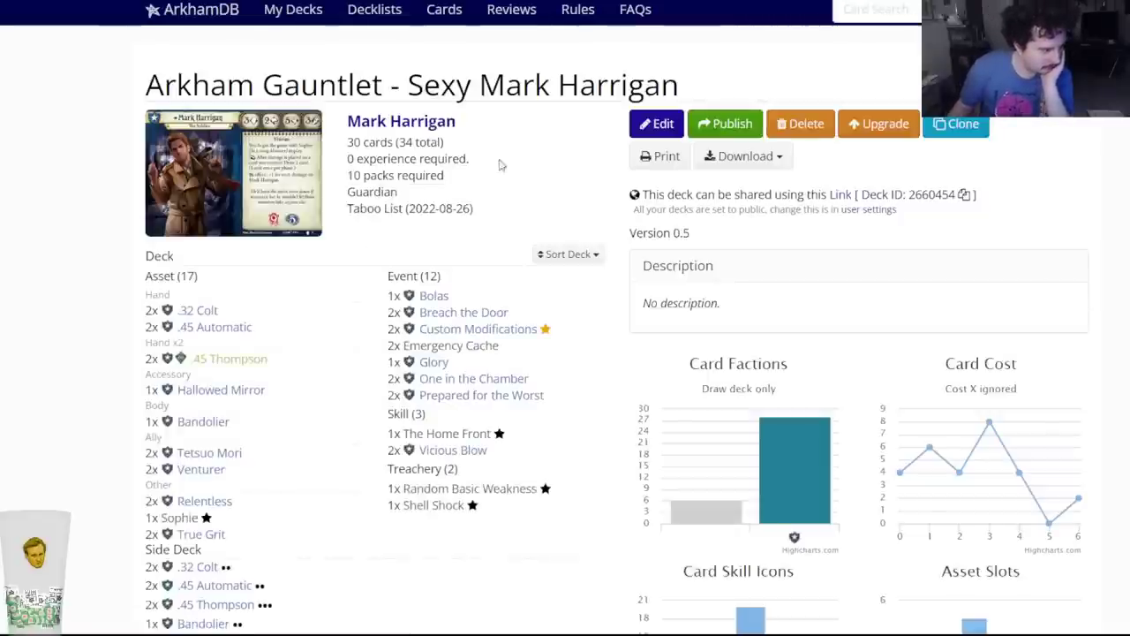
left_click(637, 129)
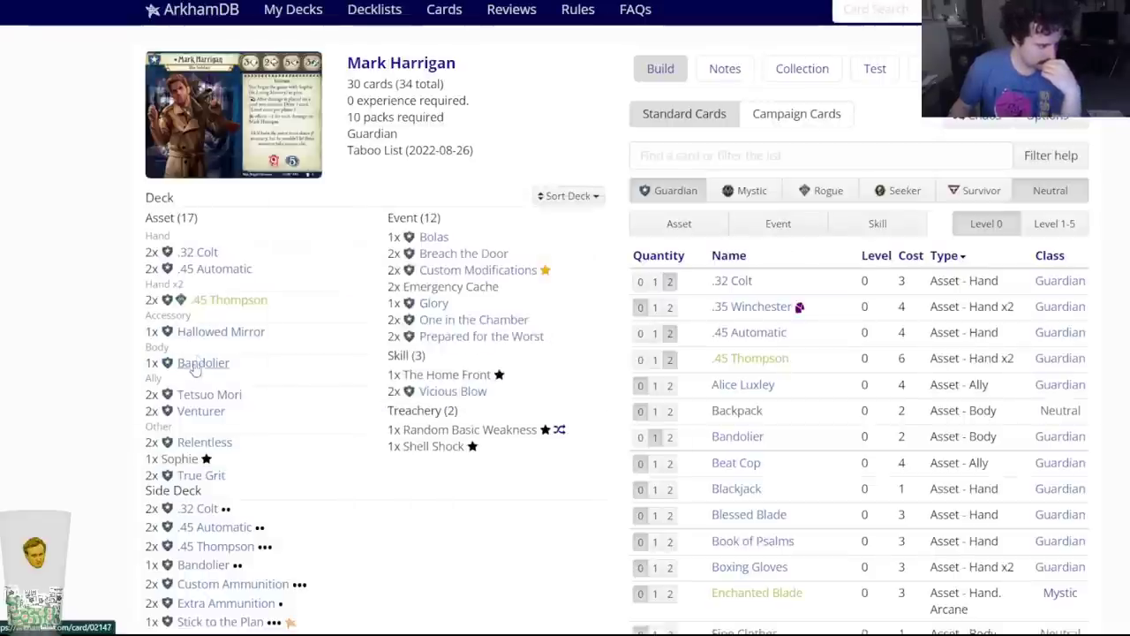
Set the level 0 Bandolier to two copies in Mark Harrigan's main deck and open its Bolas card.
left_click(194, 362)
left_click(470, 88)
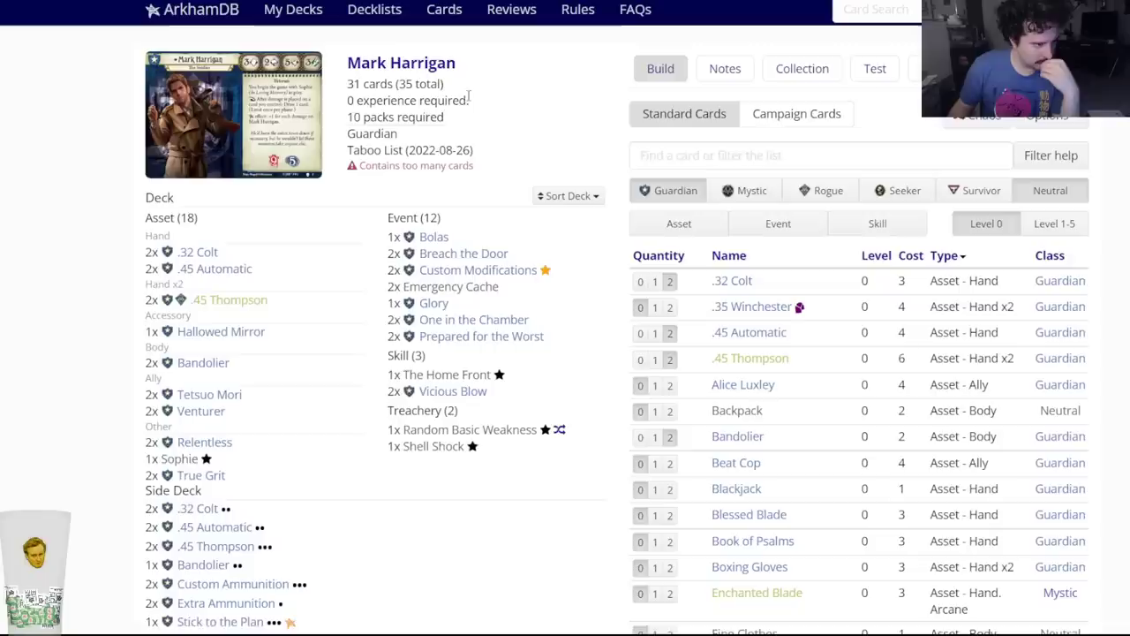
left_click(434, 237)
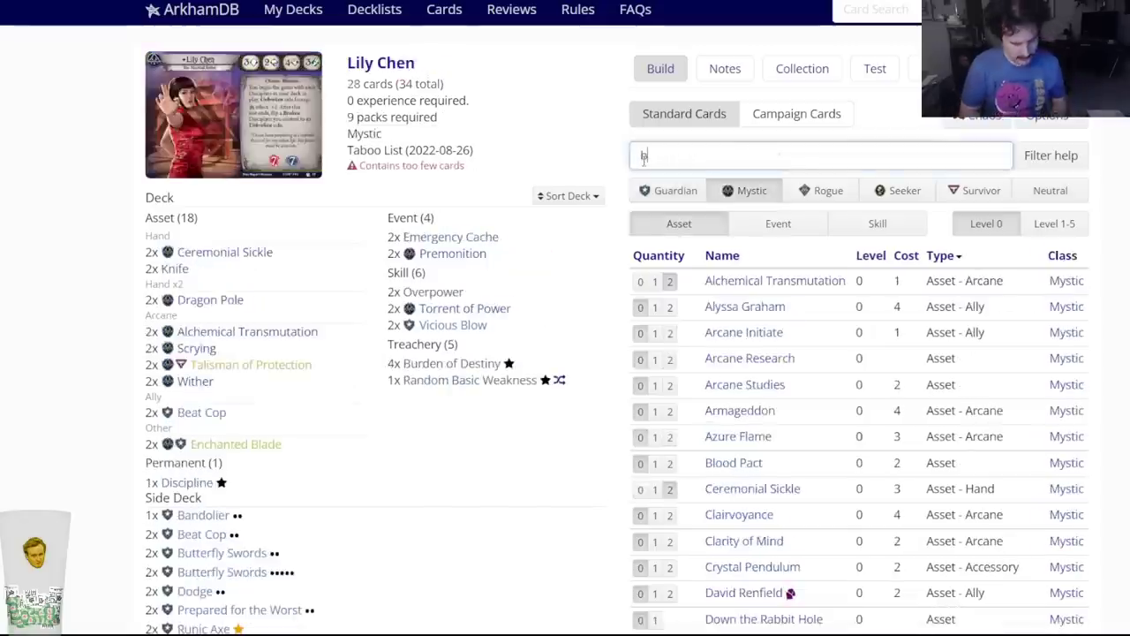
Add one copy of Bolas to Lily Chen's main deck.
type("bolas")
key("Return")
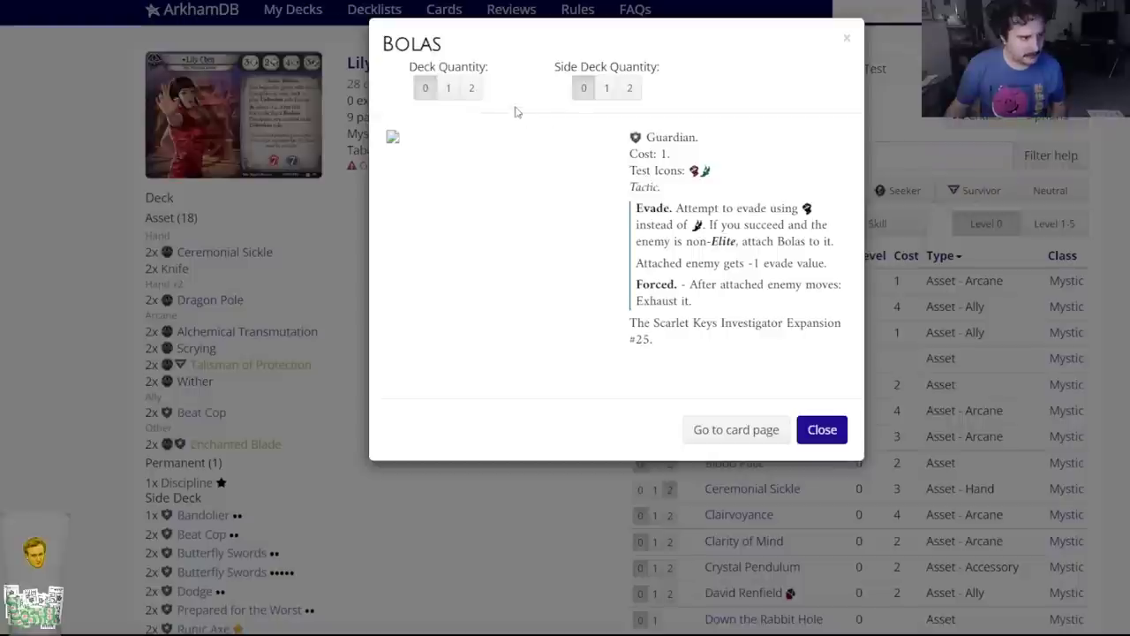
left_click(449, 89)
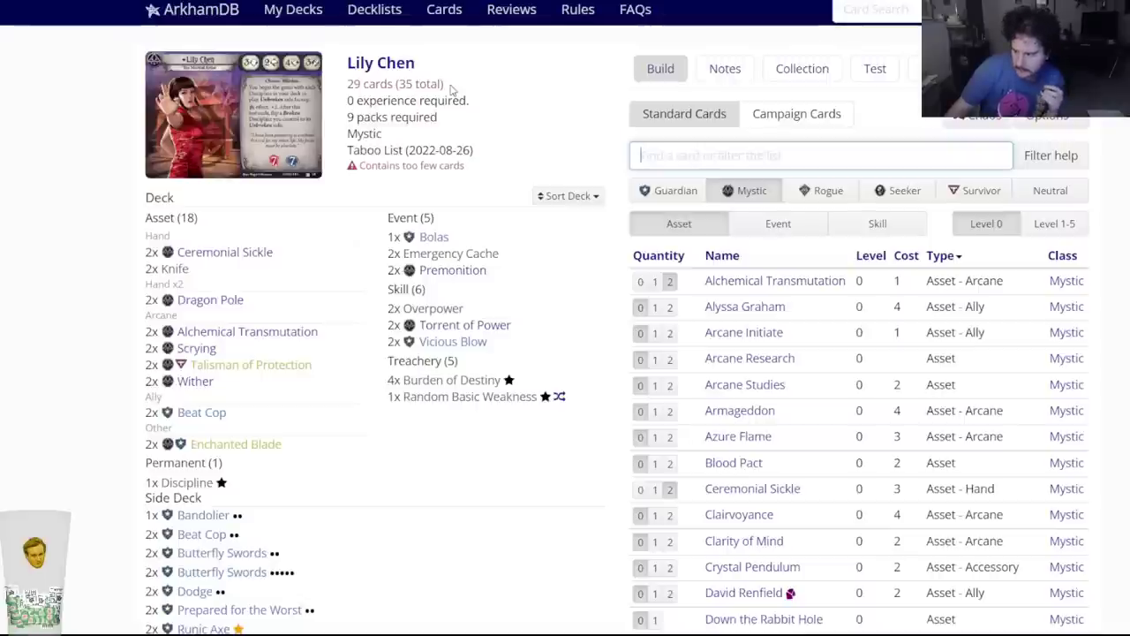
Check the Arkham Gauntlet notes in Google Docs, and add three copies of Open Gate to Lily Chen's deck in ArkhamDB.
key("ctrl+Tab")
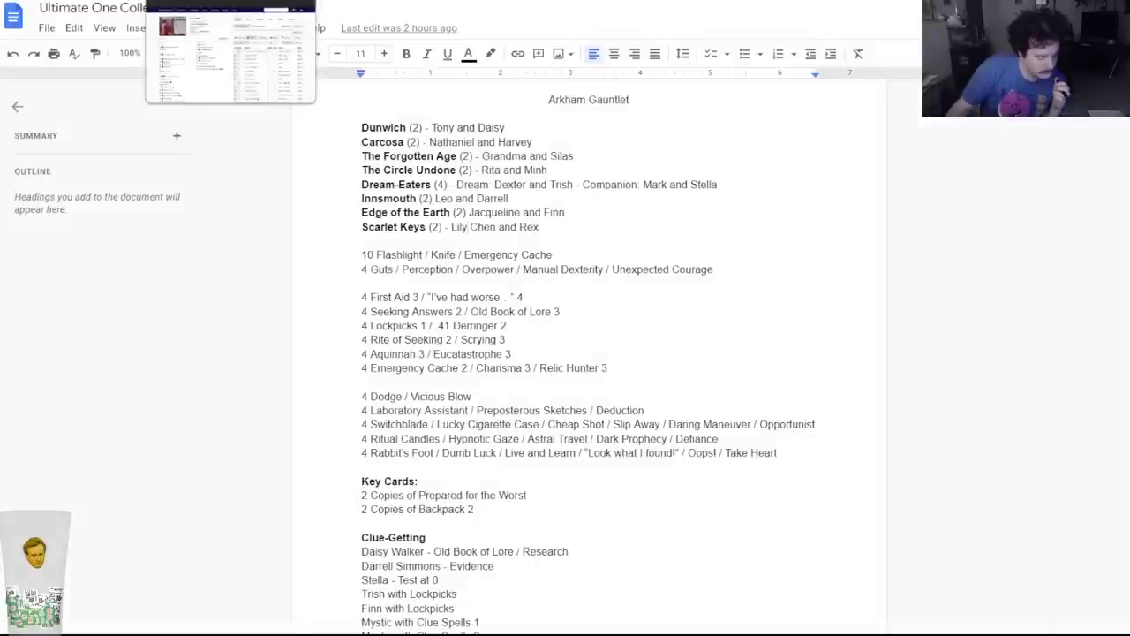
key("alt+Tab")
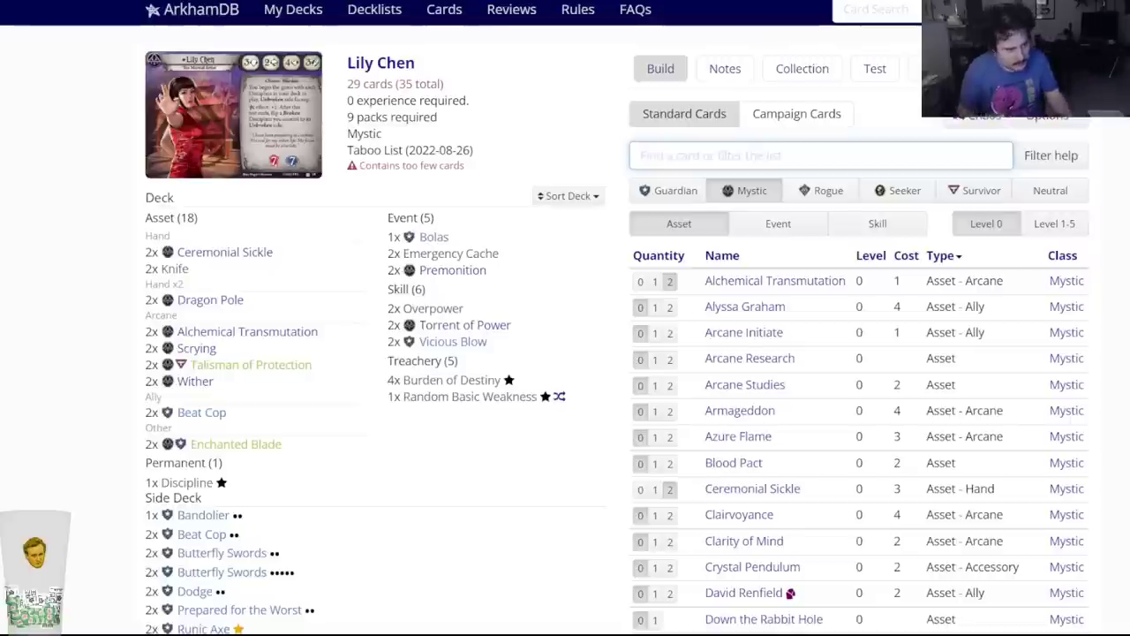
type("open")
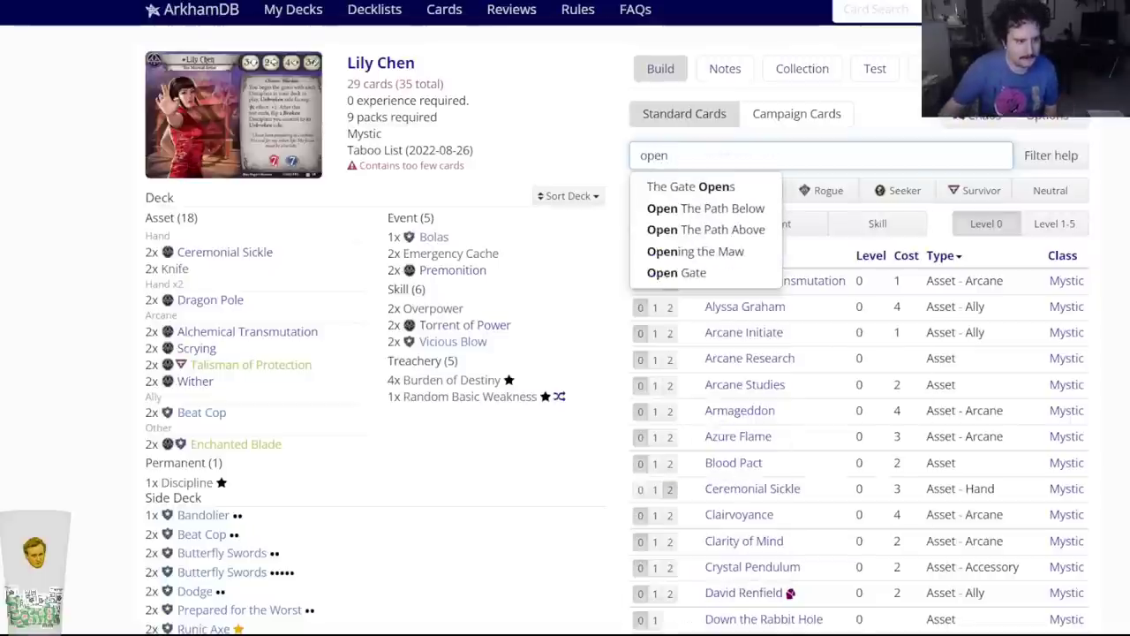
left_click(676, 272)
left_click(483, 87)
Remove both copies of Wither from Lily Chen's main deck.
mouse_move(201, 386)
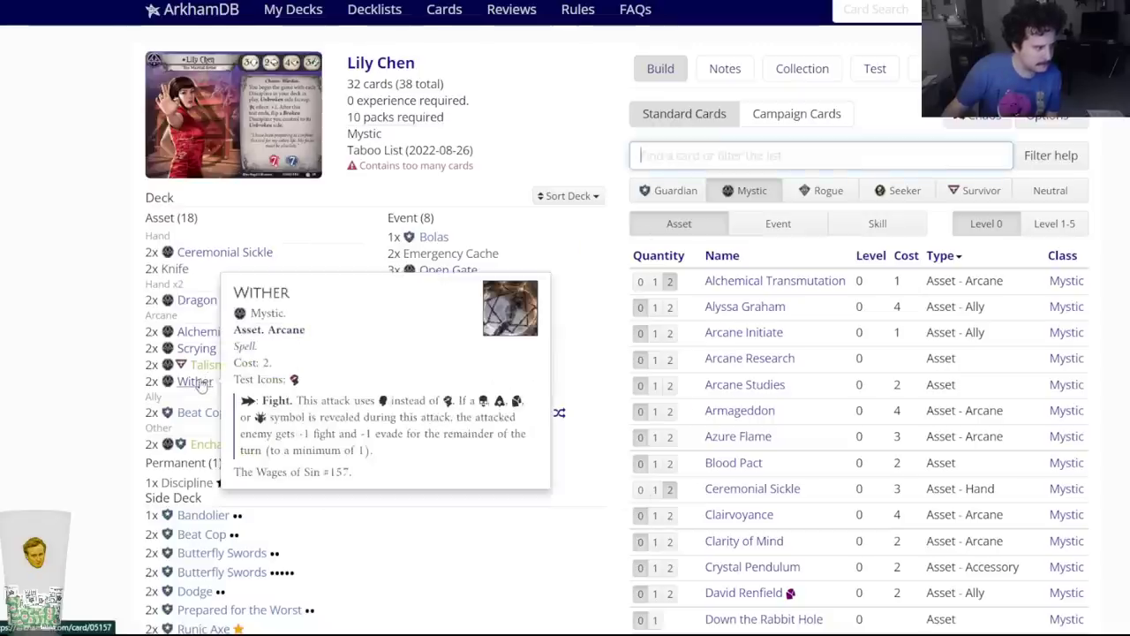
left_click(195, 382)
left_click(425, 88)
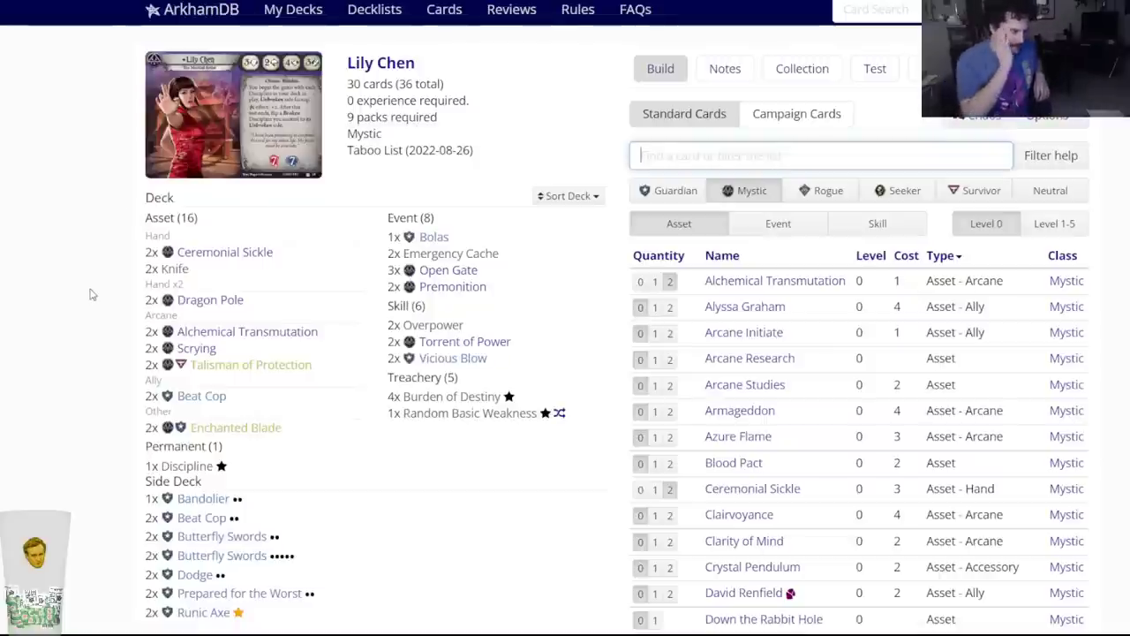
Review Lily Chen's main deck and side deck, and read the Open Gate card text.
scroll(104, 353, "down", 3)
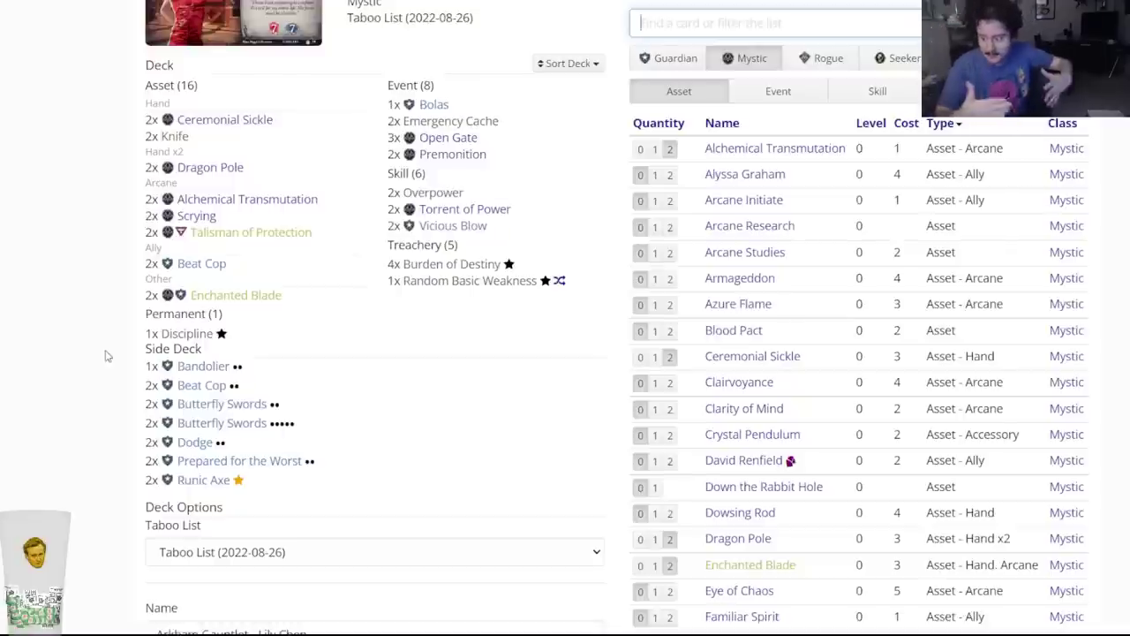
scroll(94, 457, "down", 2)
scroll(96, 451, "up", 4)
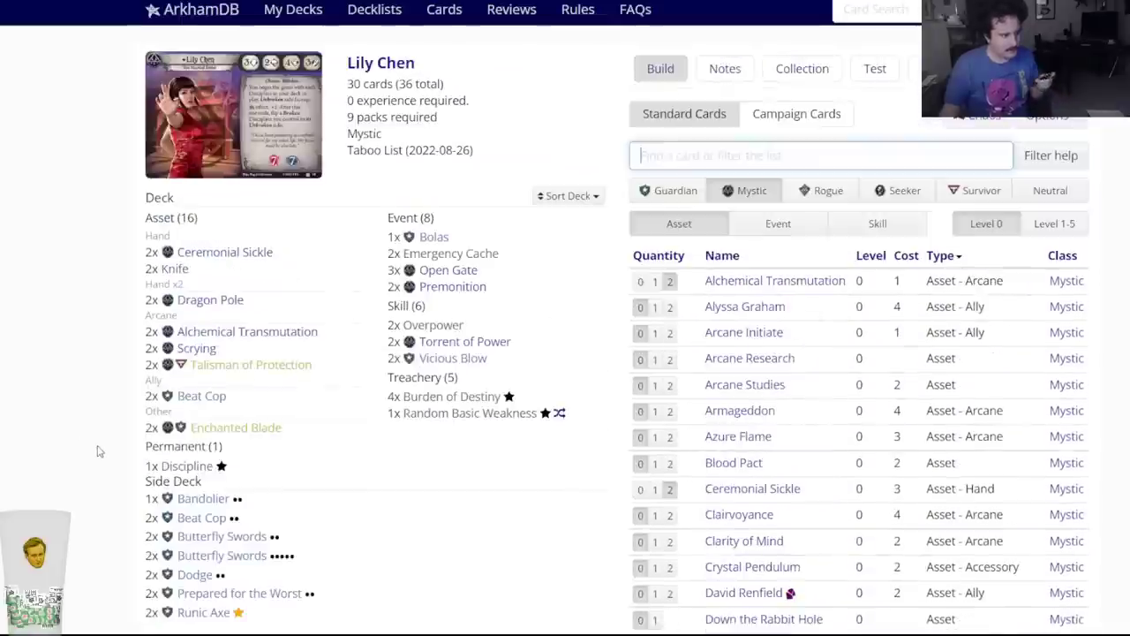
scroll(124, 425, "down", 2)
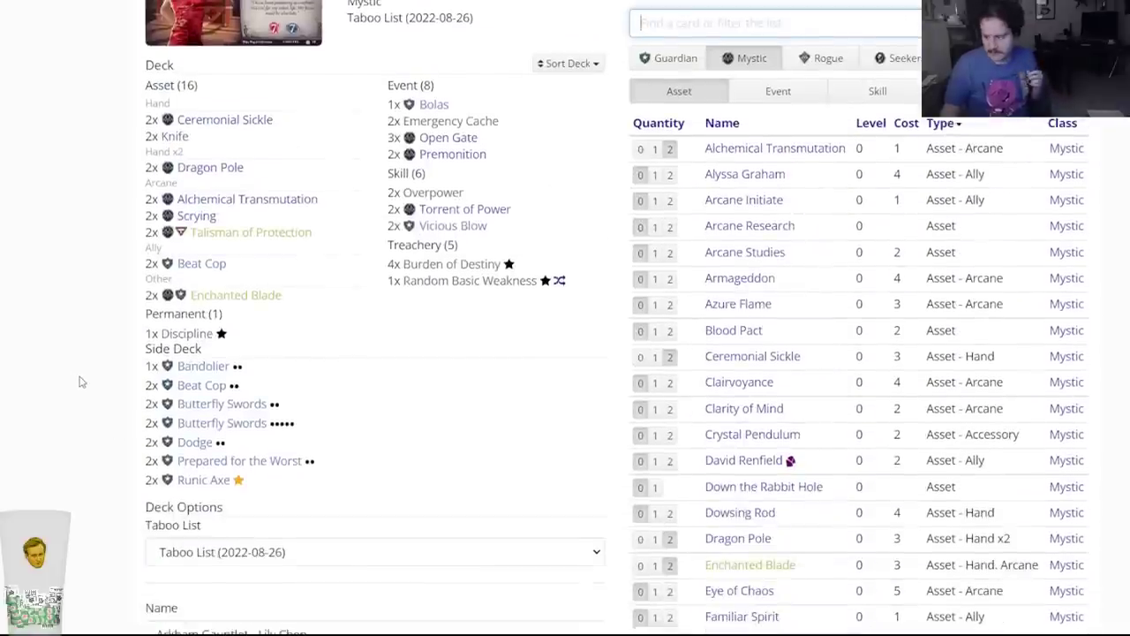
scroll(76, 391, "down", 2)
scroll(76, 391, "up", 3)
scroll(131, 416, "down", 4)
scroll(147, 418, "up", 5)
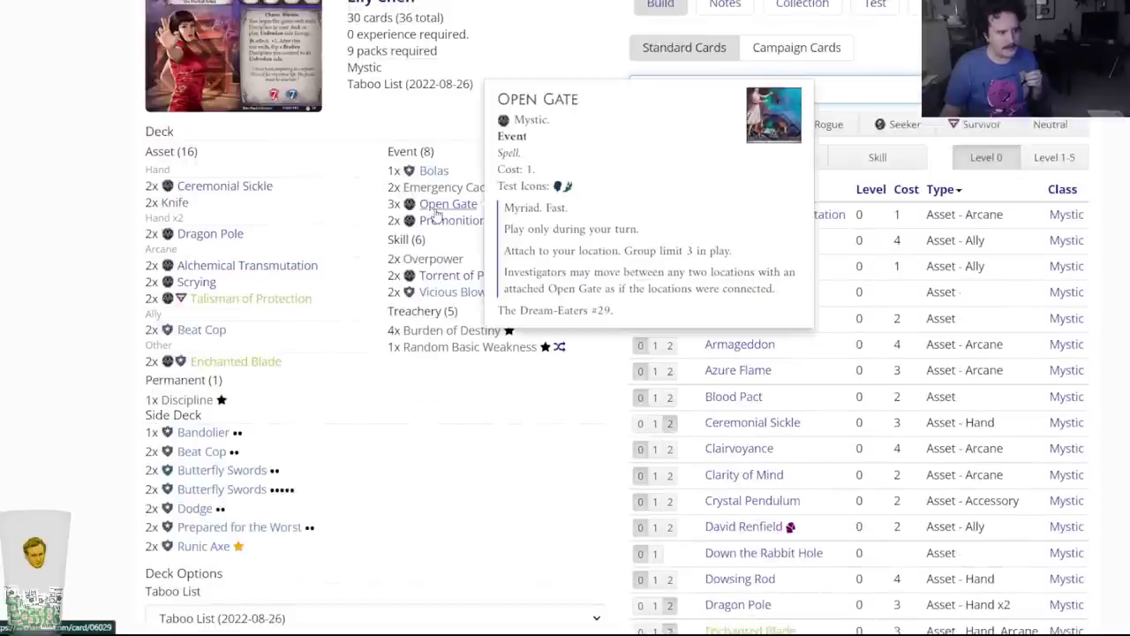
Save Lily Chen's deck and return to the personal deck list.
scroll(94, 496, "down", 3)
scroll(94, 496, "down", 3)
left_click(161, 416)
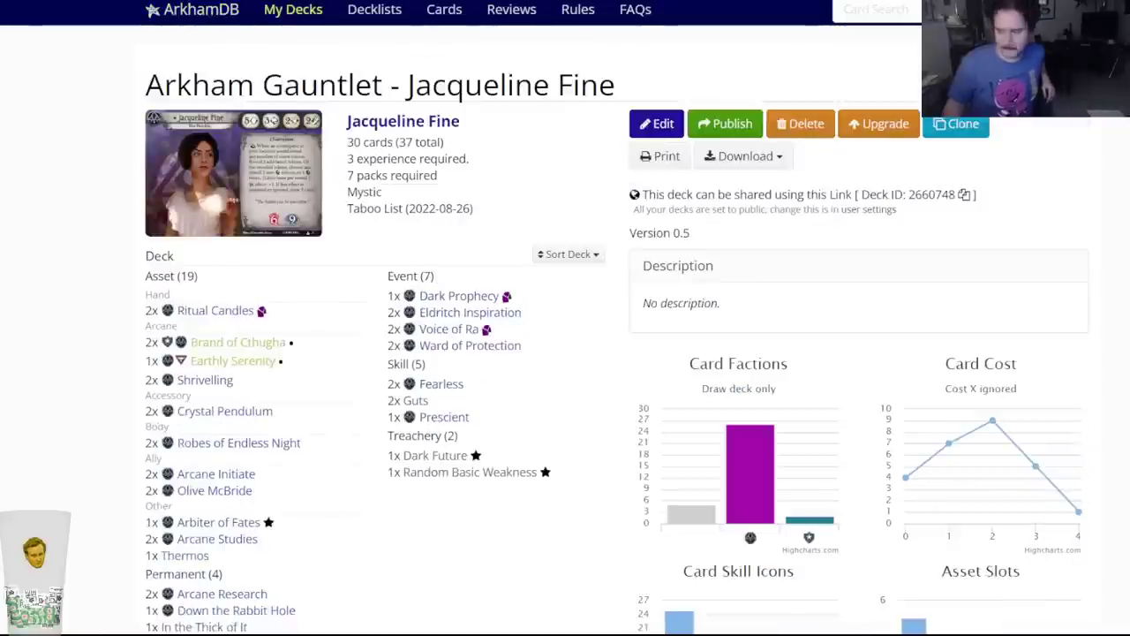
left_click(283, 13)
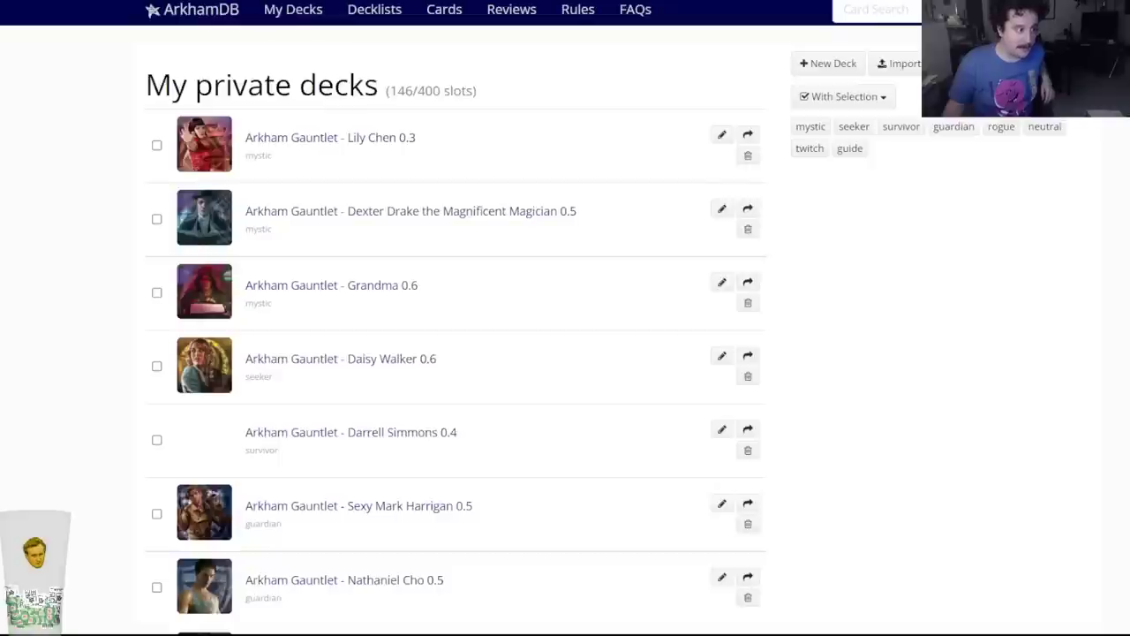
Open the Arkham Gauntlet - Lily Chen deck for editing.
left_click(300, 138)
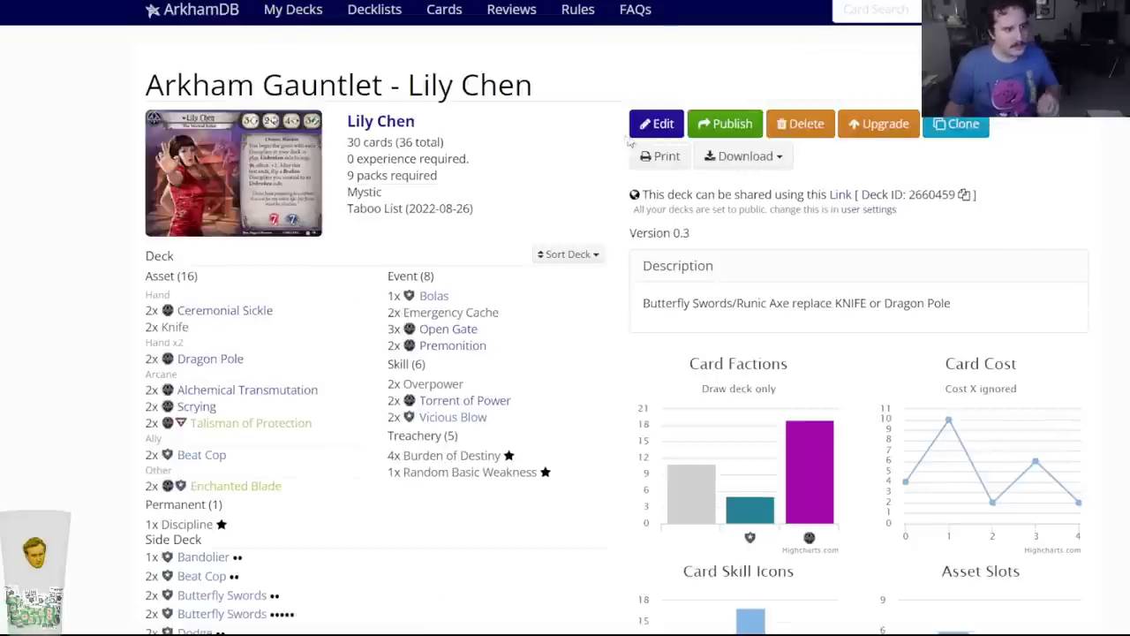
left_click(650, 132)
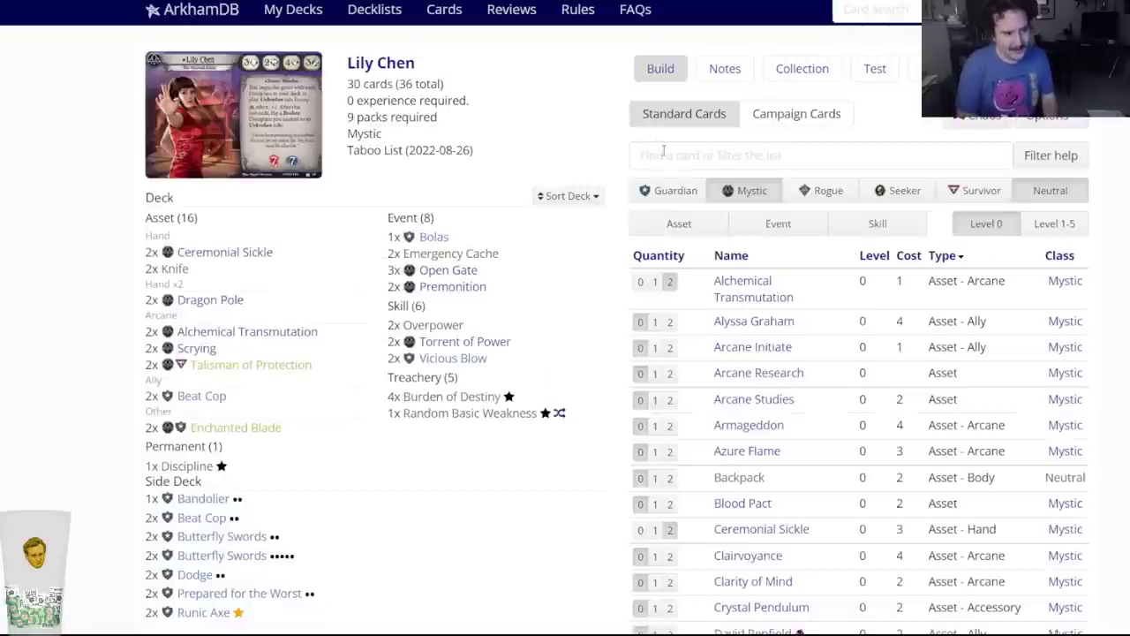
Replace both copies of Emergency Cache in Lily Chen's main deck with two copies of Emergency Cache (2).
left_click(664, 152)
type("emerge")
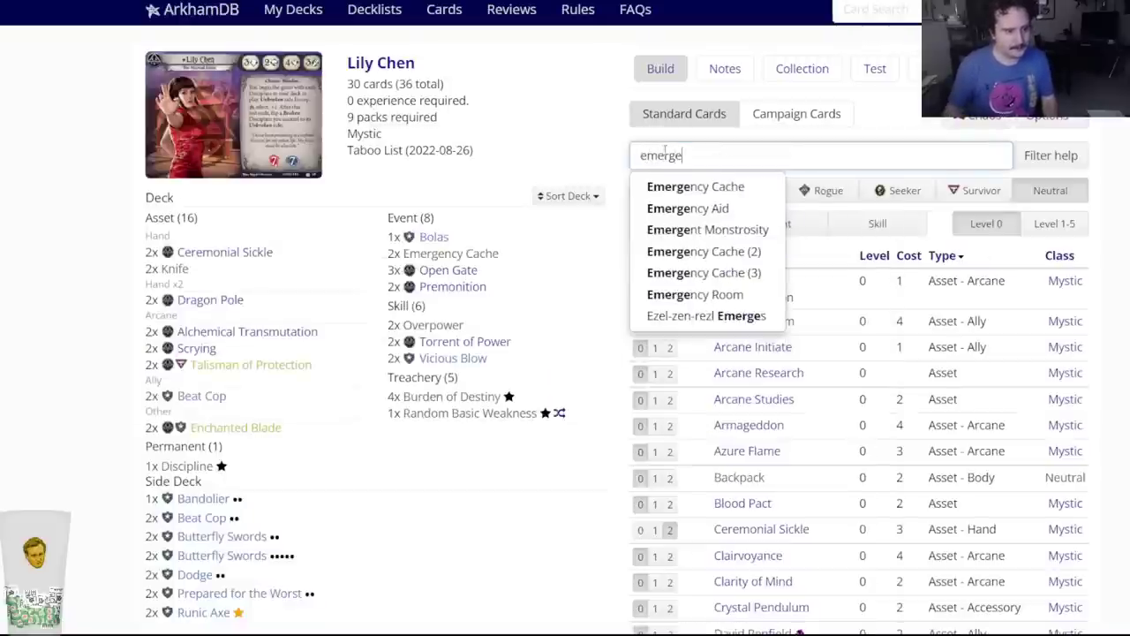
left_click(708, 251)
left_click(471, 87)
left_click(459, 255)
left_click(424, 88)
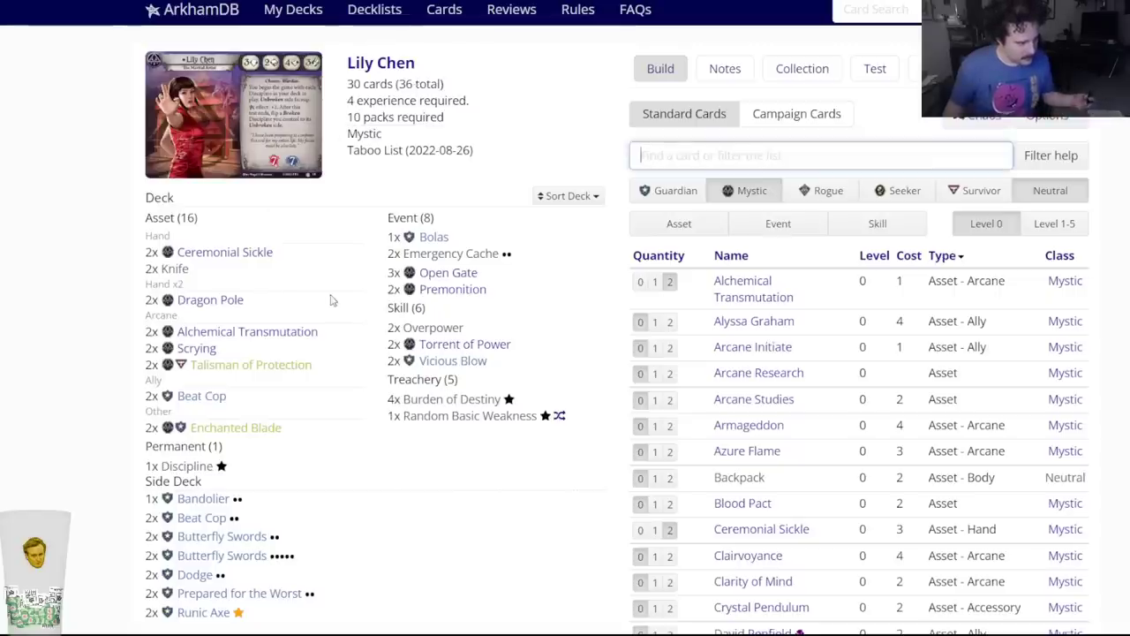
Swap the single copy of Bolas in Lily Chen's main deck for one copy of Glory.
left_click(434, 237)
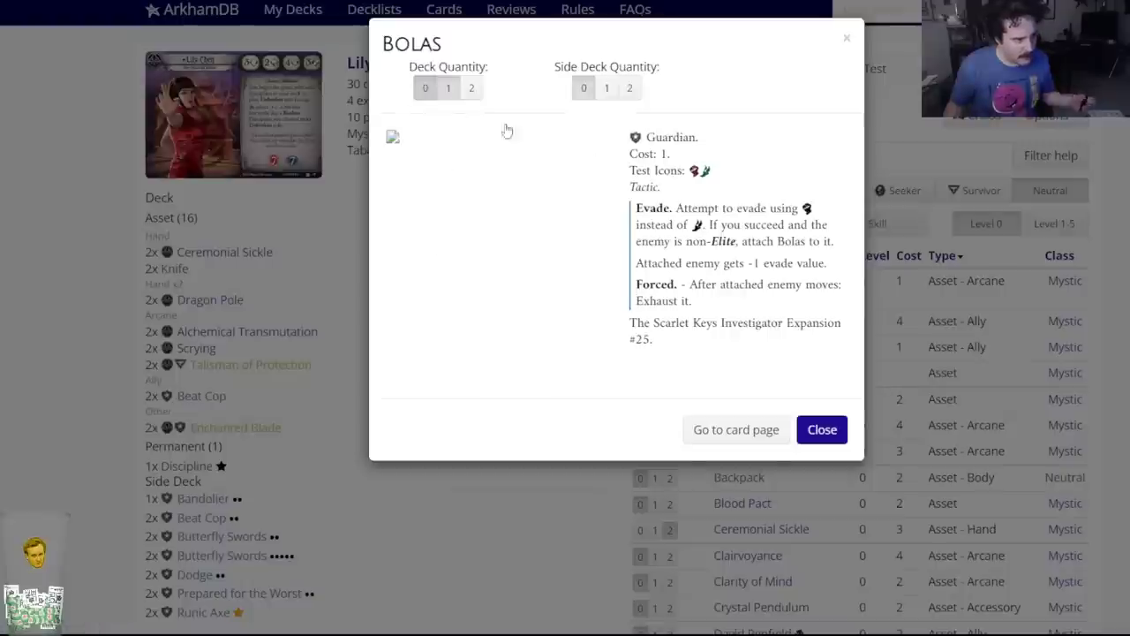
left_click(425, 87)
type("glory")
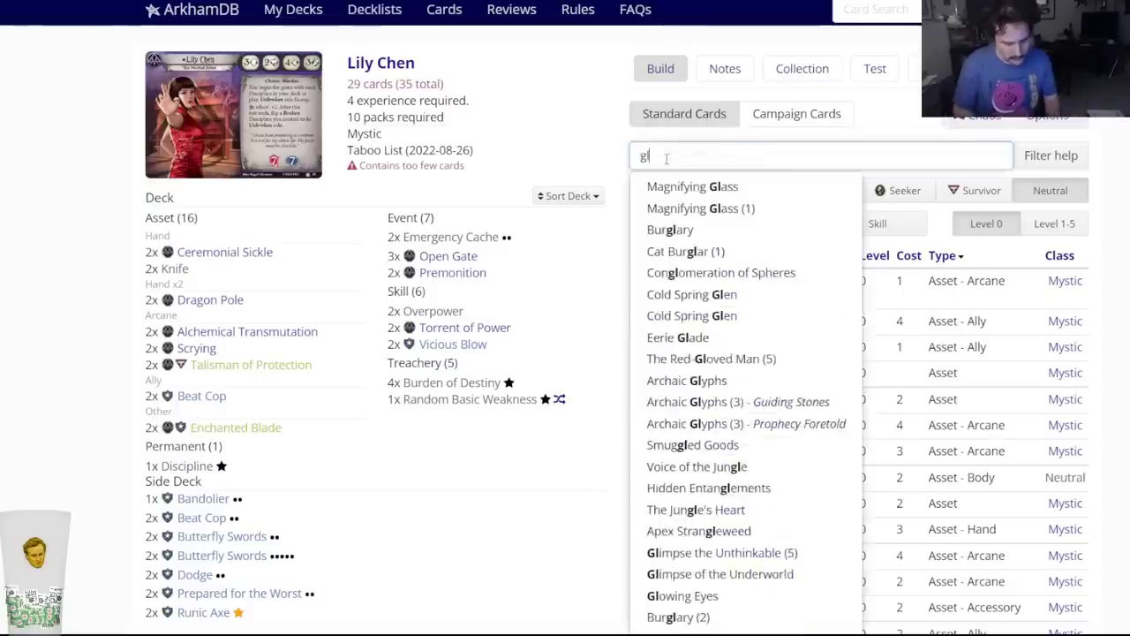
left_click(667, 186)
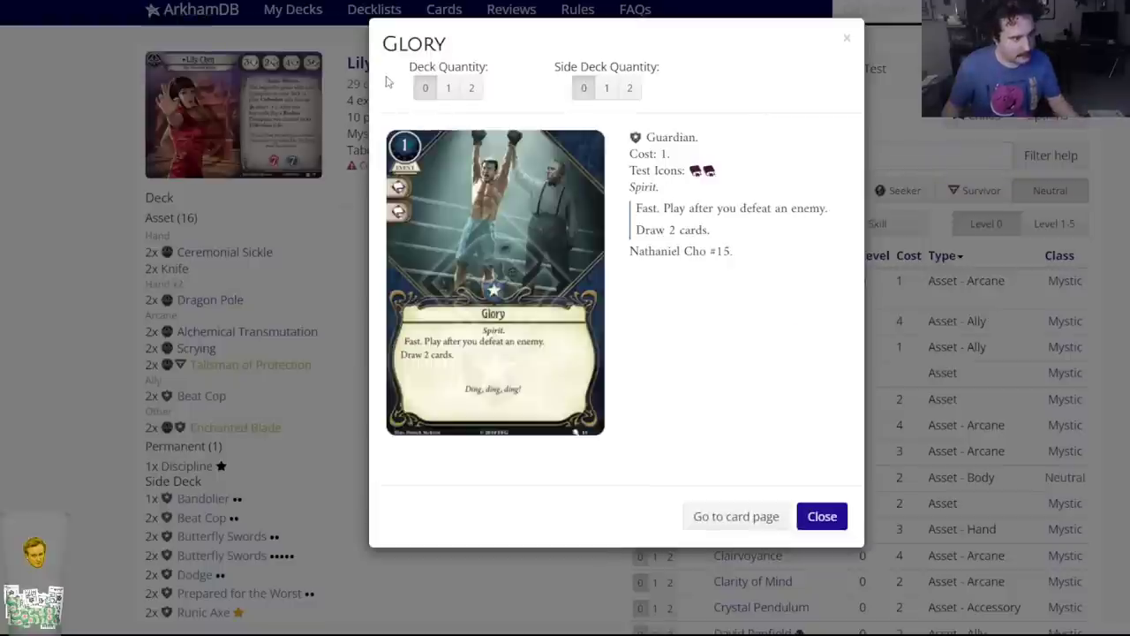
left_click(451, 89)
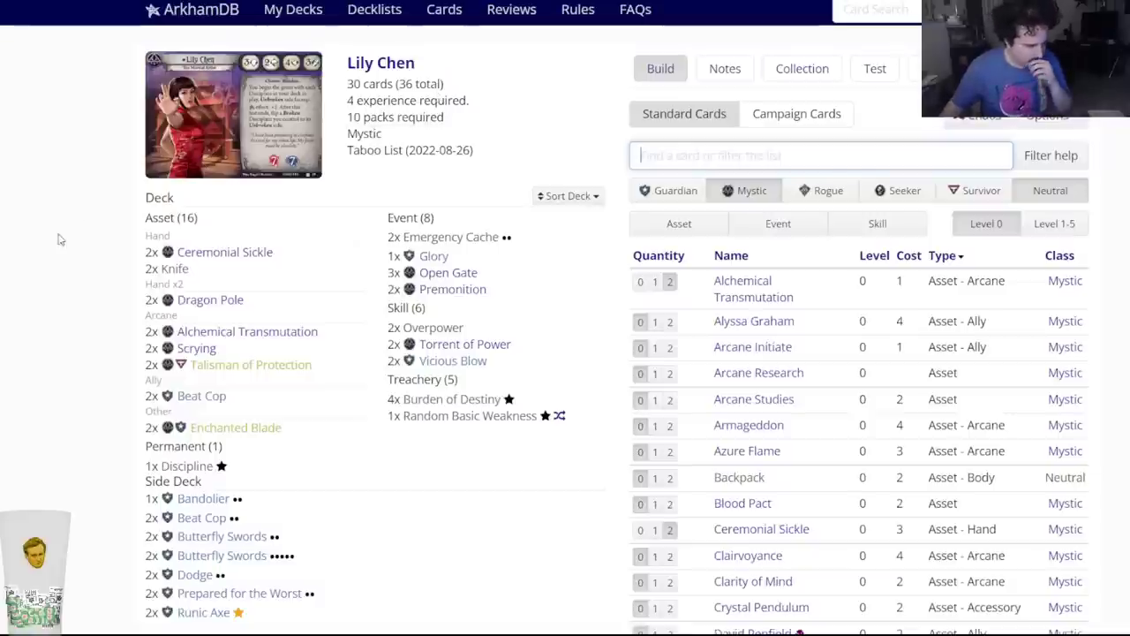
Remove Emergency Cache (2) from Lily Chen's main deck and put back two copies of the level 0 Emergency Cache.
scroll(61, 239, "down", 5)
scroll(68, 244, "up", 4)
scroll(68, 247, "down", 1)
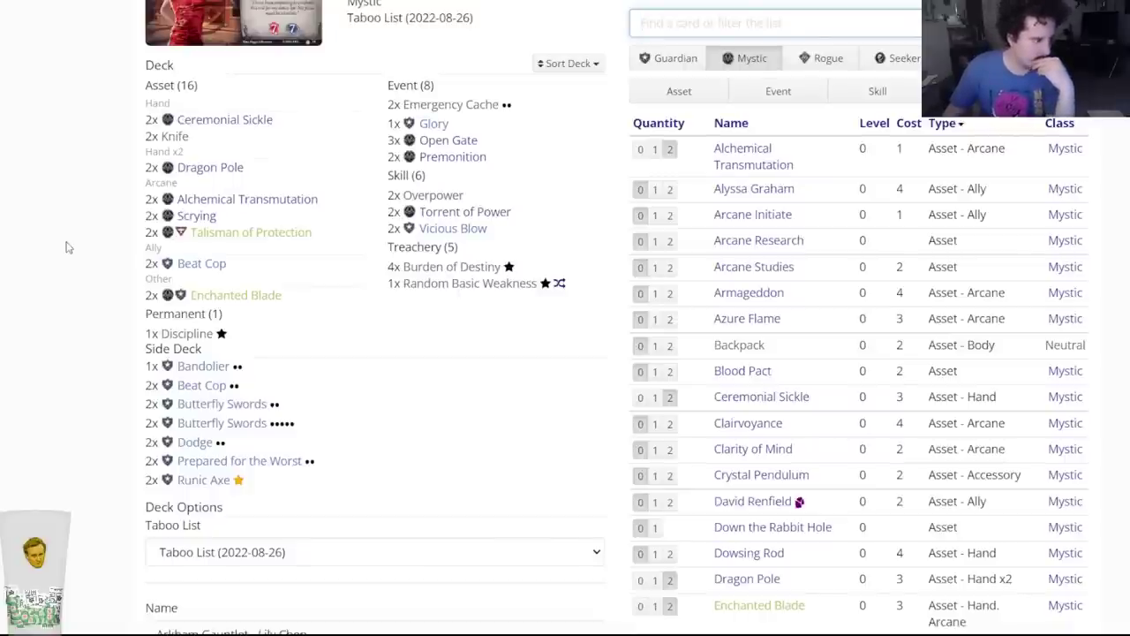
scroll(67, 246, "up", 1)
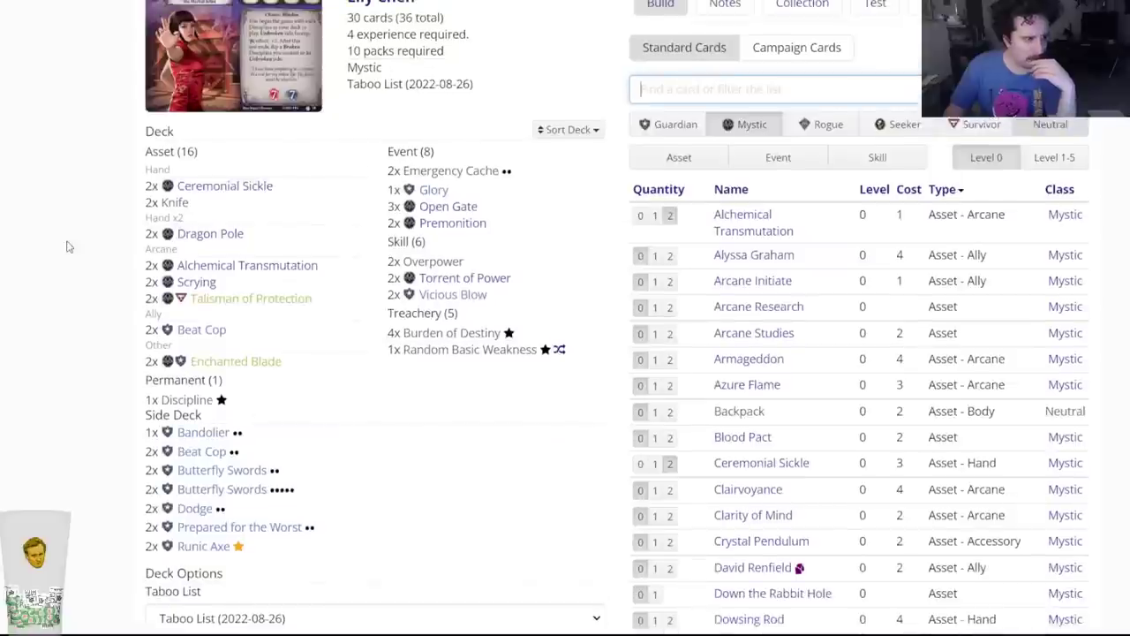
left_click(451, 170)
left_click(426, 88)
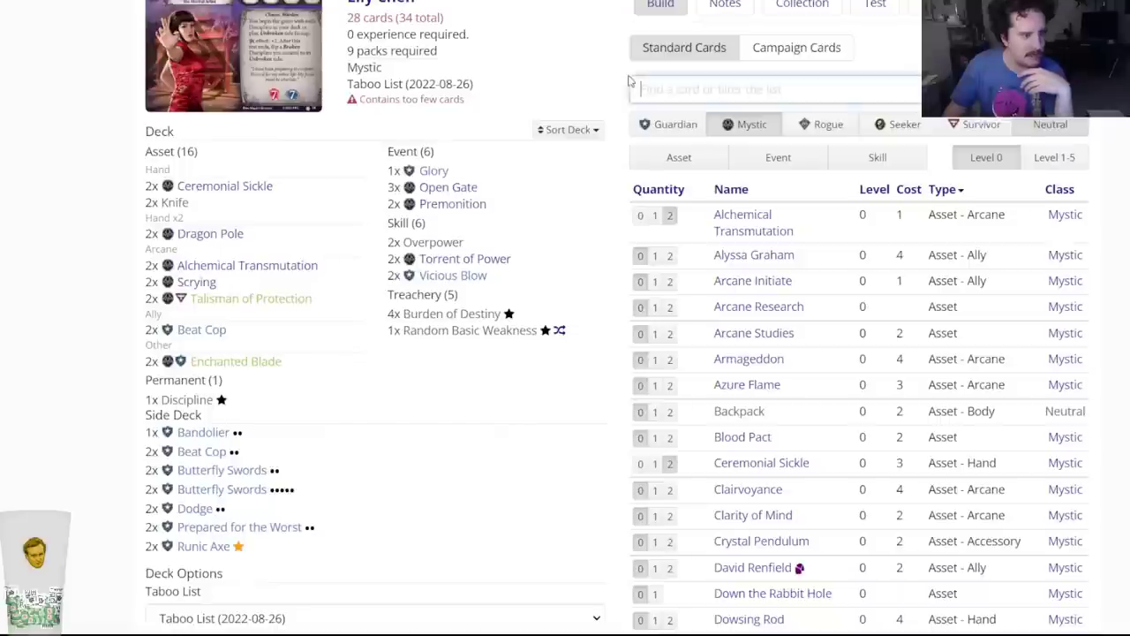
type("emerge")
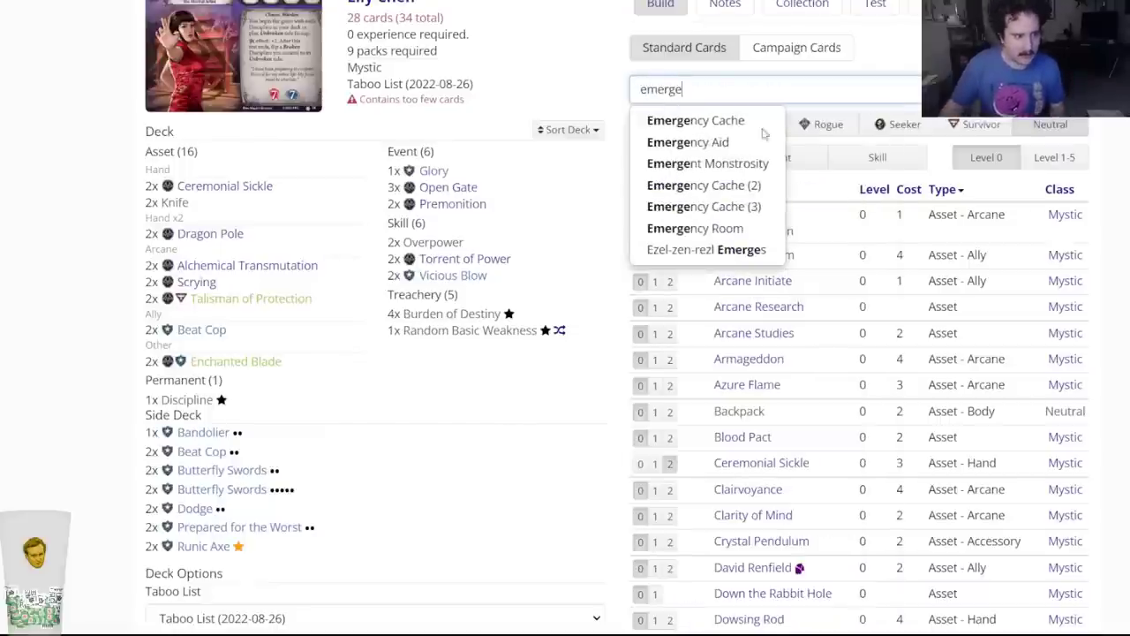
left_click(693, 120)
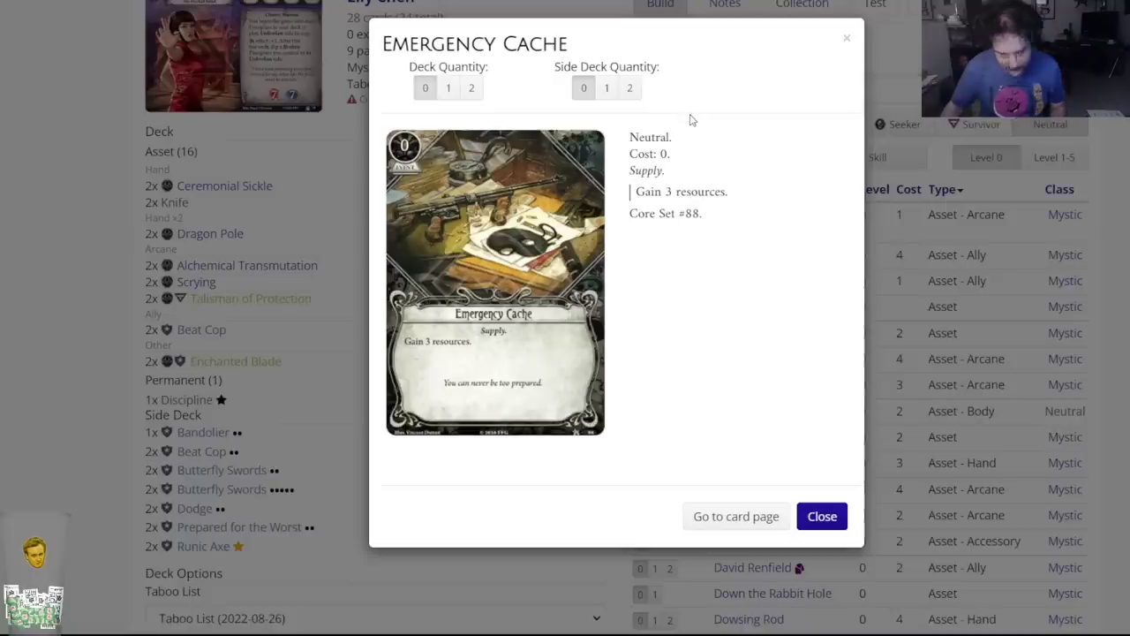
left_click(470, 85)
Add two copies of Emergency Cache (2) to Lily Chen's side deck and save the deck.
type("emerge")
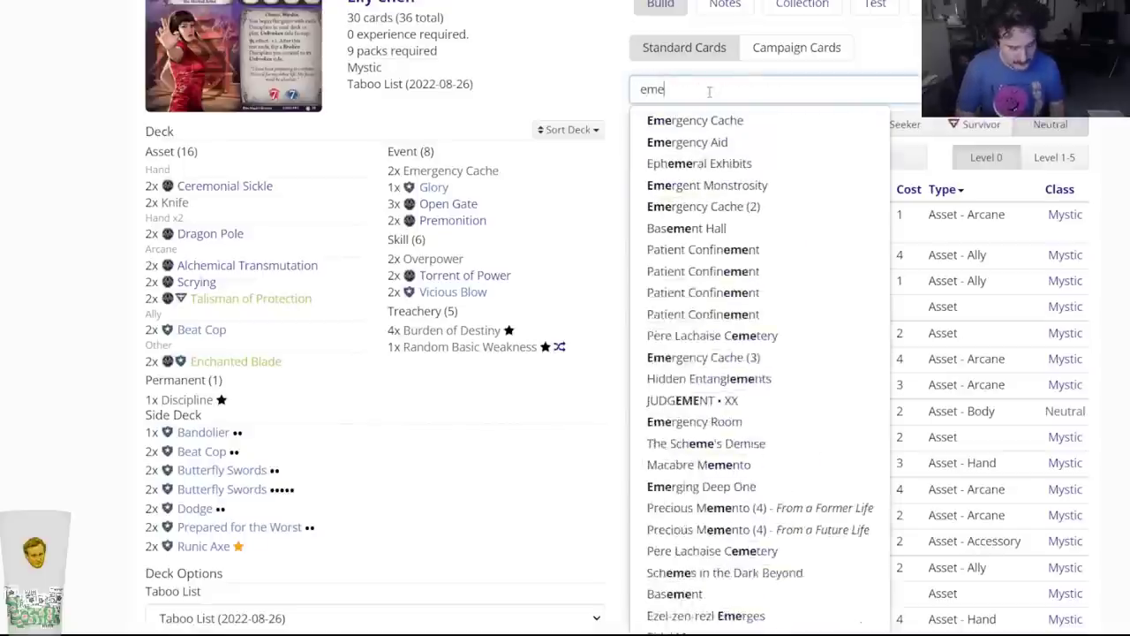
left_click(632, 189)
left_click(629, 88)
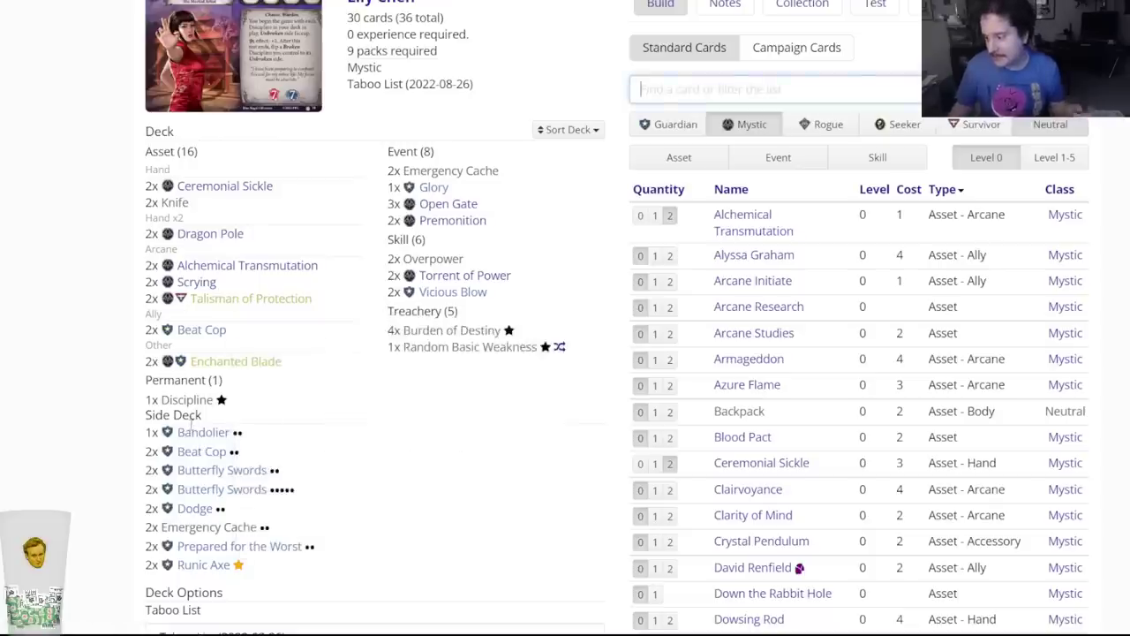
scroll(182, 477, "down", 5)
left_click(166, 363)
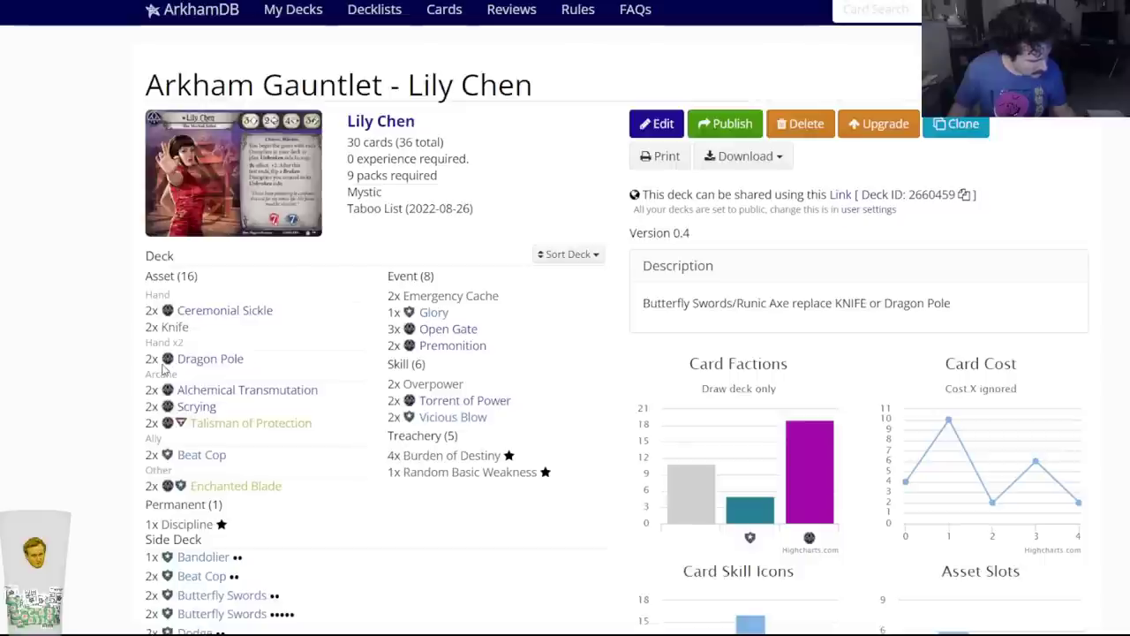
Check the Arkham Gauntlet notes in Google Docs, and view the events in Mark Harrigan's deck in ArkhamDB.
key("ctrl+Tab")
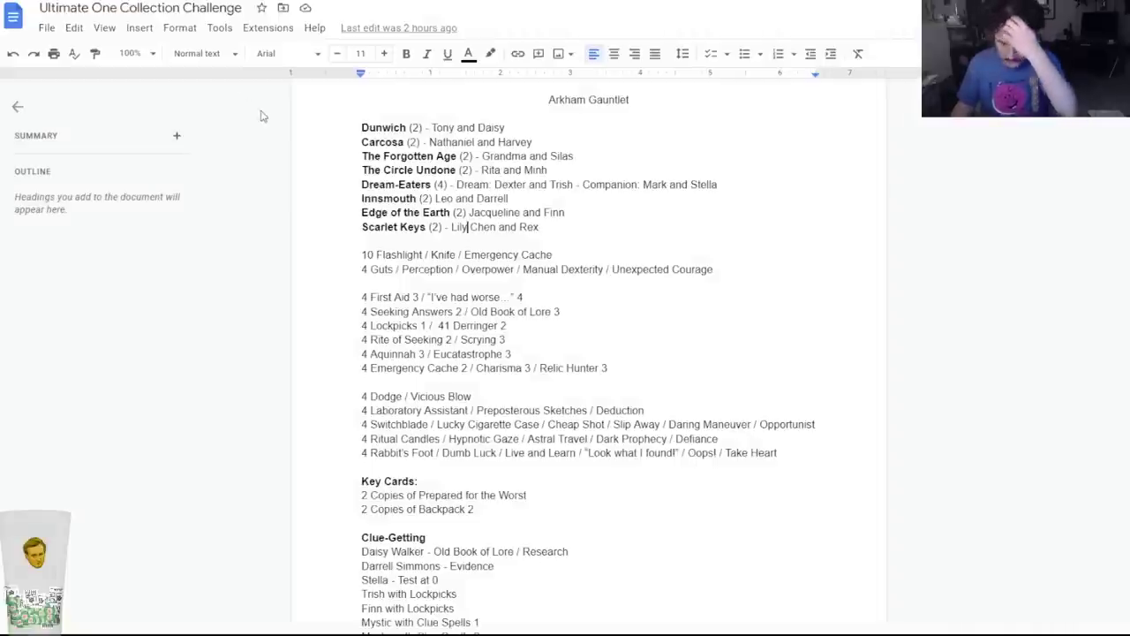
key("ctrl+Tab")
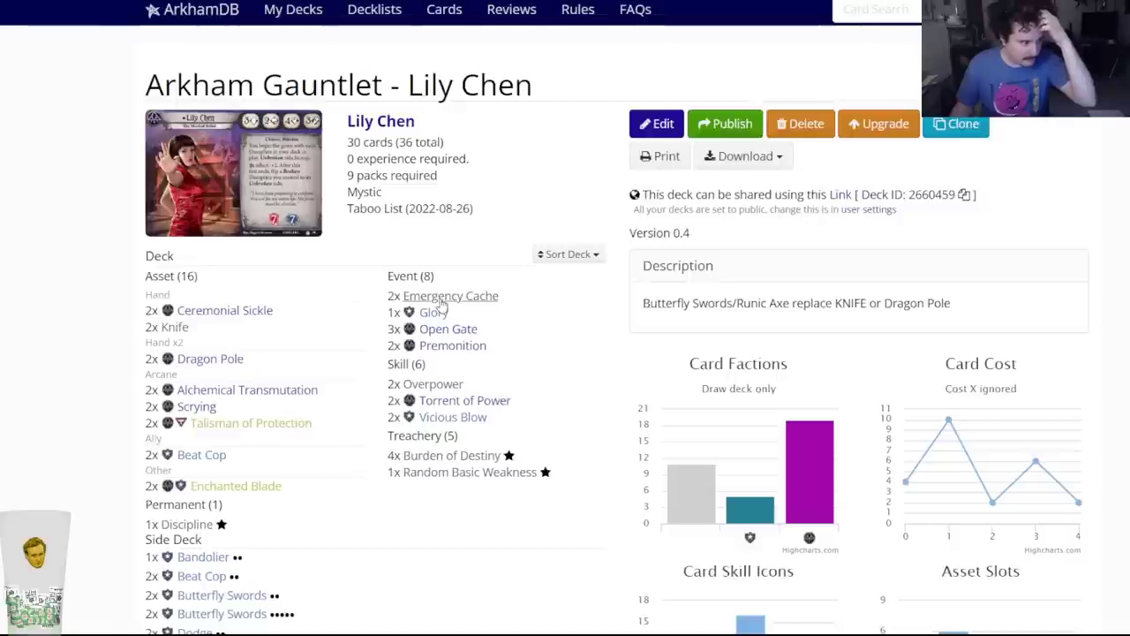
right_click(318, 19)
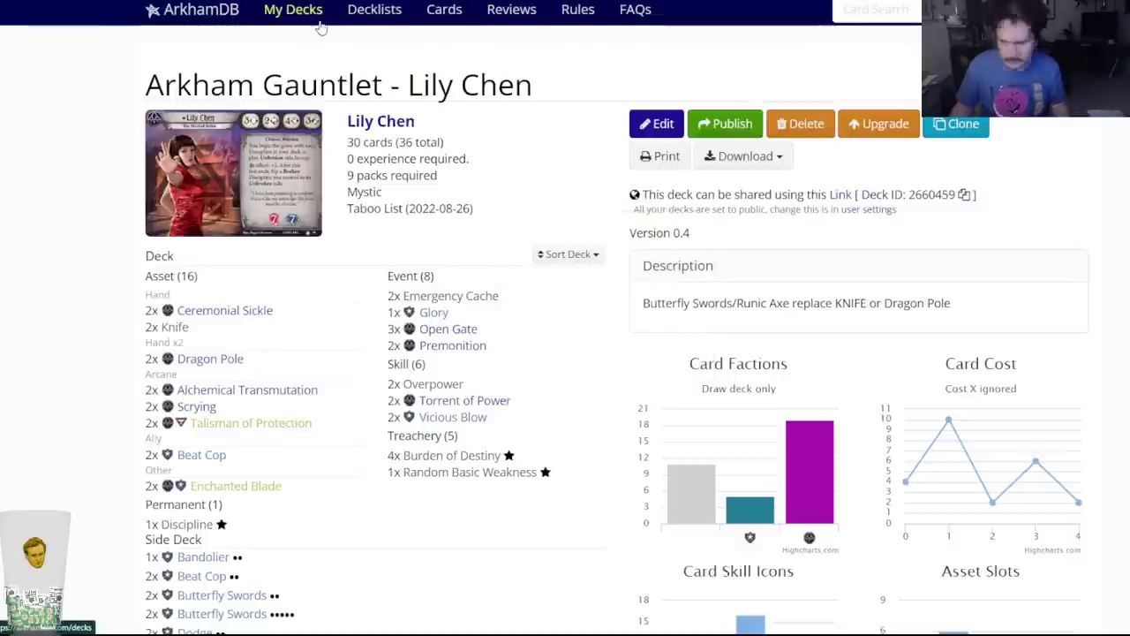
left_click(314, 39)
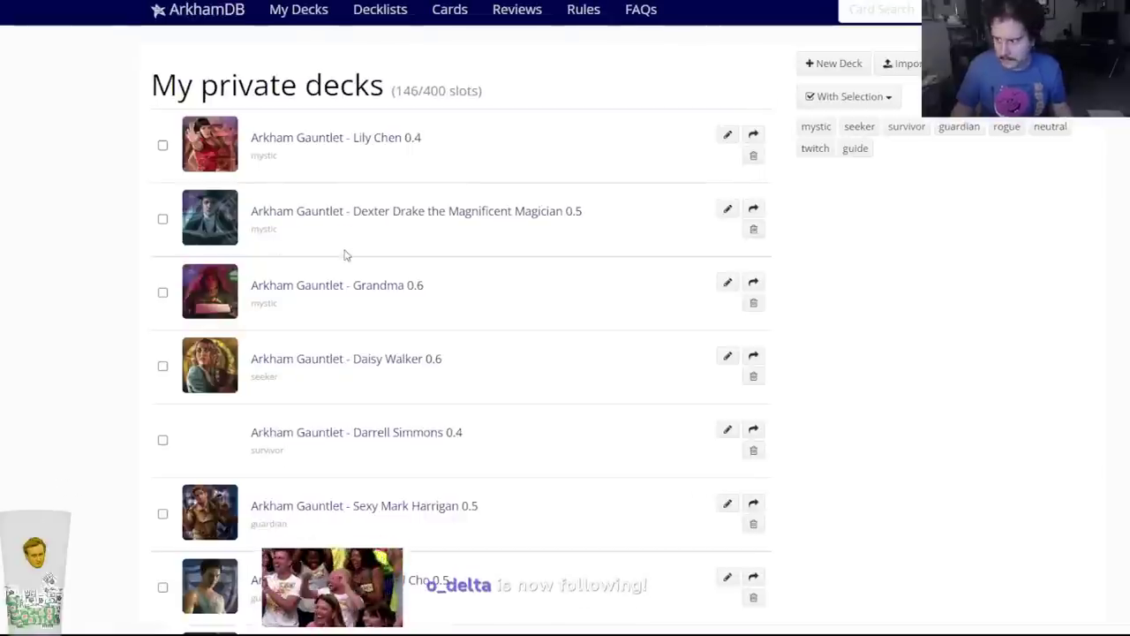
scroll(346, 255, "down", 2)
right_click(334, 374)
left_click(335, 374)
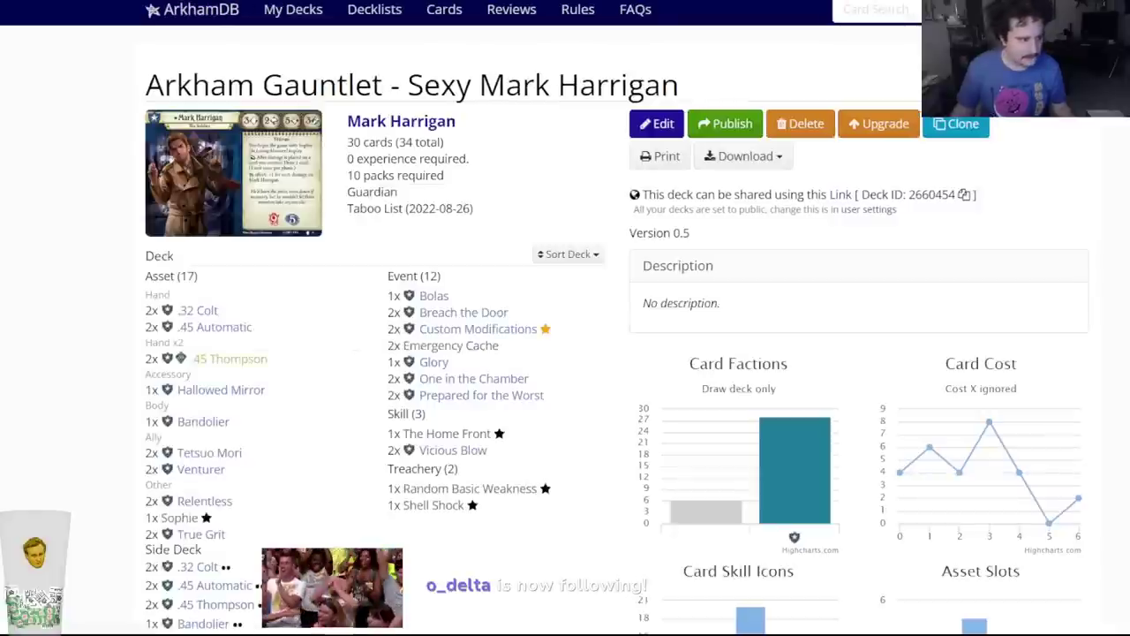
mouse_move(438, 351)
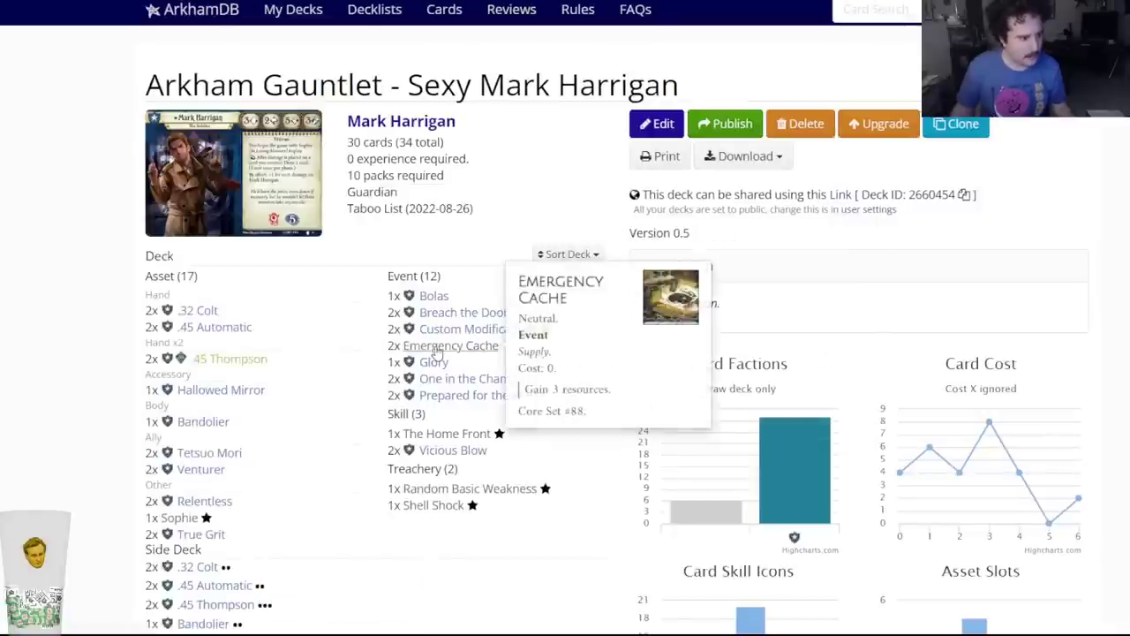
Read the Glory card text in Lily Chen's deck, view Nathaniel Cho's deck and return to the deck list.
key("alt+Left")
key("alt+Left")
mouse_move(450, 310)
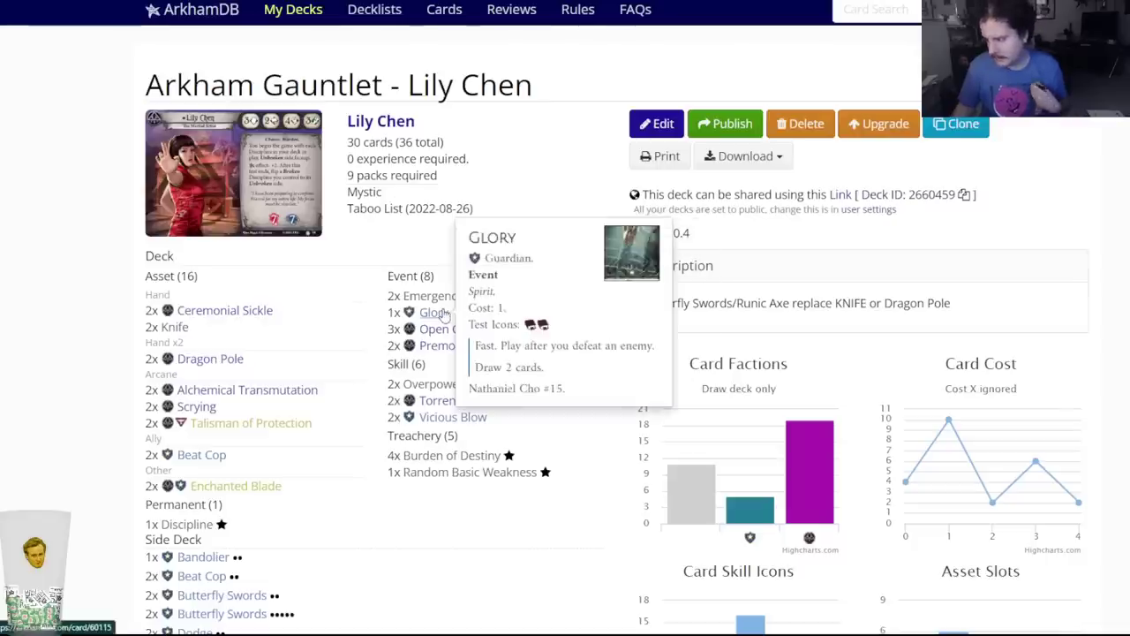
key("alt+Left")
right_click(388, 448)
key("Escape")
left_click(389, 448)
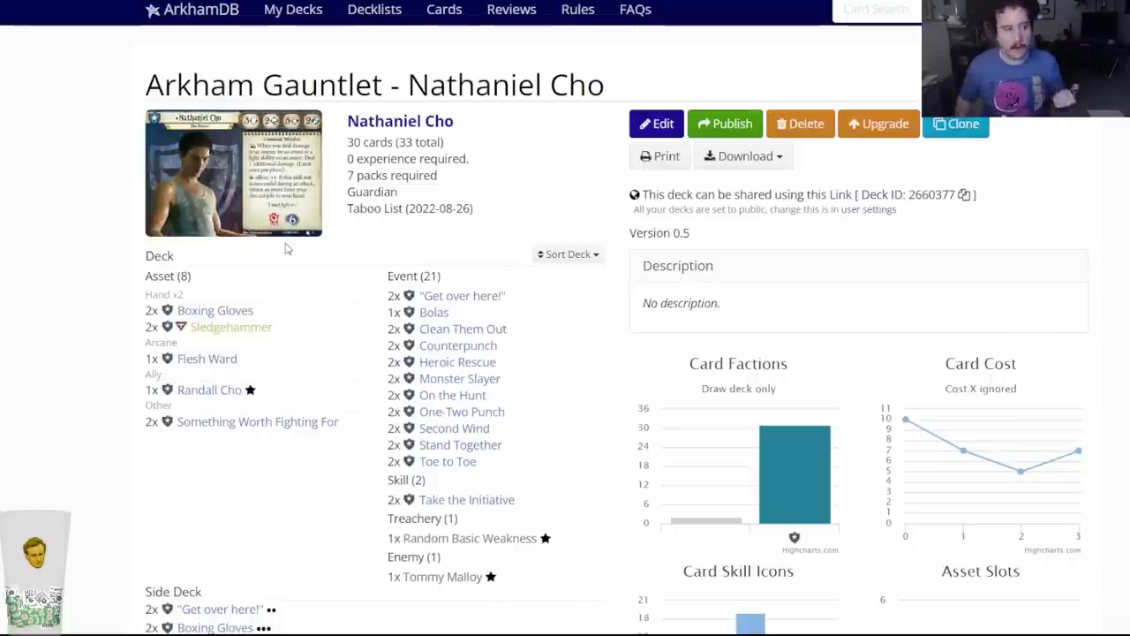
key("alt+Left")
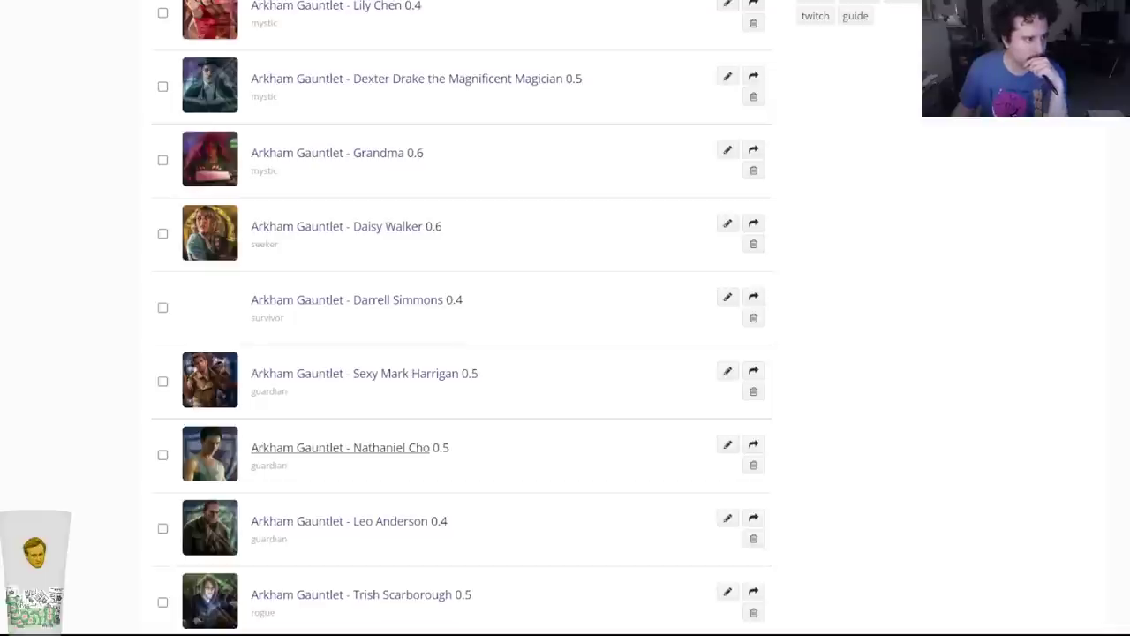
Read through the Arkham Gauntlet notes in Google Docs, from the investigator assignments to the open questions after Flex Squads.
key("alt+Tab")
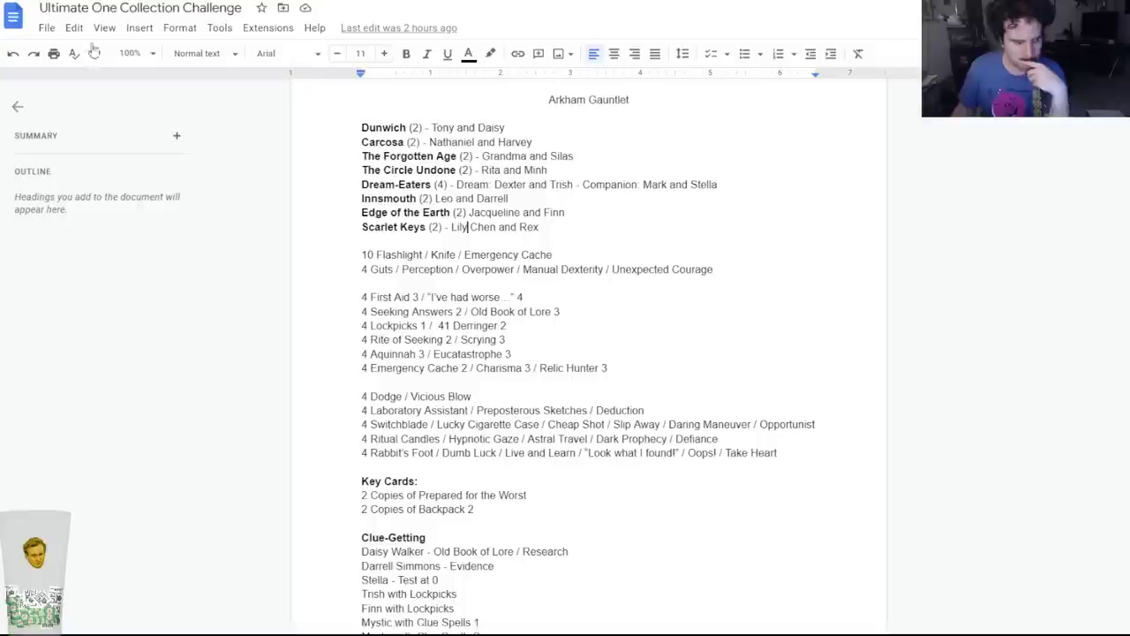
scroll(209, 341, "down", 3)
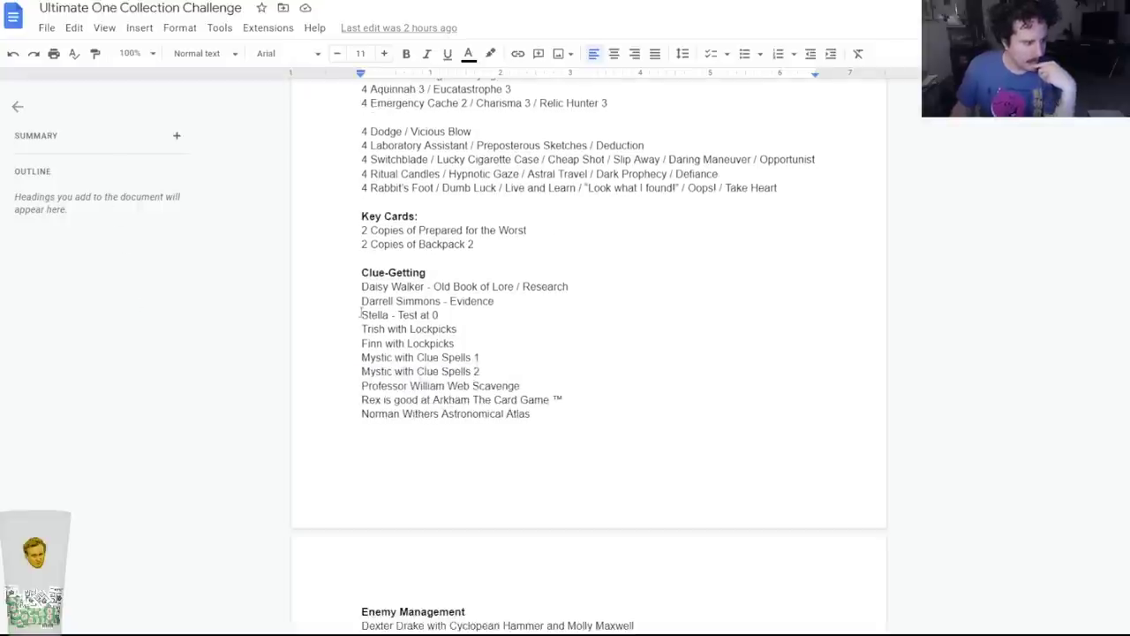
scroll(362, 312, "down", 6)
scroll(361, 313, "down", 2)
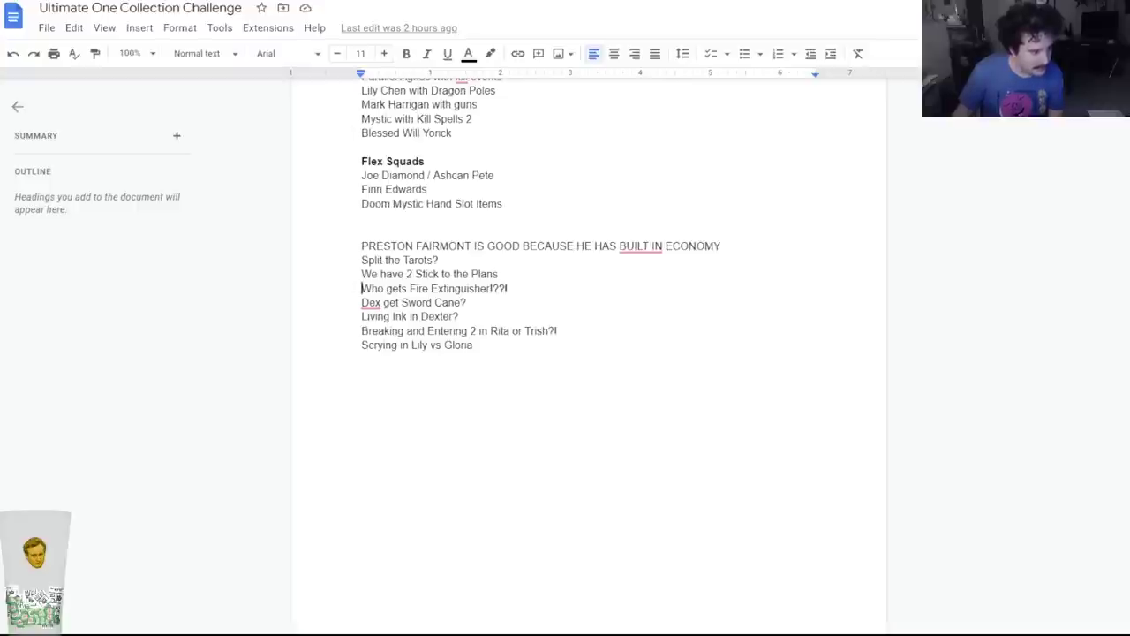
Switch back to ArkhamDB and open the Arkham Gauntlet - Silas Marsh deck in a separate tab, keeping the deck list open.
key("alt+Tab")
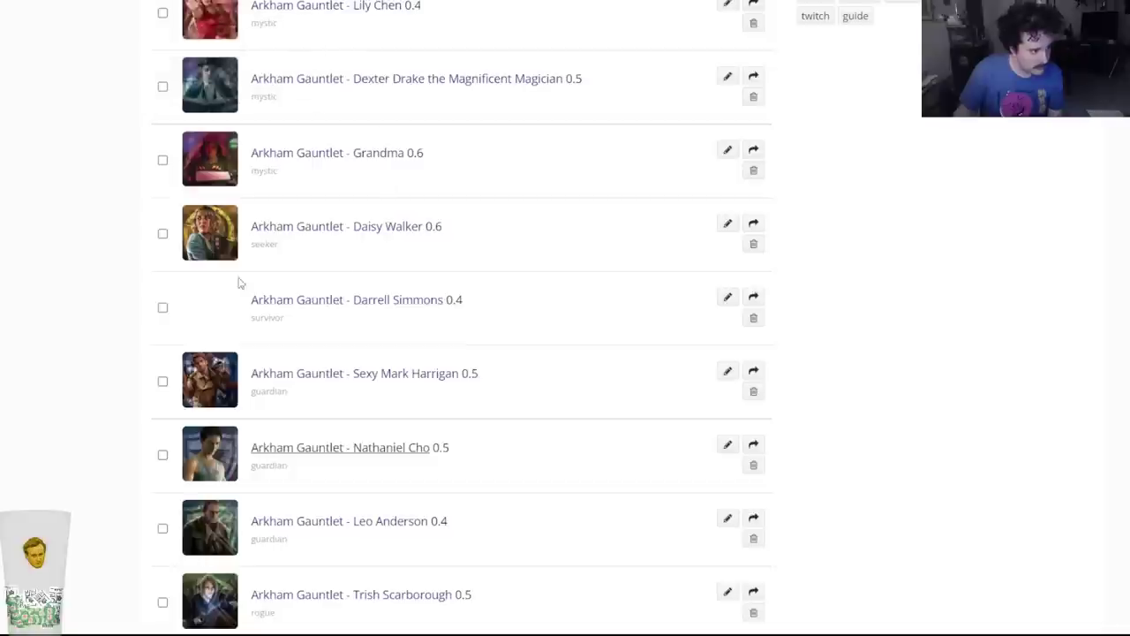
scroll(275, 282, "up", 2)
scroll(101, 272, "down", 3)
scroll(101, 272, "down", 5)
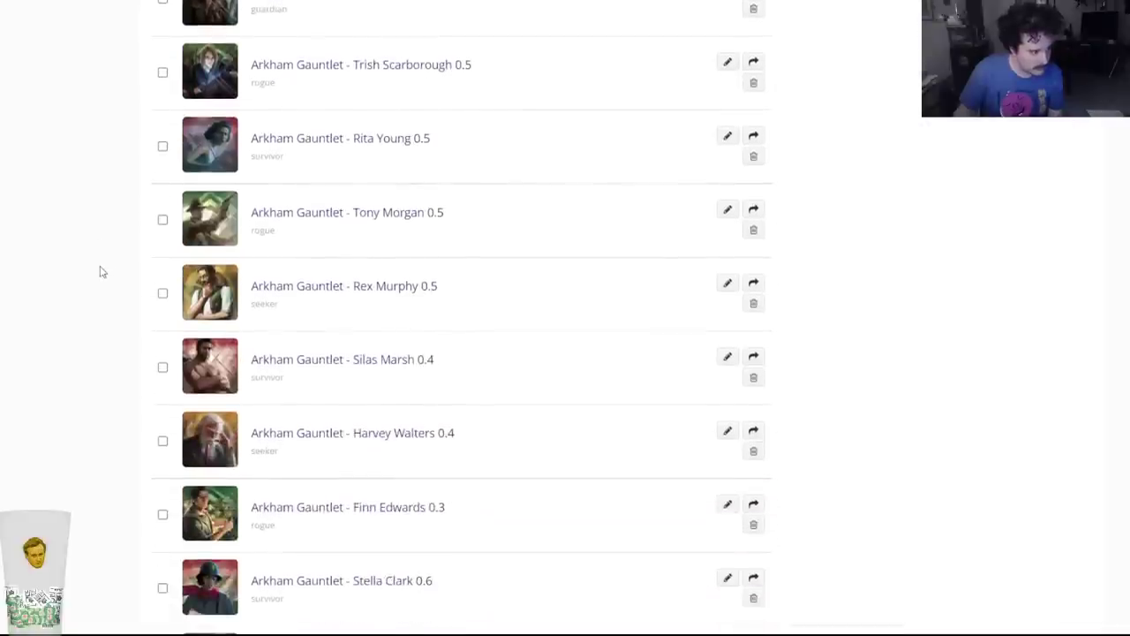
right_click(321, 368)
left_click(343, 381)
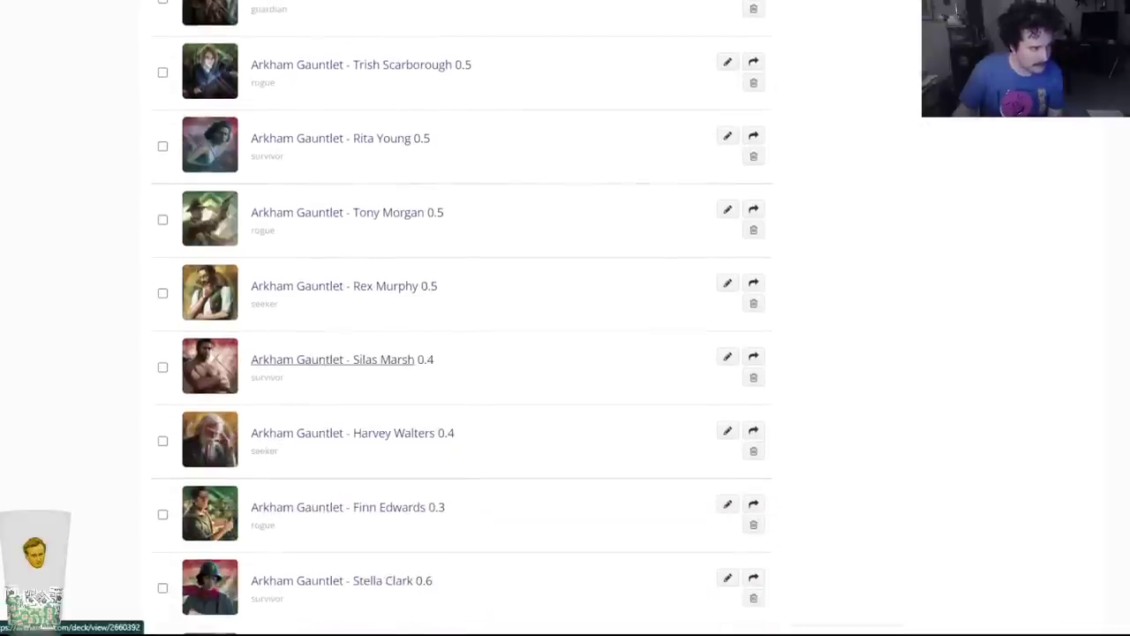
key("ctrl+shift+Tab")
Look through the rest of the deck list, and examine Silas Marsh's main deck and side deck.
scroll(350, 421, "down", 5)
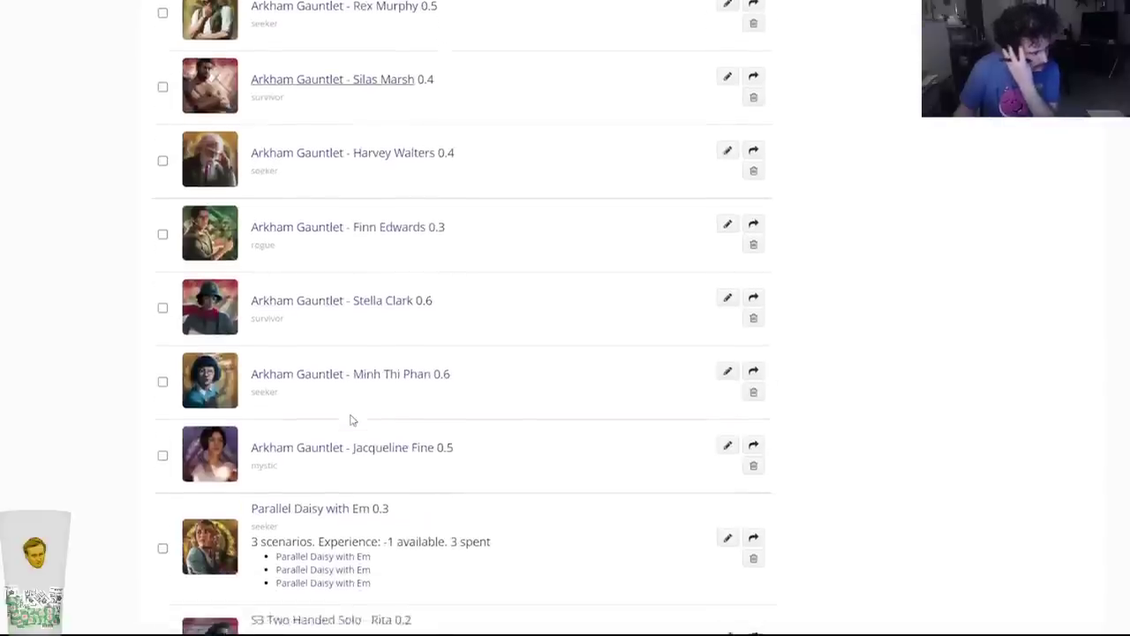
scroll(338, 318, "down", 3)
right_click(323, 321)
right_click(316, 311)
left_click(323, 321)
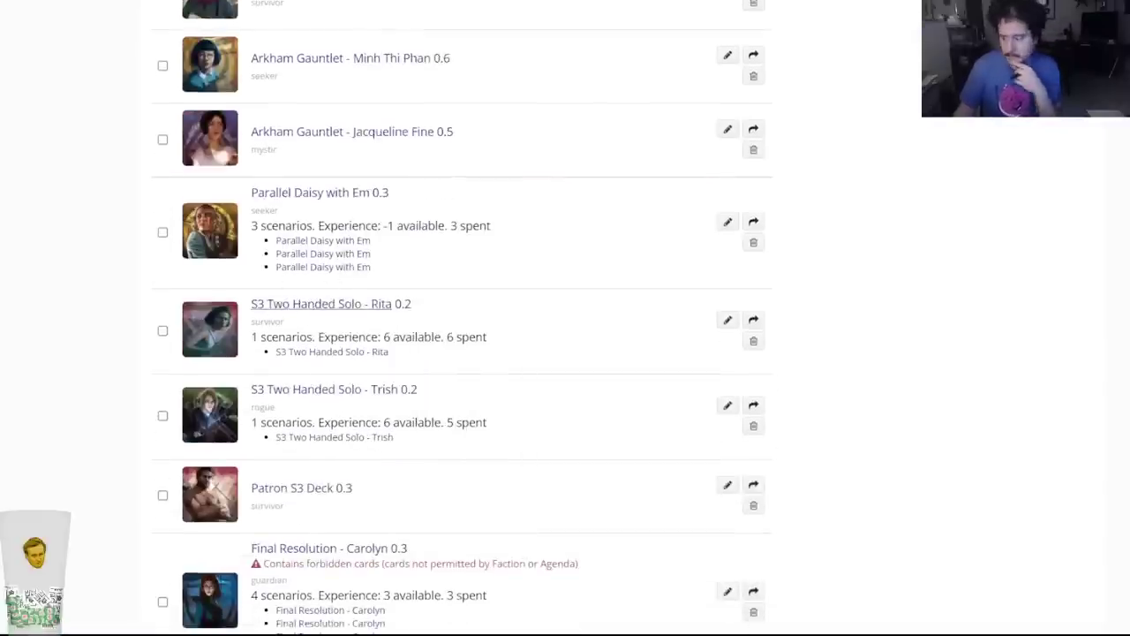
key("ctrl+Tab")
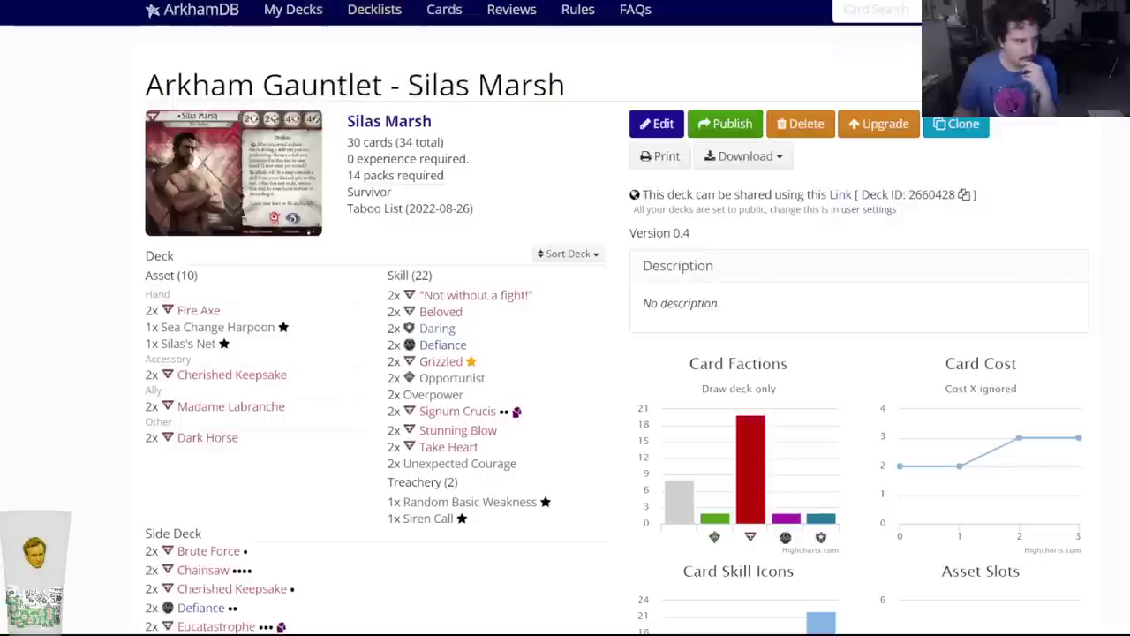
scroll(187, 209, "down", 3)
scroll(300, 177, "up", 1)
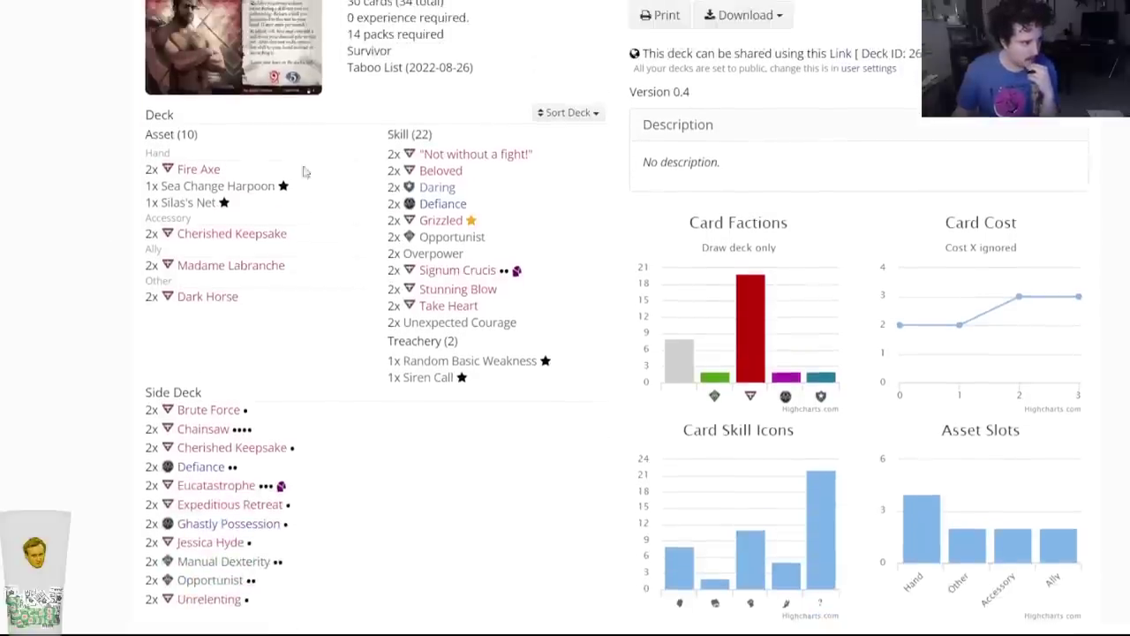
Open the Silas Marsh deck and the S3 Two Handed Solo - Rita deck for editing, and look over Rita's cards.
left_click(650, 5)
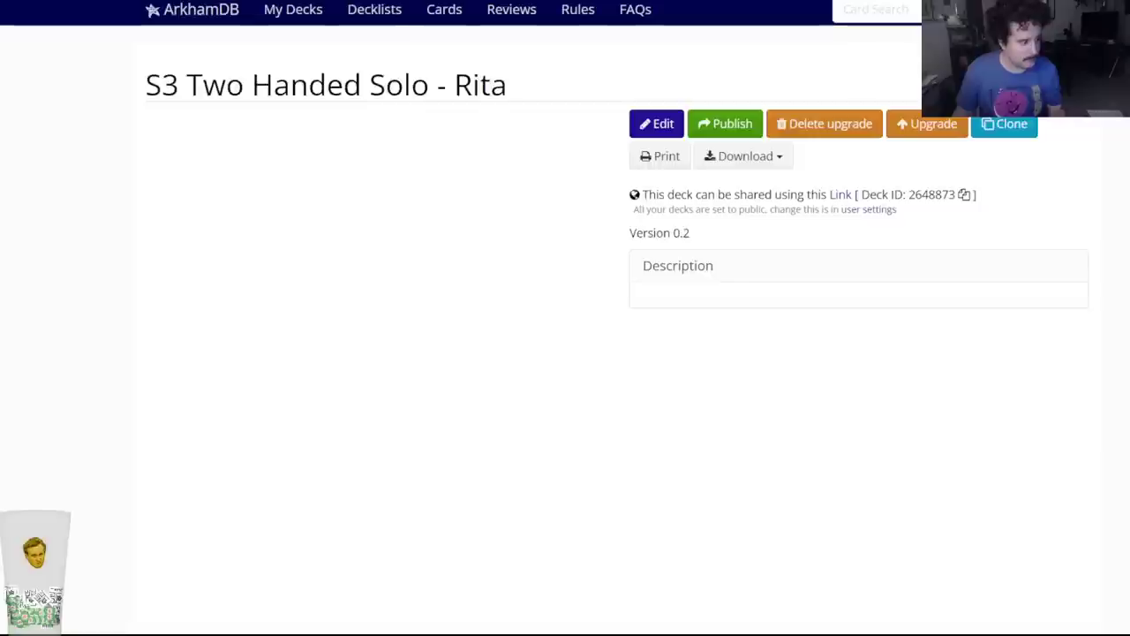
left_click(656, 124)
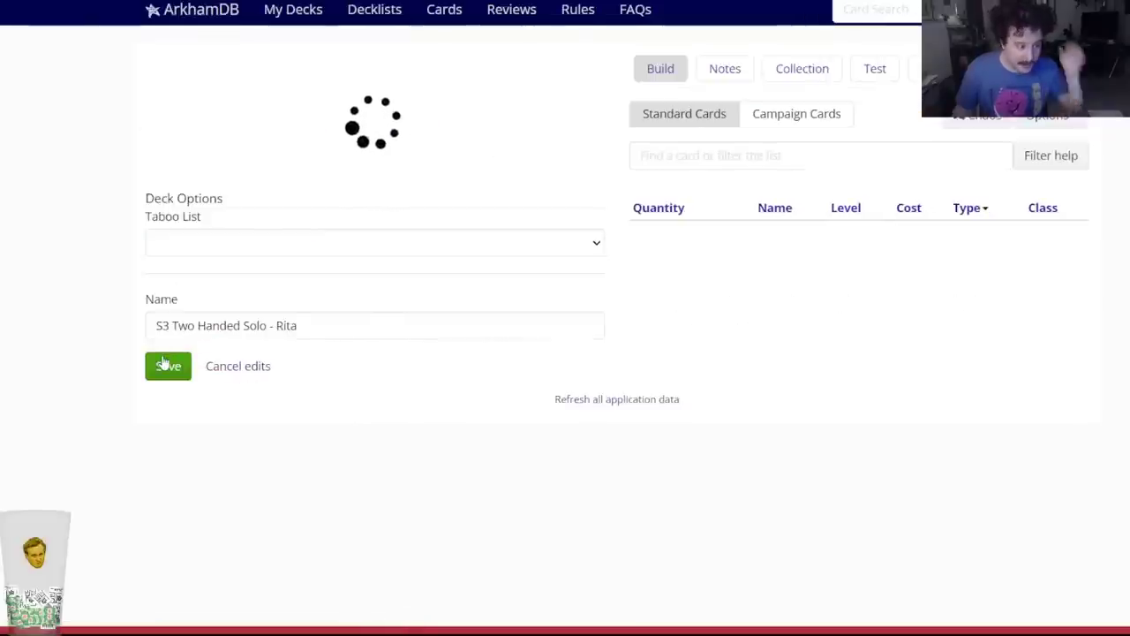
scroll(62, 334, "down", 3)
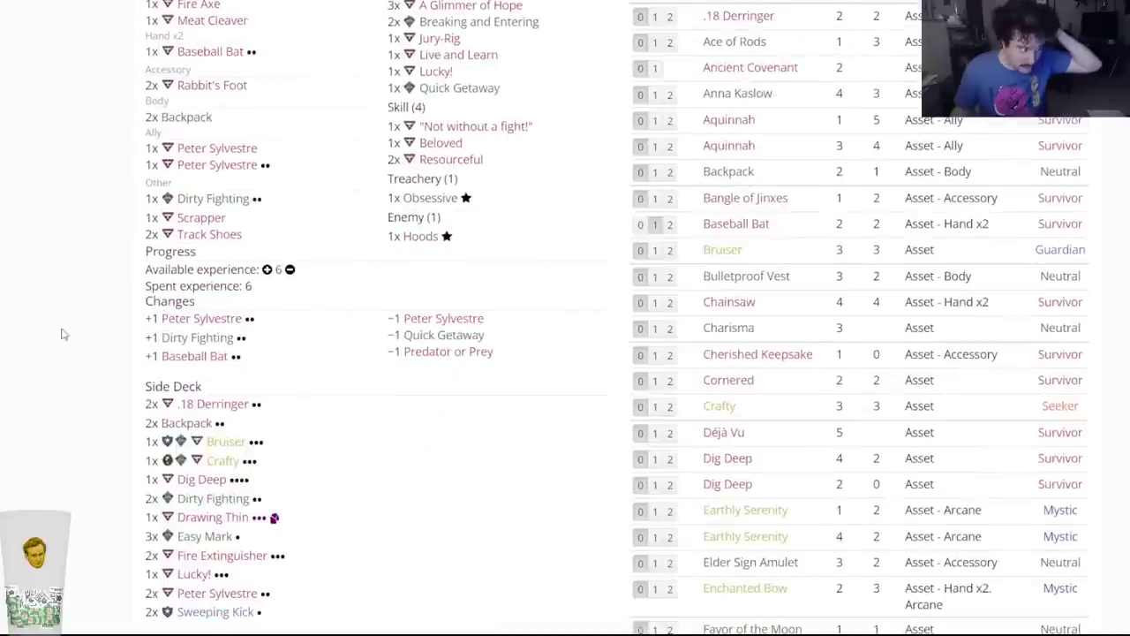
scroll(83, 322, "up", 3)
Look up the level 3 Fire Extinguisher card from Rita's S3 deck editor and save the deck.
left_click(657, 155)
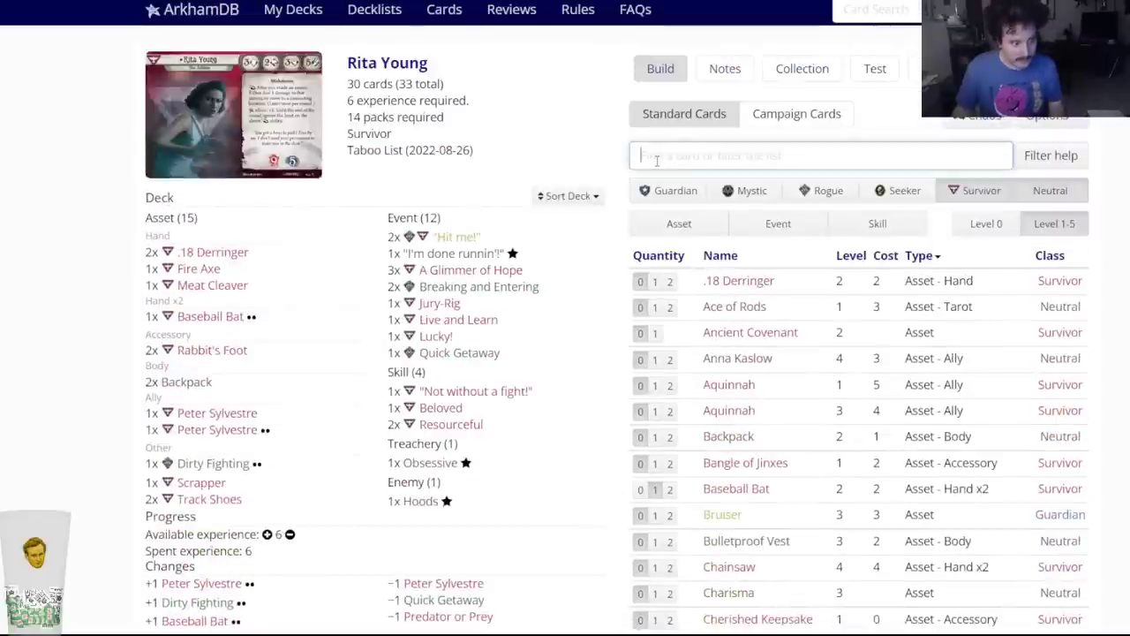
type("fie")
key("BackSpace")
type("re ex")
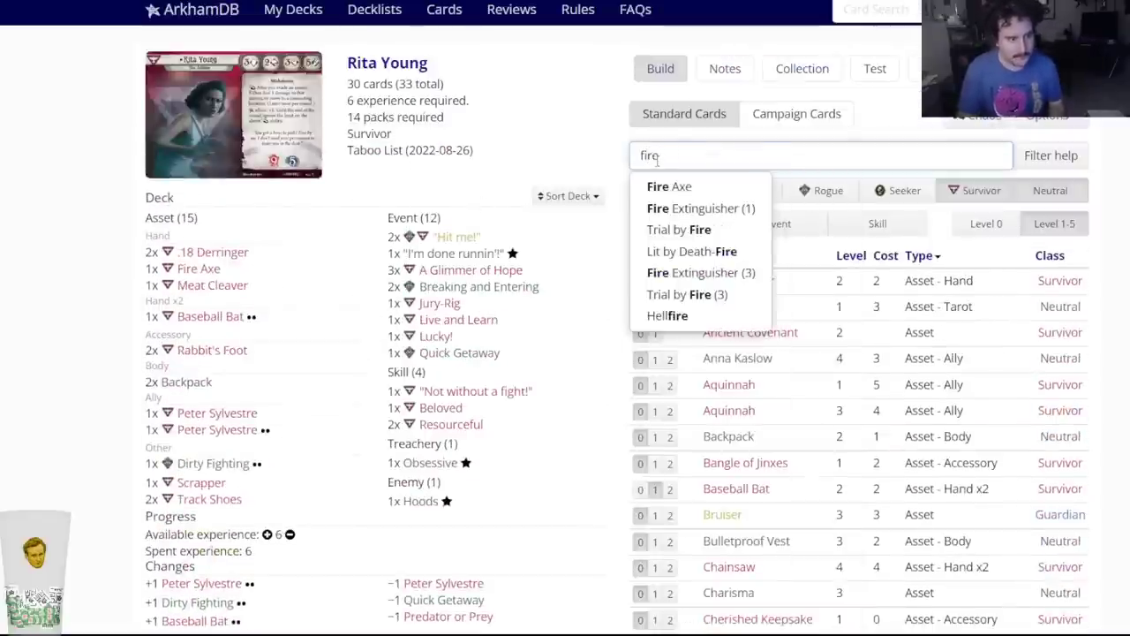
left_click(671, 206)
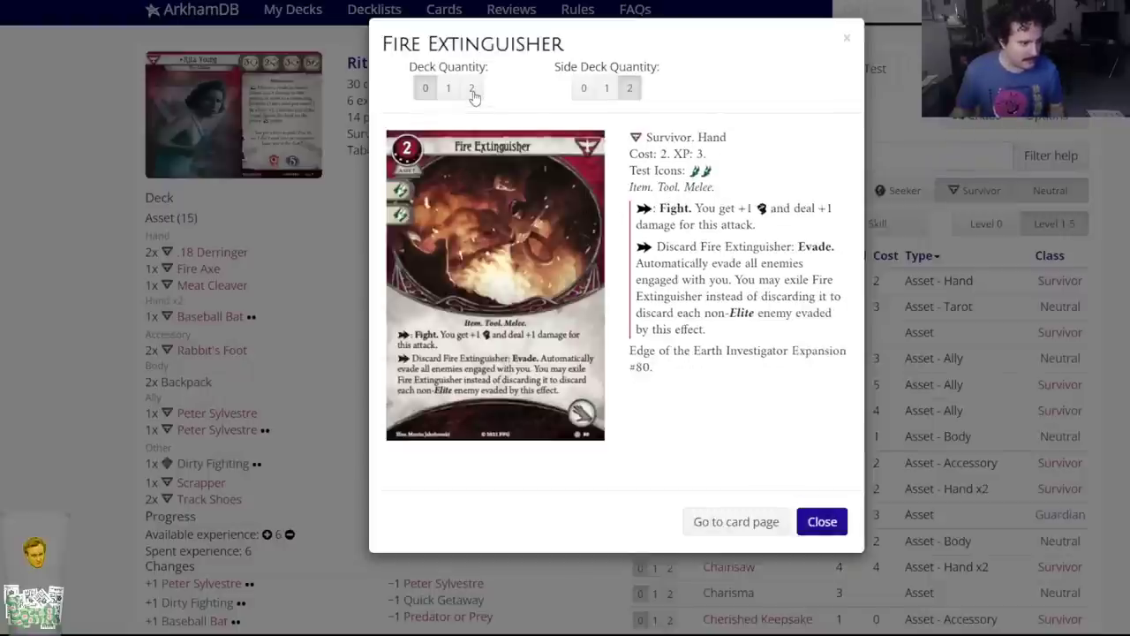
left_click(821, 521)
scroll(169, 565, "down", 7)
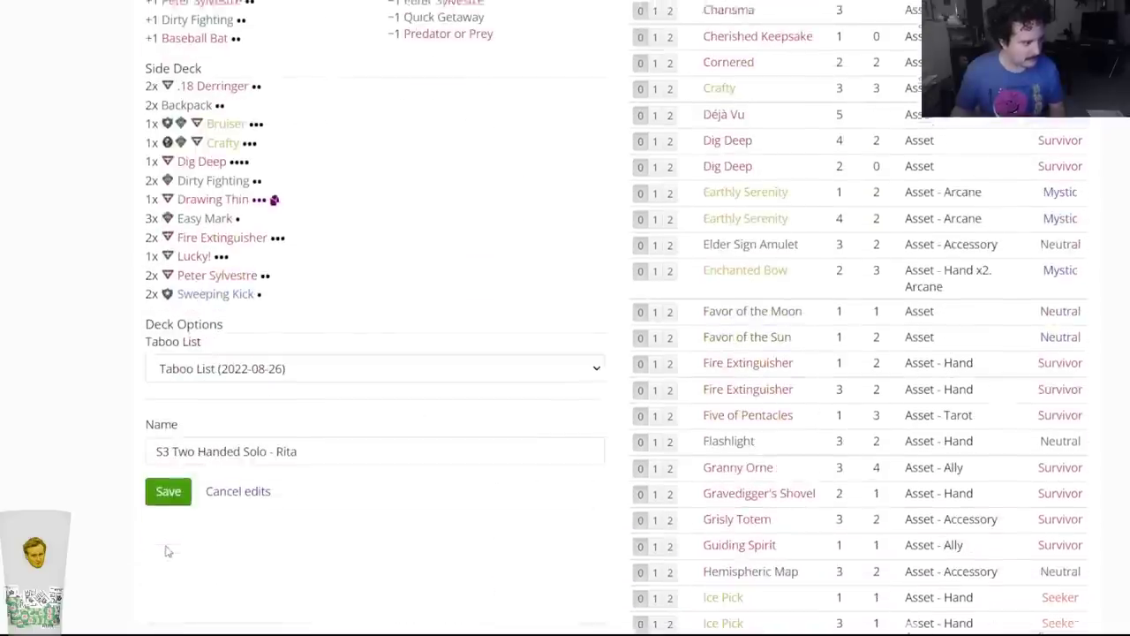
left_click(162, 479)
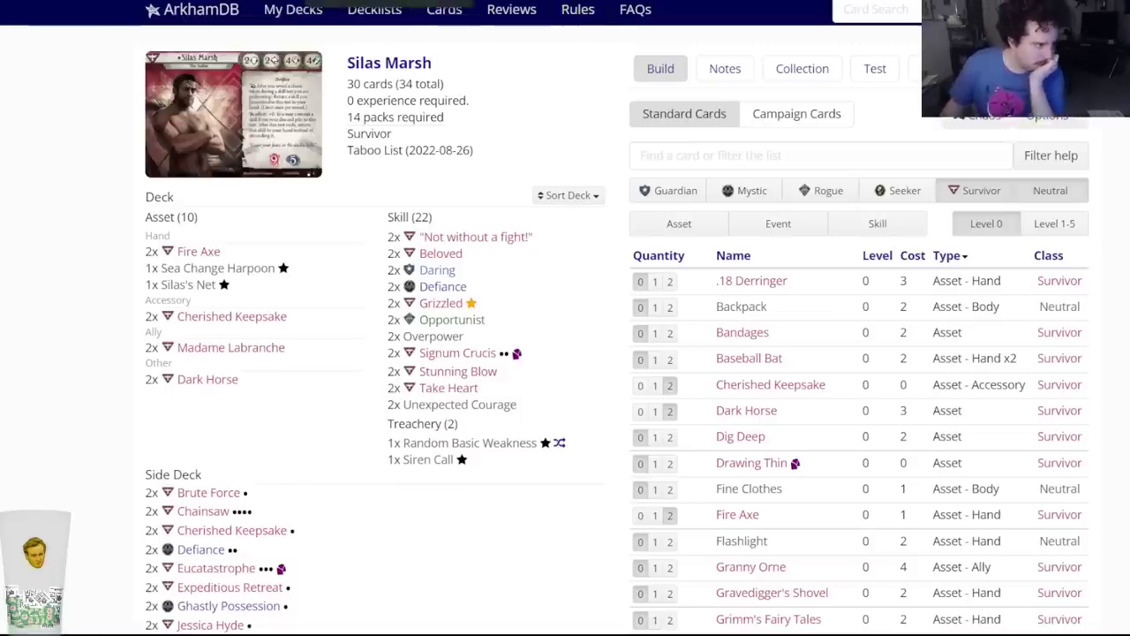
Switch to the Google Docs notes and delete the line about Preston Fairmont having built-in economy.
left_click(292, 9)
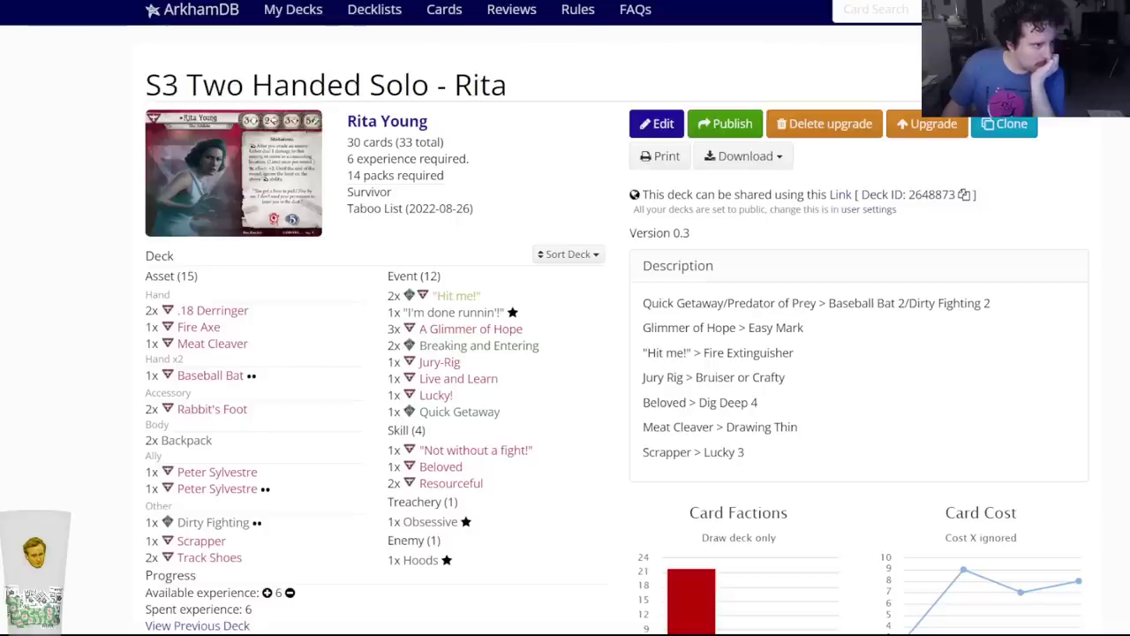
left_click(300, 12)
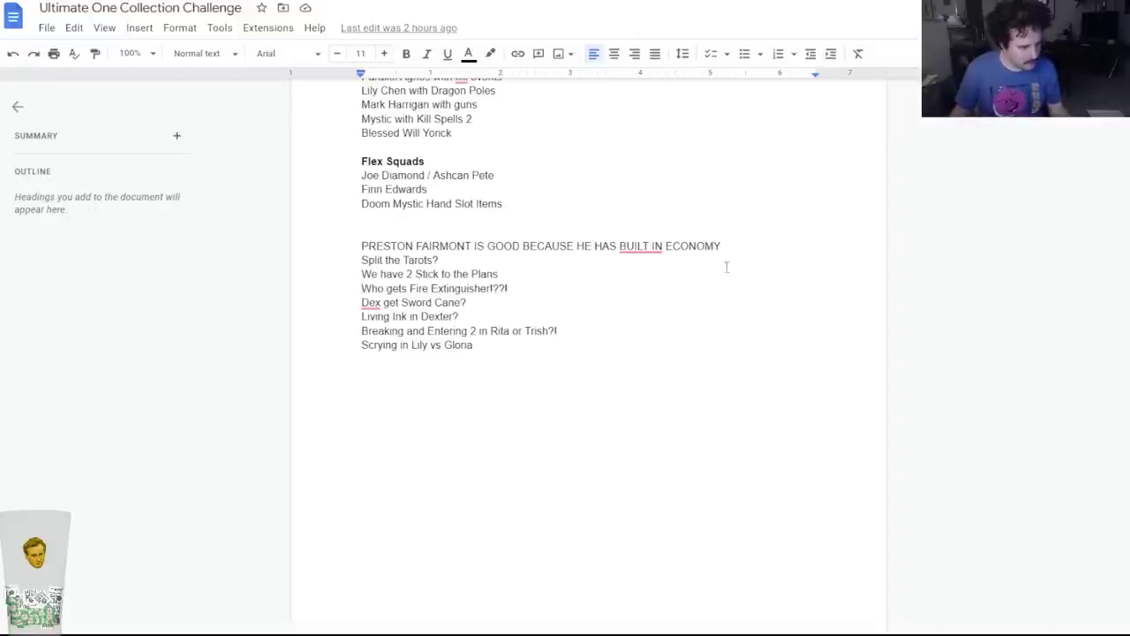
left_click_drag(724, 248, 363, 250)
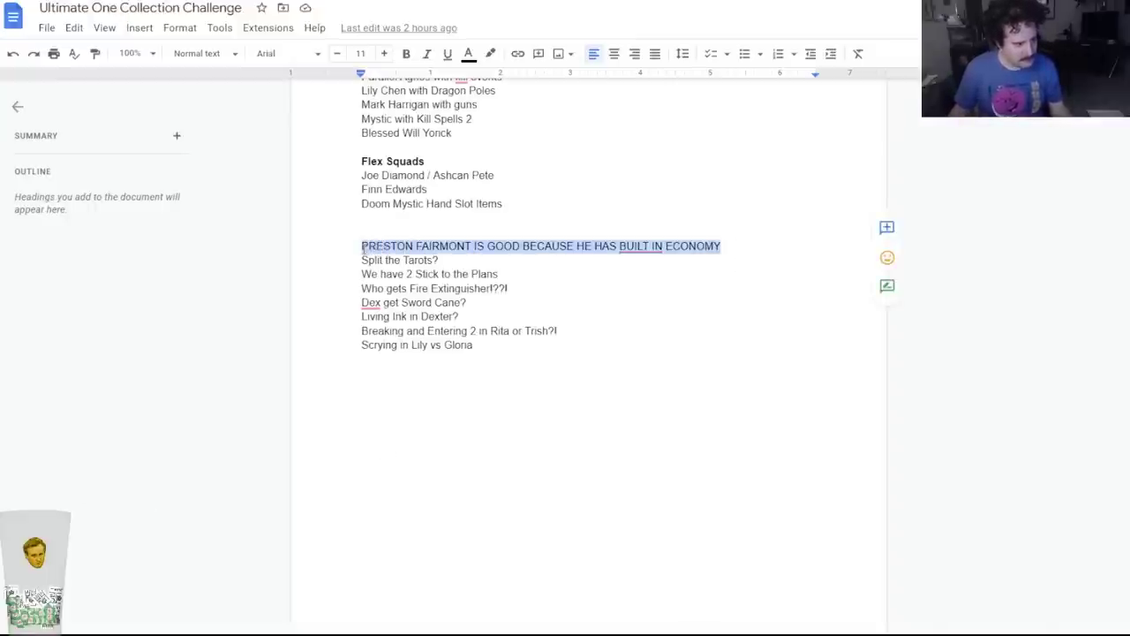
key("BackSpace")
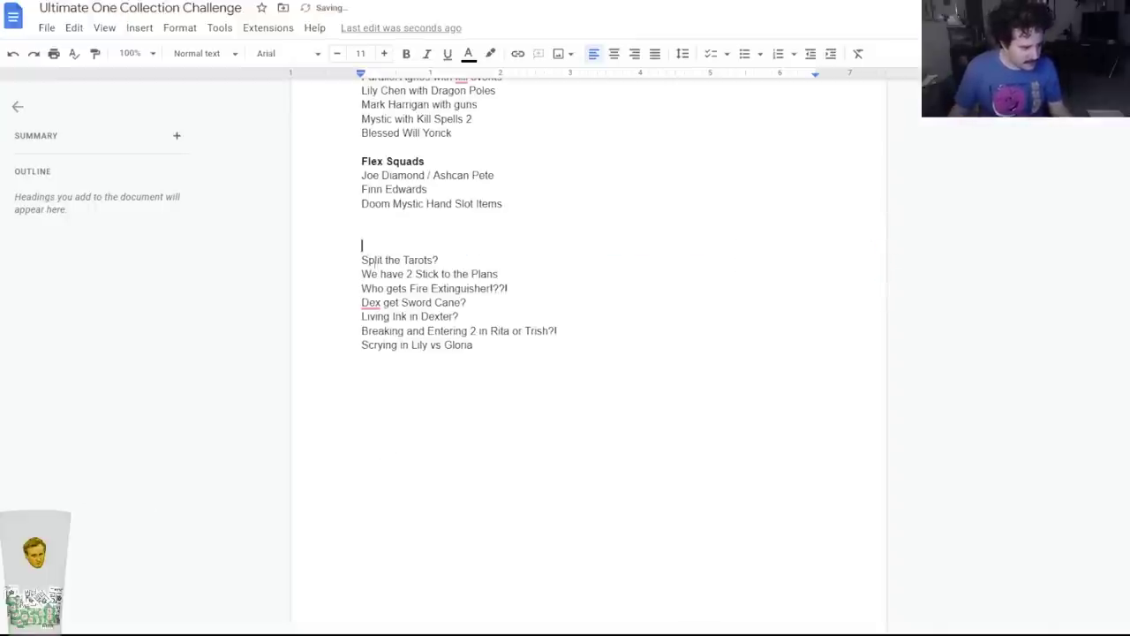
Switch back to the ArkhamDB deck list and open the Arkham Gauntlet - Trish Scarborough deck in a separate tab.
key("ctrl+Tab")
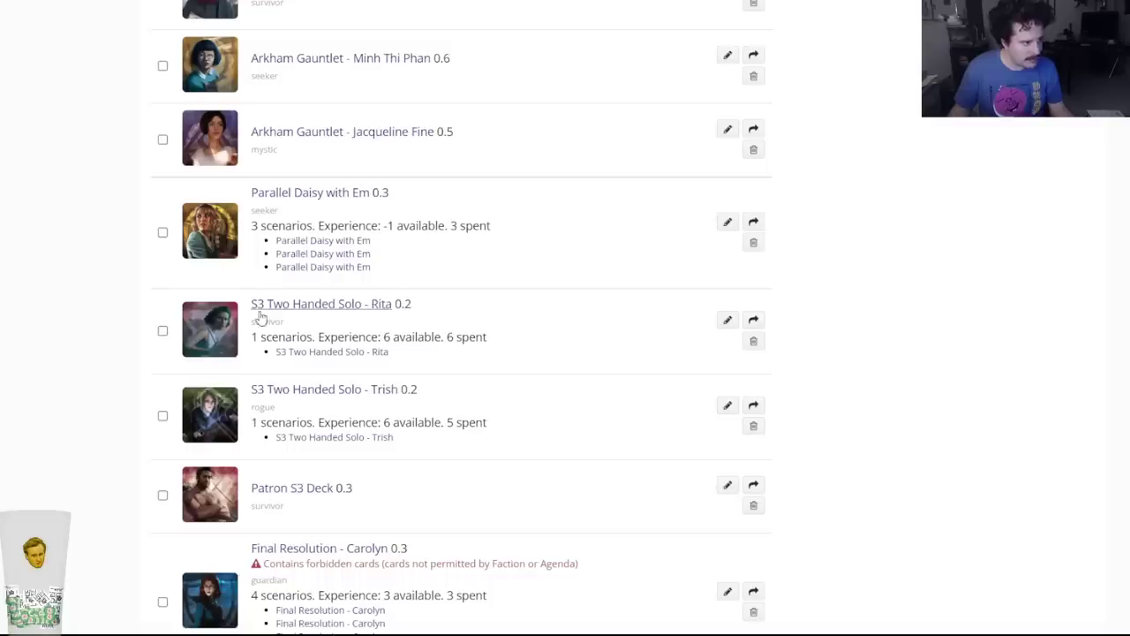
scroll(259, 321, "up", 7)
scroll(260, 321, "up", 4)
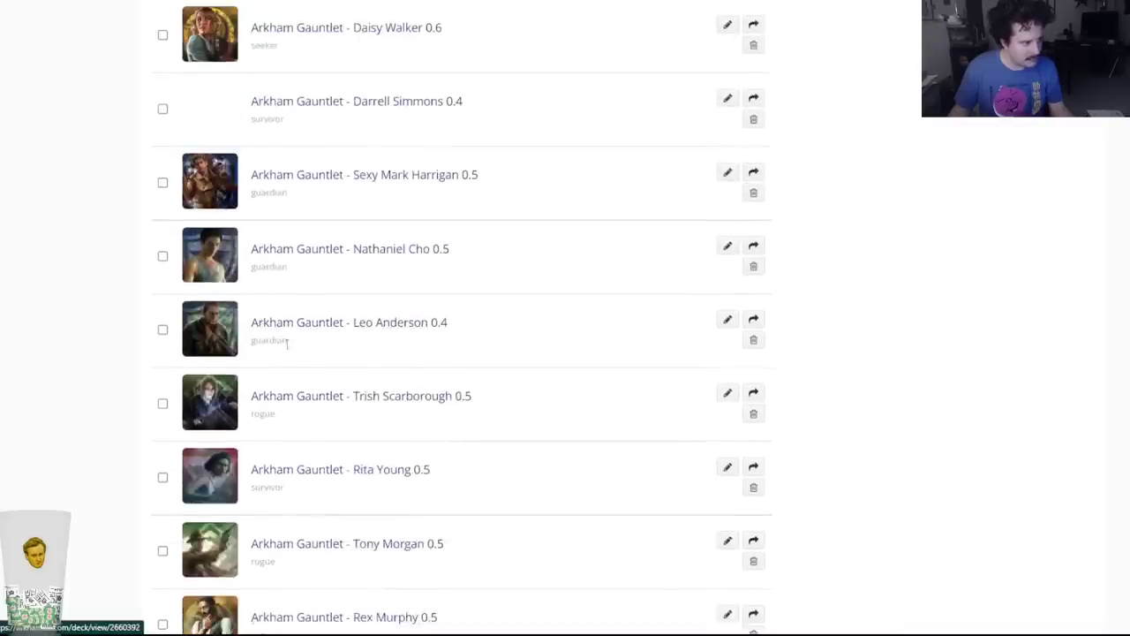
scroll(295, 351, "up", 4)
scroll(295, 352, "down", 9)
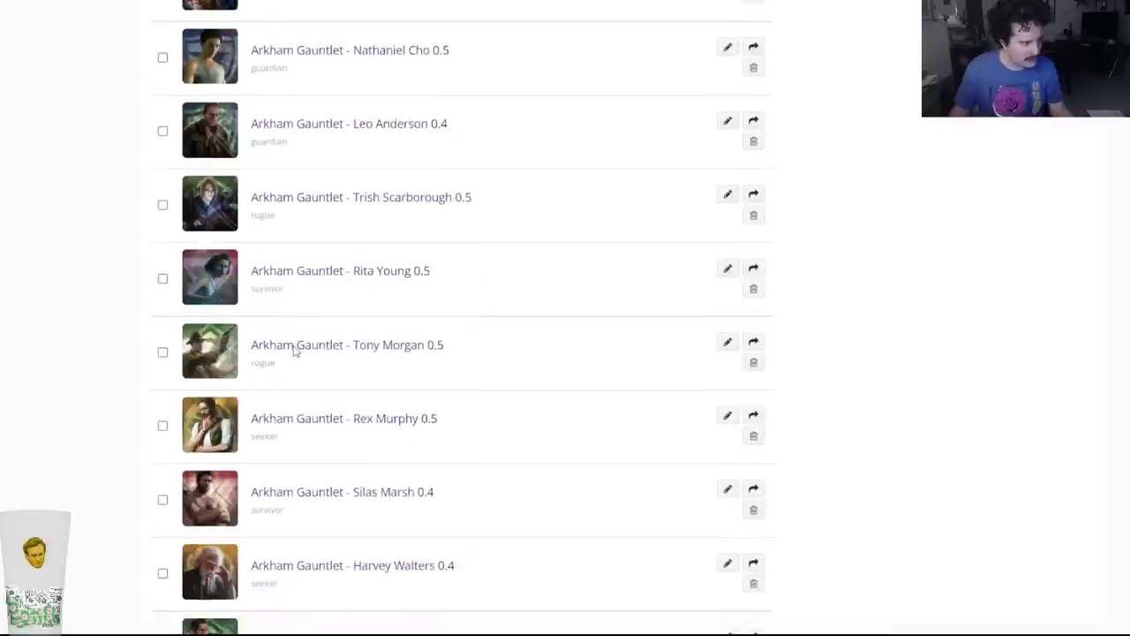
scroll(295, 351, "down", 2)
scroll(295, 351, "up", 3)
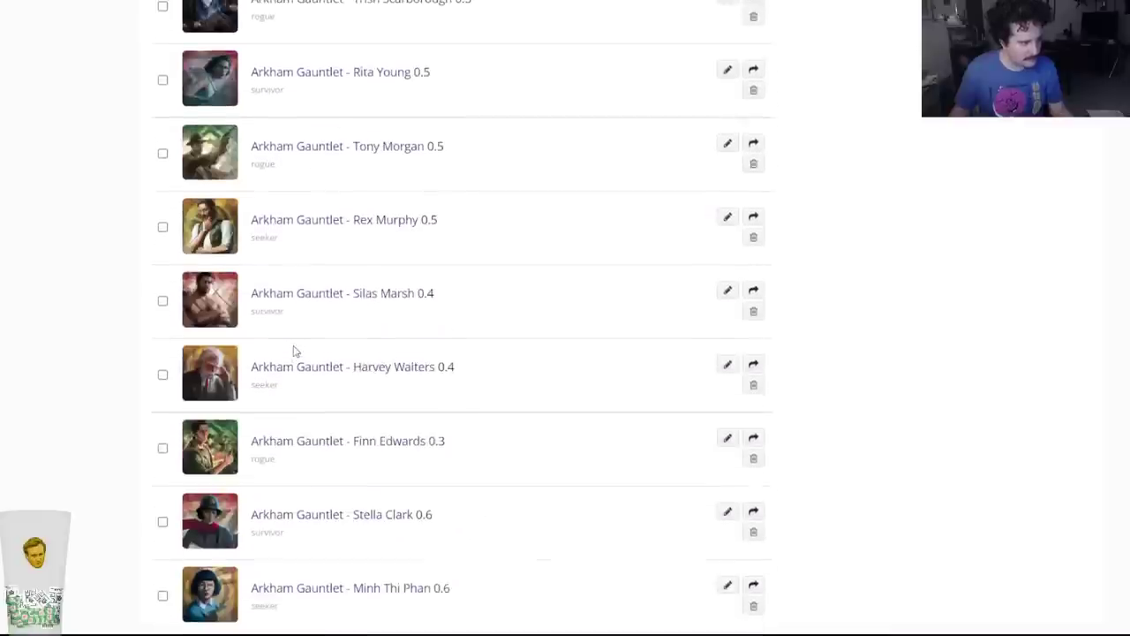
scroll(310, 374, "up", 3)
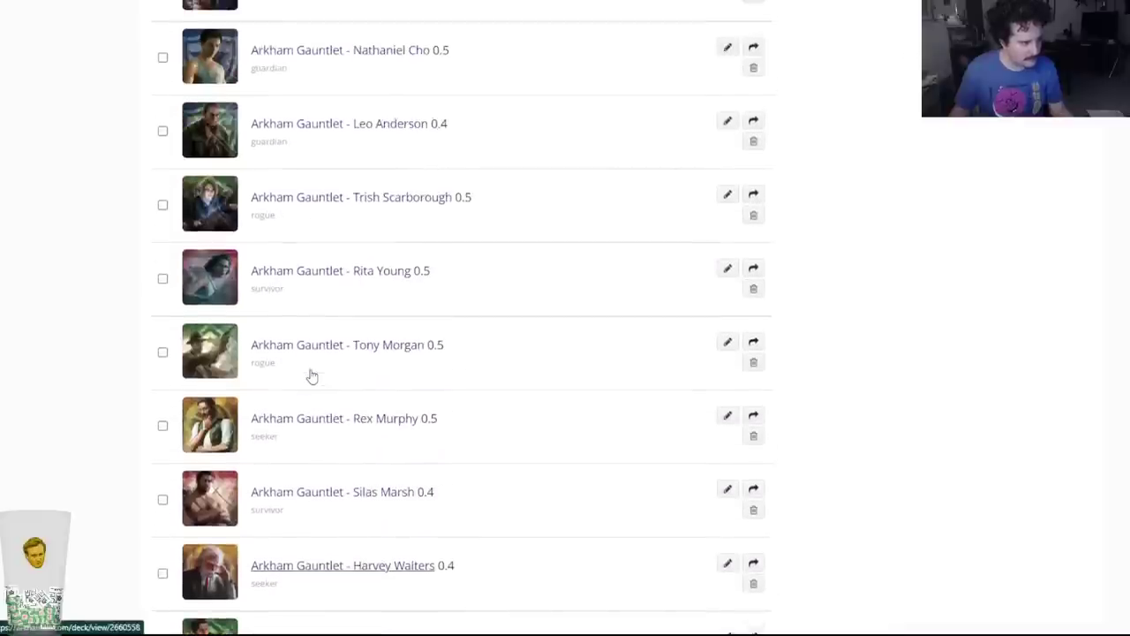
right_click(356, 212)
left_click(356, 212)
key("ctrl+Tab")
key("ctrl+shift+Tab")
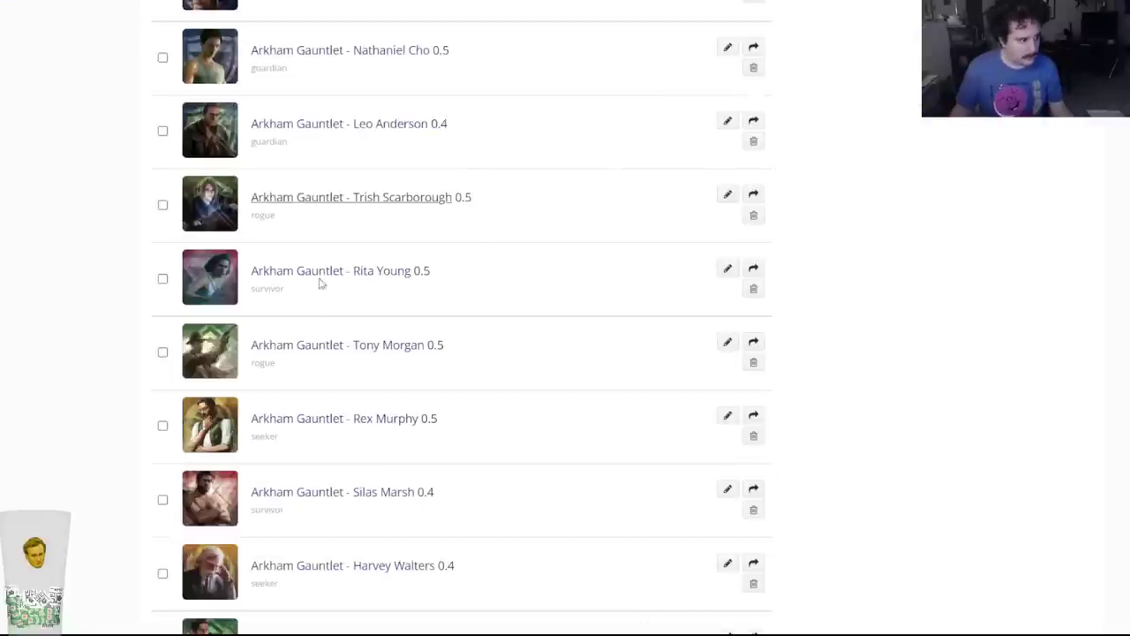
Open the Arkham Gauntlet - Rita Young deck in a separate tab and compare its cards with Trish Scarborough's deck.
right_click(324, 274)
left_click(371, 280)
key("ctrl+Tab")
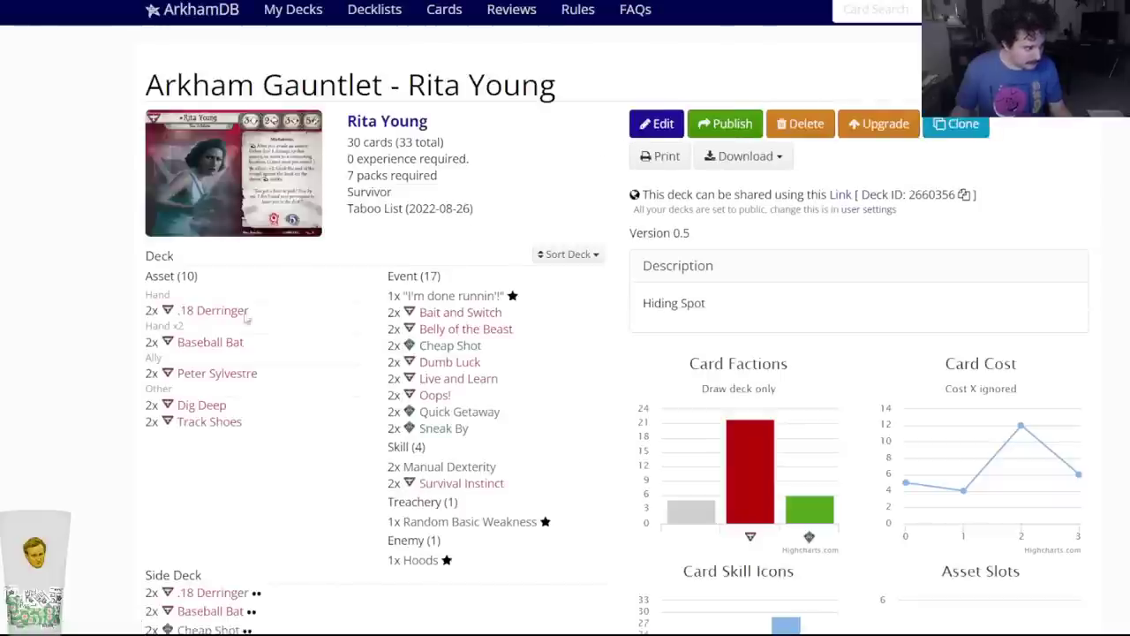
scroll(53, 364, "down", 2)
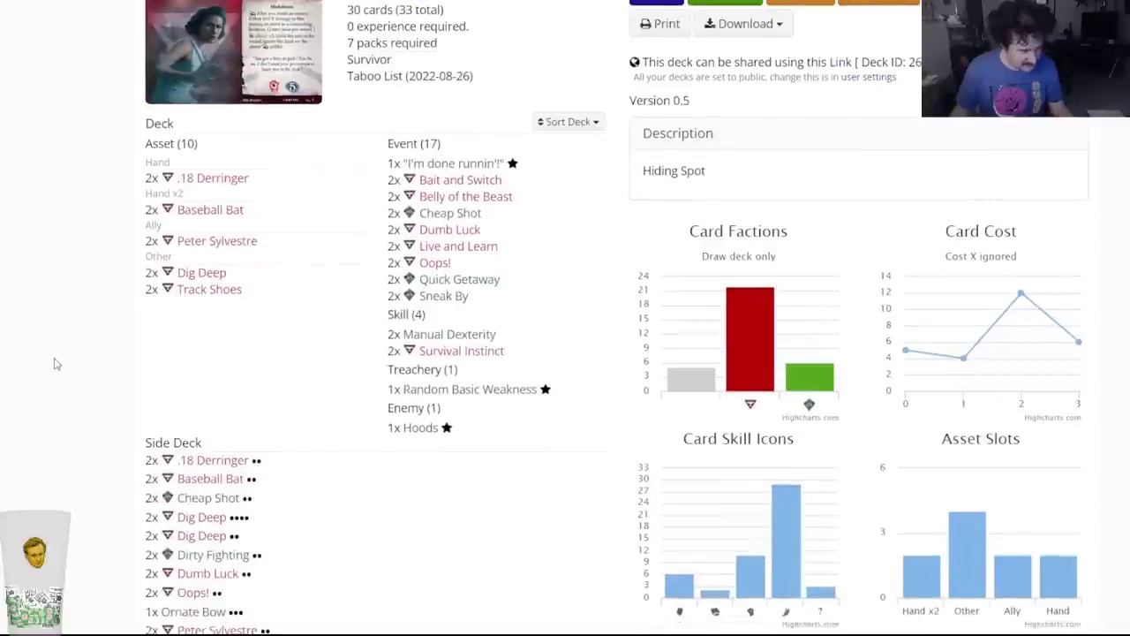
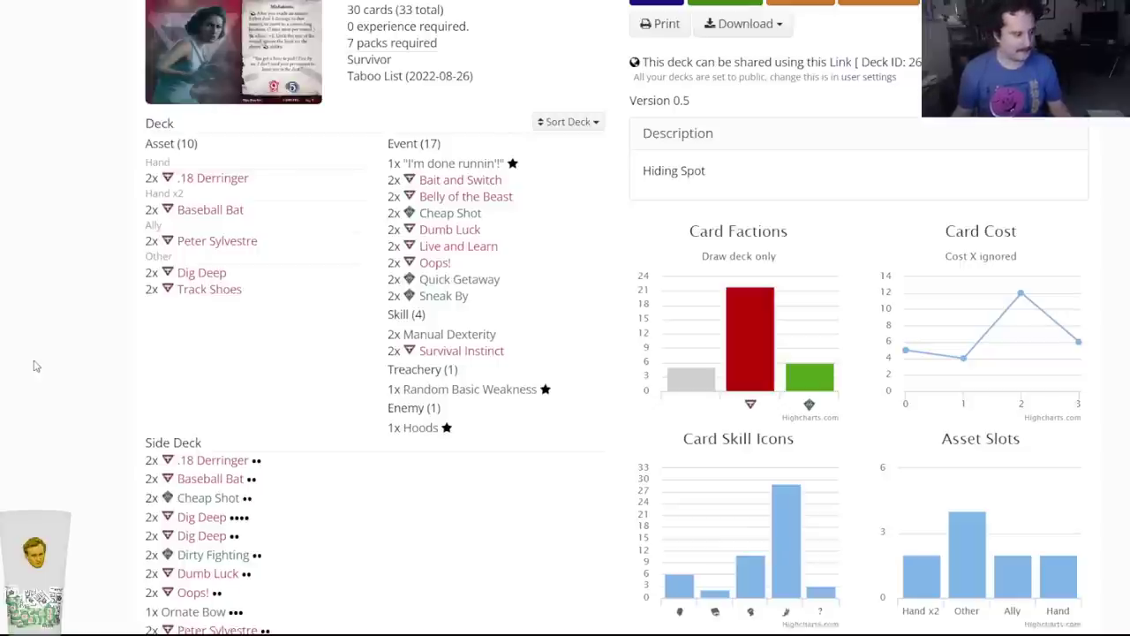
scroll(31, 350, "down", 2)
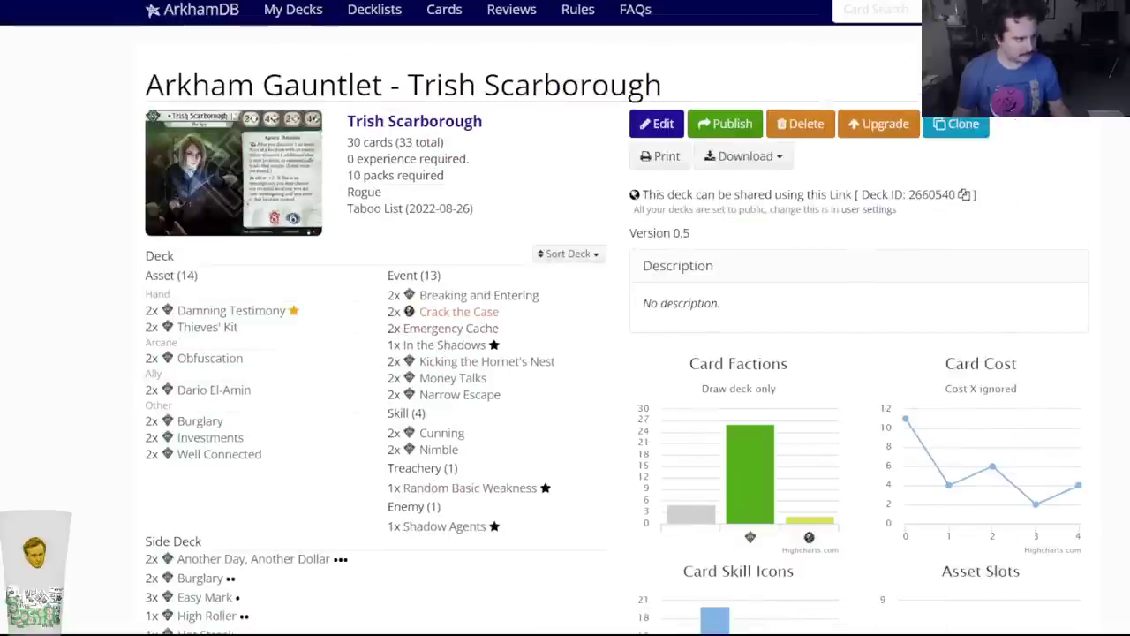
scroll(138, 330, "down", 3)
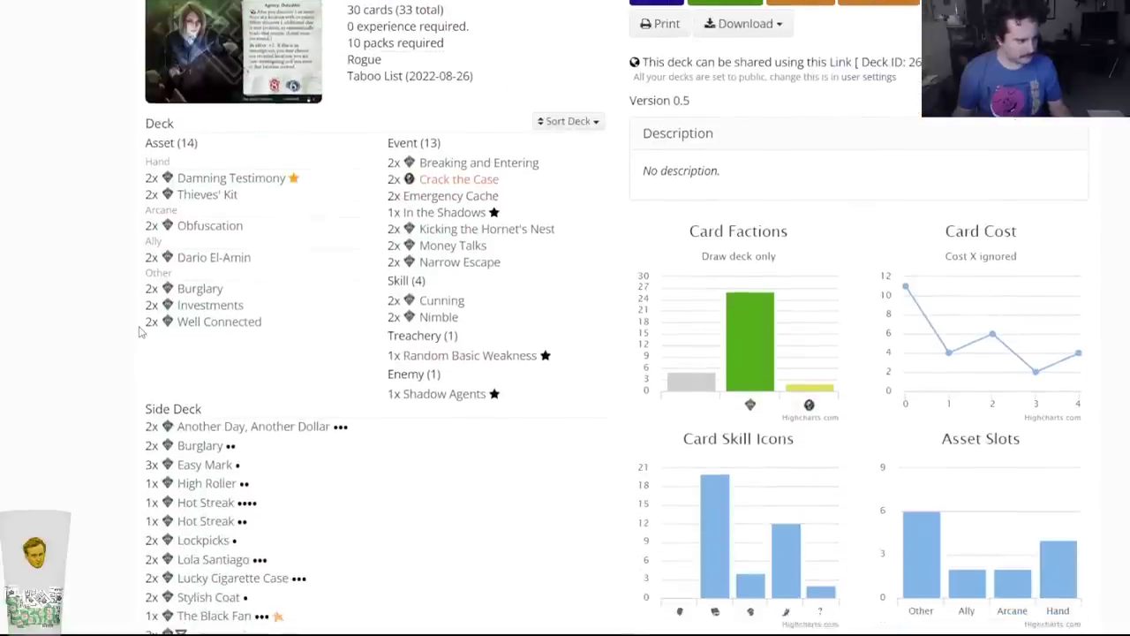
scroll(139, 331, "up", 3)
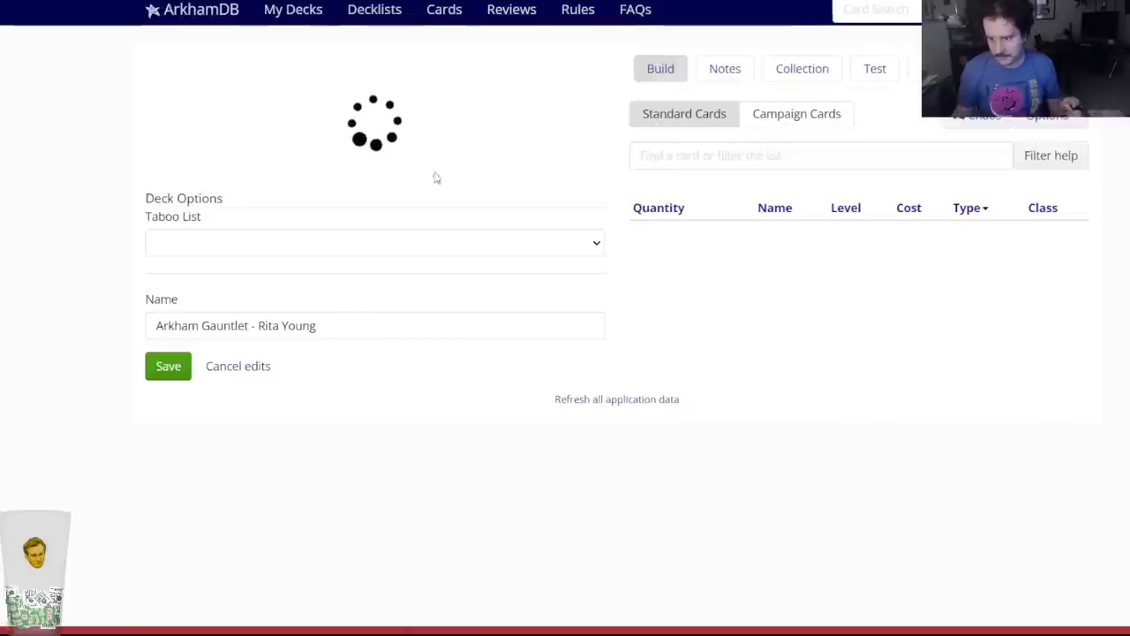
Add two copies of the level 2 Breaking and Entering to Rita Young's side deck and save the deck.
left_click(701, 156)
type("breaking and")
key("Down")
key("Down")
key("Down")
key("Return")
left_click(630, 87)
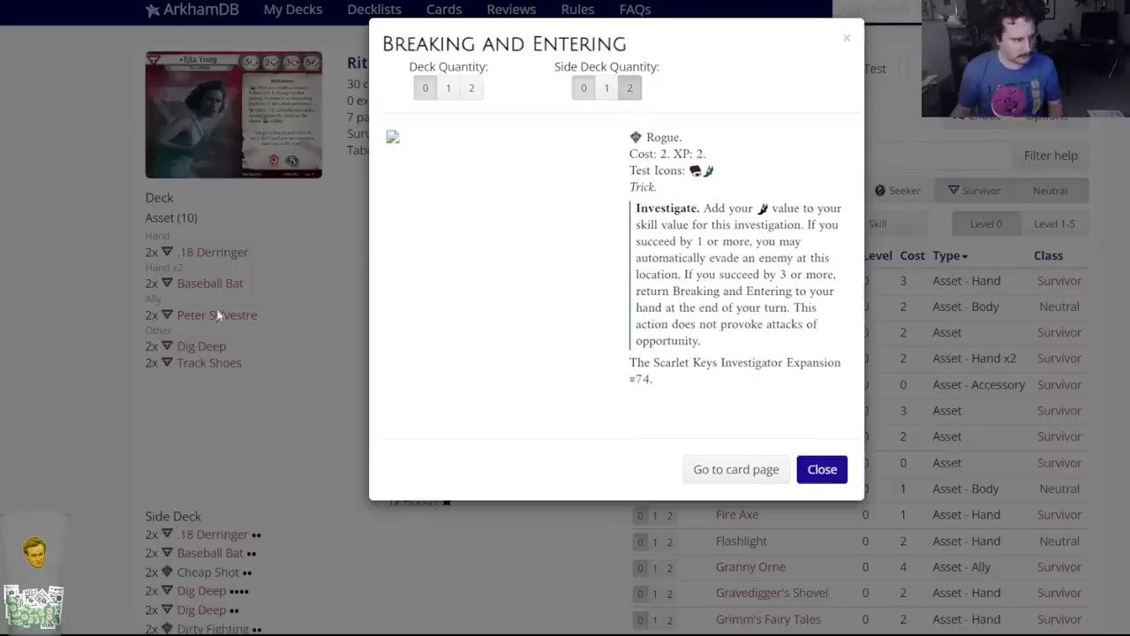
left_click(323, 250)
scroll(100, 459, "down", 5)
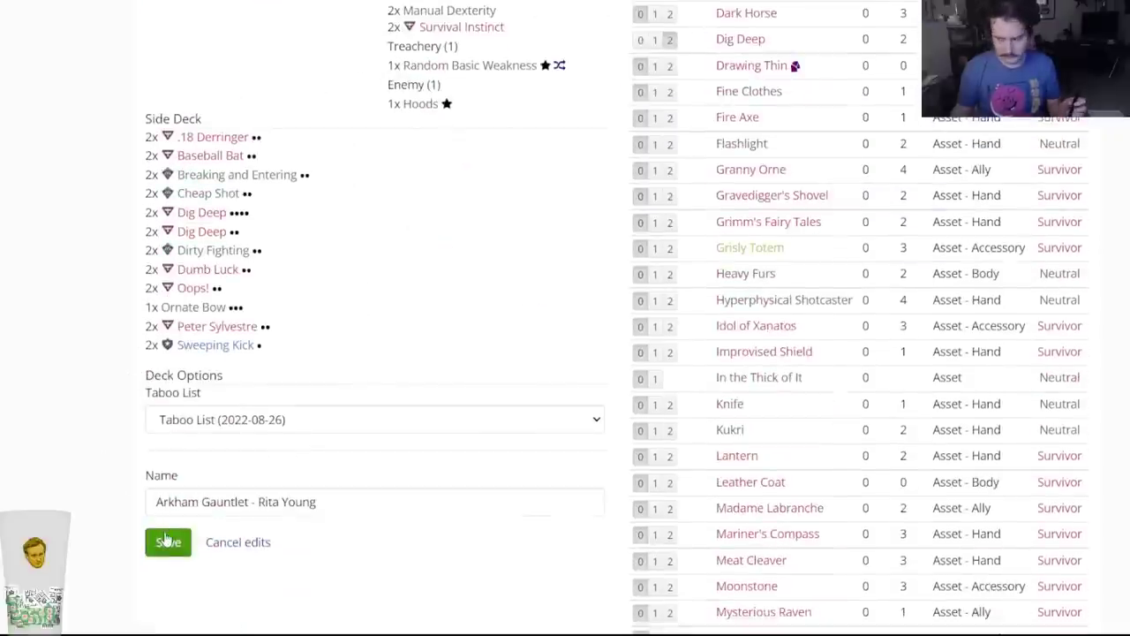
left_click(167, 542)
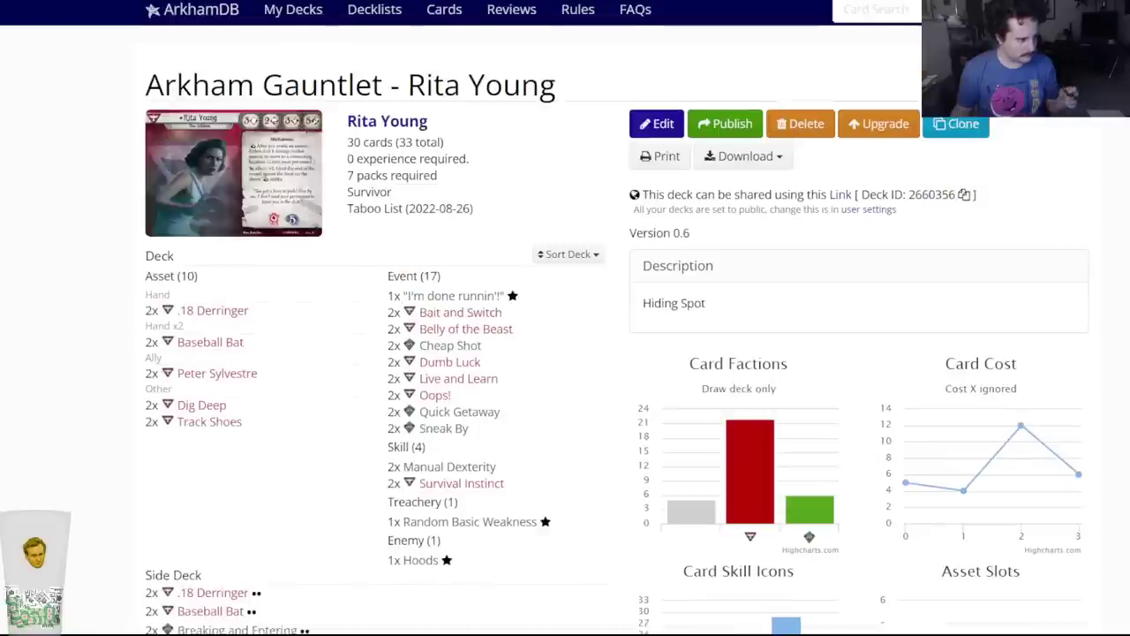
key("ctrl+Tab")
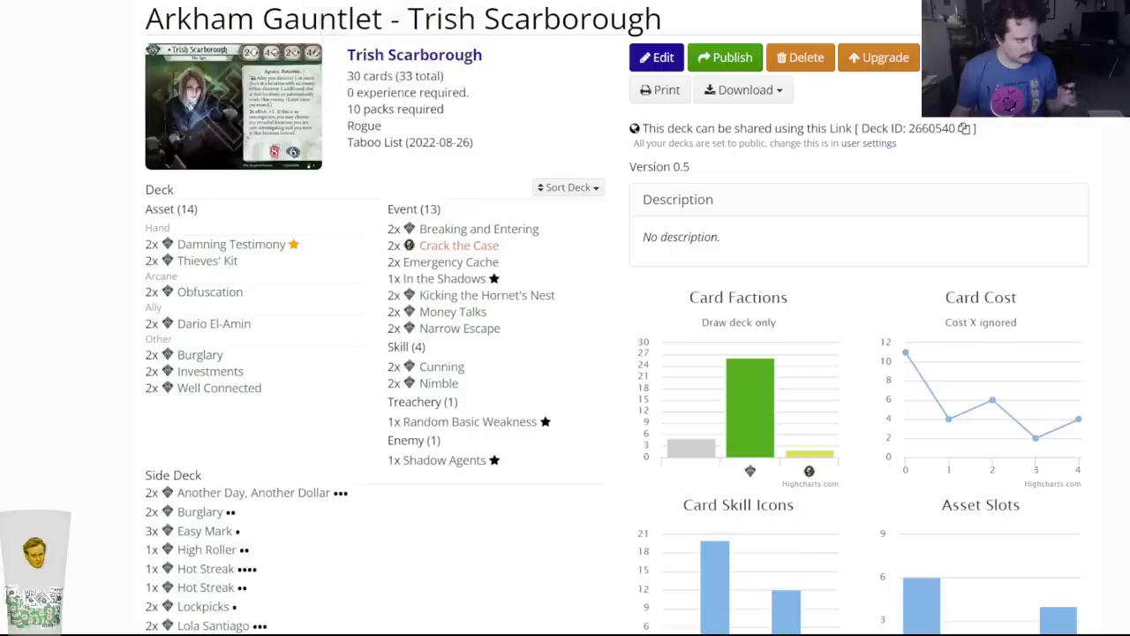
key("ctrl+shift+Tab")
key("ctrl+shift+Tab")
key("ctrl+shift+Tab")
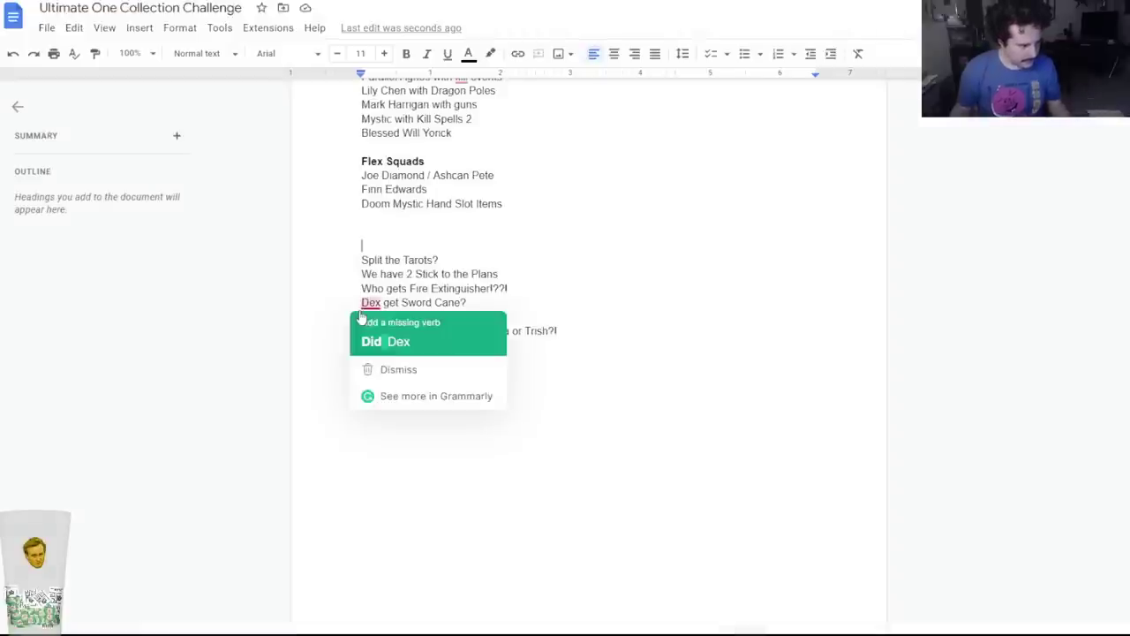
left_click(608, 358)
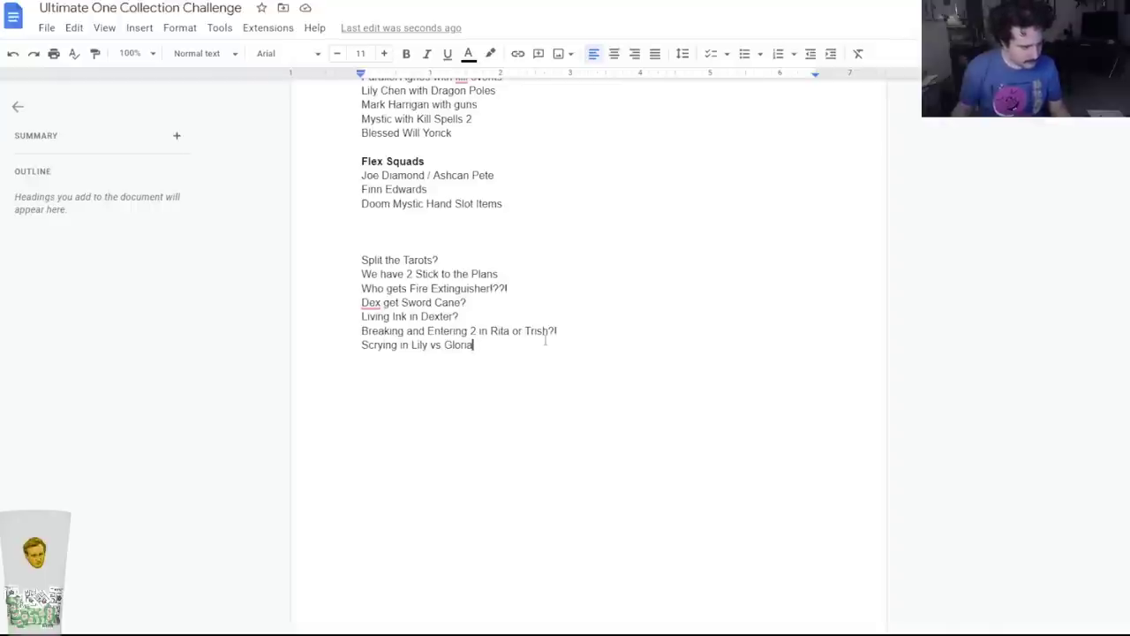
Return to the ArkhamDB deck list and open the Arkham Gauntlet - Dexter Drake the Magnificent Magician deck for editing in a separate tab.
key("ctrl+t")
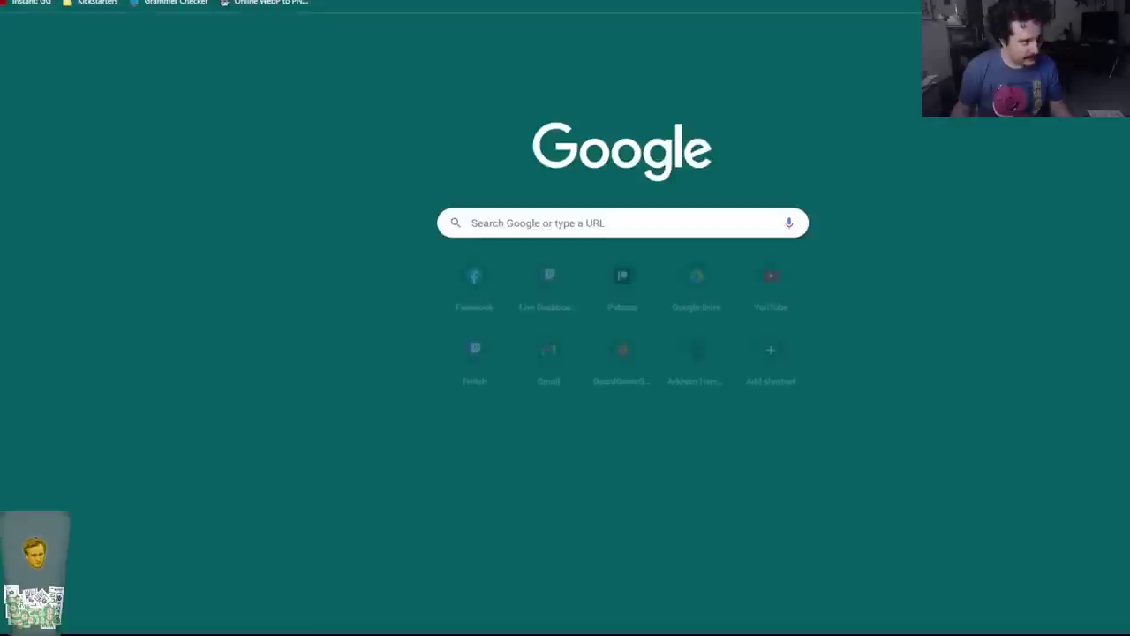
key("ctrl+w")
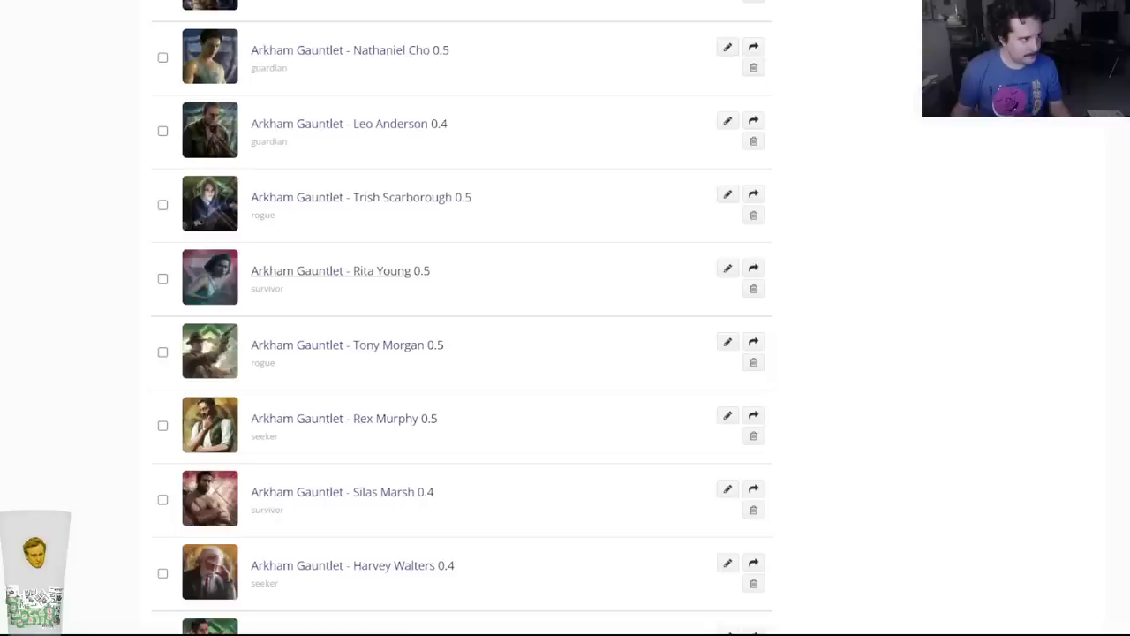
scroll(218, 312, "up", 6)
right_click(350, 218)
left_click(367, 222)
key("ctrl+Tab")
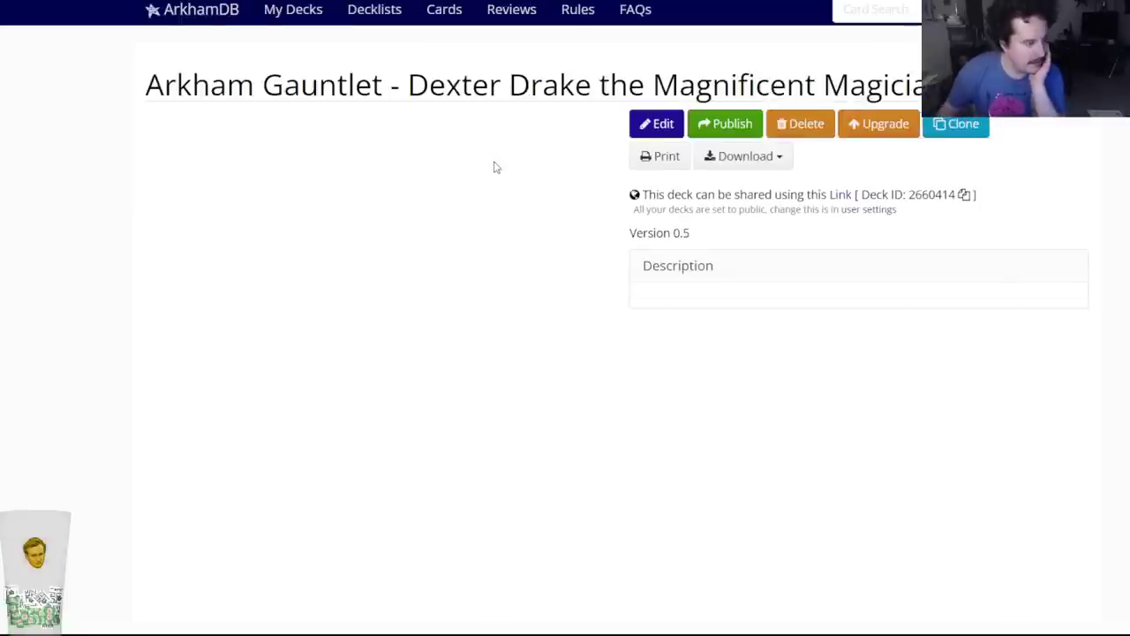
mouse_move(445, 178)
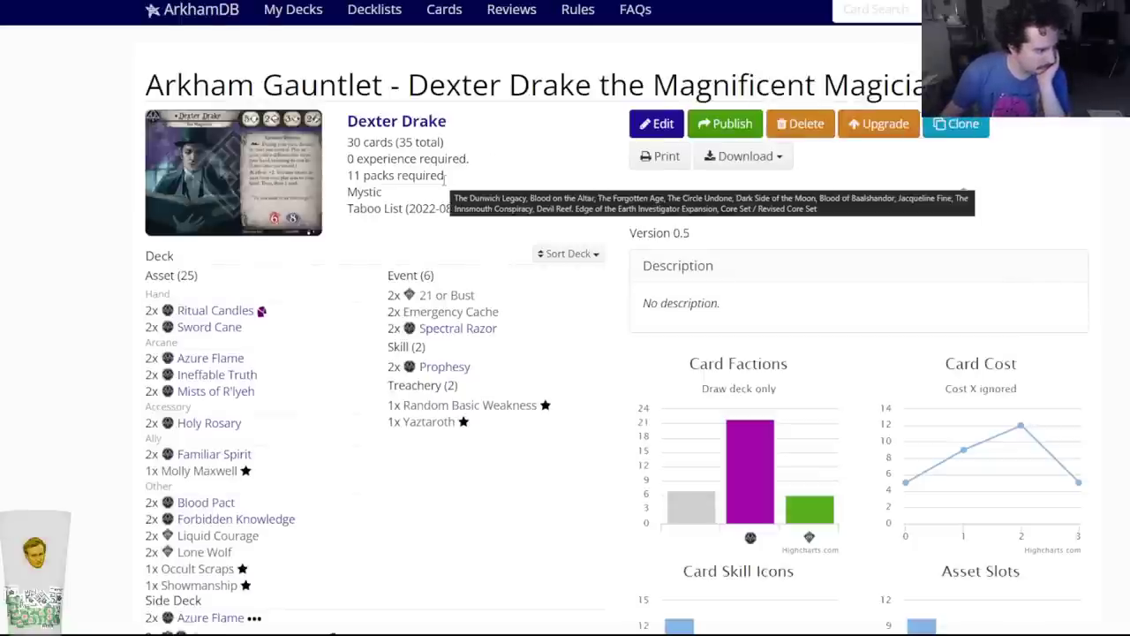
left_click(639, 125)
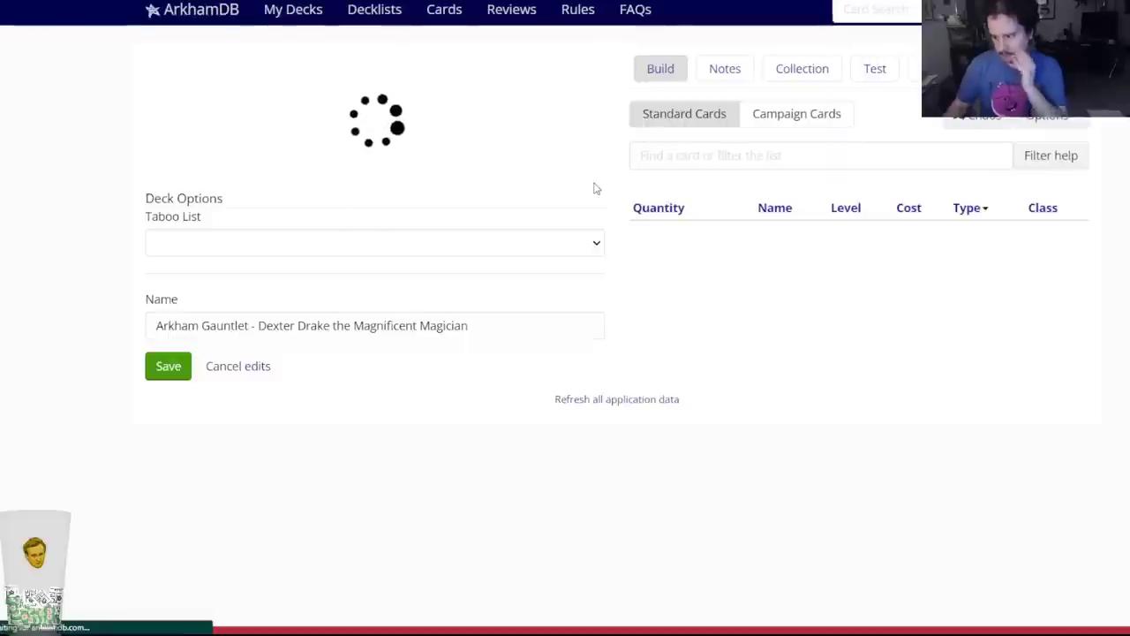
Add two copies of Living Ink to Dexter Drake's deck and choose willpower as its skill.
left_click(669, 155)
type("livingin")
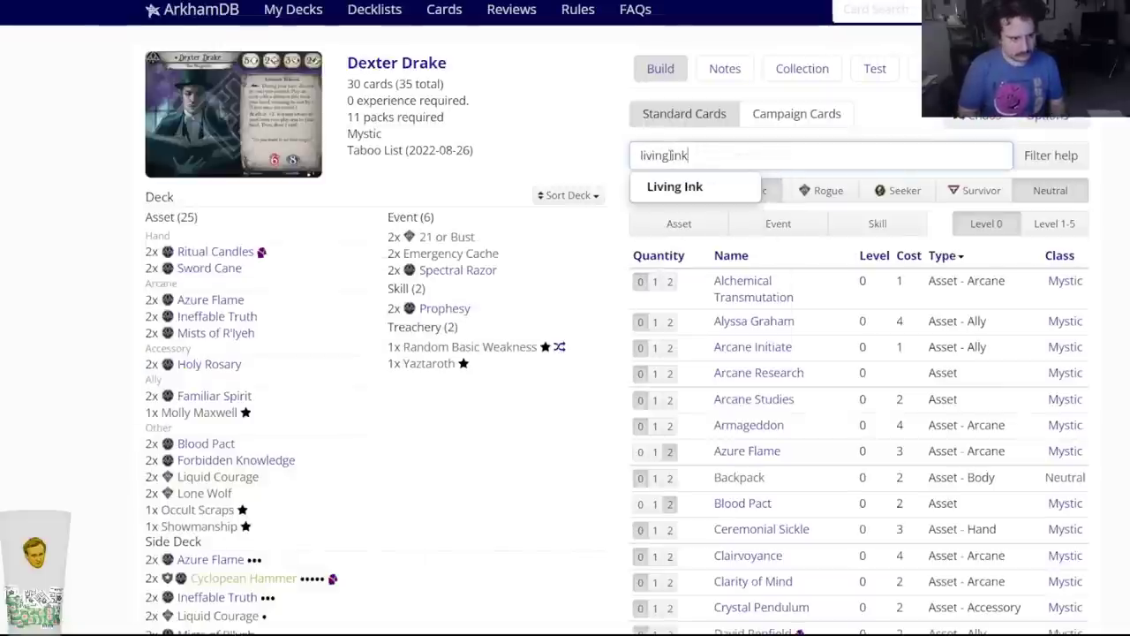
type("k")
left_click(675, 187)
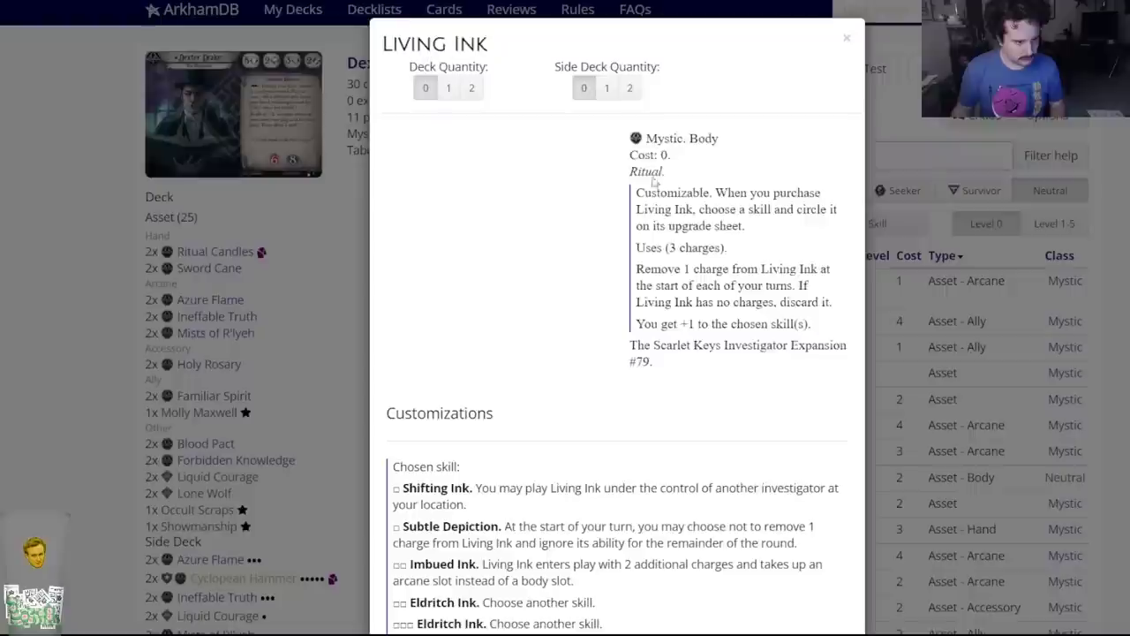
left_click(470, 88)
left_click(196, 396)
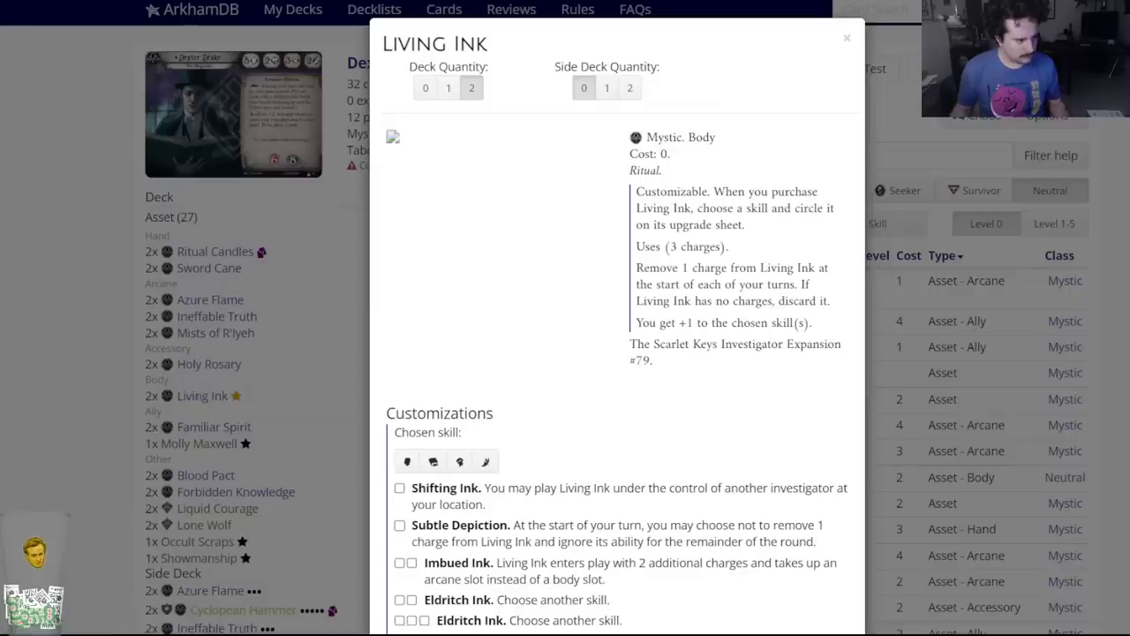
left_click(408, 461)
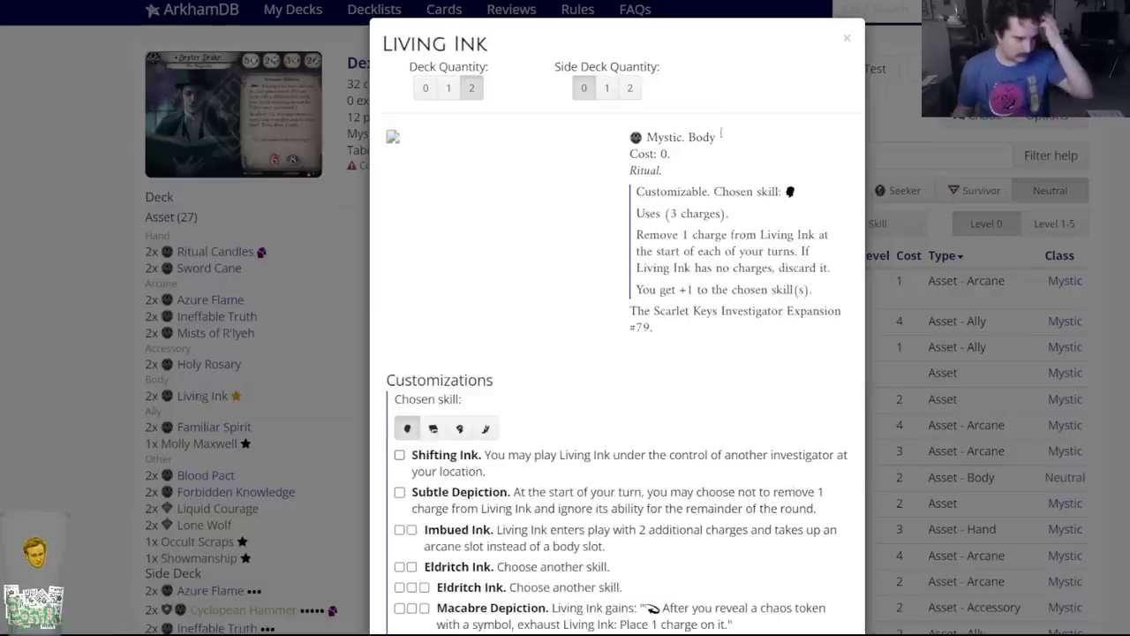
left_click(847, 40)
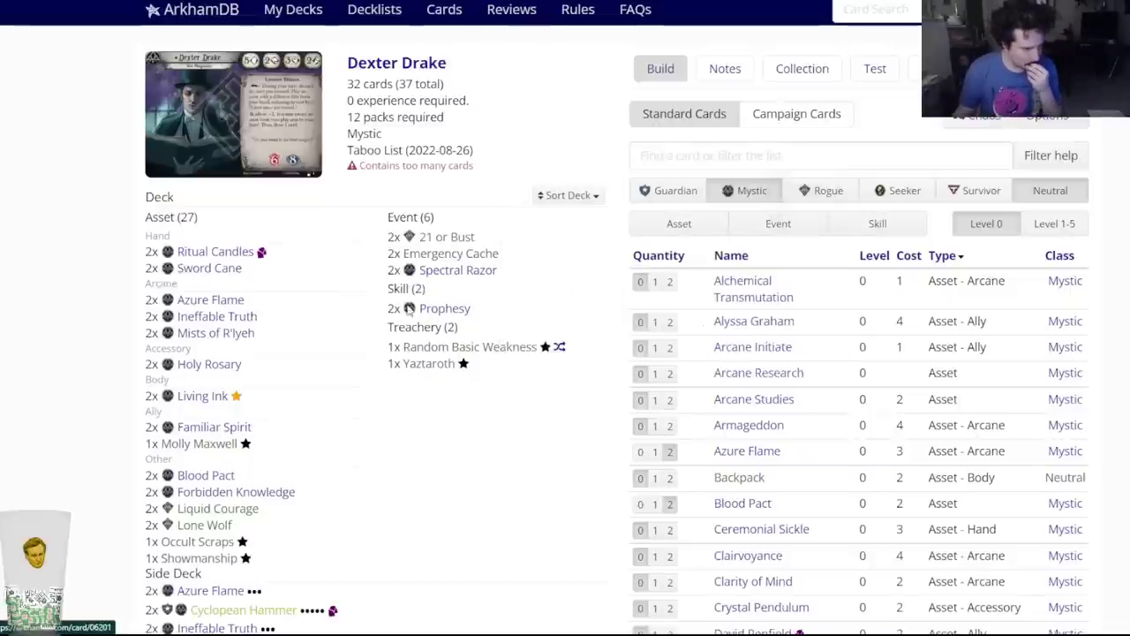
left_click(434, 274)
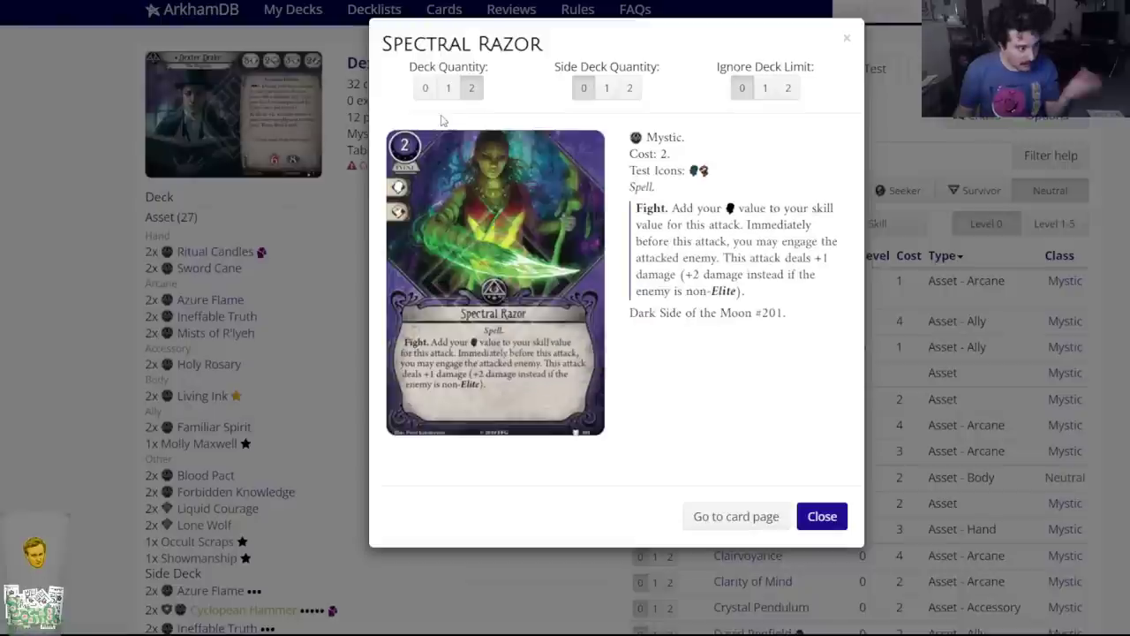
left_click(427, 91)
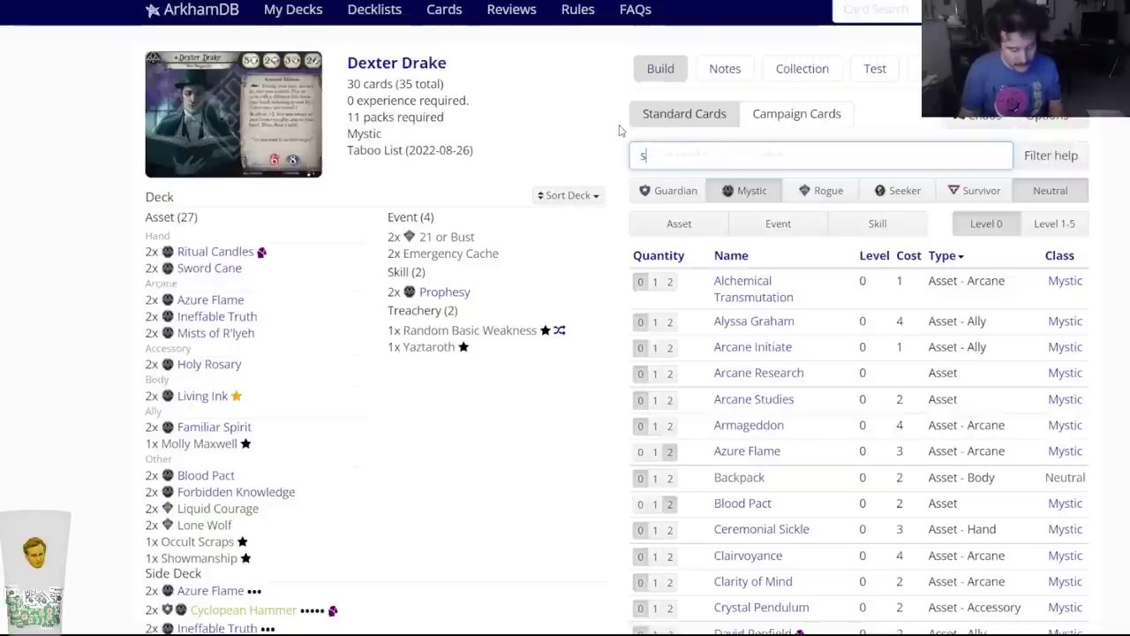
type("spec")
key("Down")
key("Down")
key("Down")
key("Down")
key("Down")
key("Down")
key("Down")
key("Return")
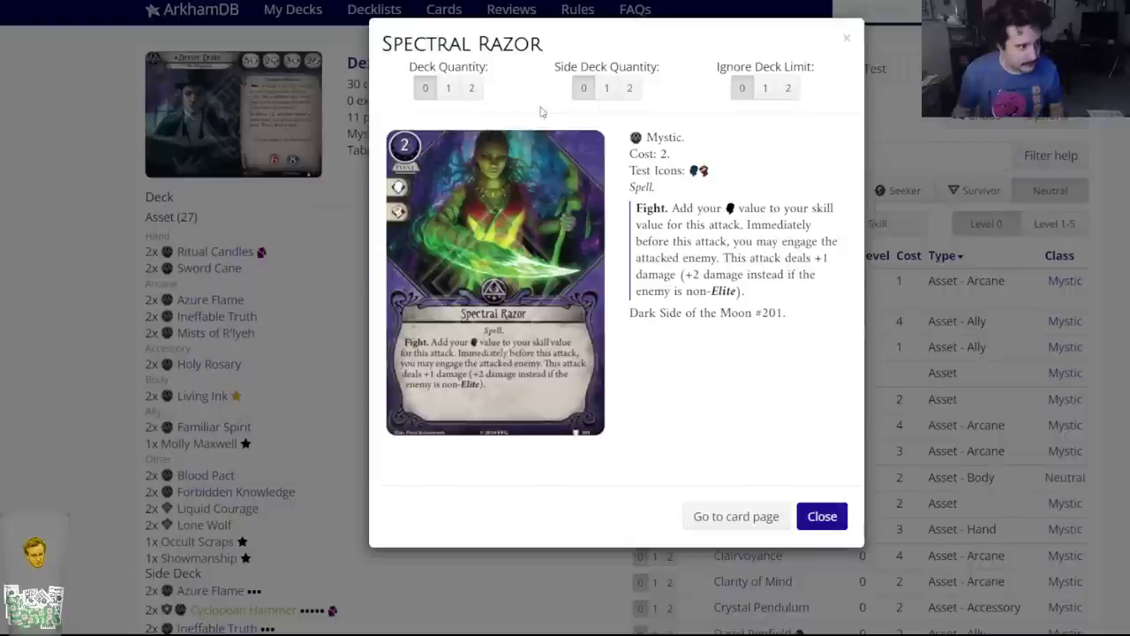
left_click(477, 90)
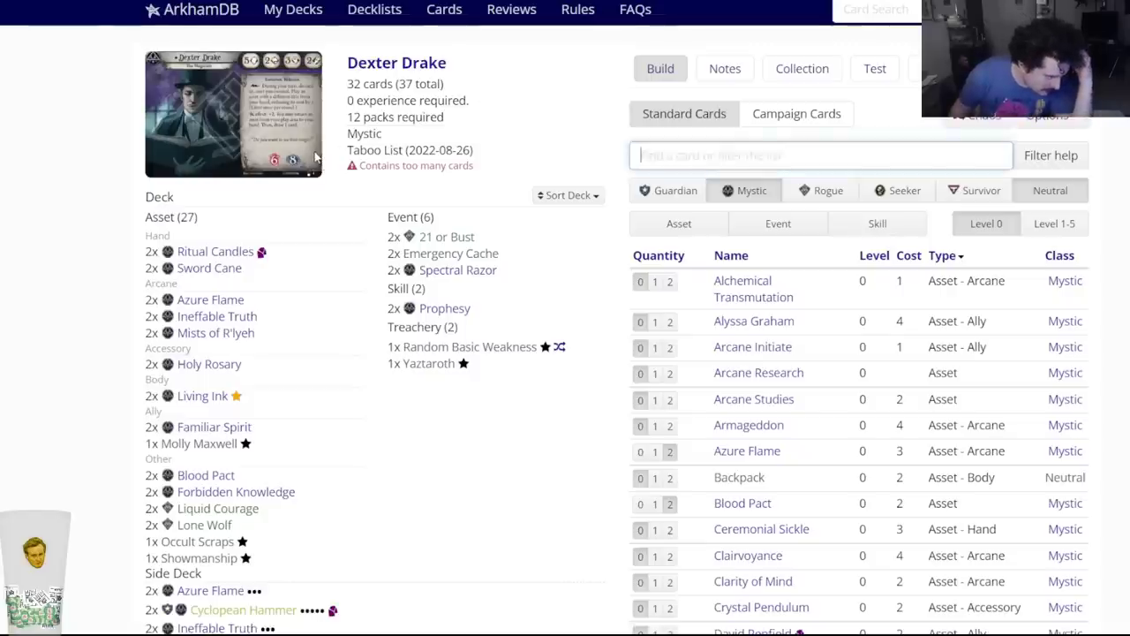
Remove both copies of Familiar Spirit from Dexter Drake's deck and save the deck.
mouse_move(197, 431)
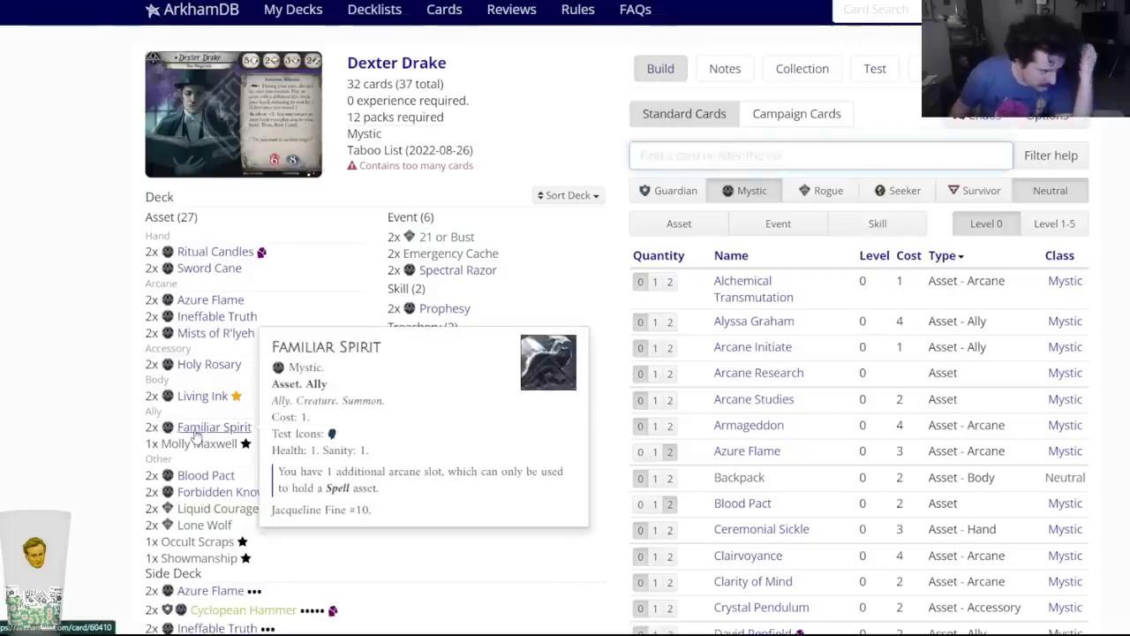
left_click(198, 431)
left_click(422, 85)
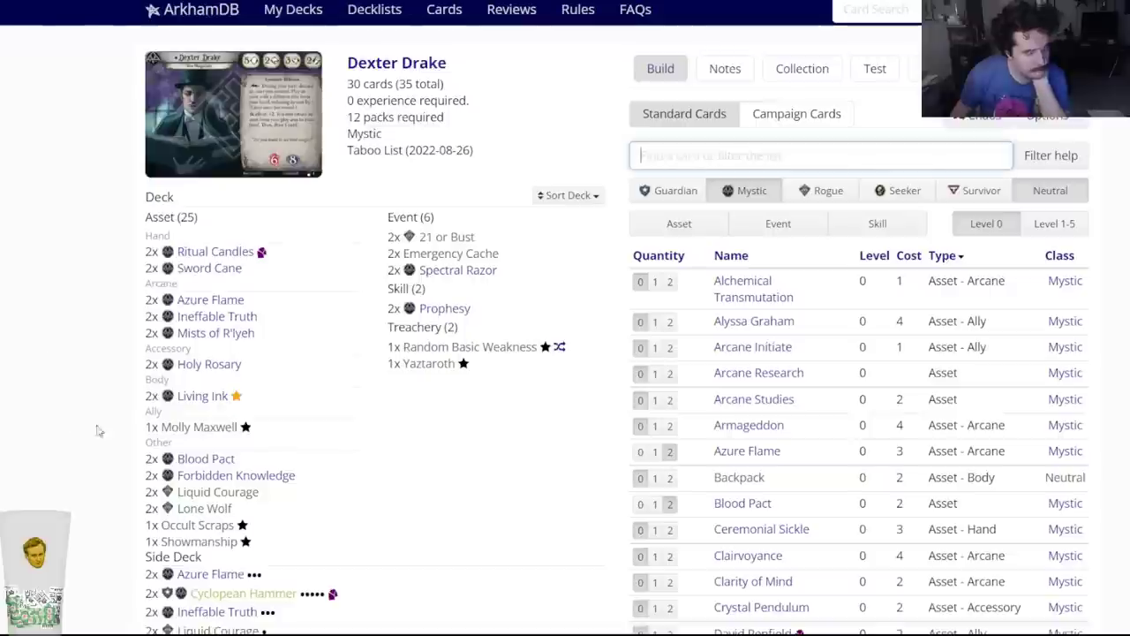
scroll(152, 405, "down", 3)
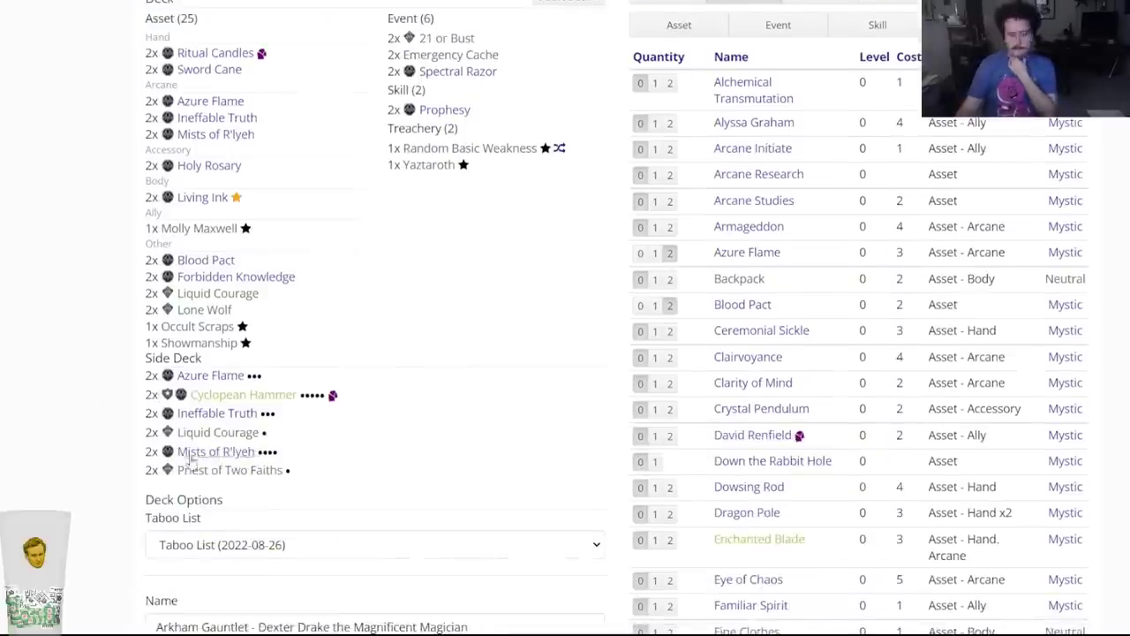
left_click(164, 598)
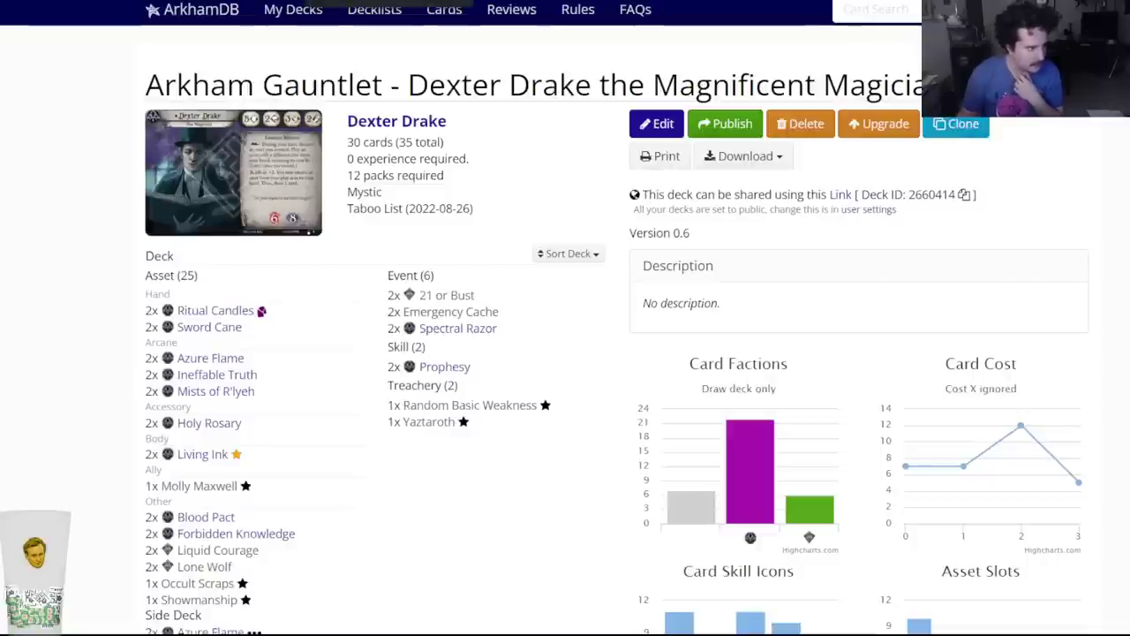
Return to the private deck list and open the Arkham Gauntlet decks for Lily Chen and Leo Anderson in separate tabs.
key("alt+Left")
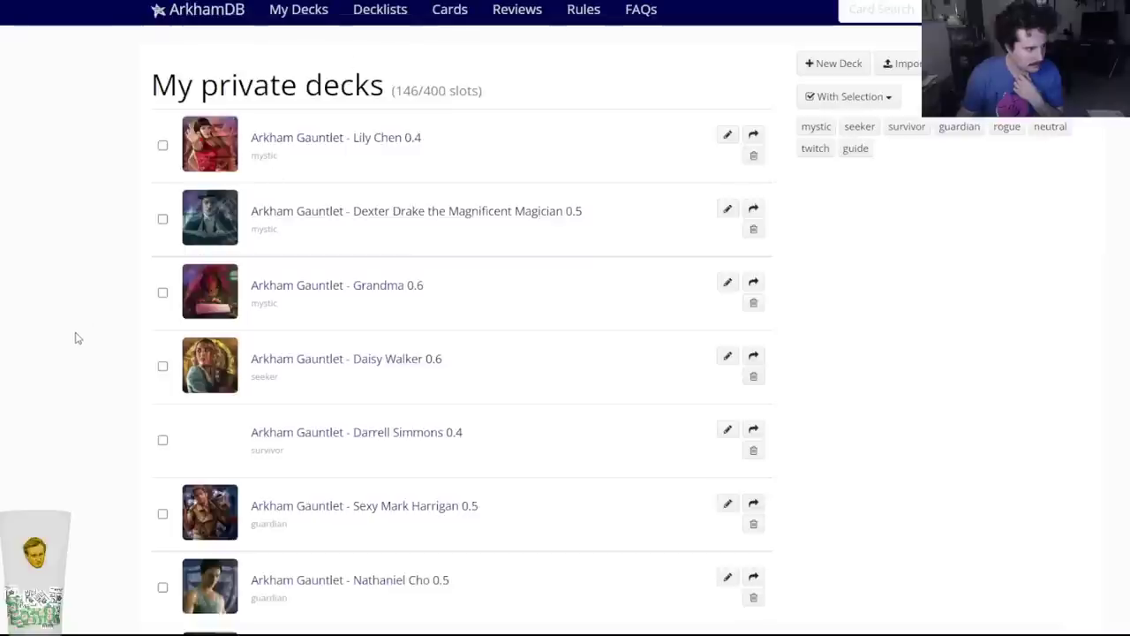
right_click(284, 142)
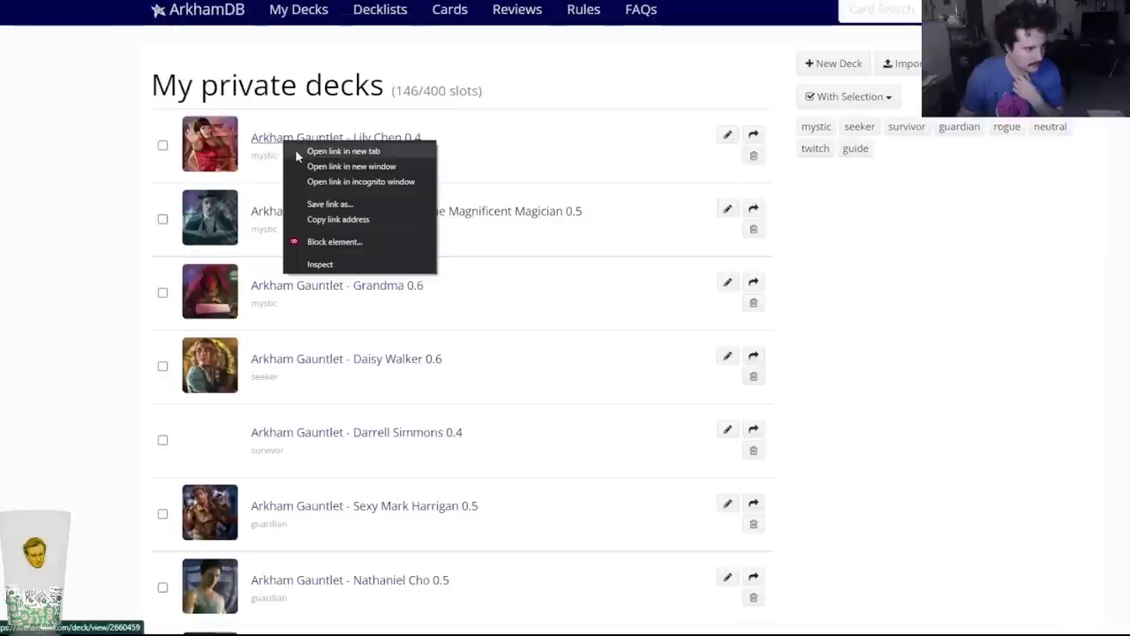
left_click(297, 150)
scroll(173, 347, "down", 2)
scroll(395, 402, "down", 2)
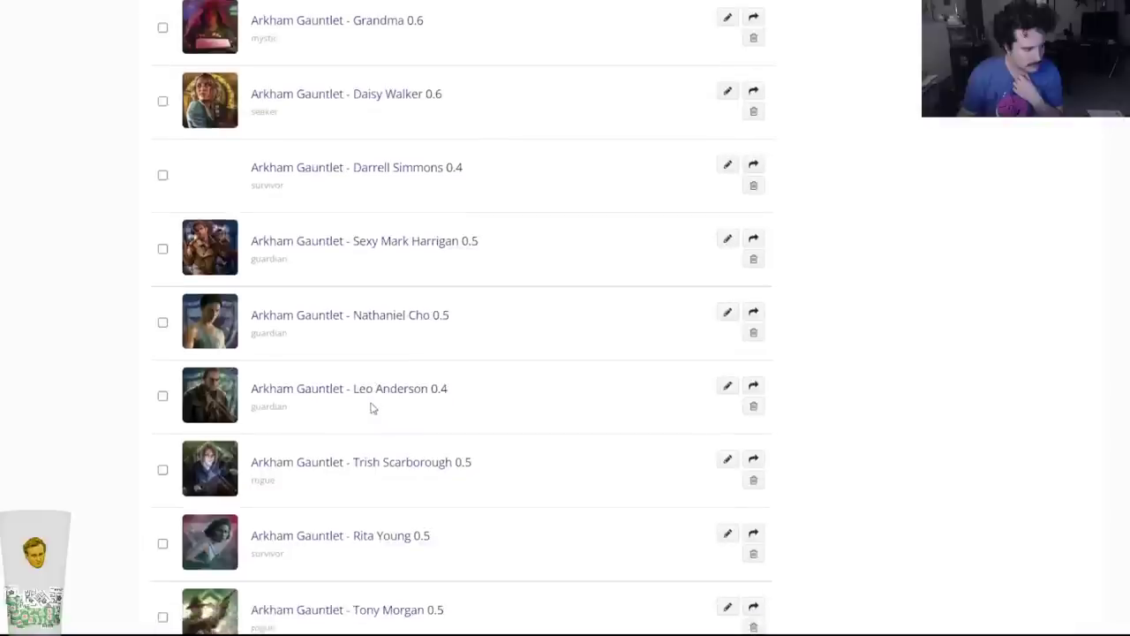
right_click(358, 398)
left_click(367, 404)
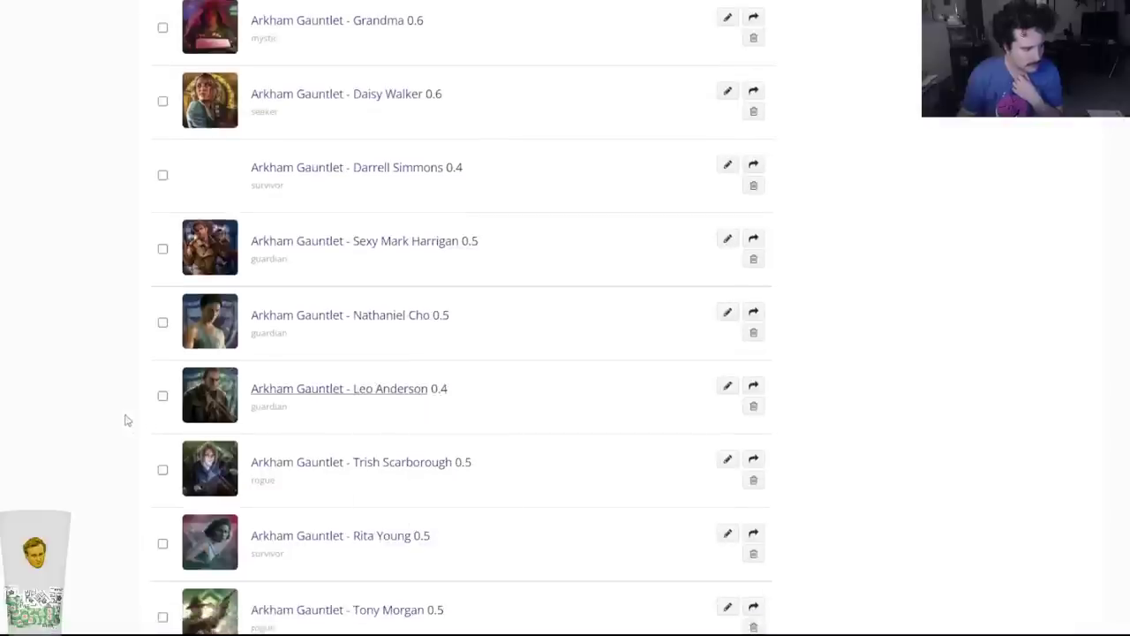
Open the Arkham Gauntlet decks for Rex Murphy and Darrell Simmons in separate tabs.
scroll(124, 419, "down", 4)
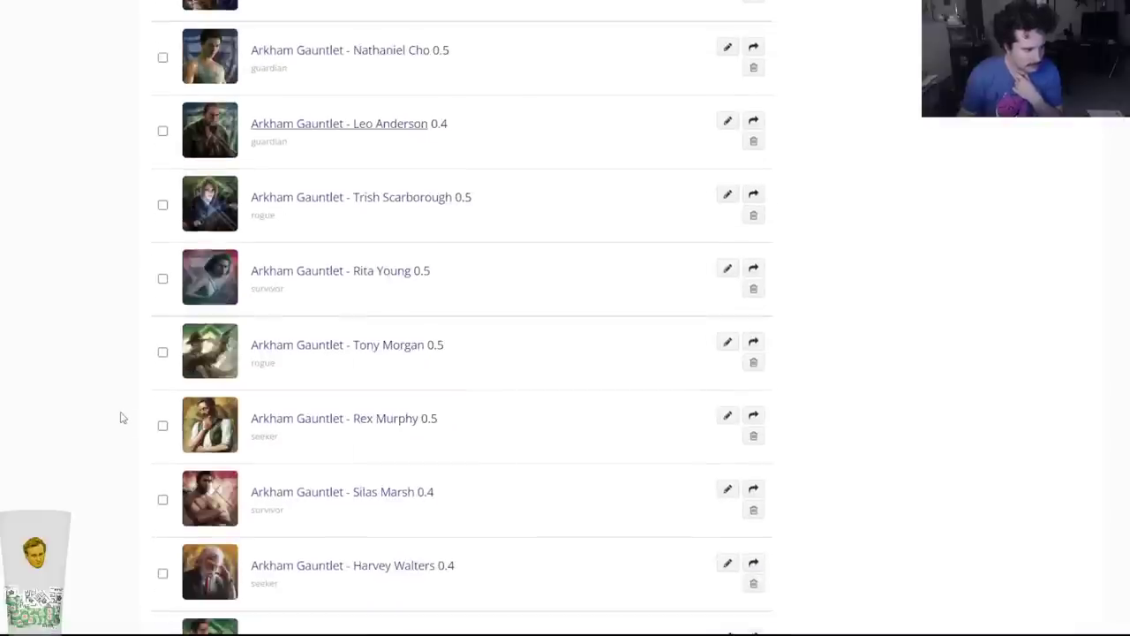
scroll(122, 418, "down", 3)
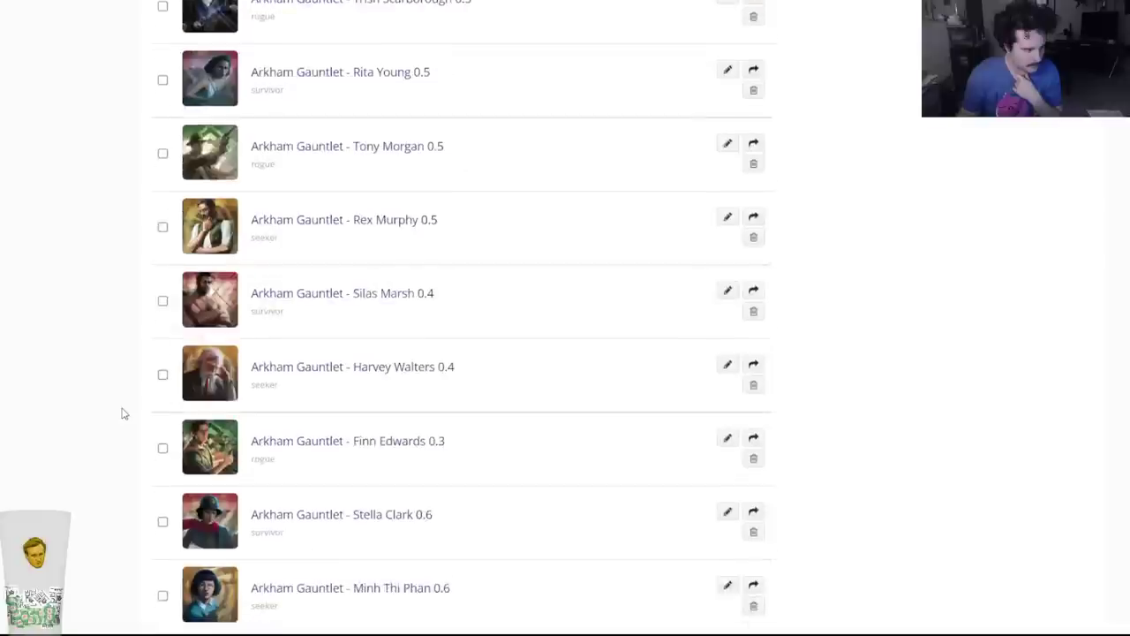
right_click(309, 230)
left_click(320, 232)
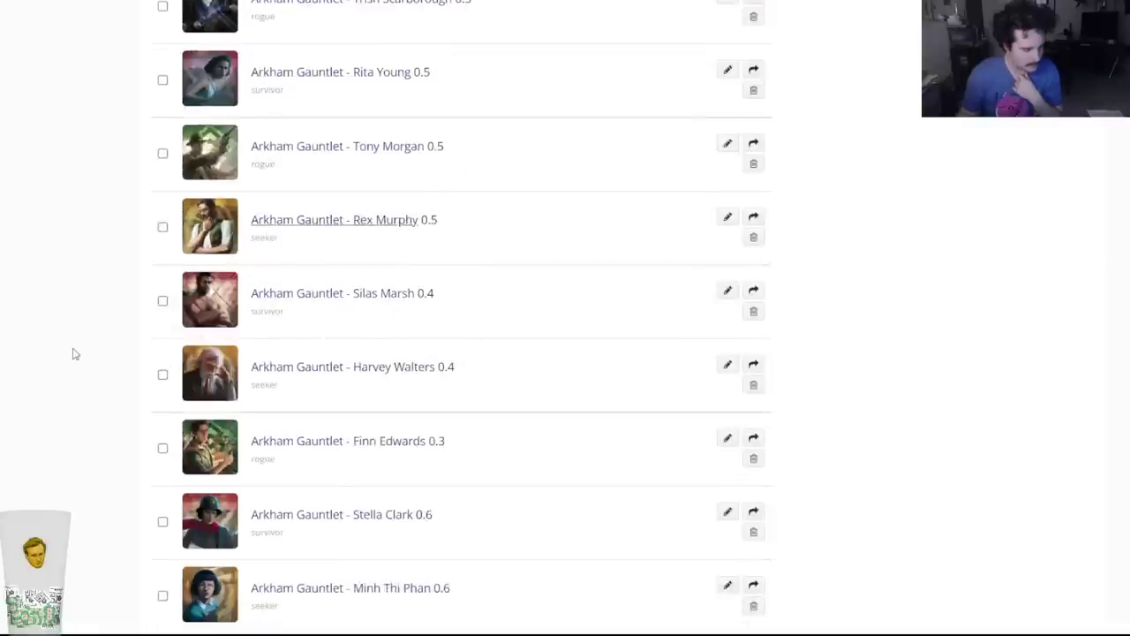
scroll(74, 353, "up", 3)
scroll(83, 345, "down", 7)
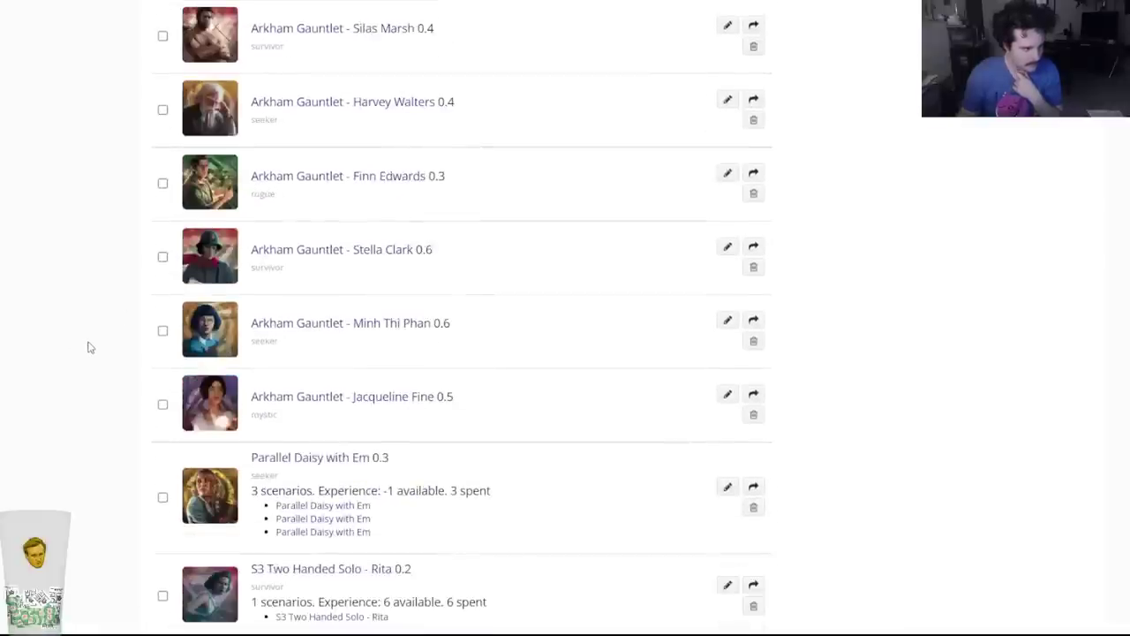
scroll(122, 375, "up", 15)
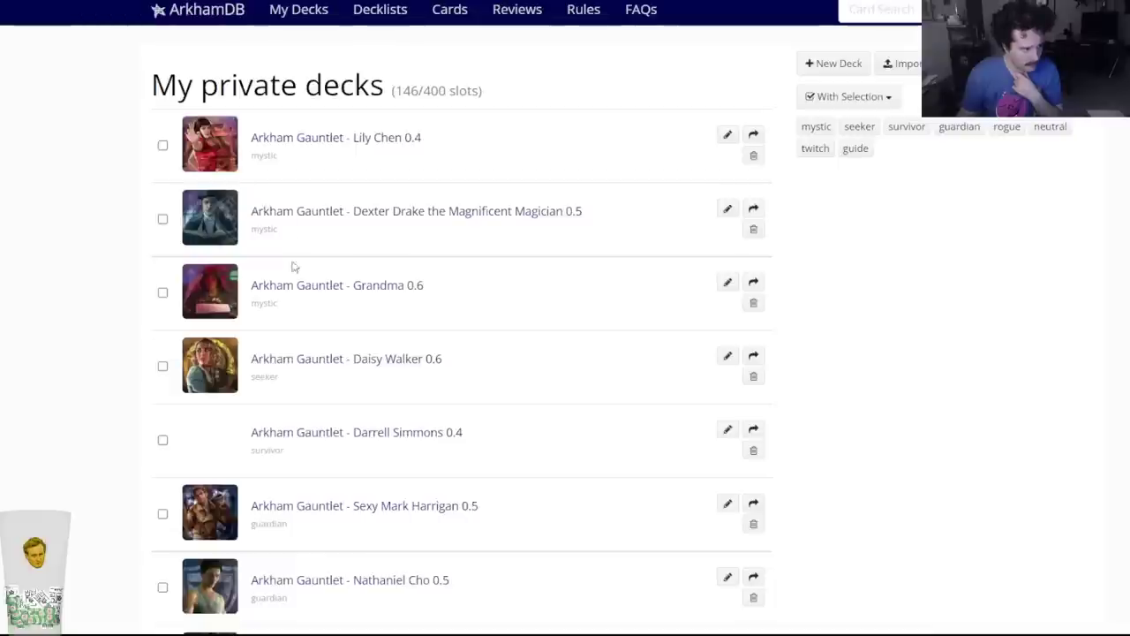
scroll(302, 364, "down", 1)
scroll(302, 363, "down", 2)
right_click(347, 233)
left_click(371, 247)
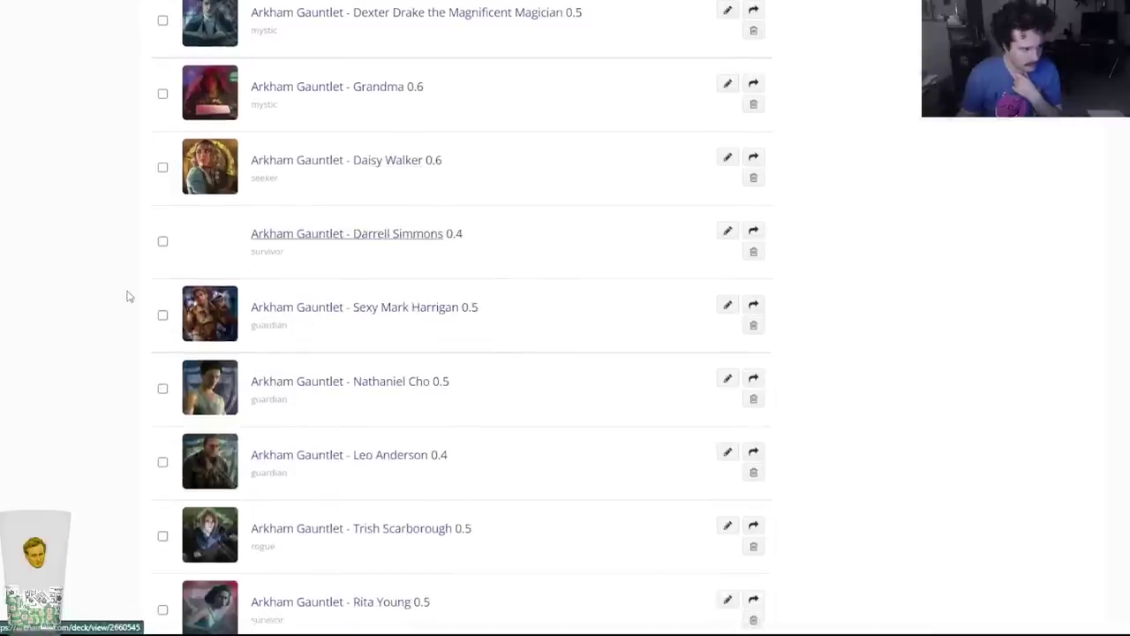
Look through the deck list and open the Arkham Gauntlet - Dexter Drake the Magnificent Magician deck for editing again.
scroll(124, 298, "down", 3)
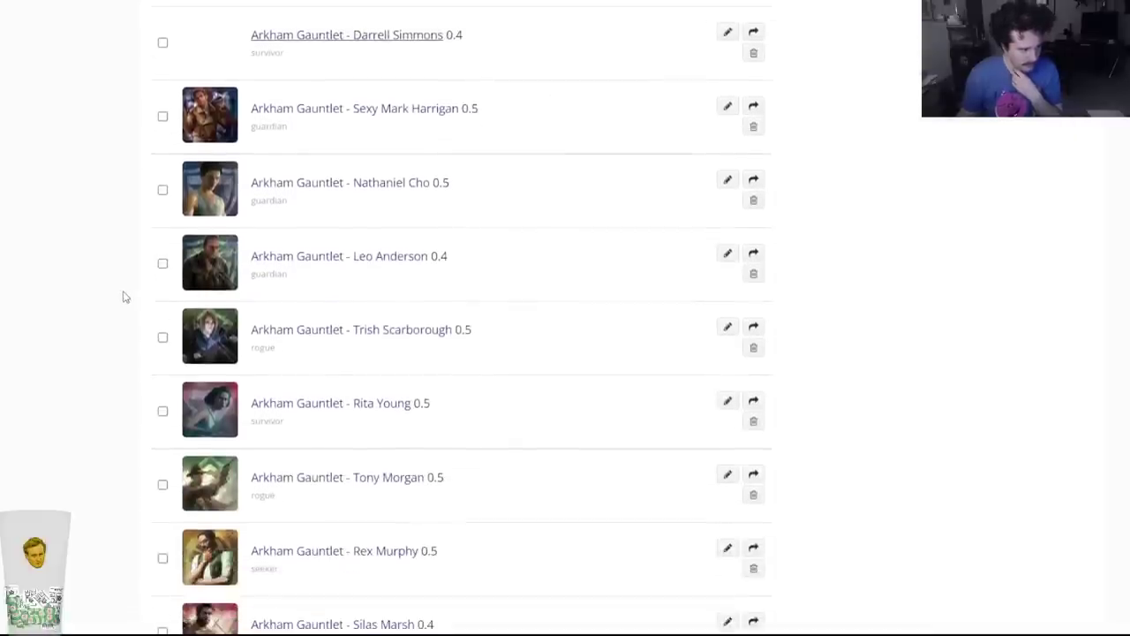
scroll(124, 298, "up", 4)
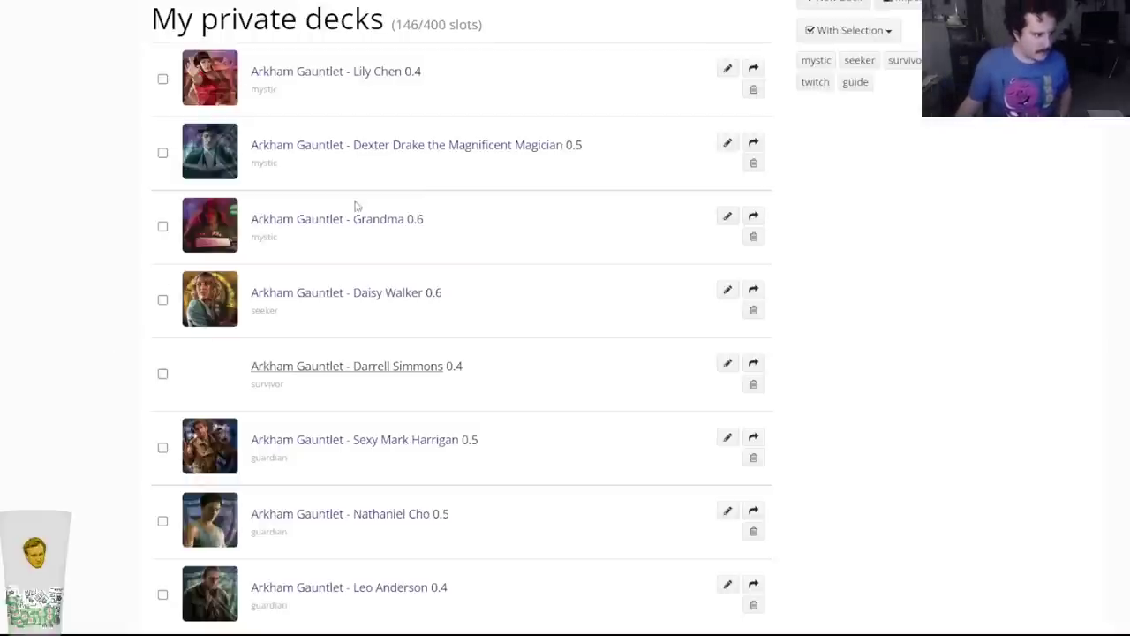
scroll(284, 284, "down", 1)
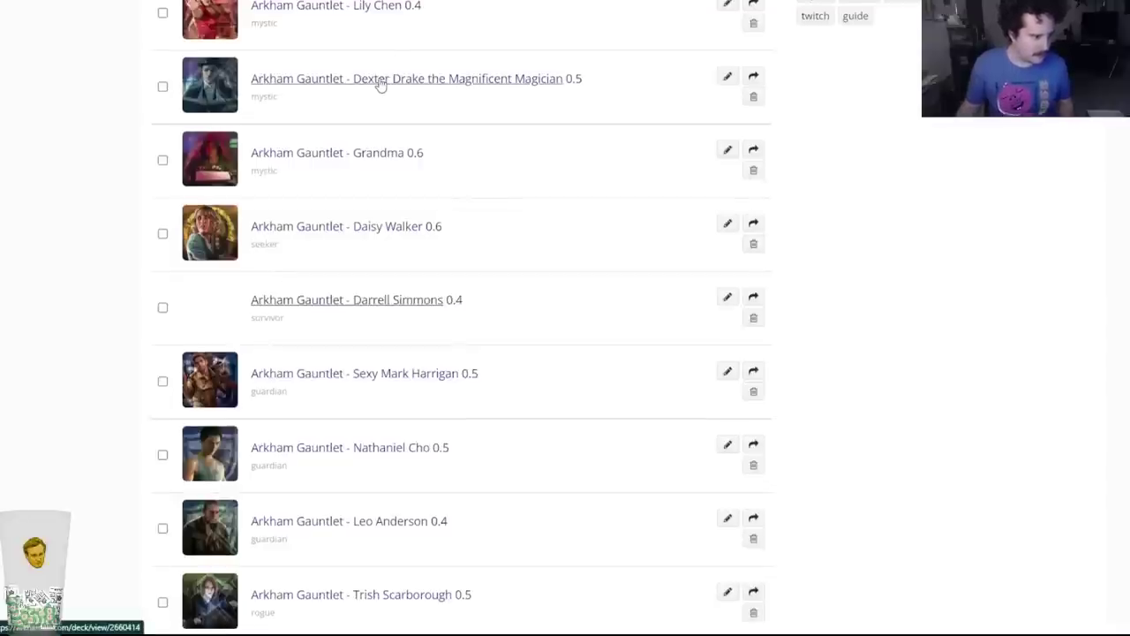
scroll(63, 245, "down", 6)
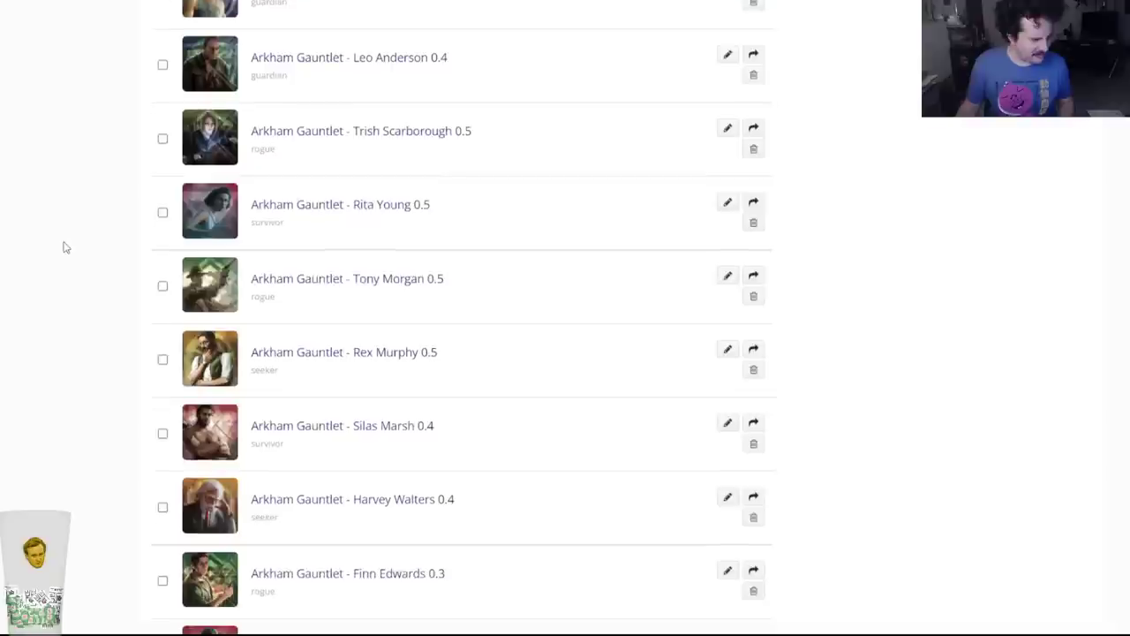
scroll(133, 255, "down", 5)
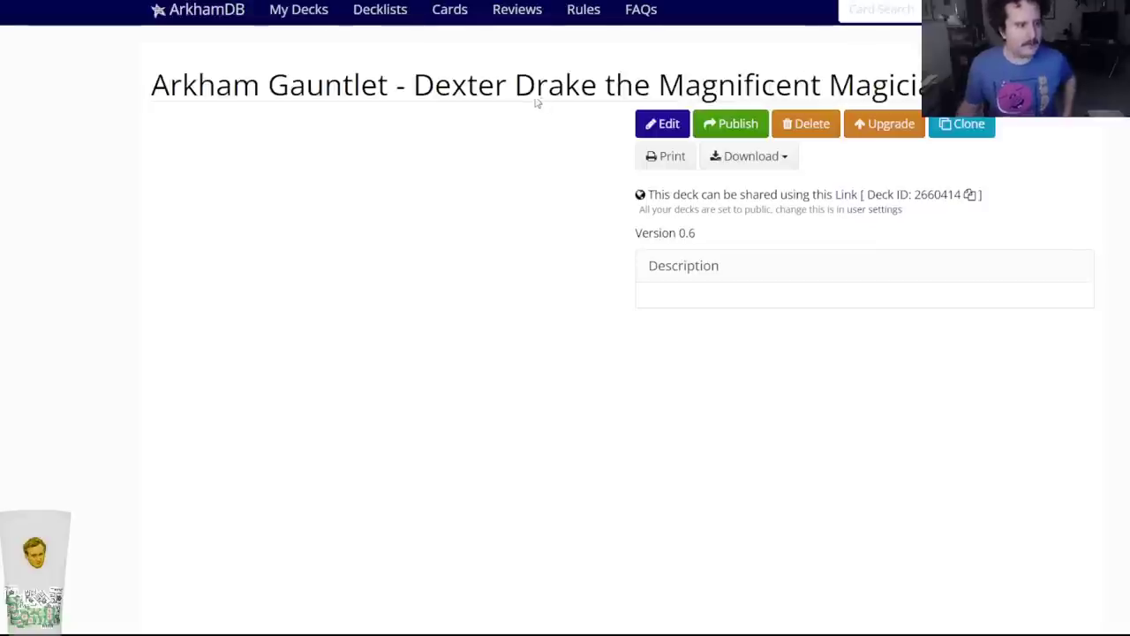
left_click(651, 123)
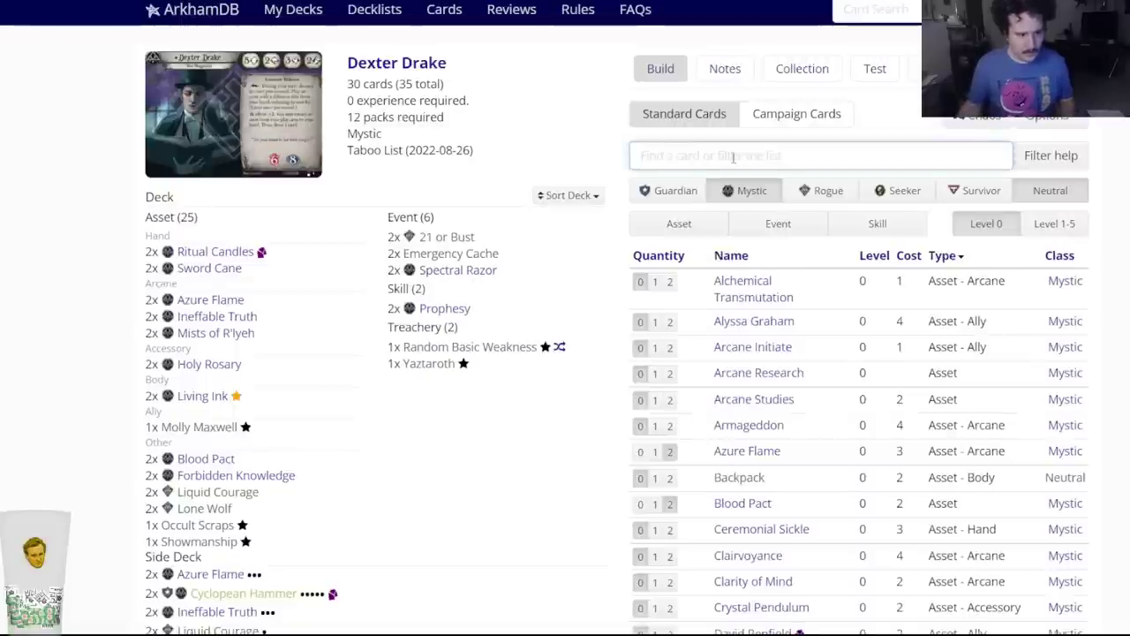
Filter the cards to level 1-5 assets sorted by level, add one Four of Cups to Dexter Drake's side deck, and save.
left_click(1055, 224)
left_click(687, 231)
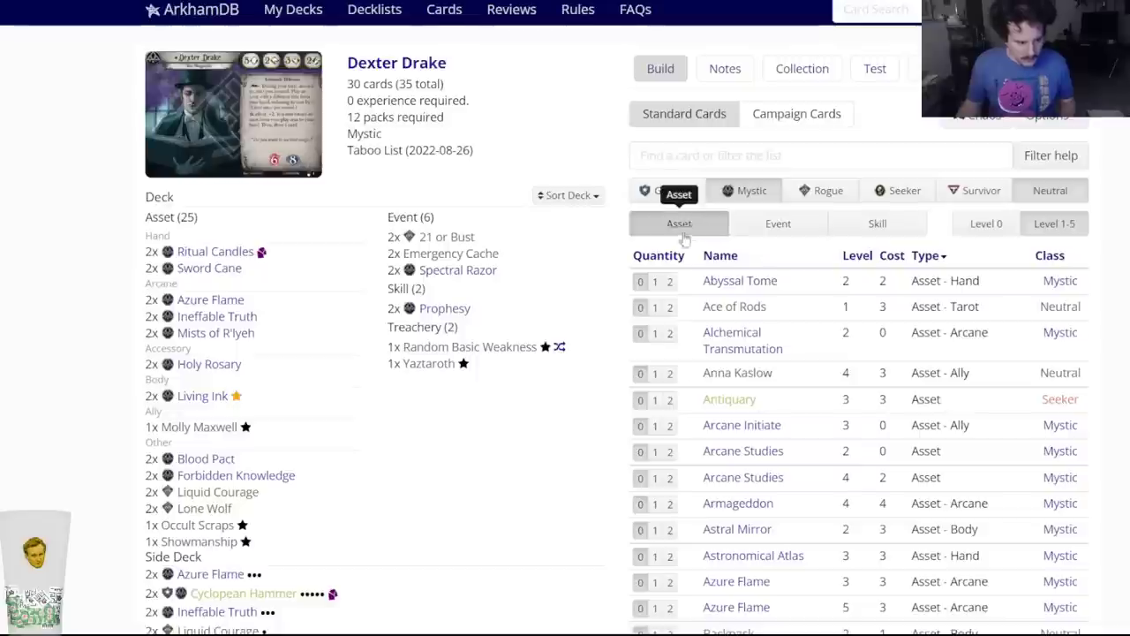
left_click(843, 257)
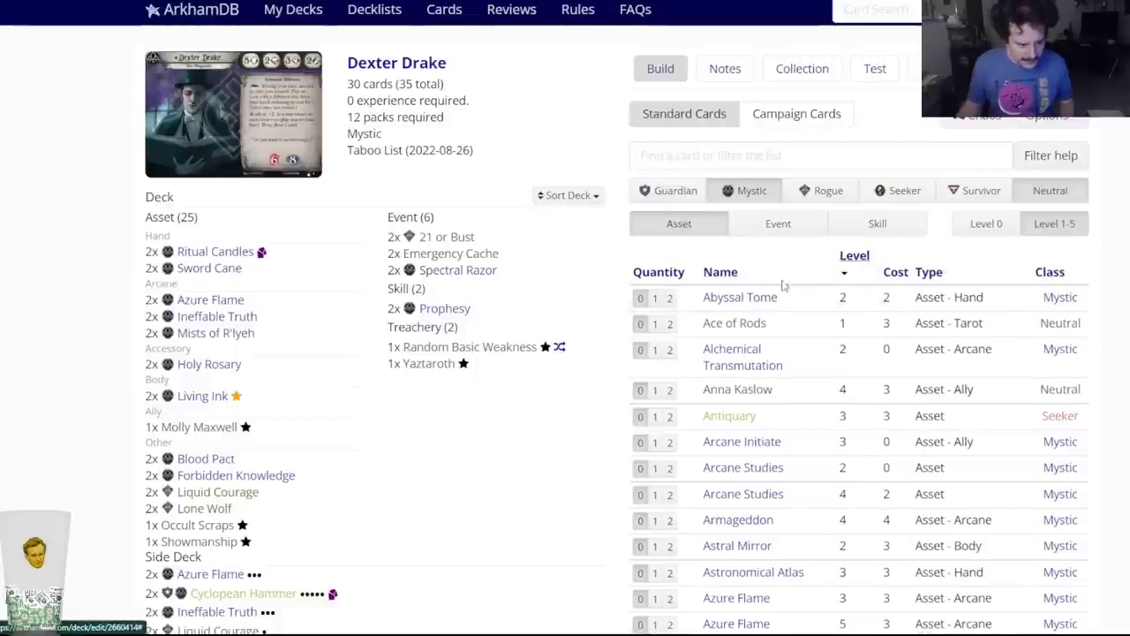
scroll(726, 430, "down", 3)
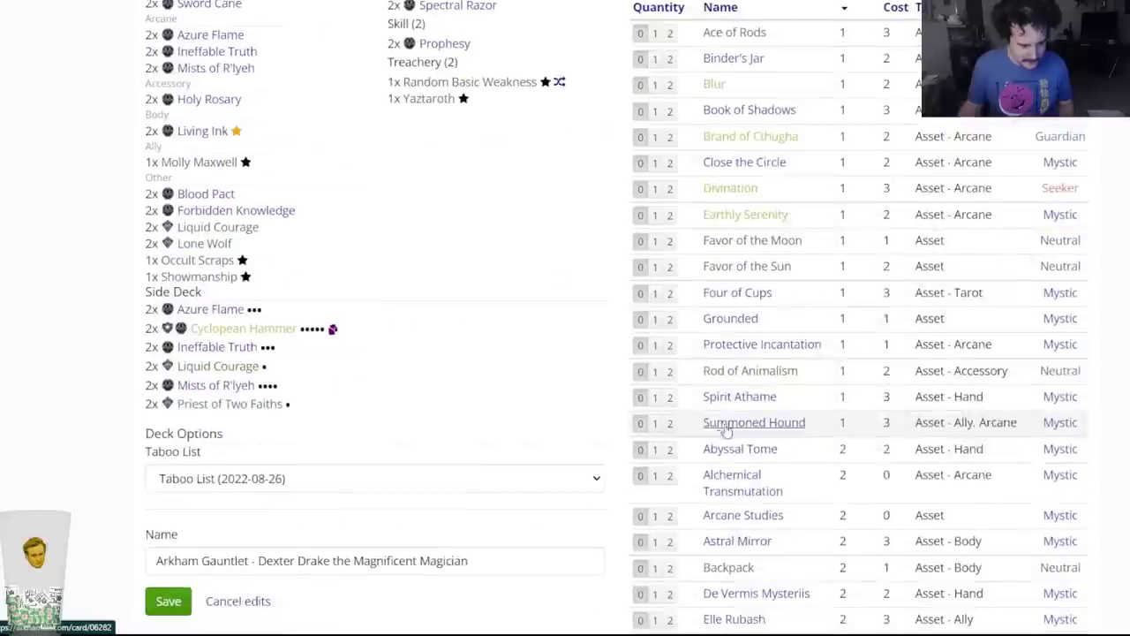
left_click(714, 295)
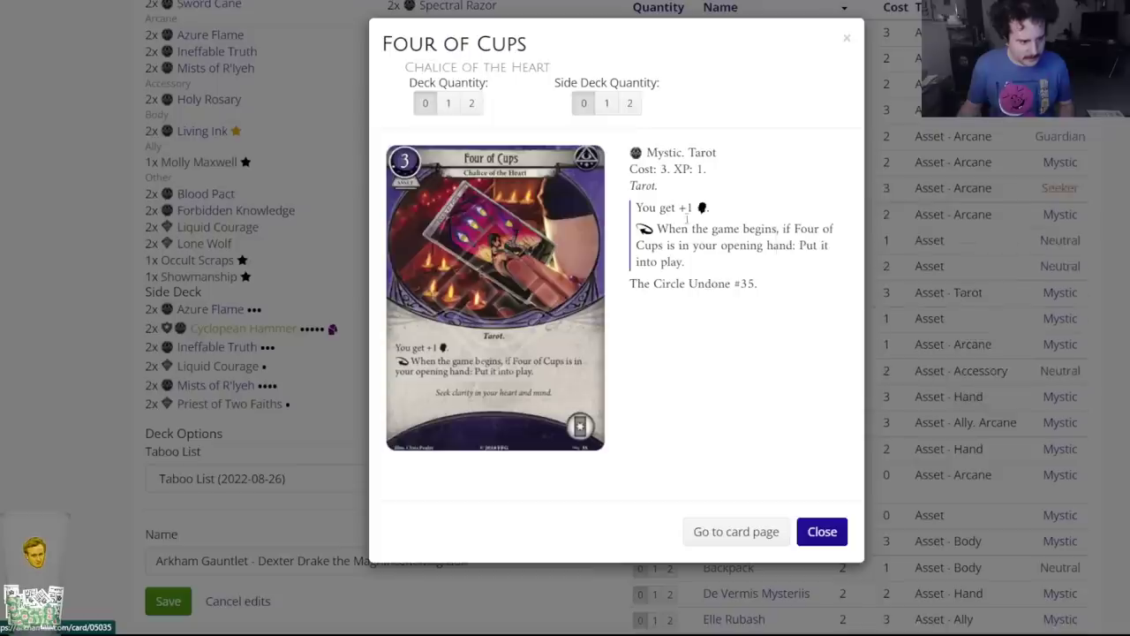
left_click(606, 103)
scroll(159, 553, "down", 4)
left_click(163, 556)
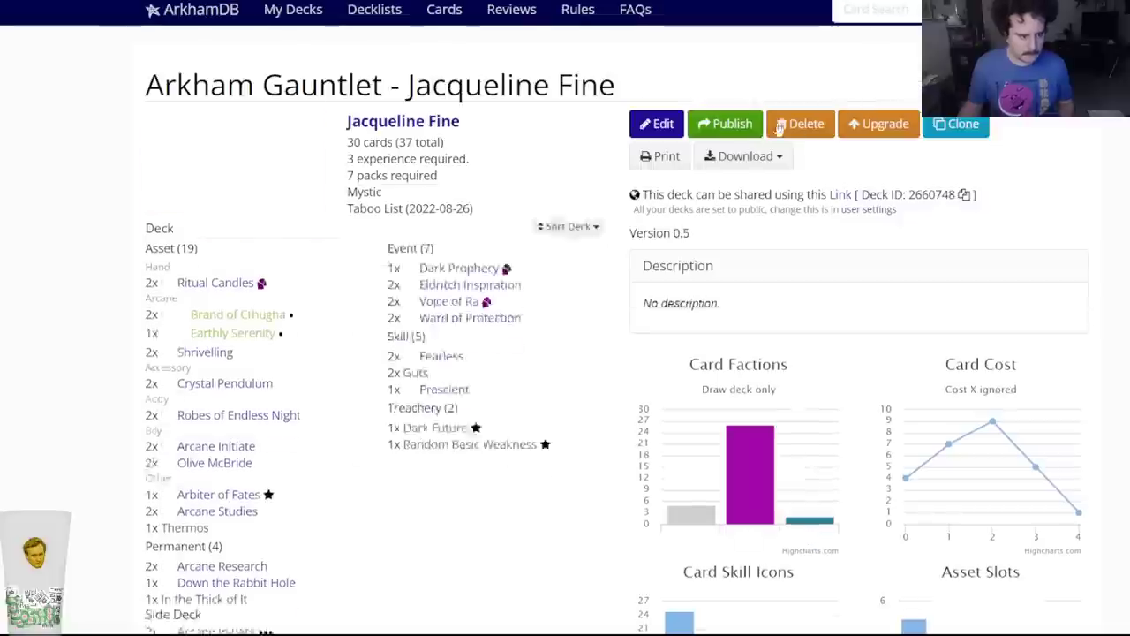
Edit the Arkham Gauntlet - Jacqueline Fine deck, add Four of Cups to its side deck, and save.
left_click(659, 124)
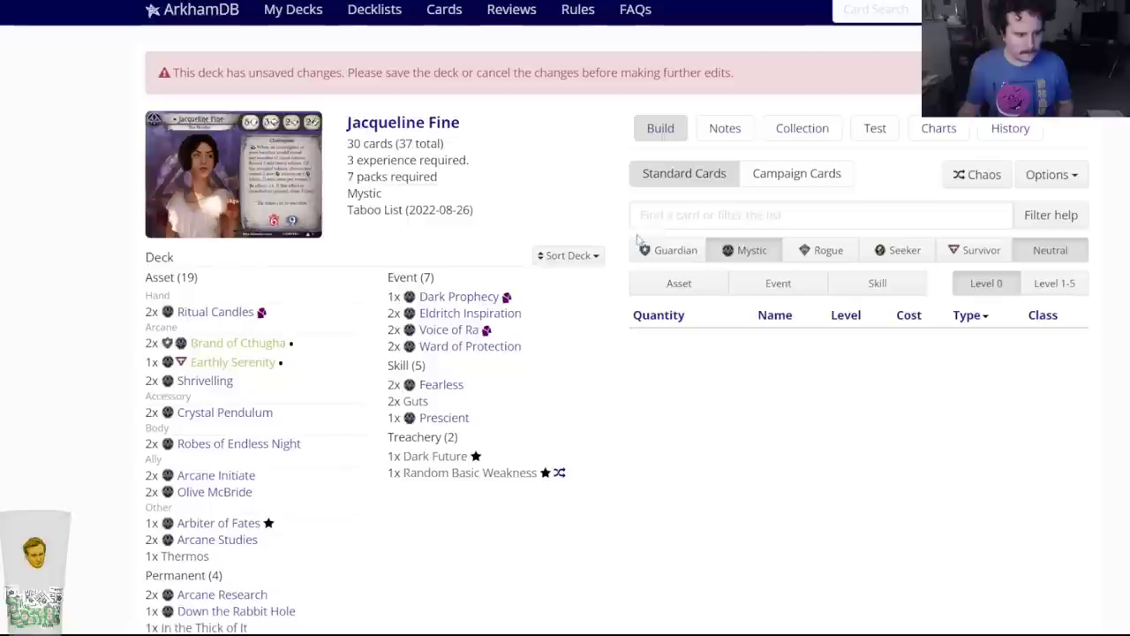
left_click(669, 214)
type("four of")
key("Down")
key("Return")
left_click(250, 364)
scroll(177, 424, "down", 7)
left_click(150, 489)
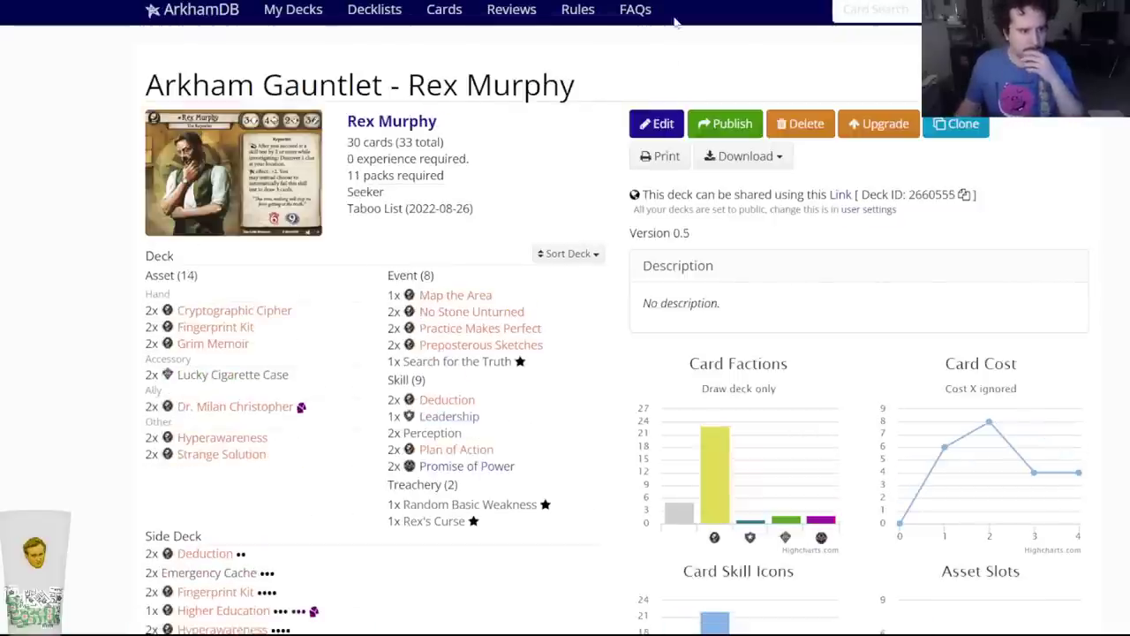
Edit the Arkham Gauntlet - Rex Murphy deck, add one Death • XIII to its side deck, and save.
left_click(660, 122)
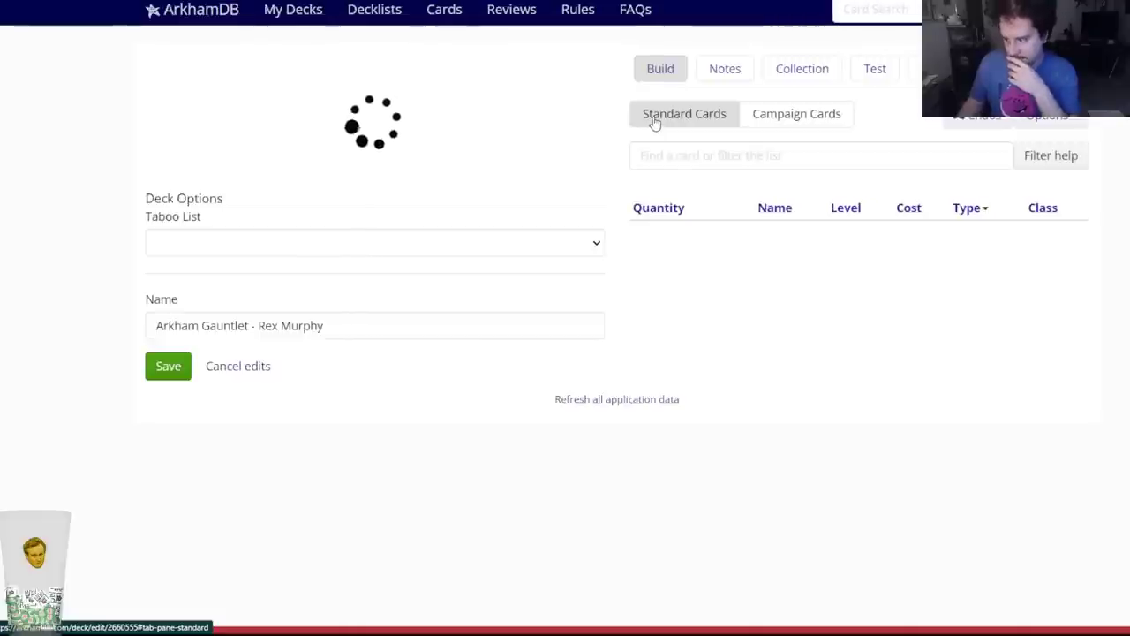
left_click(689, 159)
type("death")
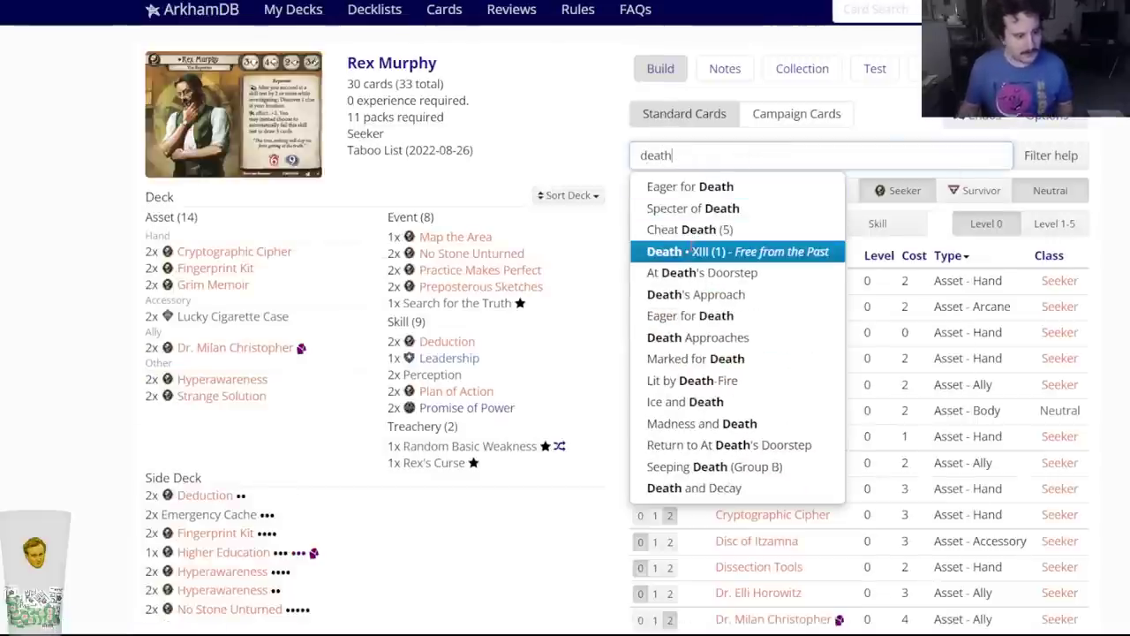
left_click(696, 250)
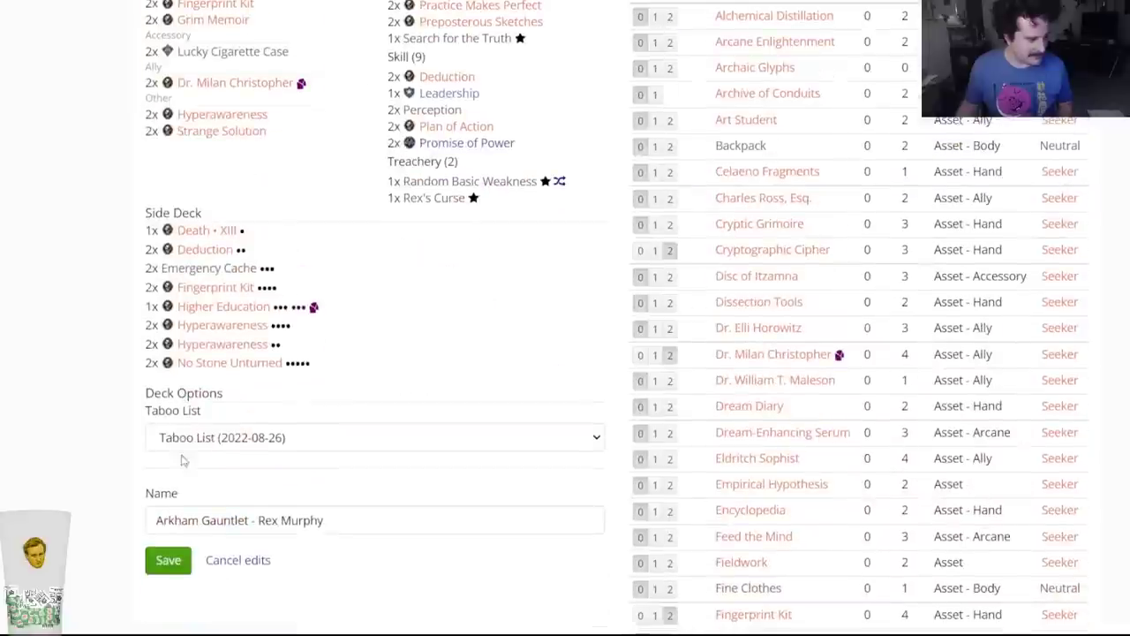
left_click(169, 559)
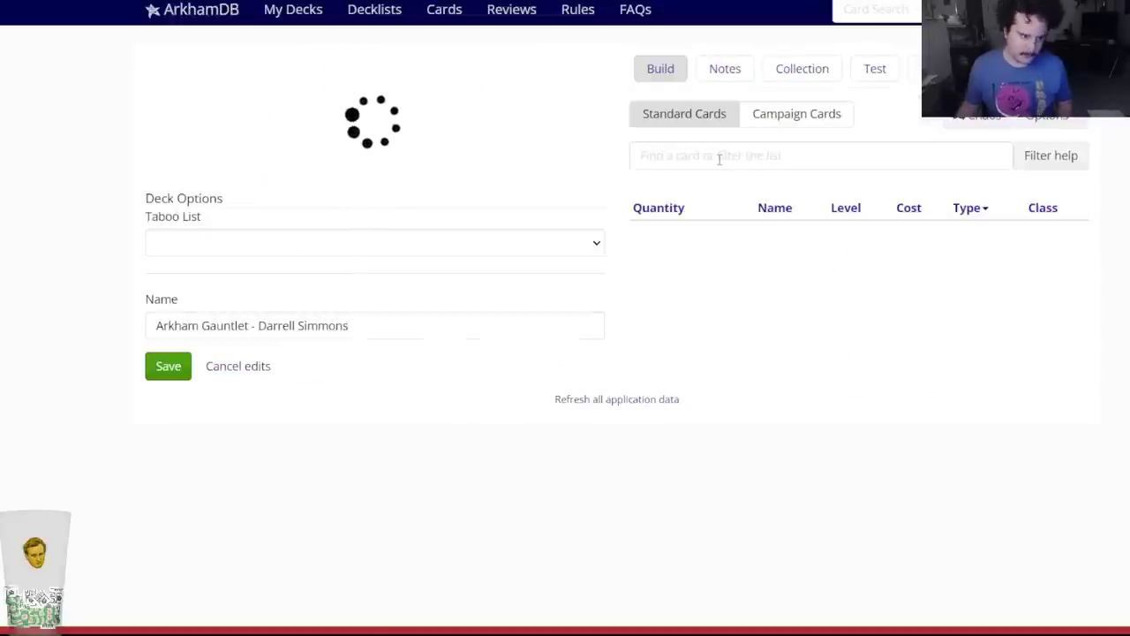
Find Death • XIII for the Darrell Simmons deck, add one copy to its side deck, and save.
type("death")
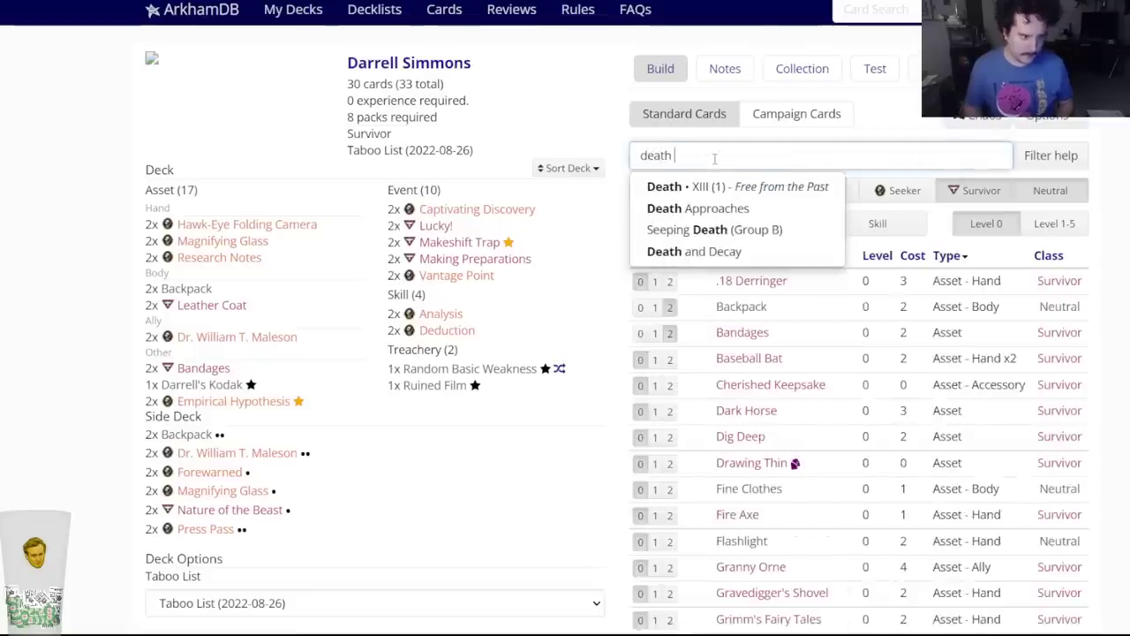
left_click(721, 185)
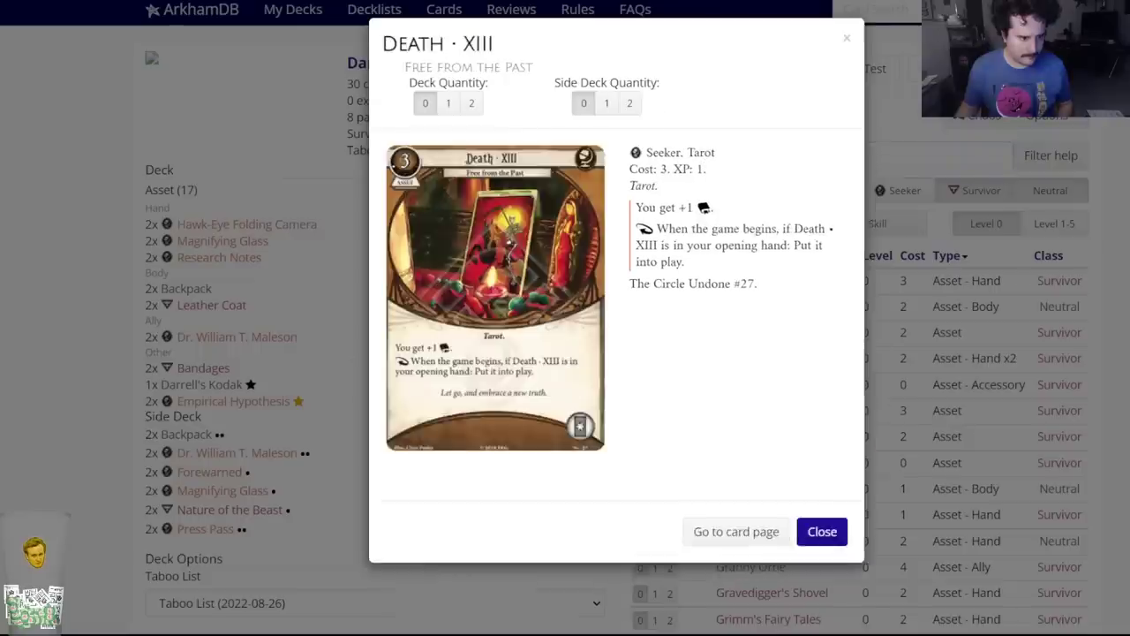
left_click(606, 103)
scroll(202, 410, "down", 5)
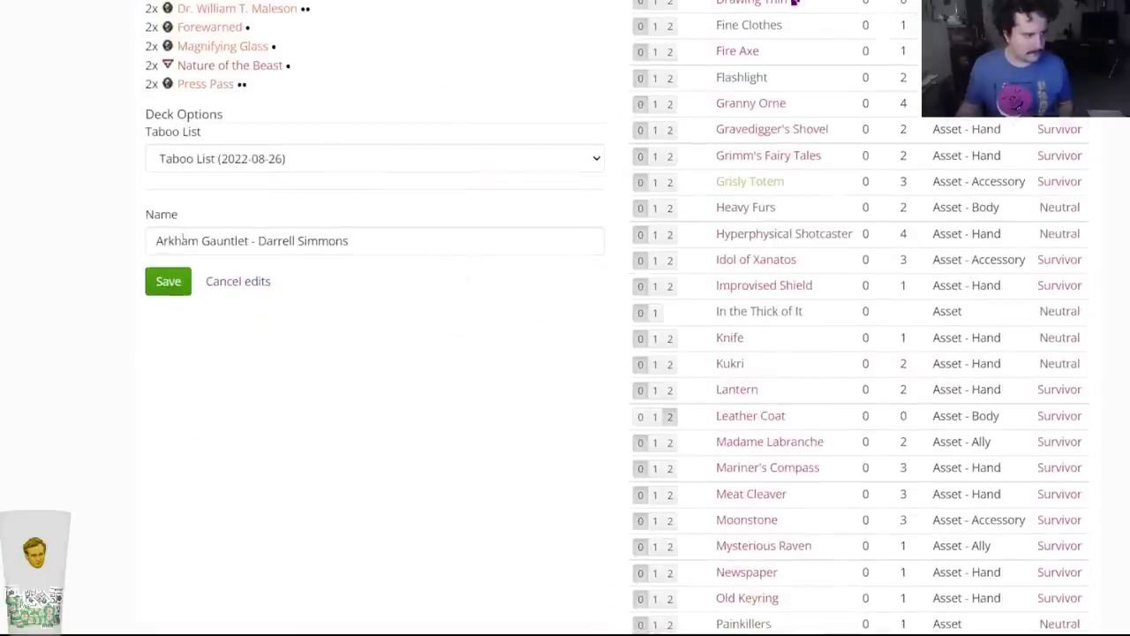
left_click(168, 284)
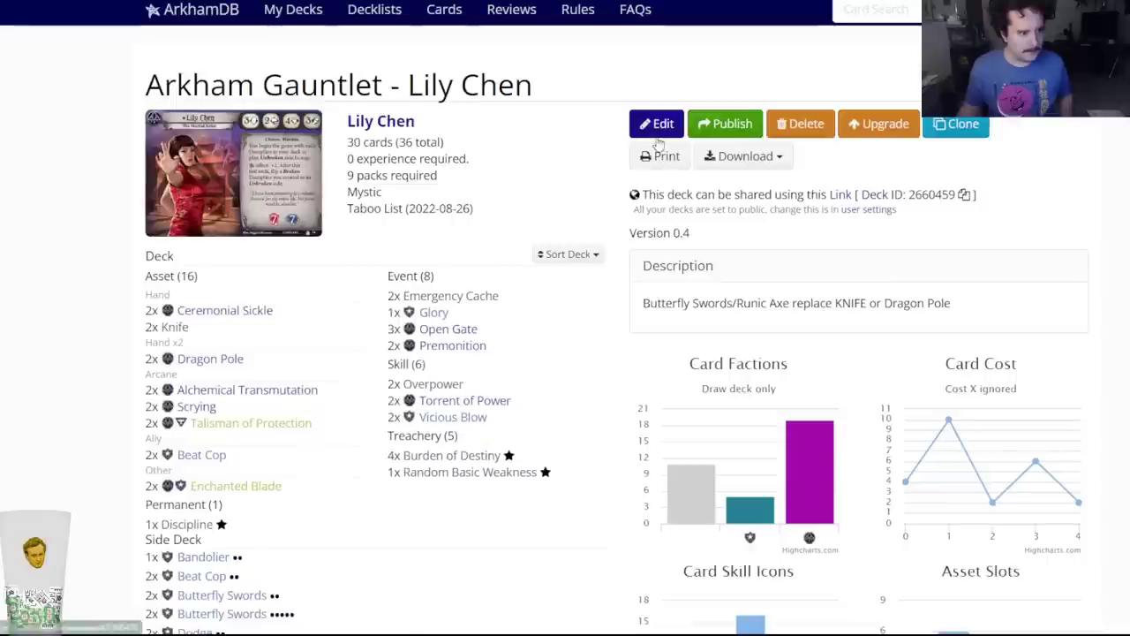
Open the Arkham Gauntlet - Lily Chen deck for editing and add one Ace of Swords to its side deck.
left_click(657, 124)
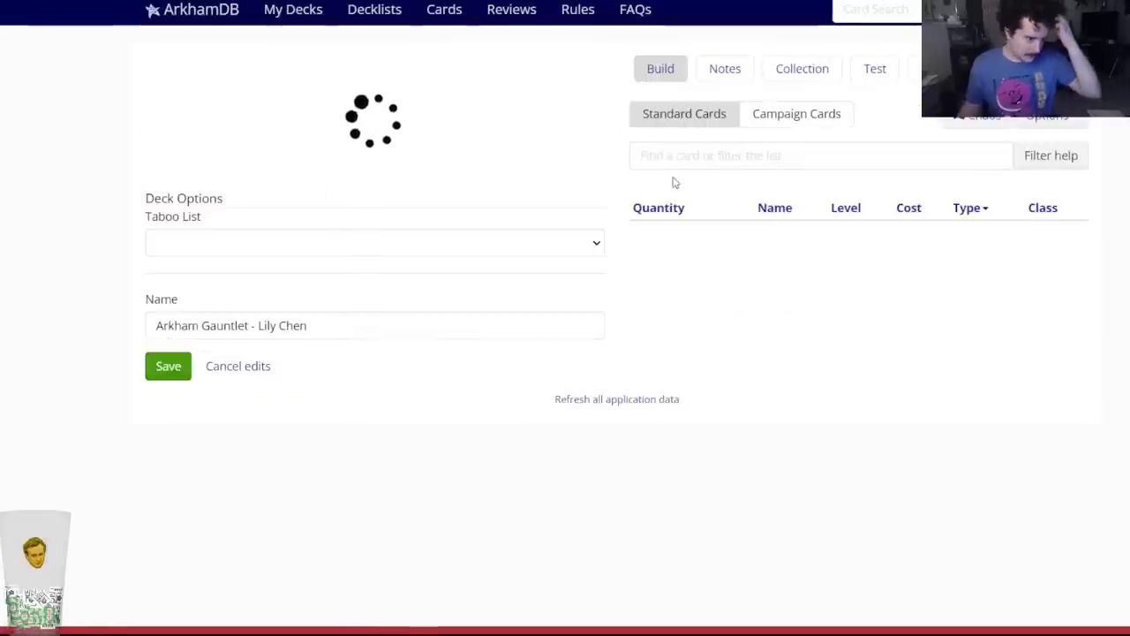
left_click(653, 155)
type("ace i")
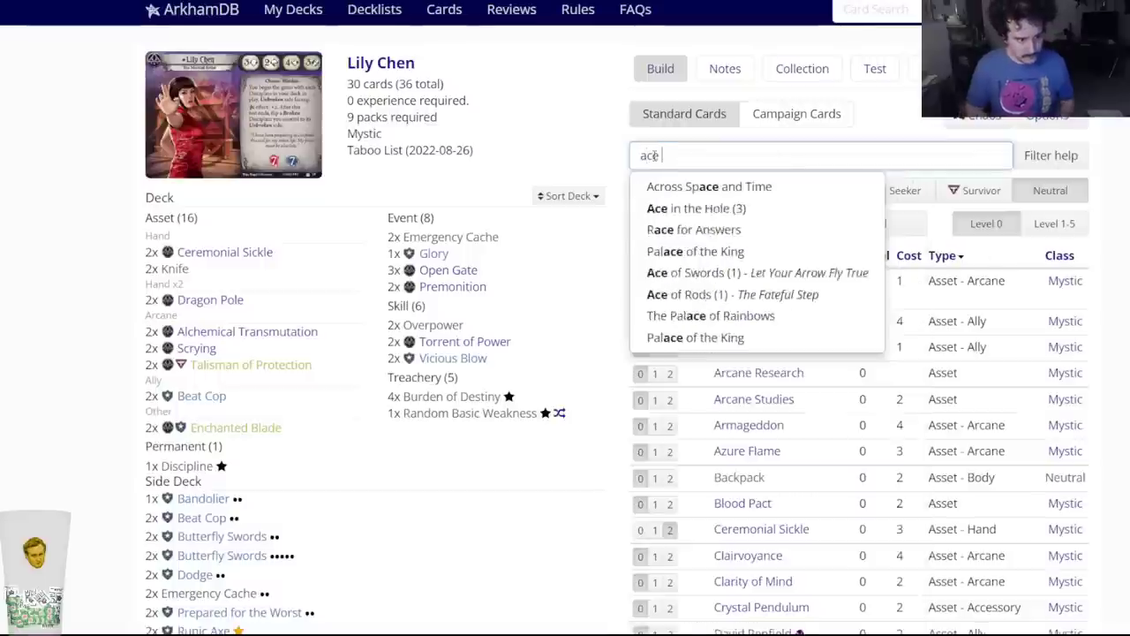
key("BackSpace")
type("of s")
key("Down")
key("Return")
left_click(607, 103)
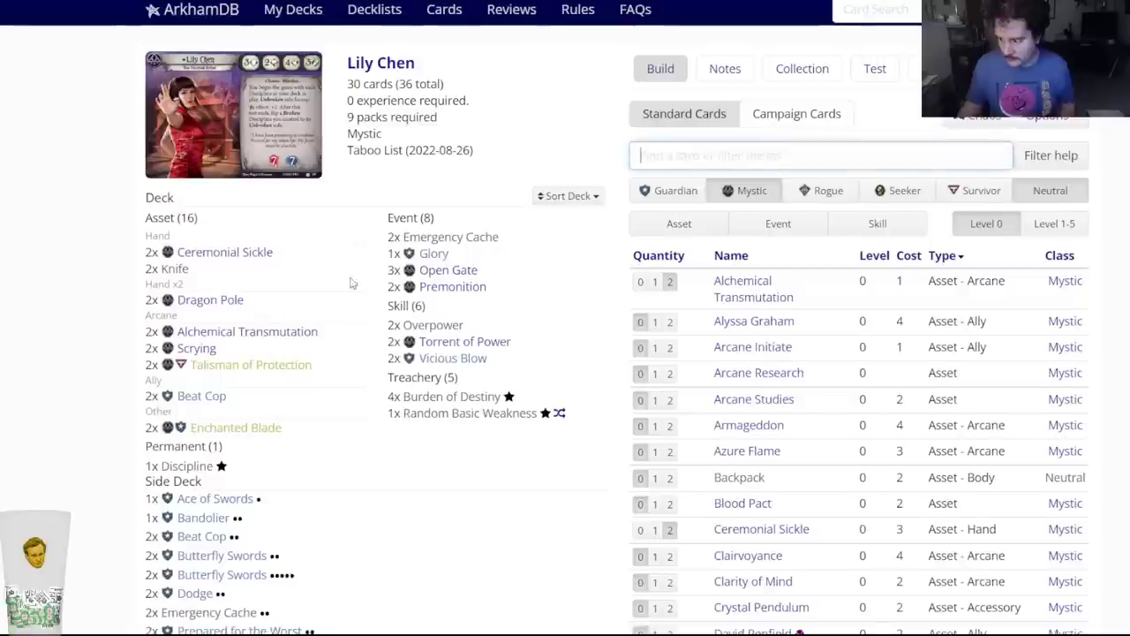
scroll(238, 318, "down", 5)
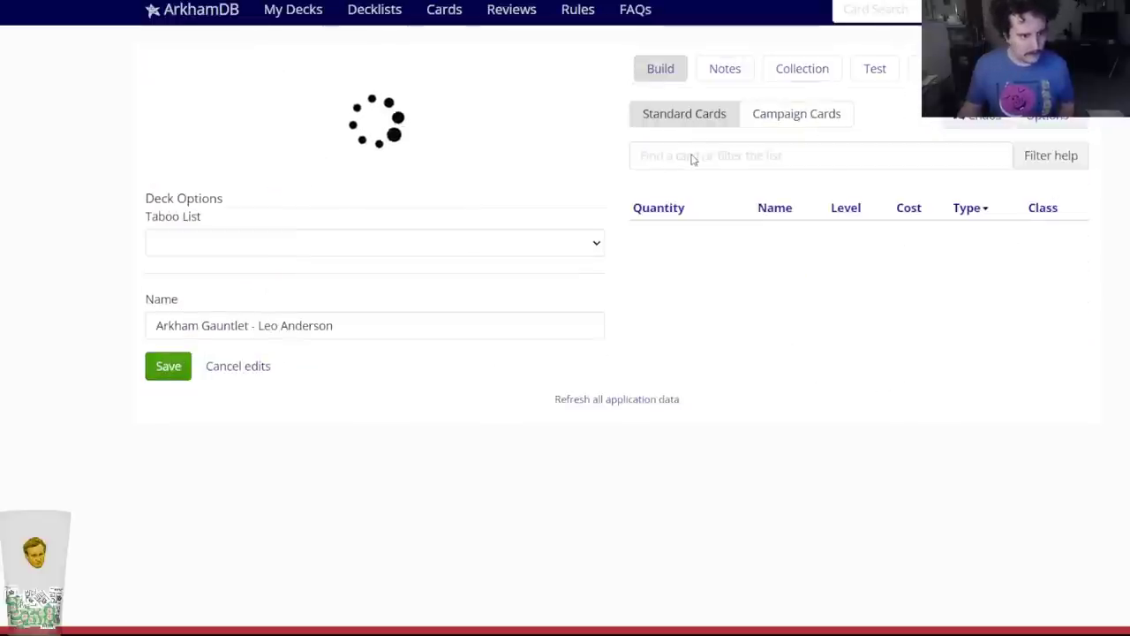
Find Ace of Swords for the Leo Anderson deck, add one copy to its side deck, and save.
left_click(694, 156)
scroll(698, 154, "up", 15)
left_click(681, 155)
type("ace if")
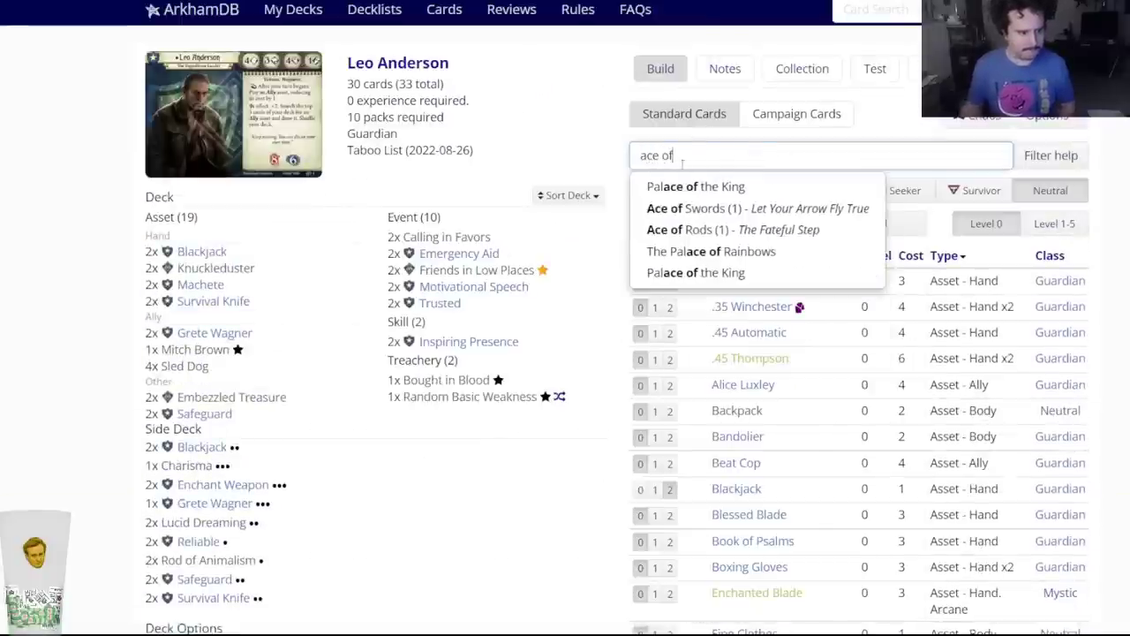
left_click(704, 232)
left_click(820, 531)
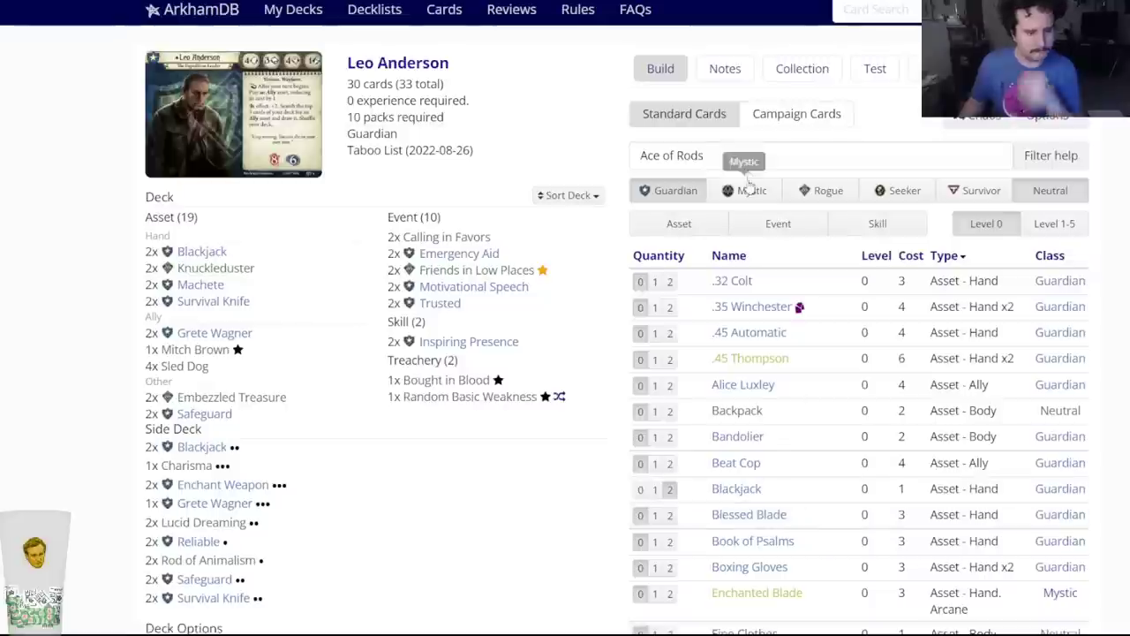
left_click_drag(737, 157, 679, 156)
key("BackSpace")
left_click(706, 212)
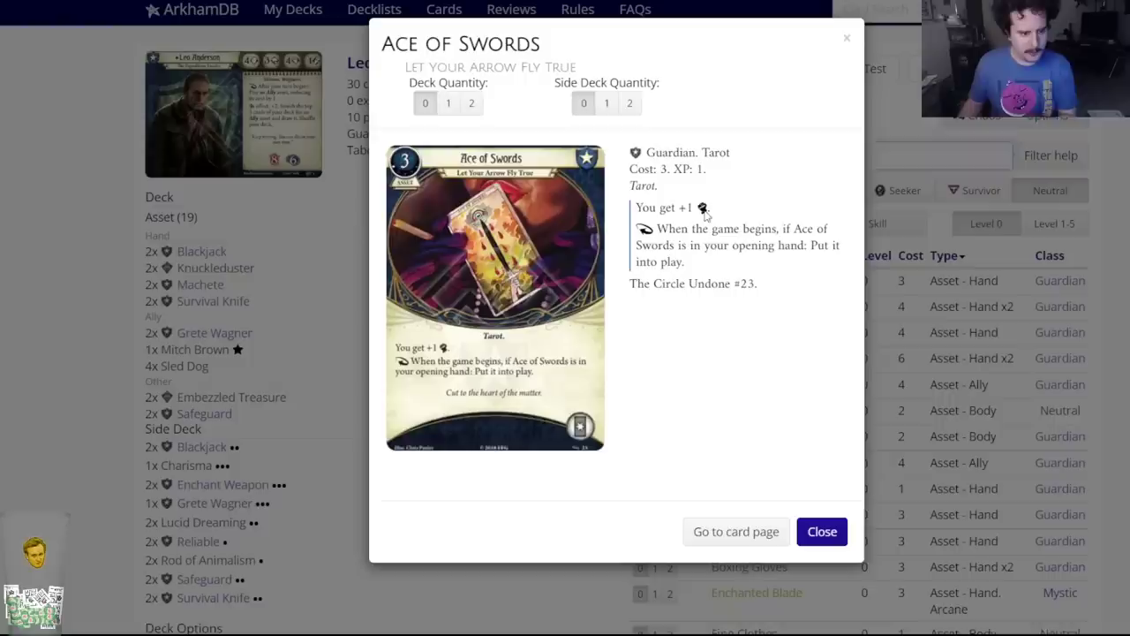
left_click(611, 106)
left_click(241, 398)
scroll(241, 398, "down", 5)
left_click(169, 354)
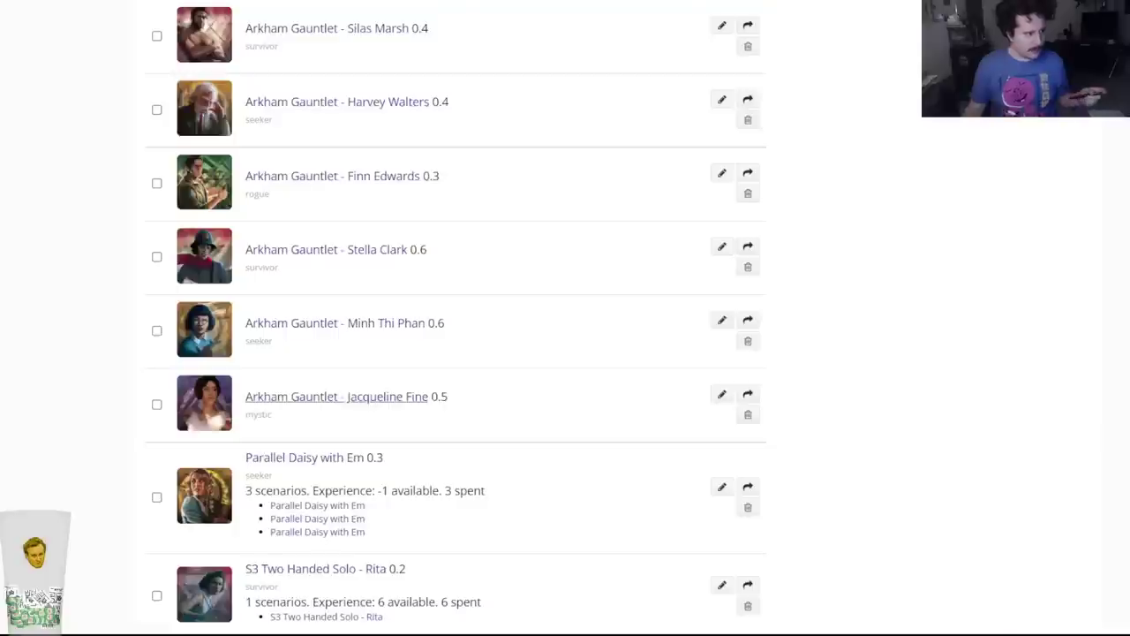
Open the Arkham Gauntlet - Harvey Walters deck and check the investigator assignments in the Ultimate One Collection Challenge document.
right_click(315, 114)
key("Escape")
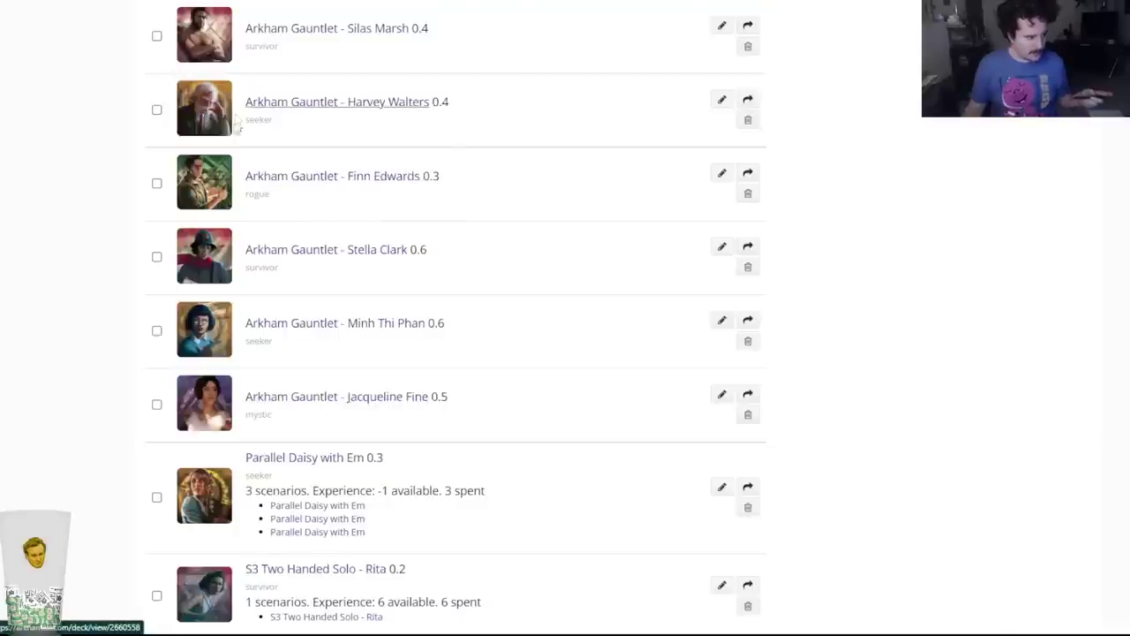
left_click(200, 122)
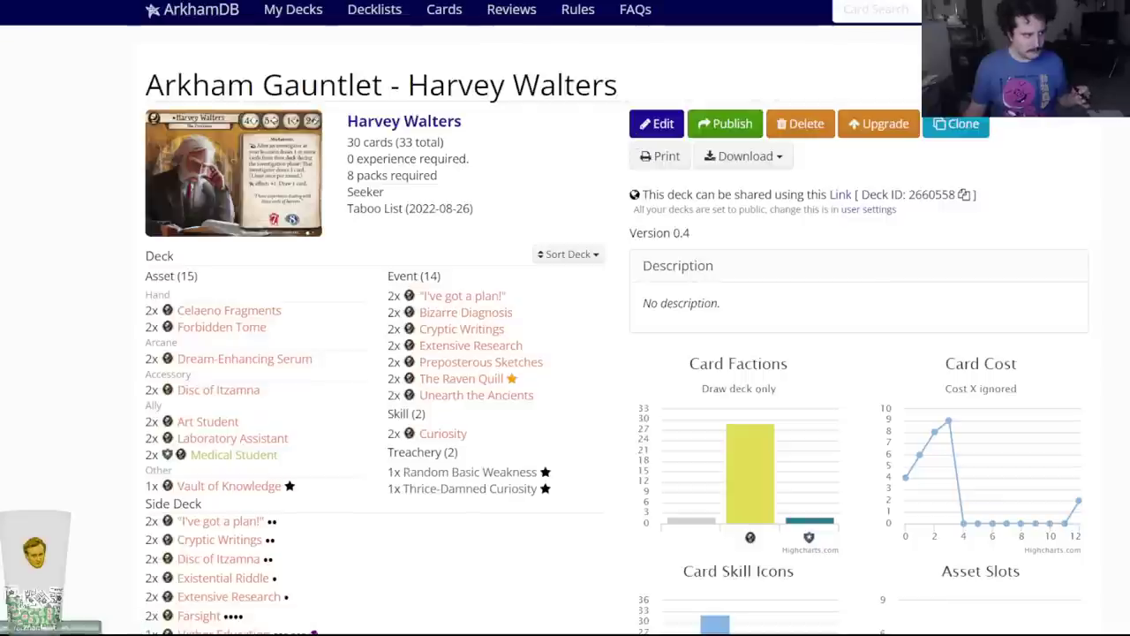
key("ctrl+Tab")
scroll(515, 499, "up", 15)
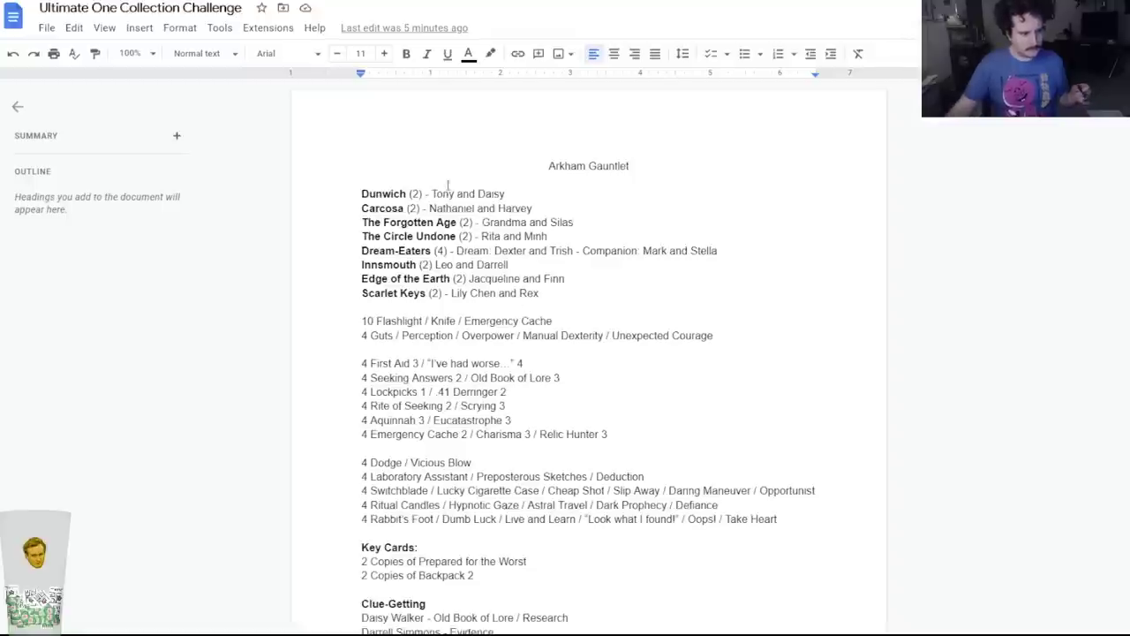
key("ctrl+Tab")
In the Harvey Walters deck, reduce Forbidden Tome to one copy and add one level 0 Occult Lexicon.
left_click(657, 129)
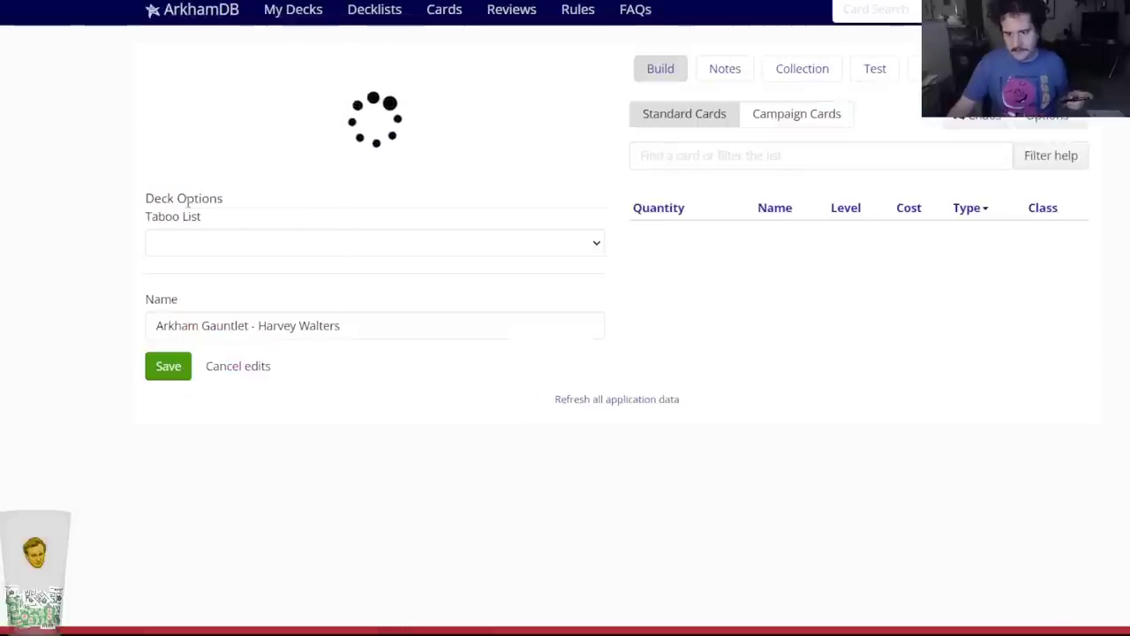
mouse_move(206, 276)
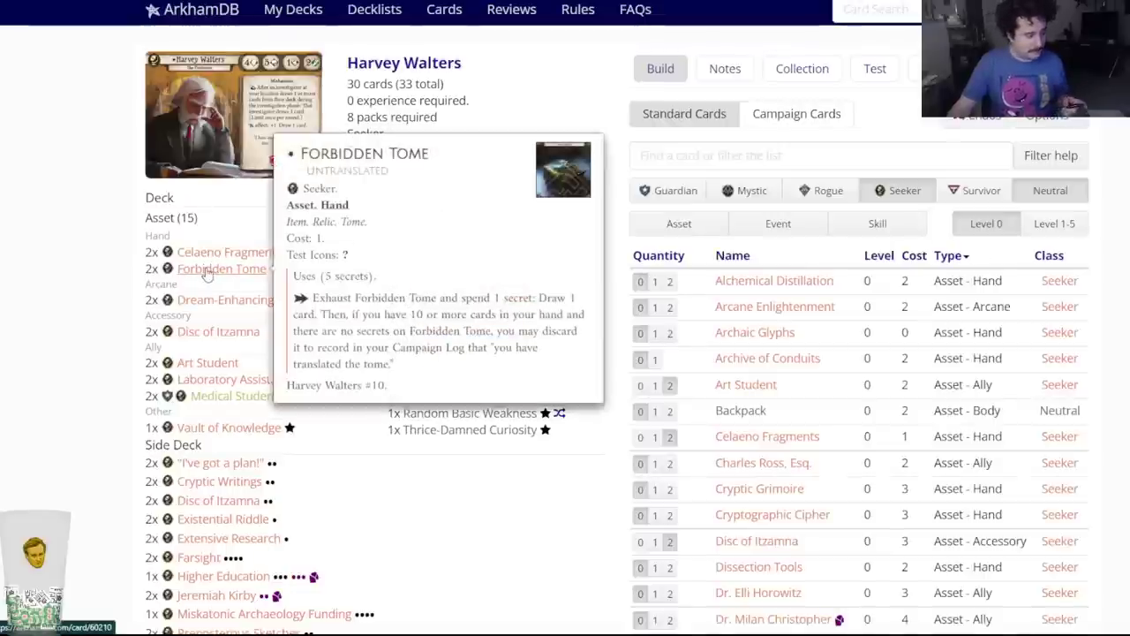
left_click(205, 273)
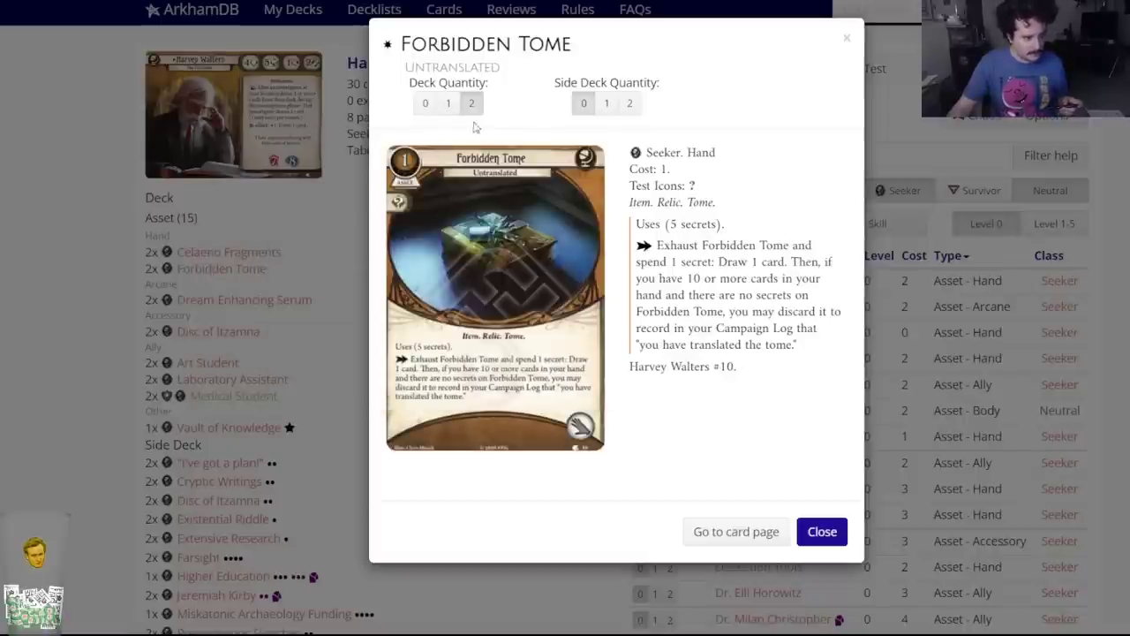
left_click(447, 103)
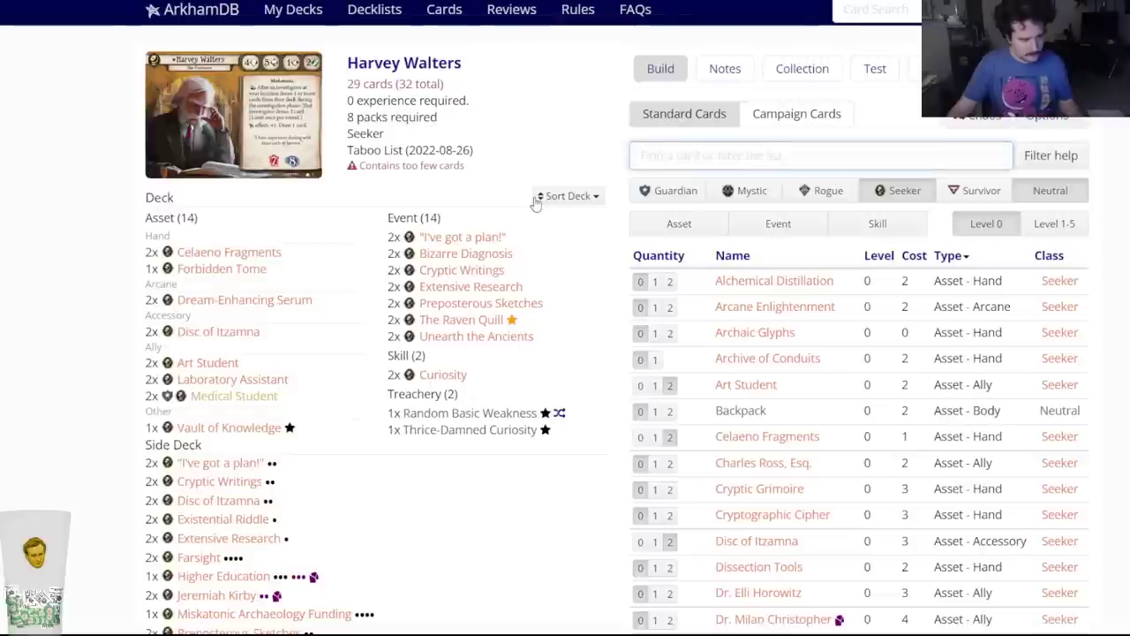
type("occult")
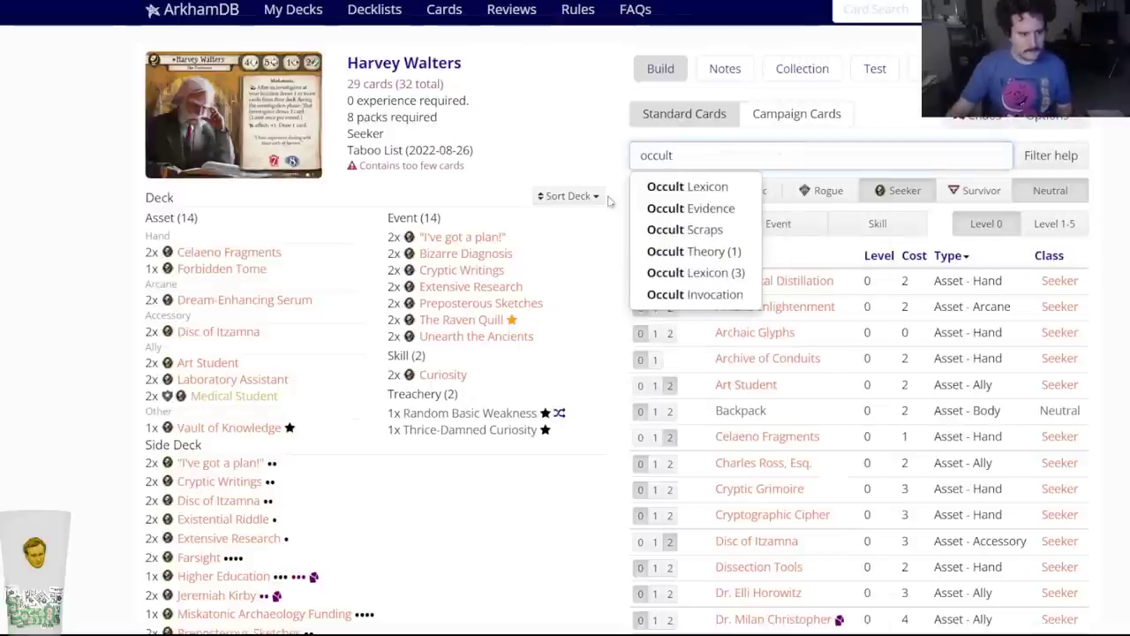
key("Return")
left_click(501, 71)
Add one level 3 Occult Lexicon to Harvey Walters' side deck and save the deck.
left_click(692, 154)
type("occuly")
key("BackSpace")
type("t")
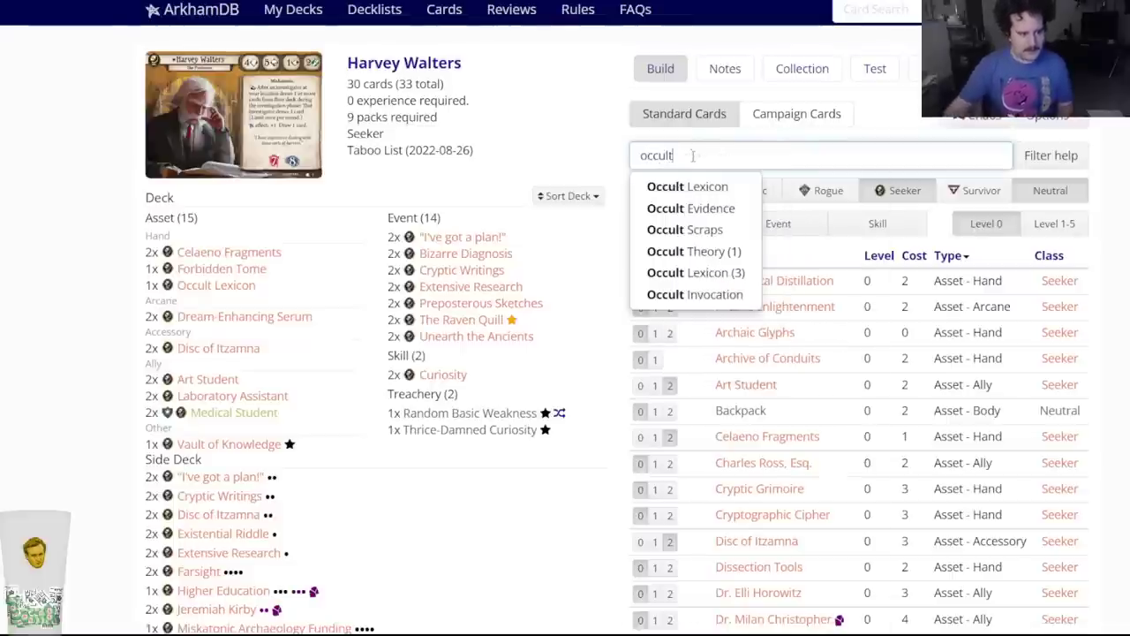
left_click(675, 186)
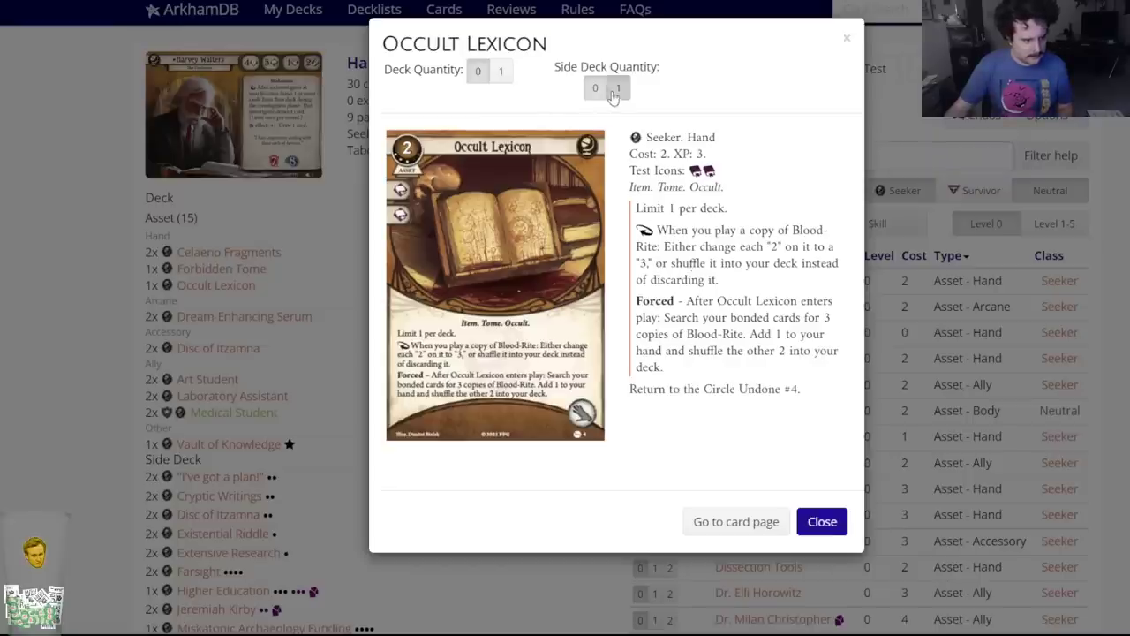
left_click(221, 265)
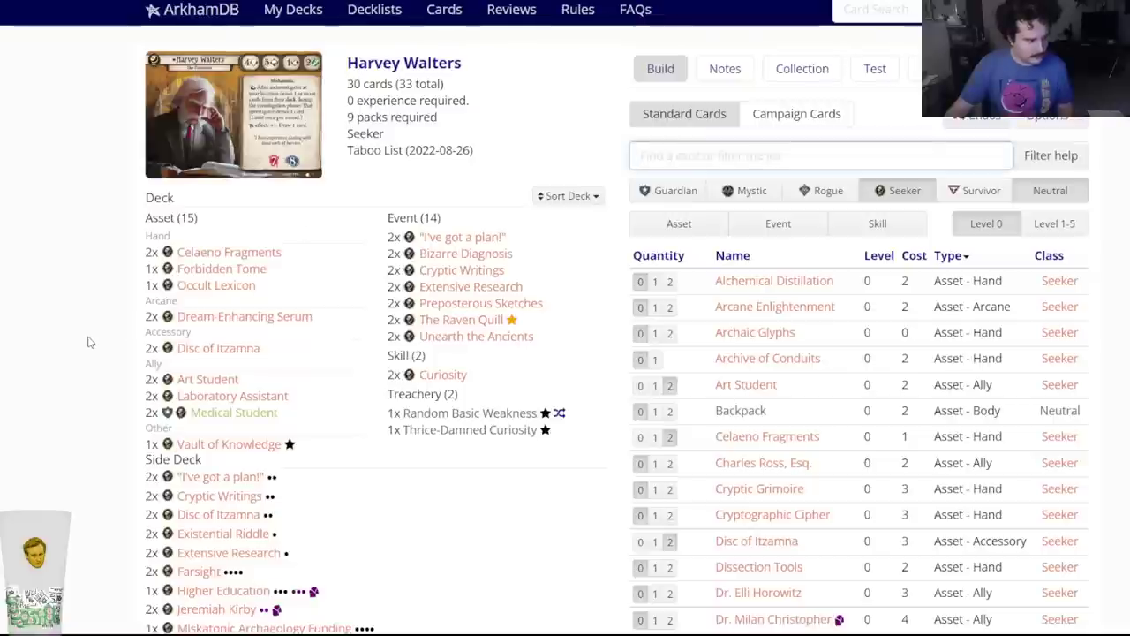
scroll(89, 341, "down", 2)
scroll(88, 342, "down", 3)
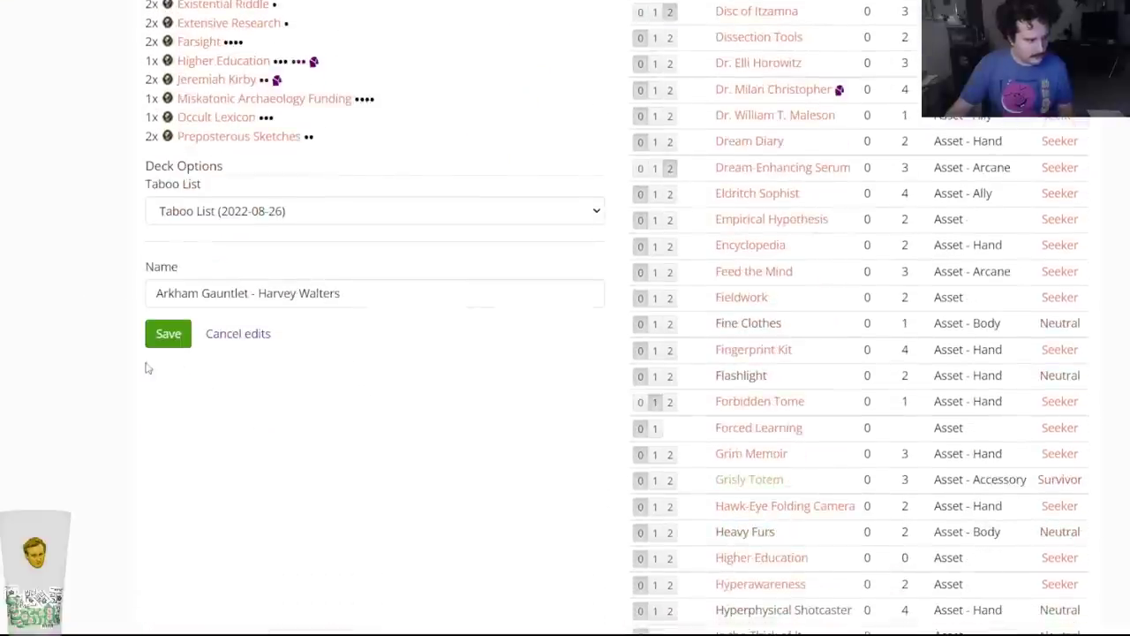
left_click(169, 336)
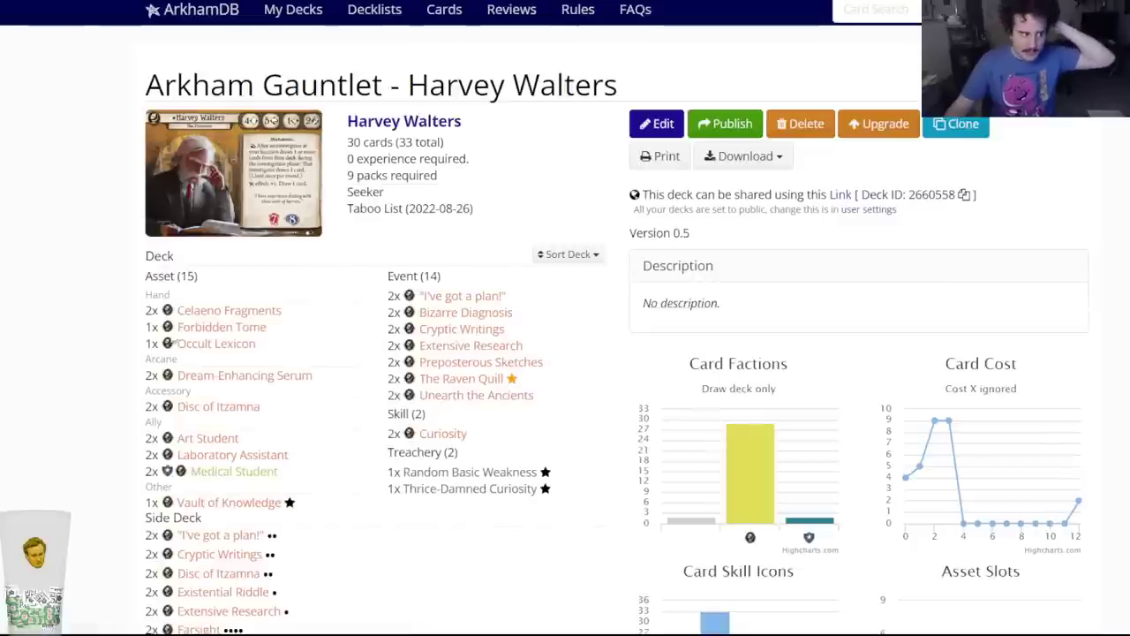
Return to the private deck list and open the Arkham Gauntlet decks from Lily Chen through Jacqueline Fine for review.
key("alt+Left")
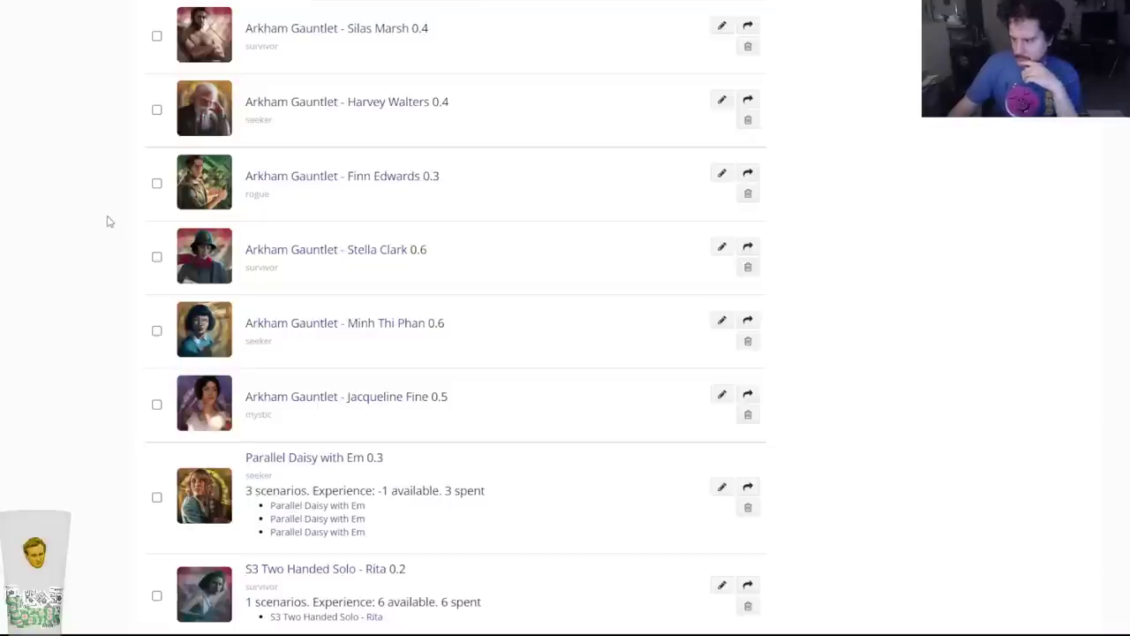
scroll(108, 219, "up", 10)
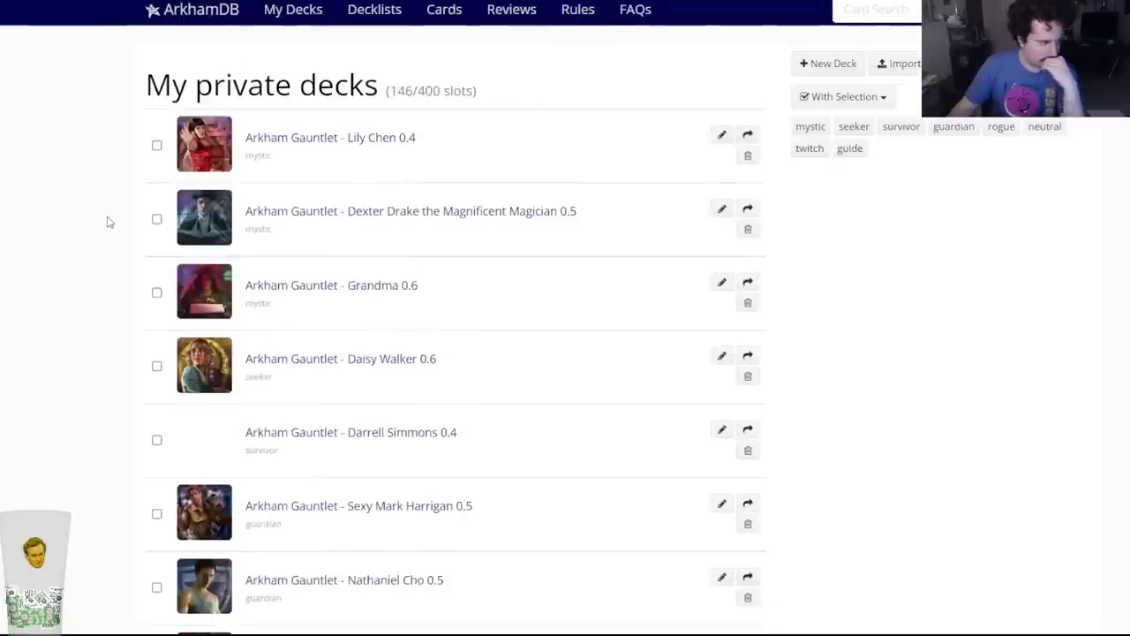
scroll(109, 222, "down", 2)
scroll(108, 222, "up", 2)
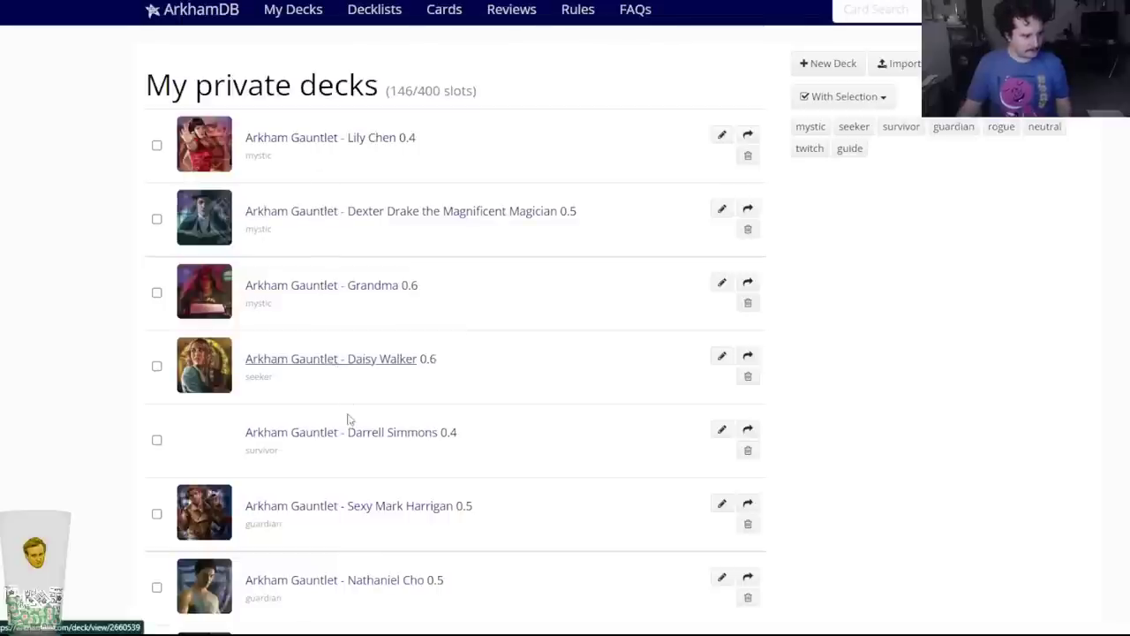
scroll(348, 432, "down", 3)
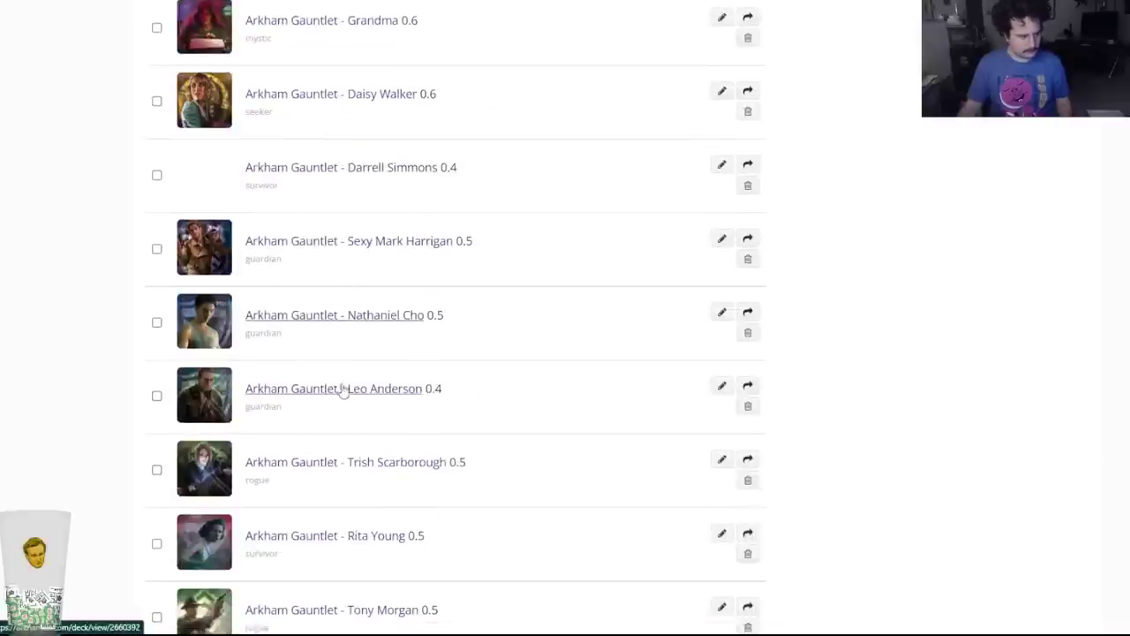
scroll(357, 283, "down", 3)
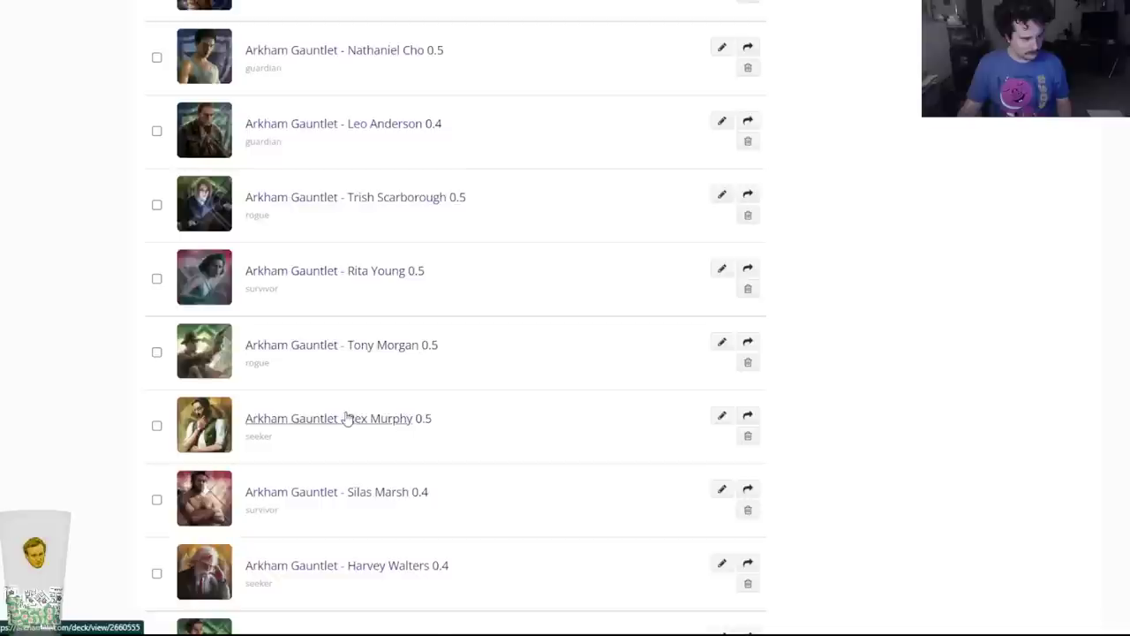
scroll(345, 416, "down", 2)
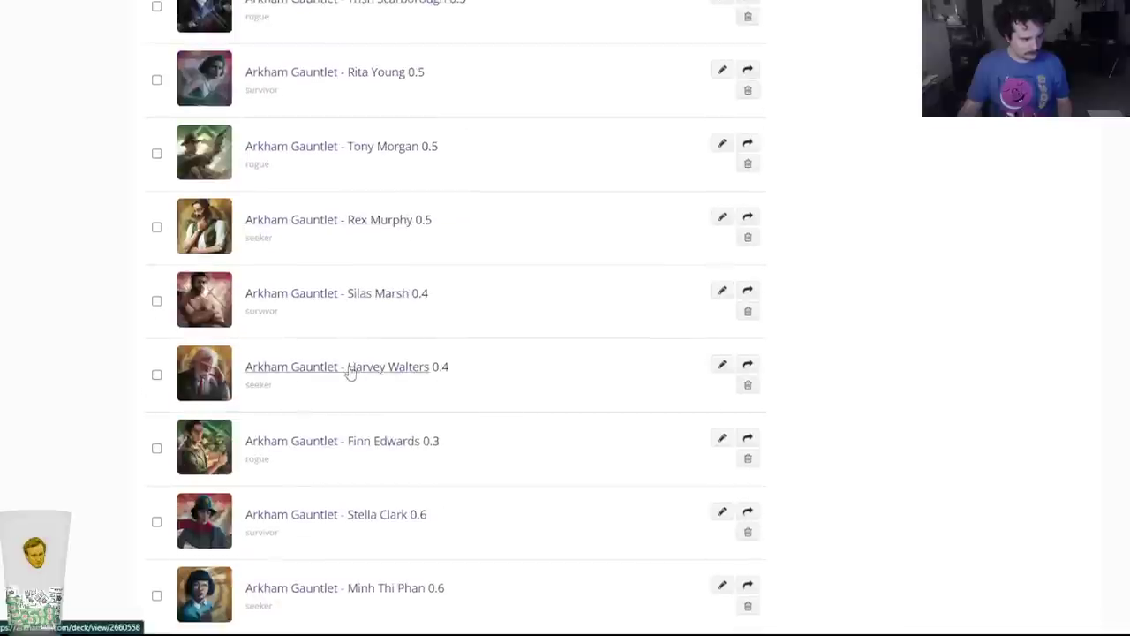
scroll(424, 441, "down", 2)
scroll(444, 428, "down", 2)
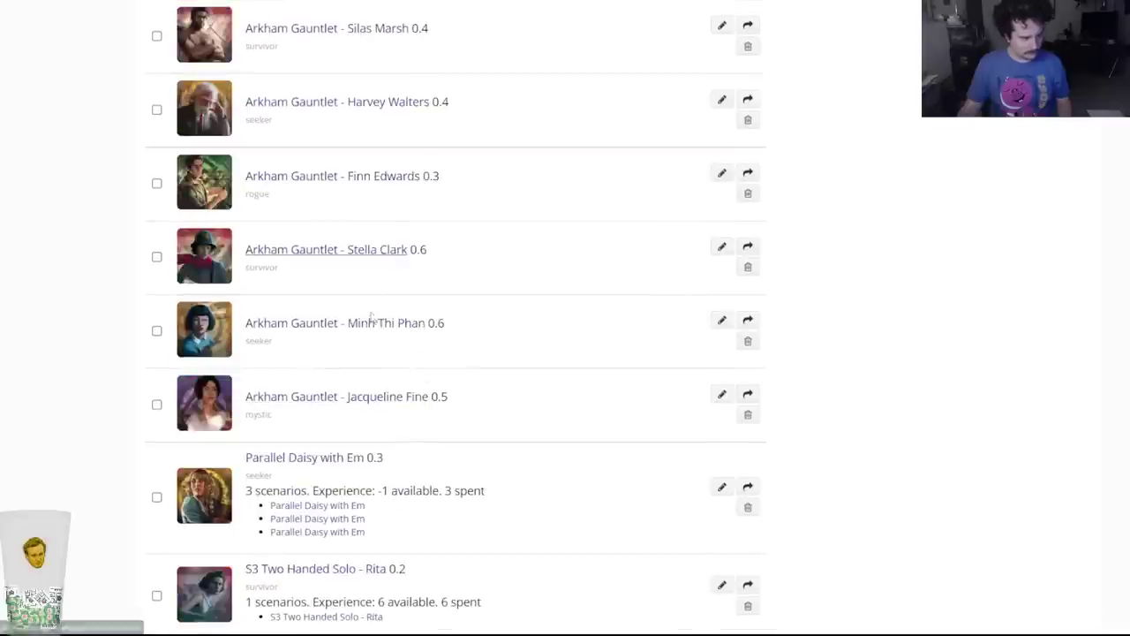
left_click(344, 397)
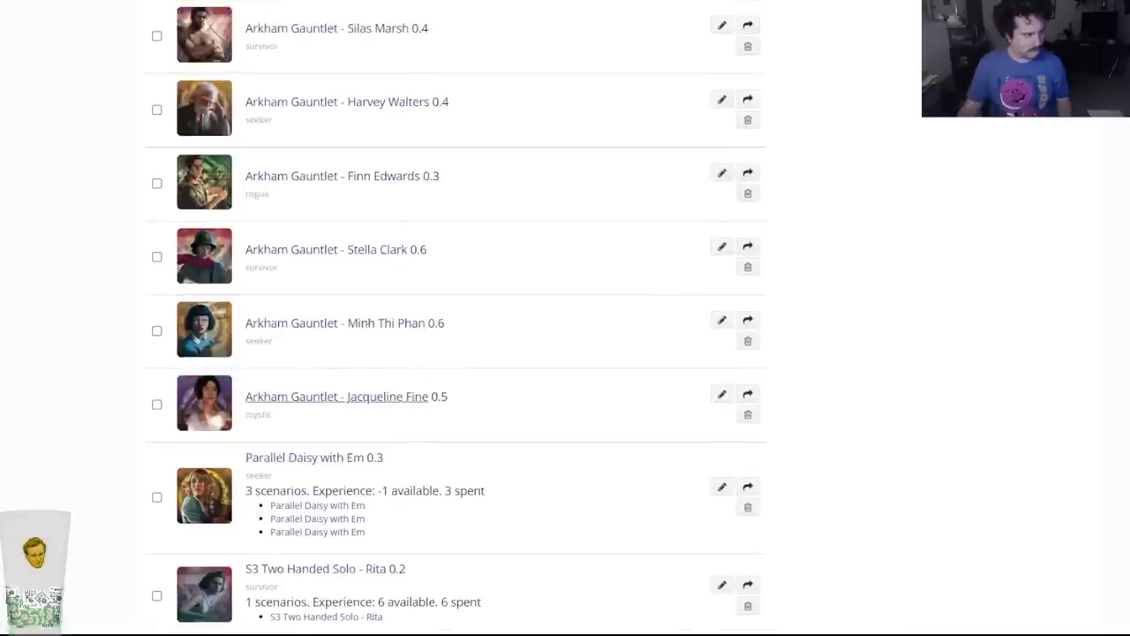
Review the main and side decks of the Lily Chen, Dexter Drake and Grandma decks.
scroll(73, 221, "down", 3)
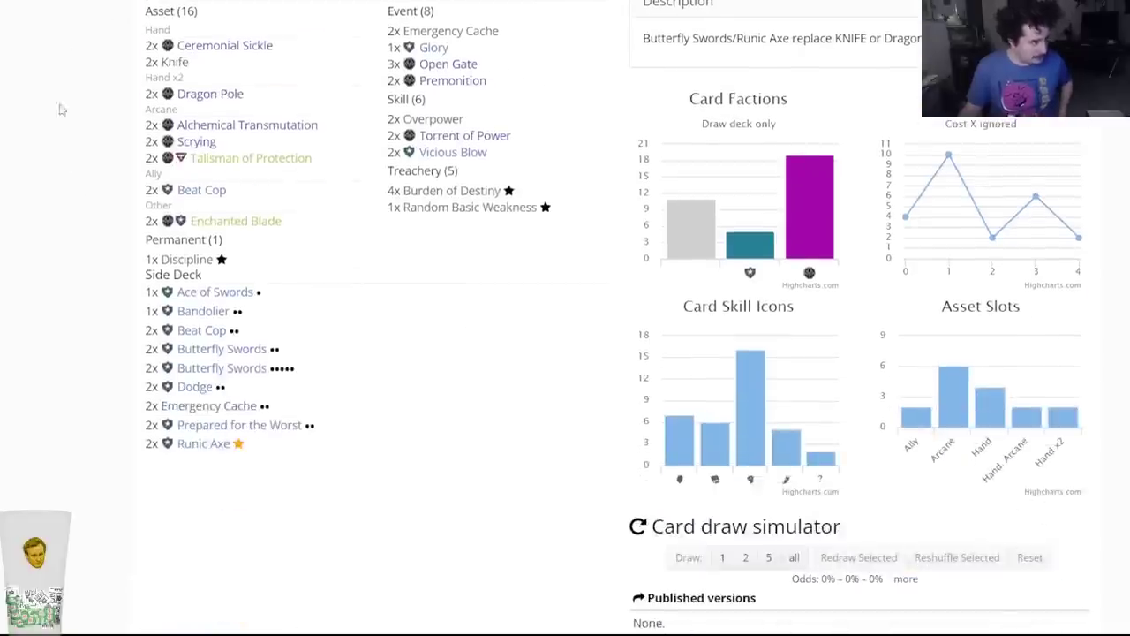
key("alt+Left")
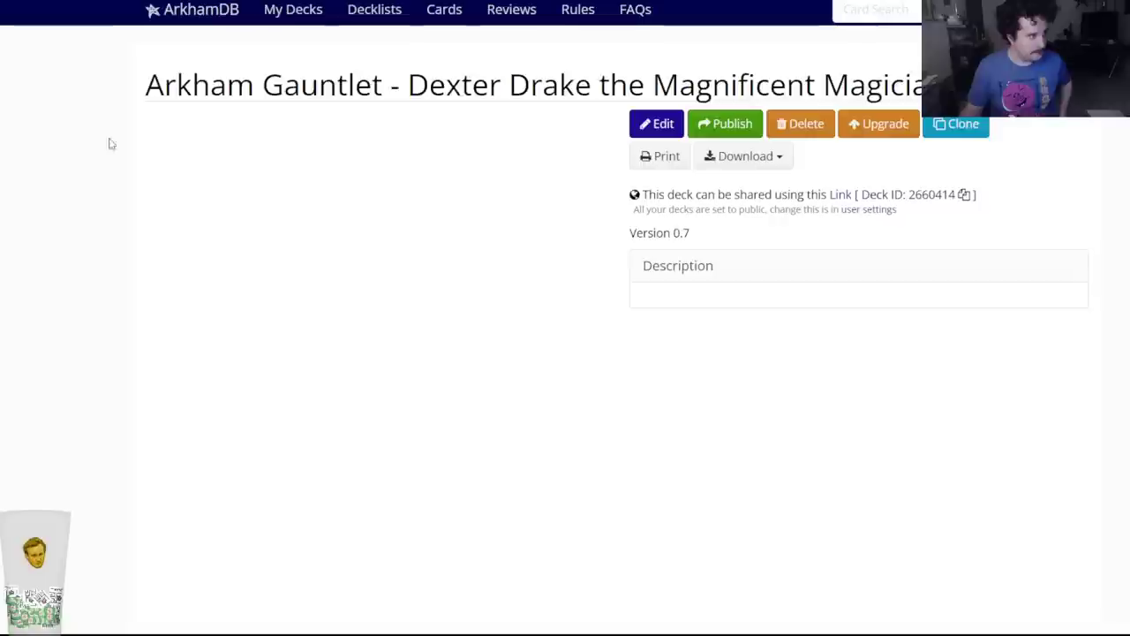
scroll(108, 204, "down", 2)
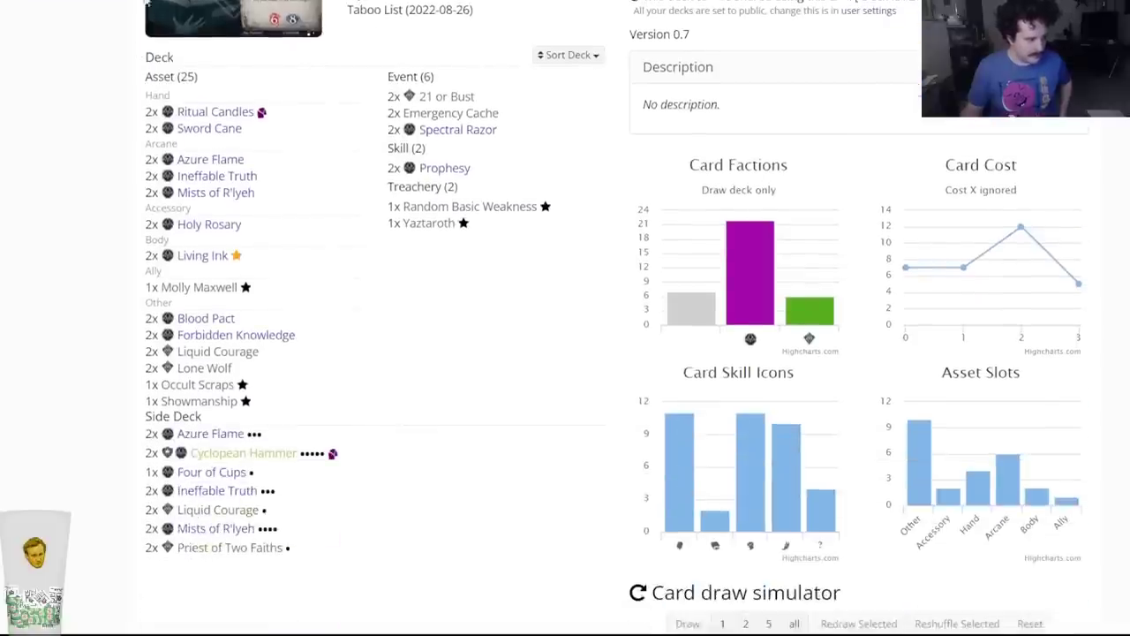
key("alt+Left")
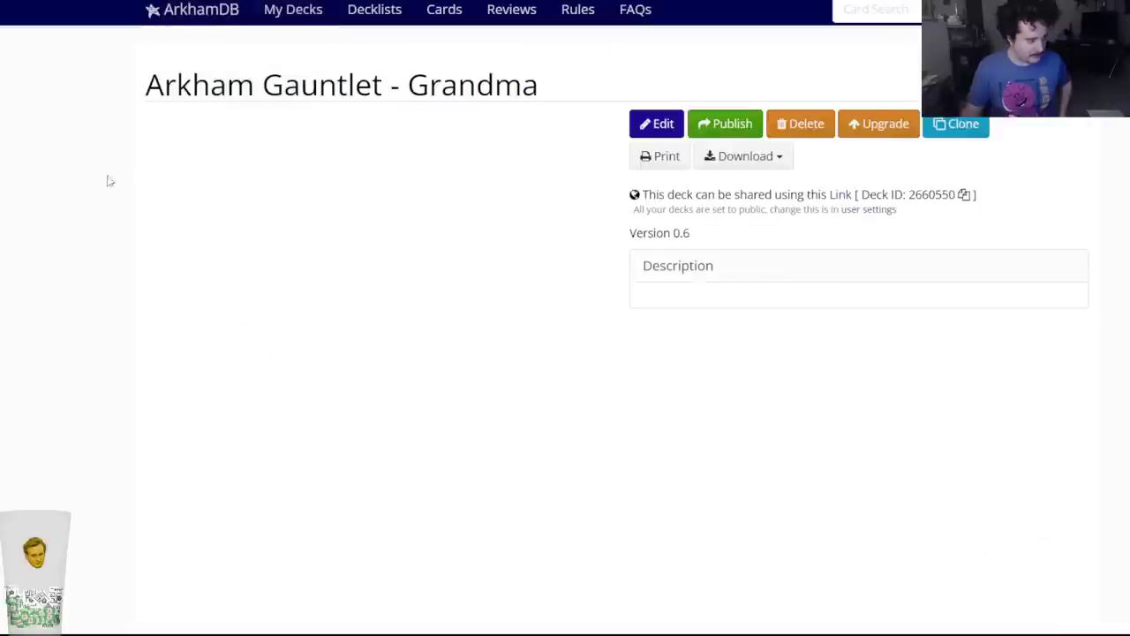
scroll(86, 258, "down", 3)
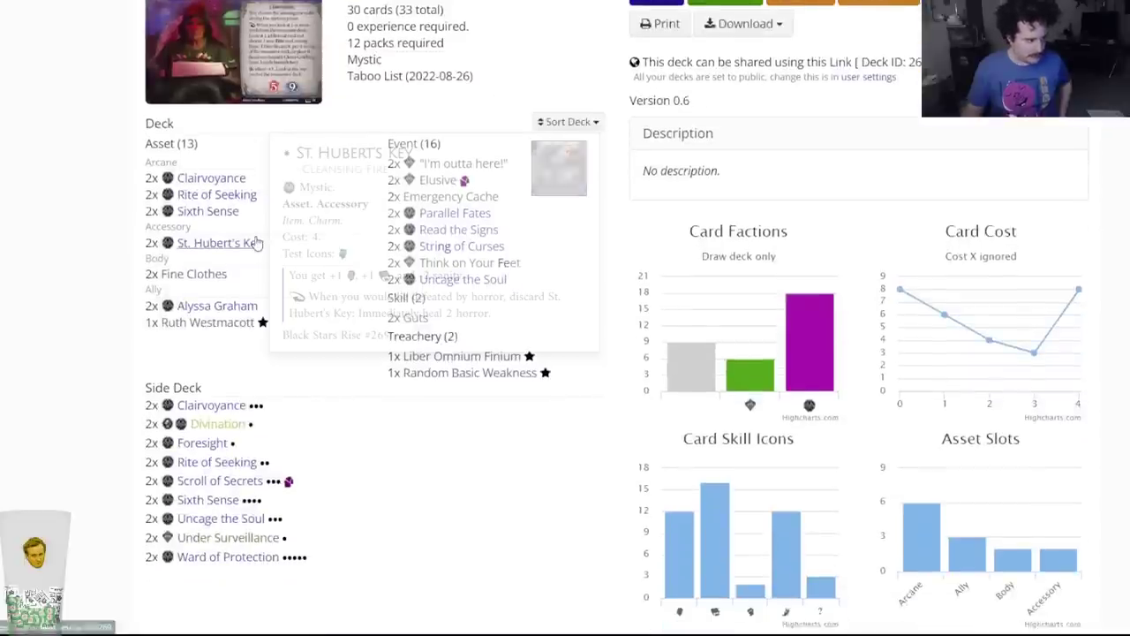
Check the main and side deck cards of Daisy Walker and Darrell Simmons, including the details of Press Pass.
key("F5")
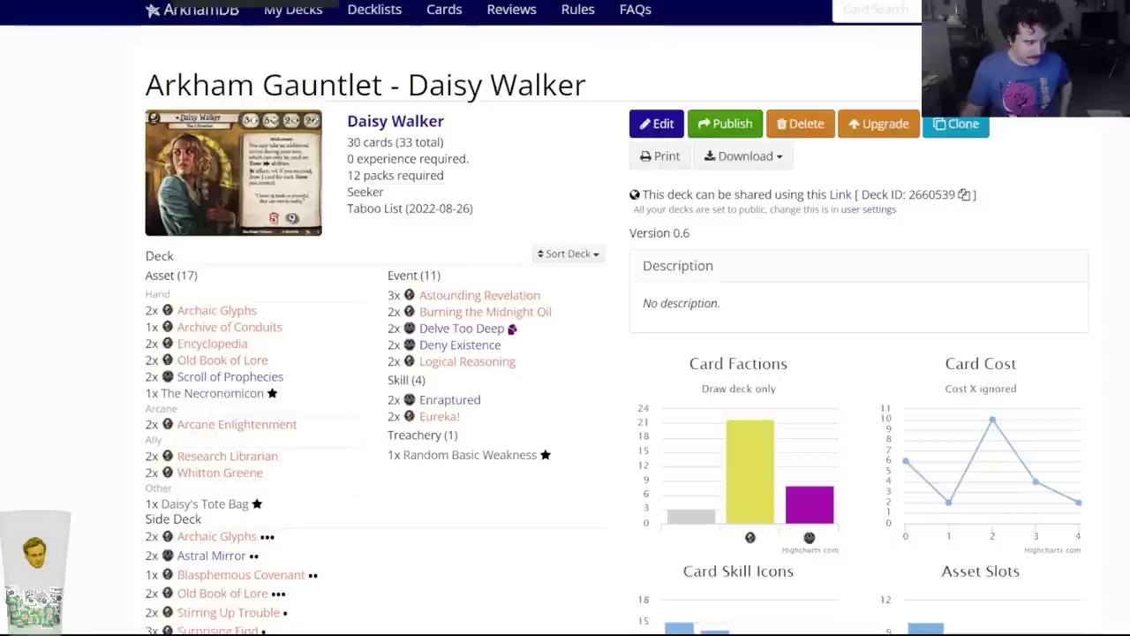
scroll(220, 255, "down", 3)
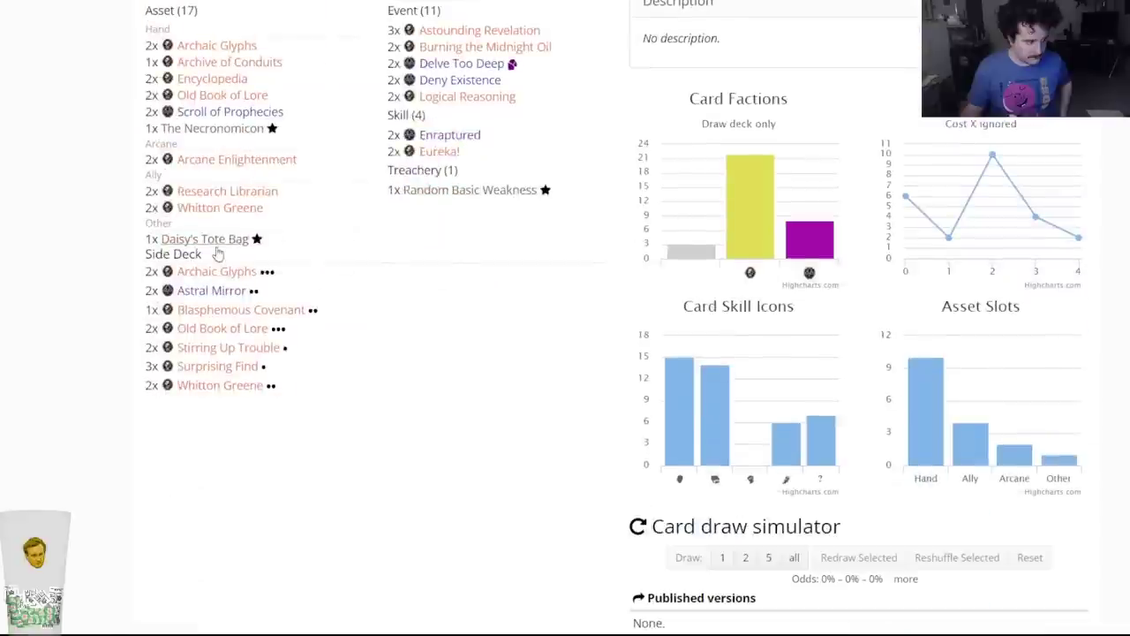
scroll(220, 255, "up", 3)
key("ctrl+Tab")
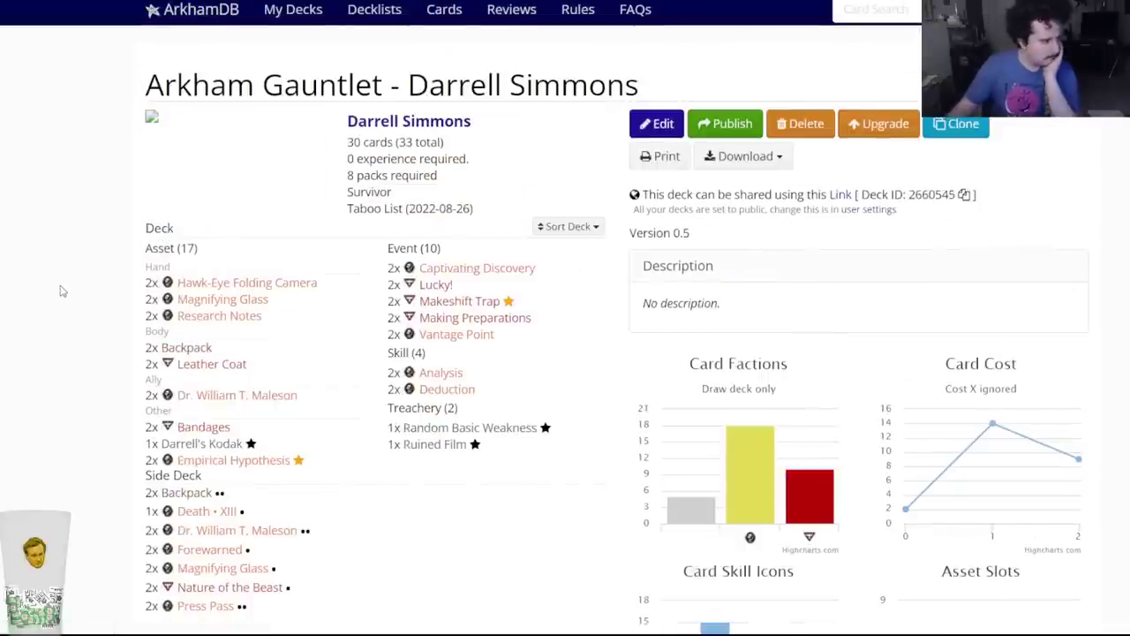
scroll(45, 297, "down", 1)
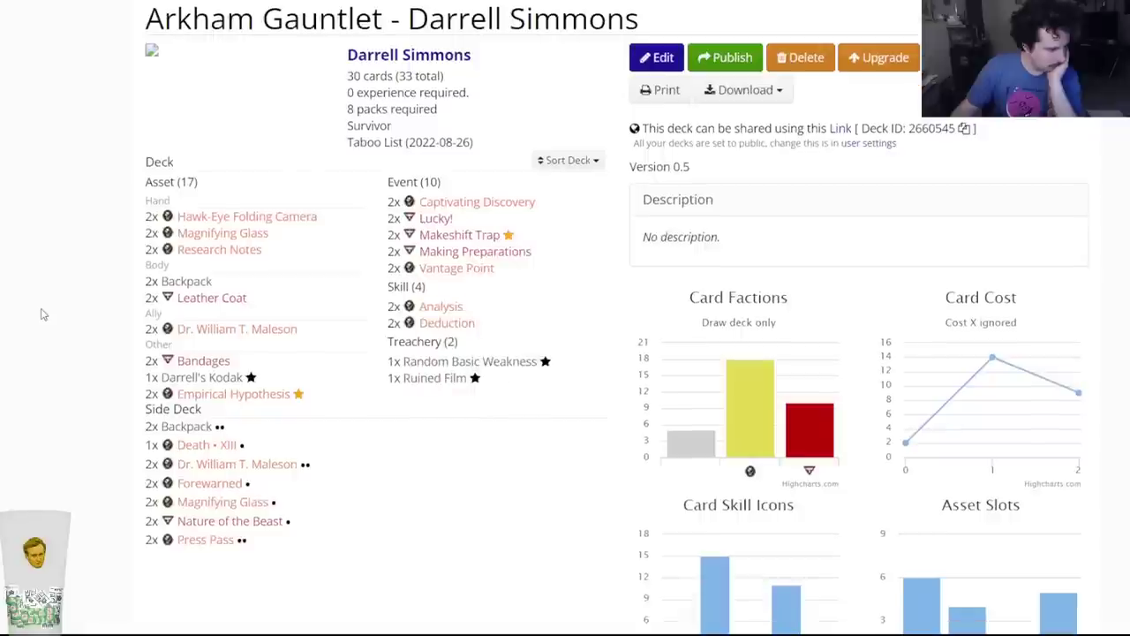
mouse_move(212, 544)
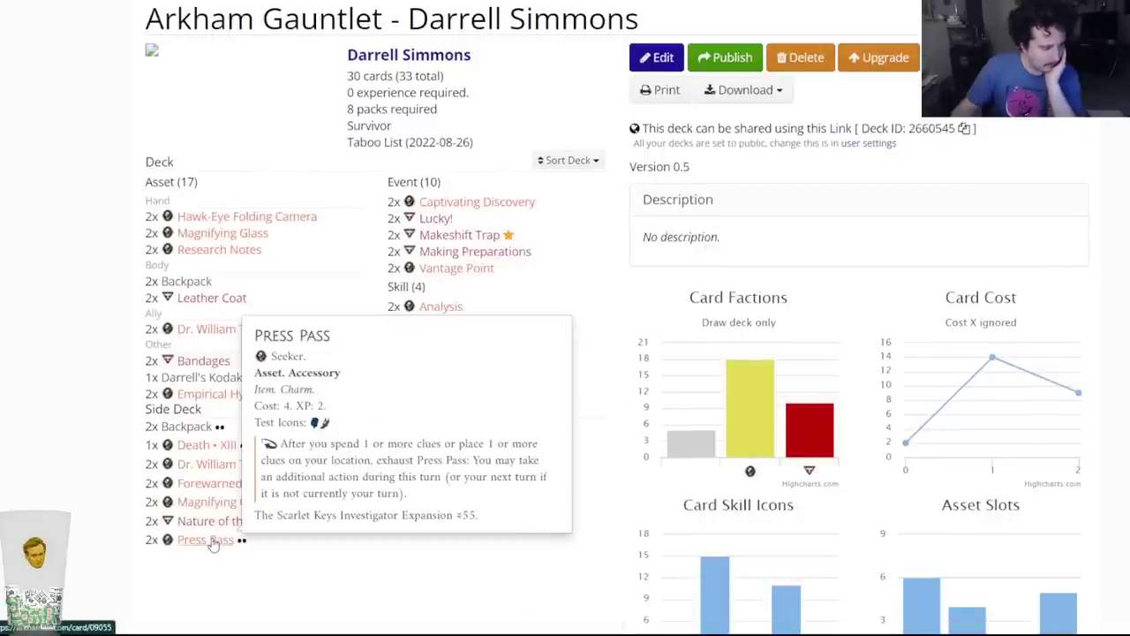
Review the card lists and side decks of the Sexy Mark Harrigan, Leo Anderson and Trish Scarborough decks.
key("alt+Left")
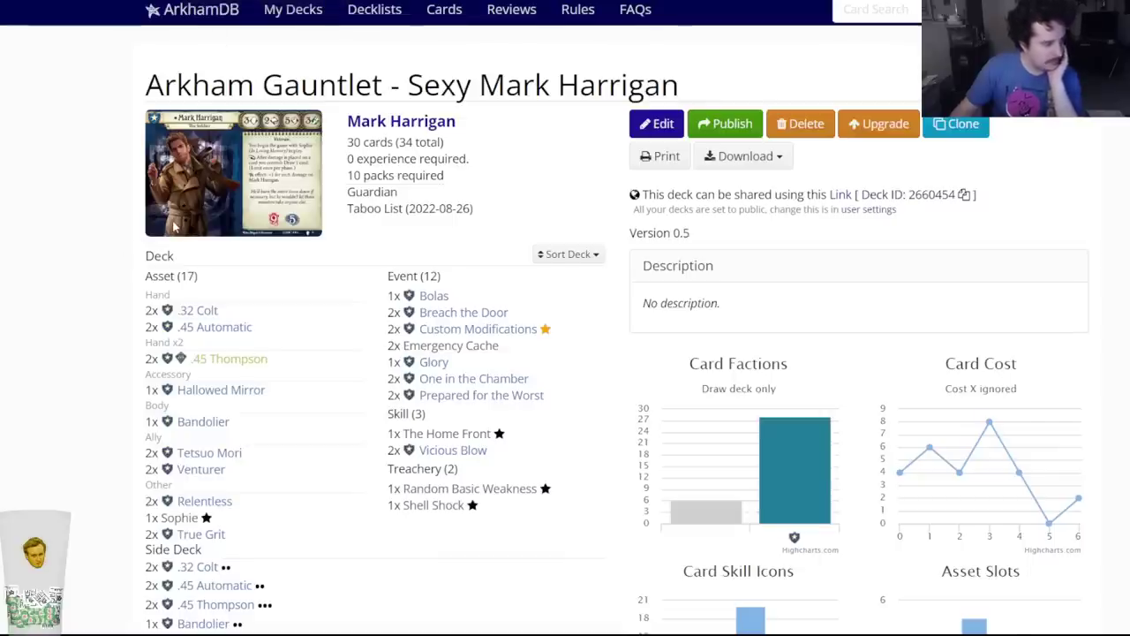
scroll(247, 349, "down", 3)
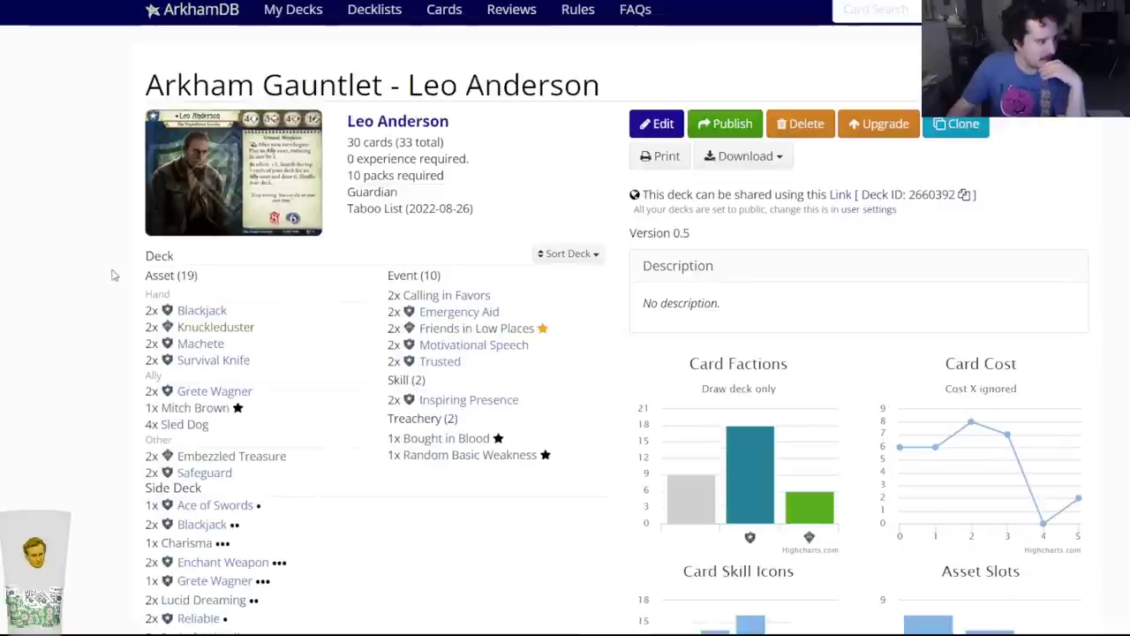
scroll(119, 335, "down", 2)
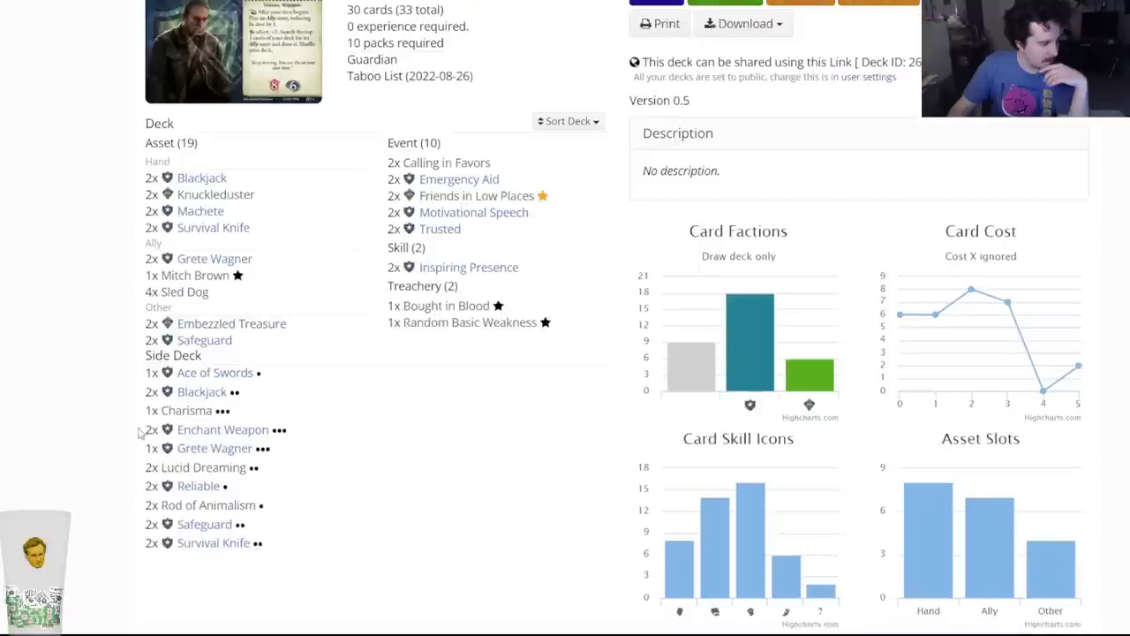
scroll(235, 176, "up", 2)
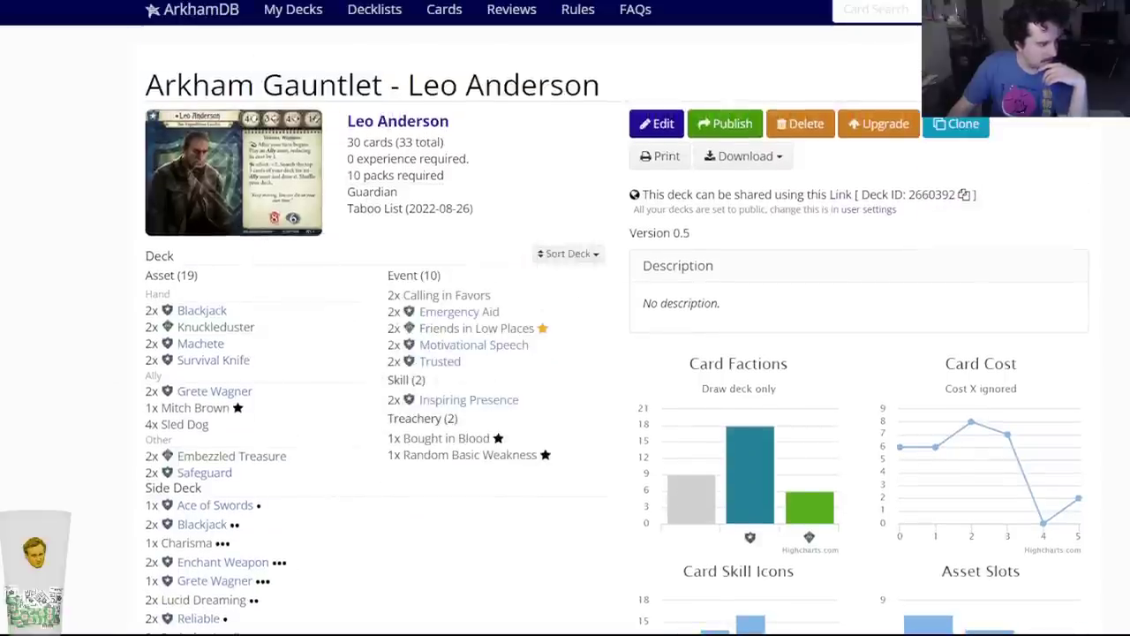
key("ctrl+Tab")
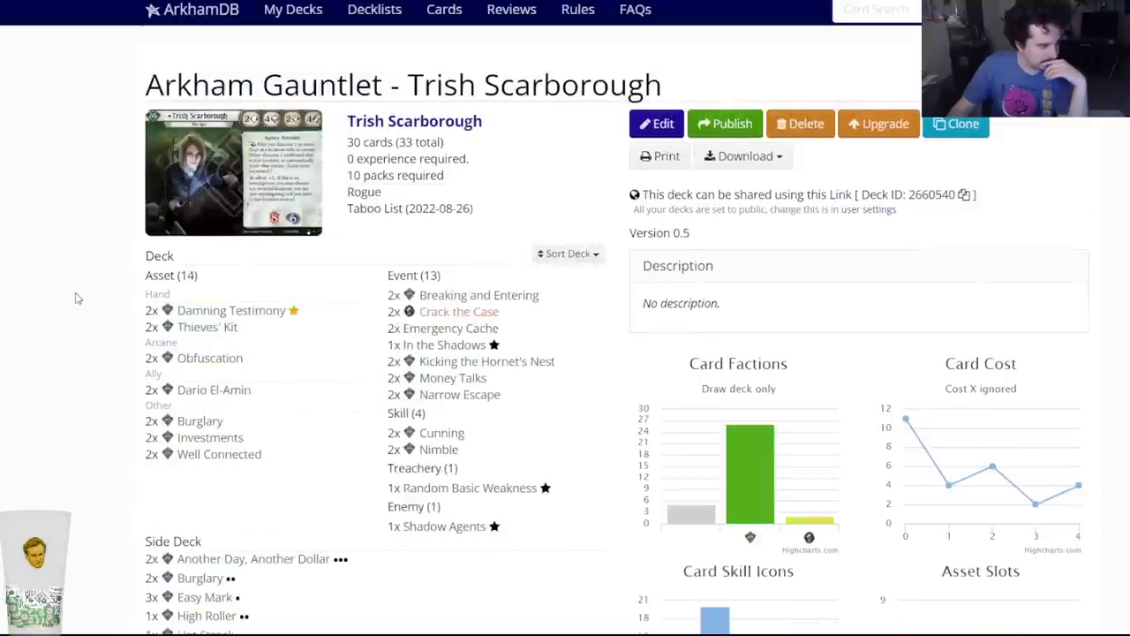
scroll(76, 299, "down", 2)
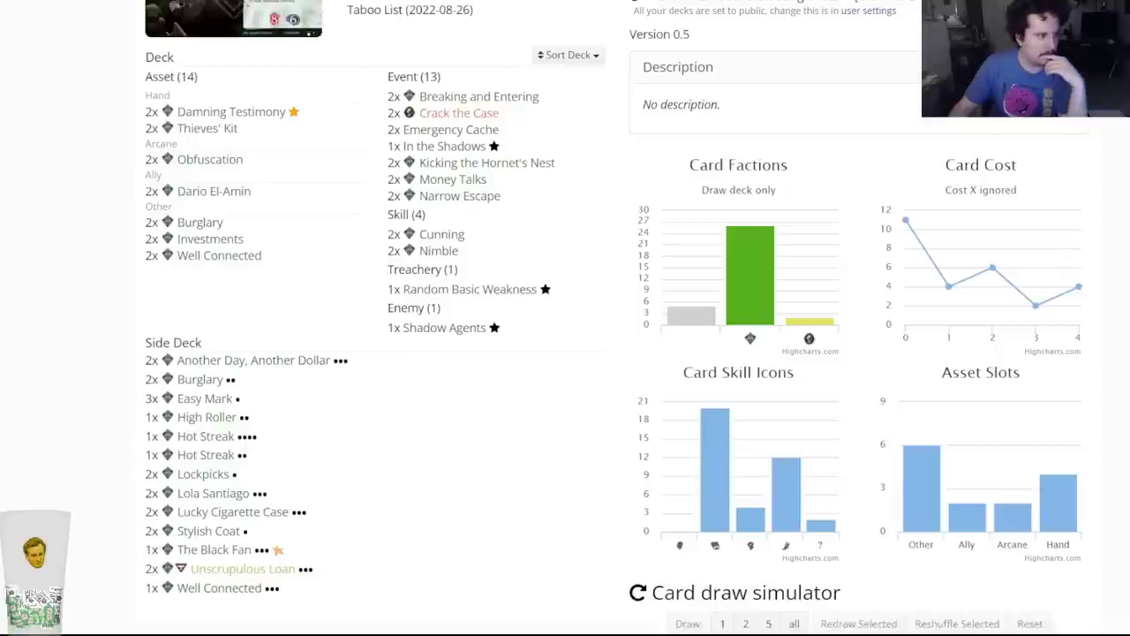
Examine the main and side deck allocations of the Rita Young, Tony Morgan and Rex Murphy decks.
key("ctrl+Tab")
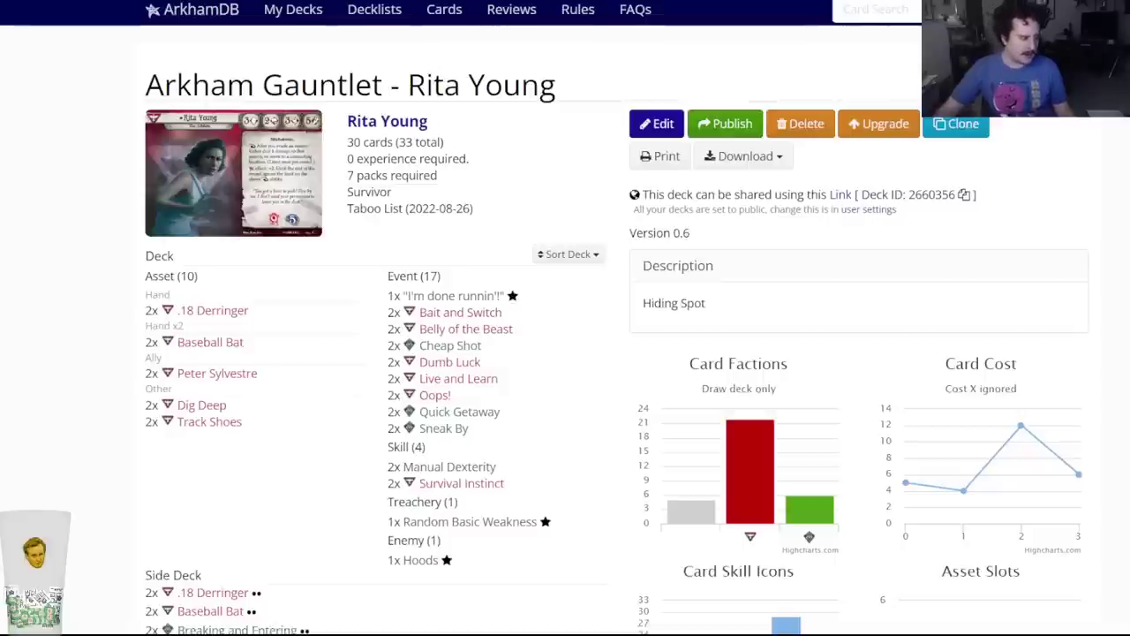
scroll(47, 274, "down", 3)
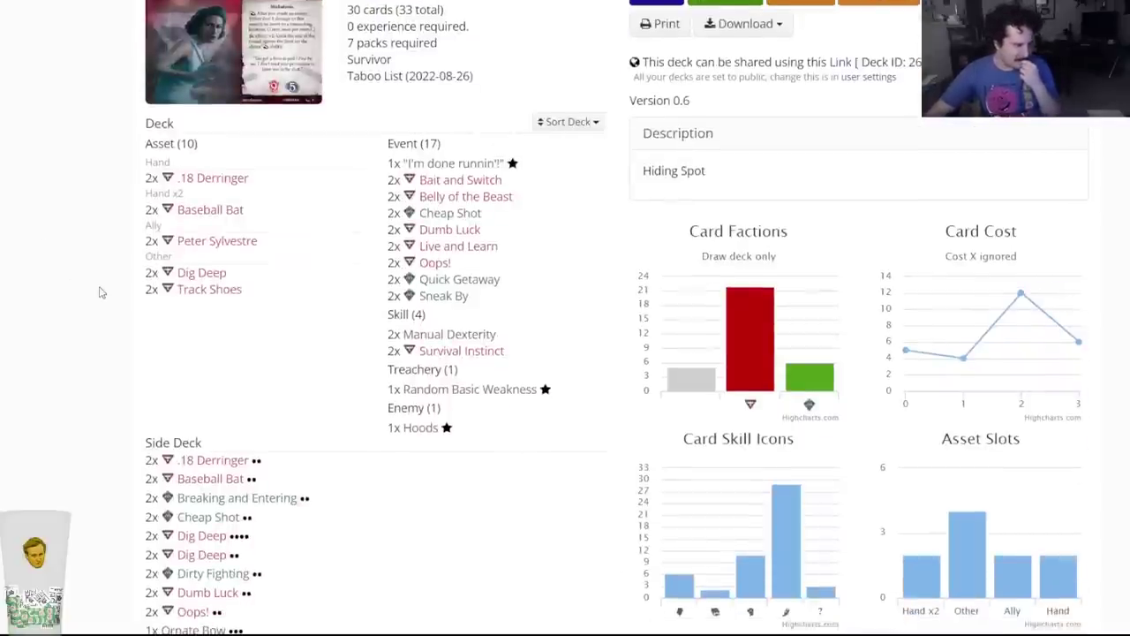
scroll(89, 305, "down", 4)
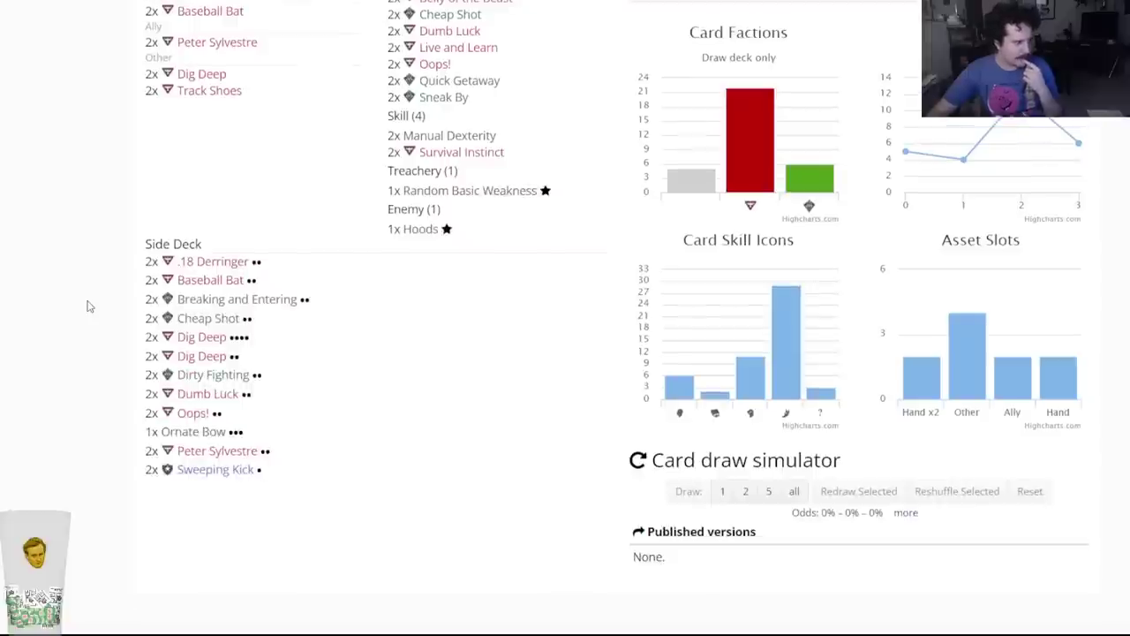
scroll(86, 306, "up", 1)
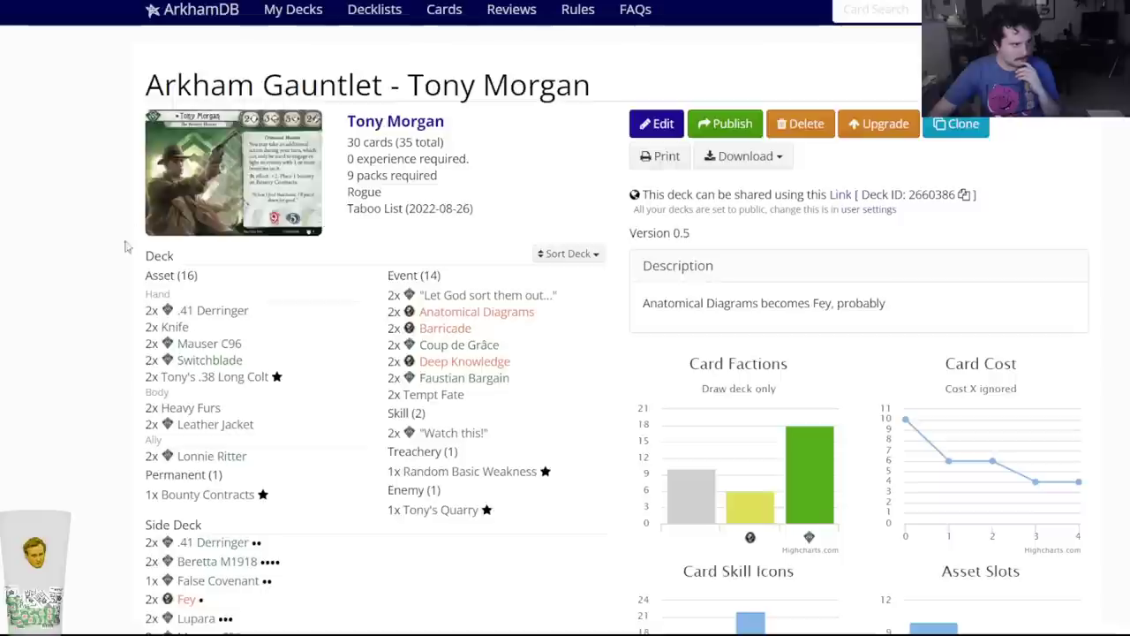
scroll(78, 283, "down", 3)
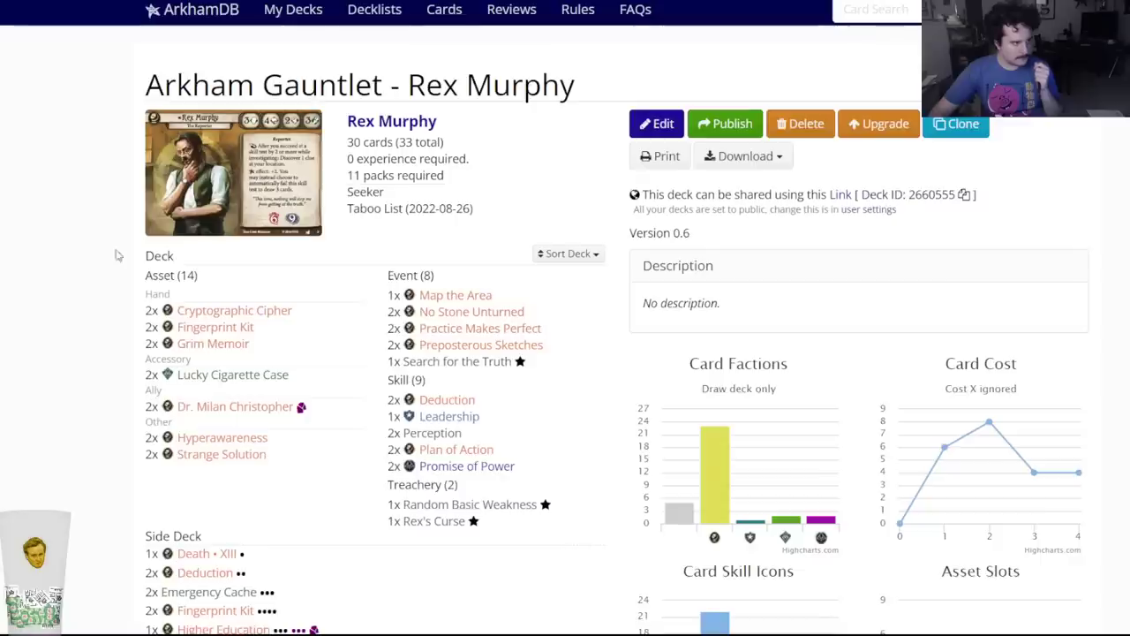
scroll(118, 255, "down", 3)
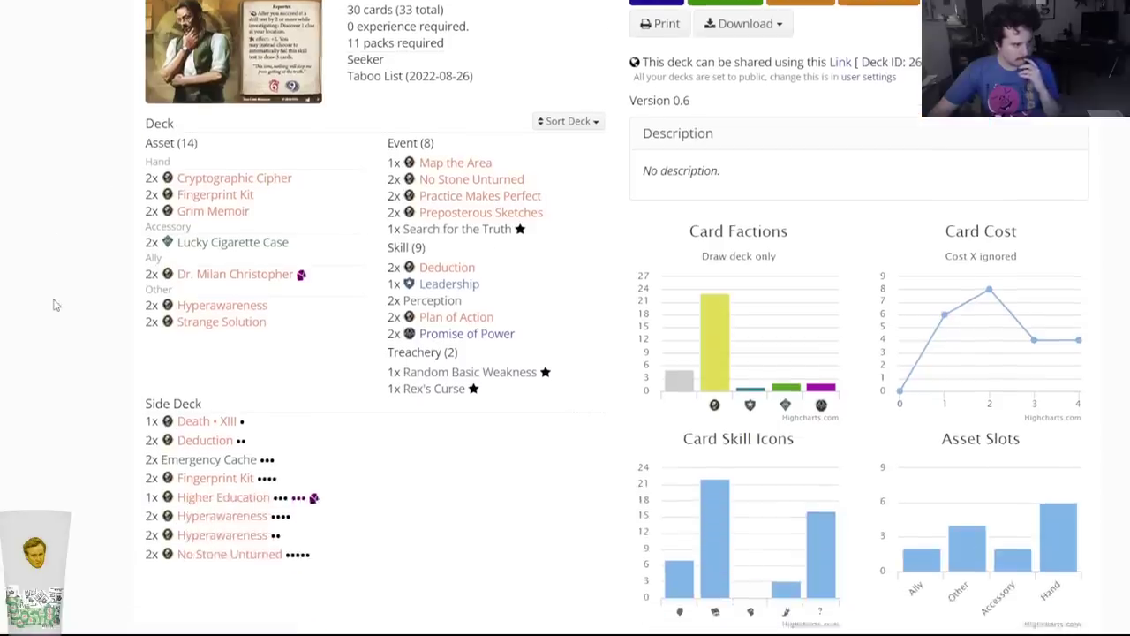
scroll(53, 305, "up", 2)
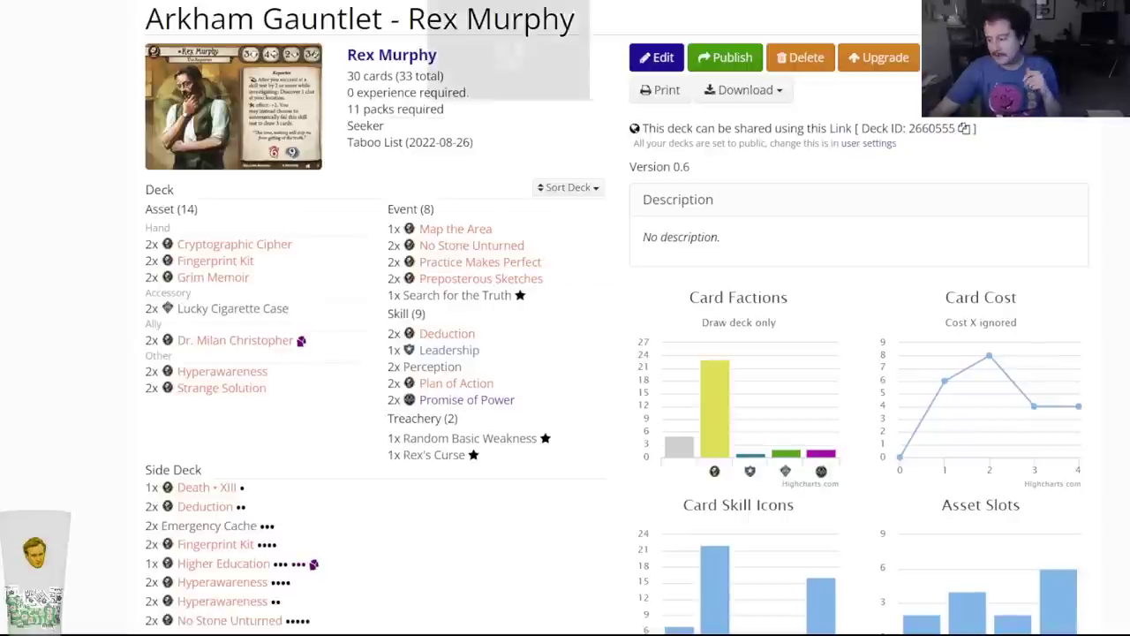
Look over the Silas Marsh deck and inspect the cards in Harvey Walters' side deck.
key("ctrl+Tab")
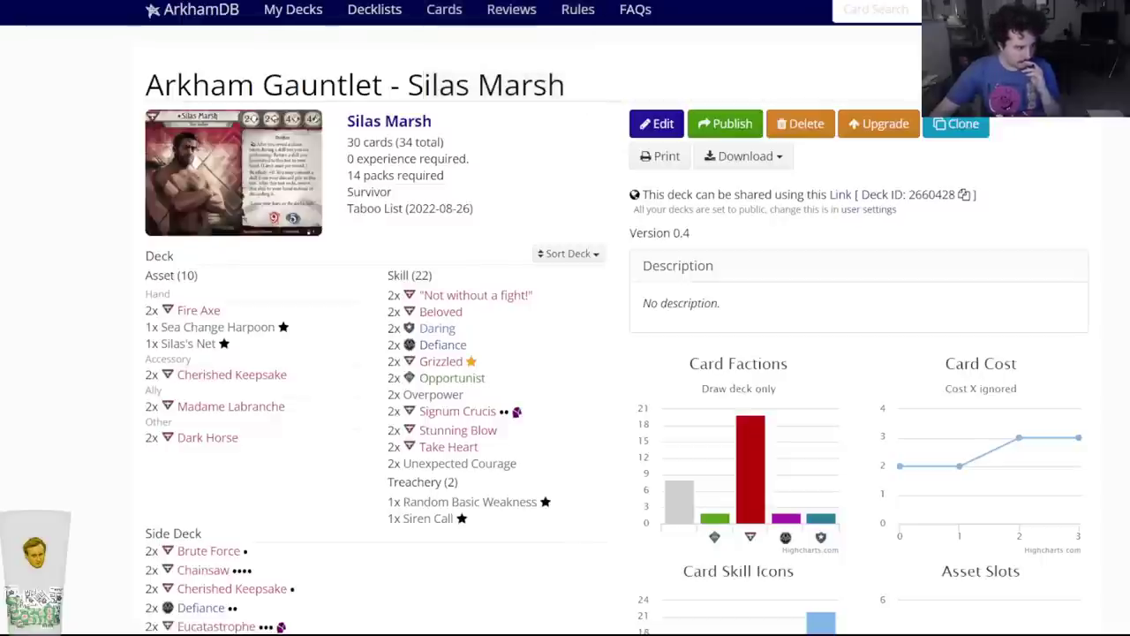
key("ctrl+Tab")
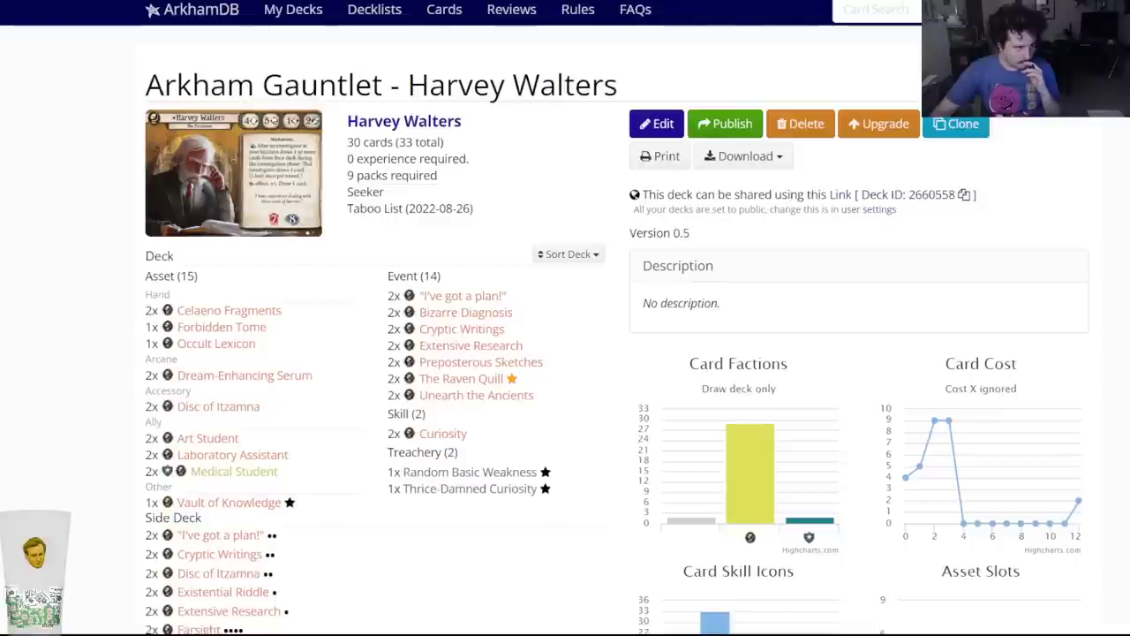
scroll(91, 260, "down", 1)
scroll(91, 260, "down", 1)
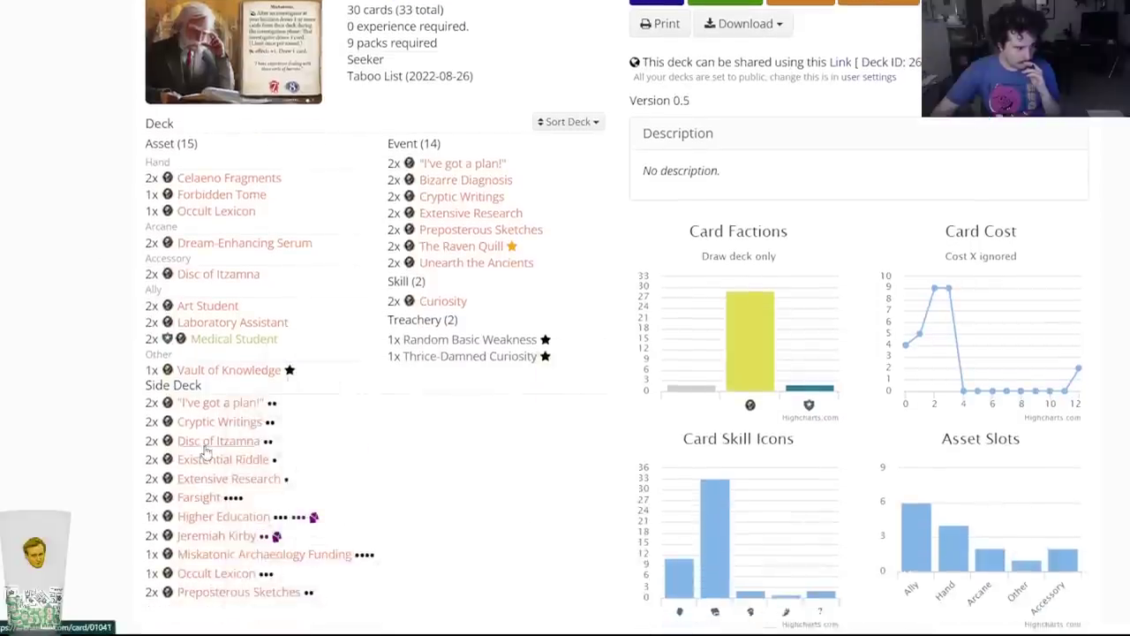
mouse_move(208, 418)
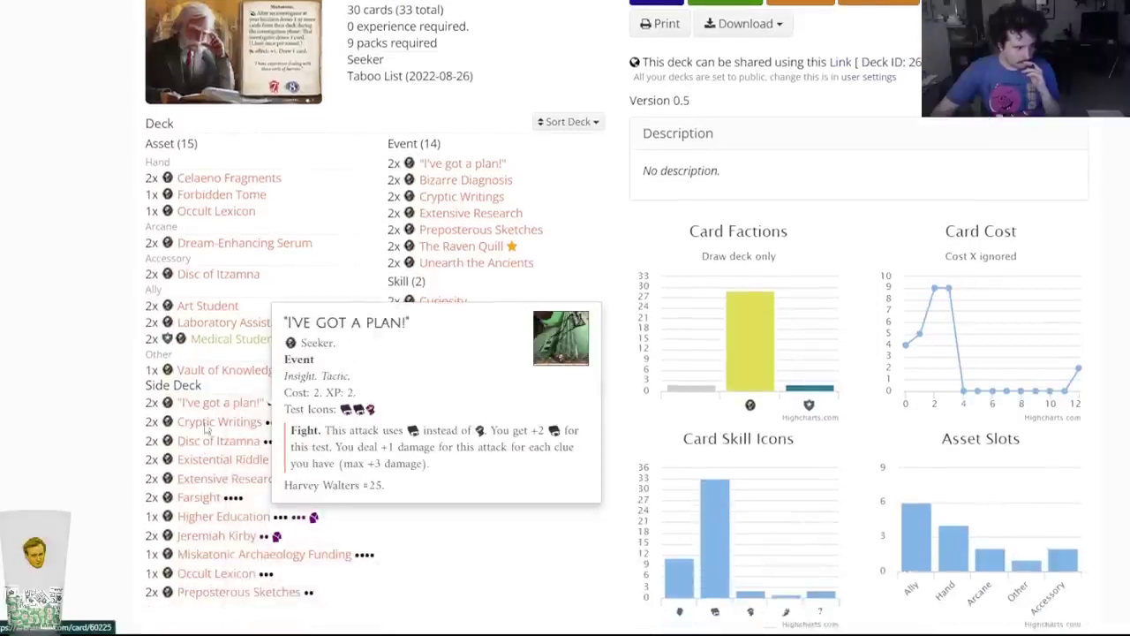
Review Harvey Walters' side deck and the main and side deck cards of the Finn Edwards and Stella Clark decks.
mouse_move(222, 590)
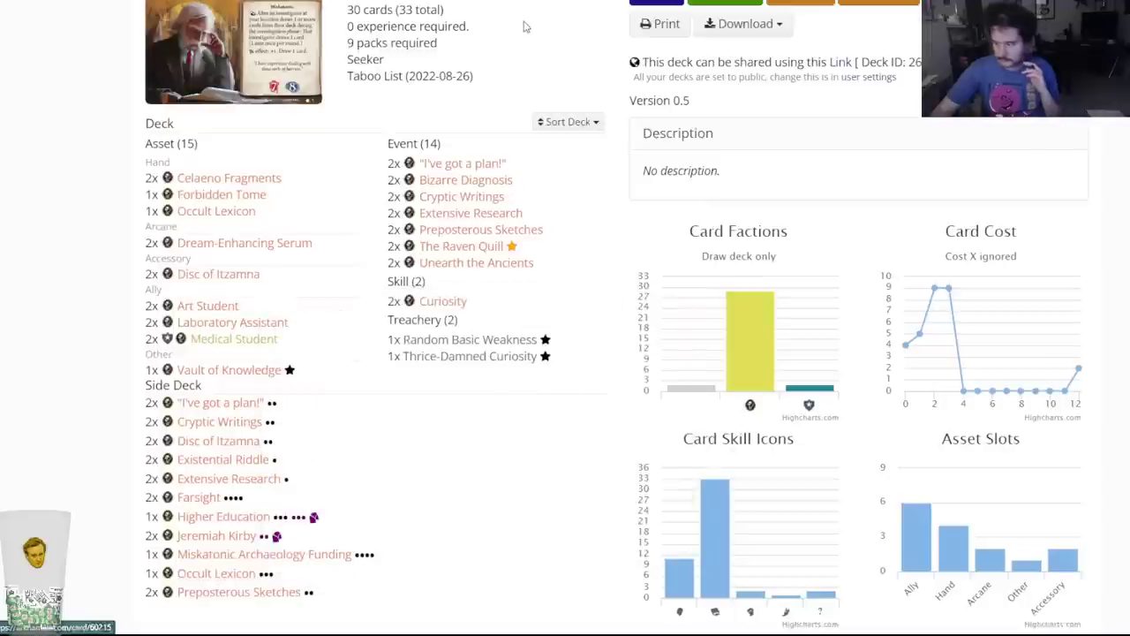
key("ctrl+Tab")
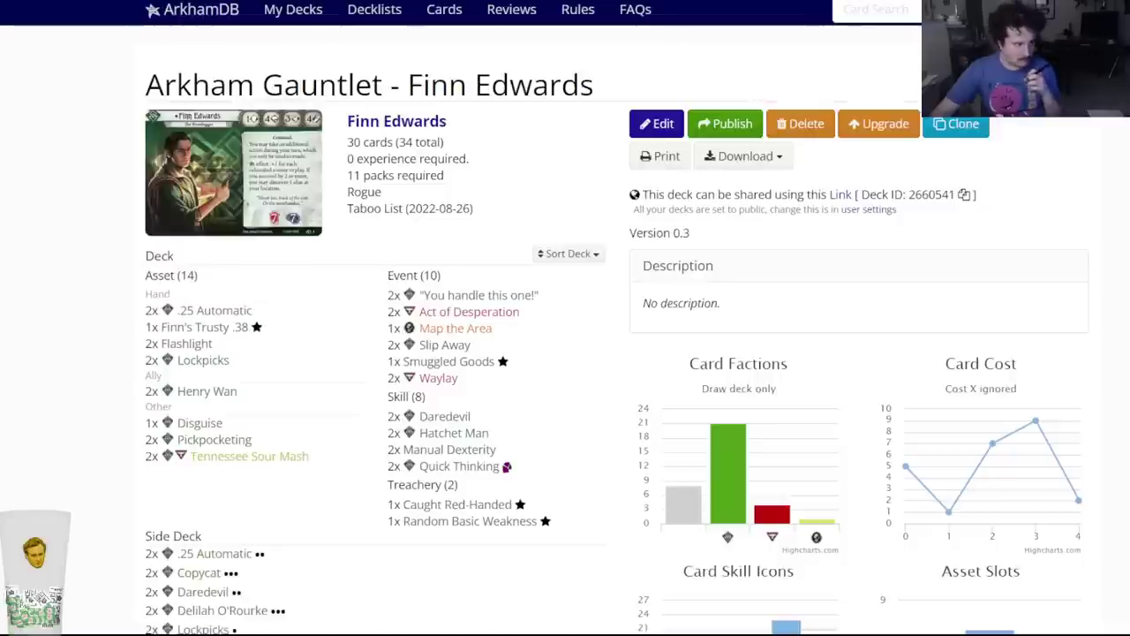
scroll(65, 321, "down", 2)
scroll(65, 320, "up", 2)
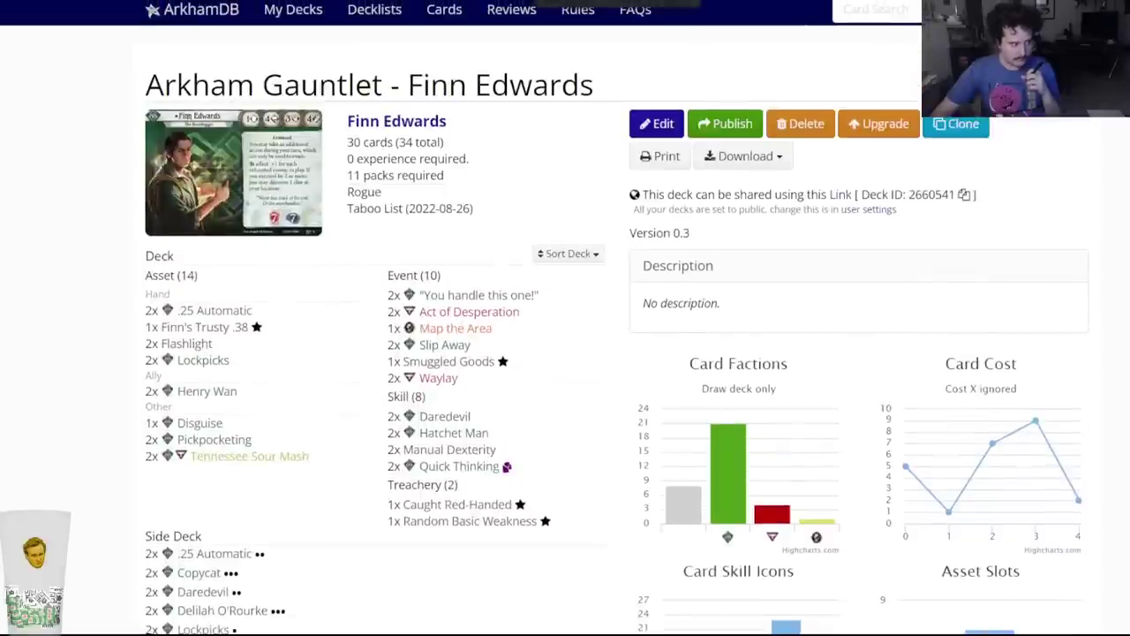
key("ctrl+Tab")
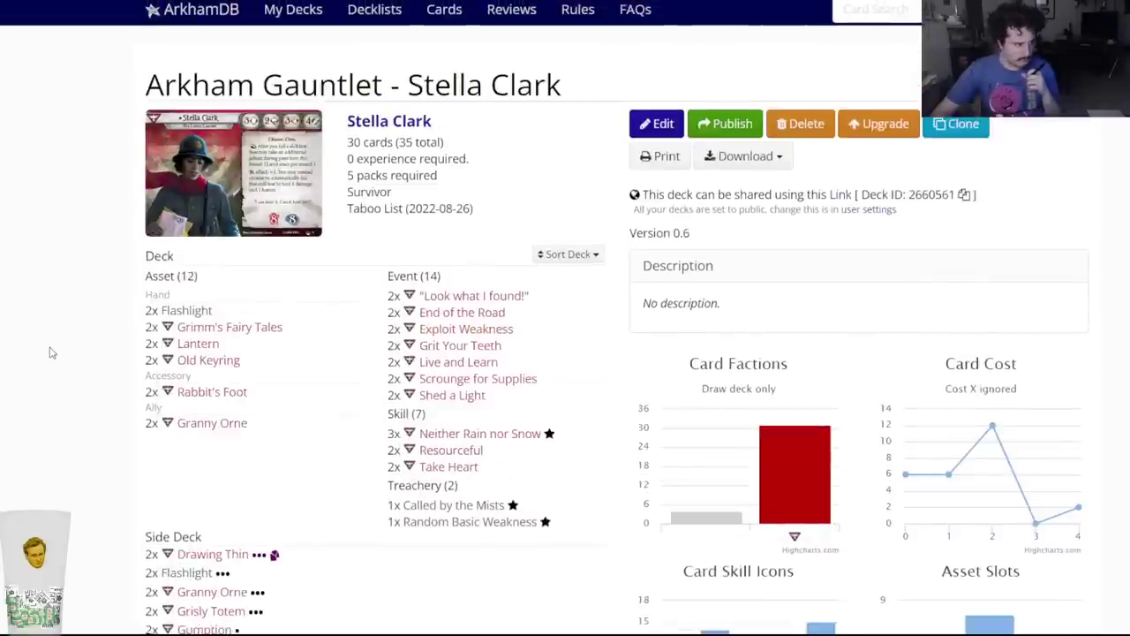
scroll(54, 349, "down", 2)
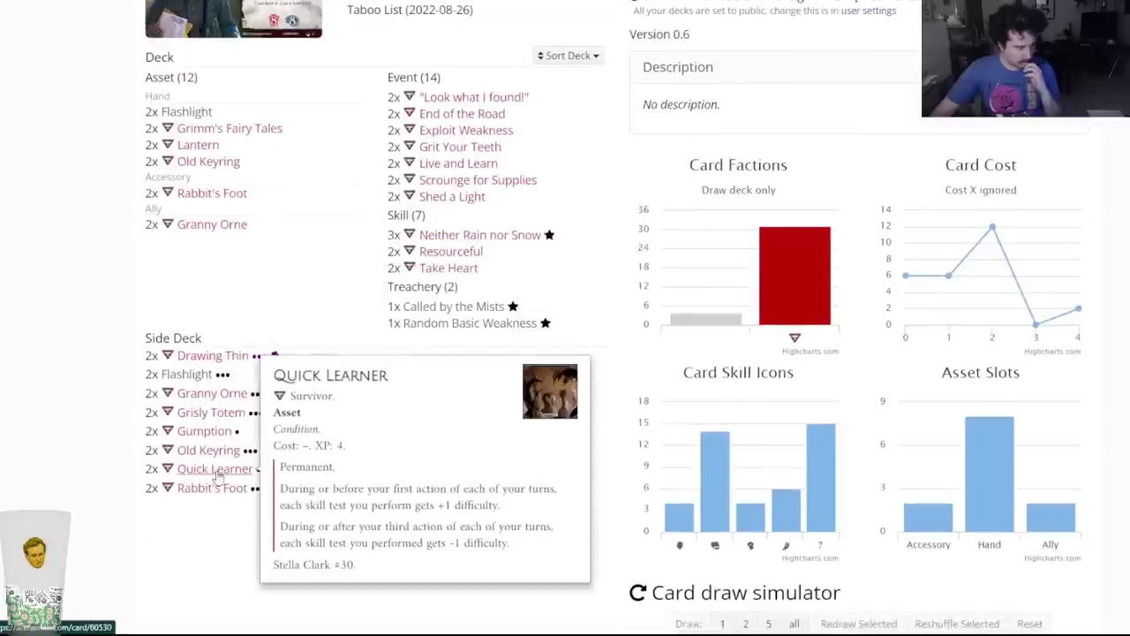
Edit the Stella Clark deck to include one Relic Hunter in the side deck, and save it.
scroll(271, 397, "up", 2)
right_click(658, 57)
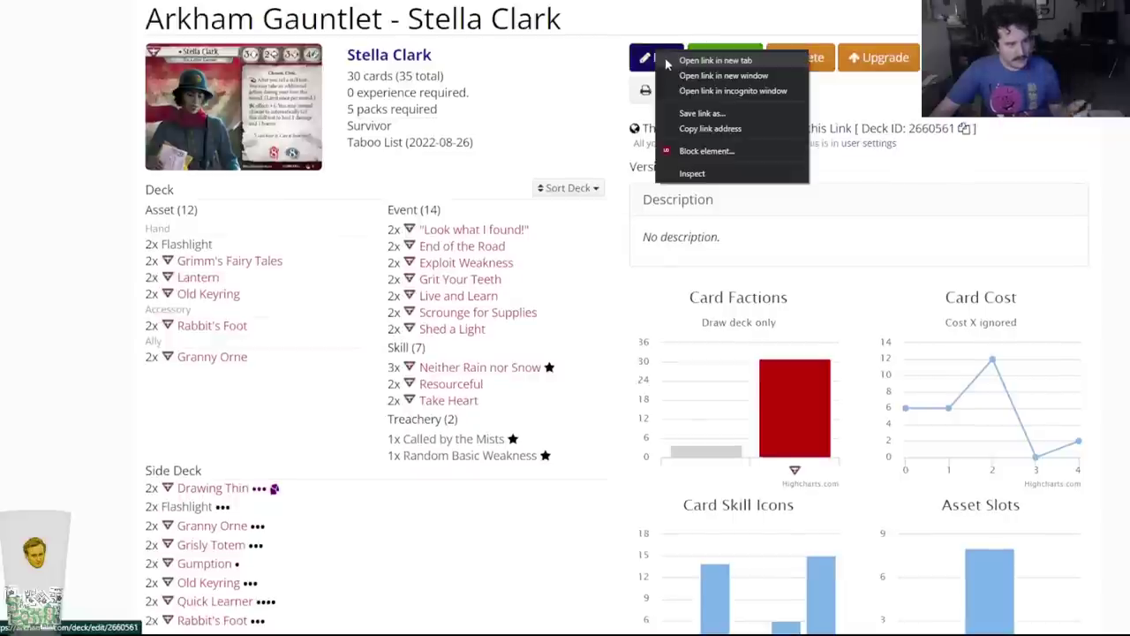
left_click(707, 63)
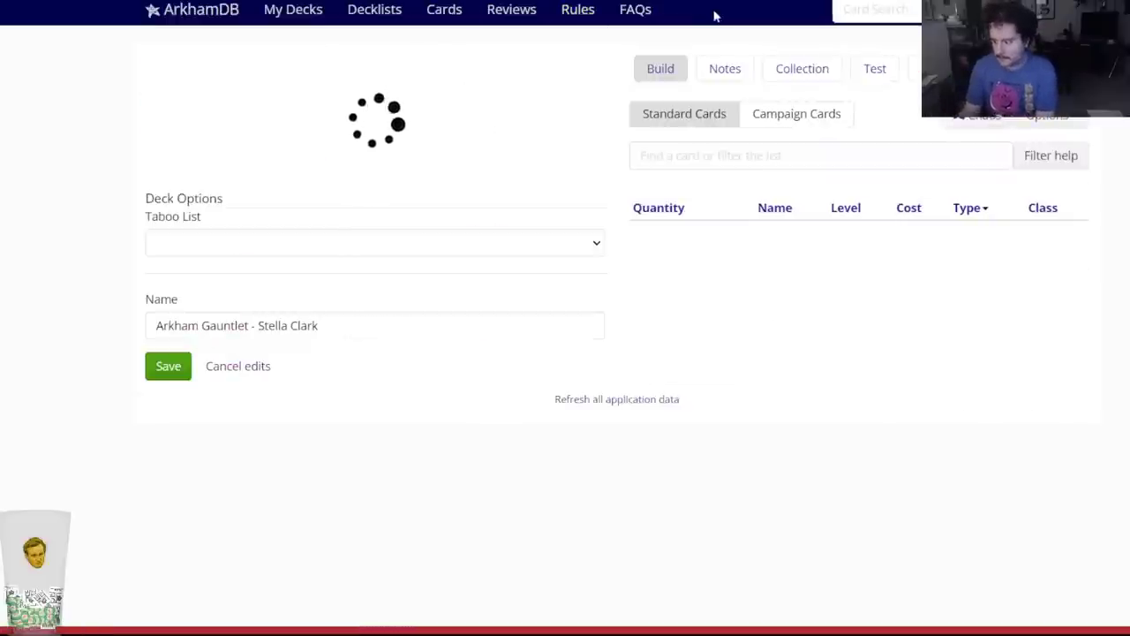
left_click(720, 147)
type("relic hu")
key("Down")
key("Return")
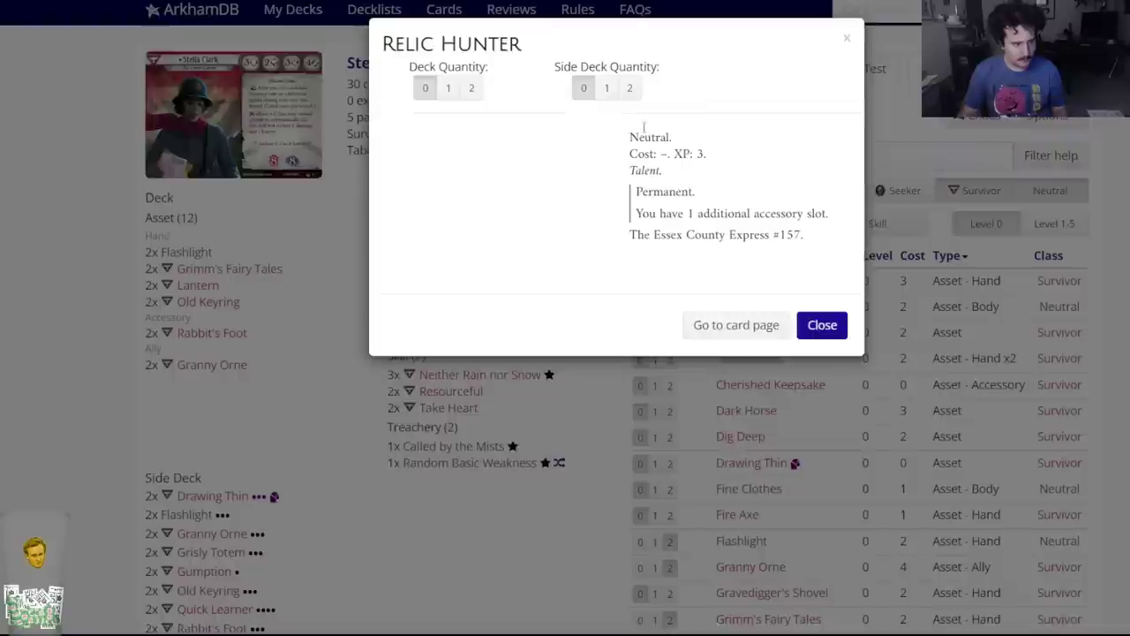
left_click(607, 88)
scroll(176, 408, "down", 5)
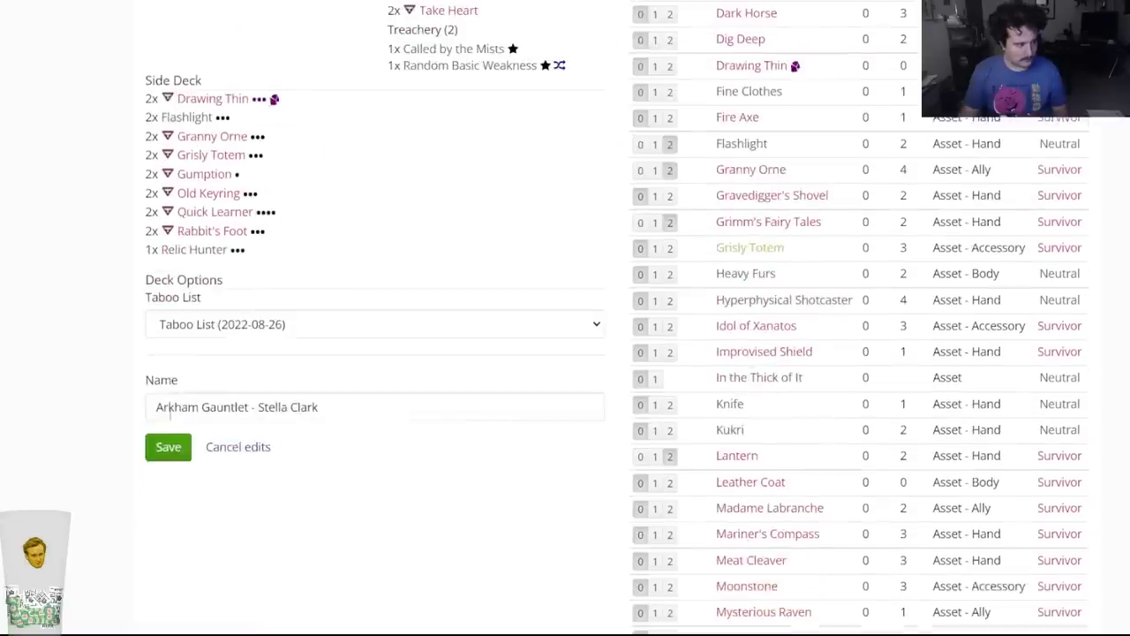
left_click(157, 448)
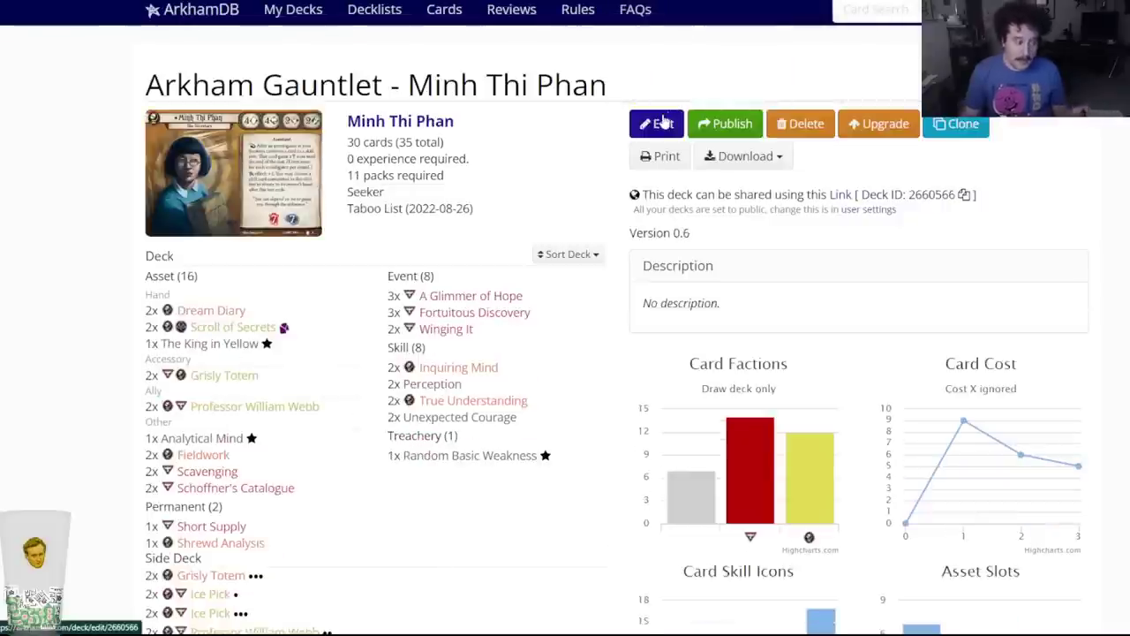
scroll(653, 124, "down", 3)
scroll(620, 123, "up", 2)
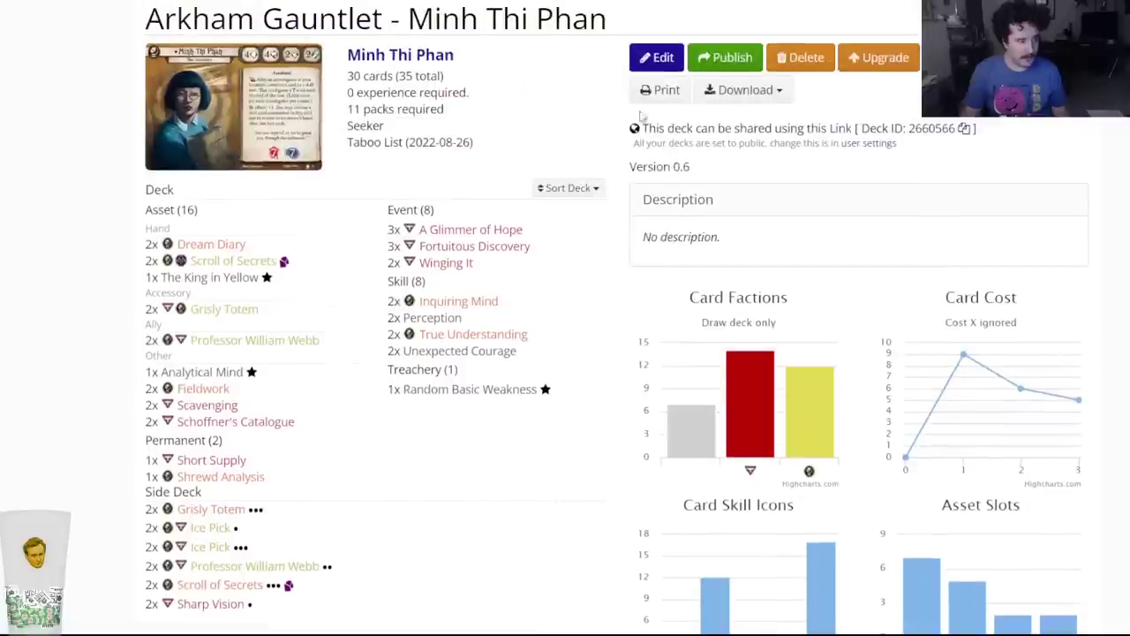
left_click(663, 60)
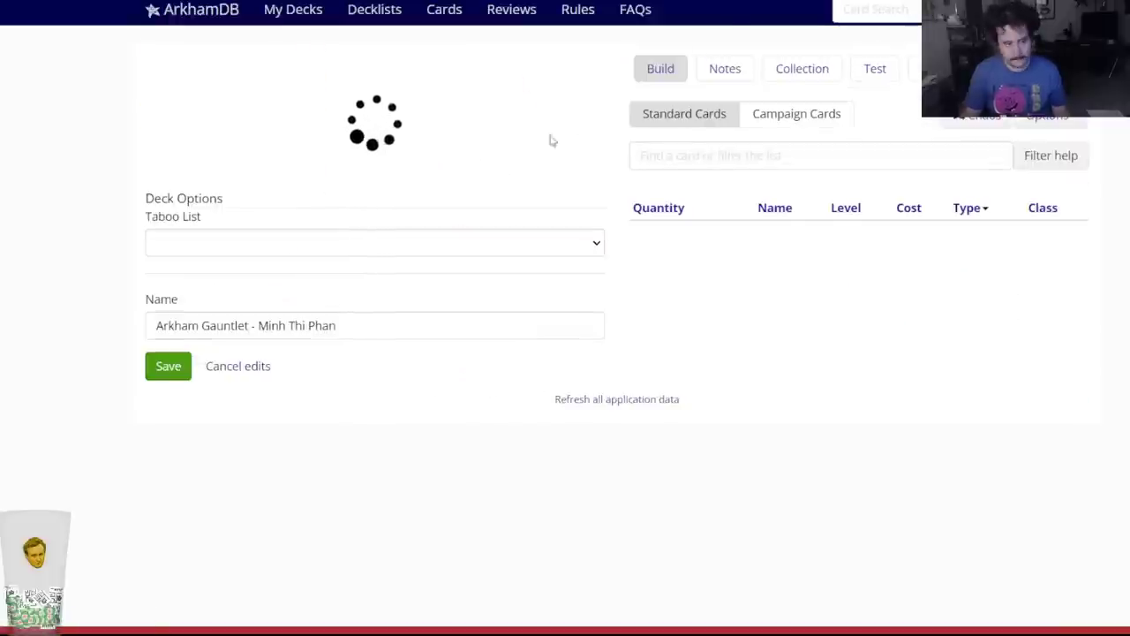
left_click(666, 157)
type("relic")
key("Down")
key("Return")
left_click(607, 87)
scroll(265, 353, "down", 2)
mouse_move(194, 402)
scroll(194, 402, "down", 2)
left_click(168, 496)
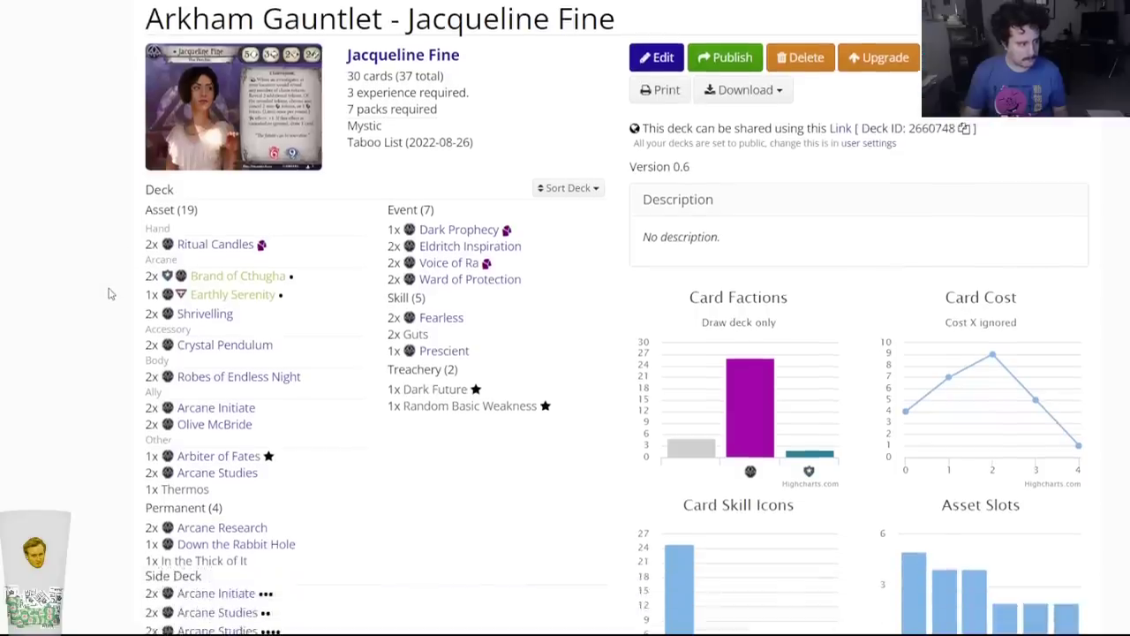
Look through the permanents and side deck cards of the Jacqueline Fine deck.
scroll(106, 291, "down", 2)
scroll(109, 294, "down", 2)
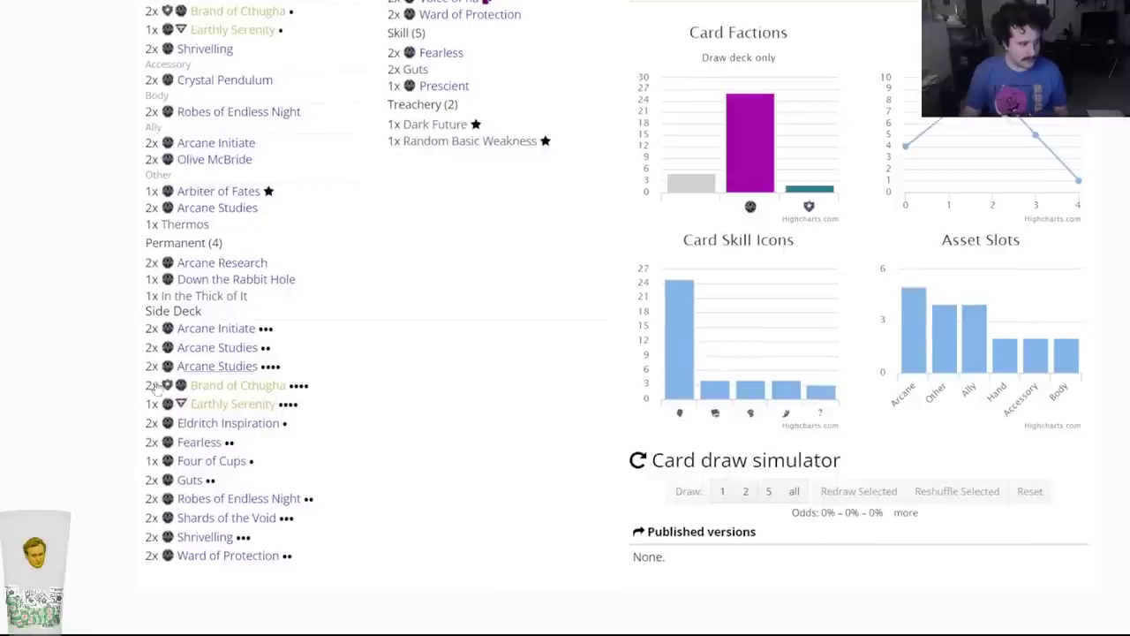
scroll(315, 419, "up", 4)
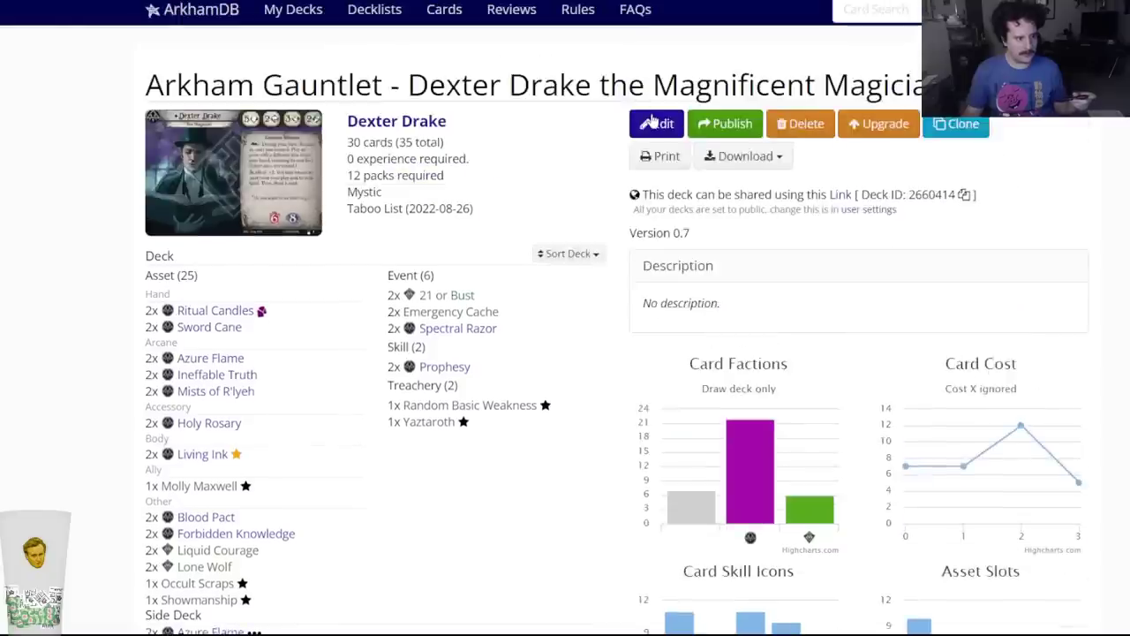
Add Relic Hunter to the side deck of Dexter Drake the Magnificent Magician and save the deck.
left_click(654, 123)
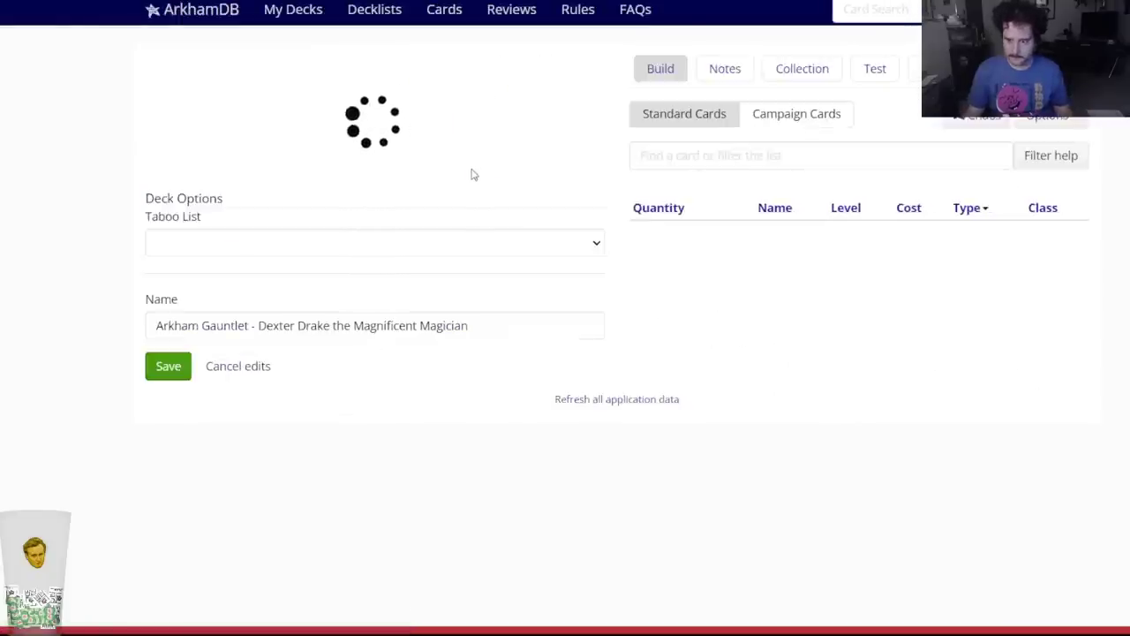
left_click(651, 162)
type("relic h")
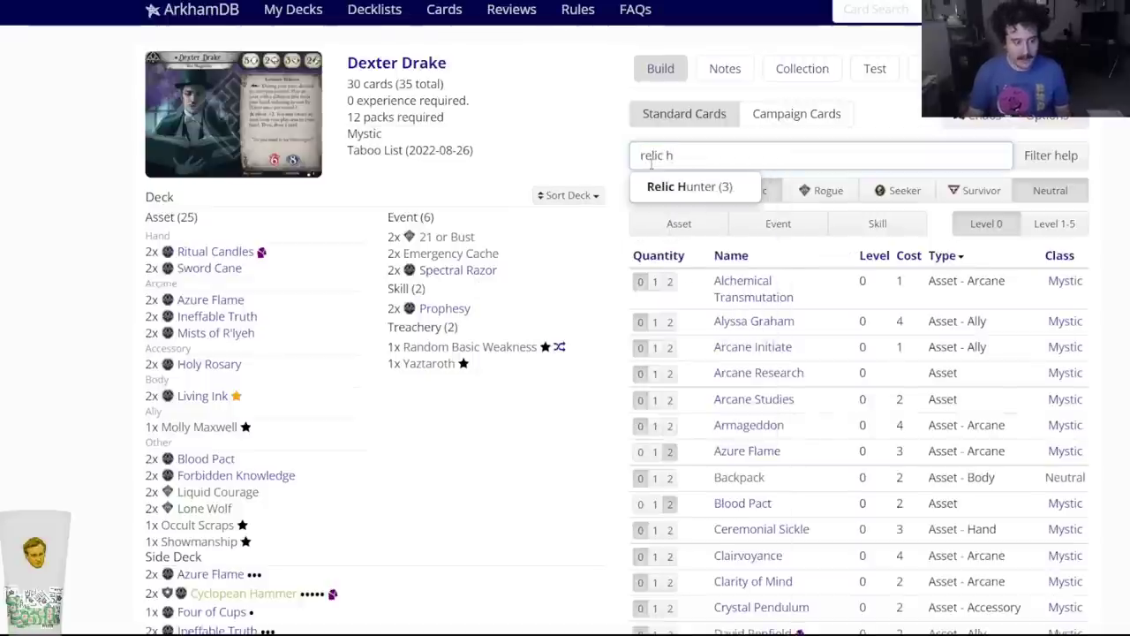
left_click(660, 186)
key("Escape")
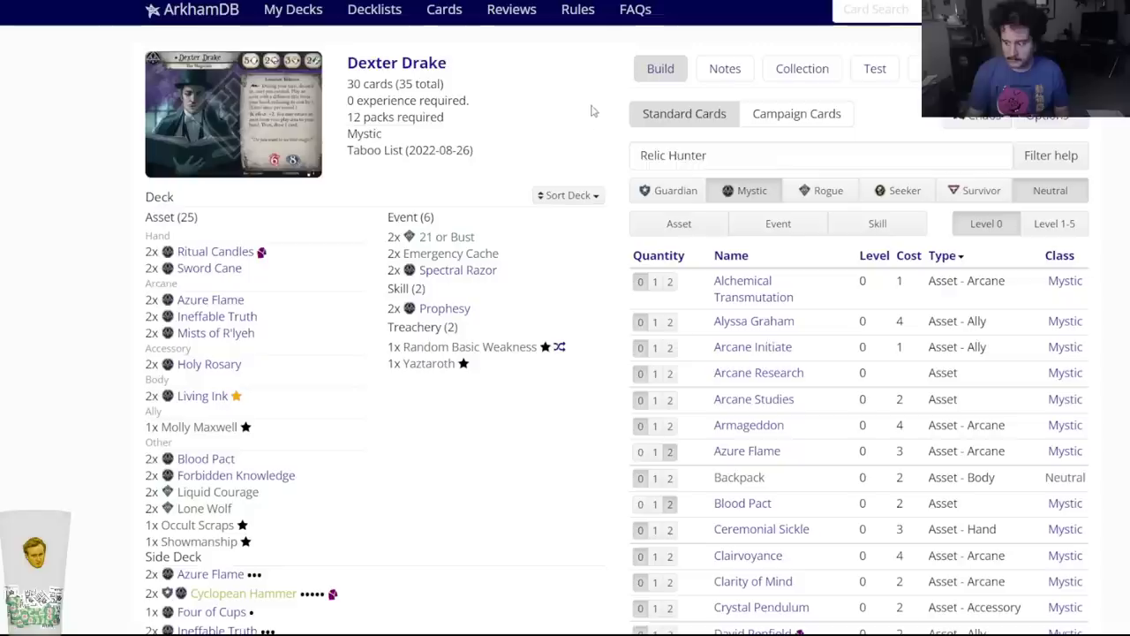
scroll(412, 424, "down", 5)
left_click(168, 440)
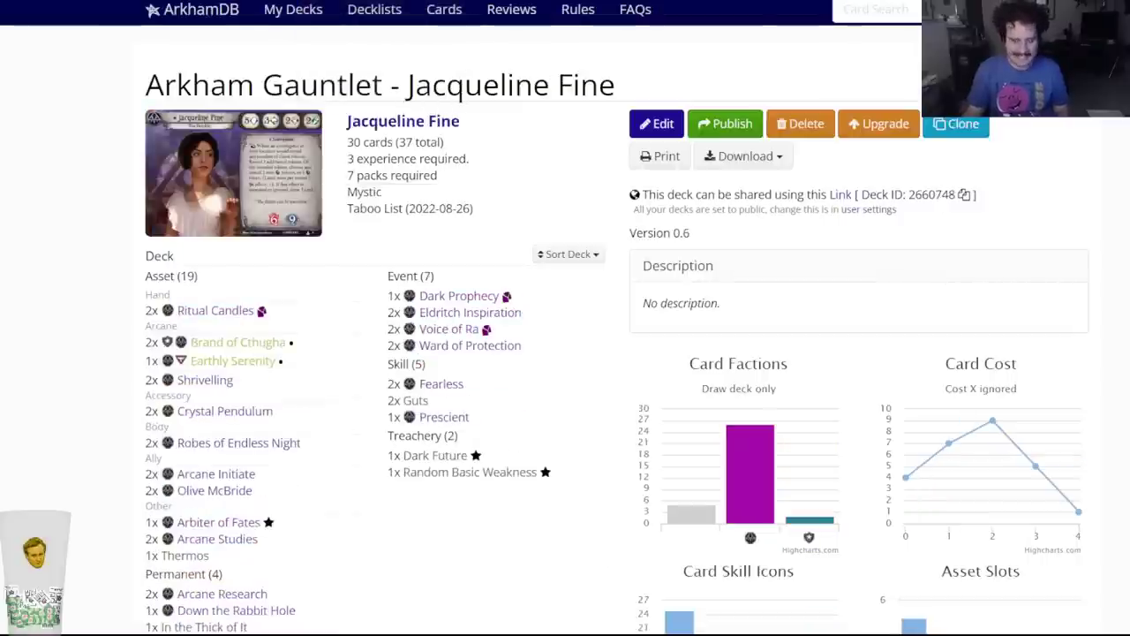
Open the Sexy Mark Harrigan deck from the private decks list for editing and save its pending changes.
key("alt+Left")
scroll(133, 201, "up", 8)
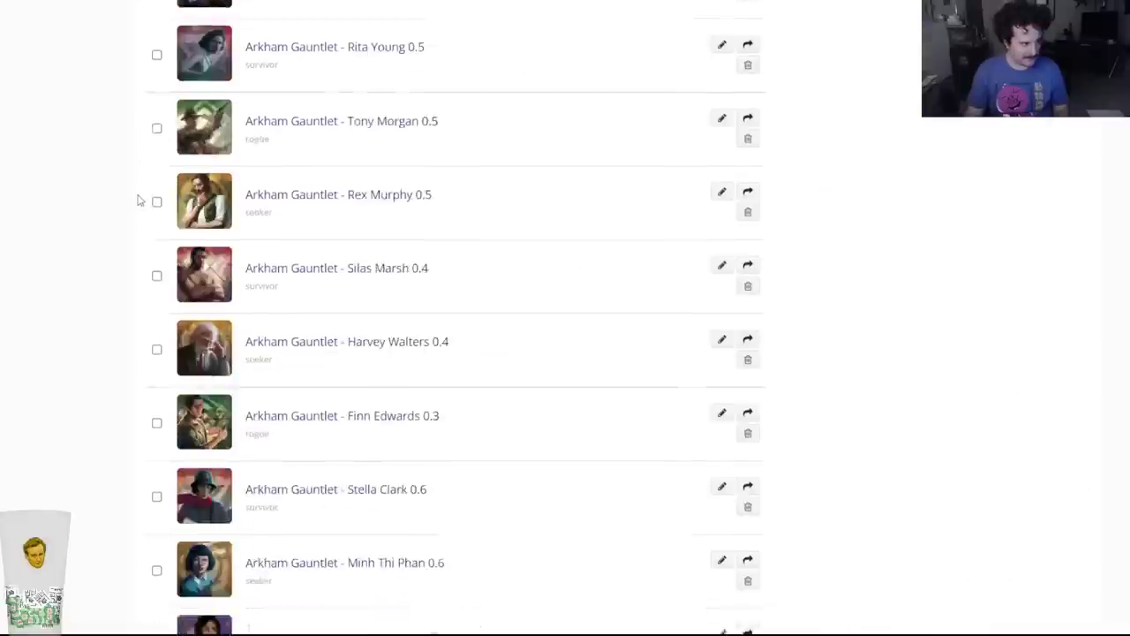
scroll(125, 210, "up", 3)
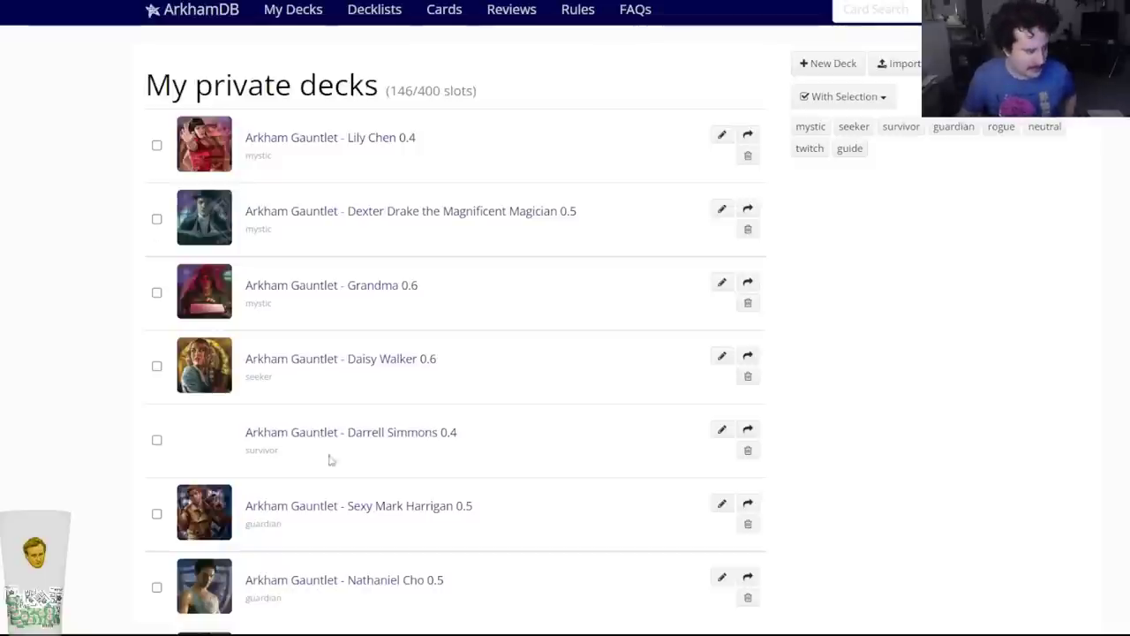
left_click(361, 506)
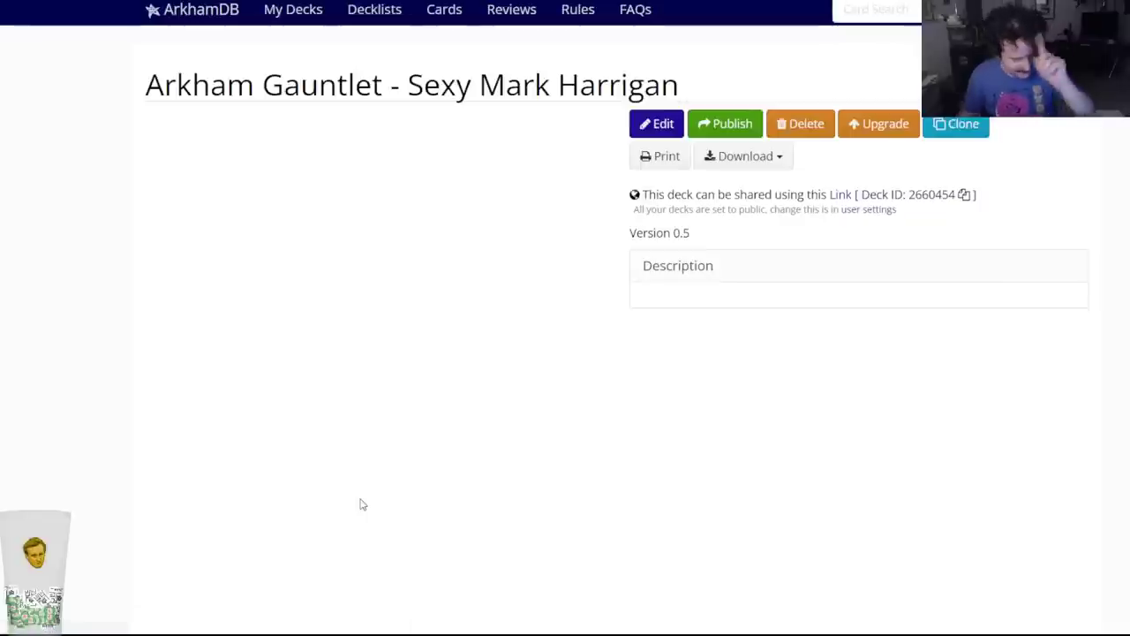
left_click(654, 124)
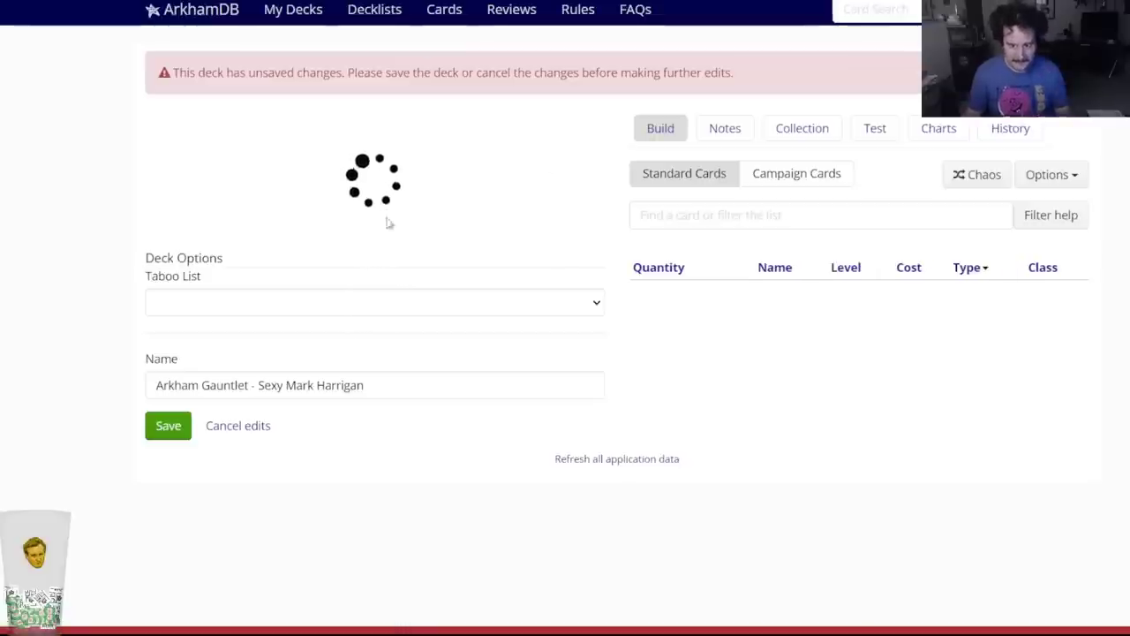
scroll(113, 430, "down", 3)
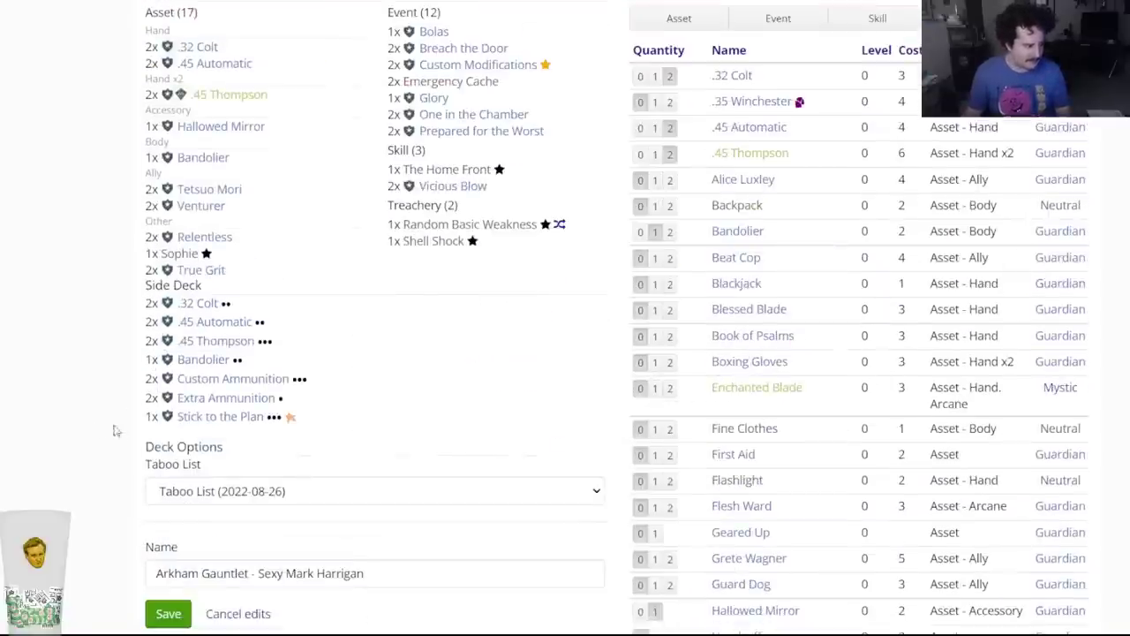
left_click(170, 613)
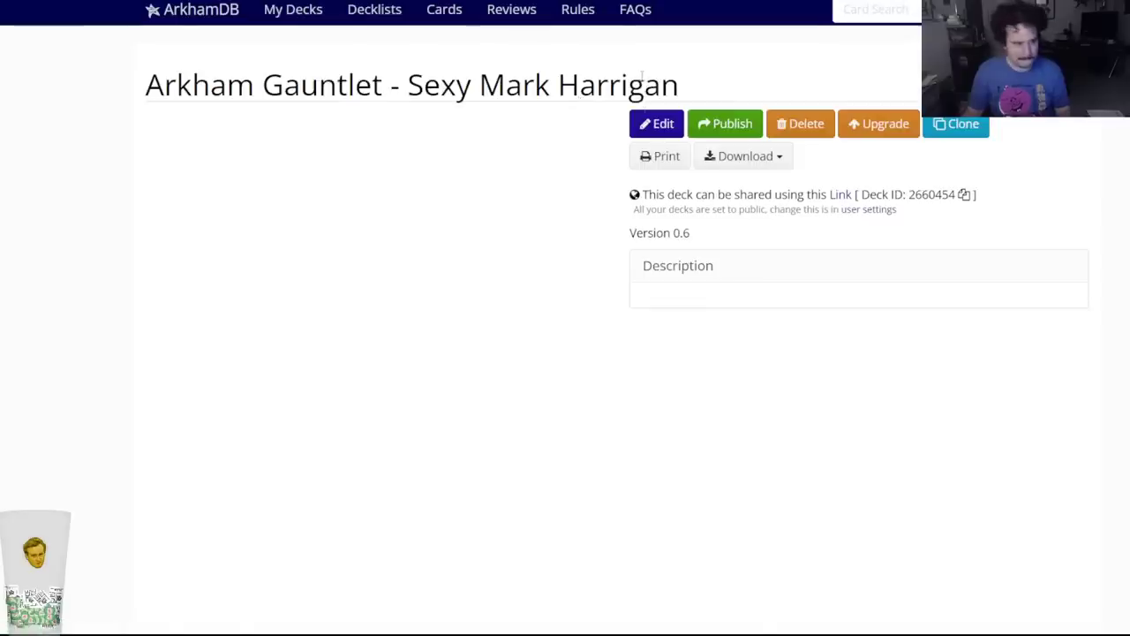
Reduce Relentless to one copy in Mark Harrigan's main deck, add one Intrepid in its place, and save the deck.
key("alt+Left")
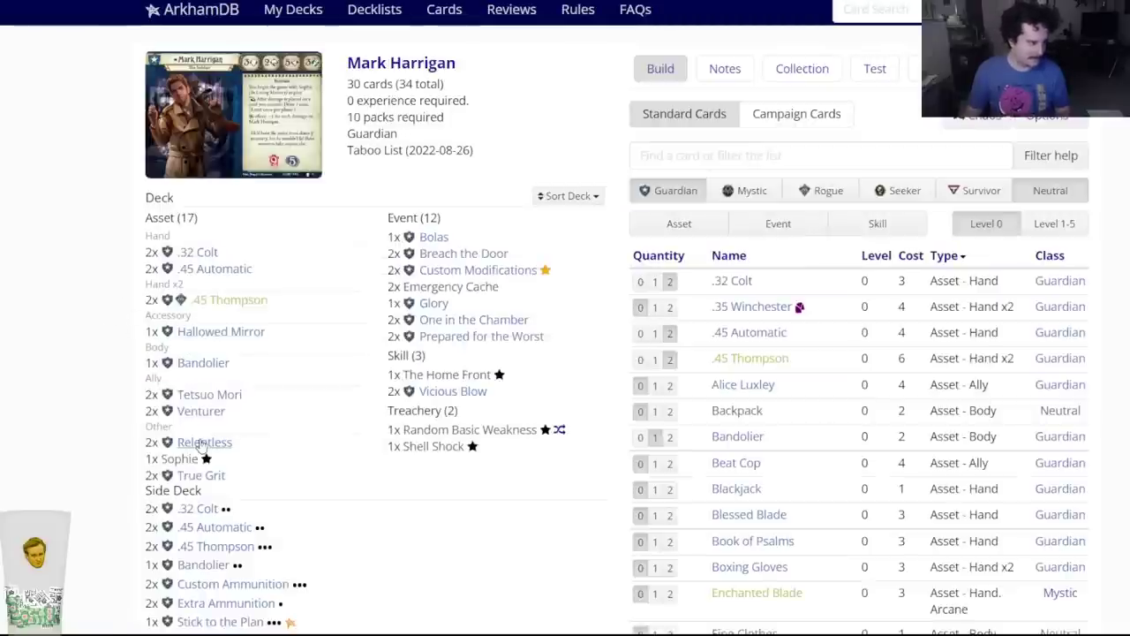
left_click(203, 443)
left_click(446, 89)
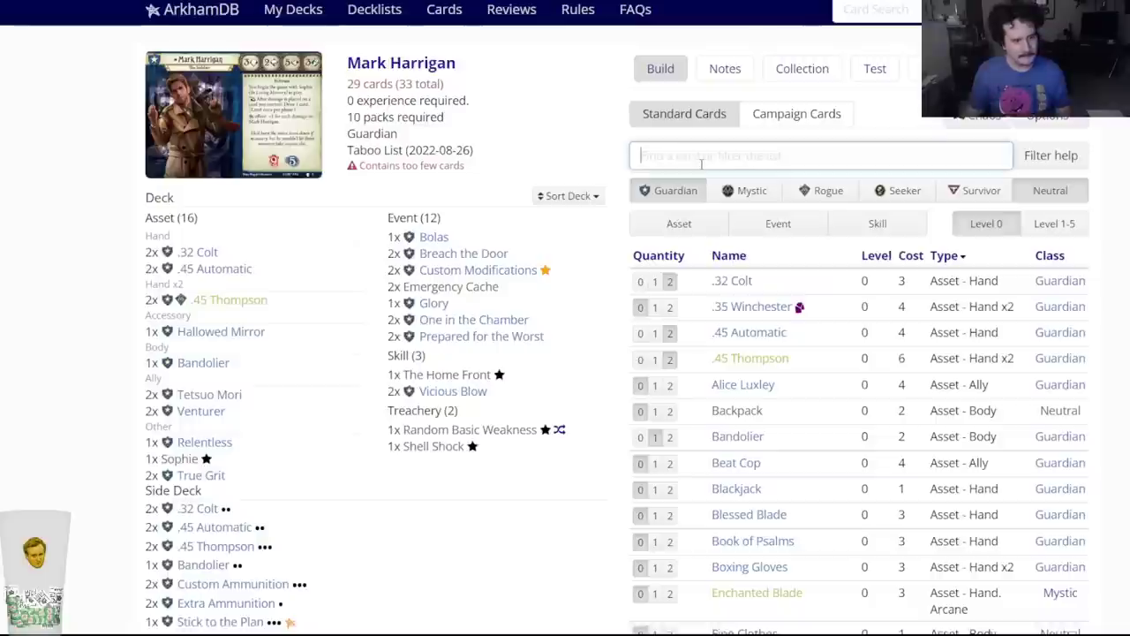
left_click(701, 164)
type("intrepid")
left_click(697, 182)
left_click(447, 85)
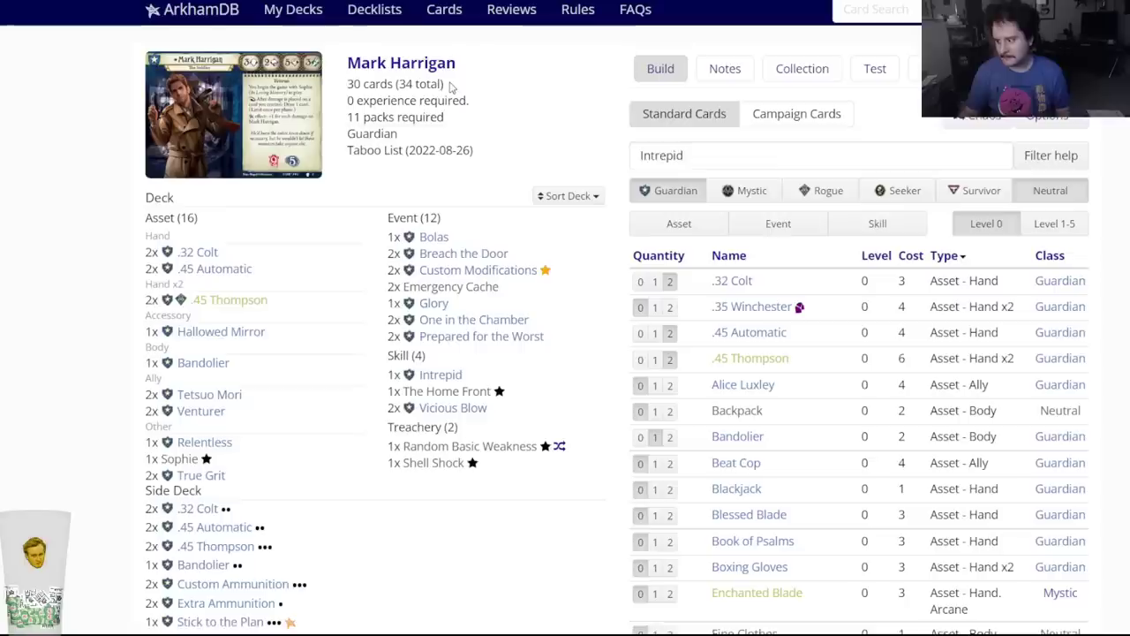
scroll(202, 345, "down", 5)
left_click(173, 420)
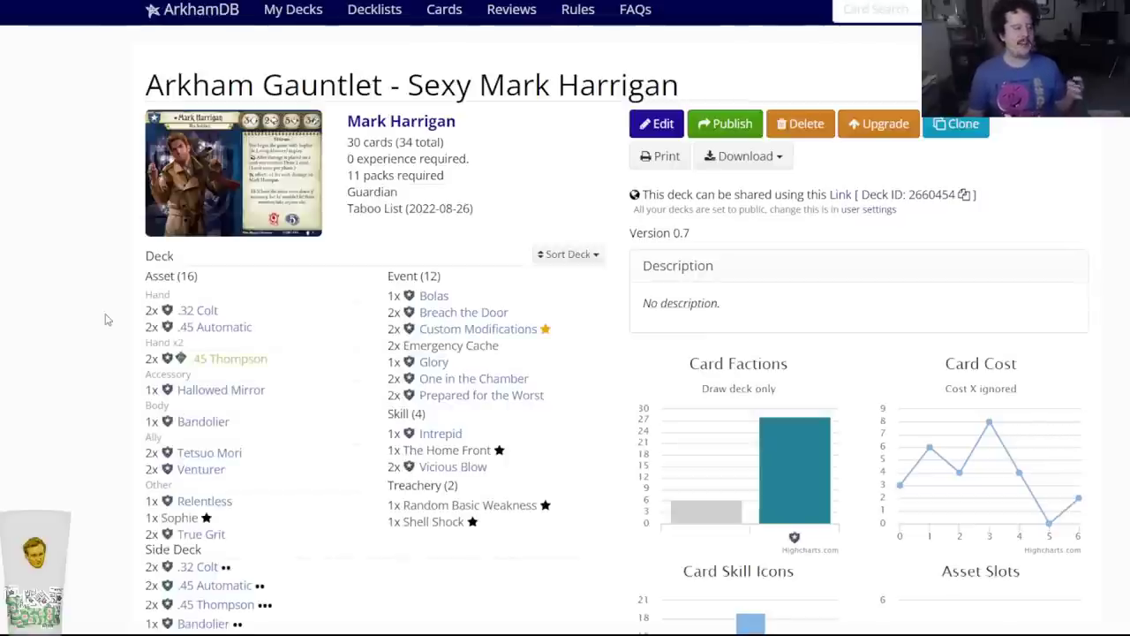
Open the S3 Two Handed Solo - Rita deck from the private decks list and review its cards, changes and upgrade notes.
left_click(281, 17)
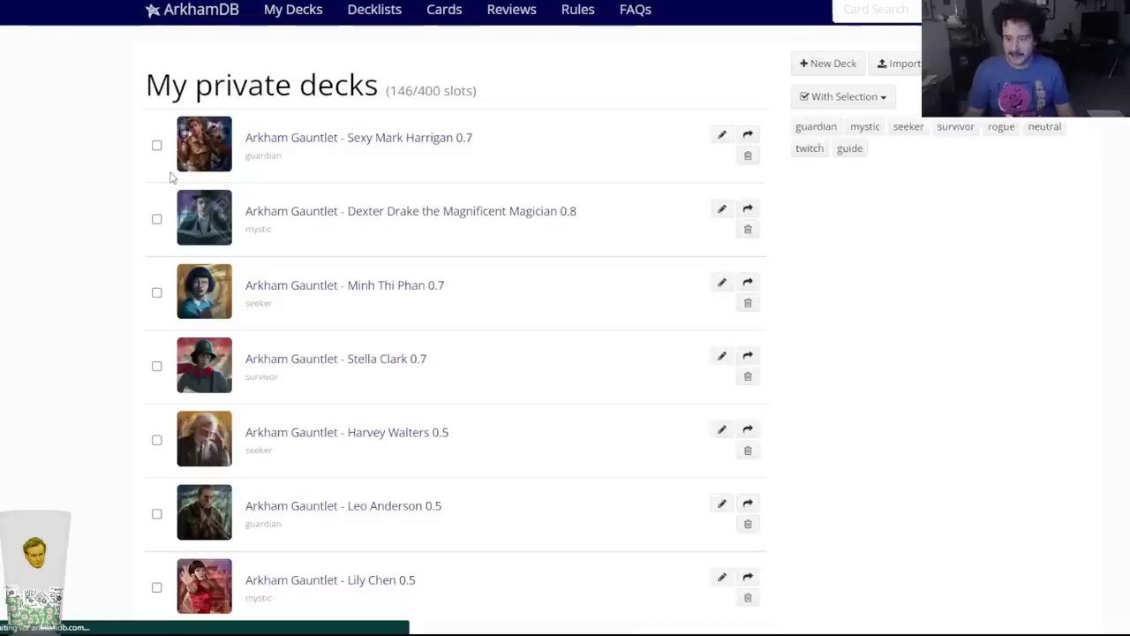
scroll(88, 328, "down", 5)
scroll(88, 331, "down", 6)
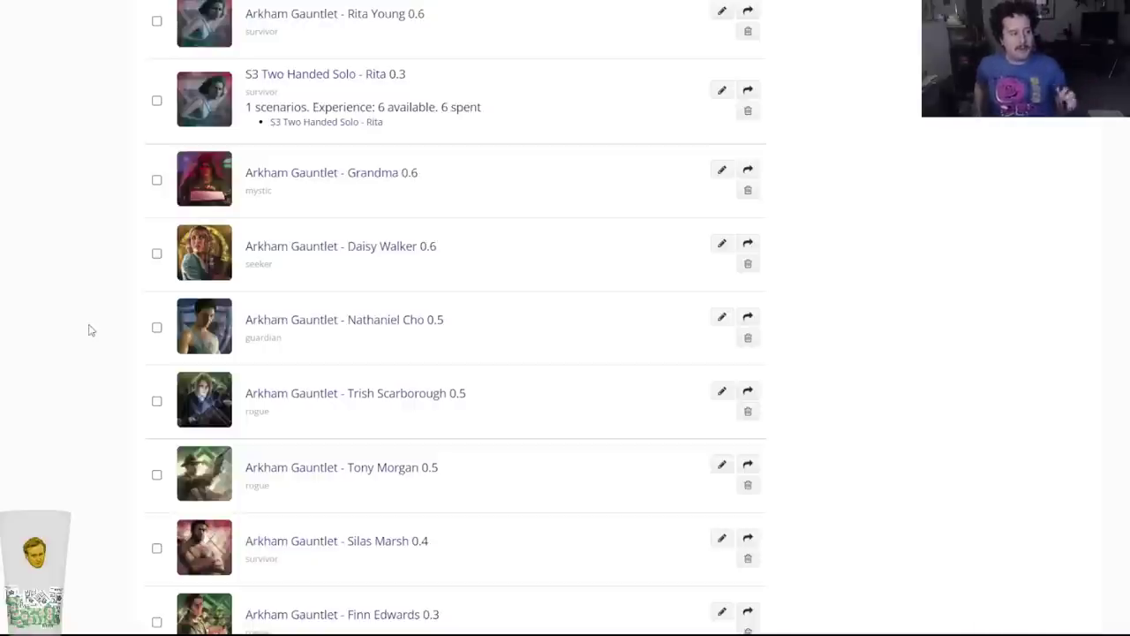
scroll(265, 173, "up", 1)
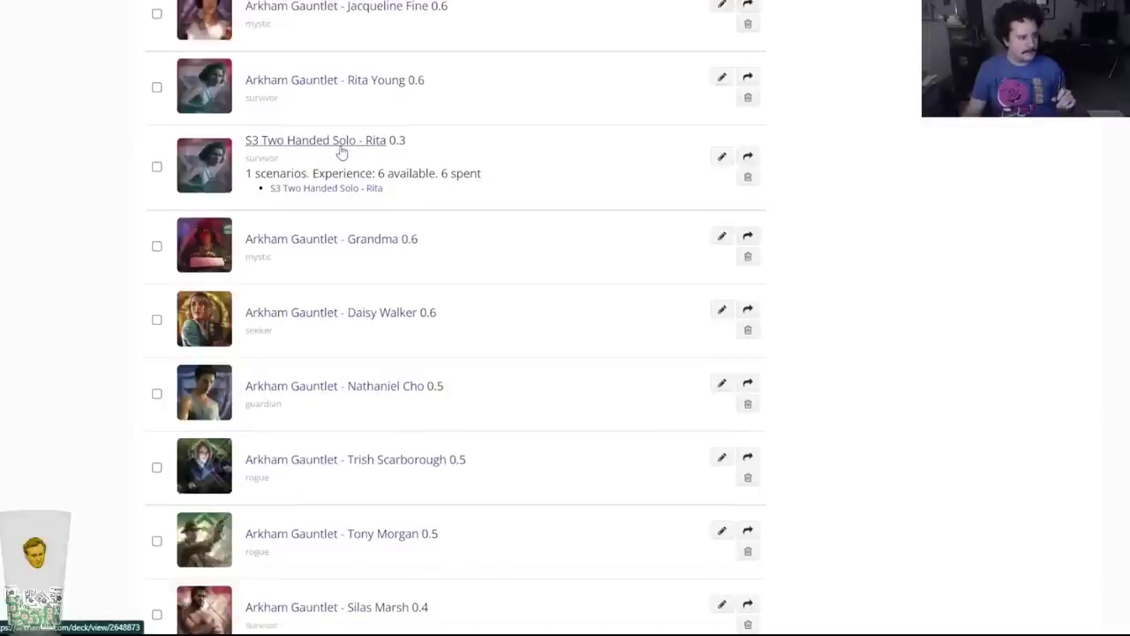
right_click(340, 152)
left_click(332, 99)
left_click(335, 142)
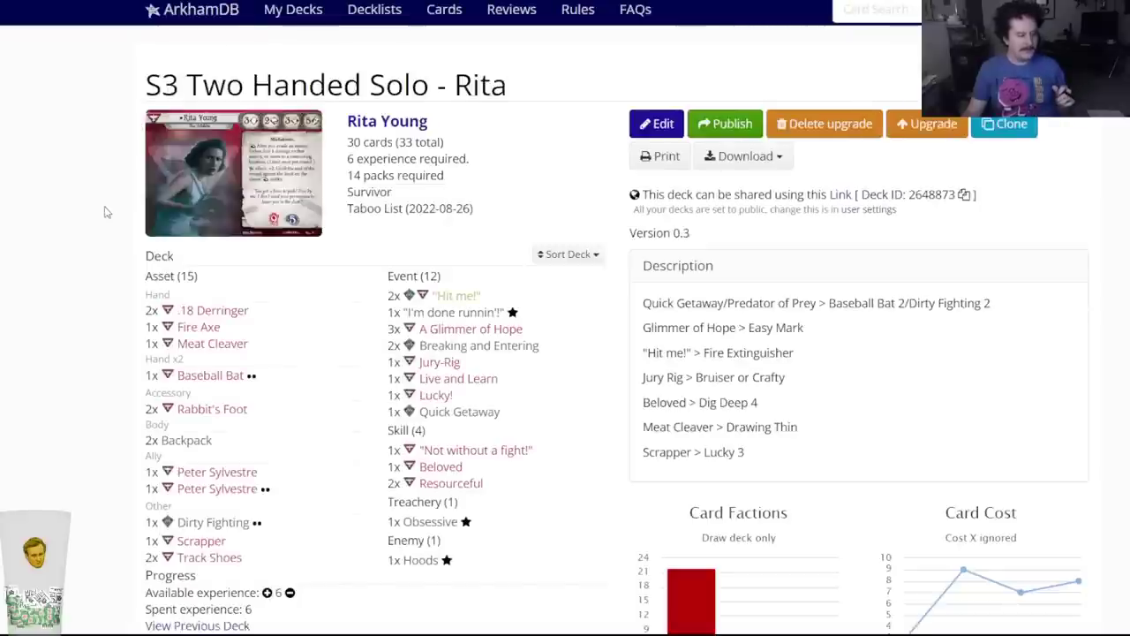
scroll(104, 212, "down", 1)
scroll(68, 221, "down", 2)
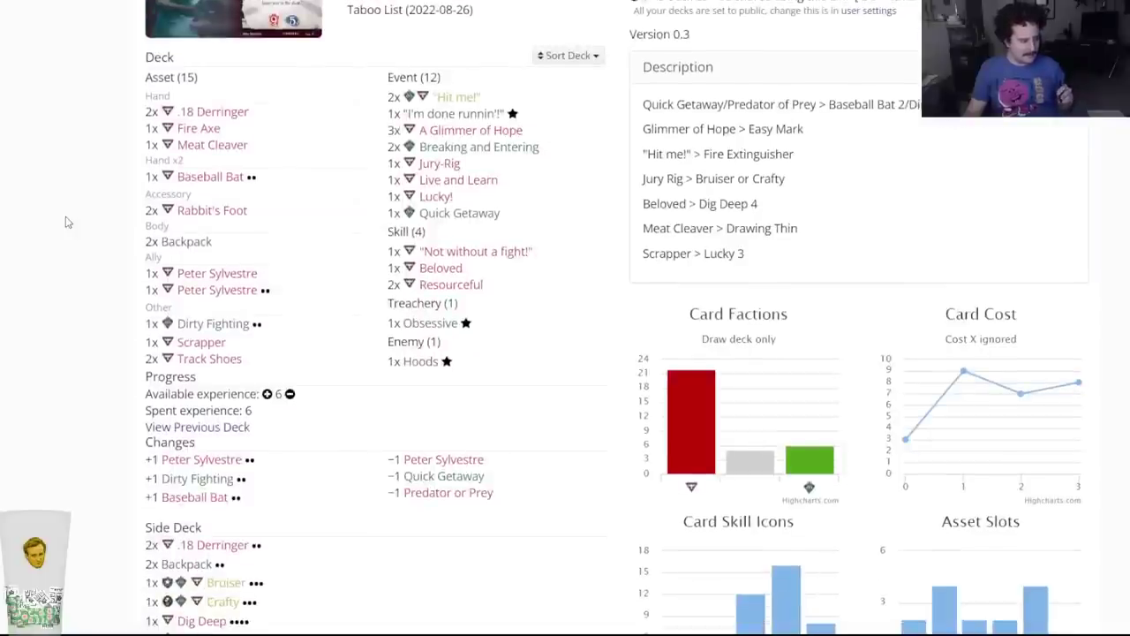
scroll(71, 220, "up", 1)
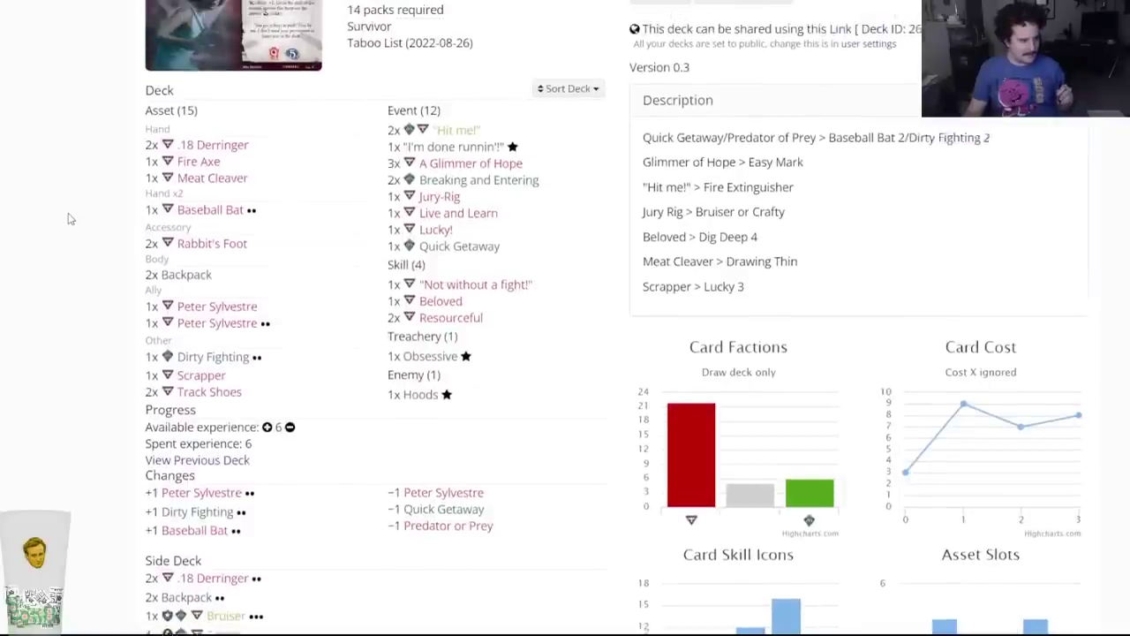
Compare the S3 Two Handed Solo - Rita deck with the Arkham Gauntlet - Rita Young deck.
key("alt+Left")
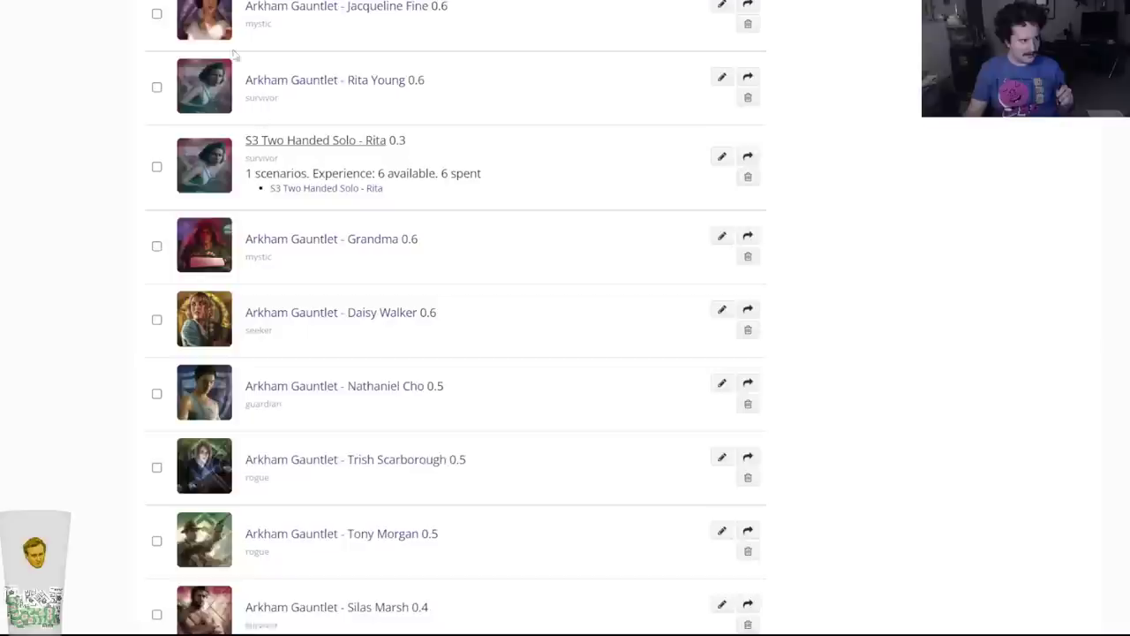
key("alt+Right")
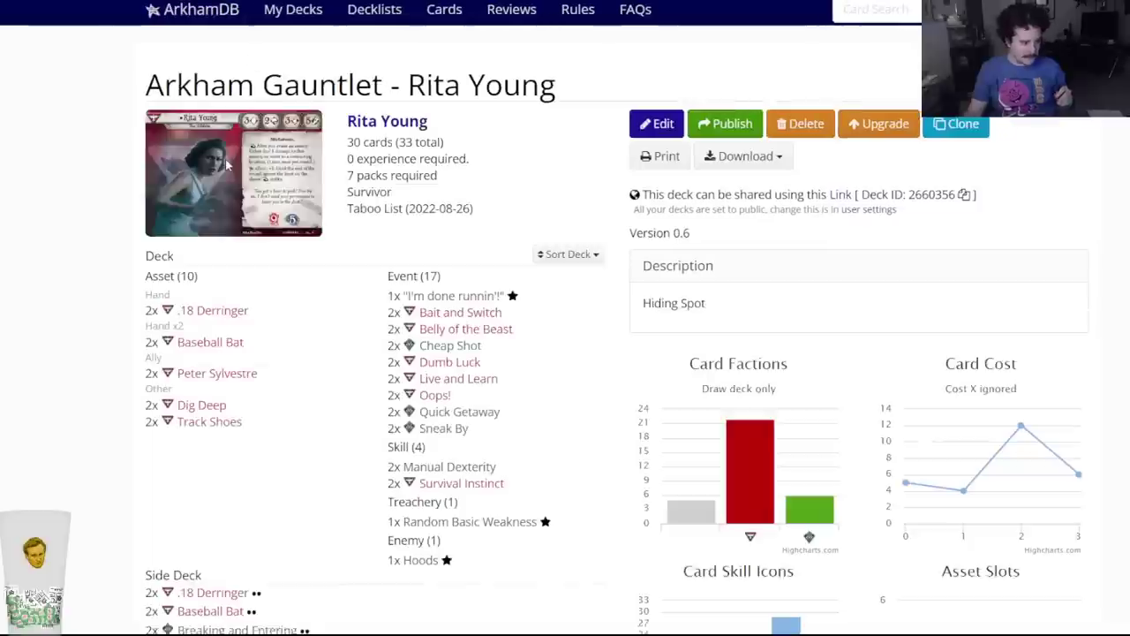
key("alt+Left")
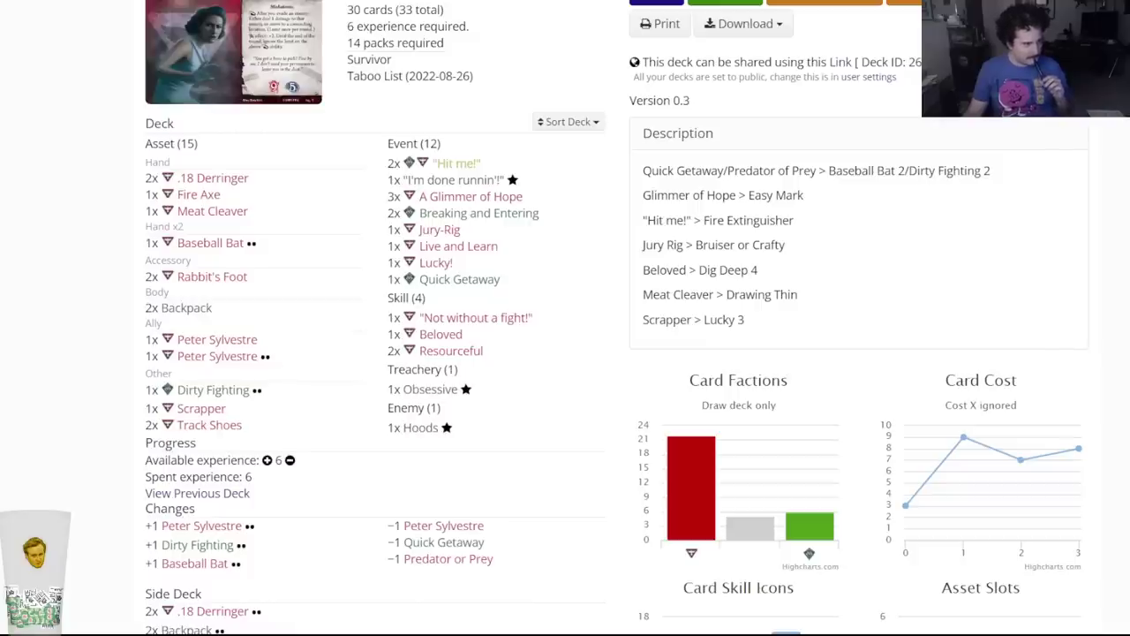
key("alt+Right")
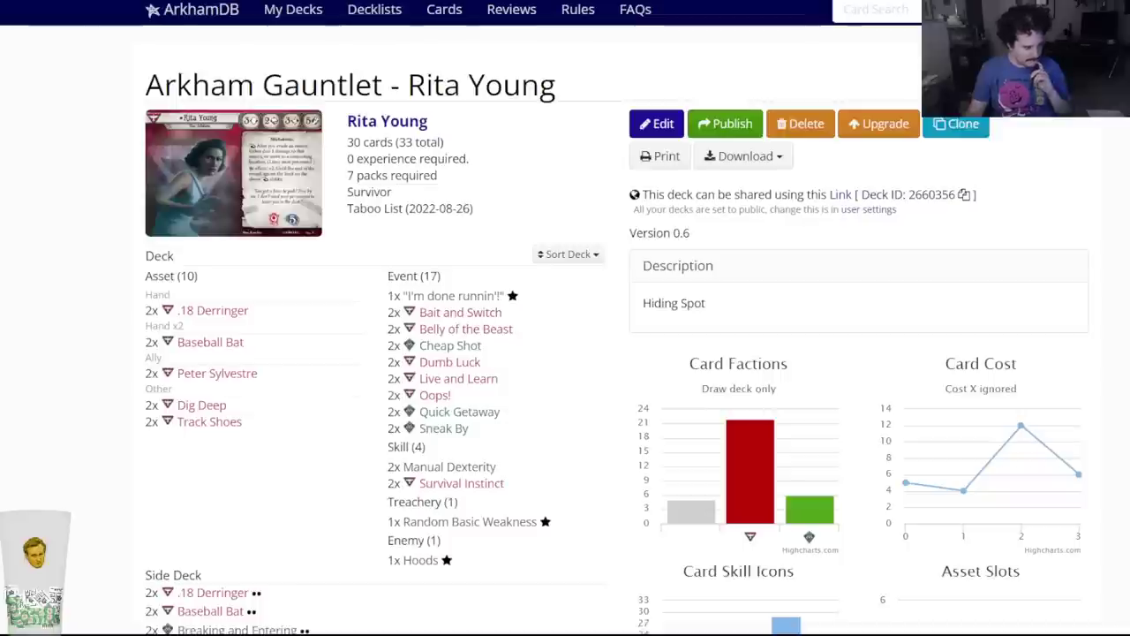
Open the Arkham Gauntlet - Silas Marsh deck from the private decks list for editing.
left_click(275, 11)
scroll(330, 112, "down", 9)
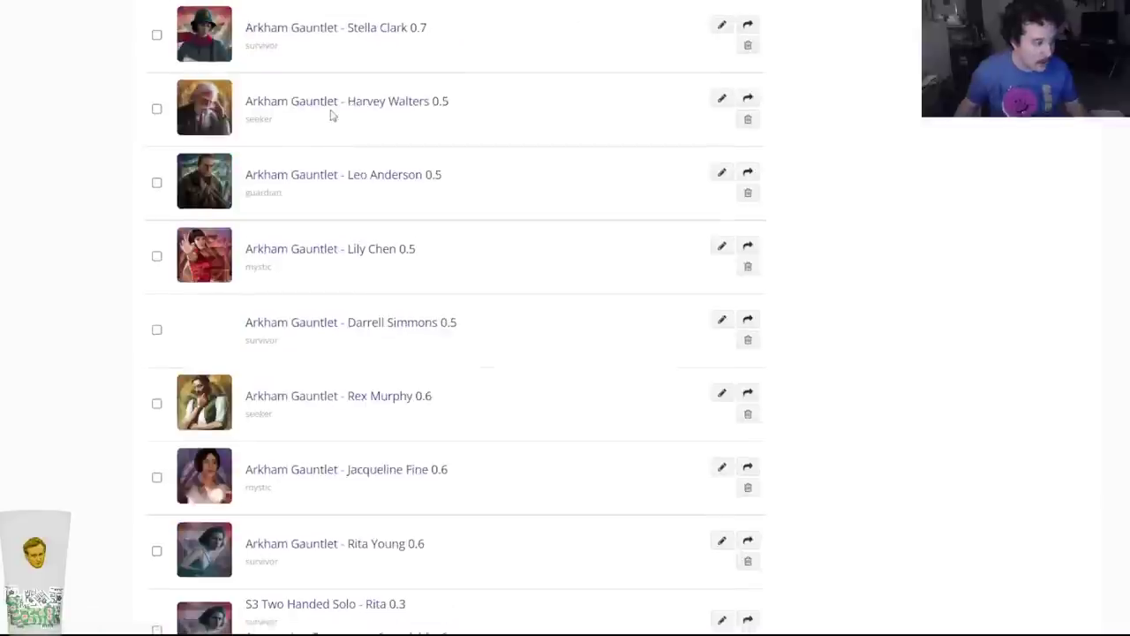
scroll(301, 201, "down", 4)
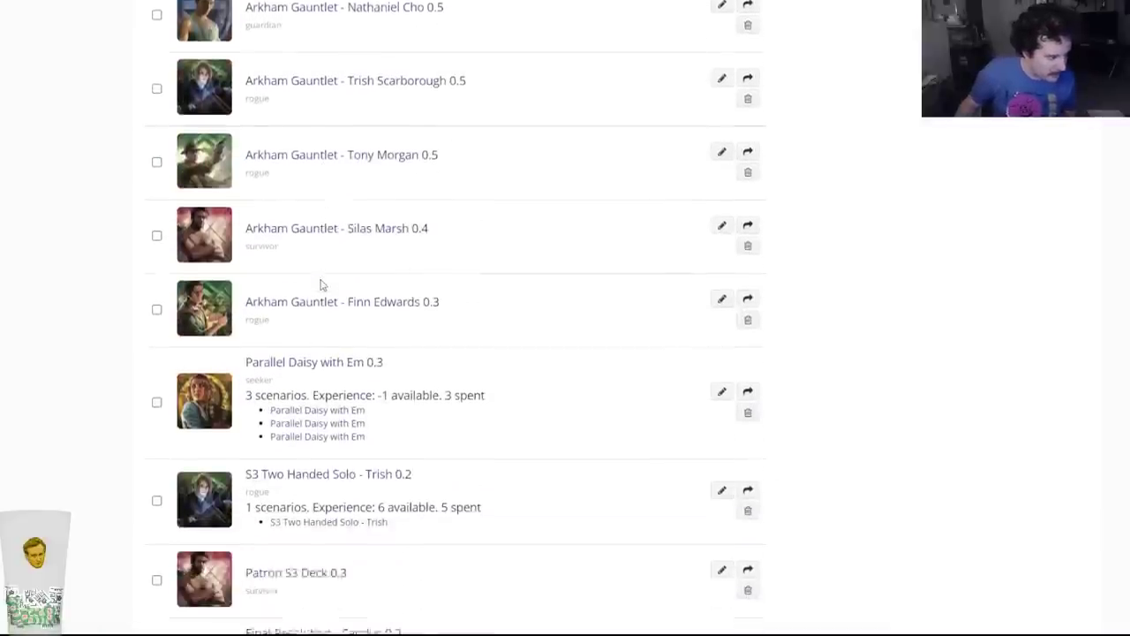
left_click(301, 211)
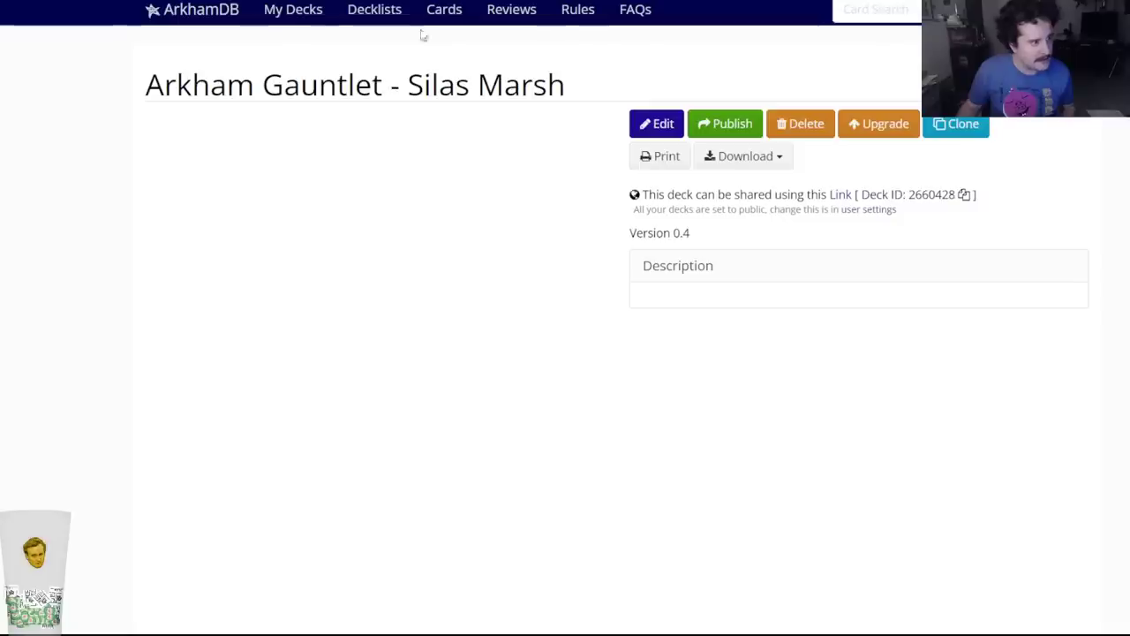
left_click(662, 123)
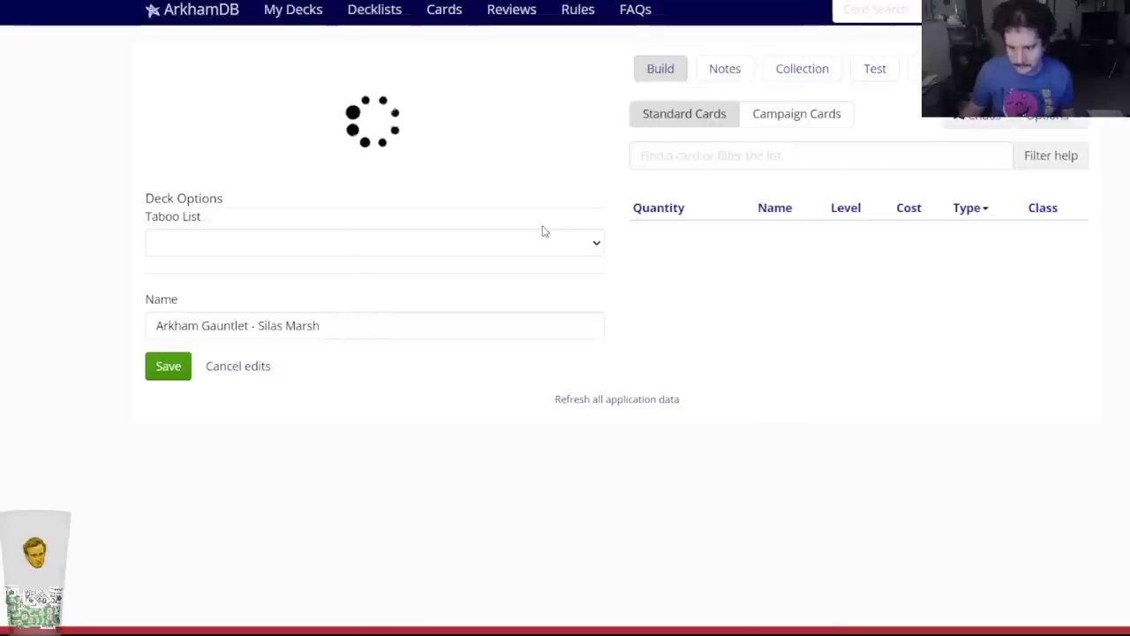
Search the available cards for "lucky" in the Silas Marsh deck editor.
left_click(671, 159)
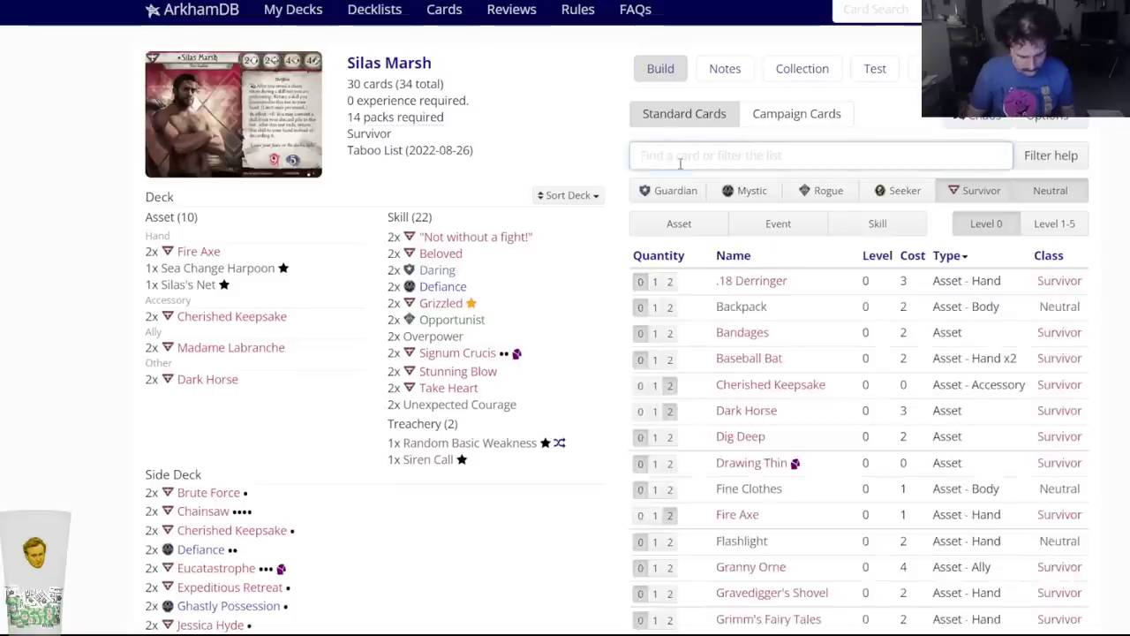
type("lucky")
key("BackSpace")
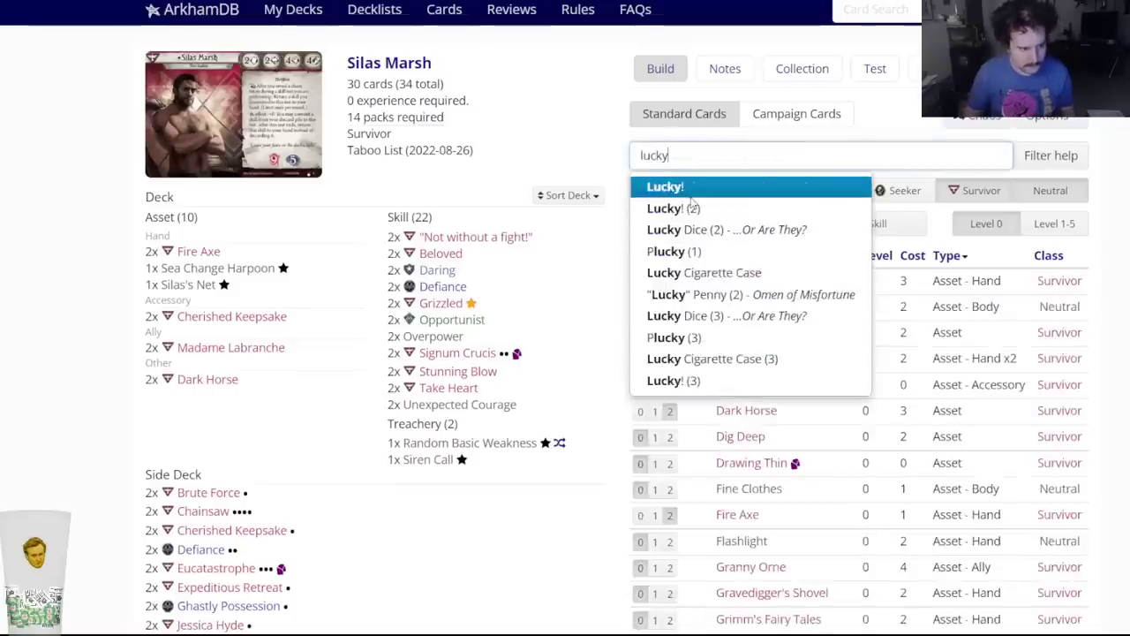